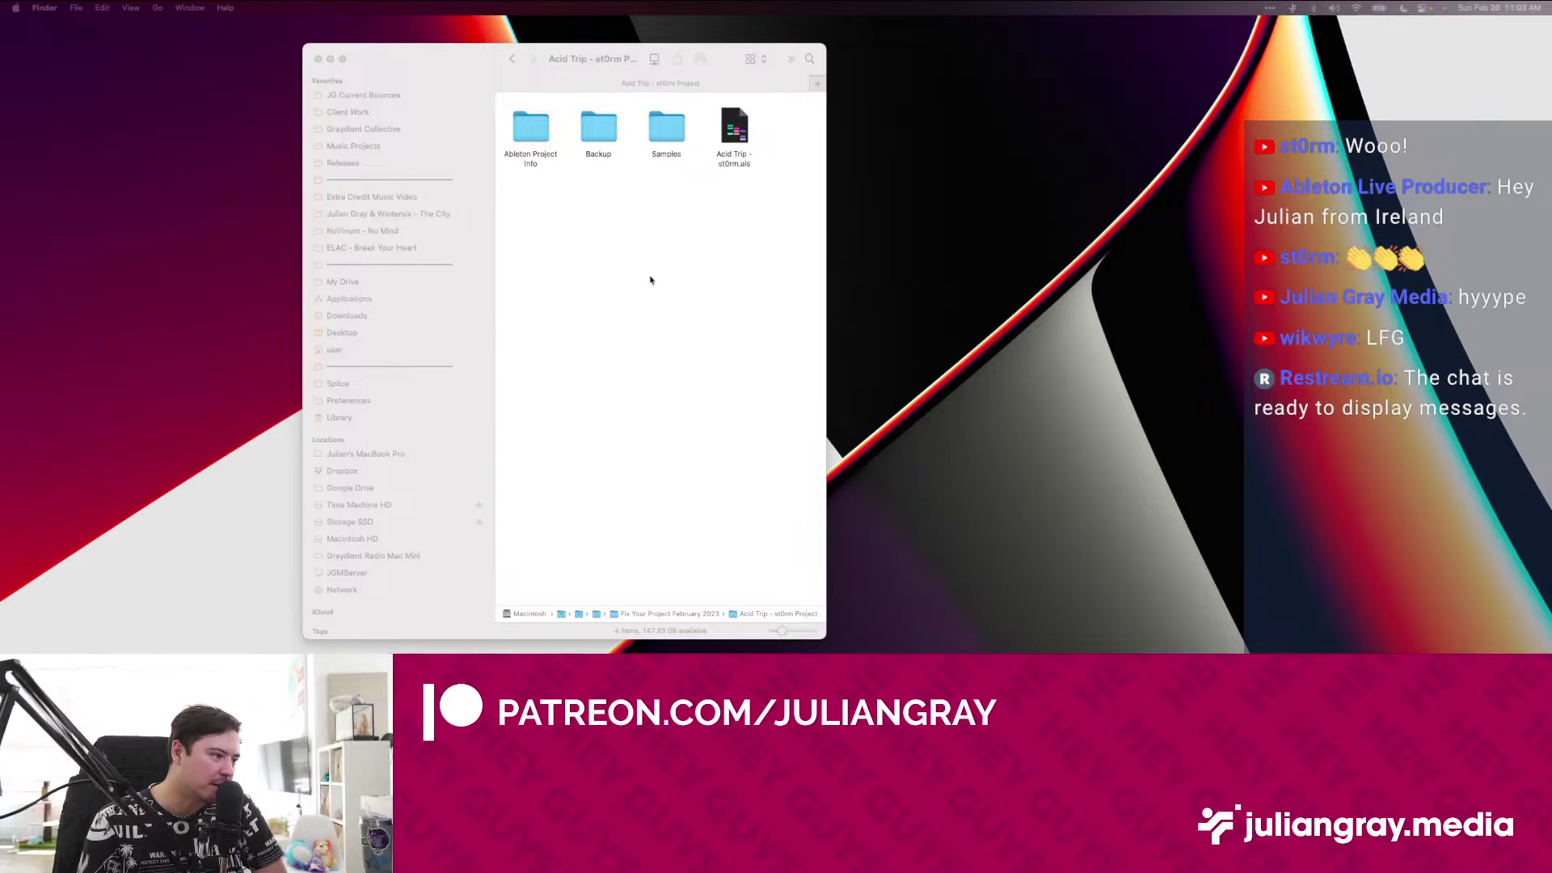
Open the project file "Acid Trip - st0rm.als" with Ableton Live 11 Suite
click(750, 135)
right_click(742, 132)
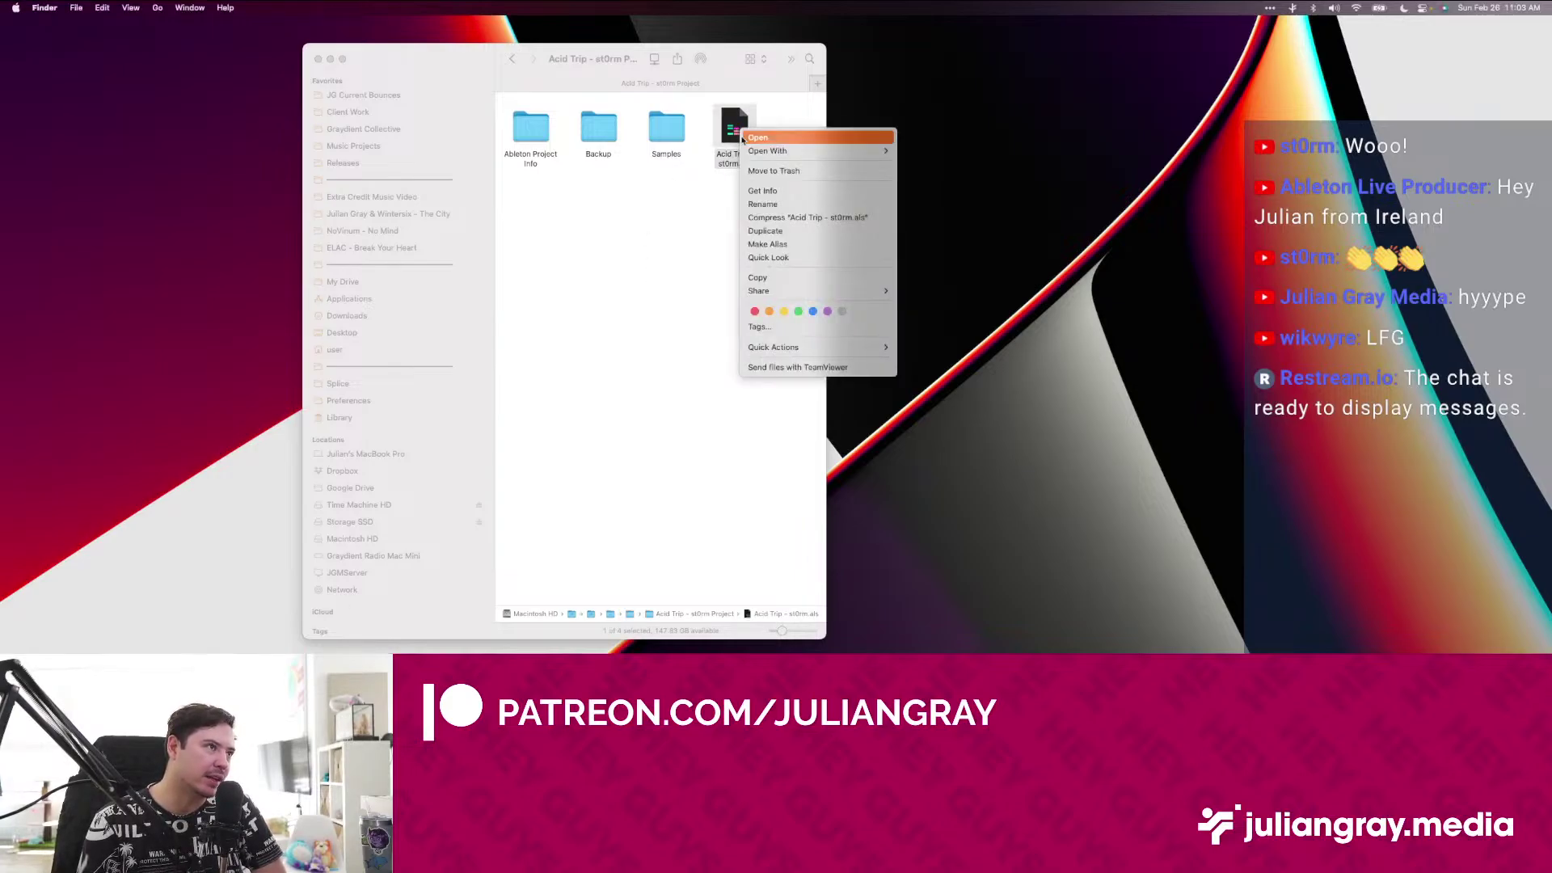
mouse_move(867, 153)
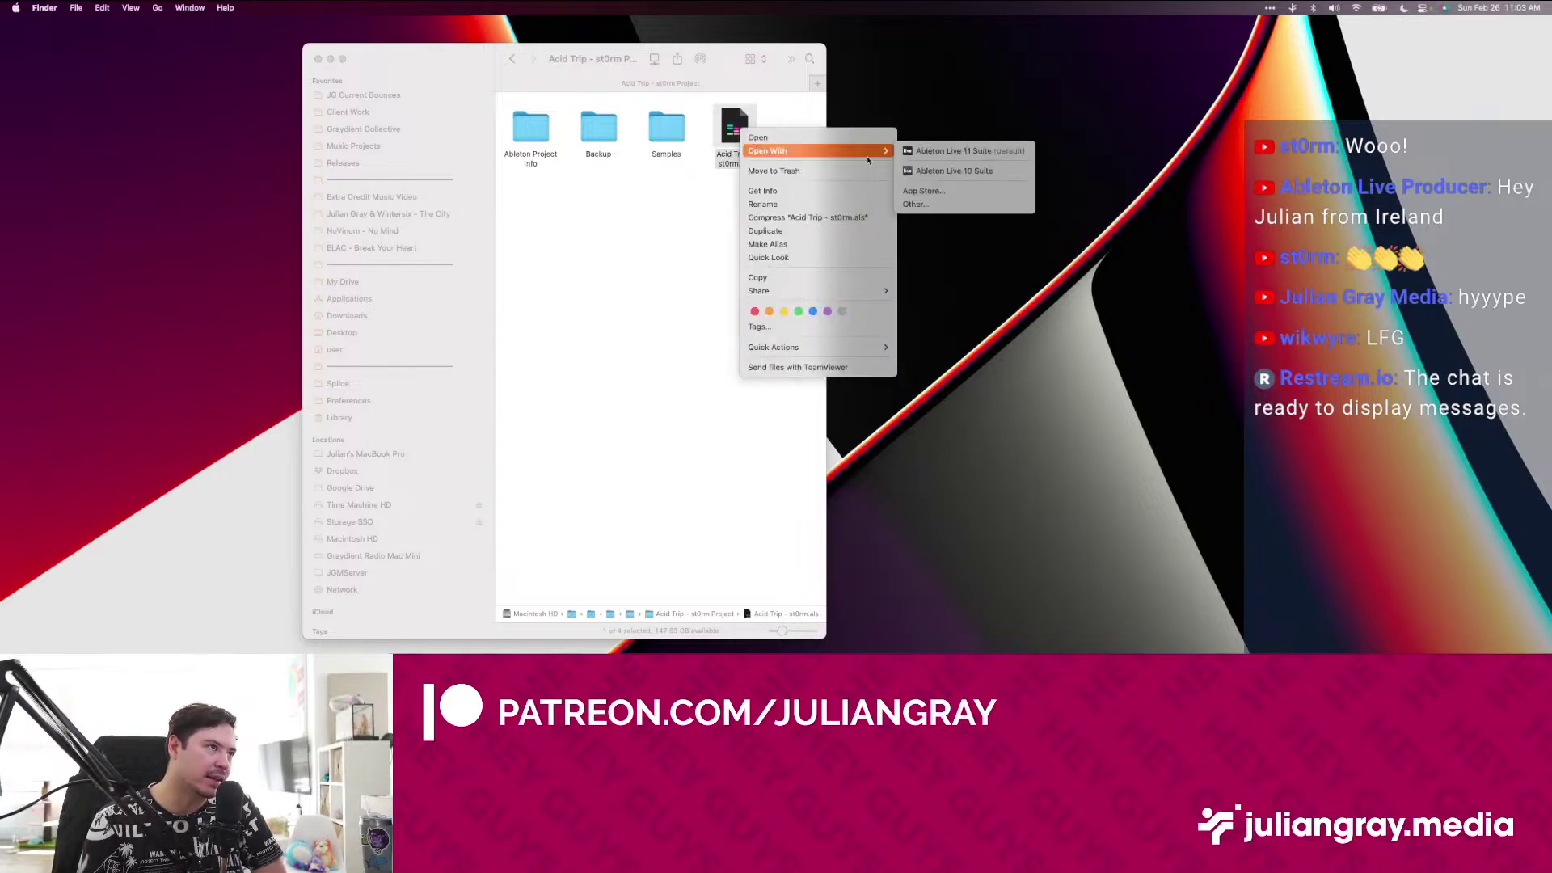
click(976, 151)
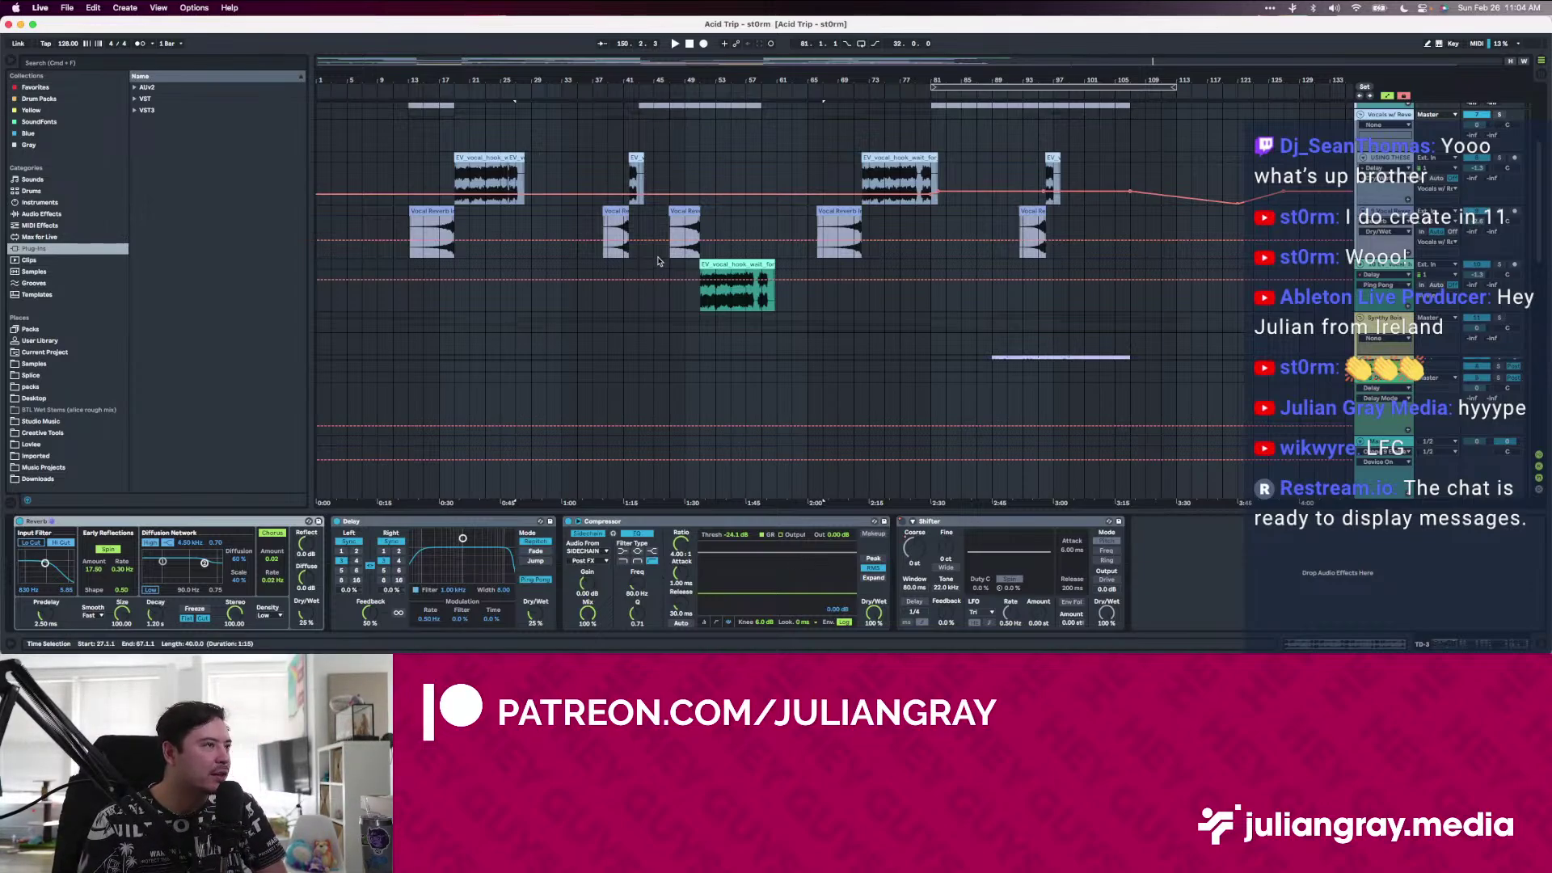
Look over the vocal, reverb and snare tracks and play the arrangement from the beginning
click(705, 216)
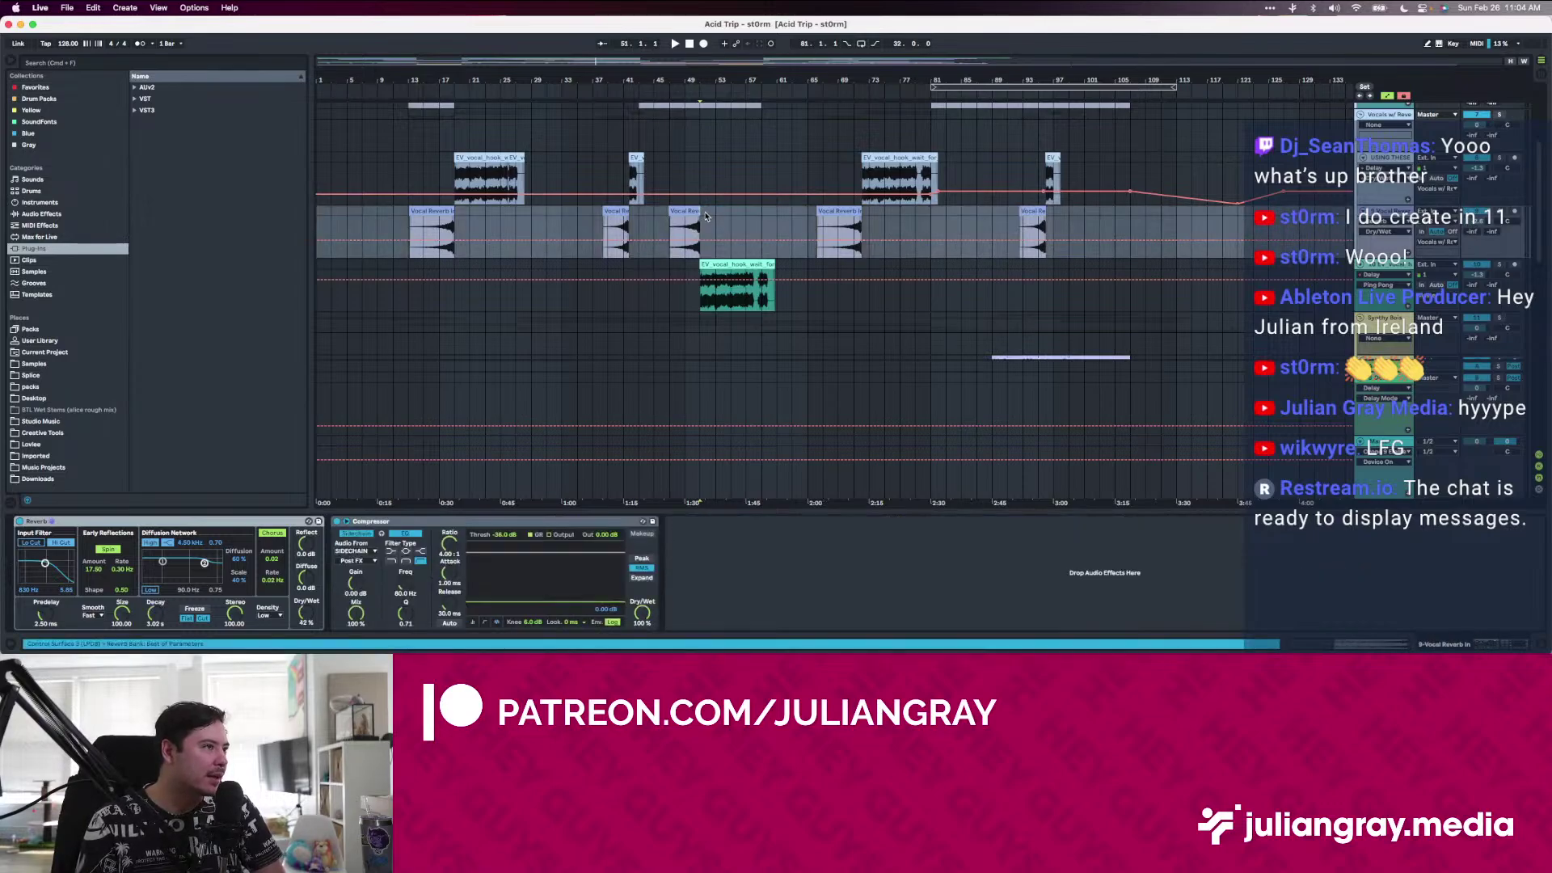
click(710, 148)
scroll(708, 157, up, 3)
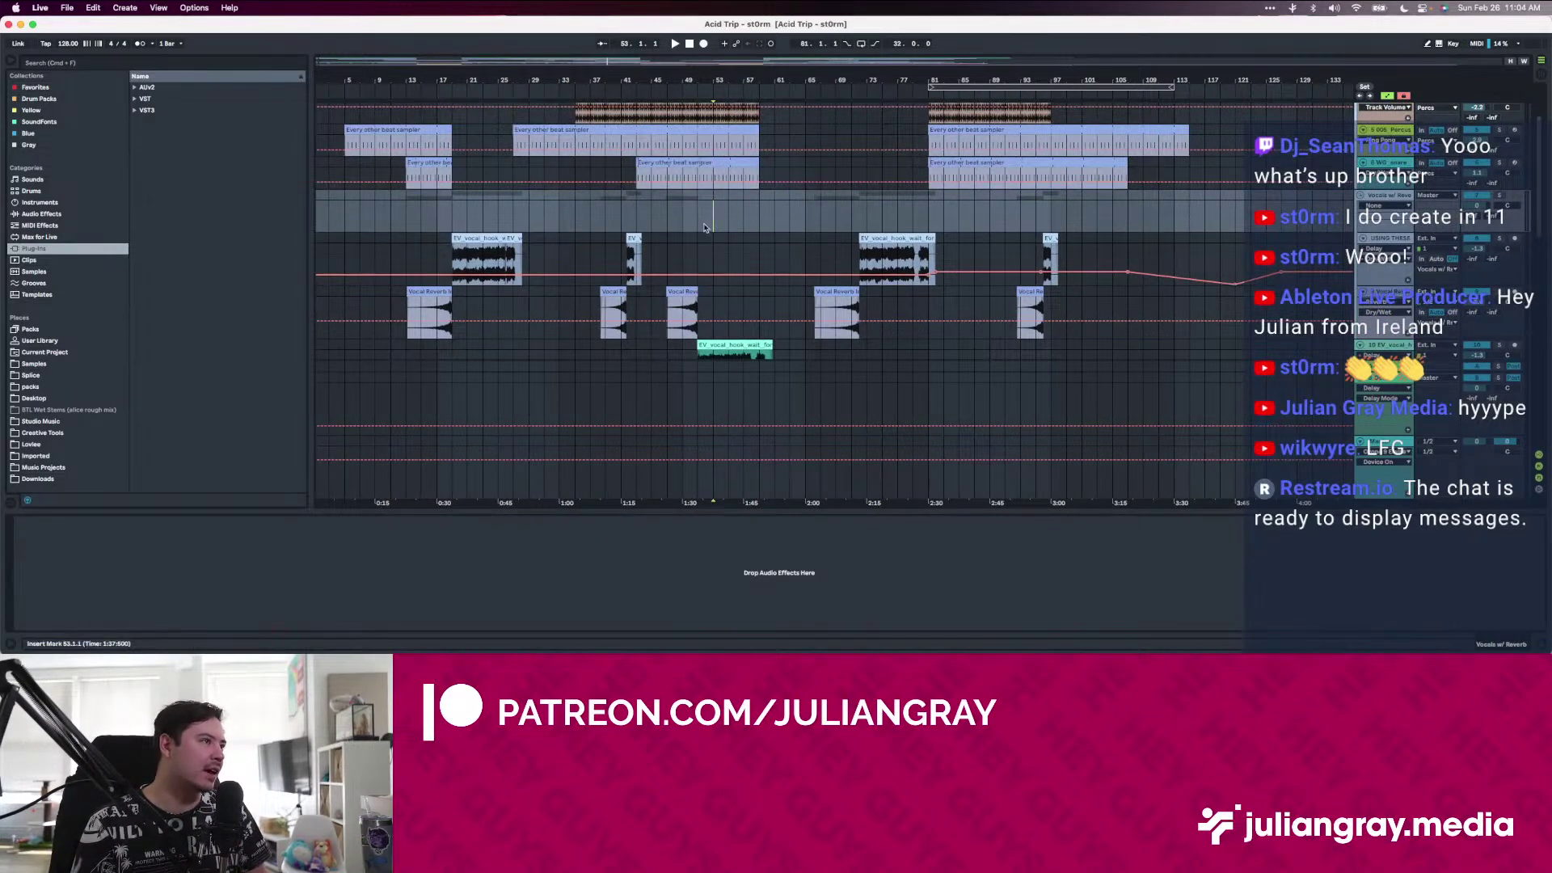
click(570, 168)
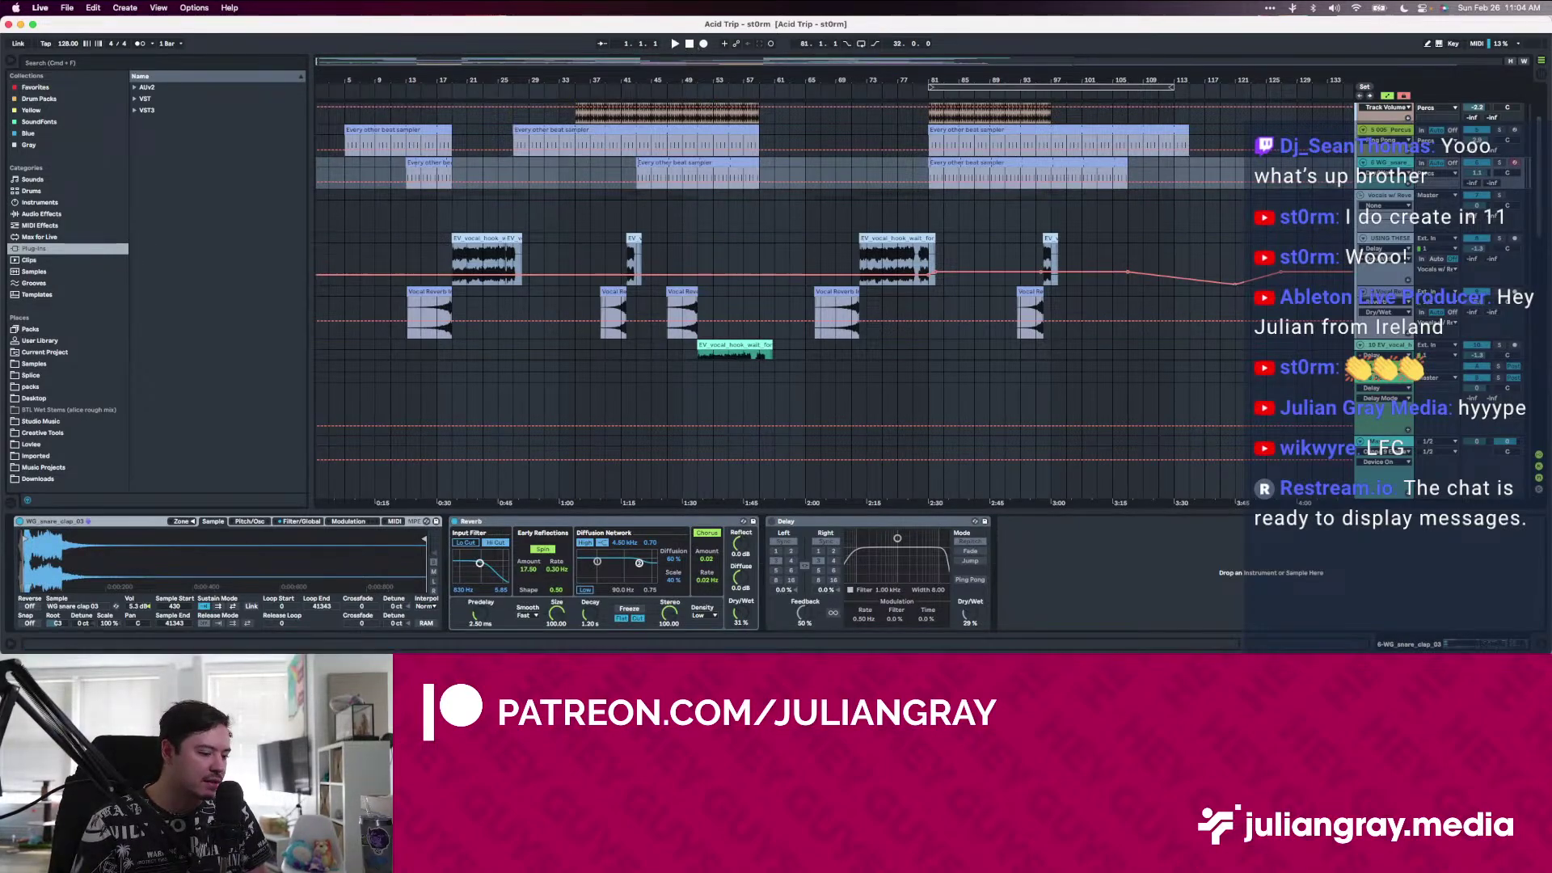
key(super+Tab)
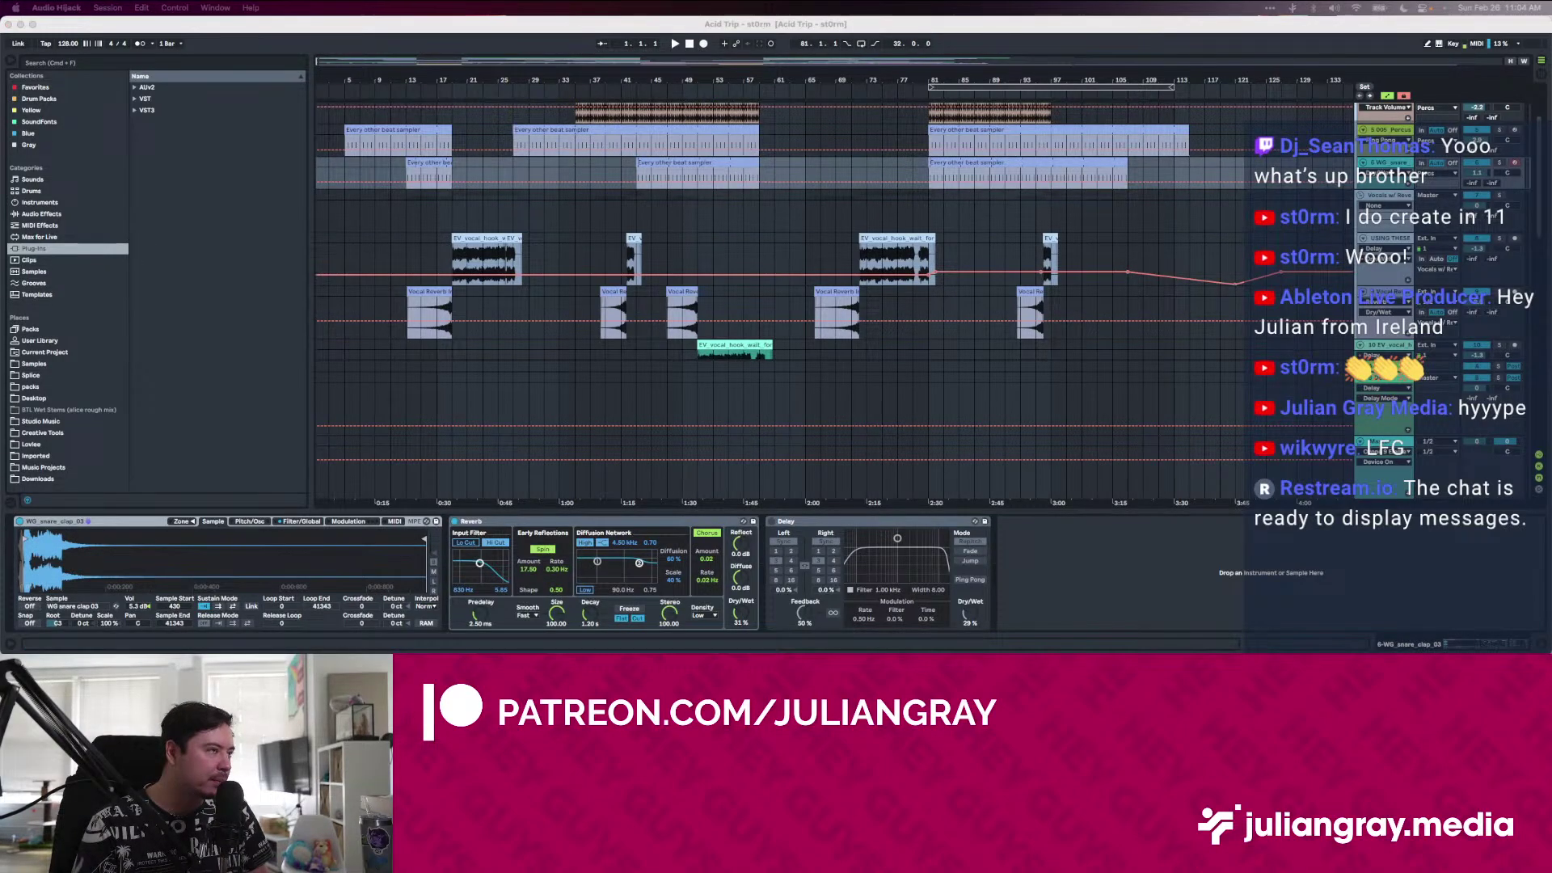
click(728, 52)
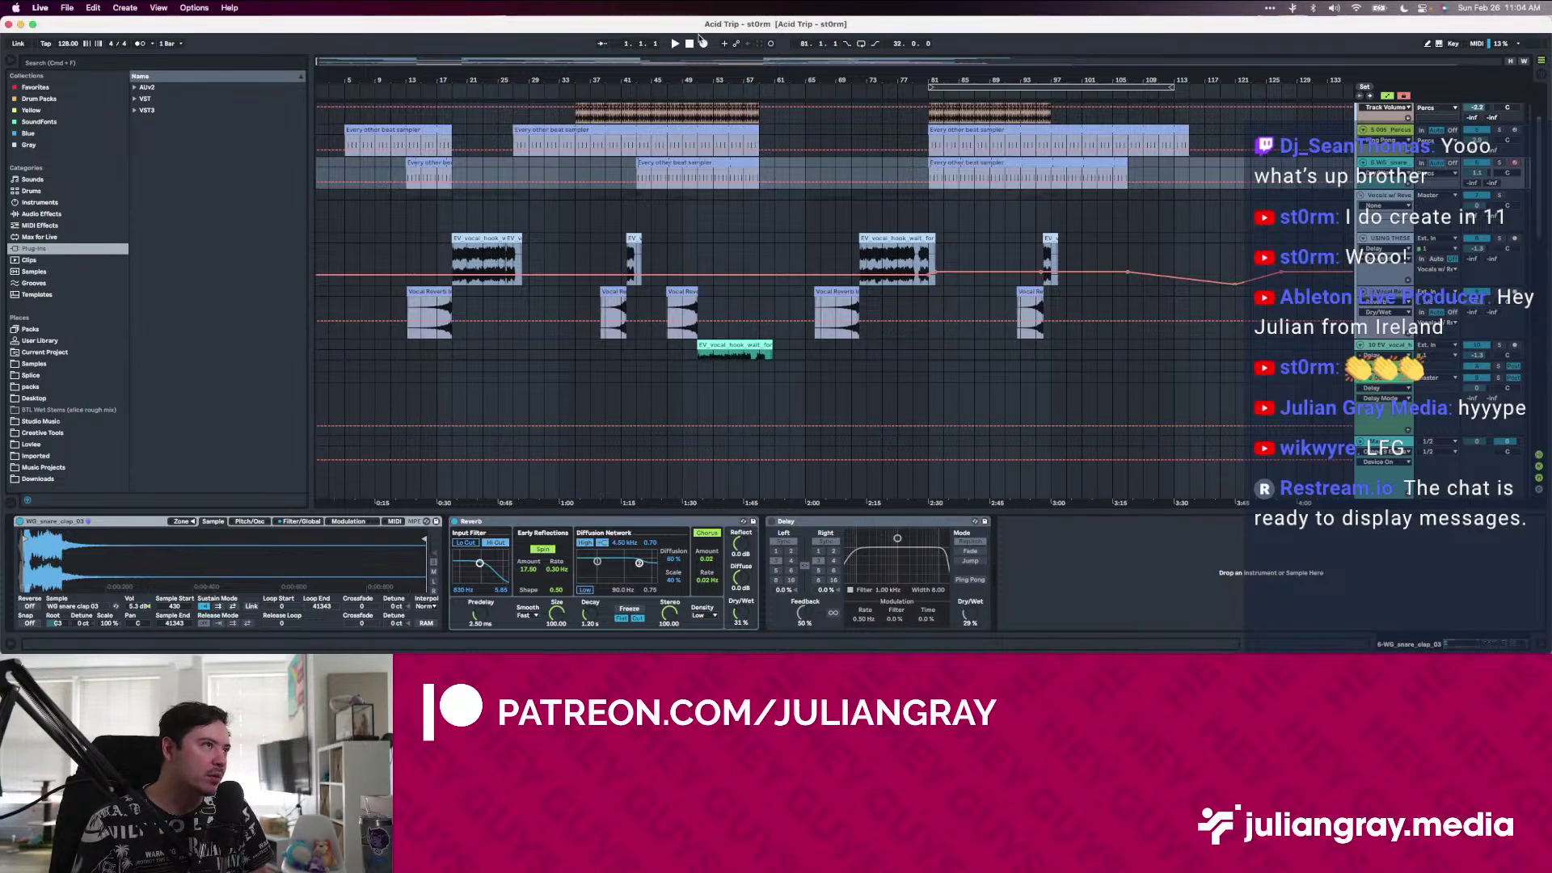
click(690, 43)
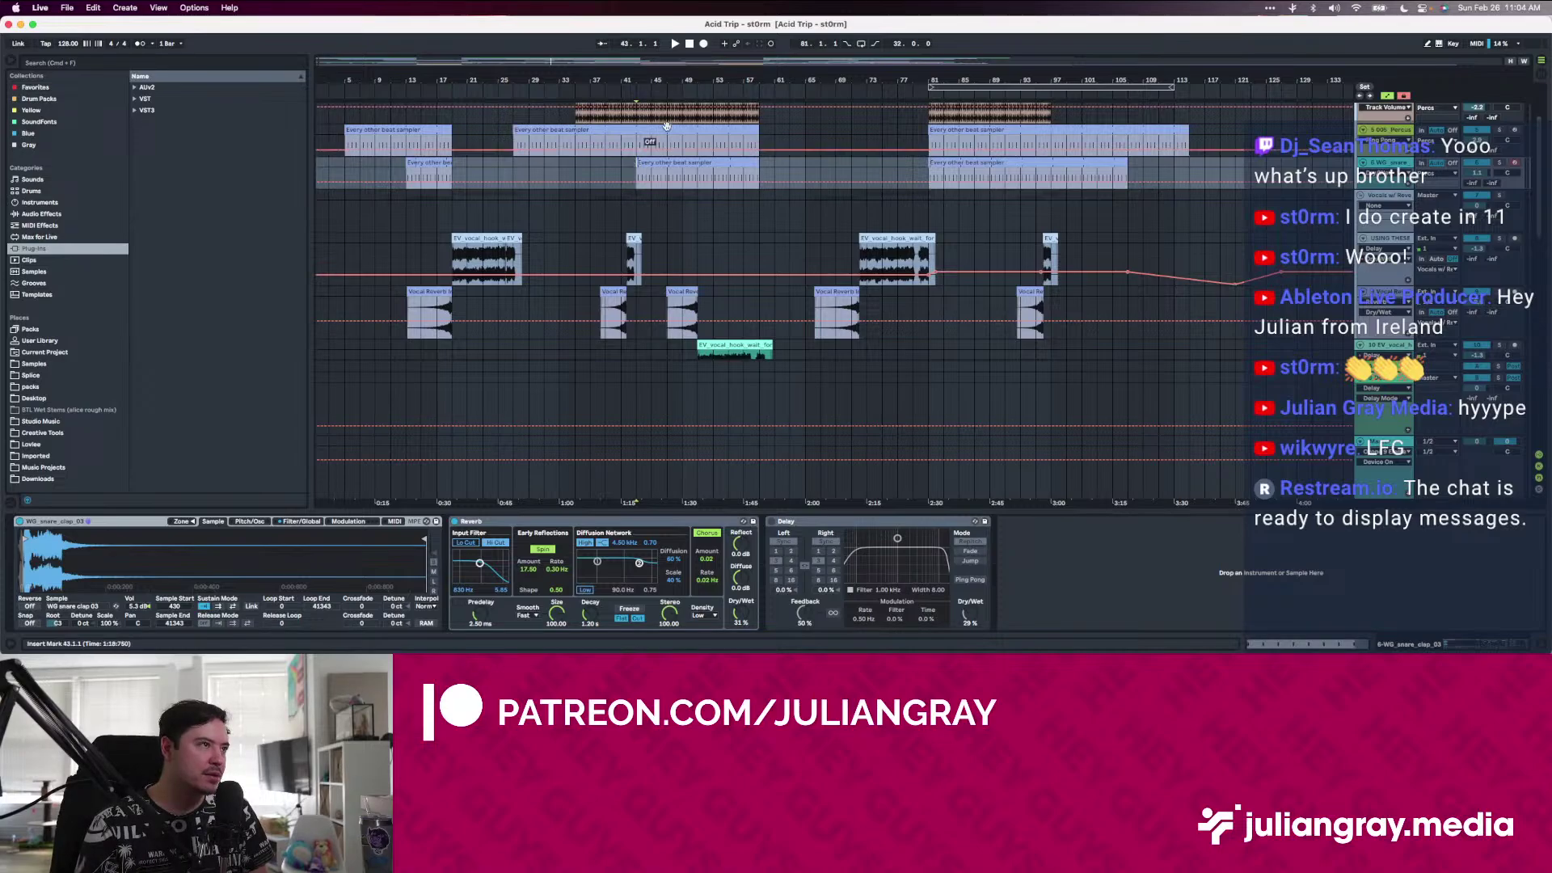
click(675, 44)
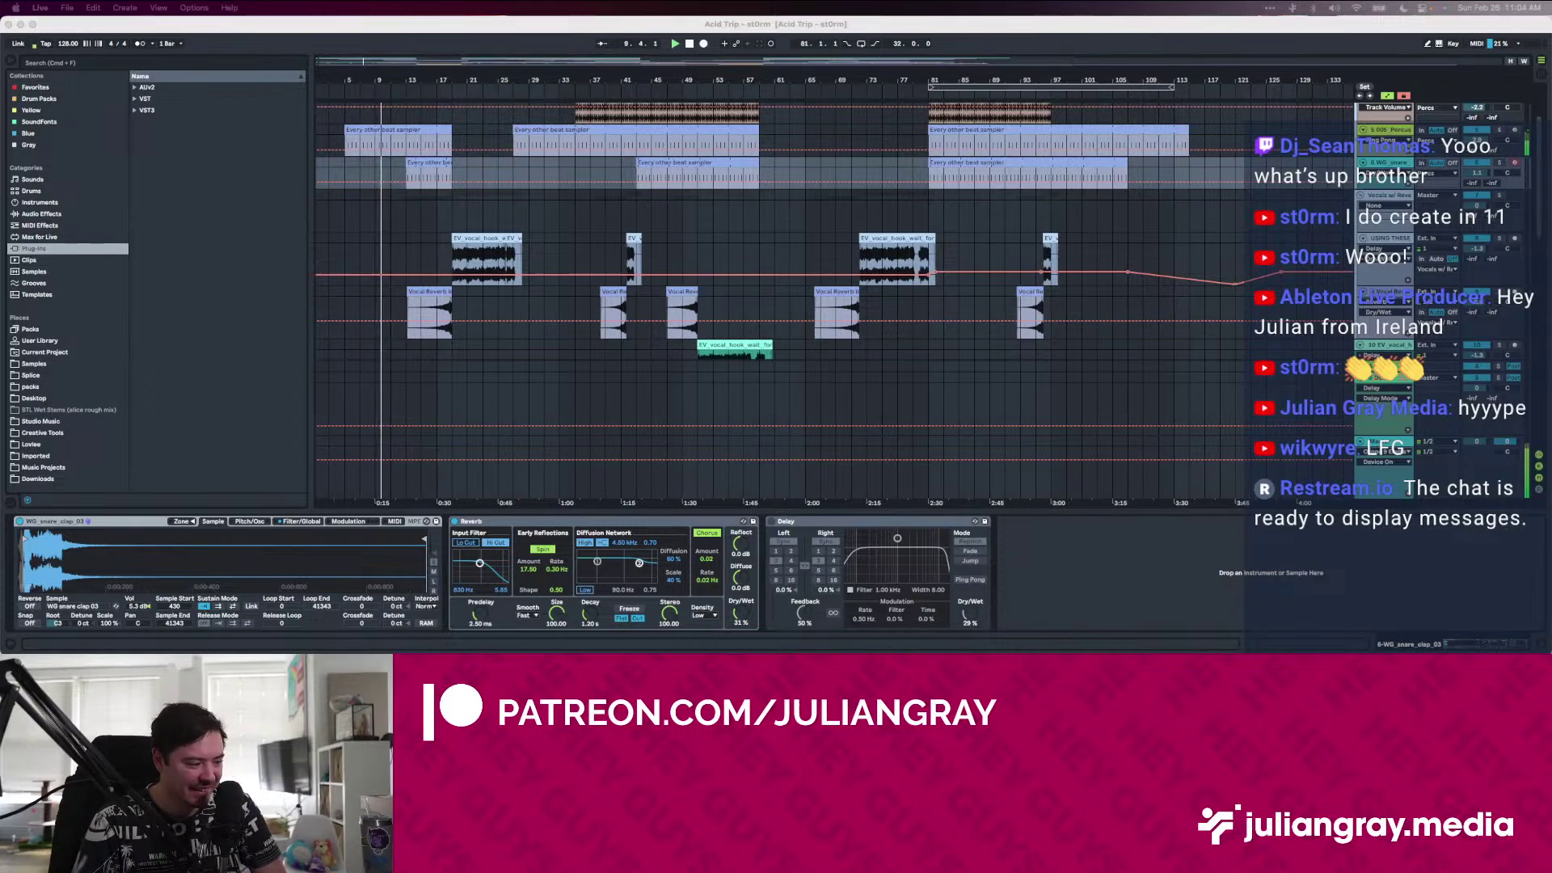
Open Ozone 9 Elements on the master track in demo mode to check its meters, and close its window
click(528, 212)
click(522, 162)
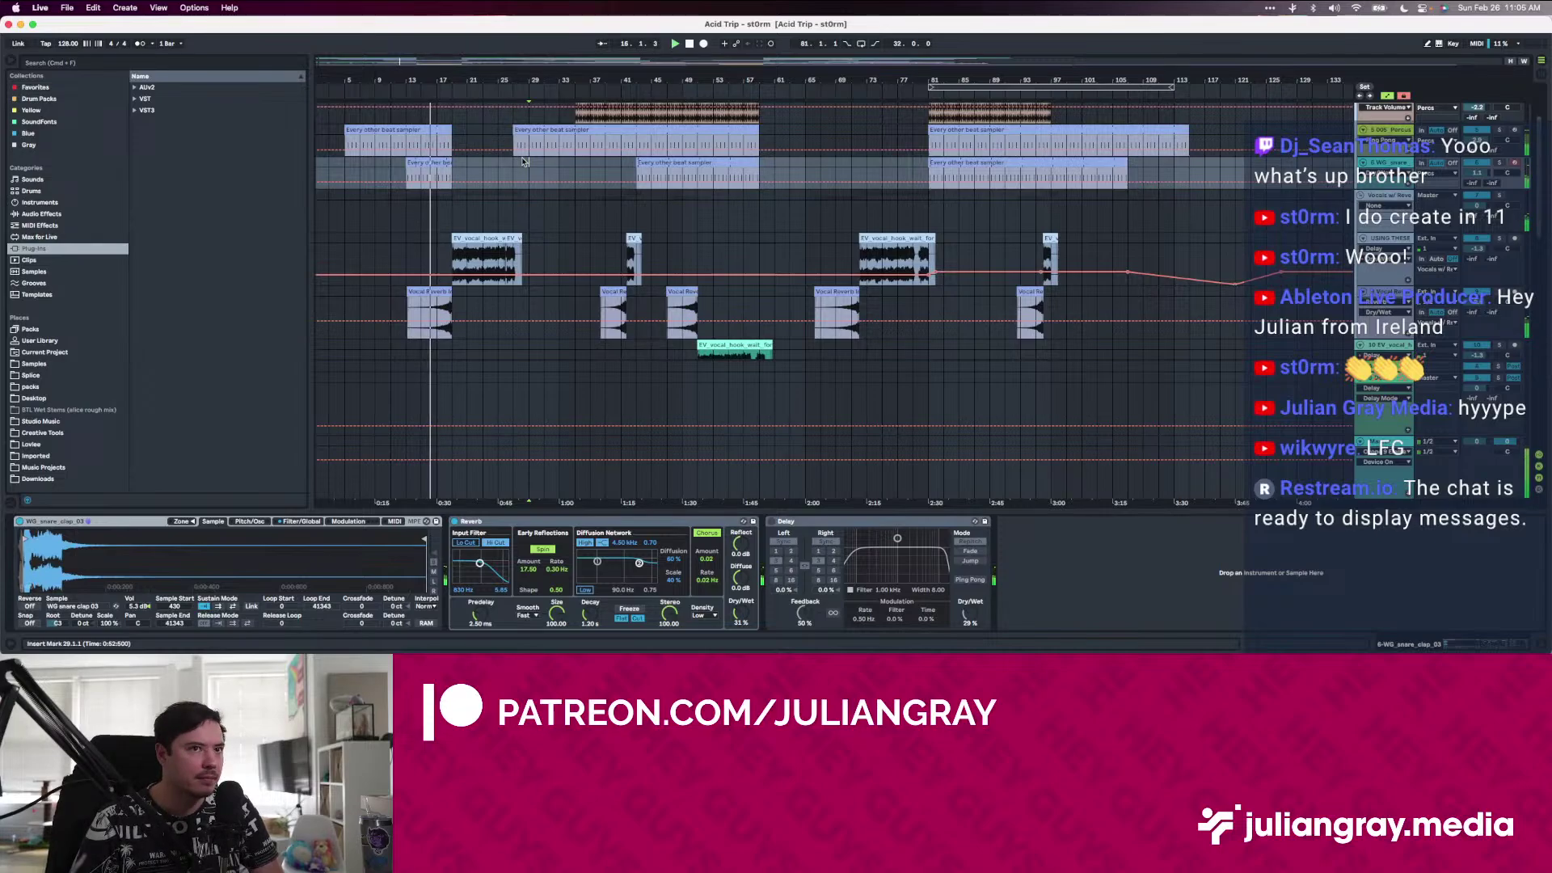
click(901, 453)
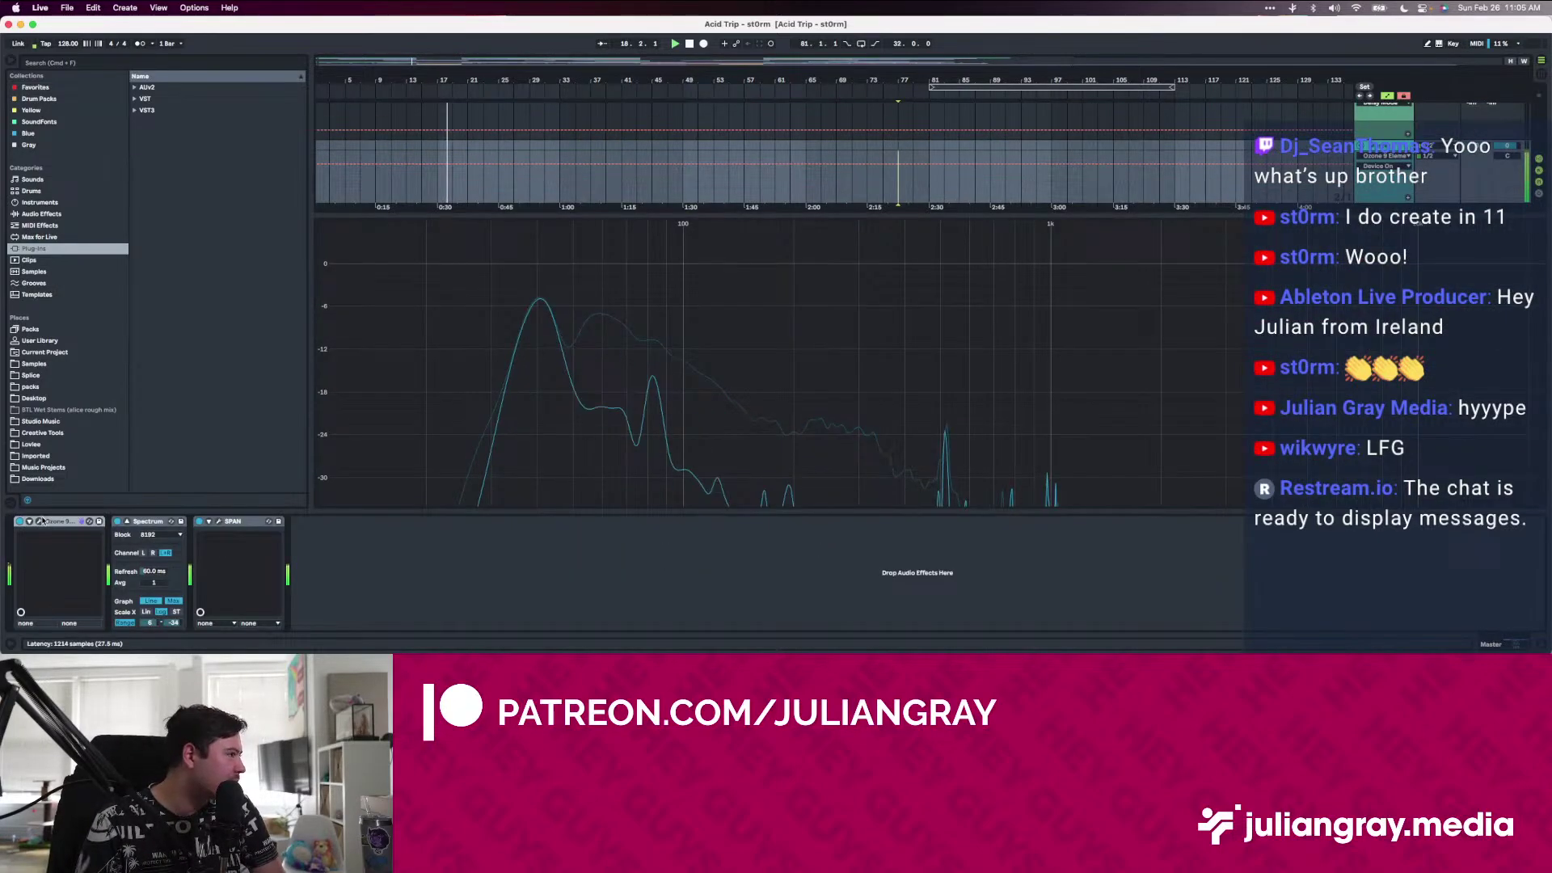
click(42, 522)
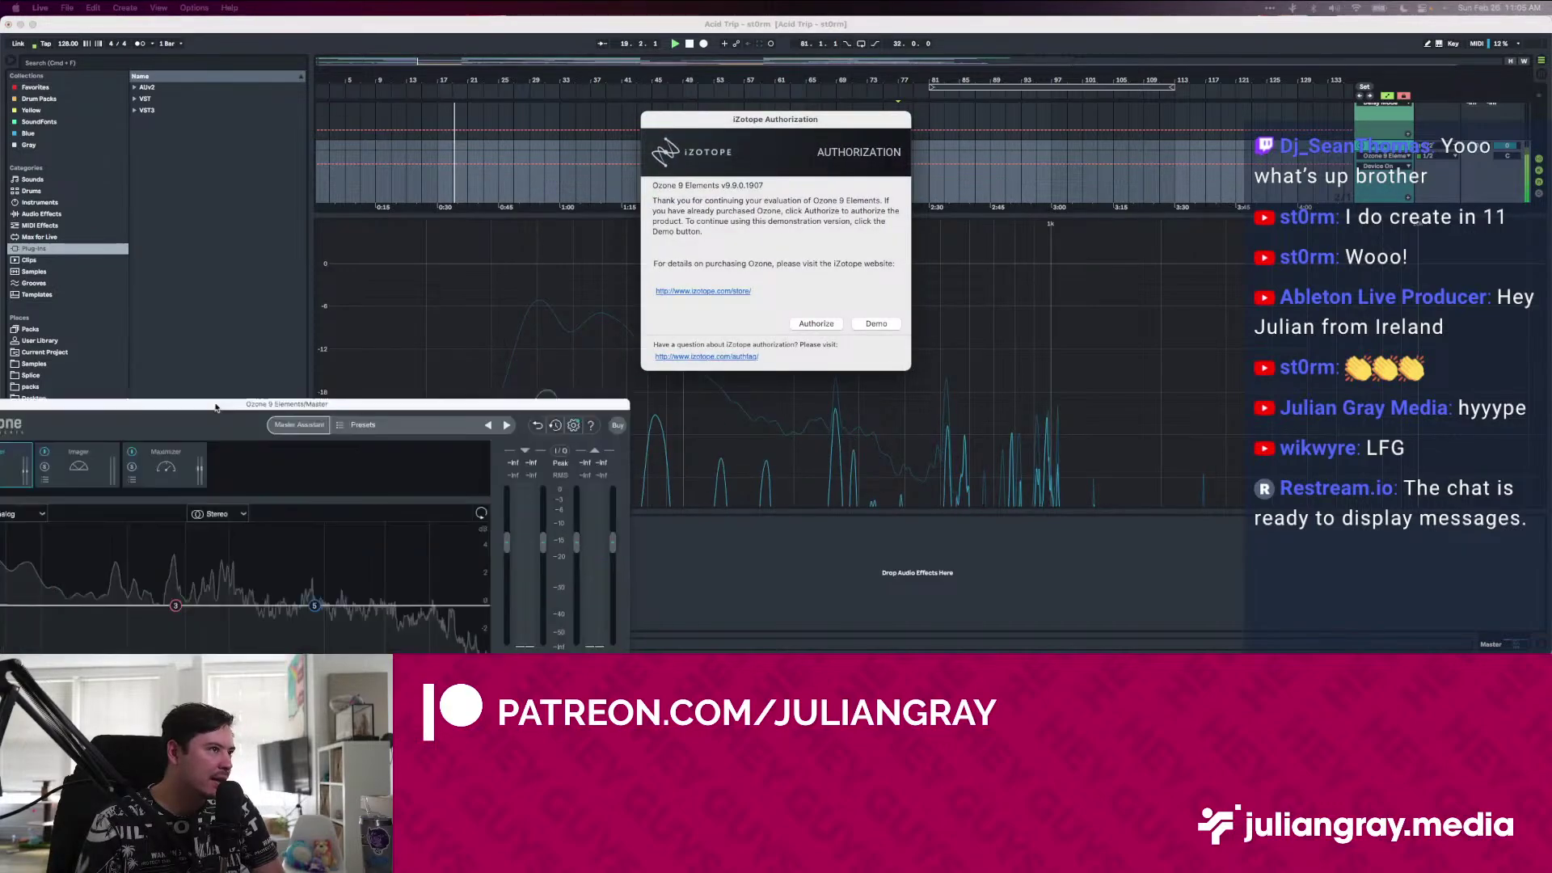
drag(320, 176, 352, 168)
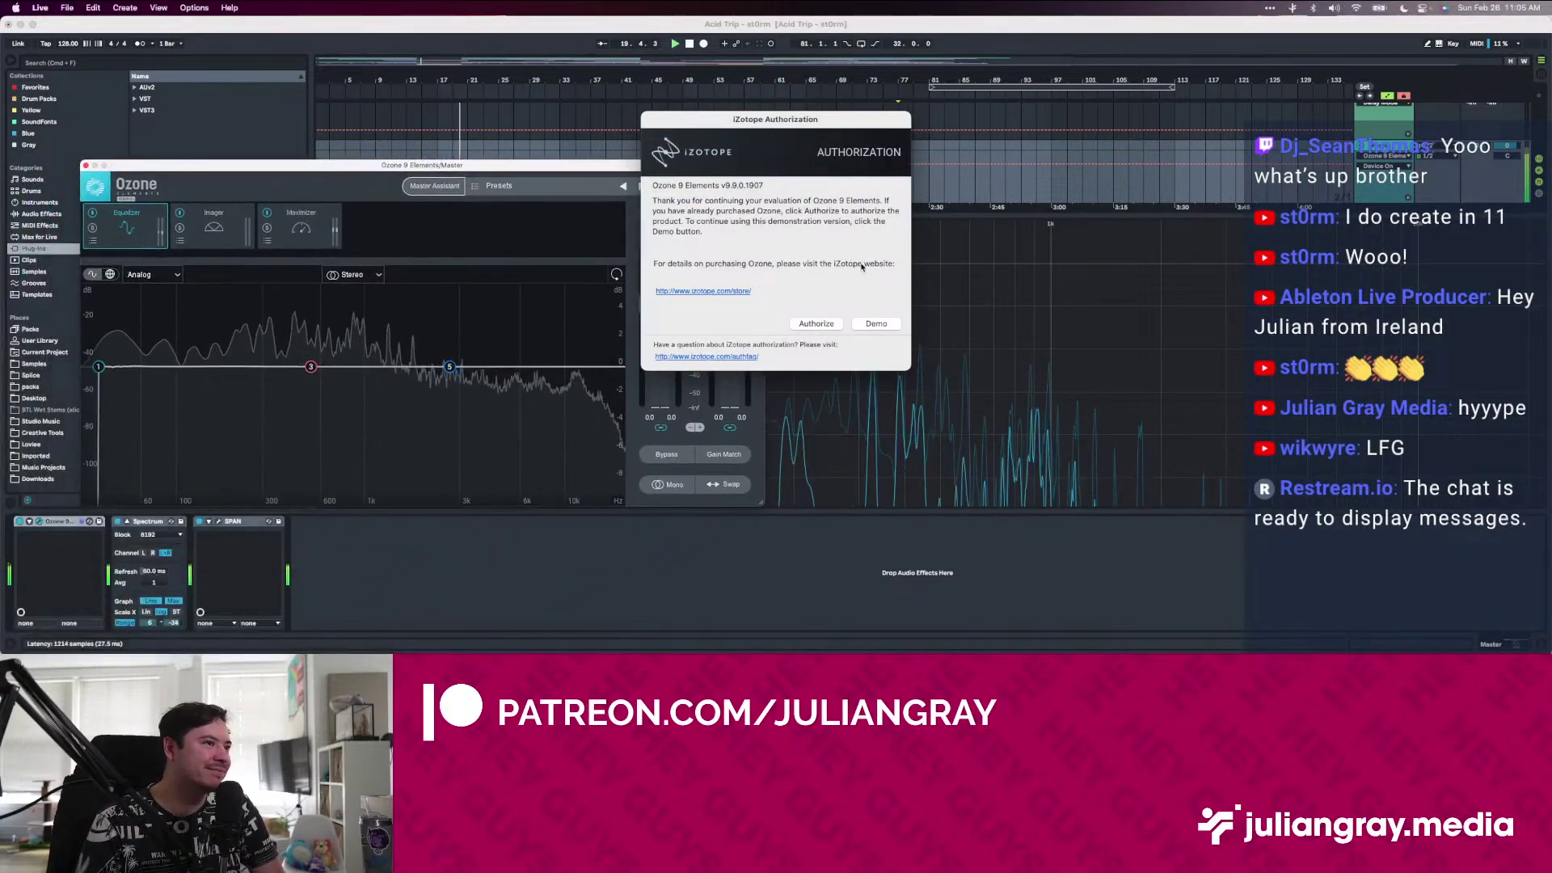
click(876, 324)
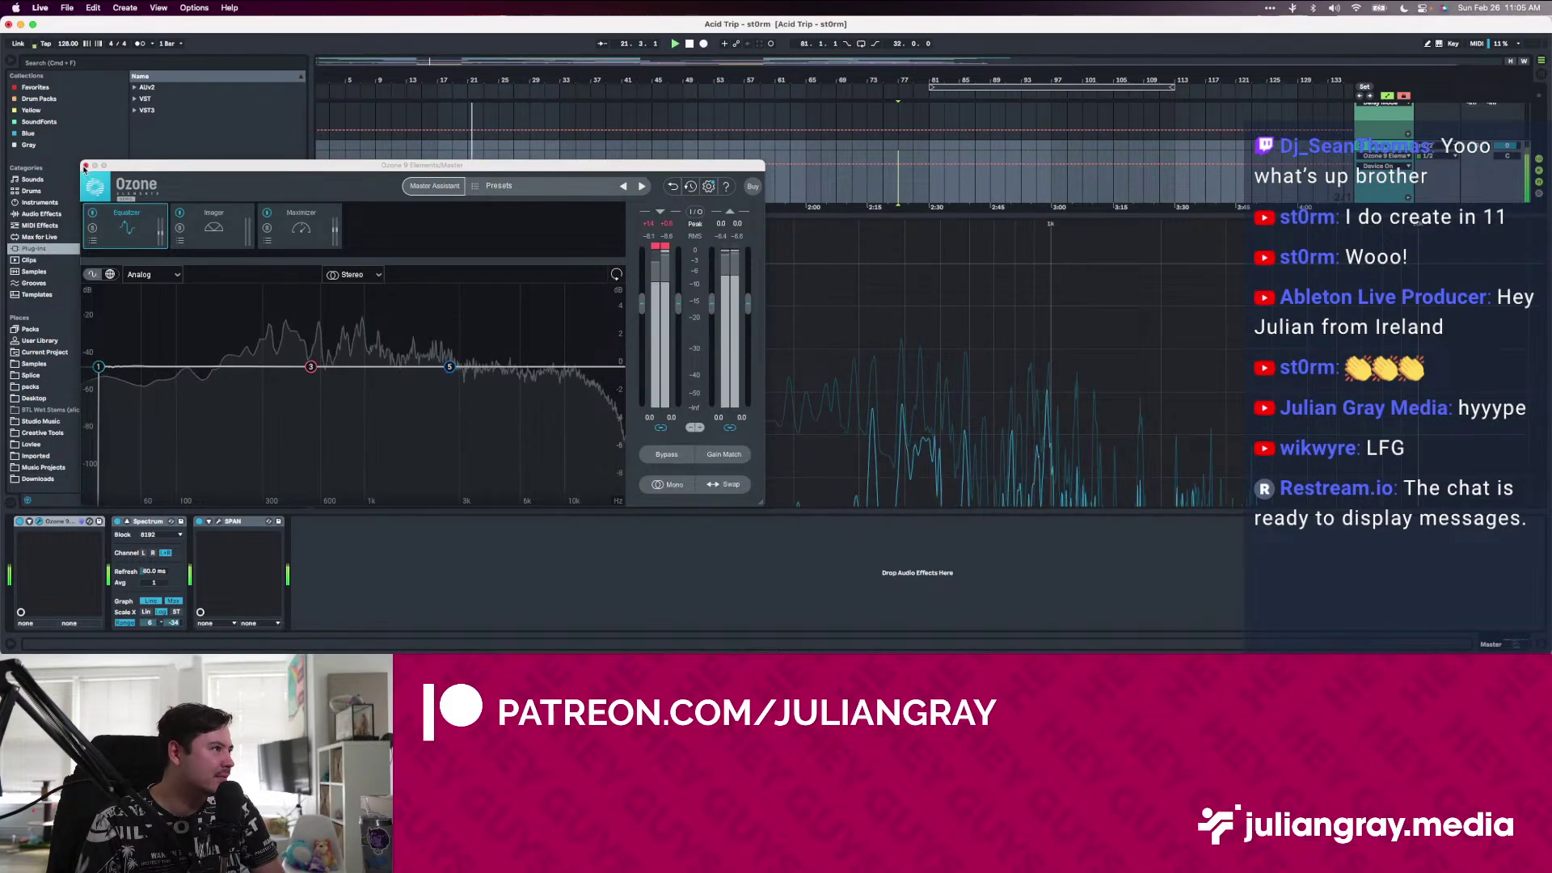
click(84, 167)
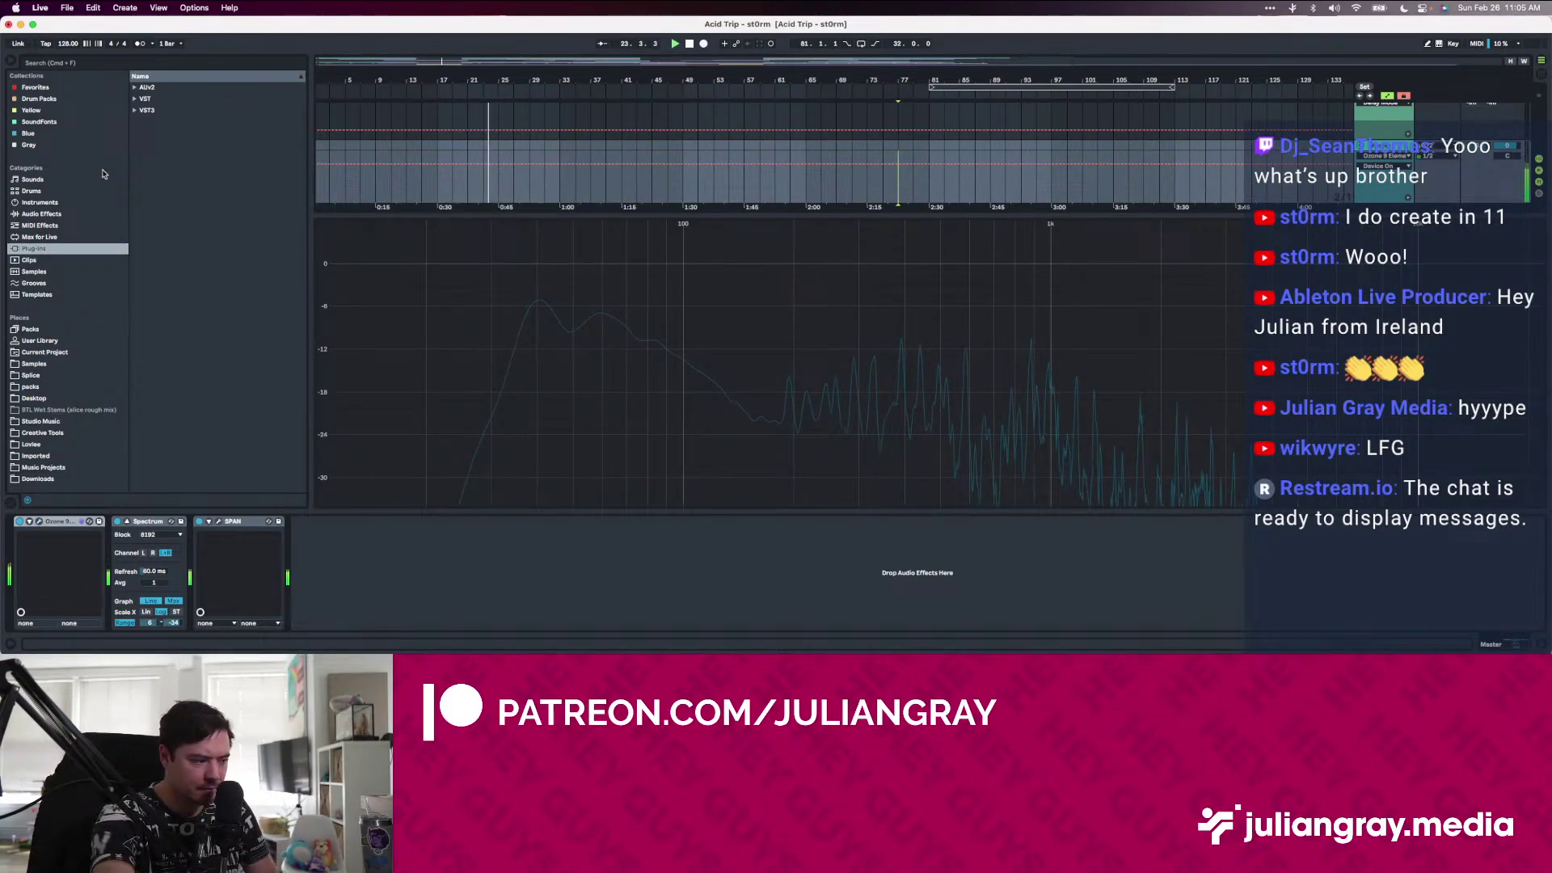
Turn off Ozone 9 Elements on the master track and collapse the enlarged Spectrum display to return to the arrangement
click(20, 522)
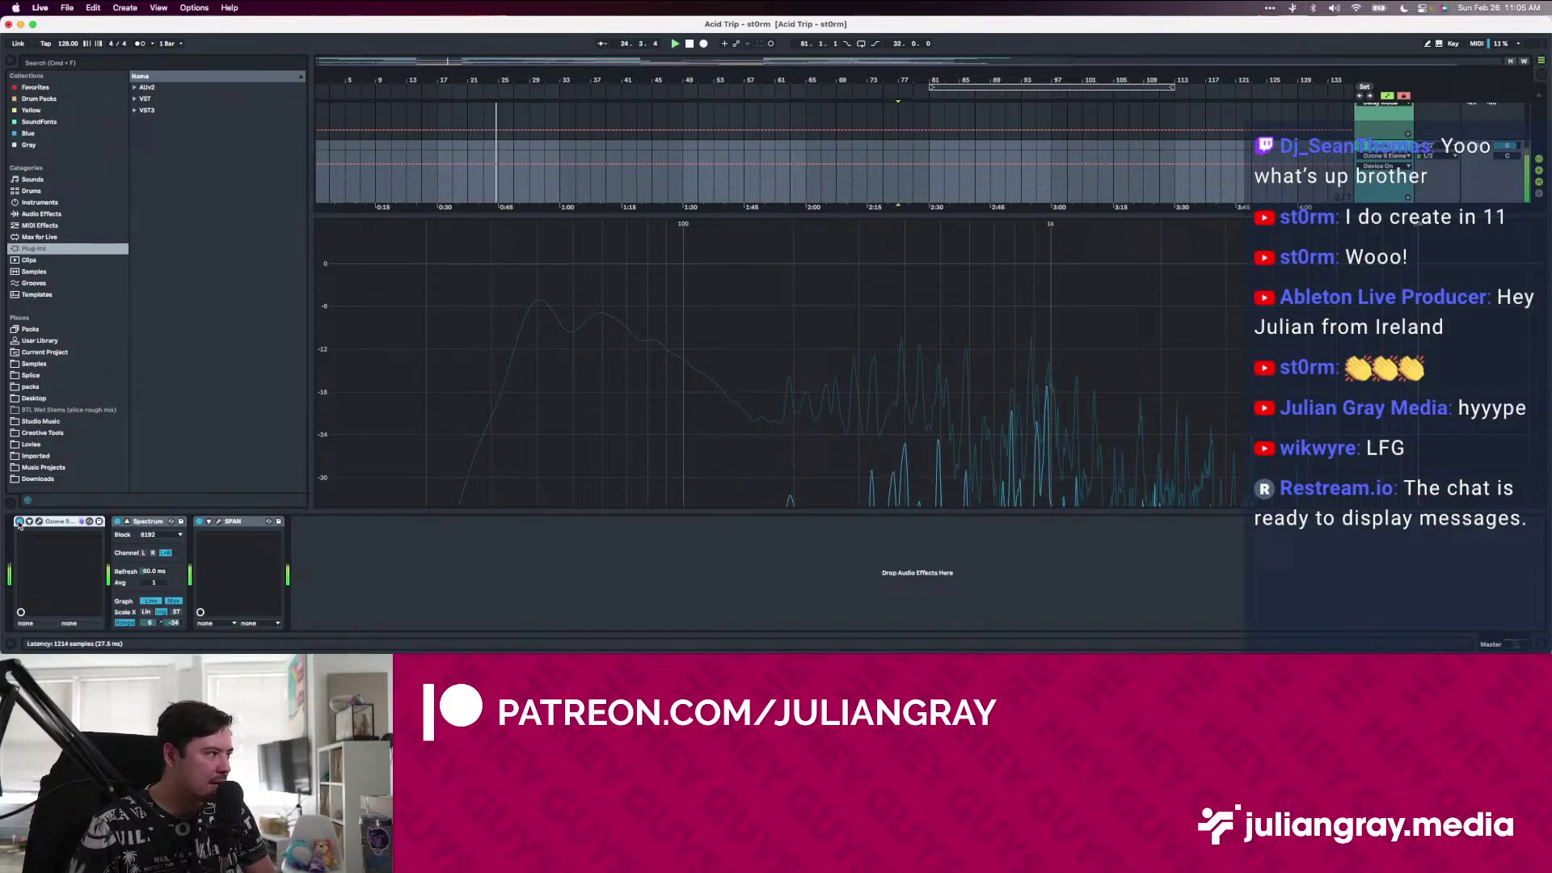
click(336, 538)
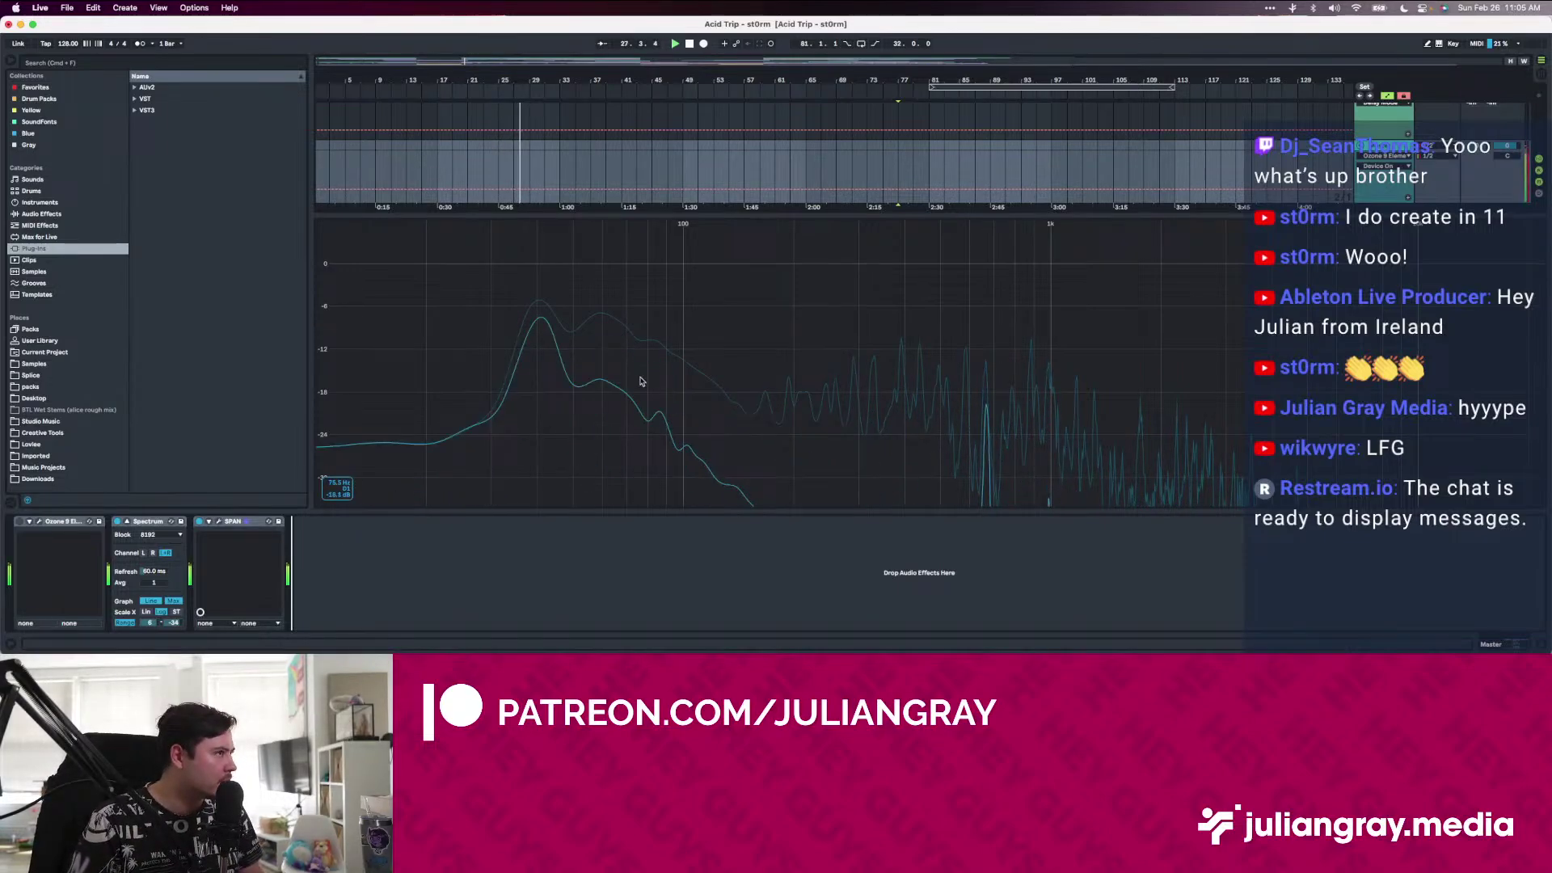
click(604, 122)
scroll(599, 389, up, 3)
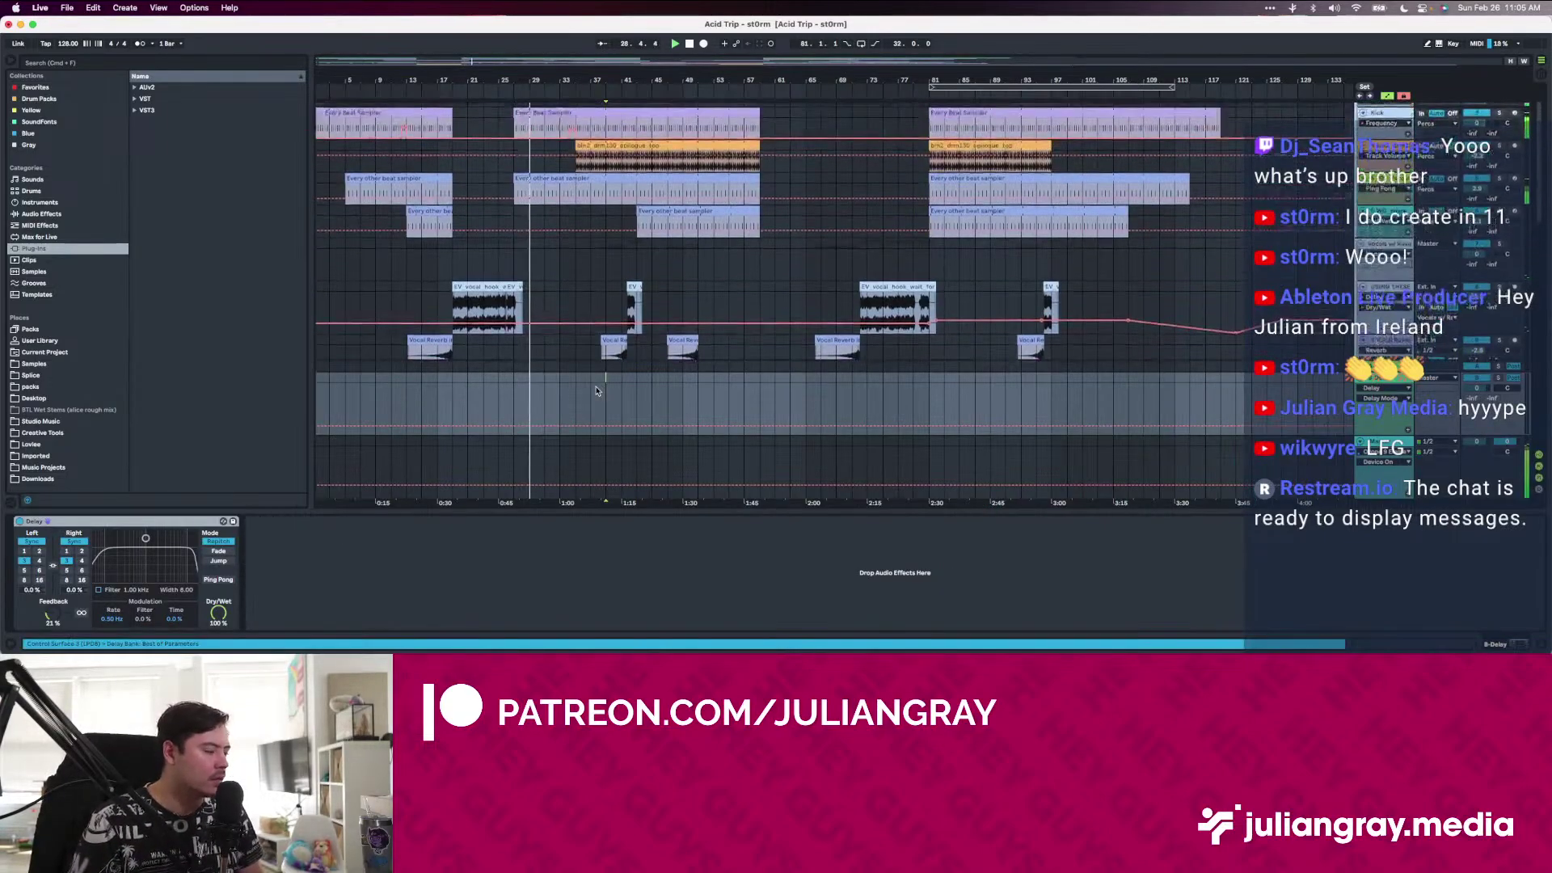
scroll(597, 391, down, 2)
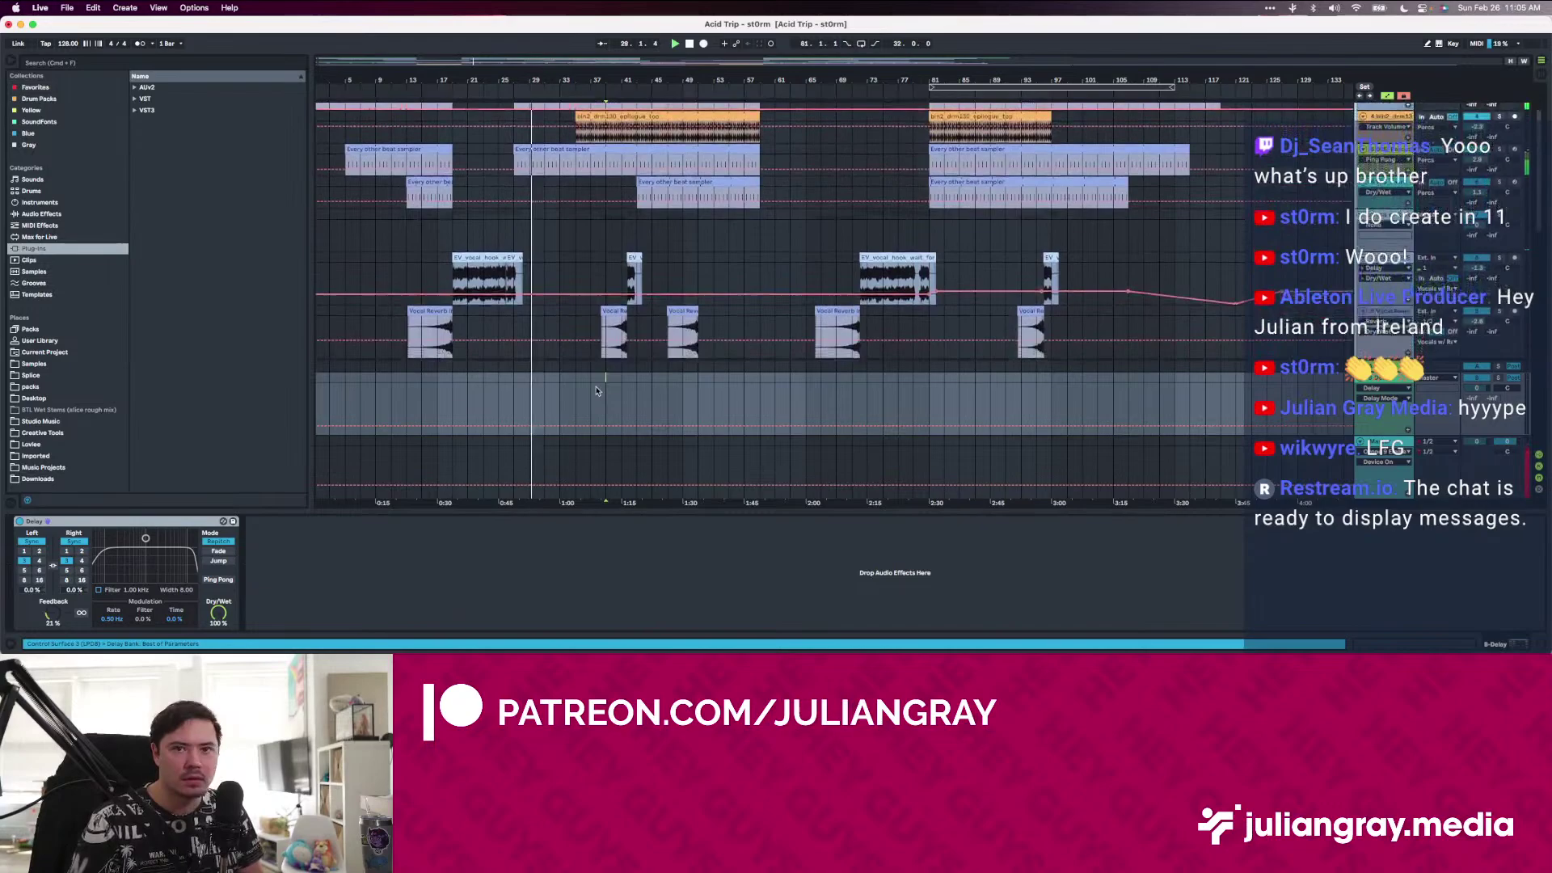
Open the SPAN analyzer on the master track and place its window fully in view above the device chain
click(650, 473)
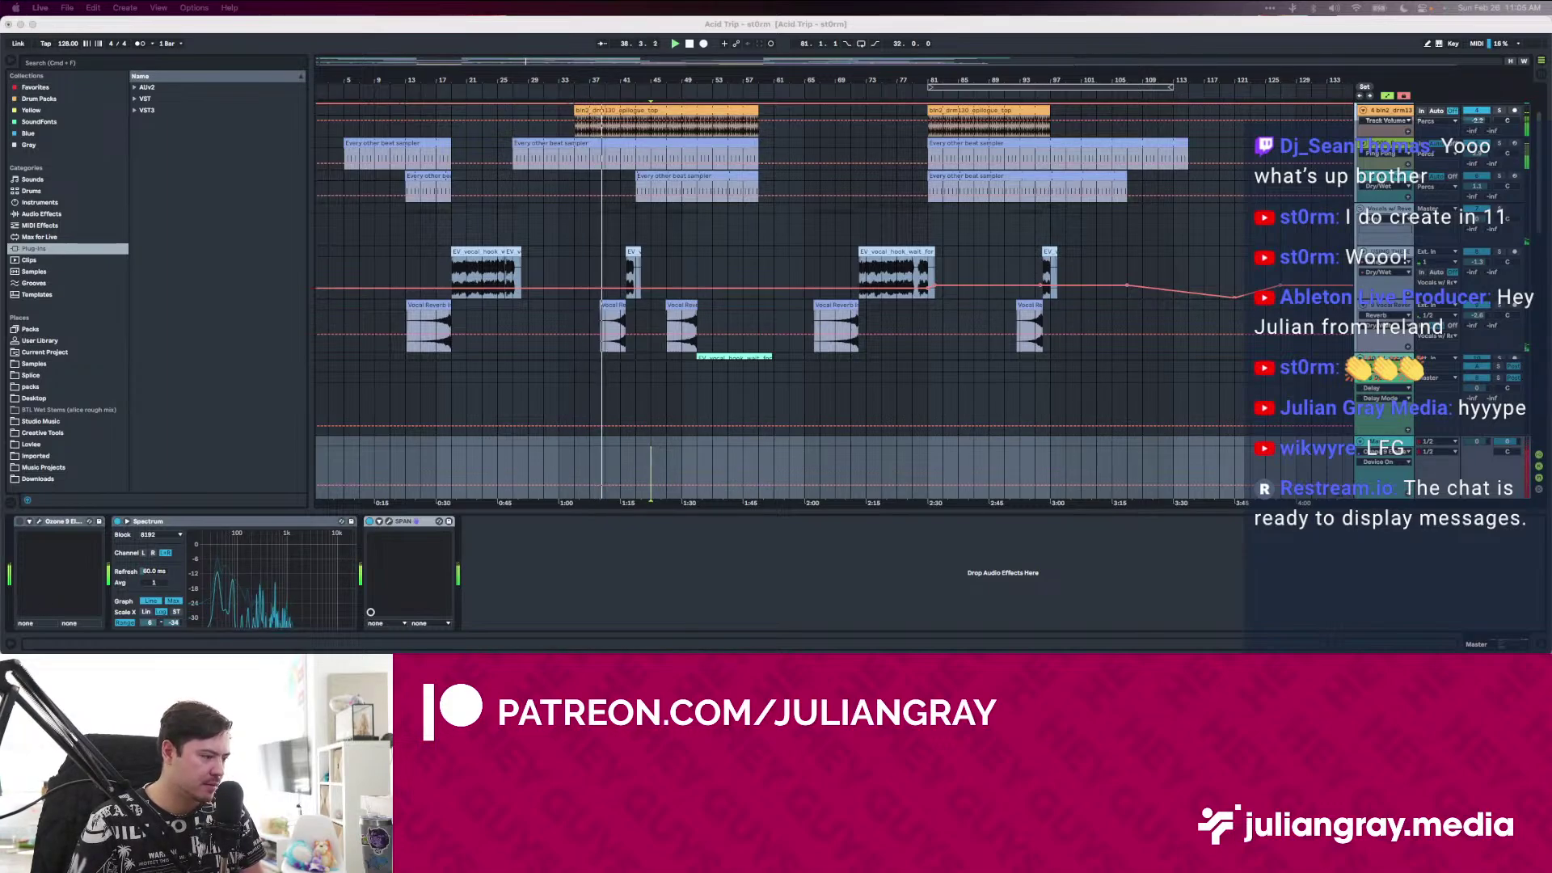
click(635, 409)
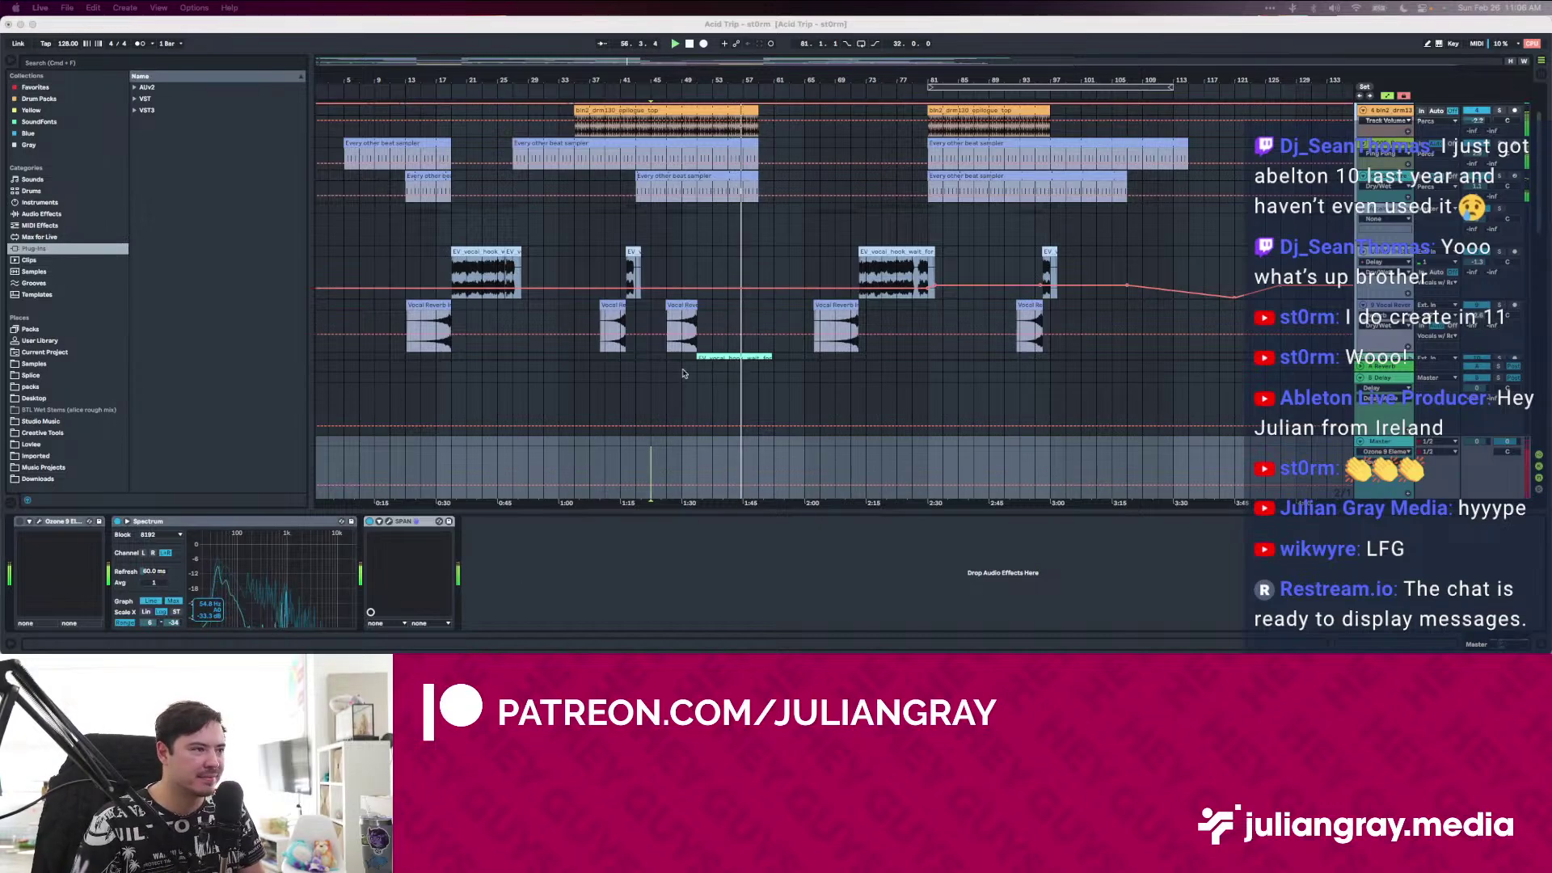
click(681, 443)
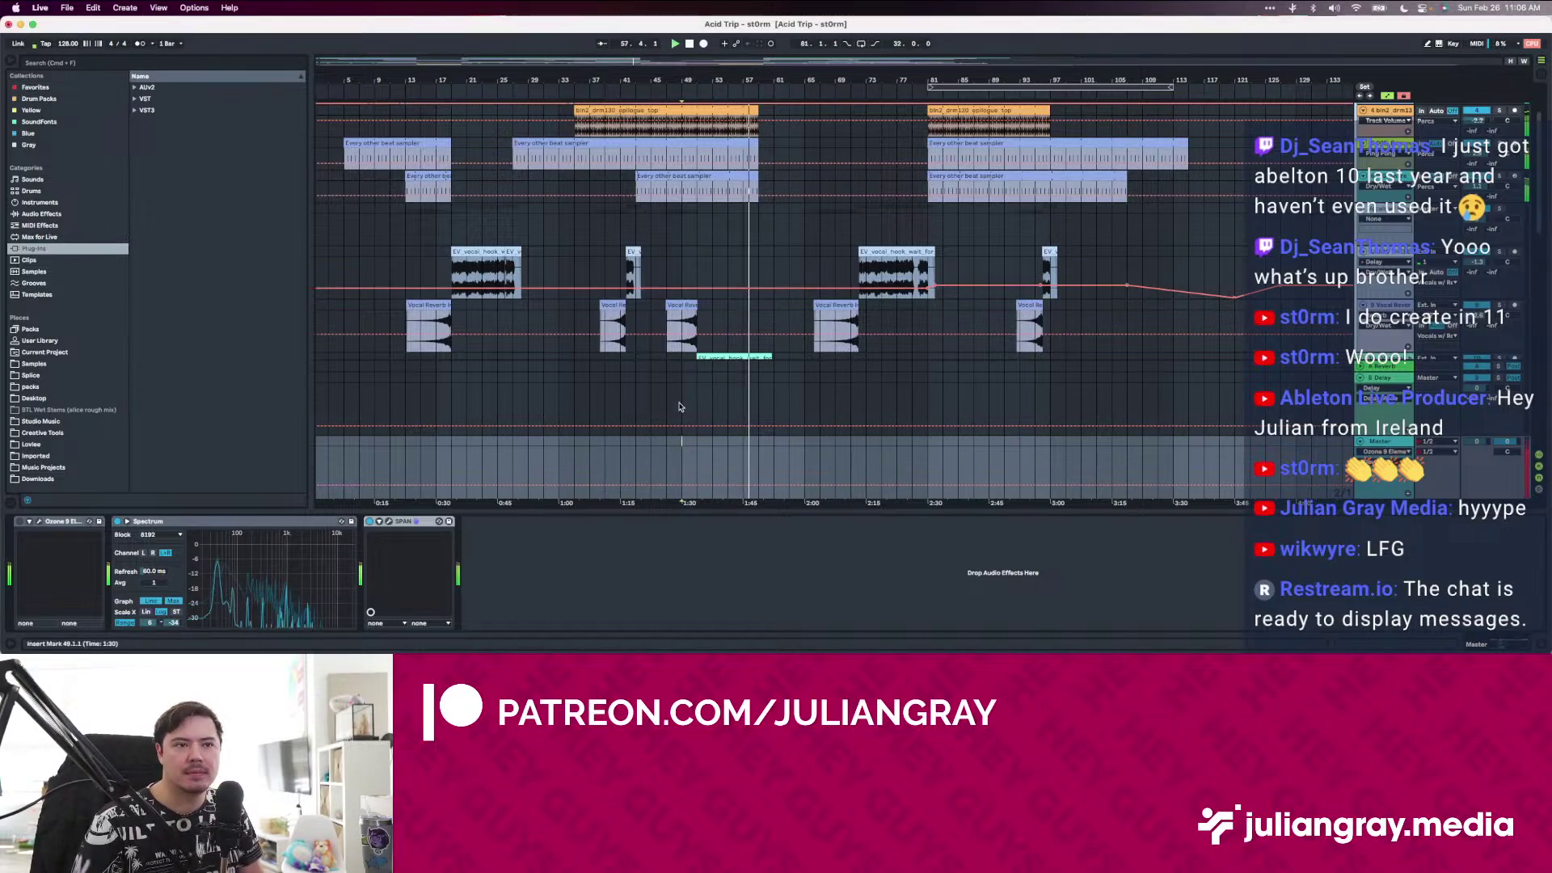
scroll(679, 407, down, 3)
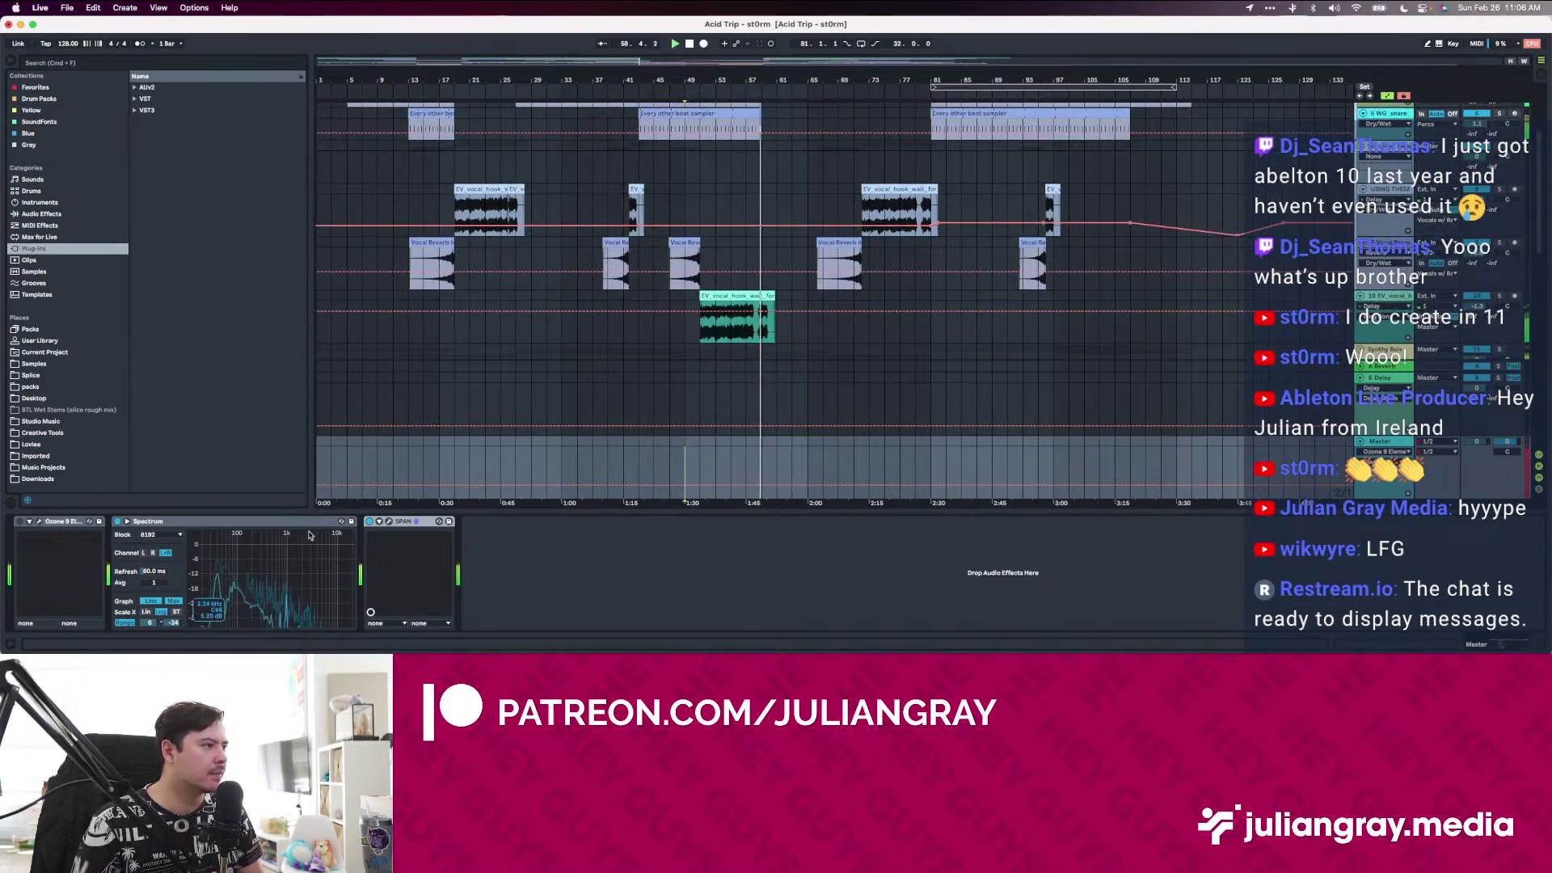
click(391, 522)
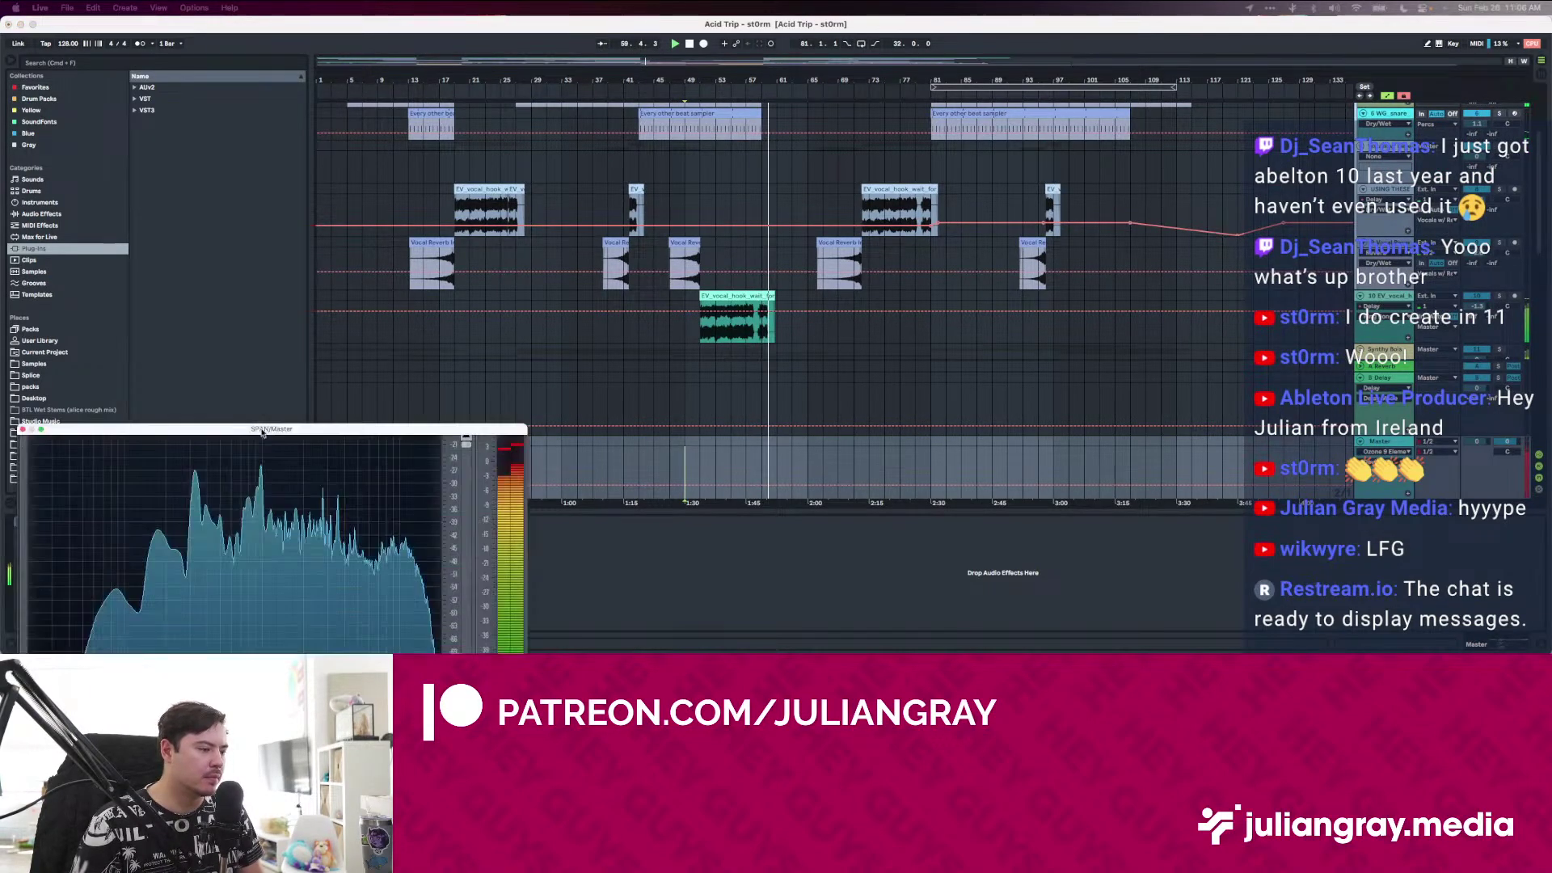
drag(261, 433, 358, 149)
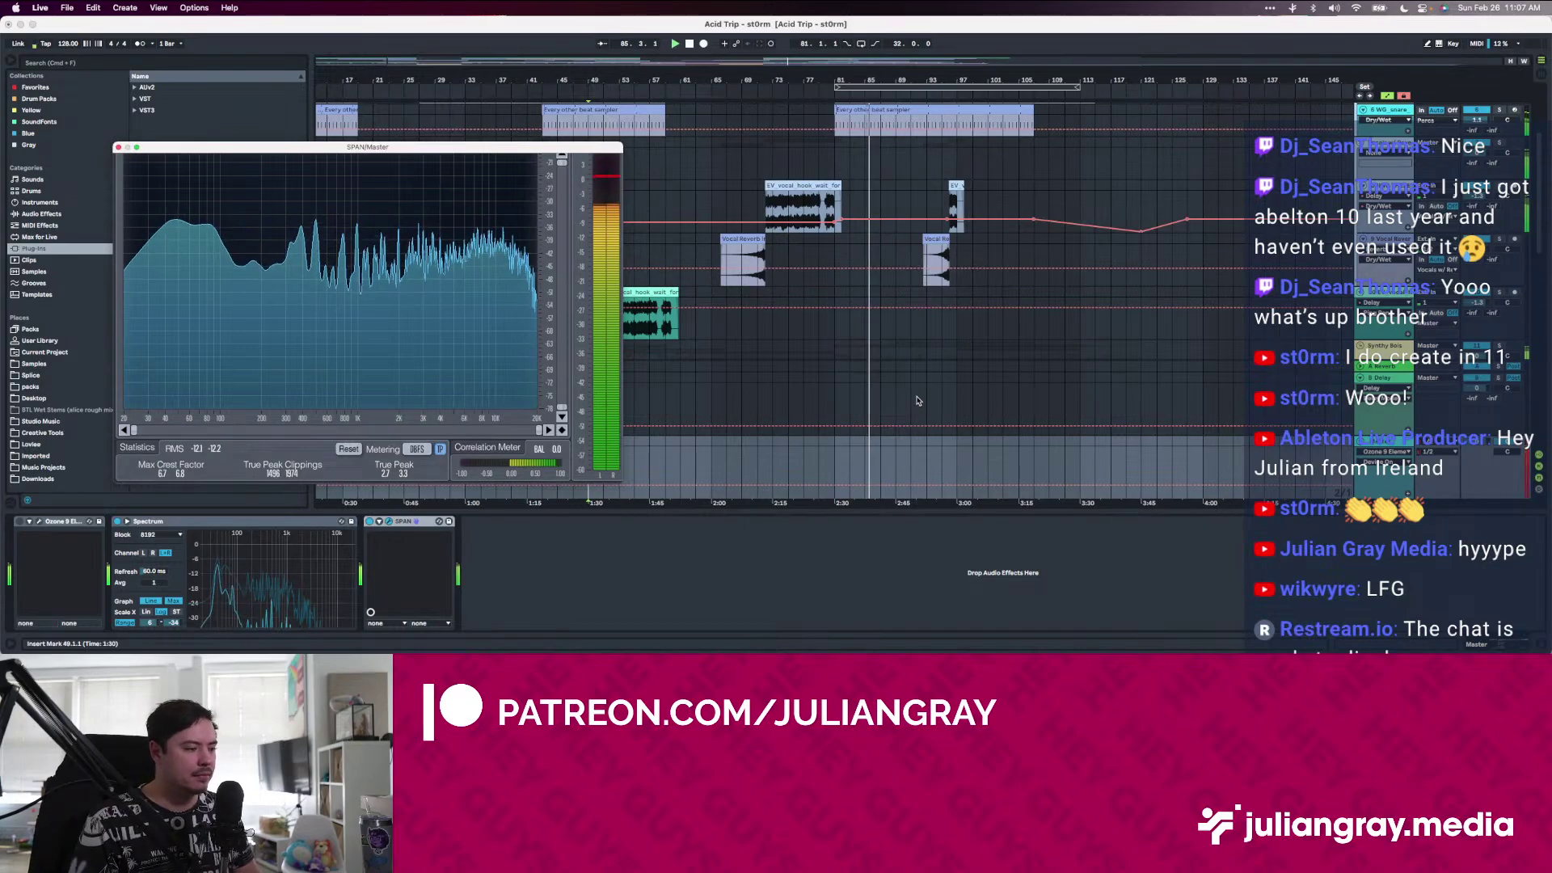
Compare the mix with Ozone 9 Elements on and off on the master track, leaving it off with its window closed
scroll(917, 401, up, 5)
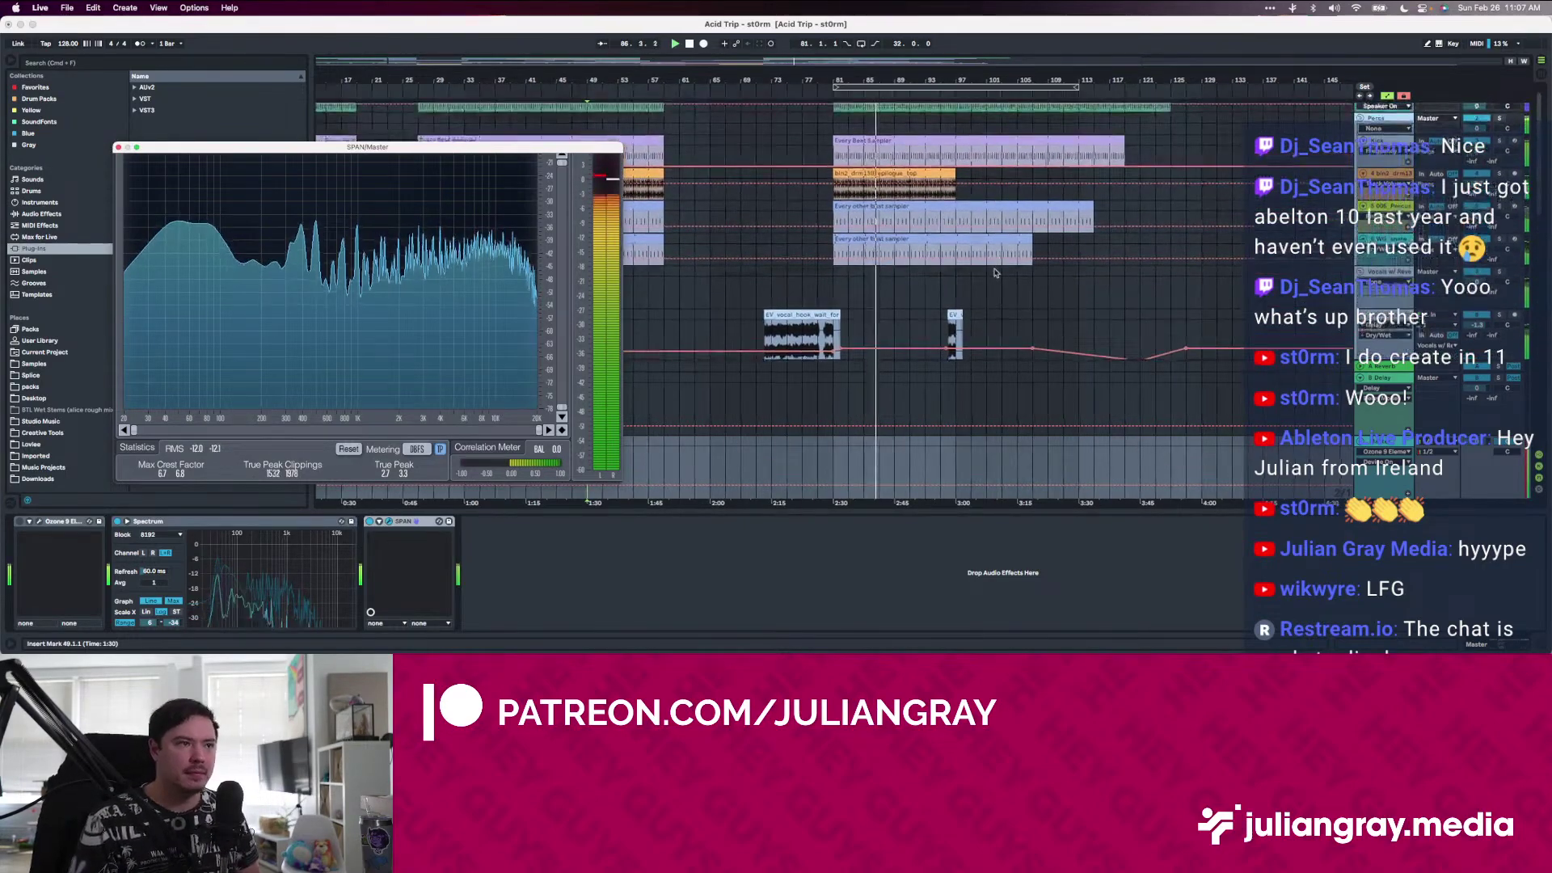
click(954, 275)
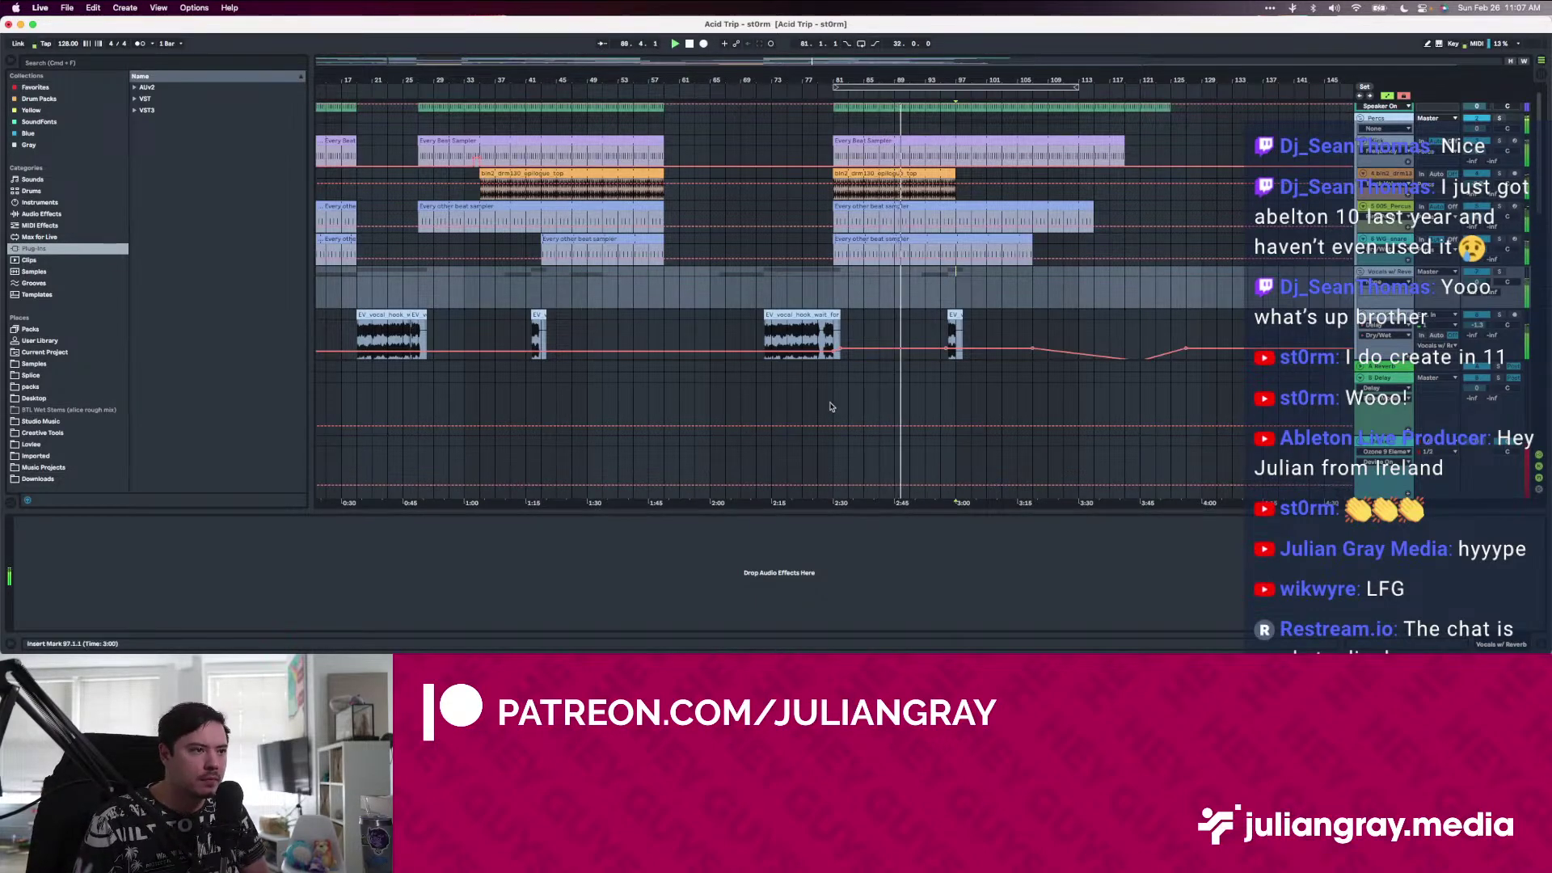
click(864, 449)
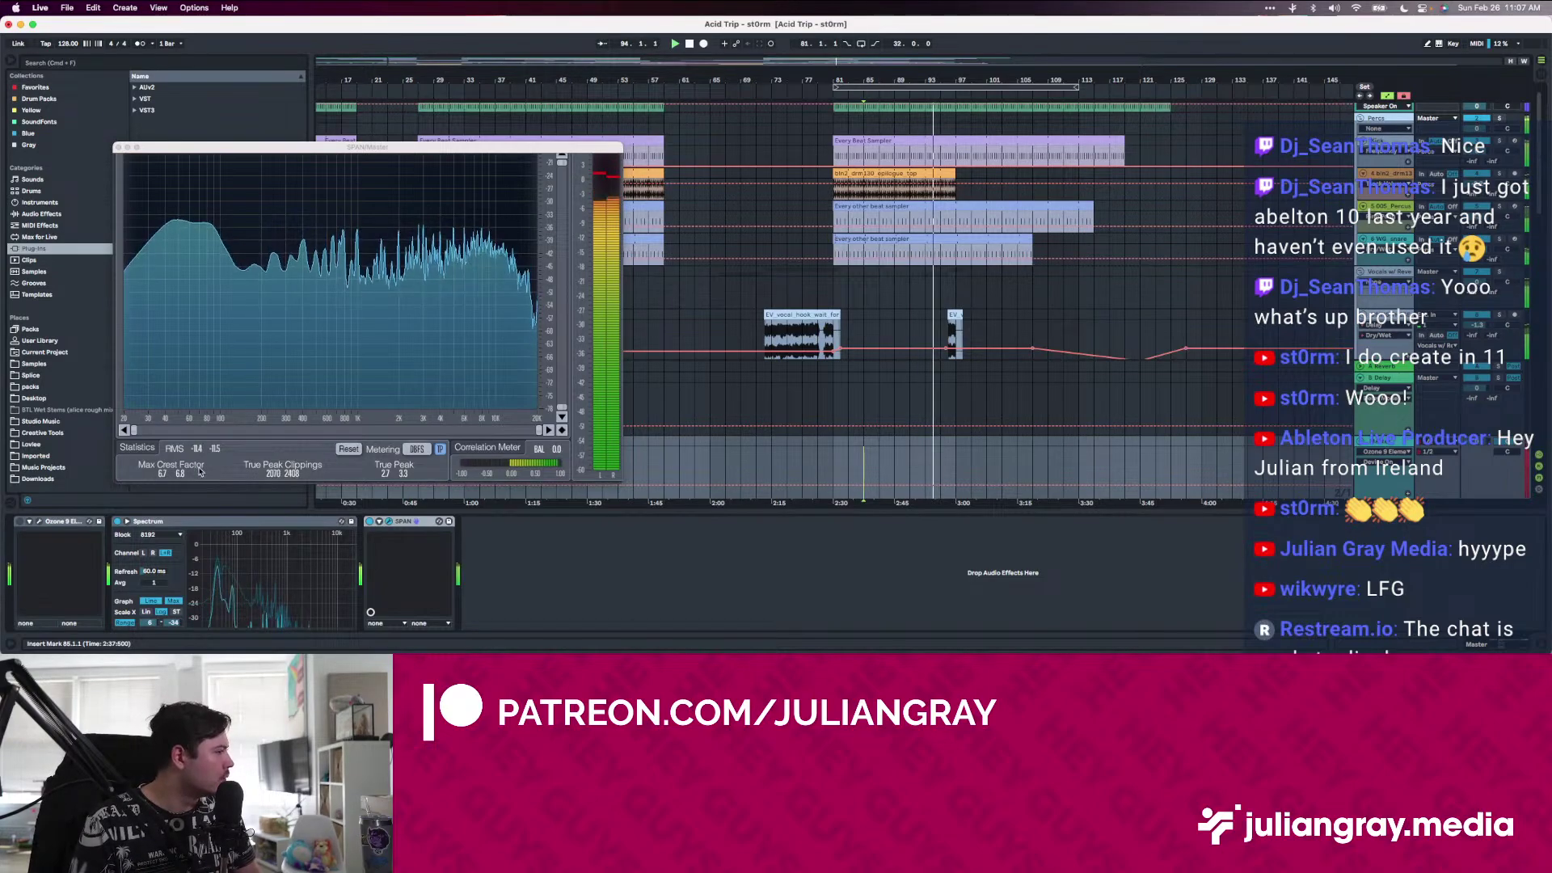
click(19, 522)
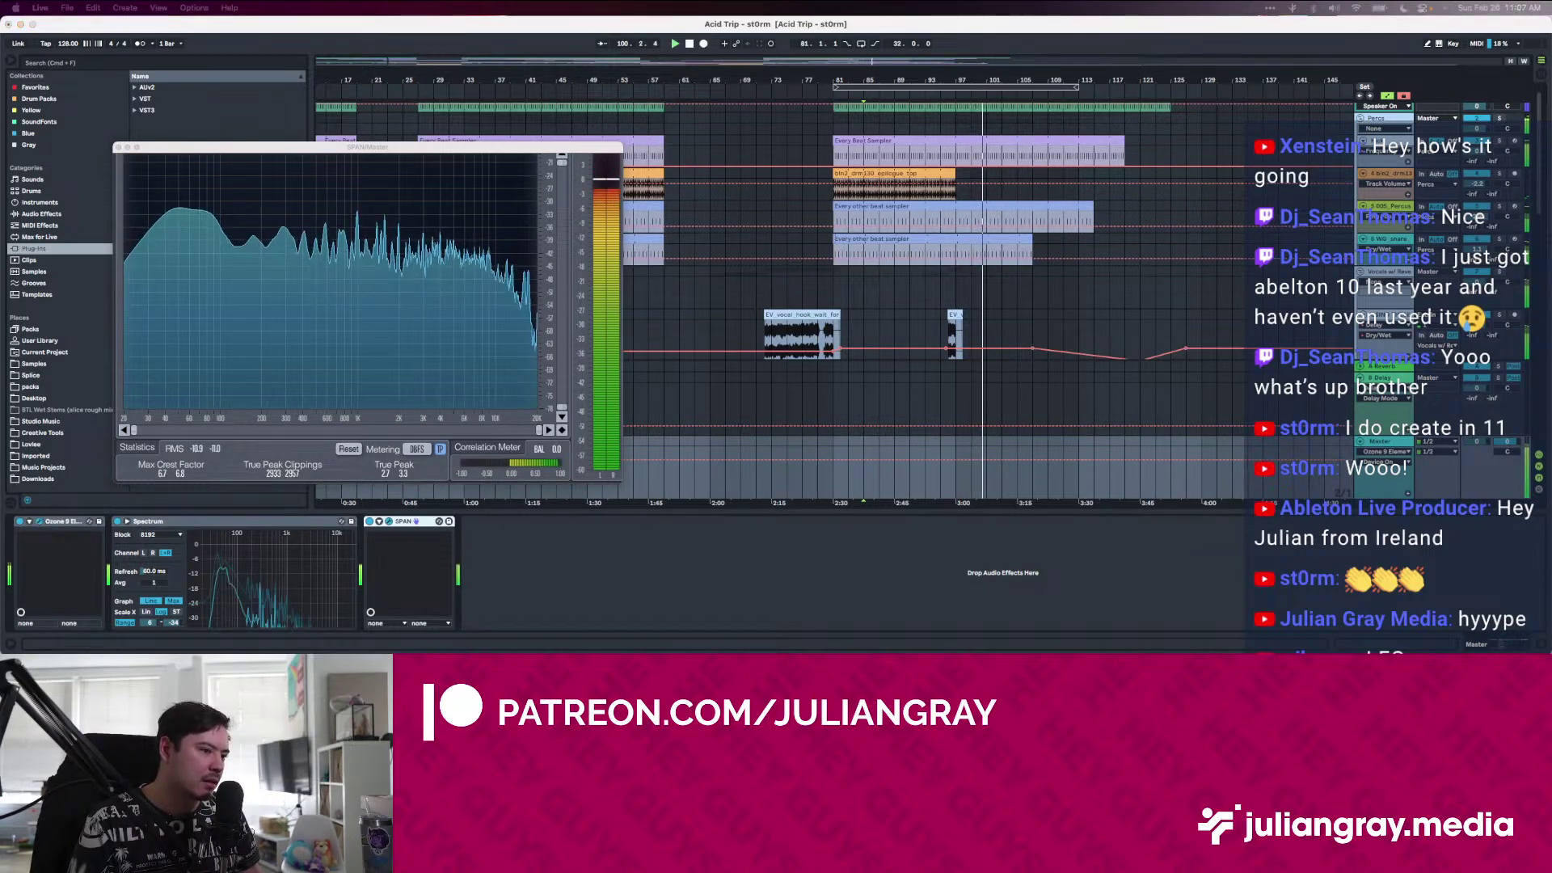
drag(290, 644, 388, 151)
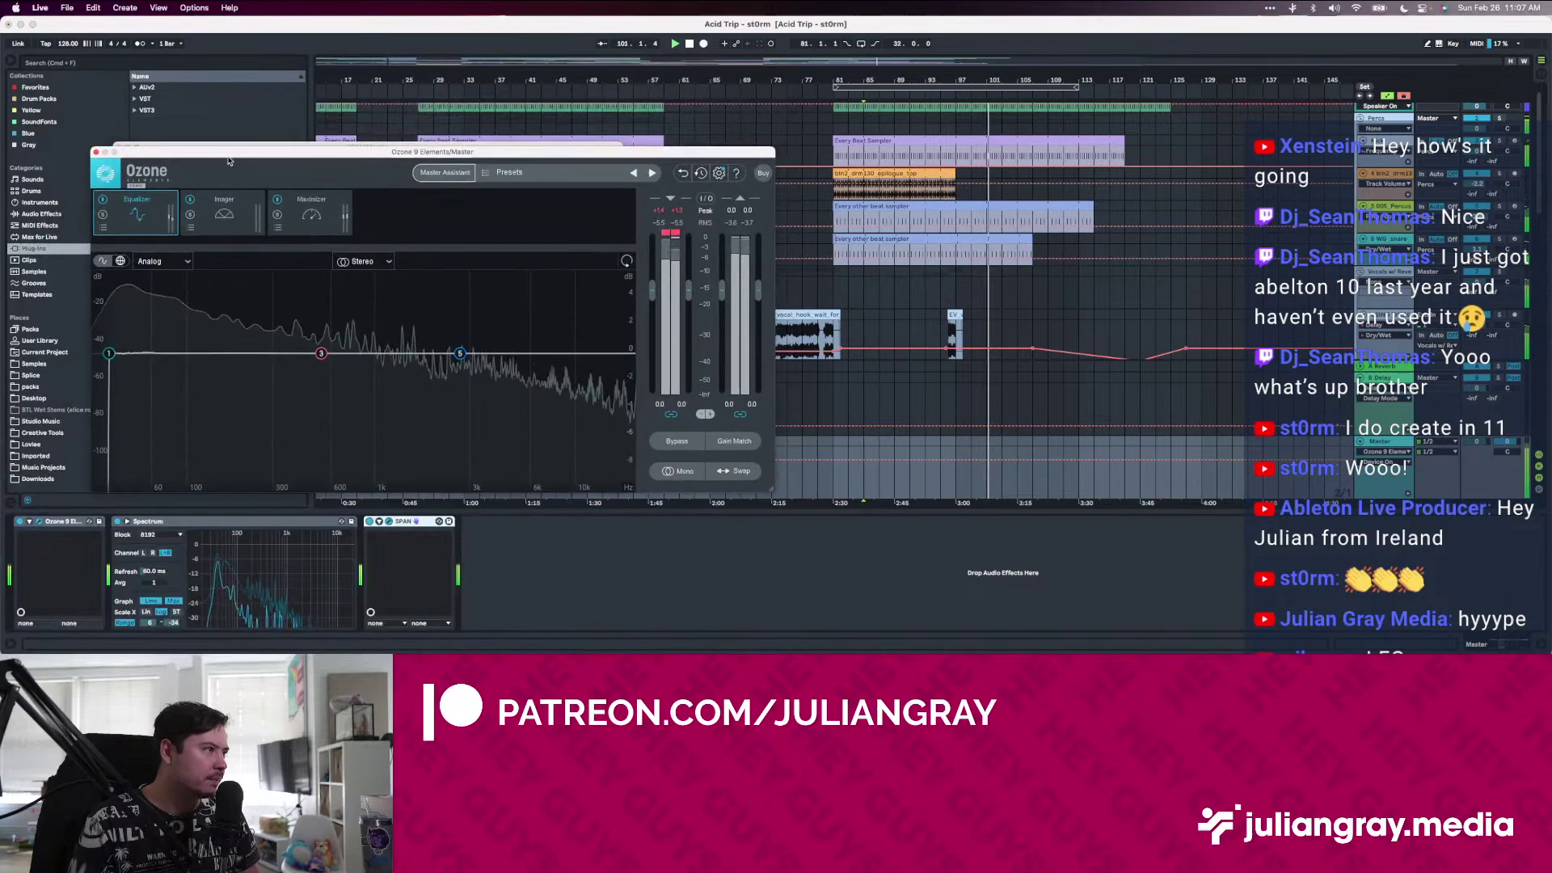
click(572, 607)
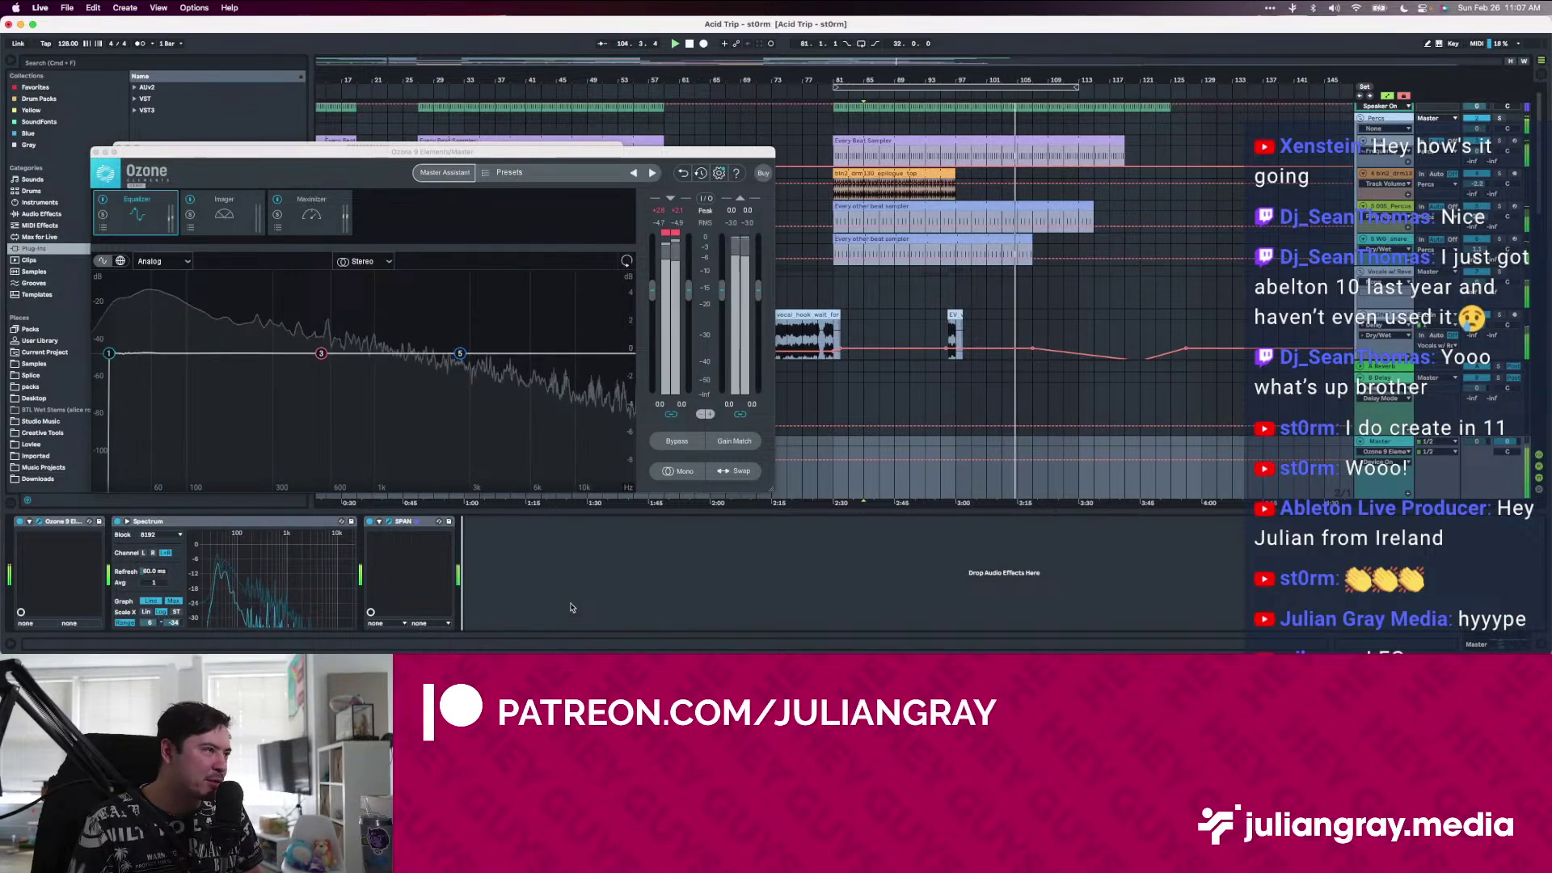
drag(474, 151, 553, 135)
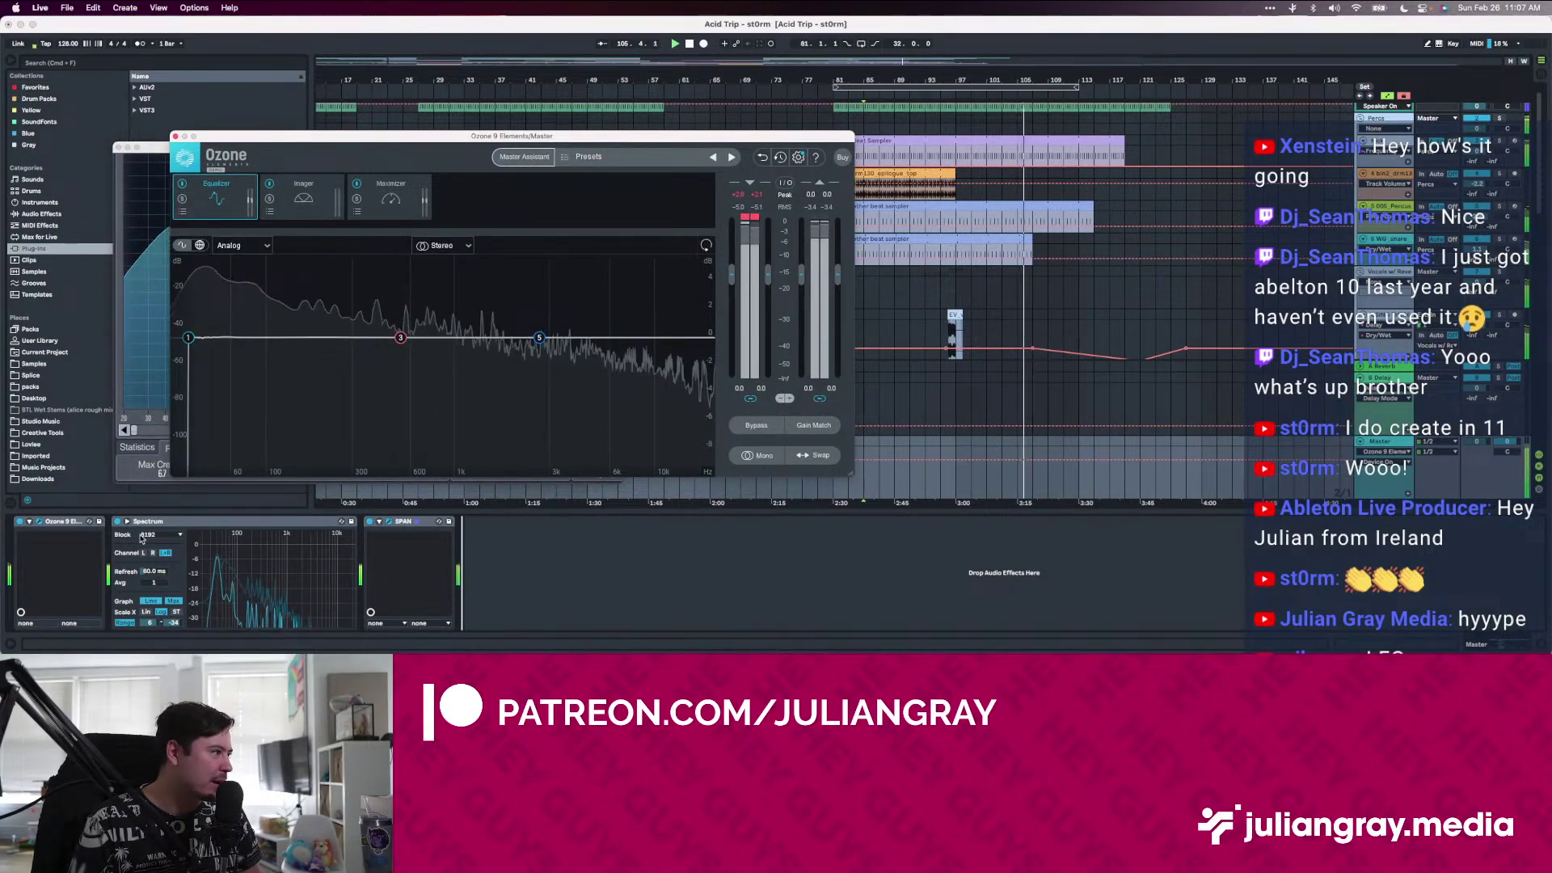
click(24, 523)
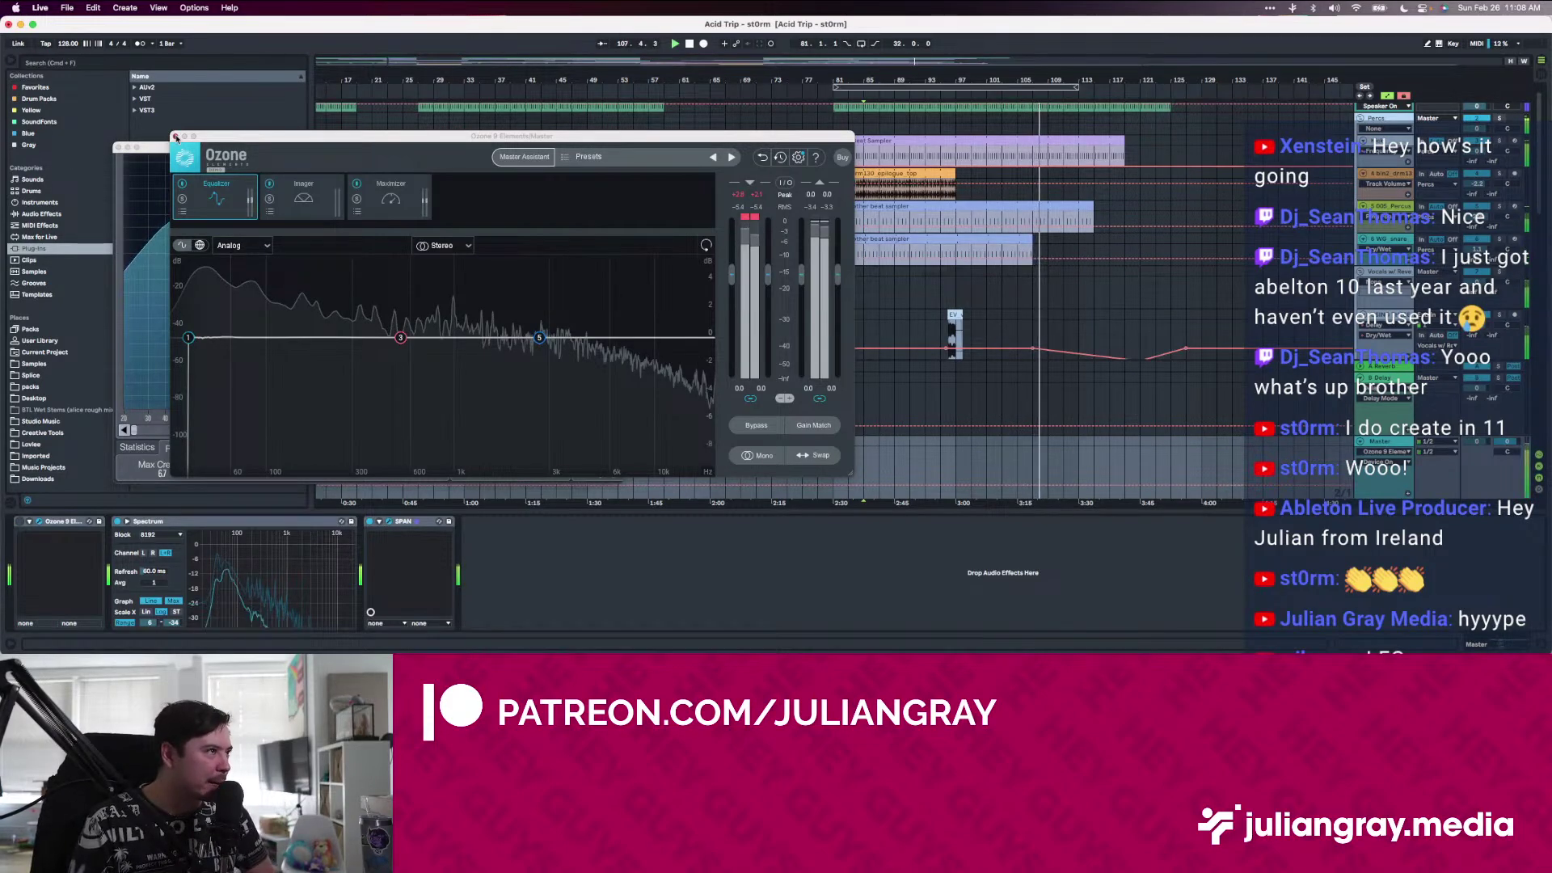
click(176, 137)
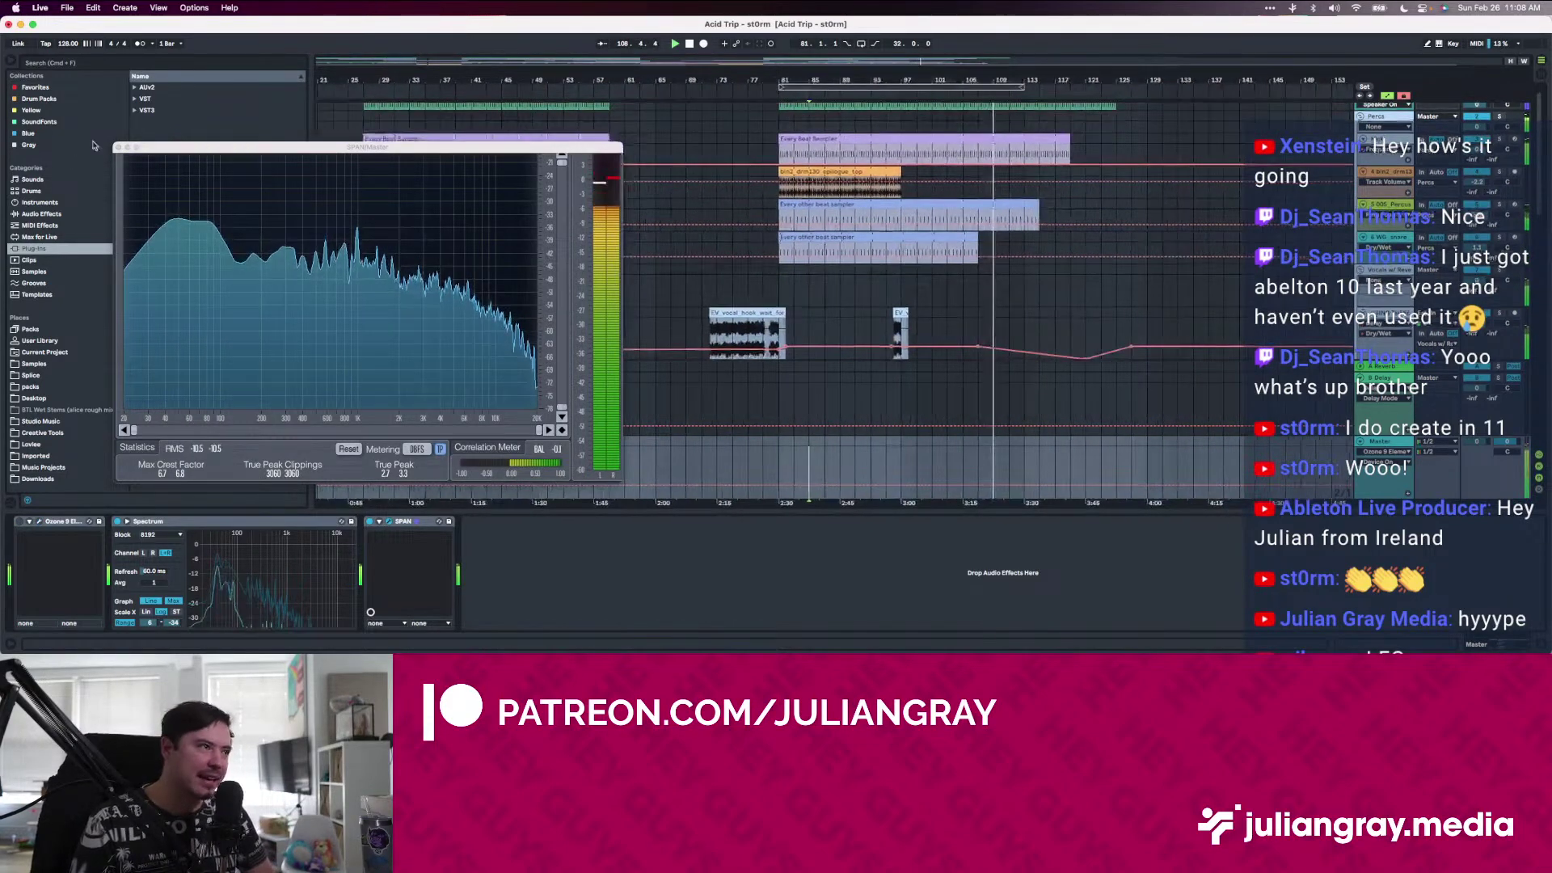
Search the plug-ins for "maximizer" and add Ozone 9 Maximizer right after Ozone 9 Elements on the master track
drag(178, 148, 377, 114)
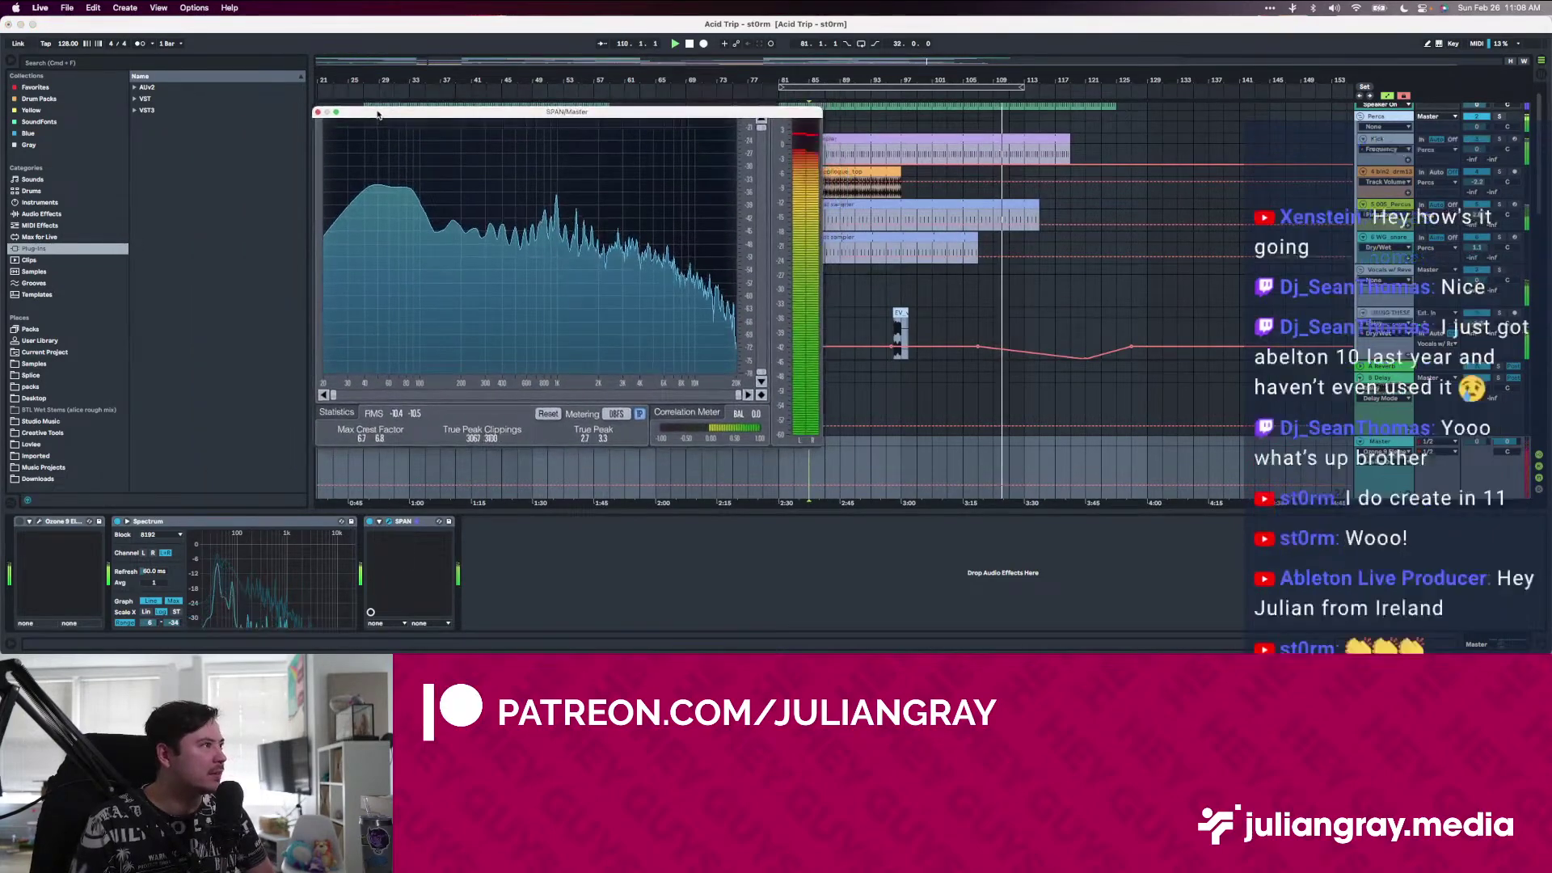
click(65, 63)
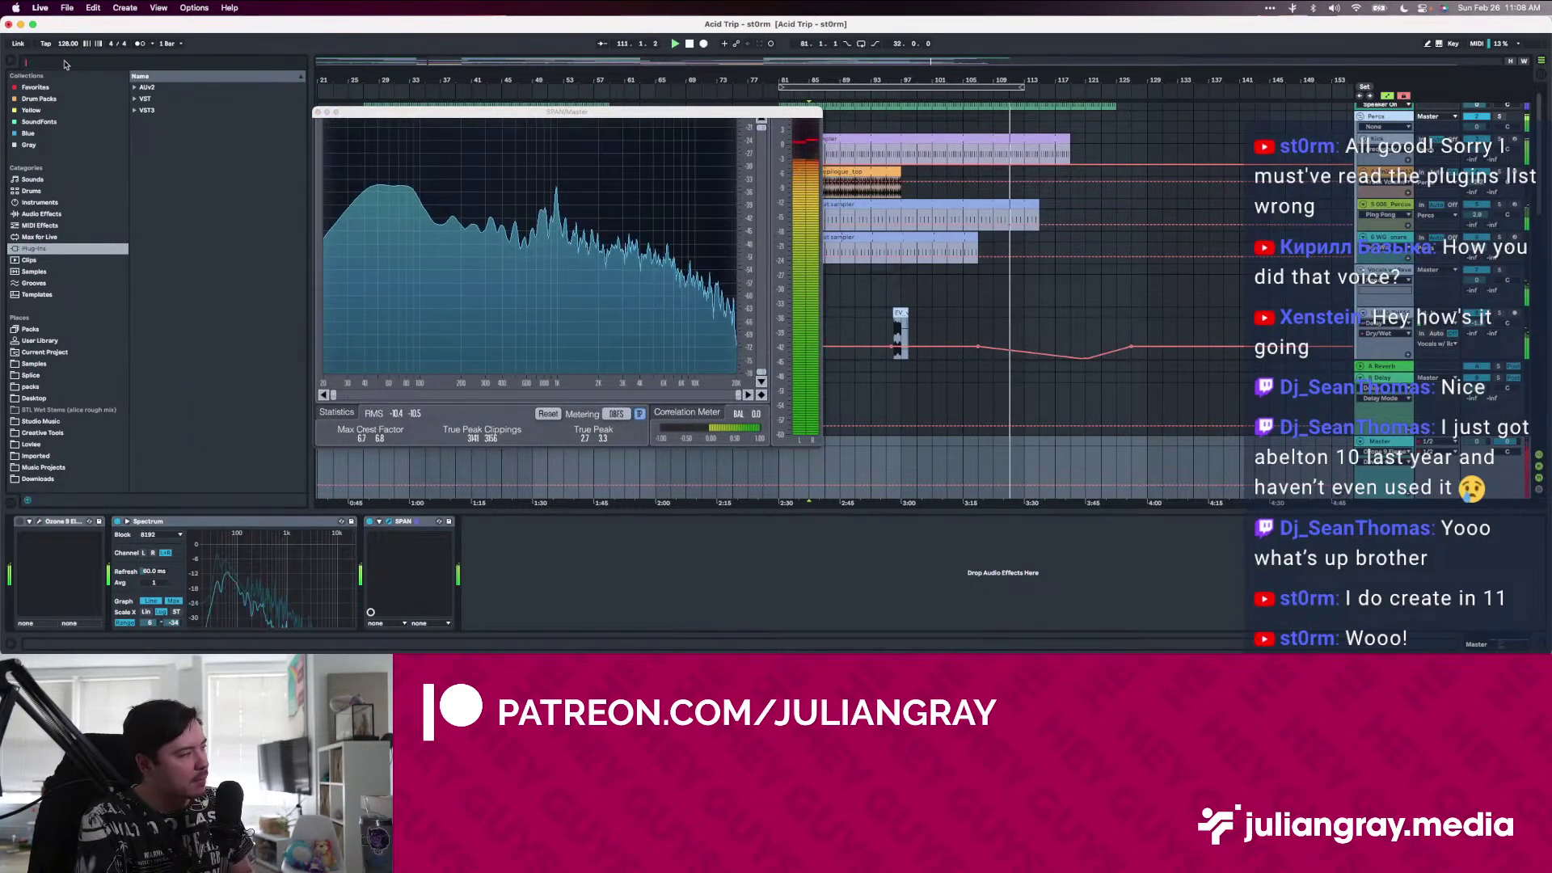
text(maximi)
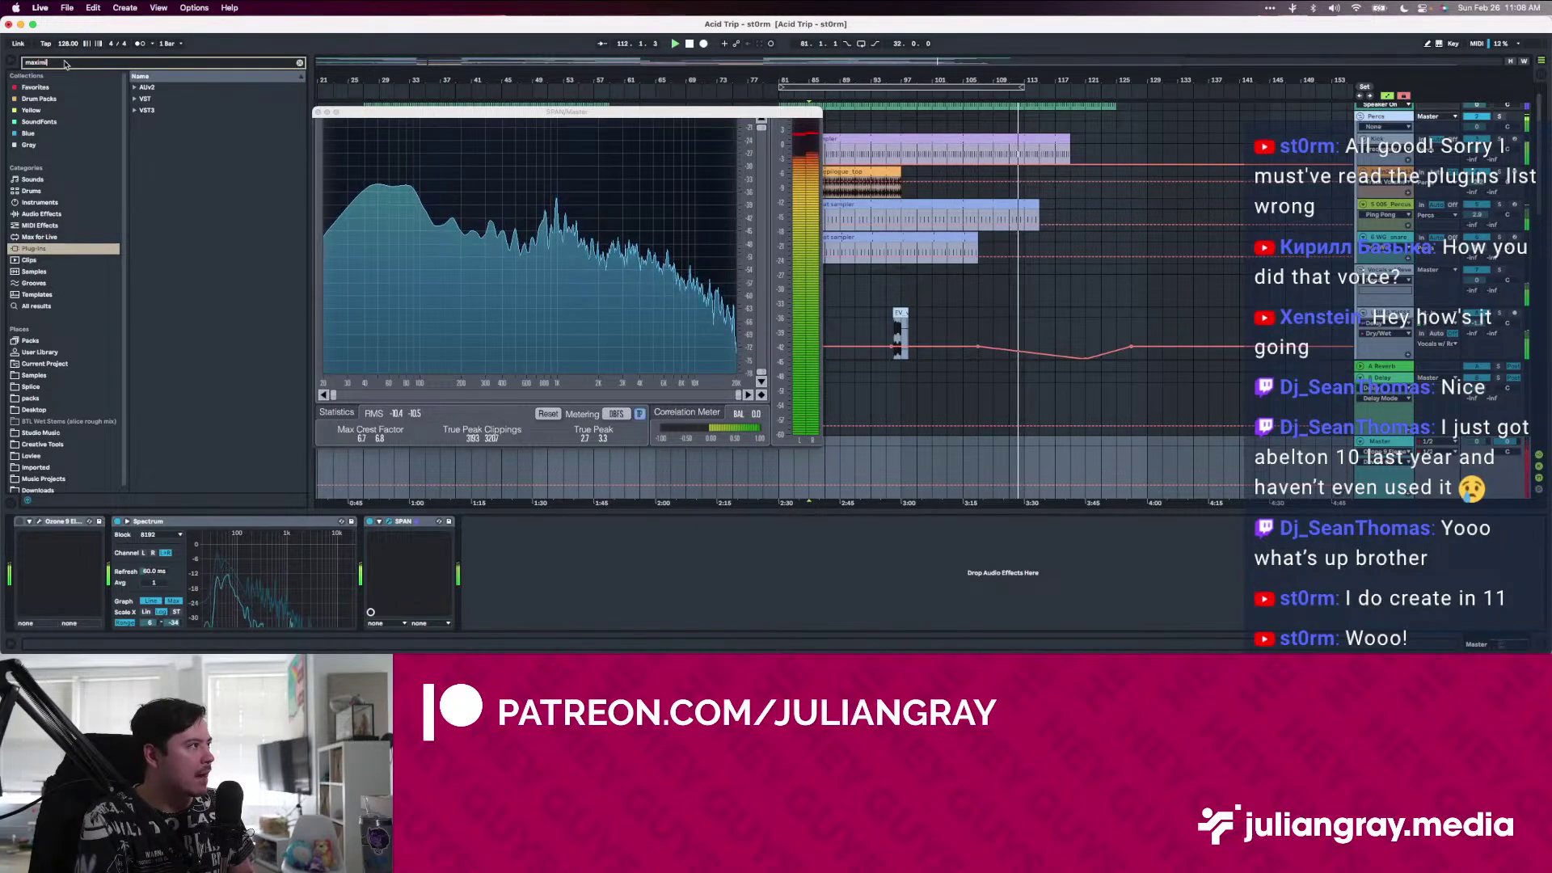
text(zer)
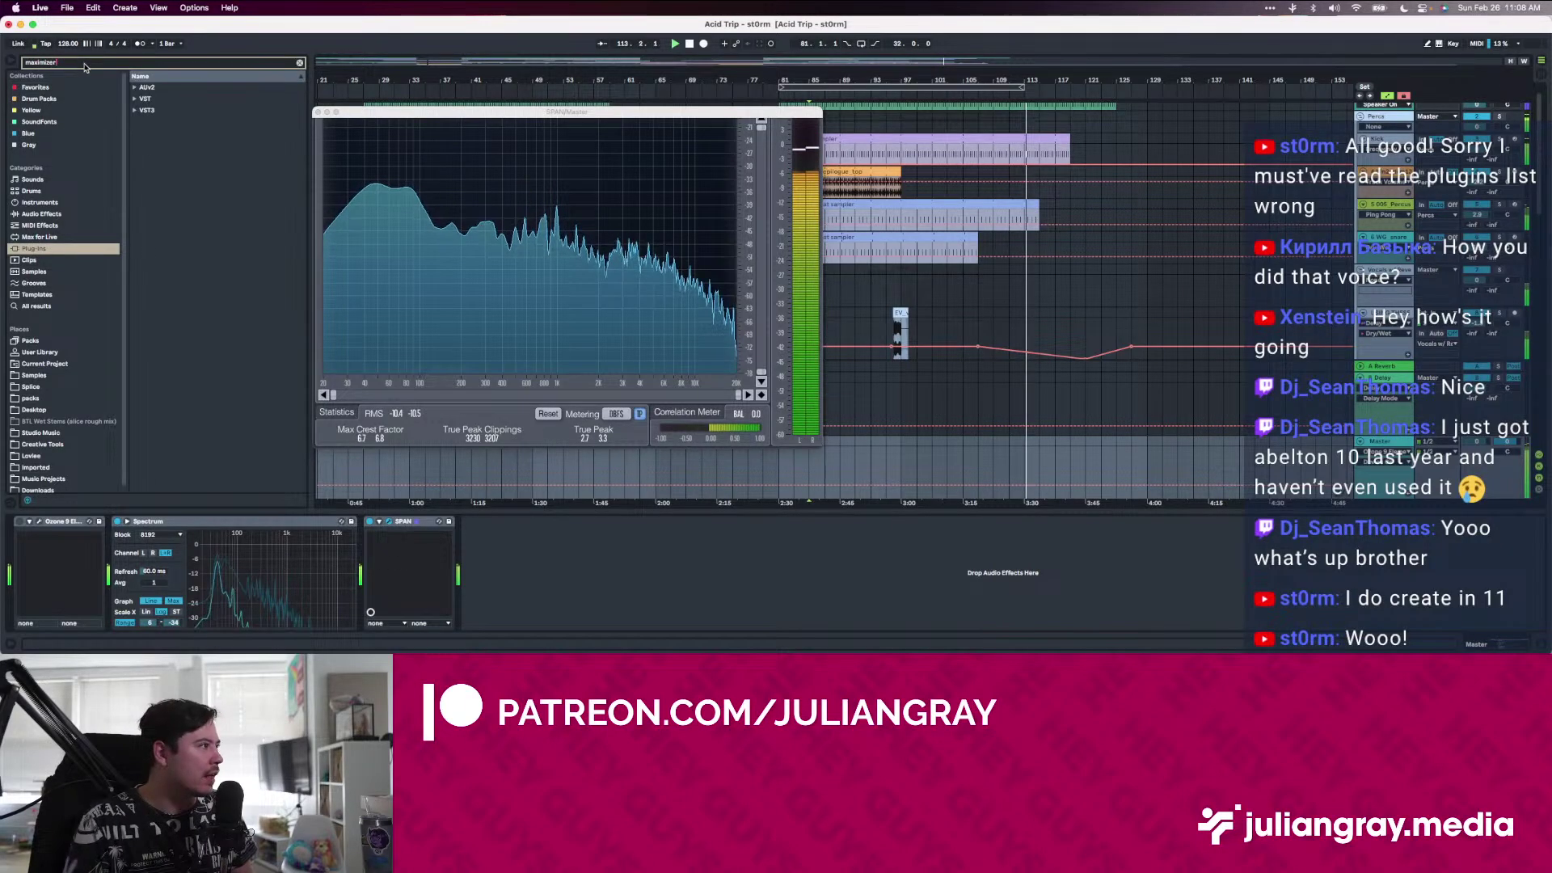
click(141, 99)
click(142, 110)
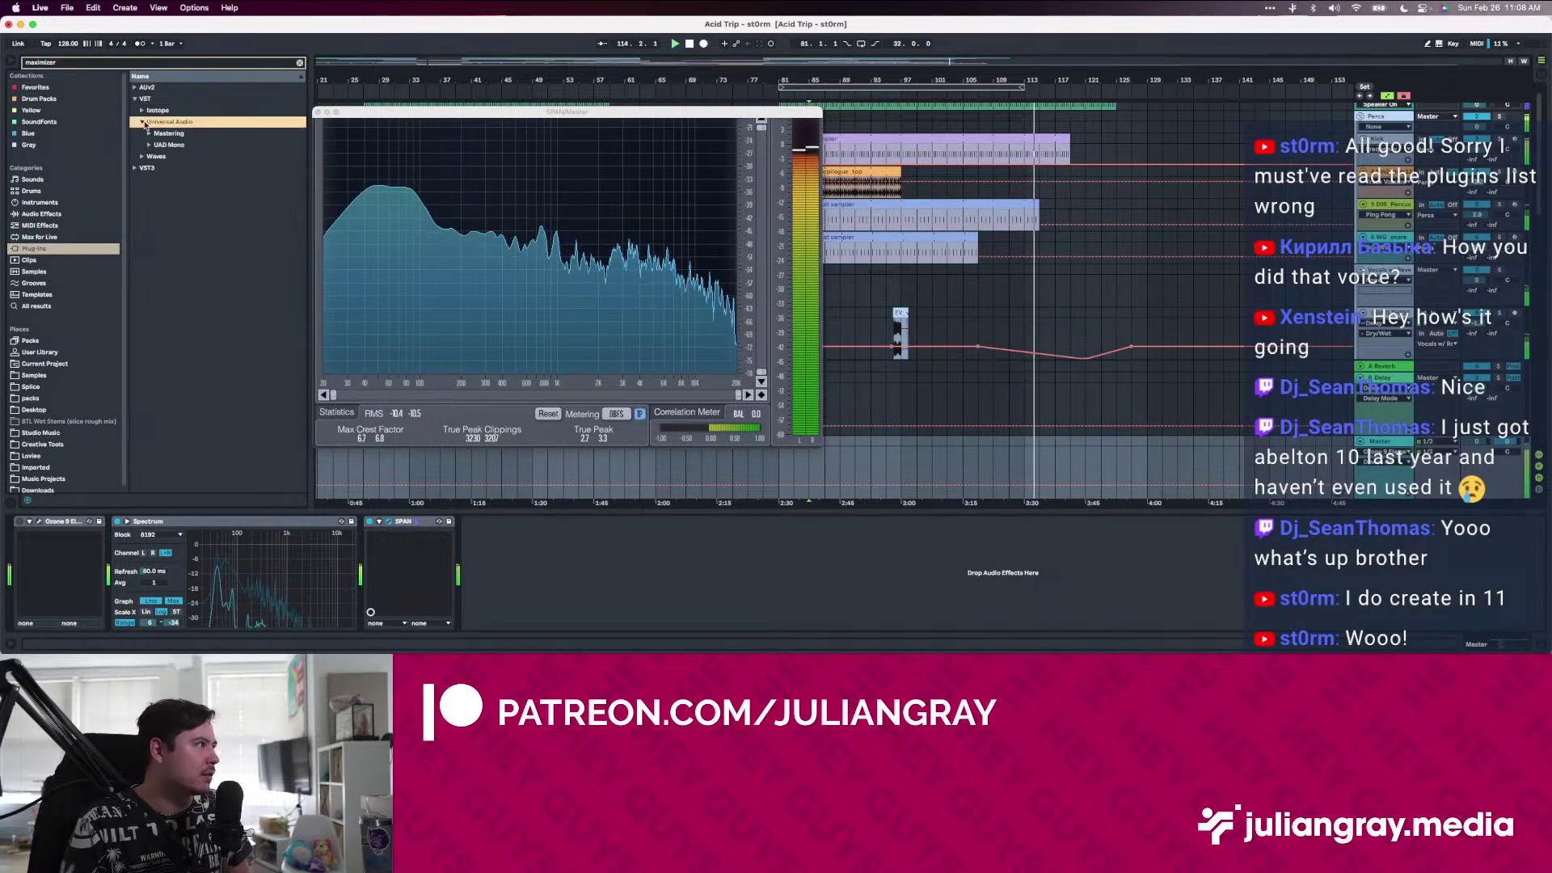
drag(193, 145, 107, 602)
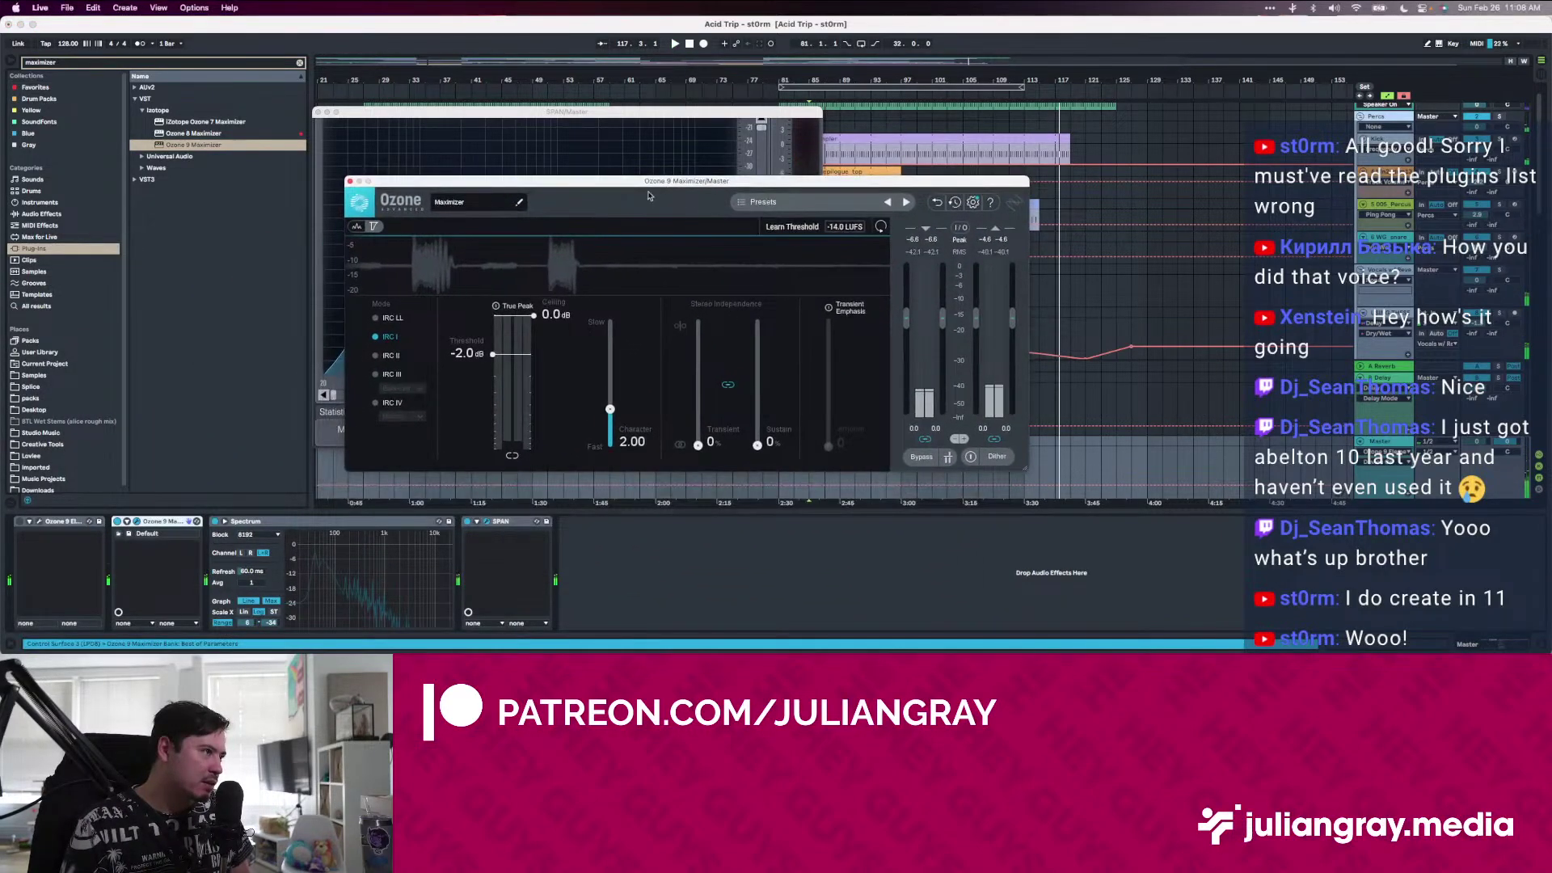
Bring the Ozone 9 Maximizer window fully into view and try a threshold of -5.0 dB
click(145, 521)
drag(643, 181, 612, 167)
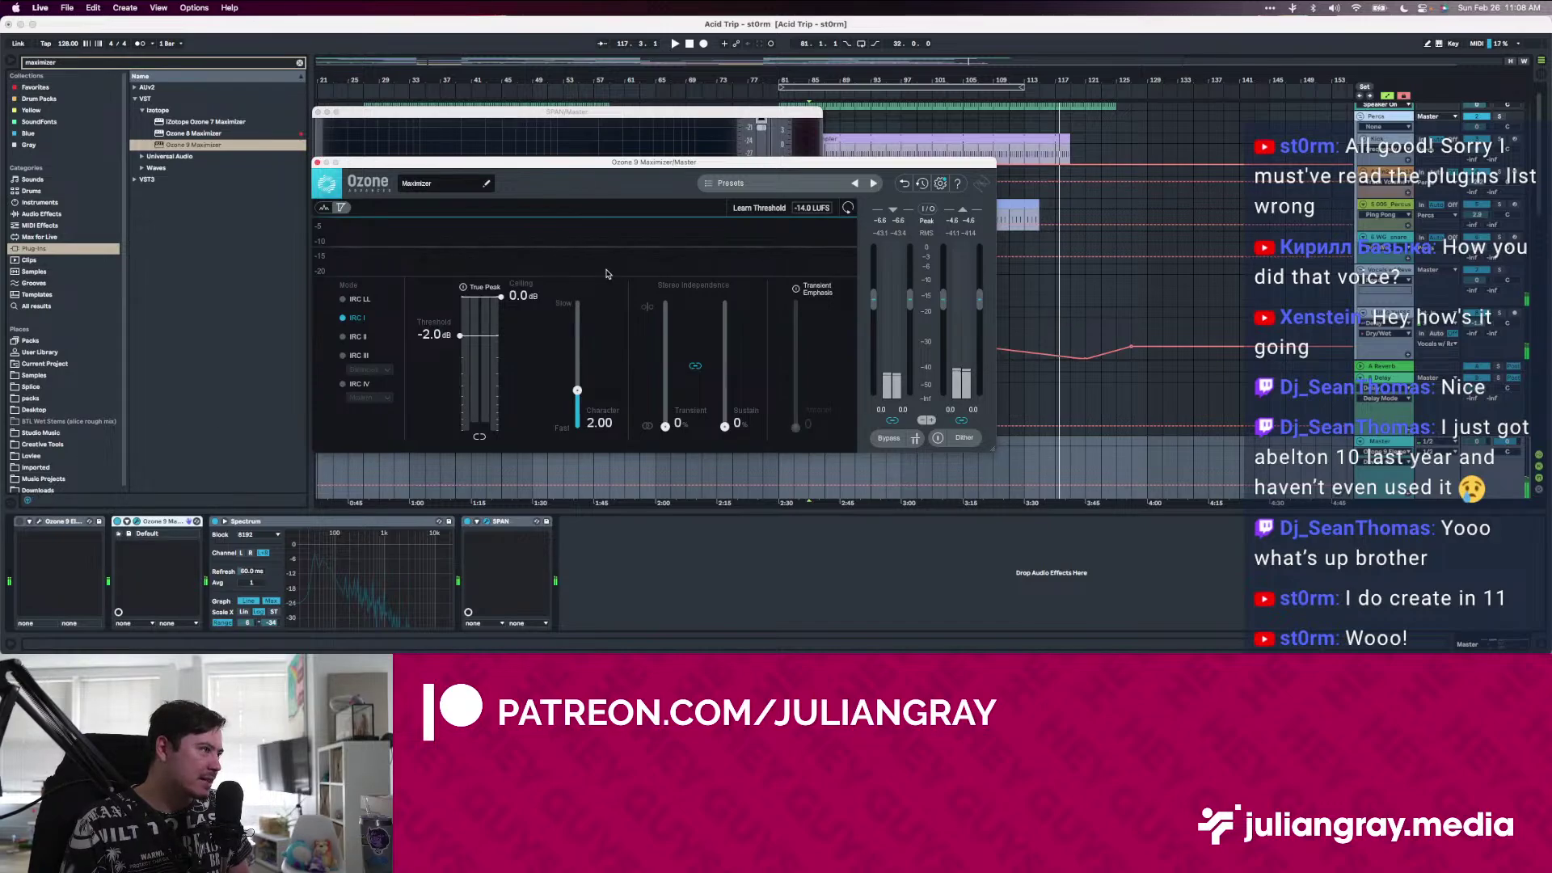
click(155, 522)
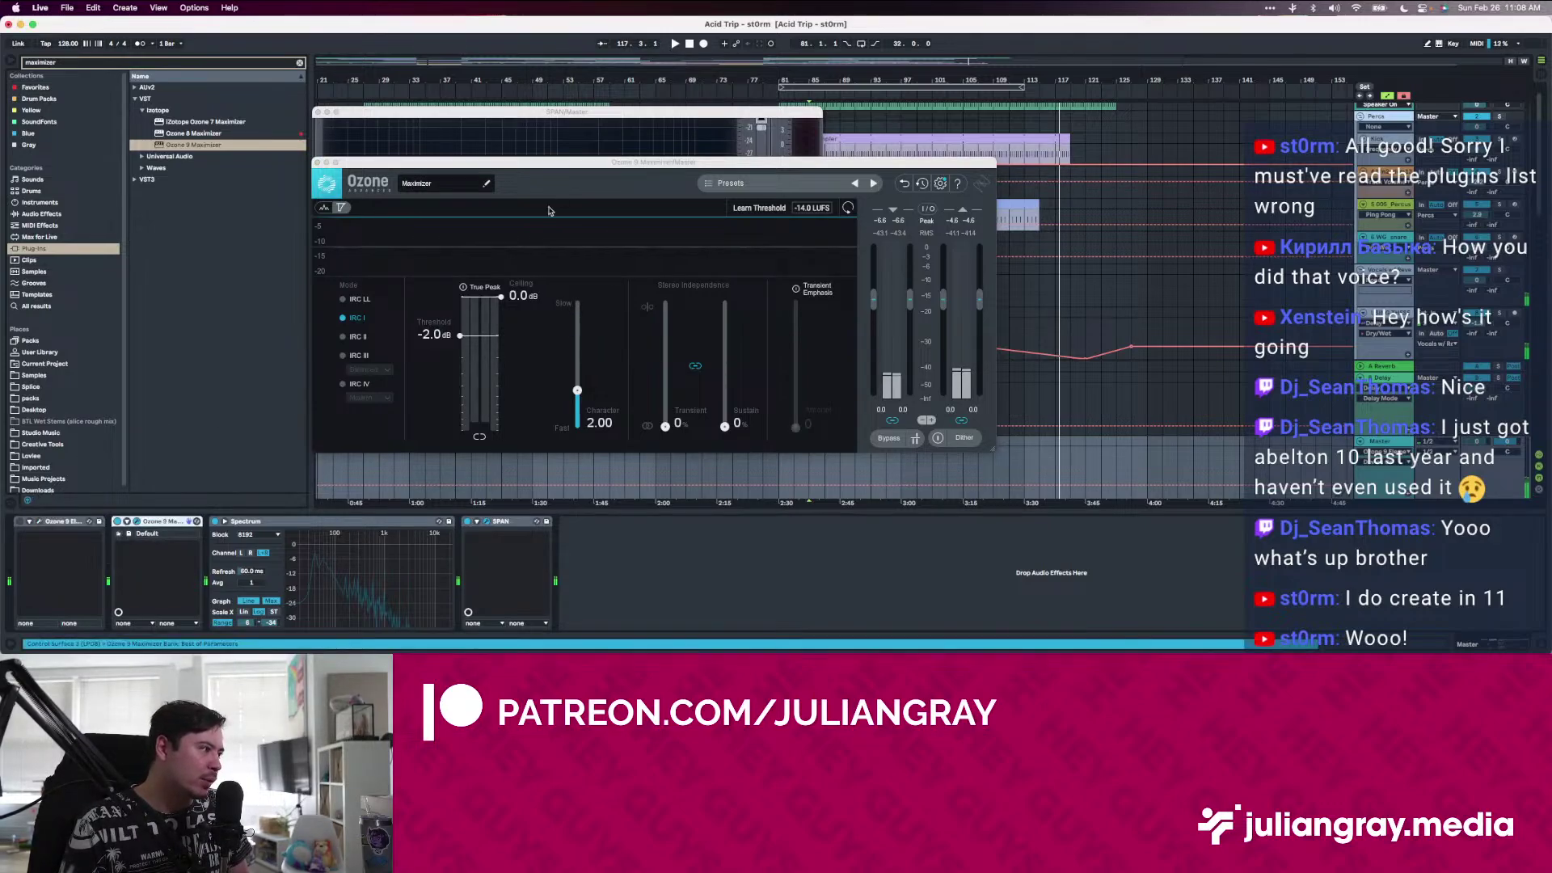
drag(471, 335, 470, 368)
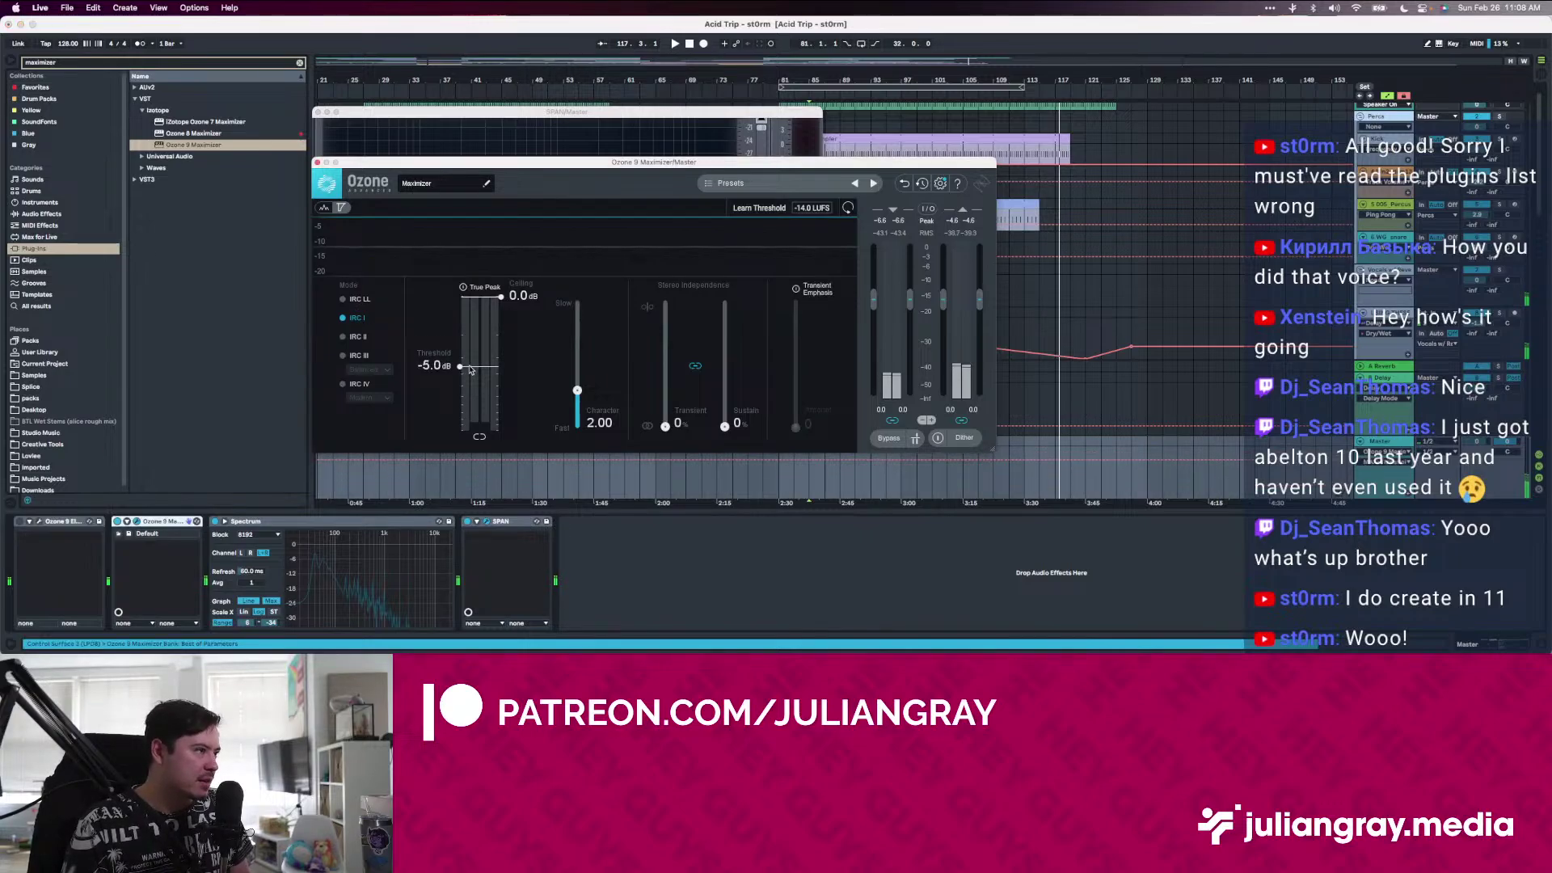
Play the mix from bar 83 and try an Ozone 9 Maximizer threshold of -4.0 dB on the master track
click(912, 122)
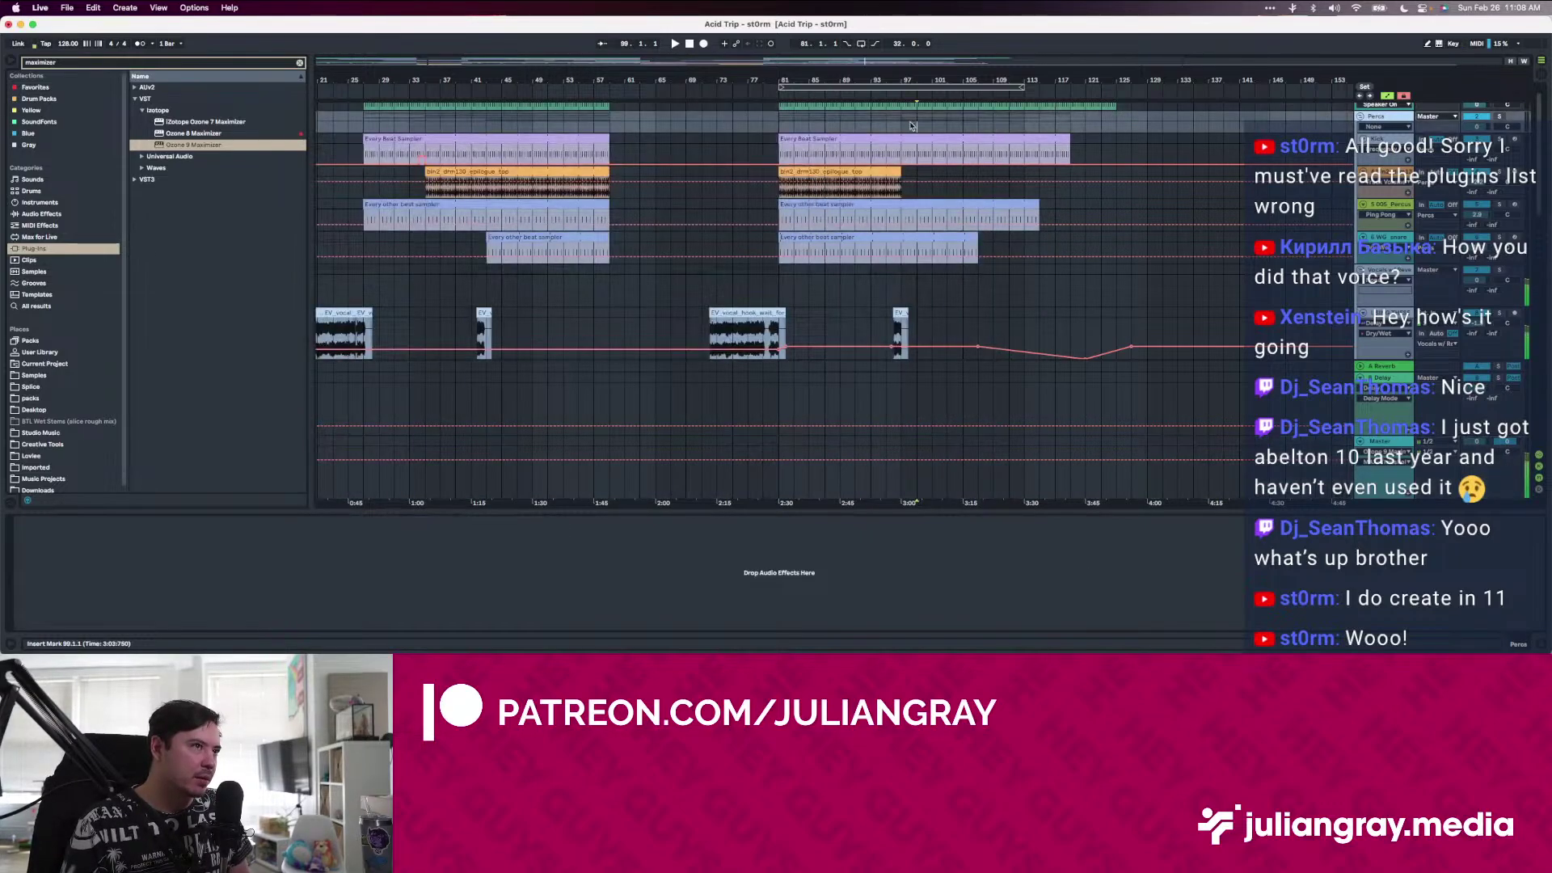
click(792, 117)
key(space)
click(1381, 439)
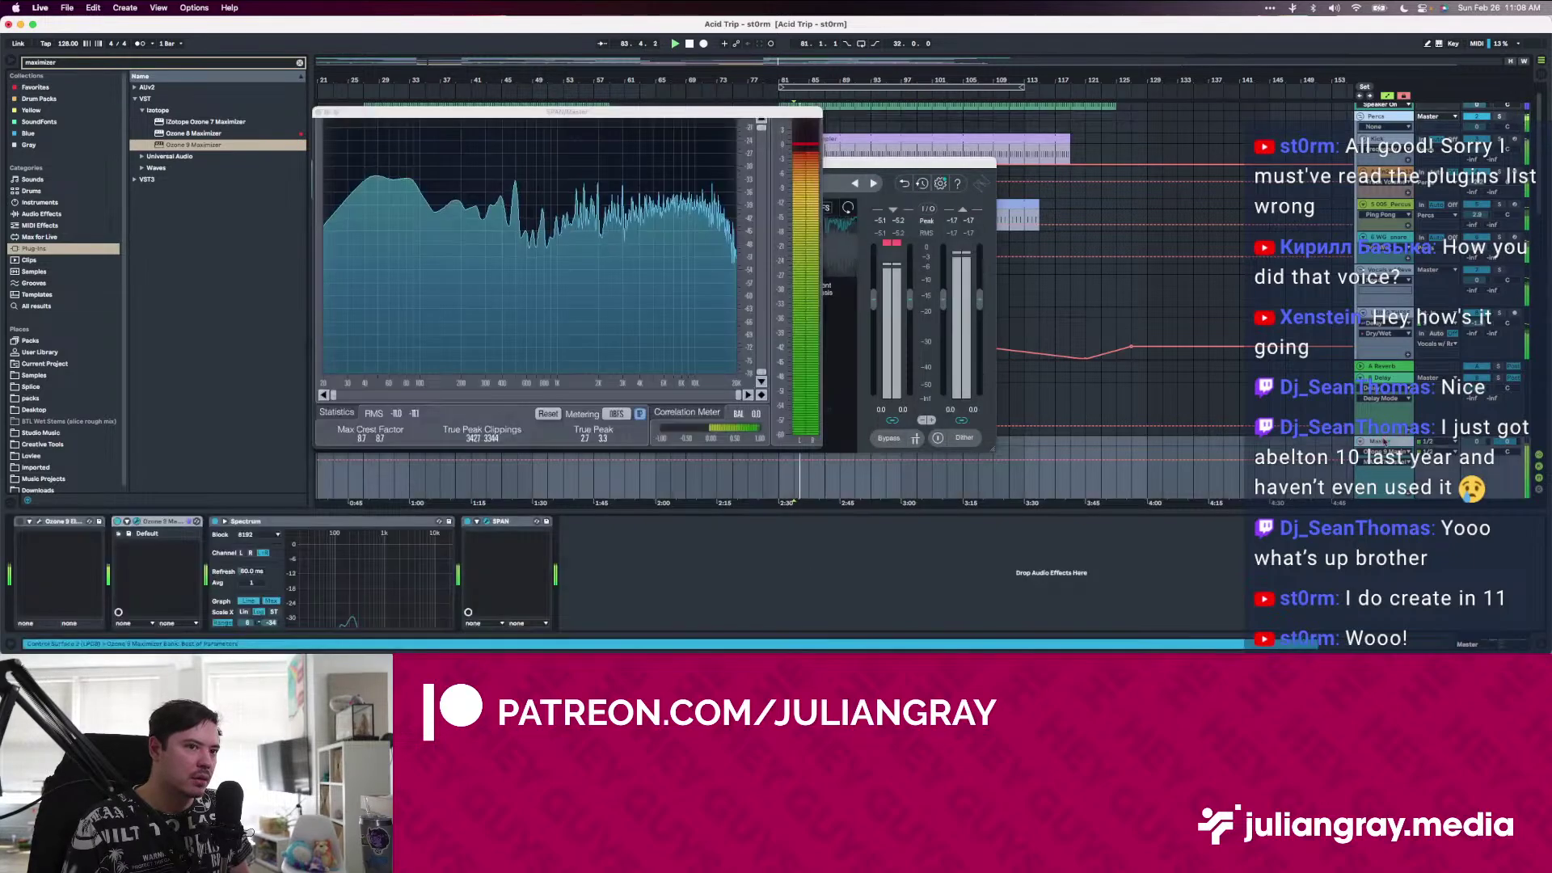
drag(910, 164, 1246, 169)
drag(825, 374, 824, 366)
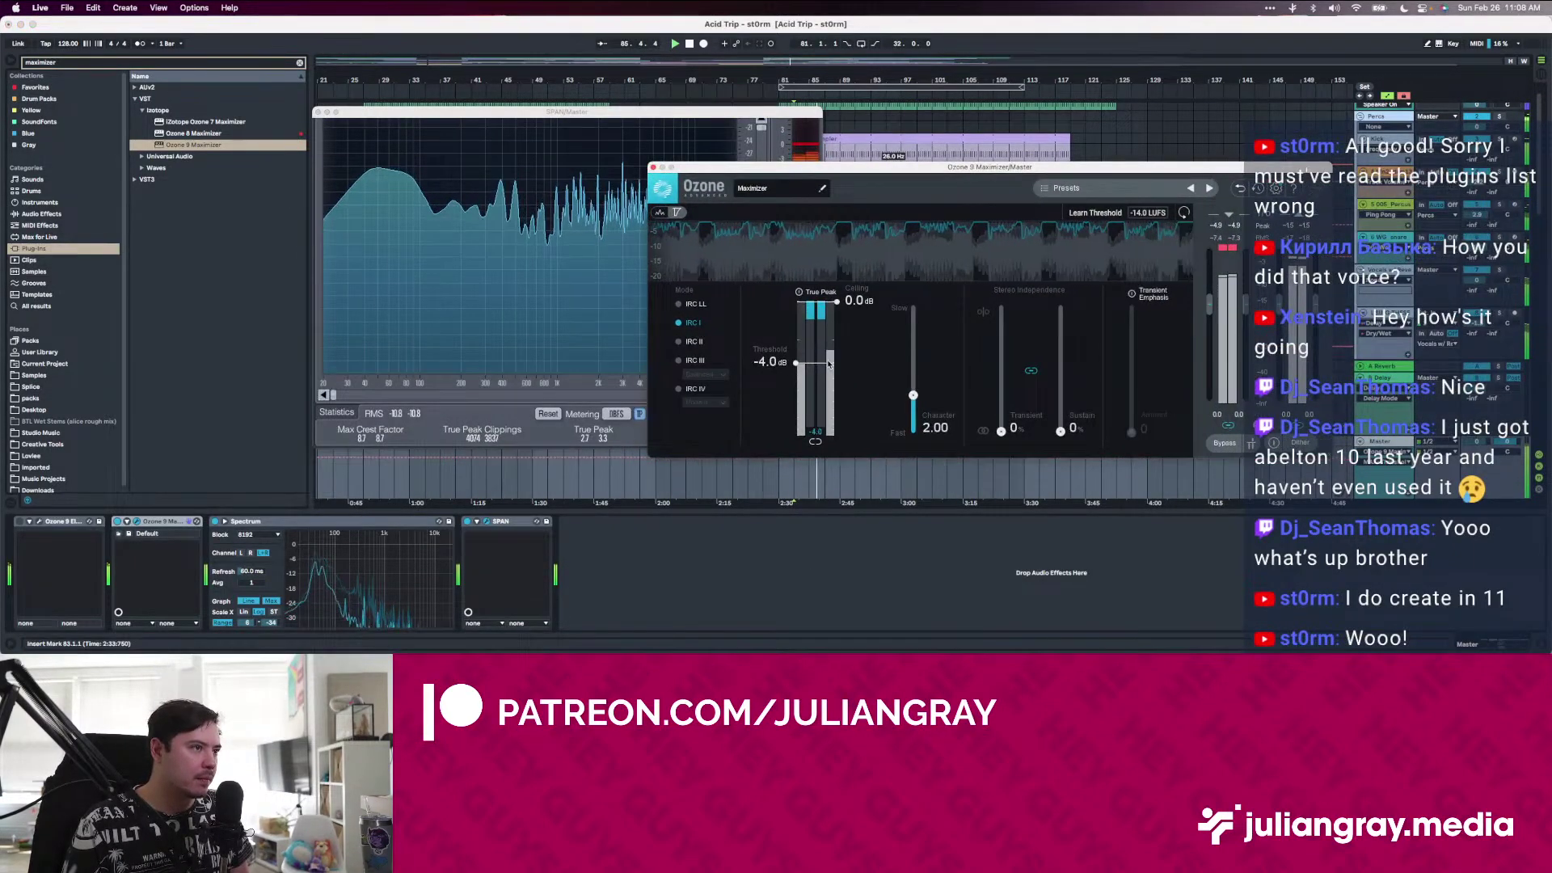
Show the Maximizer module of Ozone 9 Elements for reference and set Ozone 9 Maximizer's threshold to -2.0 dB and its stereo independence to 29%
click(39, 524)
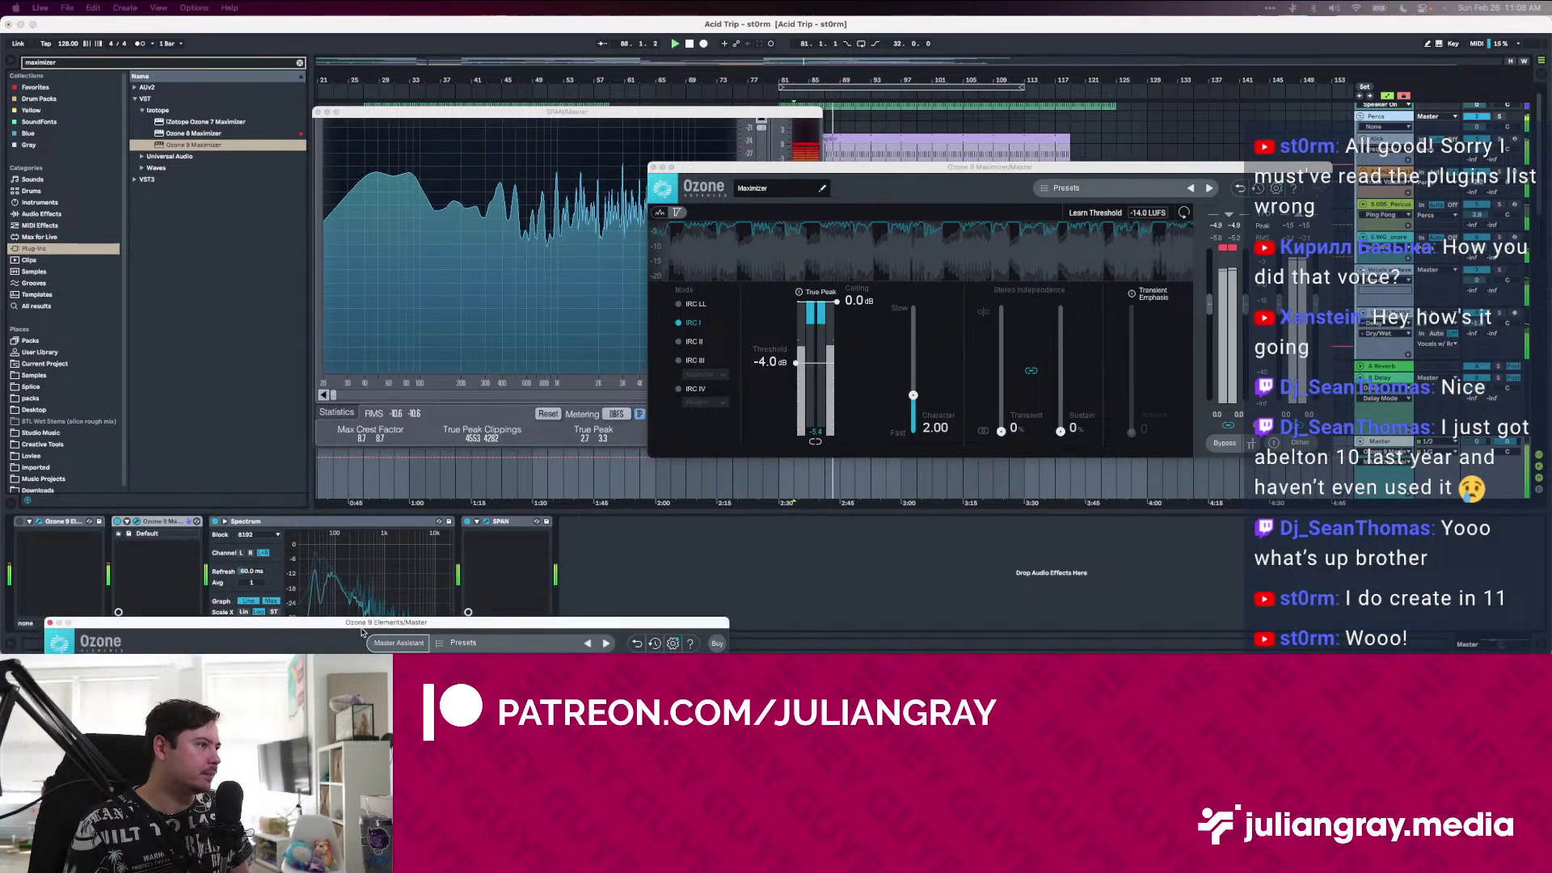
drag(243, 649, 270, 185)
click(280, 234)
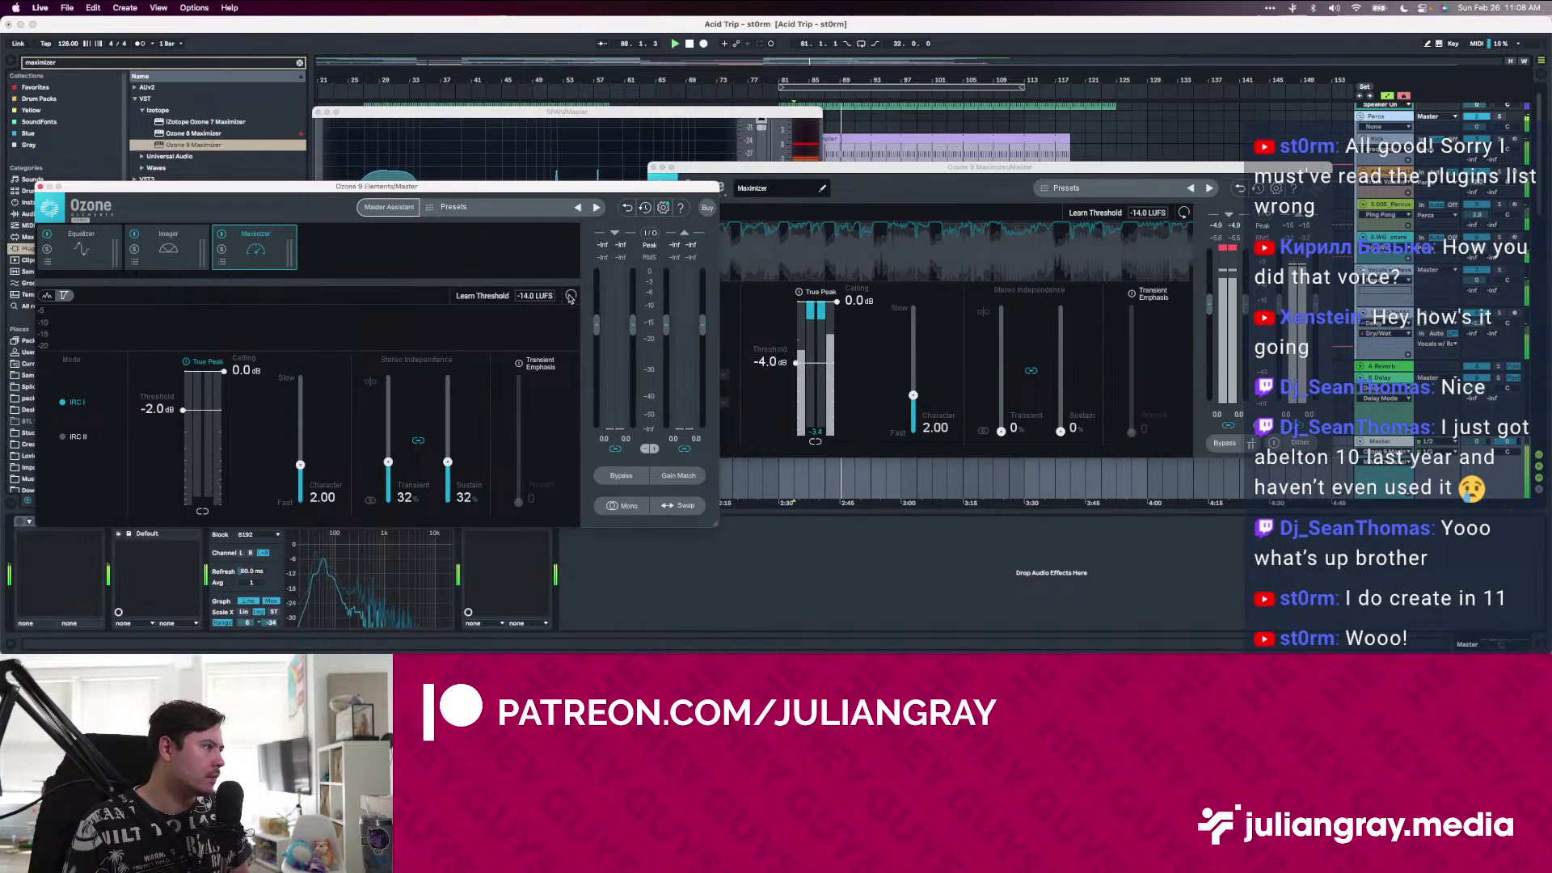
drag(826, 367, 828, 354)
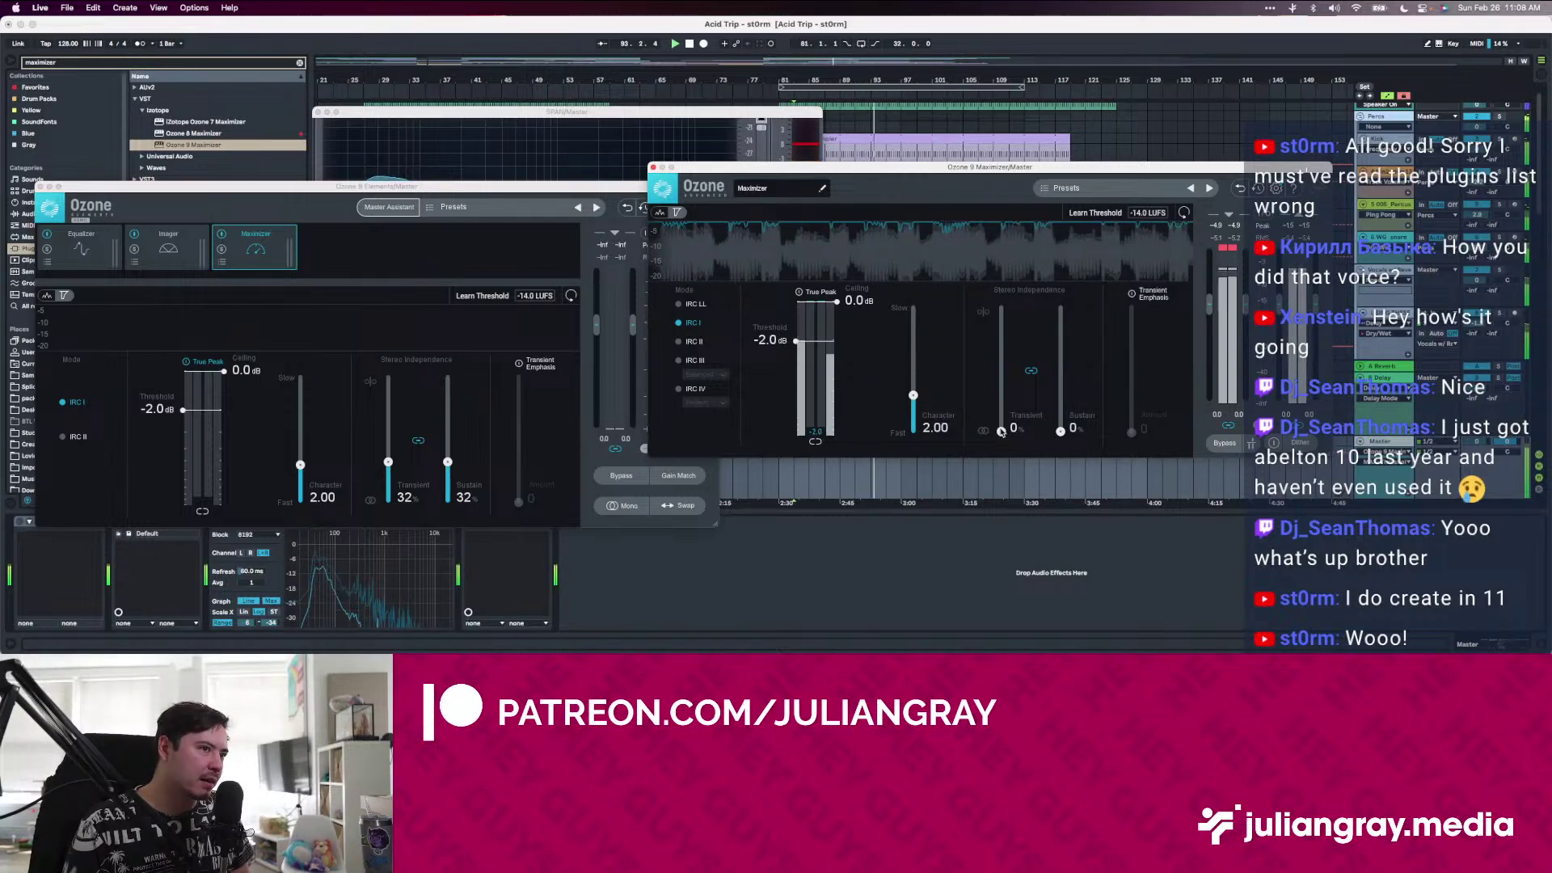
drag(1001, 431, 1005, 396)
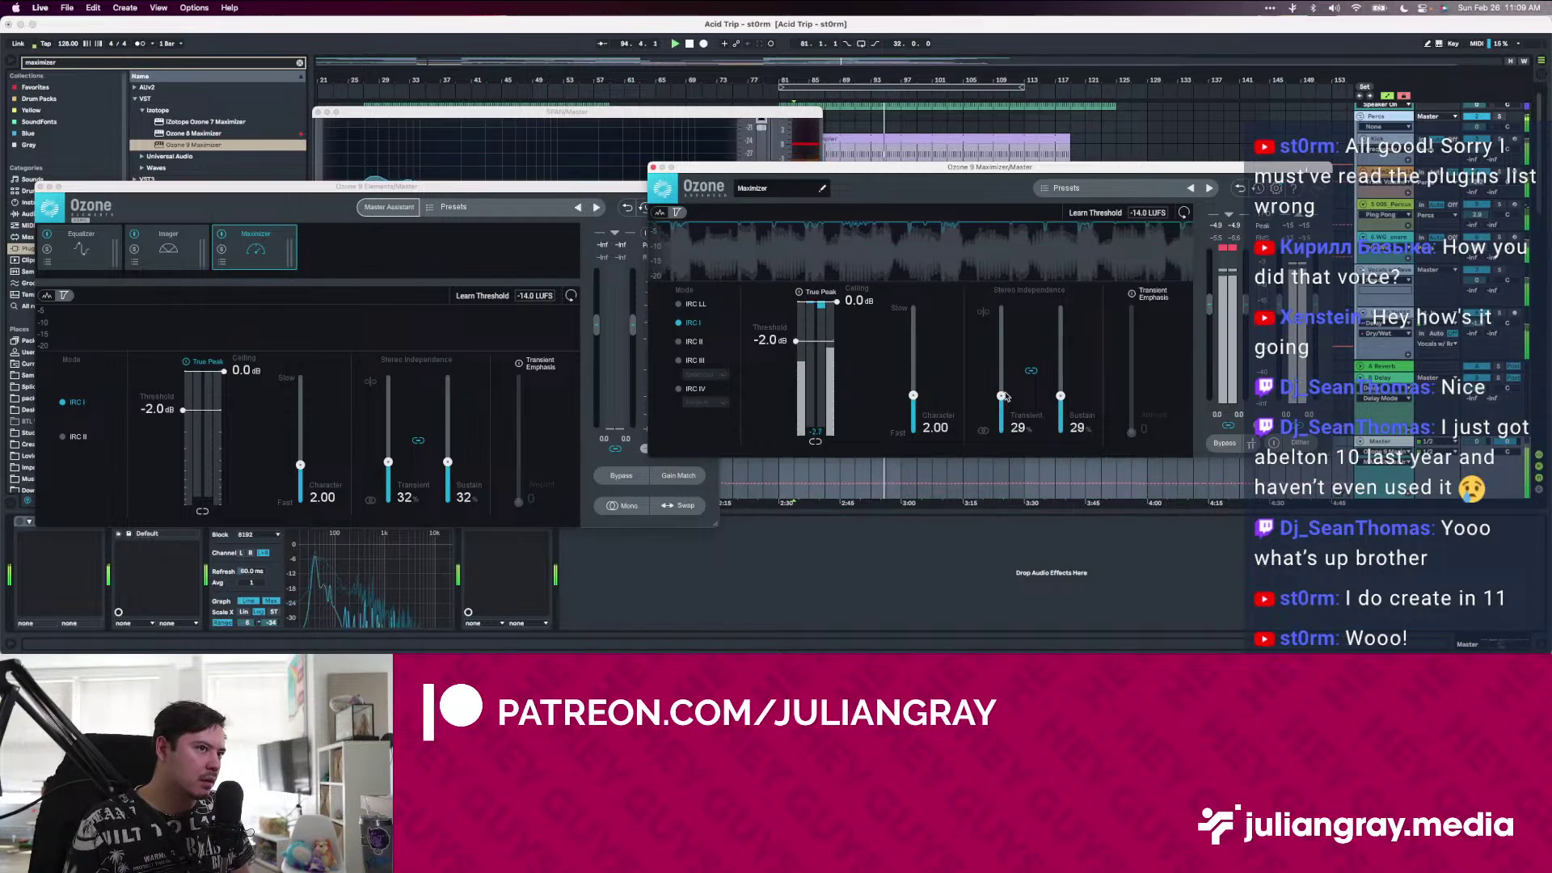
Close the Ozone 9 Elements, Ozone 9 Maximizer and SPAN windows
click(42, 186)
click(653, 167)
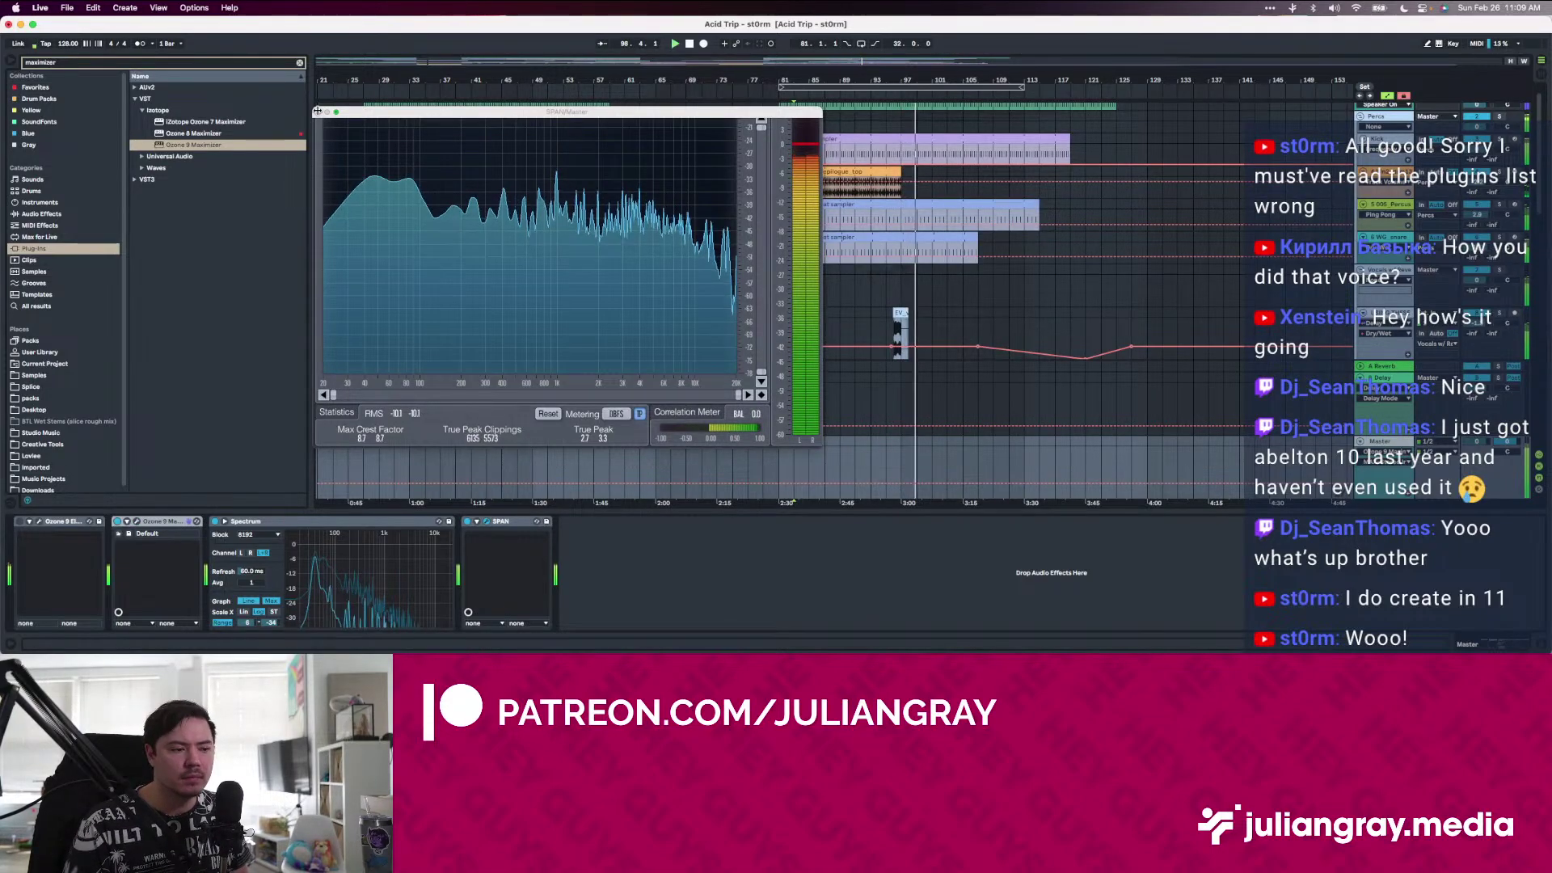
click(318, 112)
Examine the vocal and vocal reverb clips across the arrangement, including the stretch from bar 25 to 33 around the first vocal hook
scroll(679, 328, down, 1)
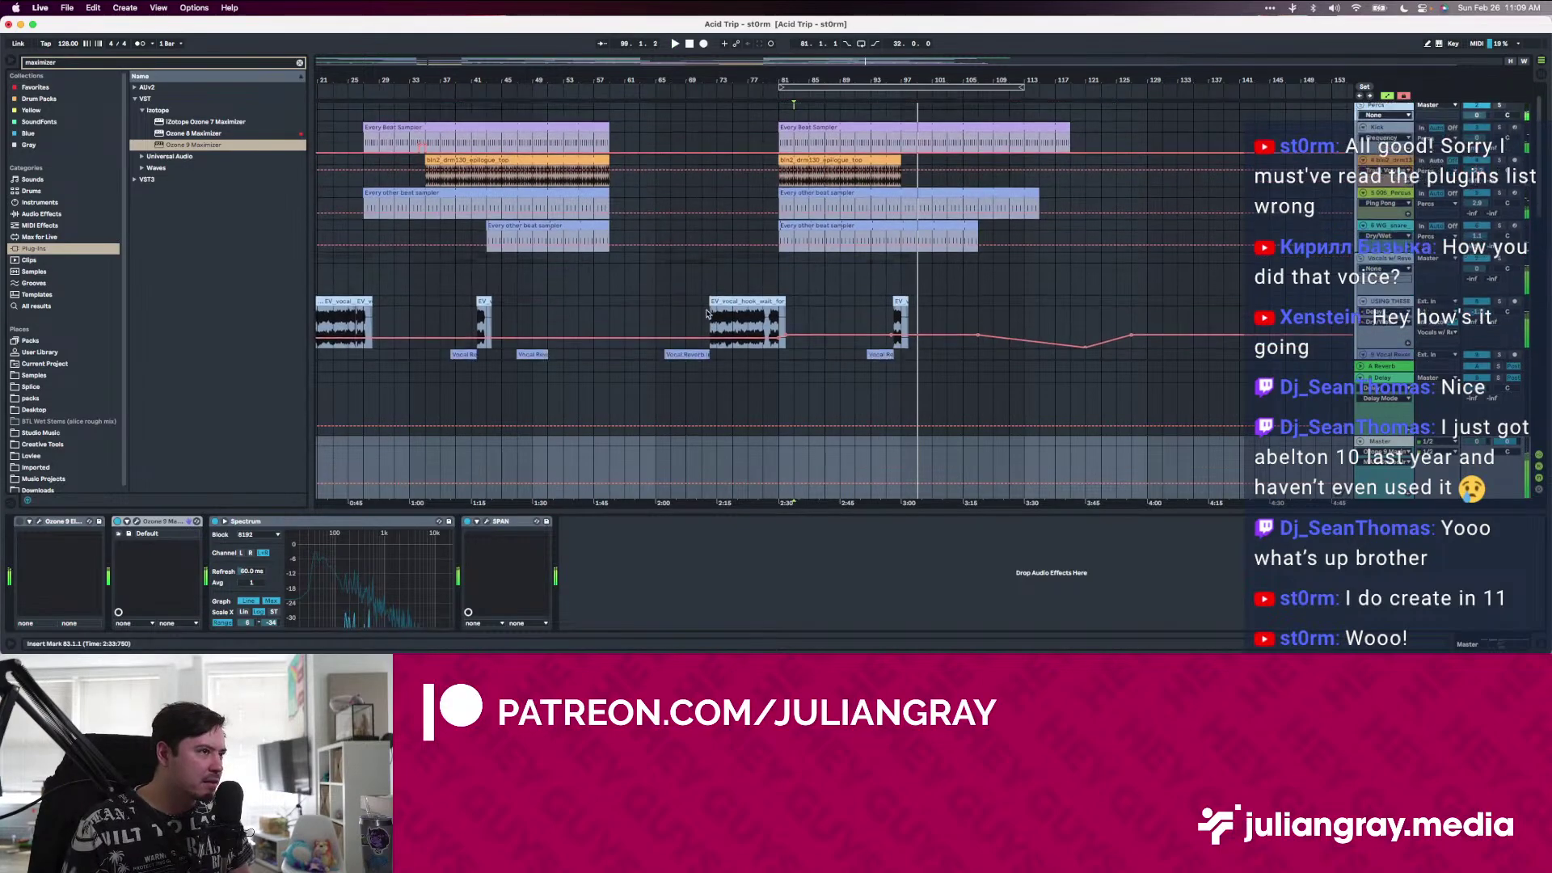
click(518, 267)
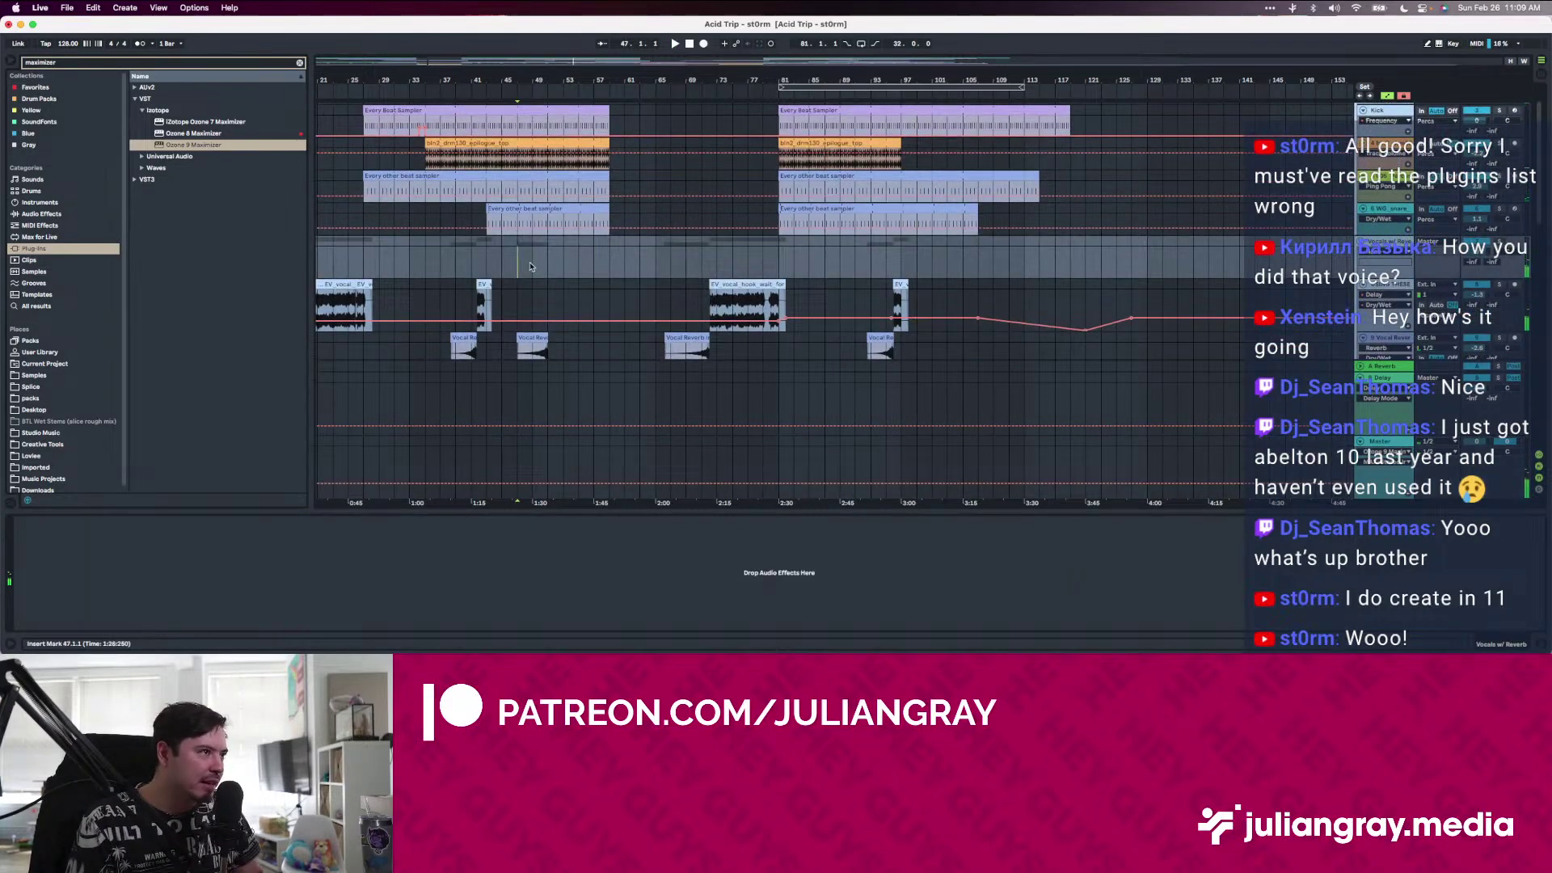
scroll(538, 274, down, 1)
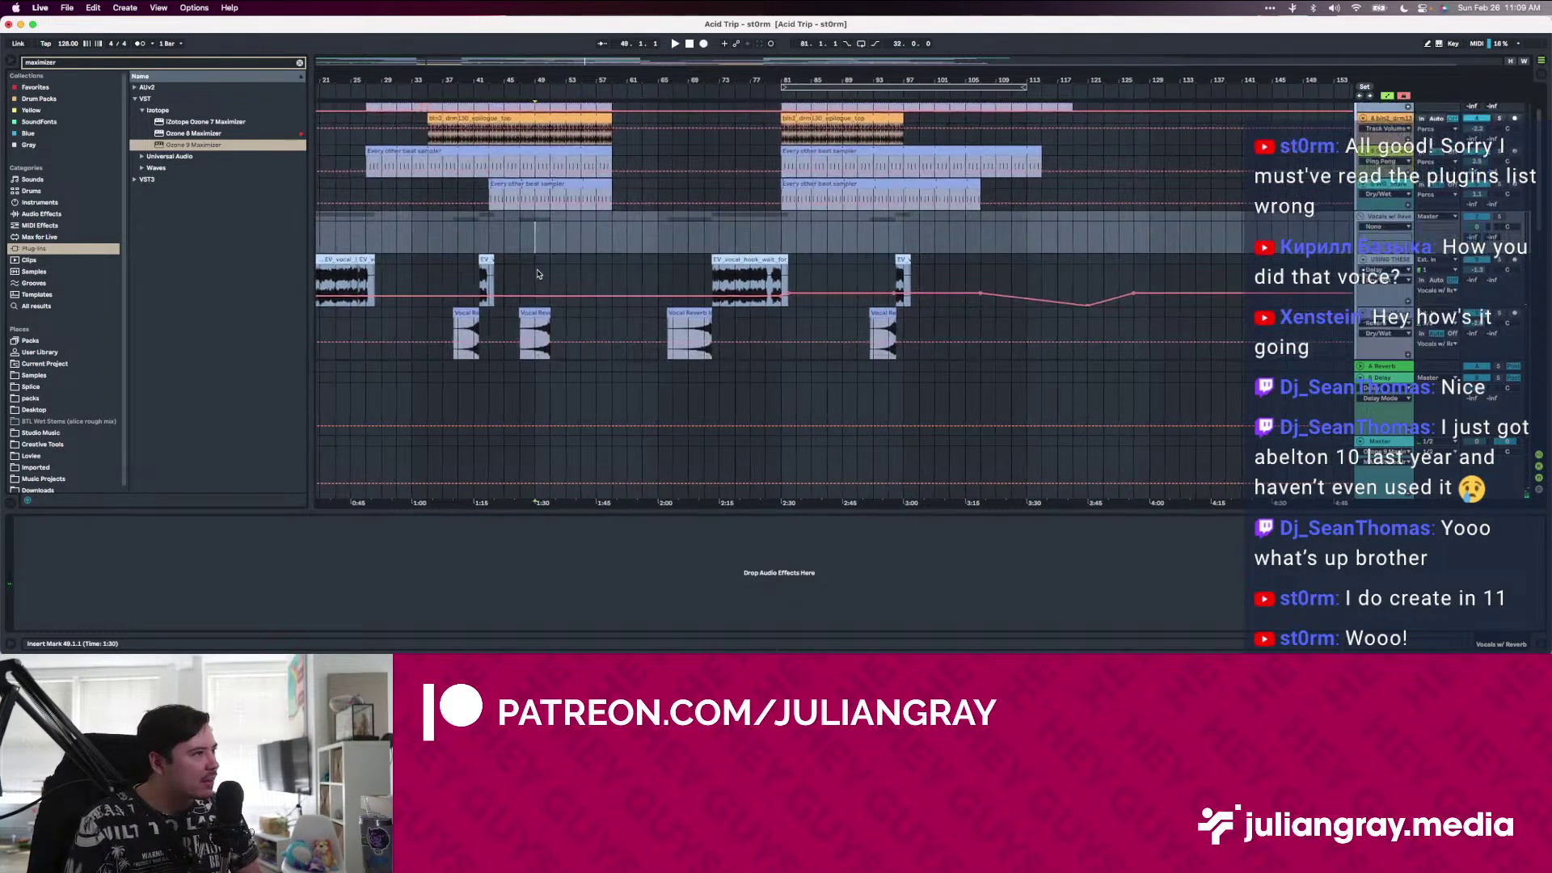
click(537, 274)
scroll(539, 274, left, 3)
scroll(537, 274, left, 2)
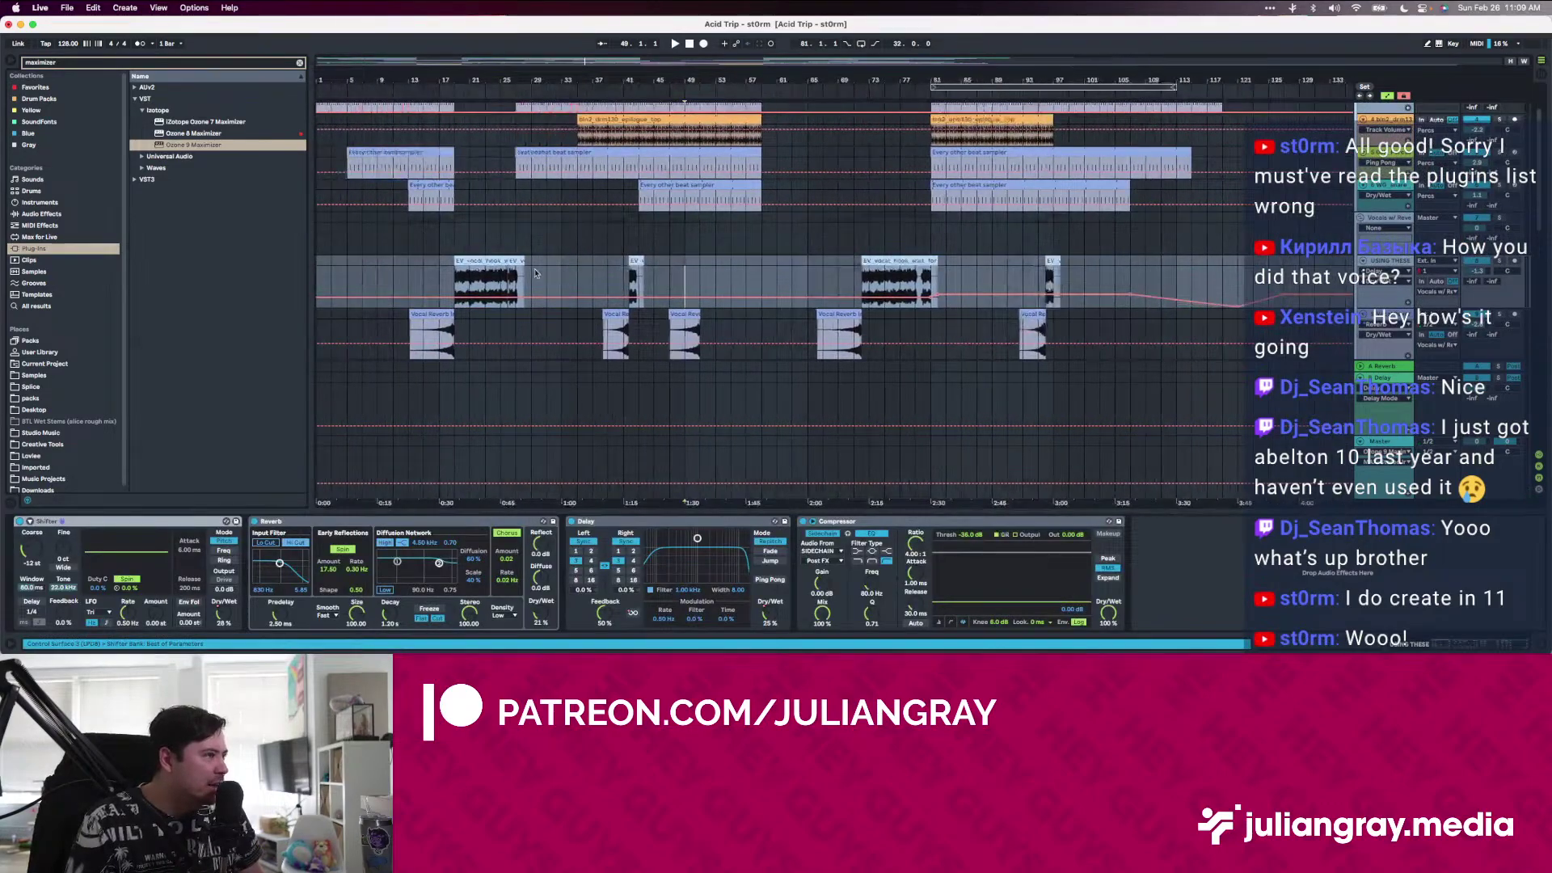
click(558, 238)
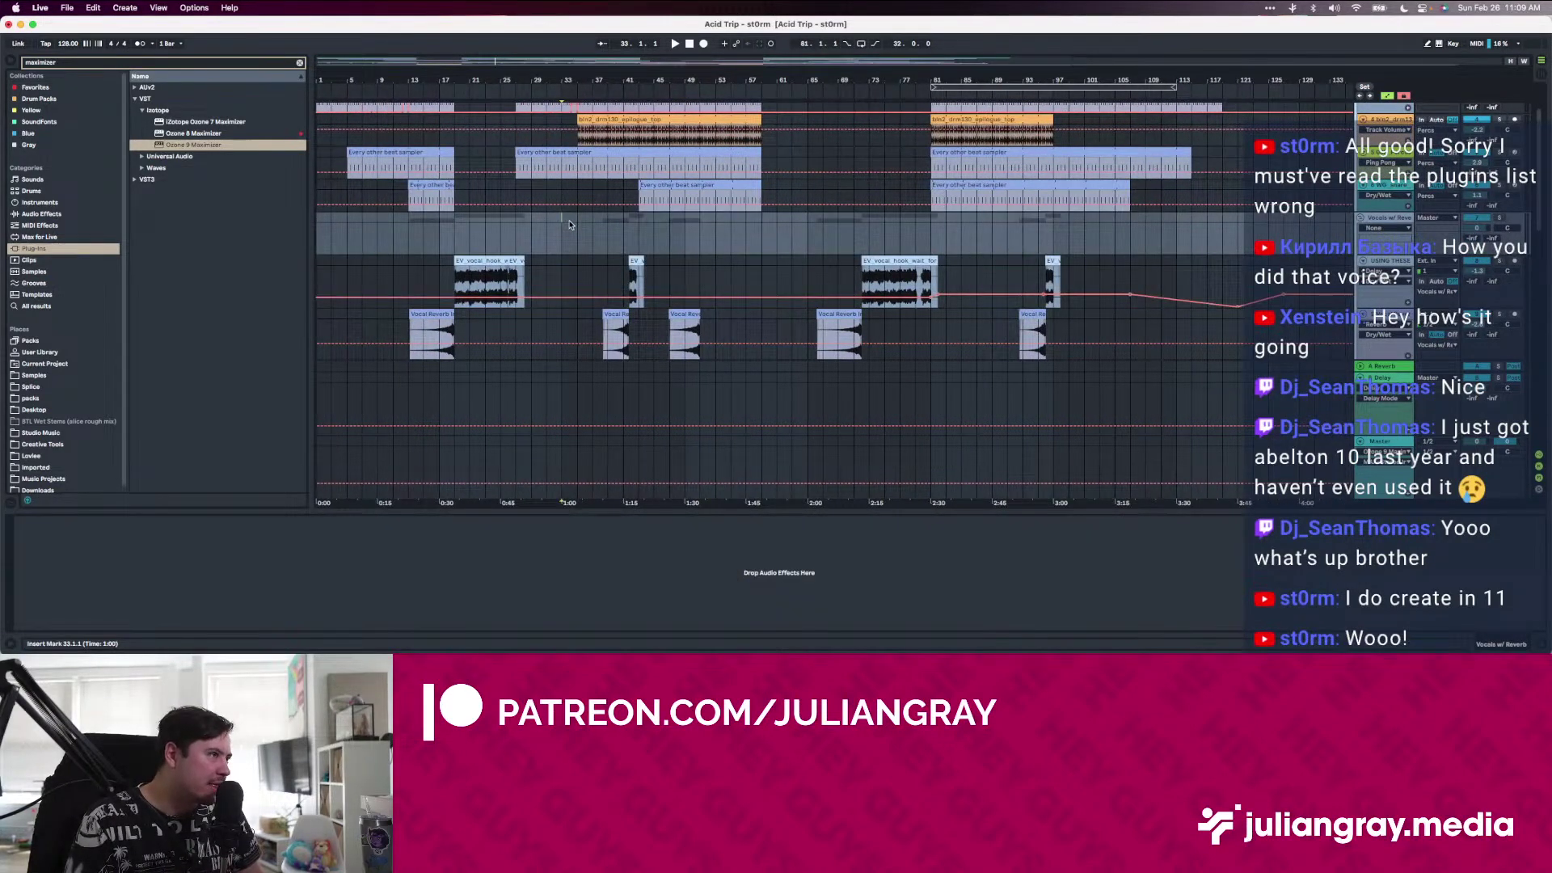
drag(450, 239, 496, 234)
click(515, 247)
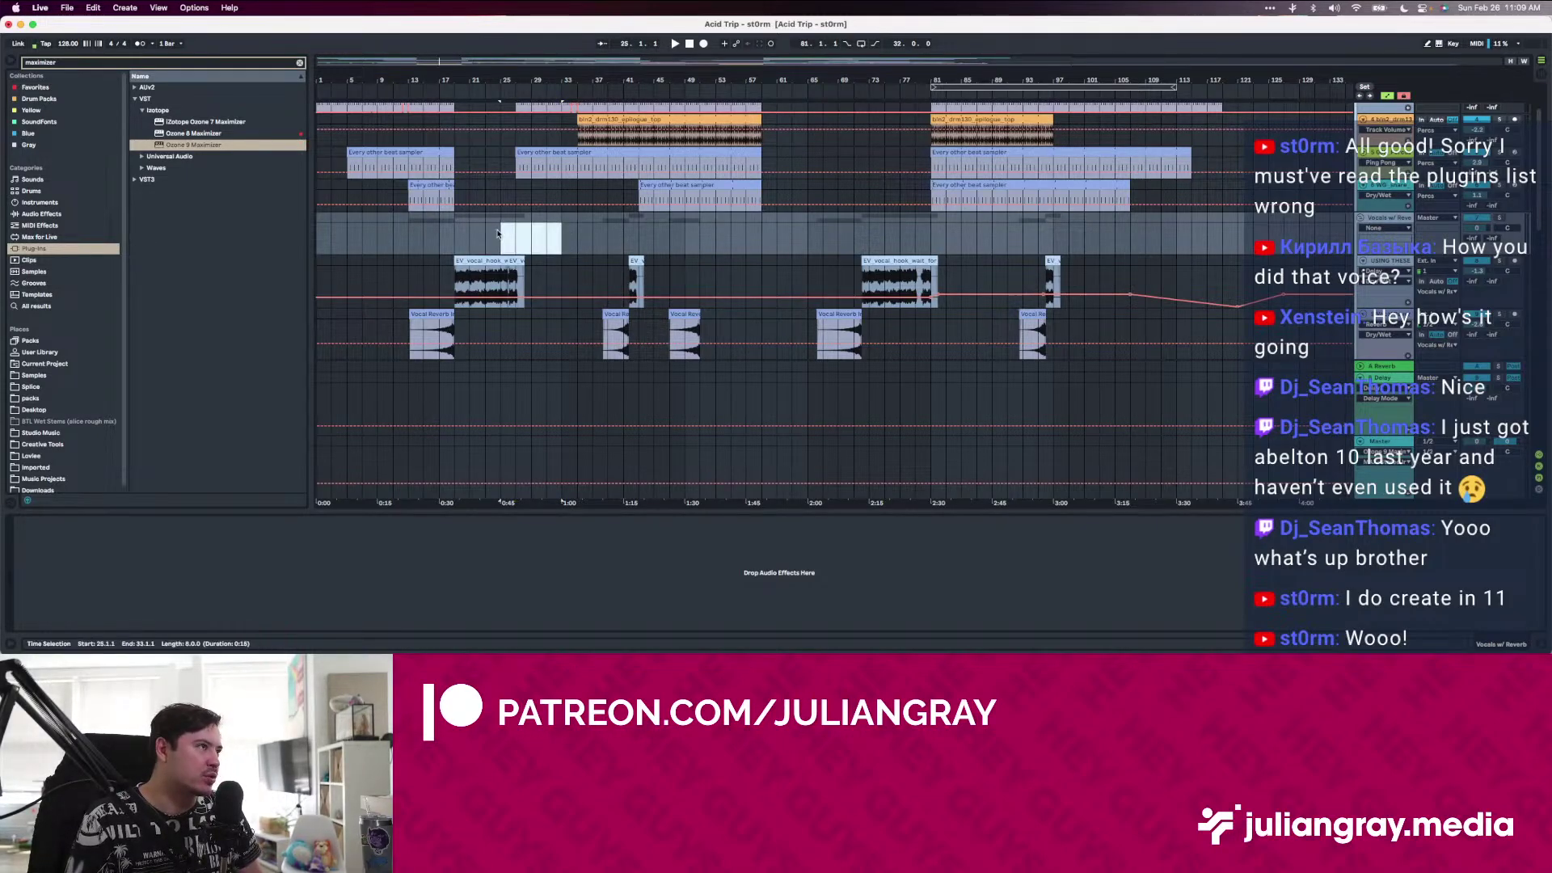
click(498, 233)
scroll(508, 246, down, 1)
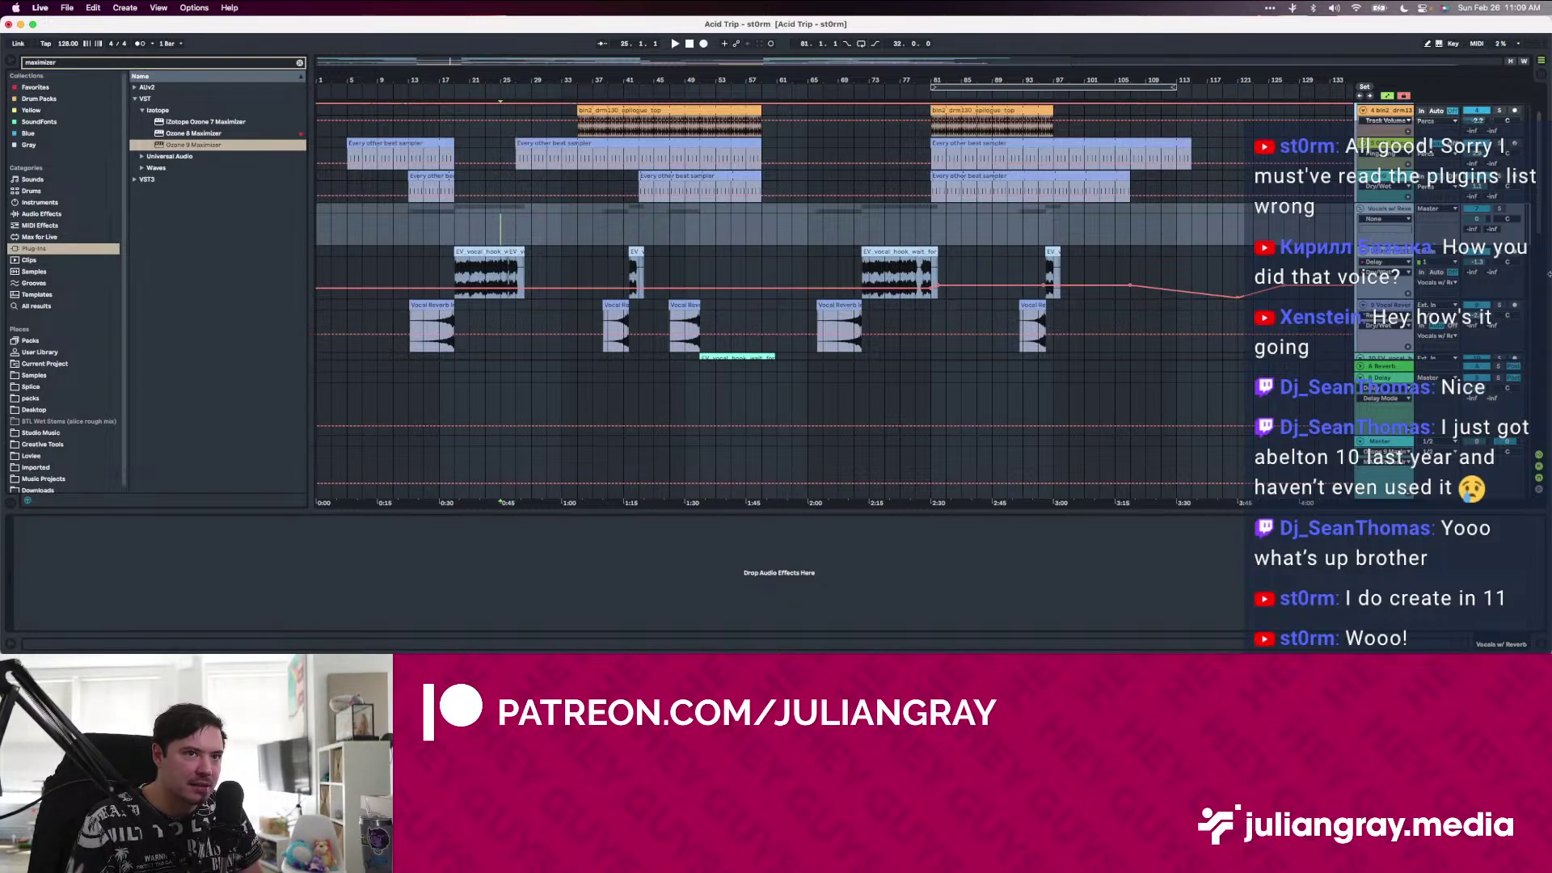
Narrow the Live window until the track controls clear the chat overlay, and place the insert marker at bar 19
mouse_move(1549, 275)
mouse_down()
mouse_move(1244, 287)
mouse_move(1549, 289)
mouse_up()
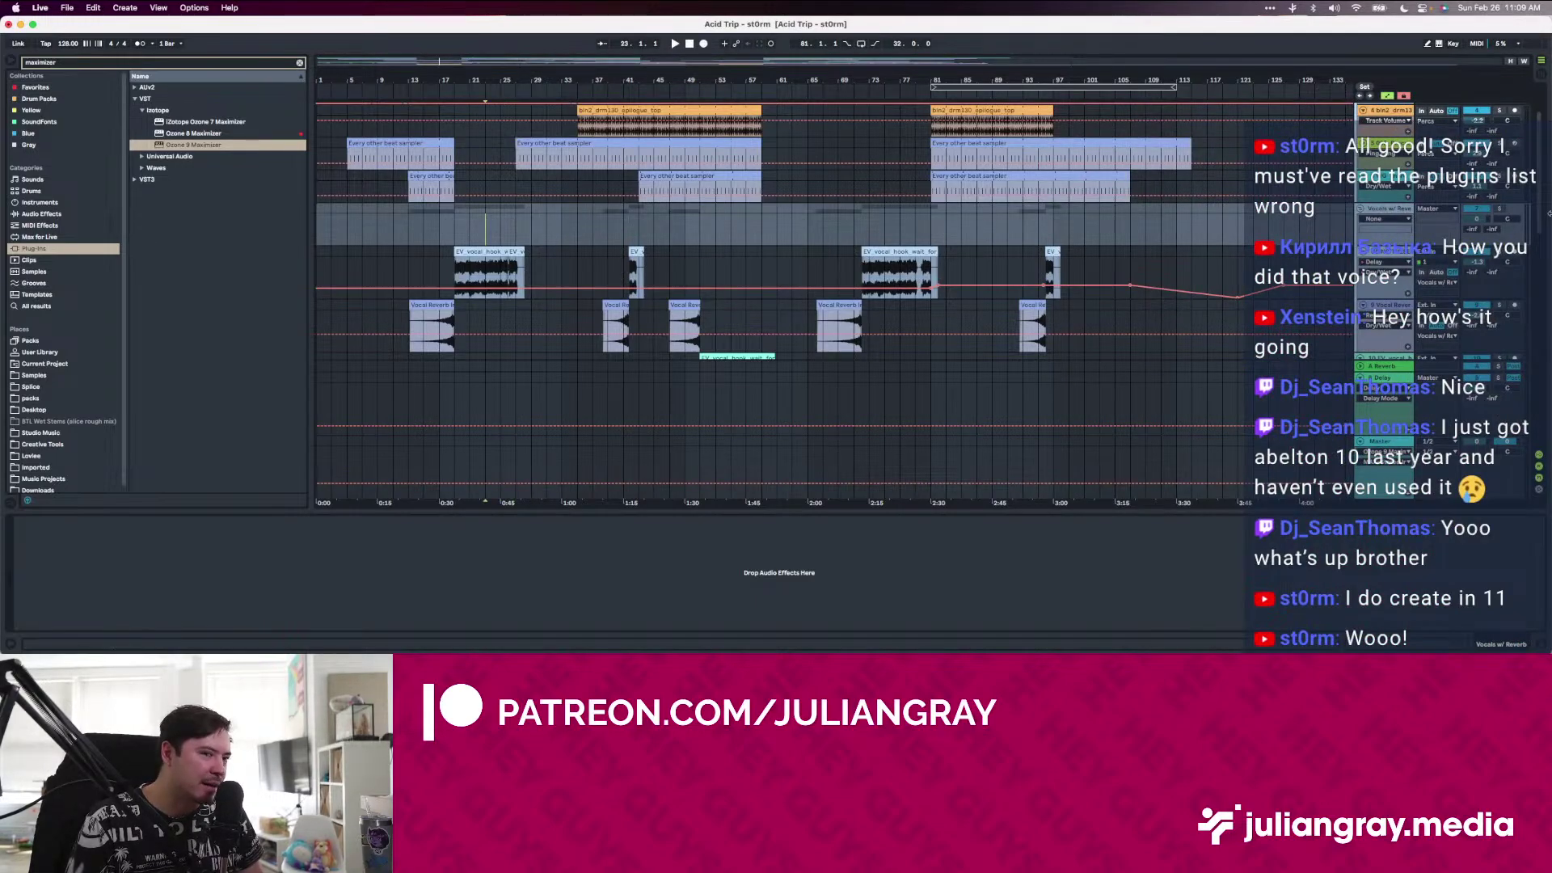
drag(1549, 214, 1243, 224)
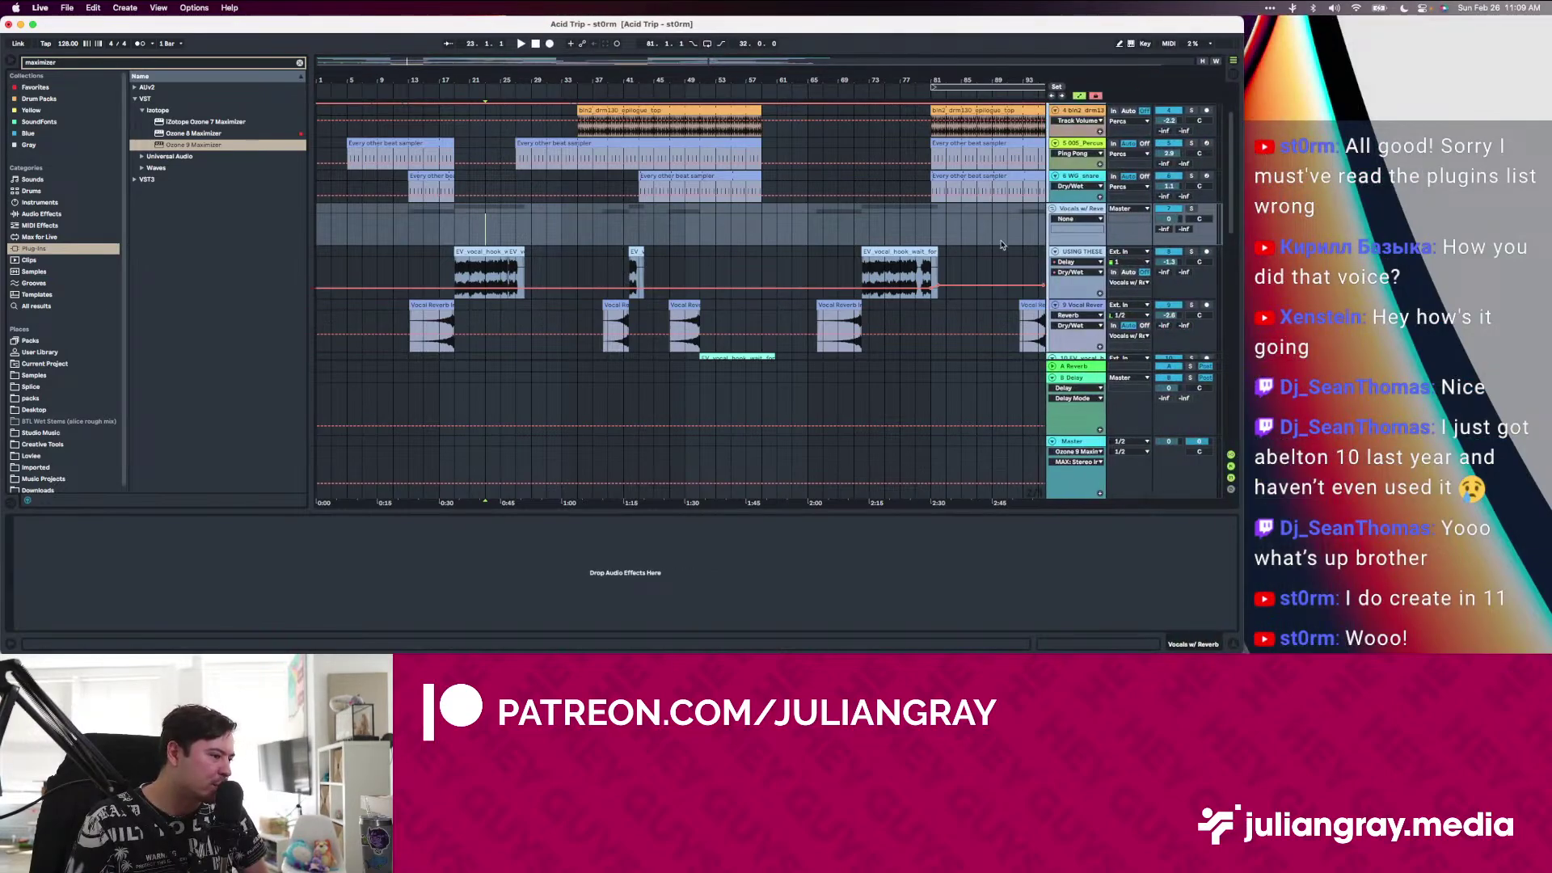
click(558, 199)
click(445, 216)
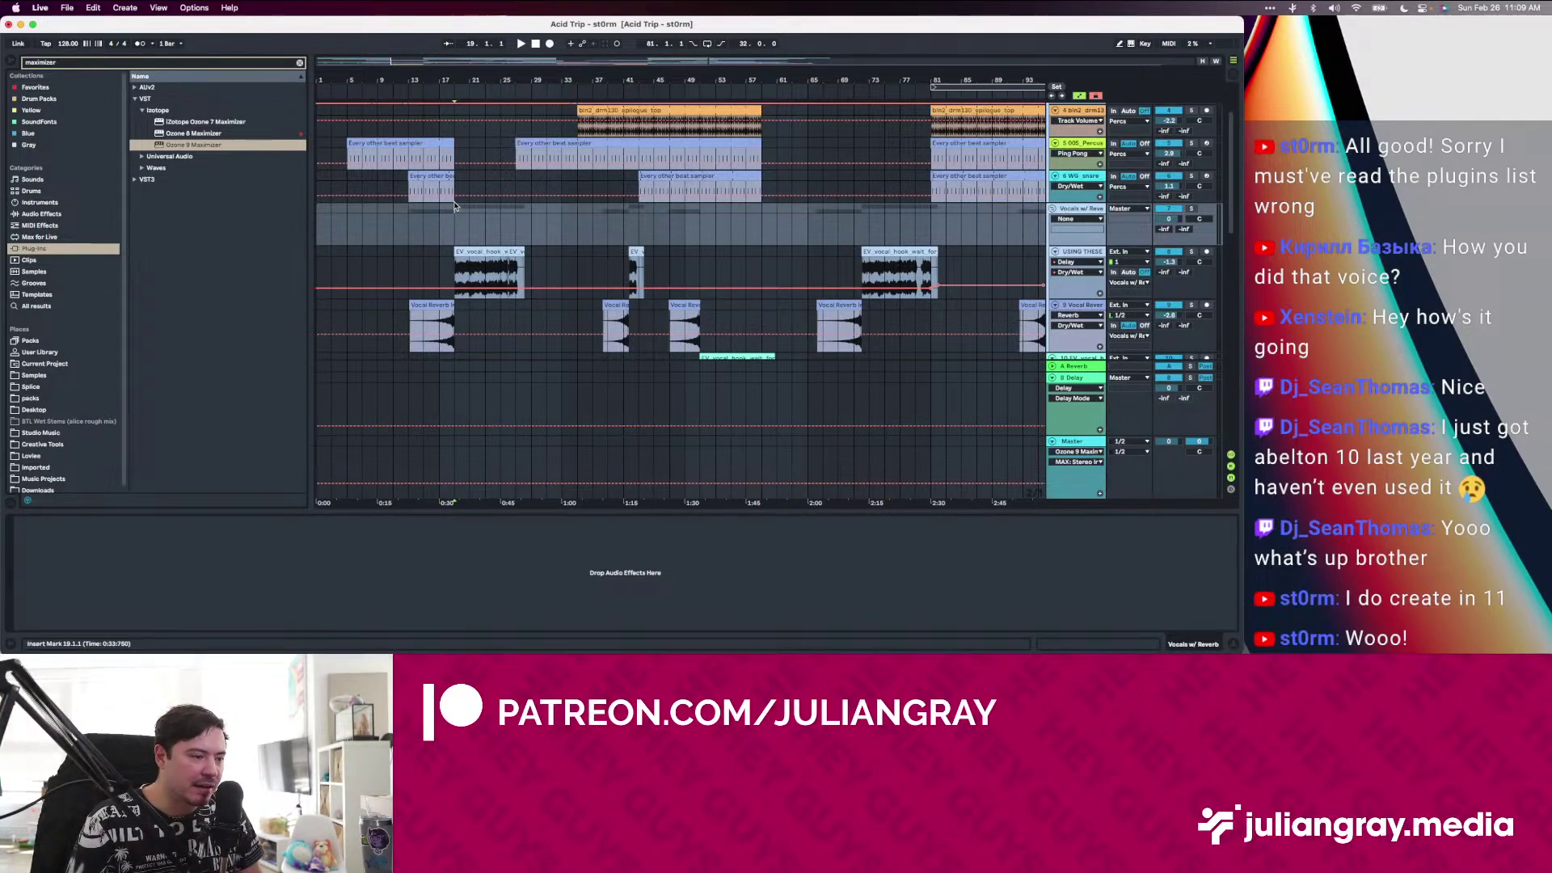
Return the playhead to the start of the song and inspect the devices on the Percs group and the Kick track
scroll(469, 178, up, 3)
click(487, 135)
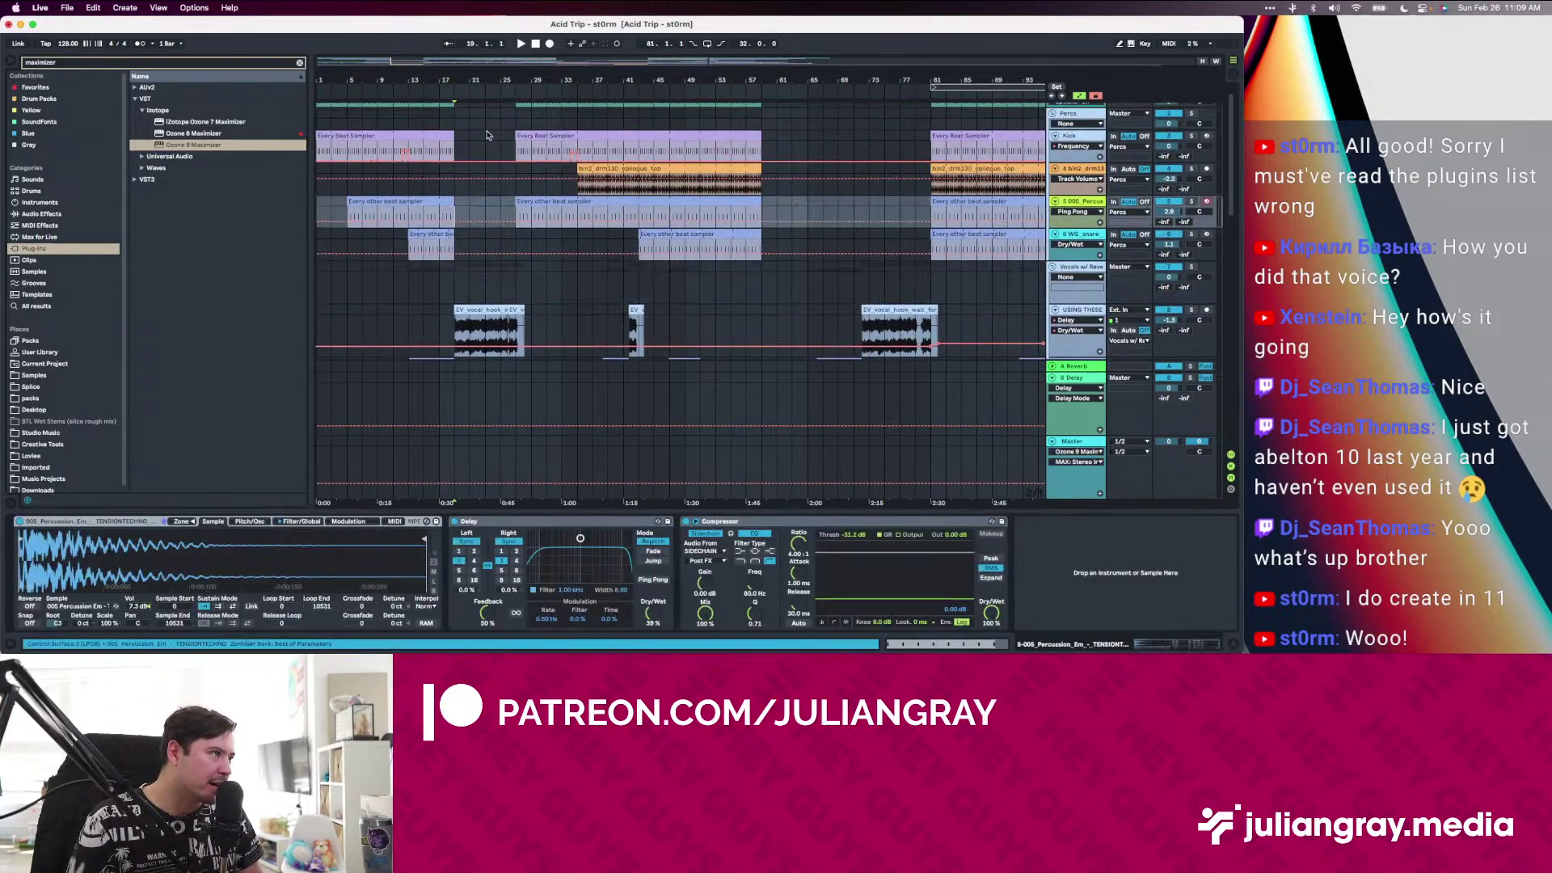
click(536, 44)
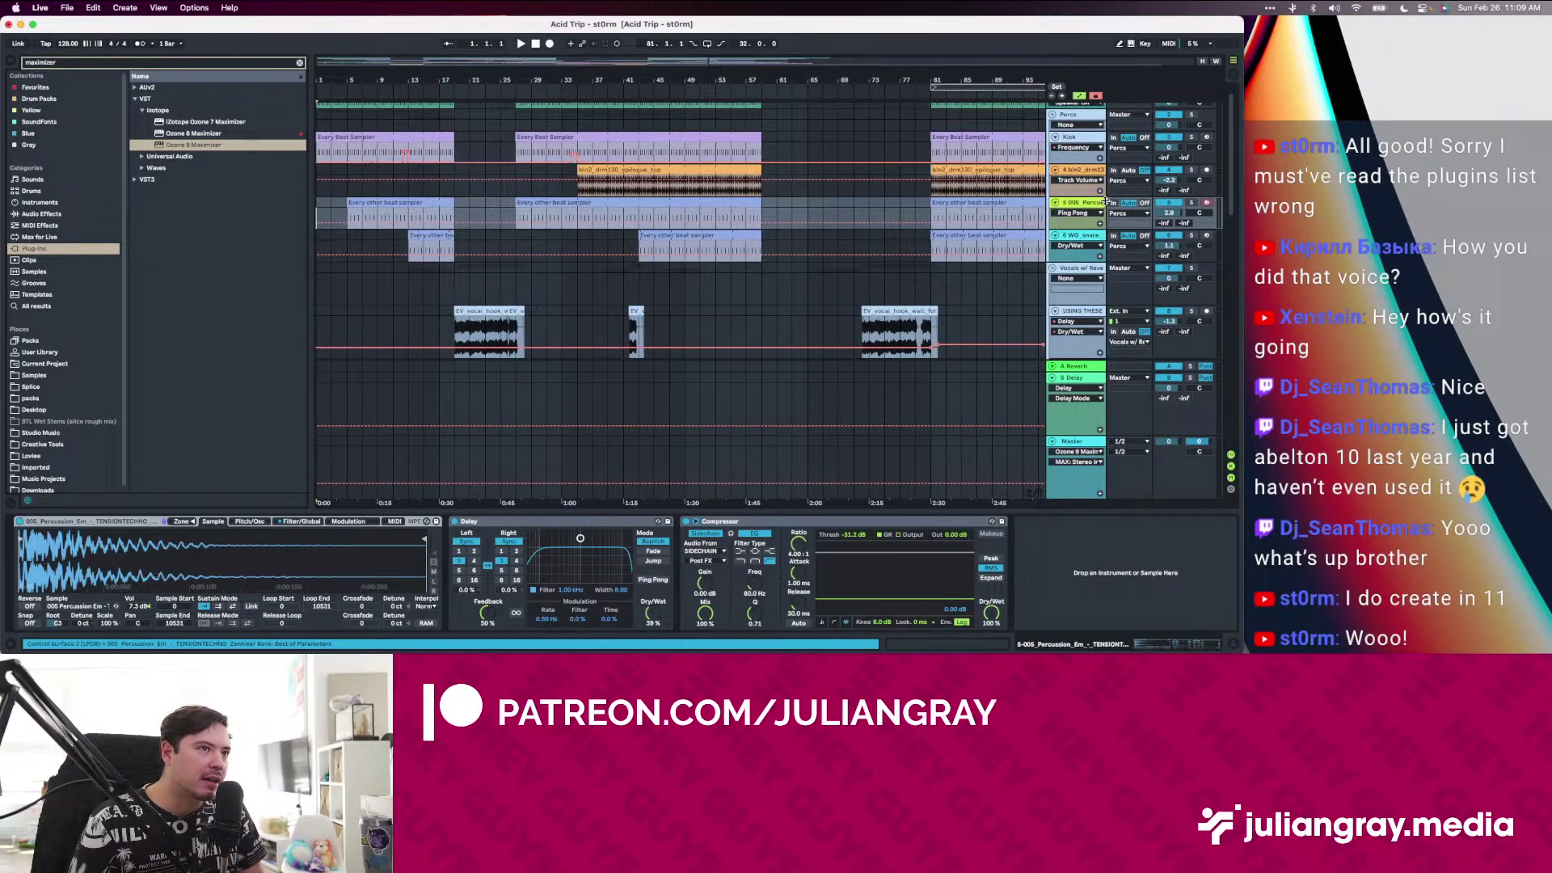
scroll(1098, 205, up, 1)
click(1089, 154)
click(1088, 131)
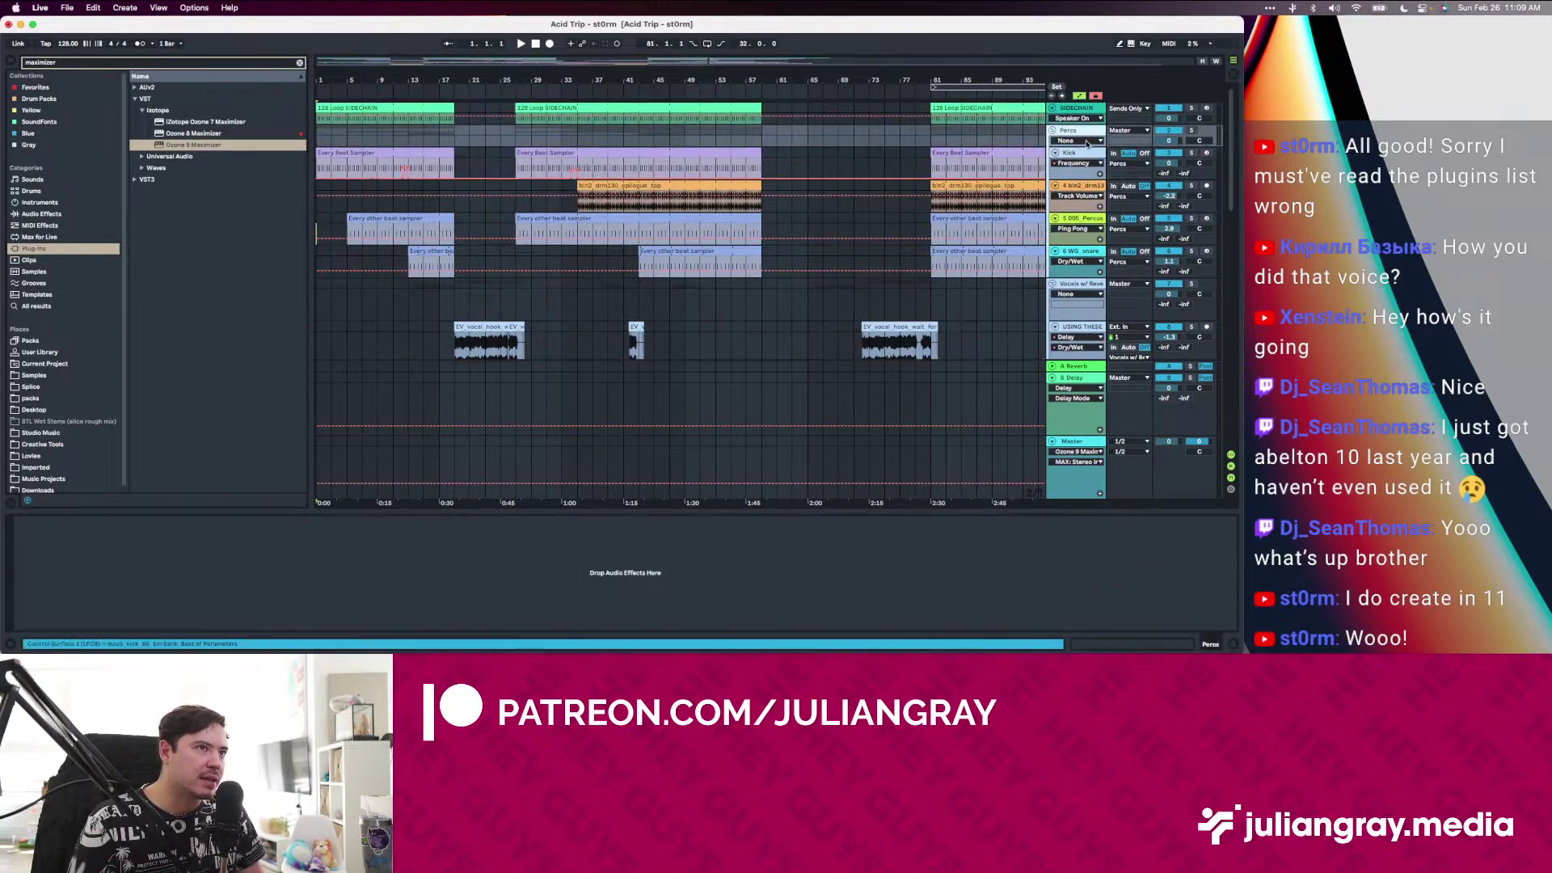
click(1087, 152)
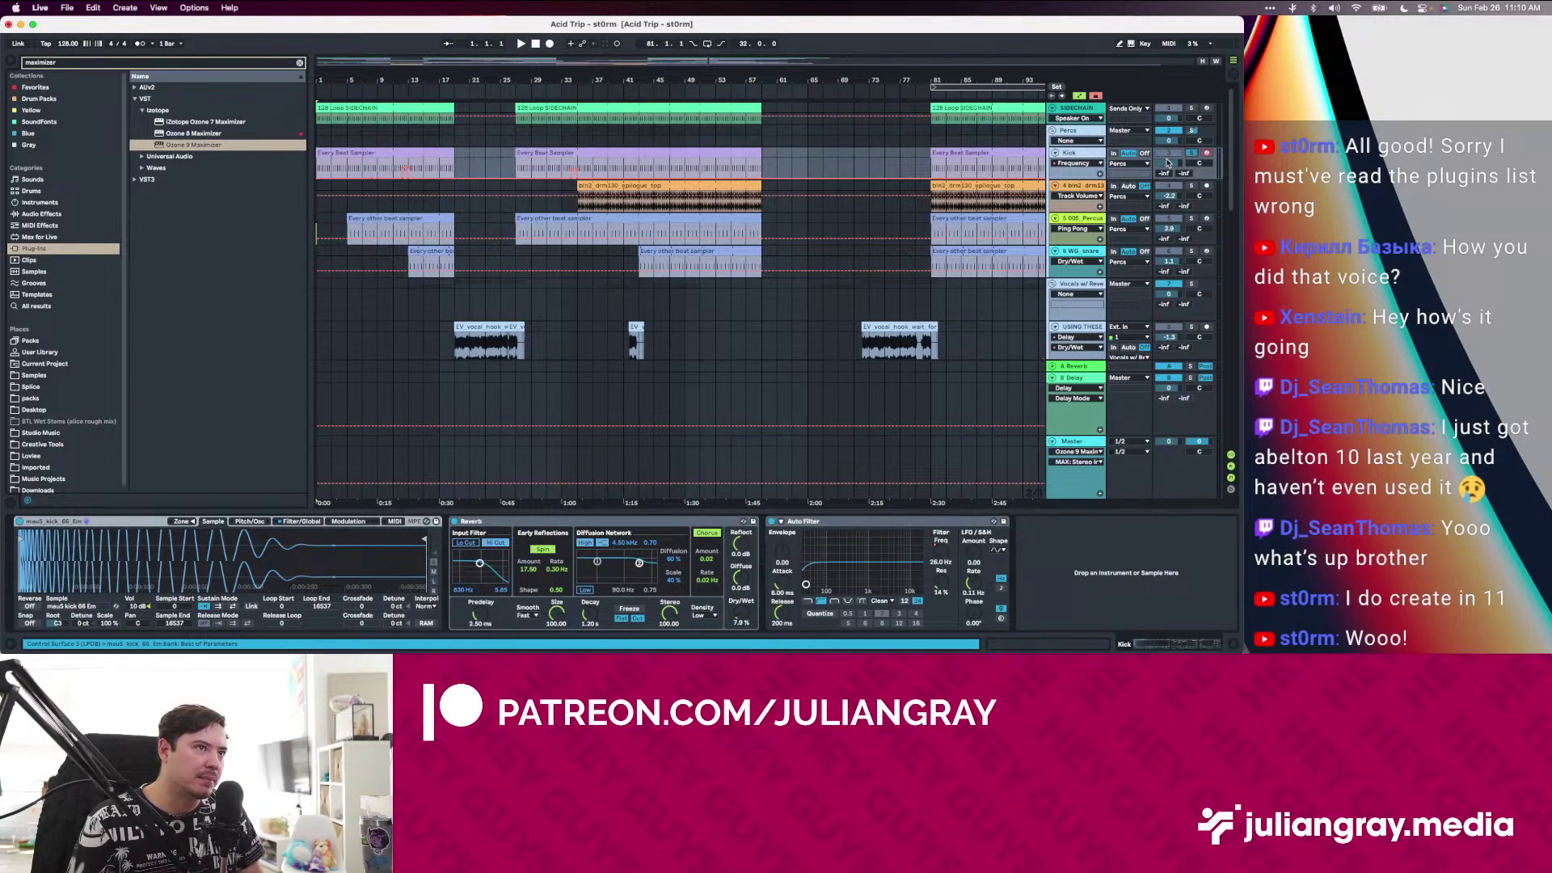
Play the arrangement from bar 5 to check the sidechained Compressor on the BASS track
scroll(1106, 225, down, 5)
scroll(1105, 225, down, 4)
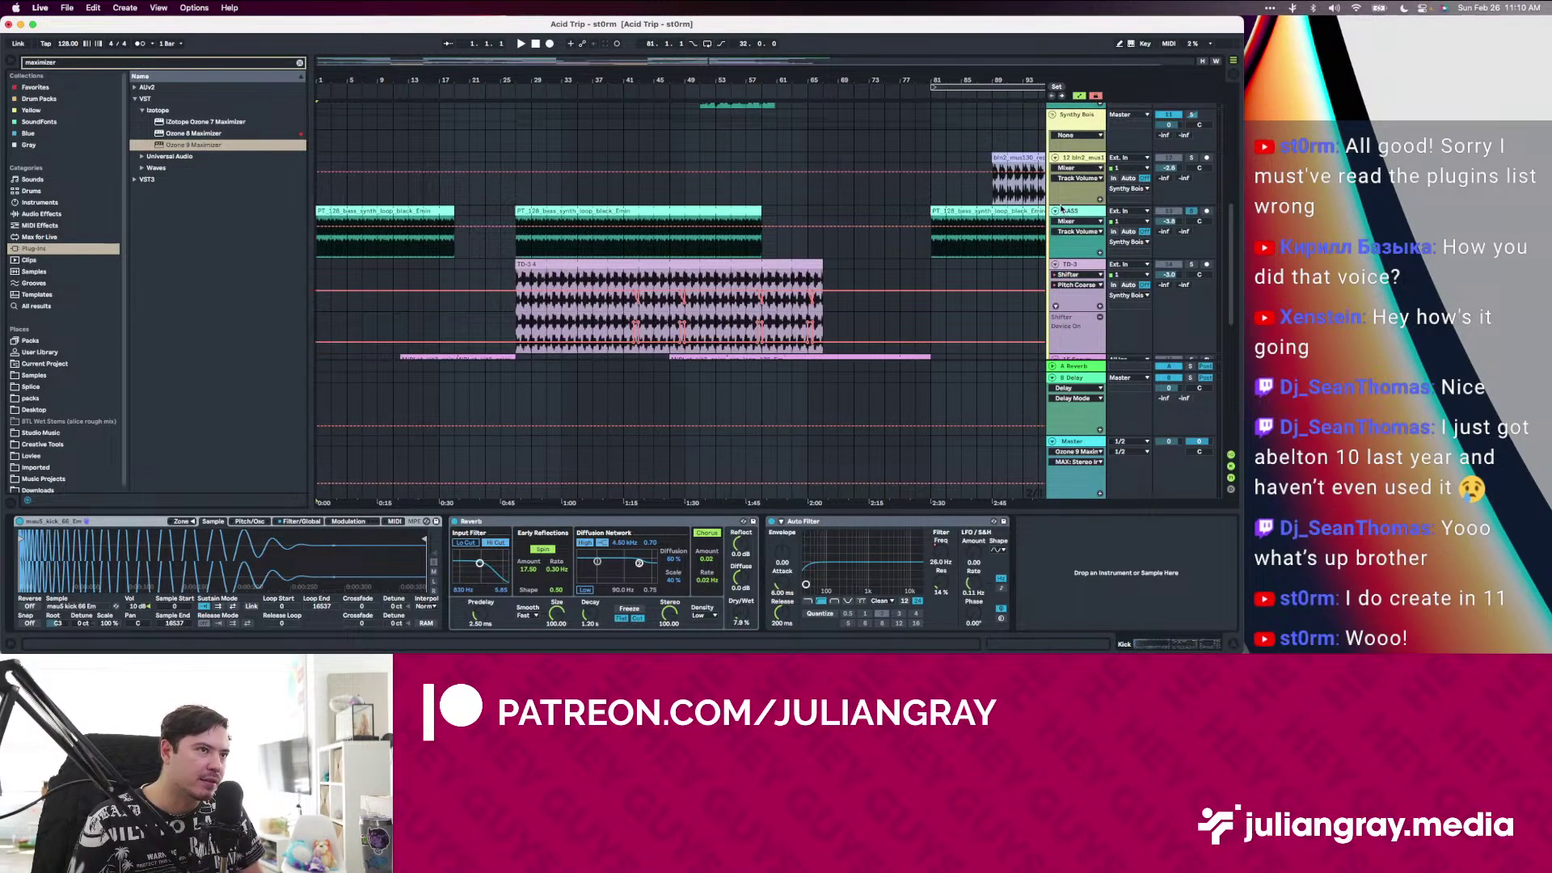
click(1063, 210)
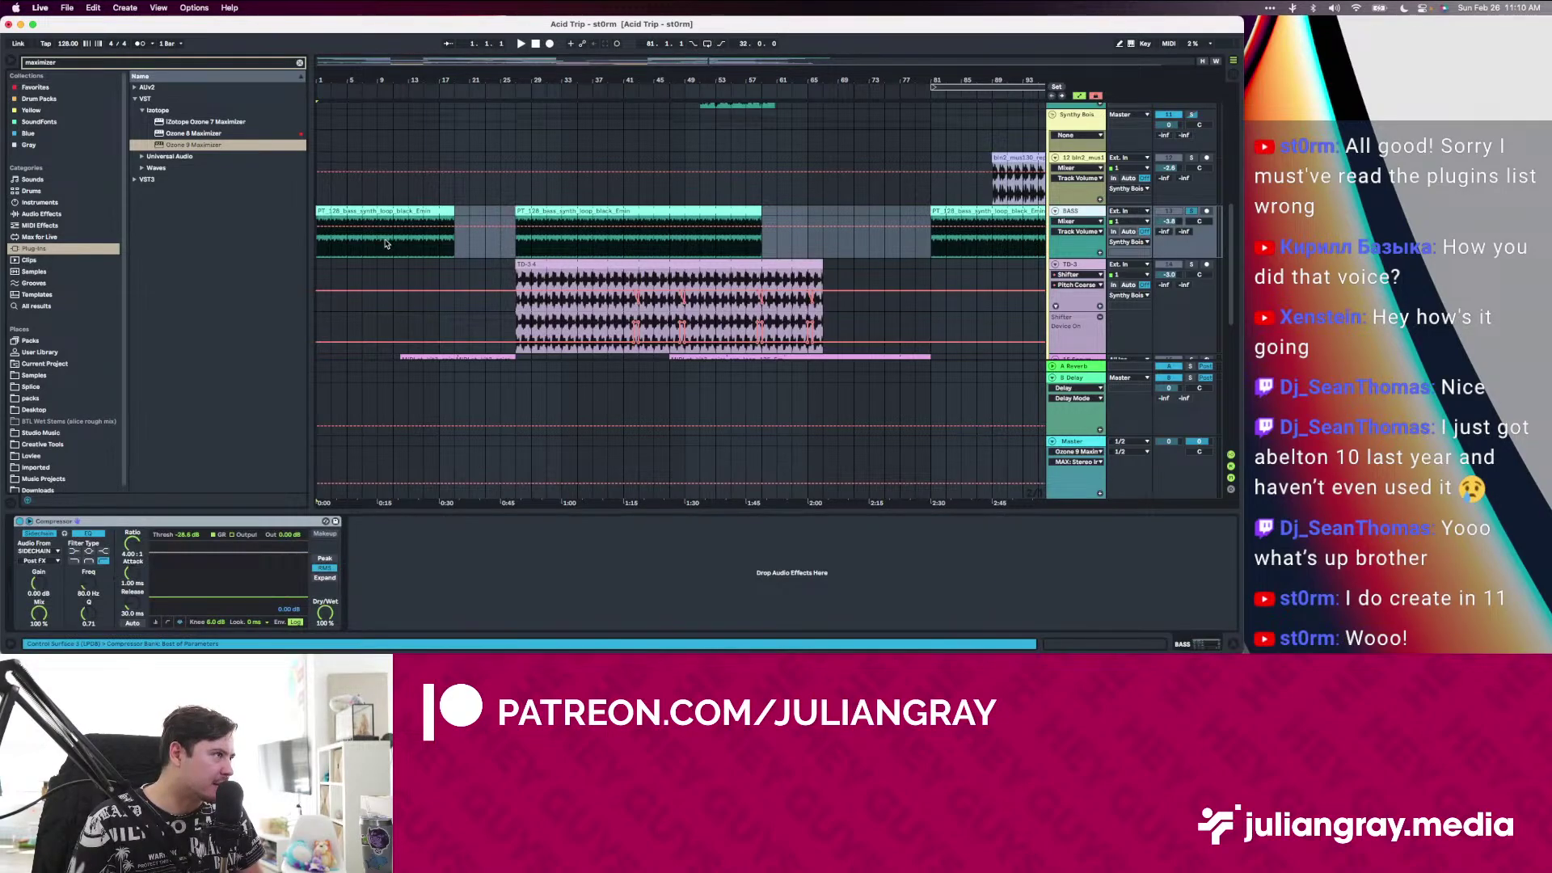
click(343, 245)
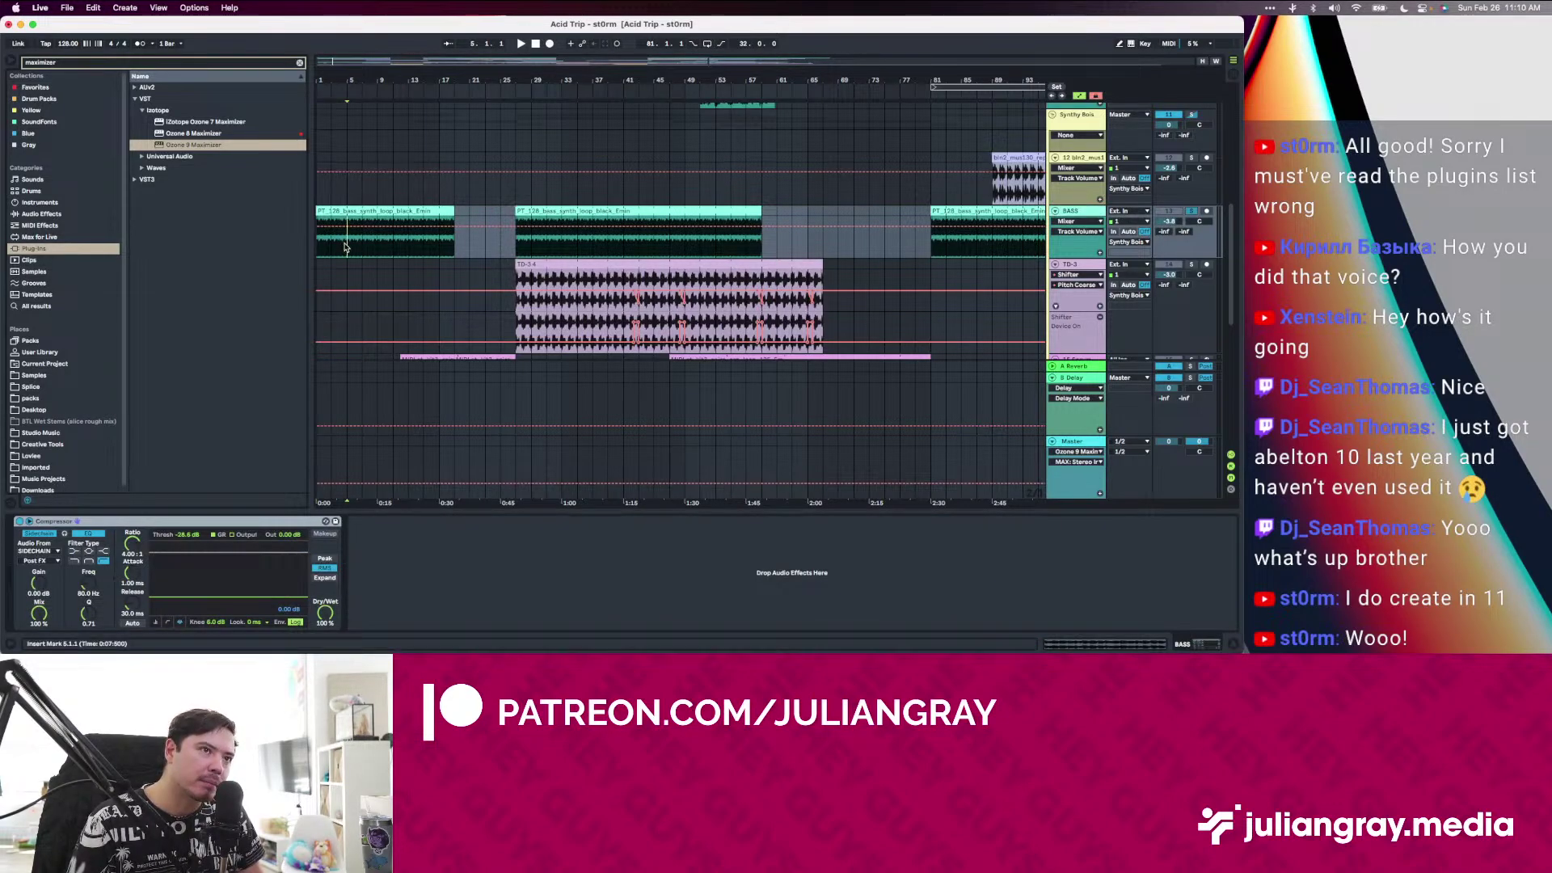
key(space)
scroll(496, 256, down, 2)
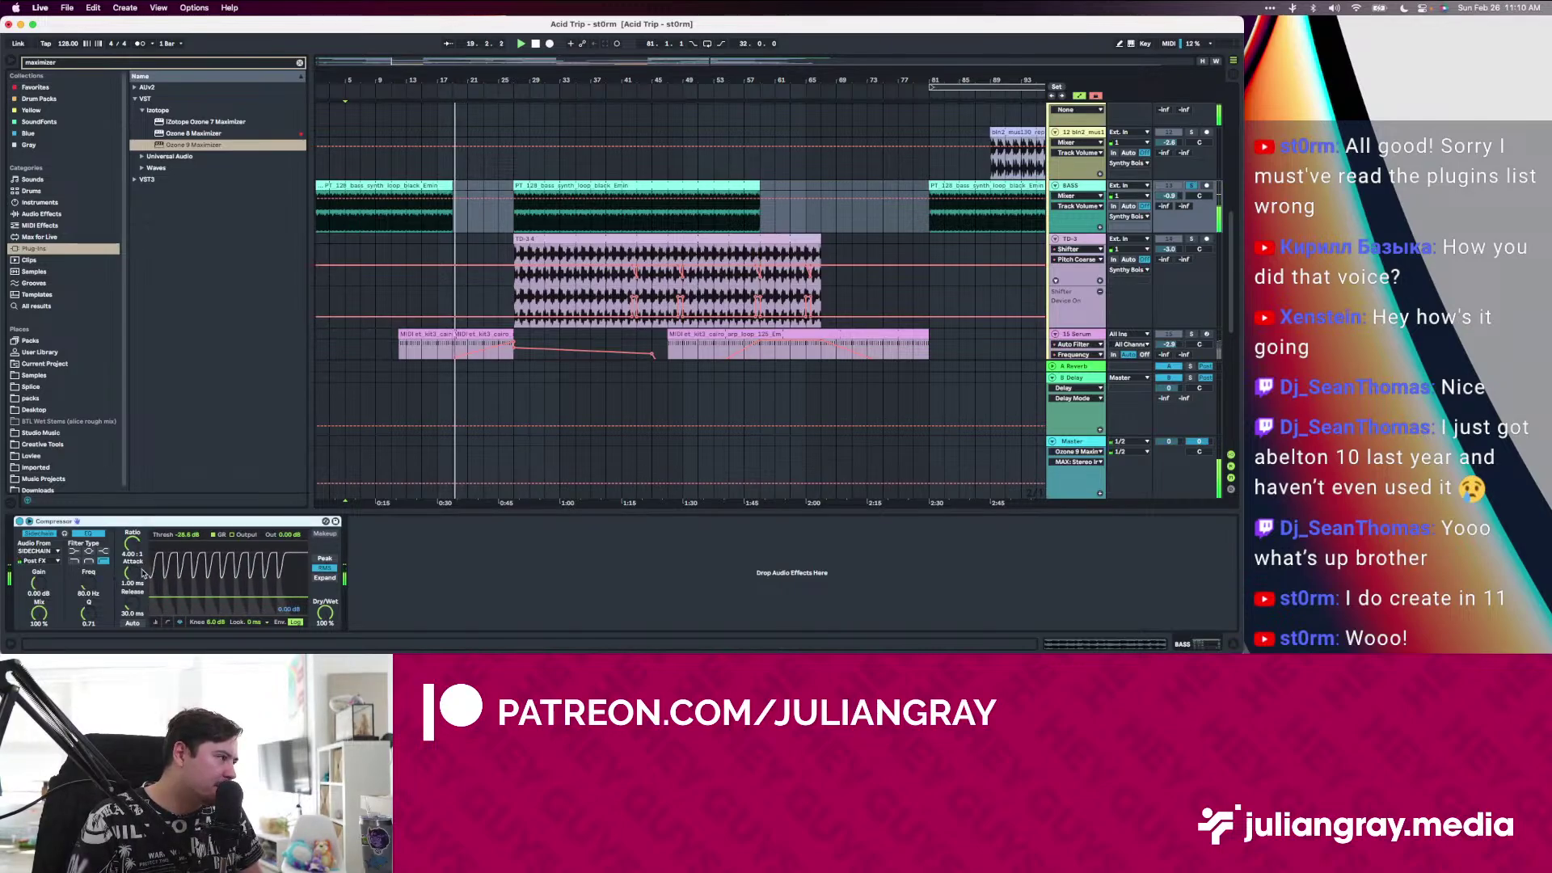
Set the attack of the BASS track's Compressor to 0.01 ms and replay the section from bar 5
drag(127, 573, 128, 634)
key(space)
key(space)
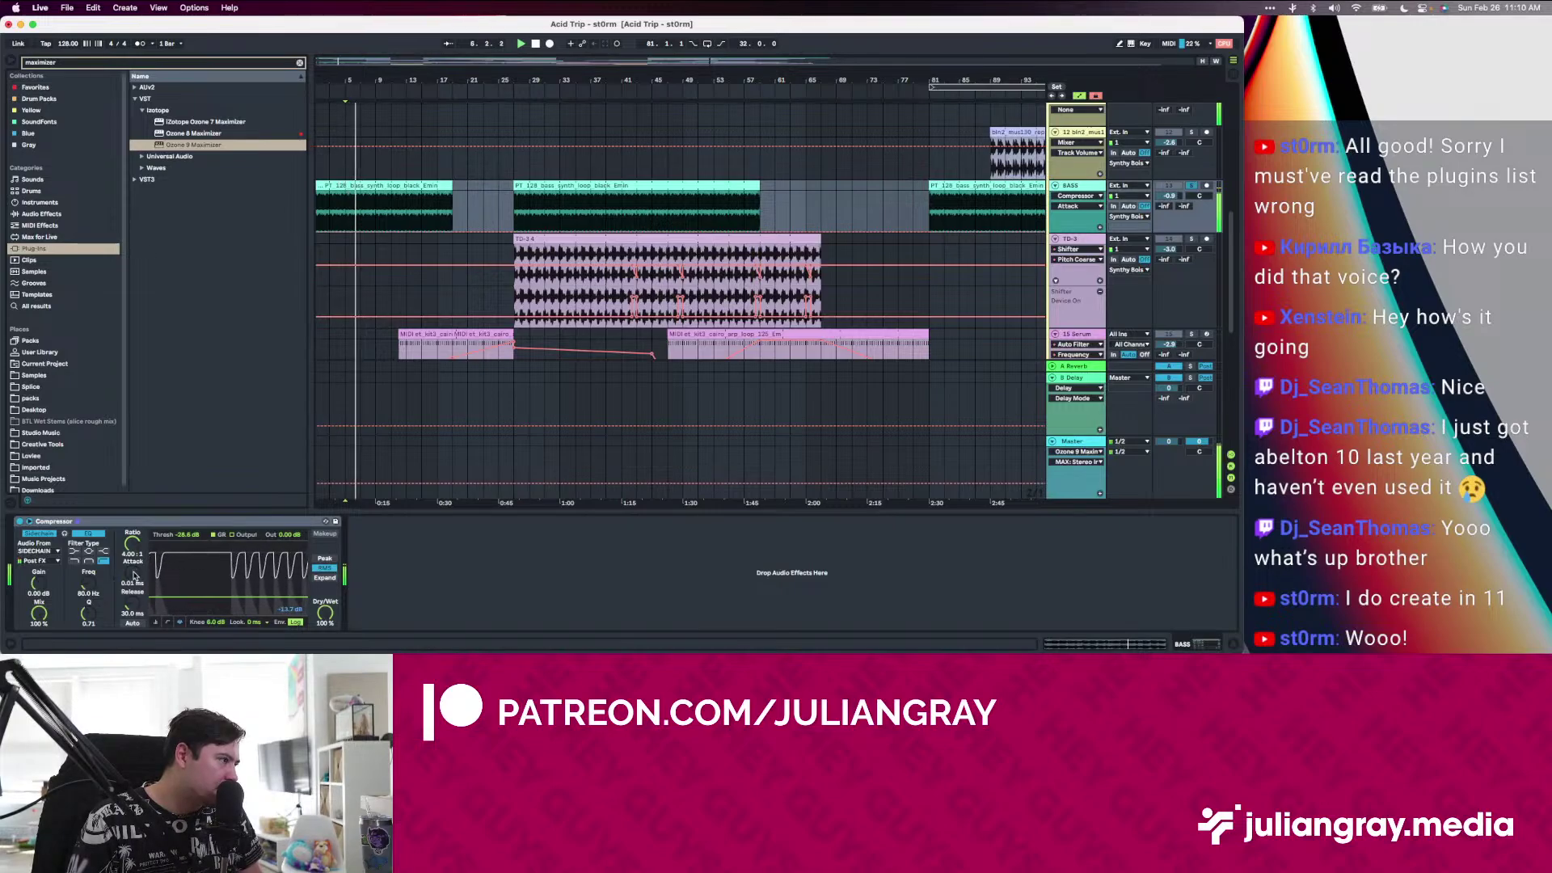
mouse_move(131, 572)
mouse_down()
mouse_move(132, 519)
mouse_move(136, 575)
mouse_up()
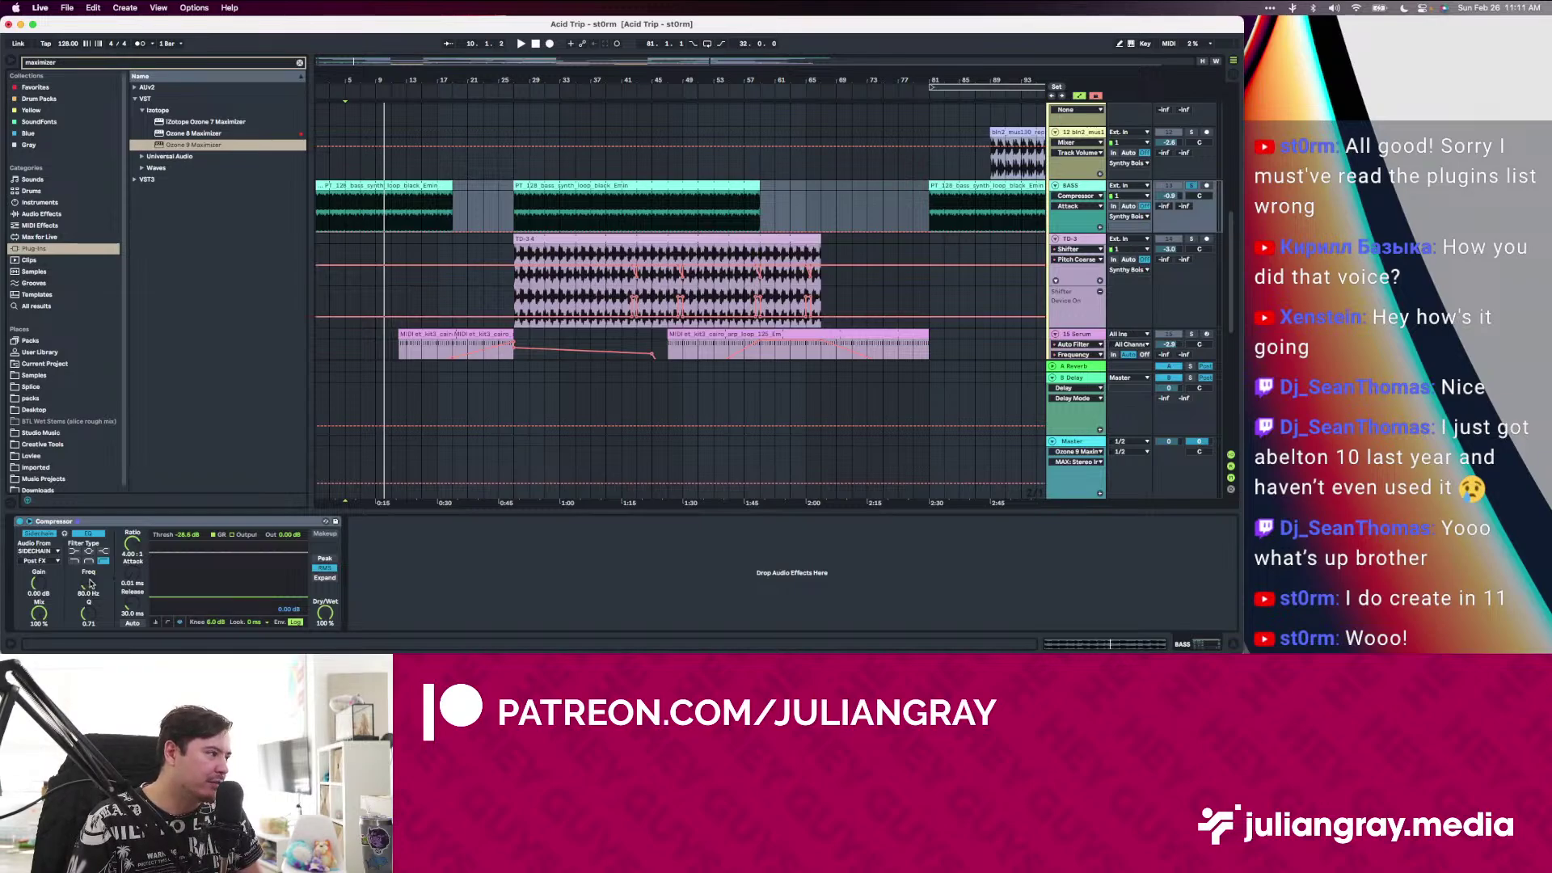
Tune the BASS Compressor's sidechain filter frequency to about 4.5 kHz and its release to about 68 ms during playback
drag(89, 585, 89, 525)
key(space)
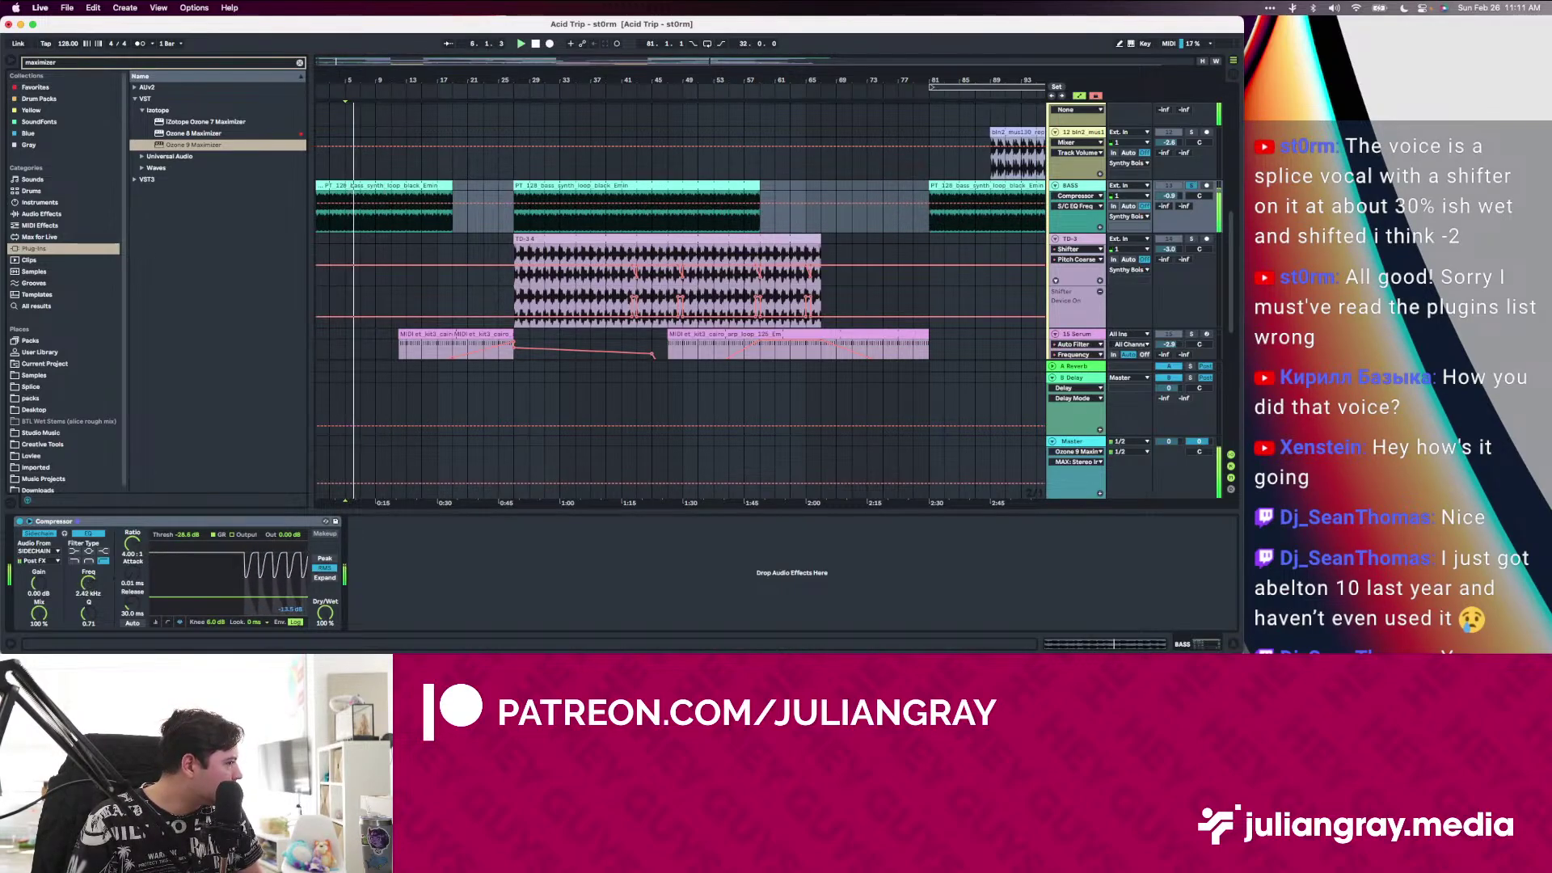
drag(88, 587, 88, 565)
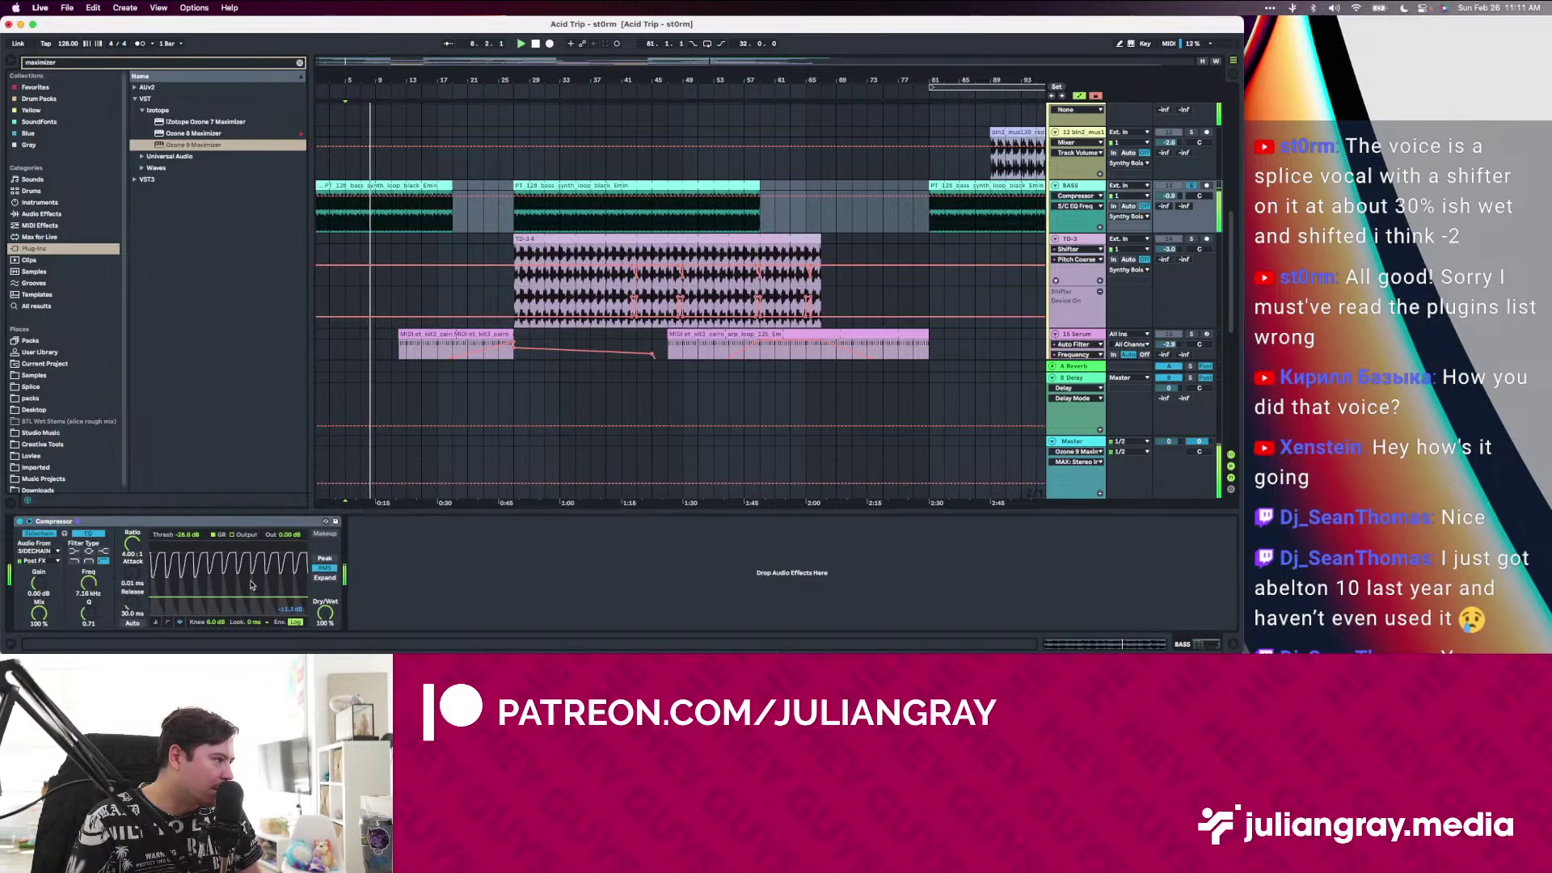
drag(100, 593, 136, 595)
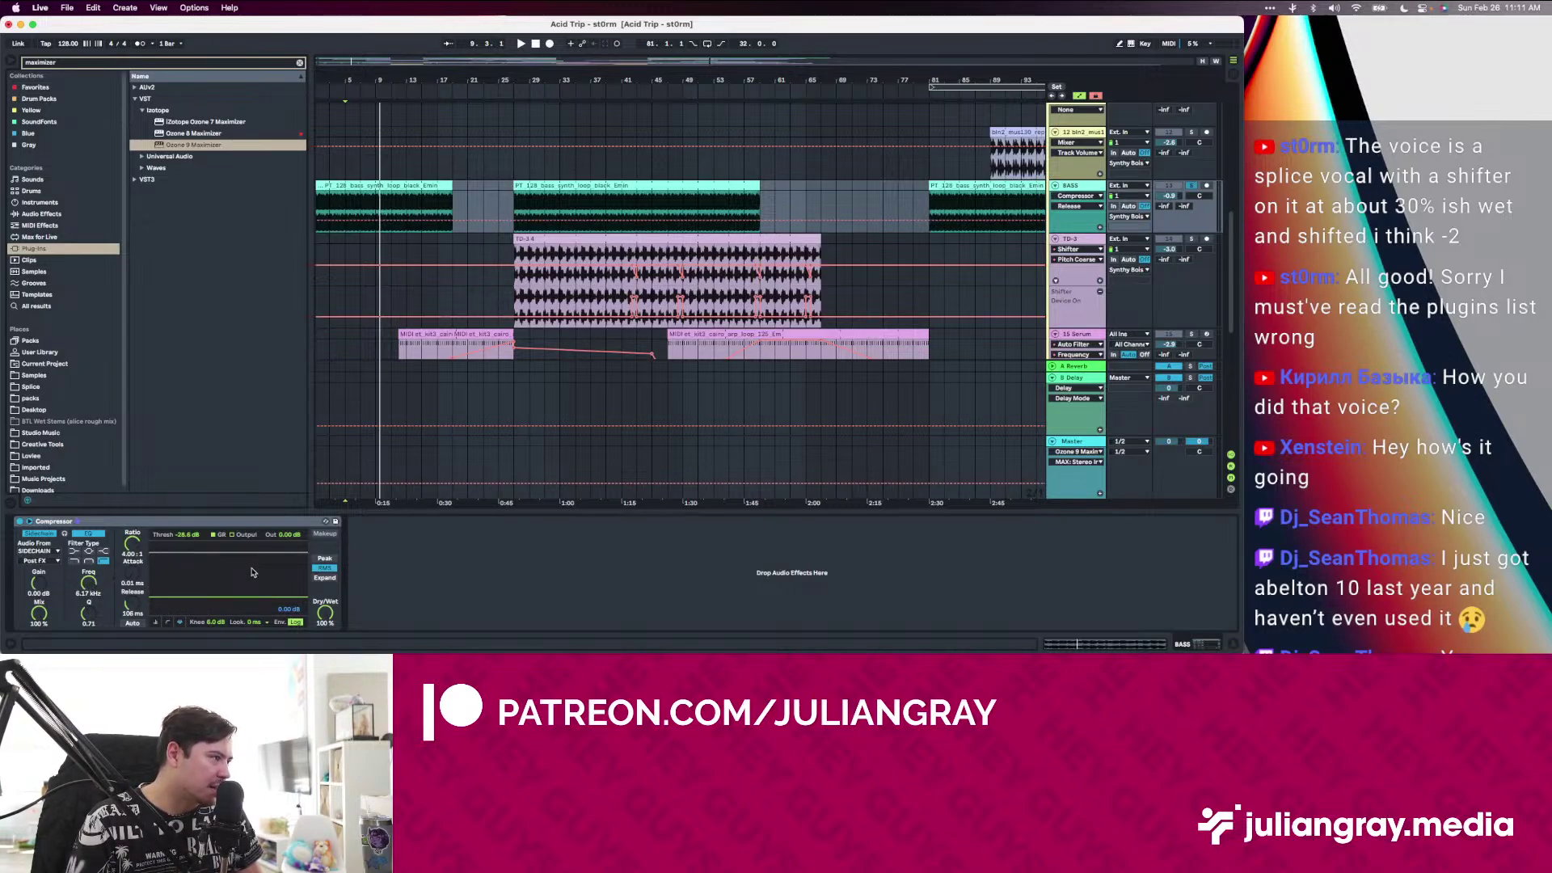
key(space)
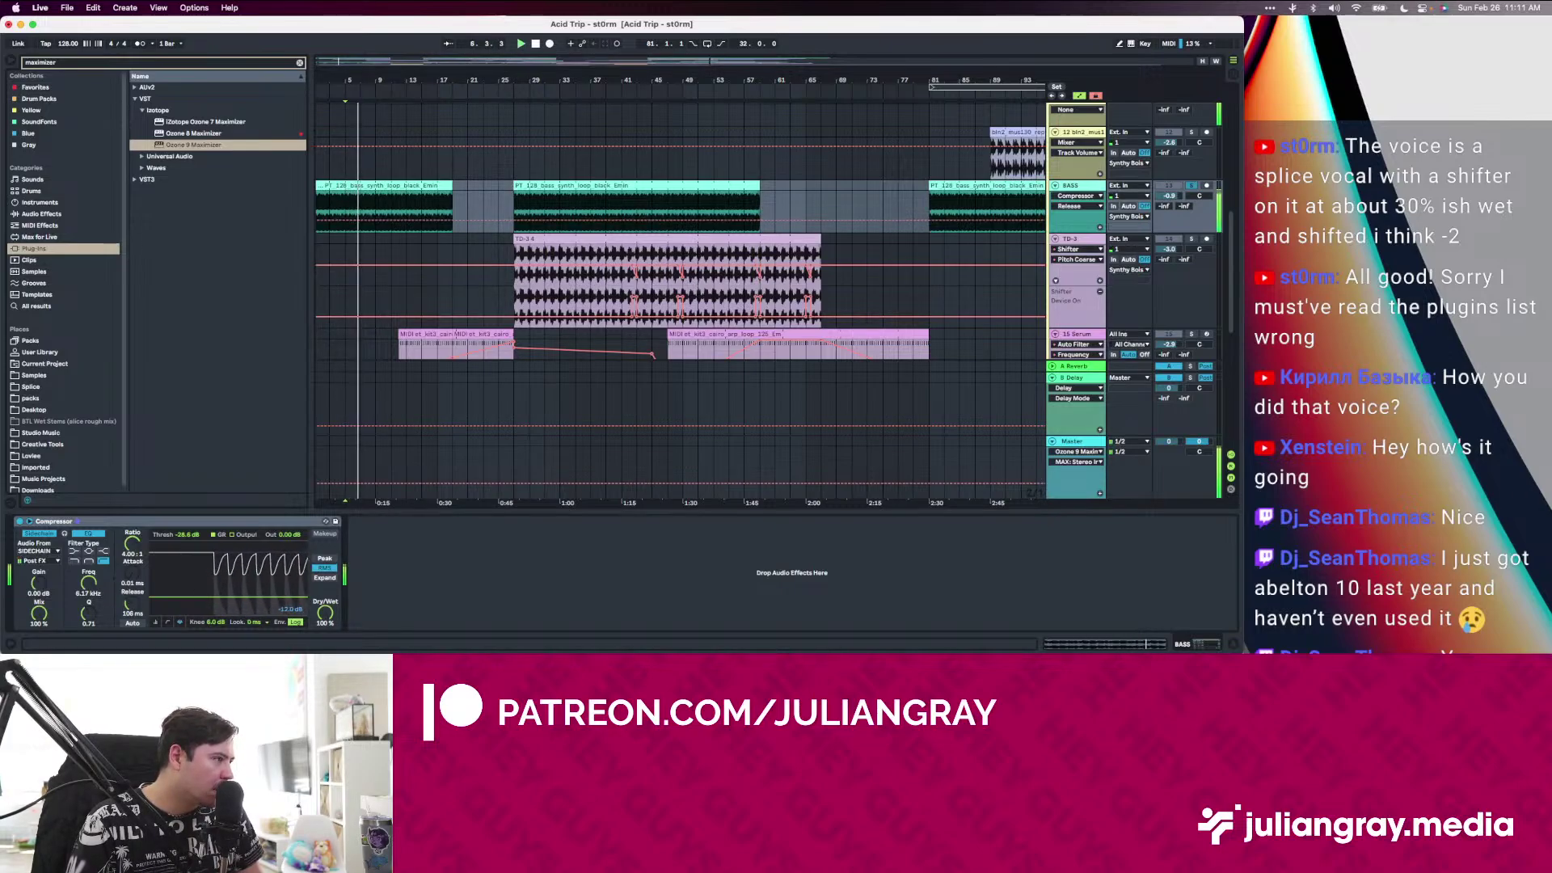
drag(132, 604, 92, 602)
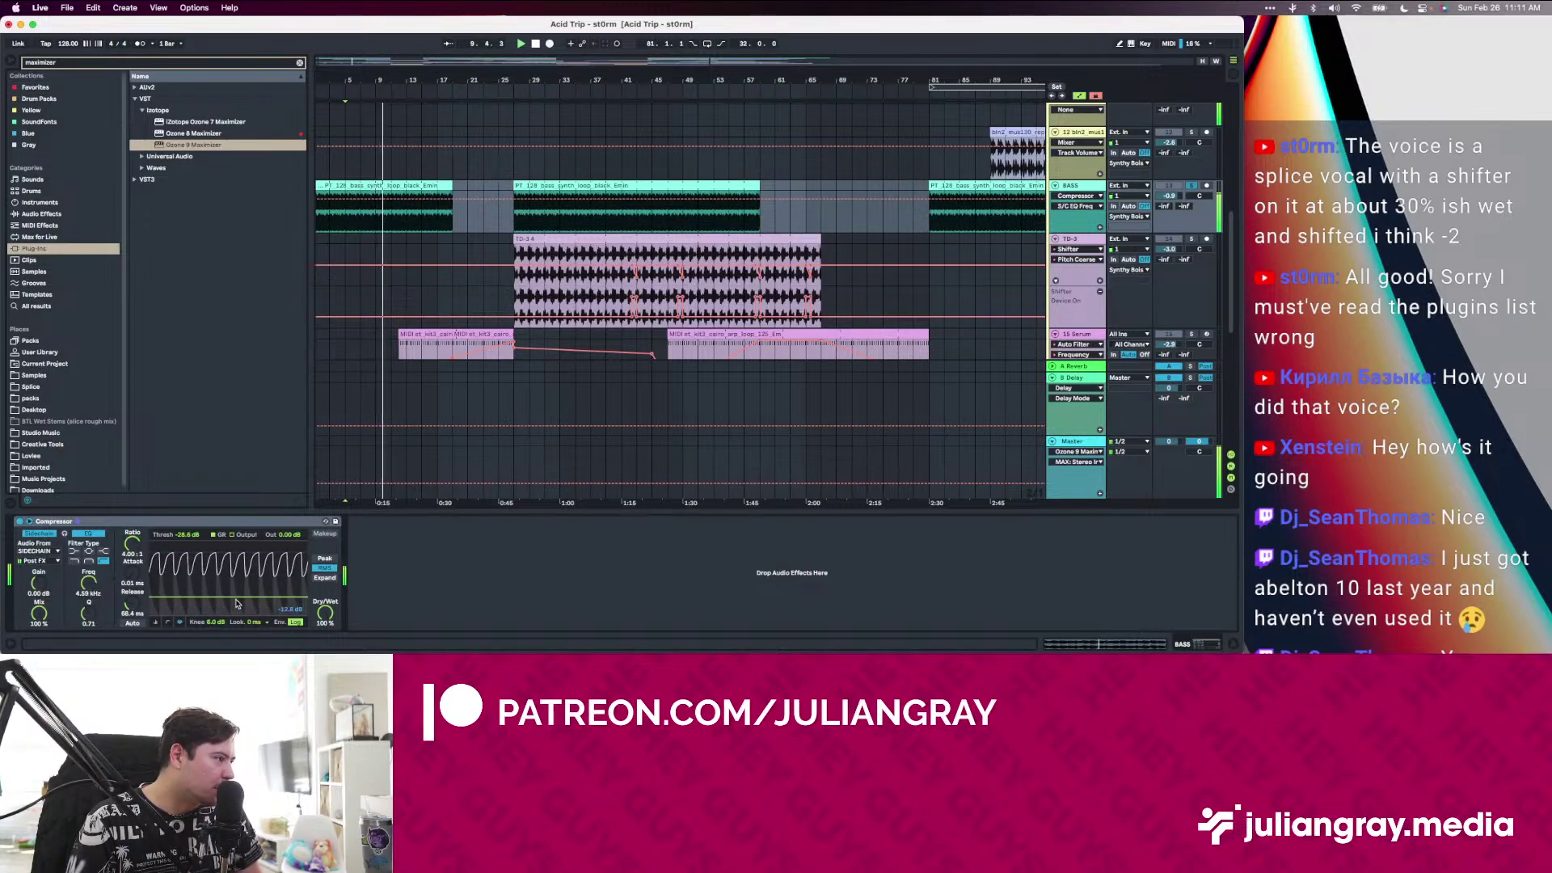
Lower the BASS Compressor's threshold to -33.0 dB and shorten its release to 30.7 ms
drag(235, 597, 235, 600)
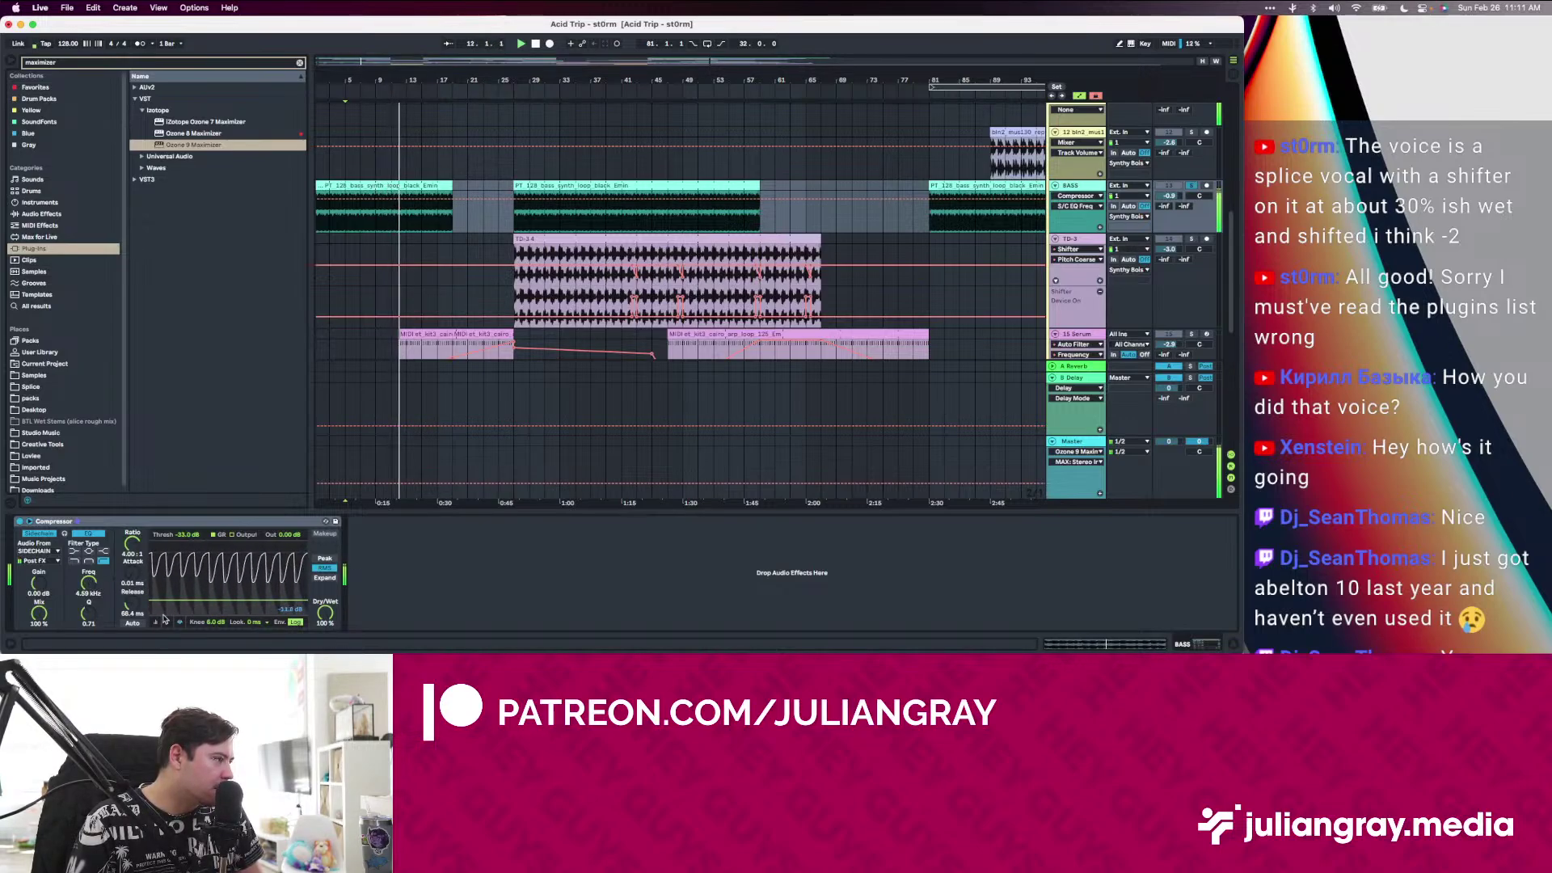
drag(129, 606, 129, 619)
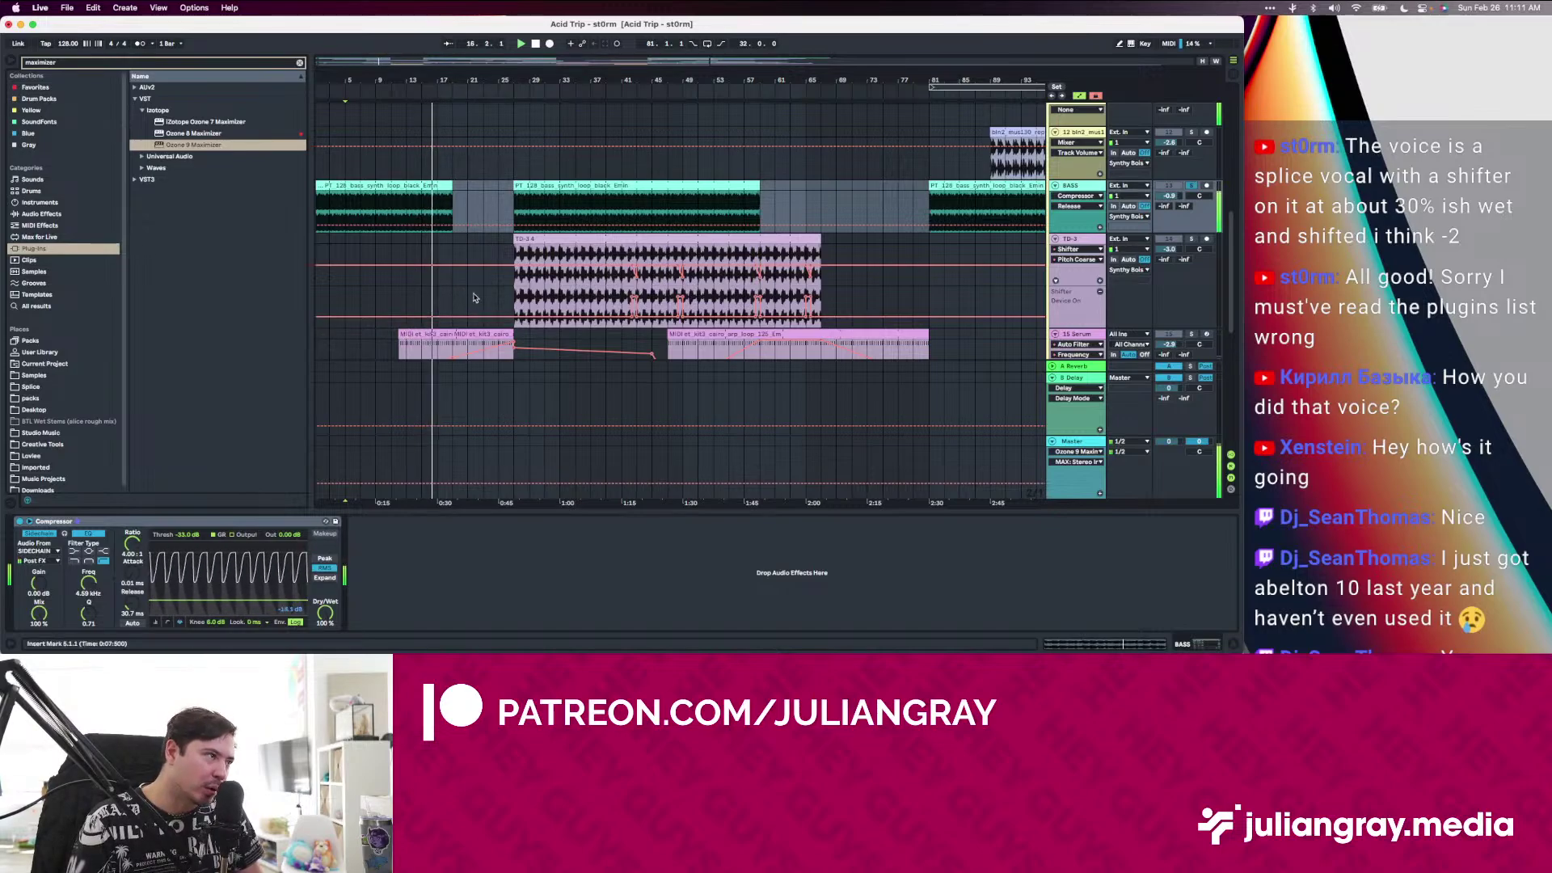
Open SPAN on the Master track, move it clear of the arrangement, check the bass spectrum during playback, and close it
scroll(1019, 263, up, 4)
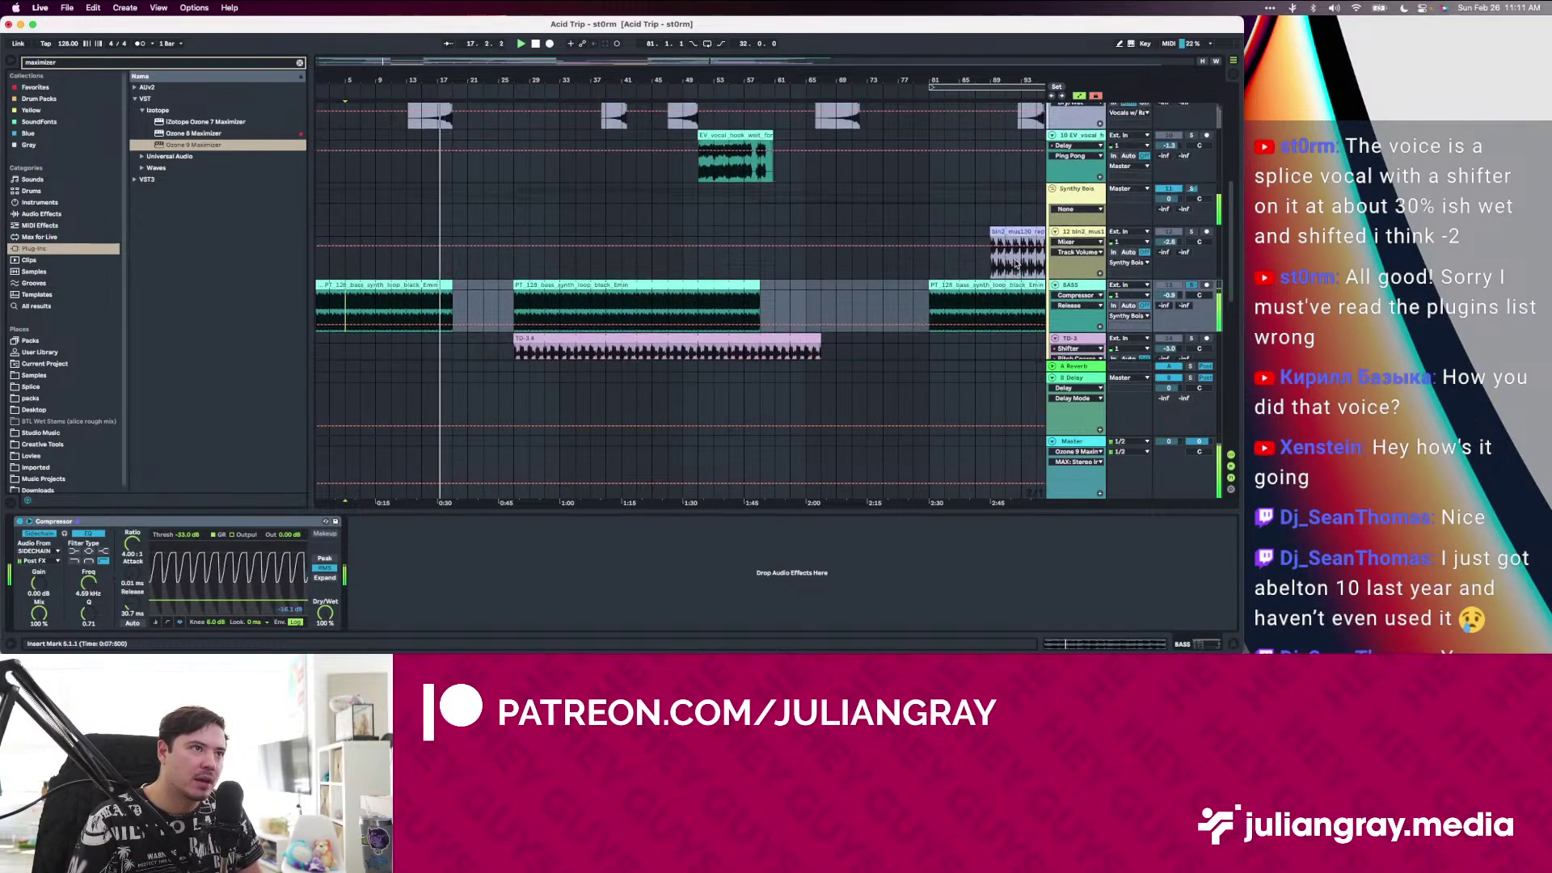
click(1071, 442)
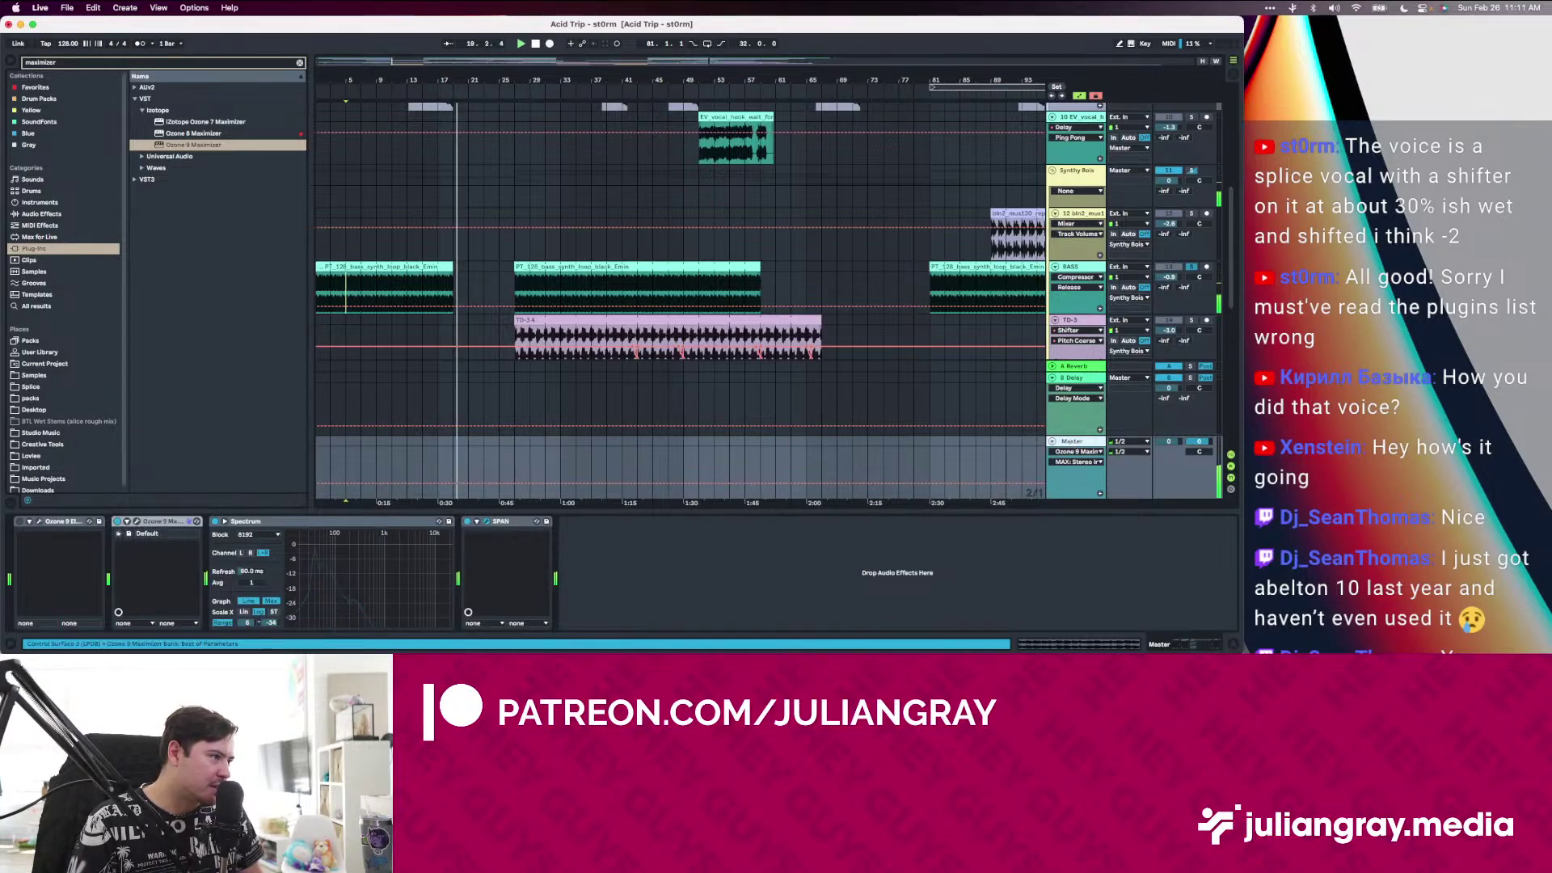
click(486, 522)
drag(521, 139, 905, 147)
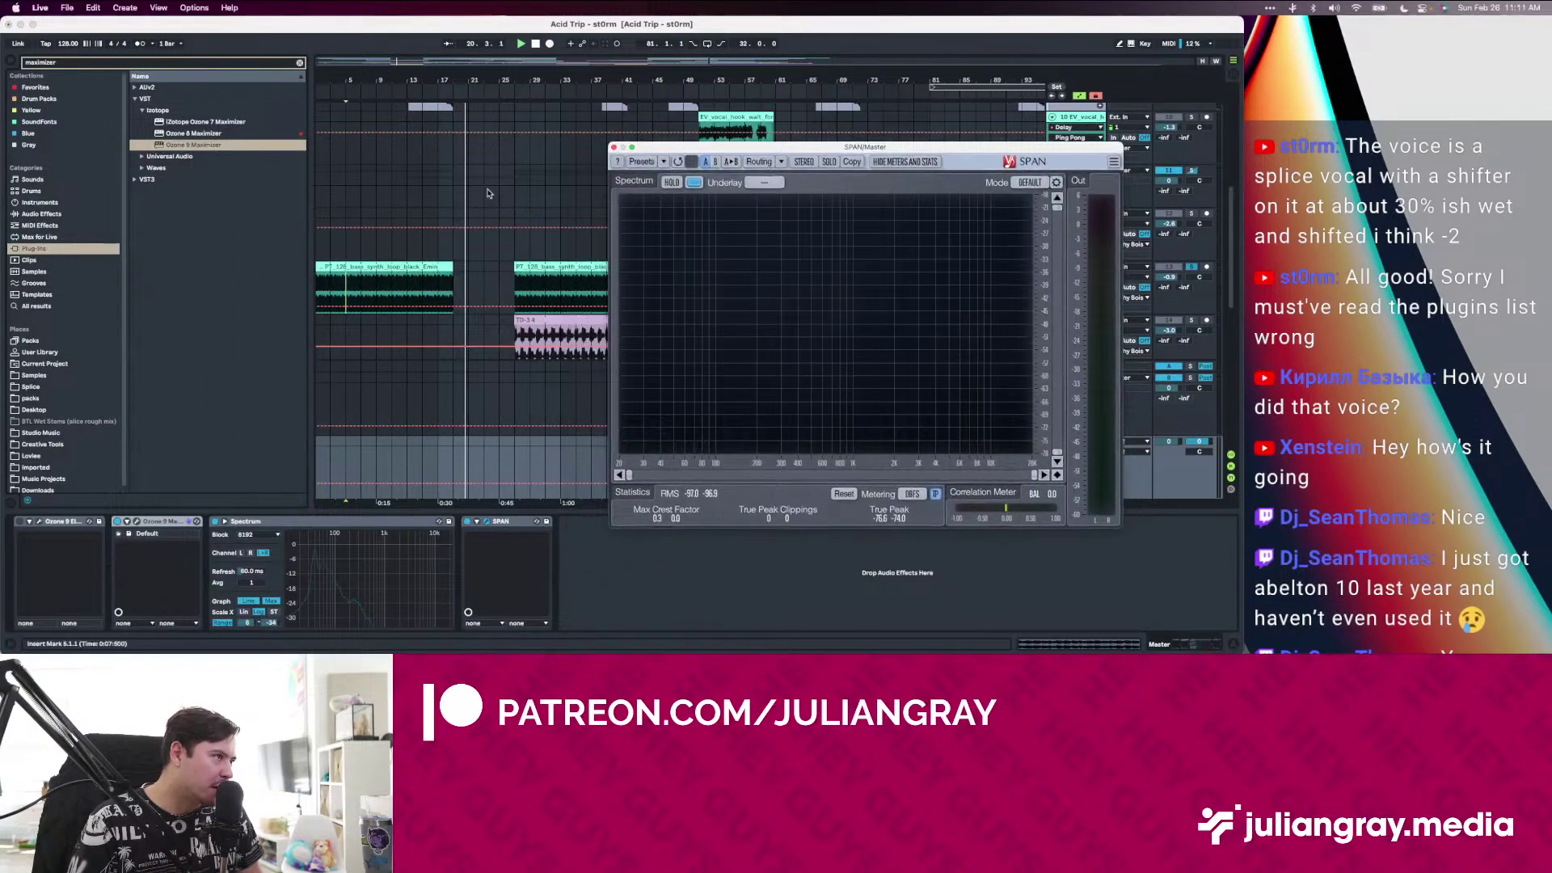
key(space)
key(space)
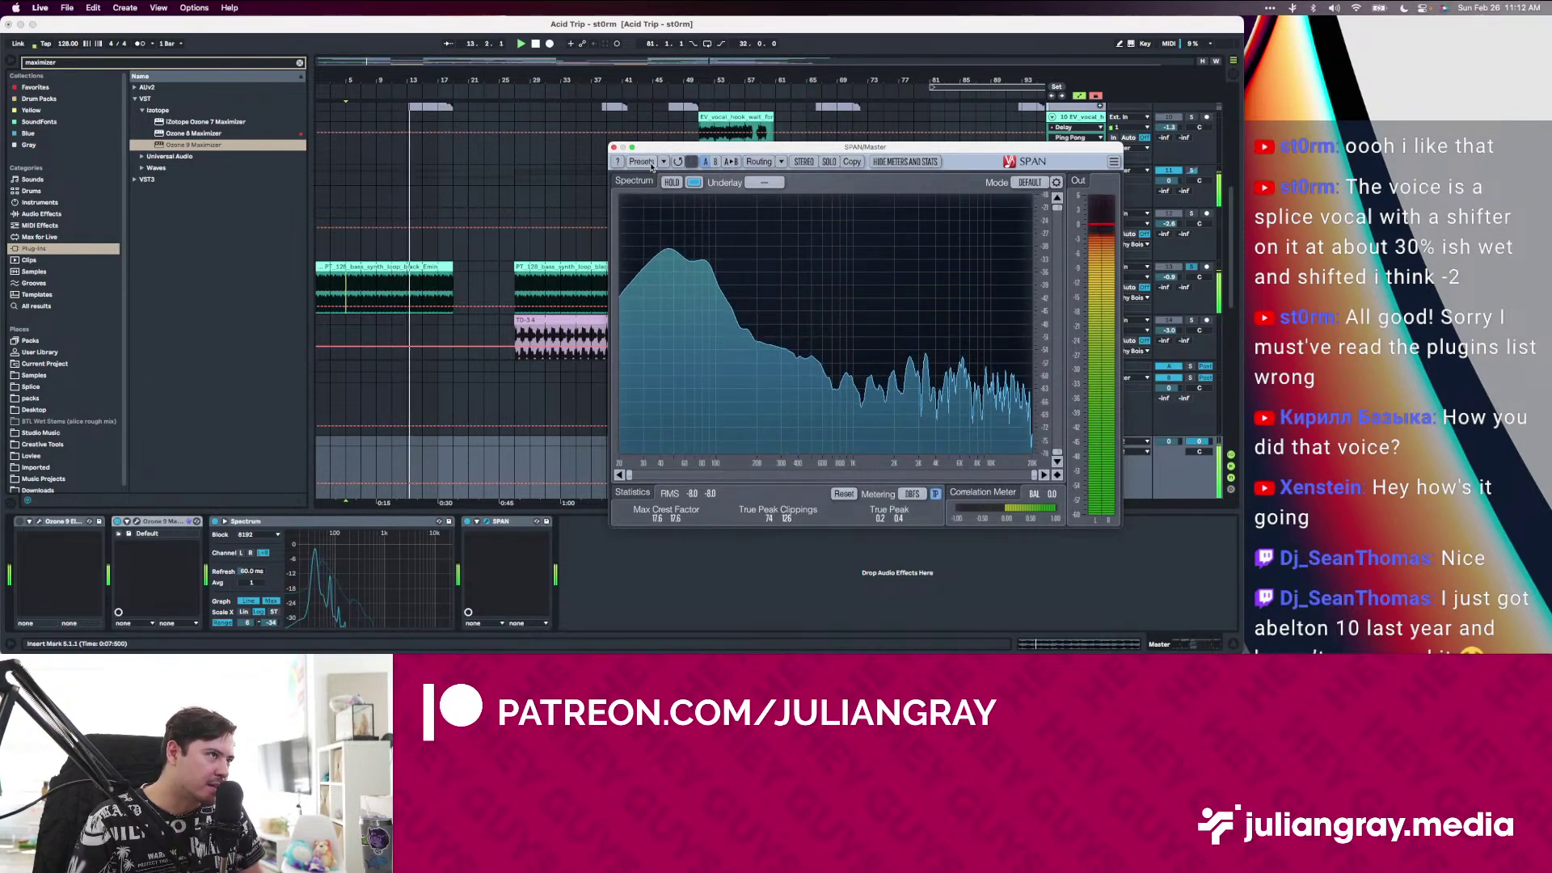
click(613, 148)
Look over all the tracks and examine the BASS clips between bars 1 and 19
scroll(497, 265, down, 6)
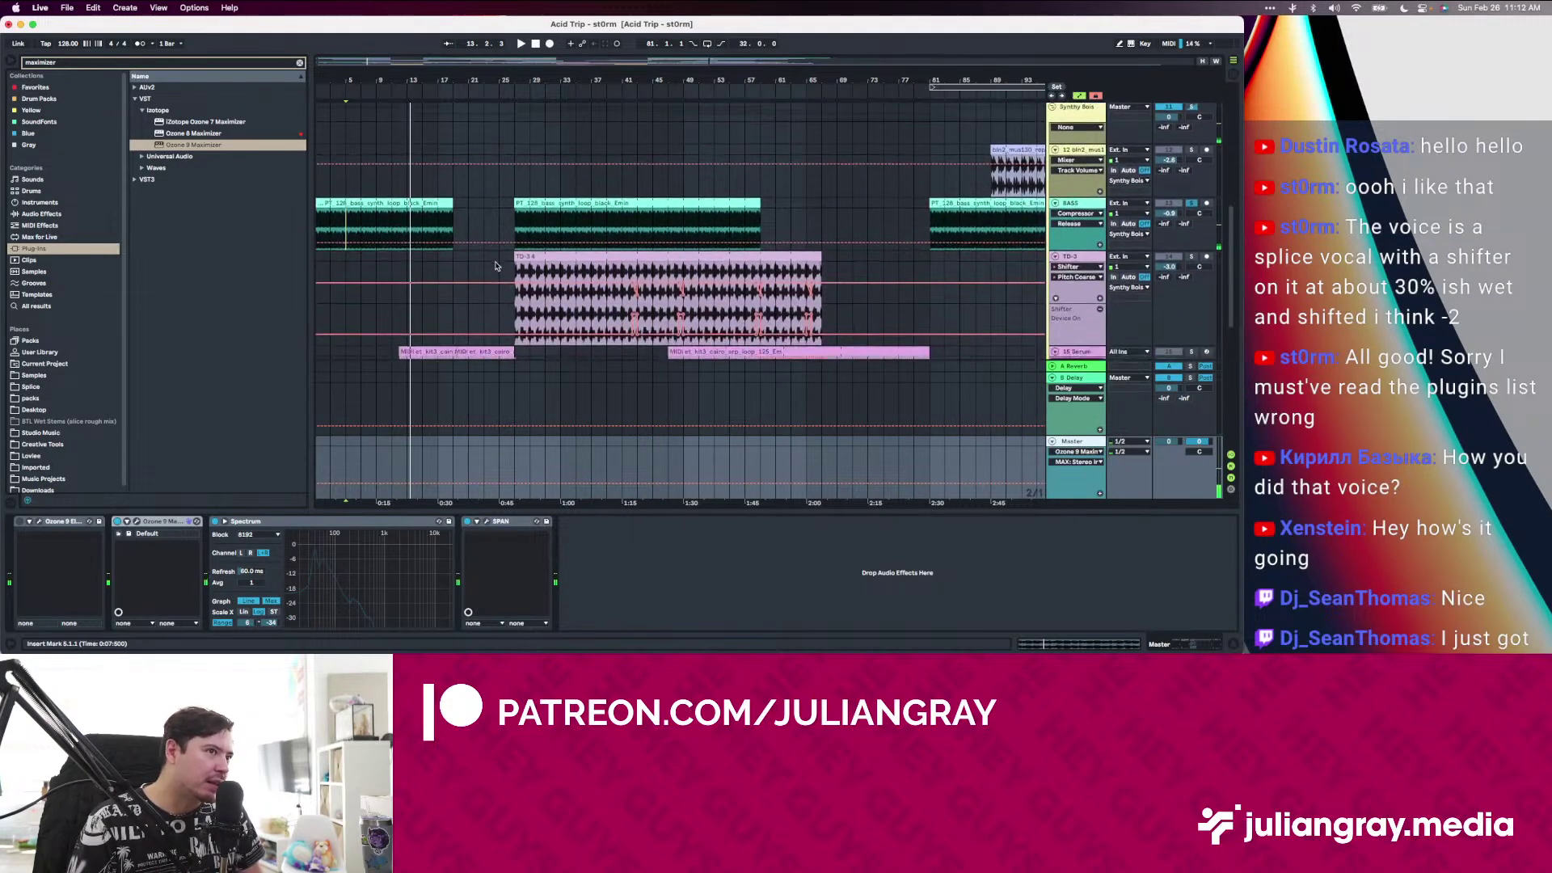
scroll(496, 265, down, 8)
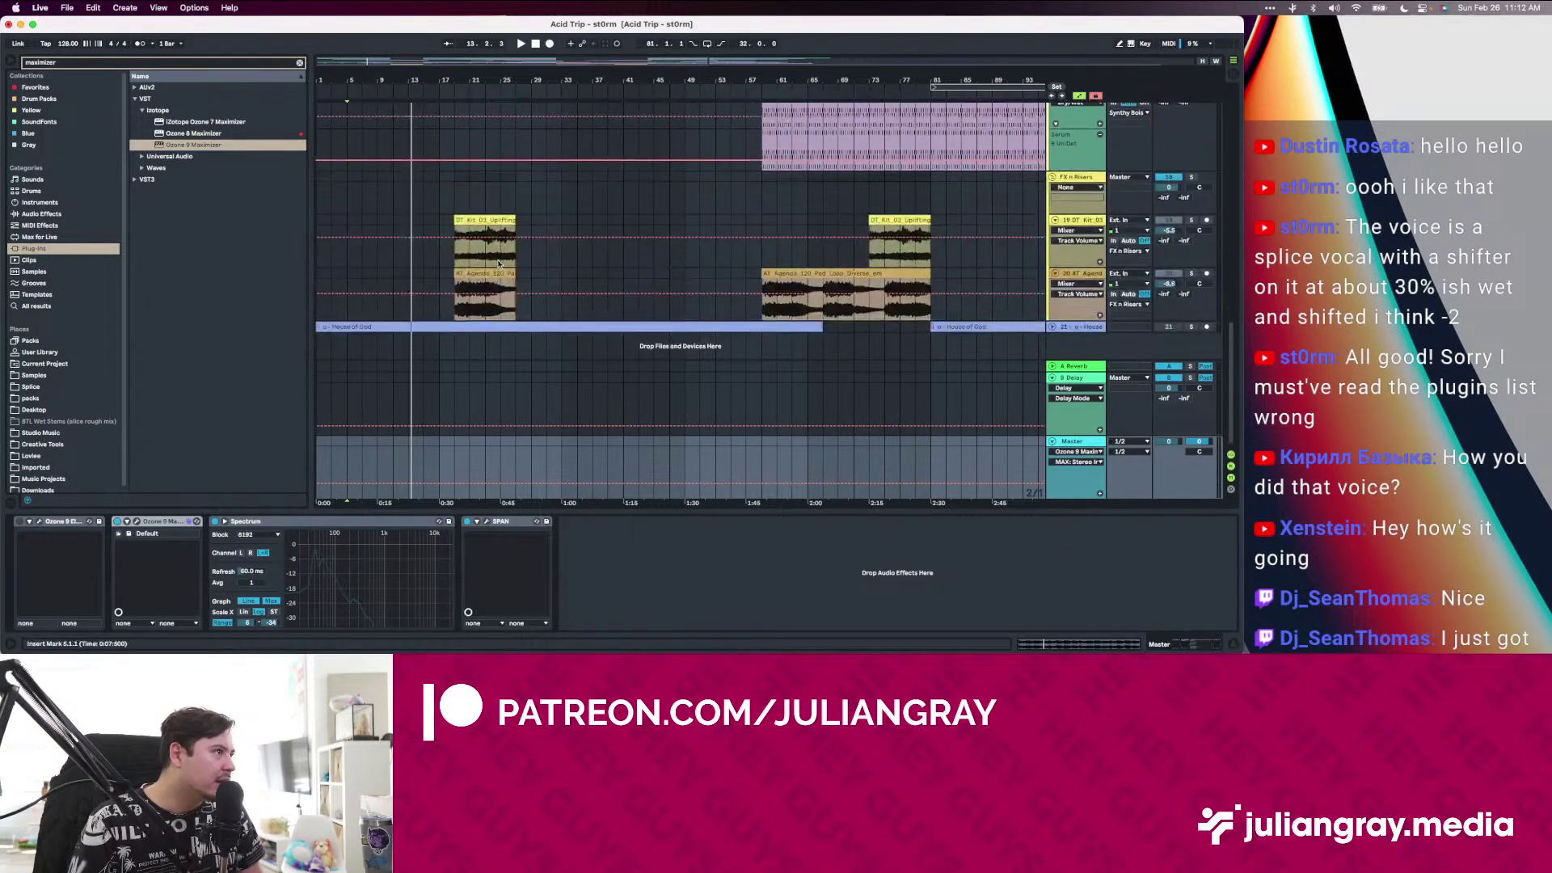
scroll(498, 264, up, 10)
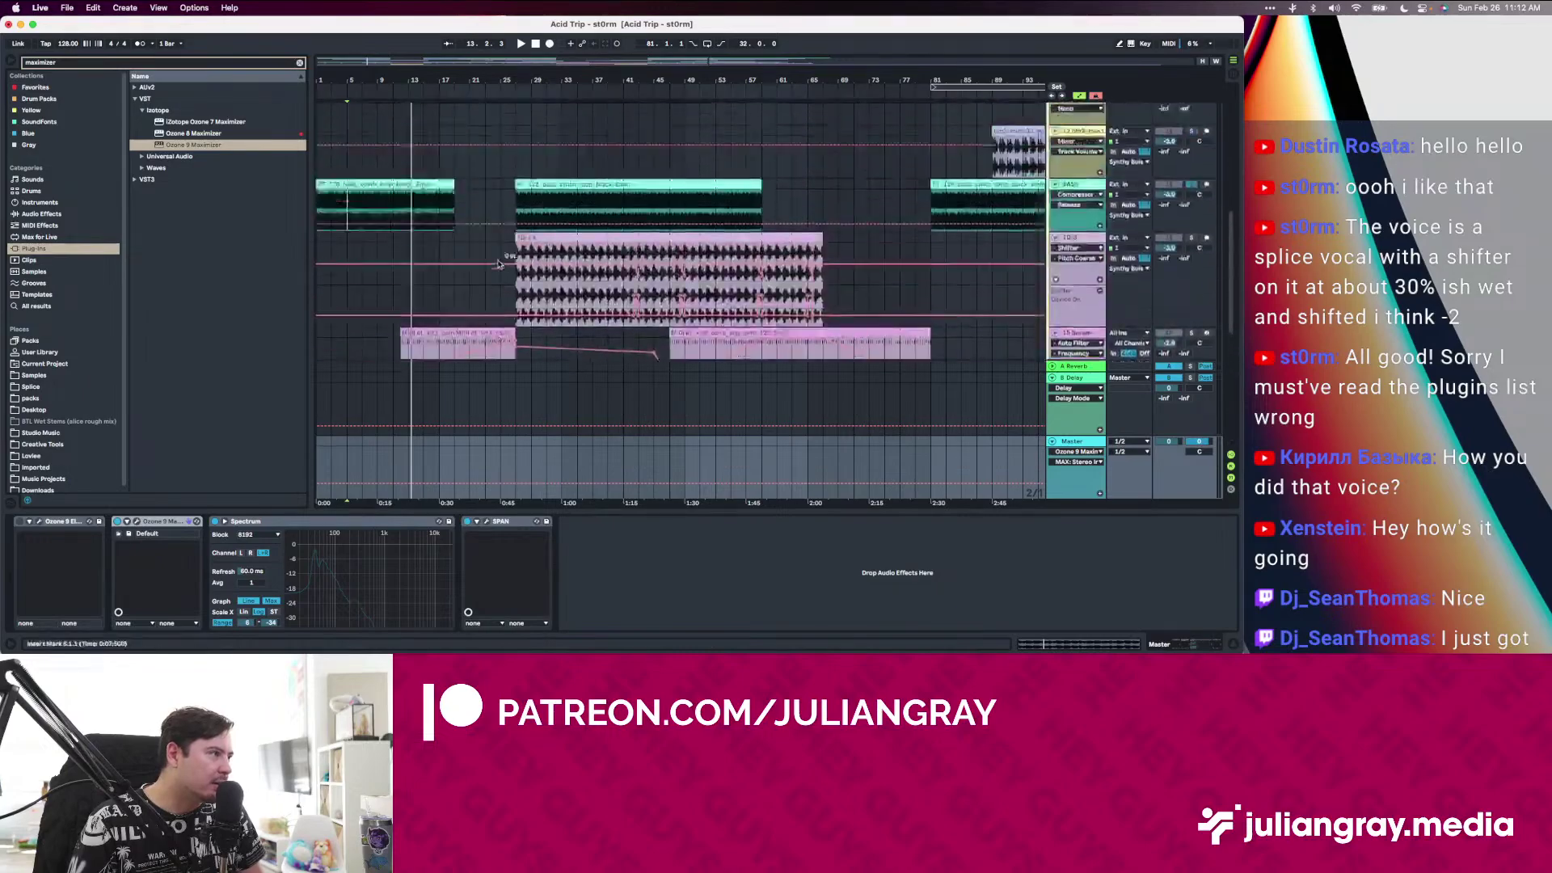
scroll(498, 264, up, 6)
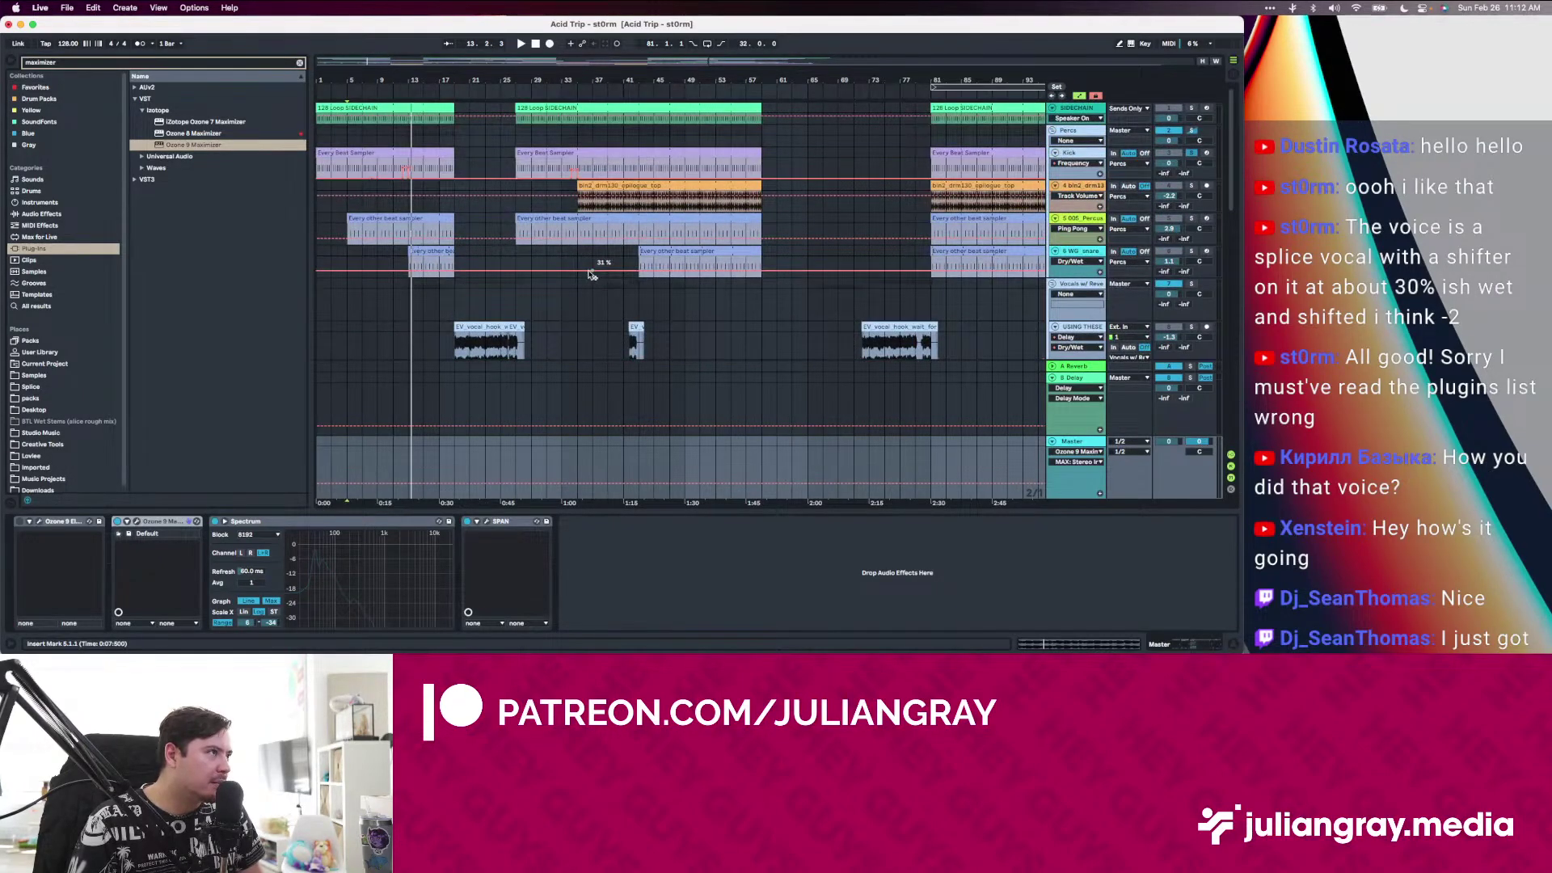
scroll(591, 275, down, 8)
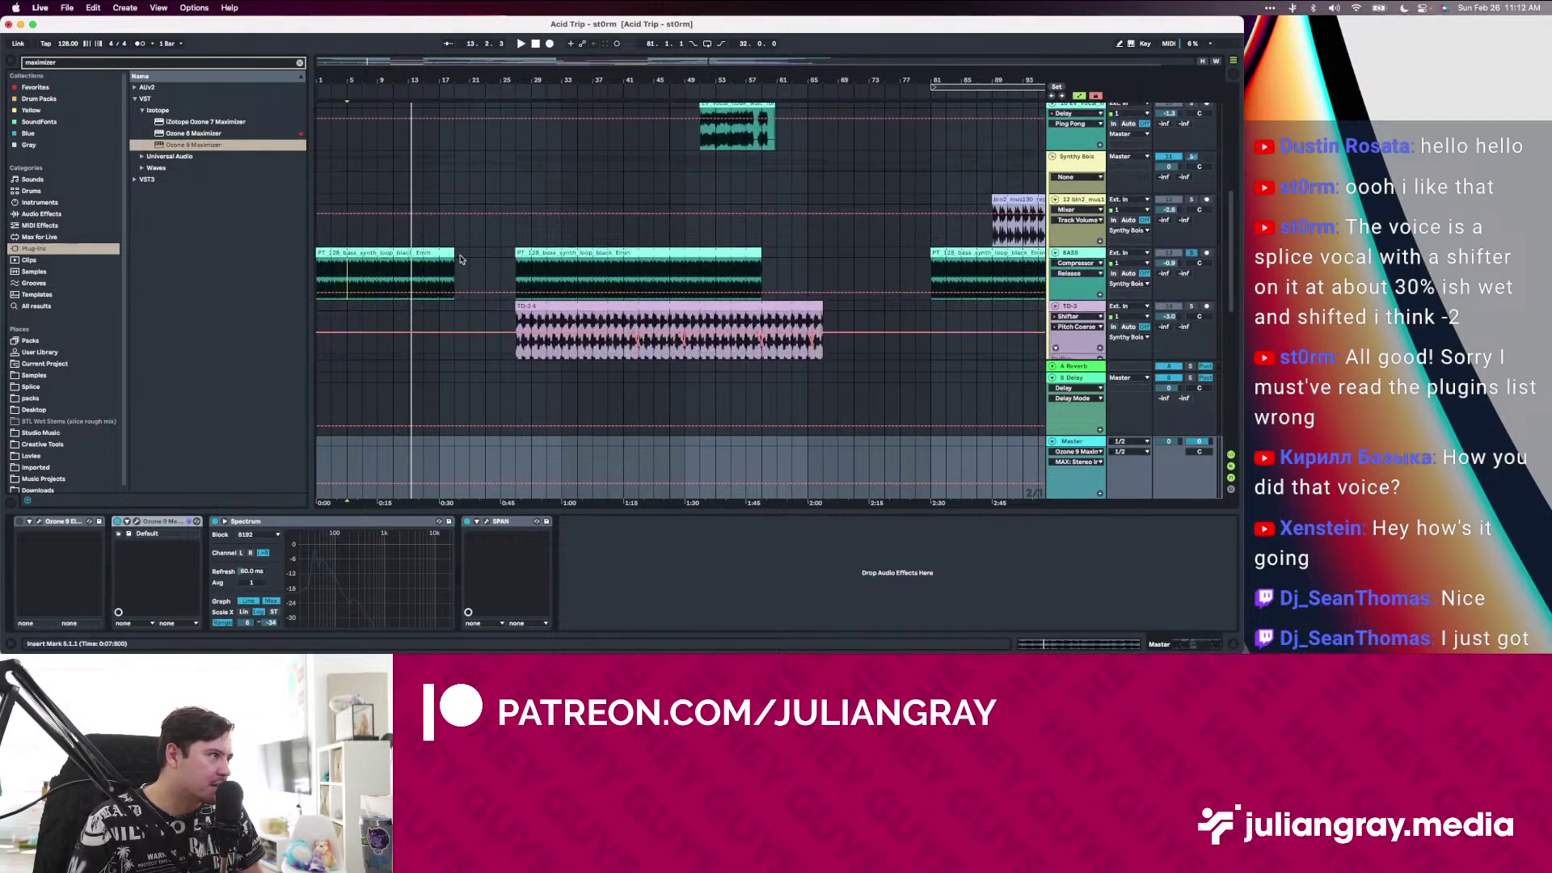
click(461, 259)
click(322, 265)
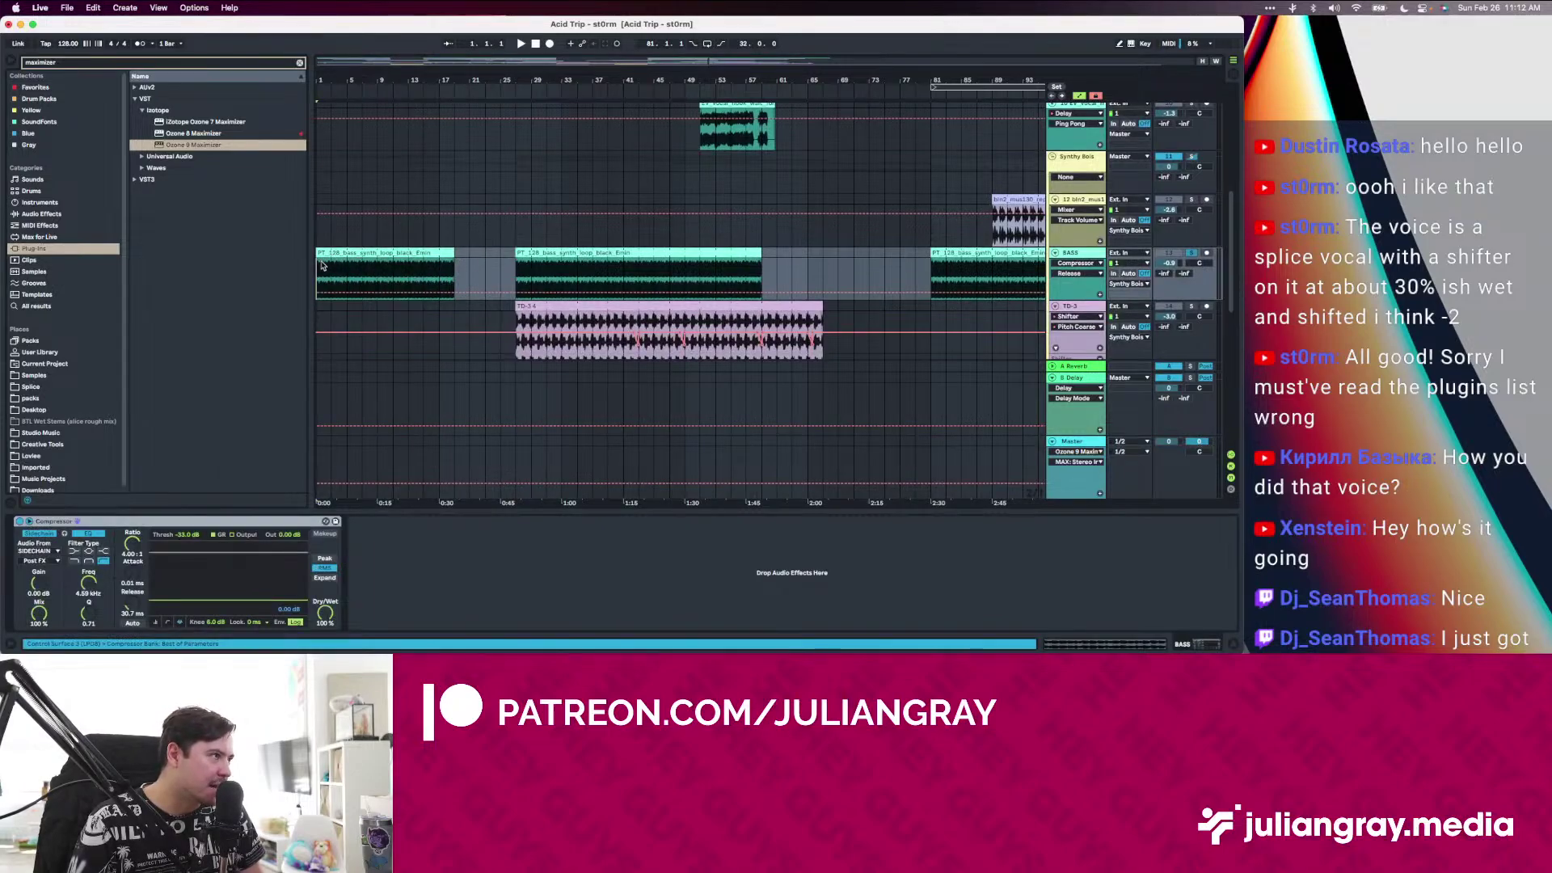
drag(321, 265, 459, 258)
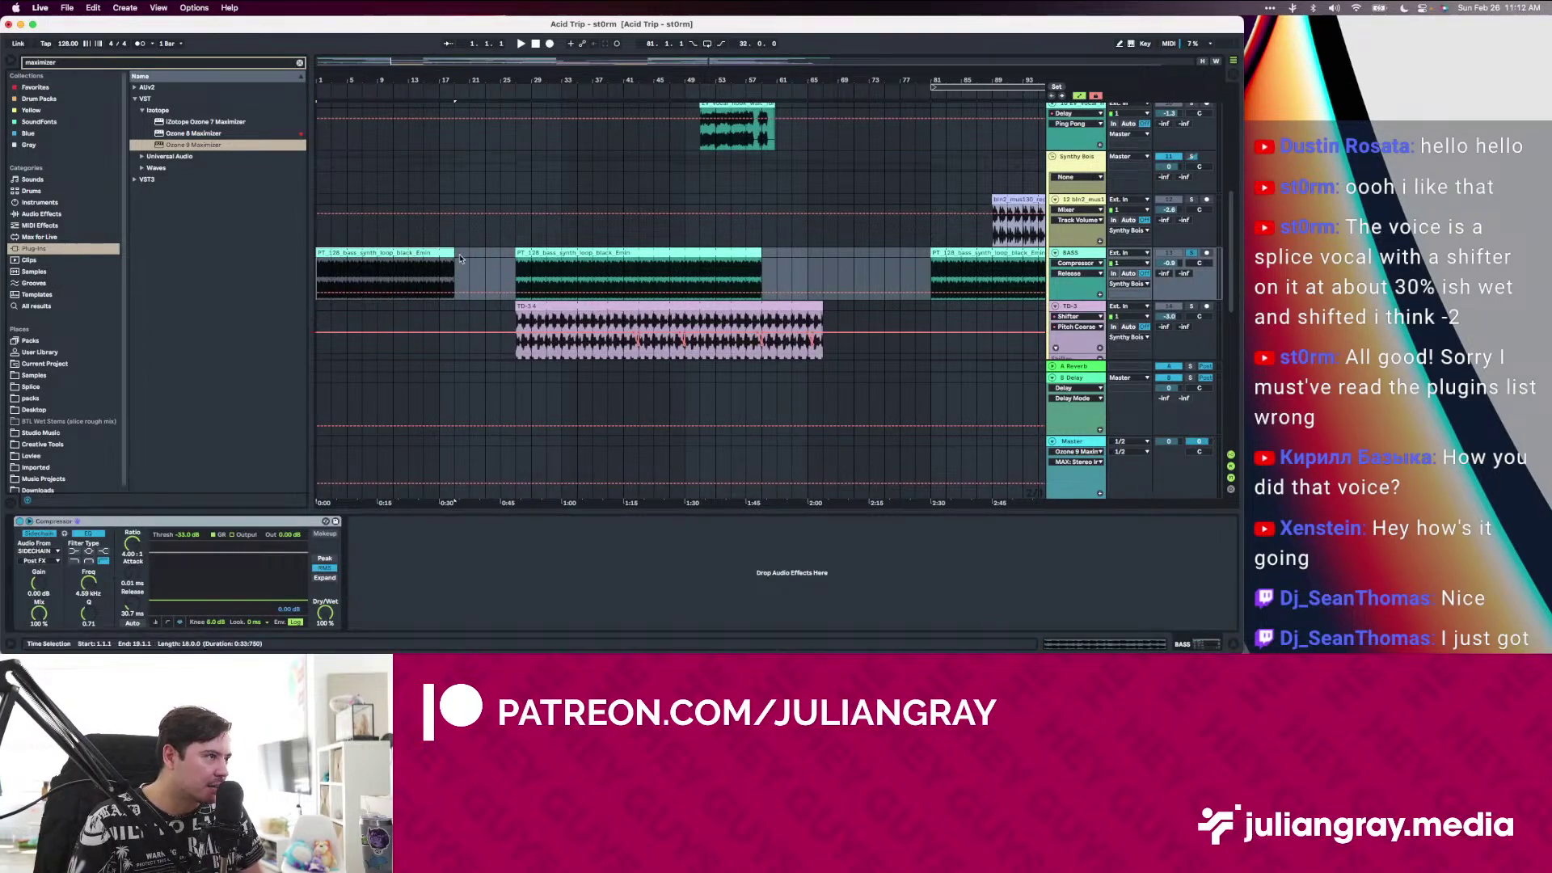
click(455, 263)
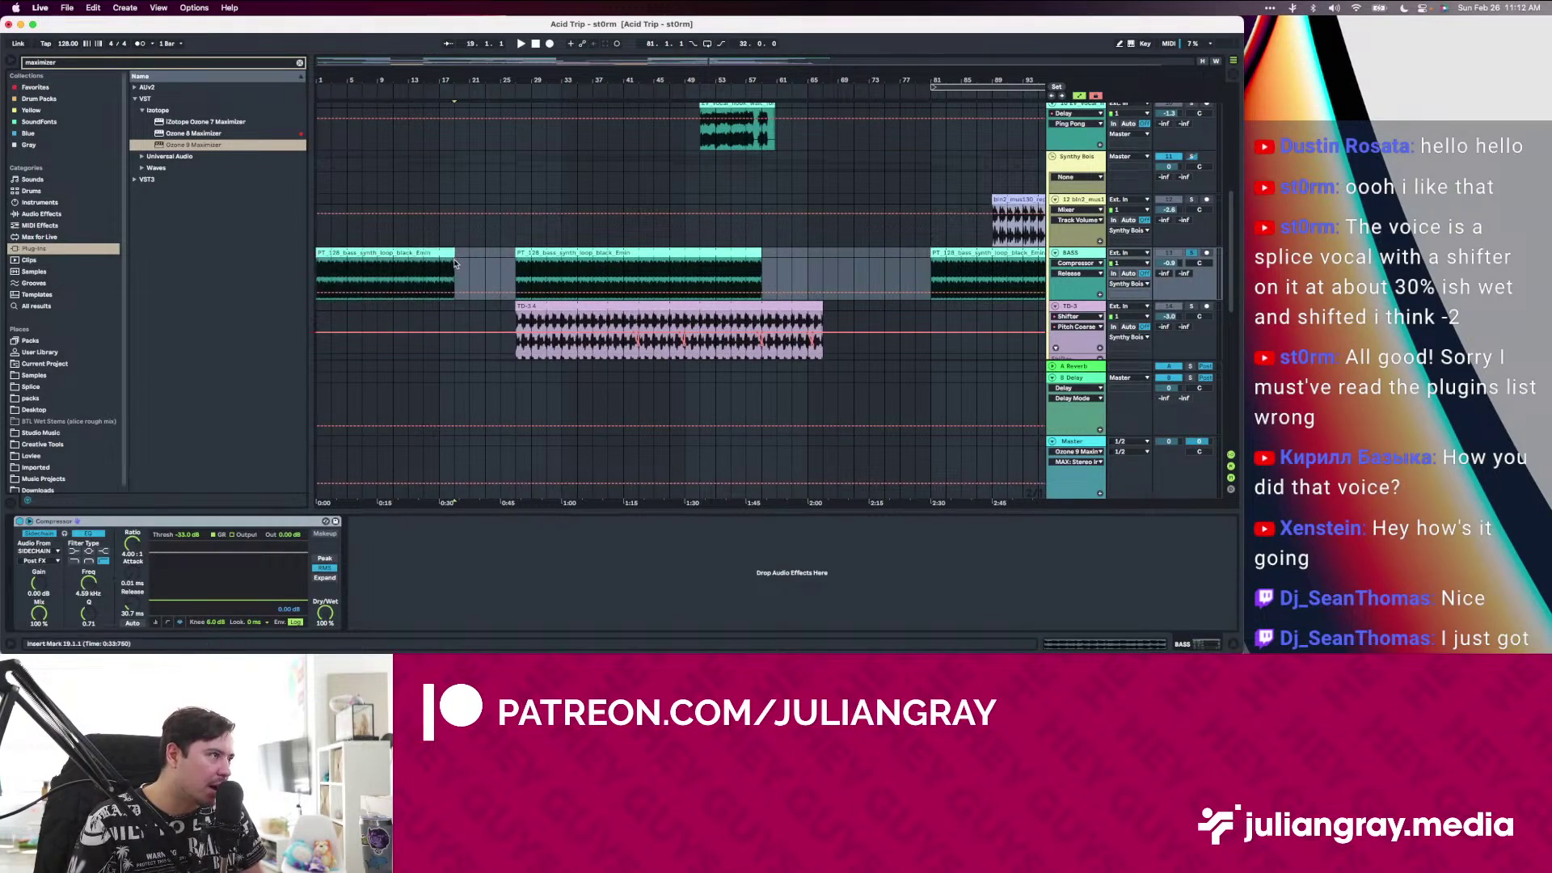
Duplicate the BASS track
right_click(1087, 255)
click(1125, 277)
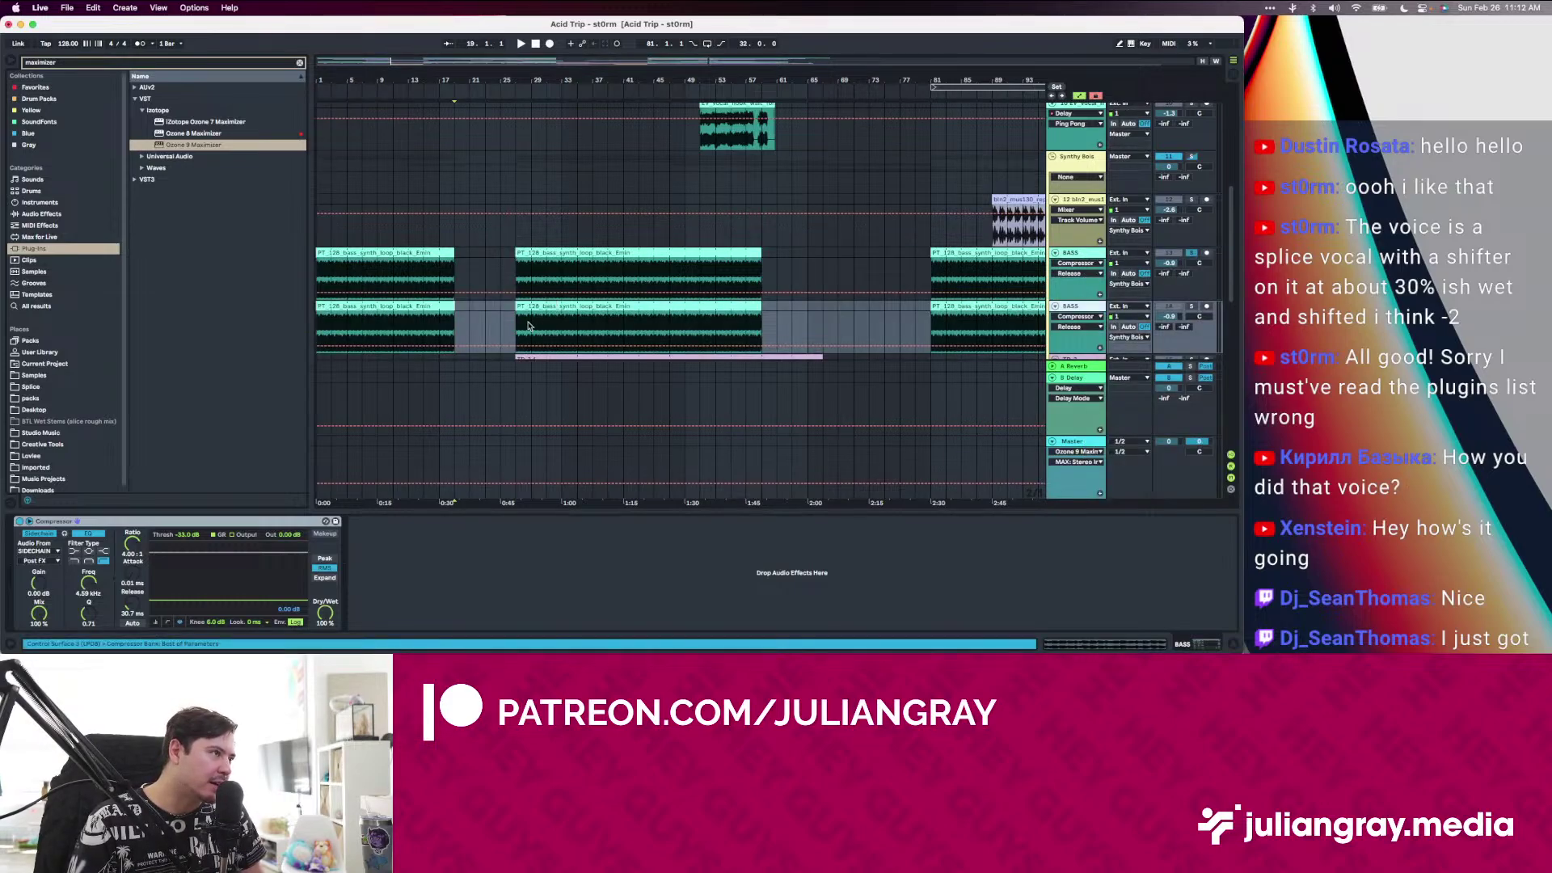
Set all clips on the duplicated BASS track to Complex warp mode and transpose them up 12 semitones
drag(459, 64, 462, 29)
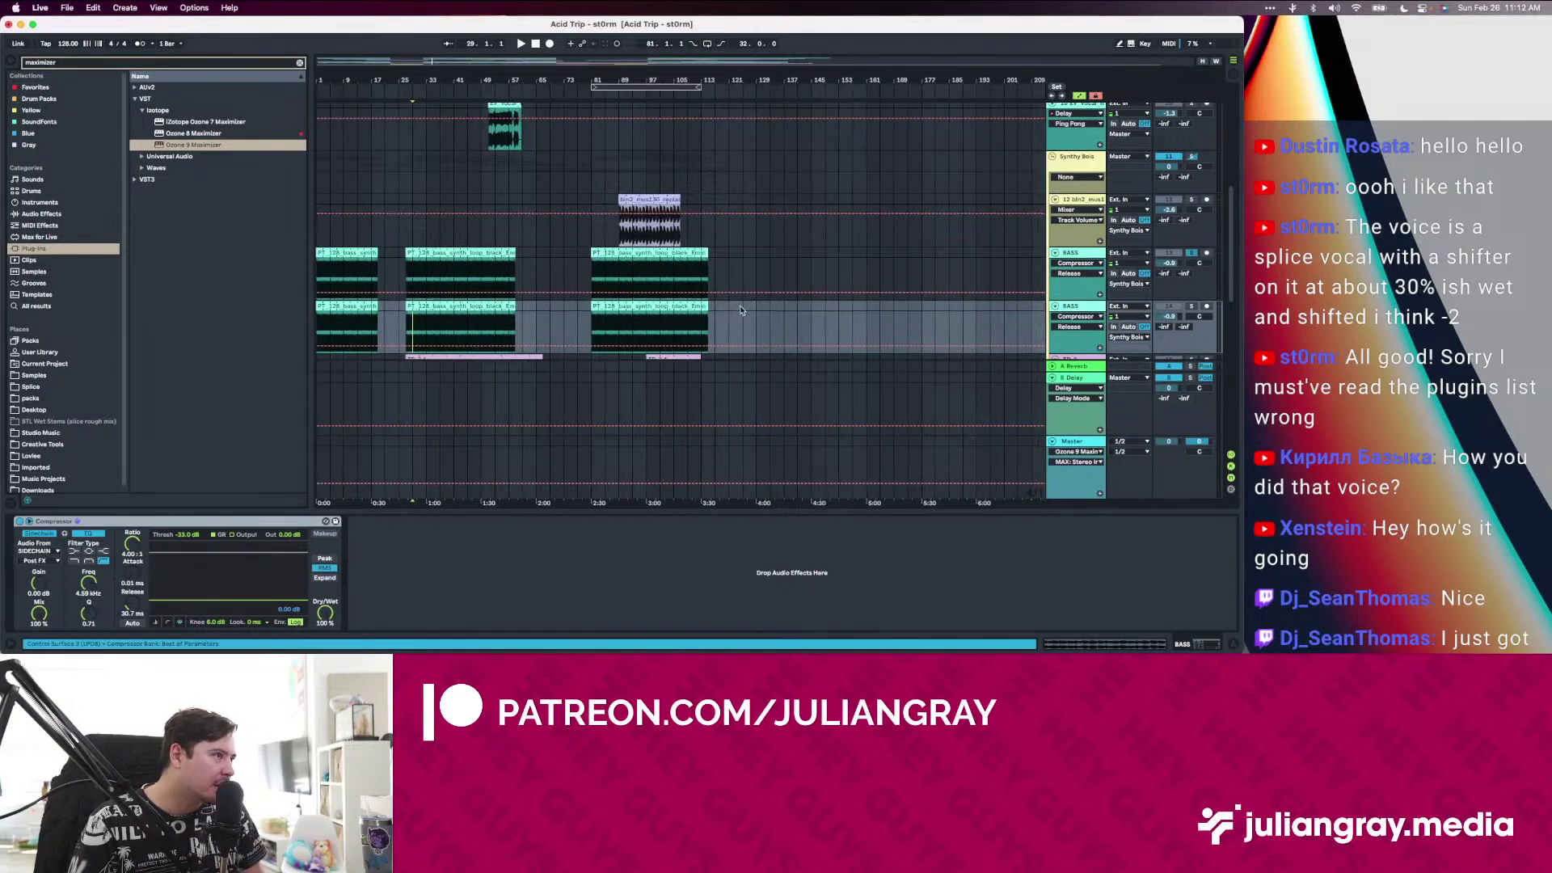
drag(769, 323, 227, 305)
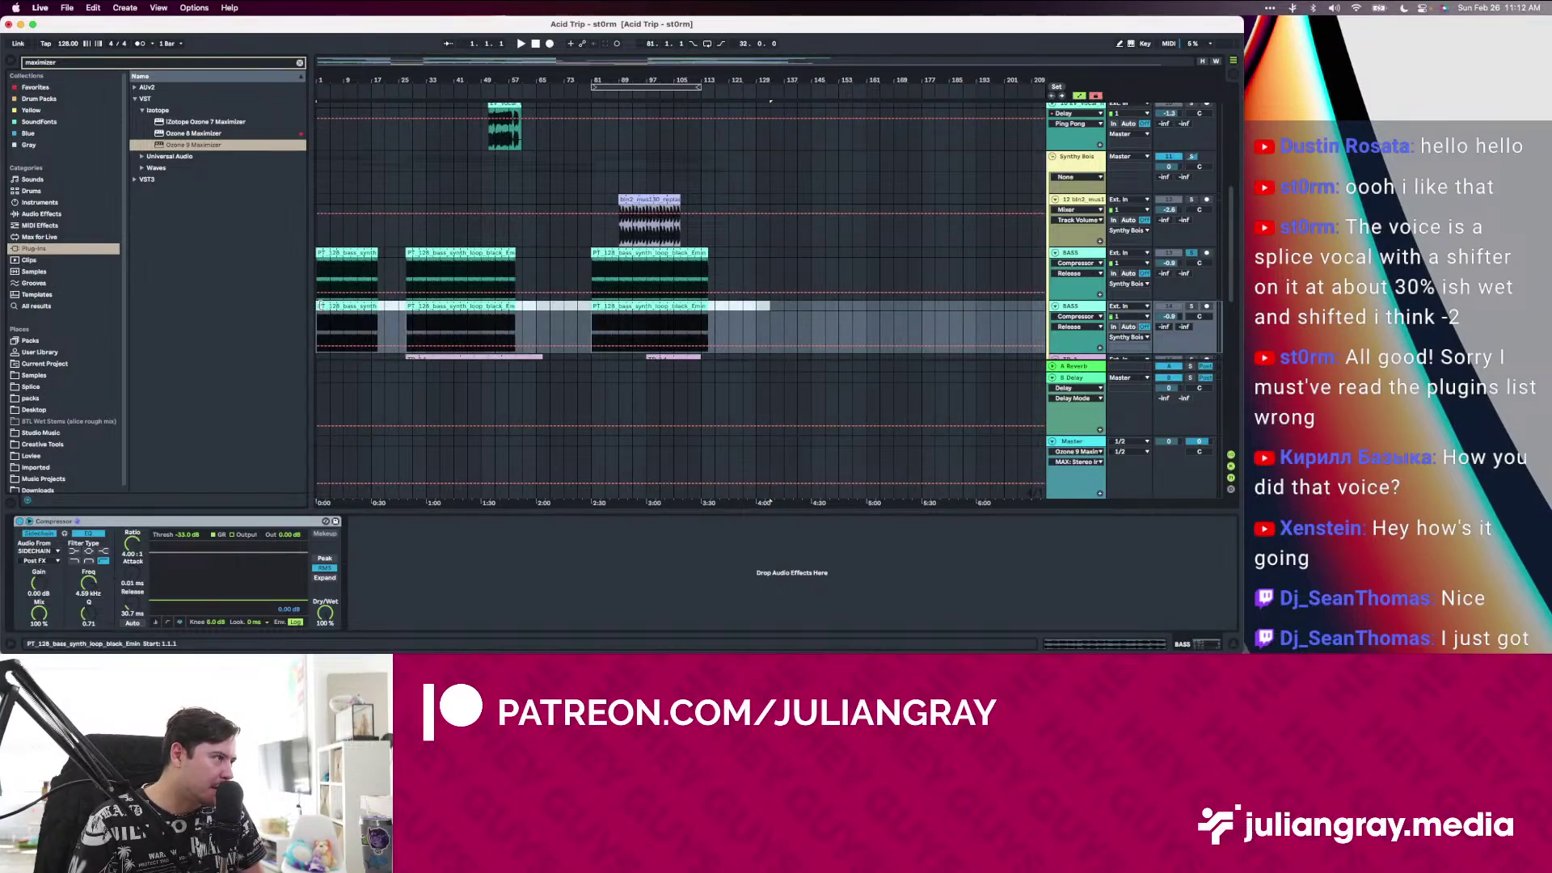
double_click(320, 309)
click(1182, 643)
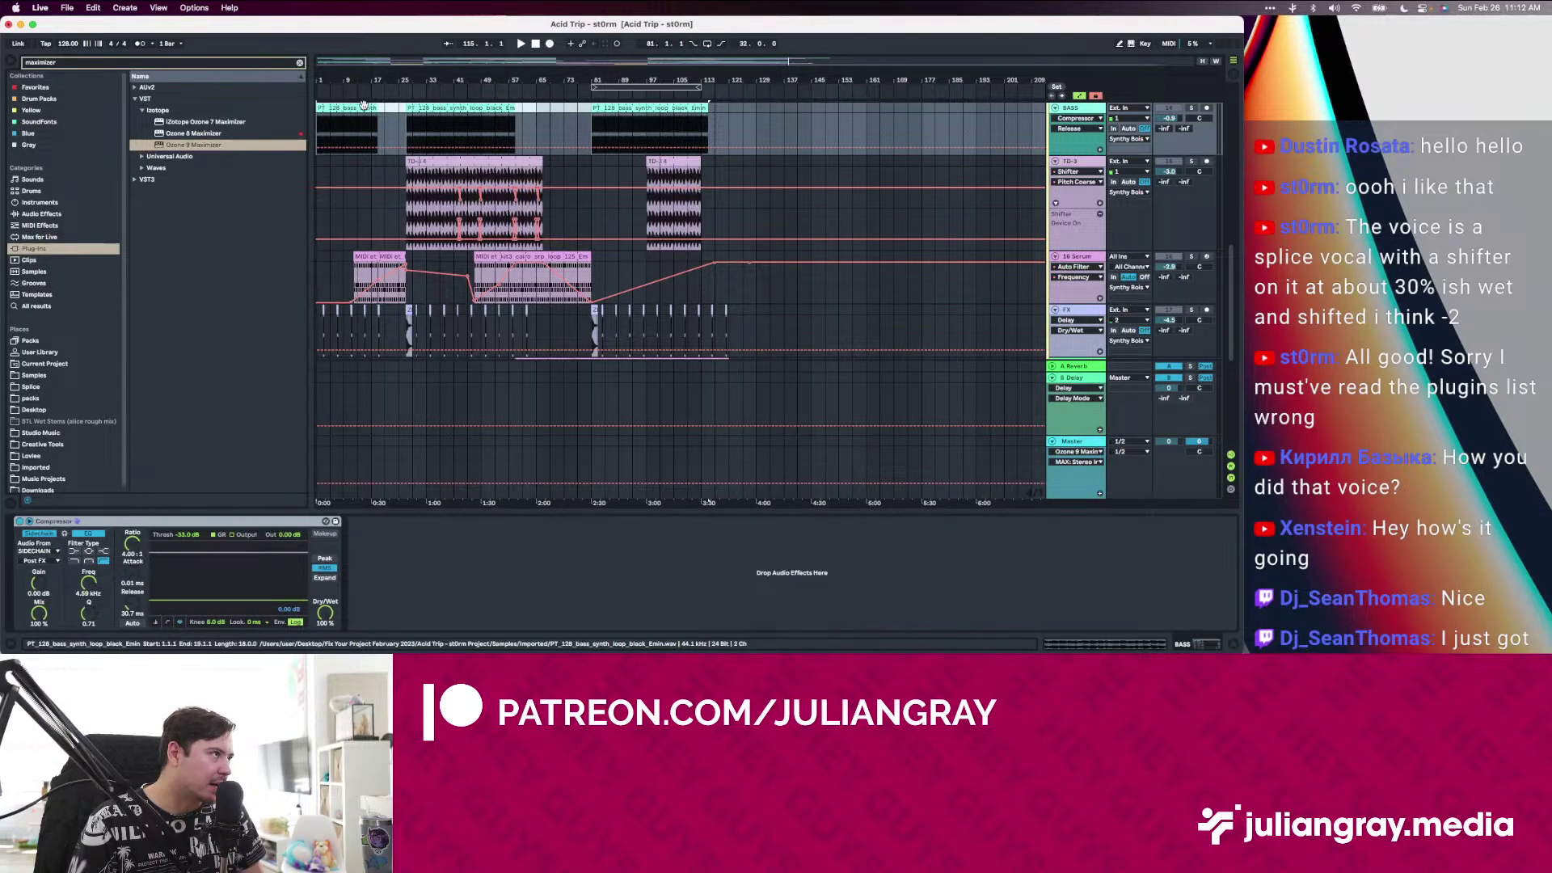
key(shift+Tab)
click(142, 163)
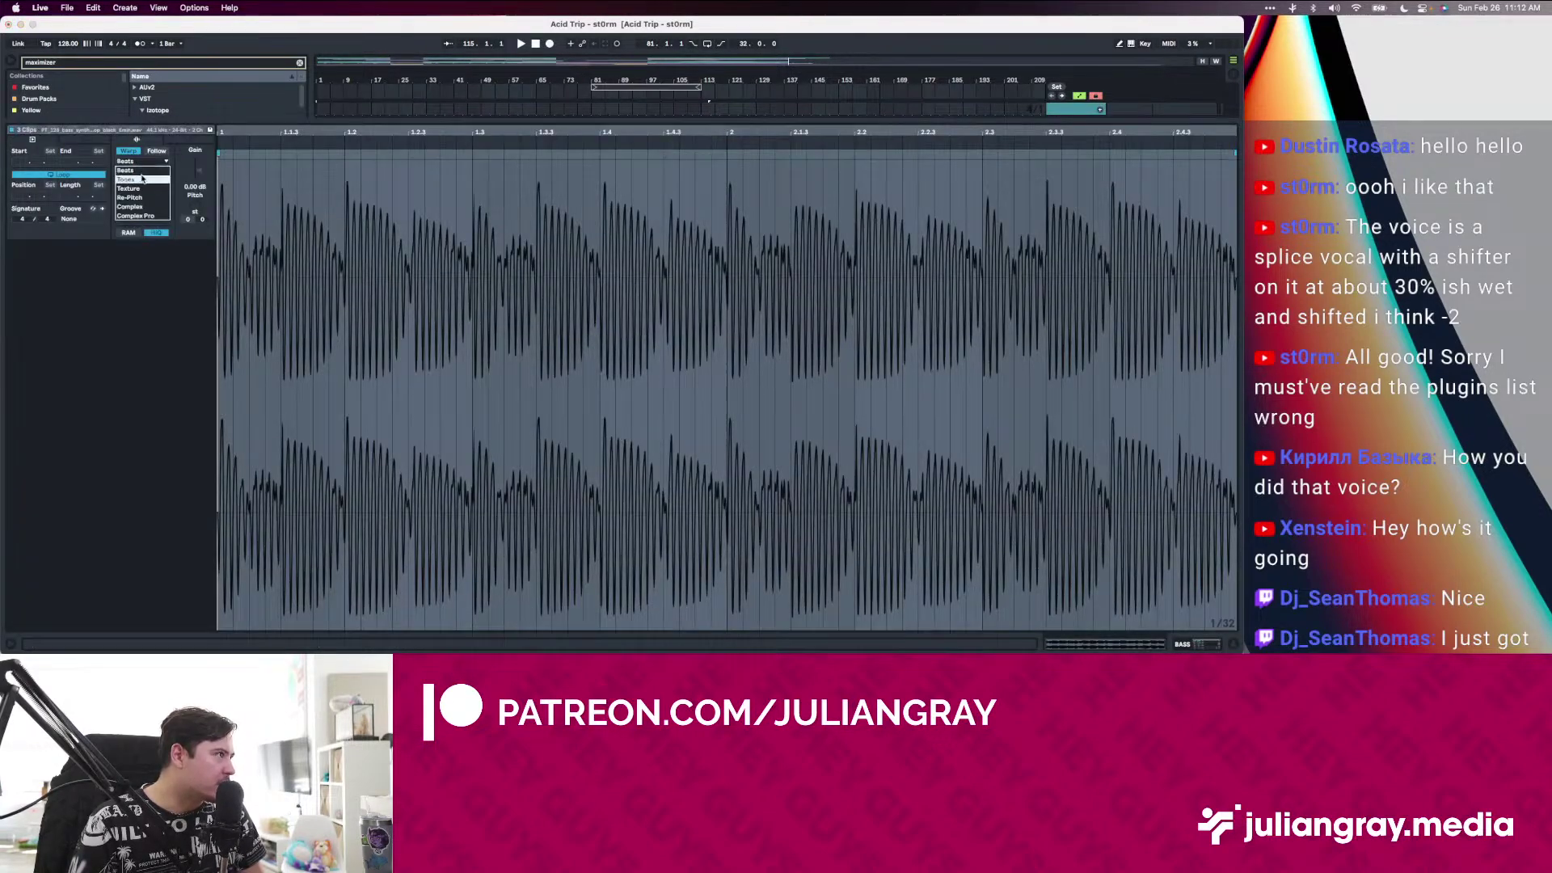
click(156, 212)
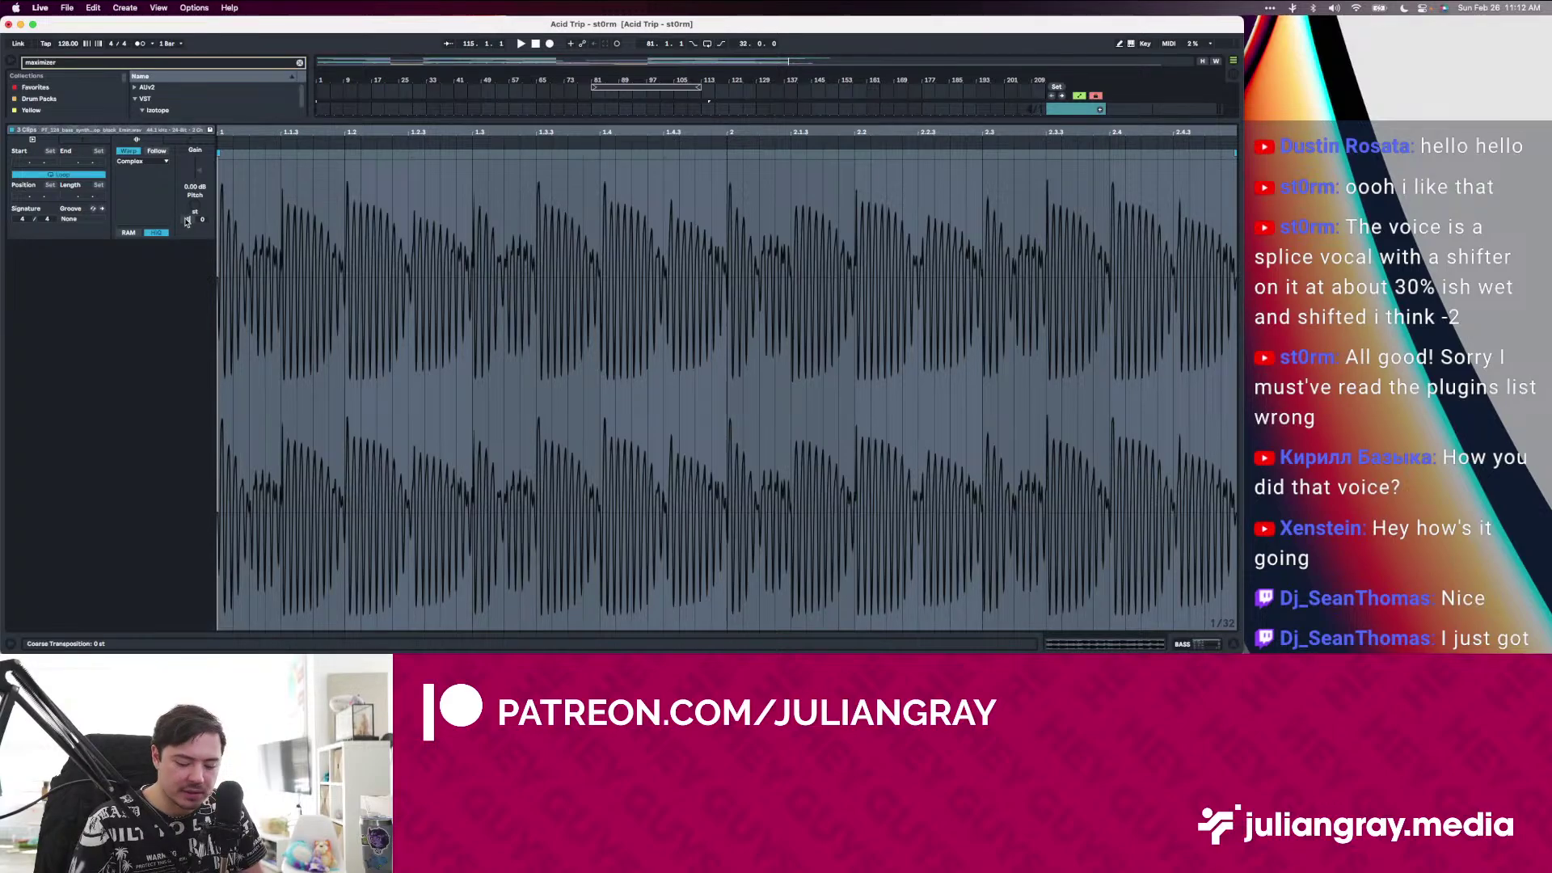
Play the arrangement from bar 1 with the duplicated BASS track soloed and its Compressor in view
key(space)
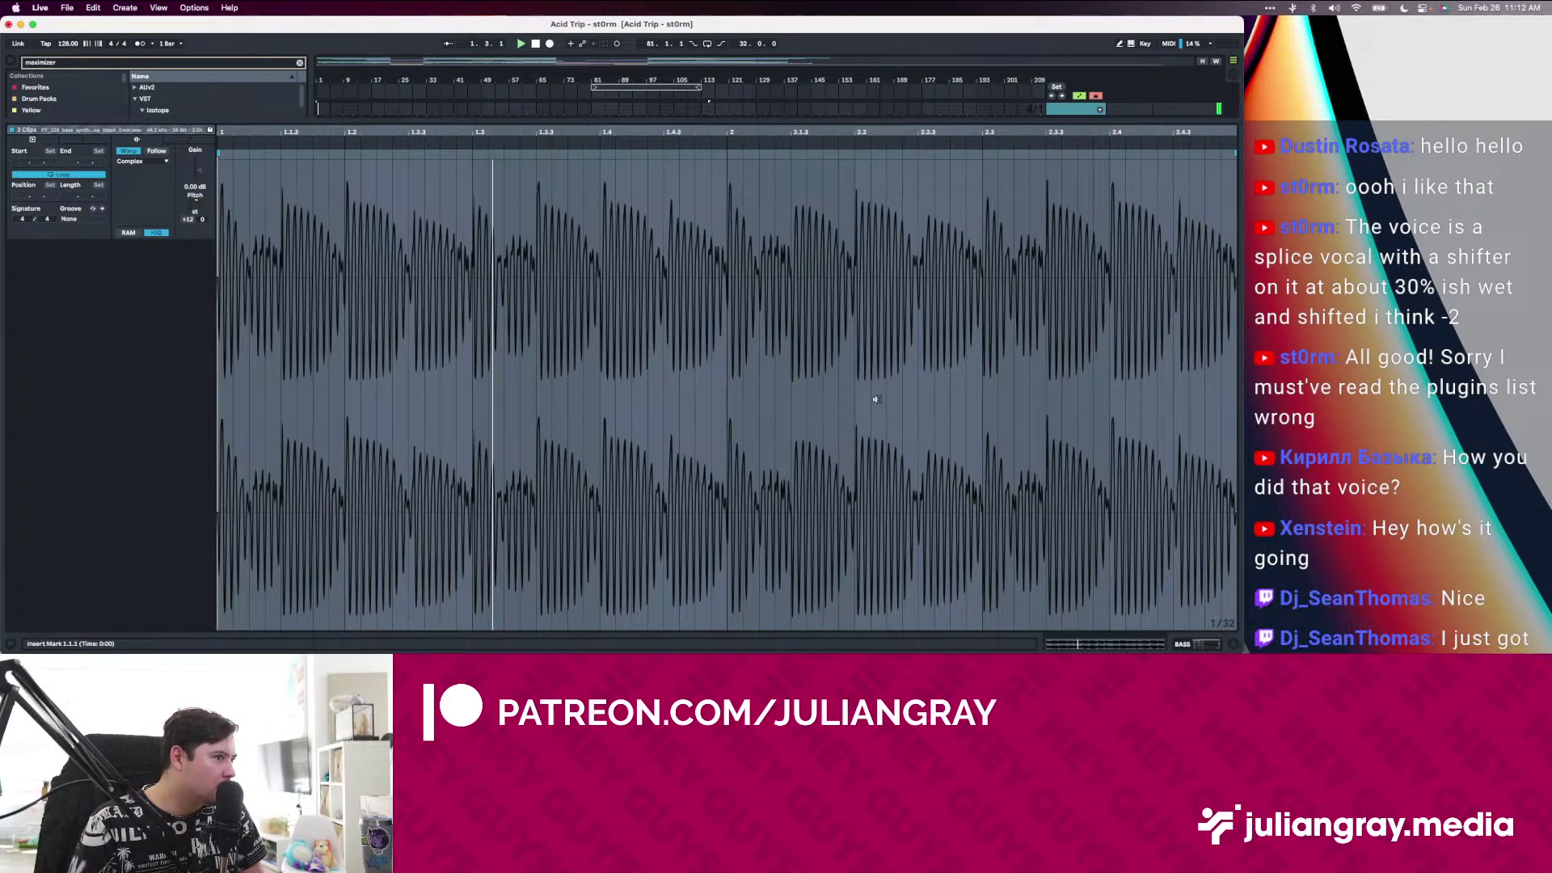
key(shift+Tab)
scroll(856, 180, up, 1)
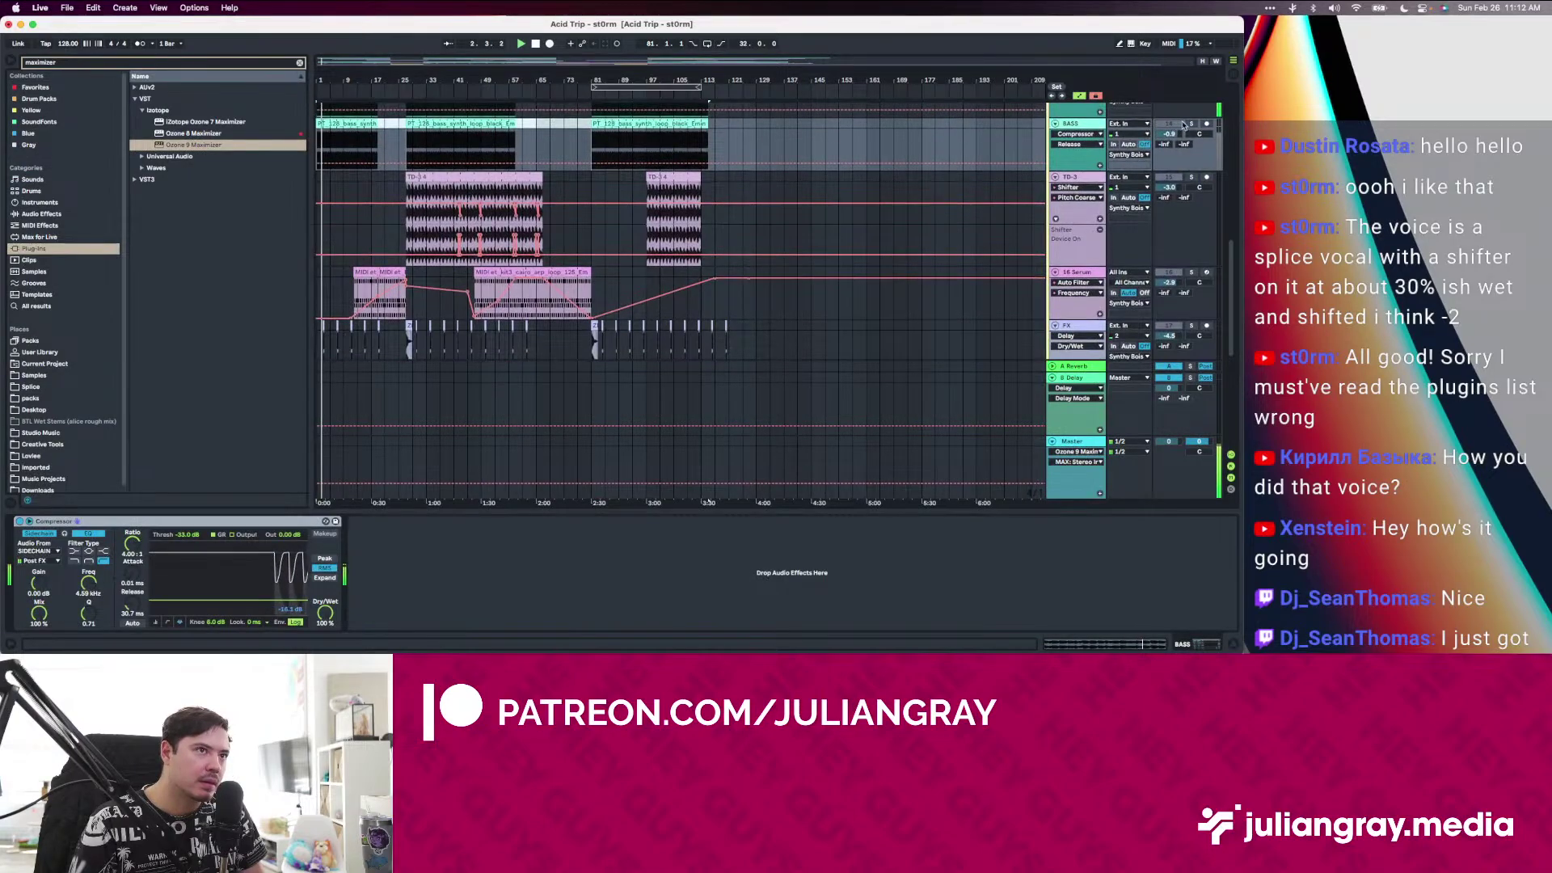
click(1190, 124)
click(1089, 126)
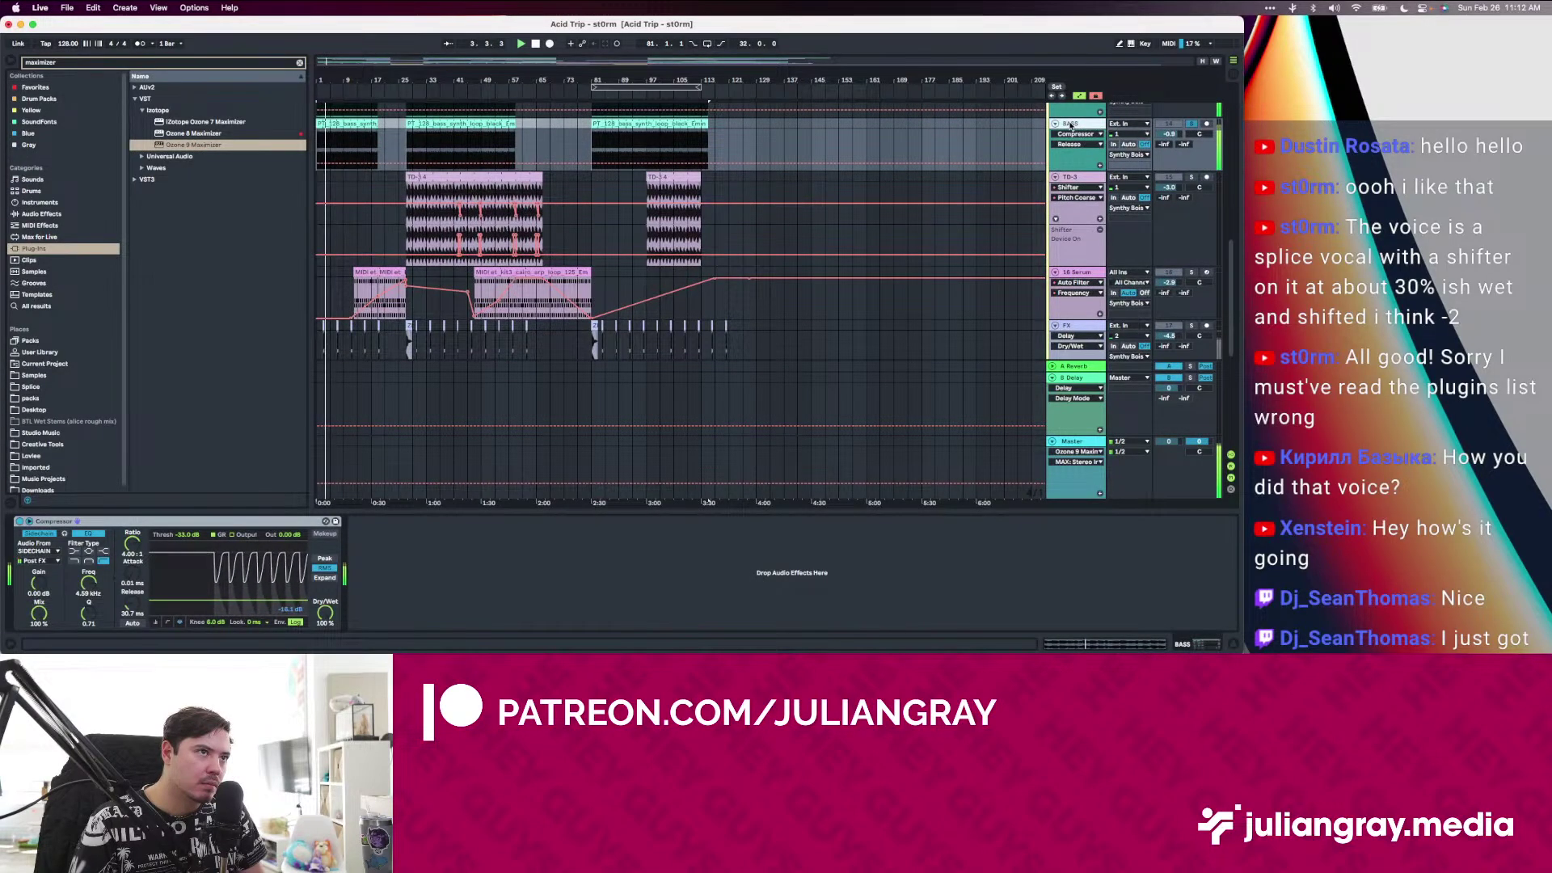
key(space)
key(cmd+d)
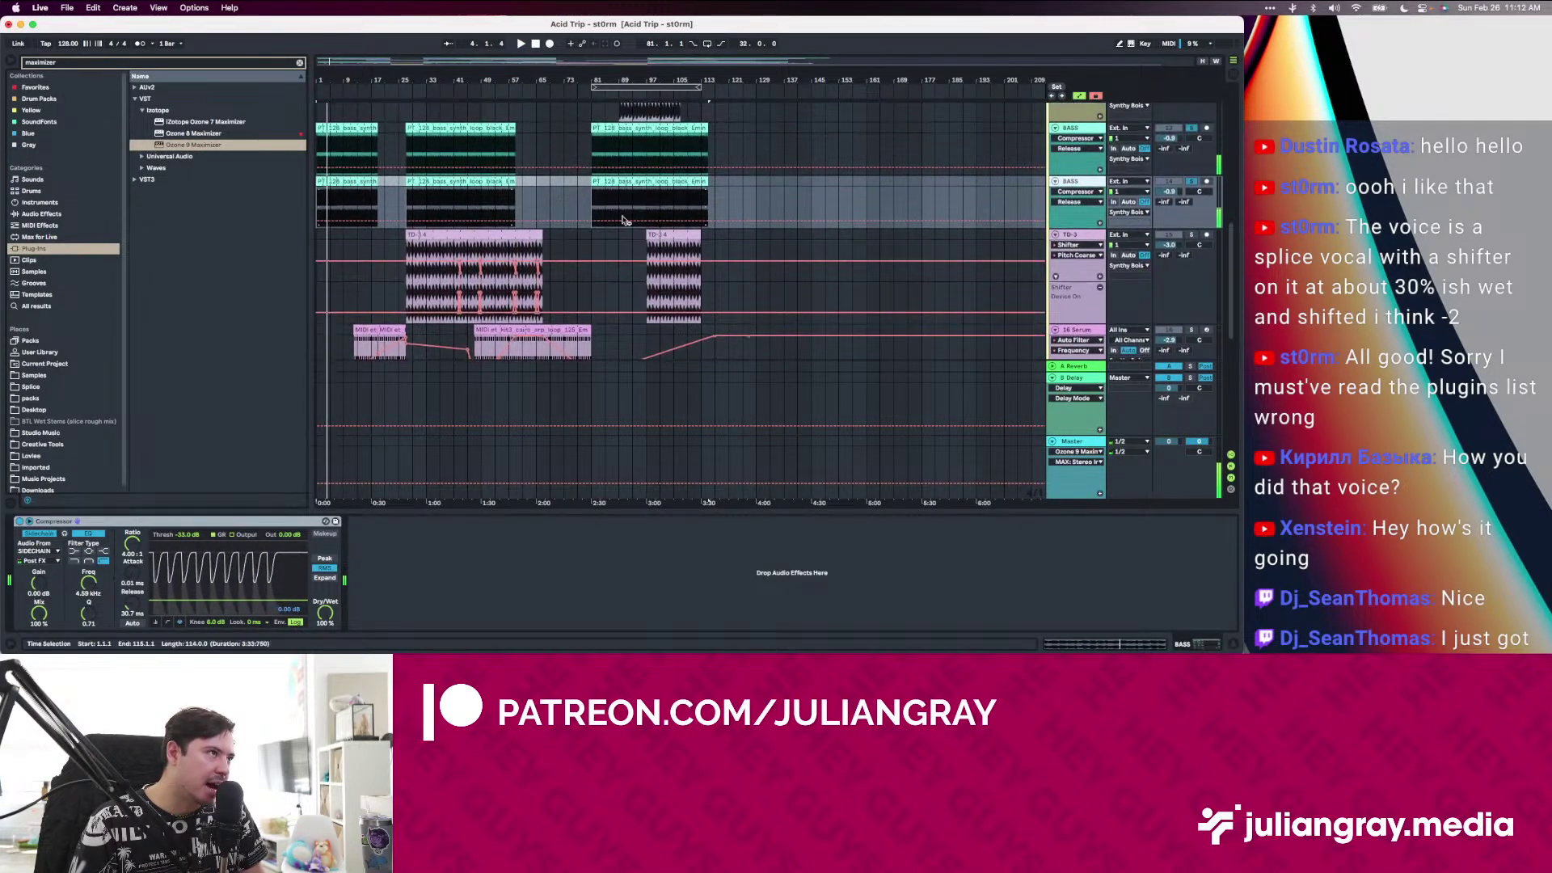
Open SPAN on the Master track and check the soloed bass layer's frequency spectrum during playback
click(1077, 443)
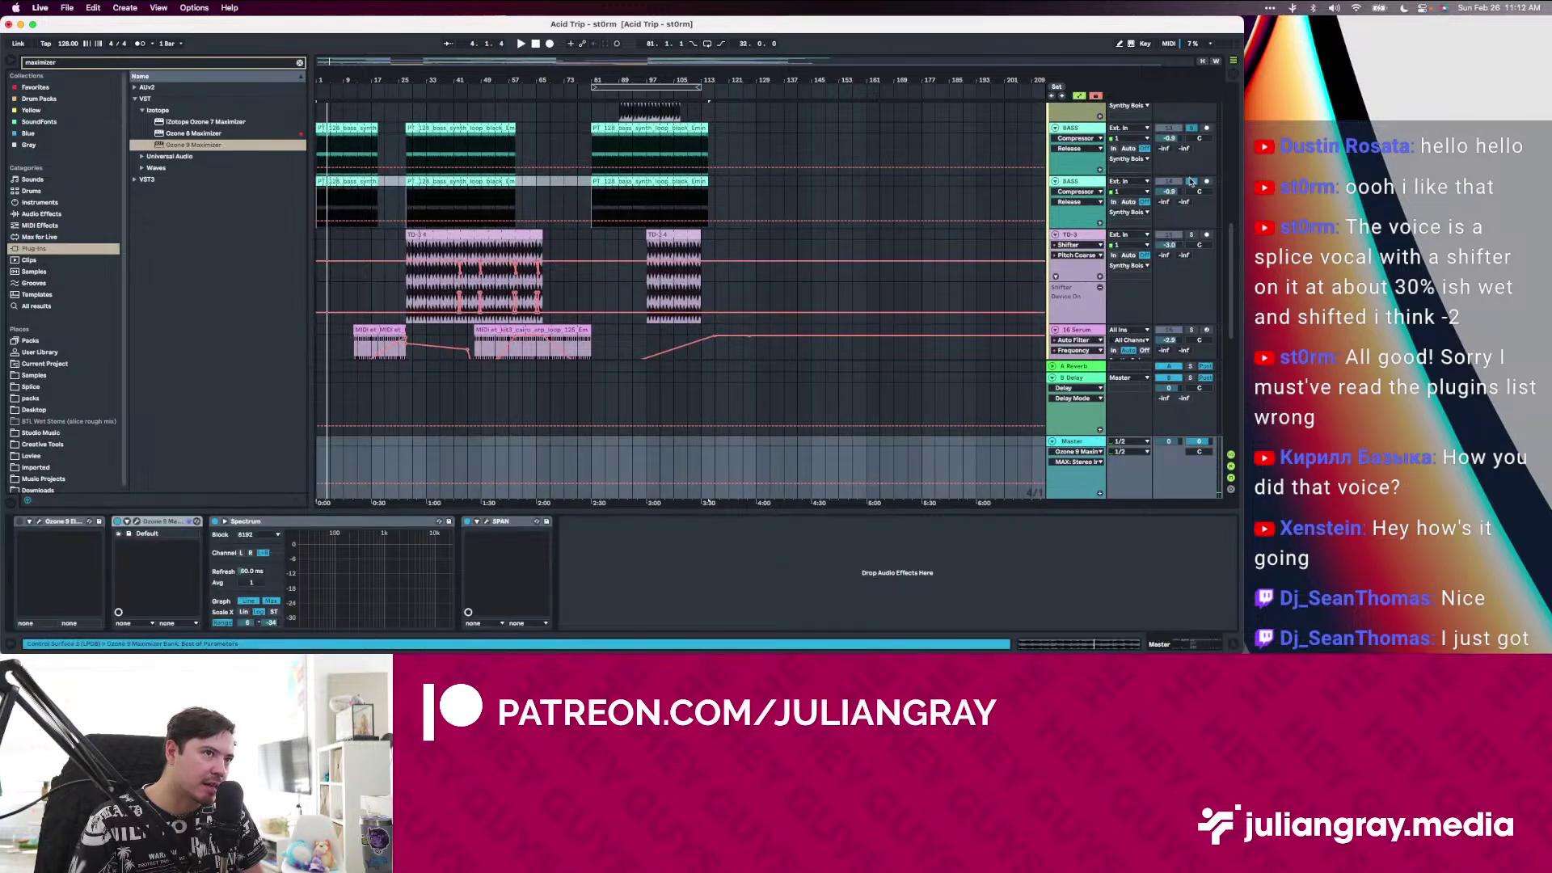
click(477, 521)
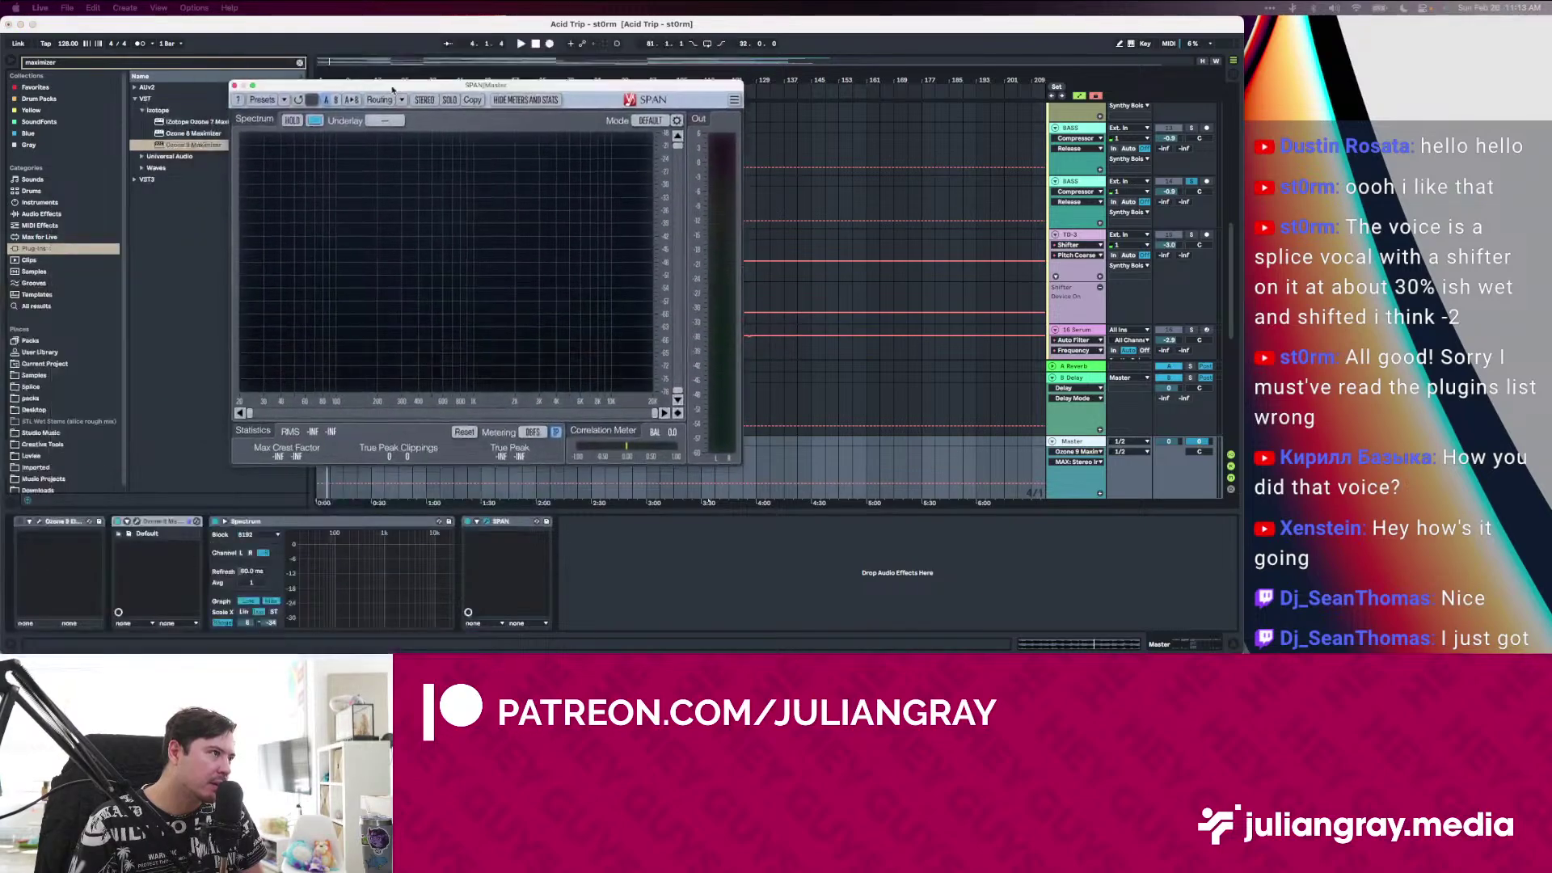
key(space)
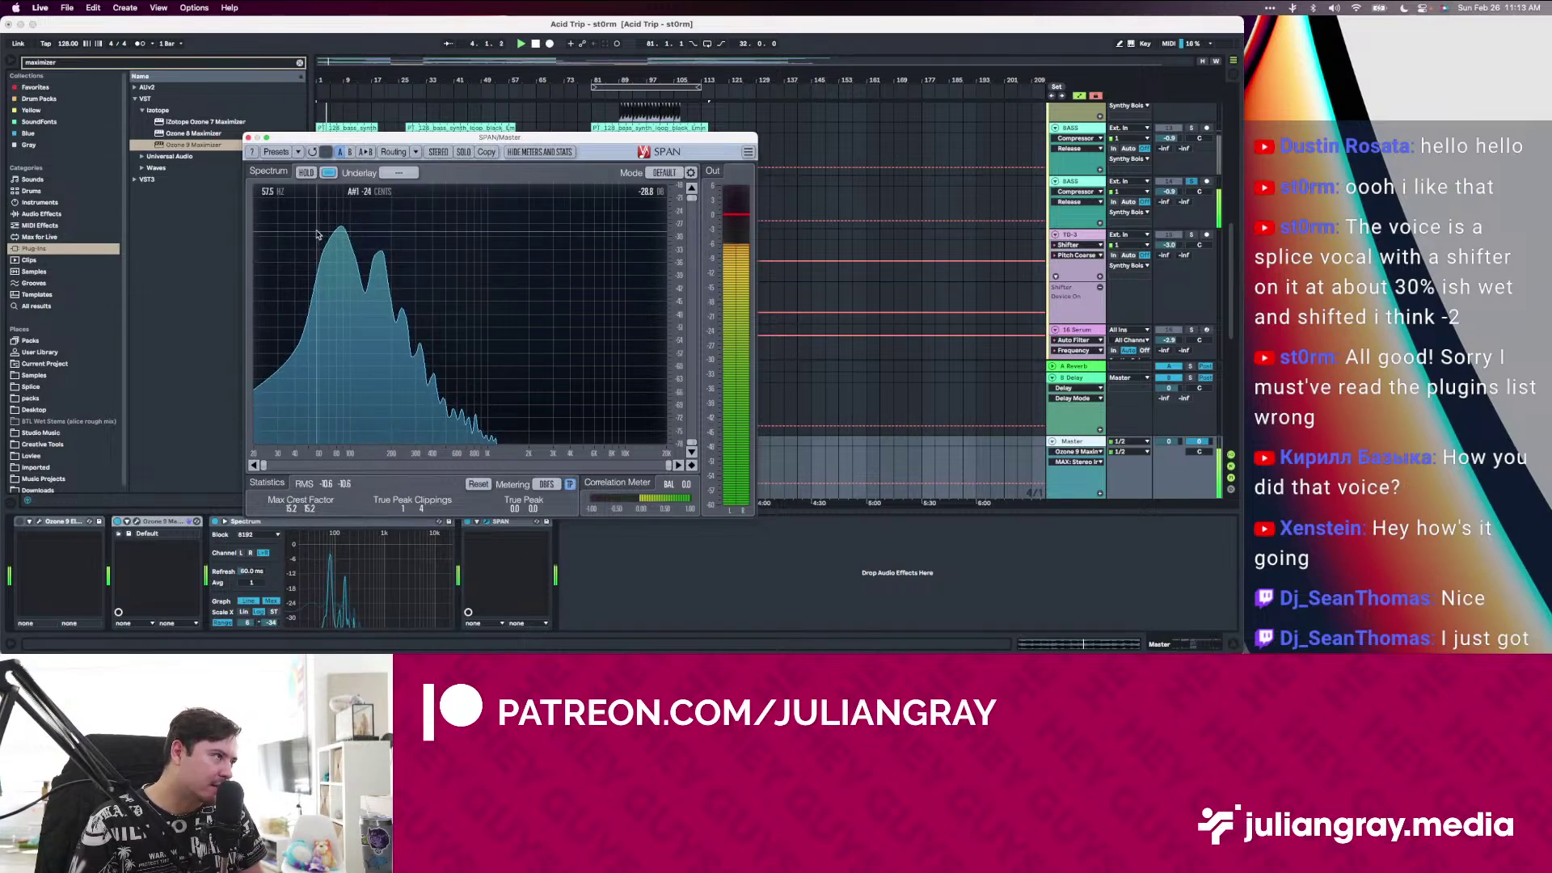
key(space)
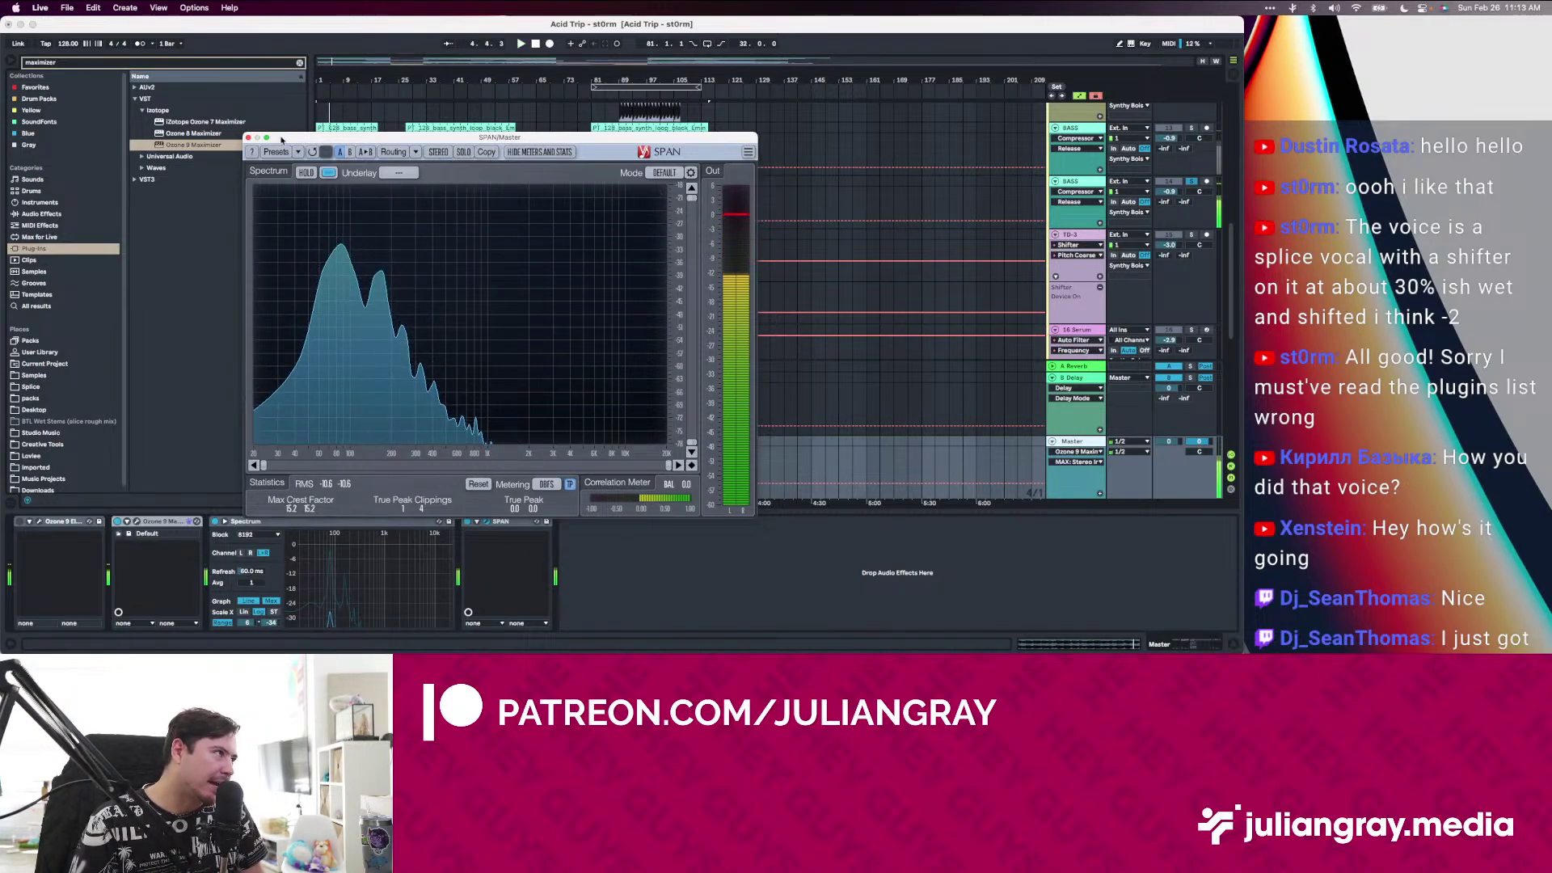
Play from bar 1 and compare the original BASS track's spectrum in SPAN on its own and together with the duplicated layer
drag(340, 138, 311, 199)
scroll(1209, 176, up, 1)
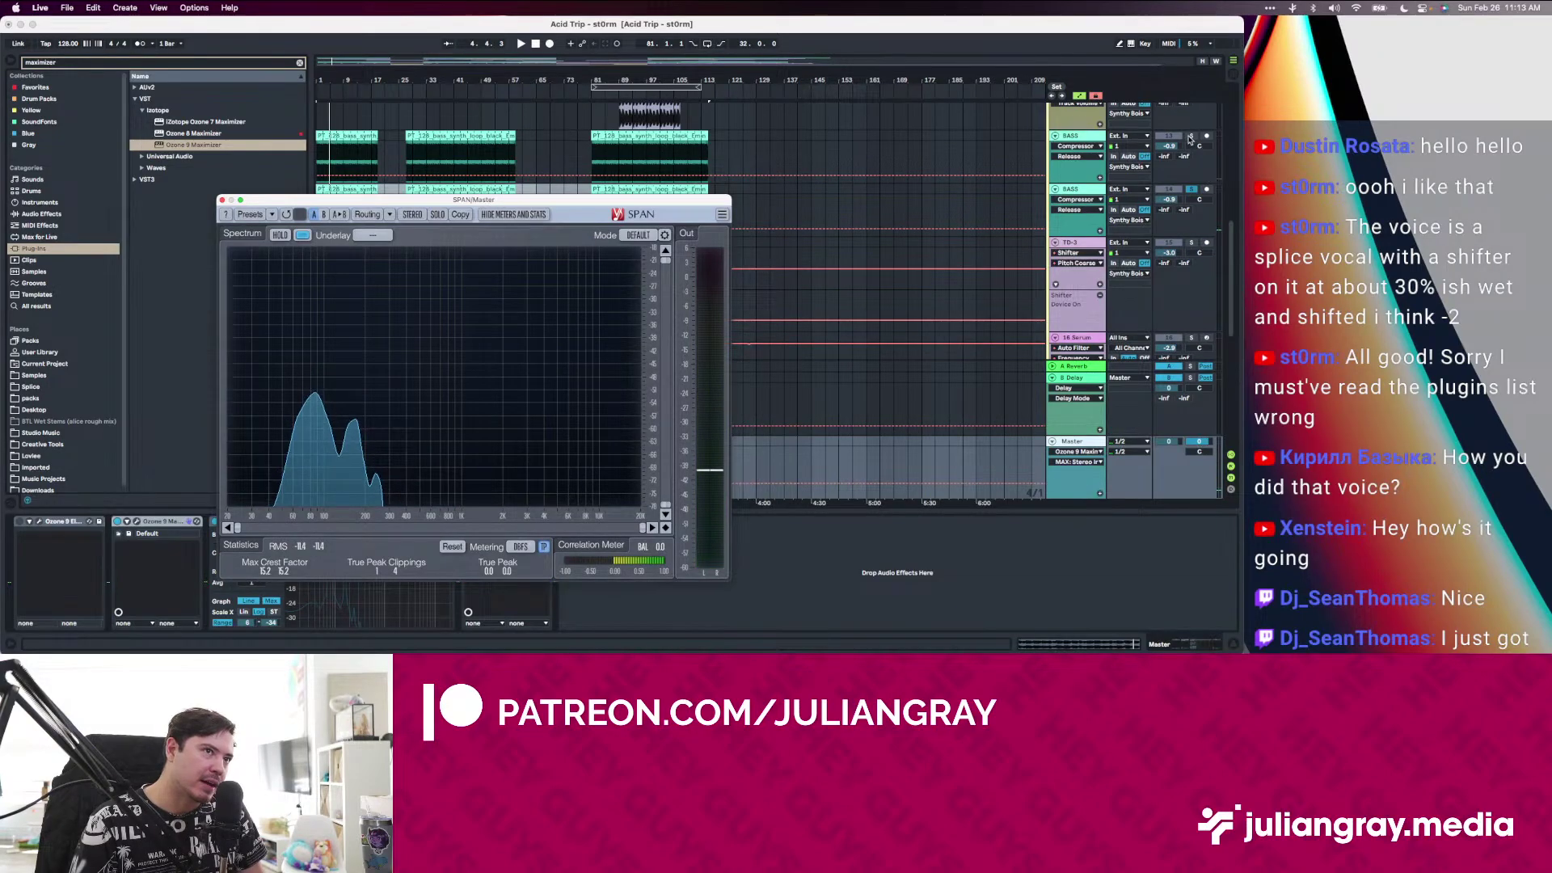
click(1208, 176)
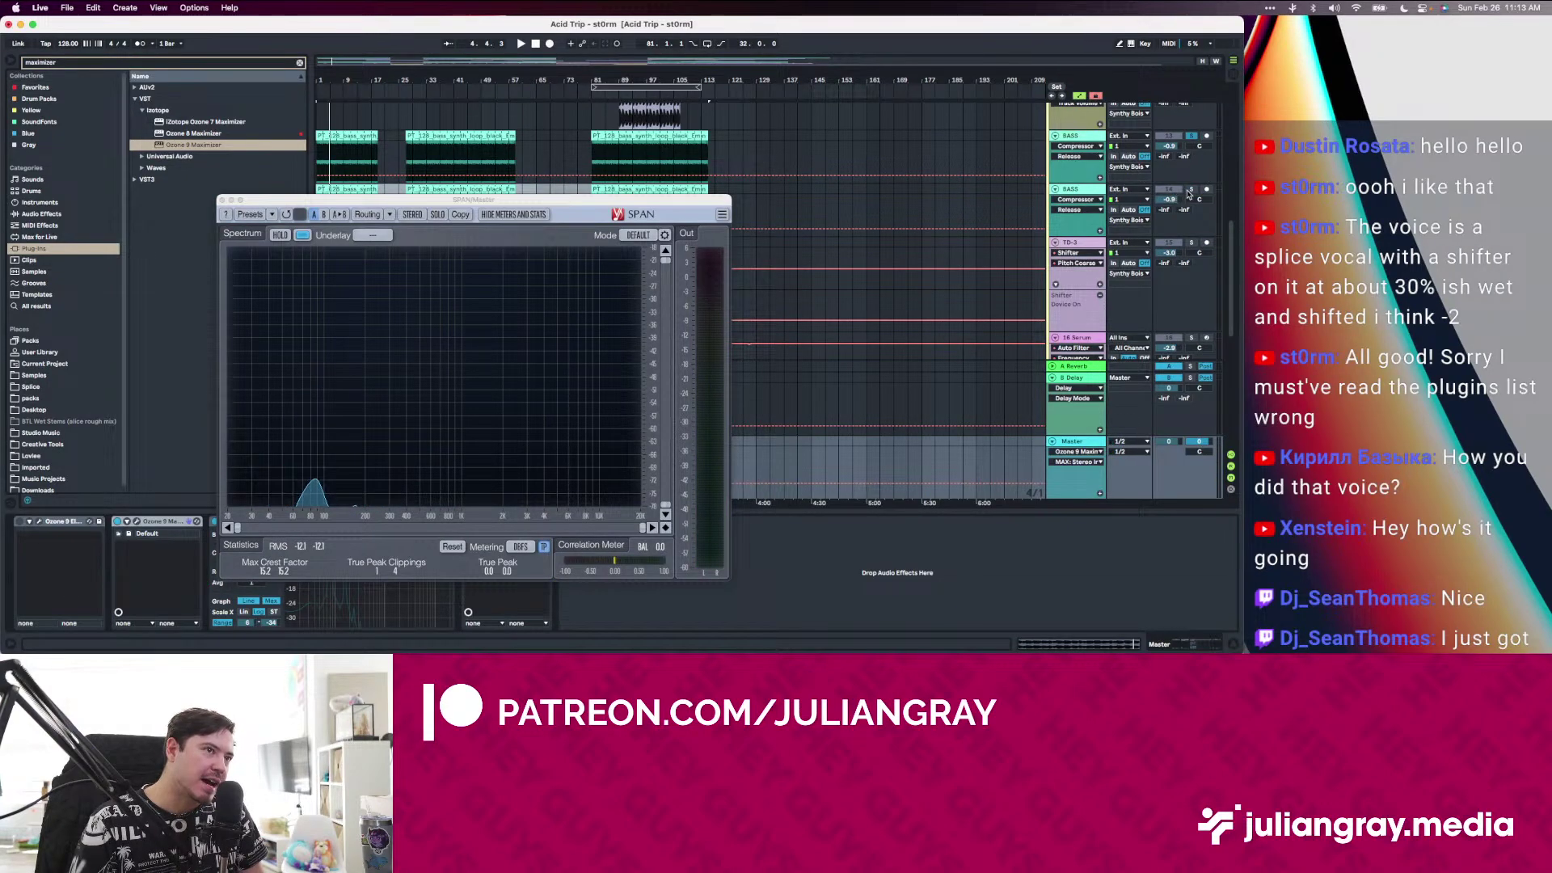
key(space)
key(space)
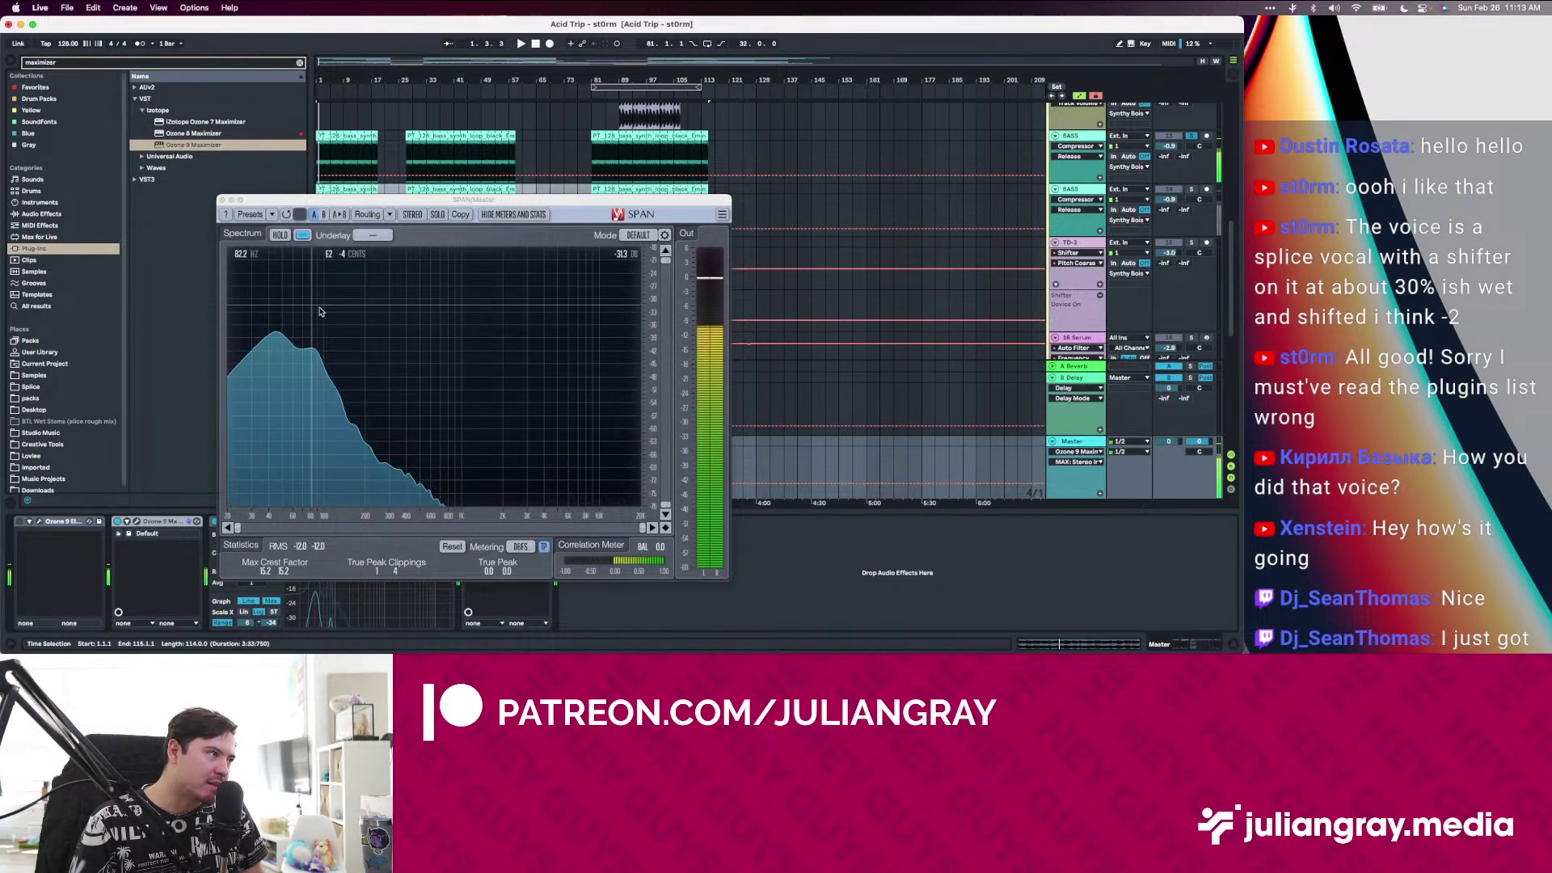
key(space)
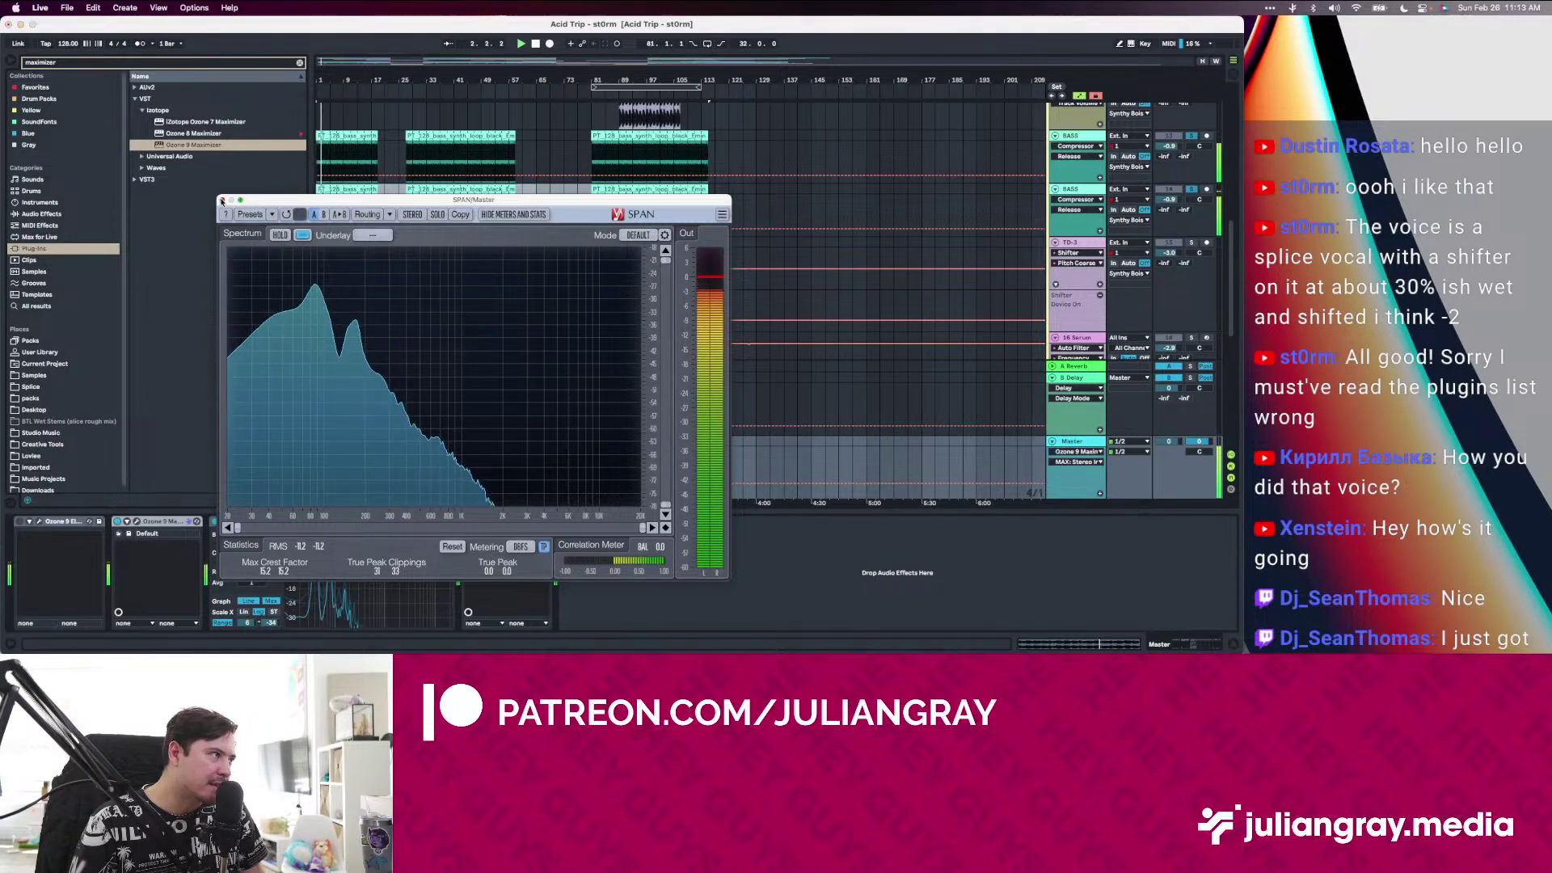
click(219, 200)
Check the warp and transposition settings of the middle clip on the duplicated BASS track
click(648, 187)
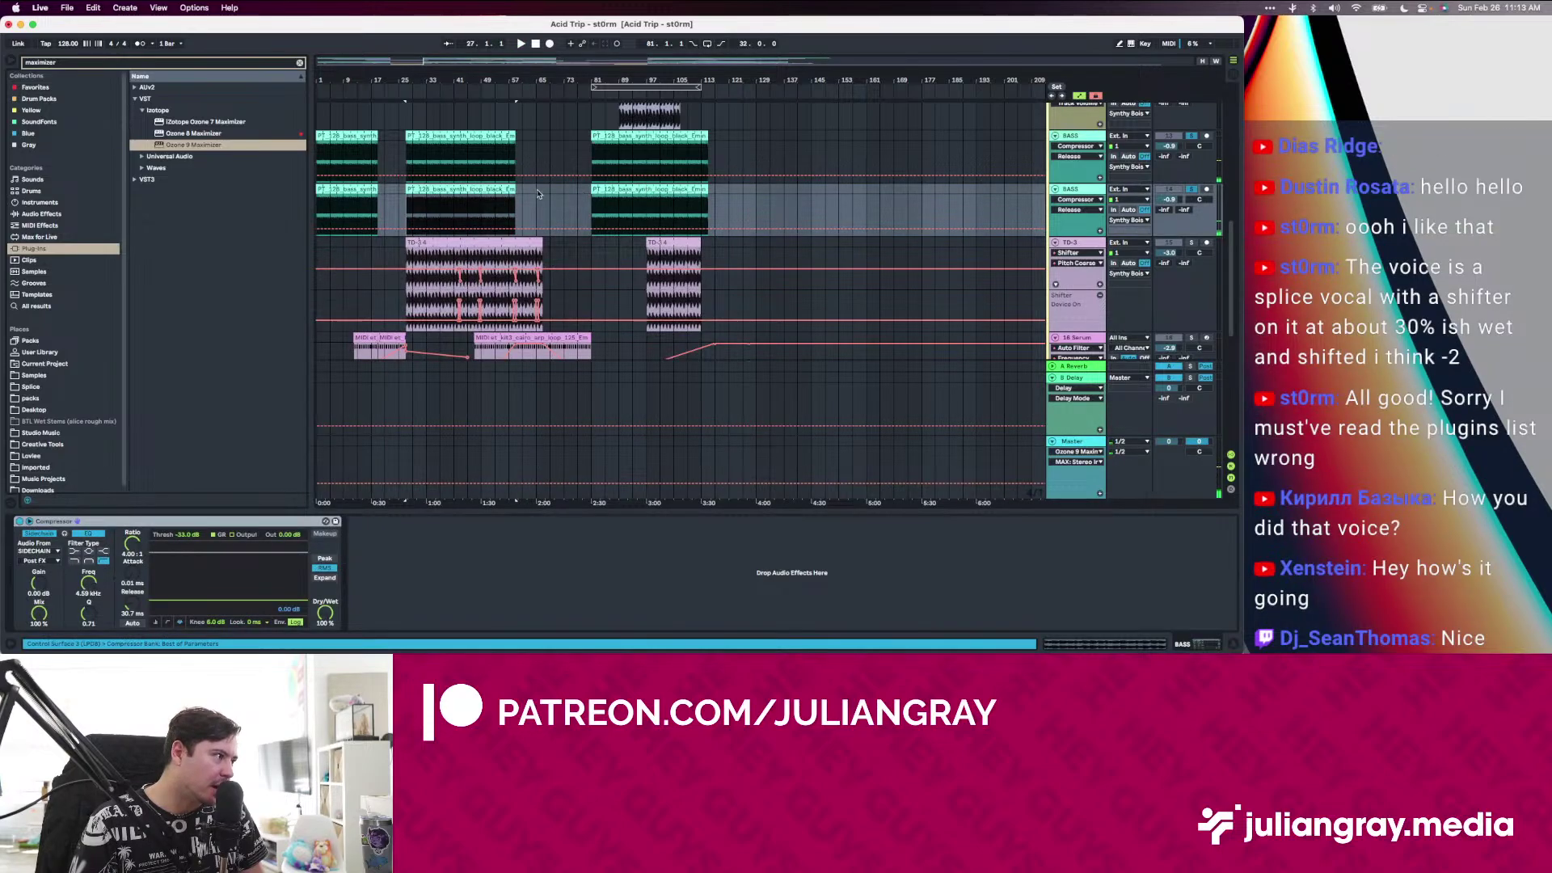
double_click(492, 189)
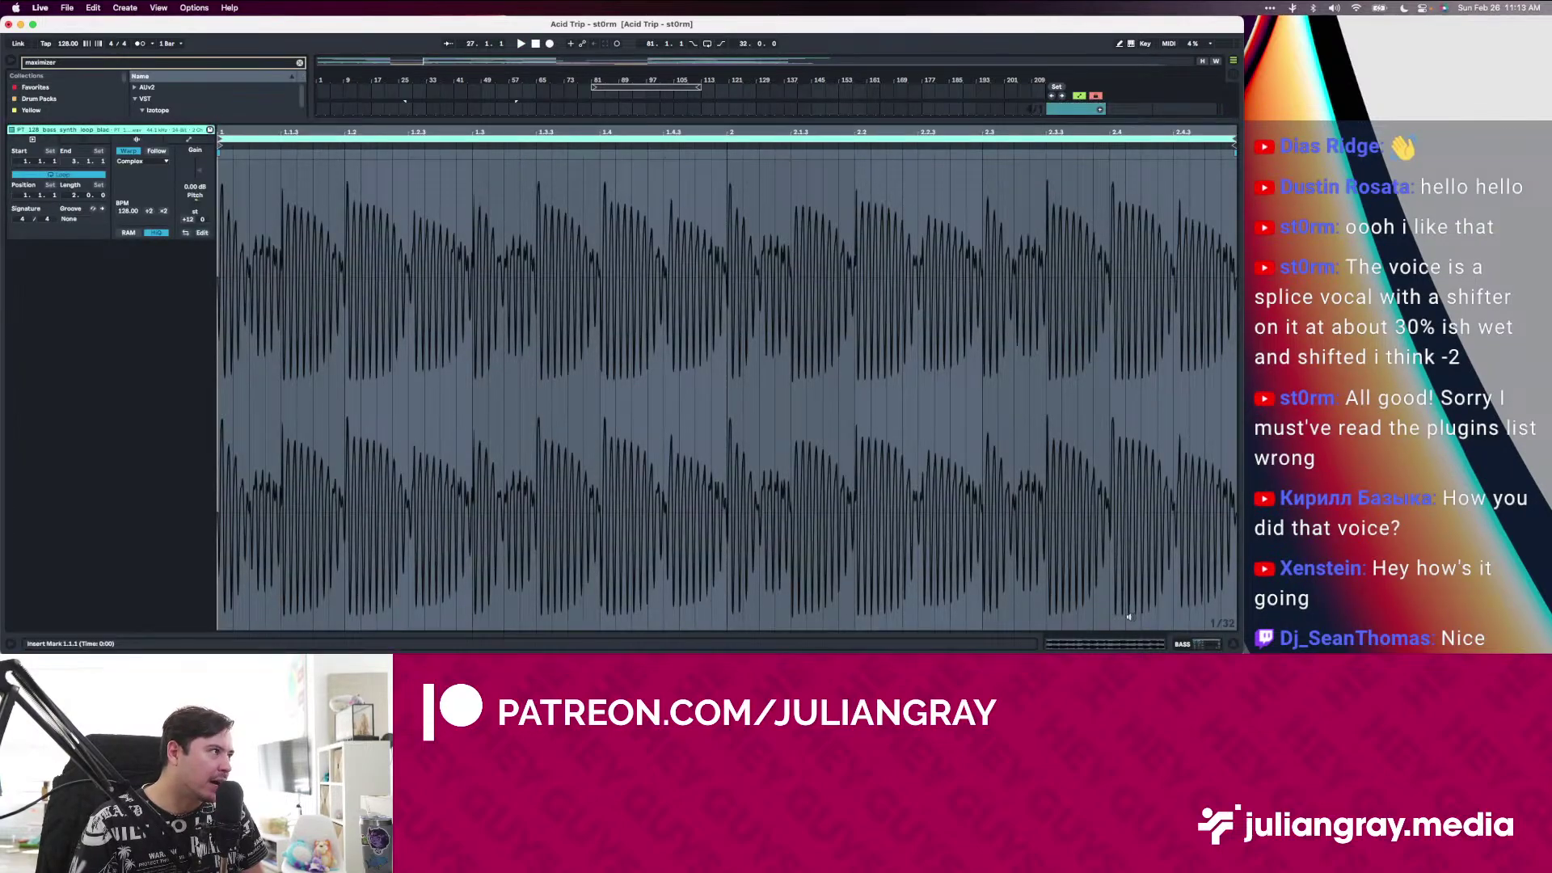
click(1209, 644)
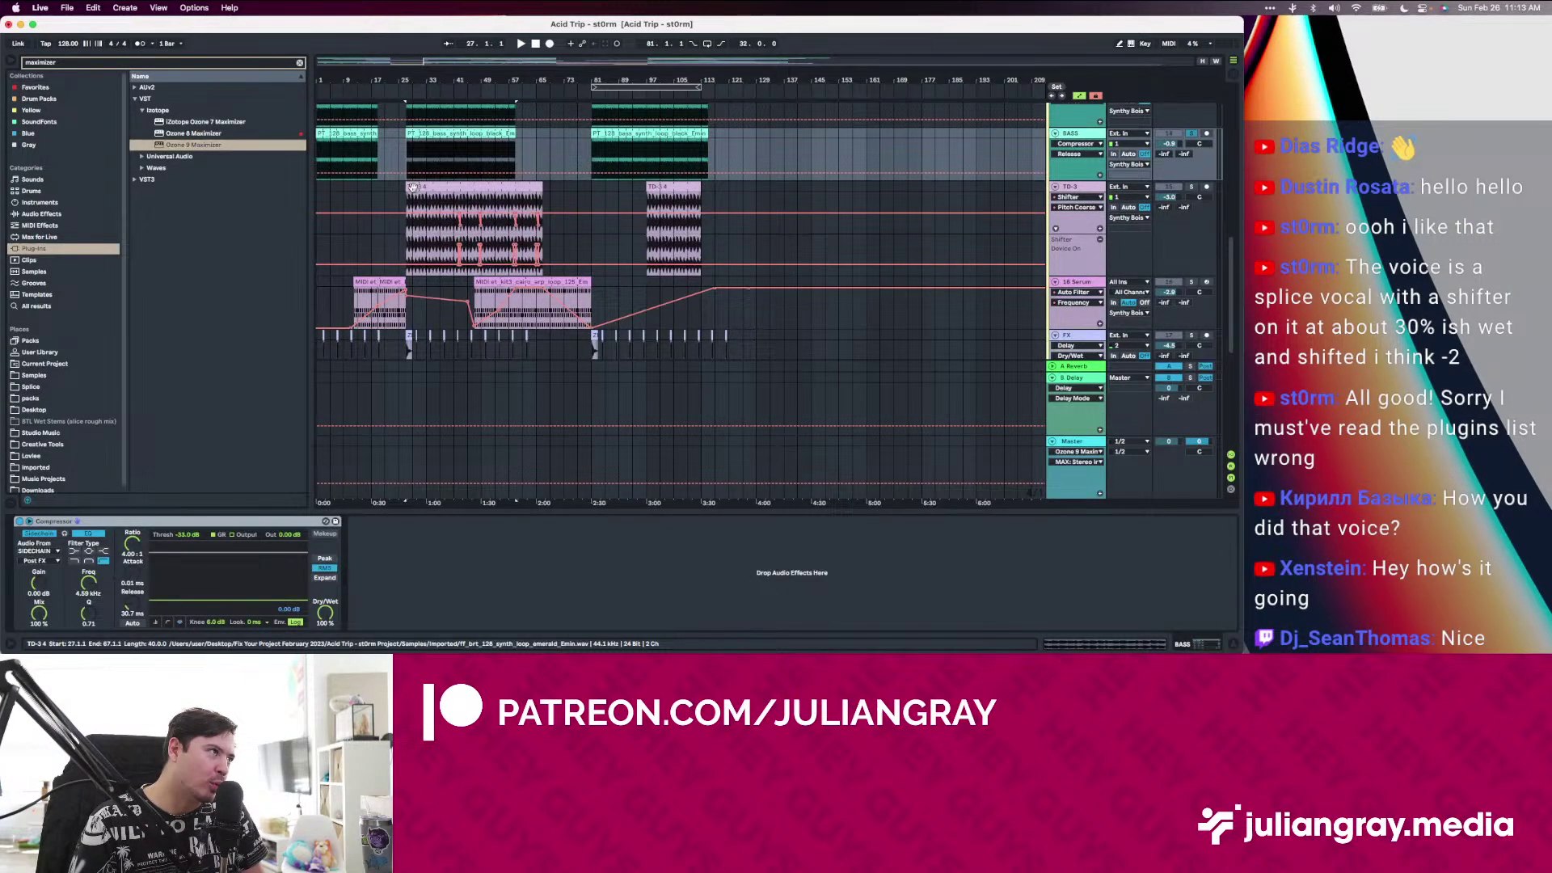
Clear the browser search and add an Overdrive audio effect after the Compressor on the duplicated BASS track
scroll(413, 187, up, 3)
click(399, 198)
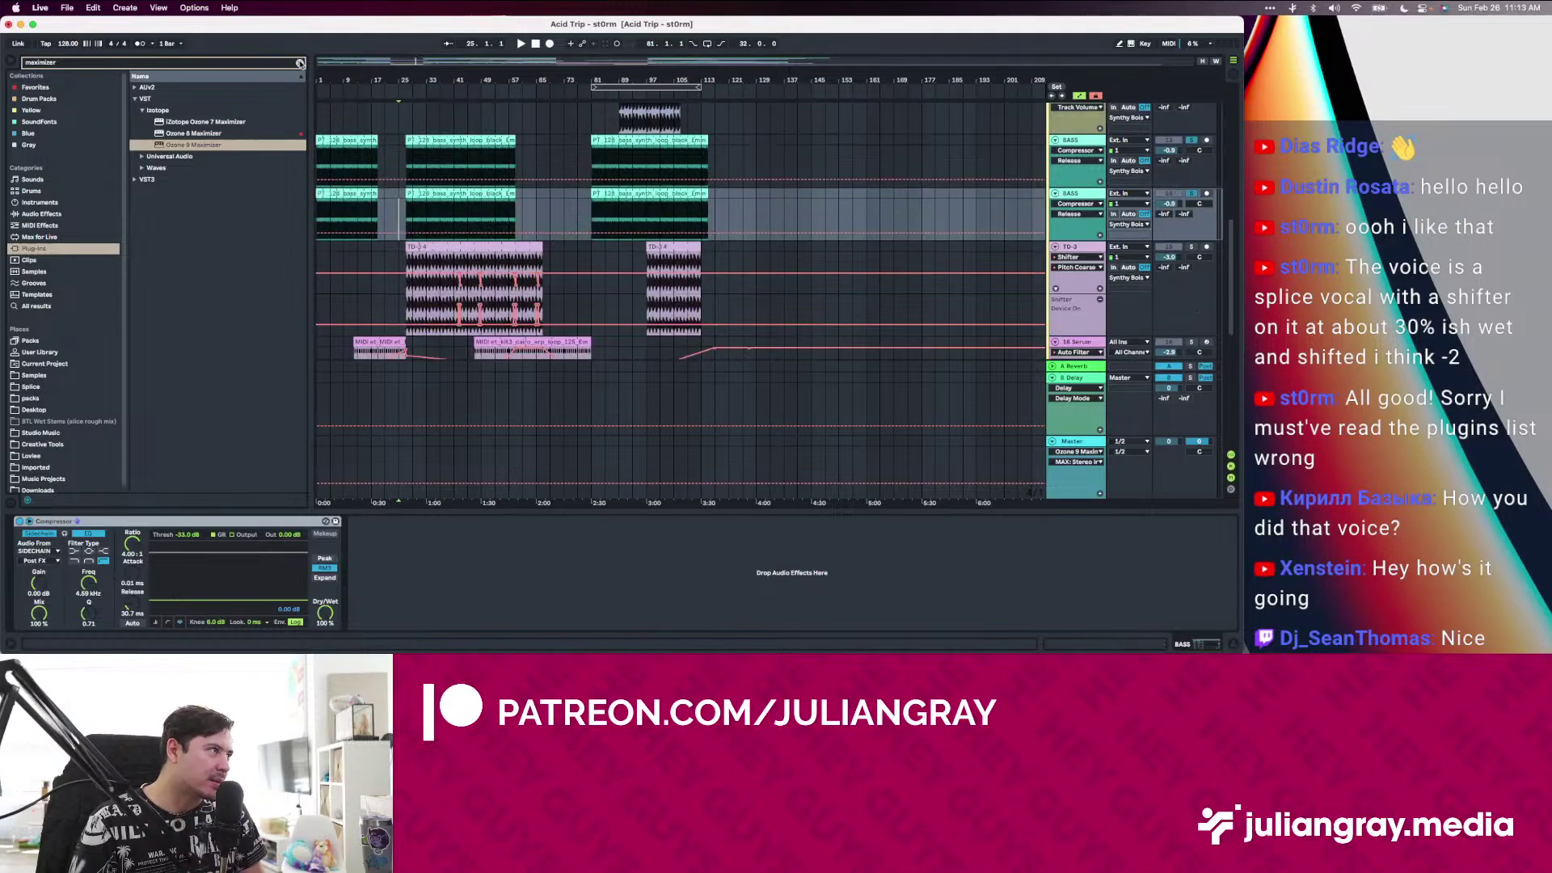
click(299, 63)
click(38, 225)
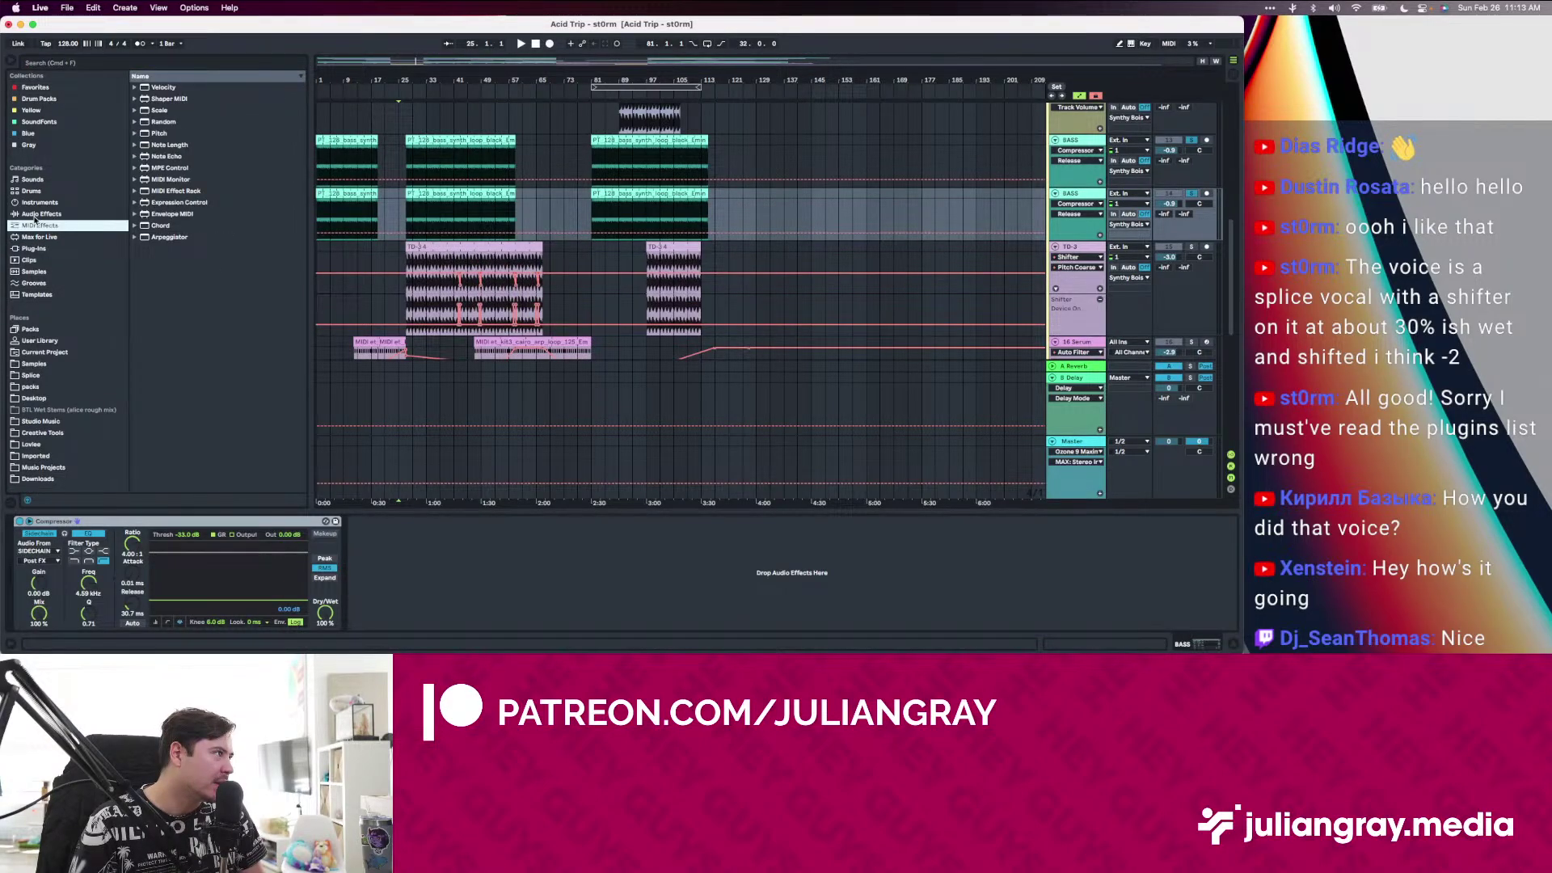
click(36, 214)
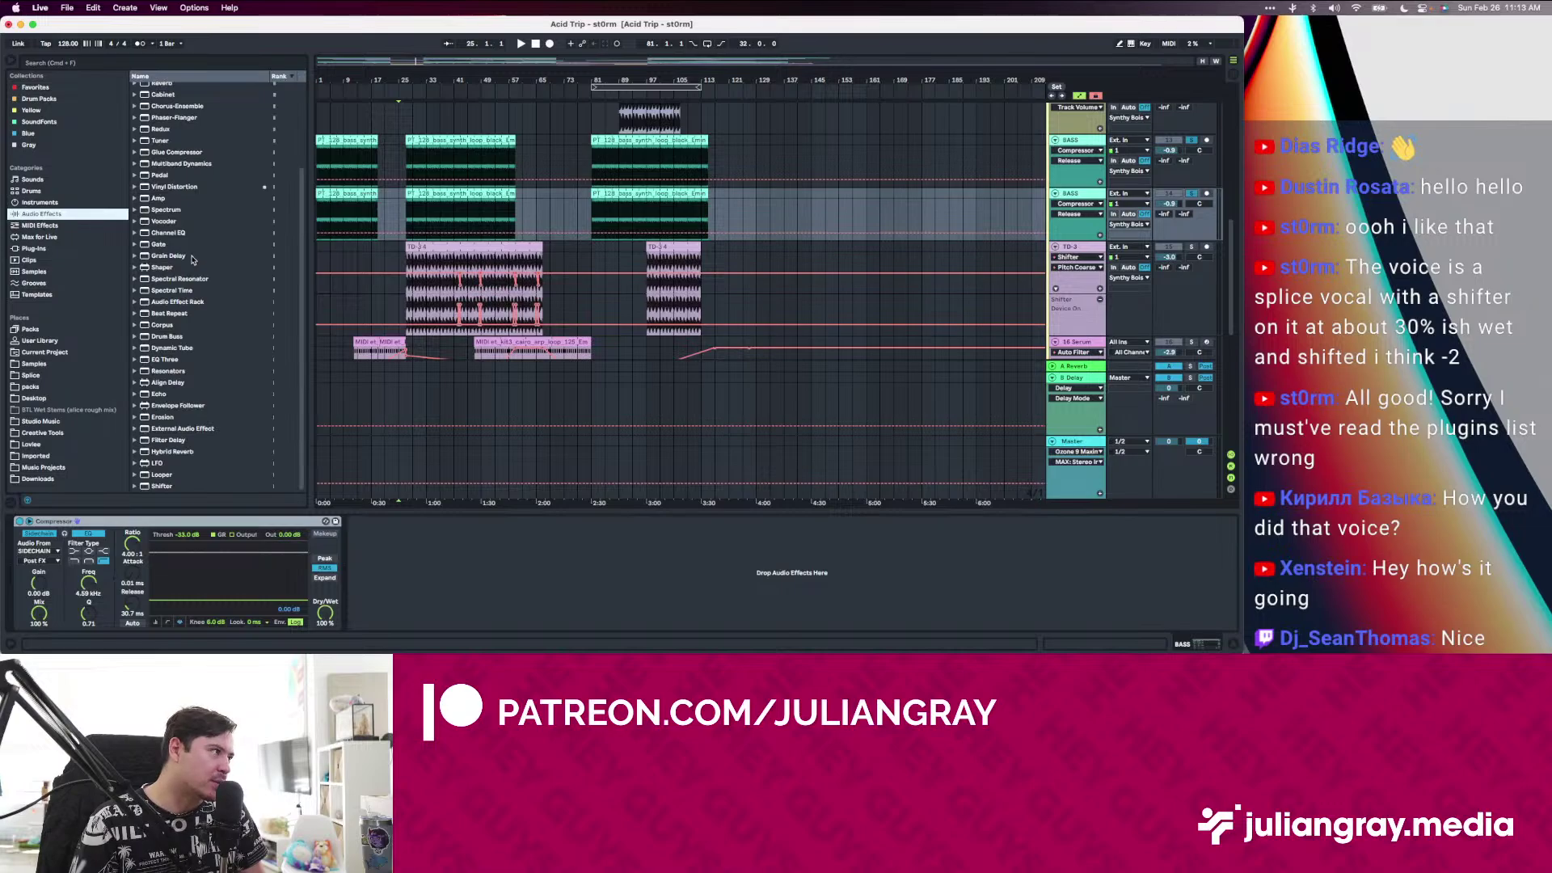
scroll(212, 373, up, 5)
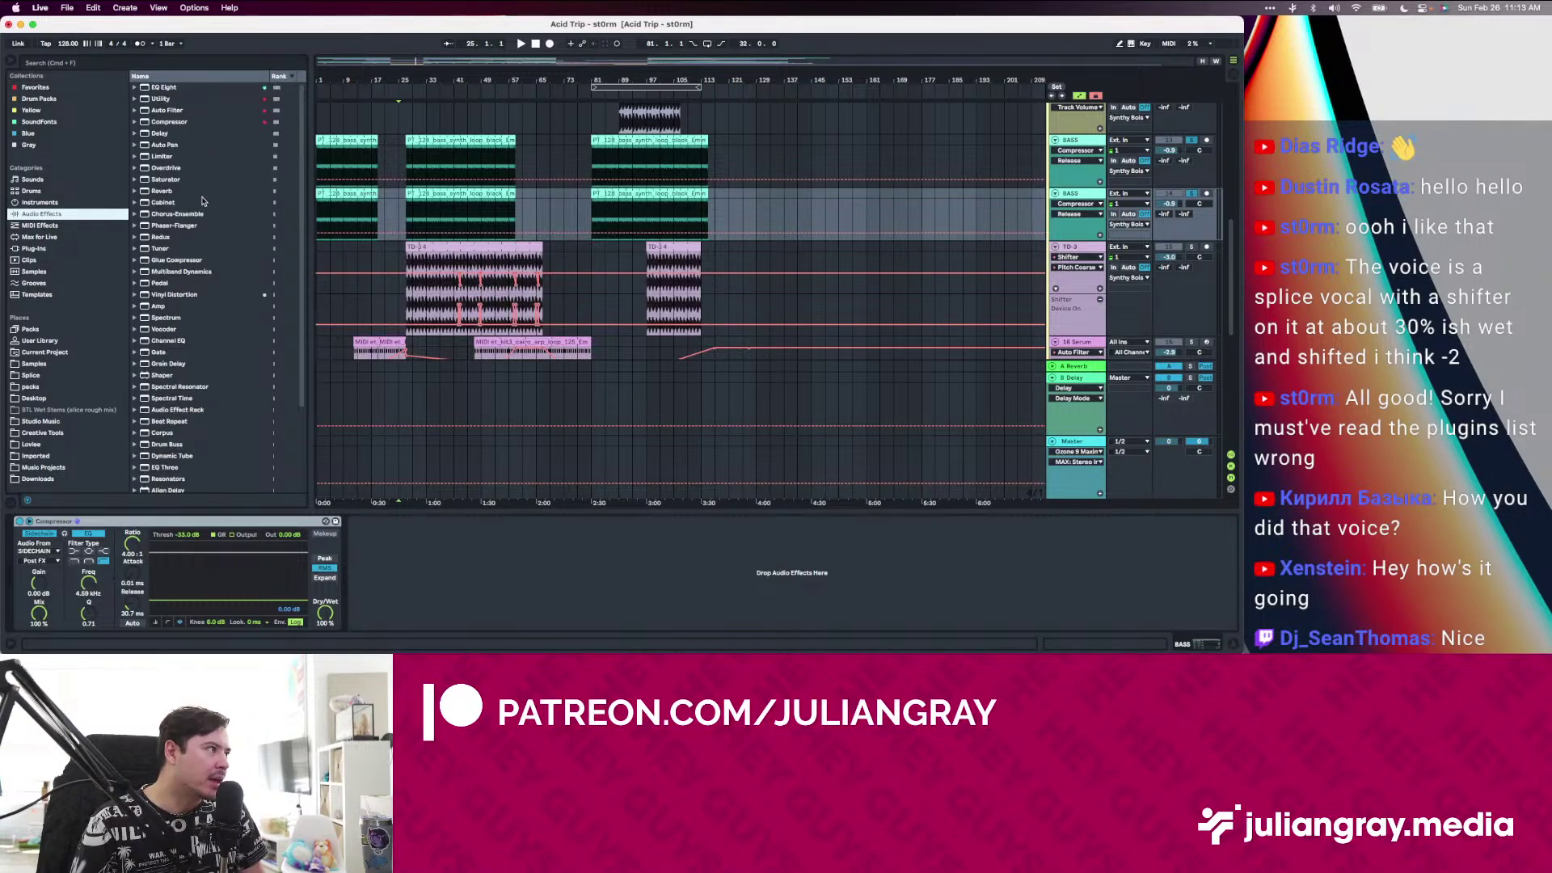
scroll(418, 200, up, 1)
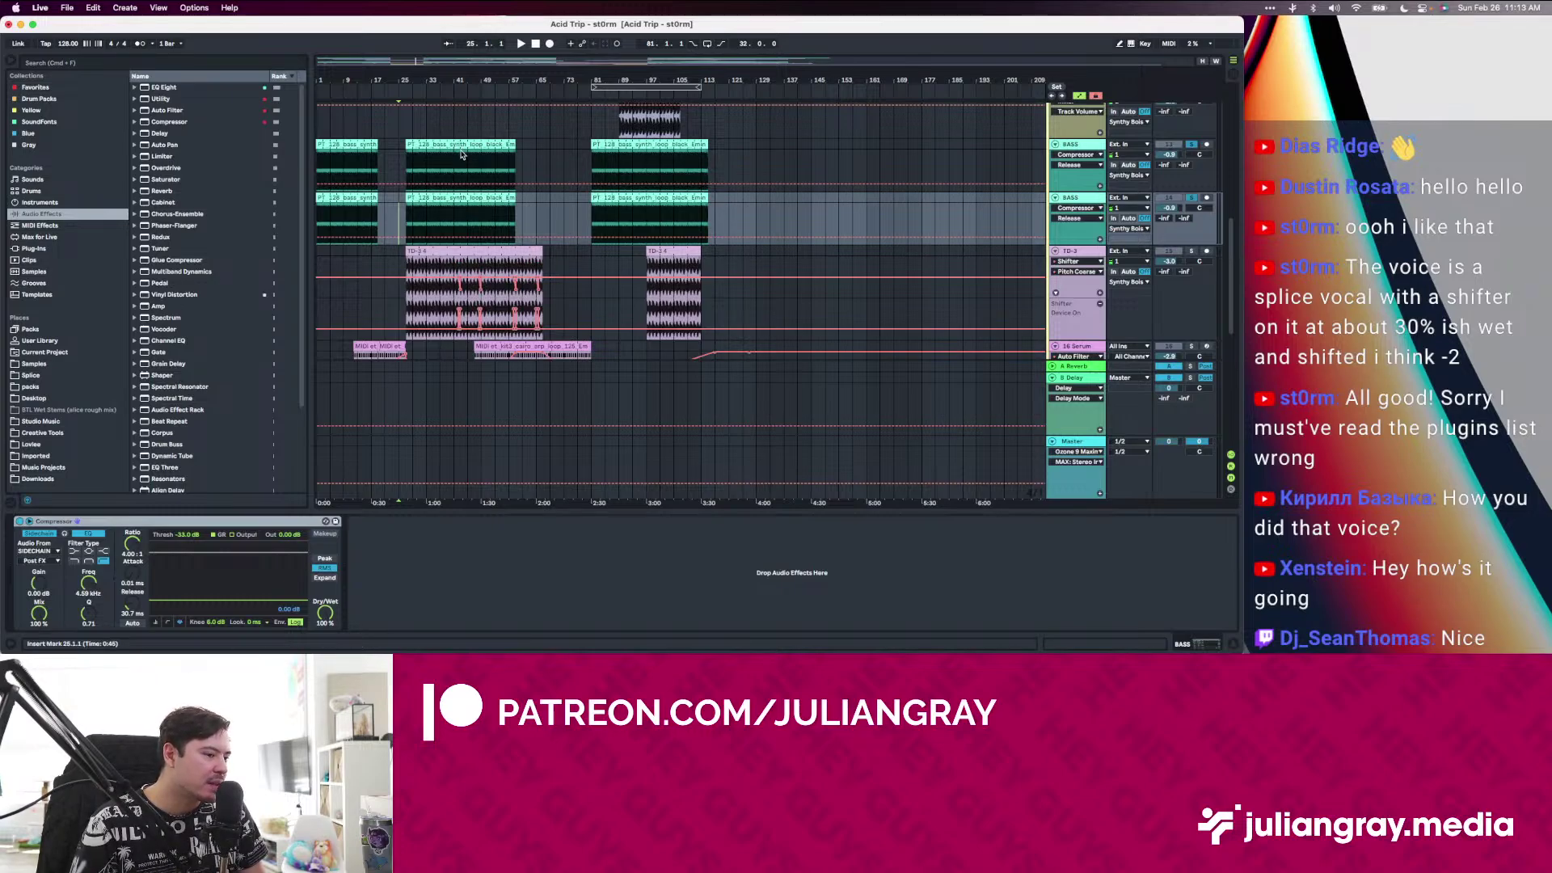
click(550, 211)
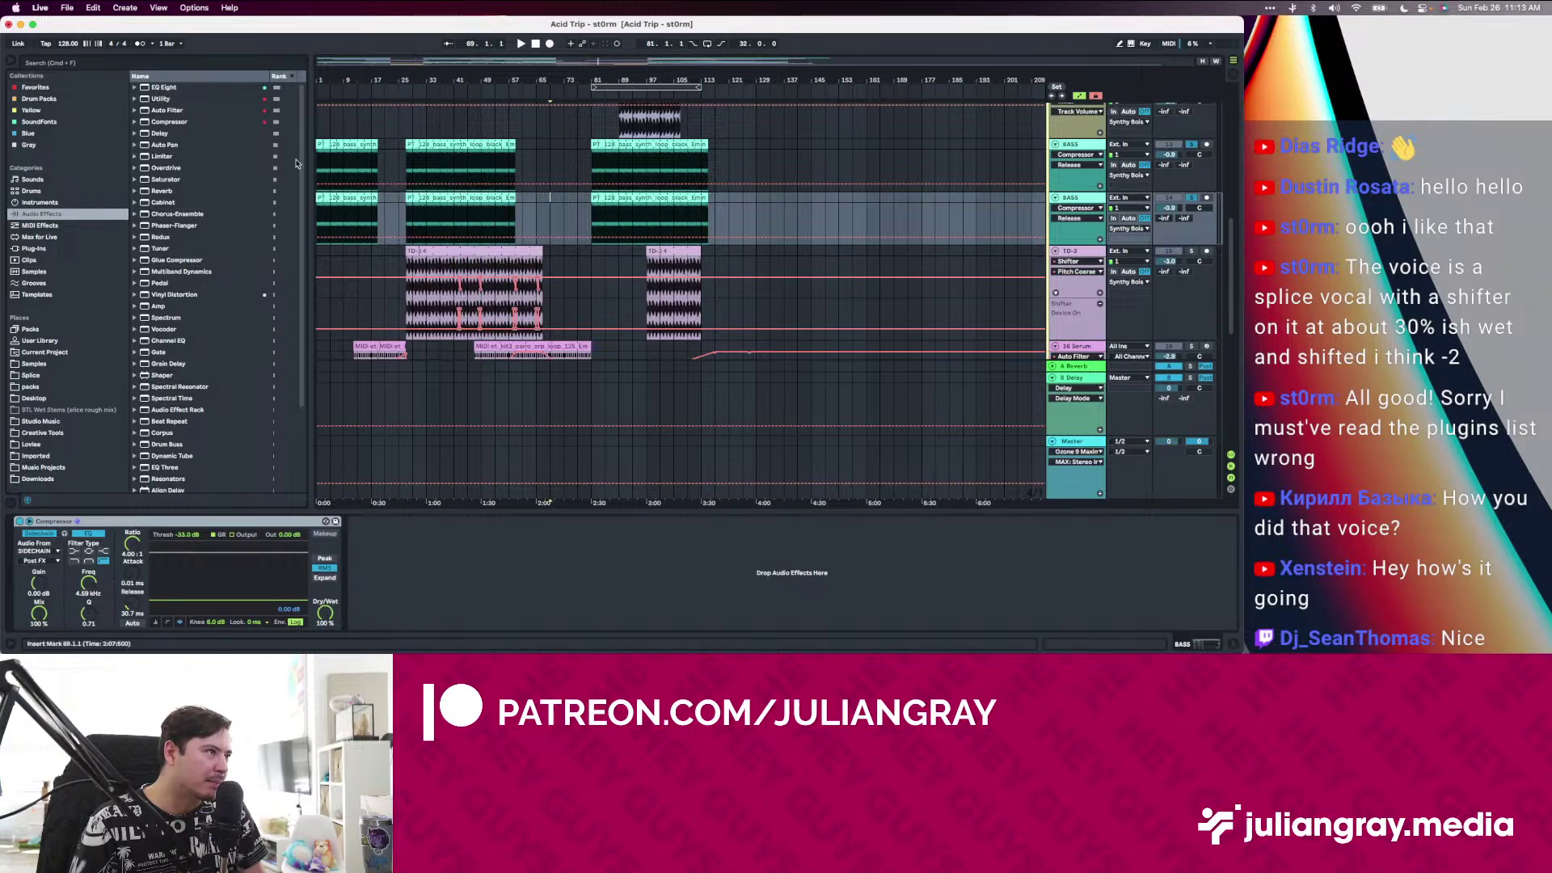
scroll(485, 230, up, 2)
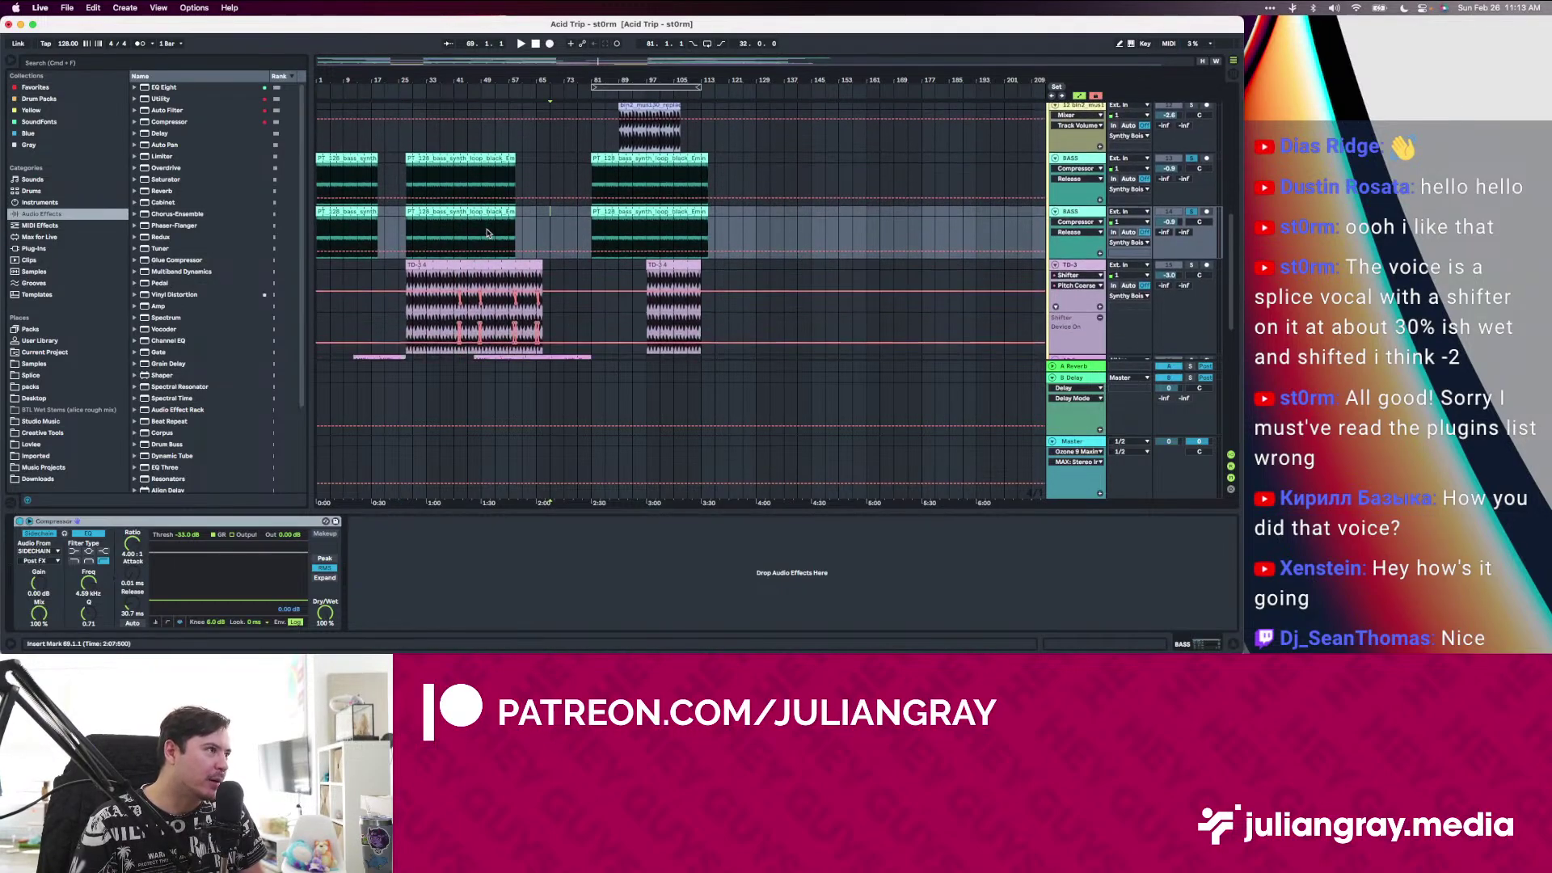
scroll(238, 202, down, 3)
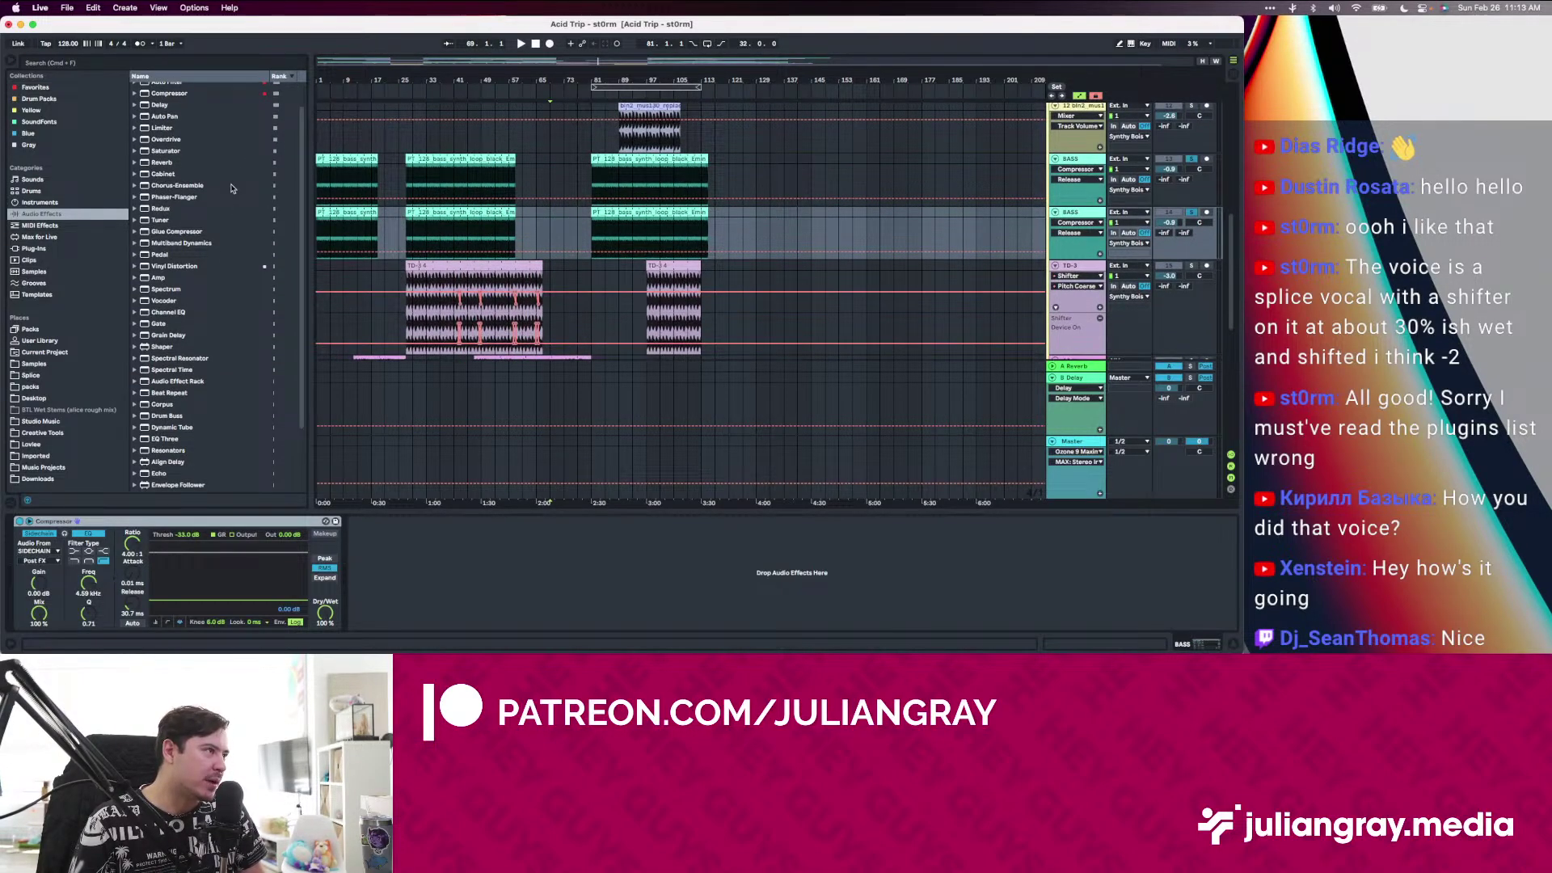
scroll(207, 215, down, 3)
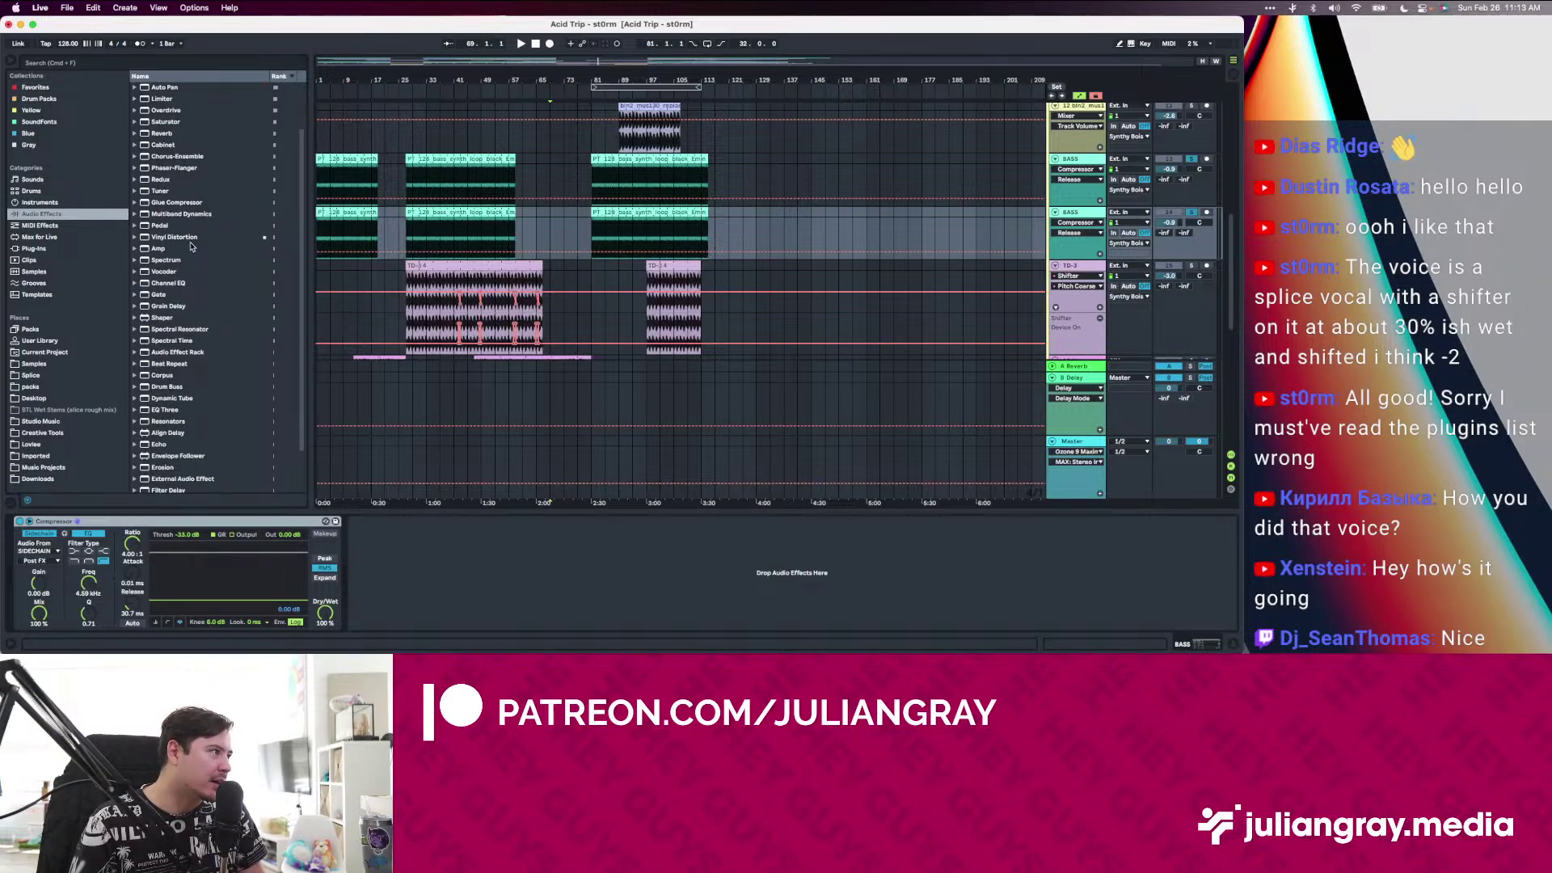
scroll(191, 247, down, 3)
scroll(192, 321, down, 2)
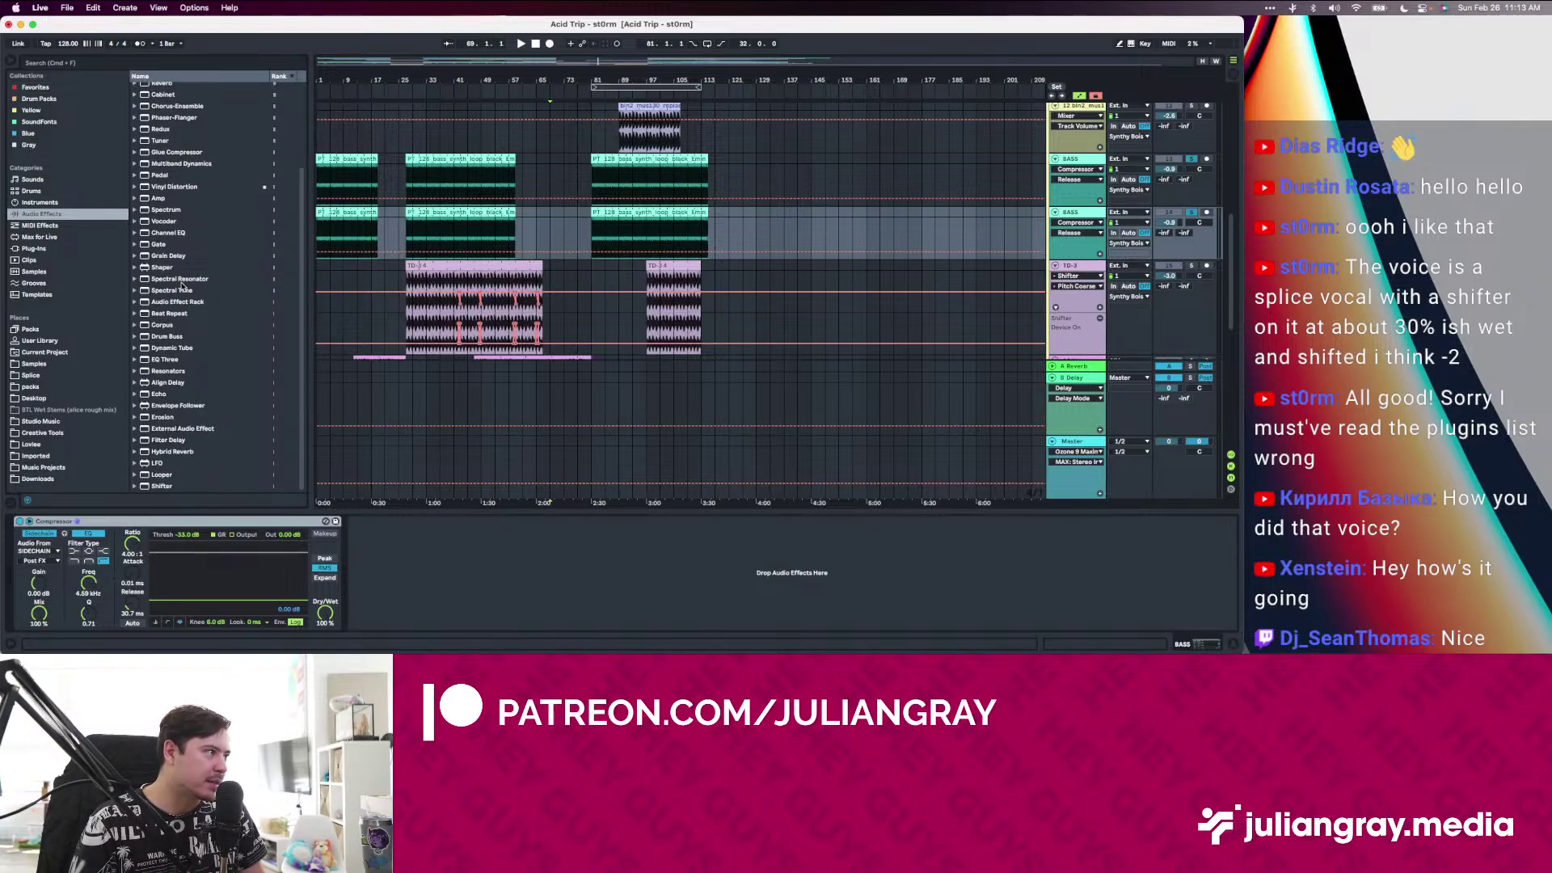
scroll(181, 327, up, 3)
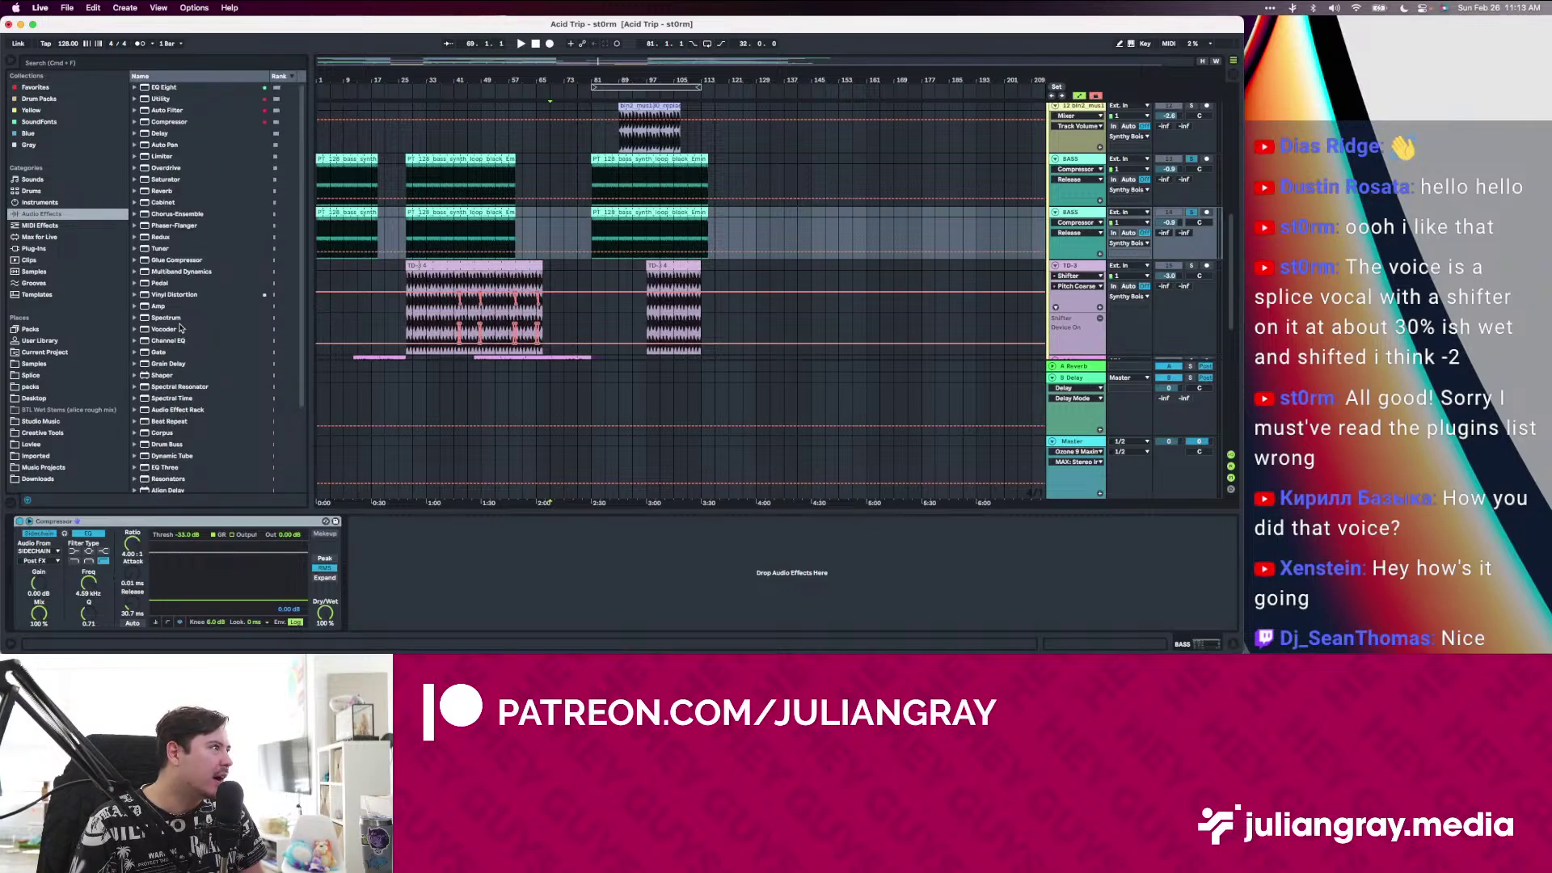
double_click(170, 168)
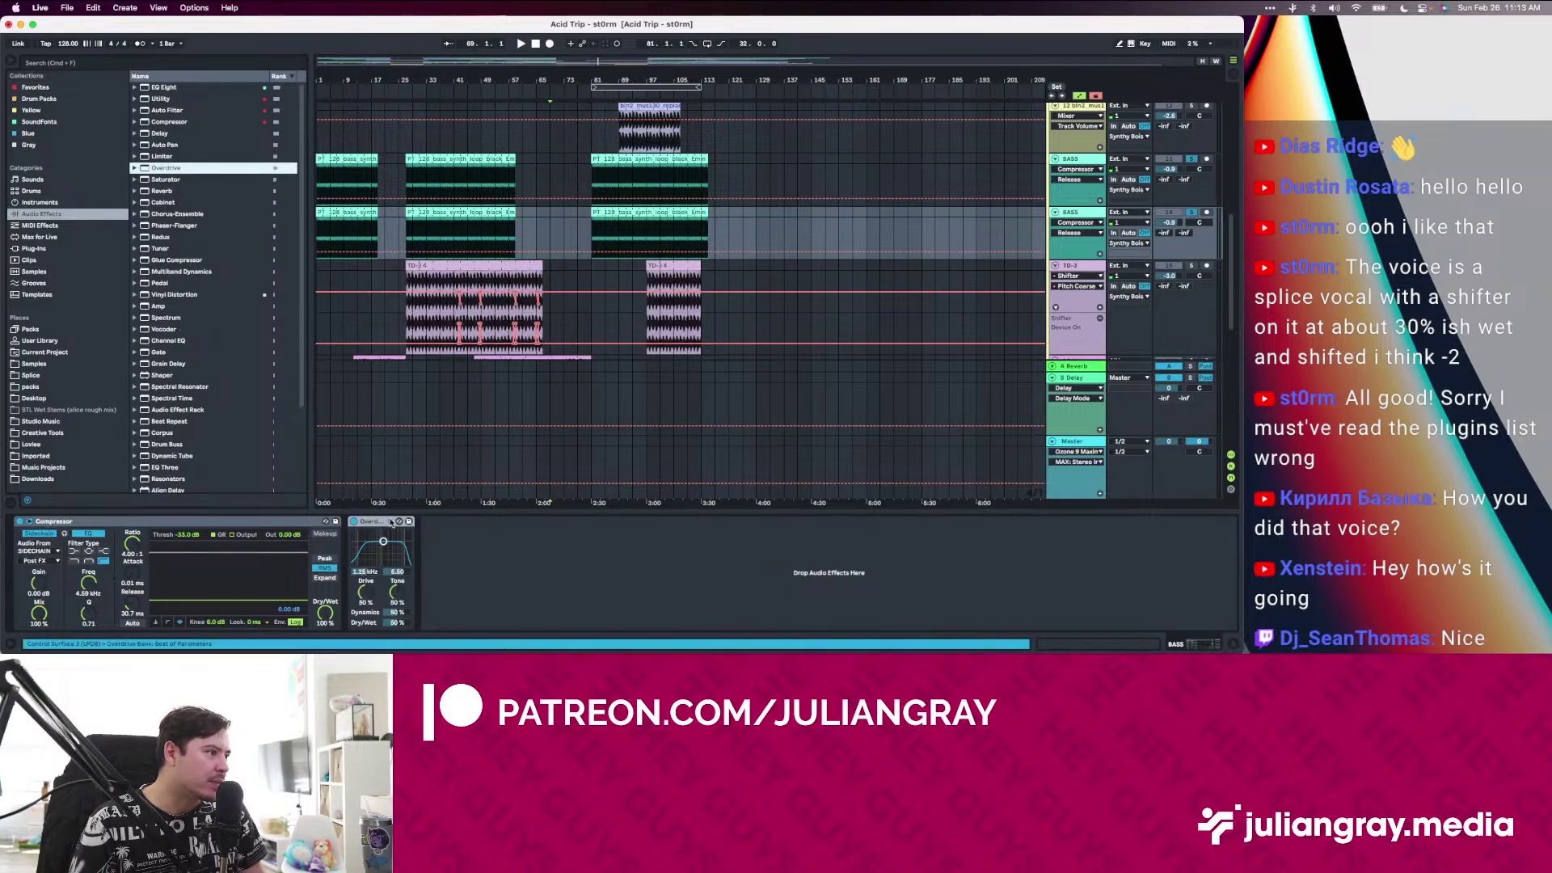
Play from the start of the middle bass clips and add a Saturator after Overdrive, with Drive at about 6.9 dB
key(space)
click(415, 240)
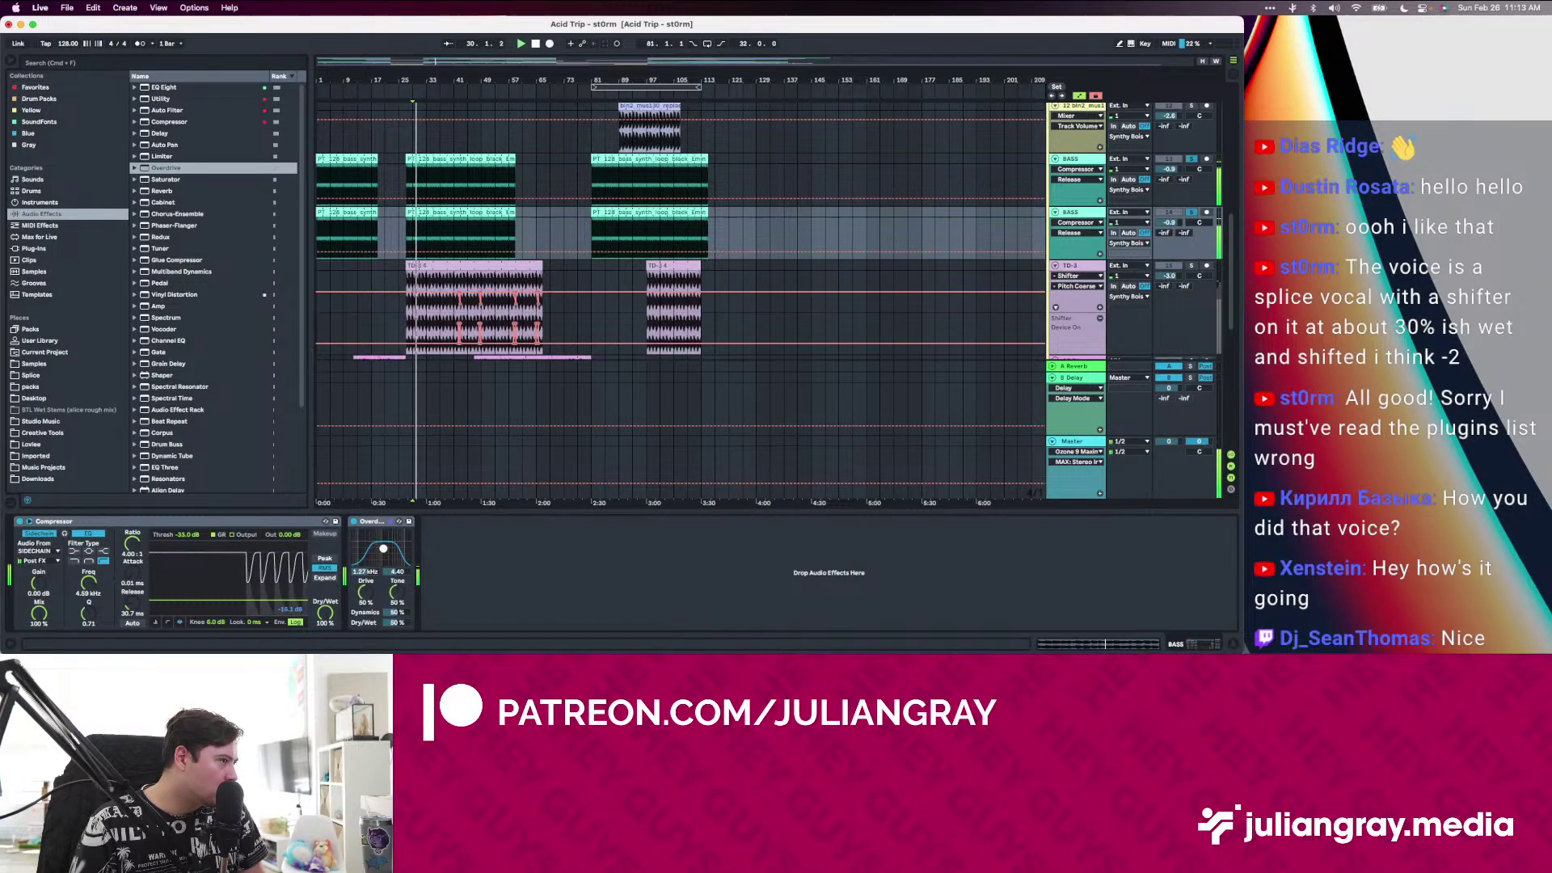
drag(165, 179, 551, 589)
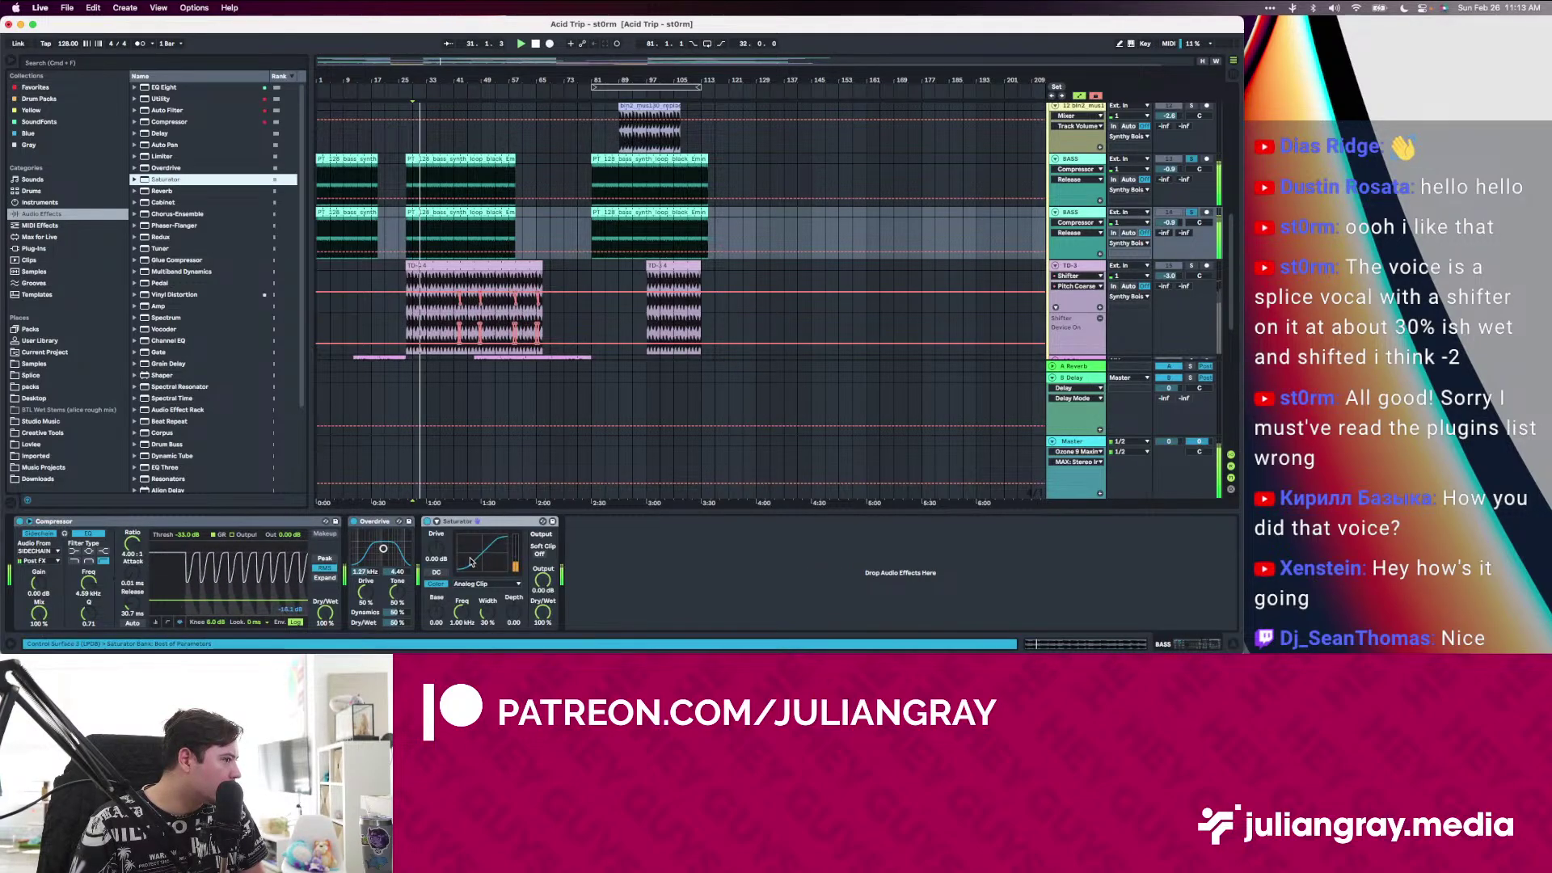
drag(436, 545, 436, 531)
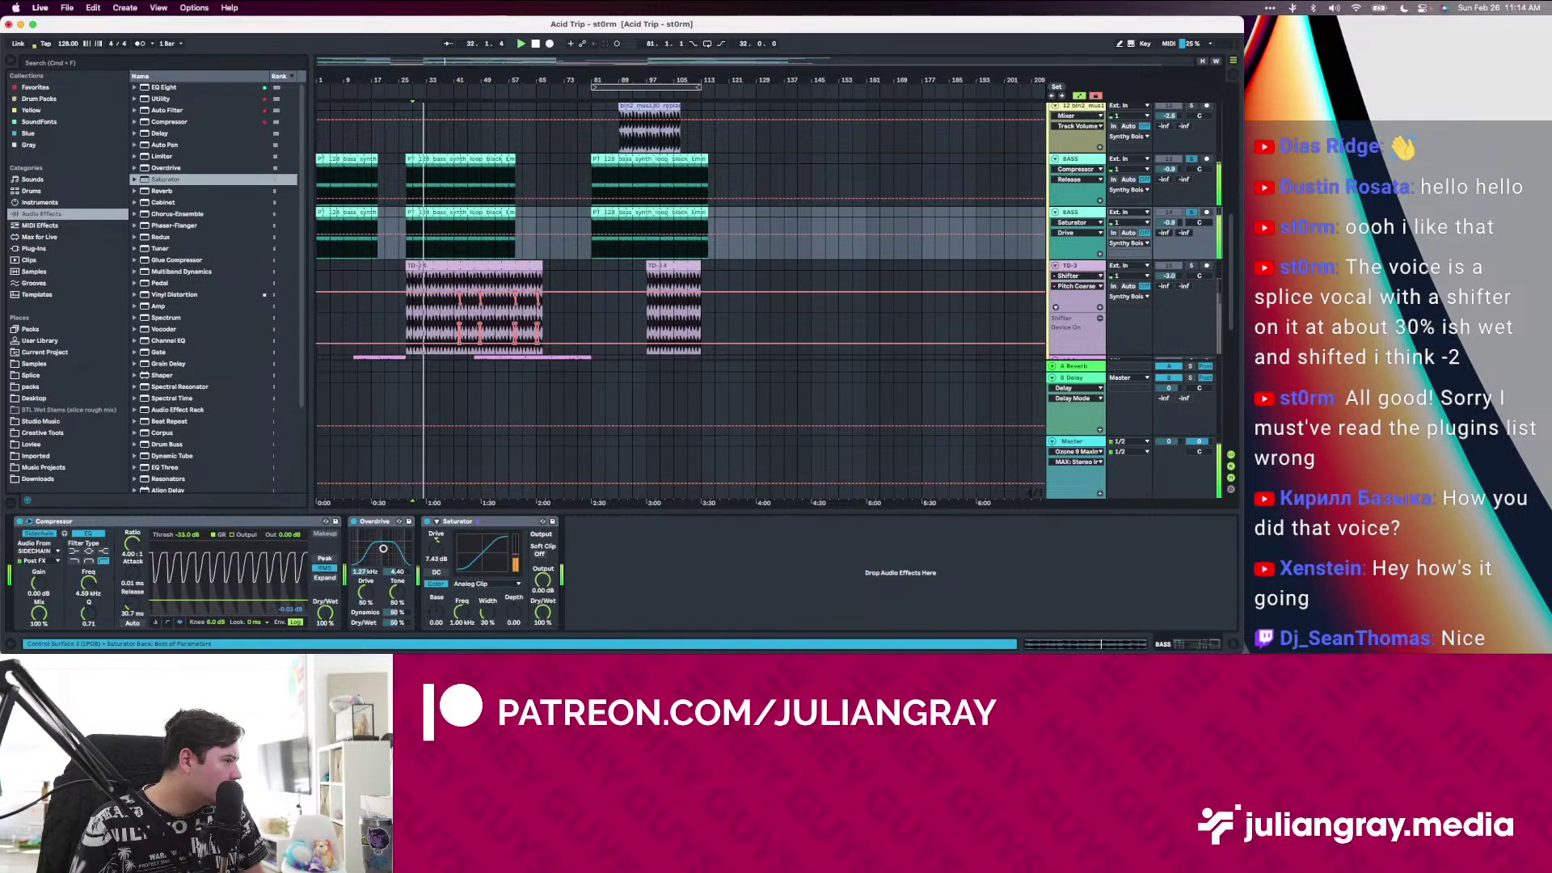
Move the Compressor to the end of the duplicated BASS track's effect chain, after the Saturator
click(294, 526)
drag(294, 526, 657, 537)
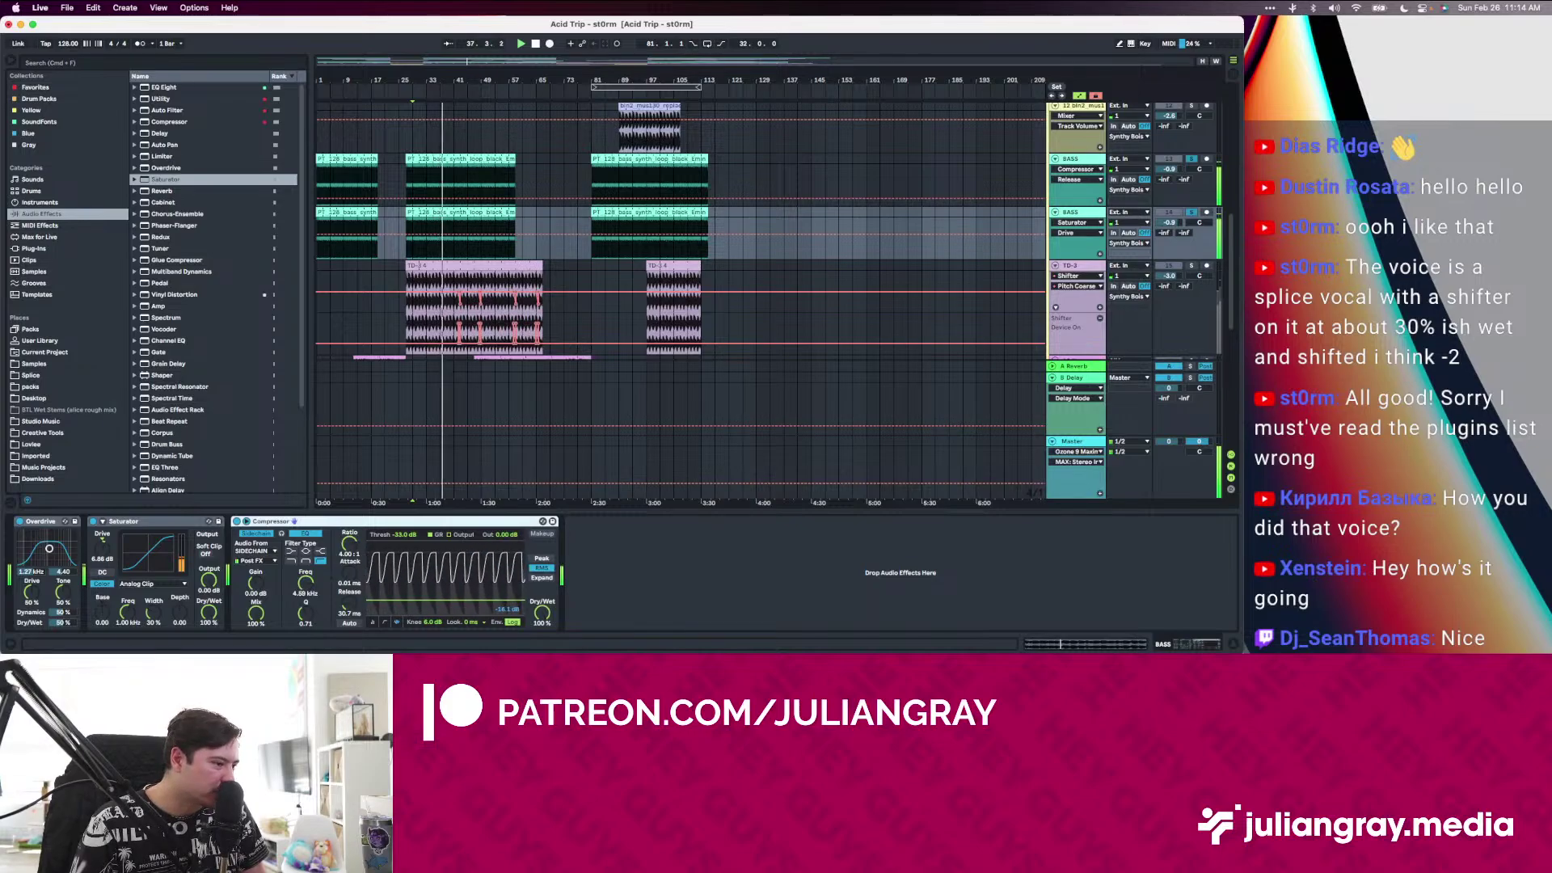
click(583, 382)
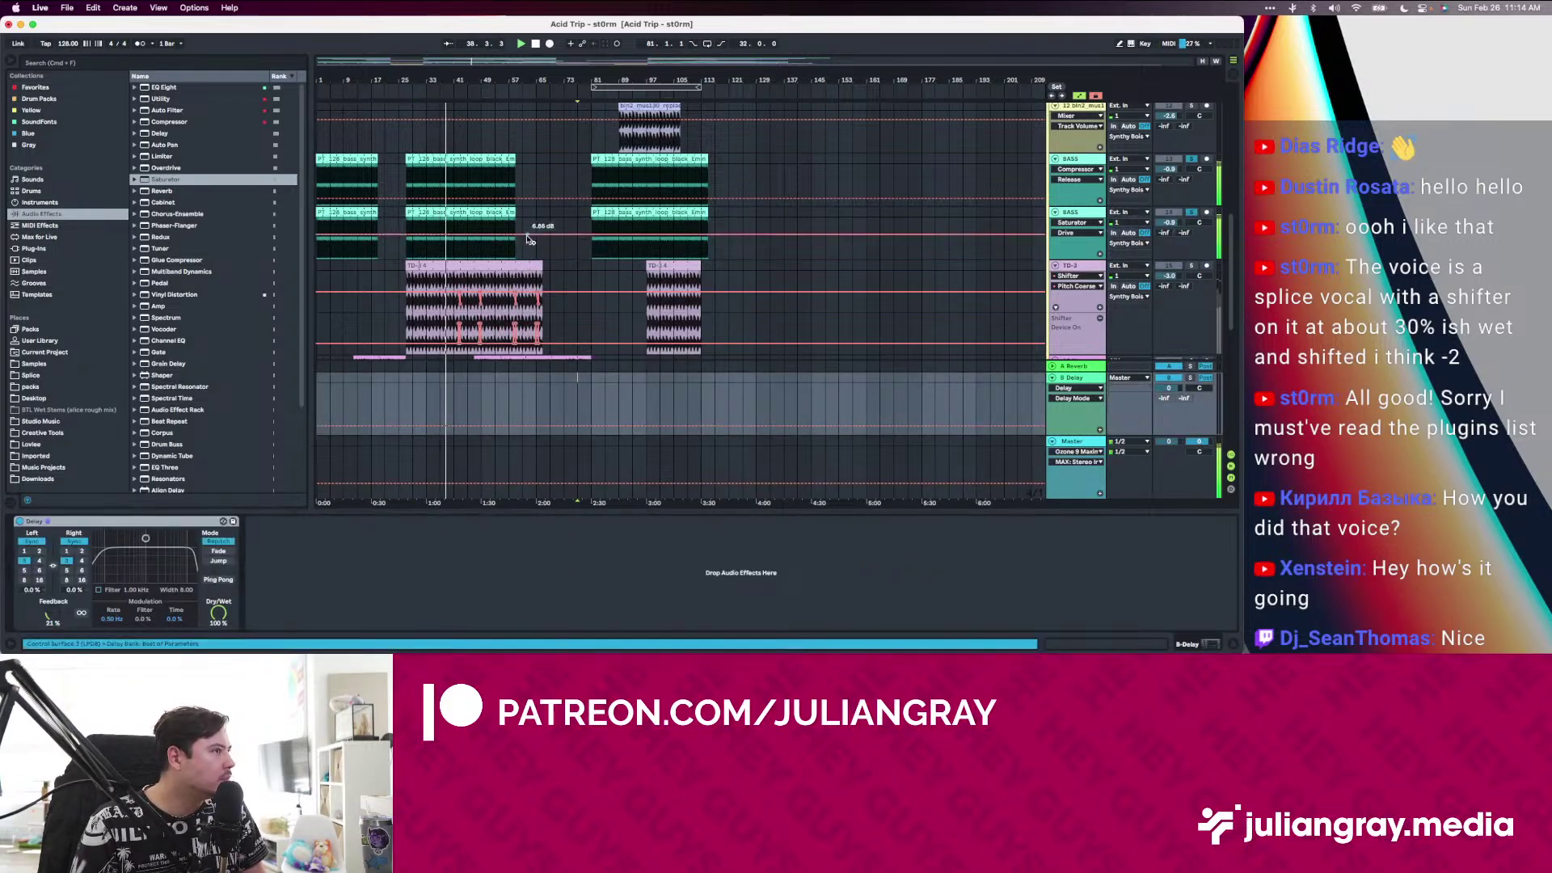
Add EQ Eight to the duplicated BASS track and make band 1 a low-cut filter at about 52 Hz
click(527, 228)
double_click(185, 87)
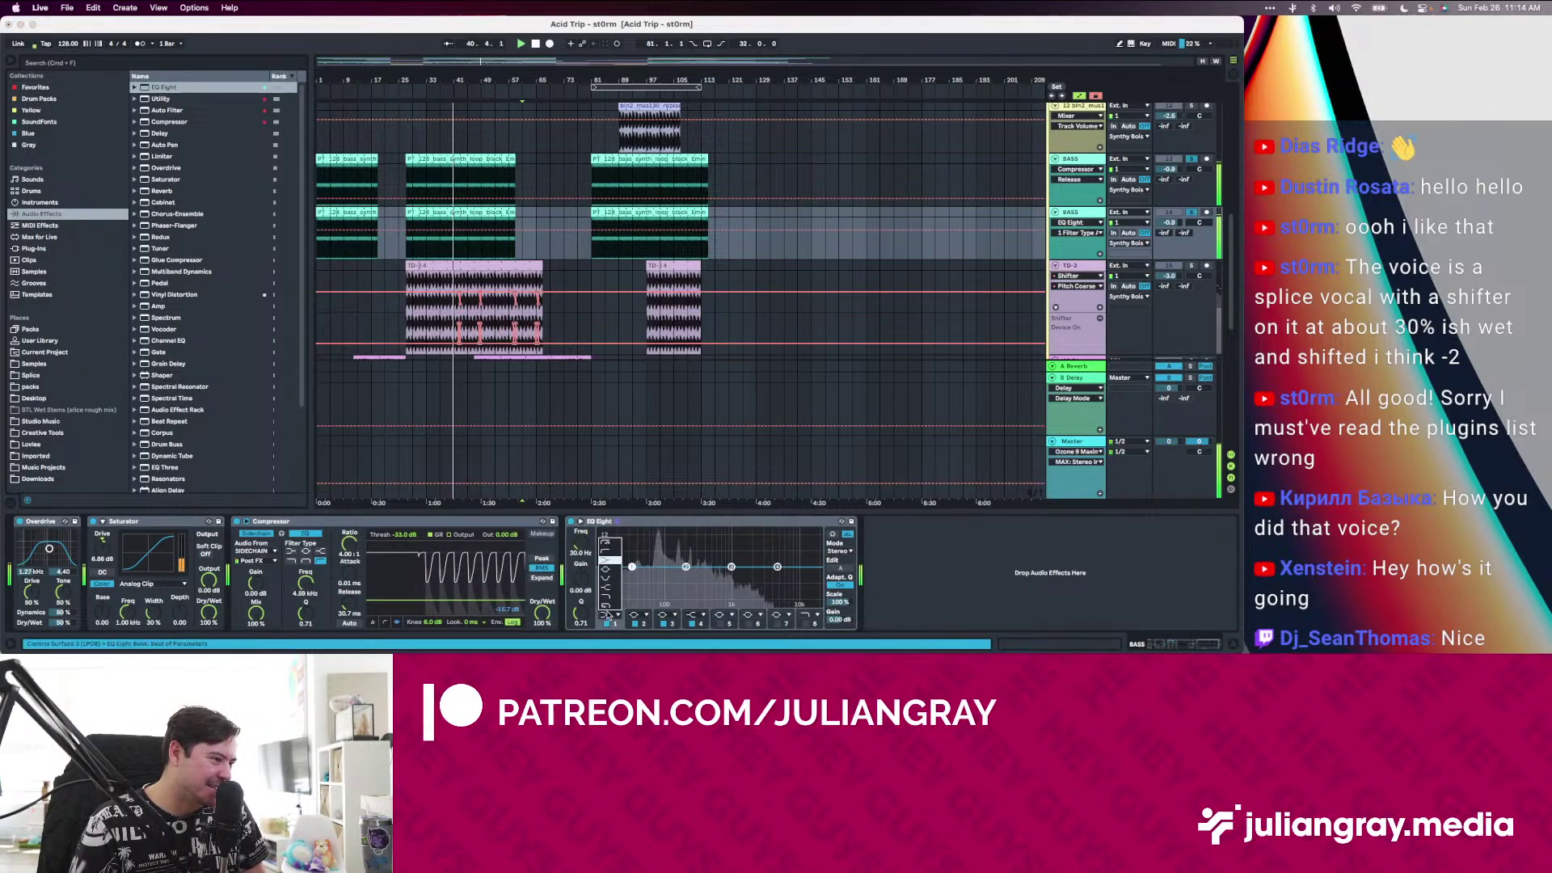
click(616, 613)
click(613, 547)
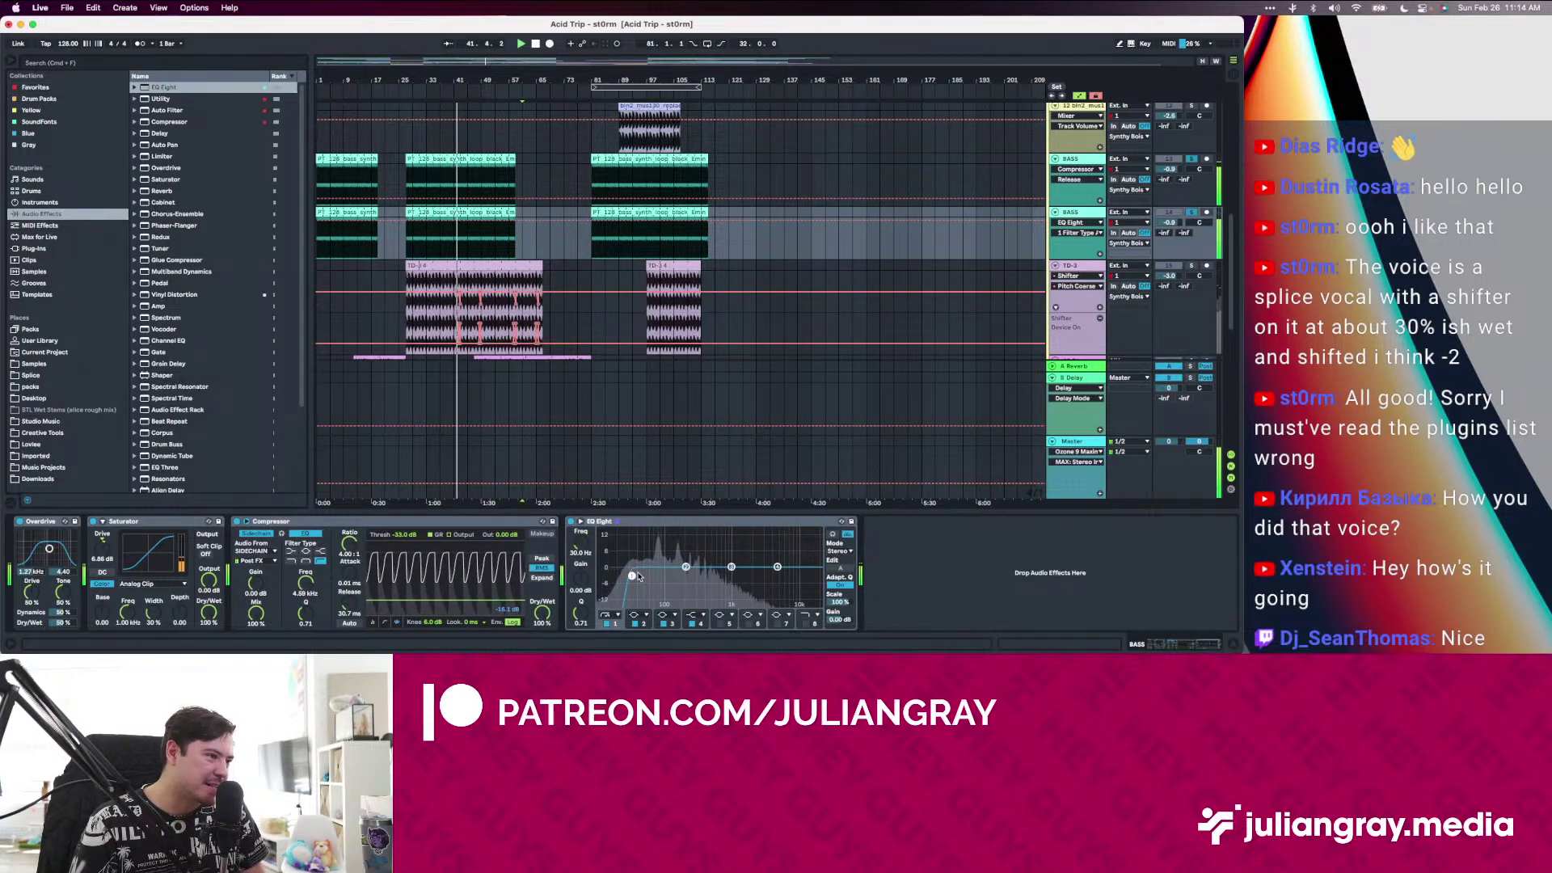
drag(635, 577, 647, 574)
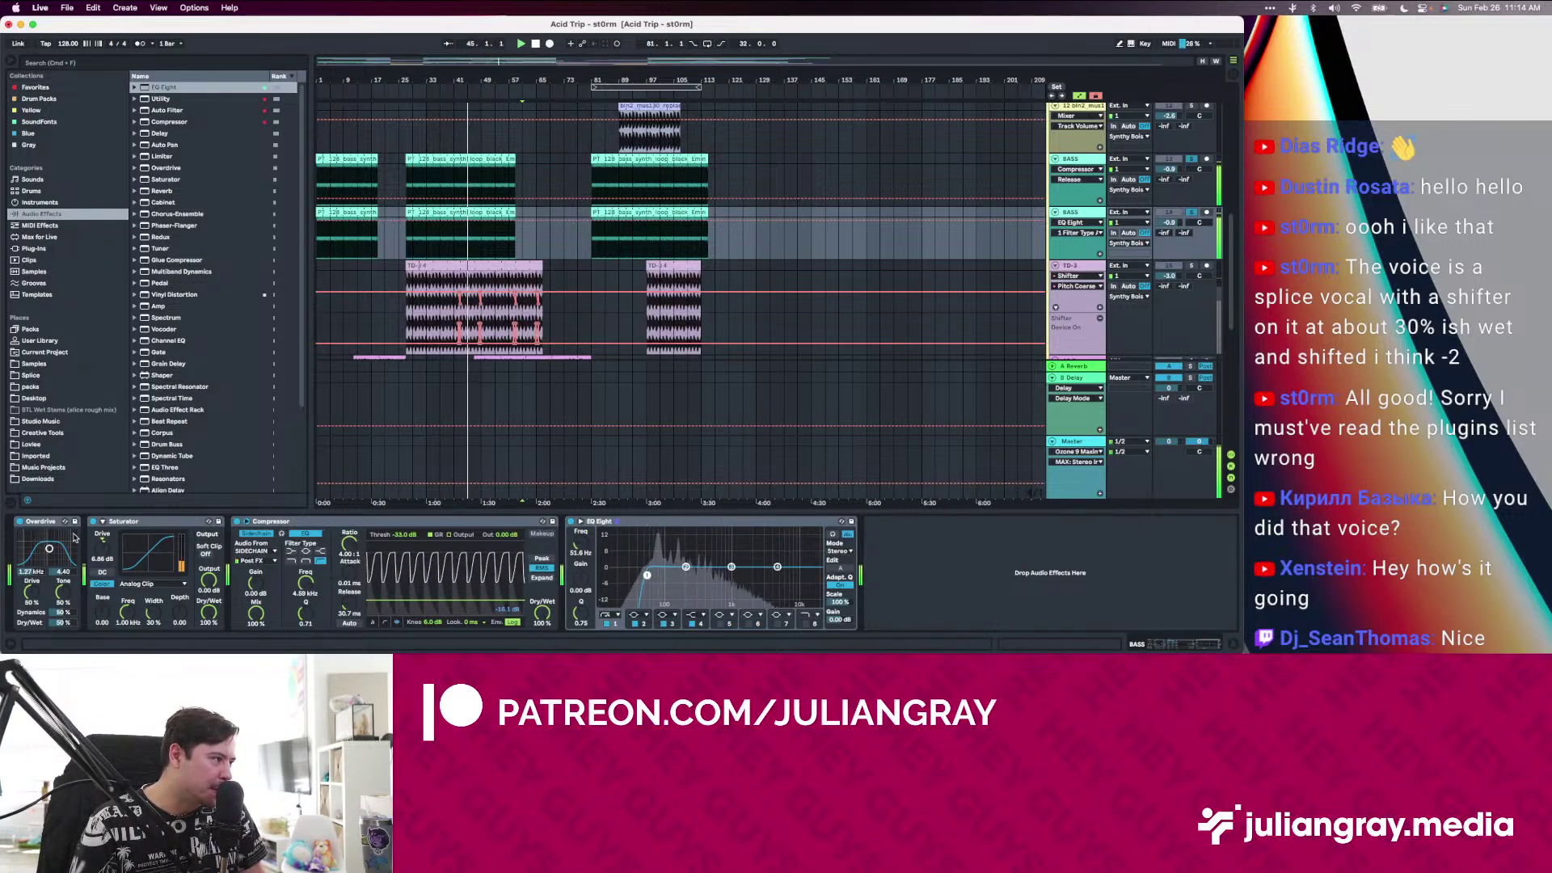
Move EQ Eight to the start of the duplicated BASS track's chain and shift Overdrive's filter point slightly lower in frequency
mouse_move(601, 521)
mouse_down()
mouse_move(42, 540)
mouse_move(231, 534)
mouse_up()
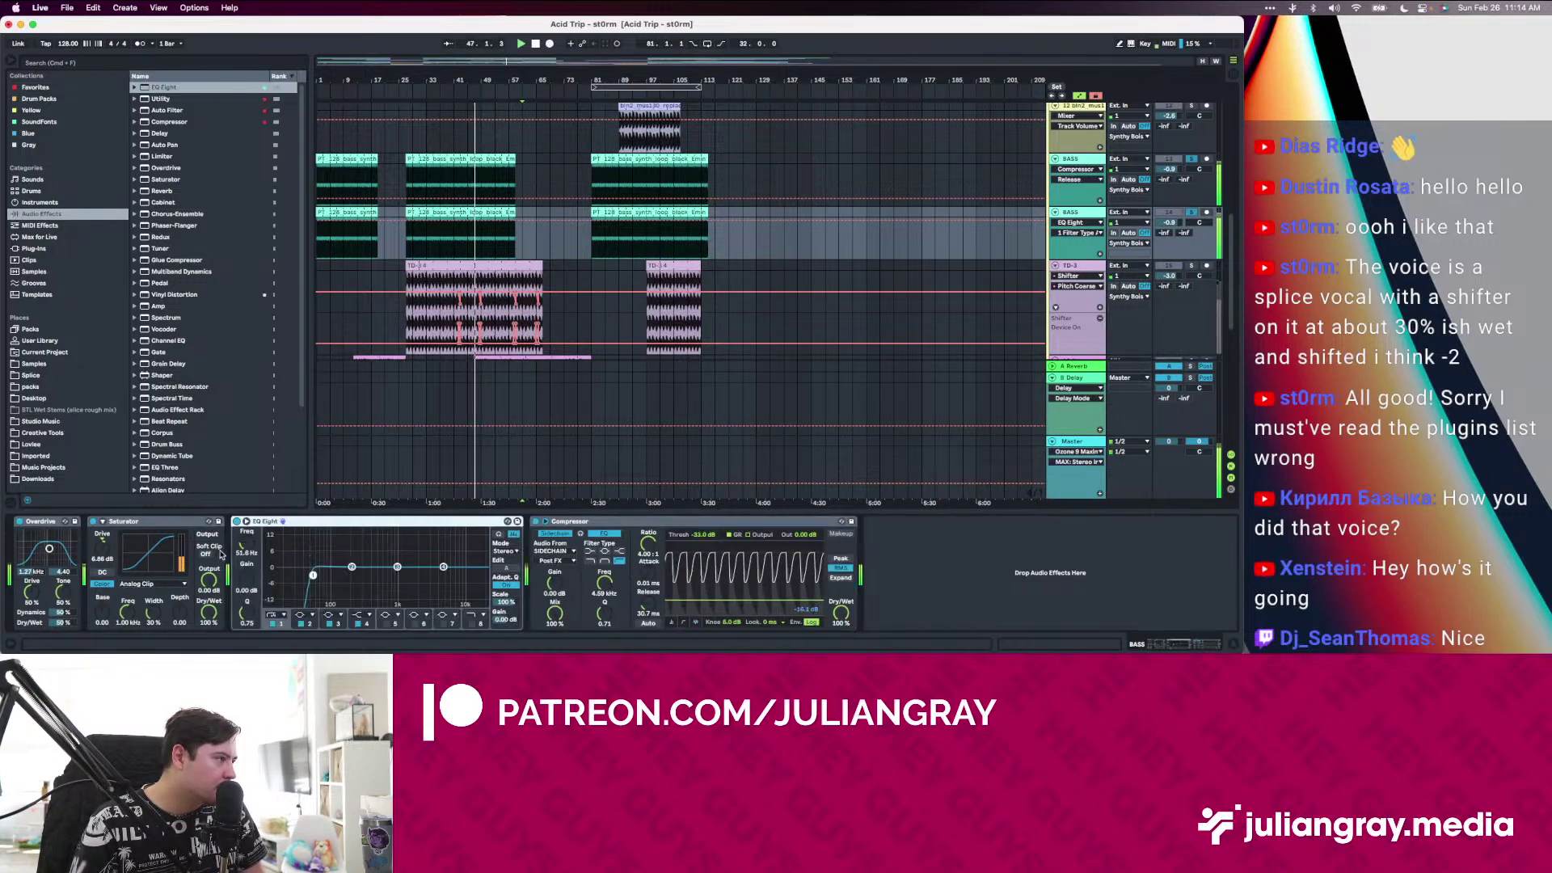
drag(4, 543, 14, 541)
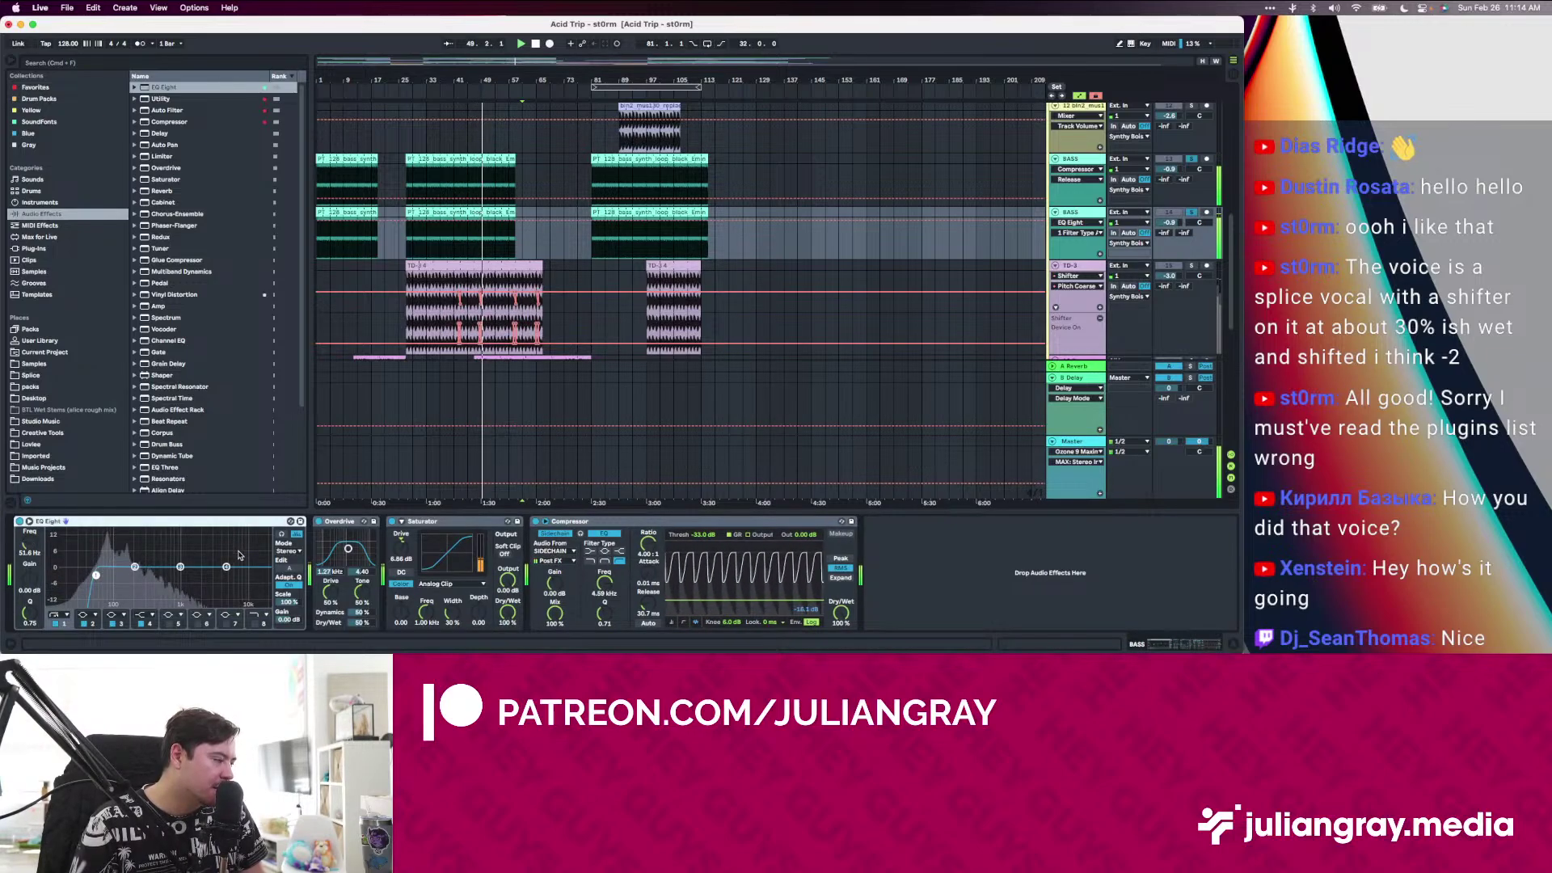
click(425, 522)
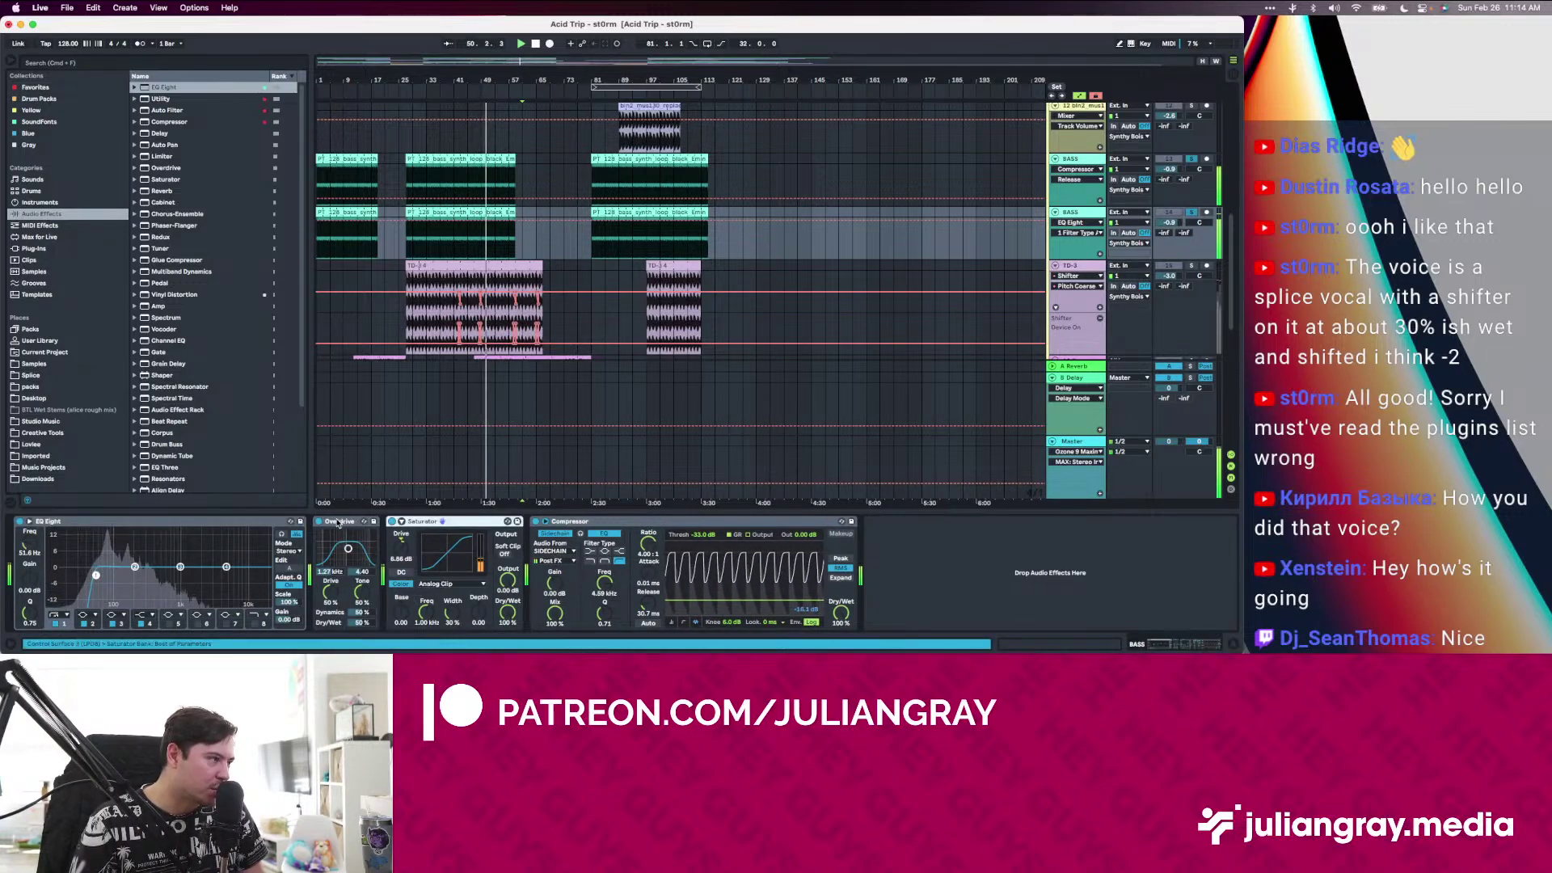
click(339, 522)
drag(349, 549, 346, 553)
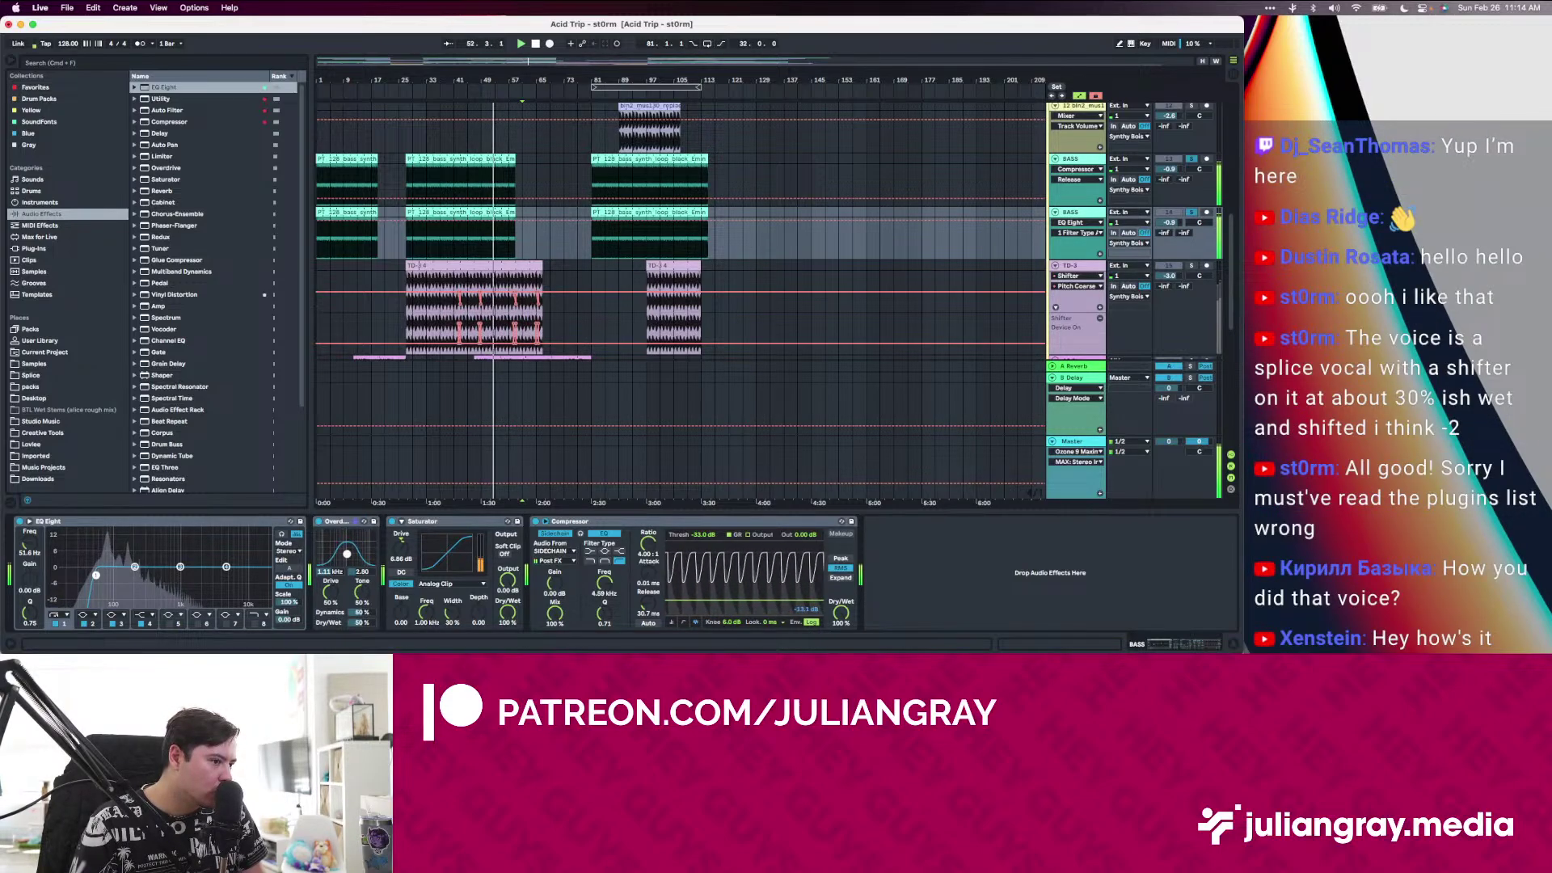
Play the arrangement from about bar 93 with the original BASS track soloed
click(740, 290)
scroll(748, 284, up, 1)
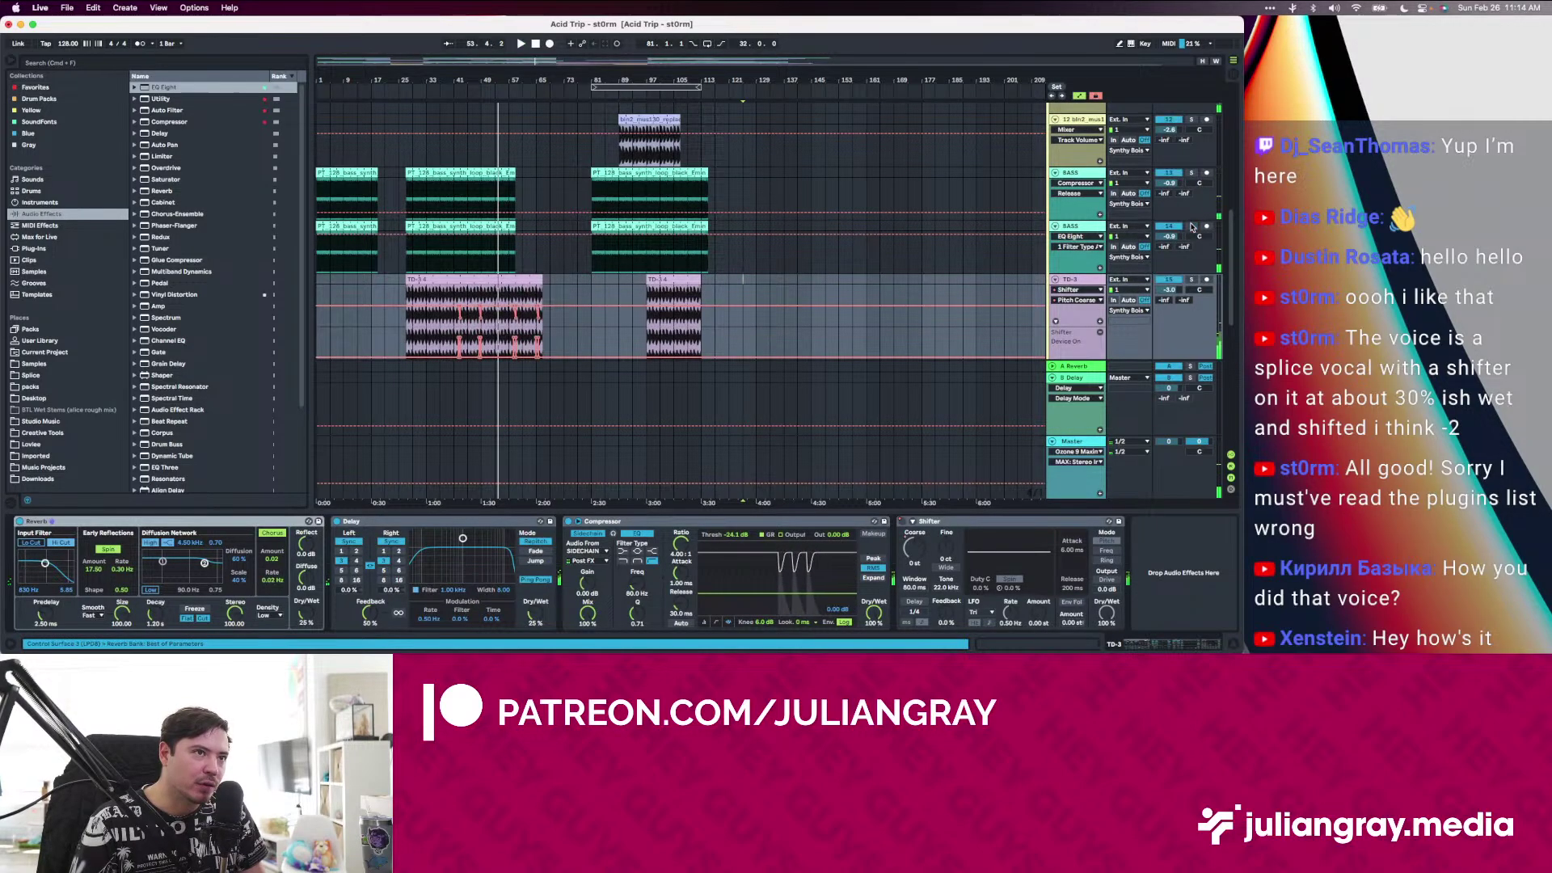
key(space)
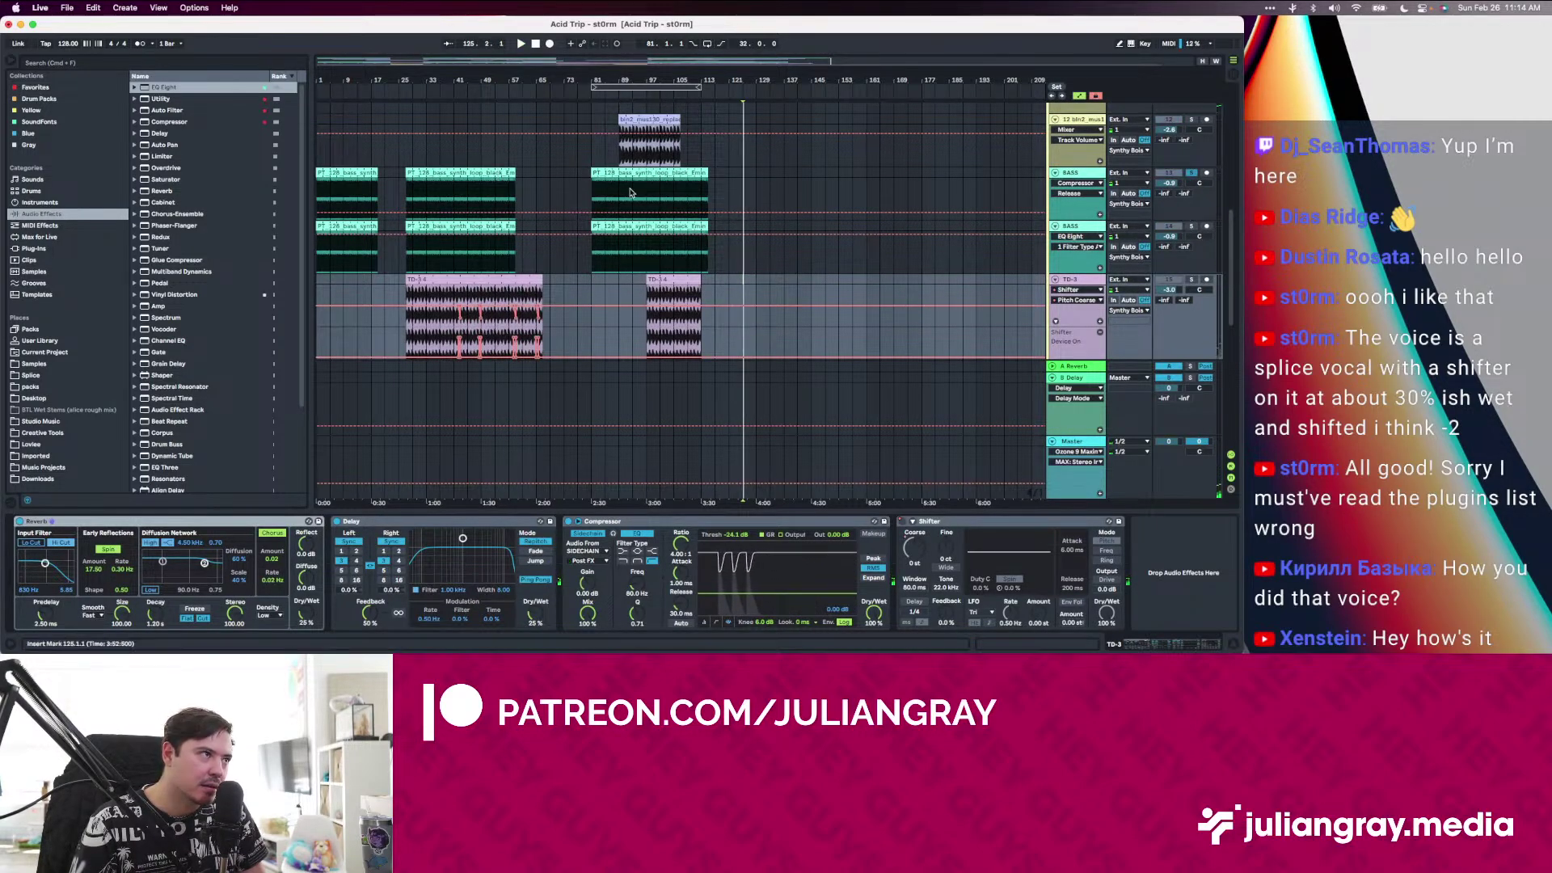
click(1185, 215)
scroll(1181, 212, up, 2)
scroll(1180, 212, up, 2)
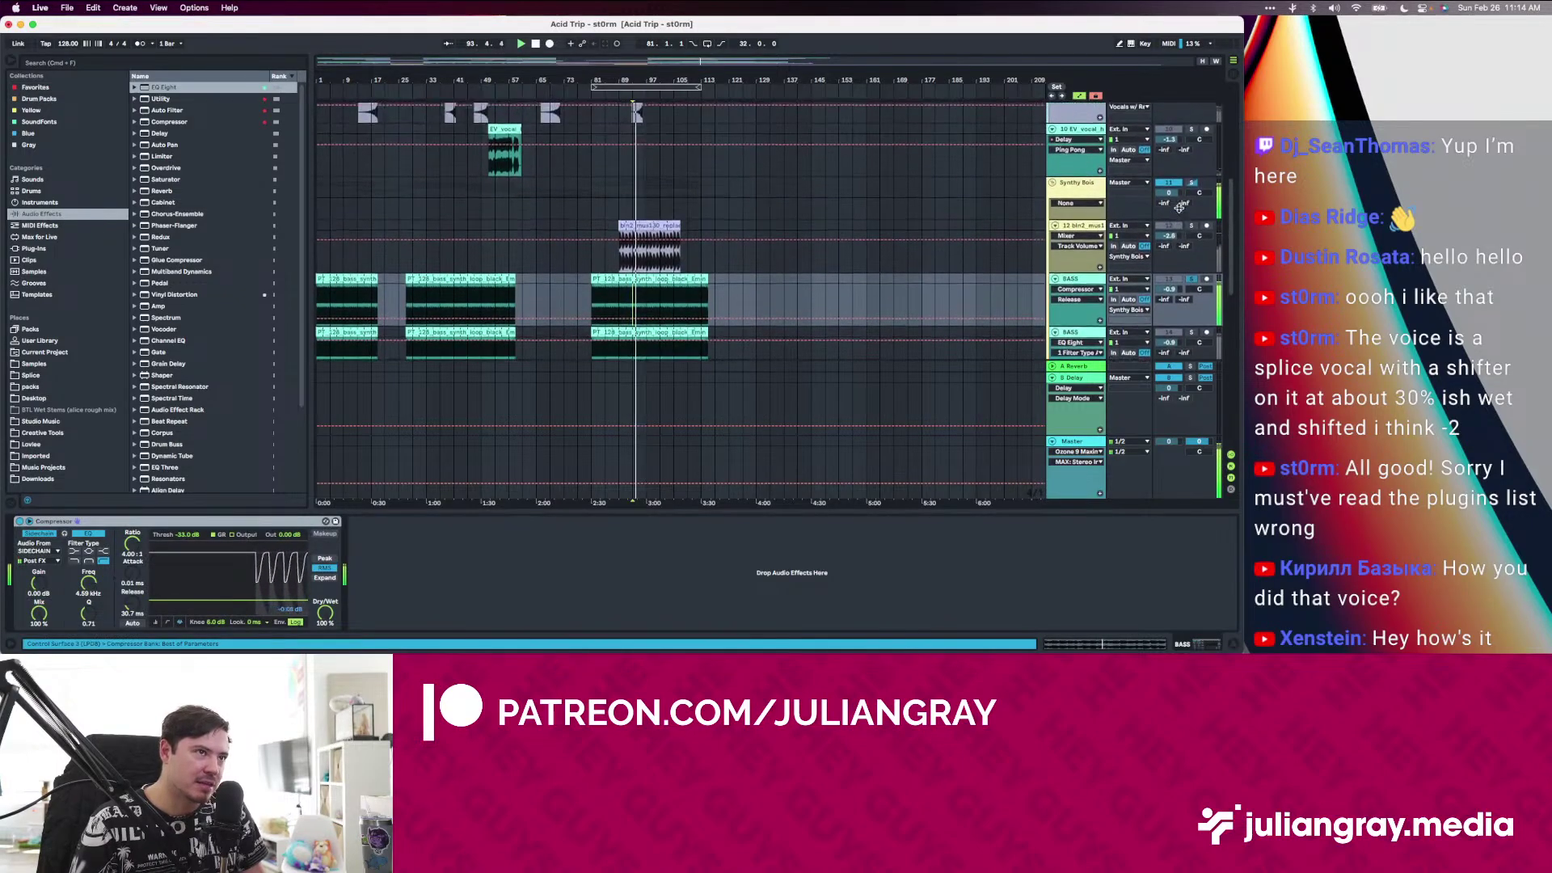
scroll(1196, 225, down, 2)
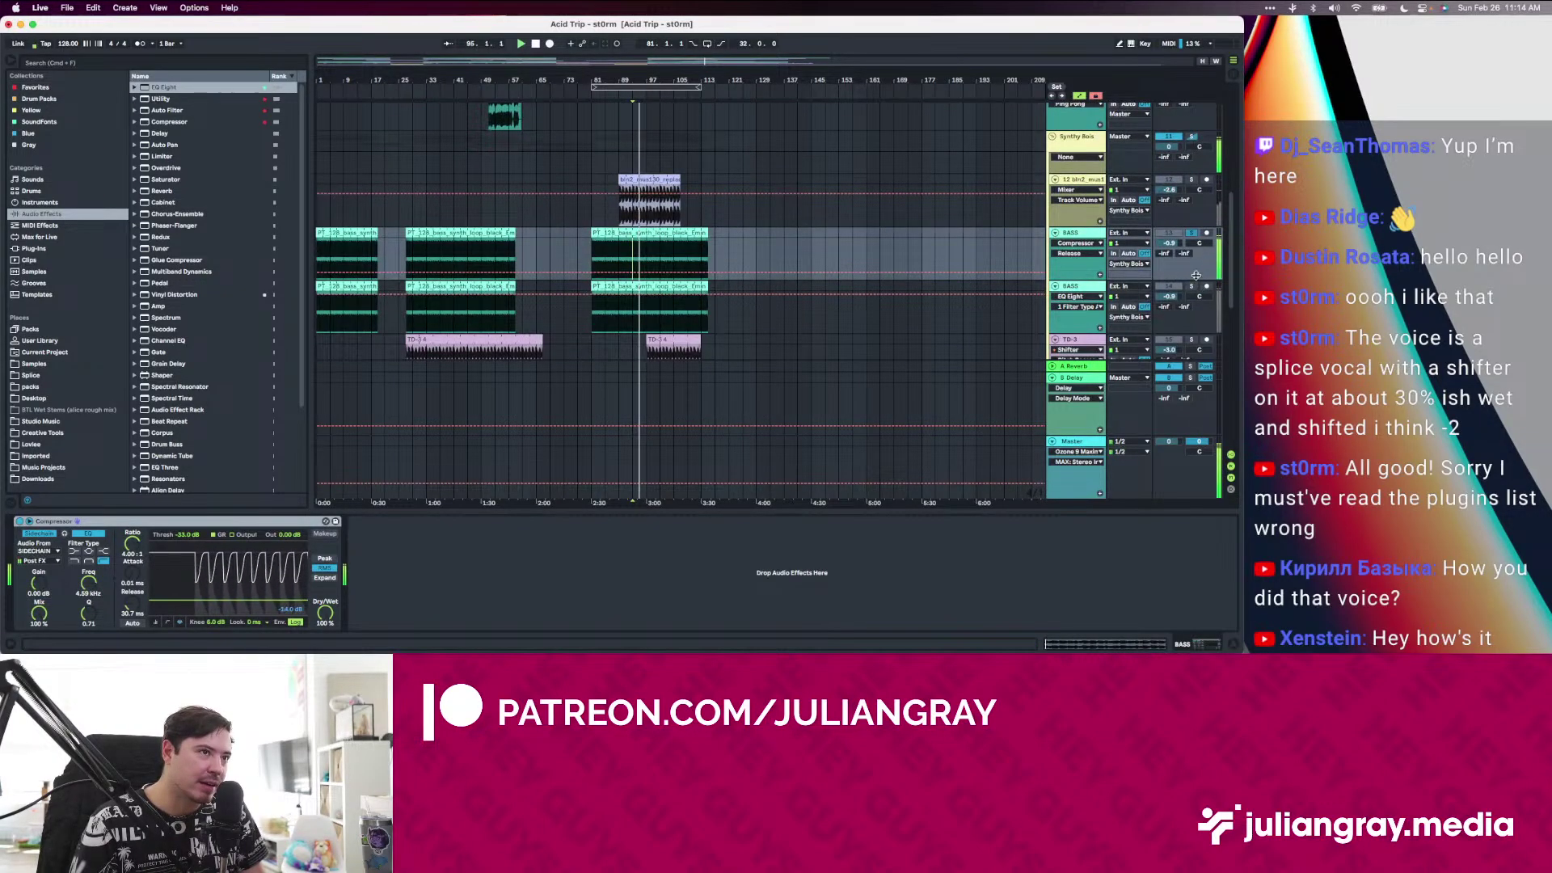
Lower the duplicated BASS track's volume by a few decibels during playback and stop the transport
click(1185, 299)
drag(1170, 297, 1170, 309)
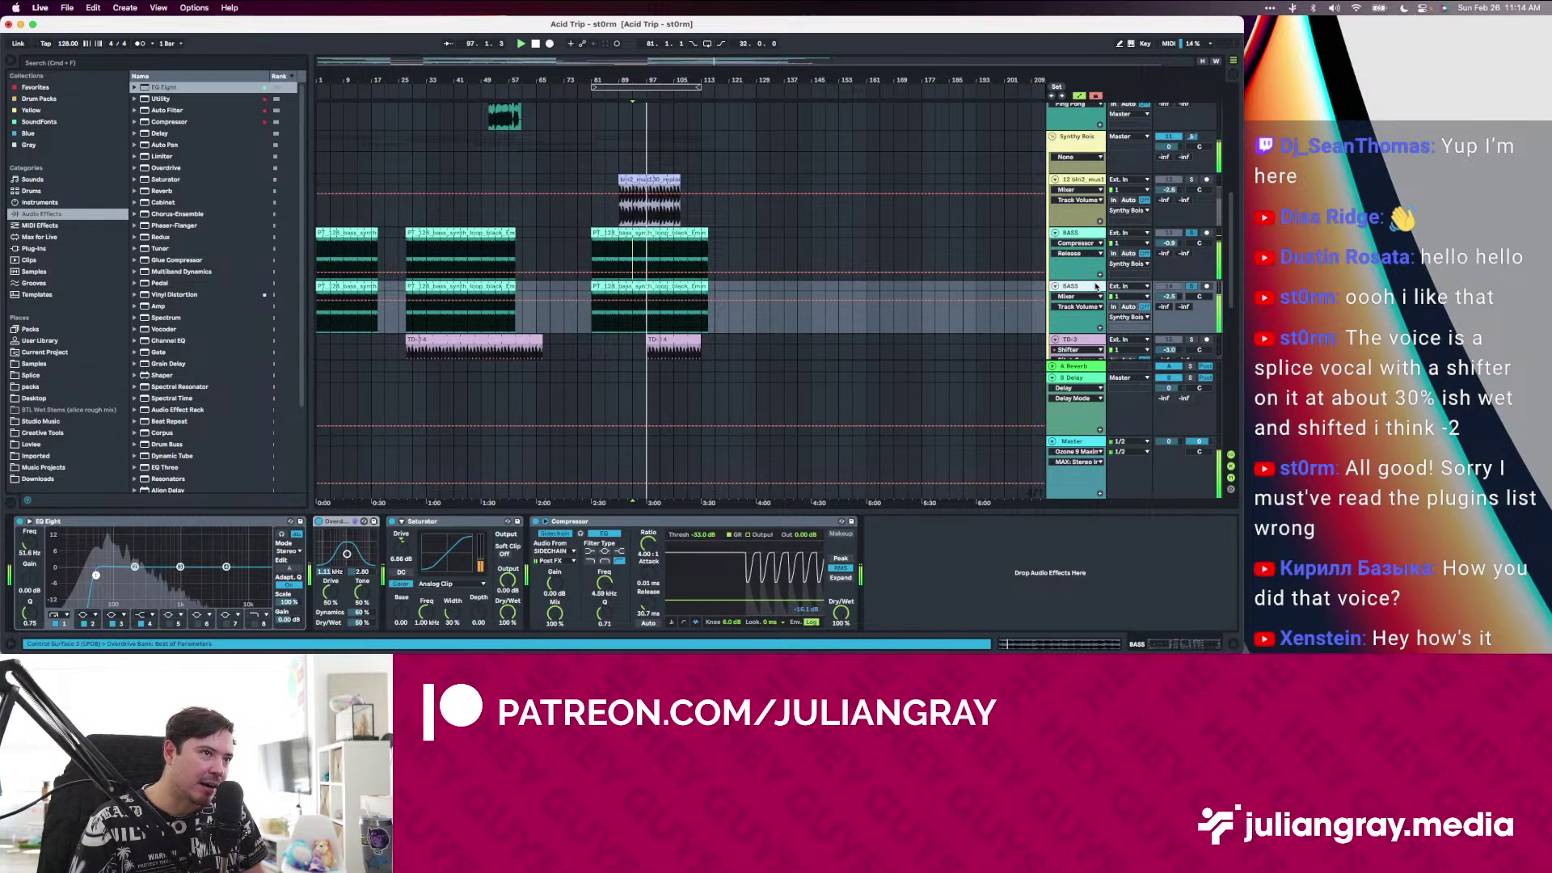
drag(1177, 297, 1180, 302)
key(space)
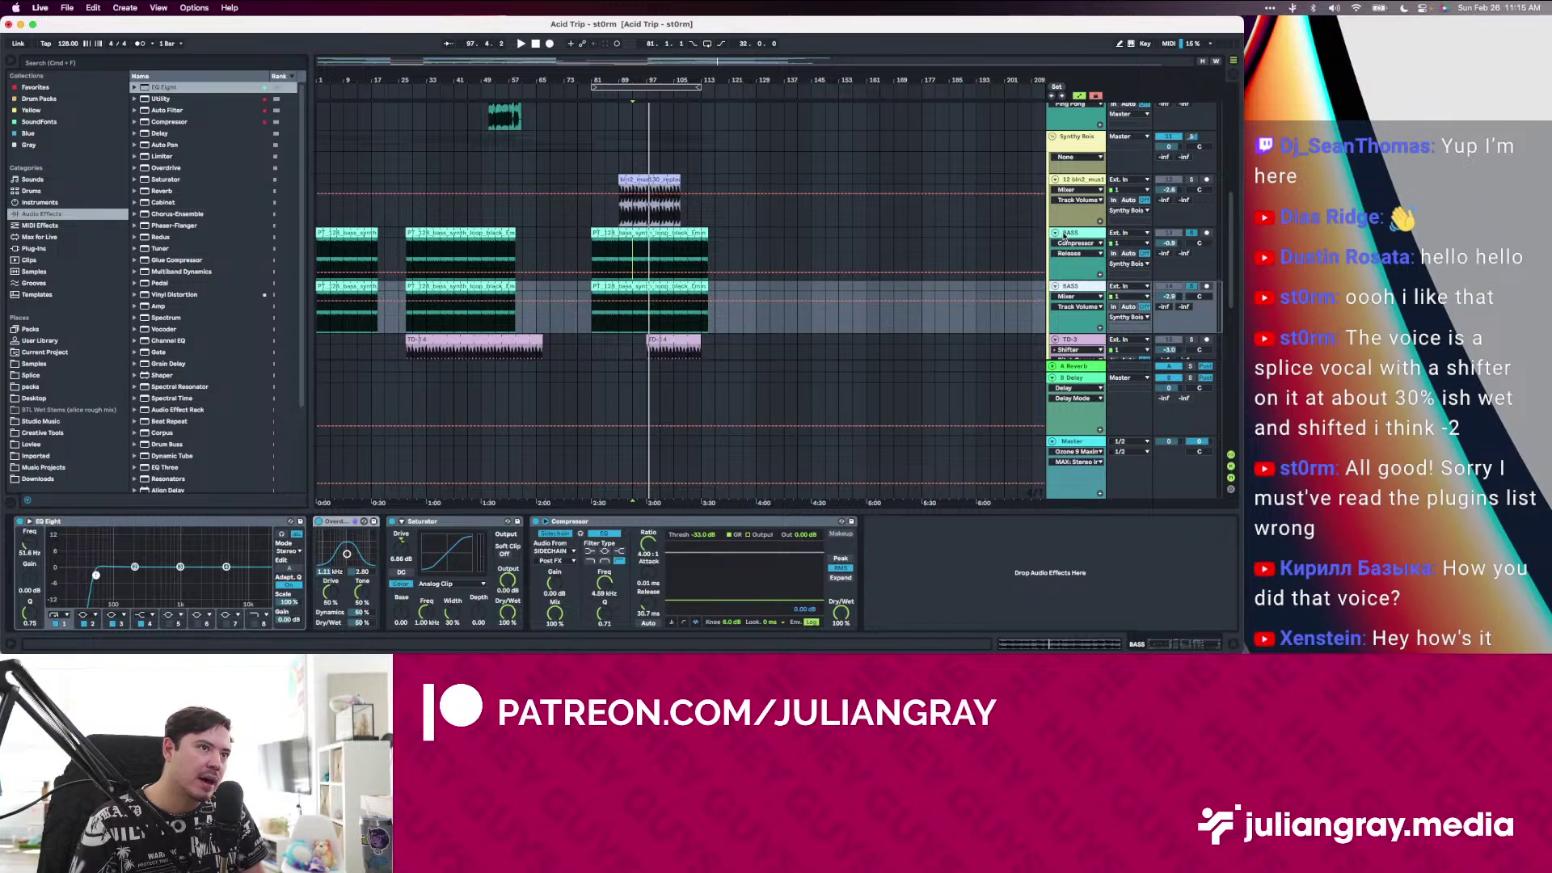
click(1071, 233)
drag(592, 262, 721, 262)
click(721, 262)
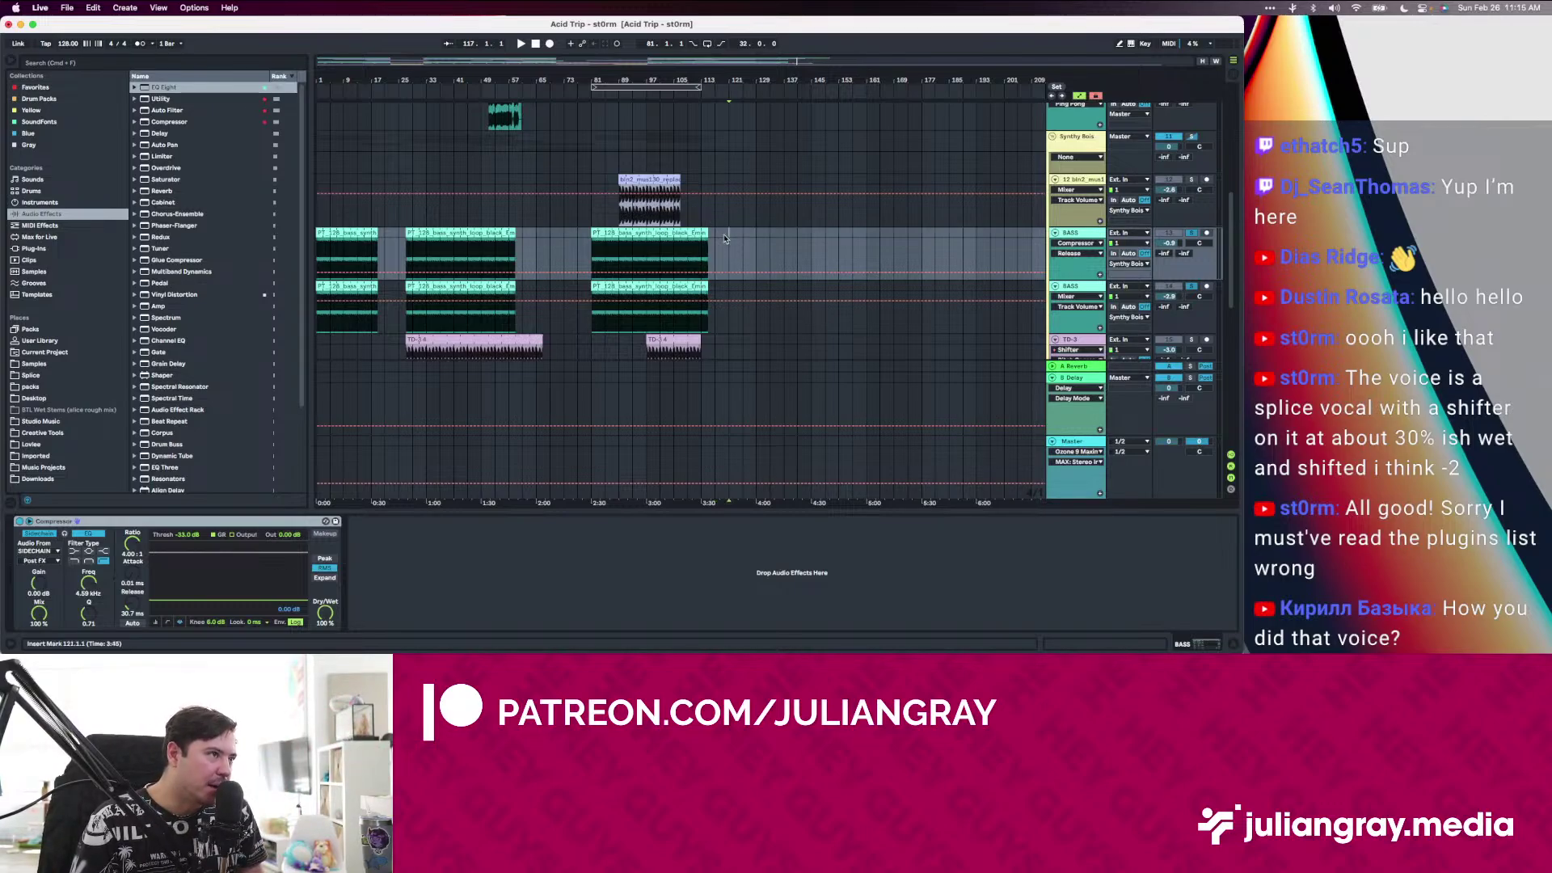
mouse_move(592, 260)
mouse_down()
mouse_move(797, 262)
mouse_move(660, 287)
mouse_up()
click(797, 265)
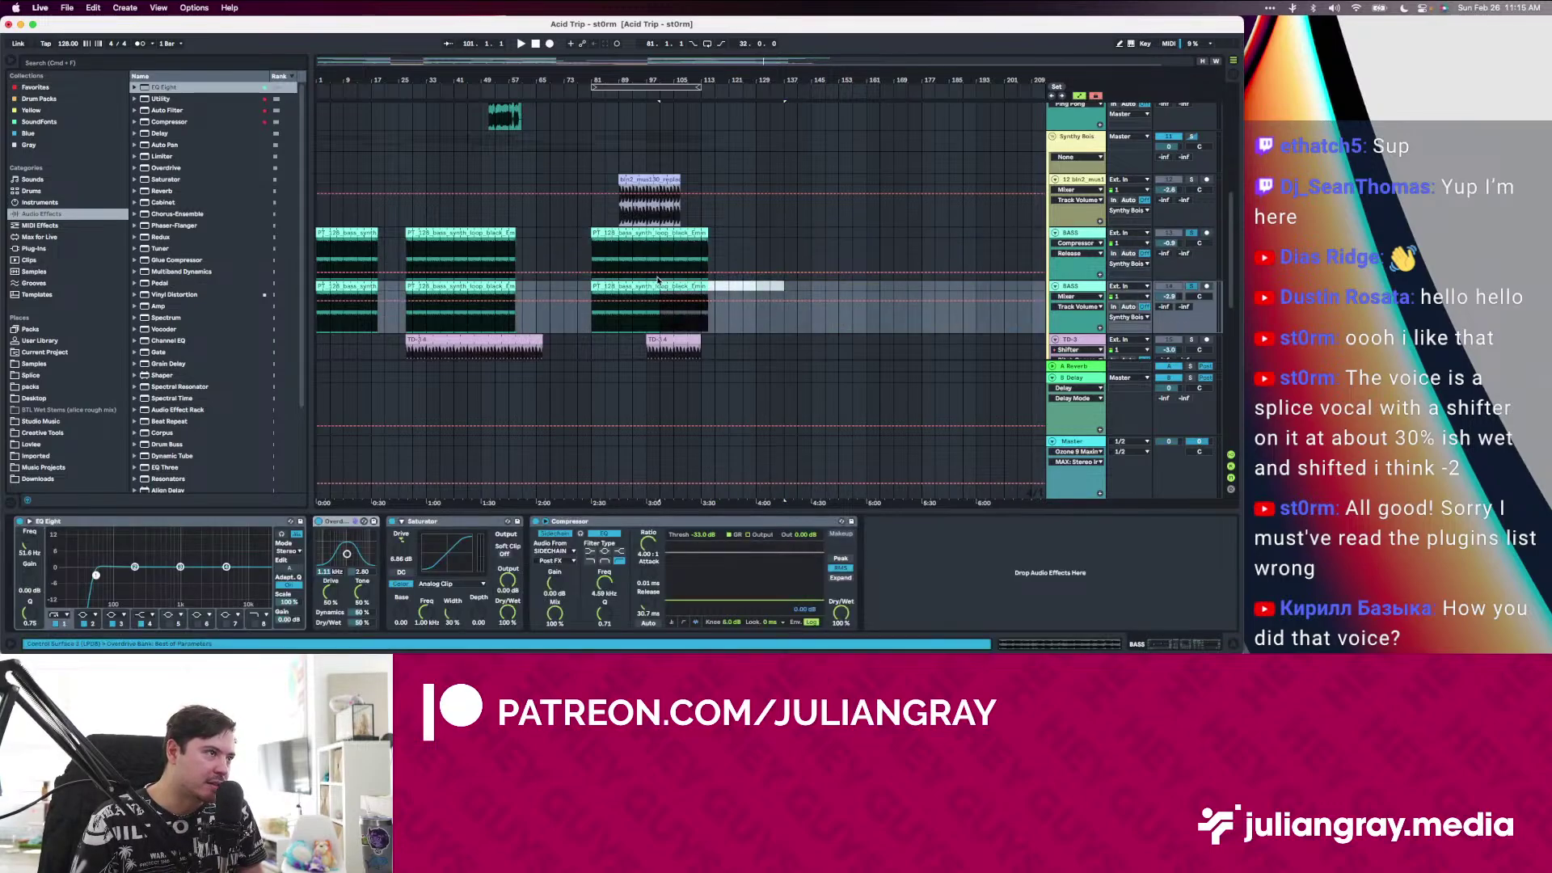
click(739, 237)
click(634, 254)
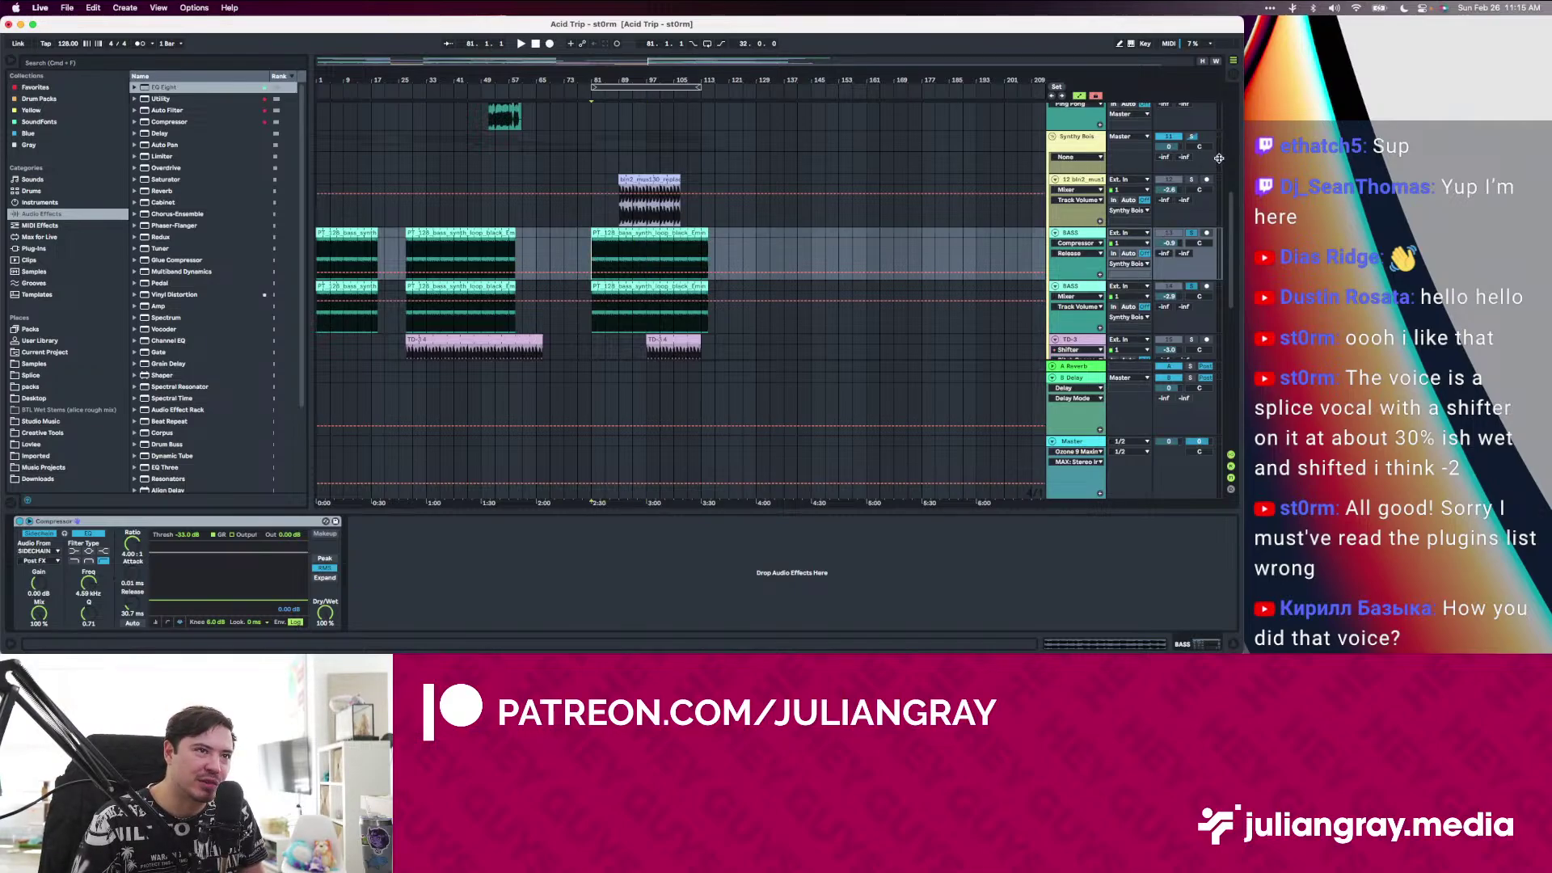
Play the arrangement from bar 81 to hear the soloed percussion together with both BASS tracks
scroll(1219, 159, up, 5)
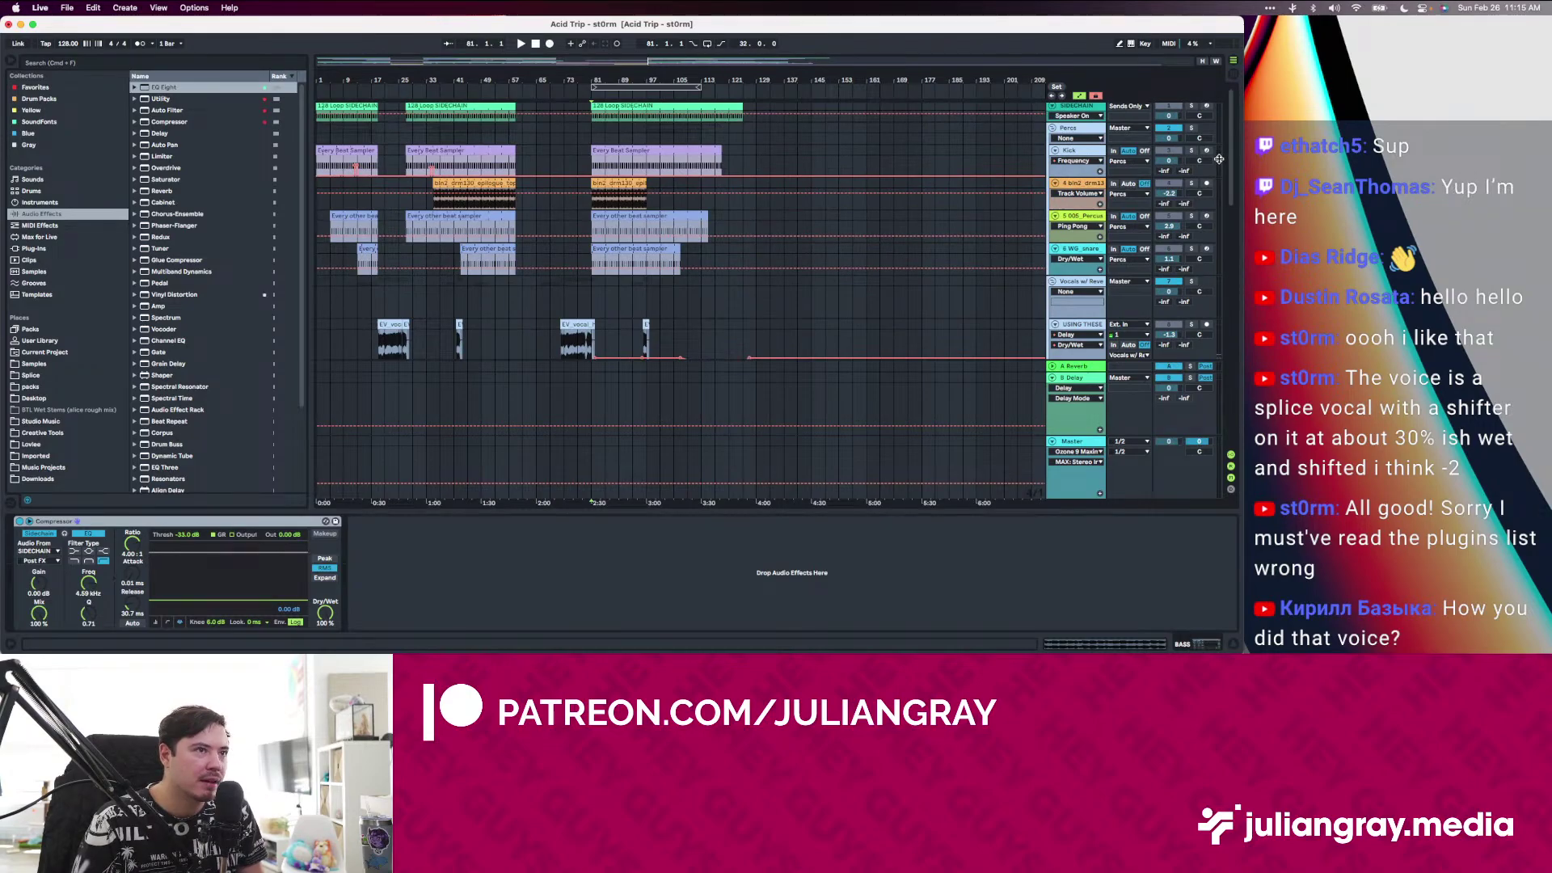
scroll(1219, 159, up, 1)
click(592, 168)
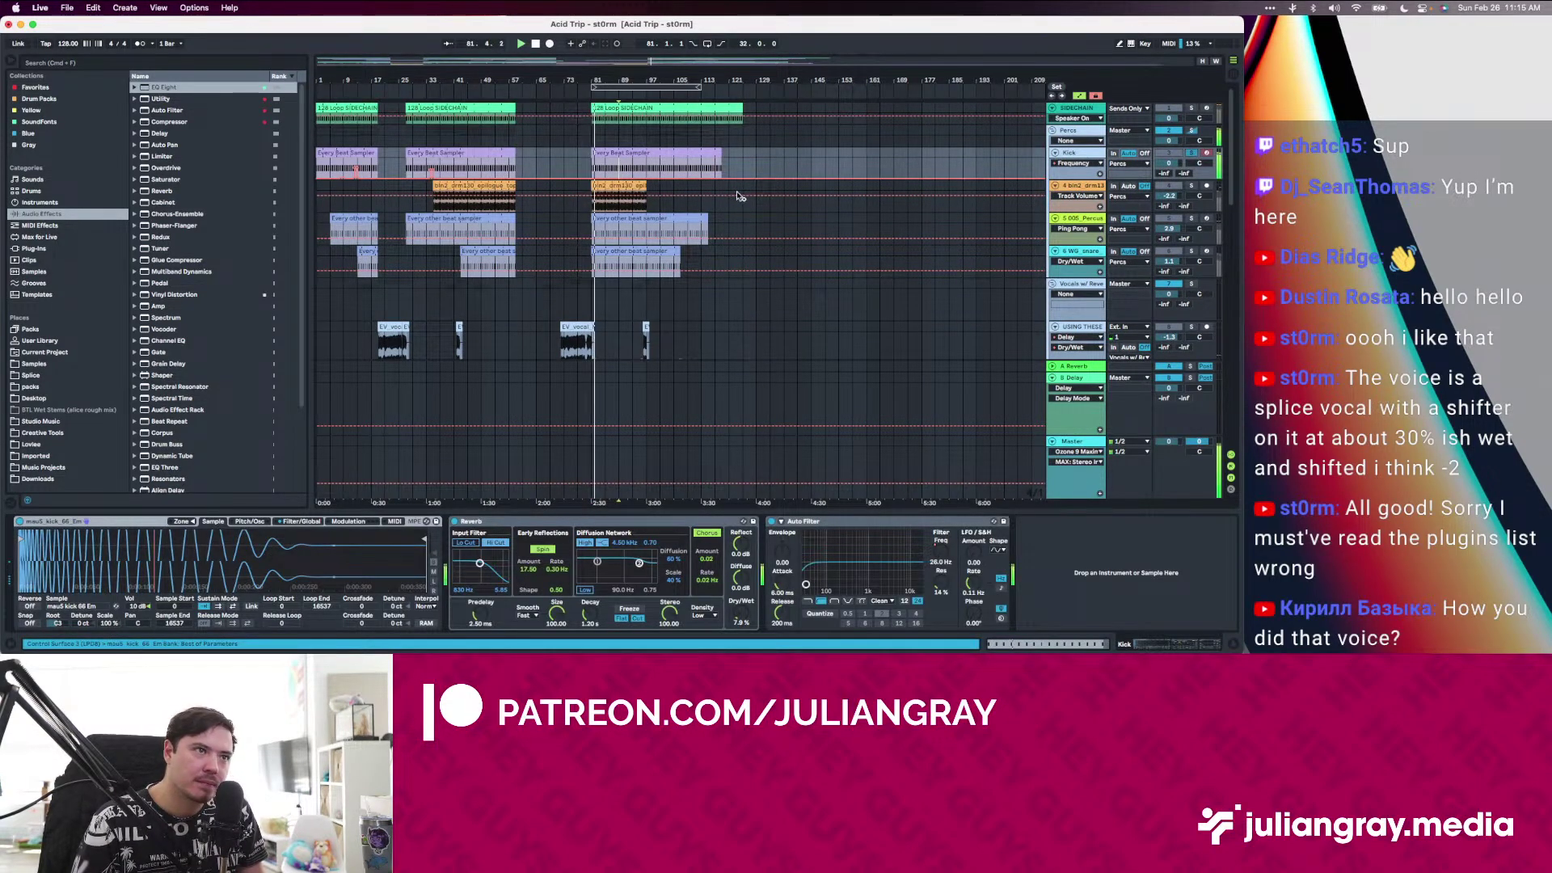
scroll(732, 202, down, 6)
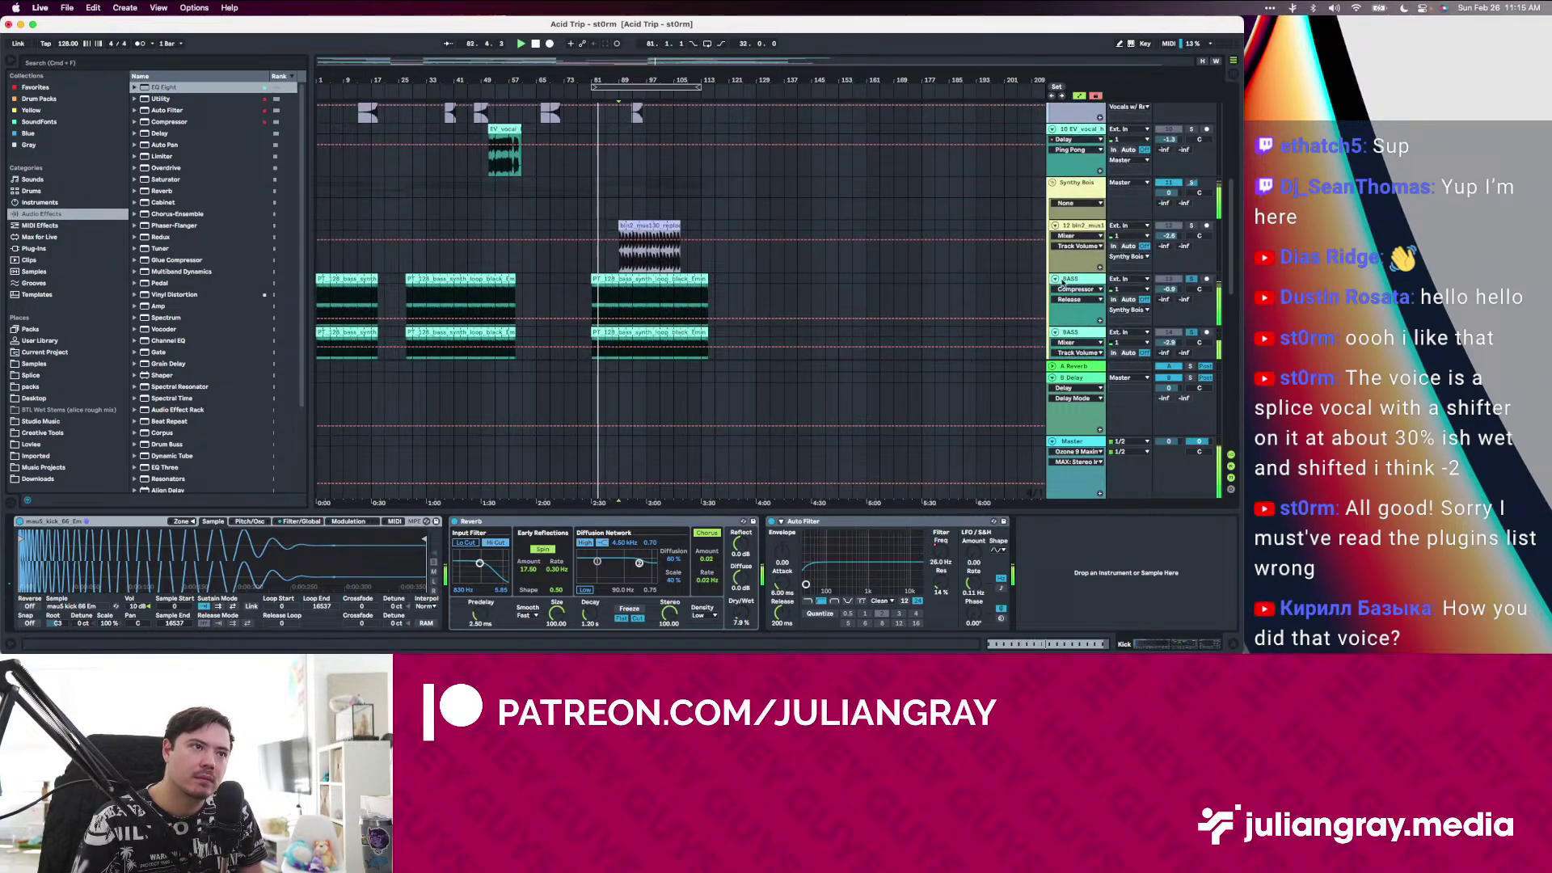
scroll(970, 259, down, 3)
click(1070, 281)
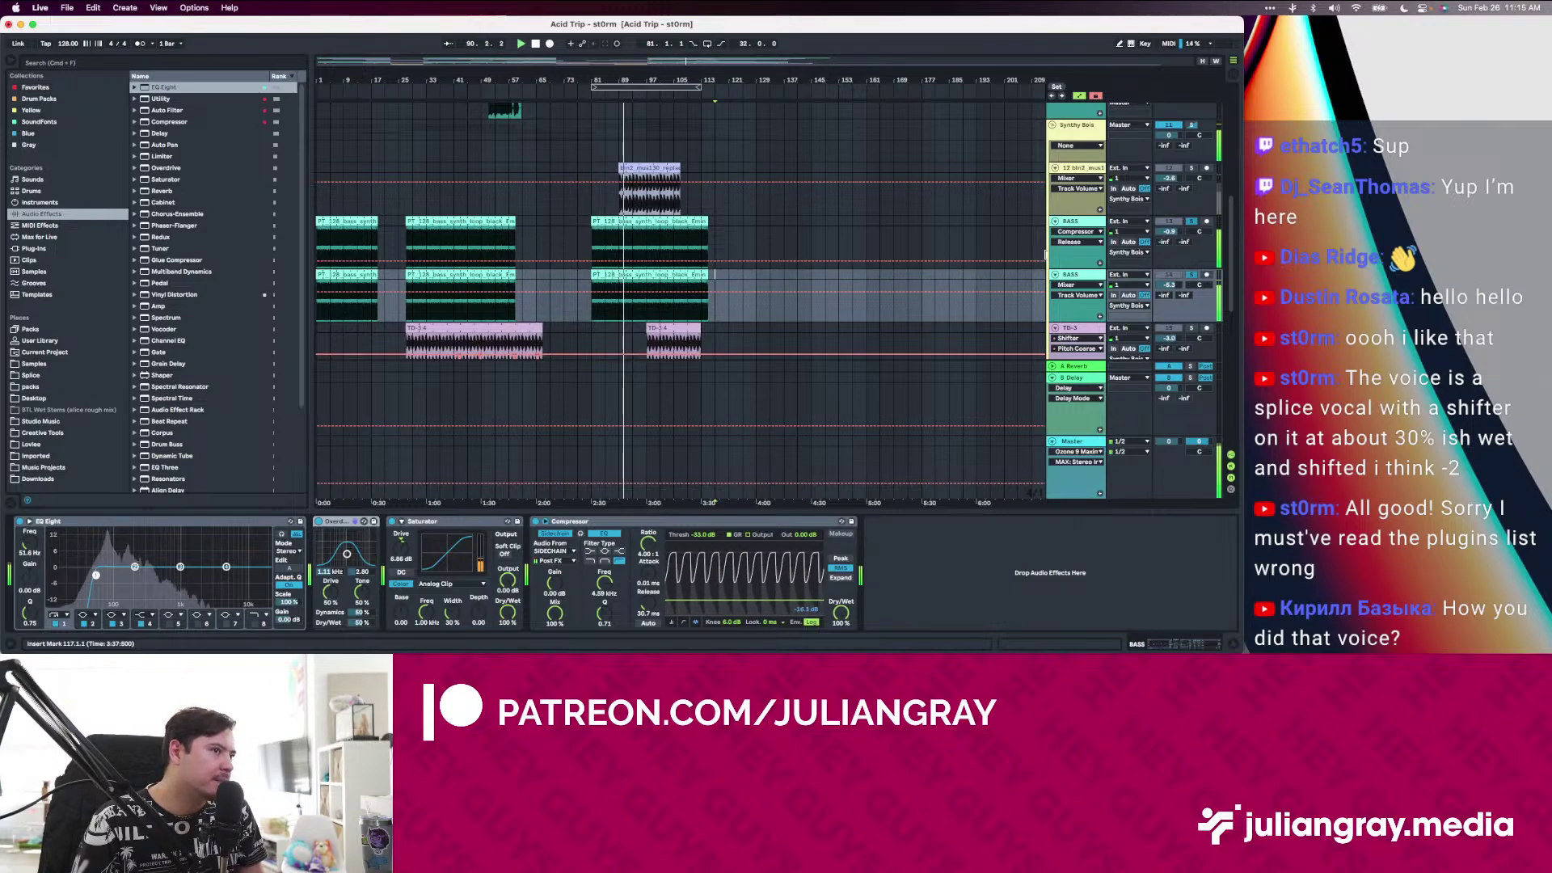
click(1062, 264)
key(space)
Set the warp mode of all clips on the duplicated BASS track to Complex Pro
drag(728, 275, 295, 286)
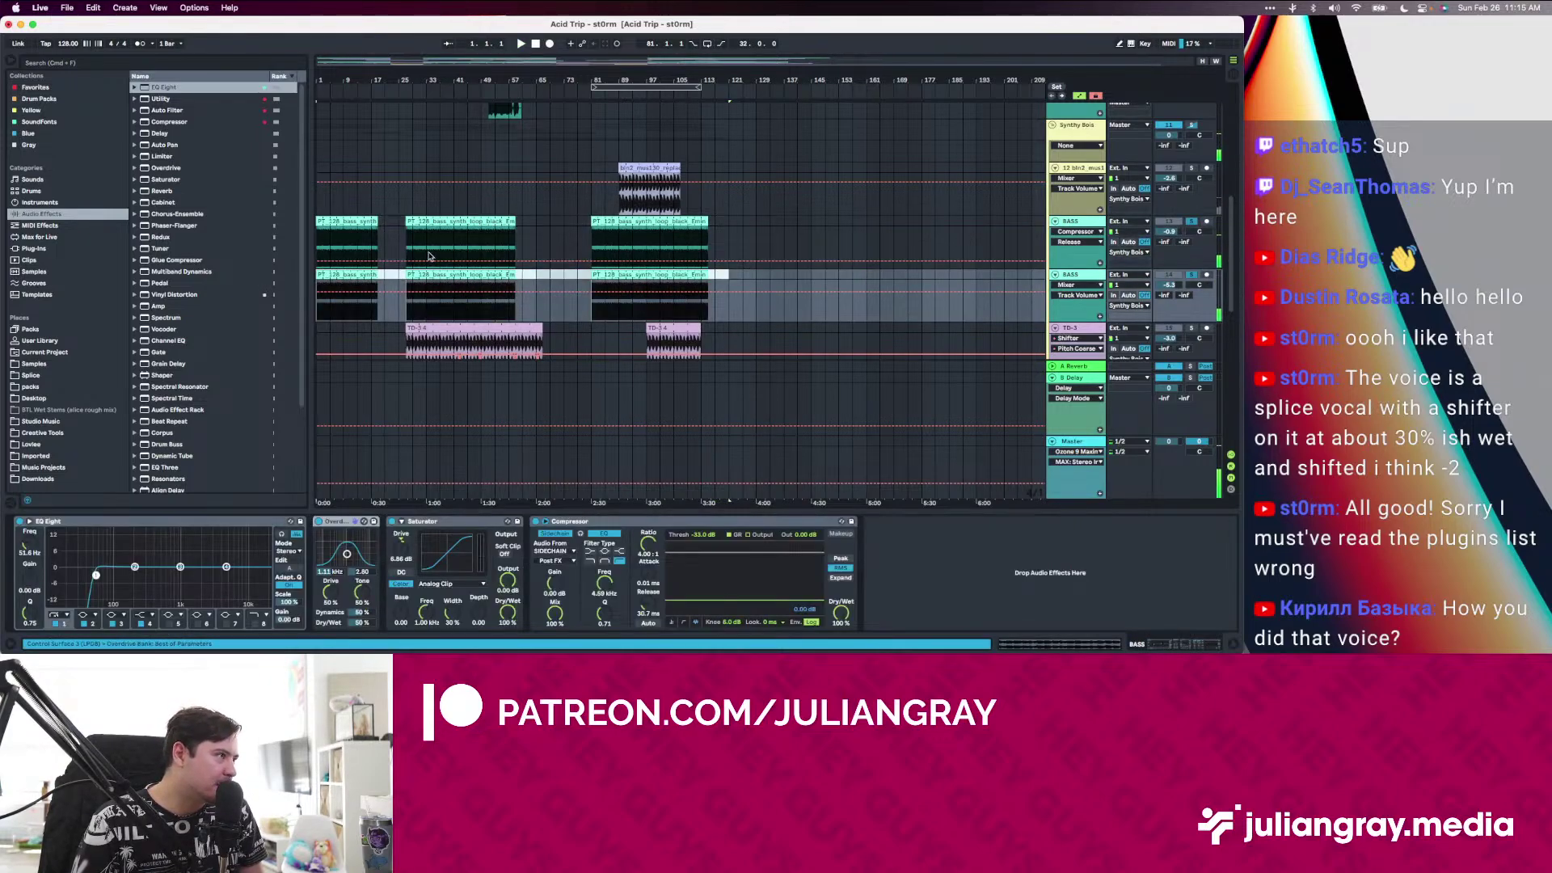
double_click(372, 281)
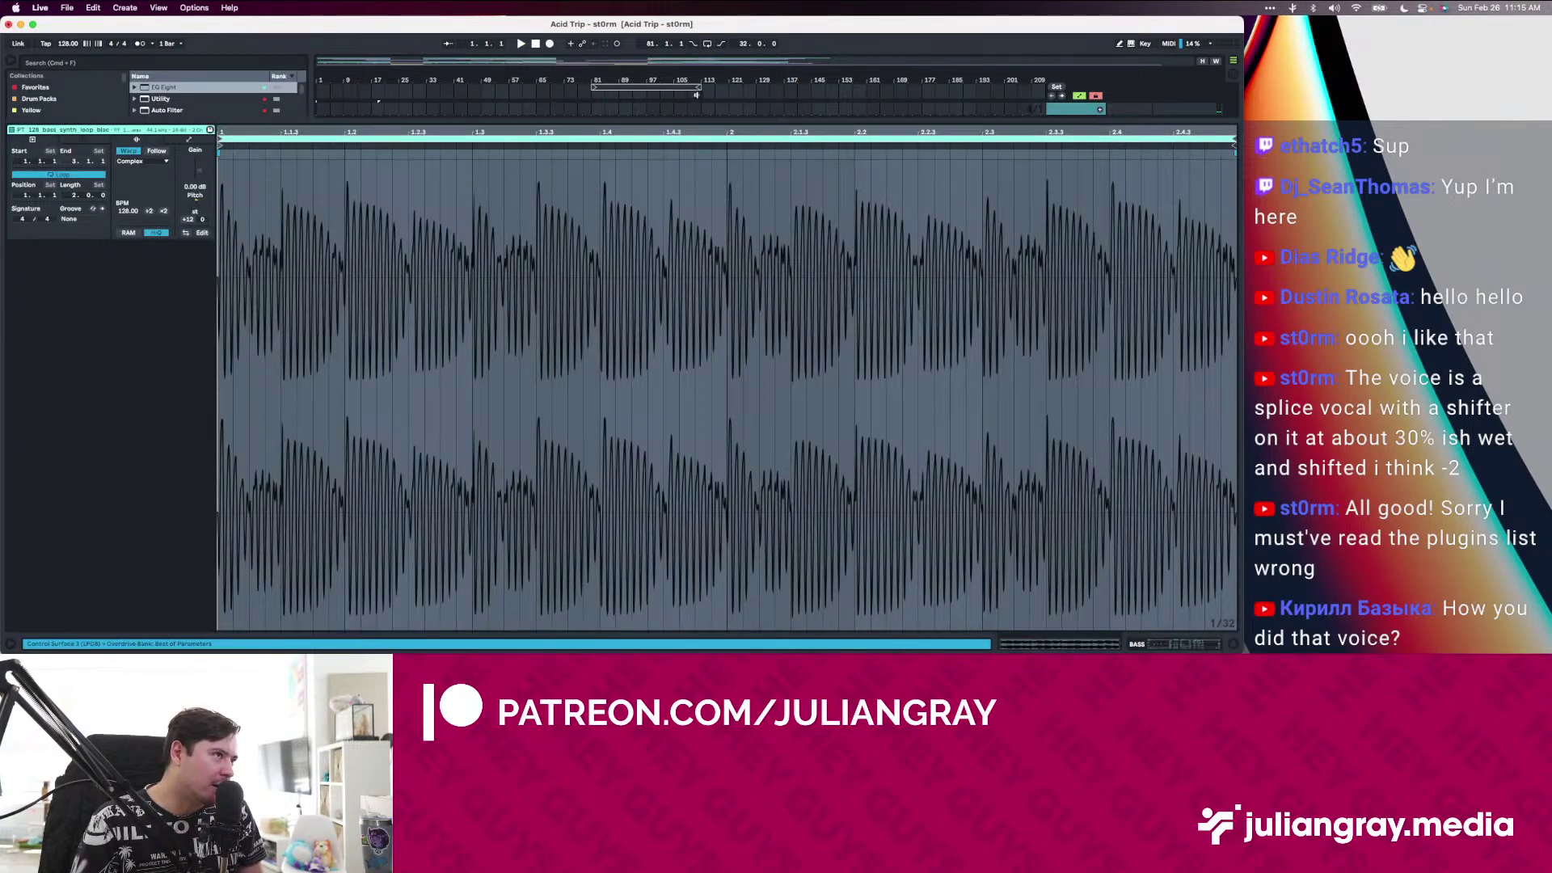
drag(705, 120, 685, 296)
shift+click(669, 107)
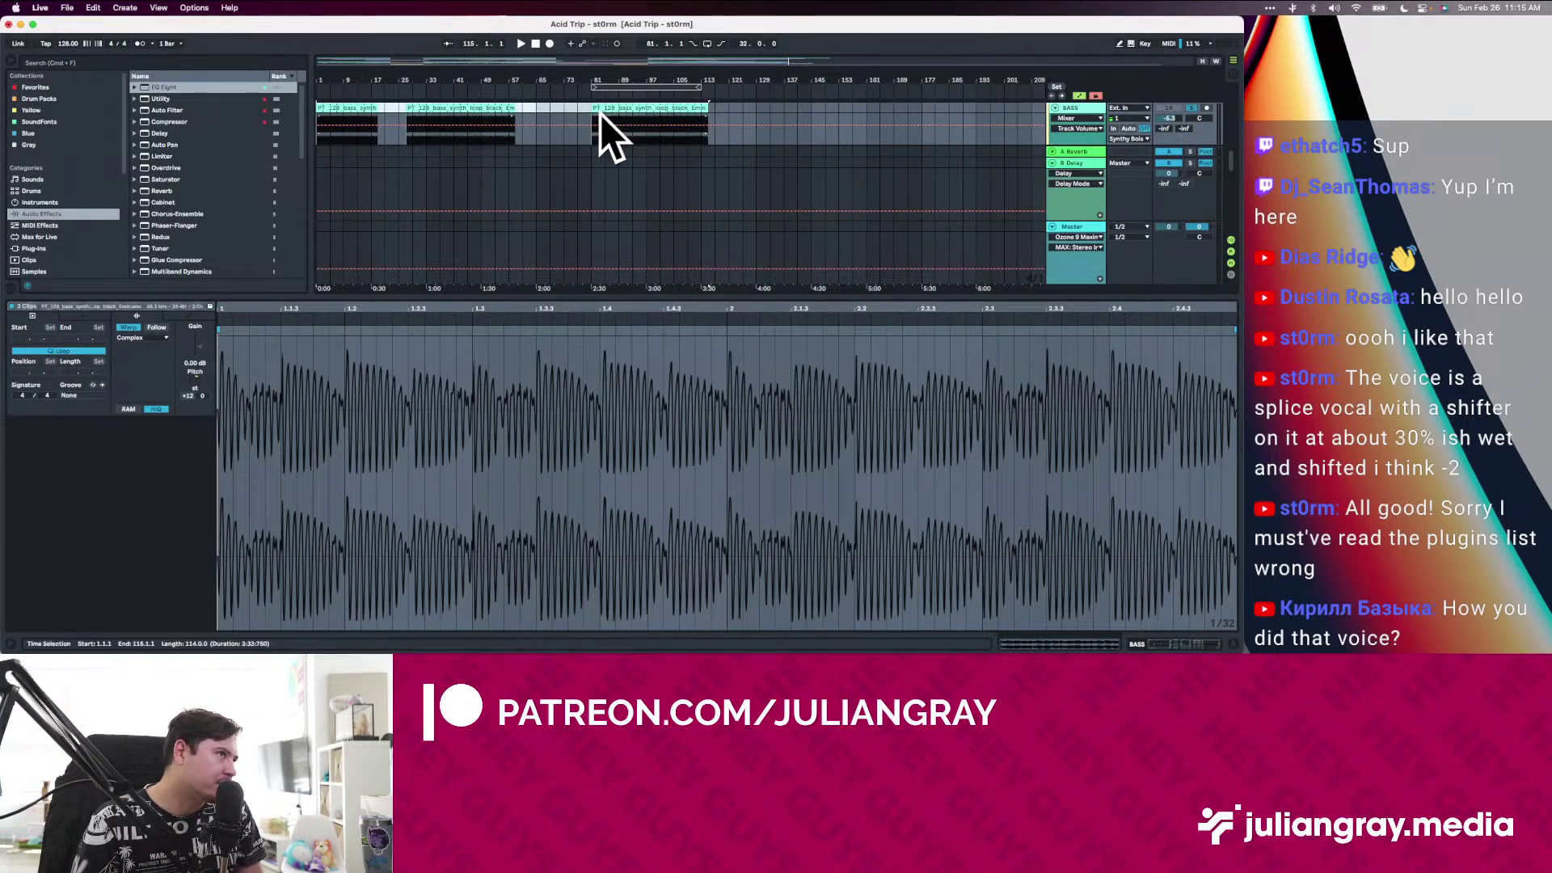
click(142, 337)
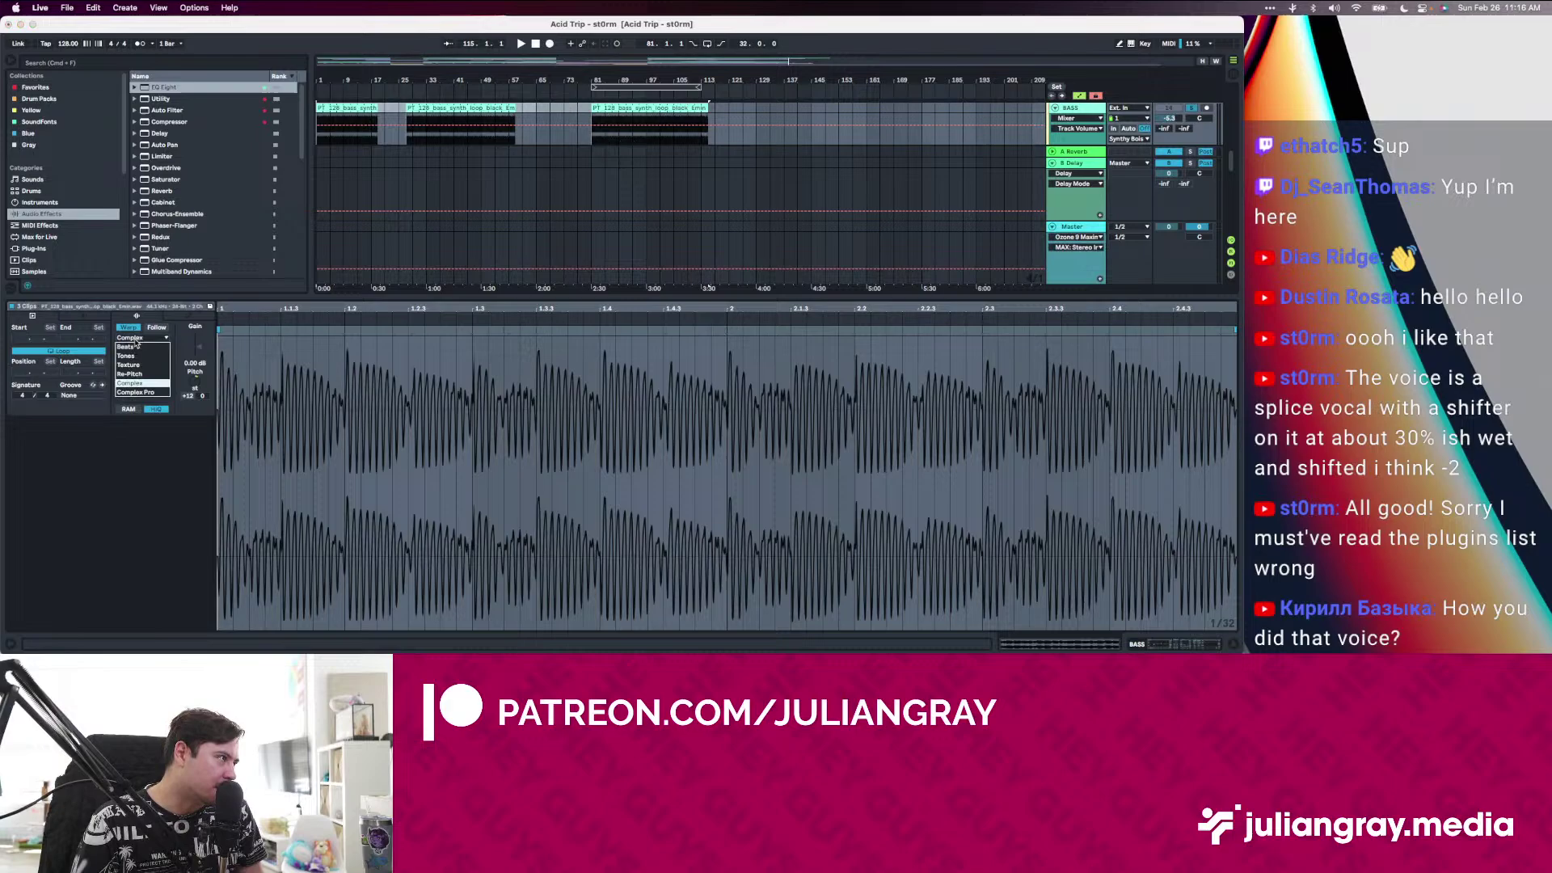
click(131, 394)
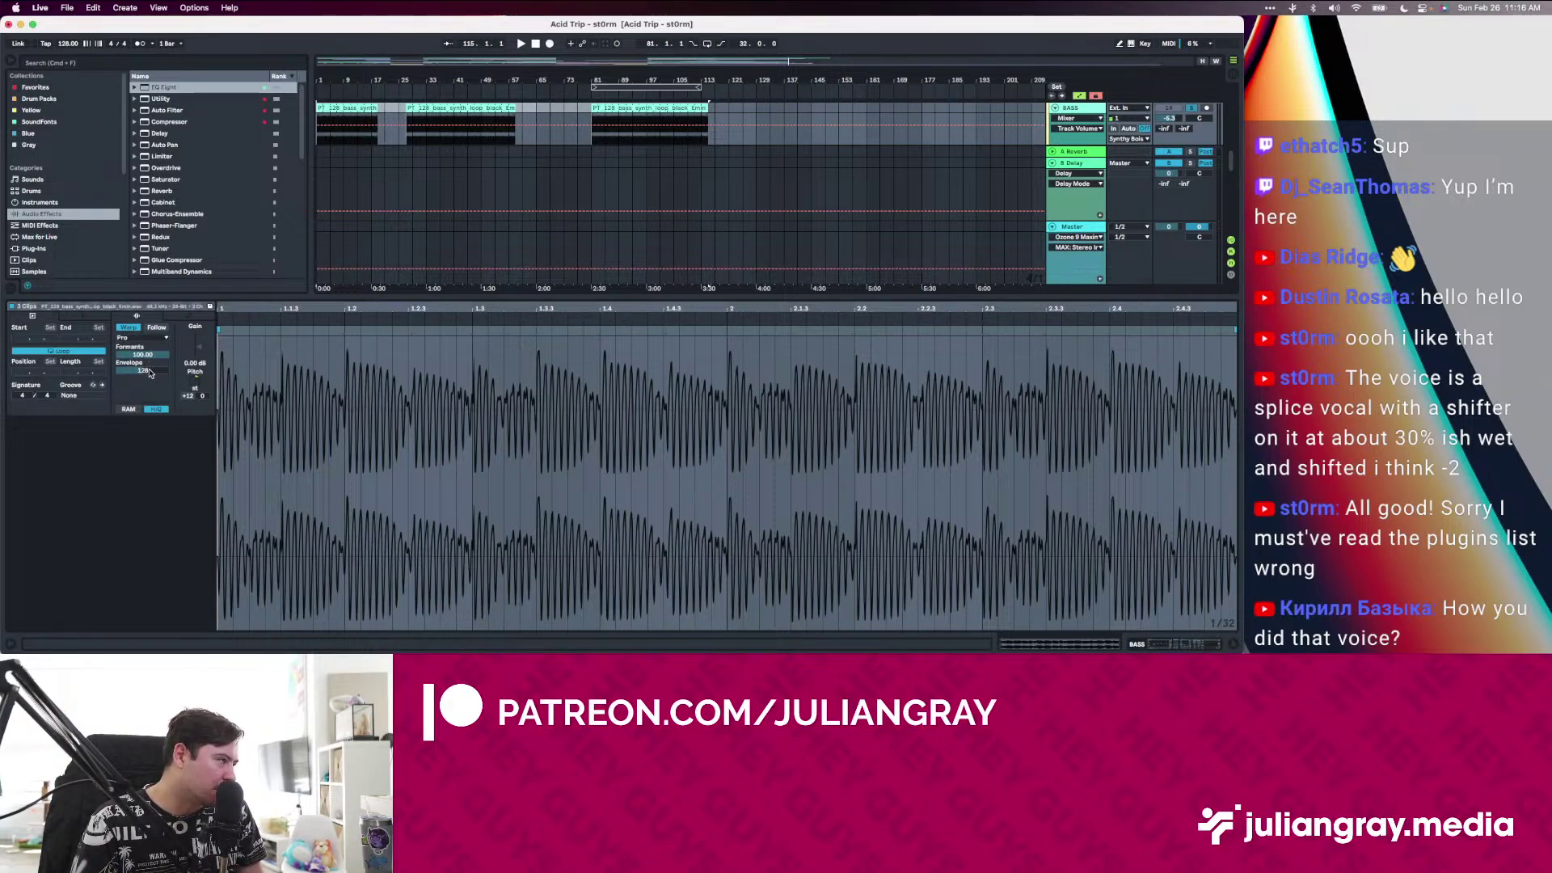
Play the arrangement from the start to check the Complex Pro bass clips, reducing the height of the clip detail view
key(space)
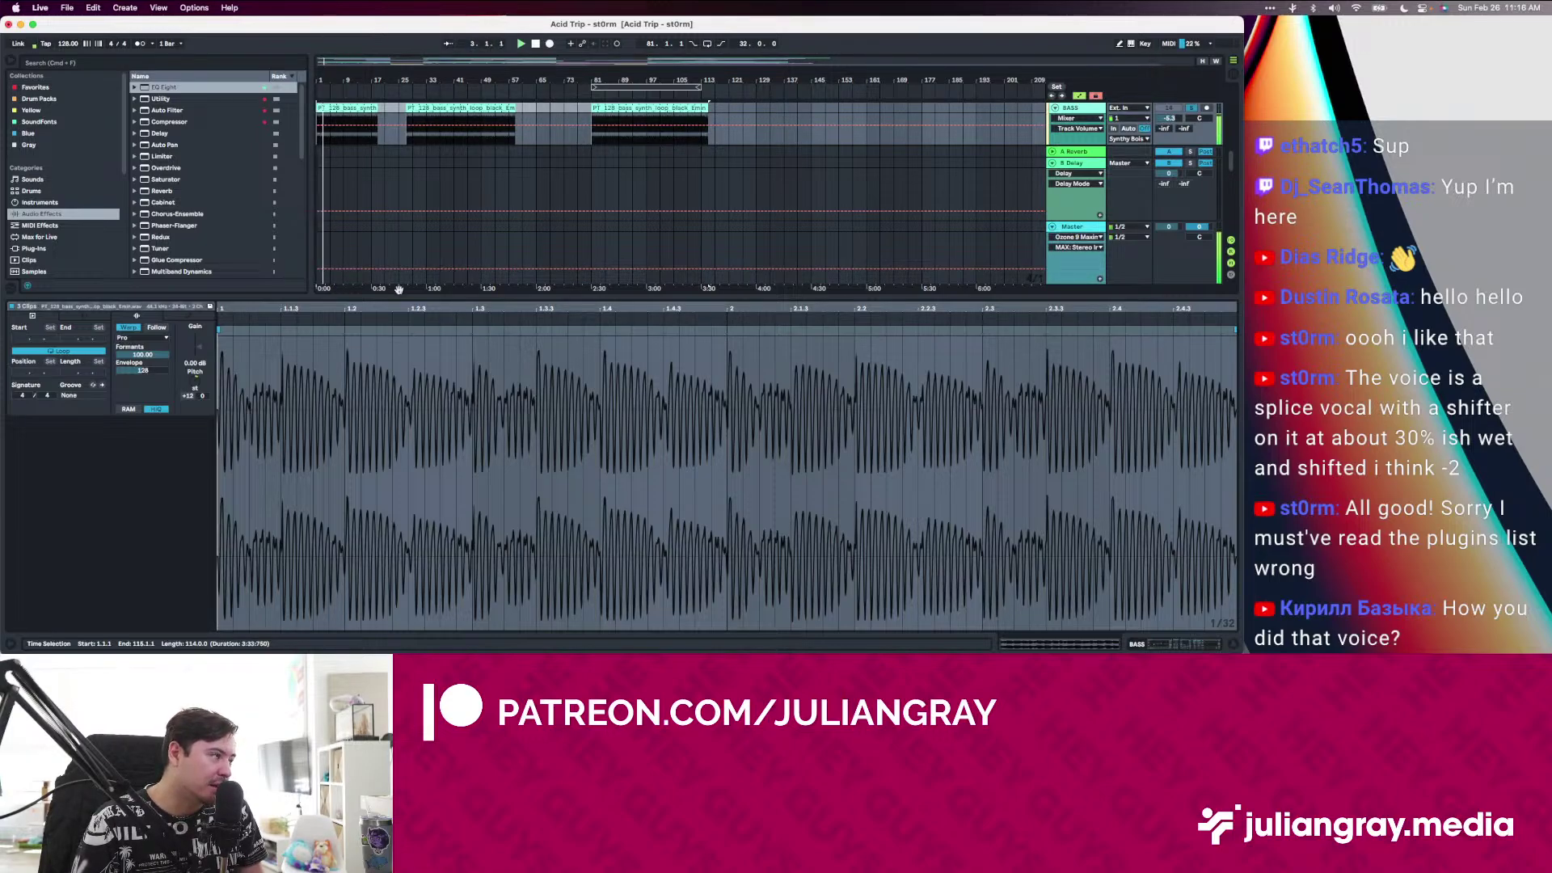
click(728, 113)
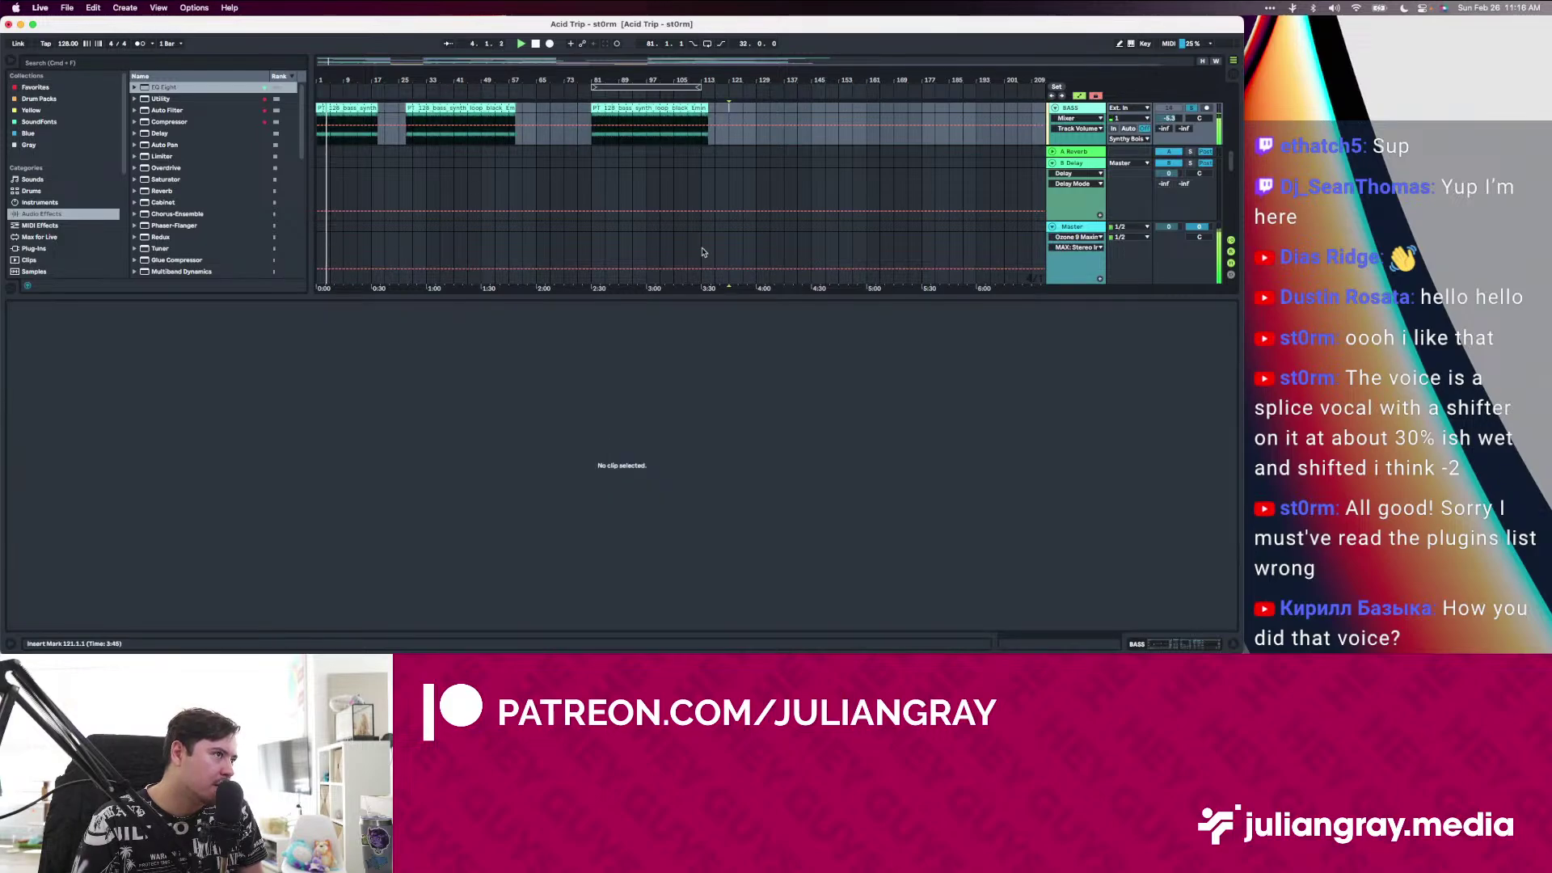
drag(697, 295, 678, 483)
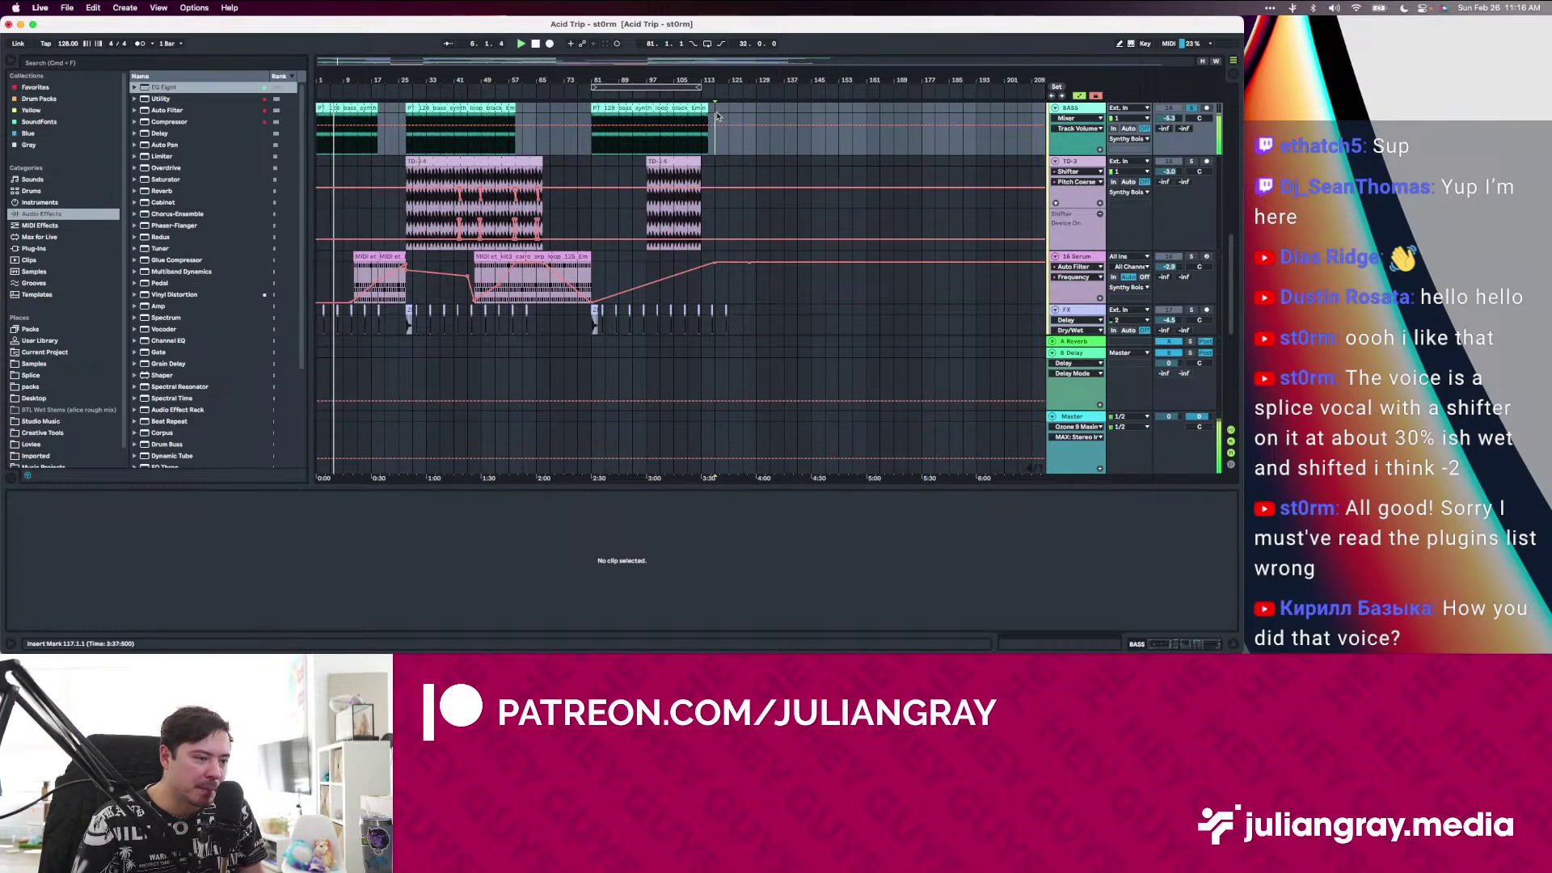
click(398, 152)
scroll(400, 151, down, 10)
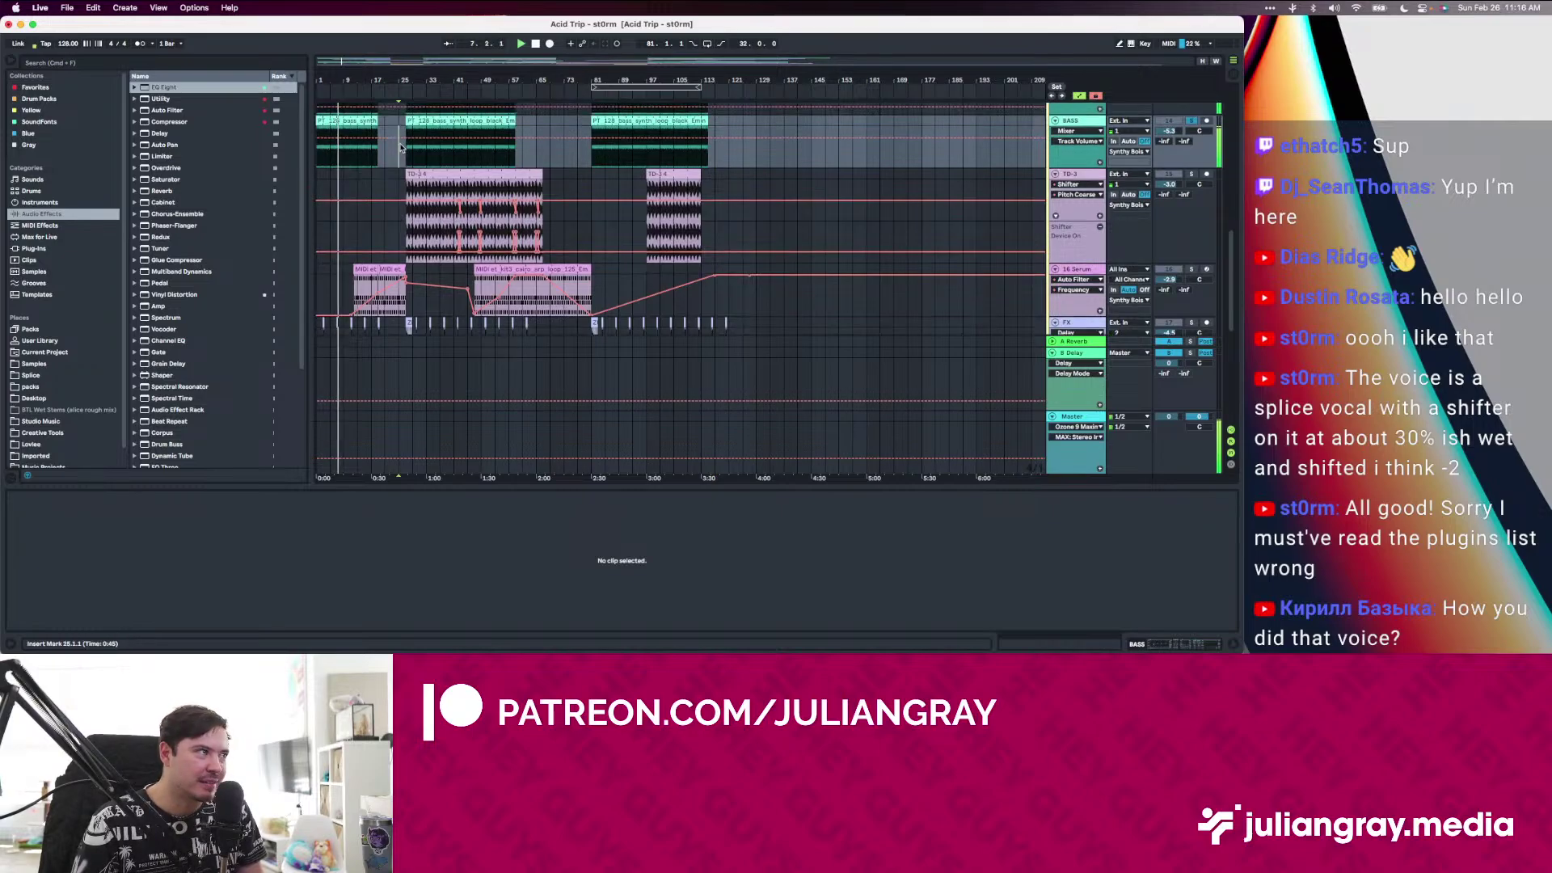
scroll(401, 151, up, 5)
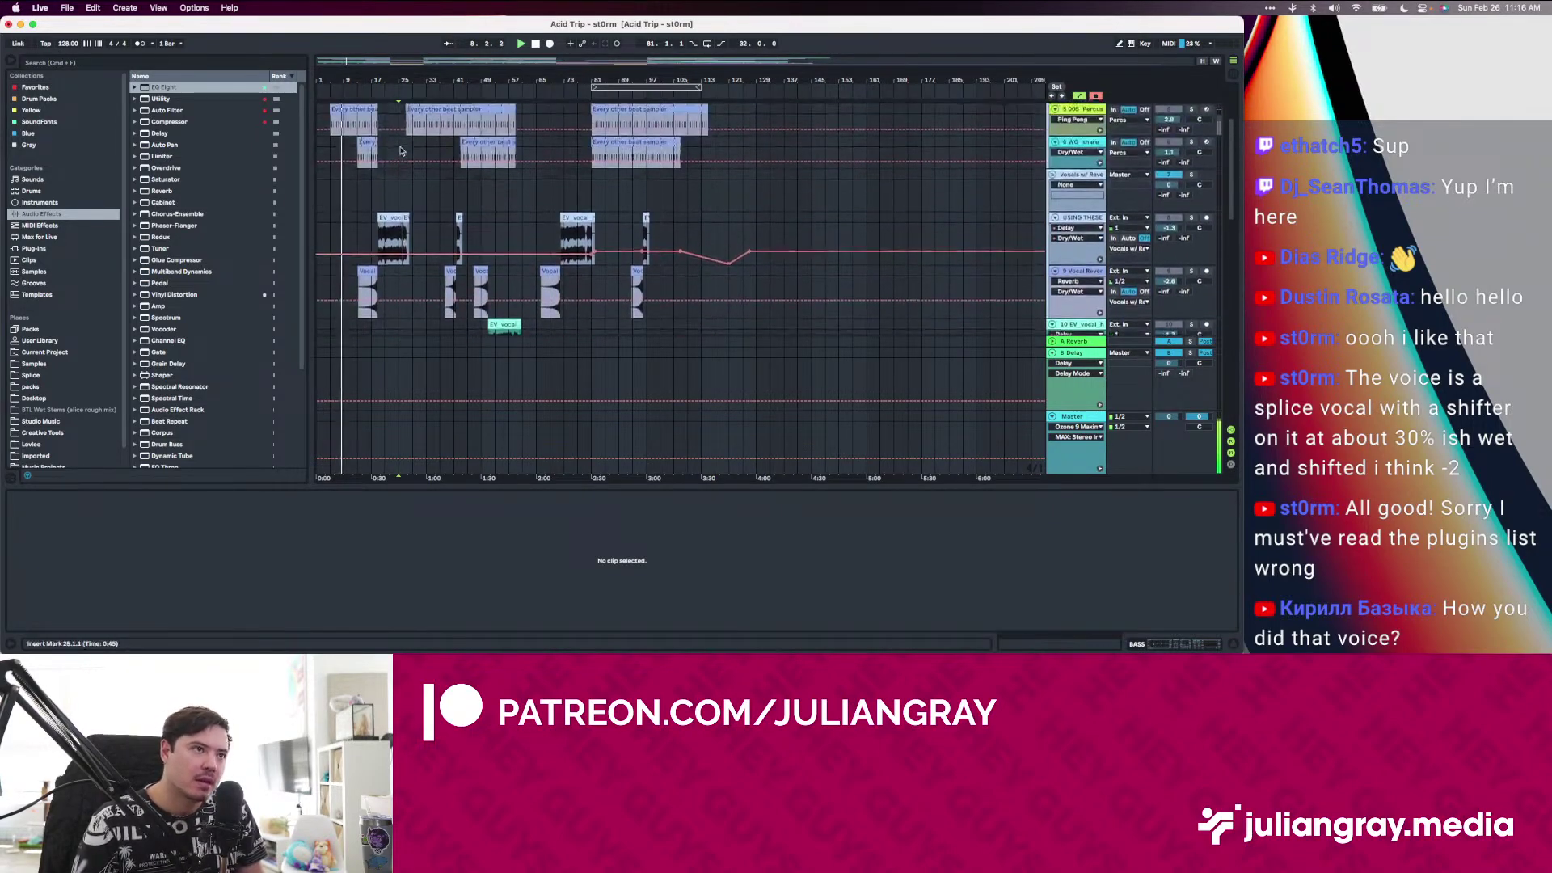
scroll(587, 153, up, 5)
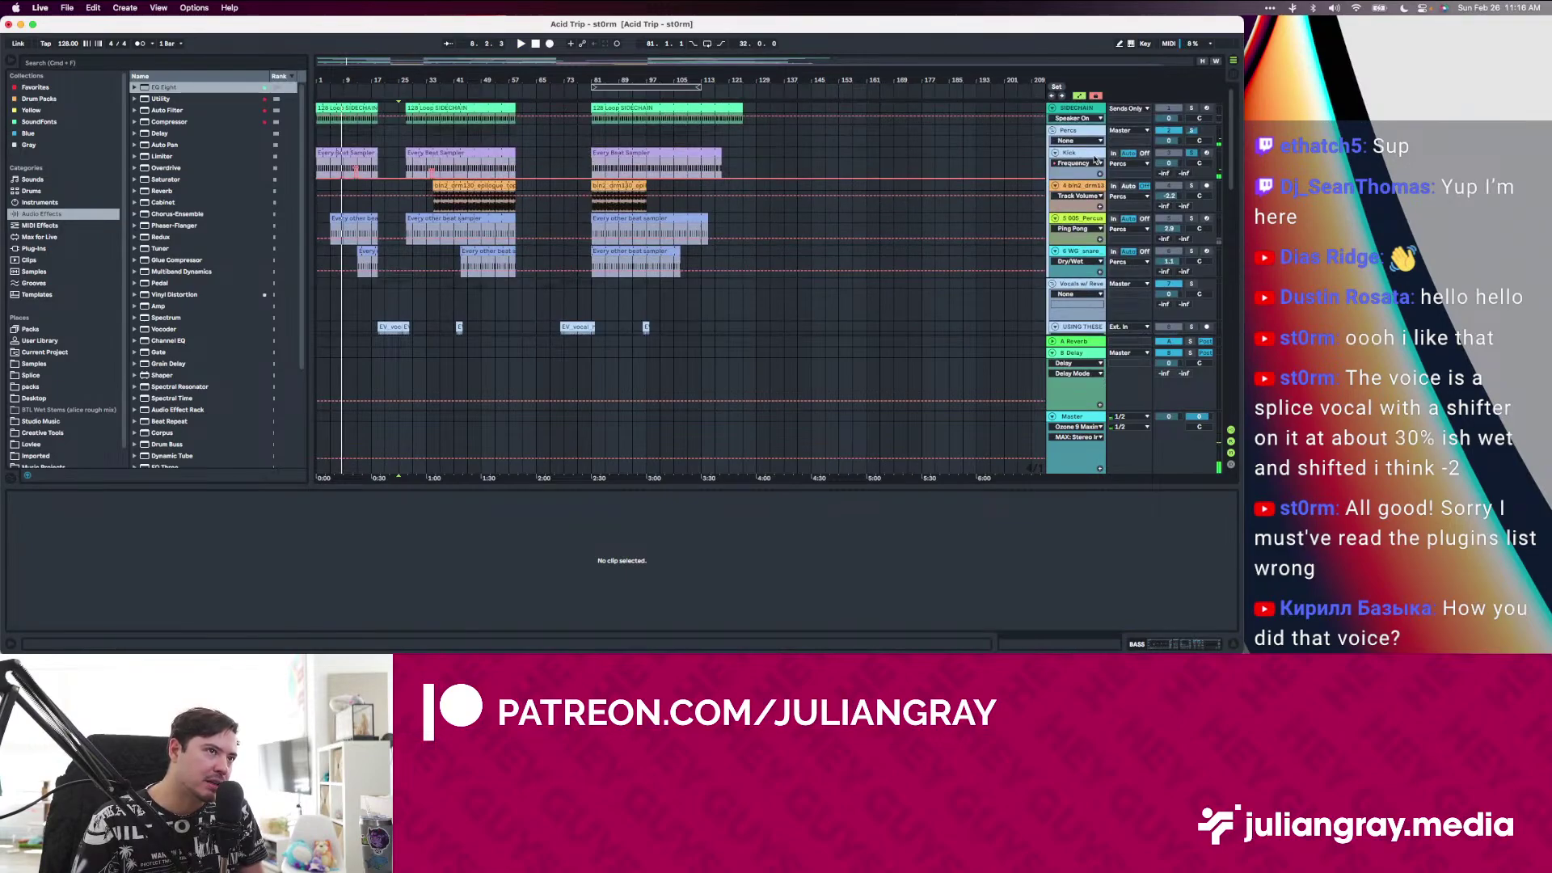
Add EQ Eight at the end of the Kick track's device chain while playing from bar 29
click(435, 164)
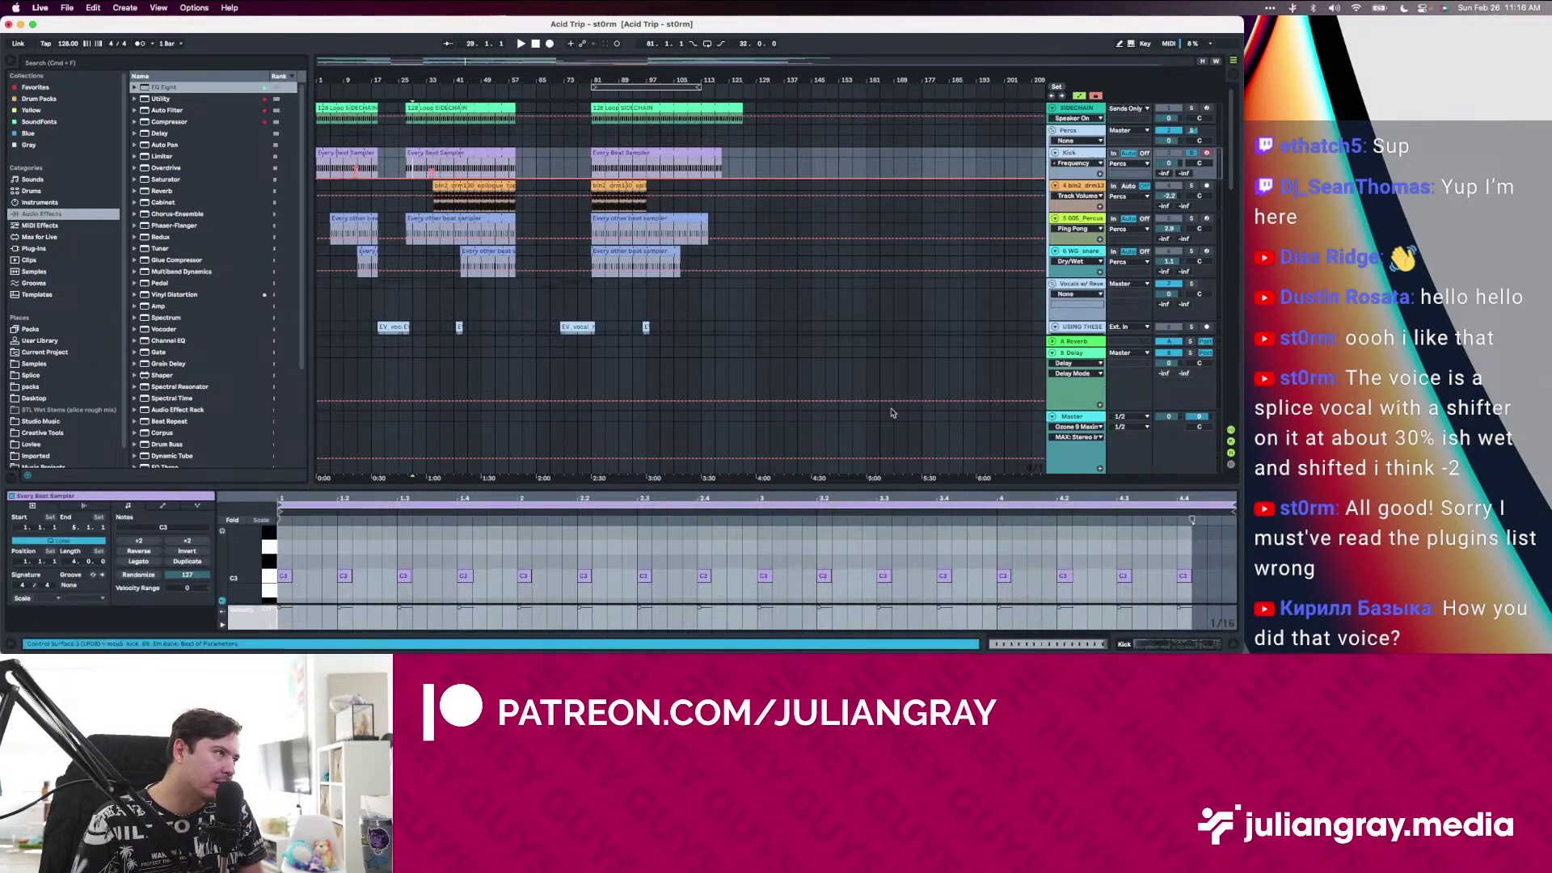
click(1166, 647)
key(space)
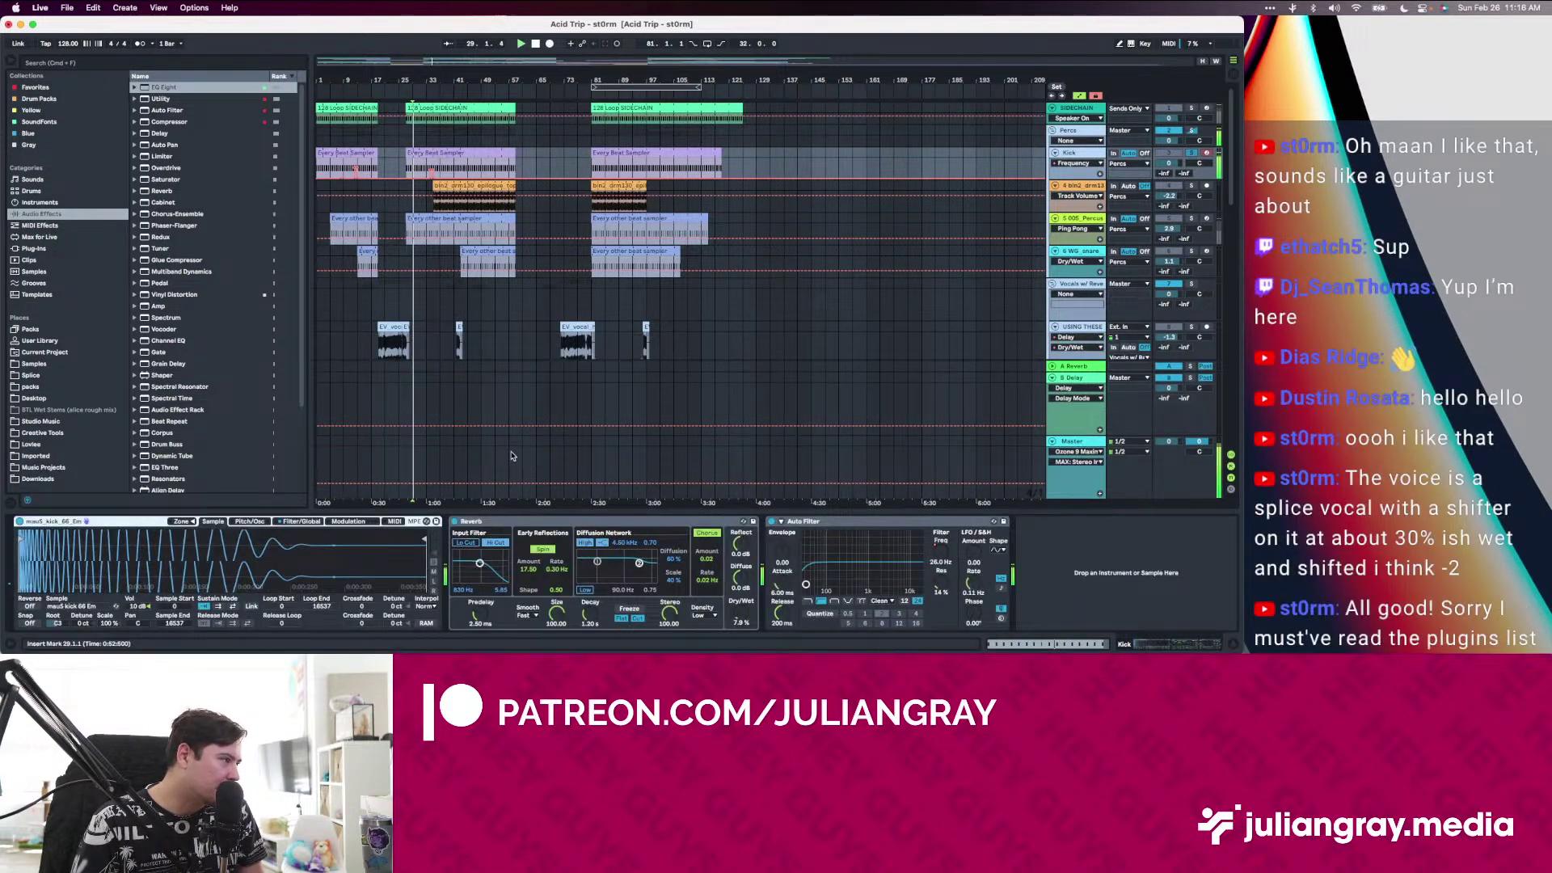
double_click(183, 91)
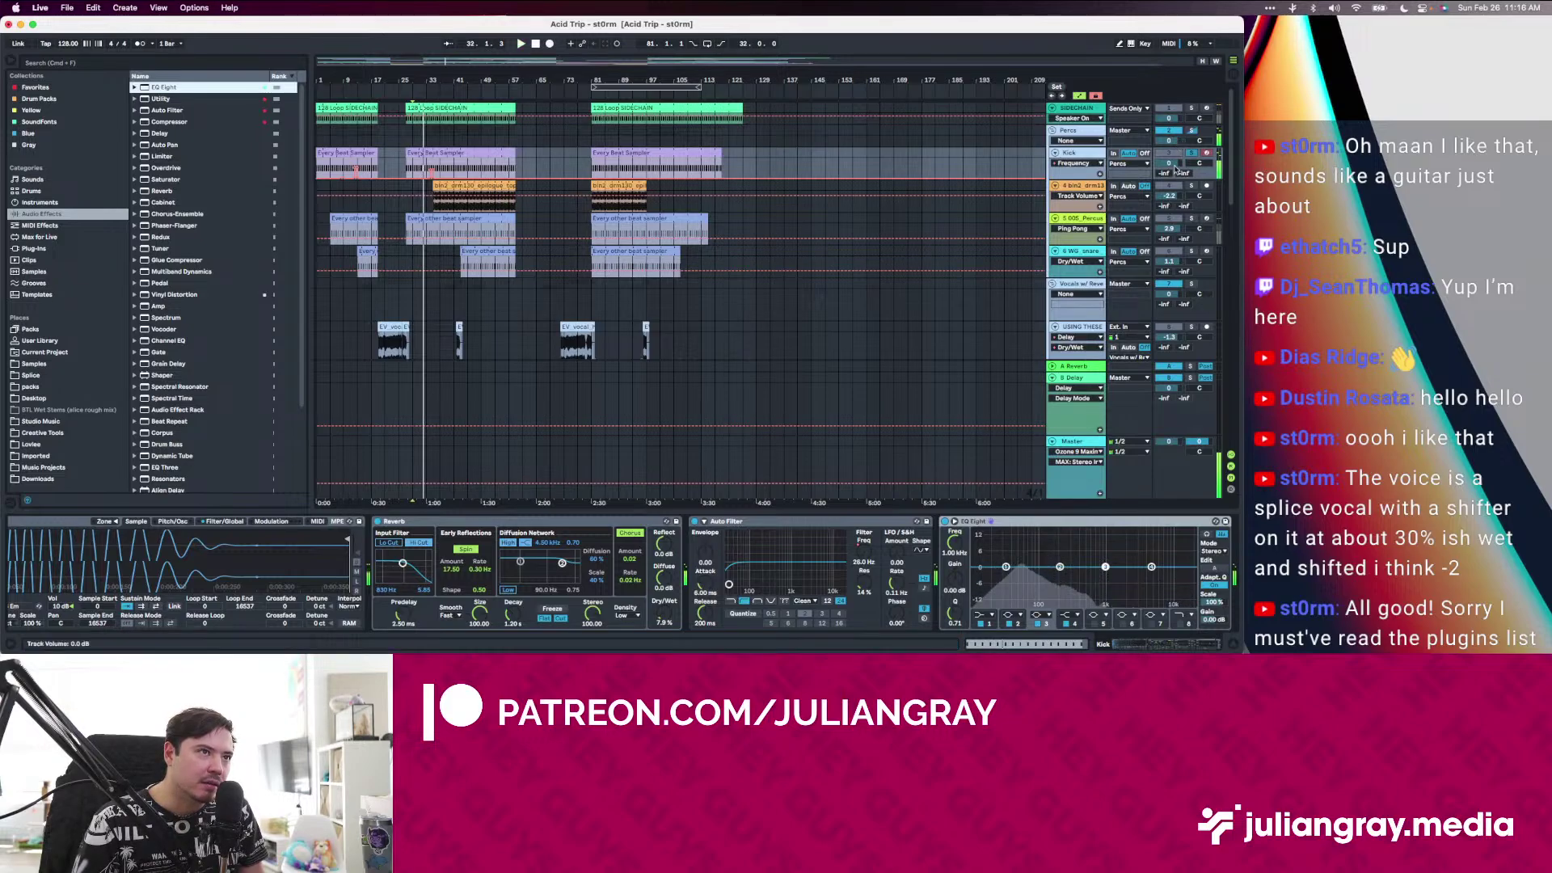
click(1079, 442)
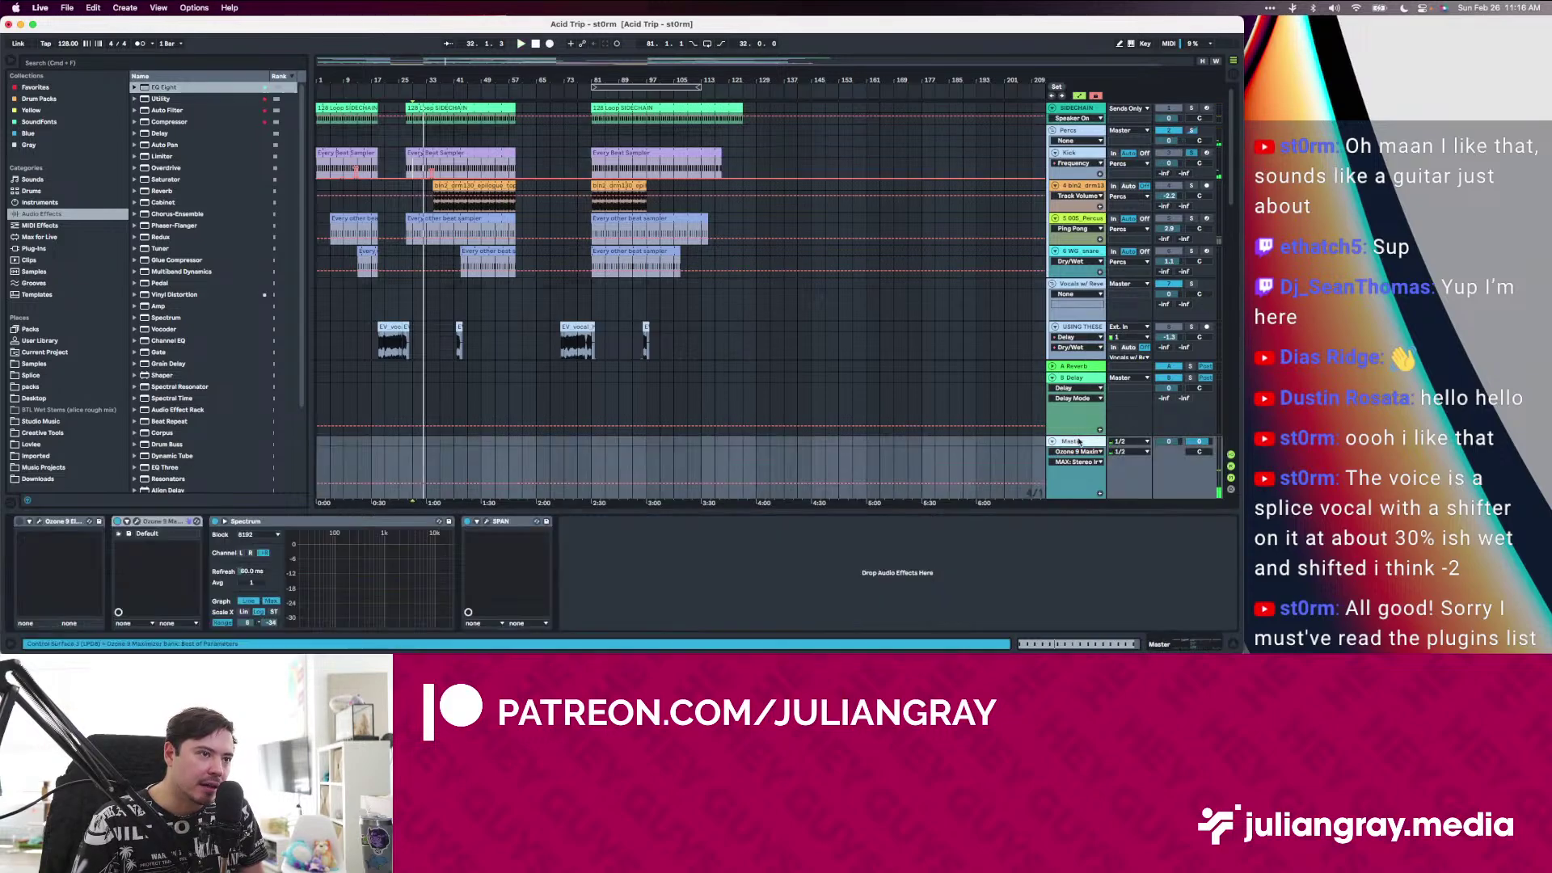
click(1093, 152)
Switch off band 2 of the Kick's EQ Eight and shape band 1 into a gentle low-shelf boost
key(space)
drag(1060, 566, 1012, 551)
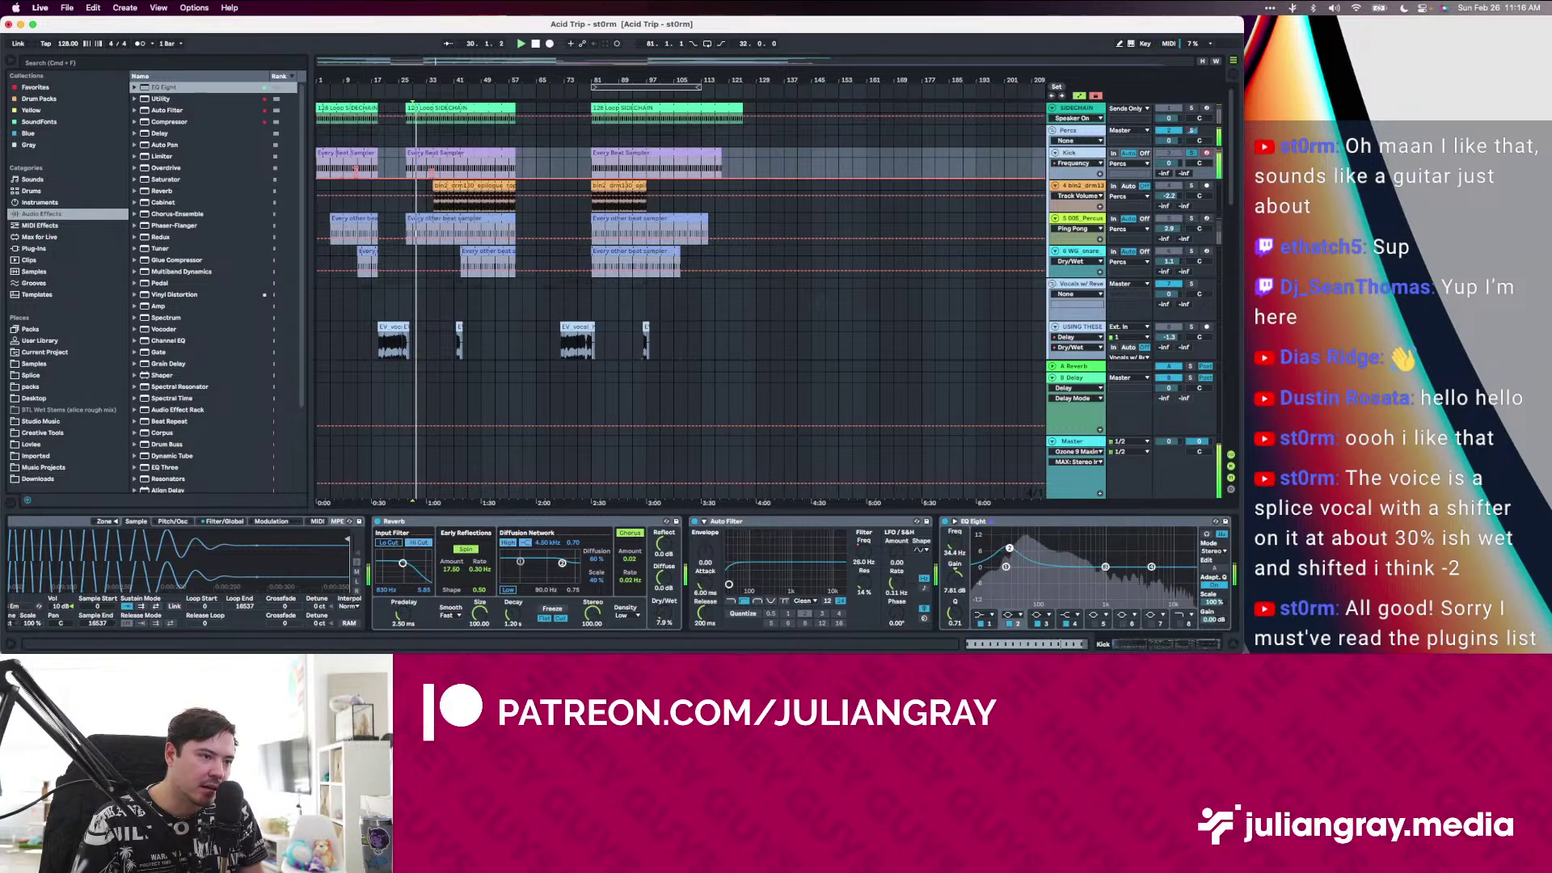
drag(1012, 552, 1042, 559)
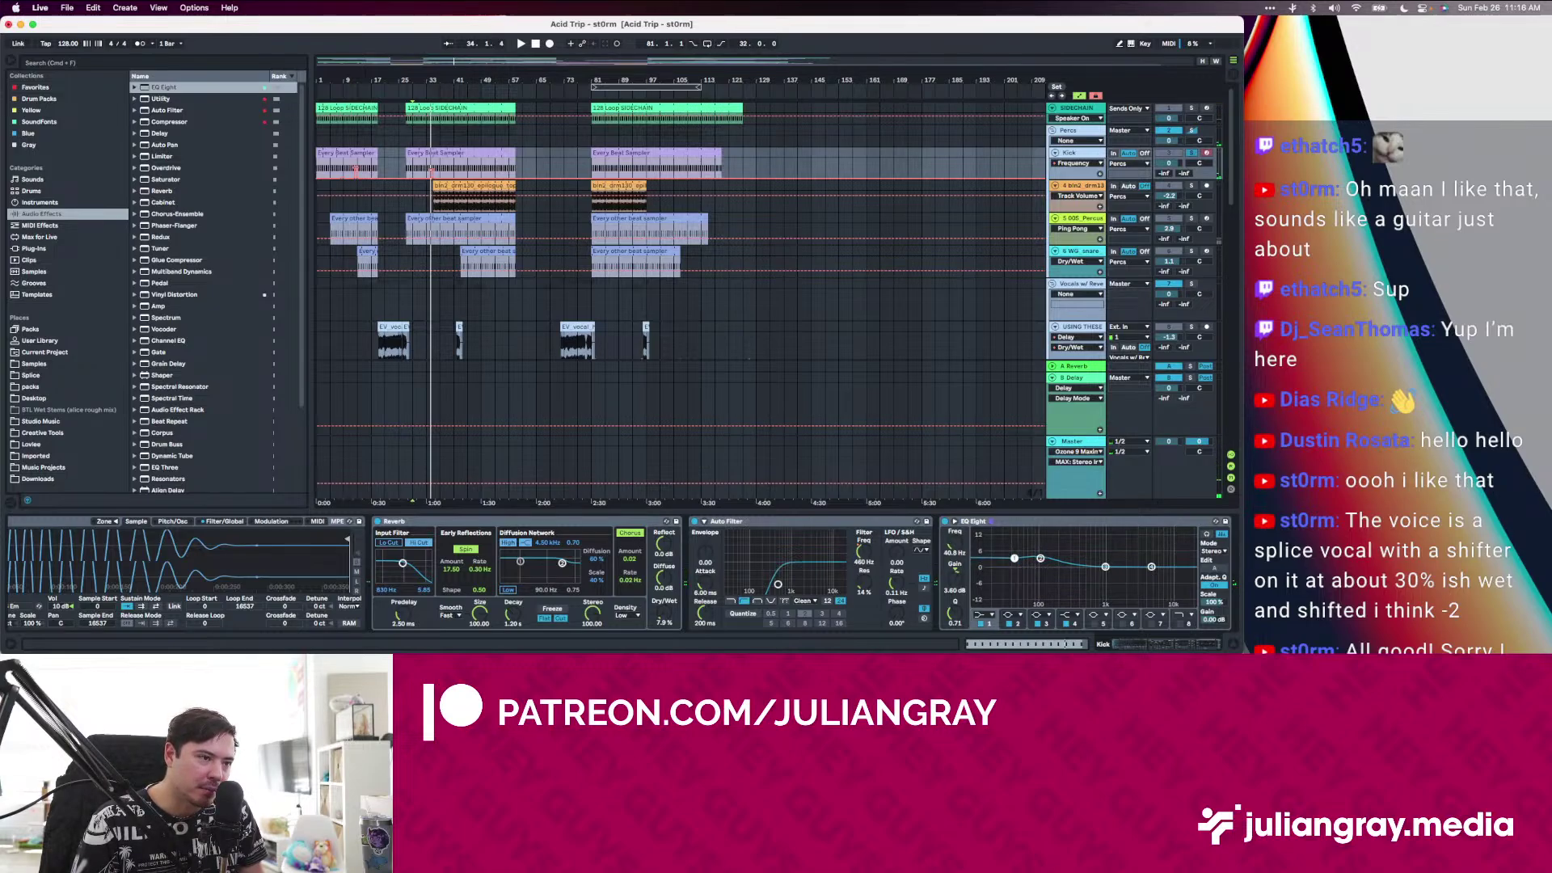
click(1011, 624)
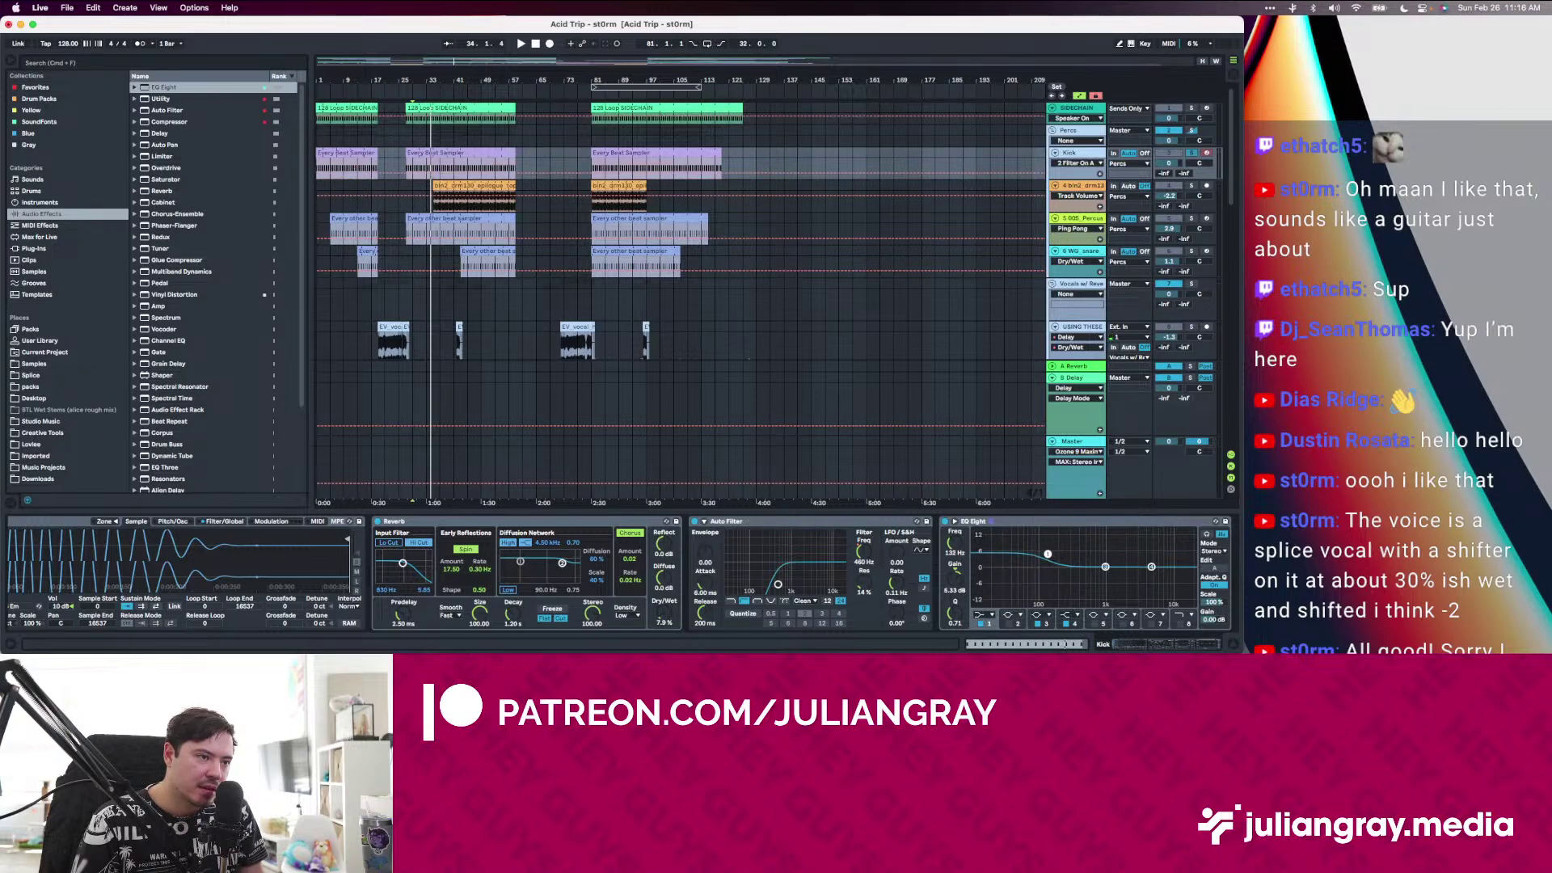
key(space)
drag(1044, 556, 1043, 557)
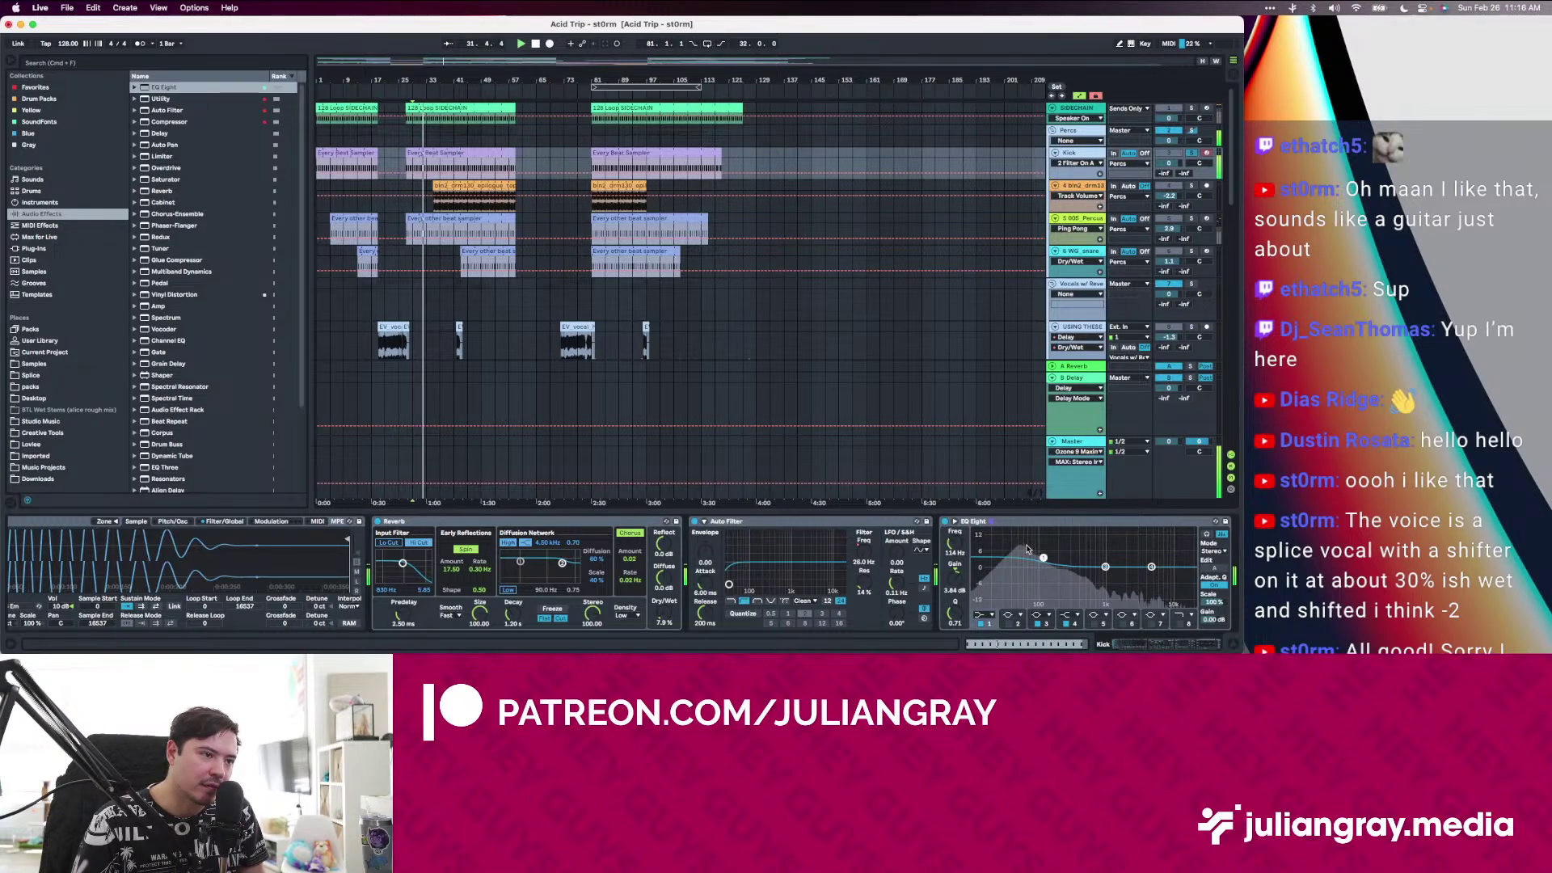
Reduce the Kick's highs slightly with band 4 of its EQ Eight as a high shelf
click(1083, 133)
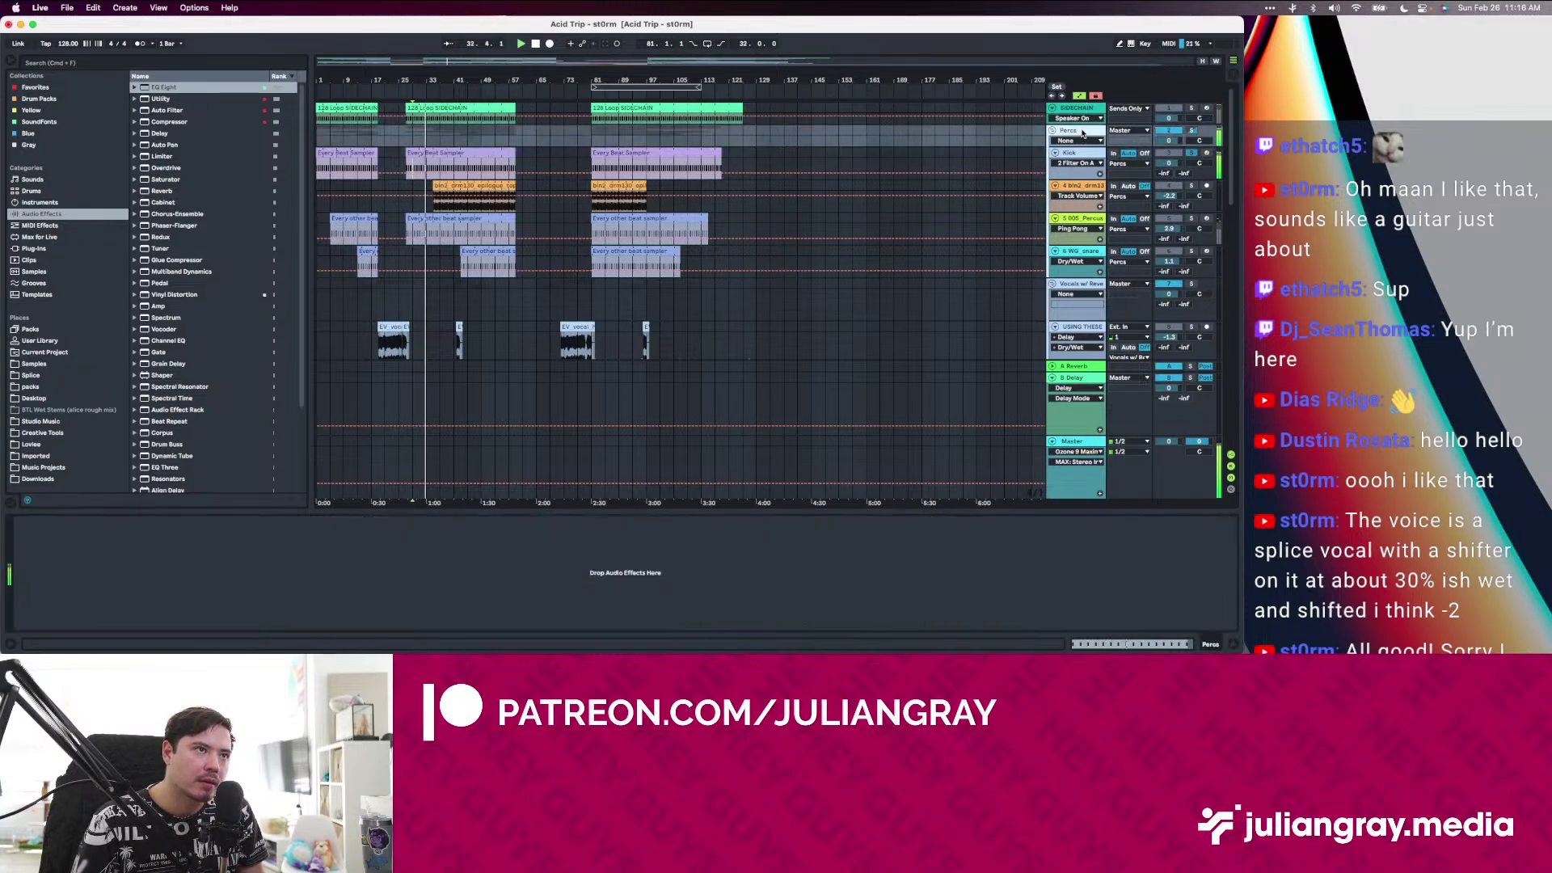
click(1084, 152)
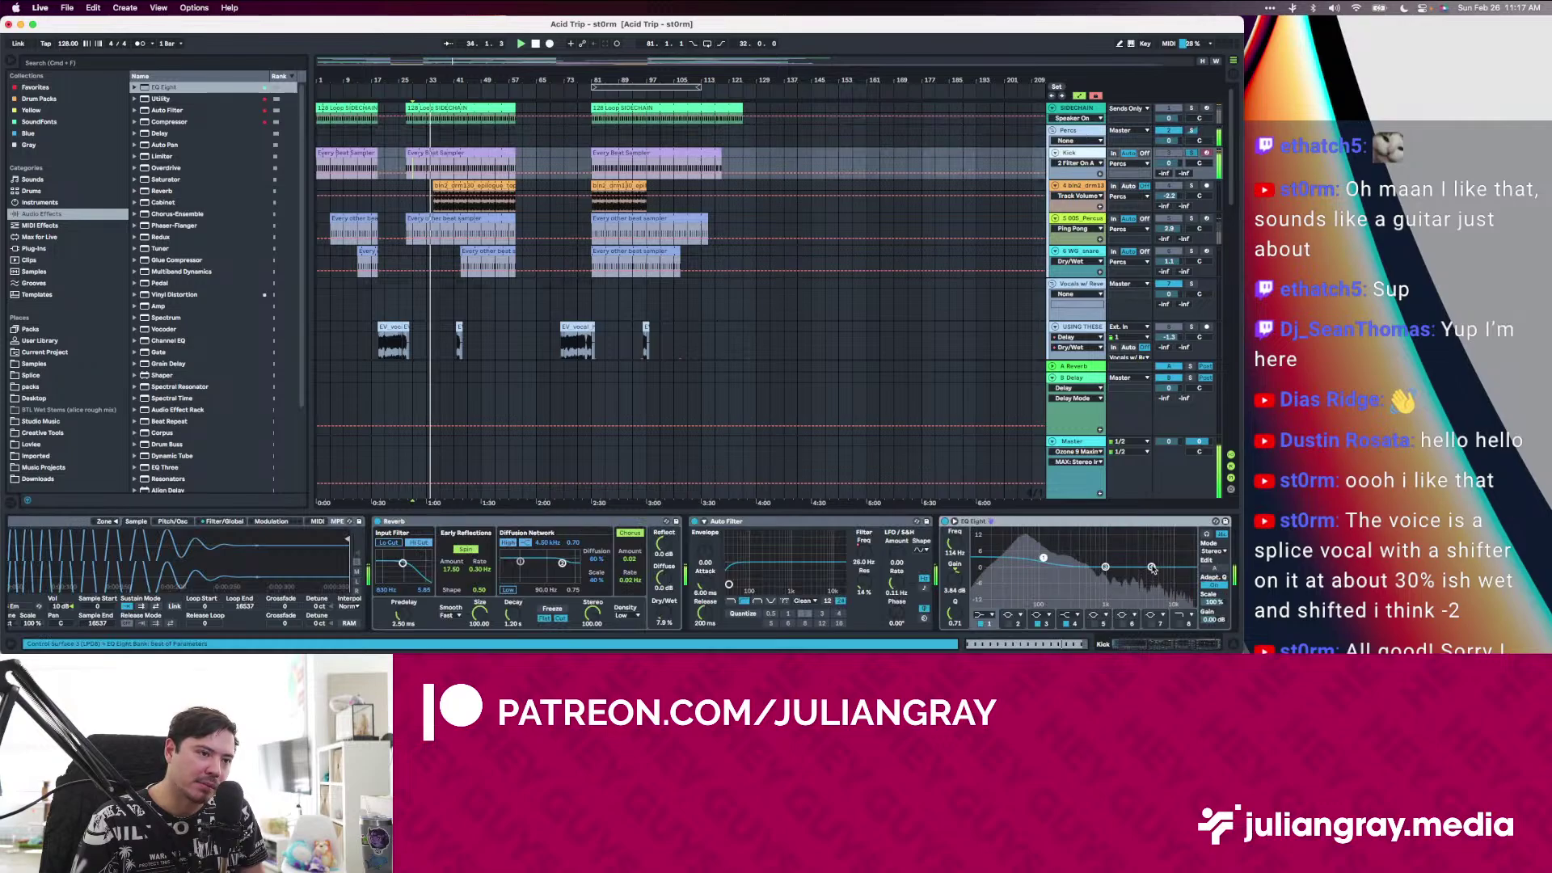
drag(1152, 568, 1085, 580)
Make a deep, slightly widened cut around 500 Hz with band 3 of the Kick's EQ Eight
click(1106, 568)
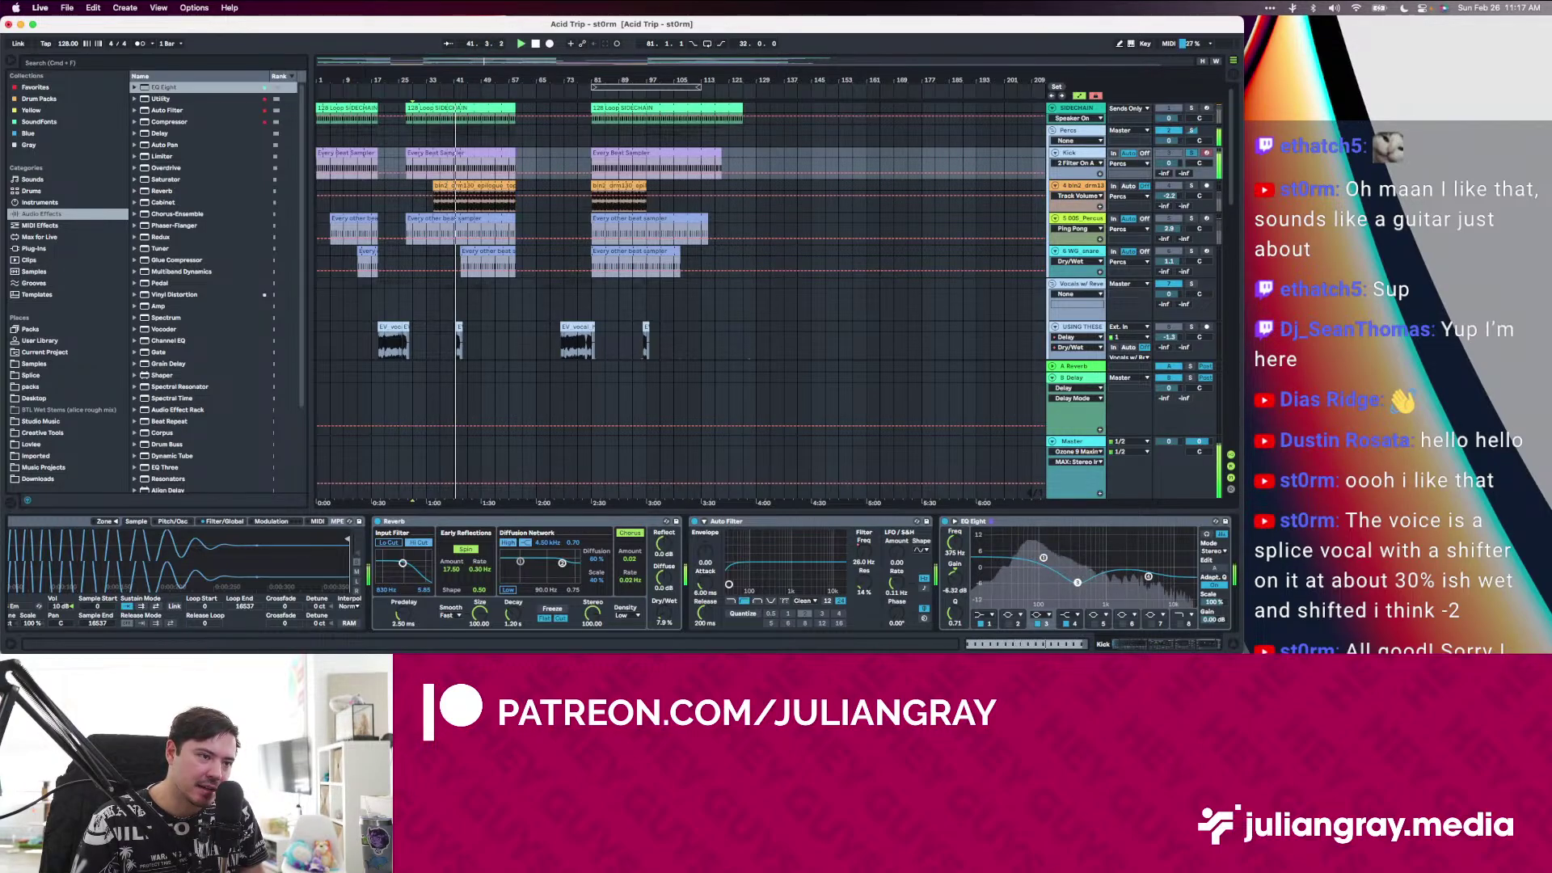
drag(1077, 583, 1116, 588)
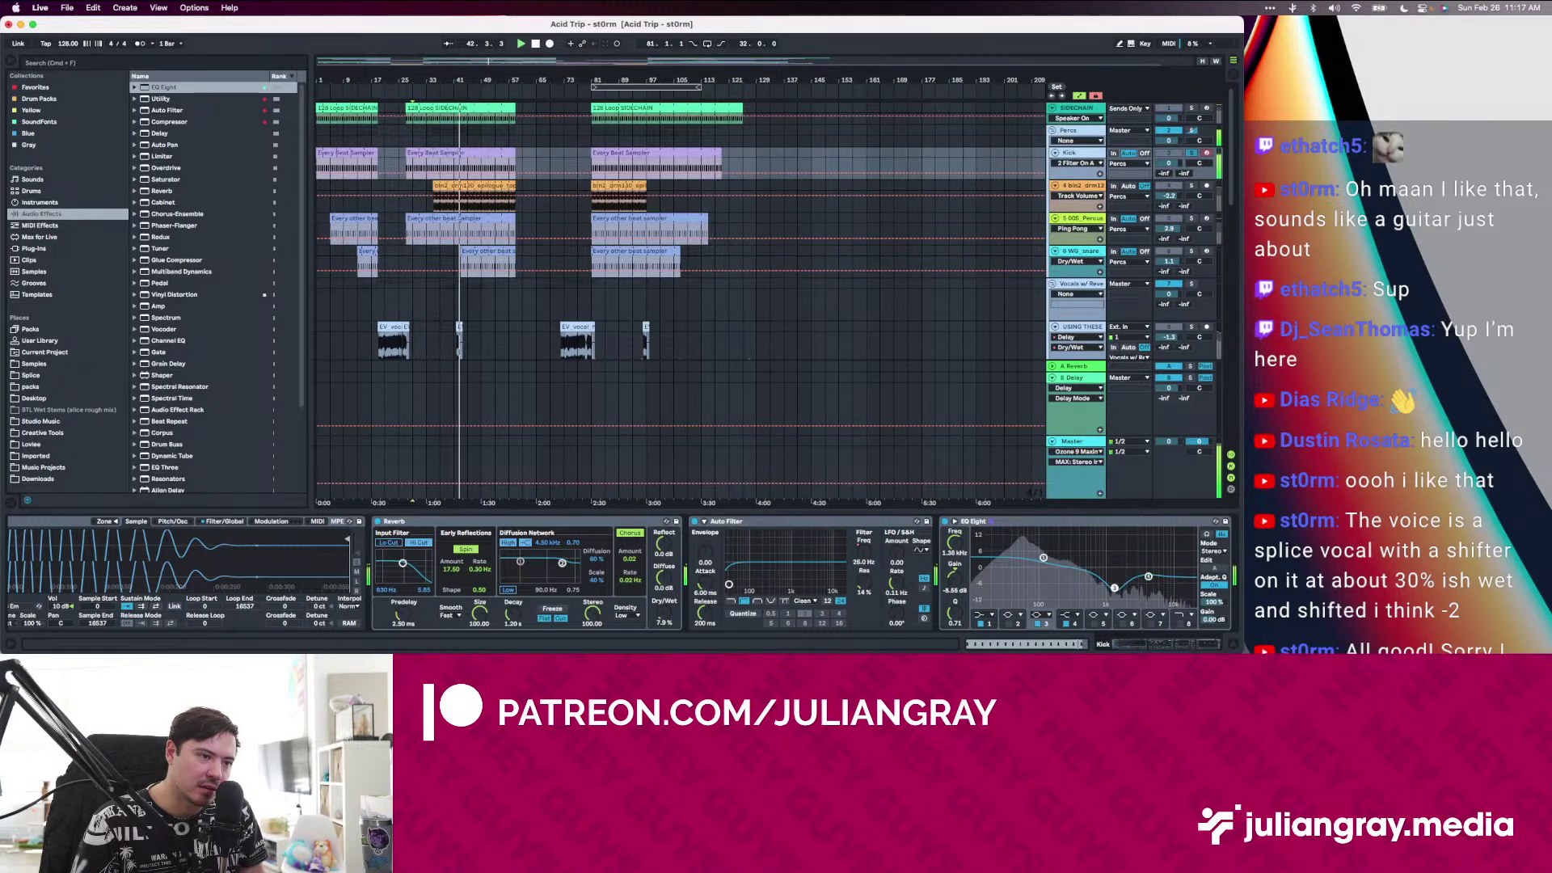
drag(1115, 587, 1088, 586)
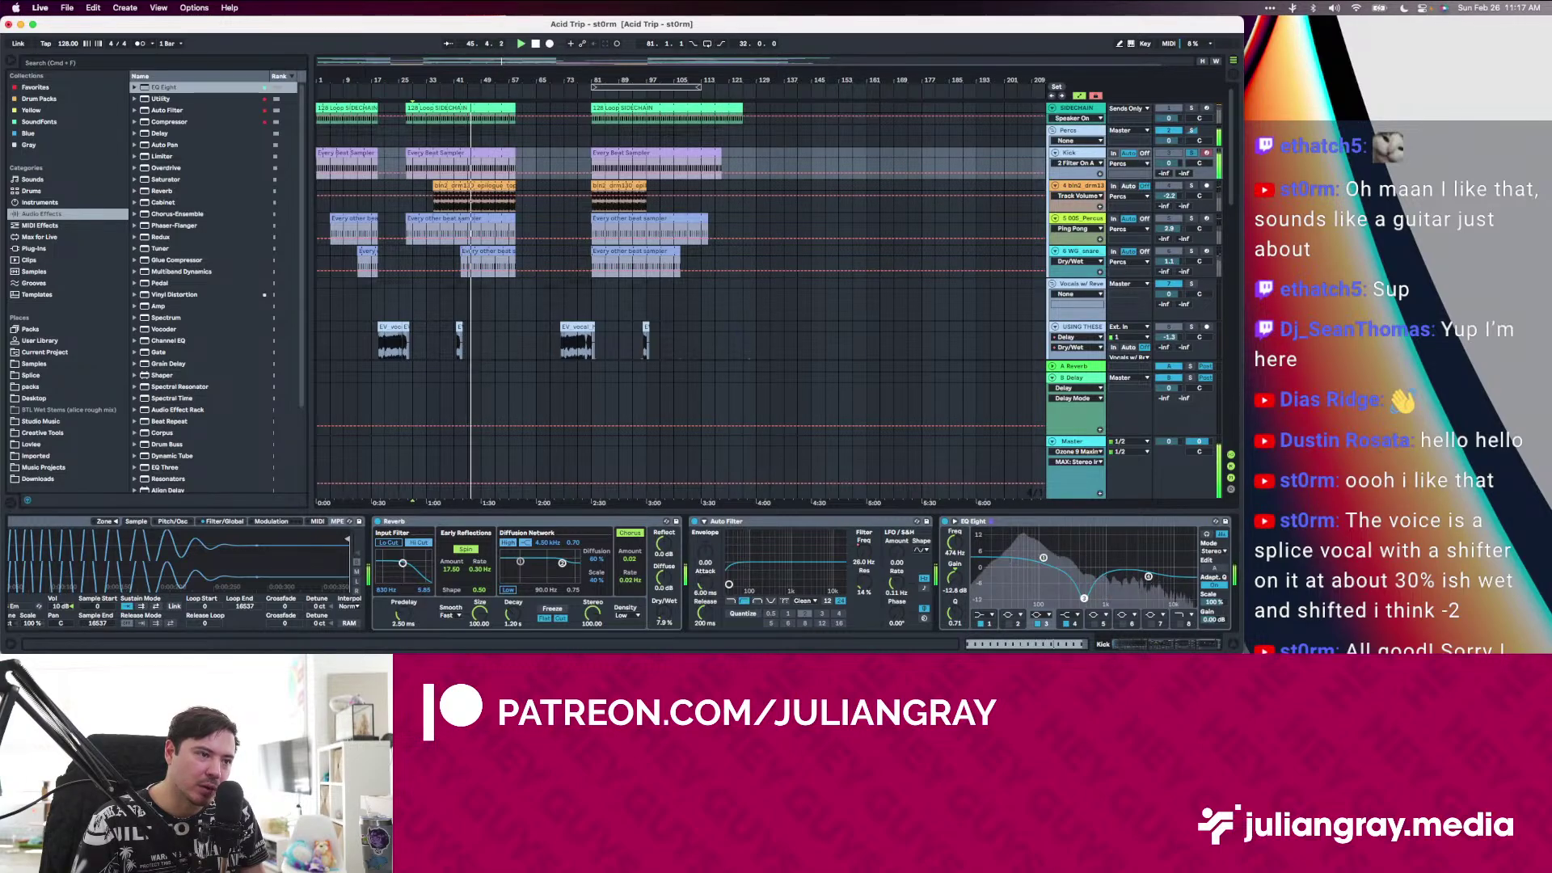
drag(1084, 598, 1085, 596)
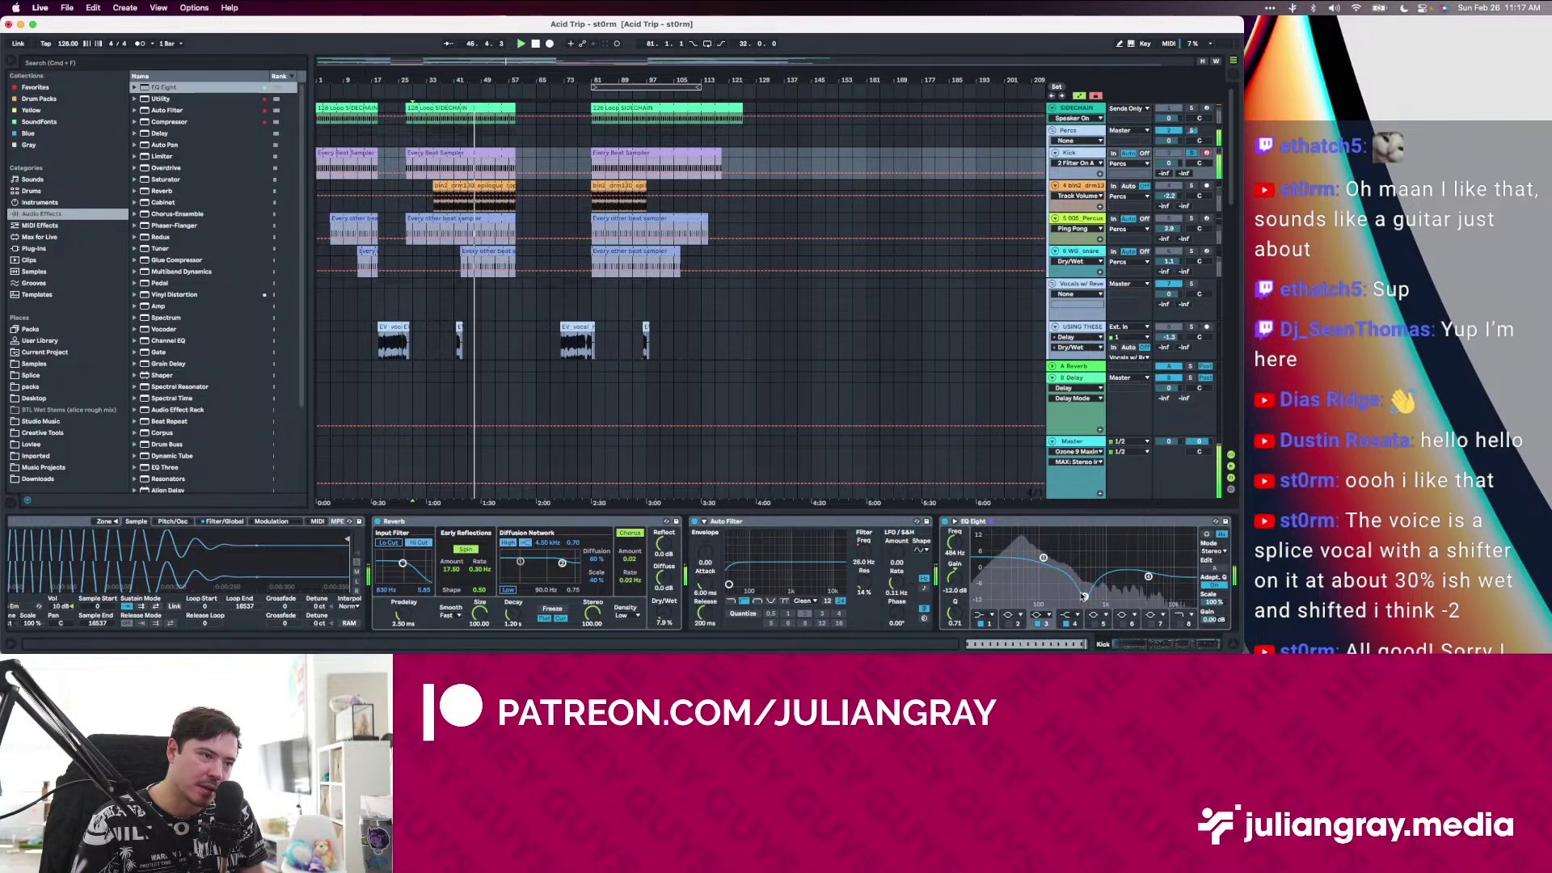
drag(955, 611, 955, 617)
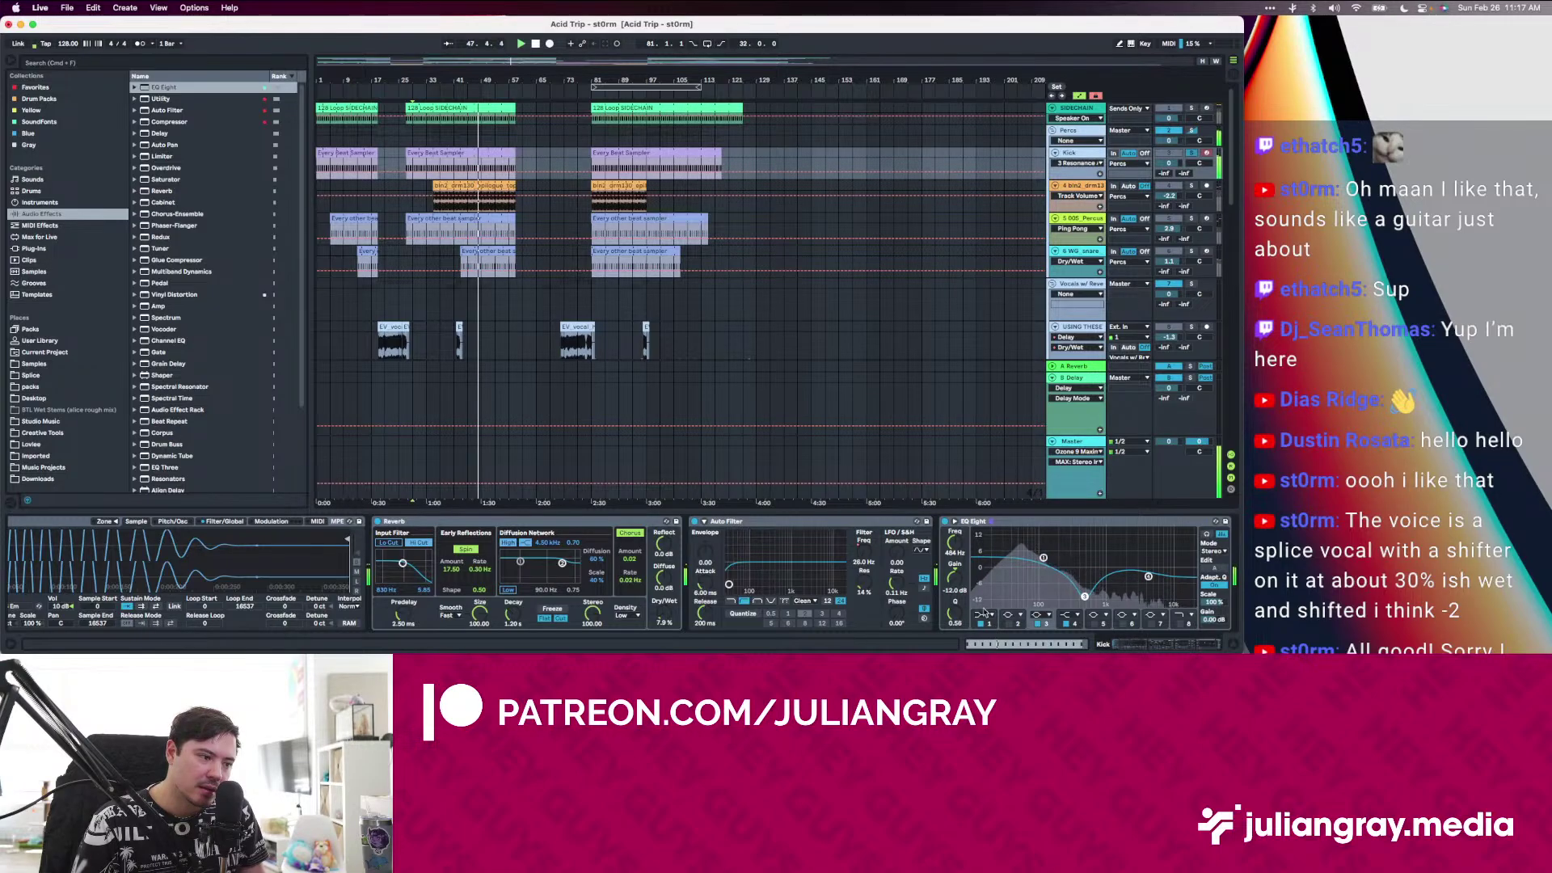
Make the Kick's EQ Eight band 3 cut shallower, audition the band, and centre it around 567 Hz while replaying from bar 29
drag(1085, 598, 1084, 597)
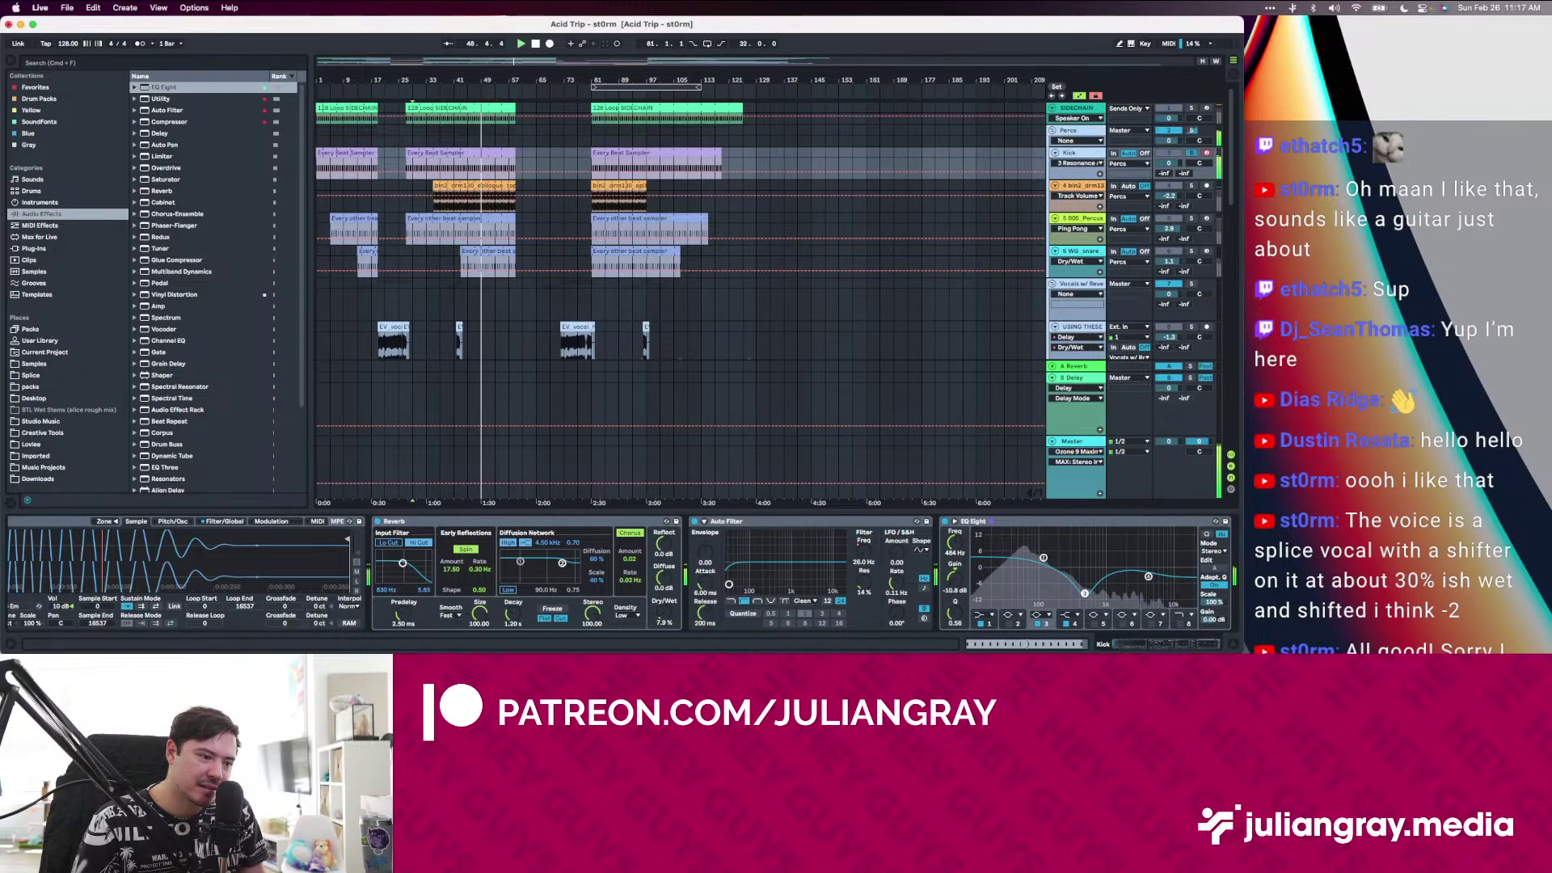
drag(954, 576, 955, 599)
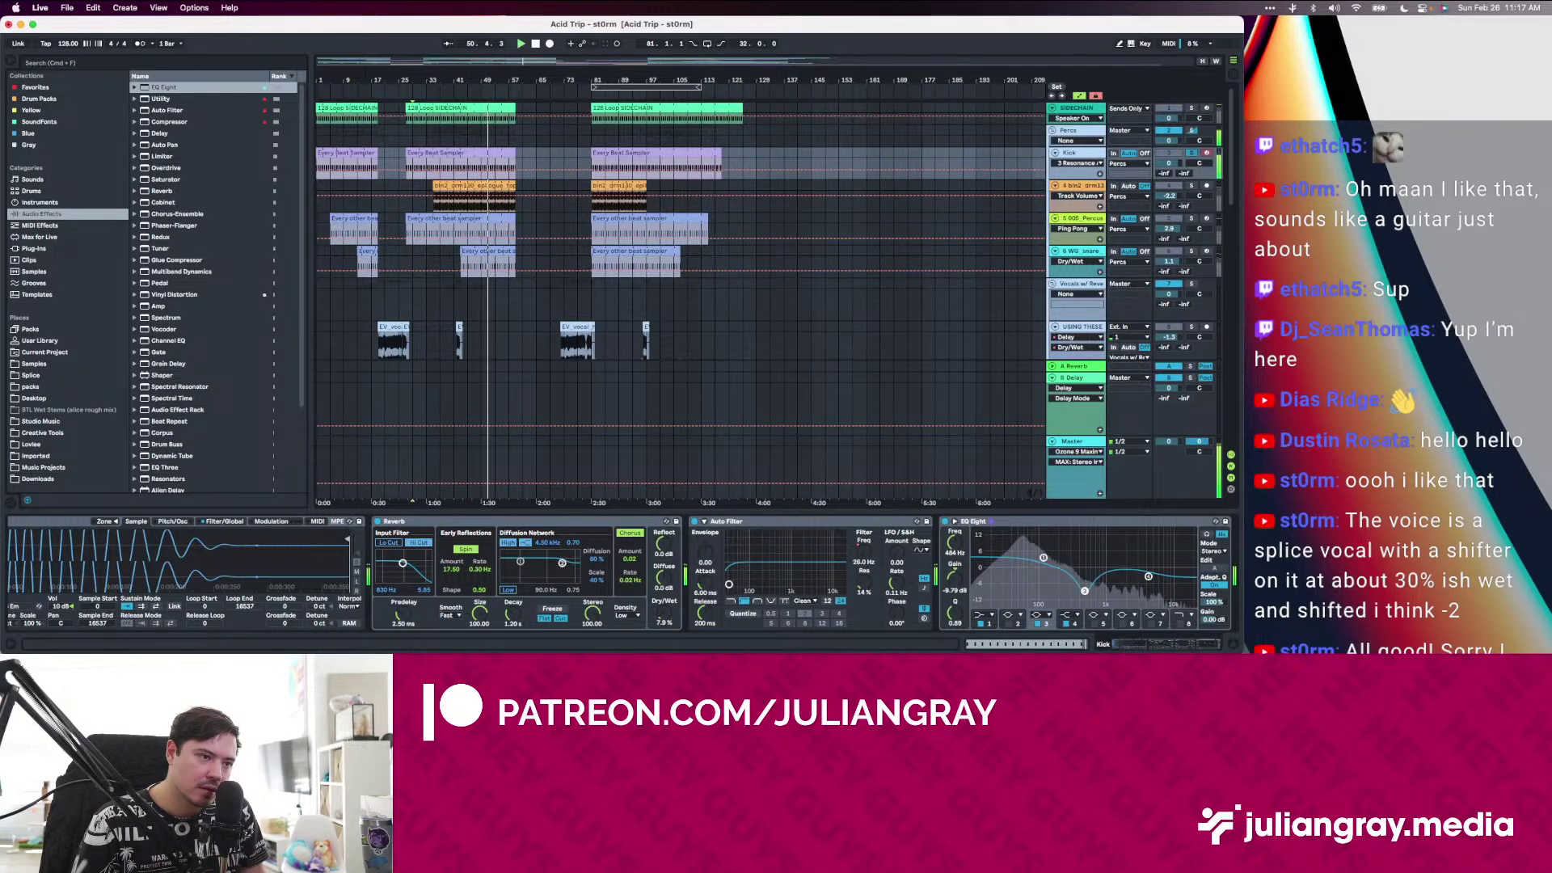
drag(1085, 591, 1084, 599)
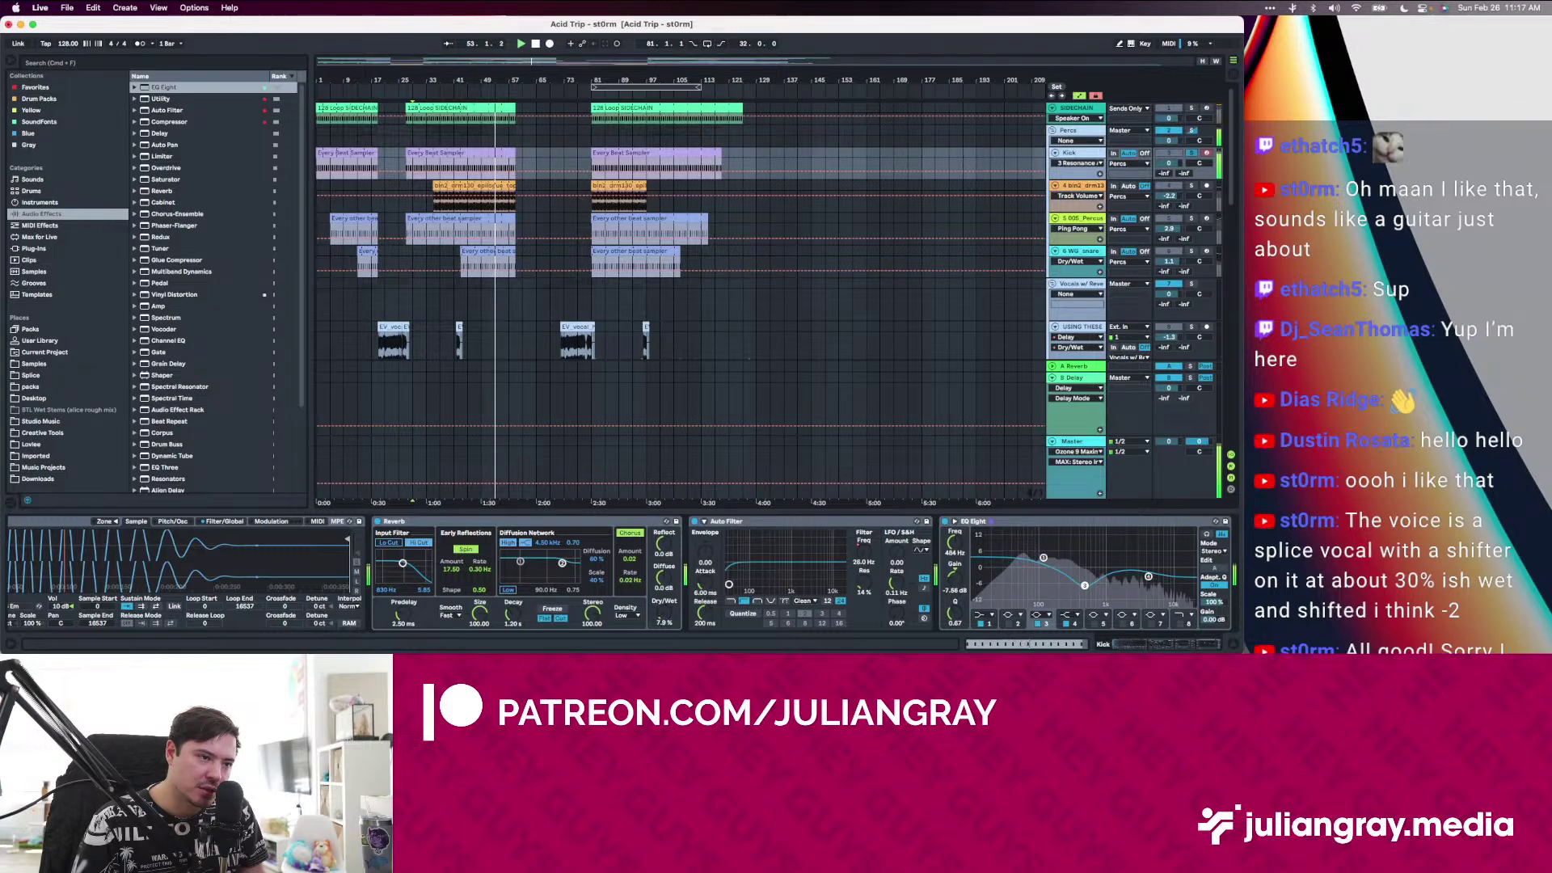
drag(1085, 586, 1084, 585)
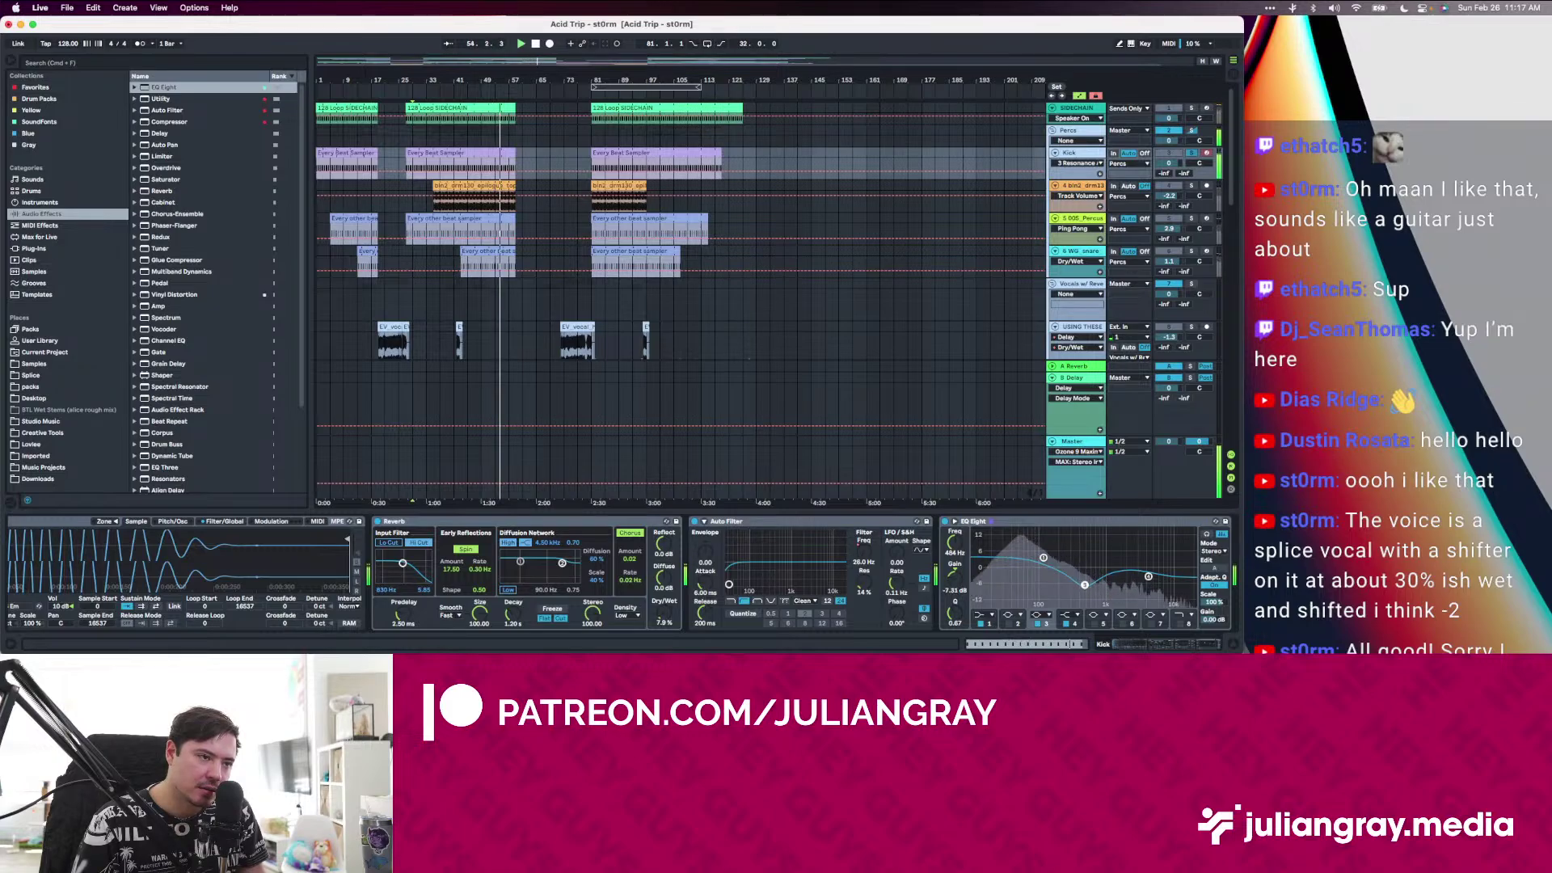
click(1206, 533)
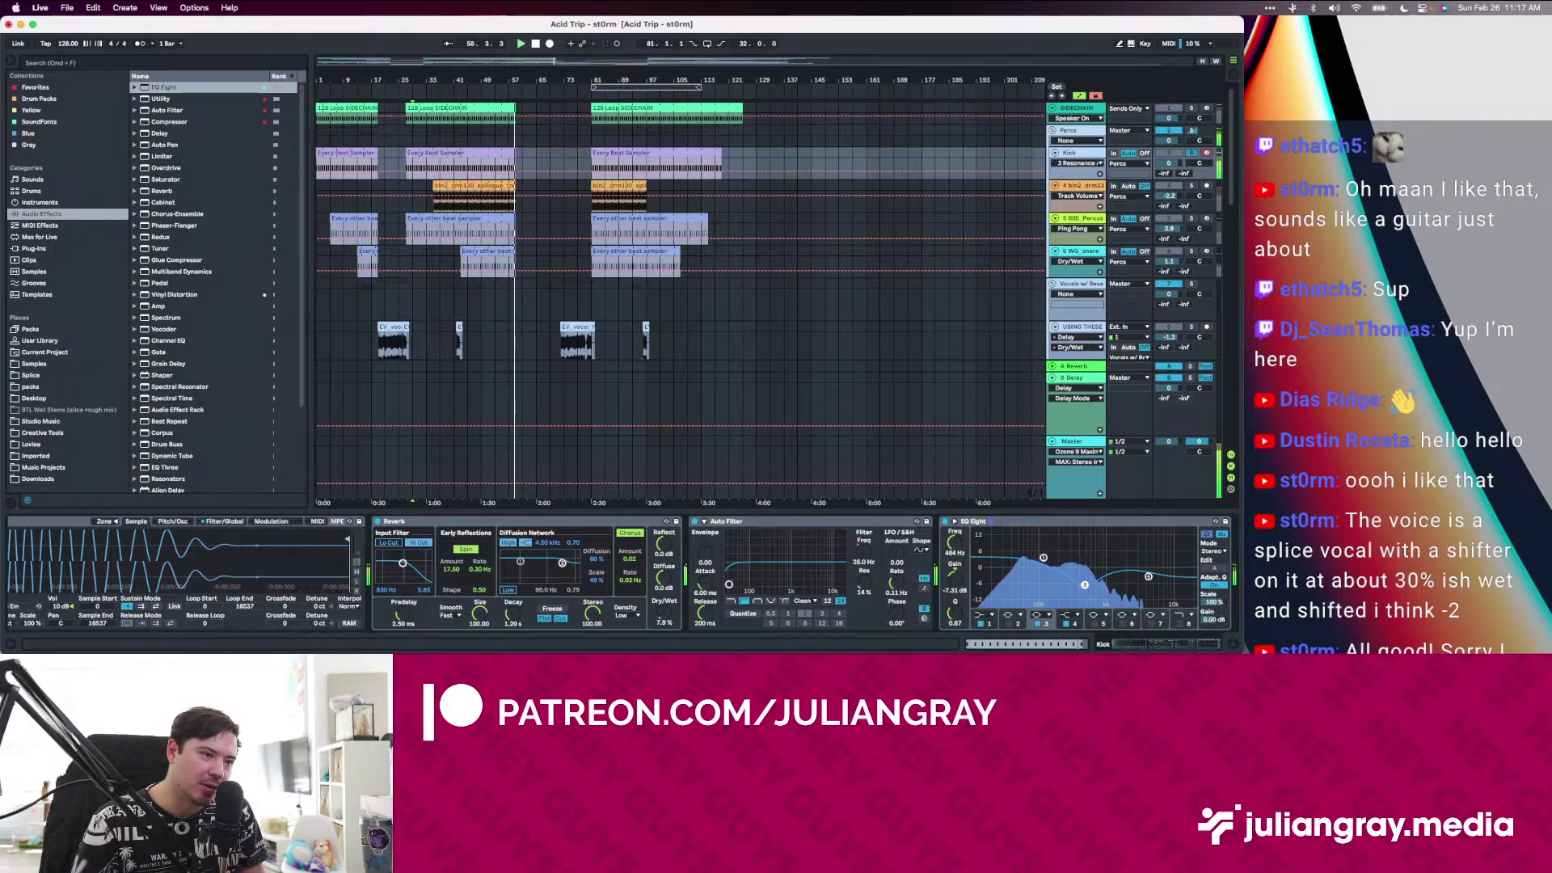
key(space)
key(space)
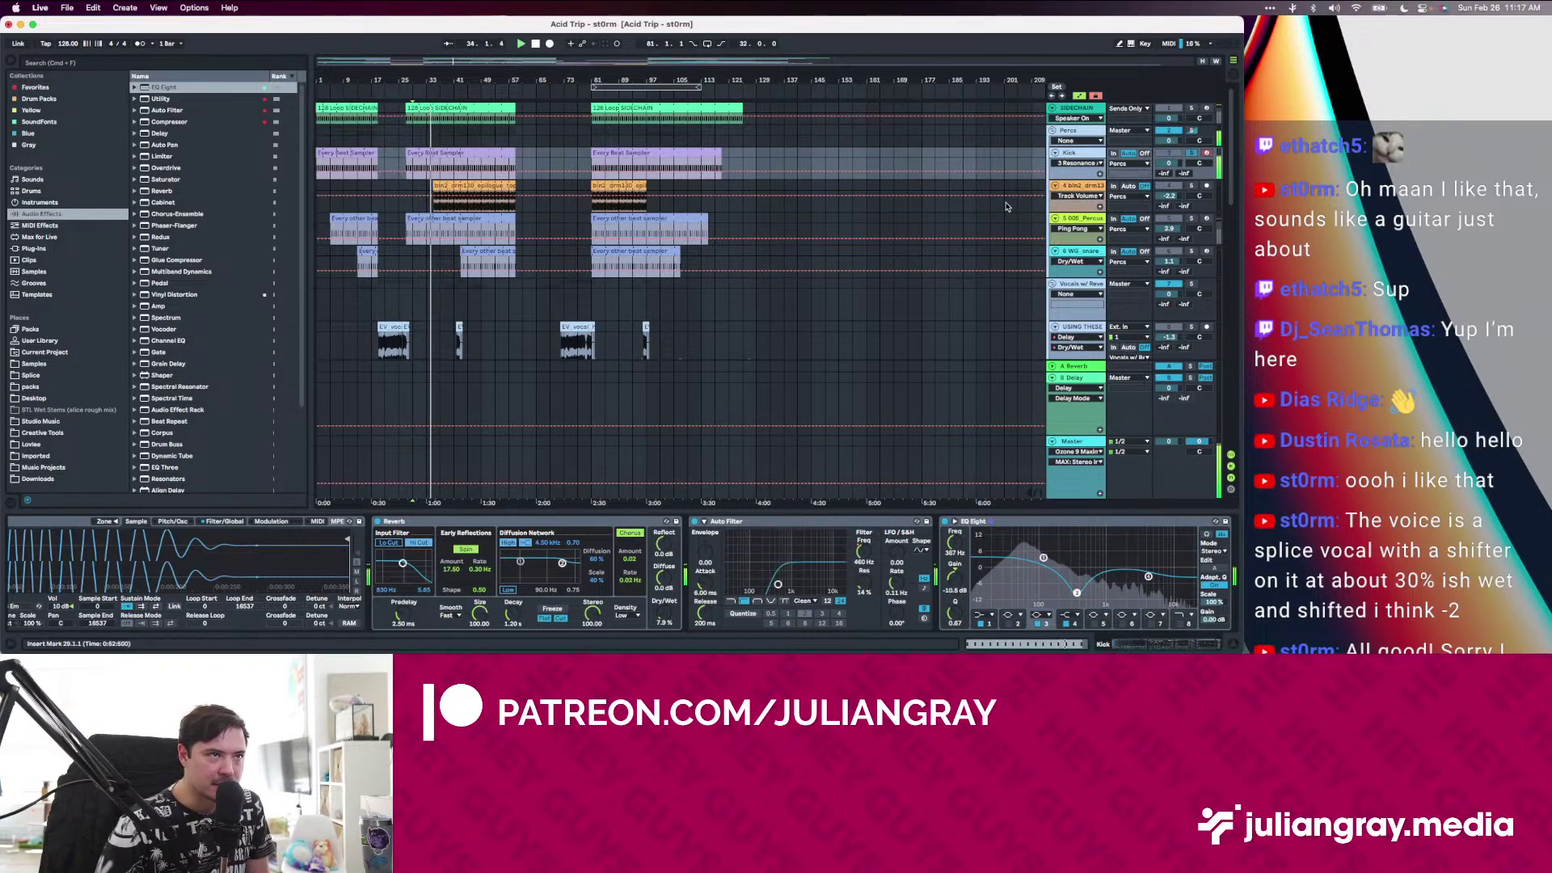
Inspect the device chains of both BASS tracks while soloing them, then clear the solos and stop playback
scroll(1006, 206, down, 10)
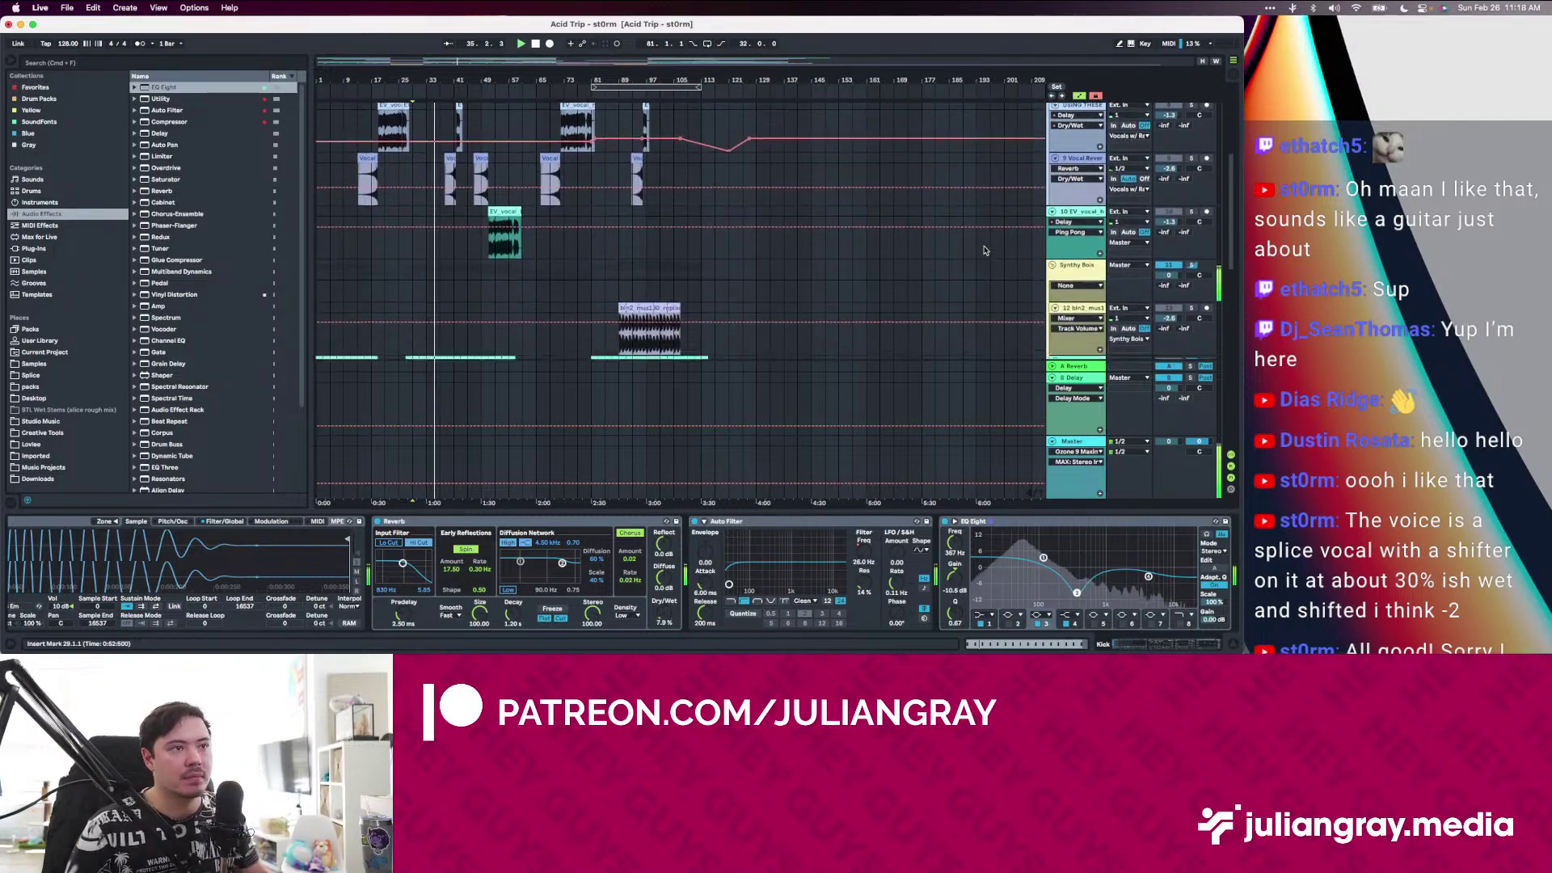
click(1077, 311)
scroll(1081, 305, down, 2)
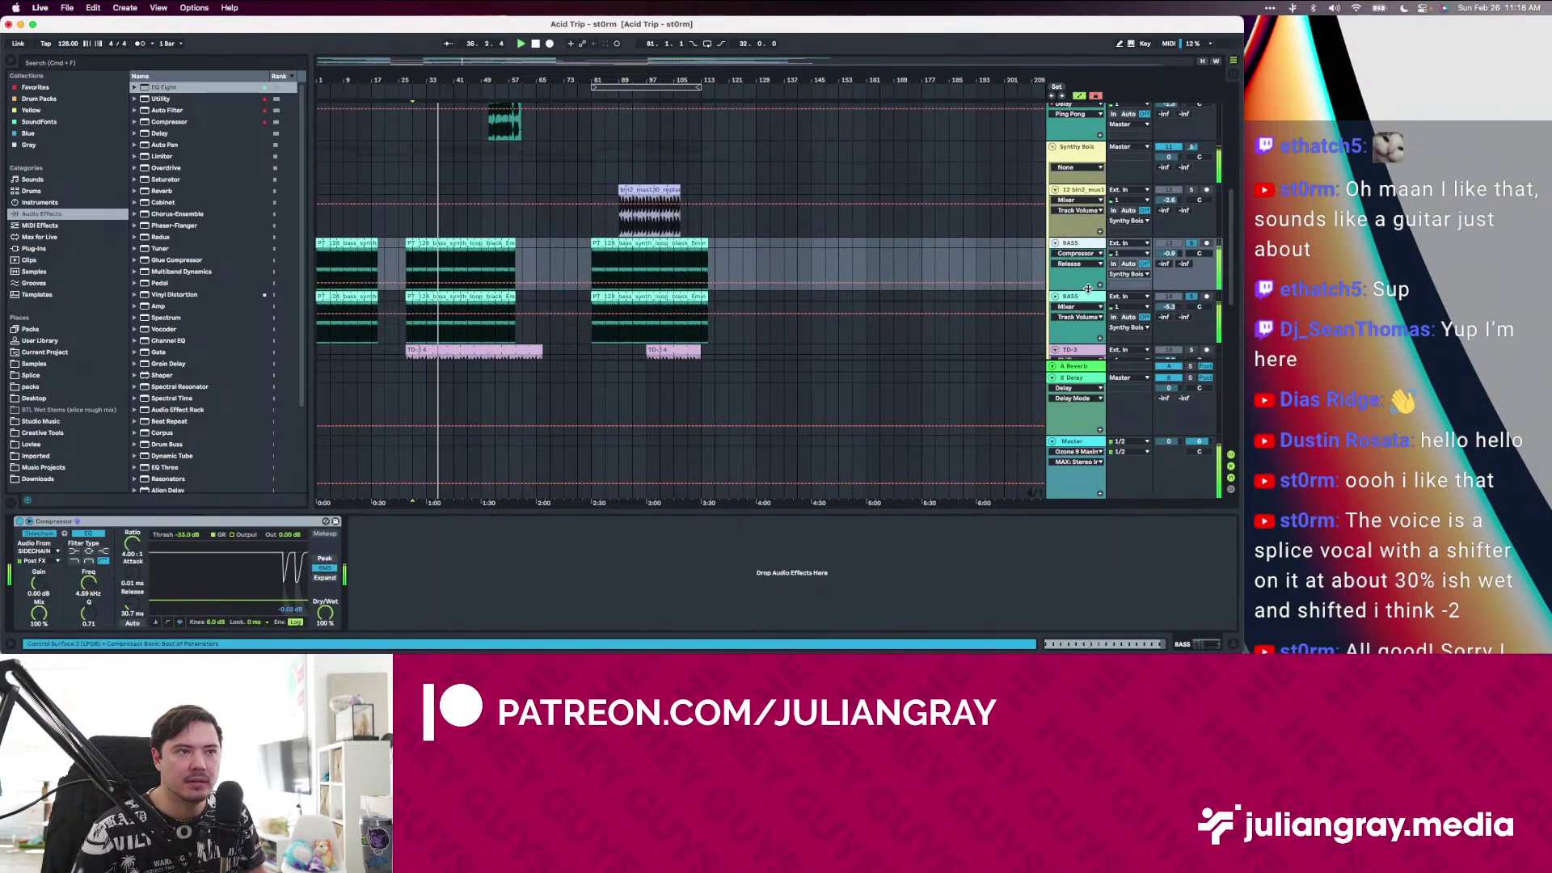
click(1085, 301)
scroll(1148, 291, down, 1)
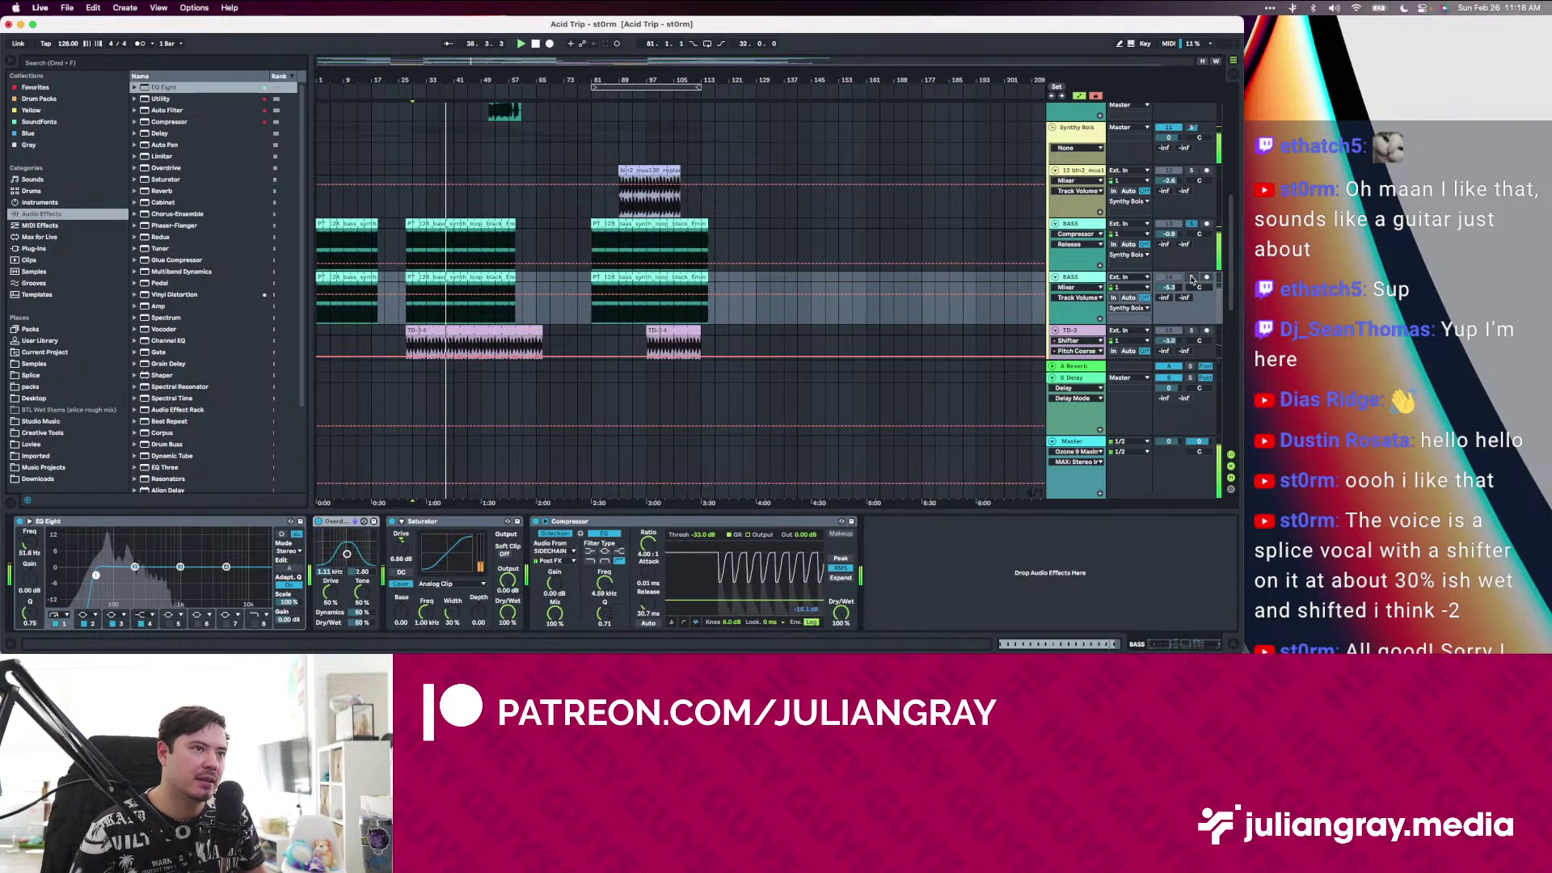
key(space)
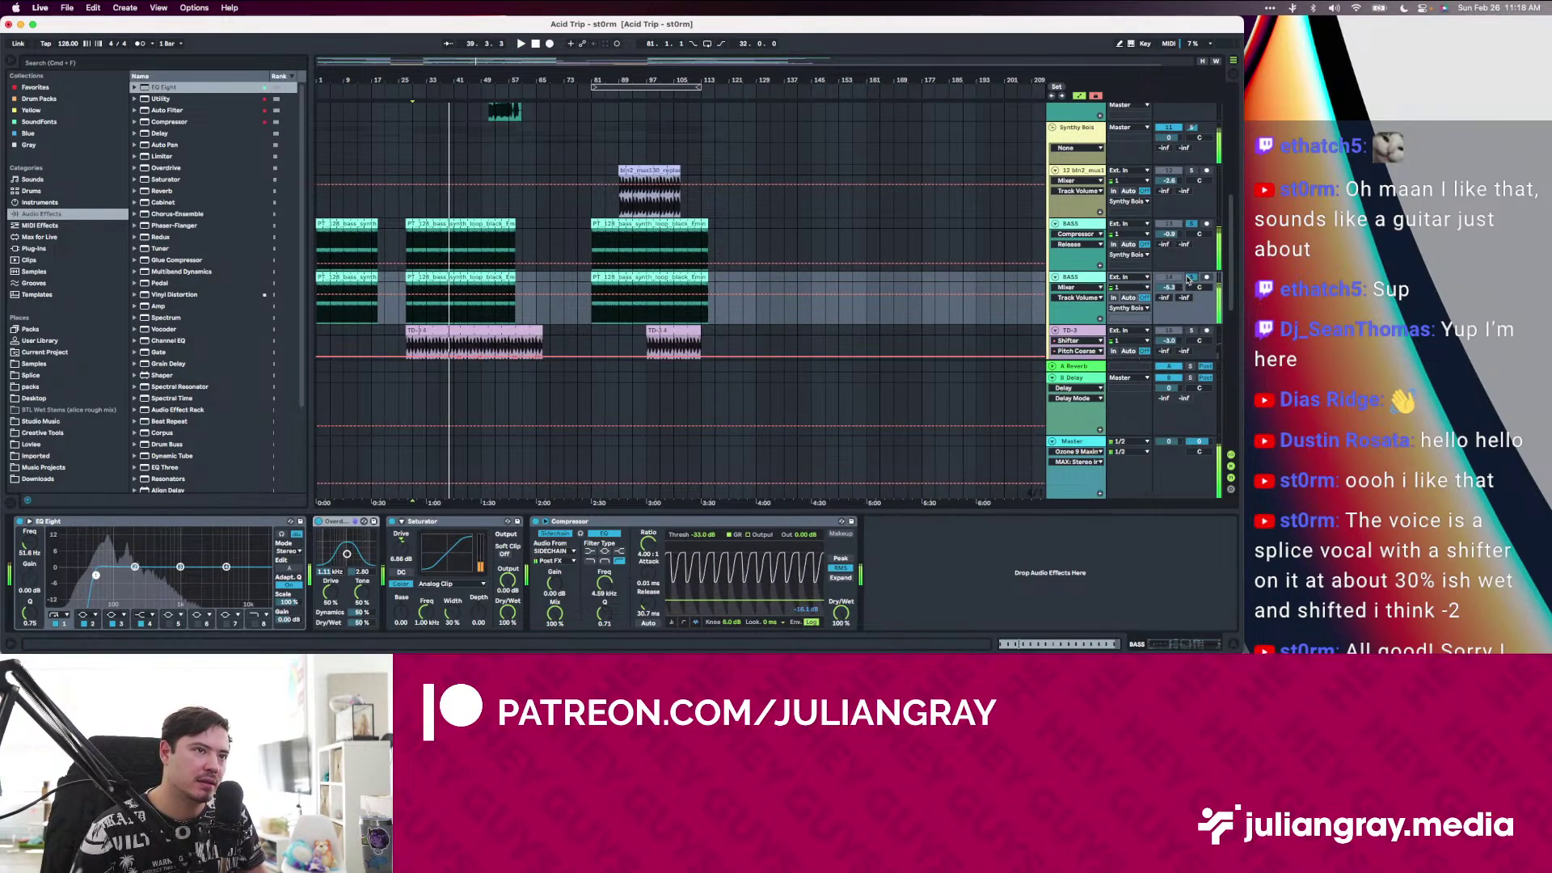
click(535, 43)
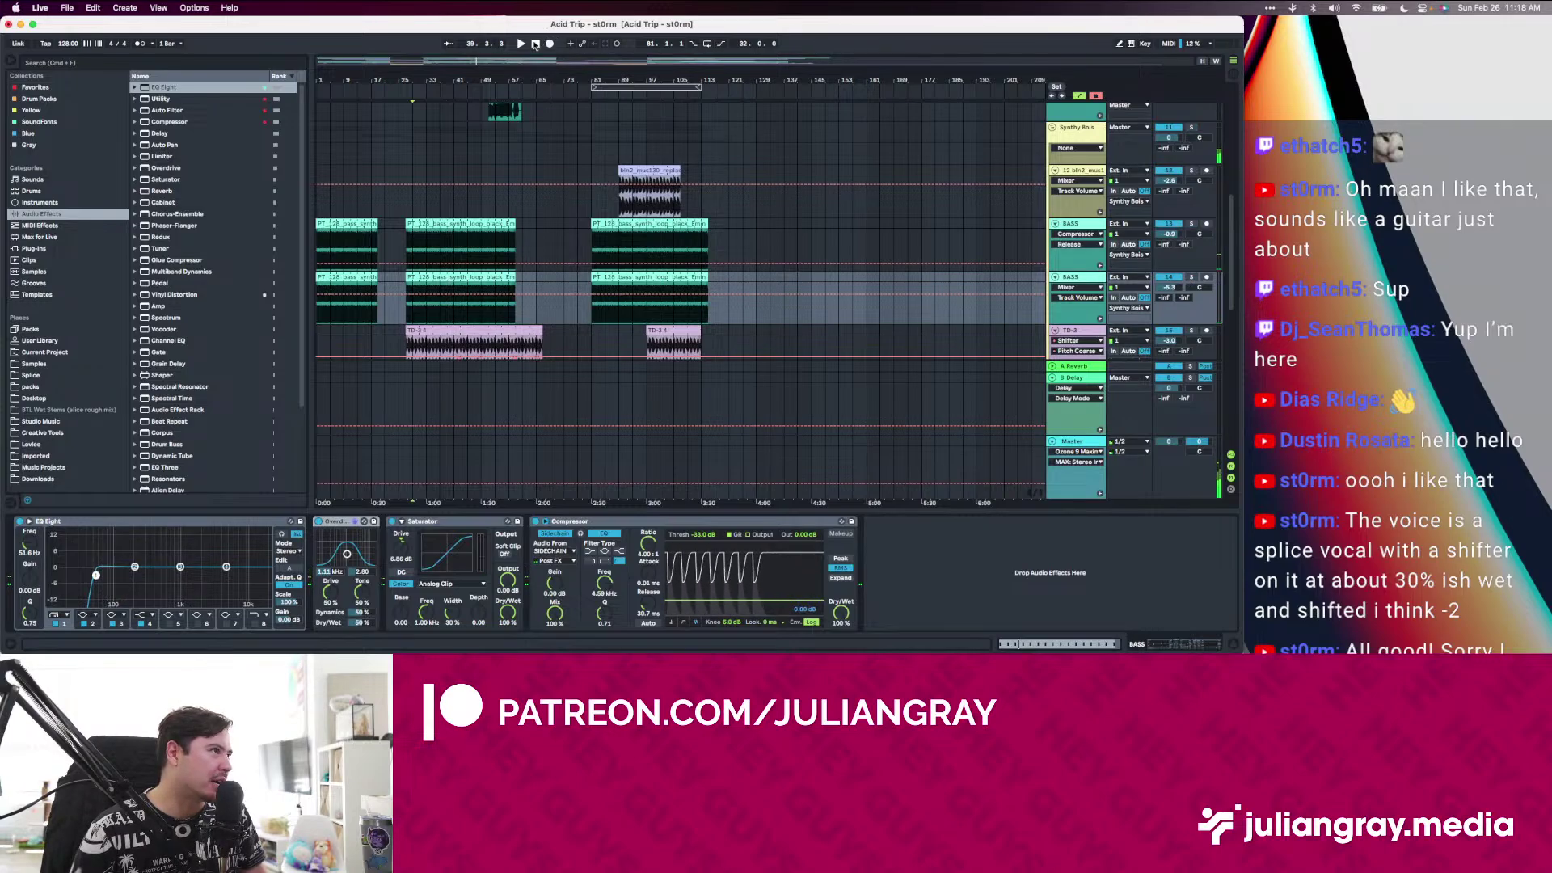
Play from bar 29 and set the lower BASS track's volume to about -5.4 dB
click(412, 207)
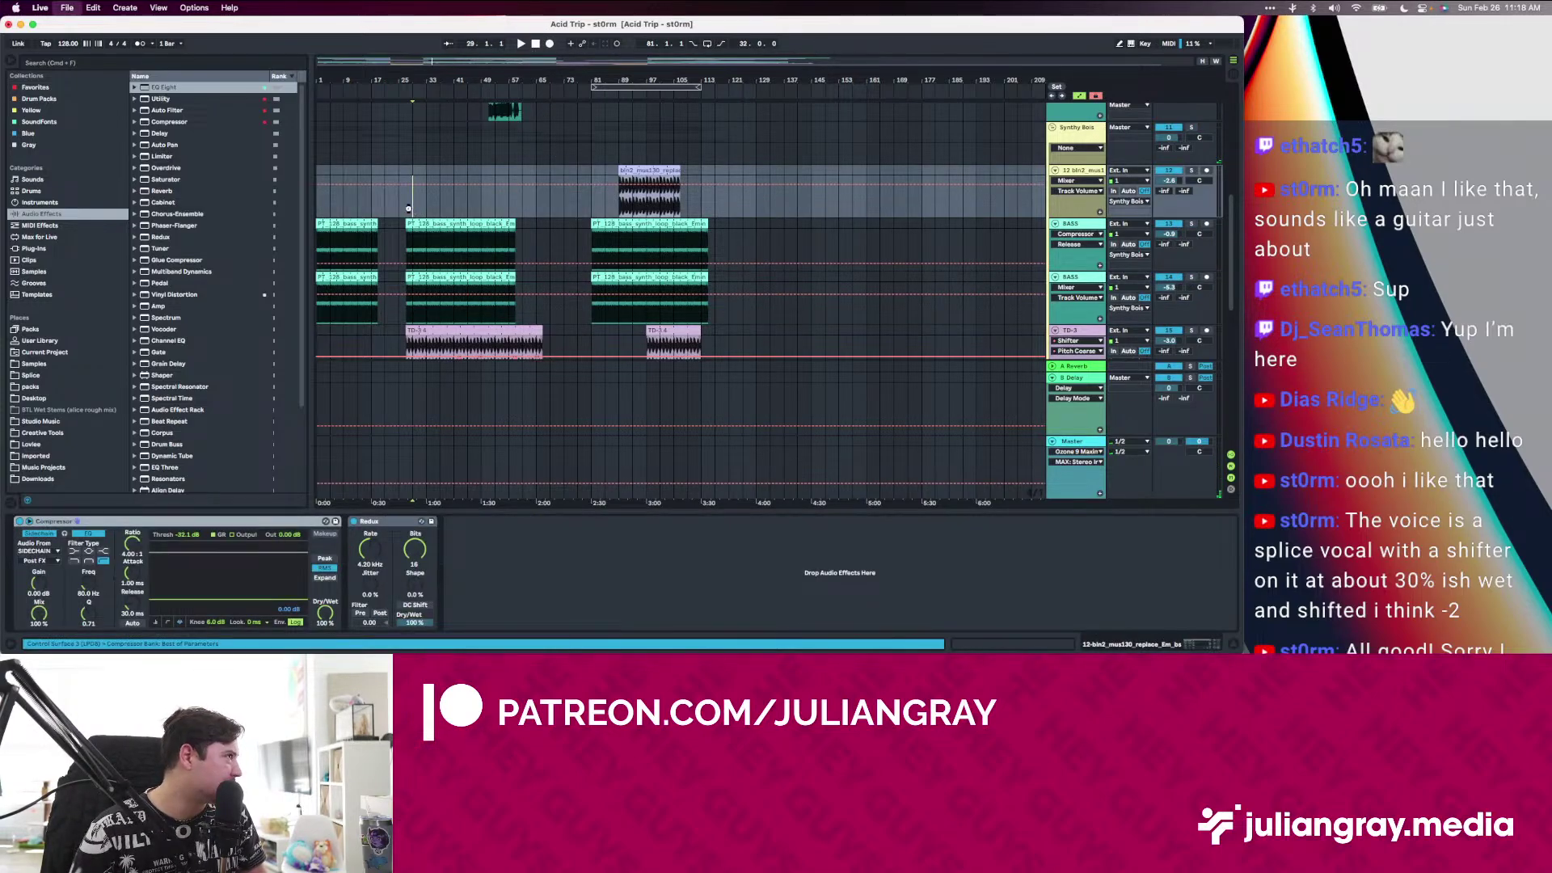
key(space)
click(422, 208)
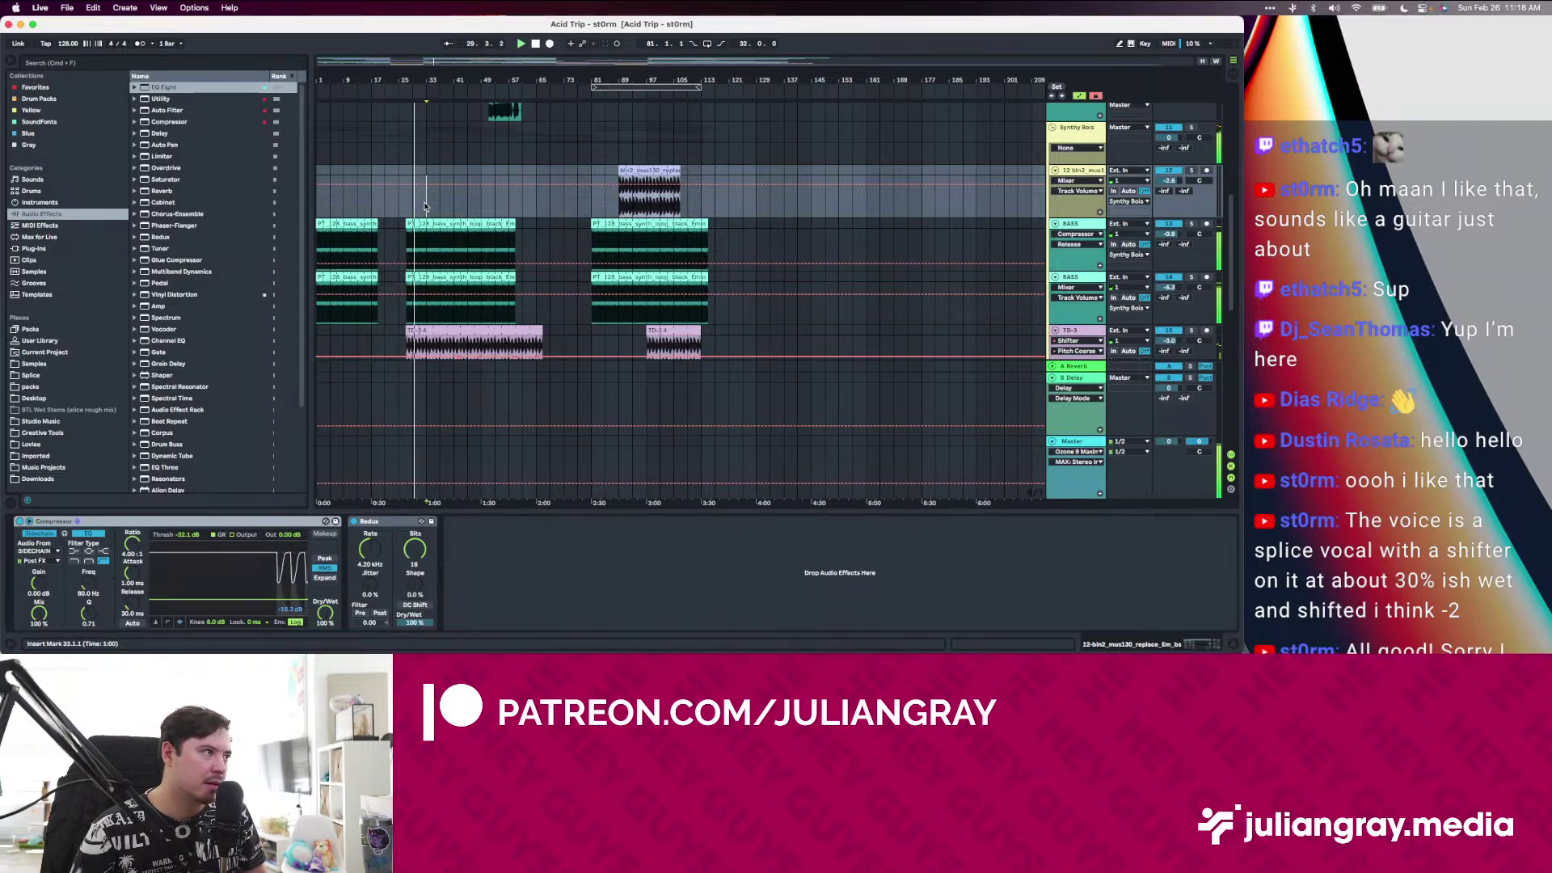
scroll(1092, 286, up, 1)
scroll(1092, 287, down, 1)
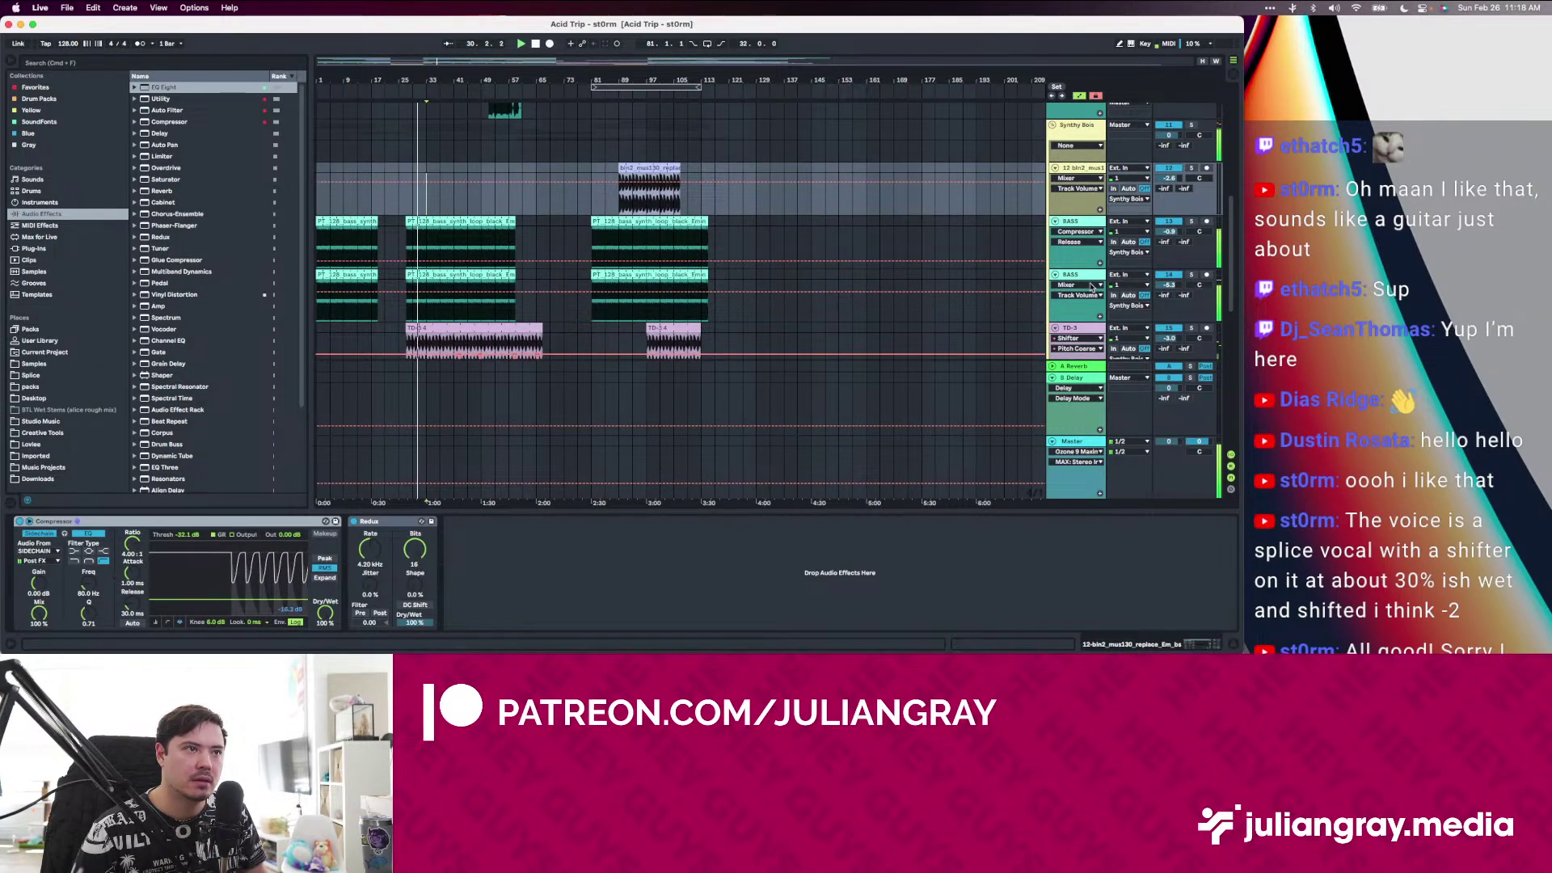
click(1149, 285)
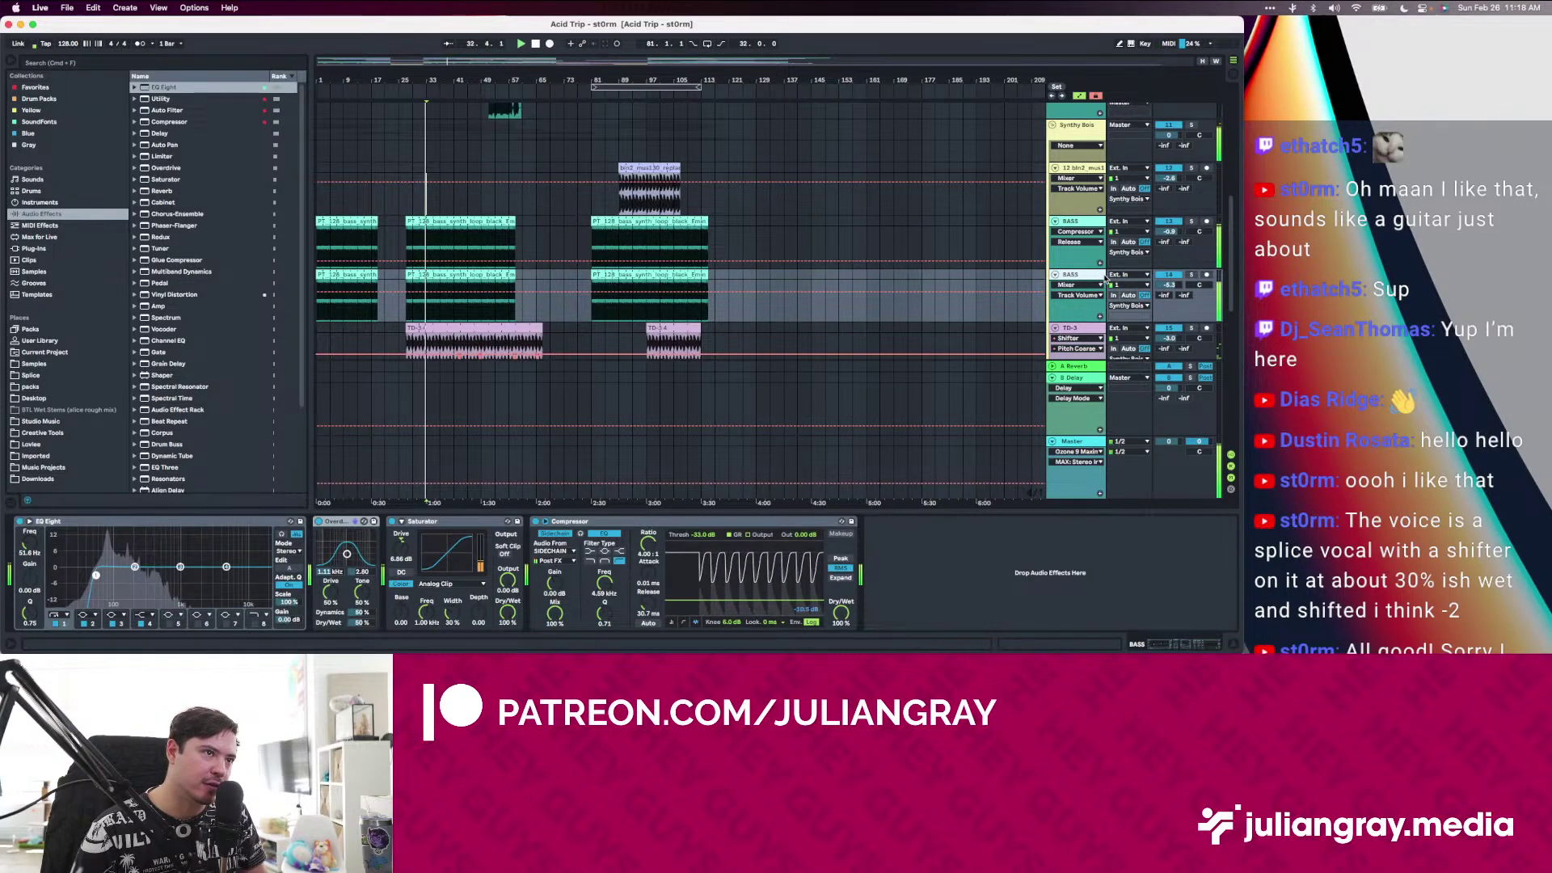
click(1175, 287)
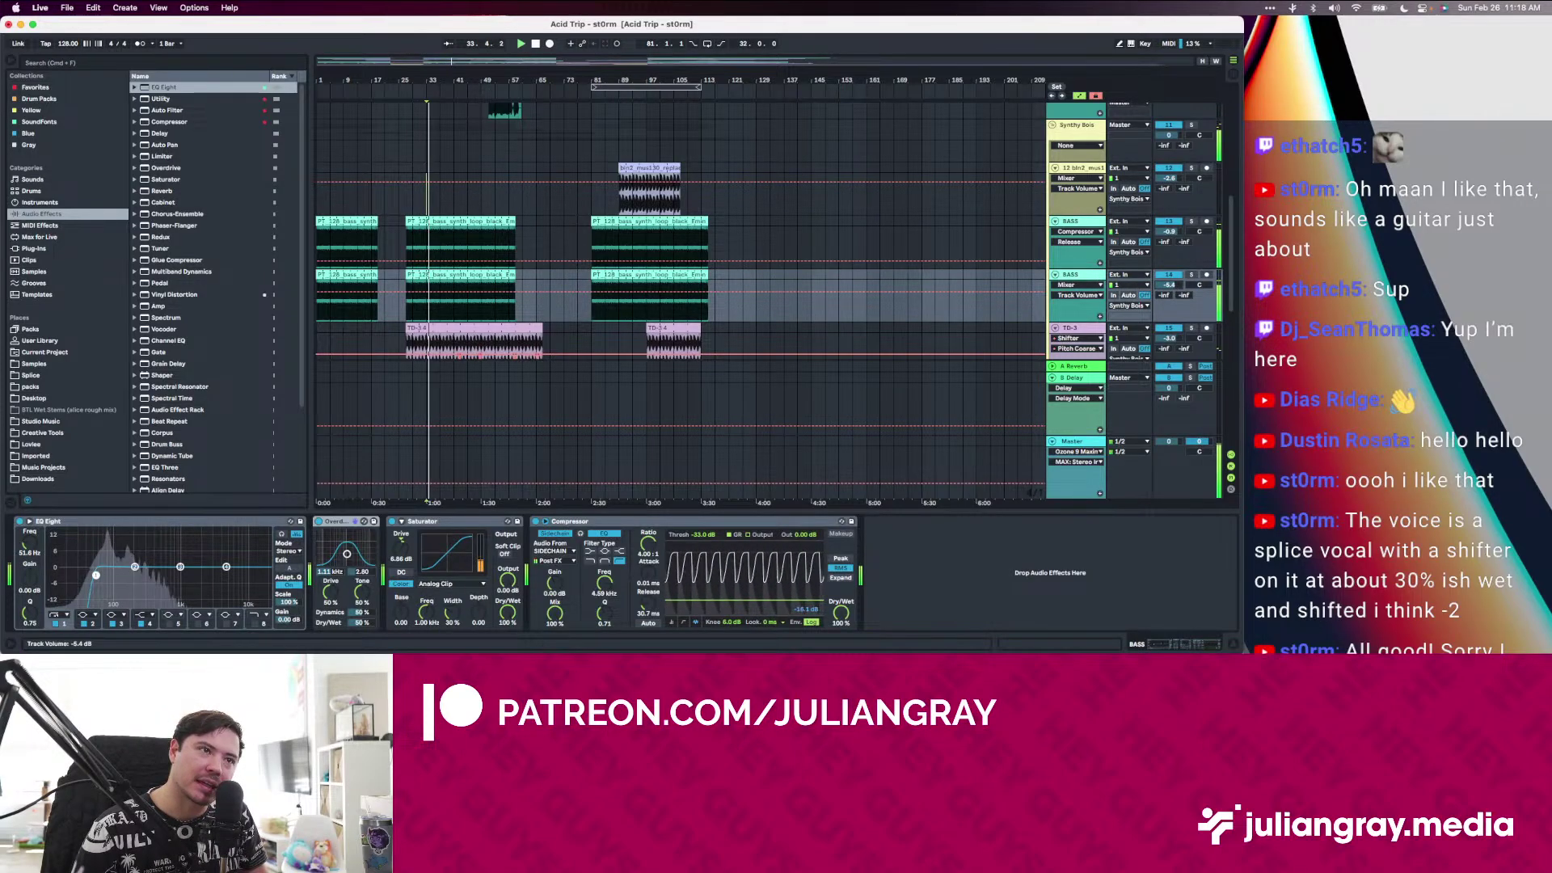
click(1075, 273)
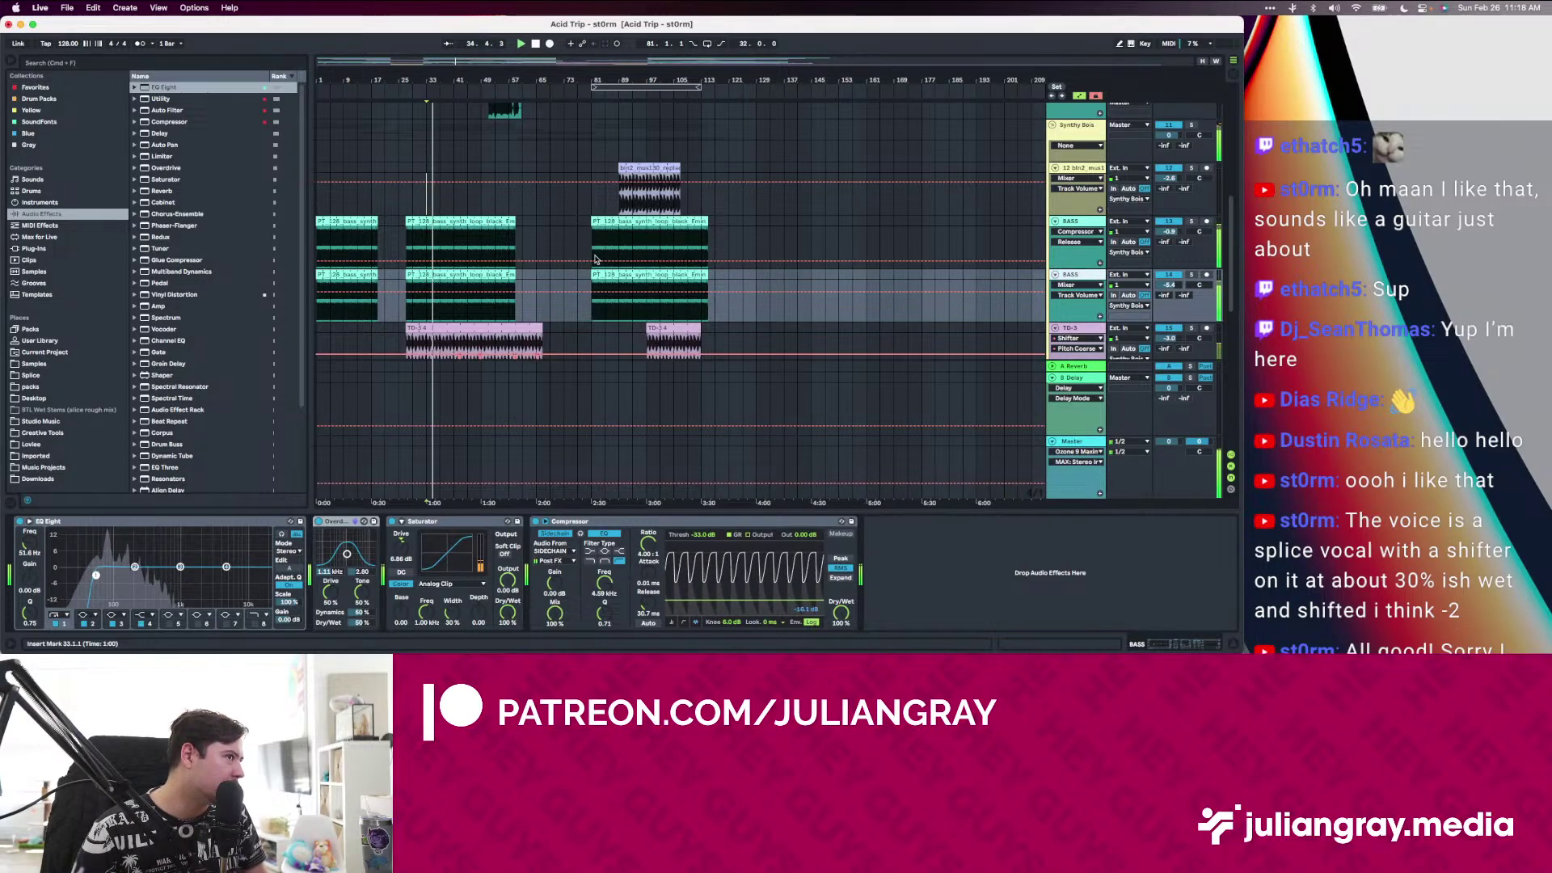
Solo the lower BASS track and carve a deep, narrow cut at about 182 Hz with band 2 of its EQ Eight
scroll(1132, 242, down, 2)
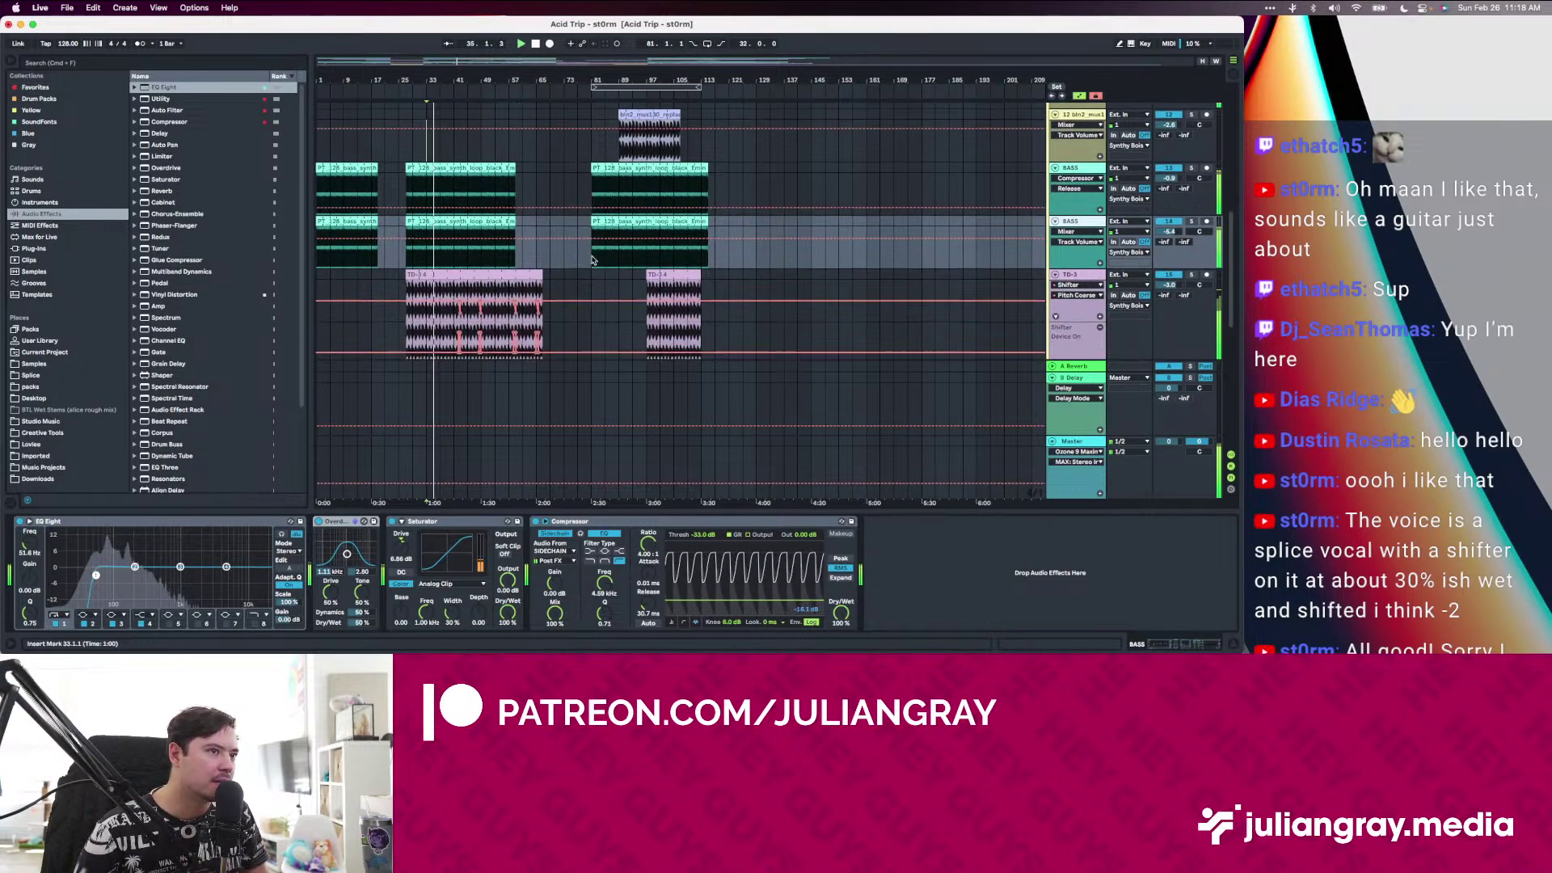
click(1191, 221)
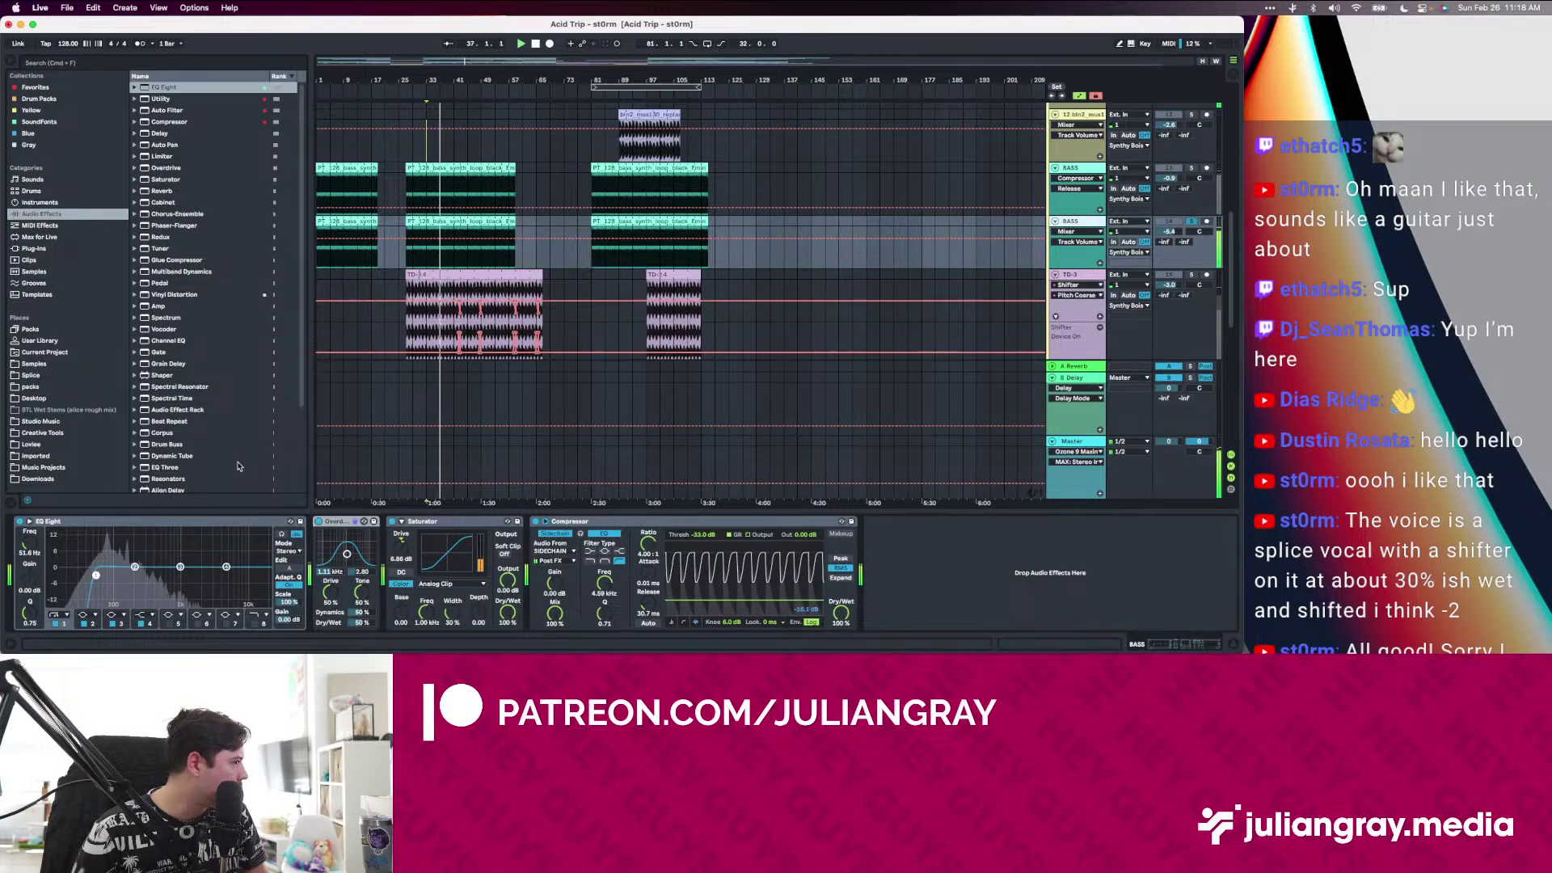
mouse_move(134, 567)
mouse_down()
mouse_move(127, 533)
mouse_move(128, 587)
mouse_up()
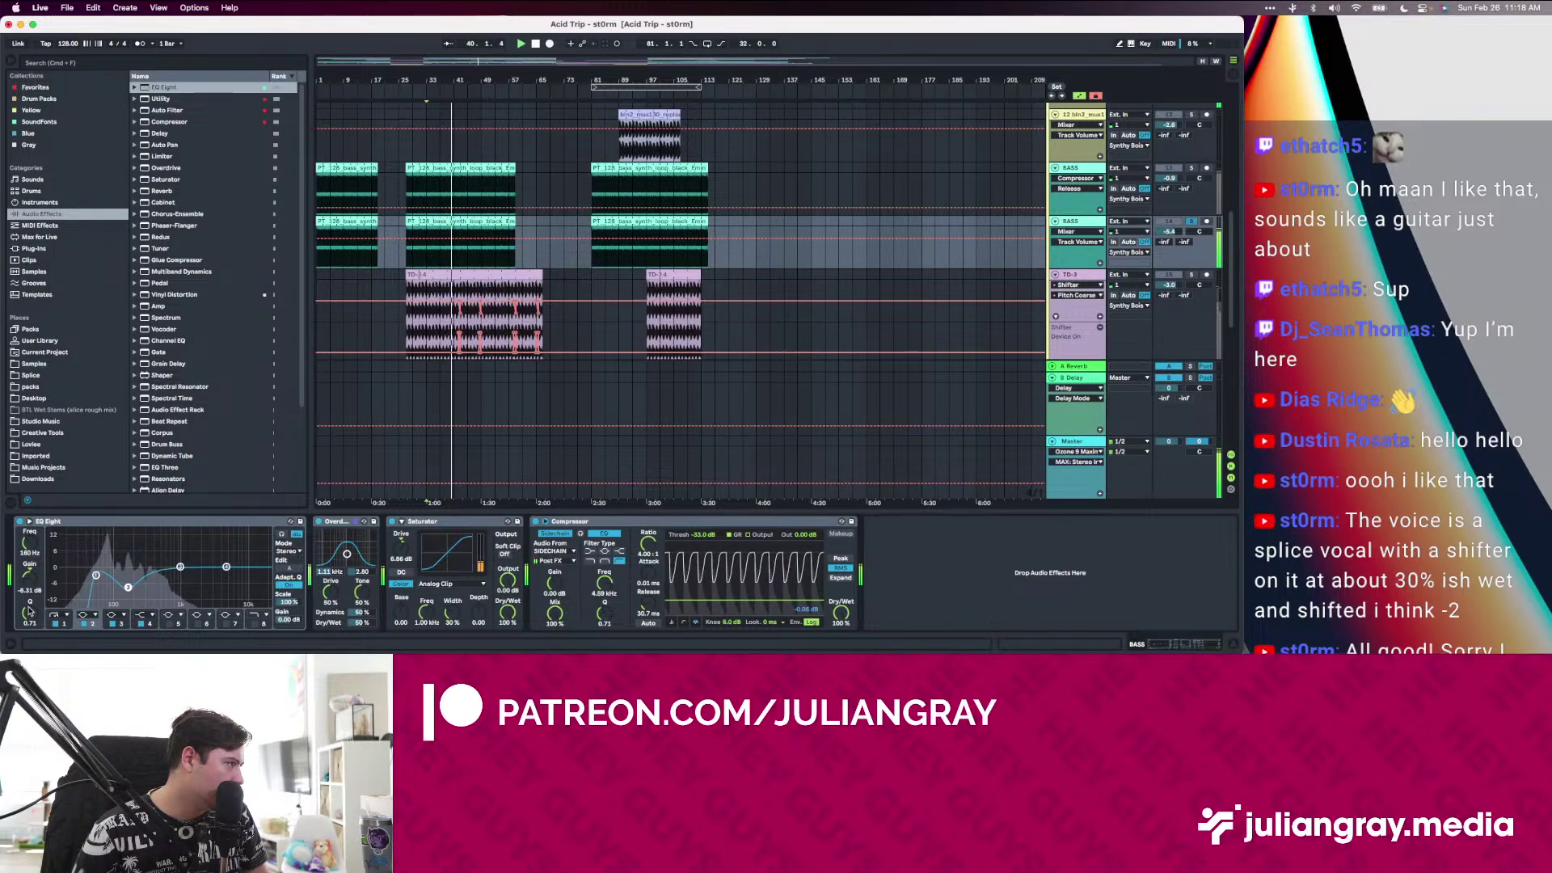
drag(29, 612, 30, 576)
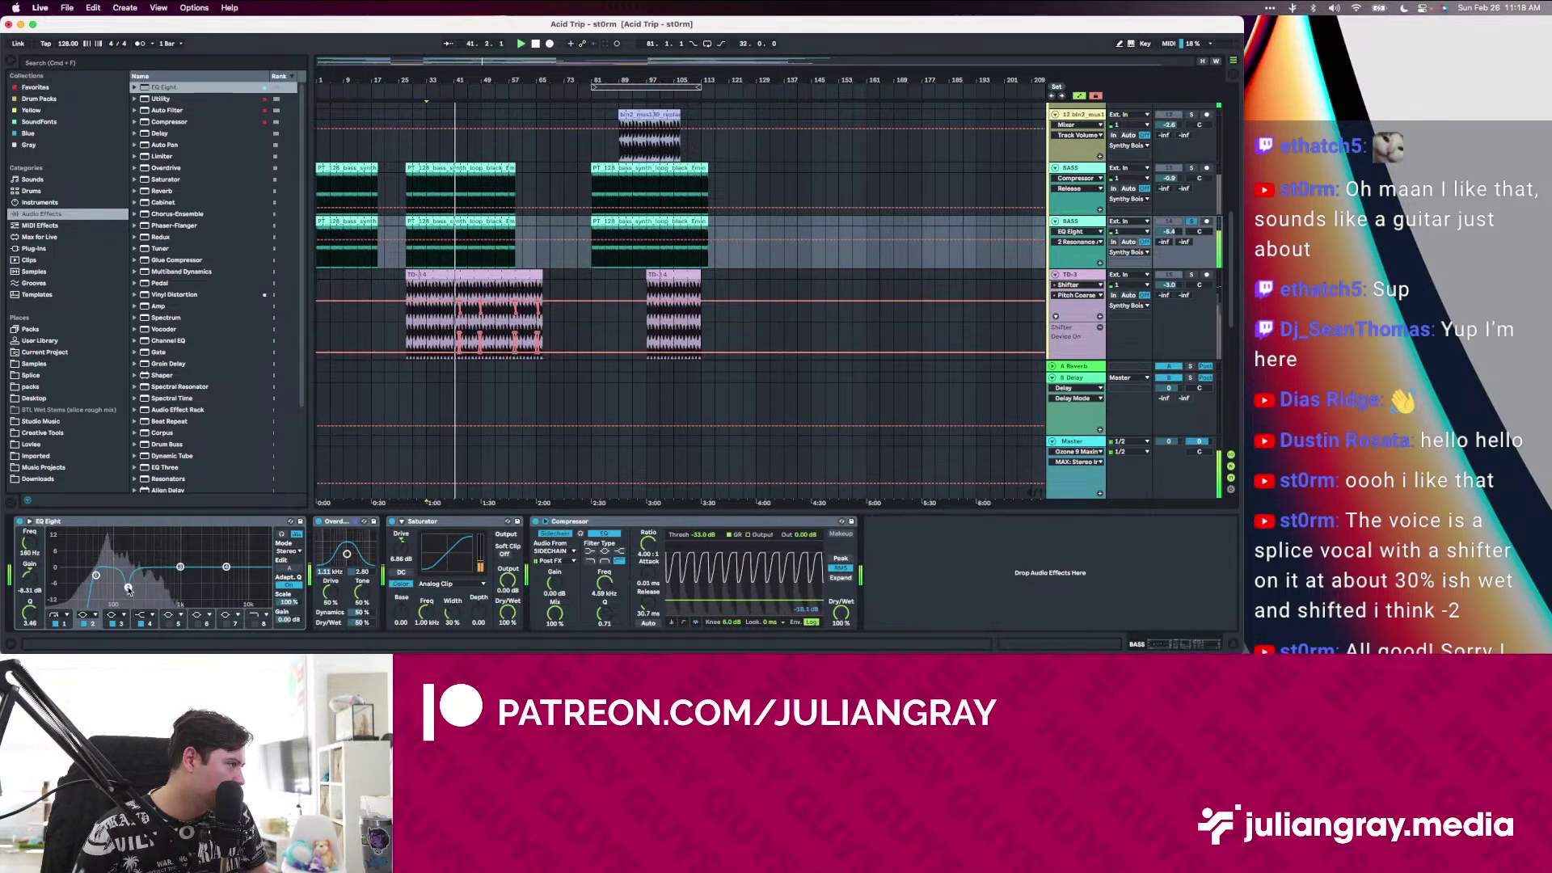
drag(128, 592, 129, 597)
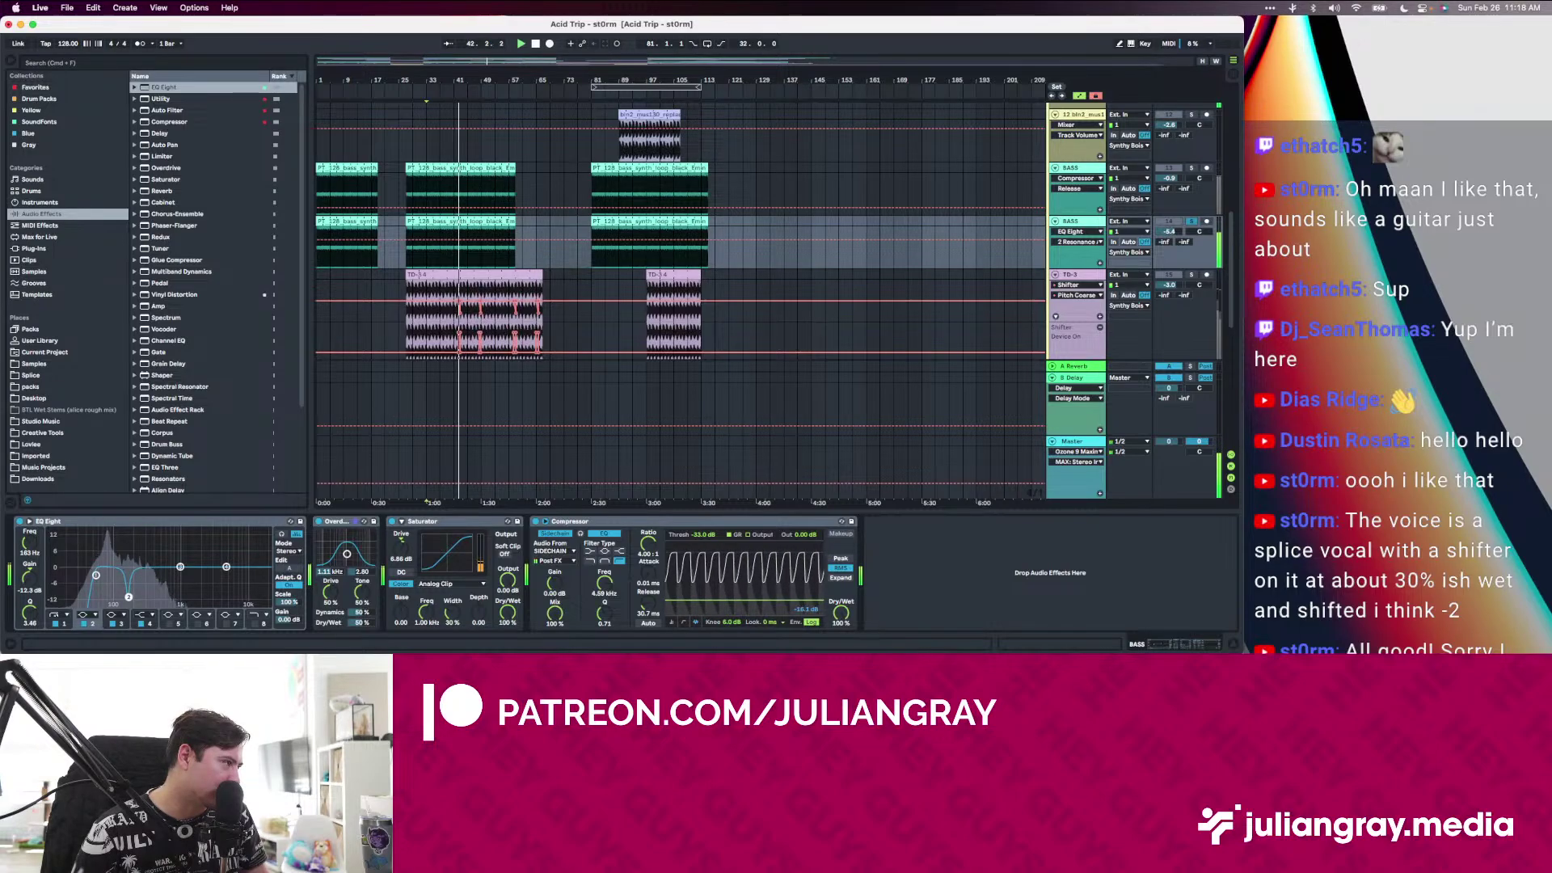
drag(30, 612, 32, 616)
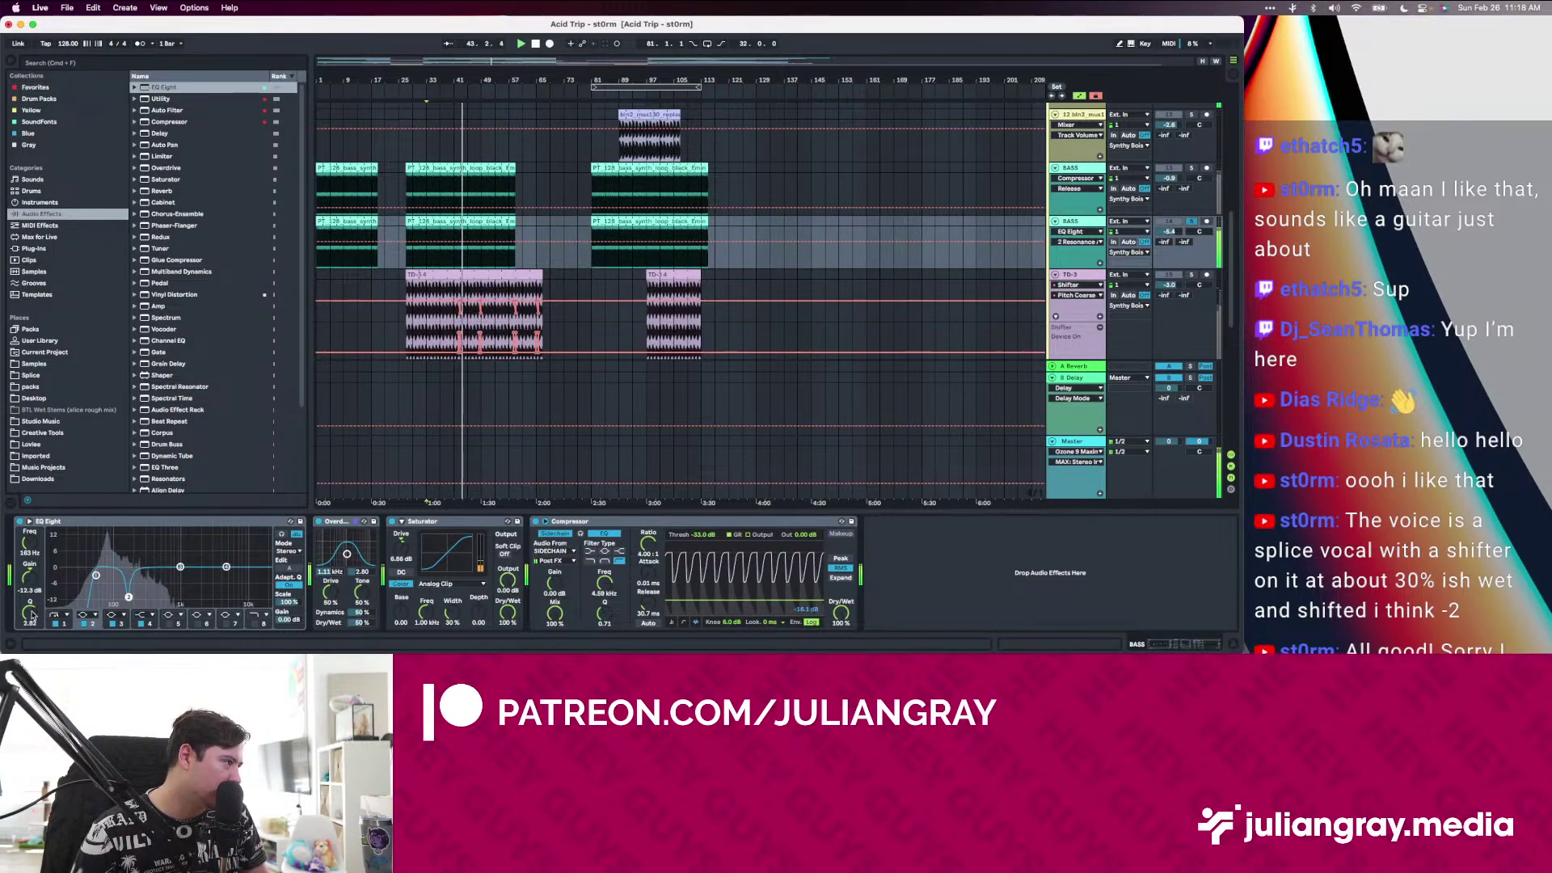
Compare the lower BASS track's sound with band 2 of its EQ Eight switched off and on
click(83, 624)
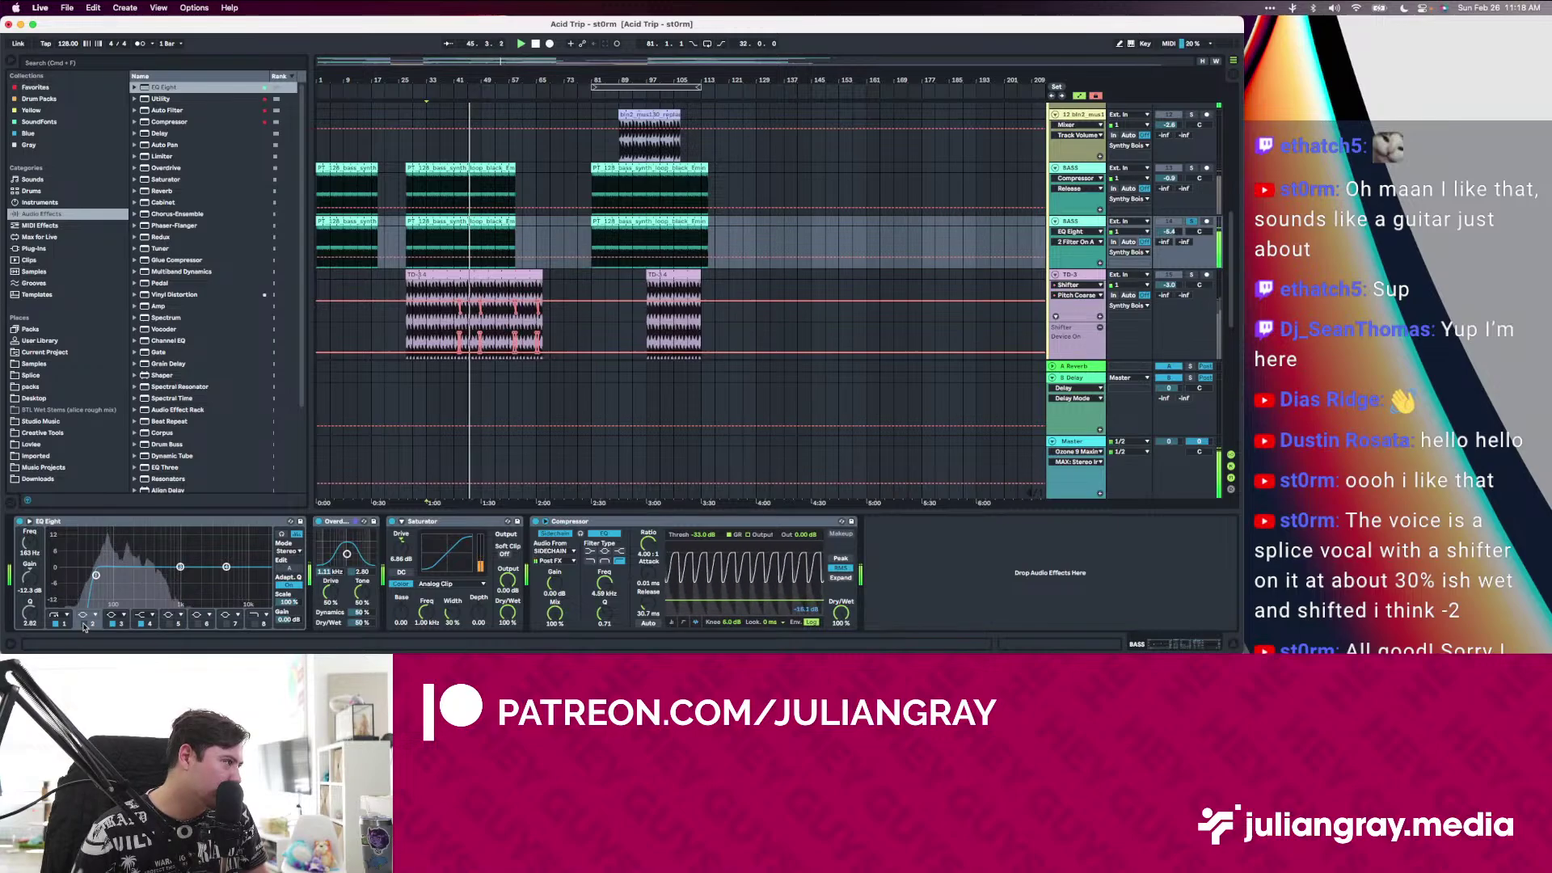
click(83, 624)
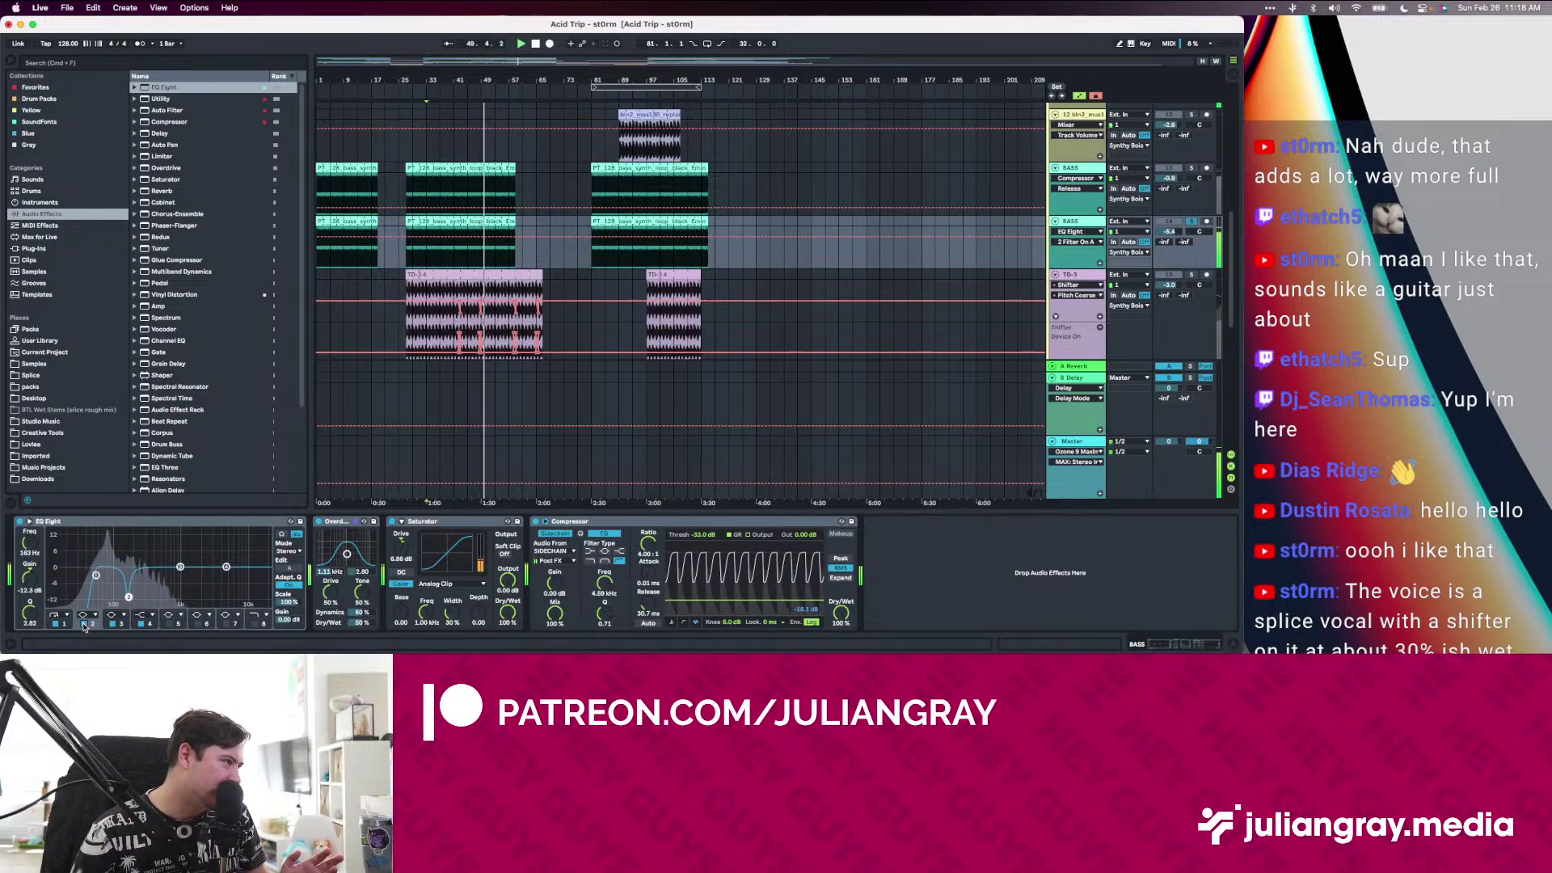
click(84, 626)
click(84, 626)
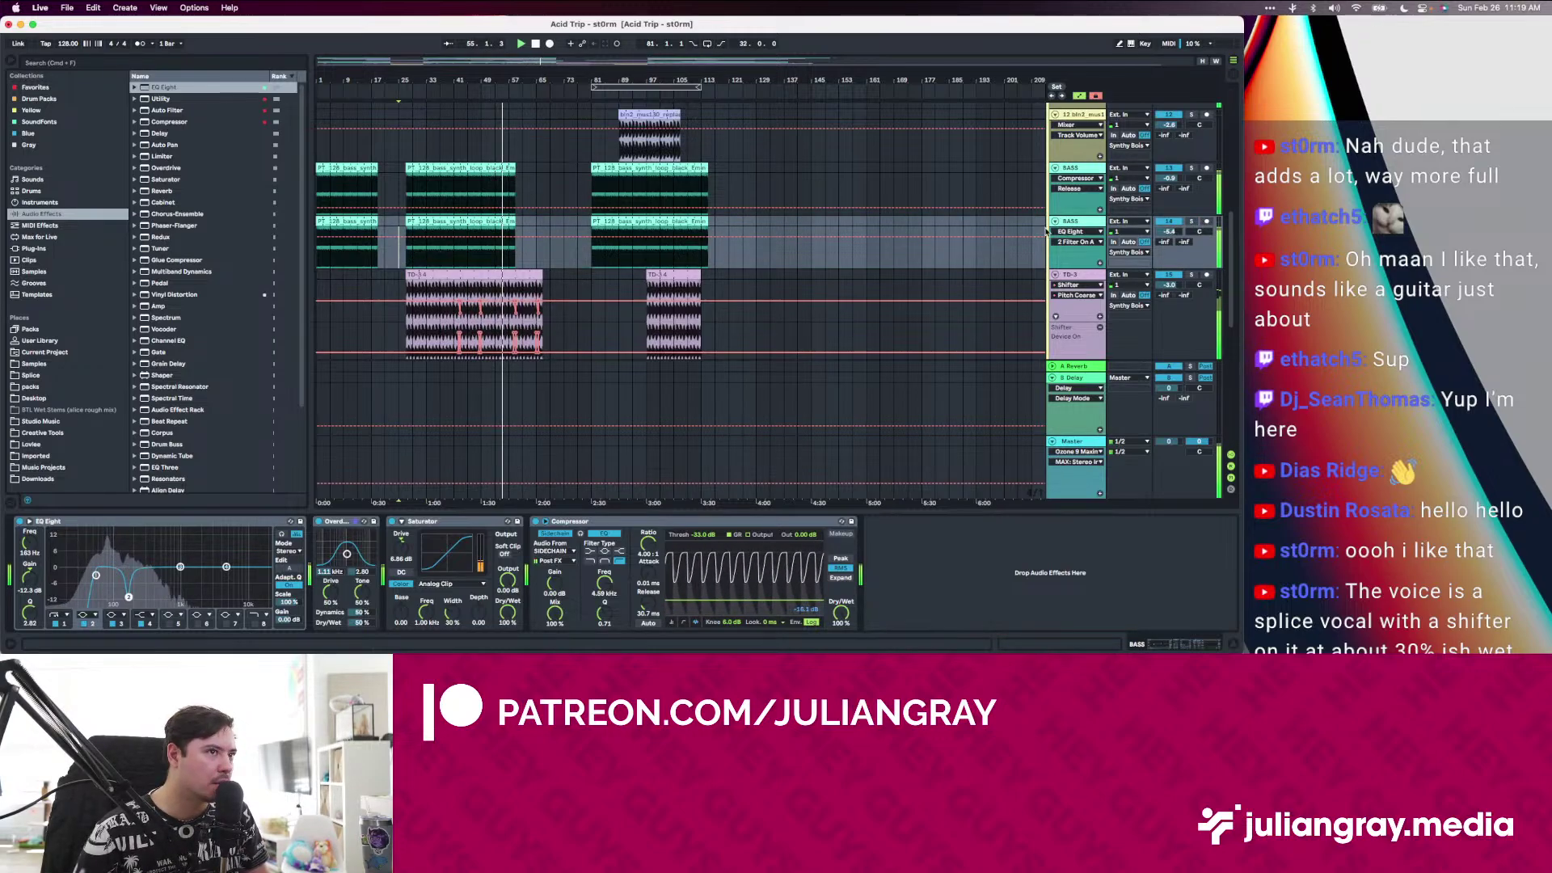
Raise the lower BASS track's volume slightly, checking it against mute, and soften its EQ Eight band 2 cut to about -9 dB
drag(1173, 232, 1173, 229)
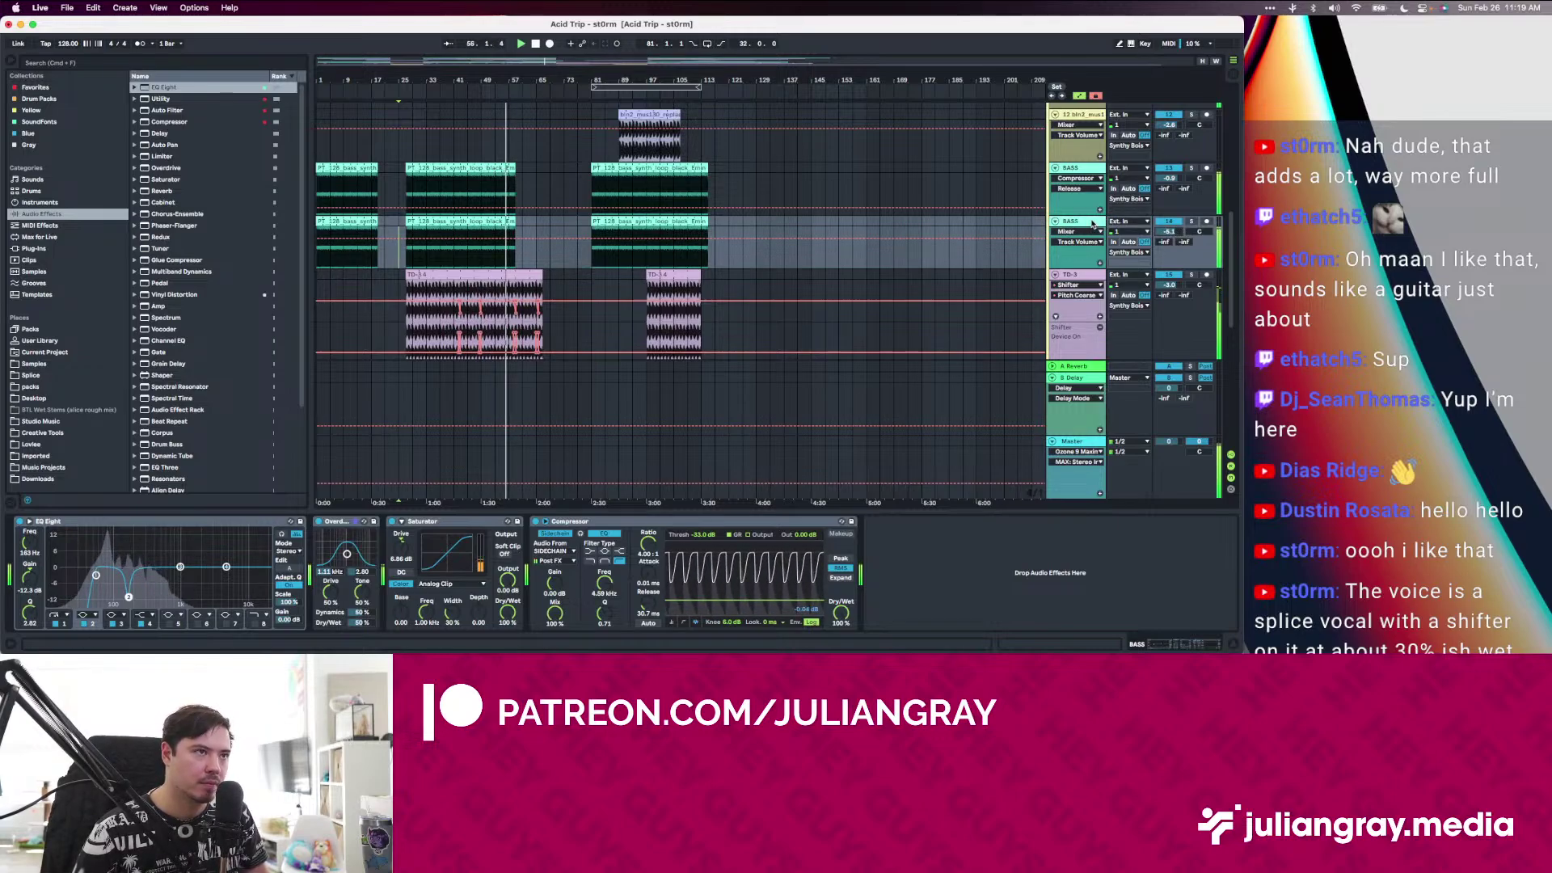
click(1179, 225)
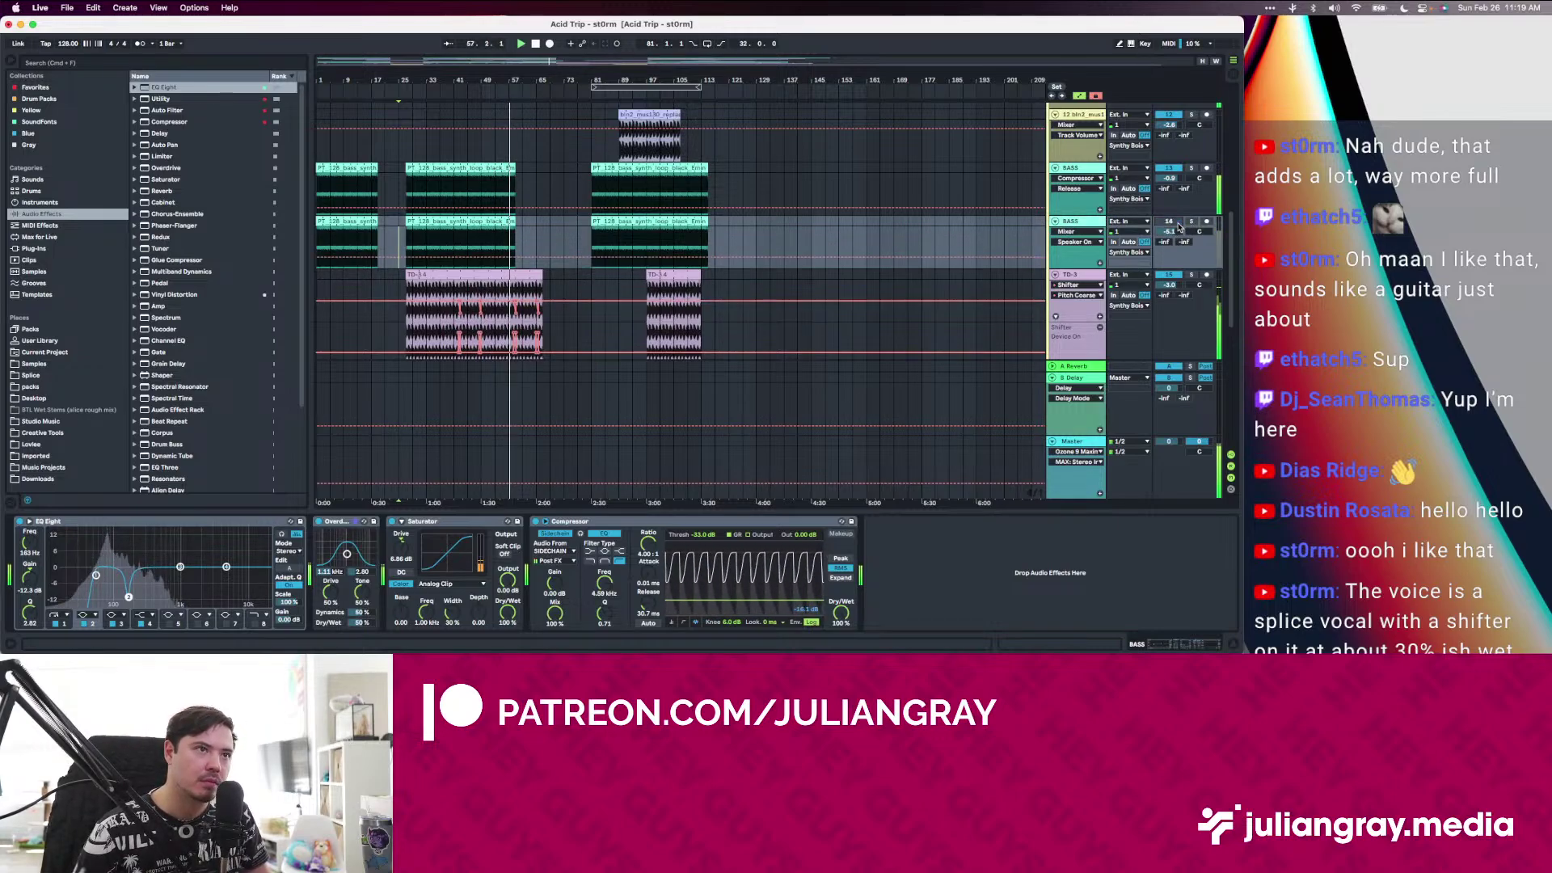
click(1178, 224)
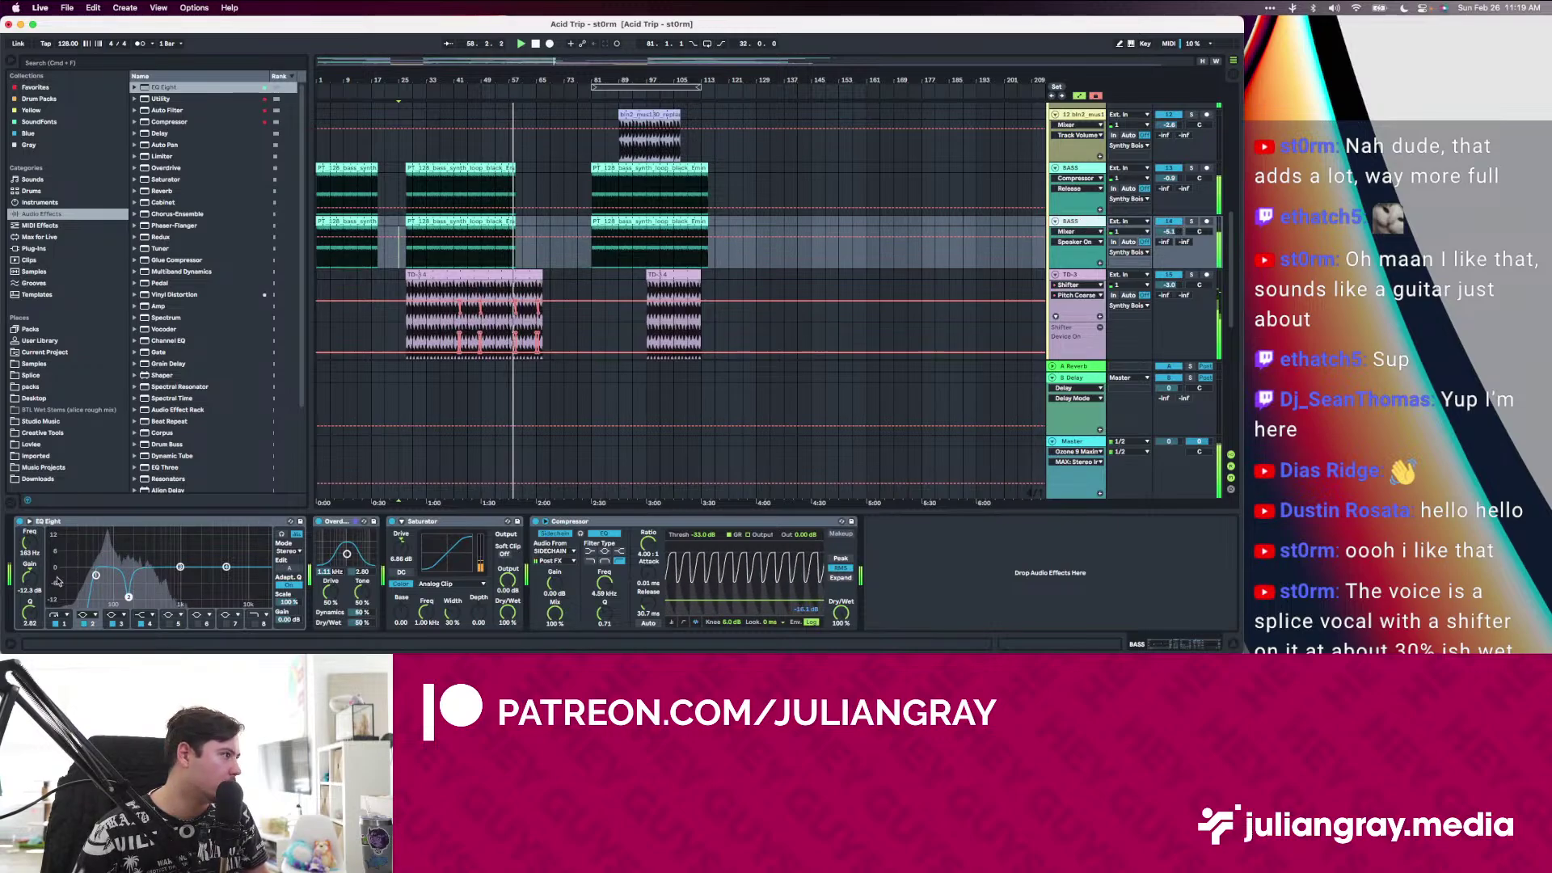
click(127, 598)
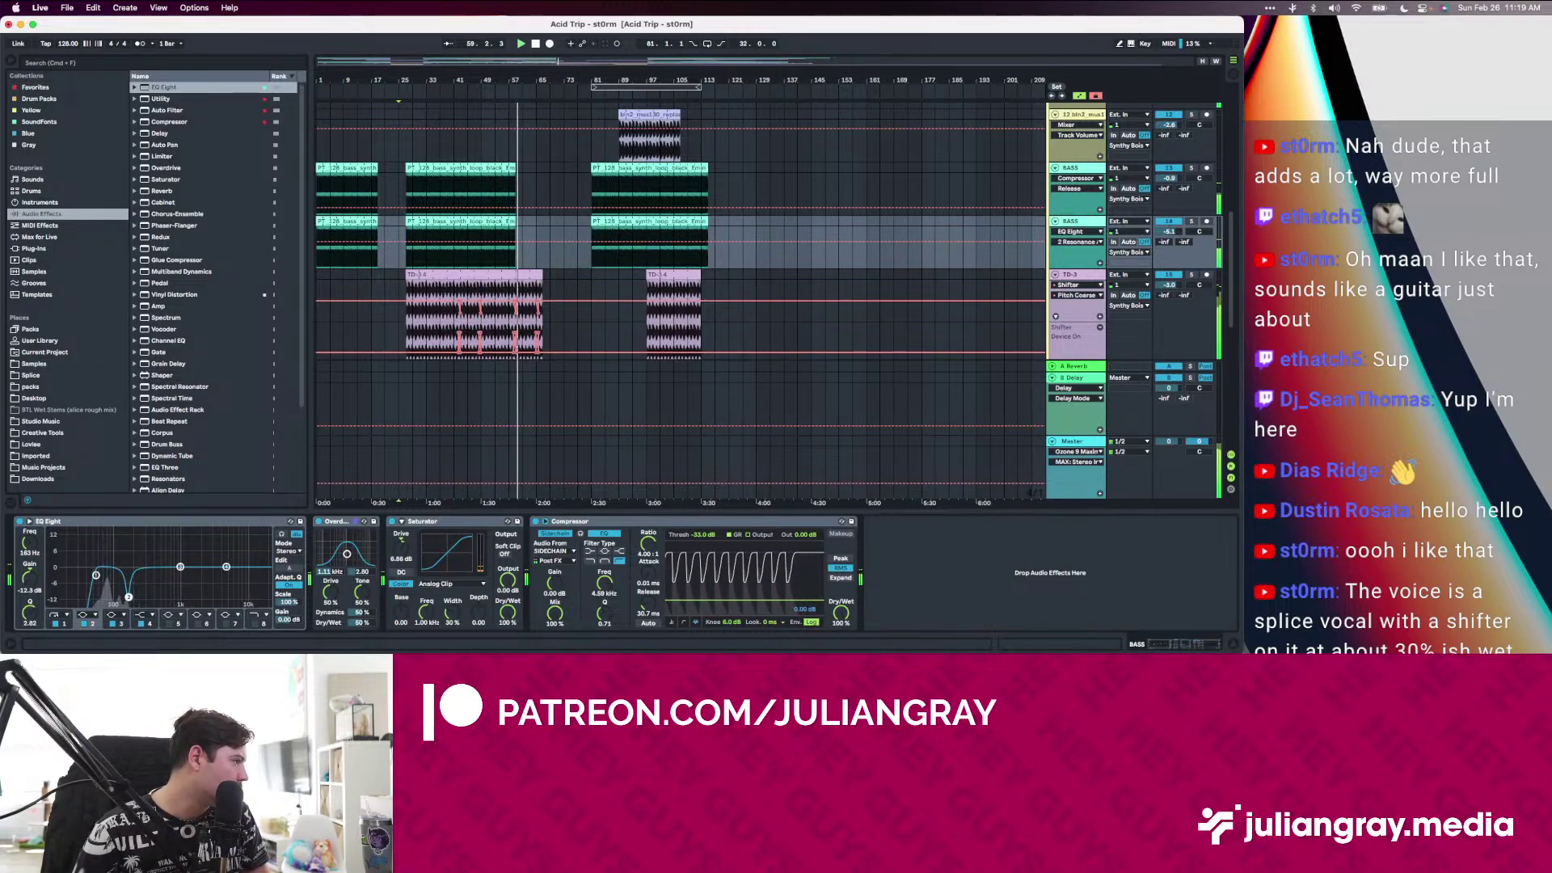
drag(27, 582, 29, 583)
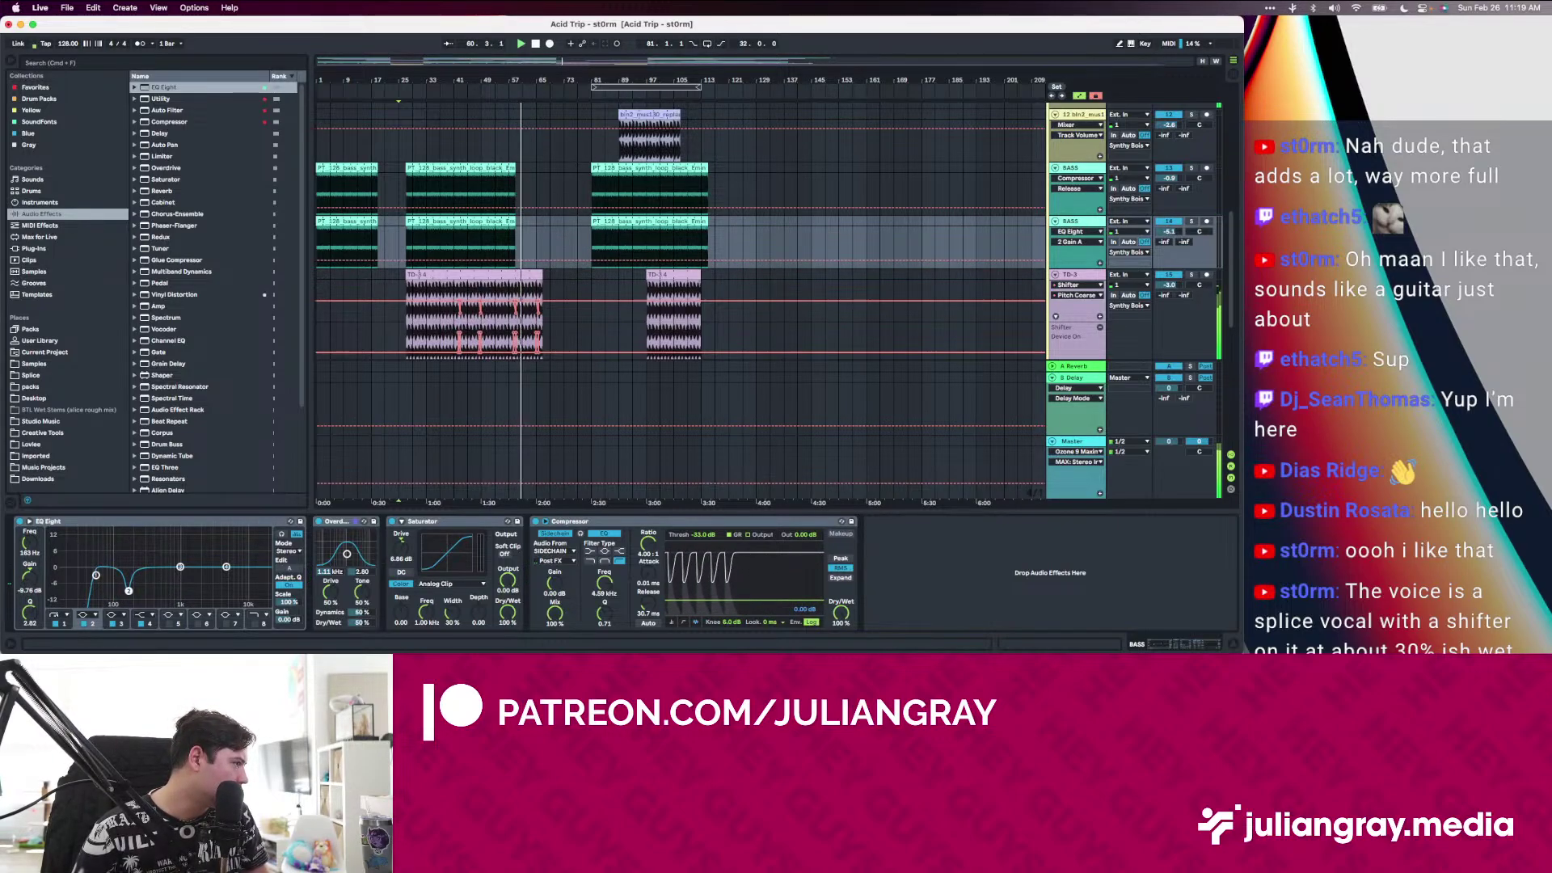
Stop playback, show the Master track's device chain, and place the insert marker at bar 117
click(592, 237)
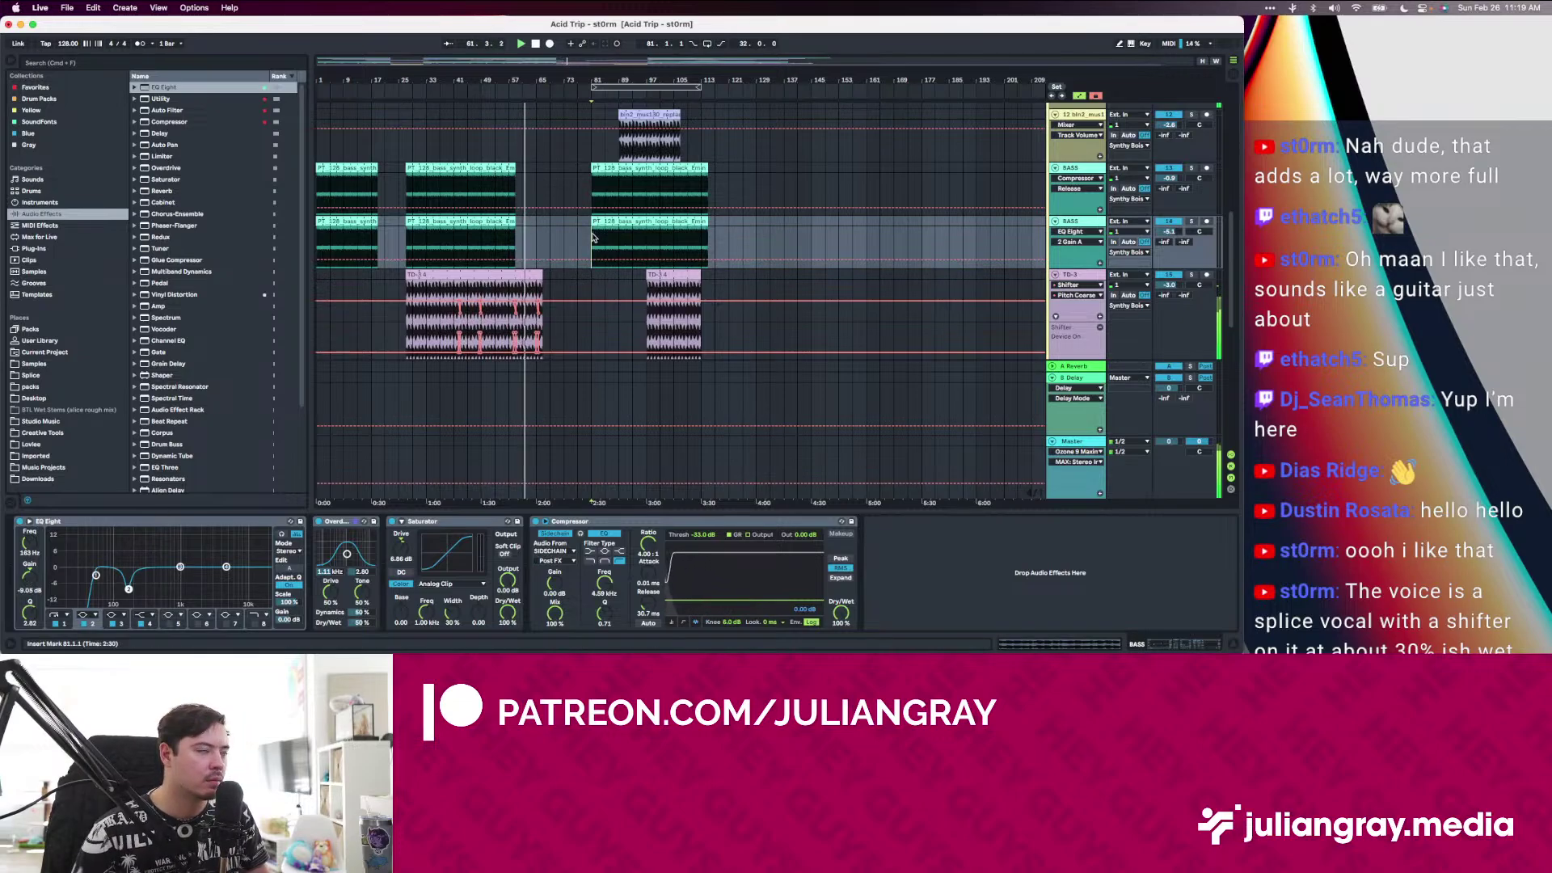
scroll(594, 237, up, 10)
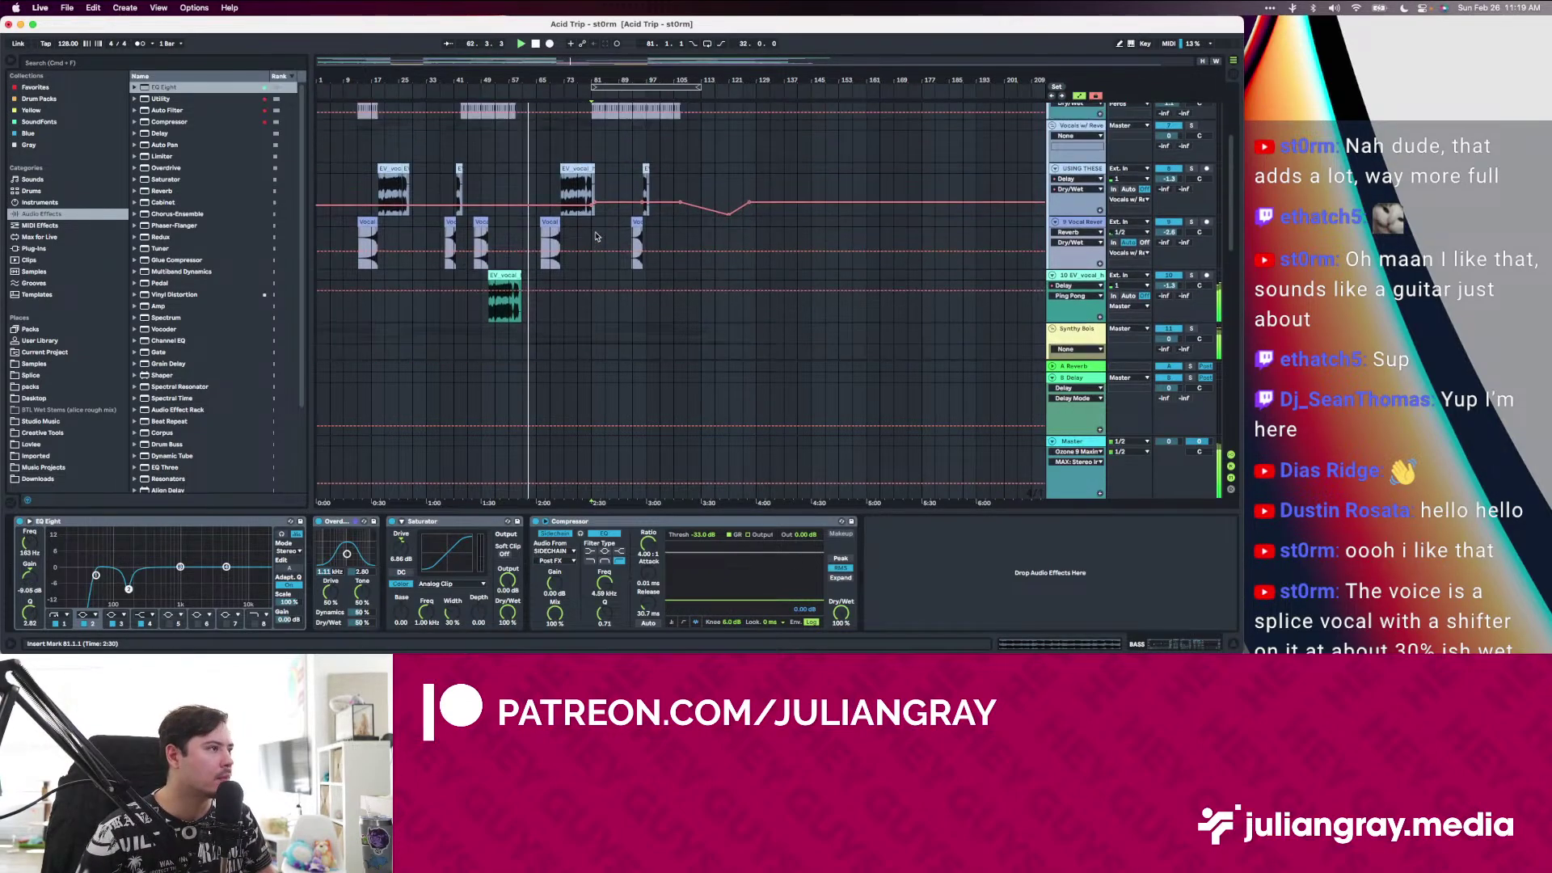
click(1075, 441)
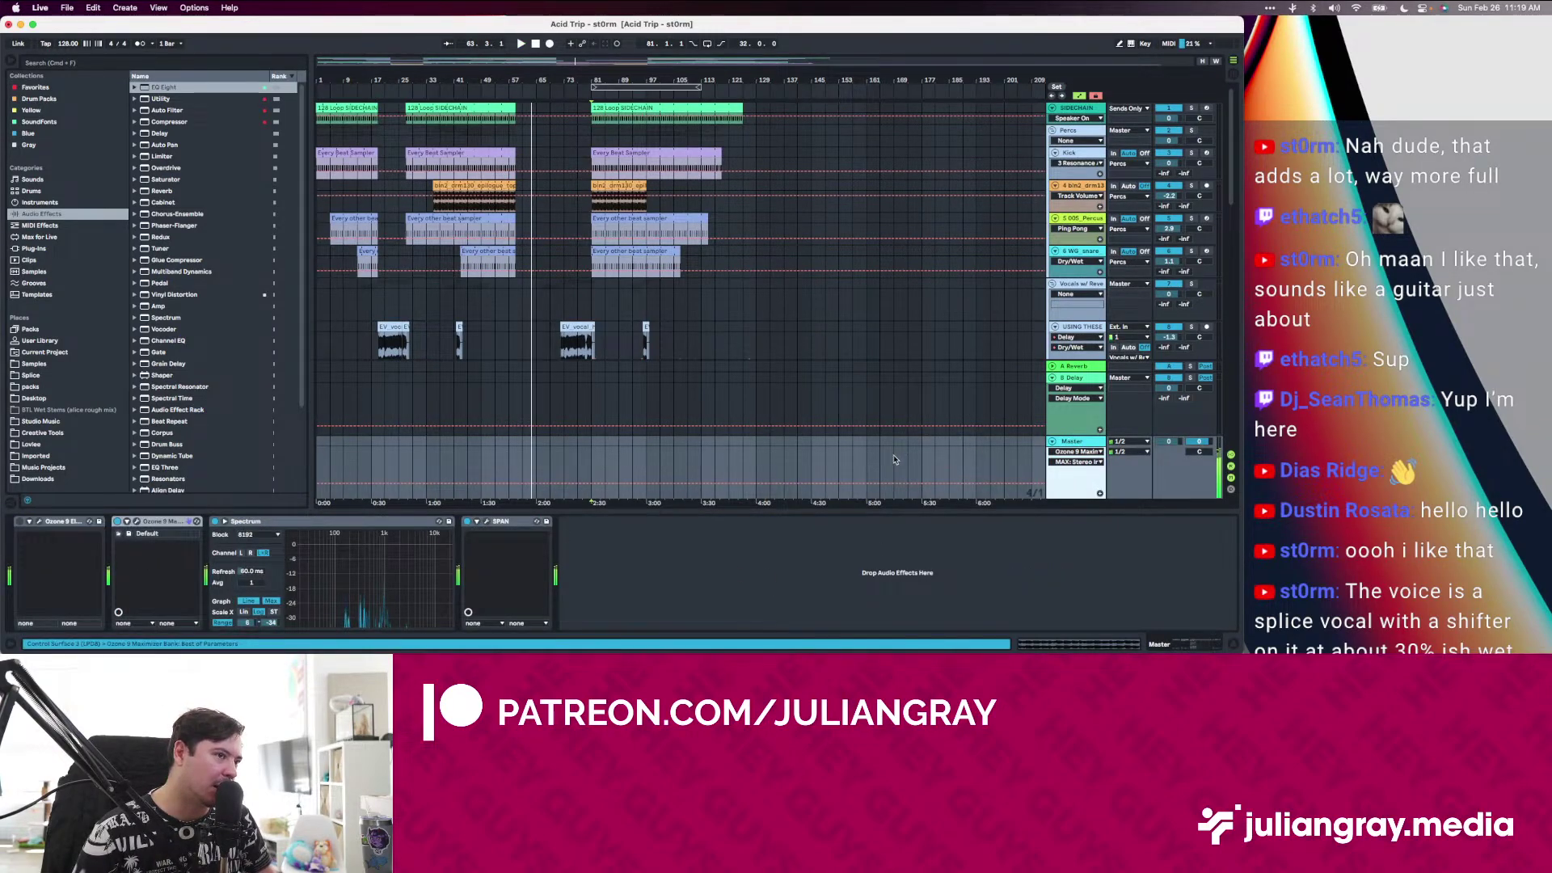
click(714, 453)
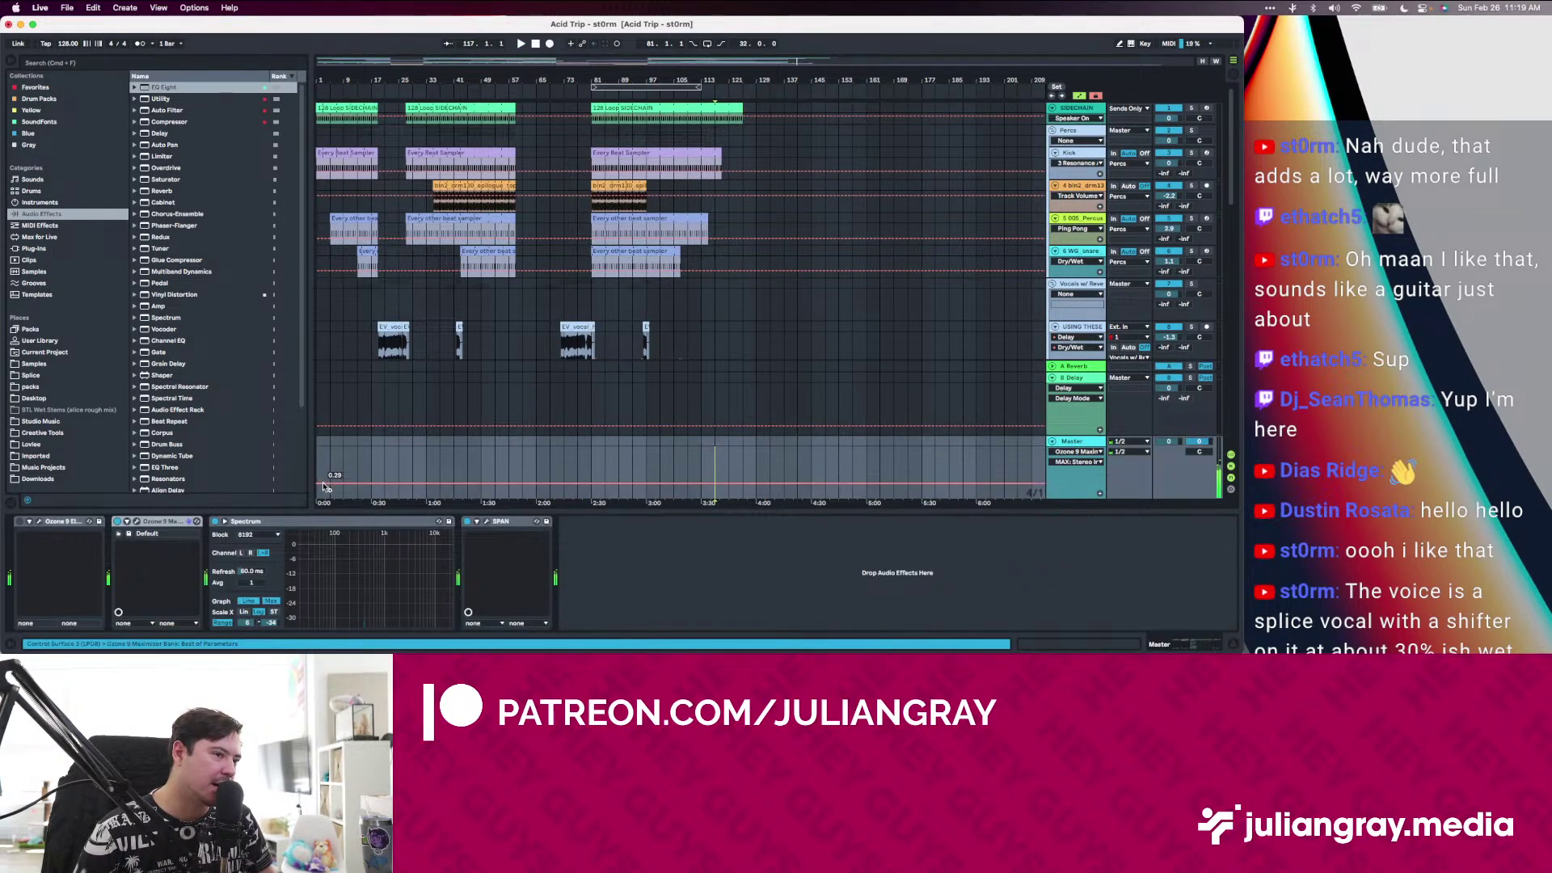
Play the track from bar 81 while checking the Ozone 9 Maximizer on the Master, and close its window
click(150, 523)
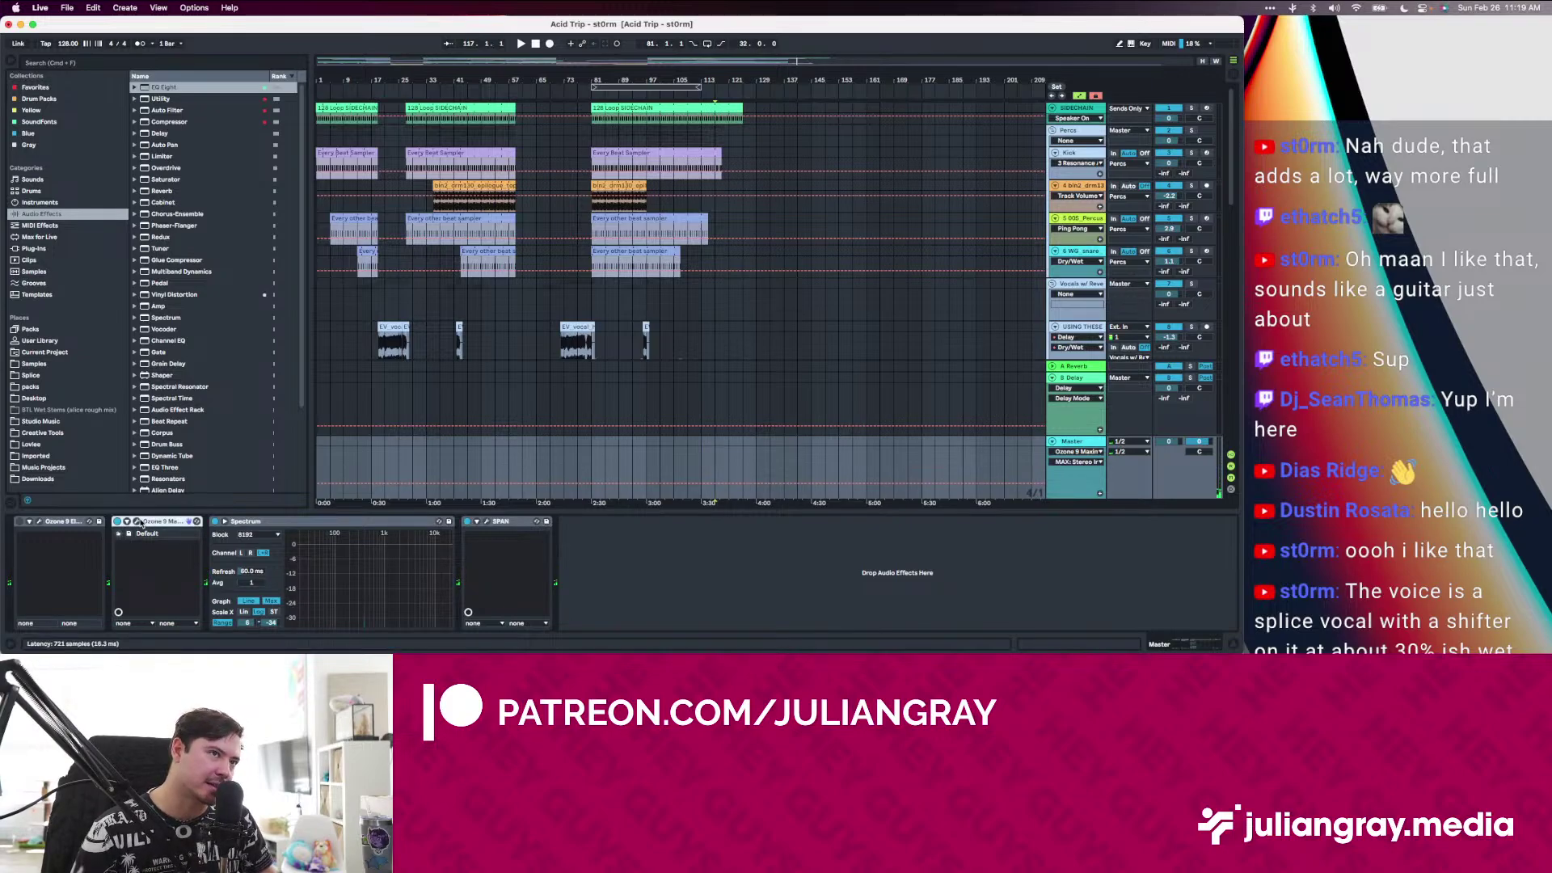
key(alt+super+p)
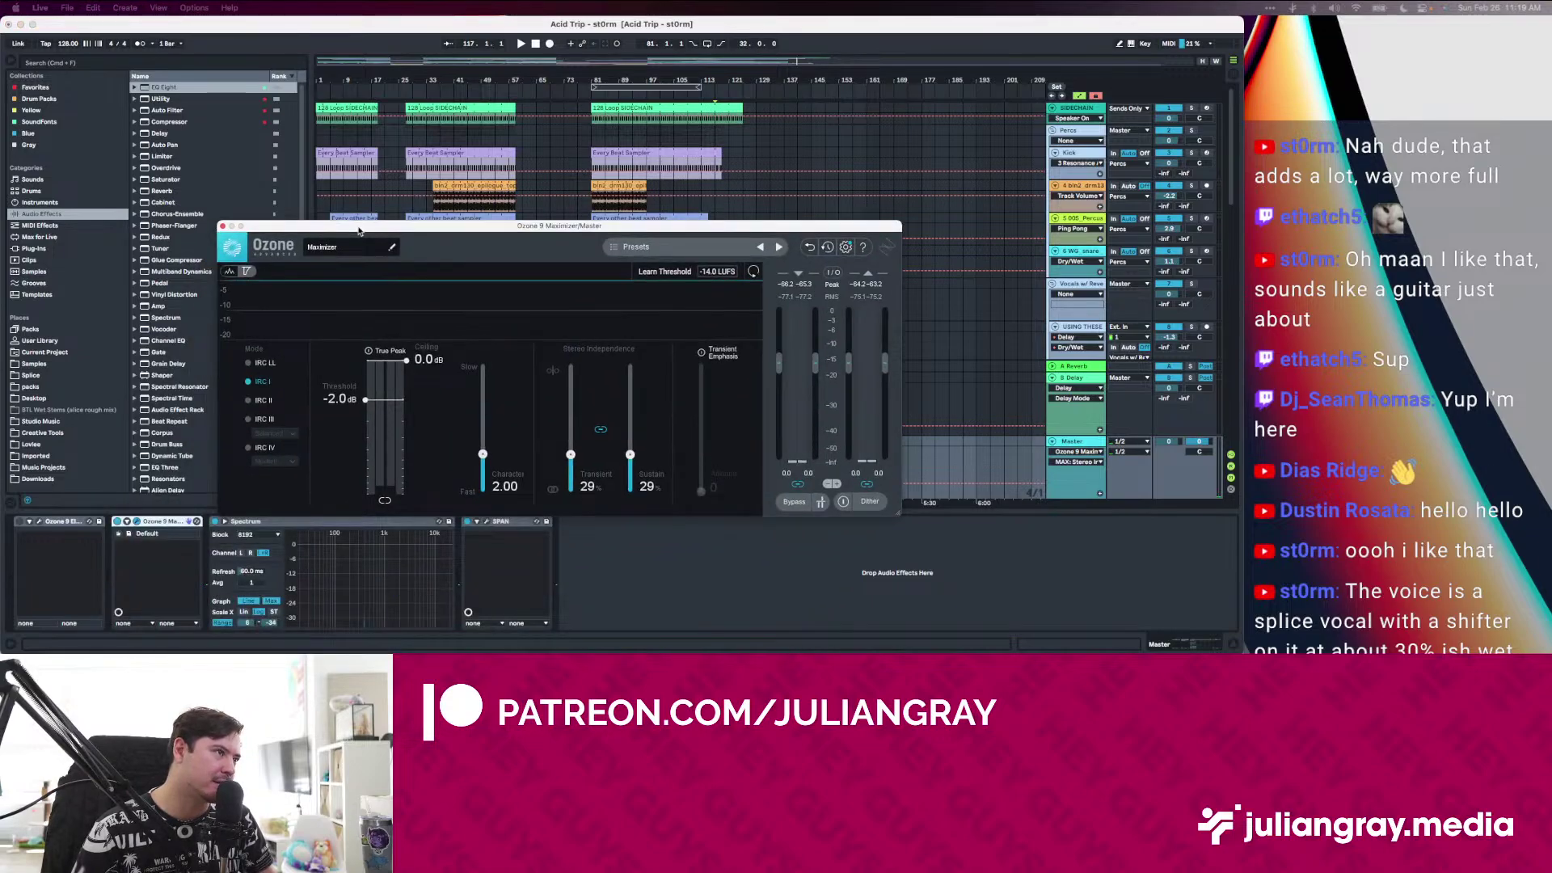
click(592, 162)
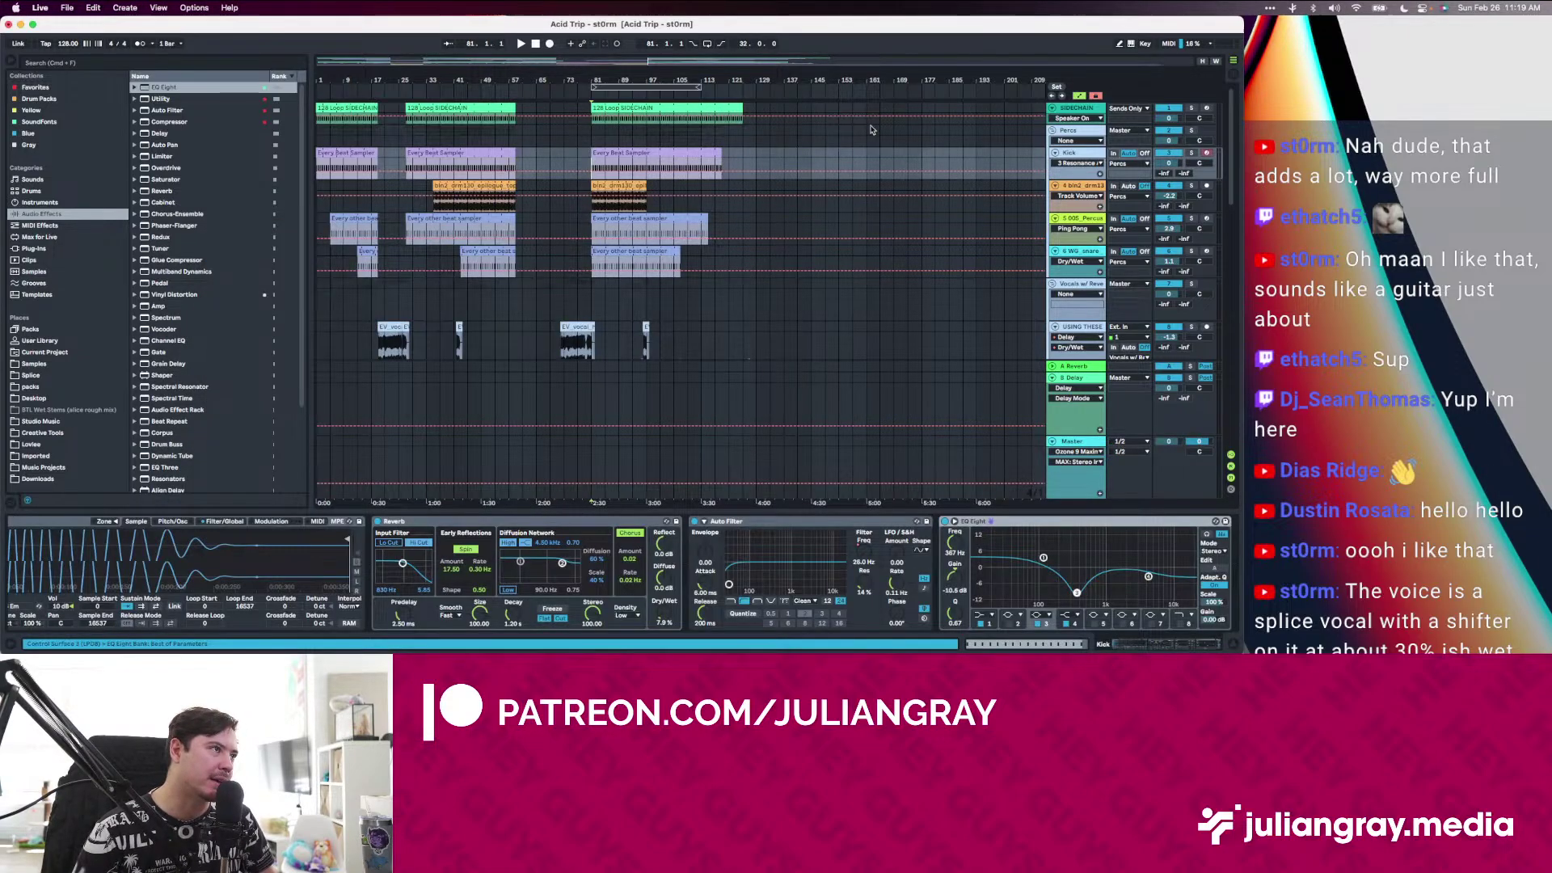
scroll(1197, 153, down, 10)
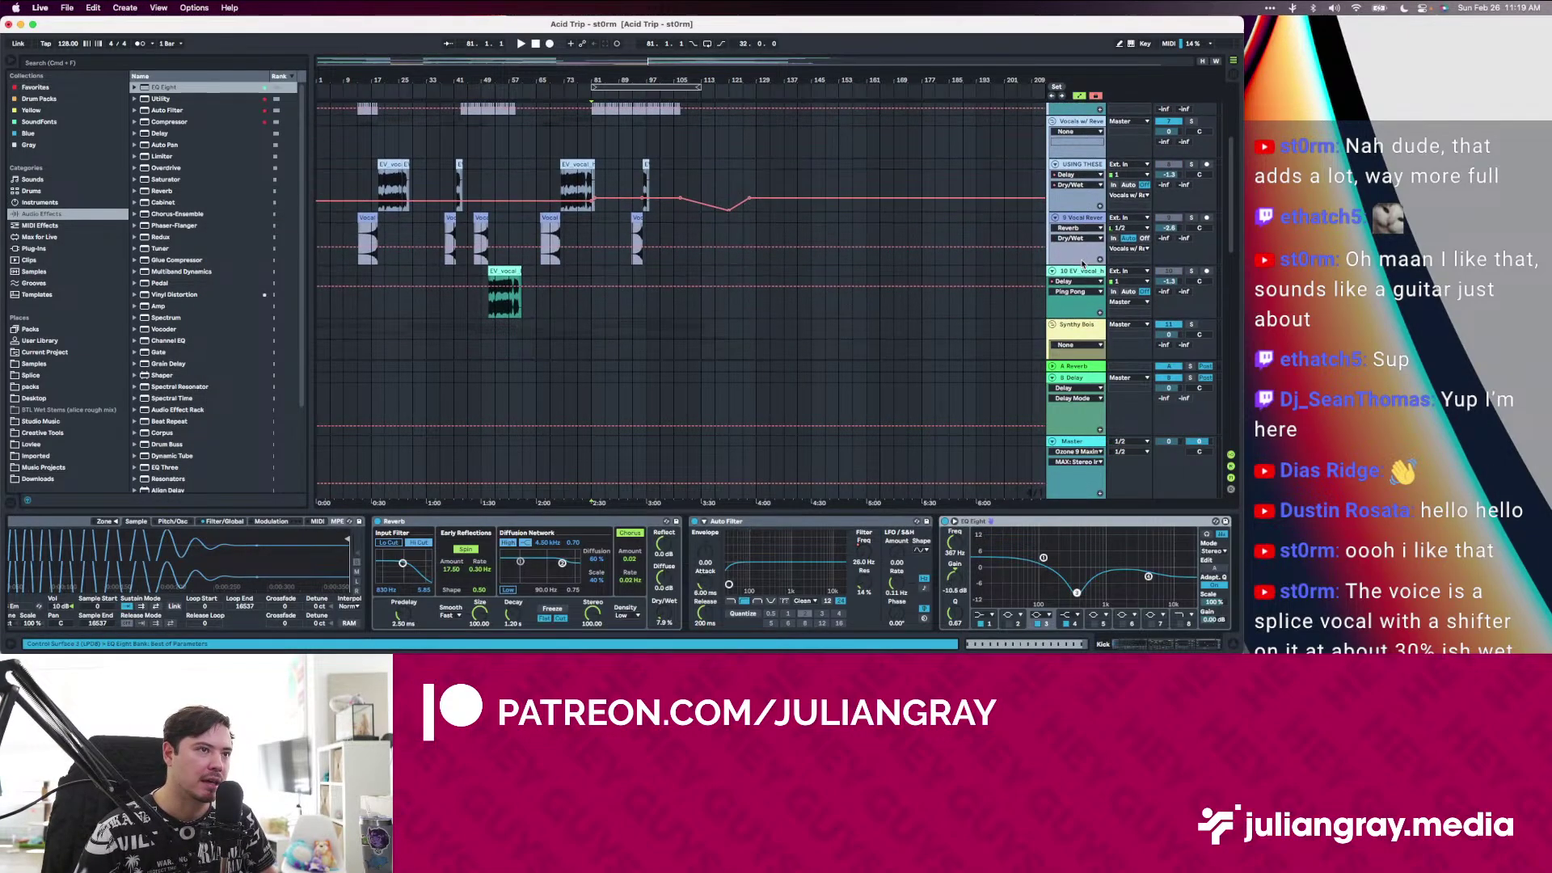
scroll(1079, 263, down, 4)
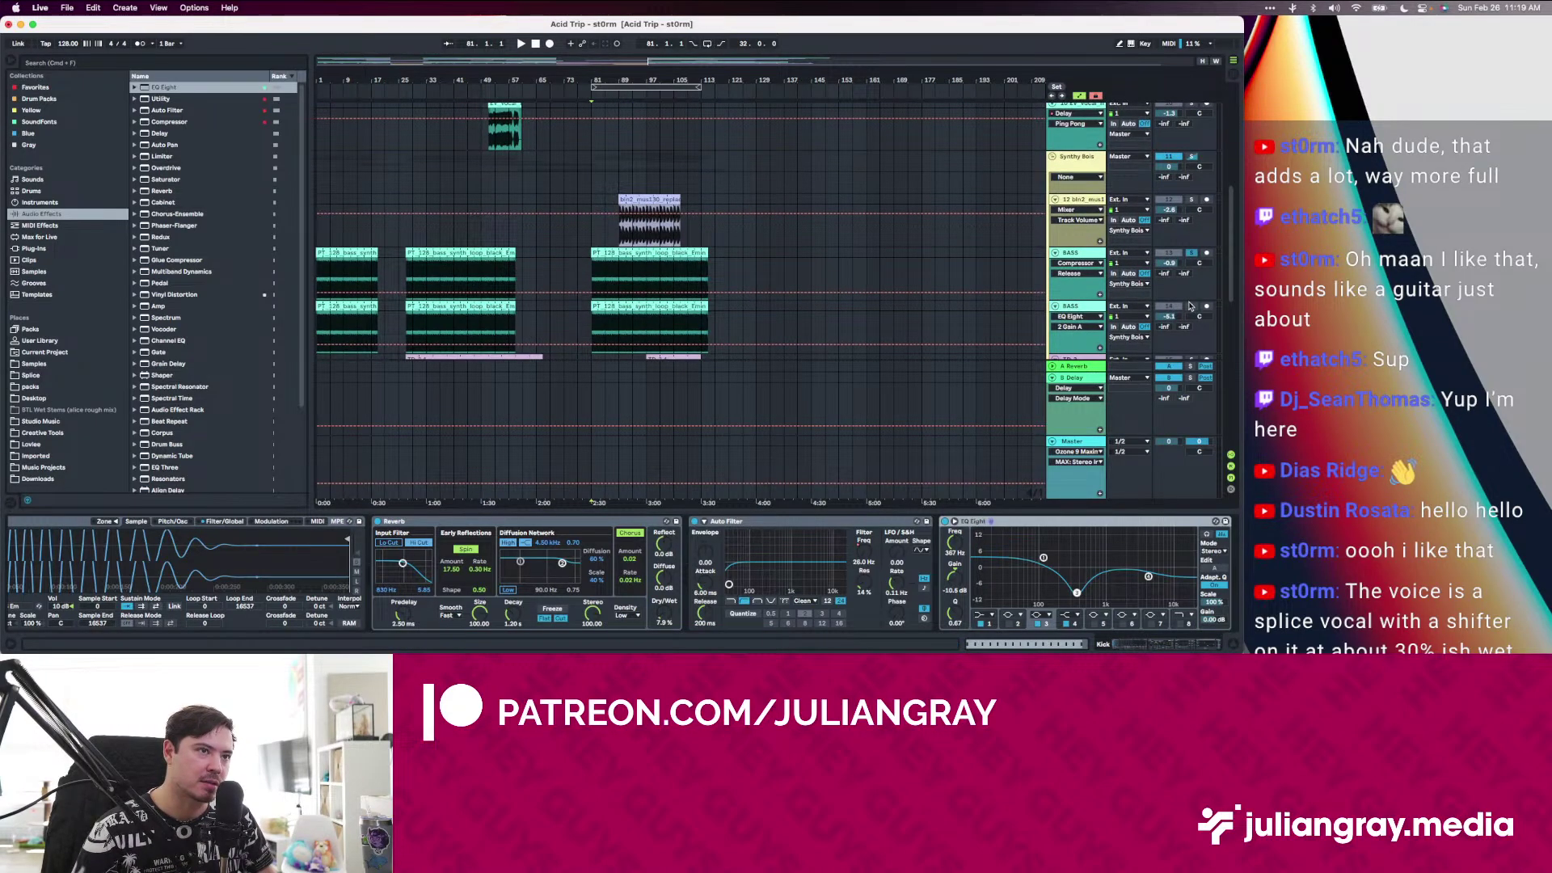
click(1074, 442)
key(space)
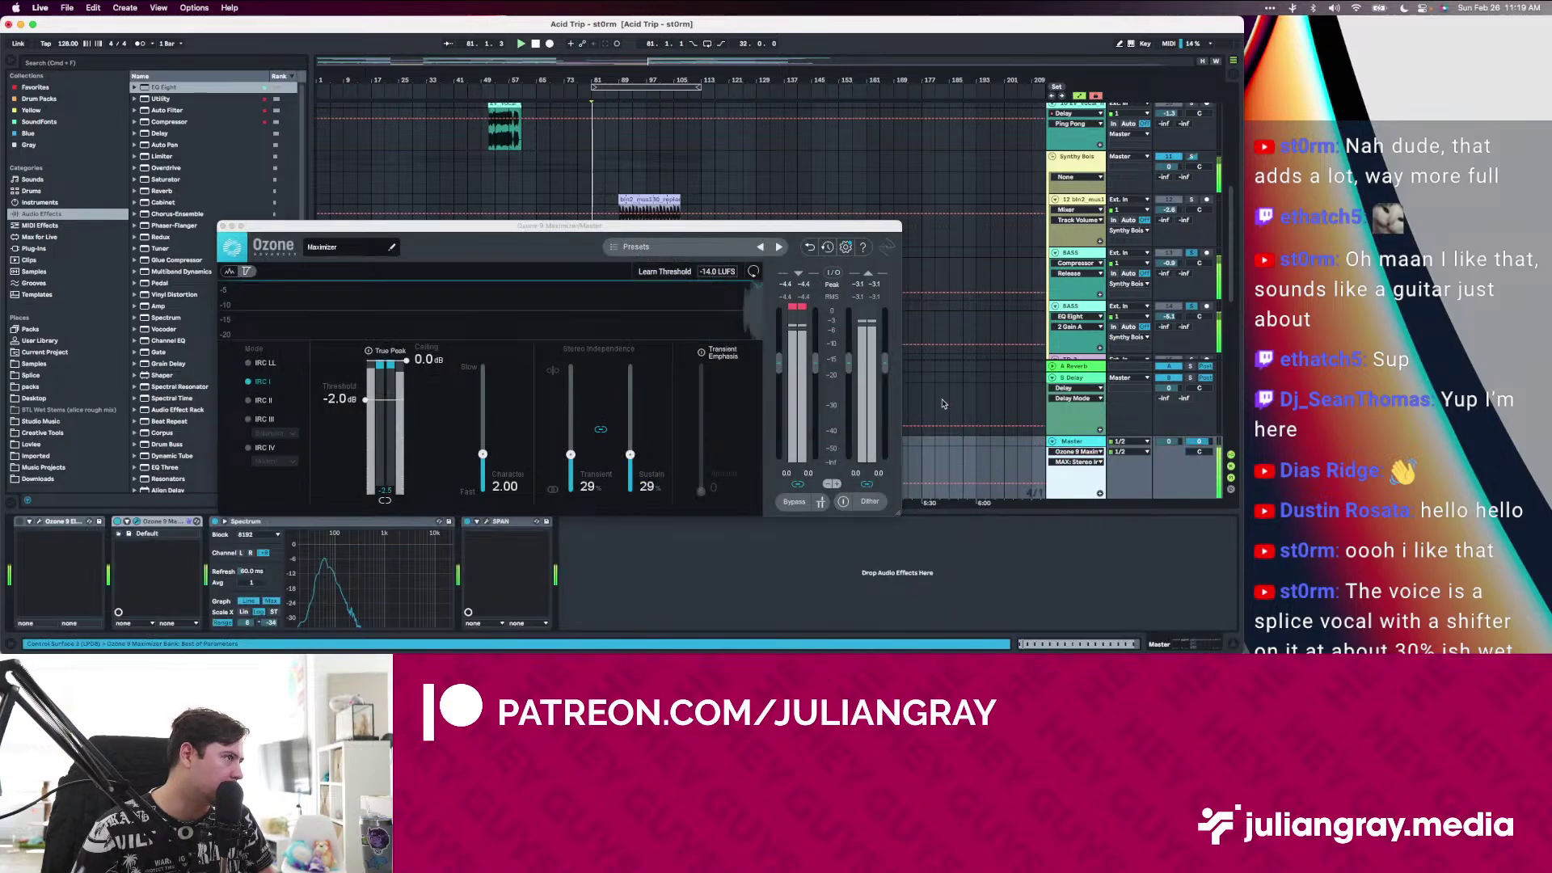
click(223, 226)
key(space)
click(33, 248)
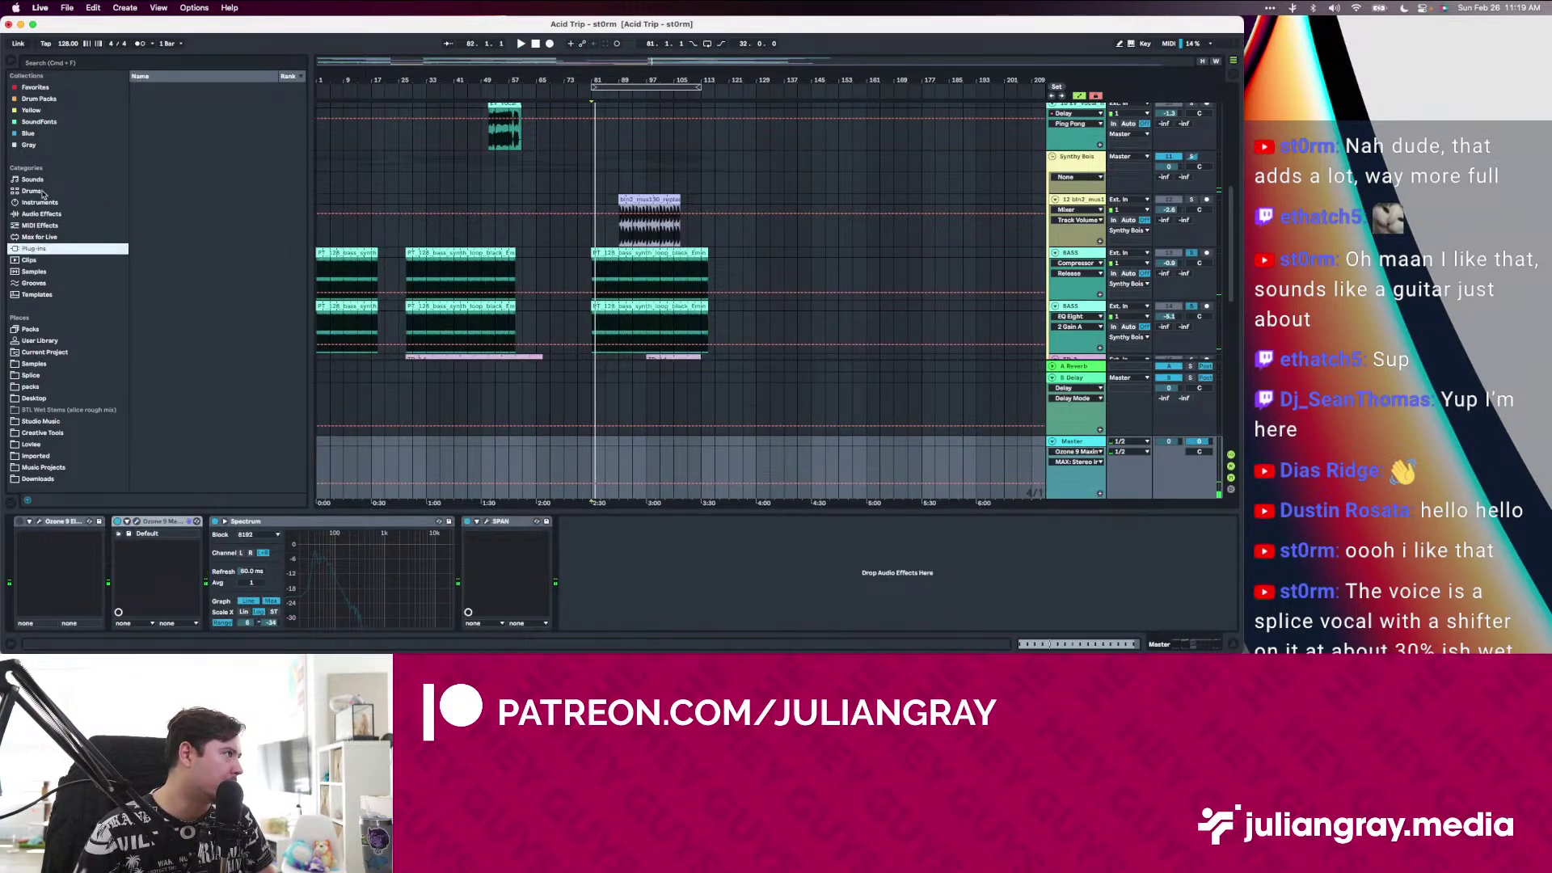
click(71, 63)
text(pro)
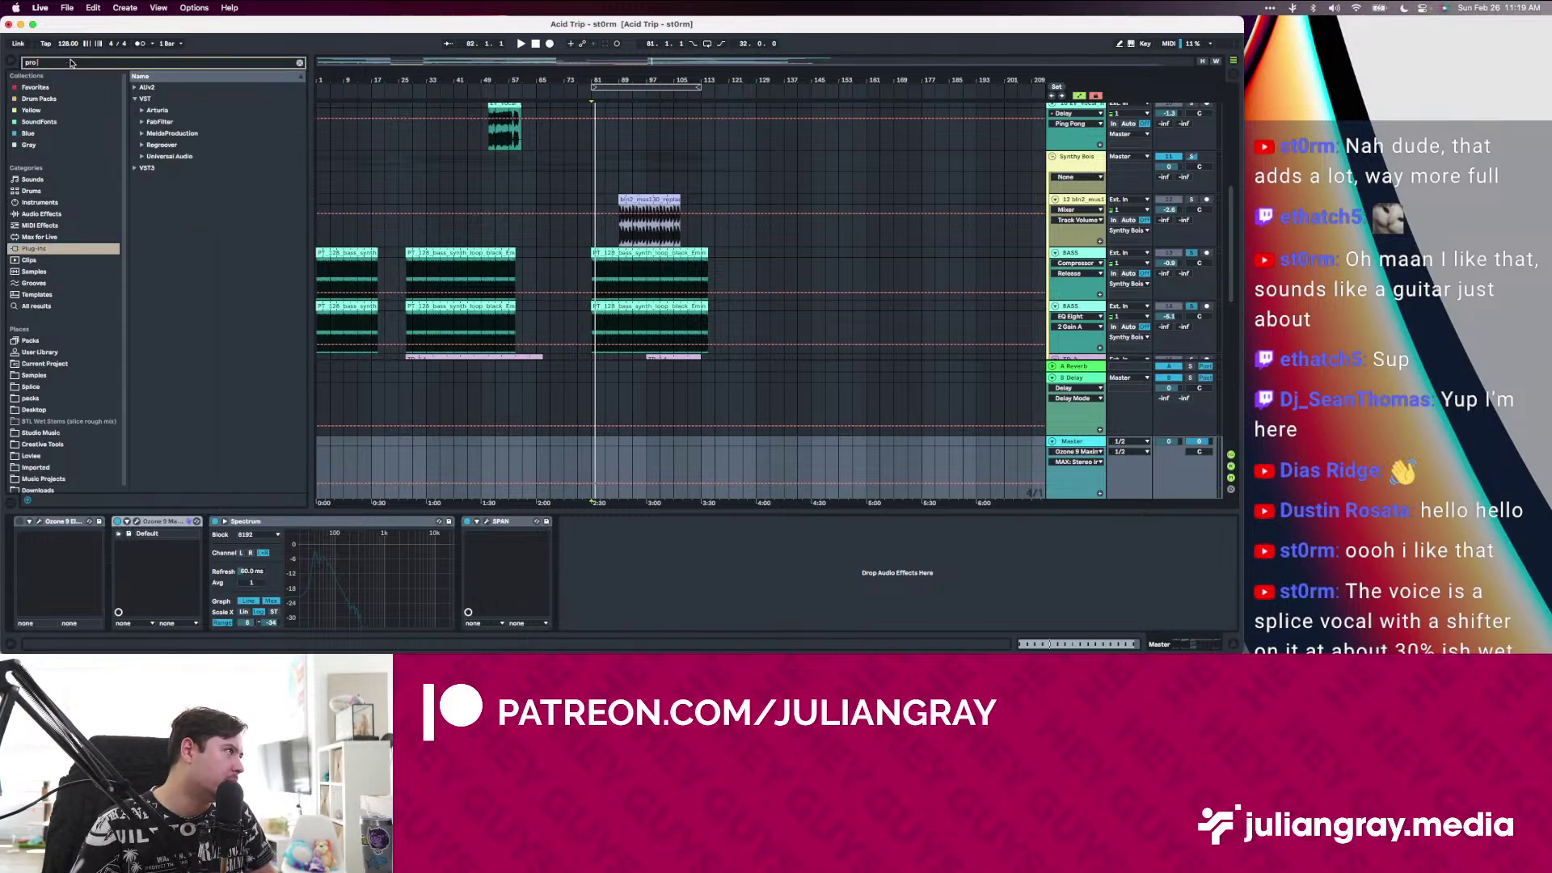
click(141, 121)
click(205, 227)
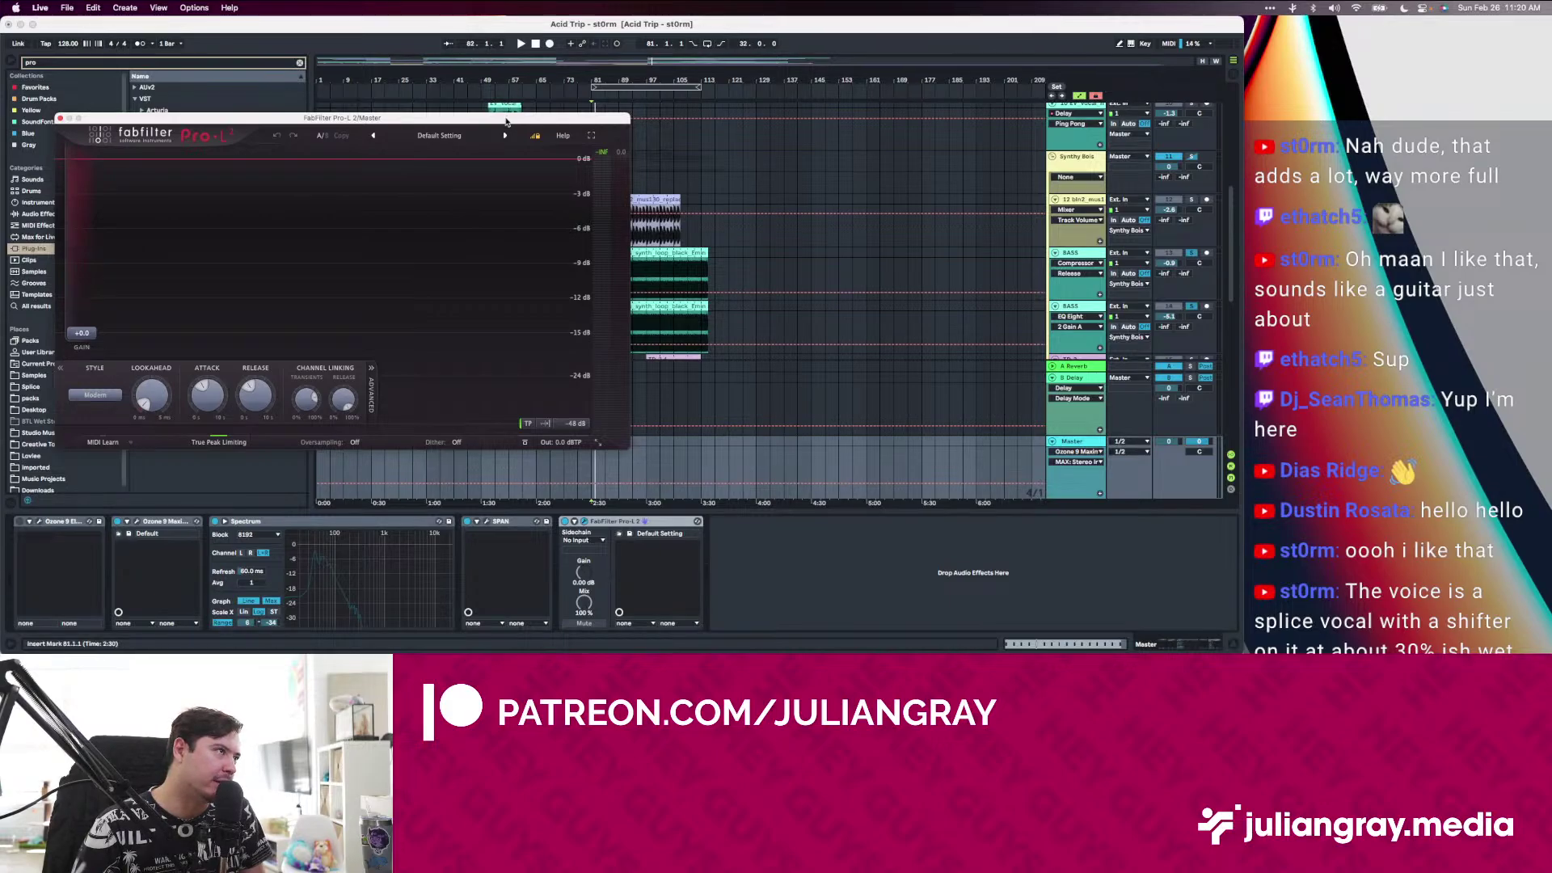
Start playback with the Pro-L 2 window moved aside and switch off the Ozone 9 Maximizer on the Master
key(space)
drag(506, 122, 563, 121)
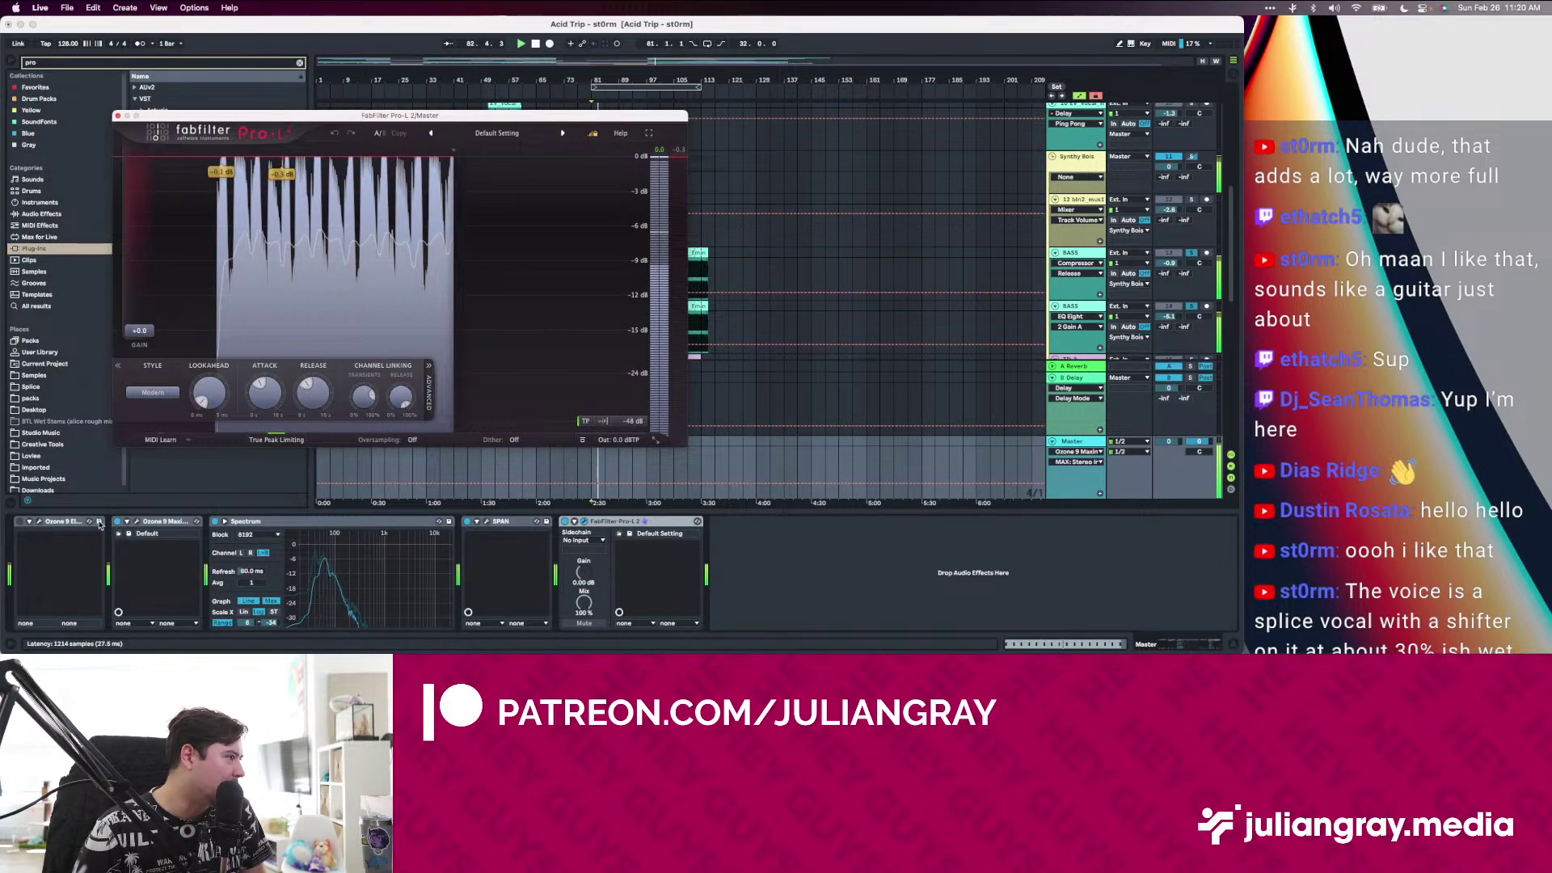
click(118, 522)
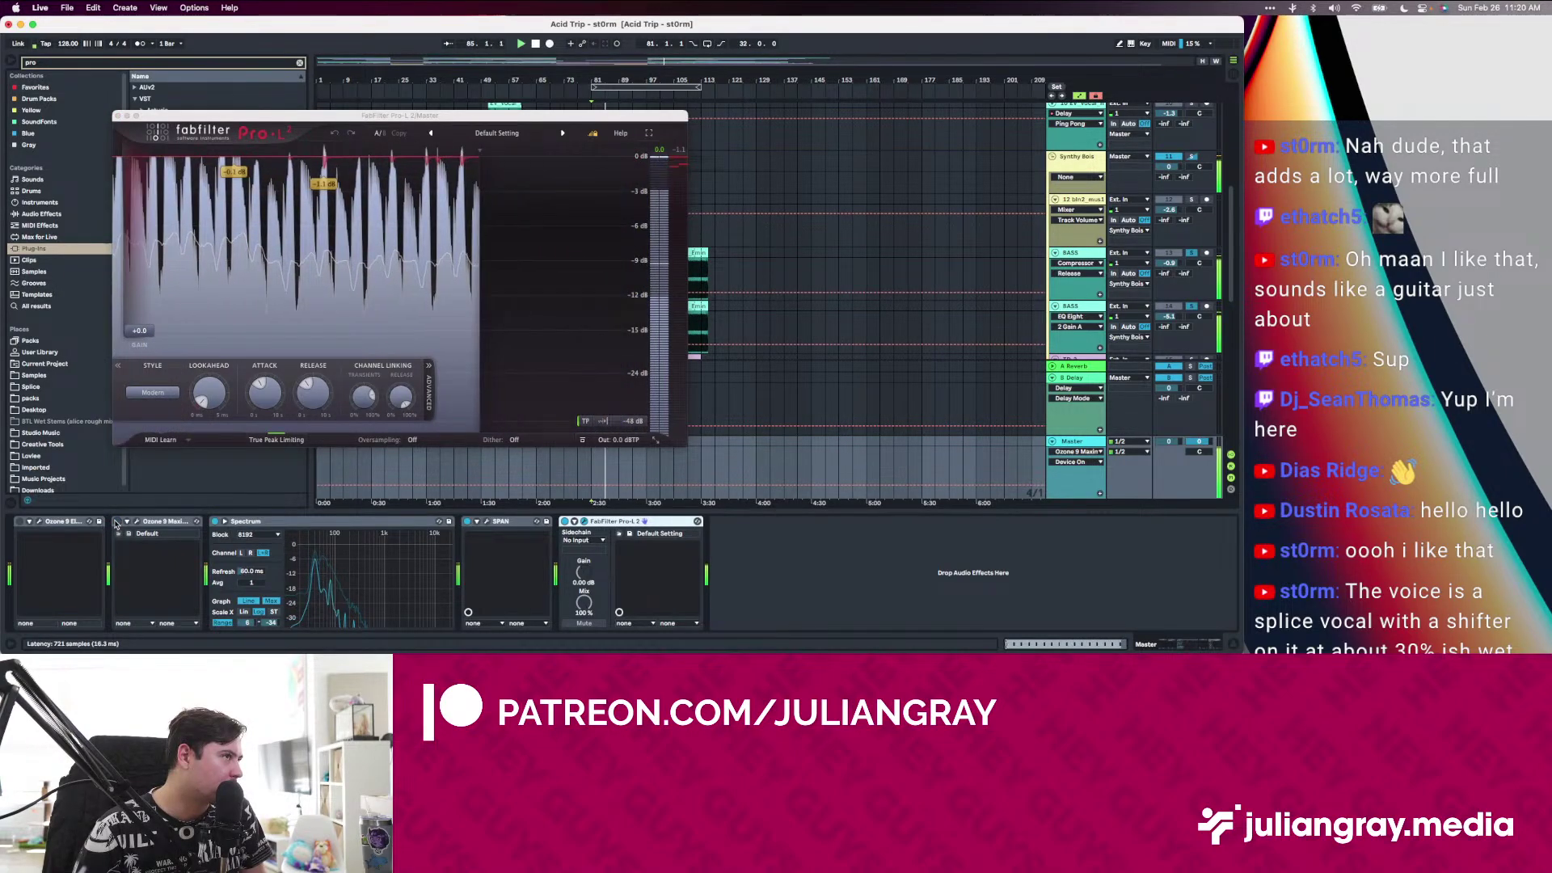
Solo both BASS tracks during playback to check their combined level in the Master's Pro-L 2
scroll(975, 201, up, 10)
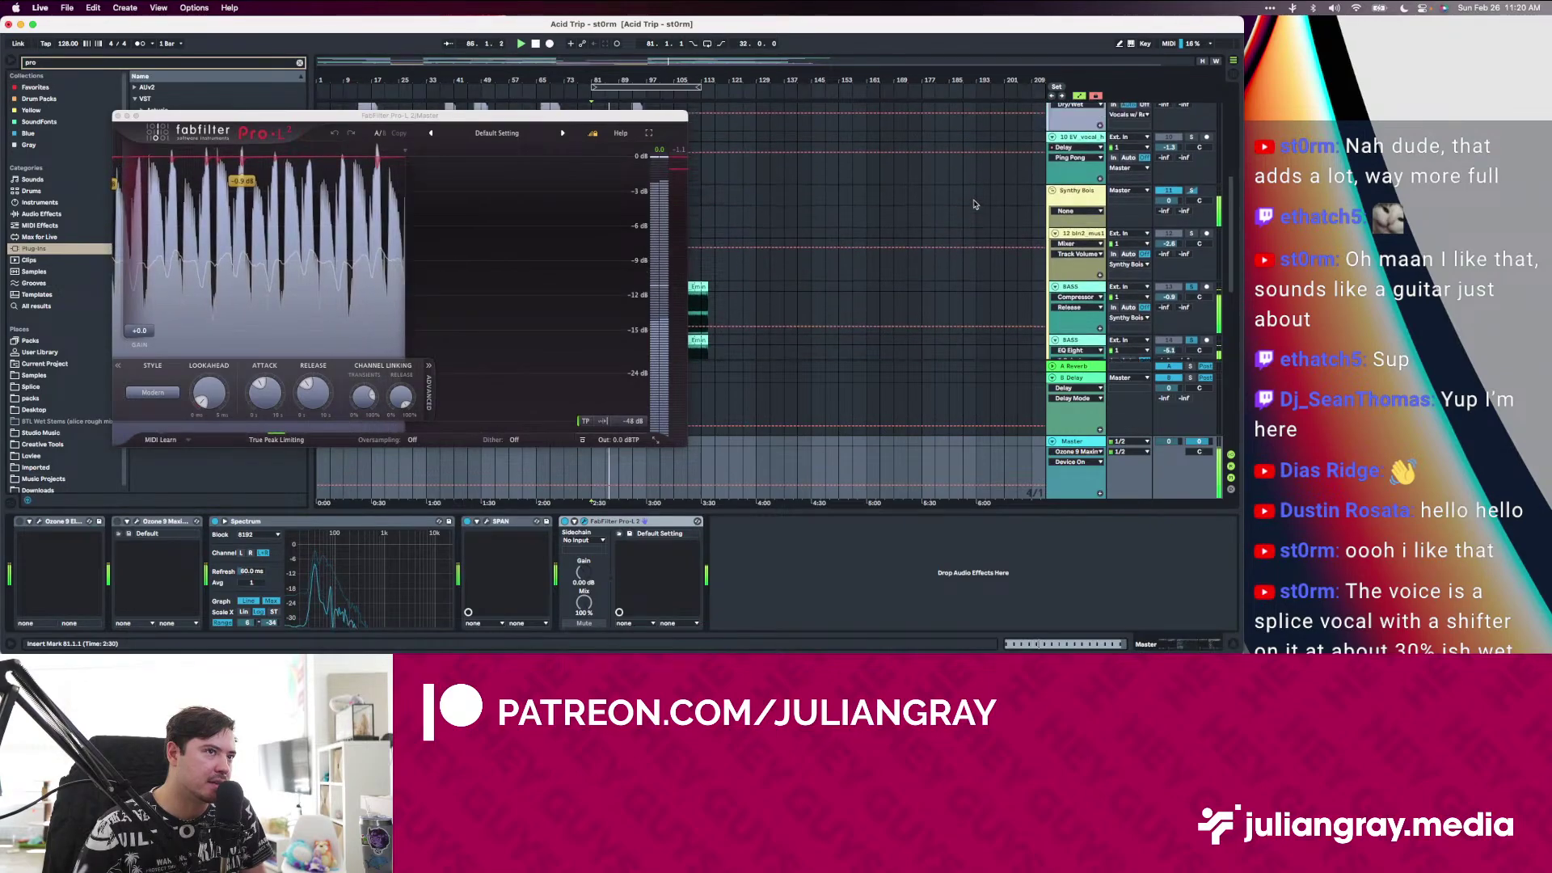
scroll(1103, 184, up, 4)
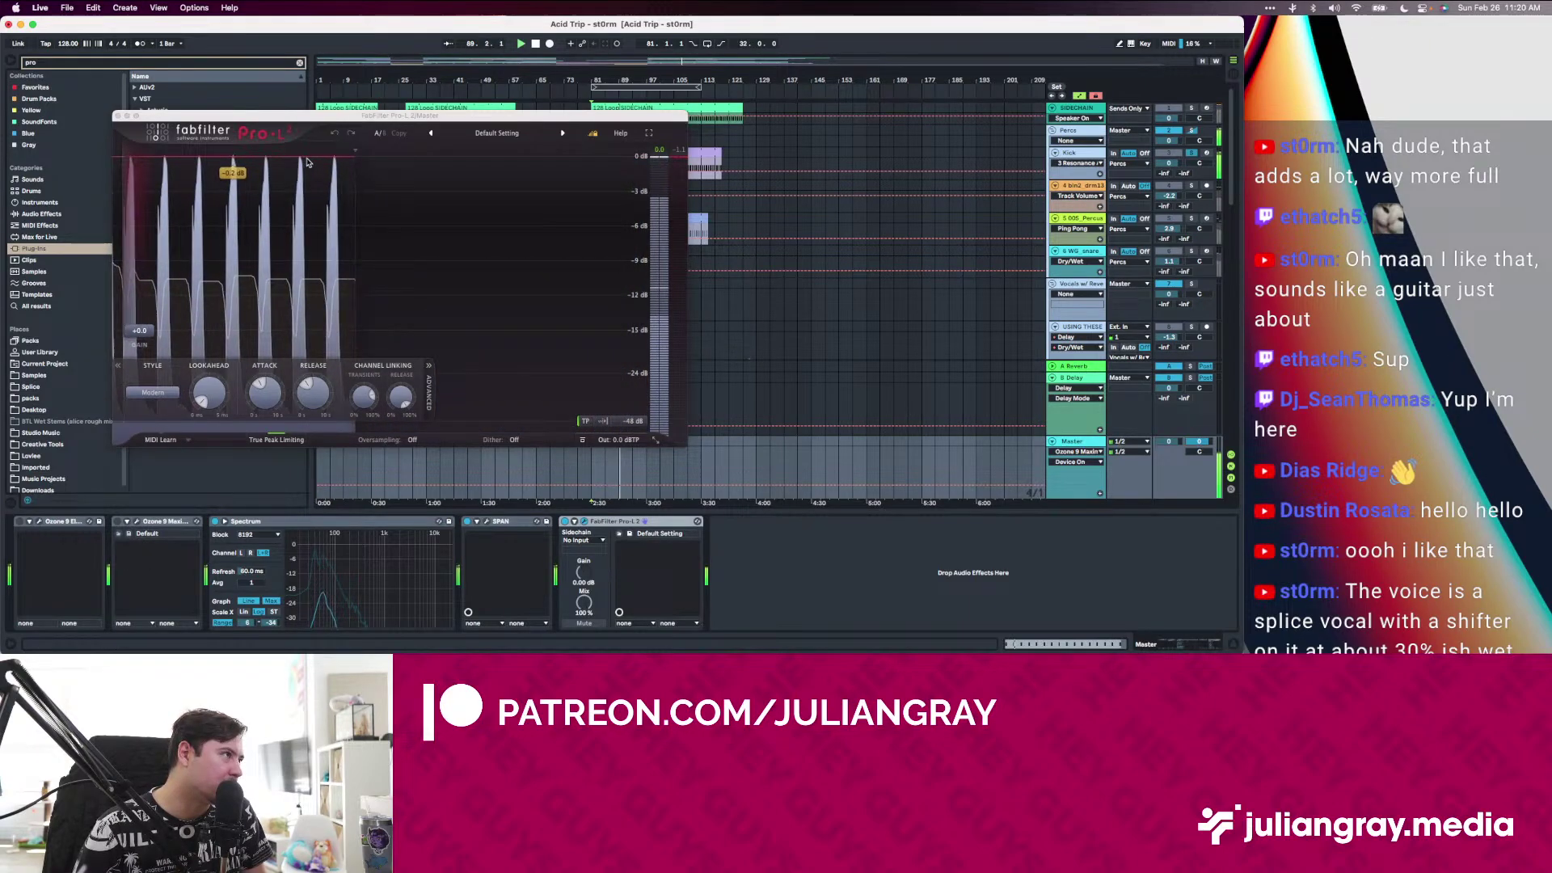
scroll(1063, 307, down, 5)
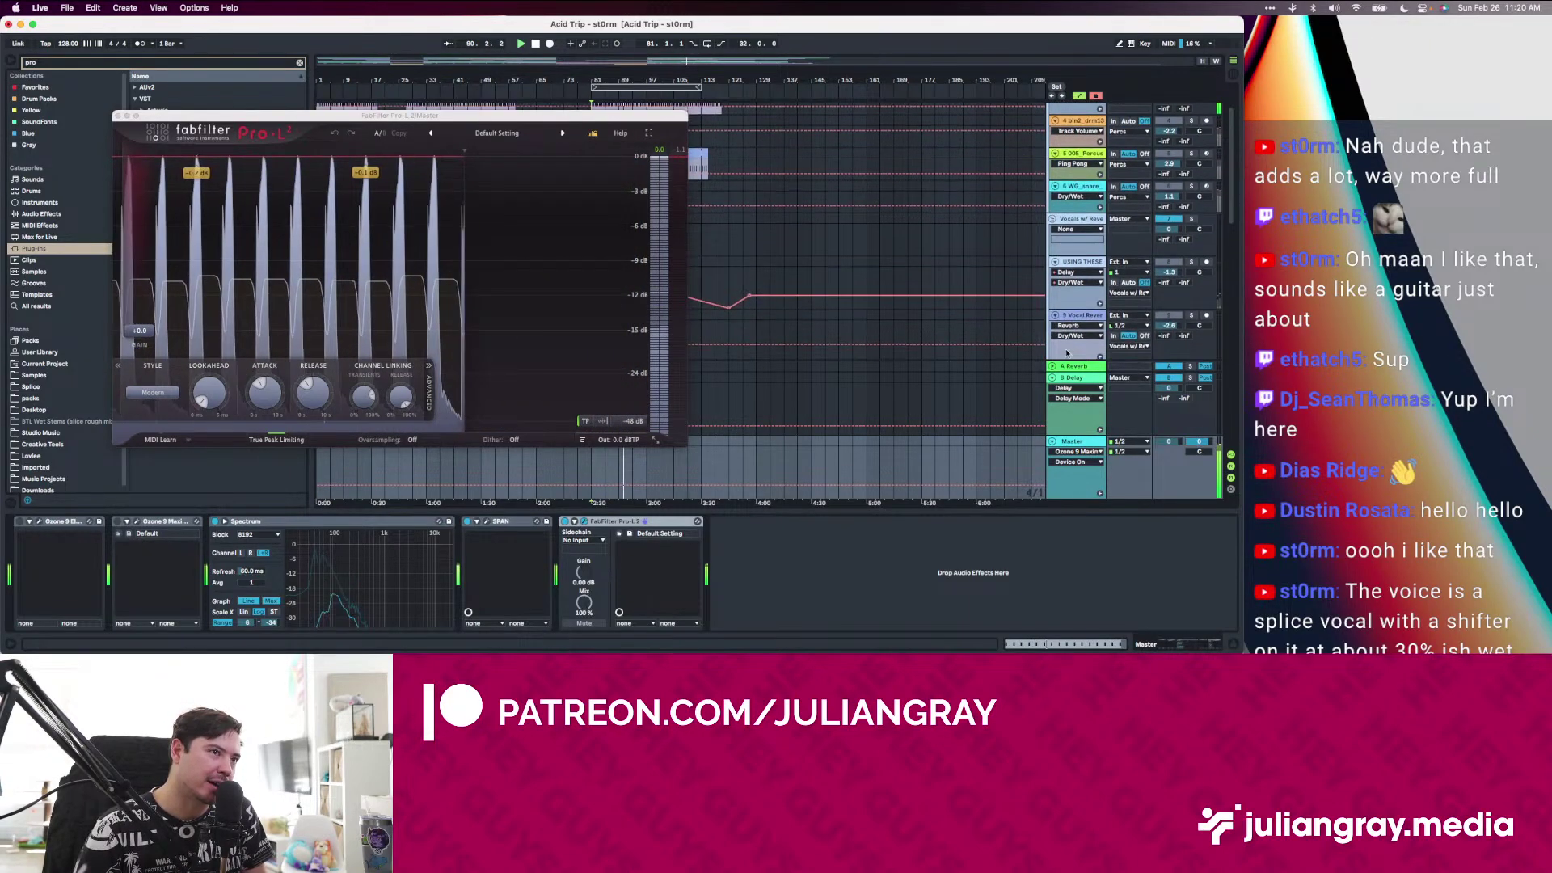
scroll(1067, 353, down, 3)
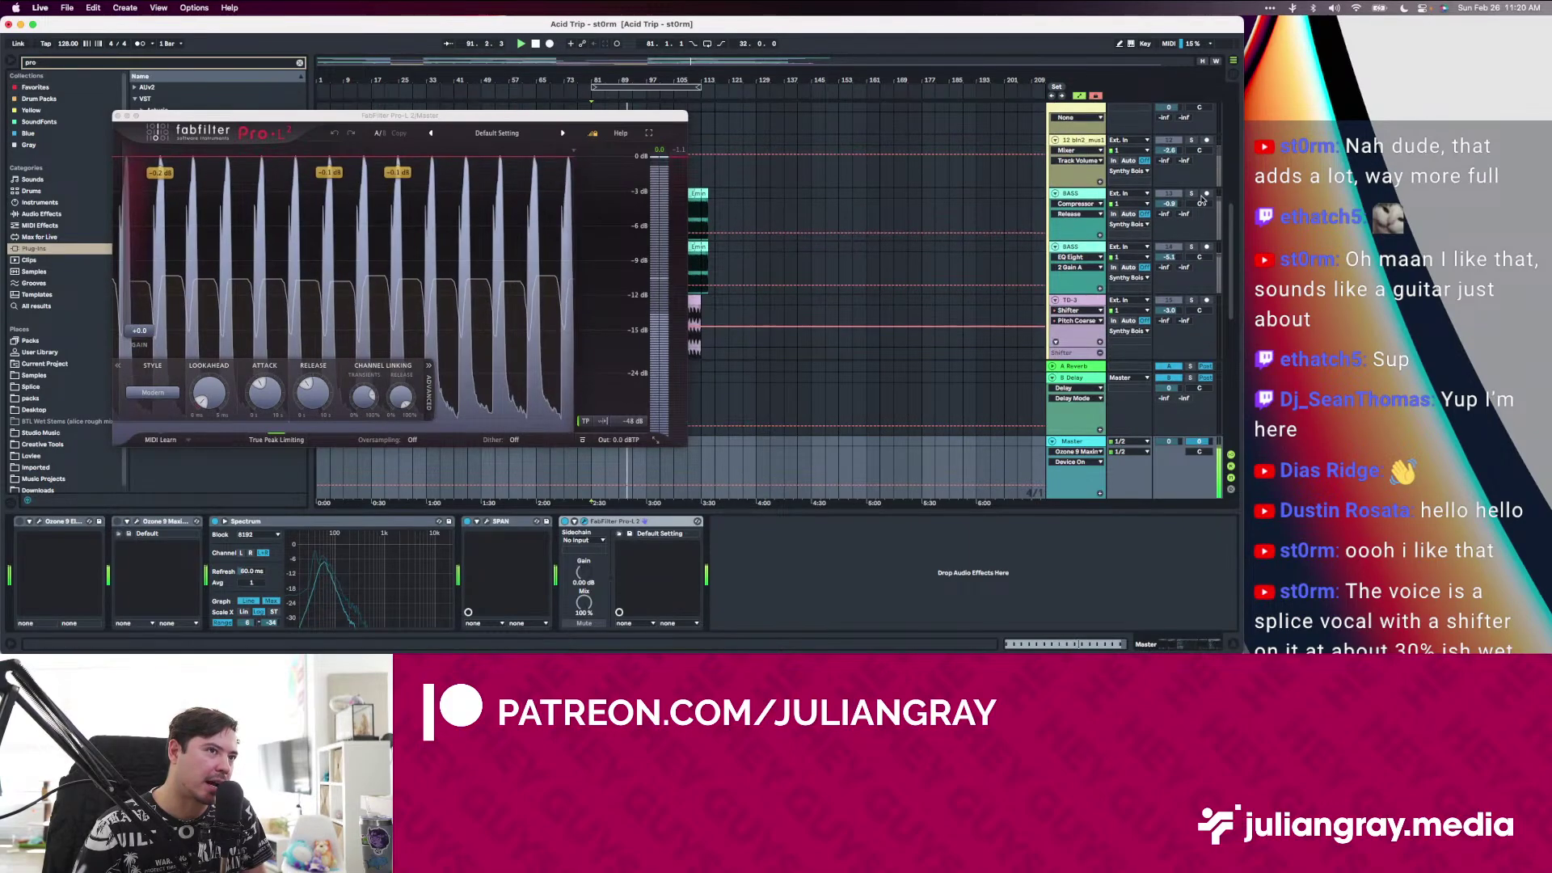
click(1192, 194)
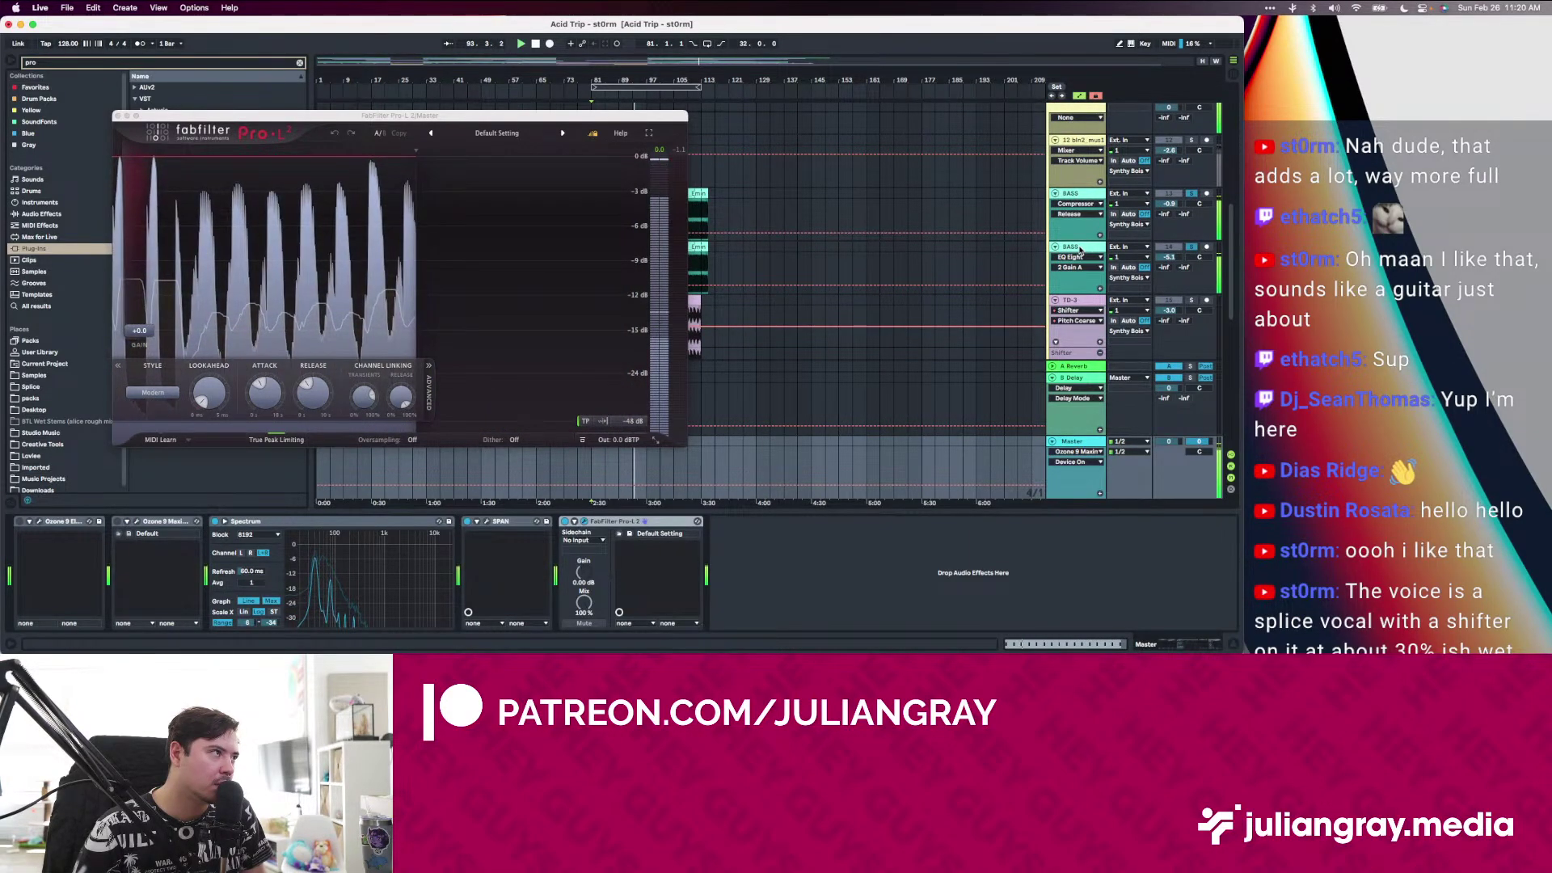
Examine both BASS tracks' device chains and the Master's Pro-L 2 level display during playback, and stop playback
click(1080, 251)
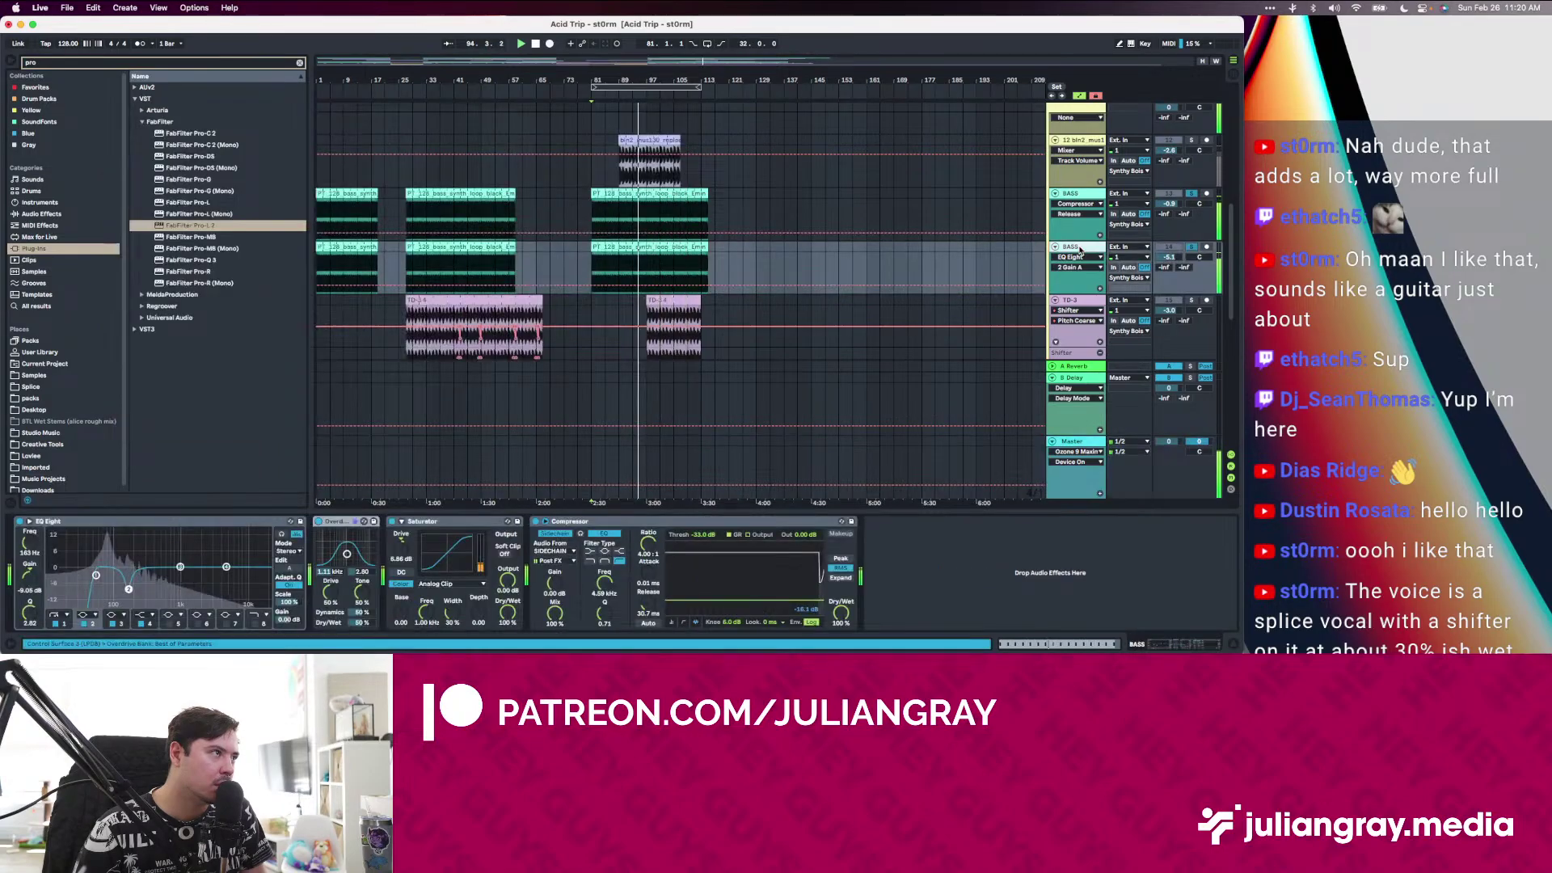
click(1075, 198)
scroll(1085, 193, up, 3)
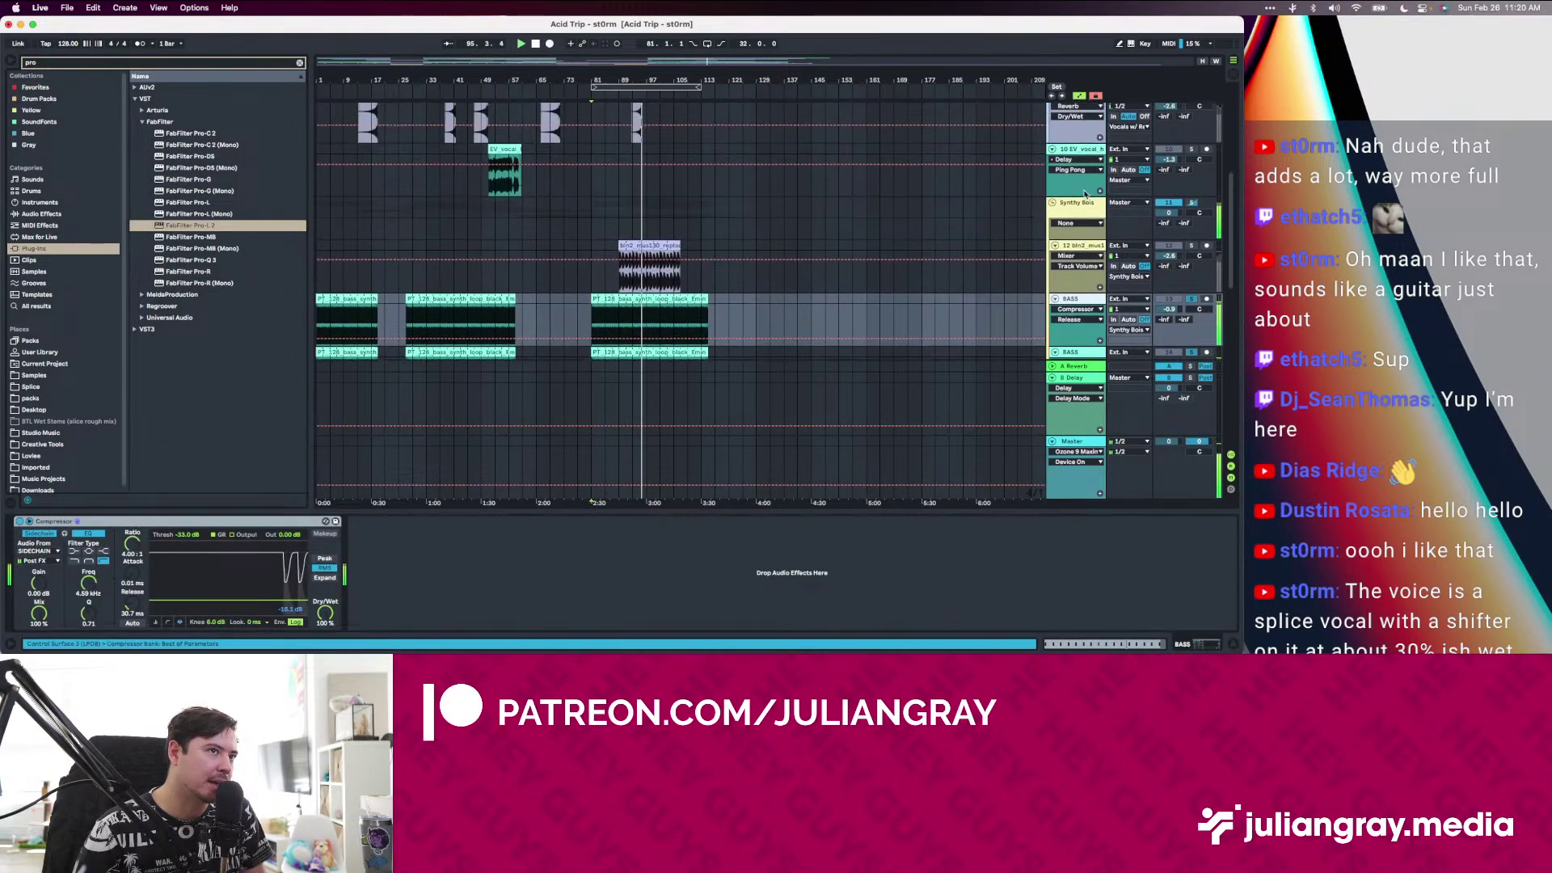
scroll(1085, 192, down, 3)
scroll(1081, 257, up, 3)
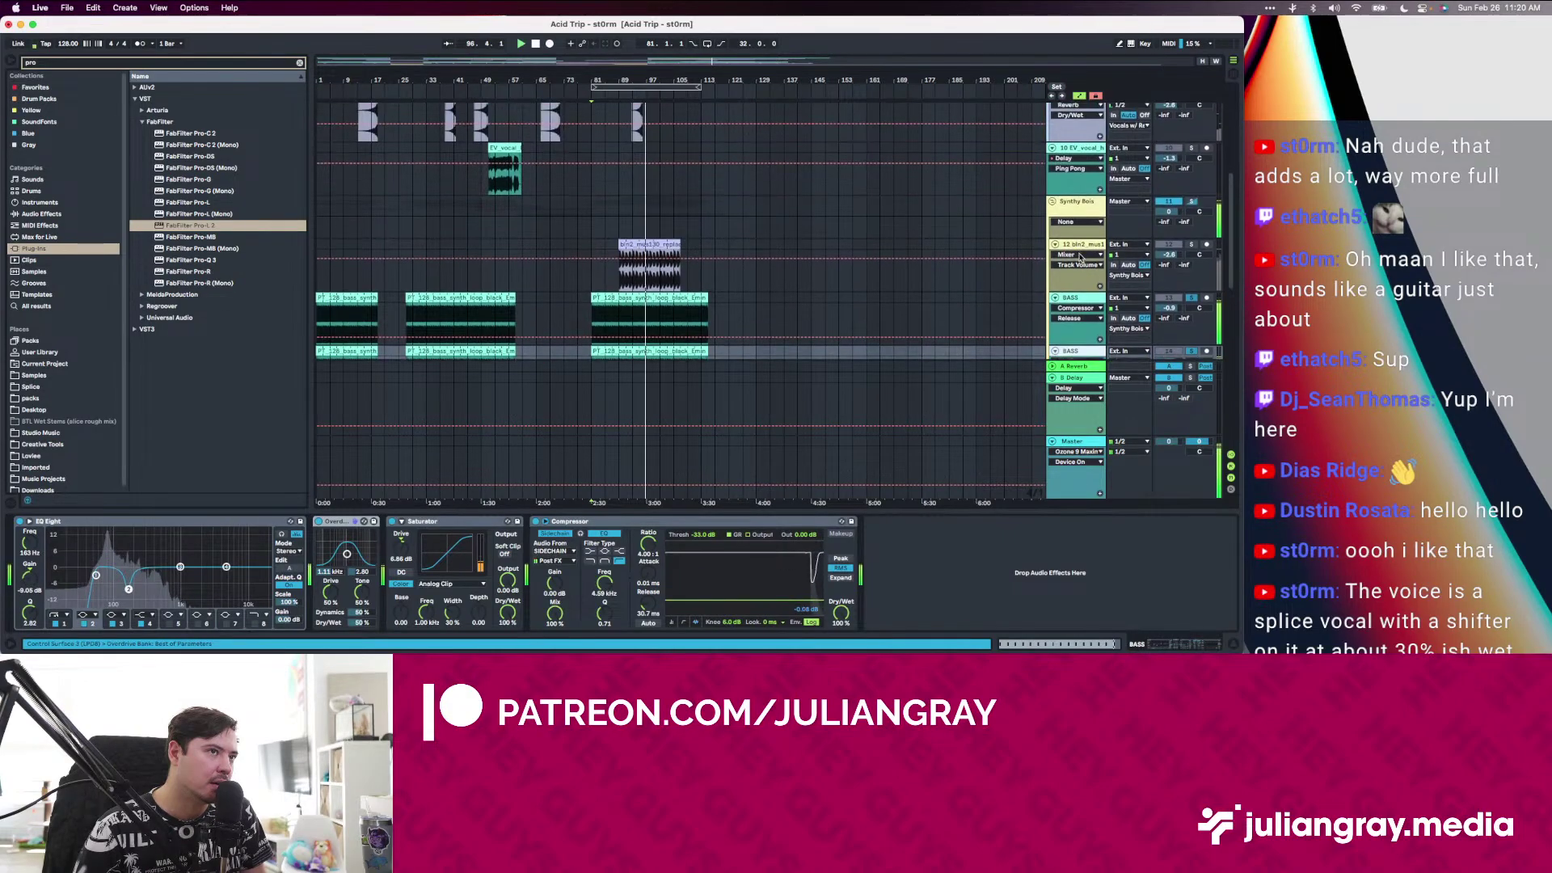
click(1085, 440)
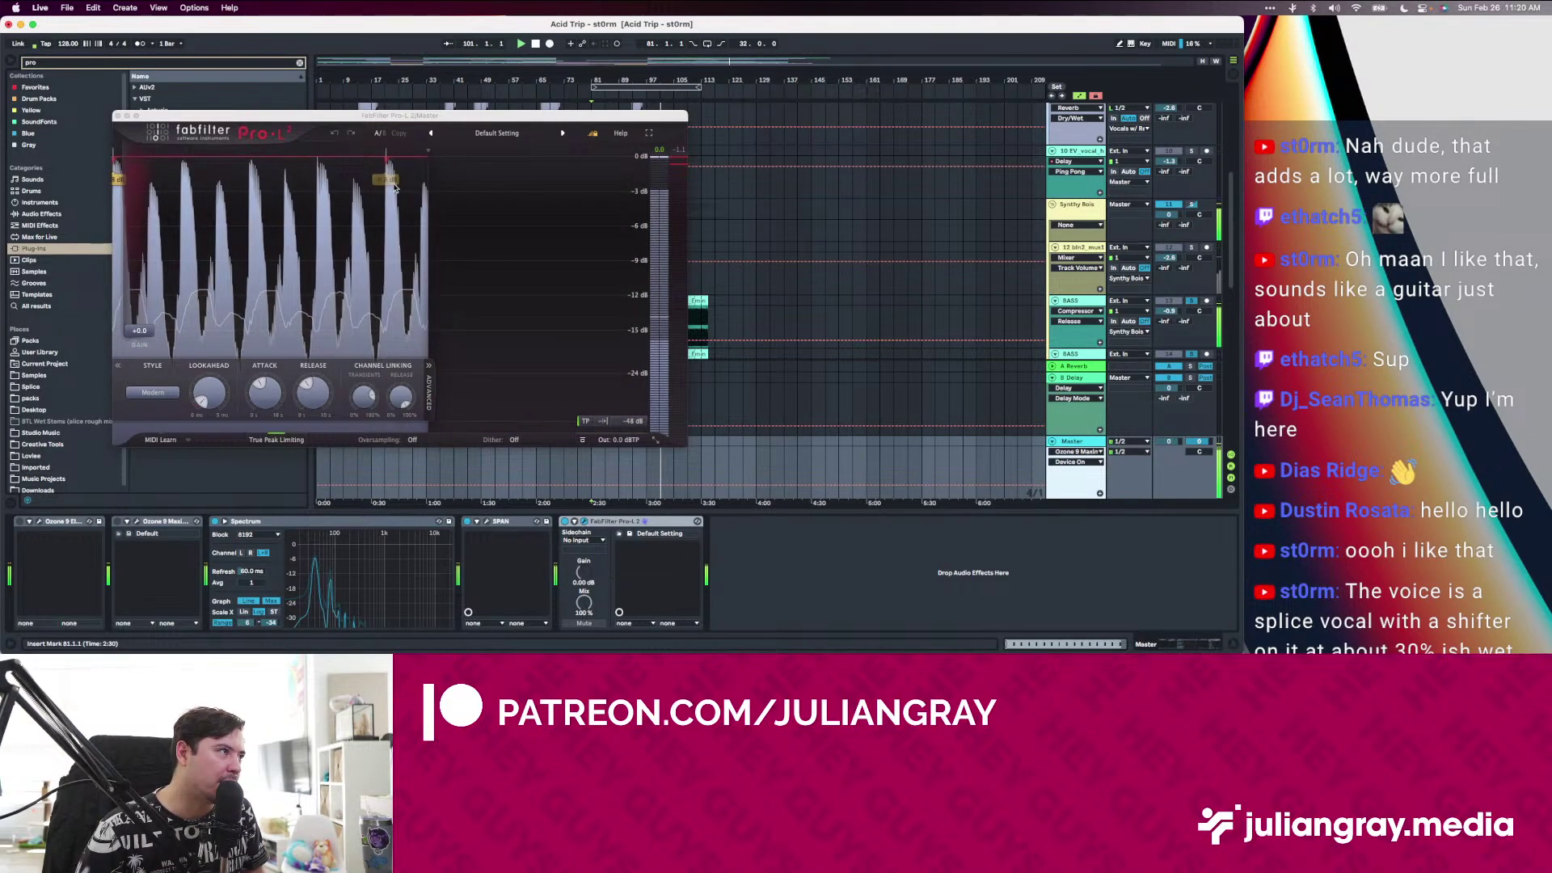
click(1074, 303)
scroll(1075, 304, down, 2)
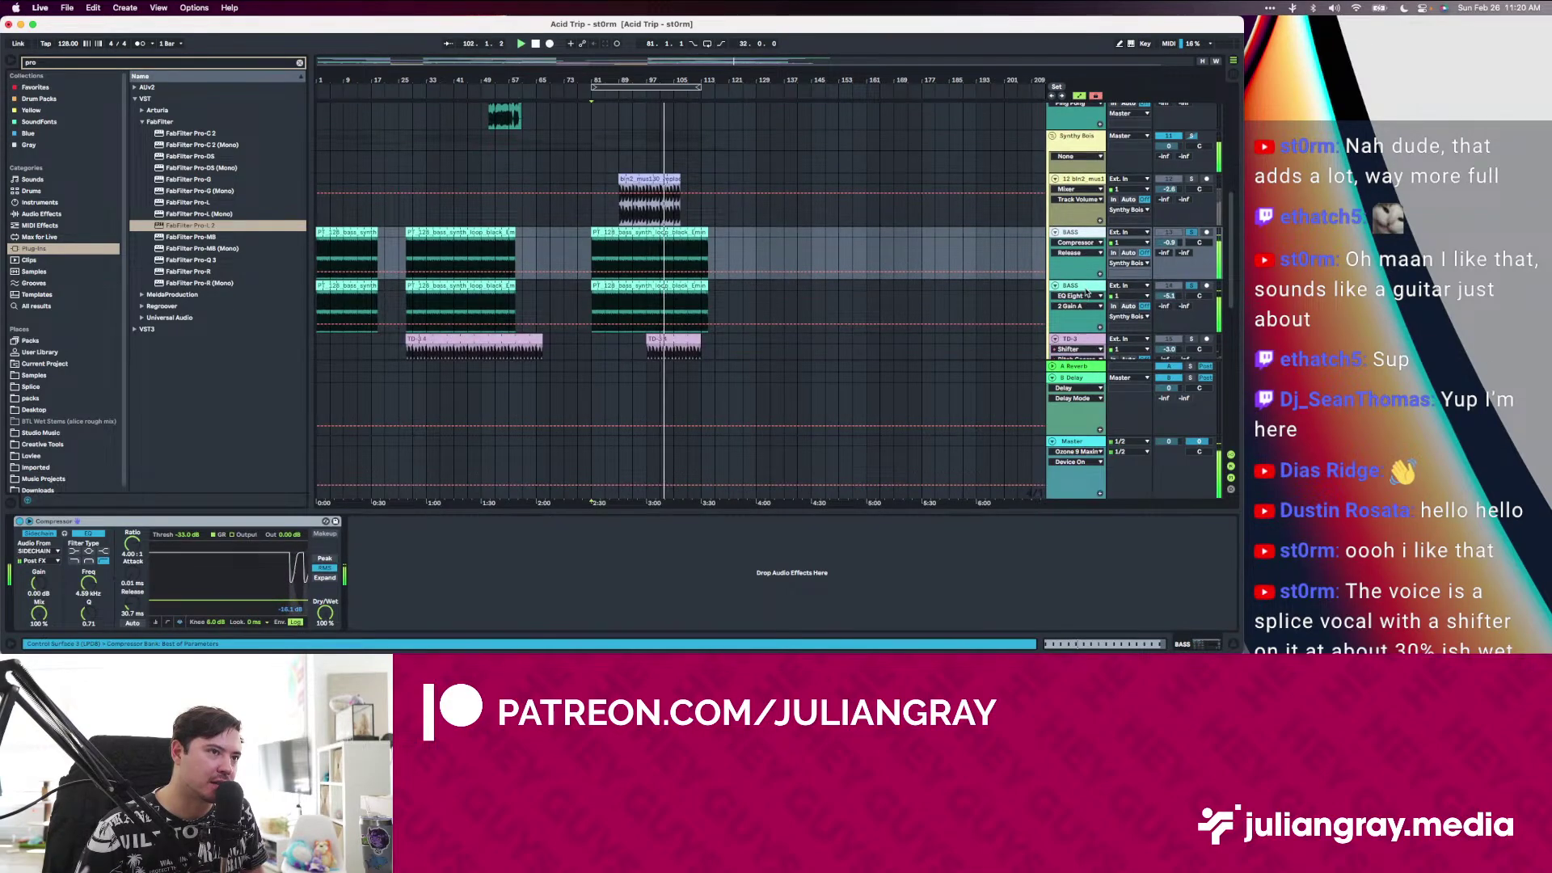
click(1075, 286)
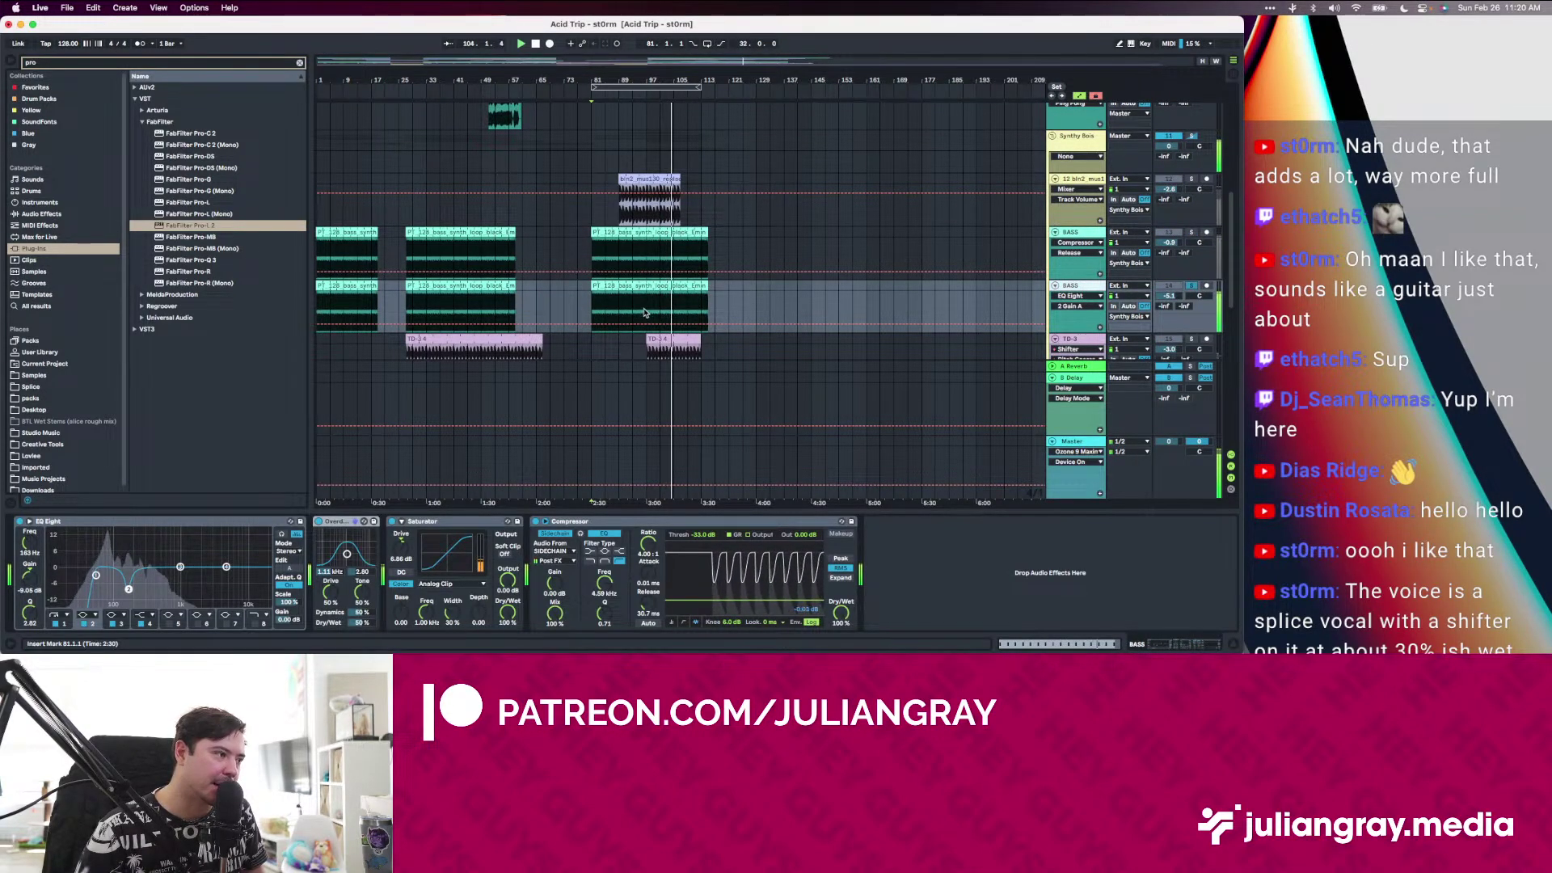
click(1073, 442)
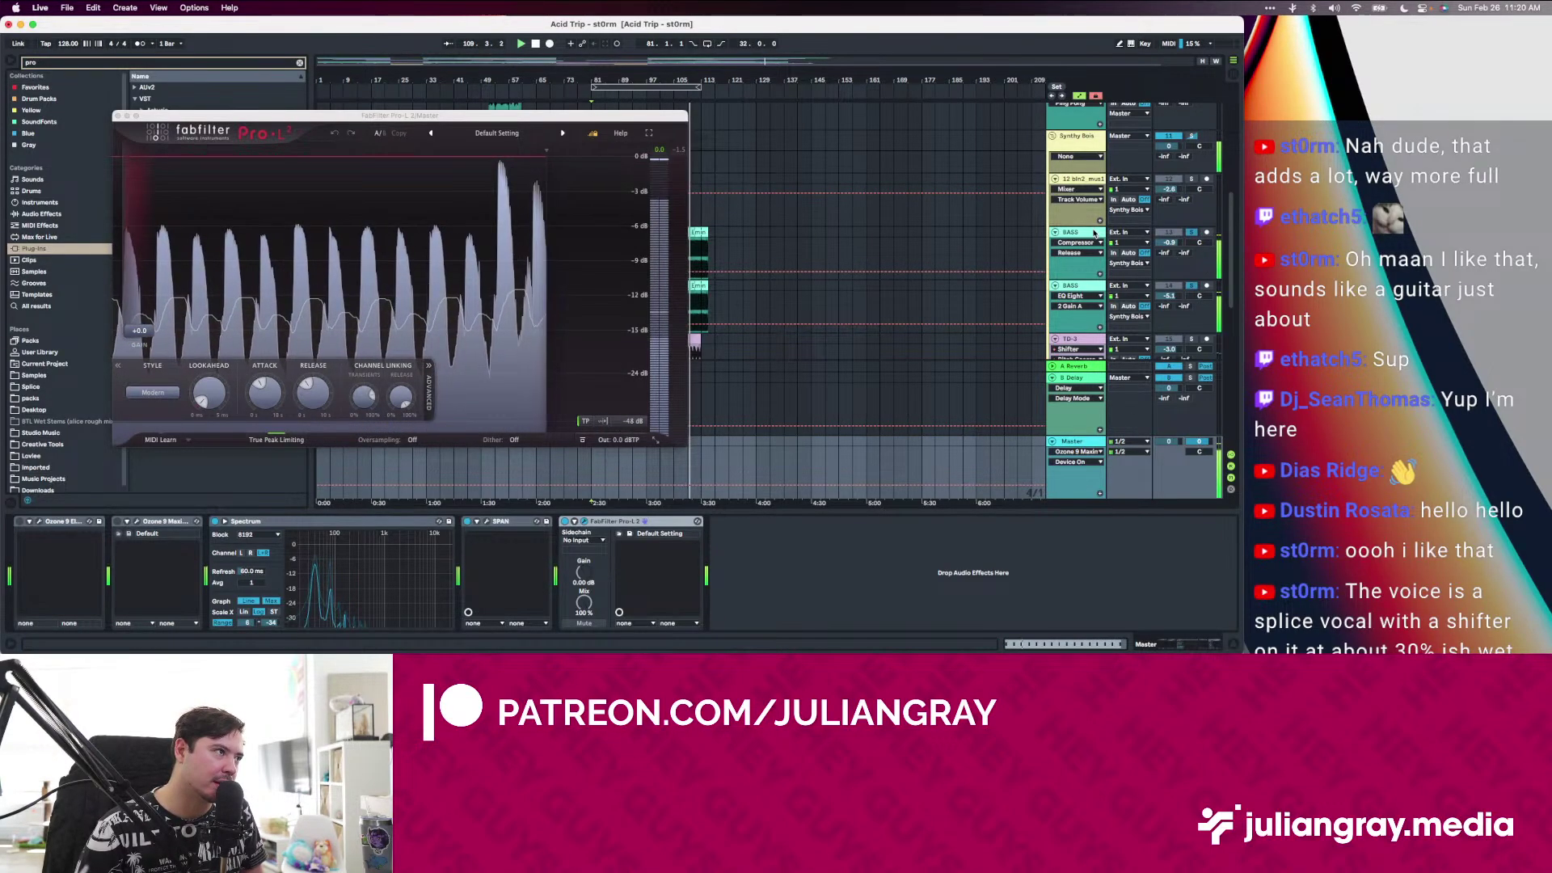
key(space)
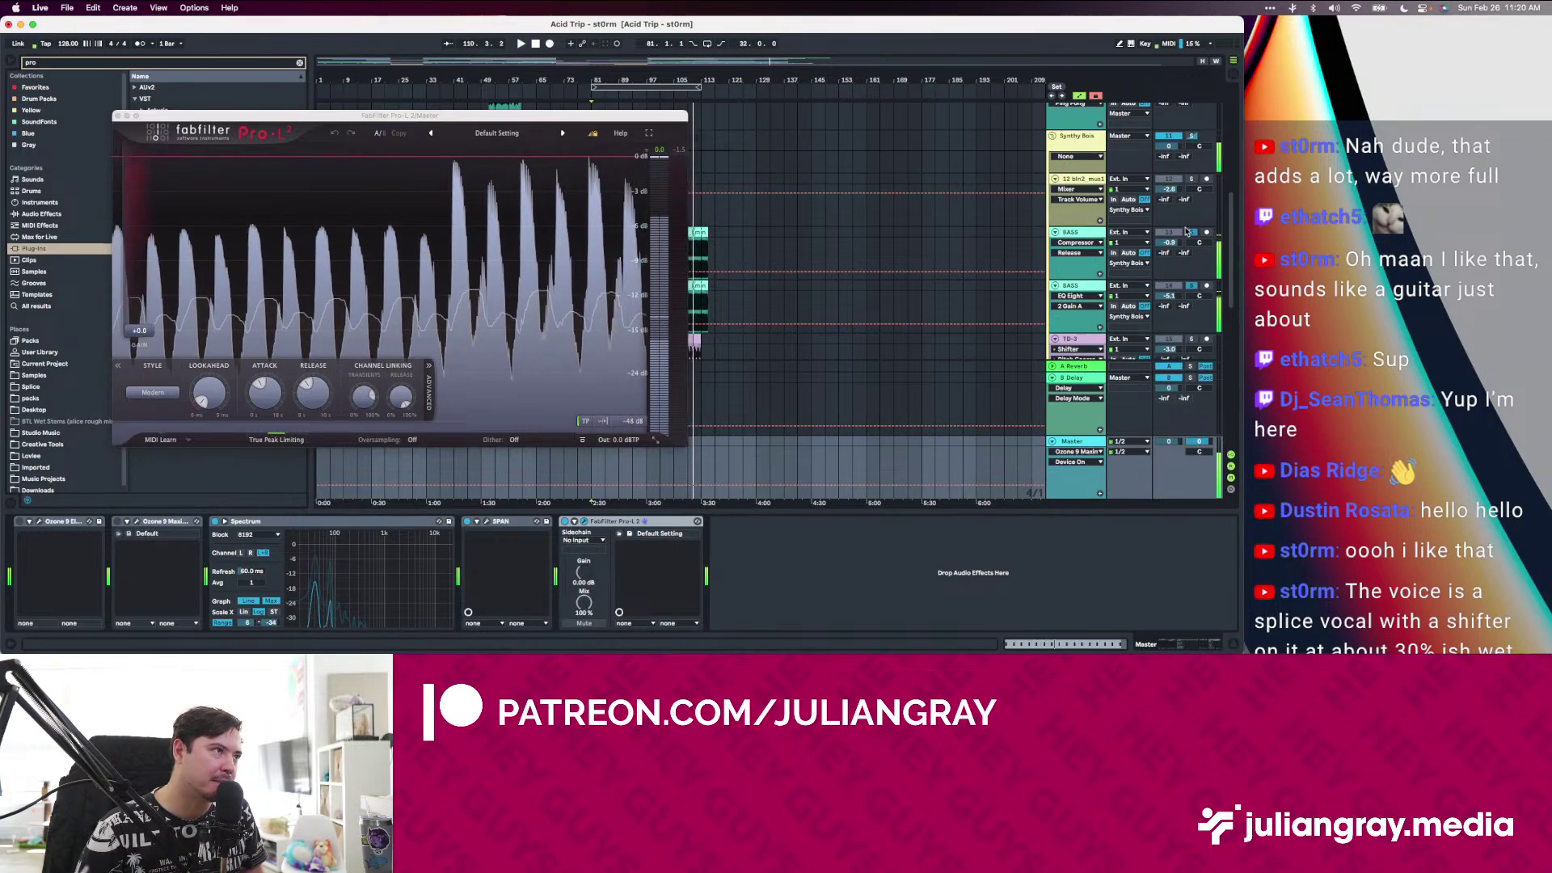
Group the two BASS tracks and name the group Bass
click(1080, 233)
click(1080, 286)
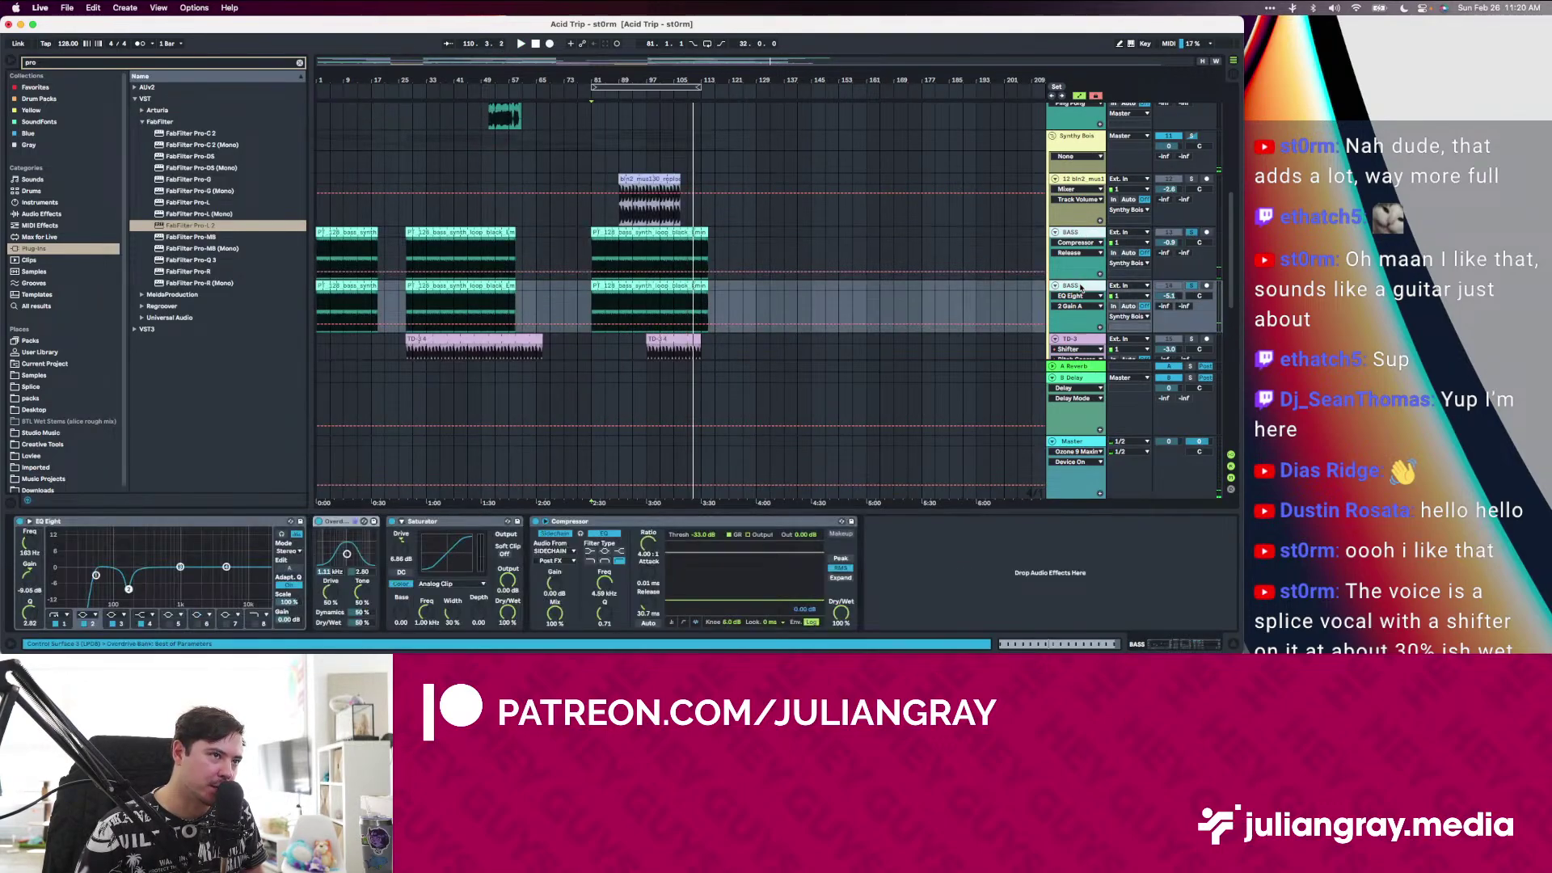
key(super+g)
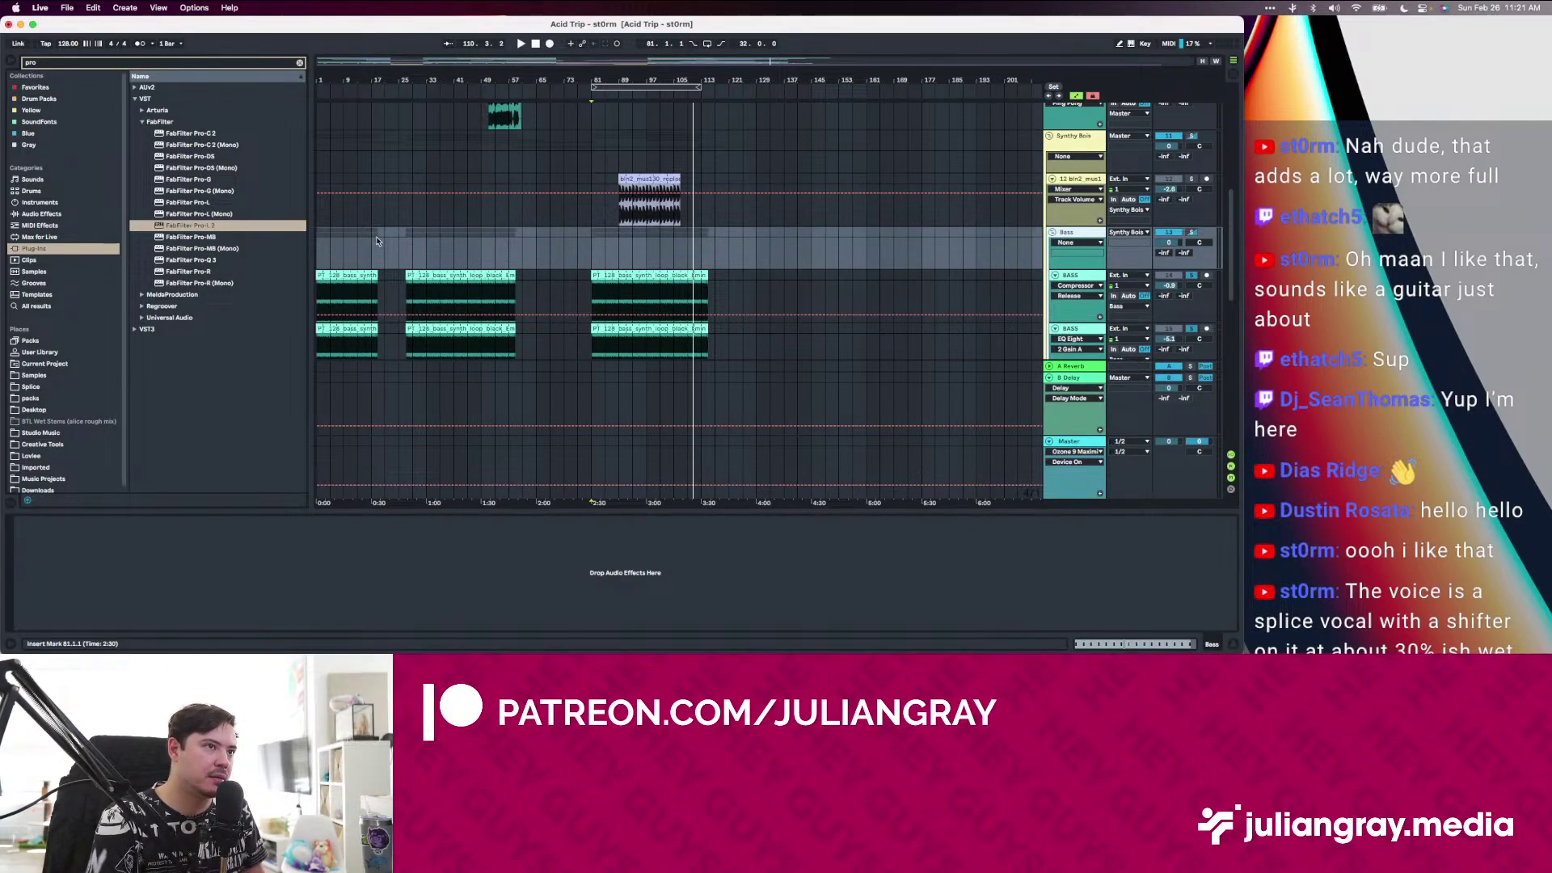
Clear the browser search and add a Limiter from the audio effects to the Bass group
click(300, 63)
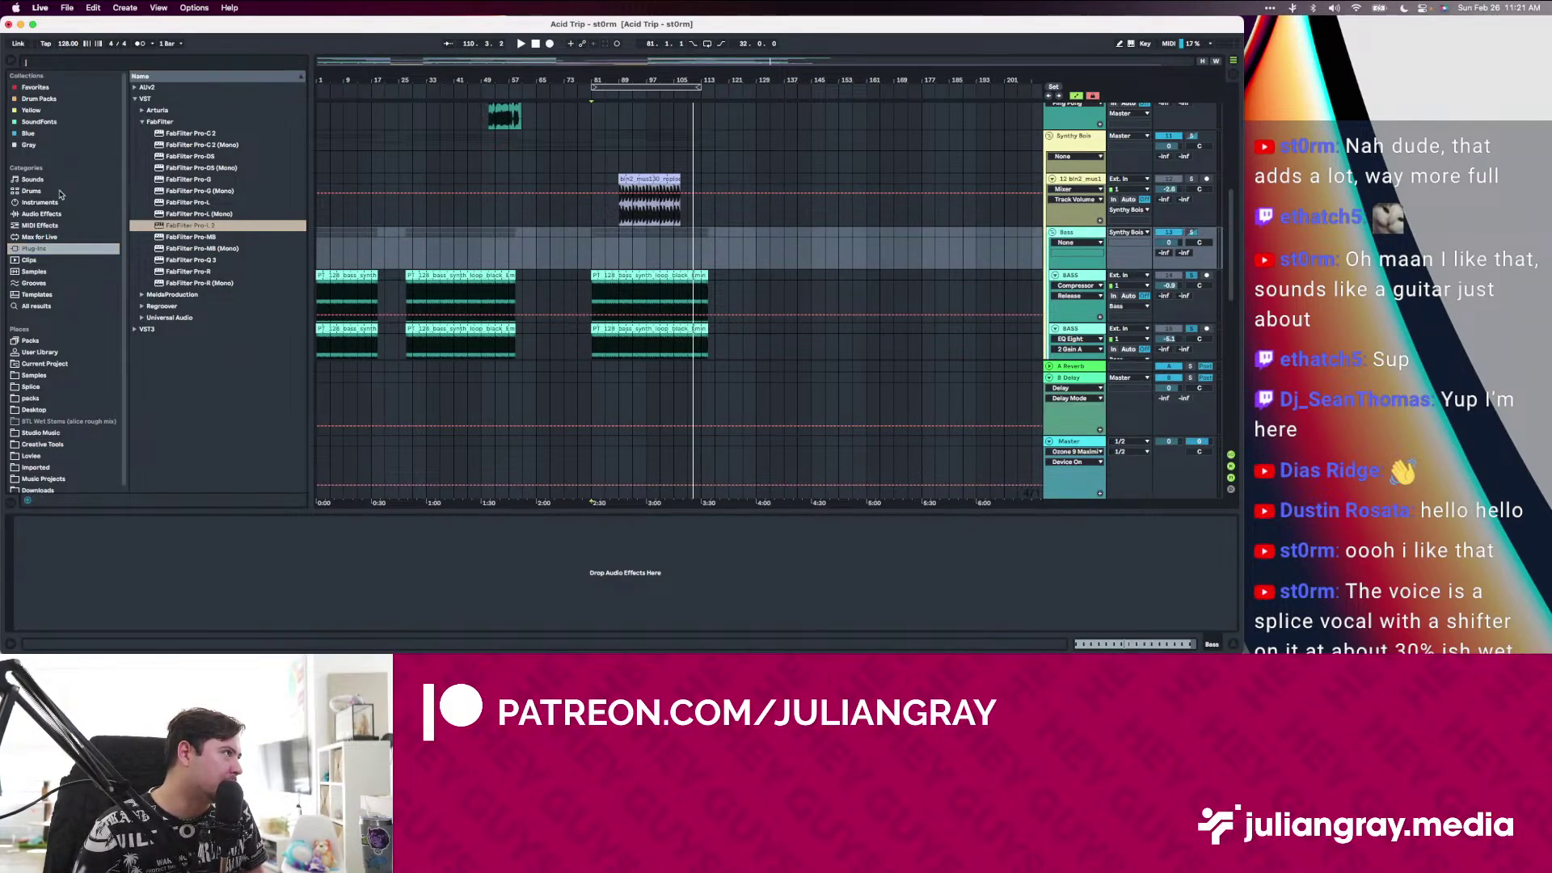
click(42, 213)
scroll(186, 137, down, 1)
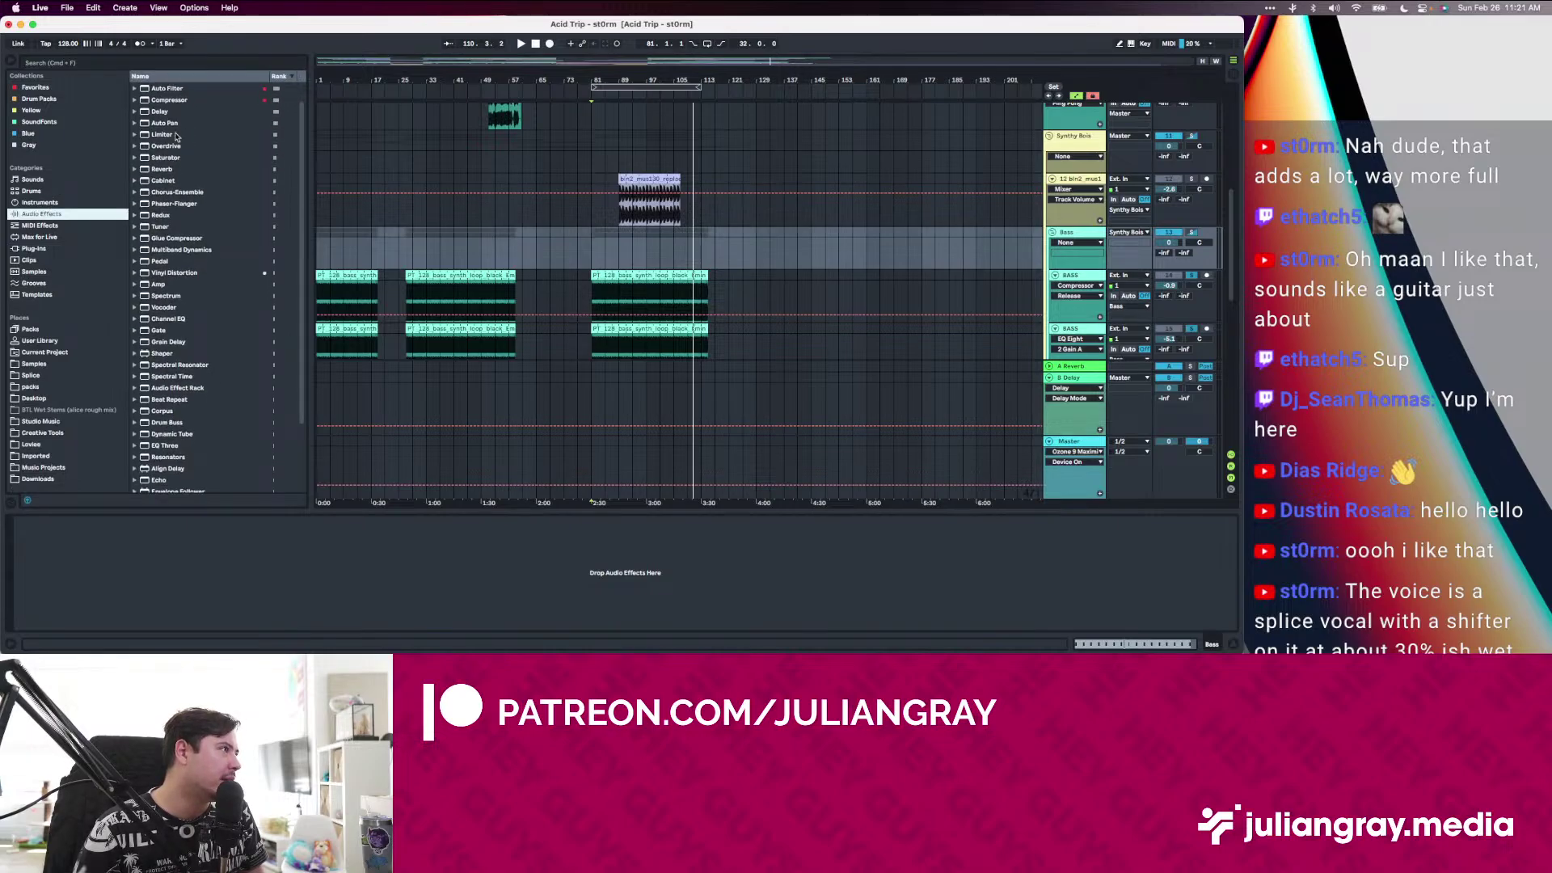
double_click(194, 135)
Play from bar 81 and watch the bass peaks in the Master's Pro-L 2, moving its window clear of the tracks
click(604, 252)
click(587, 252)
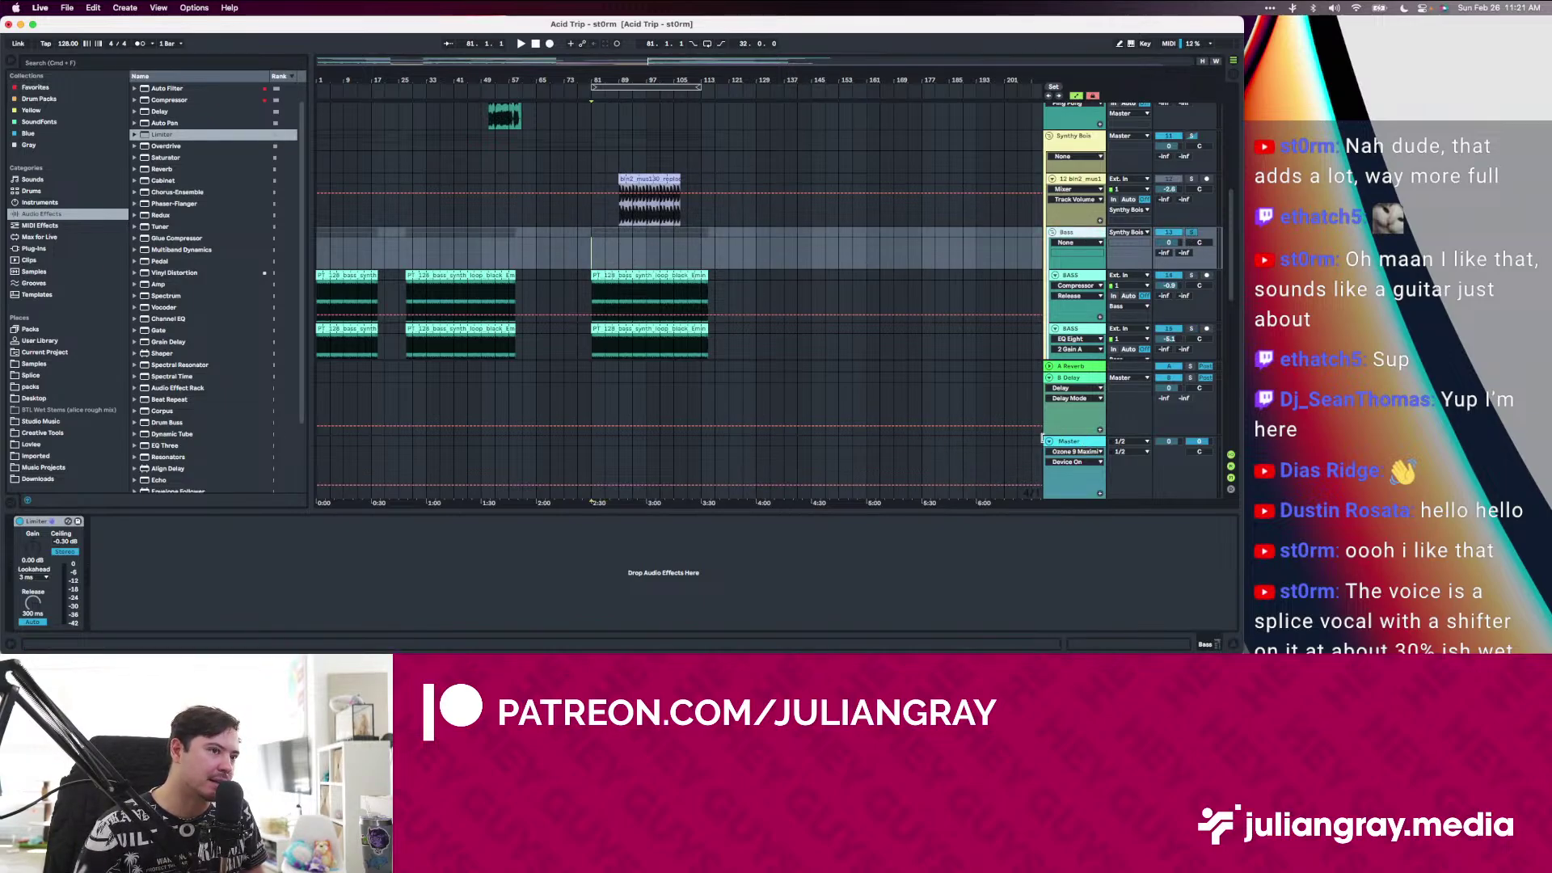
key(space)
click(1068, 442)
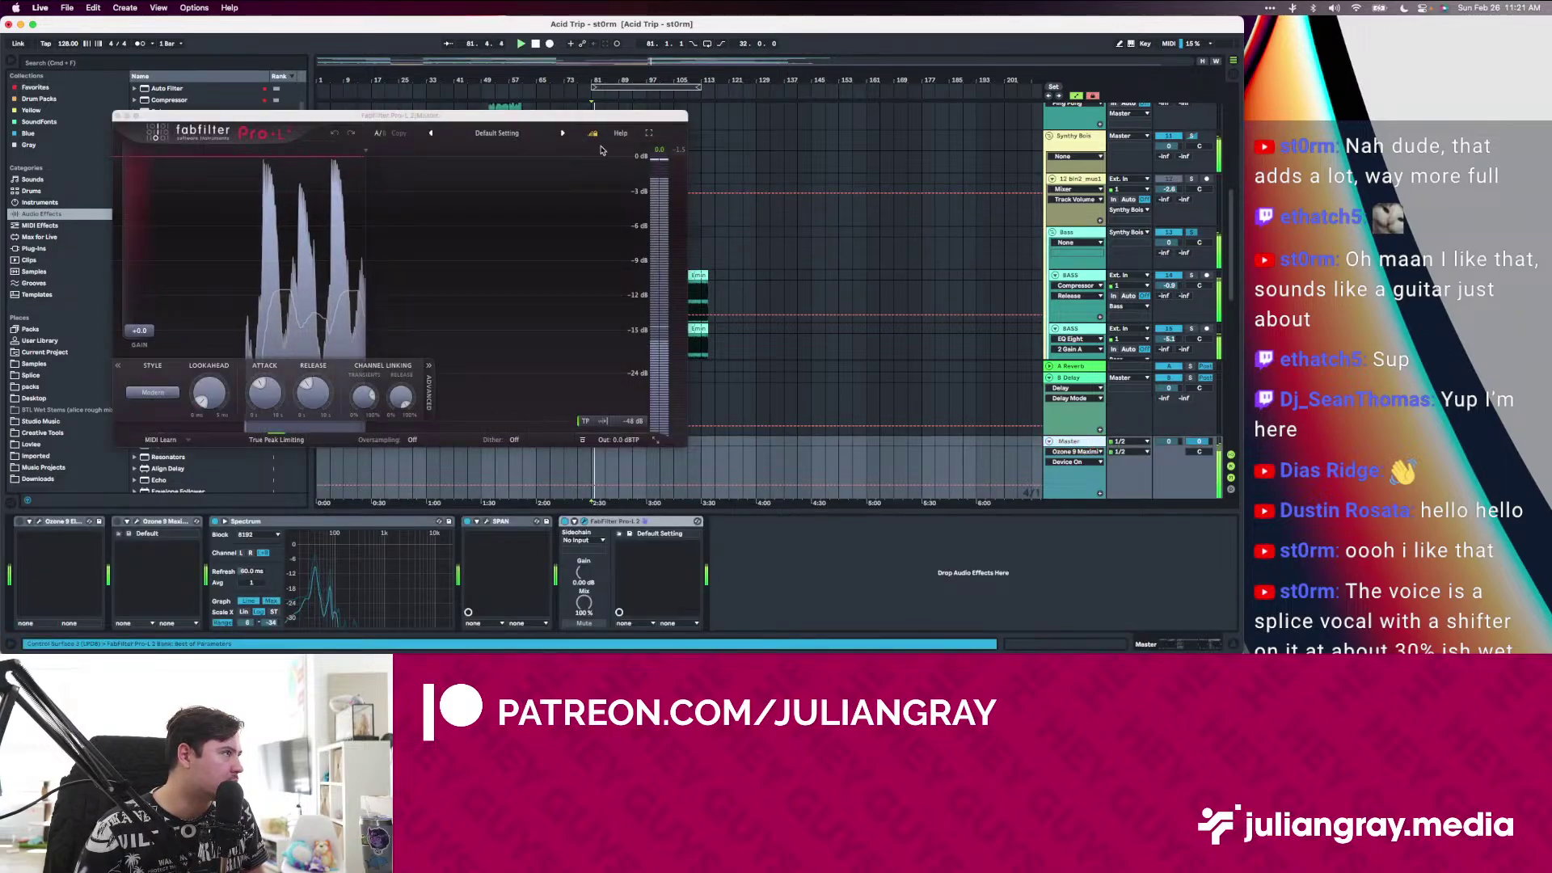
drag(547, 115, 1128, 106)
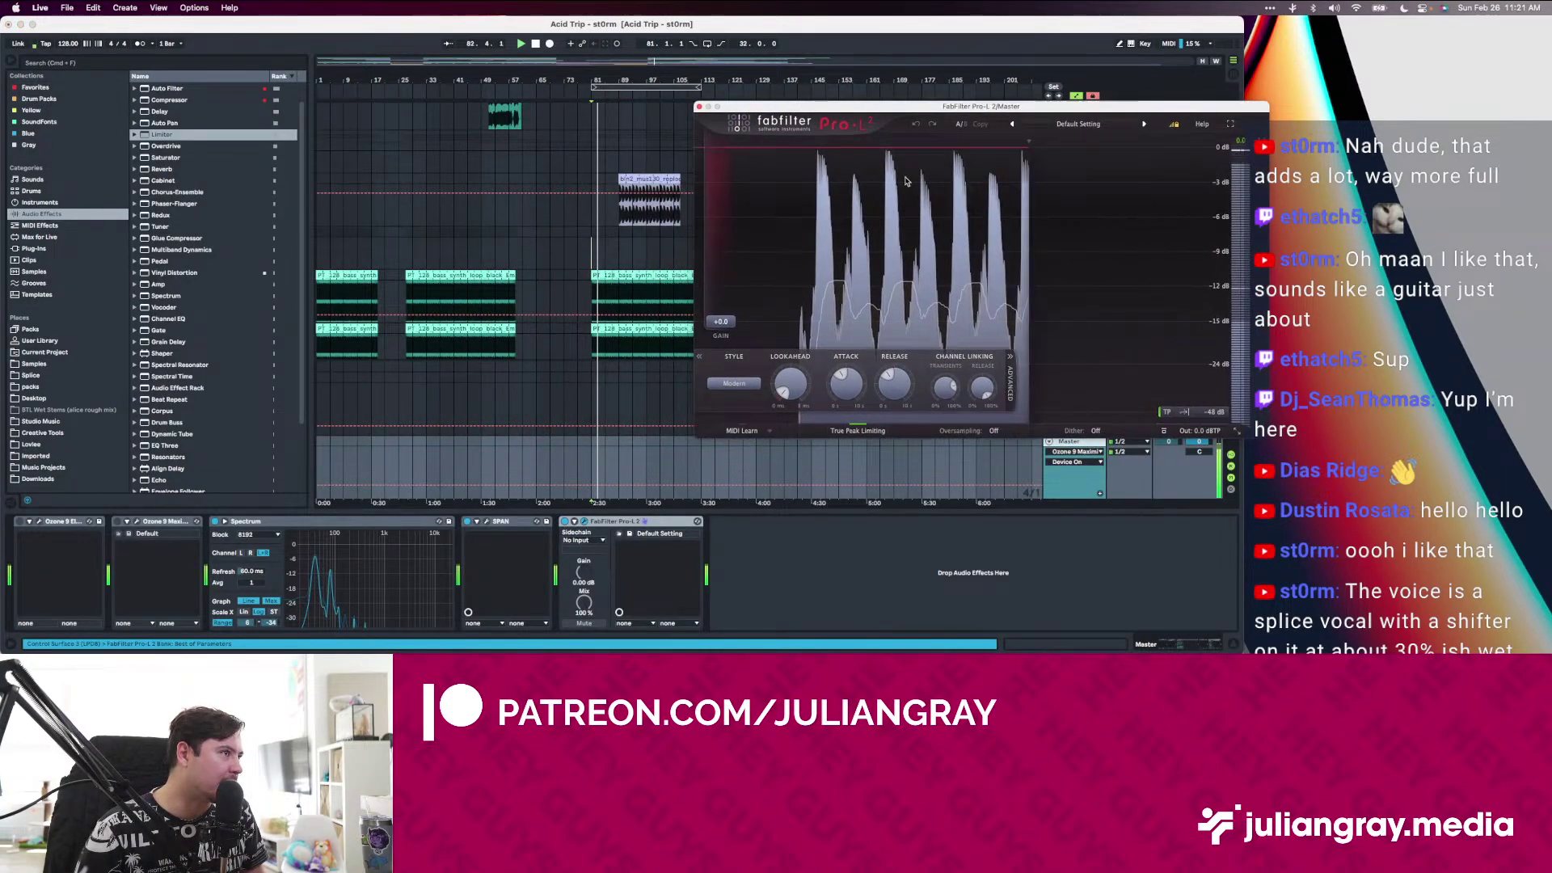
drag(811, 110, 954, 252)
Place the Master's FabFilter Pro-L 2 after the Limiter on the Bass group and start playback around bar 89
click(839, 251)
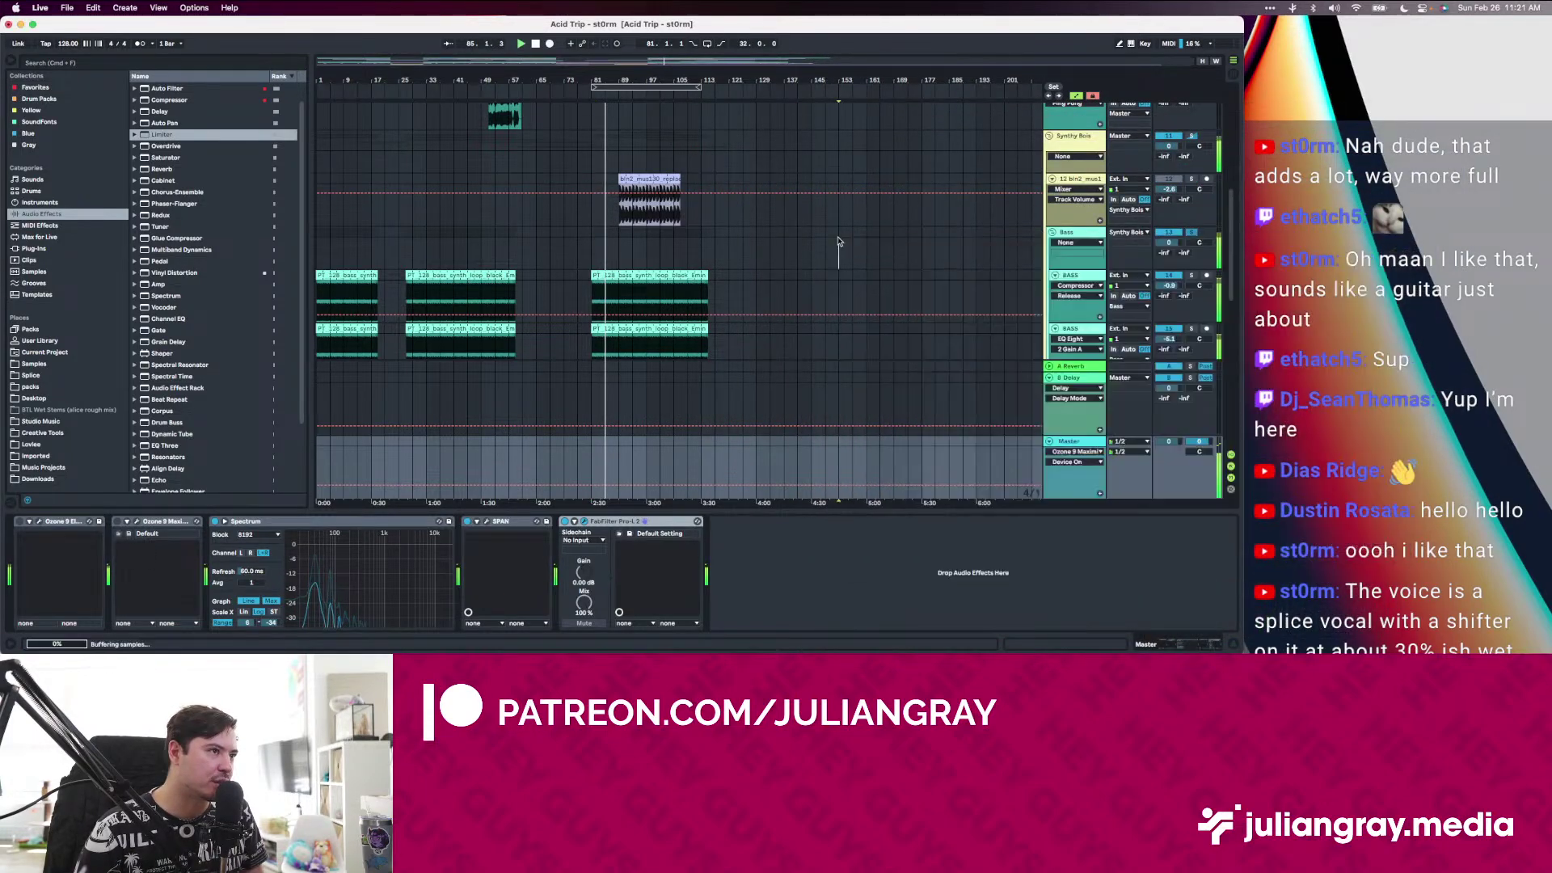
click(1060, 436)
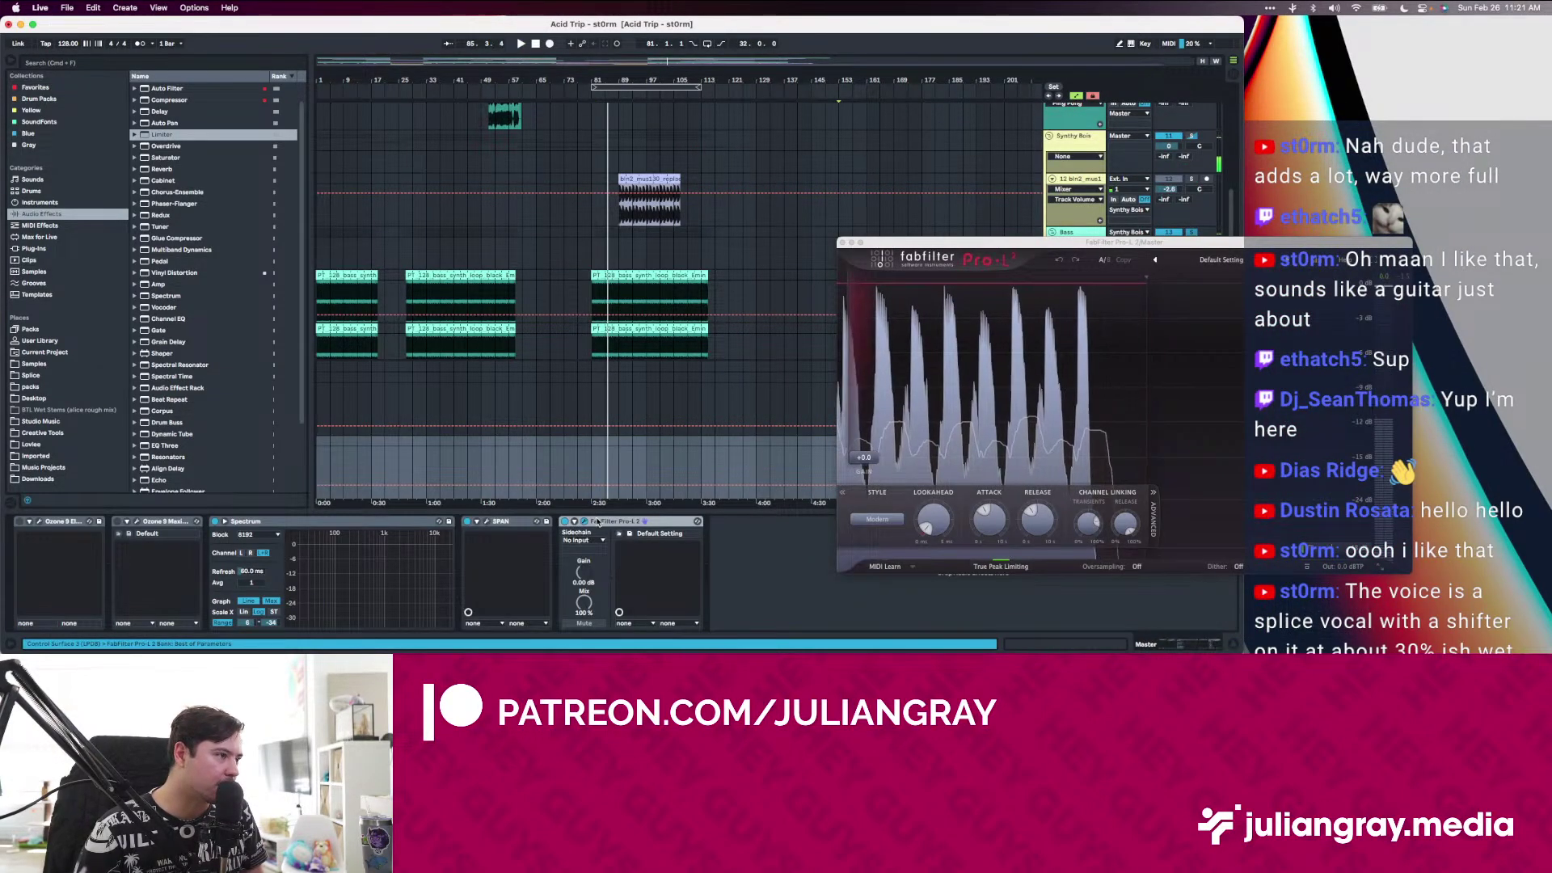
click(724, 260)
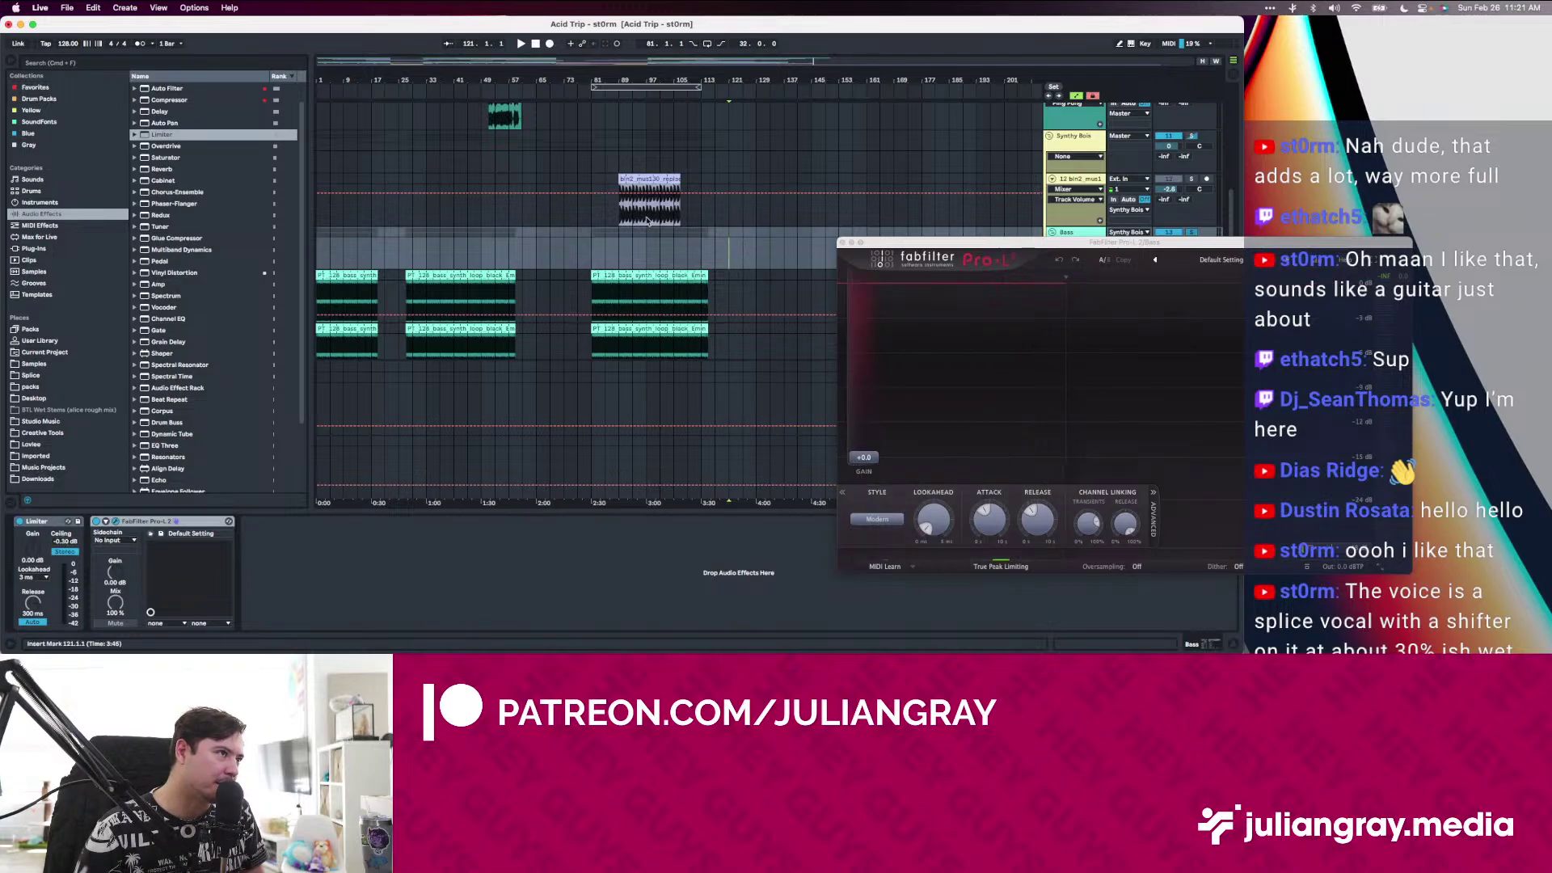
key(space)
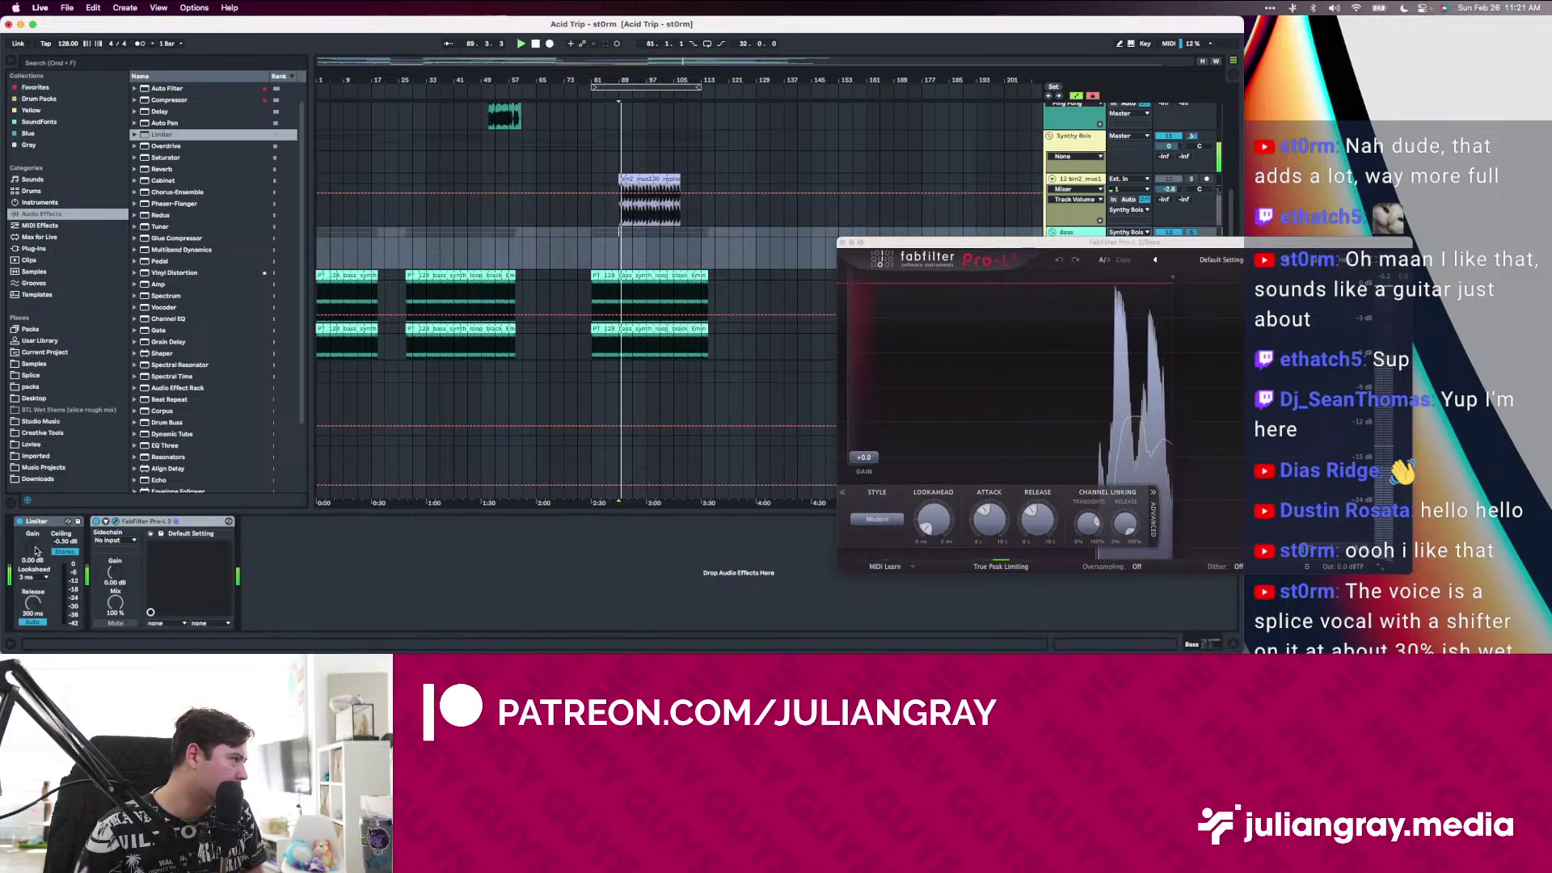
Set the Bass group's Limiter to 2.00 dB gain with a -2.44 dB ceiling, and close the Pro-L 2 window
mouse_move(32, 548)
mouse_down()
mouse_move(66, 555)
mouse_move(32, 549)
mouse_move(66, 538)
mouse_move(32, 551)
mouse_up()
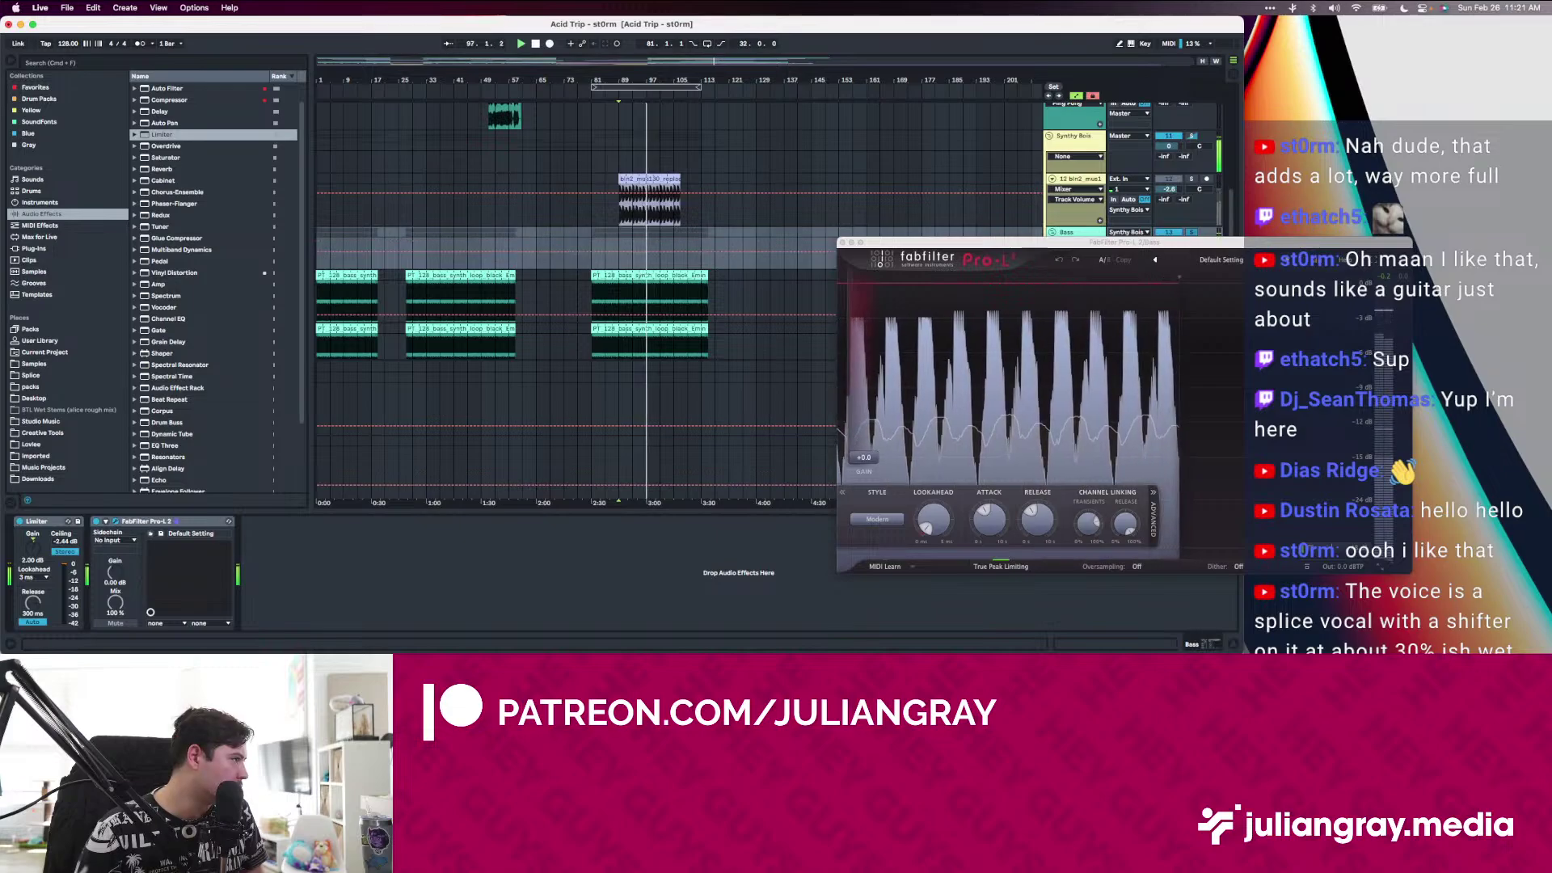
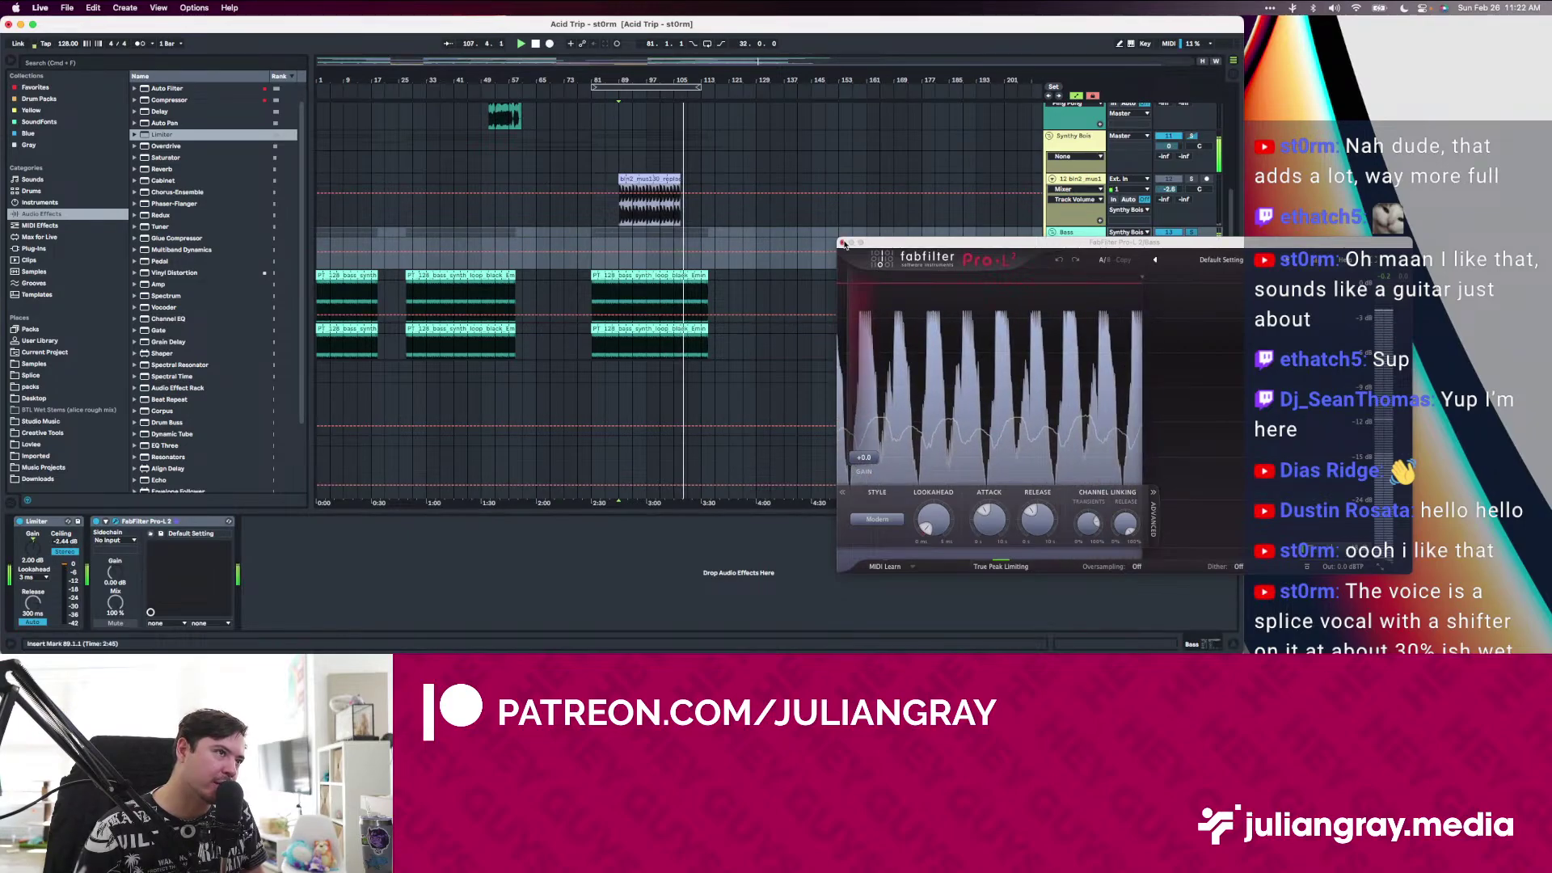
click(841, 243)
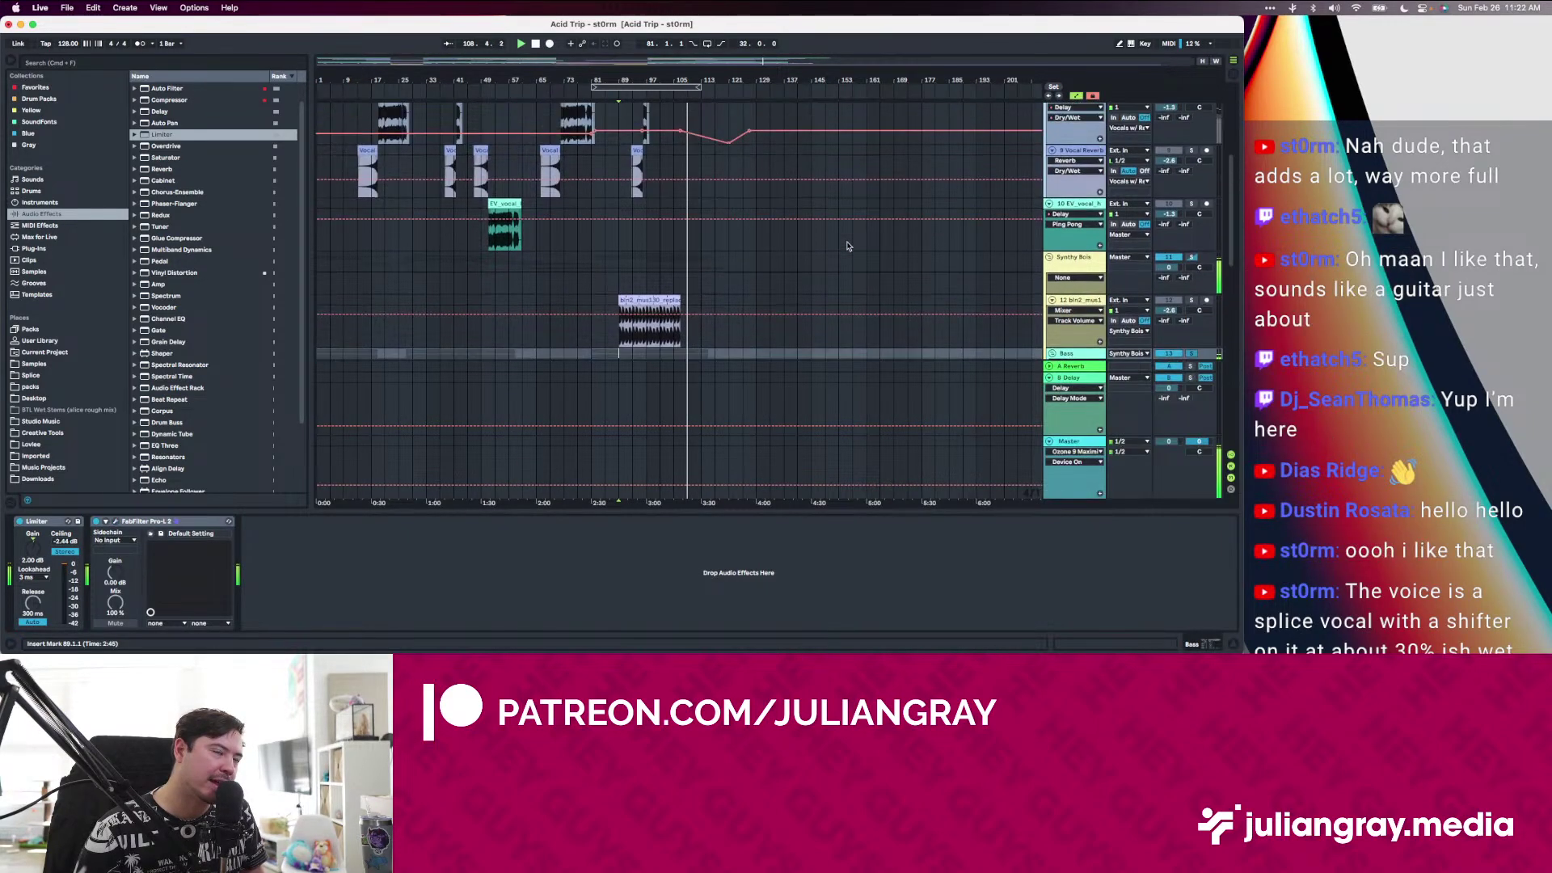
Turn off Pro-L 2 on the Bass group, compare its Limiter off and on, and restart playback from bar 81
scroll(844, 245, up, 5)
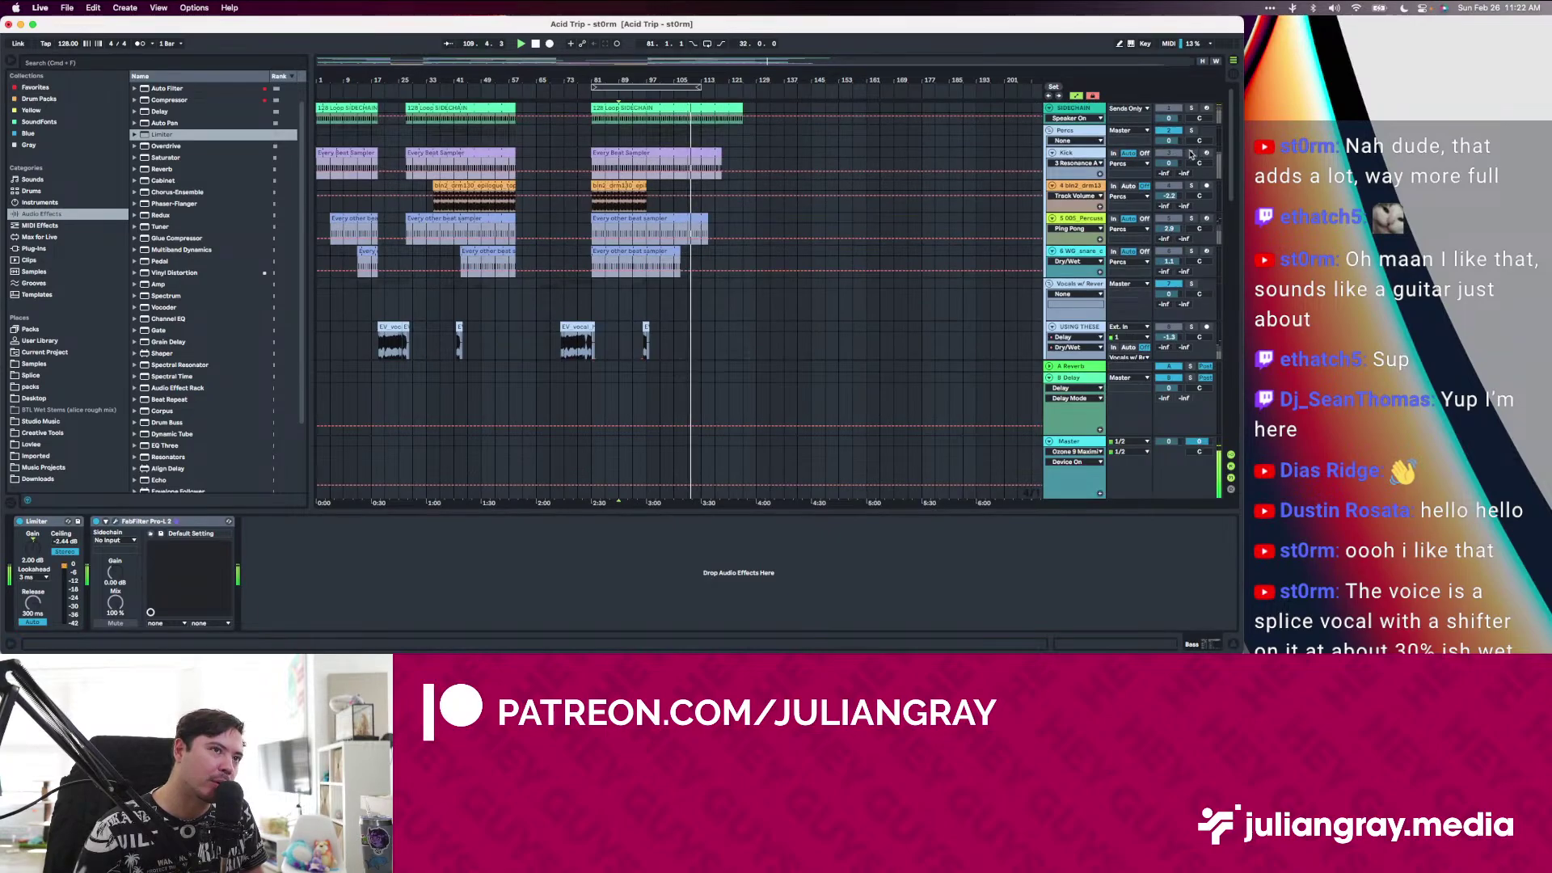
click(594, 166)
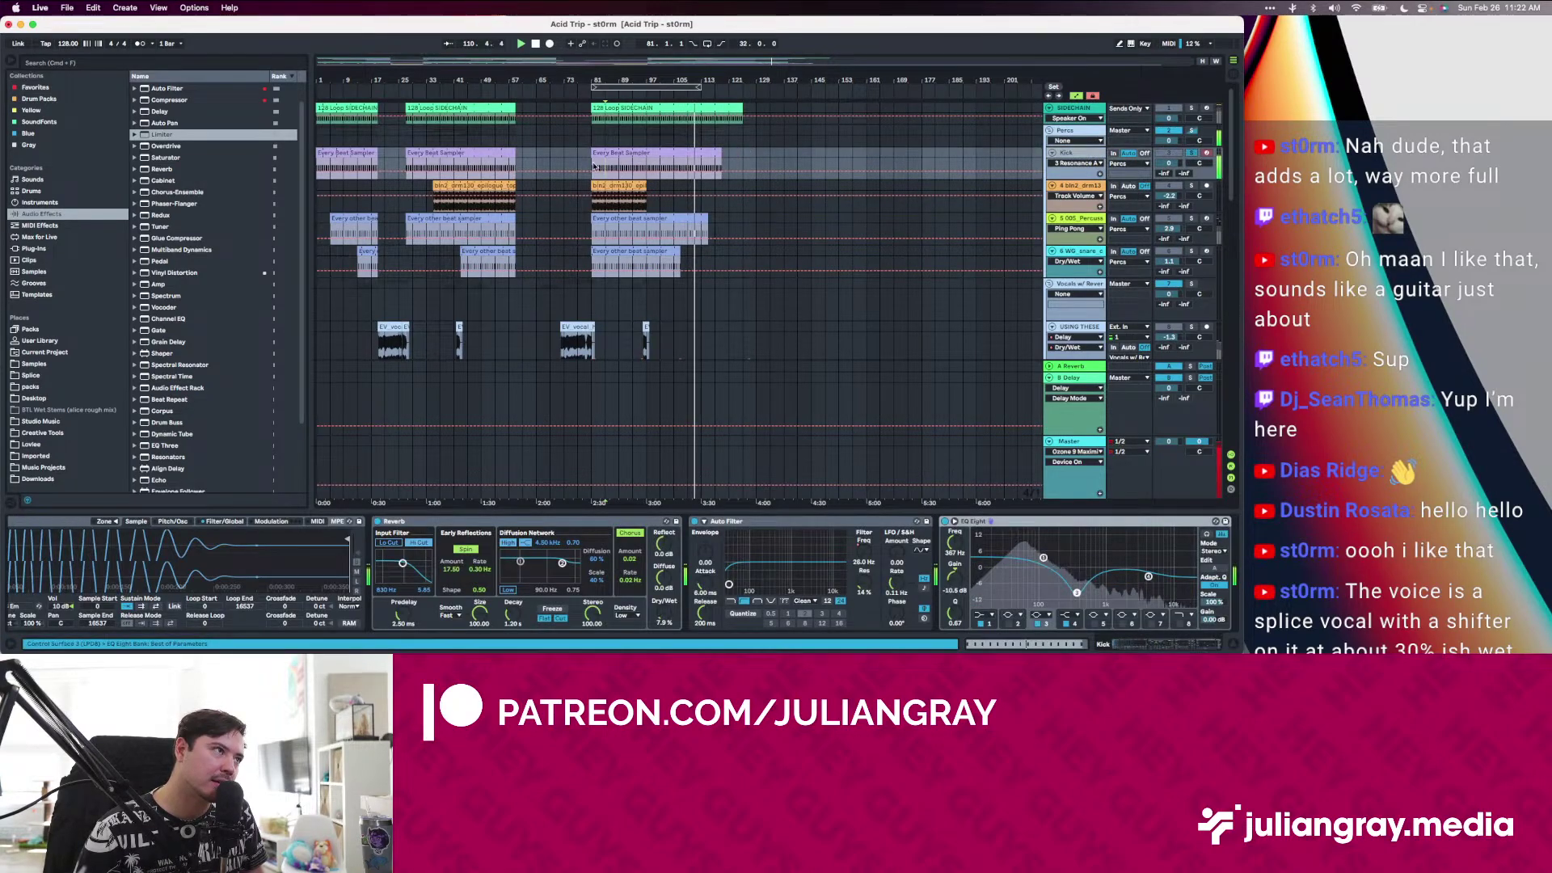
scroll(1063, 280, down, 5)
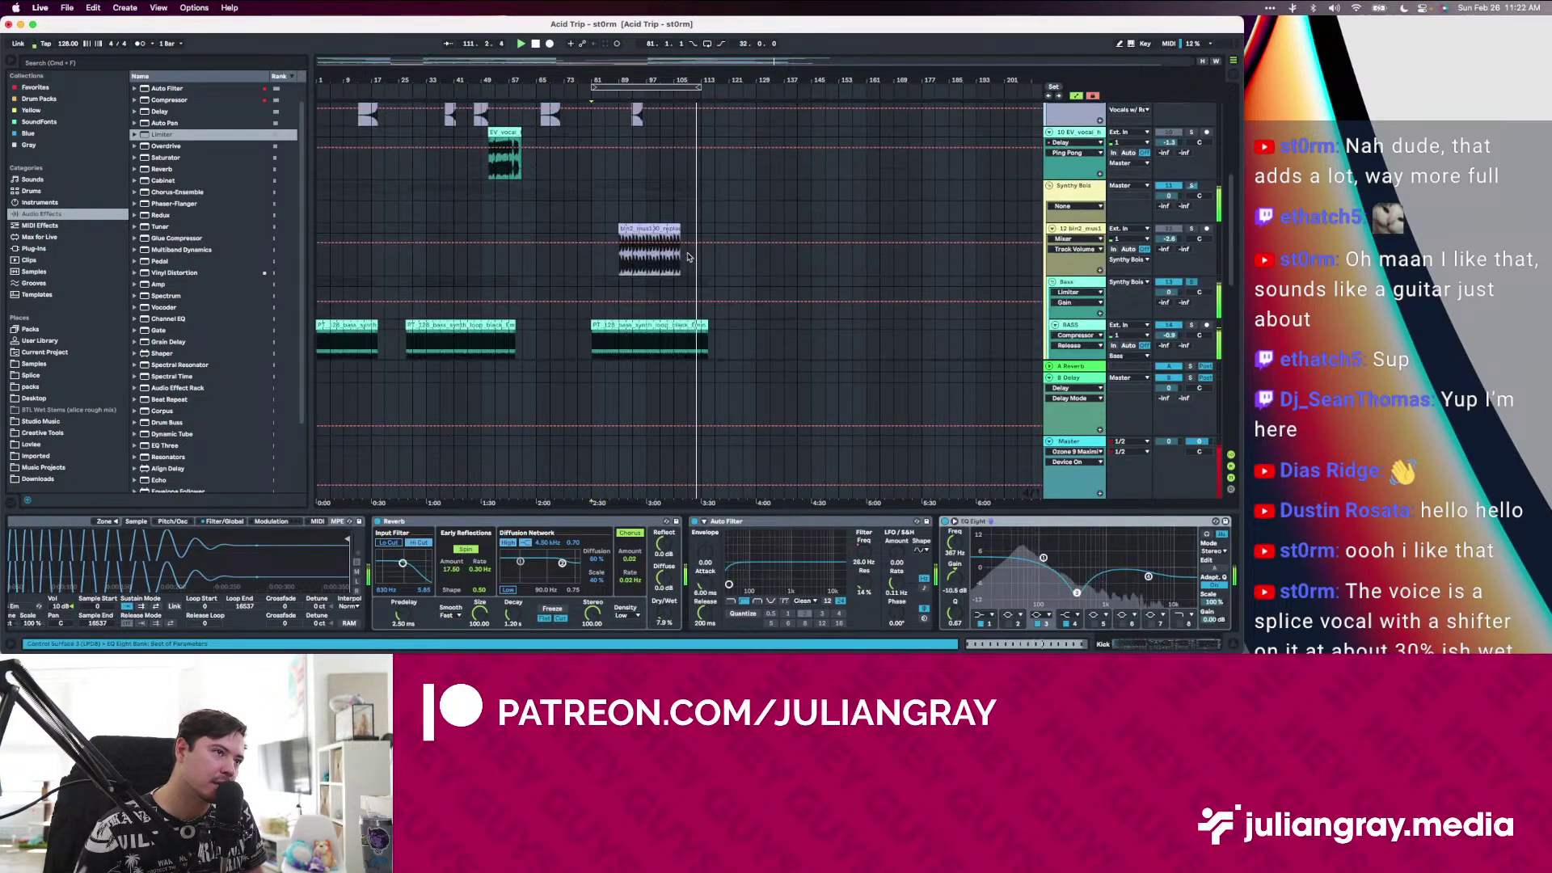
click(1068, 281)
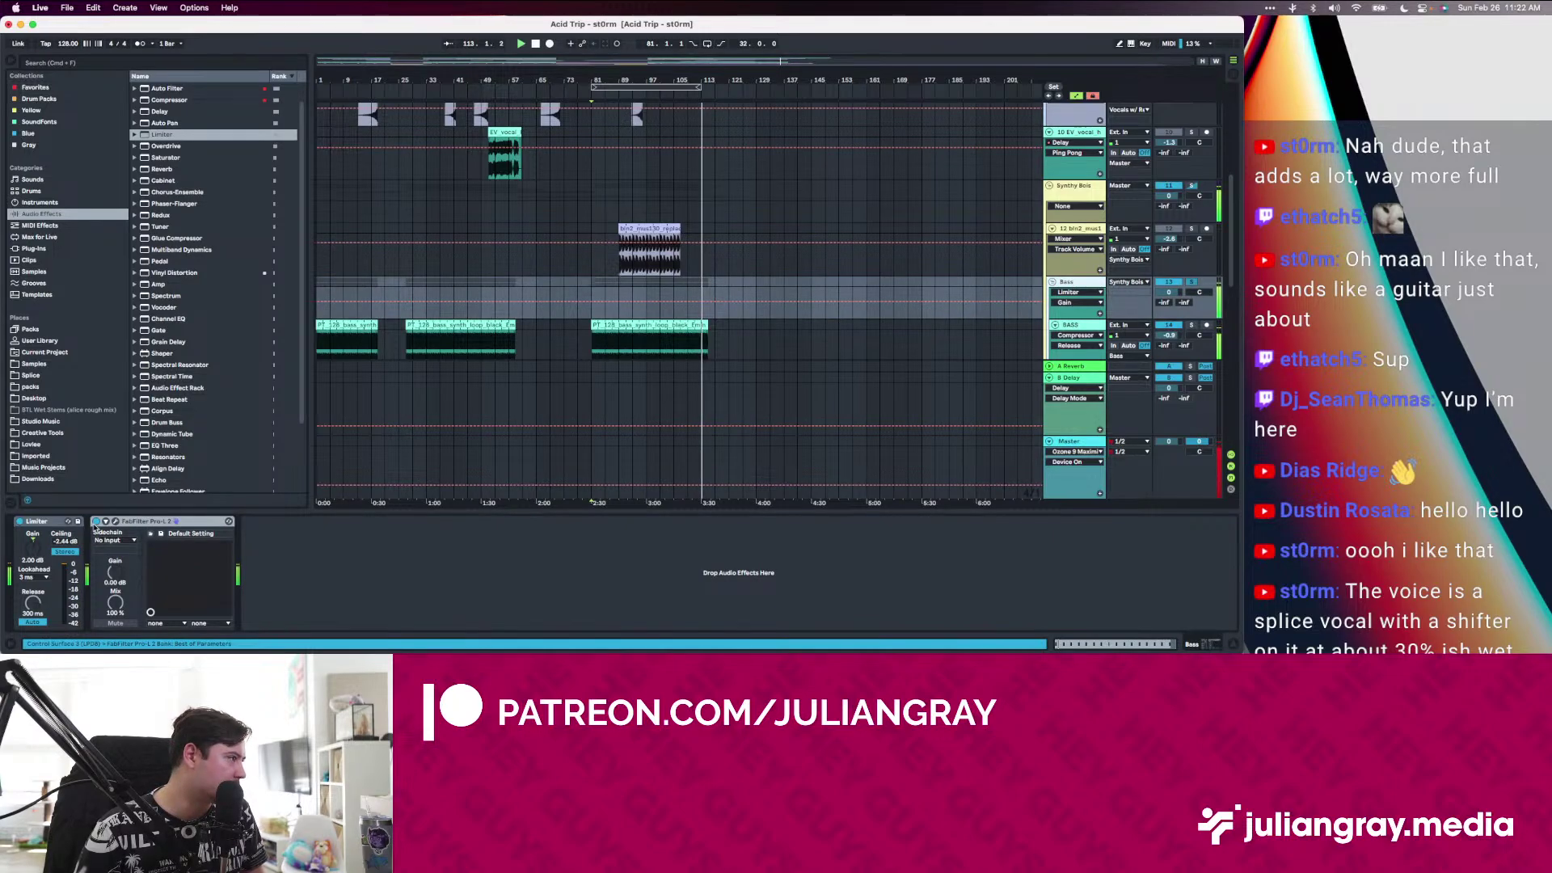
click(96, 522)
click(19, 521)
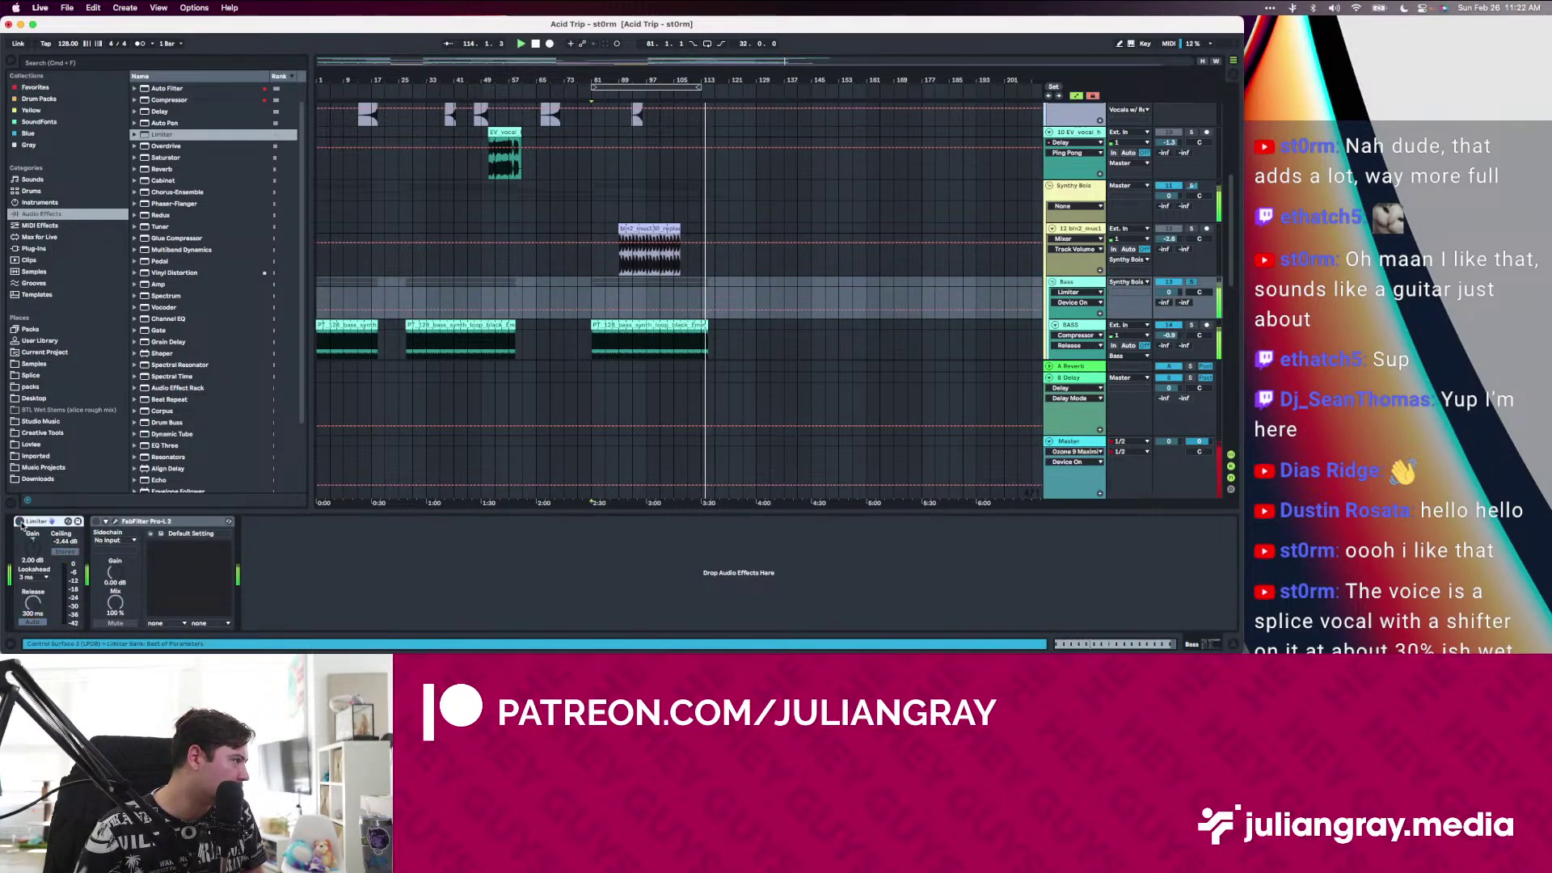
click(19, 522)
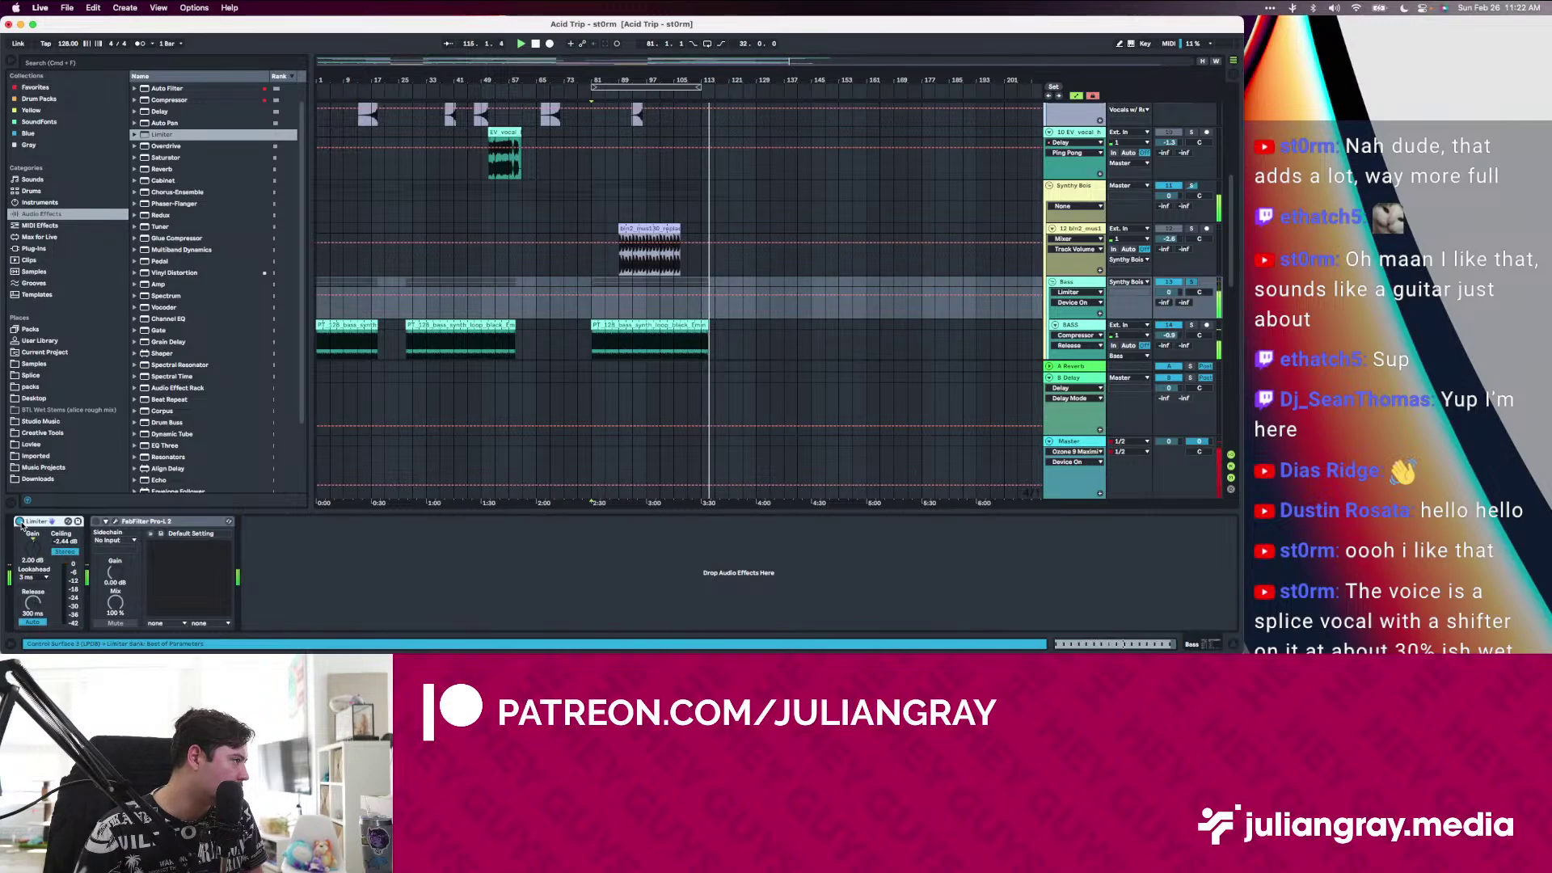
key(space)
key(space)
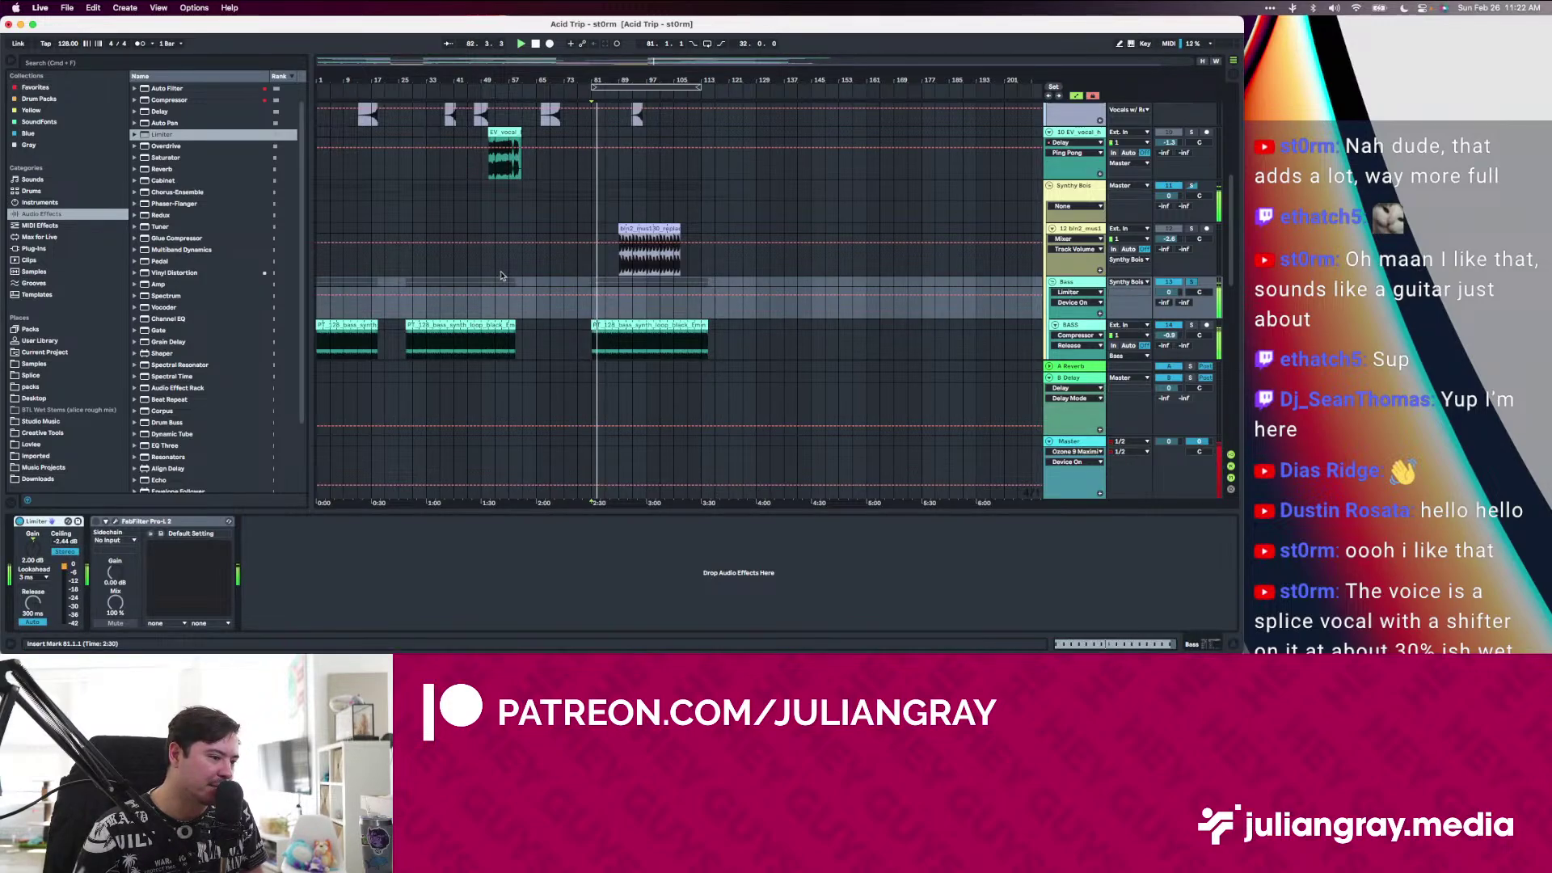
Move FabFilter Pro-L 2 from the Bass group back to the end of the Master chain and check its display briefly
scroll(844, 268, down, 3)
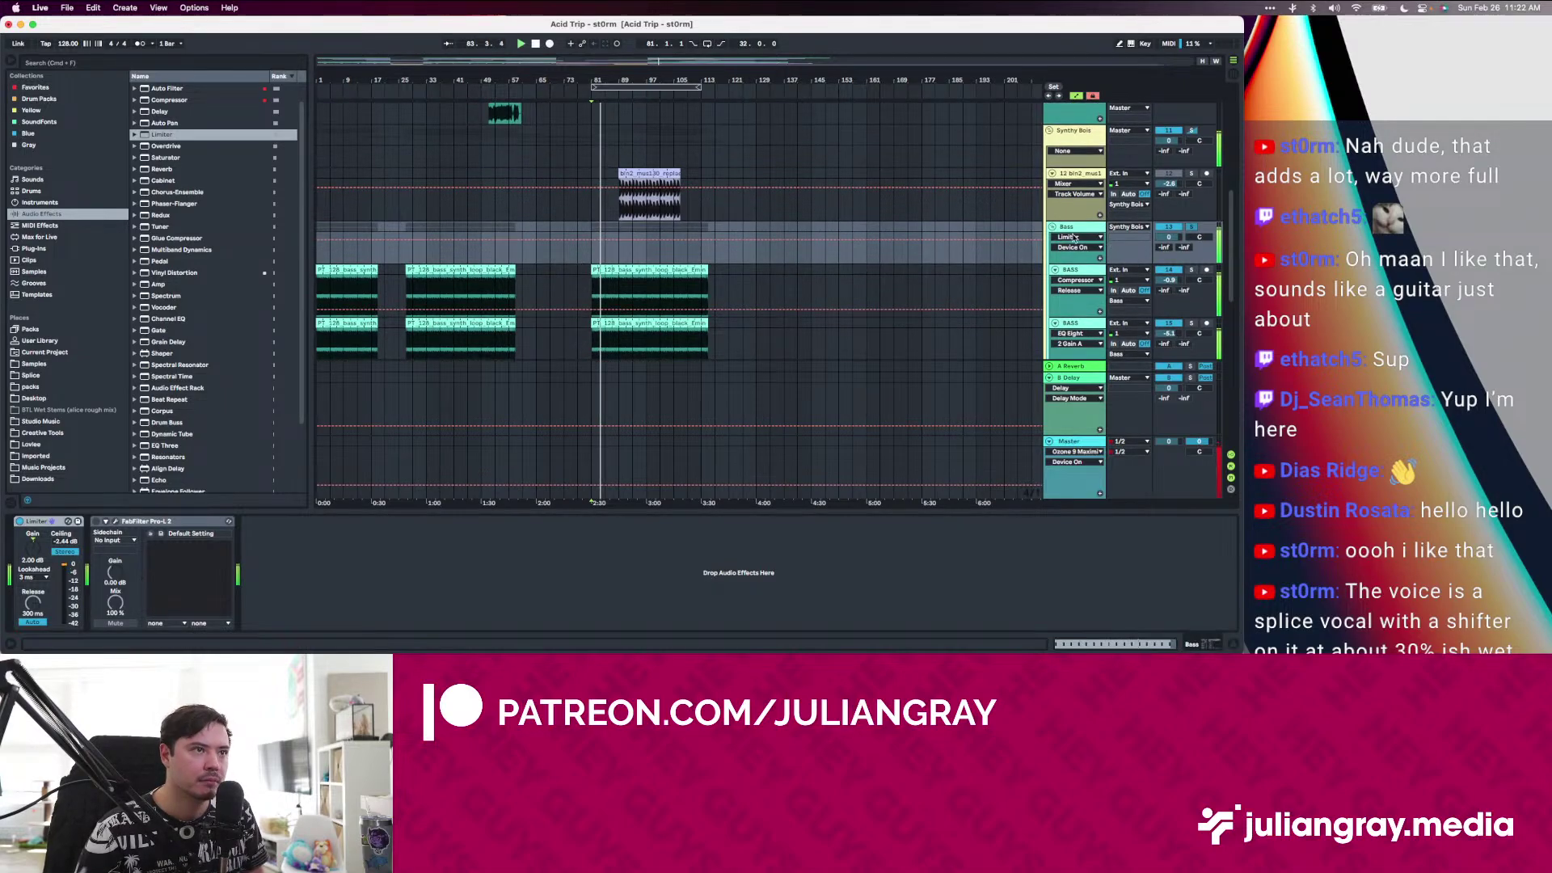
scroll(1077, 227, down, 1)
click(196, 524)
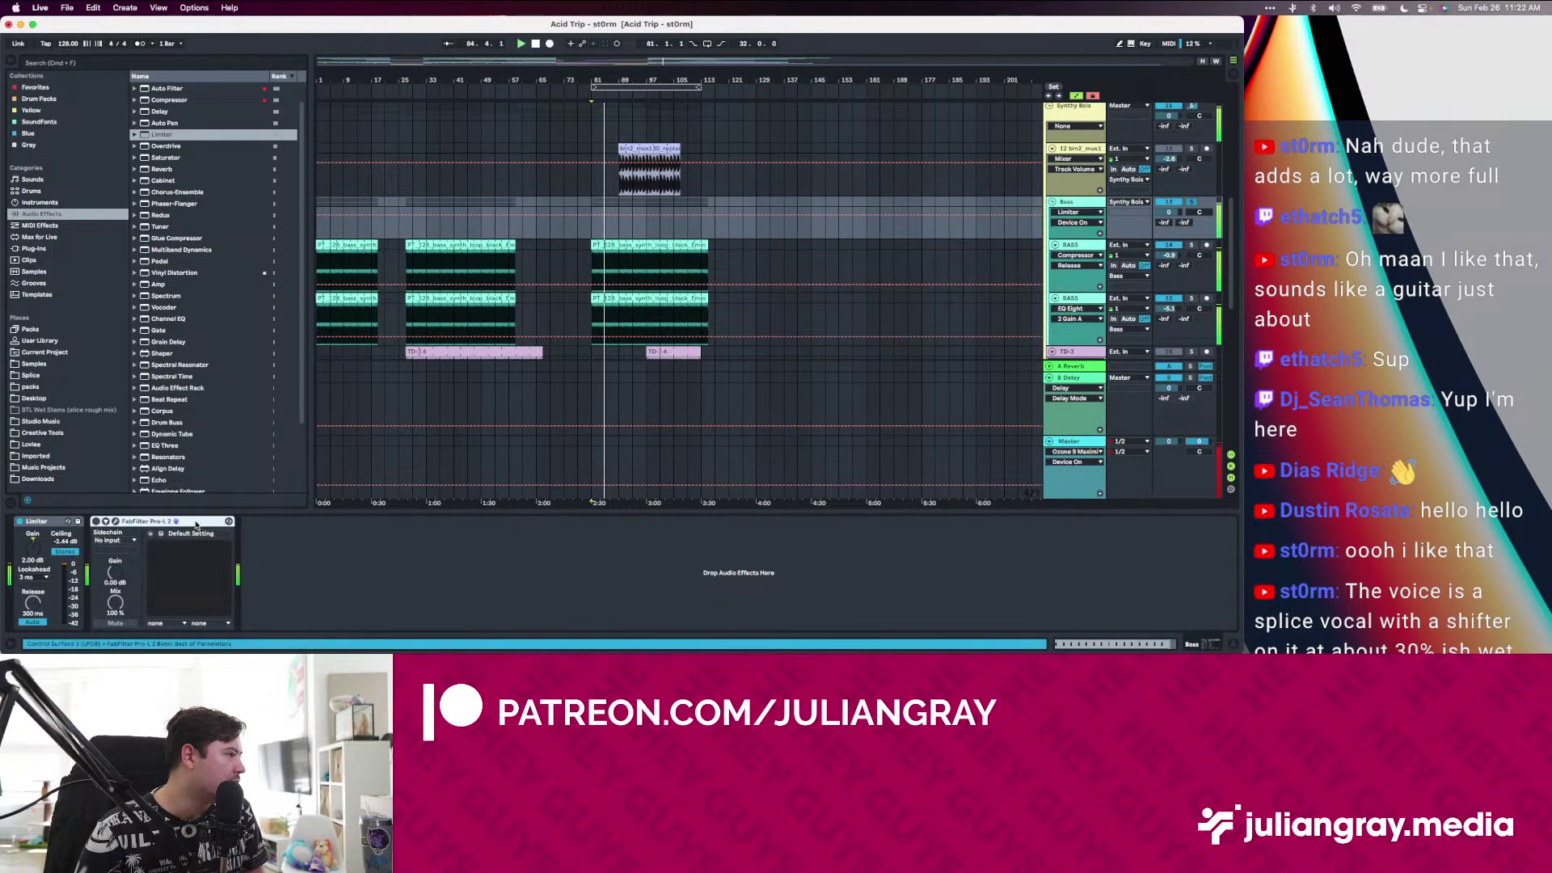
click(1107, 483)
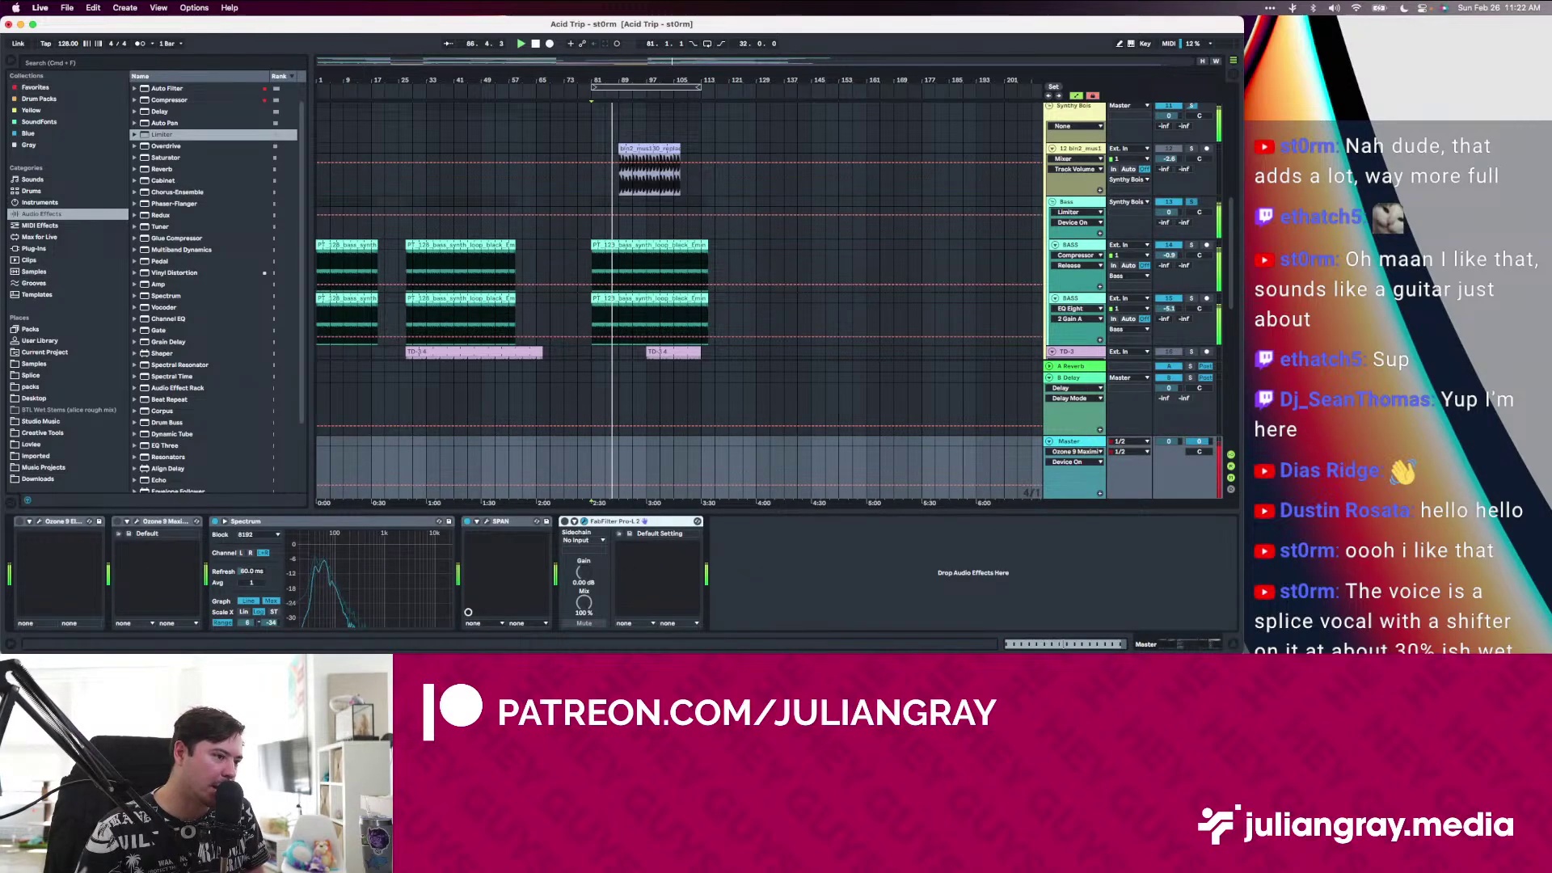
click(584, 522)
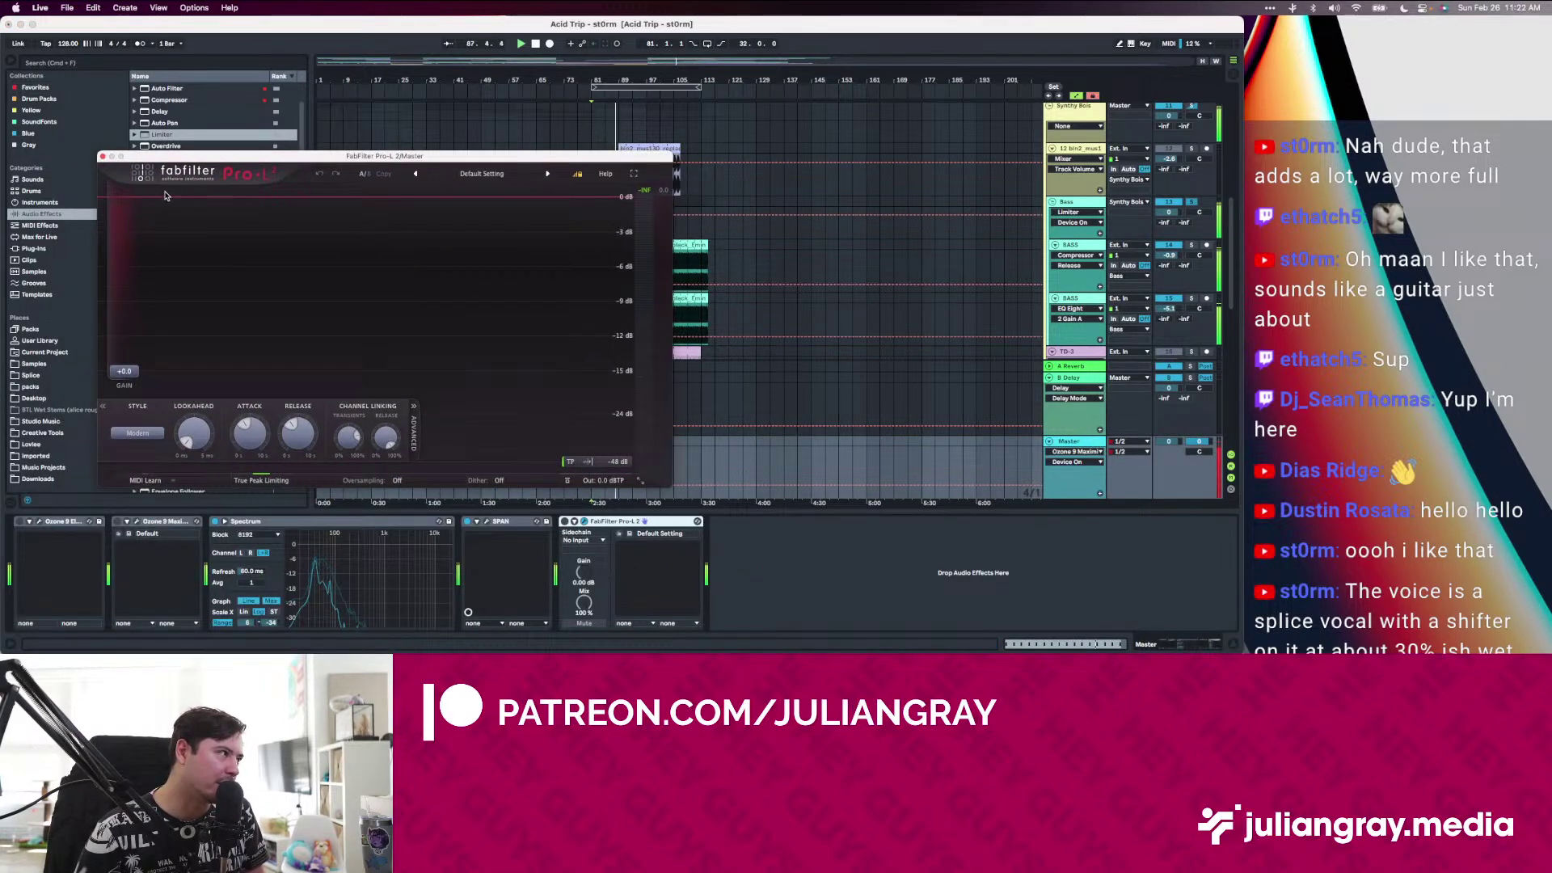
click(101, 156)
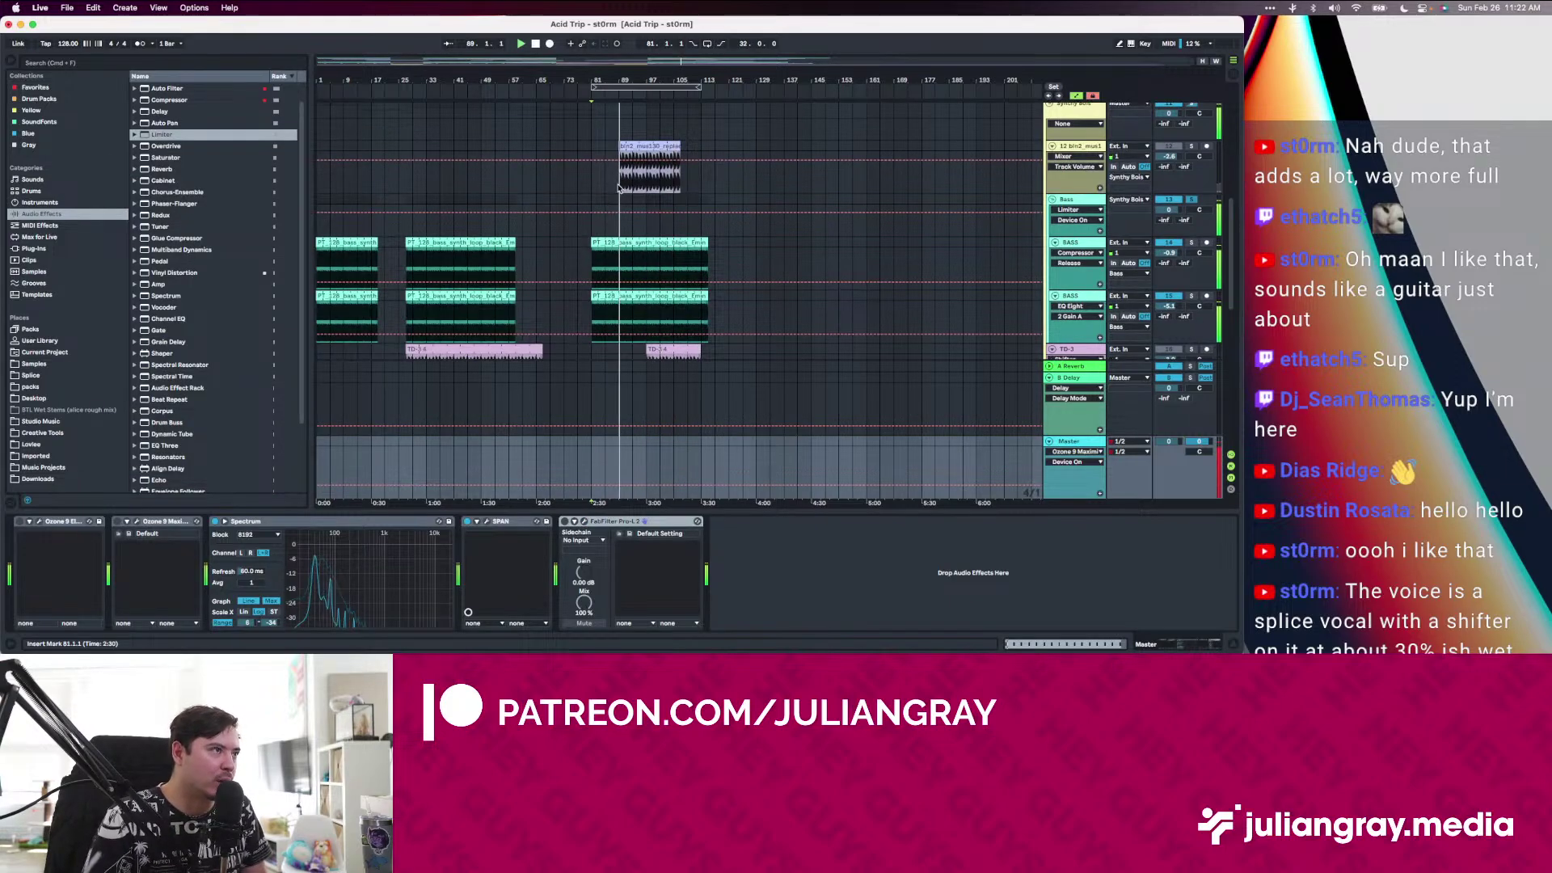
Listen to the drop around bar 89, and restart playback from bar 81 with the Synthy Bois group selected
click(644, 149)
scroll(647, 208, down, 5)
scroll(818, 254, up, 8)
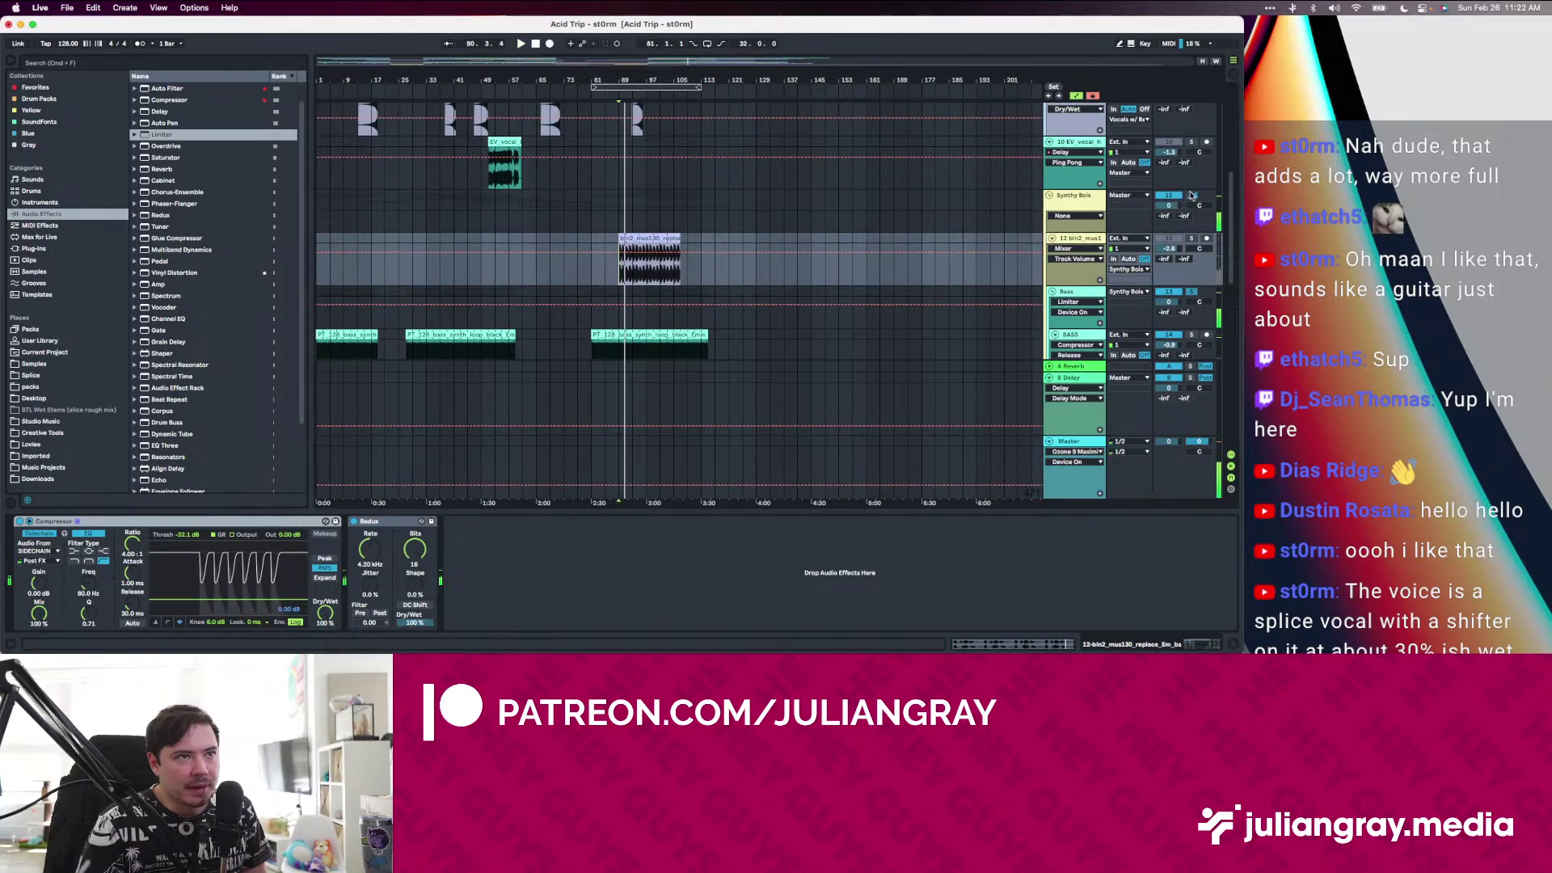
click(1091, 196)
key(space)
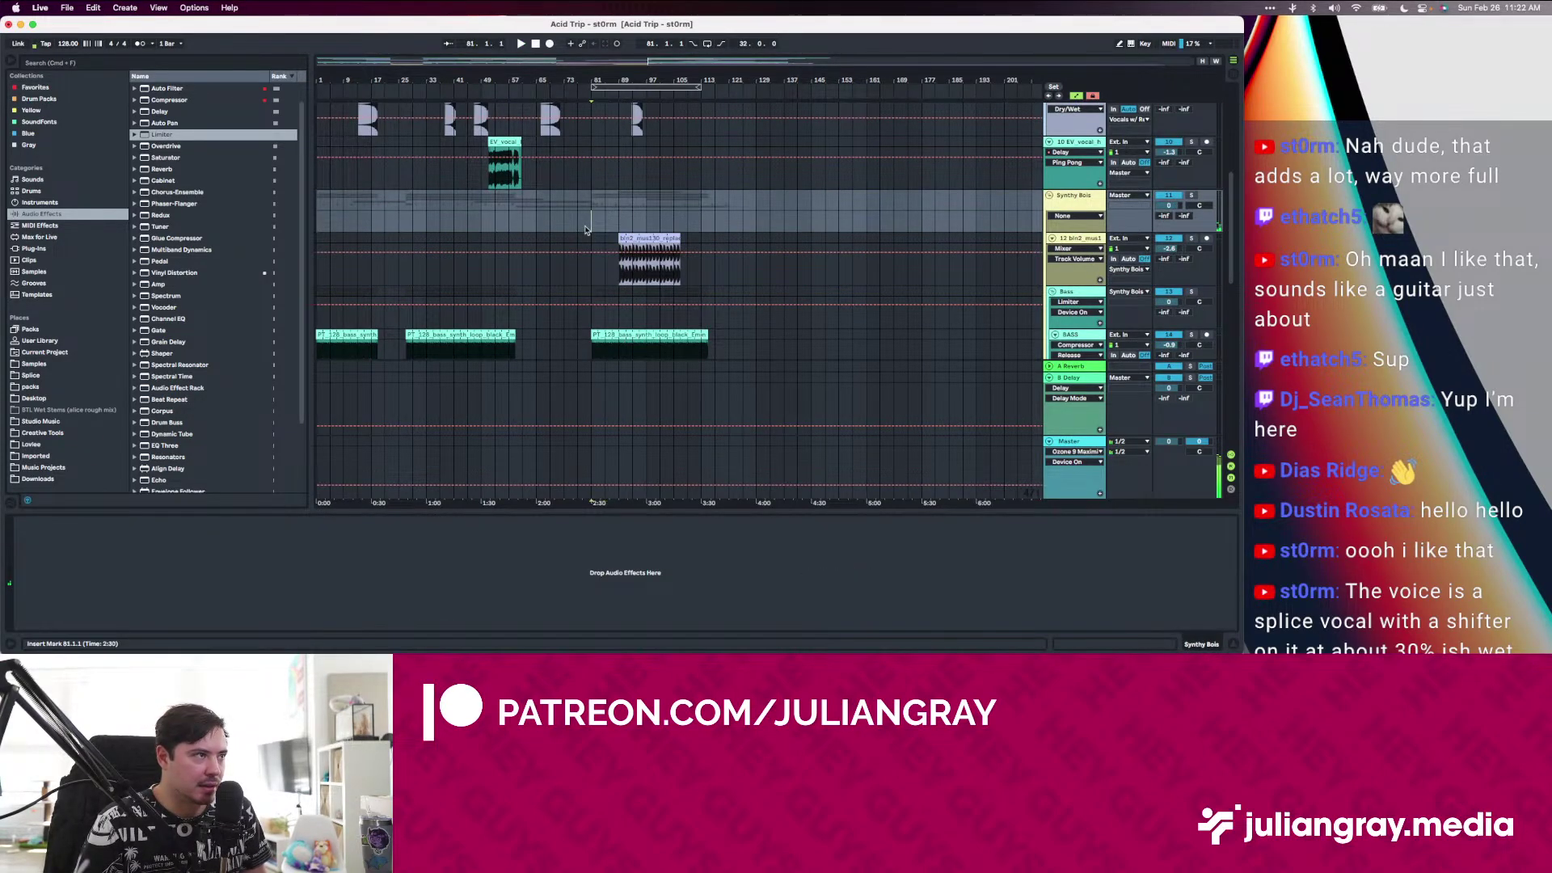
scroll(588, 231, down, 5)
scroll(598, 231, up, 4)
click(589, 194)
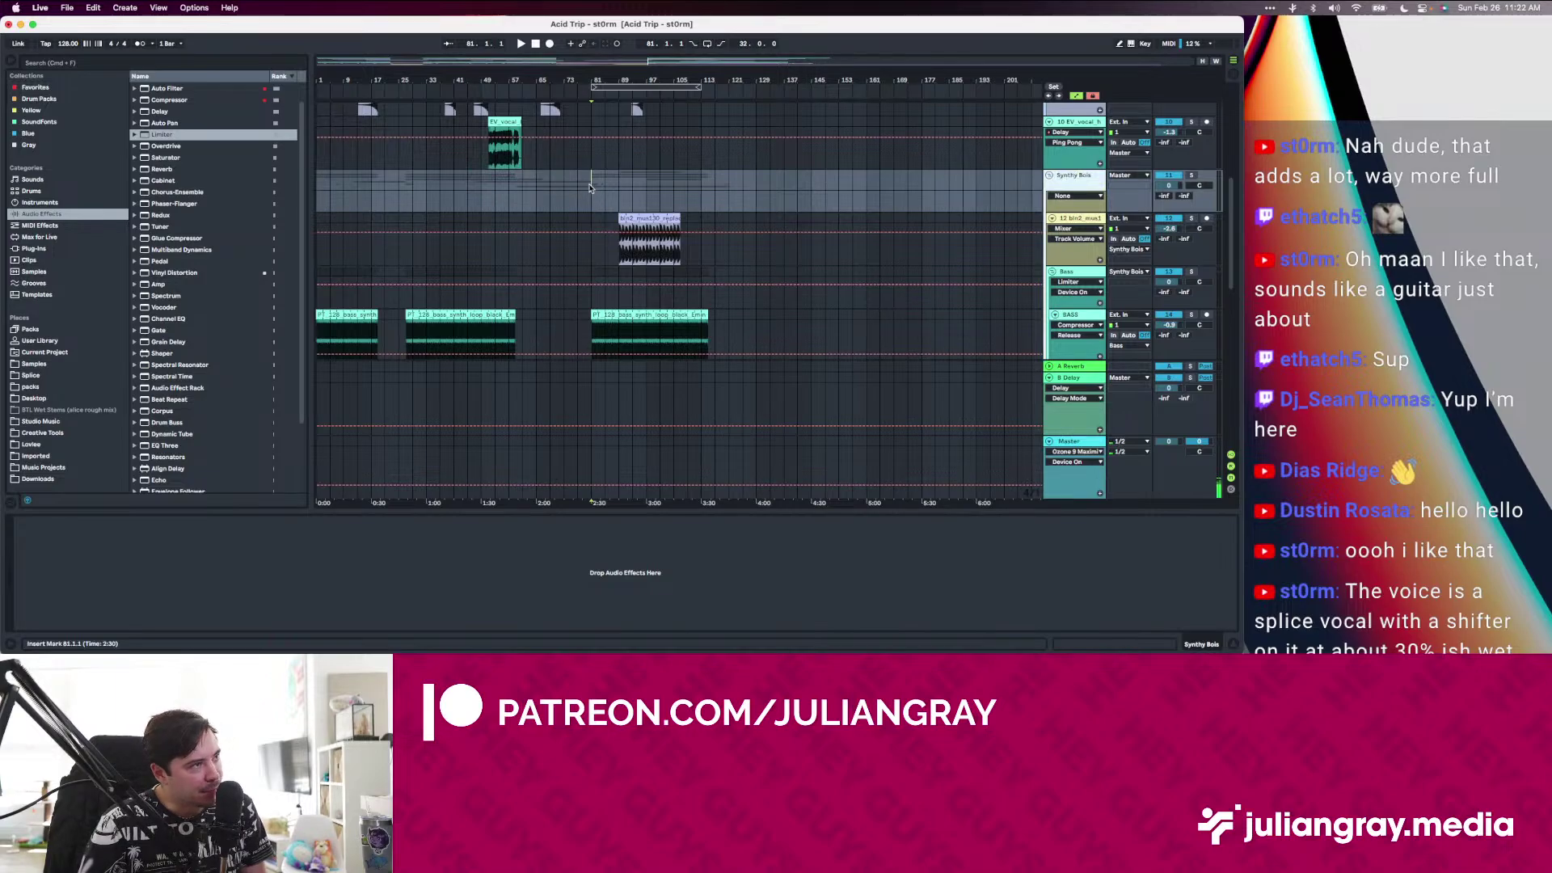
key(space)
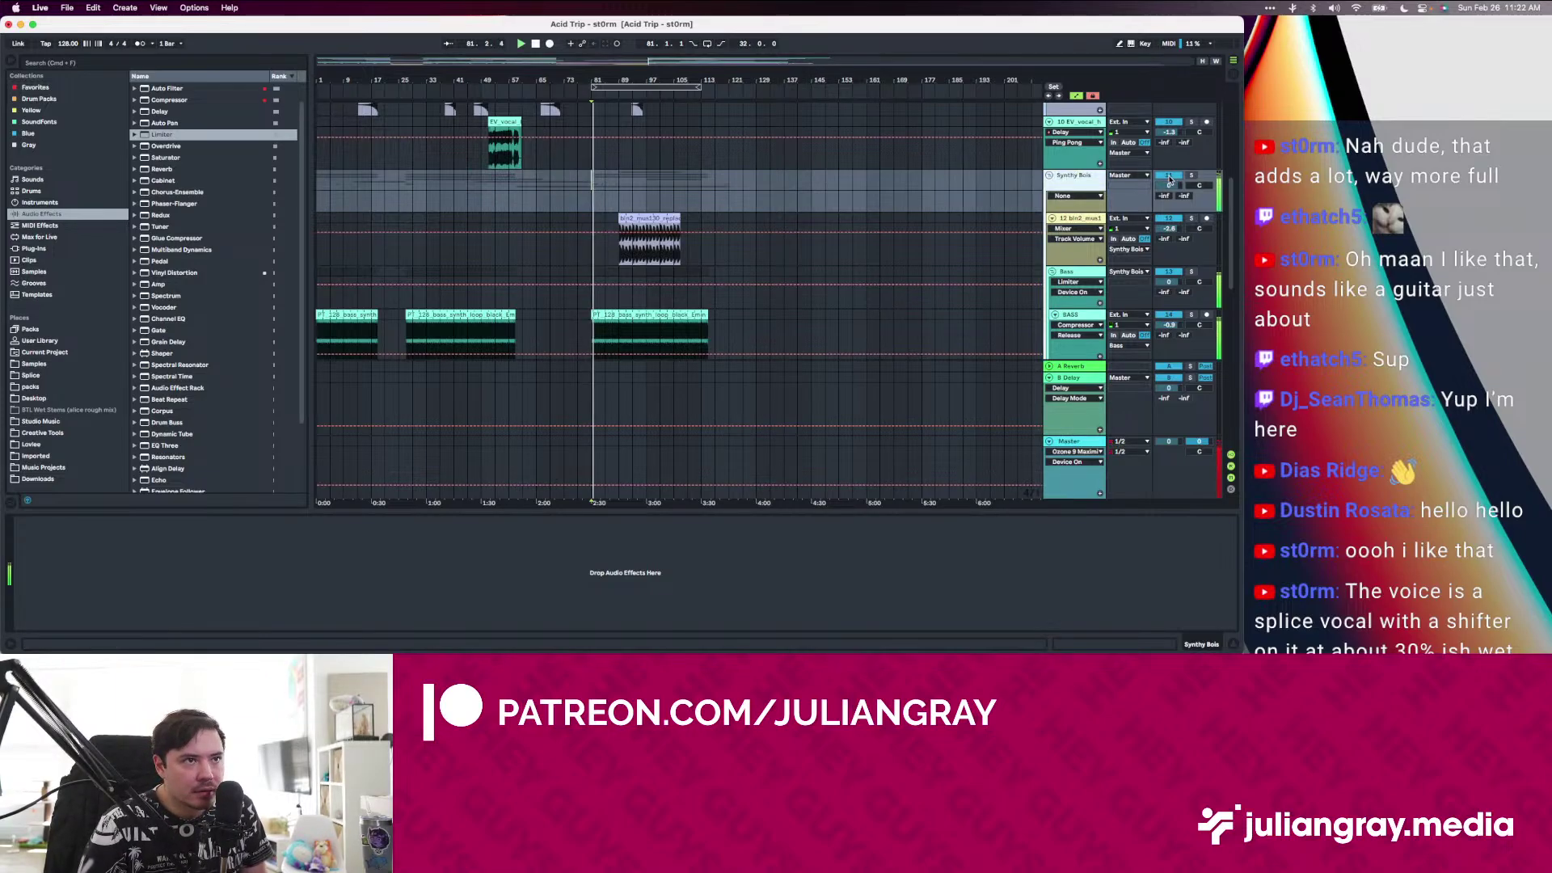
Examine the effect chains of the second BASS, TD-3 and 19 Serum tracks during playback
scroll(1085, 216, down, 10)
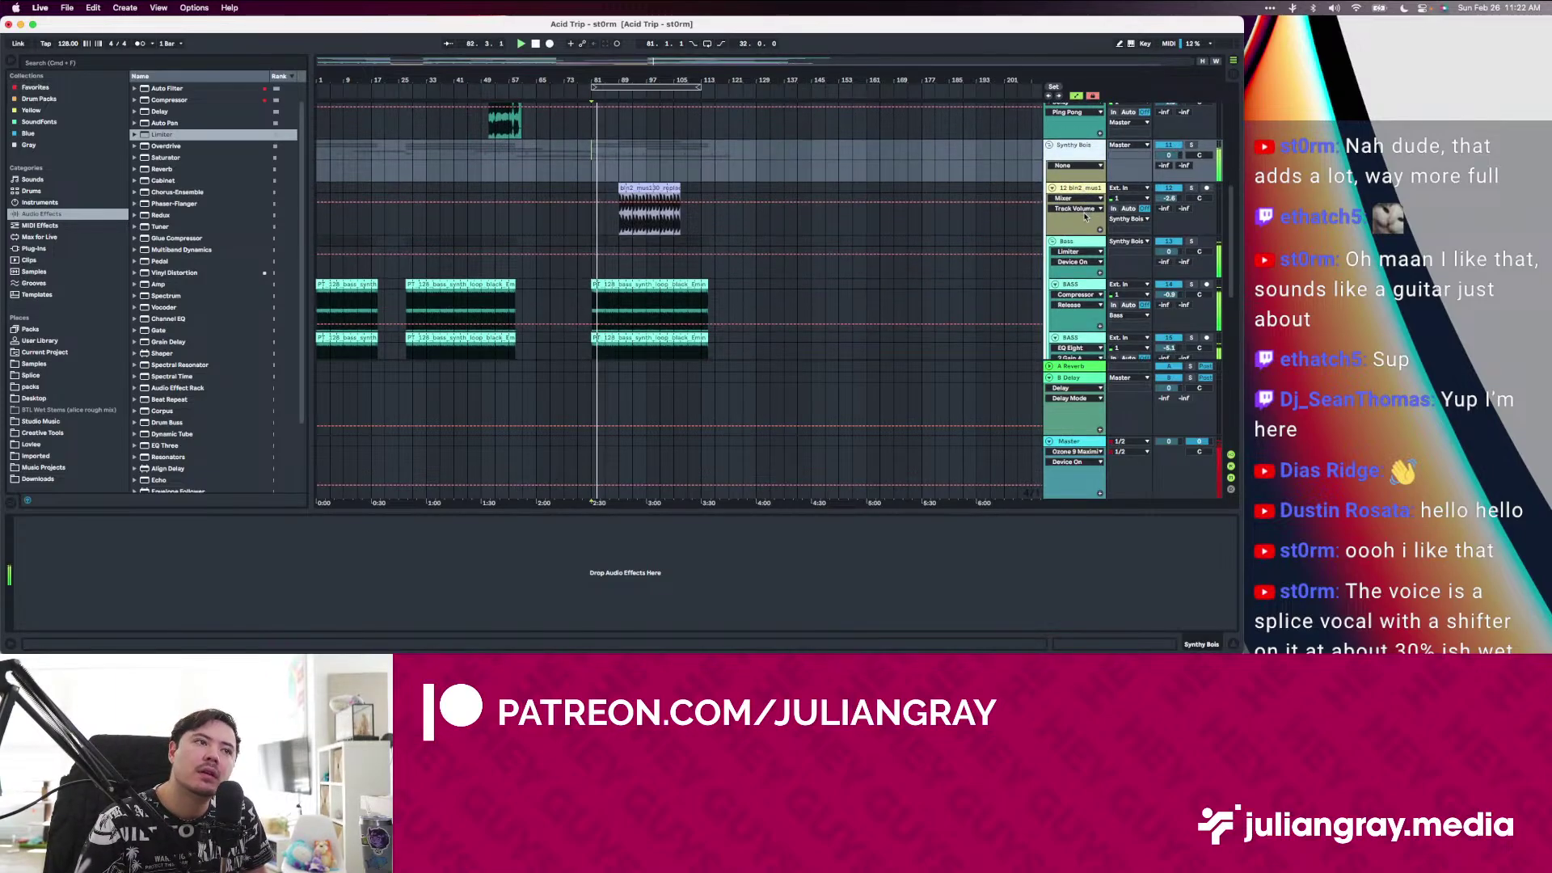
click(1085, 216)
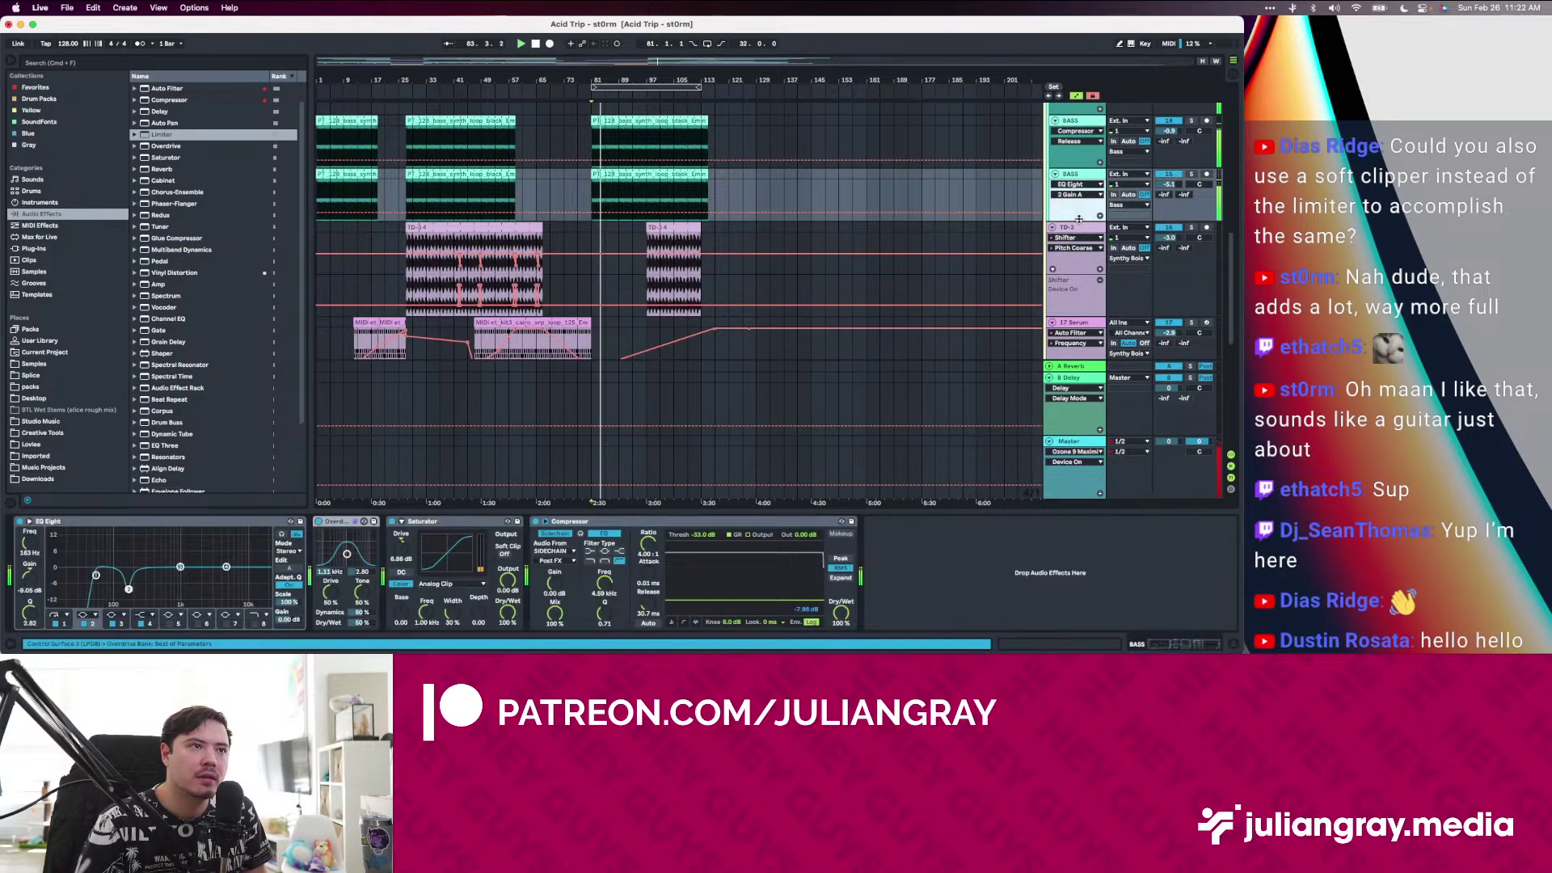
click(1076, 228)
scroll(1077, 228, down, 8)
scroll(1077, 228, down, 3)
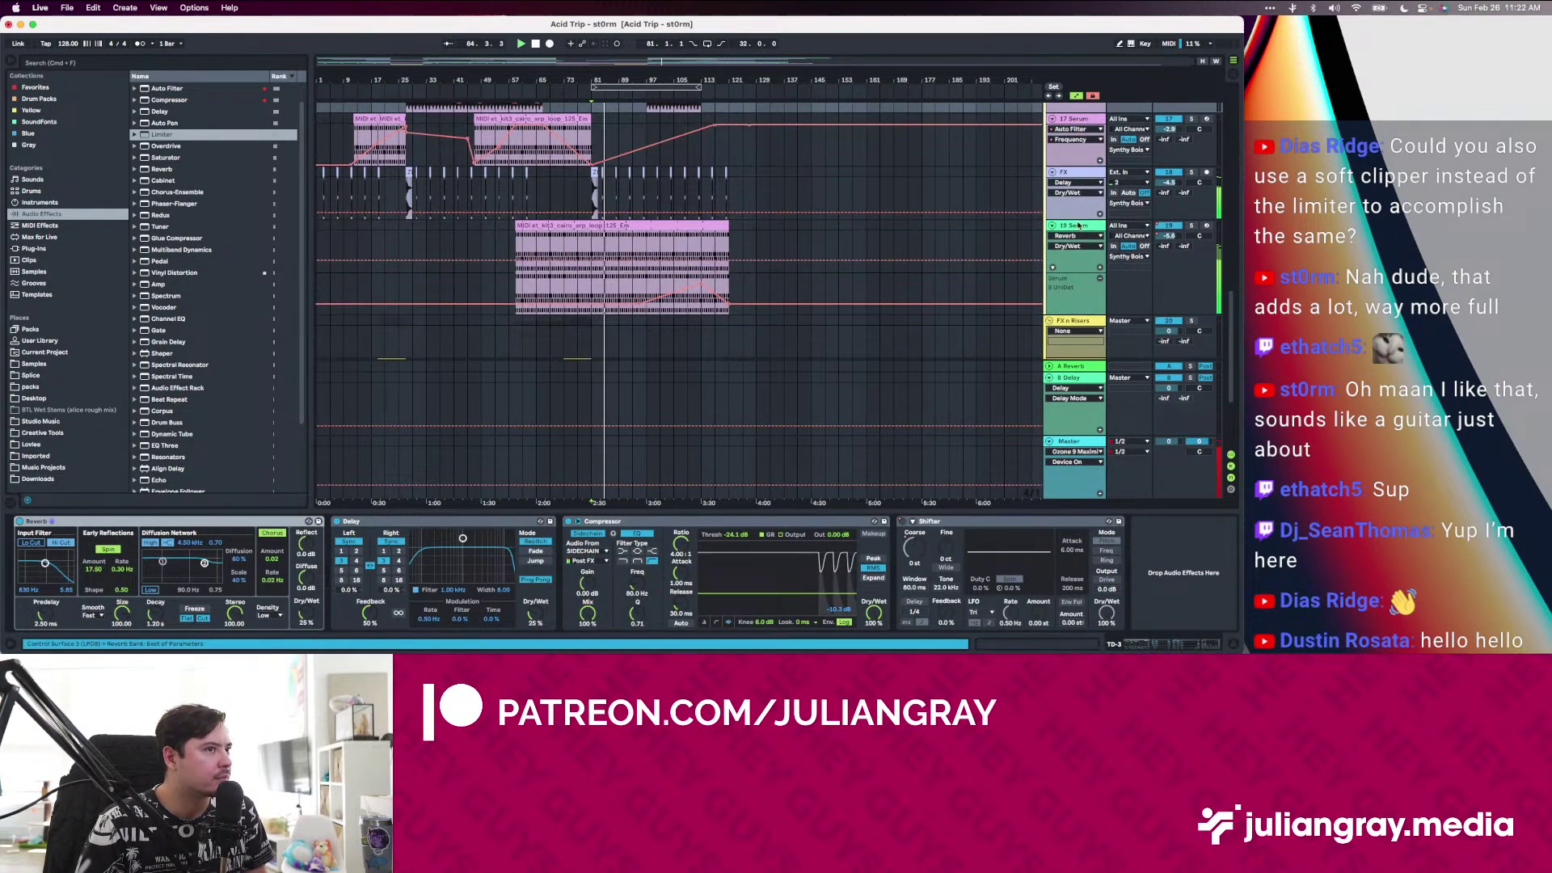
click(1076, 228)
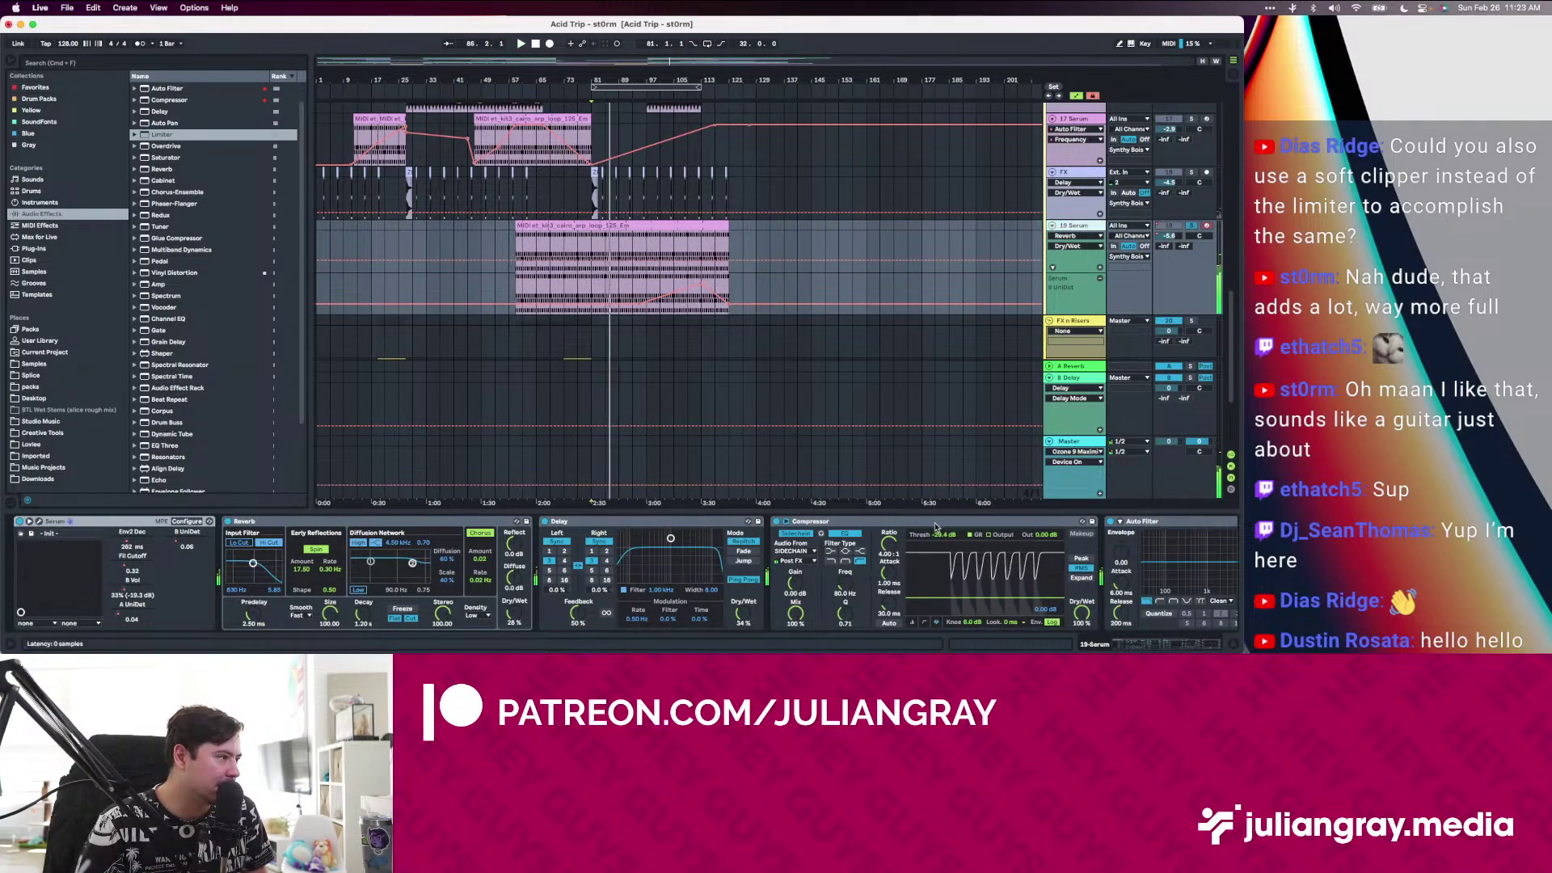
Add a Utility after the EQ Eight on the 19 Serum track and set its gain to -3.00 dB
scroll(944, 566, right, 10)
scroll(905, 485, right, 1)
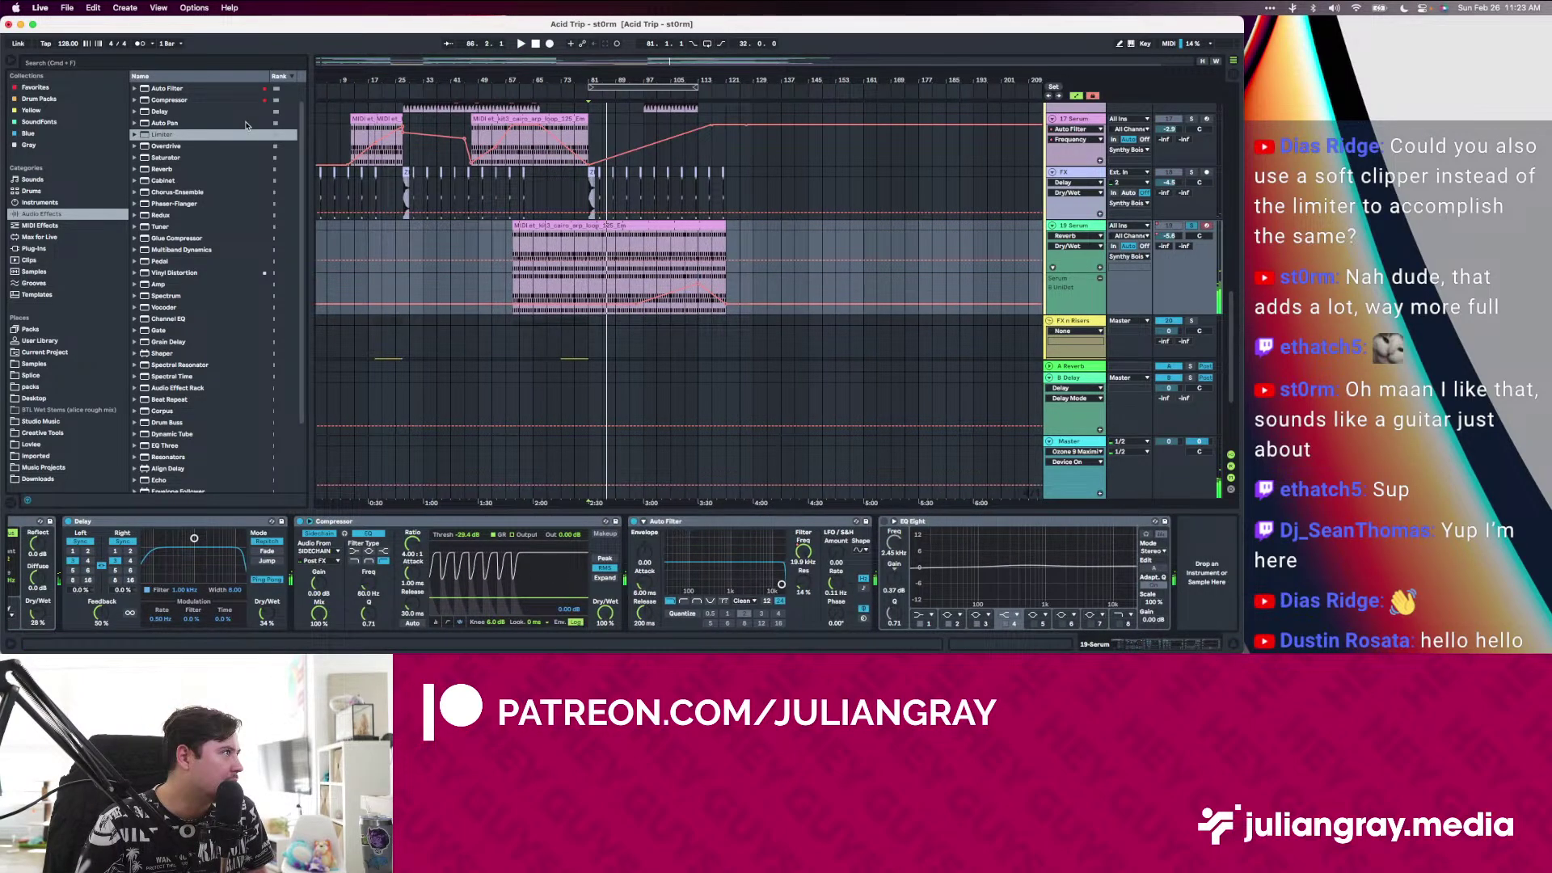
scroll(175, 304, down, 5)
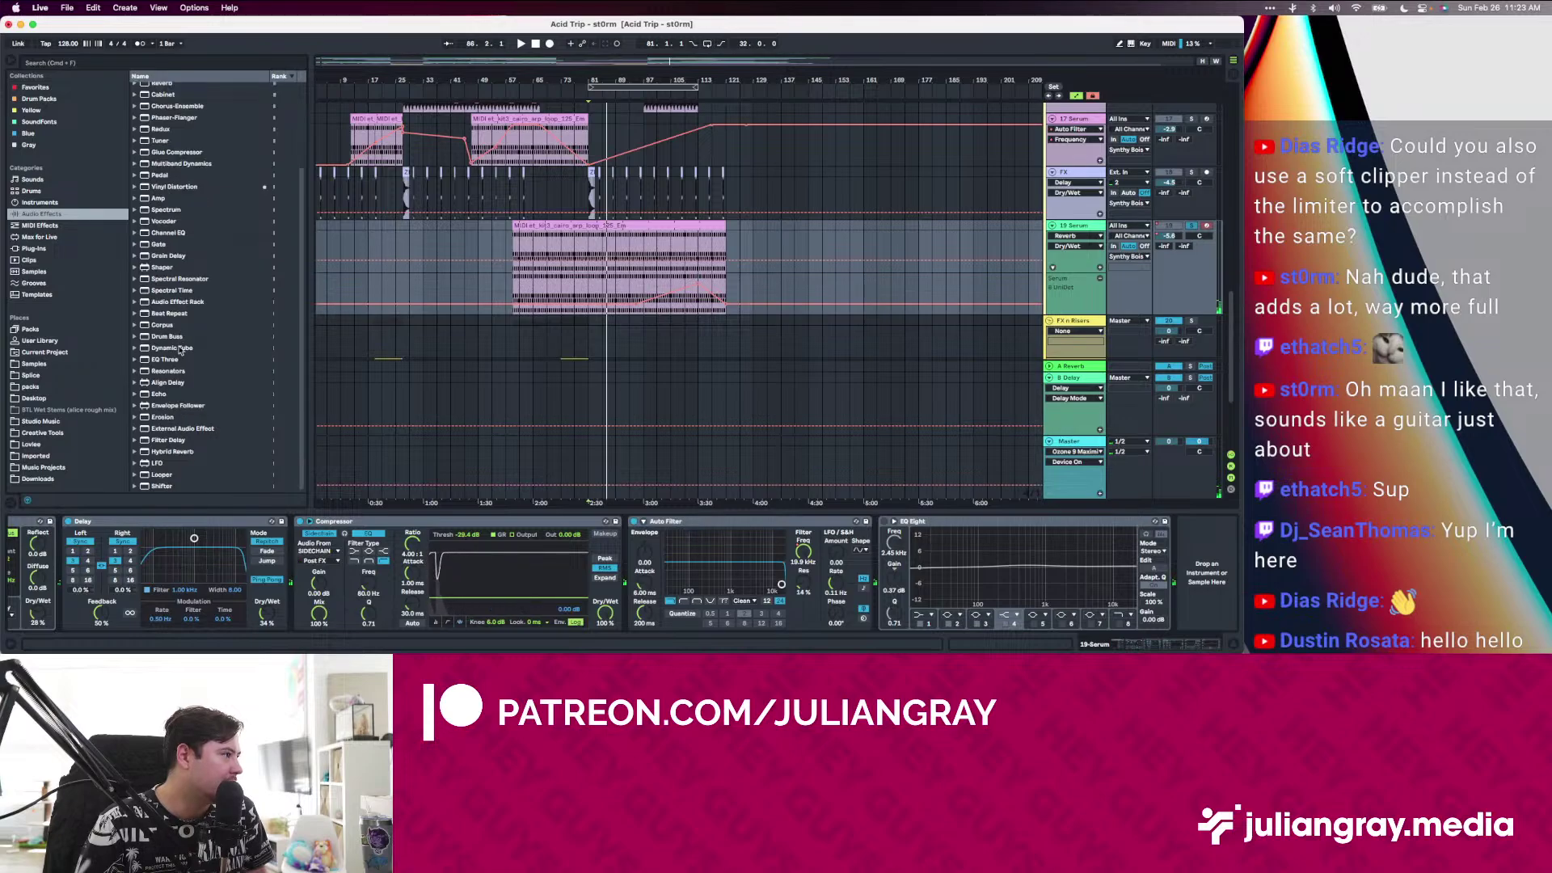
scroll(179, 349, up, 6)
scroll(982, 242, up, 9)
scroll(983, 208, down, 9)
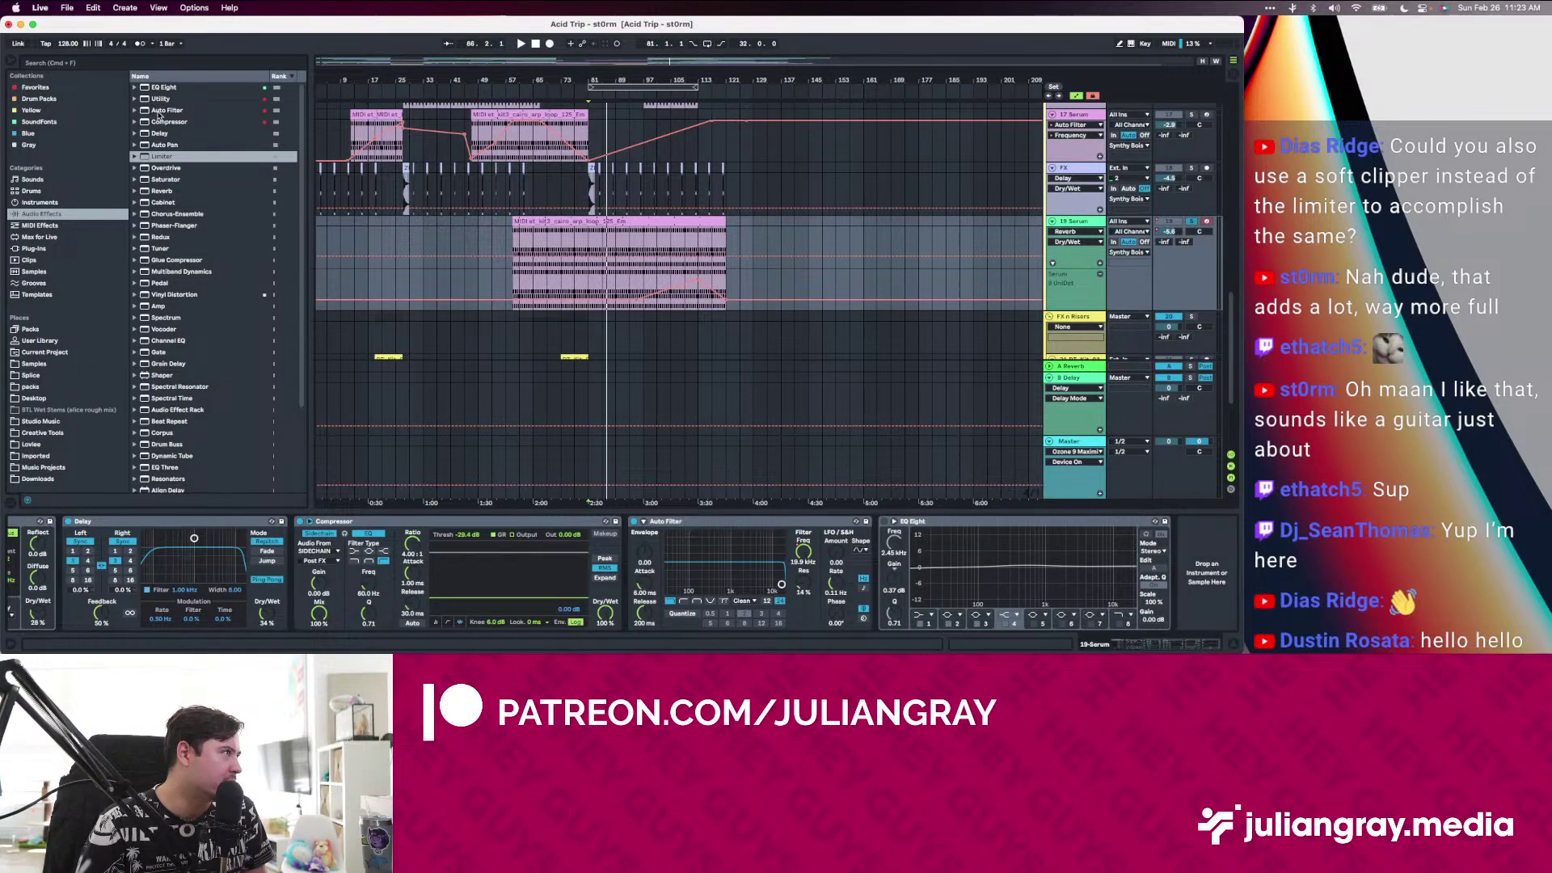
drag(160, 98, 1182, 568)
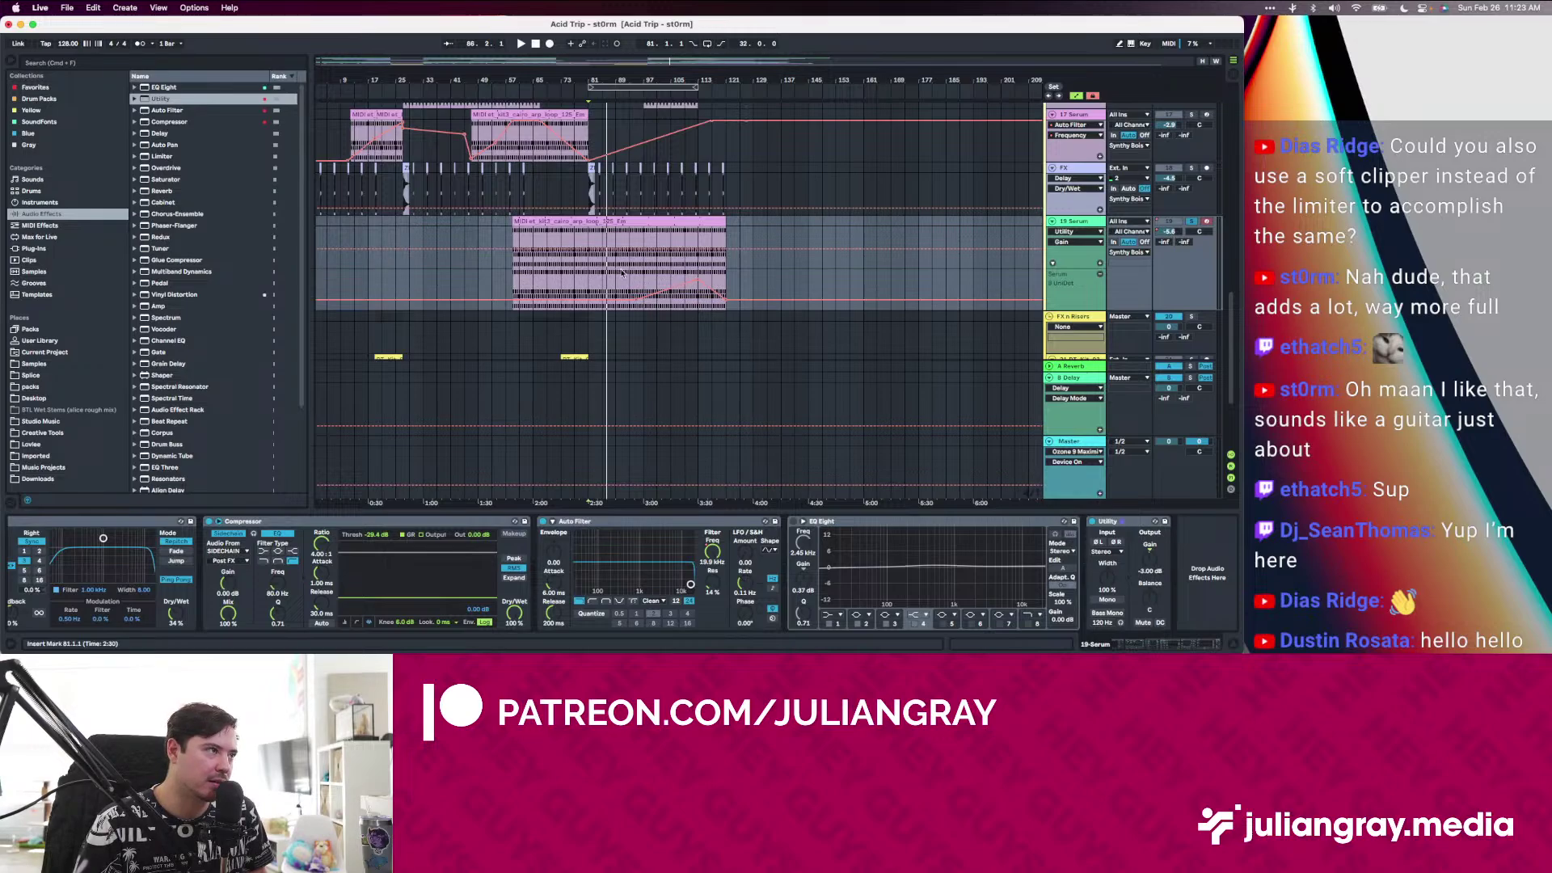
Play the arrangement from bar 77 to hear the 19 Serum level, and place the insert mark at bar 93
click(574, 285)
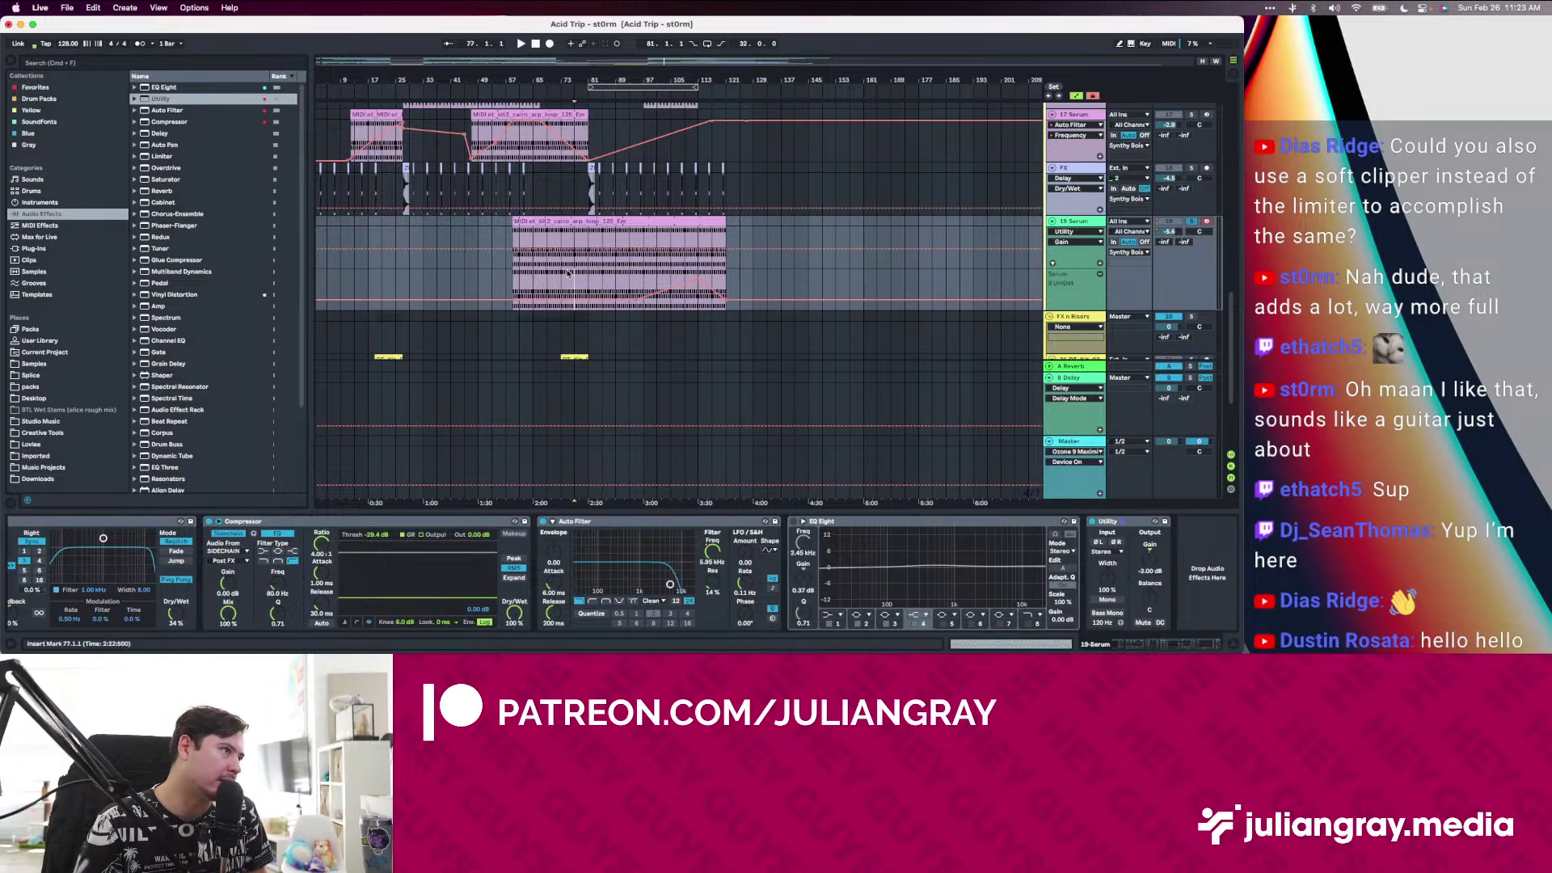
key(space)
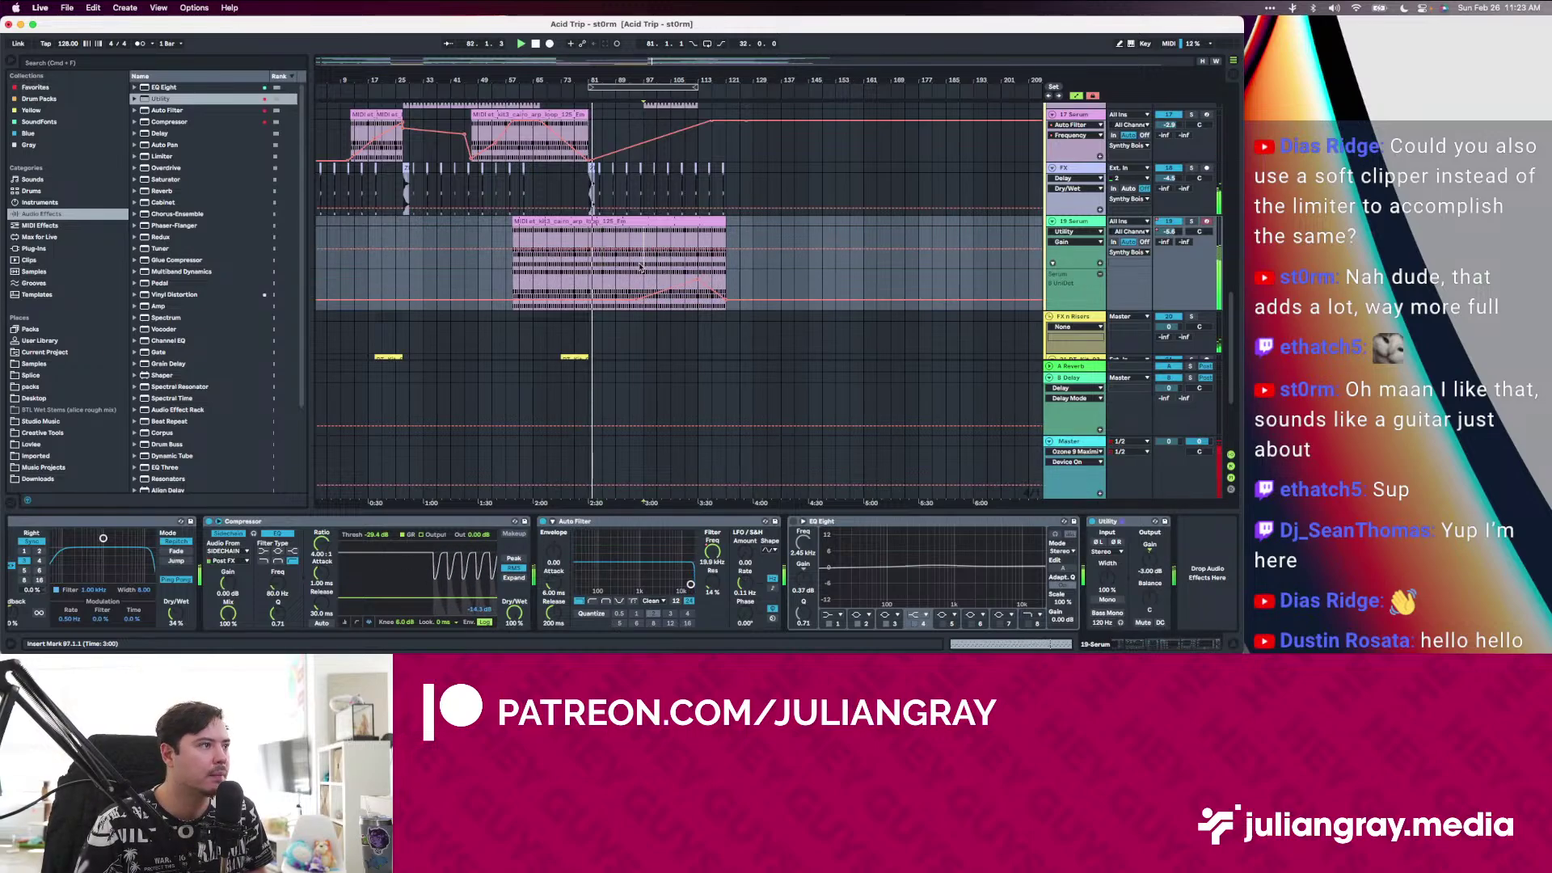
click(628, 269)
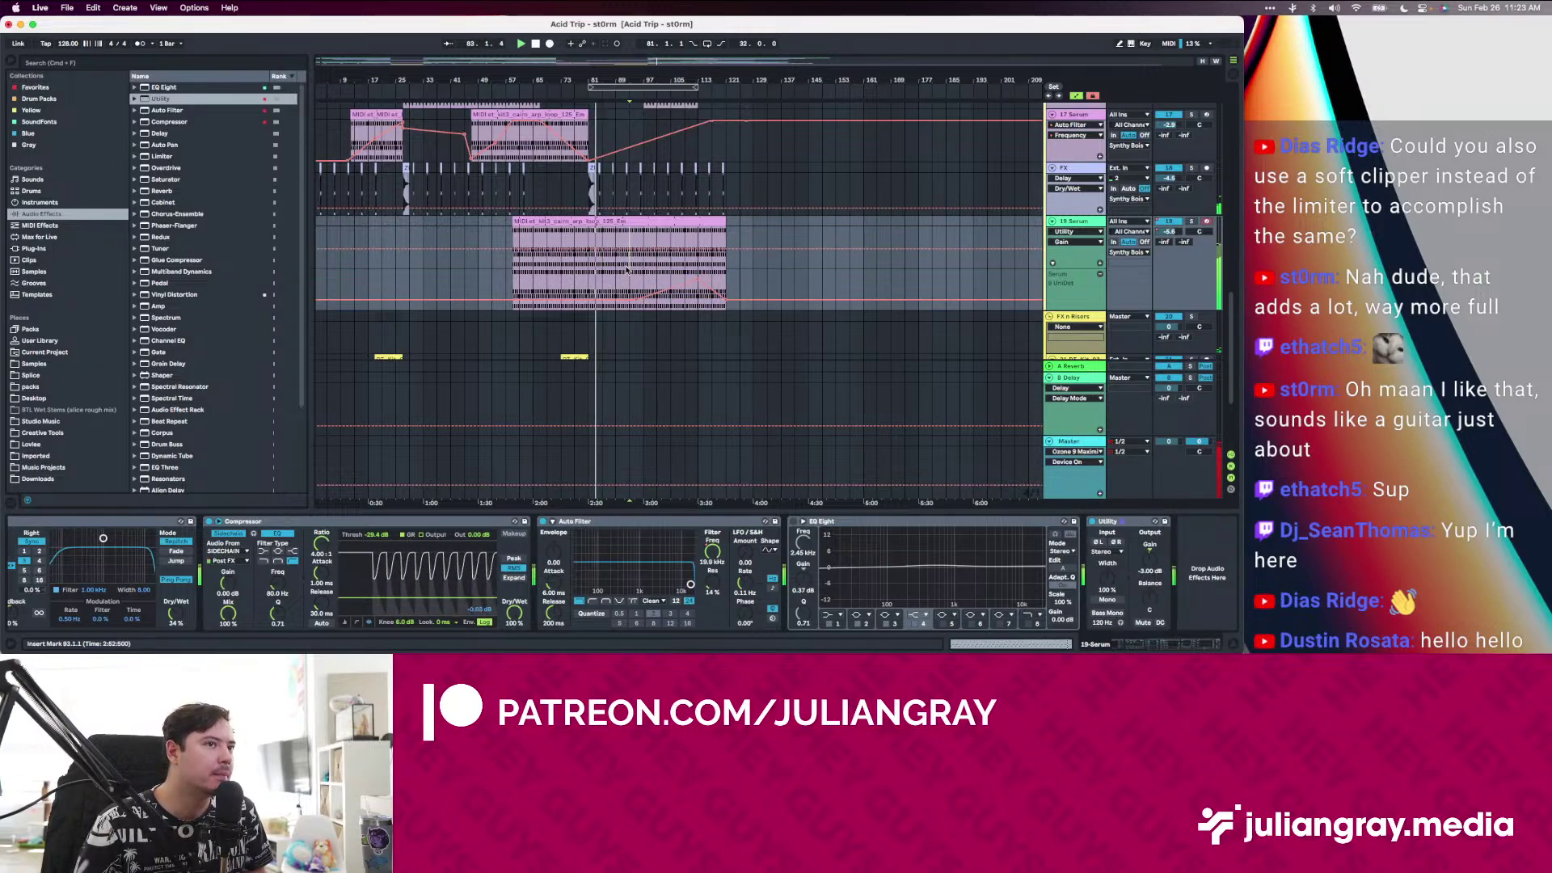
scroll(628, 269, up, 3)
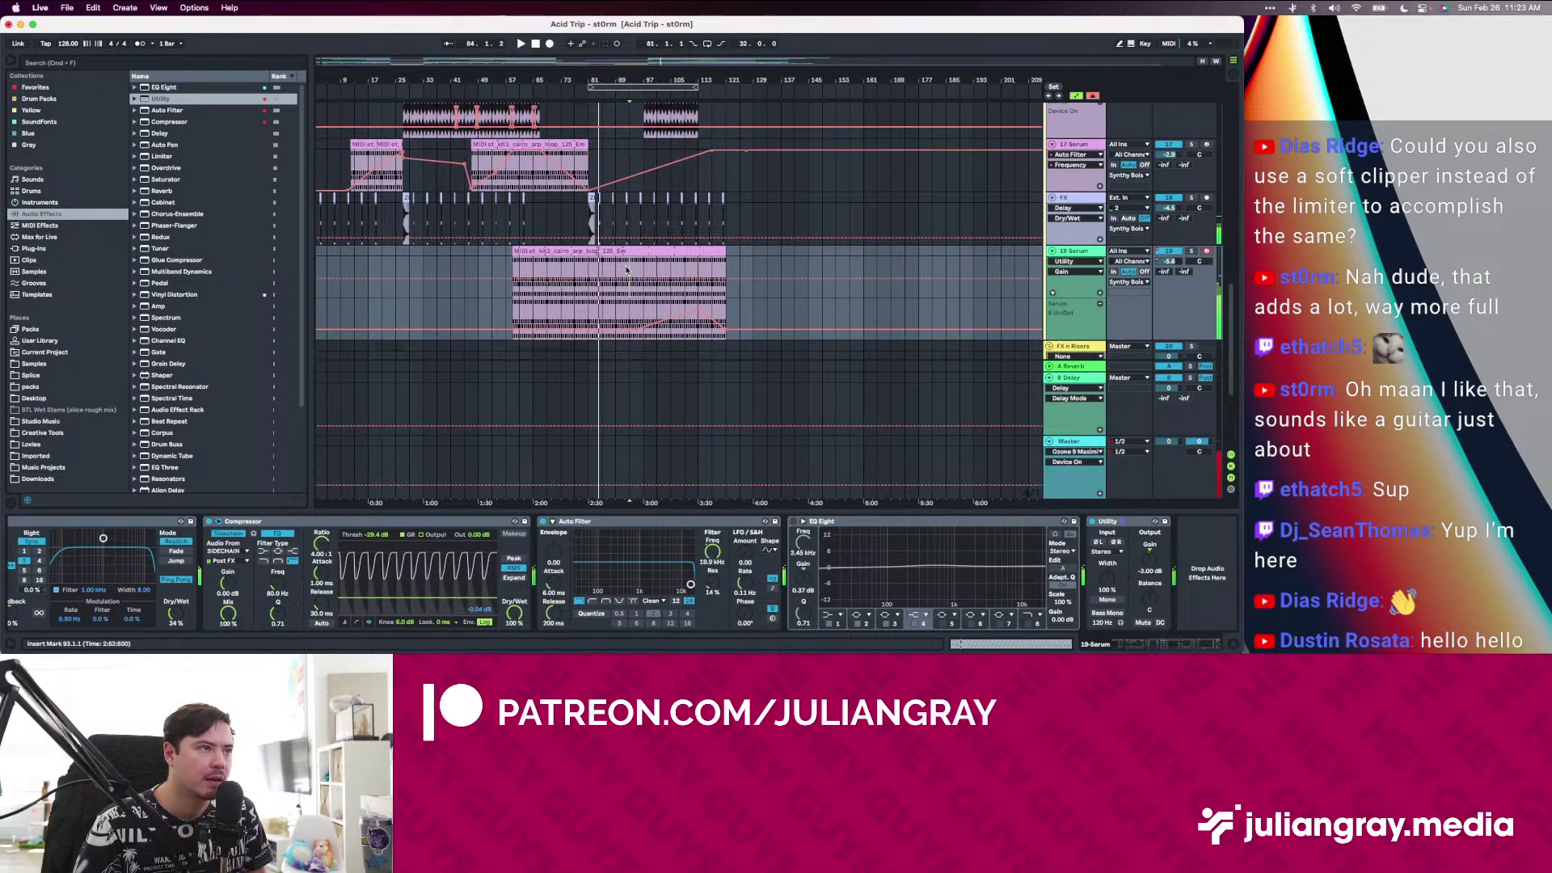
scroll(629, 269, up, 4)
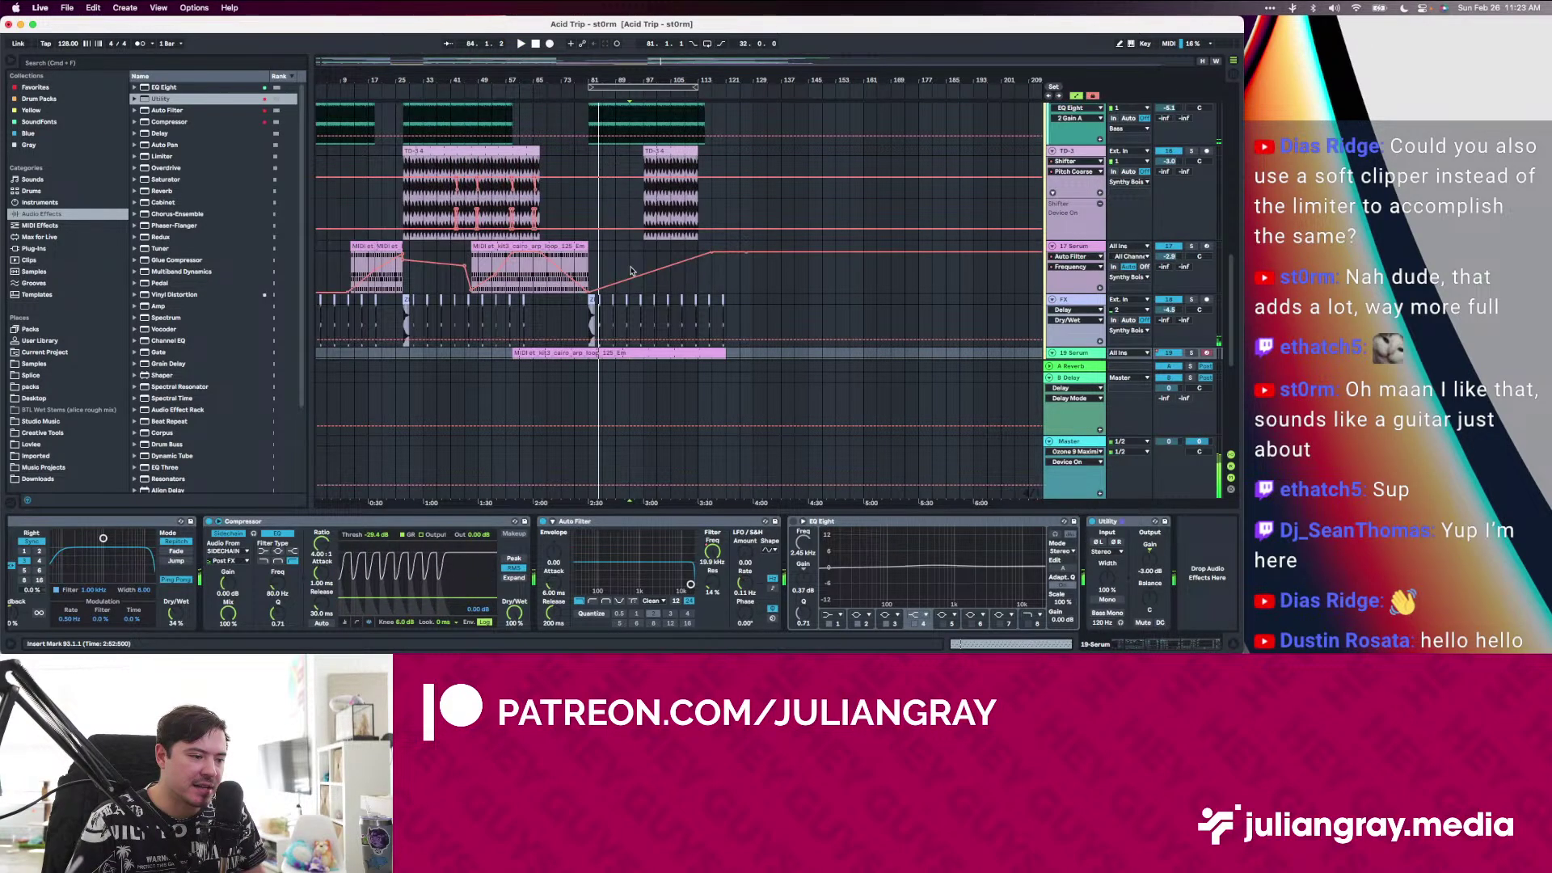
Search the plug-ins for "gclip" and add GClip after the Limiter on the Bass group
click(701, 206)
scroll(702, 200, up, 9)
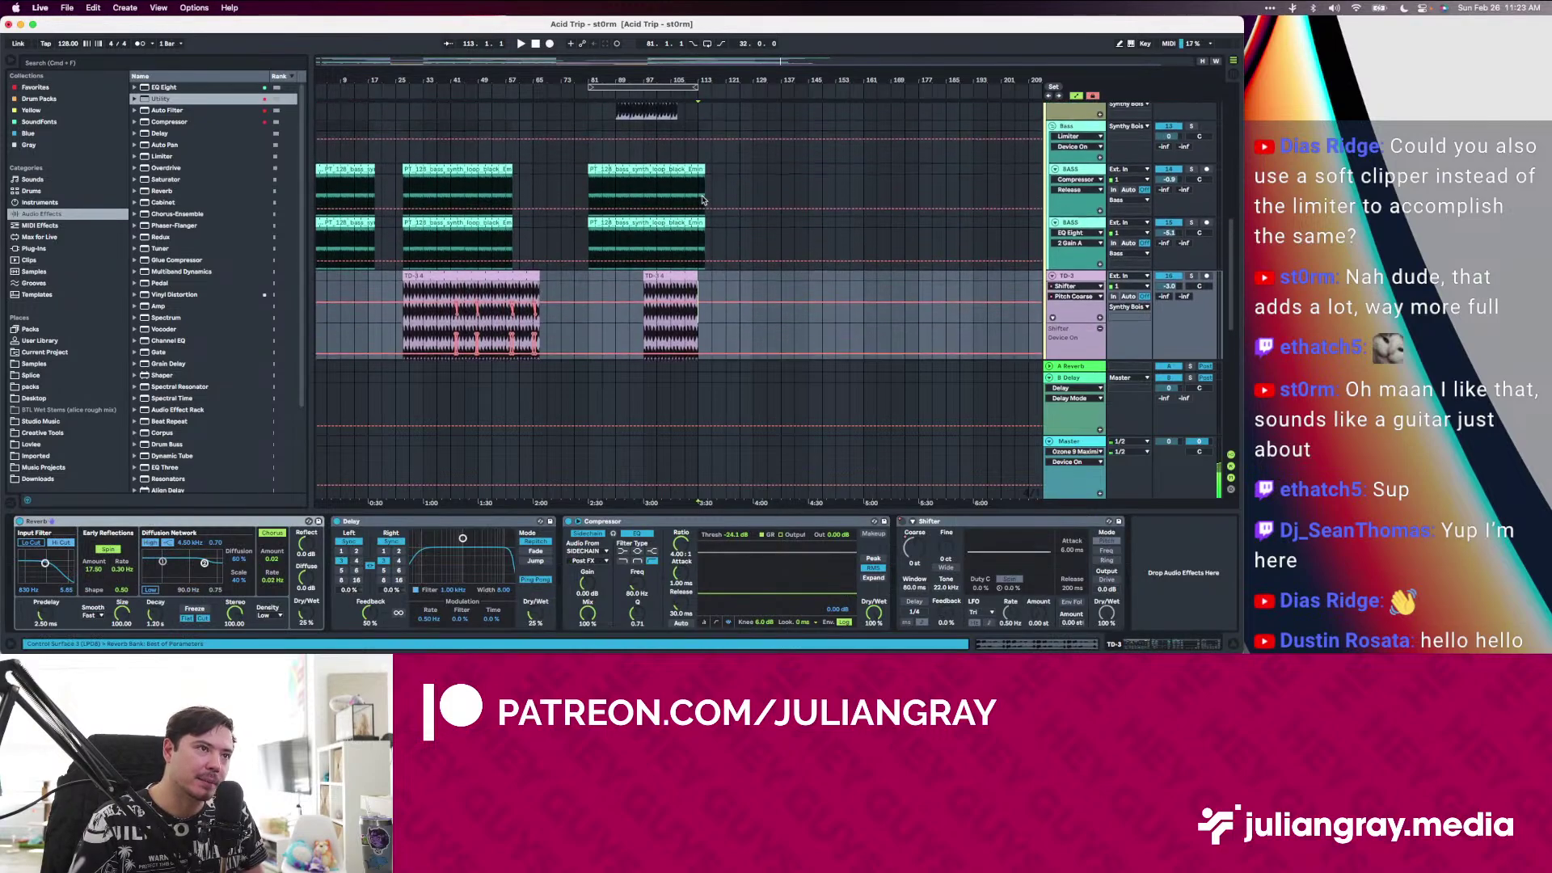
click(702, 202)
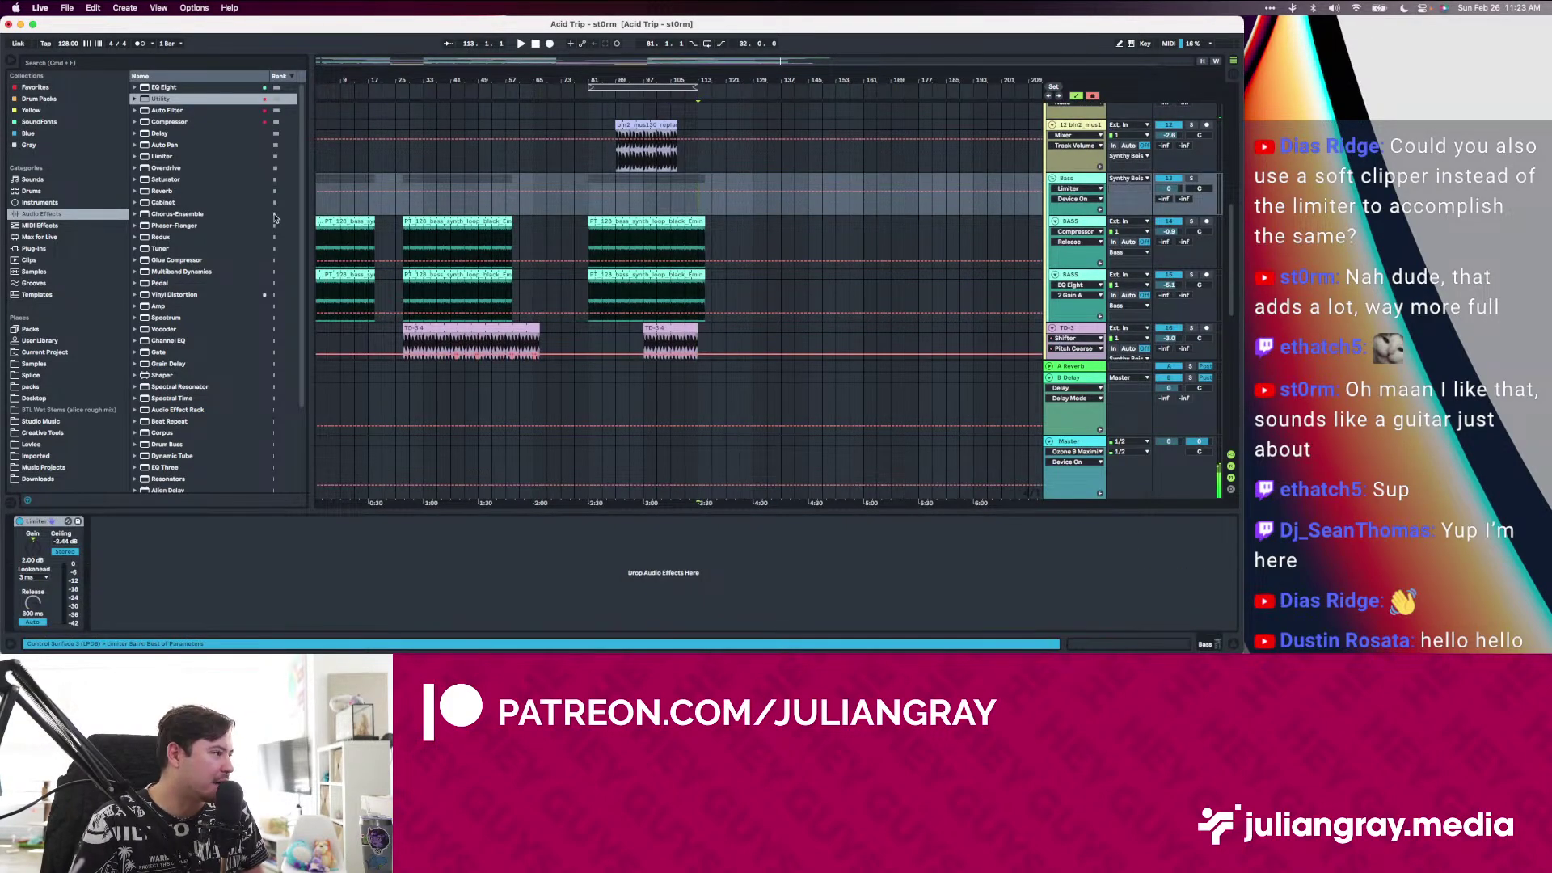
click(34, 249)
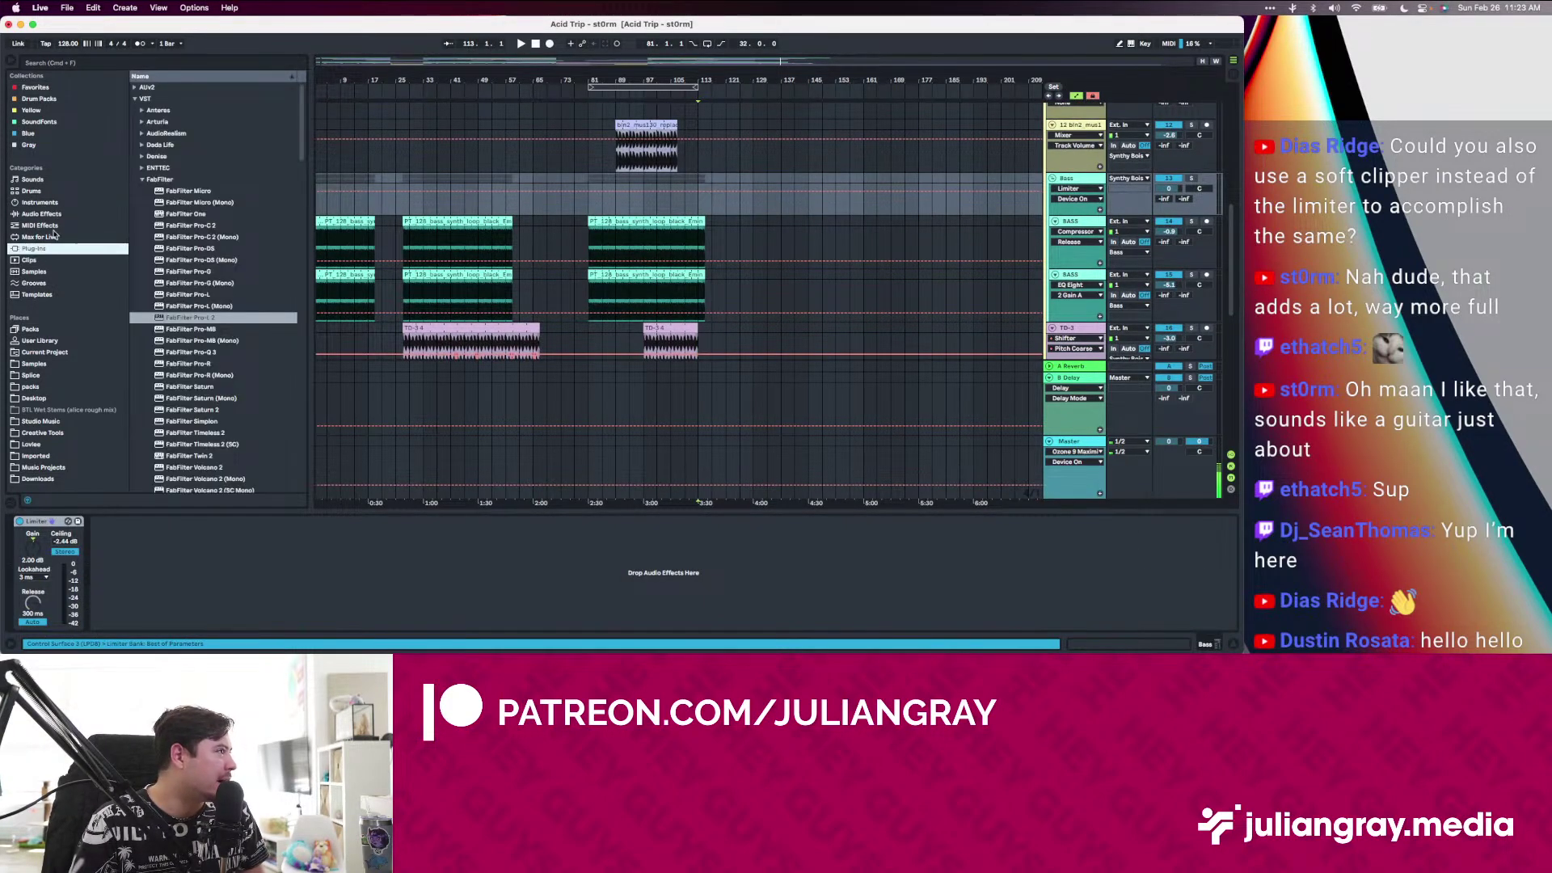
click(140, 180)
click(110, 63)
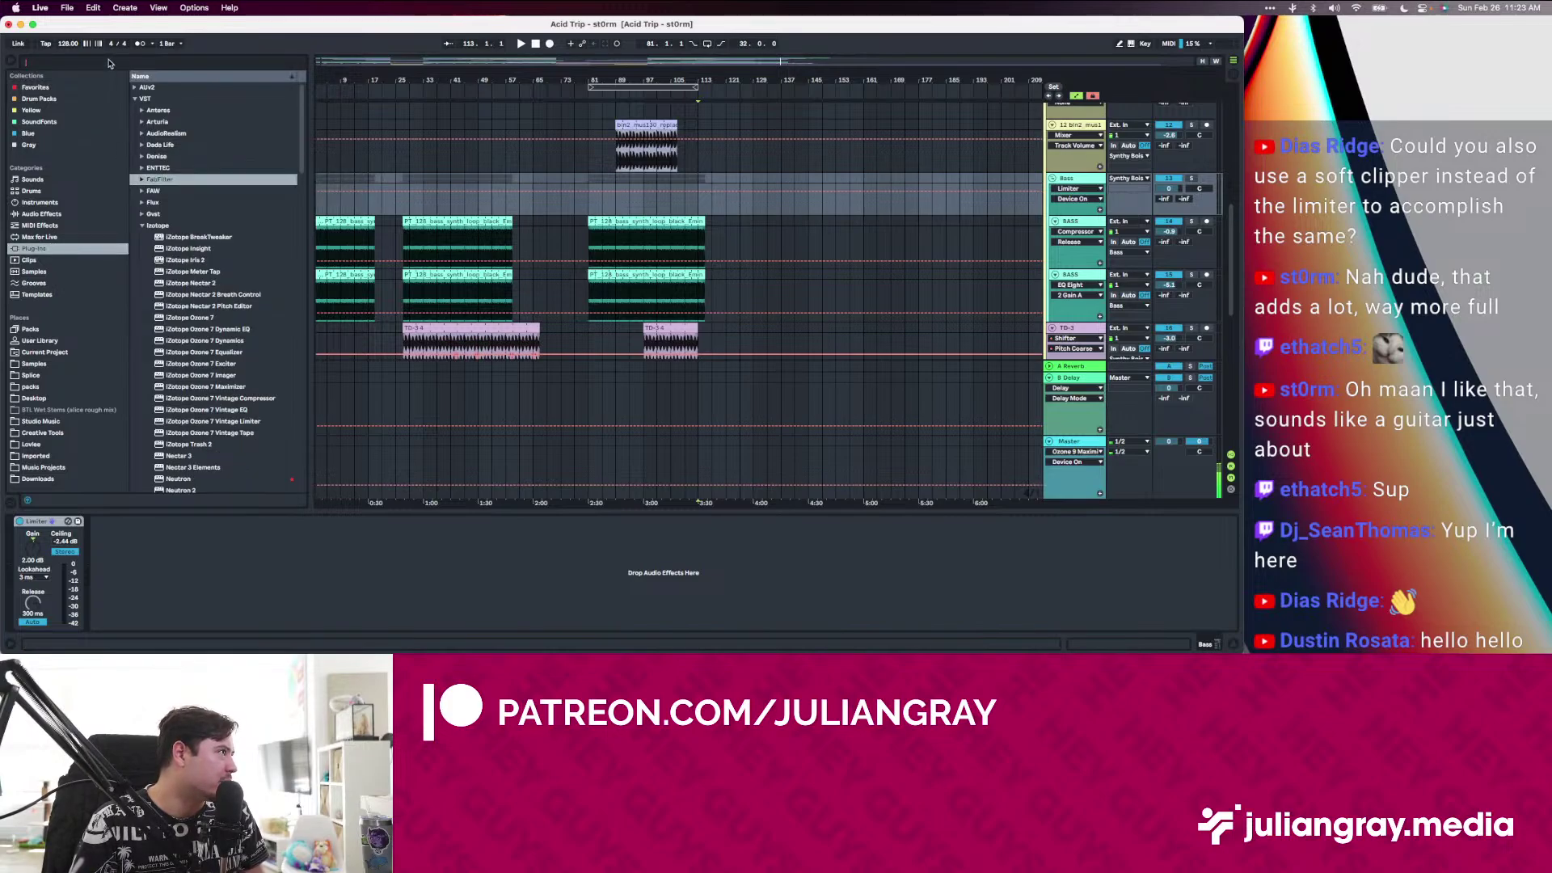
text(gclip)
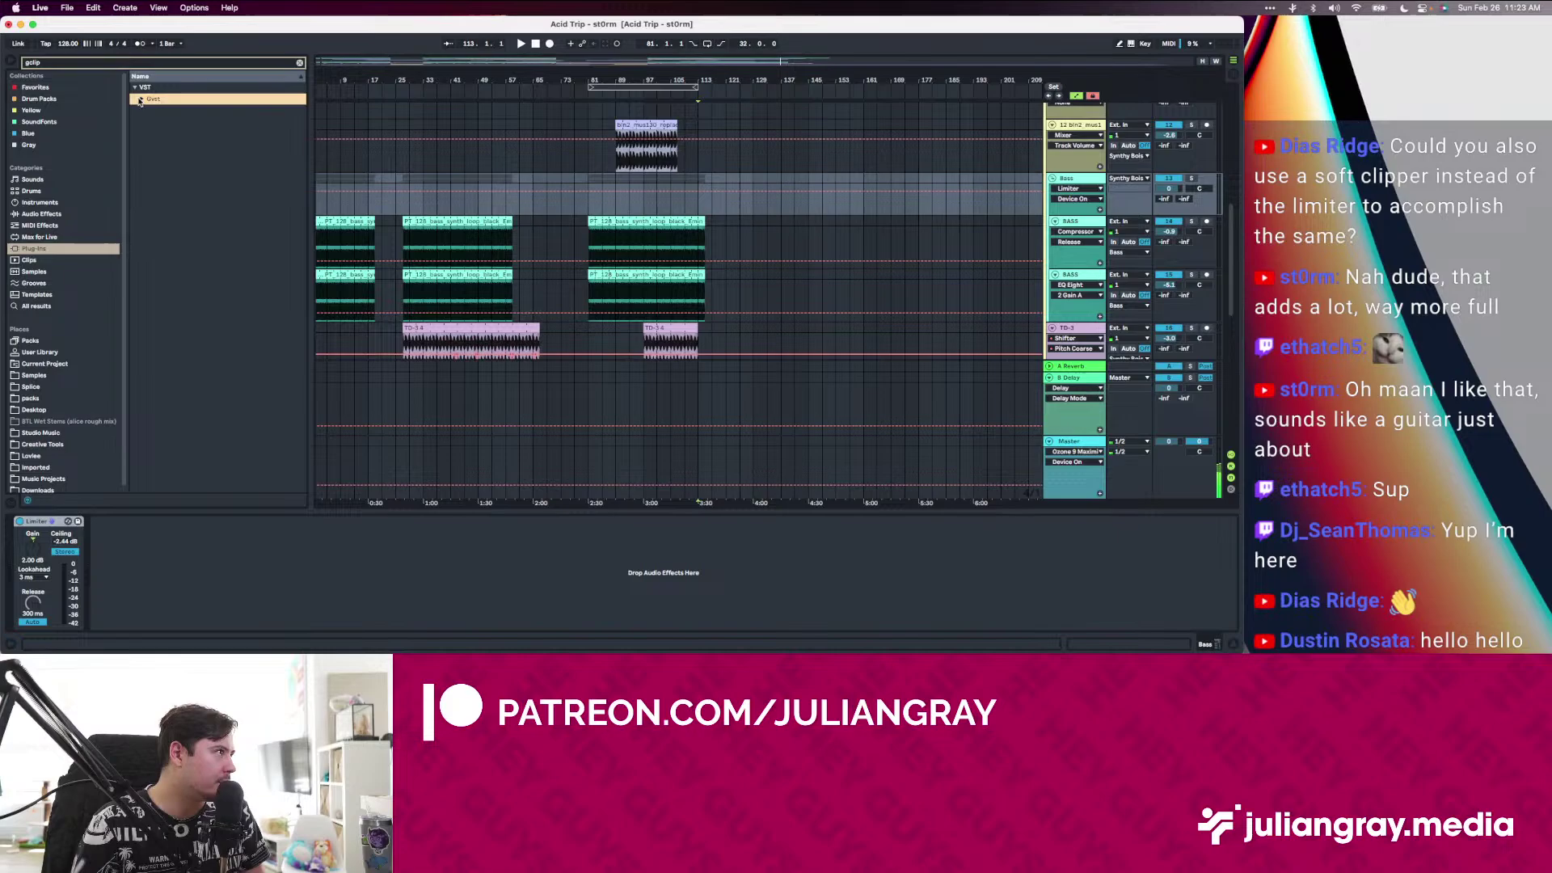
click(140, 101)
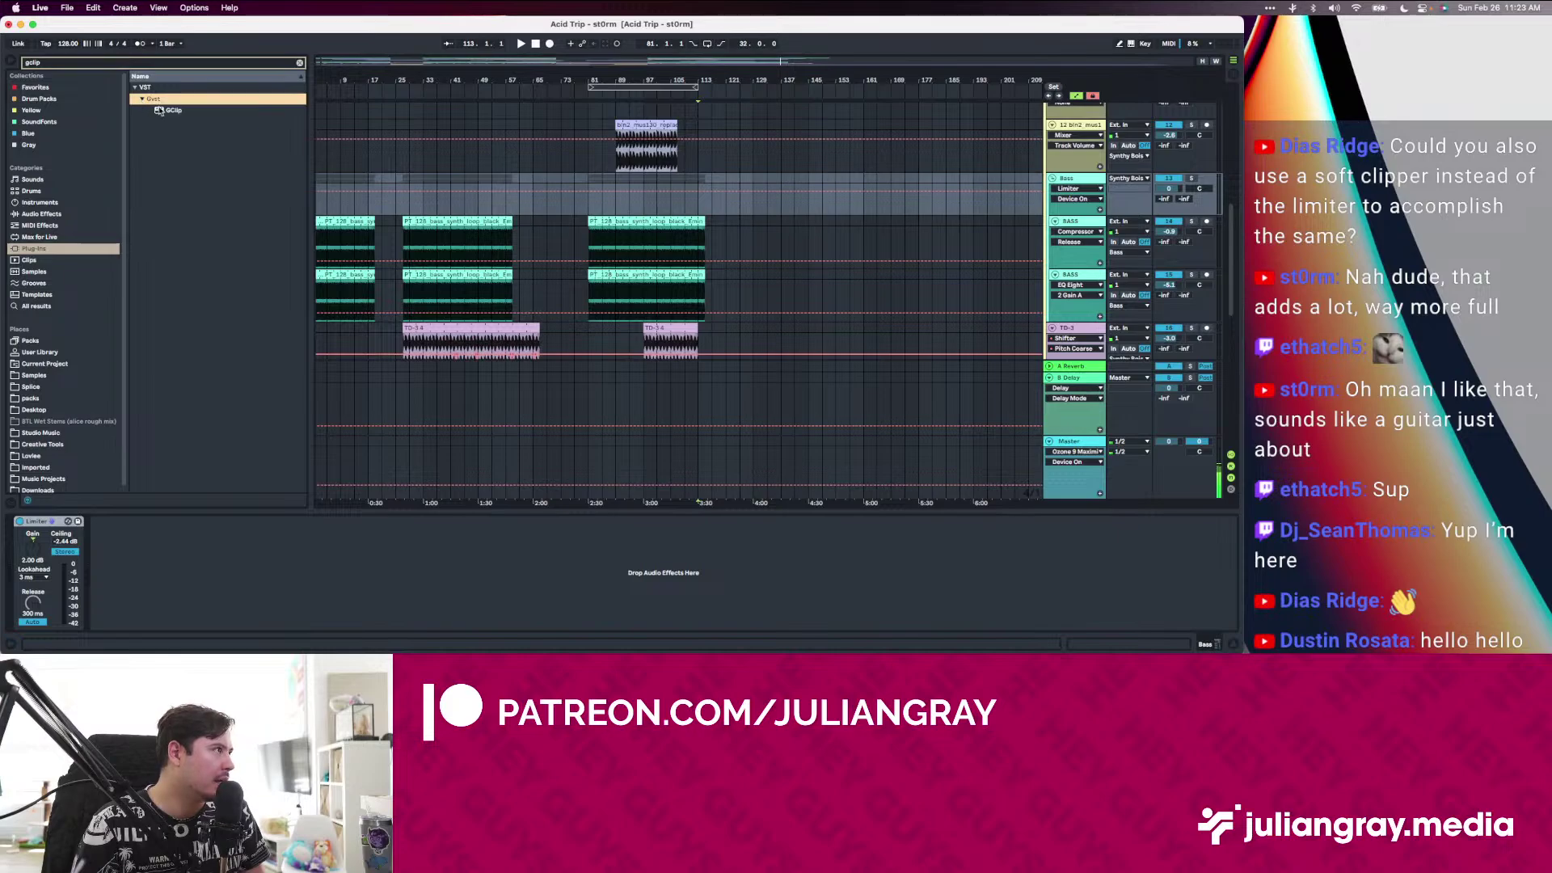
double_click(172, 110)
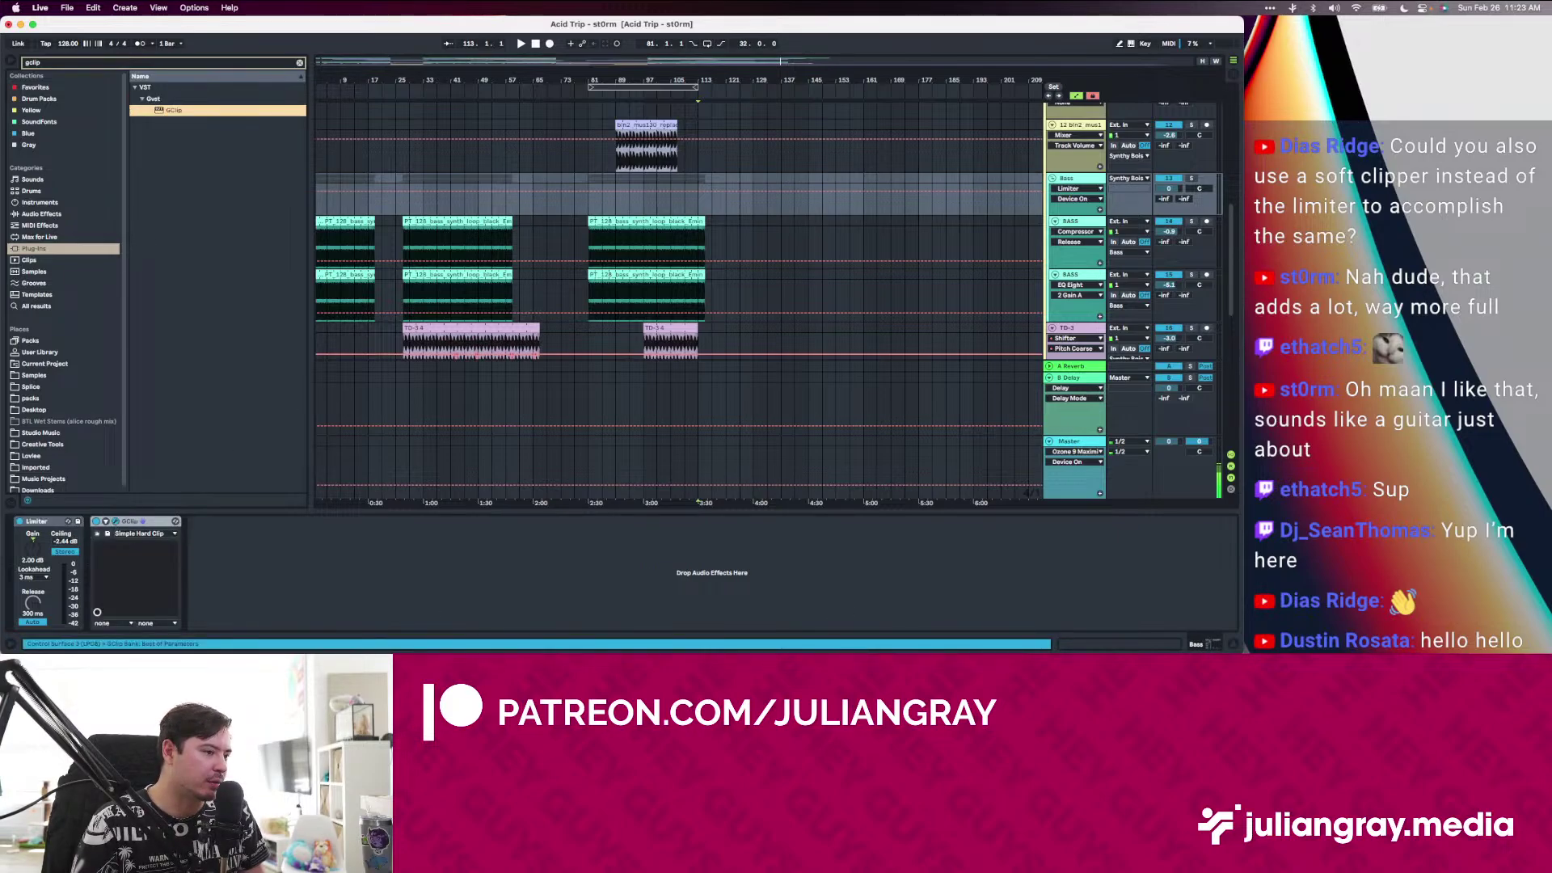
Bypass the Limiter on the Bass group and start playback from bar 81 to hear GClip alone
click(42, 522)
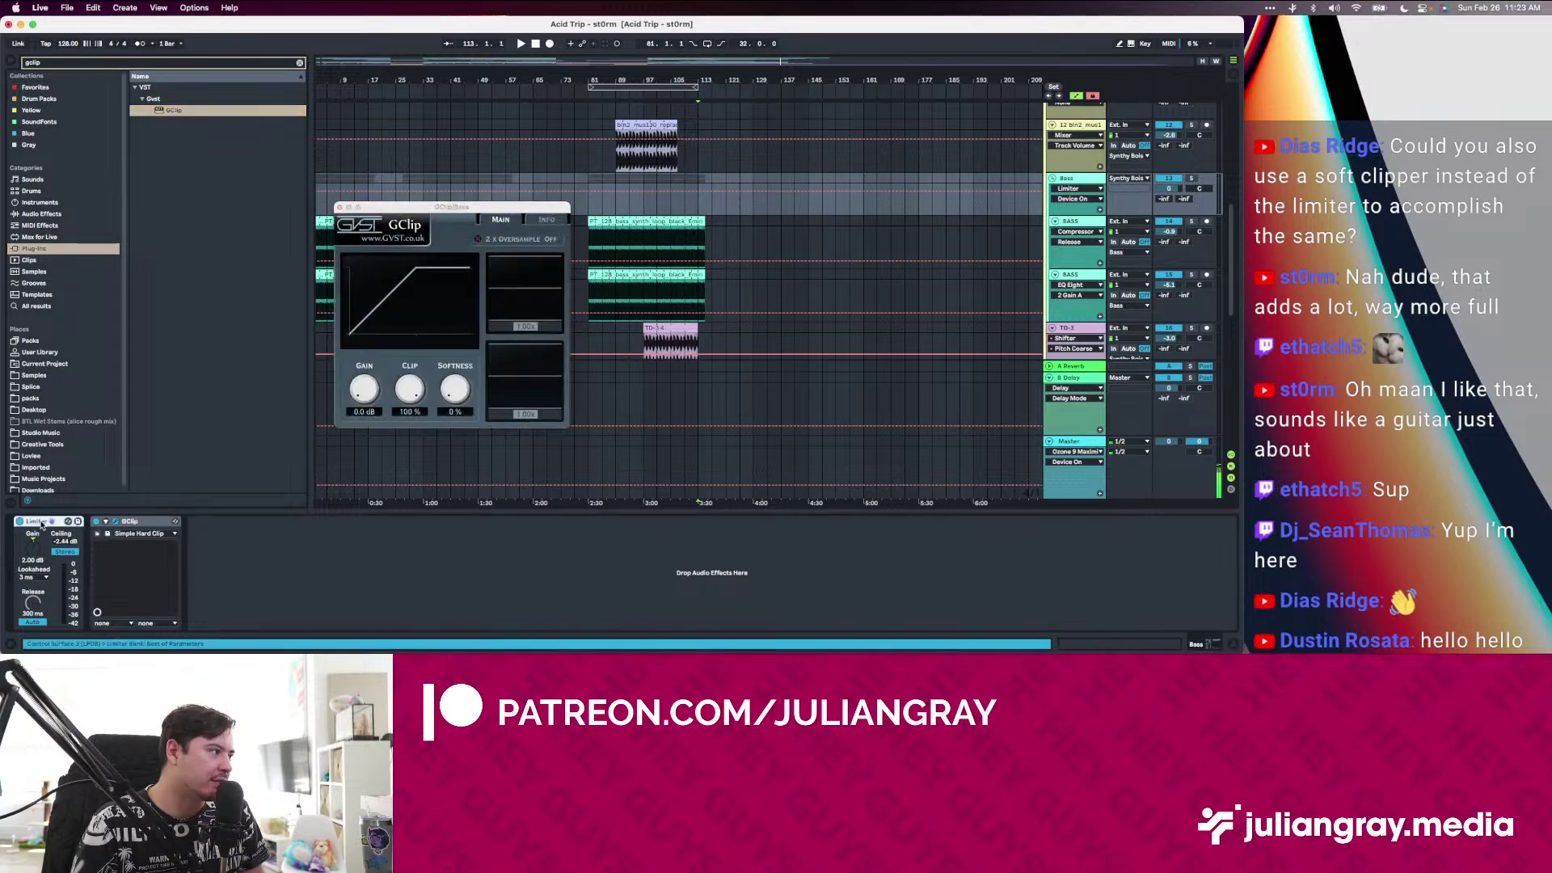
click(17, 522)
click(704, 288)
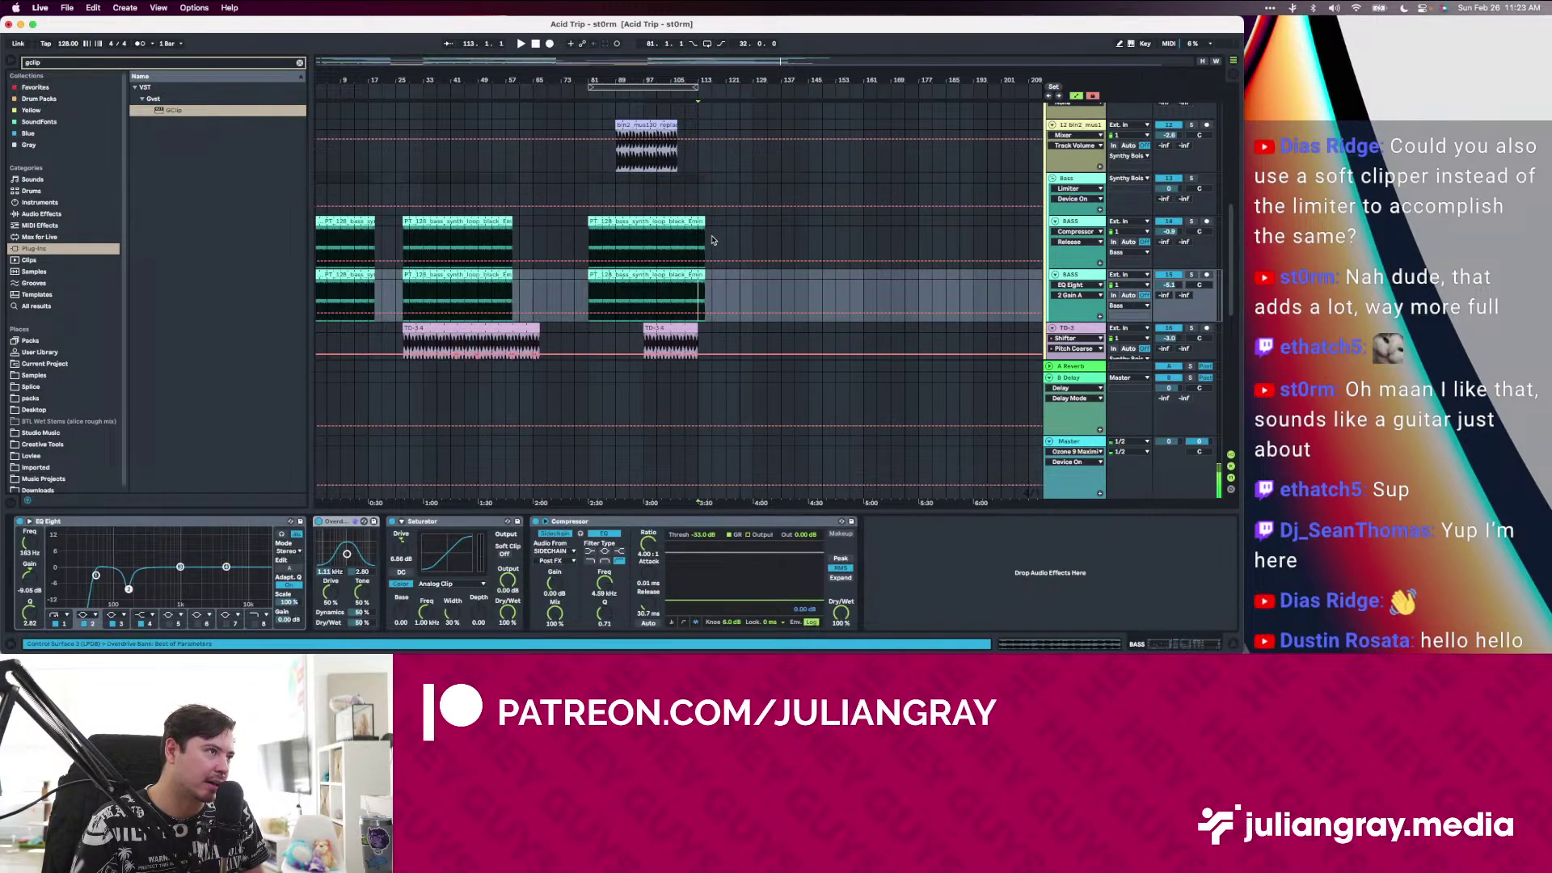
click(712, 238)
click(577, 182)
click(592, 180)
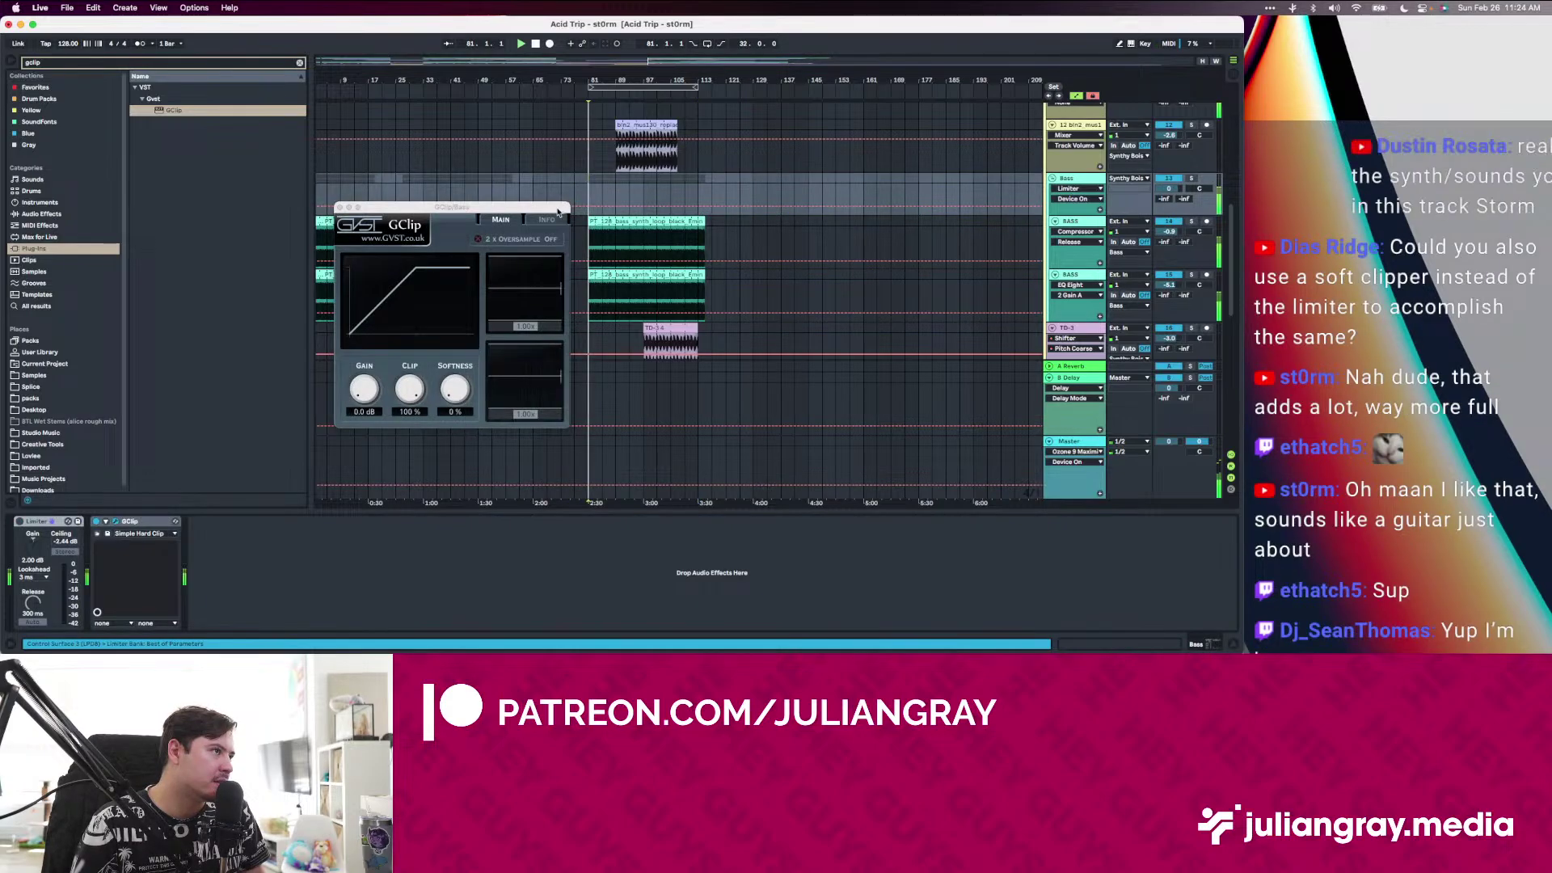
key(space)
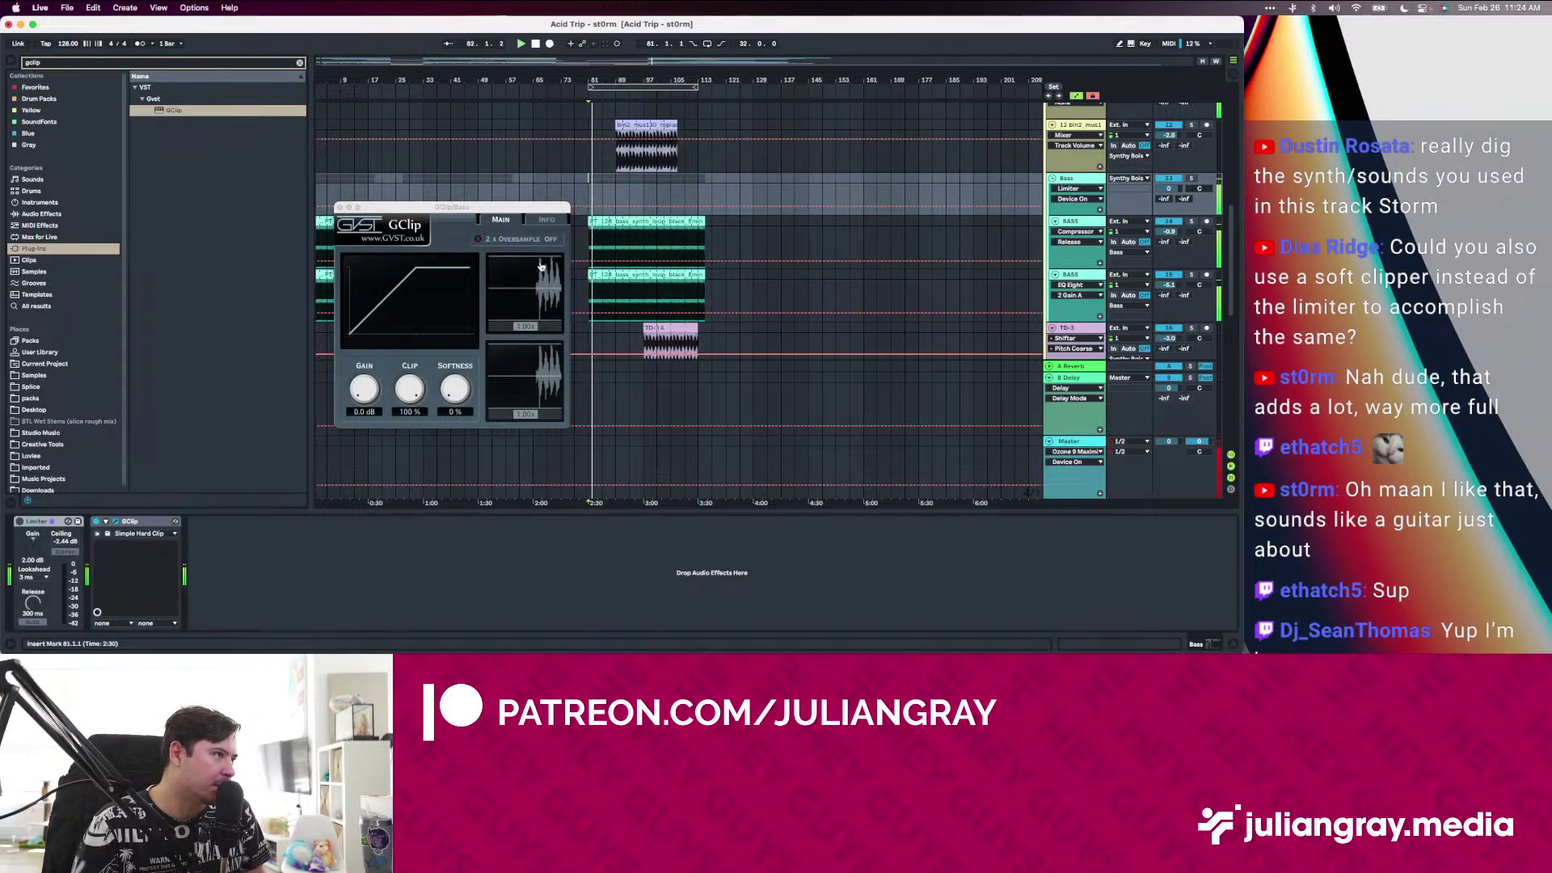
In GClip, set Clip to 77 % and Softness to 23 %, with 2x oversampling switched on
drag(410, 390, 408, 406)
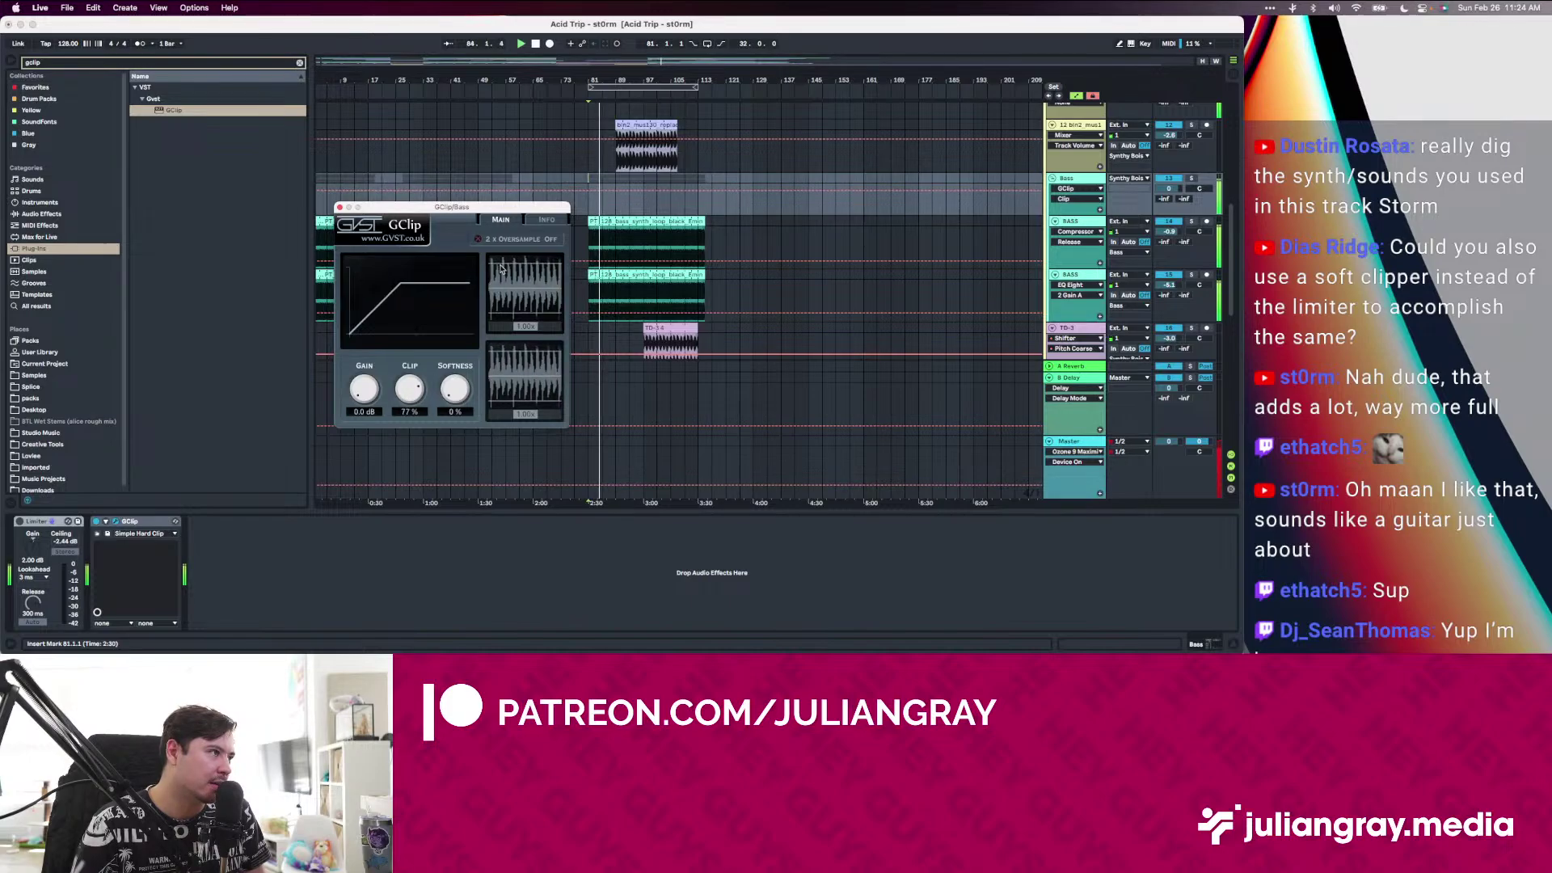
click(478, 239)
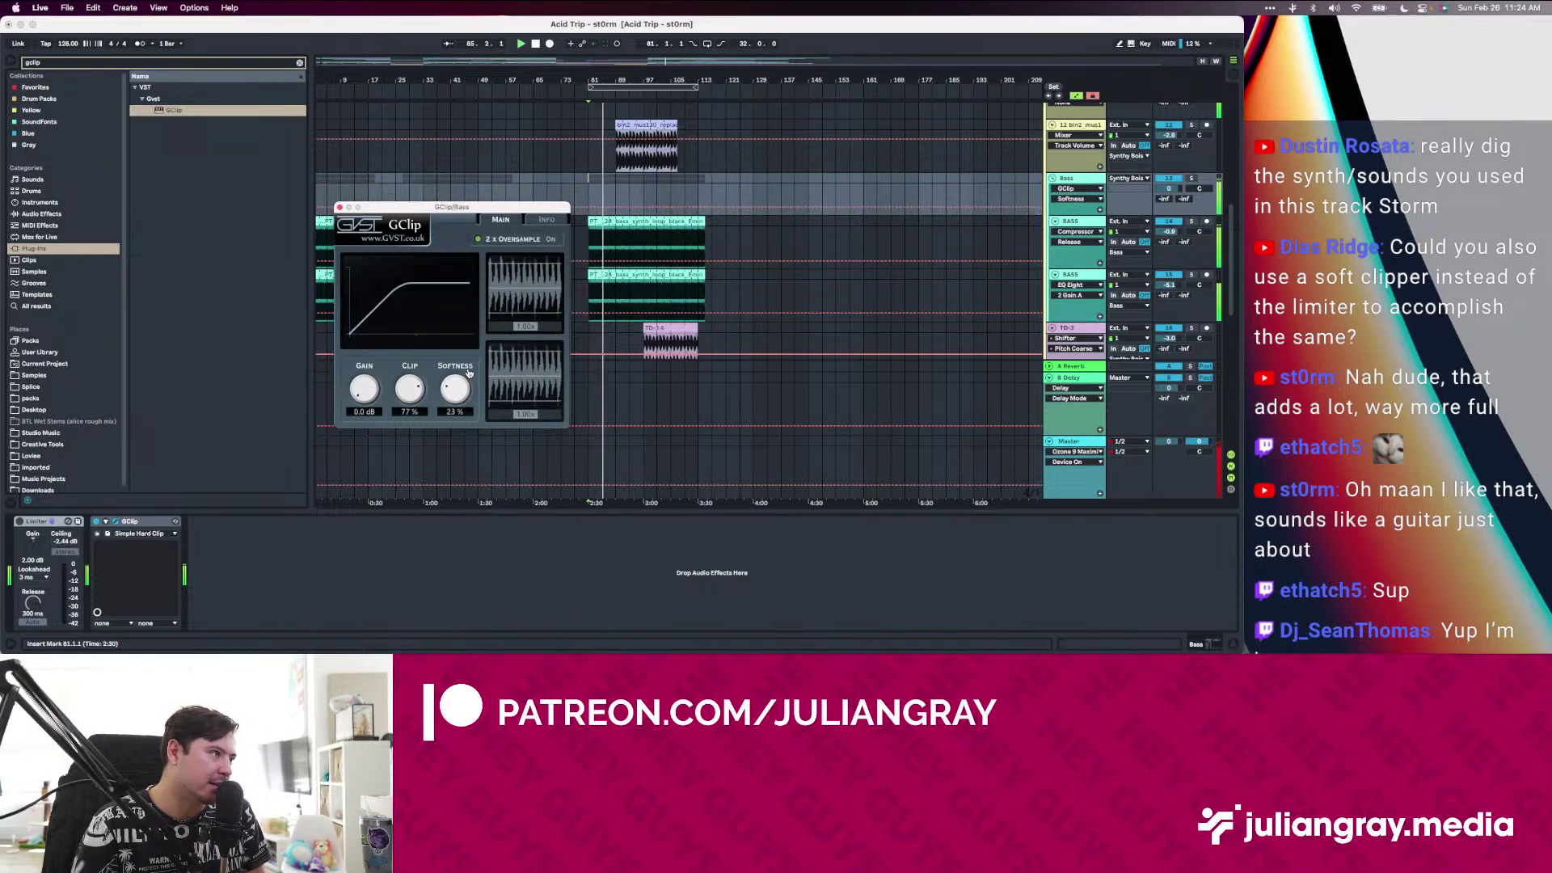
drag(455, 389, 468, 372)
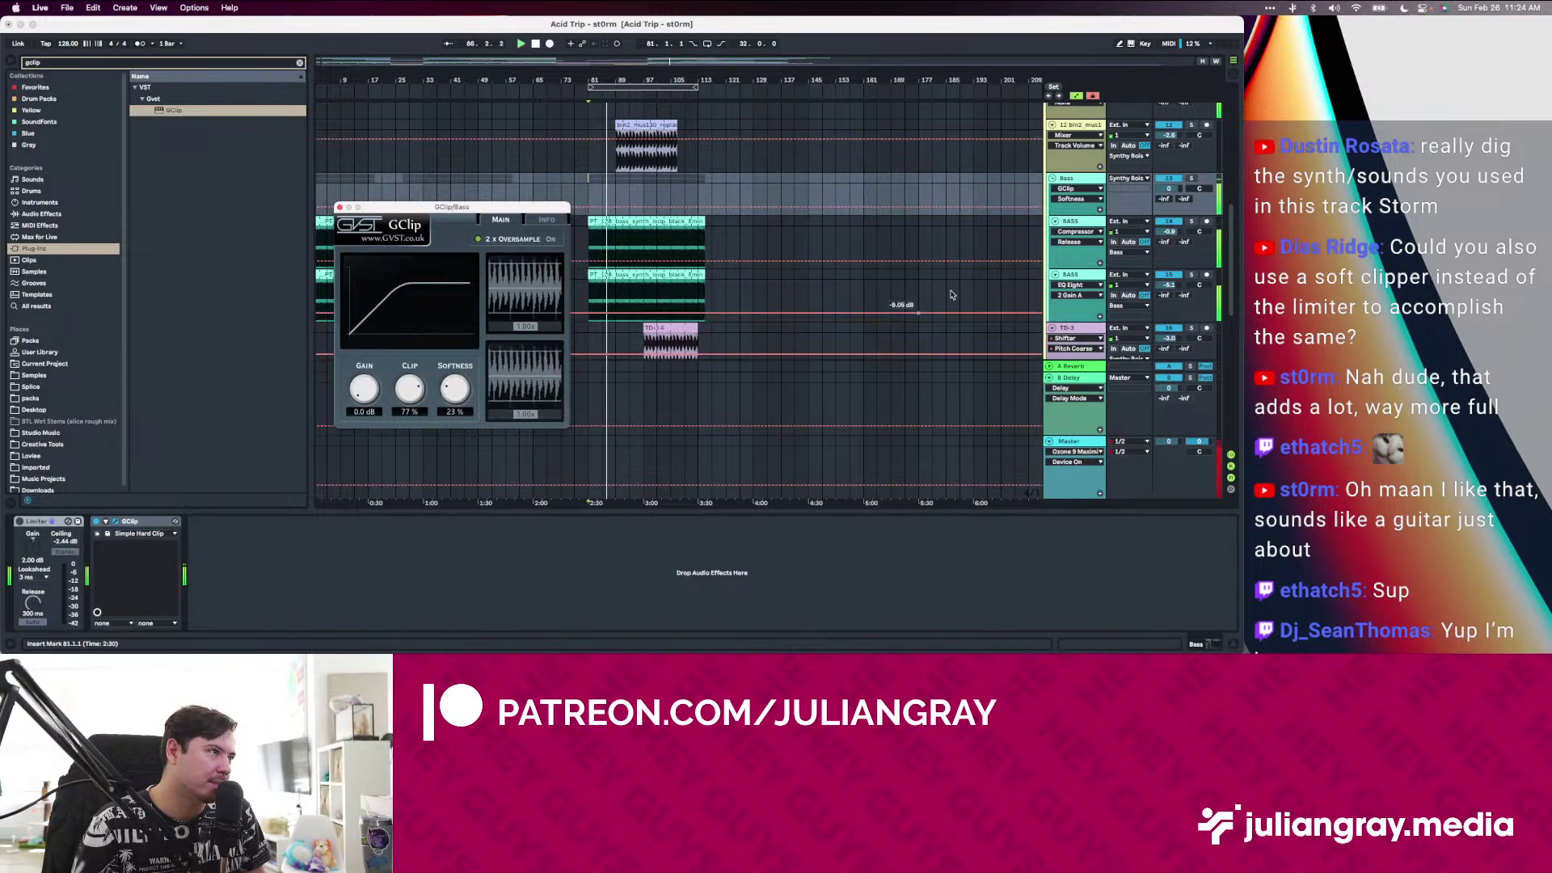
Bring FabFilter Pro-L 2 from the Master chain in after GClip on the Bass group and open its window beside GClip
click(299, 62)
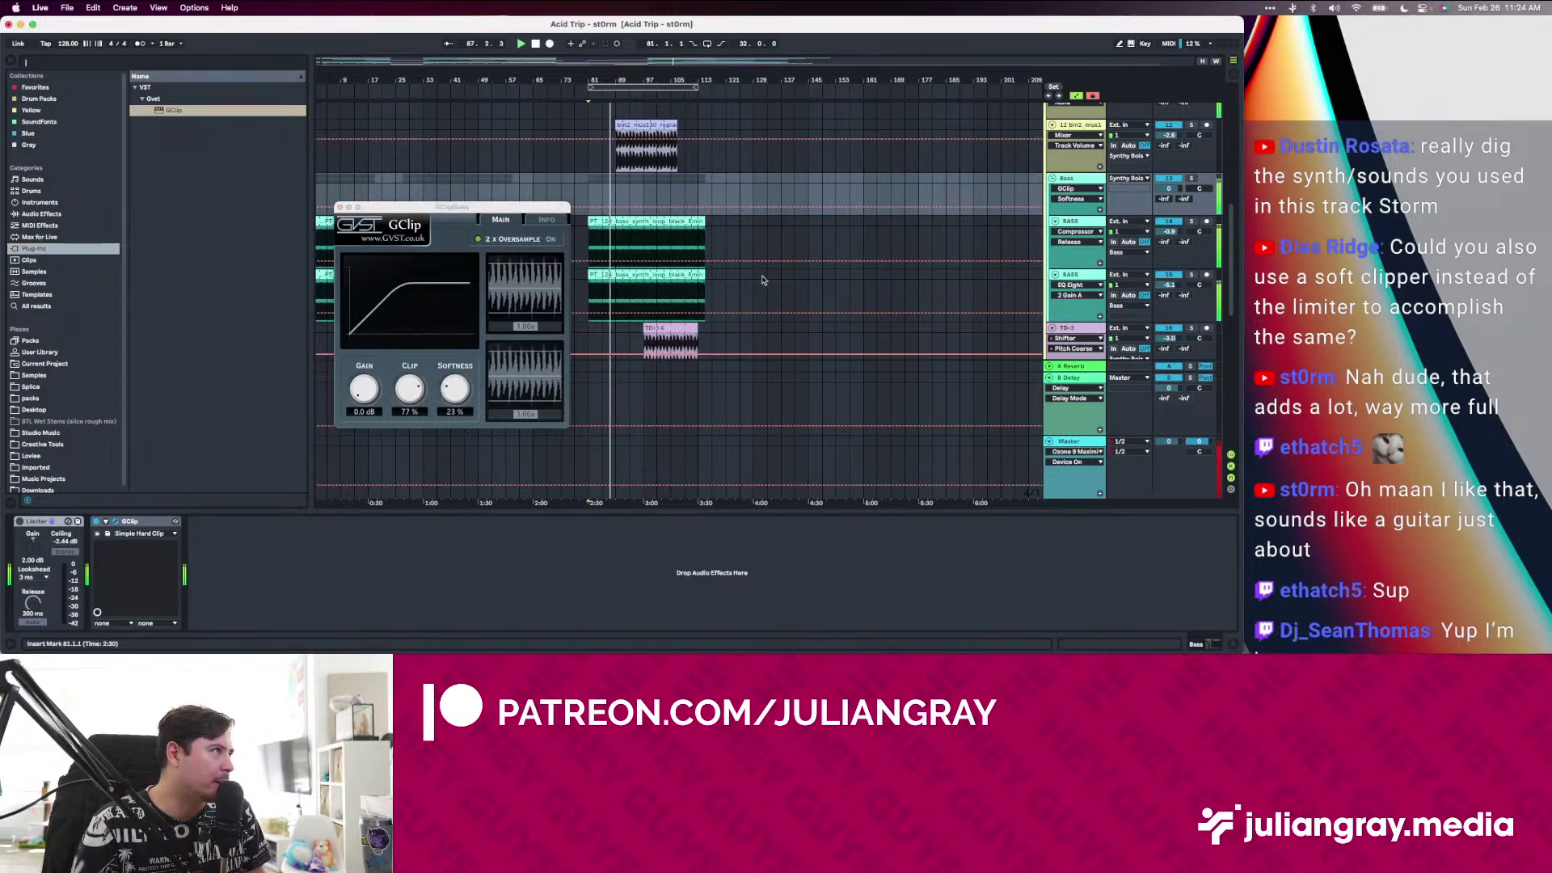
click(1081, 442)
drag(618, 521, 826, 196)
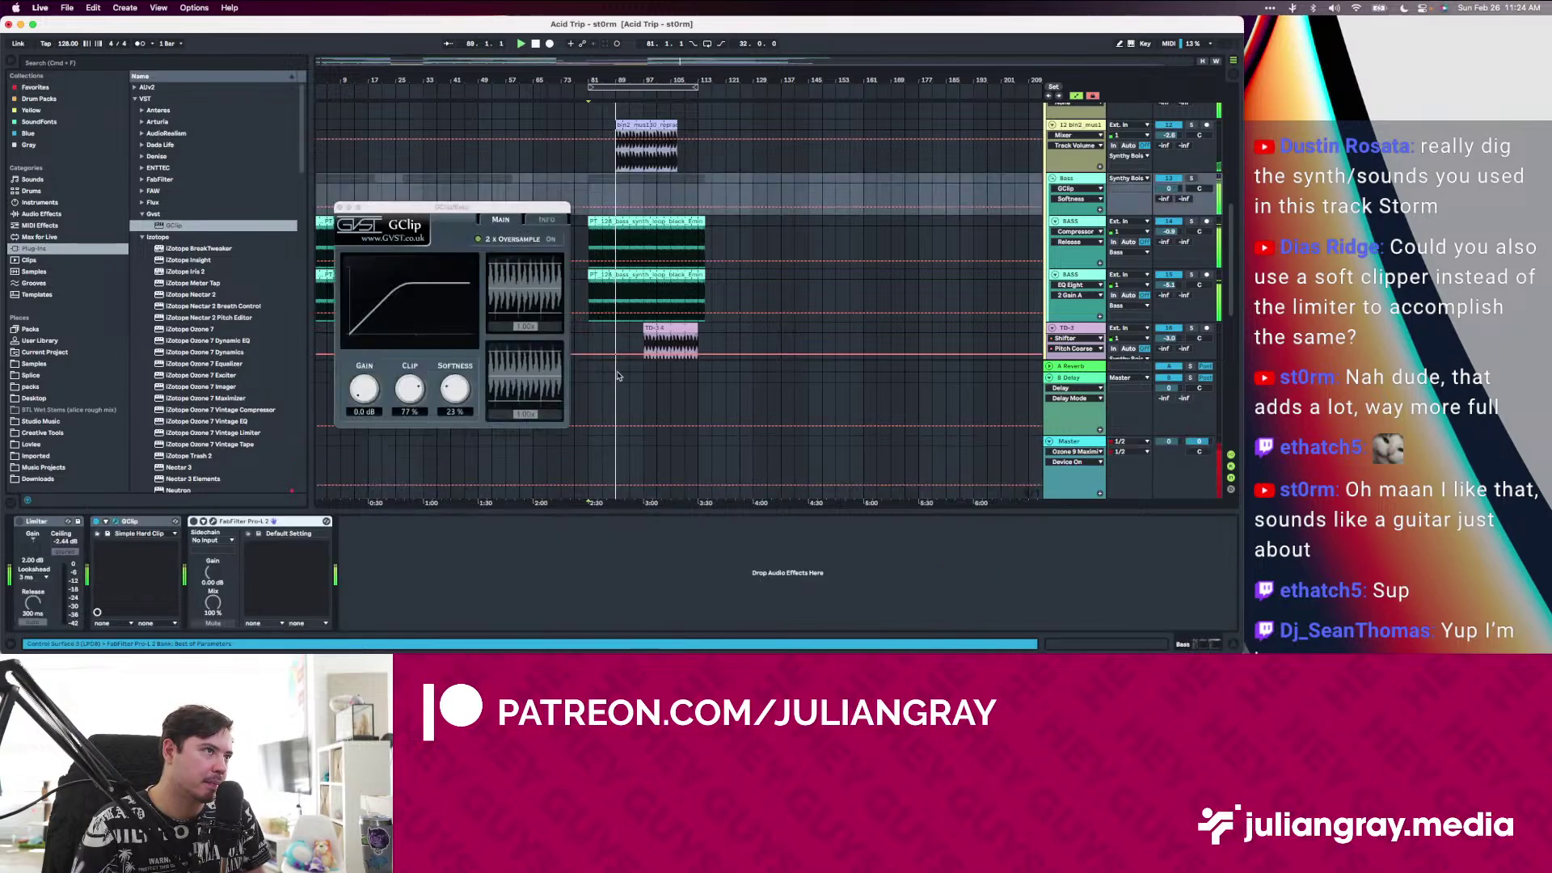
click(212, 524)
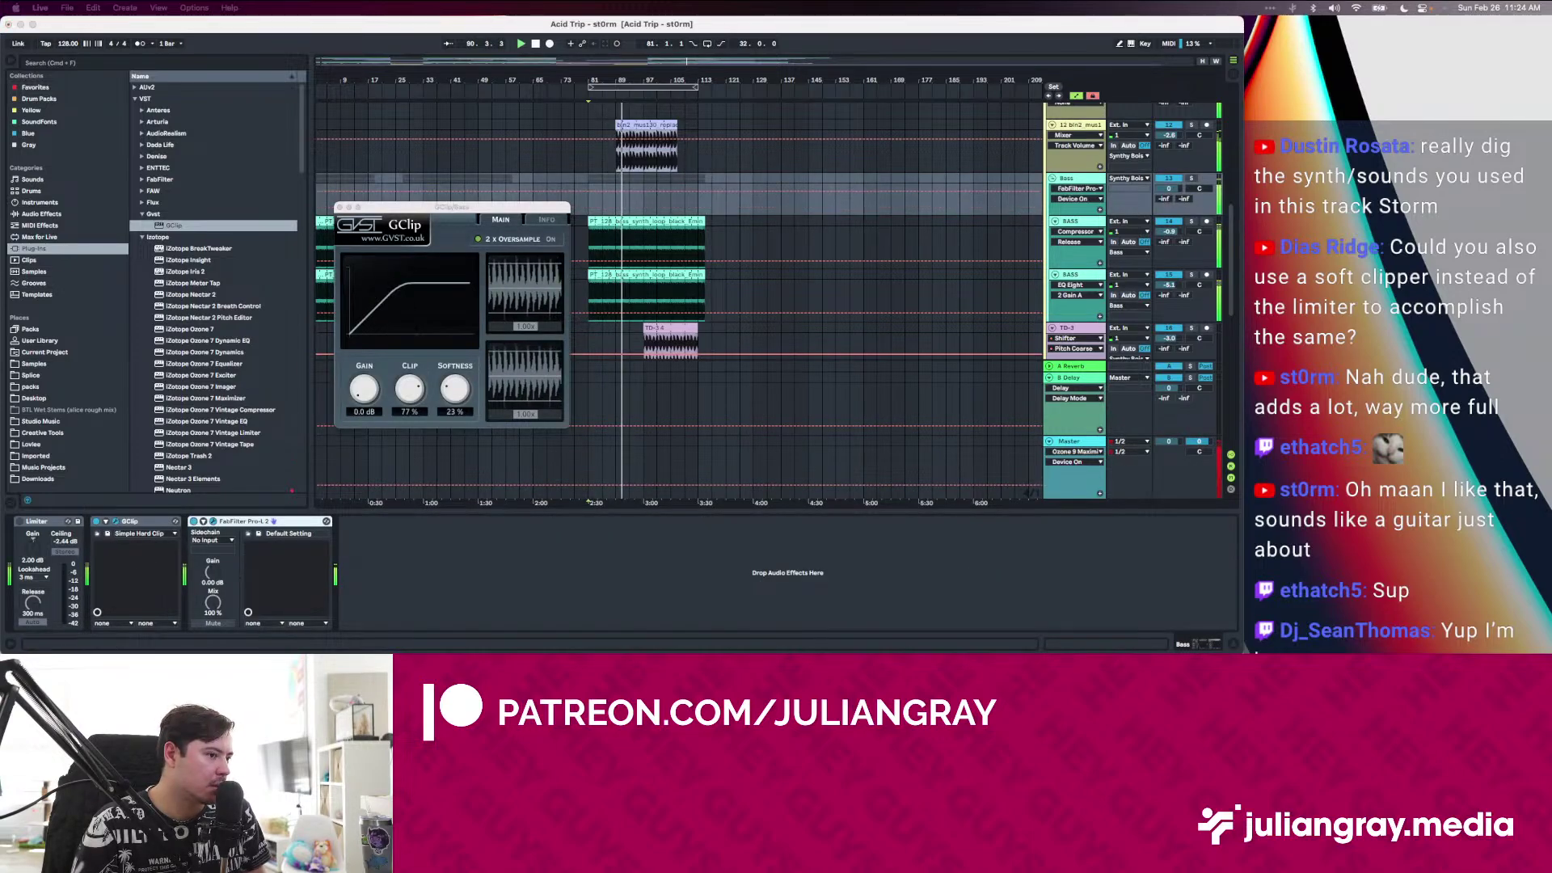
click(212, 522)
drag(383, 47, 761, 127)
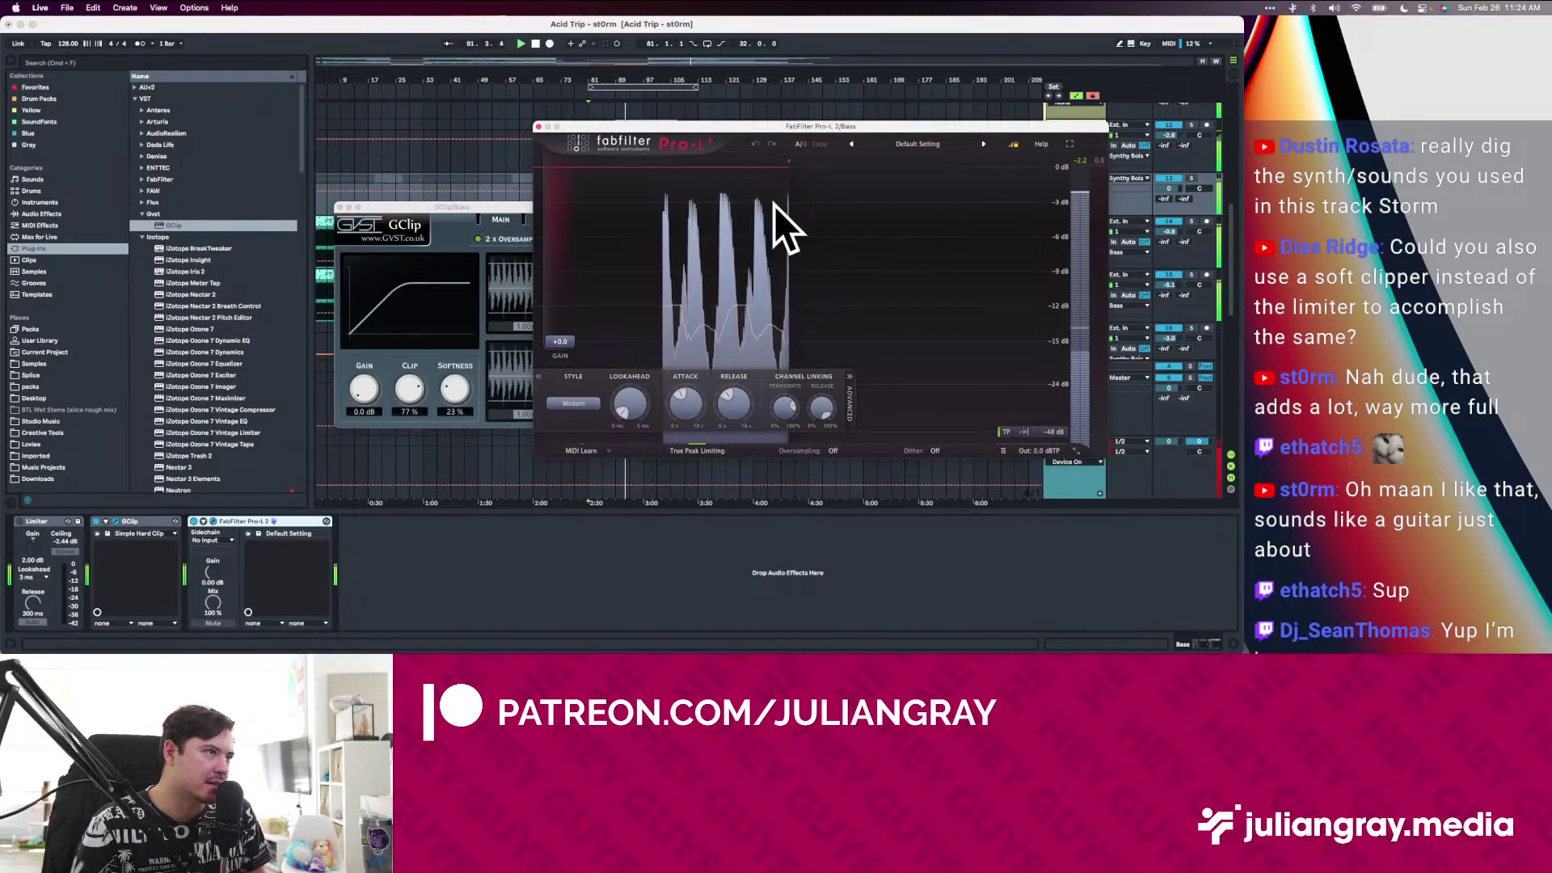
Set GClip's gain to 1.6 dB while checking the peaks in Pro-L 2, and stop playback and close the Pro-L 2 window
drag(490, 207, 461, 214)
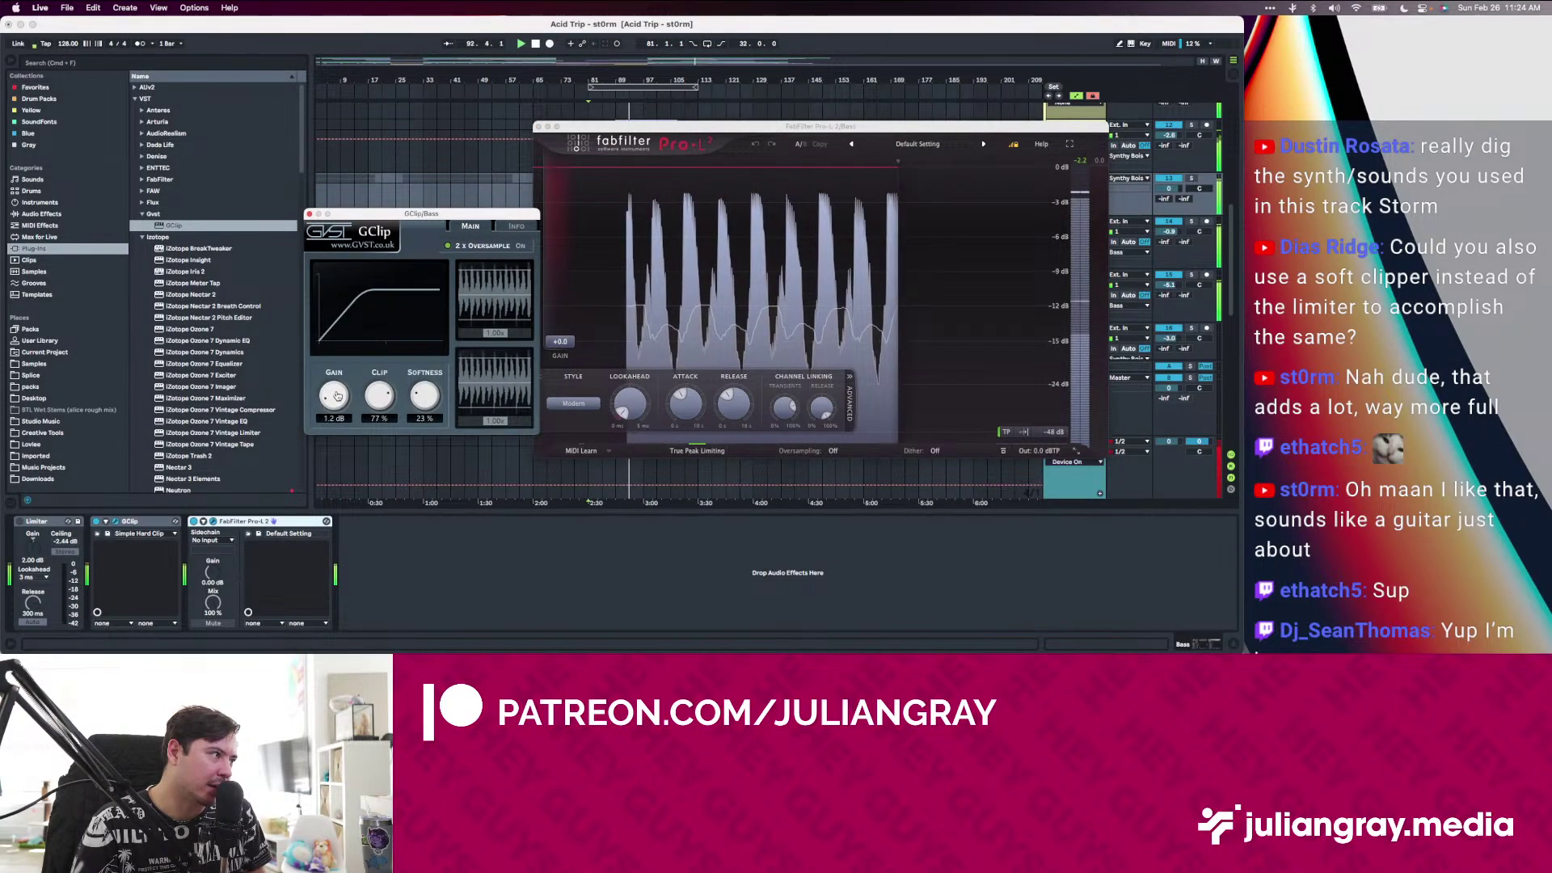
drag(337, 401, 339, 394)
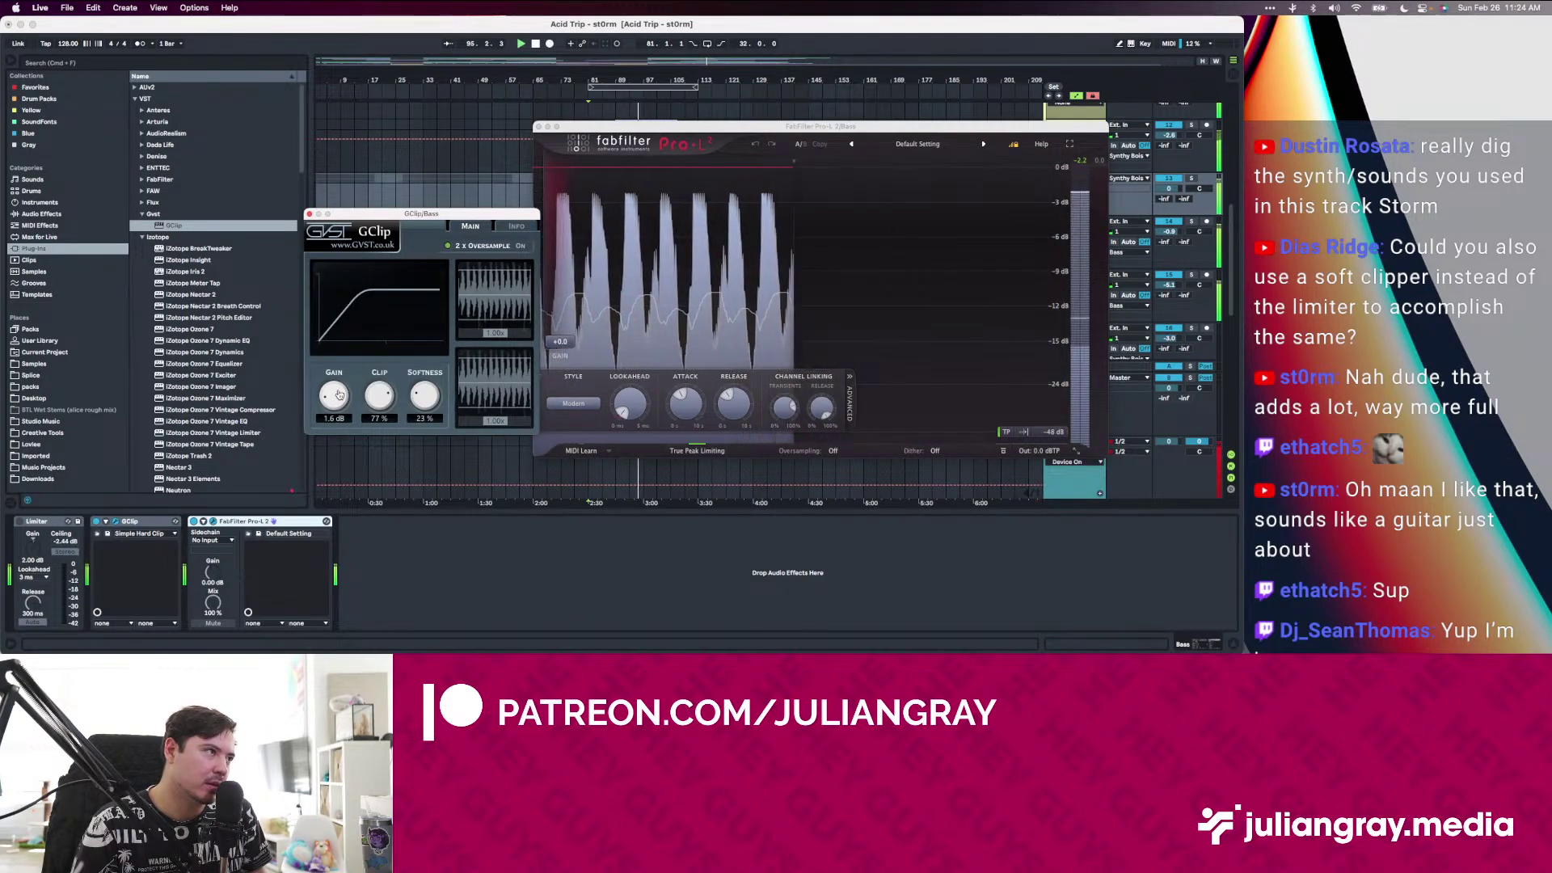
click(539, 128)
click(538, 127)
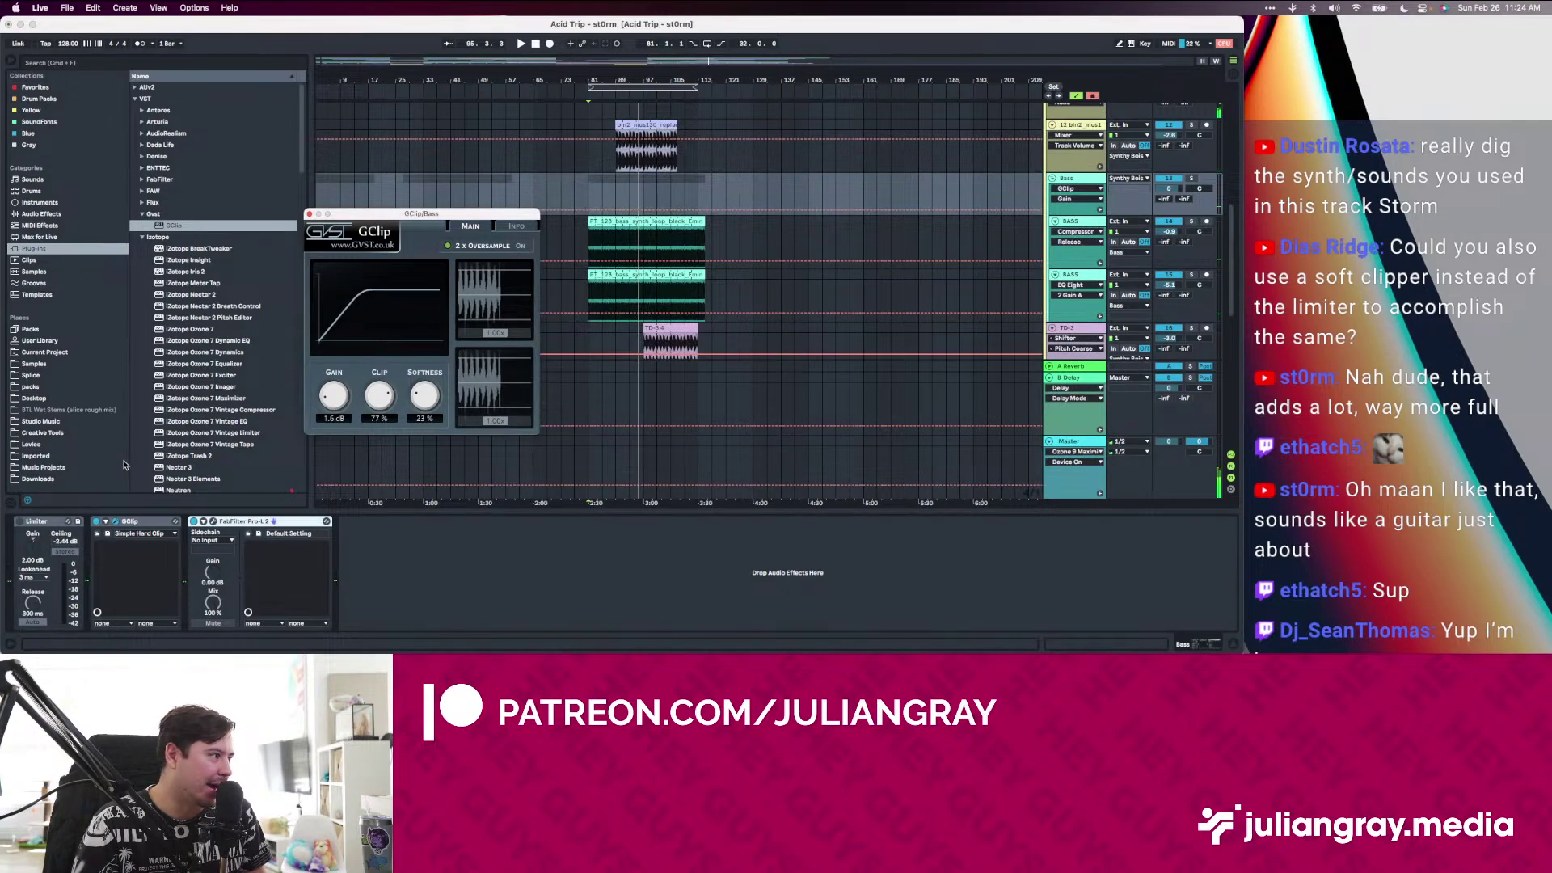
Switch GClip off and the Limiter back on for the Bass group, and return Pro-L 2 to the Master chain
click(97, 521)
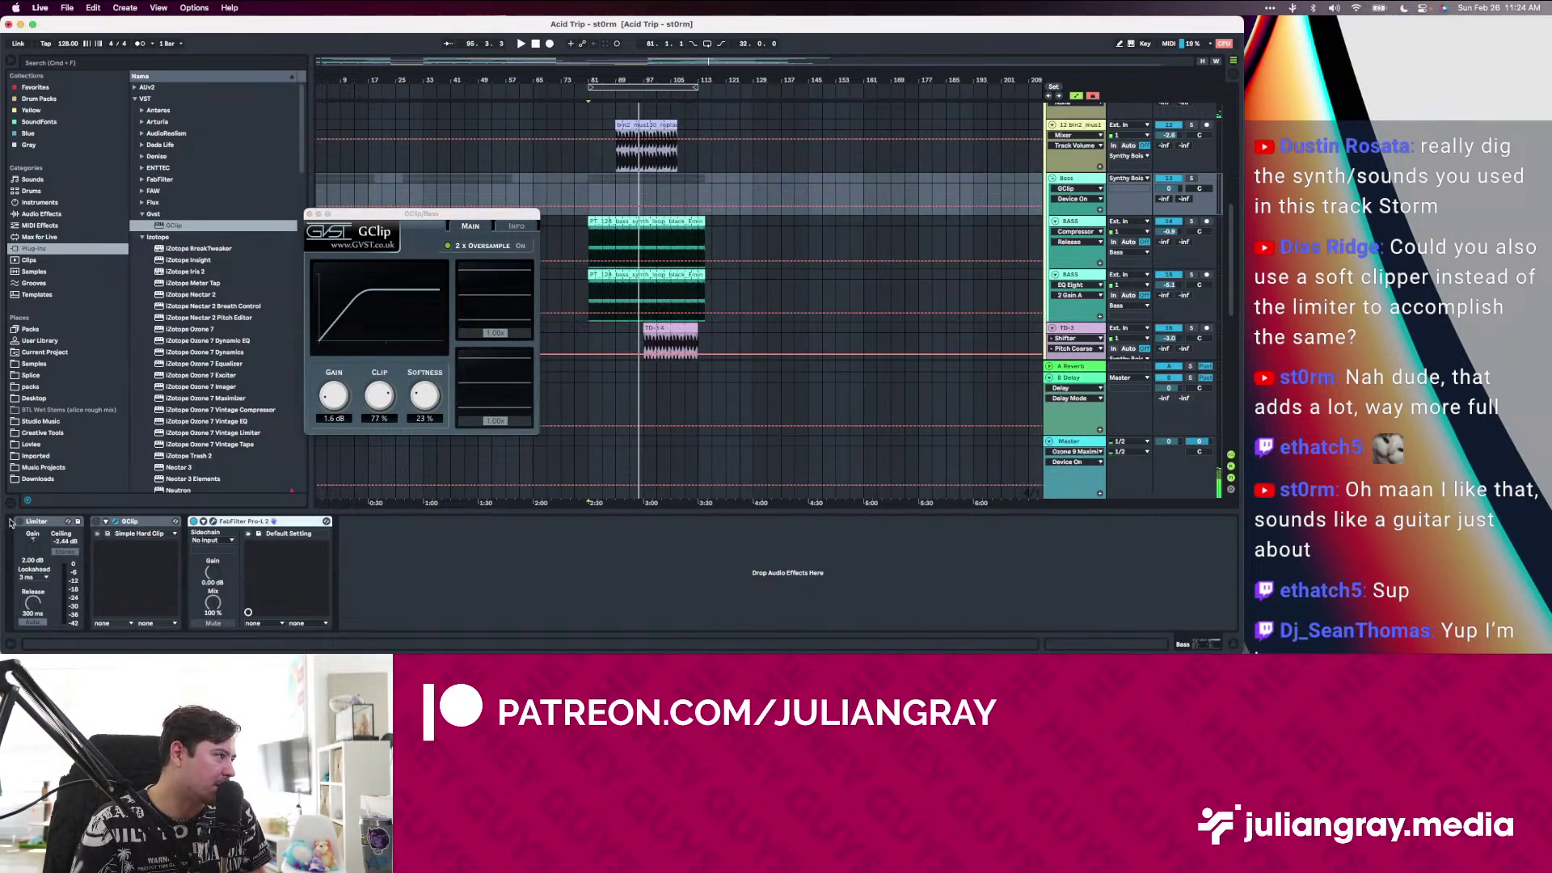
click(19, 522)
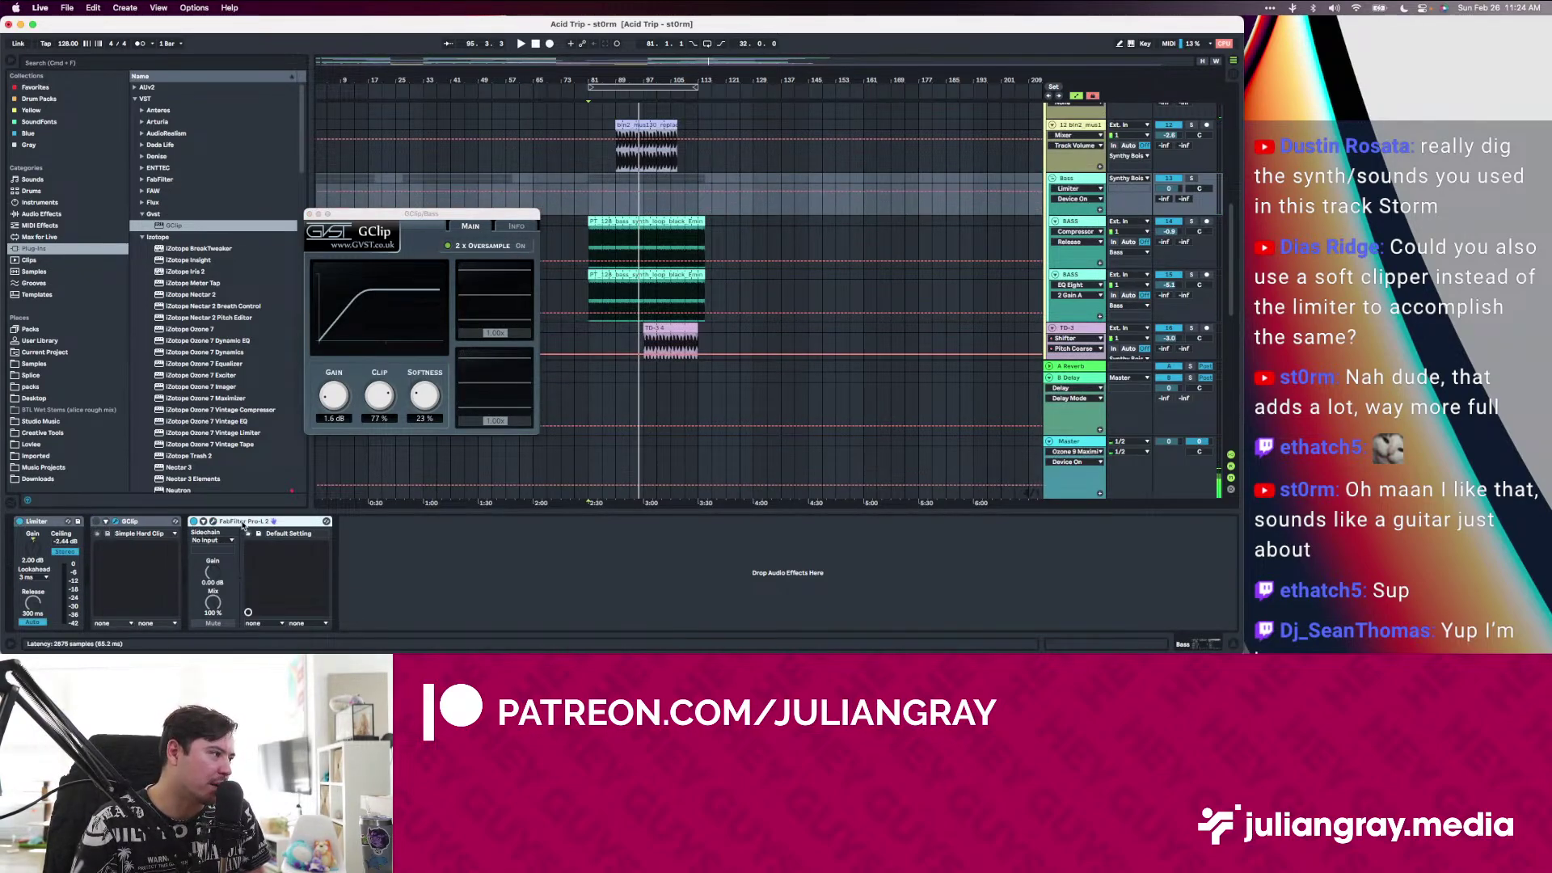
click(1083, 446)
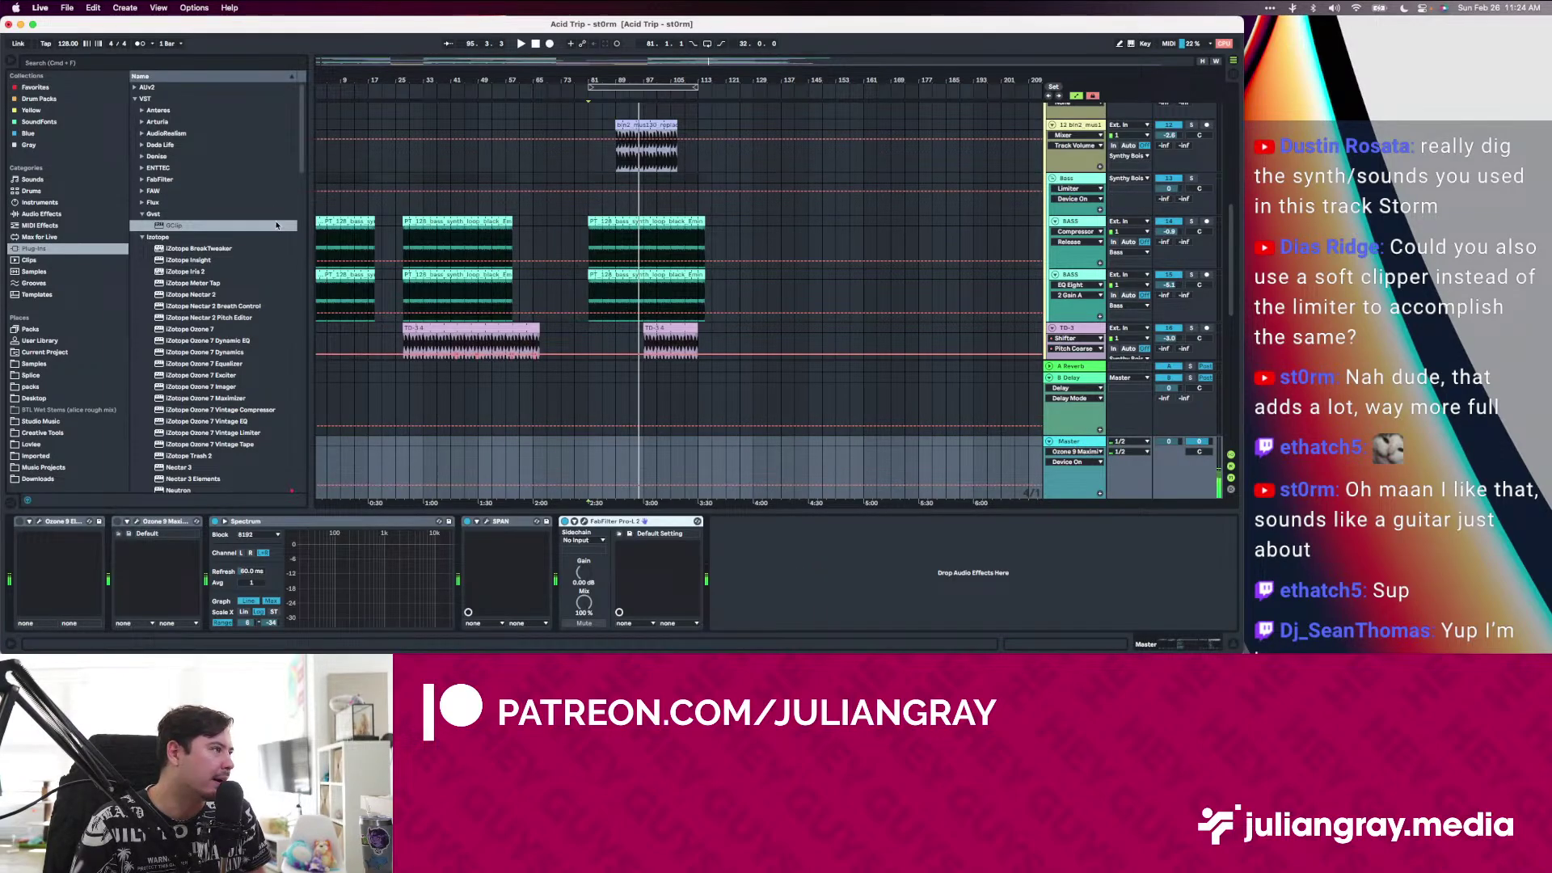
Place the insert mark at bar 81 on the 17 Serum track and briefly play the drop
click(592, 379)
scroll(594, 372, down, 4)
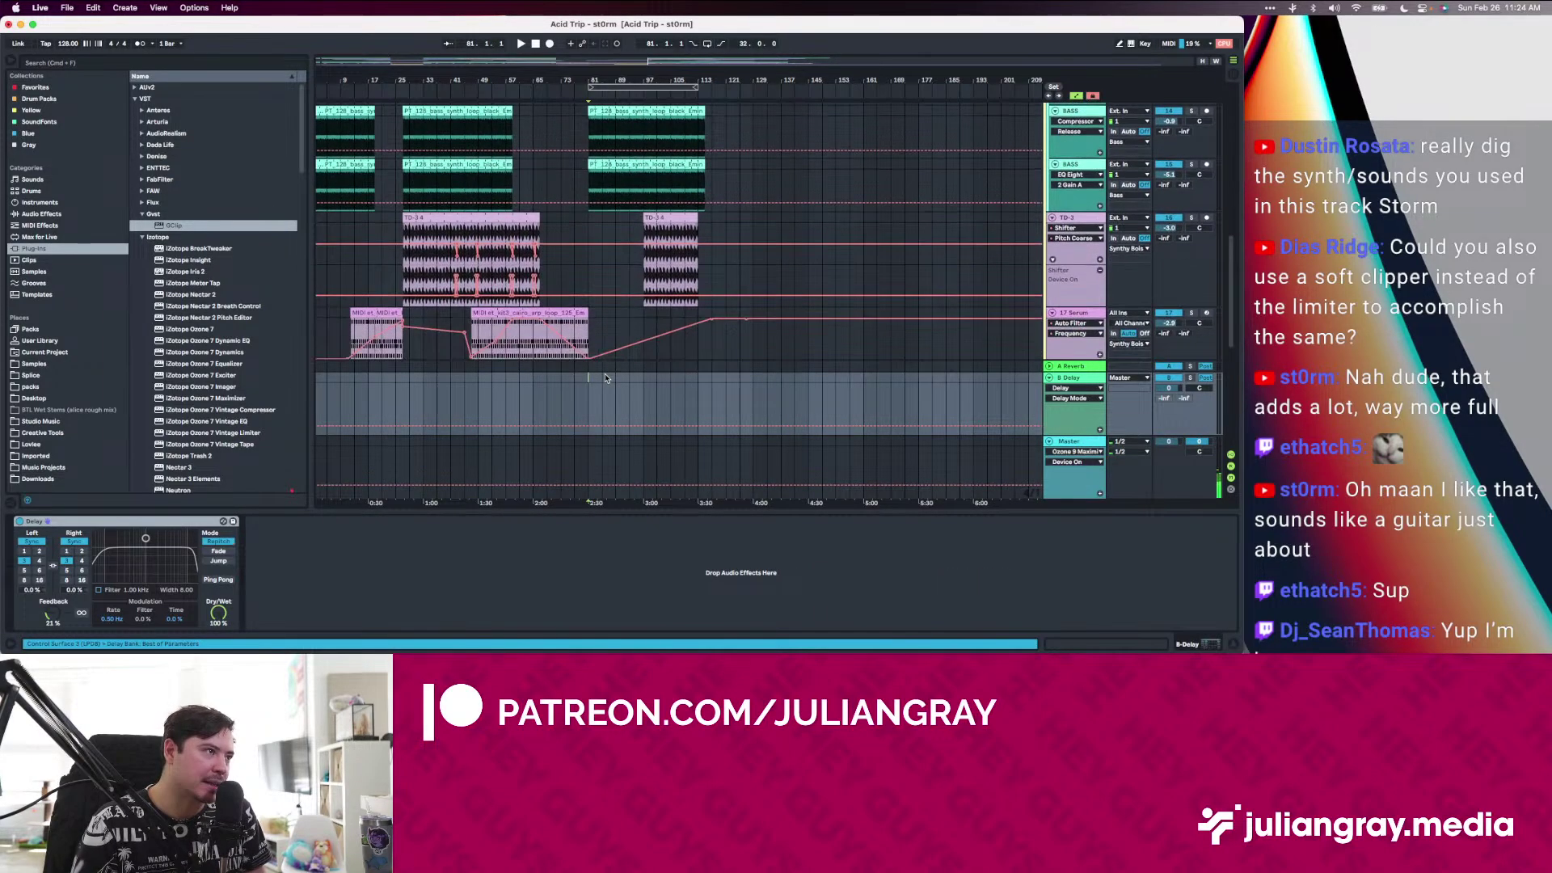
click(601, 331)
click(586, 312)
key(Right)
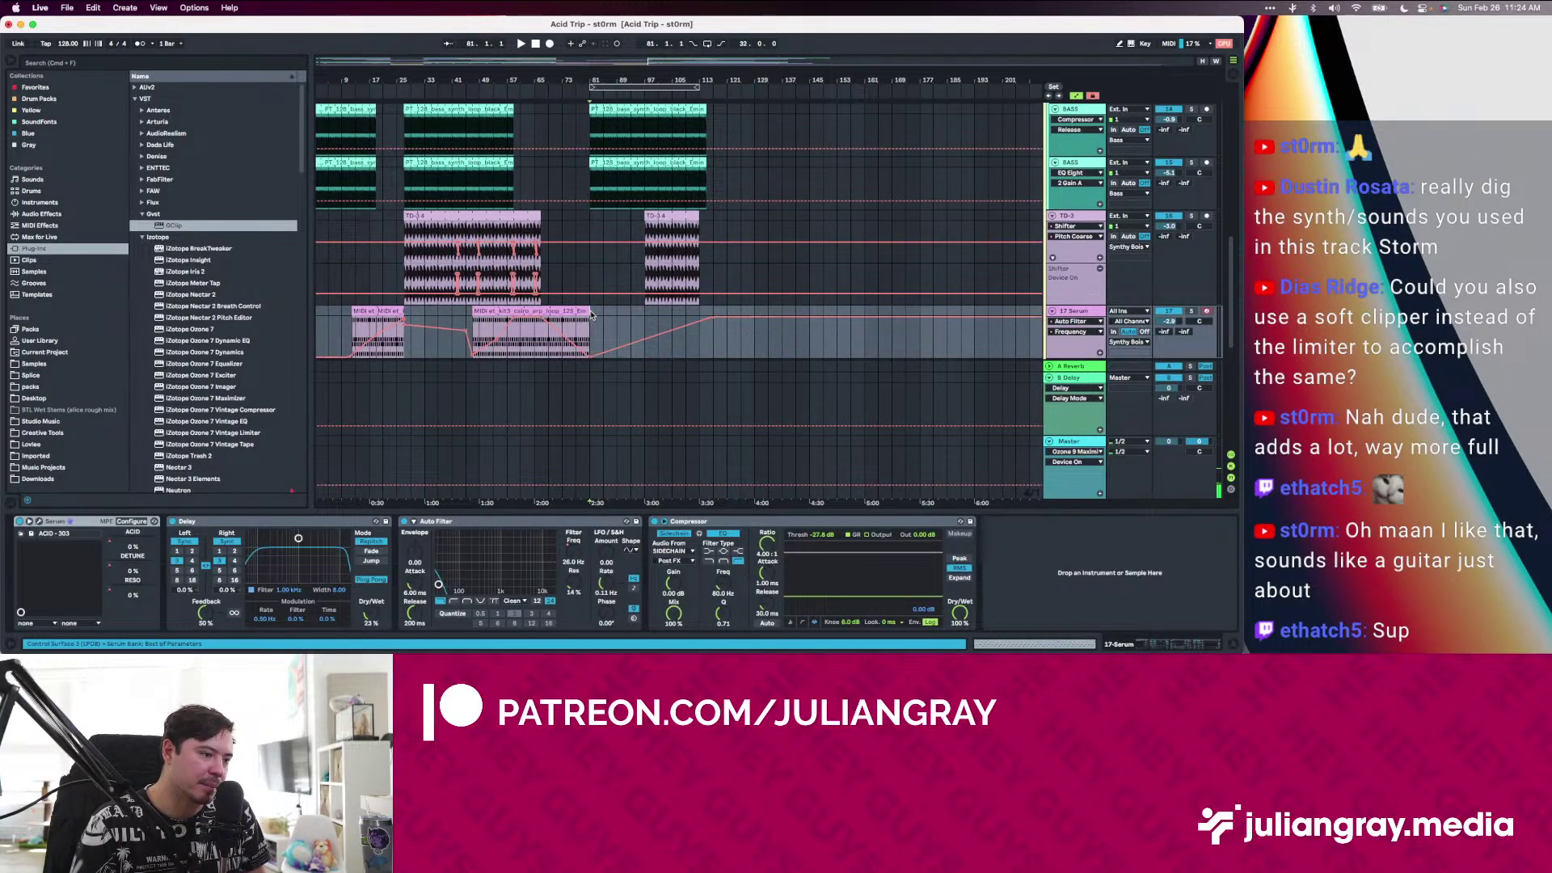
scroll(592, 315, down, 2)
scroll(591, 315, down, 2)
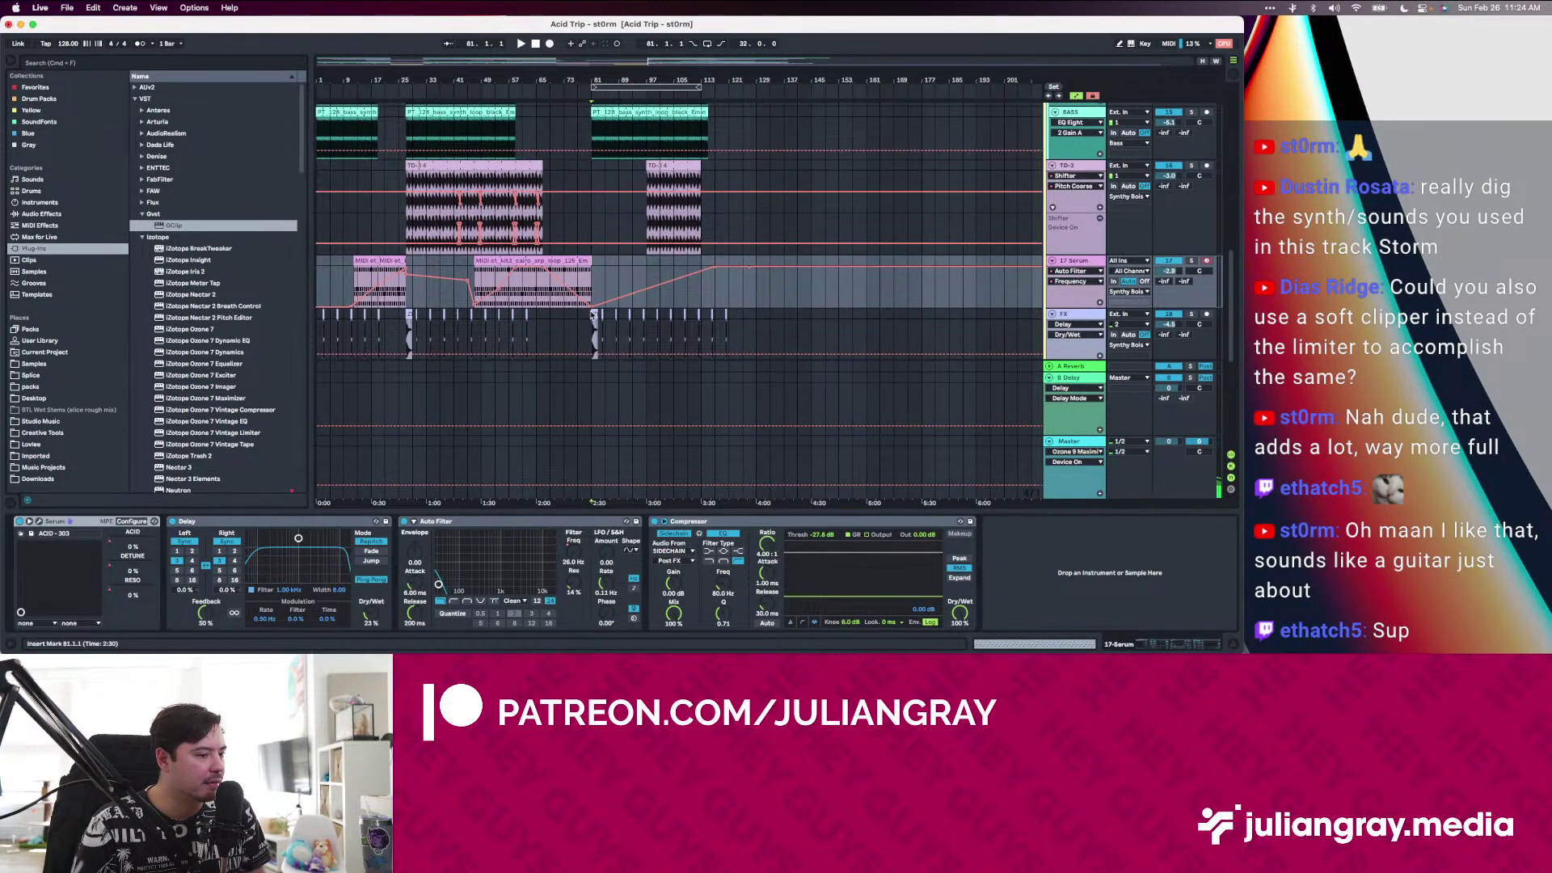
key(space)
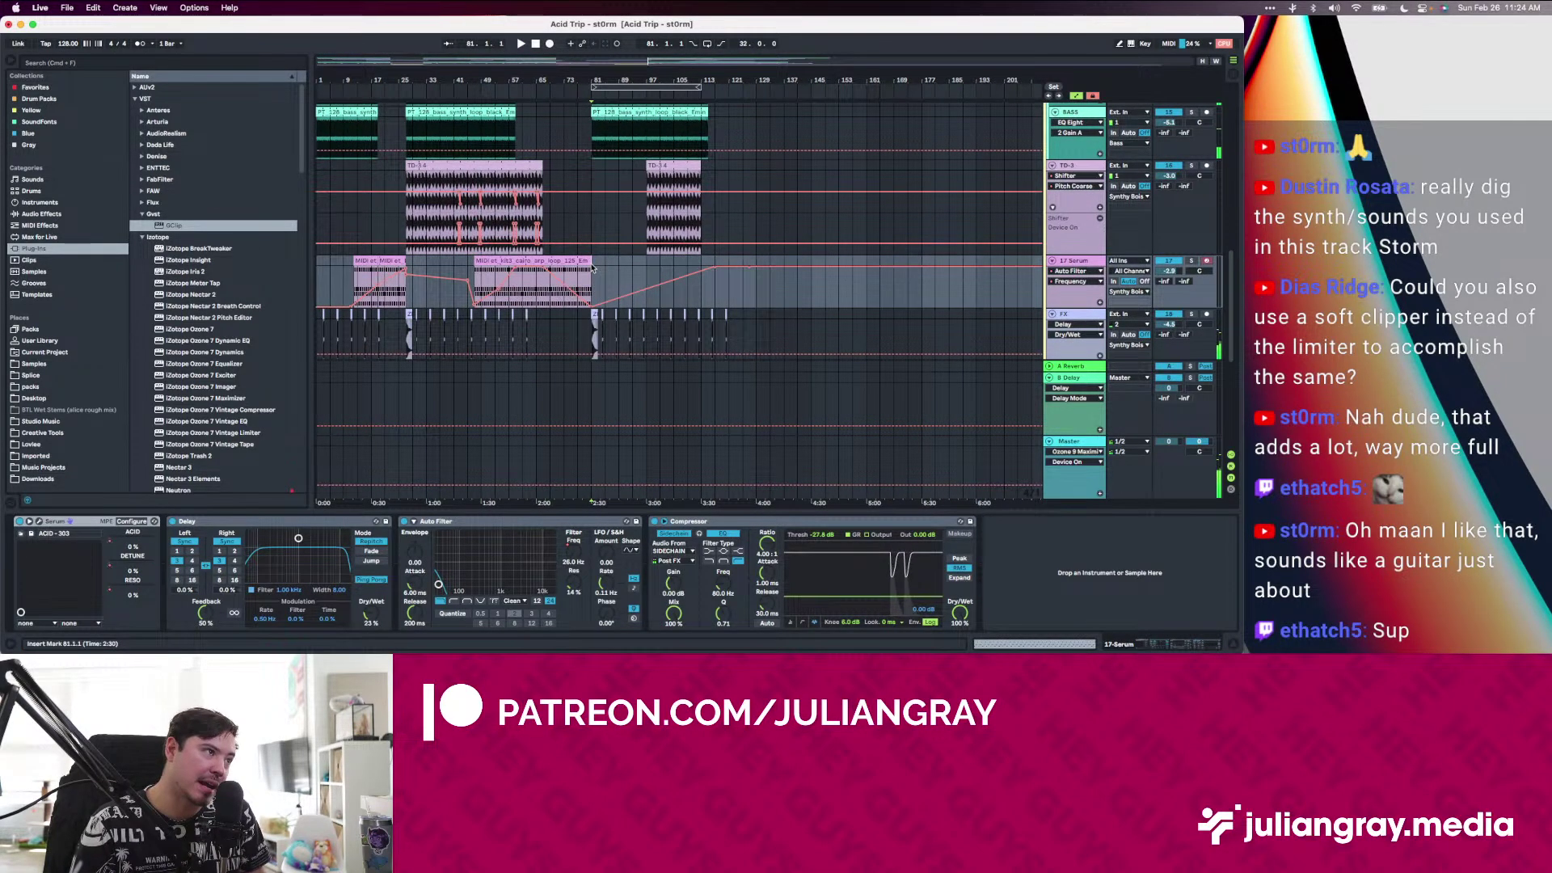
scroll(648, 287, up, 2)
scroll(630, 258, up, 1)
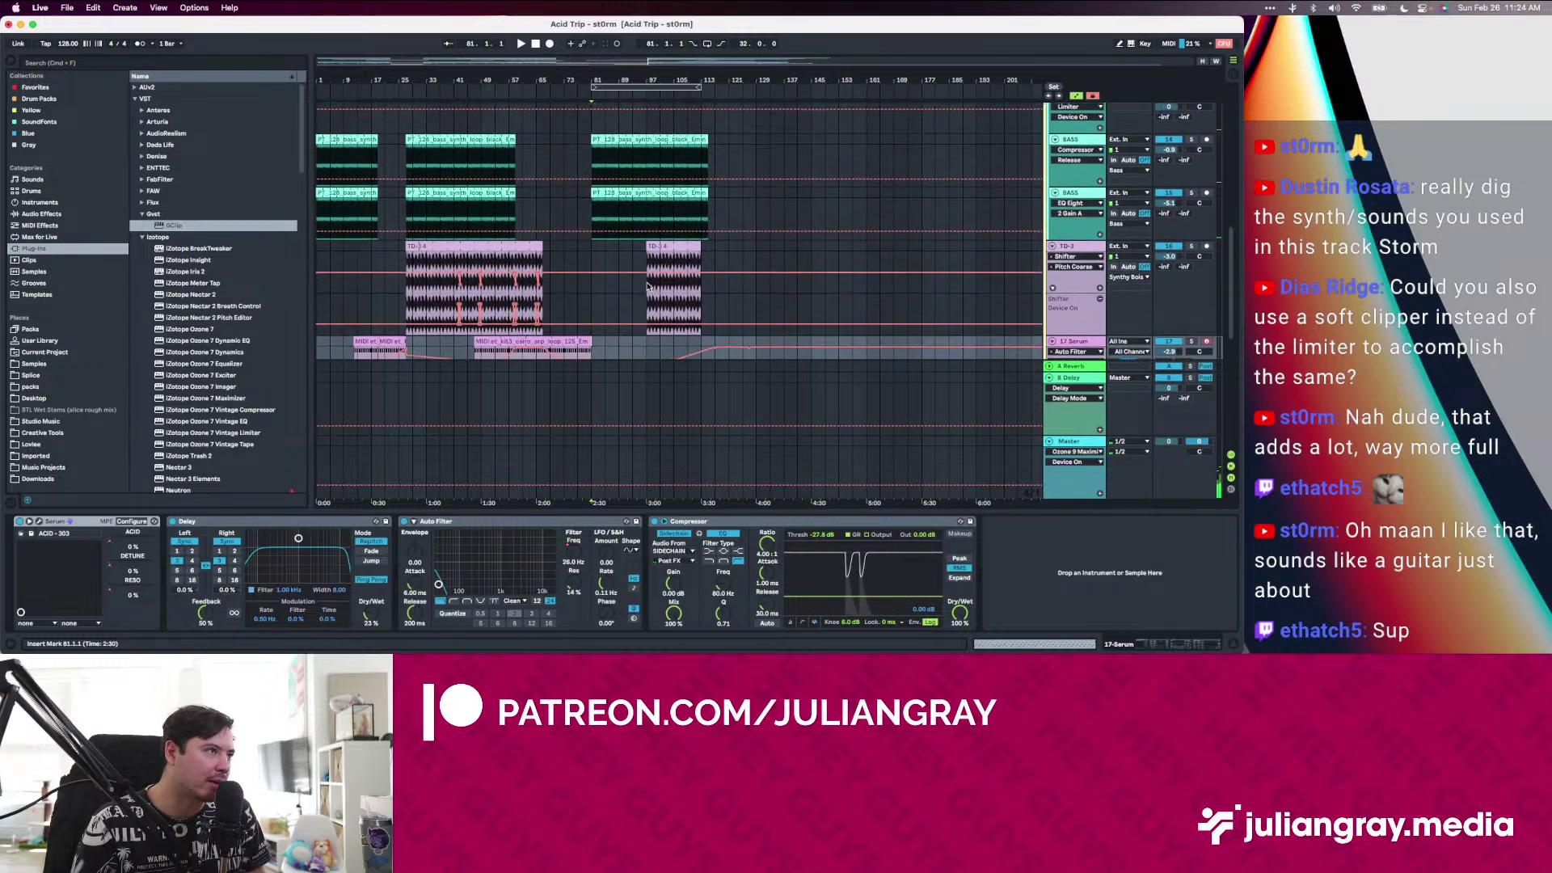
Review the arrangement around the drop across the bass, synth, FX, vocal and percussion tracks
click(589, 211)
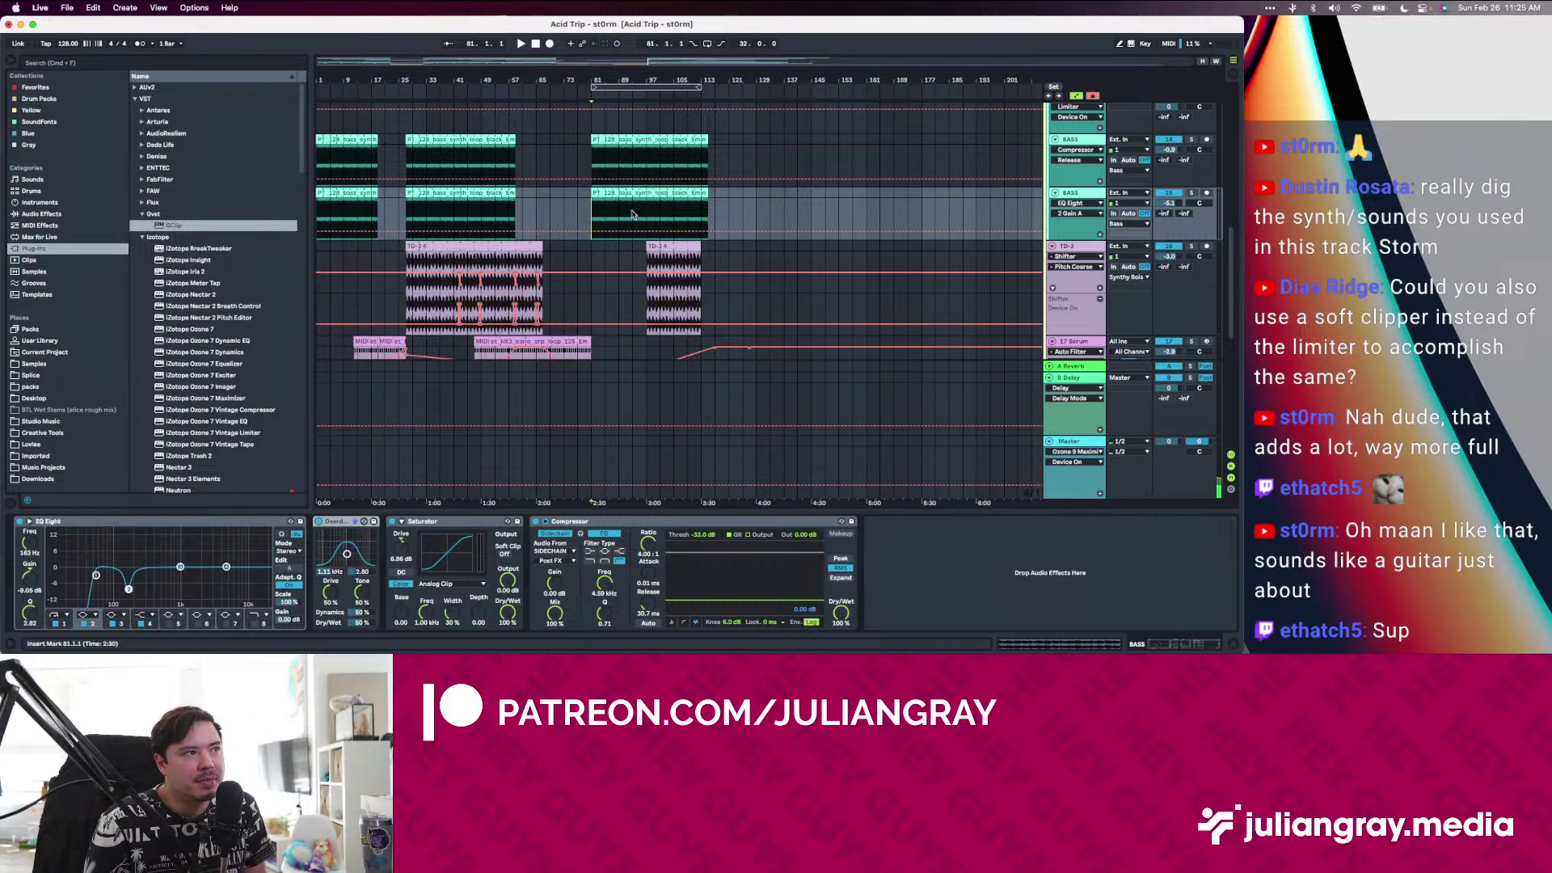
scroll(647, 205, down, 2)
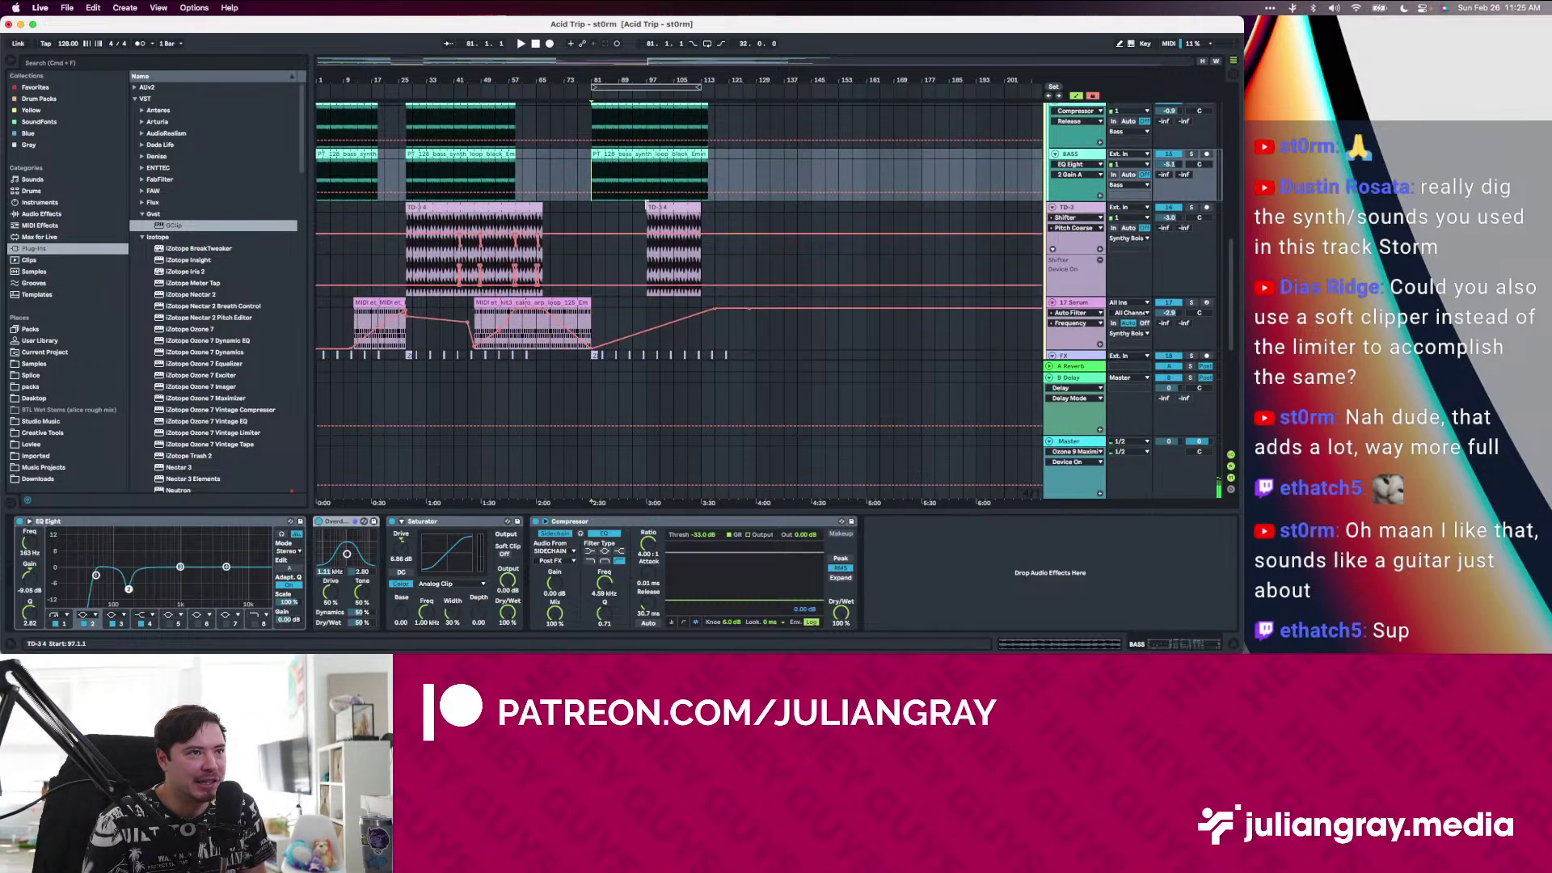
scroll(643, 228, down, 3)
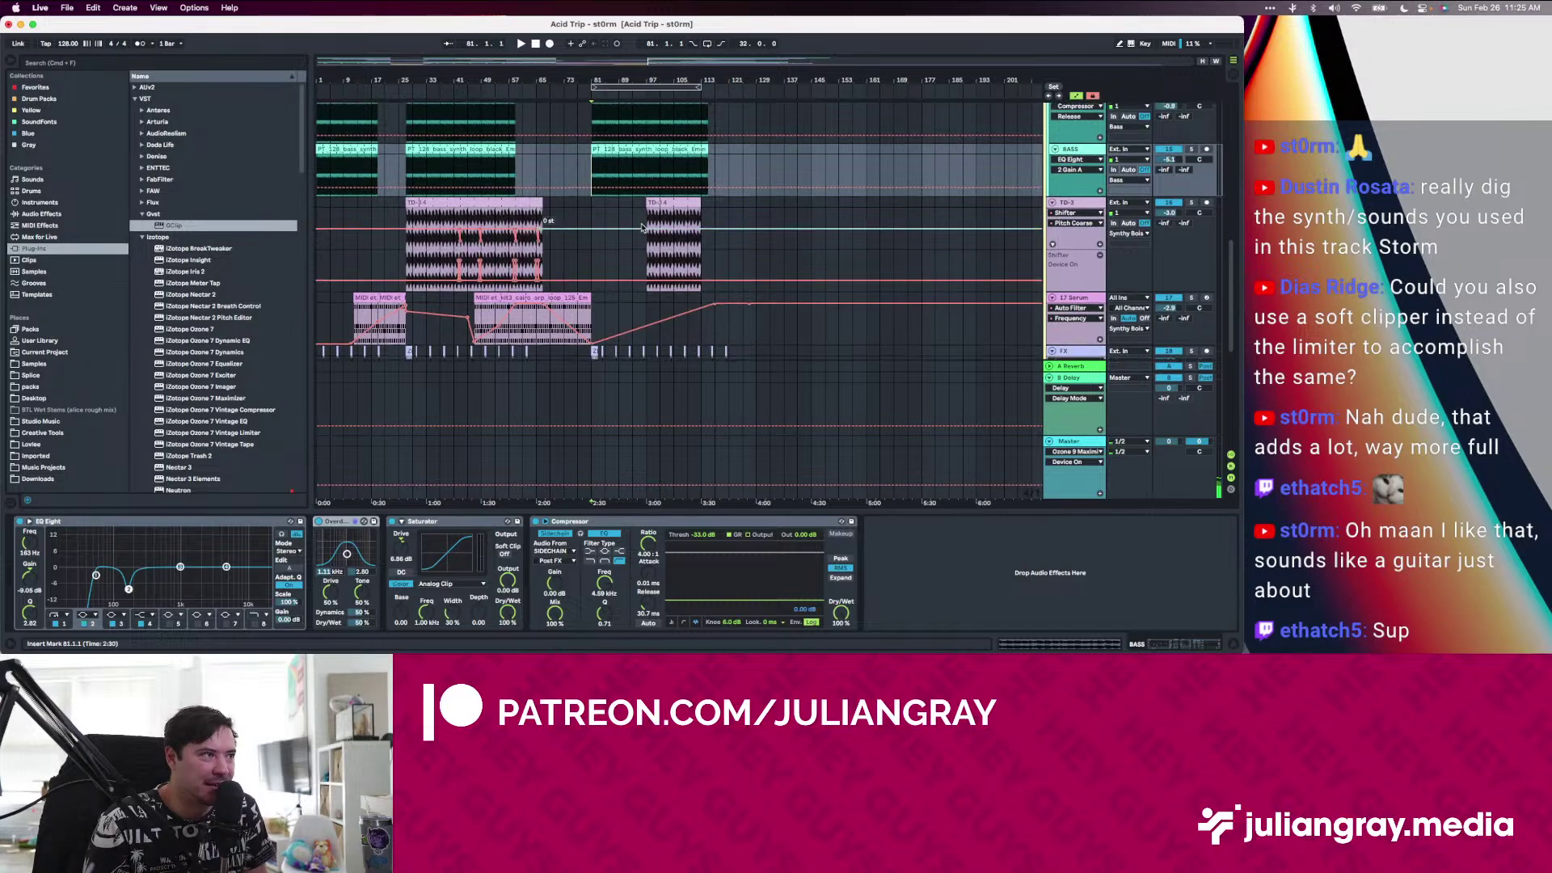
scroll(642, 228, down, 5)
scroll(643, 228, down, 2)
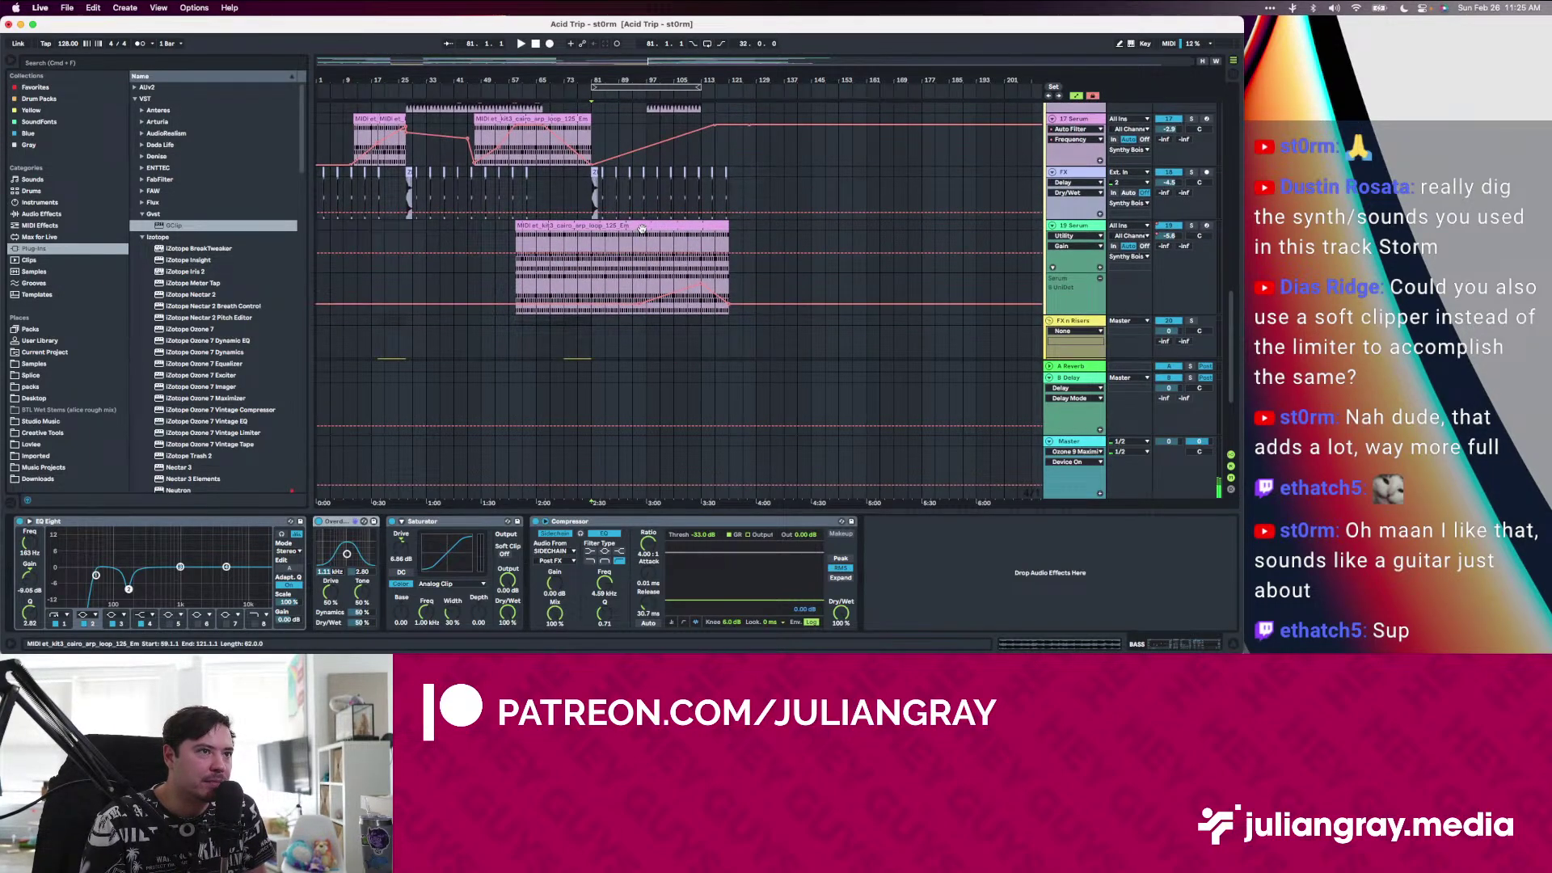
scroll(649, 236, up, 4)
scroll(649, 236, up, 10)
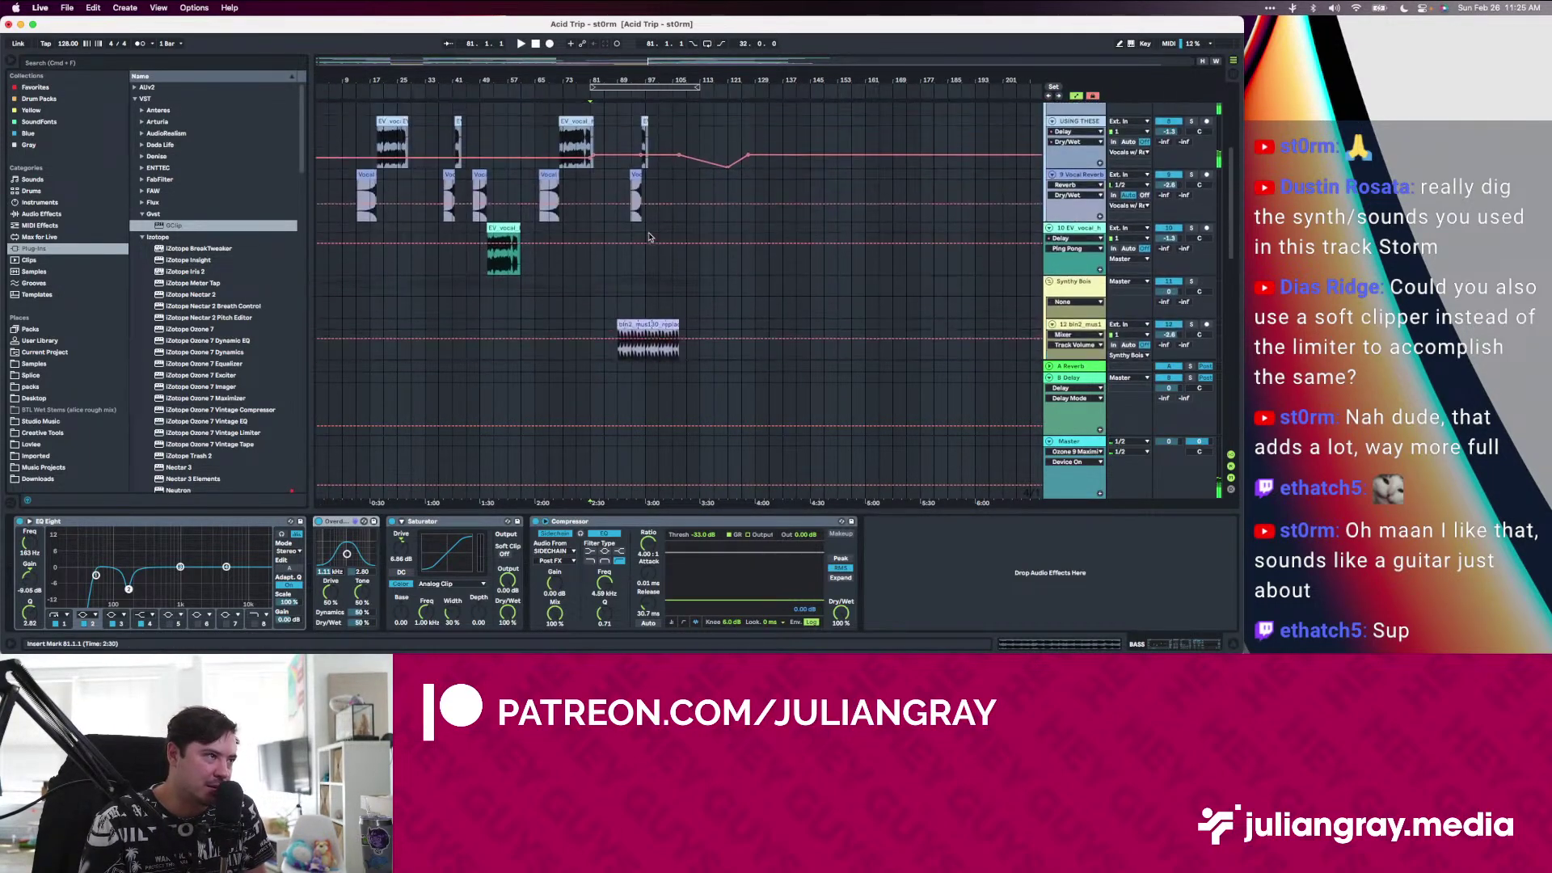
scroll(650, 236, up, 6)
click(1065, 152)
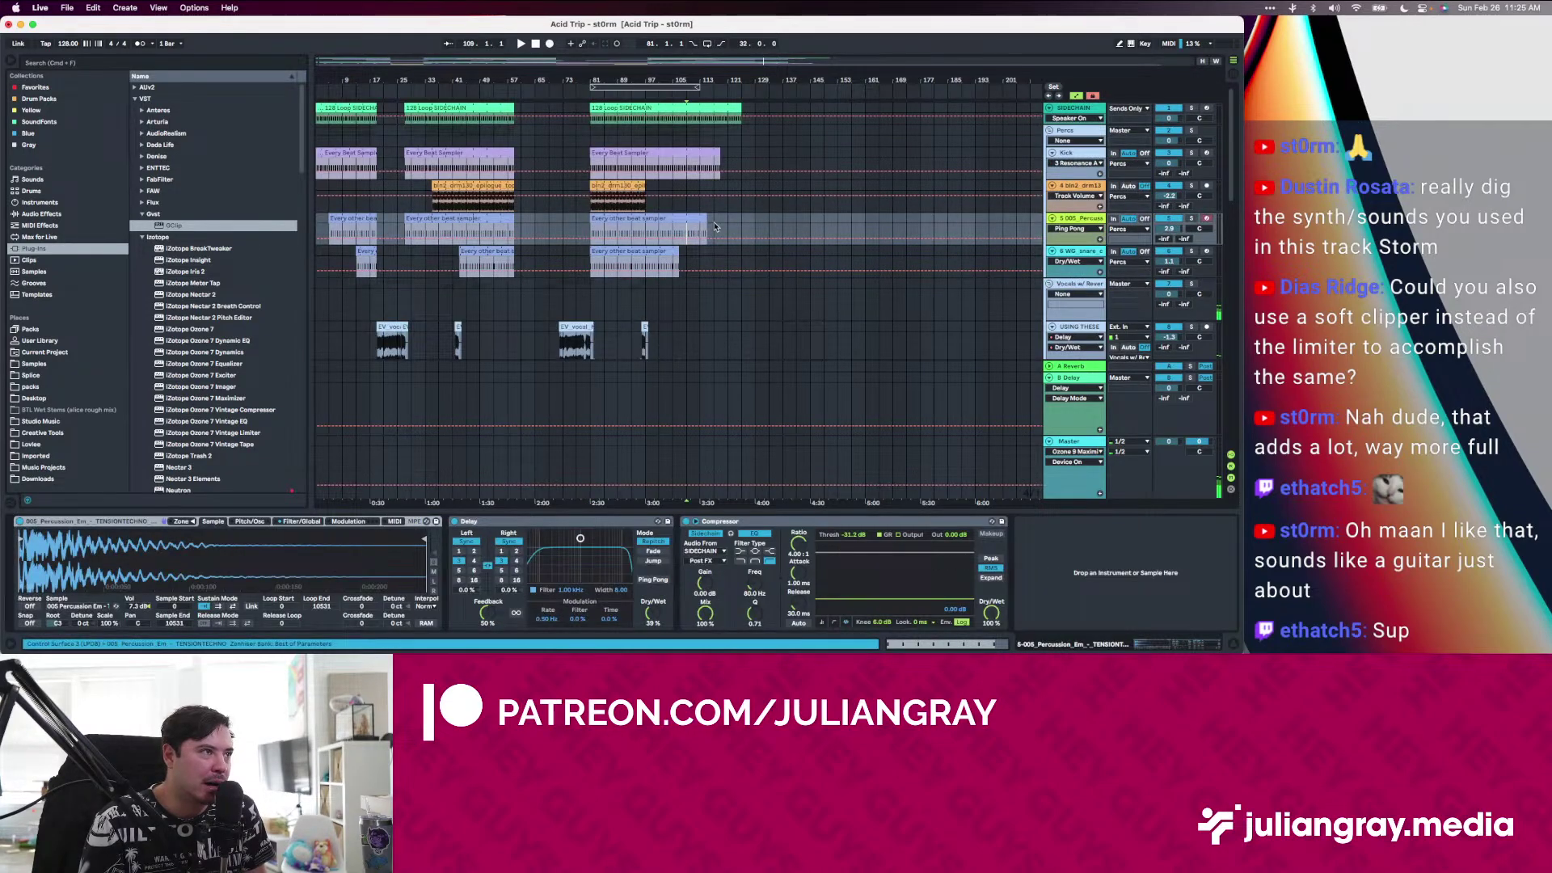
Move the Kick track out of the Percs group to directly above it, and place the insert mark at bar 81
click(1075, 130)
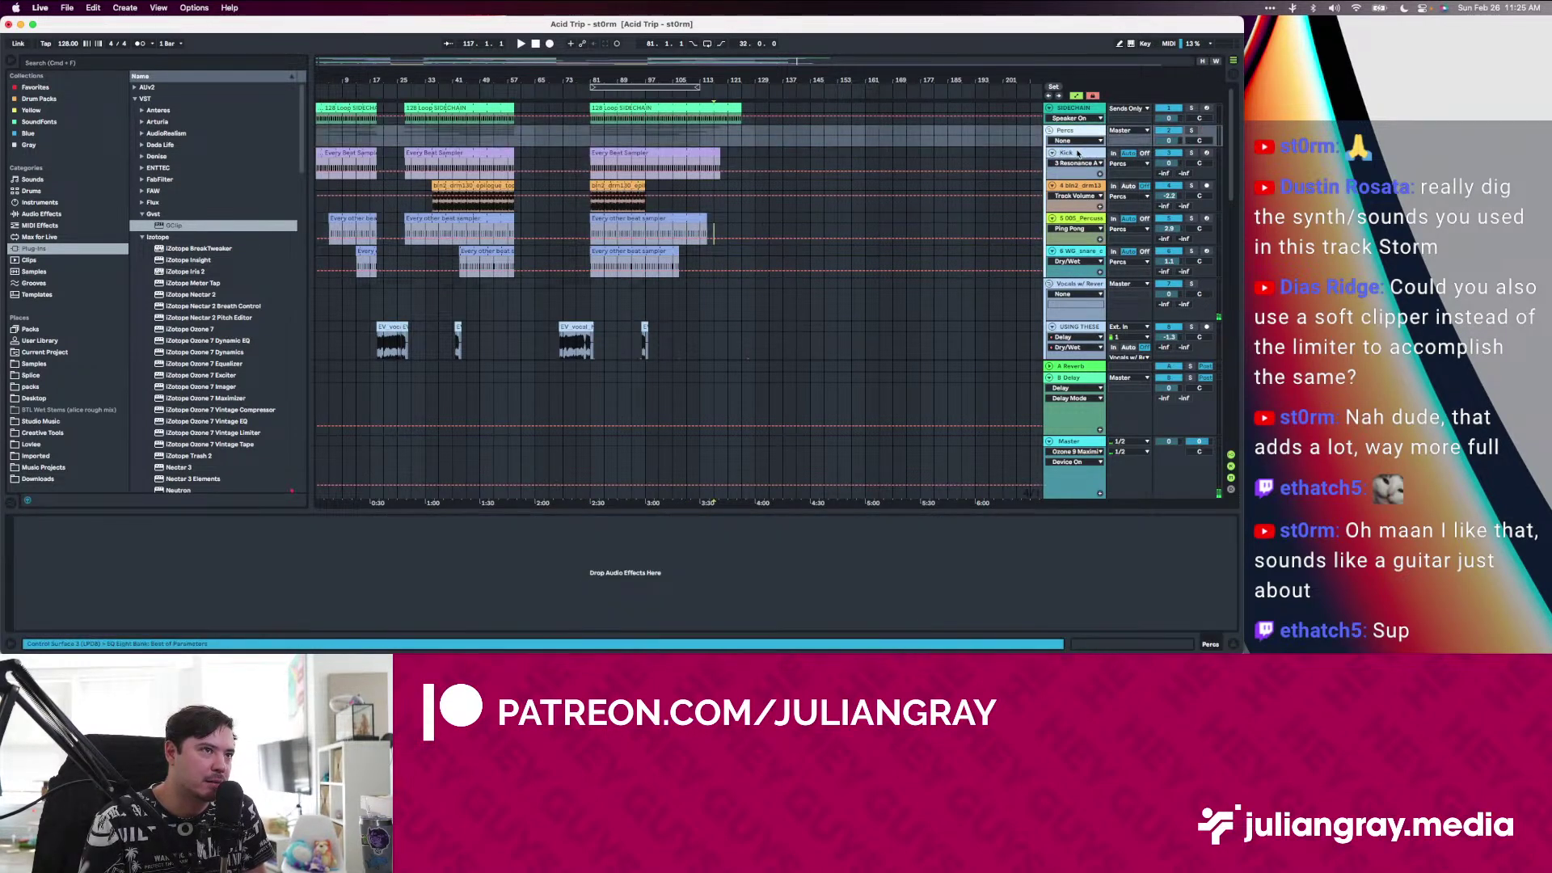
drag(1077, 152, 1029, 143)
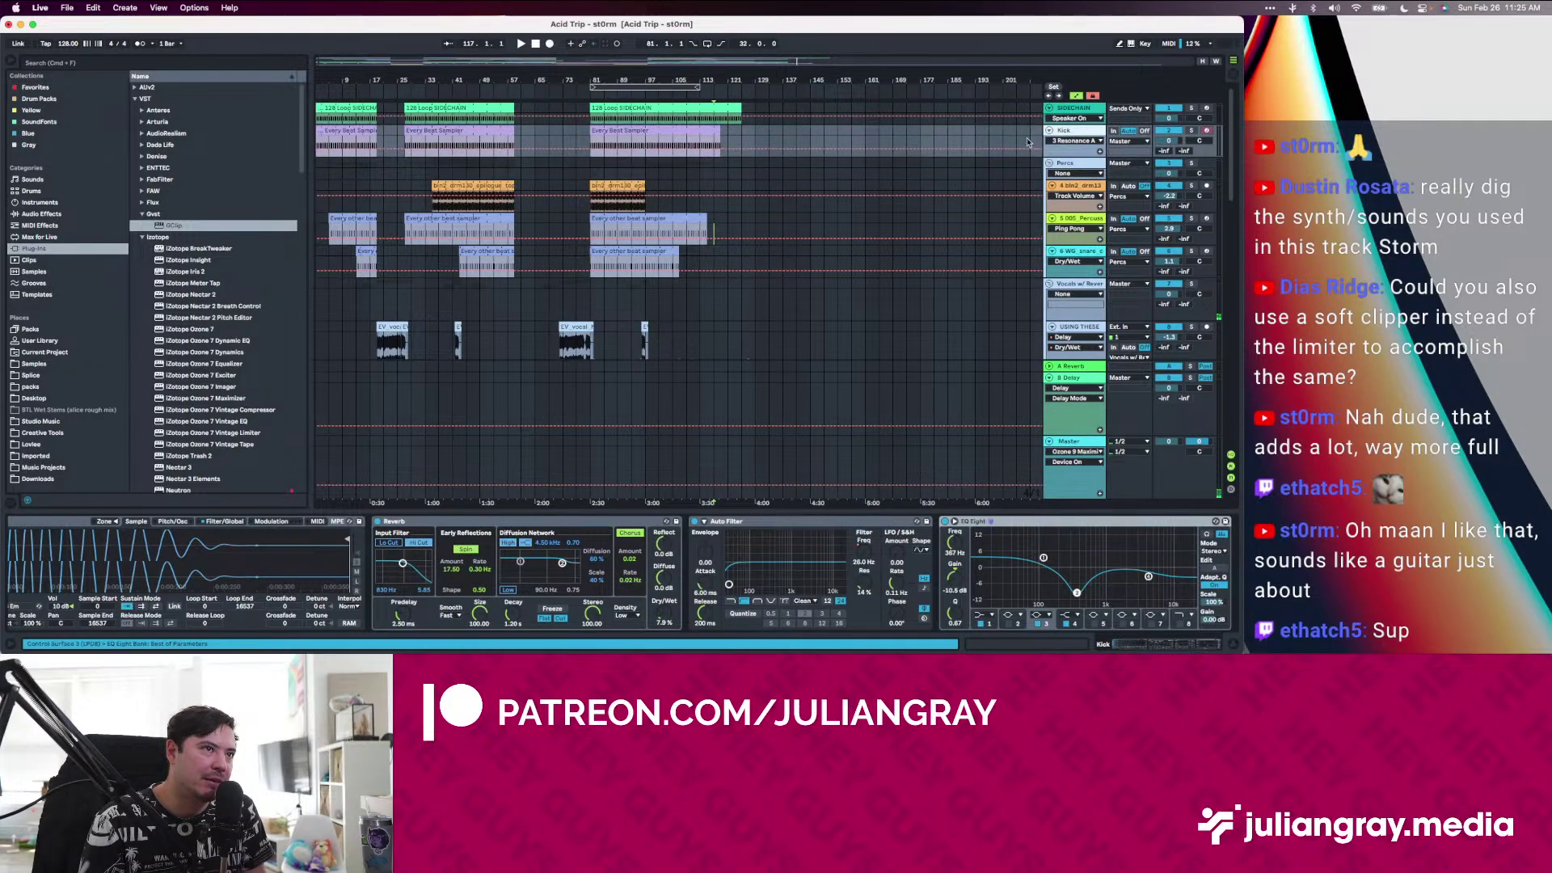
click(595, 162)
click(593, 148)
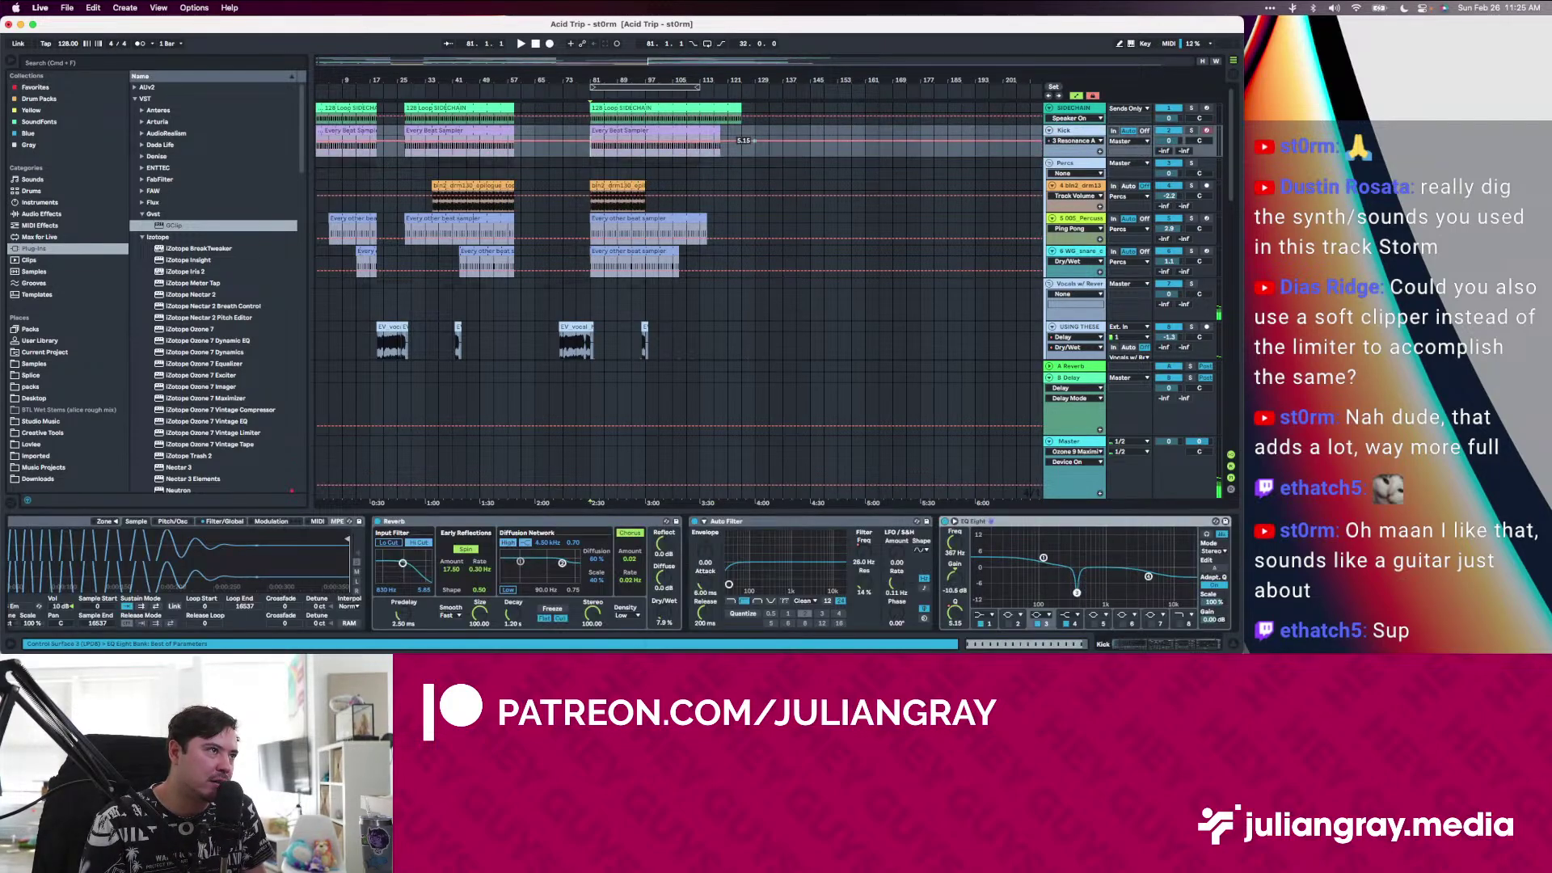
drag(719, 131, 765, 139)
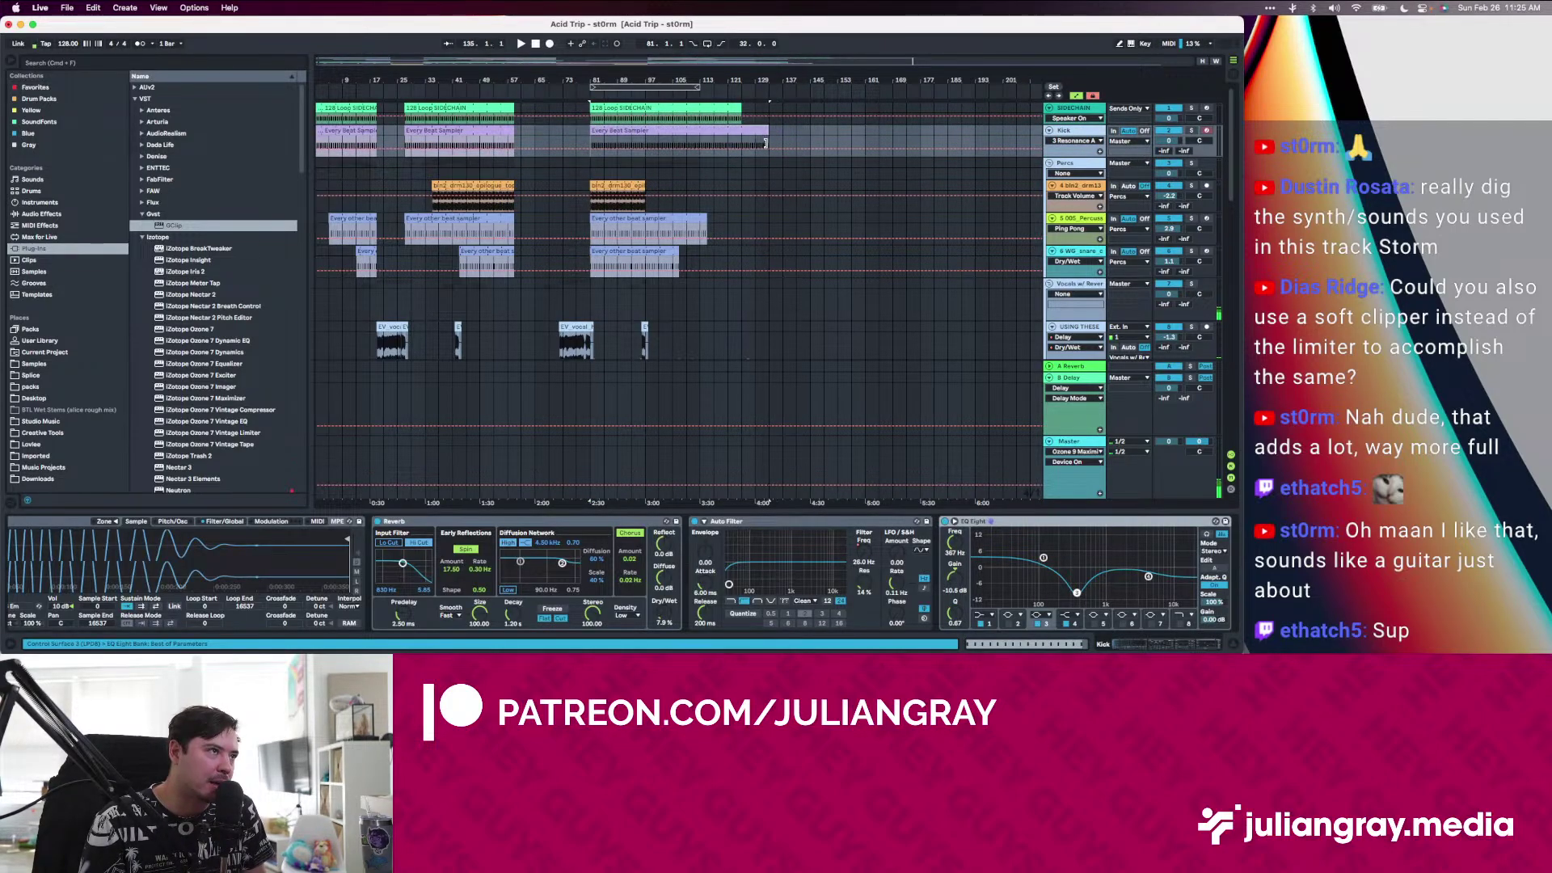
key(super+z)
click(587, 133)
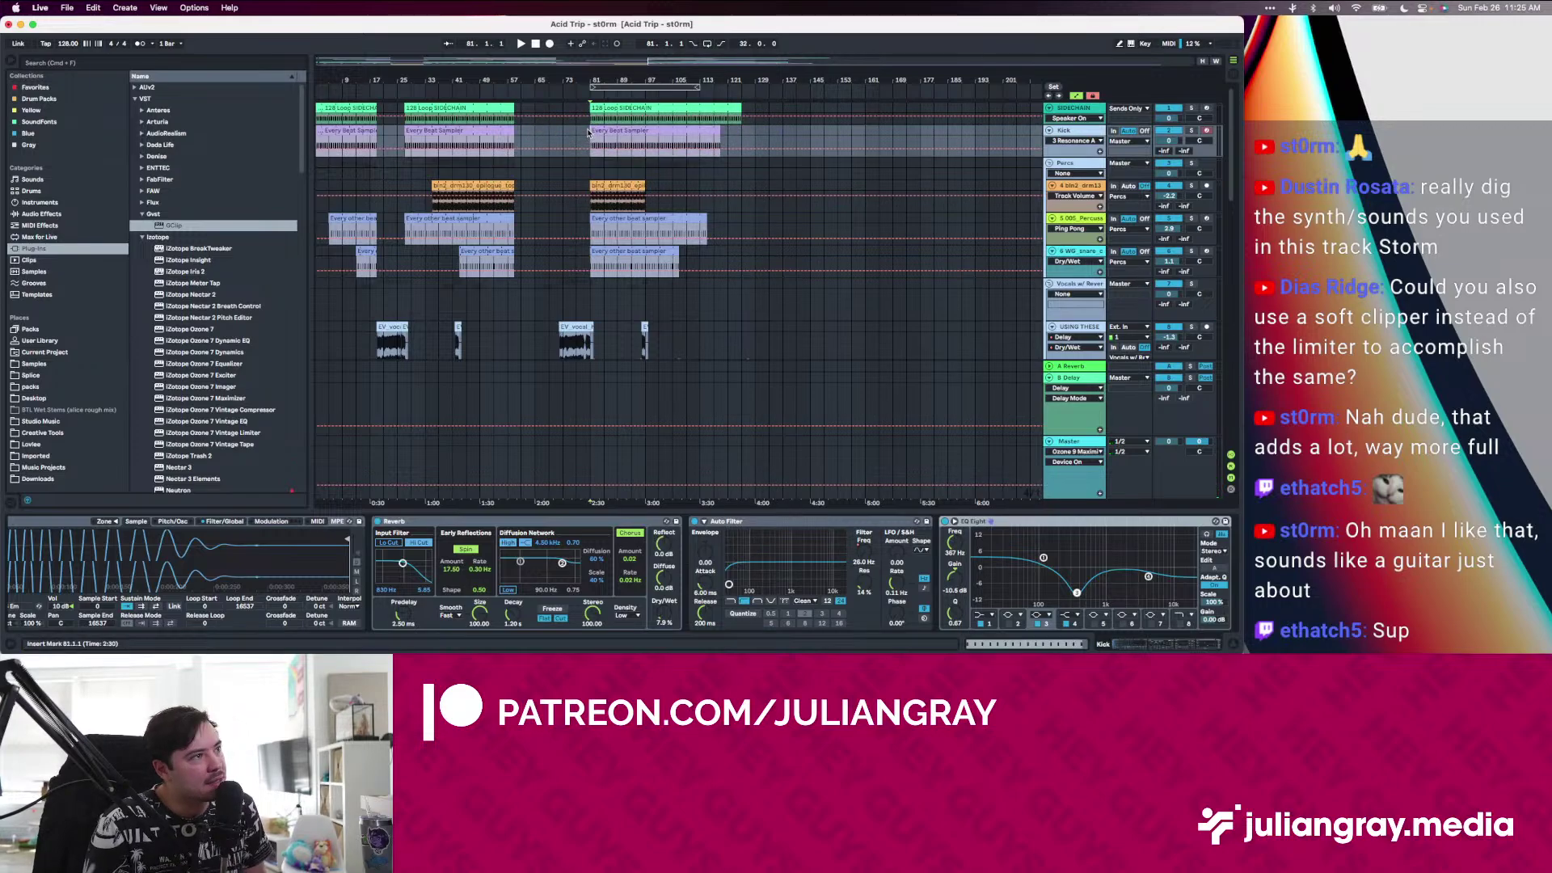
Add an EQ Eight to the Percs group
click(1067, 162)
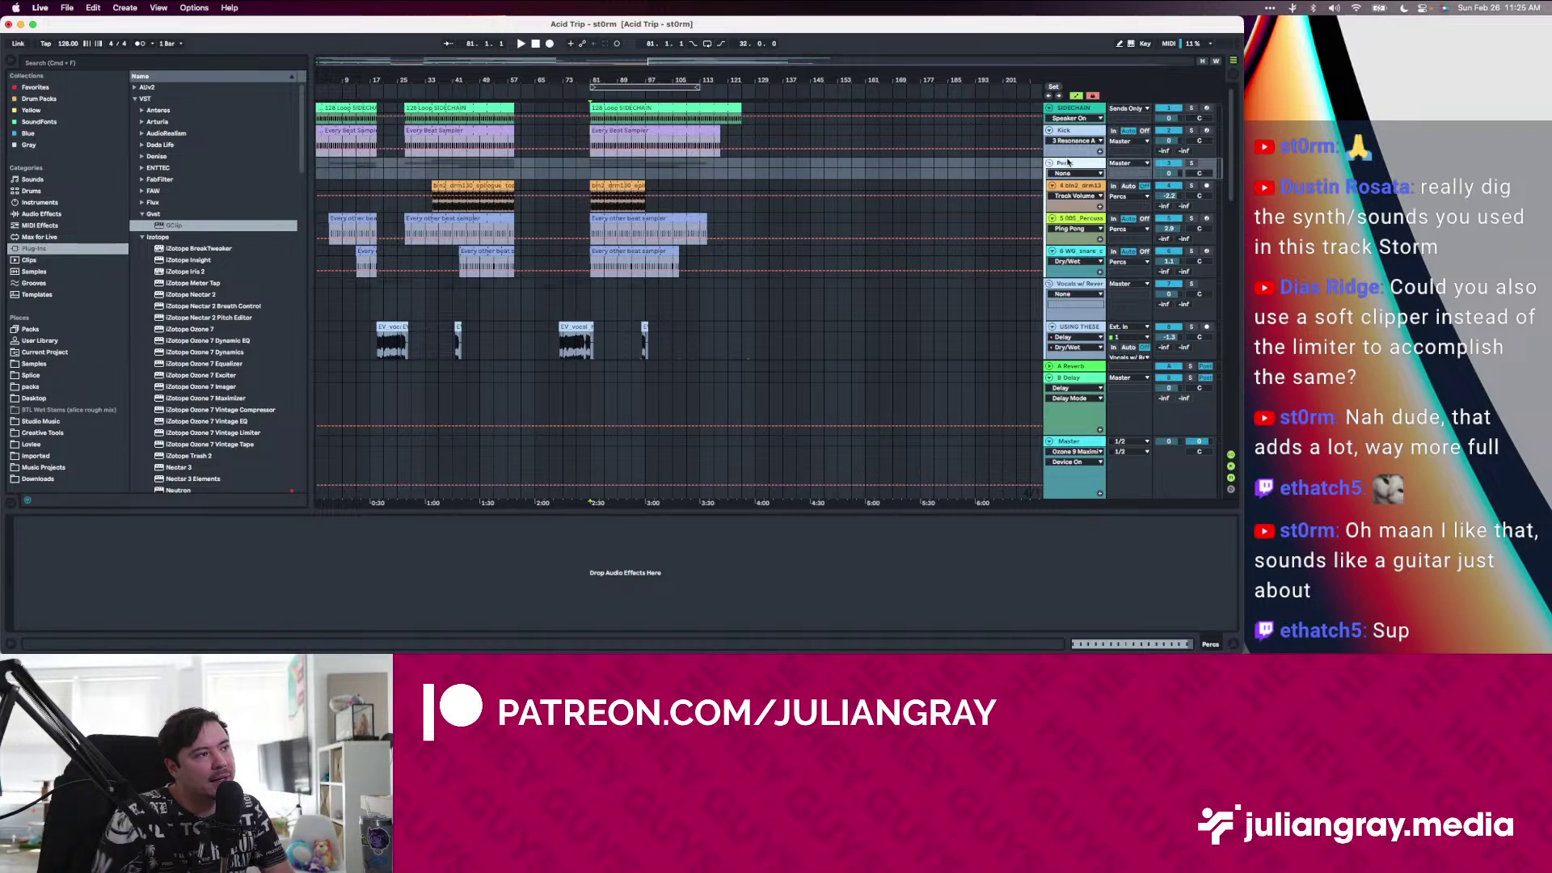
click(587, 165)
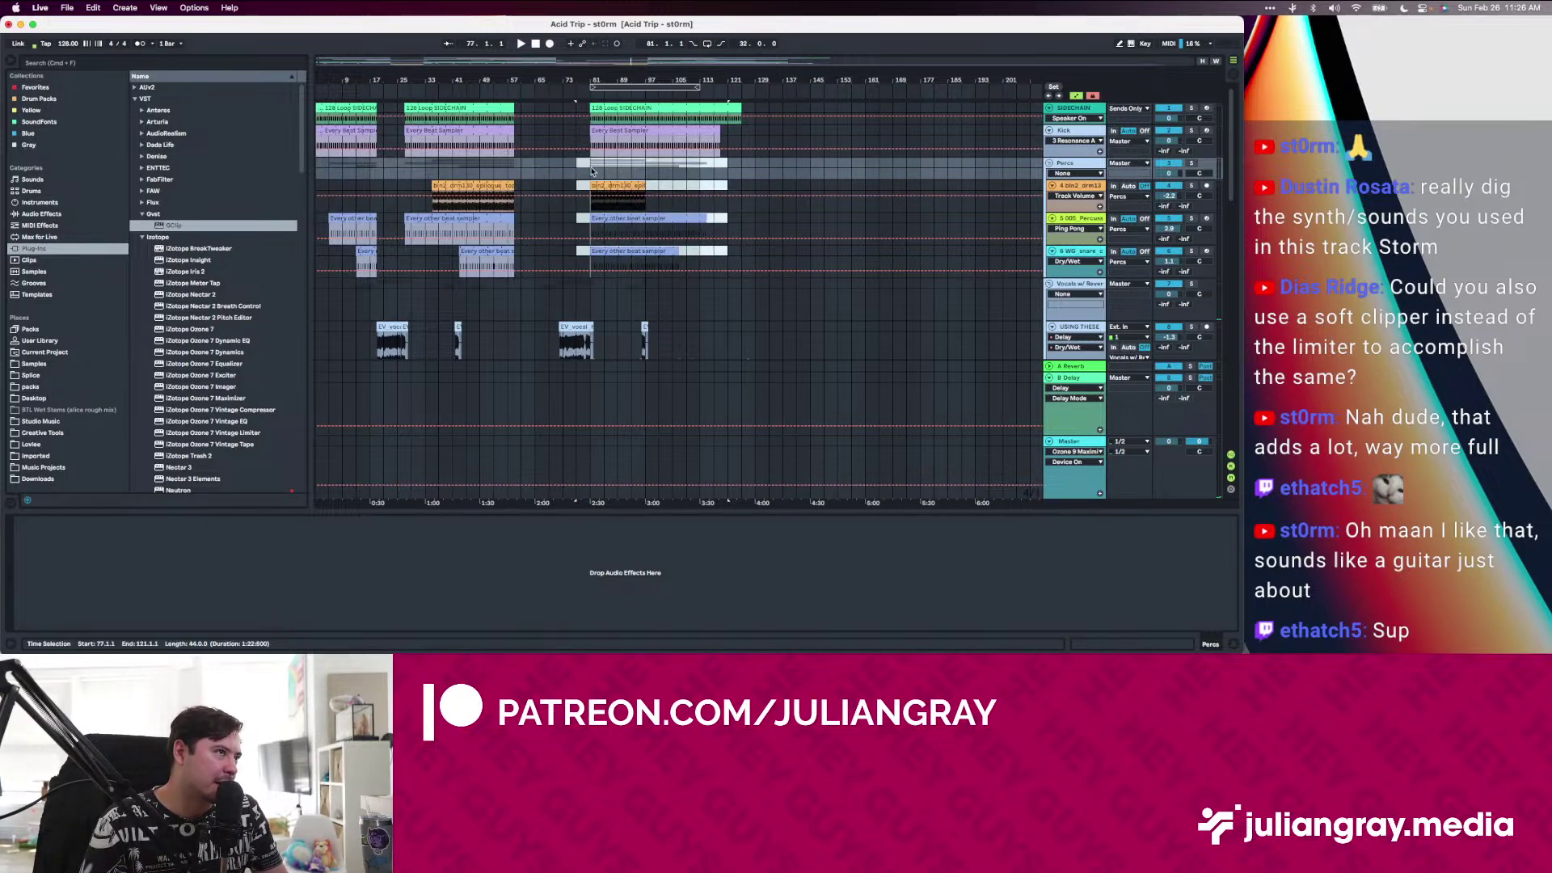
click(1085, 132)
click(1071, 163)
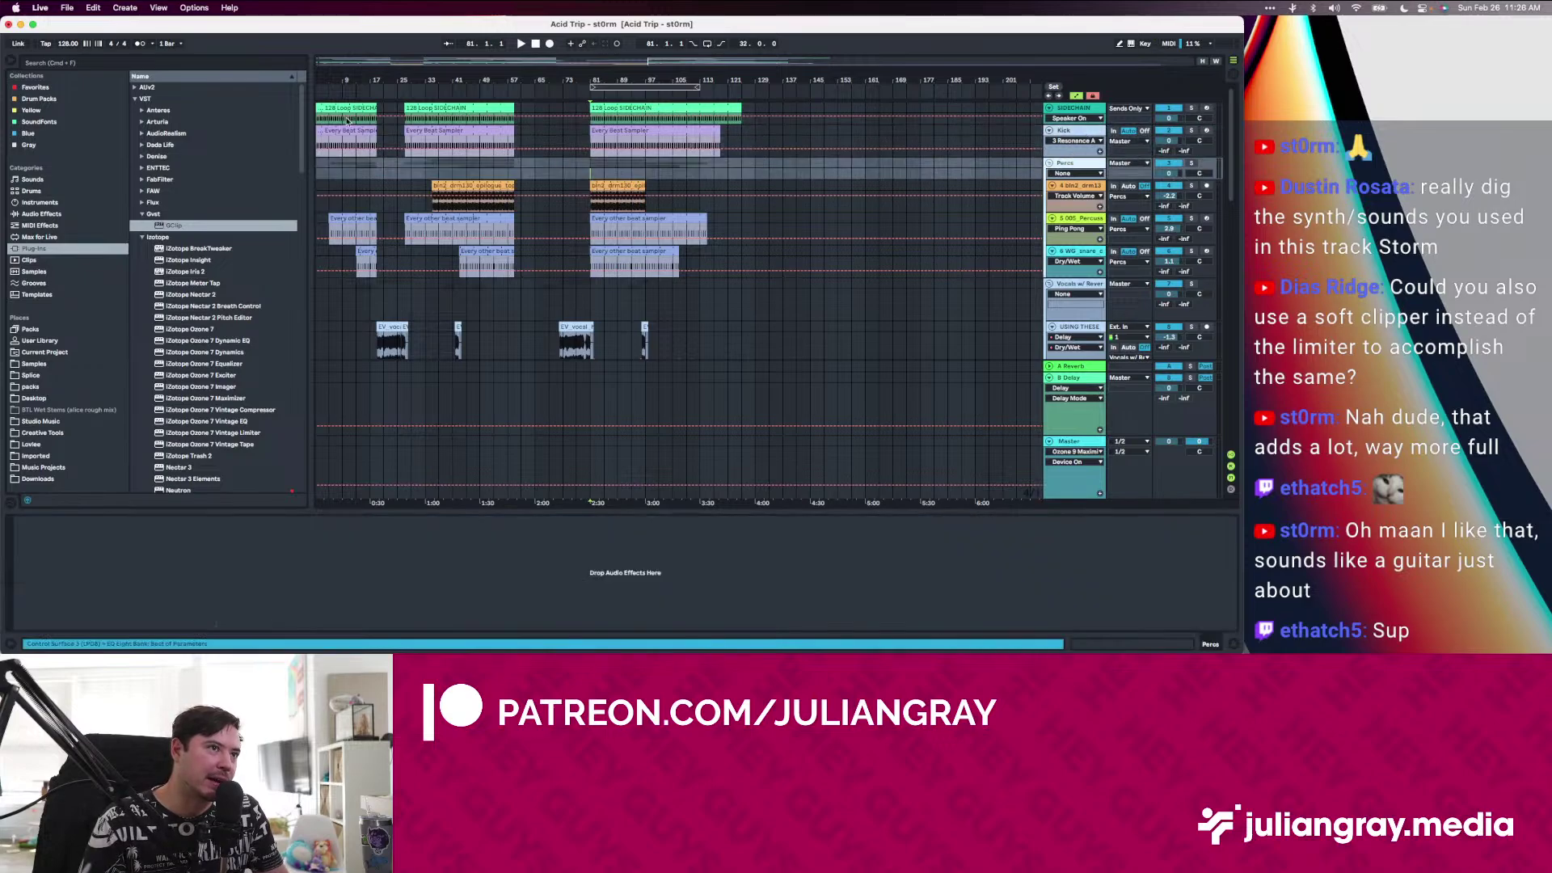
click(42, 214)
double_click(187, 88)
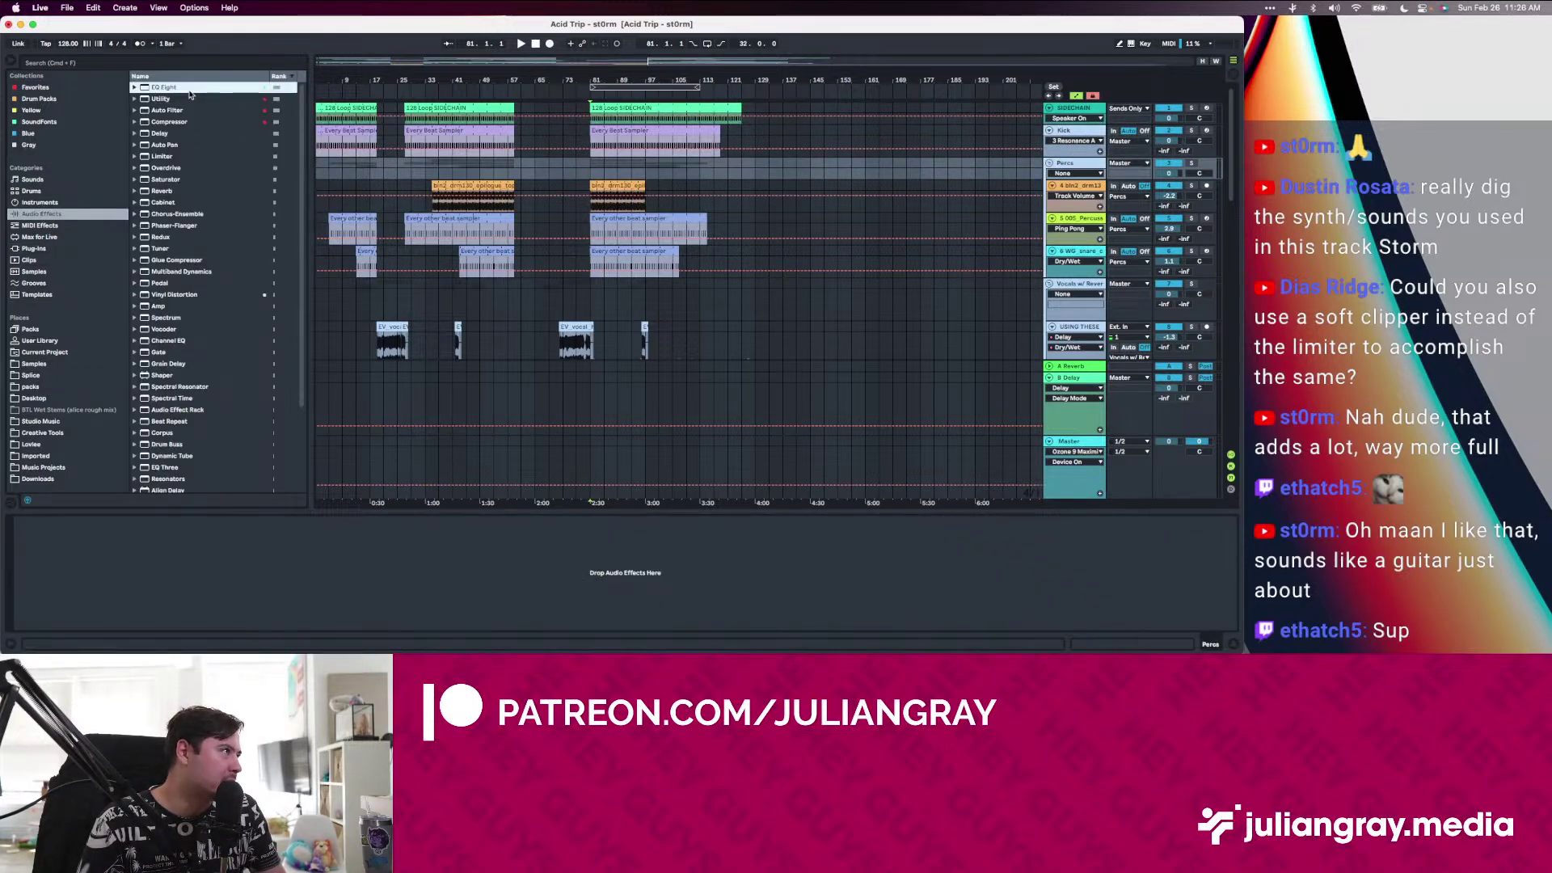
Play from bar 81 and set the fourth EQ Eight band on Percs to a boost of about 3.1 dB at 1.47 kHz
click(593, 167)
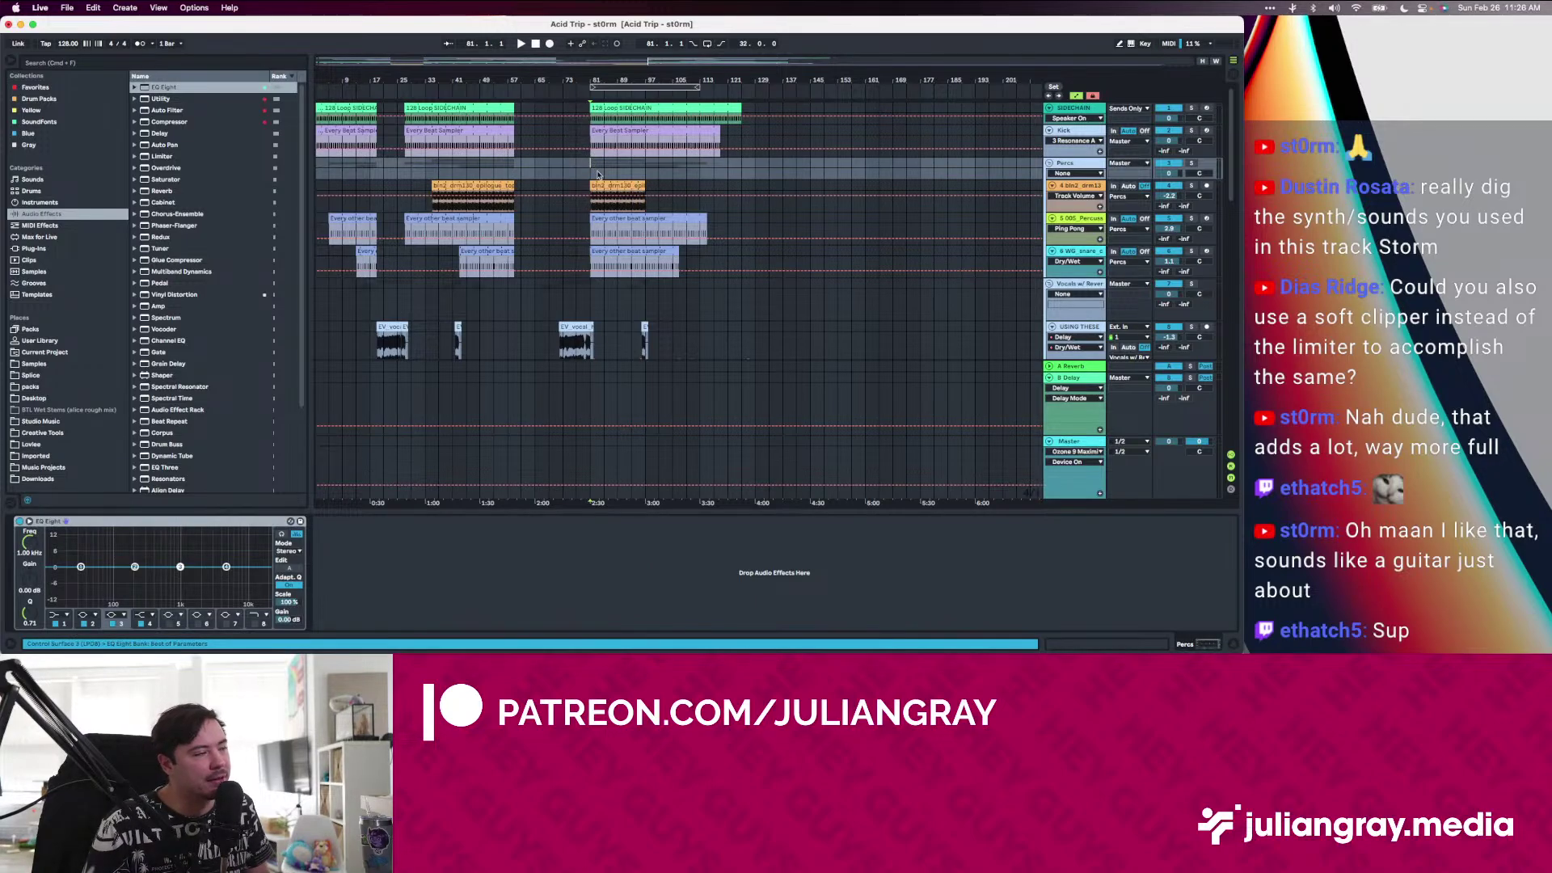
key(space)
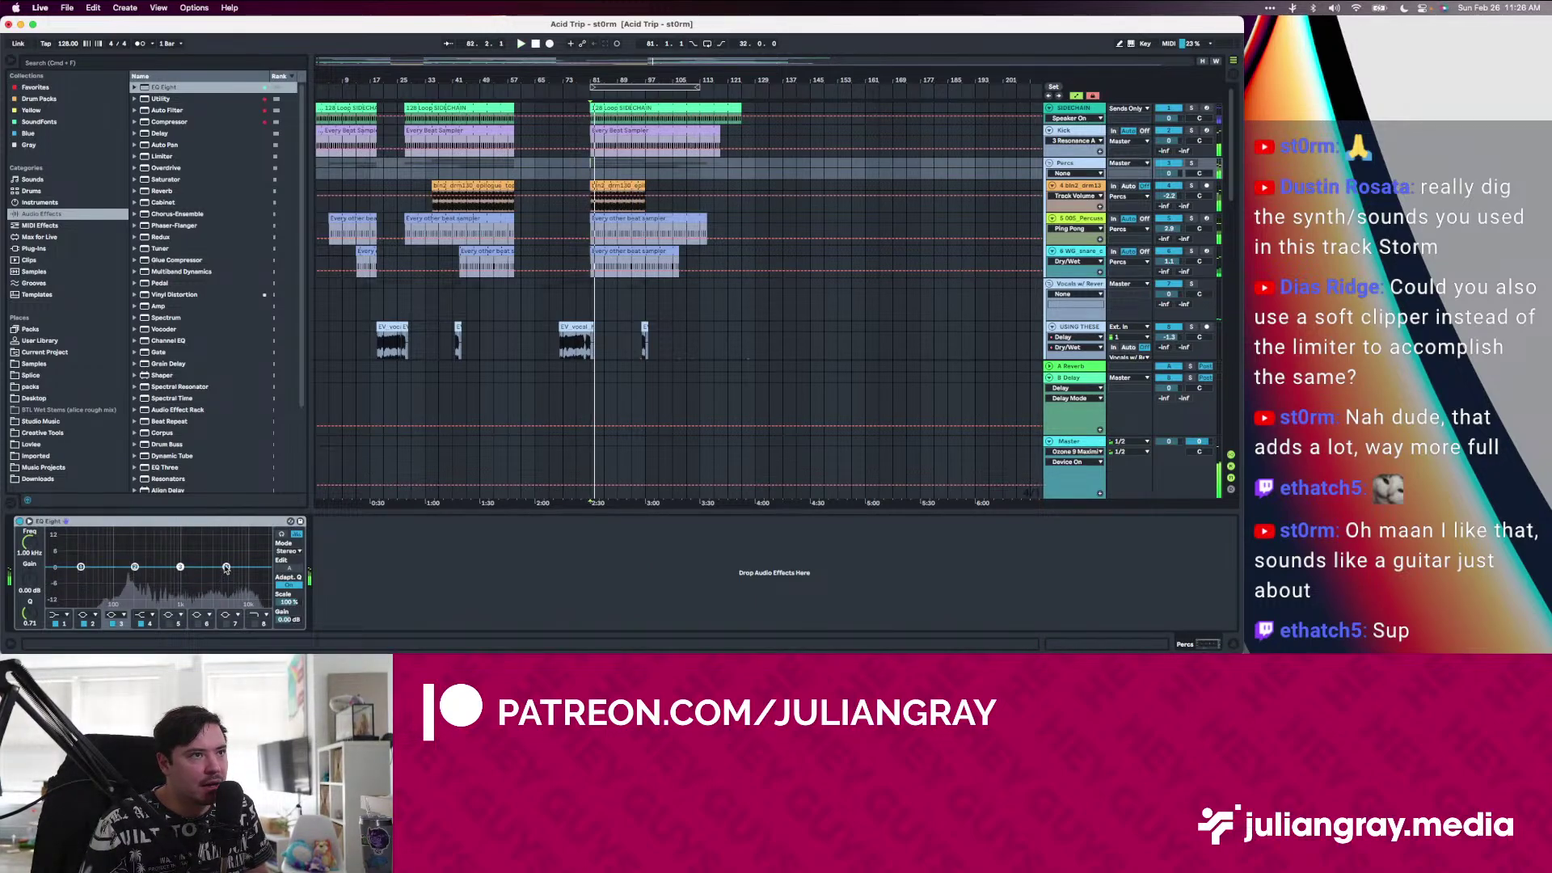
drag(226, 569, 191, 559)
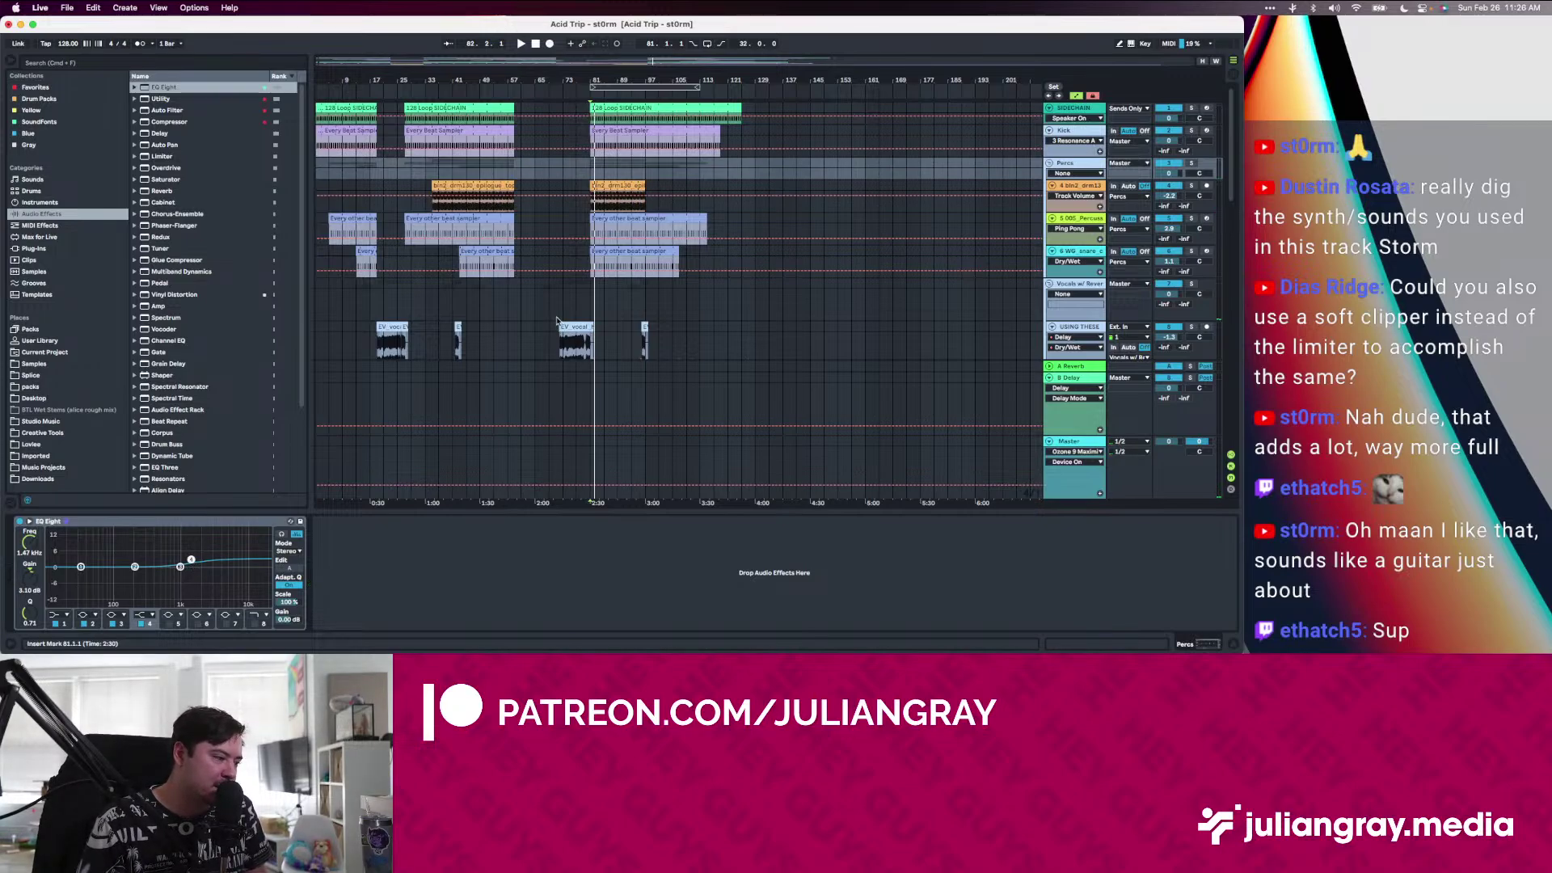
key(space)
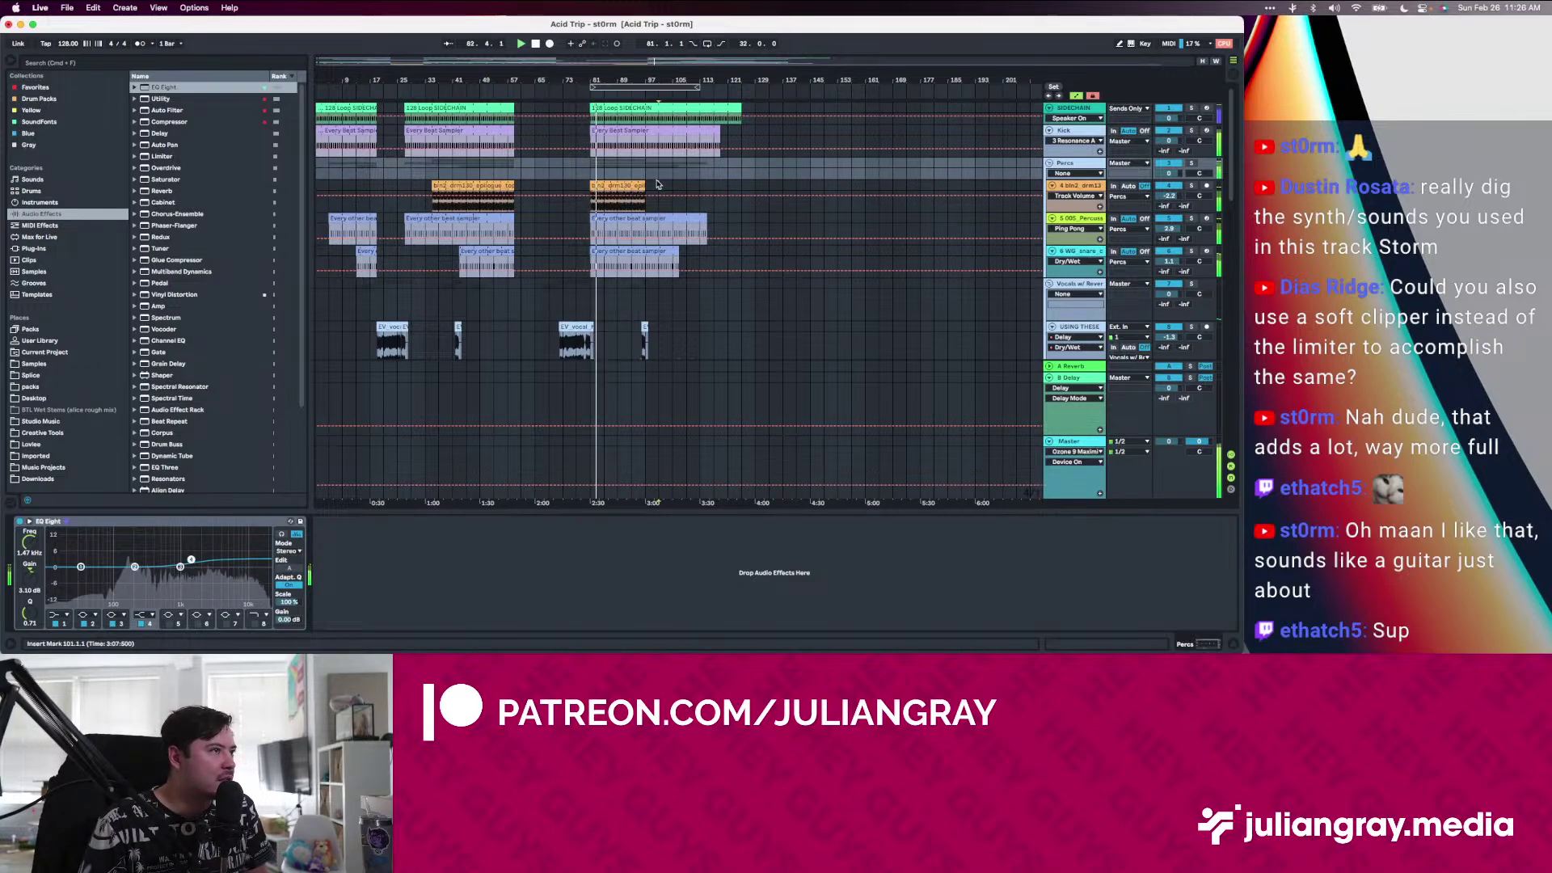
Solo the drum-top loop track in the Percs group and set its volume to -4.0 dB
click(1103, 185)
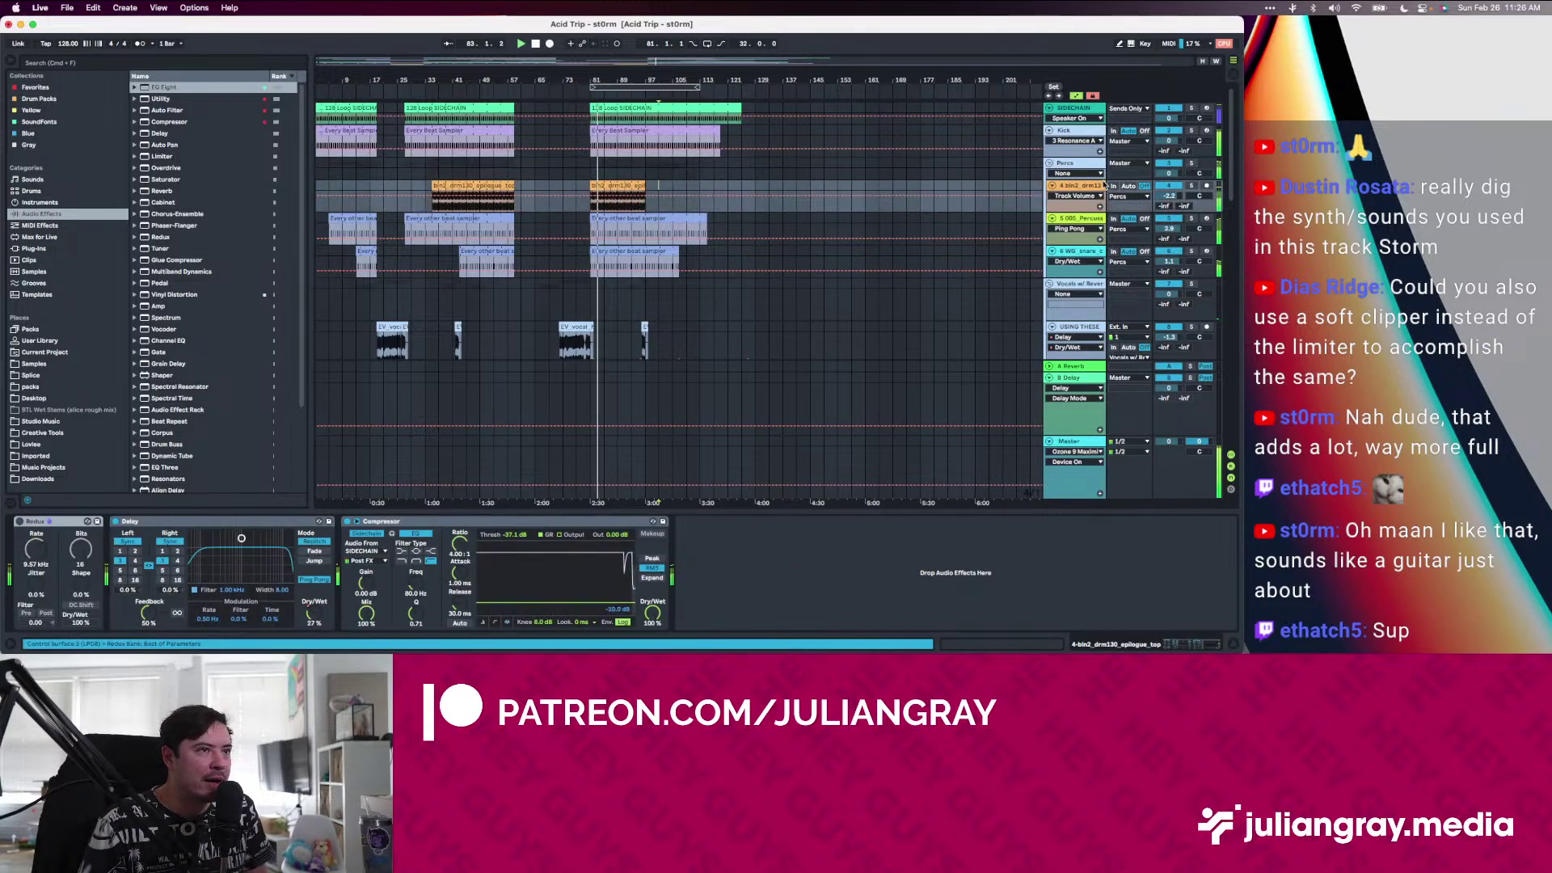
click(1192, 186)
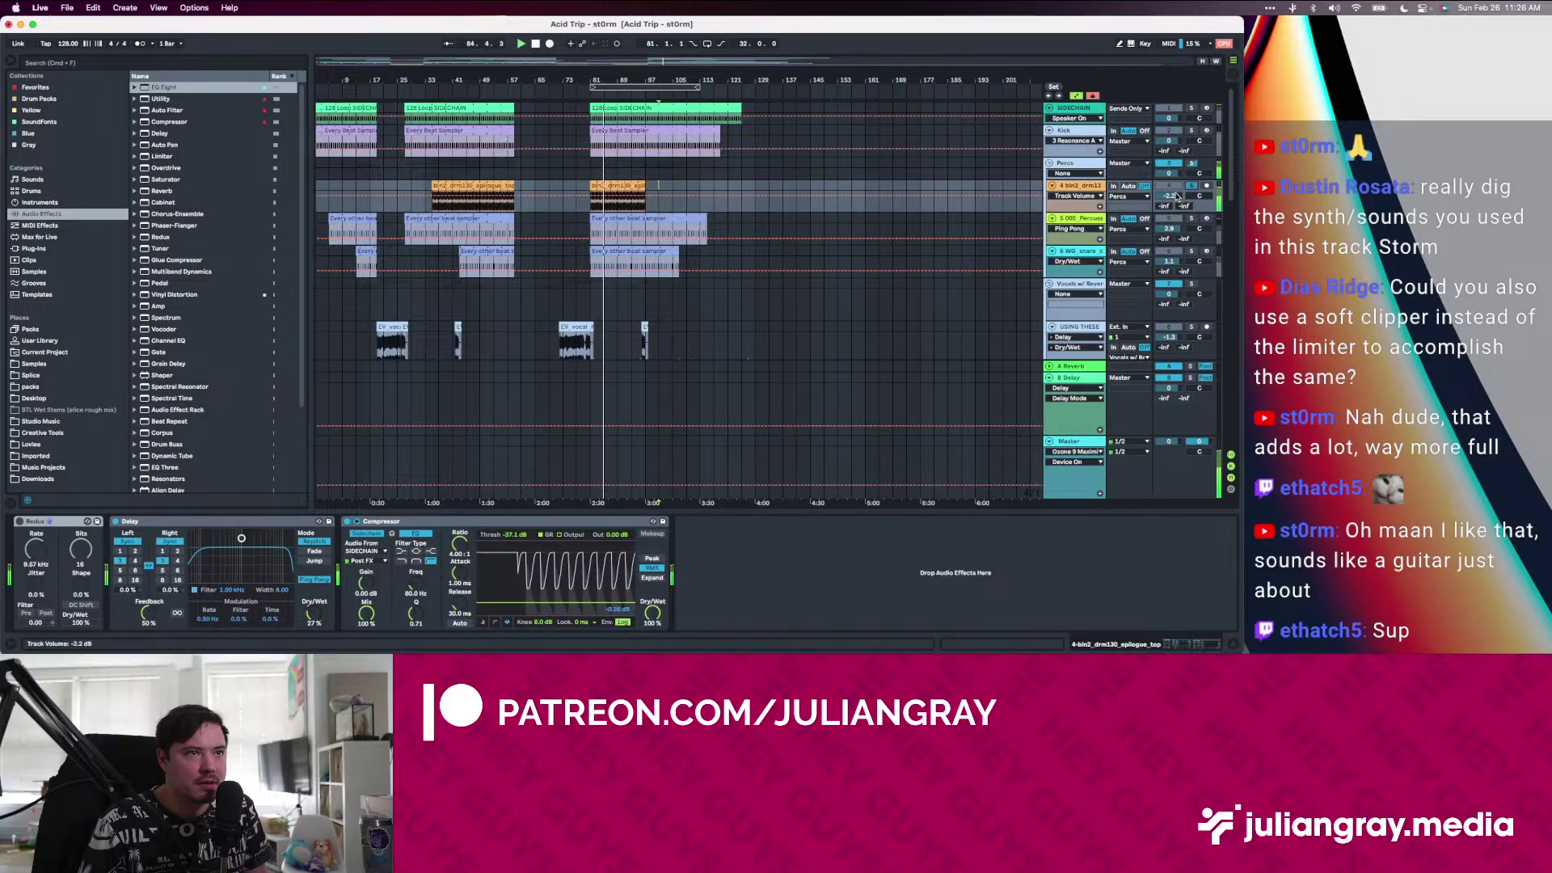
drag(1169, 196, 1168, 207)
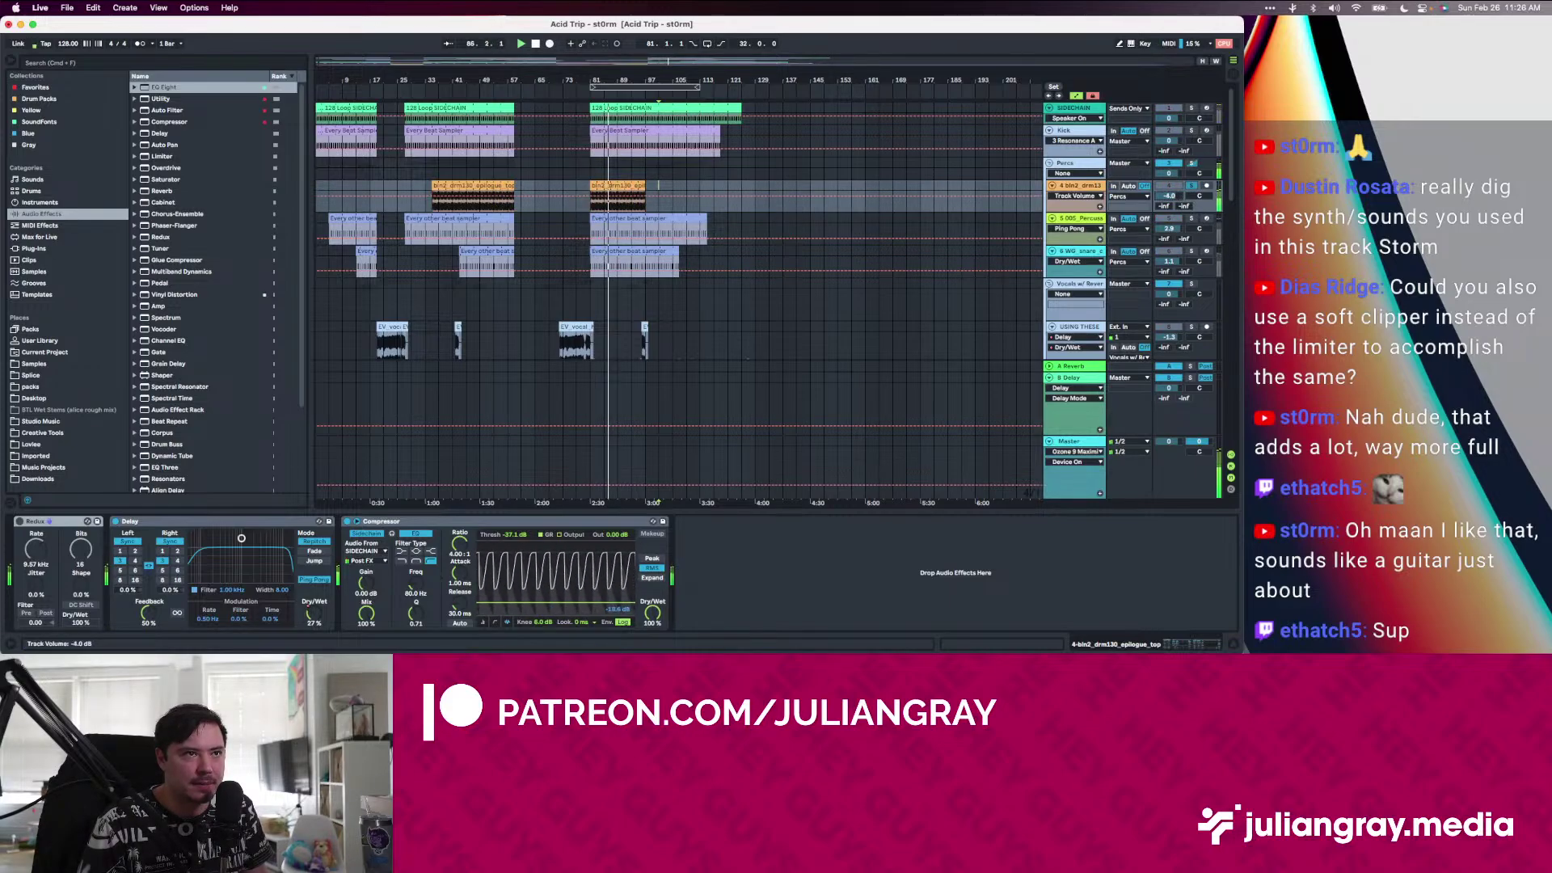
Solo the 005_Percussion track and add a Utility after its Compressor with 3.89 dB of gain
click(1080, 185)
click(1080, 219)
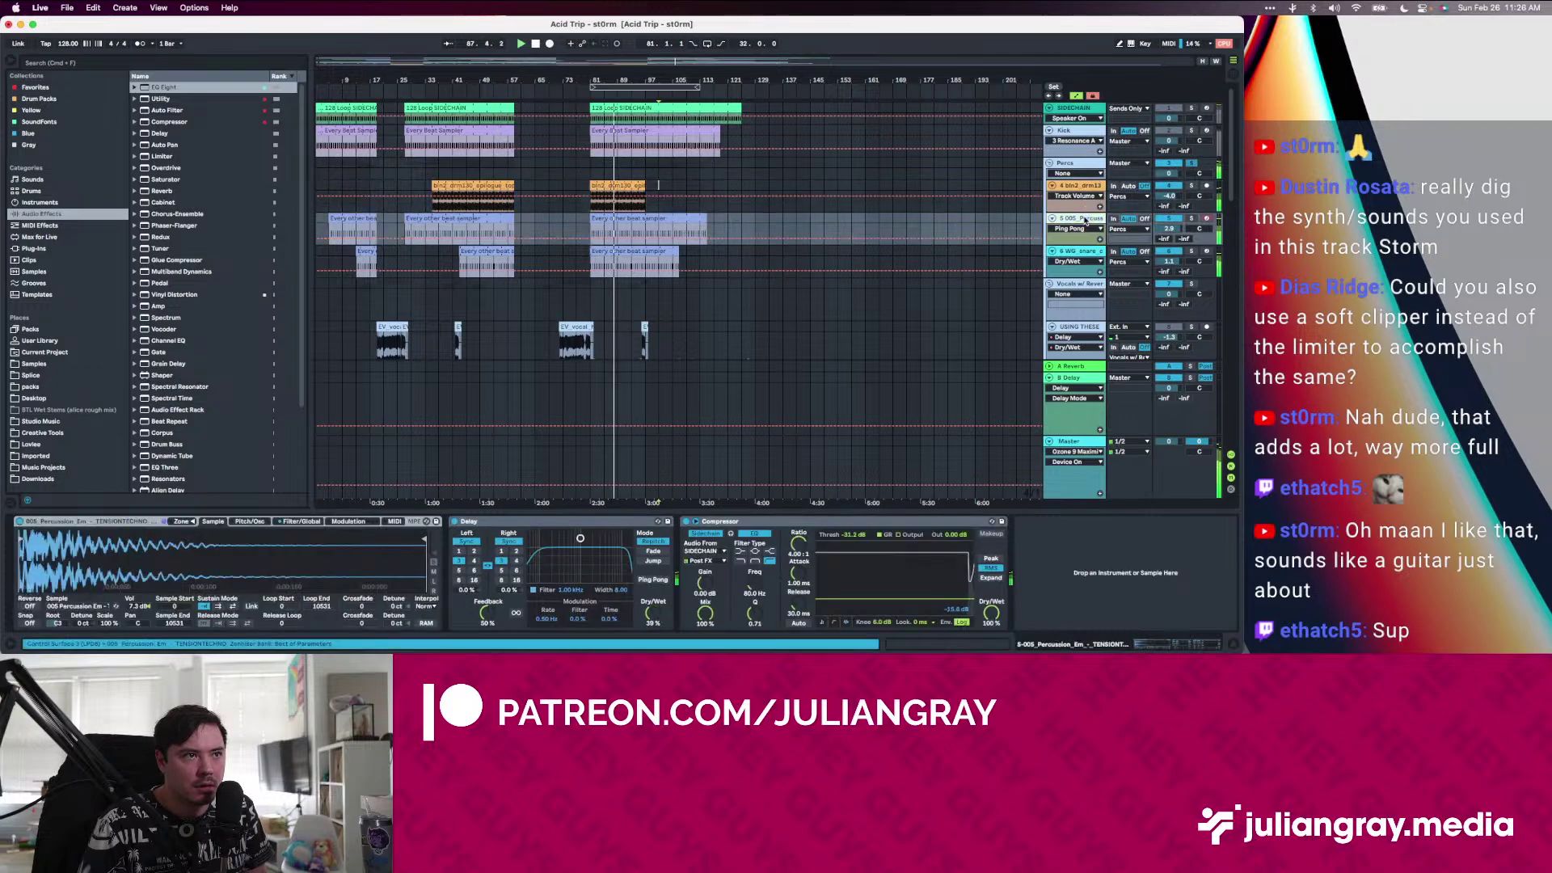
click(1191, 219)
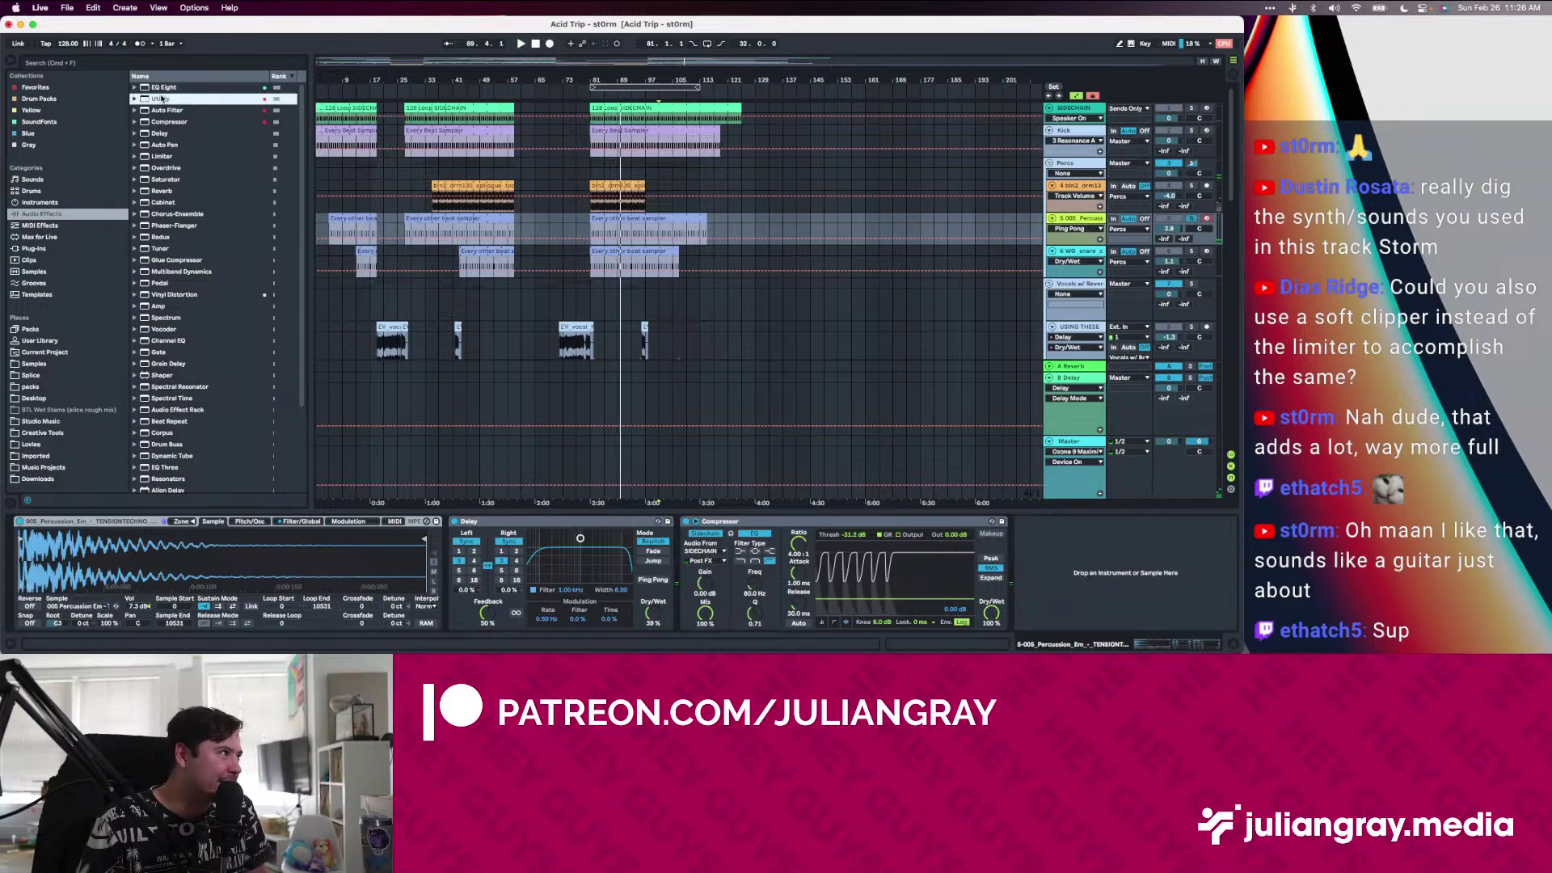
drag(160, 99, 1078, 543)
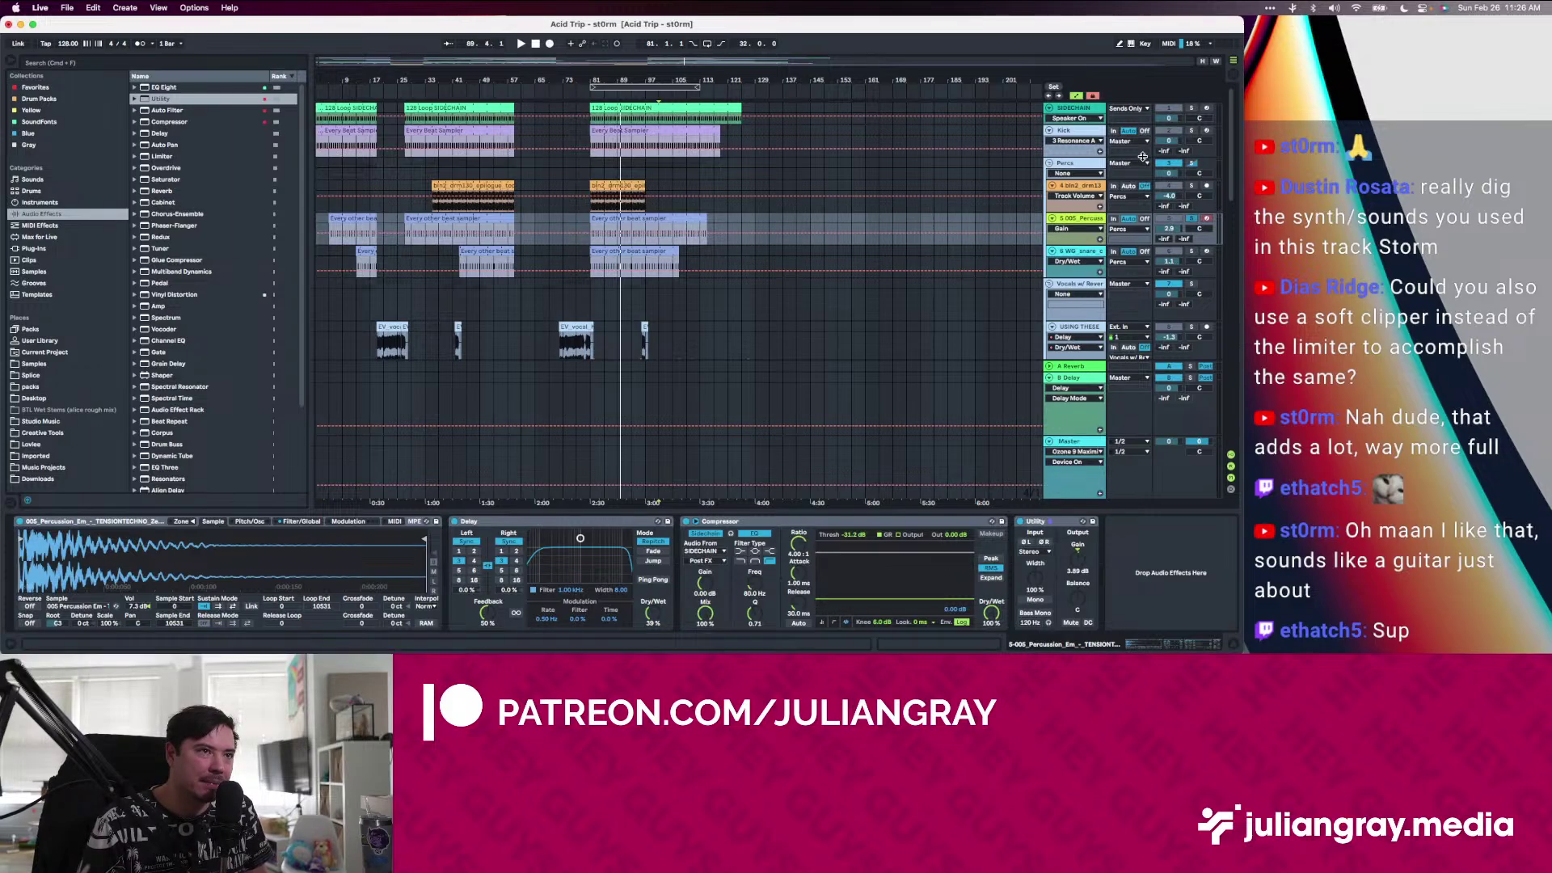
click(1165, 229)
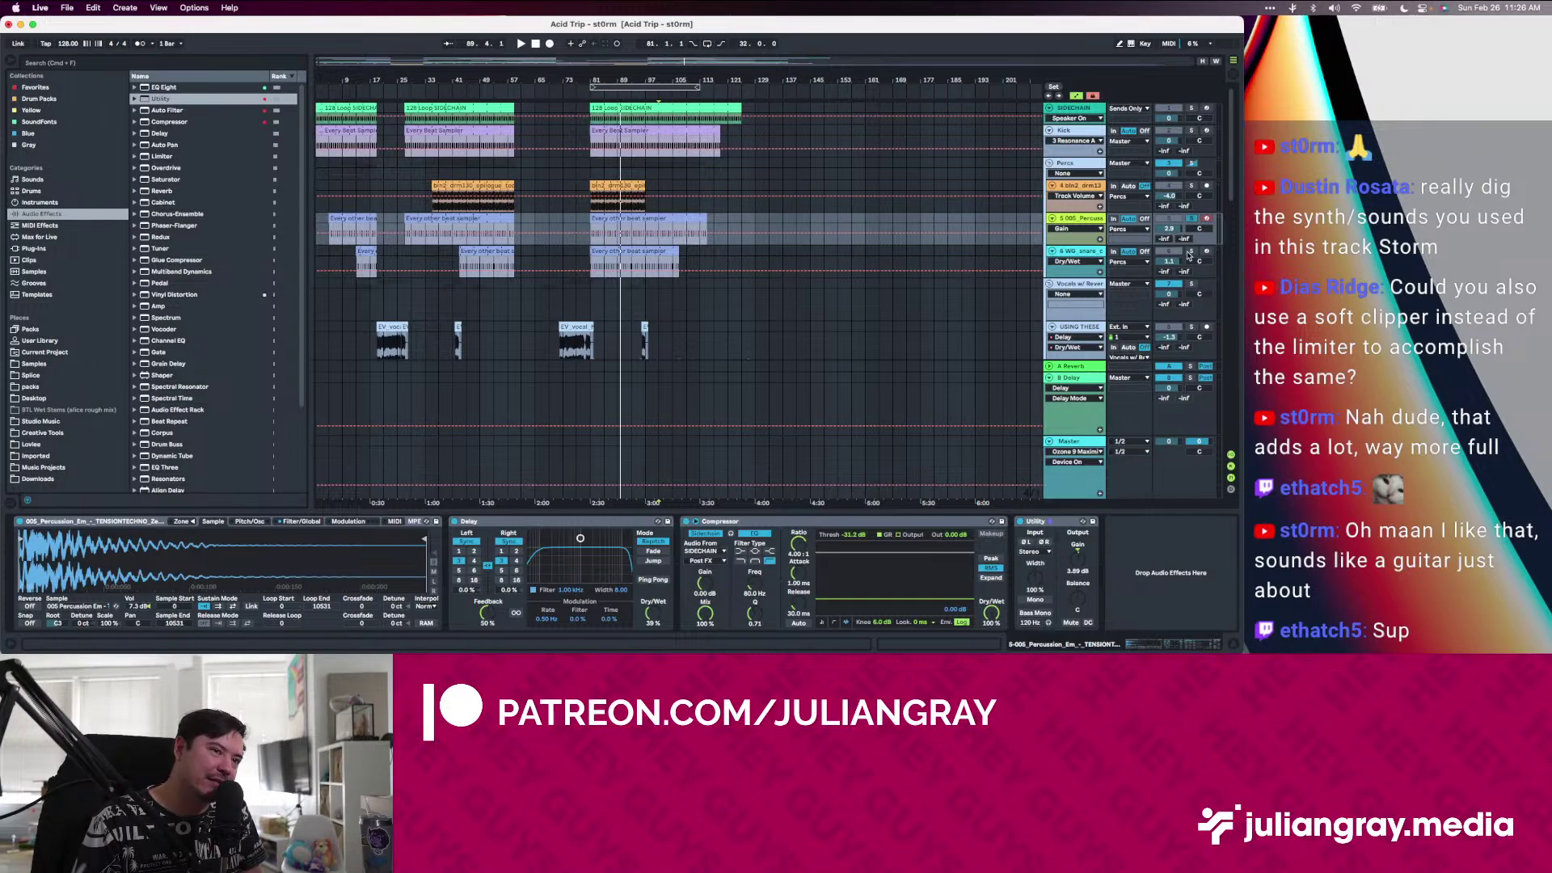
click(1061, 531)
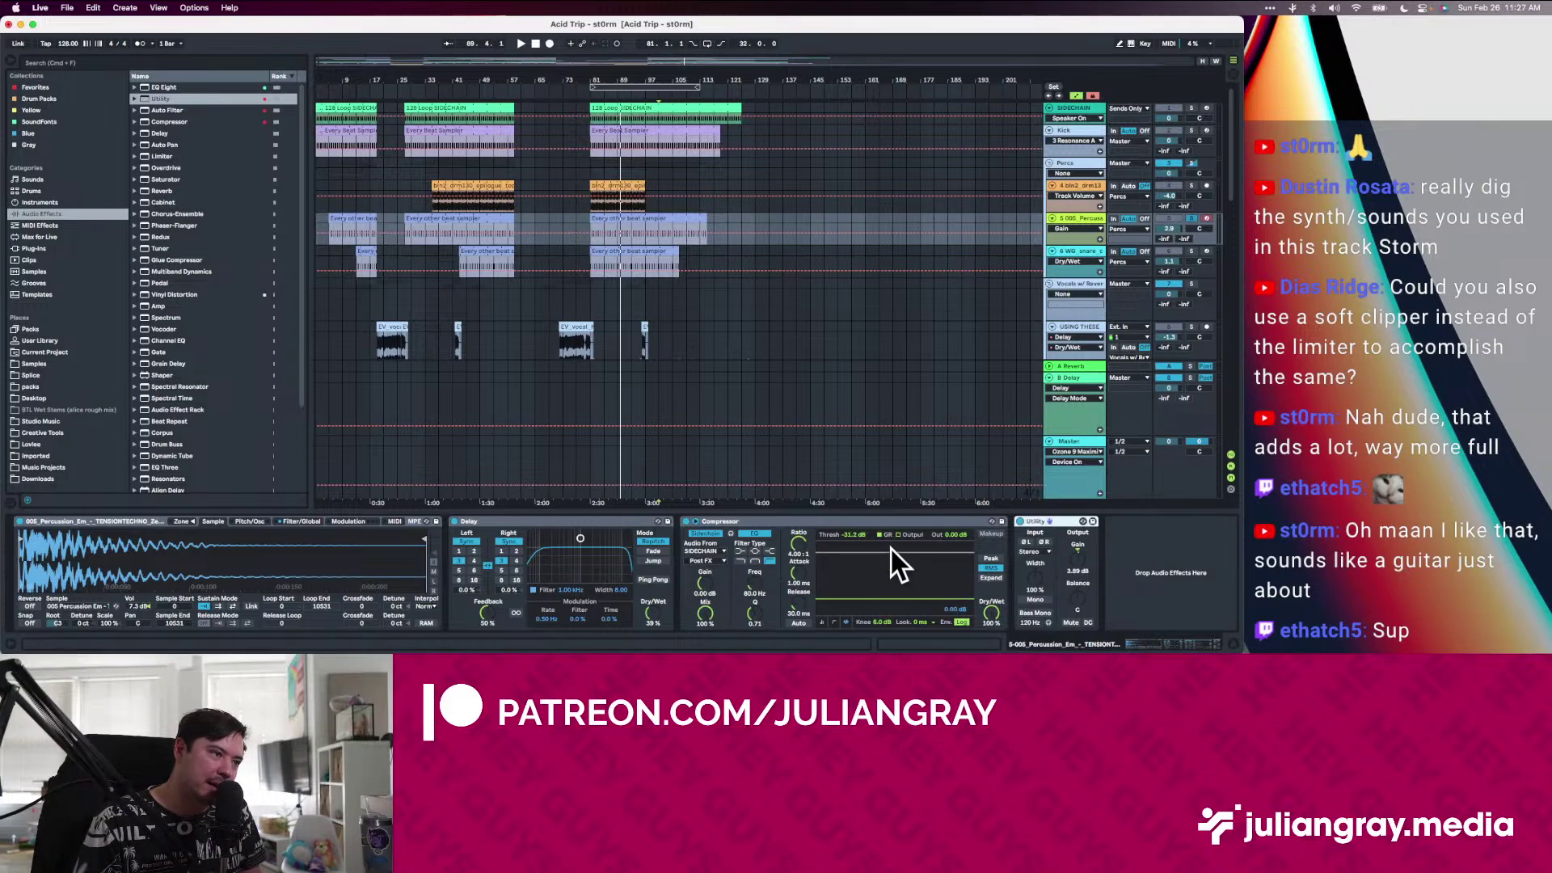
Play the drop to check the percussion balance, and bring up the devices on the WG_snare_clap track
key(space)
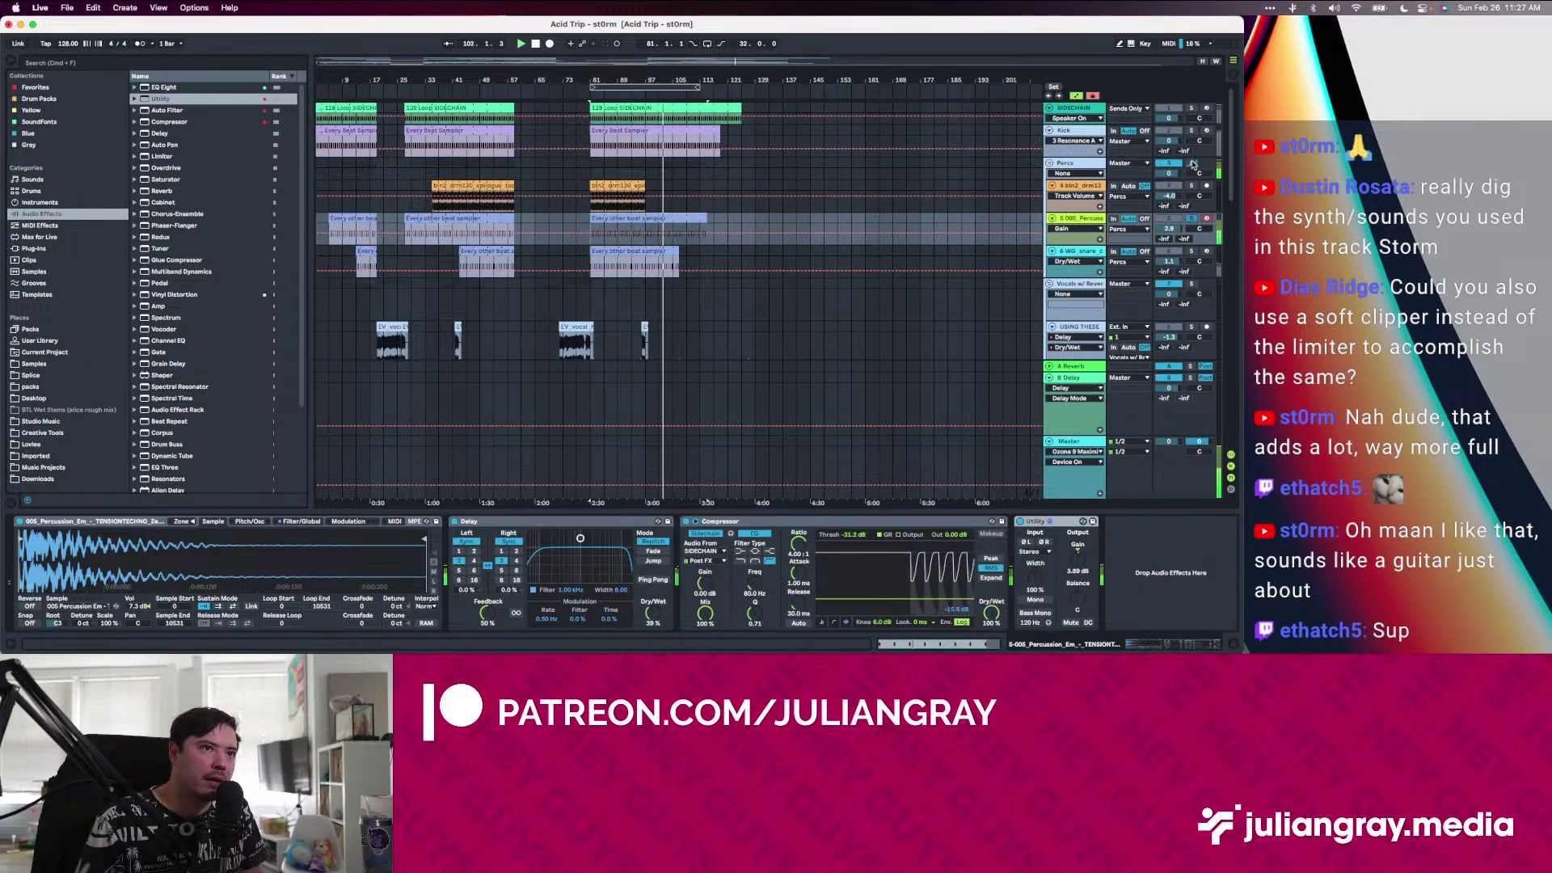
click(1075, 171)
click(1080, 220)
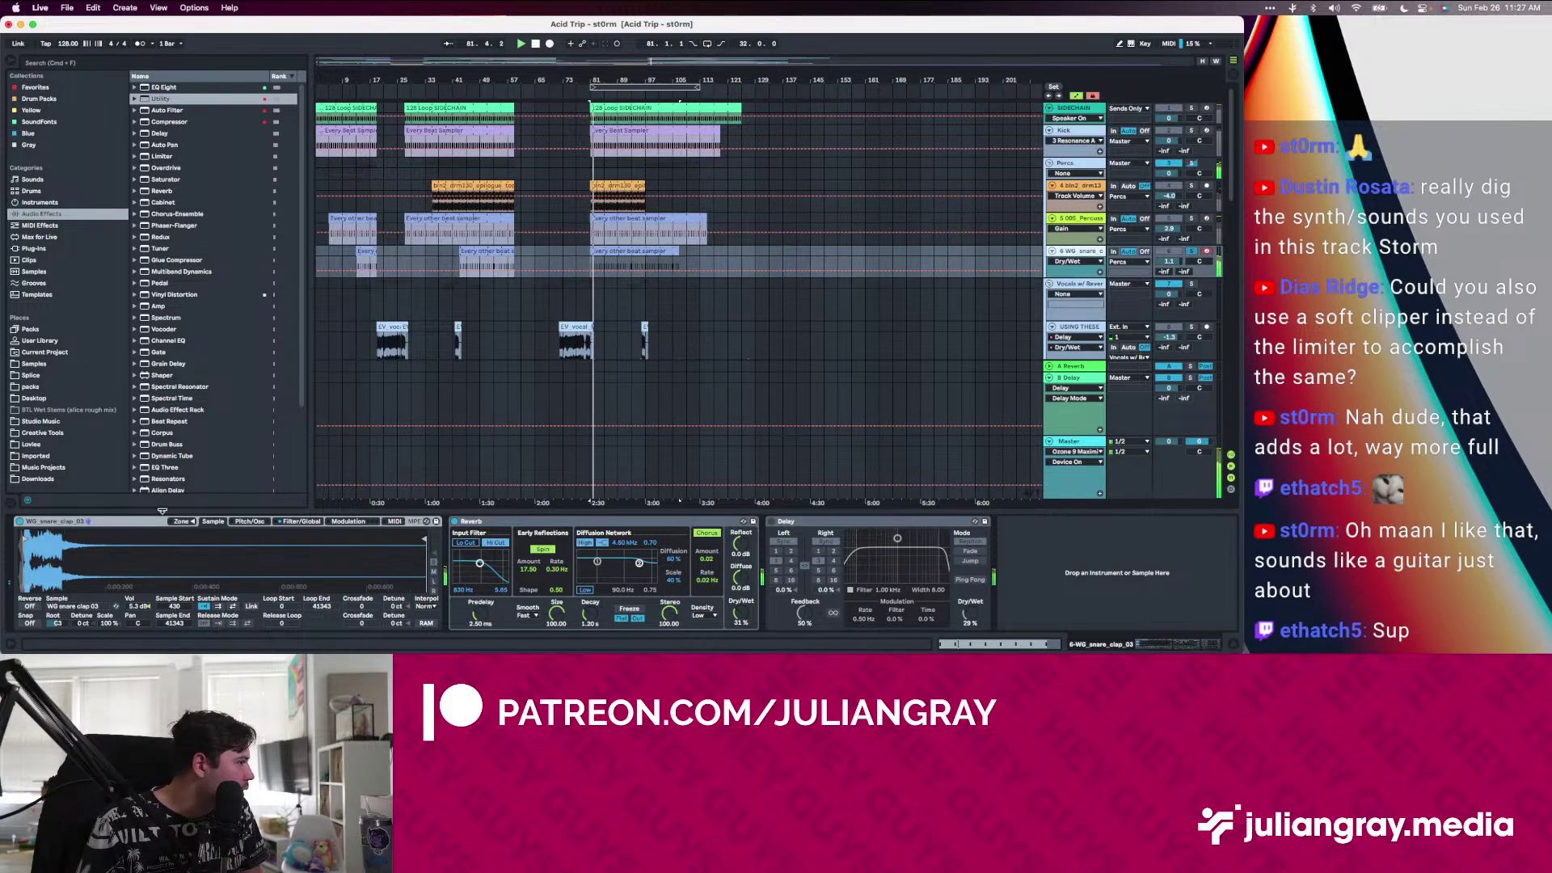
Add an EQ Eight after the Delay on the WG_snare_clap track and move its third band to about 426 Hz, without gain
double_click(174, 88)
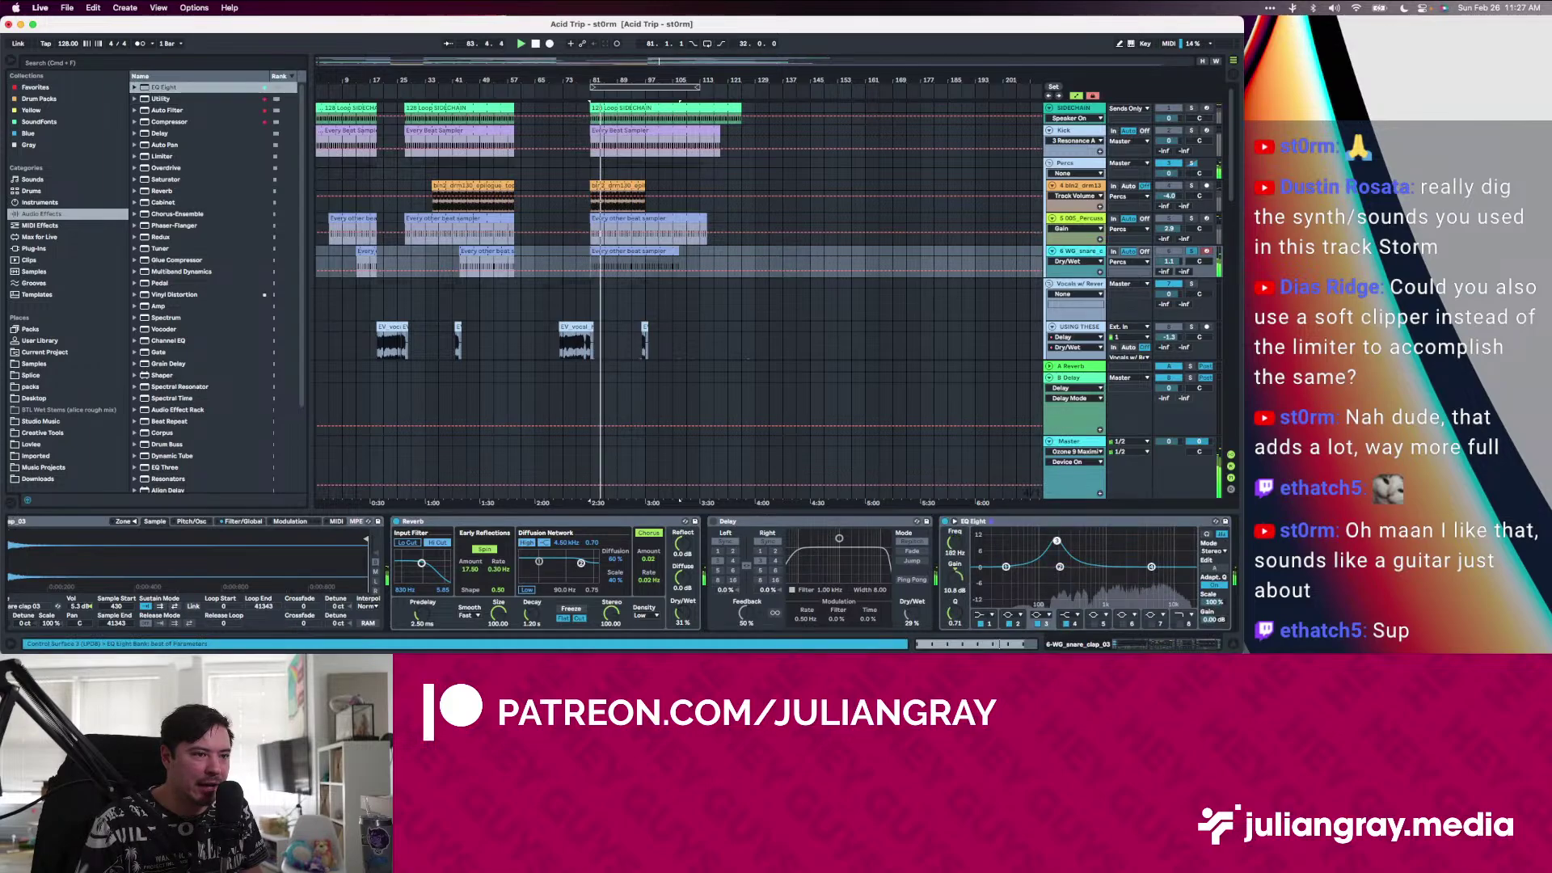
drag(1059, 545, 1082, 565)
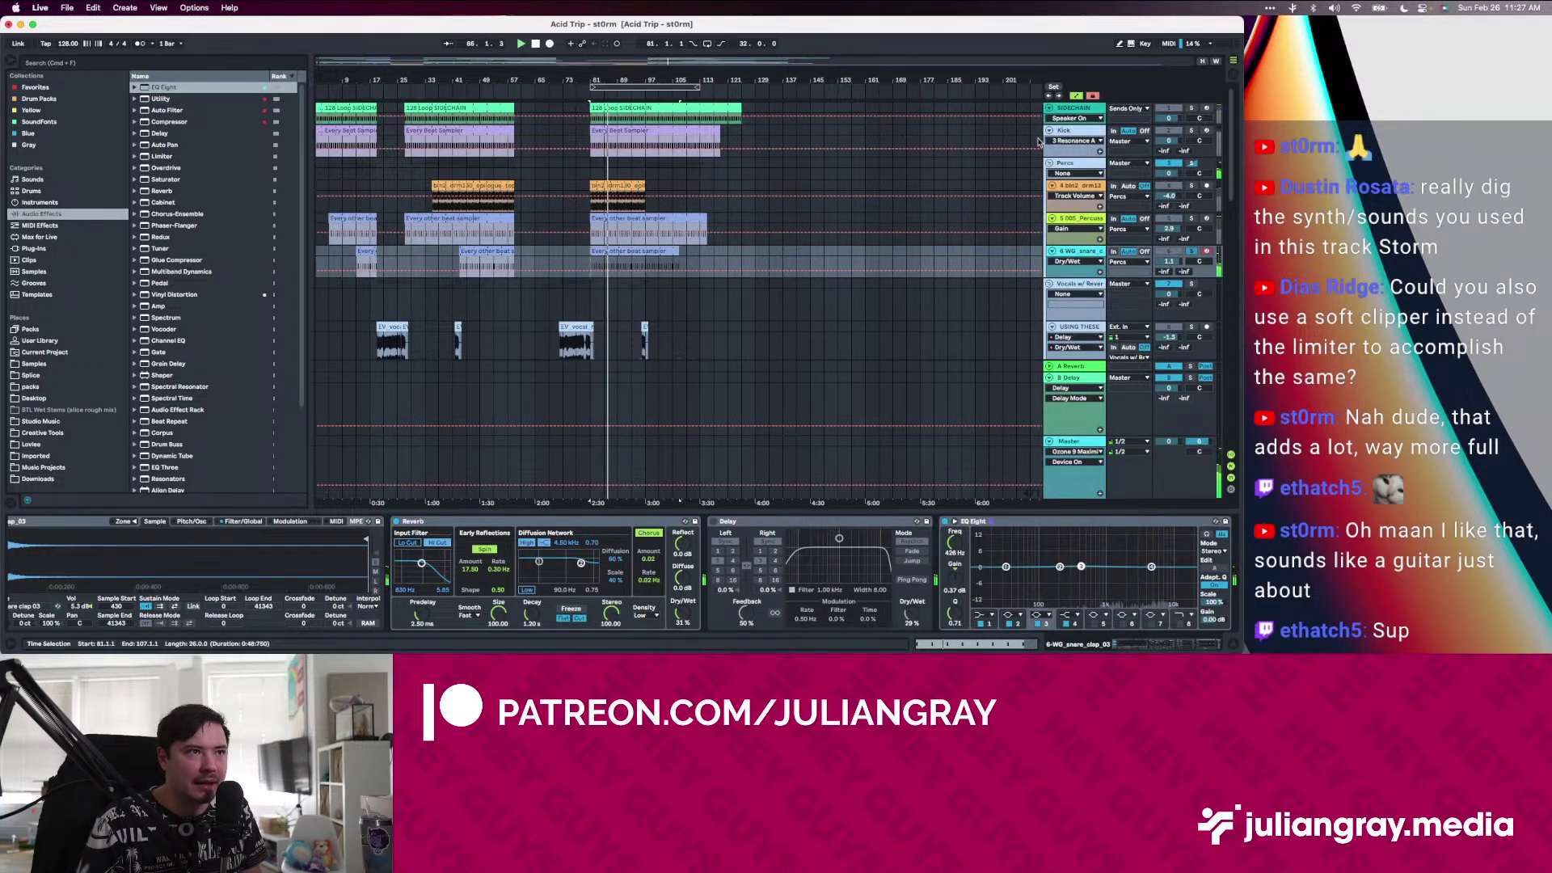
click(1087, 168)
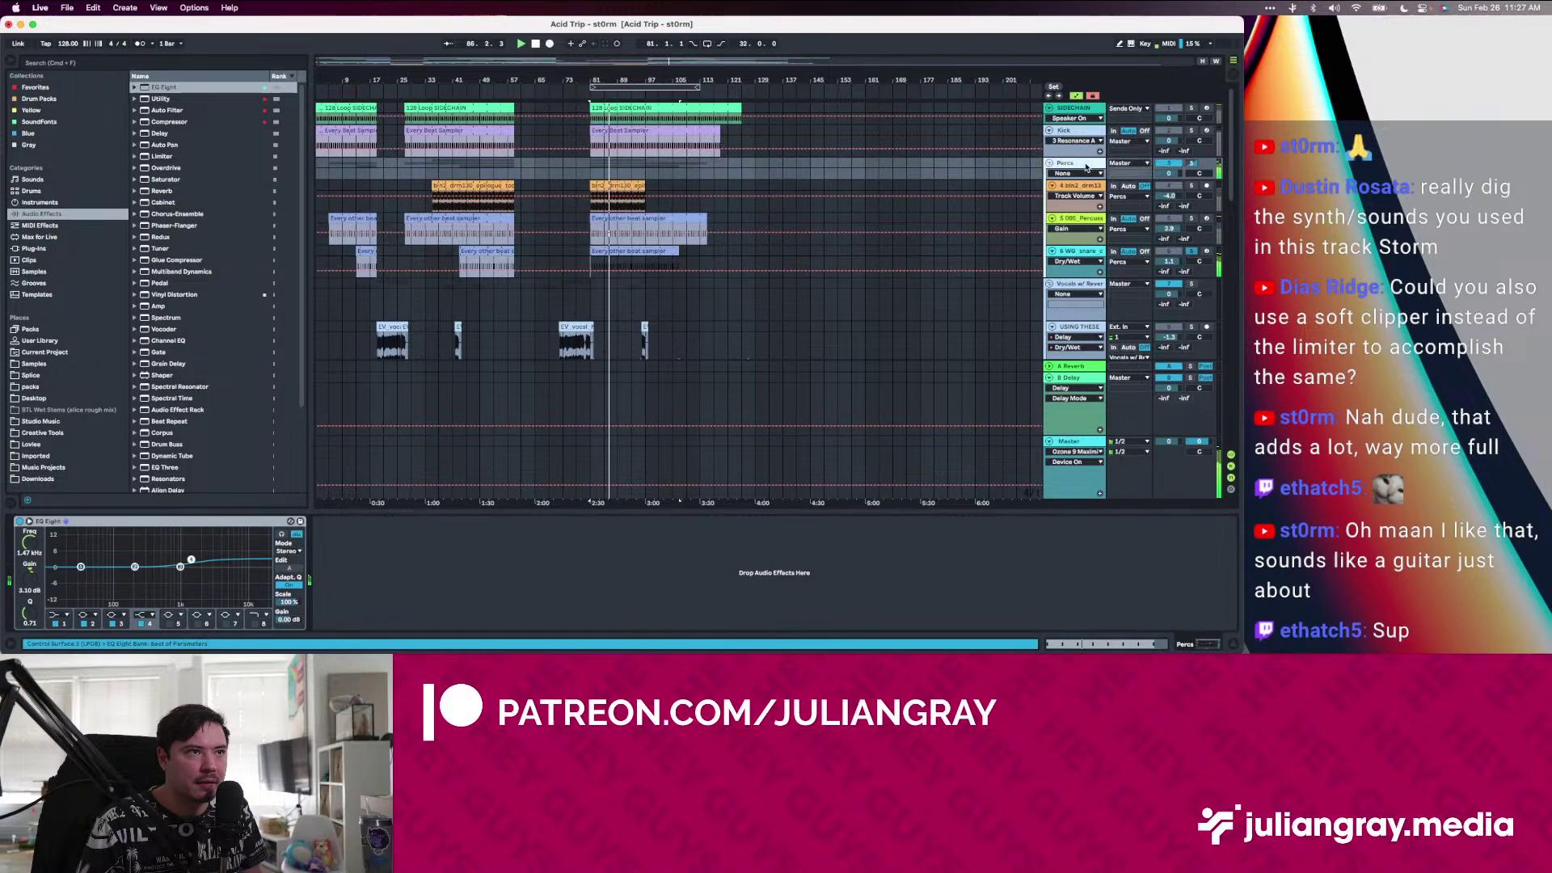
click(1083, 209)
click(1084, 224)
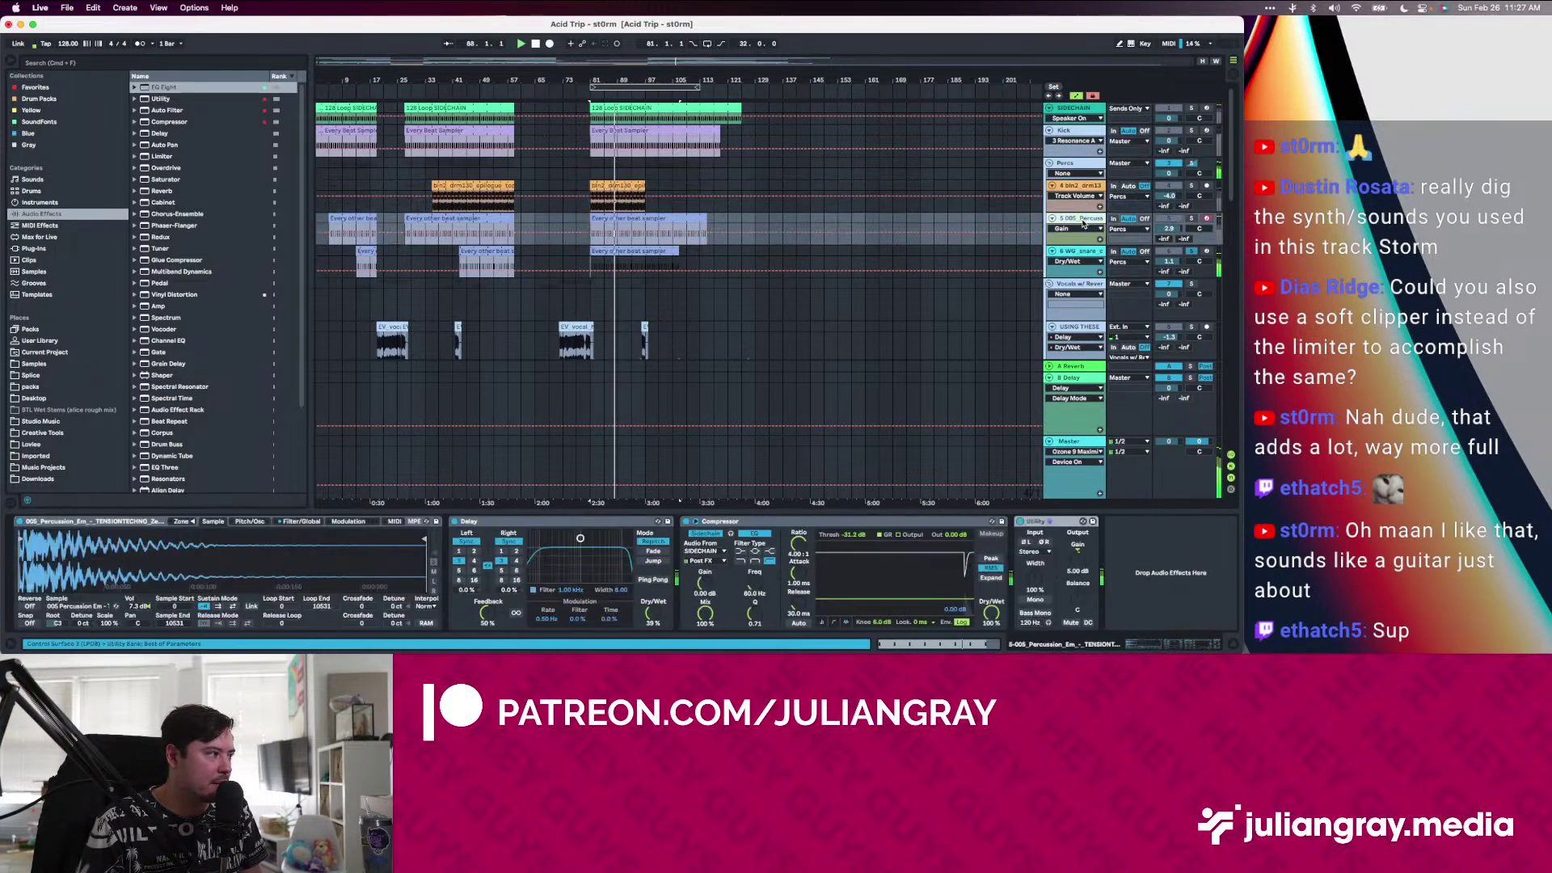
Shape a wide, gentle boost at about 474 Hz with the second band of the snare clap track's EQ Eight
click(1080, 256)
drag(1061, 569, 1061, 564)
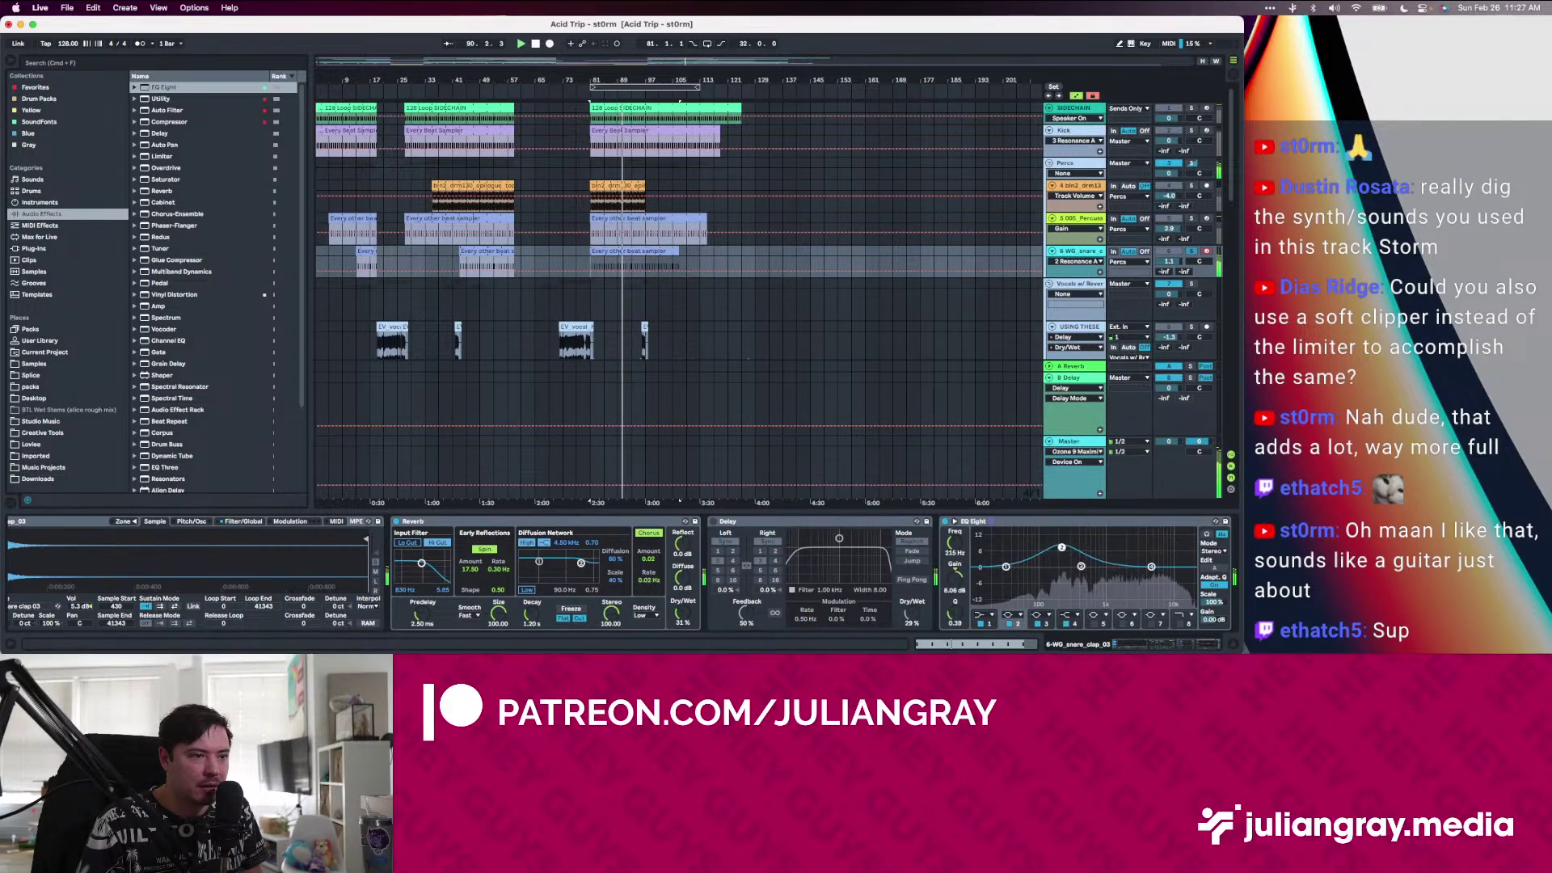
drag(956, 614, 956, 620)
drag(1061, 540, 1062, 540)
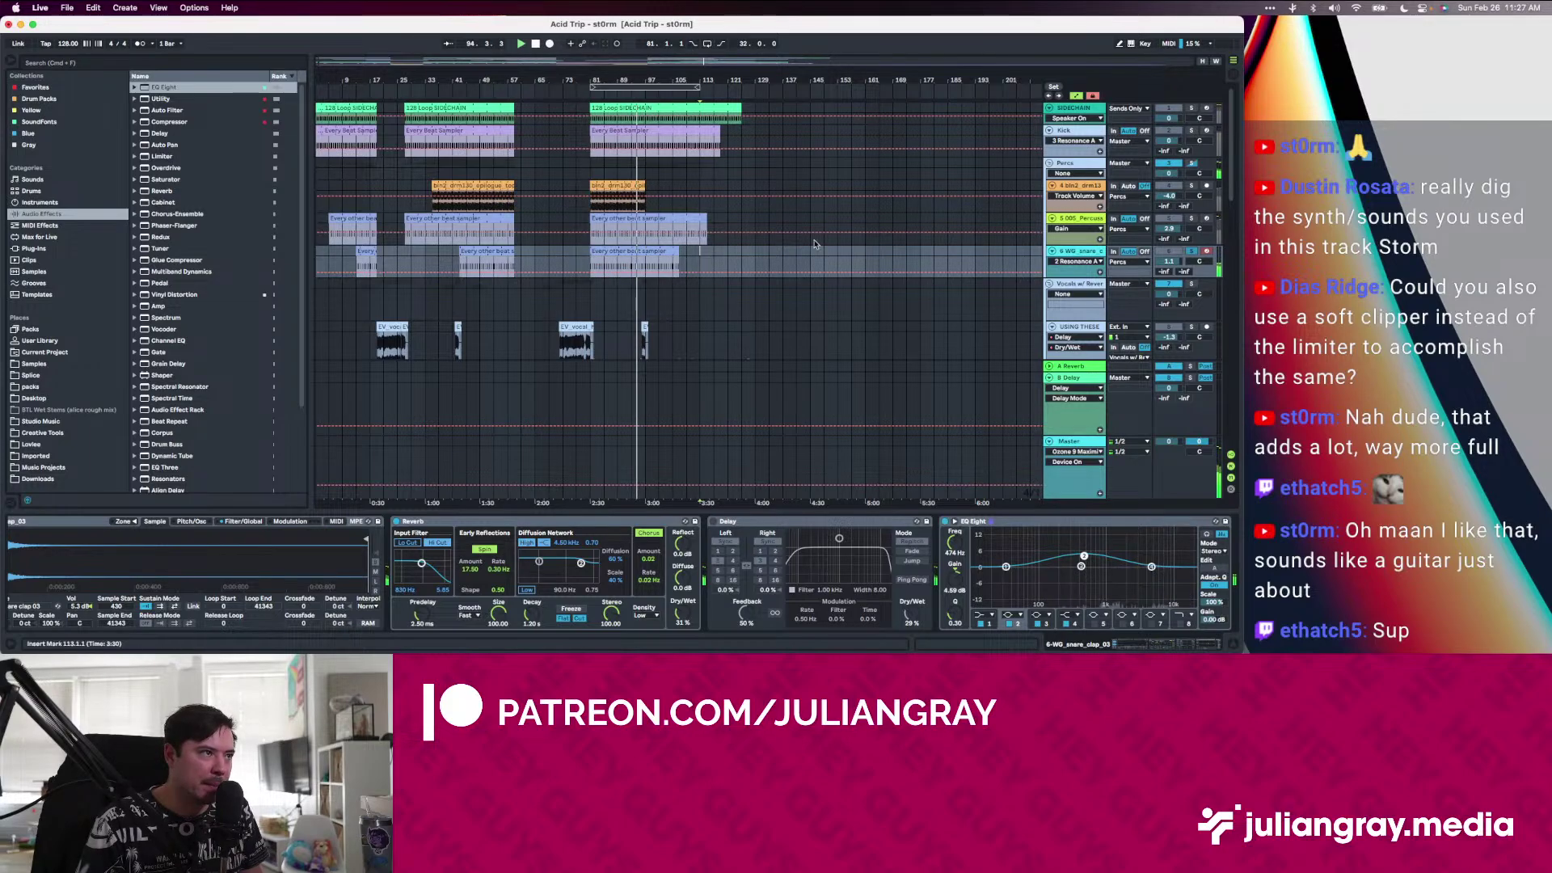
Play the arrangement from bar 81 and slightly lower the percussion sampler track's volume
key(space)
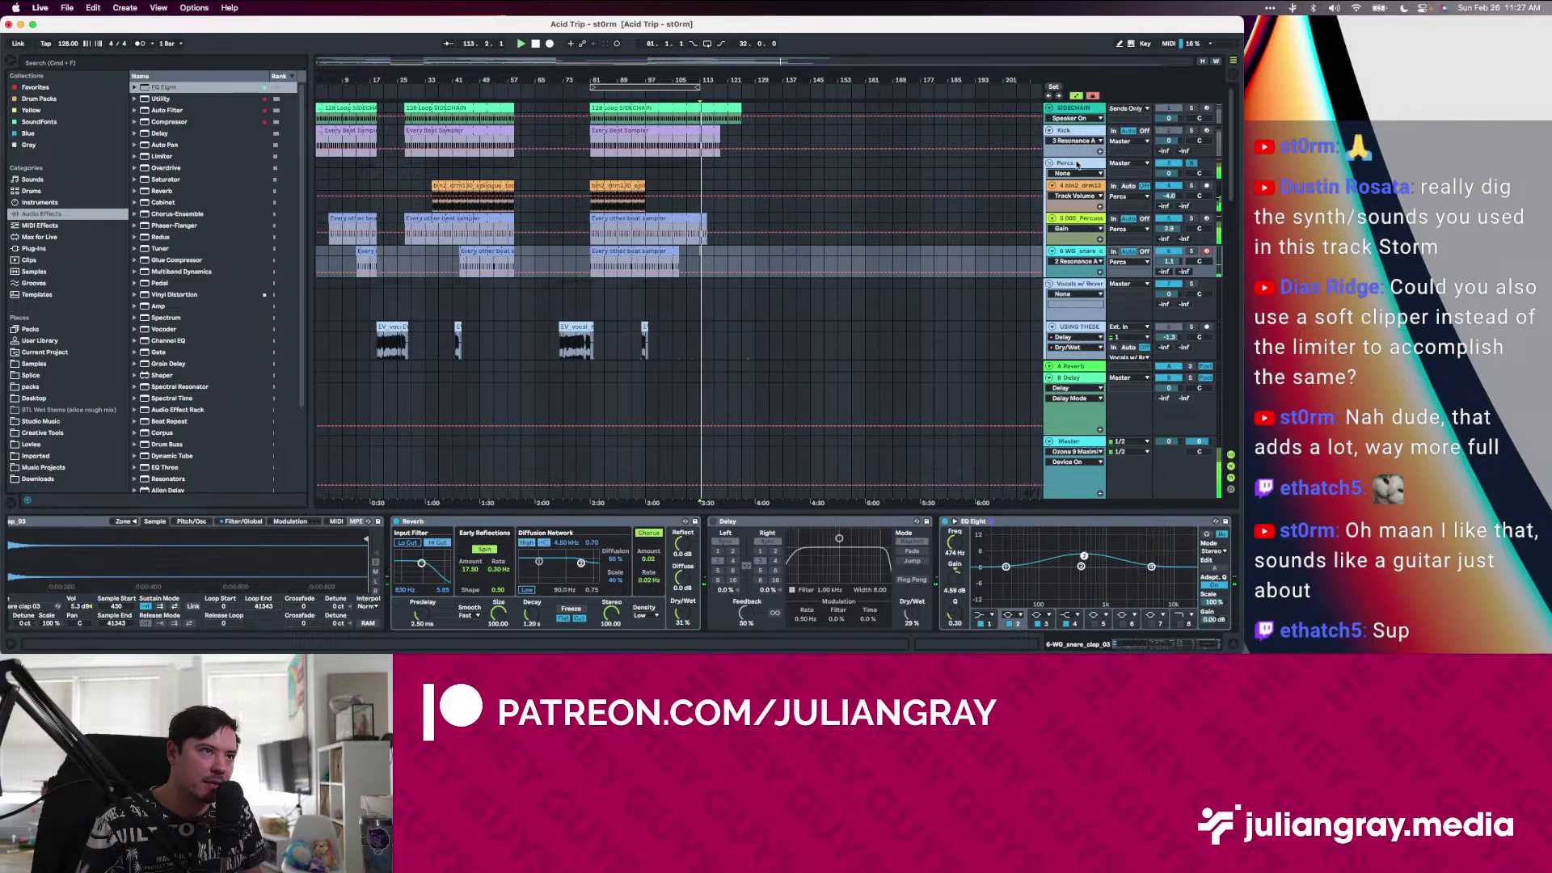
click(586, 176)
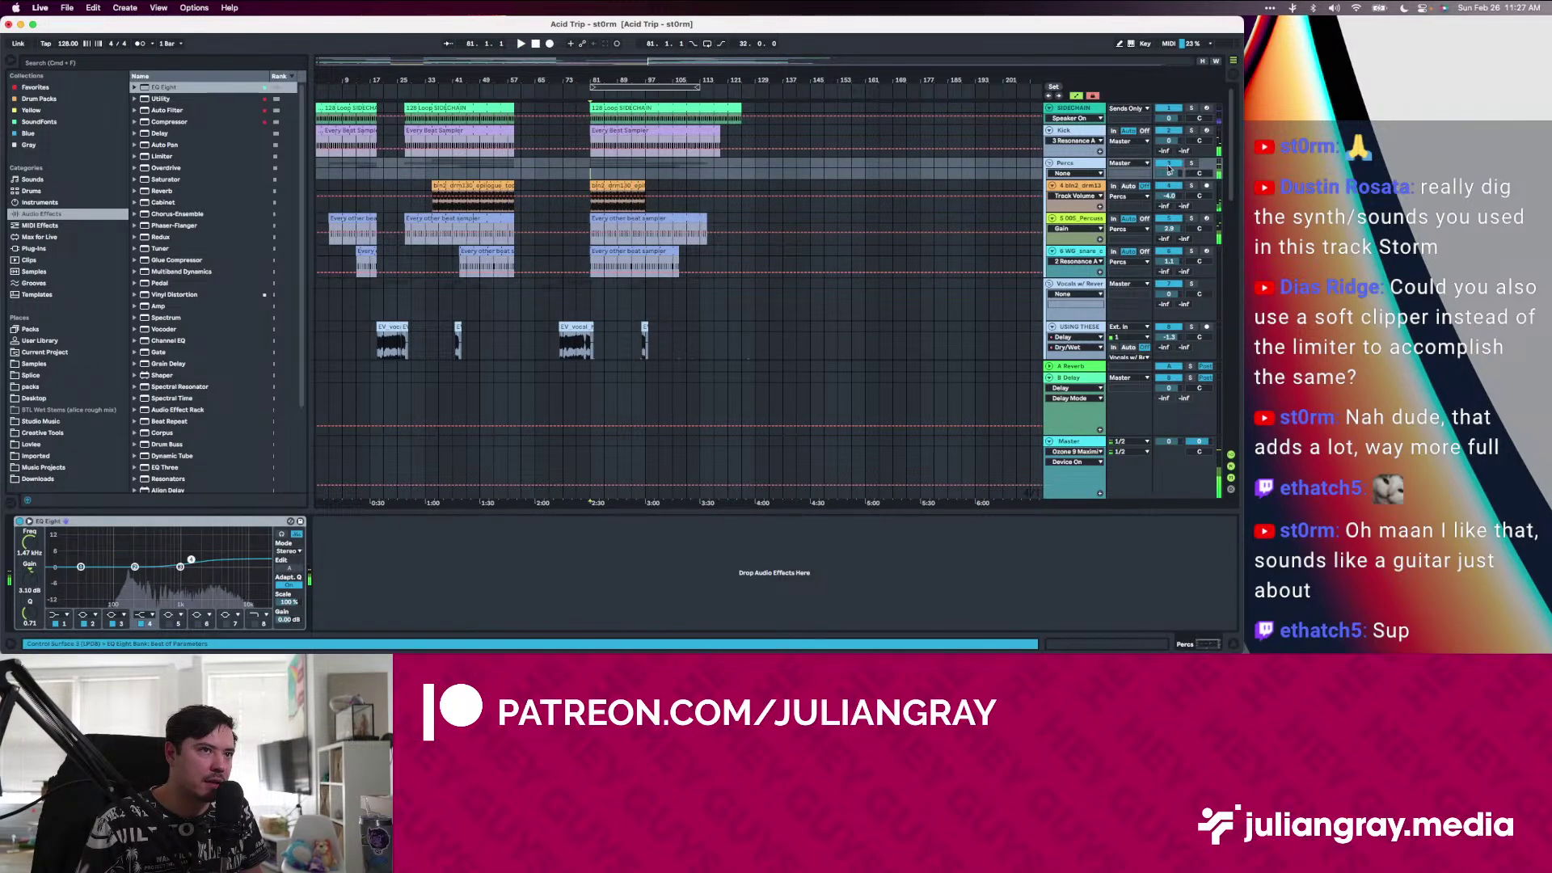
key(space)
click(647, 204)
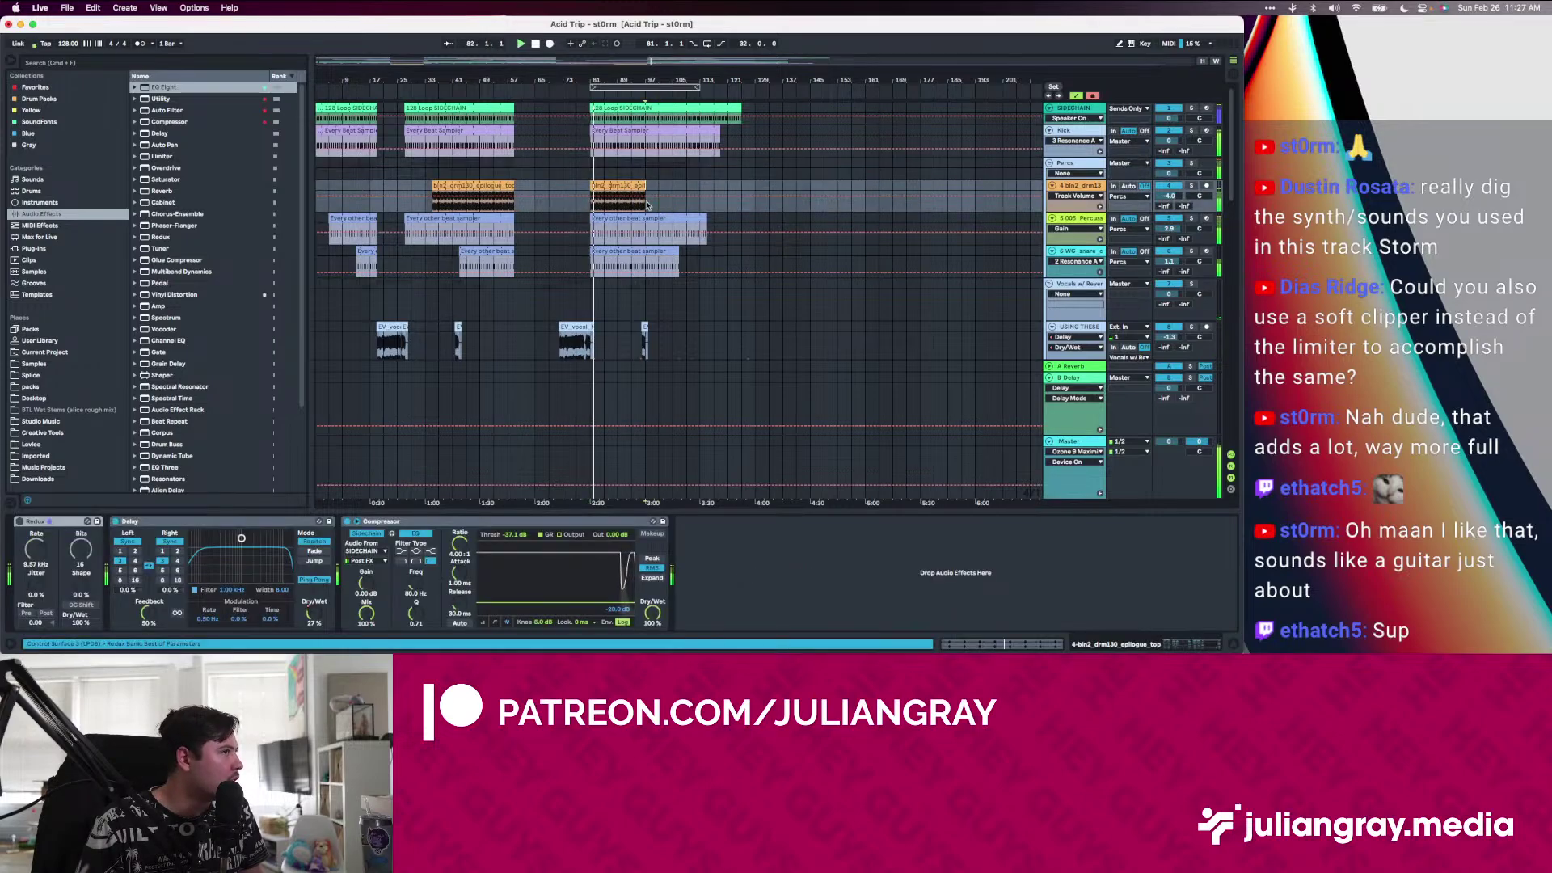
drag(1171, 228, 1171, 231)
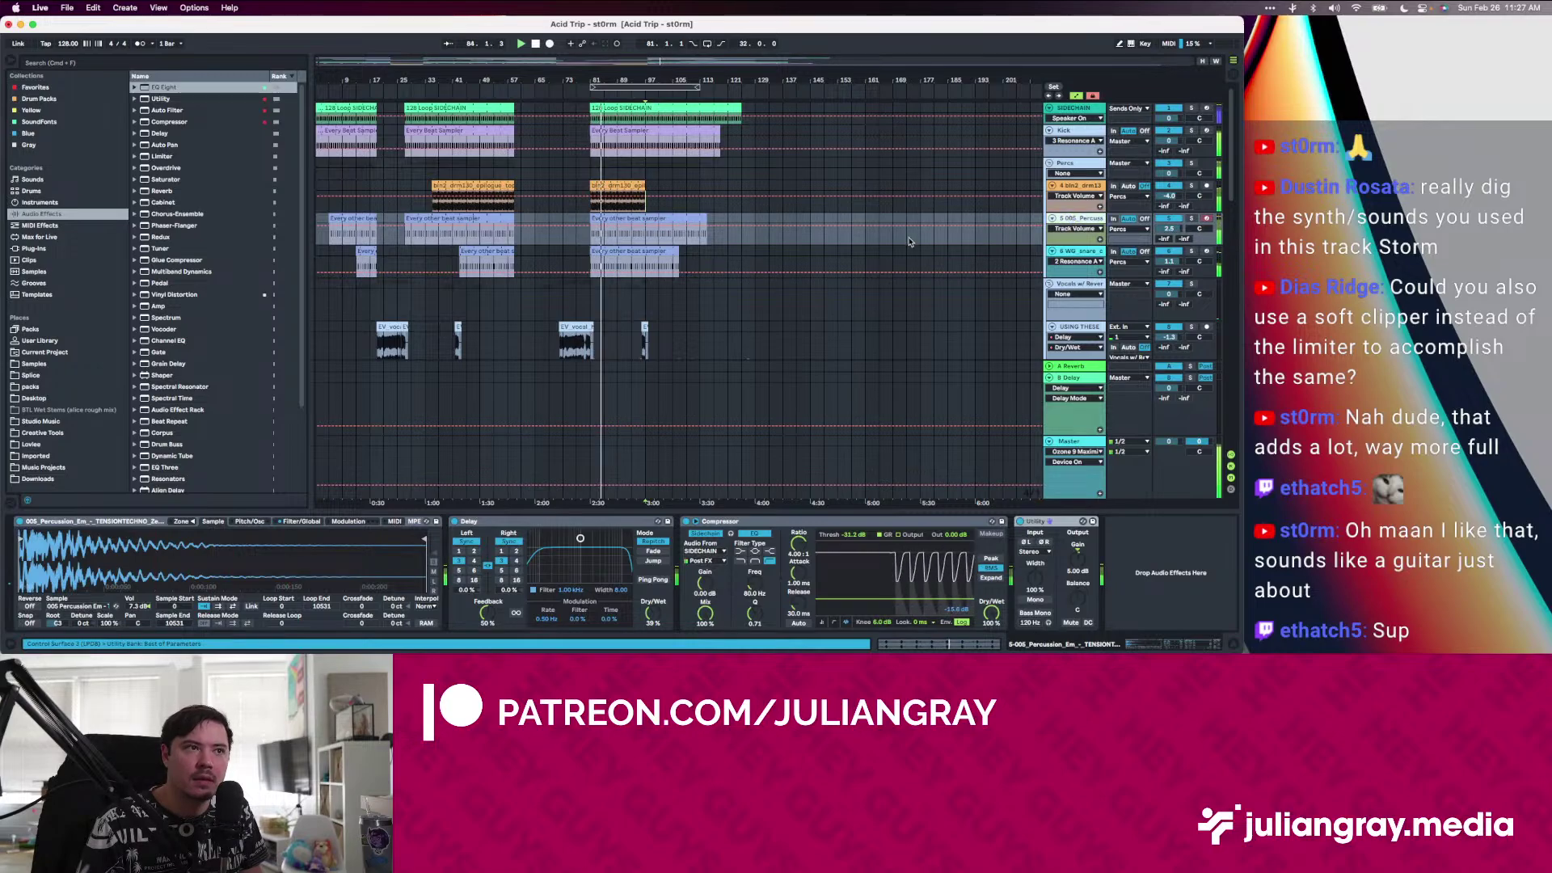
Lower the volume of the orange bln2_drm130 drum loop track within the Percs group
scroll(899, 241, down, 2)
scroll(900, 241, up, 2)
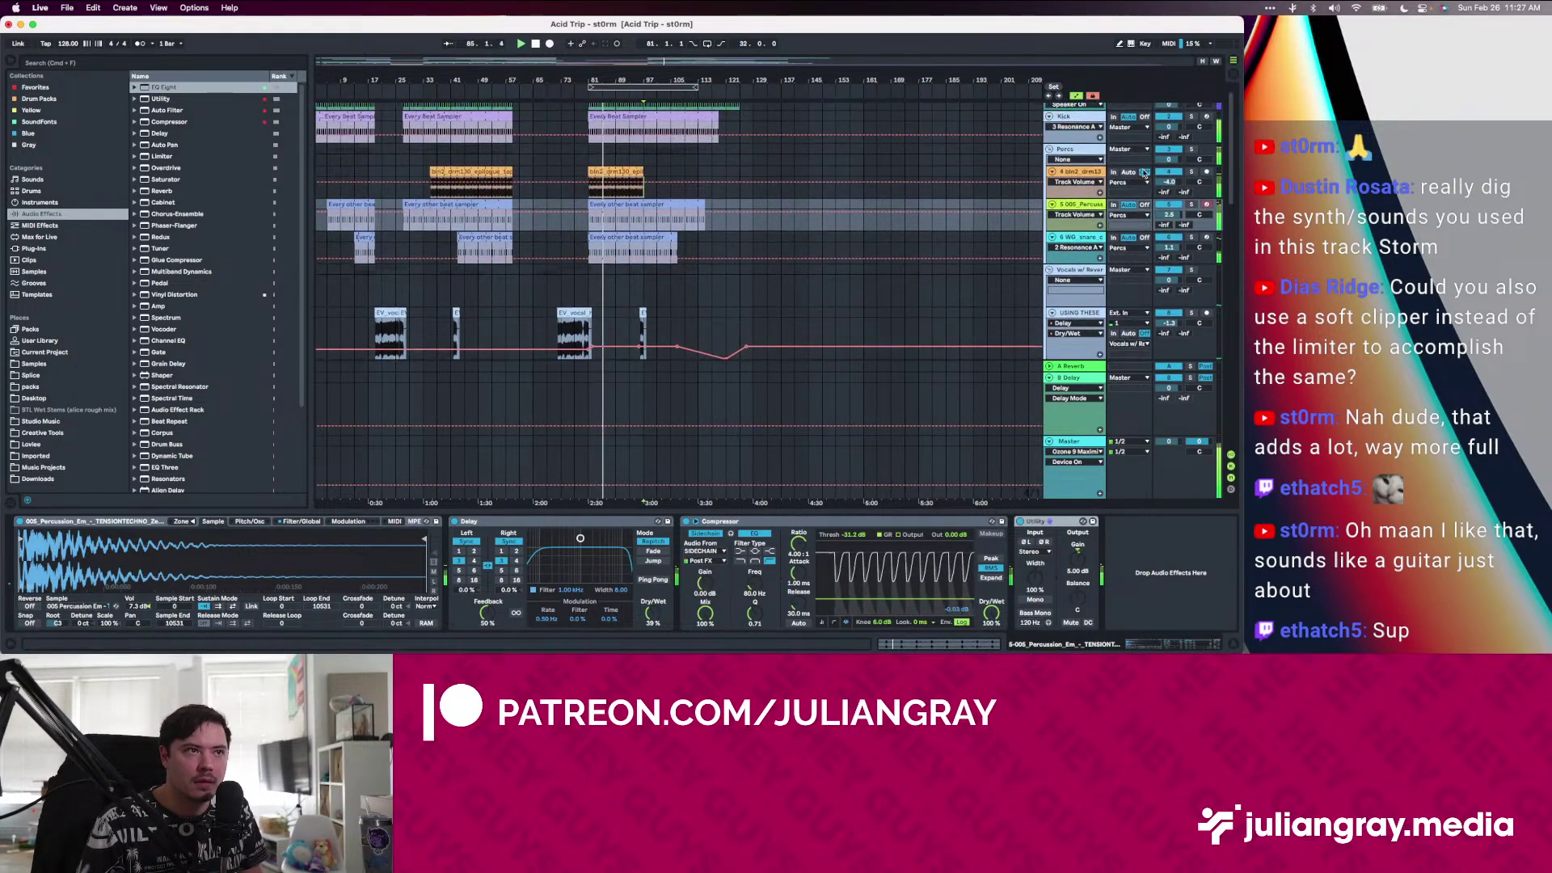
click(1085, 150)
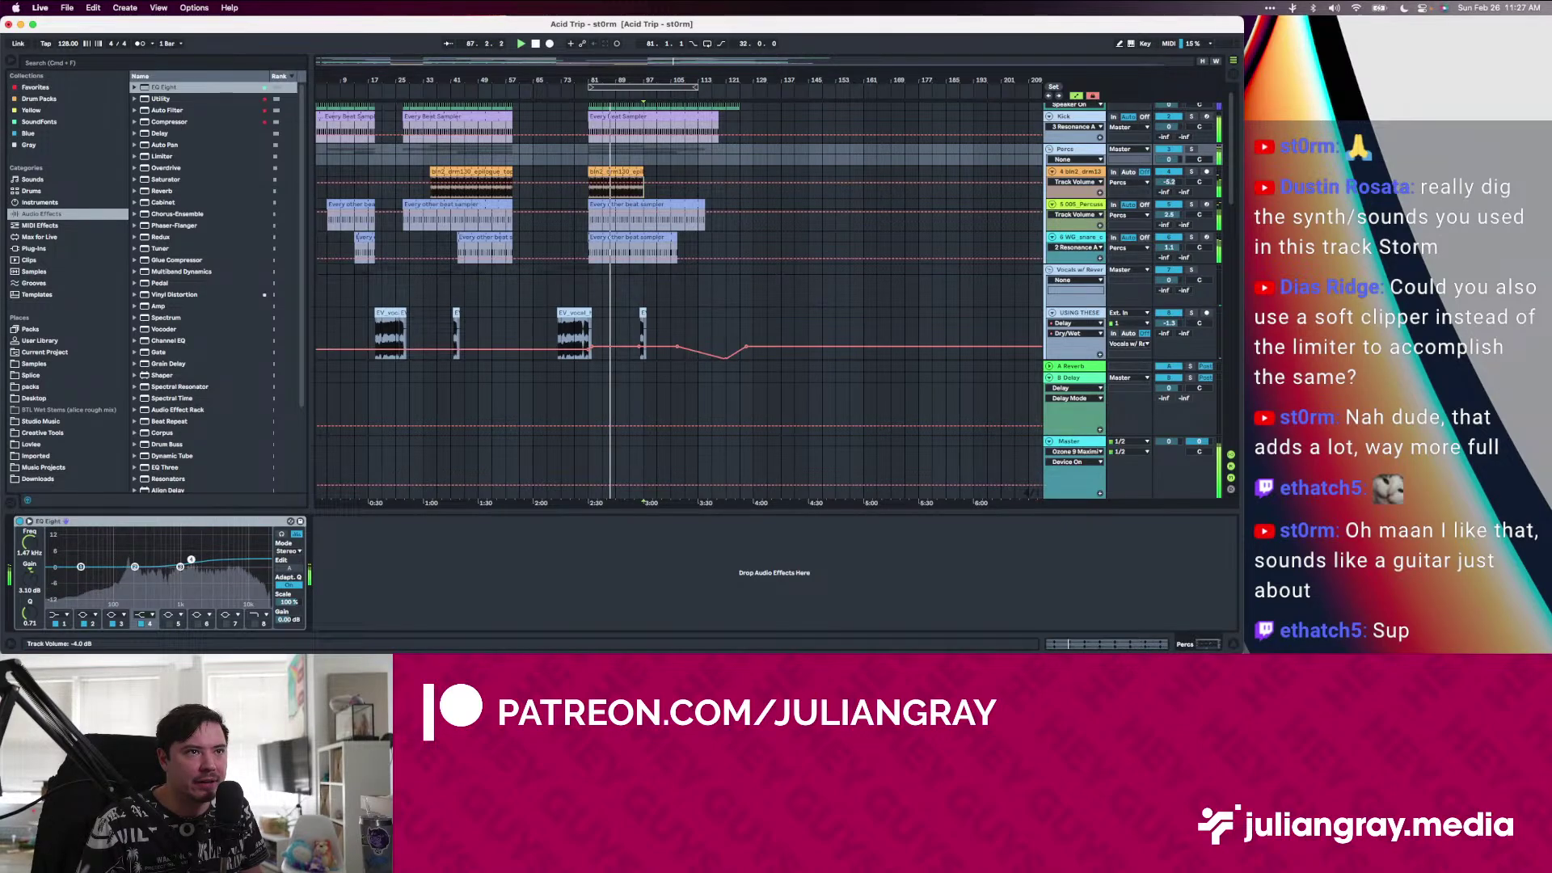
click(1082, 204)
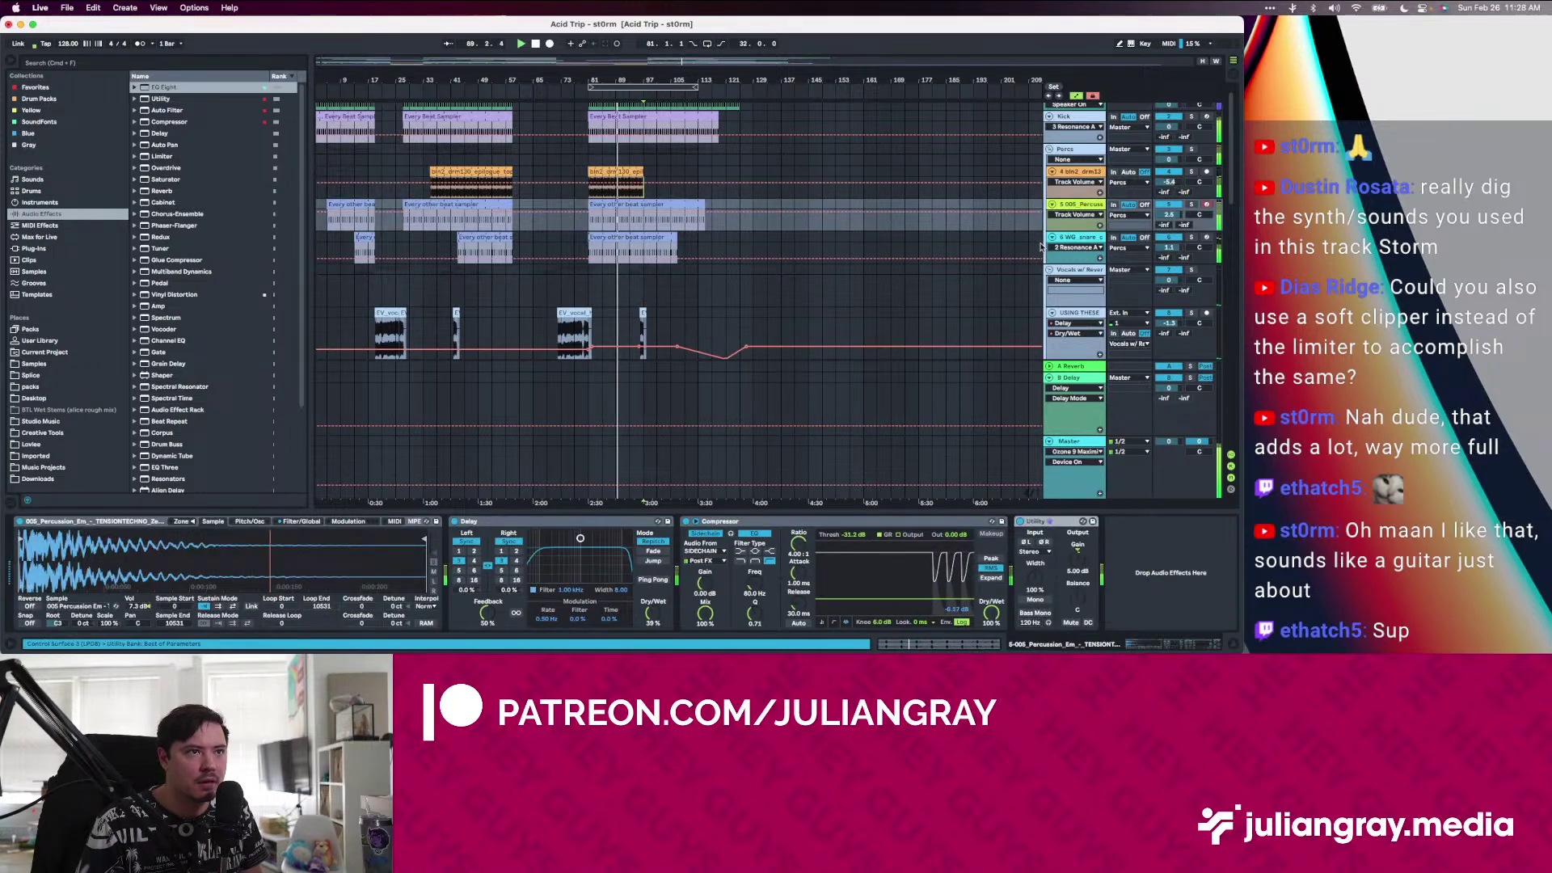
Add a Utility after Redux on the bln2_mus130 synth track and raise its gain to about 3.33 dB
scroll(1074, 258, down, 10)
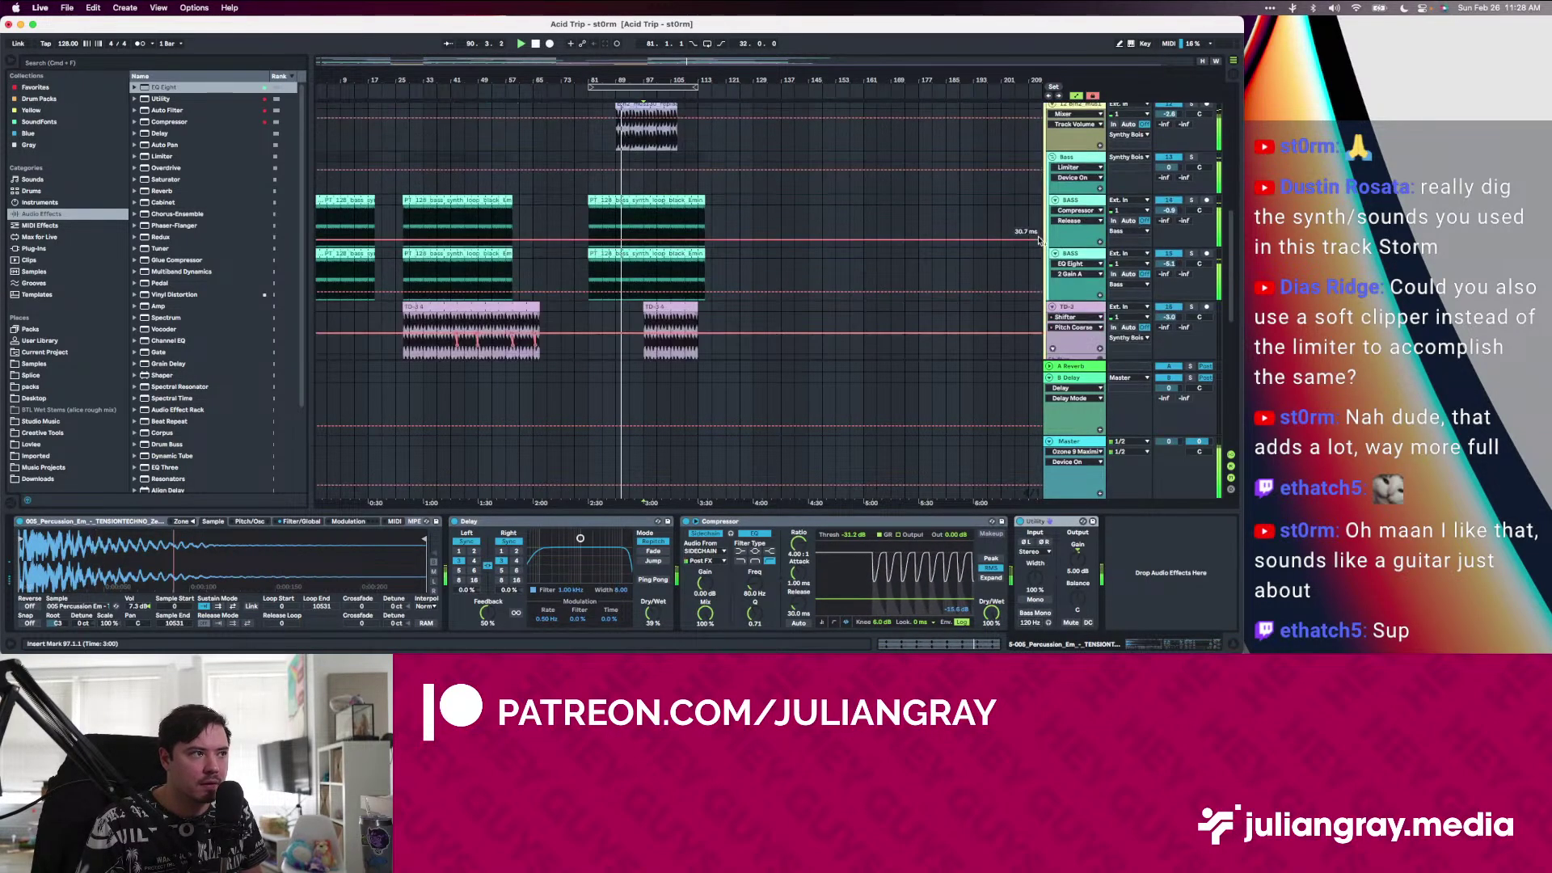
scroll(1047, 202, up, 2)
click(1081, 150)
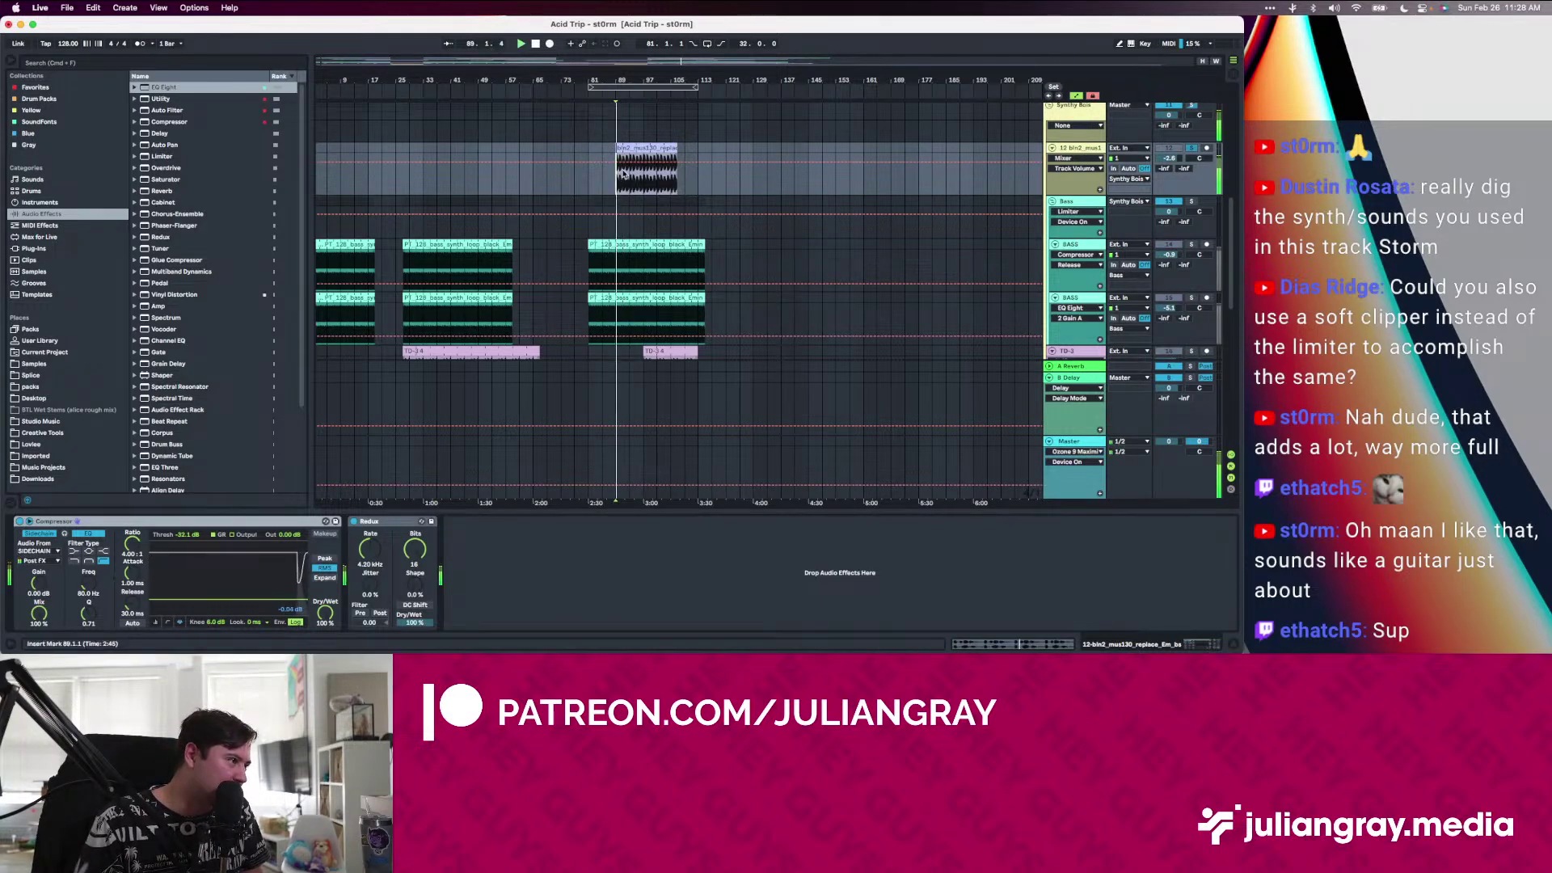
key(space)
double_click(159, 99)
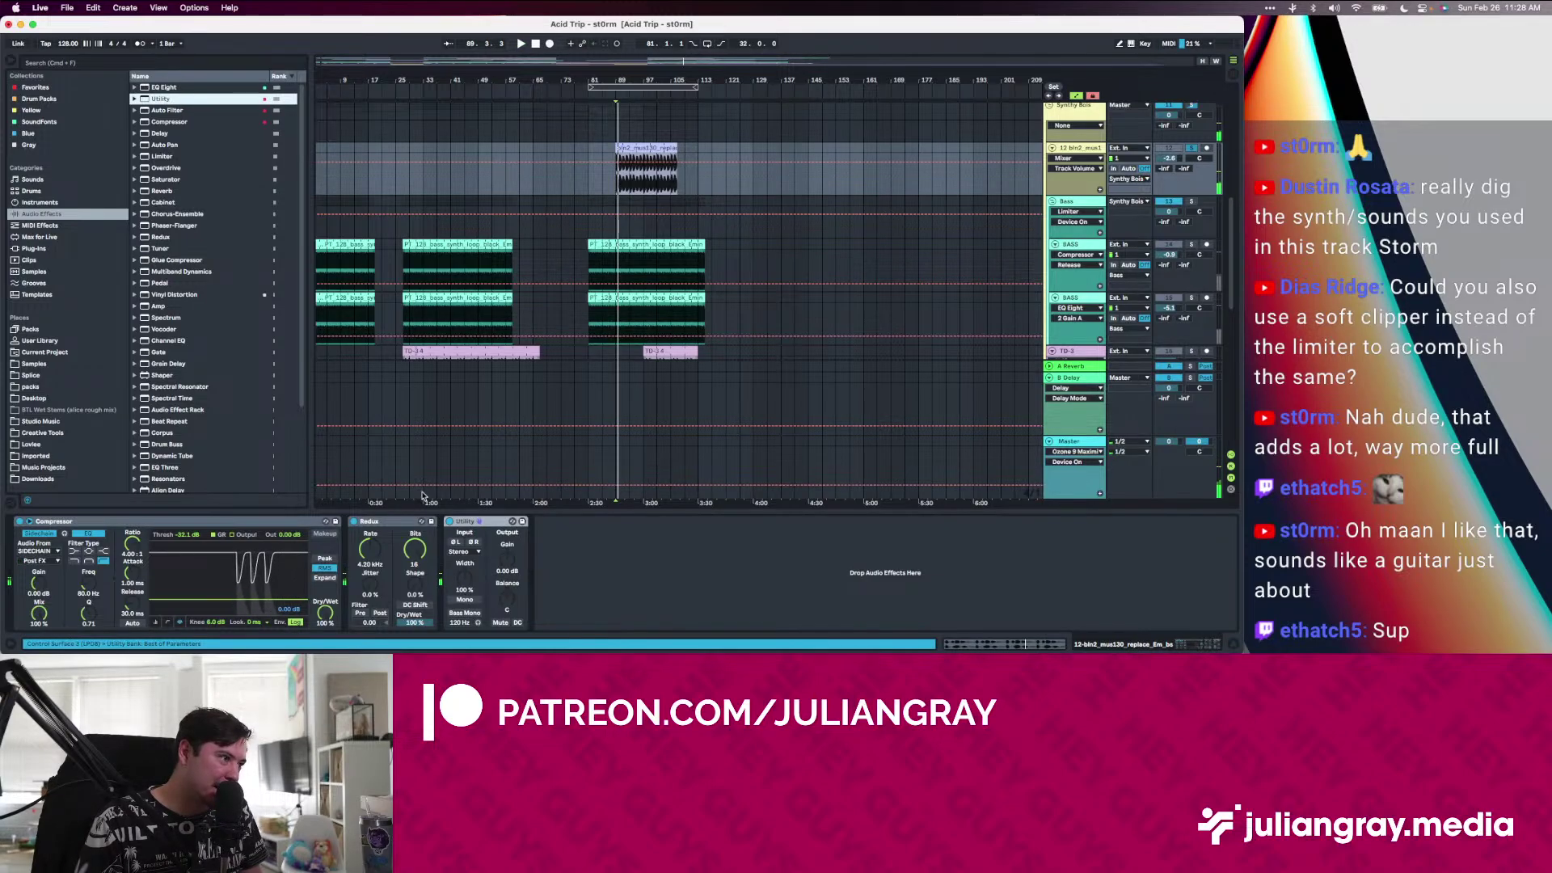
drag(502, 566, 502, 551)
key(space)
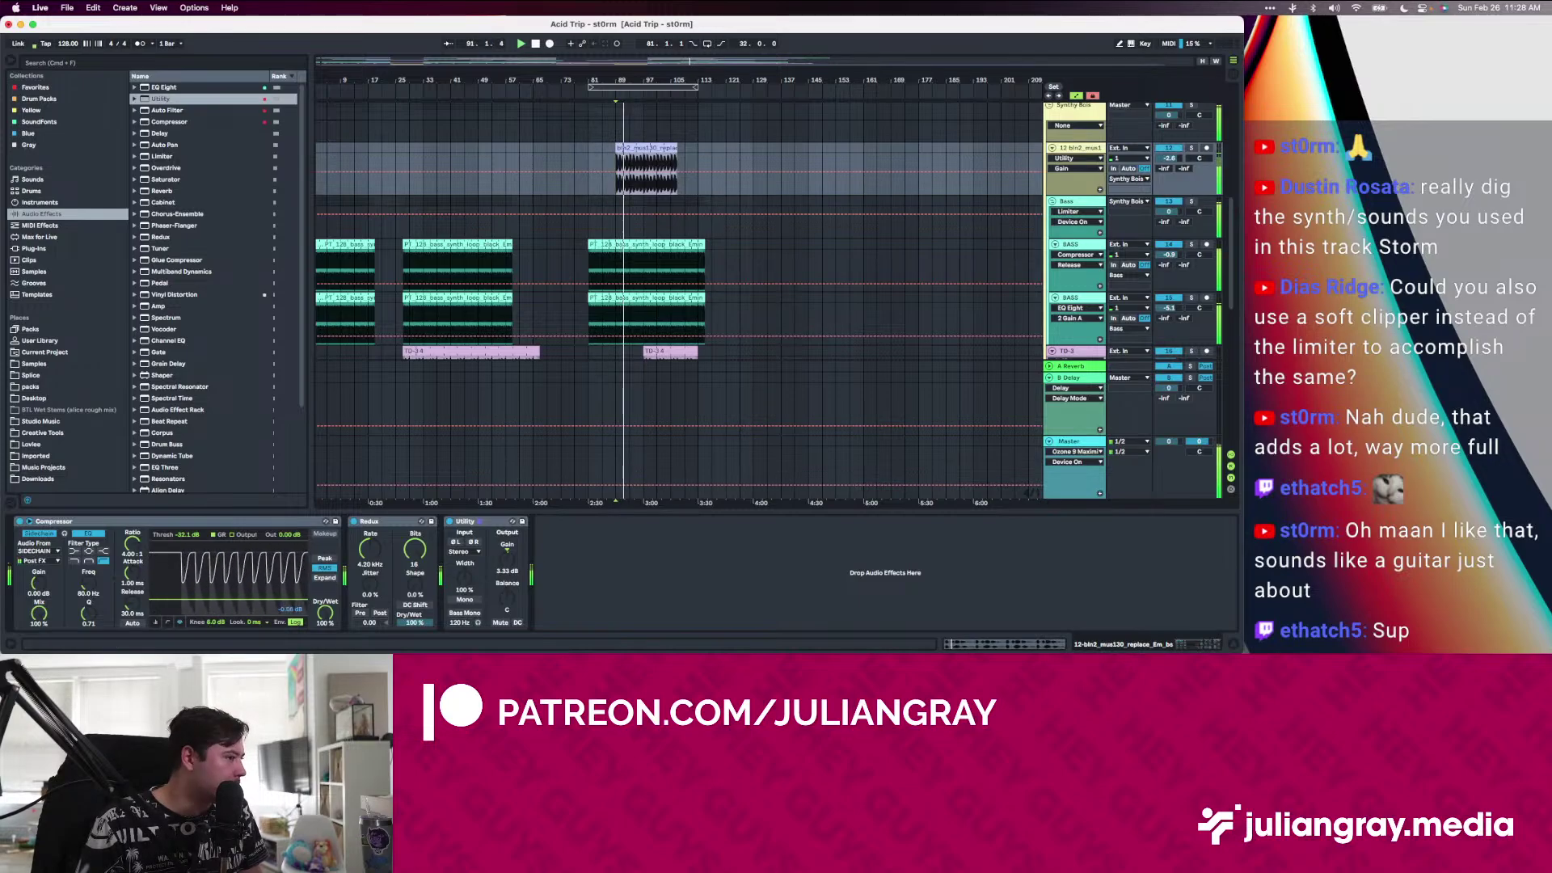
Raise the Utility gain on the 19 Serum track to about -0.56 dB
scroll(699, 285, down, 1)
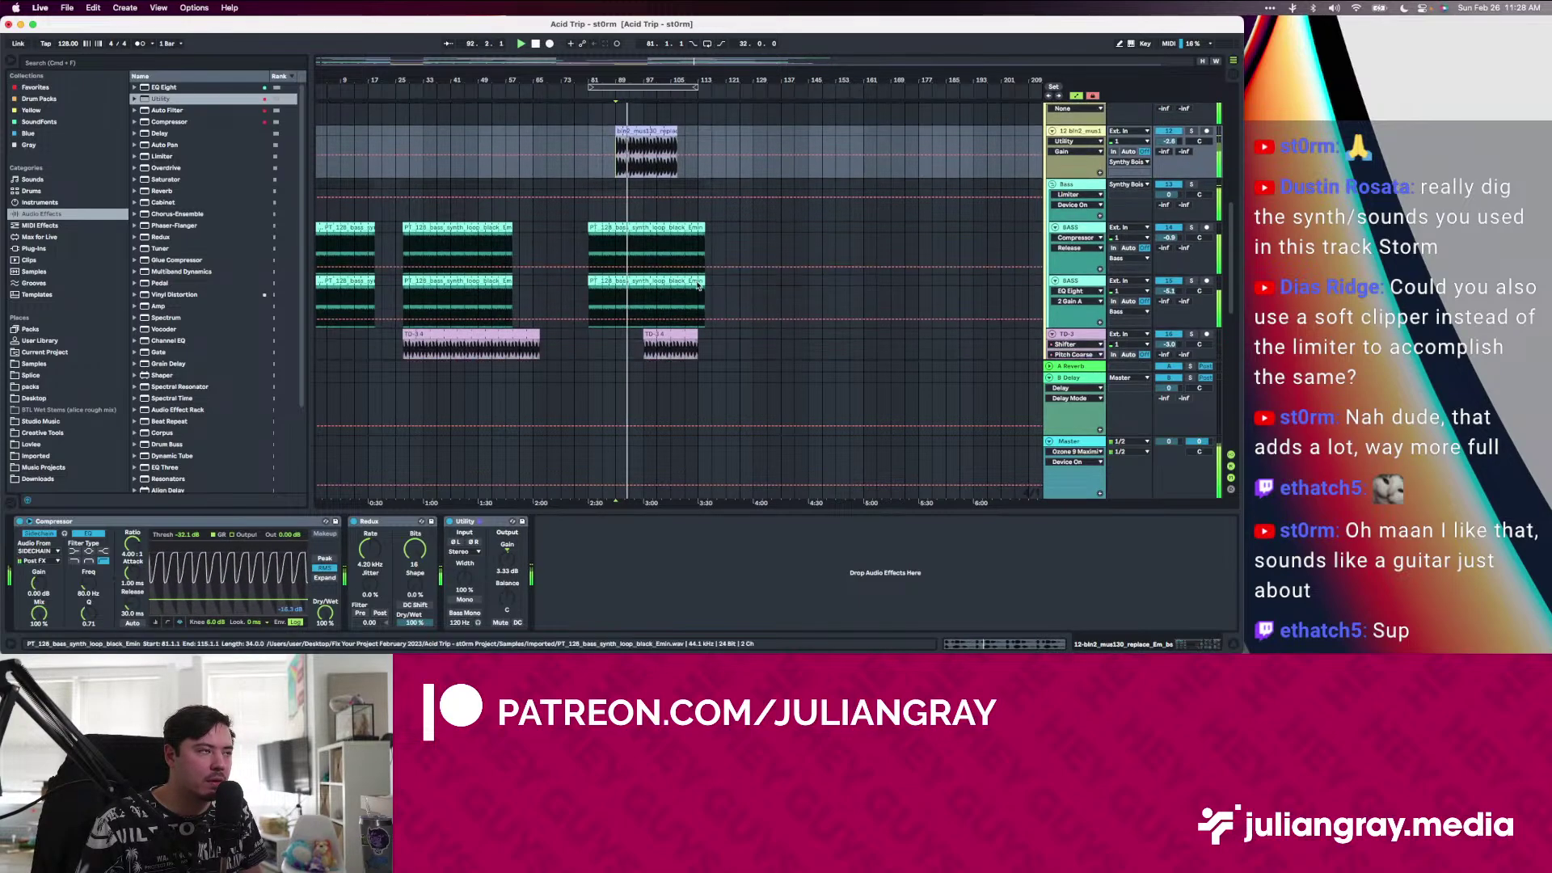
scroll(698, 284, down, 2)
click(725, 190)
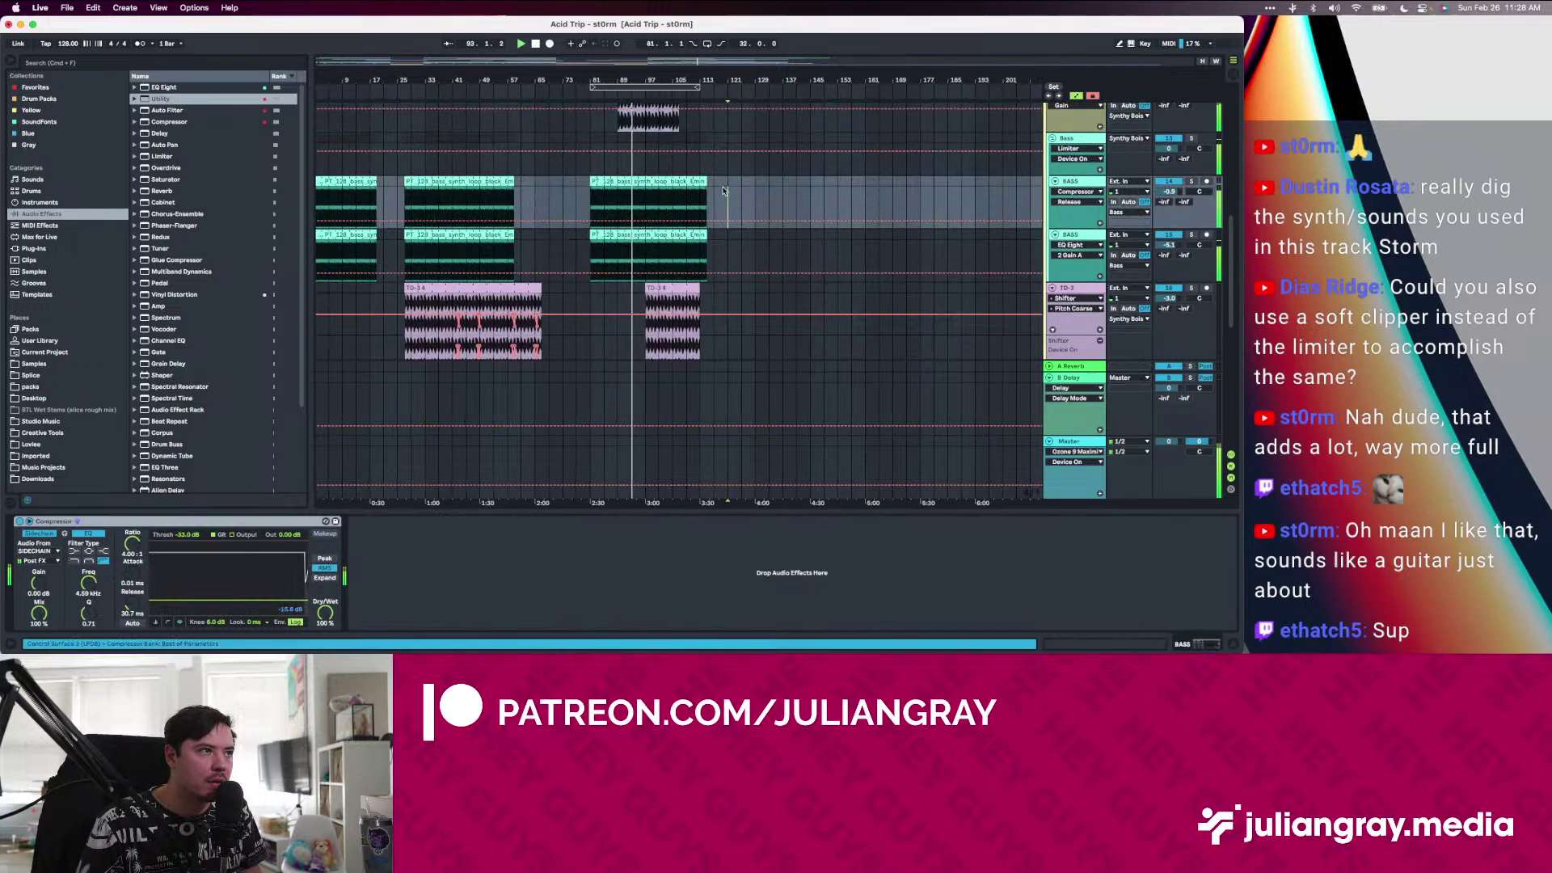
click(1065, 139)
scroll(951, 281, down, 4)
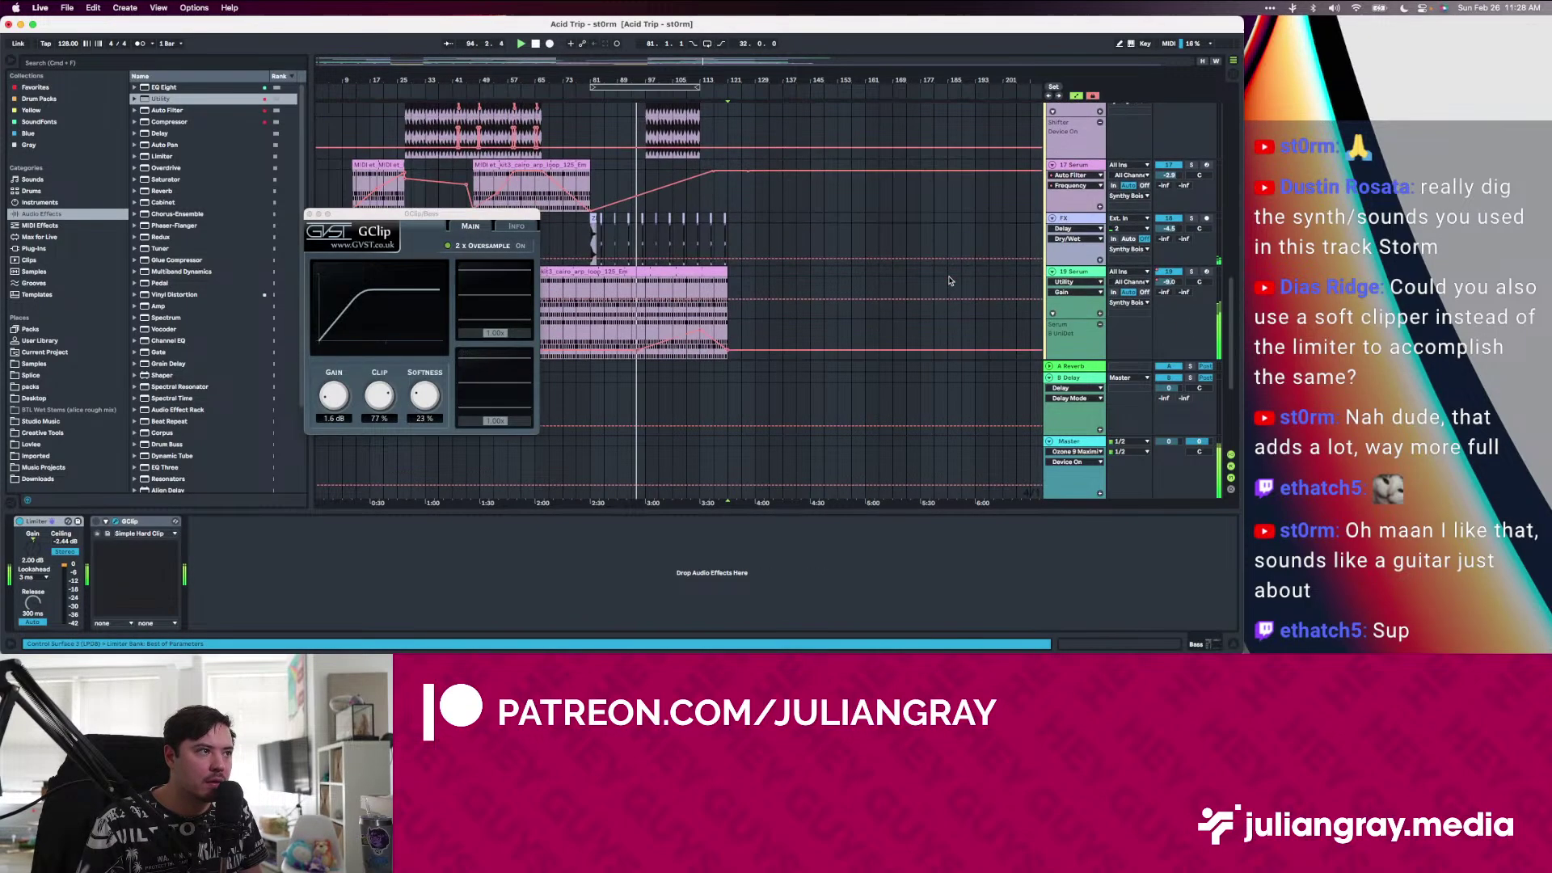
scroll(950, 281, down, 2)
click(1075, 228)
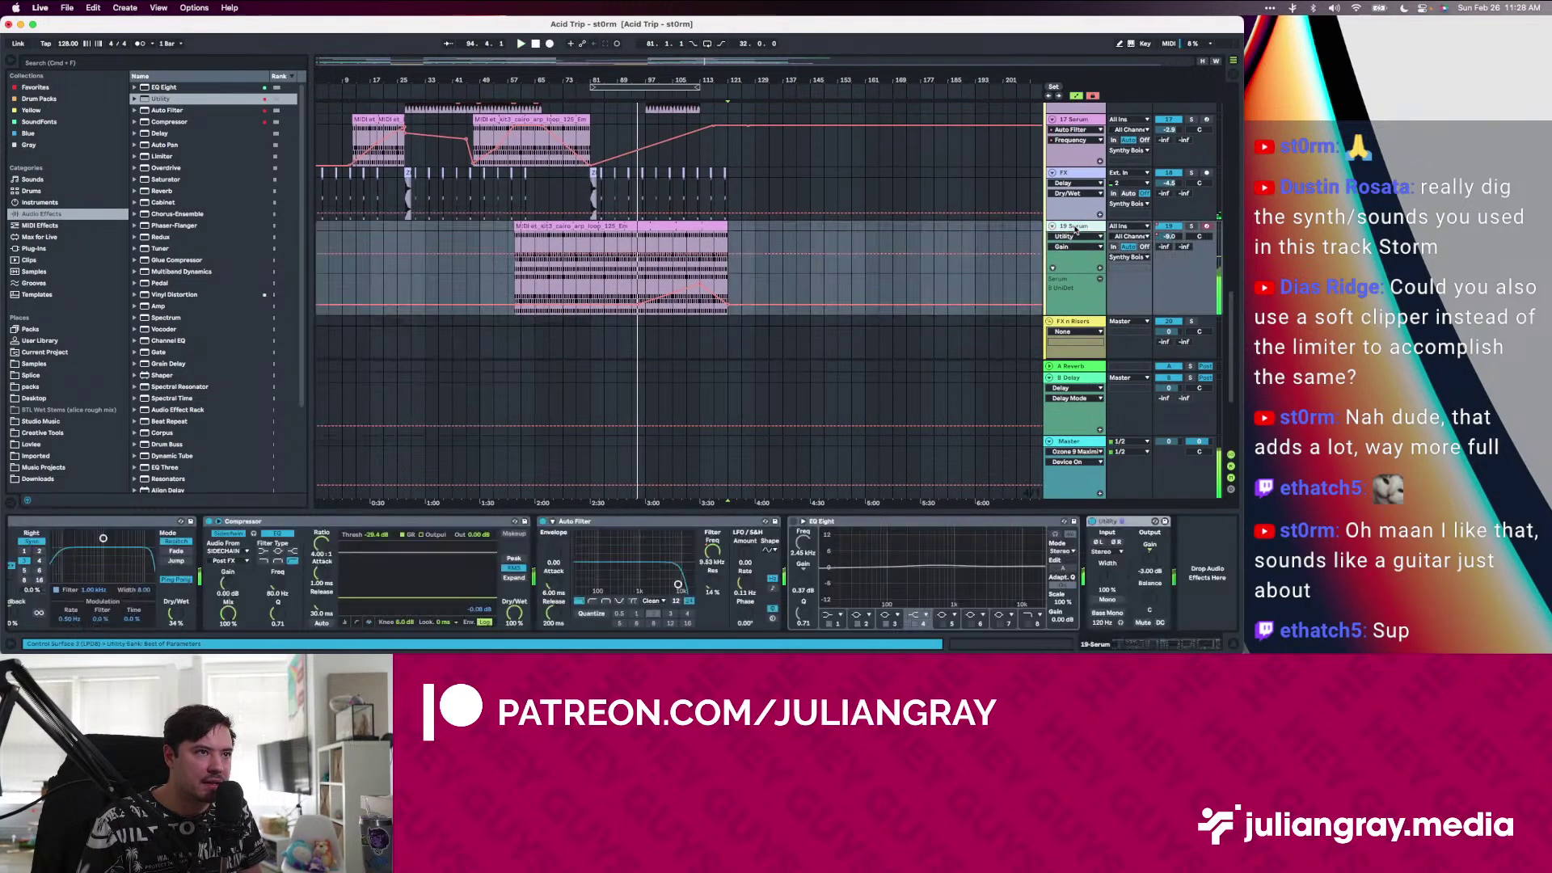
click(1143, 563)
drag(1149, 553, 1150, 549)
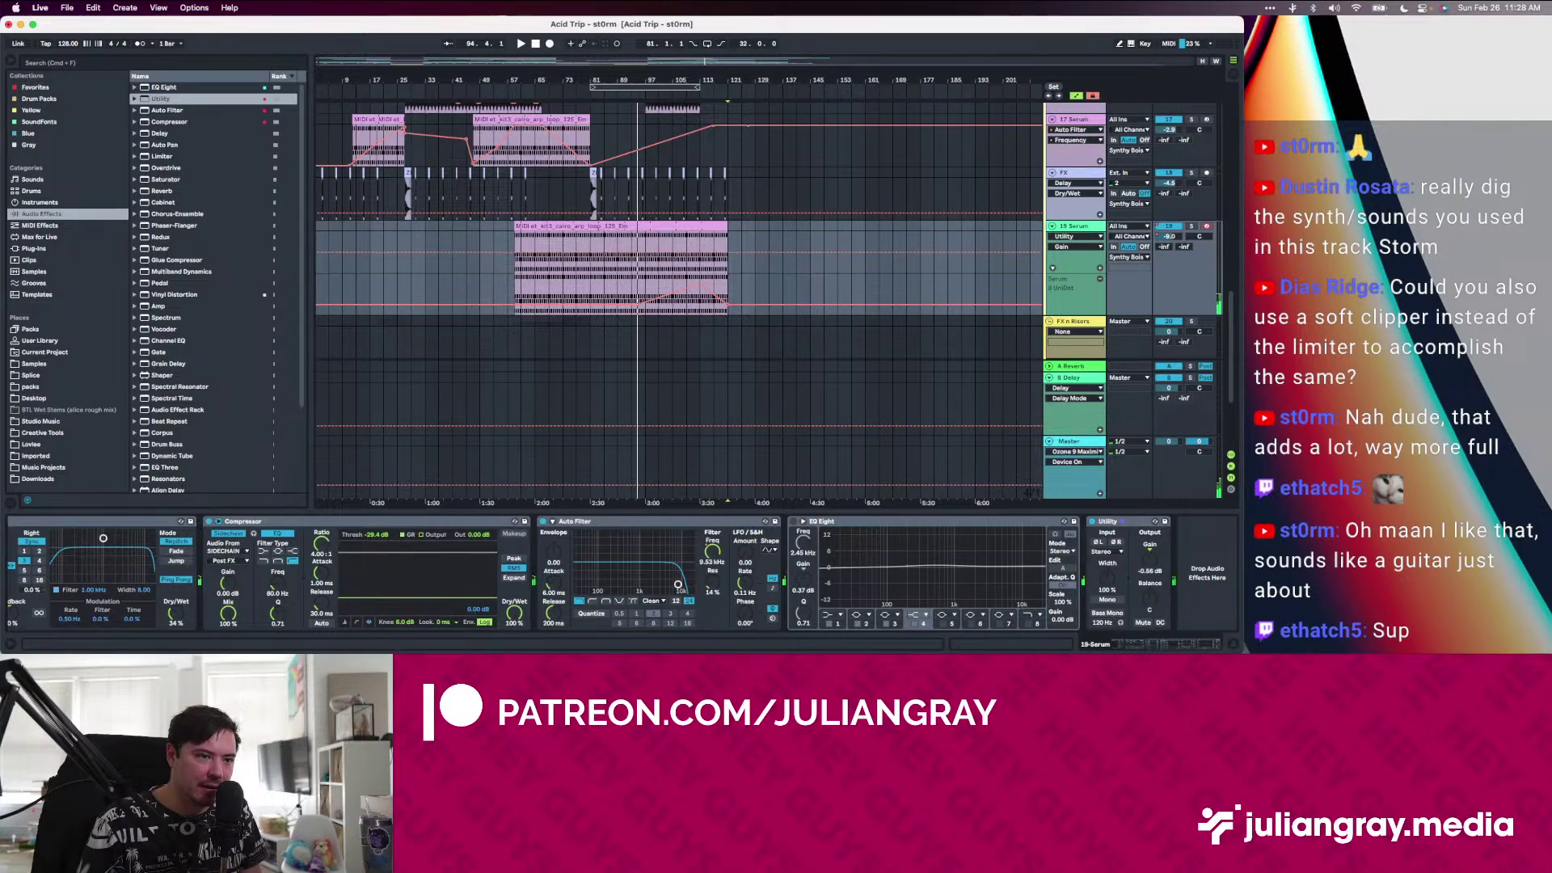
Audition the 19 Serum clip from several points along the arrangement to judge its level and filter movement
click(724, 236)
key(space)
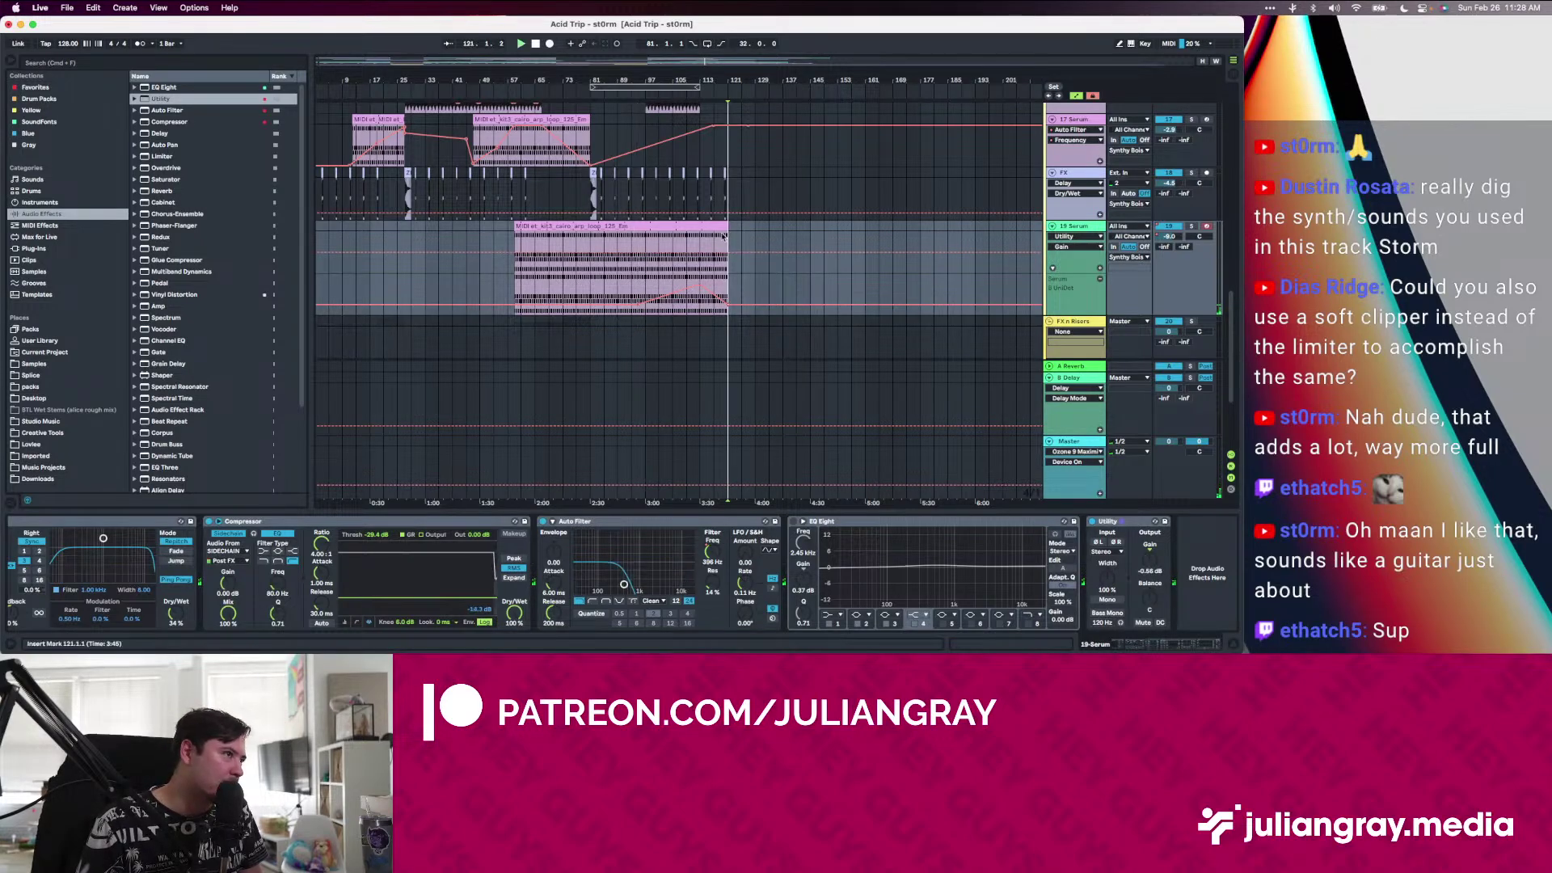
click(545, 237)
key(space)
key(space)
click(605, 238)
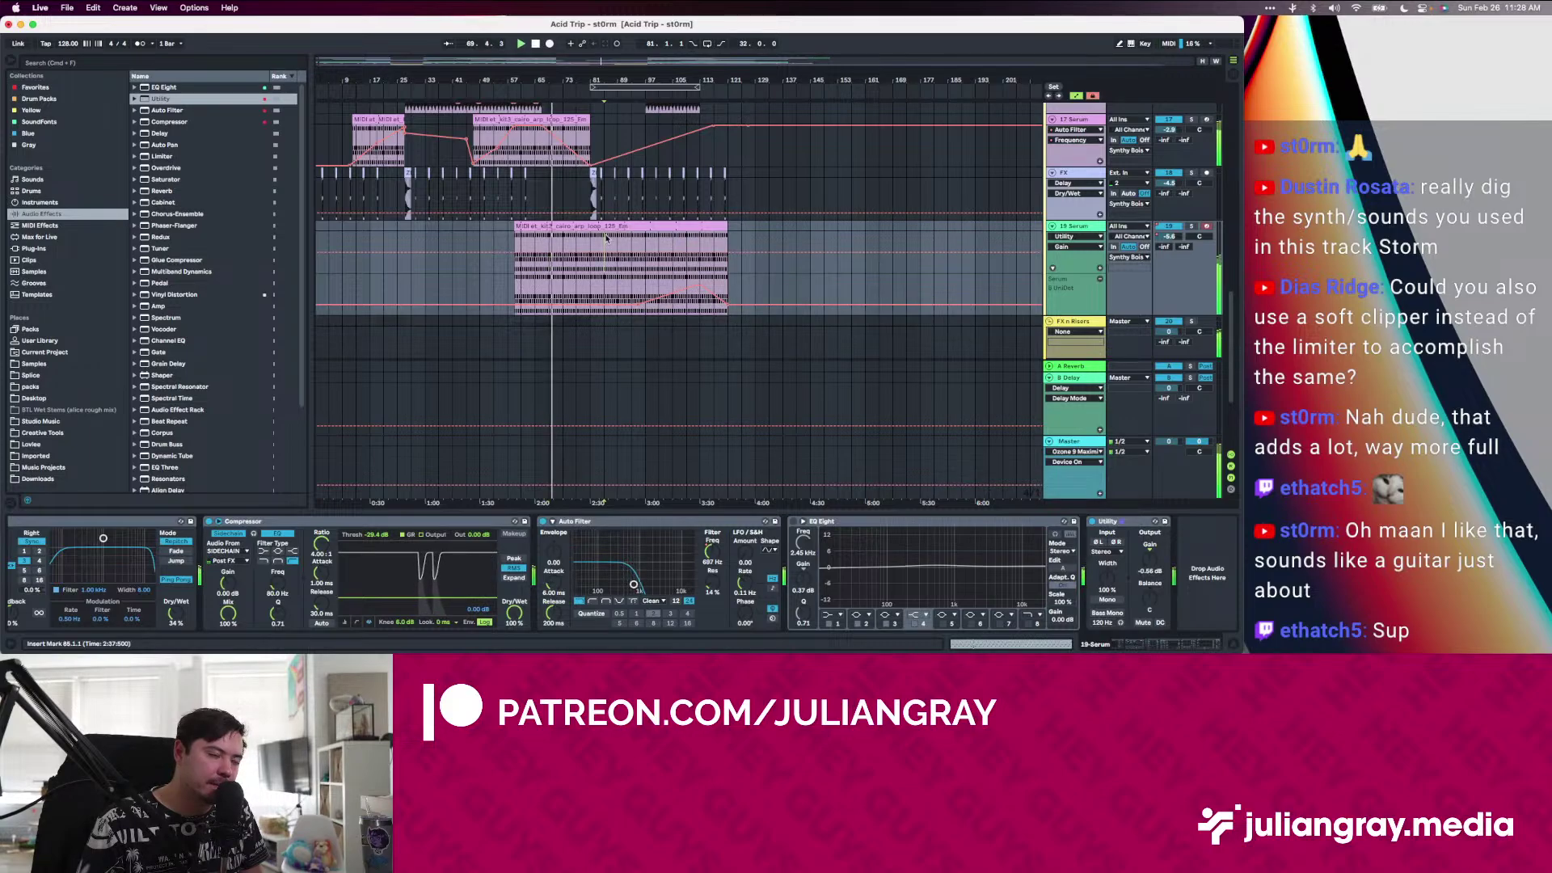
key(space)
key(space)
click(667, 240)
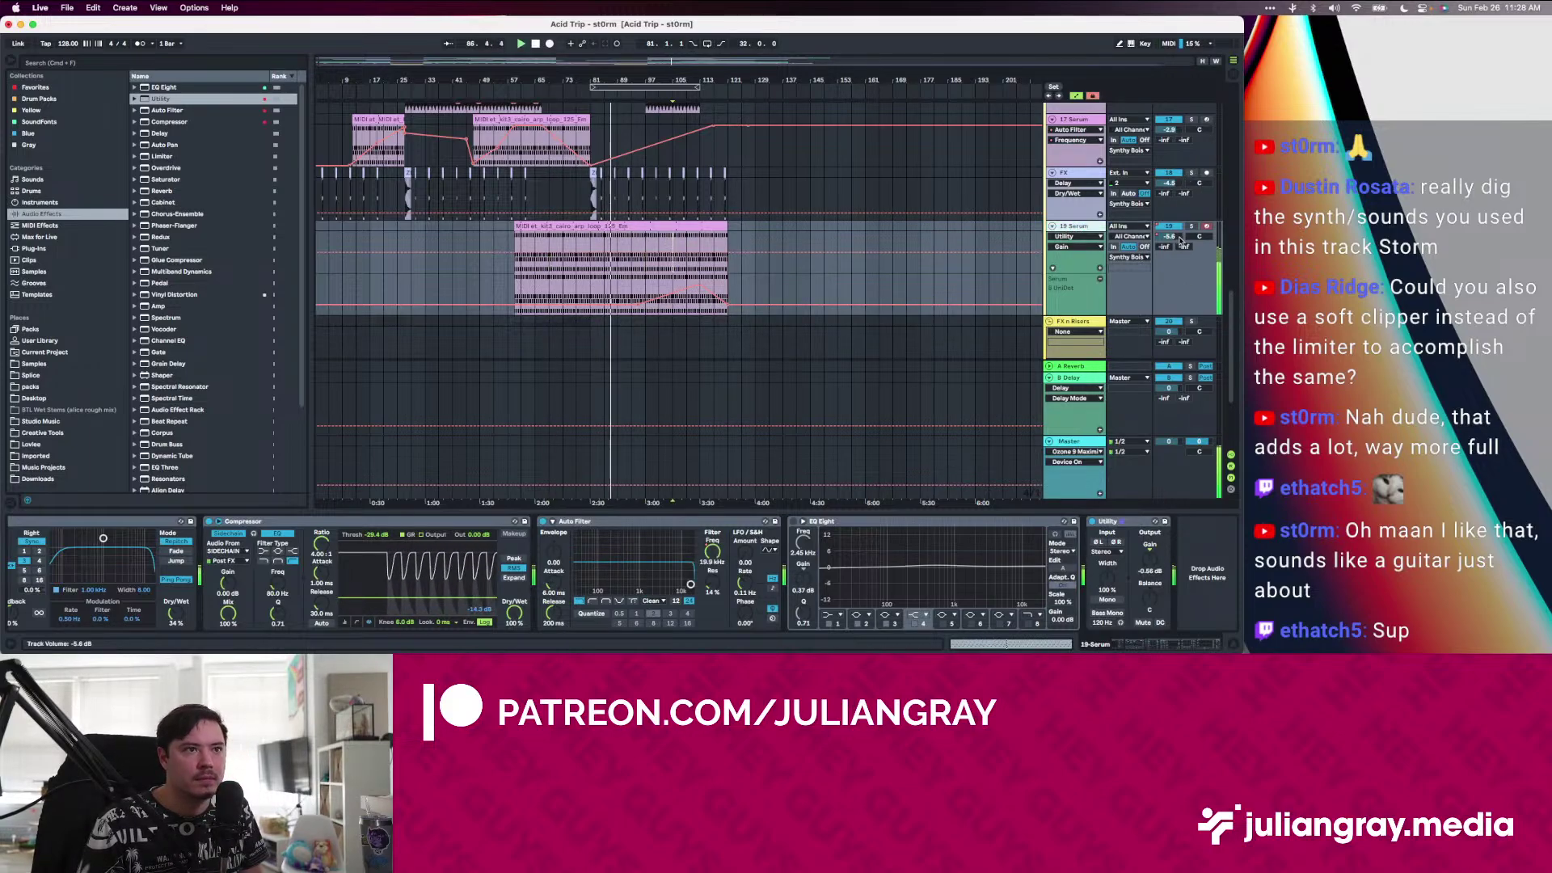
Add a Reverb after the Utility on the 19 Serum track and set its dry/wet mix to about 37%
click(1151, 554)
key(Delete)
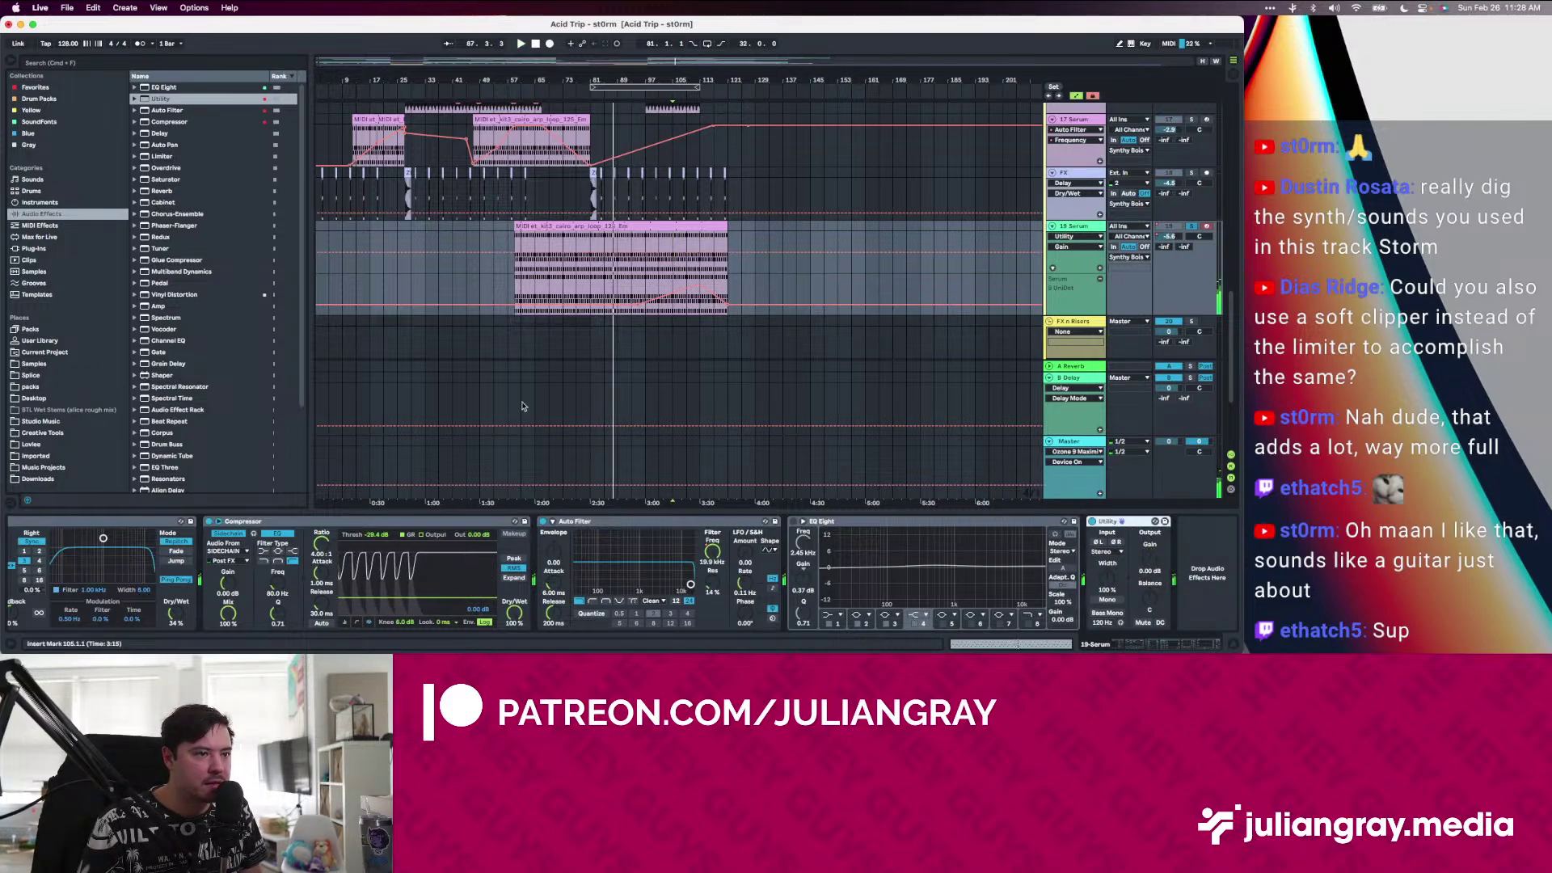
double_click(164, 191)
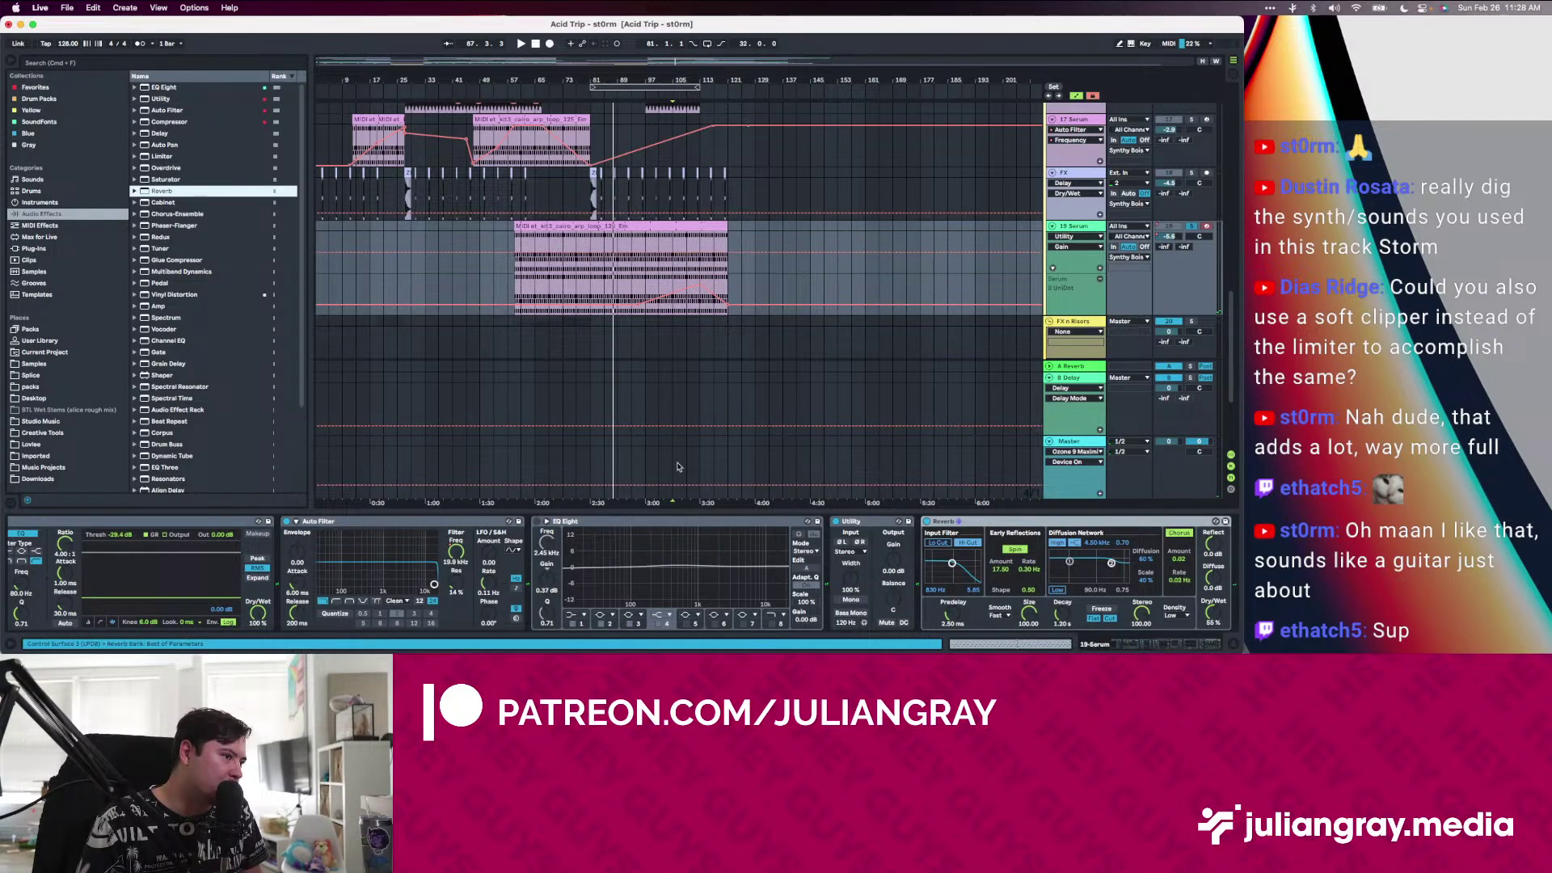
drag(1210, 616, 1210, 631)
key(space)
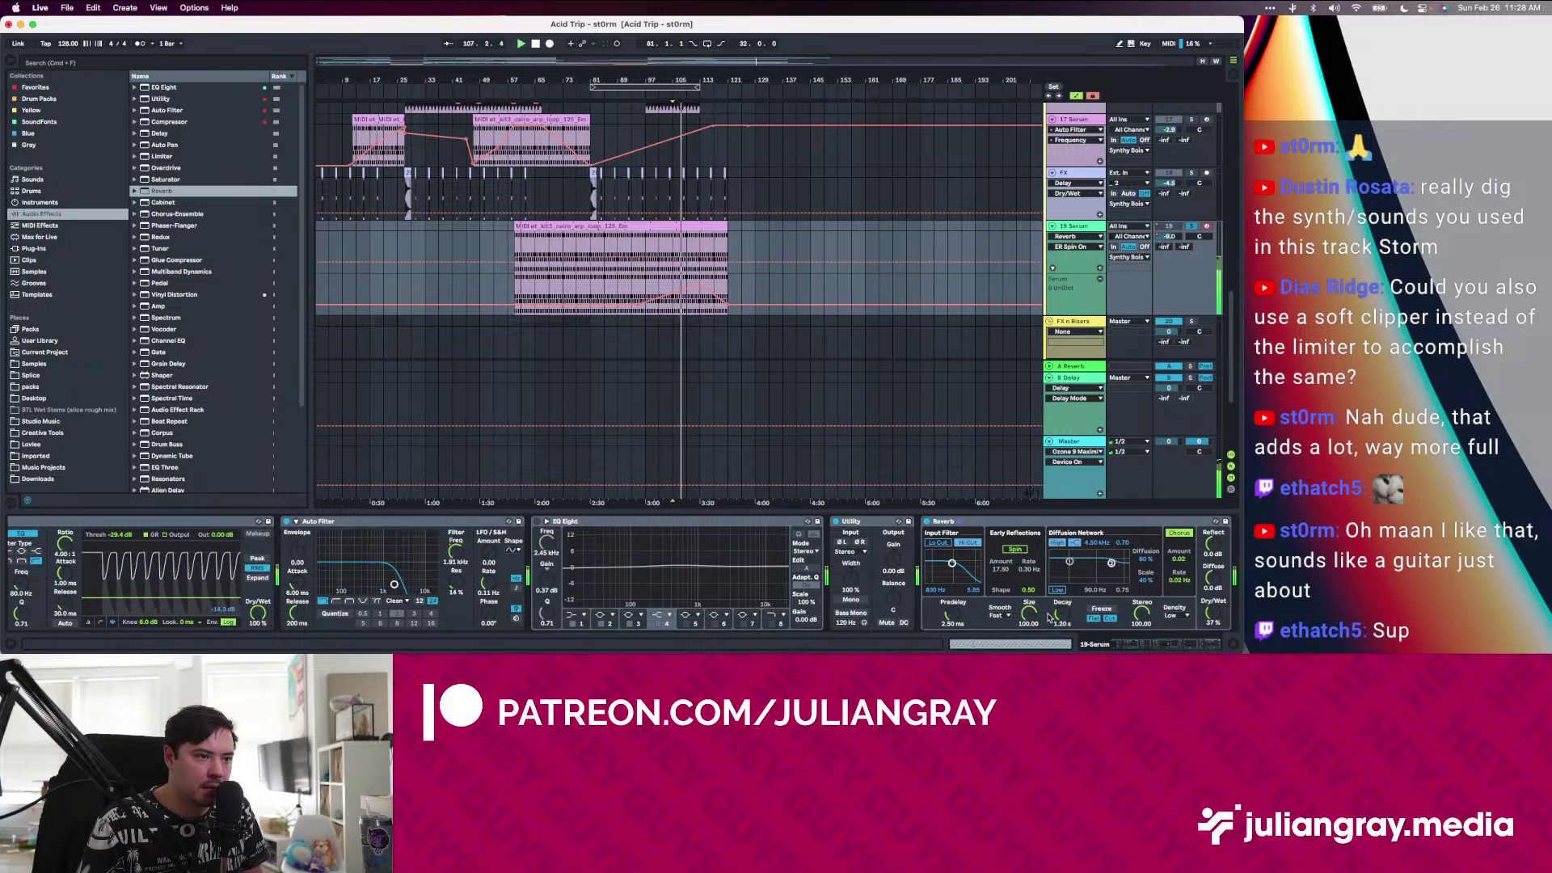
Set the density of the 19 Serum track's Reverb to High
click(1002, 616)
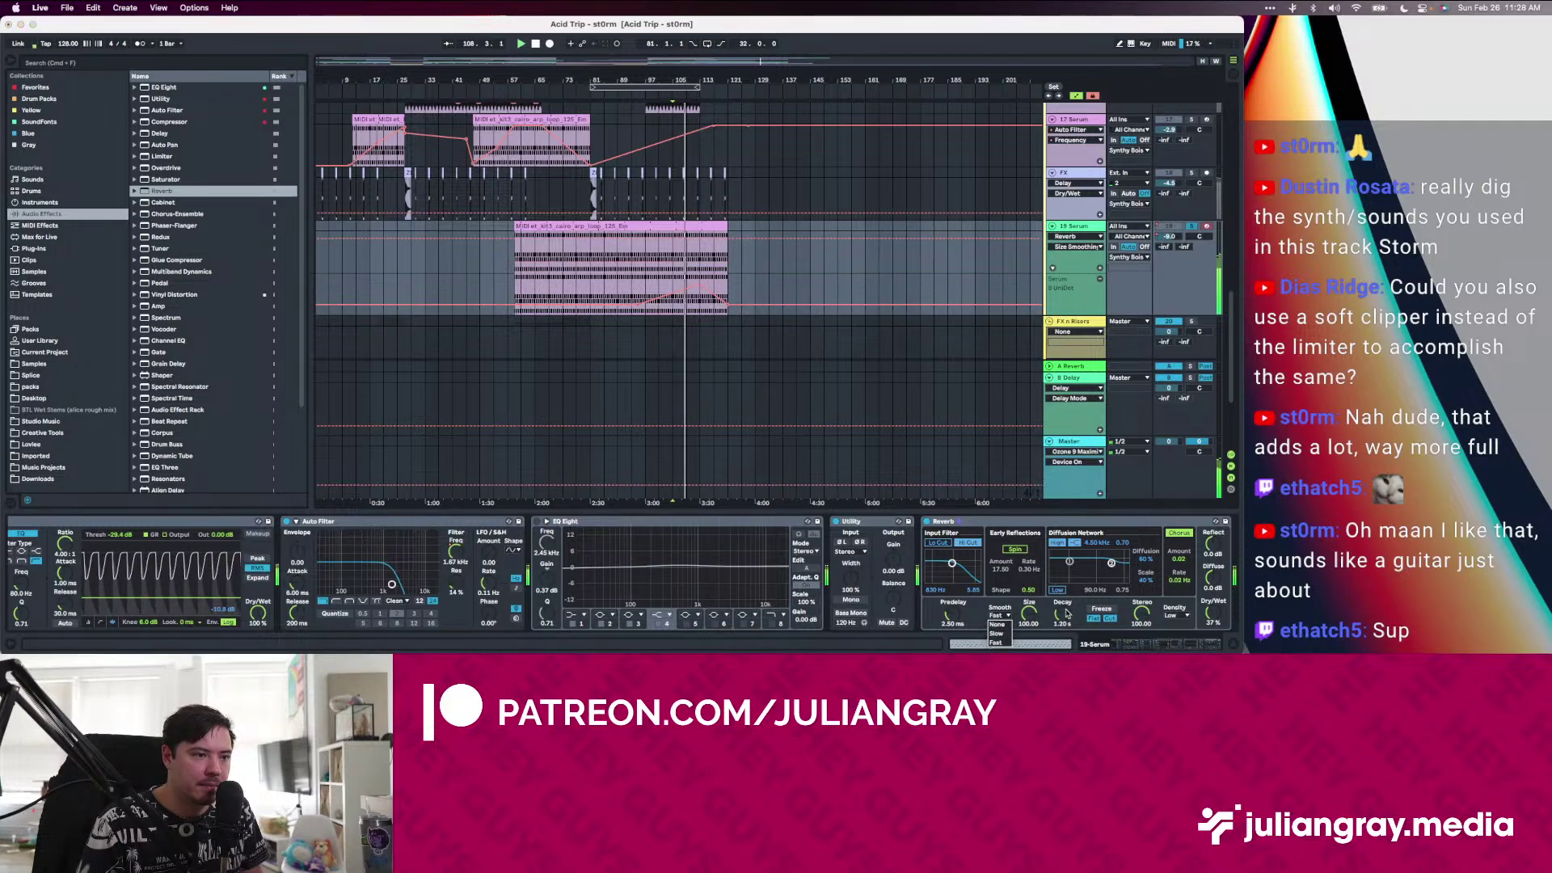
click(1178, 615)
click(1178, 605)
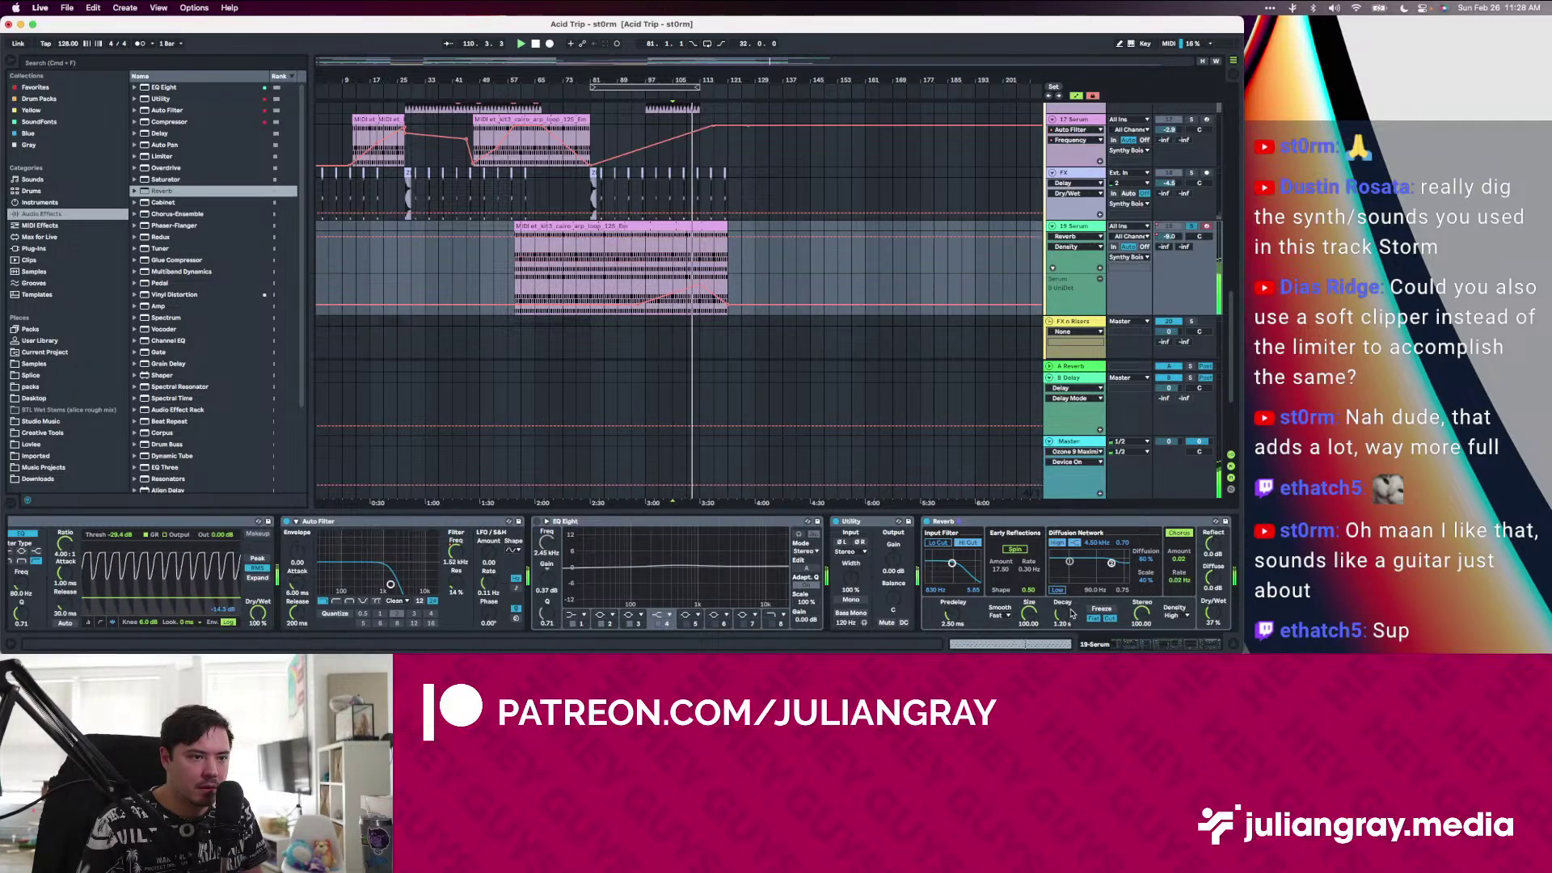
Raise the 19 Serum Reverb's dry/wet mix to about 38% and its decay time to about 1.84 s
click(1002, 526)
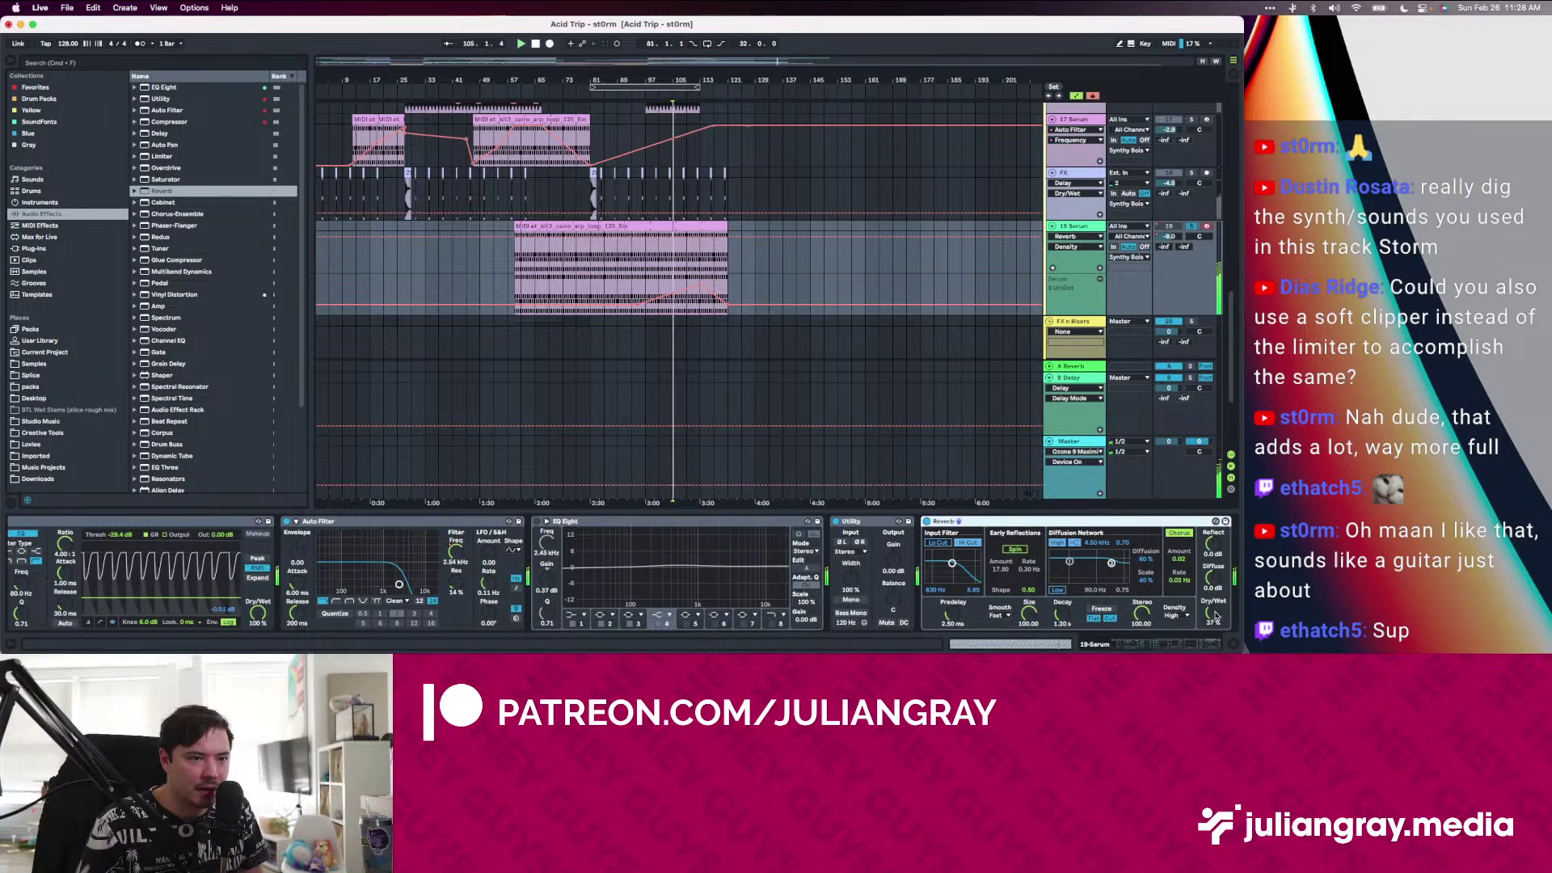
drag(1215, 616, 1215, 611)
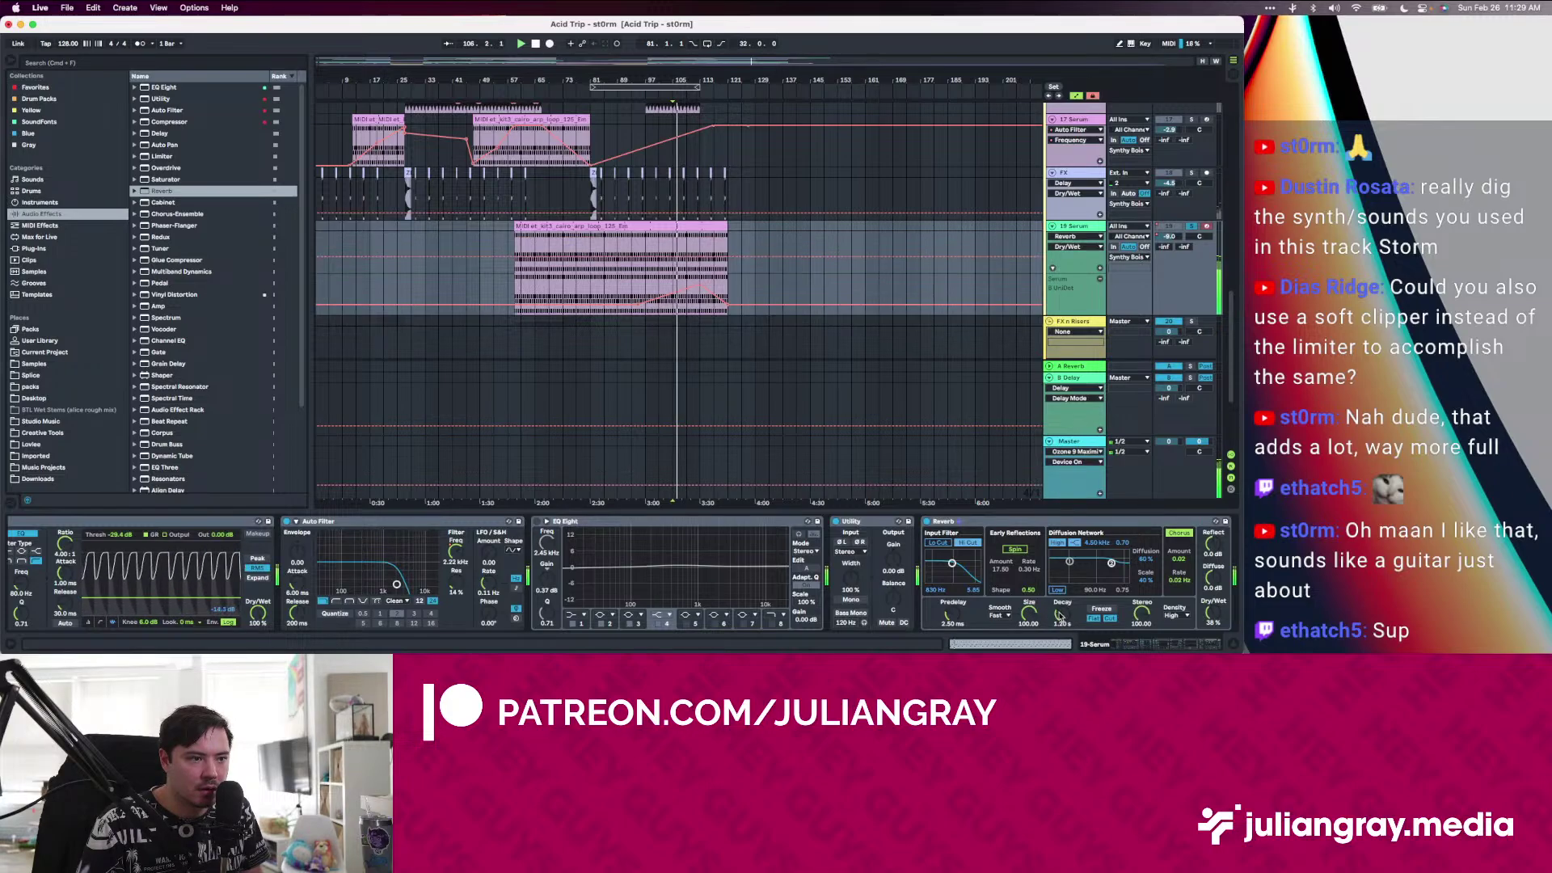
drag(1059, 616, 1059, 606)
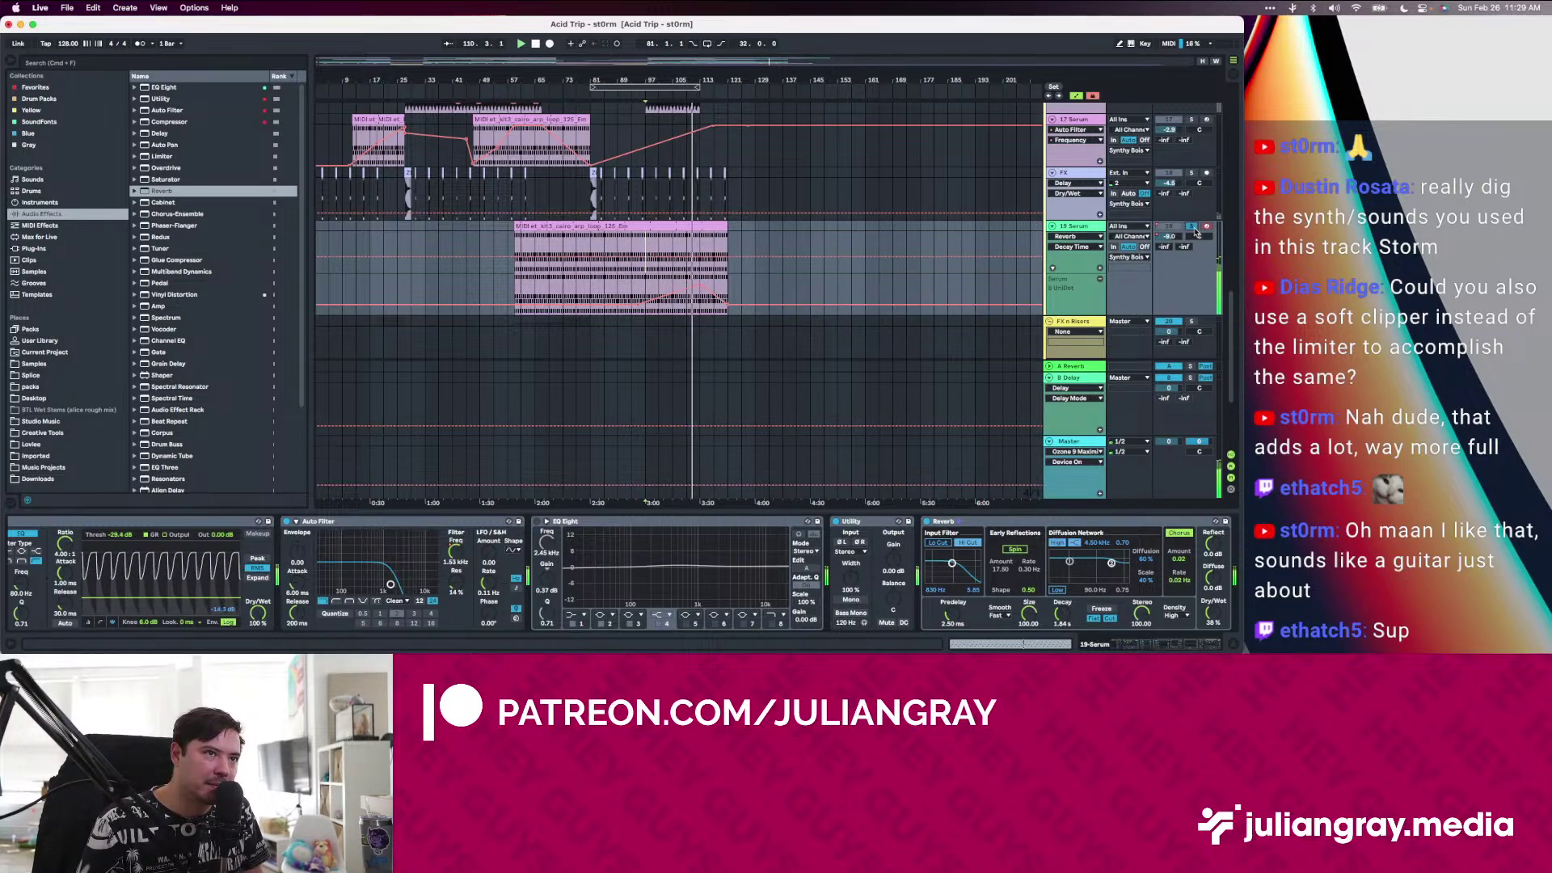
Lower the 19 Serum Reverb's dry/wet mix to about 23% and play the arrangement from bar 81
key(0)
drag(631, 245, 619, 246)
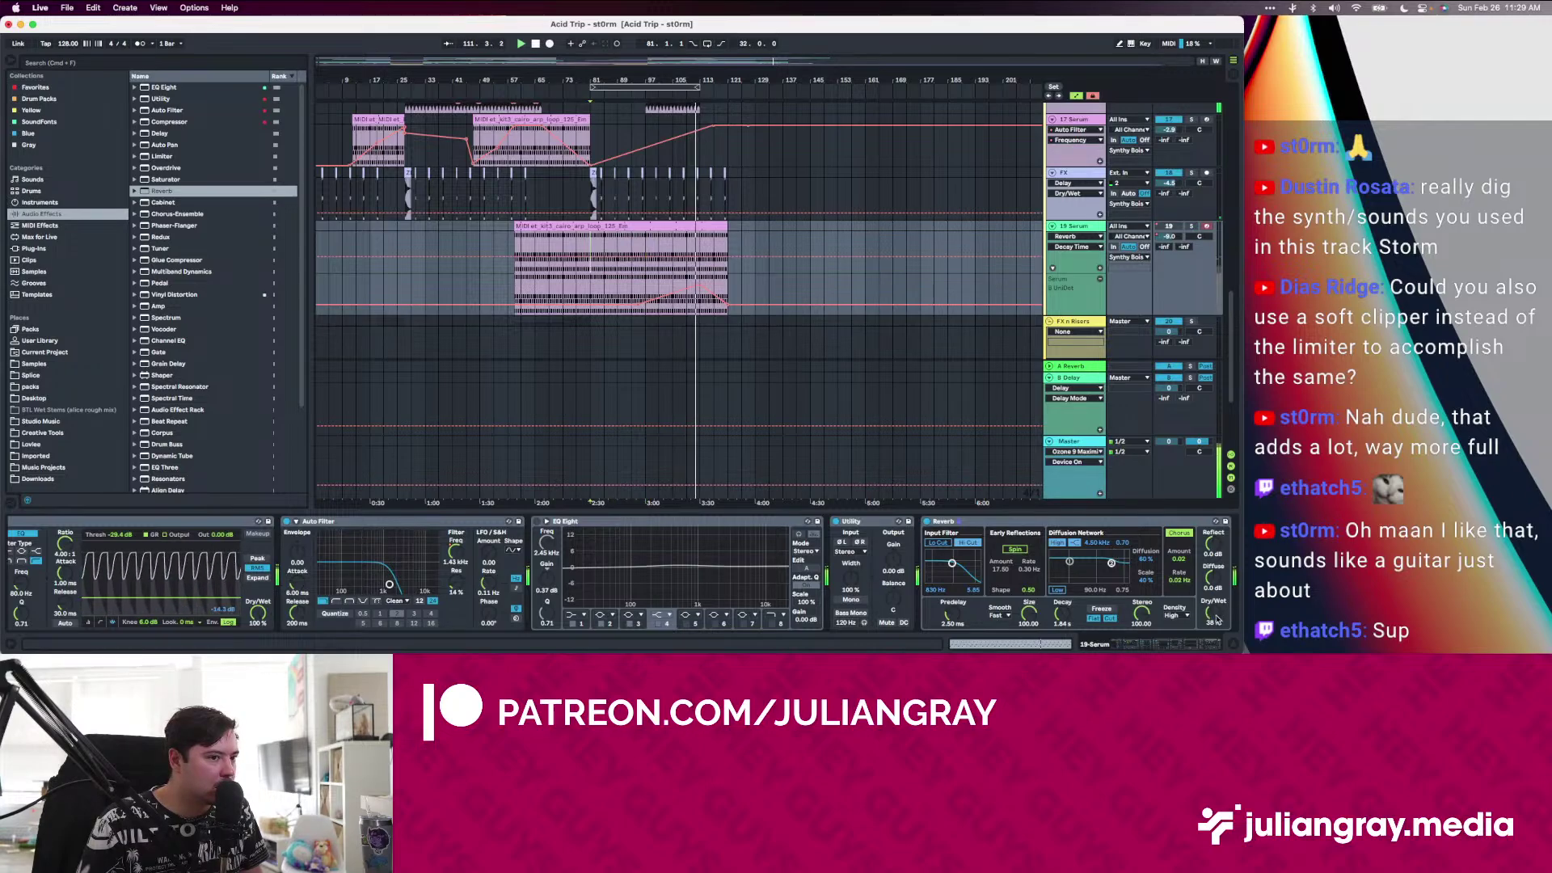
click(593, 257)
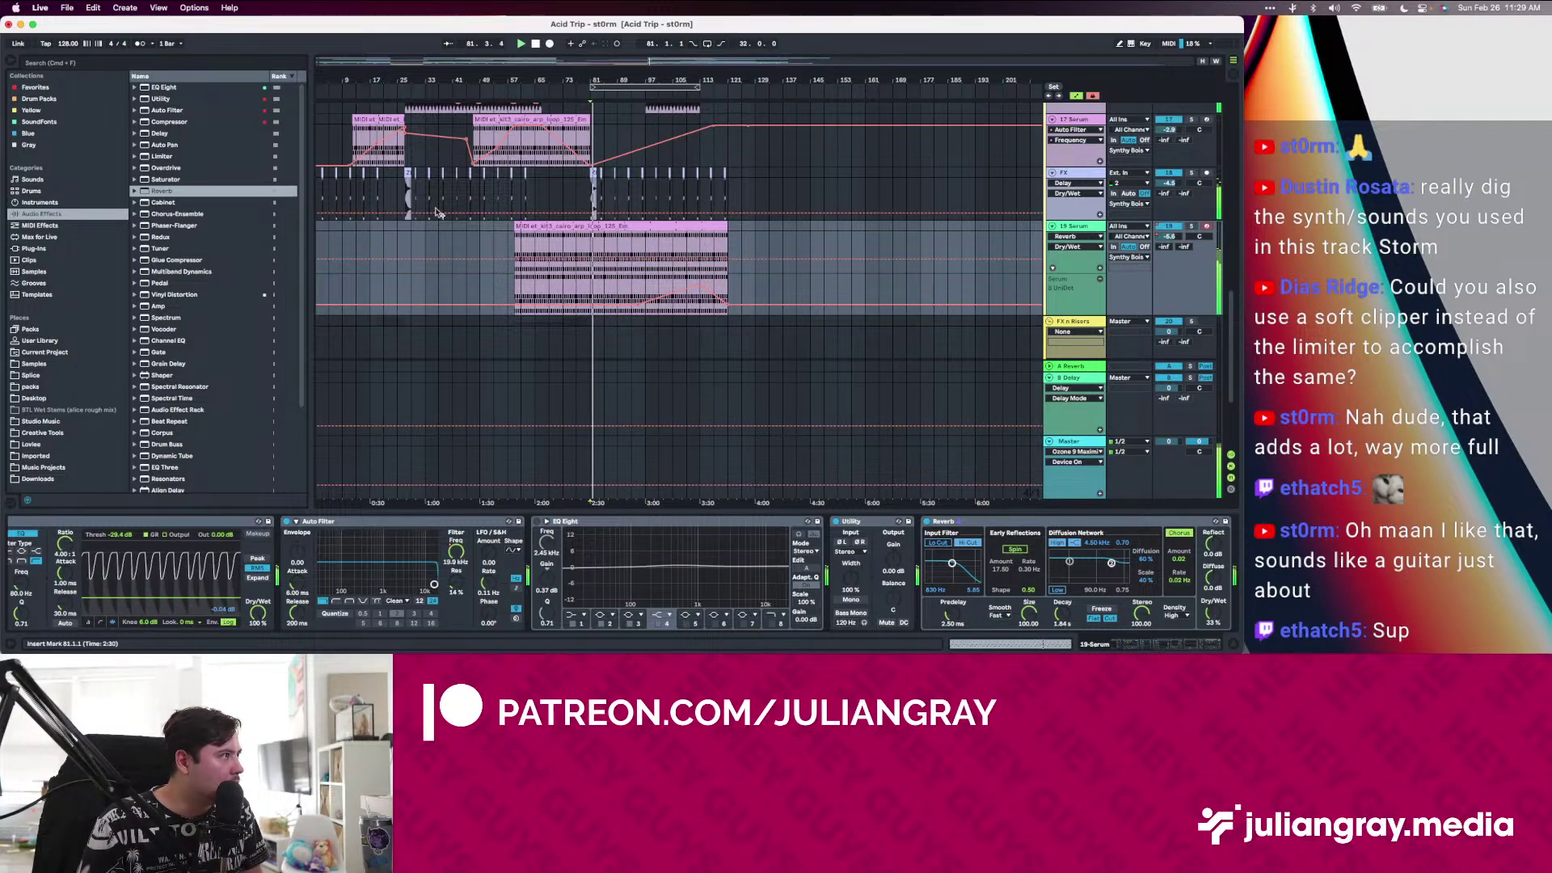
Replace the Reverb at the end of the 19 Serum track's device chain with ValhallaRoom
click(1057, 524)
key(Delete)
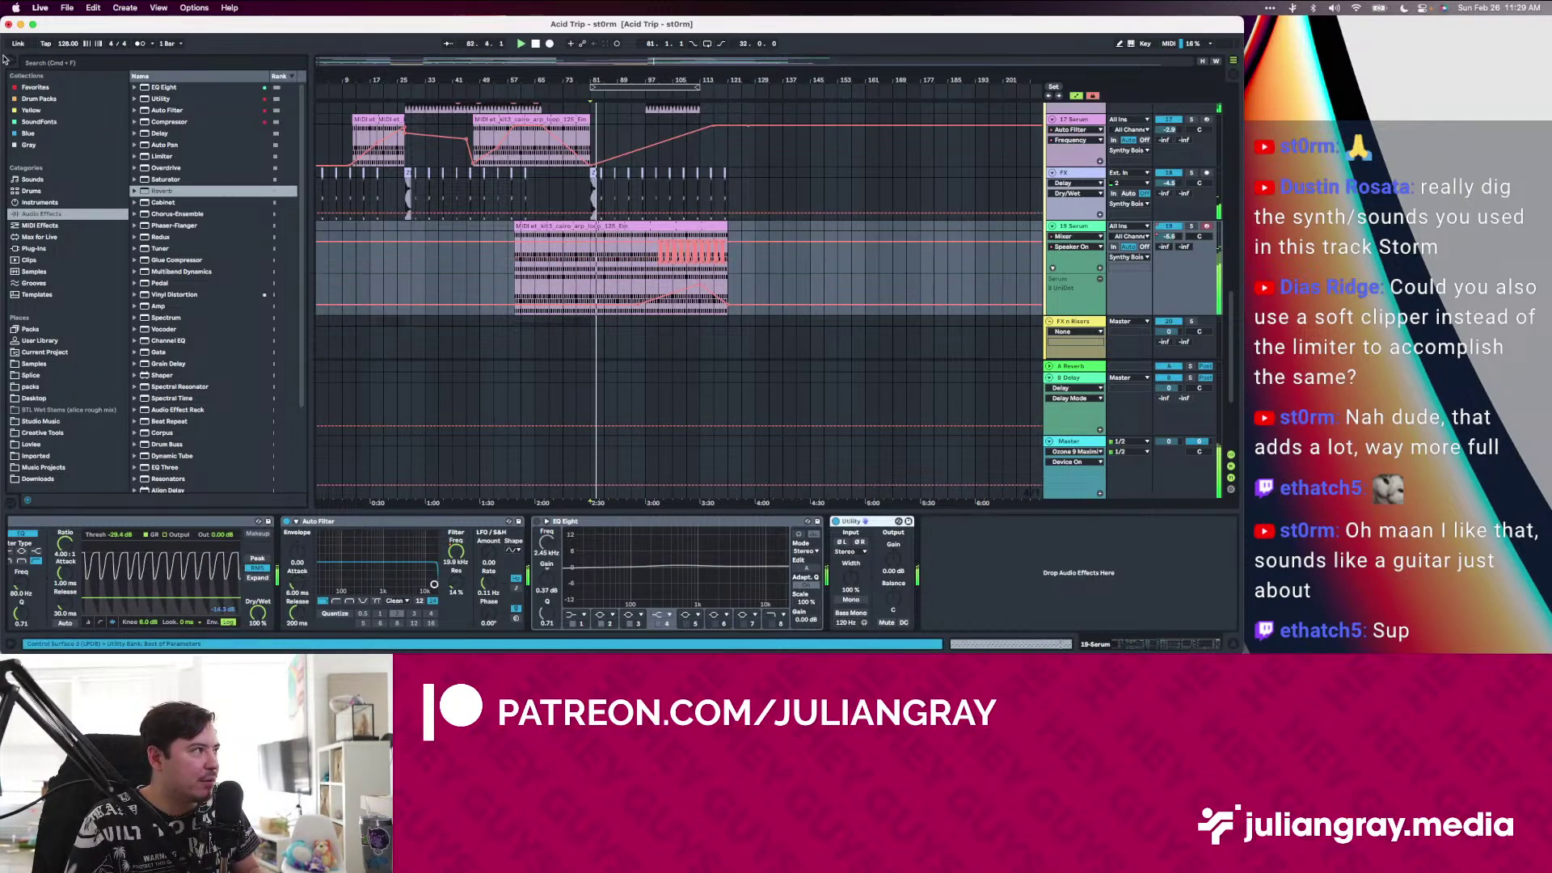
click(34, 87)
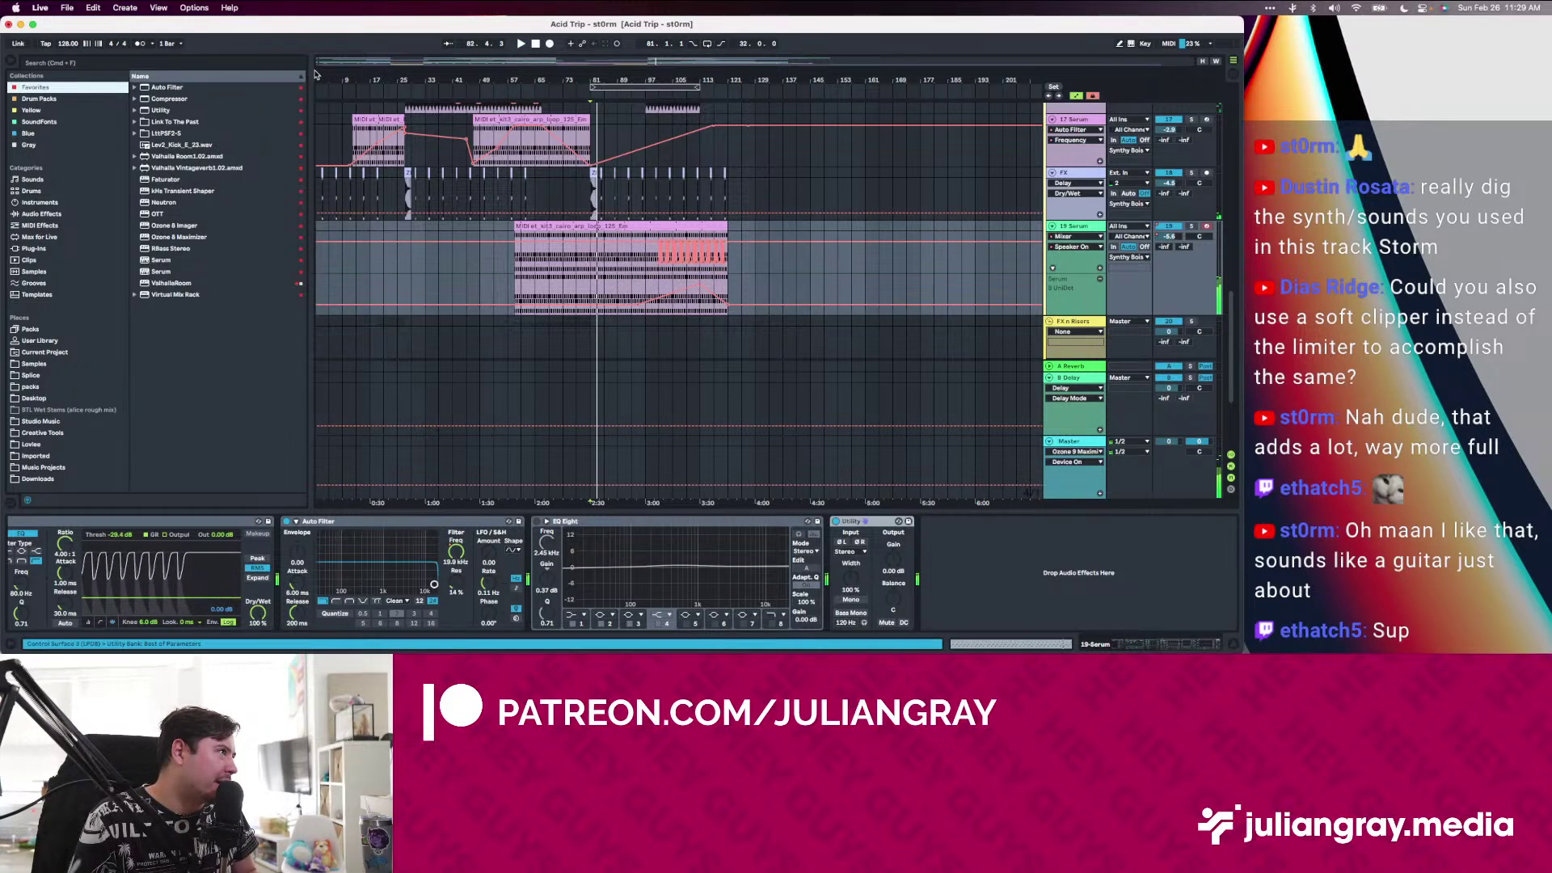
click(180, 282)
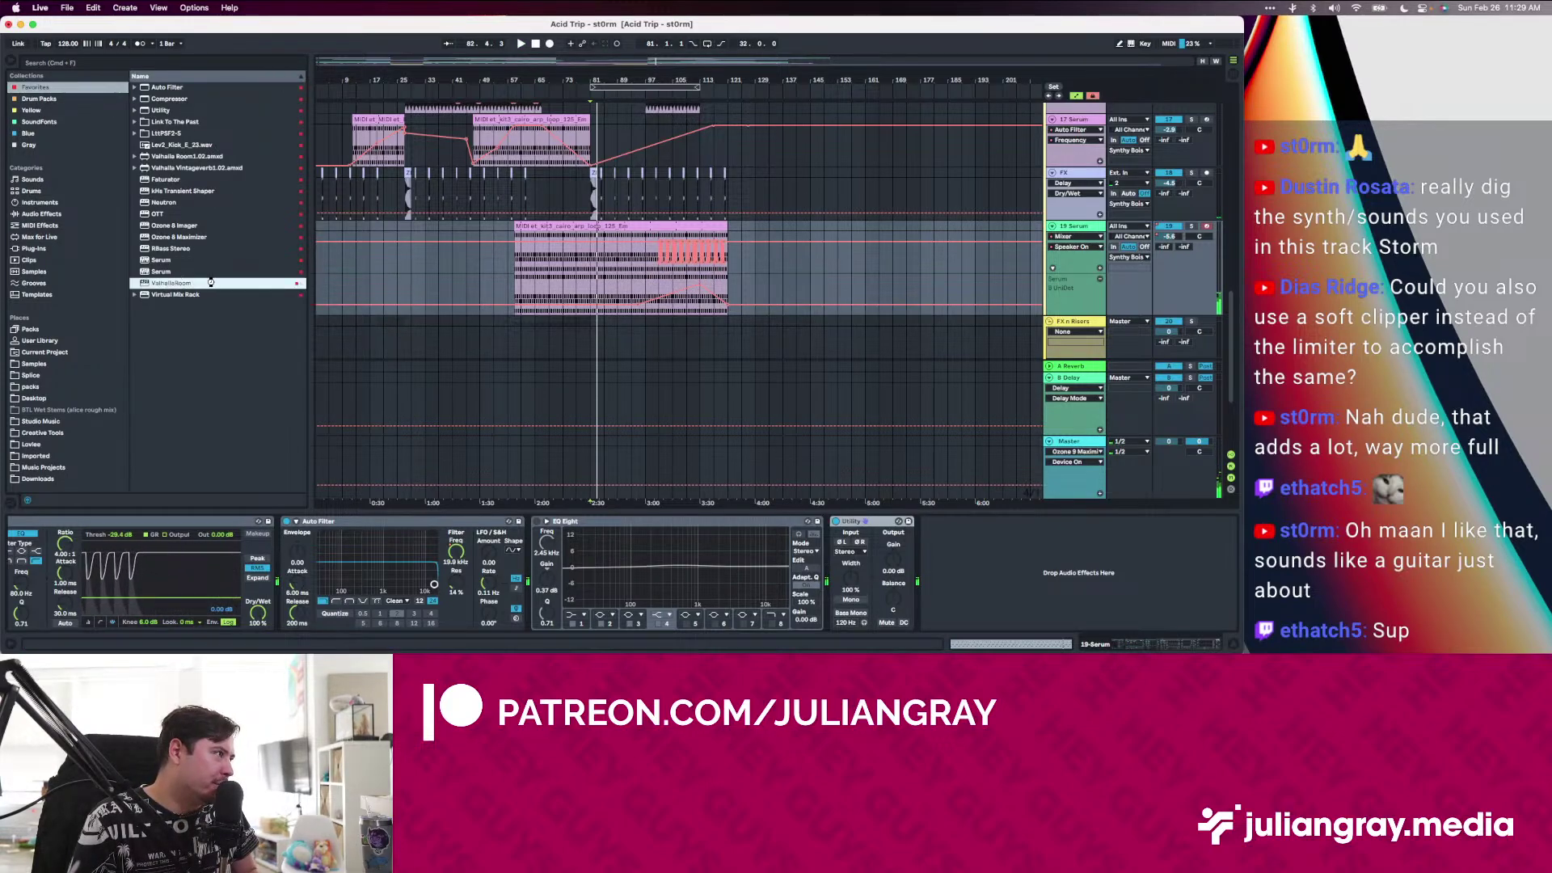
double_click(210, 282)
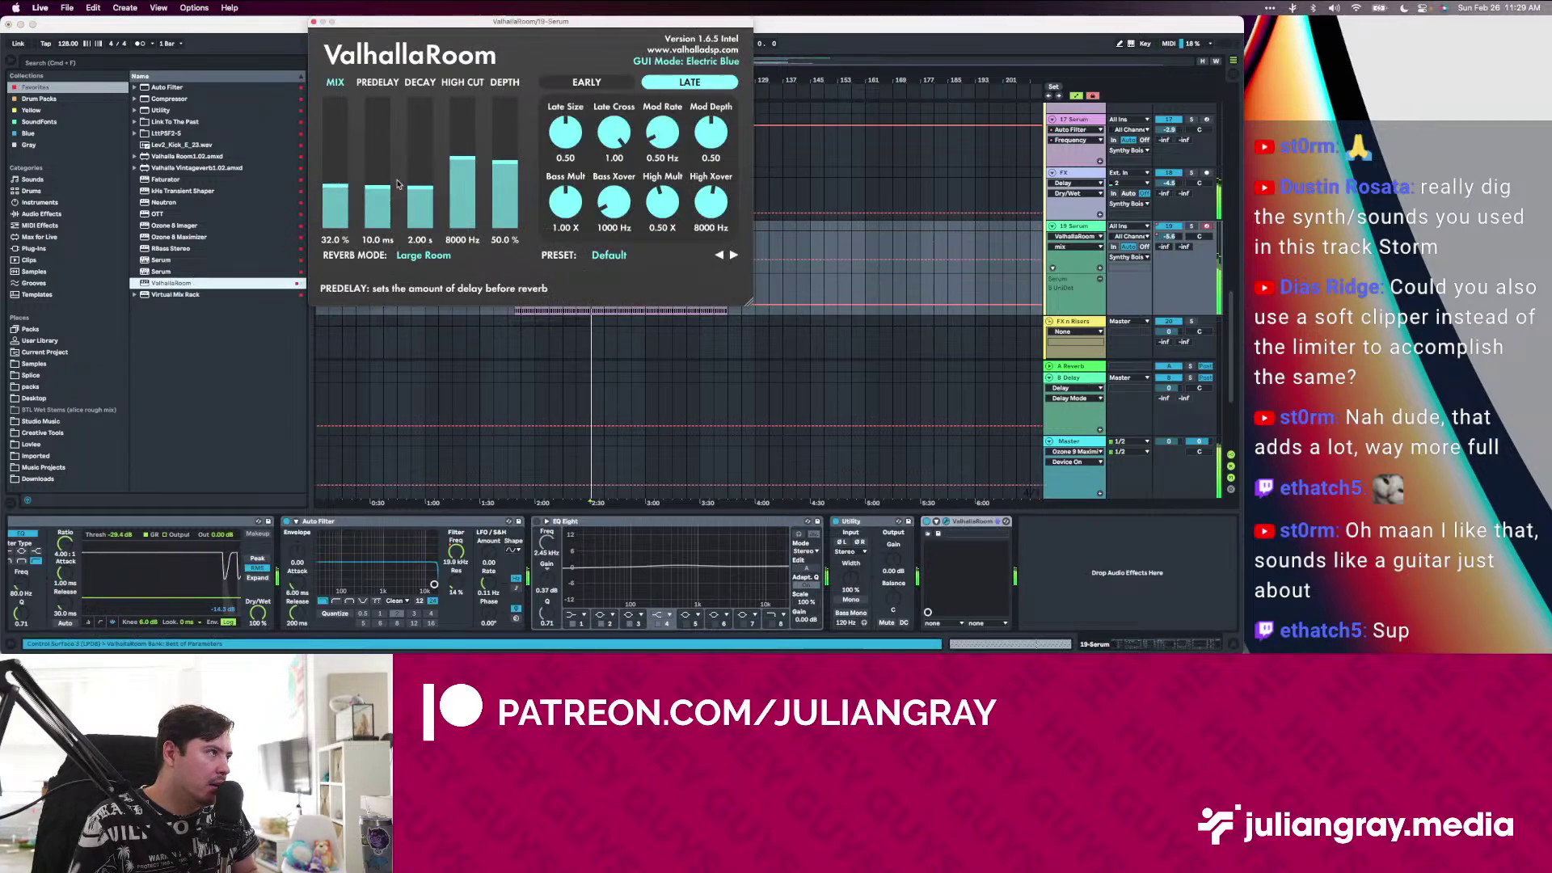
Set ValhallaRoom's decay to about 3.97 s and mix to about 25.3%, and move the track's Compressor after ValhallaRoom
drag(420, 187, 336, 194)
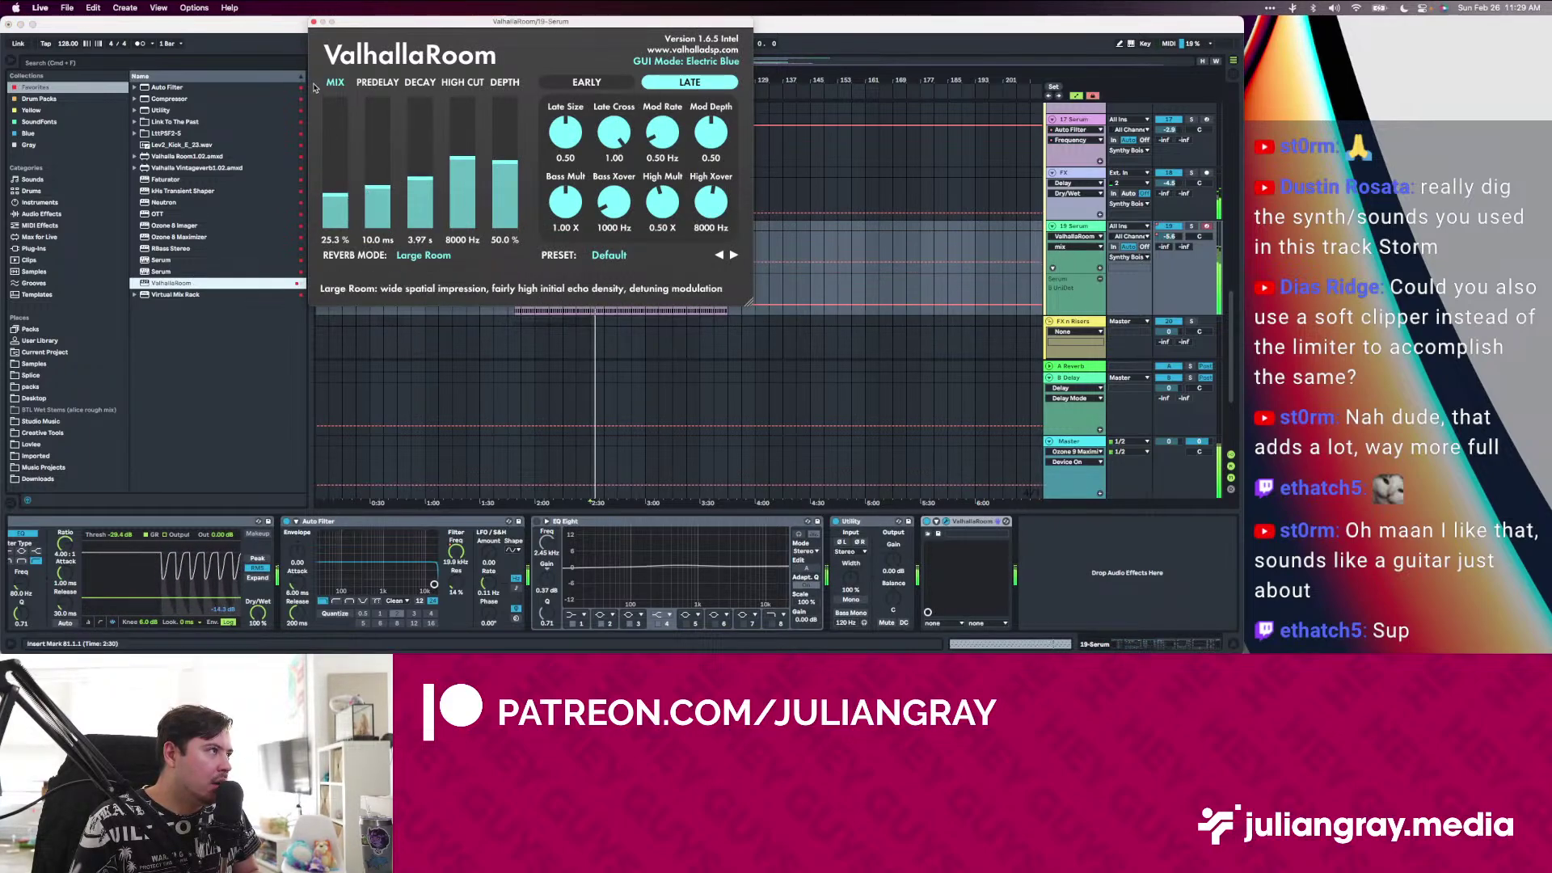
click(314, 22)
click(273, 524)
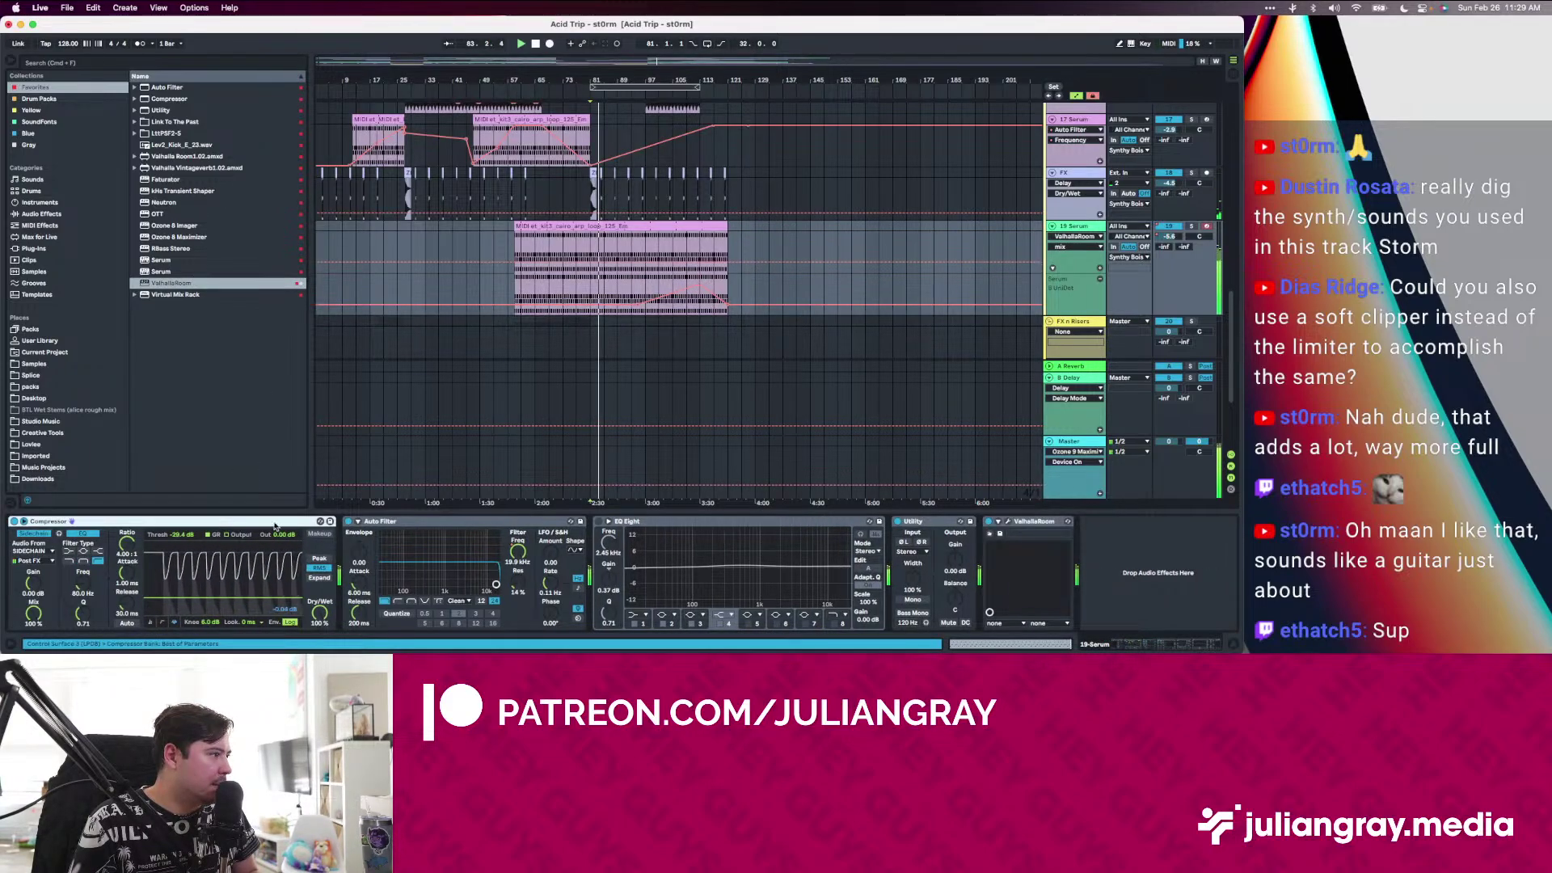
drag(275, 527, 1027, 596)
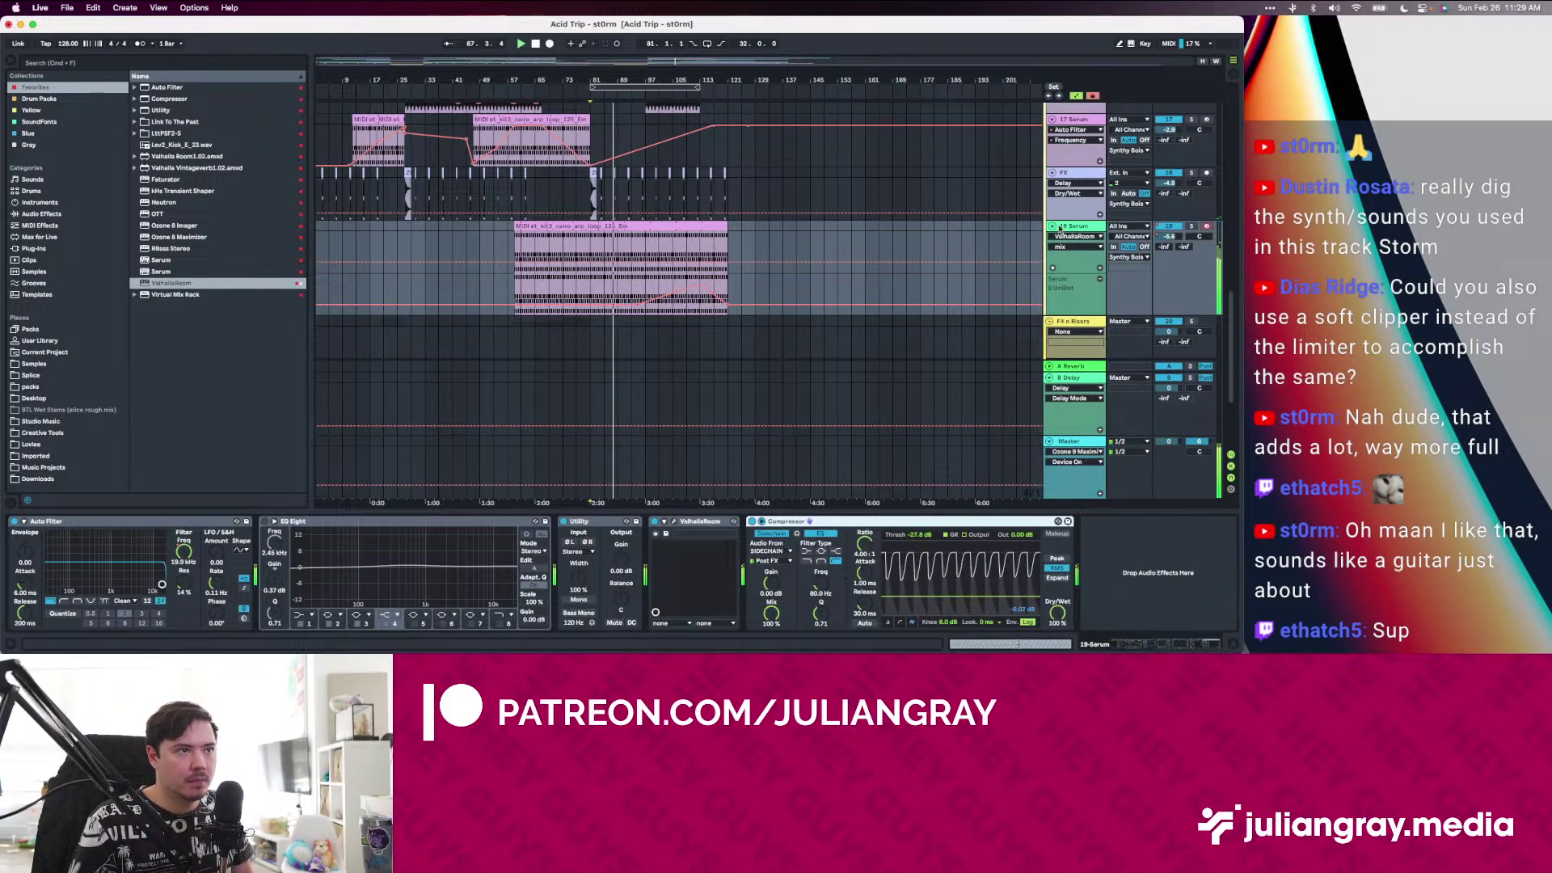
Add a Delay audio effect to the 19 Serum track
click(36, 204)
click(37, 212)
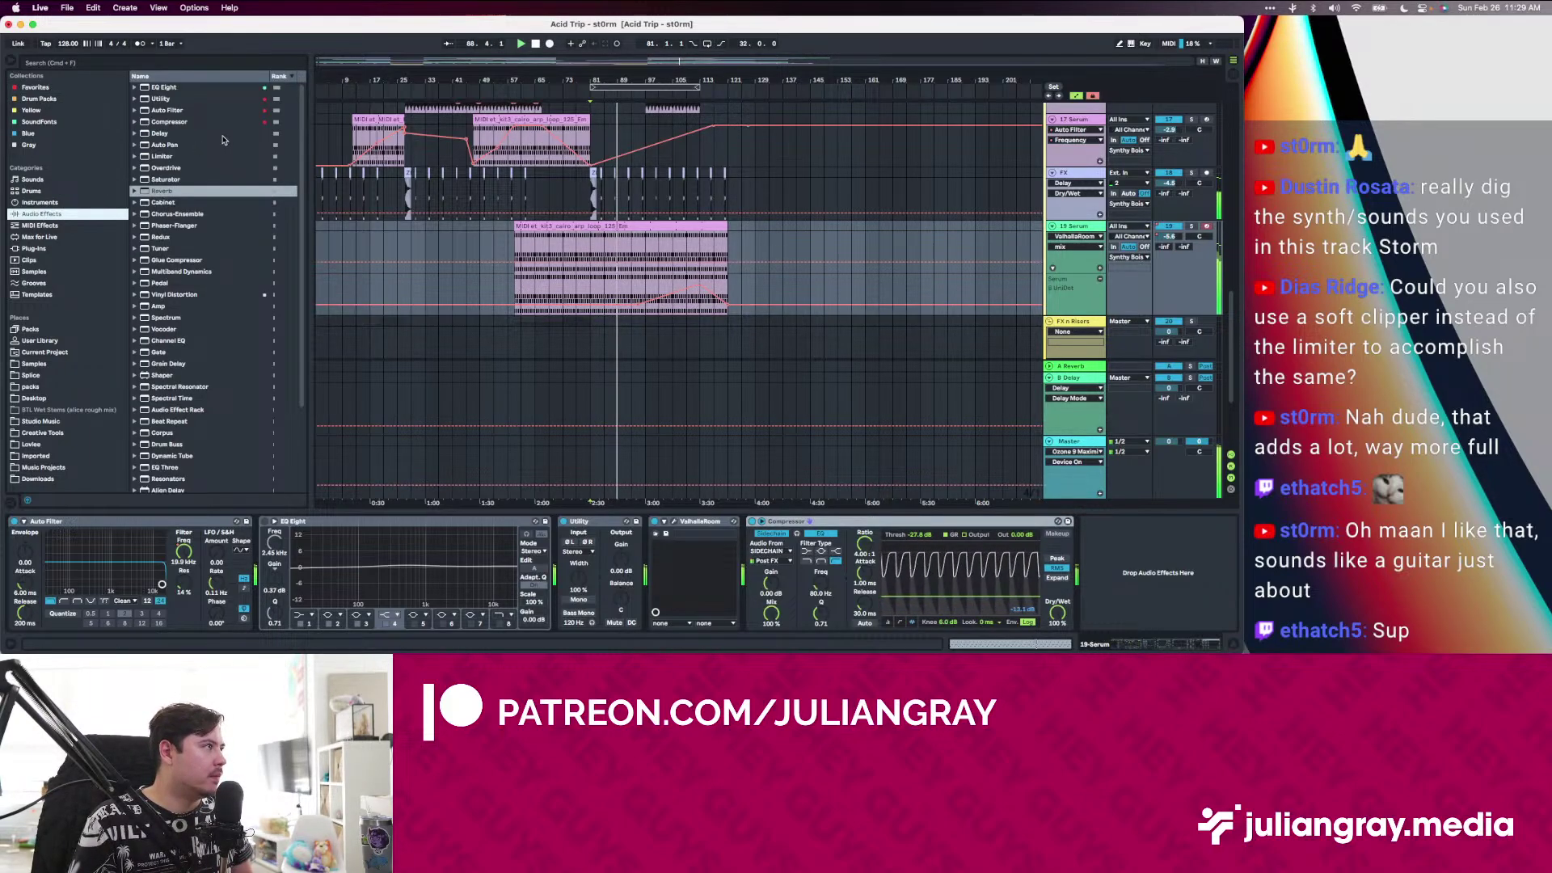
click(179, 134)
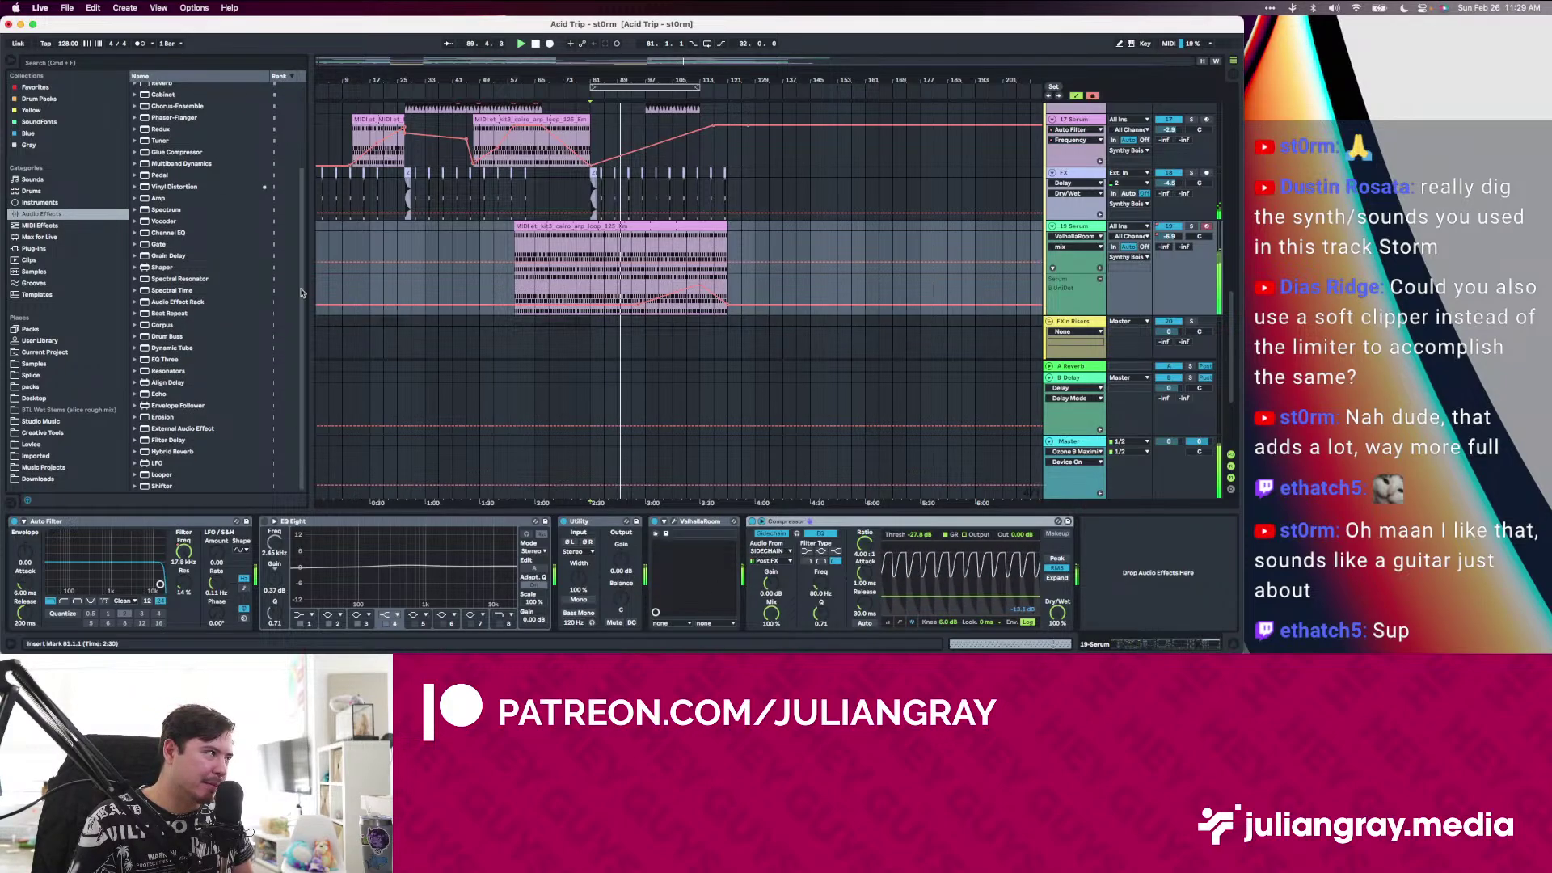
drag(161, 134, 656, 555)
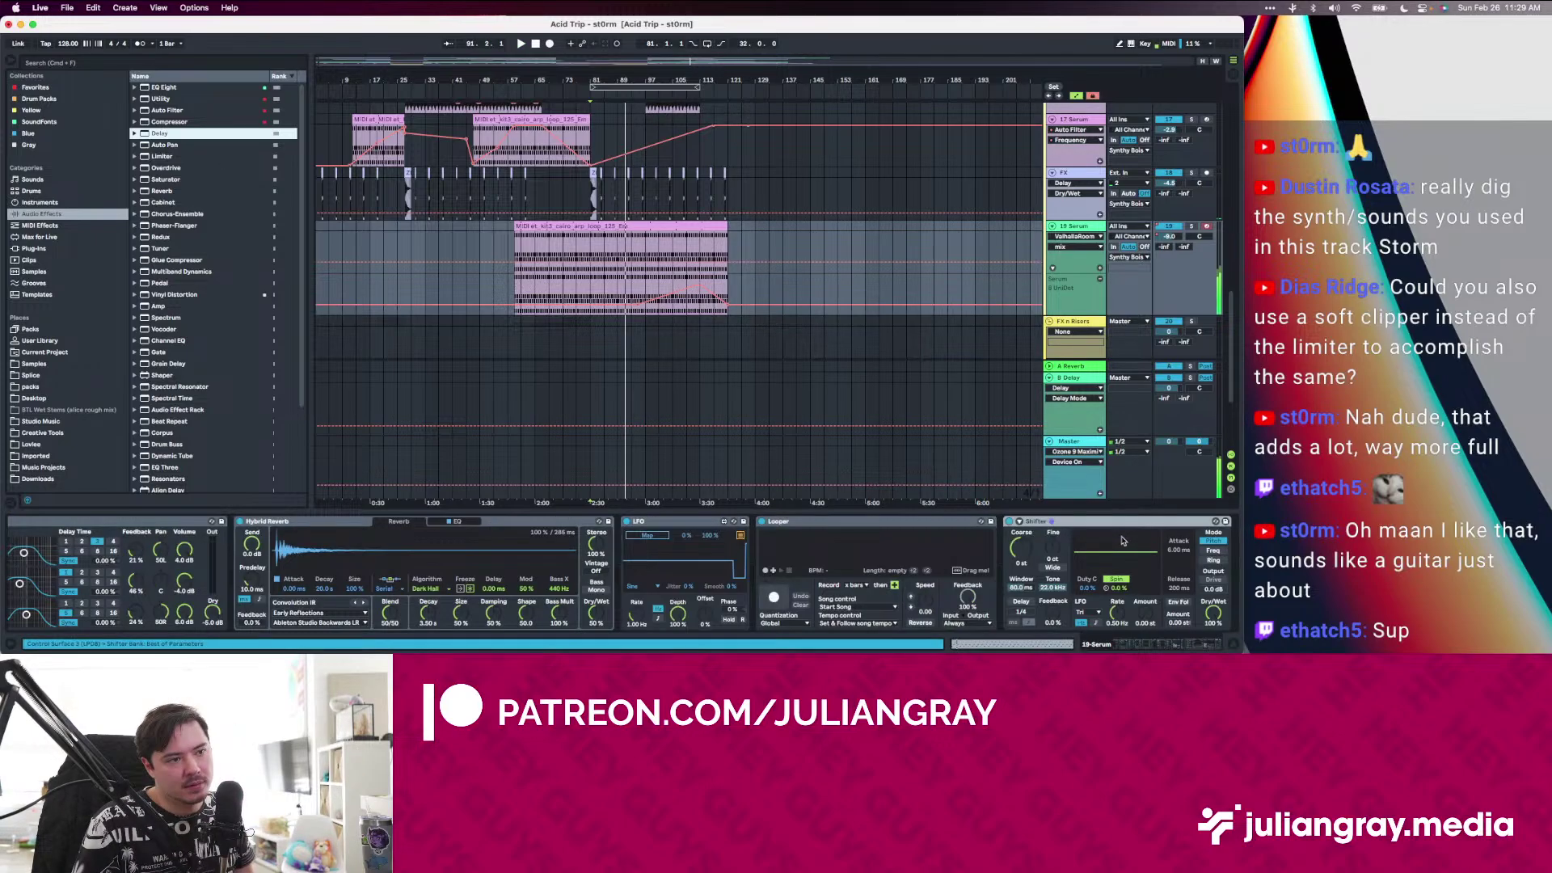
Delete the unwanted devices that follow the Delay on the 19 Serum track, from Shifter back to Envelope Follower
key(Delete)
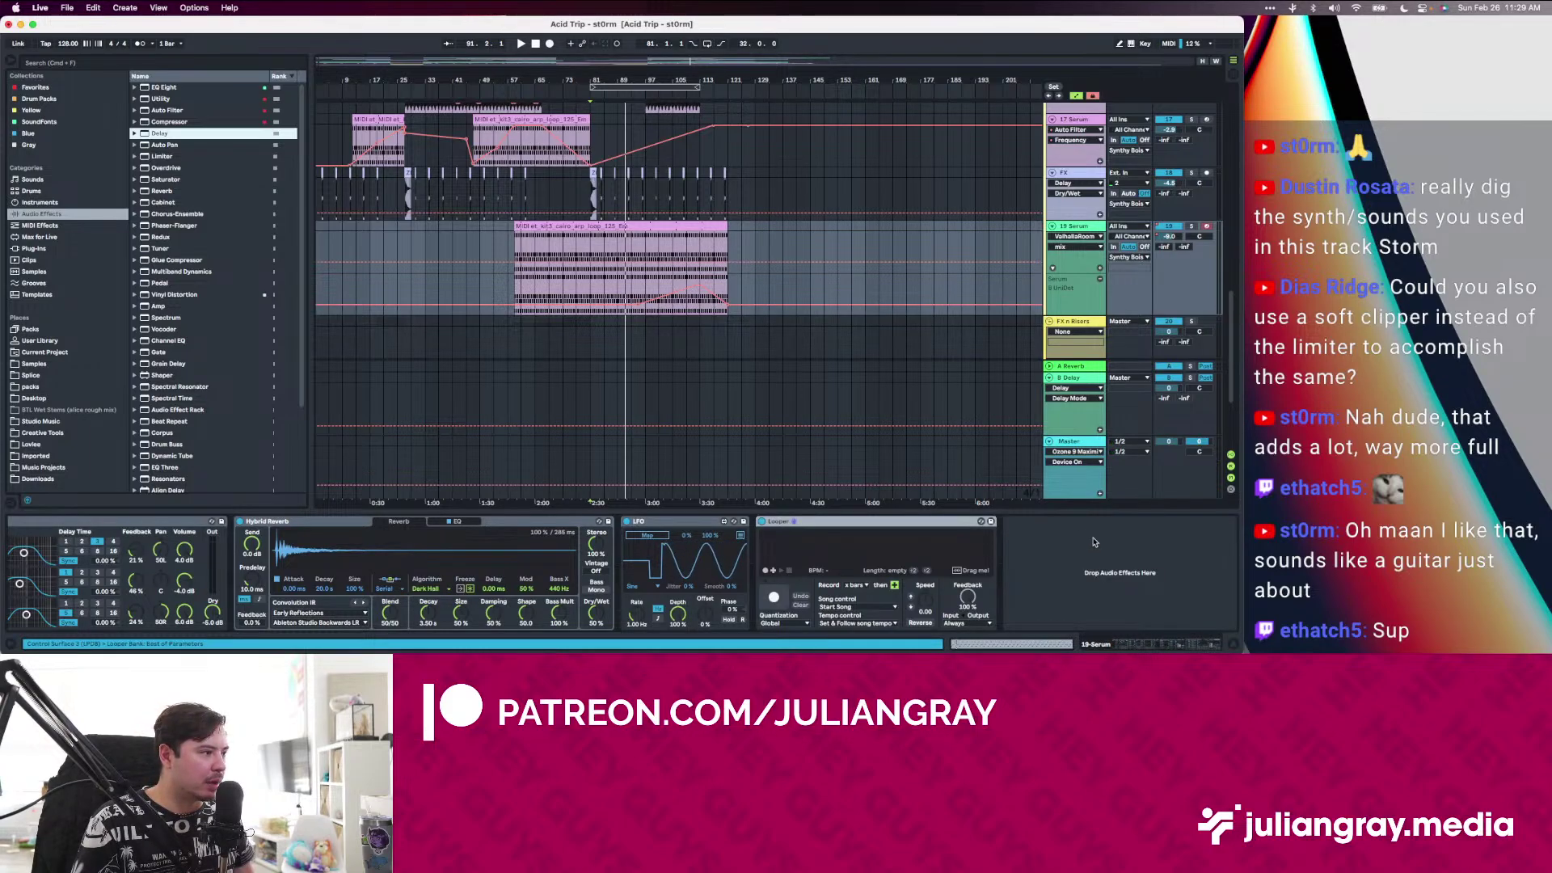
scroll(1032, 566, left, 8)
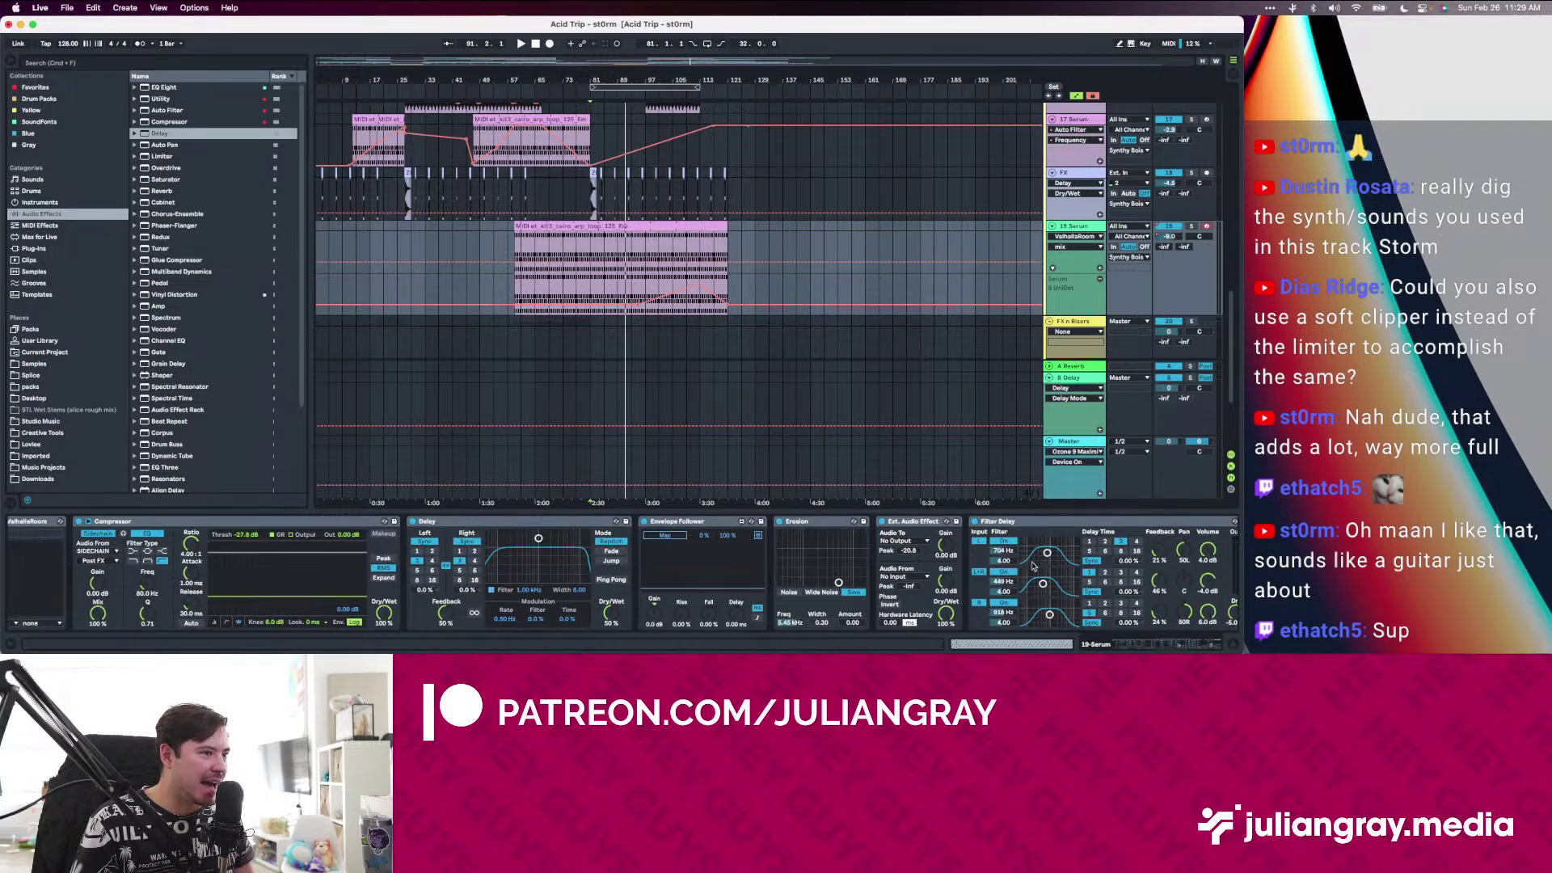
scroll(1032, 566, right, 5)
key(Delete)
key(Delete)
key(Delete)
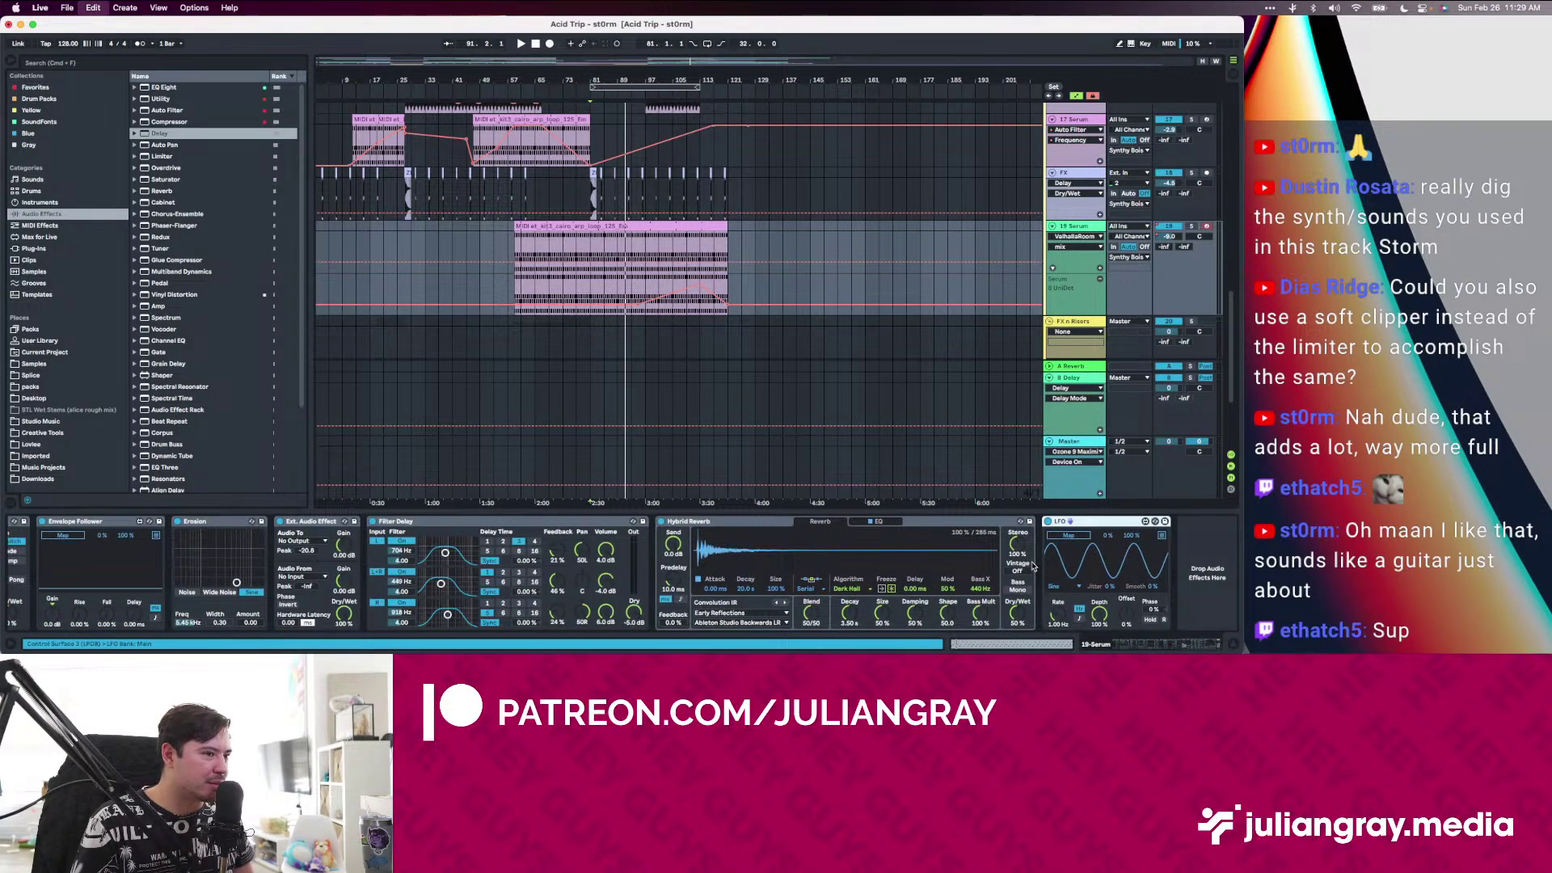
key(Delete)
key(Delete)
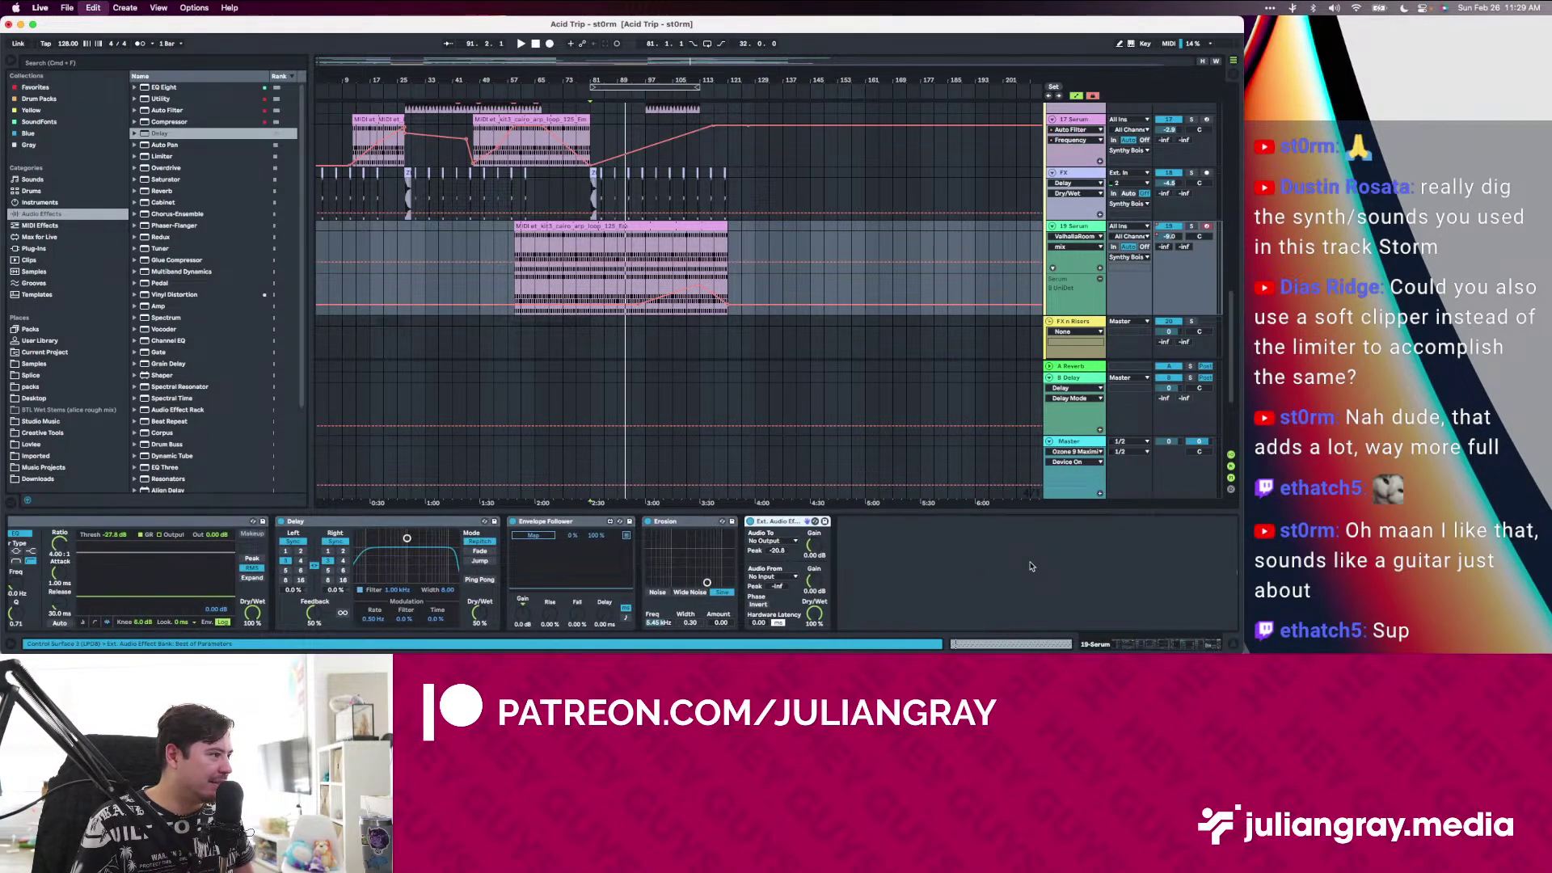
key(Delete)
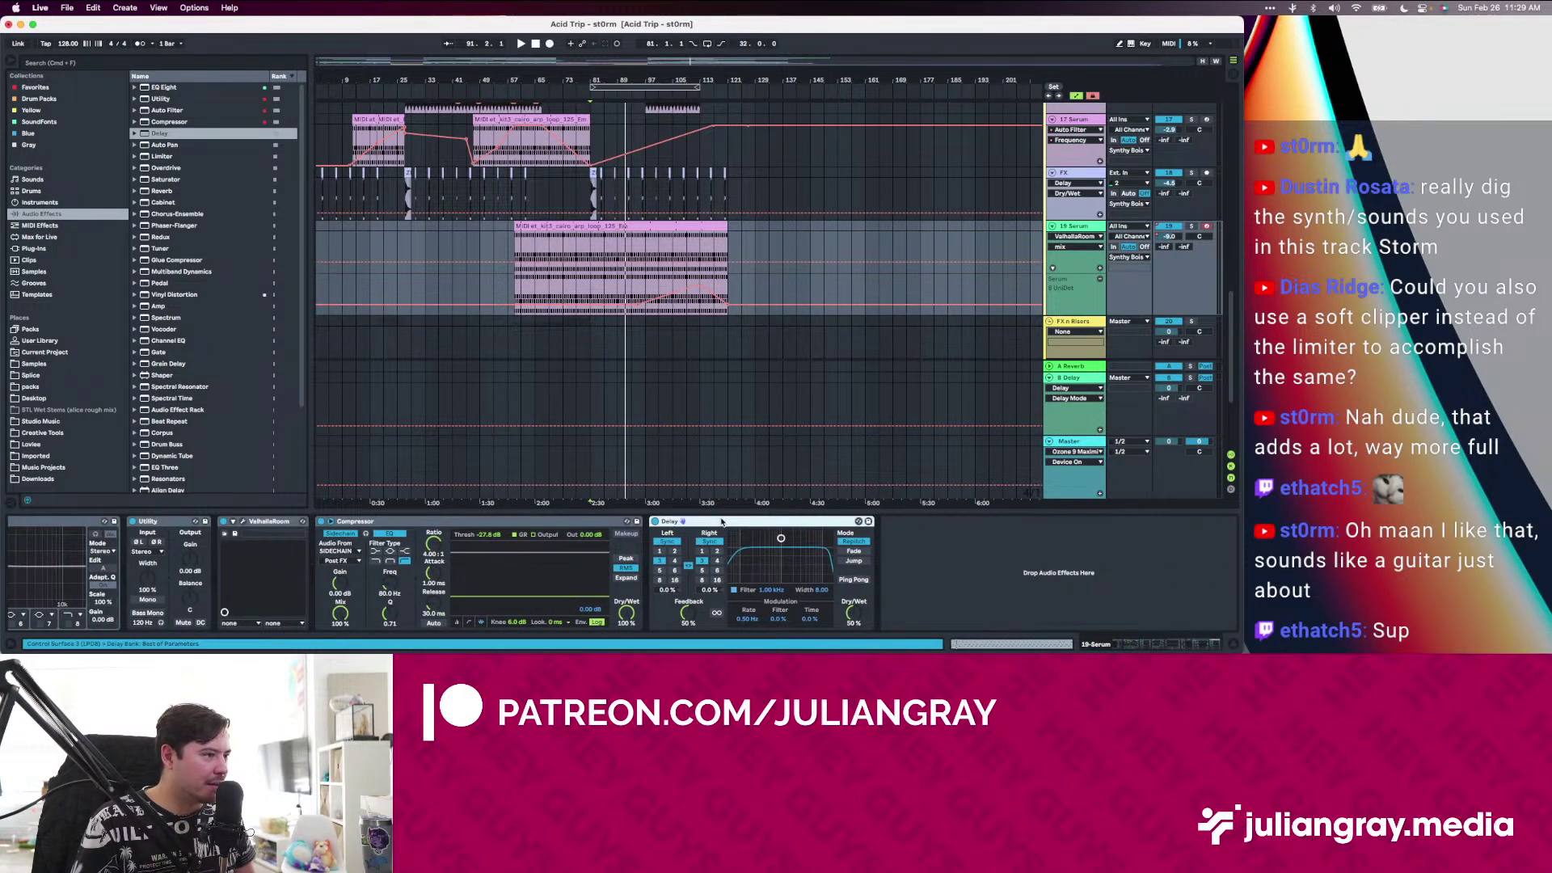
Place the Delay between Utility and ValhallaRoom, and during playback set it to Ping Pong with its filter narrowed around about 1.12 kHz
drag(722, 521, 223, 548)
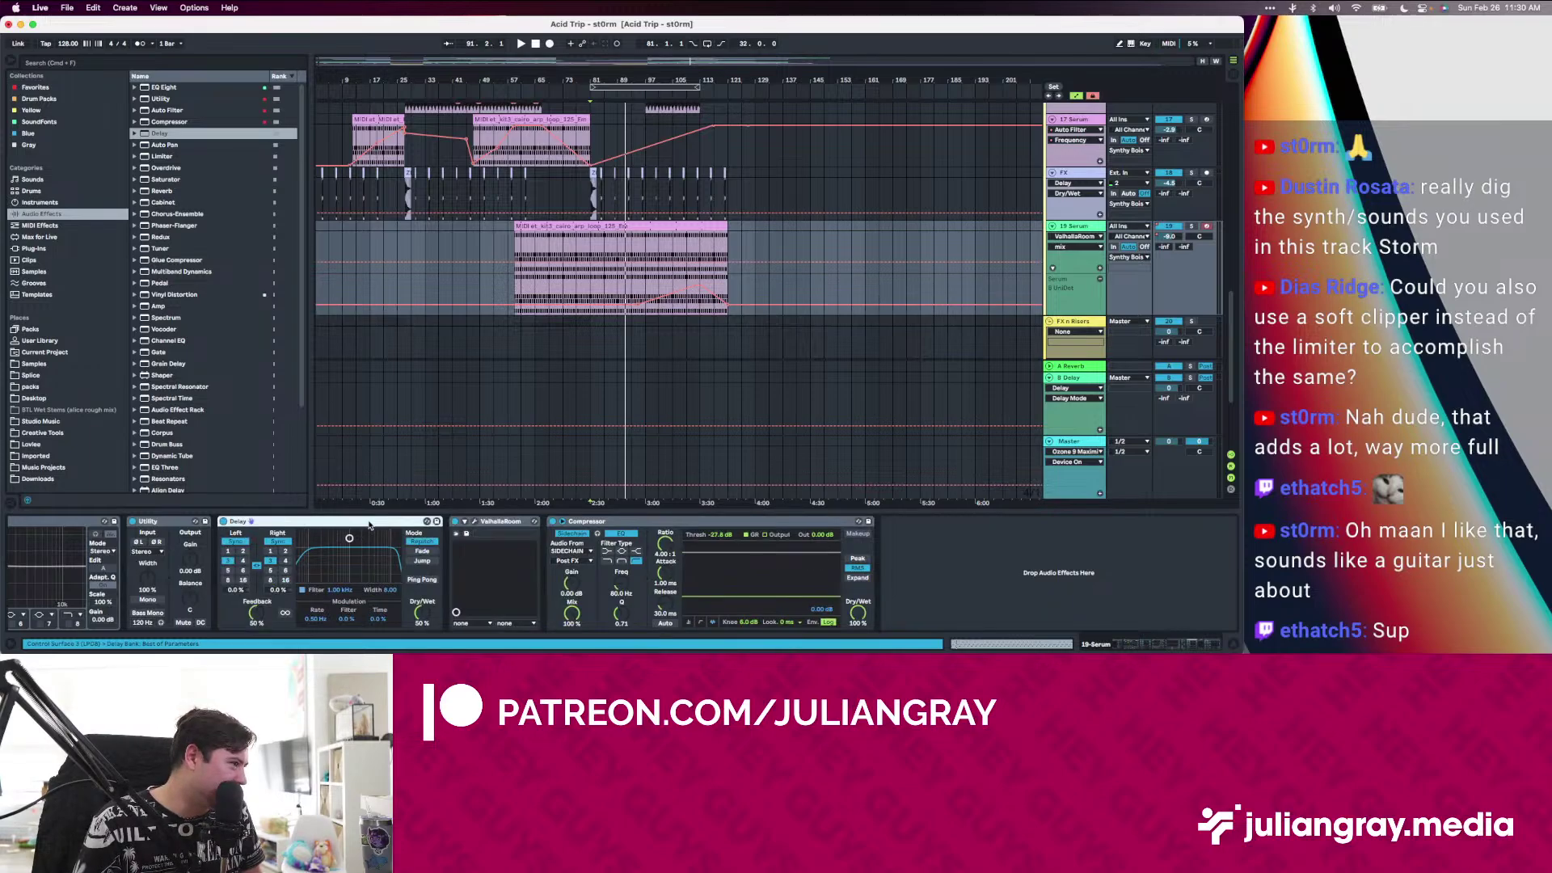
key(space)
click(422, 580)
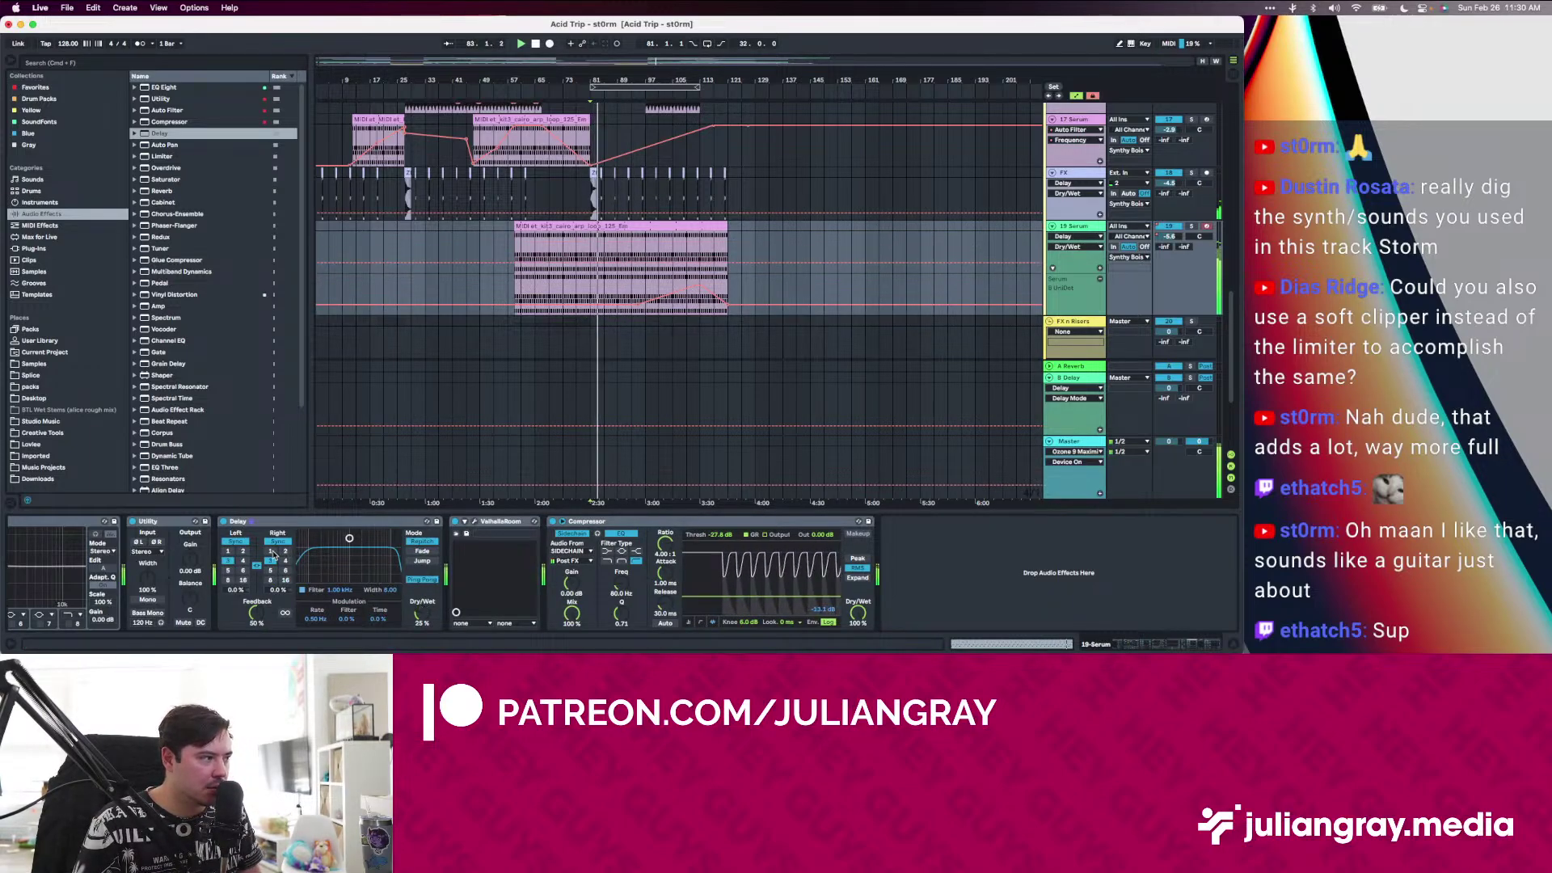
drag(351, 552, 350, 566)
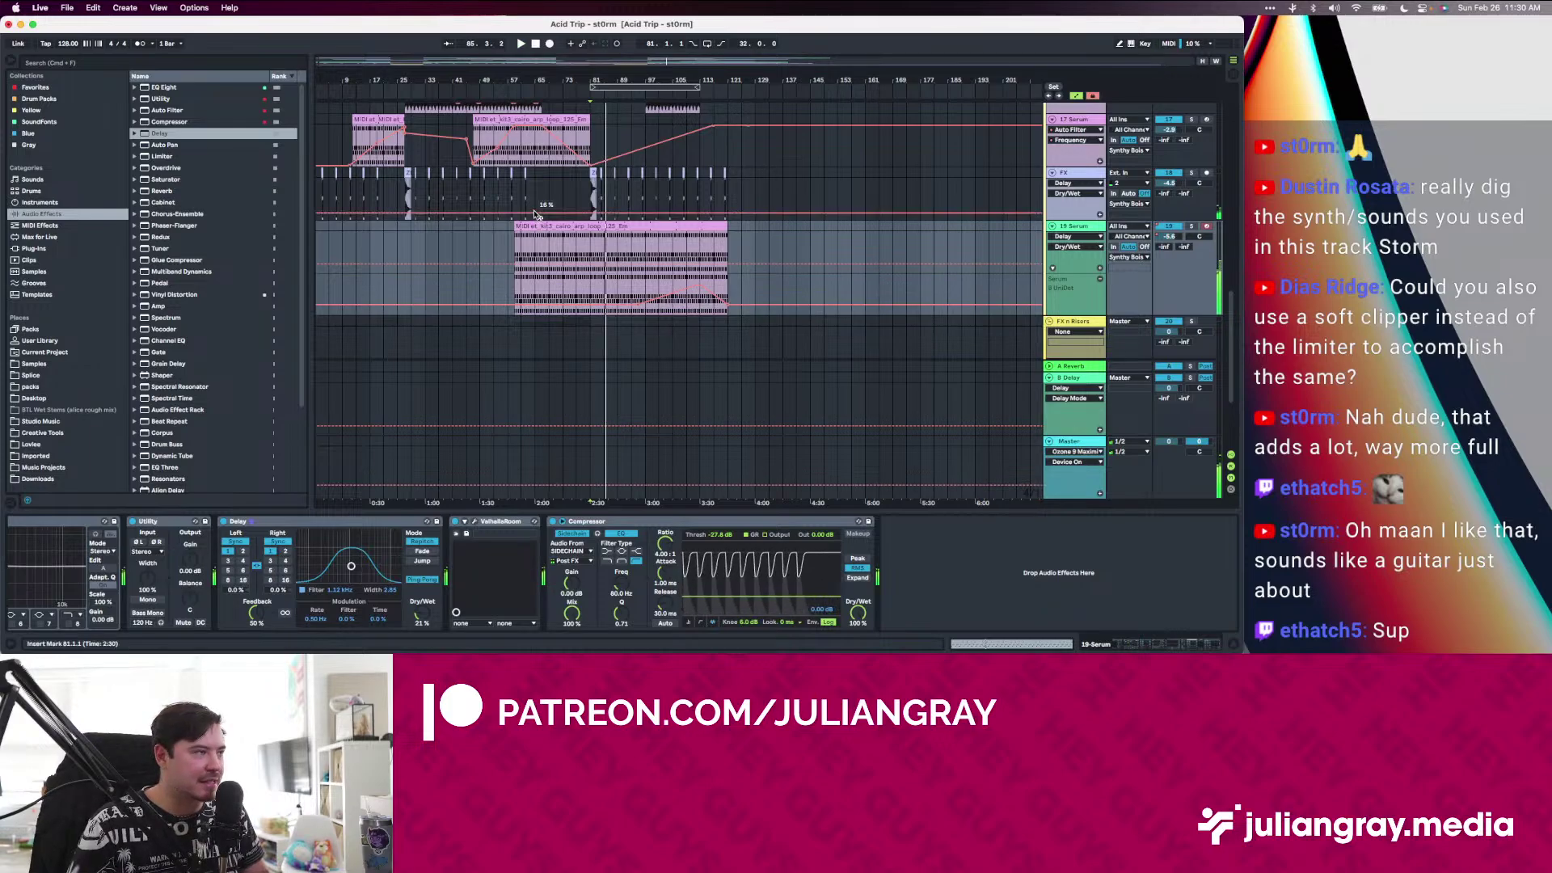
key(space)
click(536, 244)
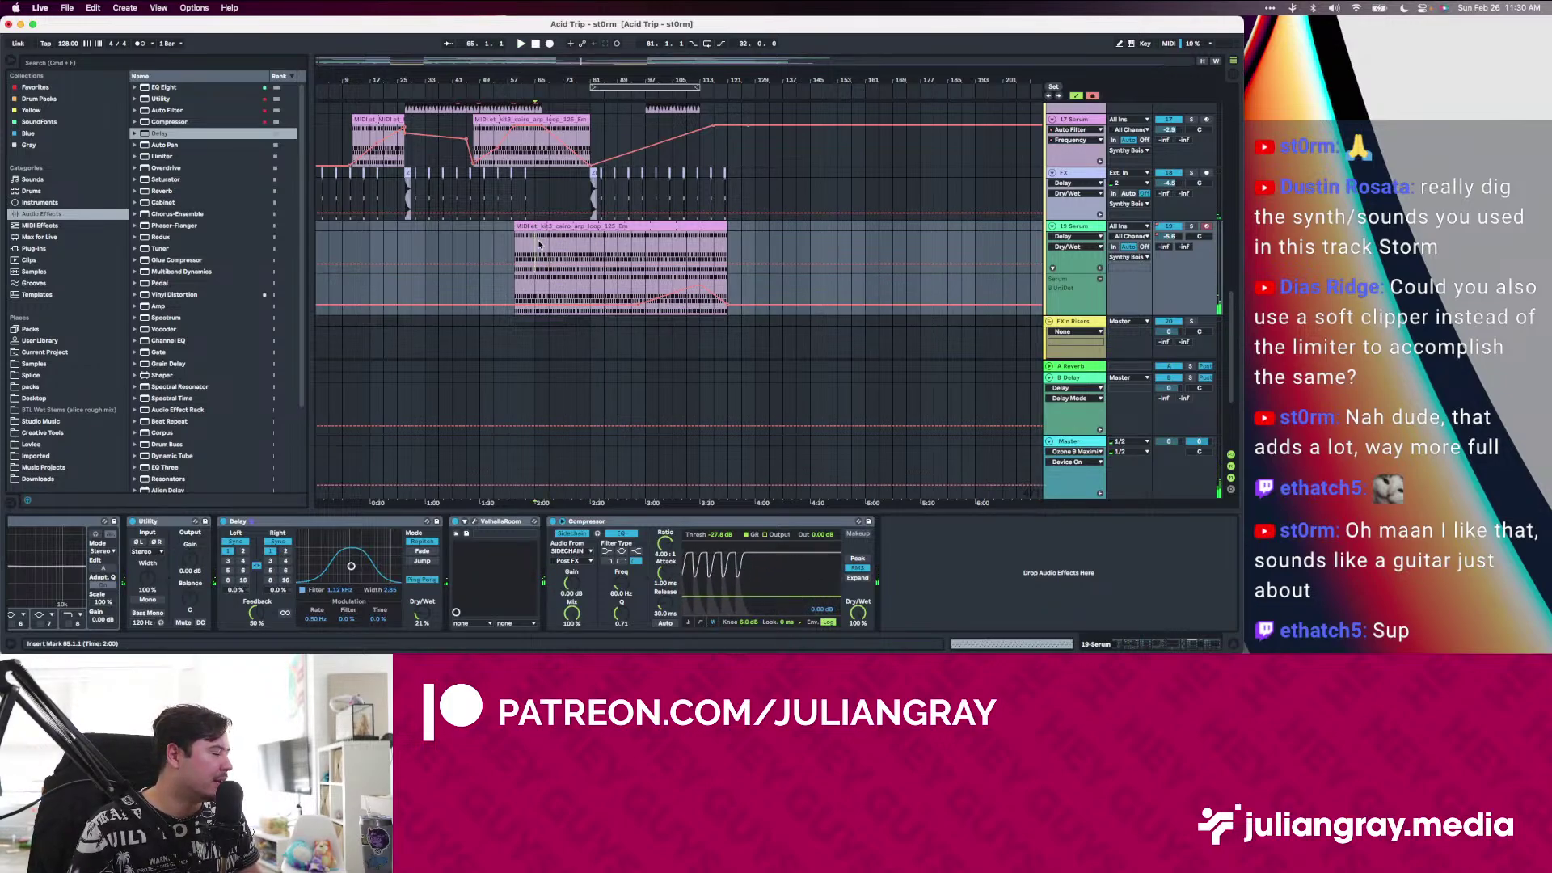
scroll(539, 244, left, 1)
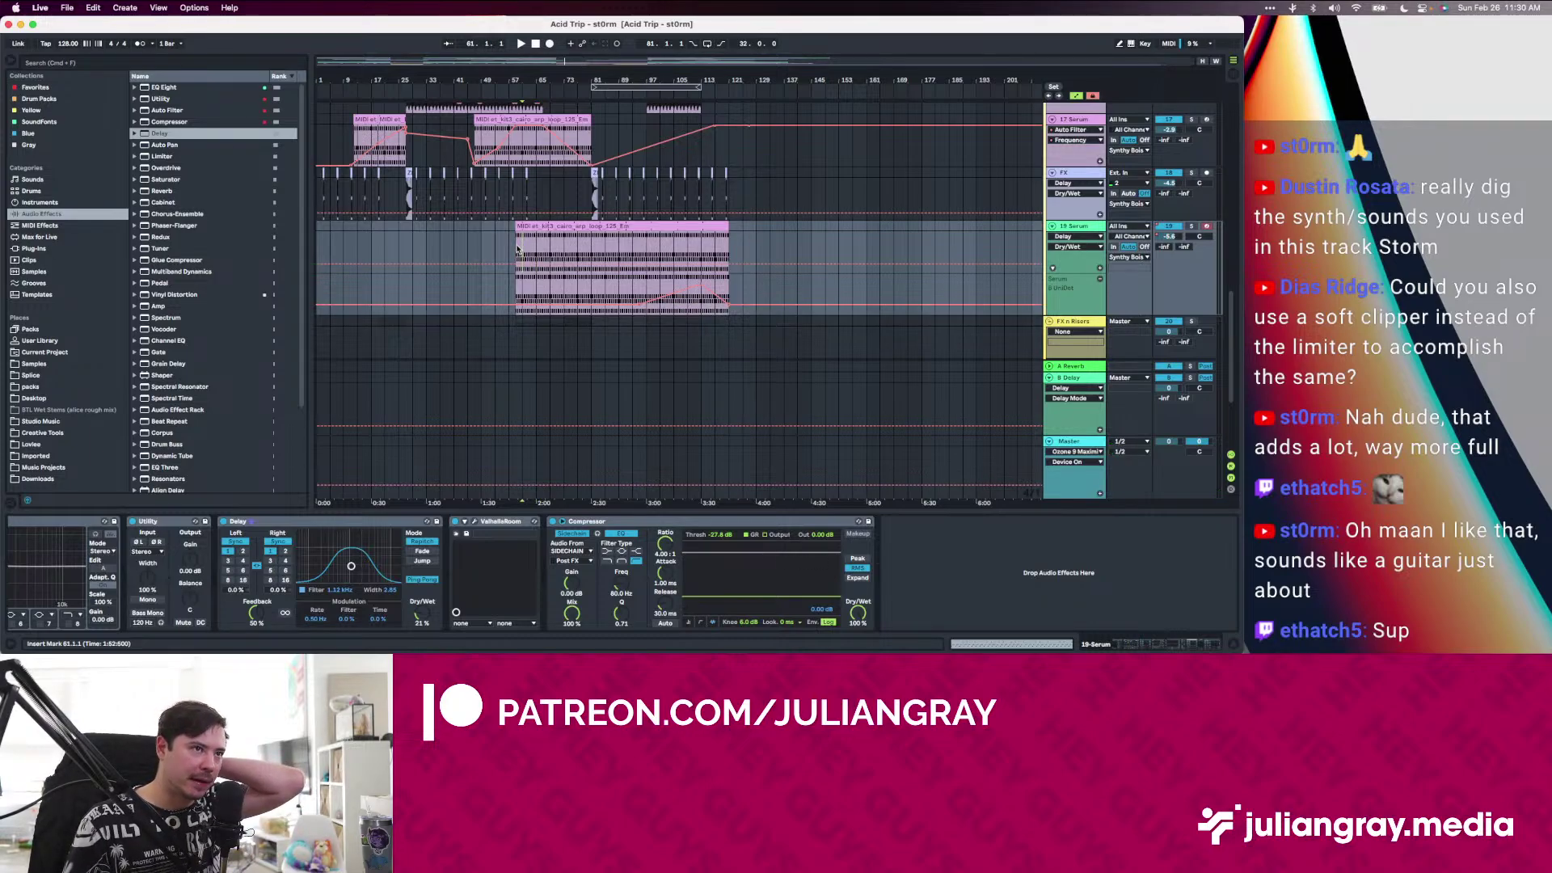
scroll(518, 249, up, 10)
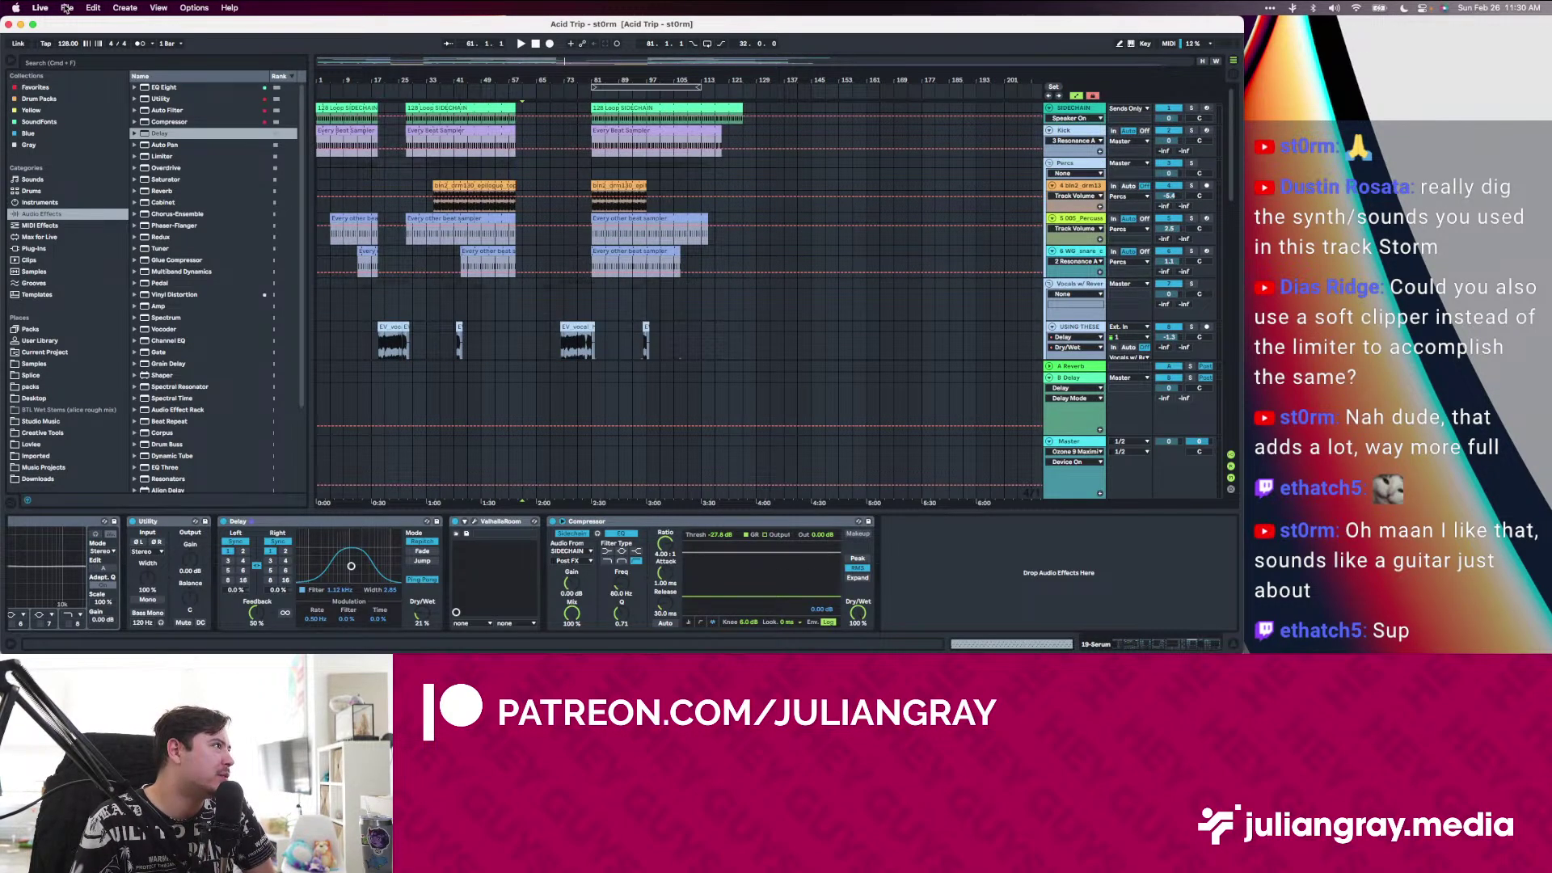
click(521, 171)
click(522, 152)
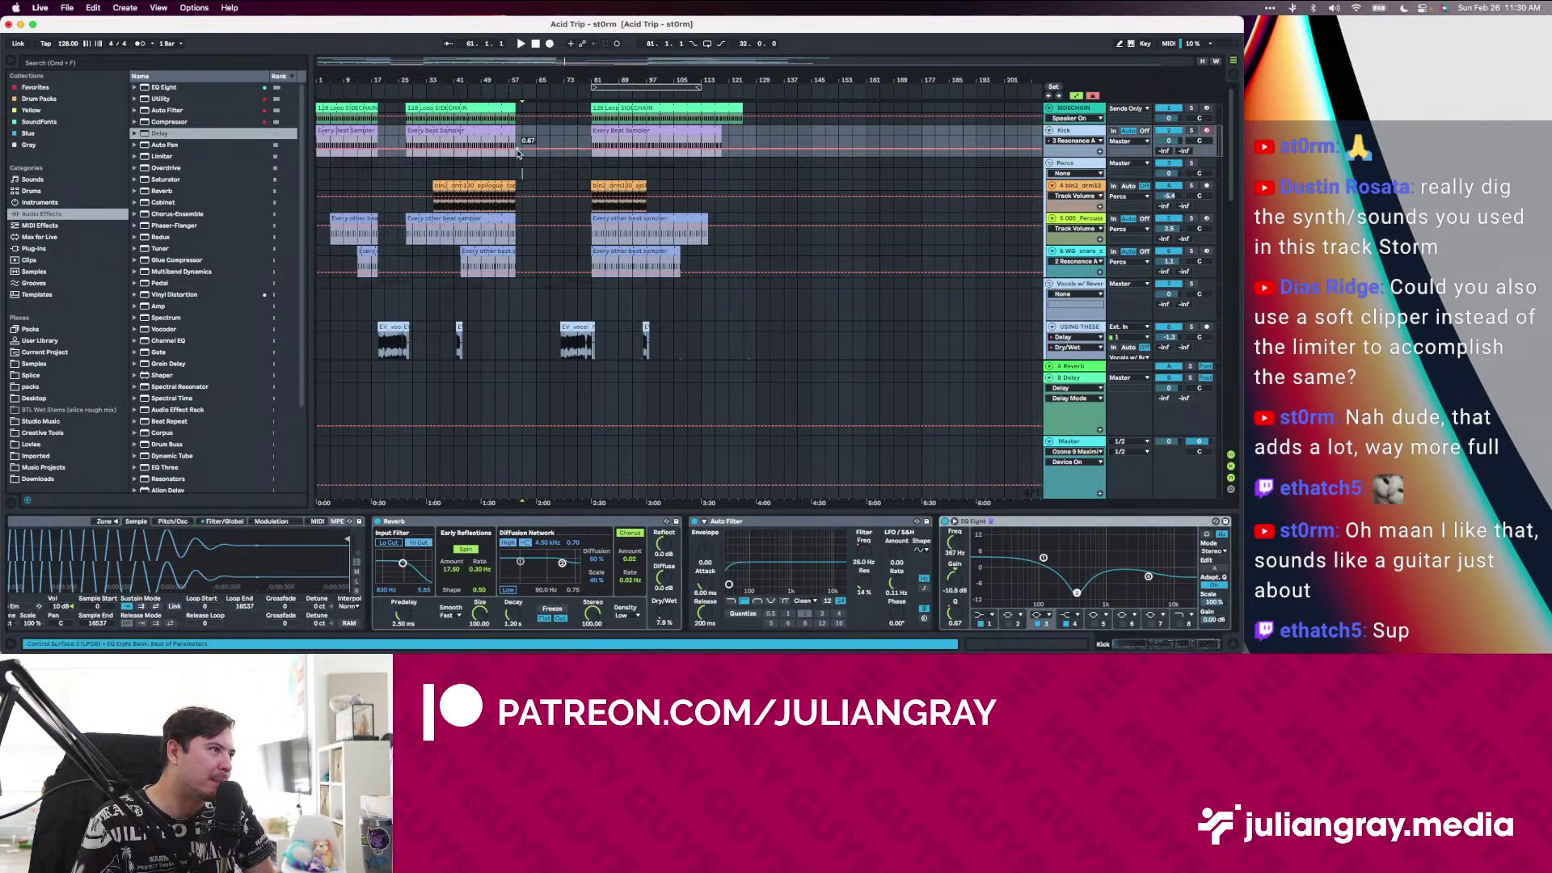
click(522, 167)
click(521, 138)
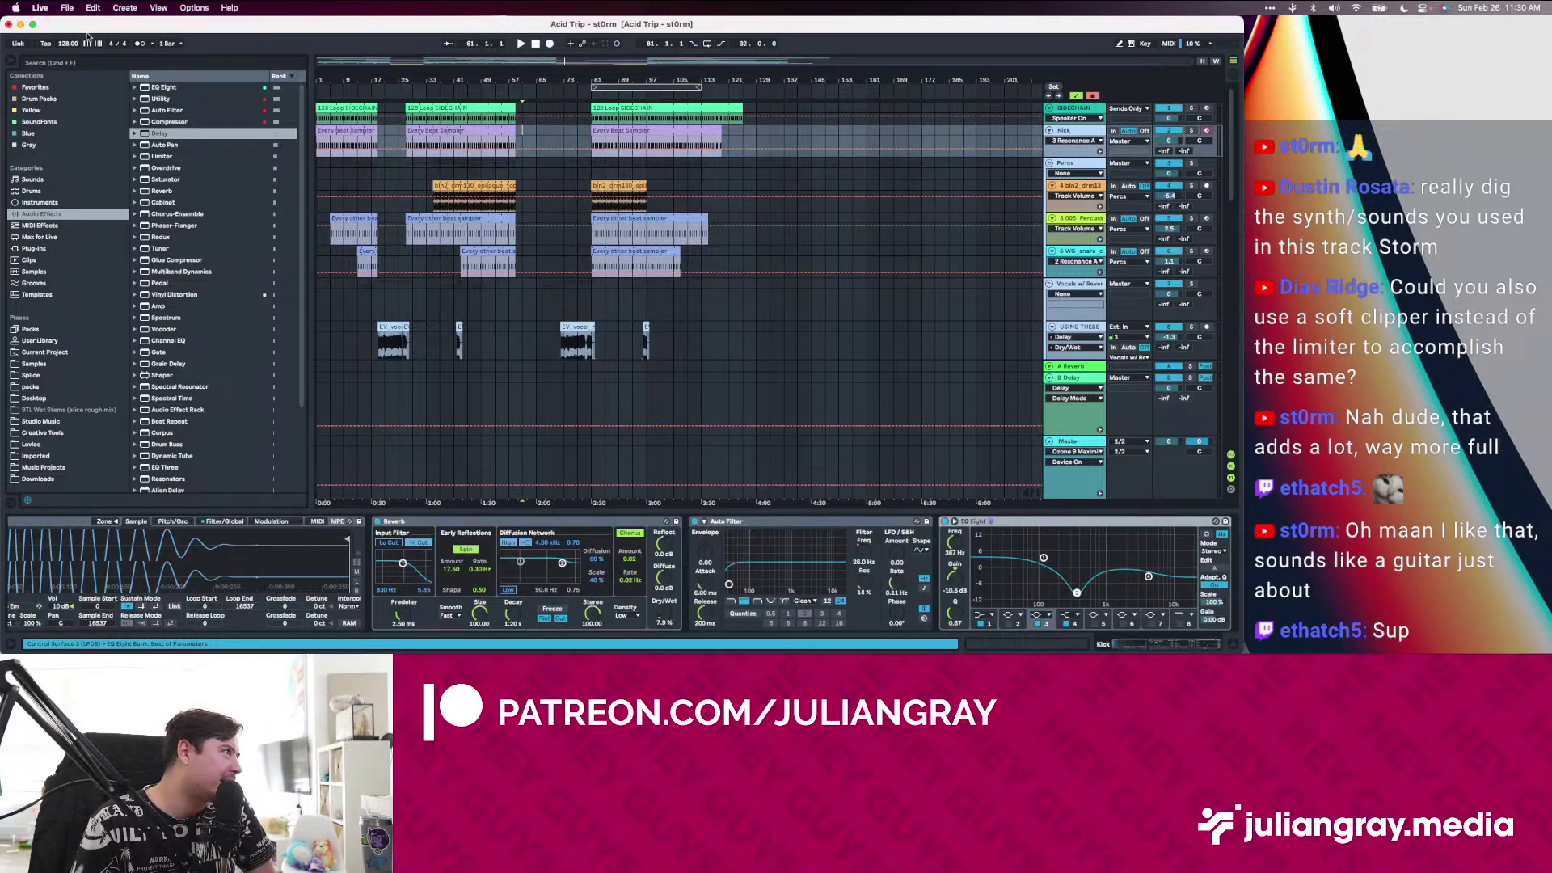
Collect all files of the Acid Trip set into its project and save it
click(65, 8)
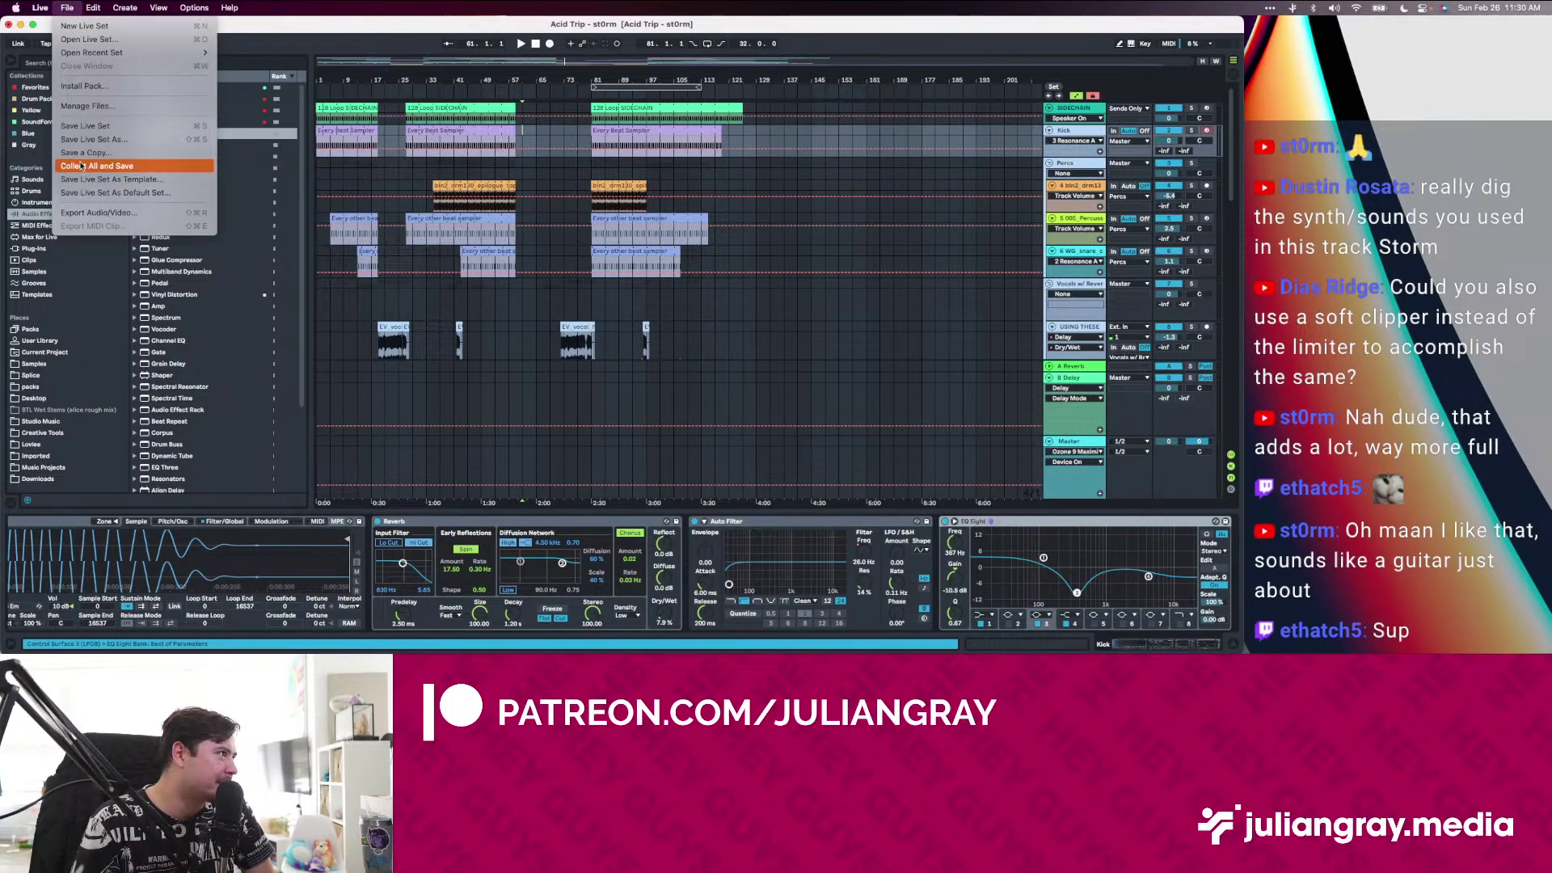
click(101, 165)
click(714, 390)
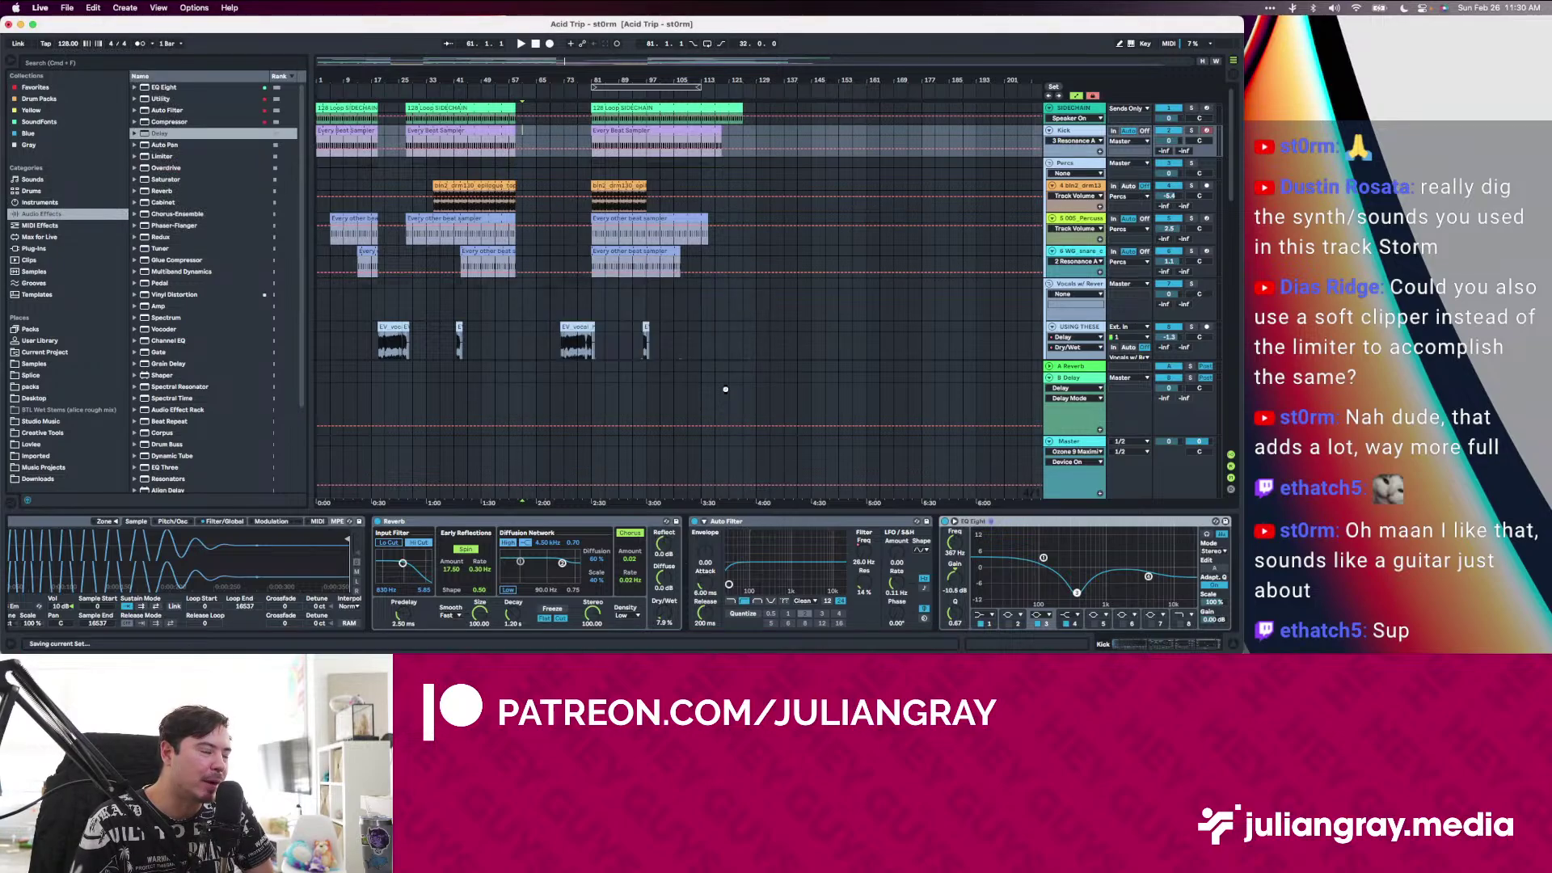
click(726, 393)
click(722, 250)
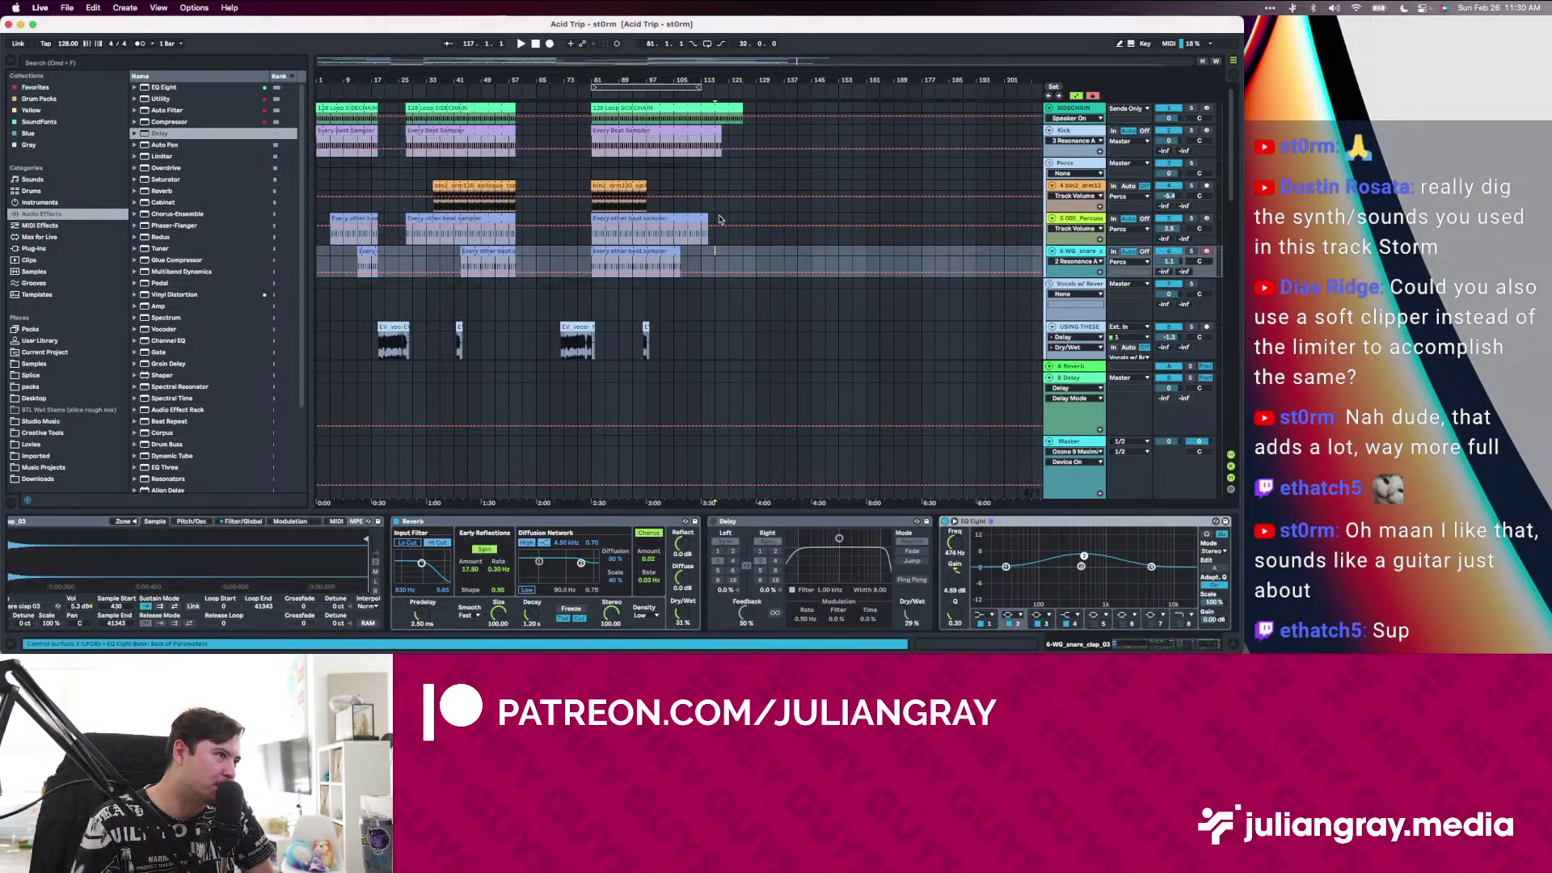
click(717, 217)
click(717, 189)
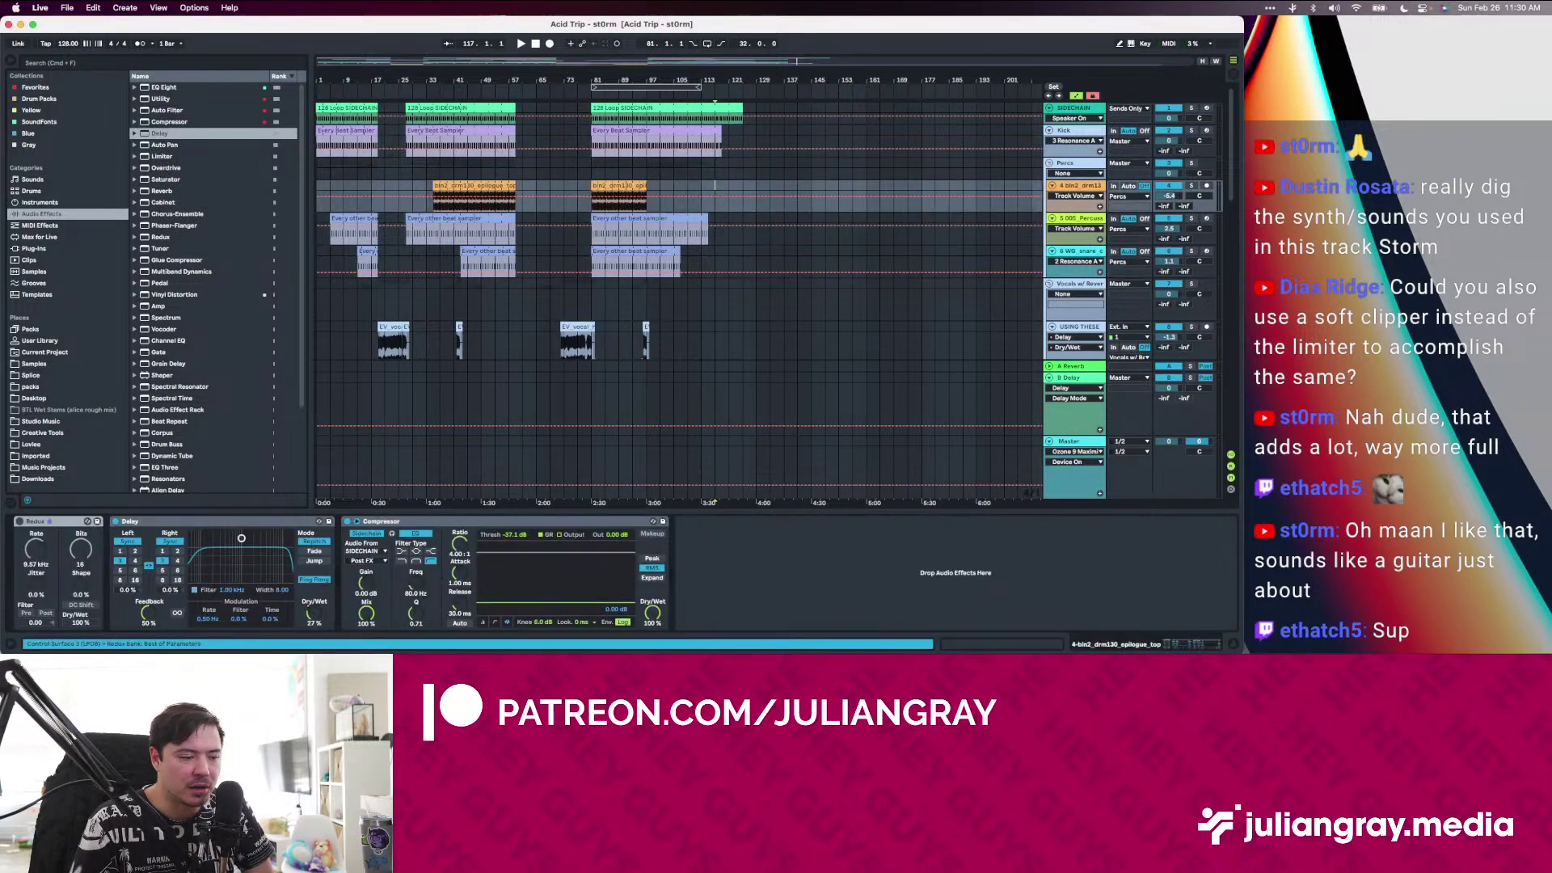
In Finder, create a folder named Finished in Fix Your Project February 2023 and move the Acid Trip - st0rm Project folder into it
key(super+Tab)
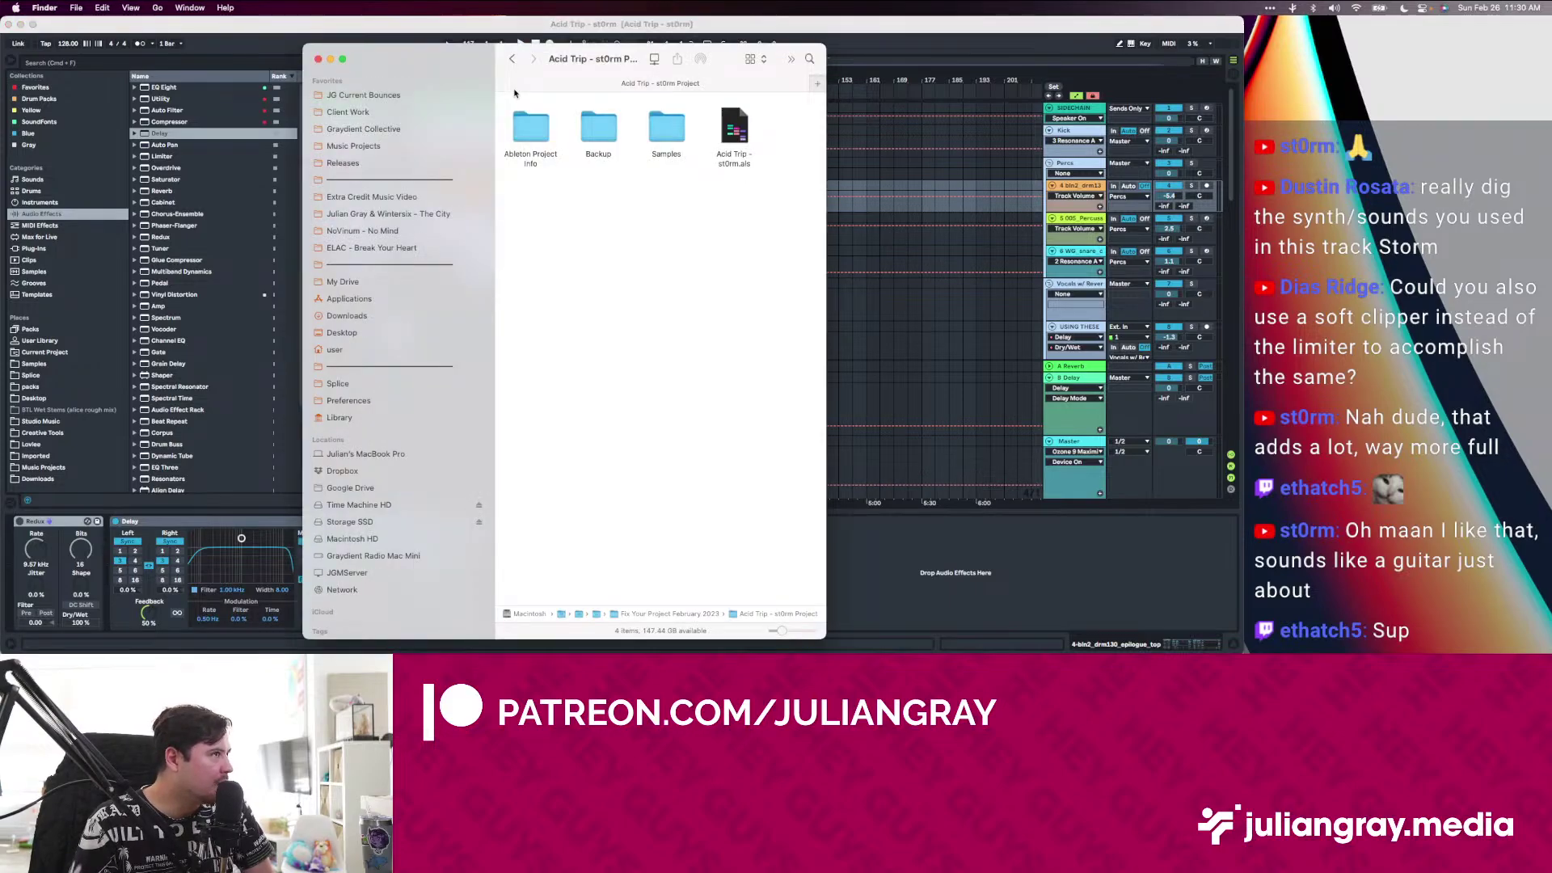
click(511, 58)
right_click(653, 245)
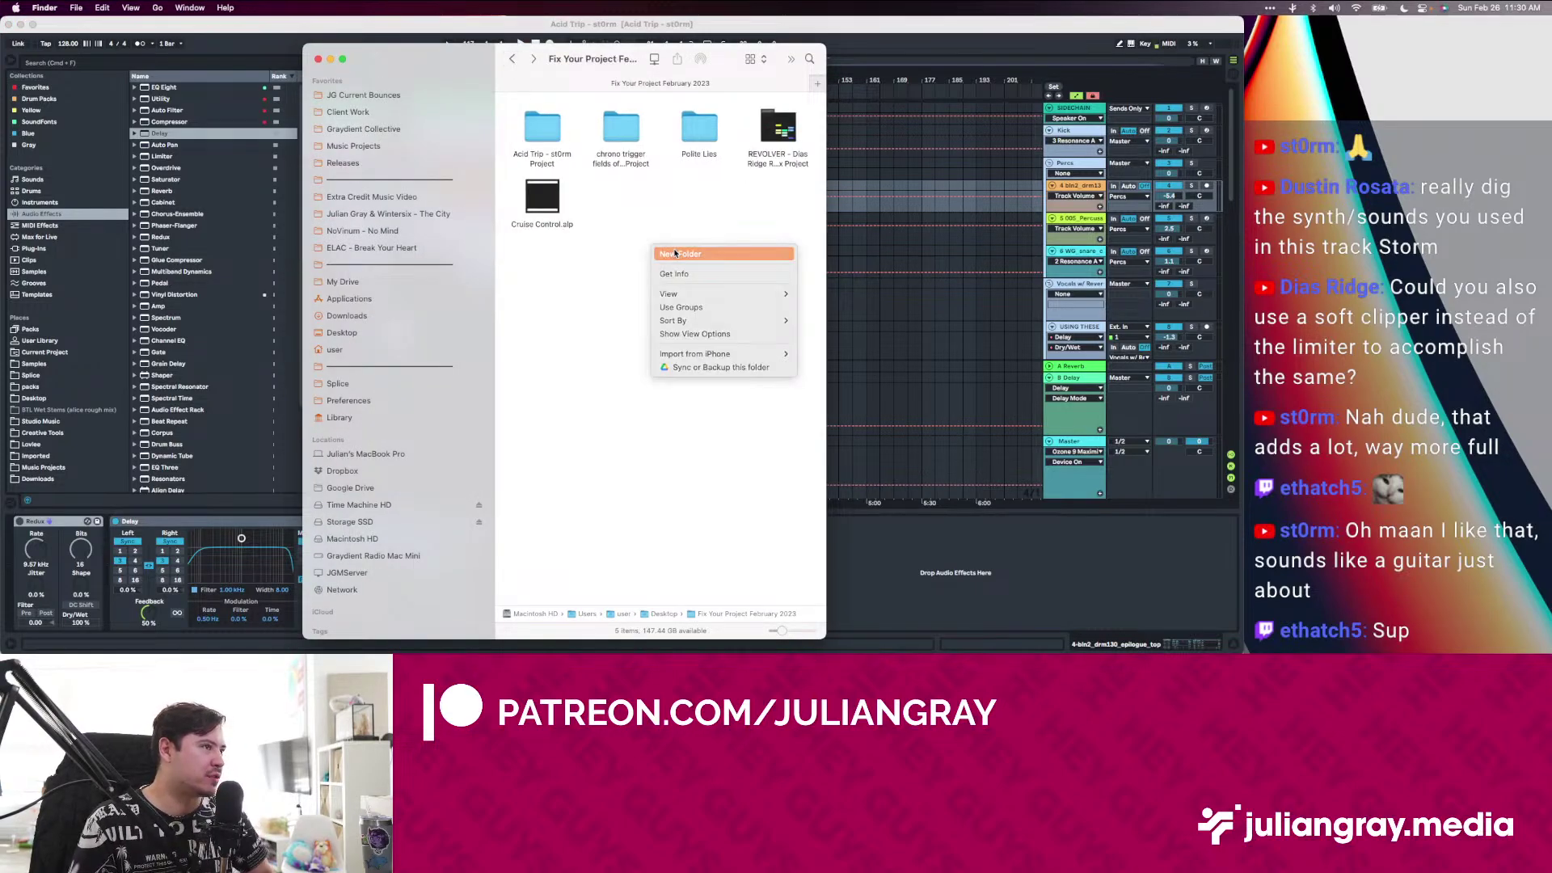
click(675, 253)
text(Finish)
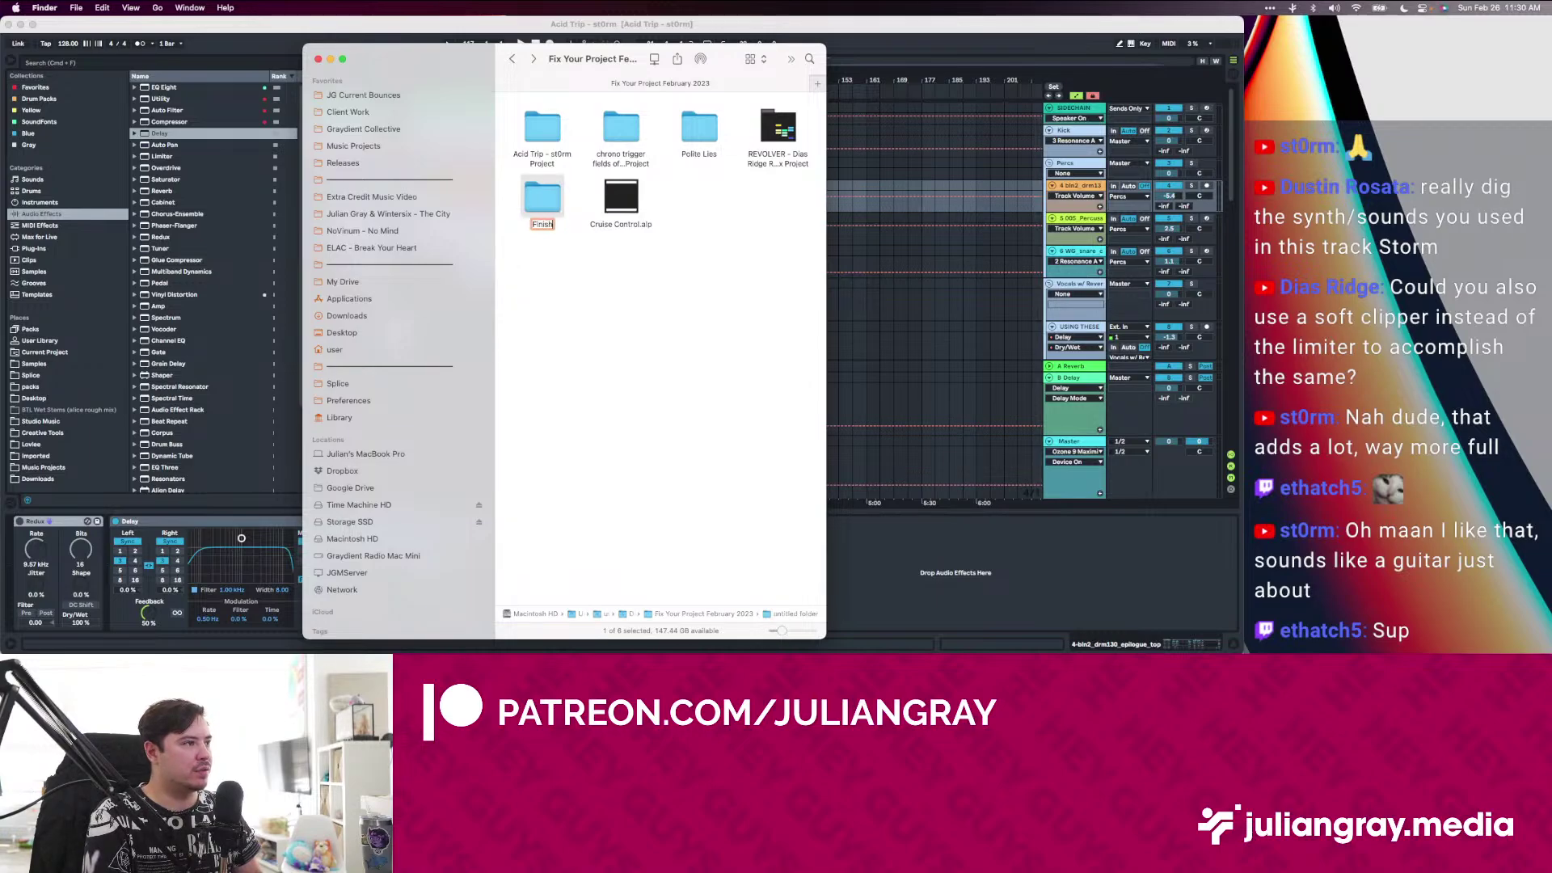
text(ed)
key(Return)
drag(527, 143, 699, 128)
Open the set from the chrono trigger fields of time Project folder with Ableton Live 10 Suite and dismiss the Audio Hijack warning
click(551, 125)
double_click(552, 124)
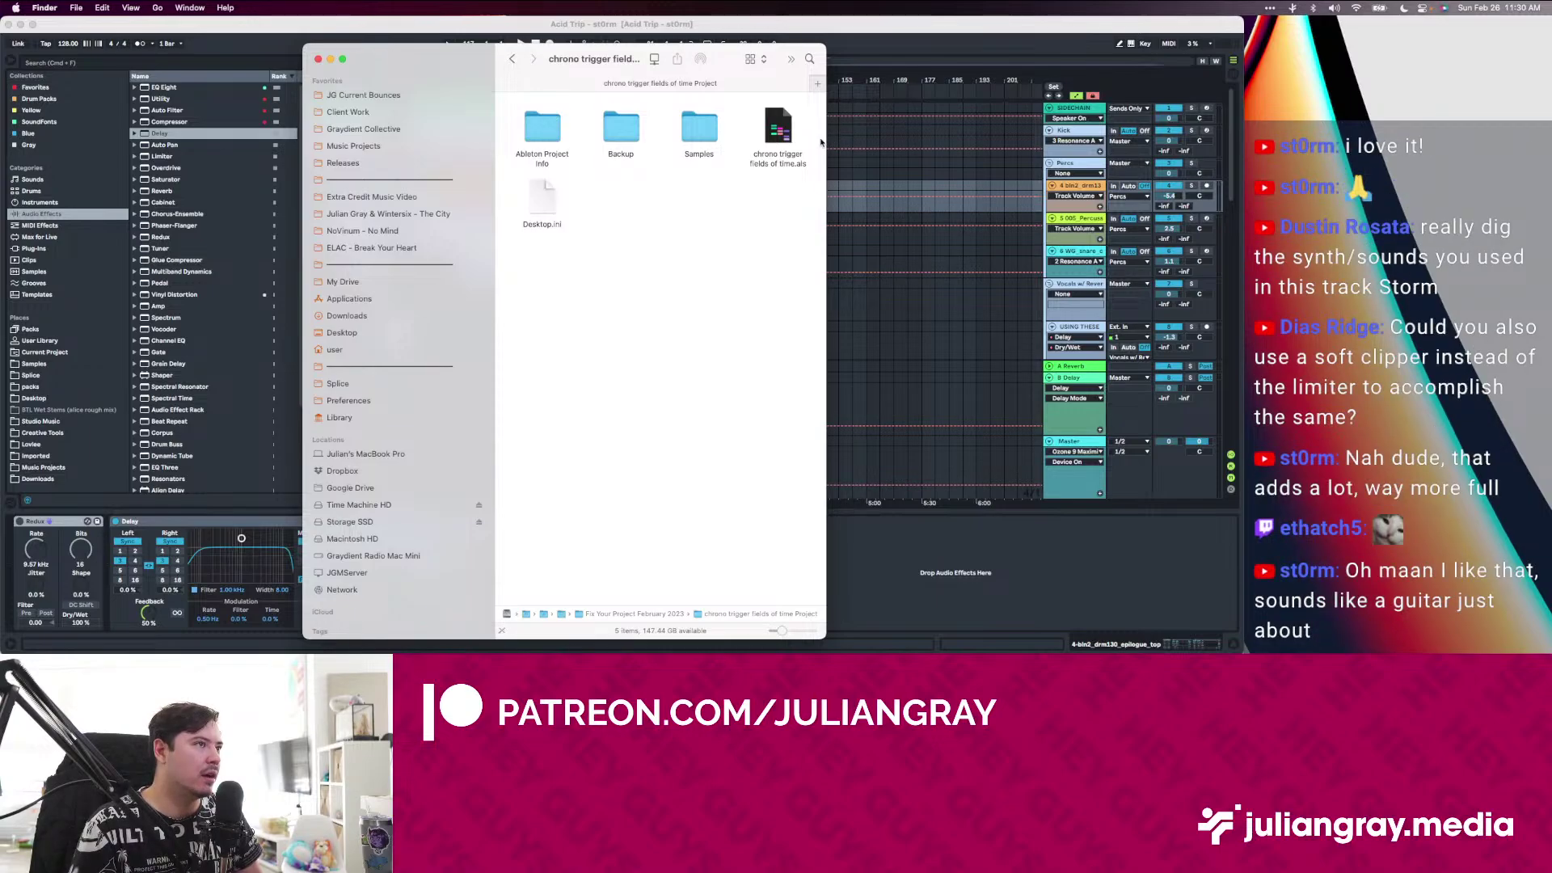
click(781, 131)
right_click(782, 131)
mouse_move(837, 144)
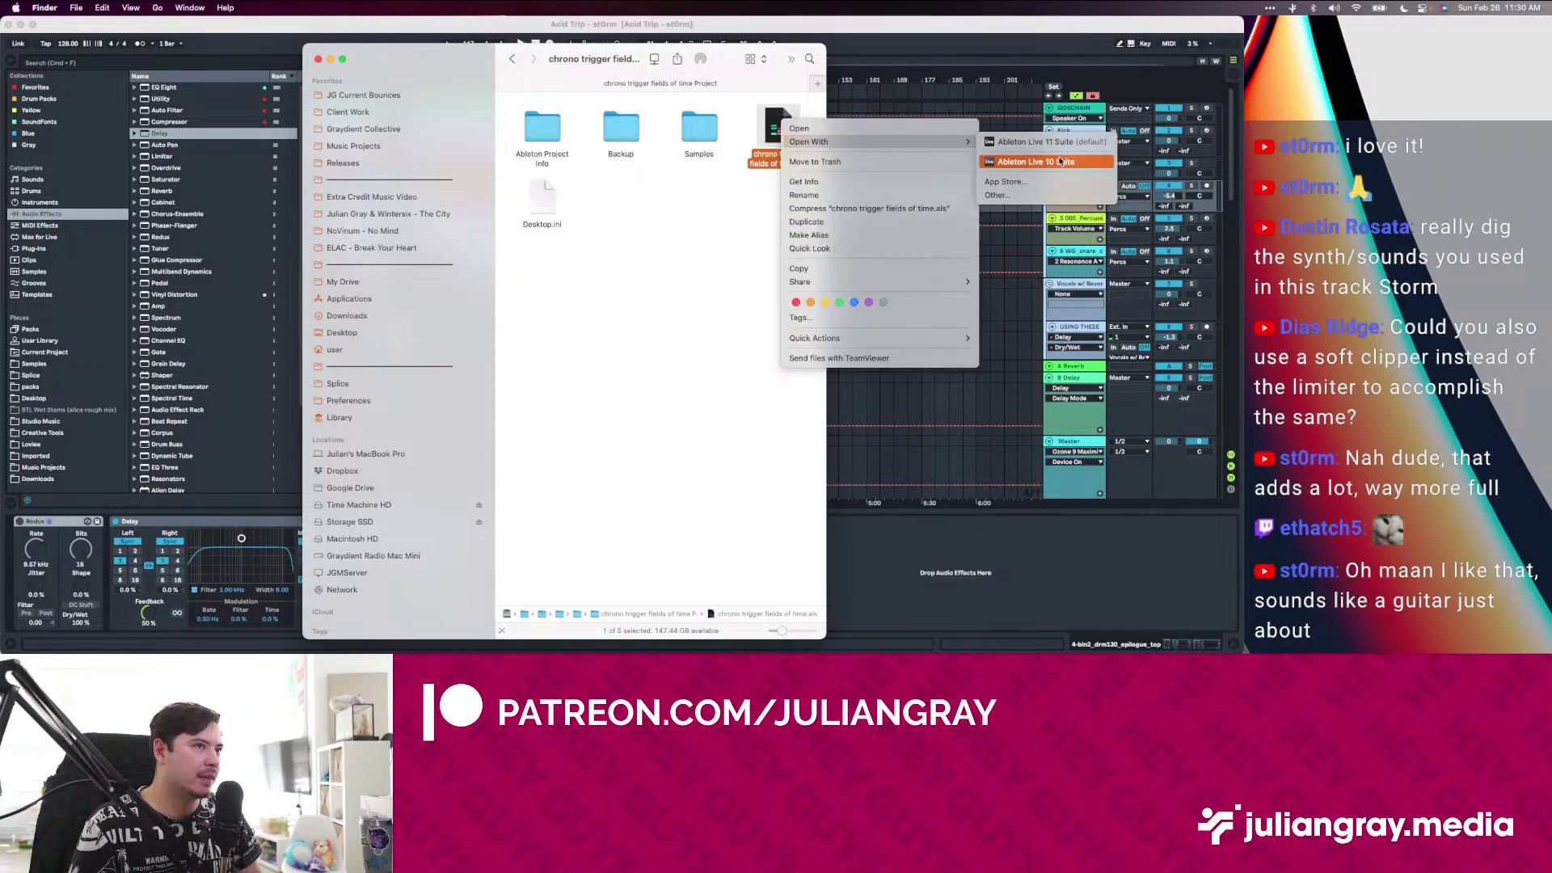
click(1034, 162)
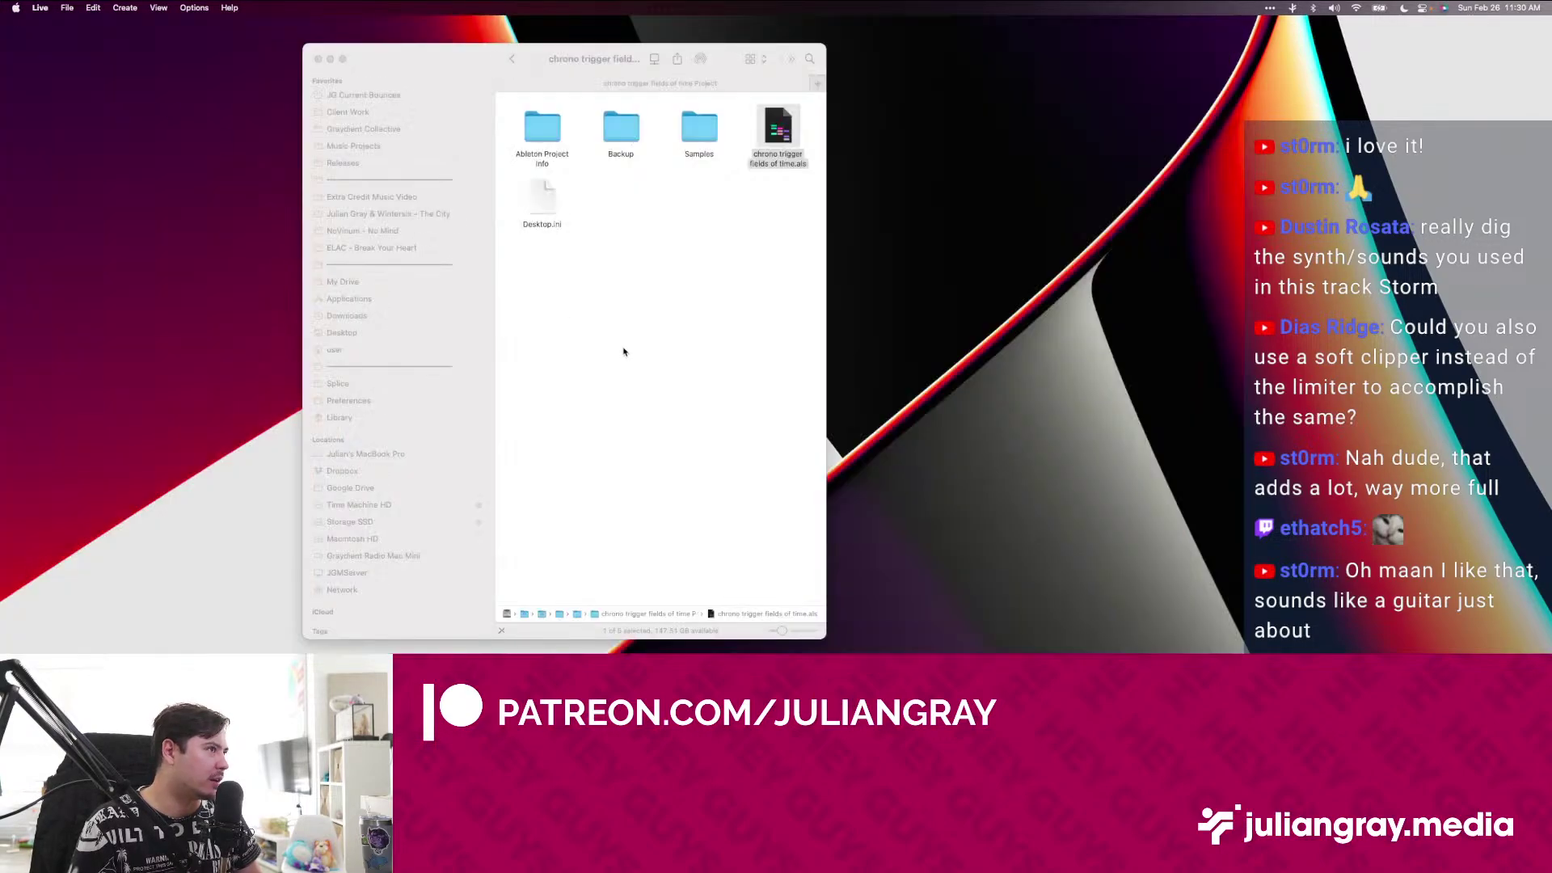
click(624, 352)
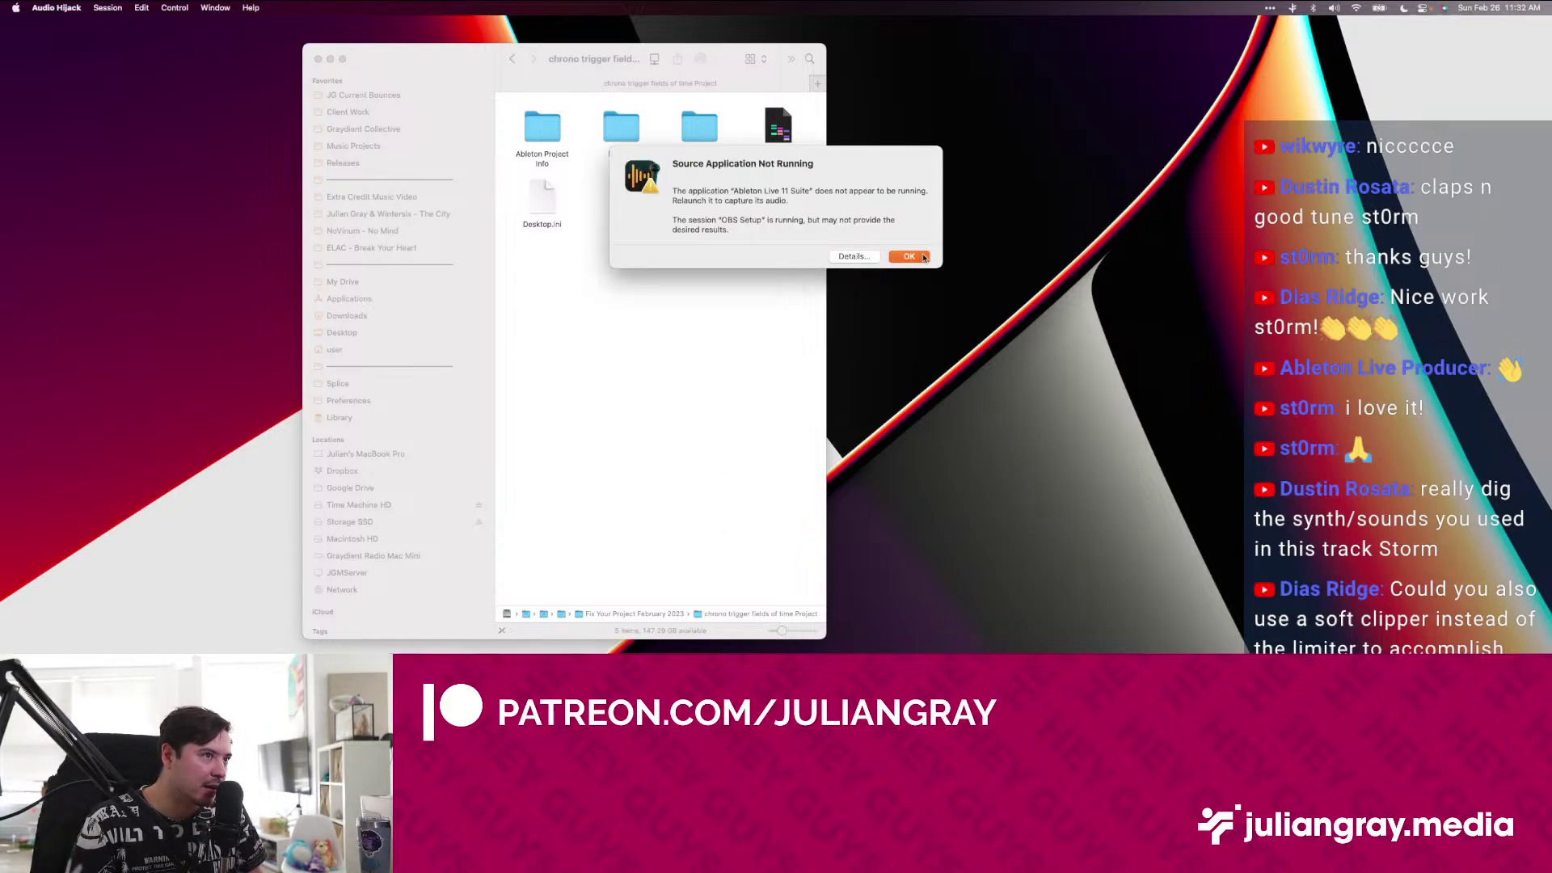
key(Return)
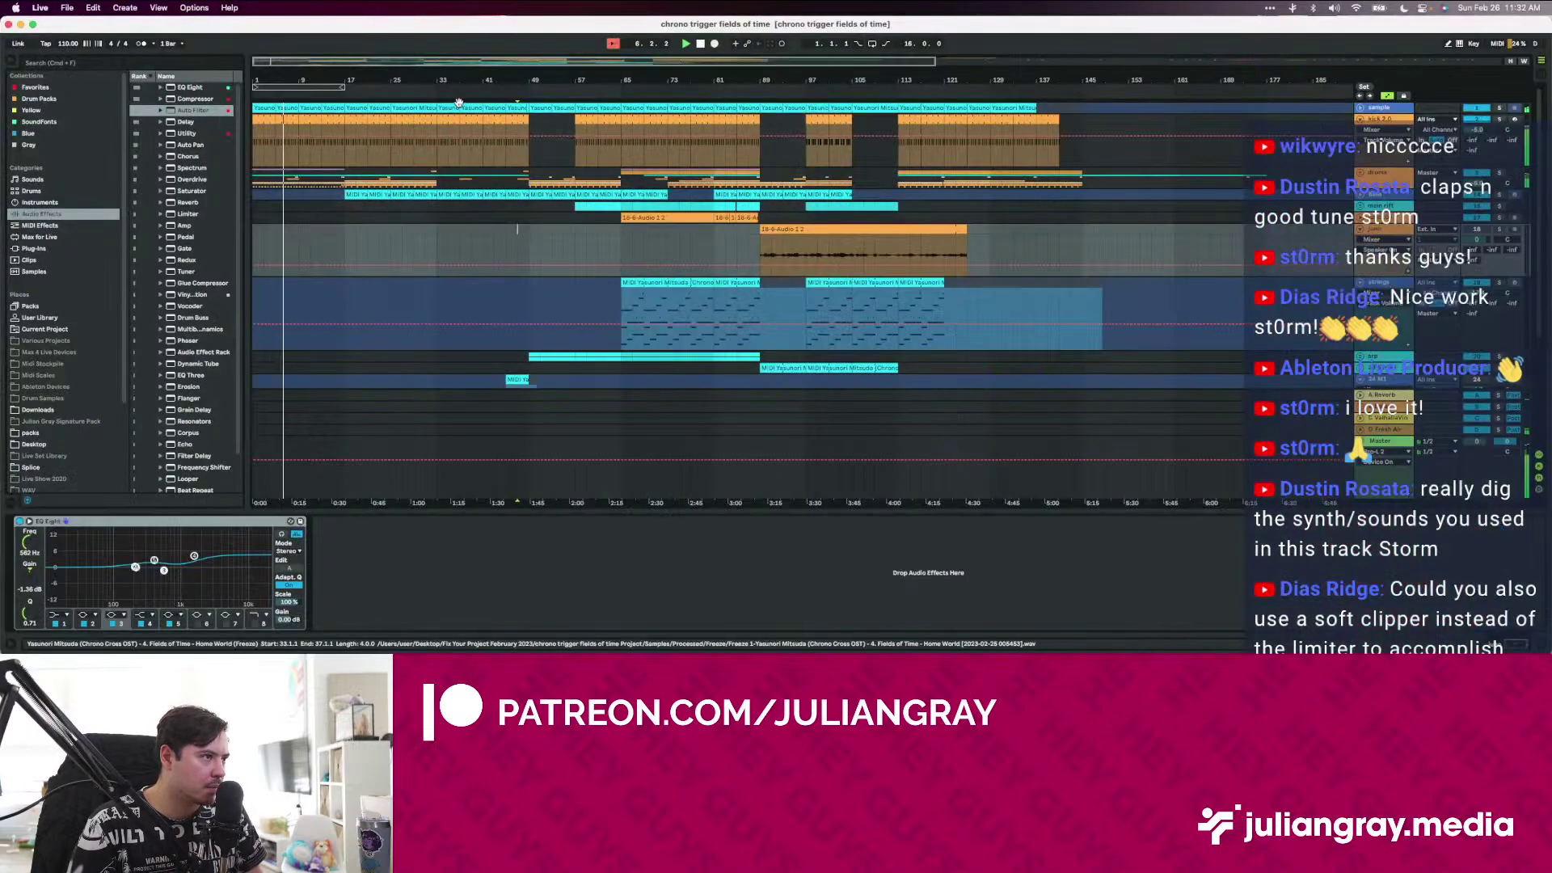
Narrow the Live window to uncover the full track controls, and bring up the devices of the strings and juno tracks
click(620, 237)
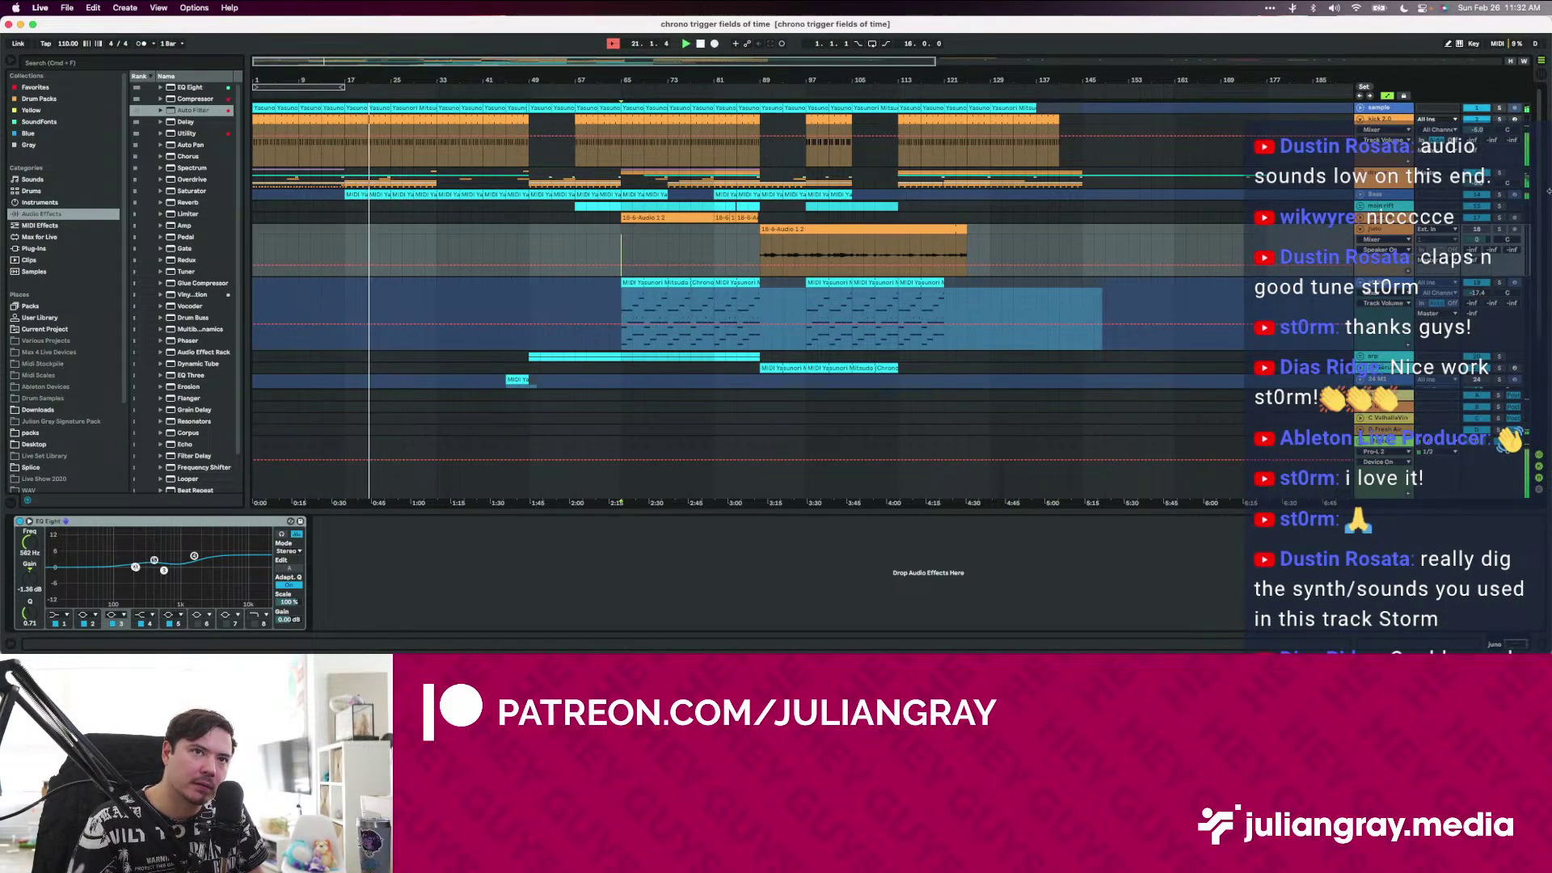
drag(1548, 191, 1249, 215)
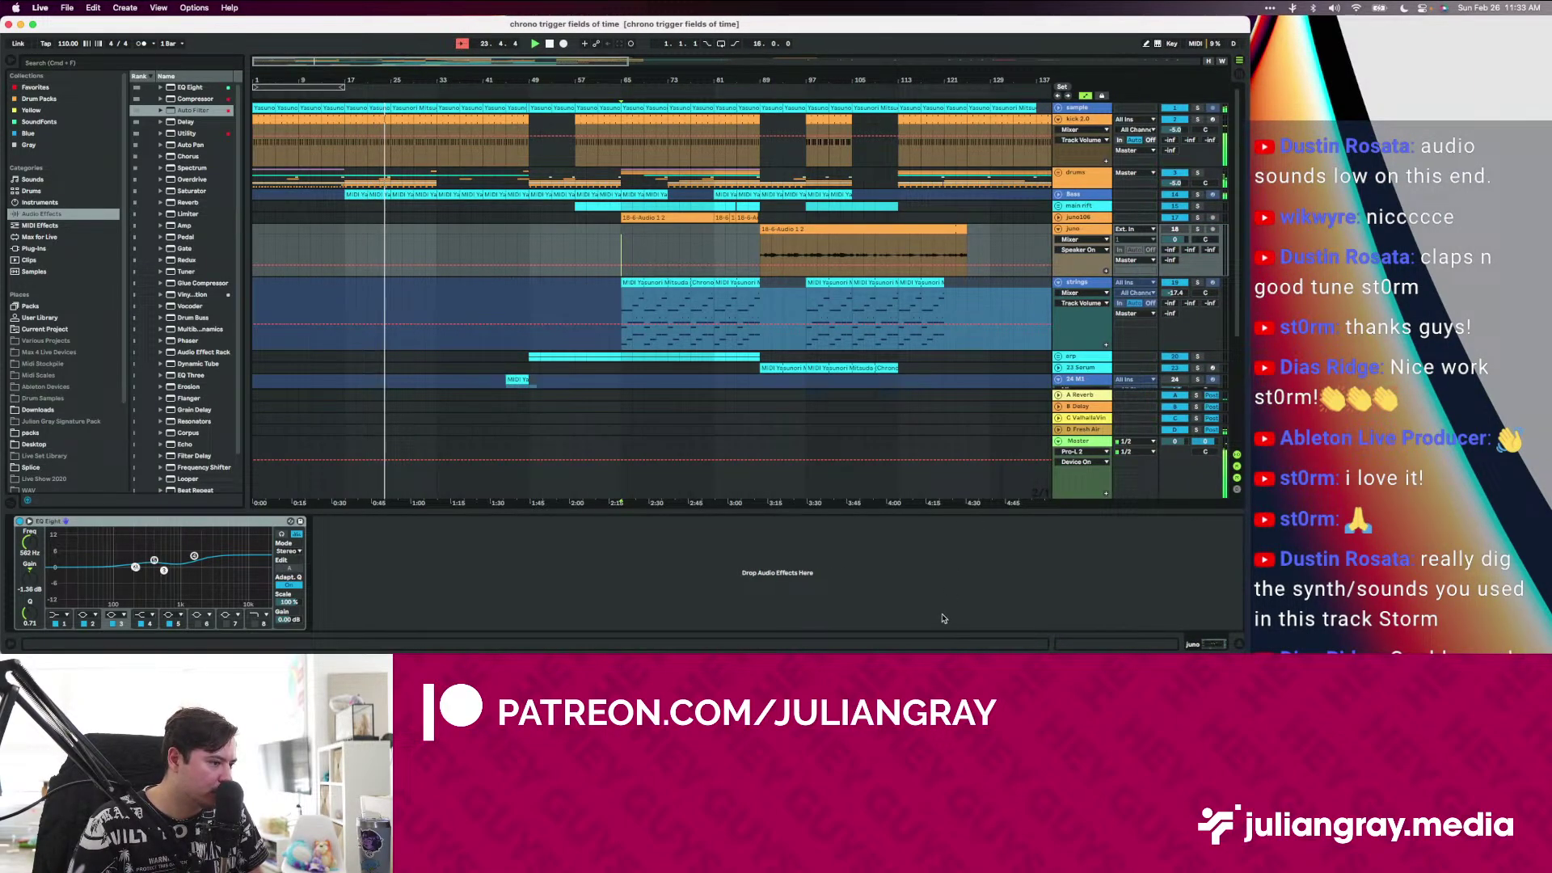
click(952, 576)
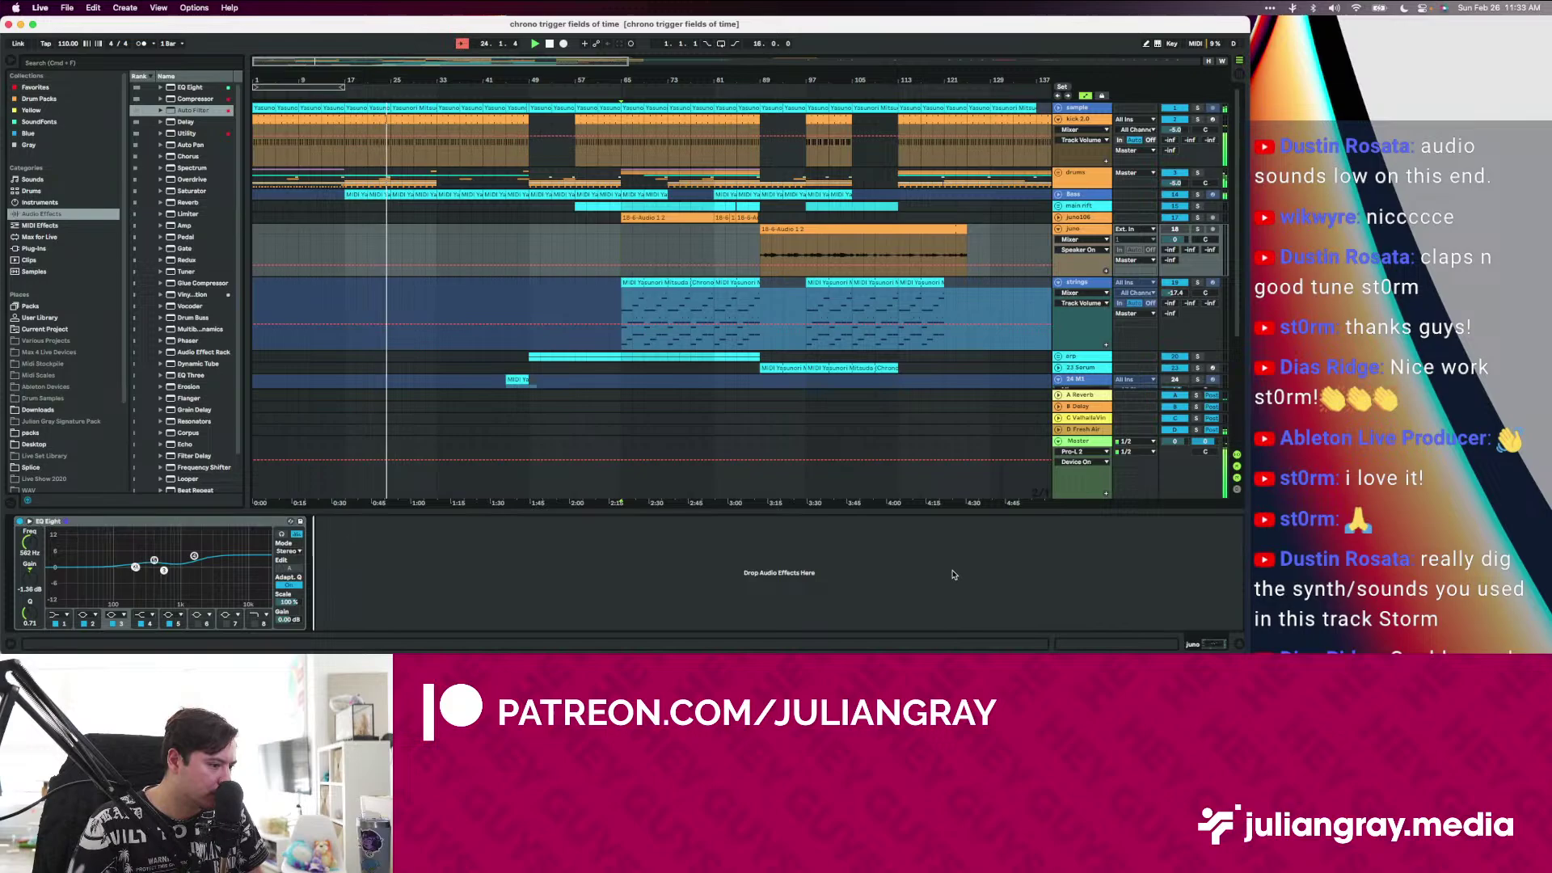
click(757, 301)
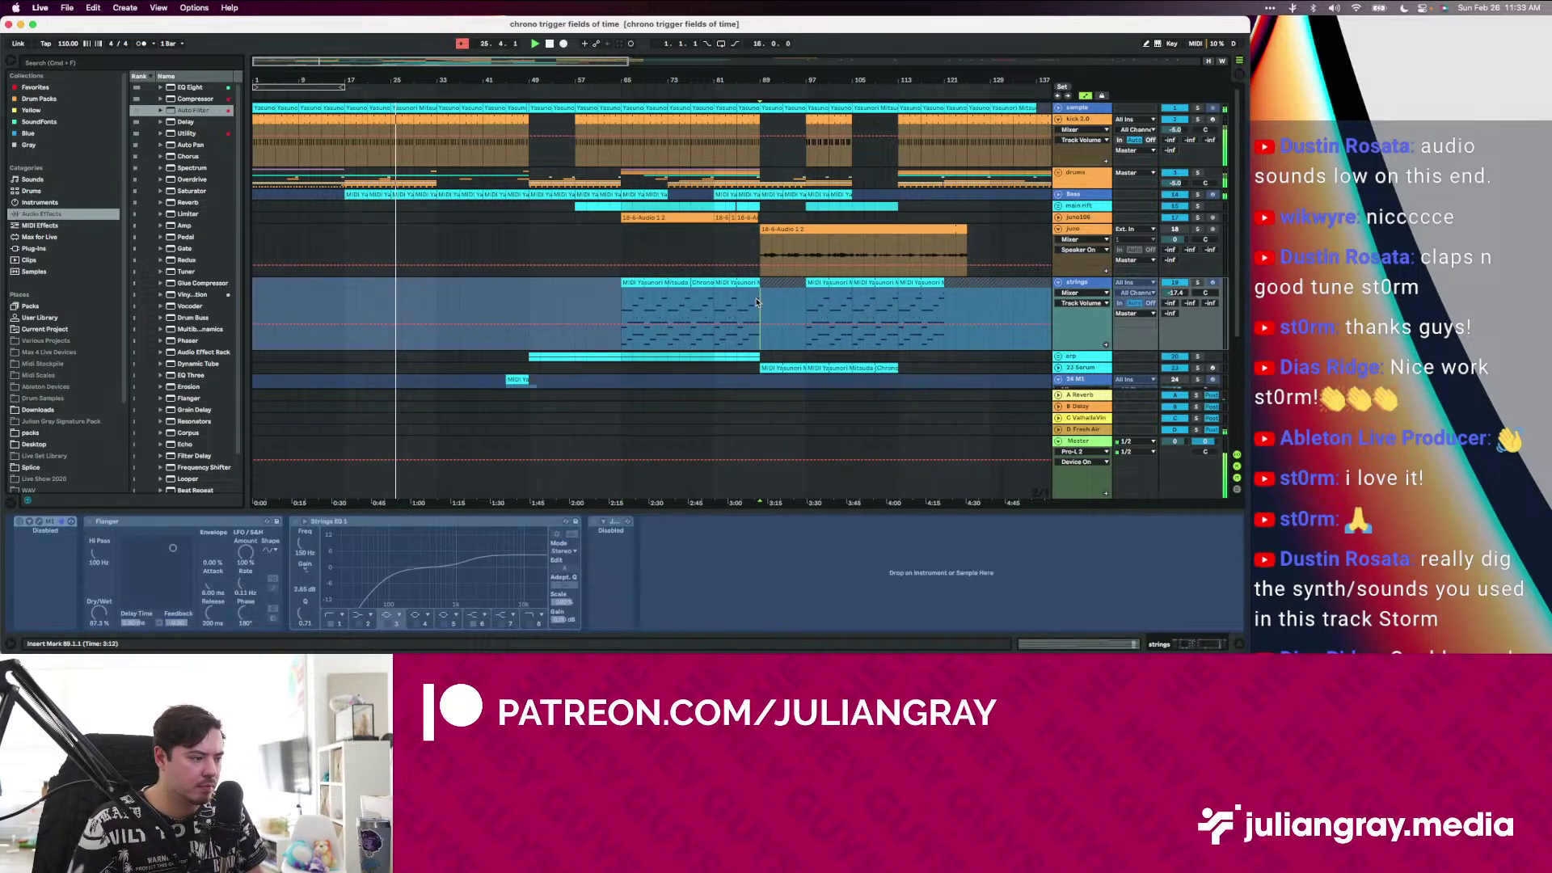
click(739, 246)
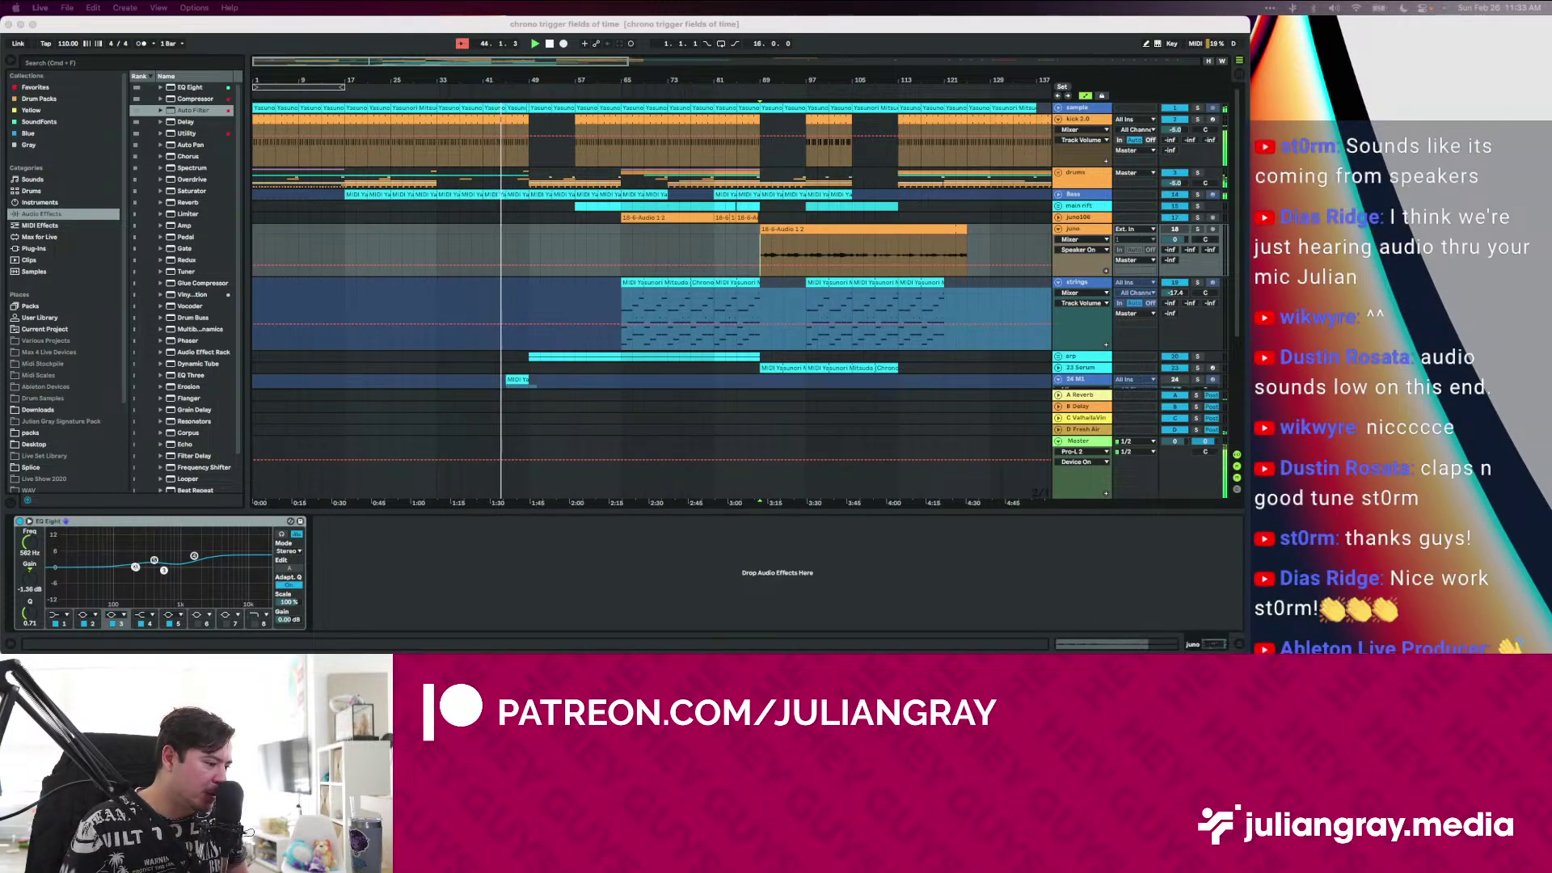
Stop playback, return to the start of the arrangement, and play the song from the beginning
click(549, 45)
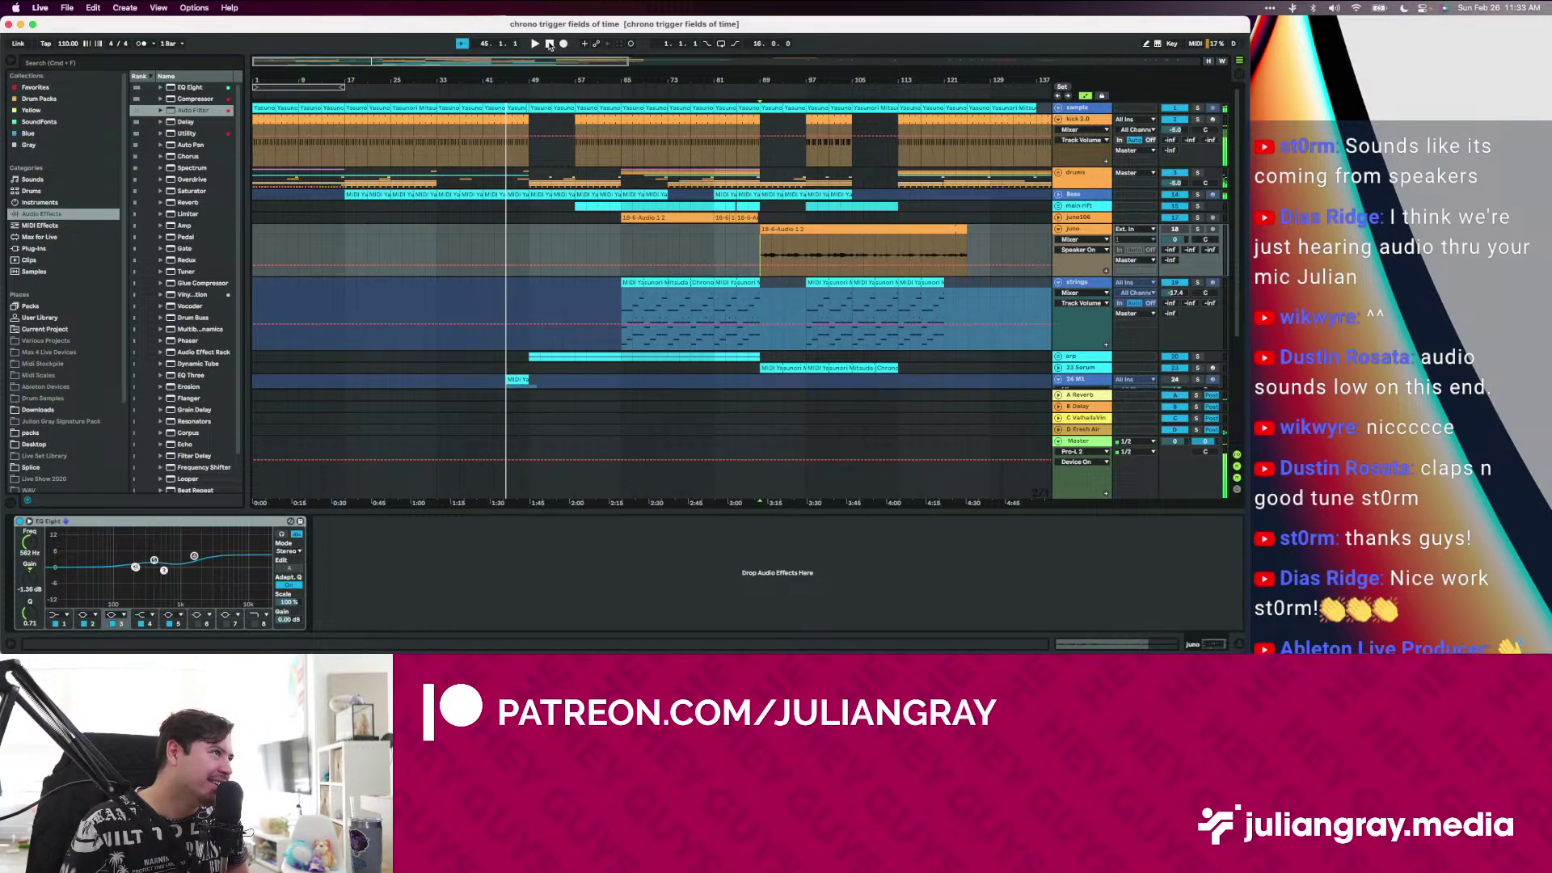
click(549, 45)
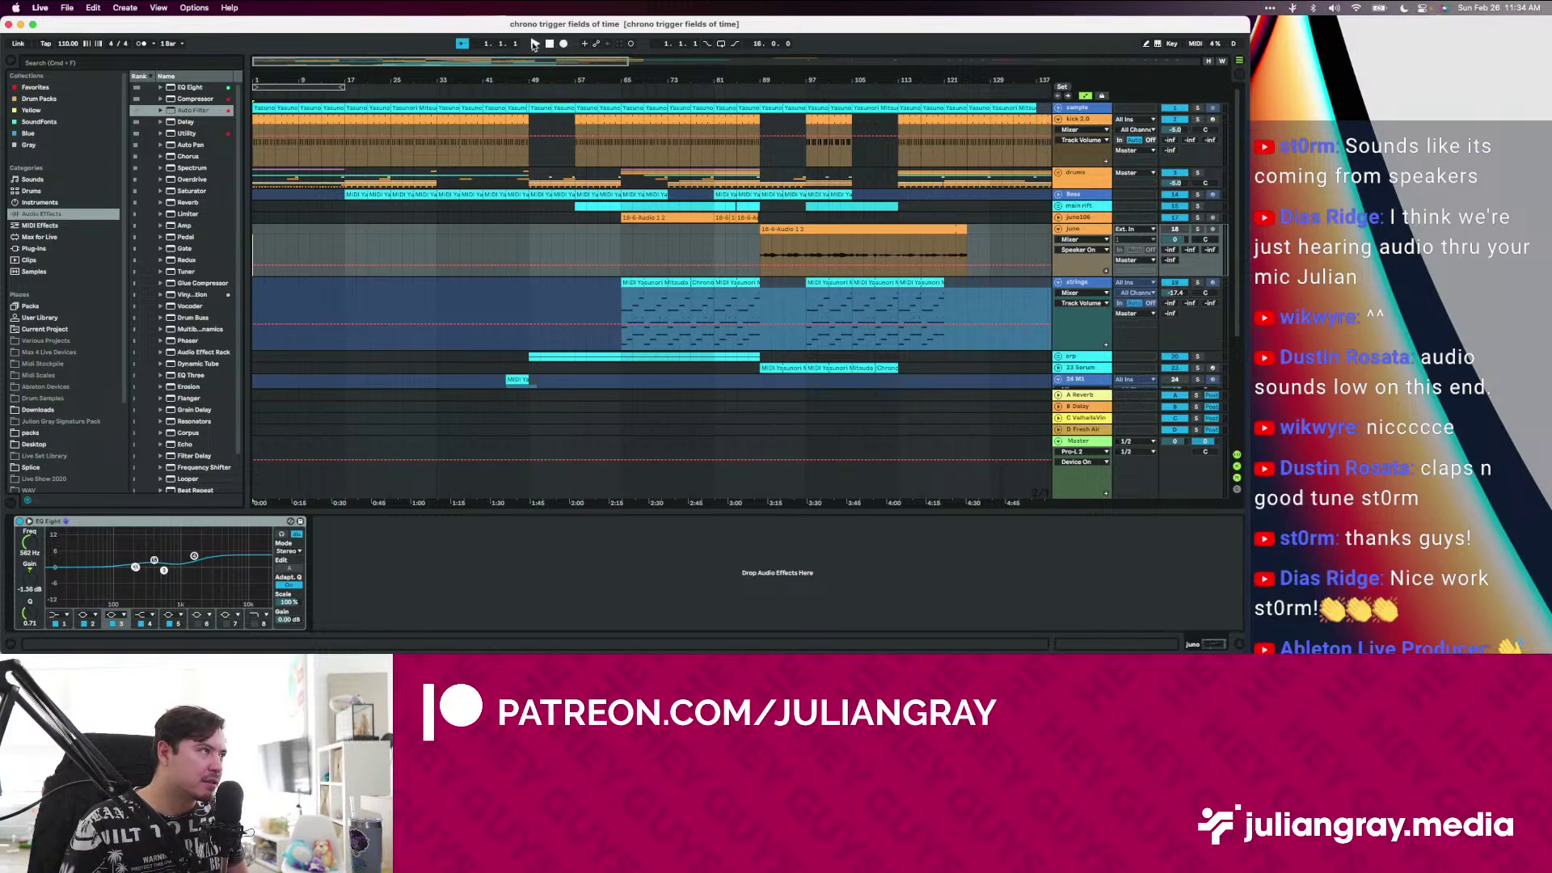
click(533, 44)
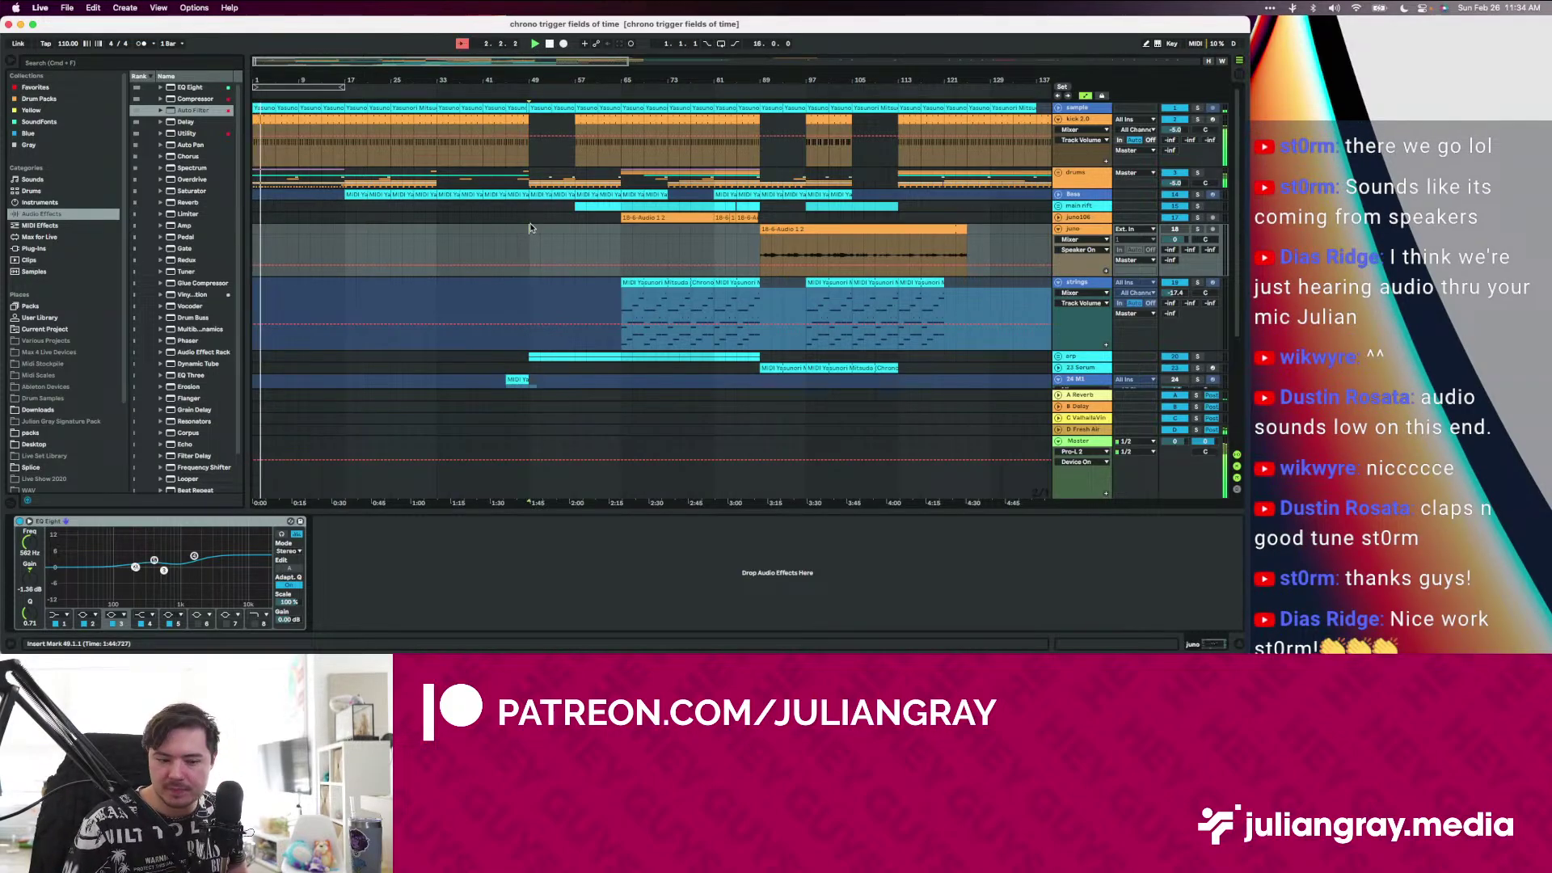
Examine the arrangement's clip layout from the intro to the last sections during playback, checking the kick, juno and main riff tracks
click(301, 156)
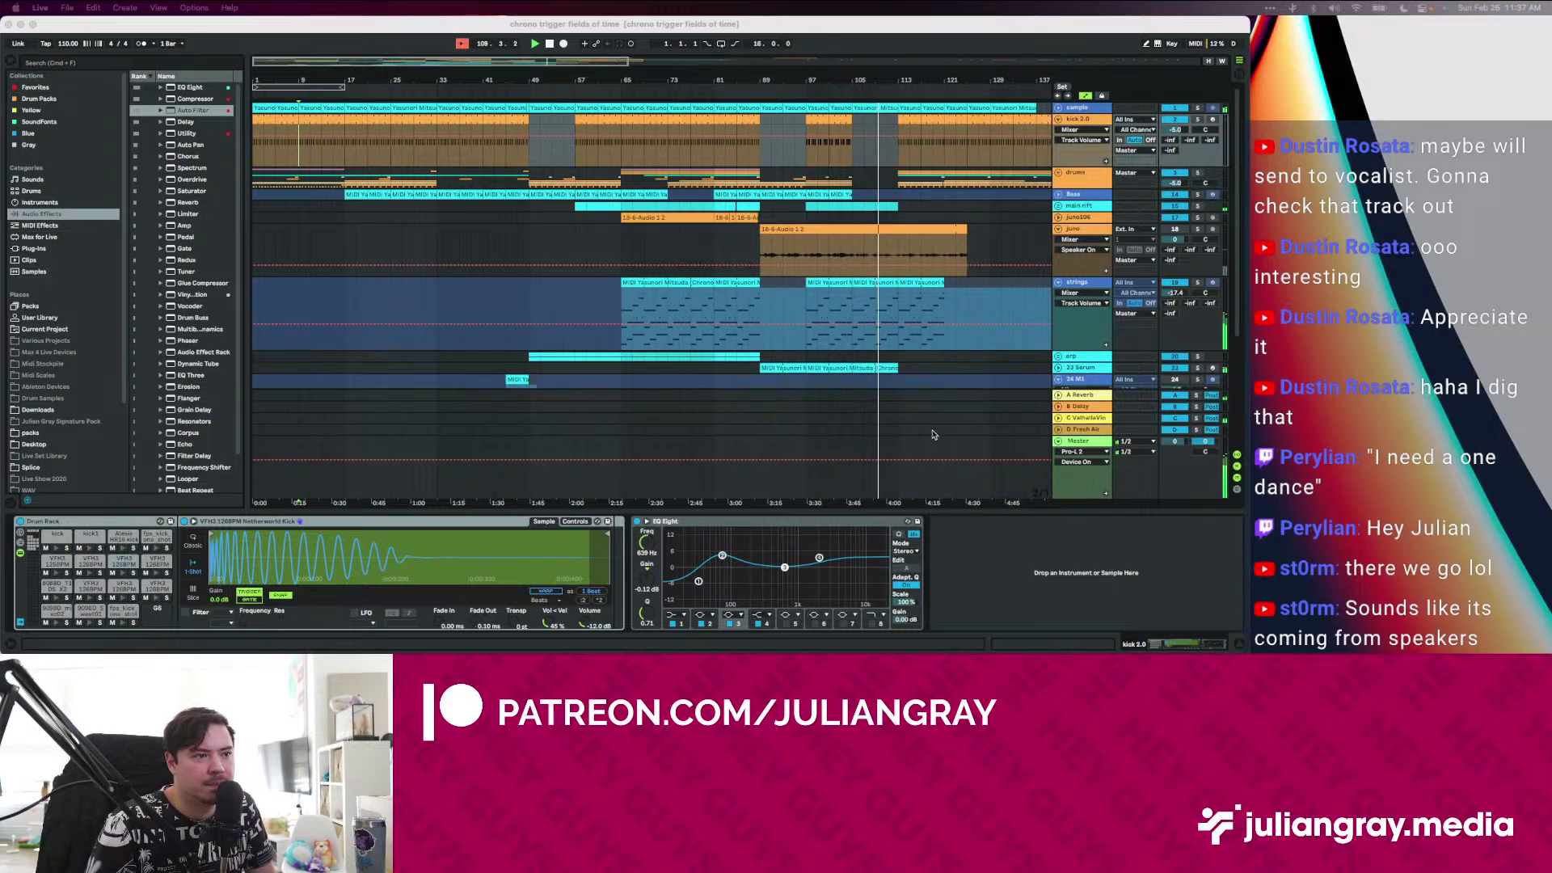
scroll(933, 436, right, 5)
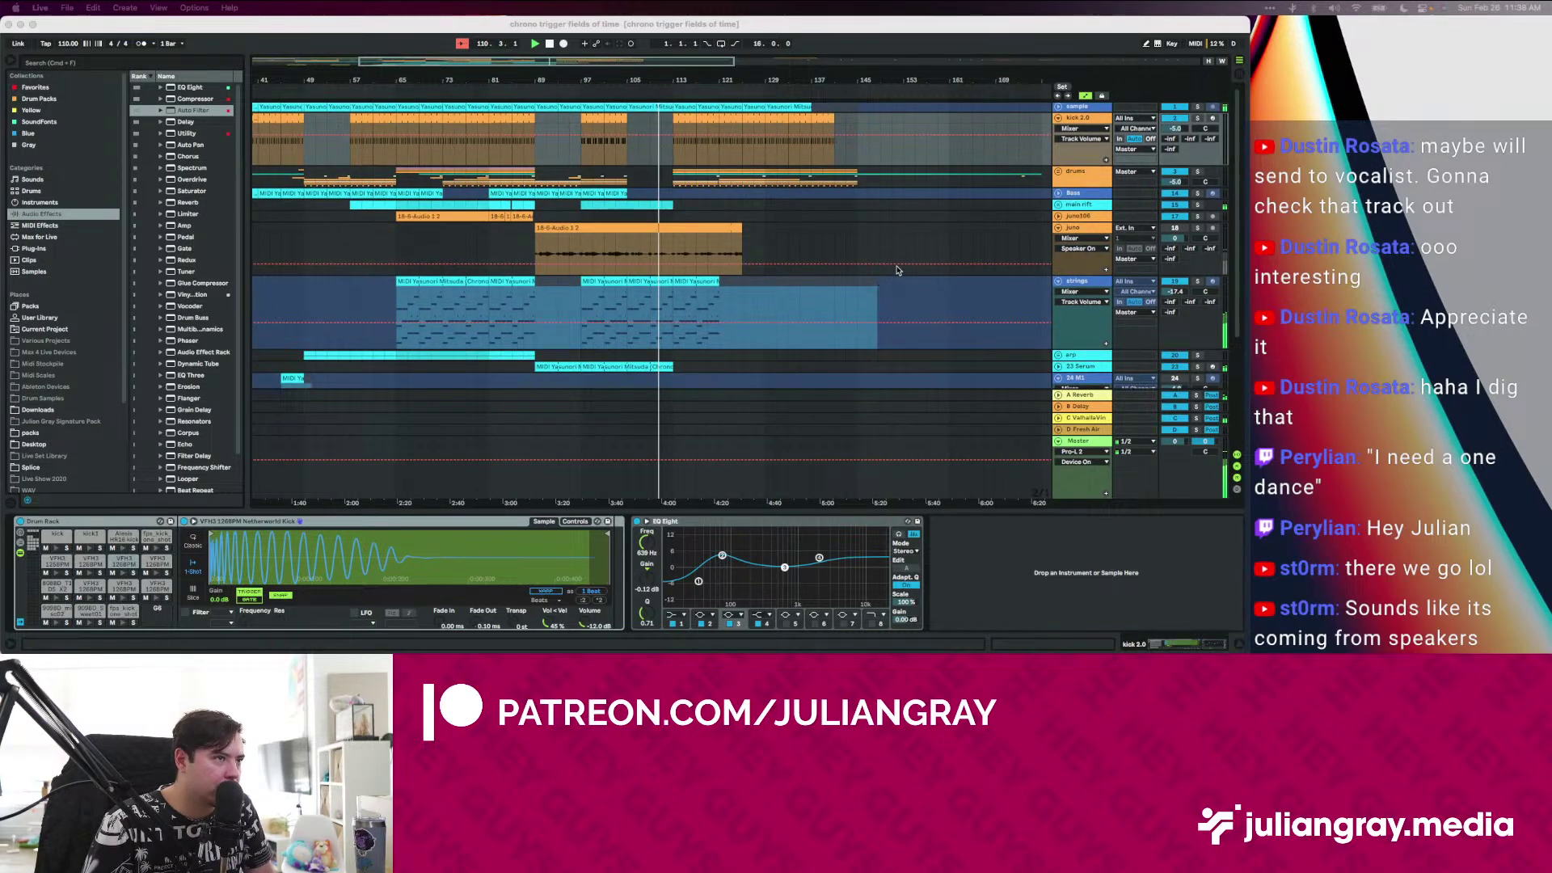
scroll(898, 269, left, 5)
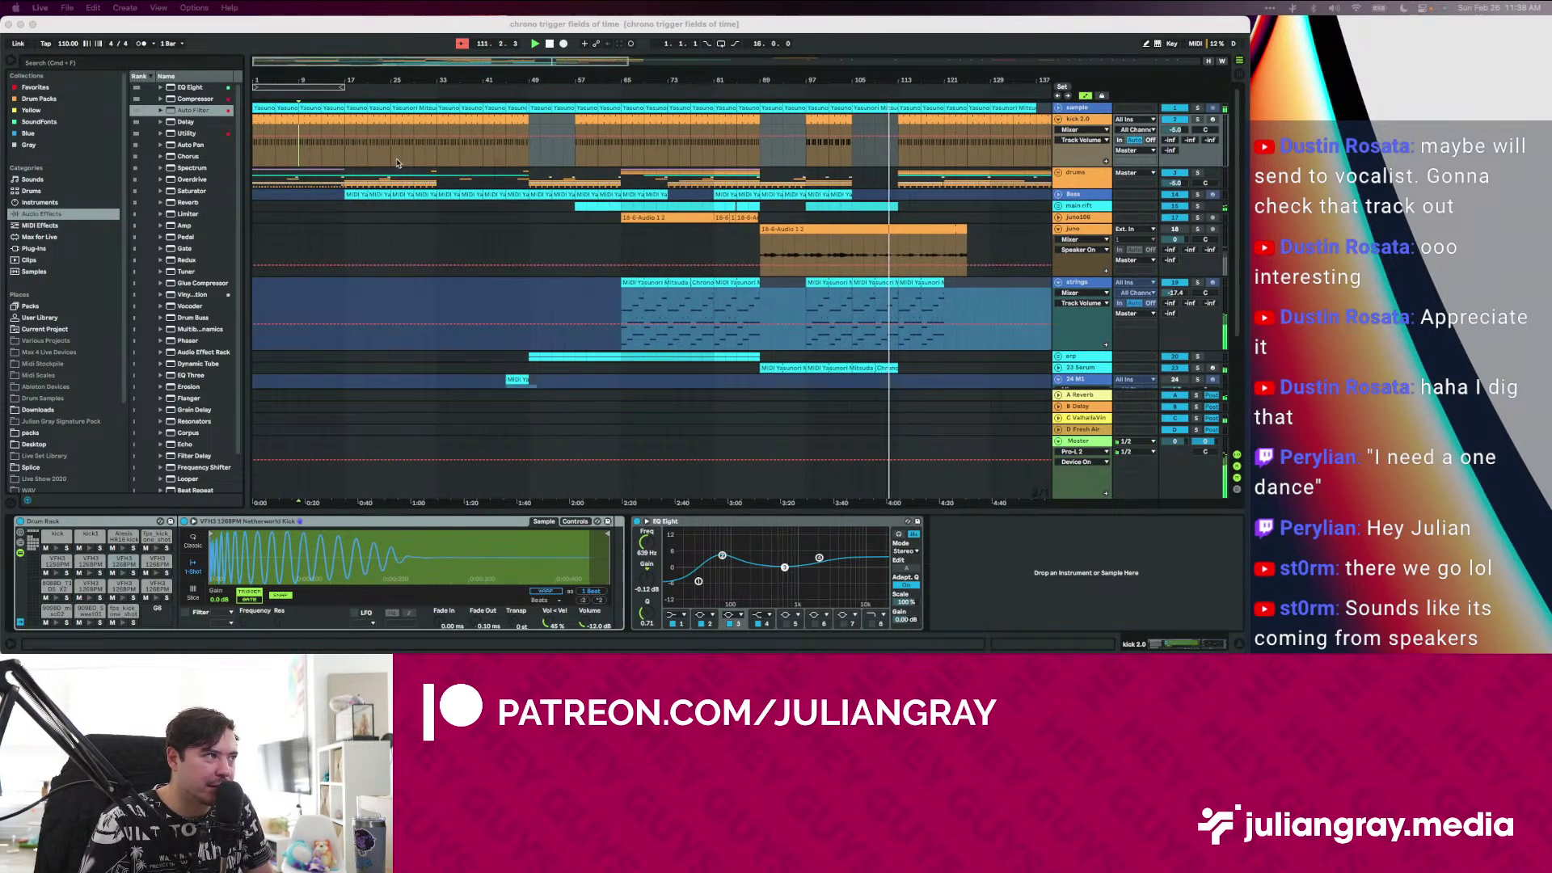
scroll(958, 289, right, 2)
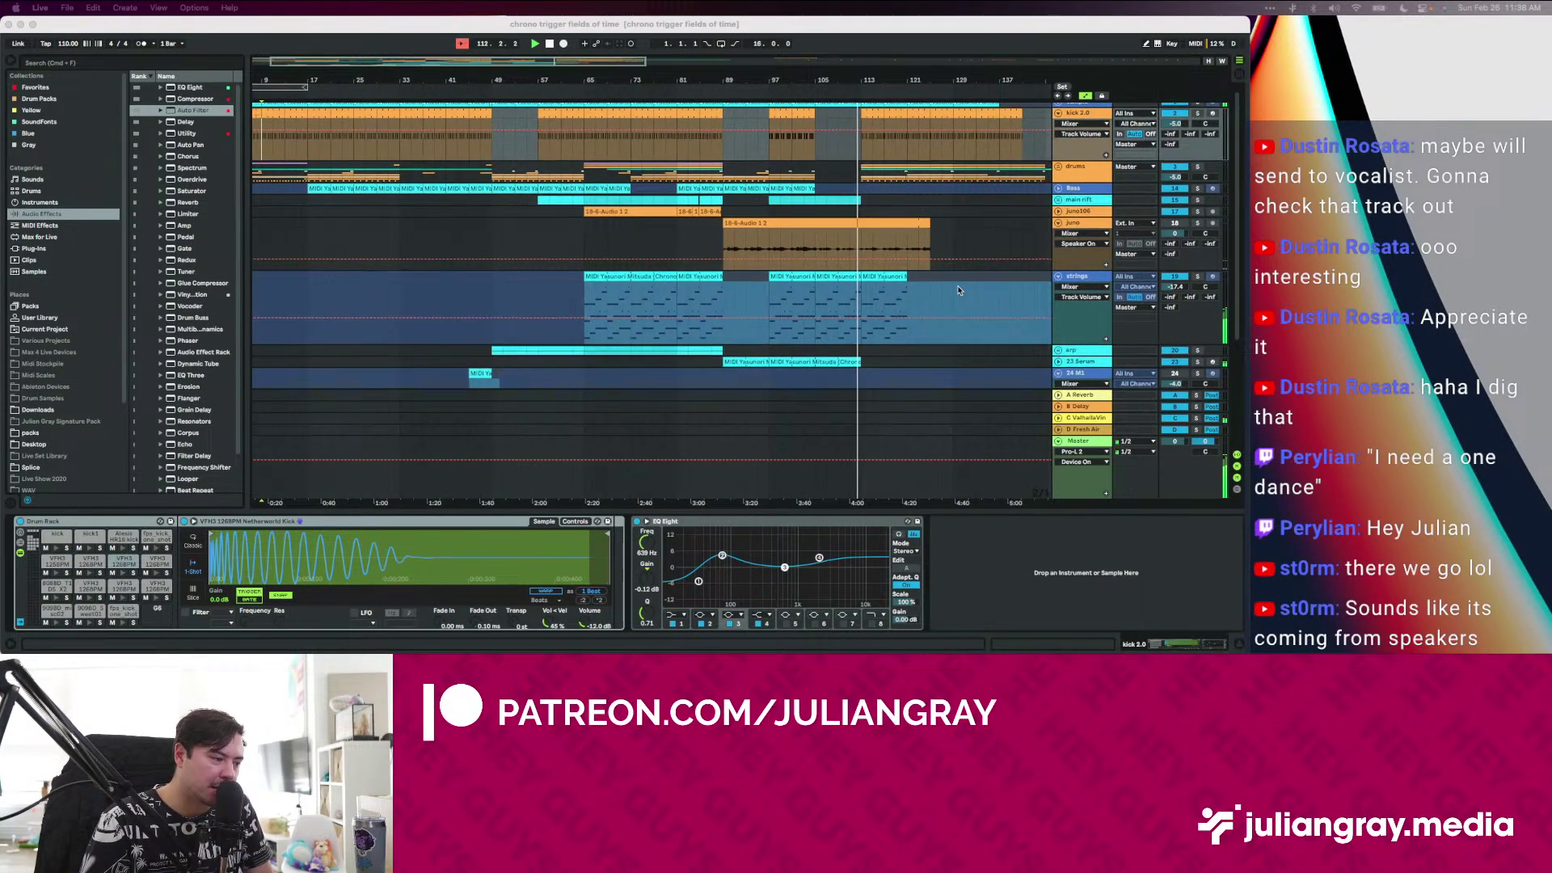
scroll(959, 290, right, 1)
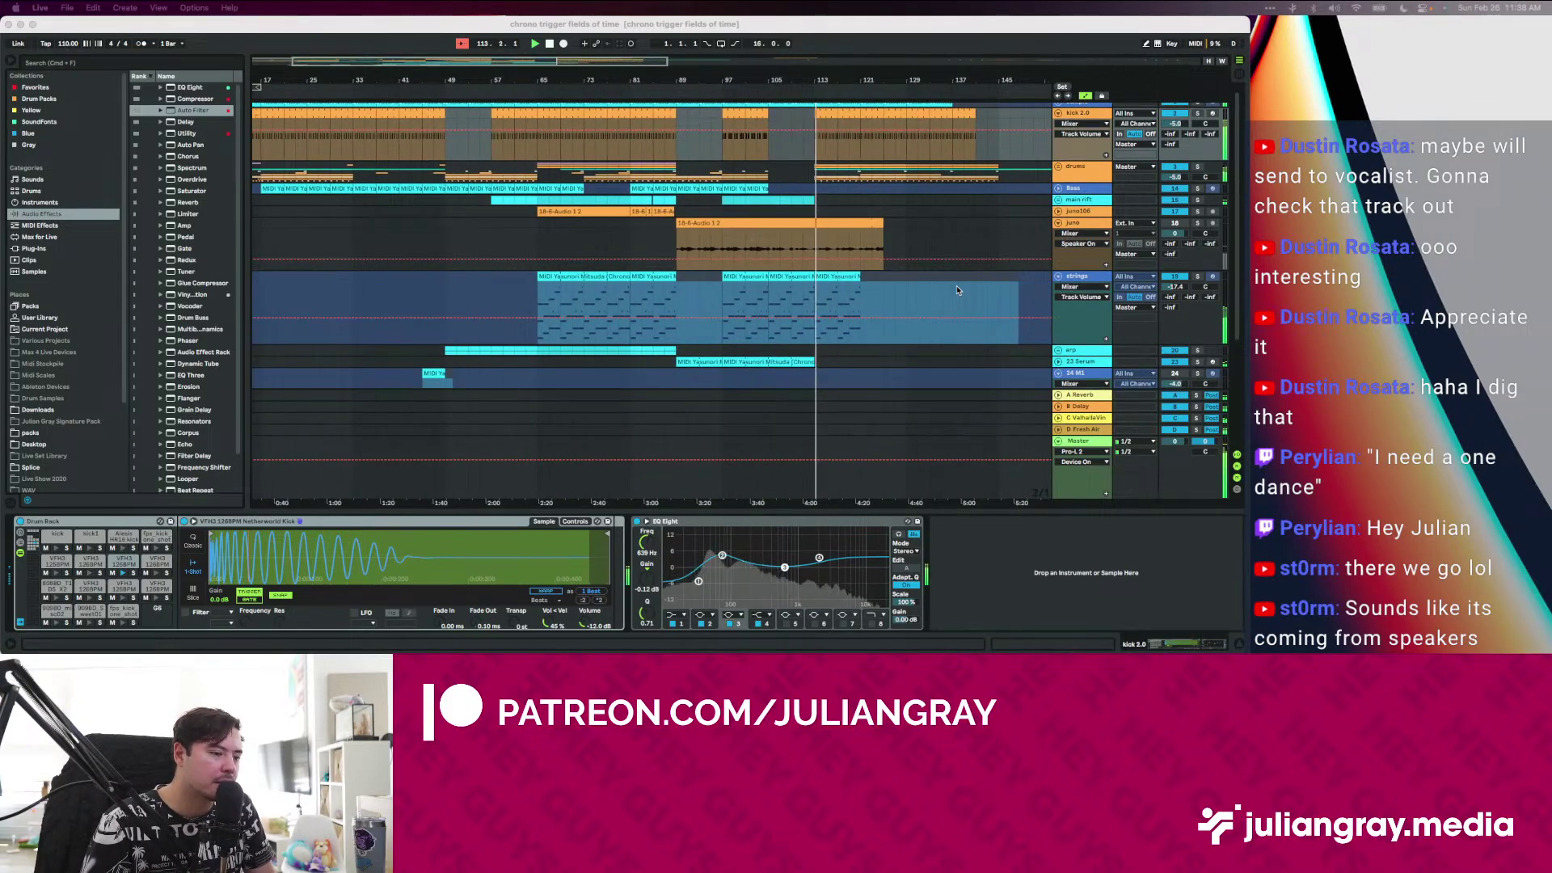
click(902, 226)
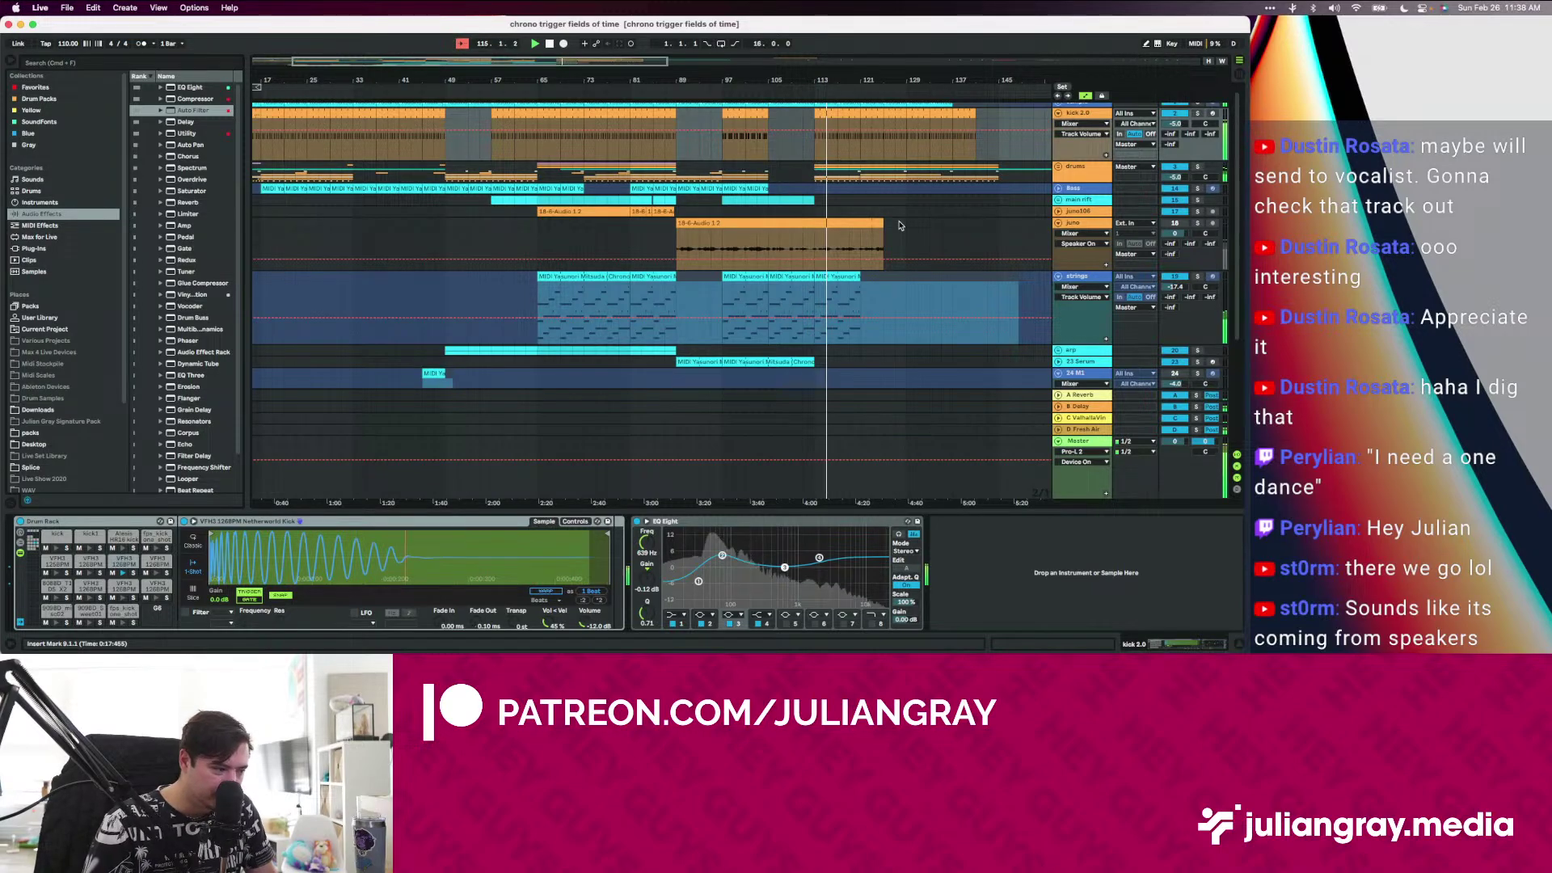
click(900, 226)
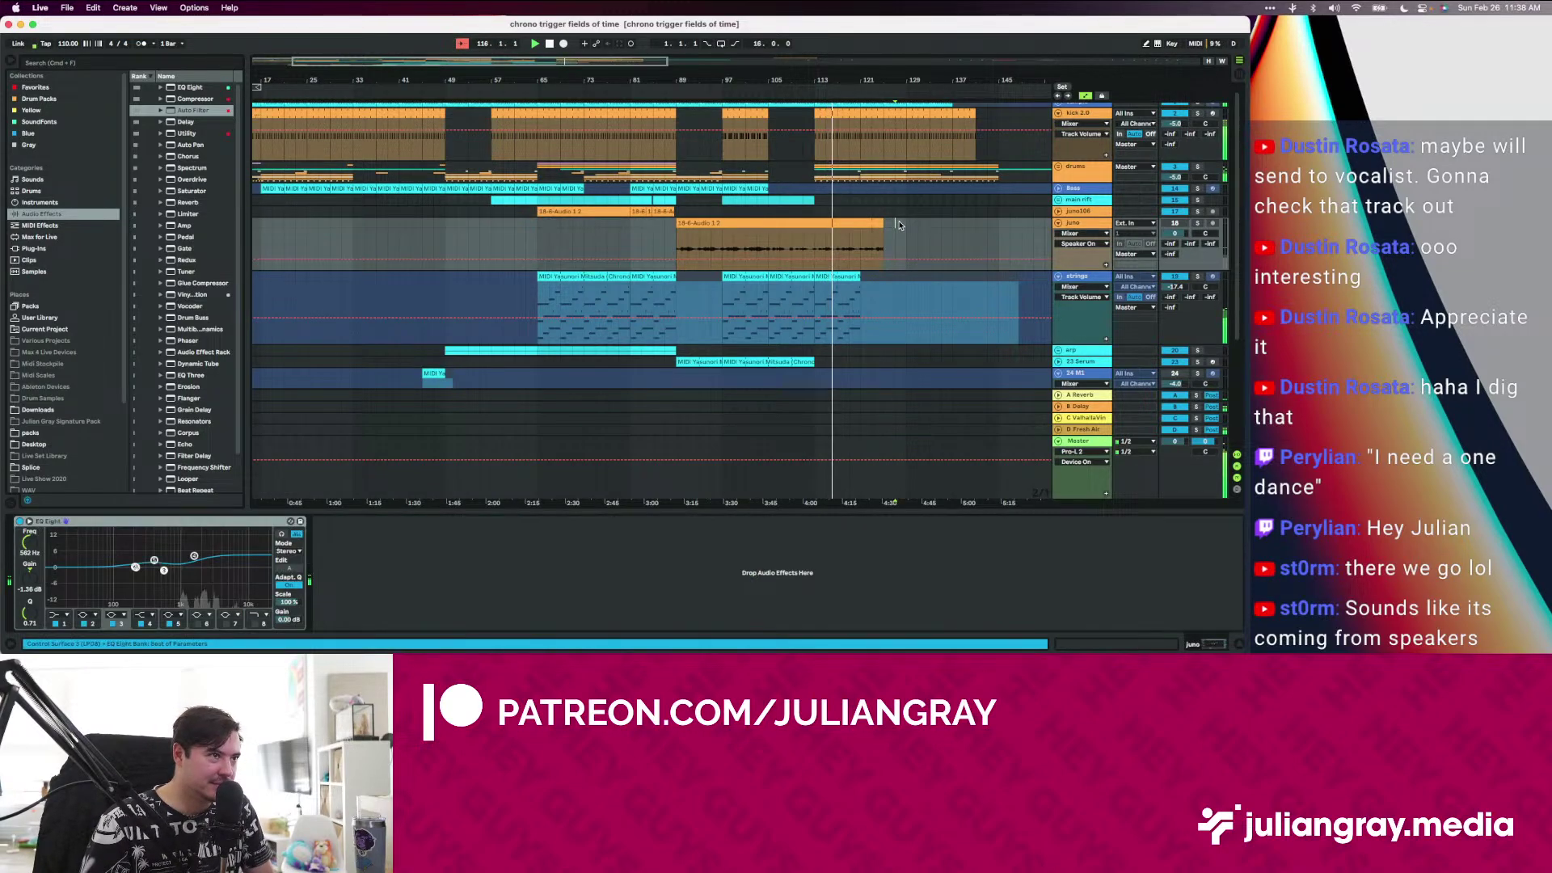
scroll(899, 226, up, 1)
click(898, 212)
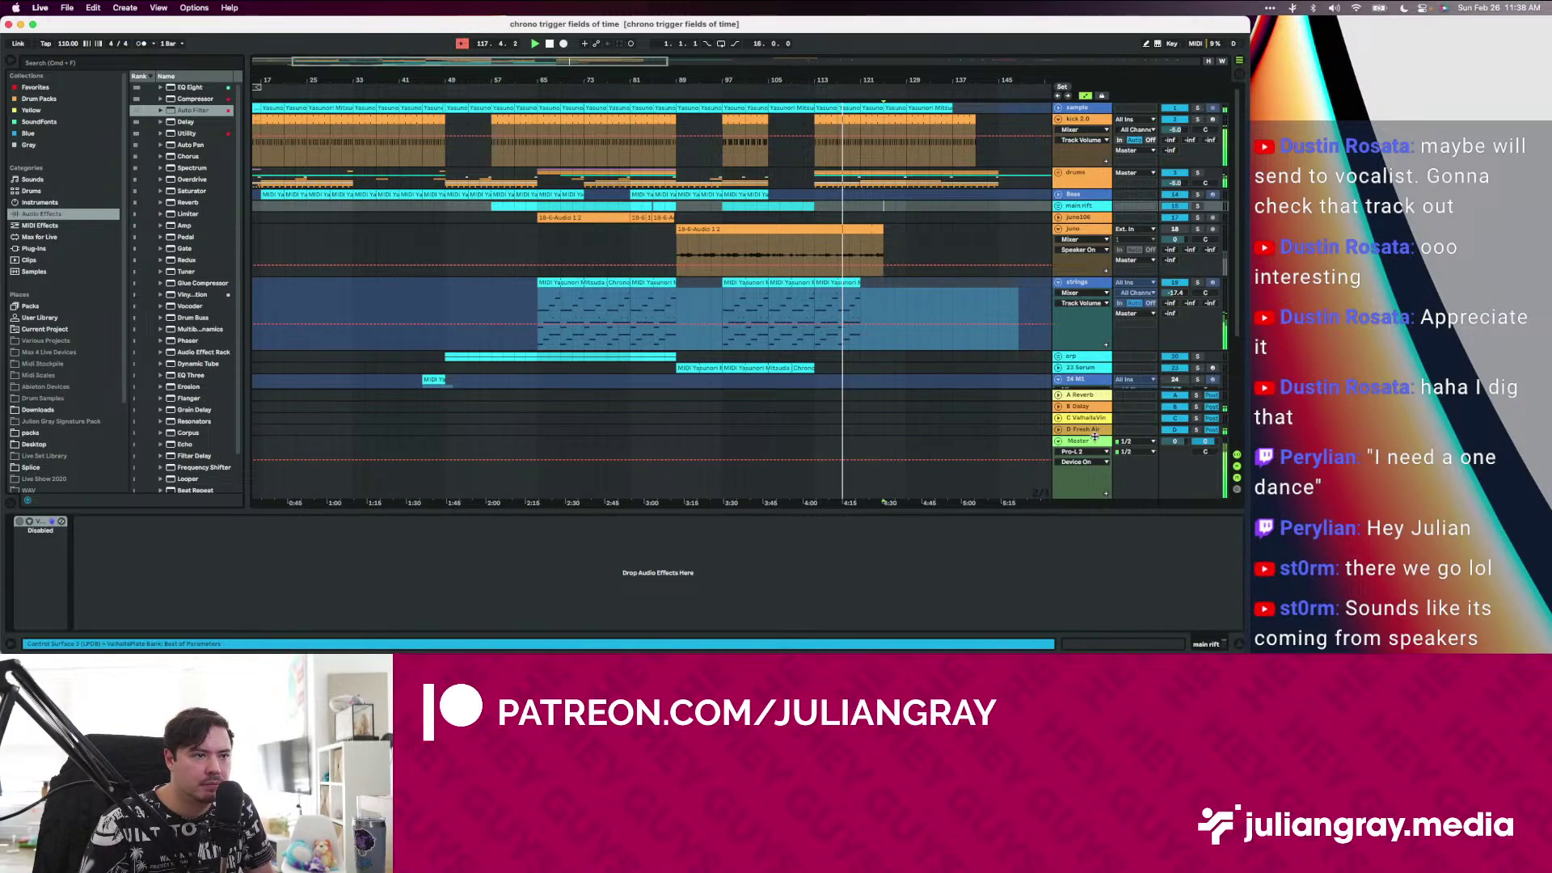
Open the Pro-L 2 limiter on the Master track, check its gain reduction during playback, and close its window
click(374, 489)
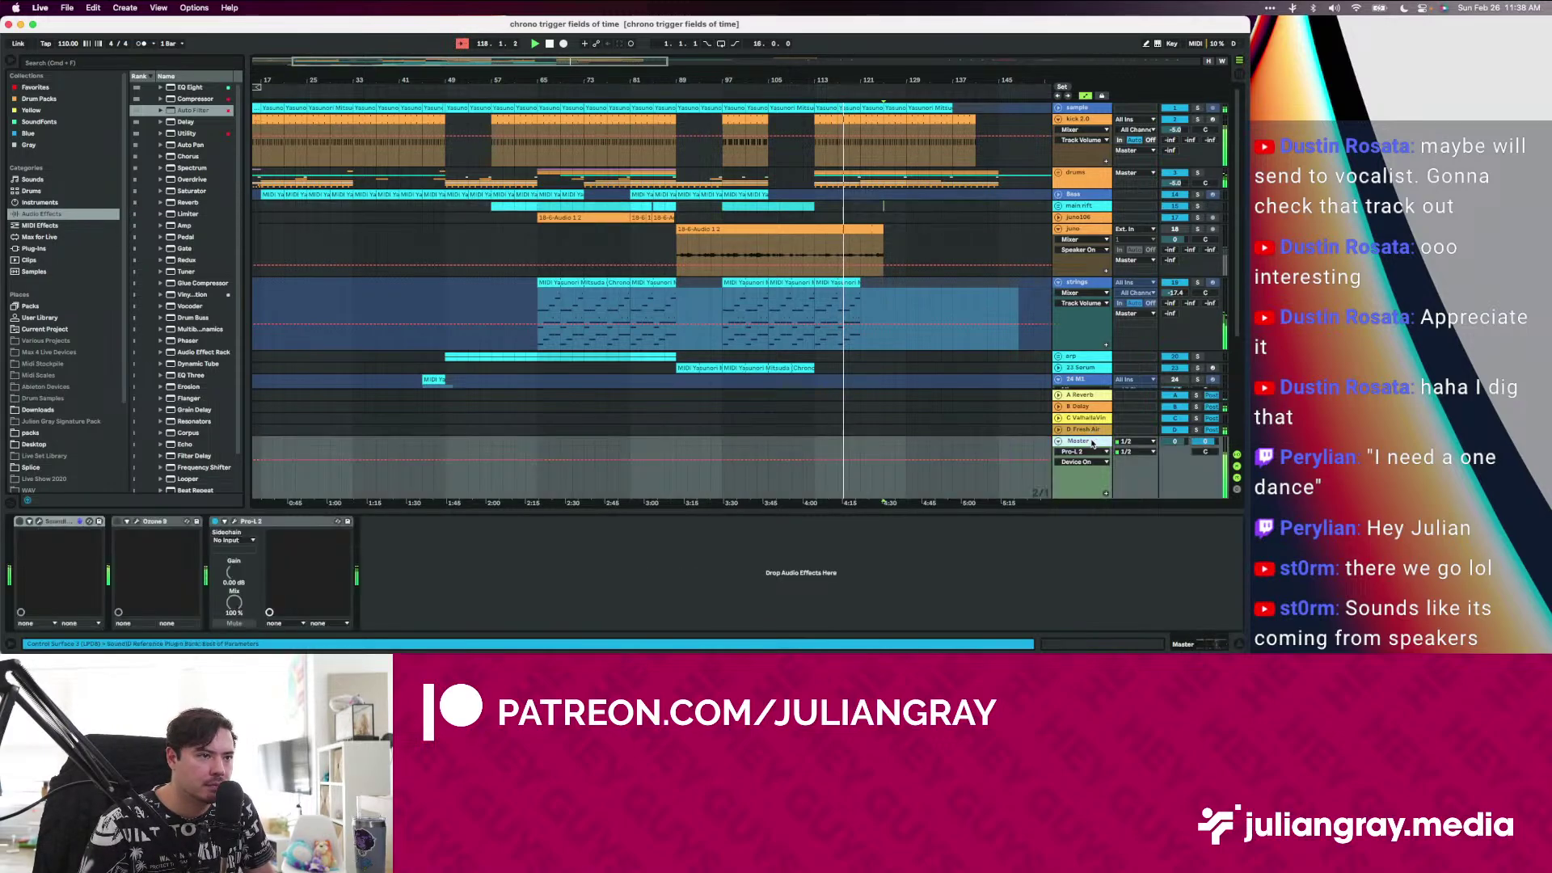
click(233, 522)
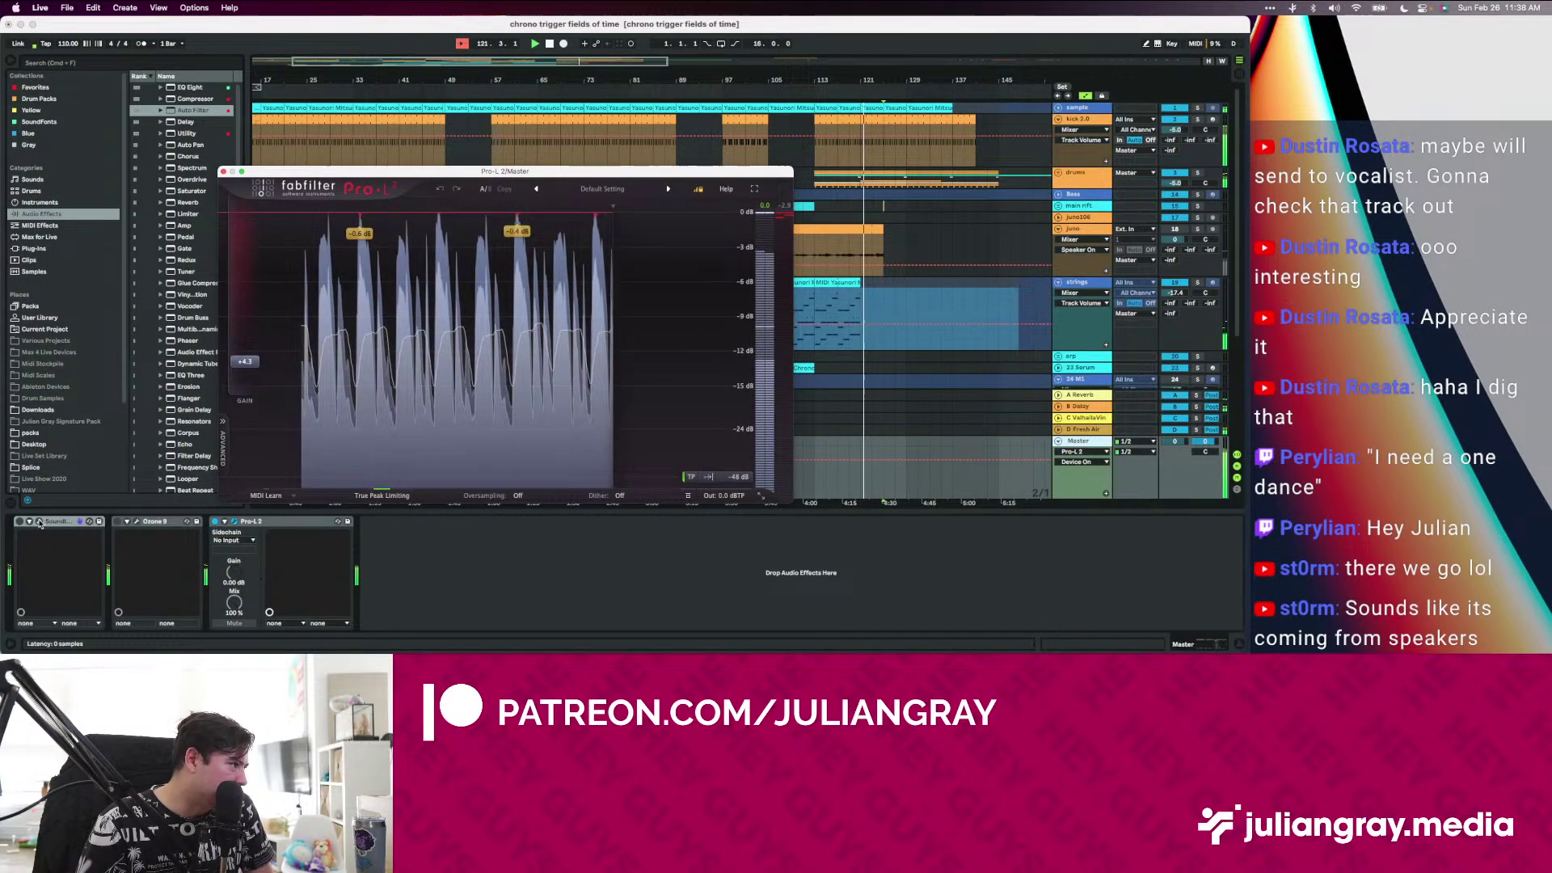
click(39, 521)
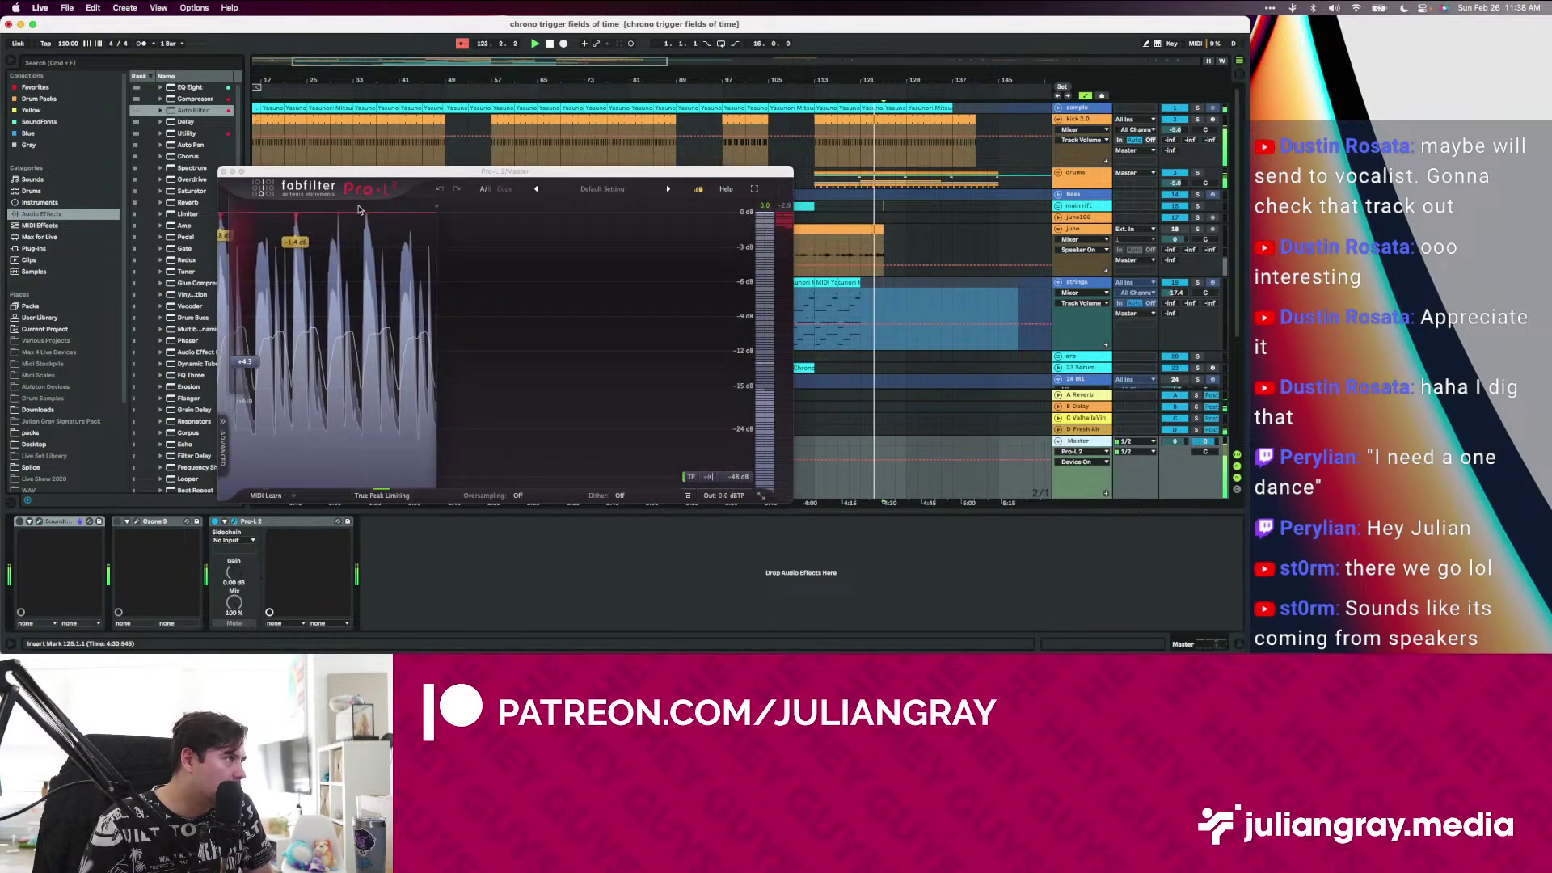
drag(372, 175, 442, 145)
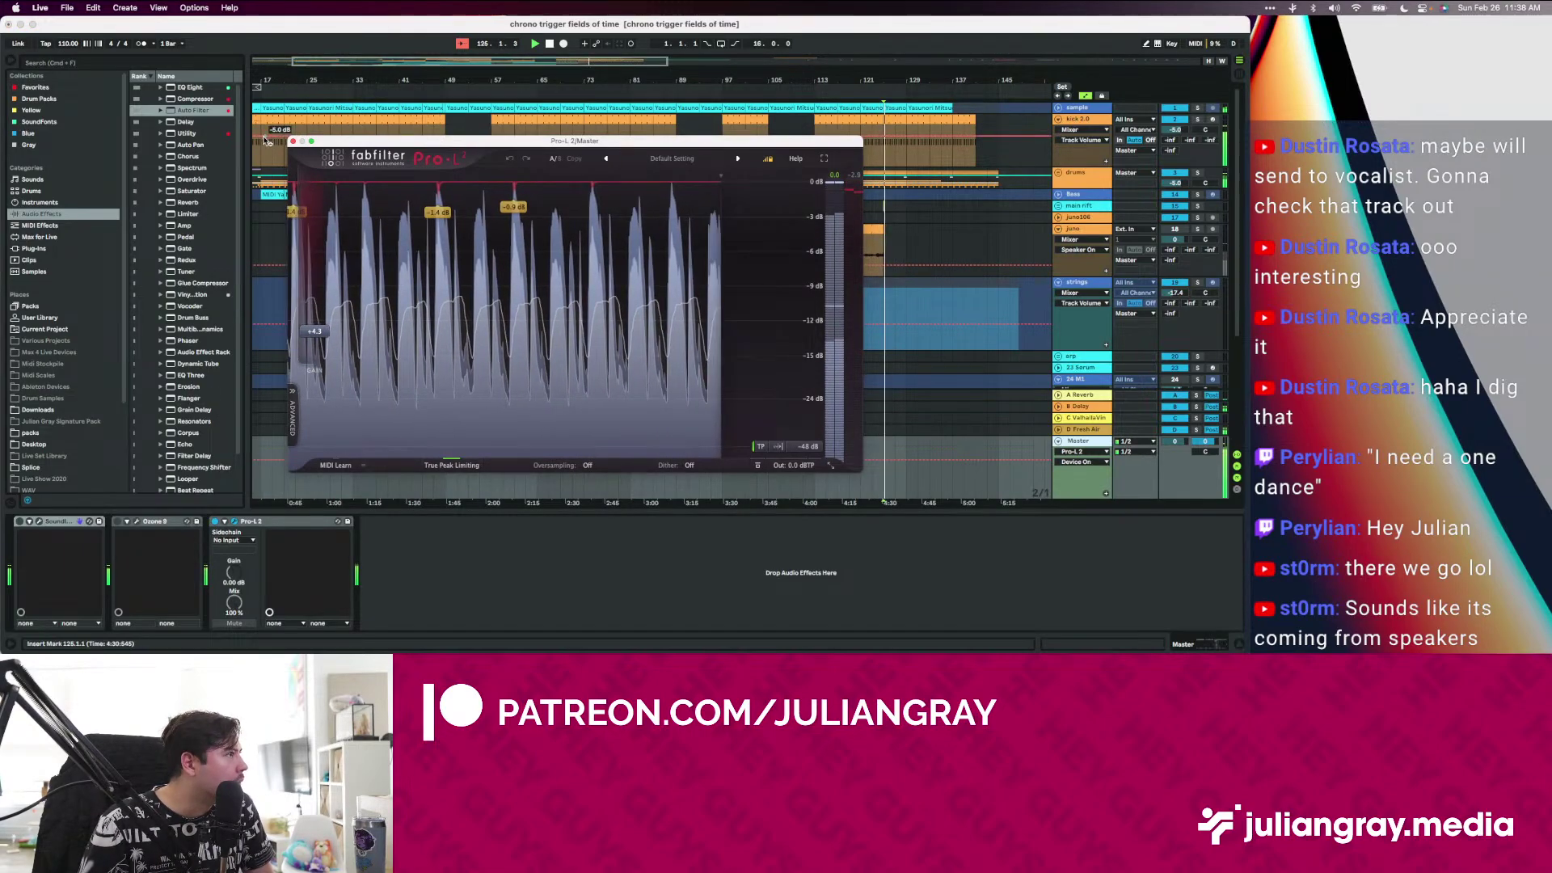
click(293, 142)
Examine the outro and the stray clips past the song's end, with the insert marker at bar 145, and stop playback
click(994, 233)
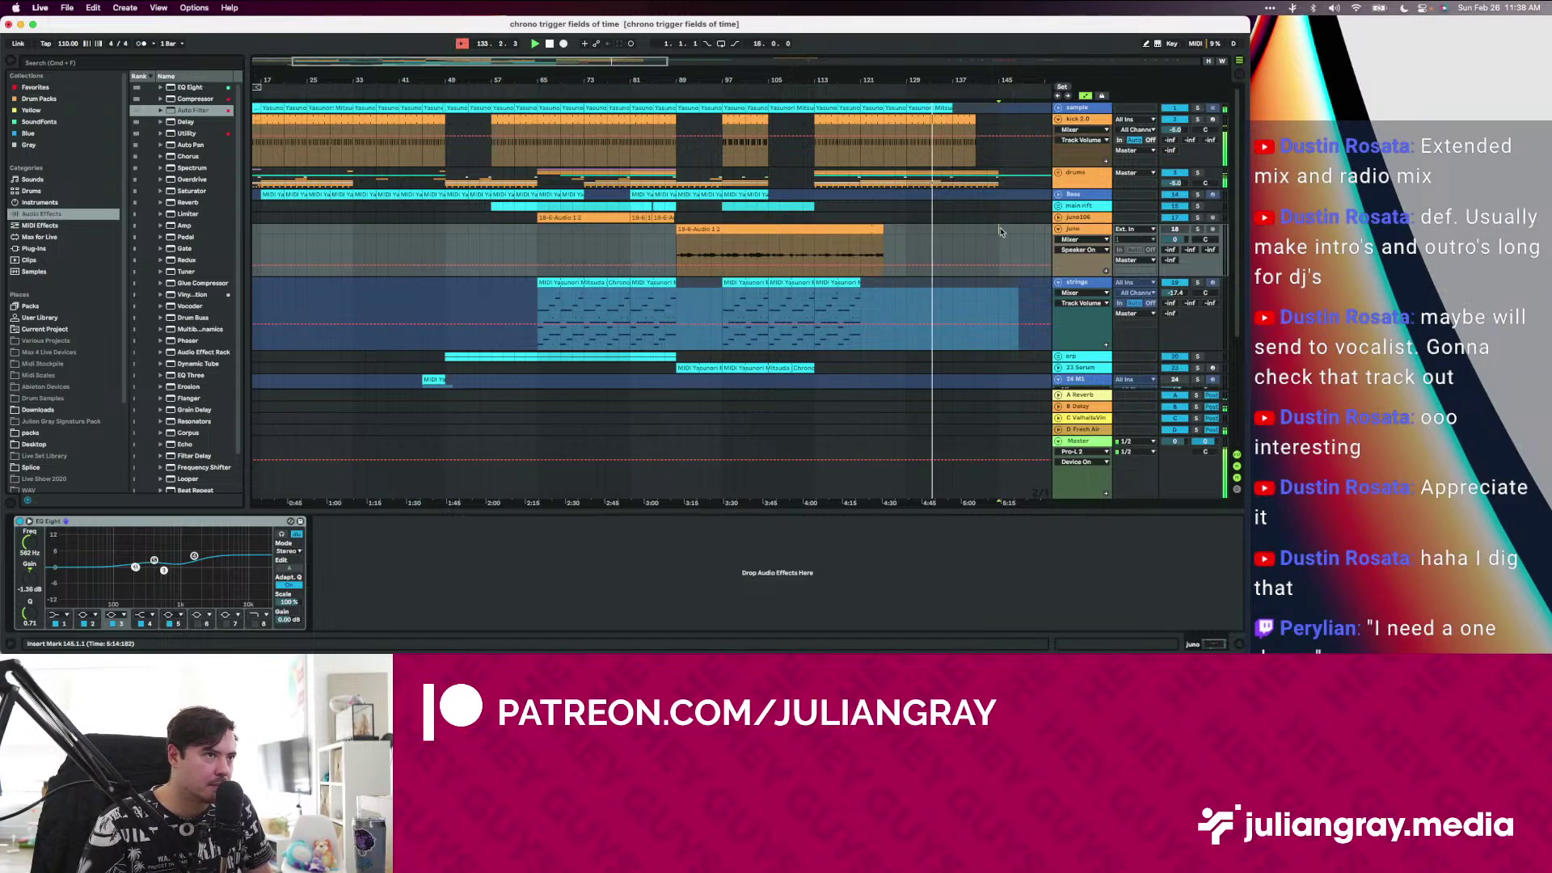
scroll(1000, 231, down, 5)
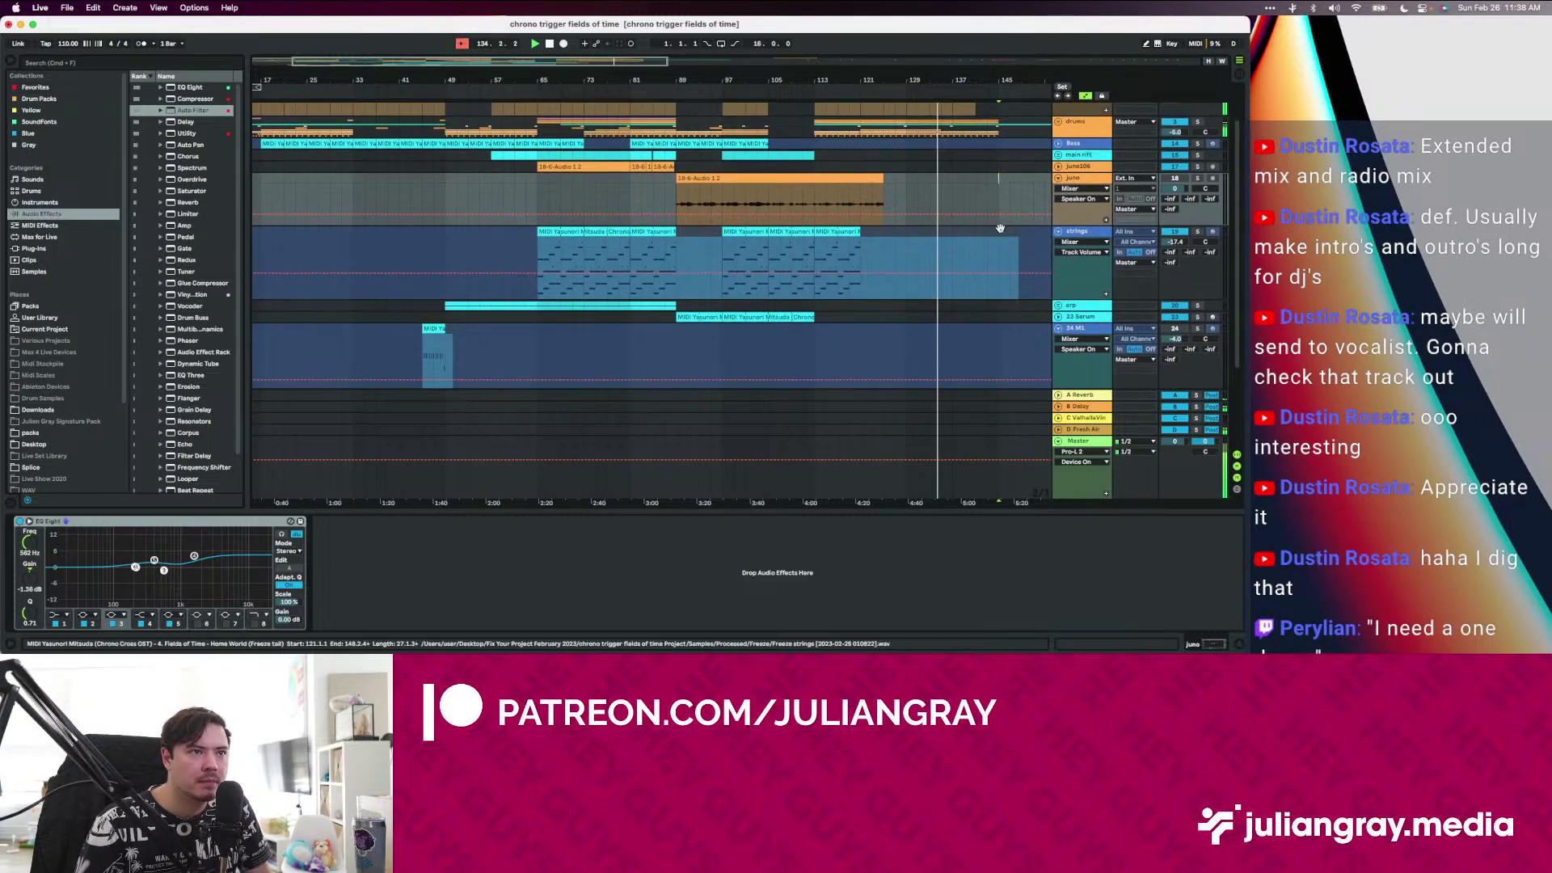
scroll(1000, 231, up, 5)
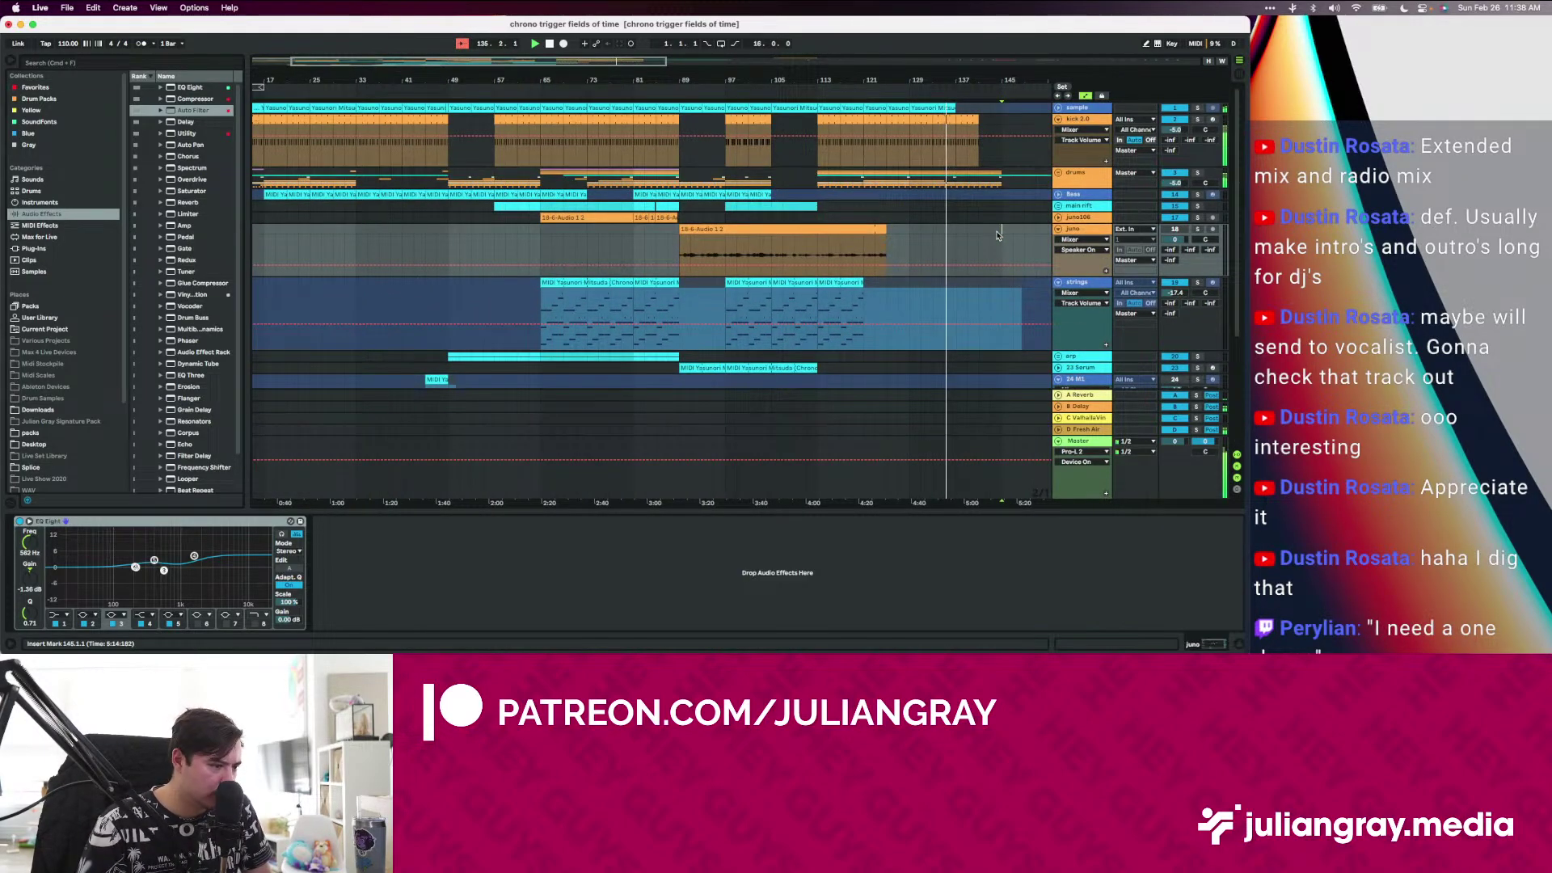
scroll(1002, 233, right, 5)
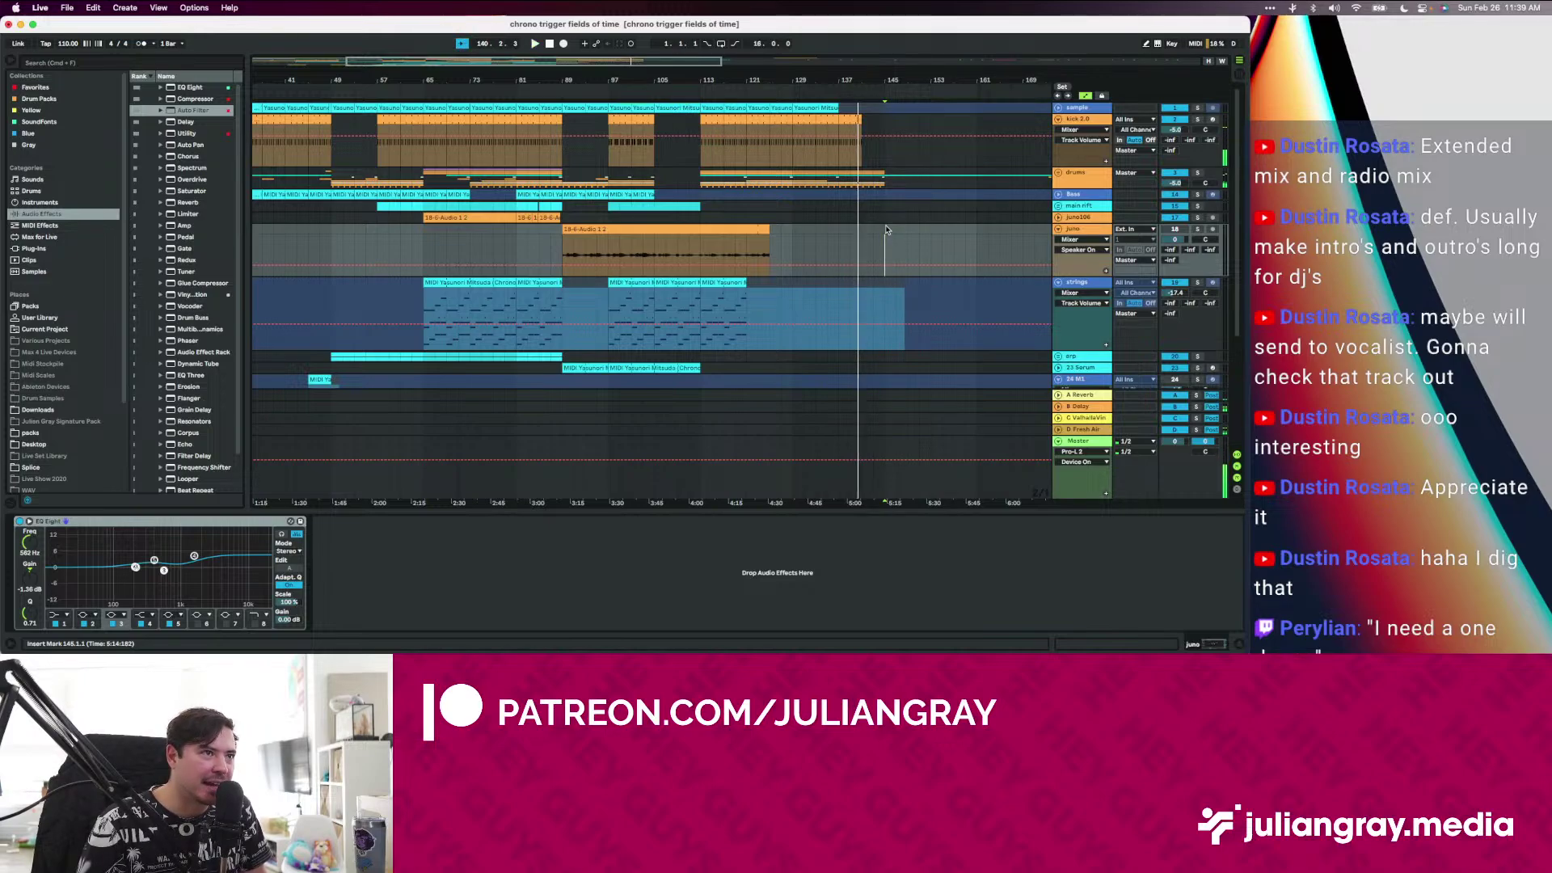
scroll(886, 231, right, 2)
key(space)
key(space)
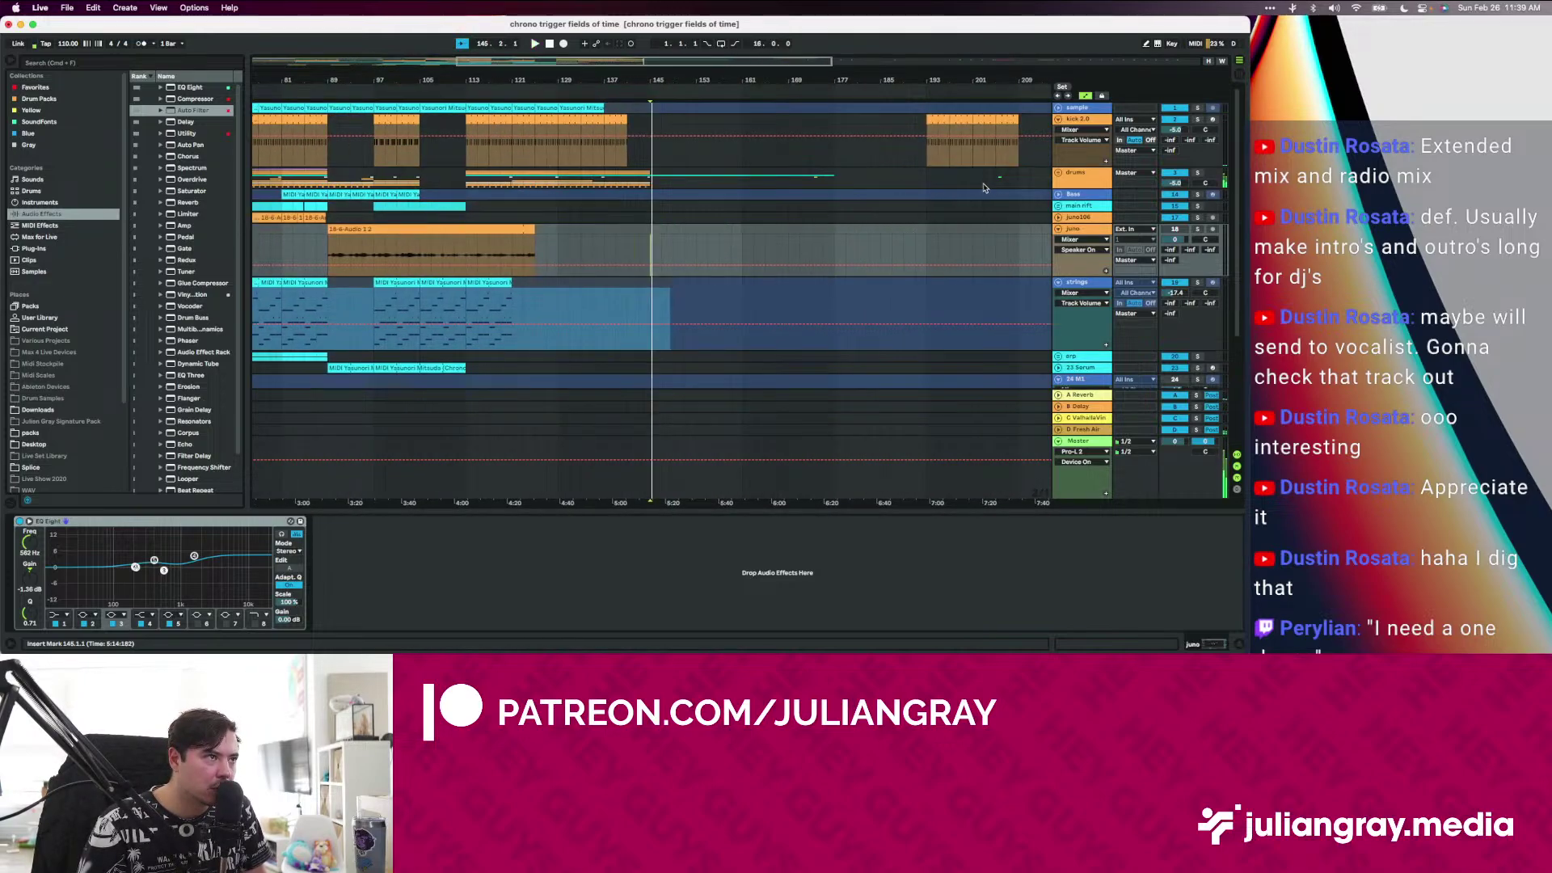
scroll(983, 188, left, 6)
Check the section boundaries at bar 113 on the main riff and Bass tracks and at bar 89 on the kick track
click(901, 204)
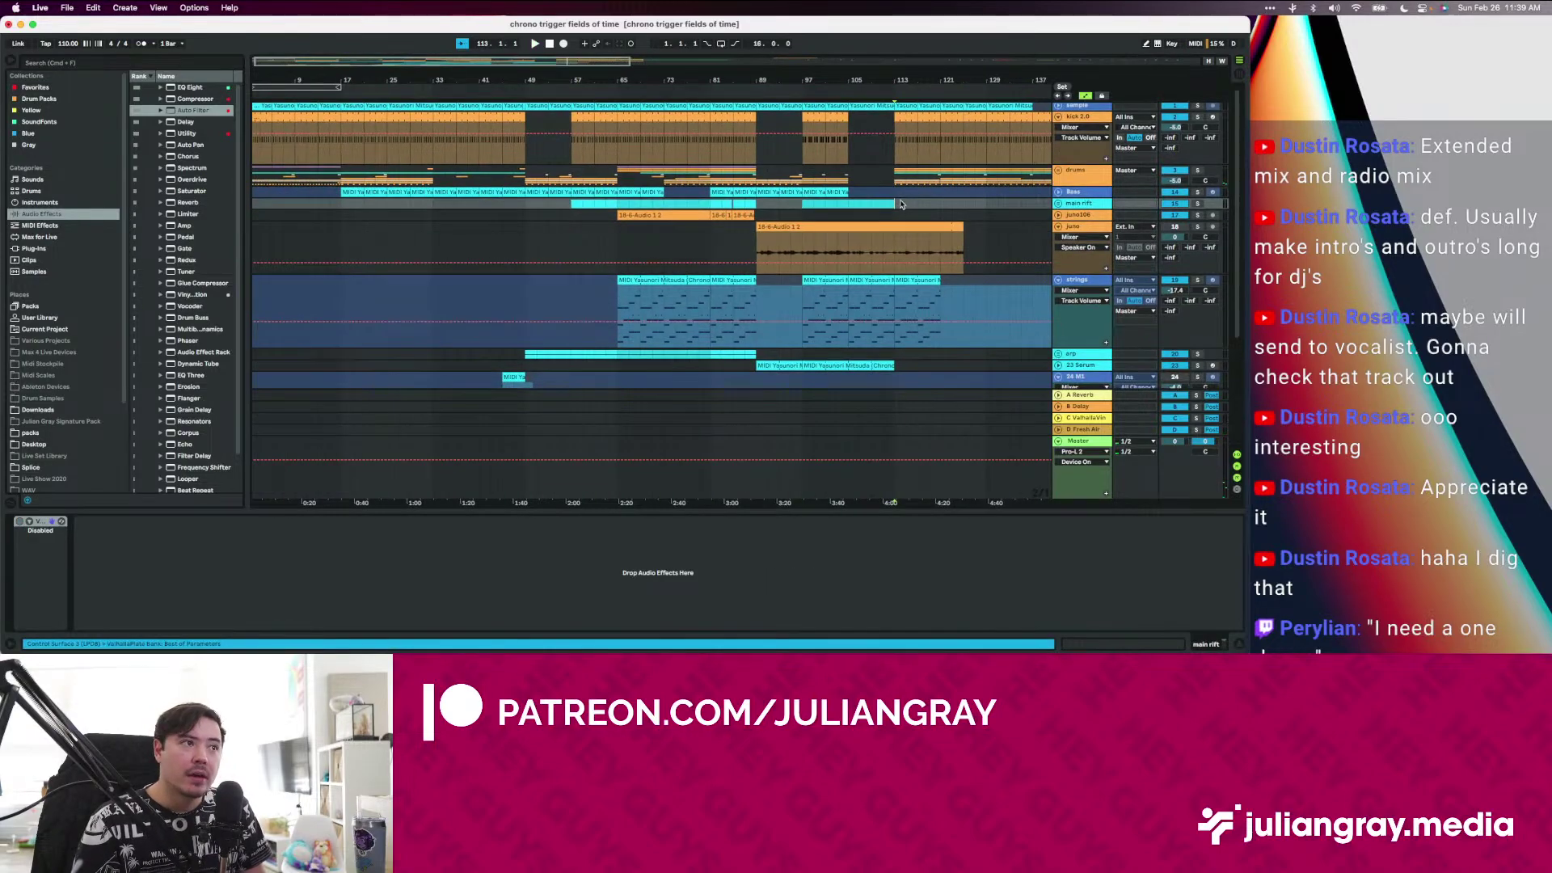
click(904, 192)
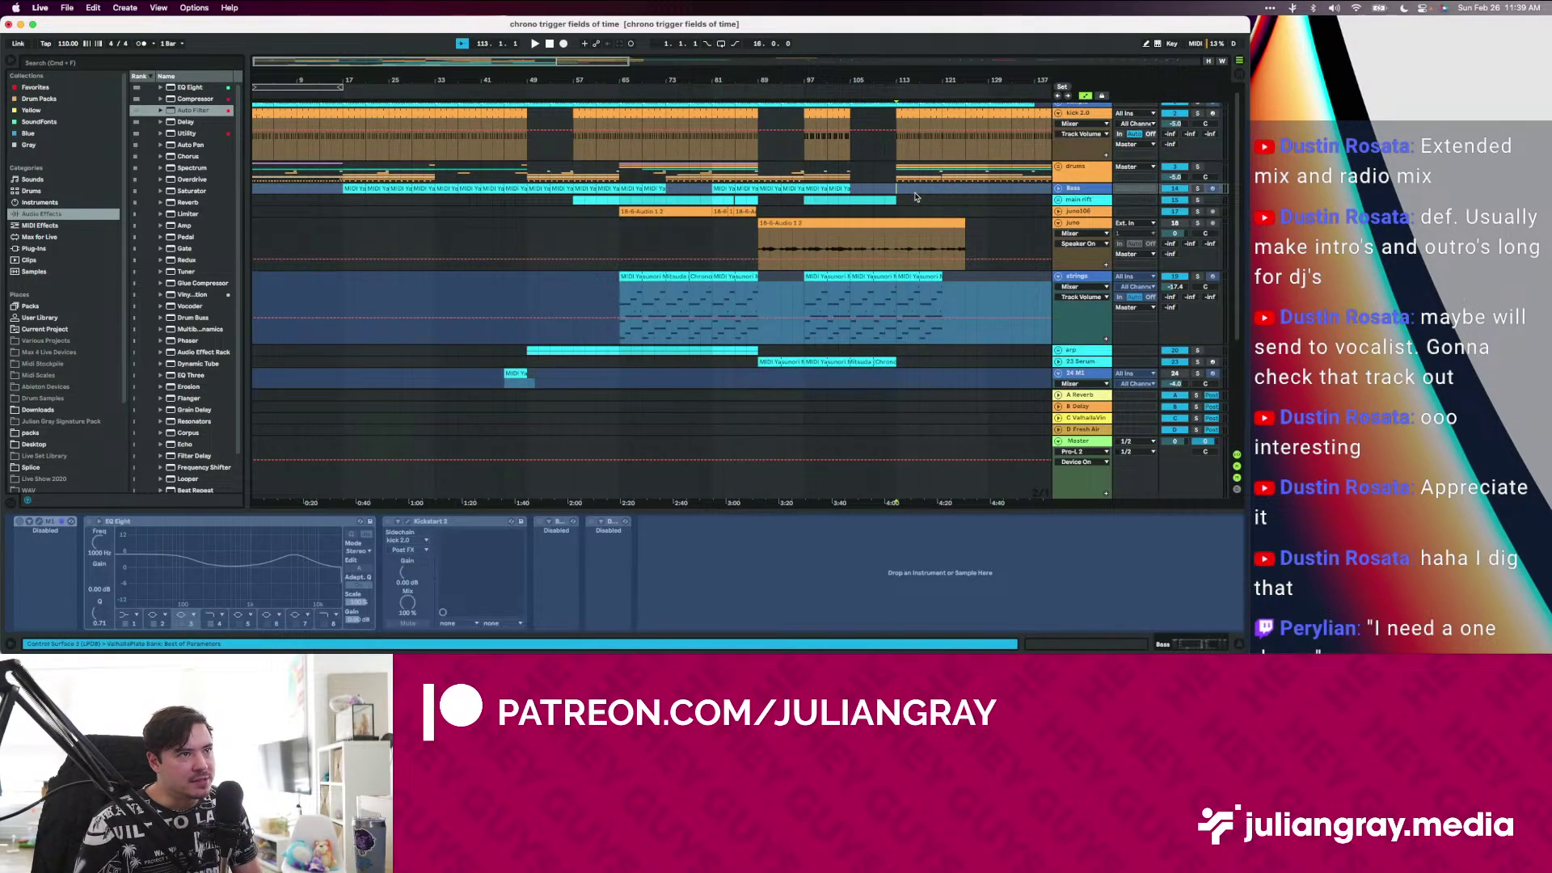
scroll(916, 197, up, 1)
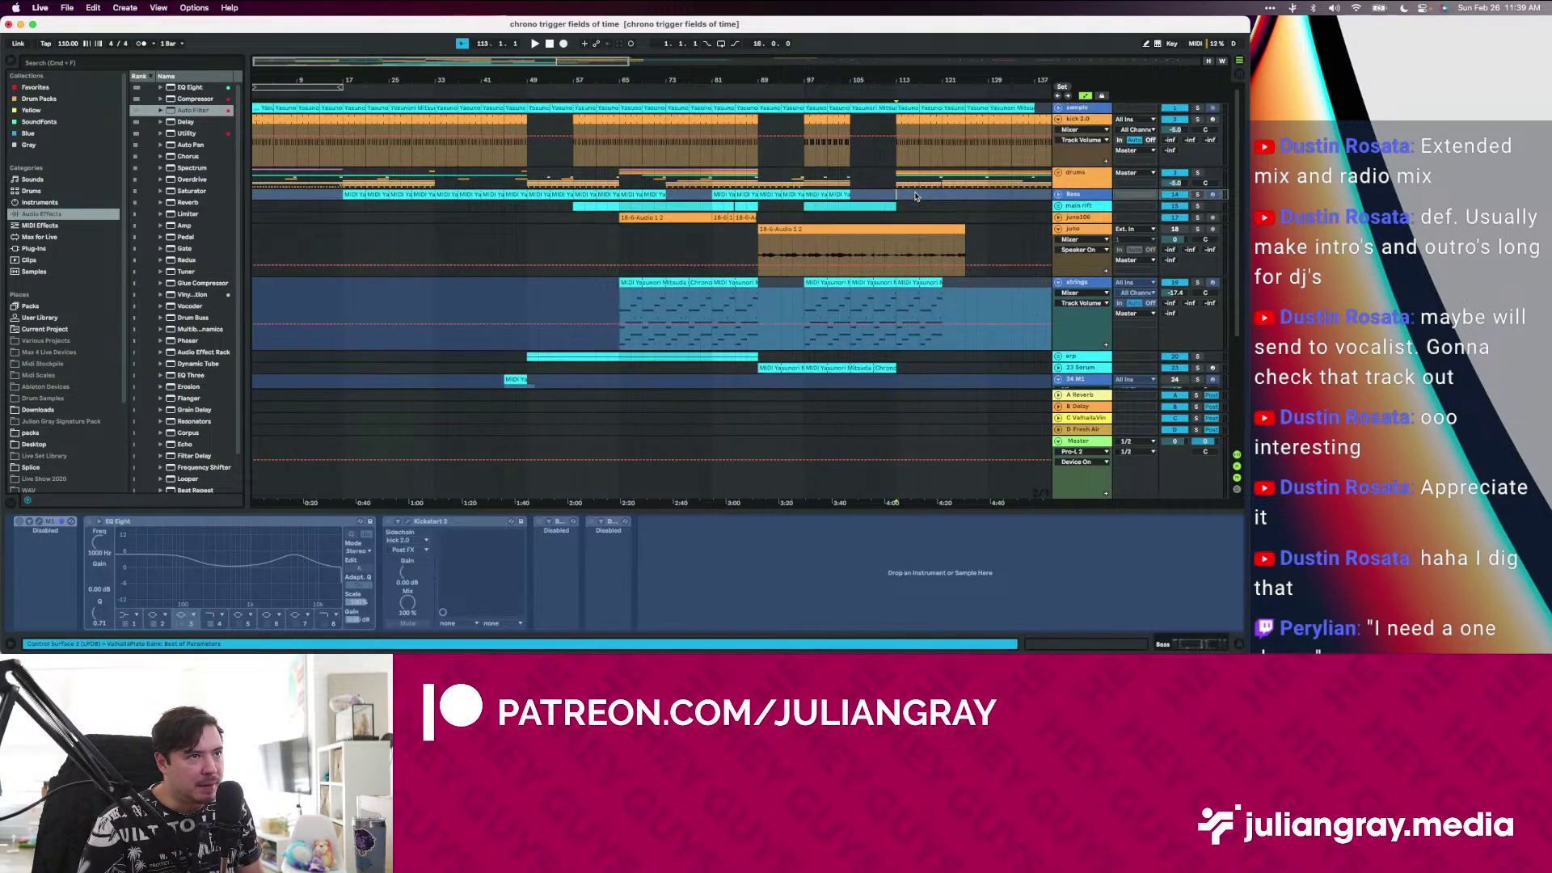
click(762, 169)
click(761, 138)
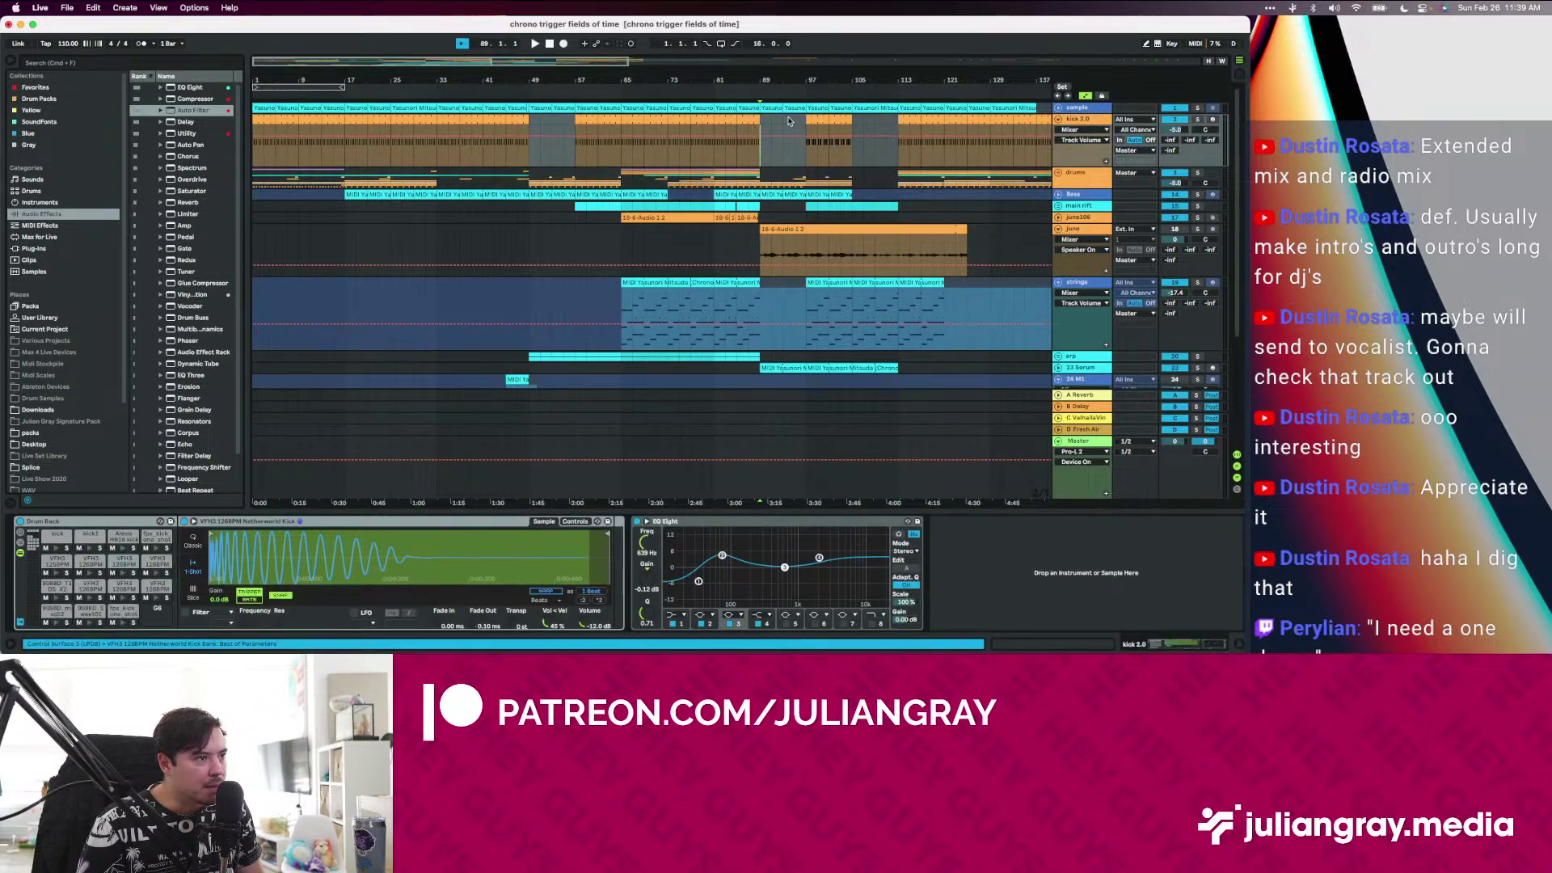
Review the section starts at bars 49 and 17 on the kick track and at bar 89 on the juno track
click(356, 141)
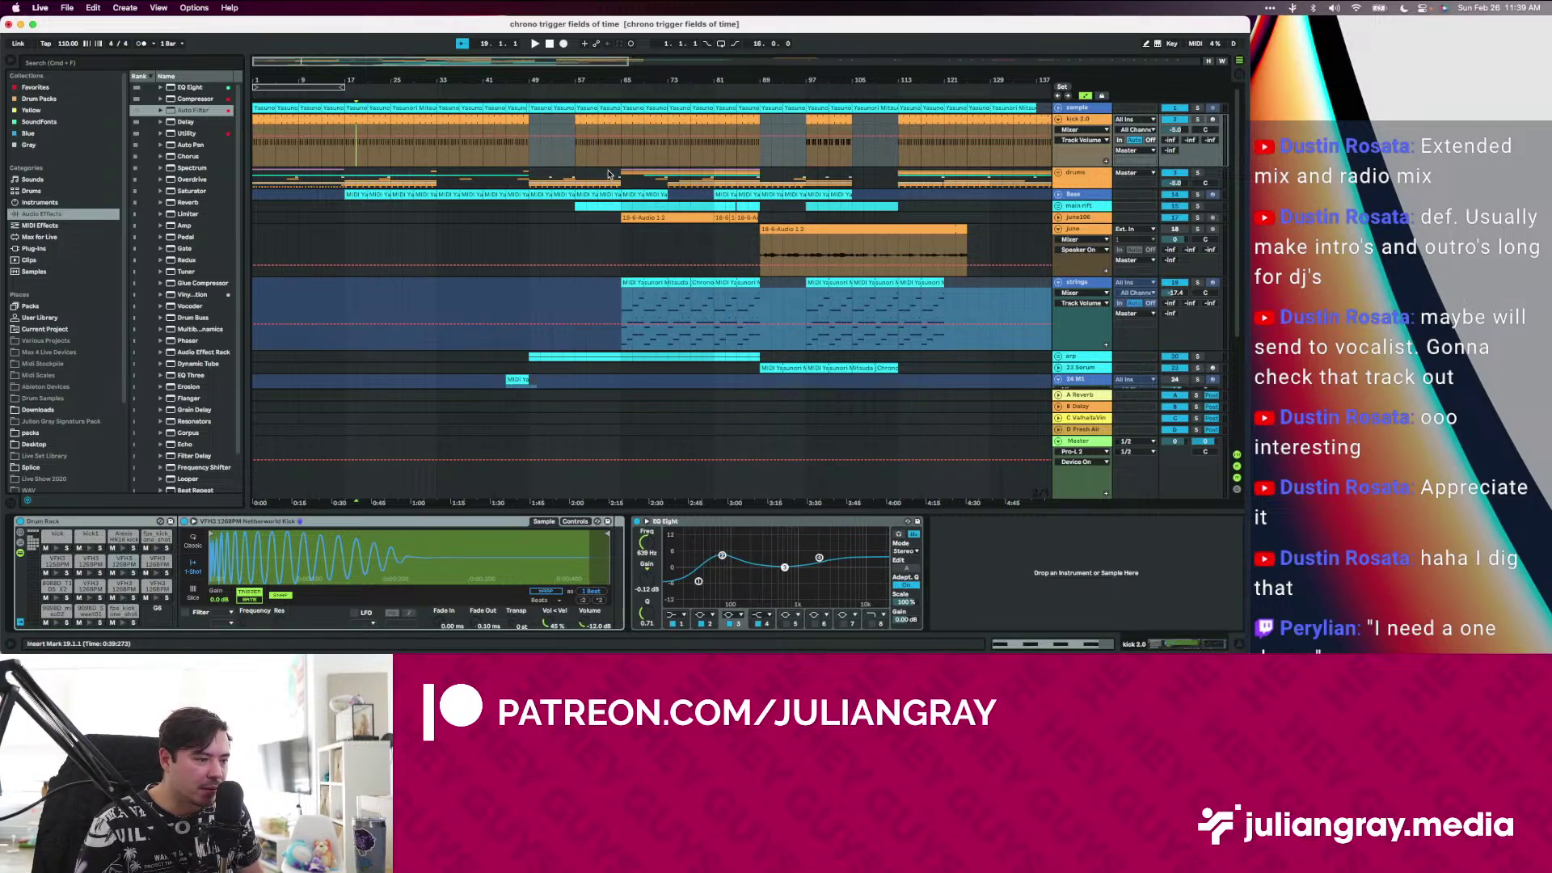
click(531, 162)
drag(338, 64, 338, 50)
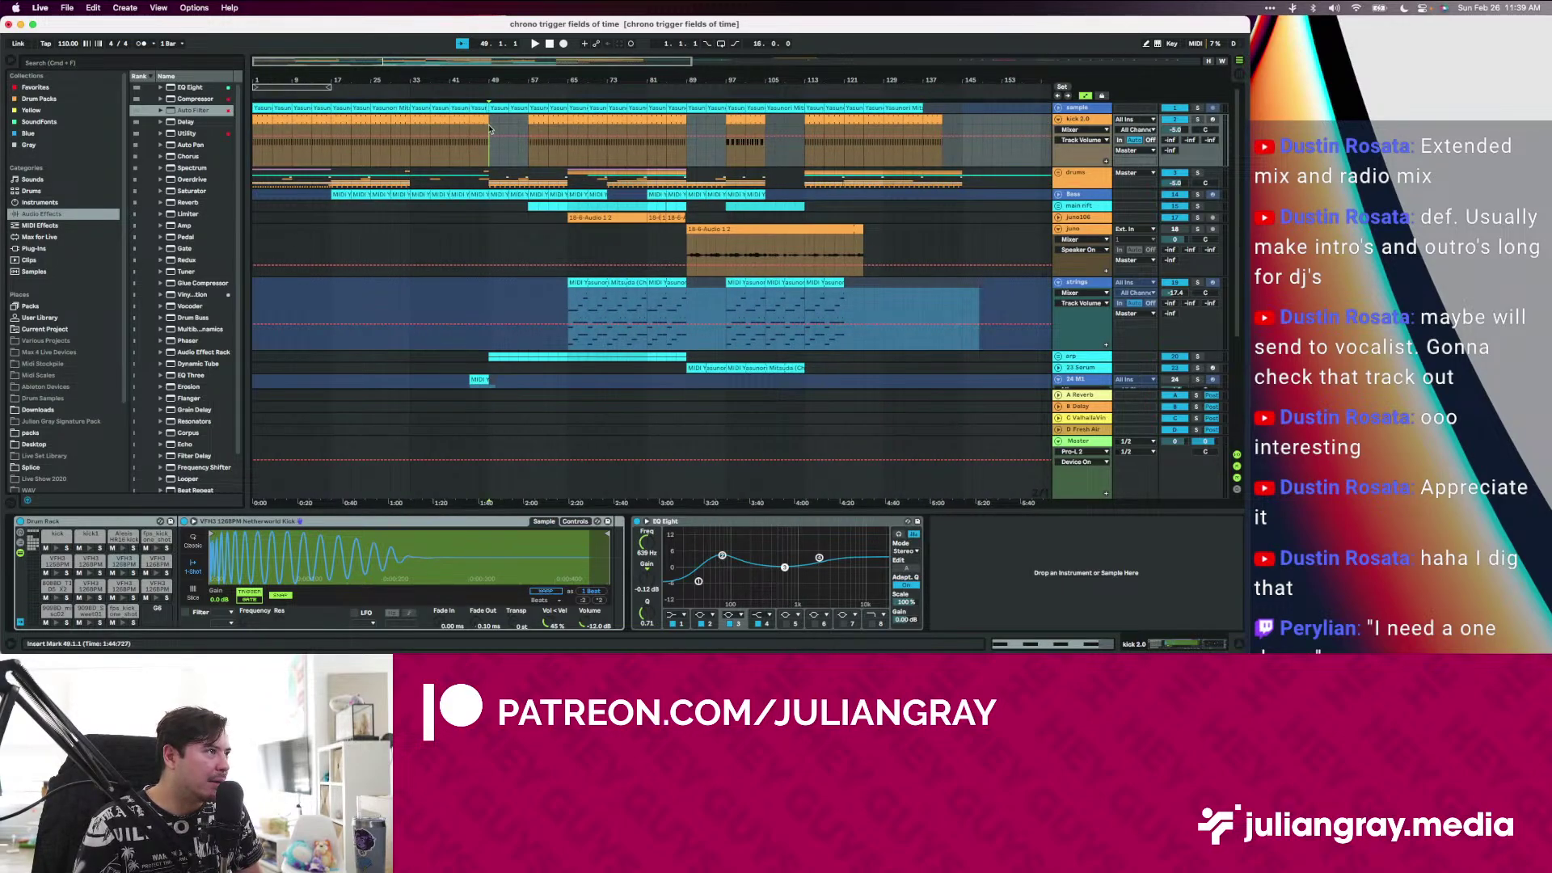
mouse_move(333, 158)
mouse_down()
mouse_move(825, 144)
mouse_move(938, 113)
mouse_move(332, 145)
mouse_move(332, 167)
mouse_up()
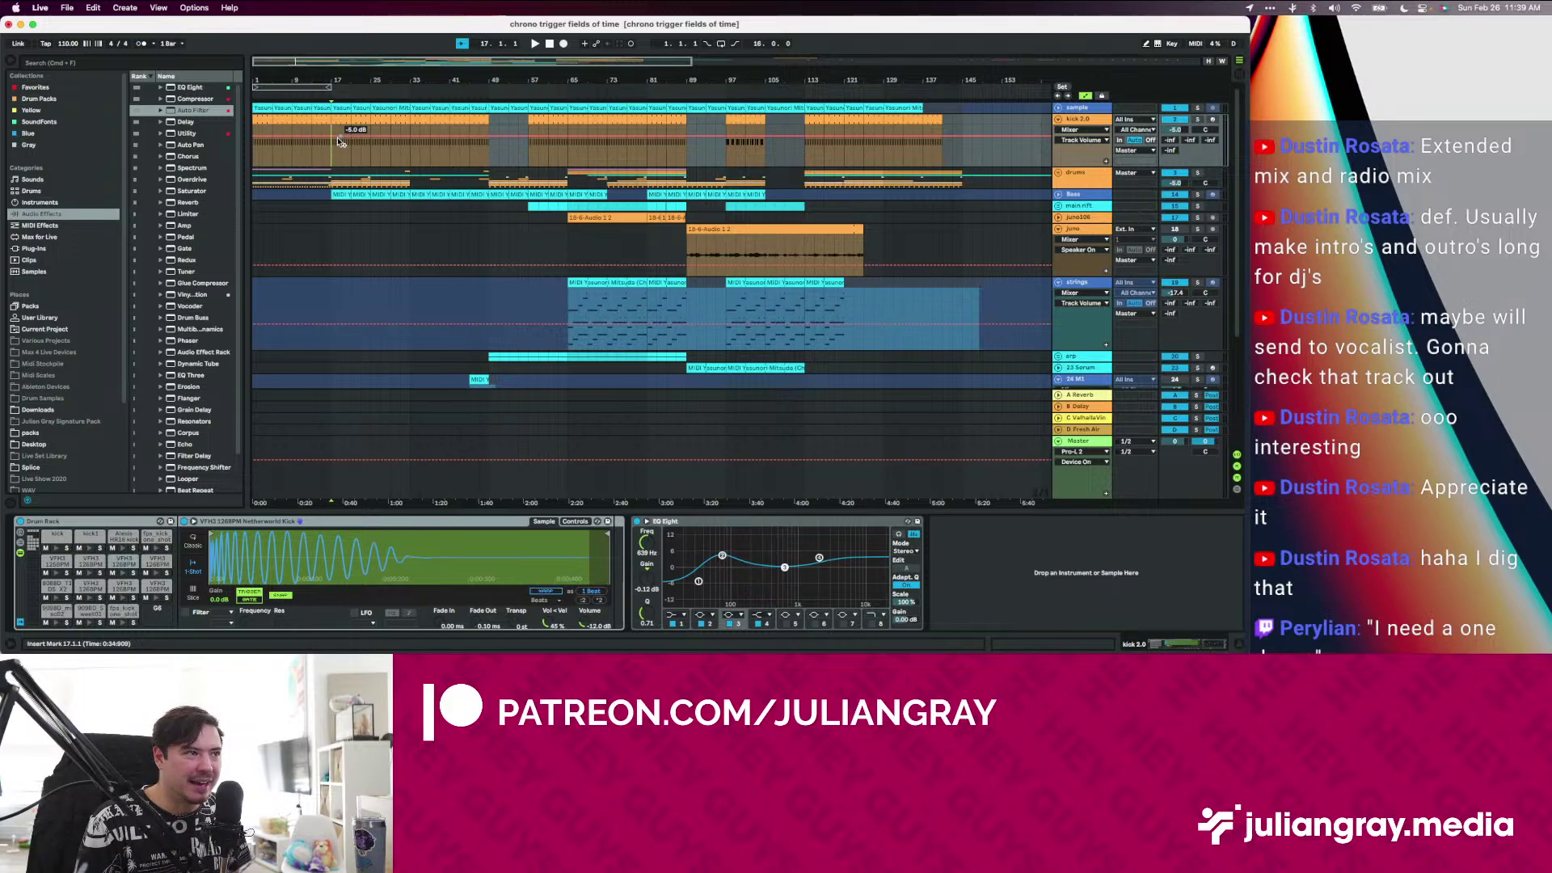
scroll(715, 243, down, 4)
scroll(716, 243, up, 4)
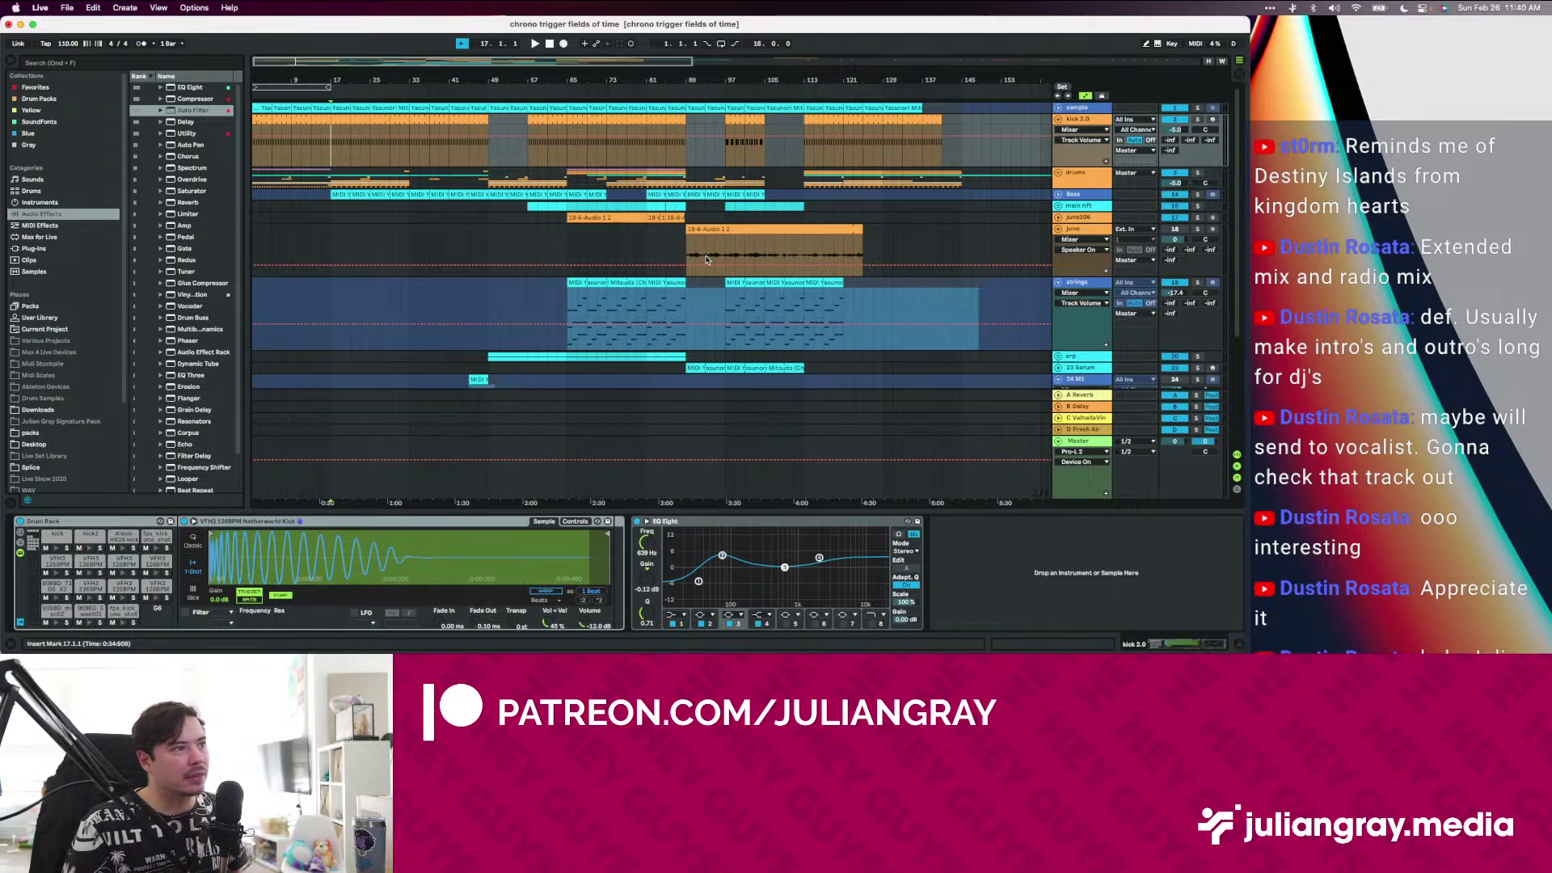
click(691, 250)
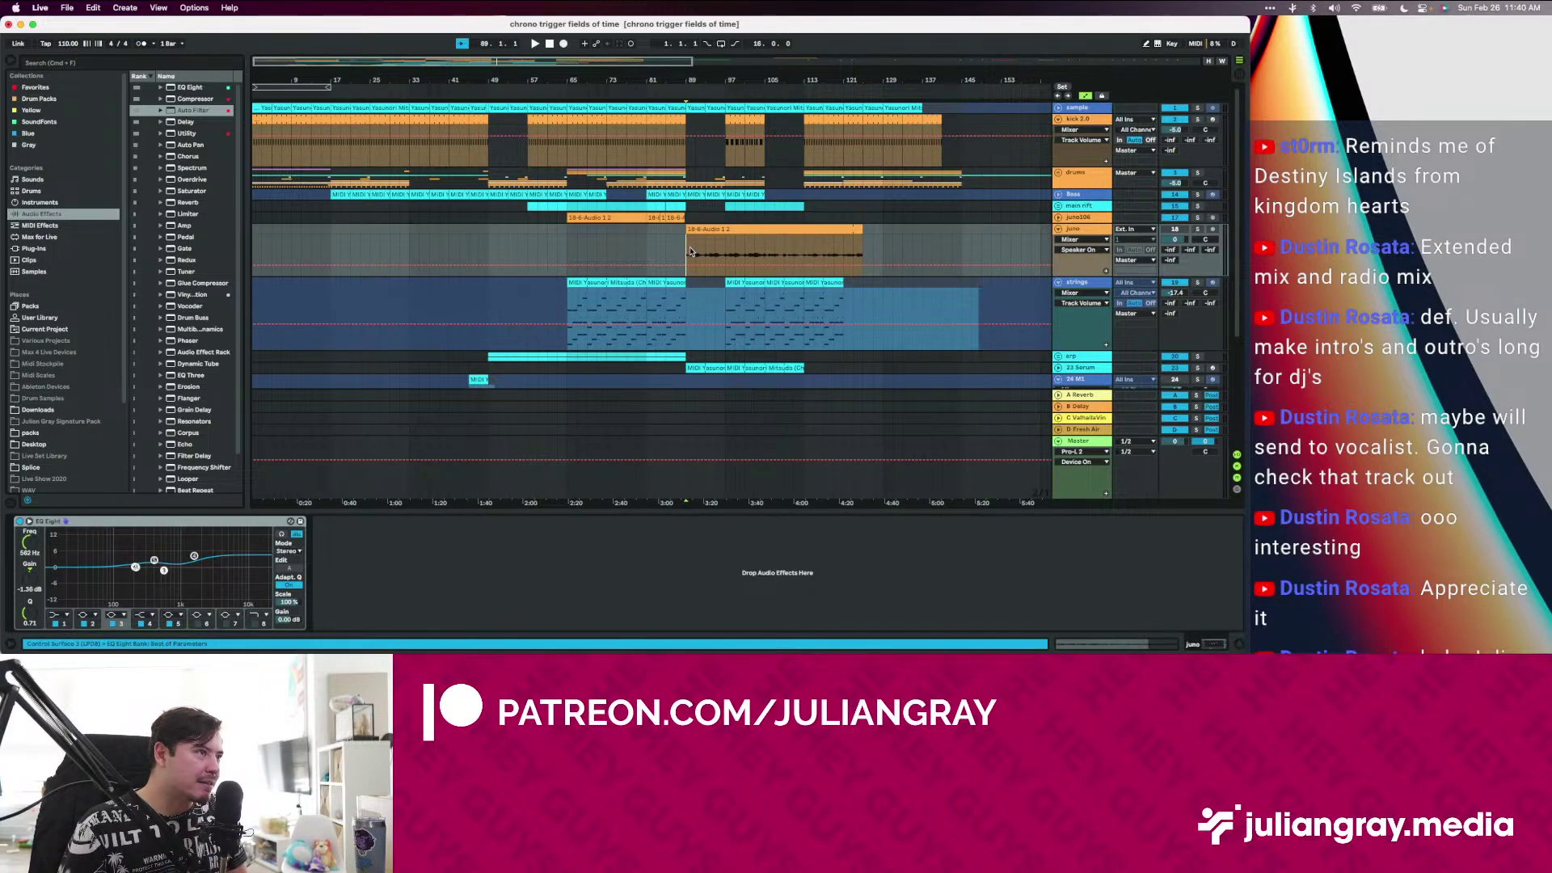
scroll(694, 251, left, 1)
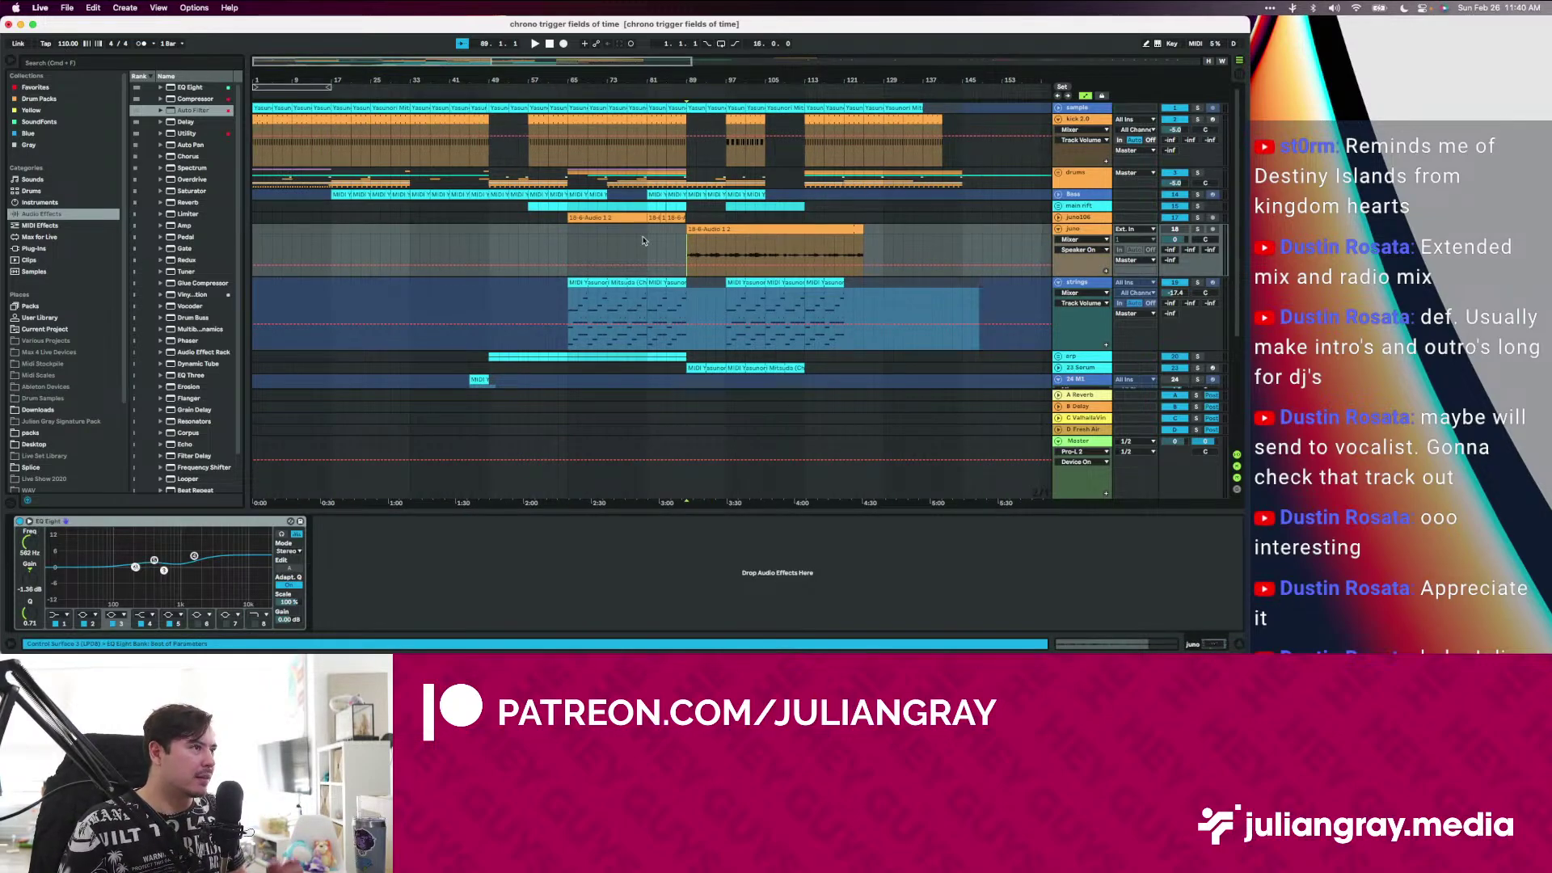
Play the song from bar 17, place the insert marker at bar 65 on the juno track, and view the Master's devices
click(449, 230)
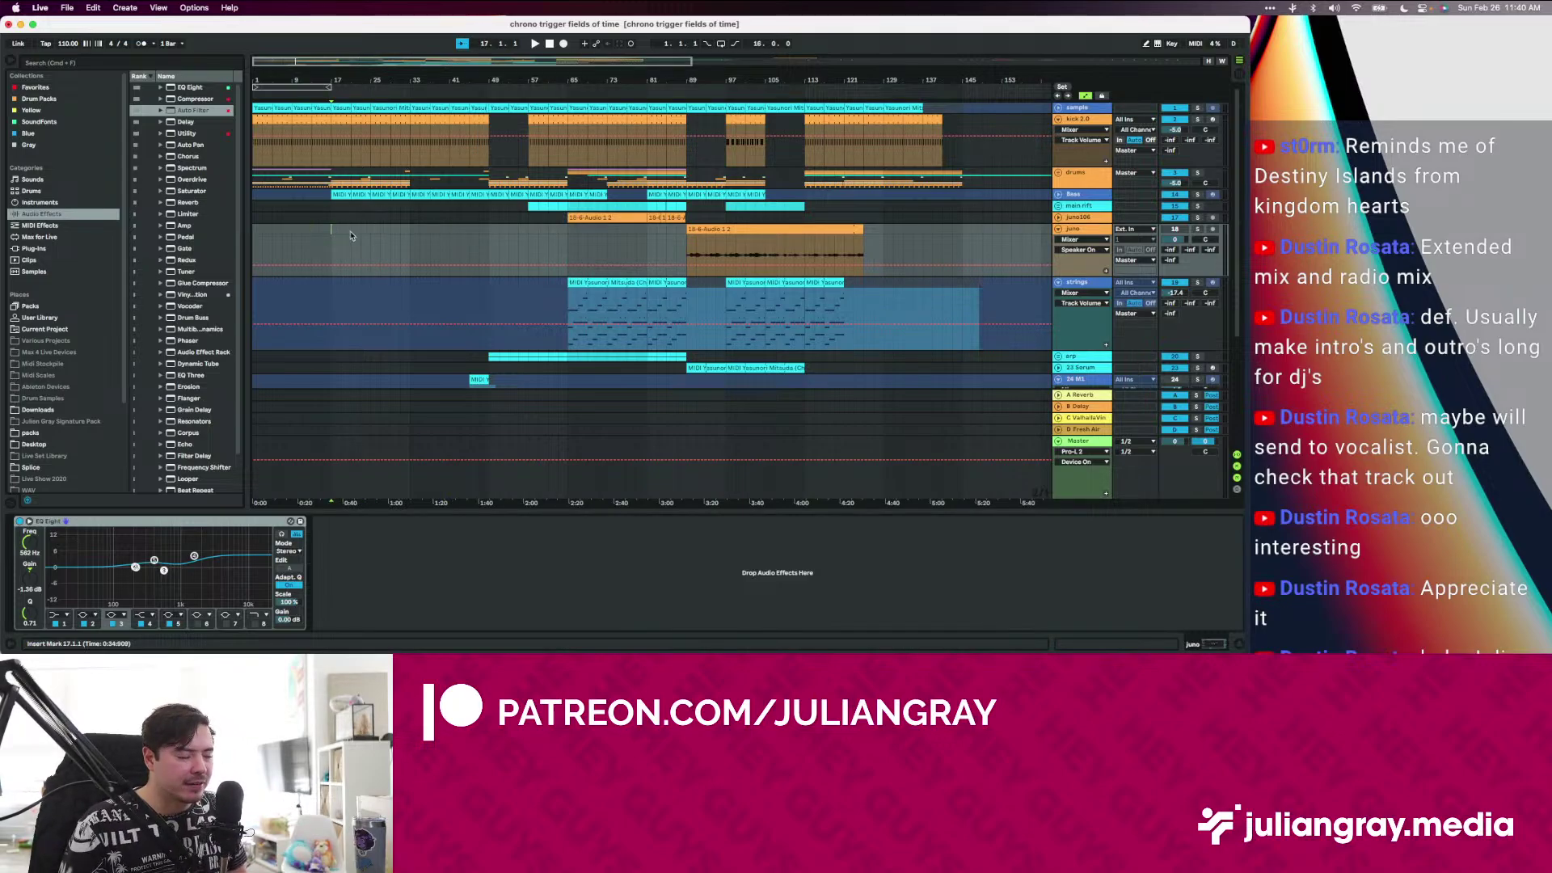
key(space)
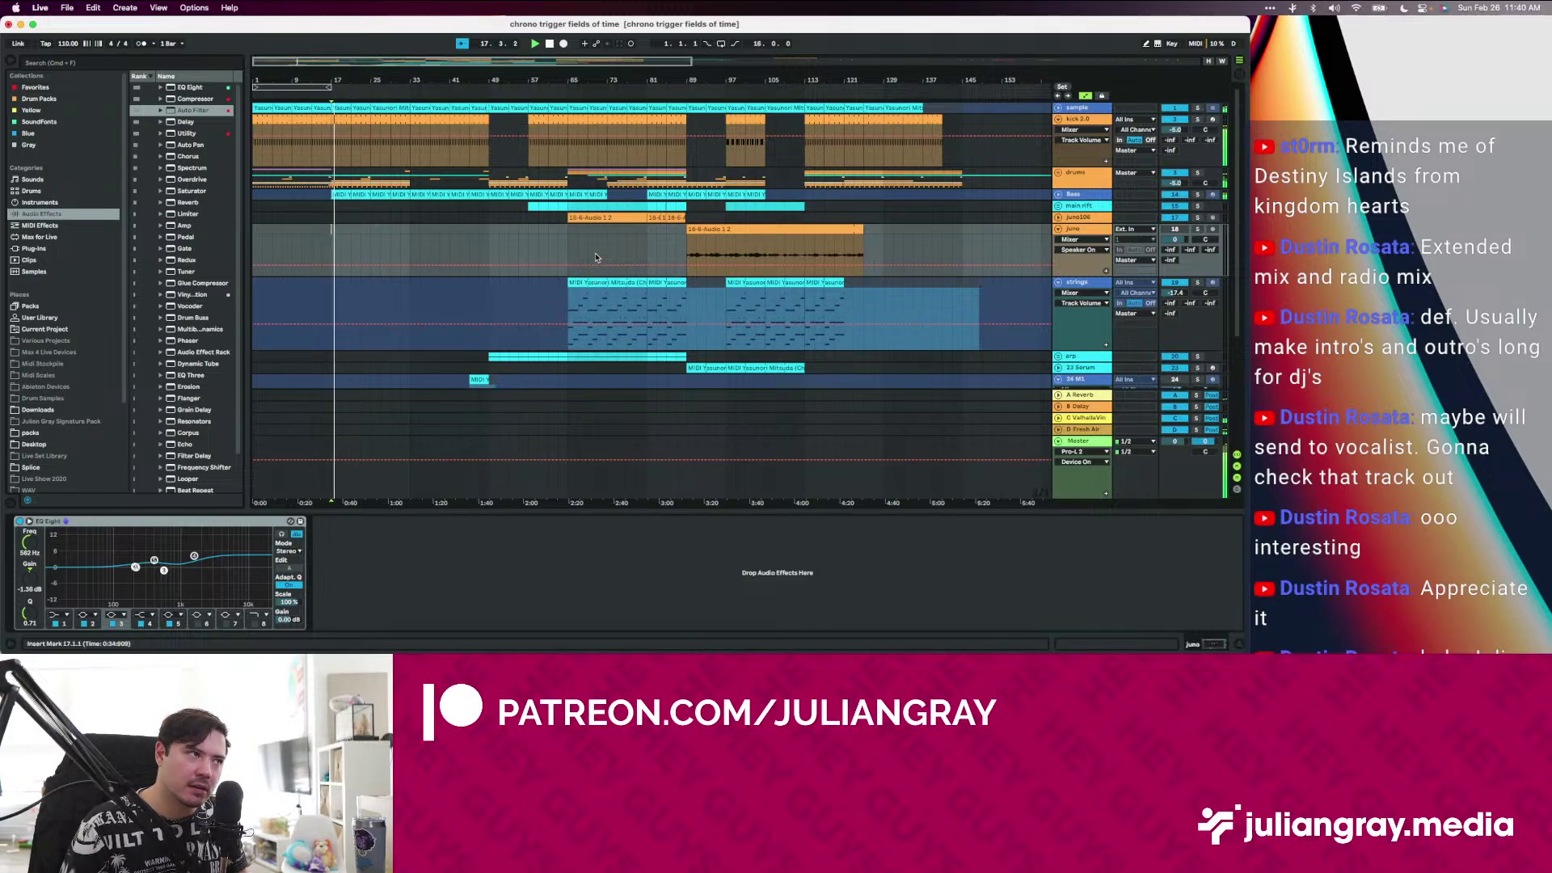
click(567, 233)
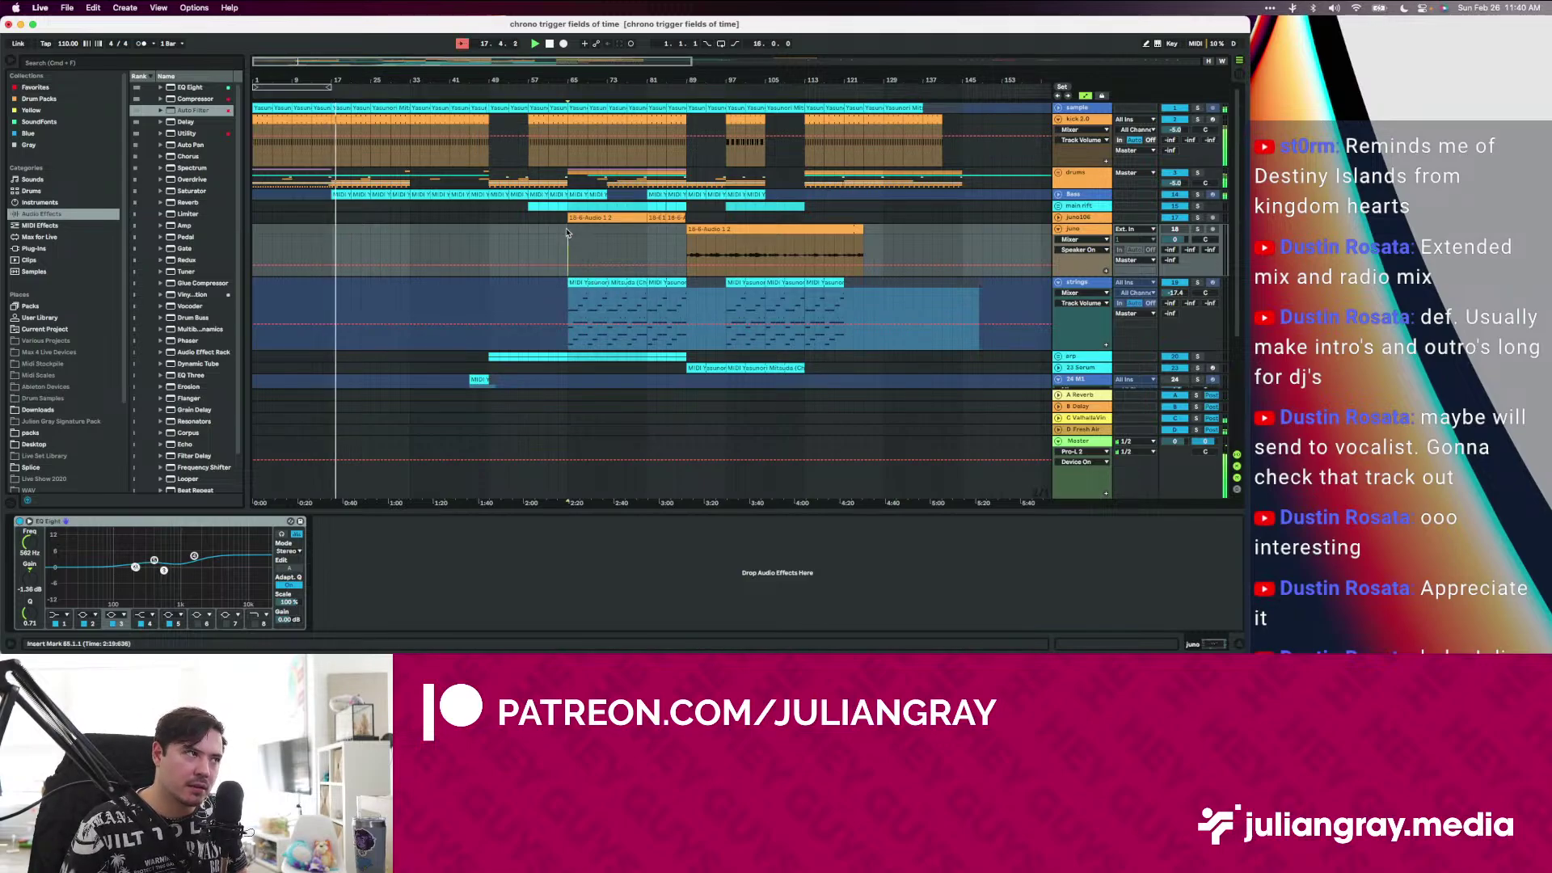
click(1088, 444)
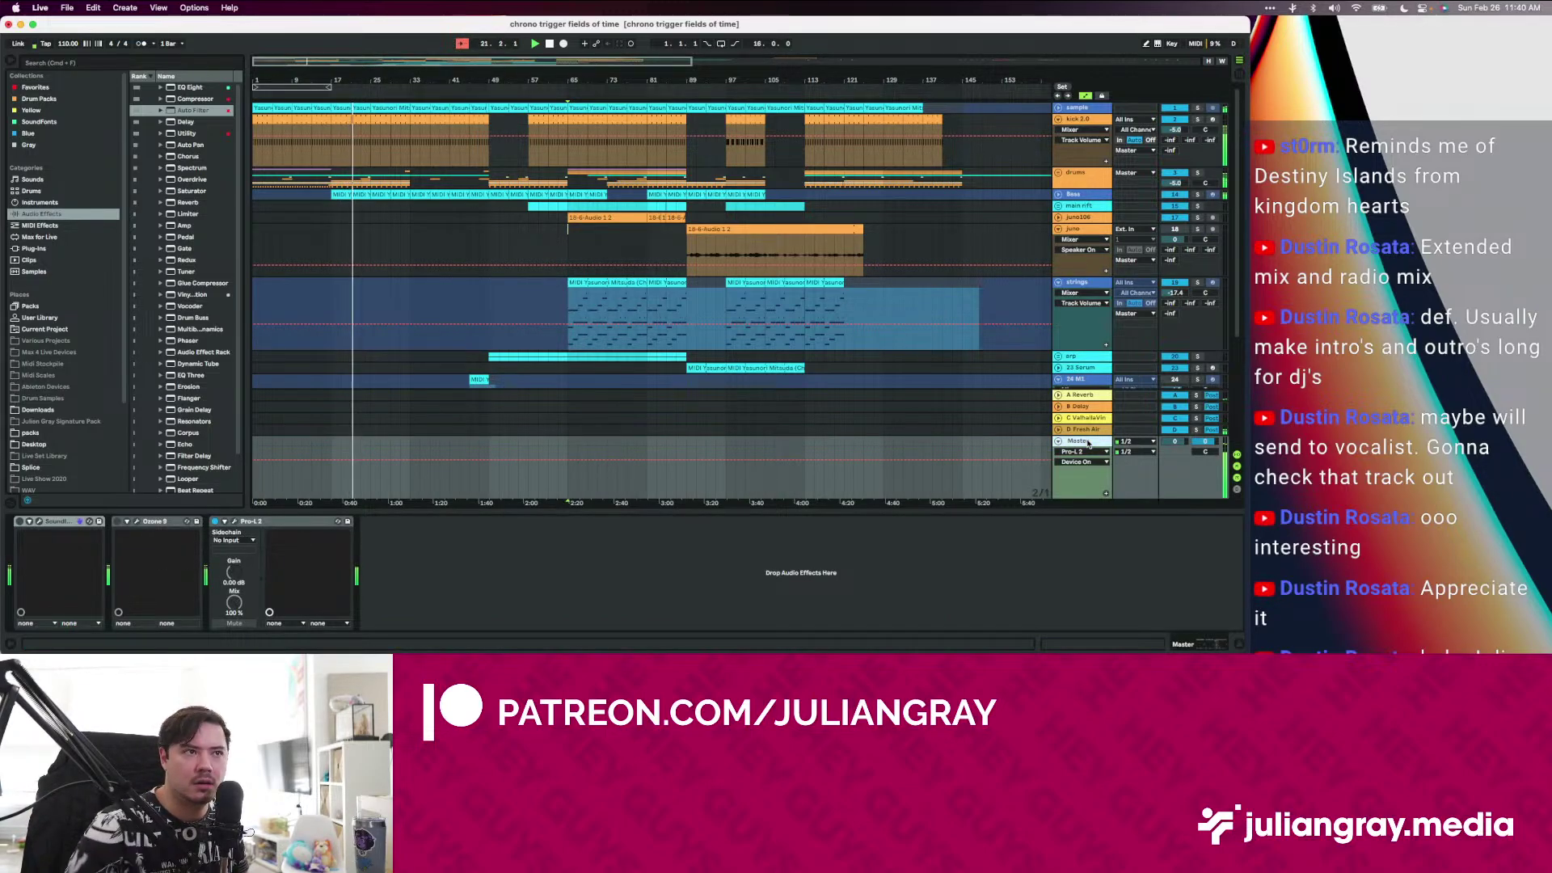
Unfold the Bass track and raise its volume to about -2.7 dB while the song plays
click(1057, 197)
click(1057, 196)
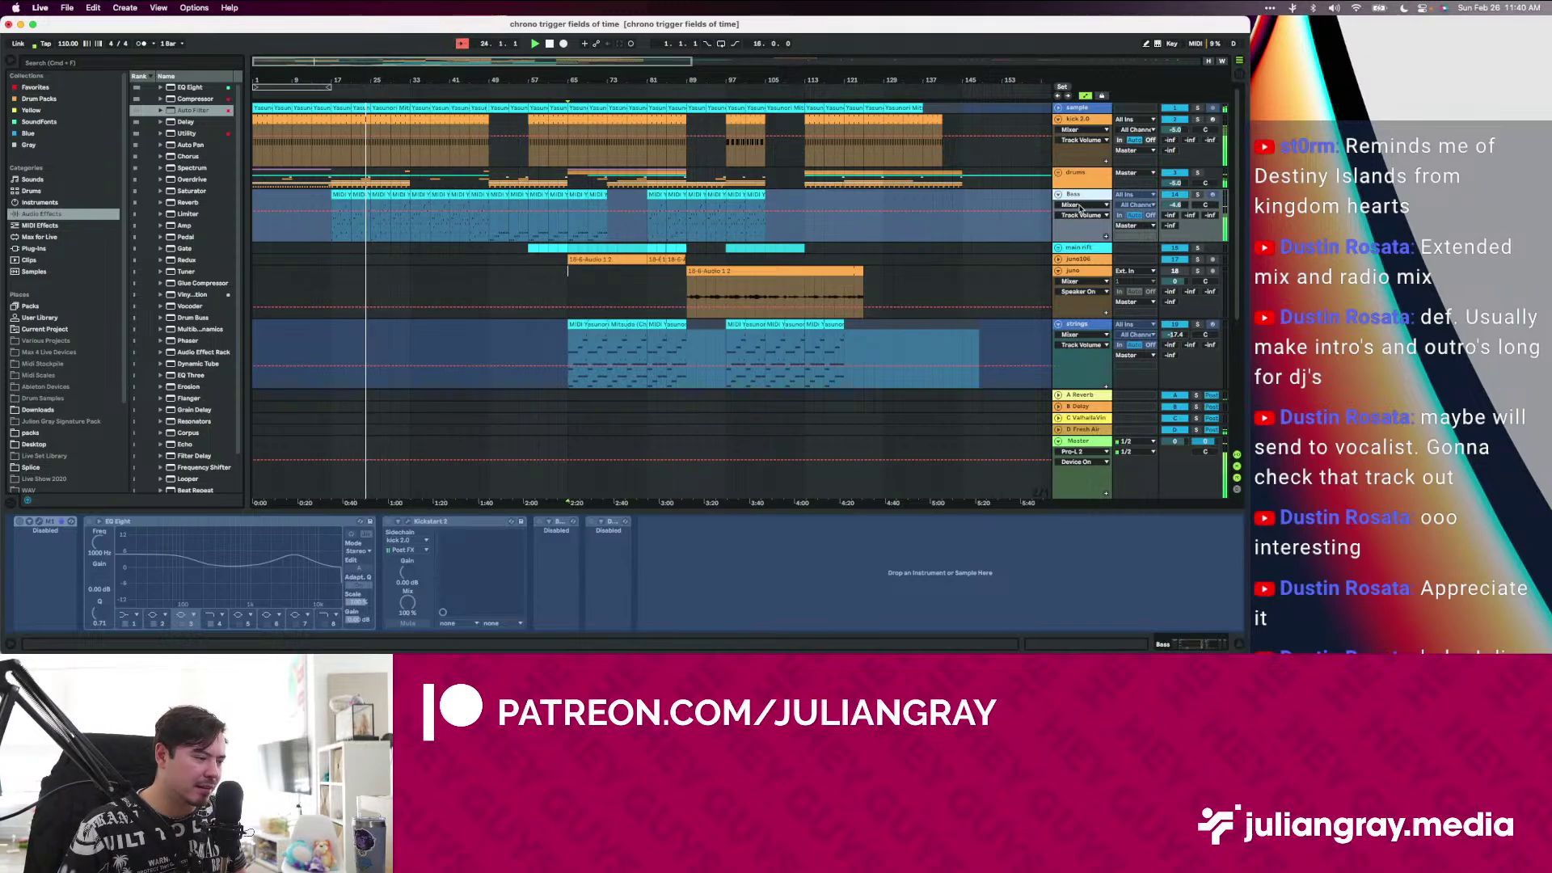
click(1177, 208)
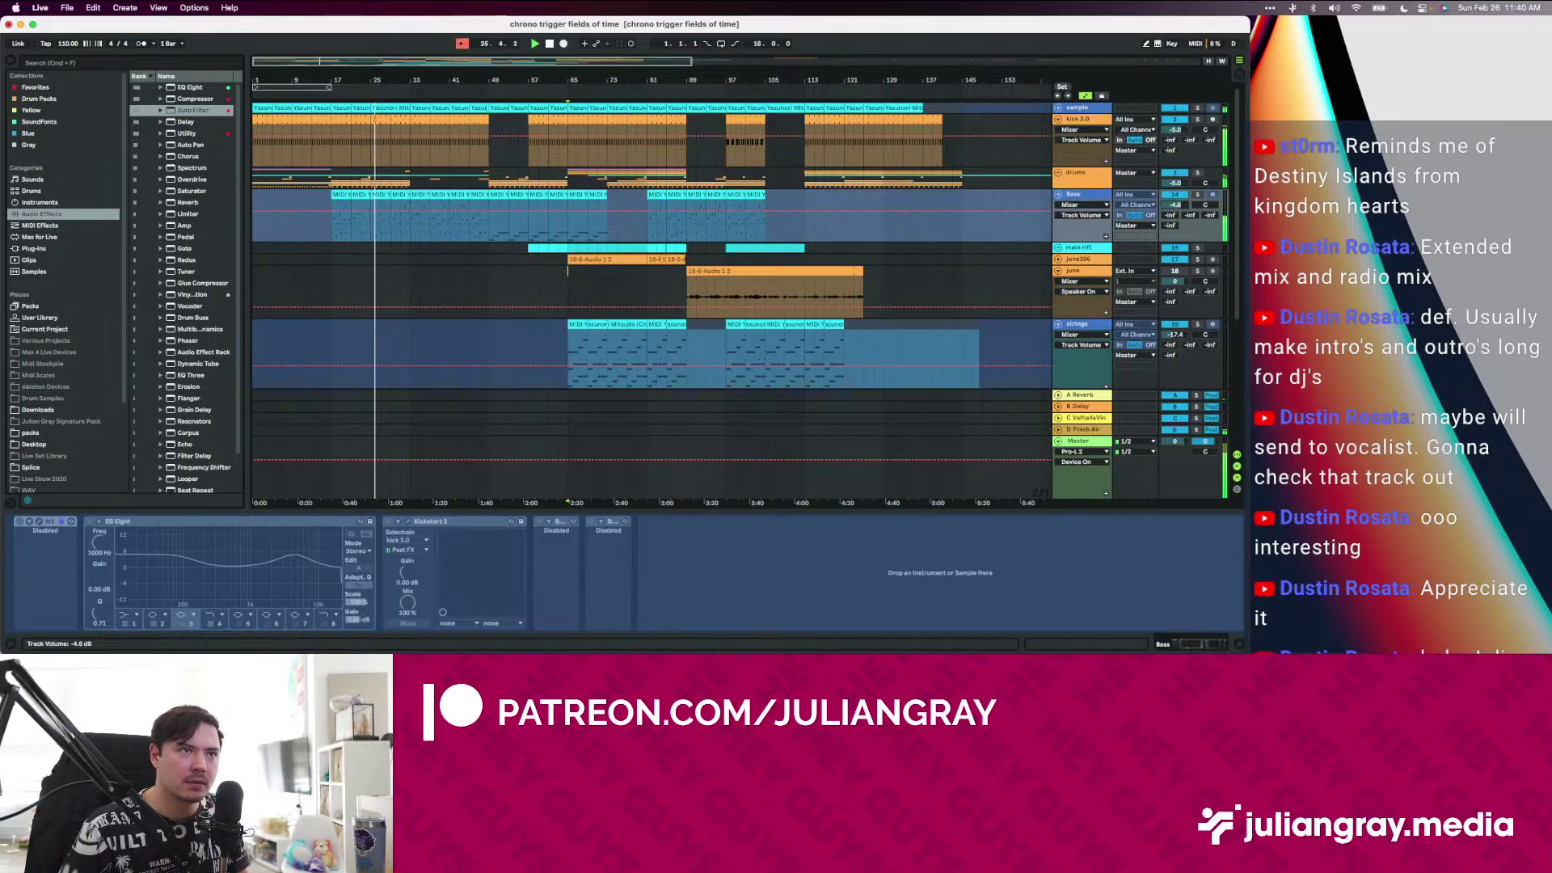
drag(1177, 207, 1177, 199)
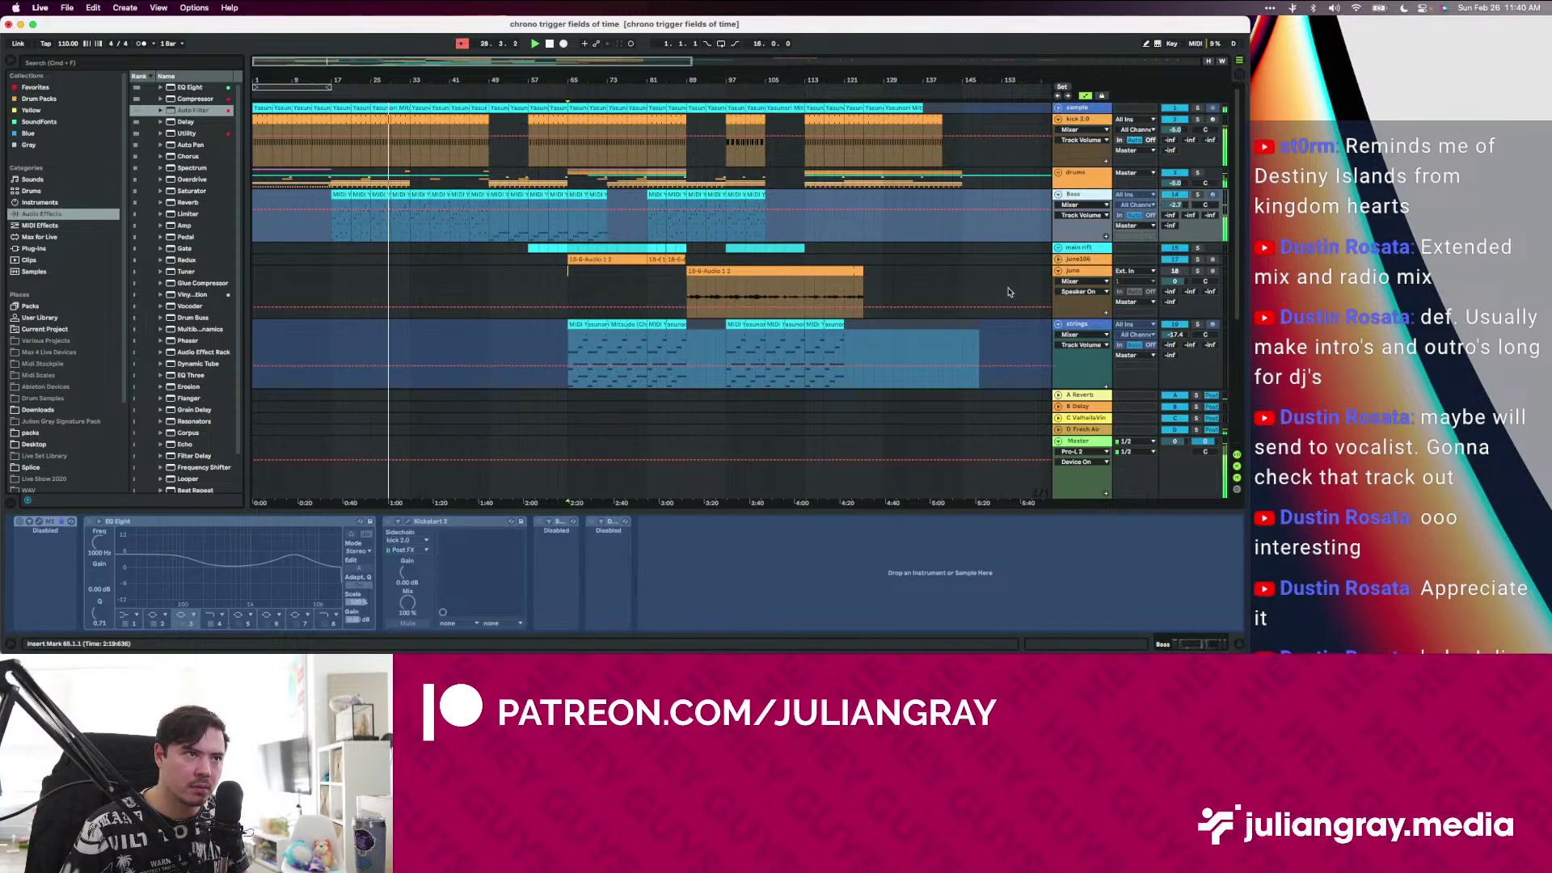
scroll(584, 259, down, 5)
scroll(584, 259, up, 2)
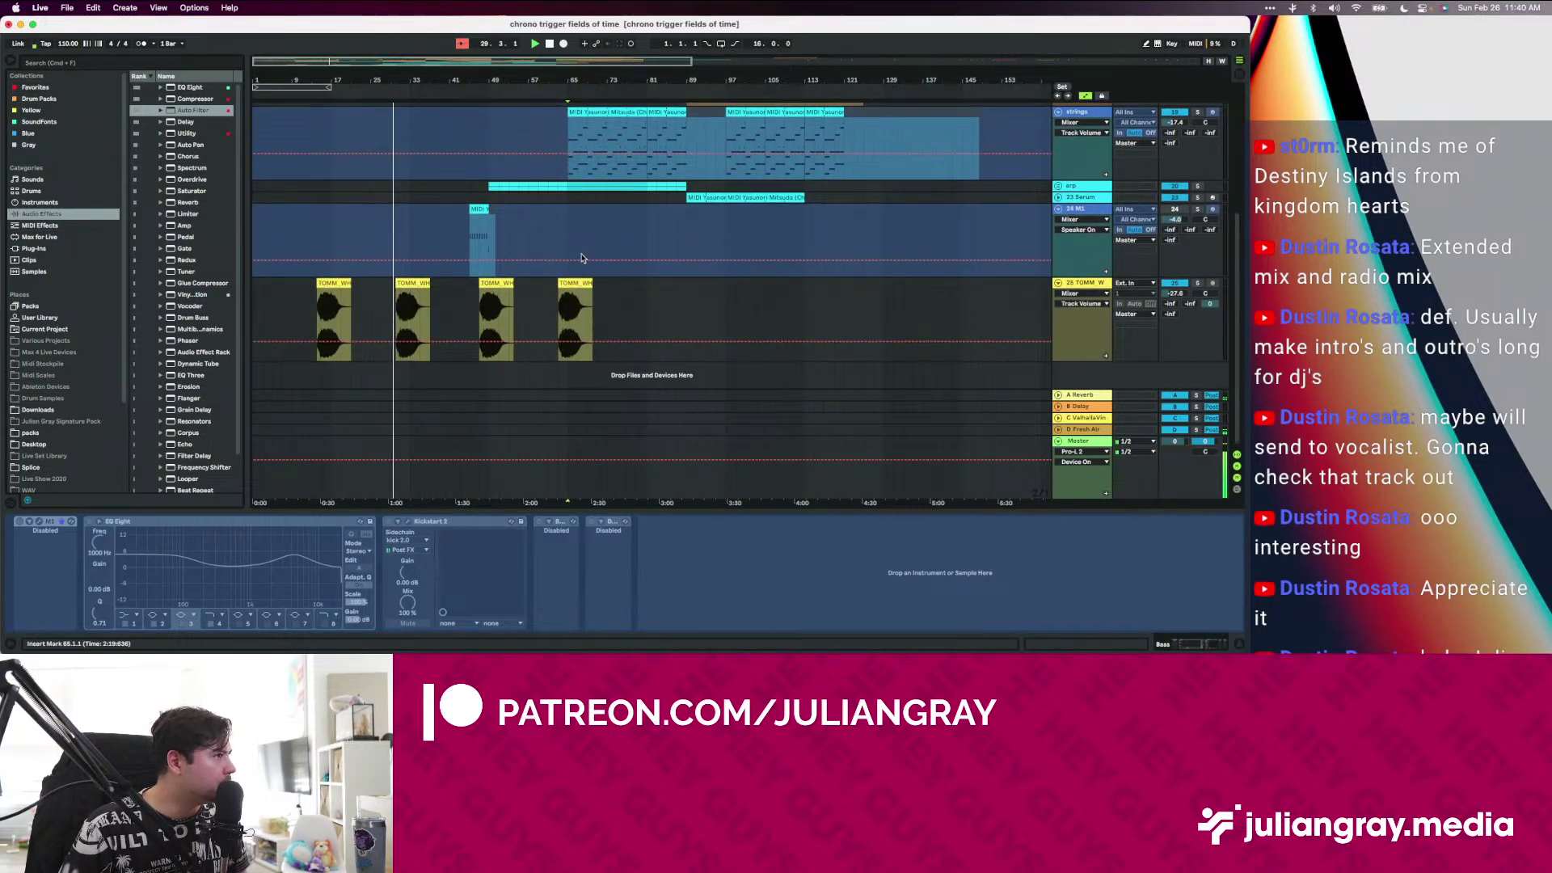
scroll(583, 257, up, 3)
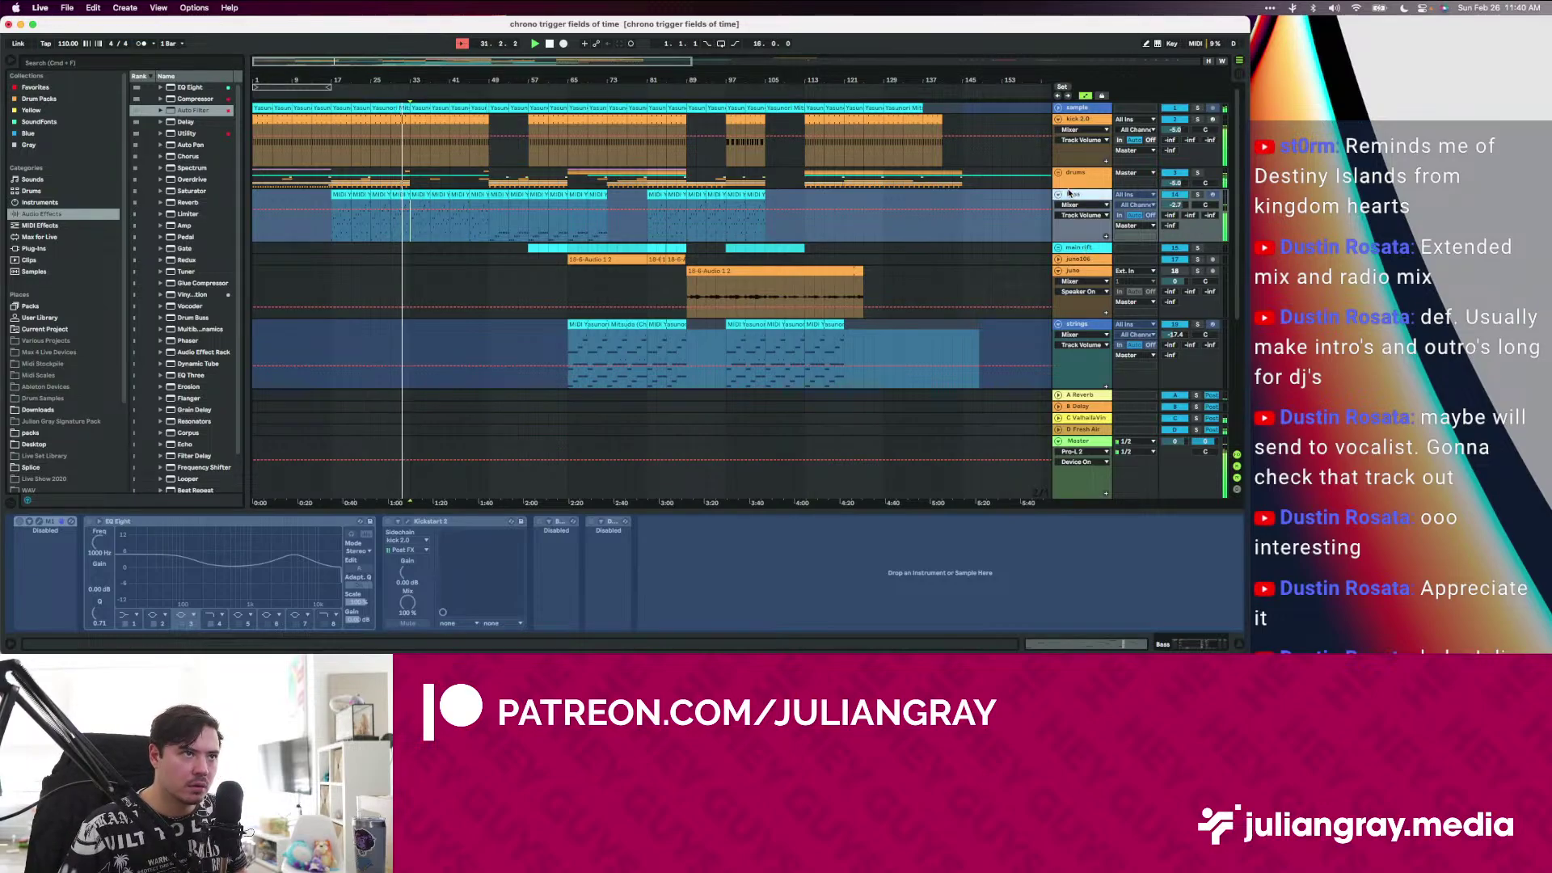
Search the local VST plug-ins for "span" and load Voxengo SPAN at the end of the Master track's device chain
click(297, 494)
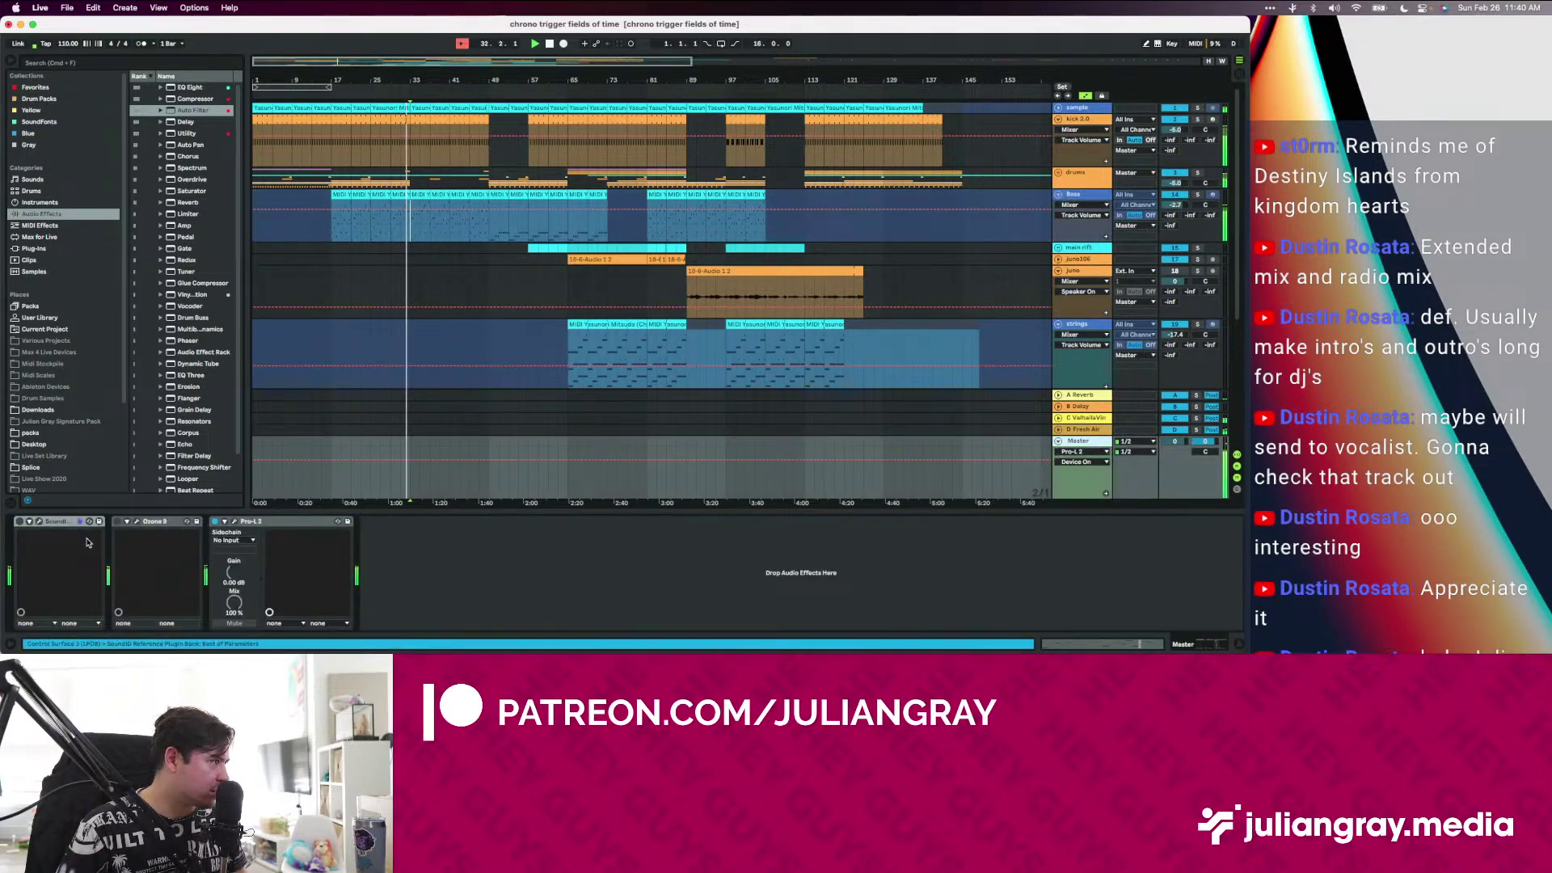
click(44, 64)
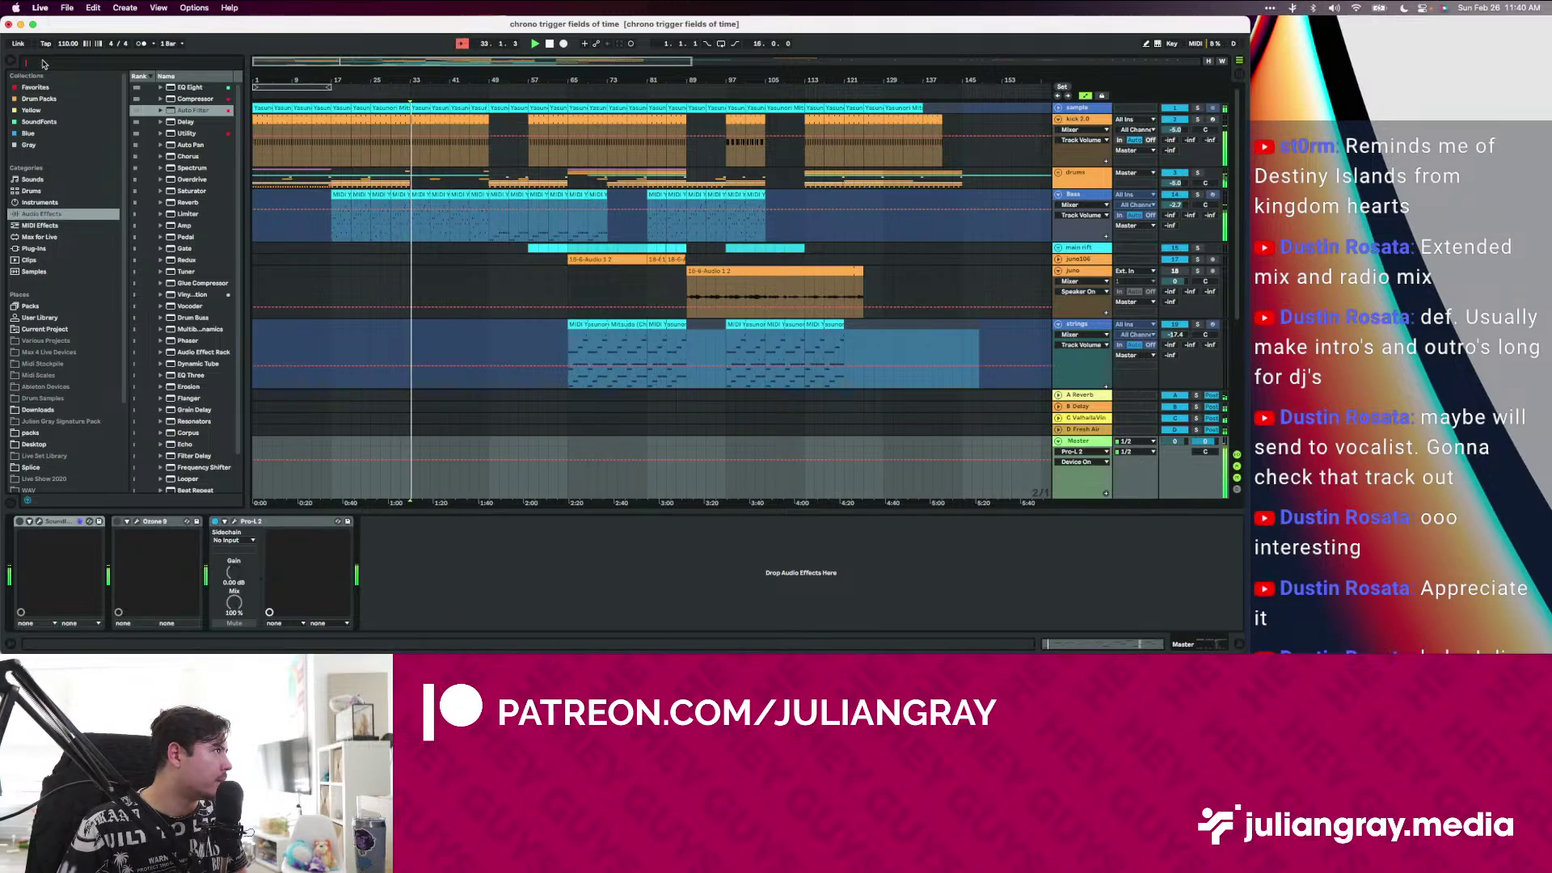
text(spon)
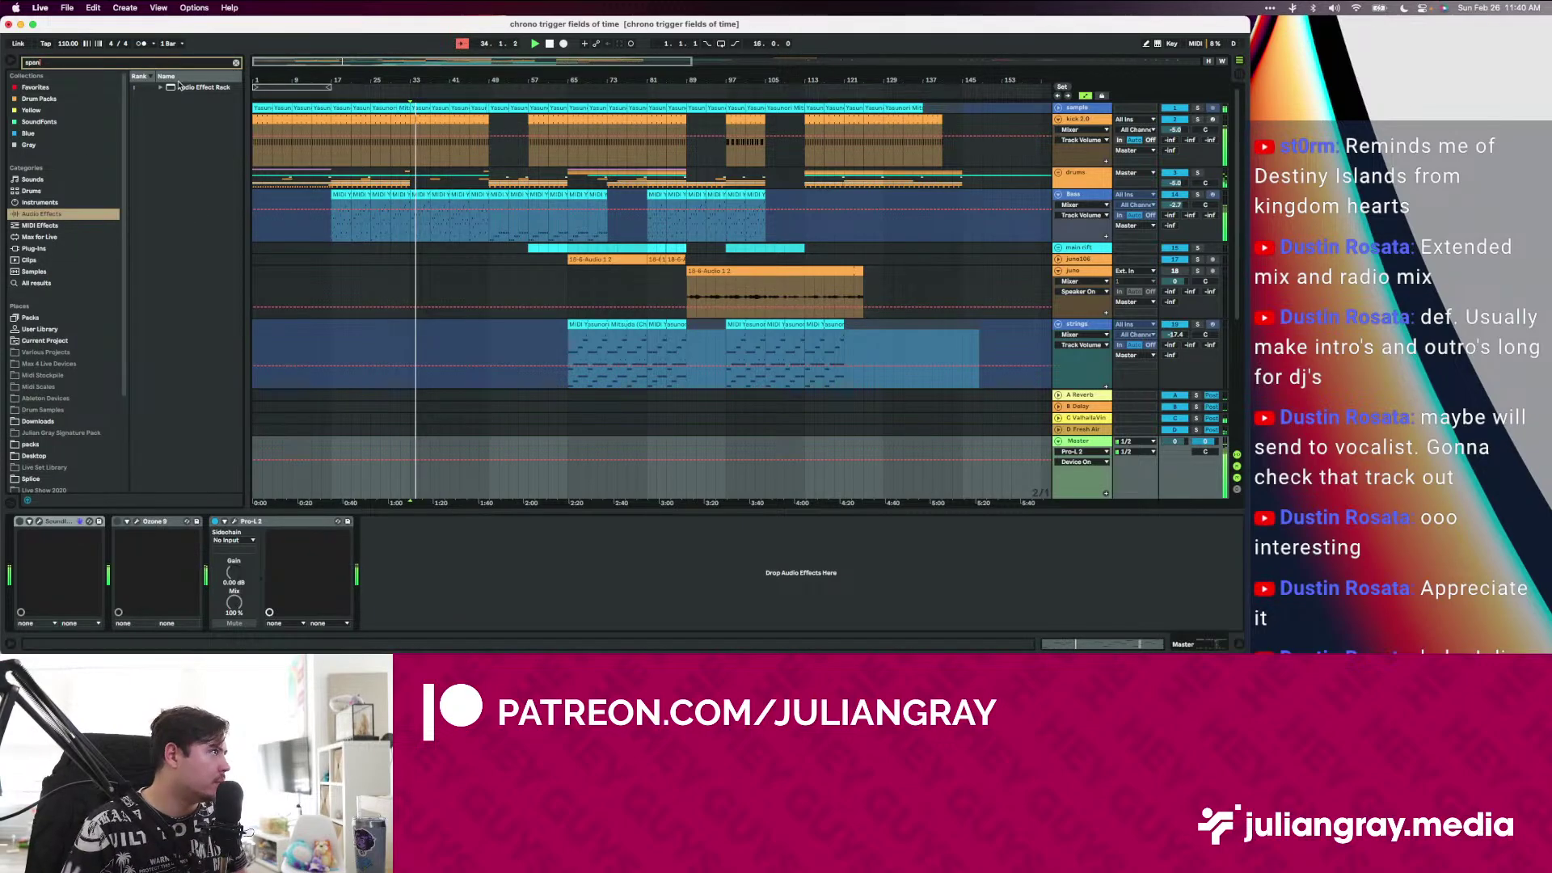
click(32, 249)
click(134, 100)
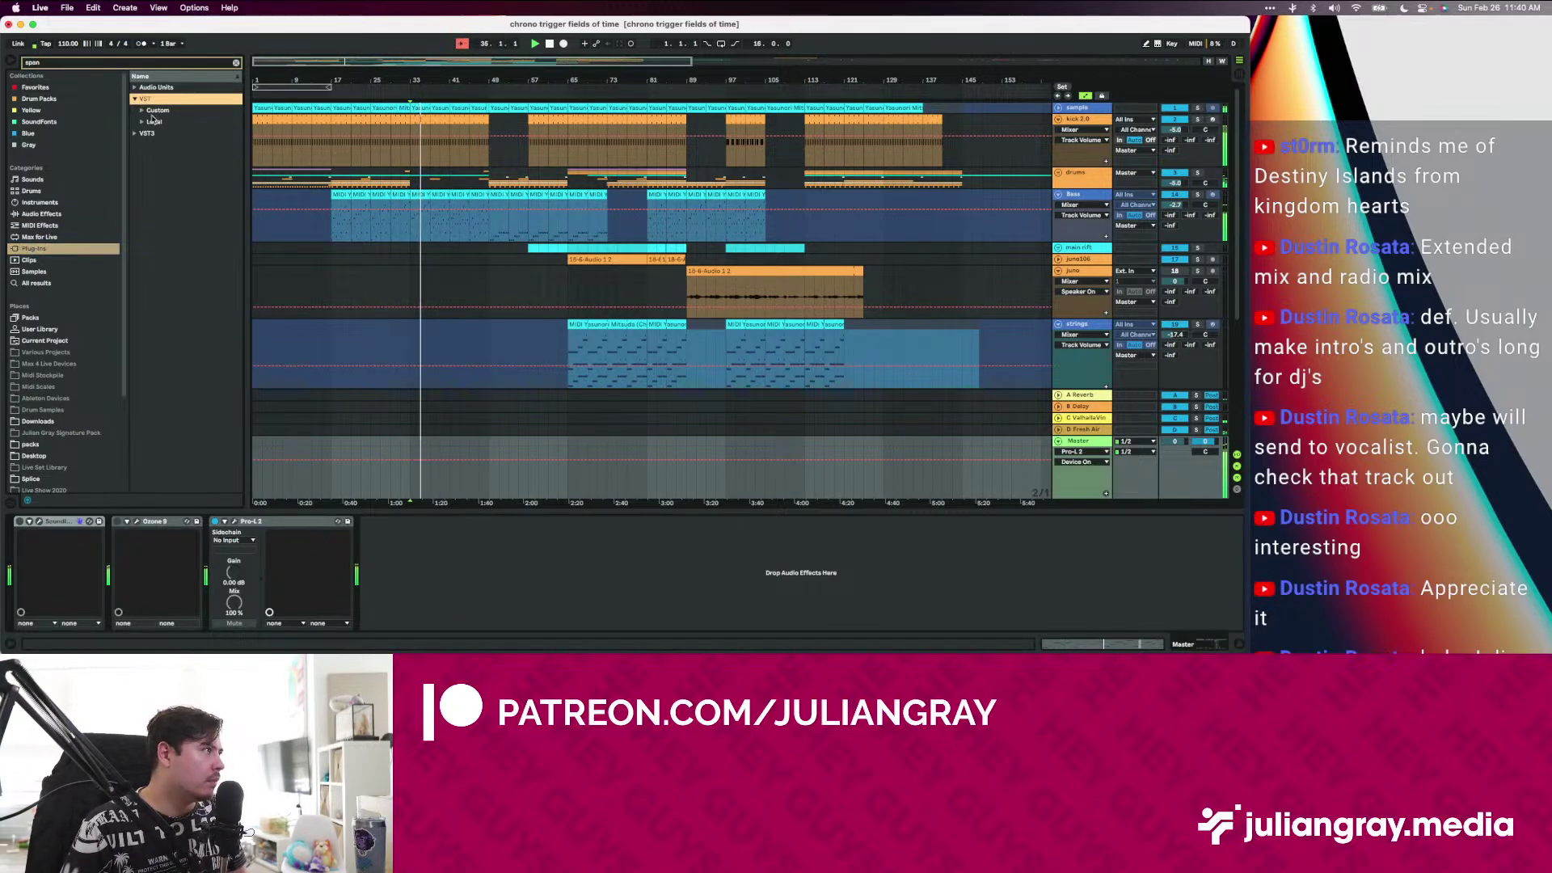
click(143, 121)
click(161, 135)
click(148, 135)
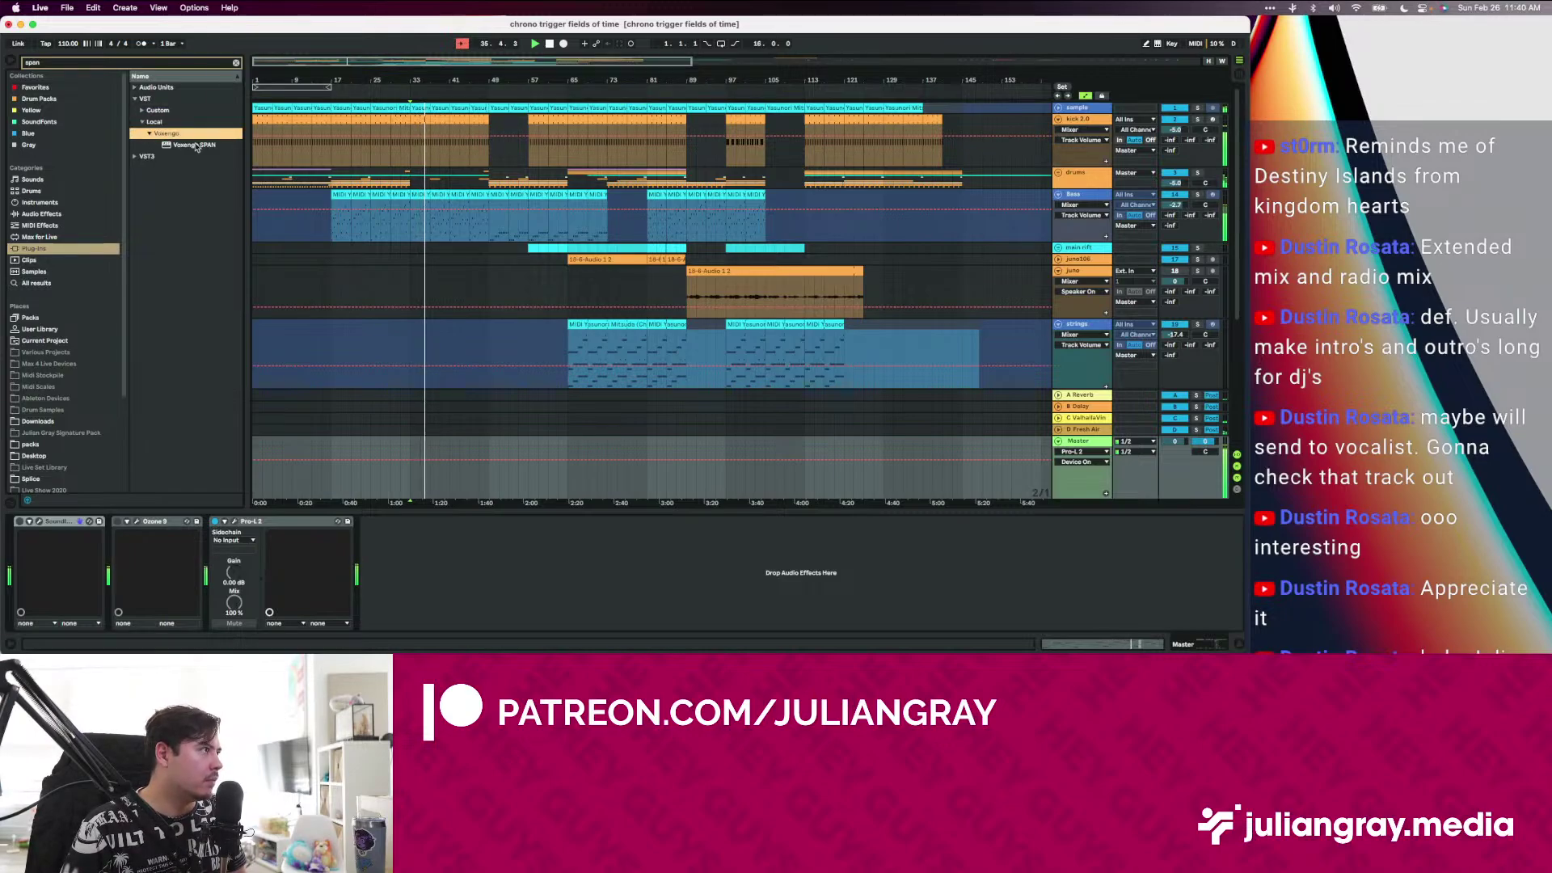
click(194, 144)
key(Return)
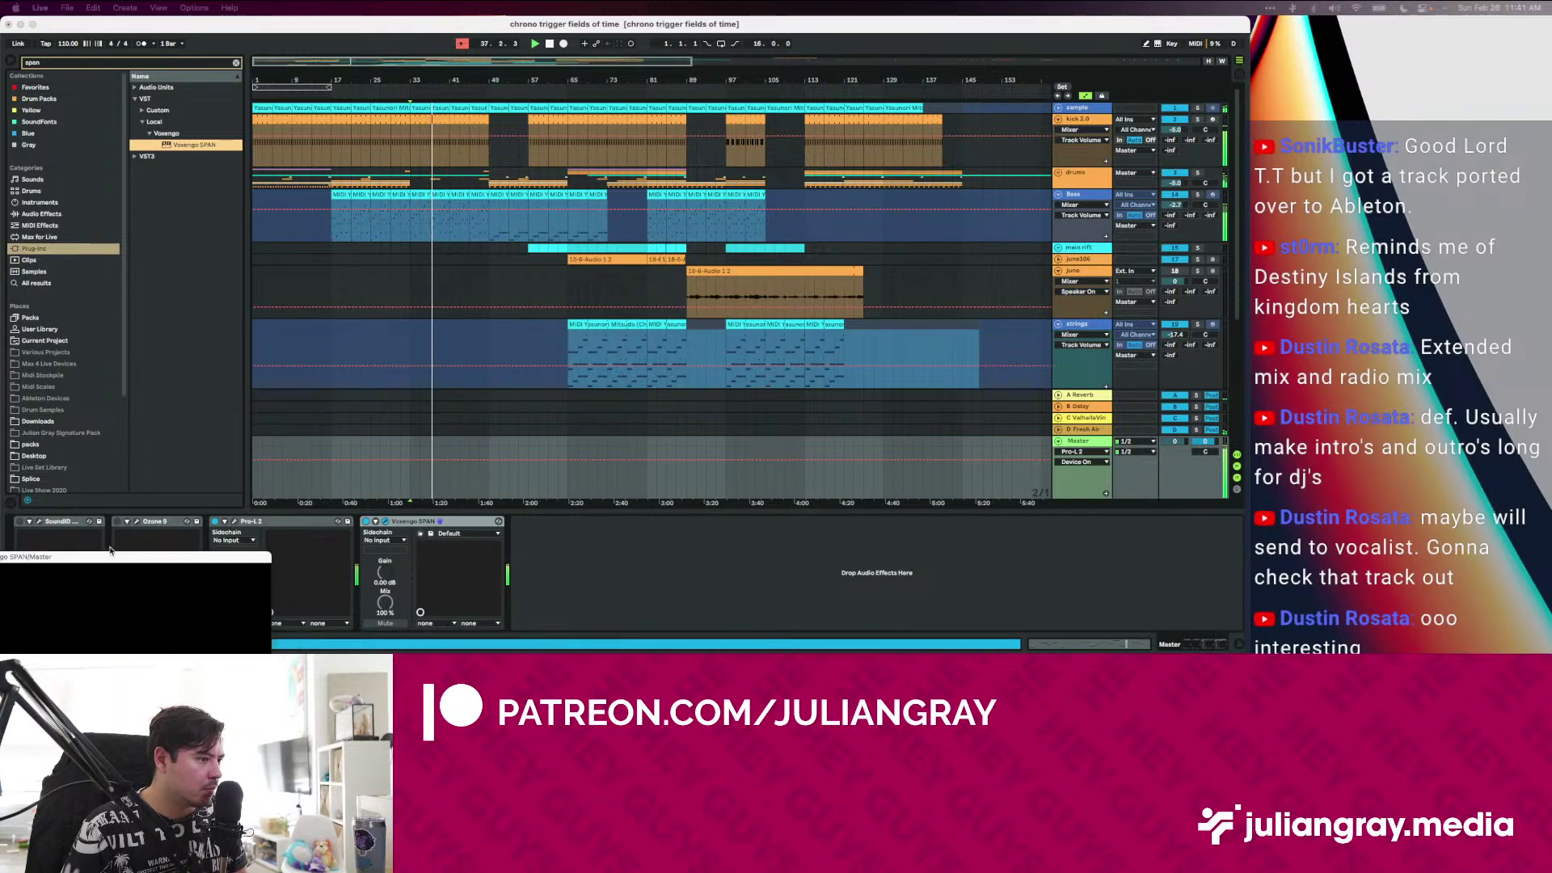
Examine the low end of the Master's spectrum in SPAN during playback, moving the analyzer window over the arrangement
click(656, 233)
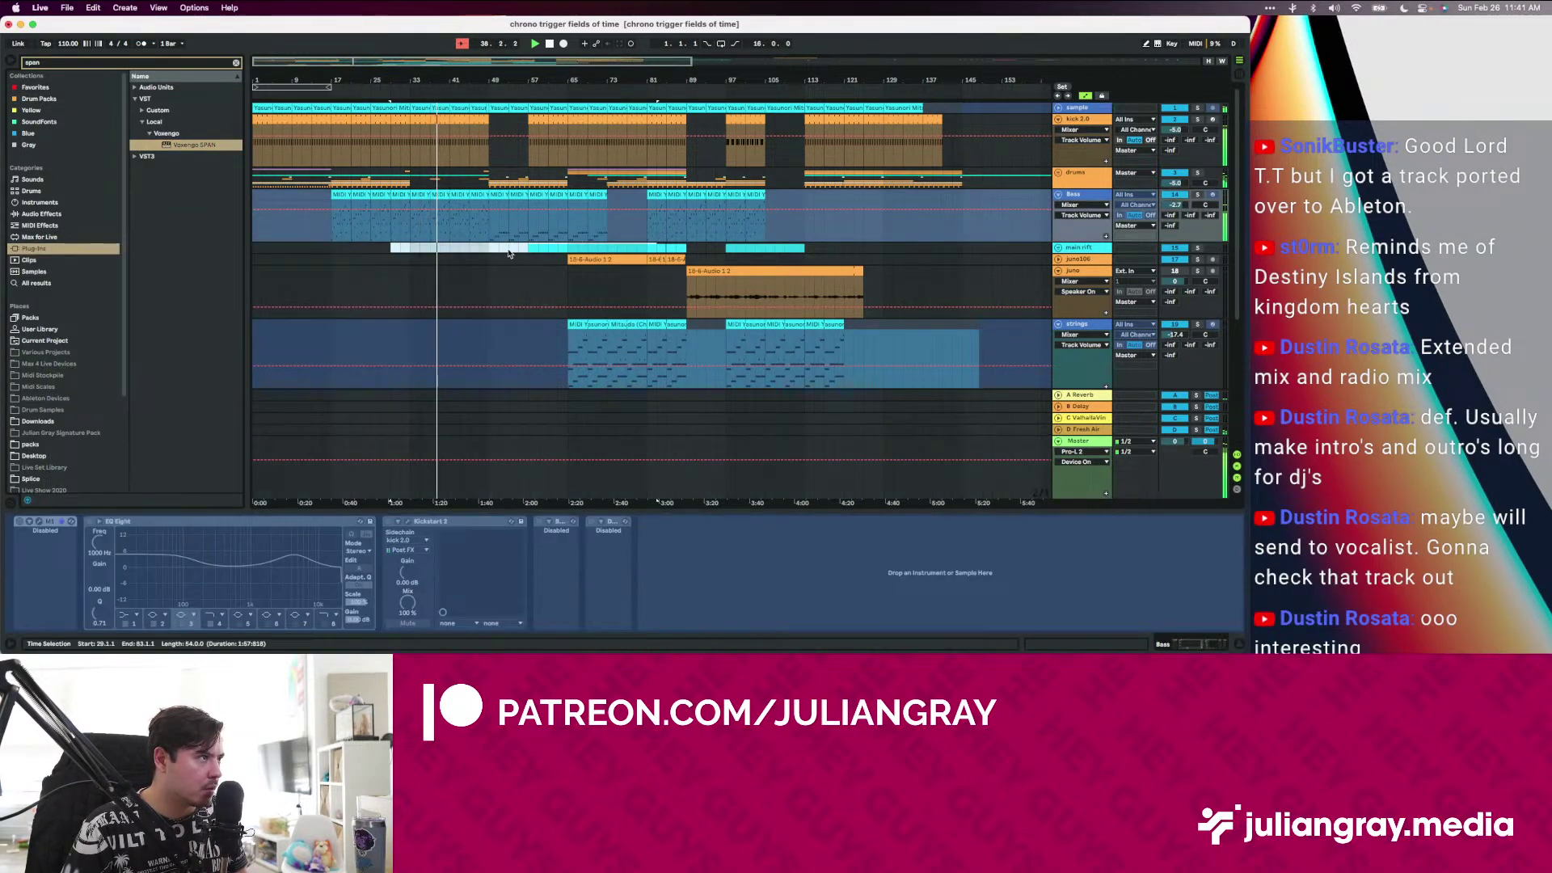
click(1093, 444)
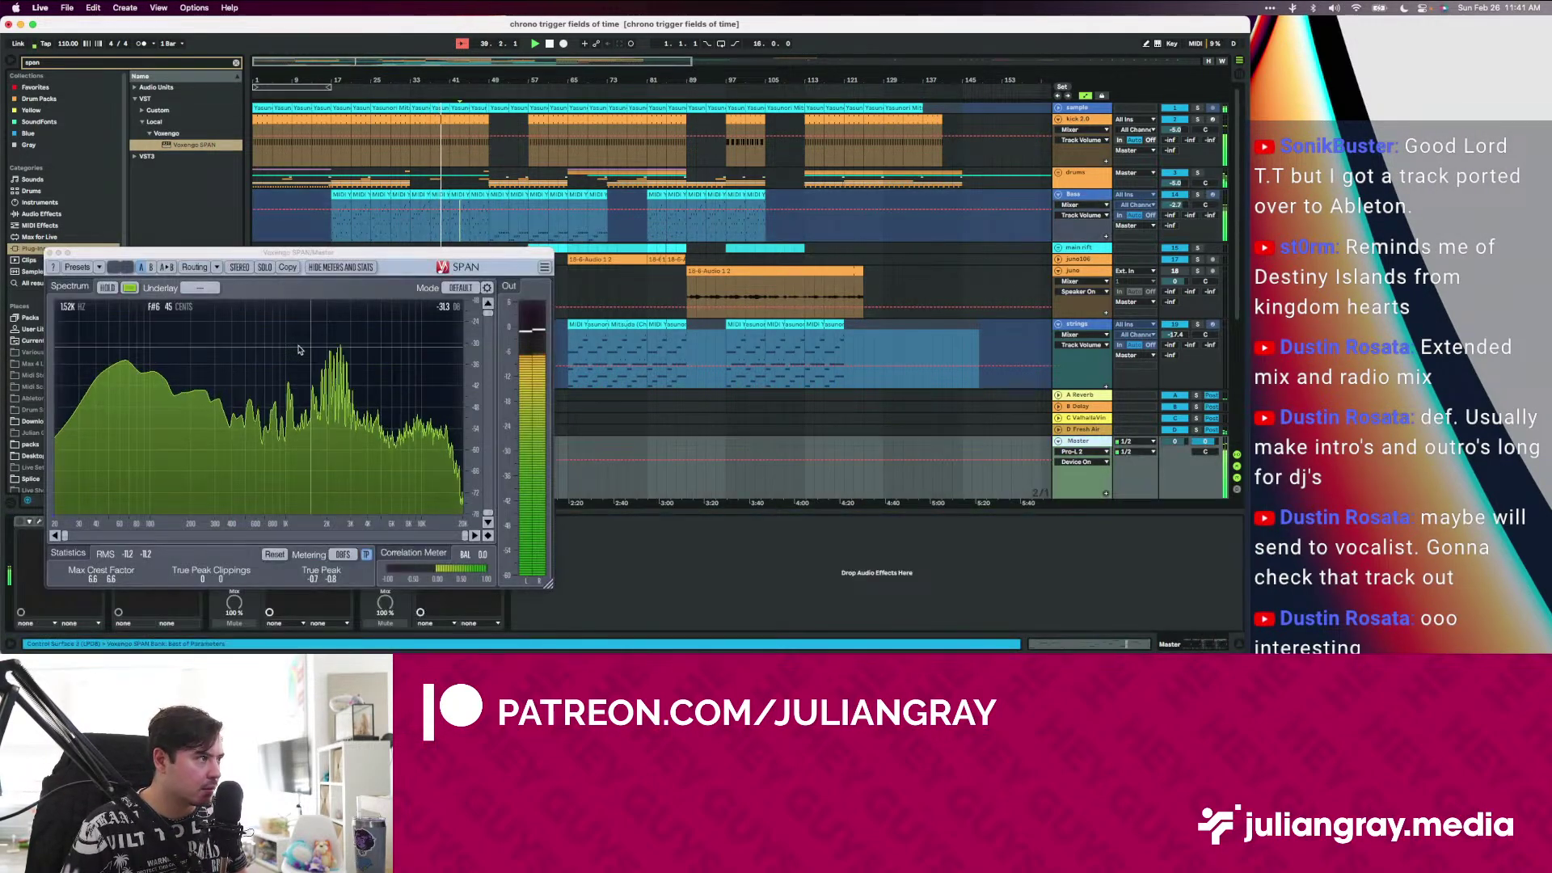
drag(238, 250, 564, 182)
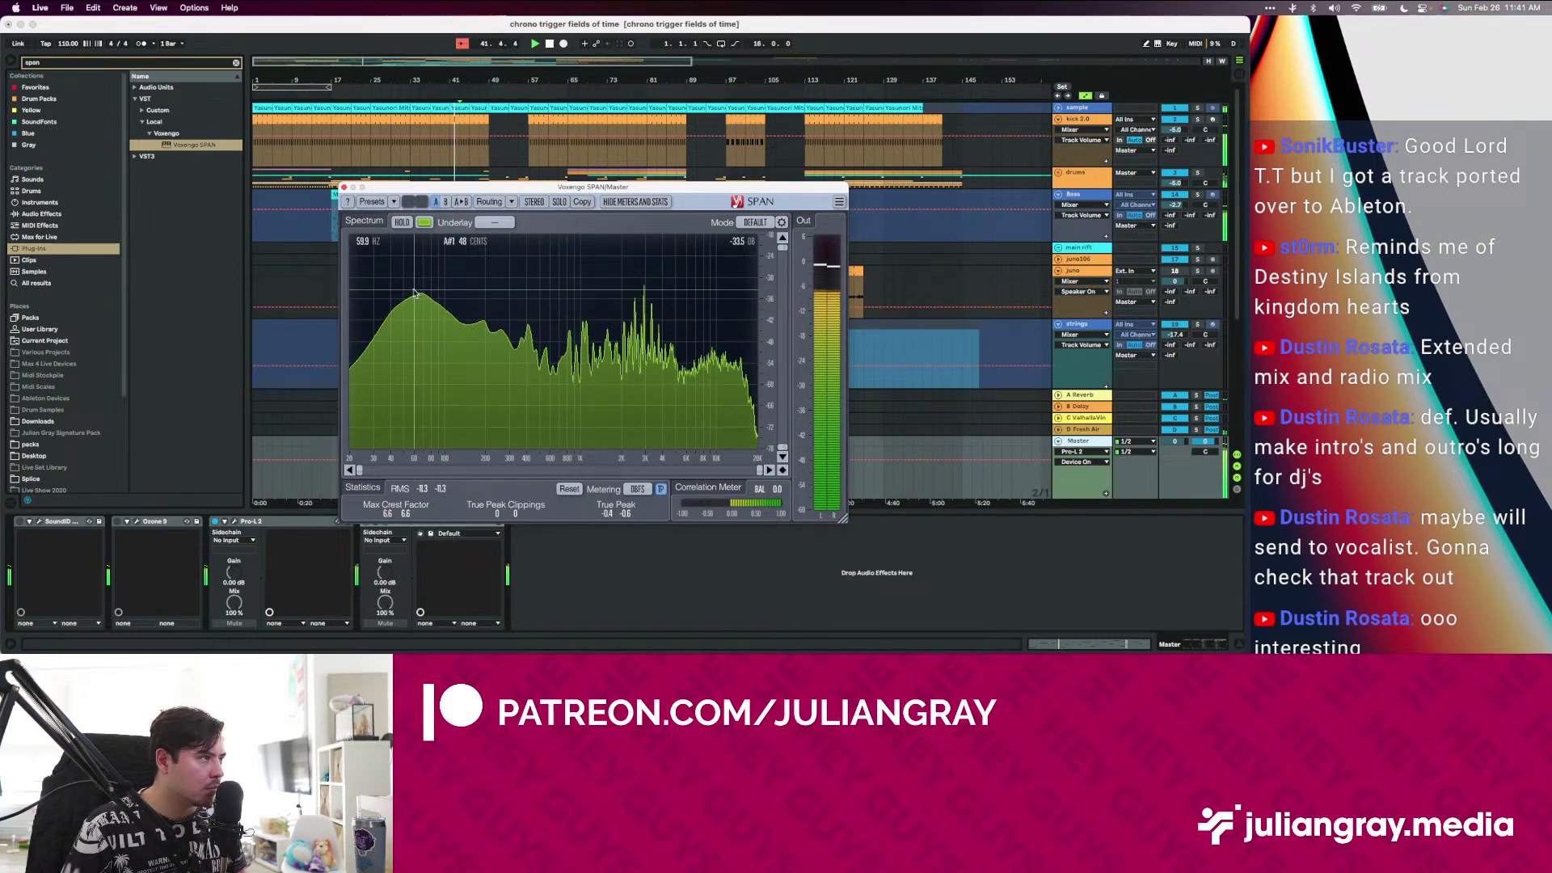
key(space)
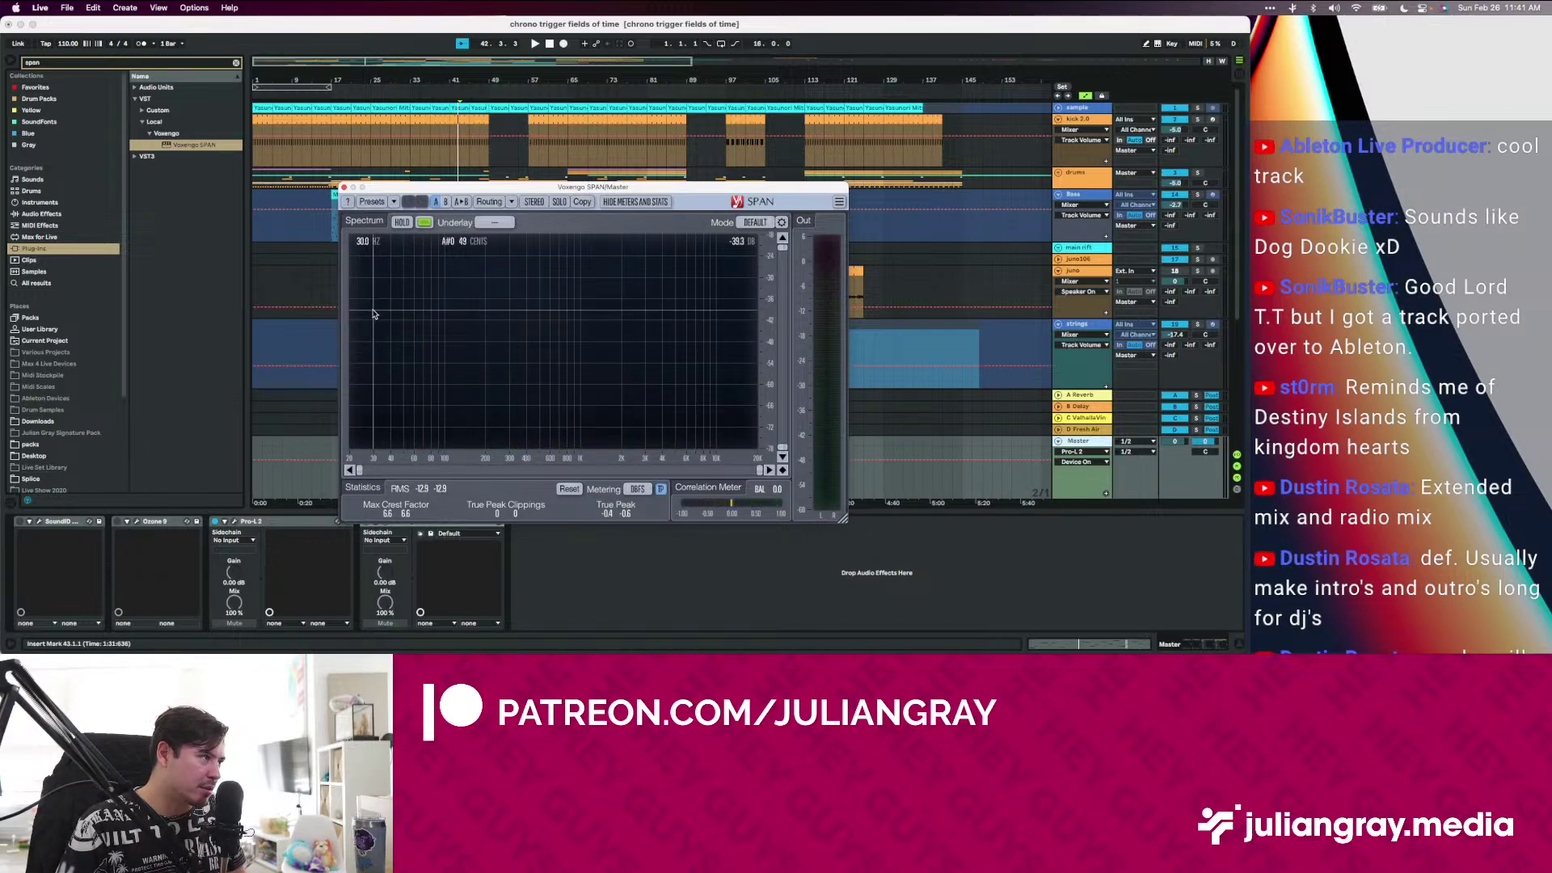
key(space)
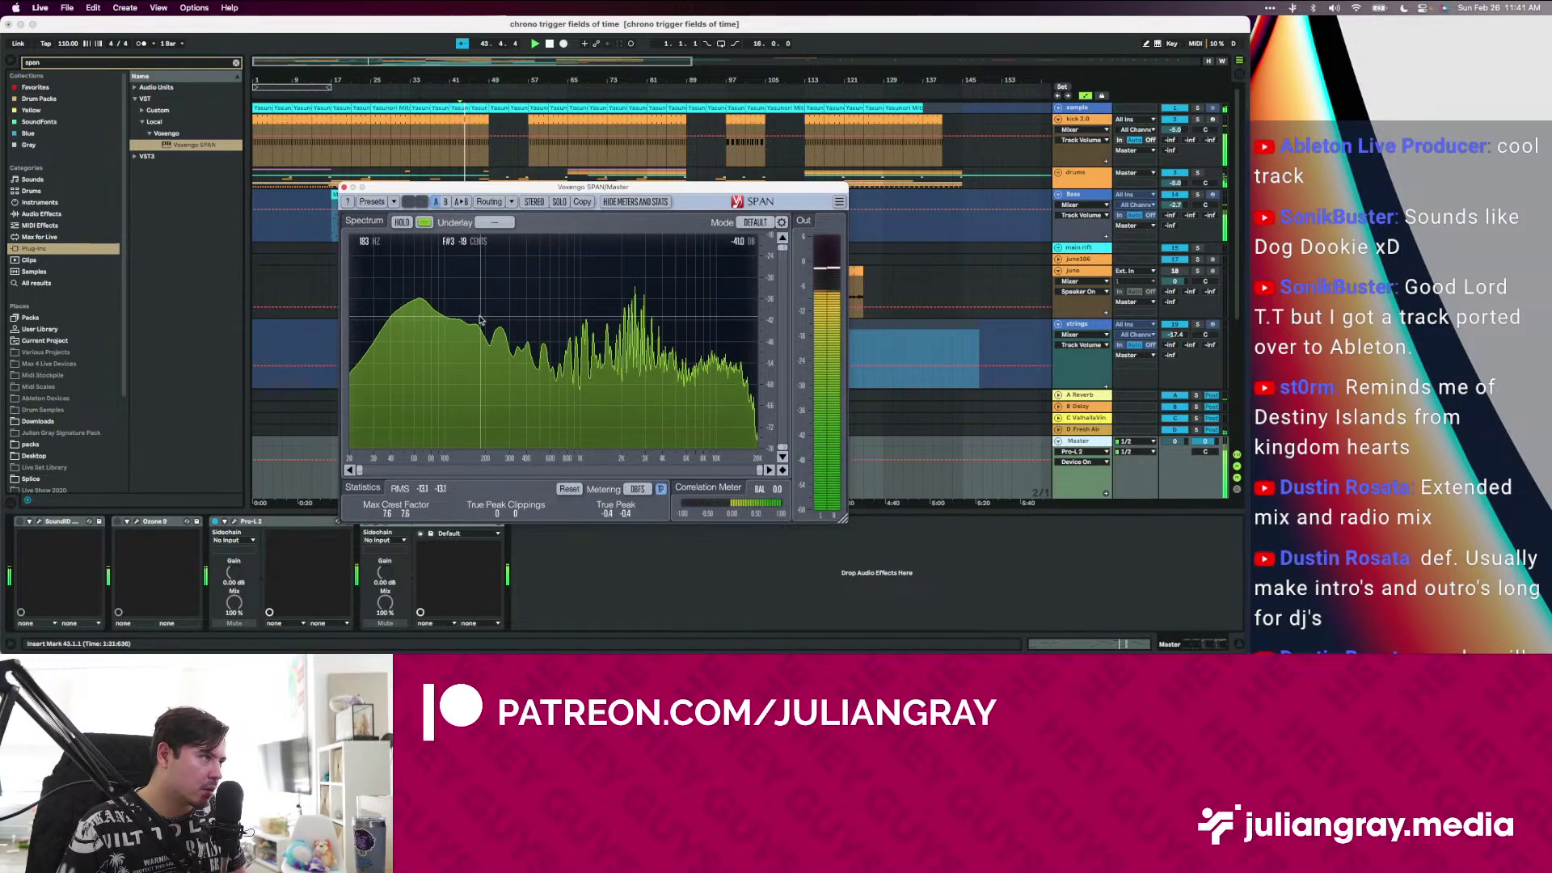
drag(411, 192, 353, 202)
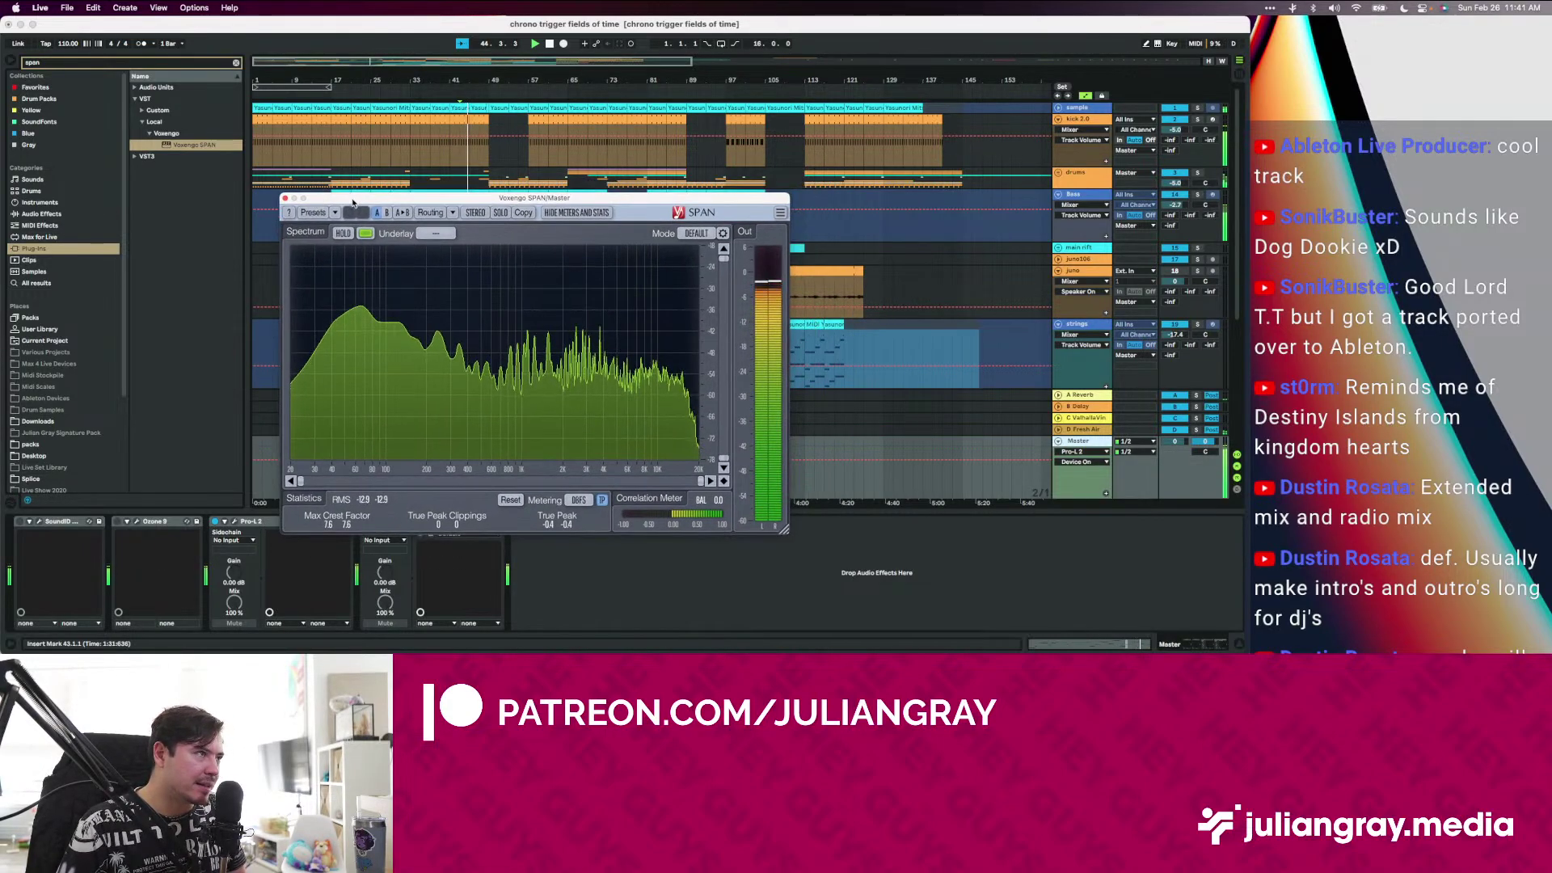
Stop playback, put the Bass track into a new group, and add an EQ Eight to the group track
click(886, 350)
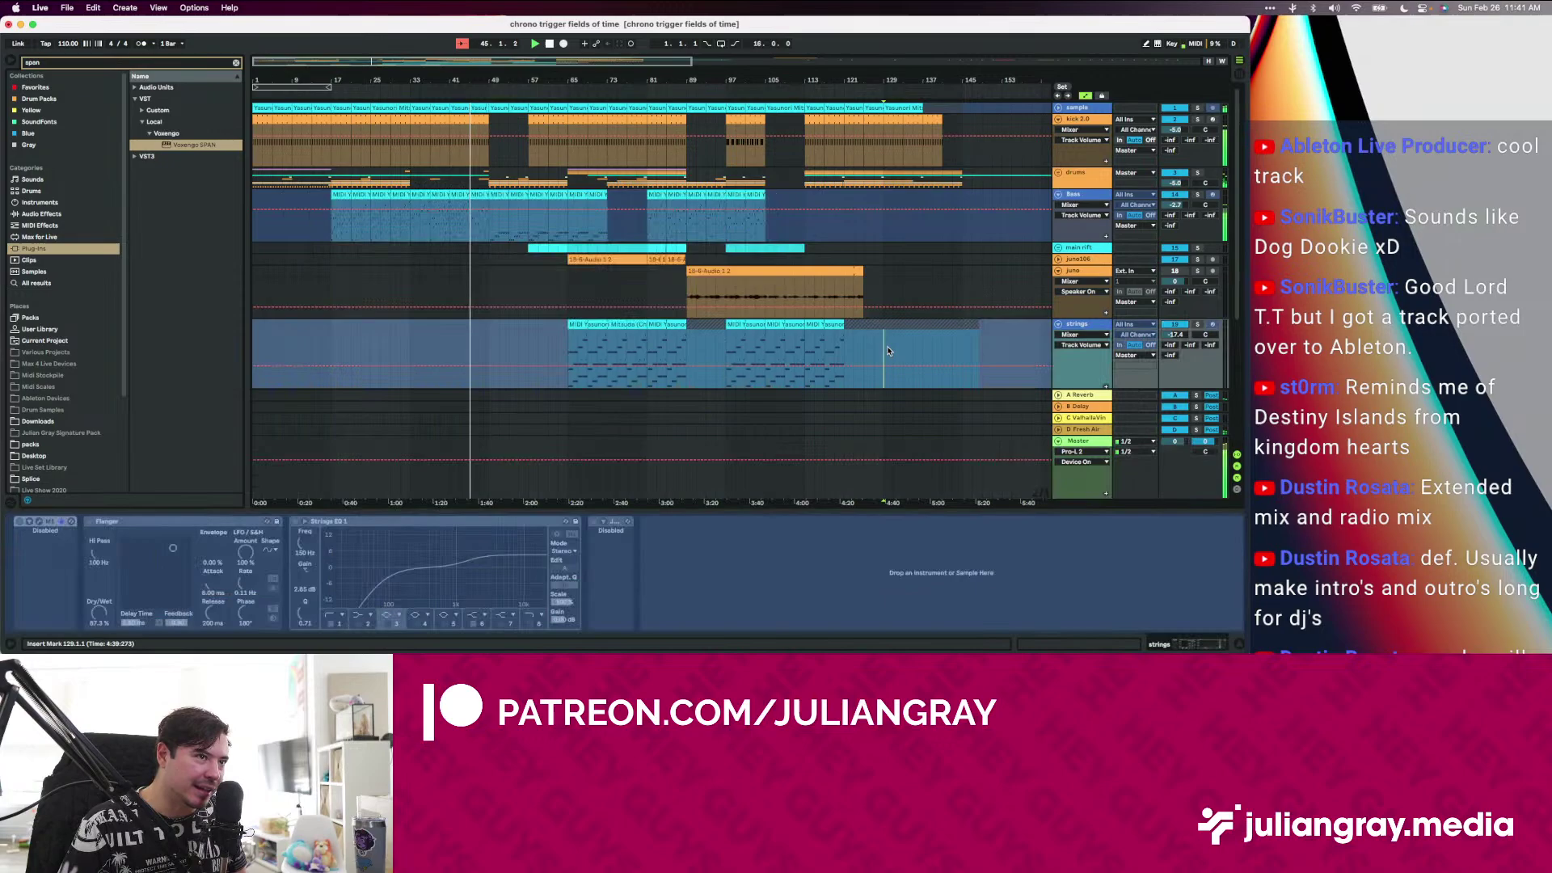
click(884, 216)
right_click(1106, 194)
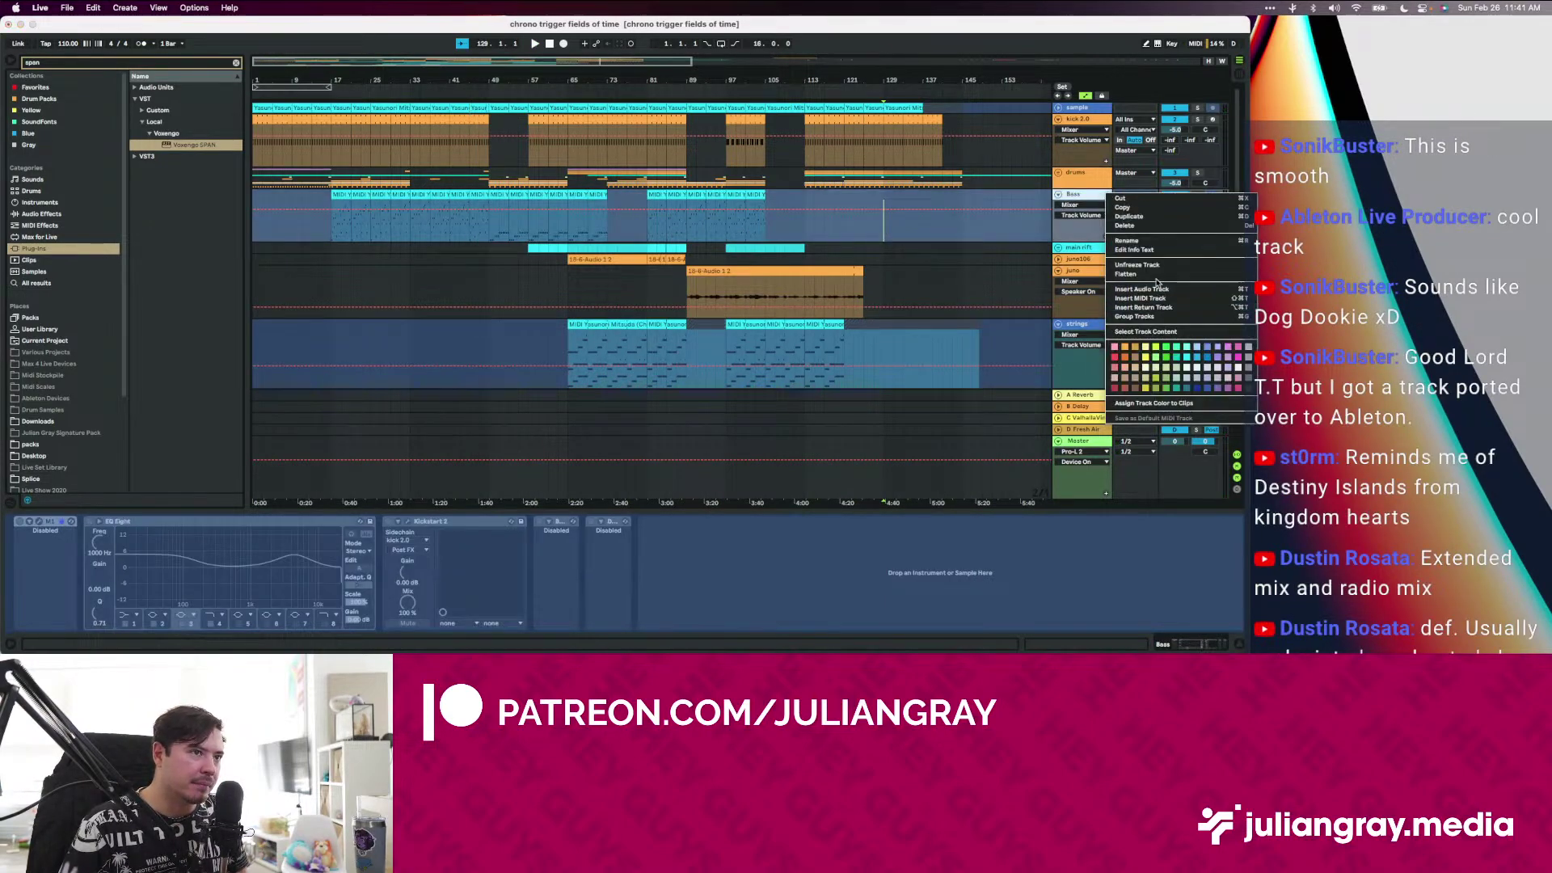
click(1135, 316)
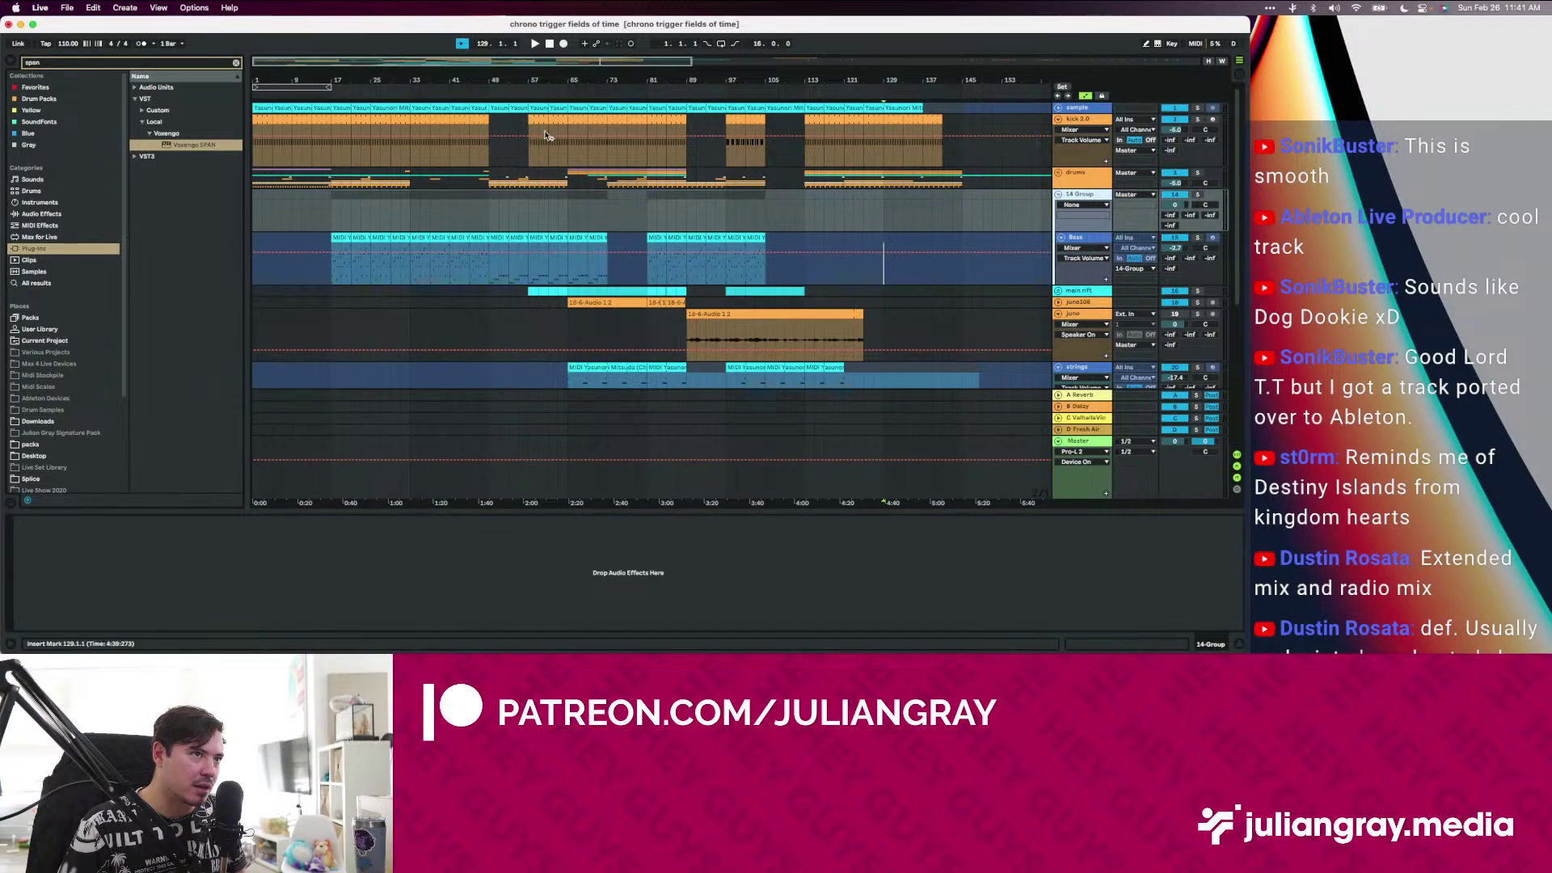
click(235, 62)
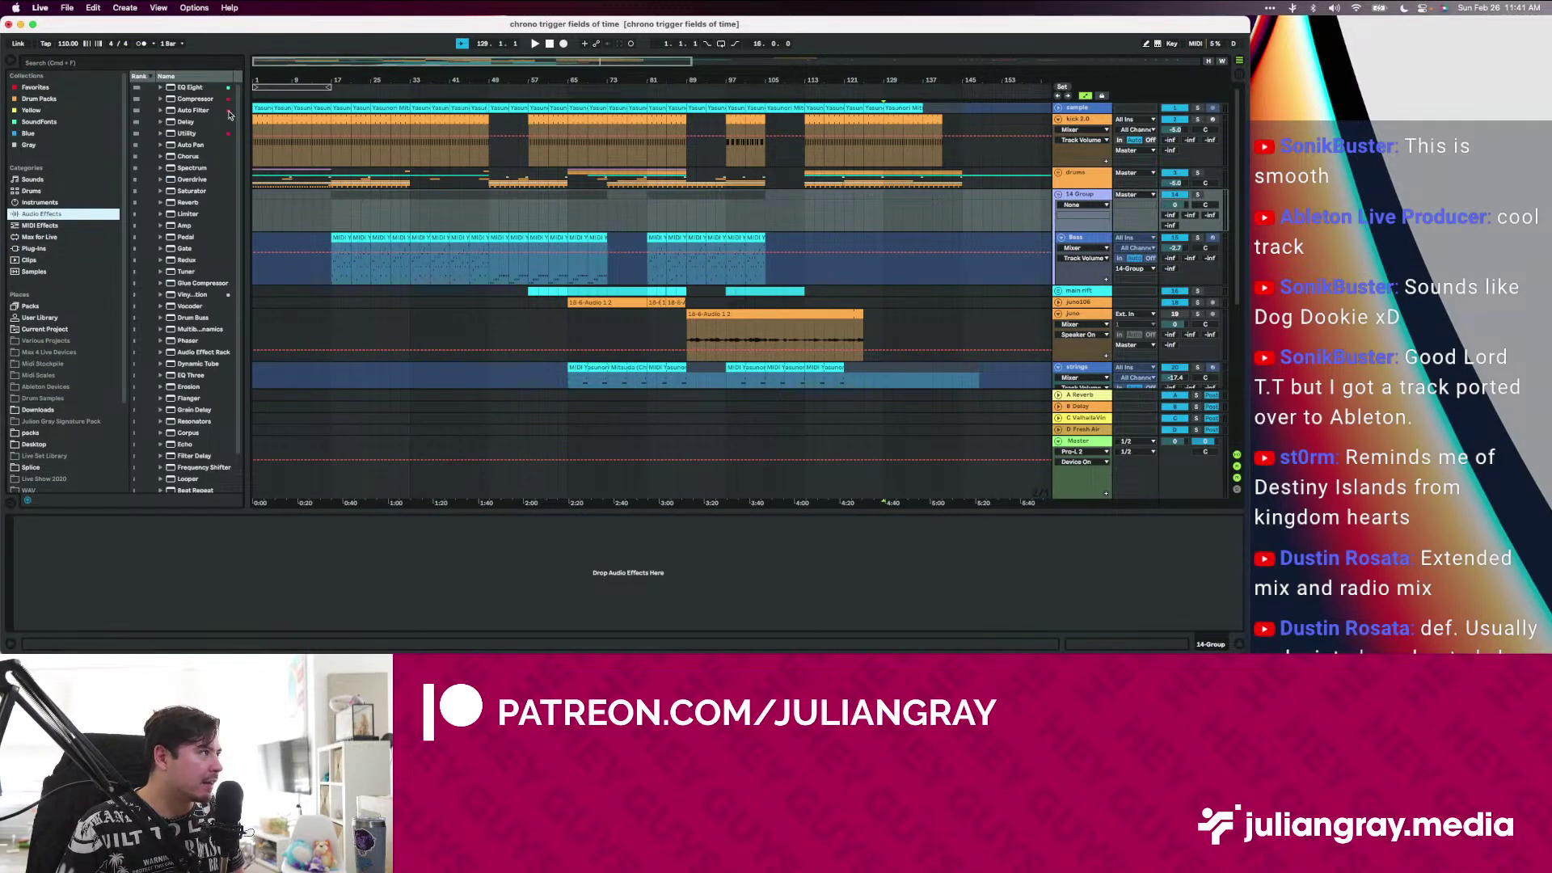
double_click(194, 87)
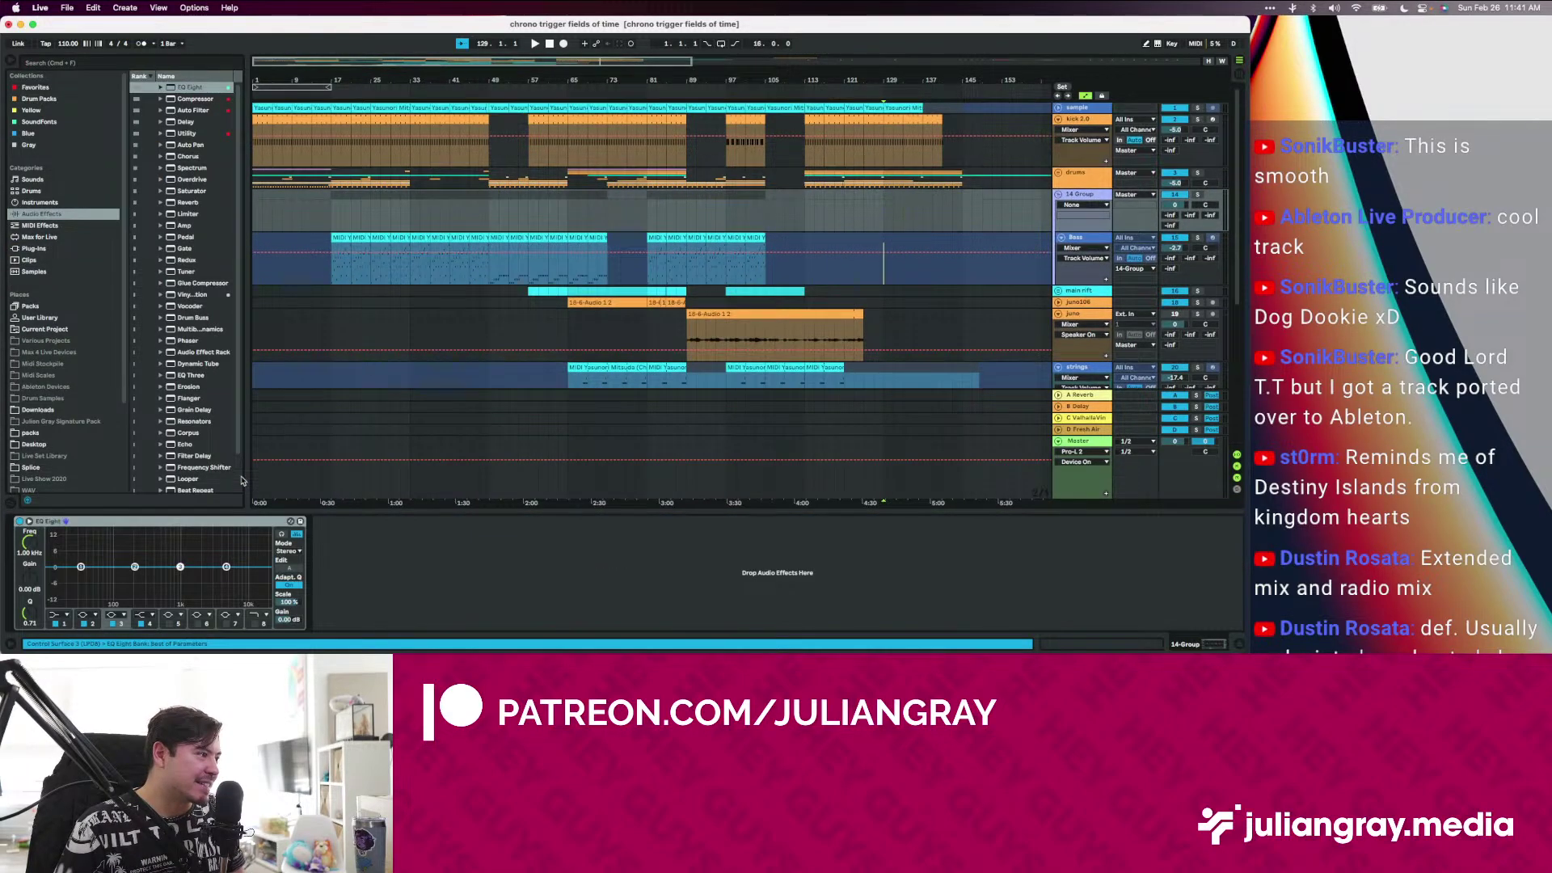
Play from bar 33 and boost the second band of the bass group's EQ Eight by about 3.4 dB near 170 Hz
click(420, 219)
key(space)
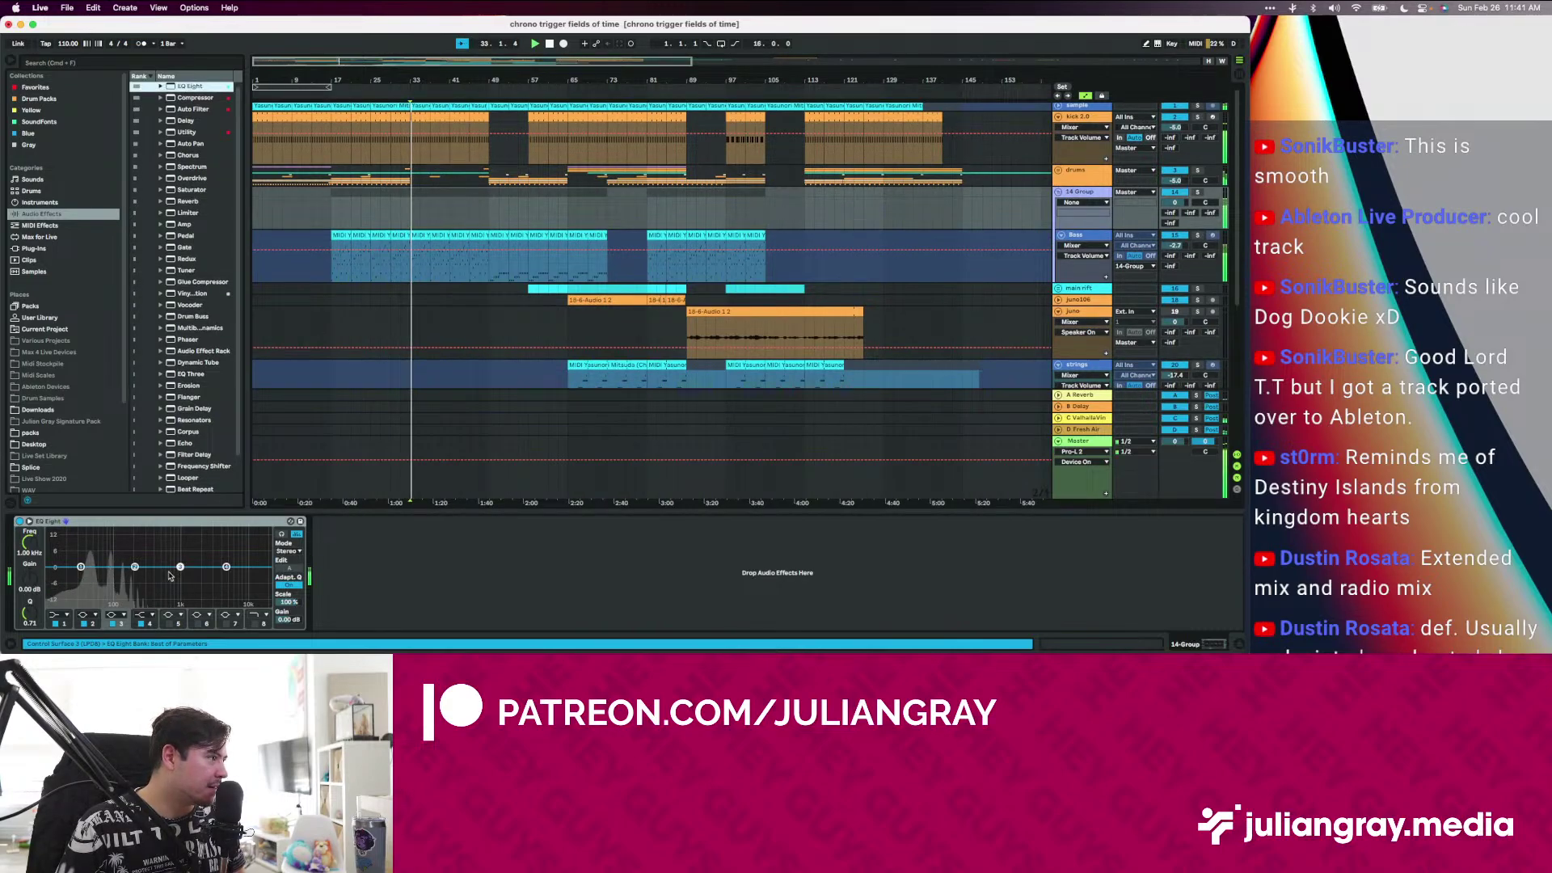
drag(135, 566, 129, 561)
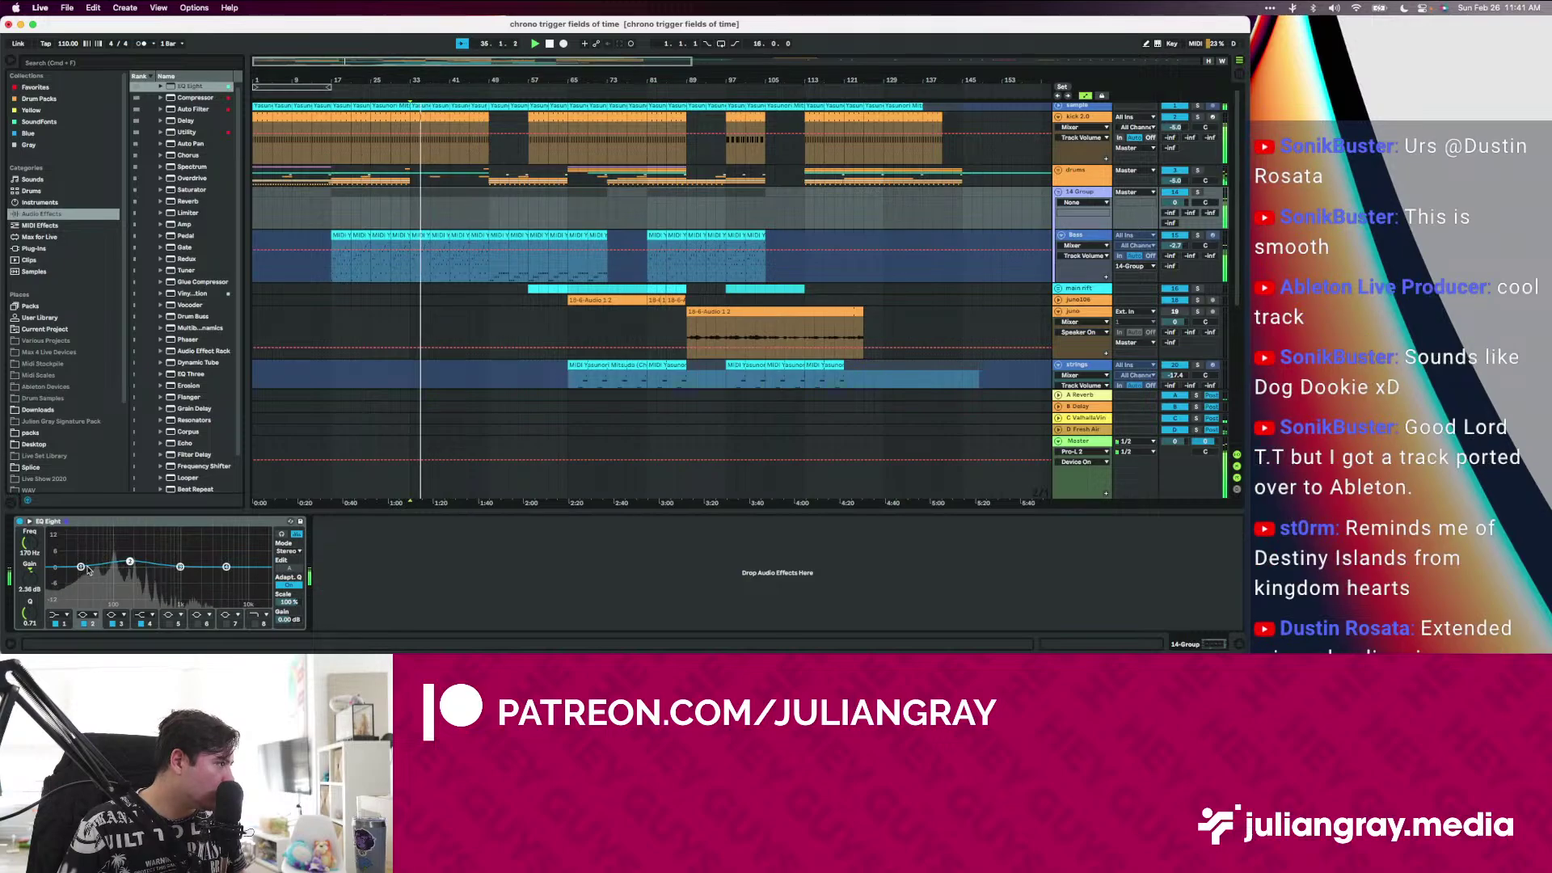
Check the Master's spectrum in SPAN during playback, move its window lower, and return to the bass group's EQ Eight
click(1079, 441)
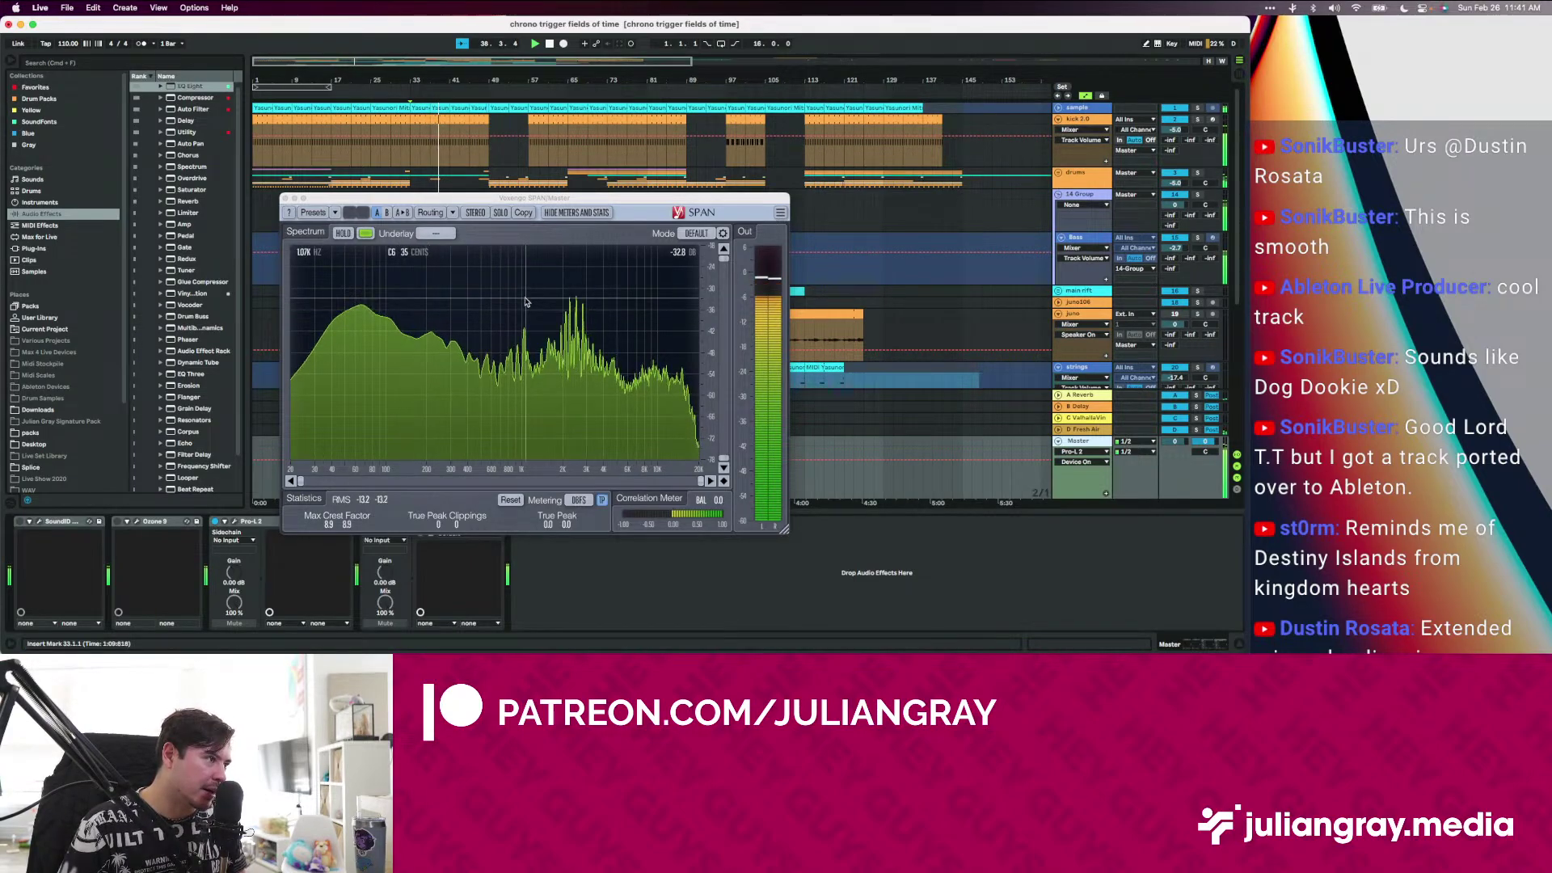
scroll(767, 202, down, 1)
drag(768, 203, 815, 390)
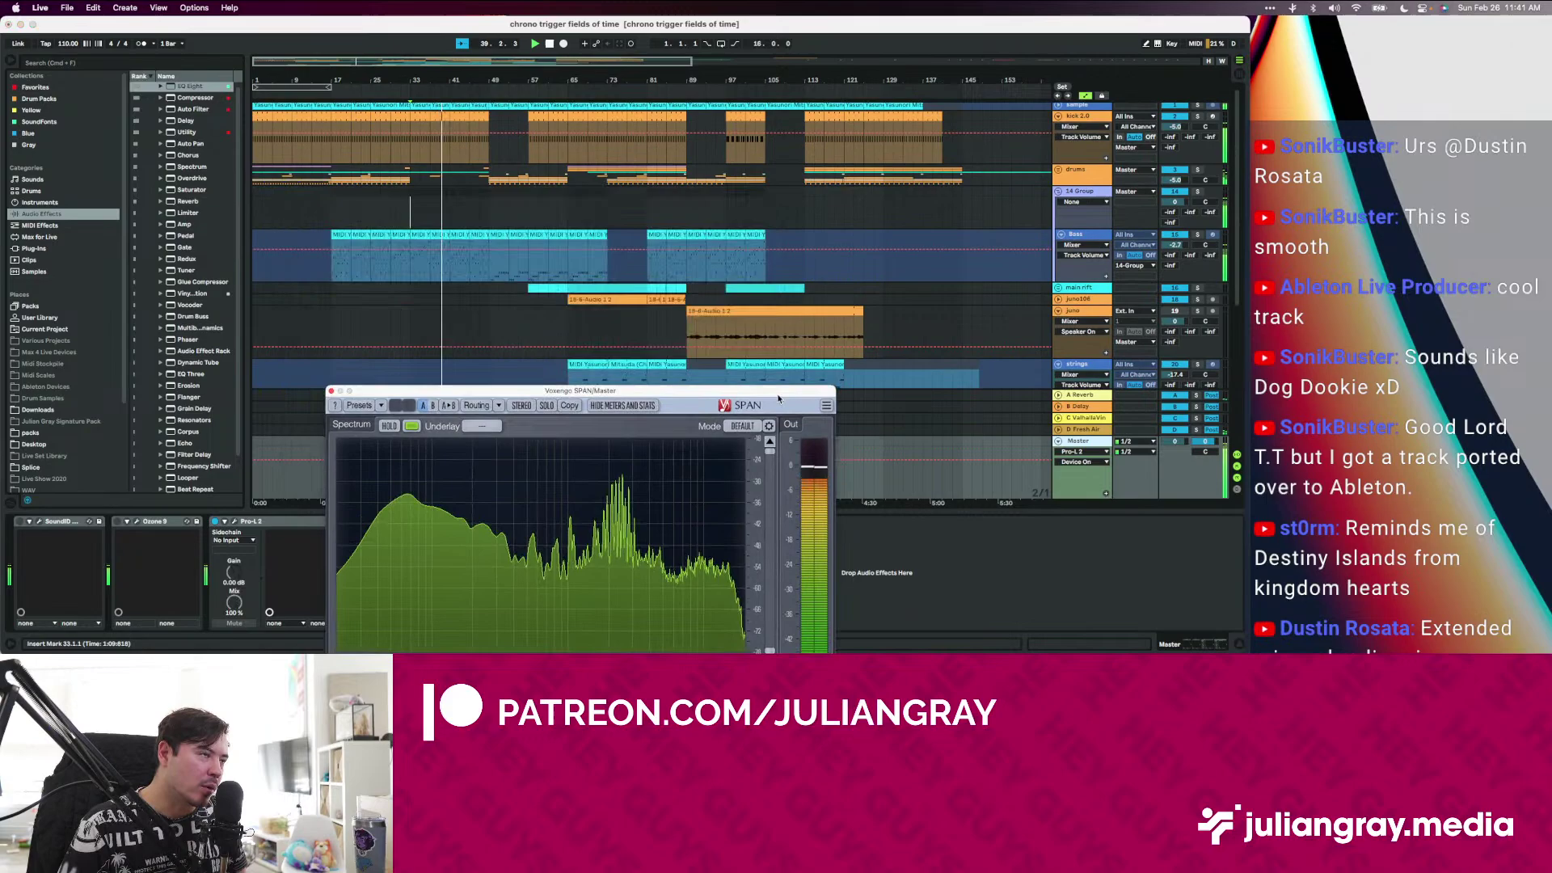
click(539, 275)
click(539, 214)
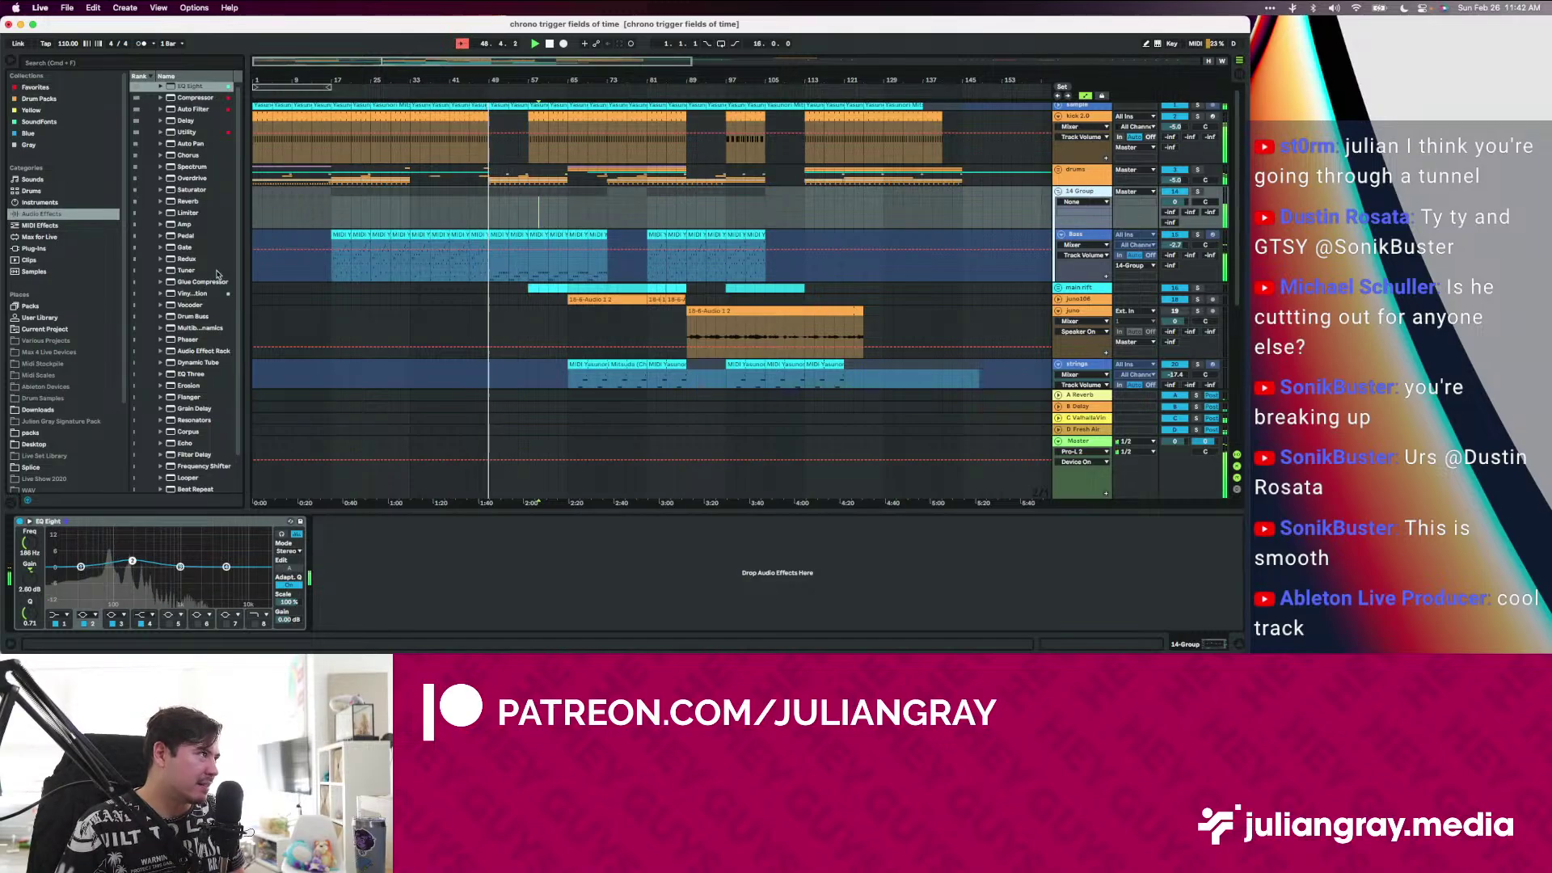
Stop playback and check the Bass track's clip boundaries at bars 73 and 81
click(600, 235)
key(space)
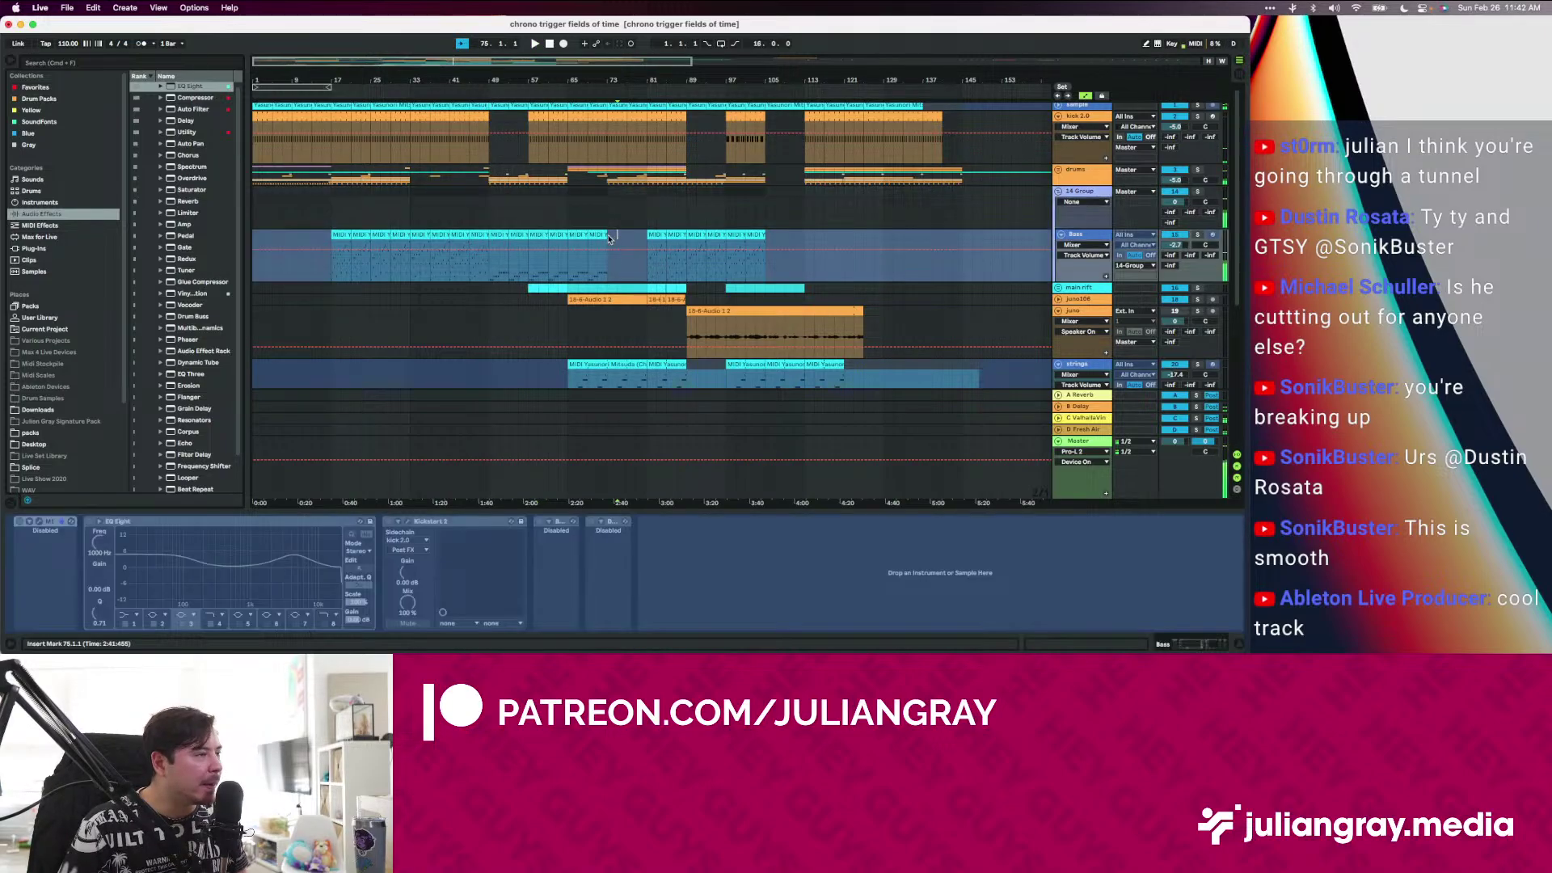
click(609, 234)
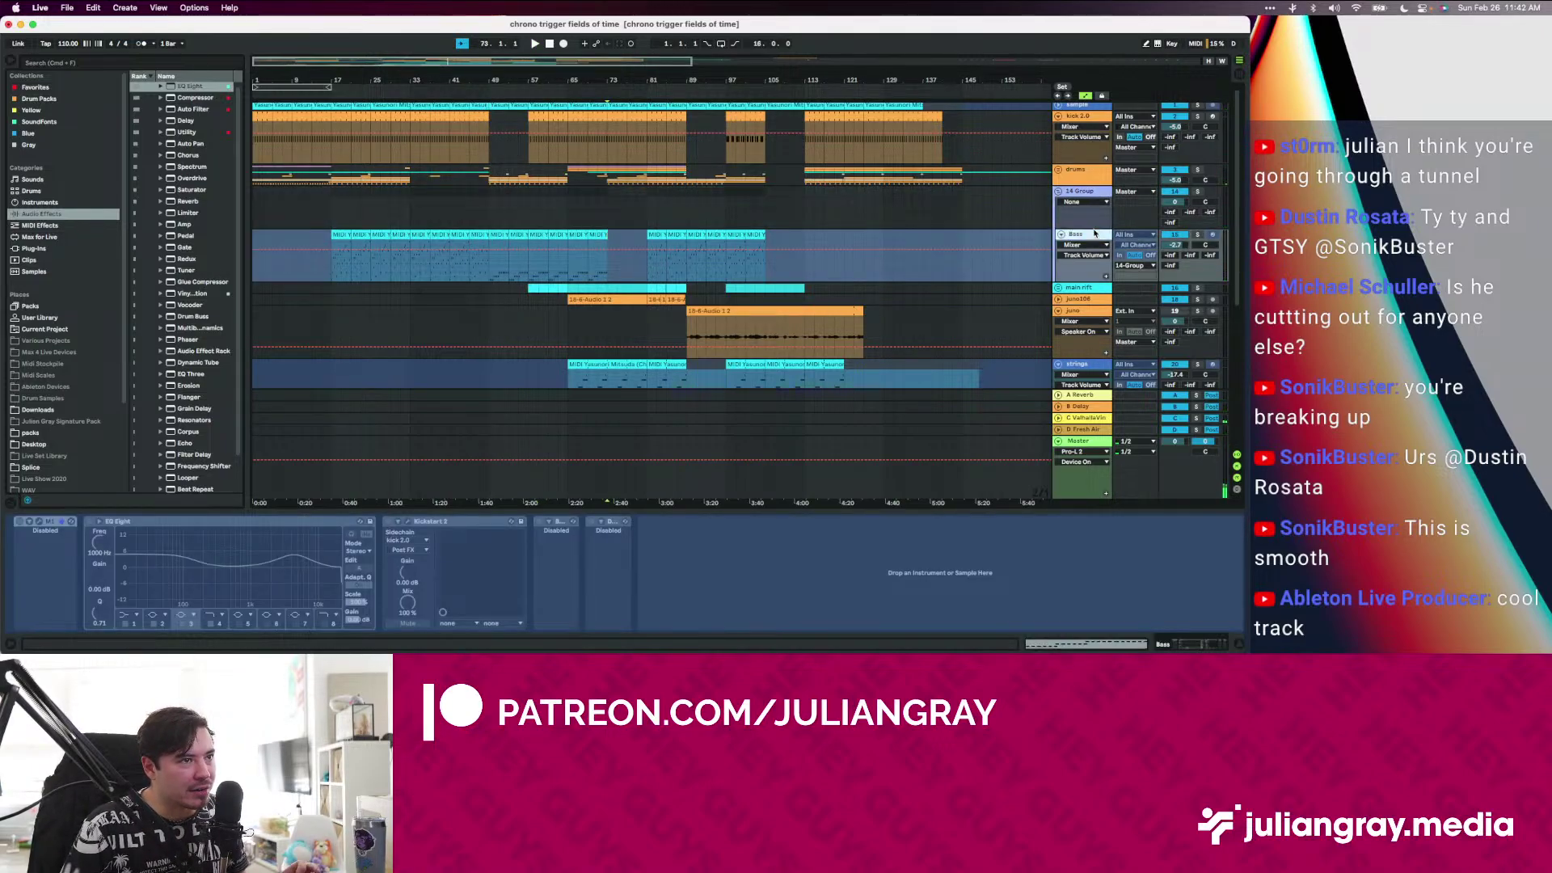
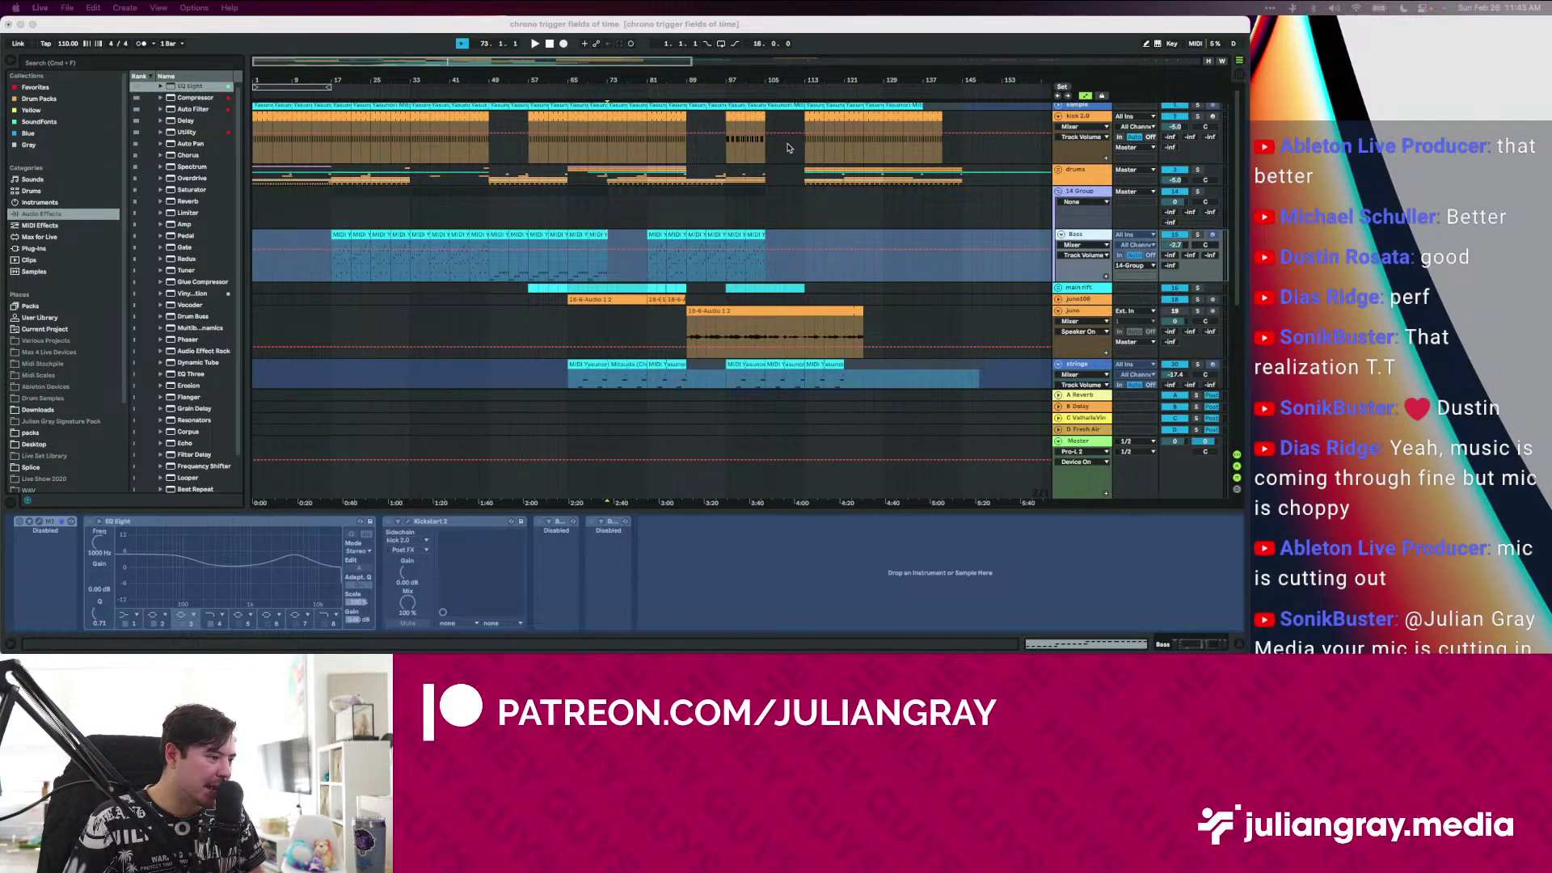
click(634, 282)
click(648, 268)
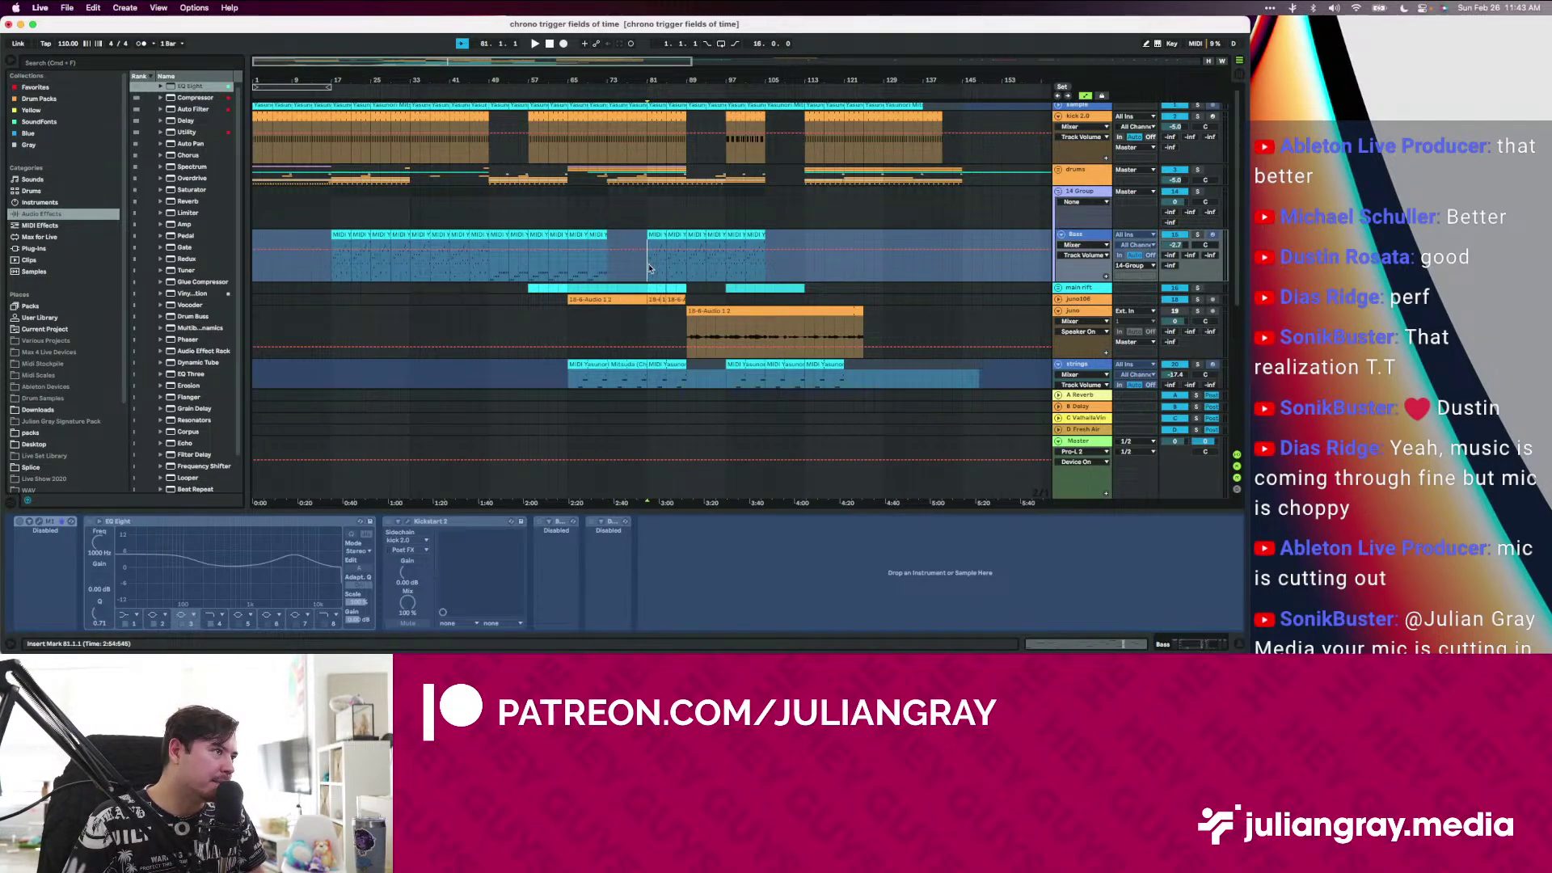
Play from around bar 85, check the Master's spectrum in SPAN, and close the SPAN window
click(762, 276)
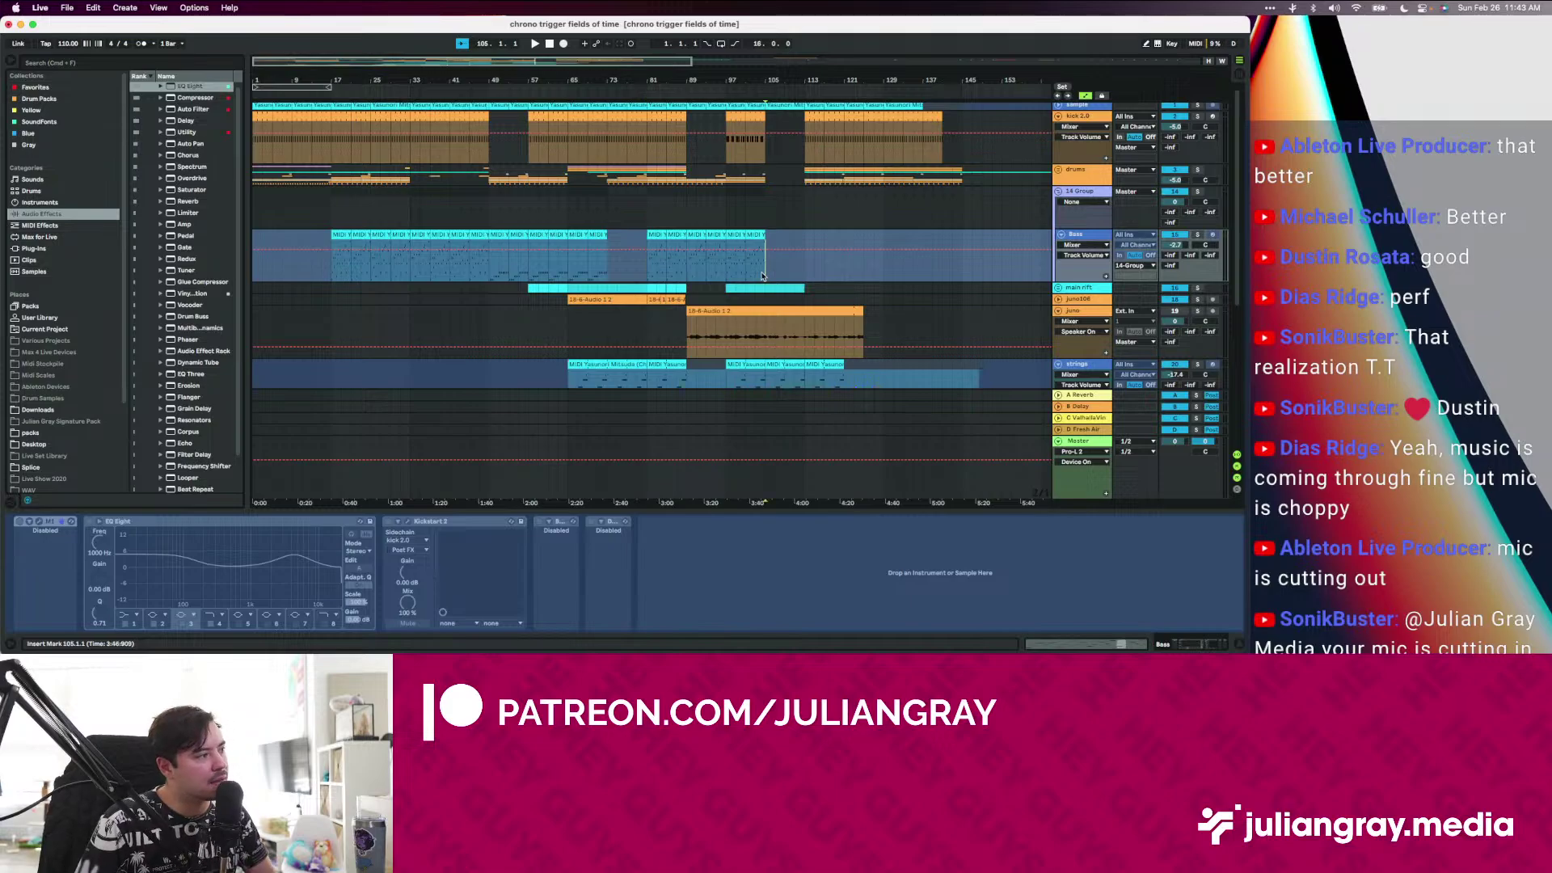
click(757, 216)
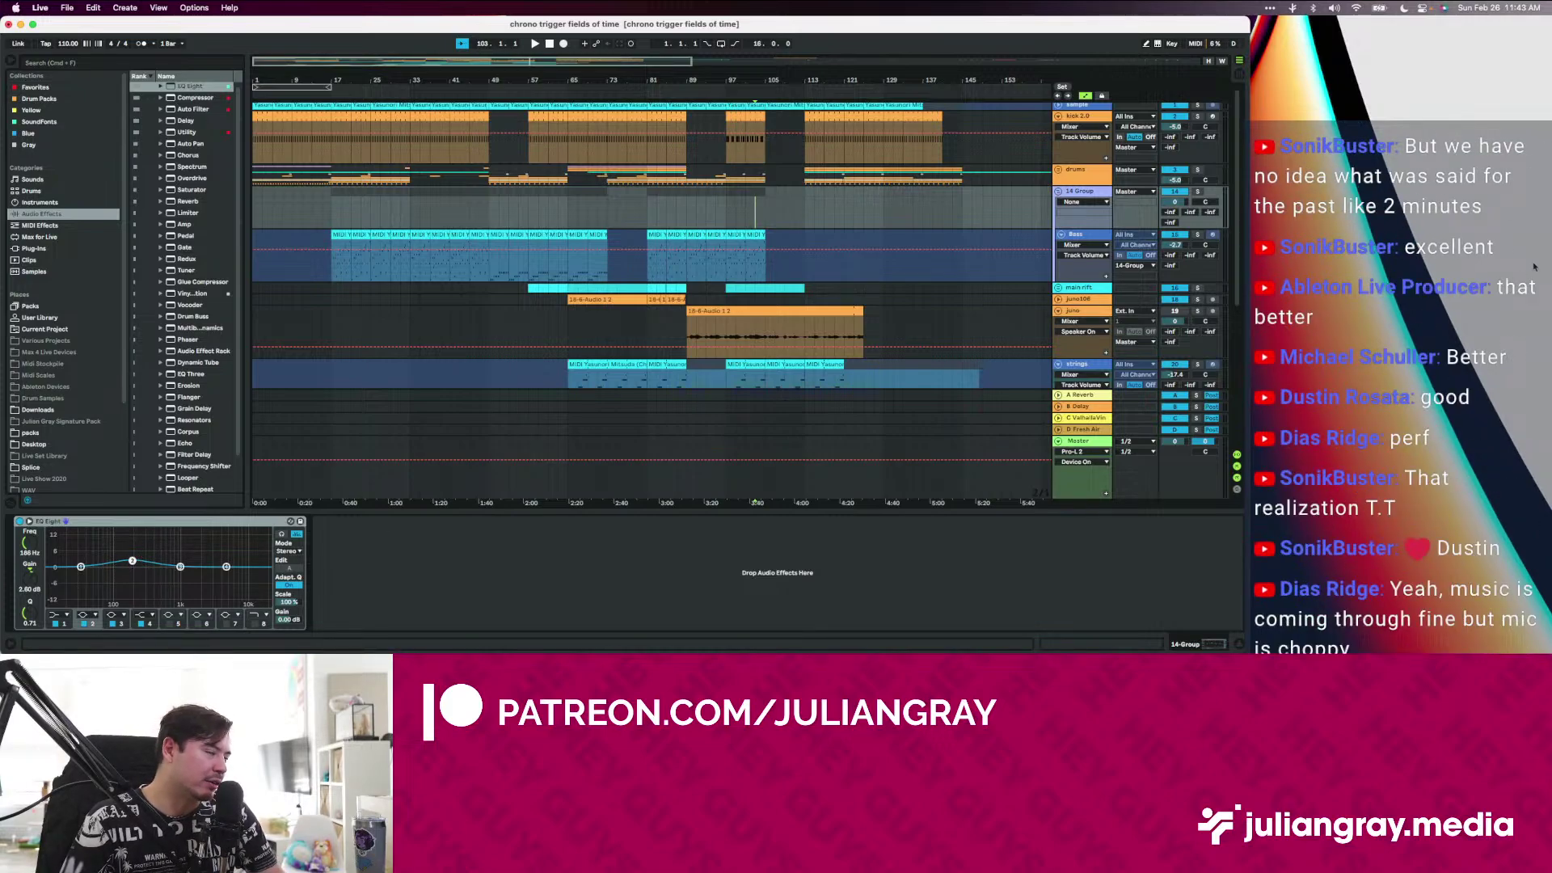
click(1128, 436)
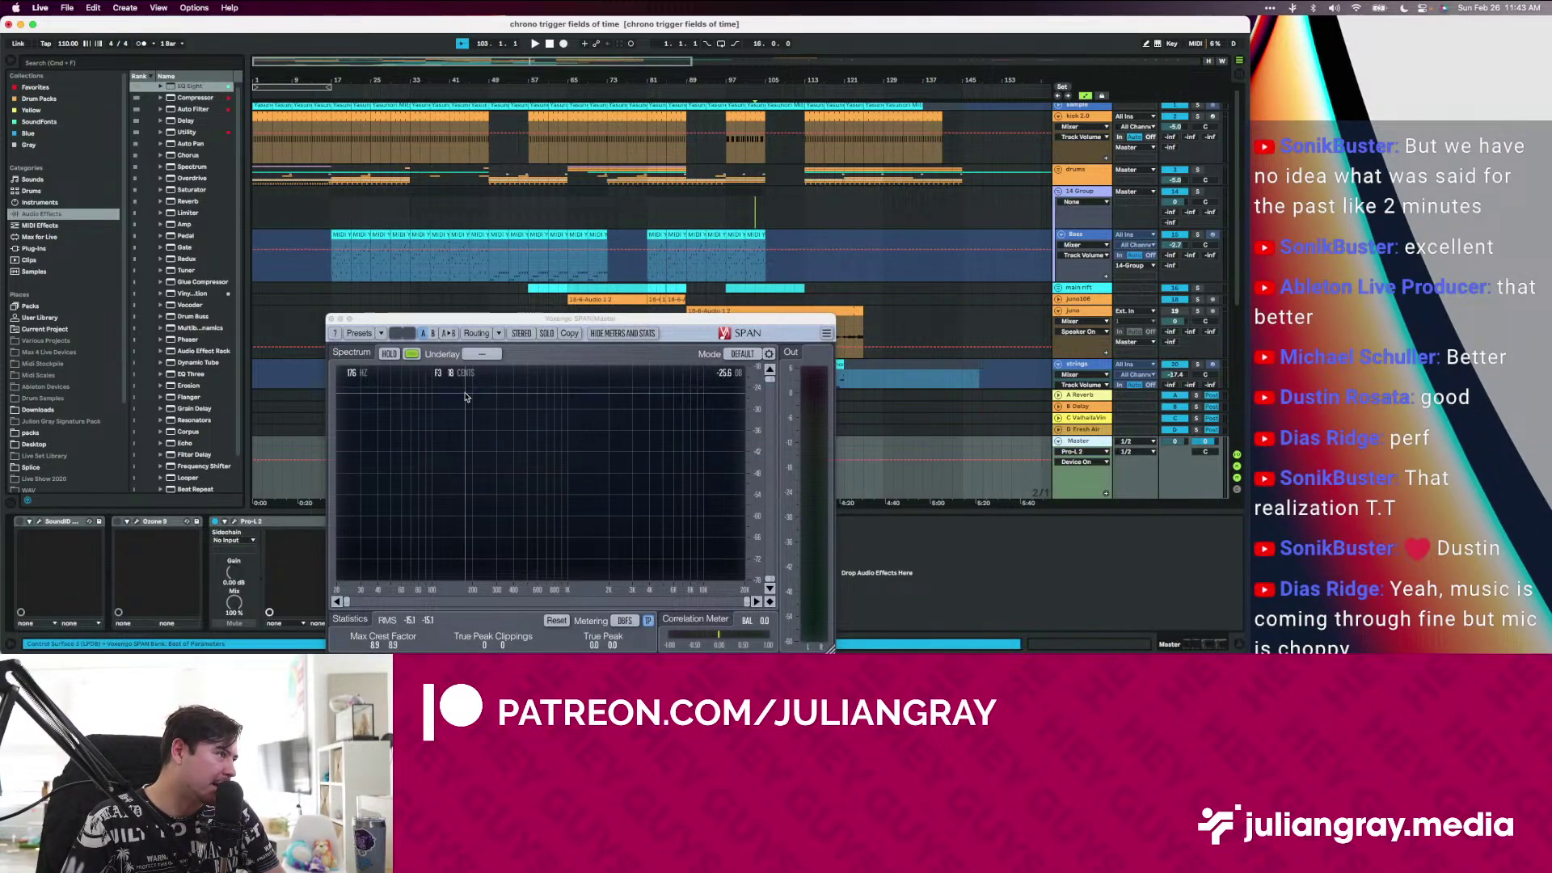
click(679, 251)
key(space)
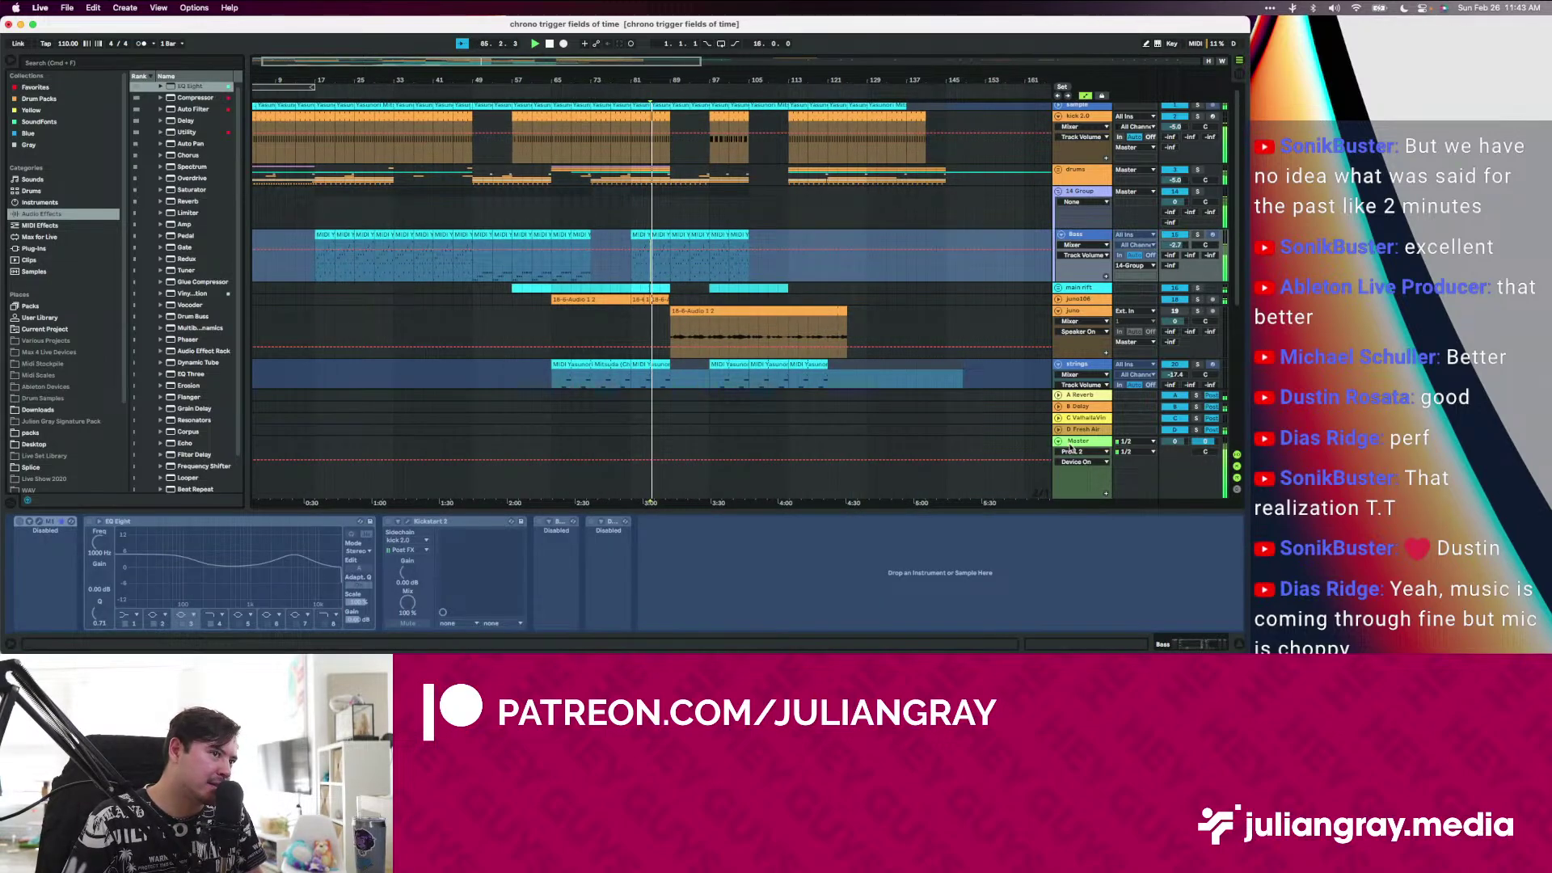
click(1081, 444)
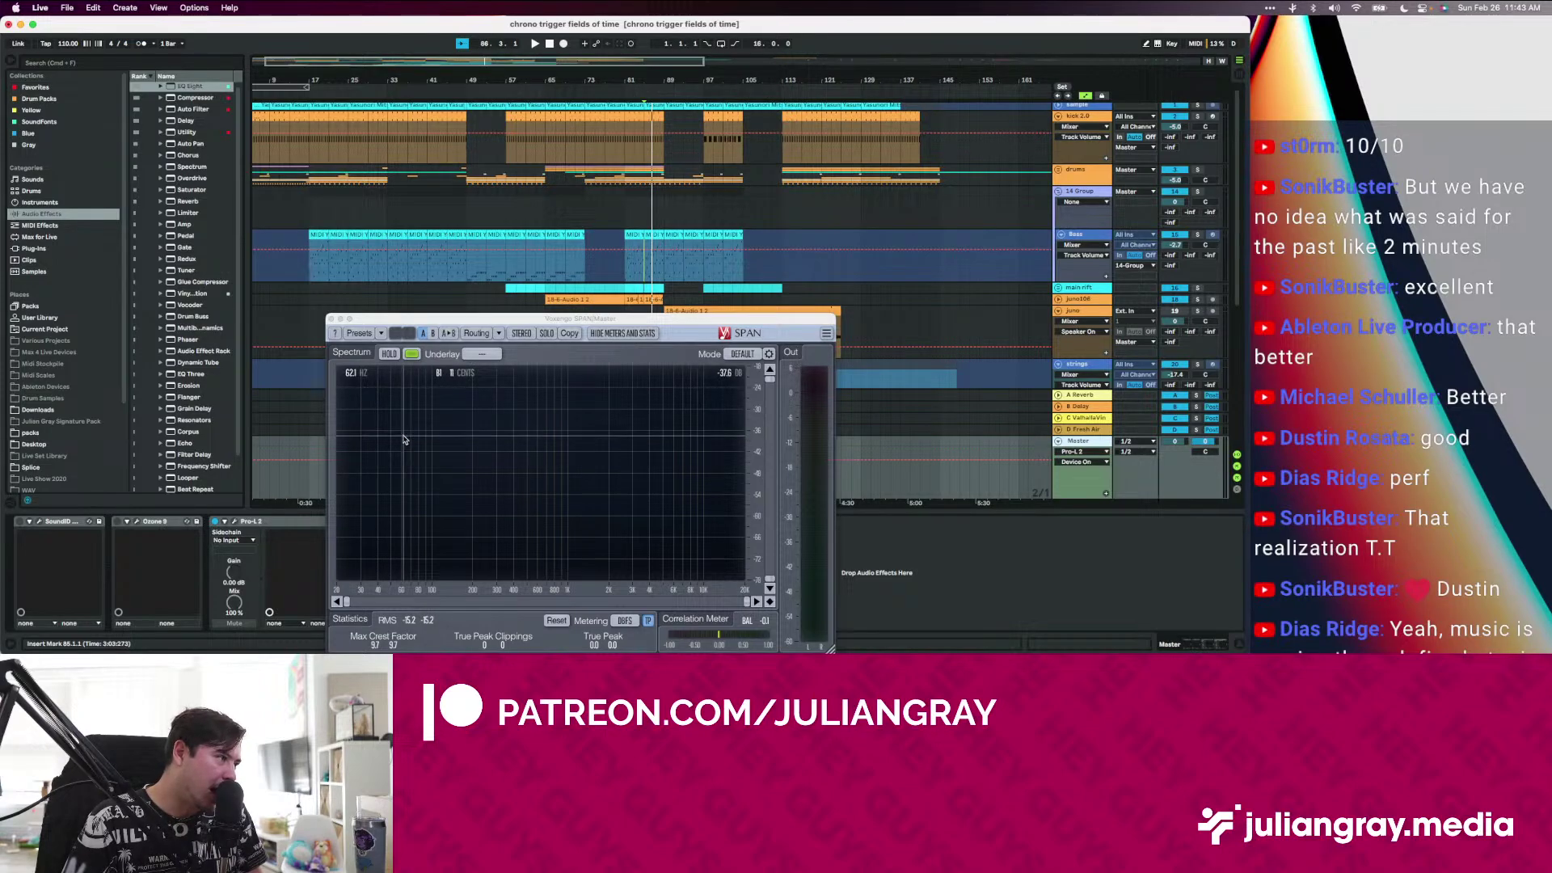
key(space)
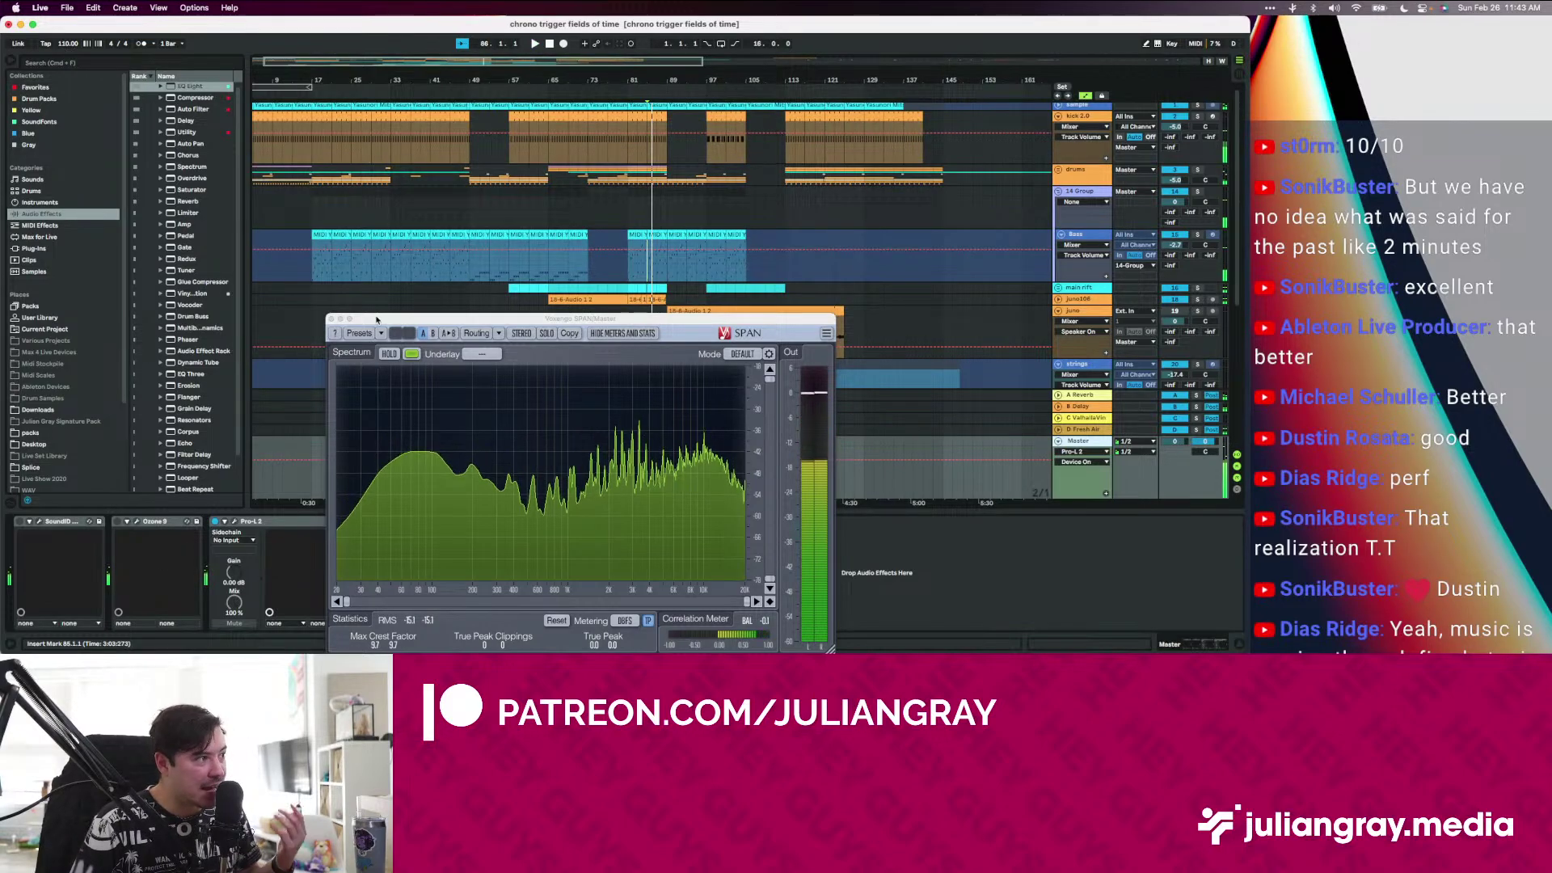
click(331, 320)
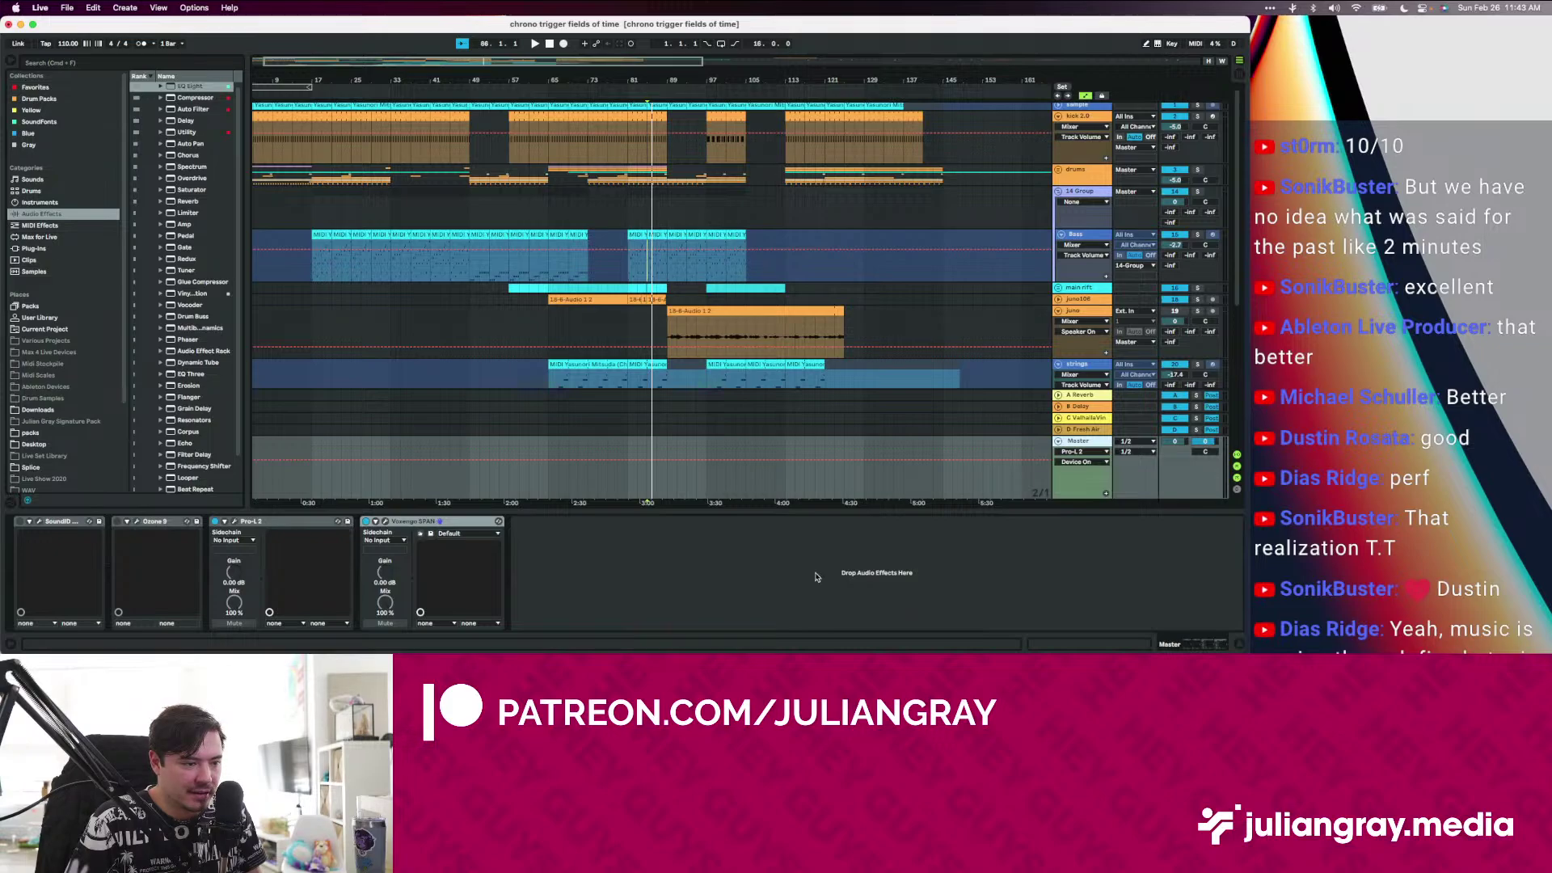
Inspect the Bass track's clips around bars 57 to 82 and place the insert marker at bar 37
click(511, 263)
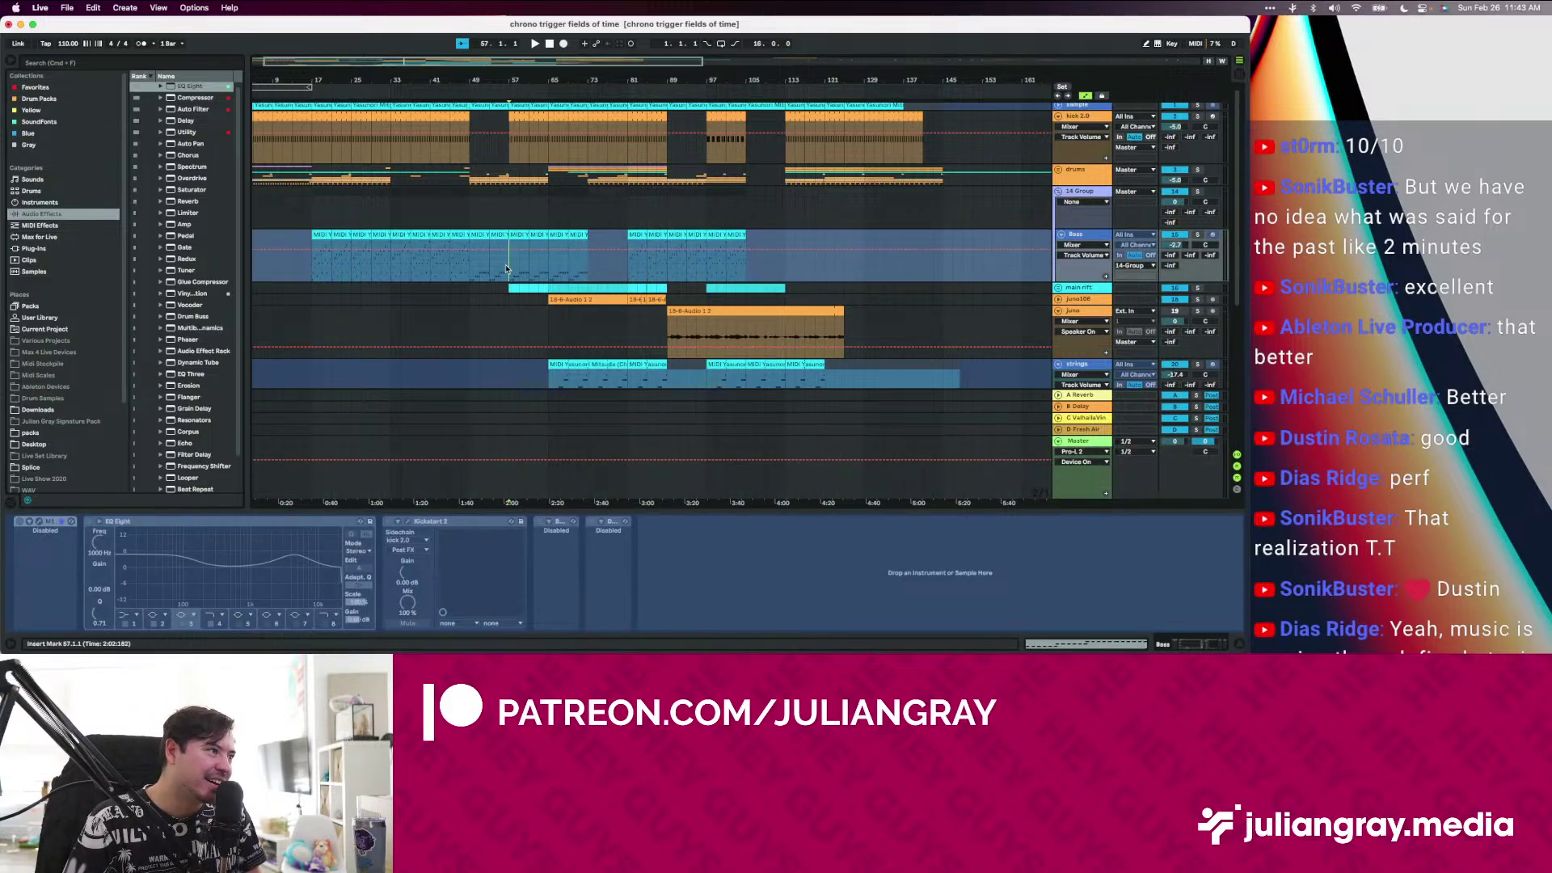
drag(520, 266, 639, 274)
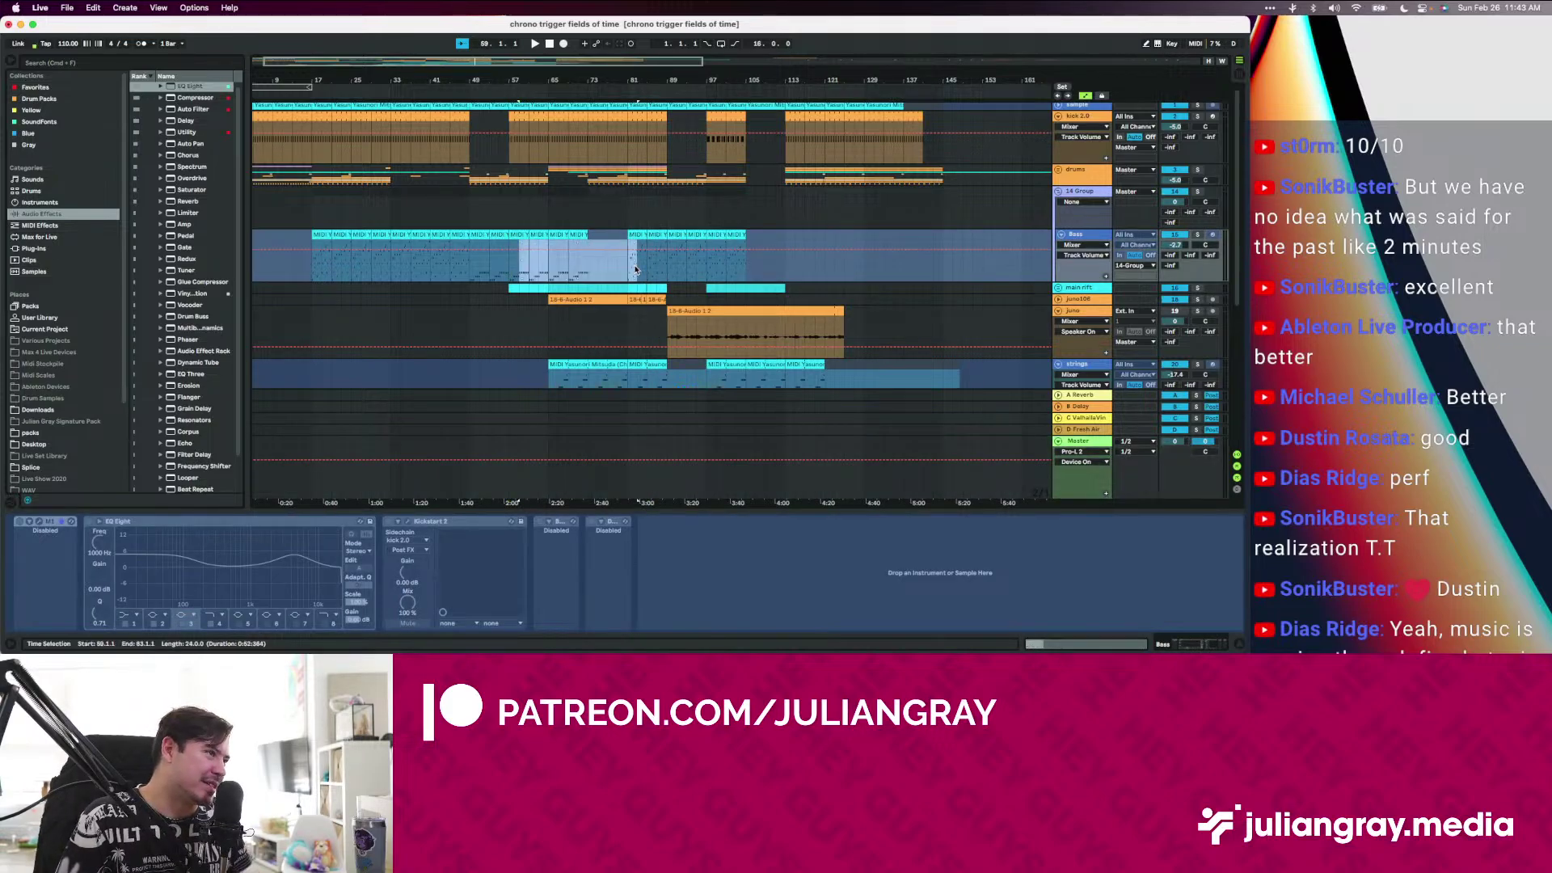
click(579, 279)
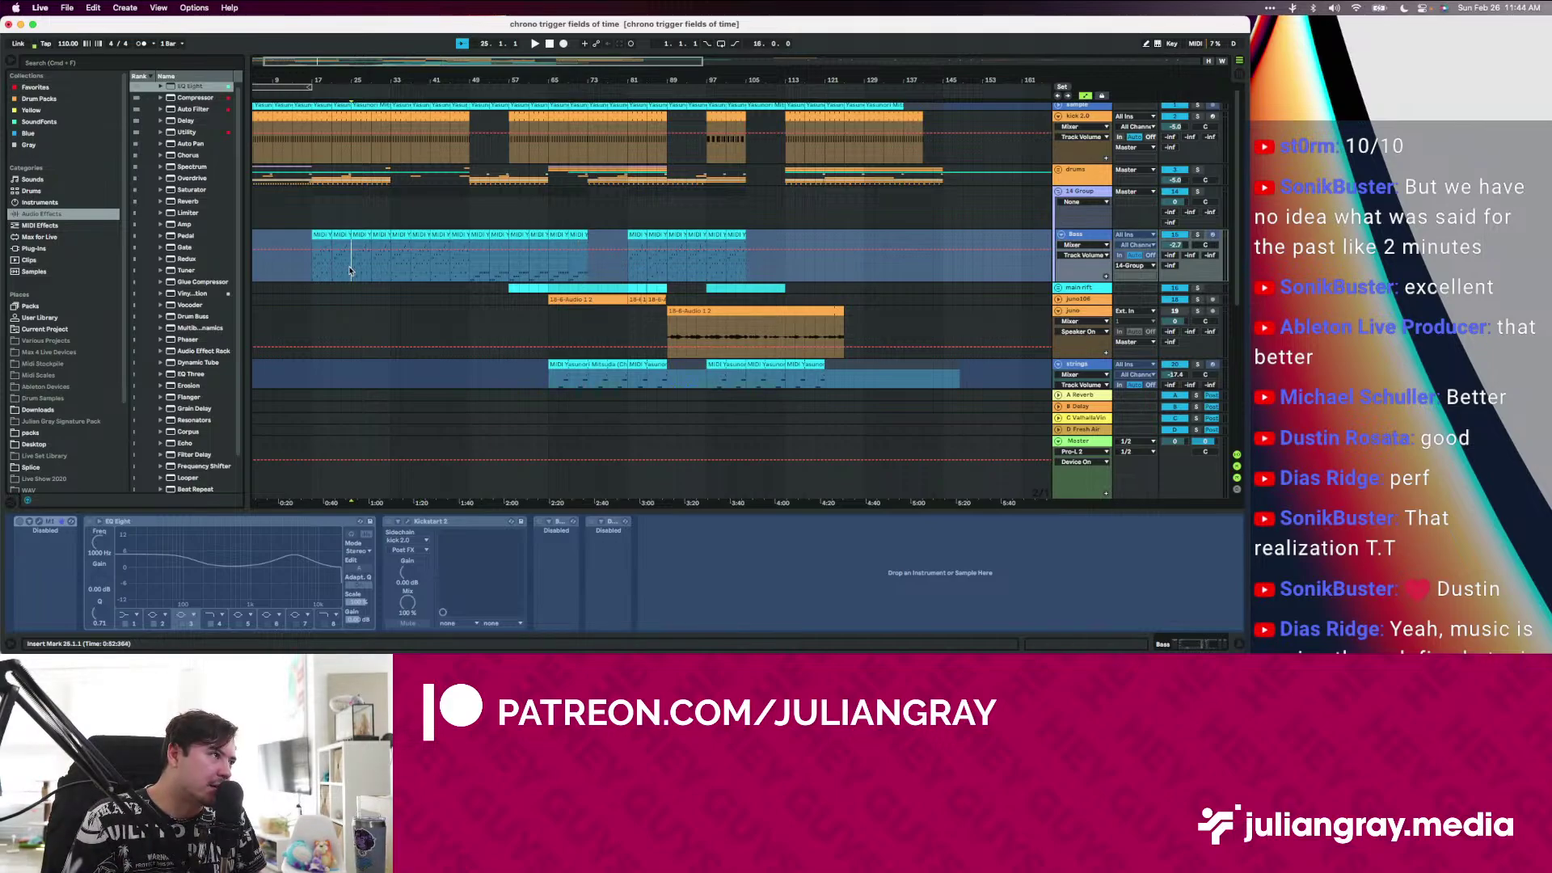
click(400, 268)
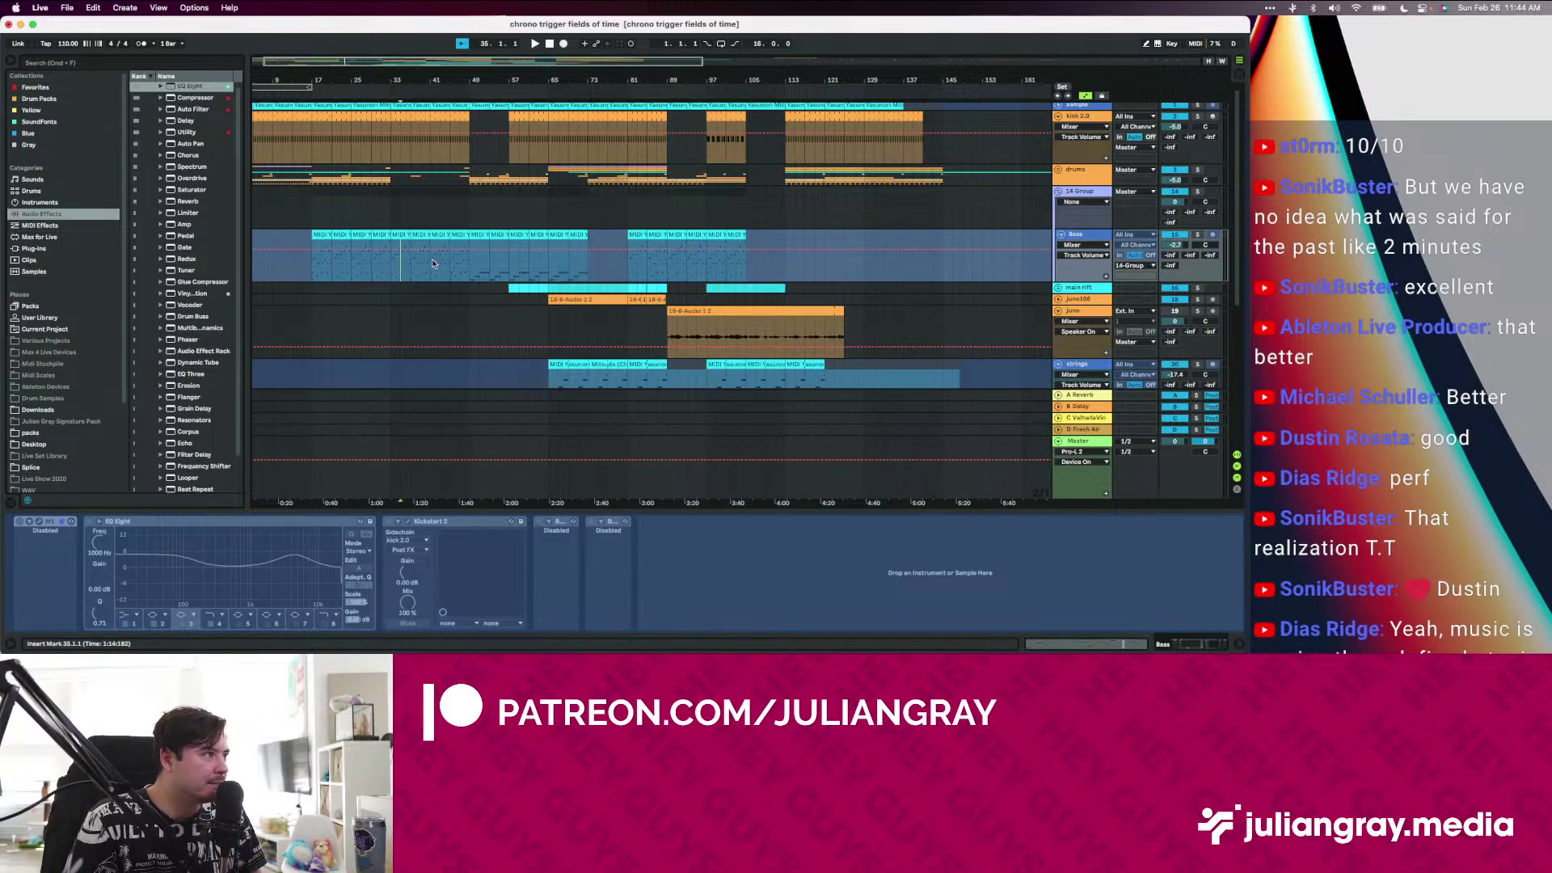
click(412, 273)
scroll(414, 272, down, 2)
scroll(415, 272, up, 2)
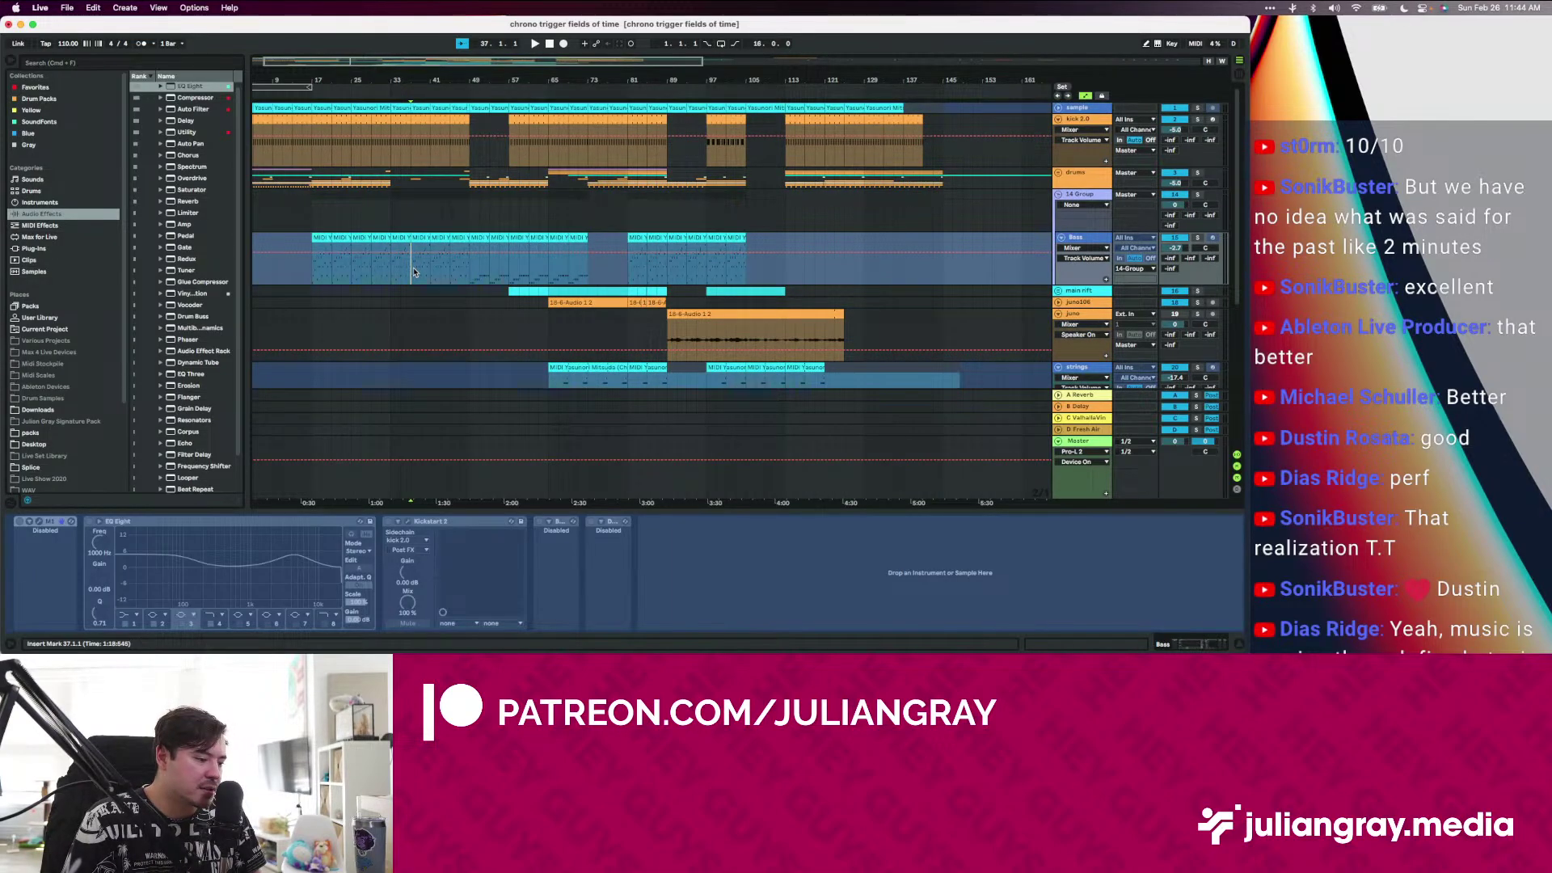
Play from bar 37, set the insert marker at bar 49, and compare the device chains of the bass group and the Bass track
scroll(413, 272, left, 2)
key(space)
click(488, 269)
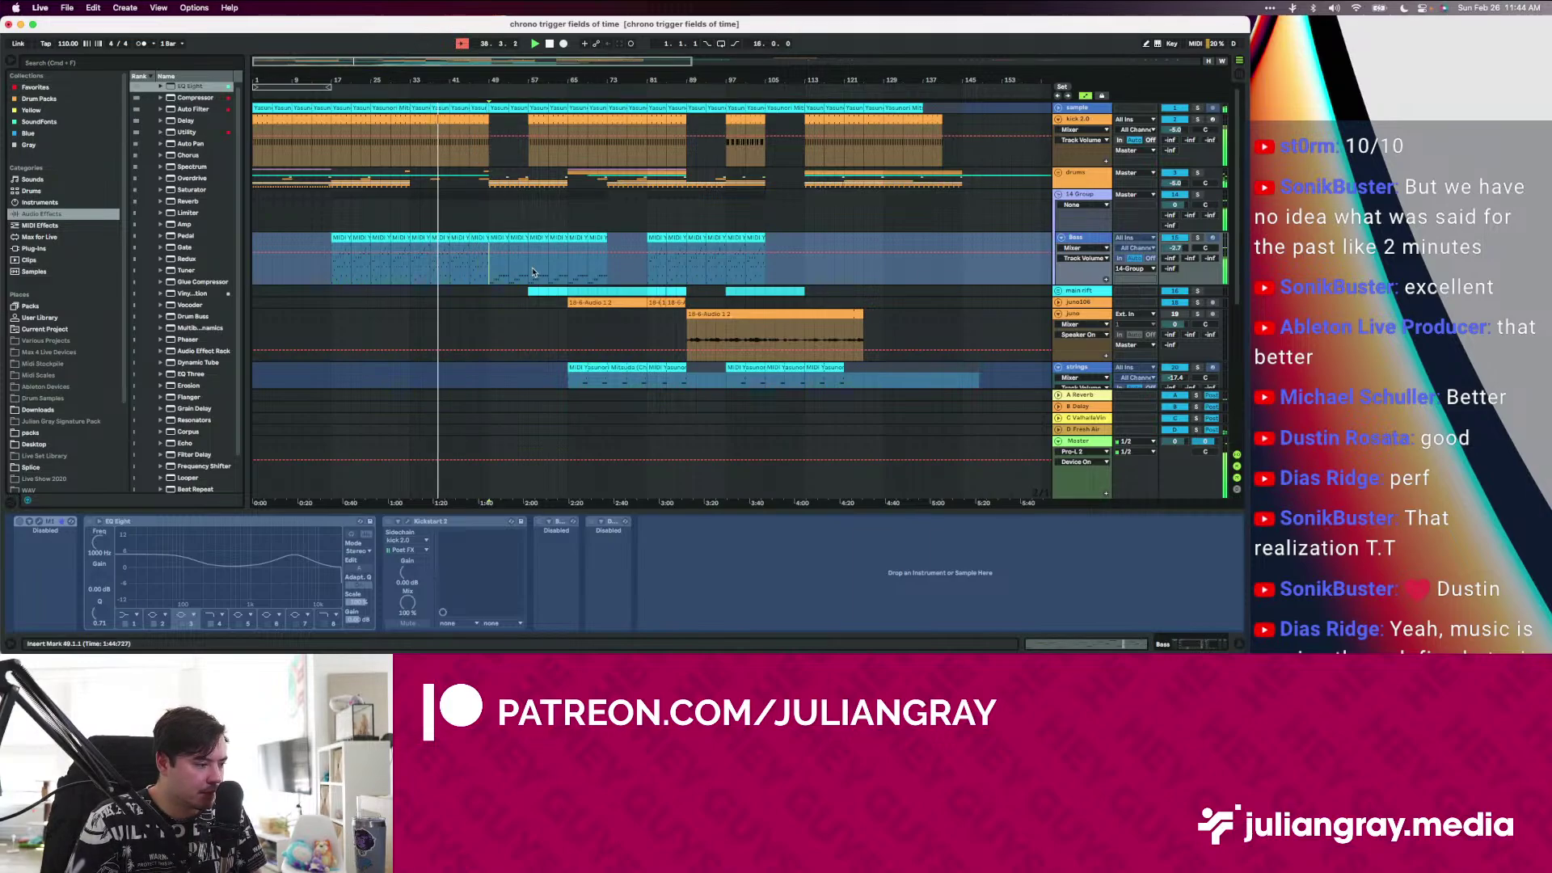
click(1095, 197)
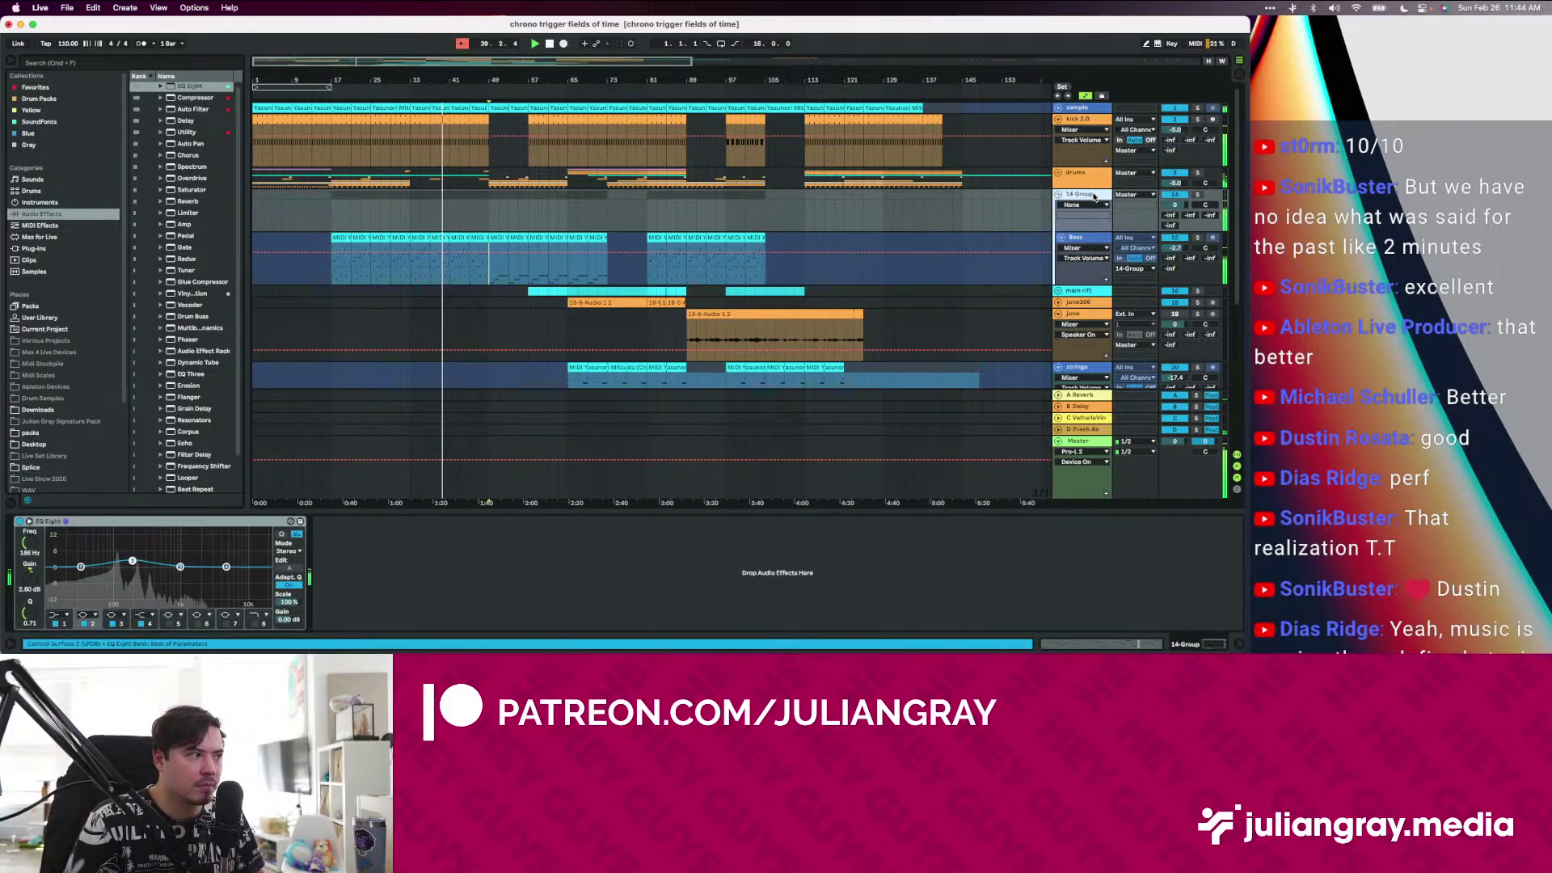
click(1077, 239)
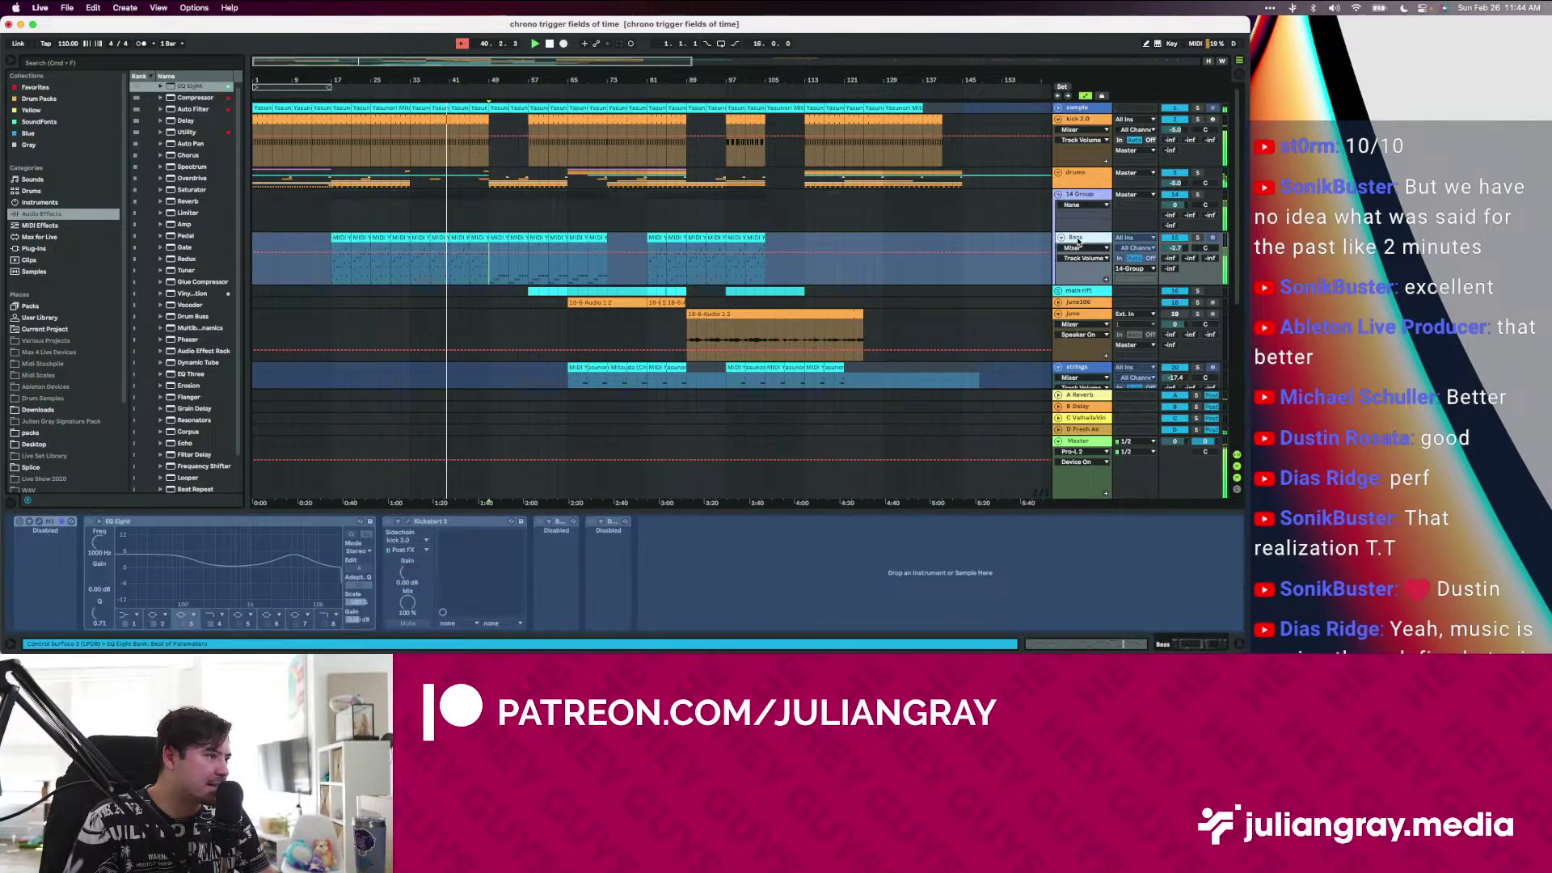
click(1083, 196)
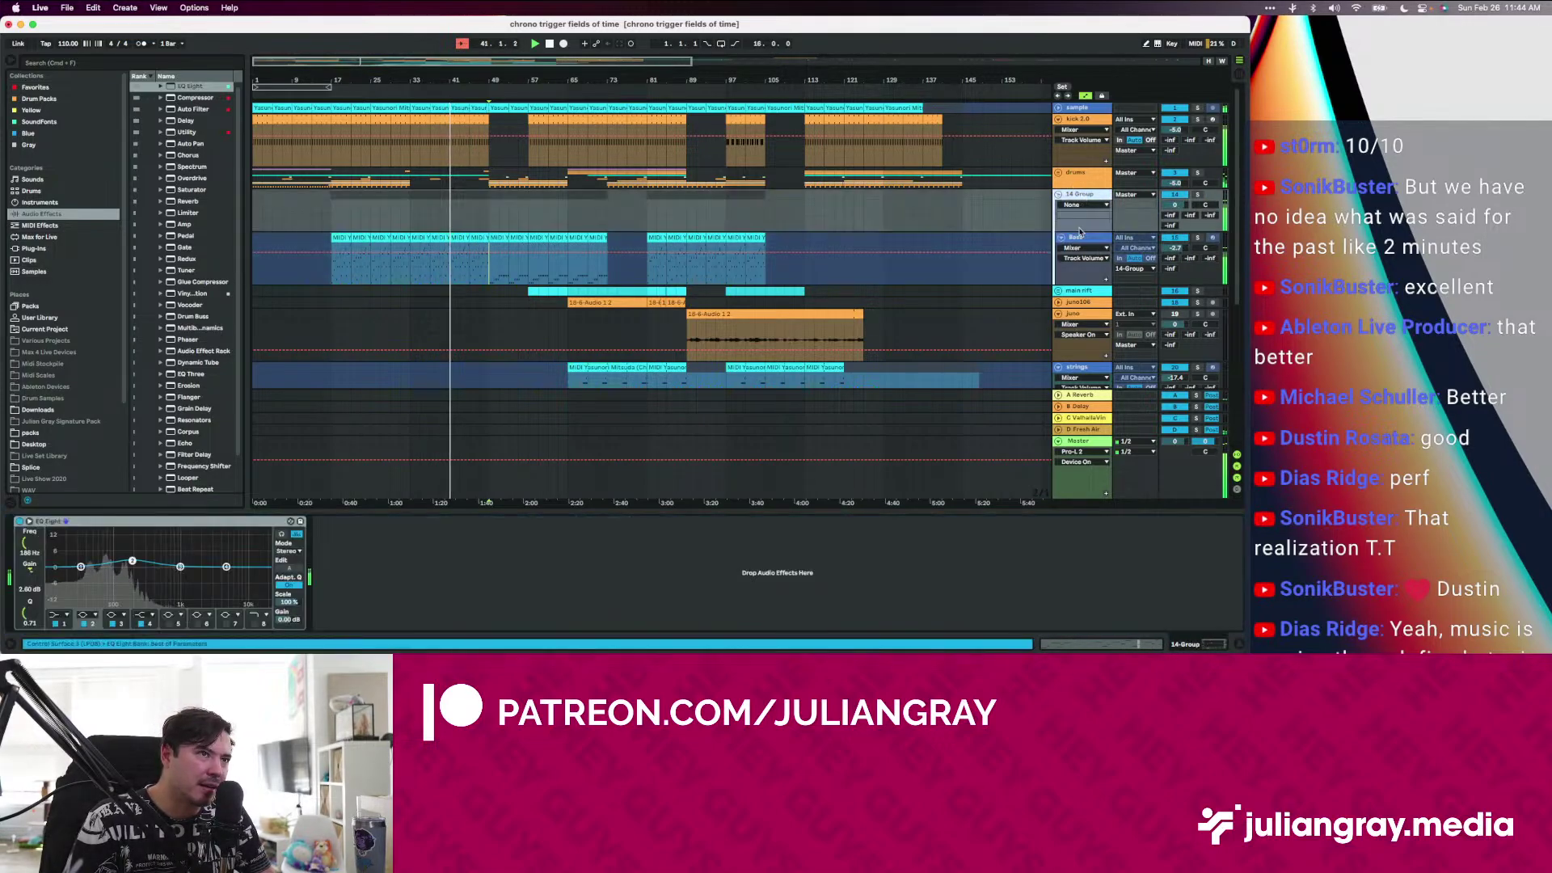
Open Pro-L 2 on the Master and raise its gain to about +7.3 dB during playback
click(1090, 441)
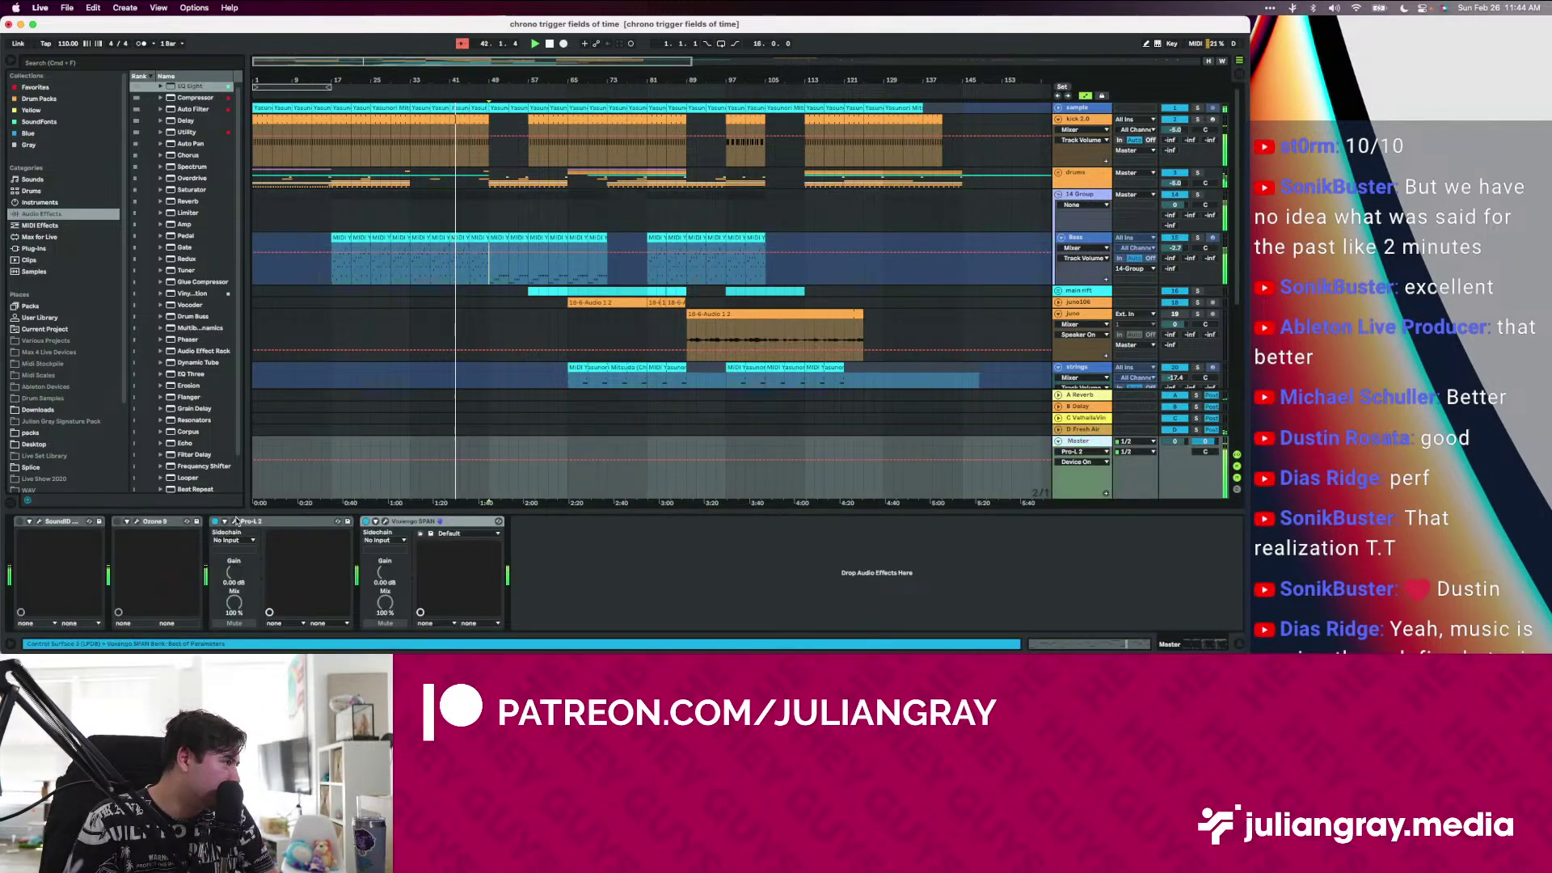
drag(381, 36, 554, 131)
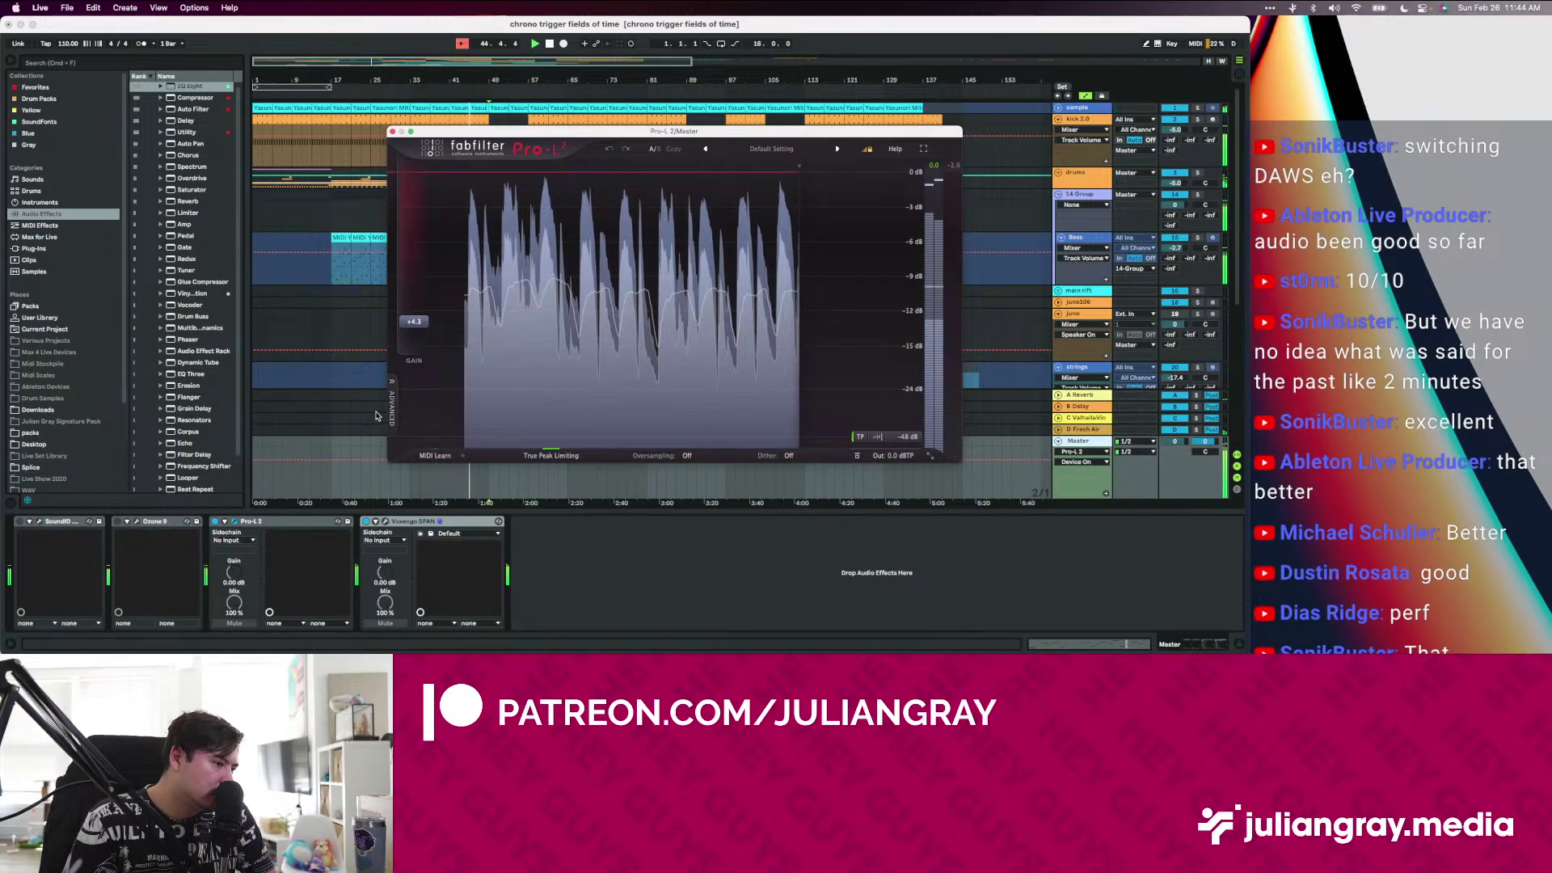
click(415, 321)
drag(421, 325, 422, 304)
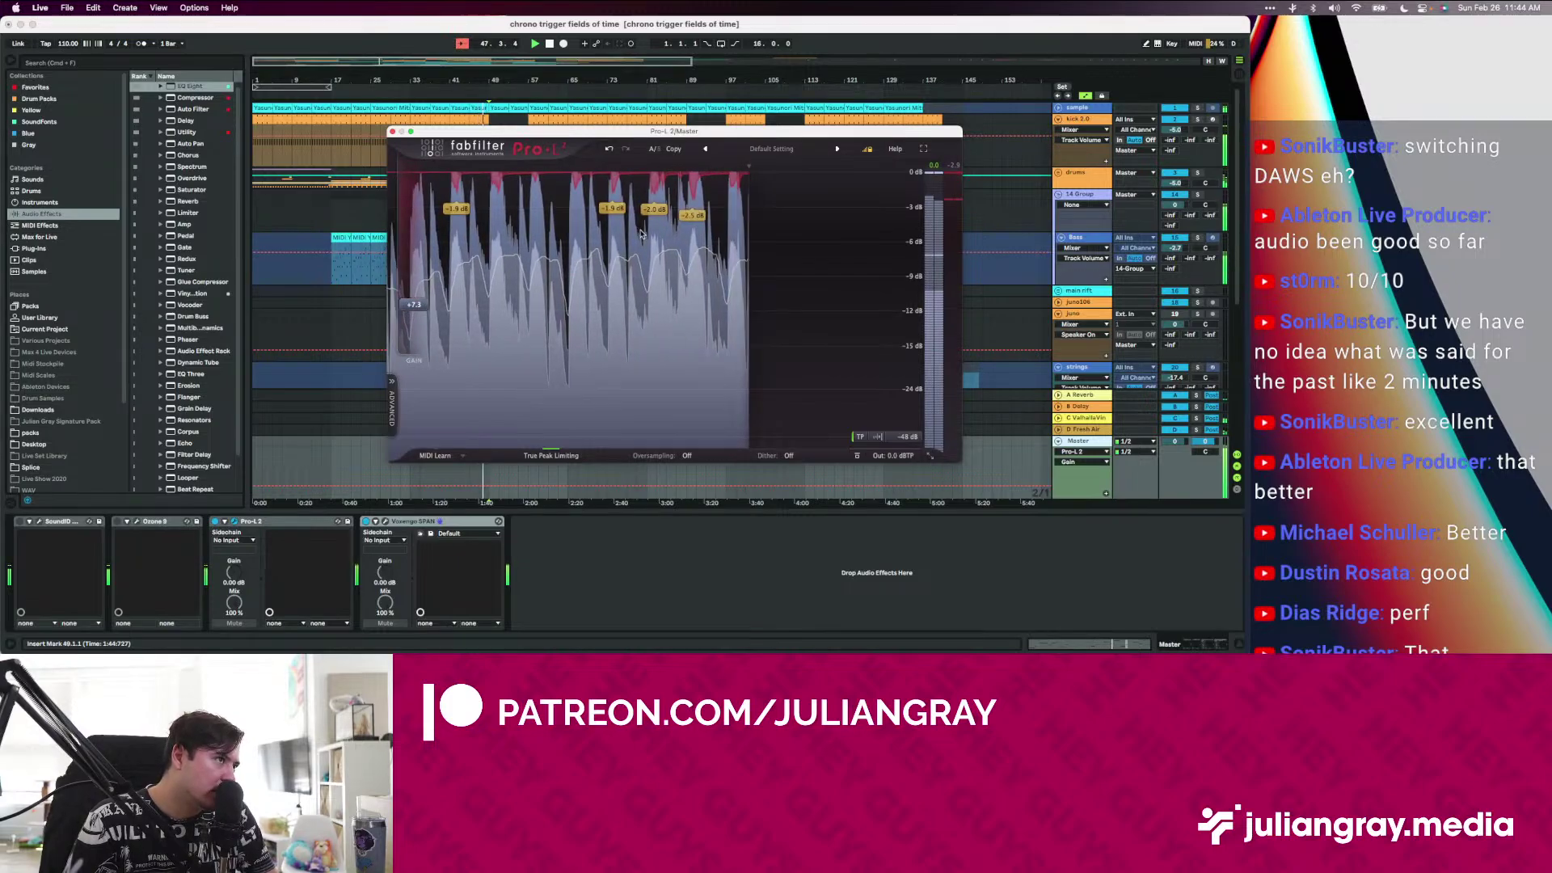
Lower the Bass track's volume to about -3.8 dB and raise the Master's Pro-L 2 gain to about +7.8 dB
click(1084, 196)
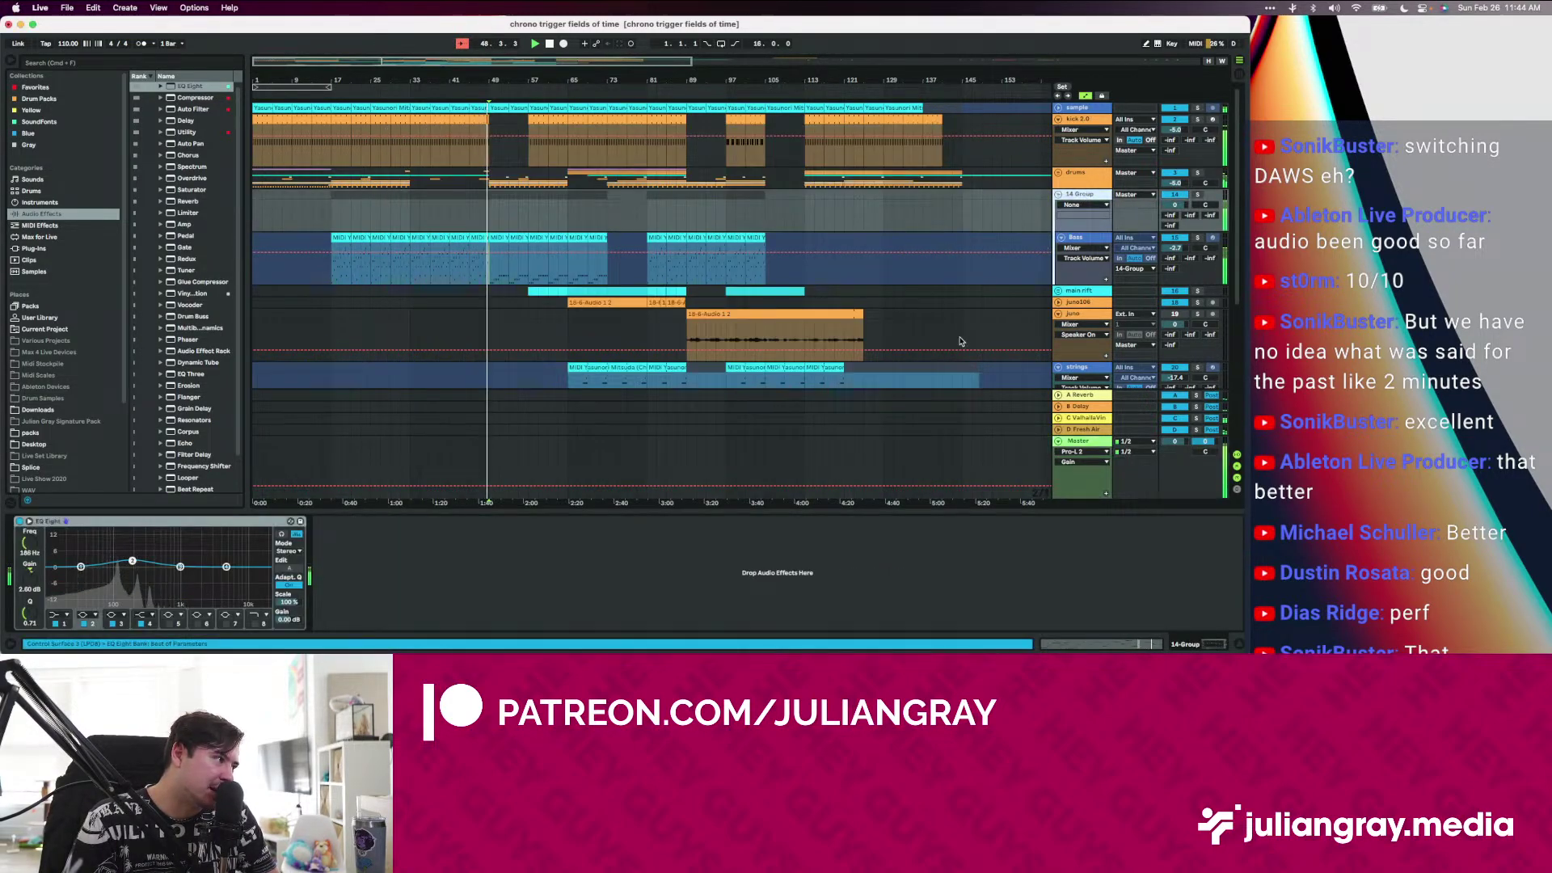
drag(1178, 246, 1178, 249)
click(1078, 440)
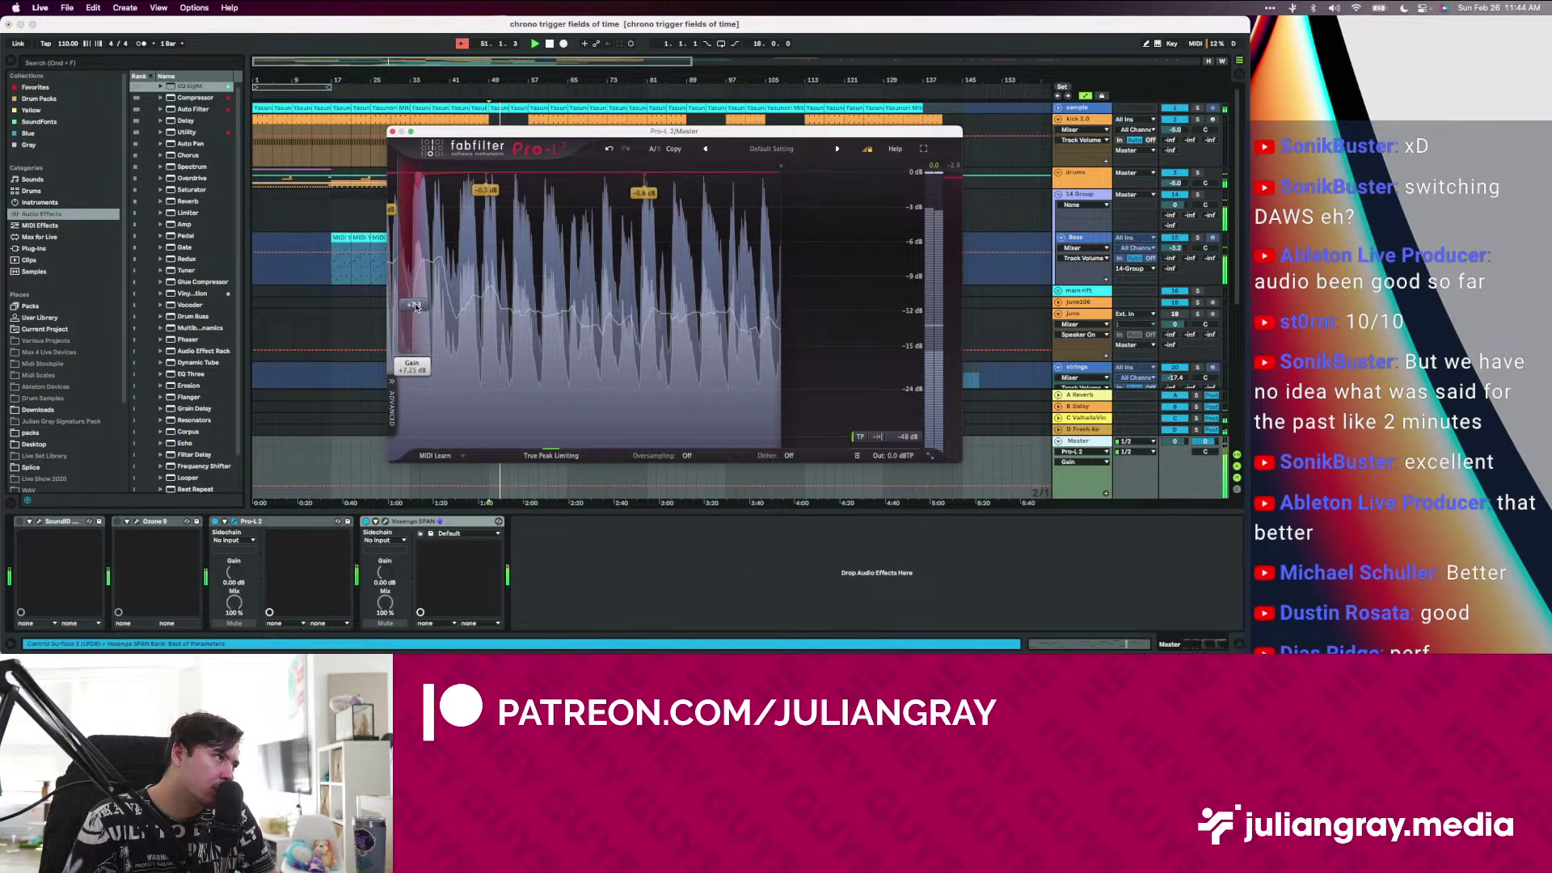
drag(415, 307, 415, 305)
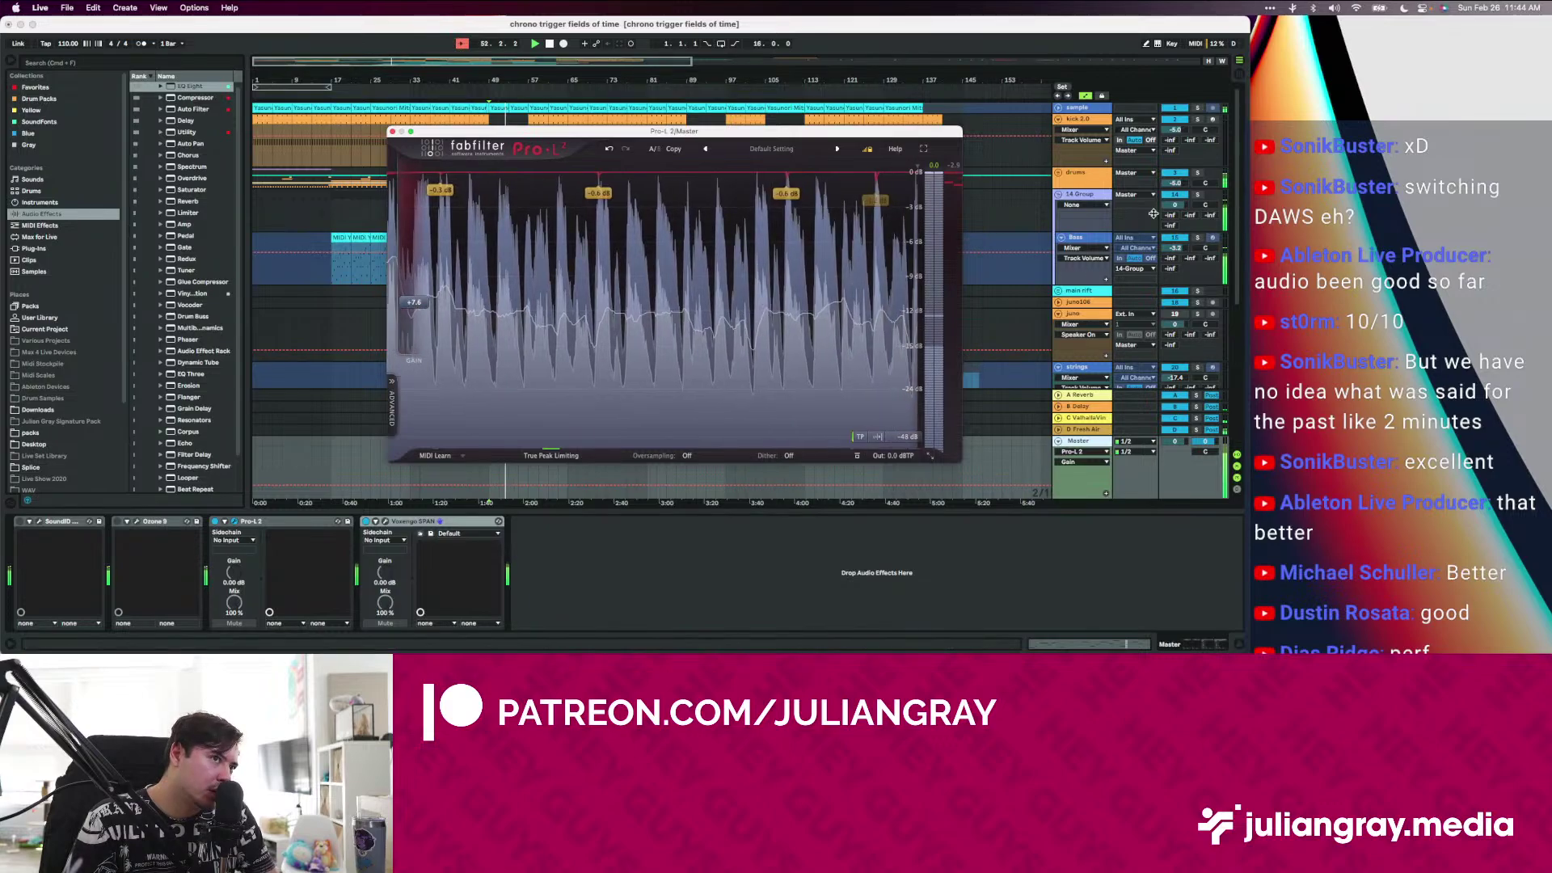
click(1176, 248)
drag(1175, 248, 1175, 251)
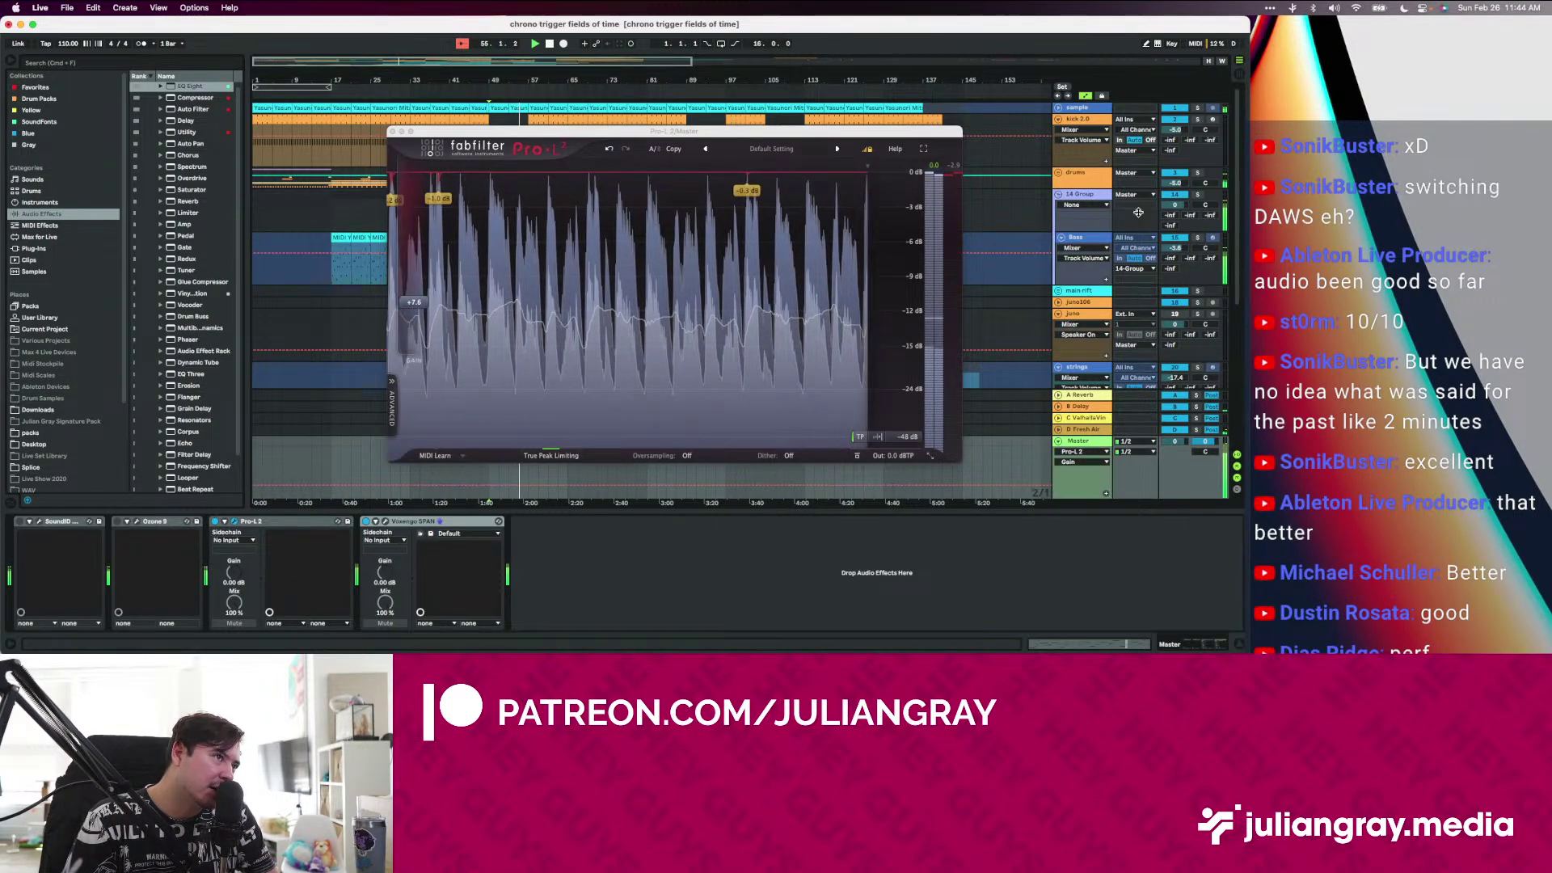
Check the bass group's EQ Eight against the Master's limiting during playback, and close the Pro-L 2 window
click(1081, 236)
click(1088, 197)
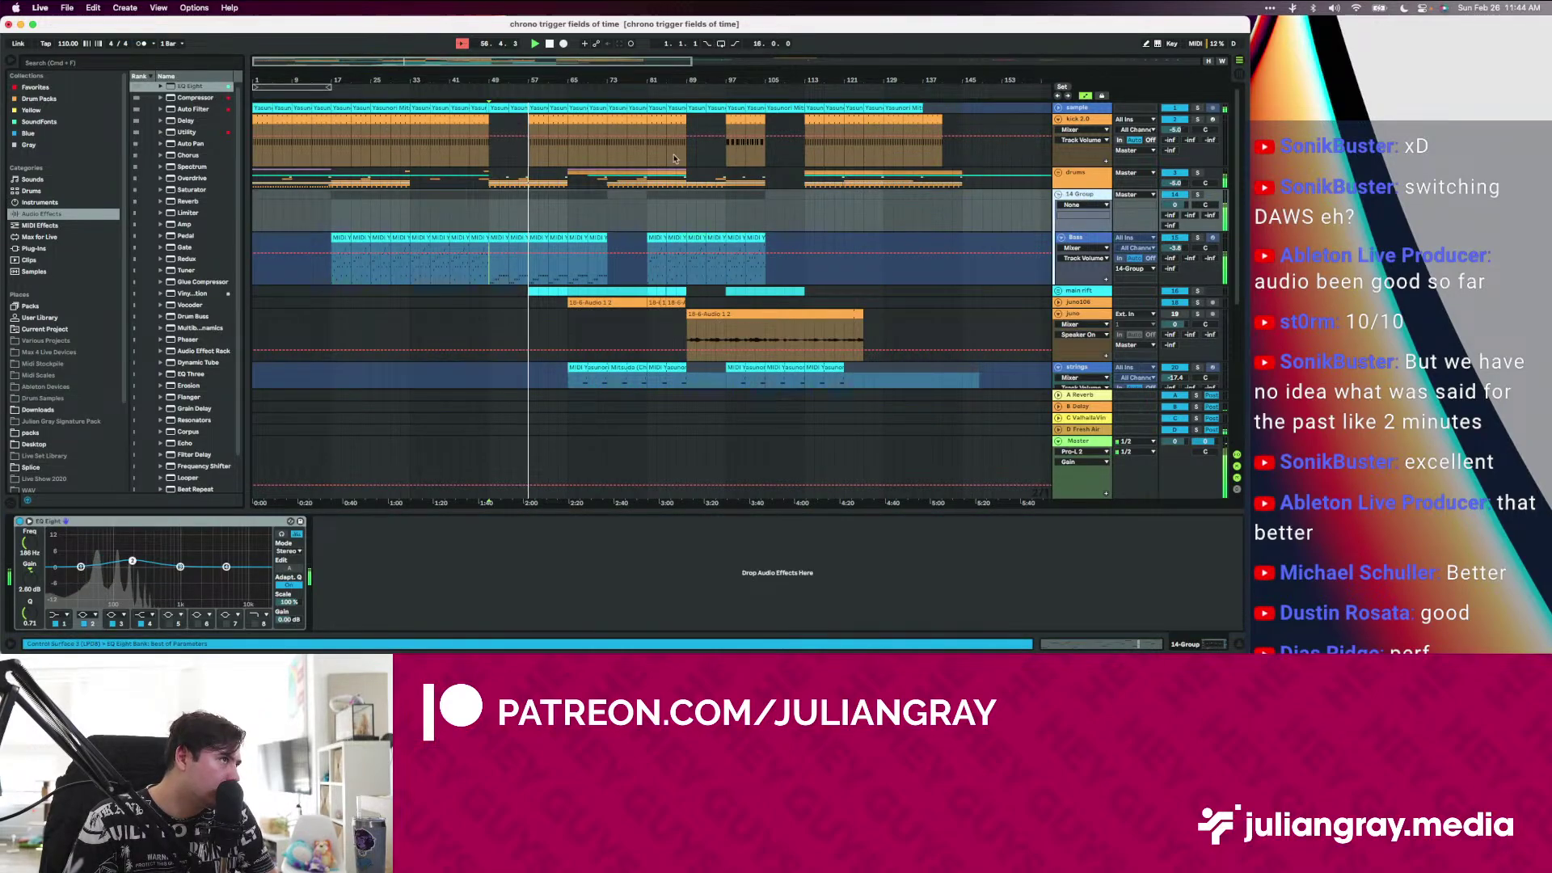
click(1078, 440)
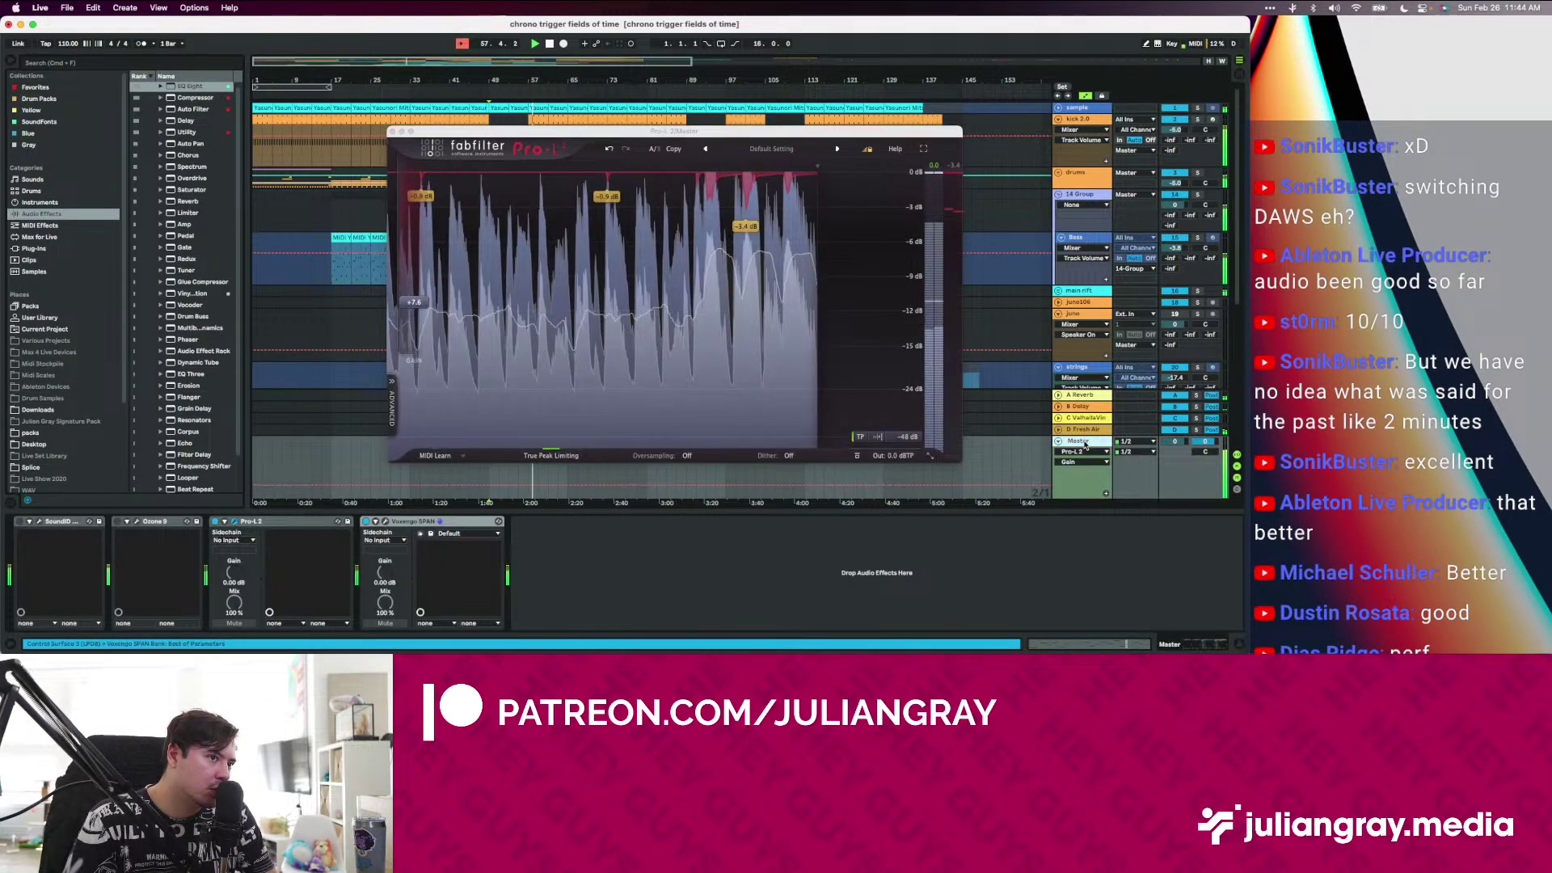
click(393, 131)
Widen the browser's effects list and add an Amp after the EQ Eight on the bass group
click(628, 213)
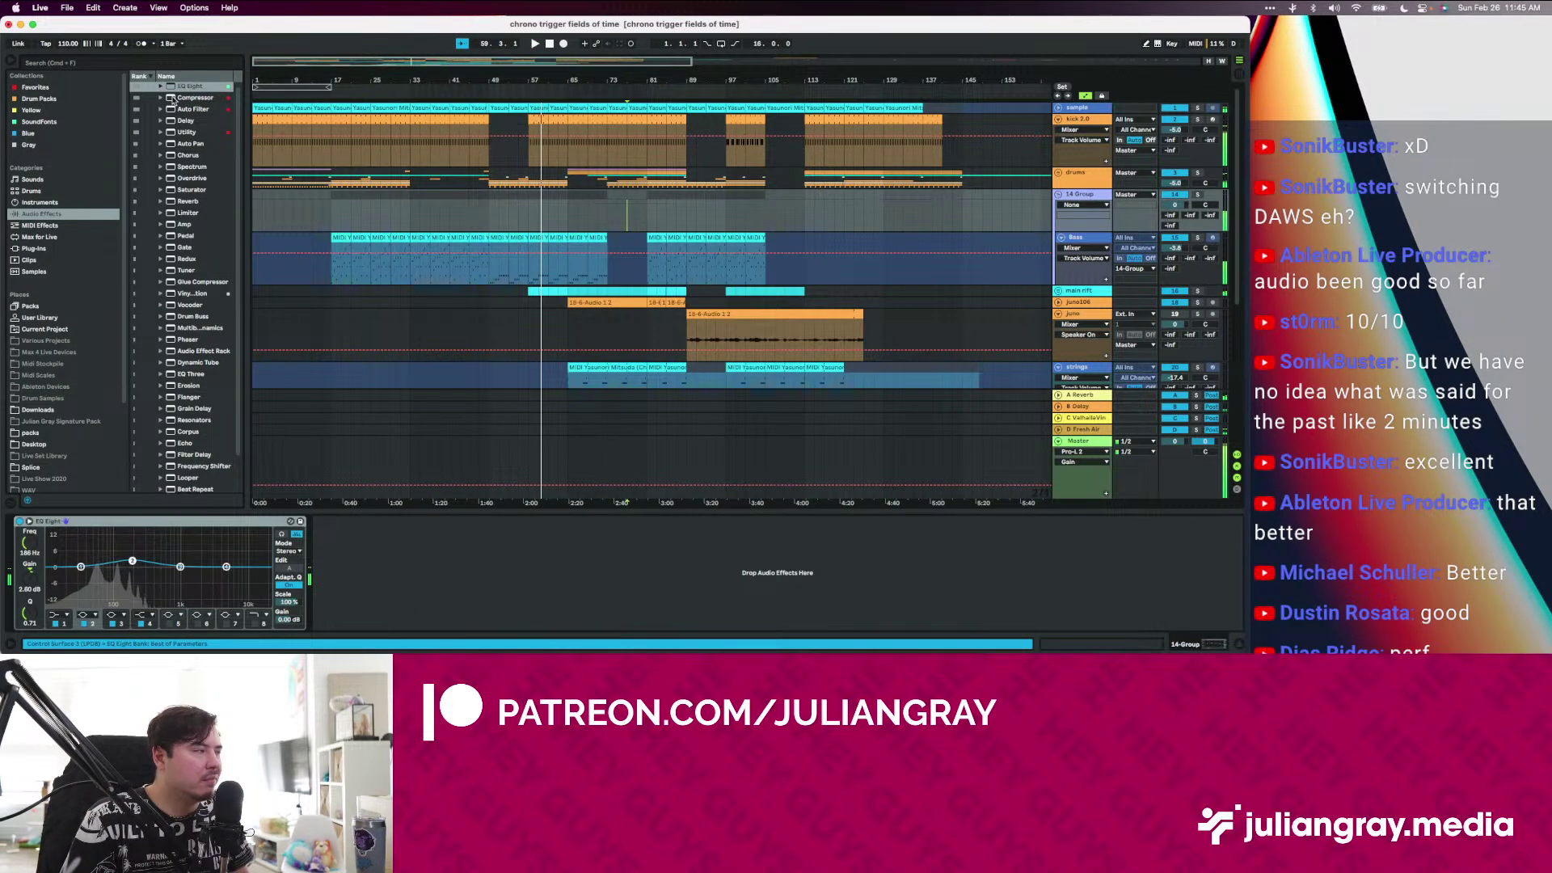
drag(248, 170, 269, 171)
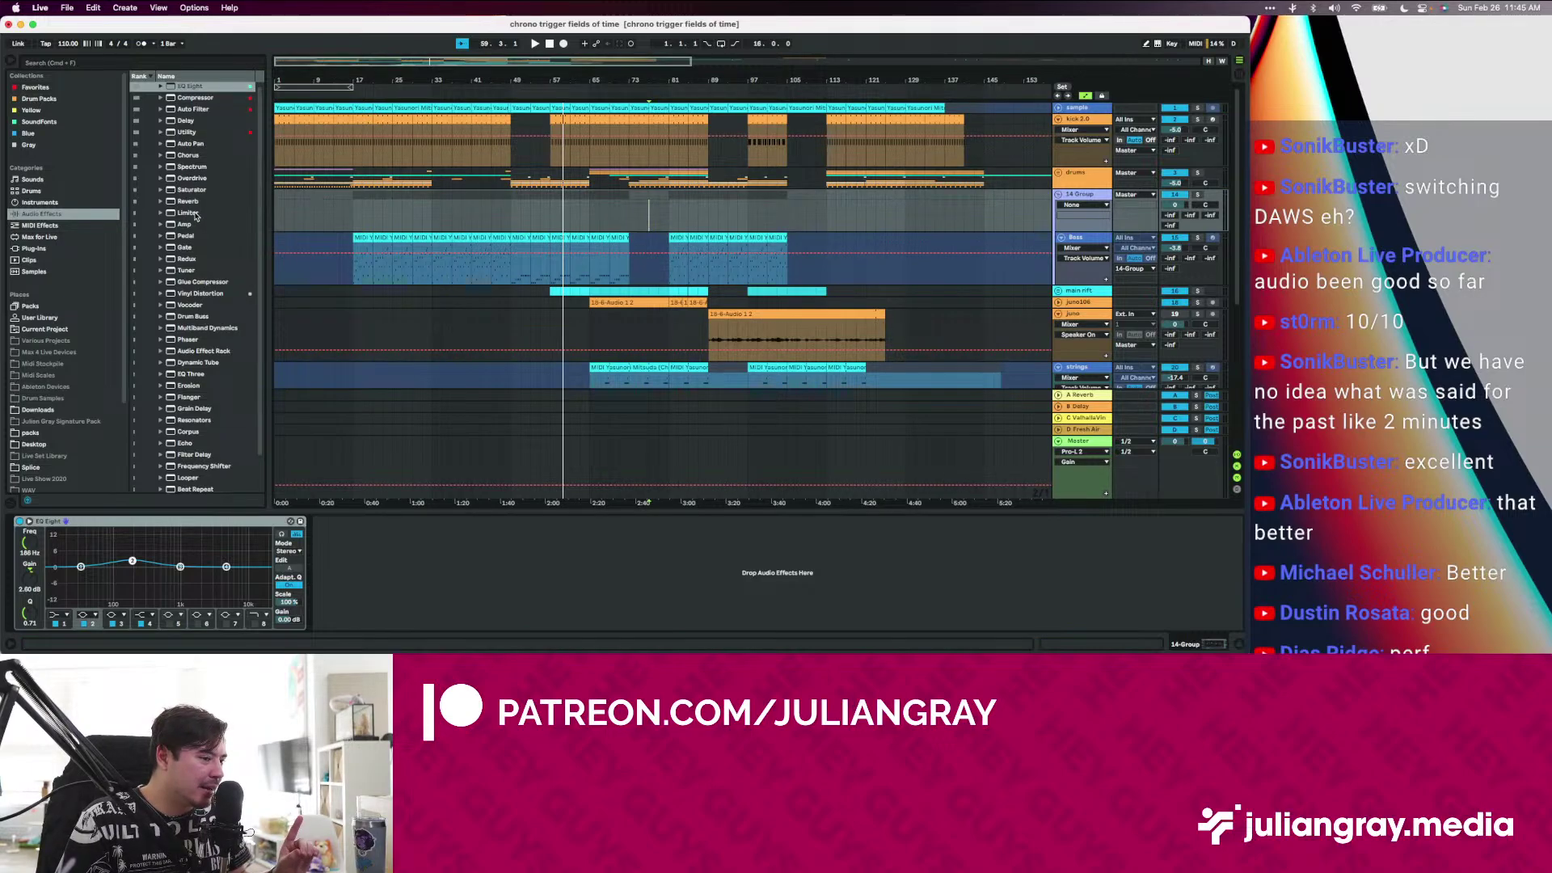
scroll(195, 215, down, 3)
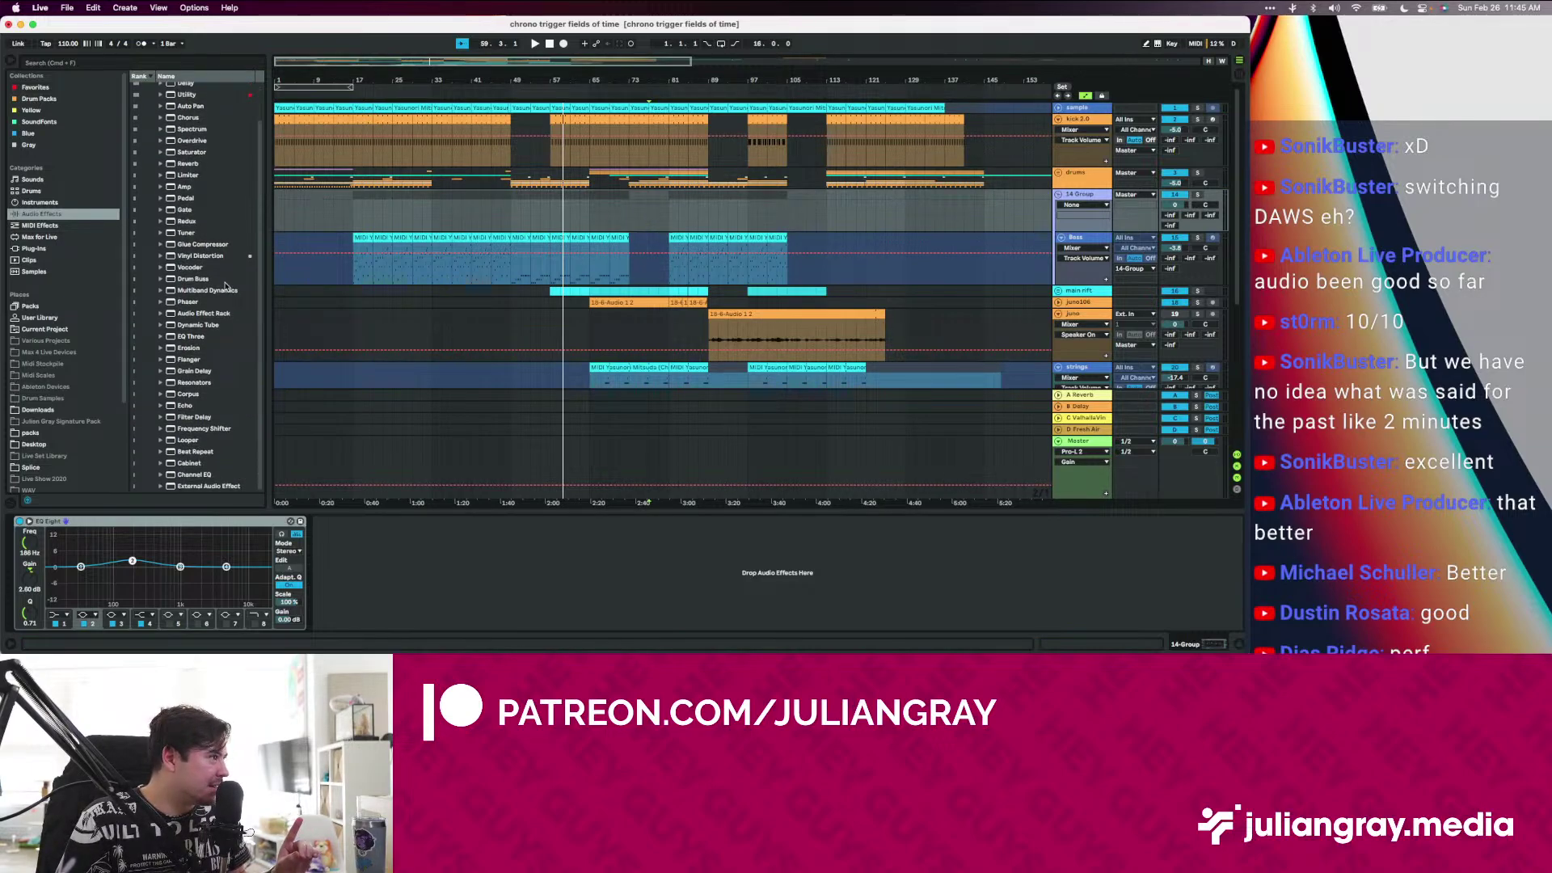
scroll(232, 305, up, 3)
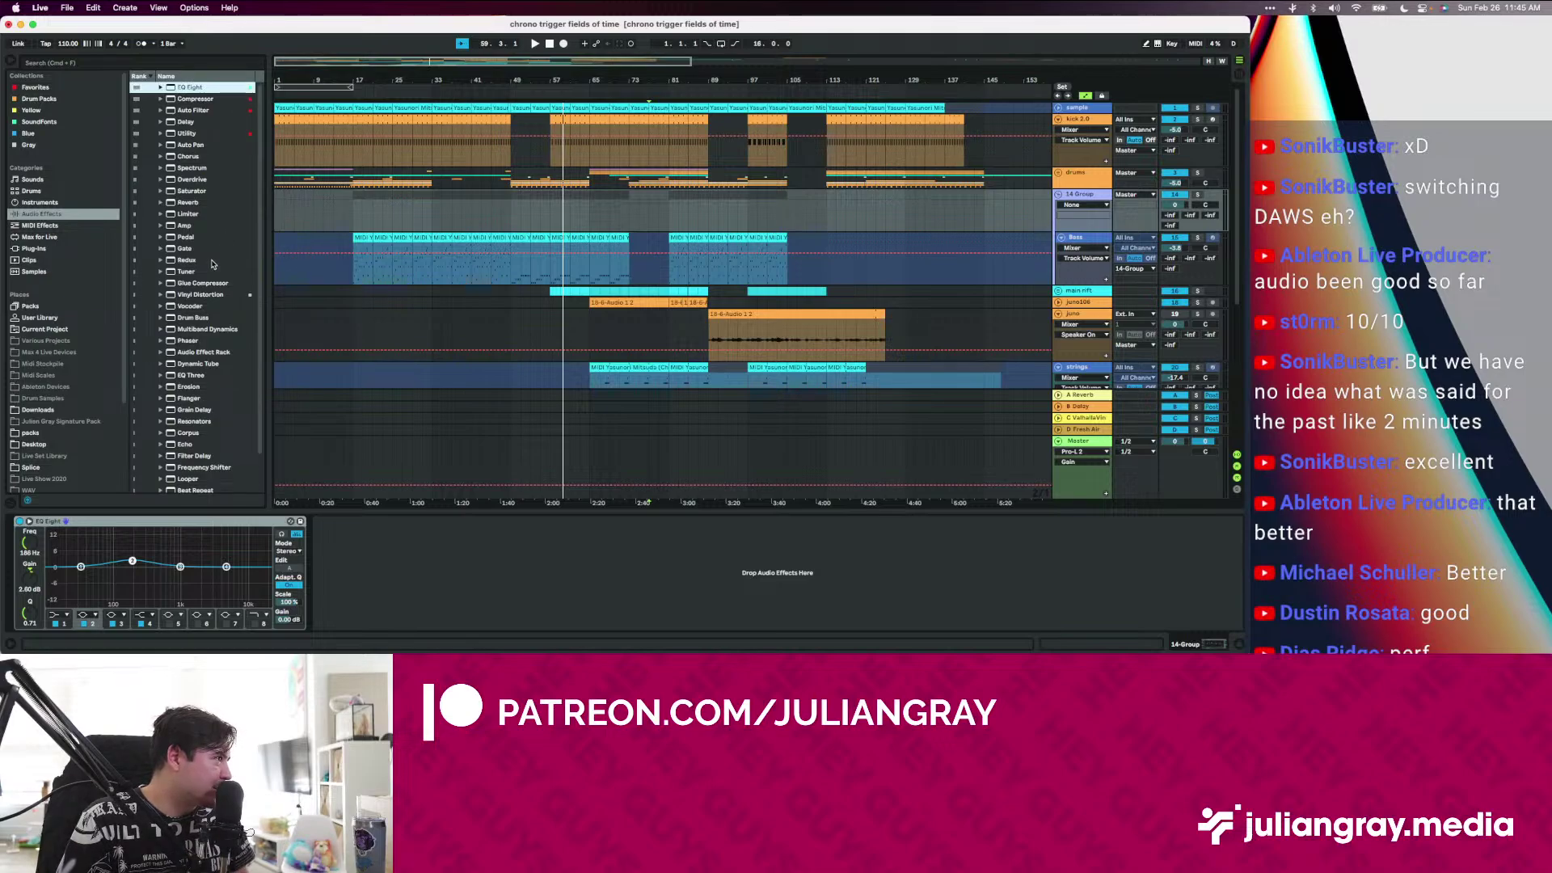
double_click(187, 227)
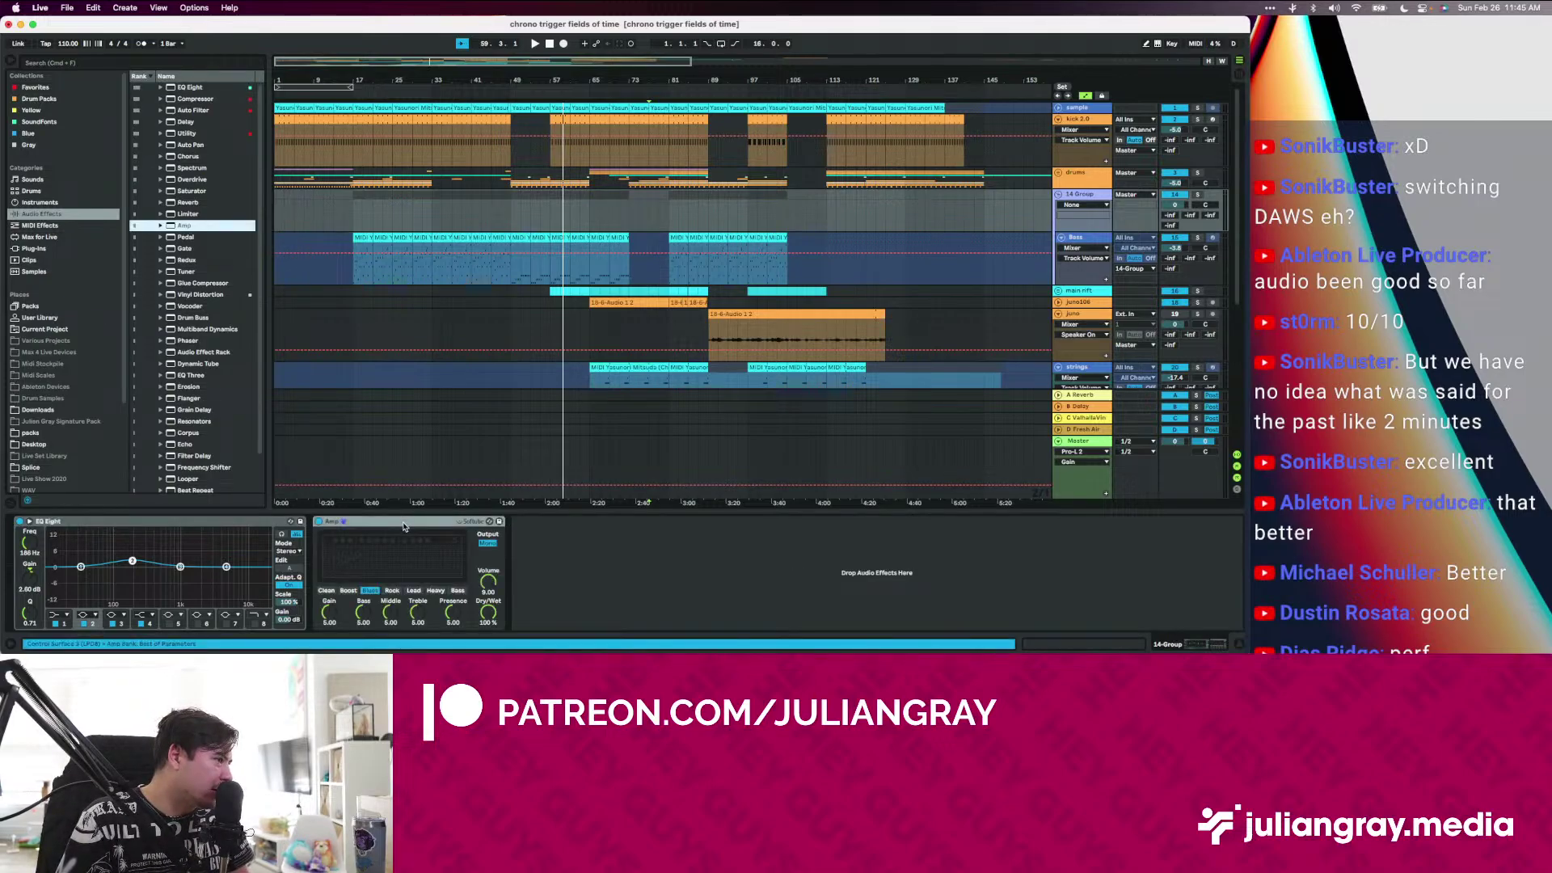
click(403, 526)
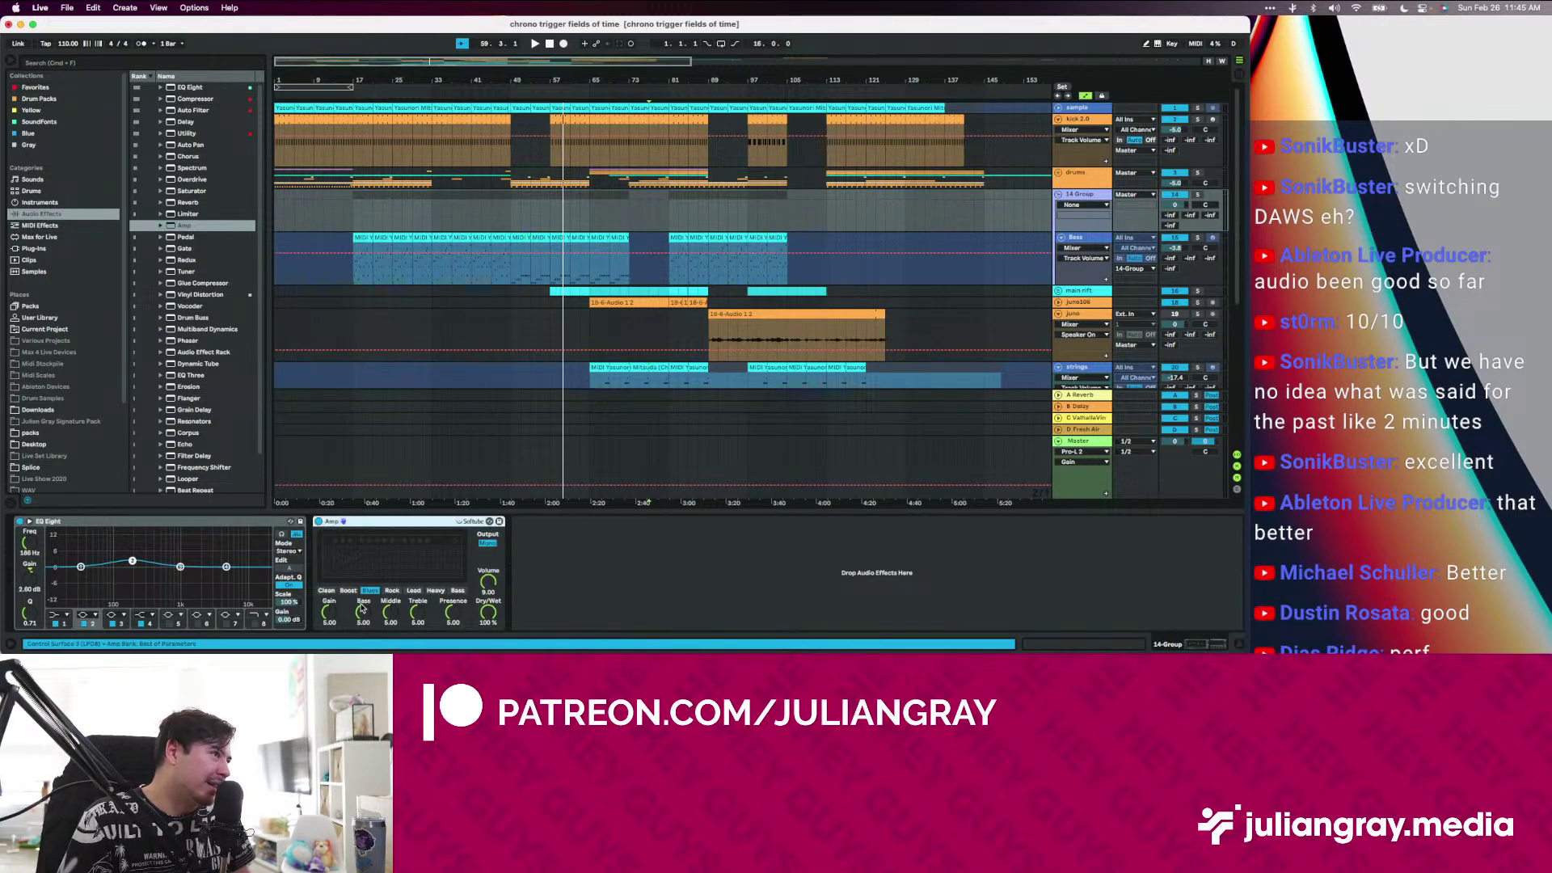
Play from bar 49, lower the bass group's Amp Dry/Wet to about 31.7%, and switch its model to Bass
key(space)
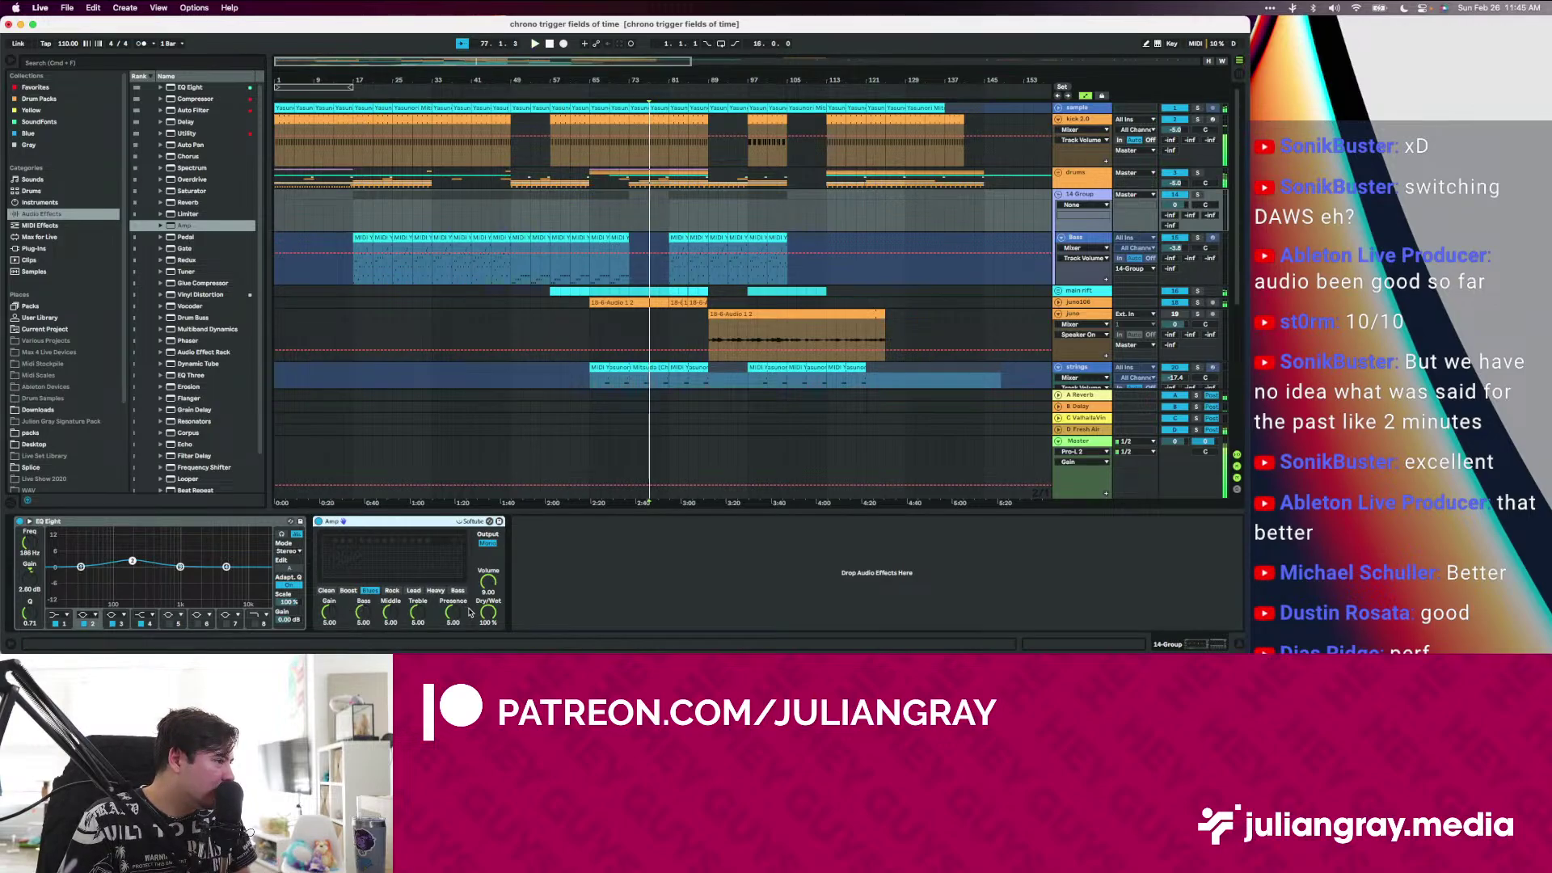
click(506, 267)
click(508, 270)
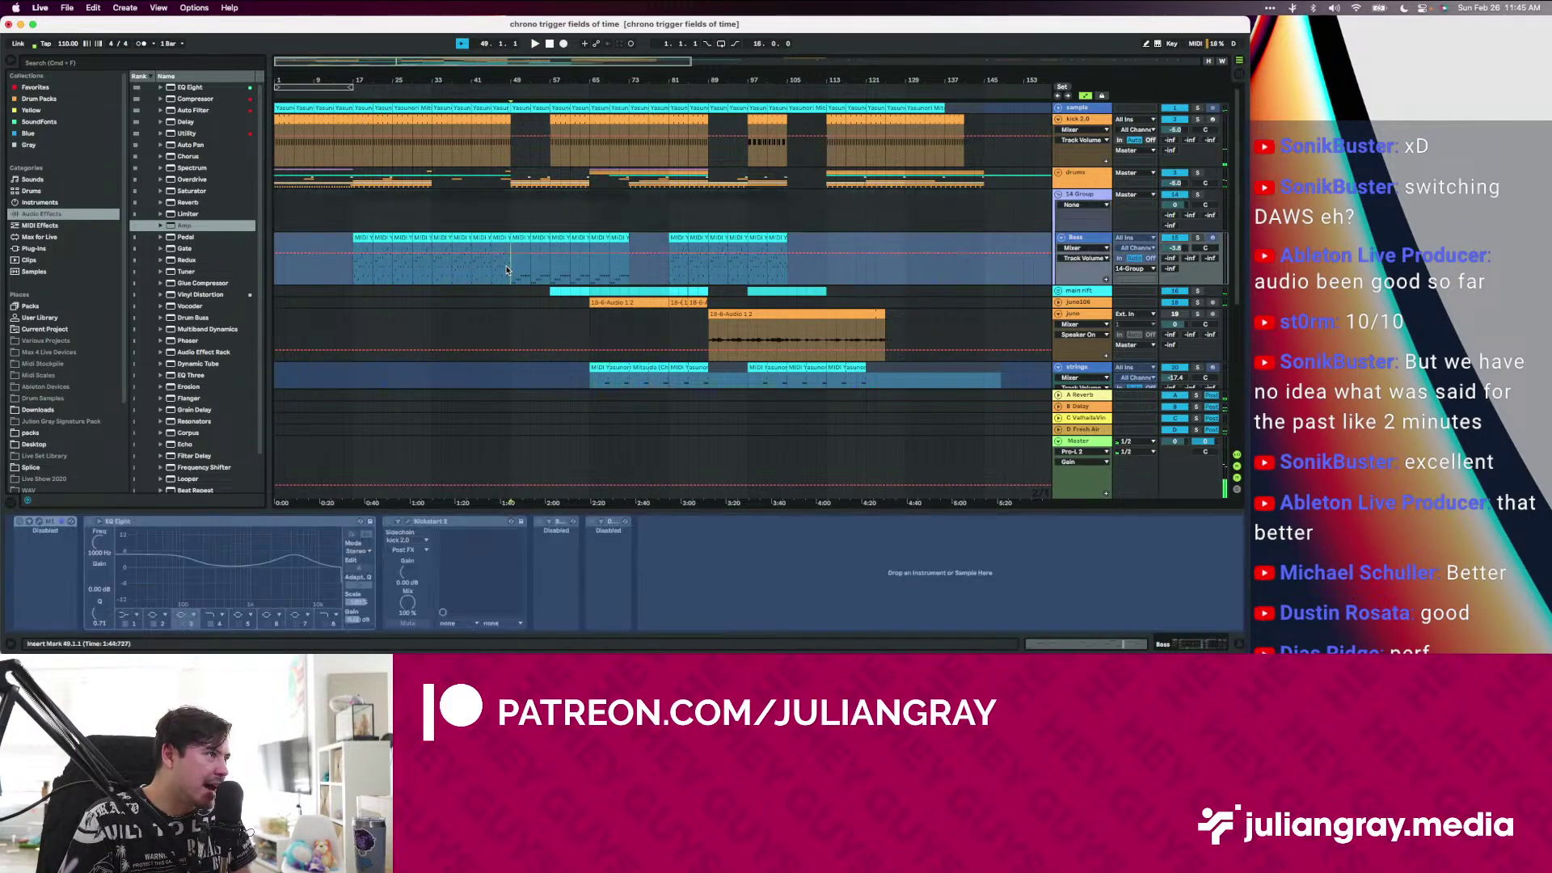
click(510, 224)
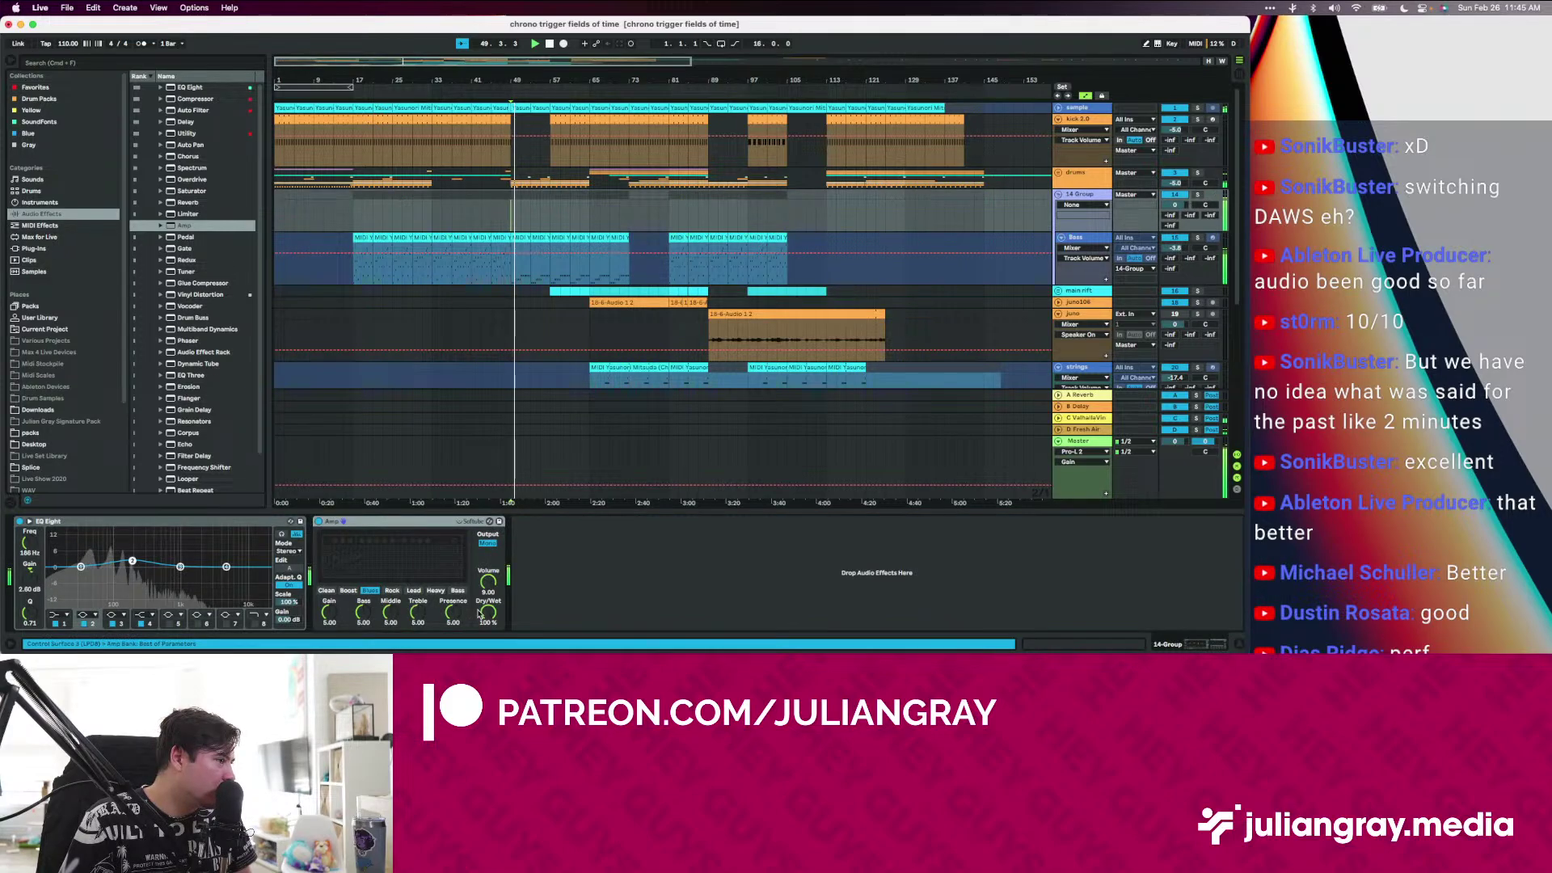
drag(479, 614, 452, 590)
click(460, 591)
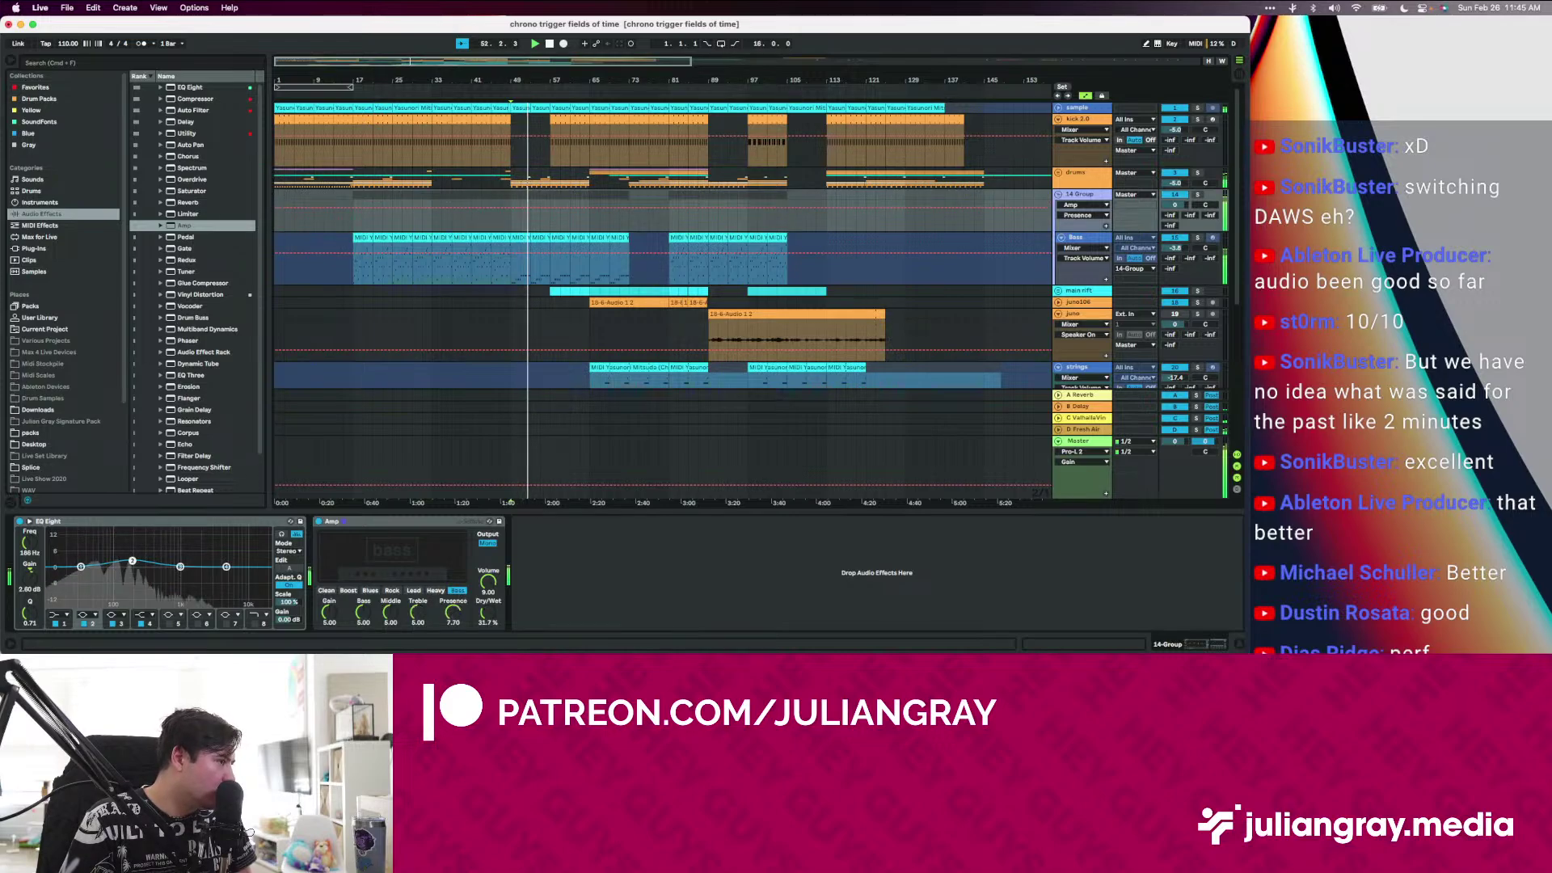
Switch the bass group's Amp model to Clean and lower its Dry/Wet to about 28.4%
click(326, 590)
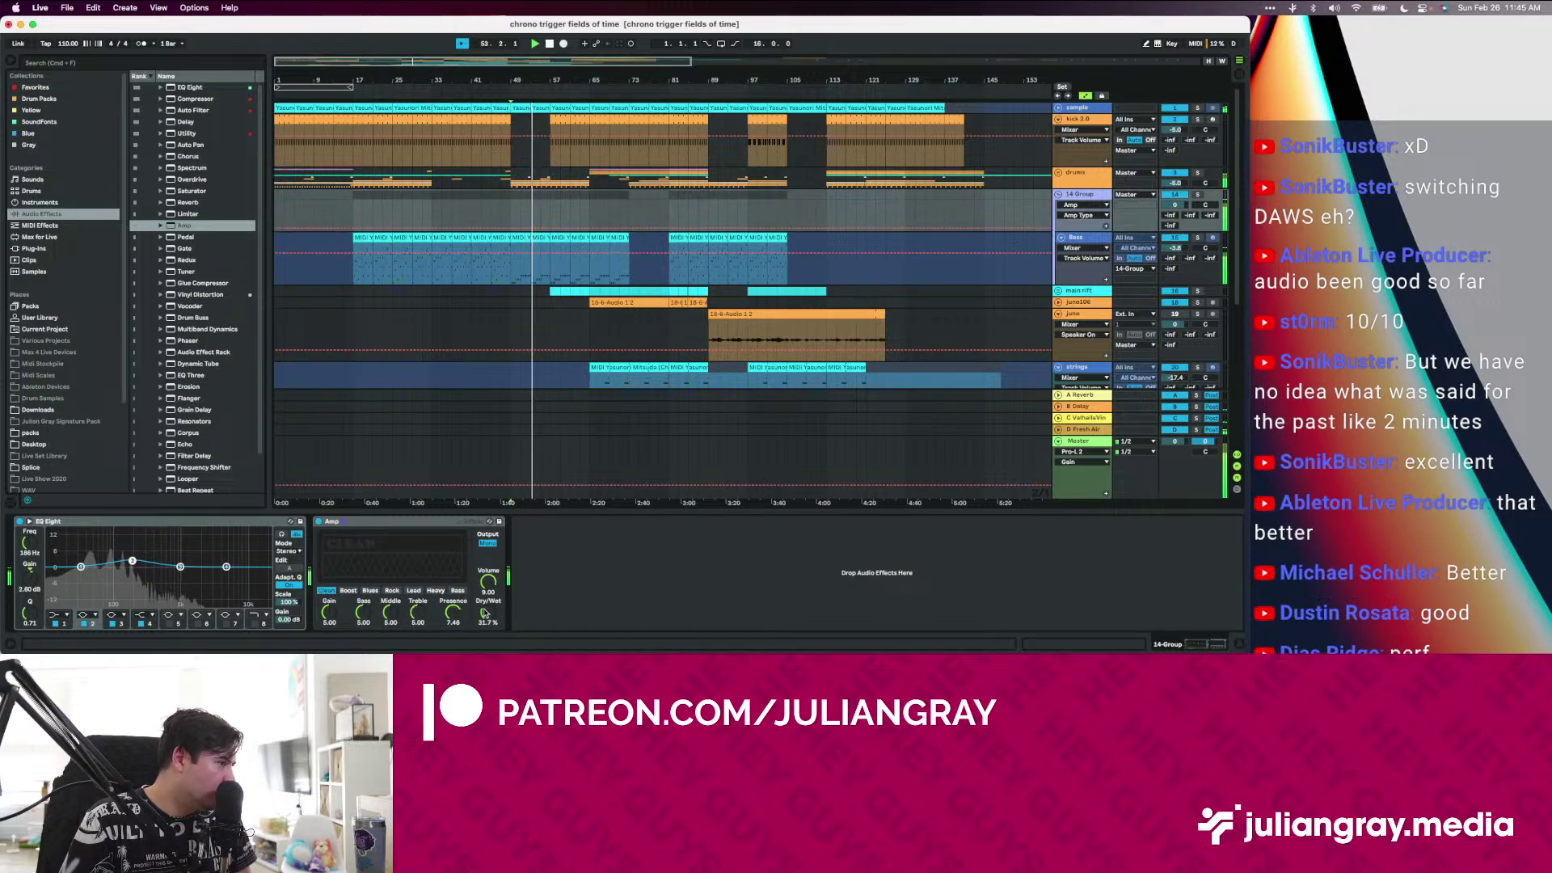
drag(489, 612, 488, 613)
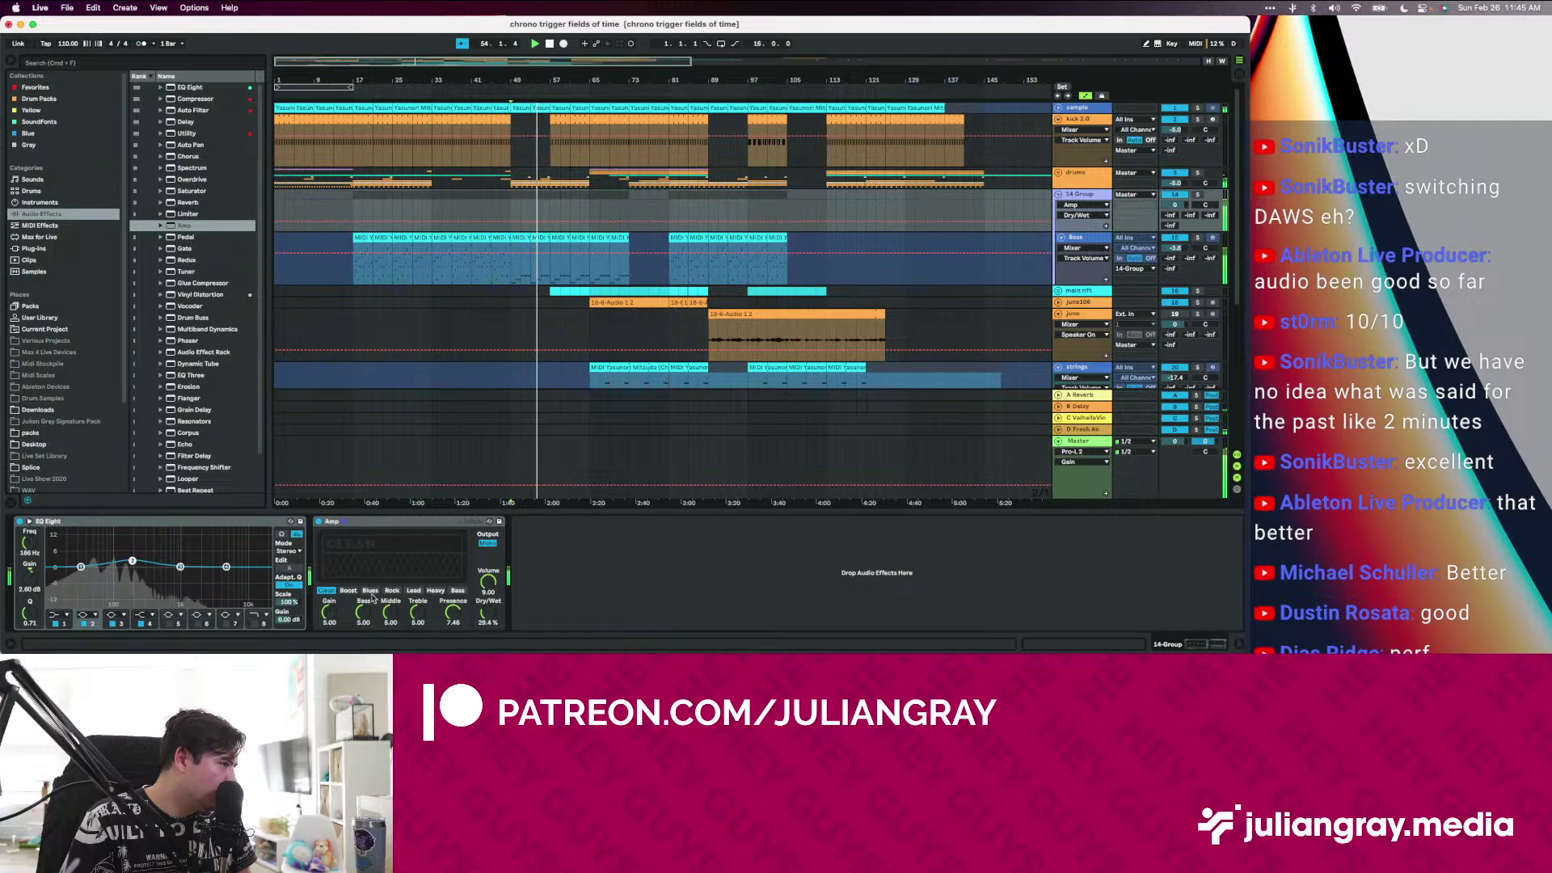
click(395, 540)
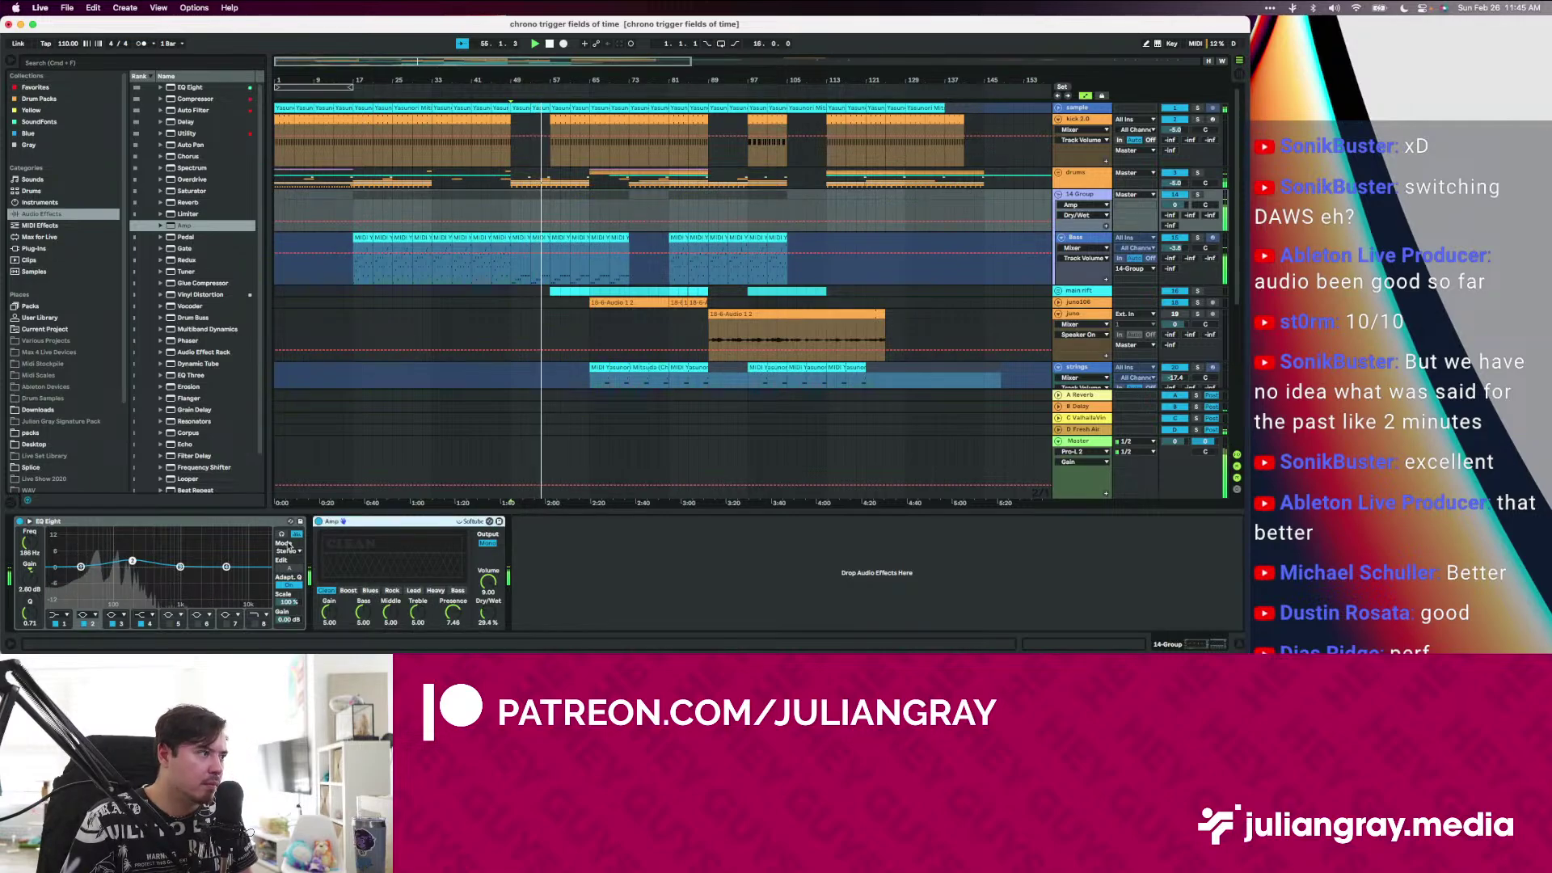
Play from bar 81 and compare the bass group's sound with the Amp bypassed and re-enabled
click(670, 273)
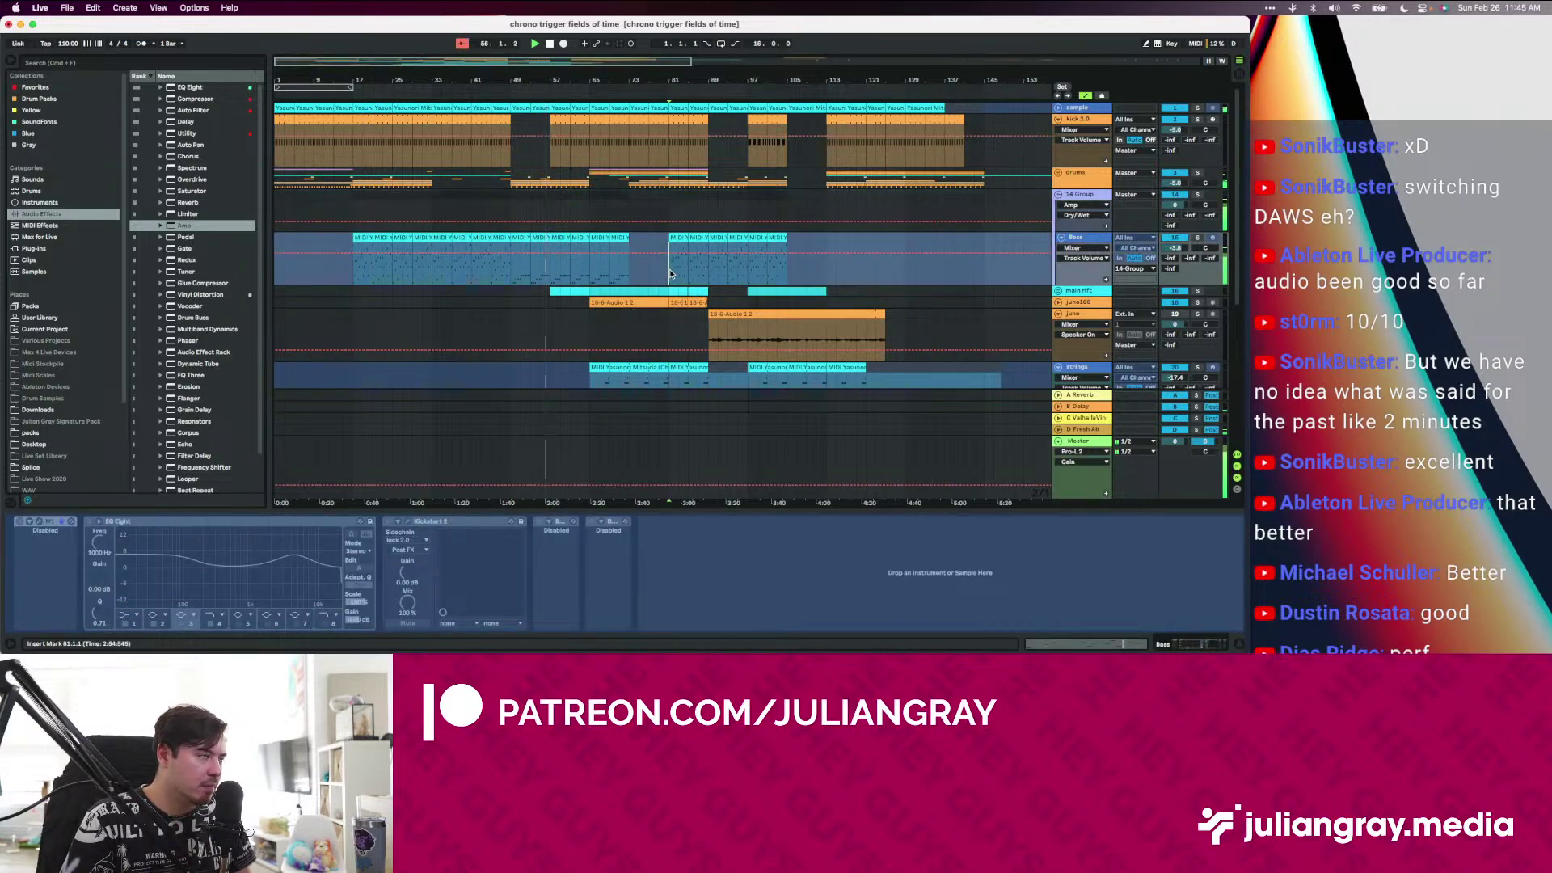
key(space)
key(space)
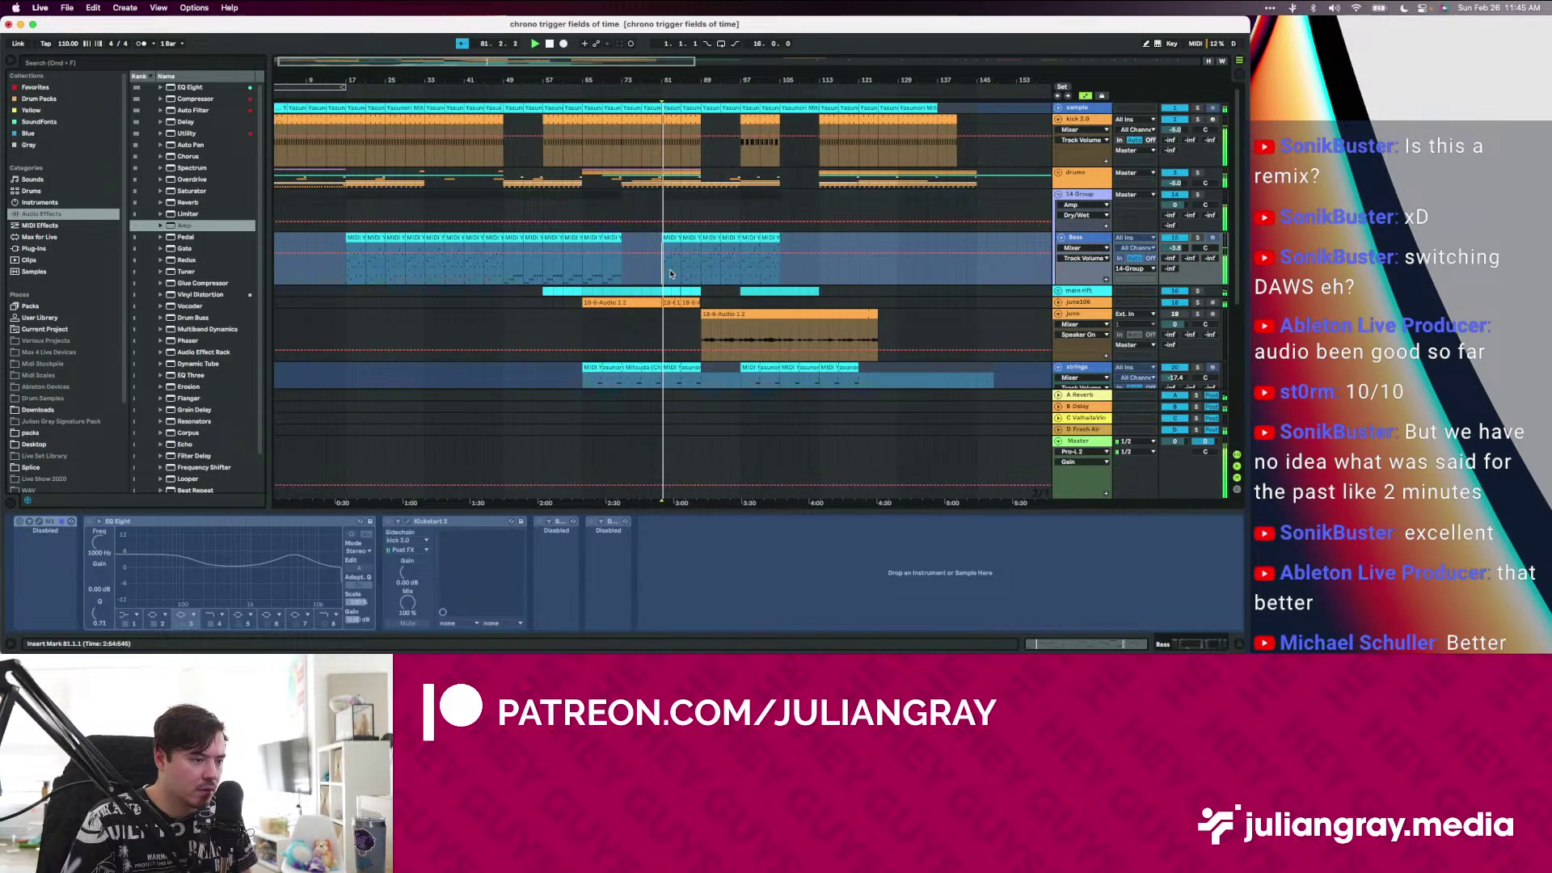
click(657, 208)
click(319, 521)
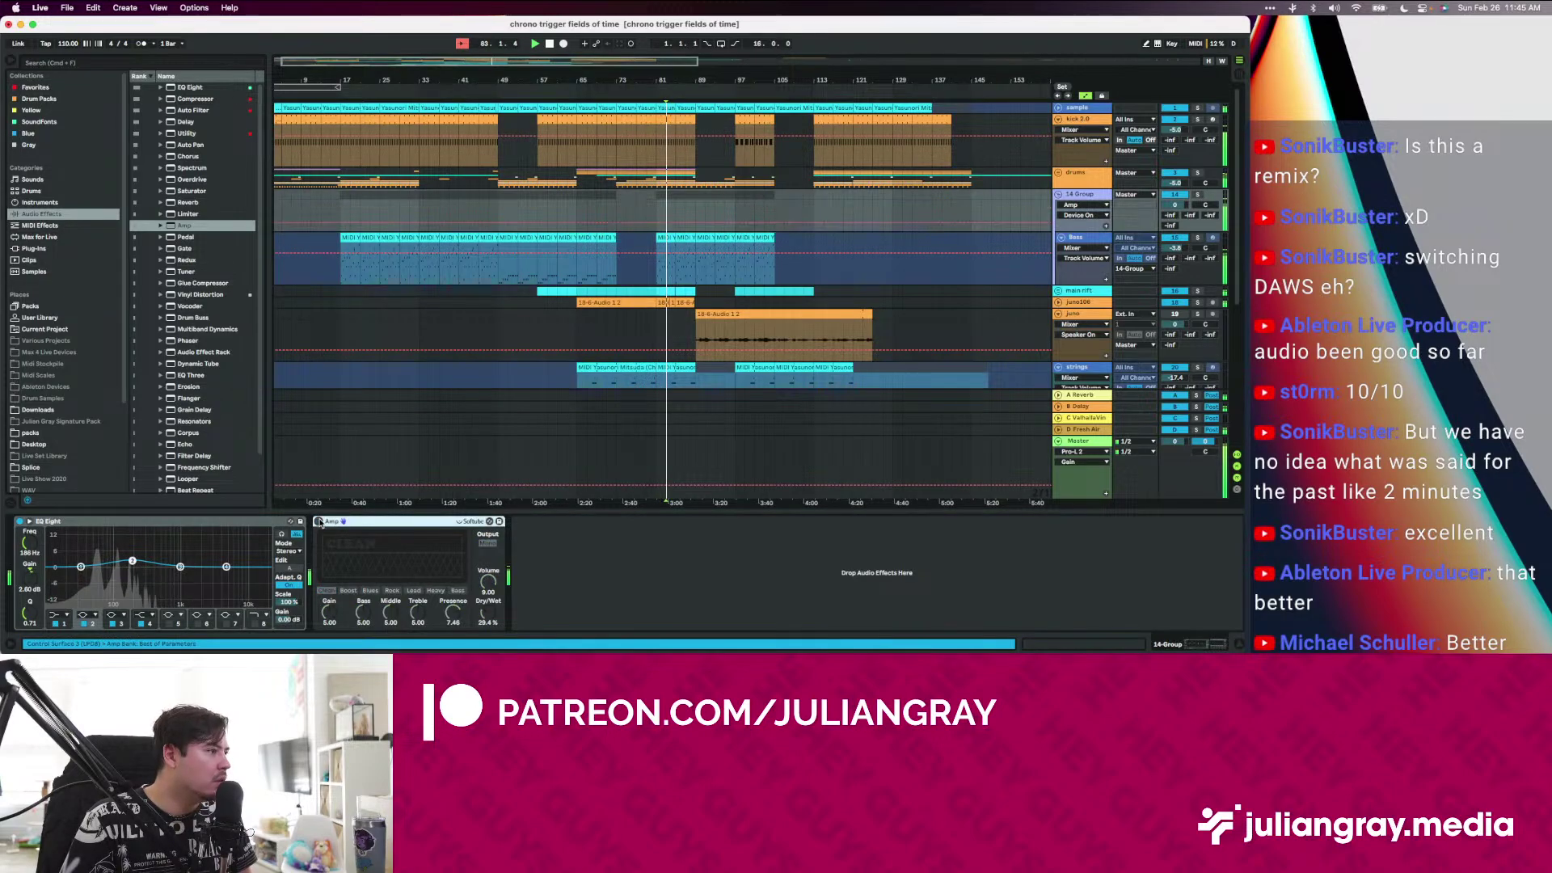
click(320, 521)
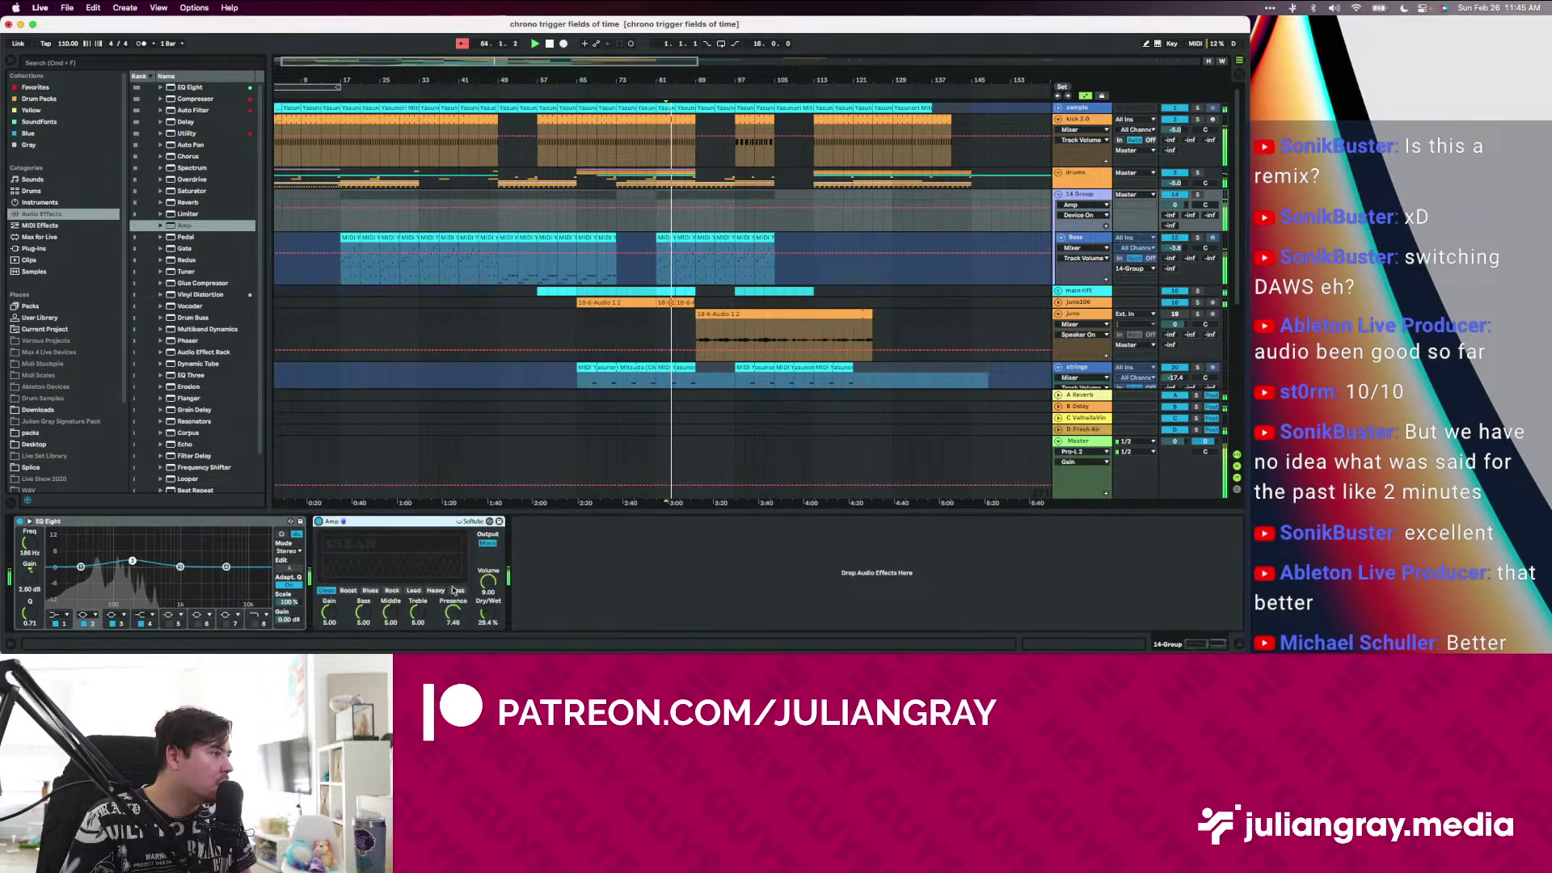
Raise the Amp's Dry/Wet slightly and audition the Boost, Blues, Rock, Lead, Heavy and Bass models, returning to Clean
drag(482, 613, 465, 612)
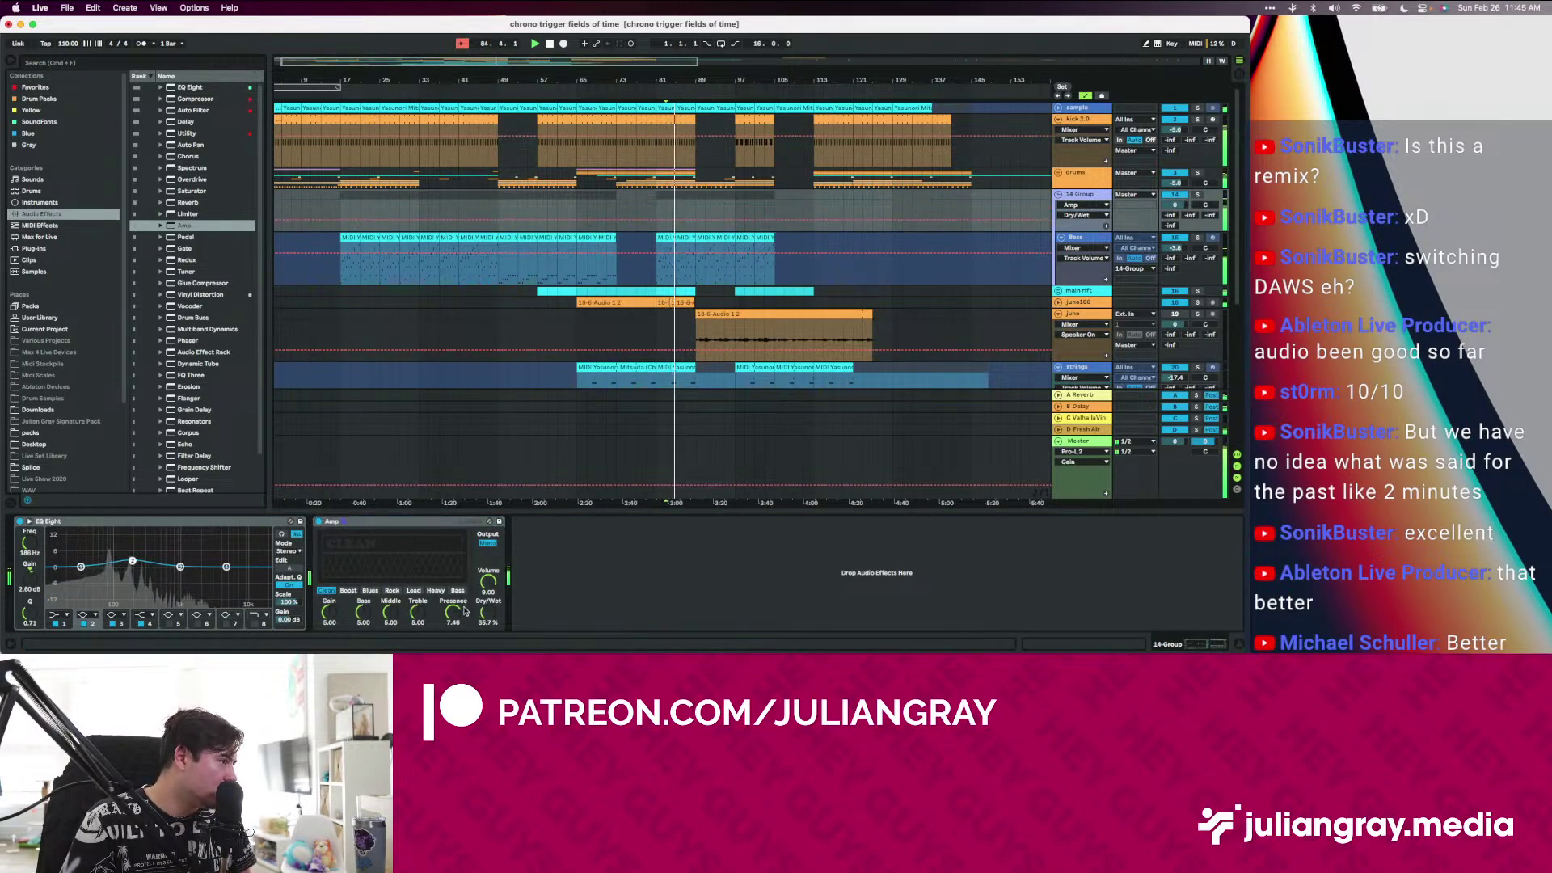
click(349, 590)
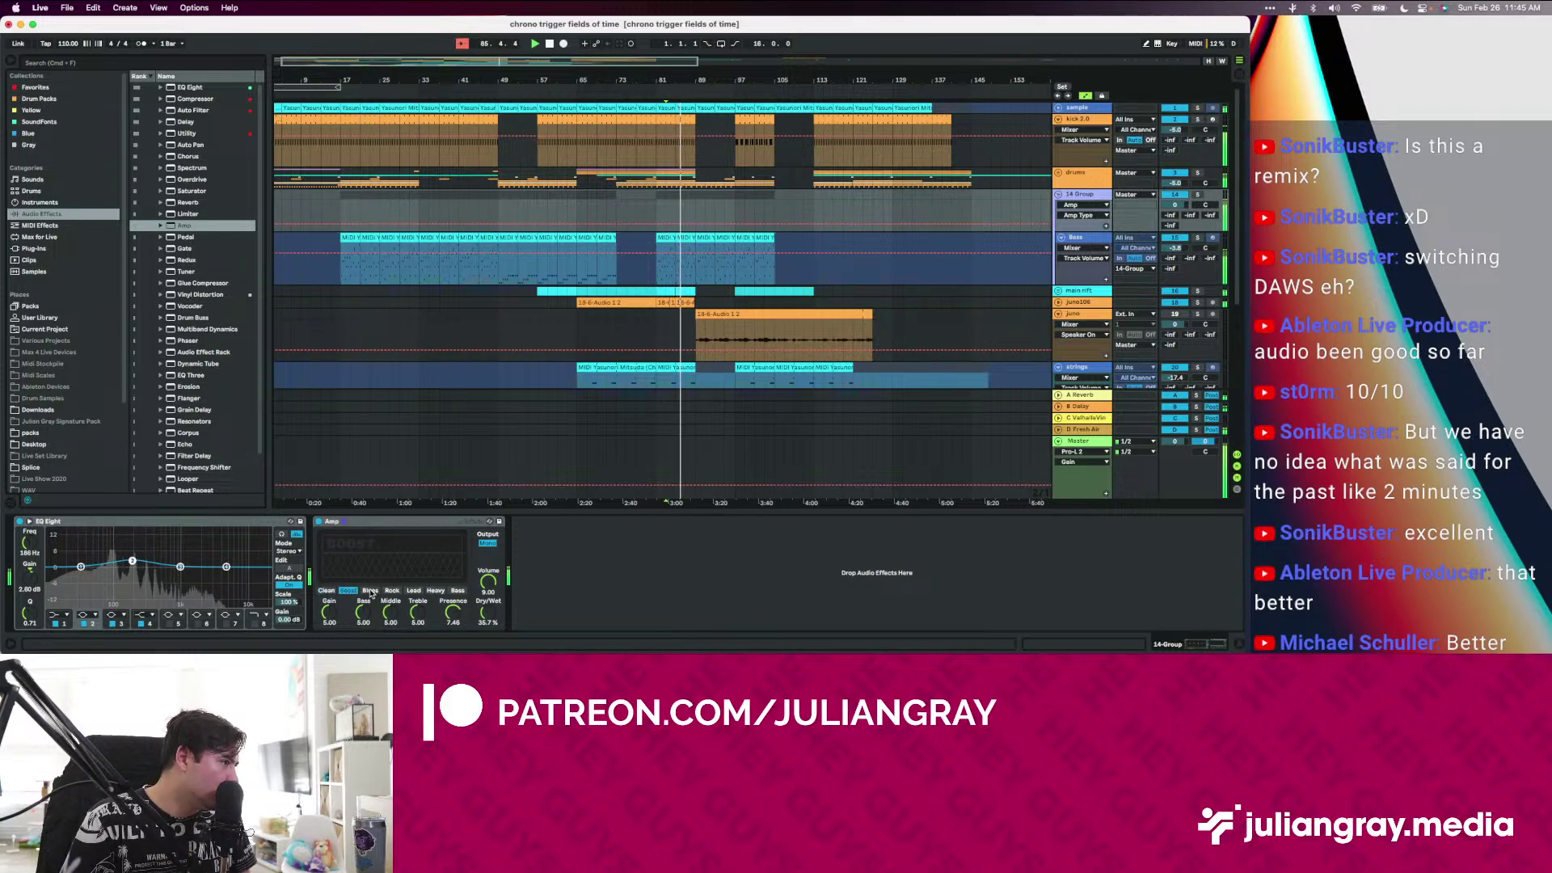
click(370, 591)
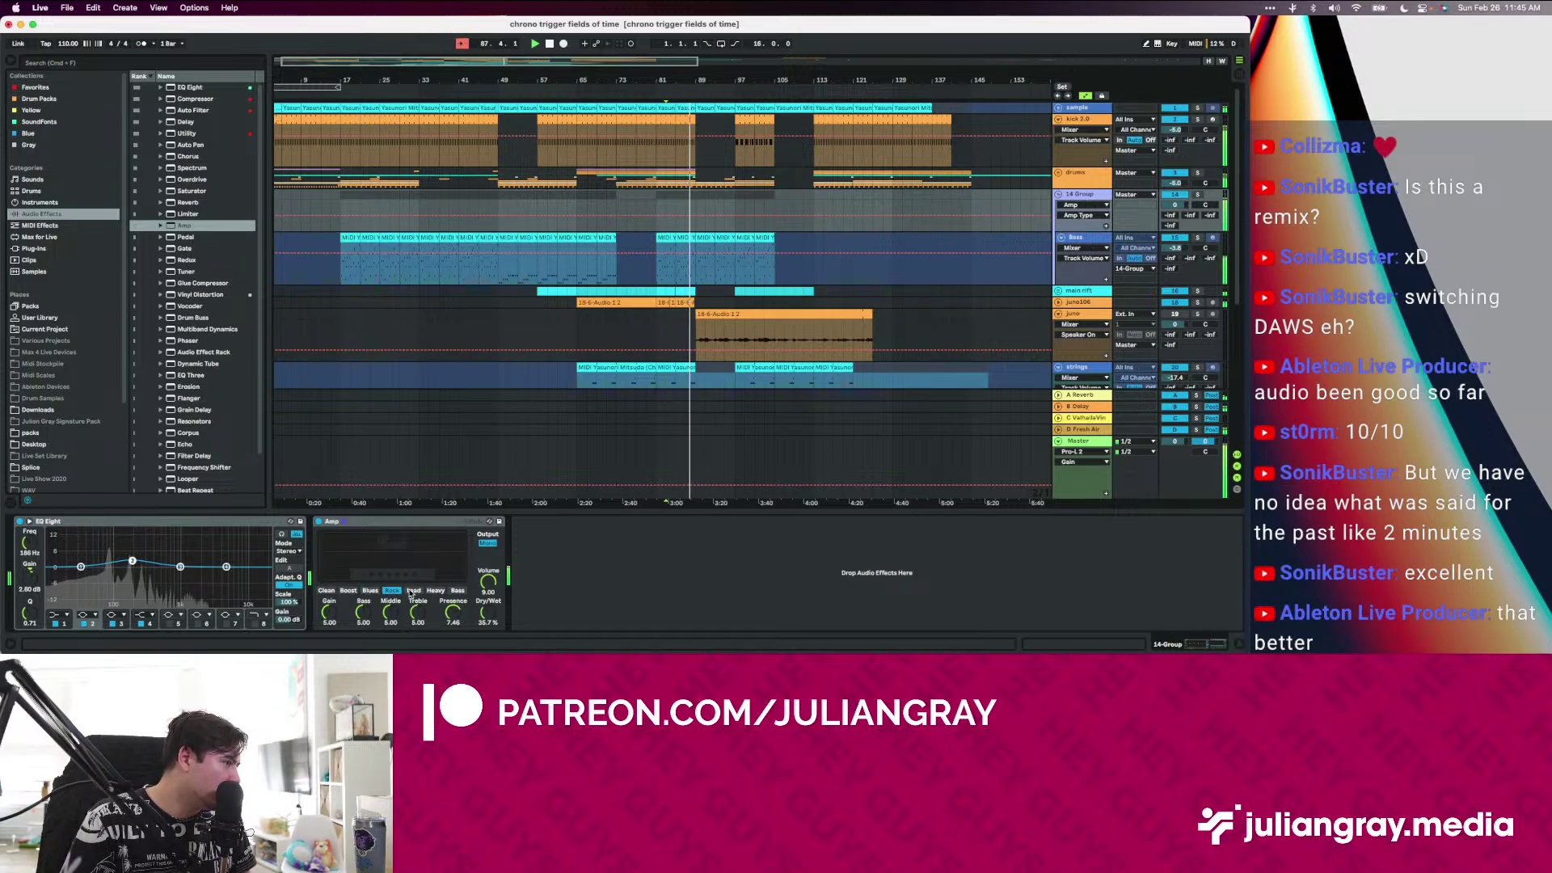
click(413, 590)
click(435, 591)
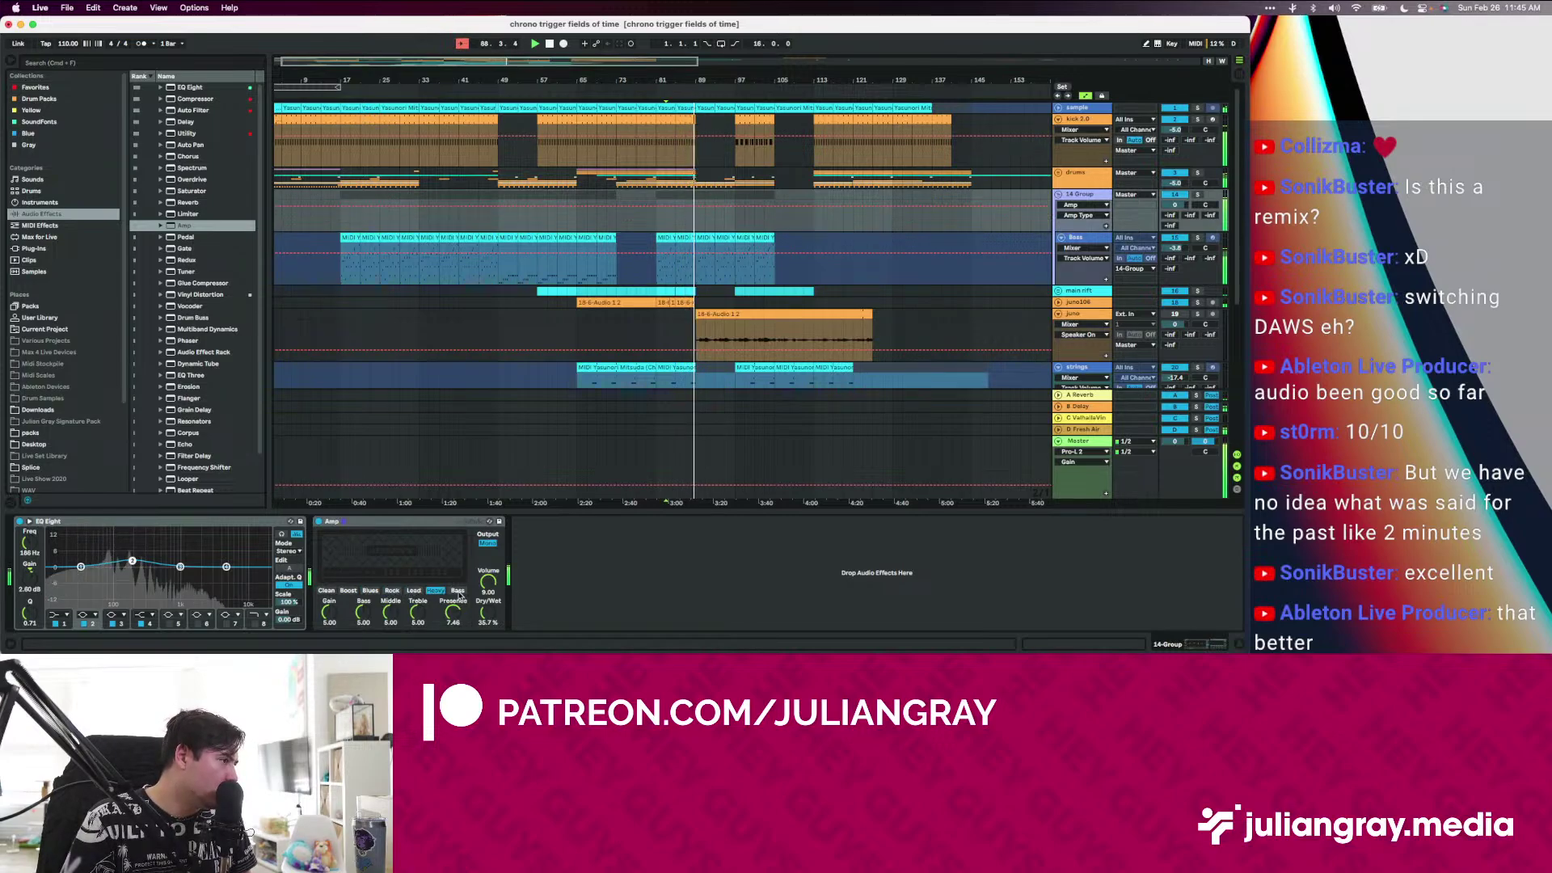
click(458, 590)
click(326, 591)
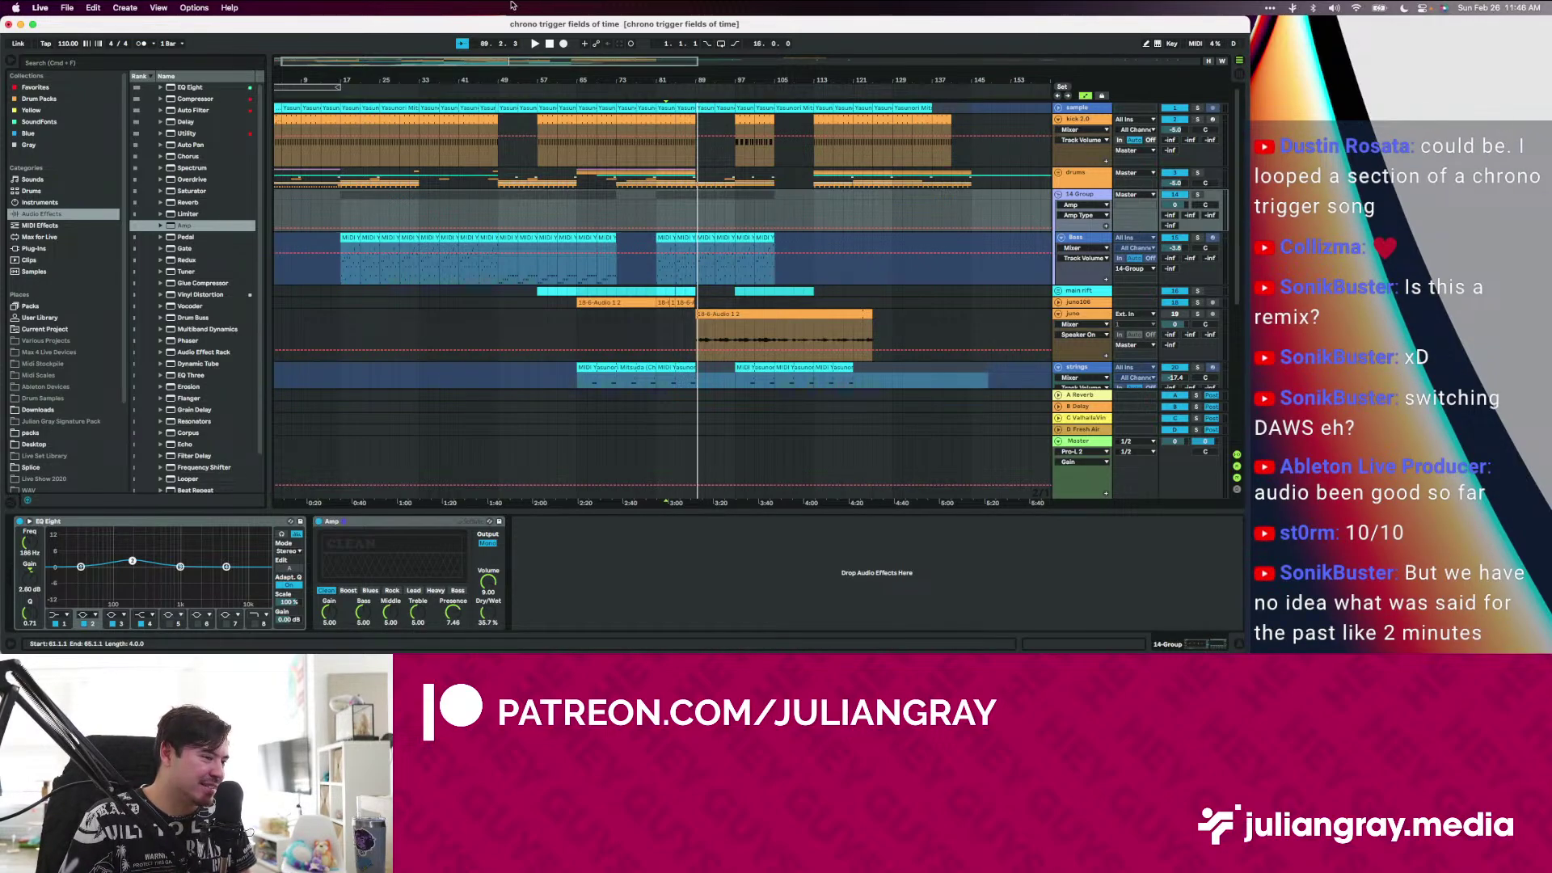
Play from bar 89 and set the bass group Amp's Dry/Wet to about 33.3%
click(699, 196)
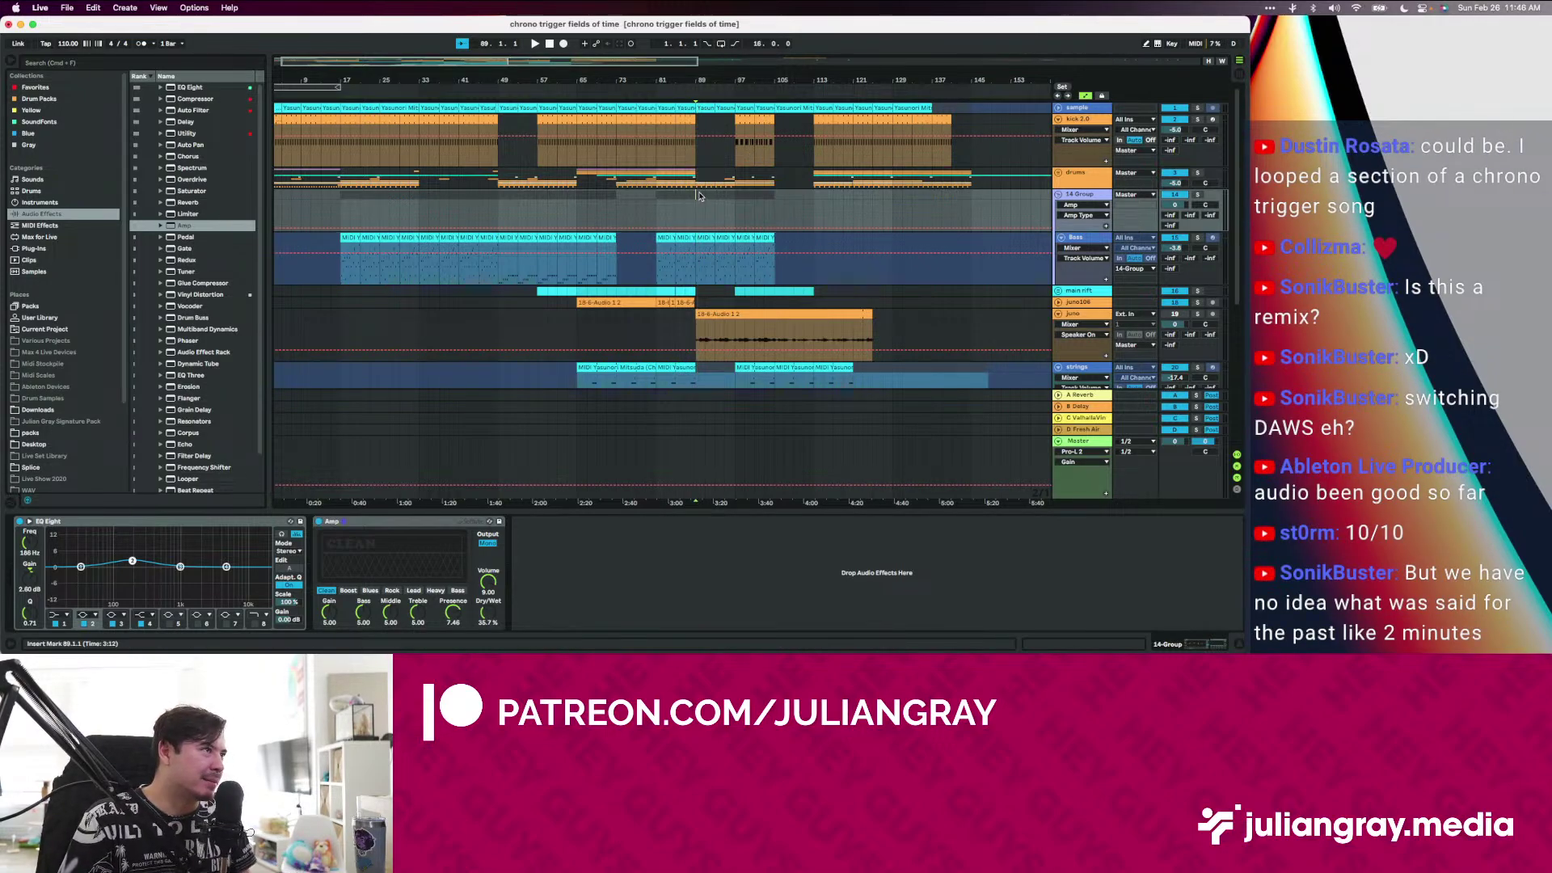
key(space)
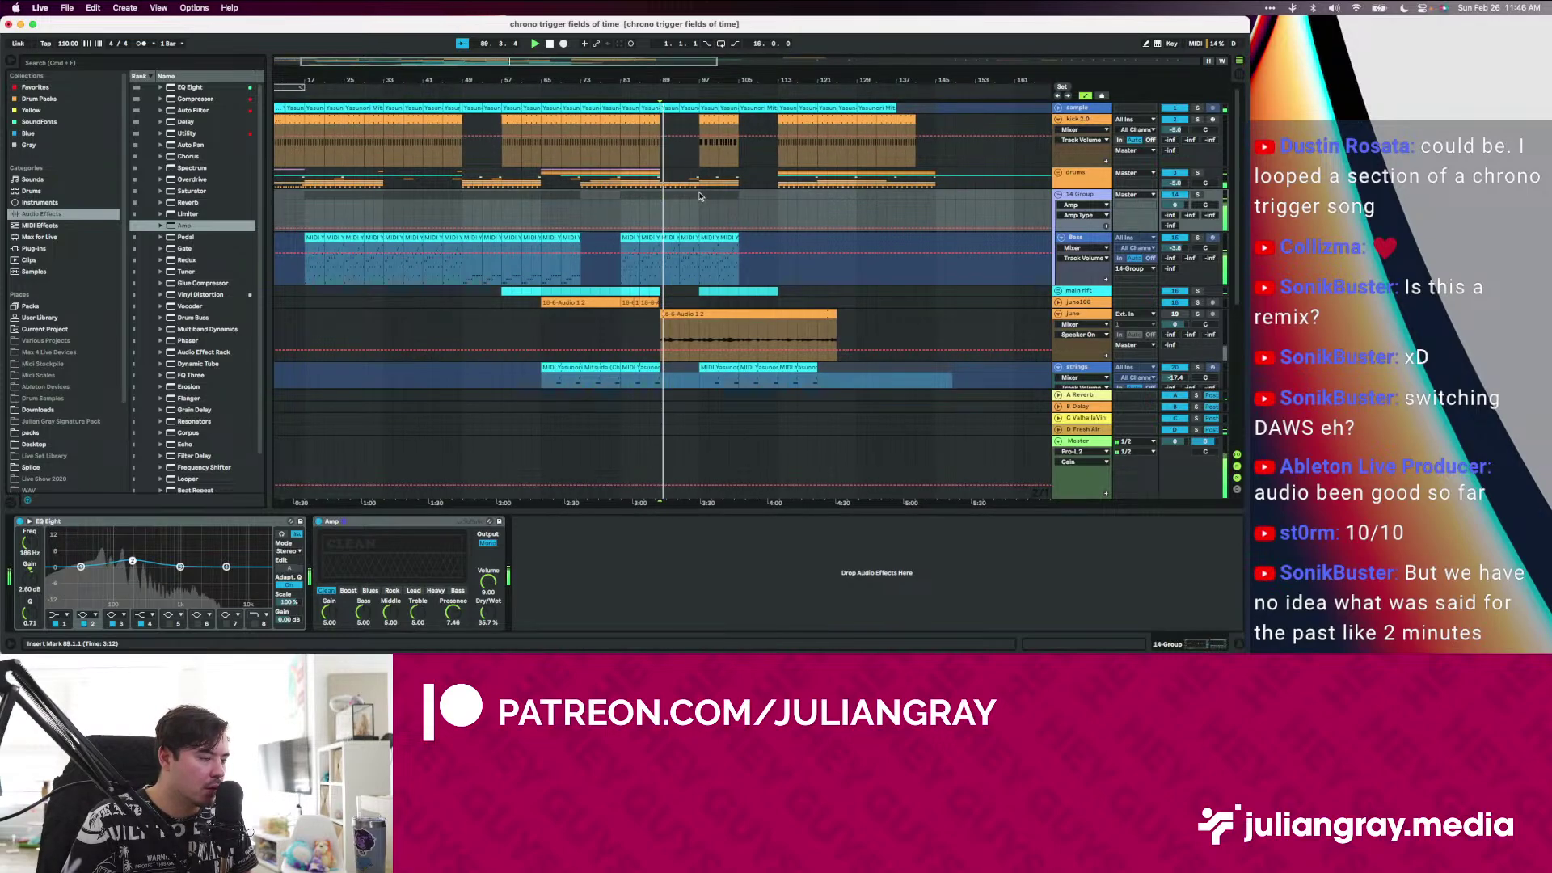
click(661, 263)
click(661, 224)
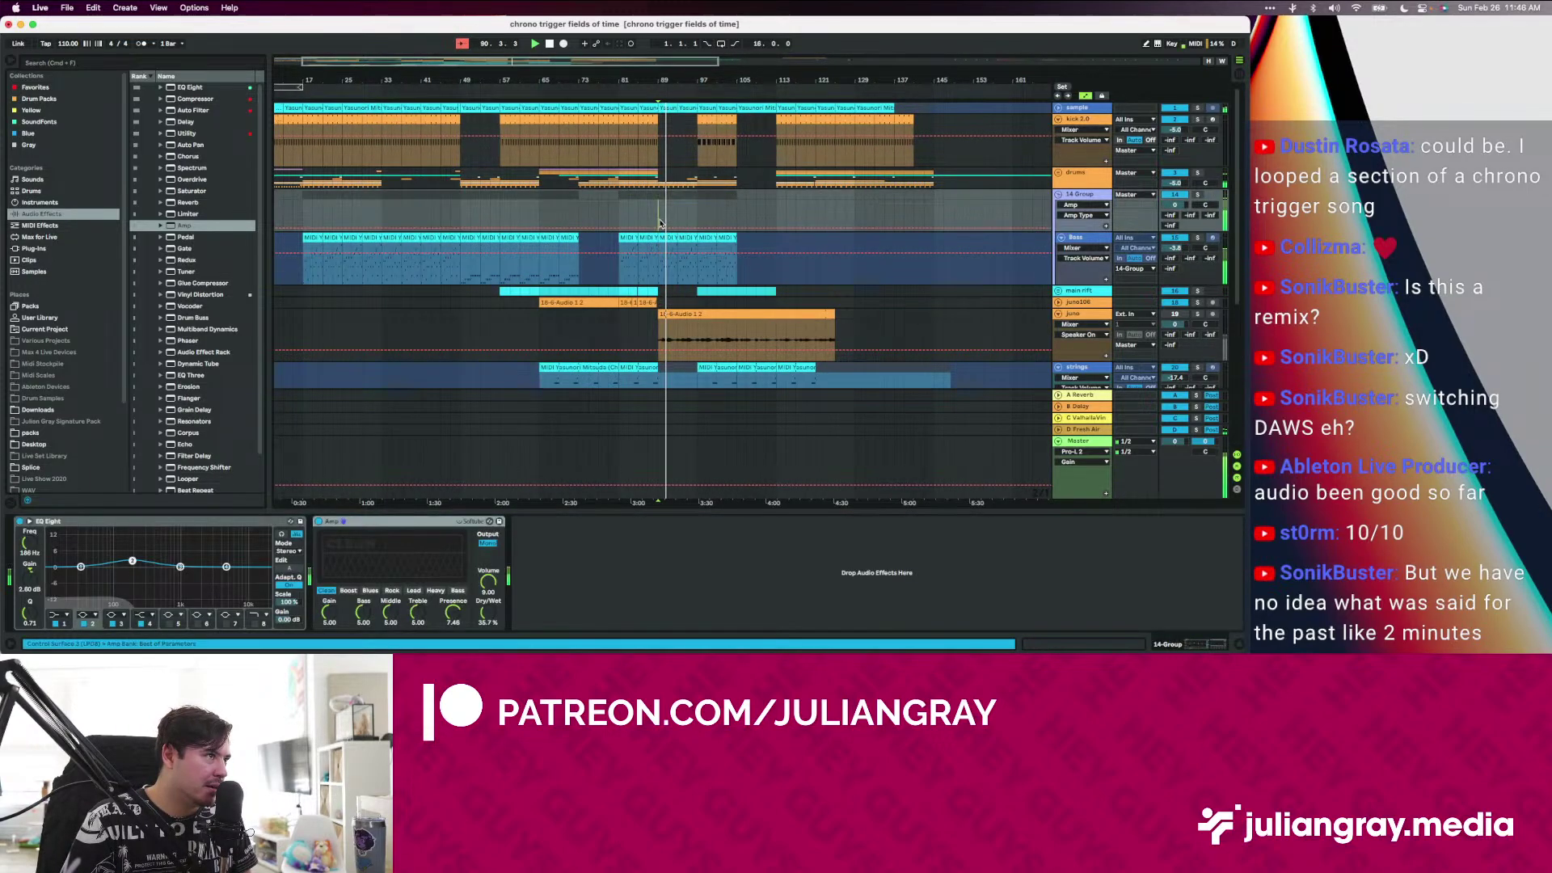
drag(488, 612, 491, 610)
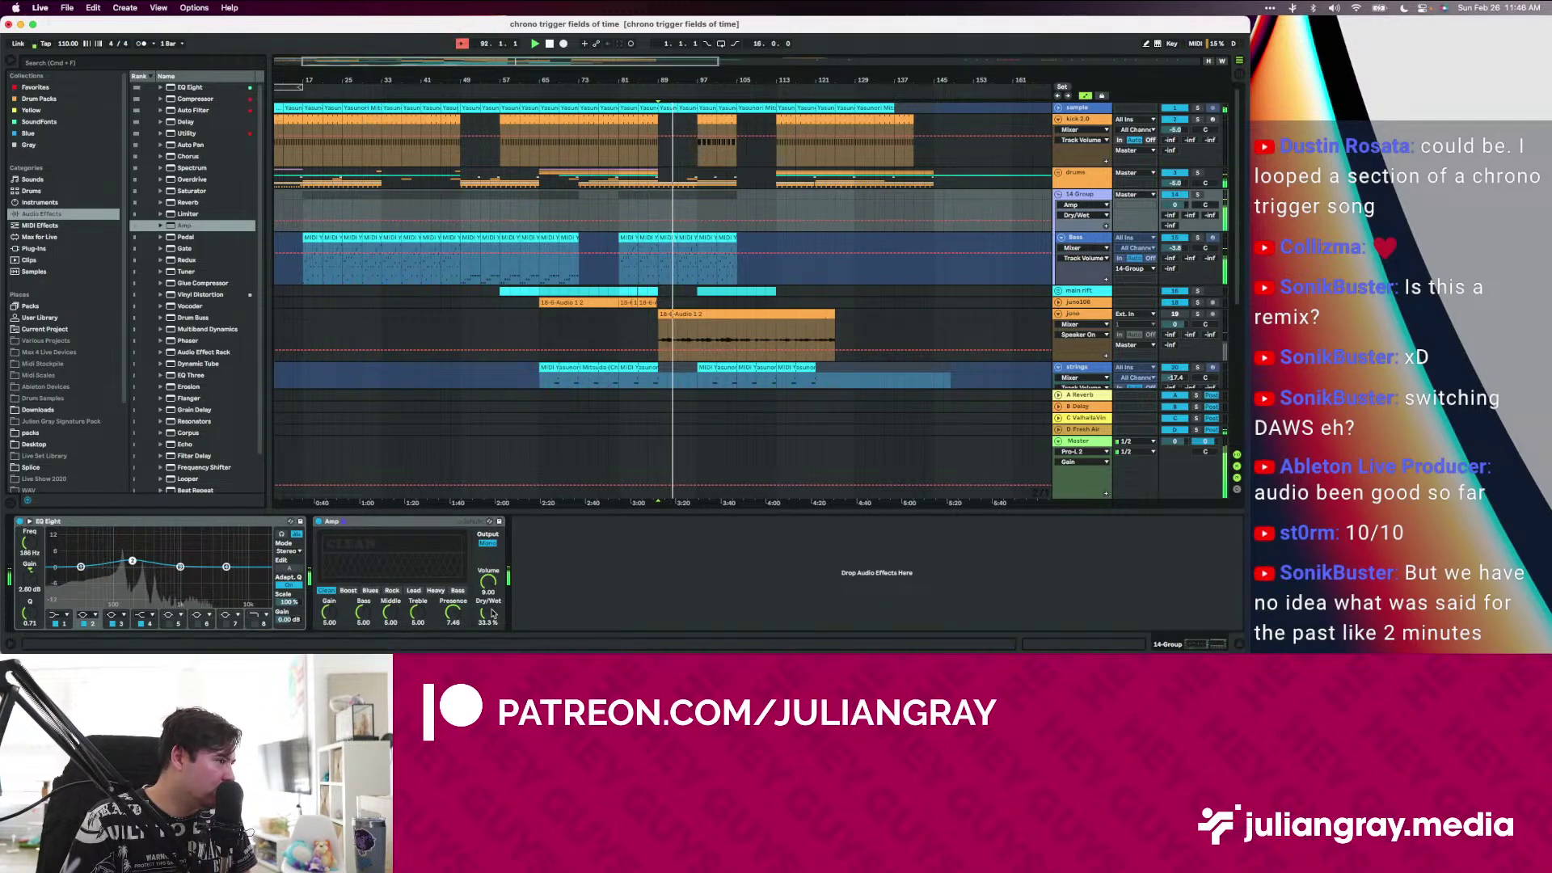
Listen to the bass group with the Clean Amp setting around bar 81 and stop playback
click(616, 217)
click(616, 237)
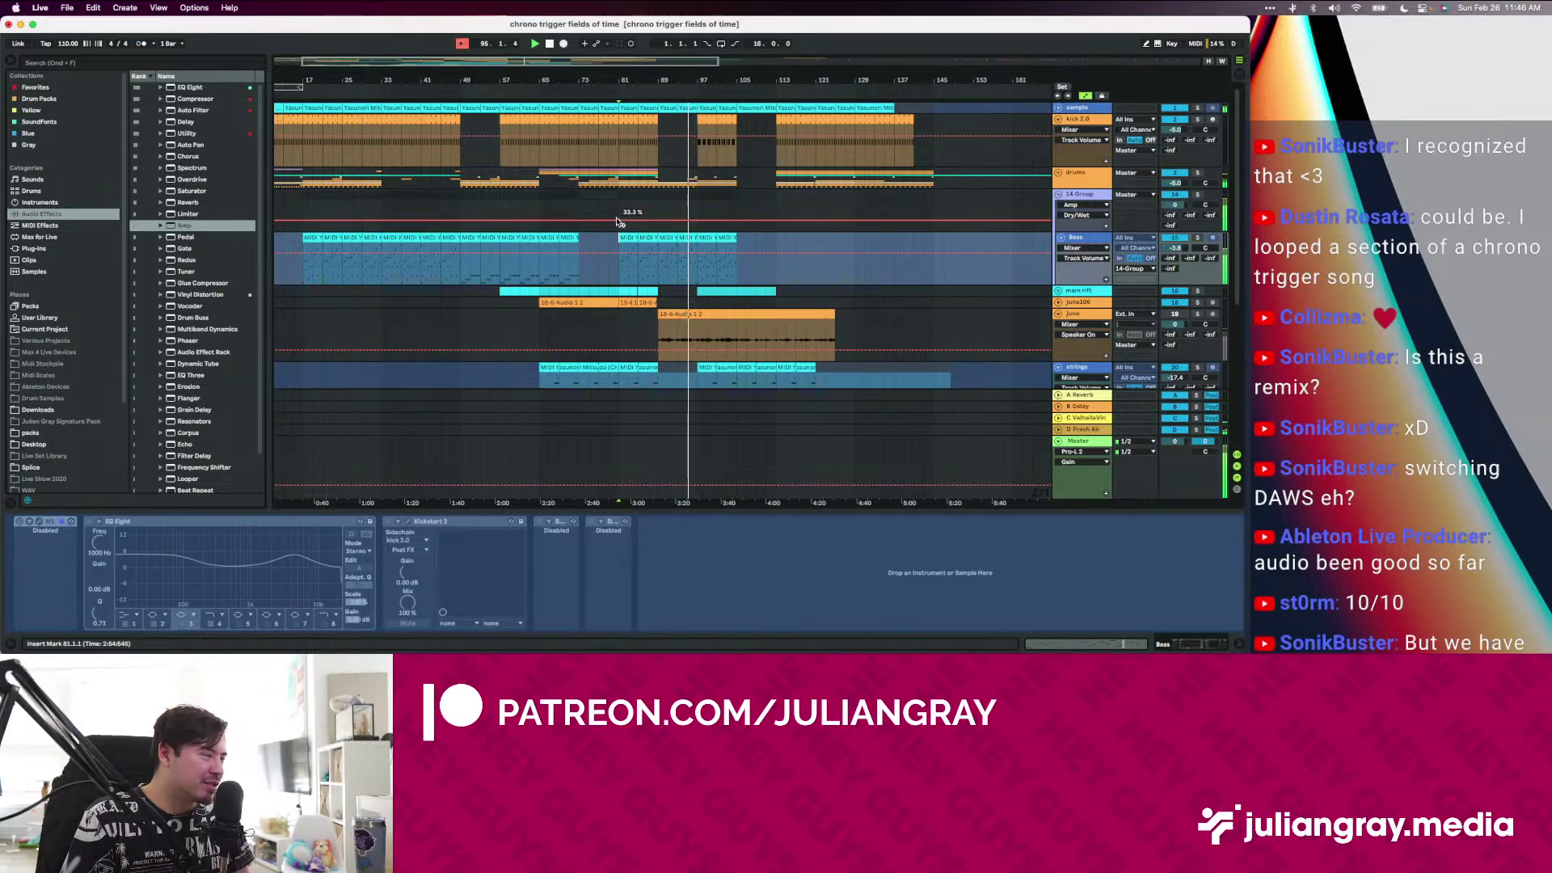
click(621, 201)
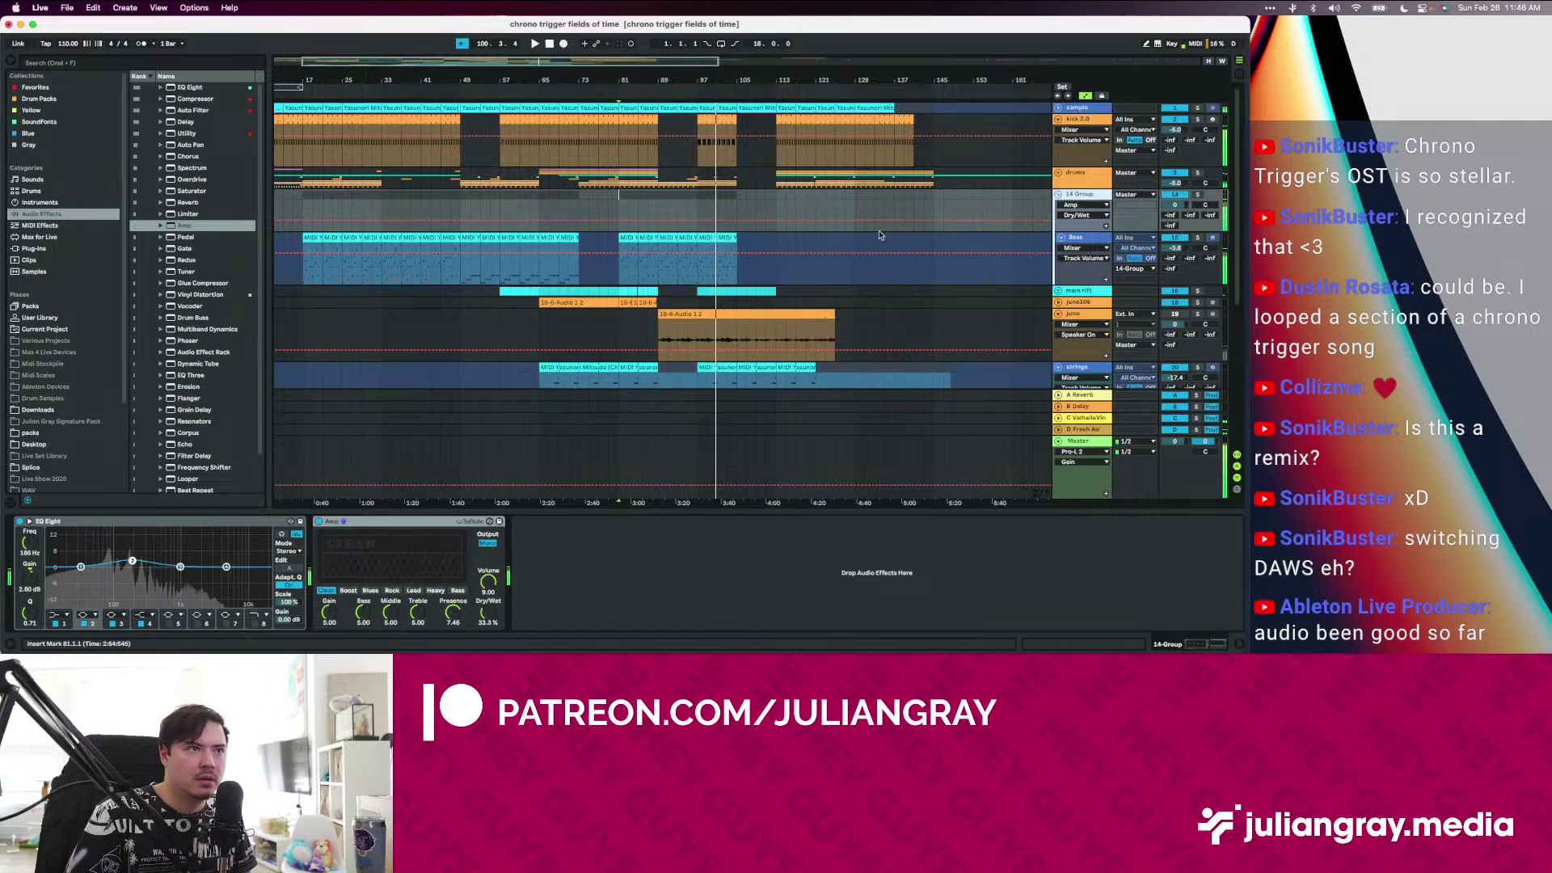
key(space)
Examine the bass section from bar 81 to 105, including the notes of the Bass clip at bar 93
drag(737, 206, 625, 204)
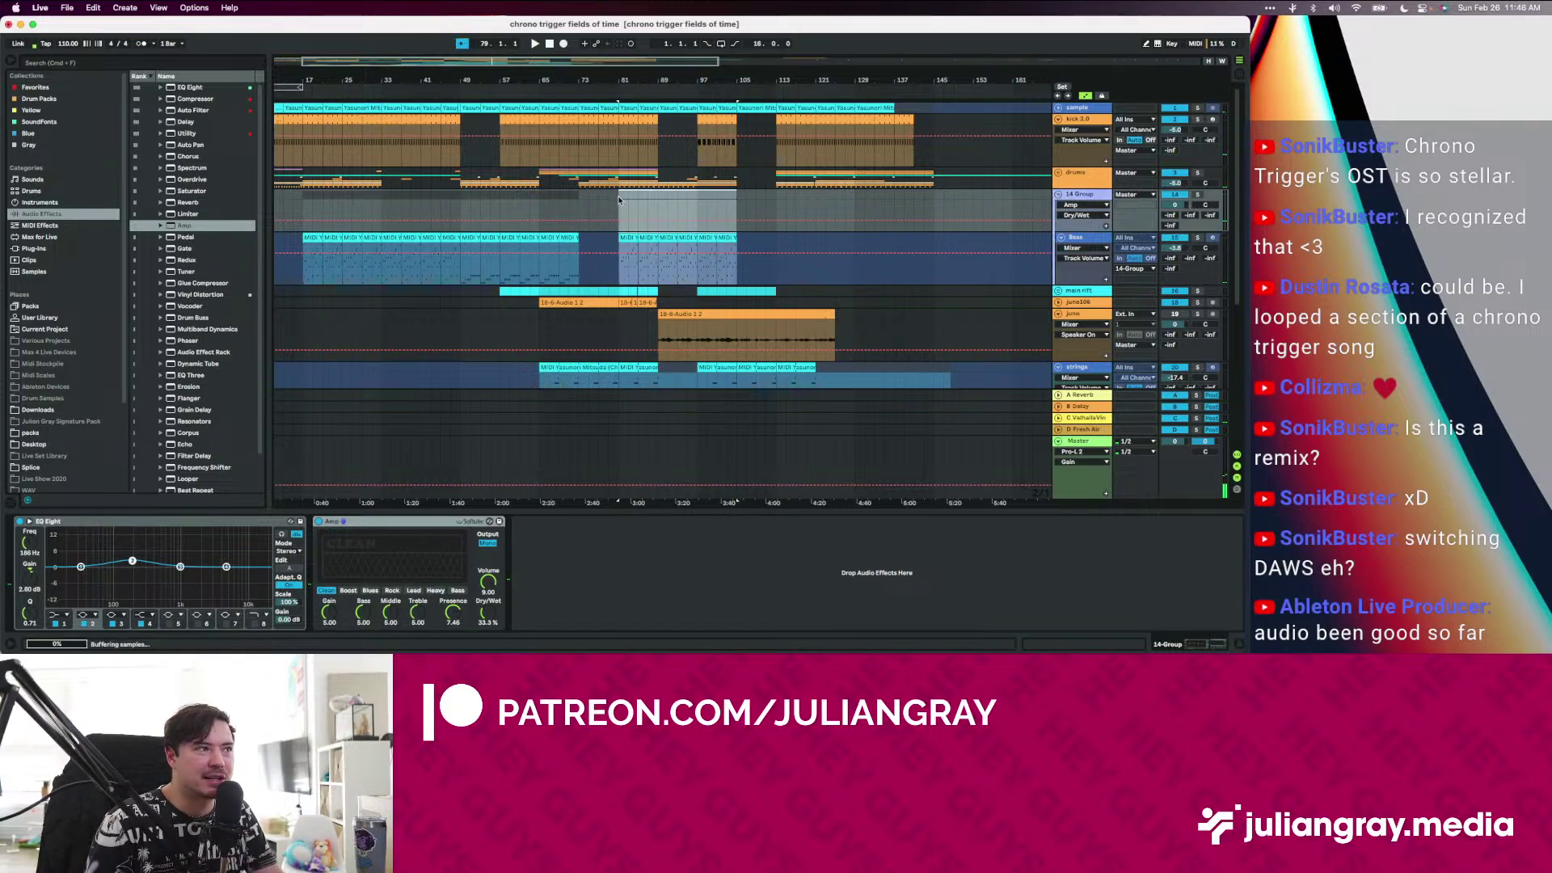
click(619, 199)
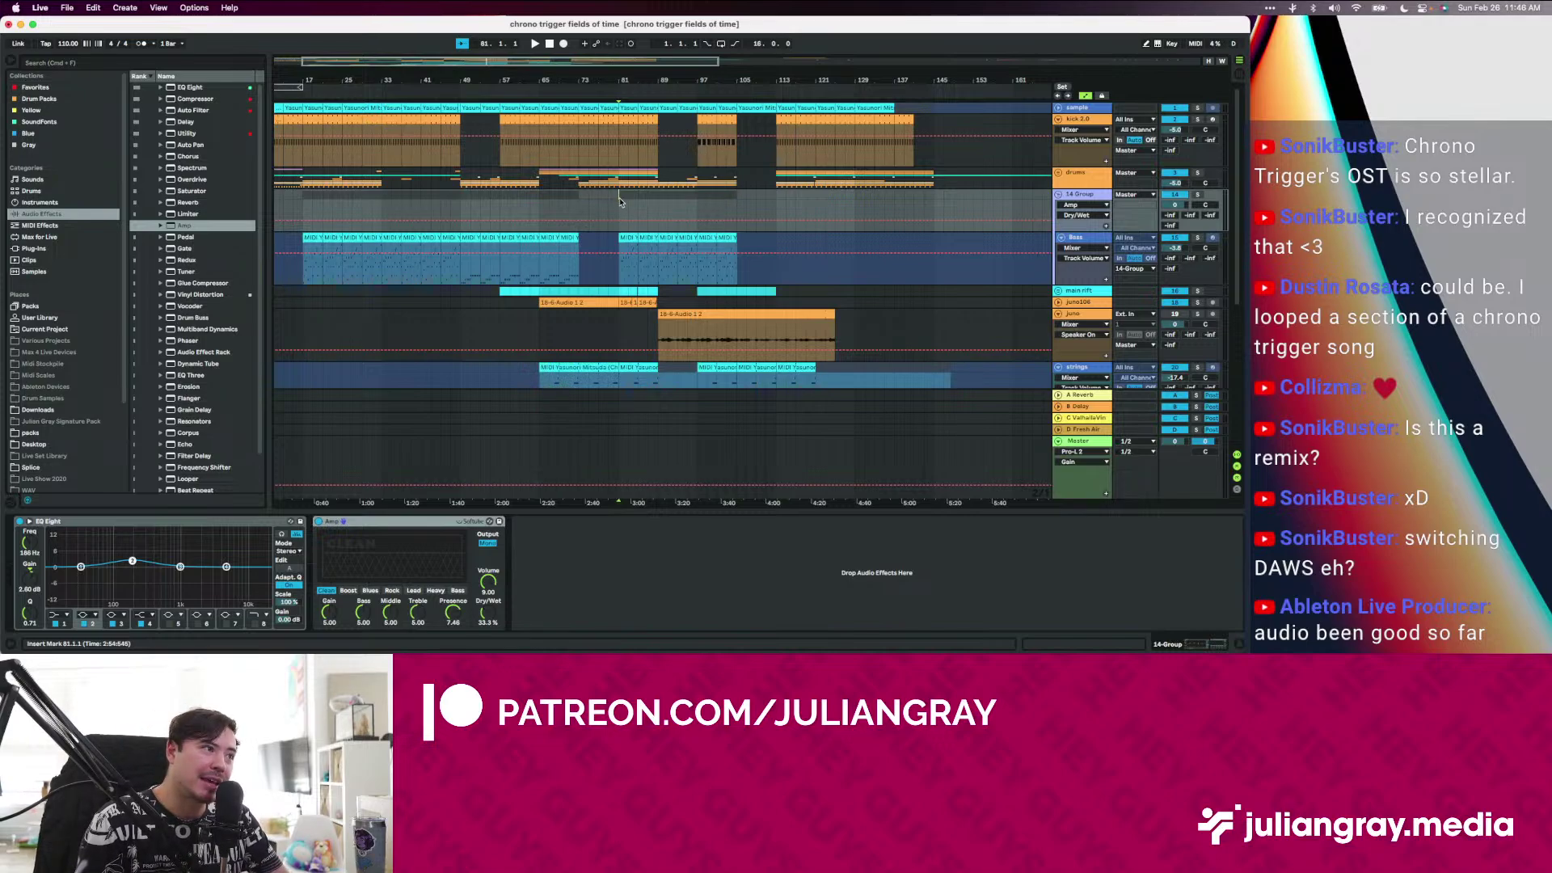
drag(619, 242, 737, 241)
click(738, 241)
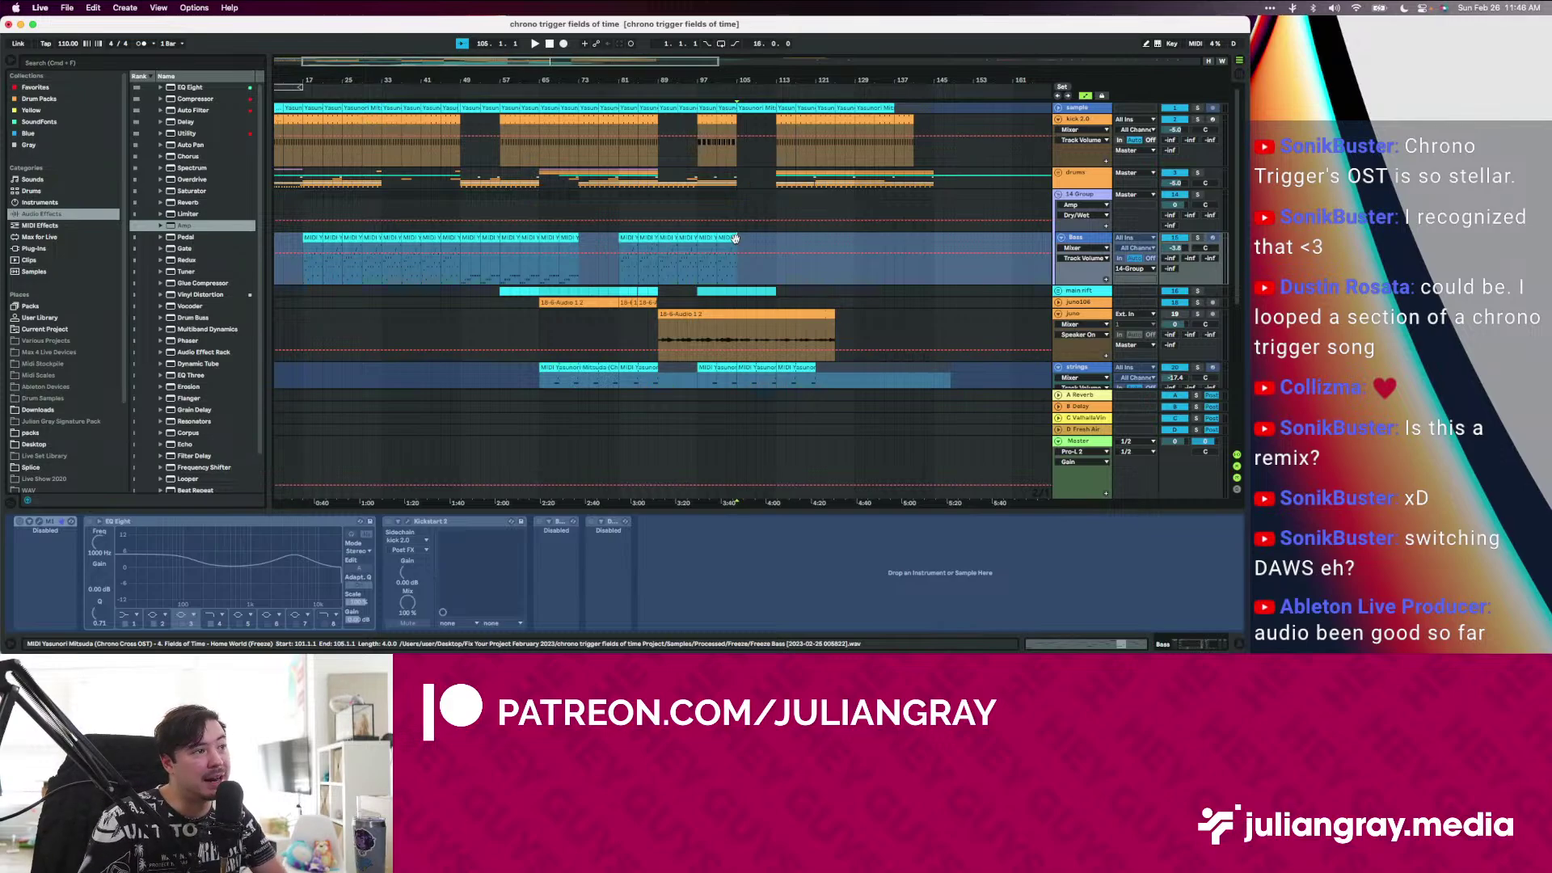
double_click(684, 240)
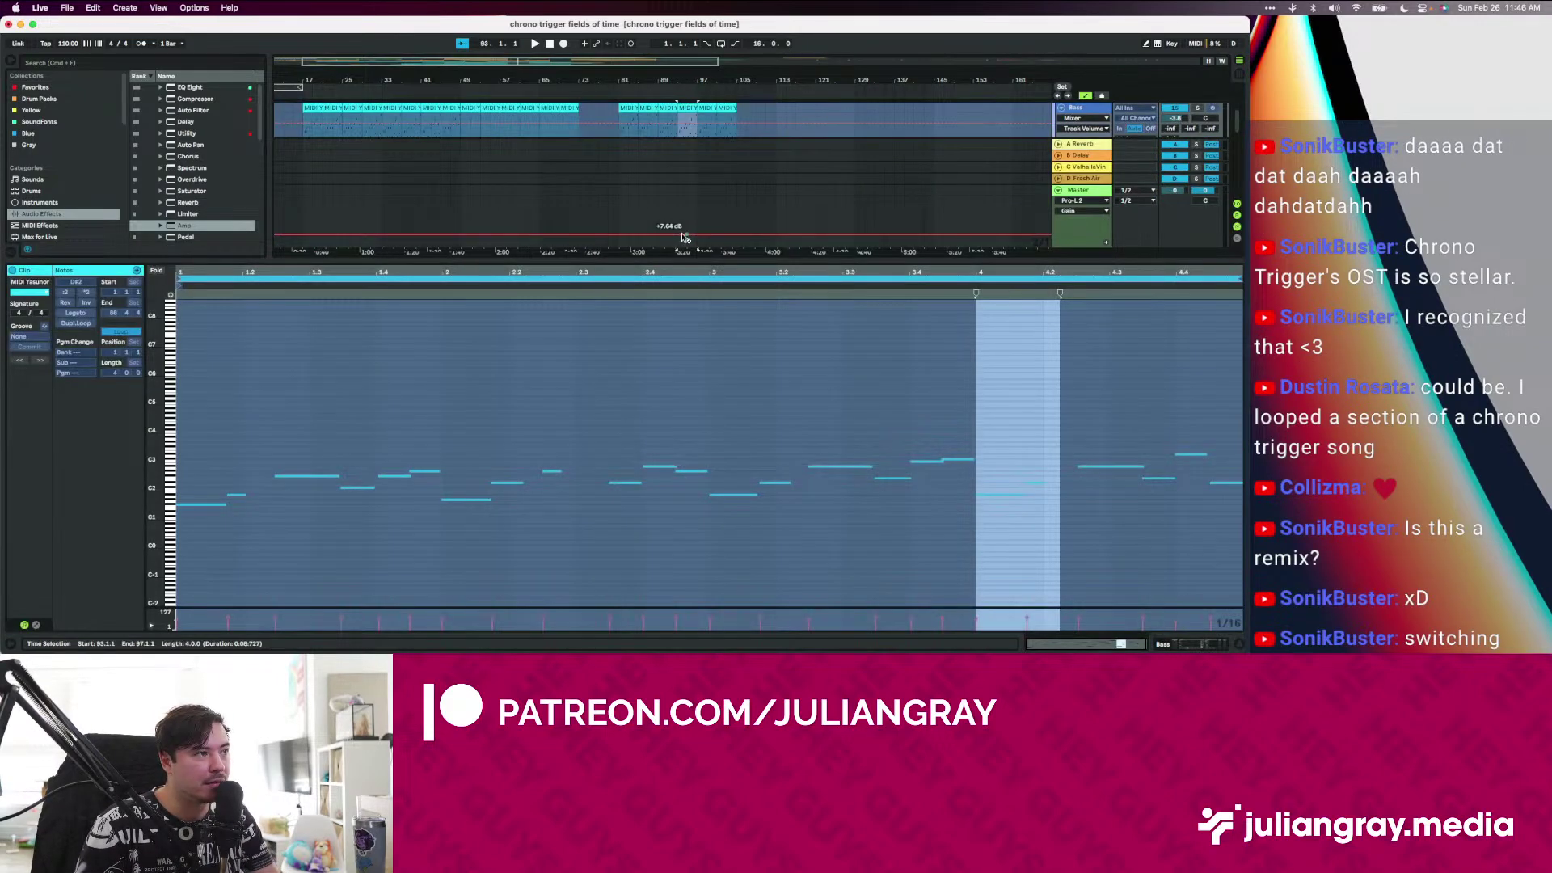
click(1193, 641)
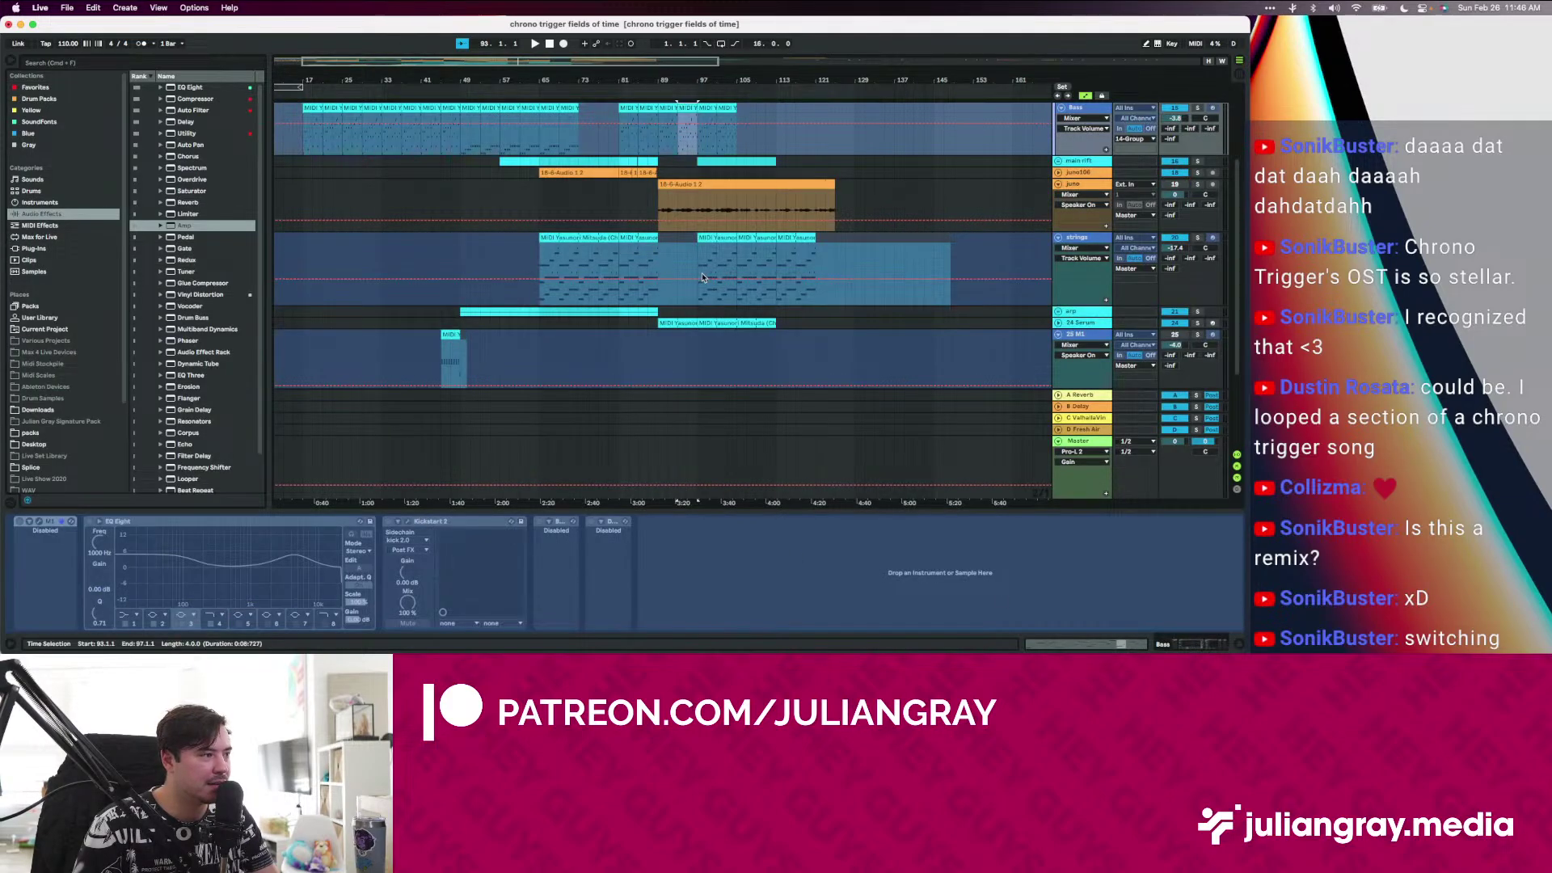
Look over the bass group, june and strings tracks between about bars 79 and 117, including the june track's EQ Eight
scroll(704, 162, up, 2)
click(700, 131)
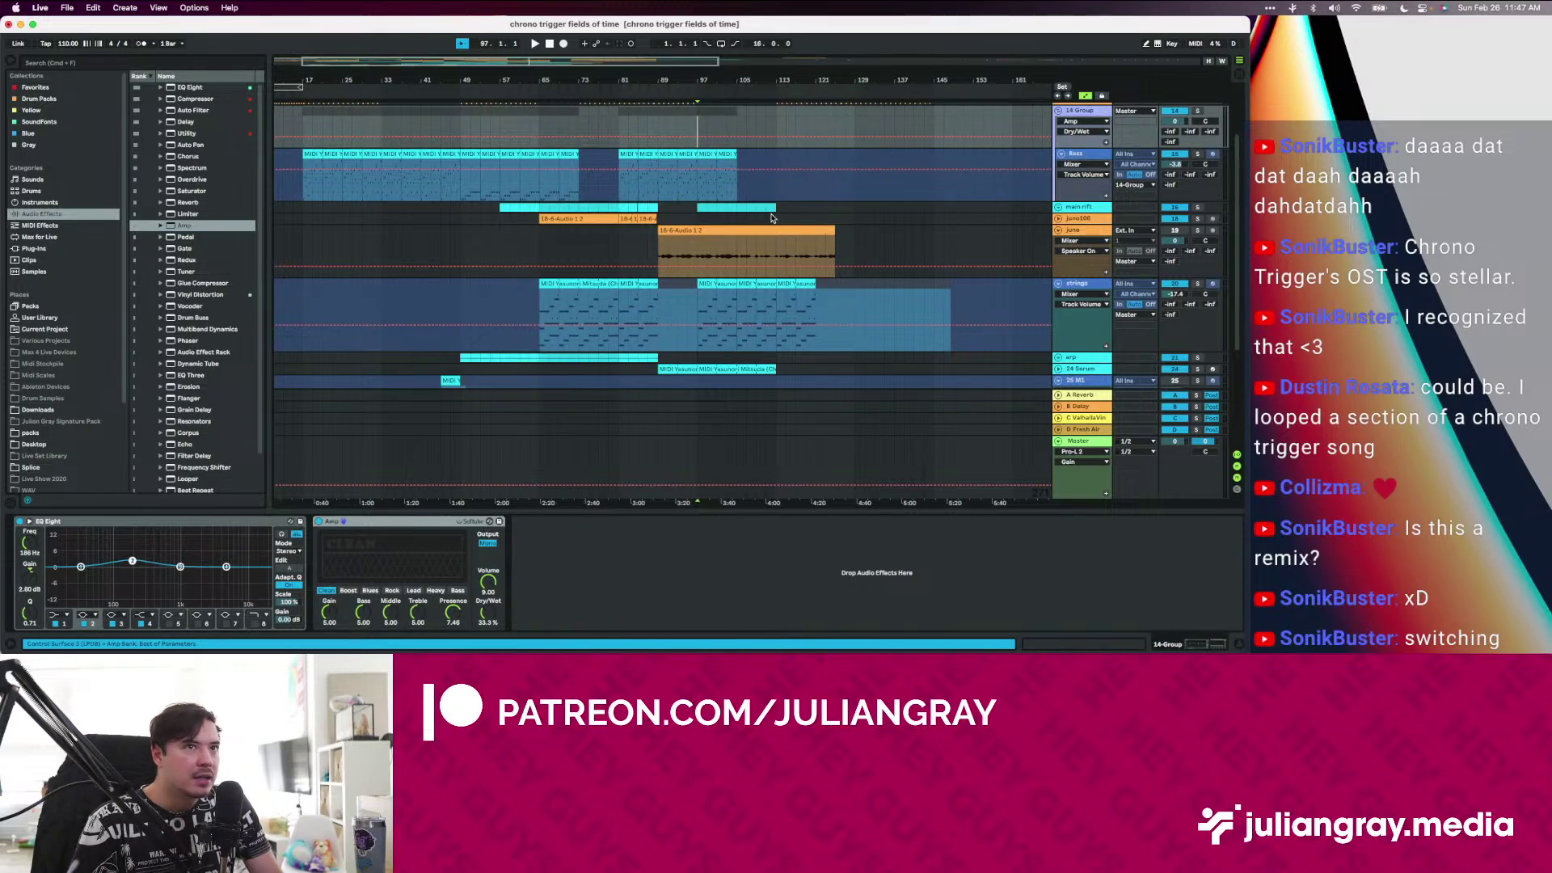
scroll(772, 218, down, 3)
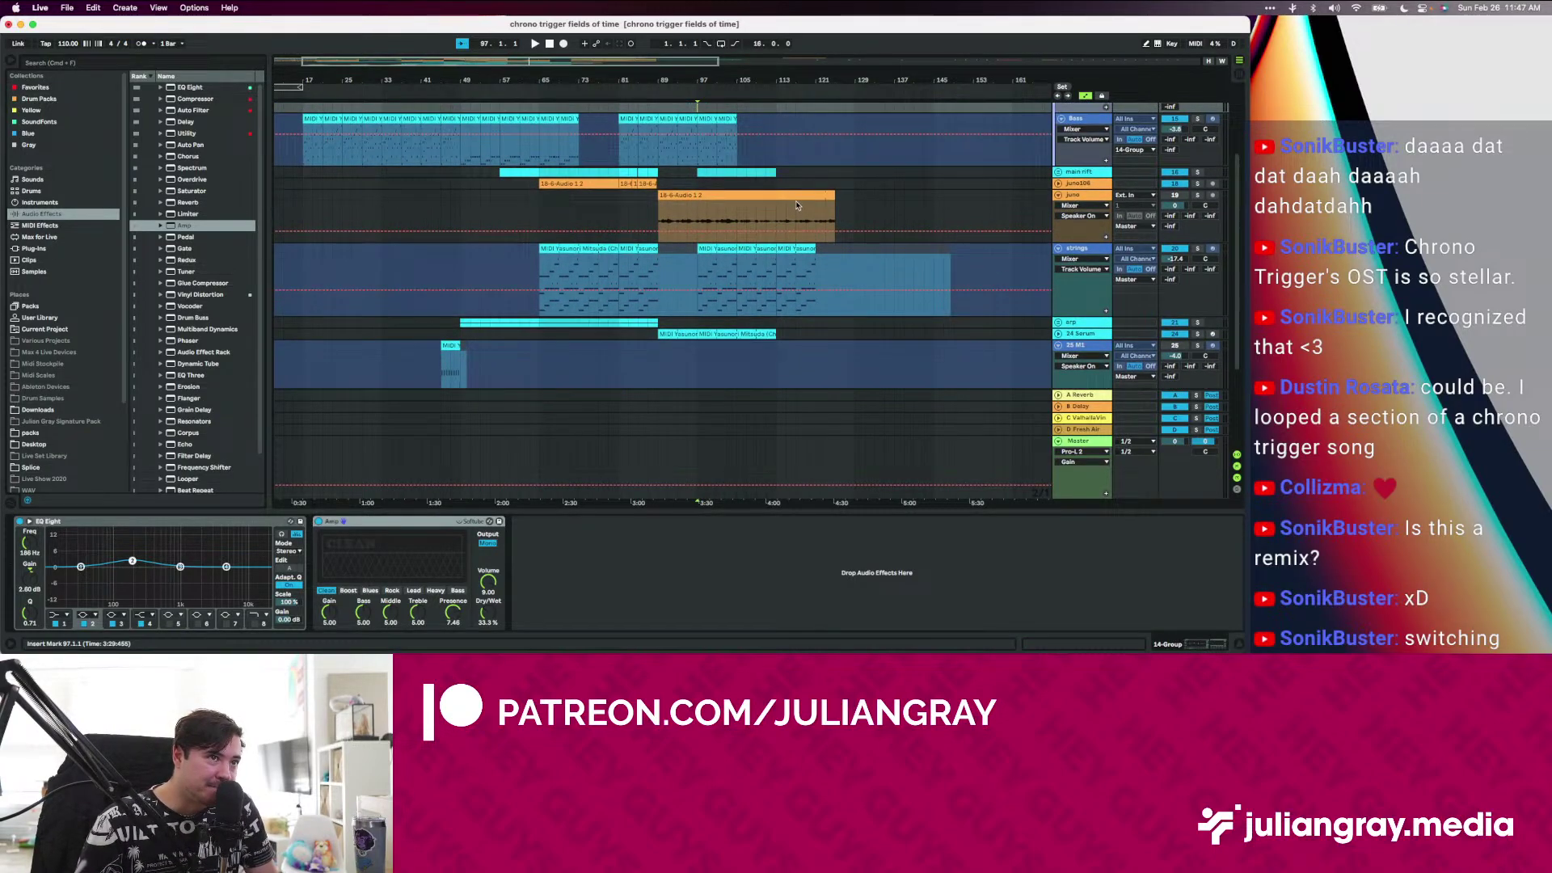
click(796, 205)
scroll(797, 214, down, 4)
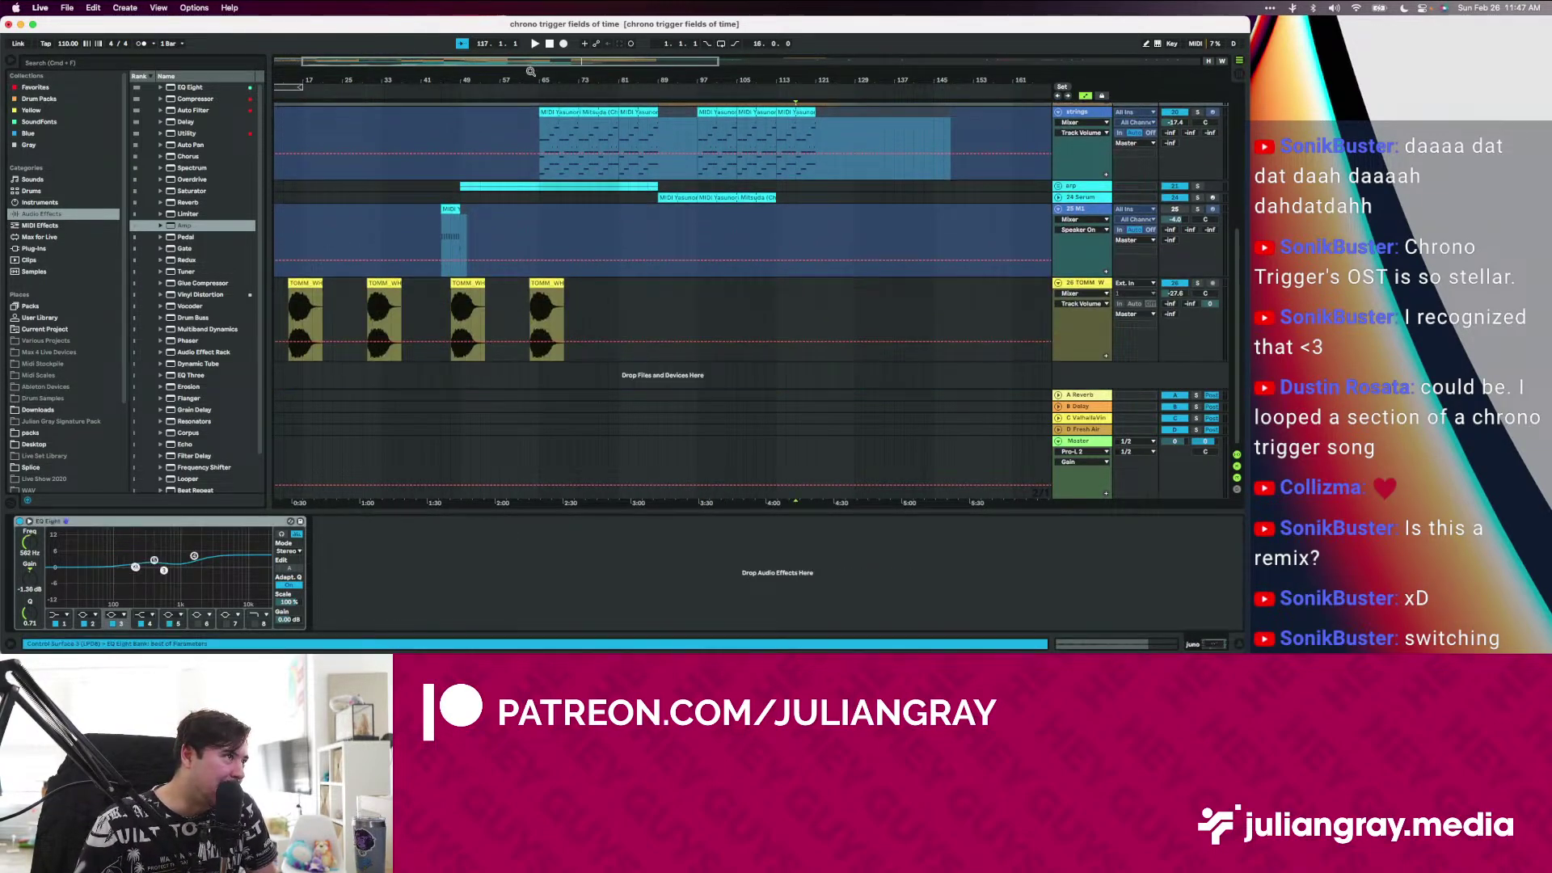
scroll(553, 118, up, 6)
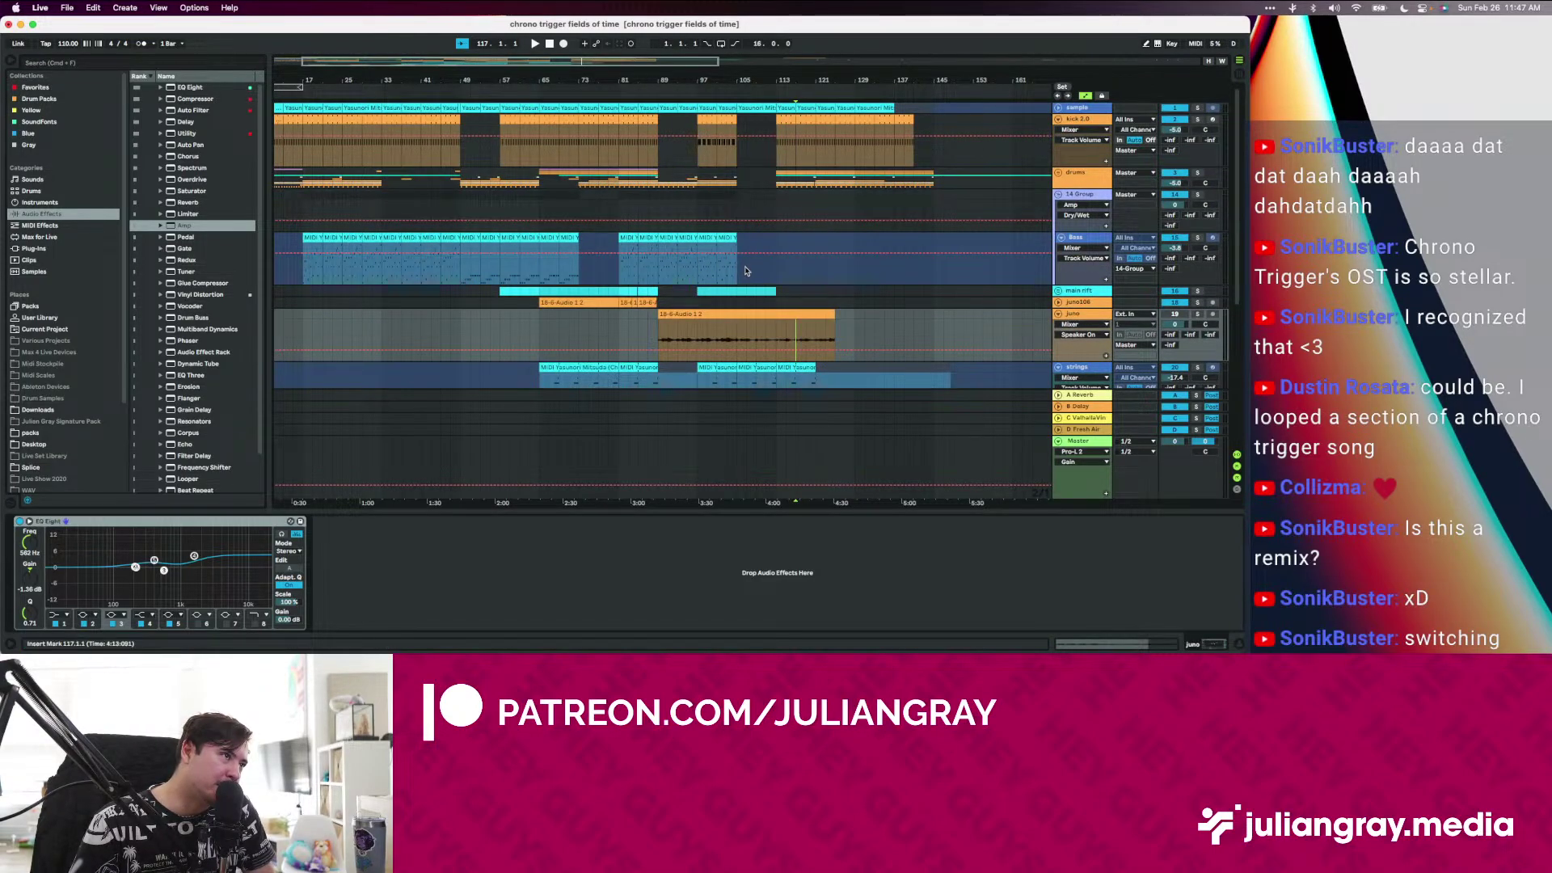
click(619, 293)
click(677, 311)
scroll(677, 311, down, 3)
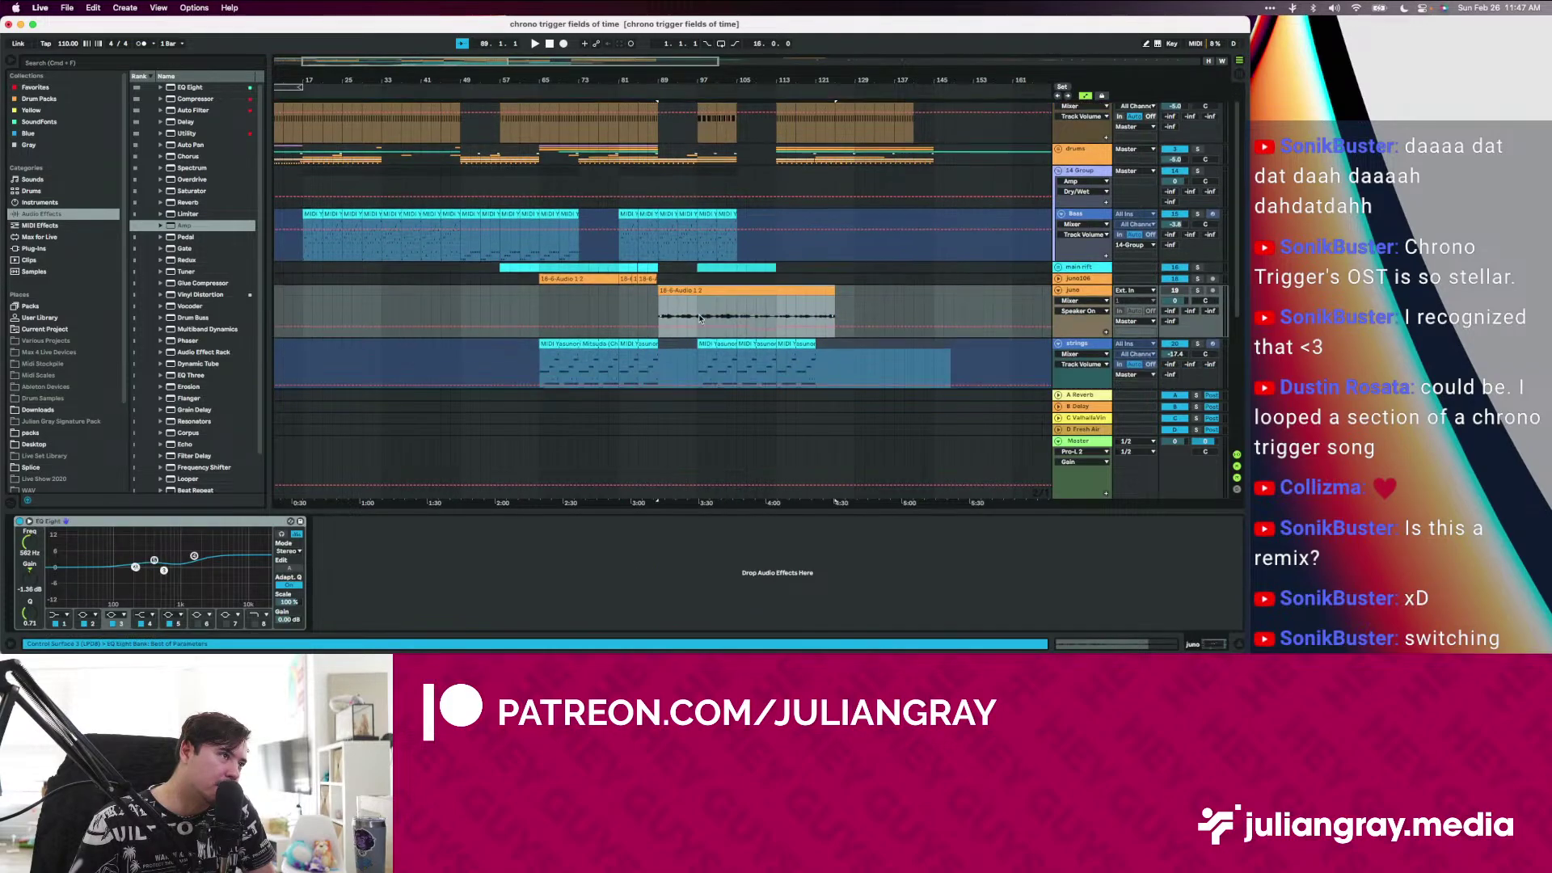
click(607, 282)
scroll(604, 283, up, 2)
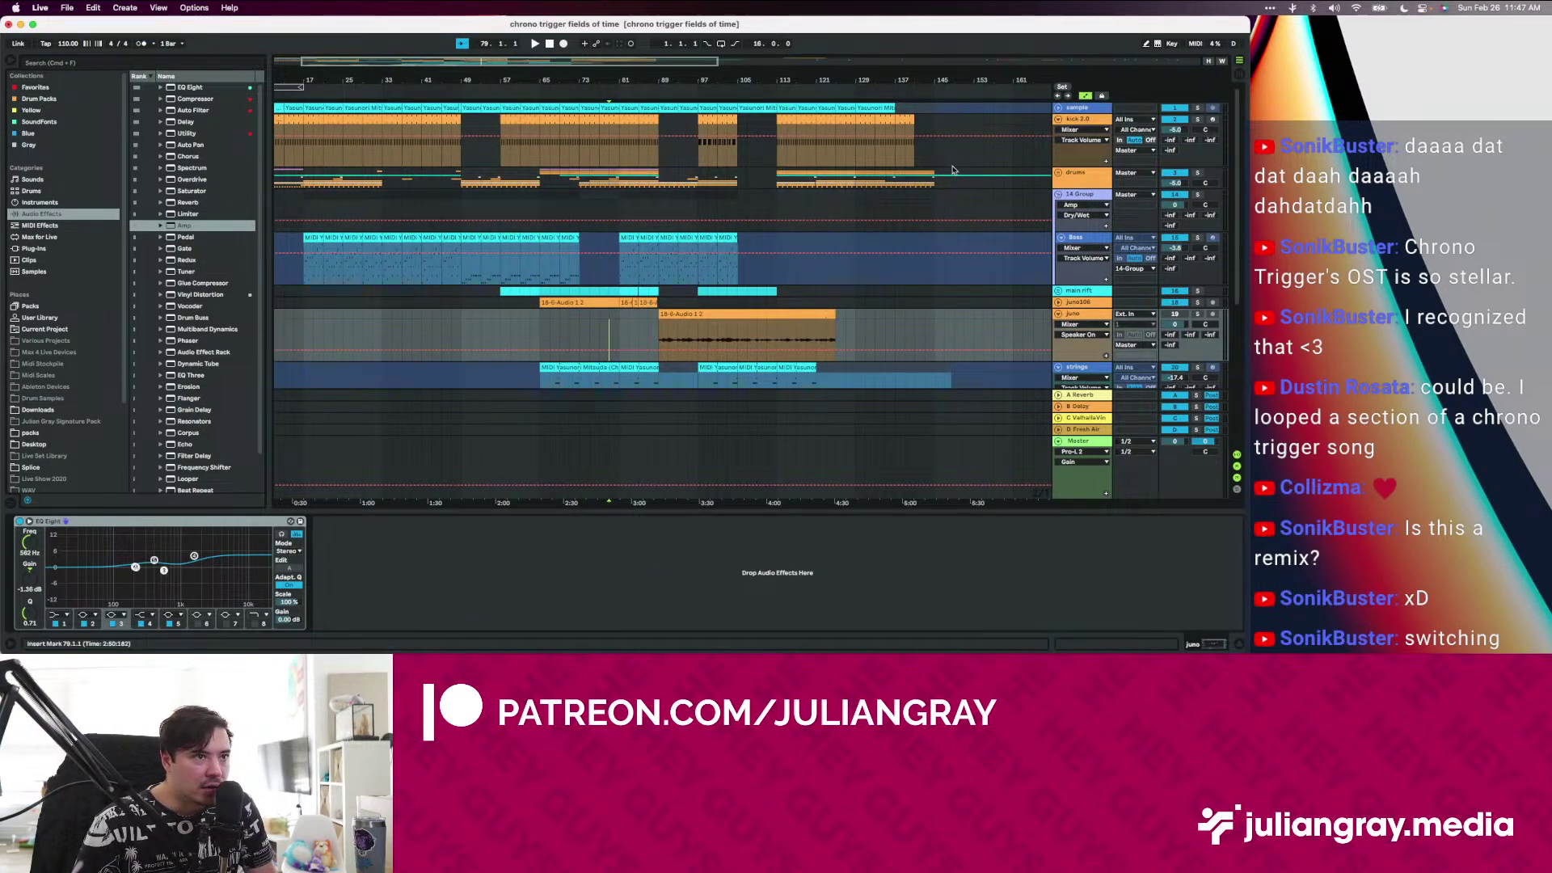
click(1097, 438)
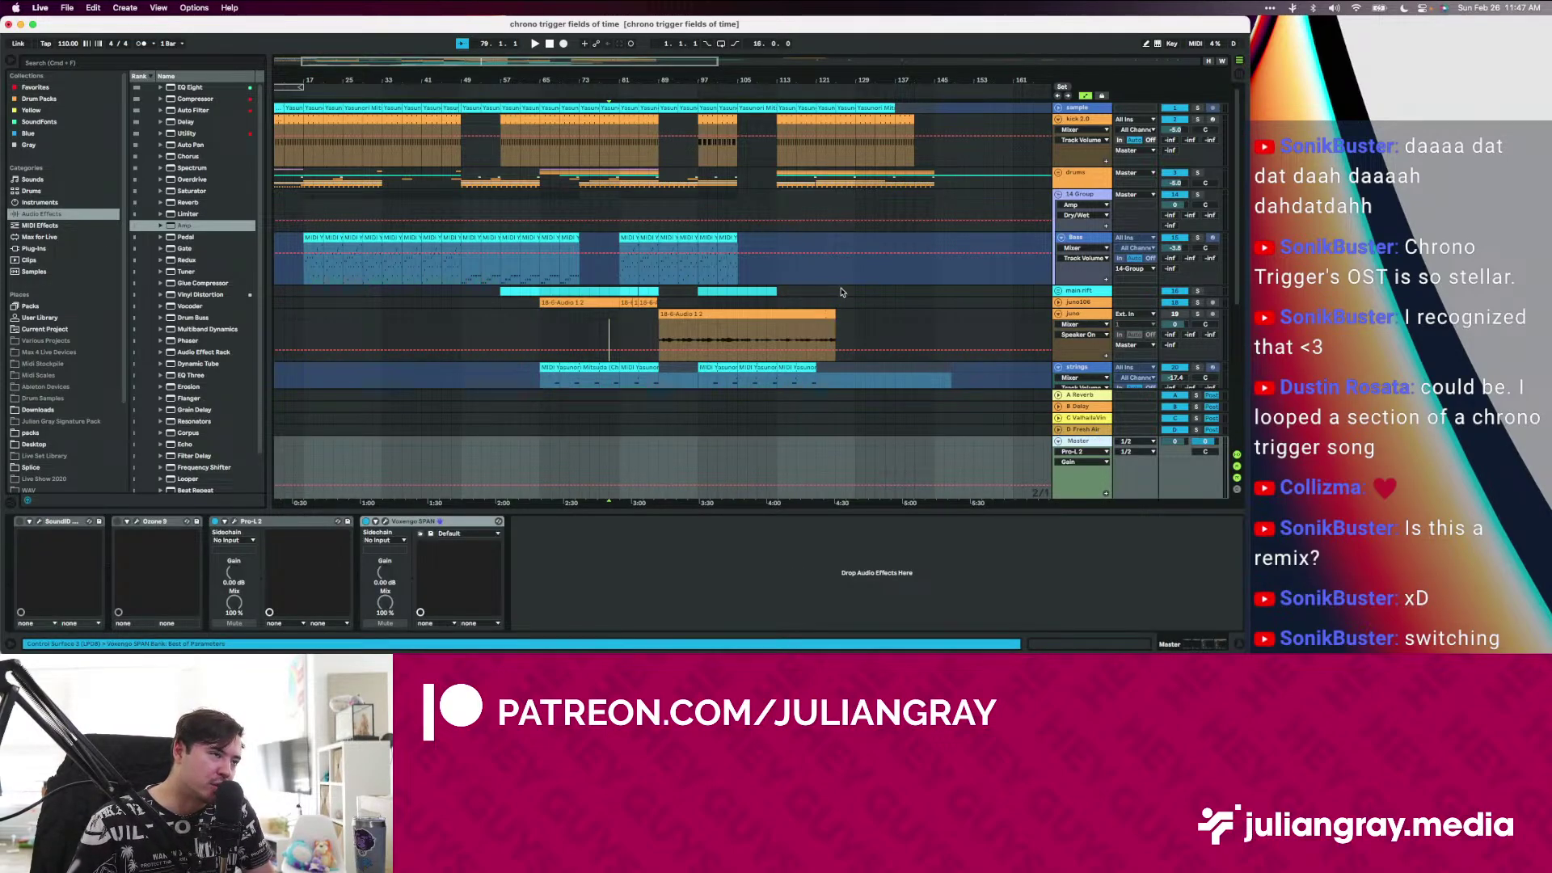
scroll(840, 293, down, 10)
scroll(840, 293, up, 10)
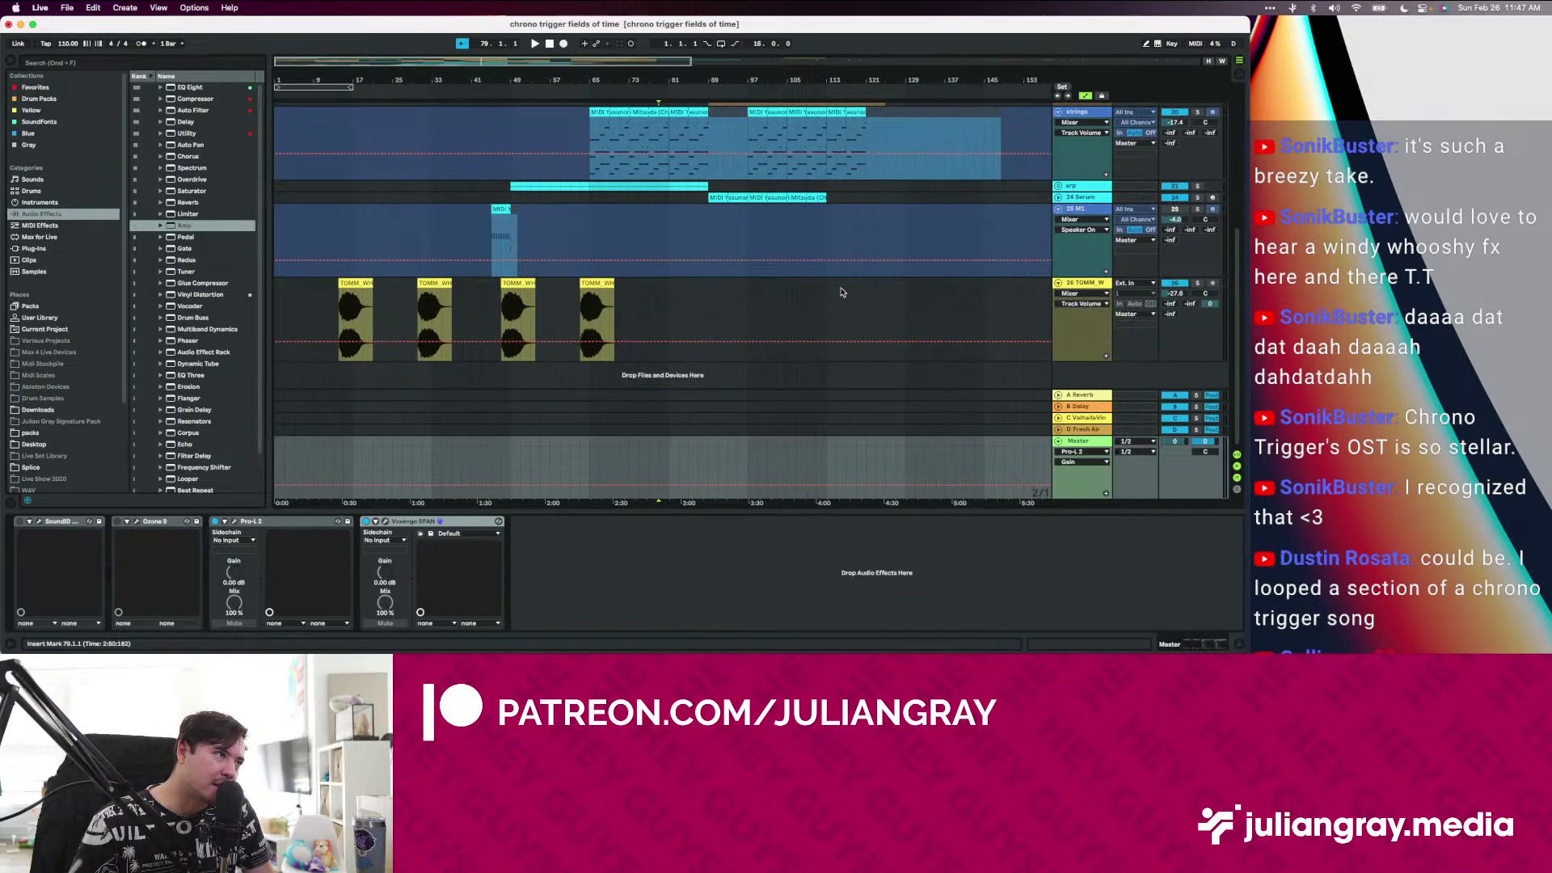
click(588, 156)
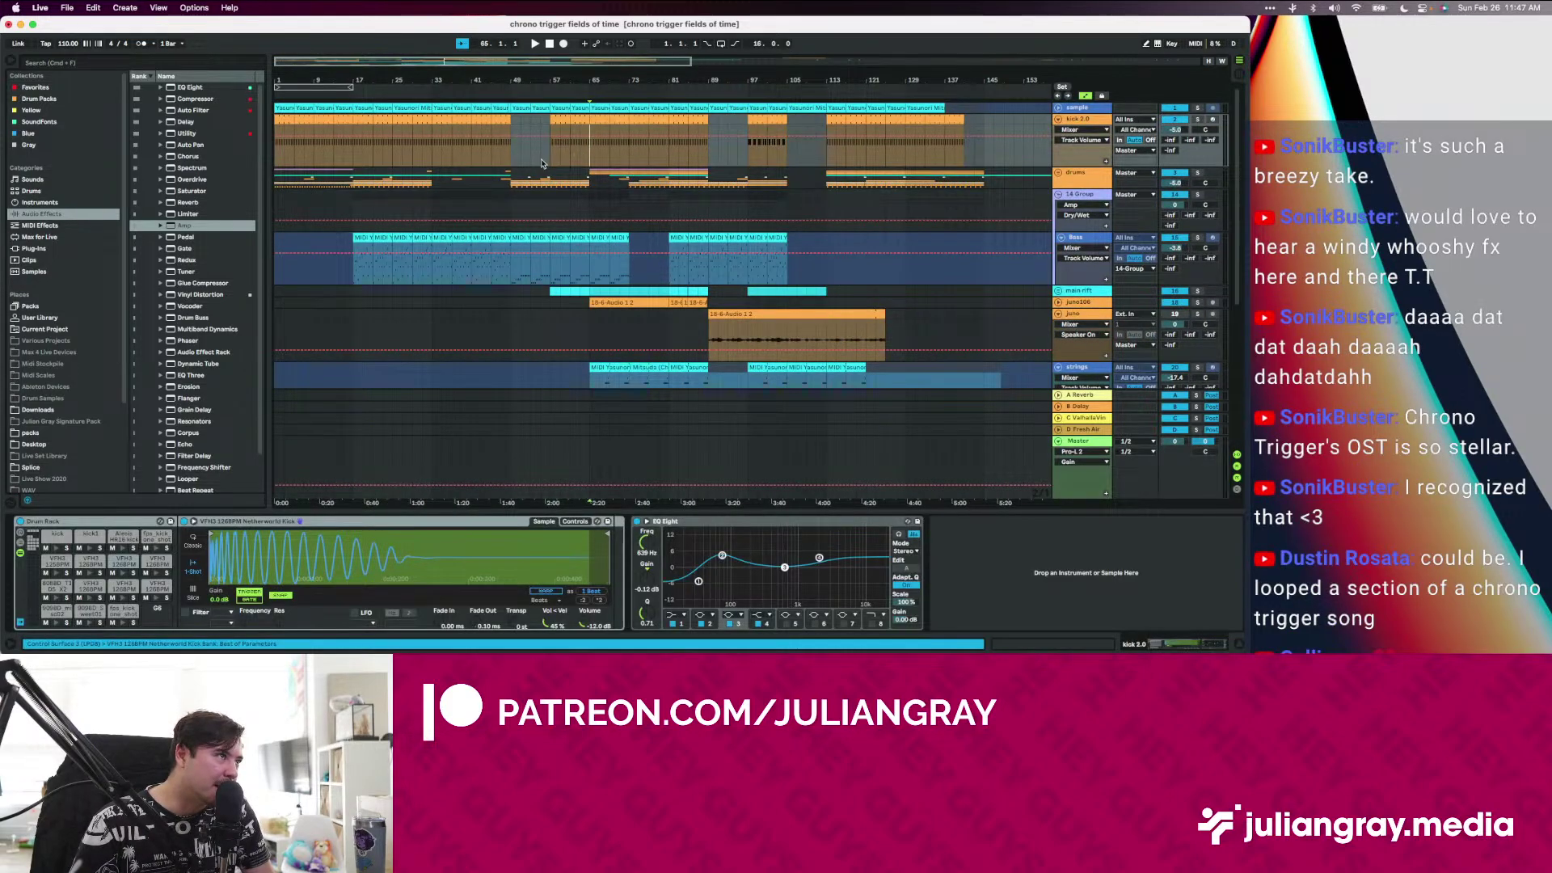
drag(354, 162, 935, 164)
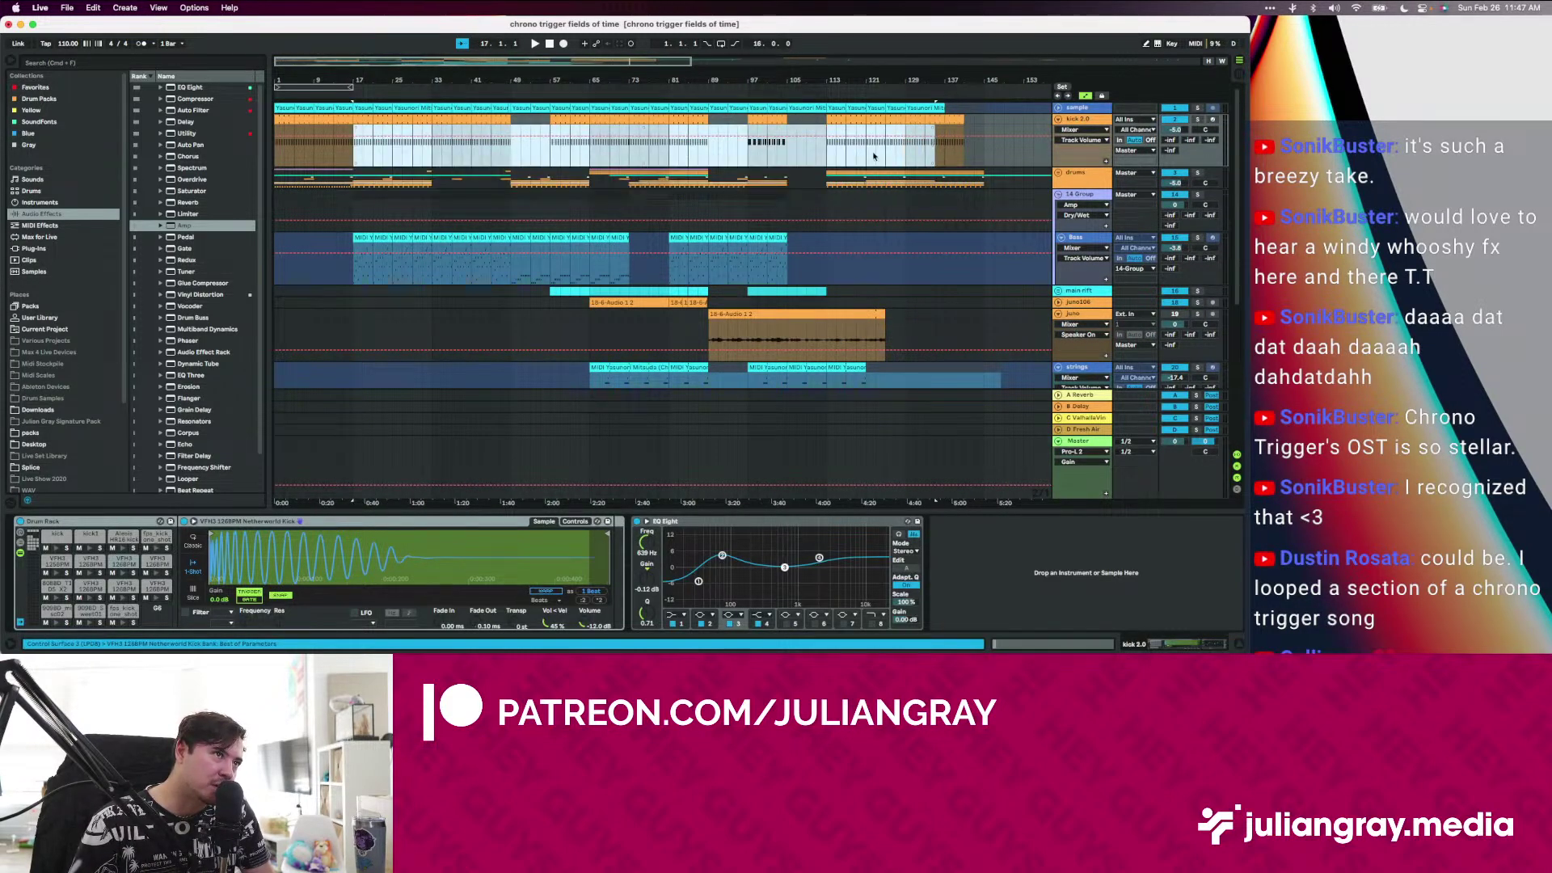
click(874, 156)
click(905, 157)
Select bars 145 to 147 from the kick track down to the Bass track to inspect the song's ending
scroll(904, 157, right, 4)
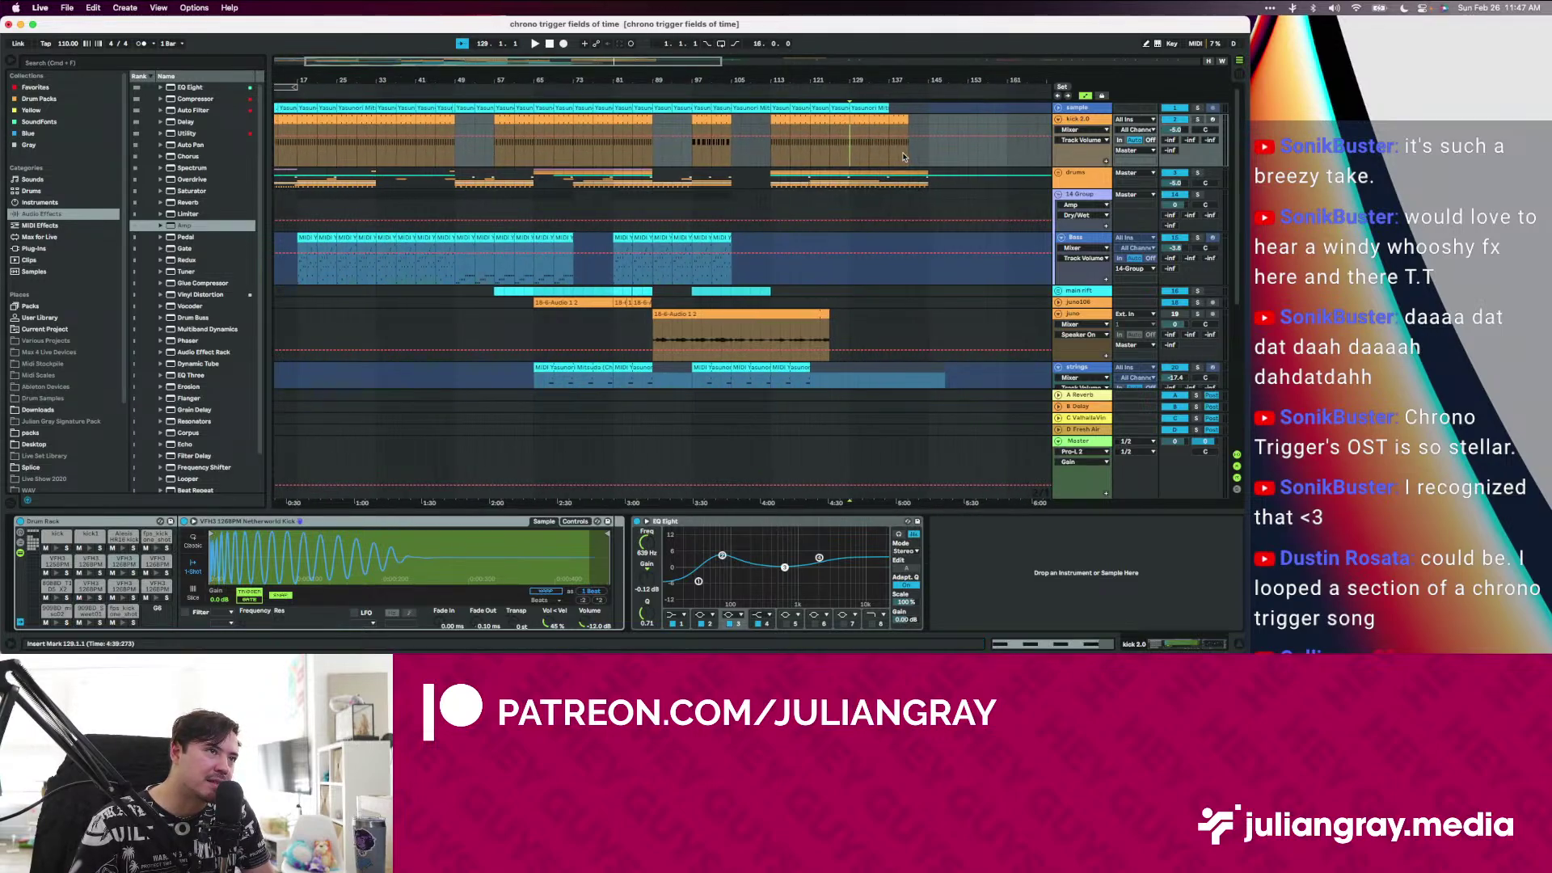
click(904, 157)
drag(902, 147, 909, 324)
scroll(911, 264, down, 2)
click(904, 199)
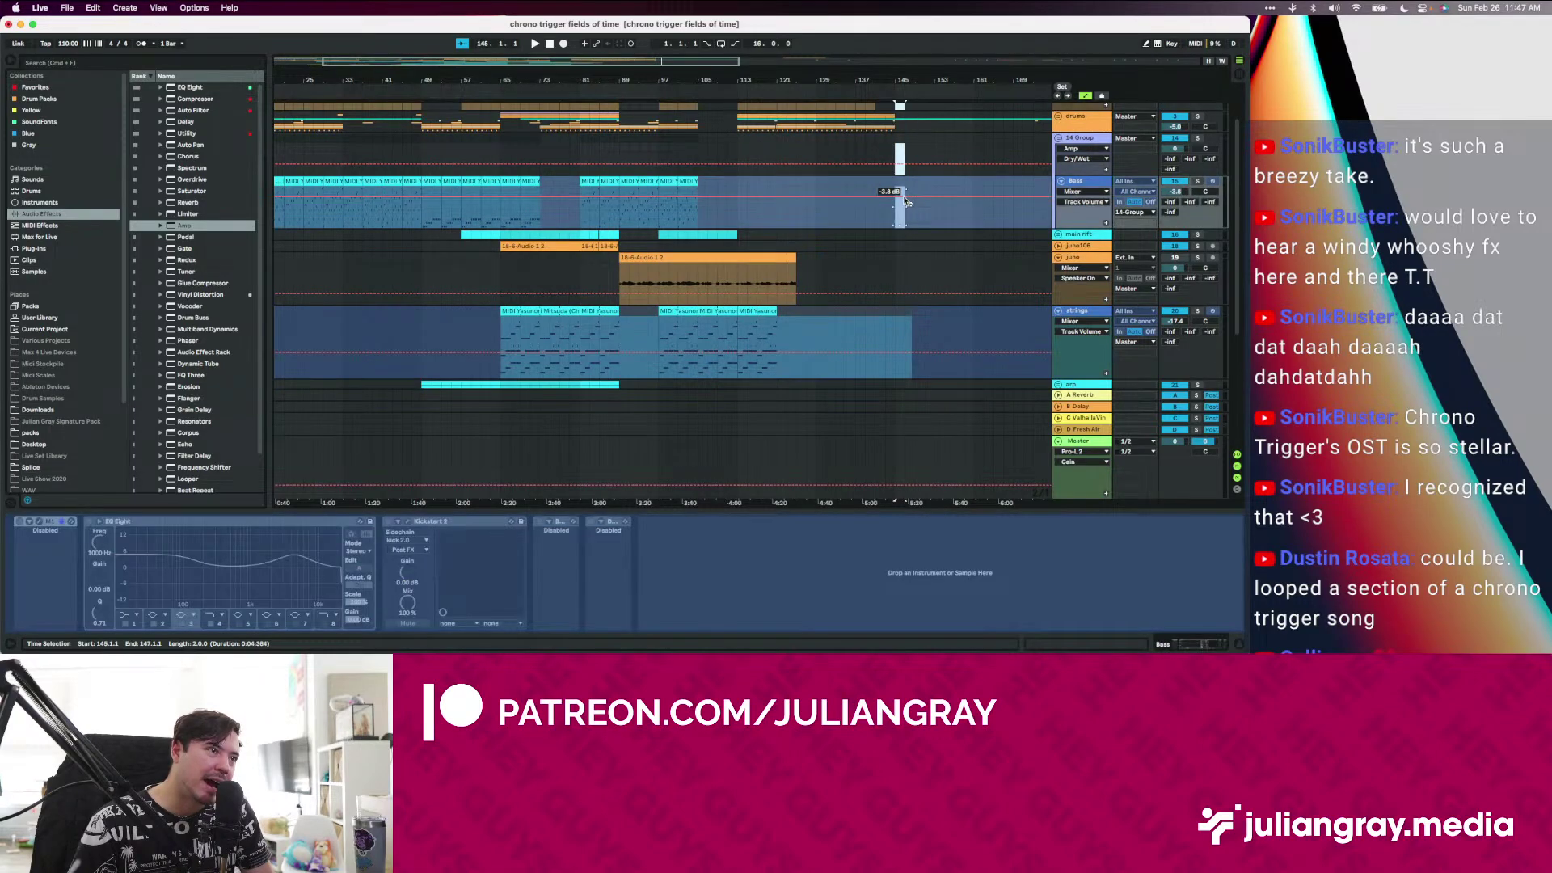
Return the playhead to the song's start and try to save the Live Set
scroll(877, 212, up, 2)
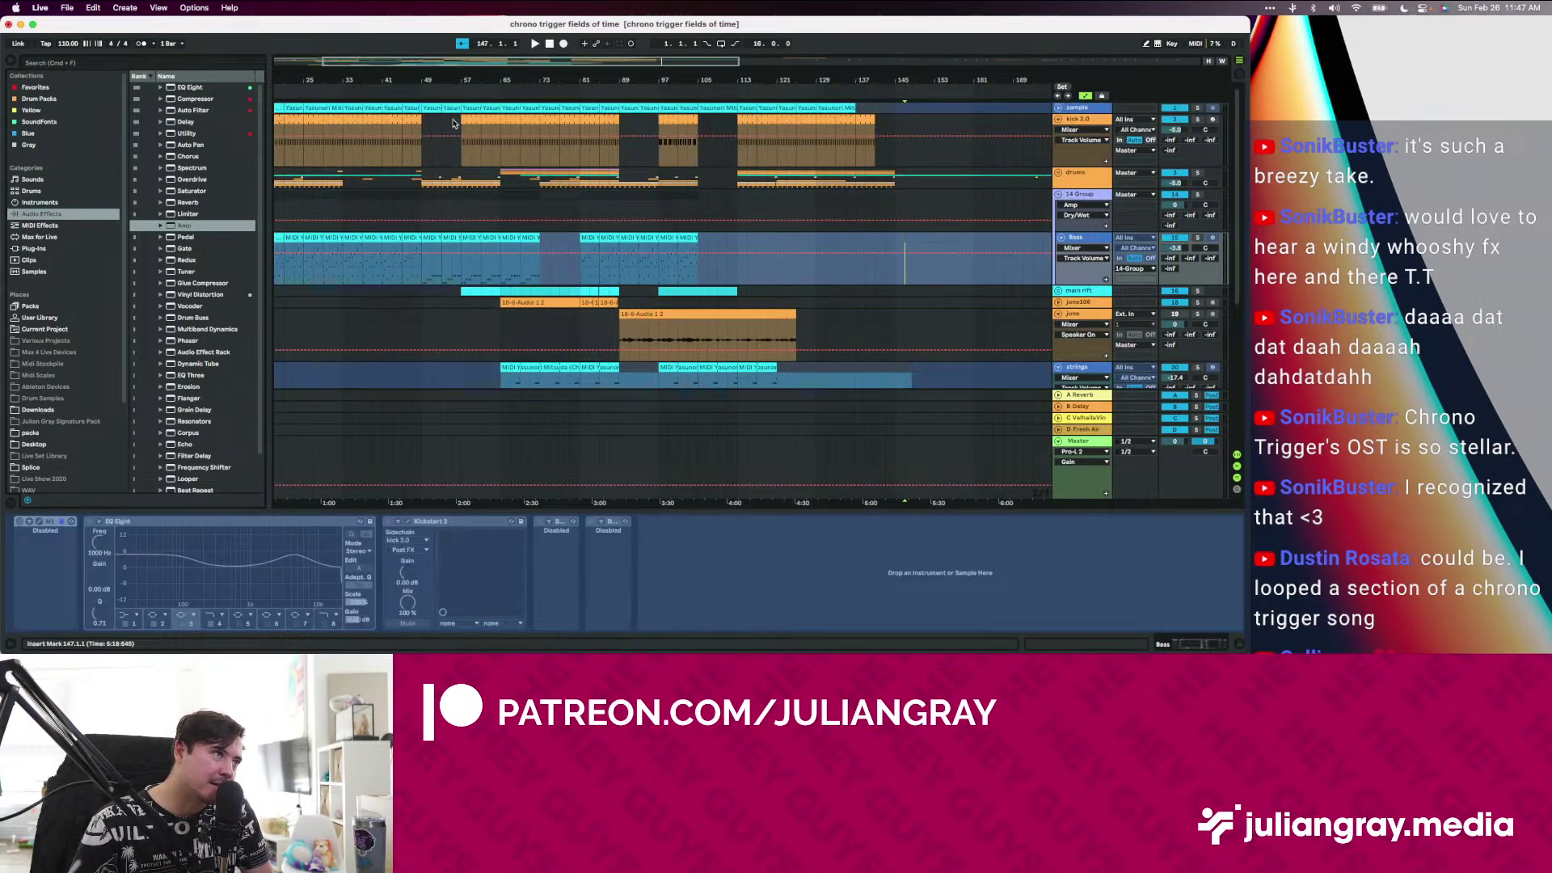
scroll(455, 124, left, 4)
drag(541, 64, 631, 46)
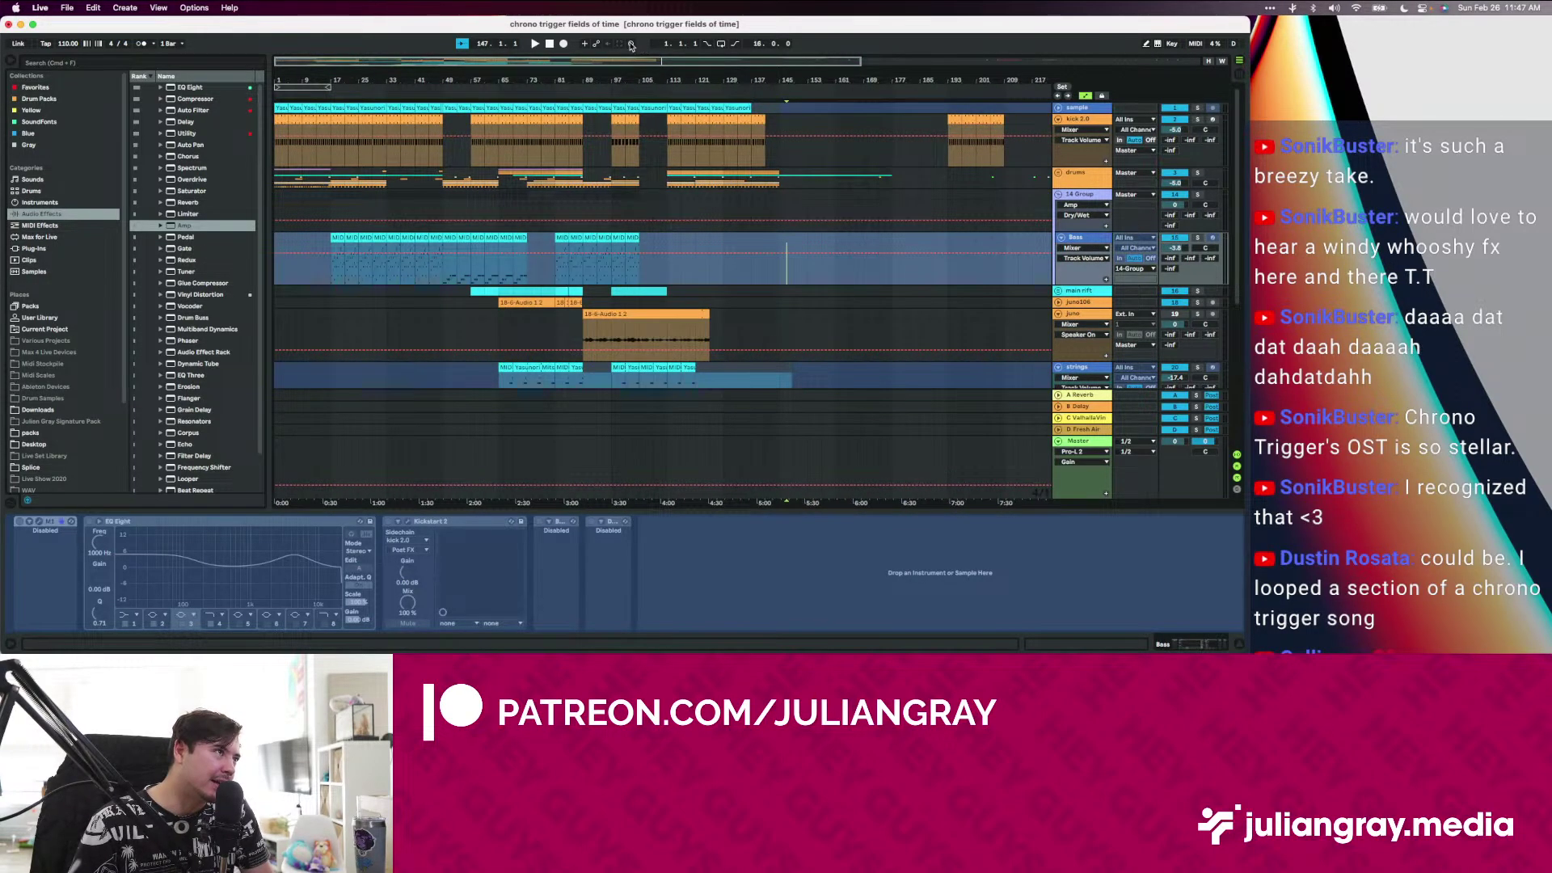
key(Home)
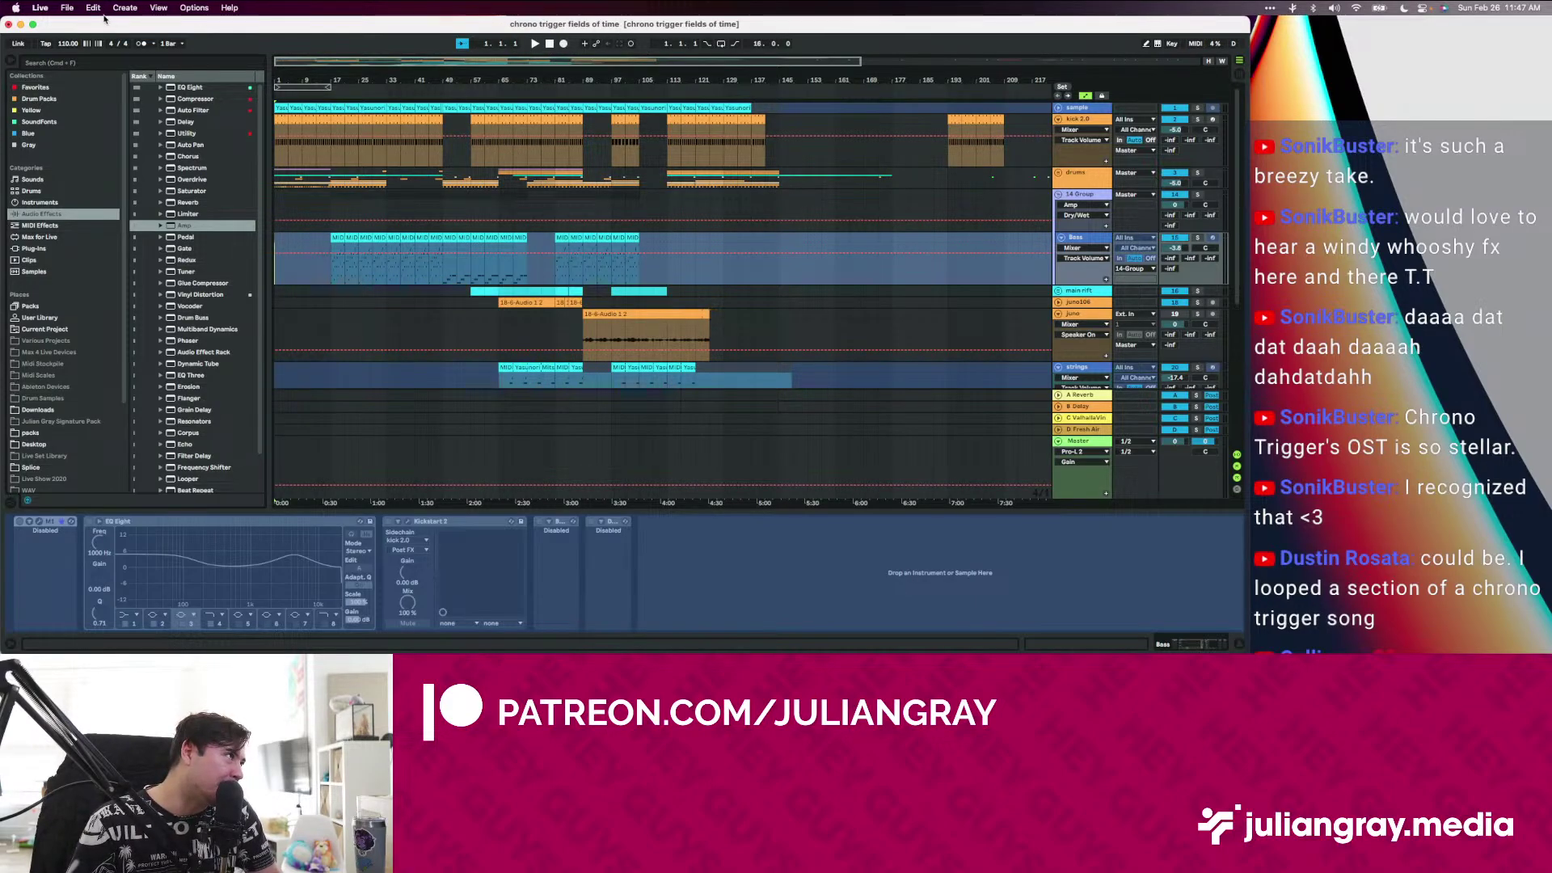
click(67, 7)
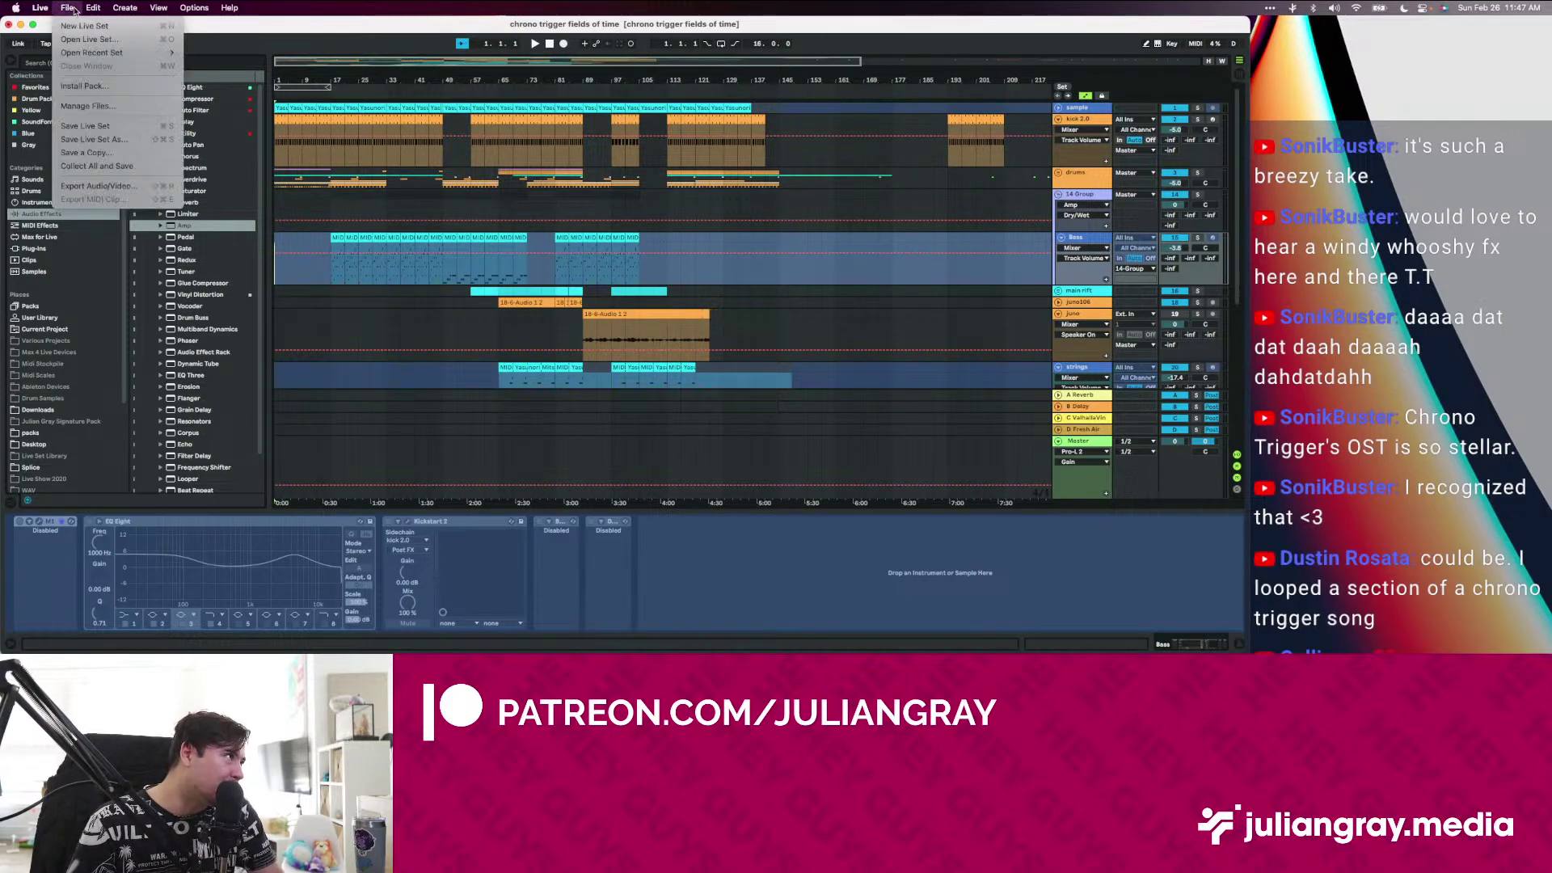
click(122, 126)
click(723, 368)
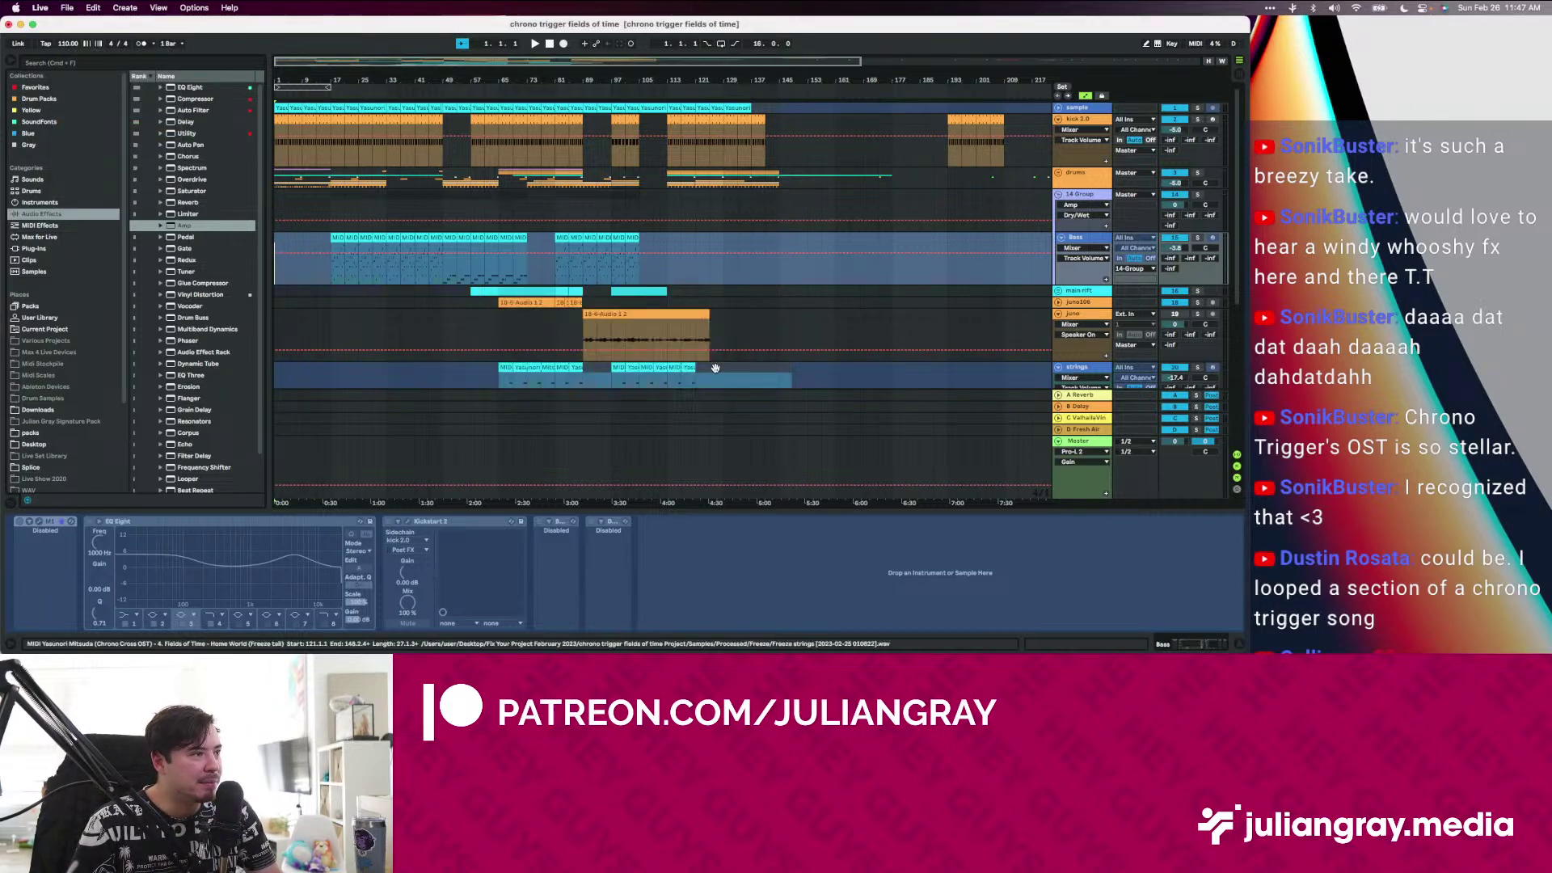
Try to collect all and save the set, copying files from elsewhere, other projects and the User Library
click(67, 7)
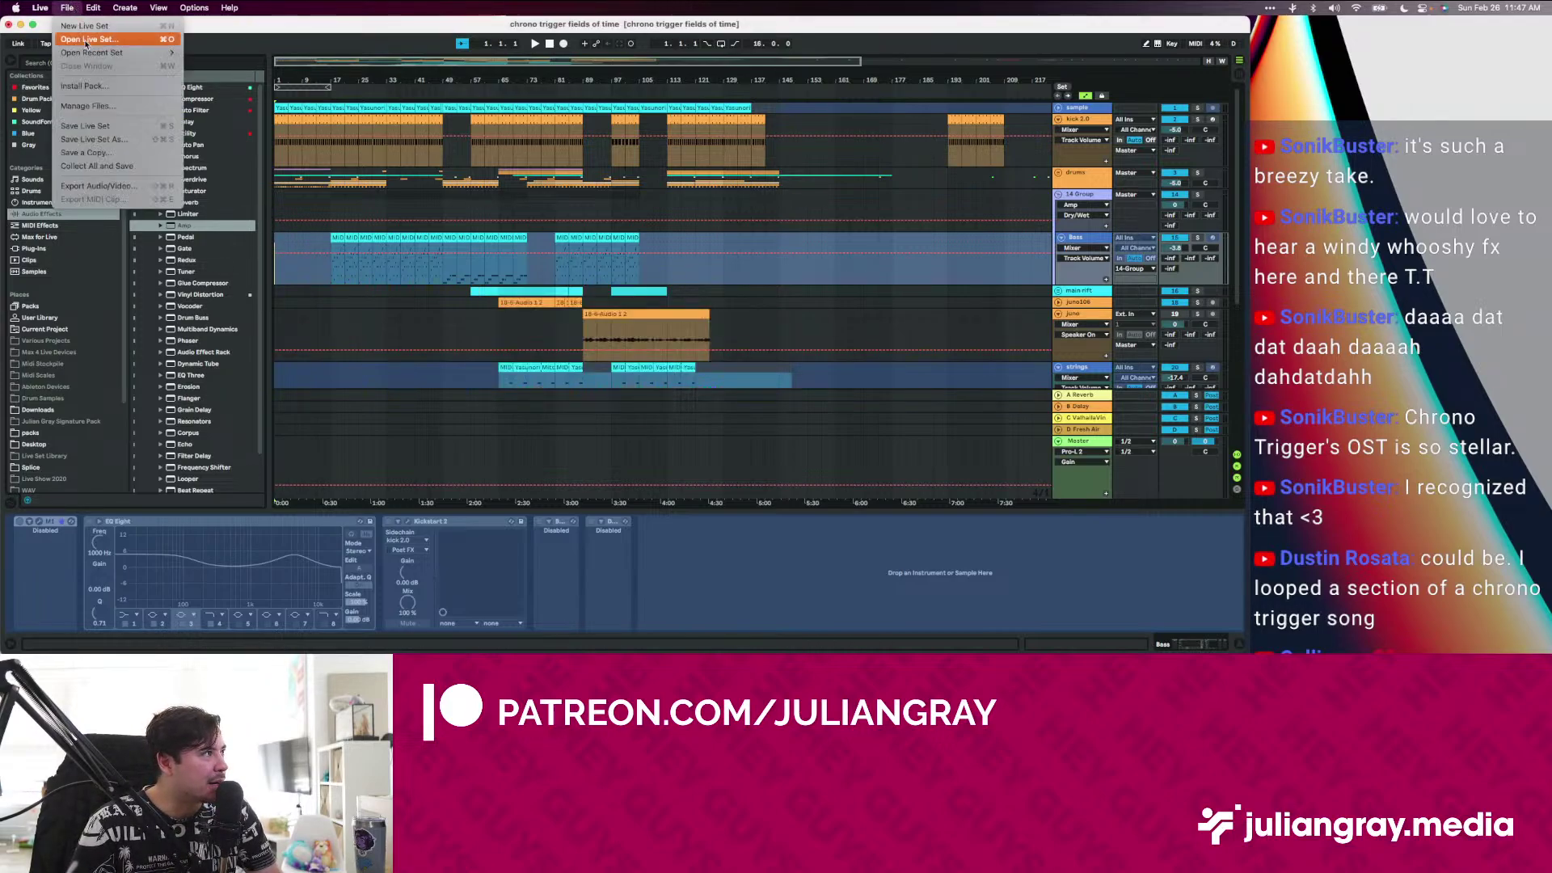
click(94, 164)
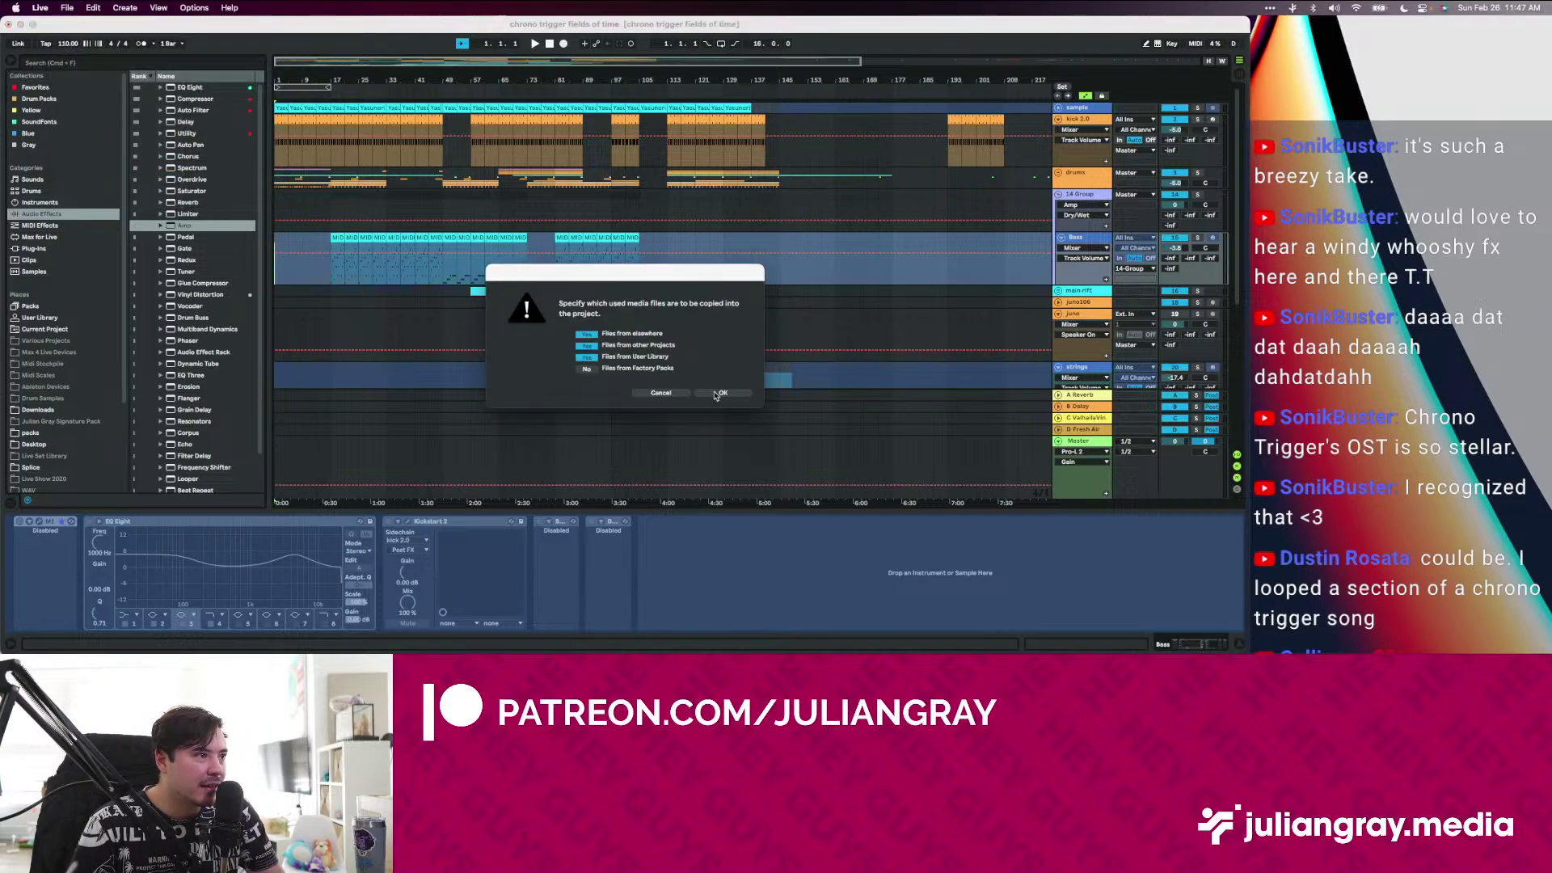
click(715, 393)
click(724, 373)
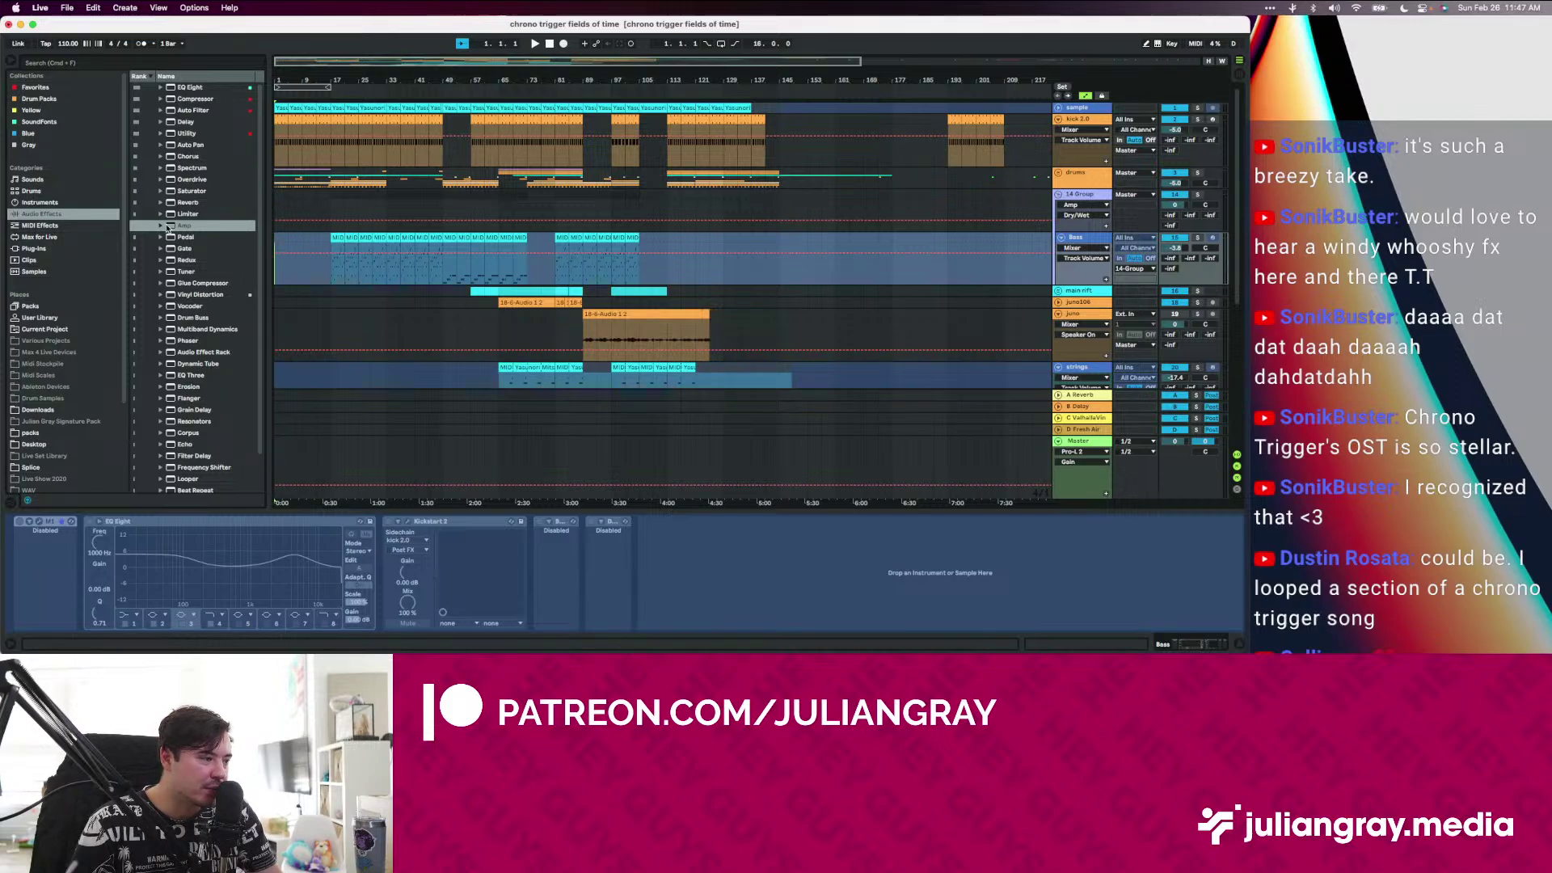
Try to save the Live Set under its existing name, chrono trigger fields of time, in its current project folder
click(67, 7)
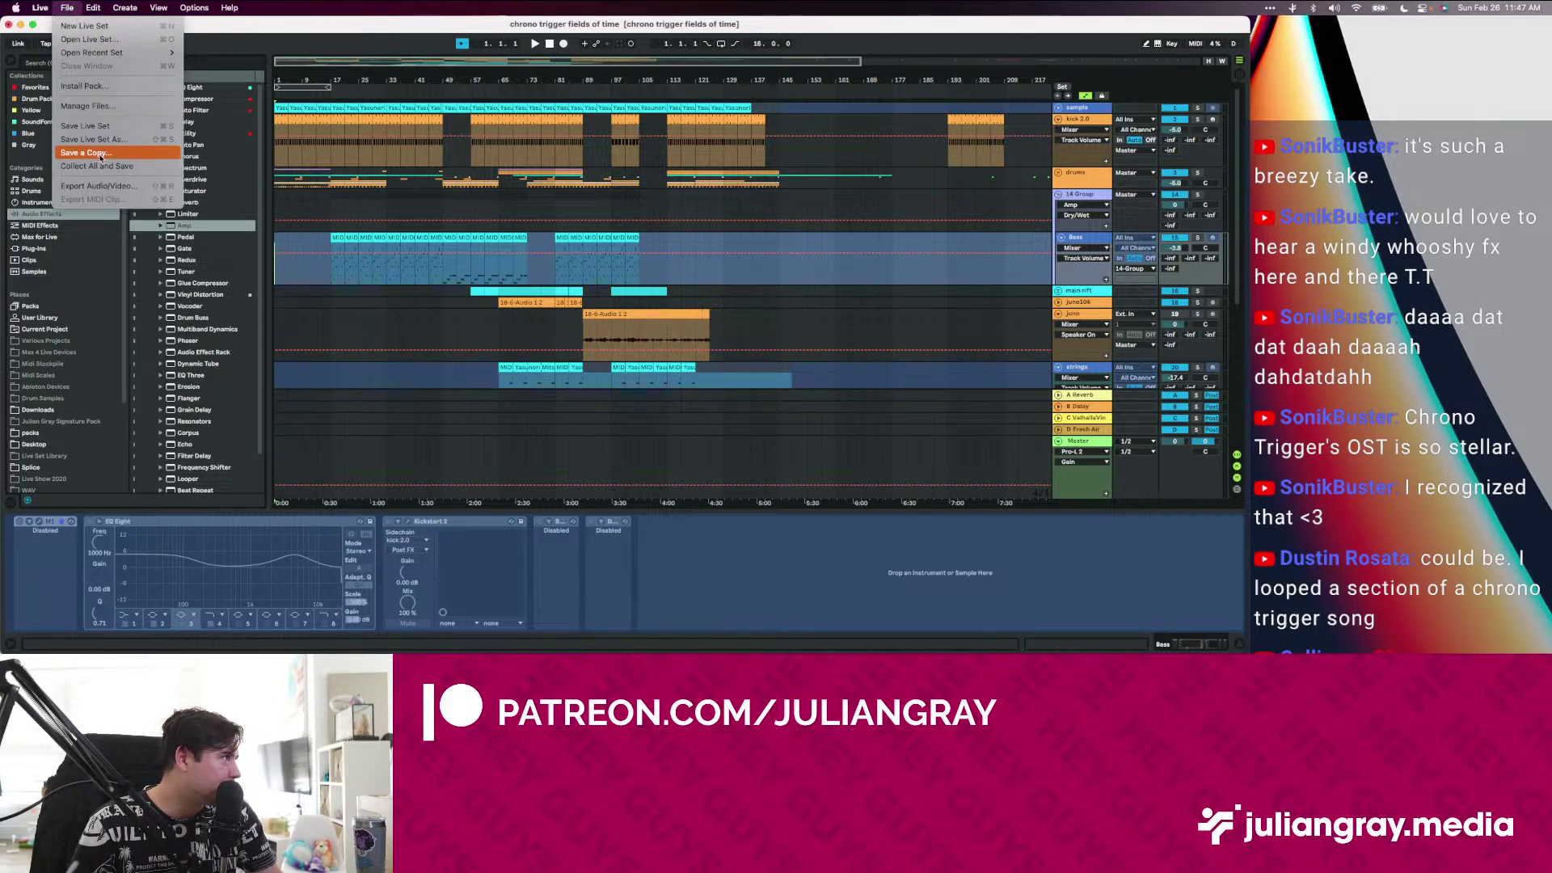
click(118, 141)
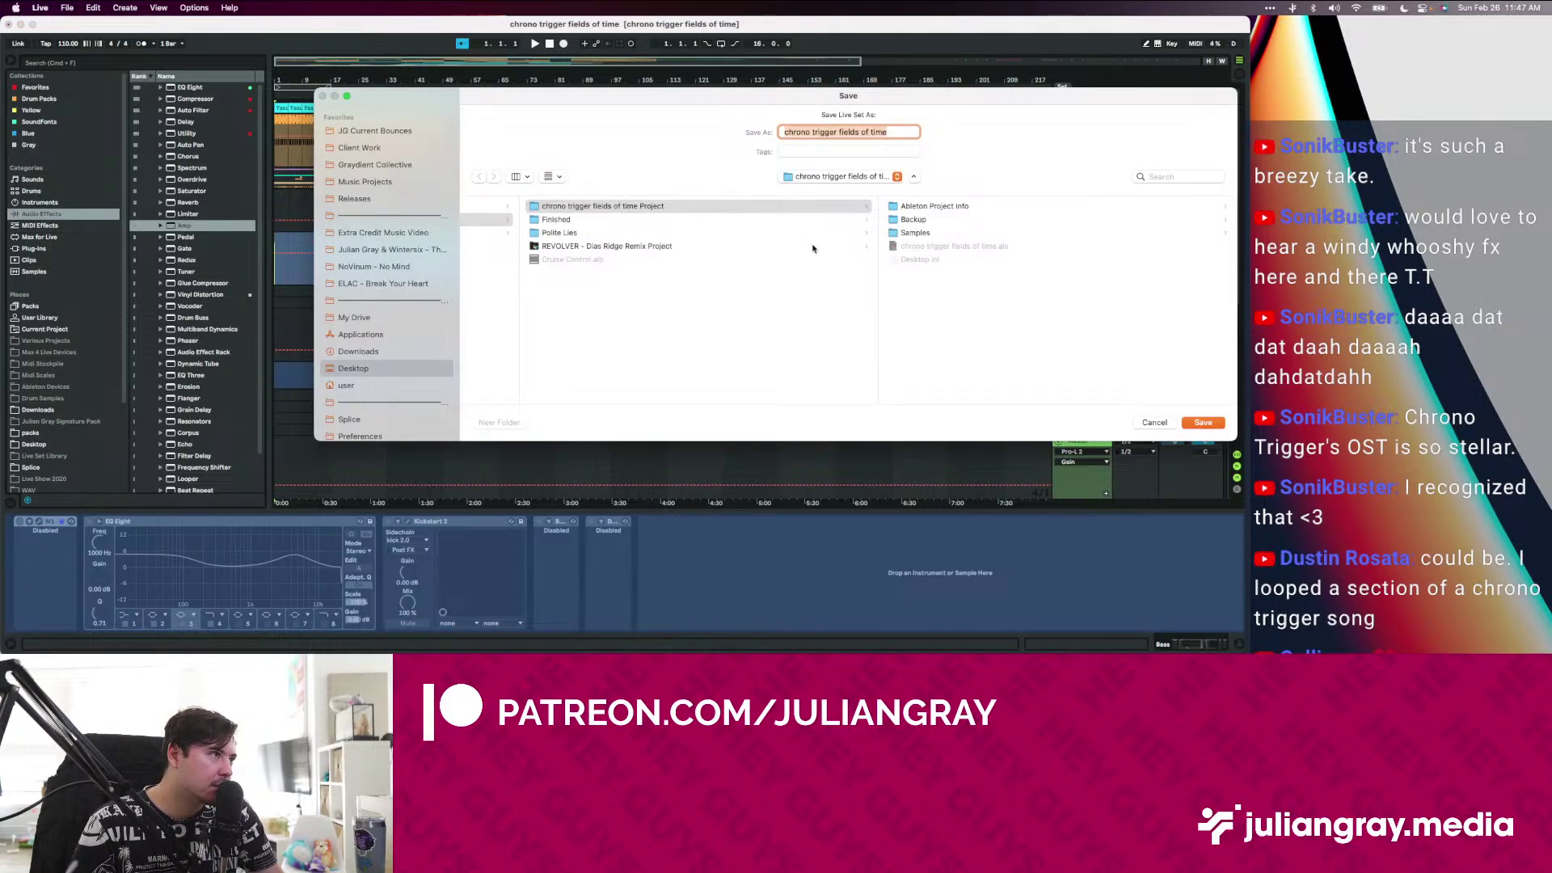
click(1203, 424)
click(810, 331)
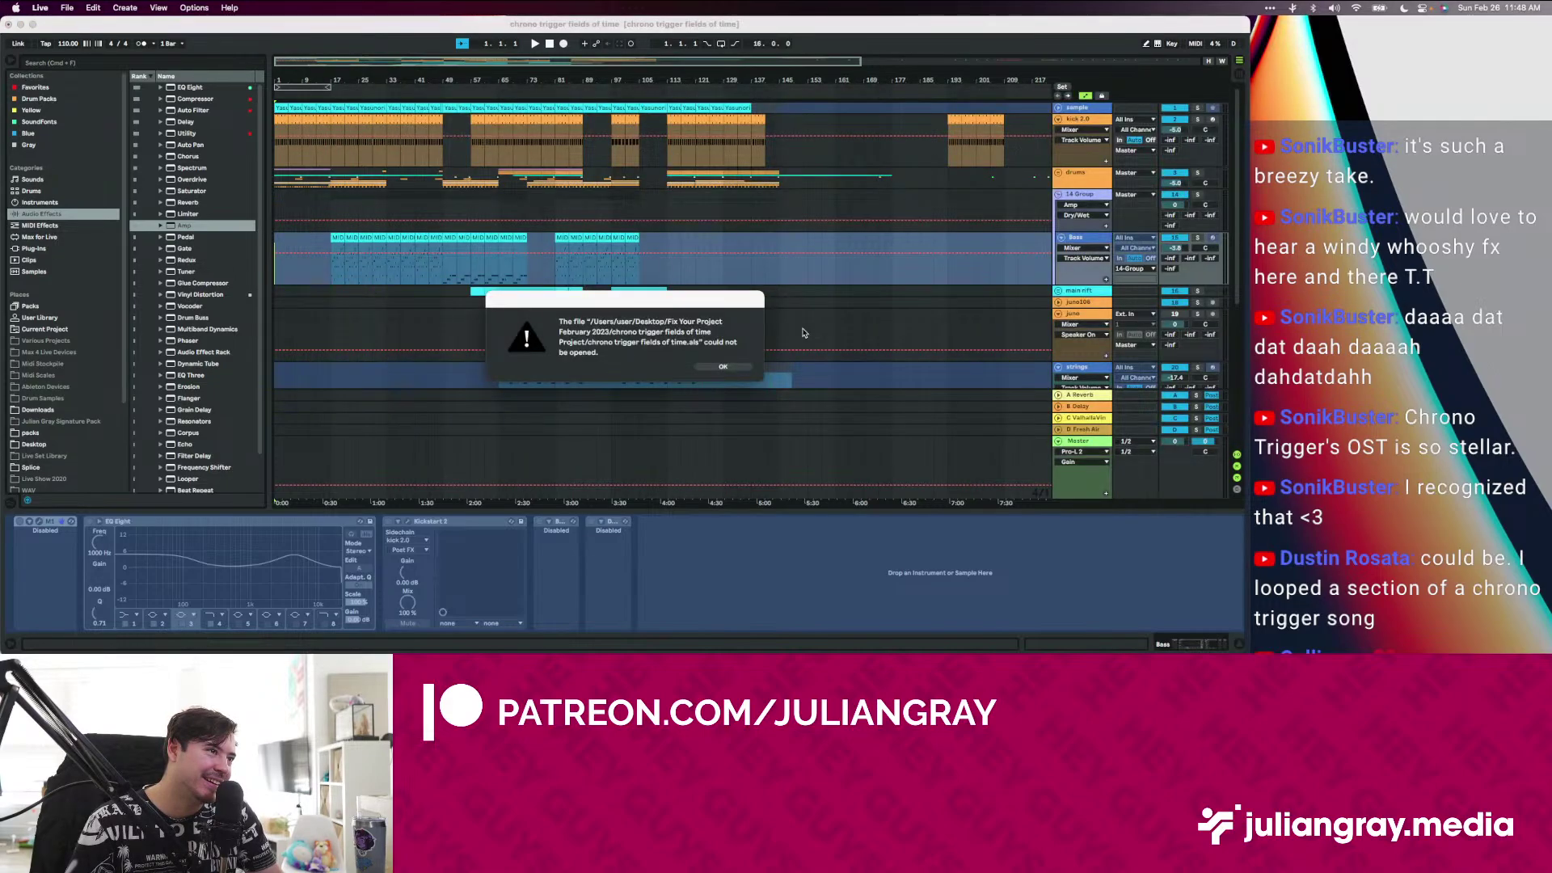
click(723, 366)
Save the Live Set into a new folder inside Fix Your Project February 2023, named "Fields of time", the editor's first name and "Edit"
click(93, 8)
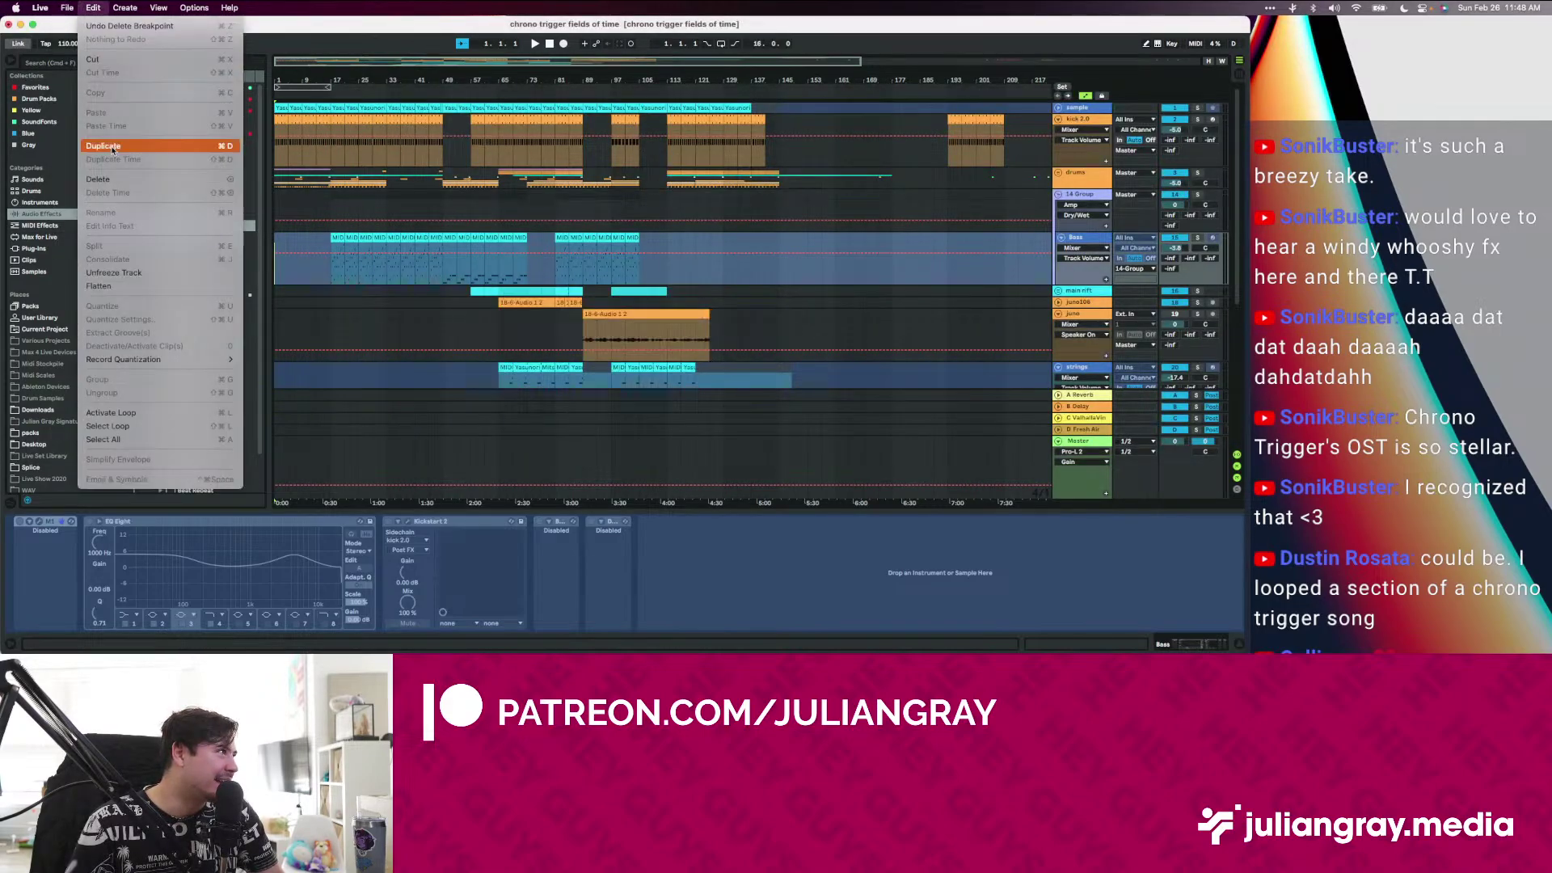
mouse_move(72, 7)
click(94, 140)
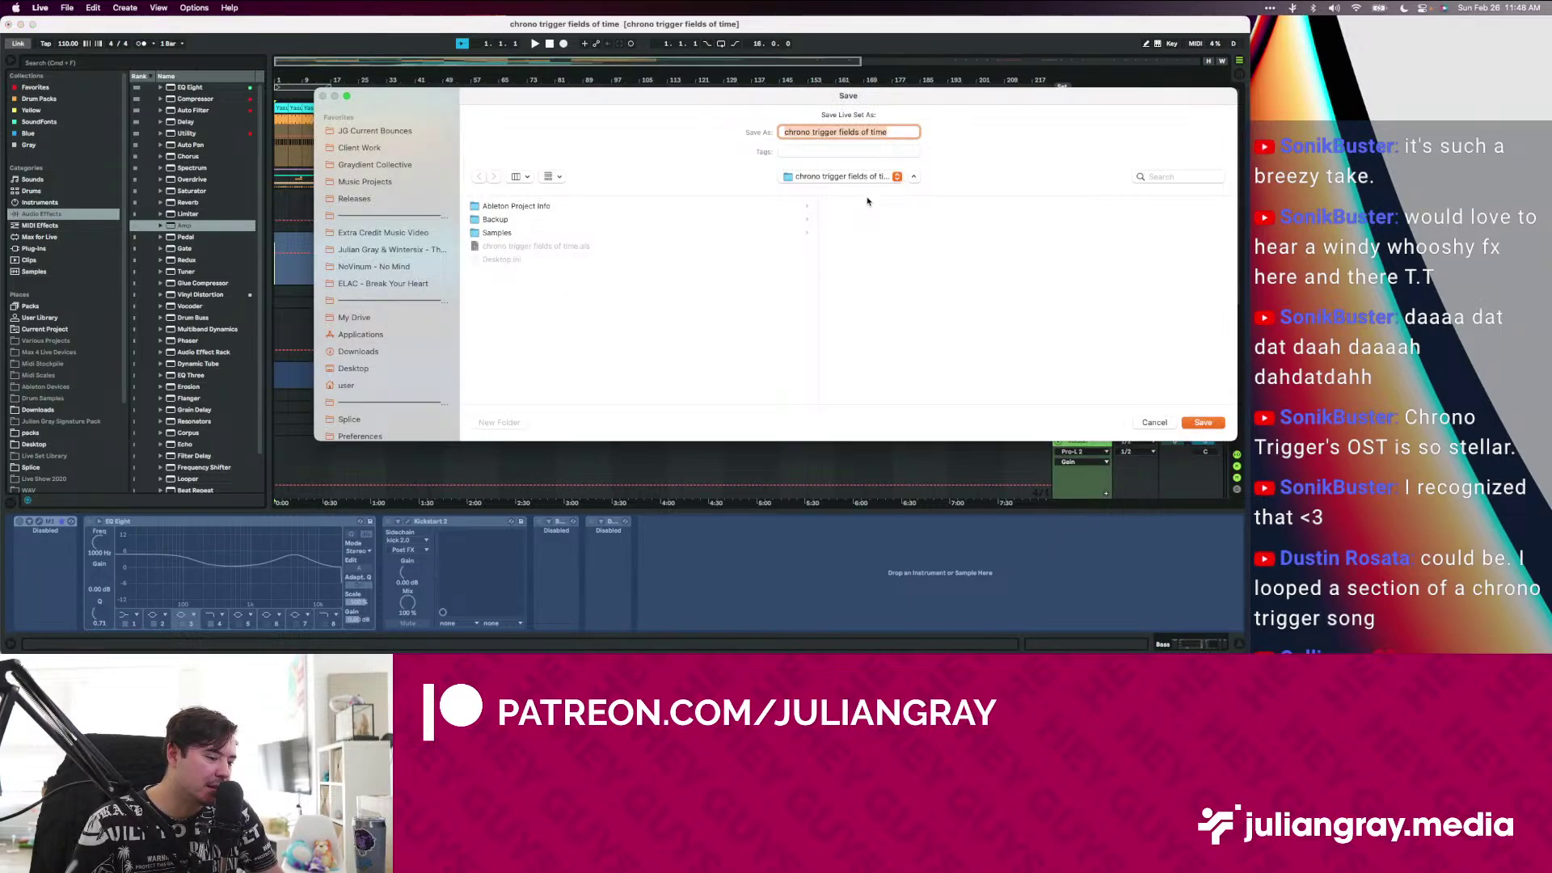
click(858, 177)
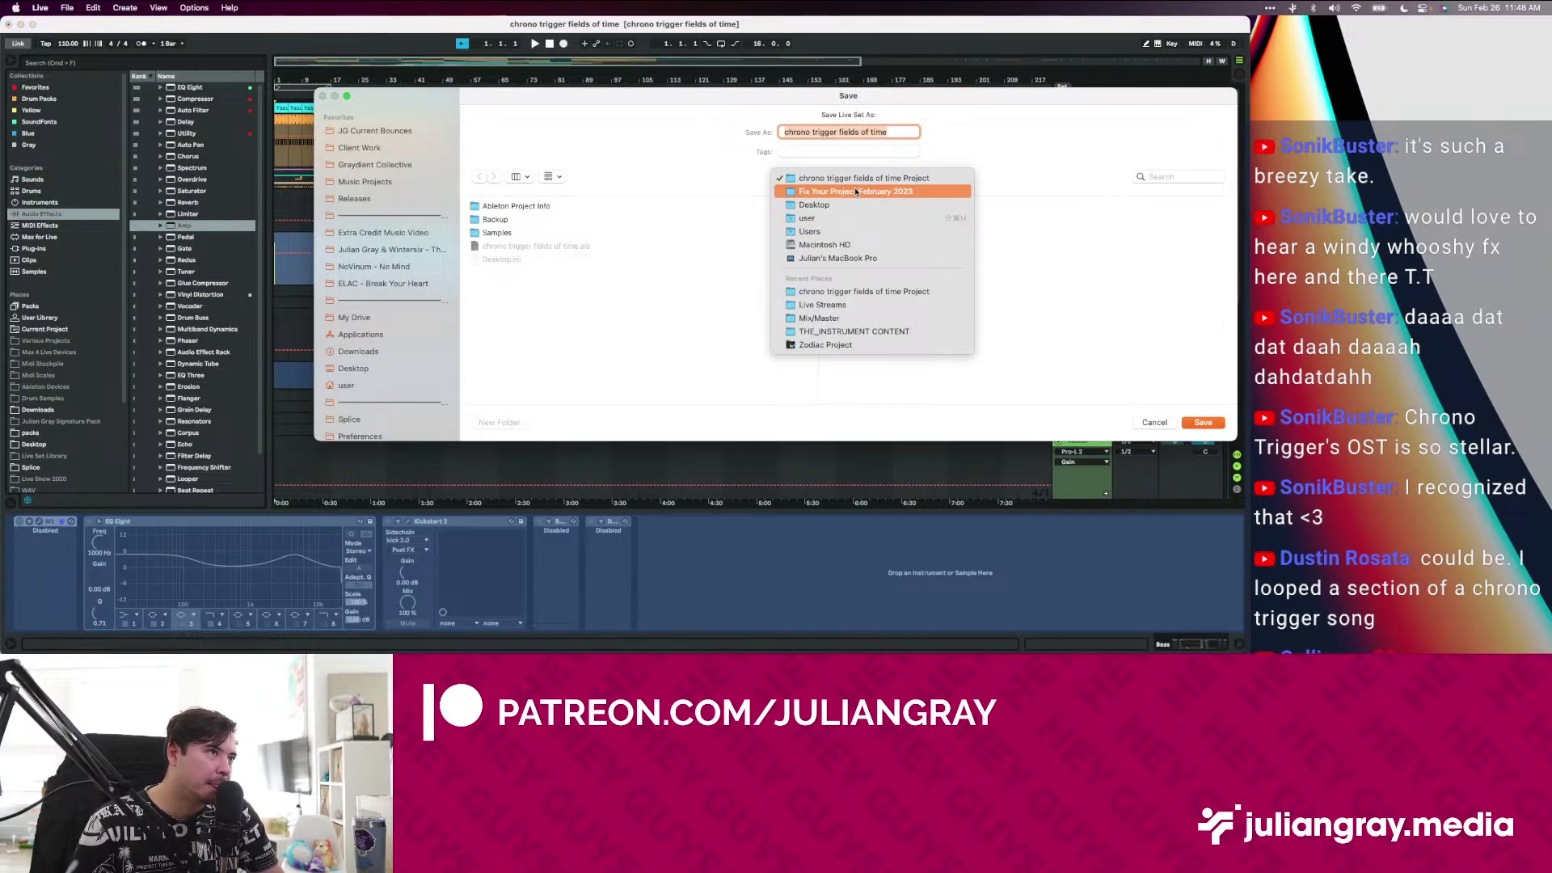
click(855, 192)
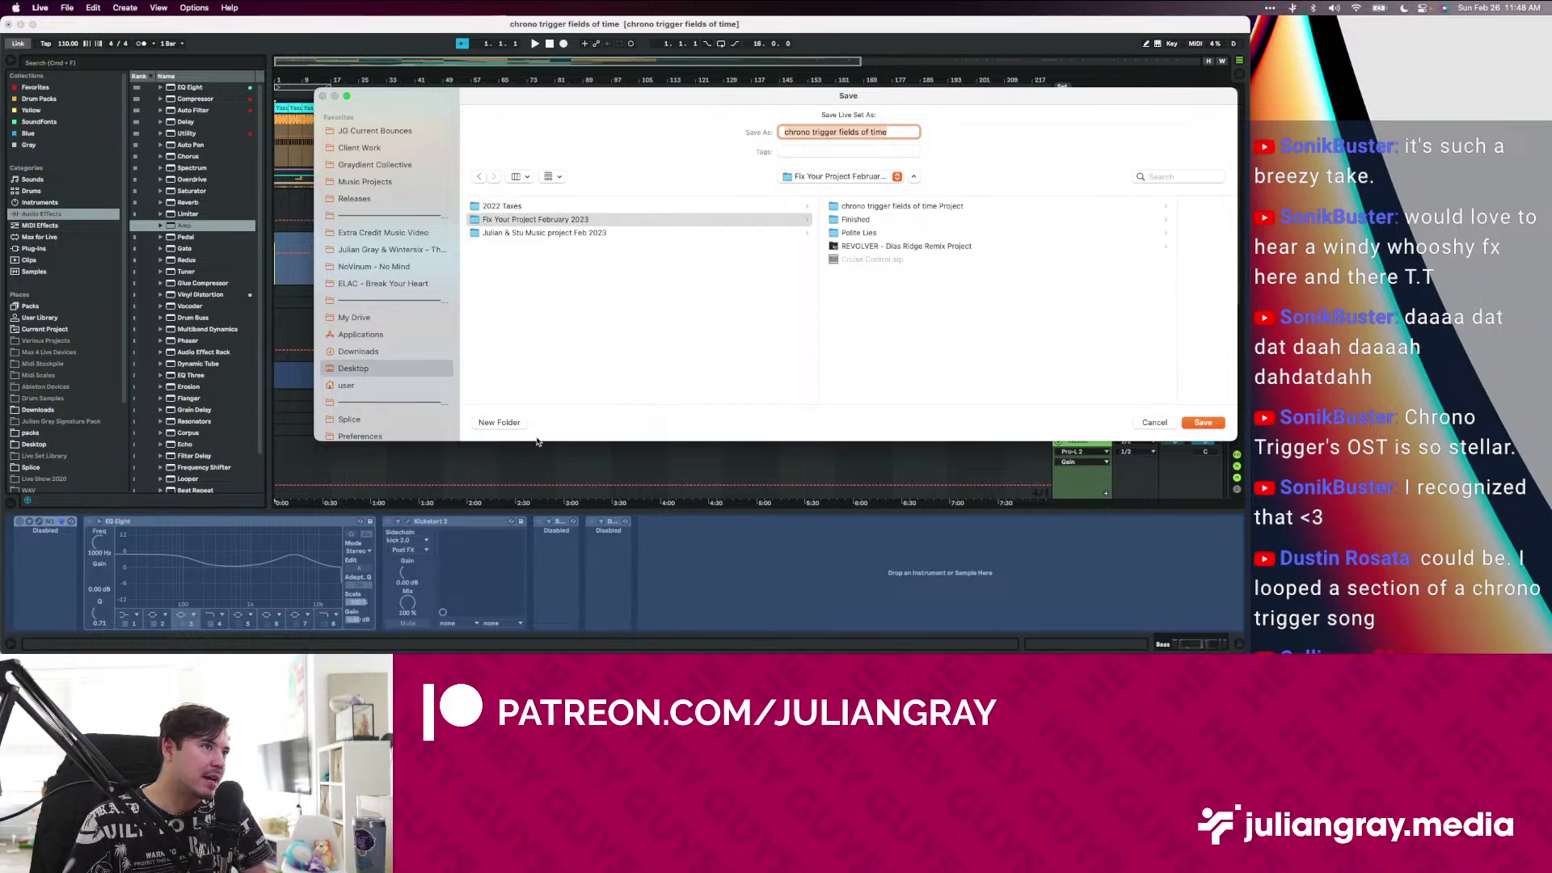
click(498, 422)
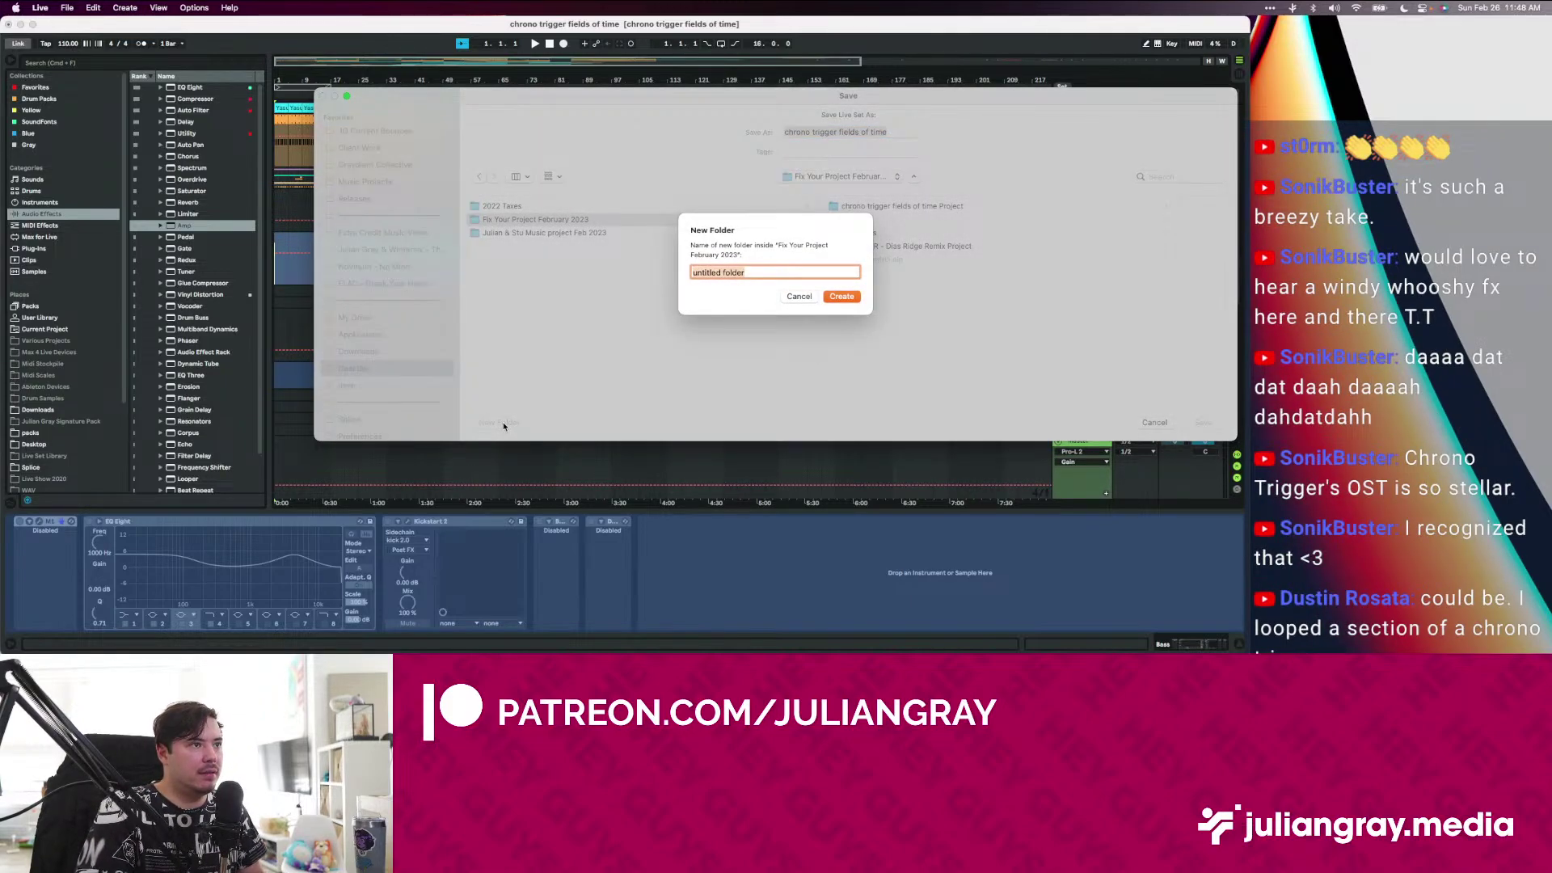
text(Fields of )
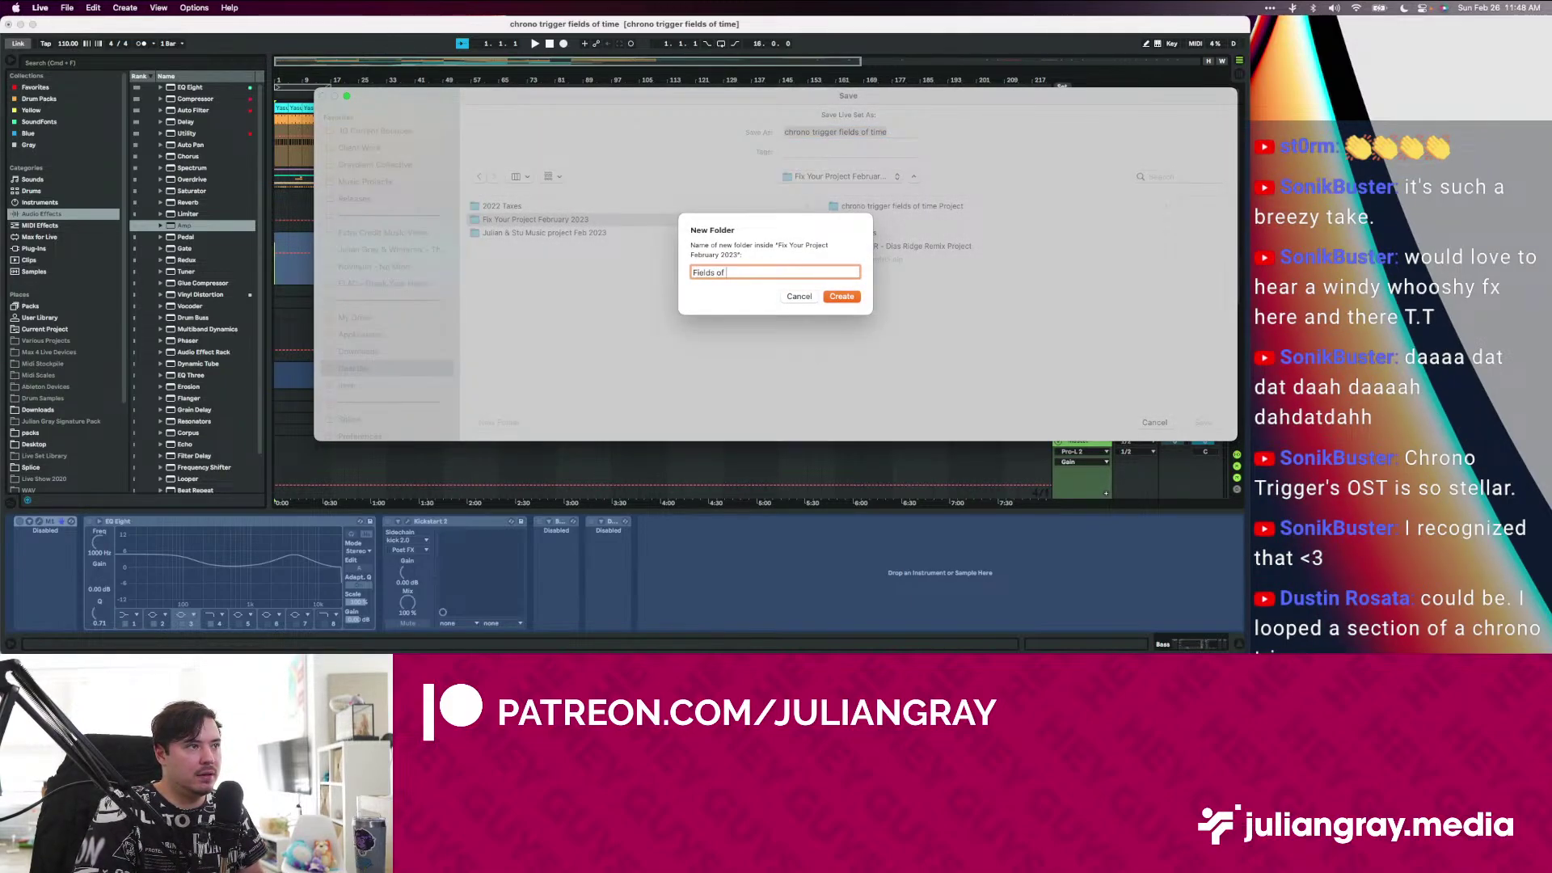
text(time Julian)
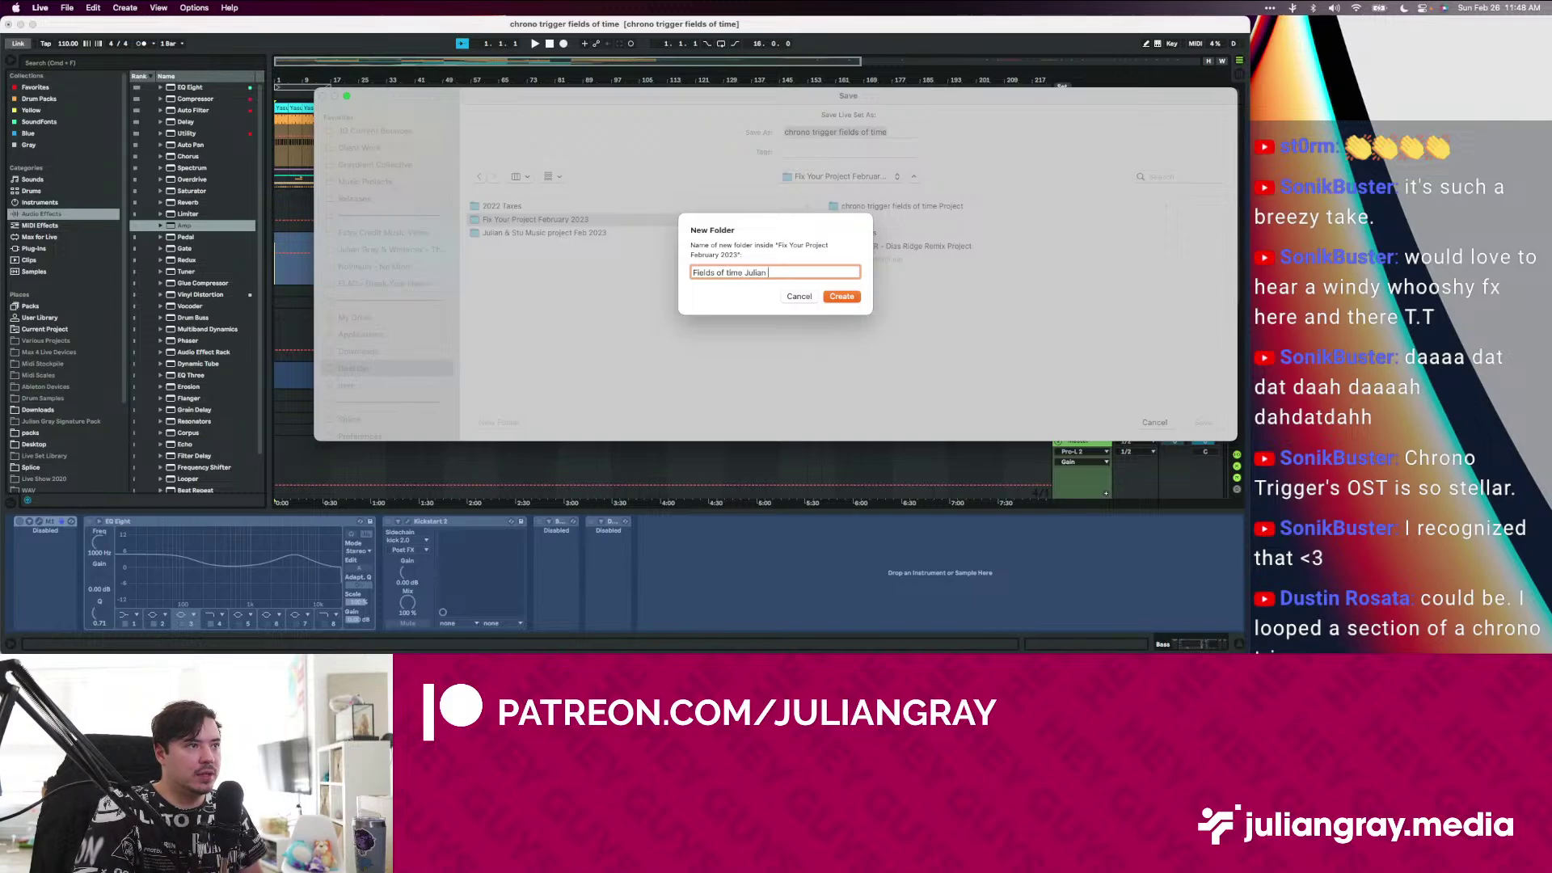
text( Edit)
key(Return)
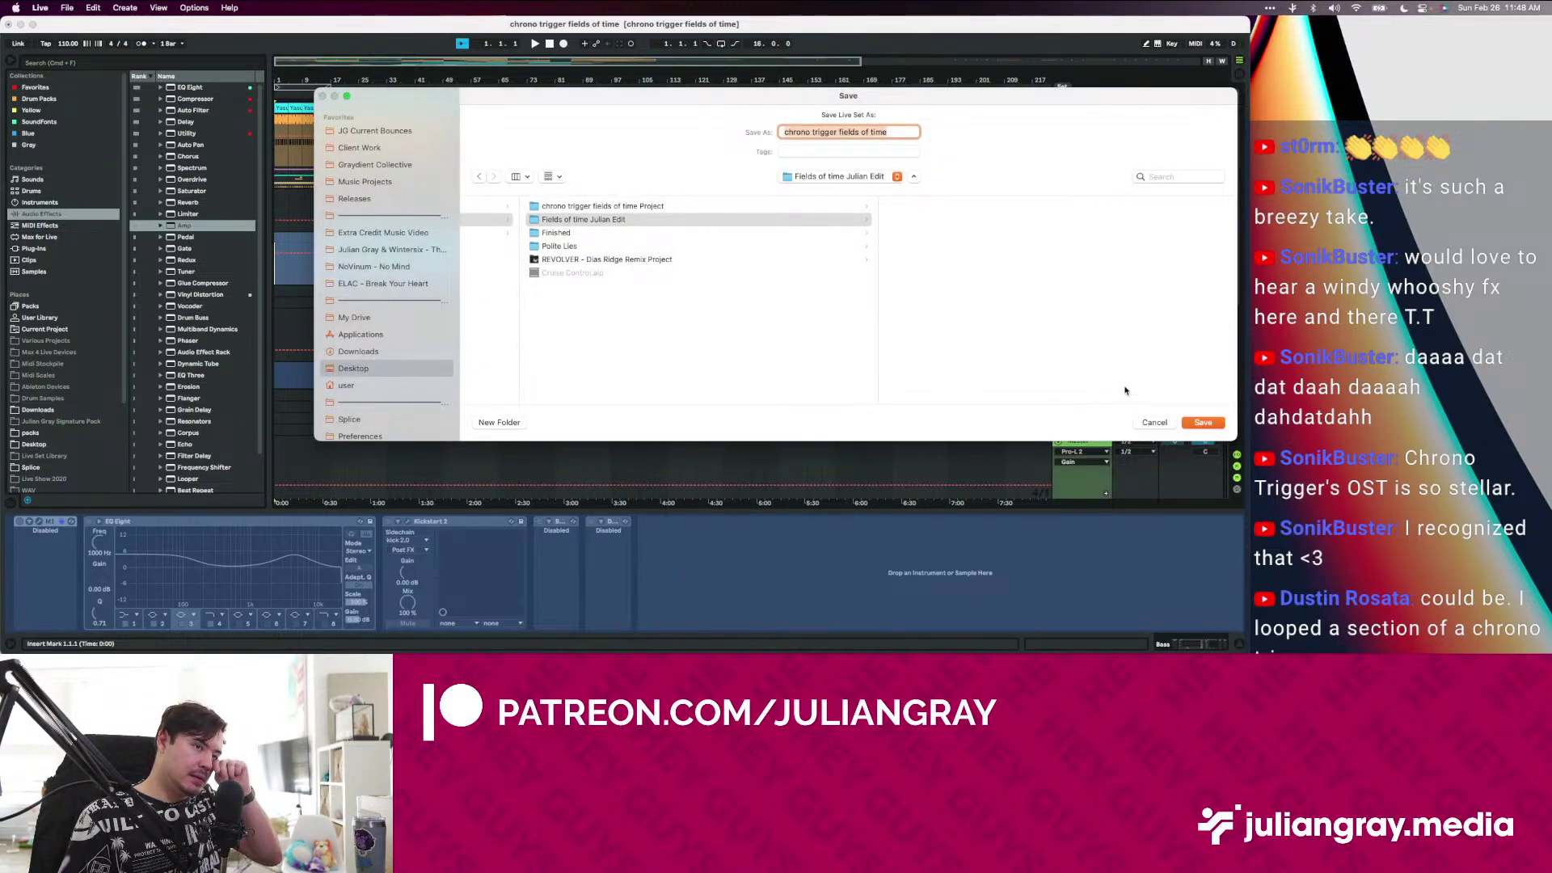
click(1219, 424)
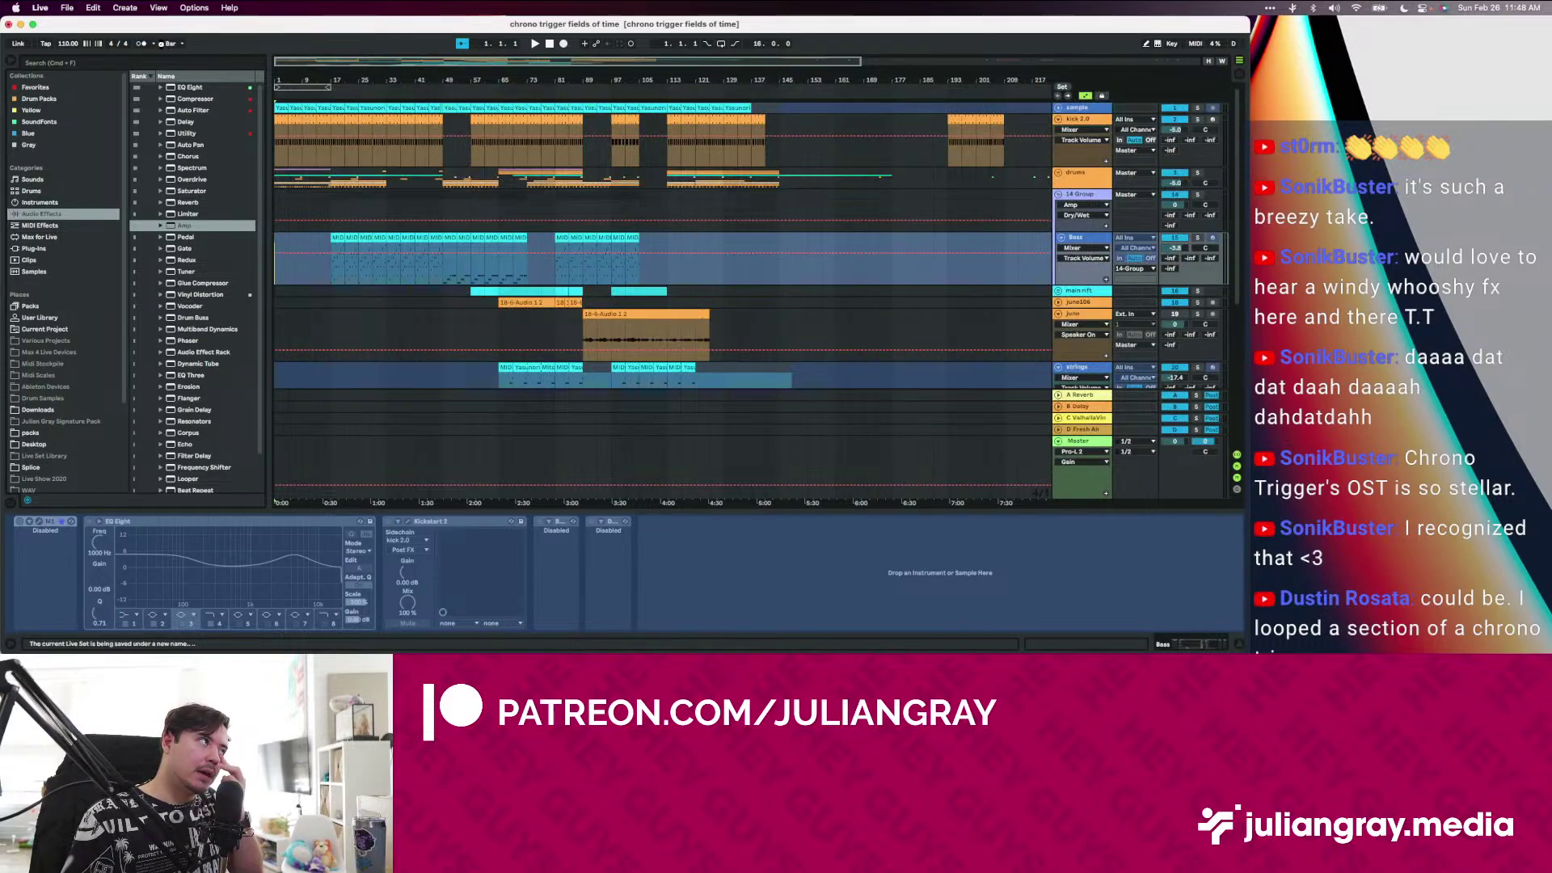
Collect all and save the newly saved set with its used media files
click(68, 8)
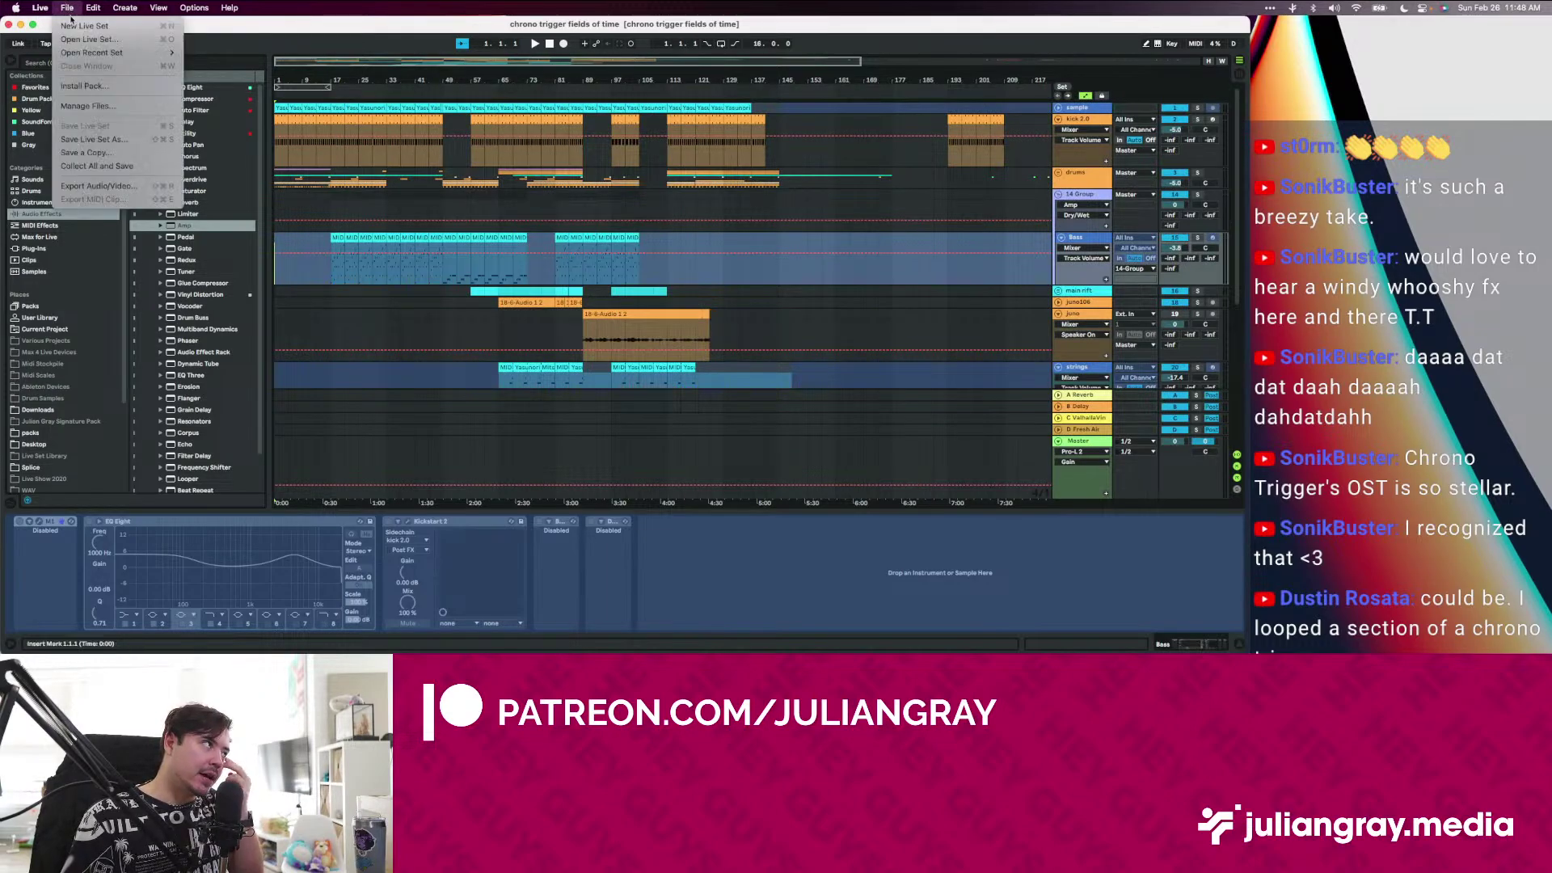
click(101, 168)
click(731, 394)
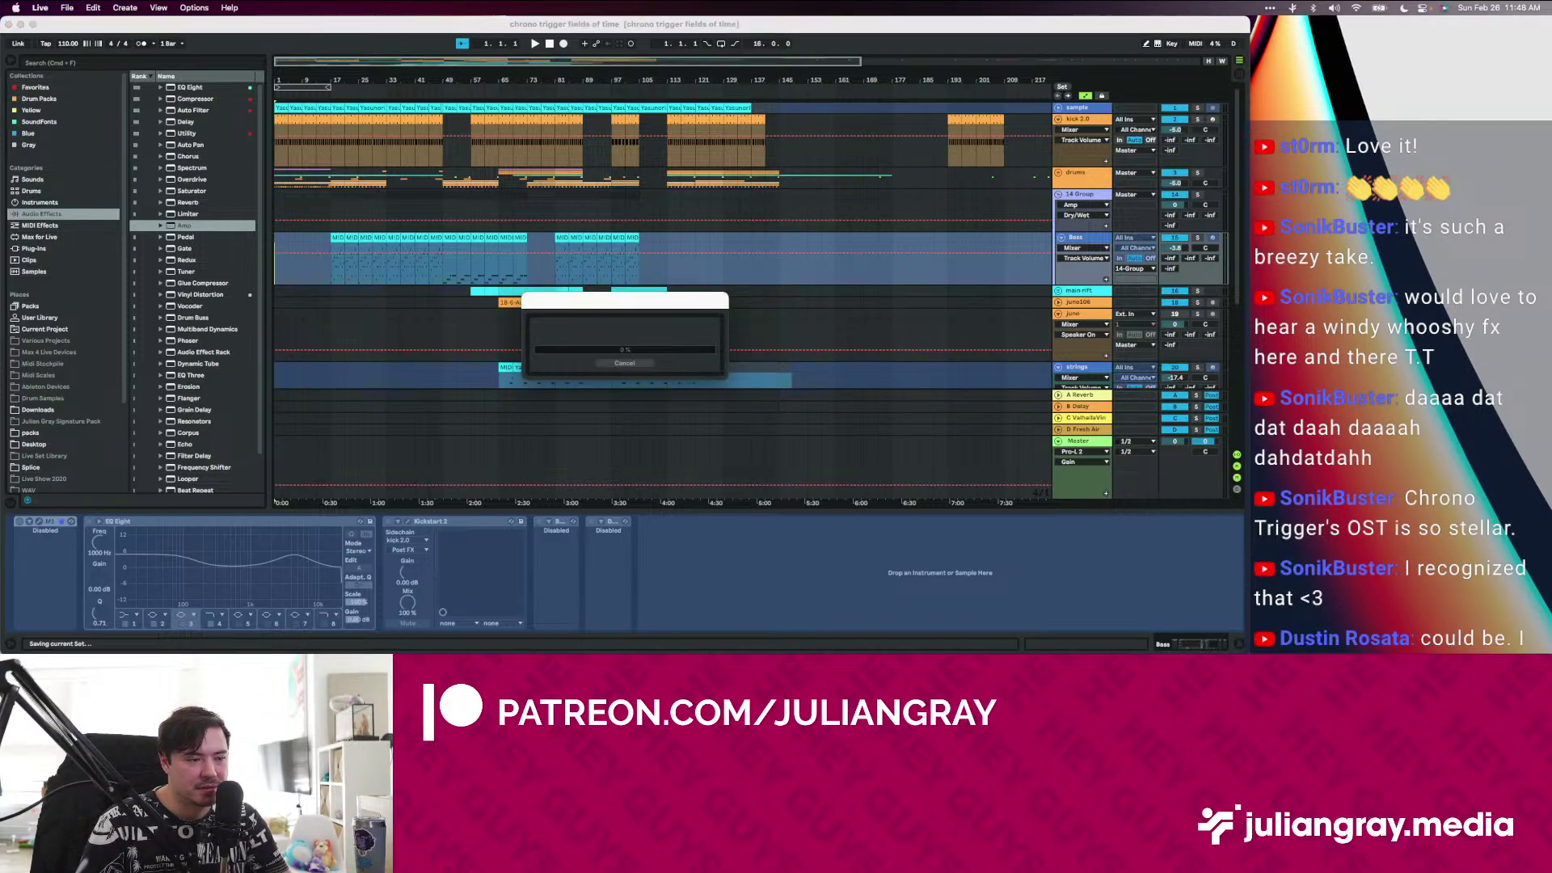
click(713, 330)
click(692, 313)
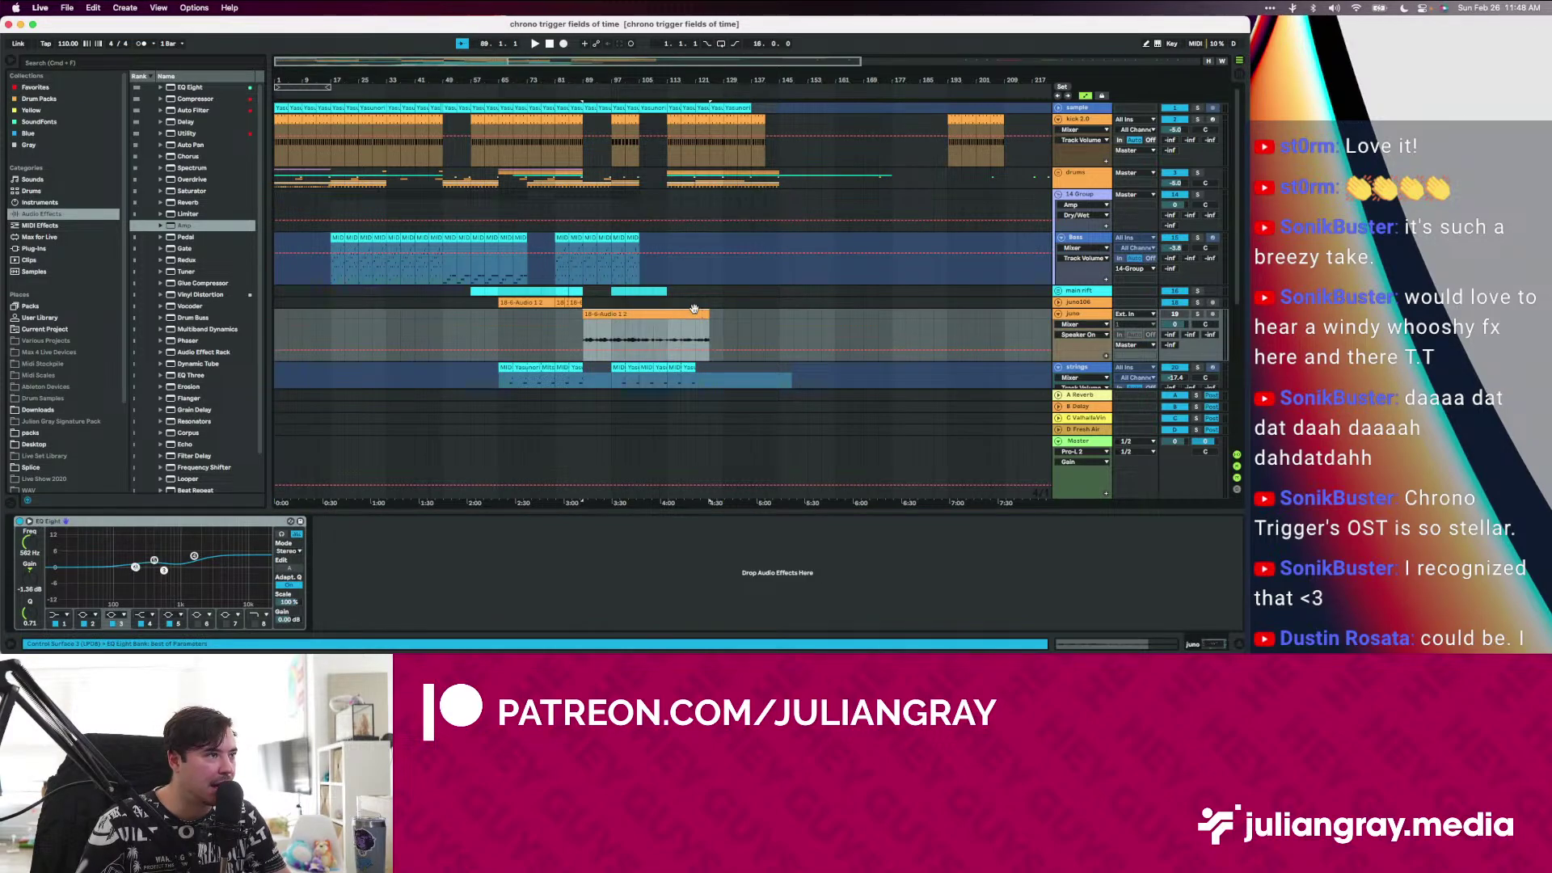
click(711, 291)
click(712, 301)
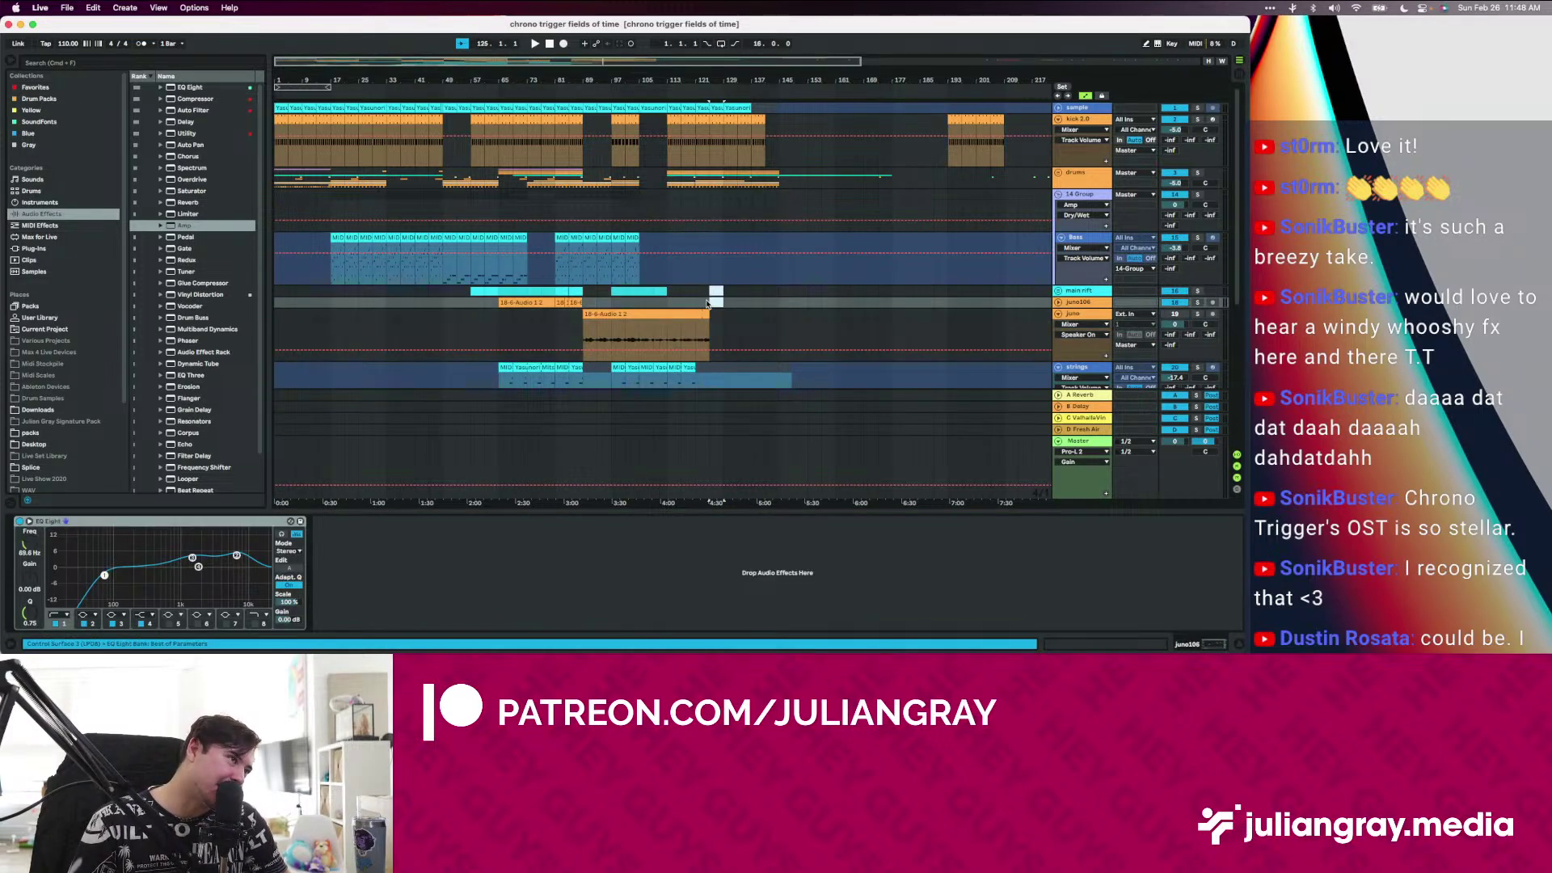
click(710, 292)
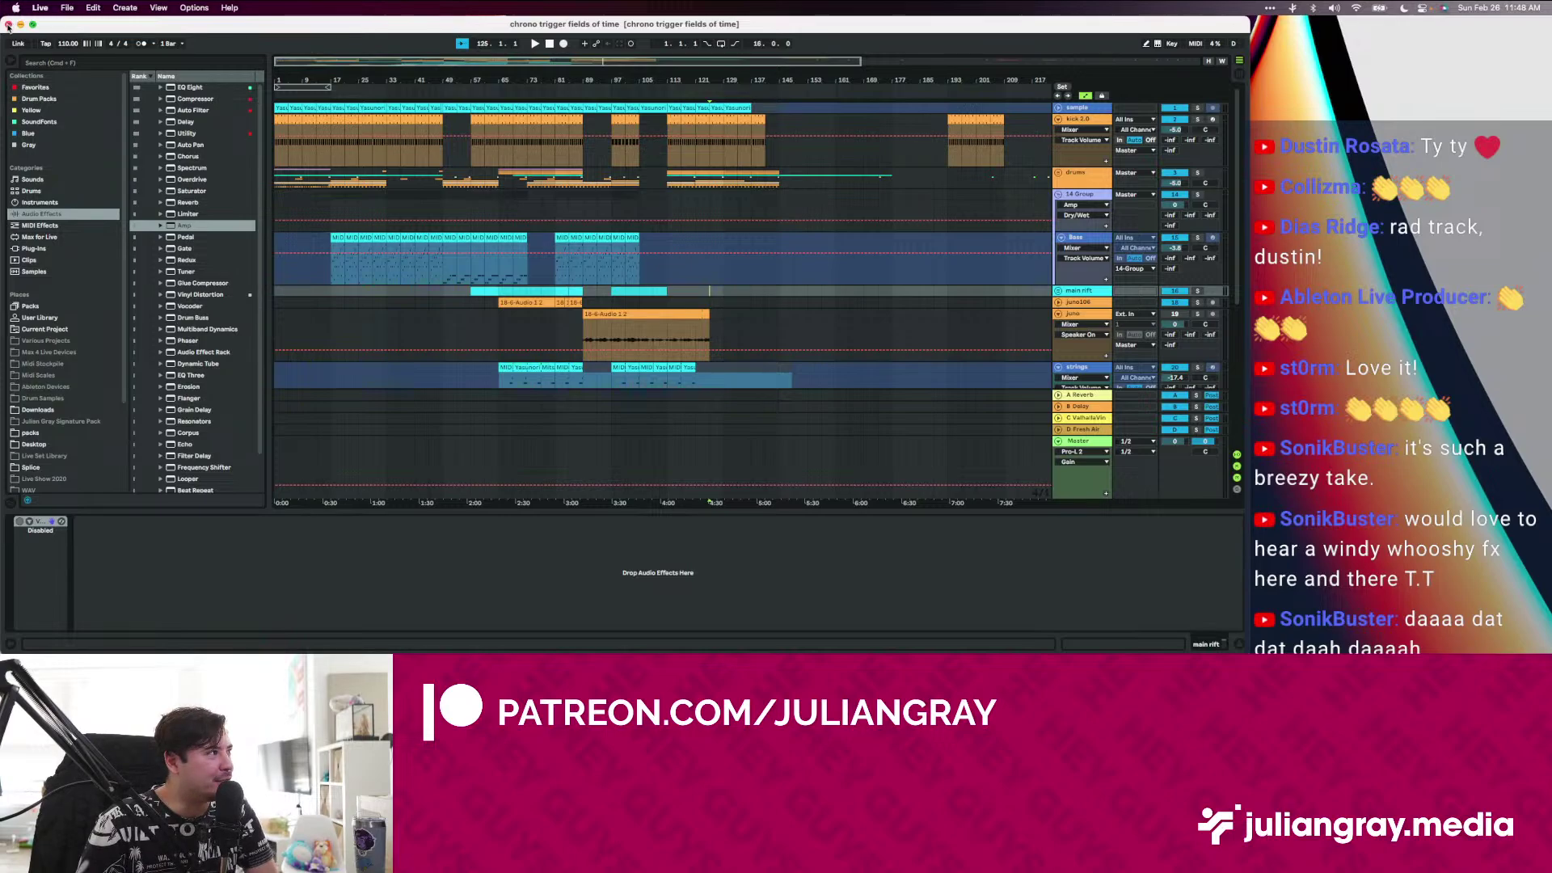
click(666, 165)
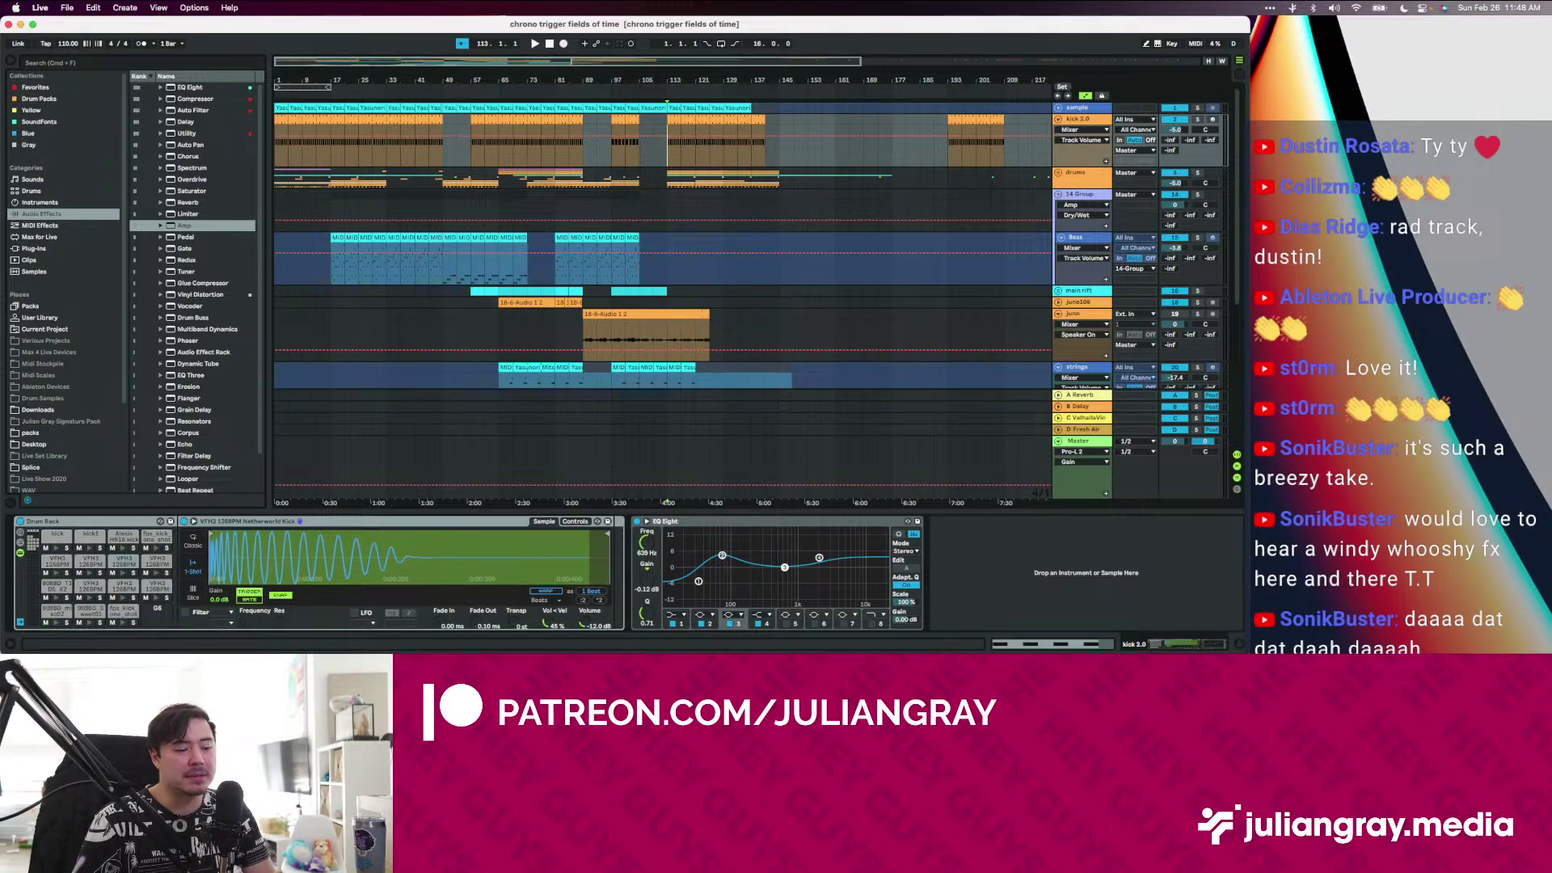
In Finder, move the original chrono trigger project folder and the new edit folder into Finished, authorizing the move with the account password
key(super+Tab)
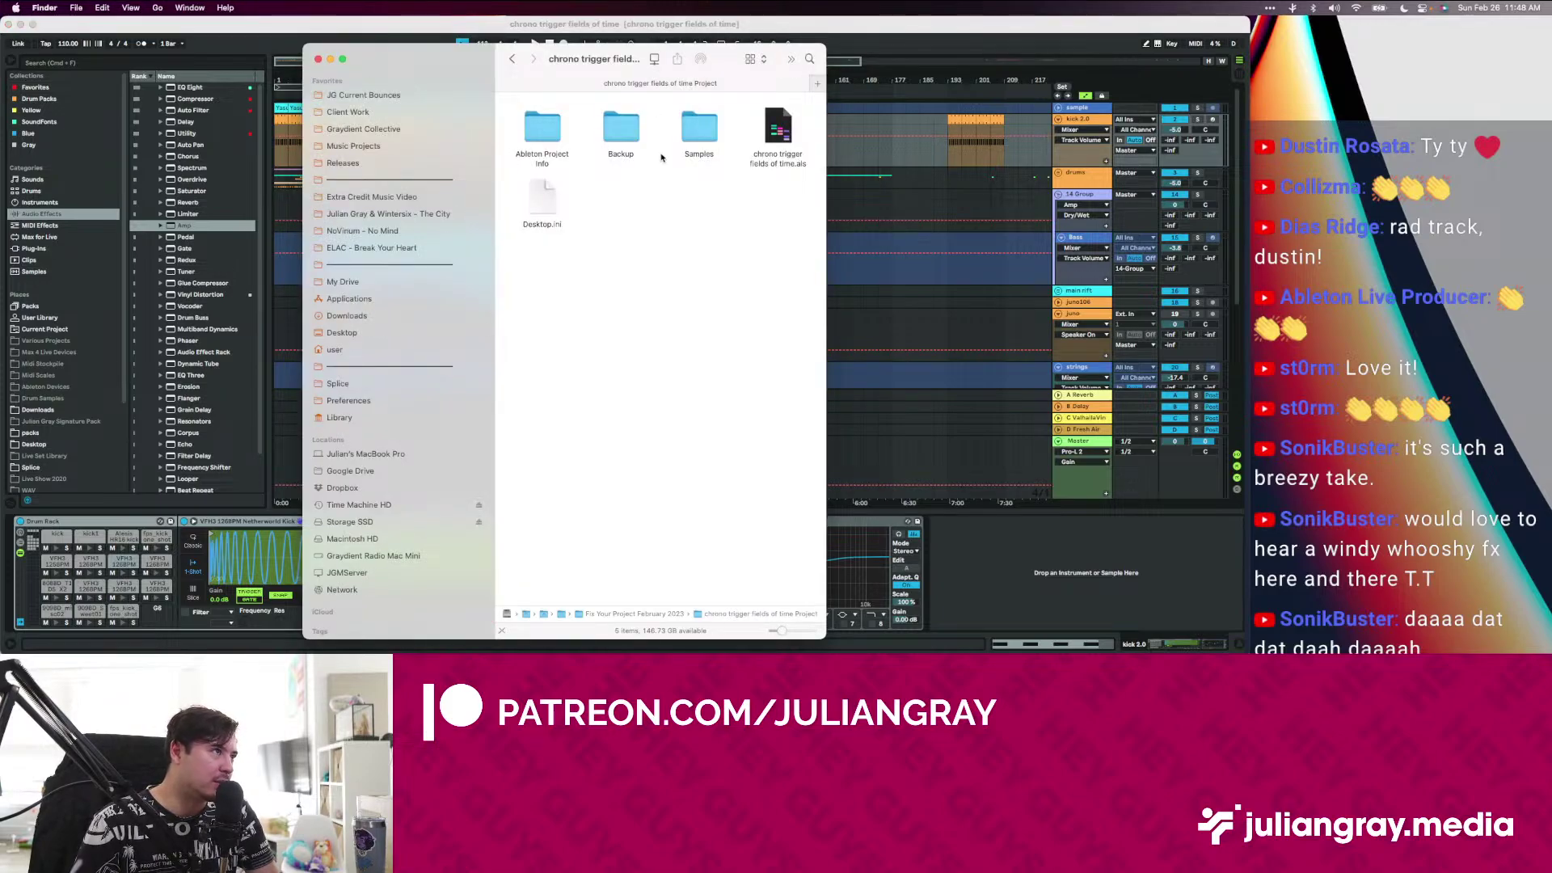
click(511, 58)
click(542, 127)
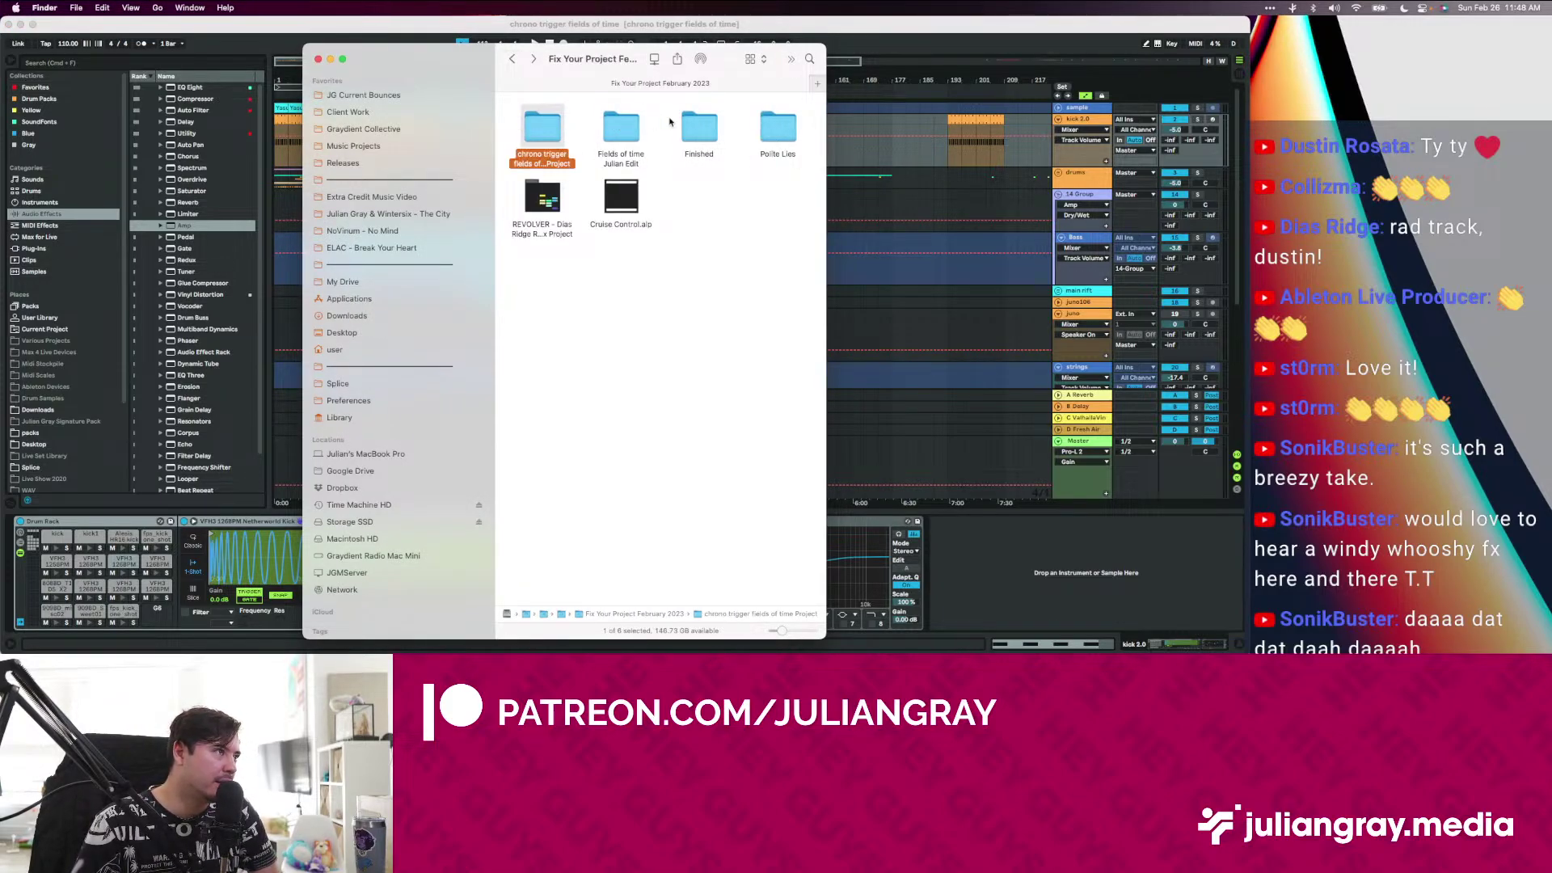
super+click(621, 127)
drag(621, 126, 699, 130)
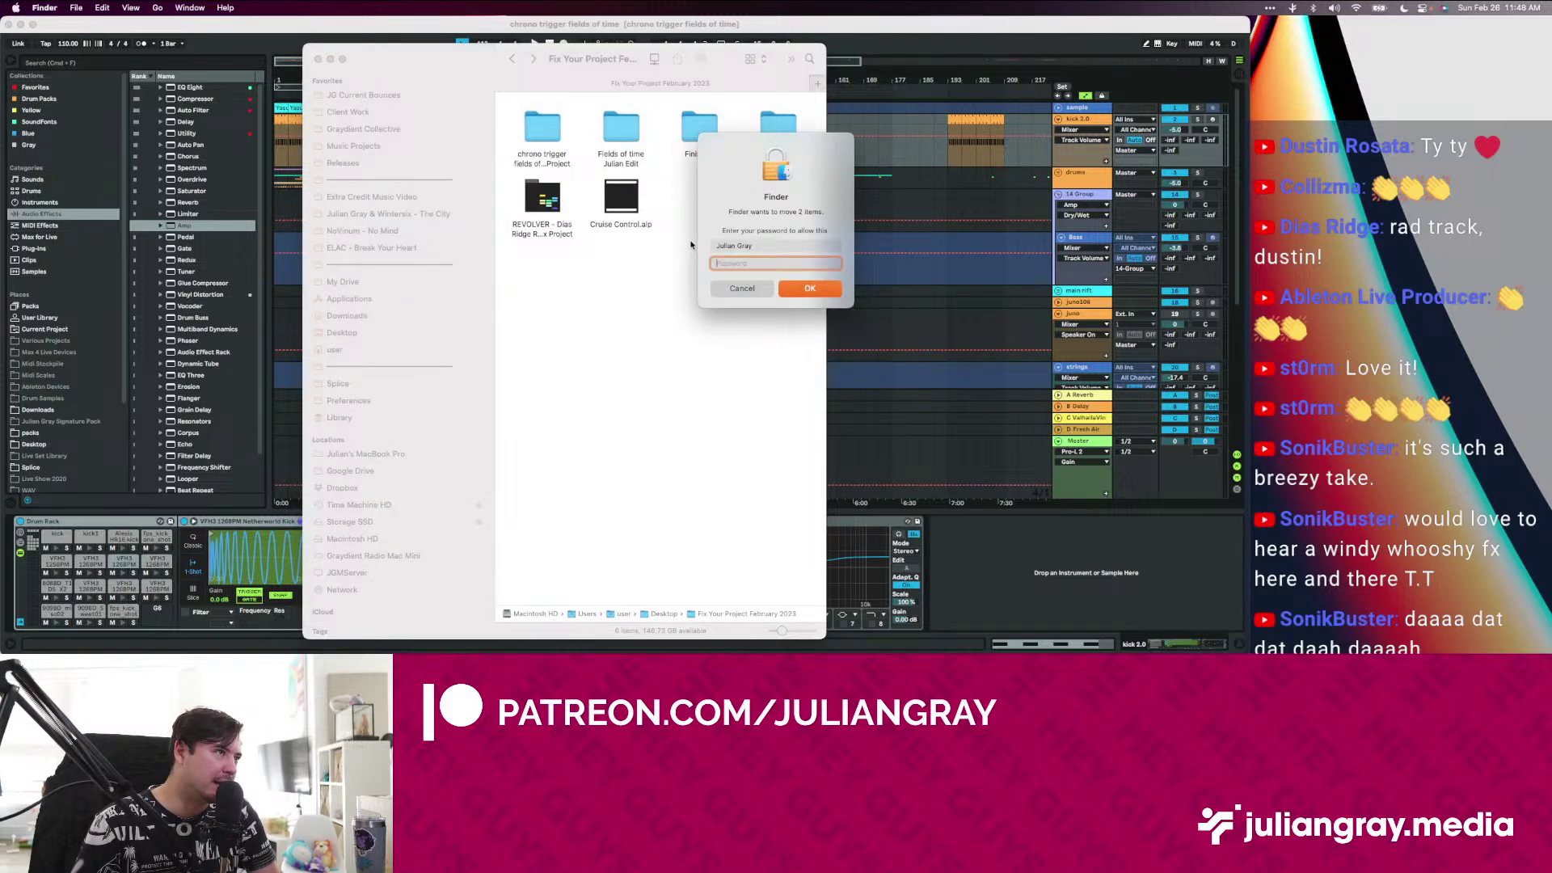
click(809, 288)
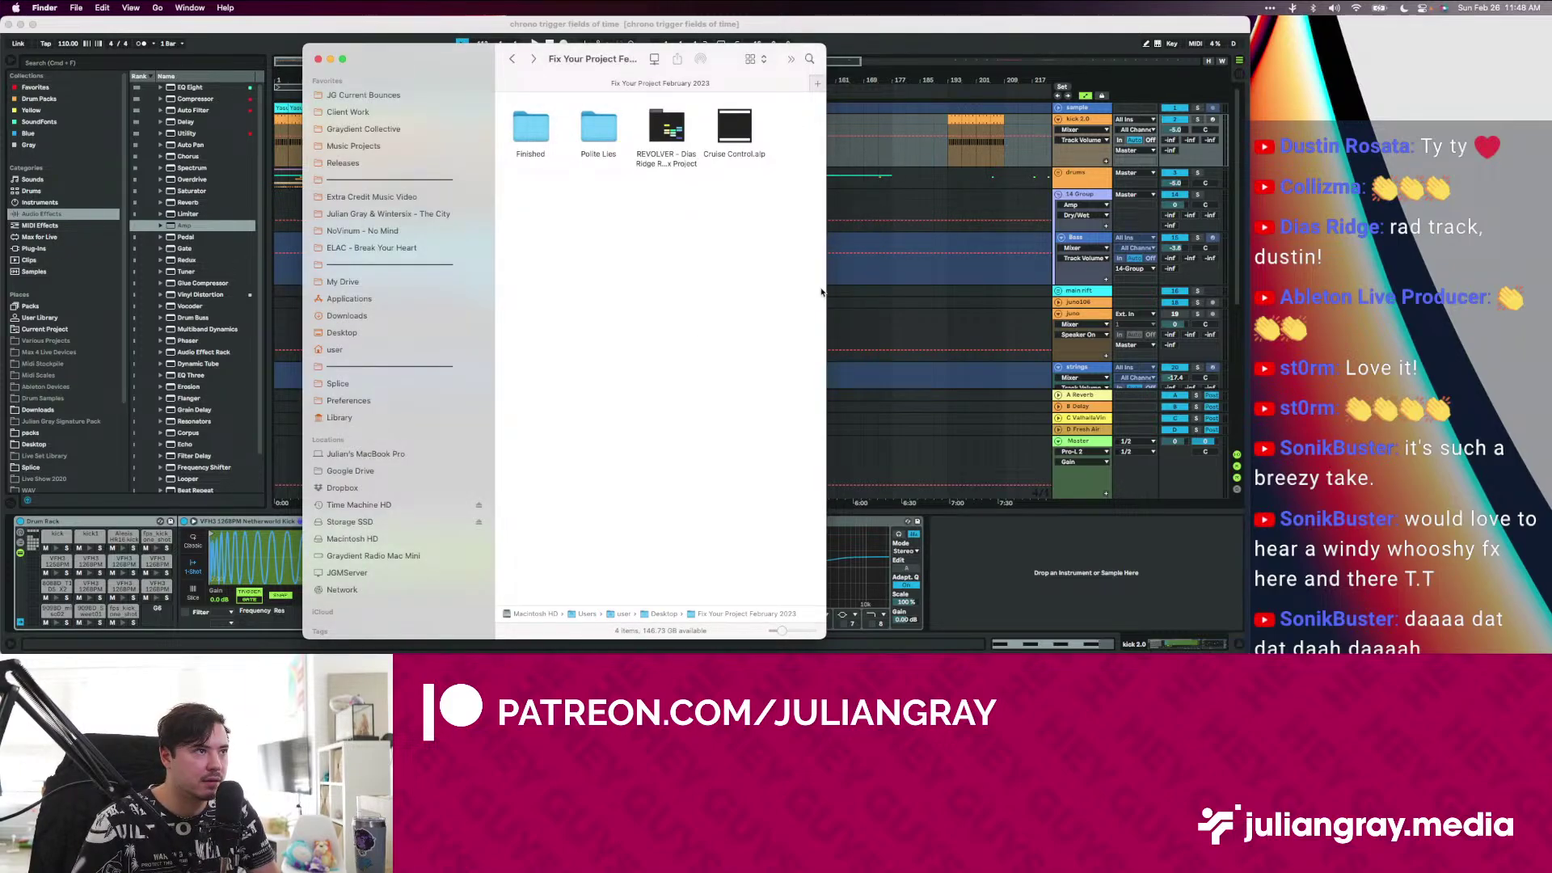
click(894, 122)
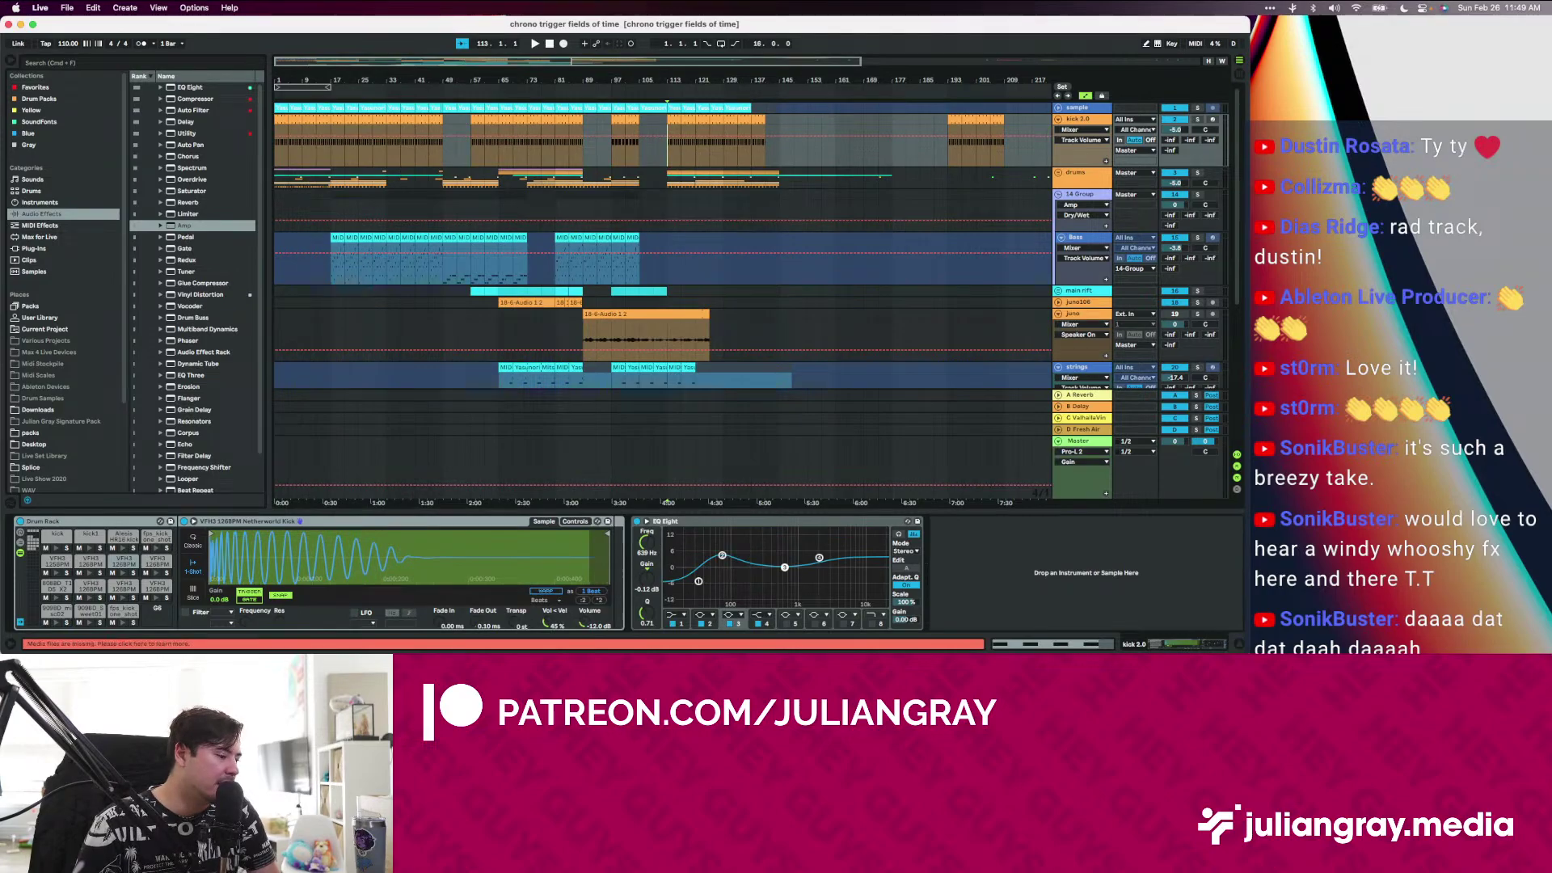
Open the Polite Lies folder in Finder, widen the window and show its contents as a list
key(super+Tab)
click(531, 130)
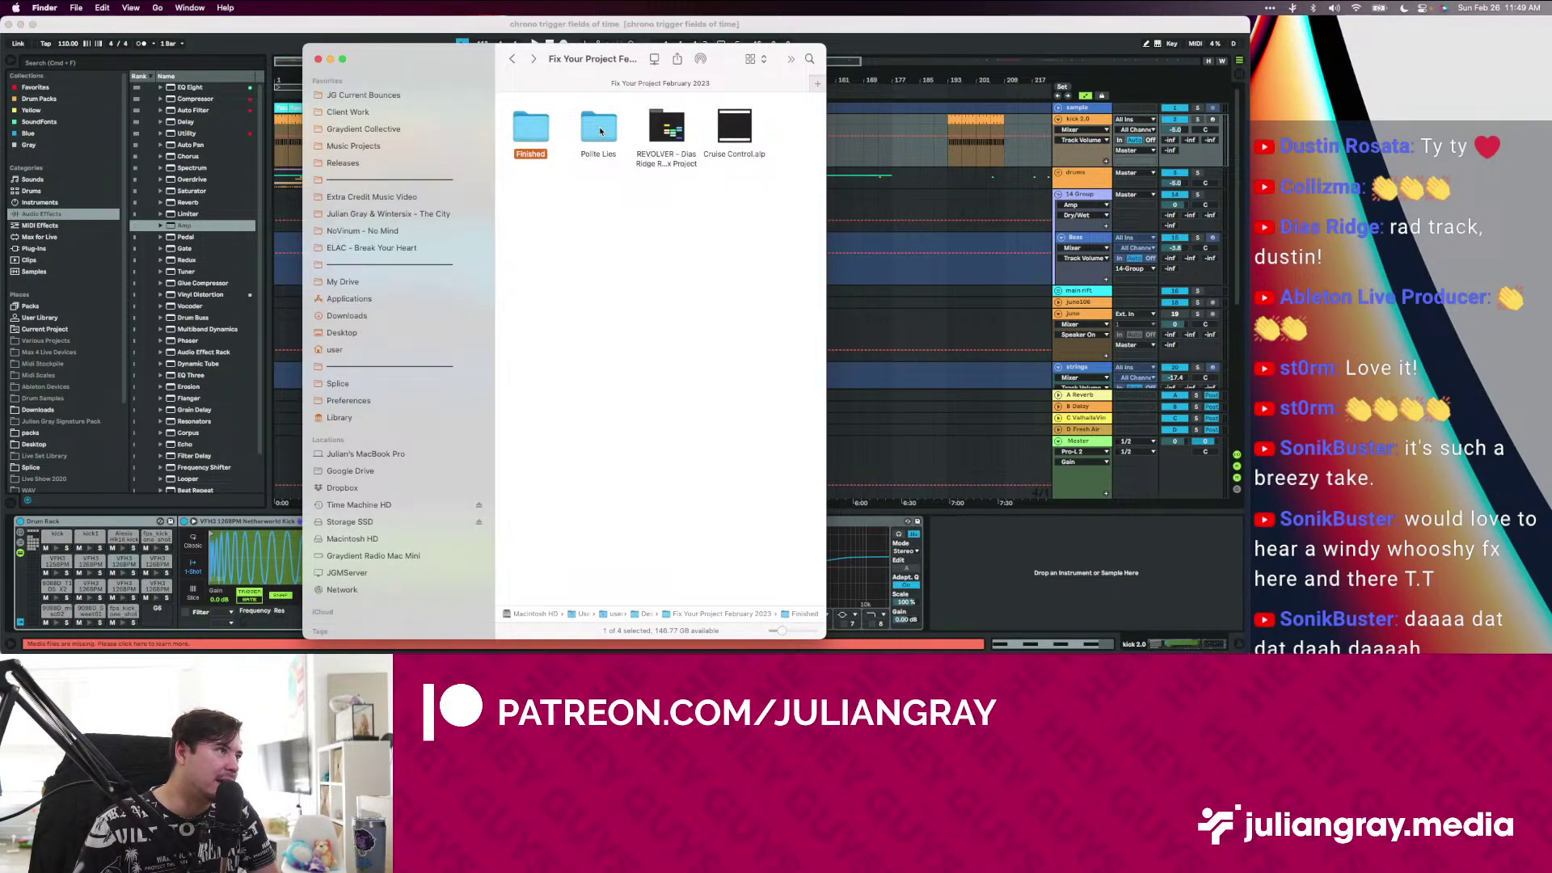
double_click(600, 131)
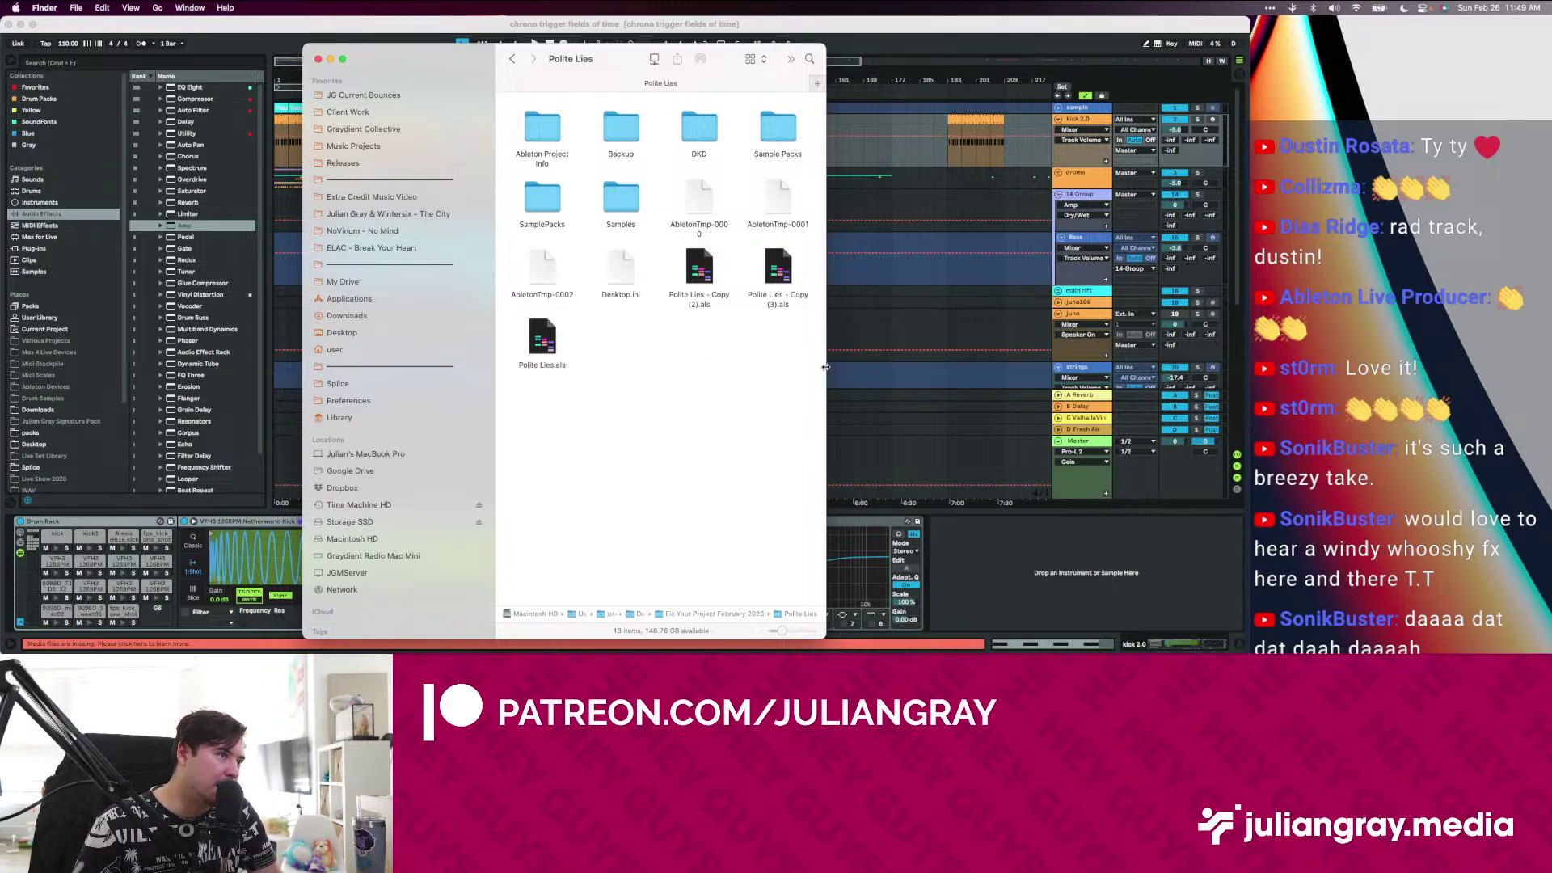
drag(825, 372, 946, 361)
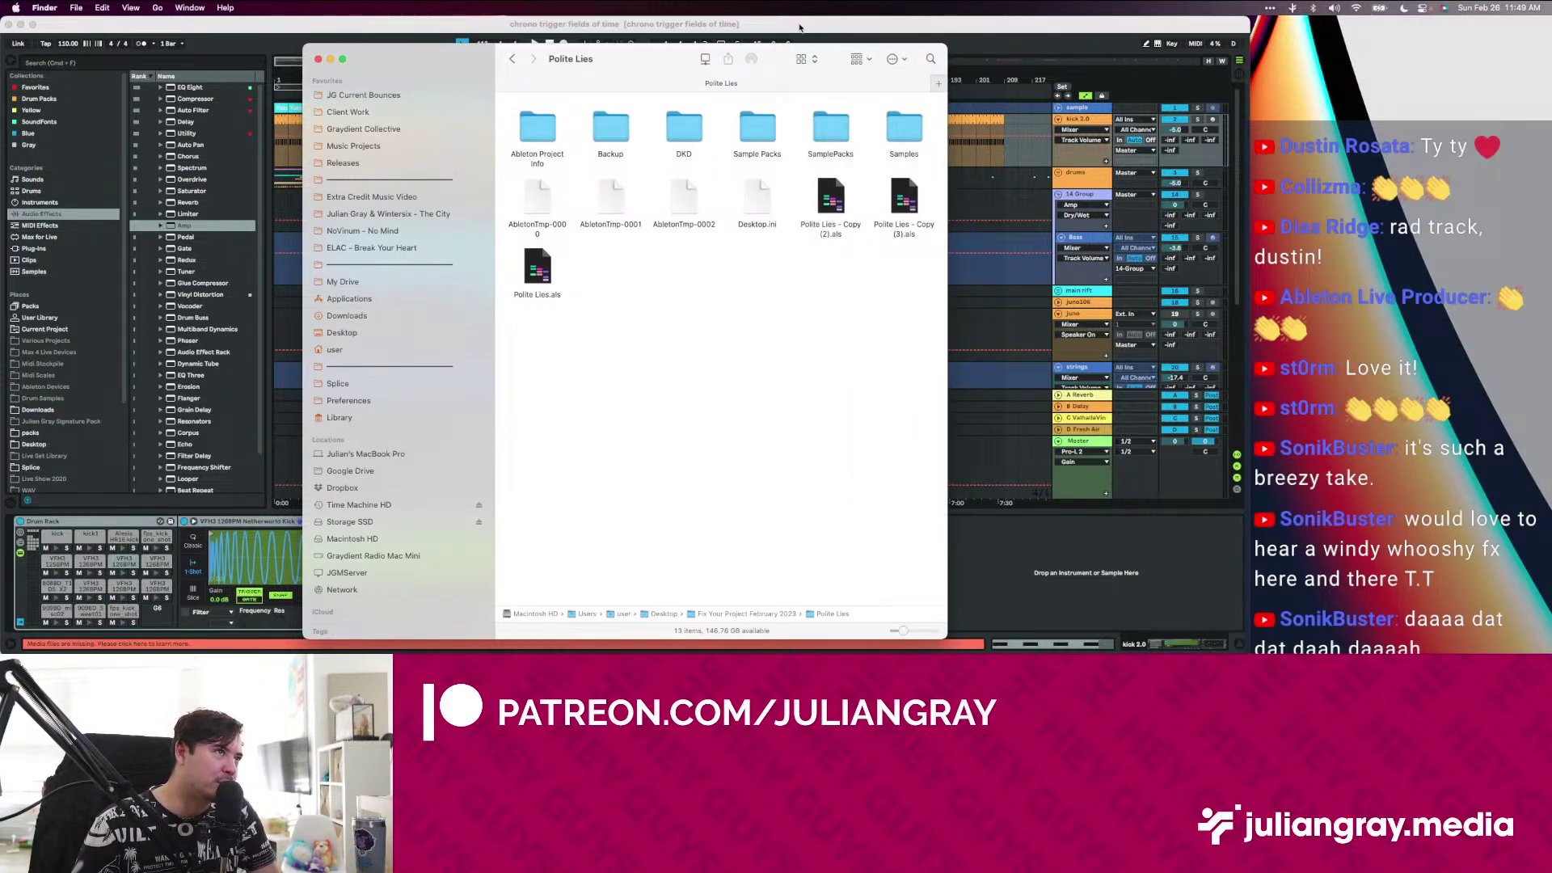
click(806, 59)
click(807, 75)
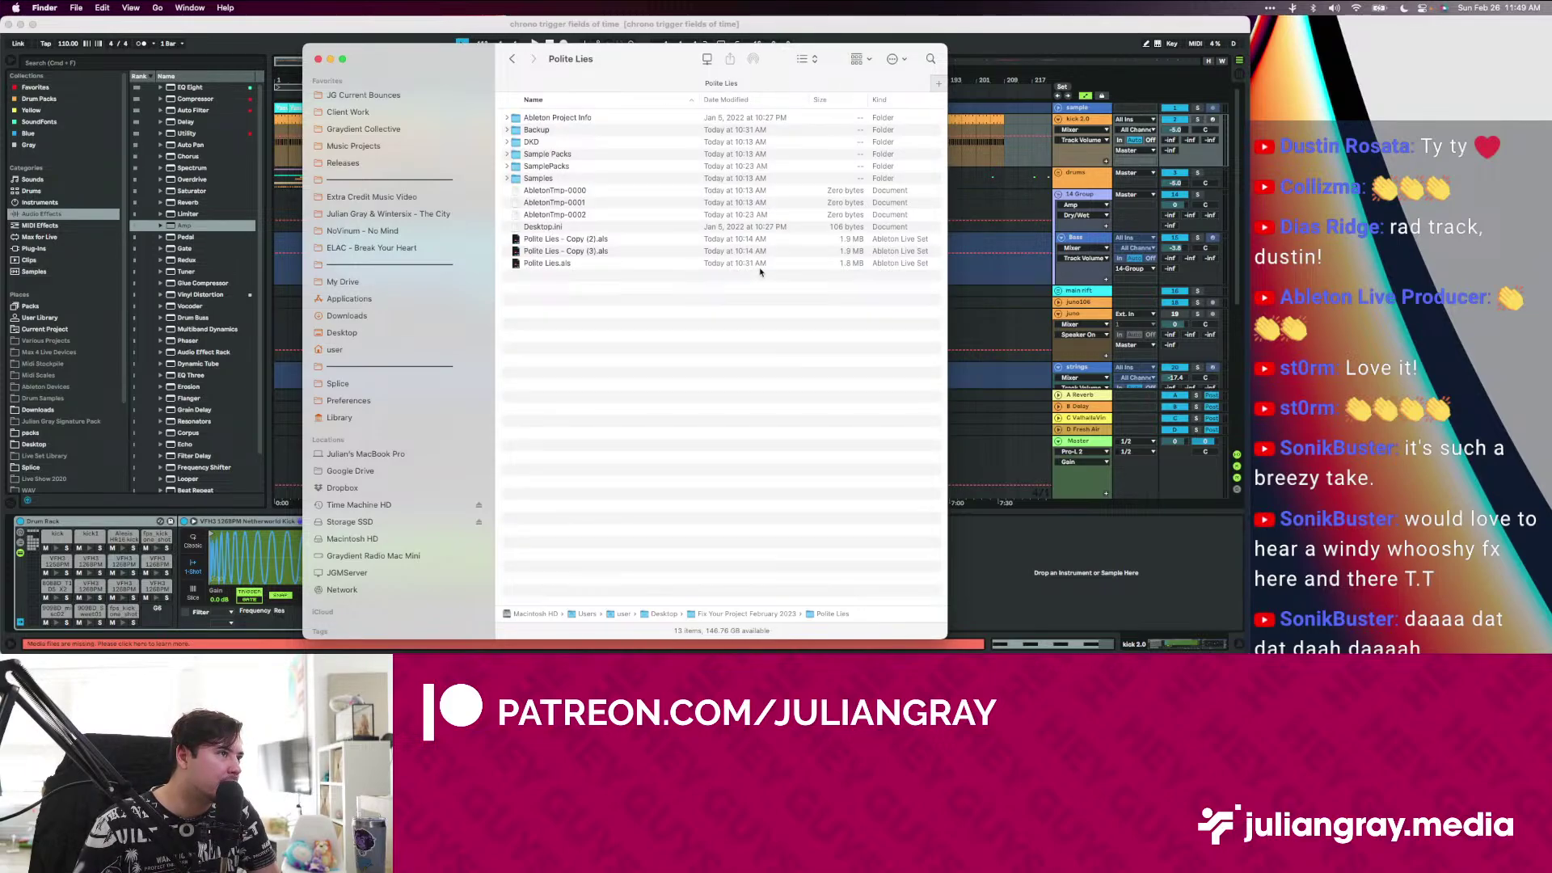
Compare the three Polite Lies Live Set versions in the folder by their modification dates
click(761, 263)
click(763, 251)
click(765, 262)
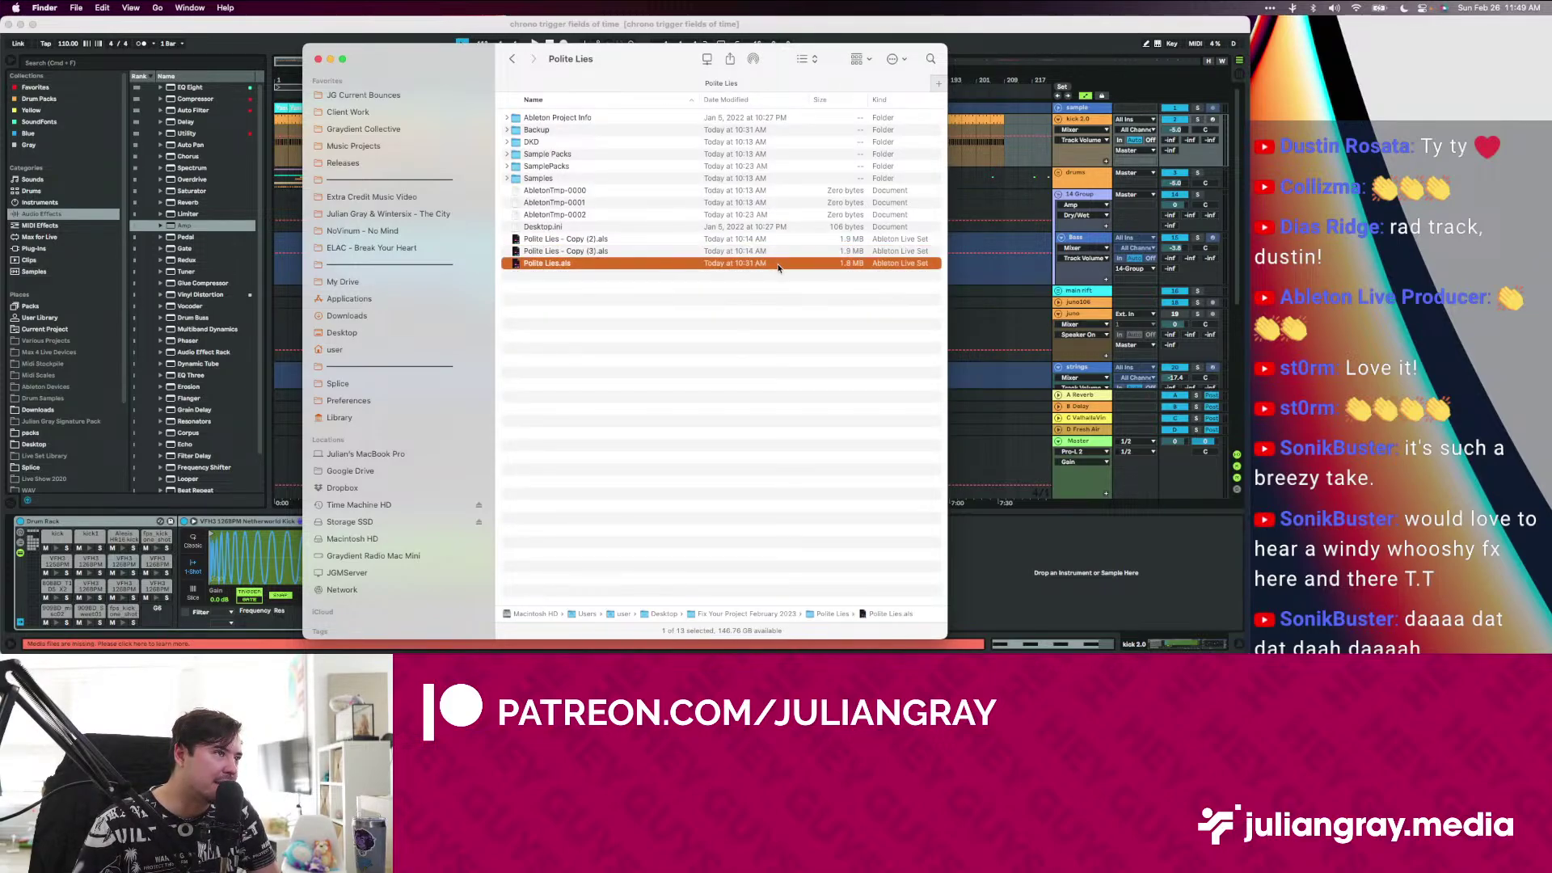
right_click(771, 265)
click(733, 269)
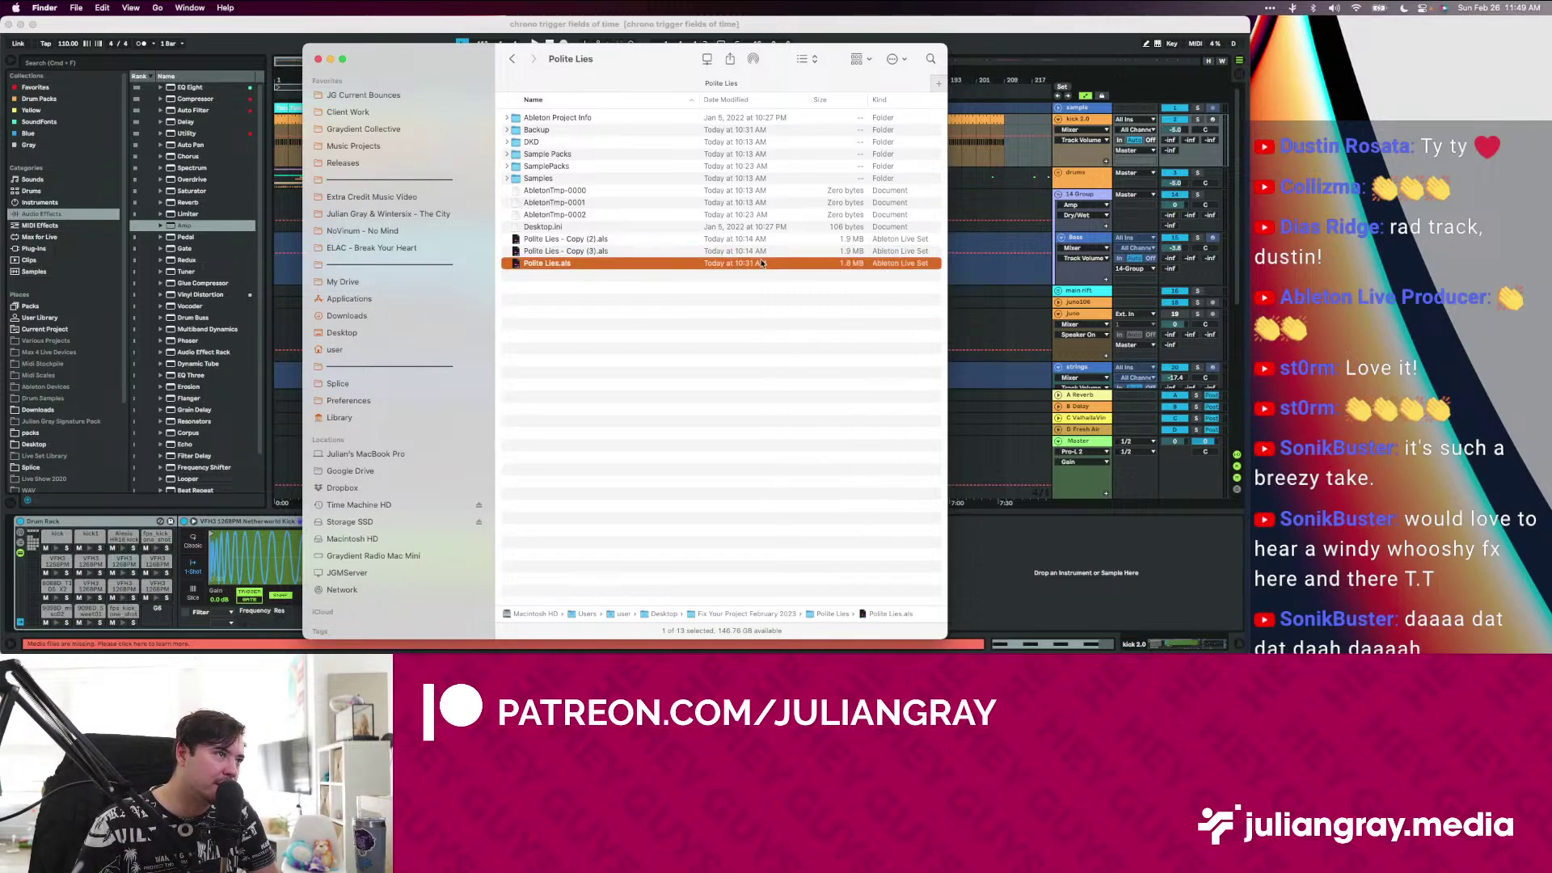
right_click(759, 261)
click(644, 258)
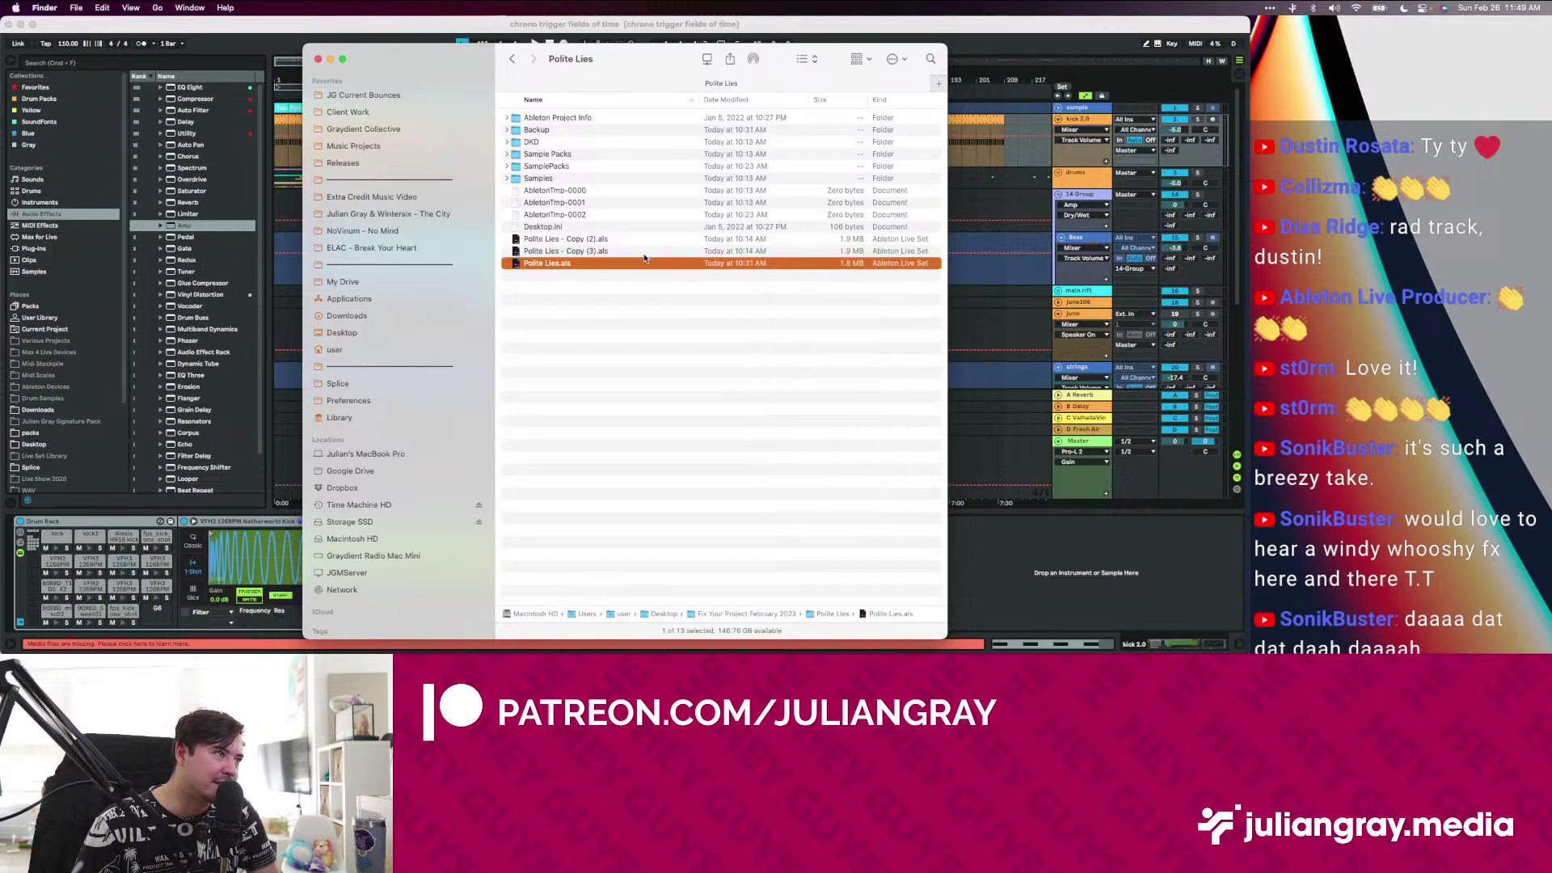
click(604, 241)
click(605, 251)
click(603, 262)
click(605, 252)
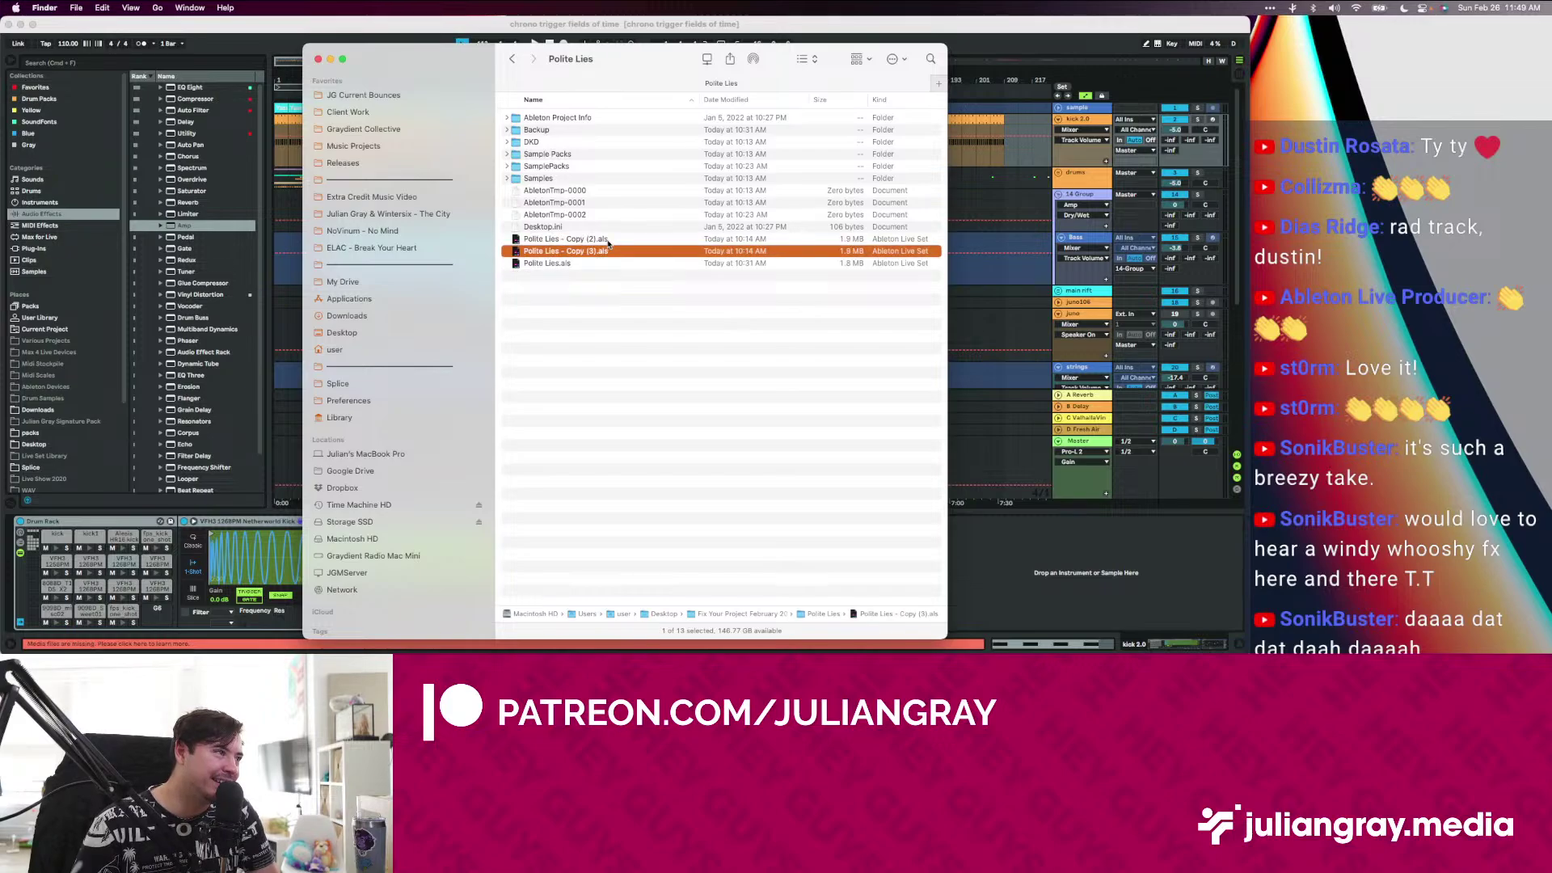
click(608, 241)
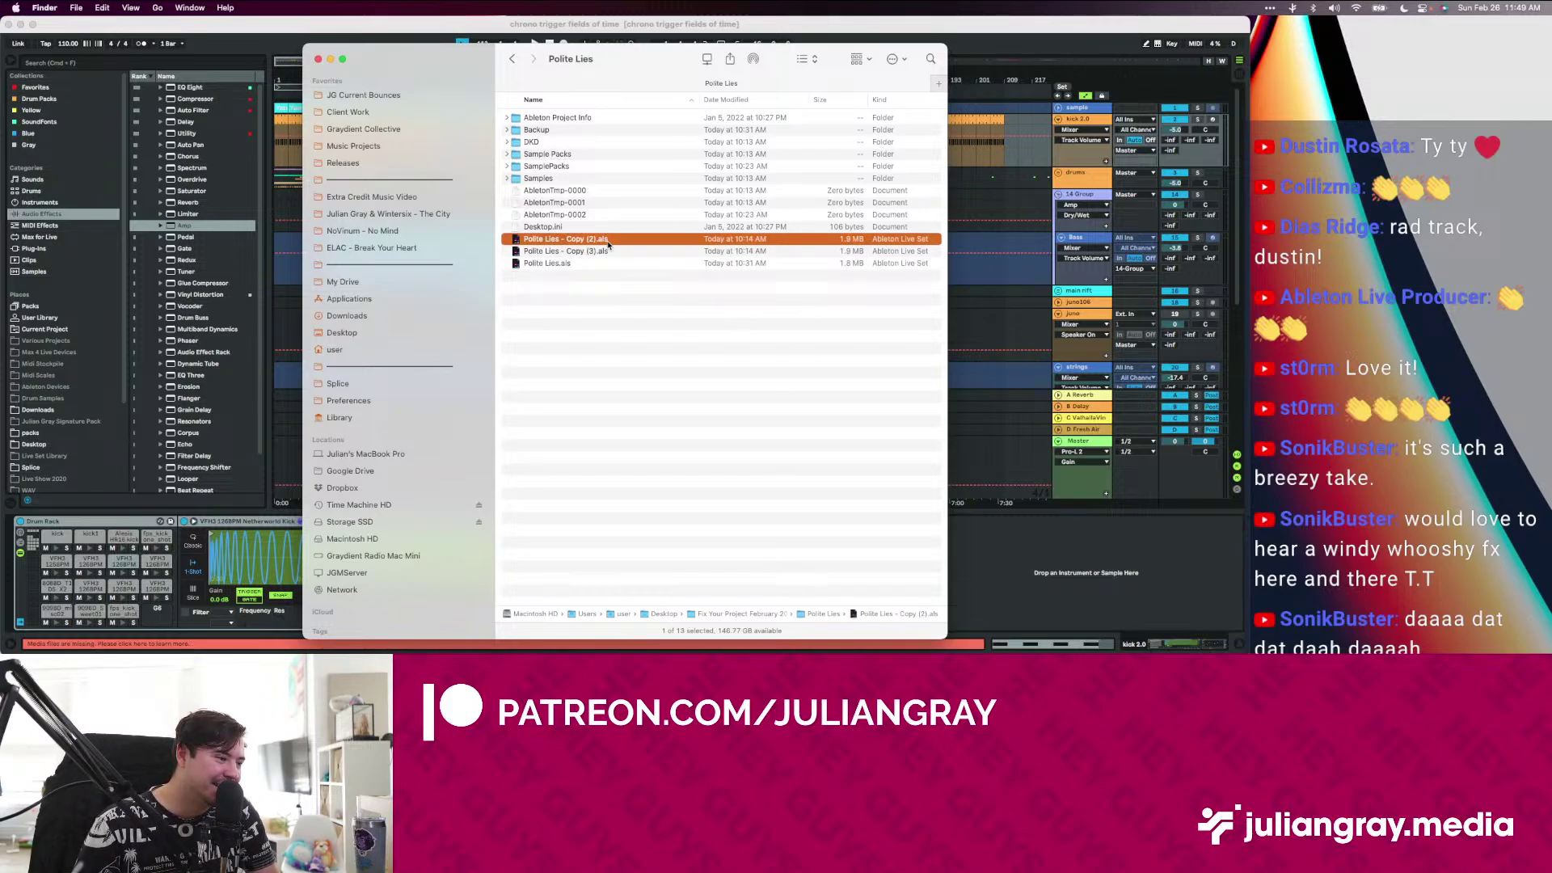
click(607, 251)
click(598, 263)
click(602, 252)
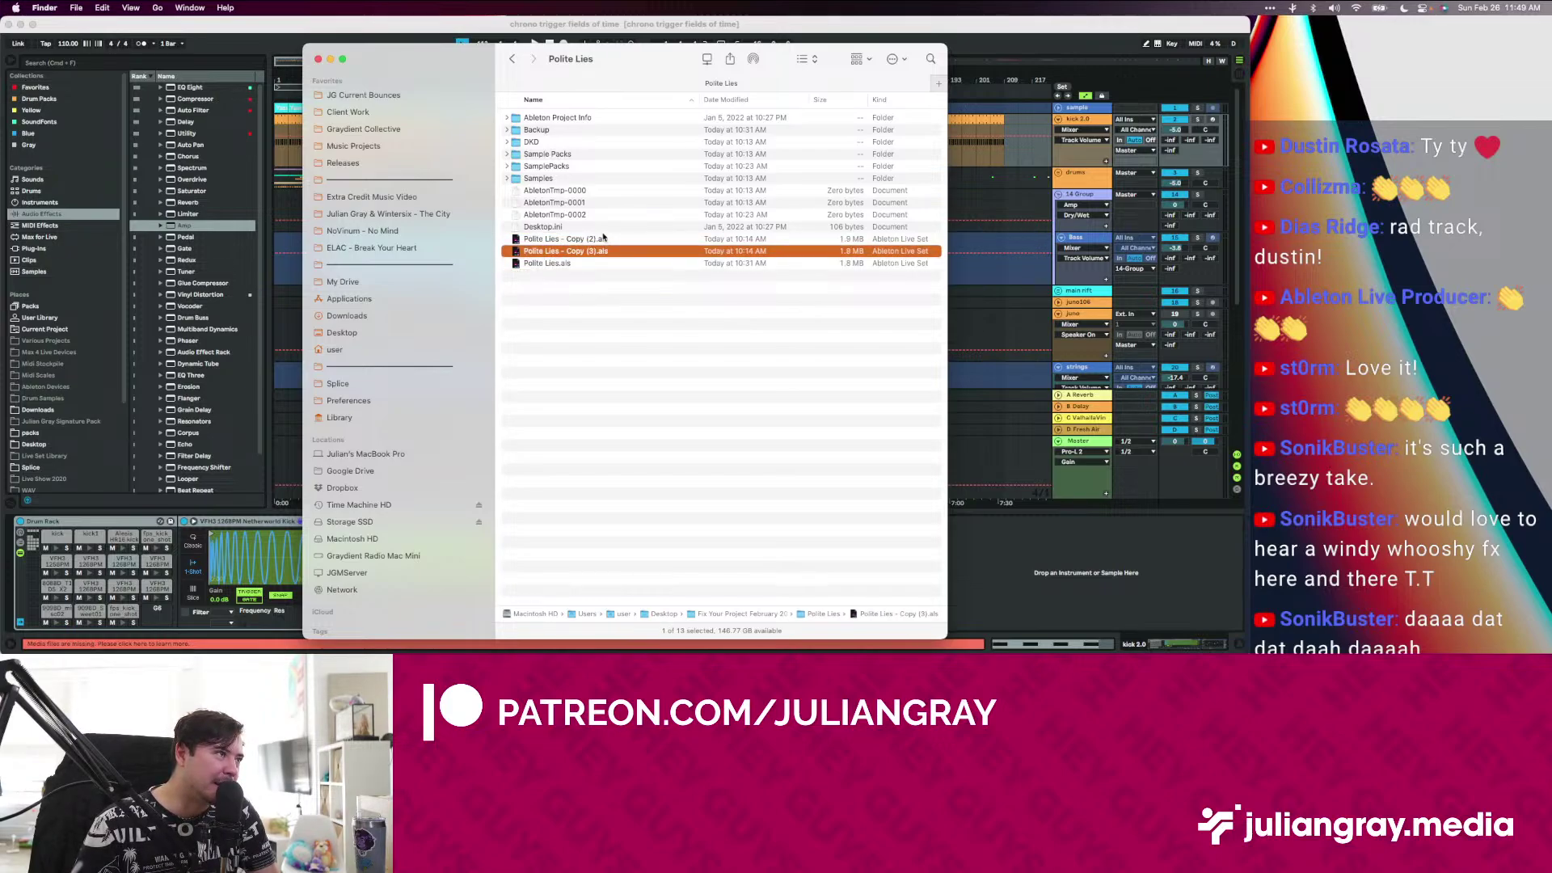
click(603, 232)
click(601, 239)
click(596, 255)
click(592, 264)
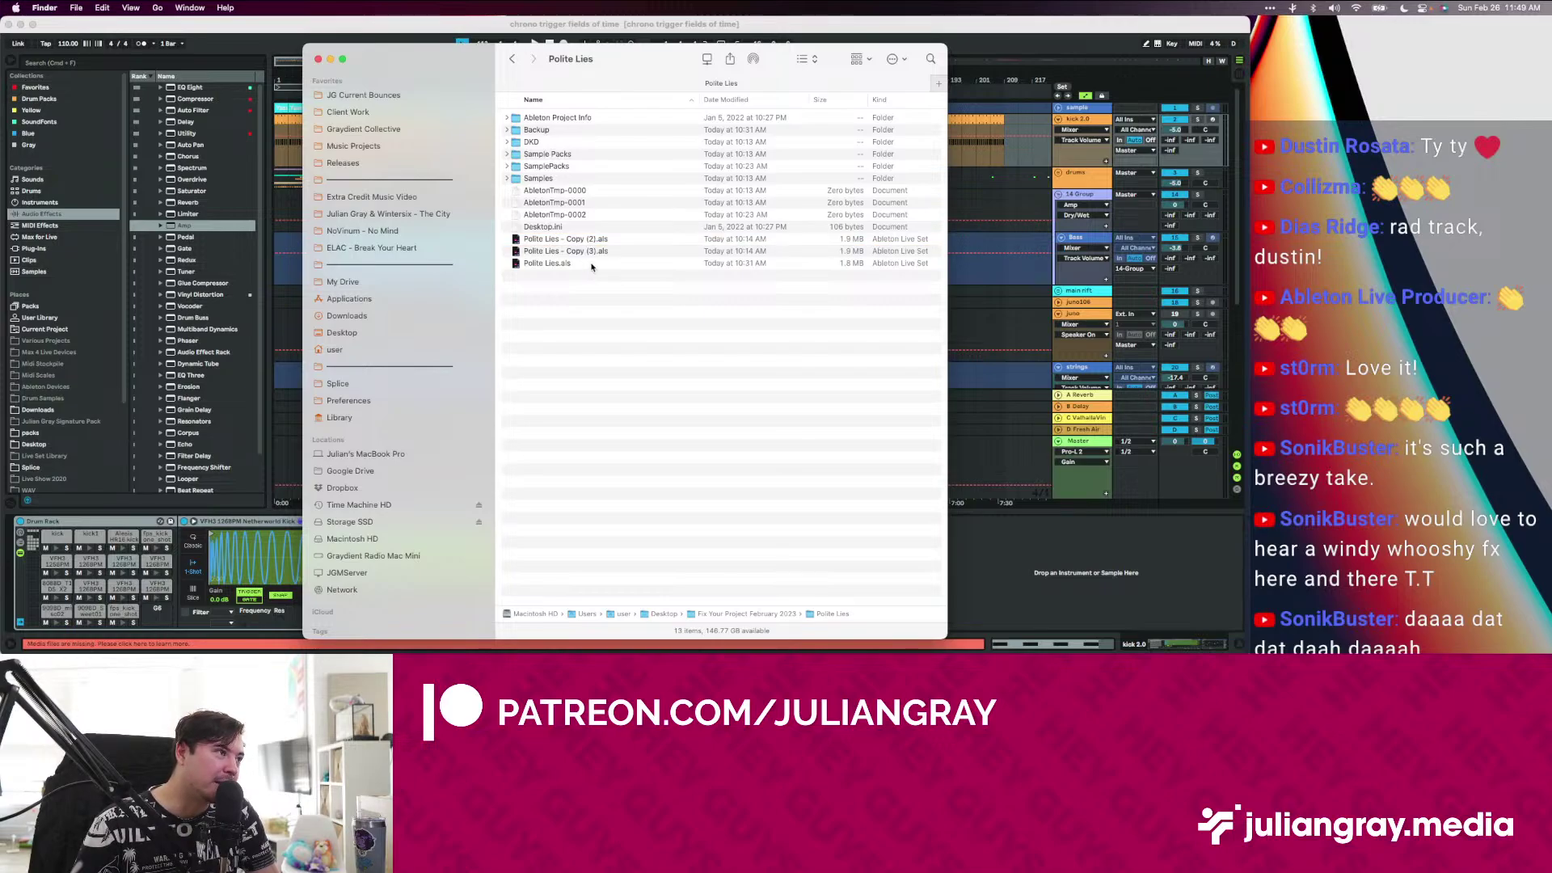
Open Polite Lies.als in Ableton Live and dismiss the notice about plug-ins that could not be loaded
click(593, 265)
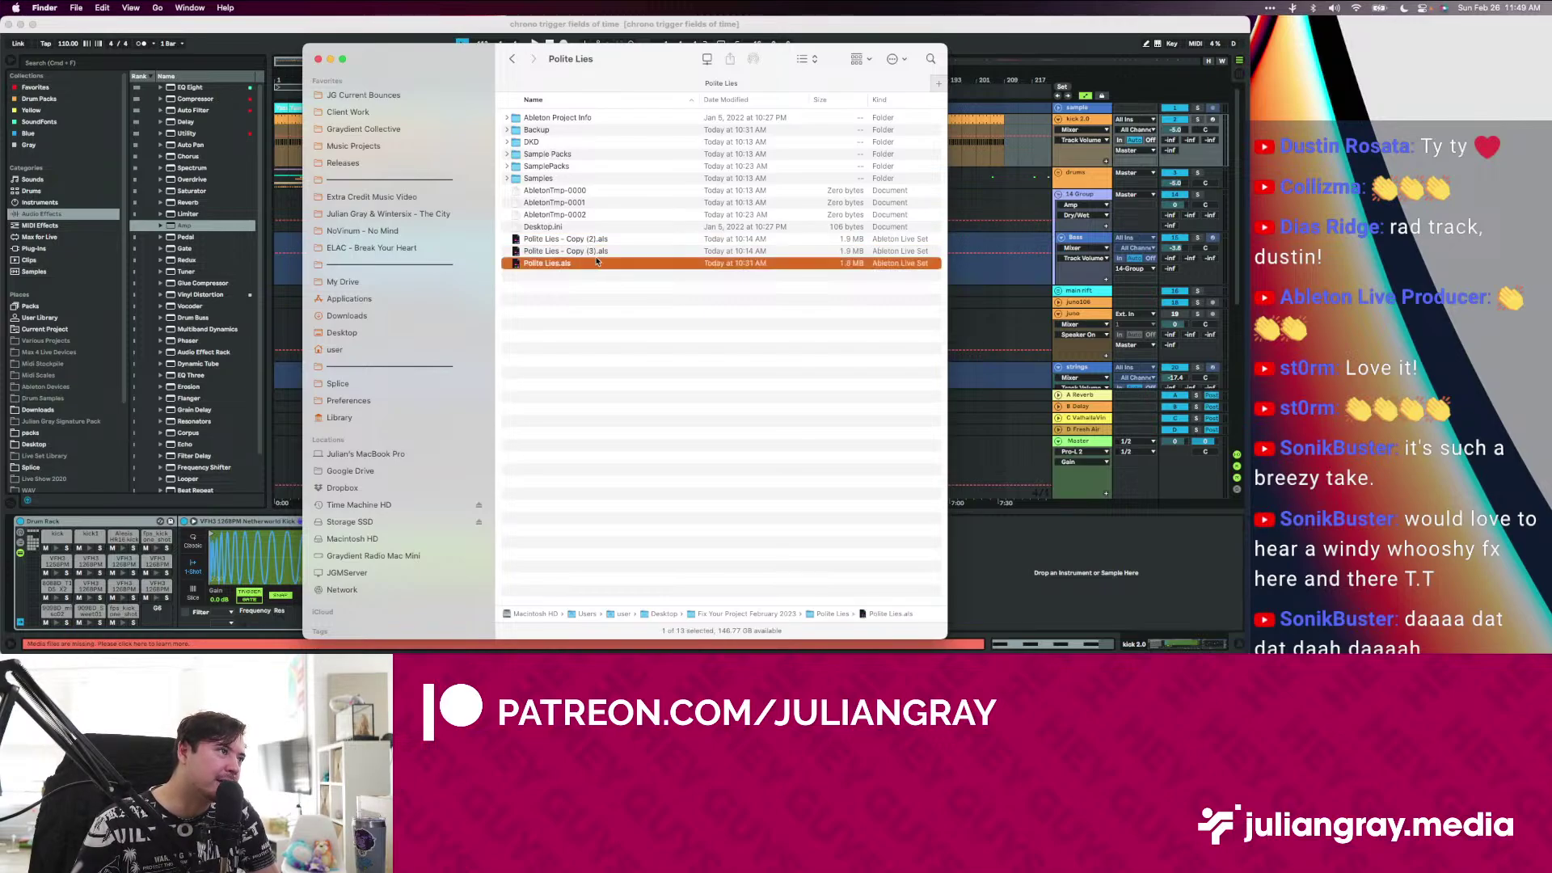
right_click(757, 269)
mouse_move(781, 287)
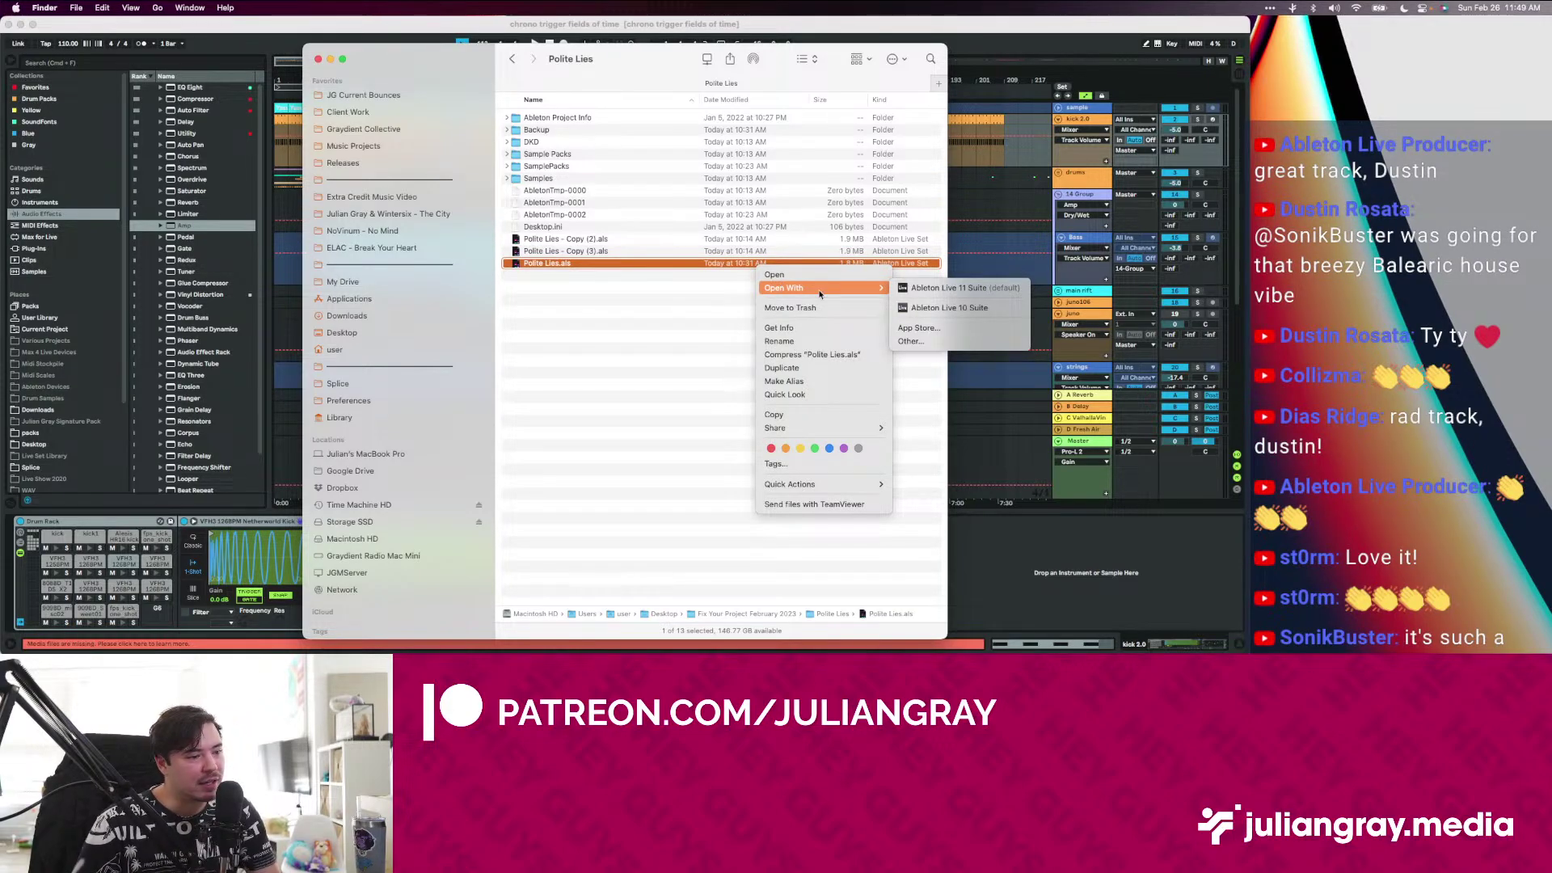
click(918, 307)
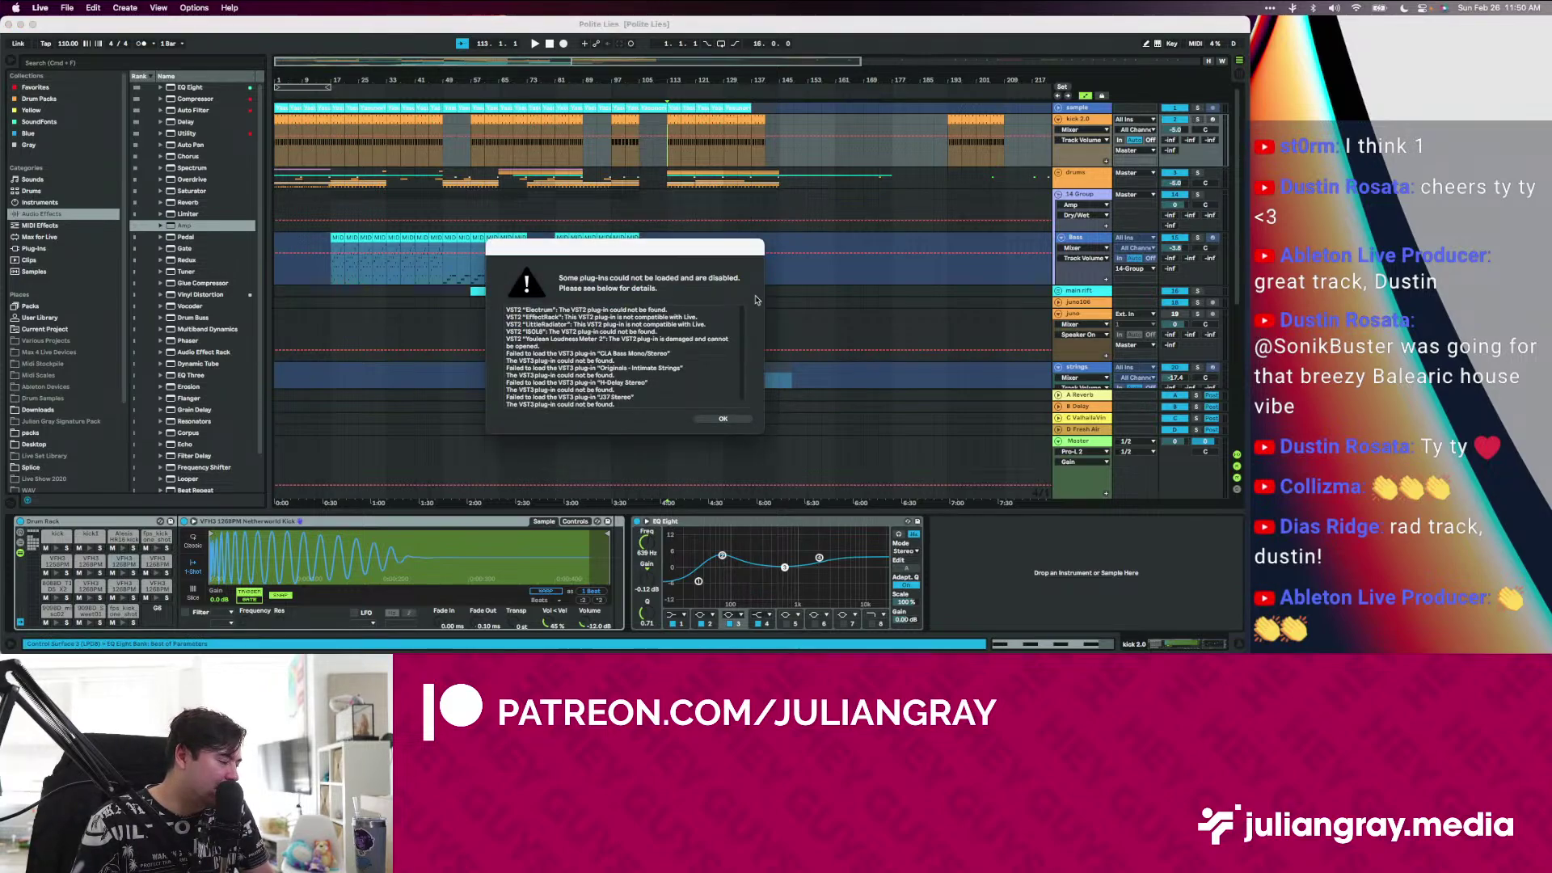
click(718, 420)
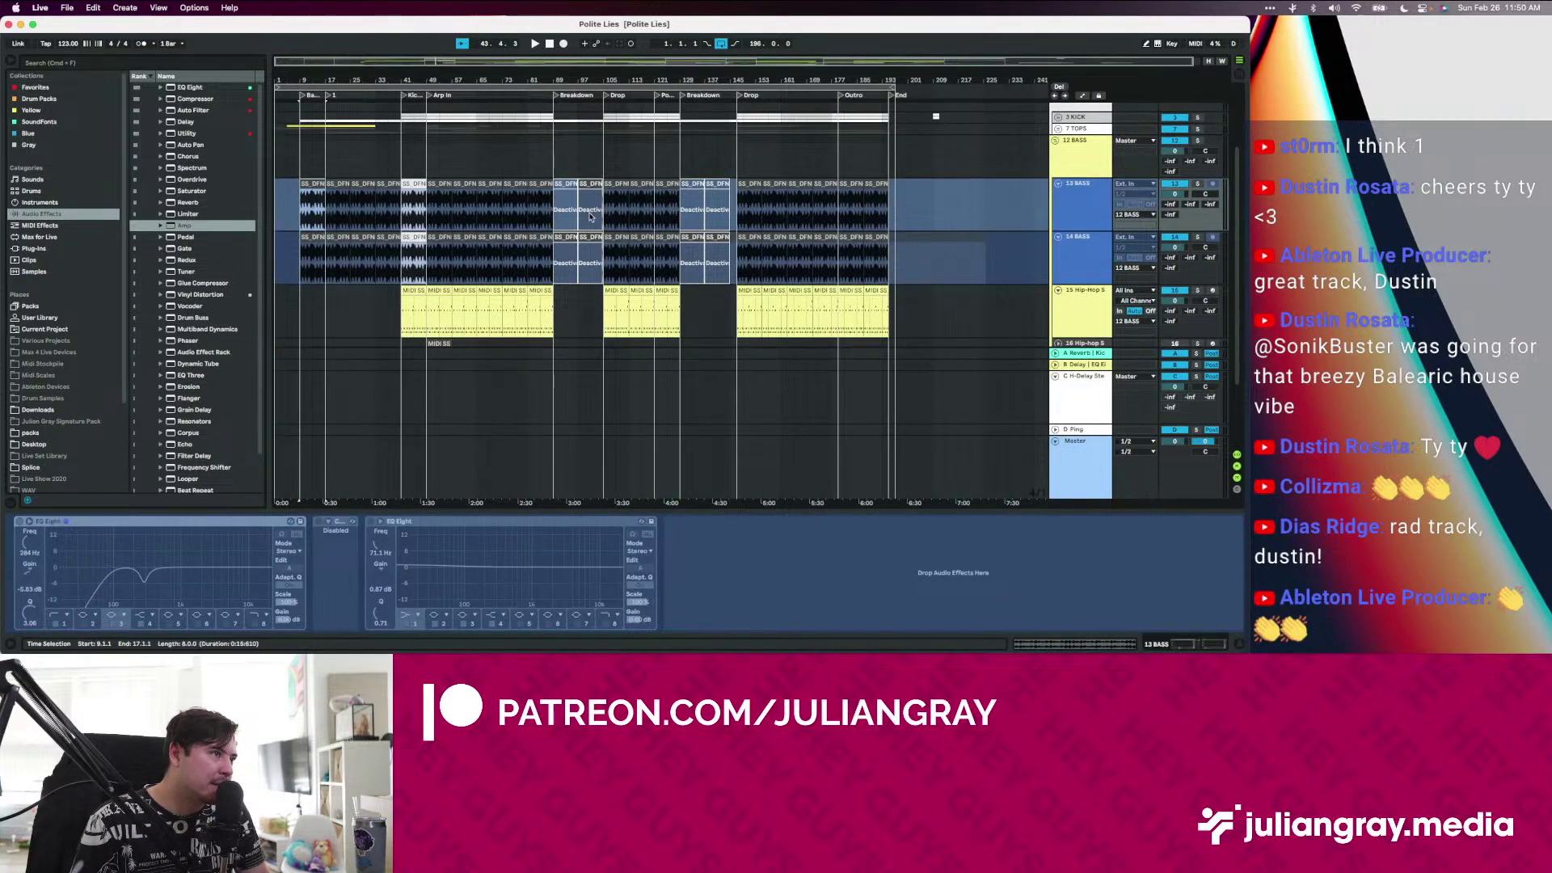
Look over the Polite Lies arrangement and play it from the start with the timeline zoomed in slightly
scroll(593, 224, down, 5)
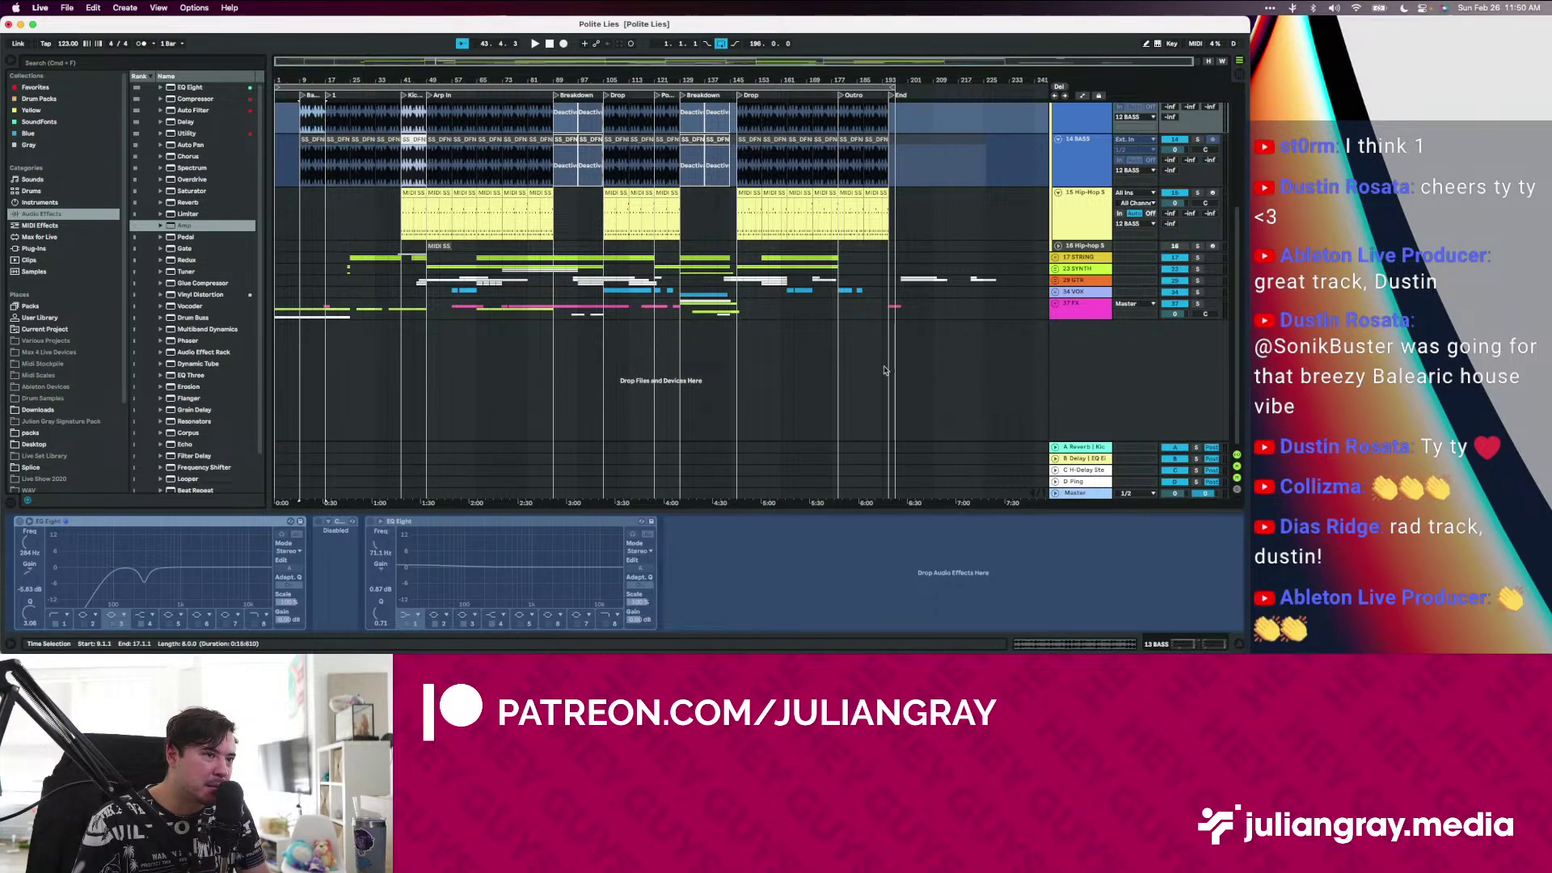
click(723, 305)
scroll(723, 305, up, 5)
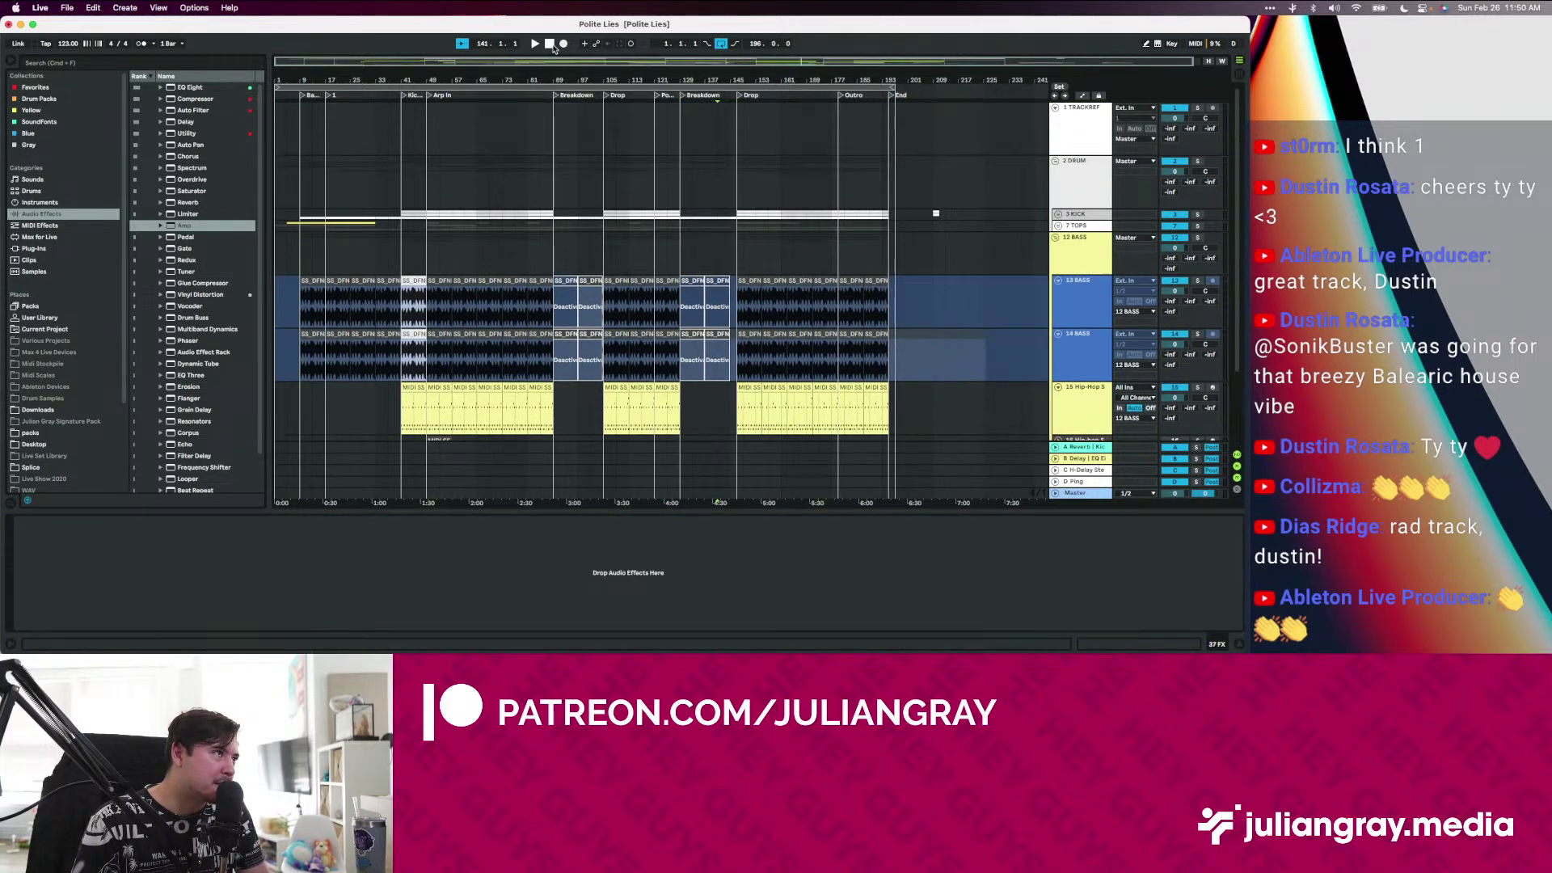
click(534, 44)
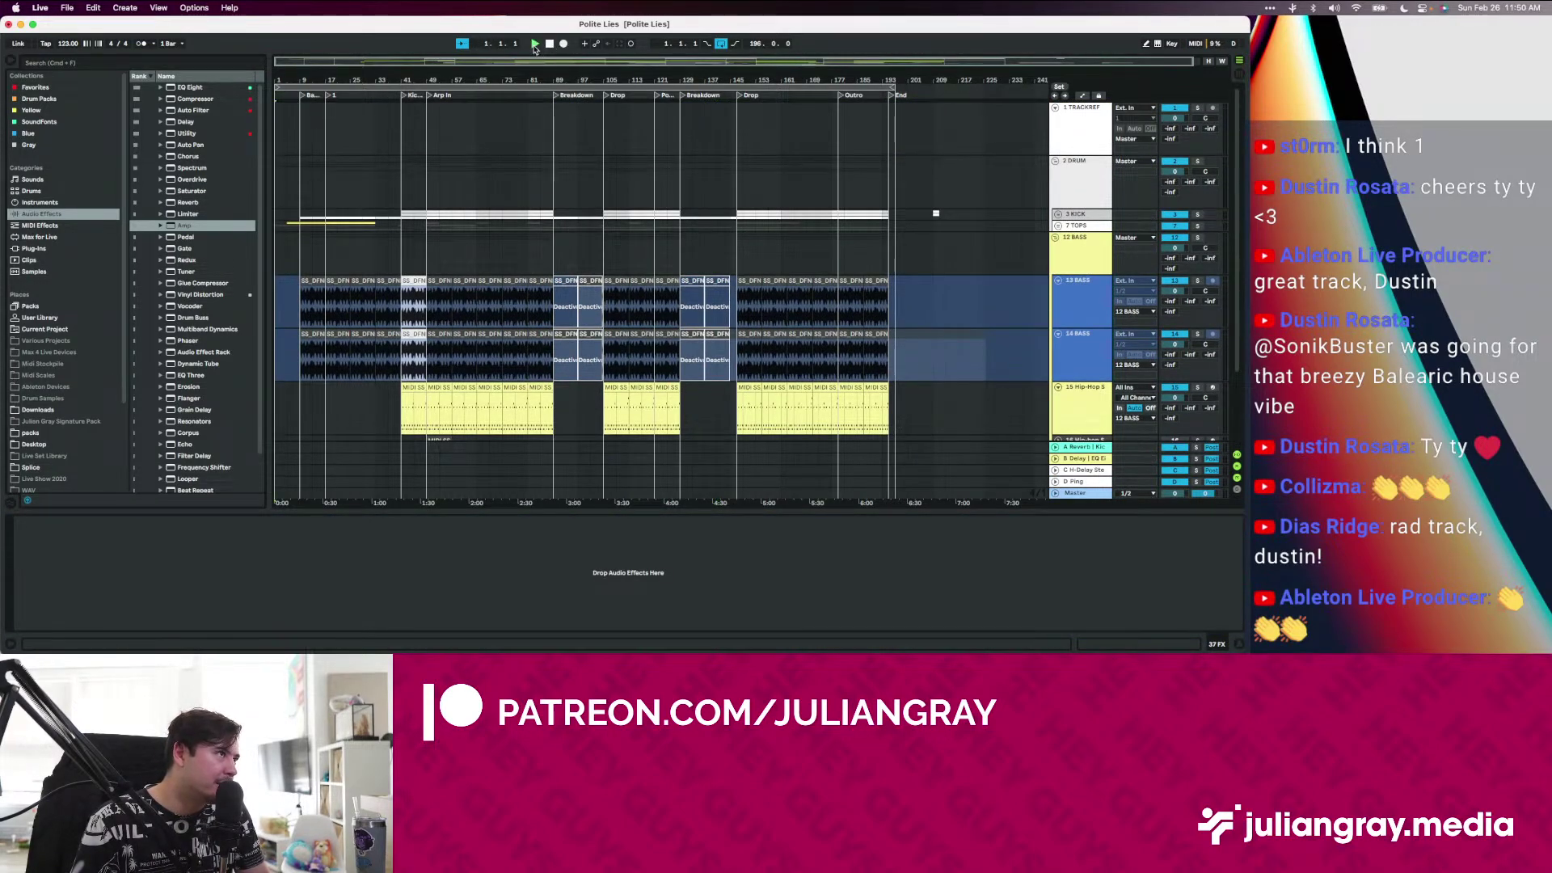
drag(430, 65, 448, 91)
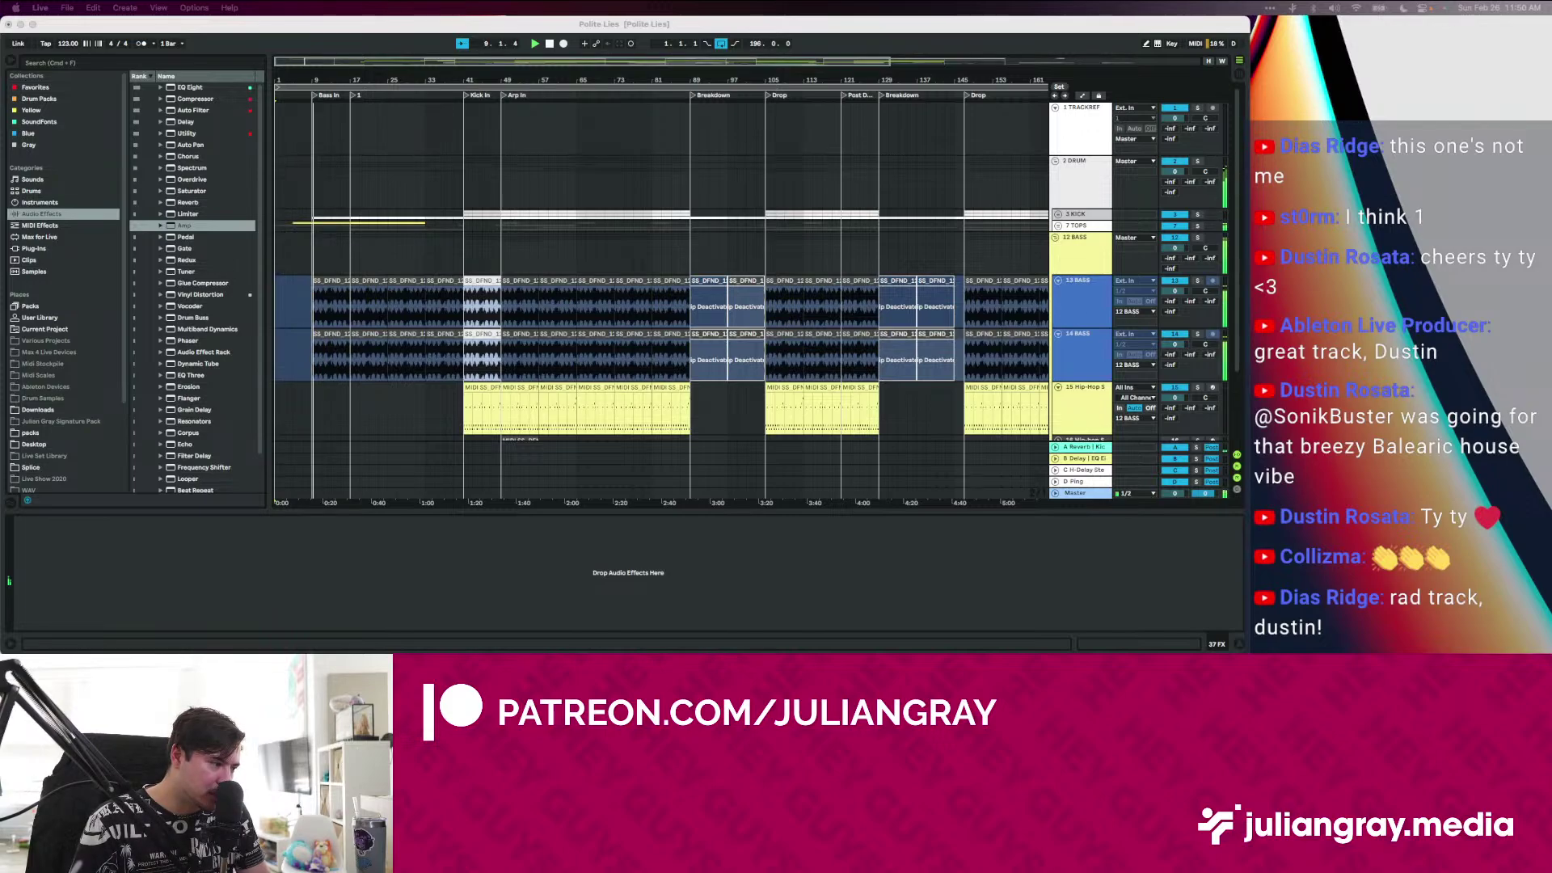
click(670, 241)
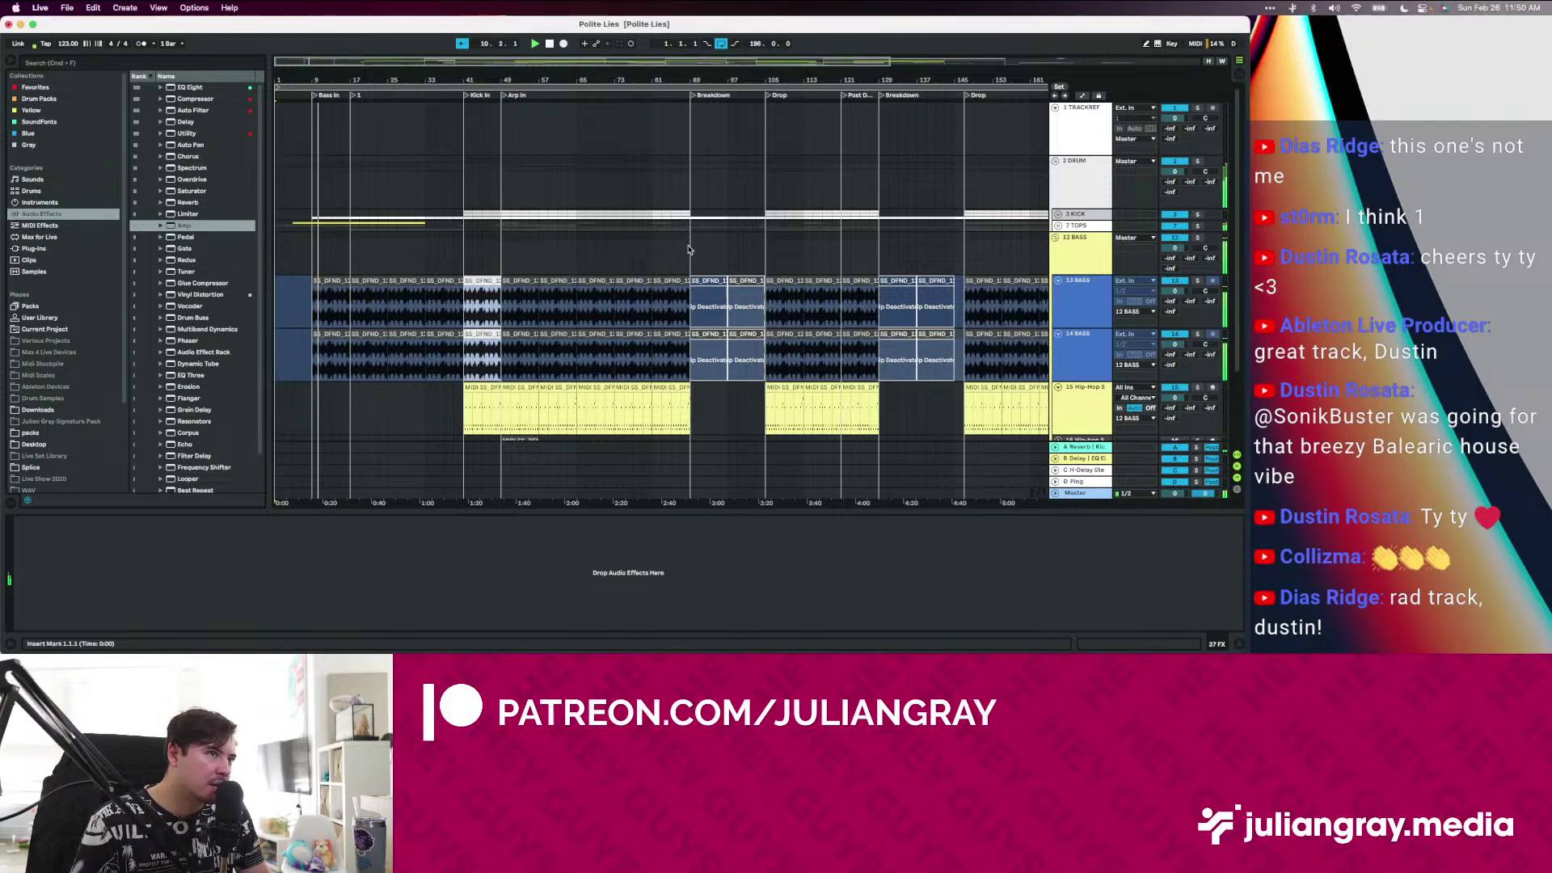
Listen to the bass tracks and place the insert marker at Kick In, bar 41, on the Hip-Hop Sub Bass track
scroll(687, 251, down, 5)
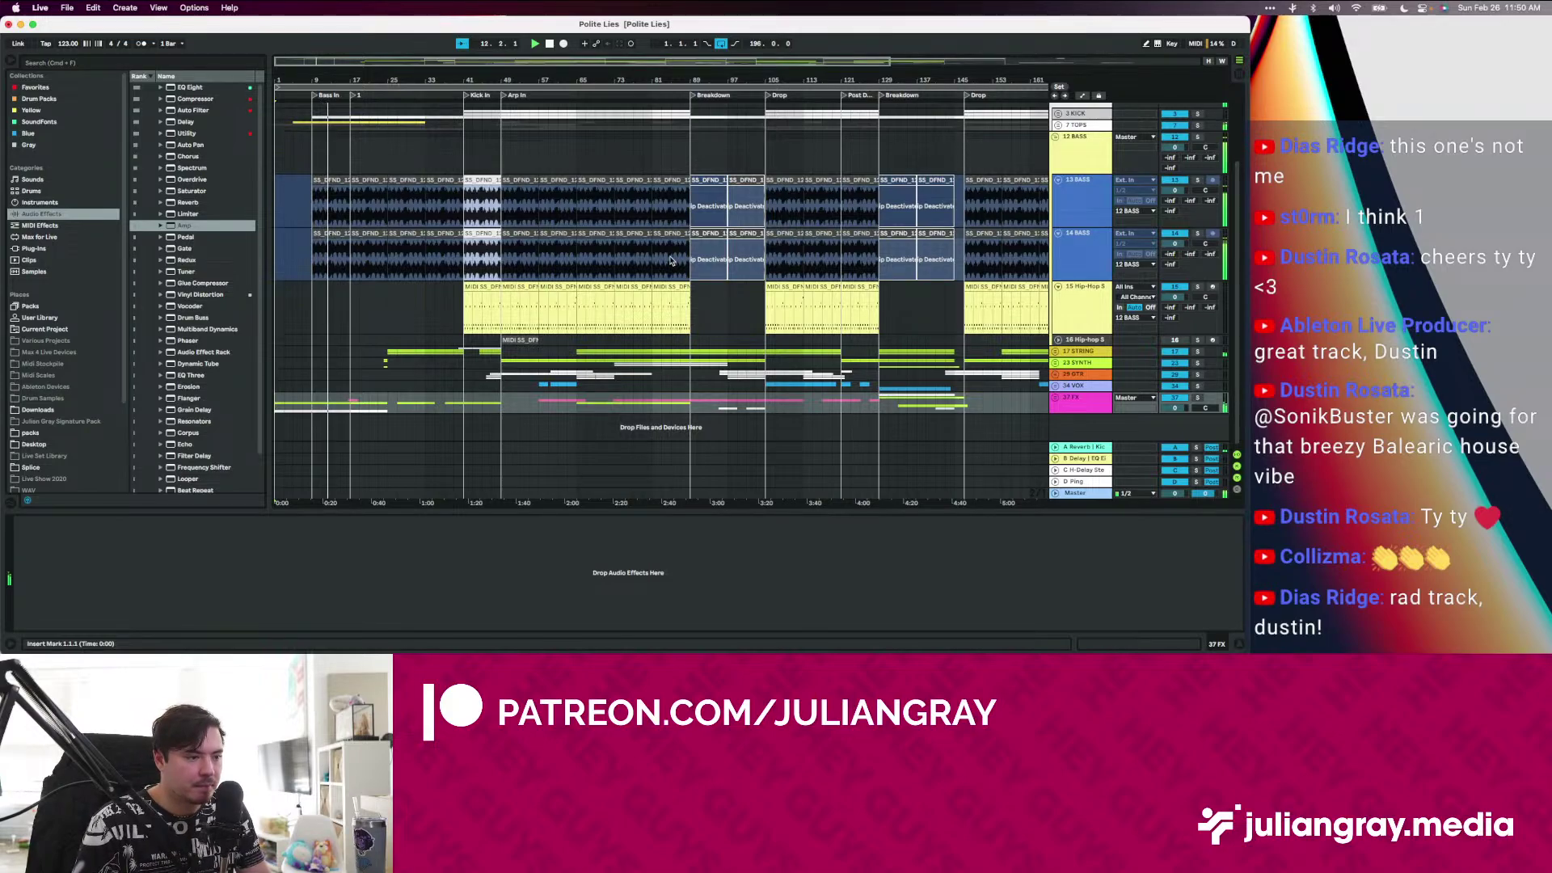
click(506, 261)
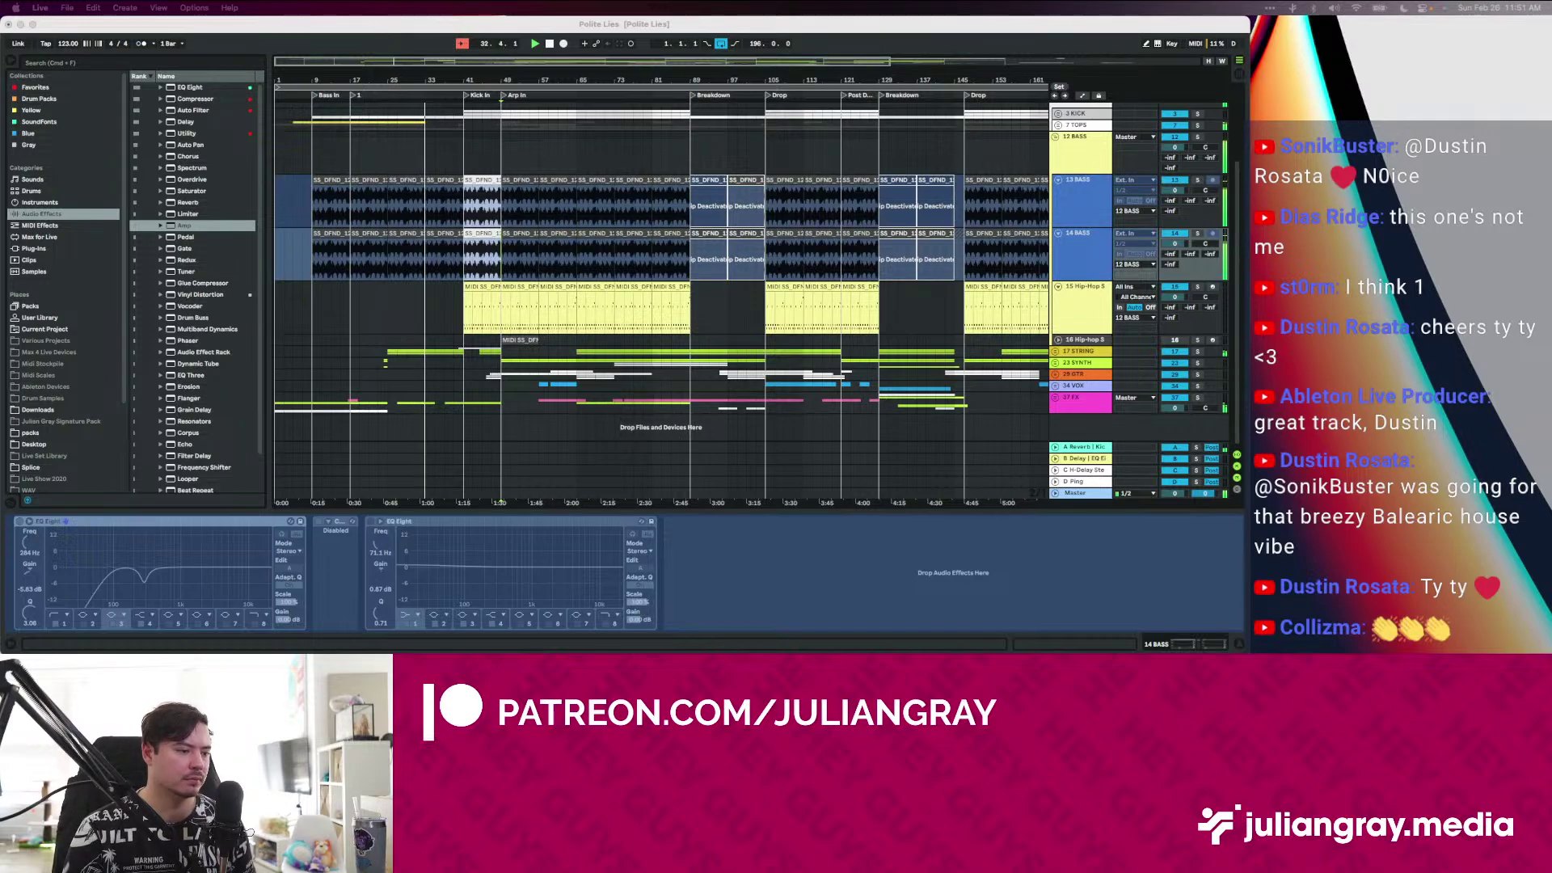
click(466, 249)
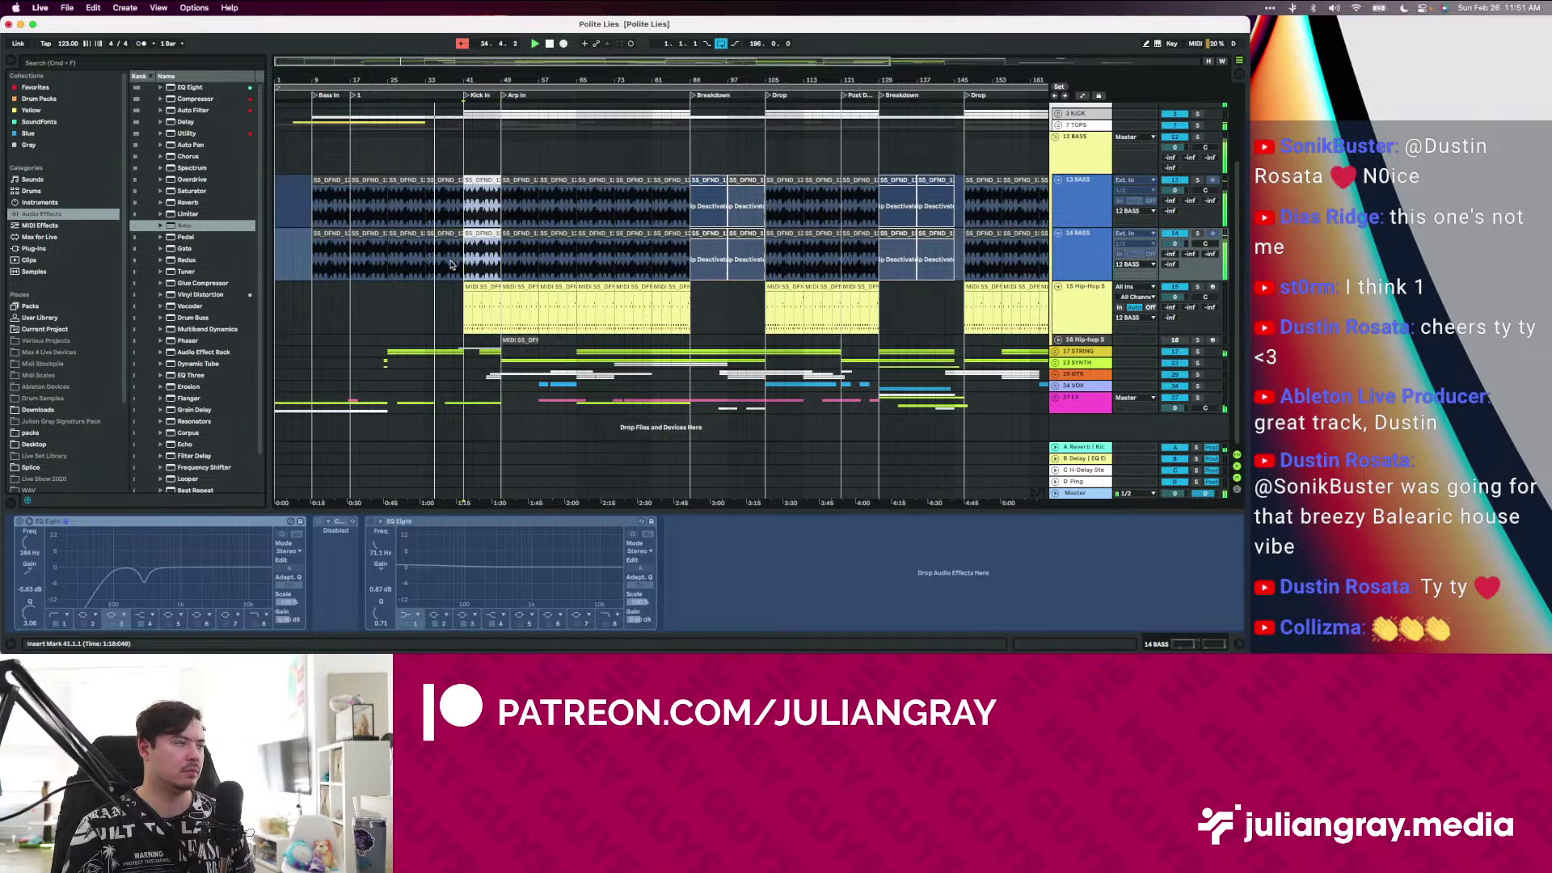
click(459, 308)
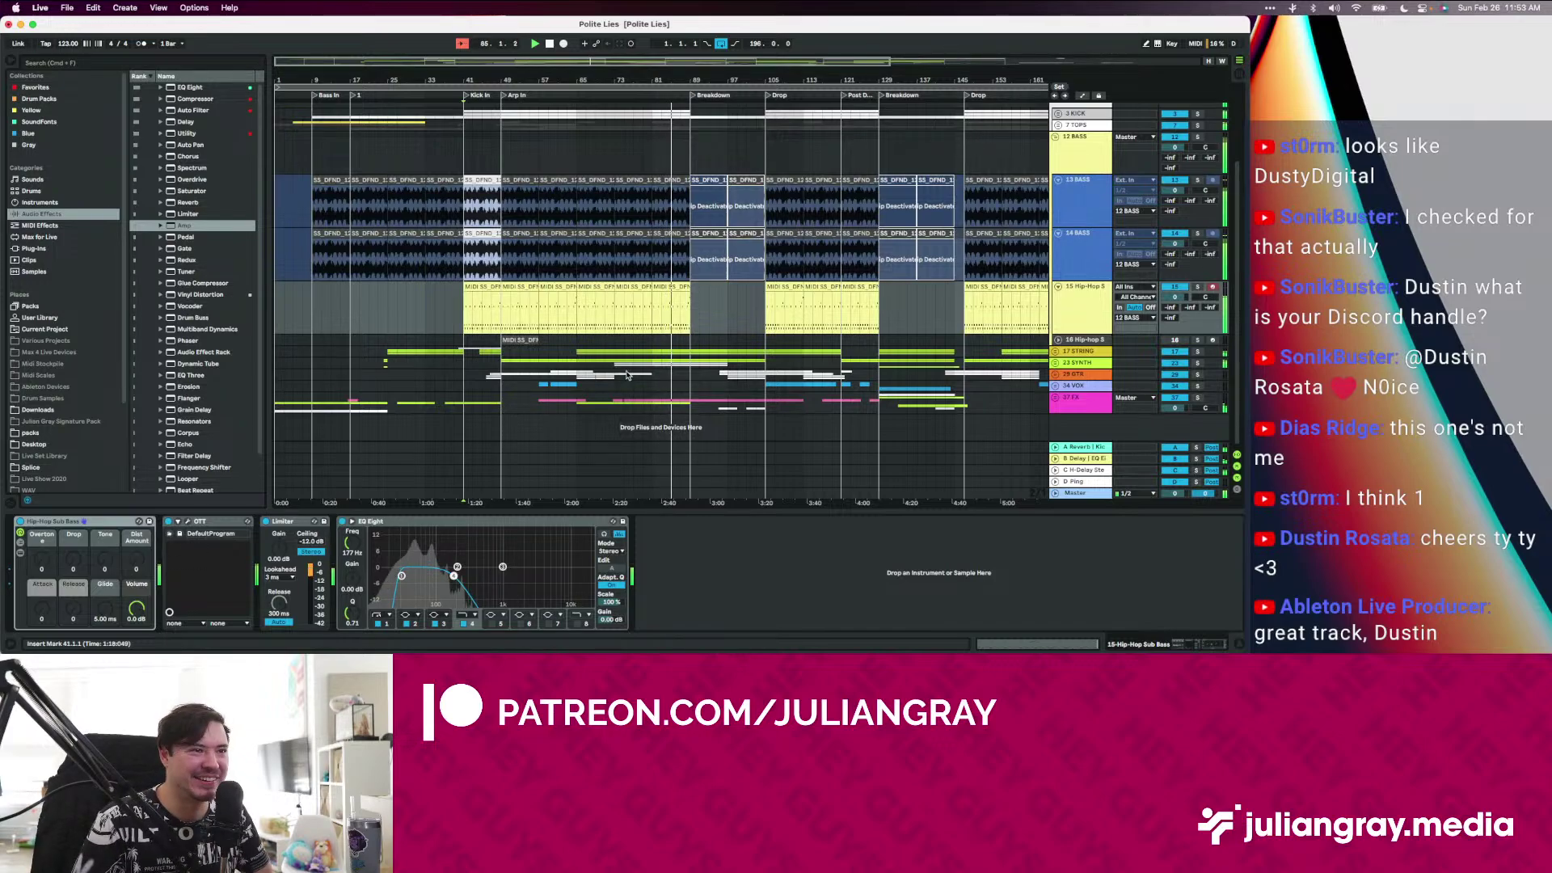
Unfold the SYNTH group and examine its synth tracks around the first Breakdown during playback
click(1056, 363)
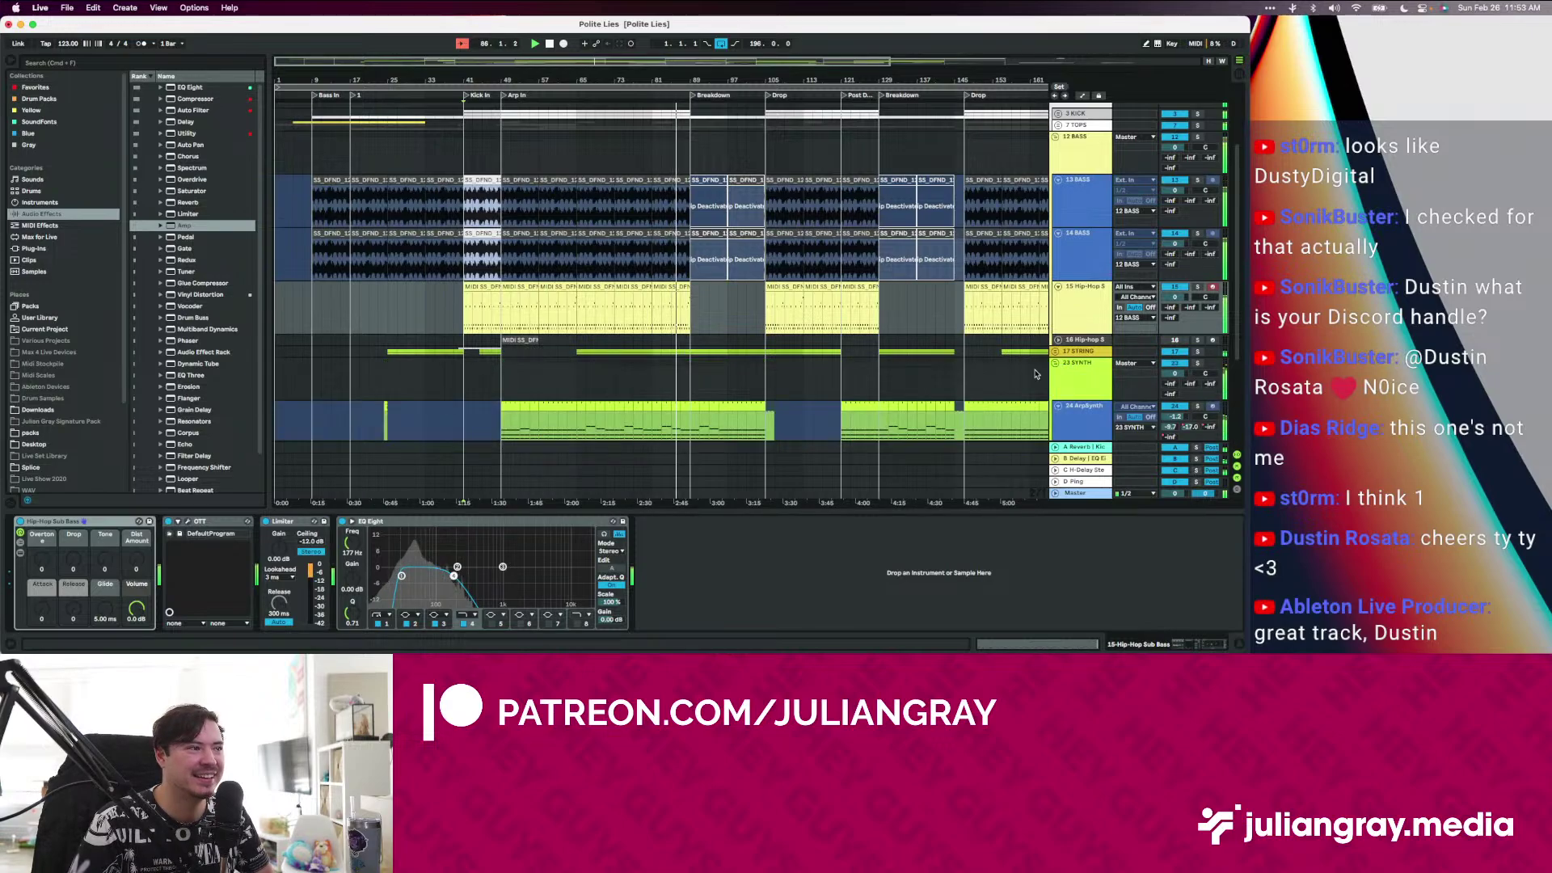
scroll(1011, 376, down, 4)
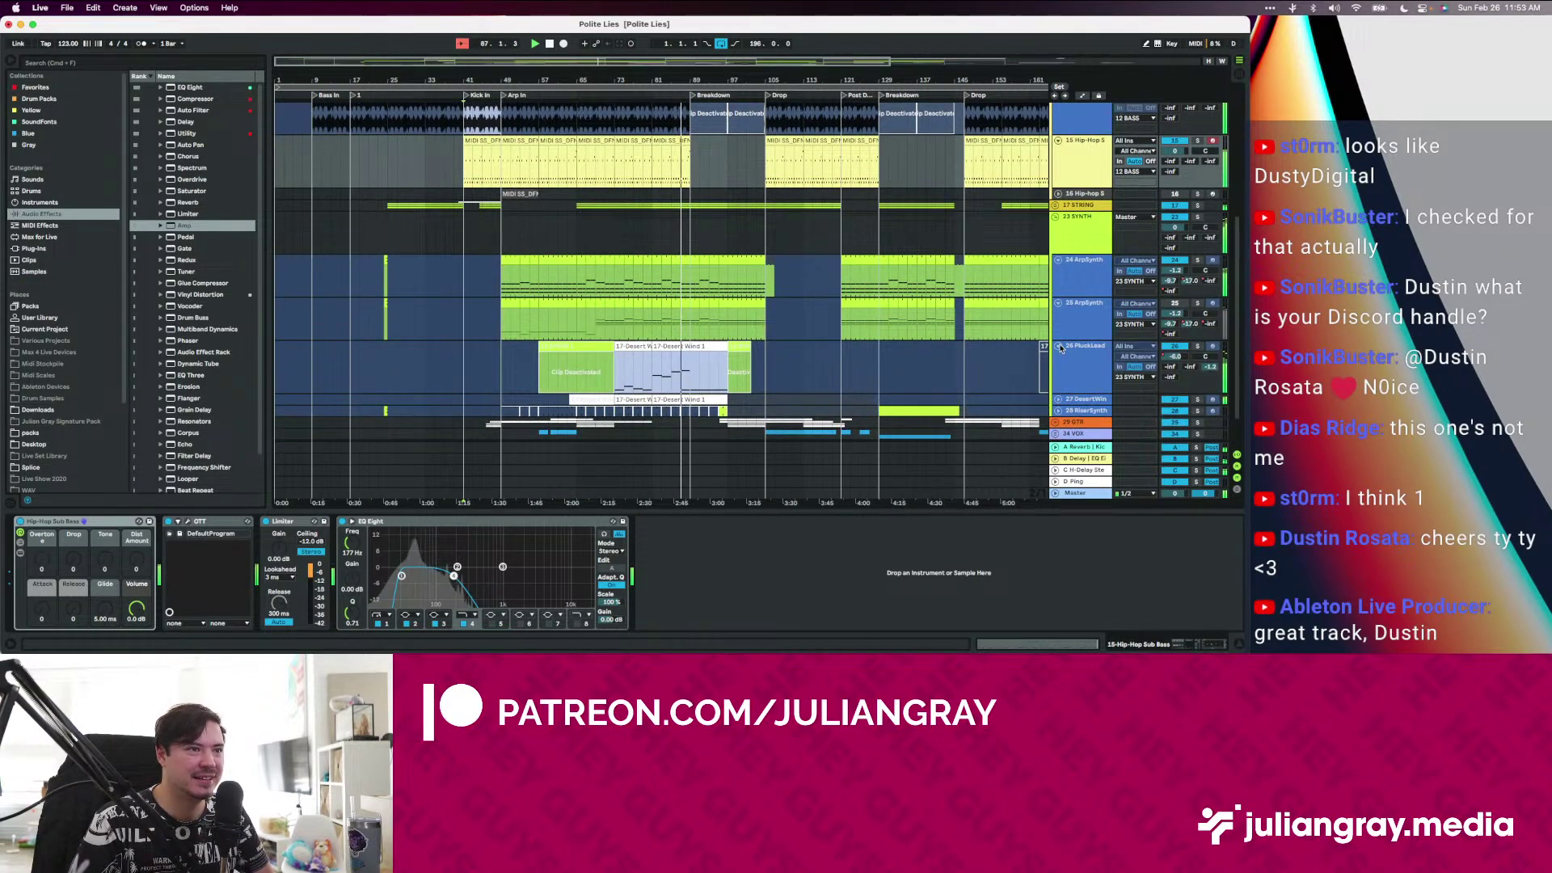
scroll(1002, 374, down, 1)
click(727, 363)
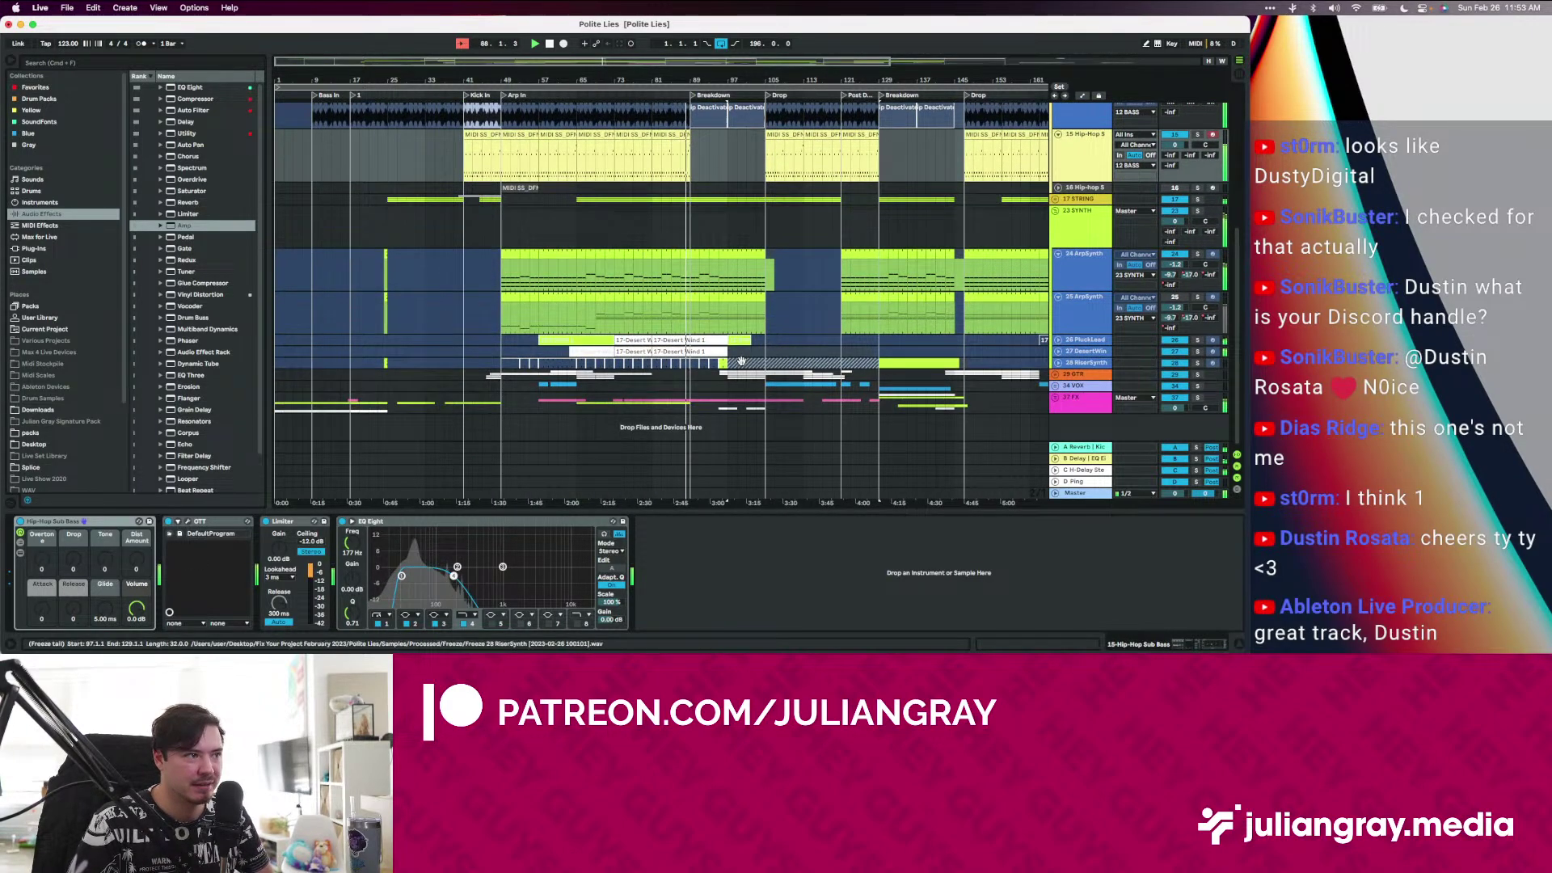
click(726, 388)
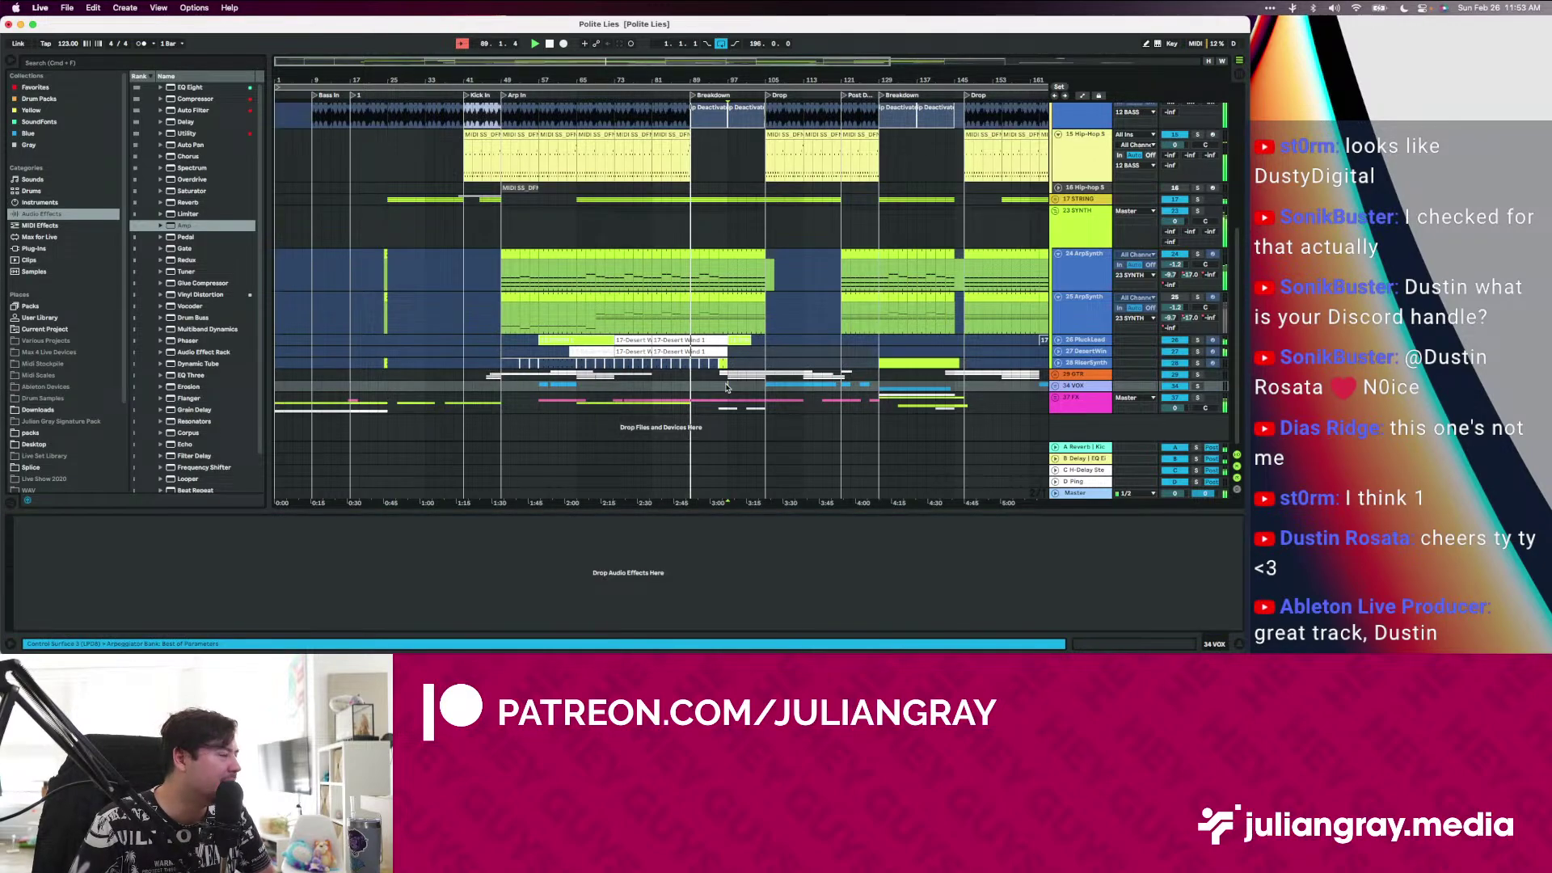
Examine the bass tracks in the first Breakdown and place the insert marker at bar 97 on track 13 BASS
scroll(726, 388, up, 5)
click(726, 388)
click(732, 345)
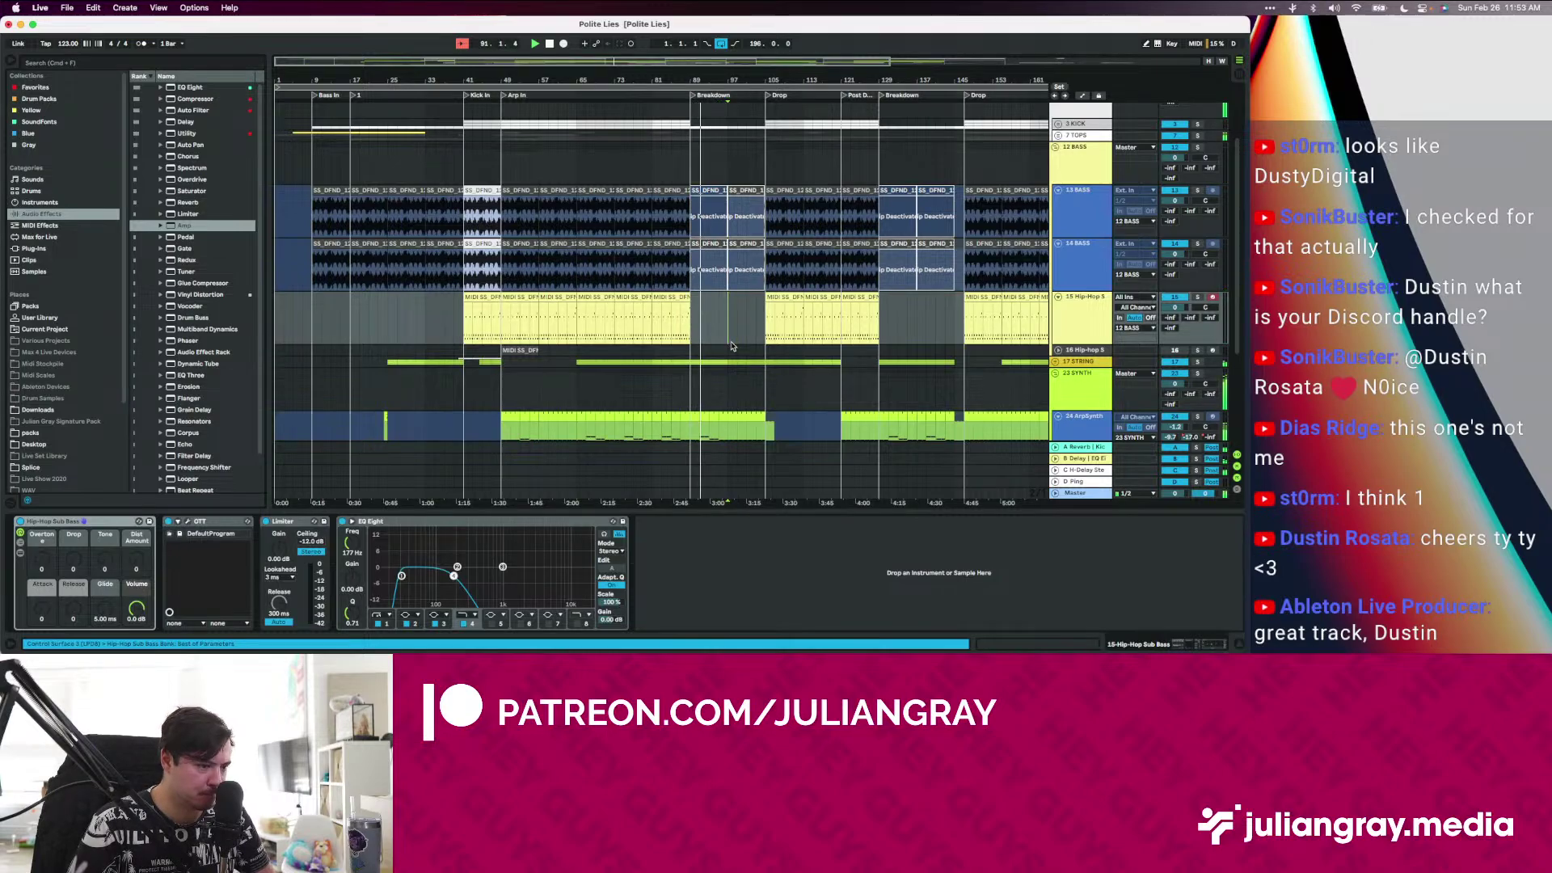
scroll(731, 346, up, 2)
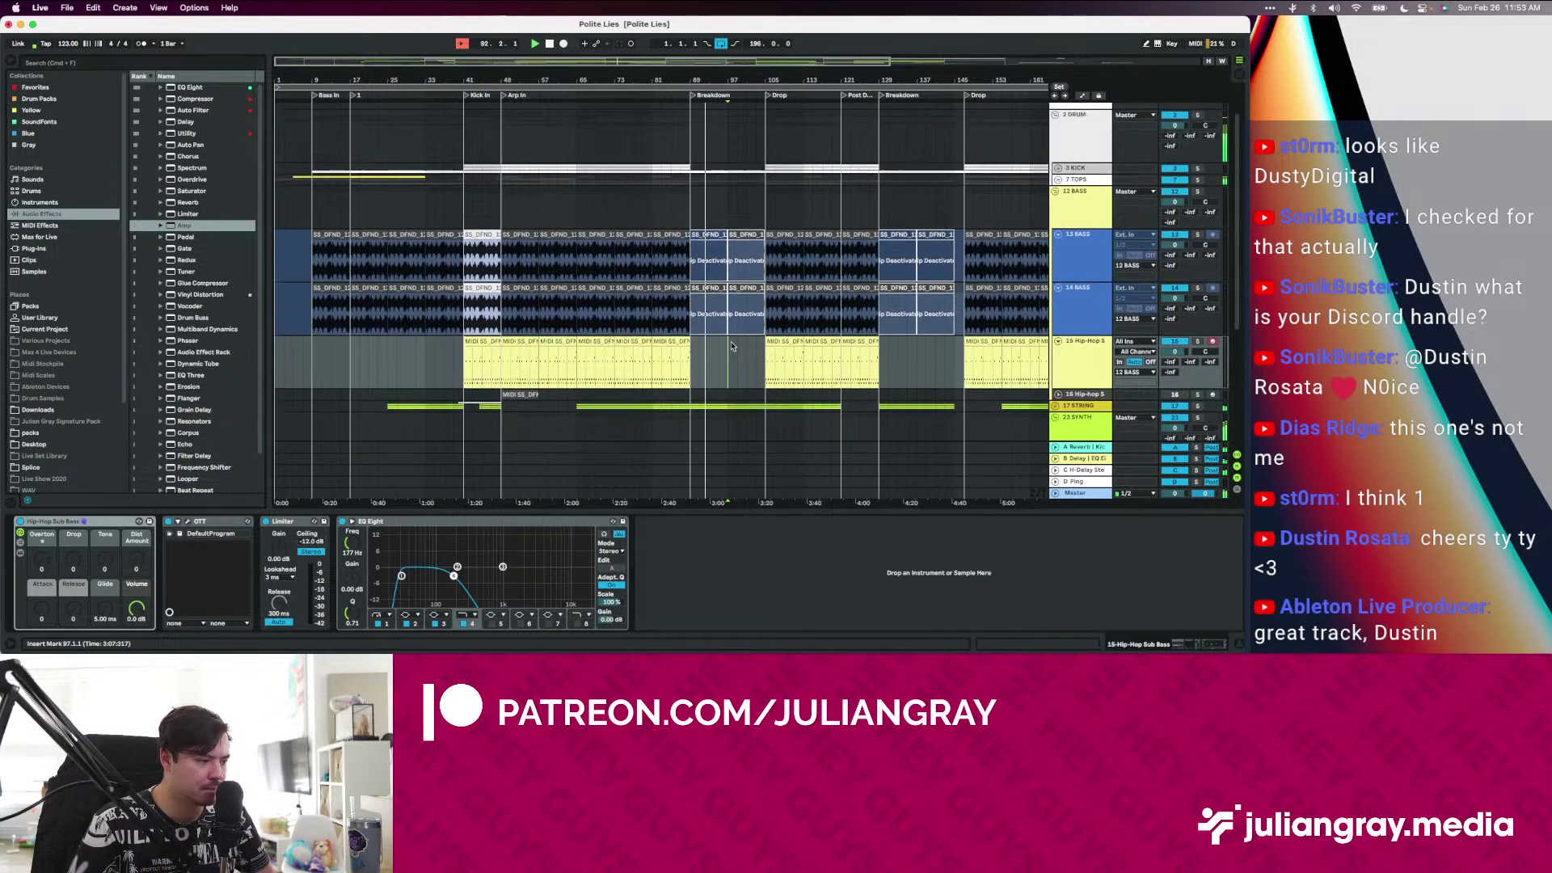
scroll(732, 346, up, 2)
click(732, 348)
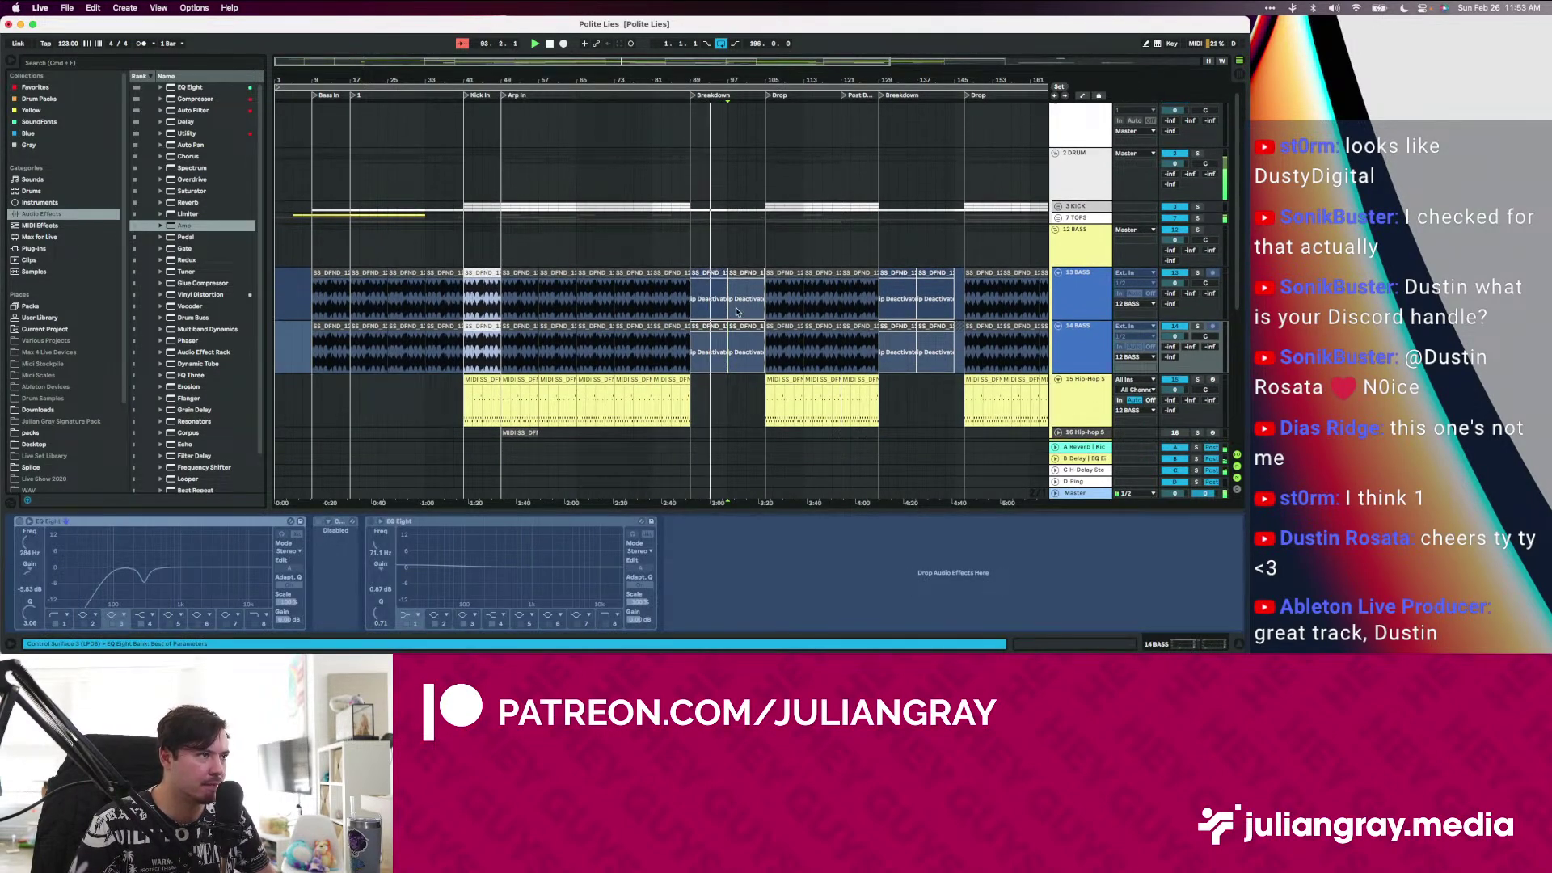
click(727, 292)
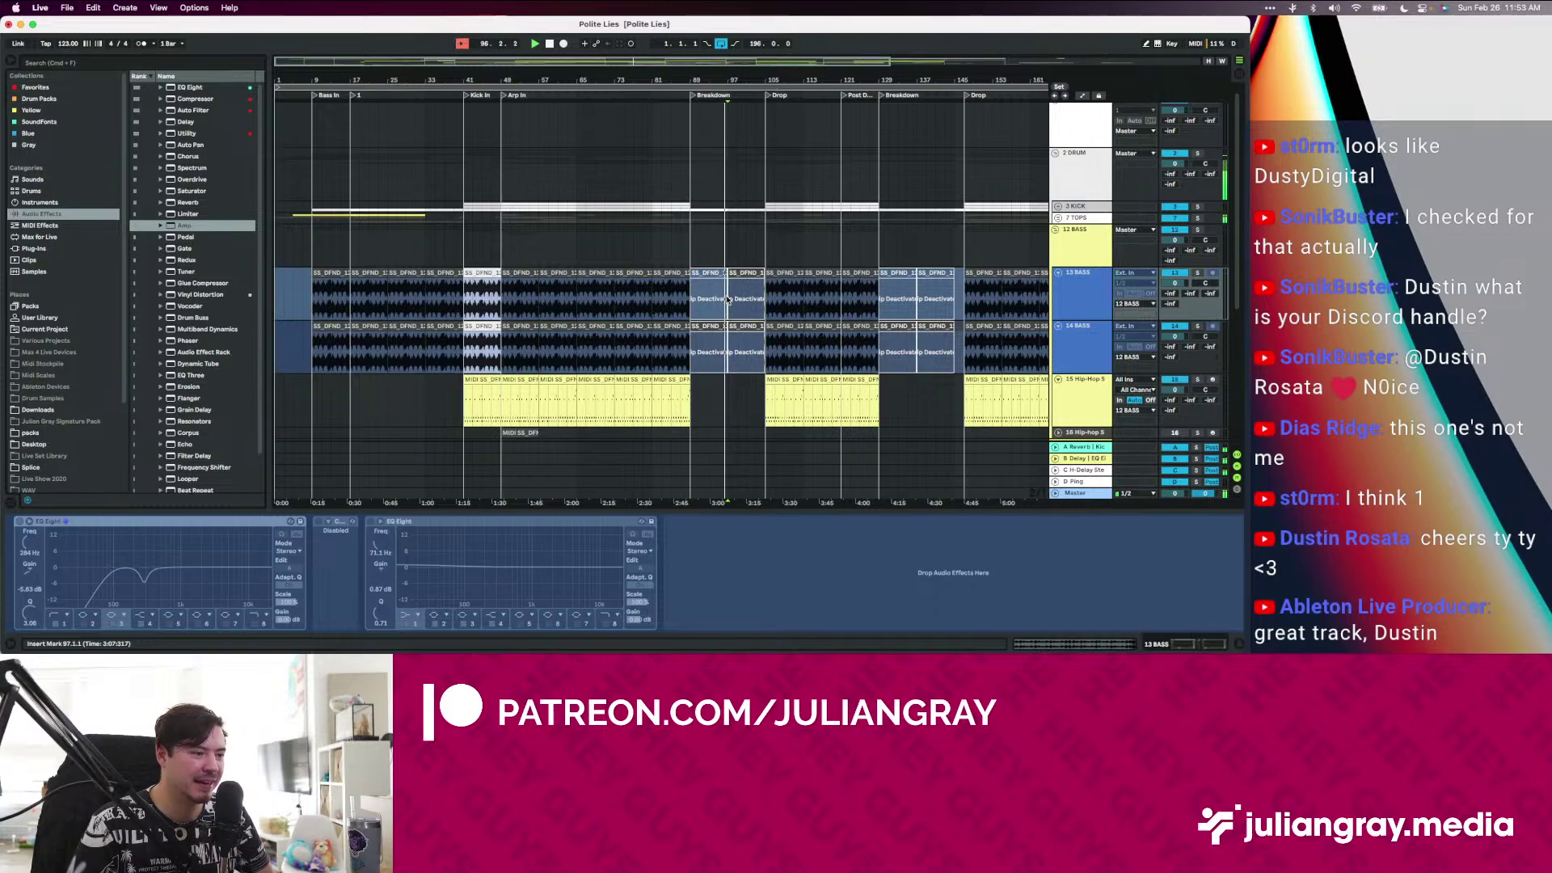
Follow playback into the first Drop, marking bar 105 and examining the bass, Hip-Hop Sub Bass and synth tracks
scroll(728, 299, right, 2)
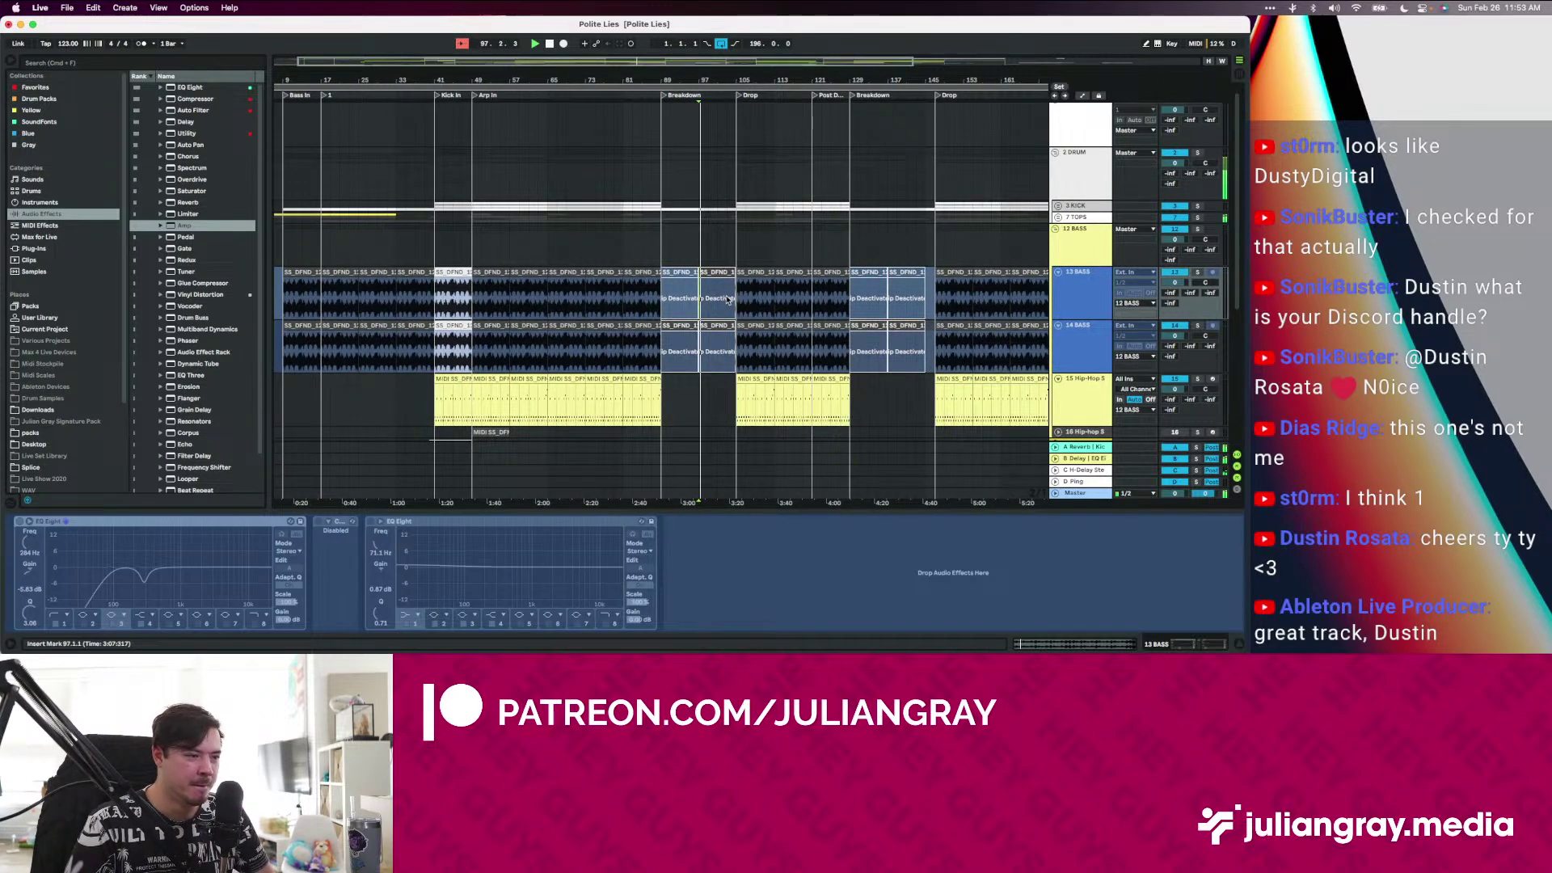
scroll(727, 299, right, 2)
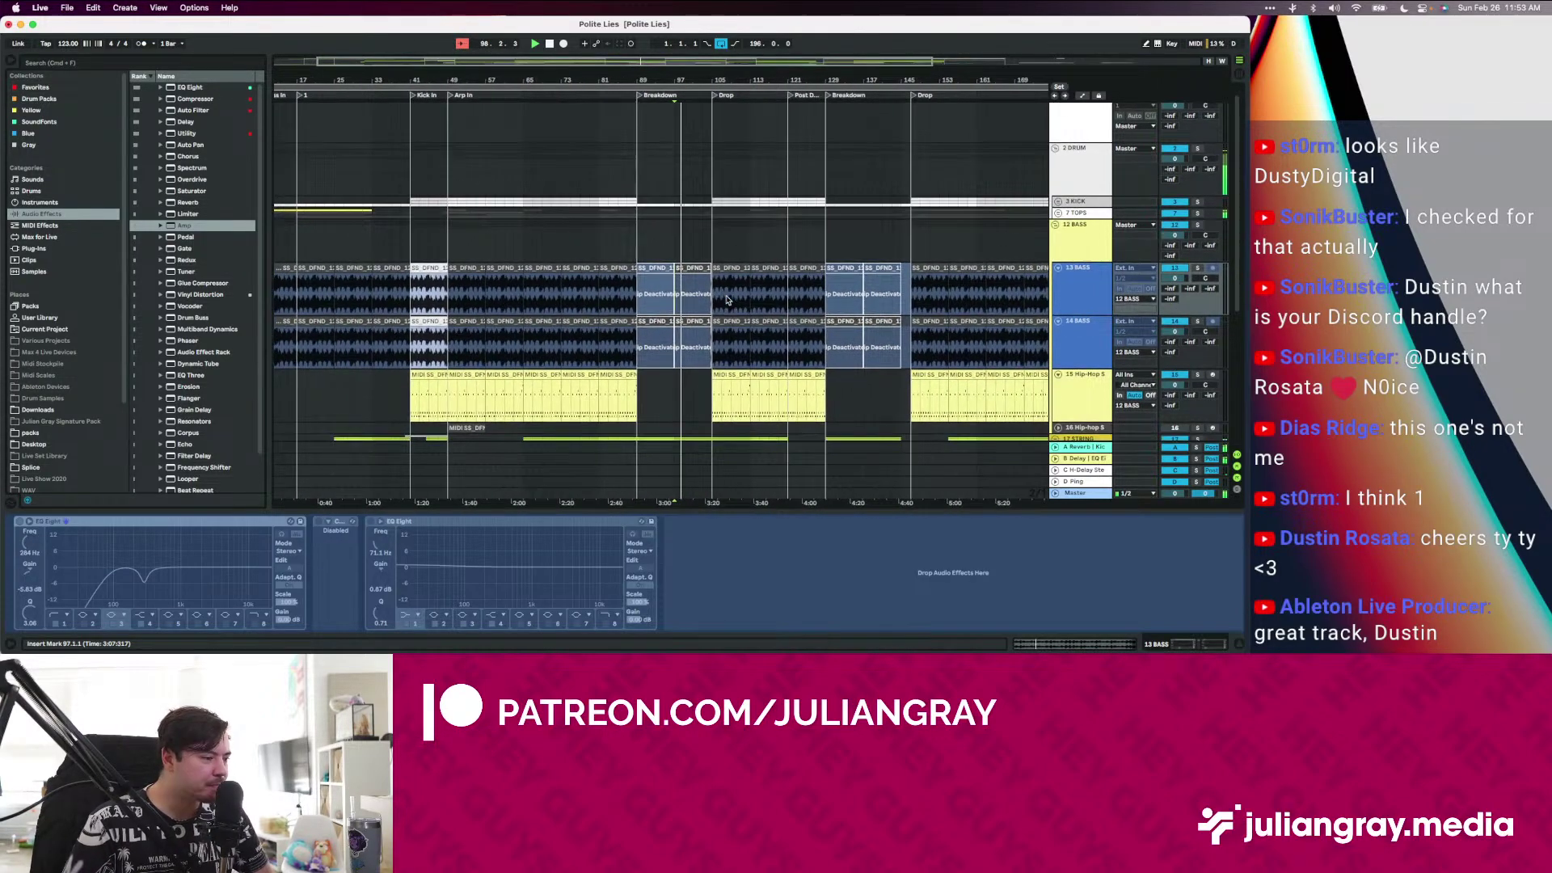
click(714, 300)
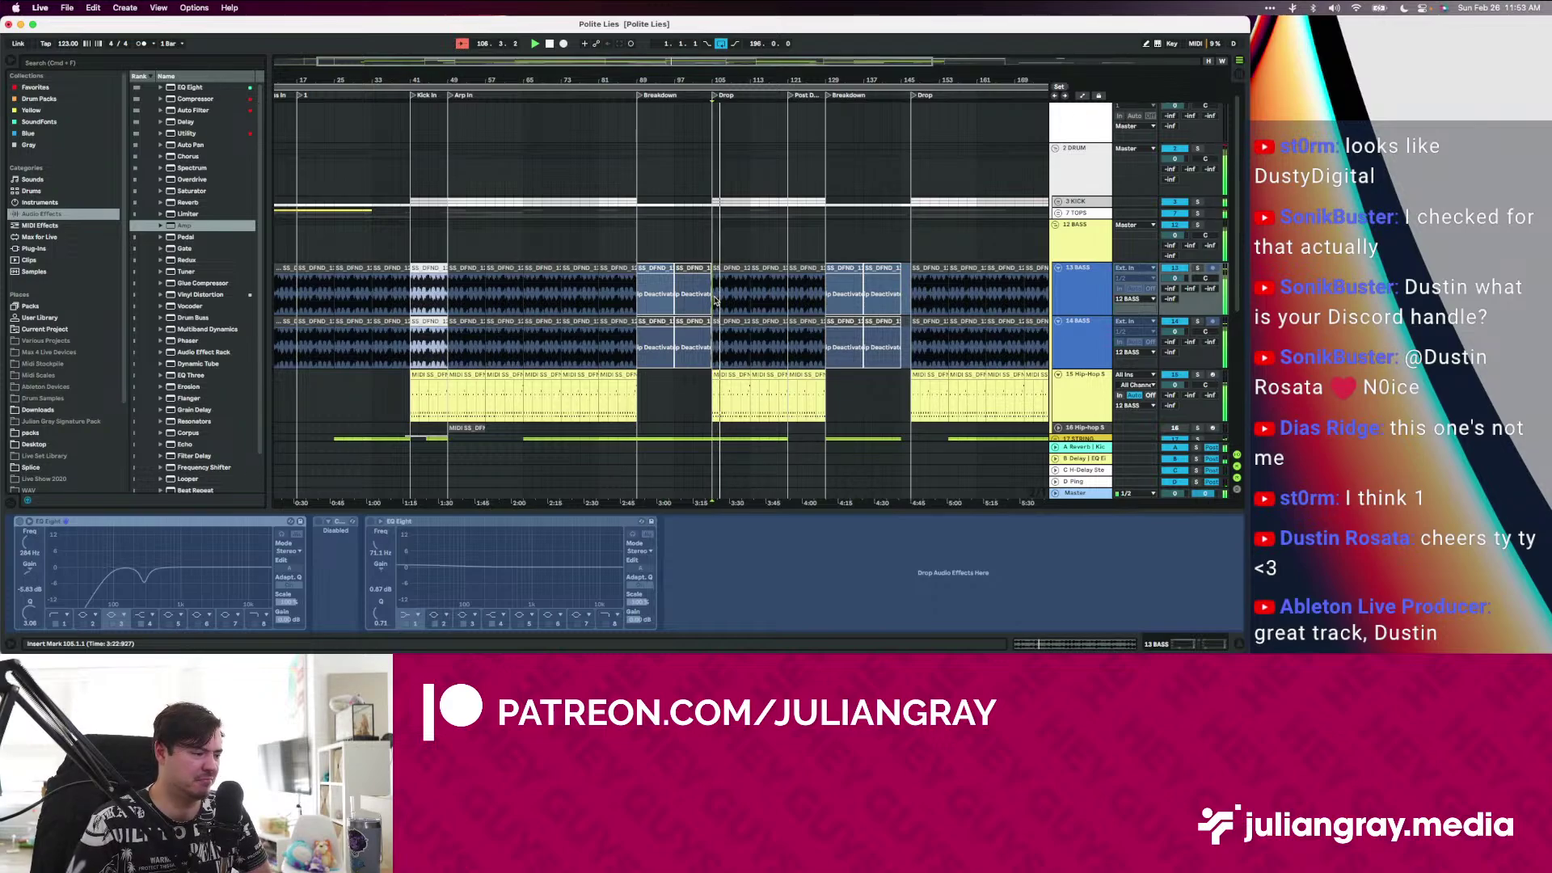
scroll(714, 301, down, 2)
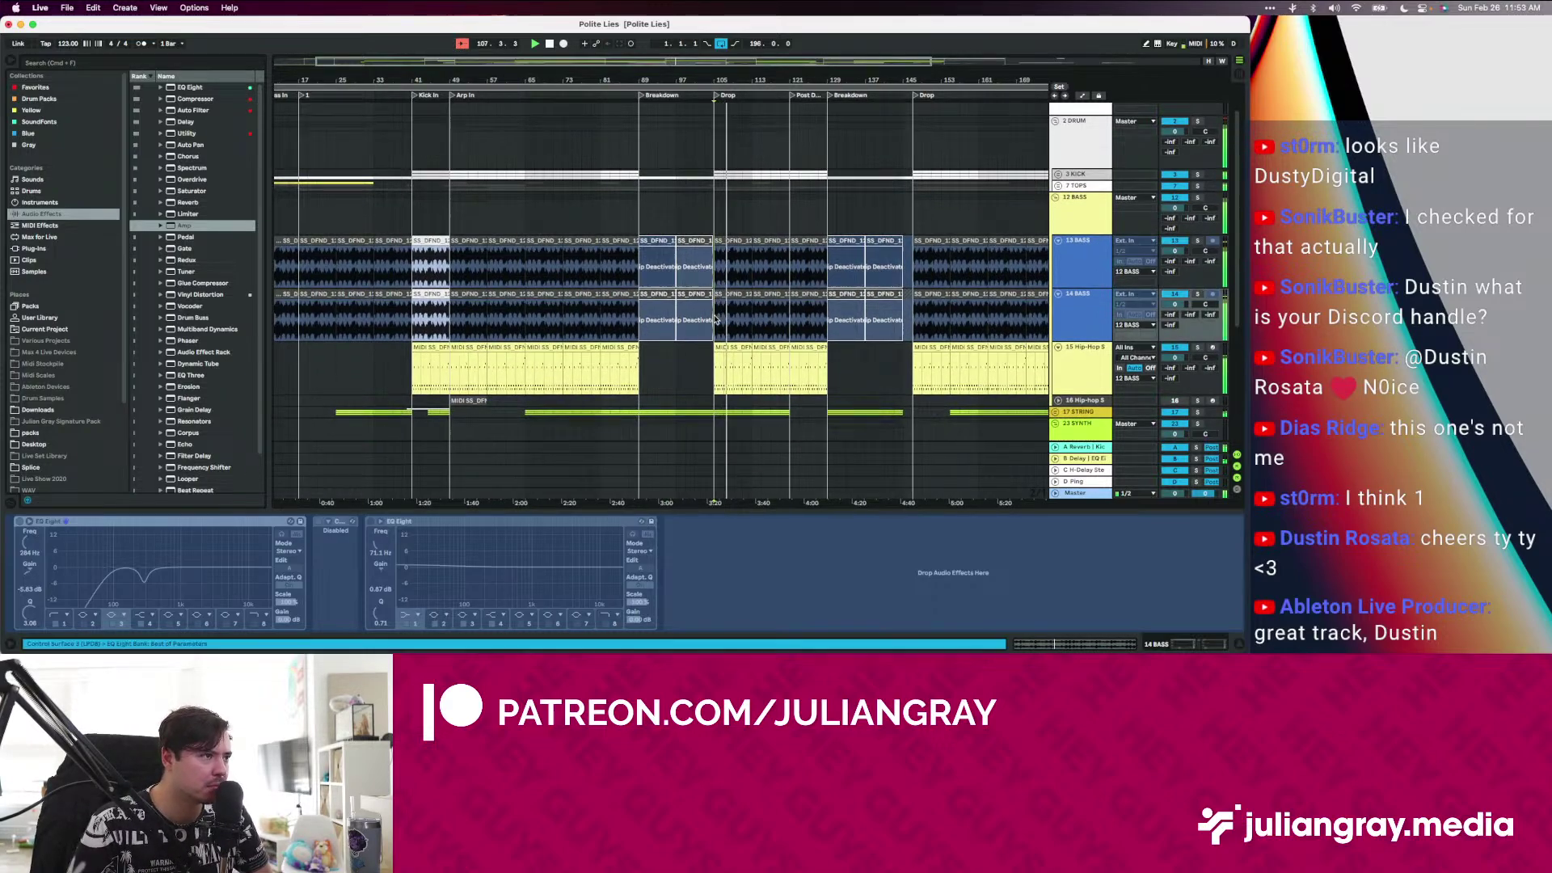
scroll(715, 321, down, 3)
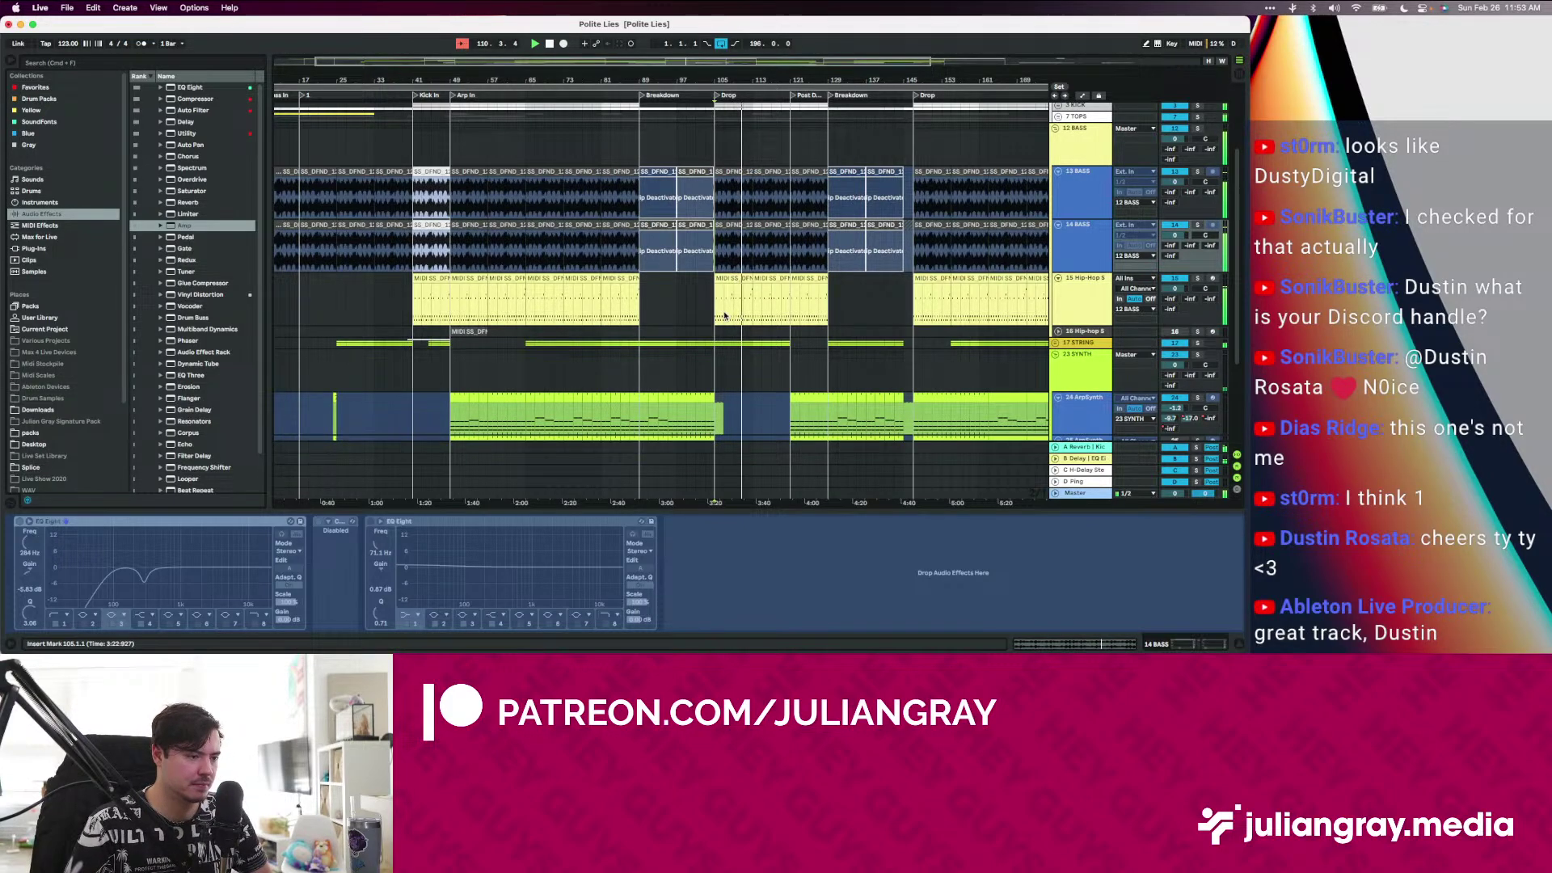
click(725, 315)
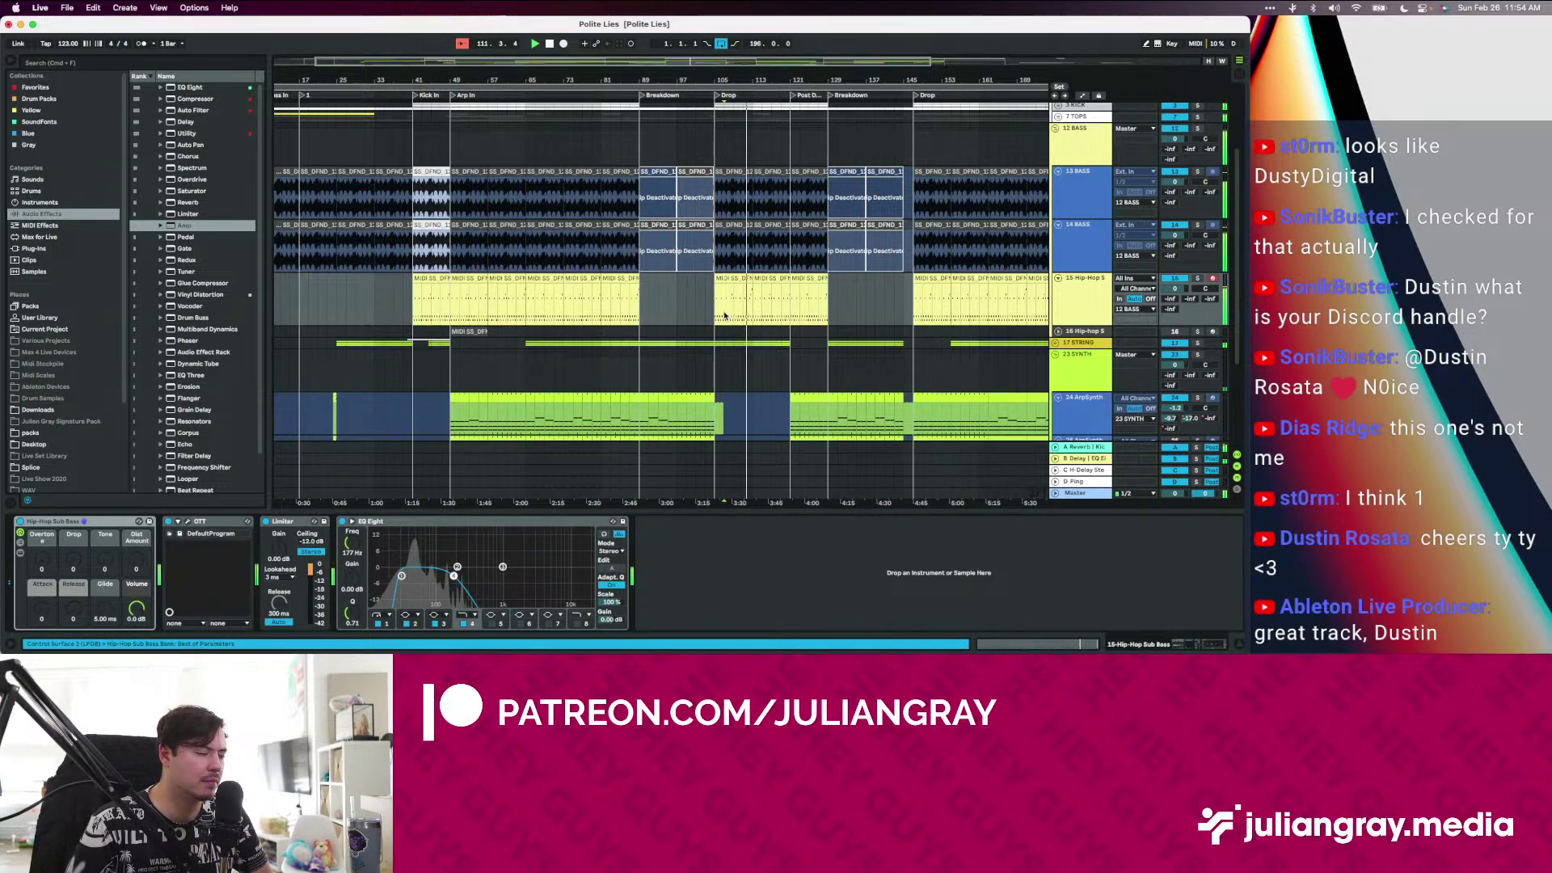
scroll(744, 311, right, 2)
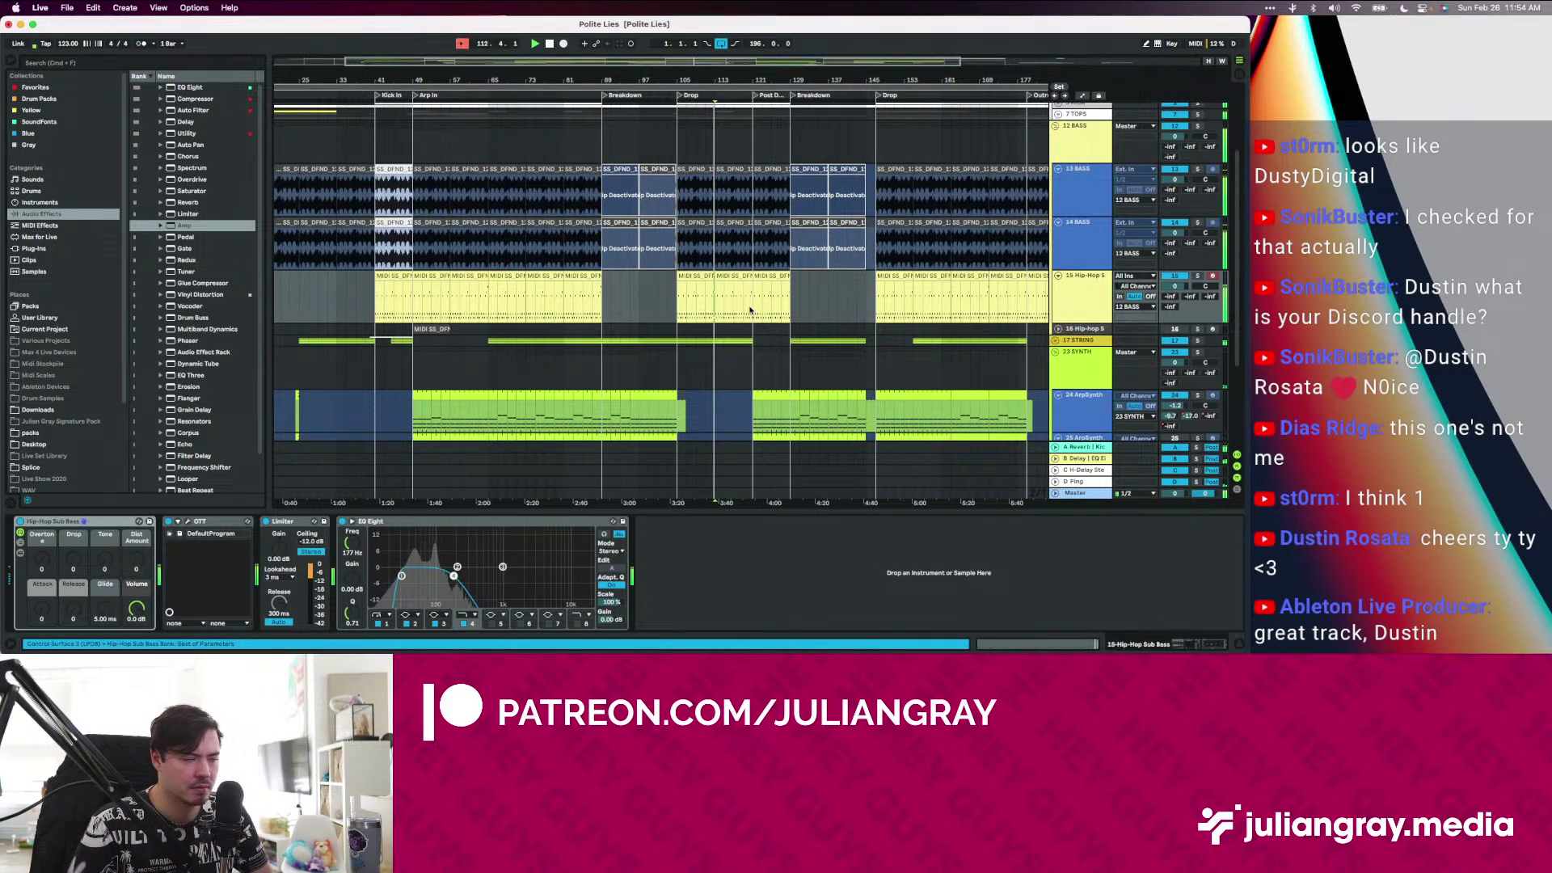
Follow playback through the Post Drop, marking bars 123 and 129 on the Hip-Hop Sub Bass track and examining the second Breakdown
click(793, 306)
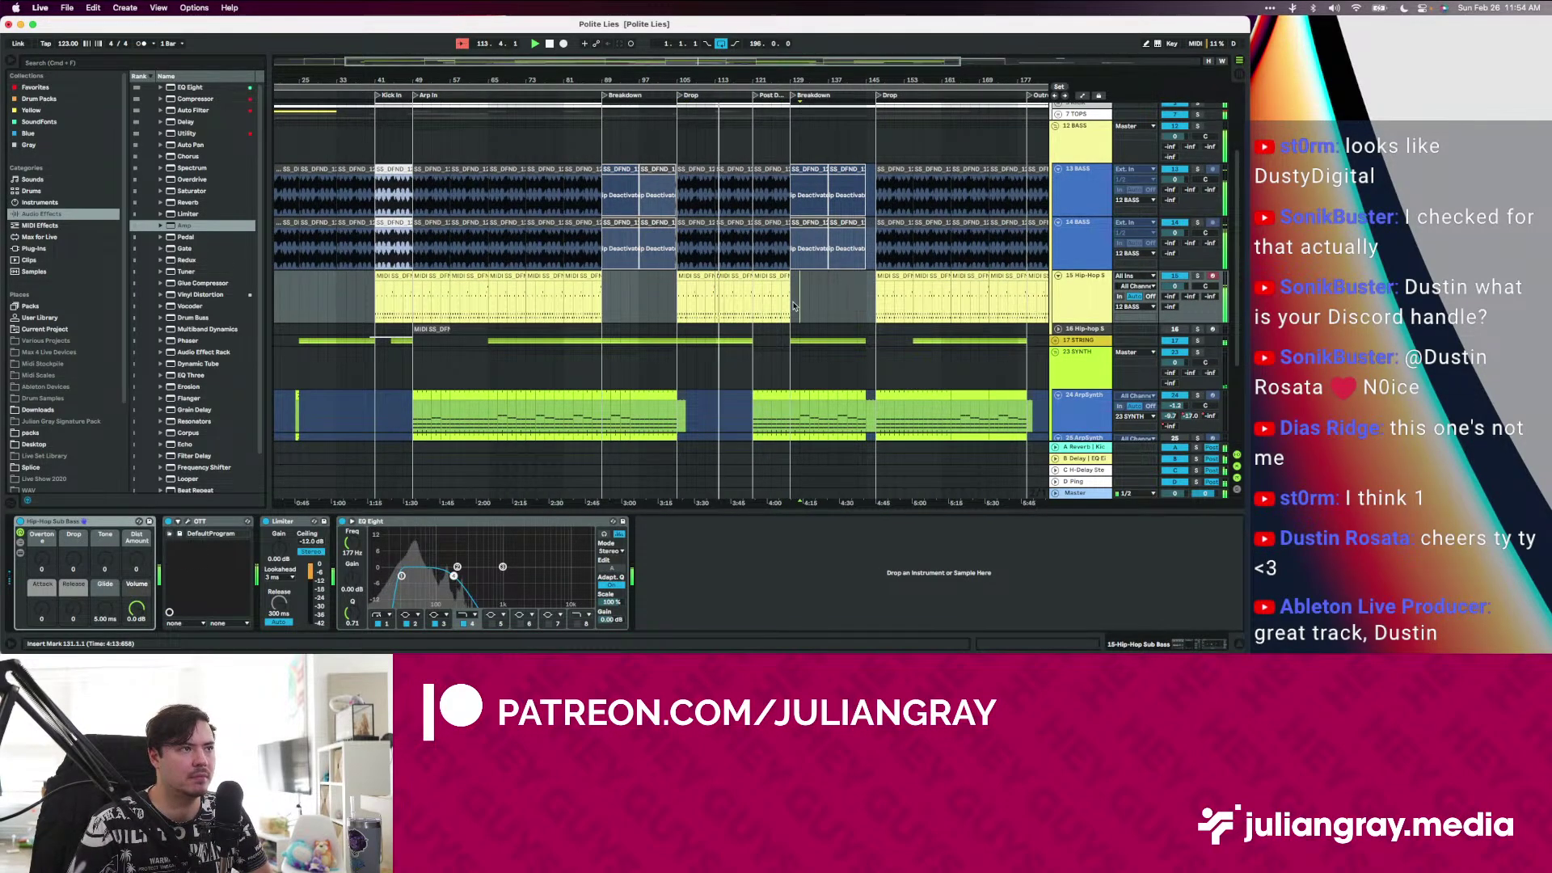
click(784, 308)
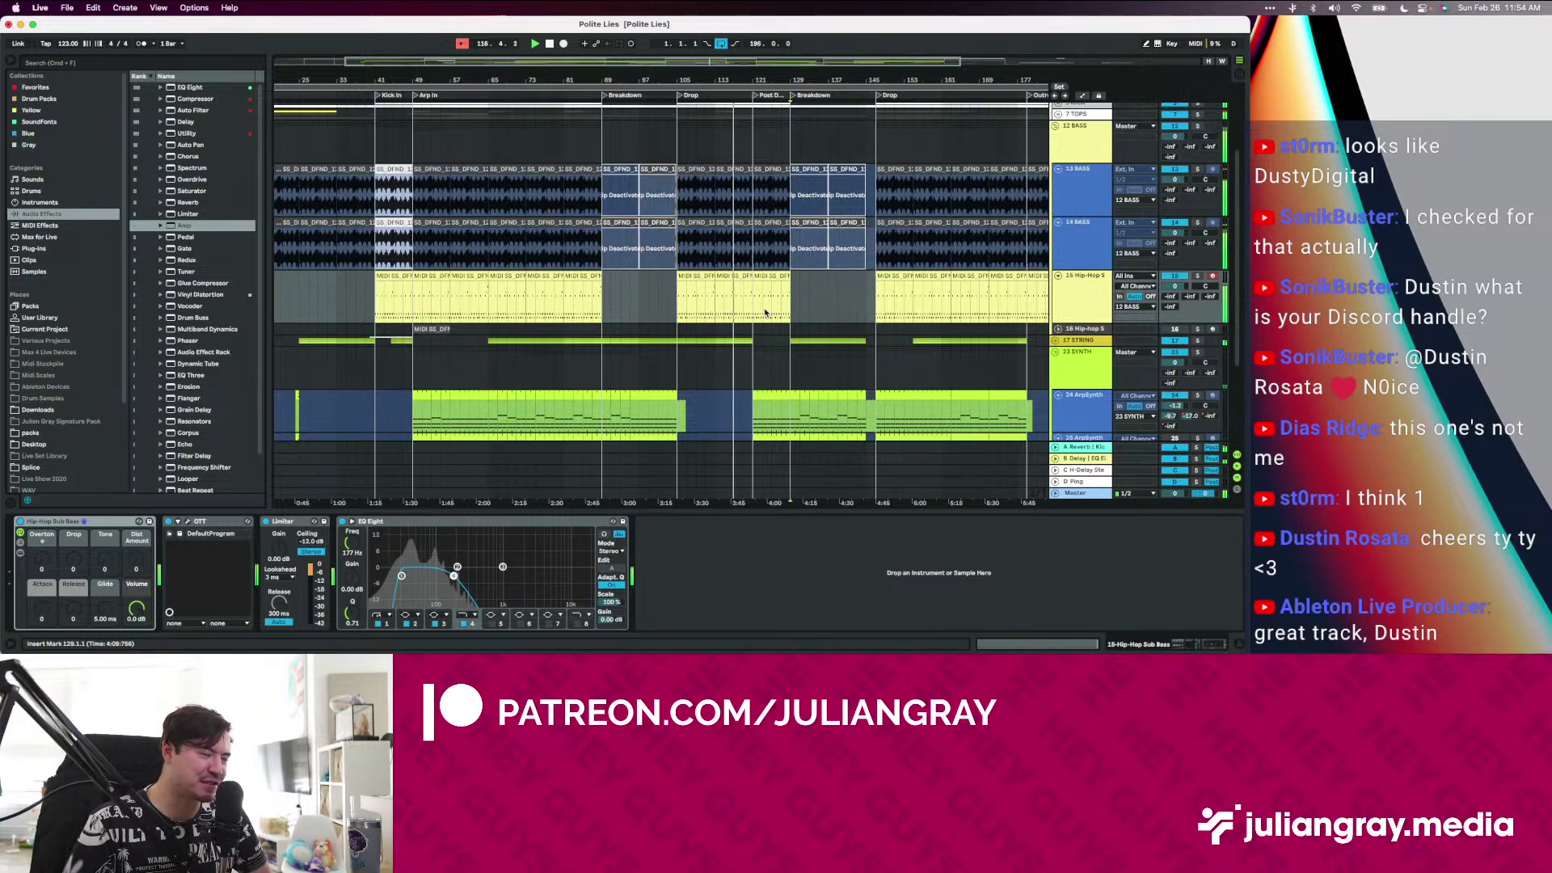
click(765, 313)
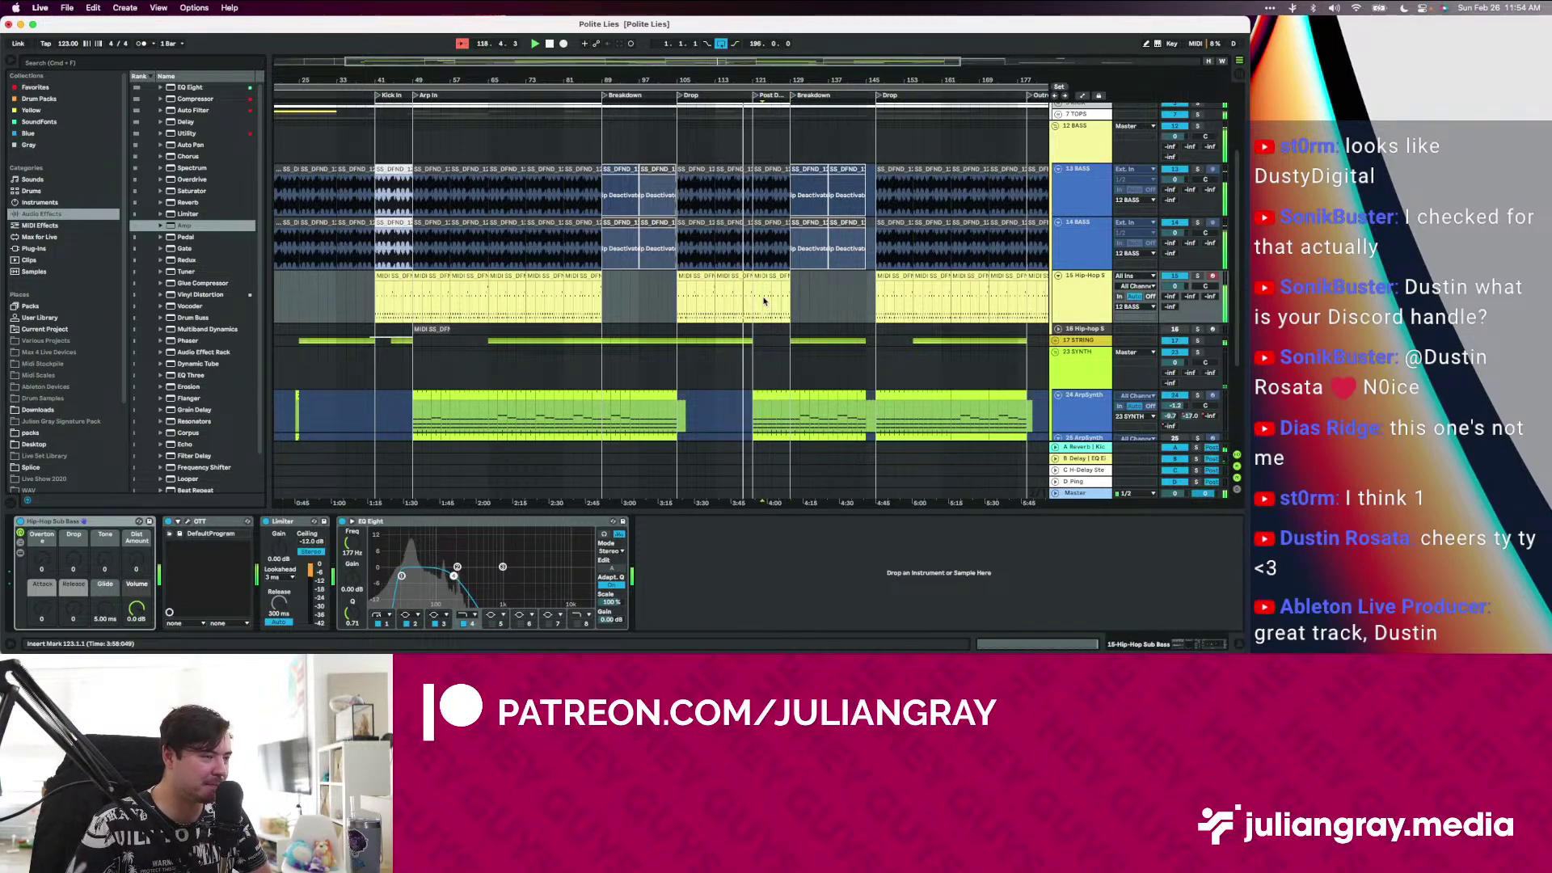
click(772, 305)
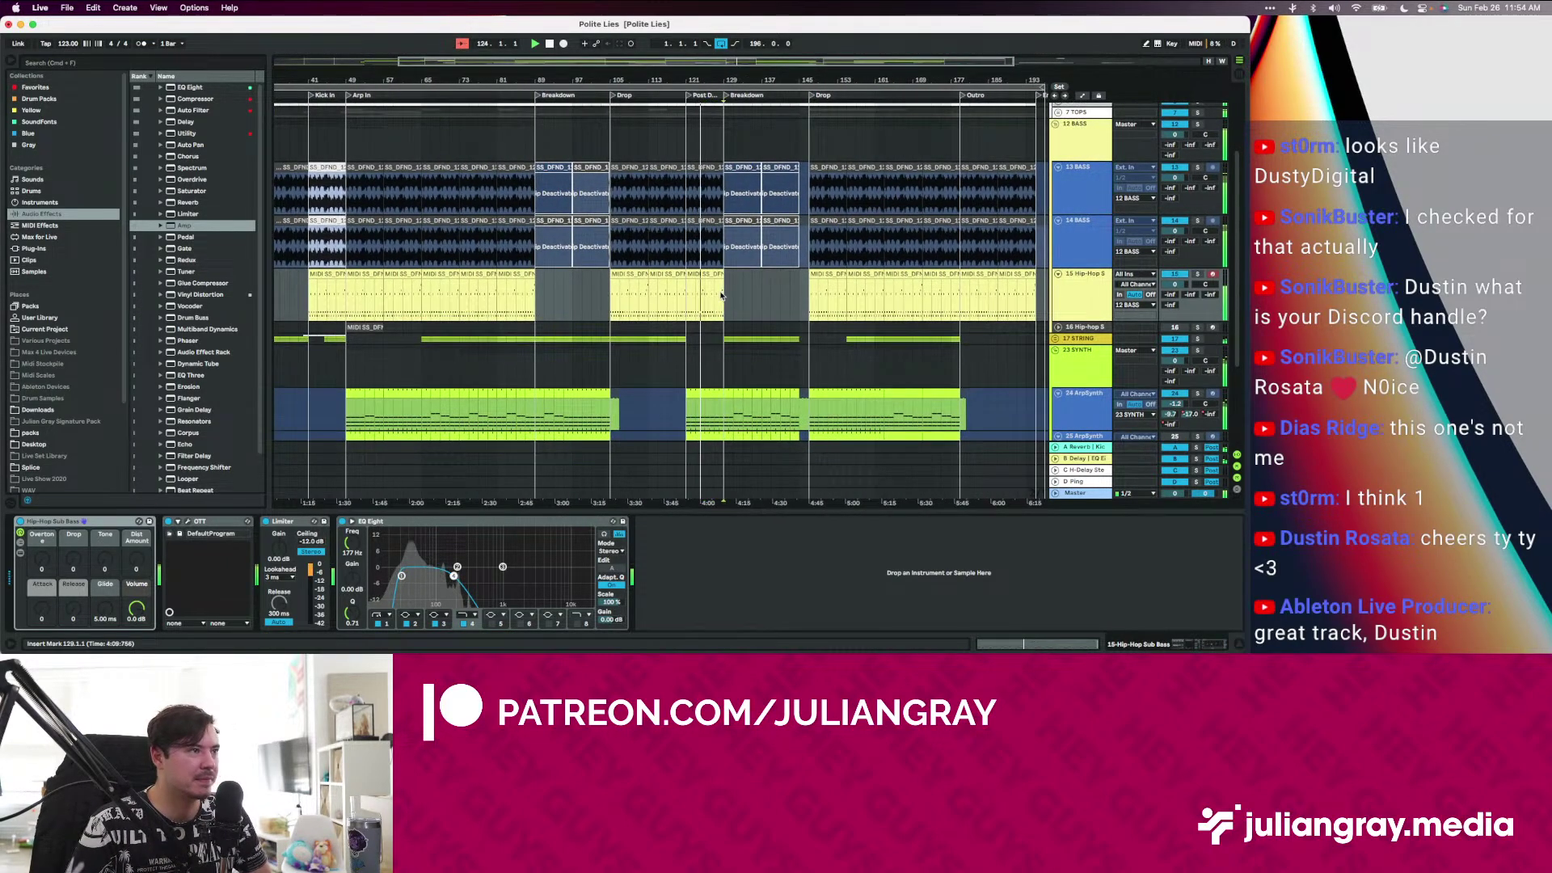
scroll(735, 311, up, 2)
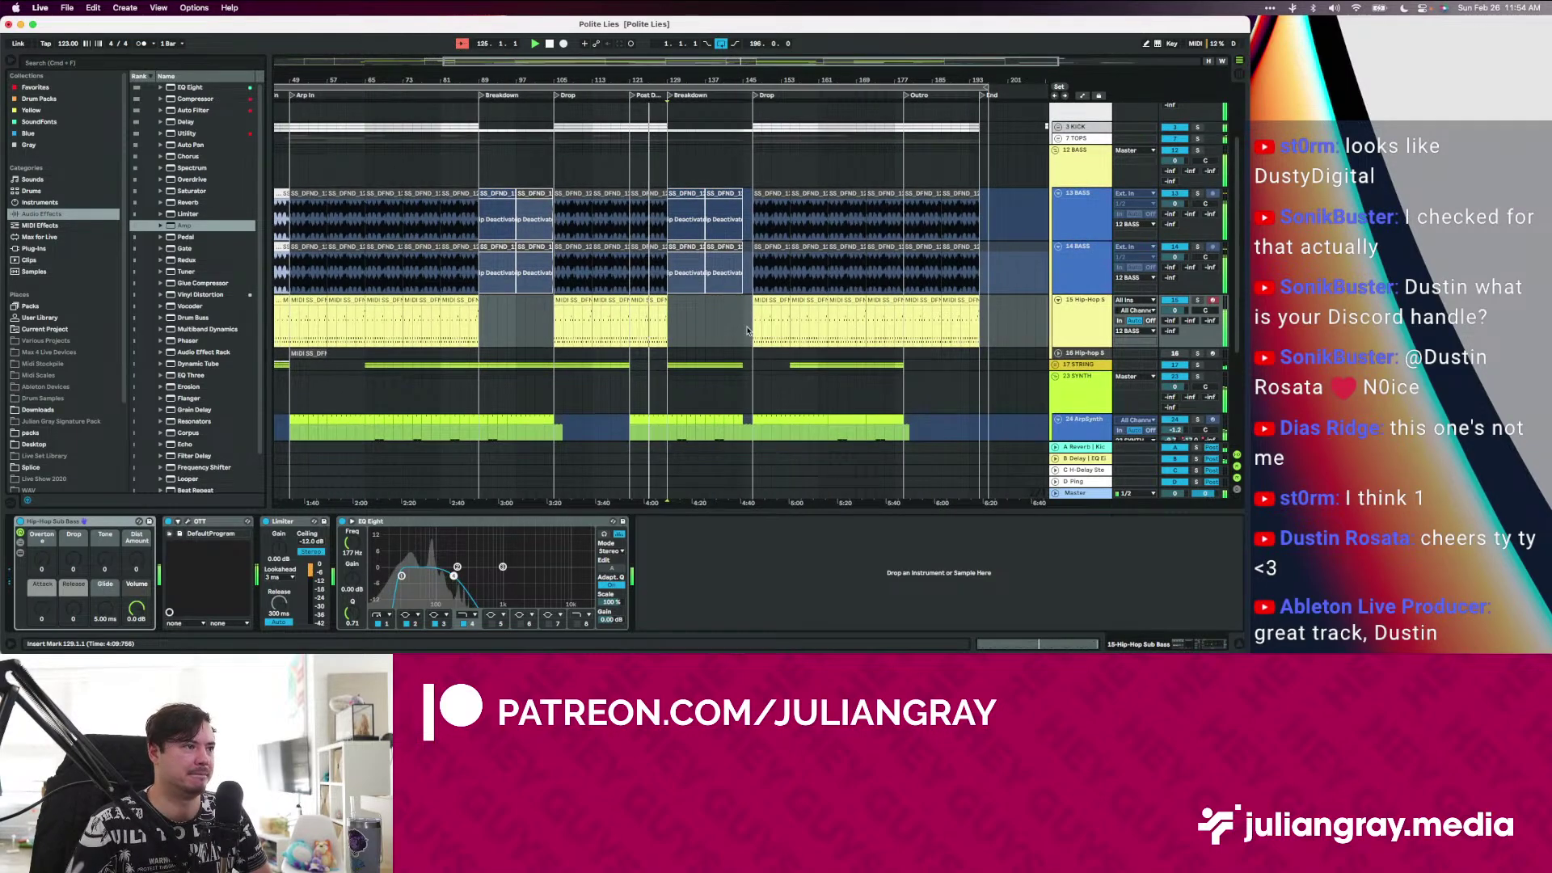
scroll(750, 327, down, 1)
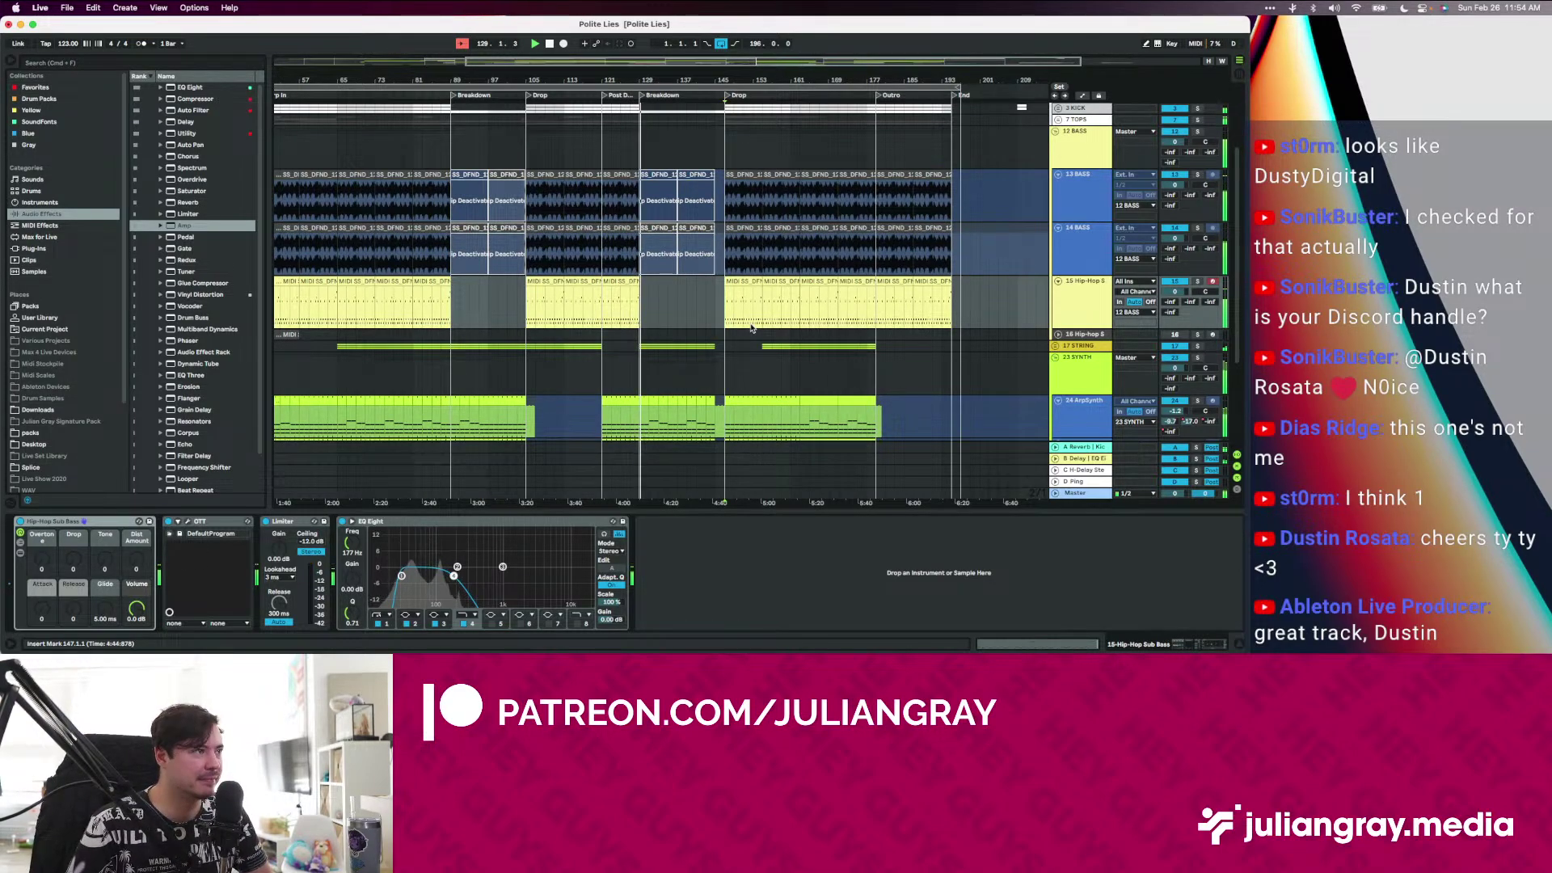
scroll(751, 328, down, 1)
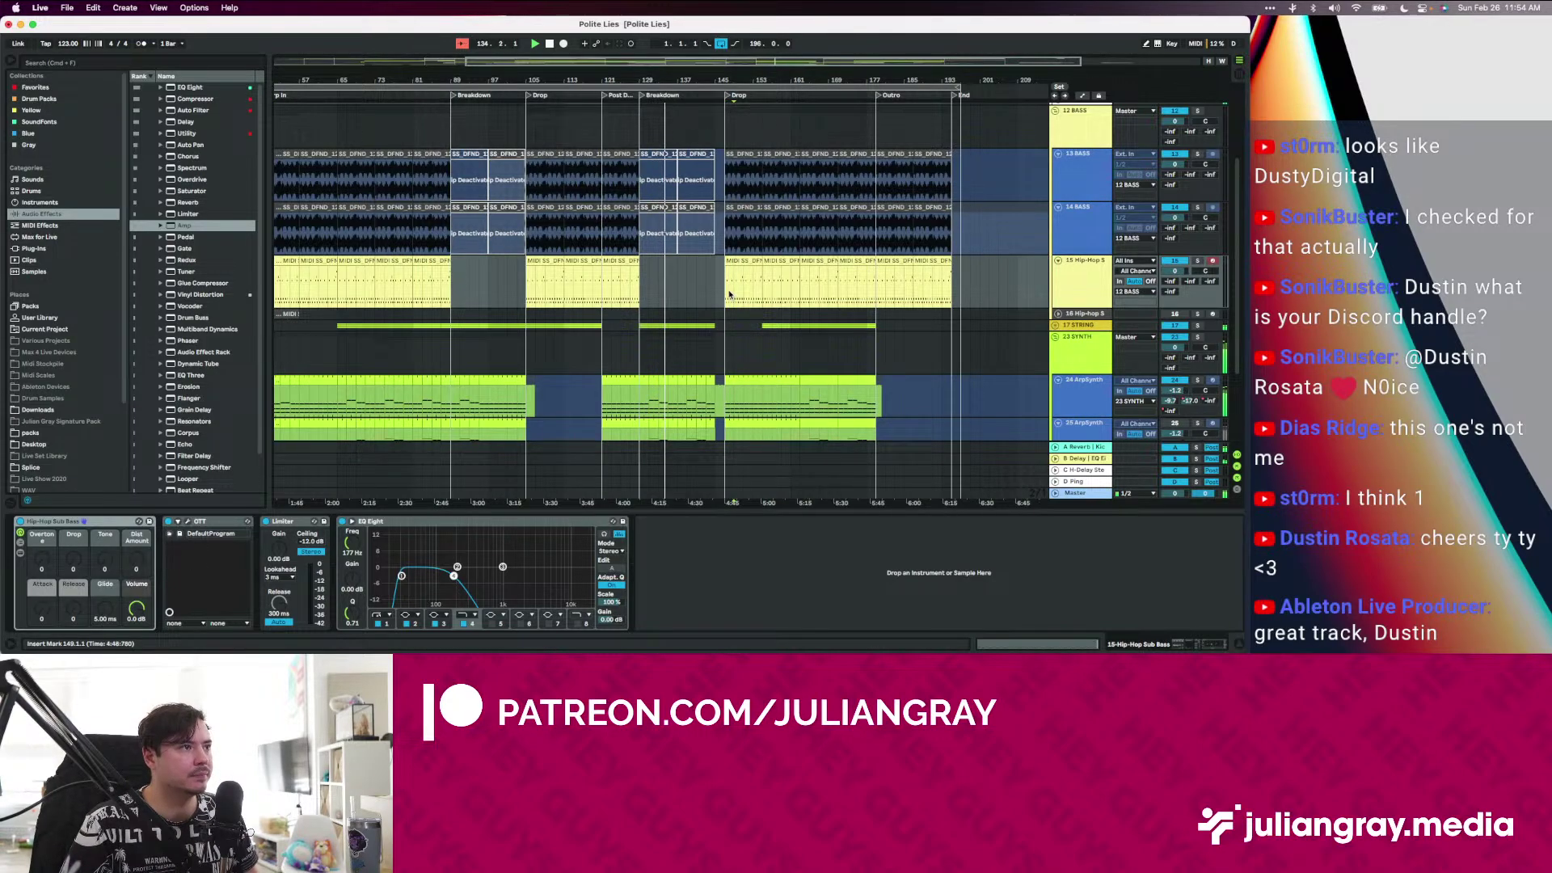
Examine the ArpSynth, SYNTH and BASS tracks at the second Drop, placing the insert marker at bar 147
scroll(725, 301, down, 5)
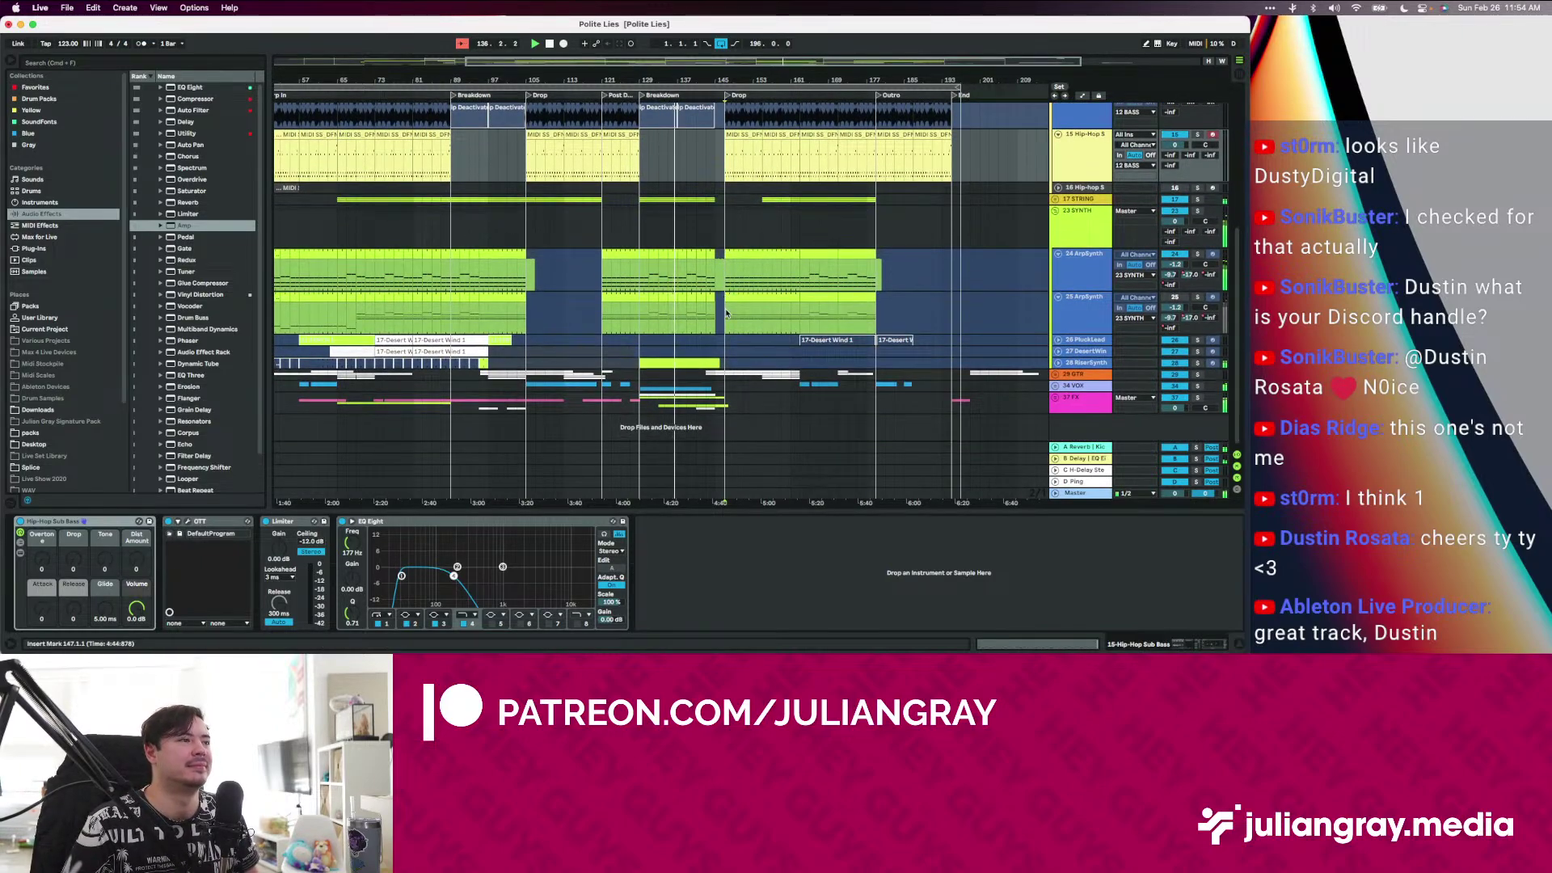
click(725, 299)
scroll(726, 307, up, 1)
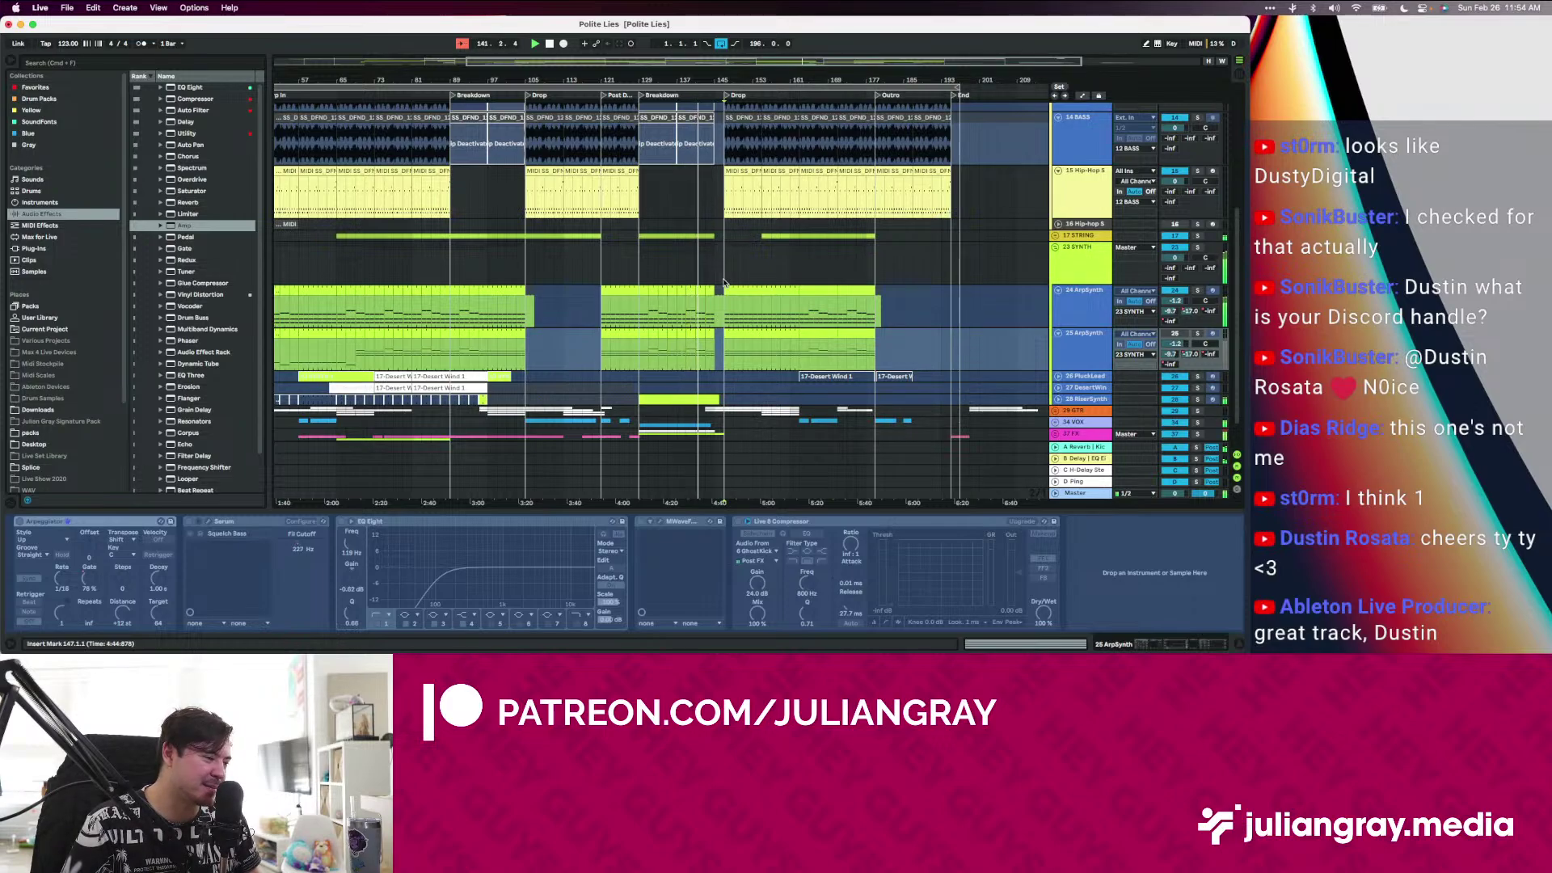
click(724, 282)
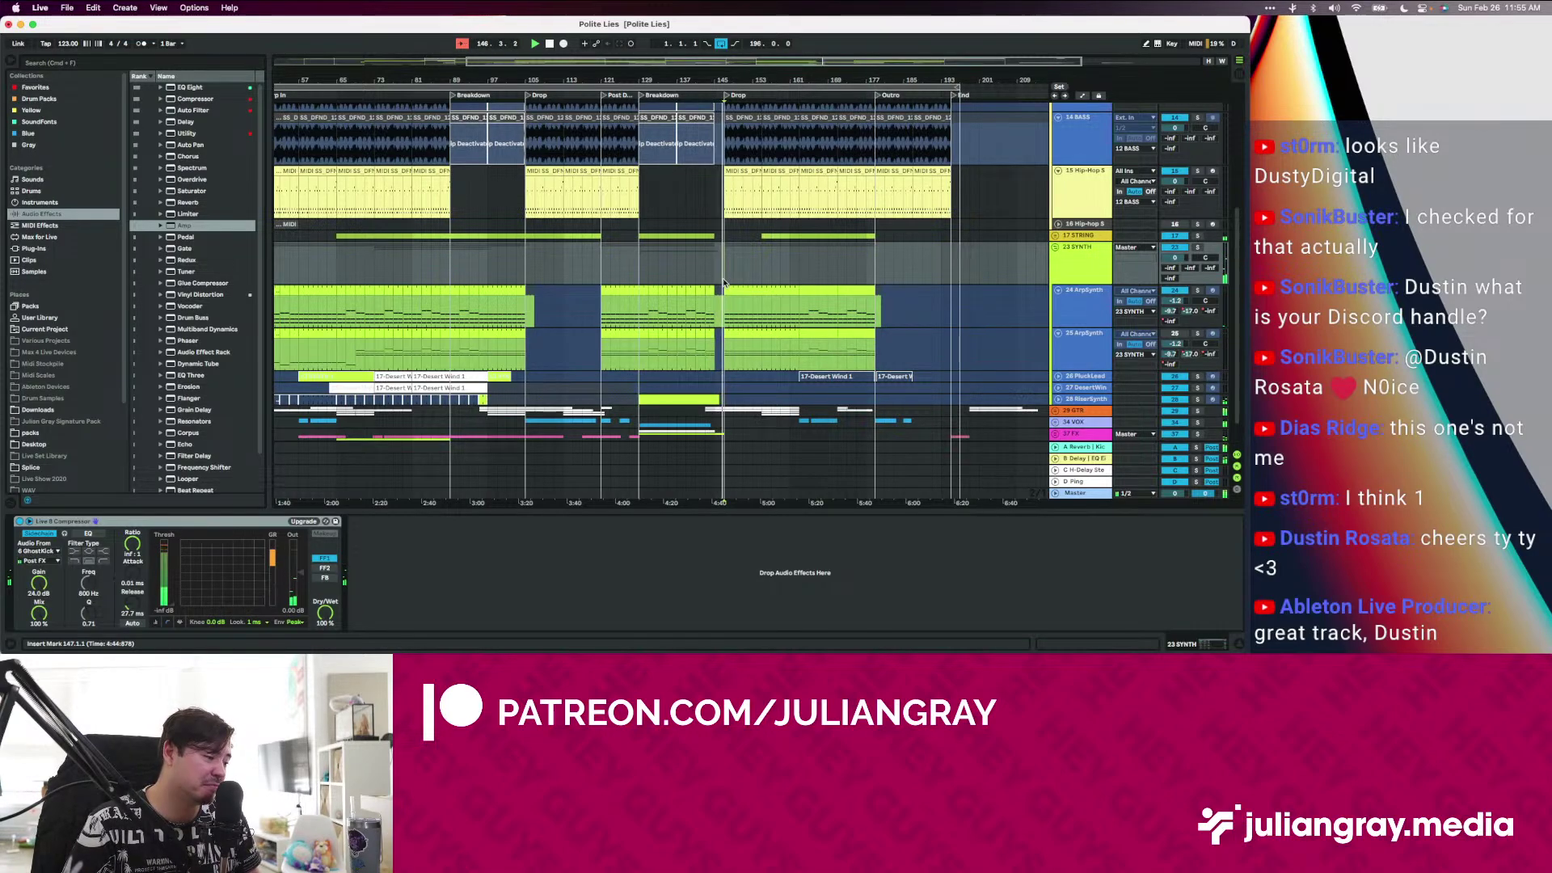
scroll(722, 287, up, 5)
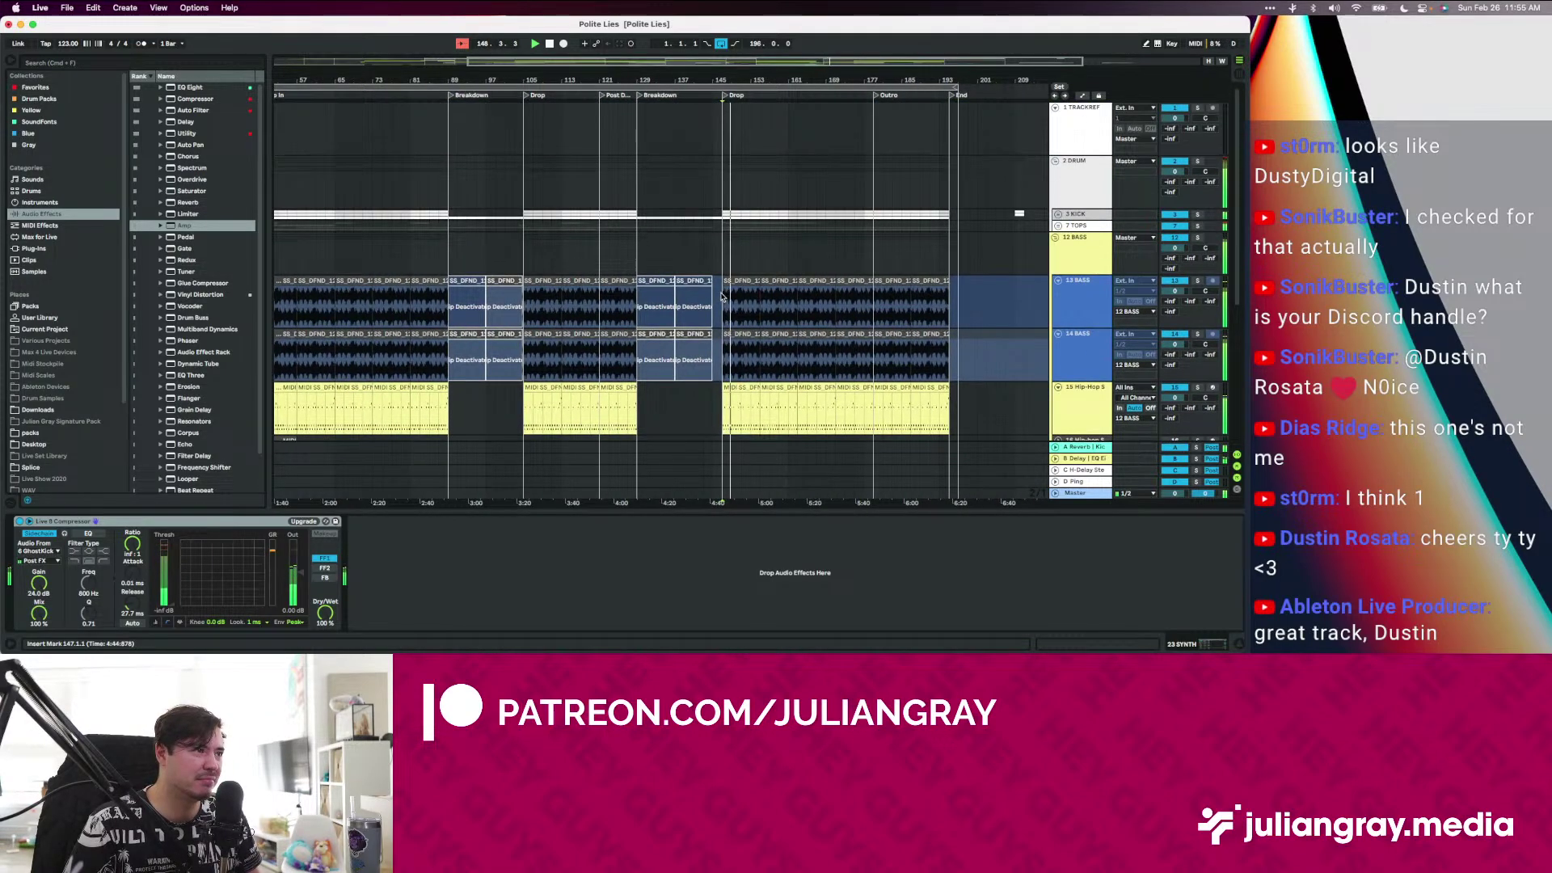
click(730, 260)
Unfold the GTR group and its guitar tracks, and place the insert marker at bar 165 on the GtrLead track
scroll(734, 274, down, 5)
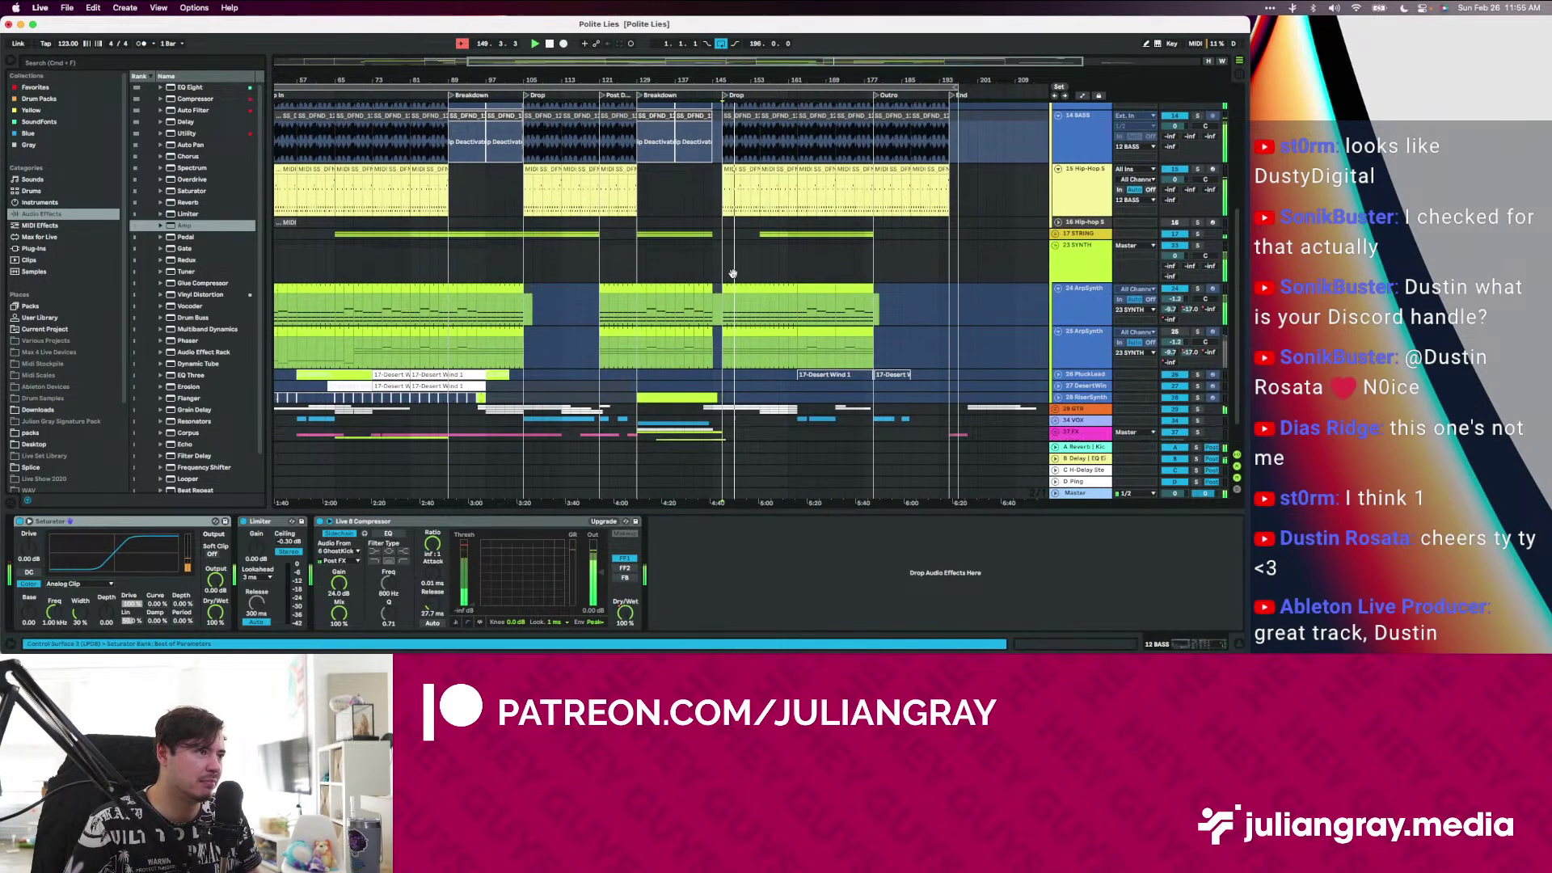
click(1061, 375)
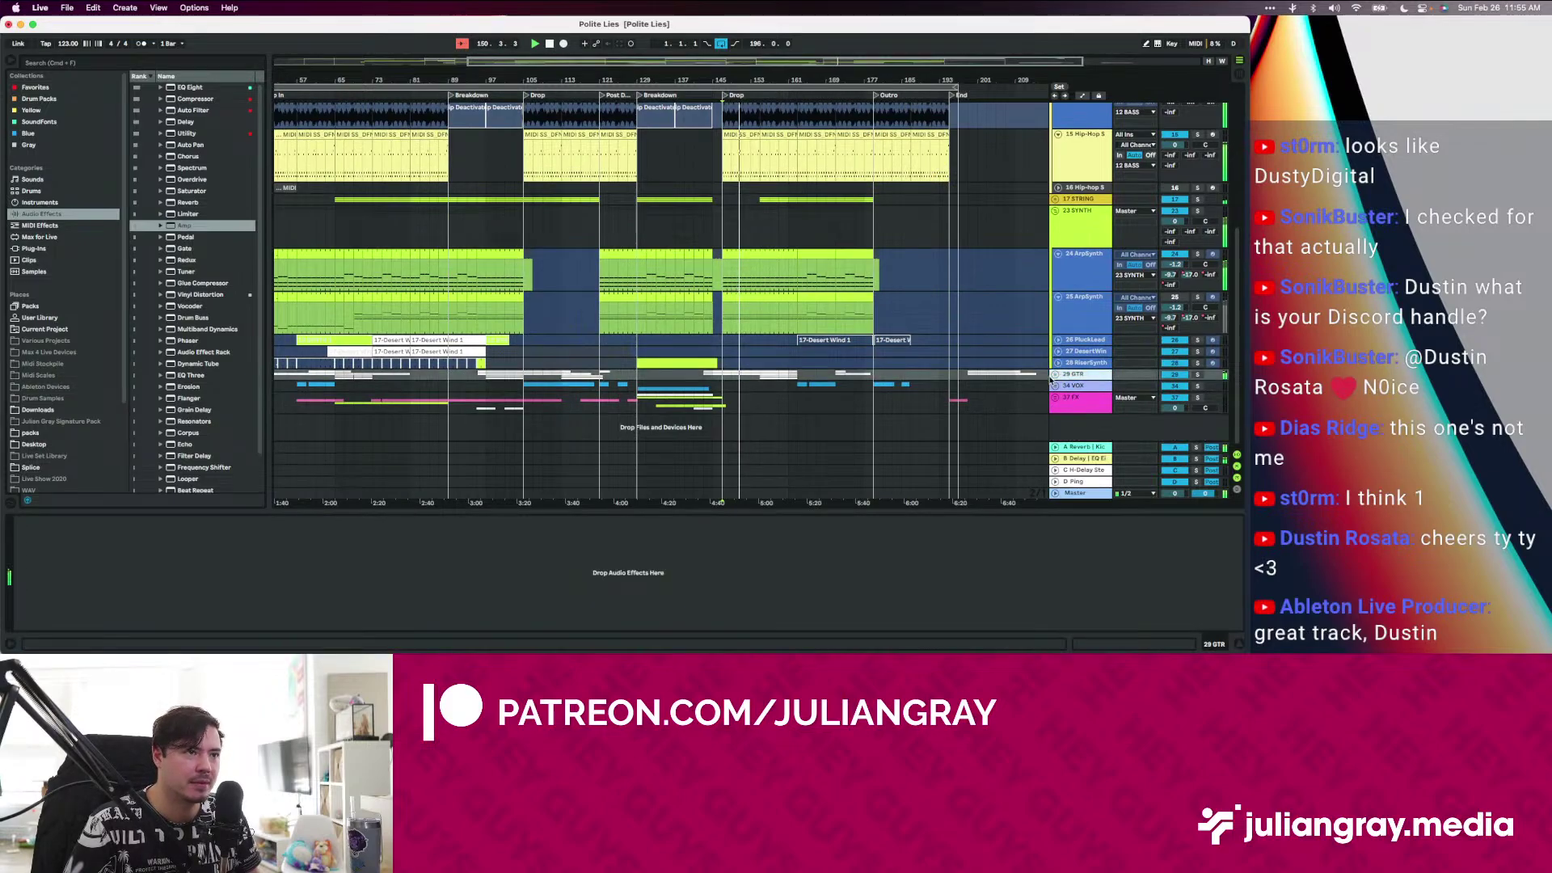
click(1055, 374)
scroll(814, 358, down, 3)
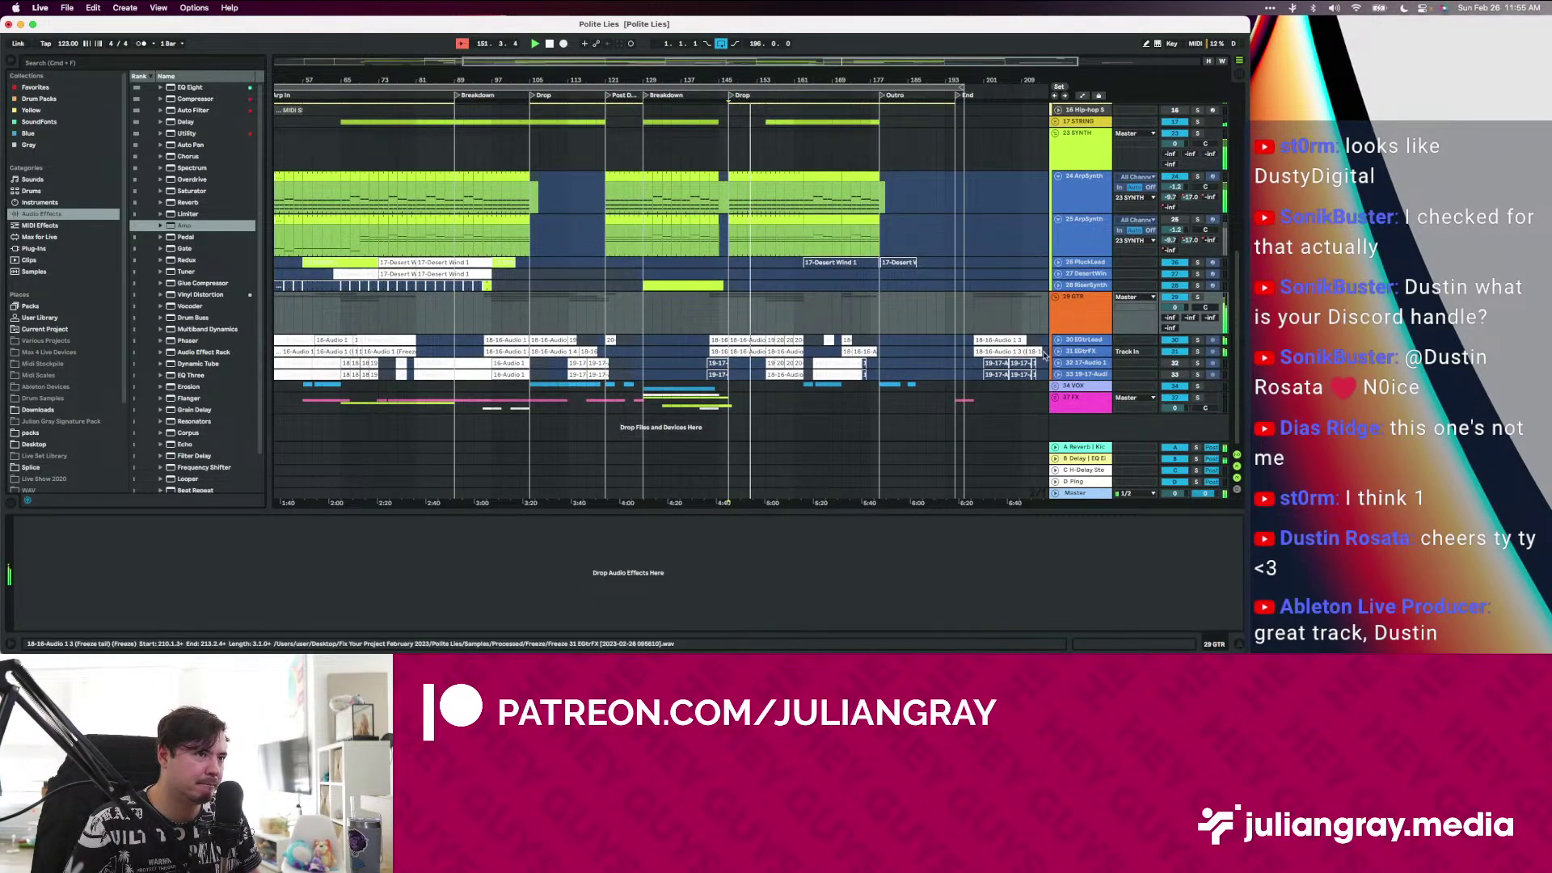
scroll(902, 349, down, 1)
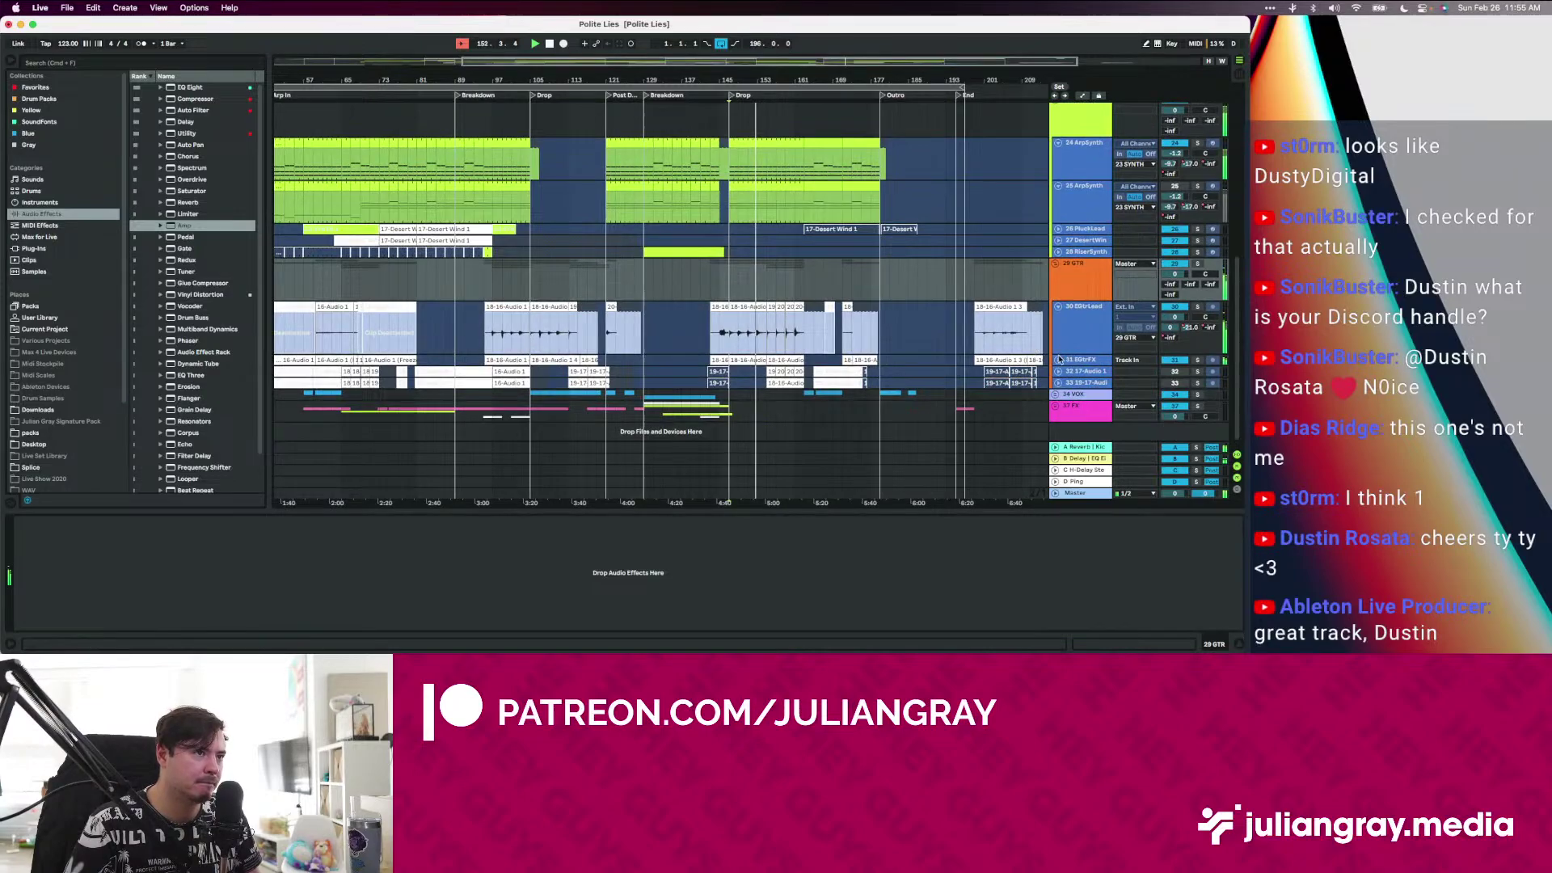
click(811, 344)
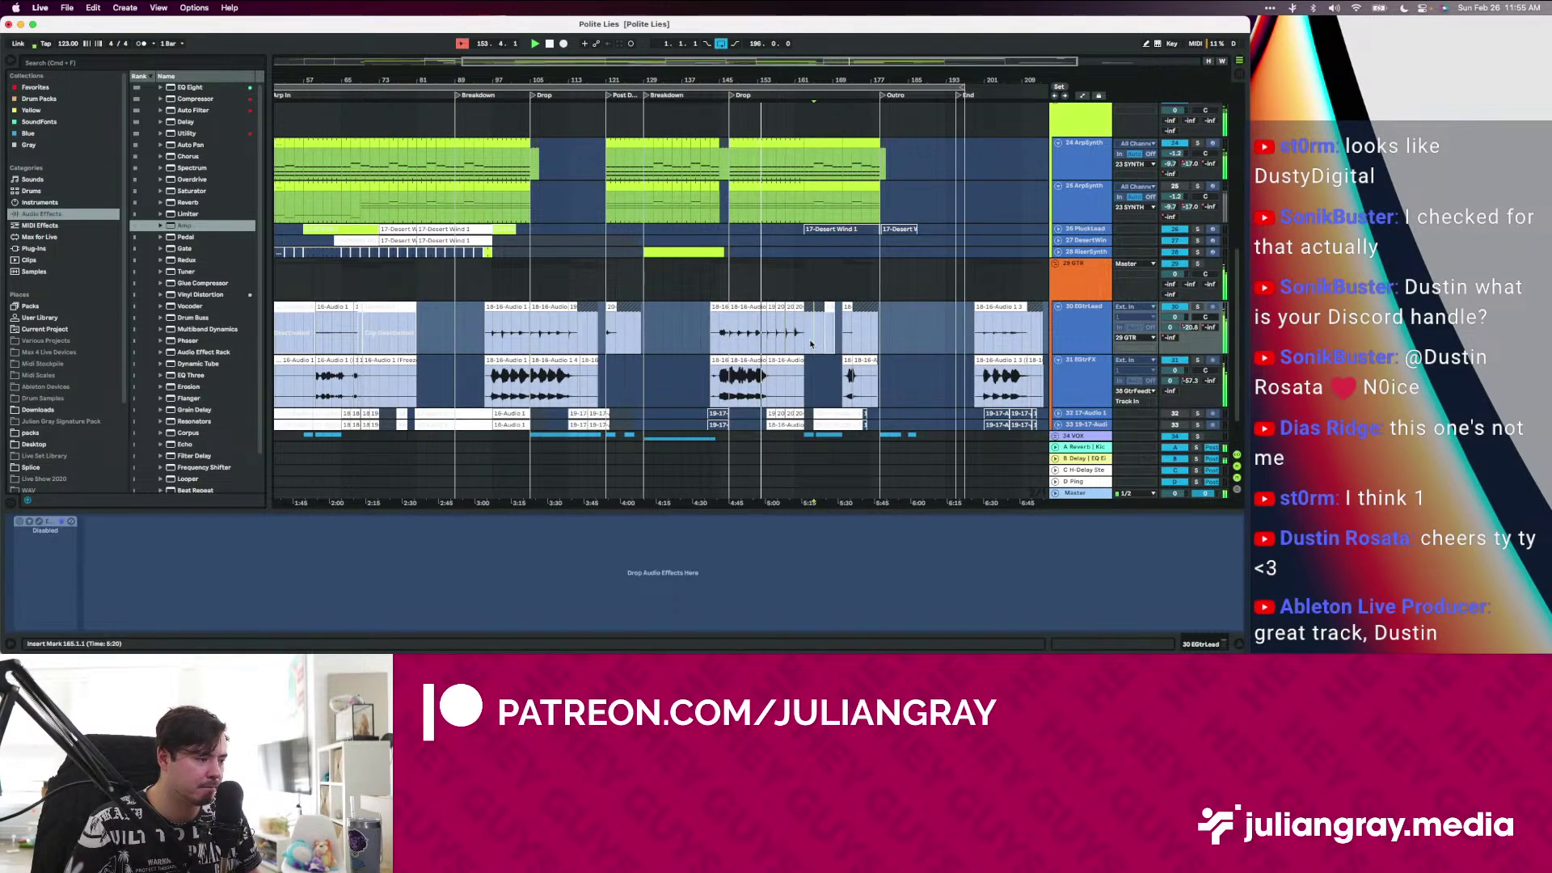
Return to the bass tracks and place the insert marker at bar 147 on track 13 BASS and the BASS group
scroll(811, 344, up, 10)
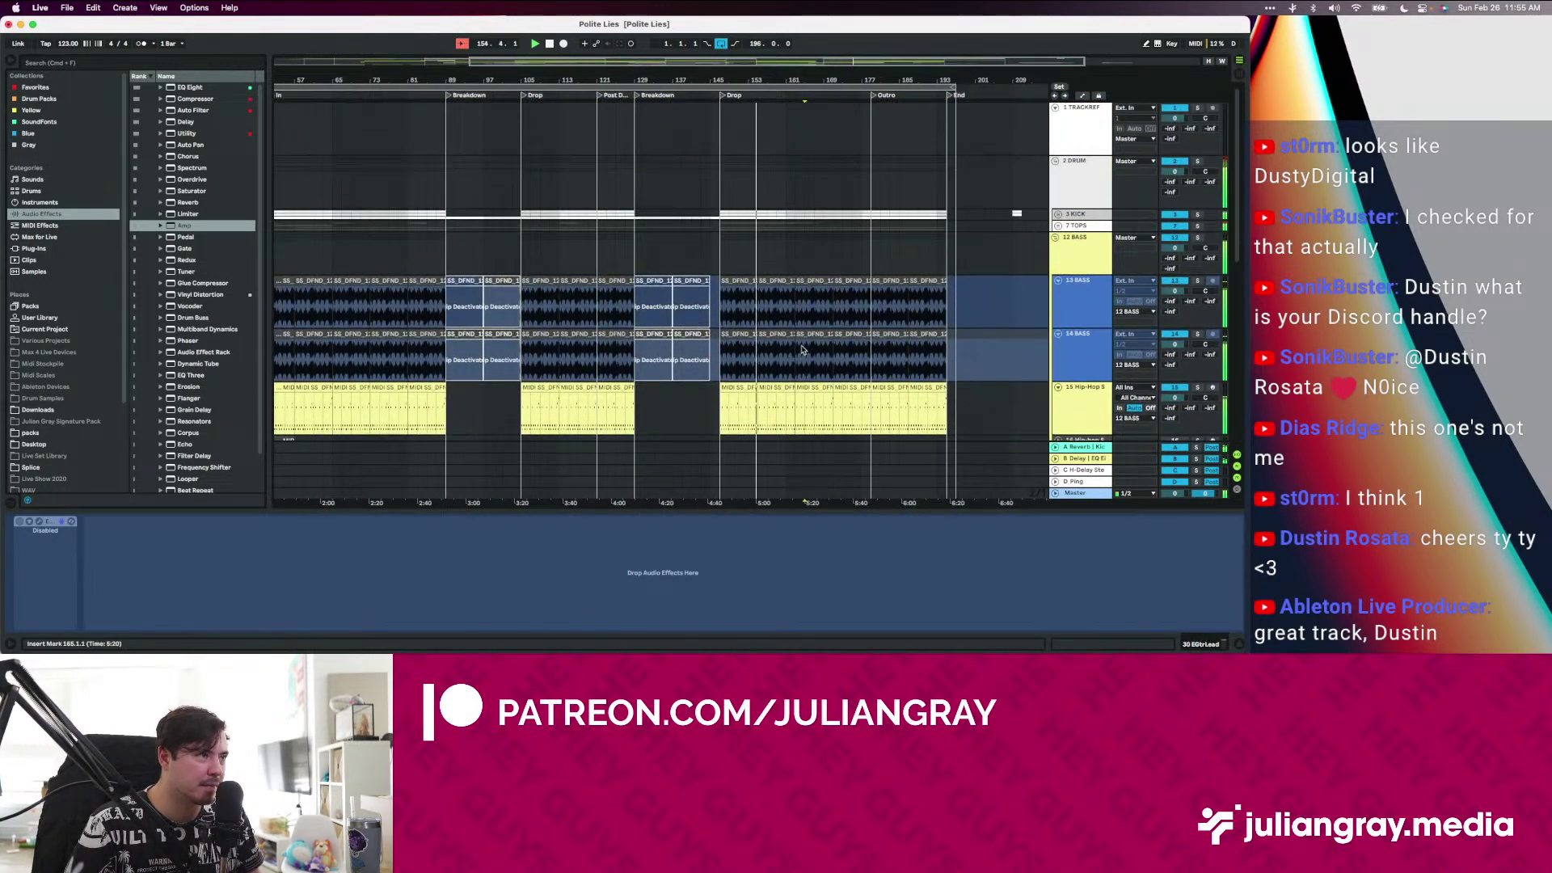
click(717, 312)
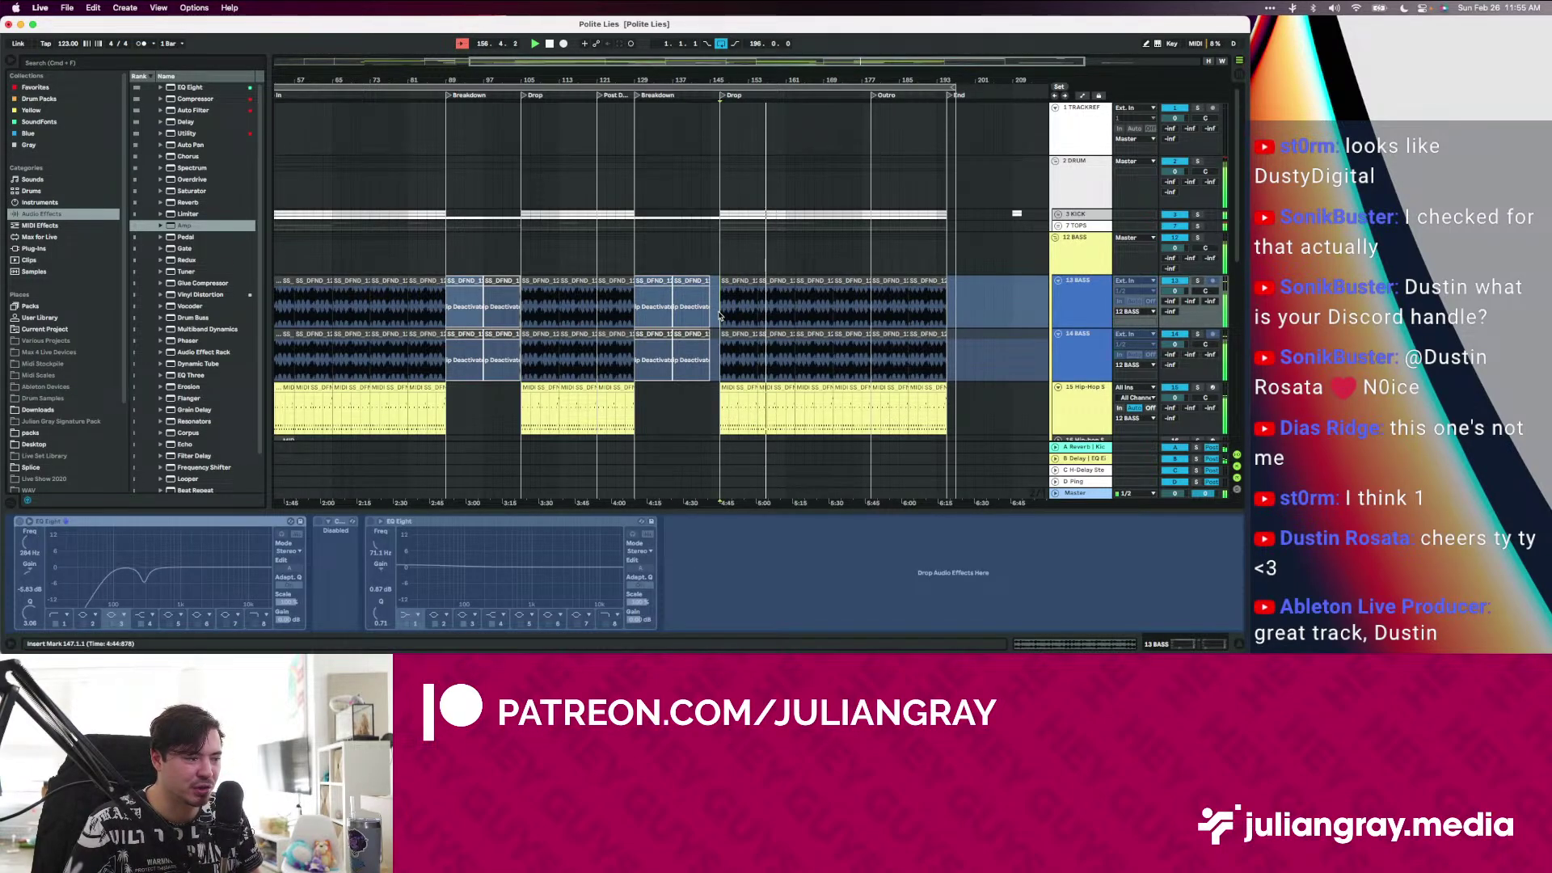
click(717, 237)
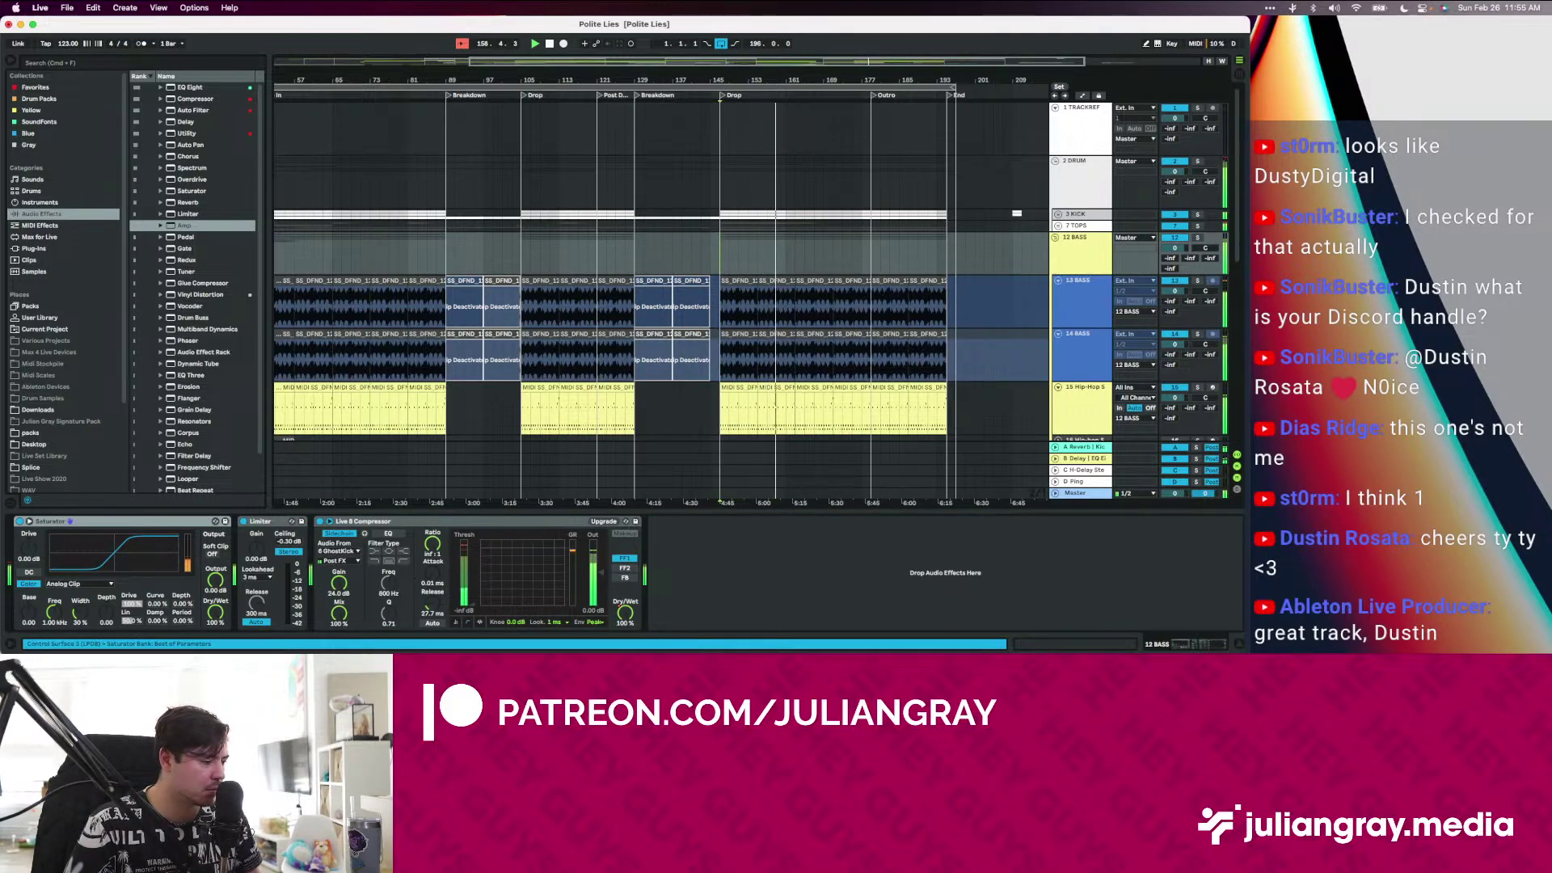
Switch to Finder, go up to the Fix Your Project February 2023 folder, and close its window
key(super+Tab)
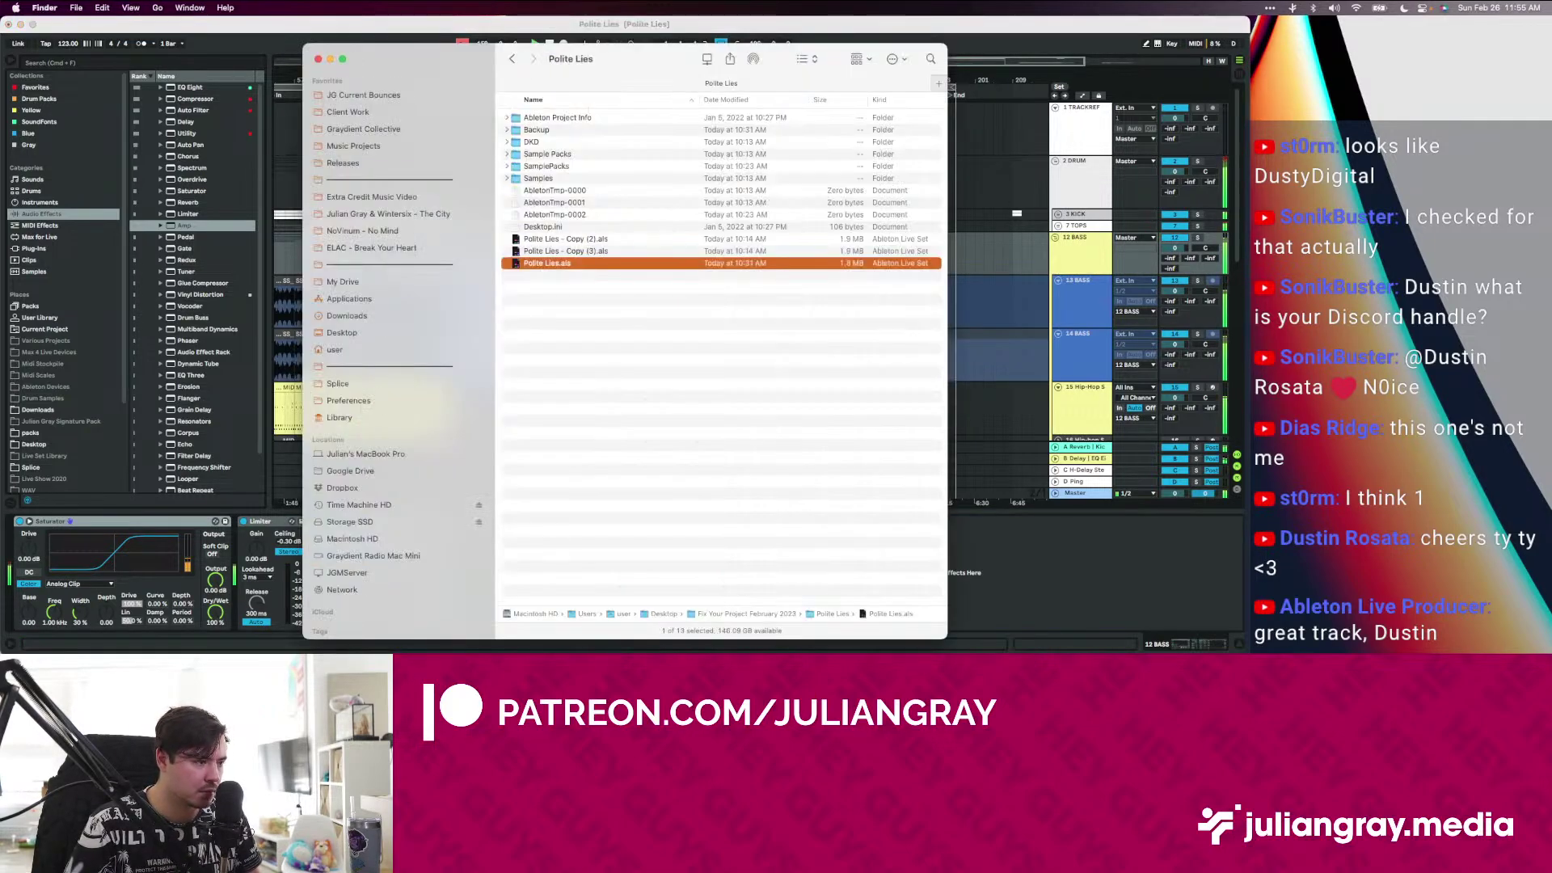
click(513, 59)
drag(539, 62, 548, 105)
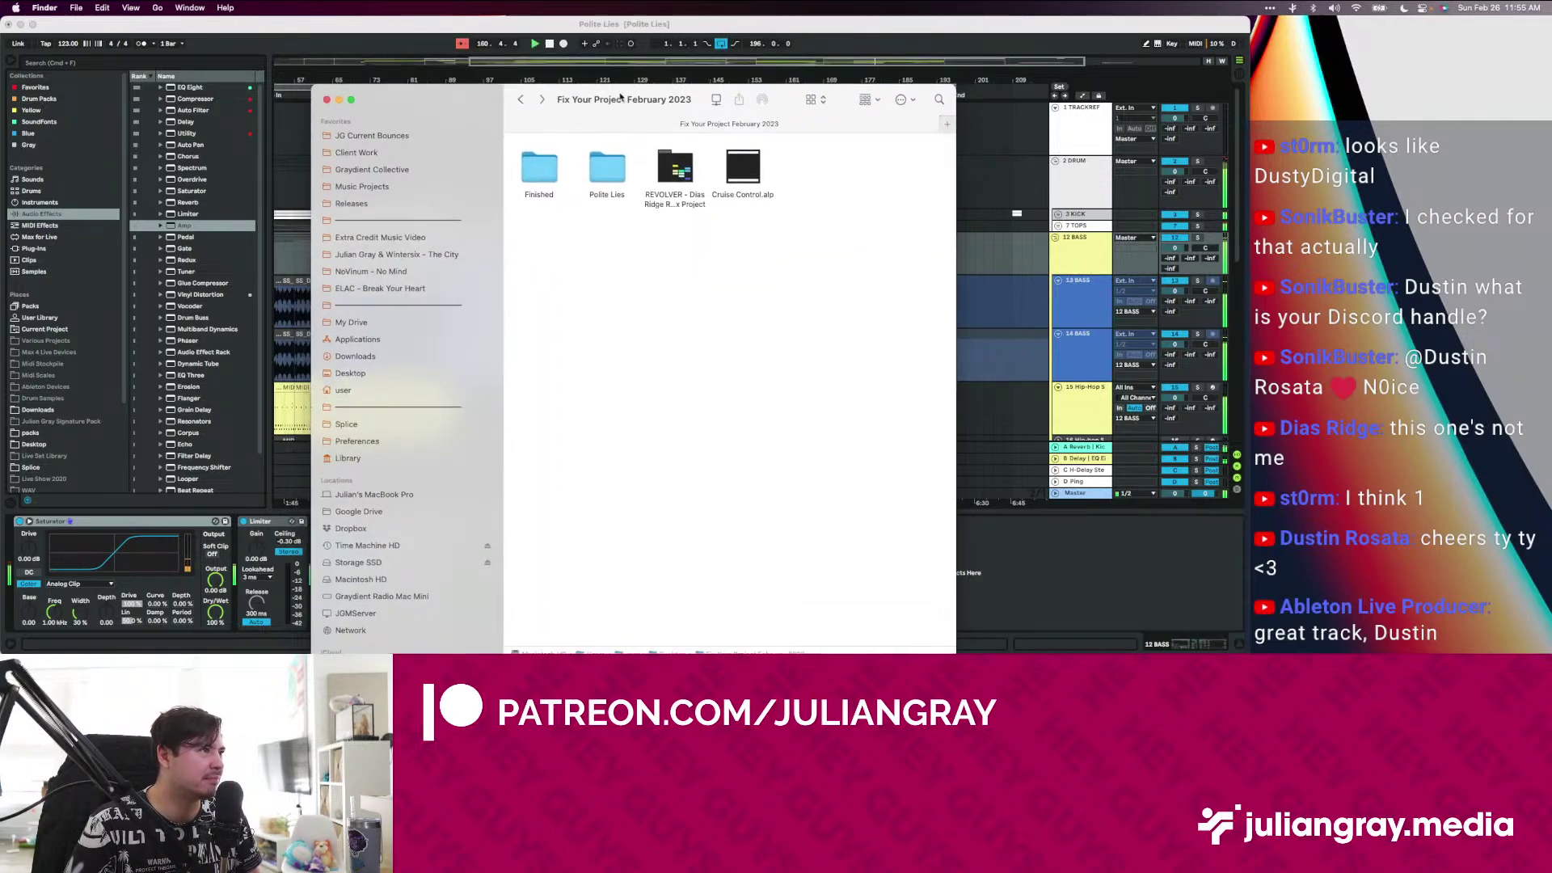
click(327, 103)
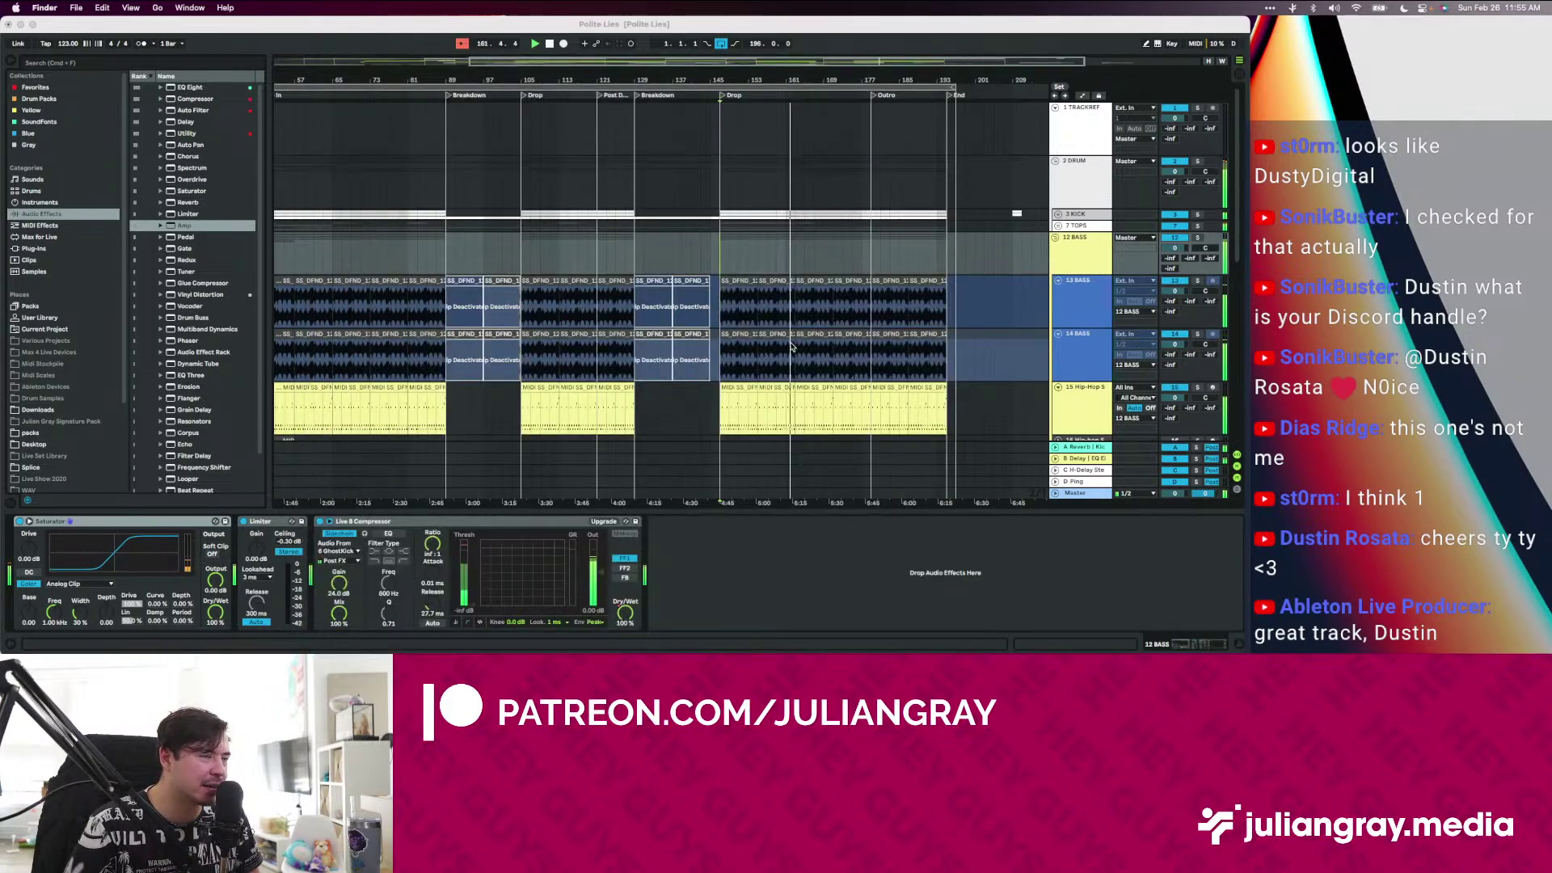
Stop playback, place the insert marker at bar 179 in the Outro on track 13 BASS, and view the synth tracks
click(852, 318)
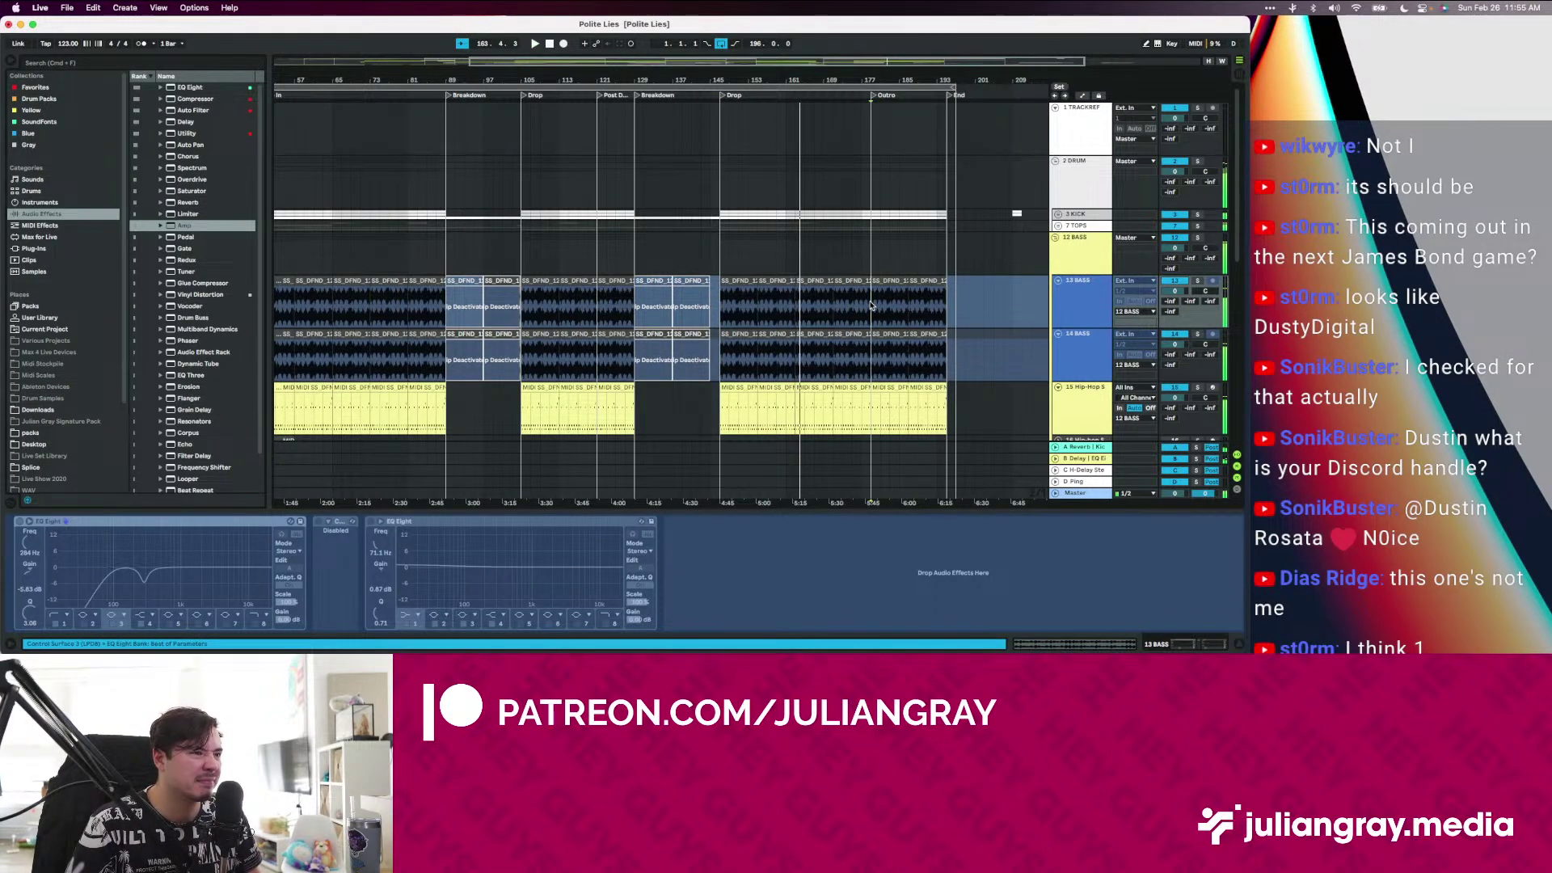
scroll(870, 305, down, 5)
scroll(808, 267, left, 10)
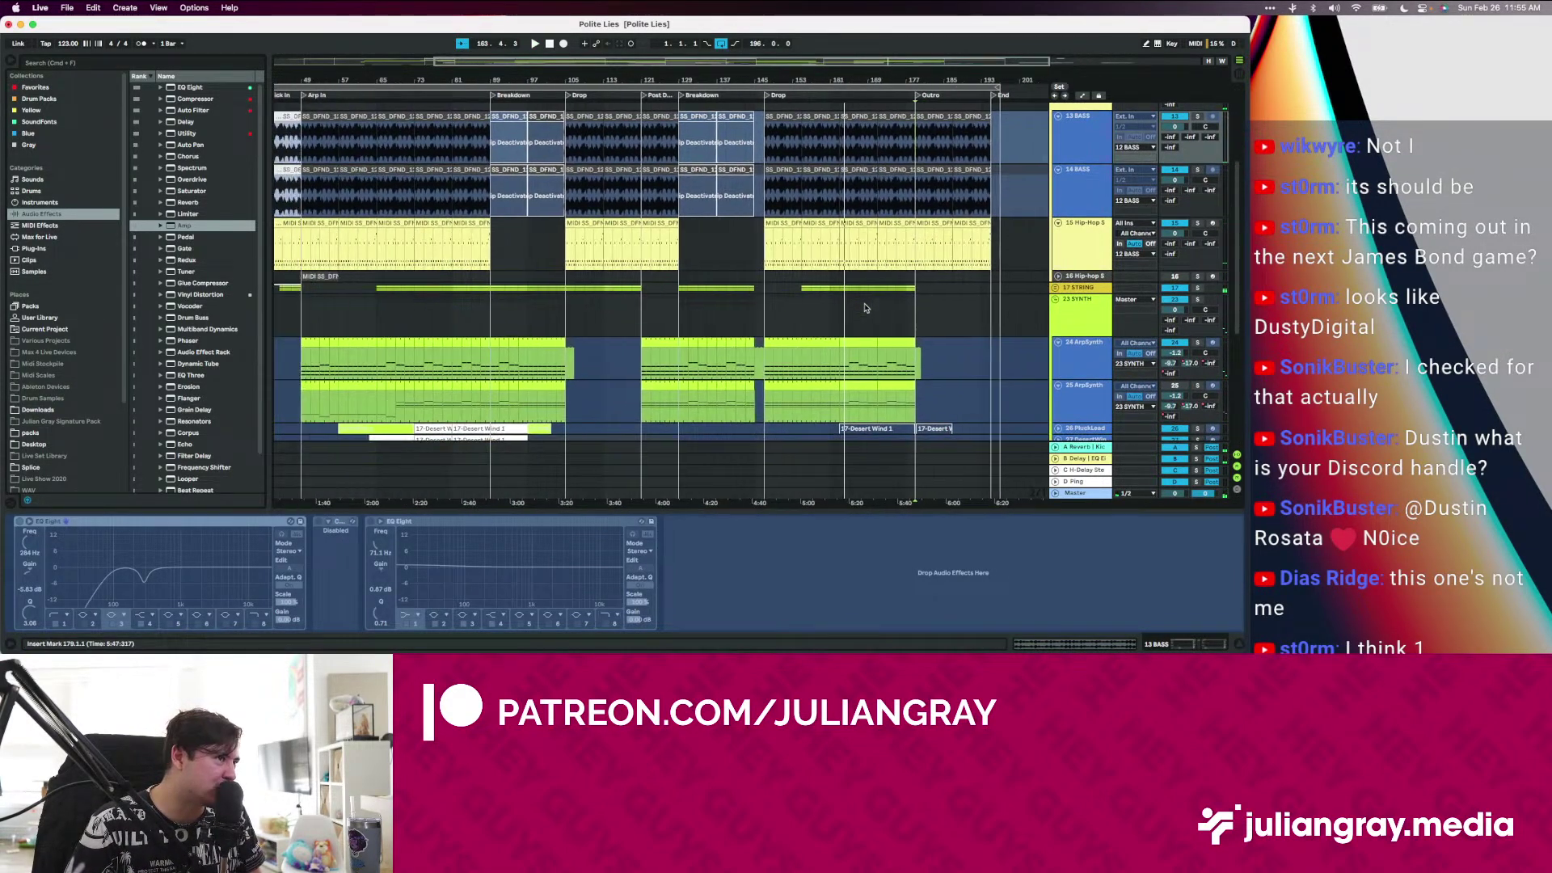
Go back to the Kick In and Arp In sections and place the insert marker at bar 41 on the TRACKREF track
click(510, 196)
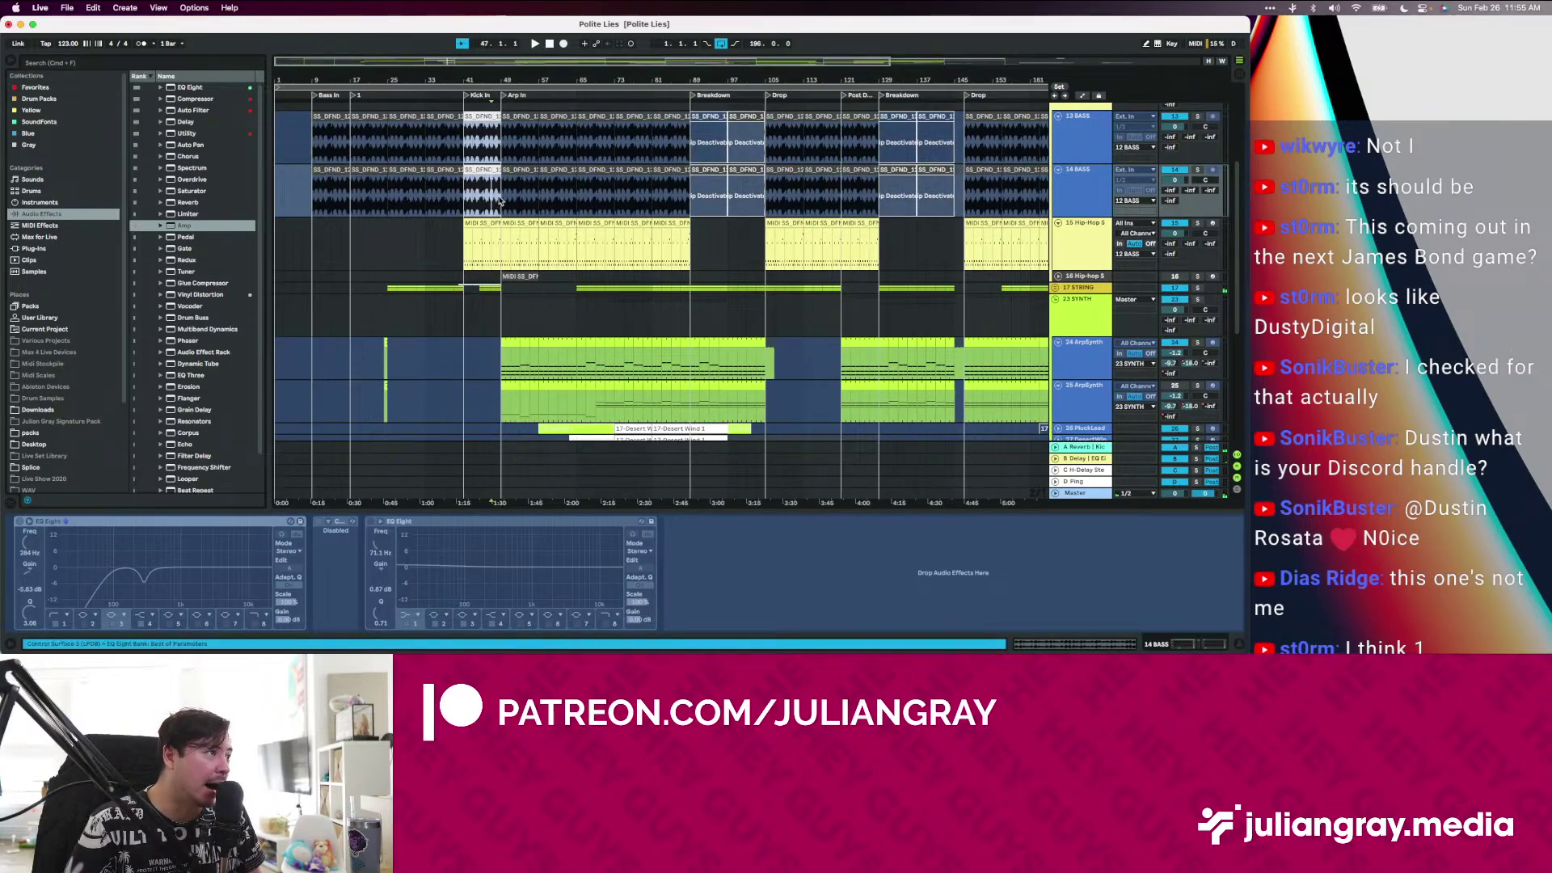
scroll(510, 202, up, 4)
click(513, 203)
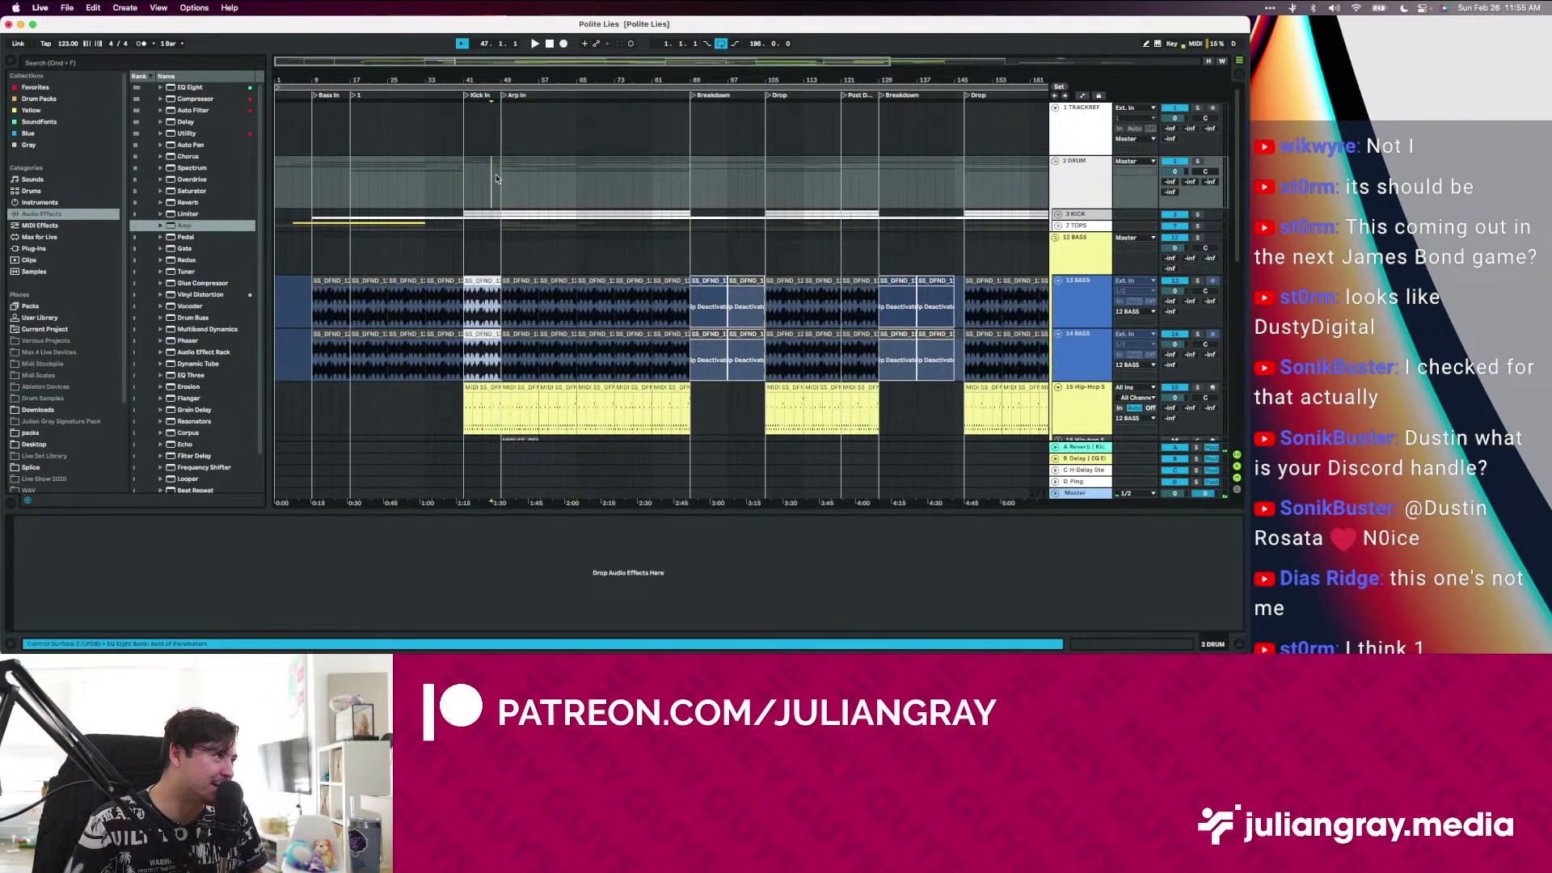
click(511, 150)
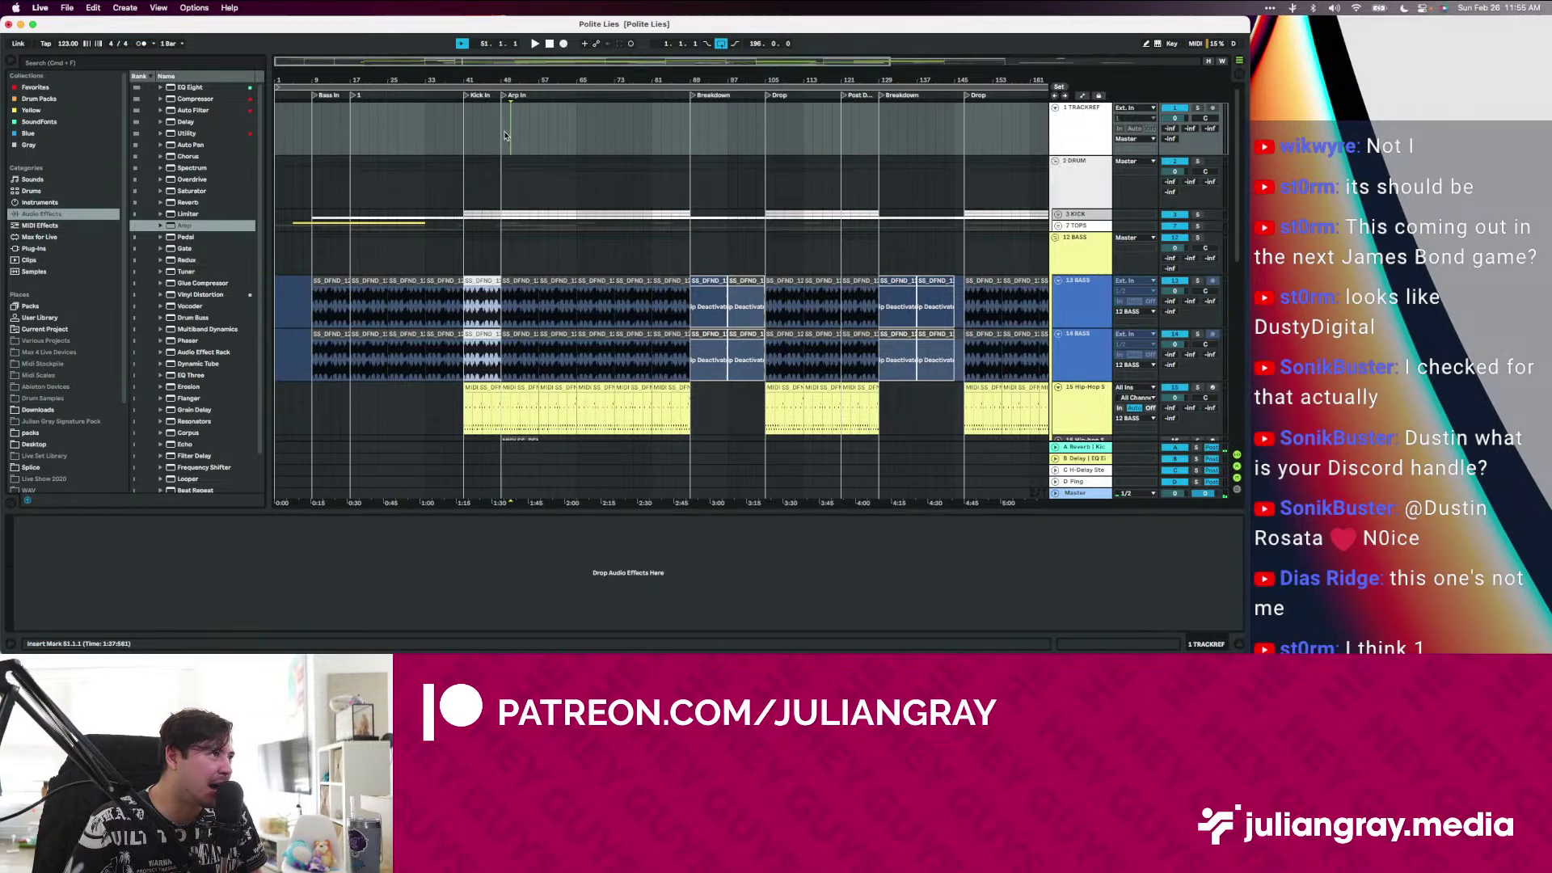
click(501, 147)
scroll(671, 202, down, 2)
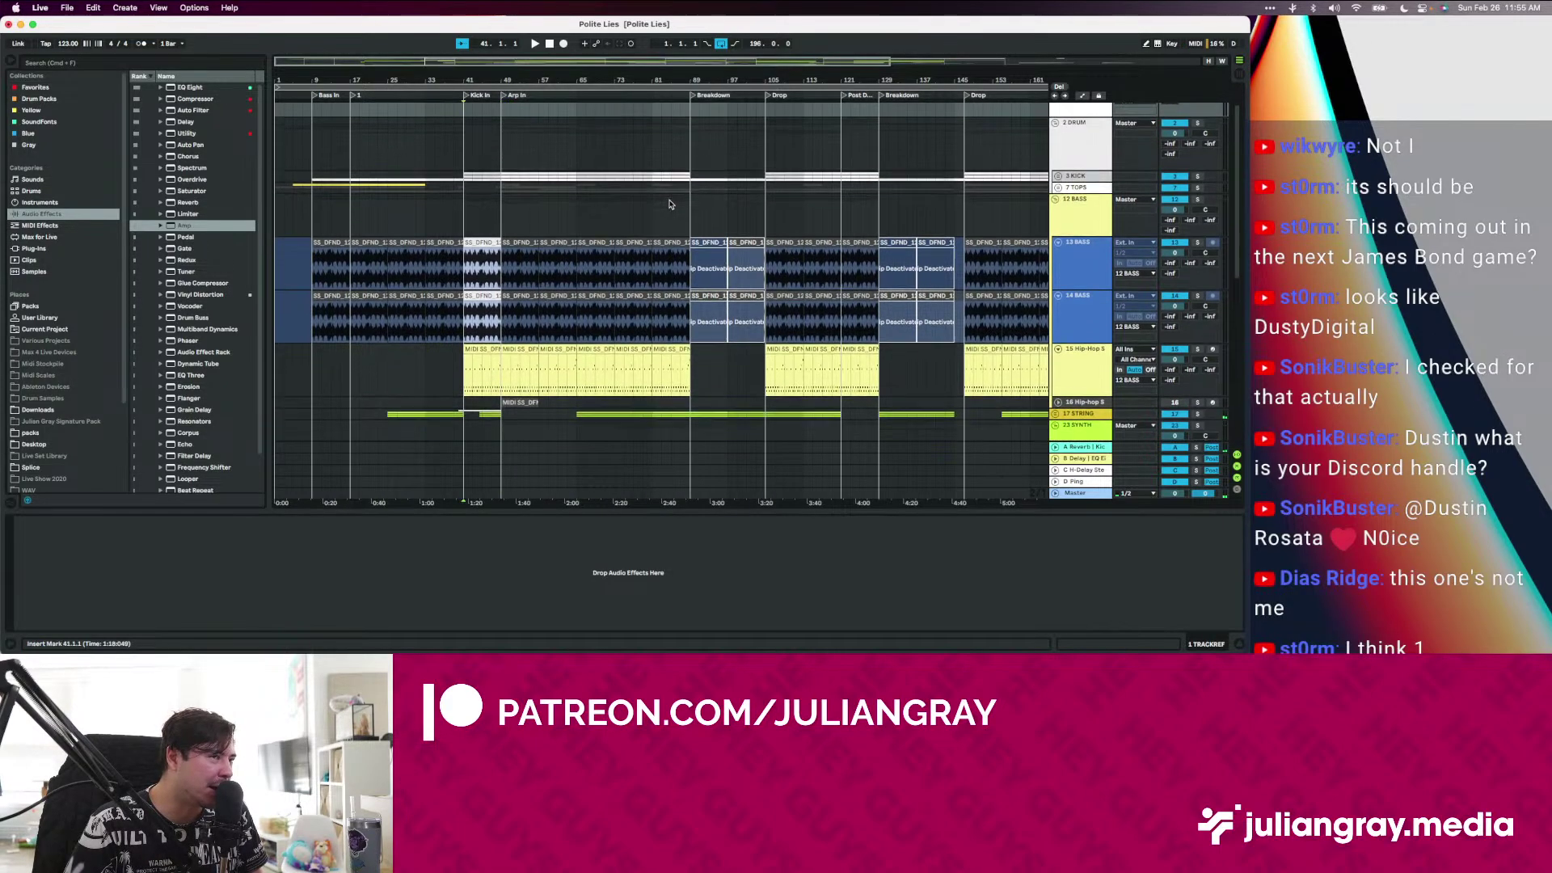
scroll(671, 202, up, 2)
Unfold the KICK group and place the insert marker on the Kick track ahead of the Kick In section
click(1072, 215)
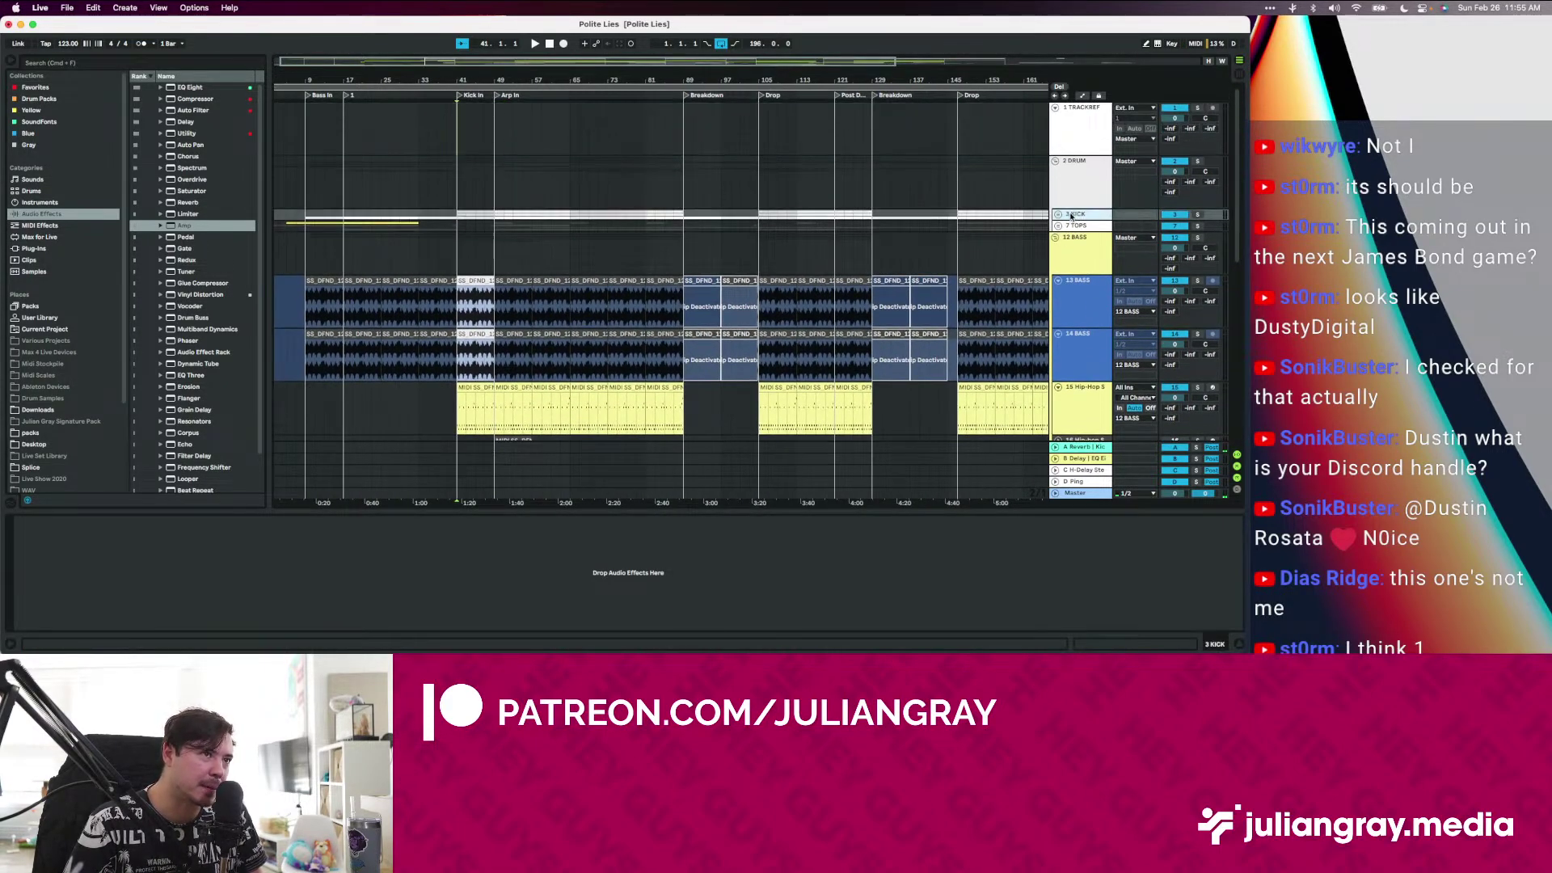
click(1057, 215)
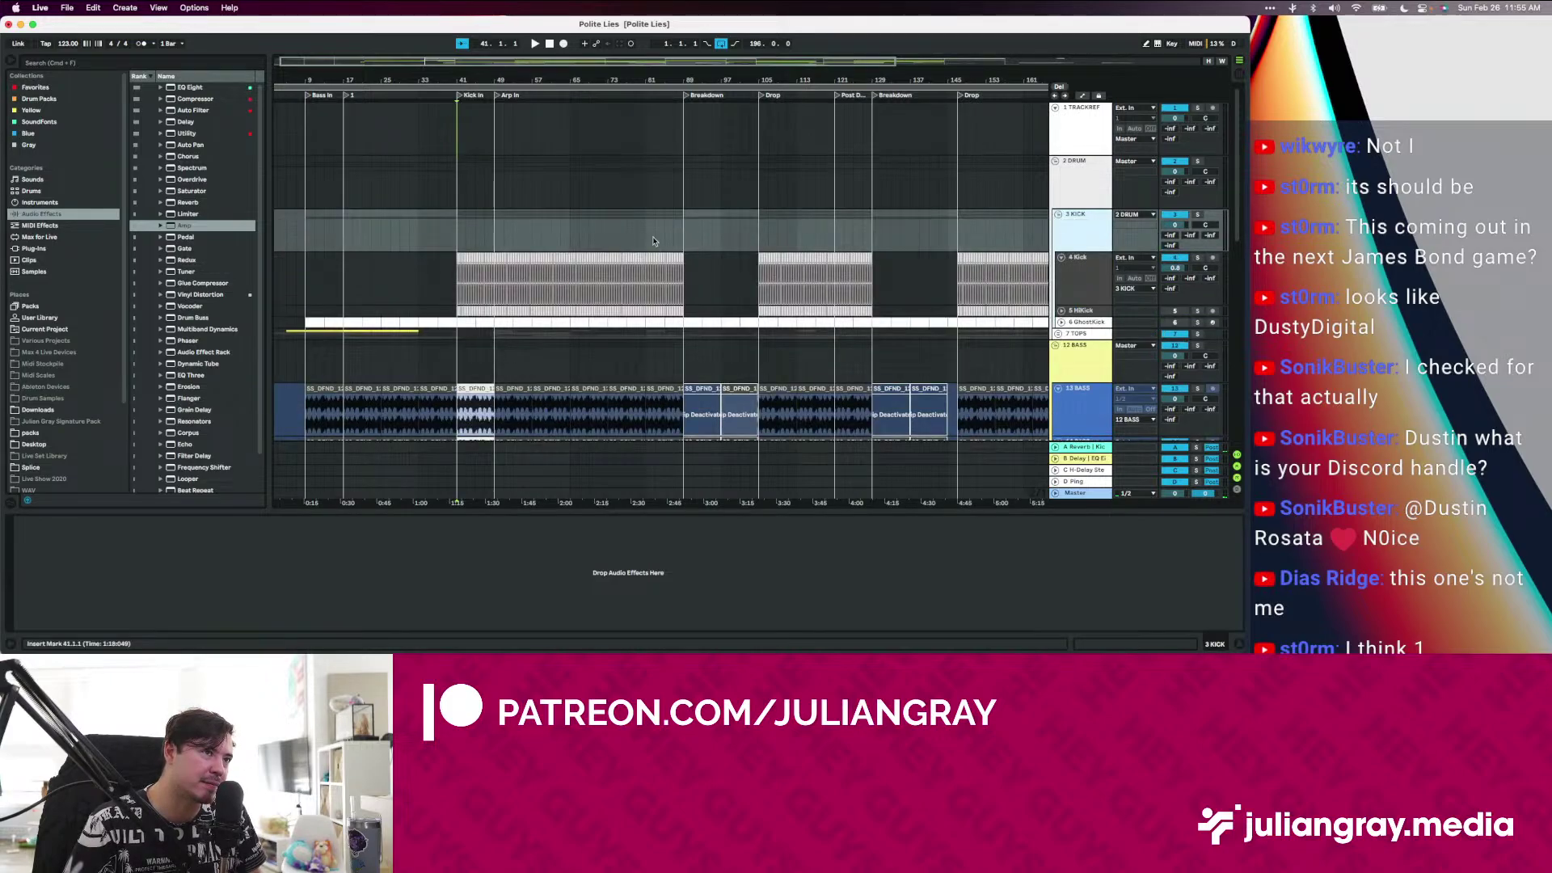
click(392, 291)
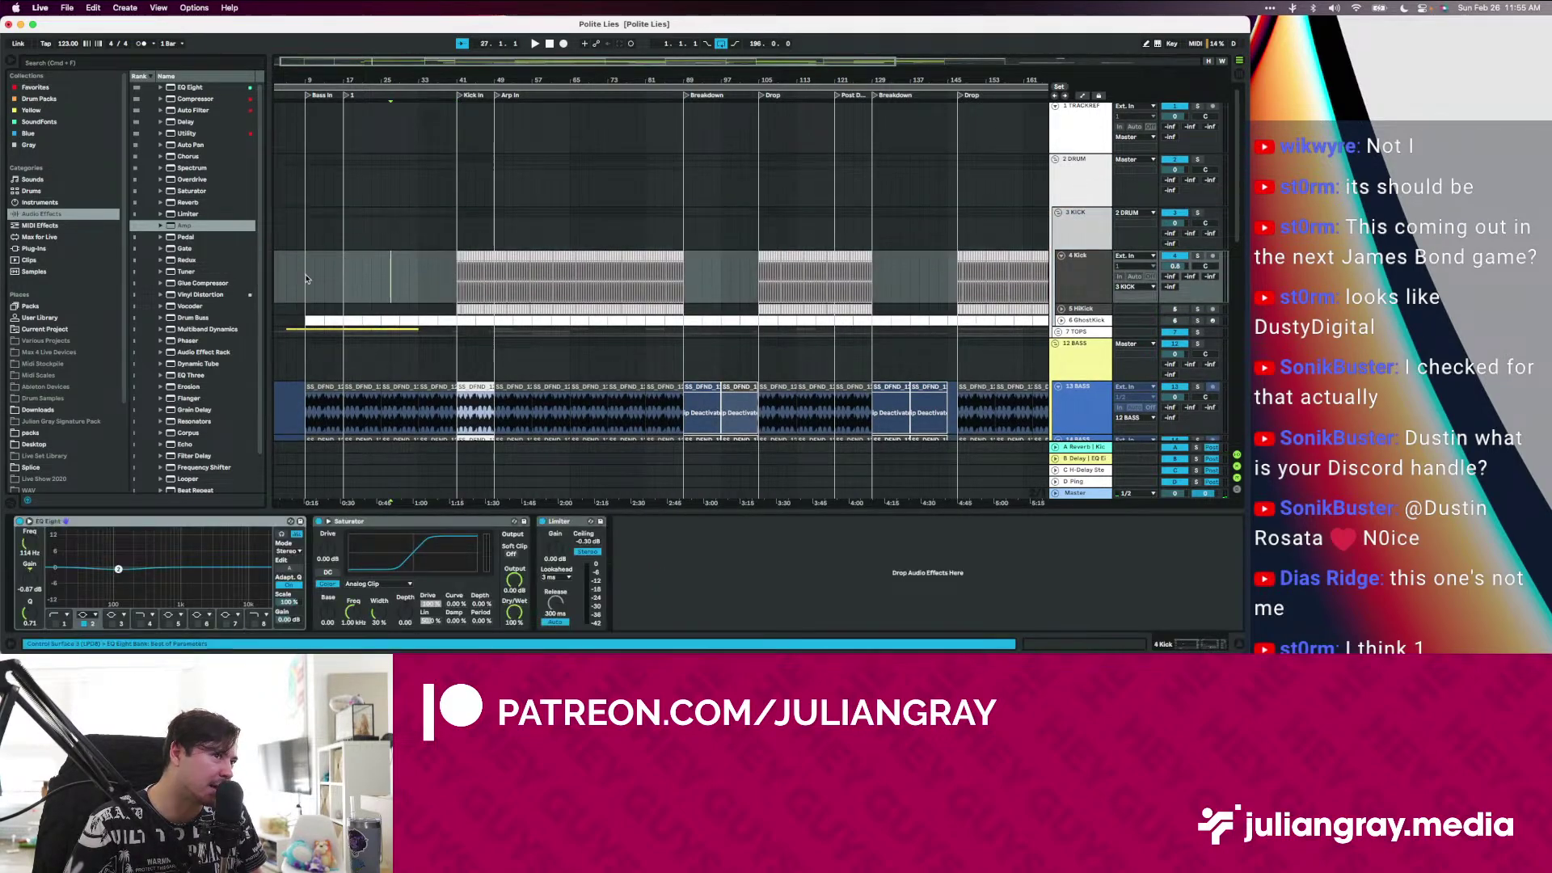
Play the section before the kick enters, and restart playback from Kick In, bar 41, on the Kick track
click(351, 281)
key(space)
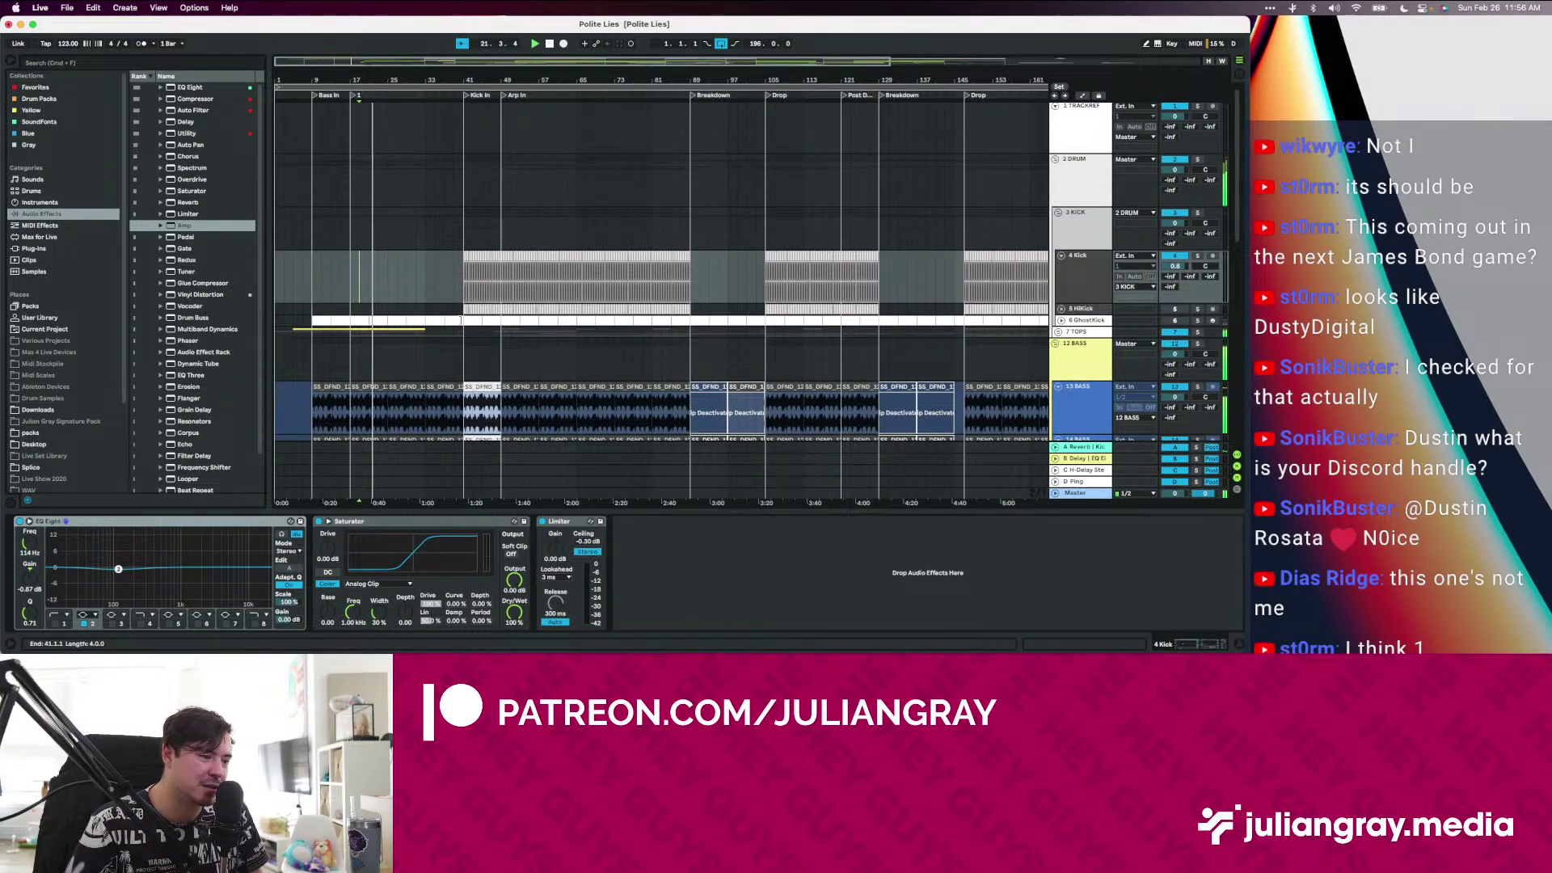
click(372, 277)
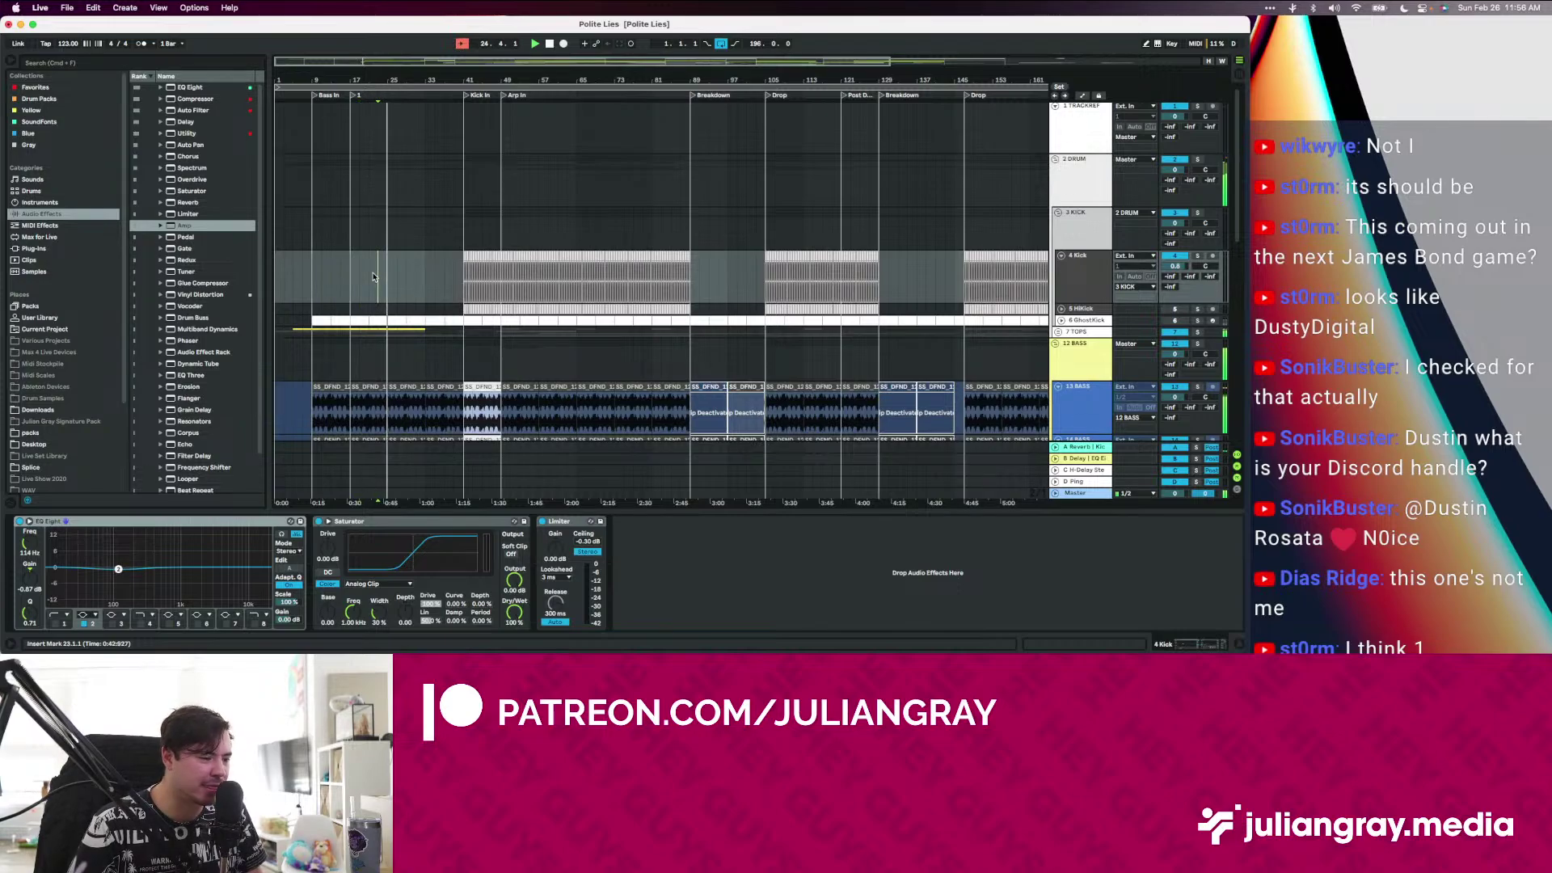
click(456, 267)
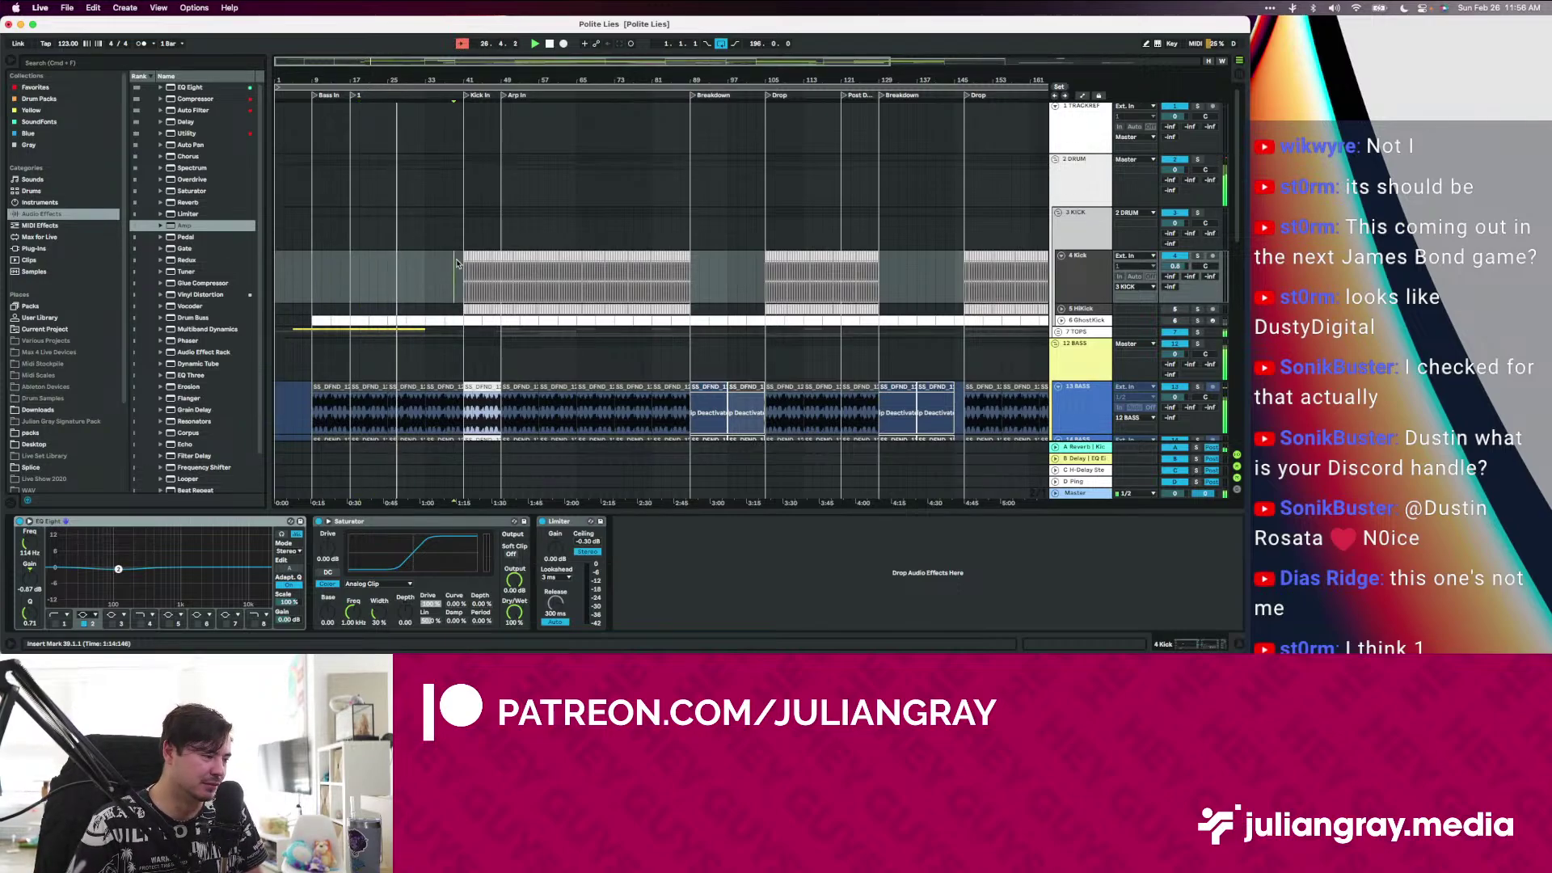
click(457, 263)
key(space)
key(space)
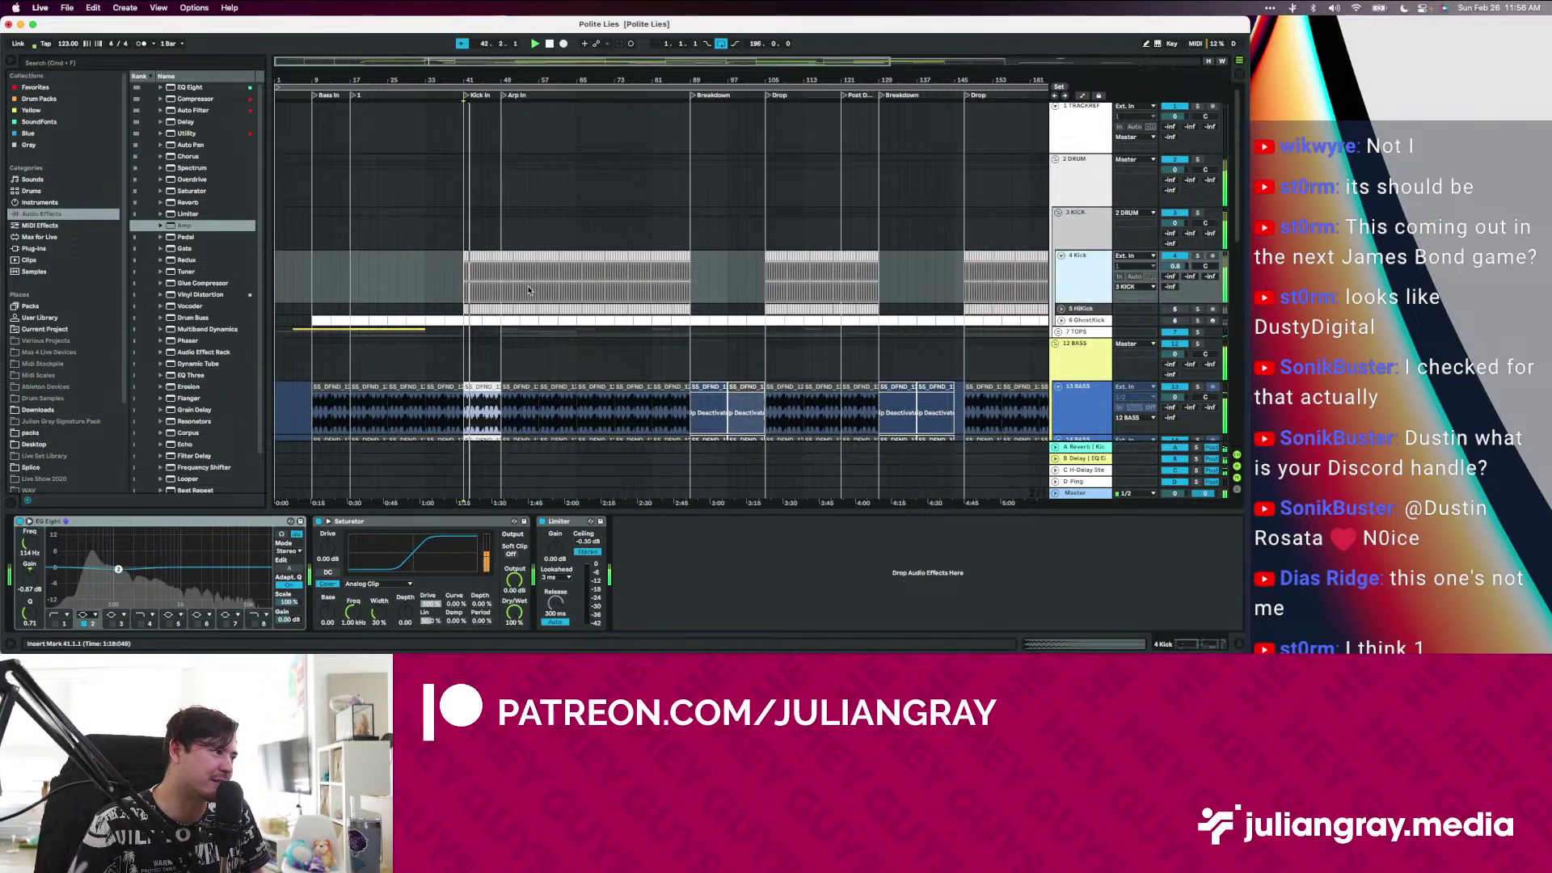
Stop playback, duplicate the Kick track, and rename the original track OG
mouse_move(549, 80)
mouse_down()
mouse_move(548, 186)
mouse_move(549, 57)
mouse_up()
key(space)
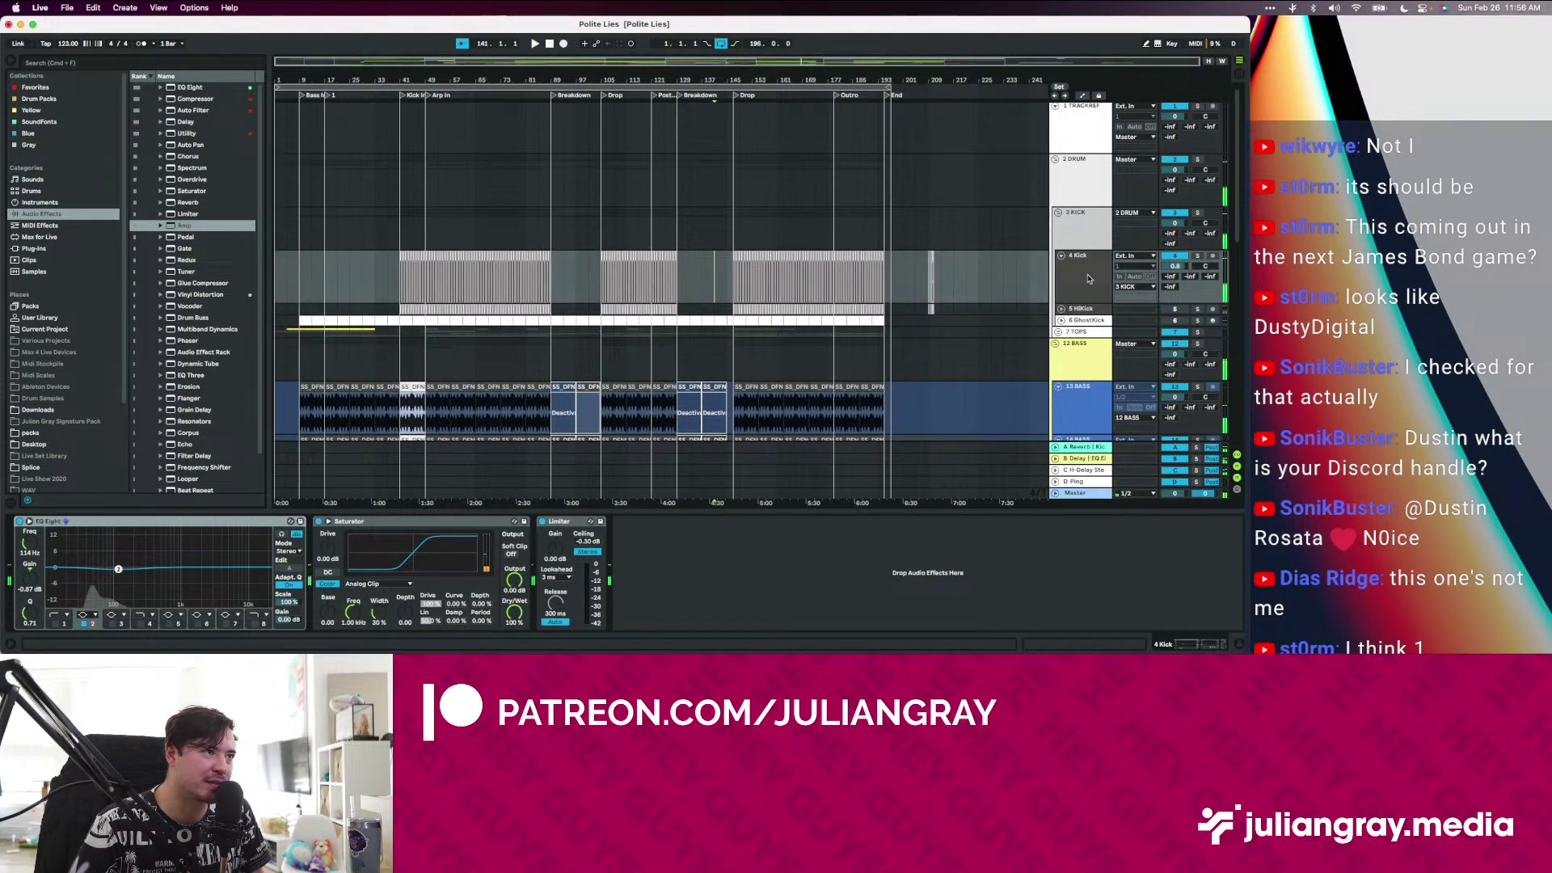
click(714, 279)
right_click(1076, 268)
click(1074, 289)
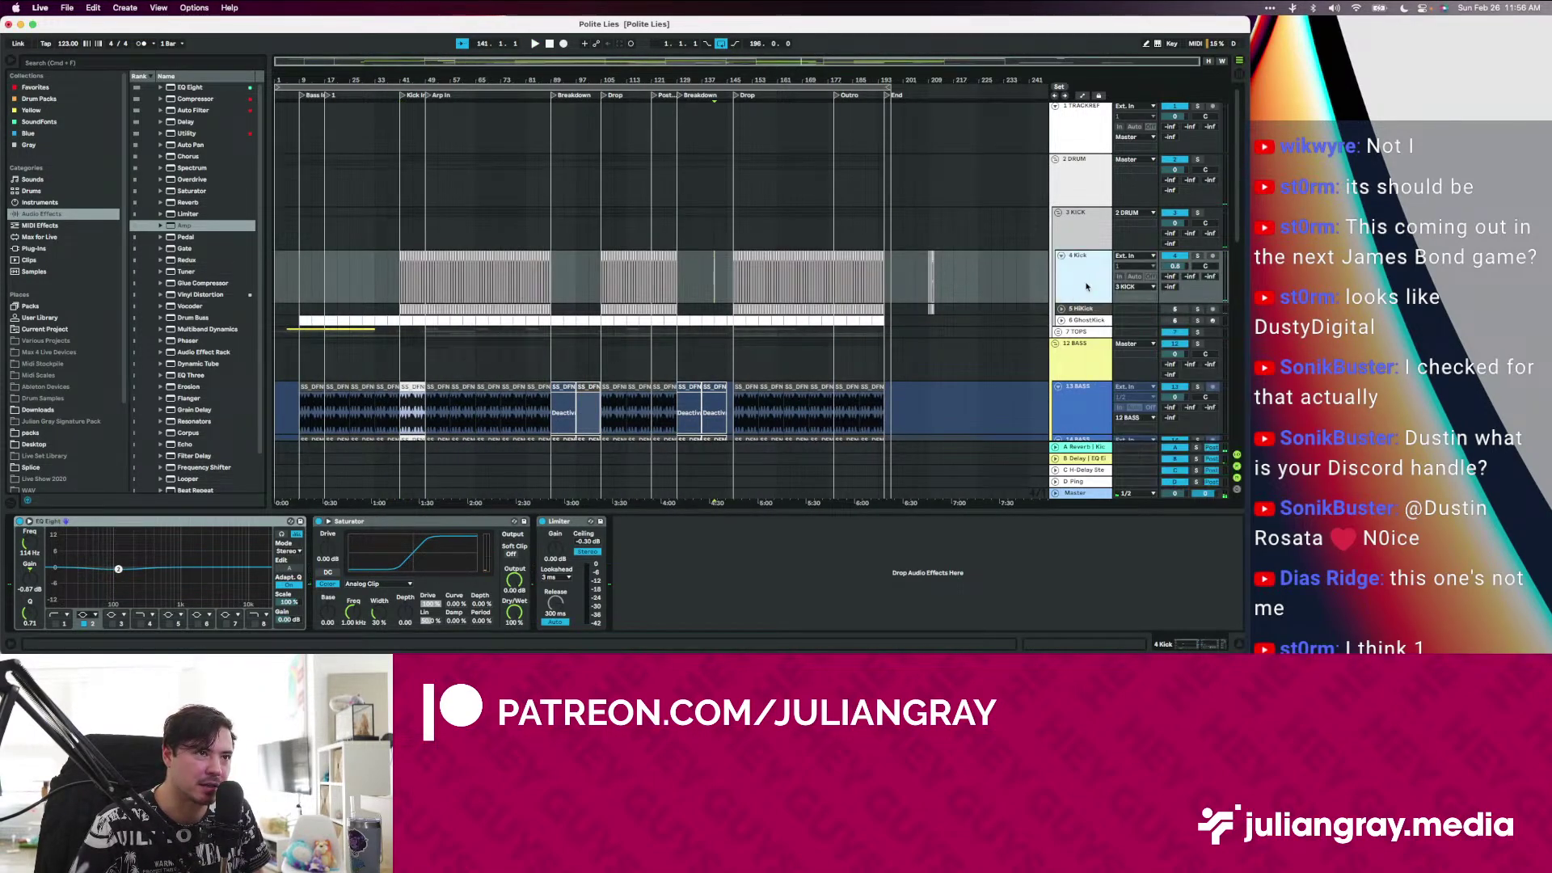
right_click(1091, 277)
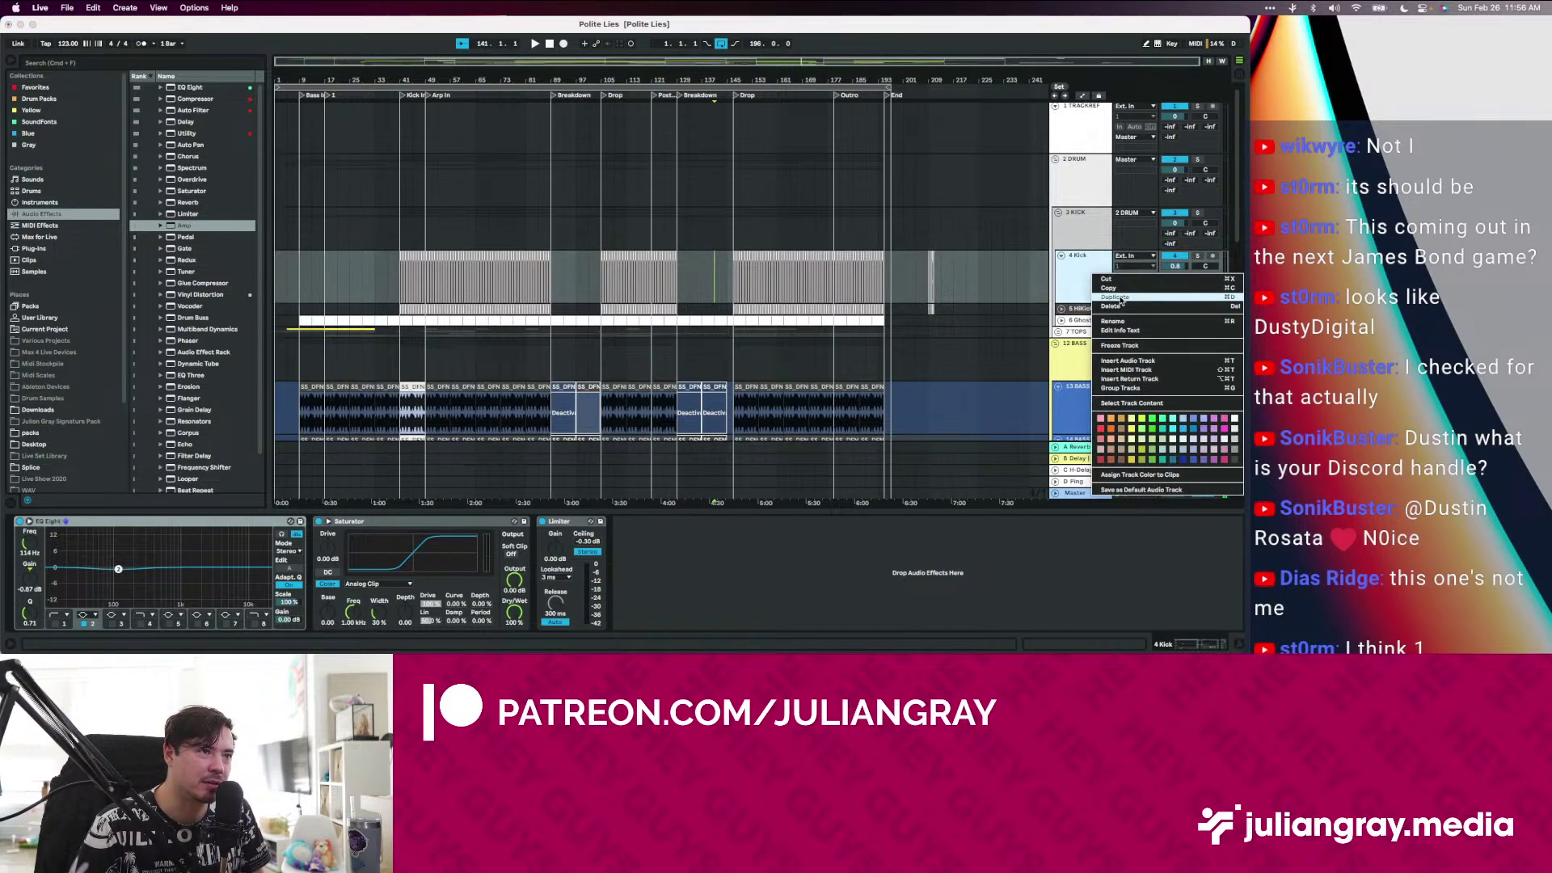
click(1116, 297)
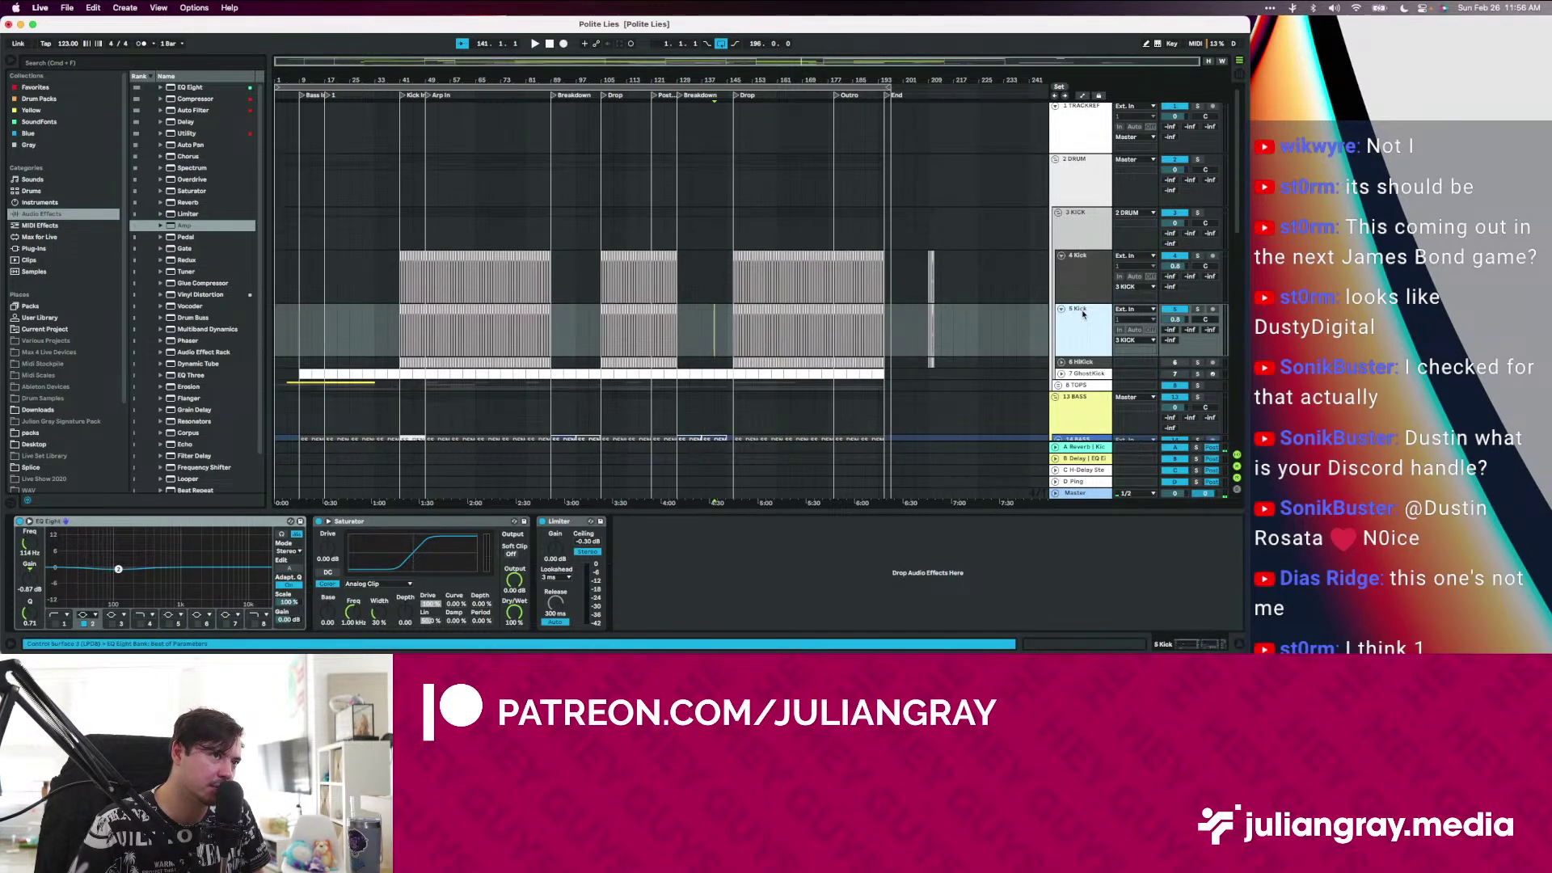
text(OG)
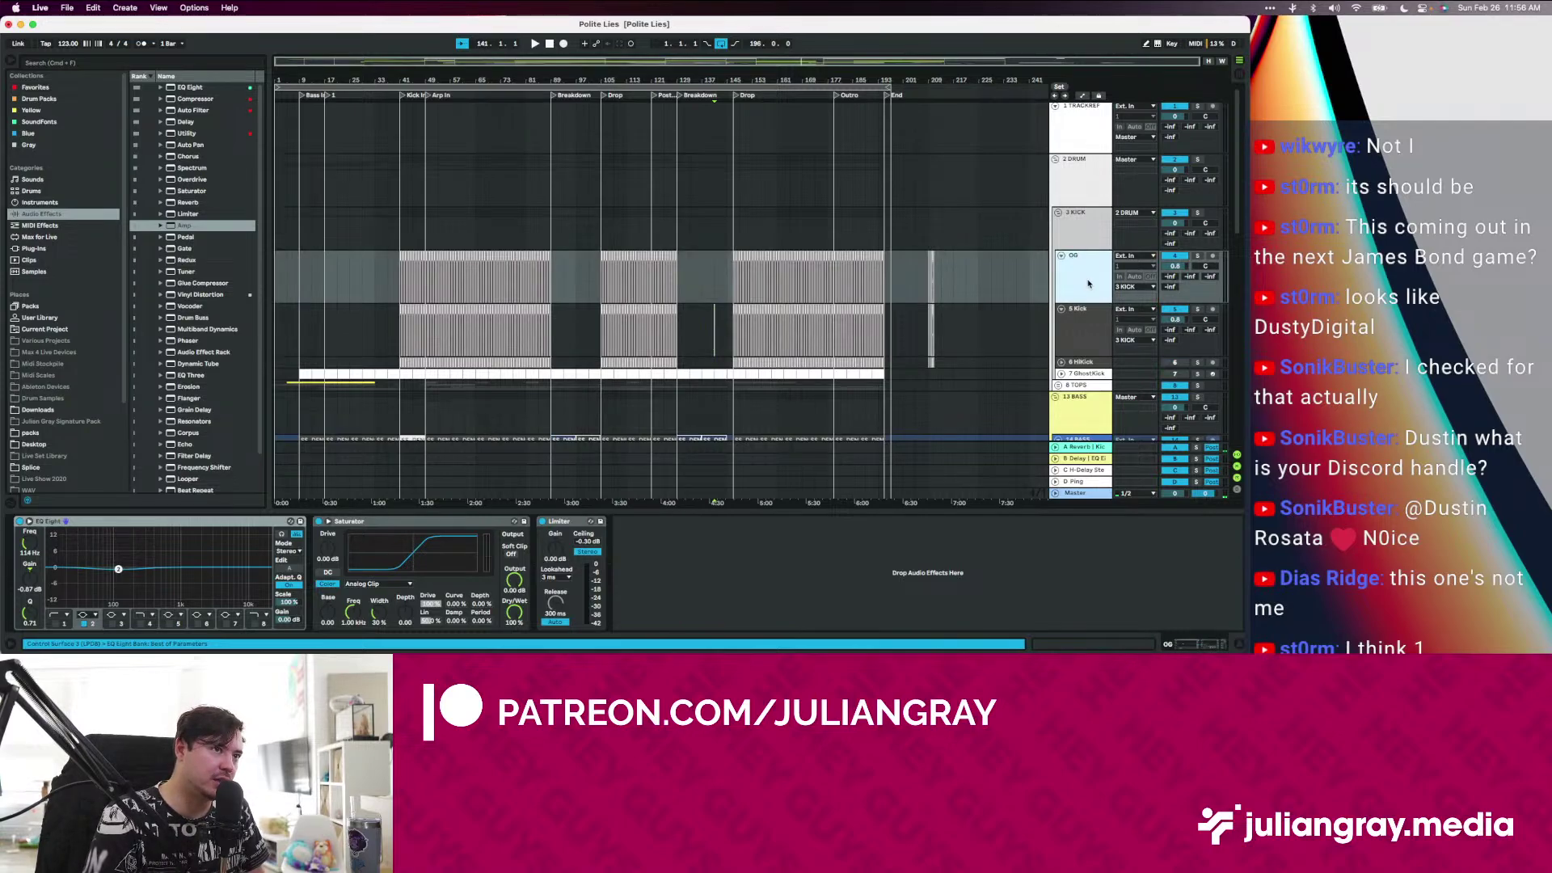
Consolidate the duplicated Kick track's clips from bar 21 to bar 217 into a single audio clip
click(1082, 324)
drag(993, 327, 953, 314)
right_click(855, 312)
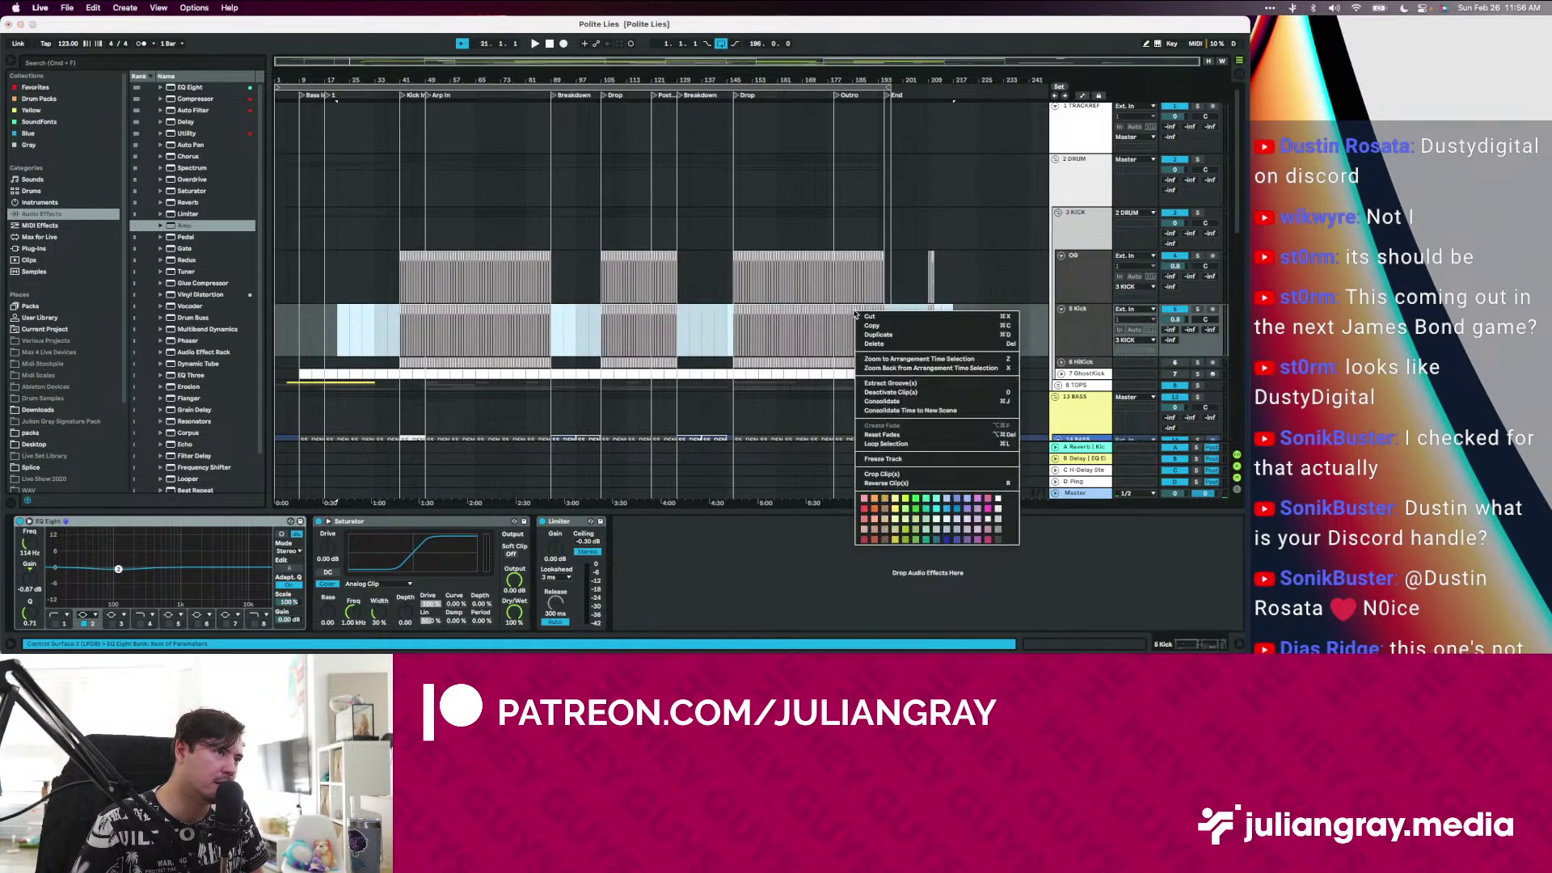
click(895, 402)
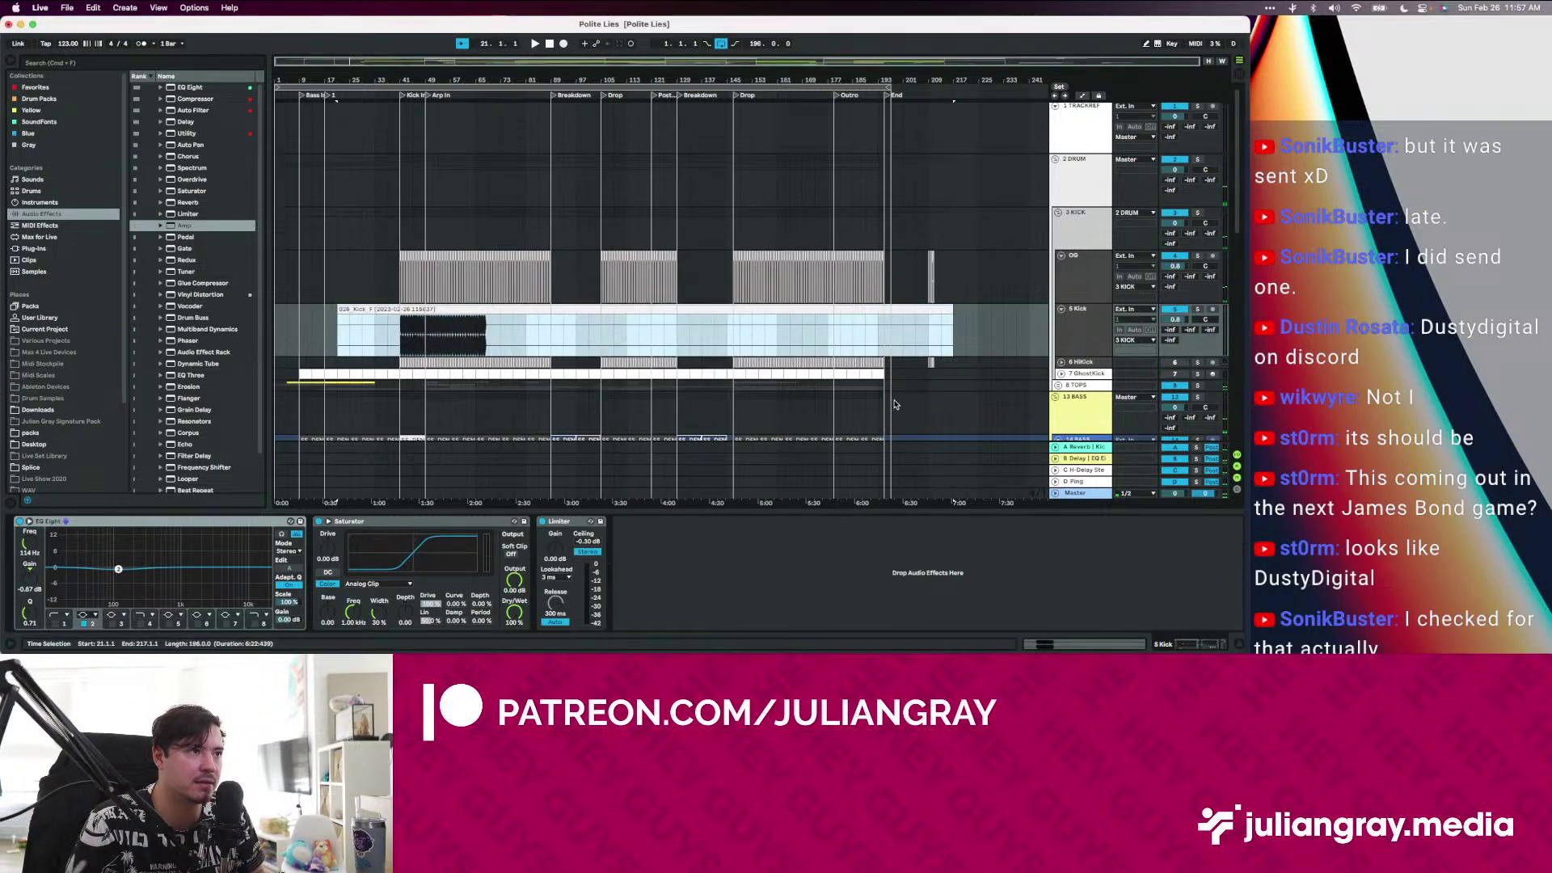
Convert the drums of the consolidated kick clip to a new MIDI track
right_click(910, 314)
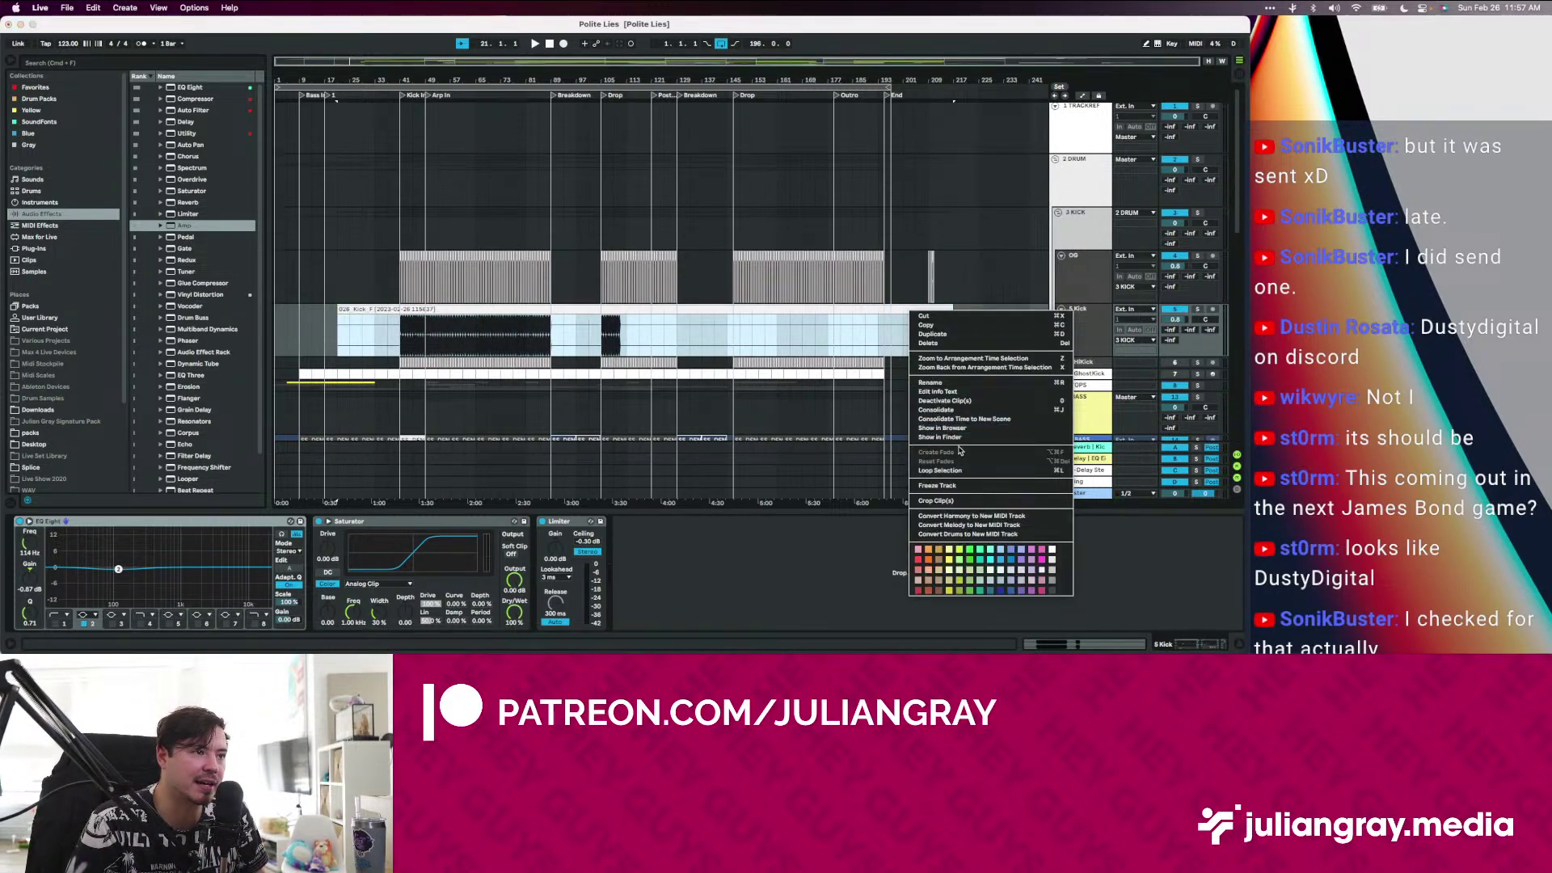
click(991, 534)
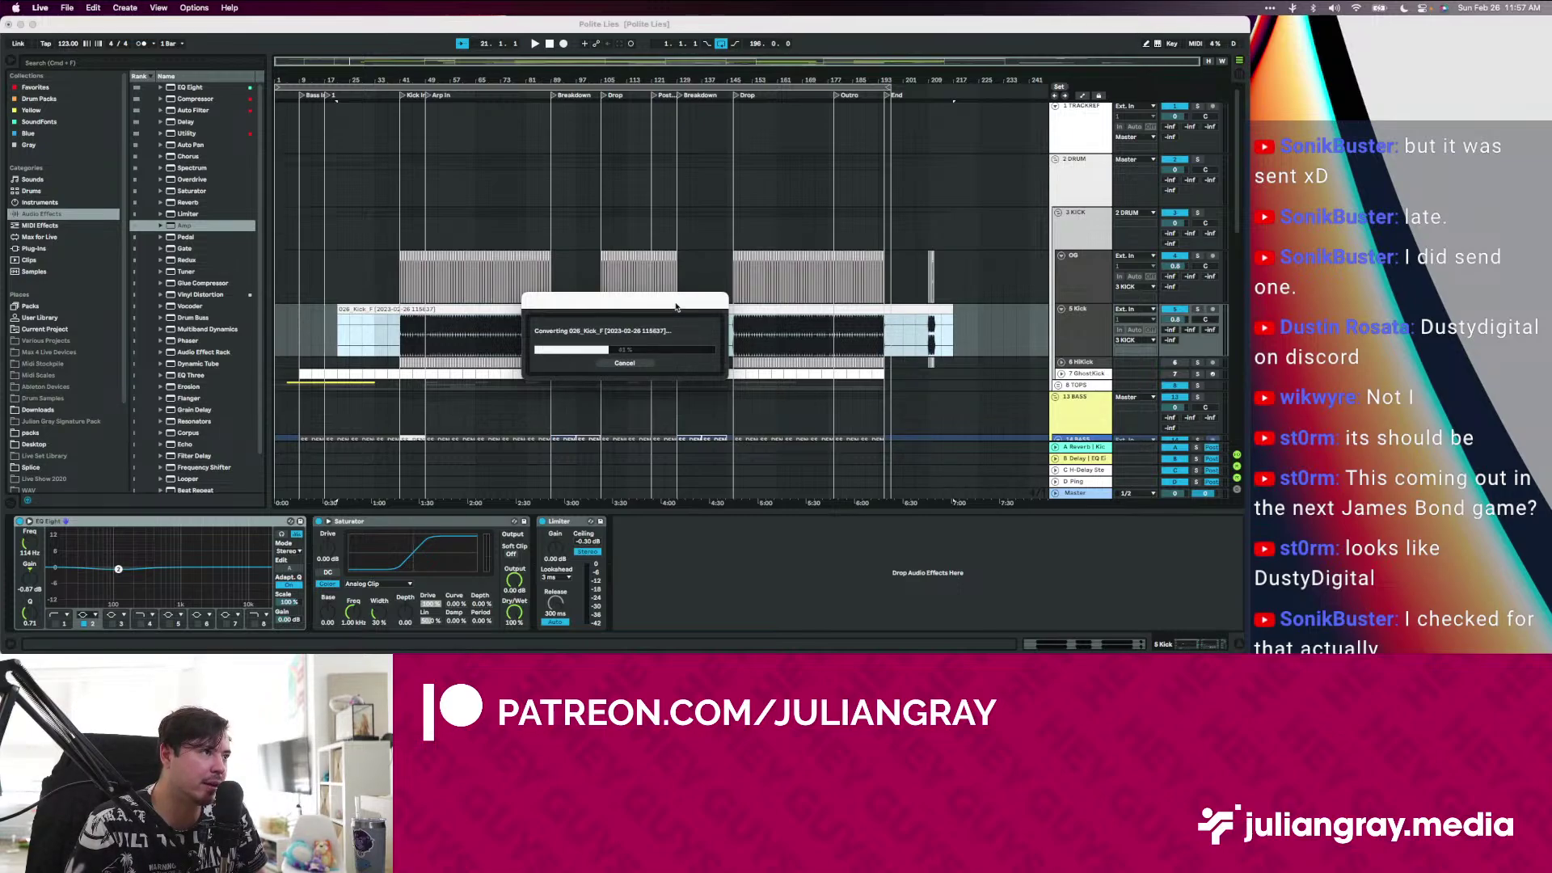
drag(676, 307, 681, 231)
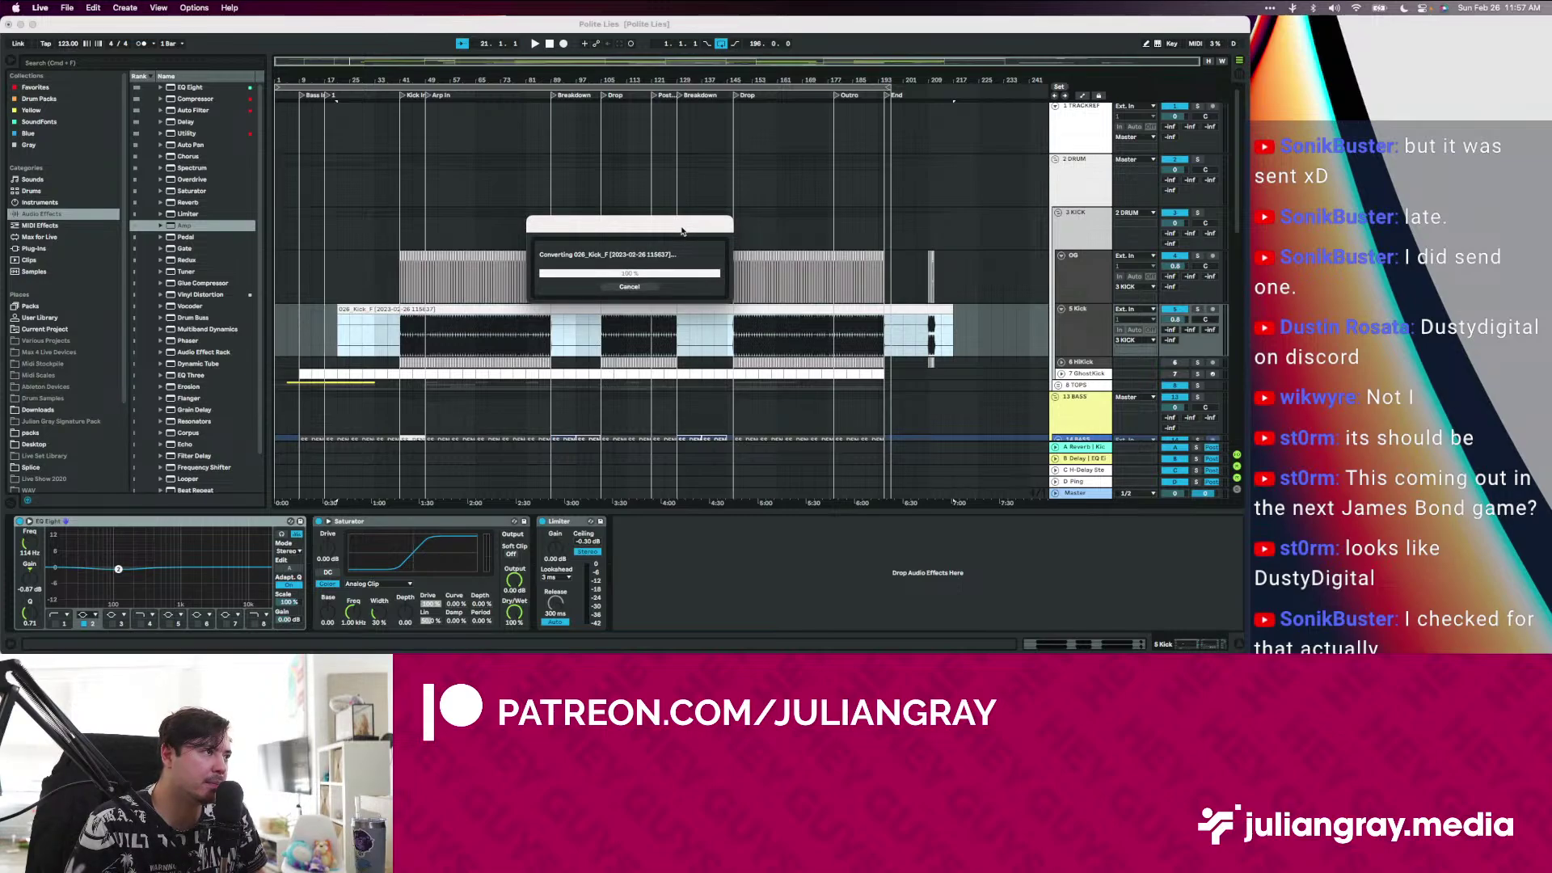
click(637, 231)
click(966, 317)
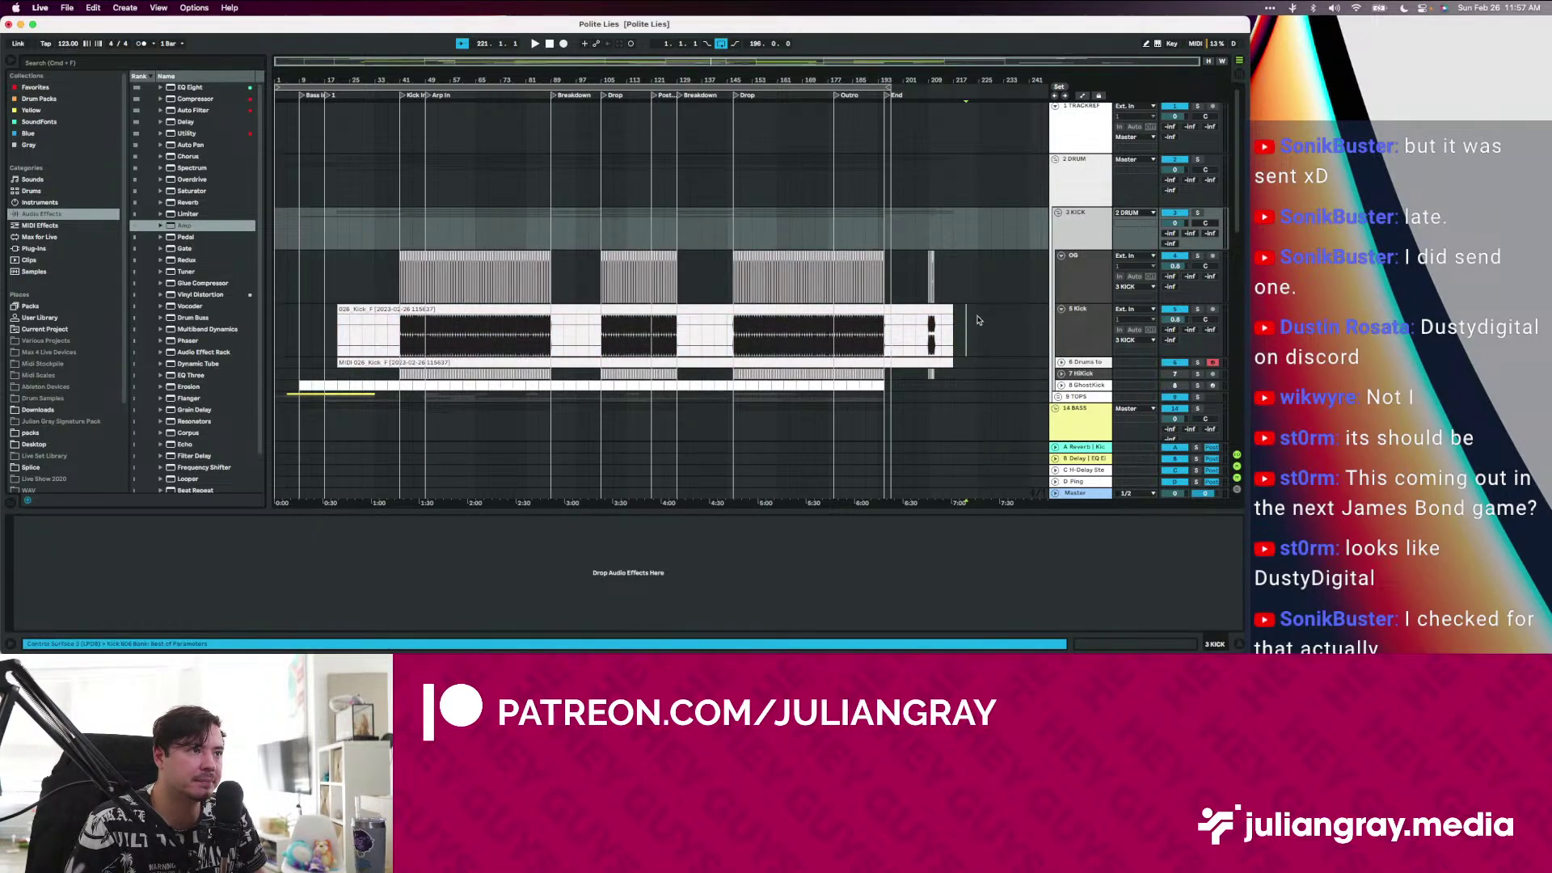
Delete the duplicated Kick audio track, unfold the Drums to MIDI track, and open its MIDI clip for editing
right_click(1109, 324)
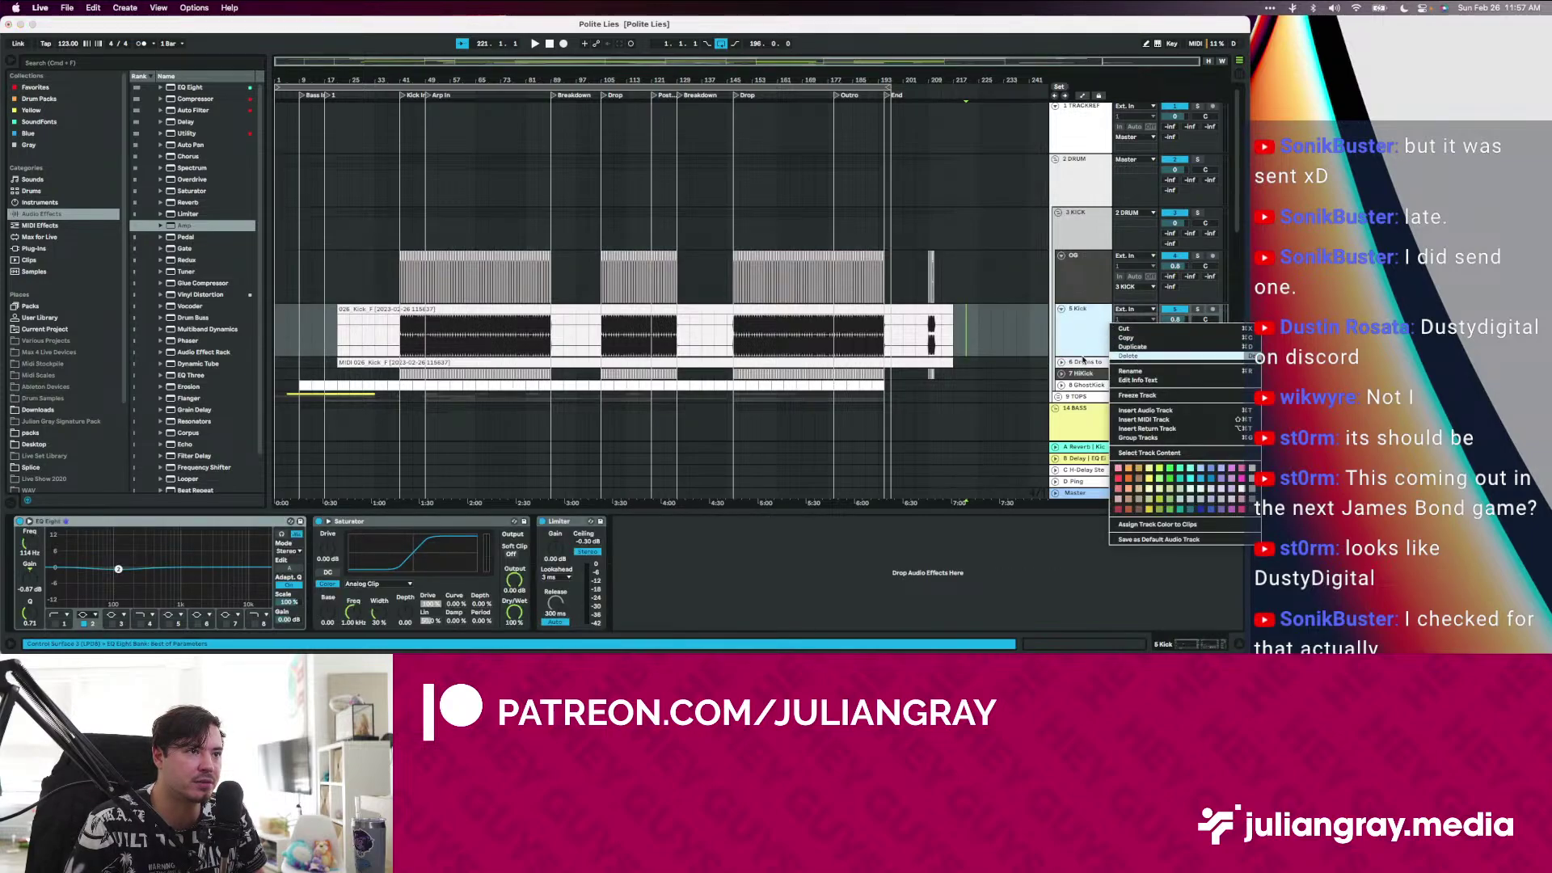
click(1129, 356)
click(1062, 309)
double_click(845, 308)
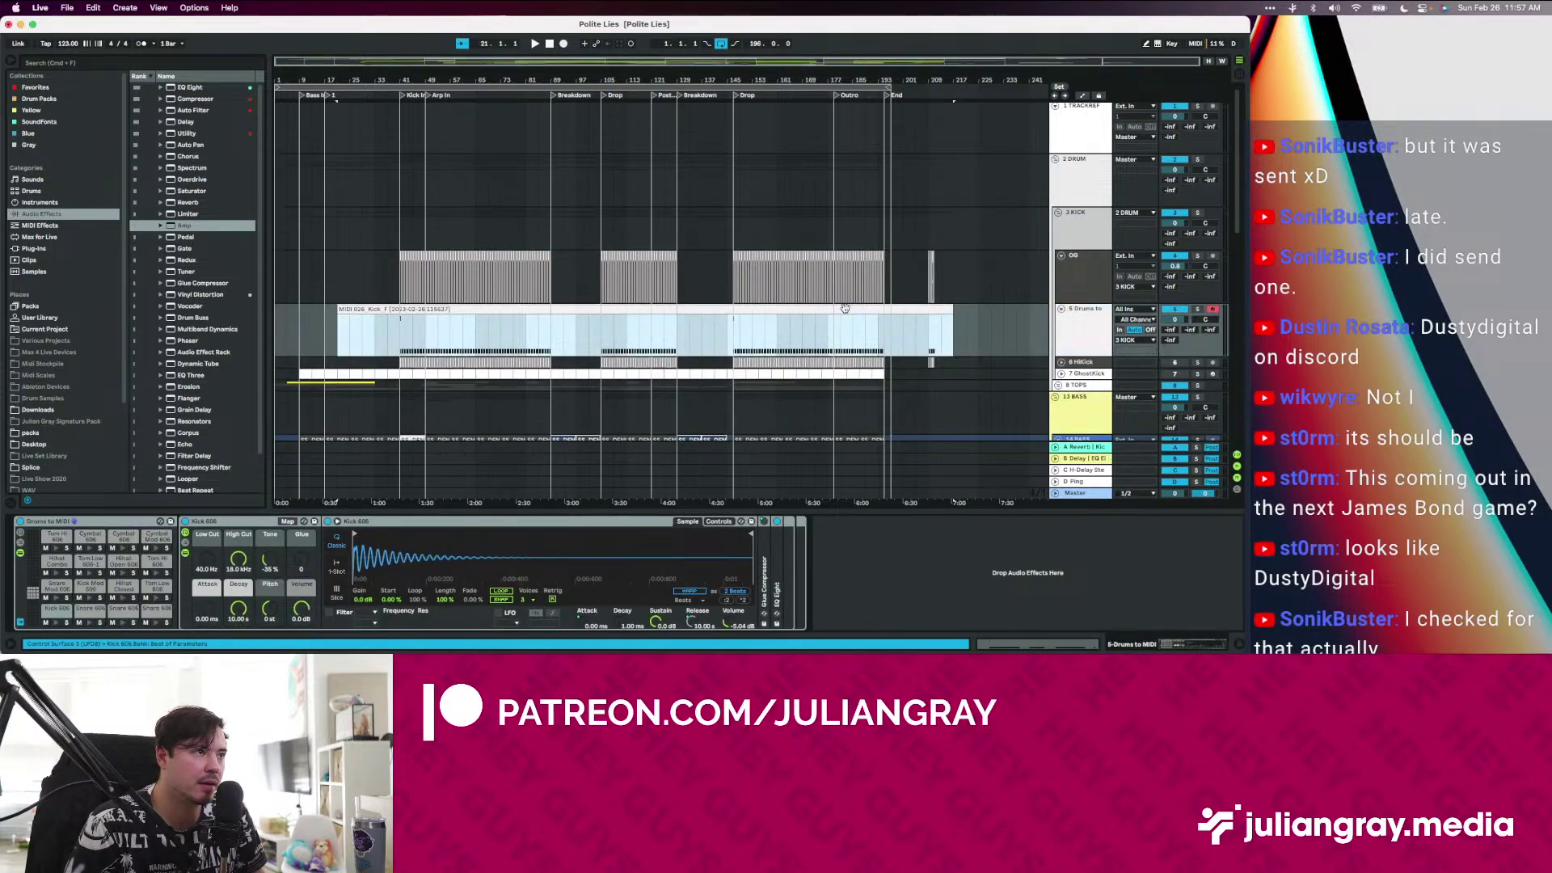
Delete the stray Hihat Closed notes from the converted MIDI clip, keeping only the kick notes
click(793, 430)
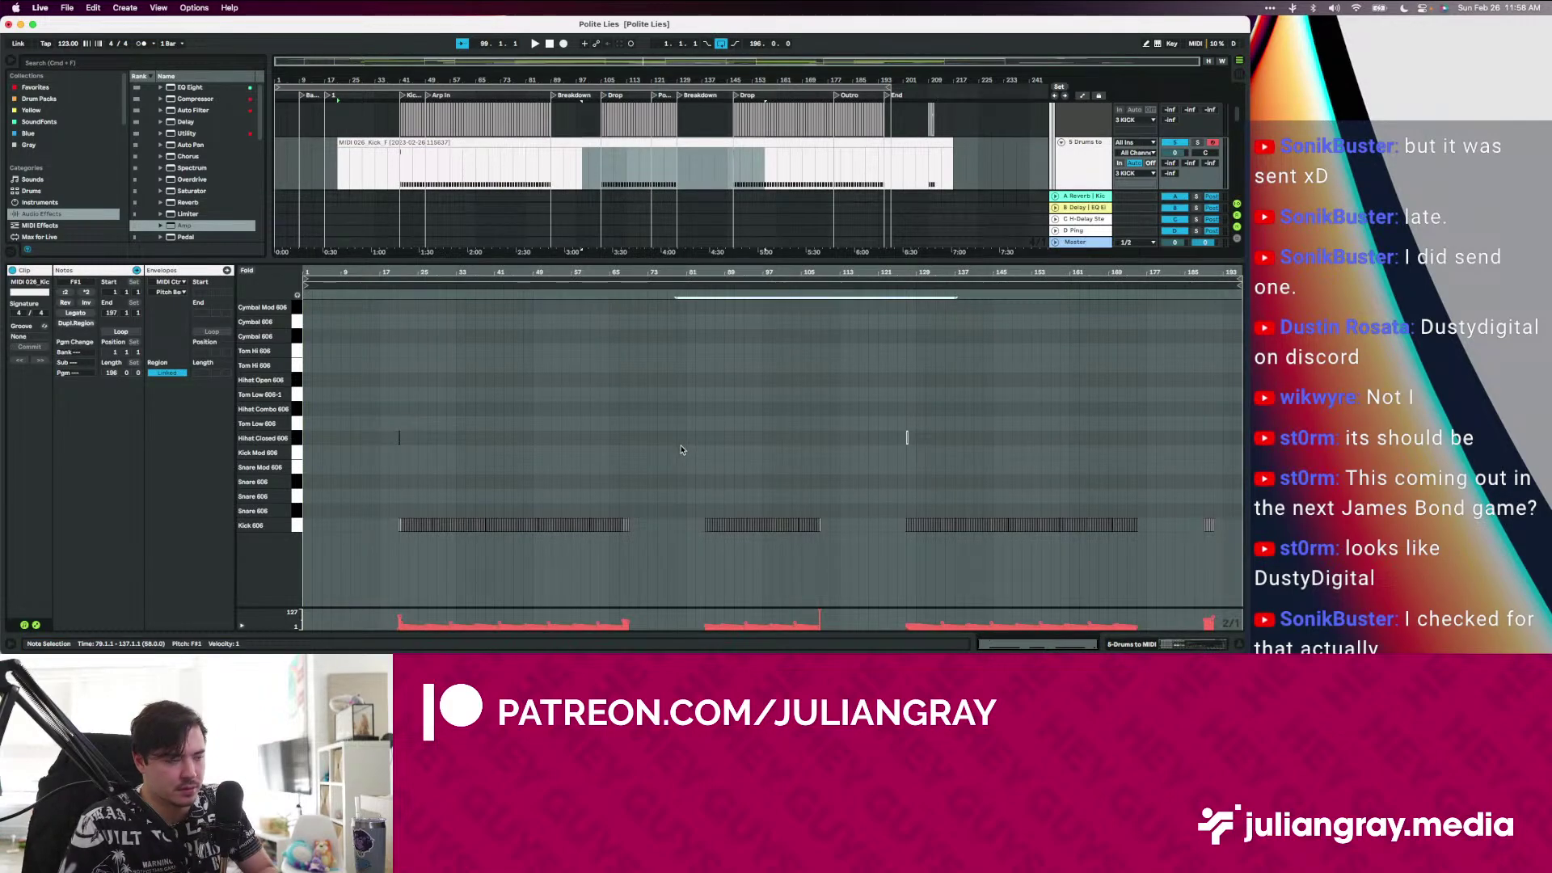
drag(686, 443, 295, 438)
click(664, 468)
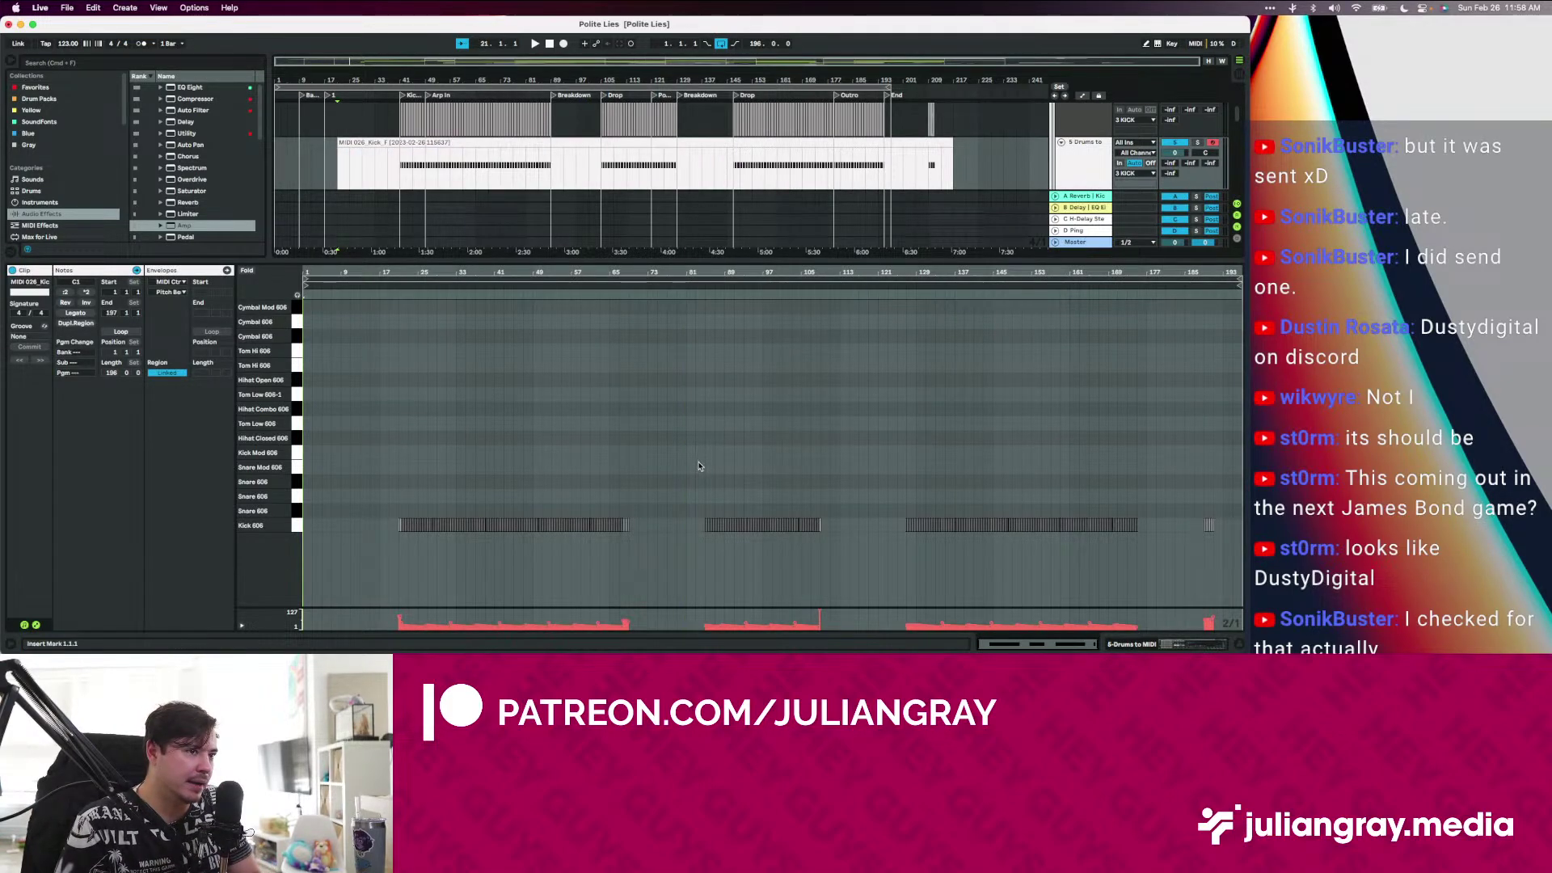
mouse_move(698, 462)
mouse_down()
mouse_move(814, 482)
mouse_move(1093, 482)
mouse_up()
click(1023, 475)
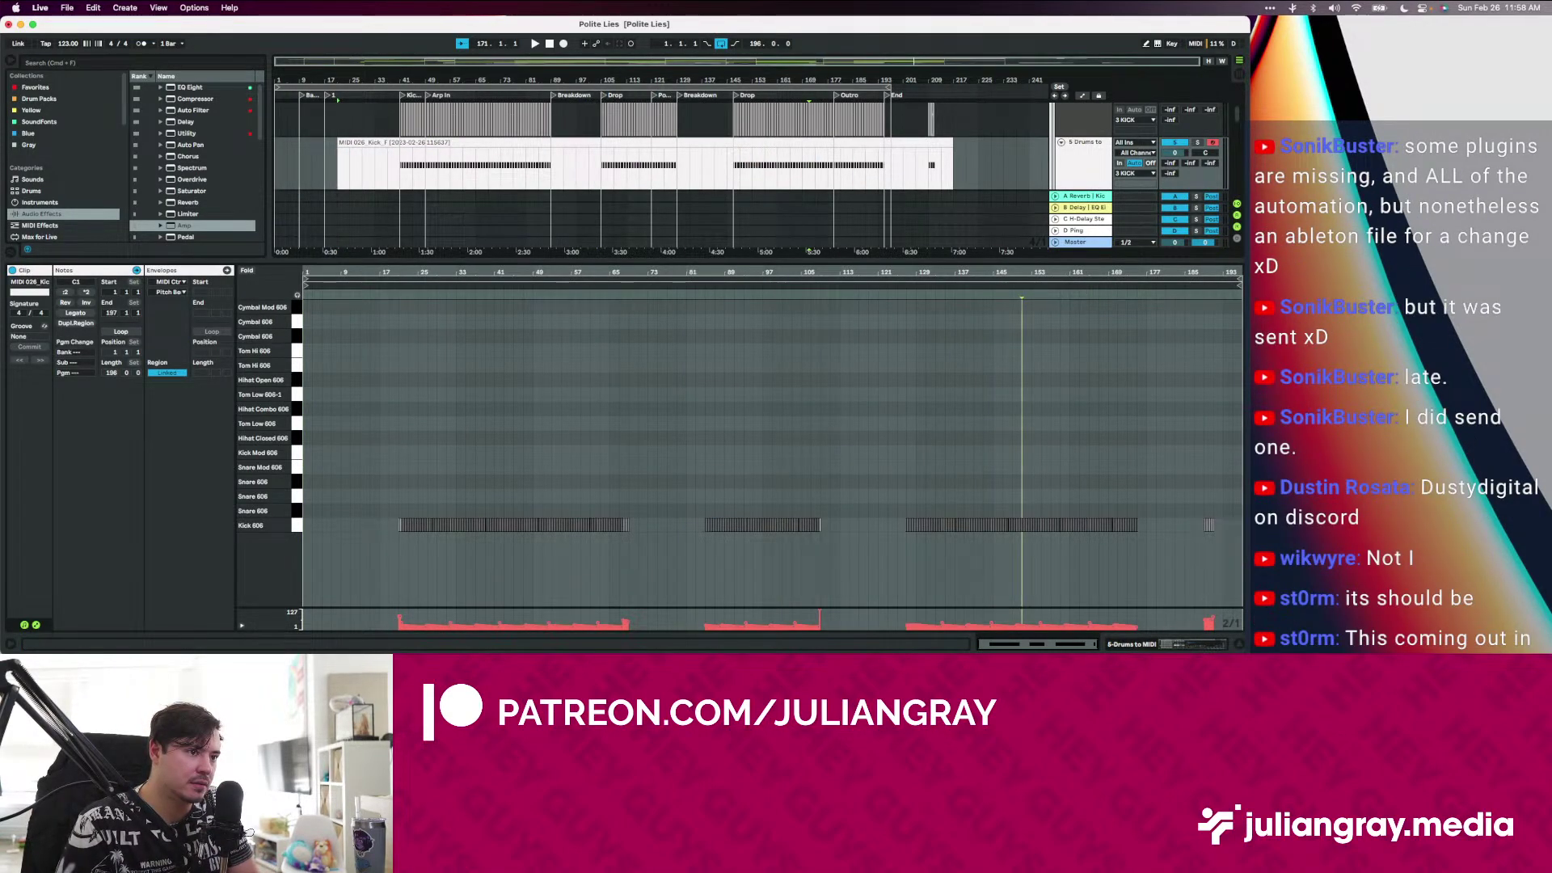
Even out all kick note velocities at 127, lower them together slightly, and return to the track's device chain
key(super+a)
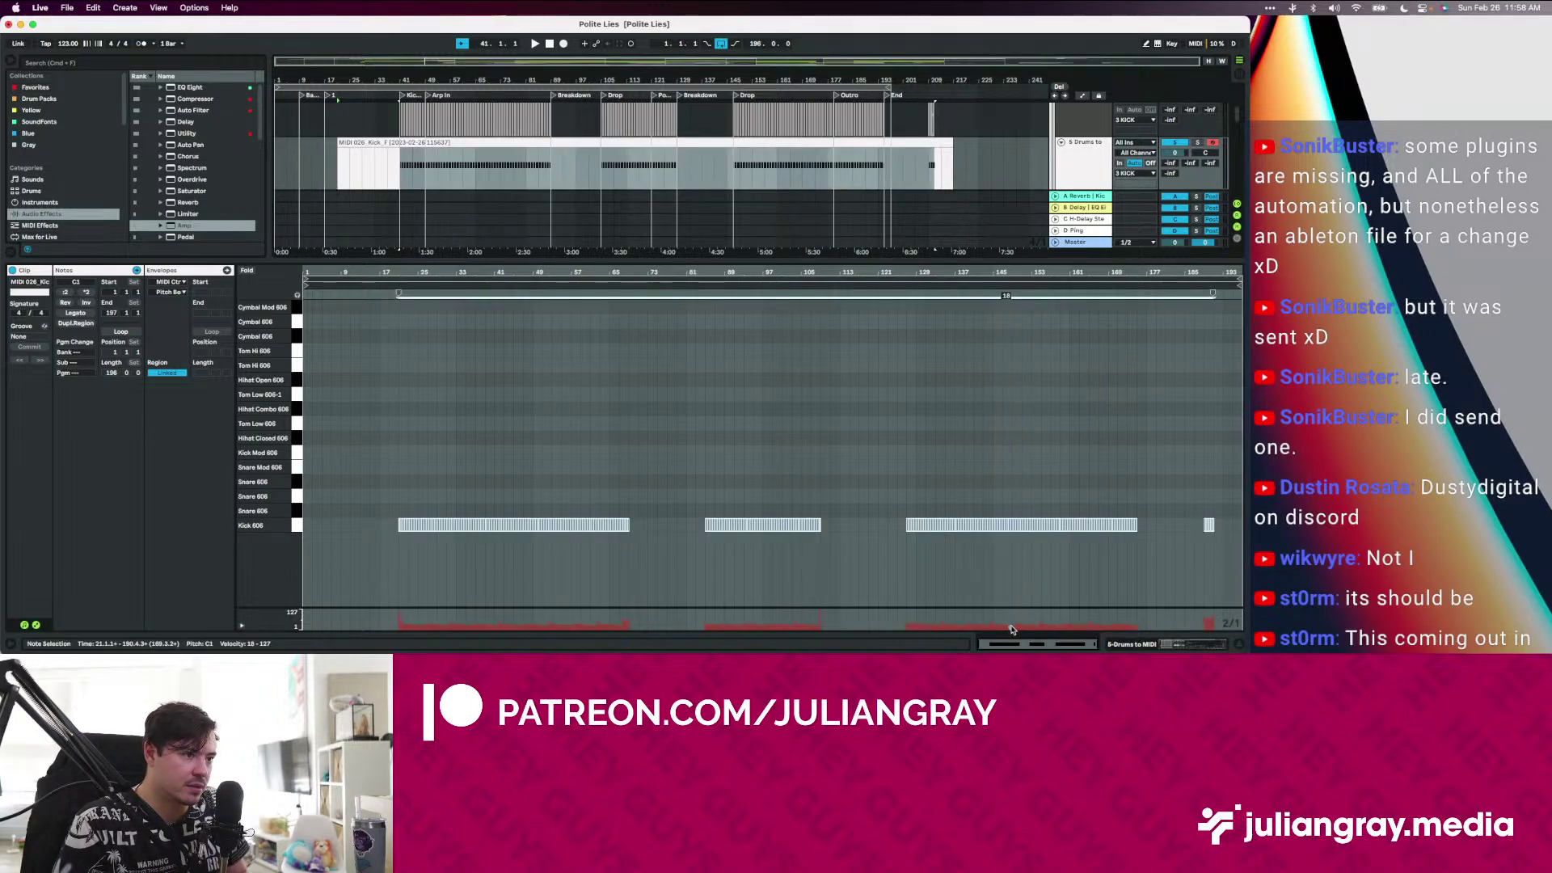
drag(1012, 629, 1011, 611)
click(838, 491)
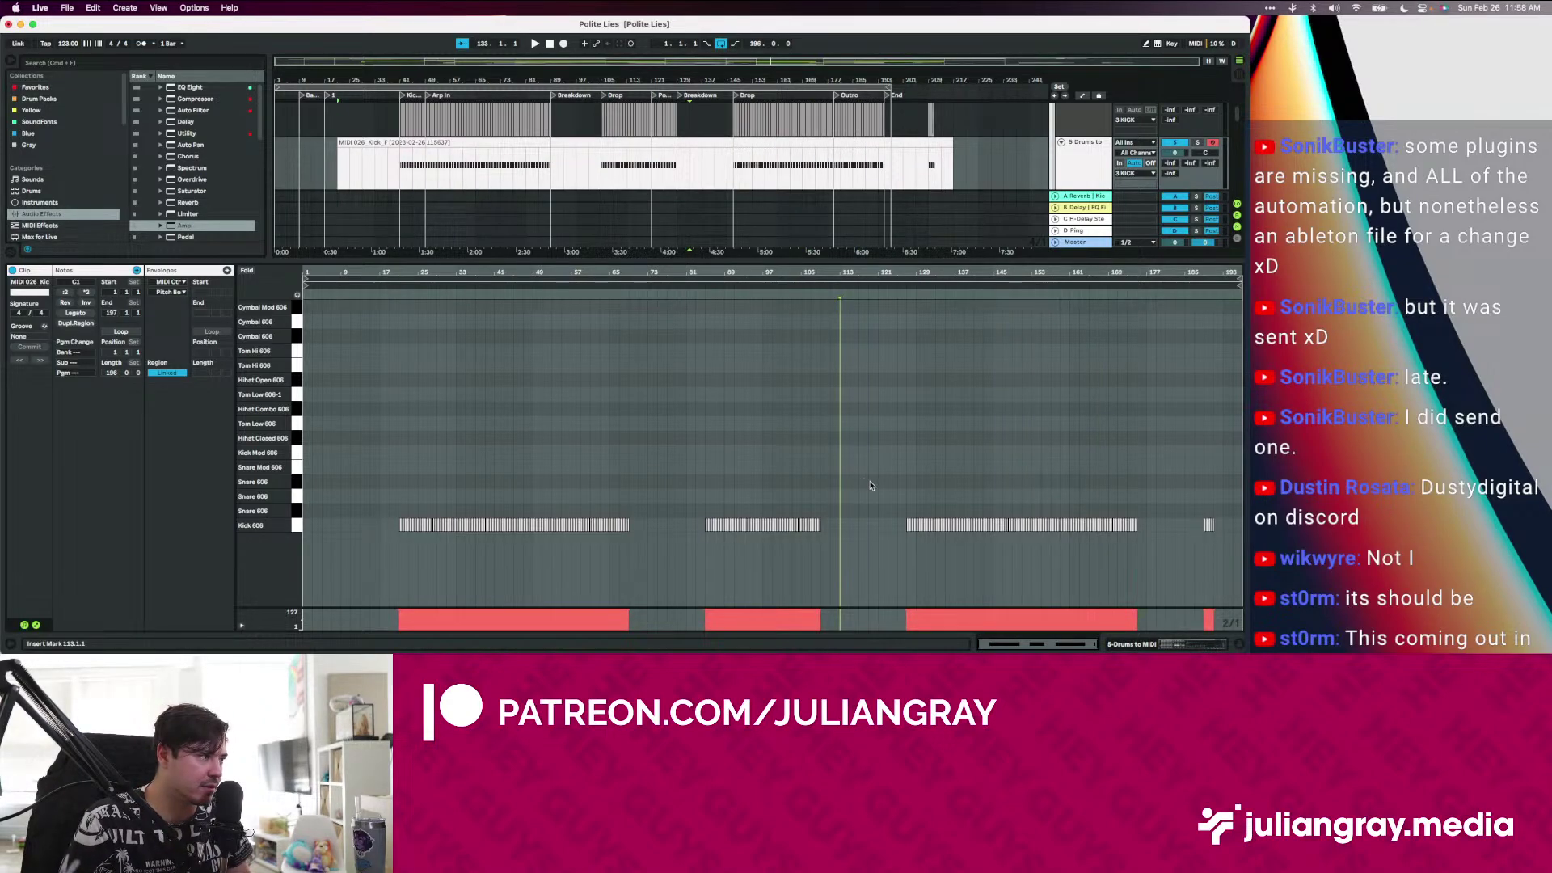
key(super+a)
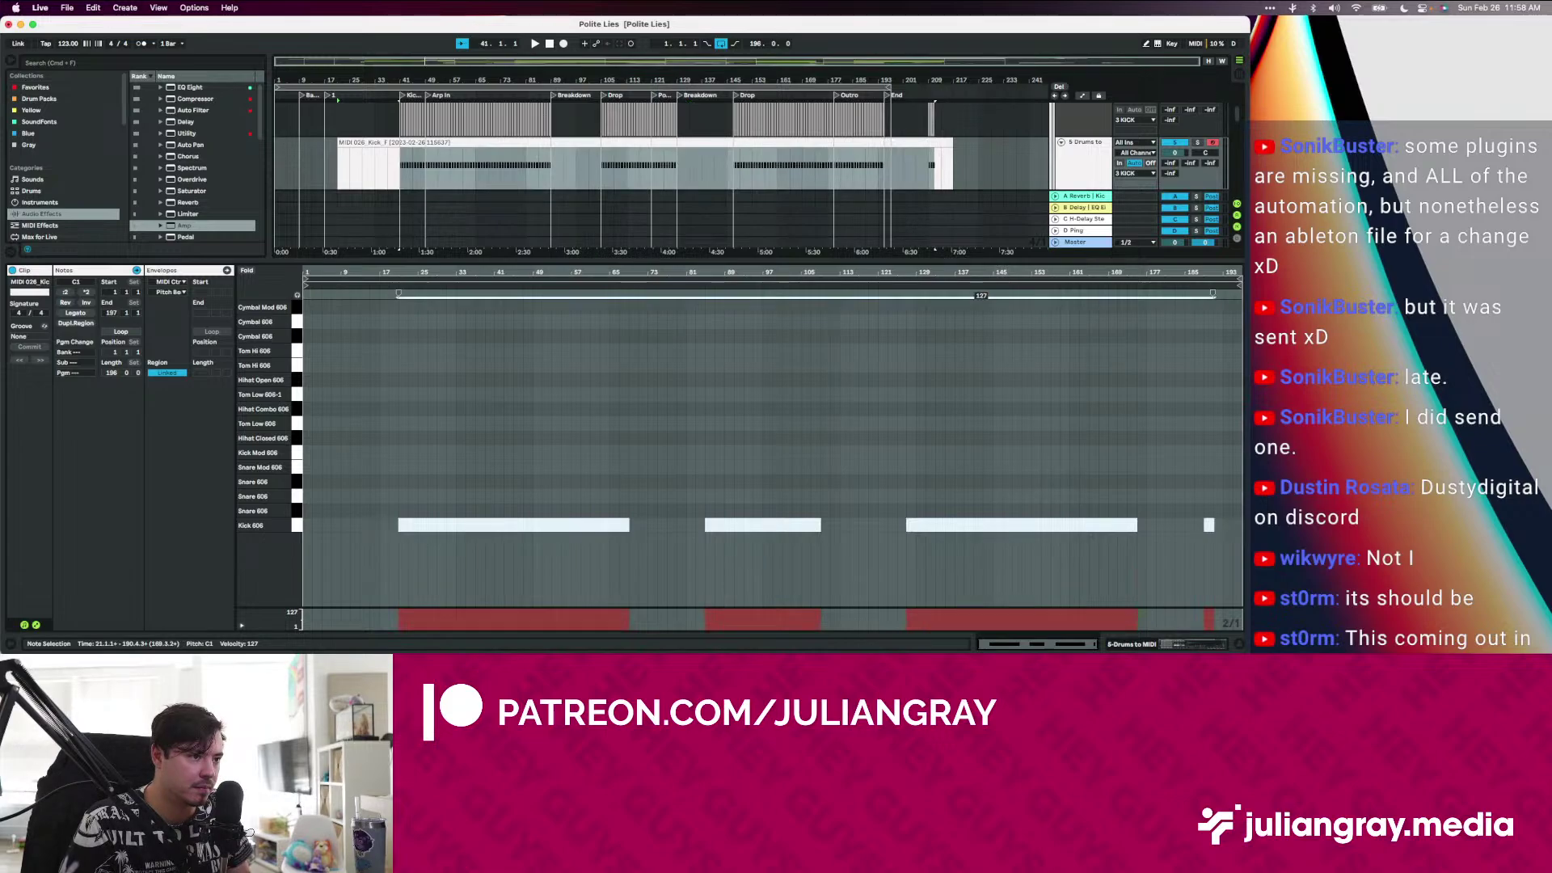
drag(987, 612, 987, 621)
click(993, 571)
click(1212, 642)
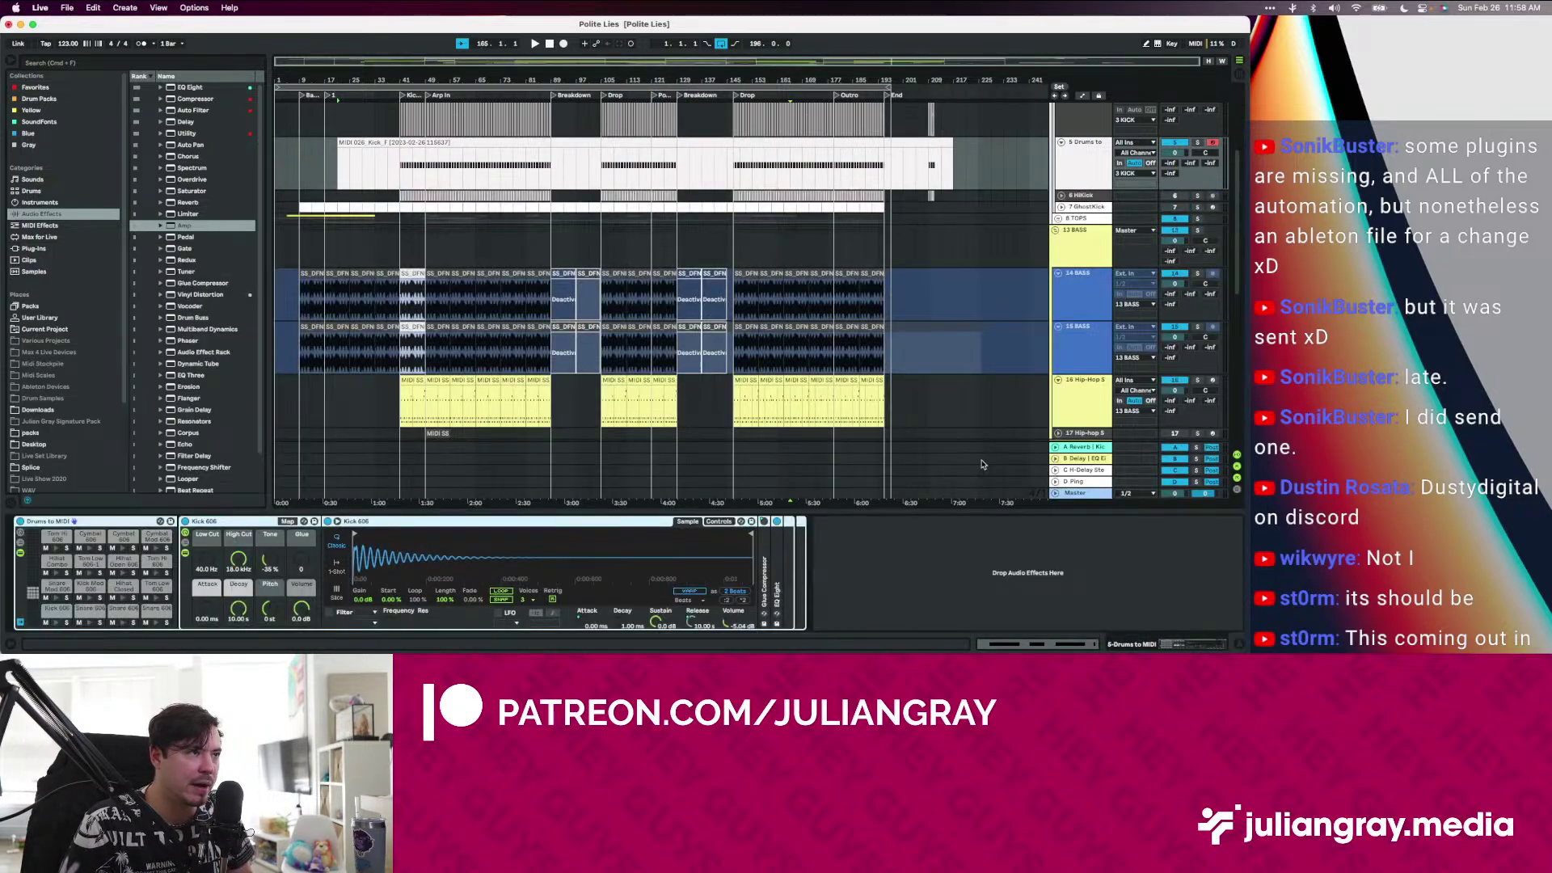
Trim the converted kick MIDI clip by deleting its portions before bar 37 and beyond the End marker
click(393, 169)
scroll(402, 172, up, 2)
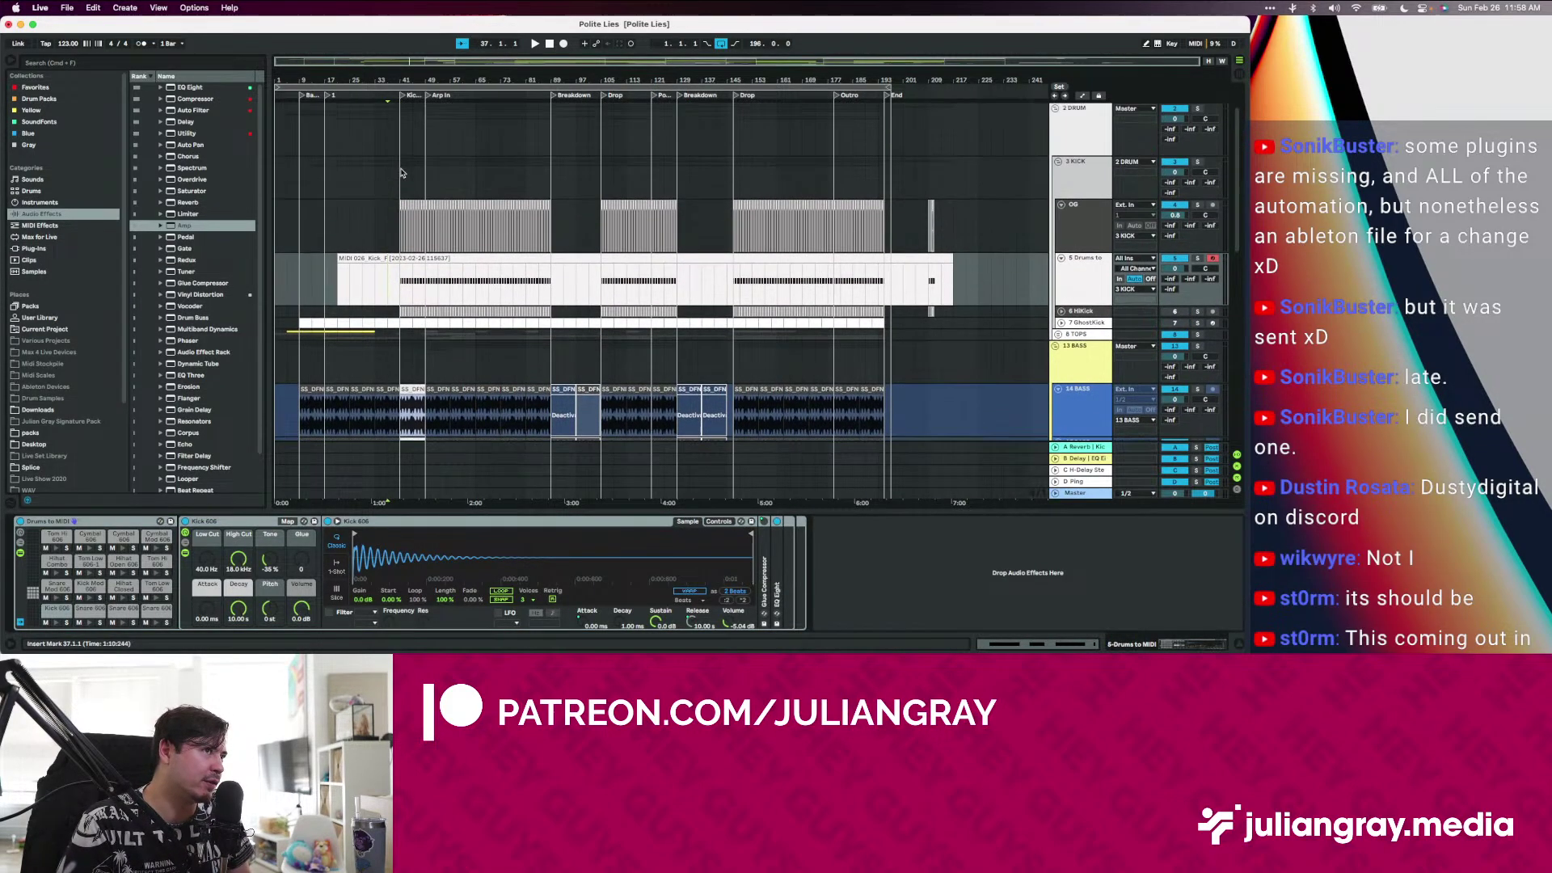
drag(906, 206, 973, 181)
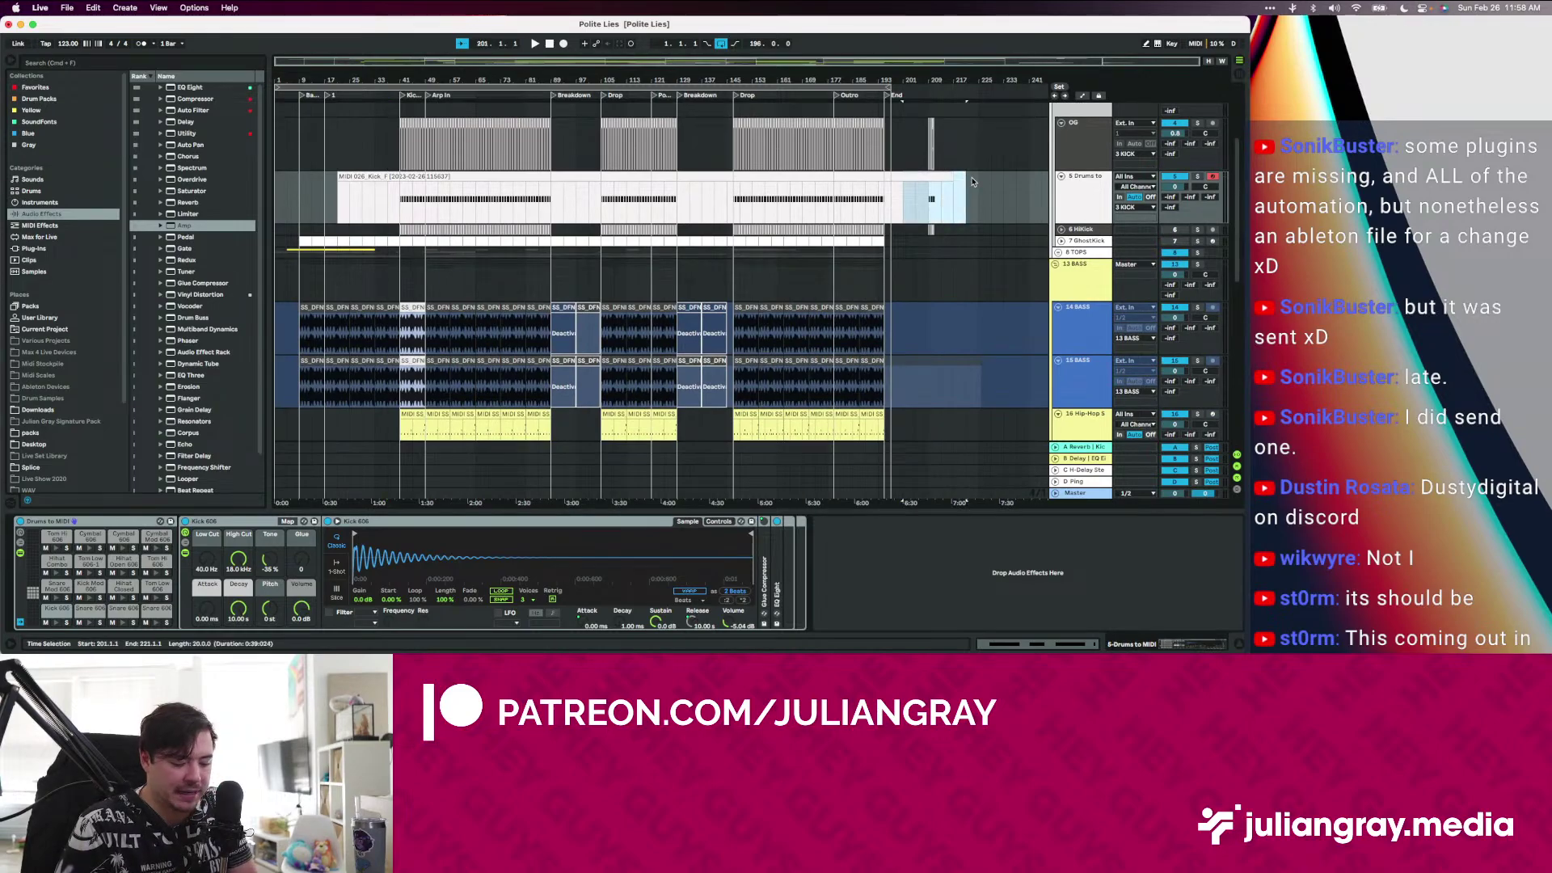
key(Delete)
click(834, 188)
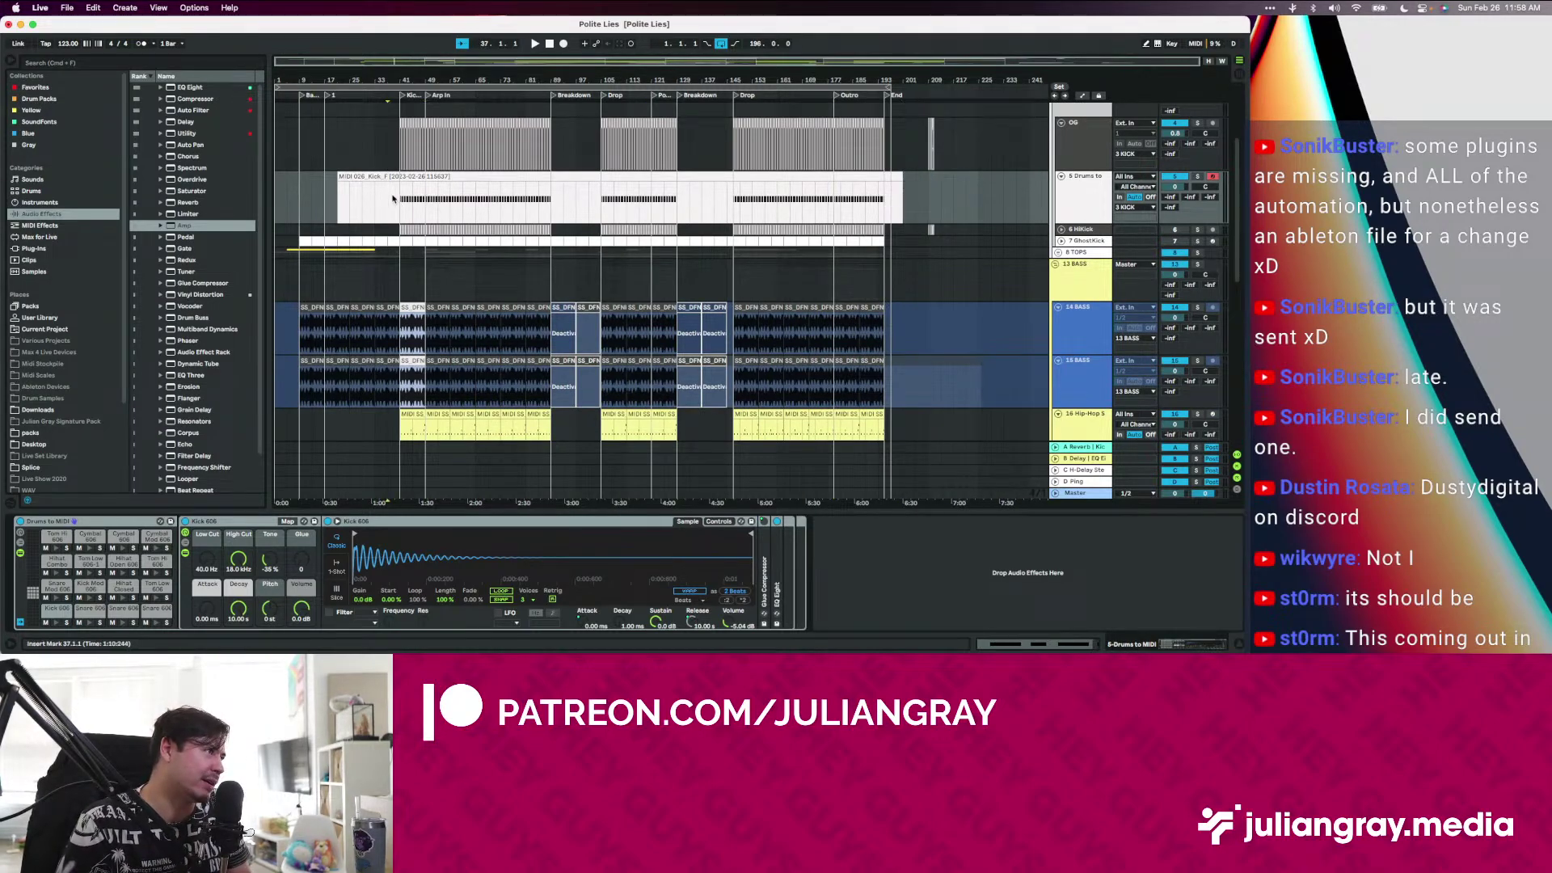
drag(394, 199, 317, 187)
key(Delete)
Open the trimmed kick clip for note editing and set its note grid to 1/4
double_click(453, 177)
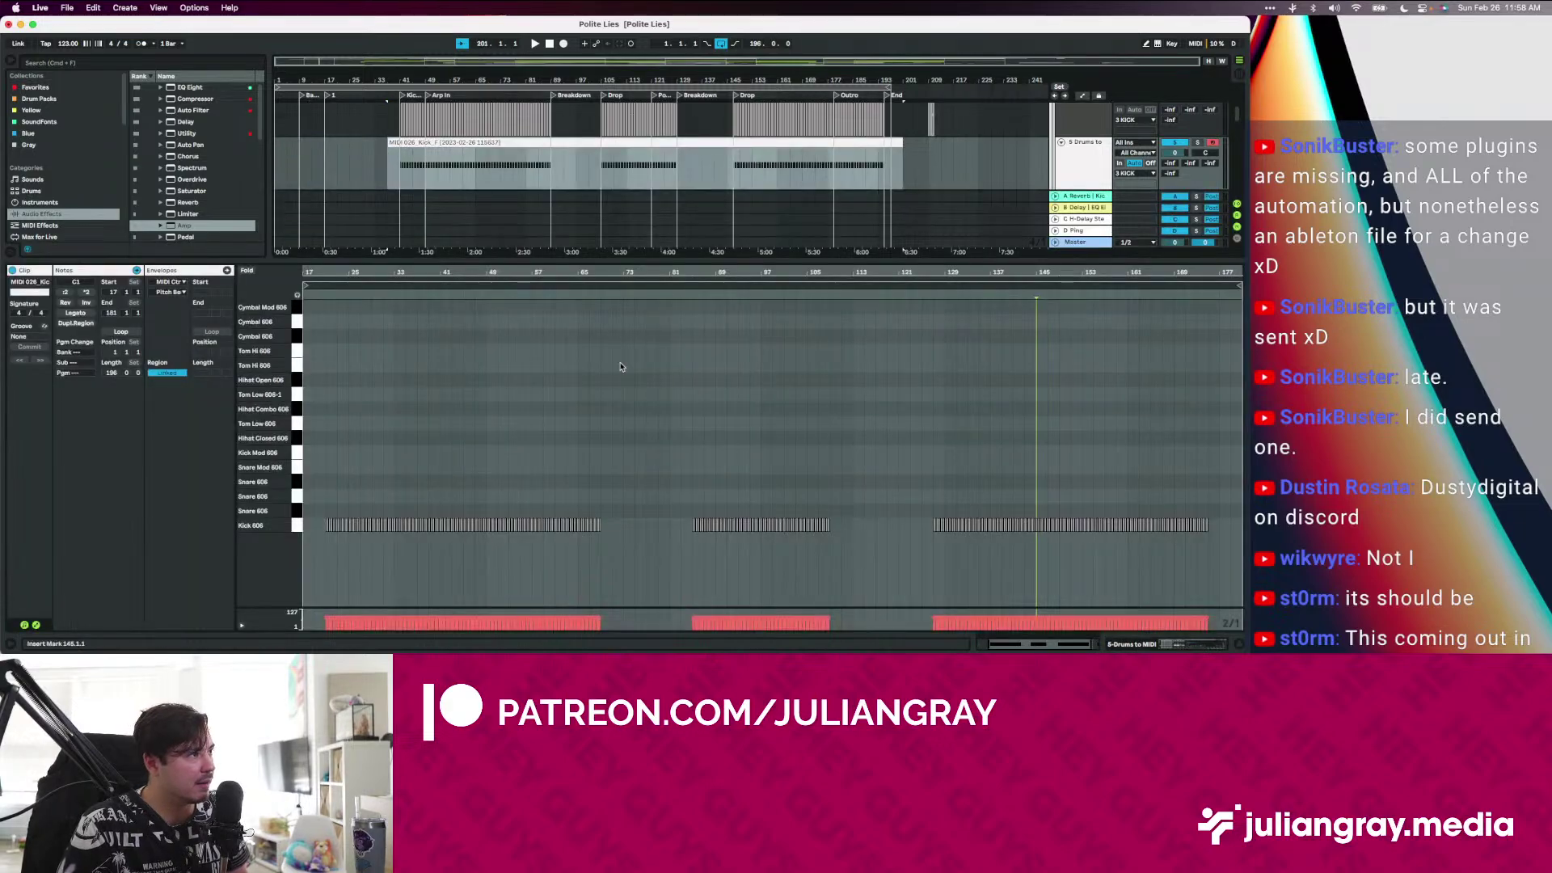
click(681, 421)
drag(1028, 643, 1030, 728)
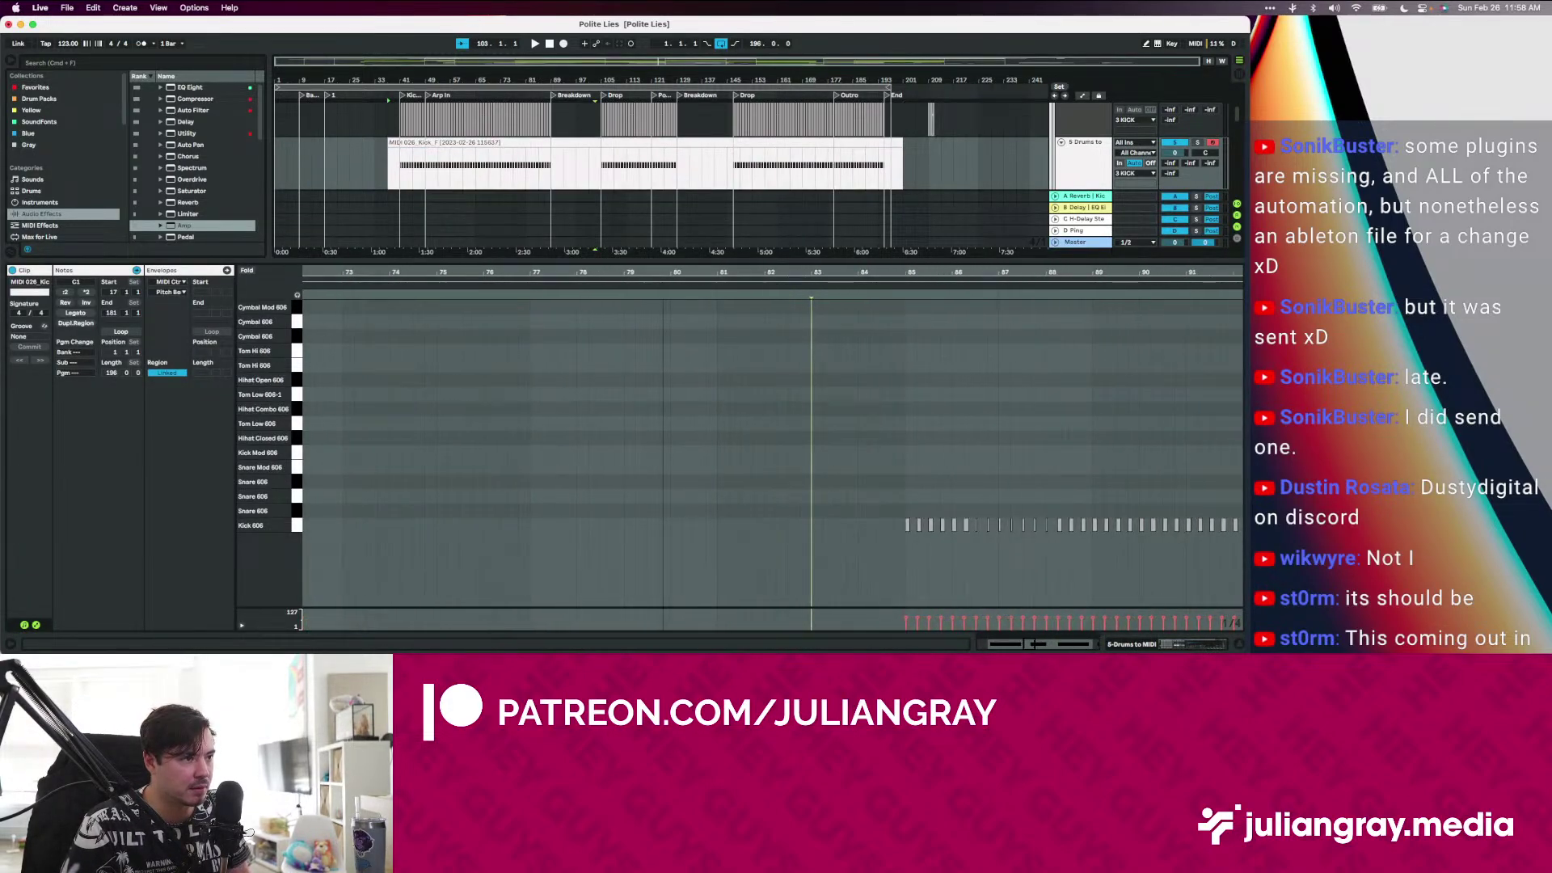
click(1069, 518)
right_click(1235, 625)
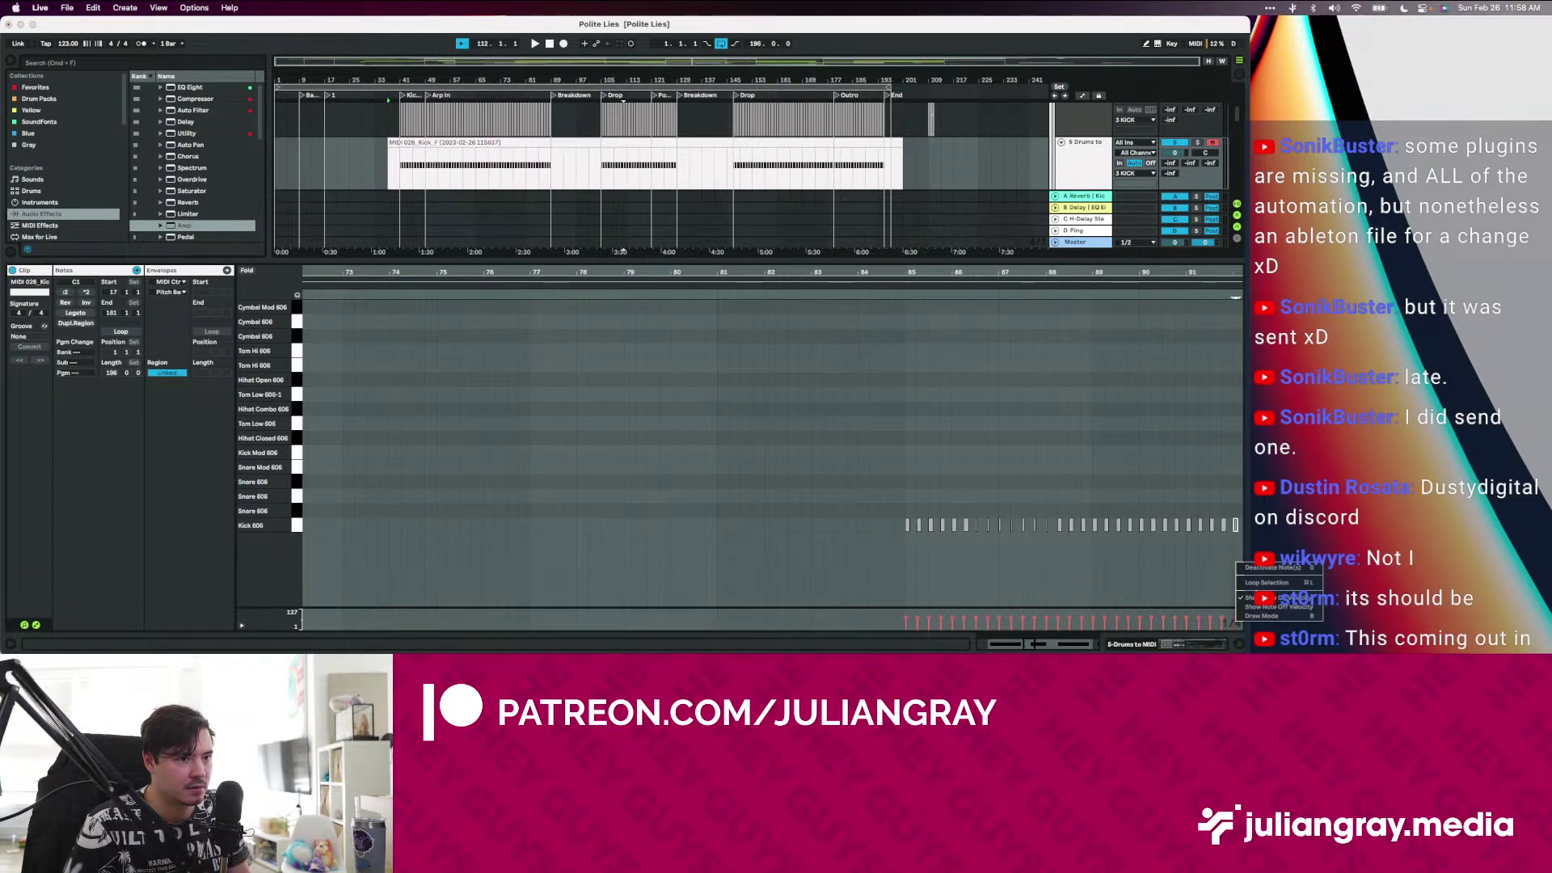
click(1202, 592)
right_click(1240, 625)
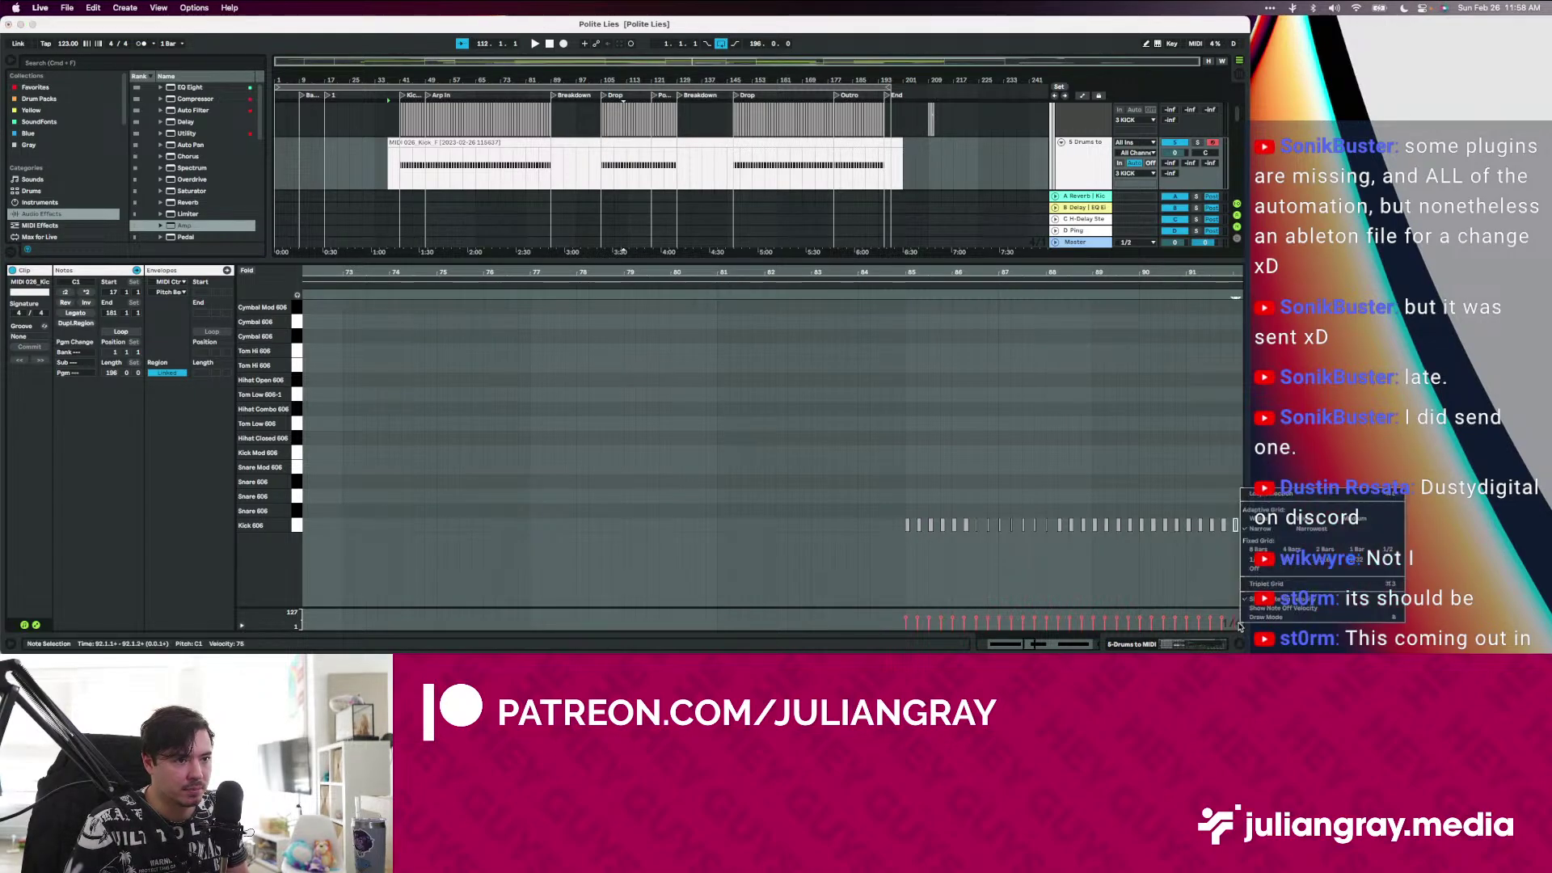
click(1222, 559)
key(space)
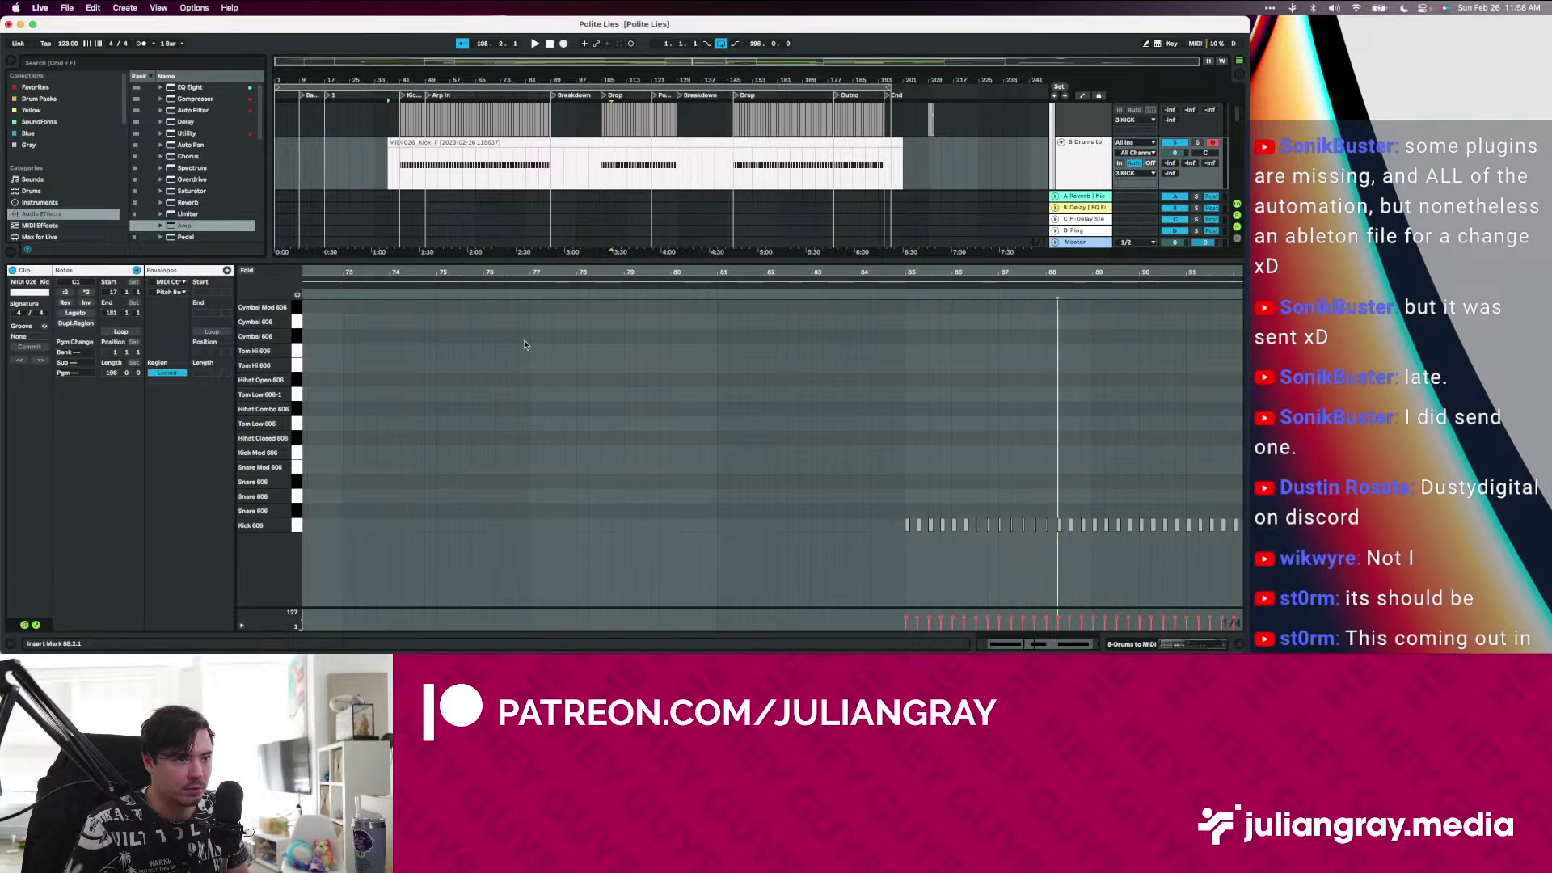
Apply Legato to all notes of the kick clip so each one extends to the next
key(super+a)
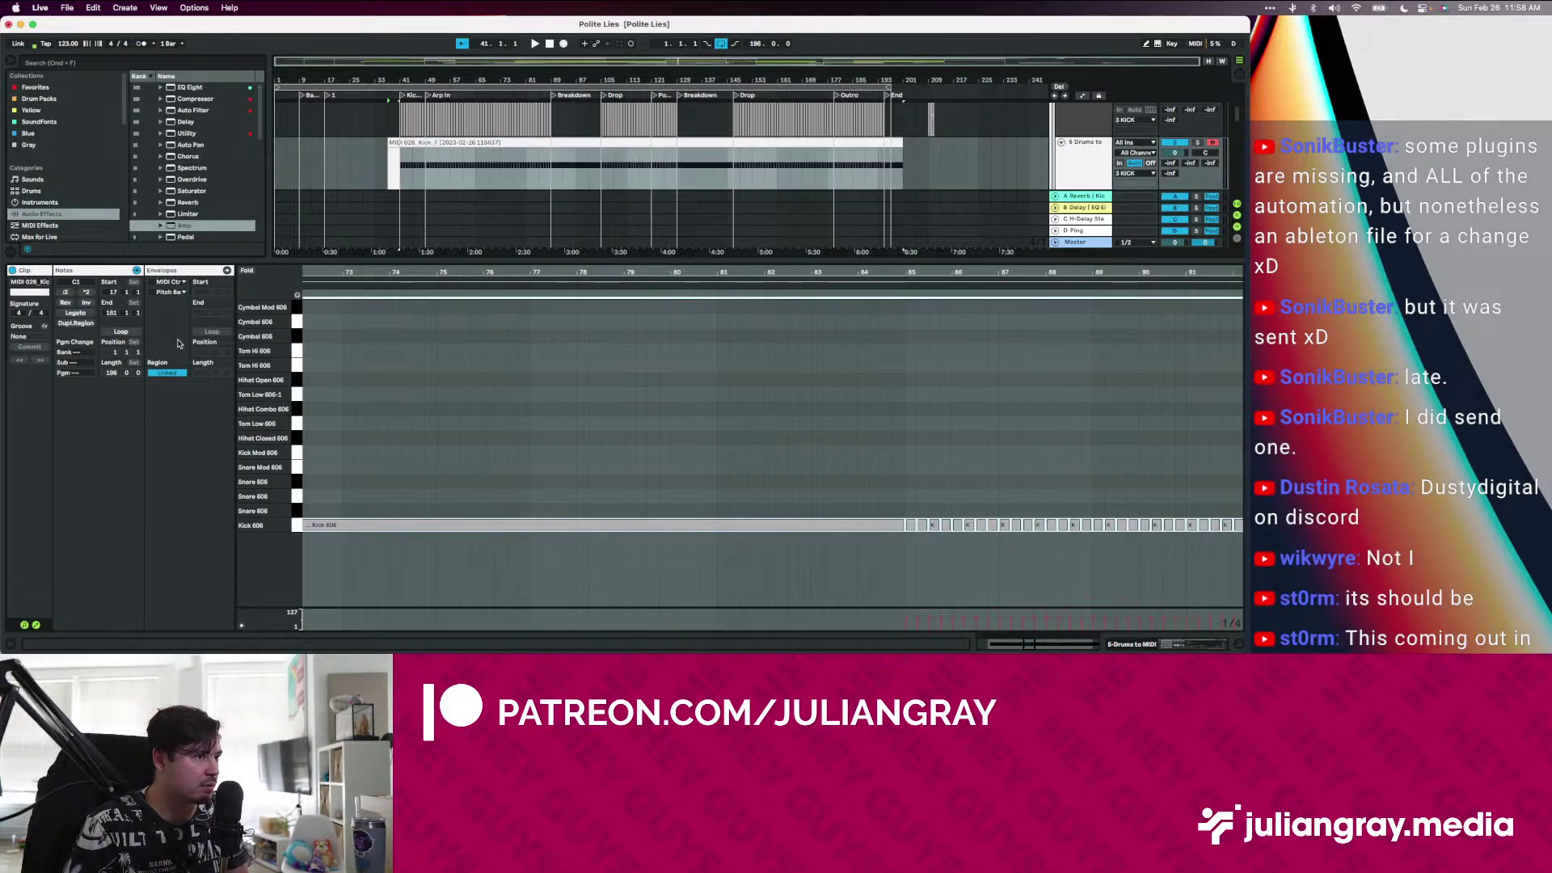
right_click(700, 424)
click(746, 443)
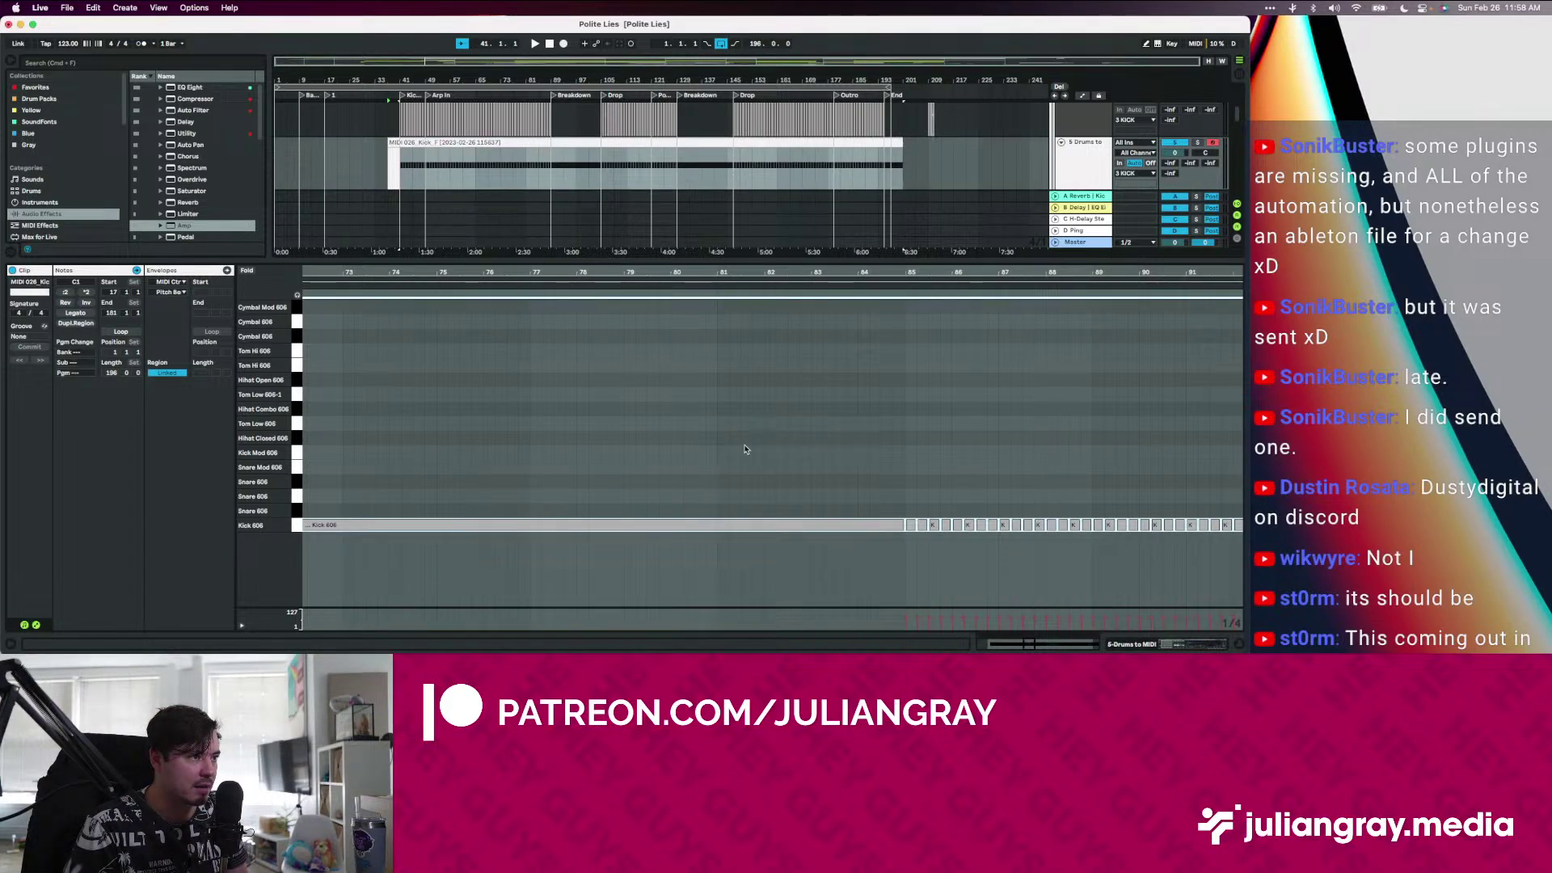
Shorten the three overlong Kick 606 notes at the section ends to about one beat, matching the surrounding notes
drag(1031, 643, 1030, 550)
click(855, 526)
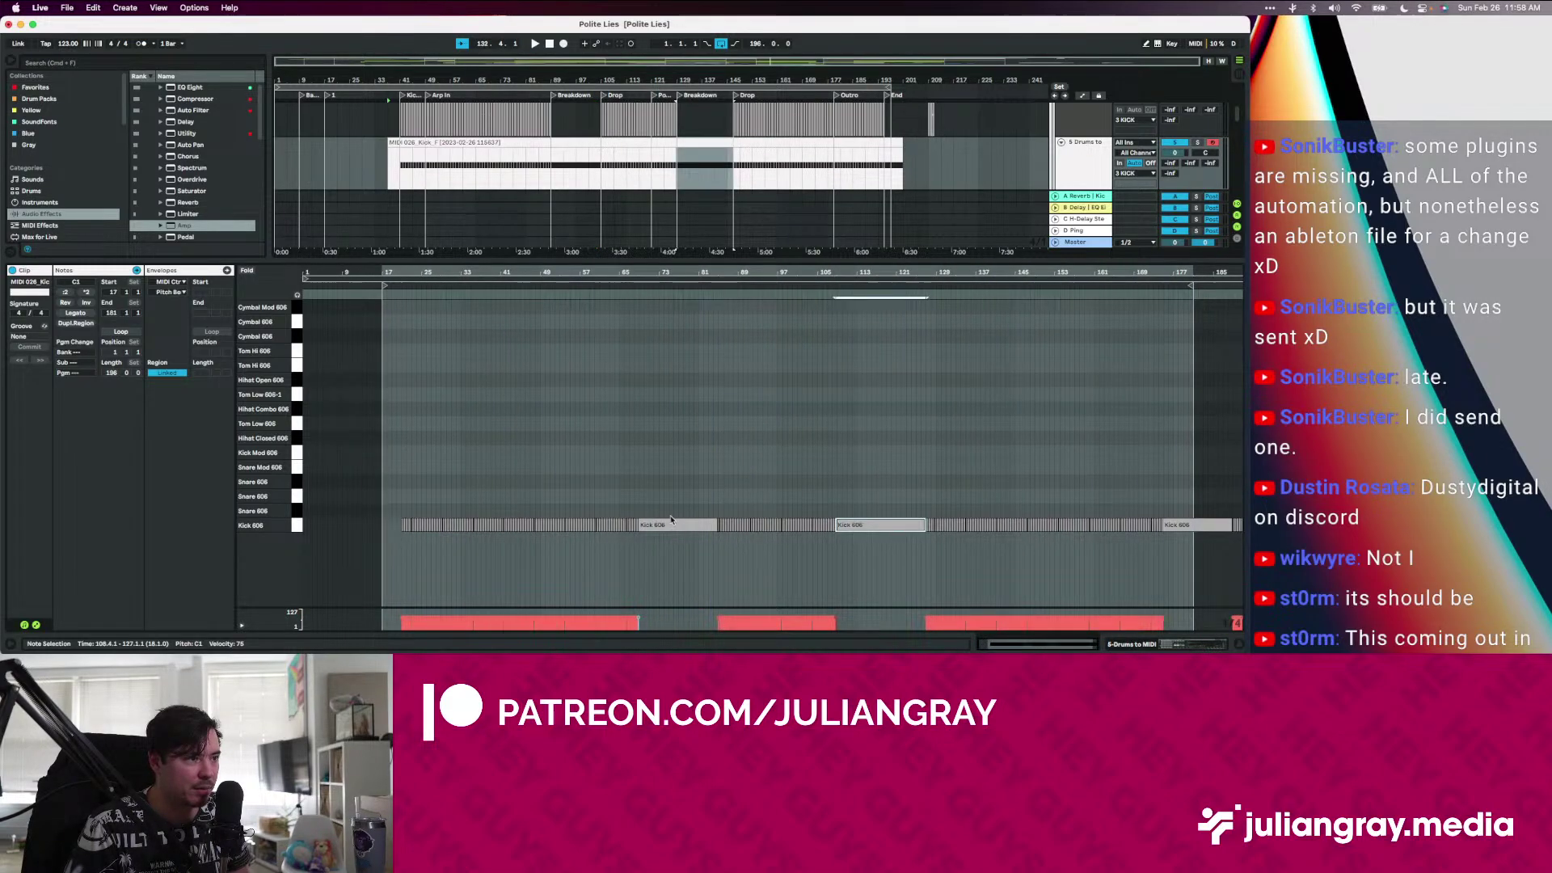
shift+click(669, 526)
shift+click(1205, 526)
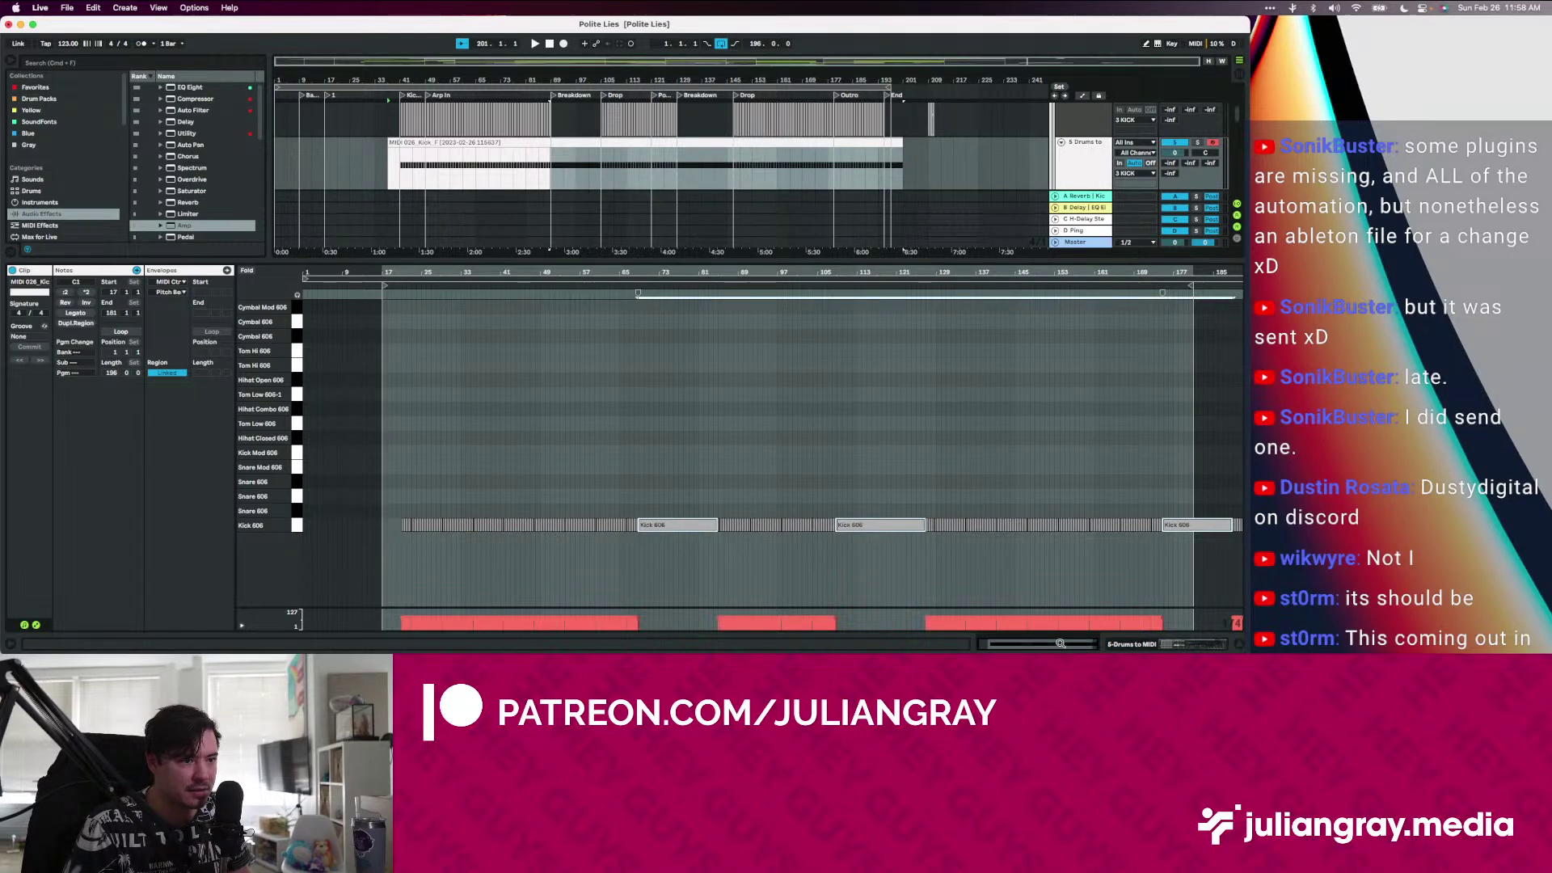
drag(1060, 643, 1050, 708)
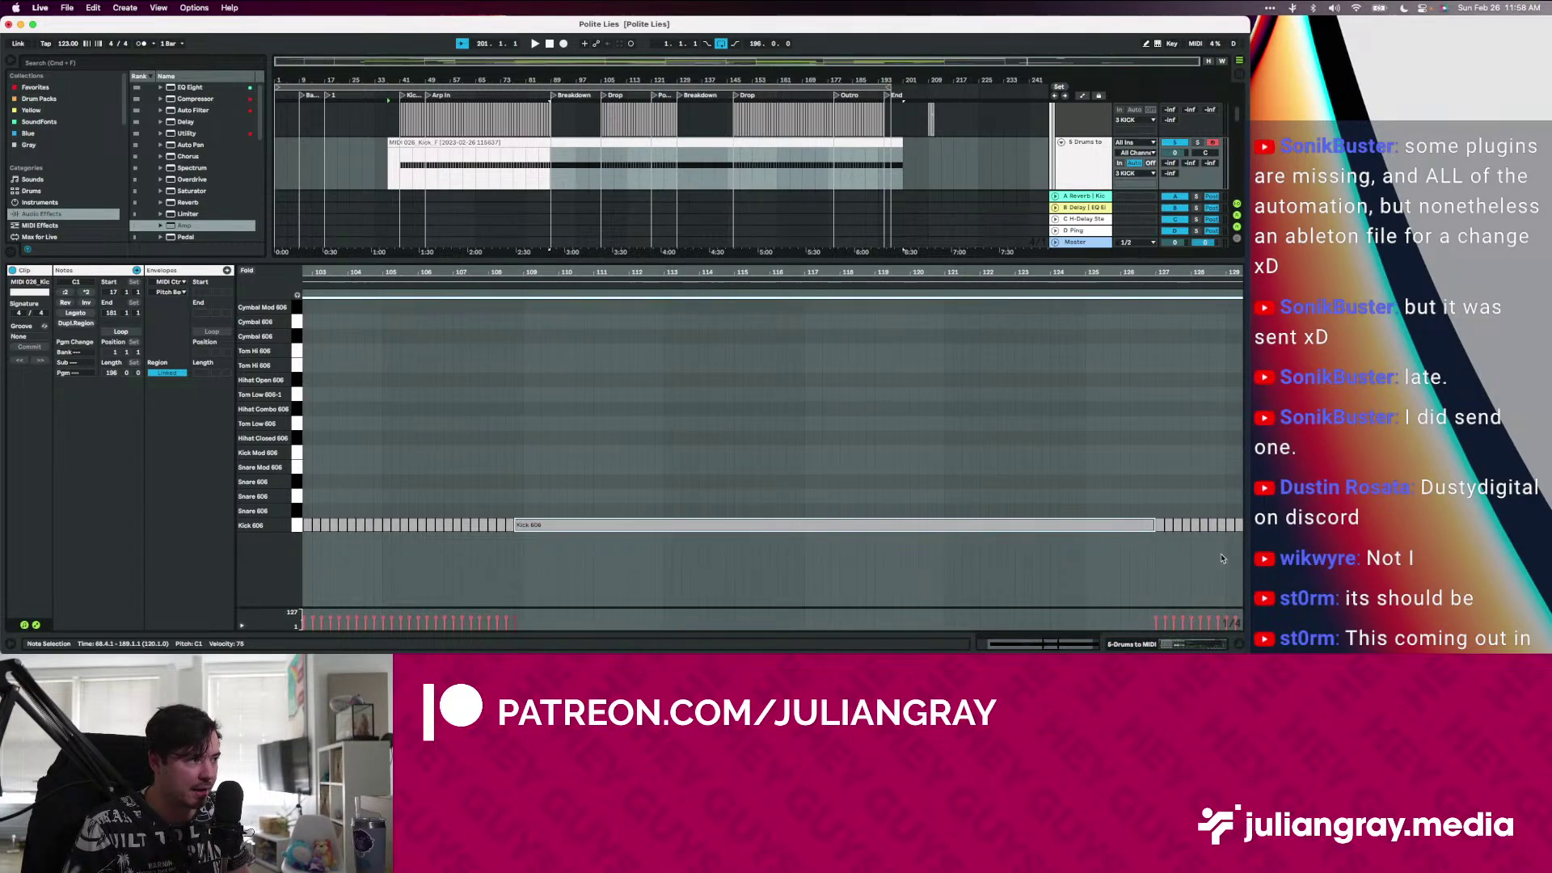
drag(1154, 526, 619, 535)
key(super+z)
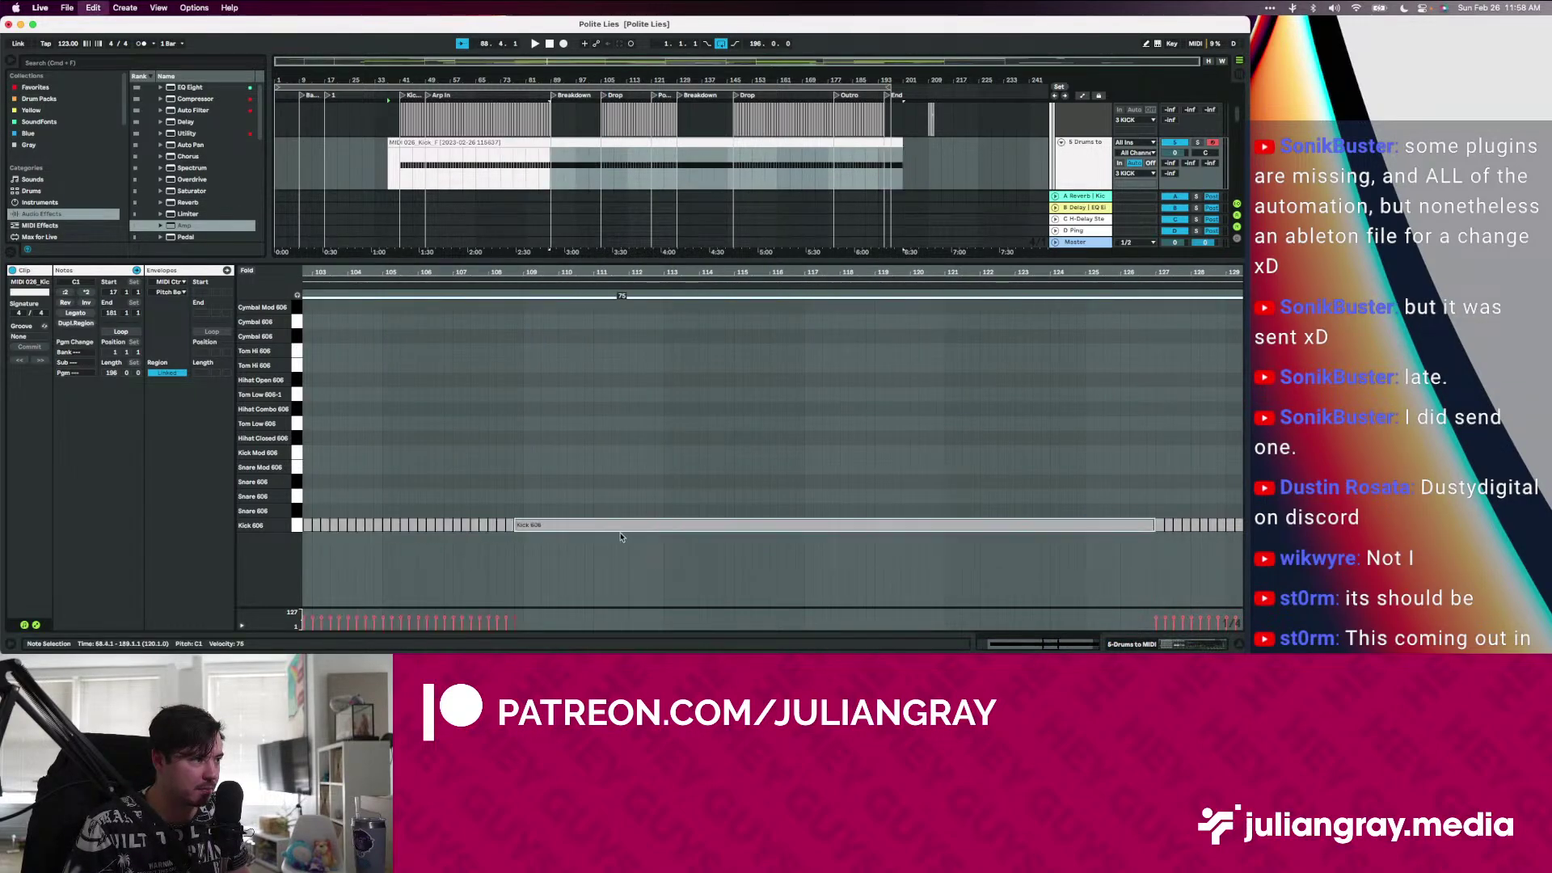
drag(1155, 525, 522, 526)
click(540, 503)
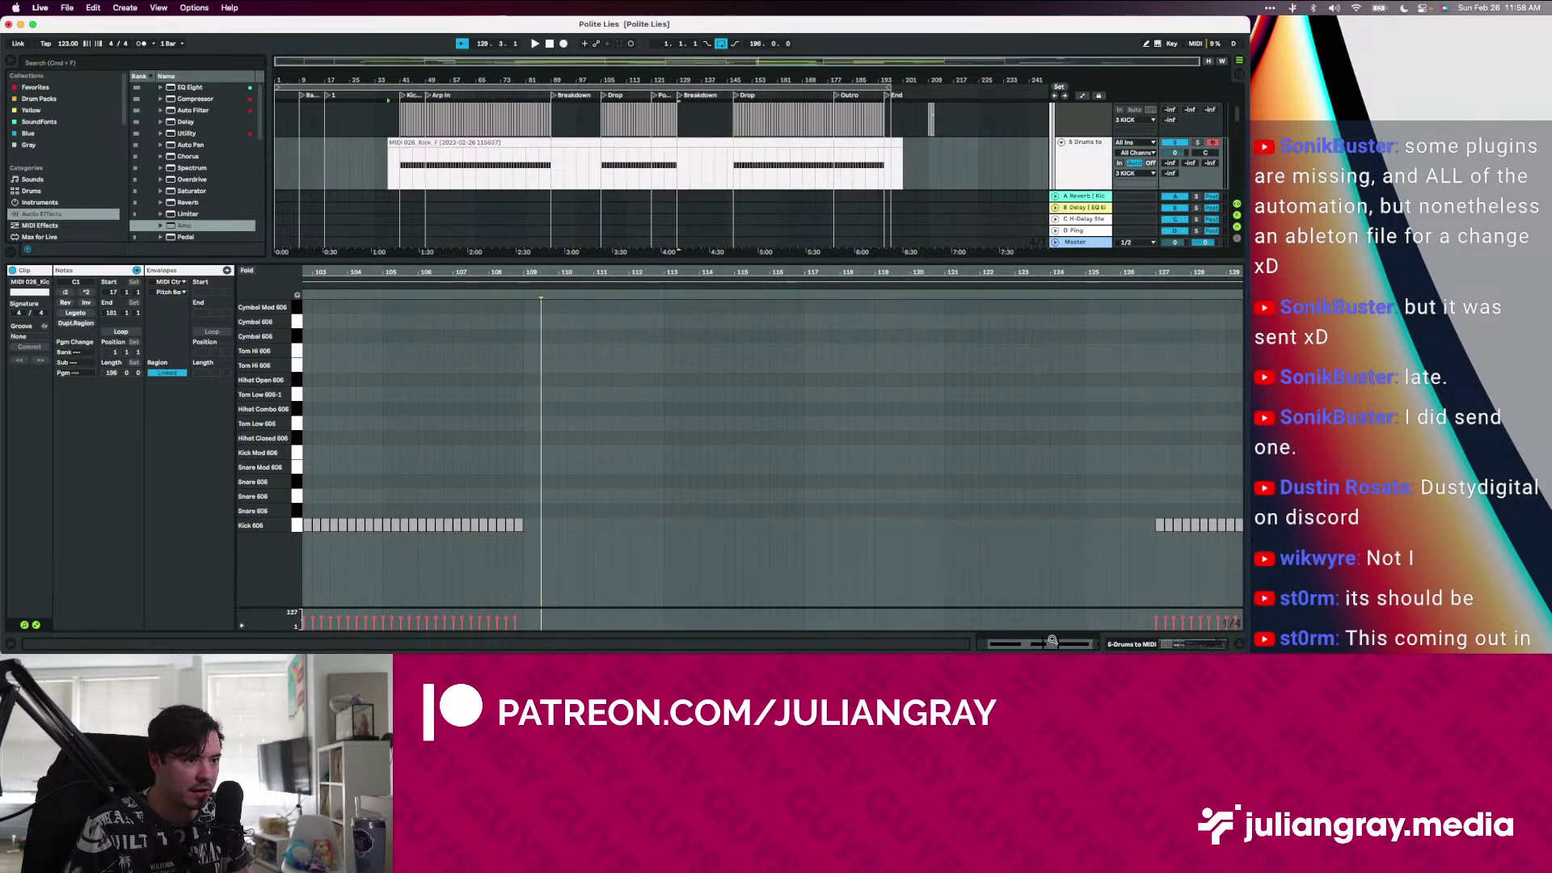
Return to the drum track's devices and play the arrangement from bar 41 to hear the edited kick pattern
double_click(1052, 641)
click(997, 400)
click(1194, 645)
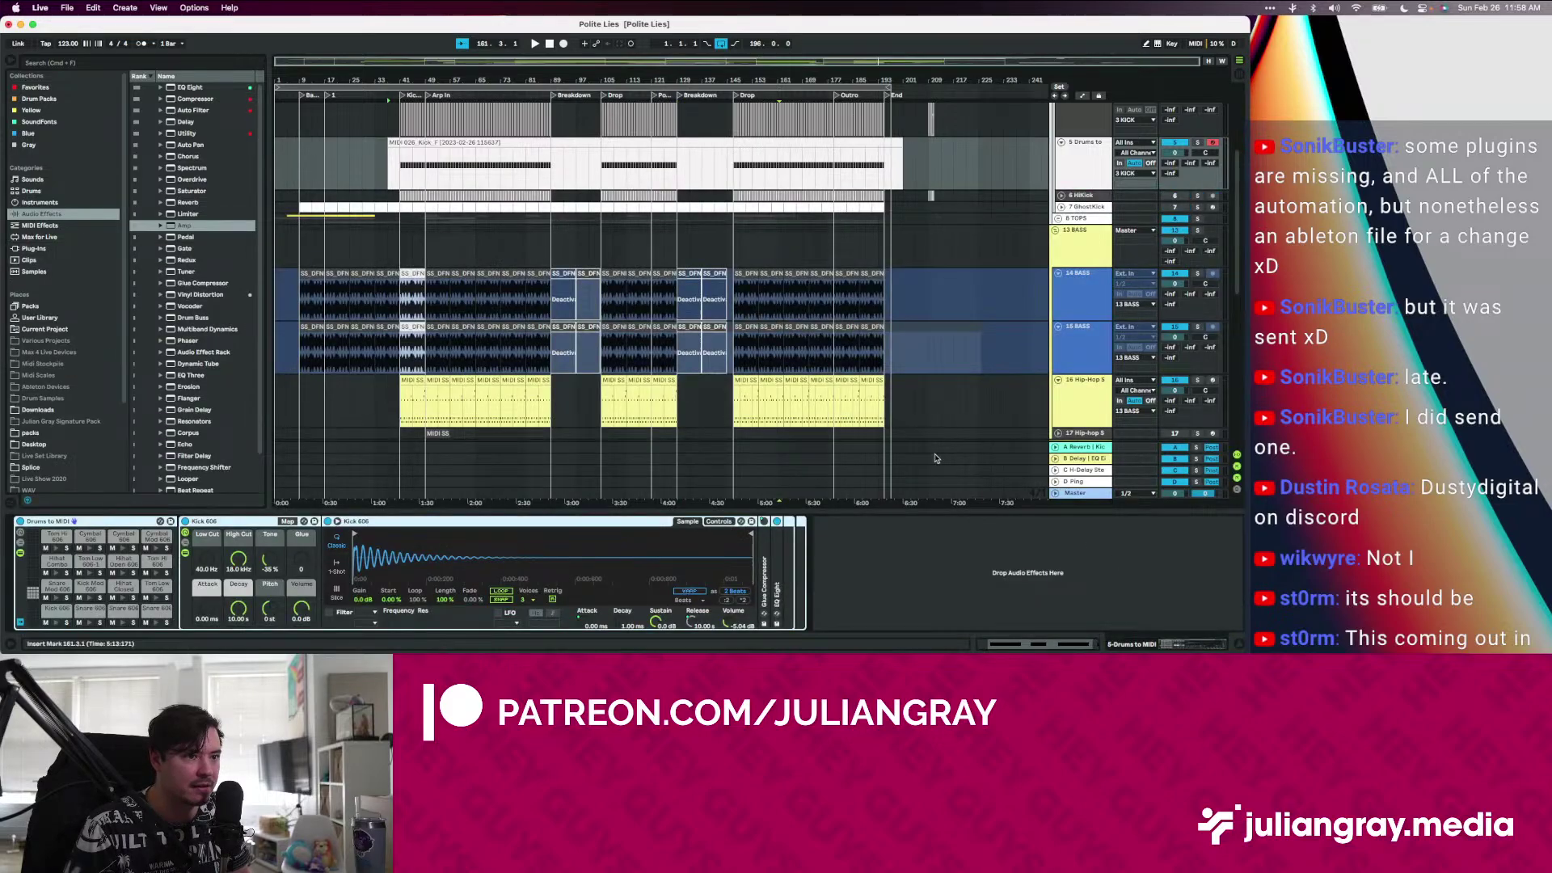
scroll(766, 338, up, 2)
click(399, 214)
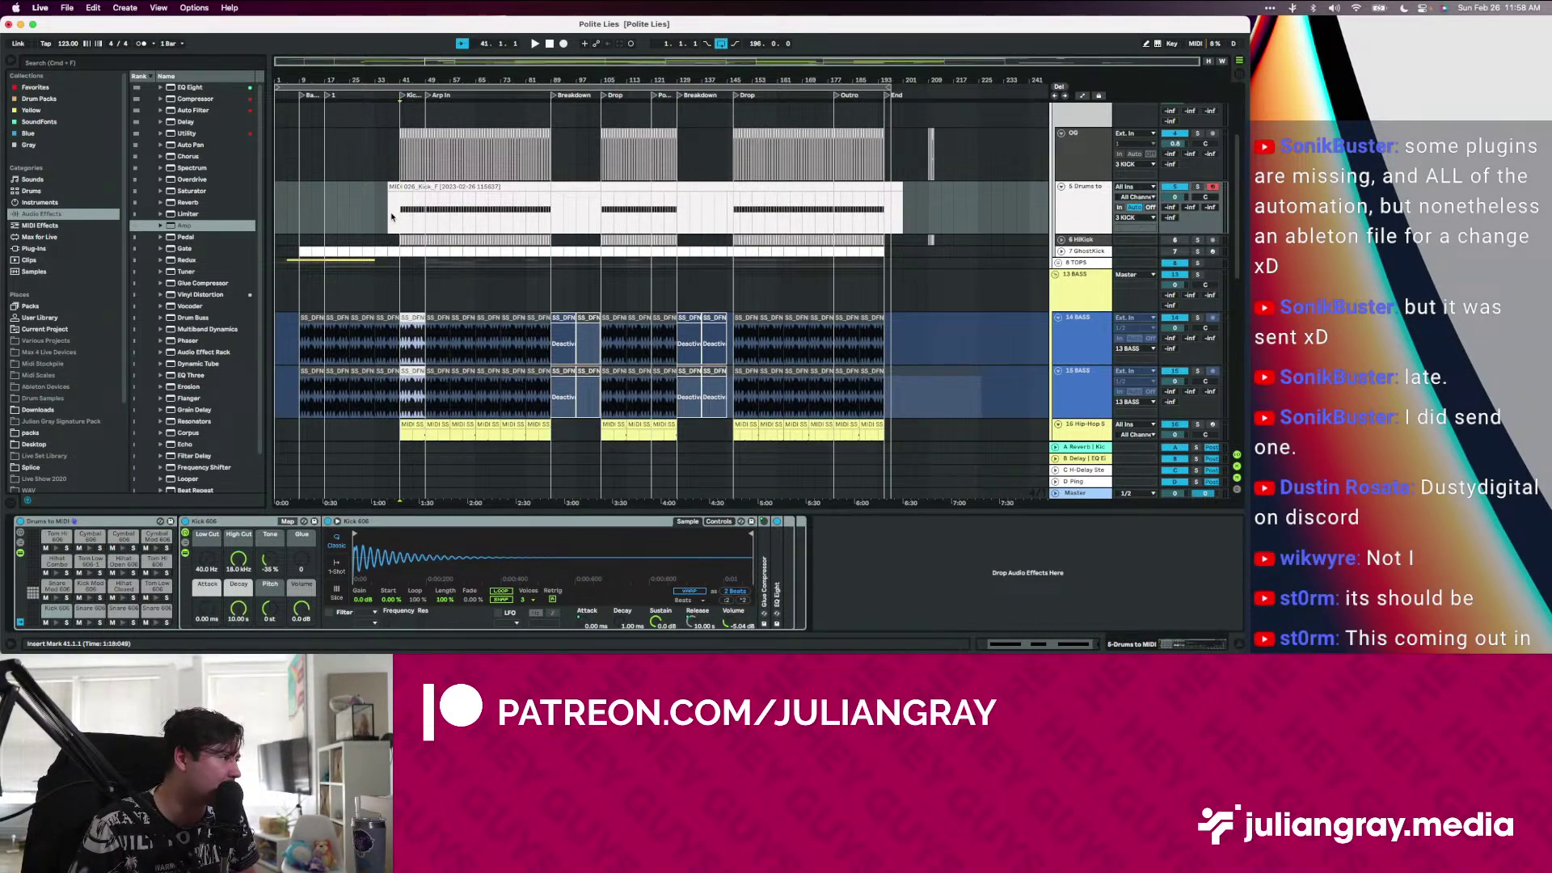
key(space)
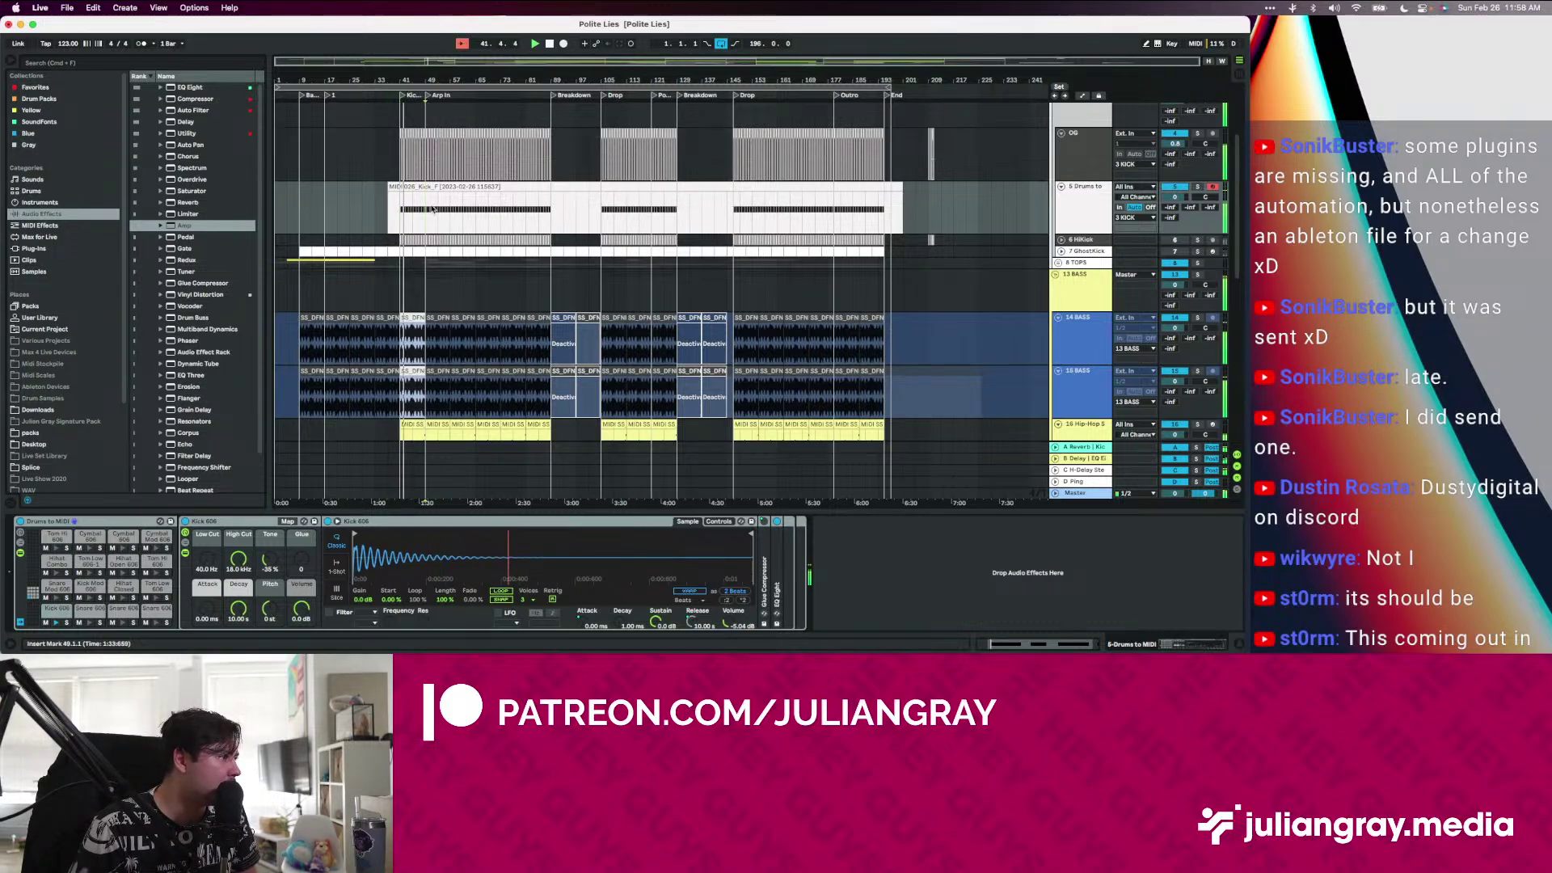
Replace the 606 kit on the kick MIDI track with an empty Drum Rack
click(30, 192)
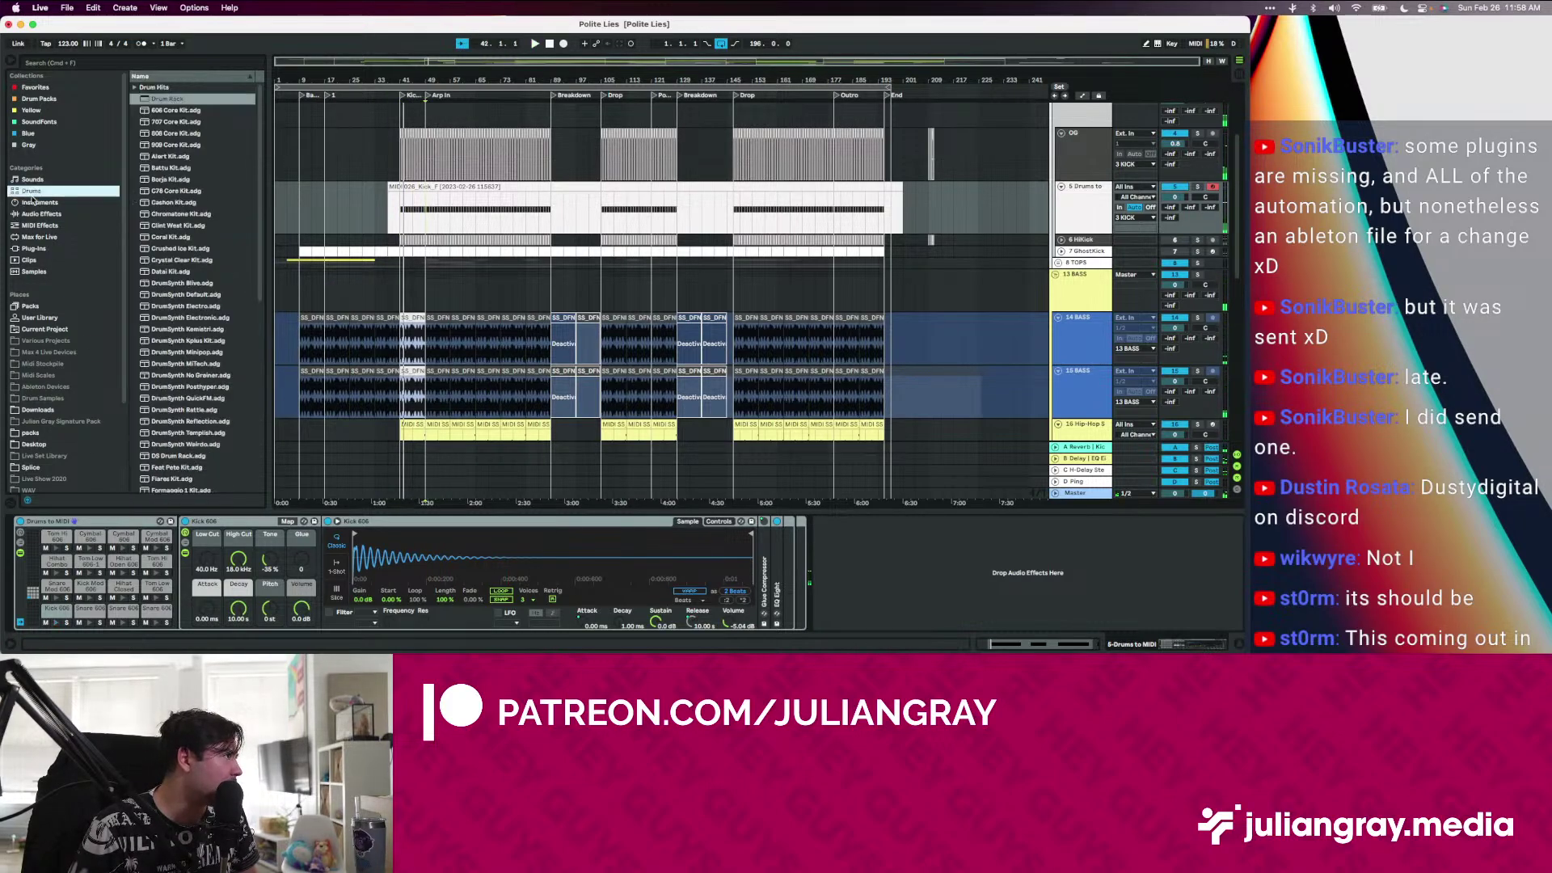
click(179, 97)
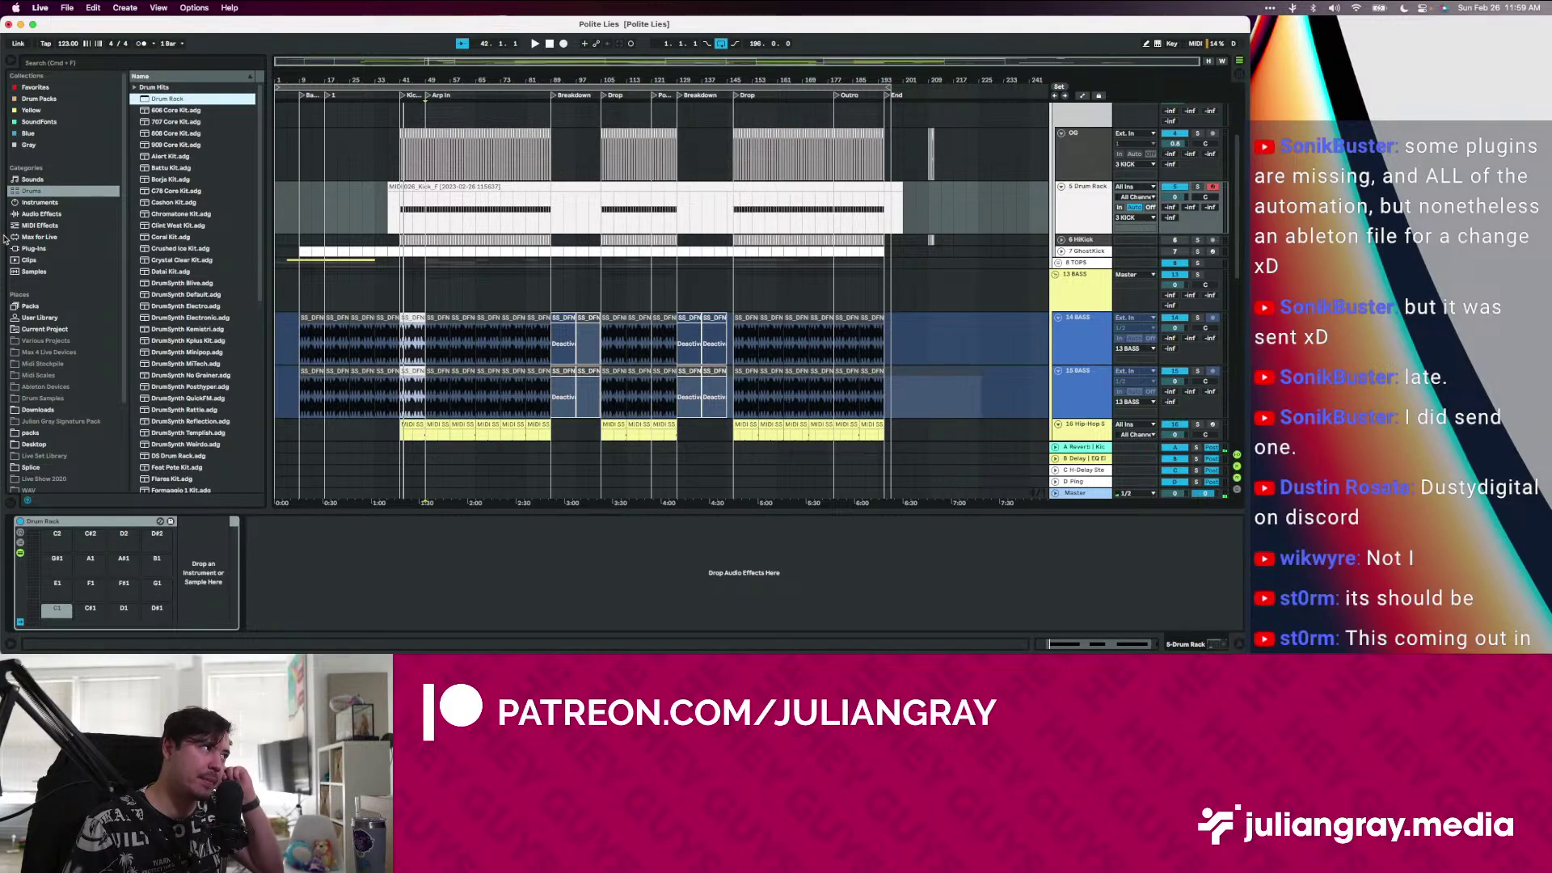
Search the packs sample folder for "oliver"
click(44, 399)
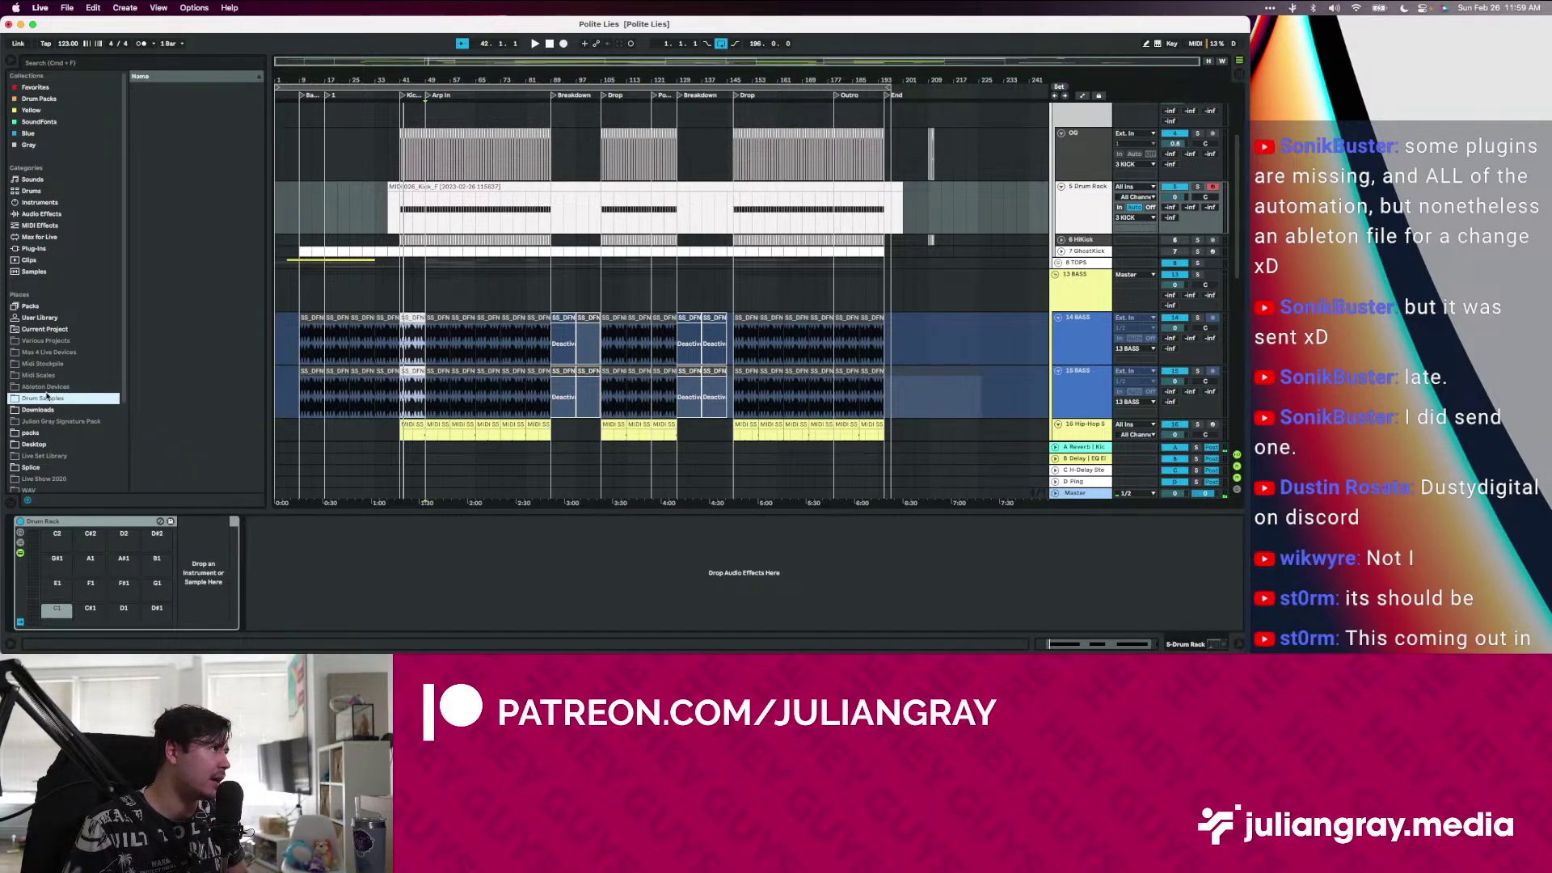
click(32, 434)
scroll(226, 148, down, 10)
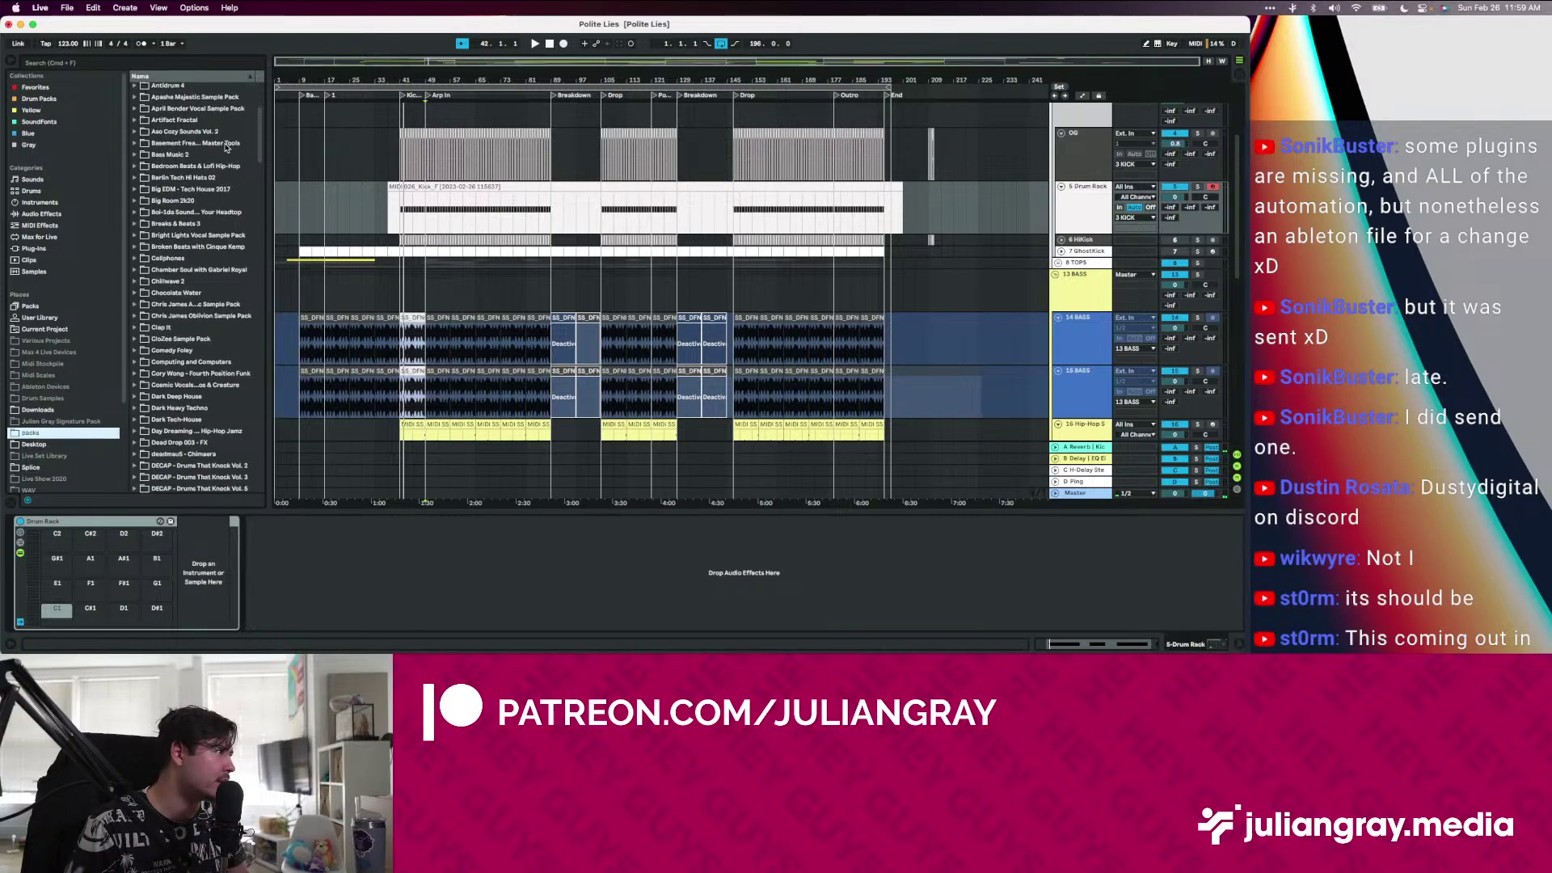
scroll(226, 150, down, 2)
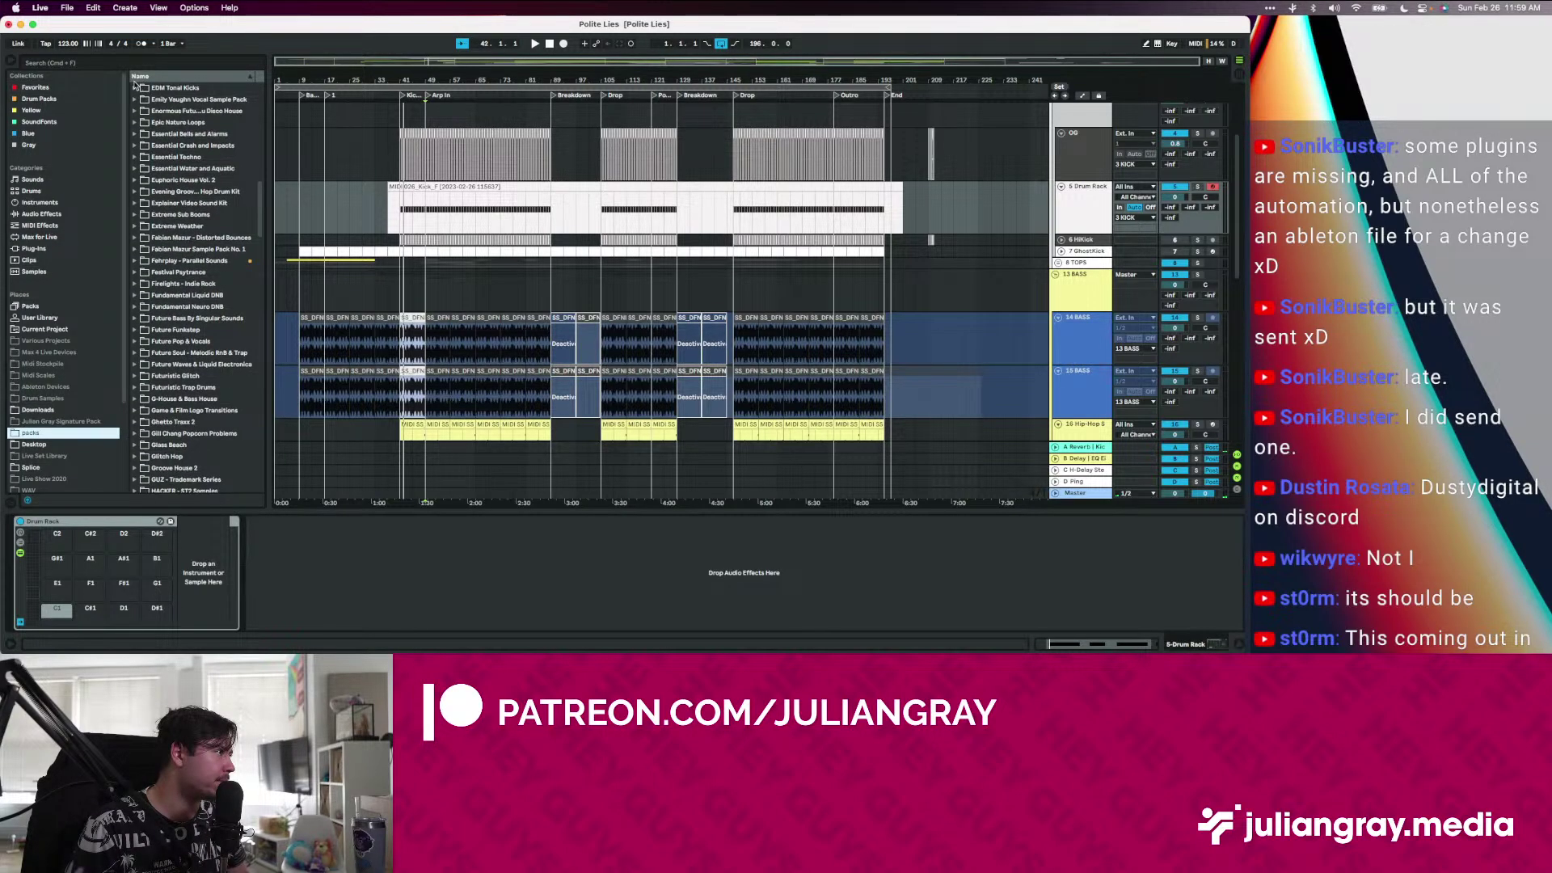
click(116, 62)
text(oliver)
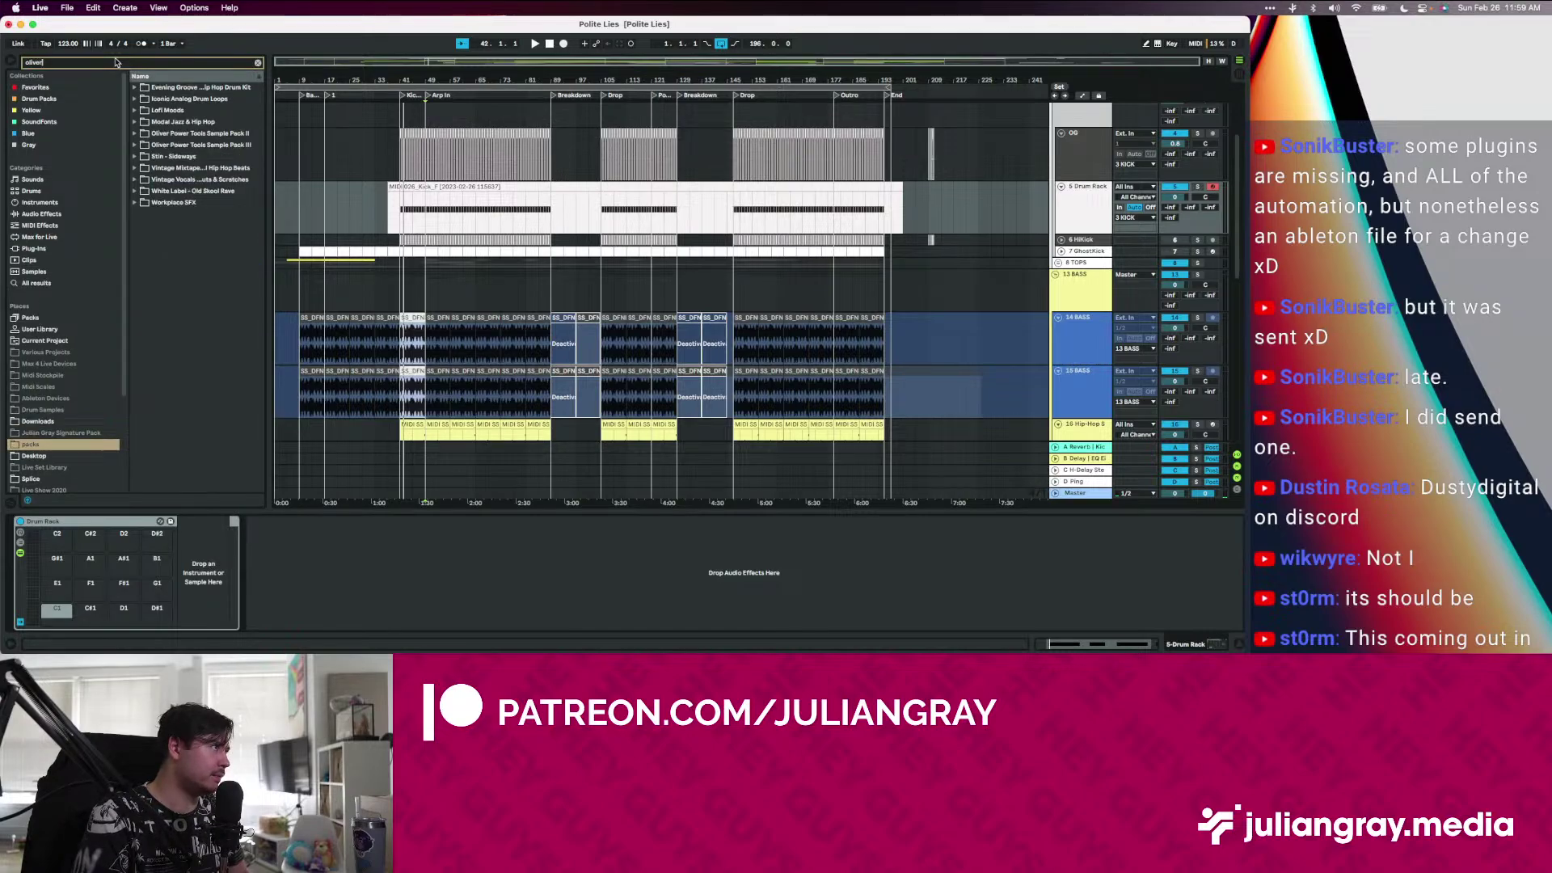
Open the Oliver_Kicks_Clean folder among the drum one-shots of Oliver Power Tools Sample Pack II
click(134, 87)
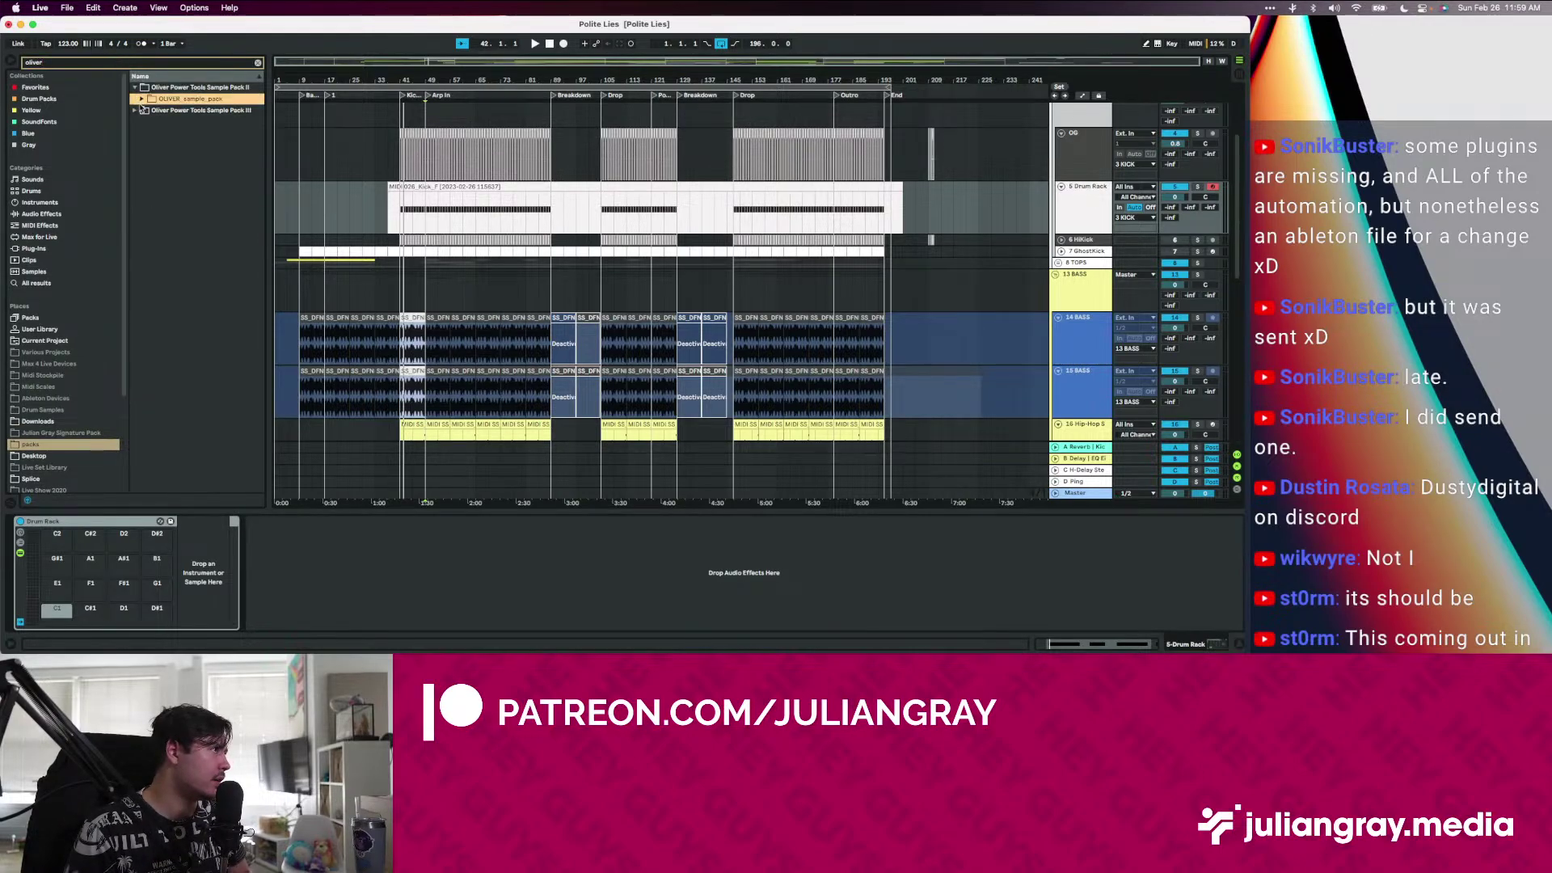
click(141, 99)
click(150, 110)
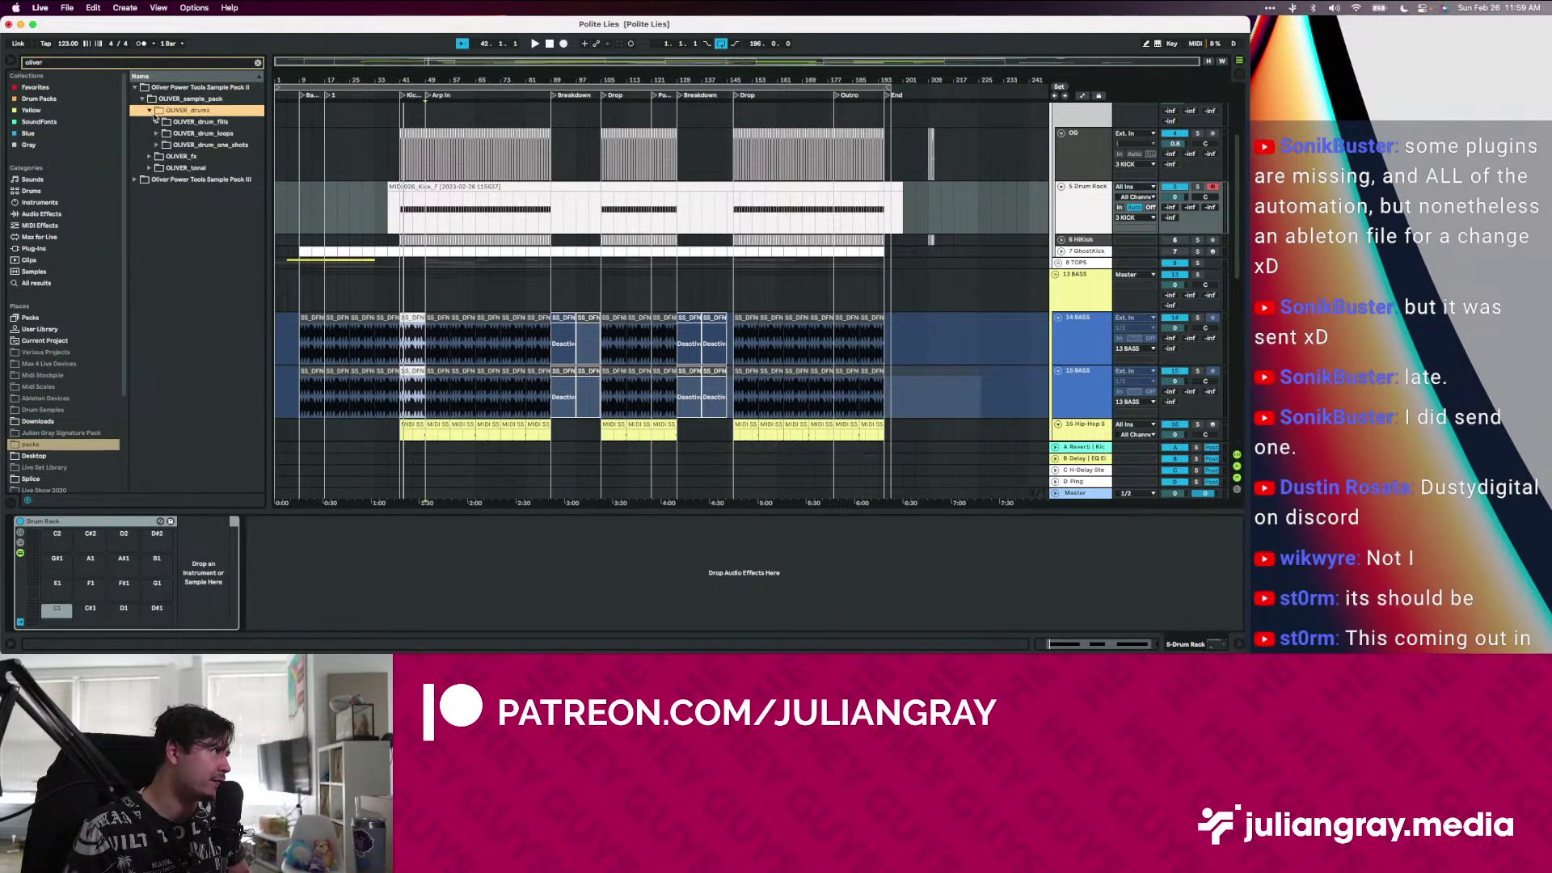
click(157, 145)
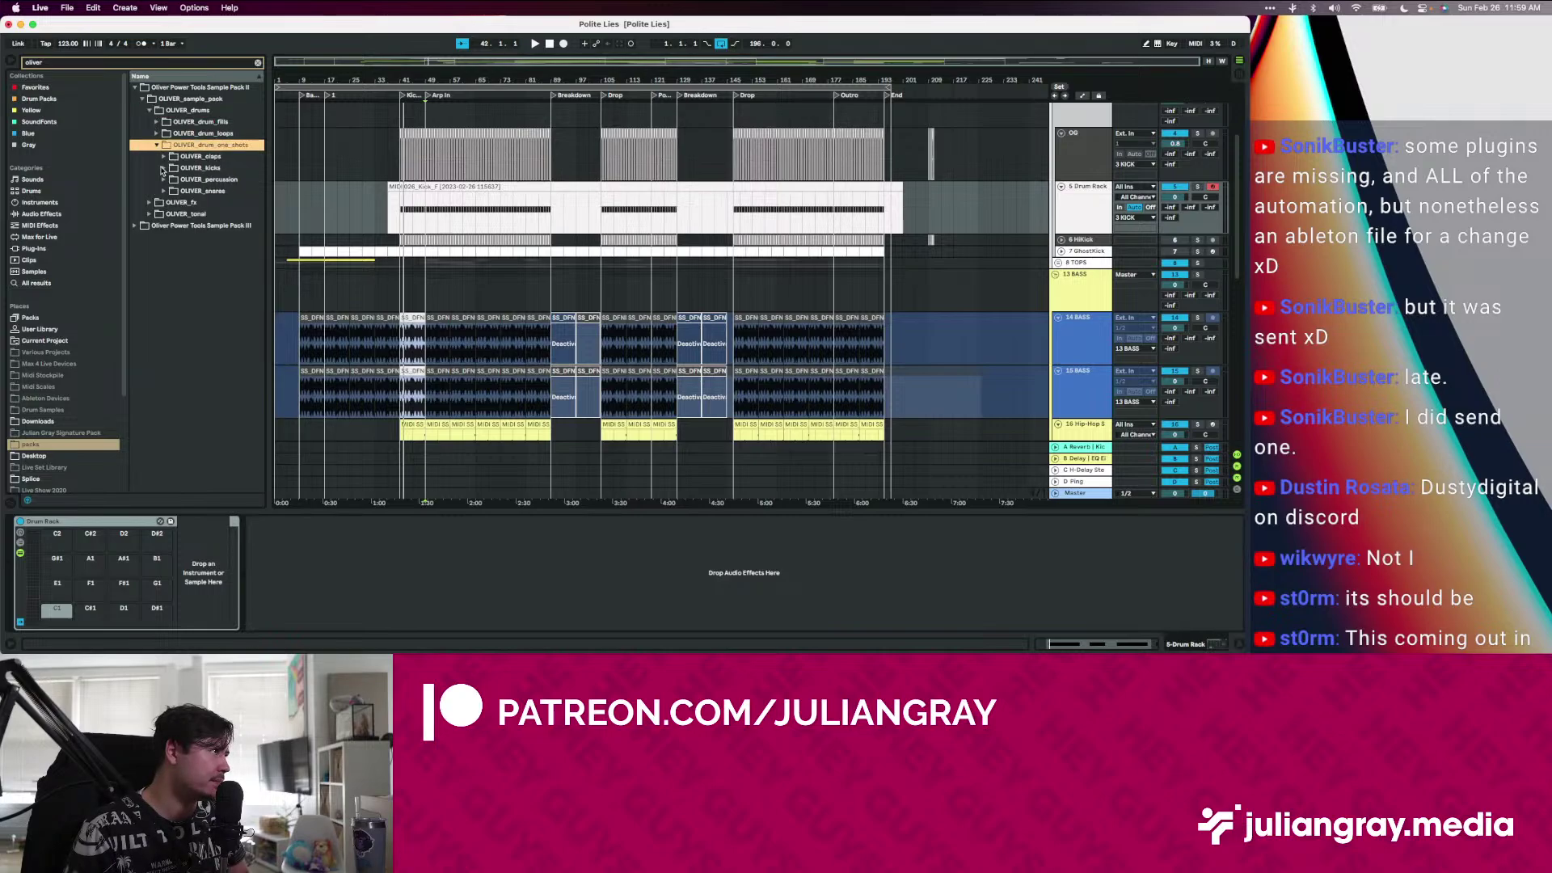
click(163, 168)
click(191, 179)
click(172, 191)
Audition the clean kick samples and load the short one-shot ending in tazz.wav onto the Drum Rack's C1 pad
click(217, 202)
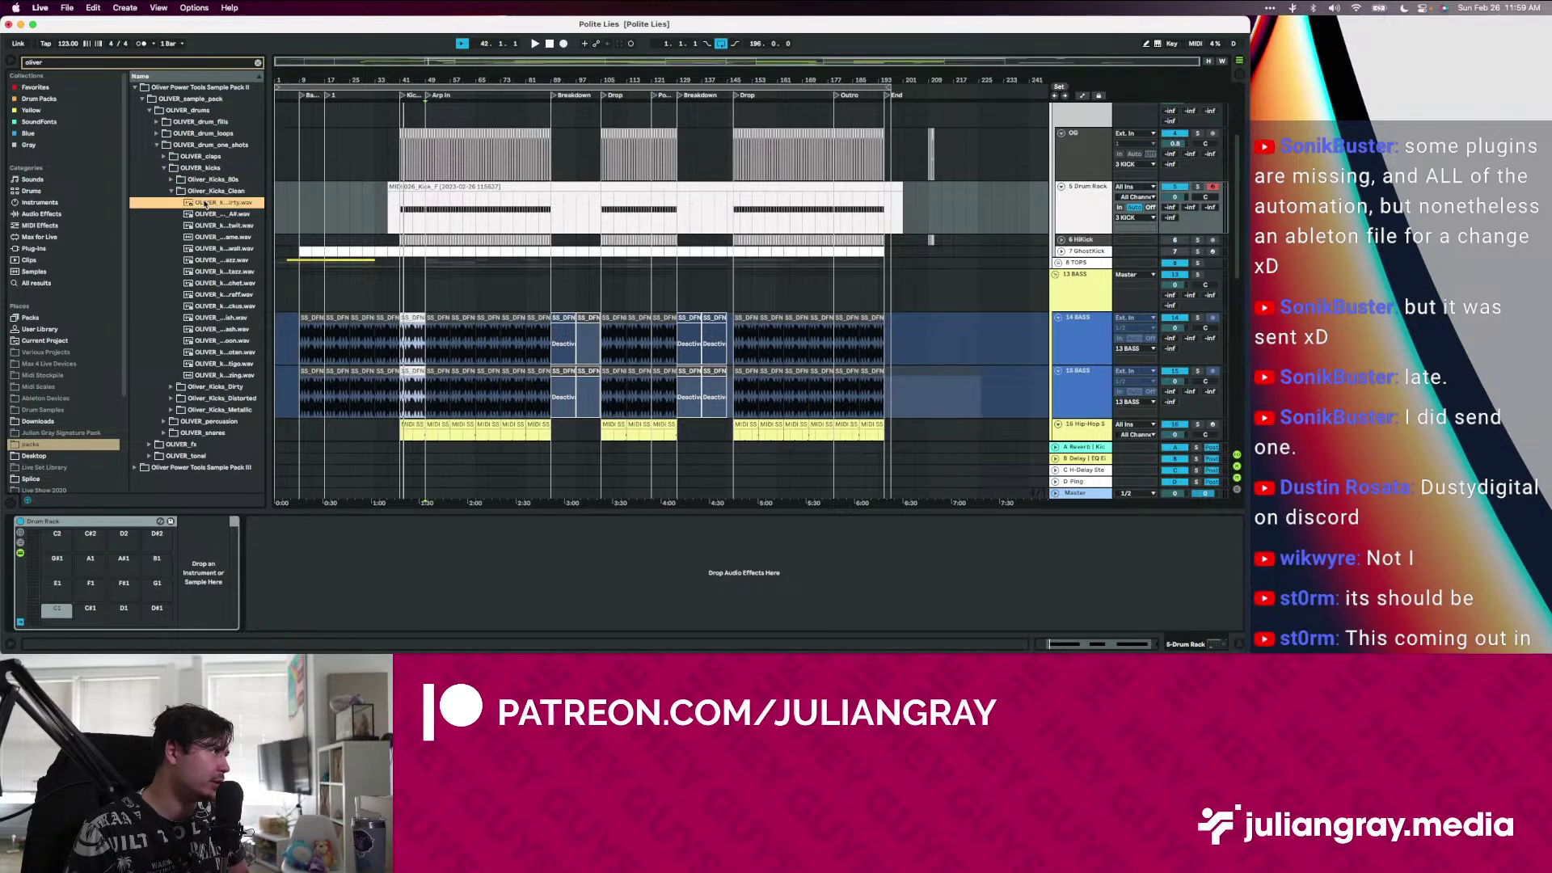
click(222, 214)
click(224, 248)
click(225, 272)
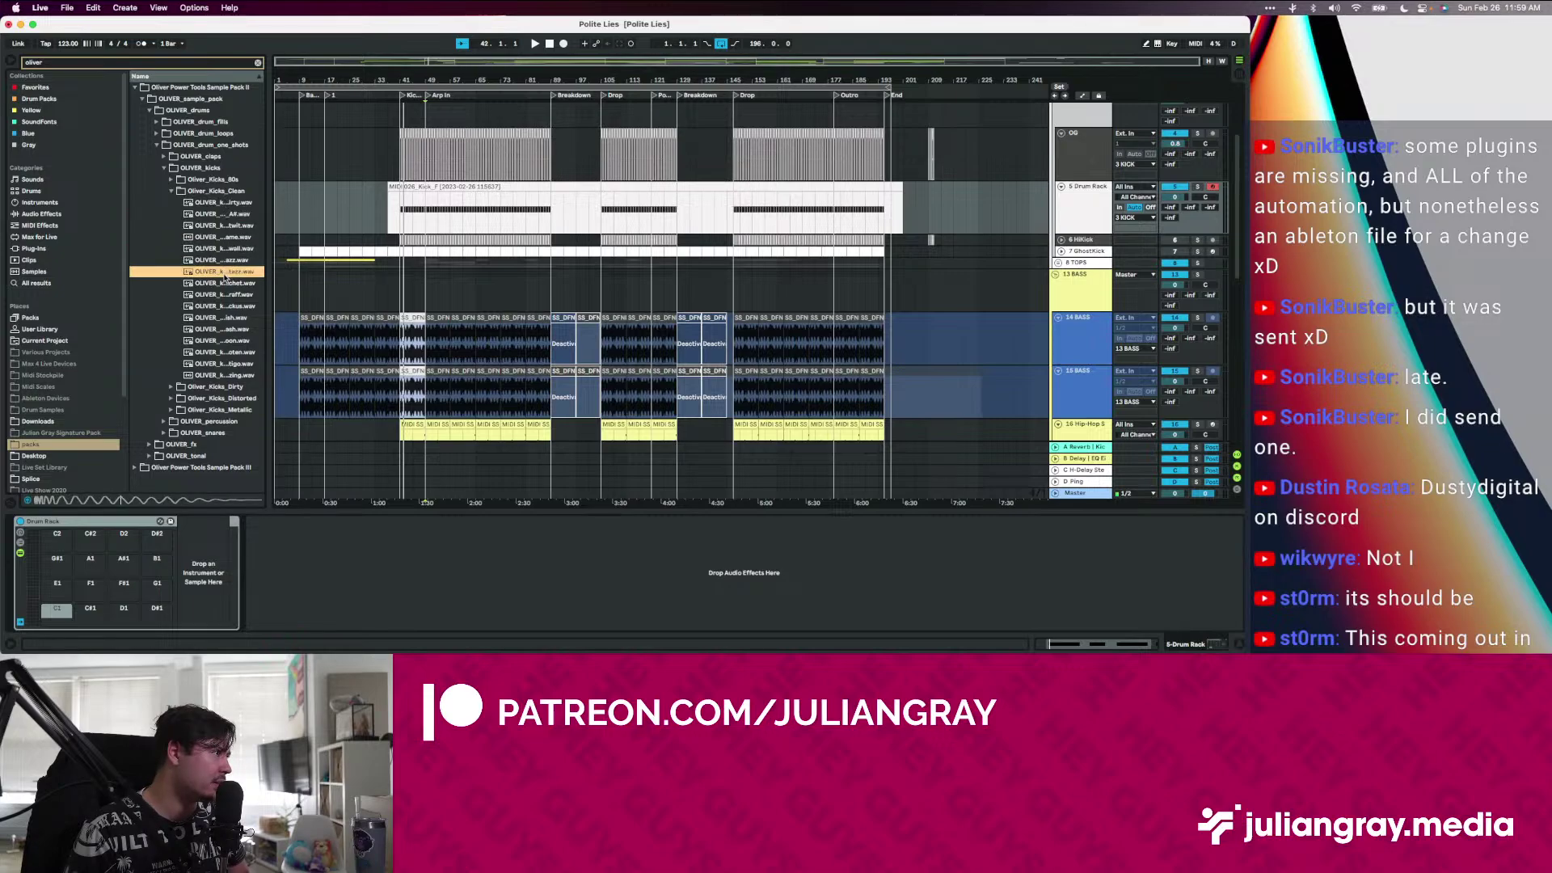
click(225, 295)
click(227, 284)
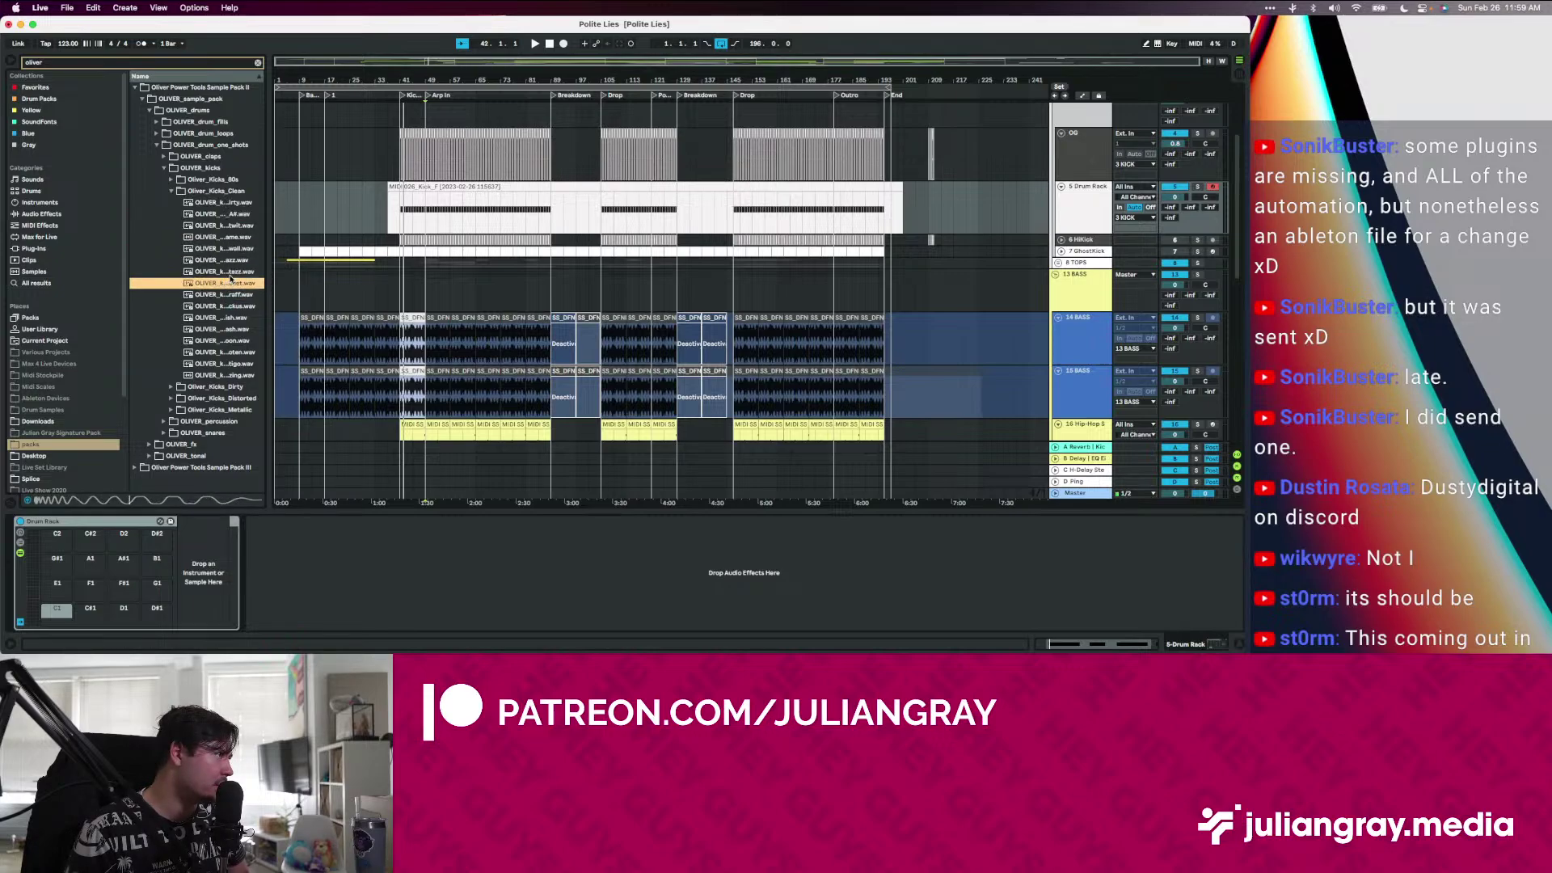
click(230, 274)
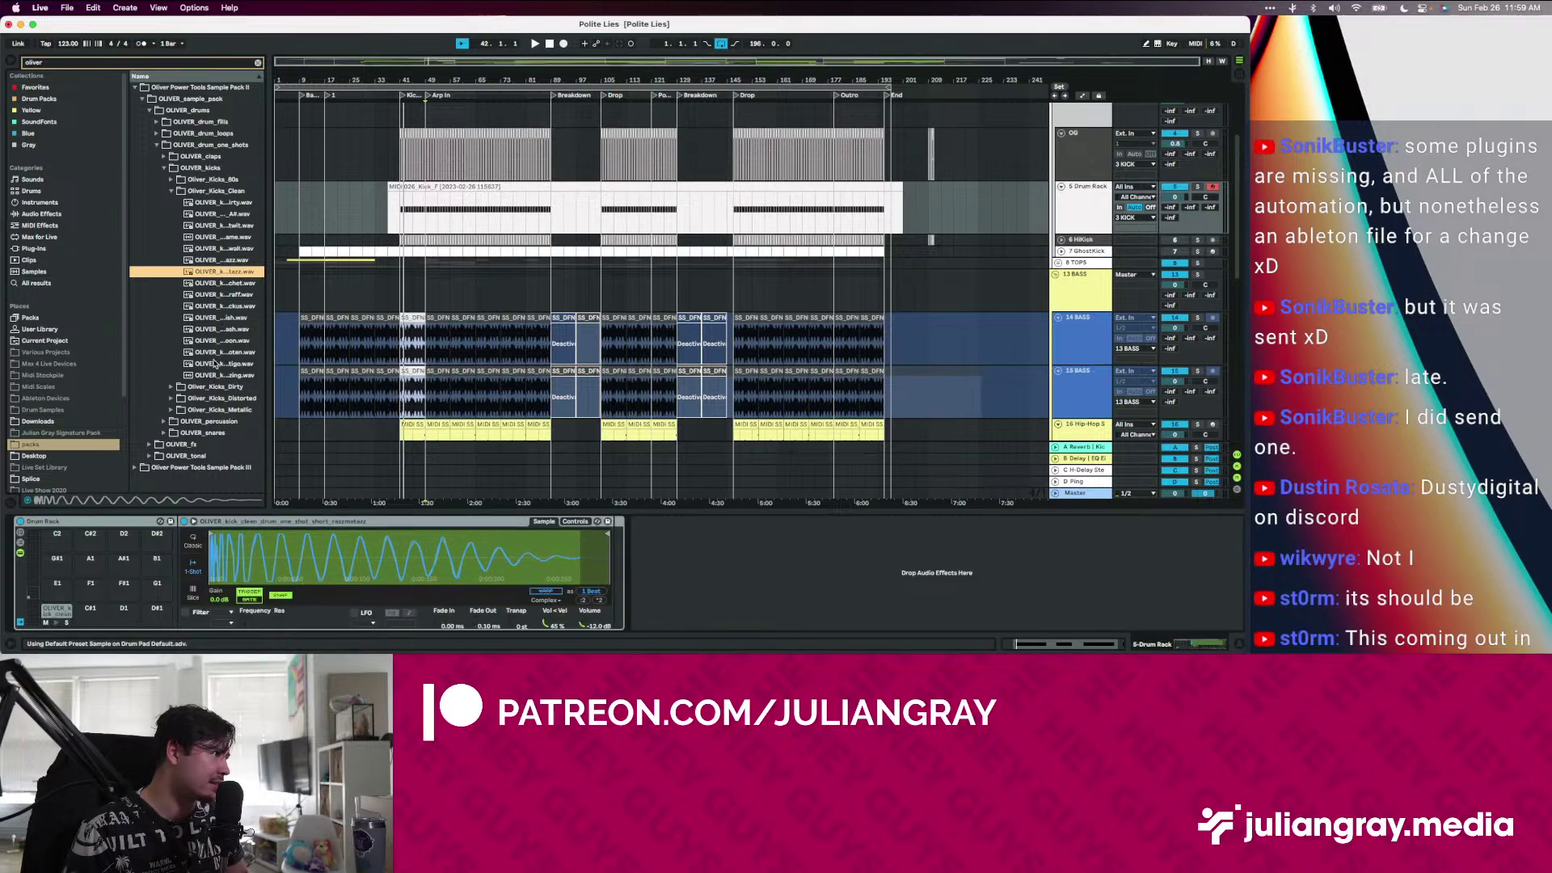
Audition the samples in the Oliver_Kicks_Dirty folder and load OLIVER_kick_dirty_one_shot_mover onto the Drum Rack's C#1 pad
click(171, 387)
click(211, 261)
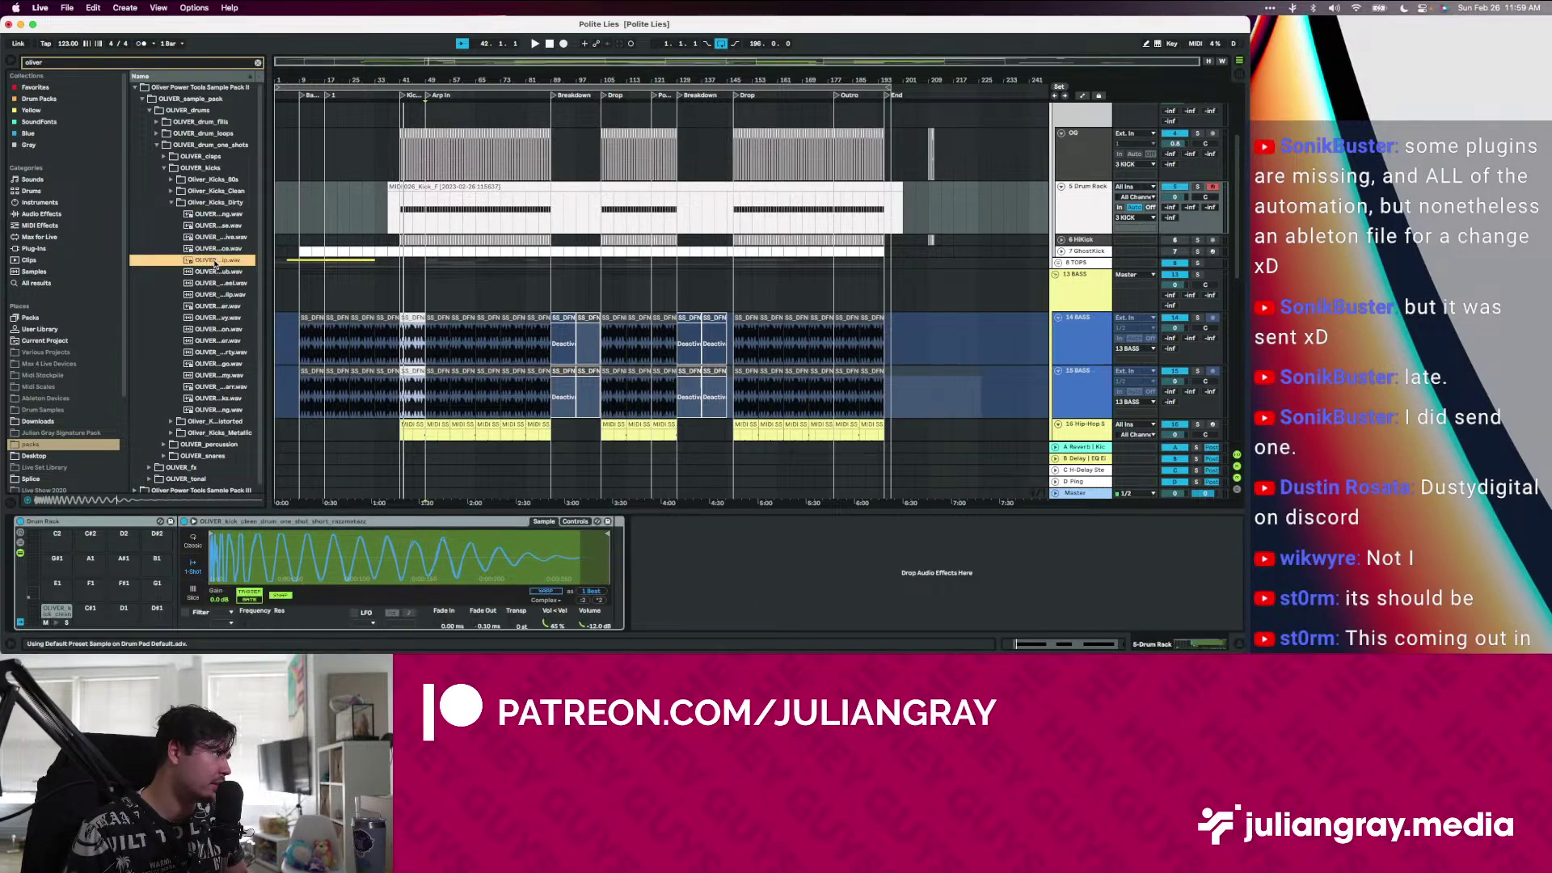
click(213, 272)
click(216, 294)
click(217, 307)
click(221, 318)
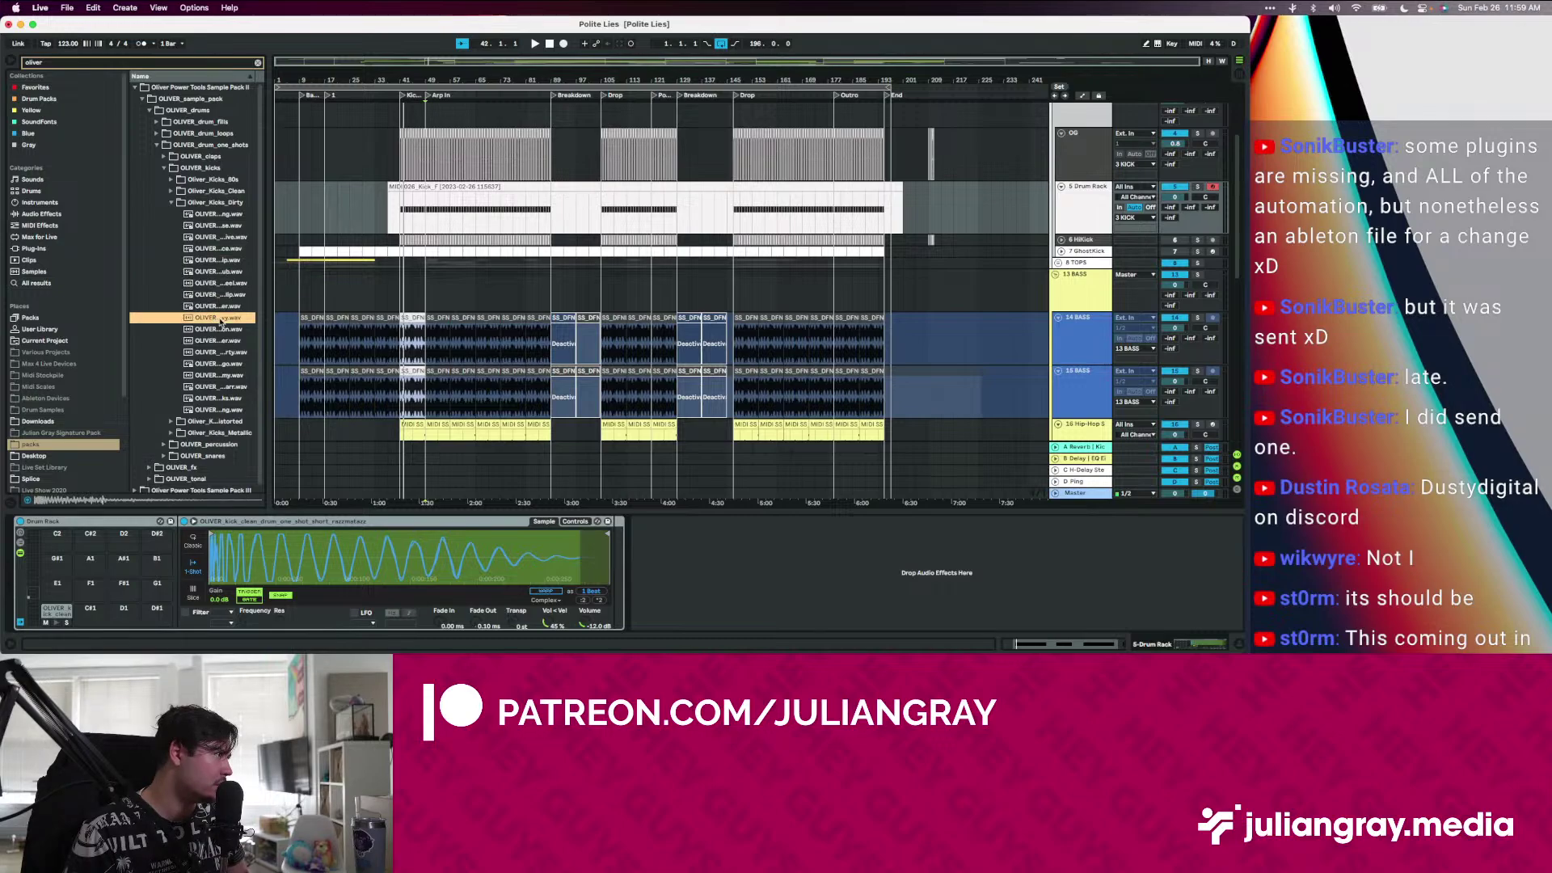
click(221, 329)
click(220, 342)
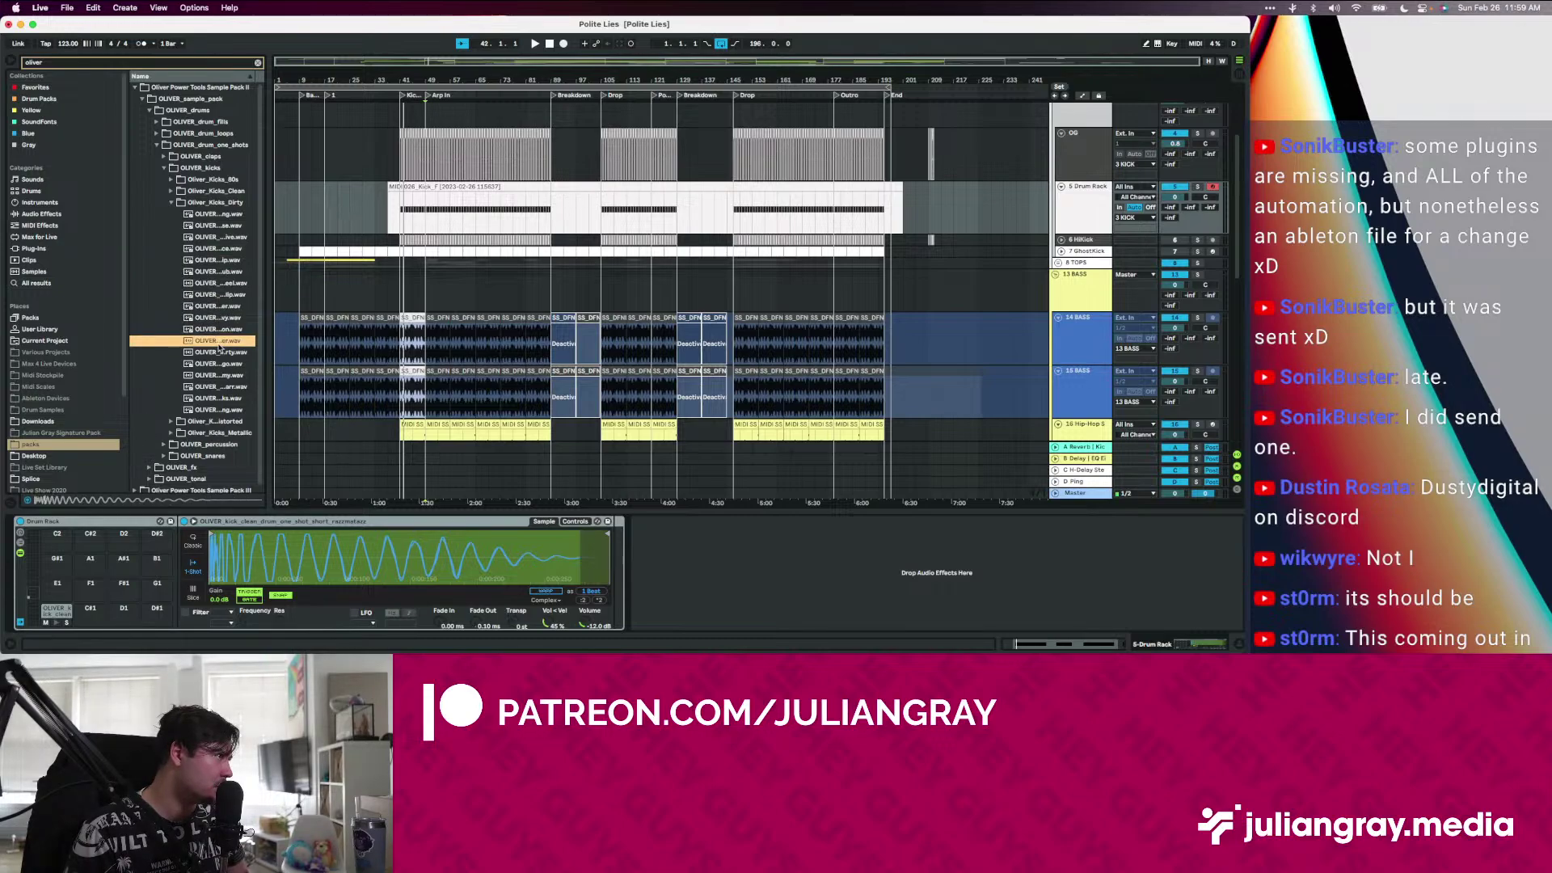
drag(55, 560, 90, 608)
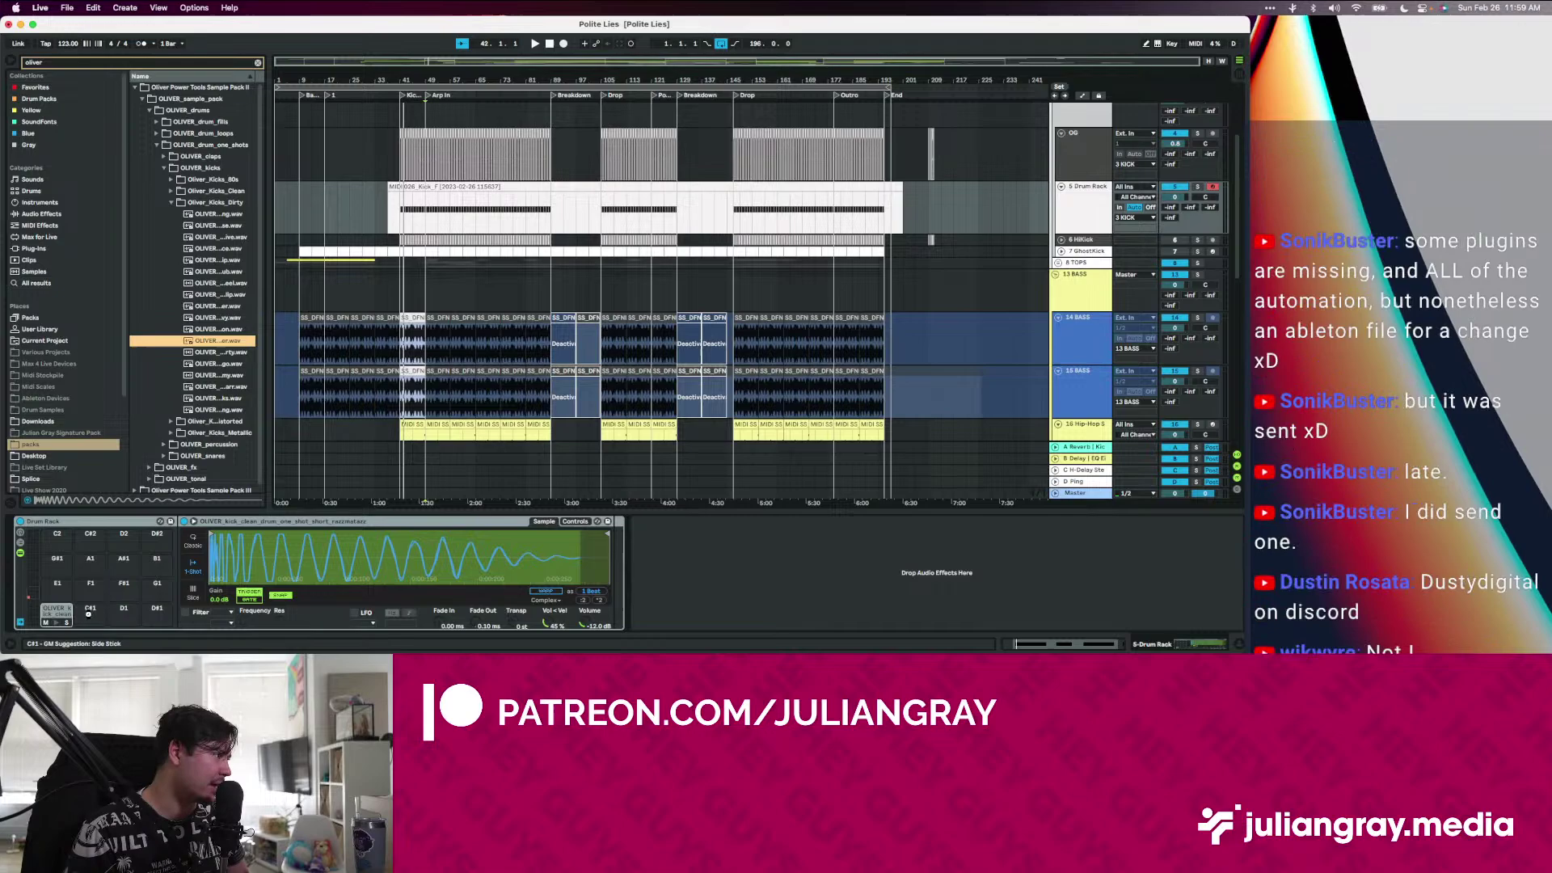
Play from the Kick In locator while moving the clean kick to the D1 pad and the dirty kick to C1
click(400, 208)
key(space)
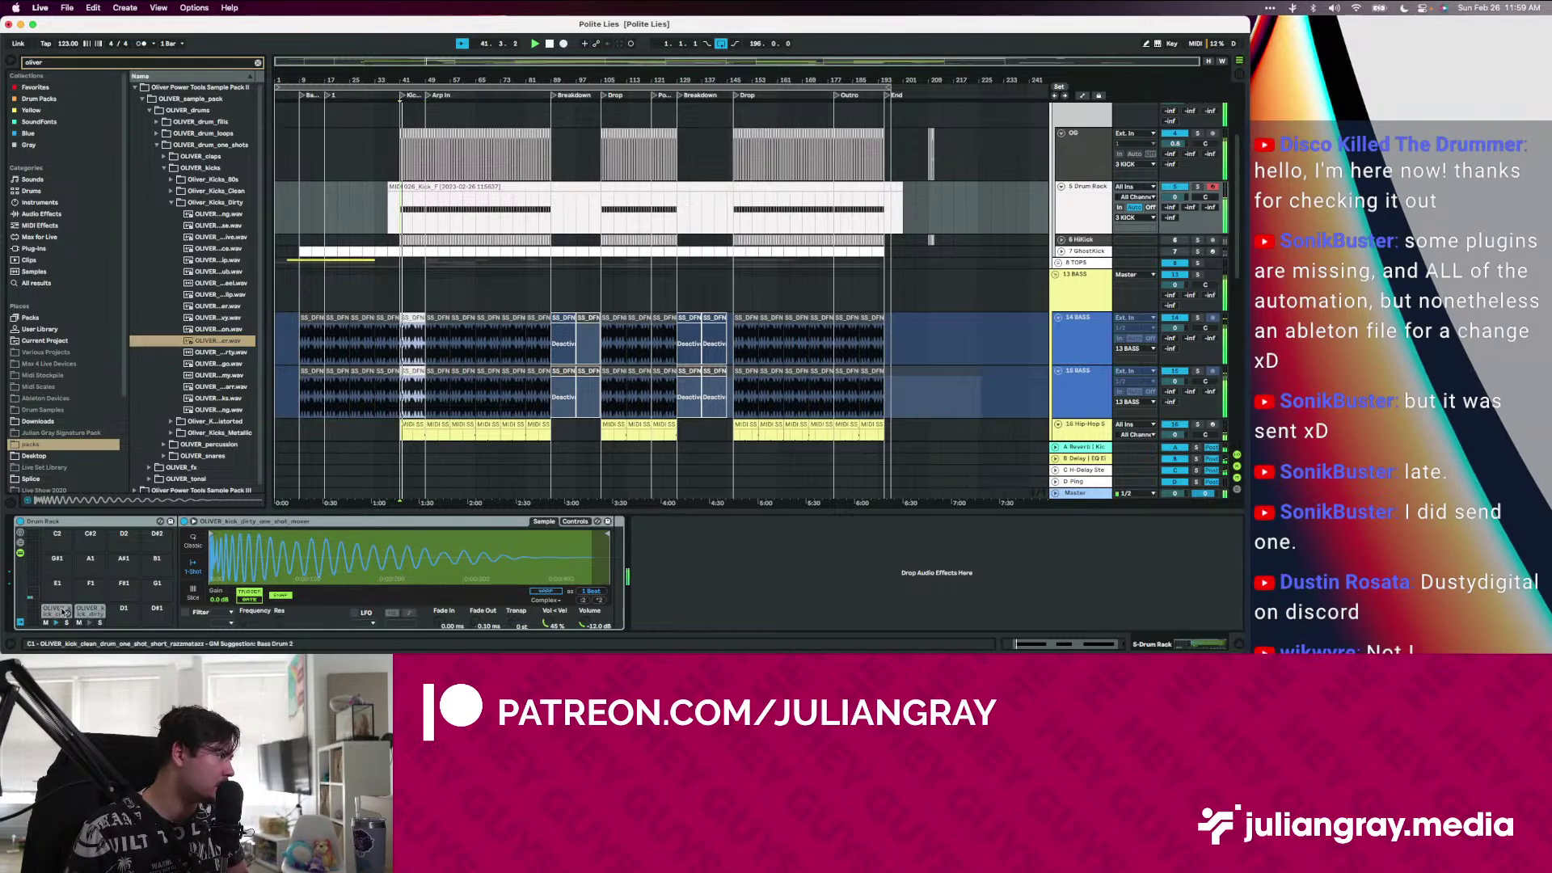
drag(63, 612, 123, 612)
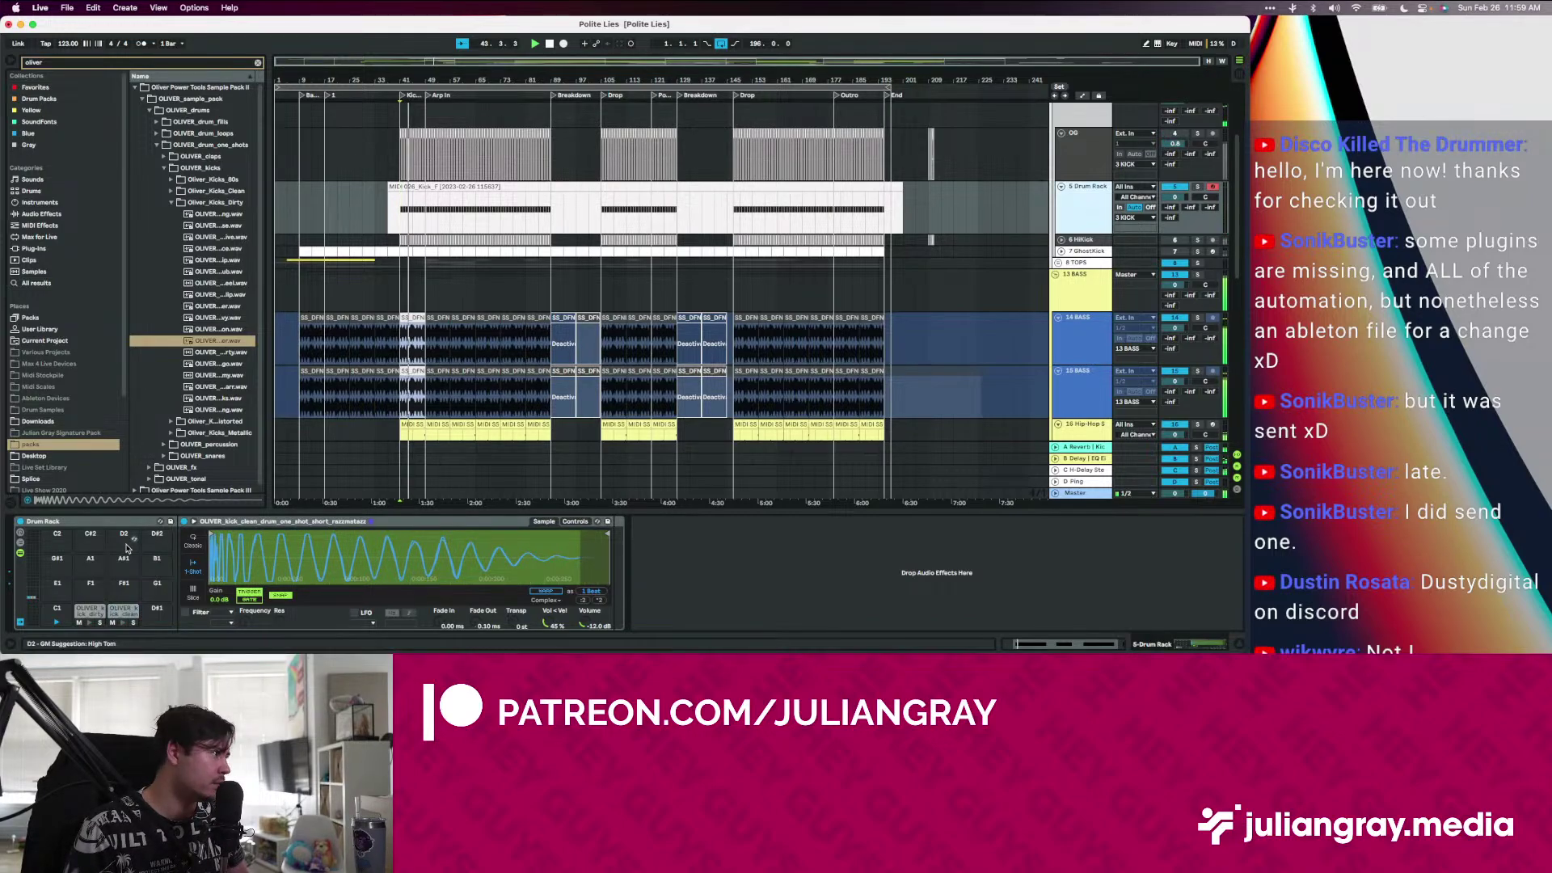
drag(89, 612, 70, 616)
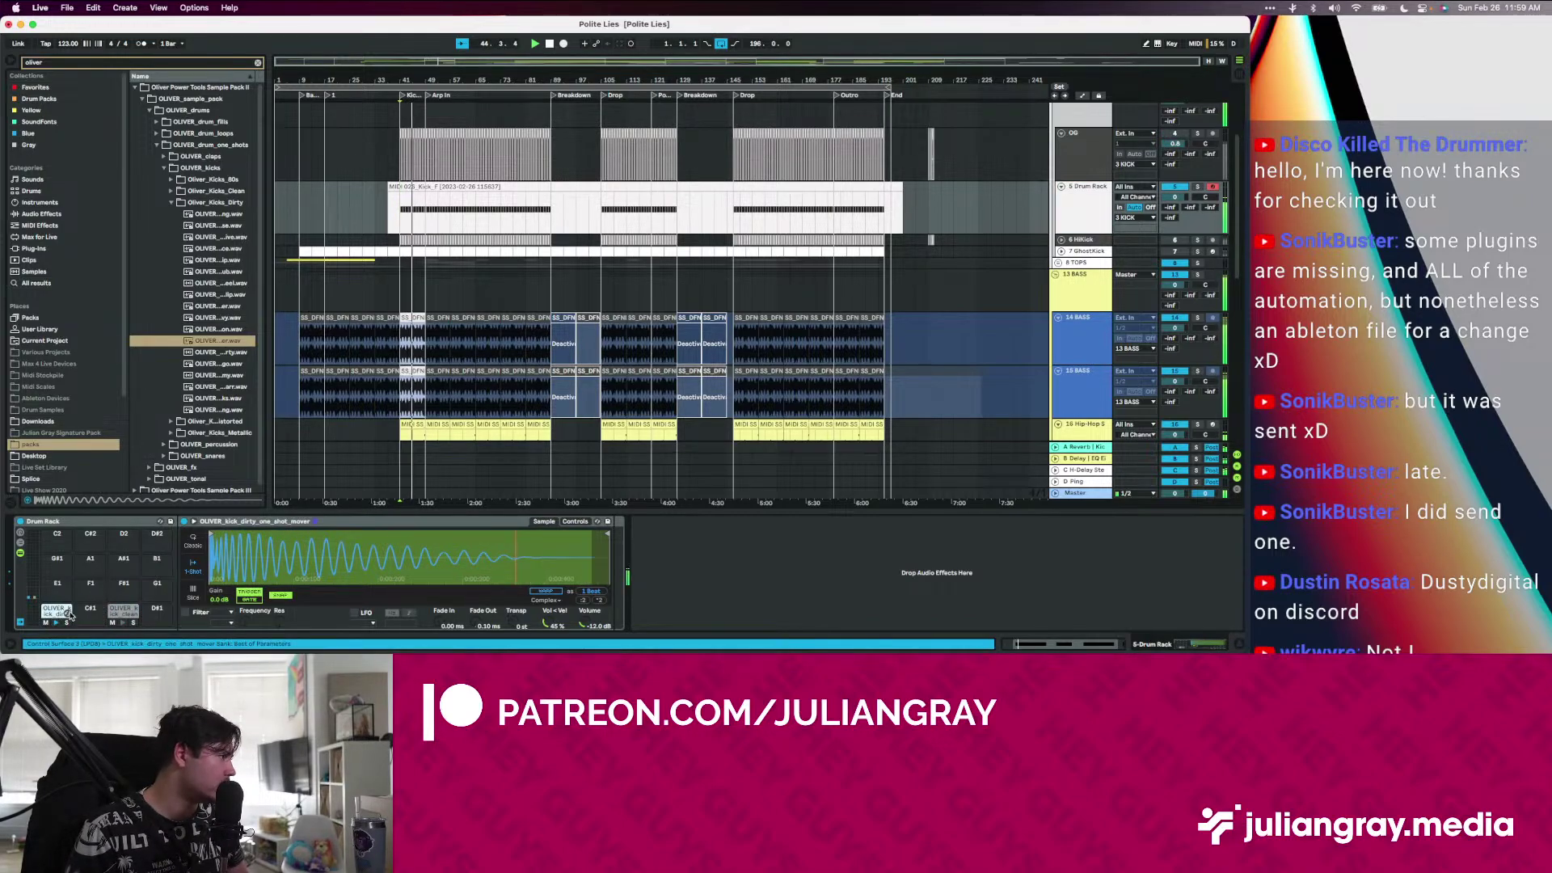
drag(406, 80, 406, 145)
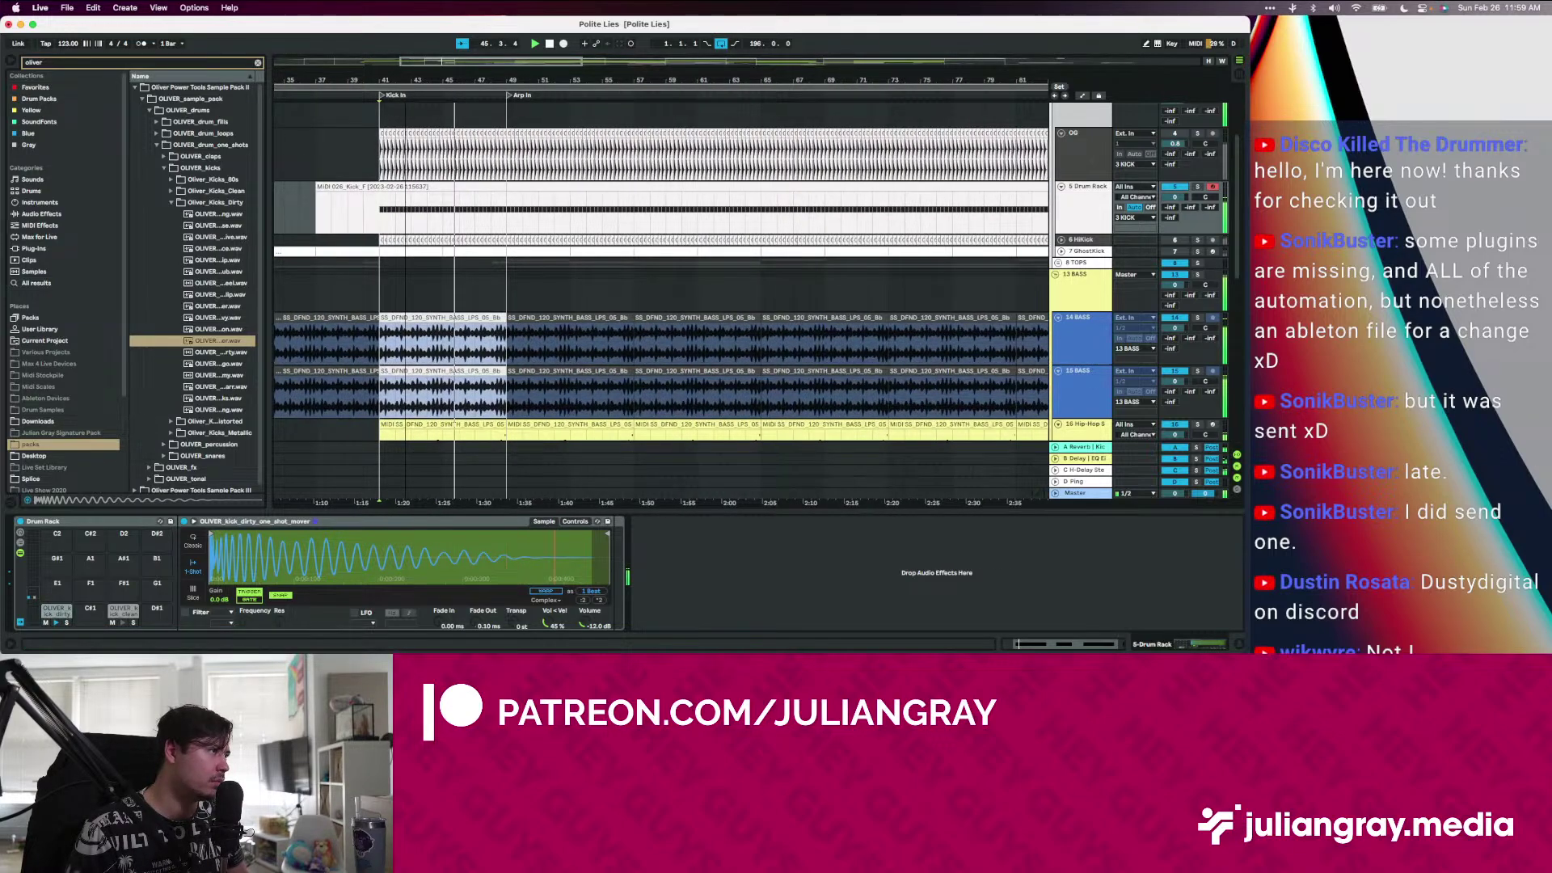
Add a Utility with 12.2 dB of gain after the Drum Rack and swap the clean kick back onto the C1 pad
click(42, 214)
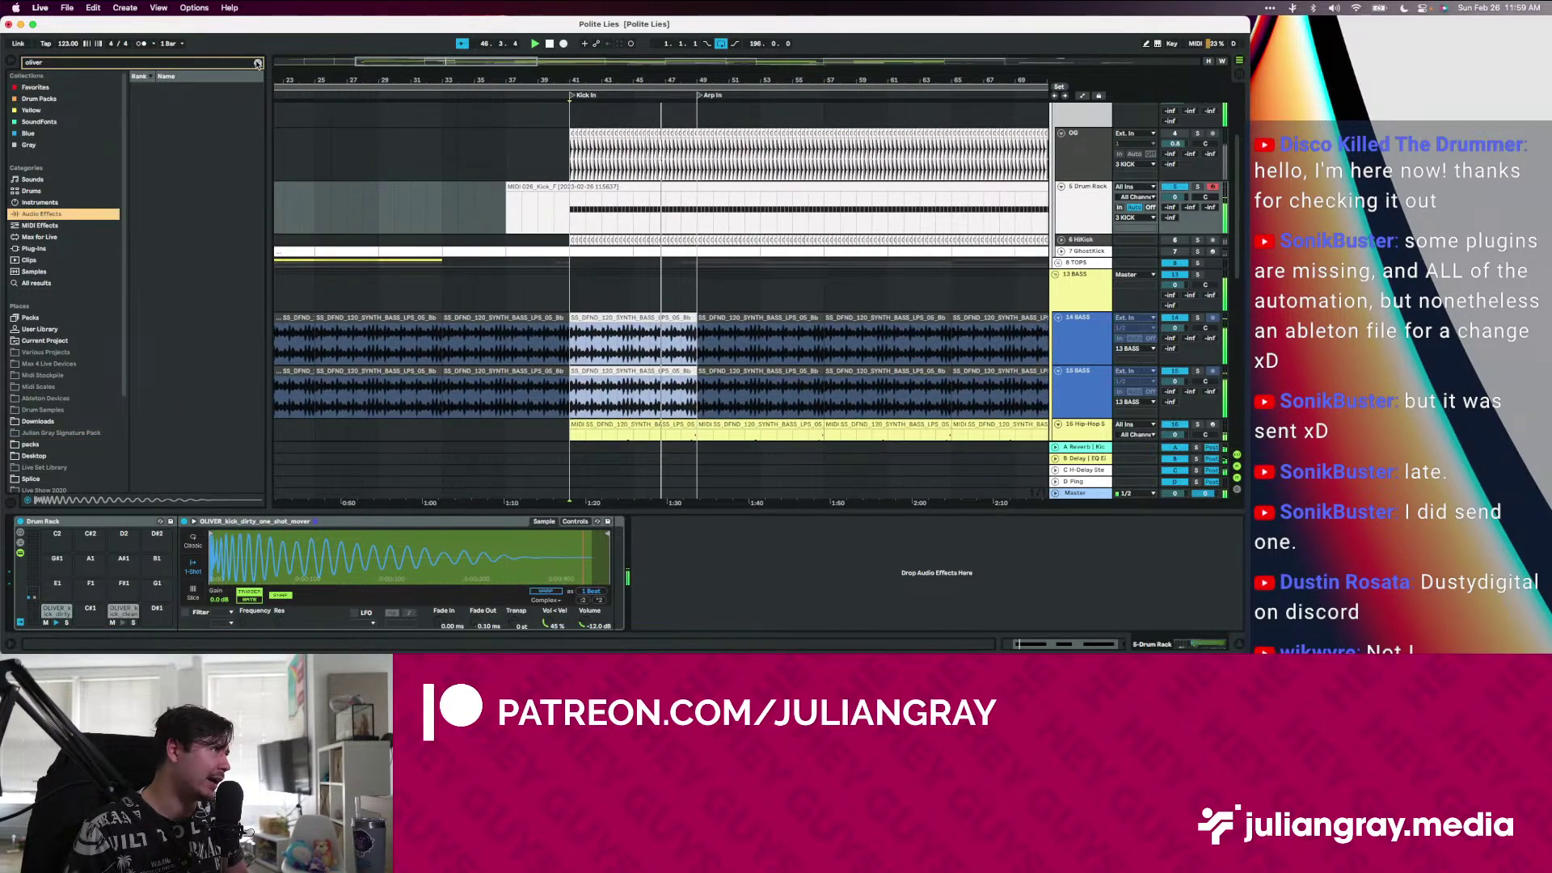
click(257, 63)
drag(187, 133, 703, 521)
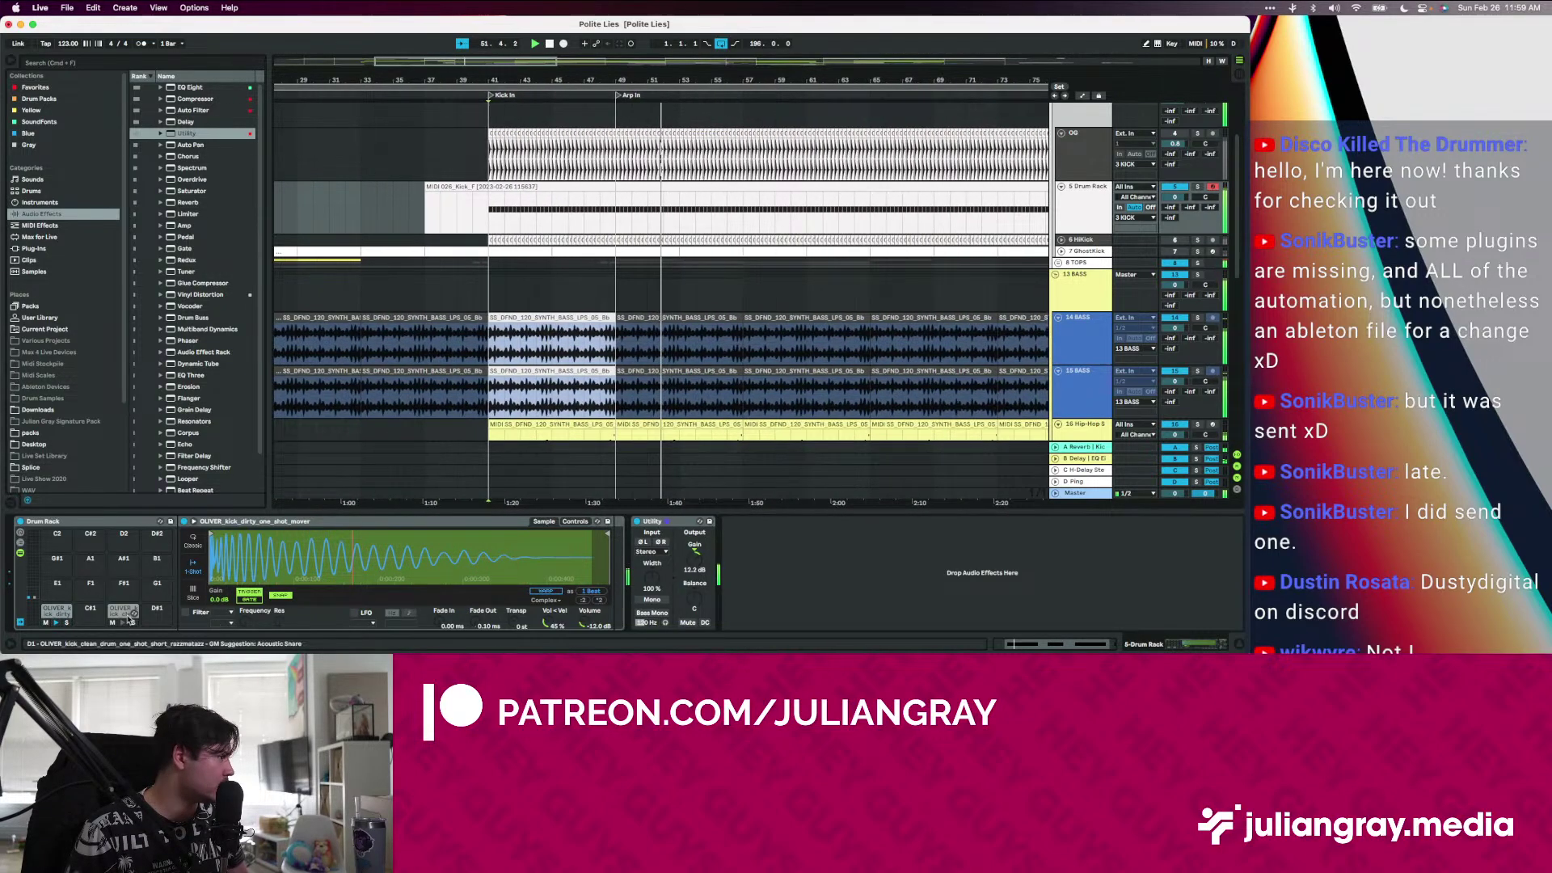
click(55, 611)
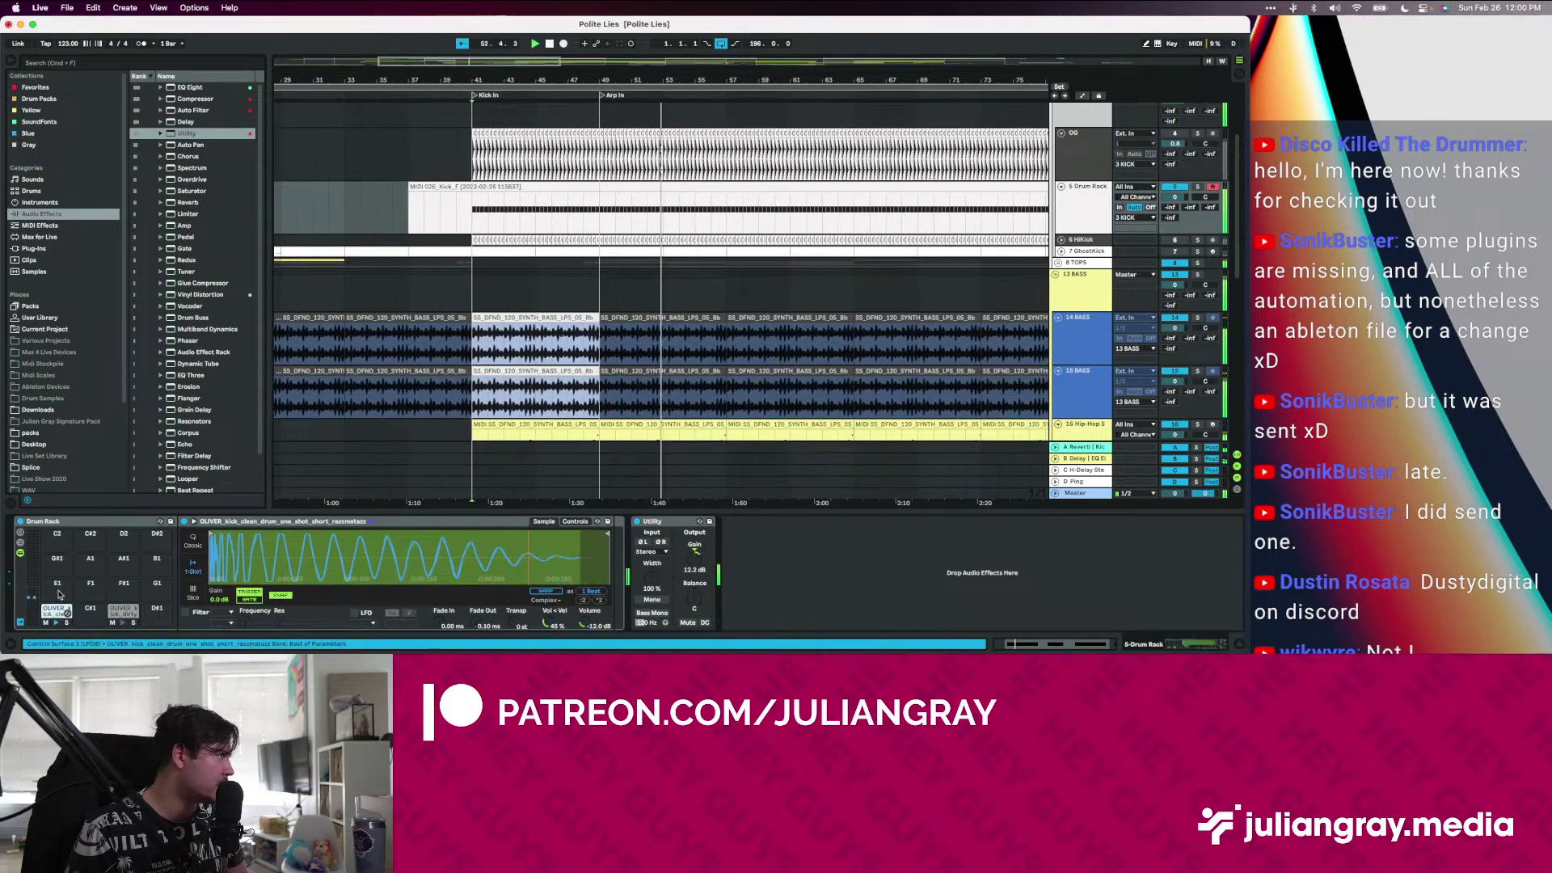
Return to the packs folder and search it for "oliver" again to bring back the dirty kick samples
scroll(48, 306, down, 2)
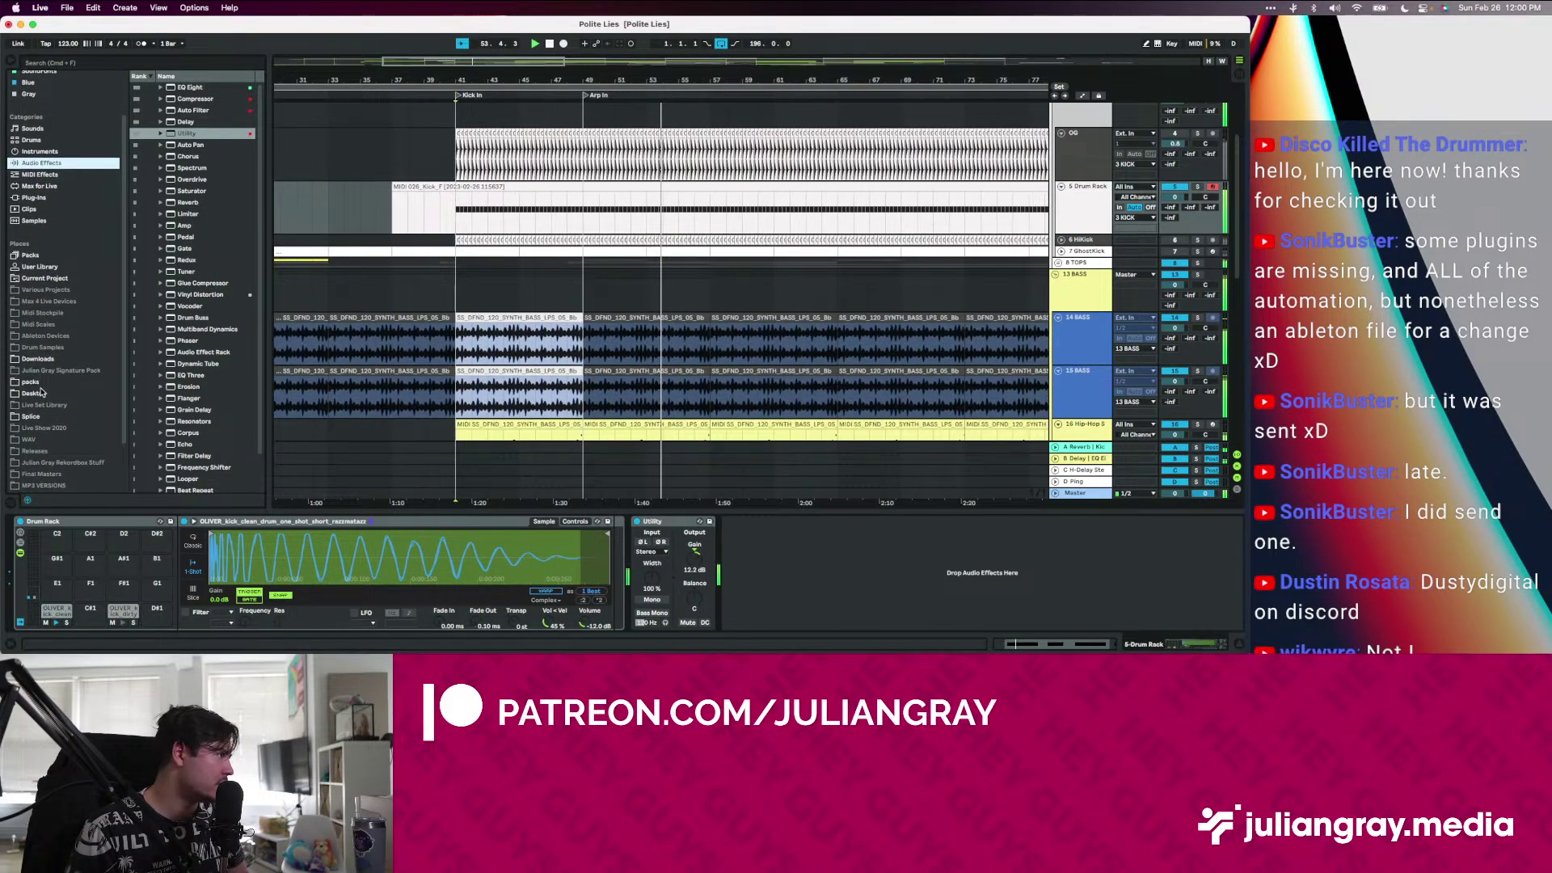
click(40, 382)
click(126, 64)
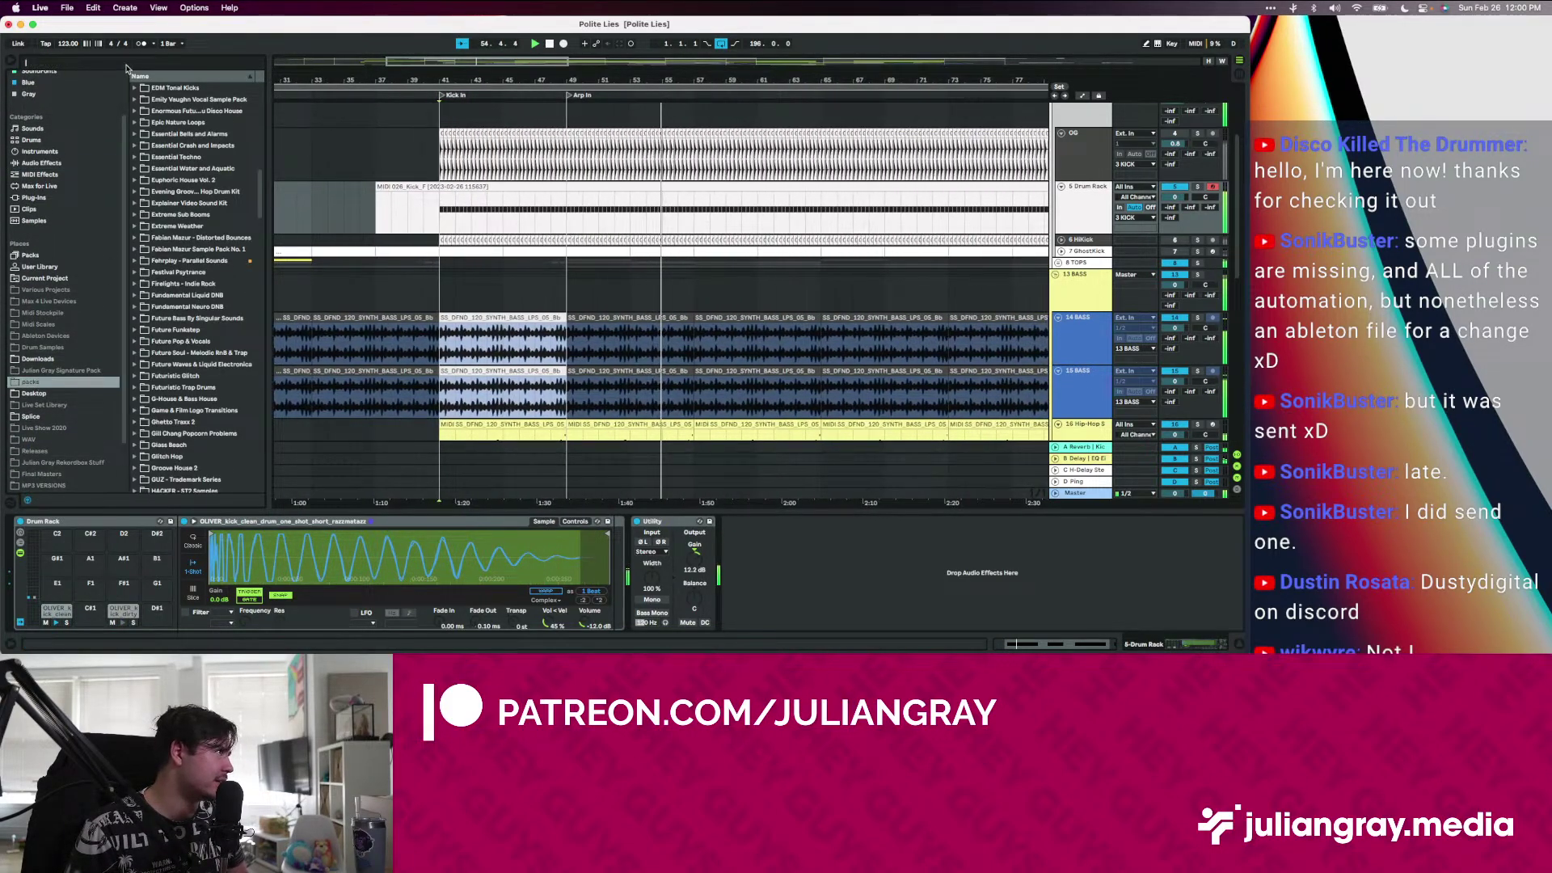
text(oliver)
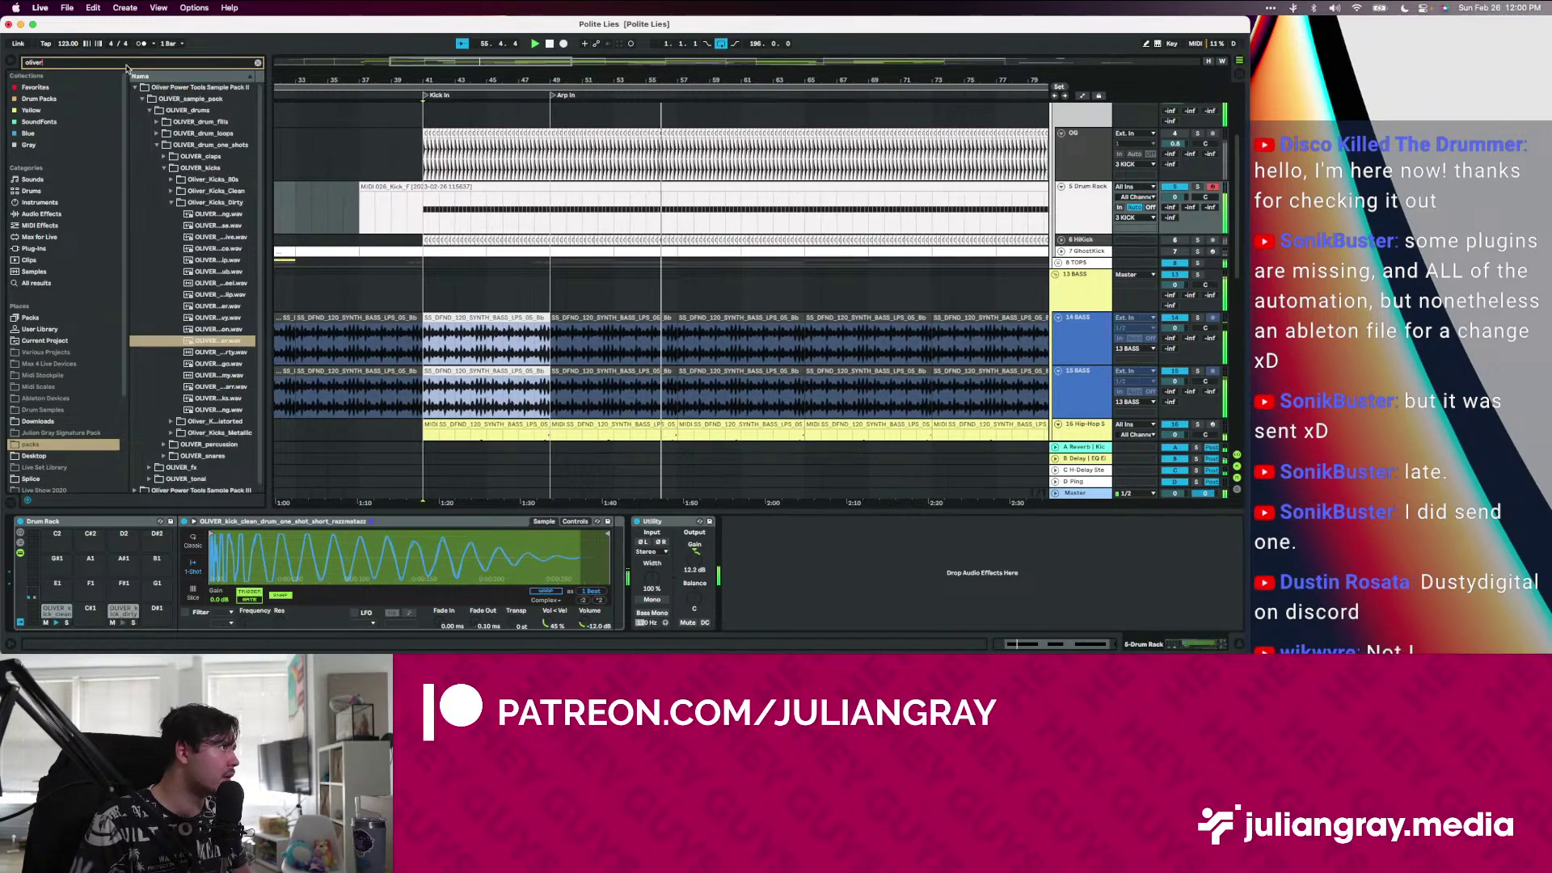
key(Down)
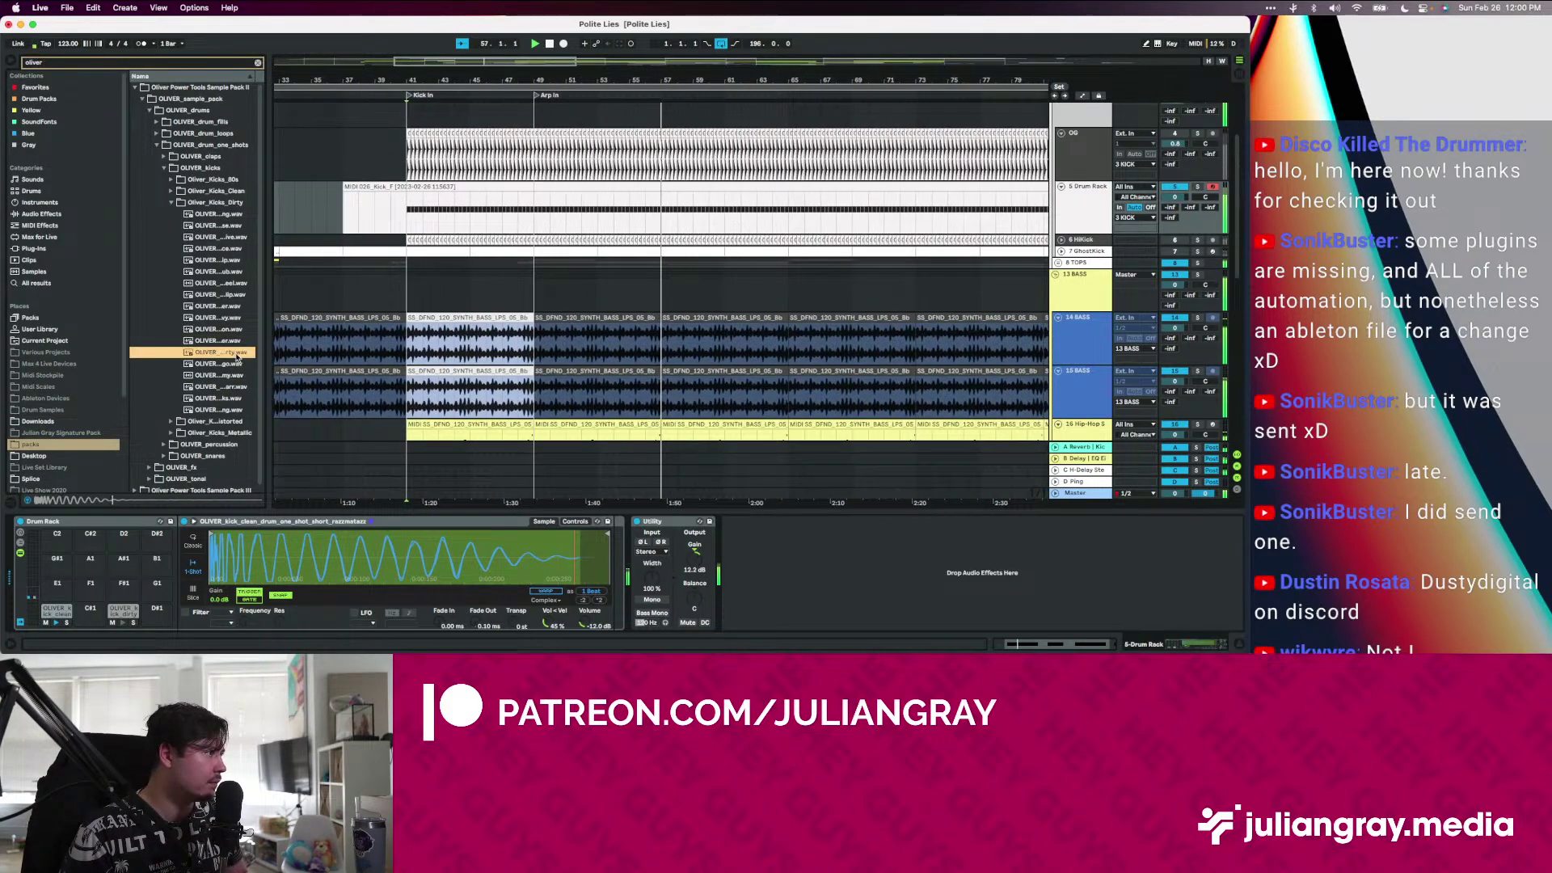
Stop playback, audition the remaining dirty kicks and load OLIVER_kick_dirty_one_shot_swing onto the C#1 pad
click(551, 43)
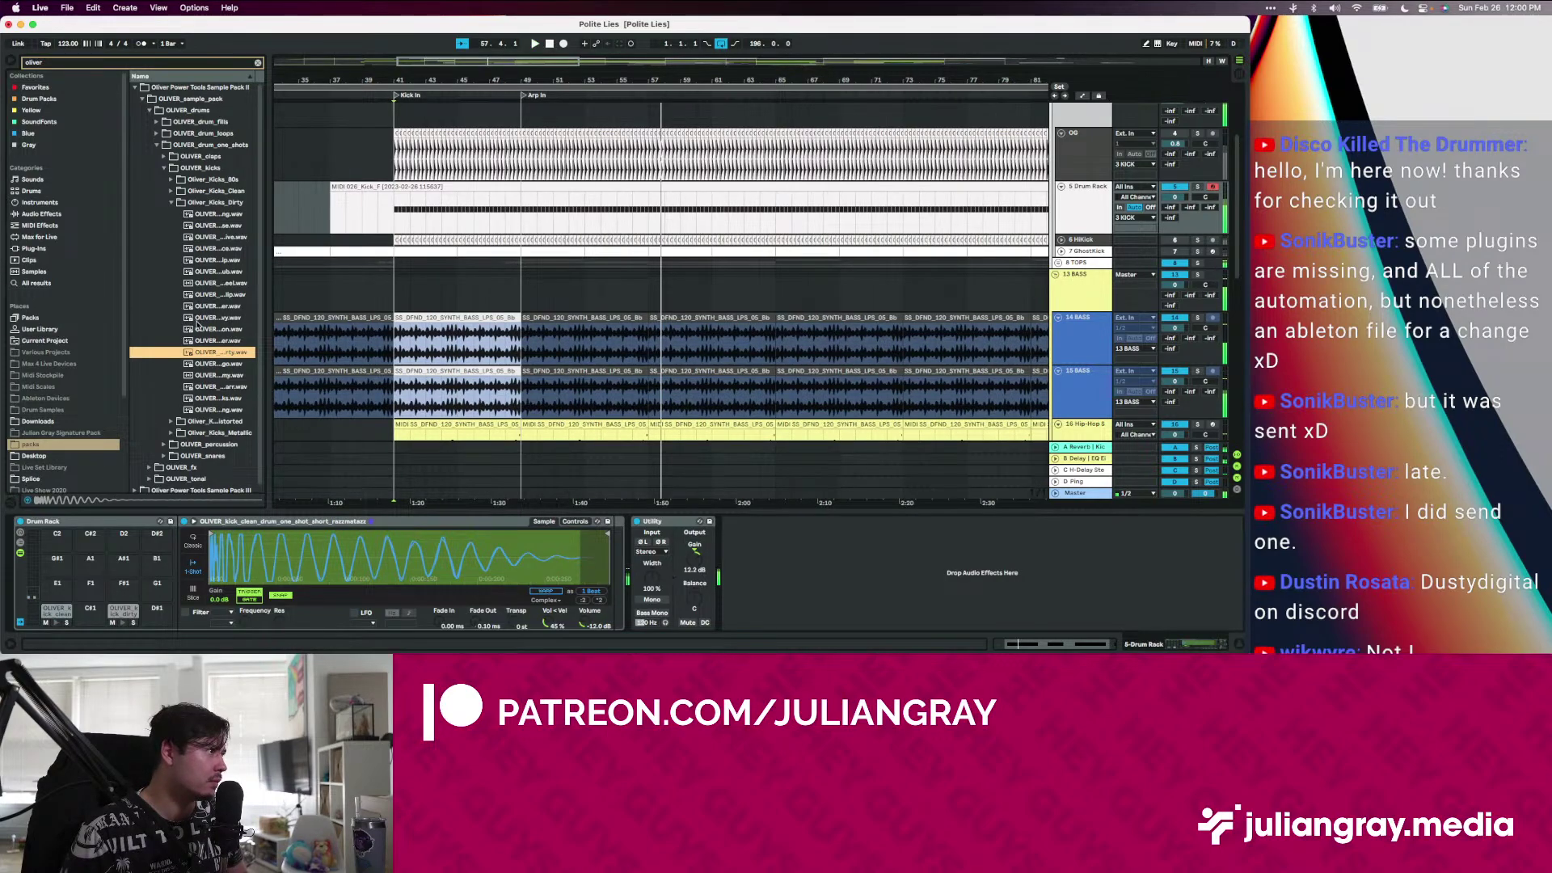
key(Down)
key(Down)
key(Down)
key(Down)
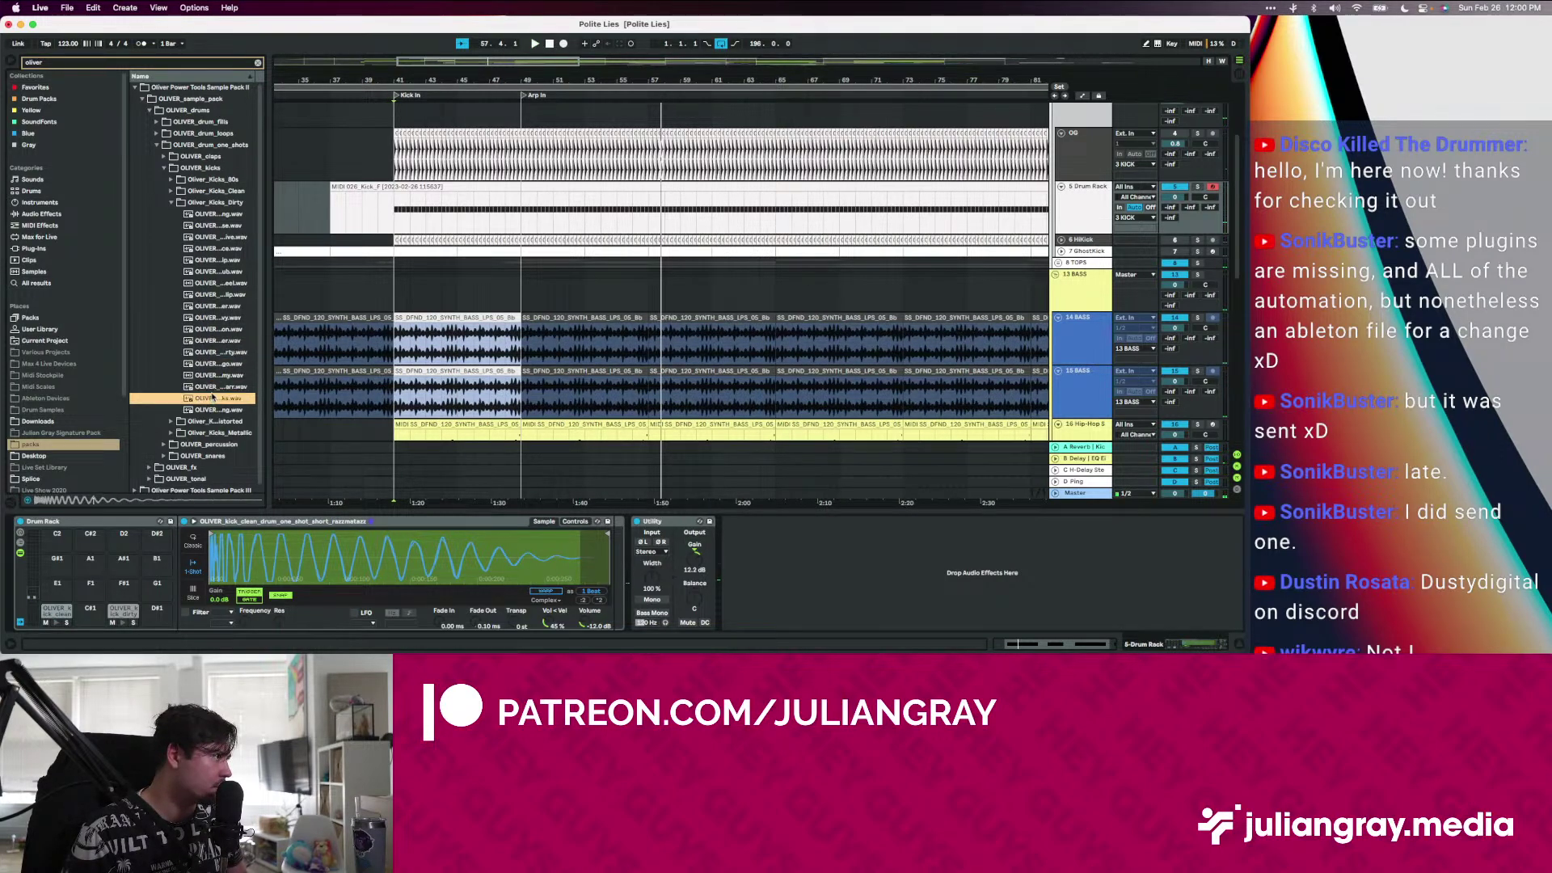
key(Down)
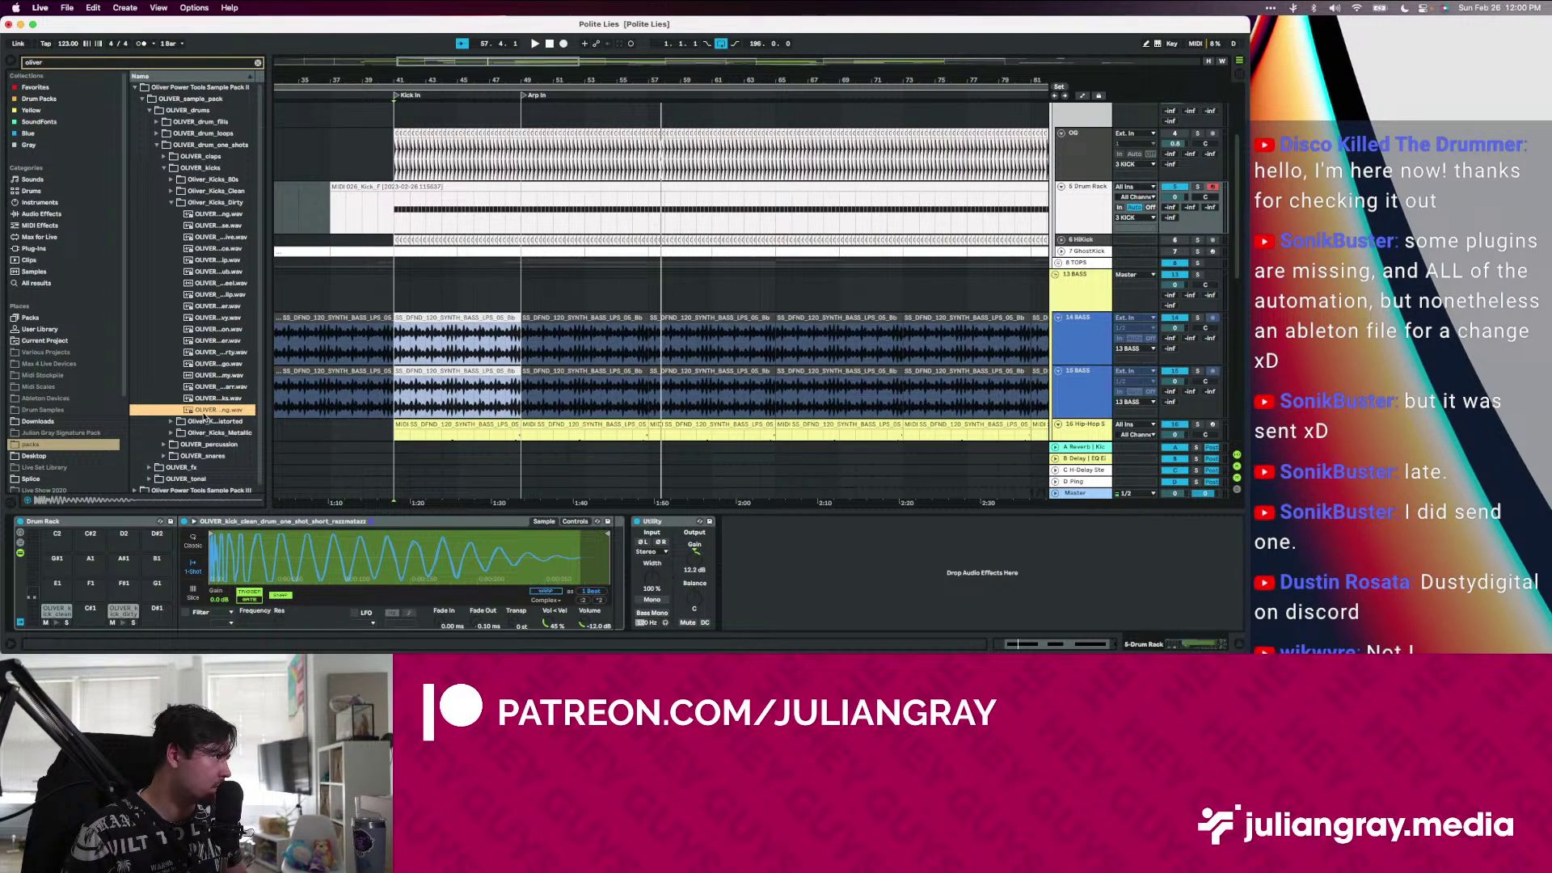
drag(206, 418, 95, 627)
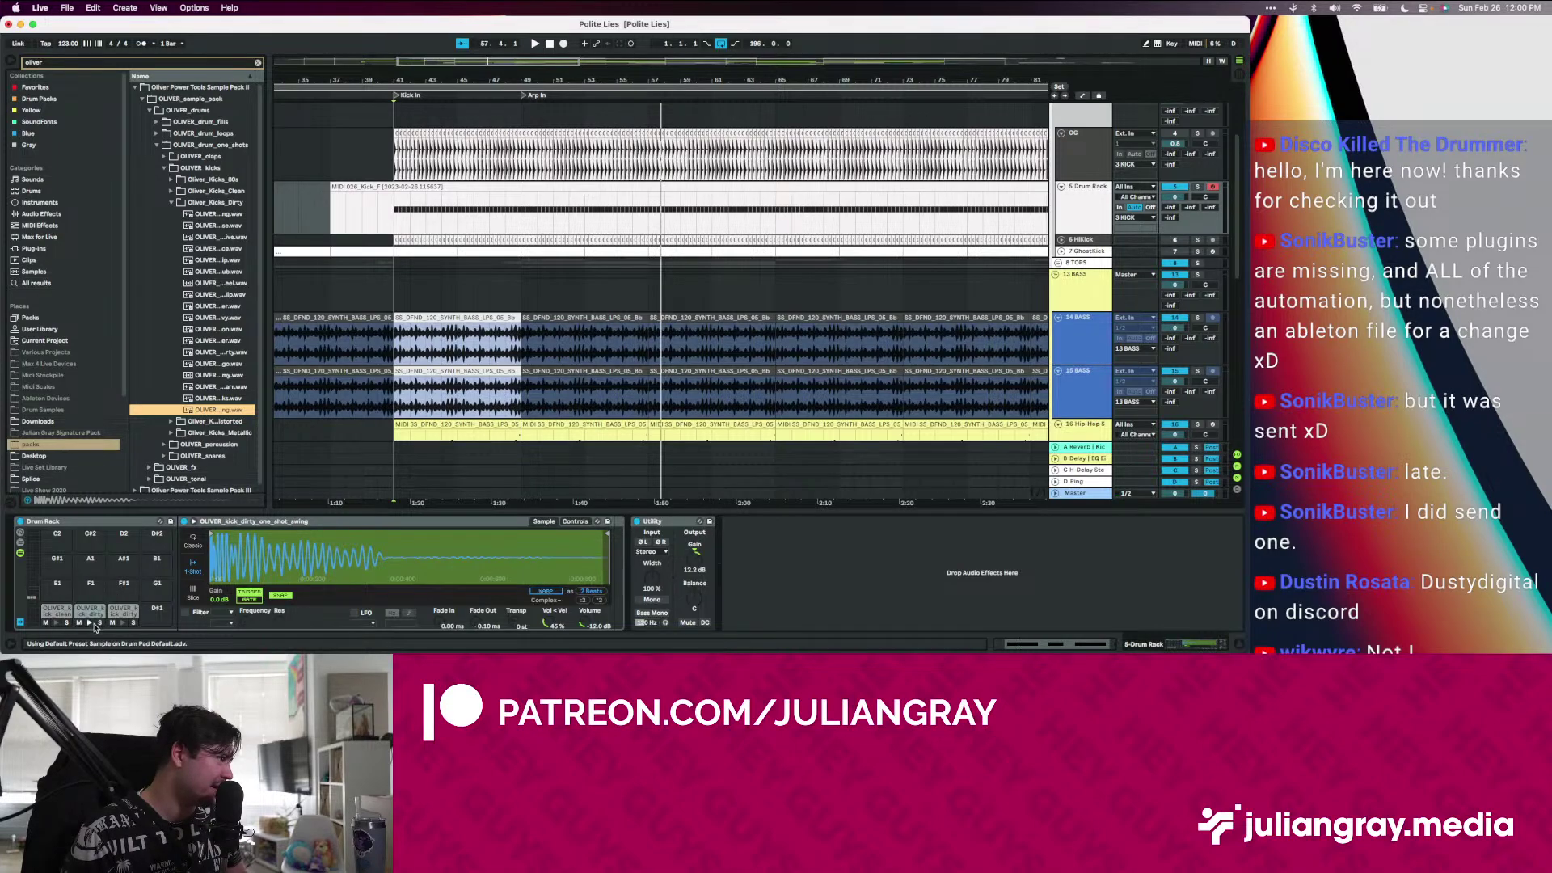
Preview the swing kick, swap it with the sample on the C1 pad and play the arrangement with it
click(89, 623)
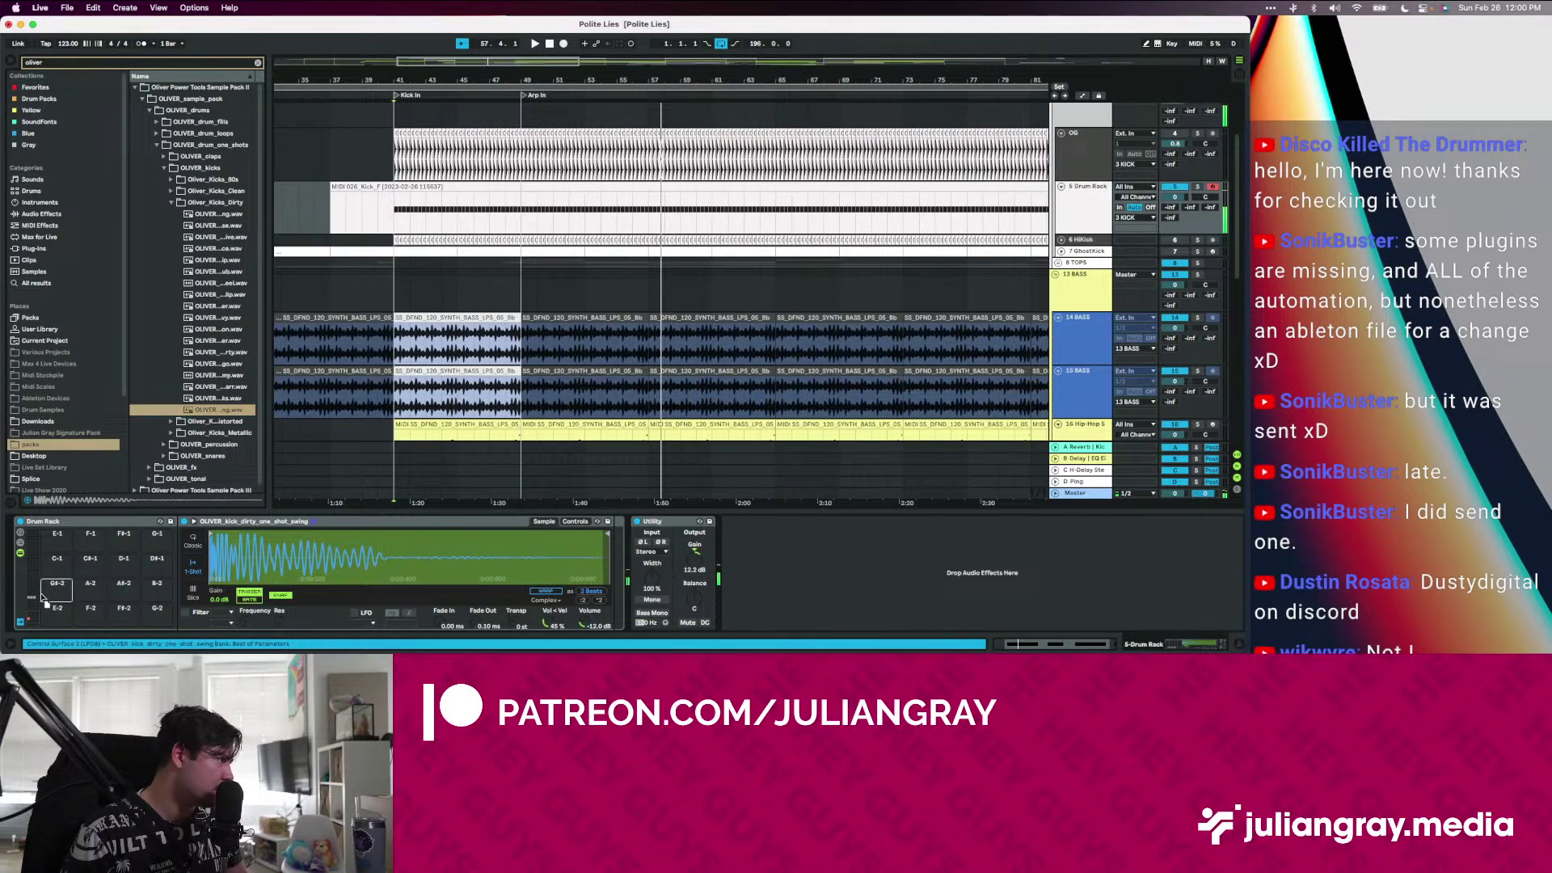
drag(51, 614, 90, 612)
key(space)
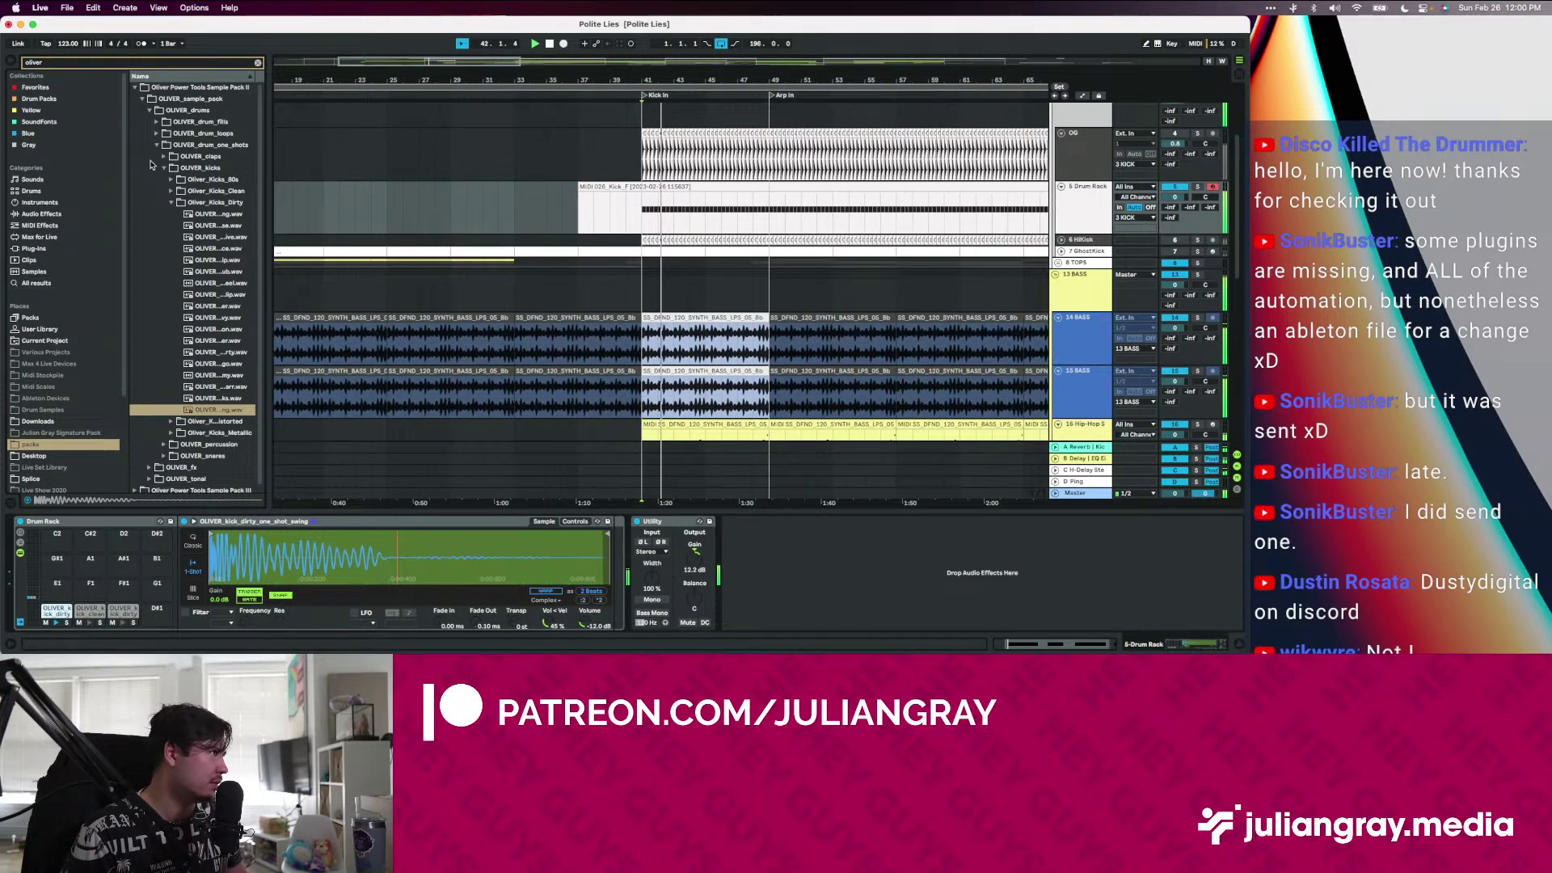
Audition the kick samples in the Oliver_Kicks_Distorted folder
click(172, 202)
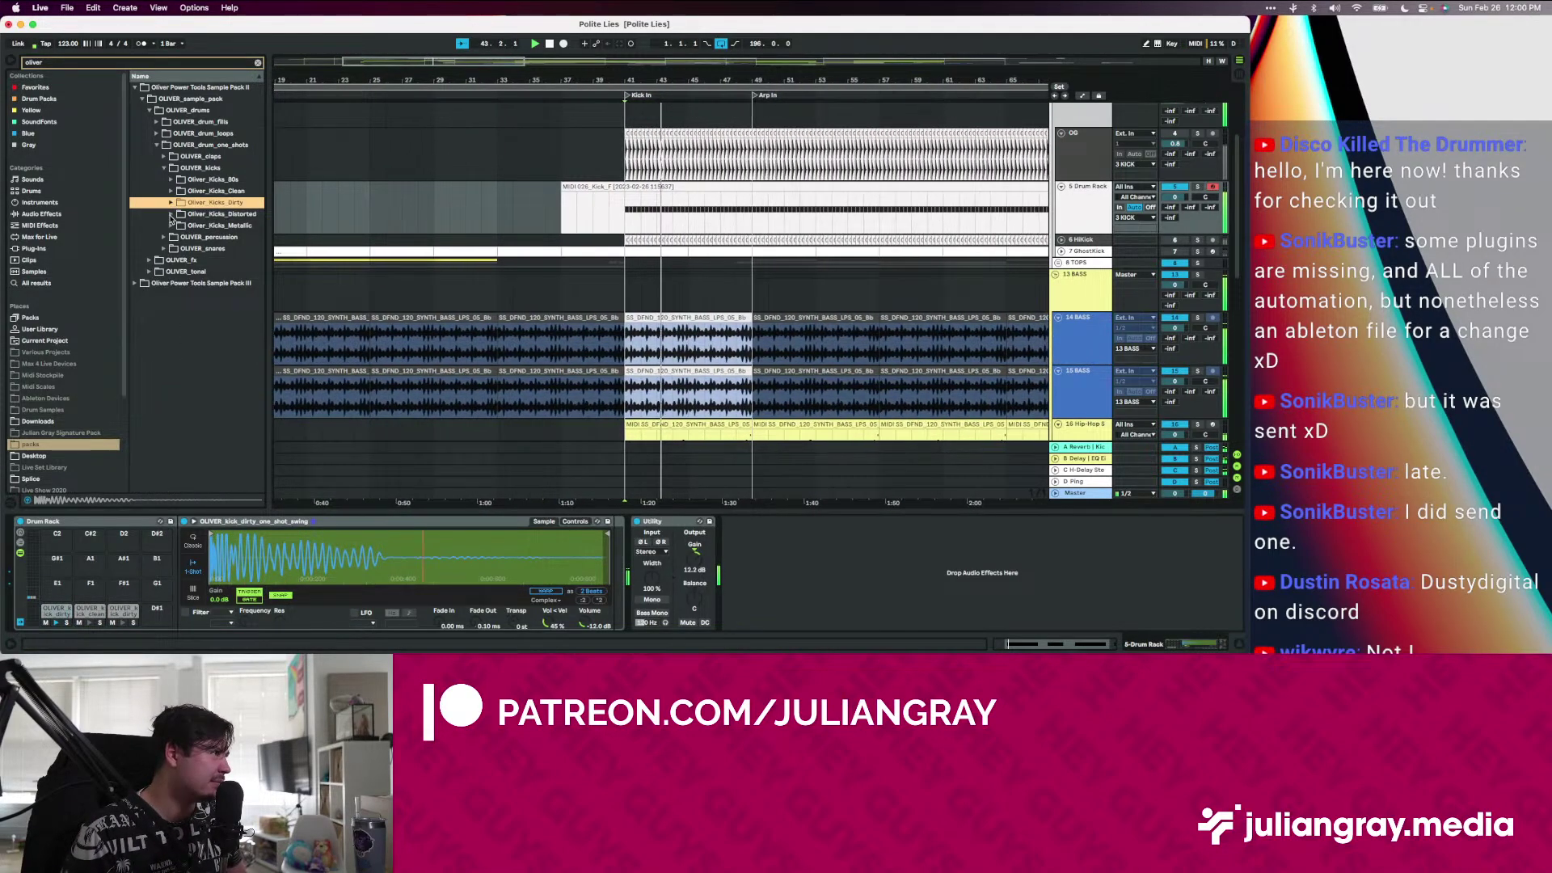
click(172, 213)
click(225, 249)
click(224, 260)
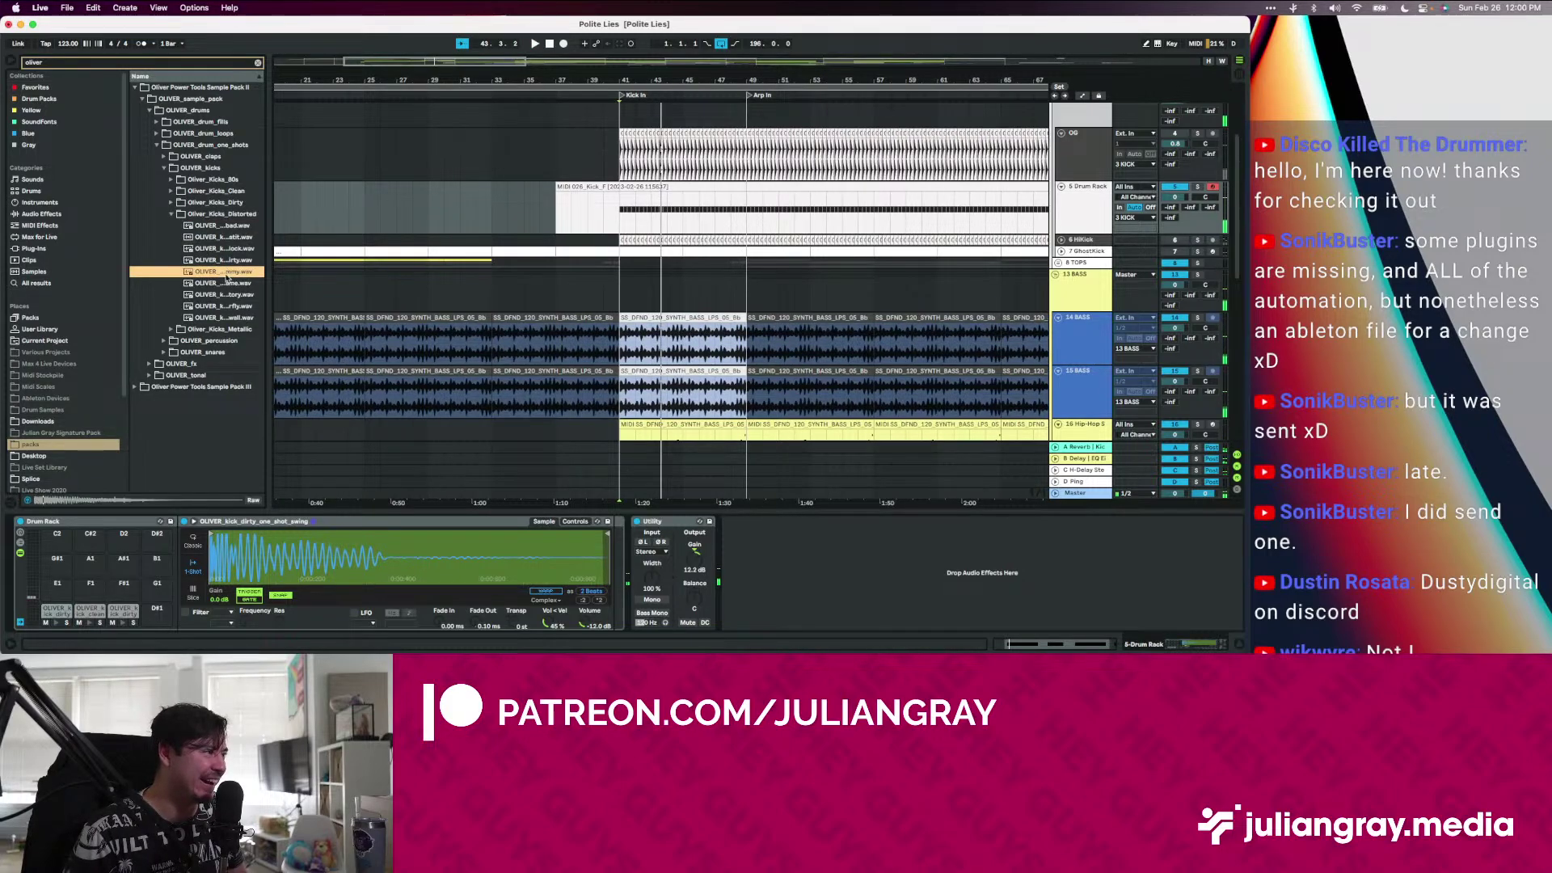
click(225, 272)
click(224, 283)
click(224, 295)
click(225, 308)
click(225, 318)
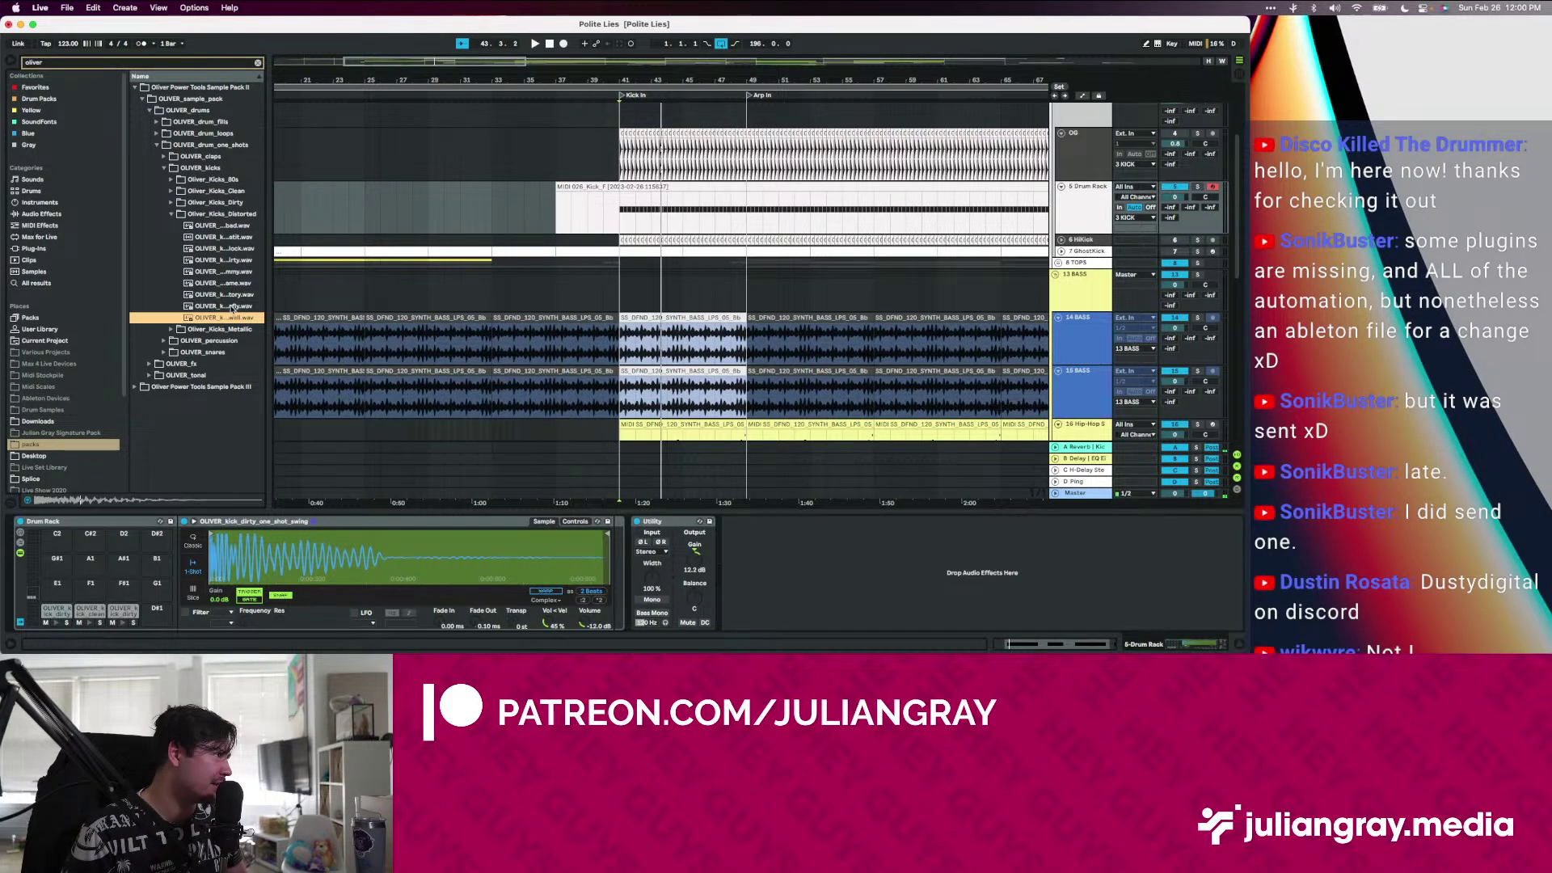
click(232, 307)
click(234, 237)
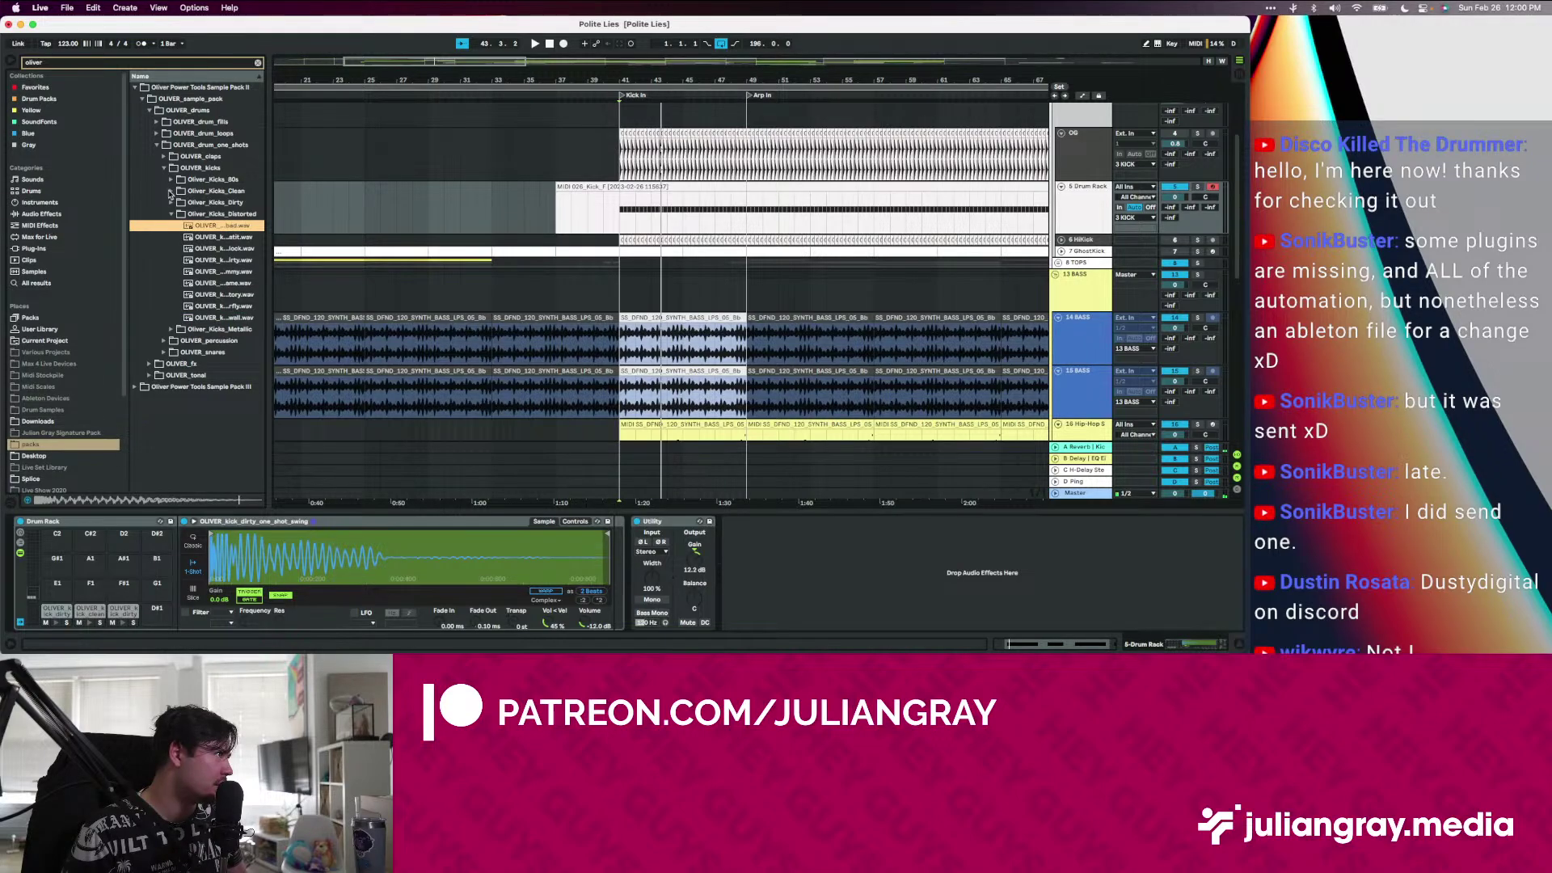
Audition samples in the Oliver_Kicks_Clean folder again and load a long clean one-shot kick onto the G1 pad
click(225, 192)
click(227, 214)
click(227, 237)
click(223, 269)
click(228, 261)
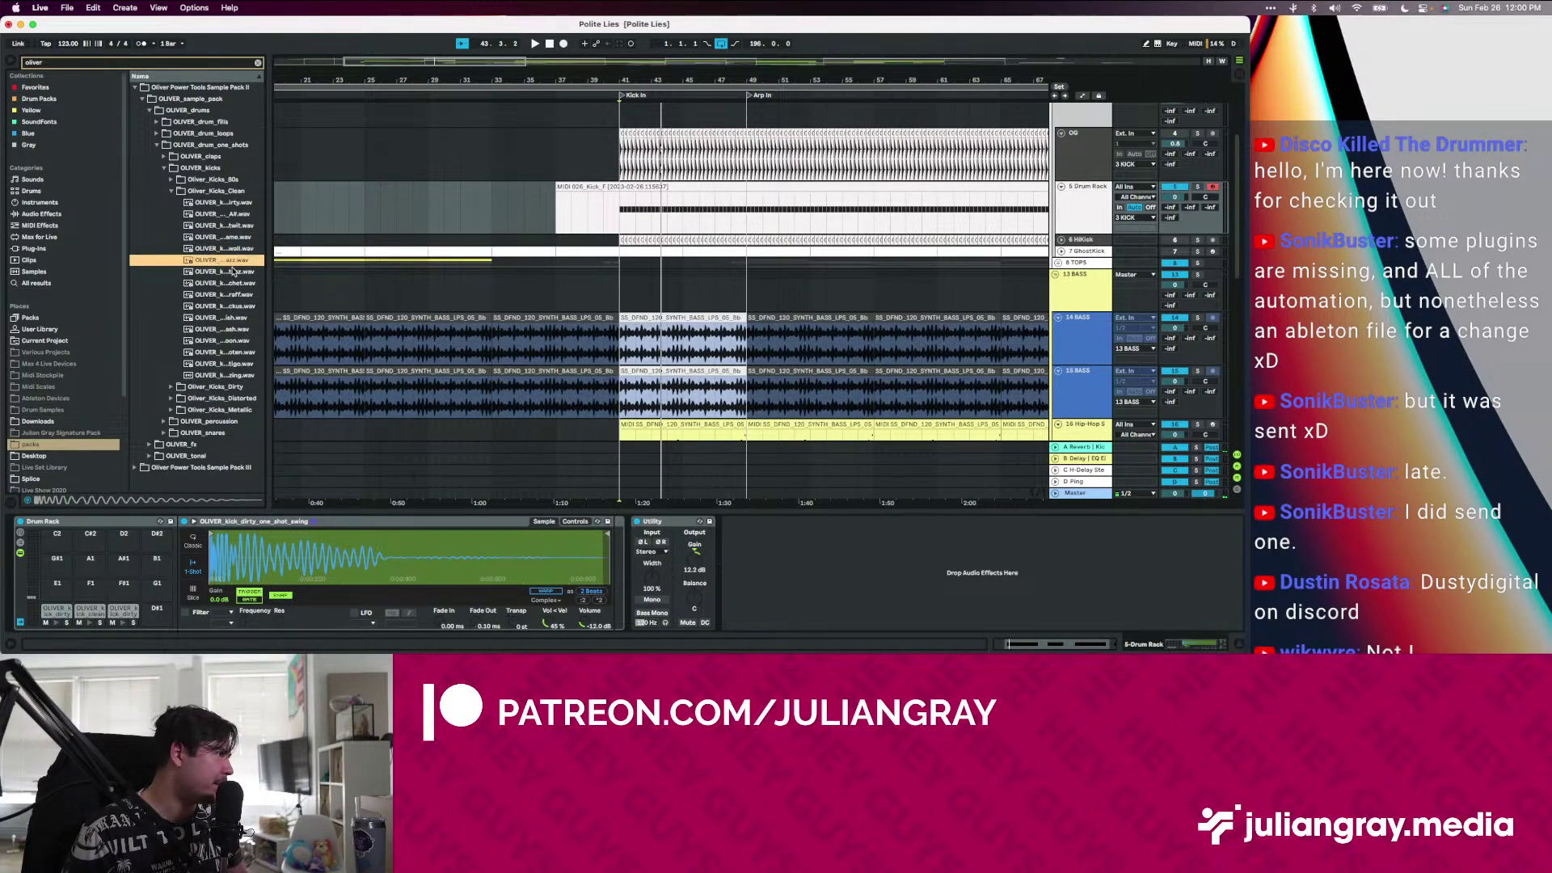
click(233, 271)
click(221, 261)
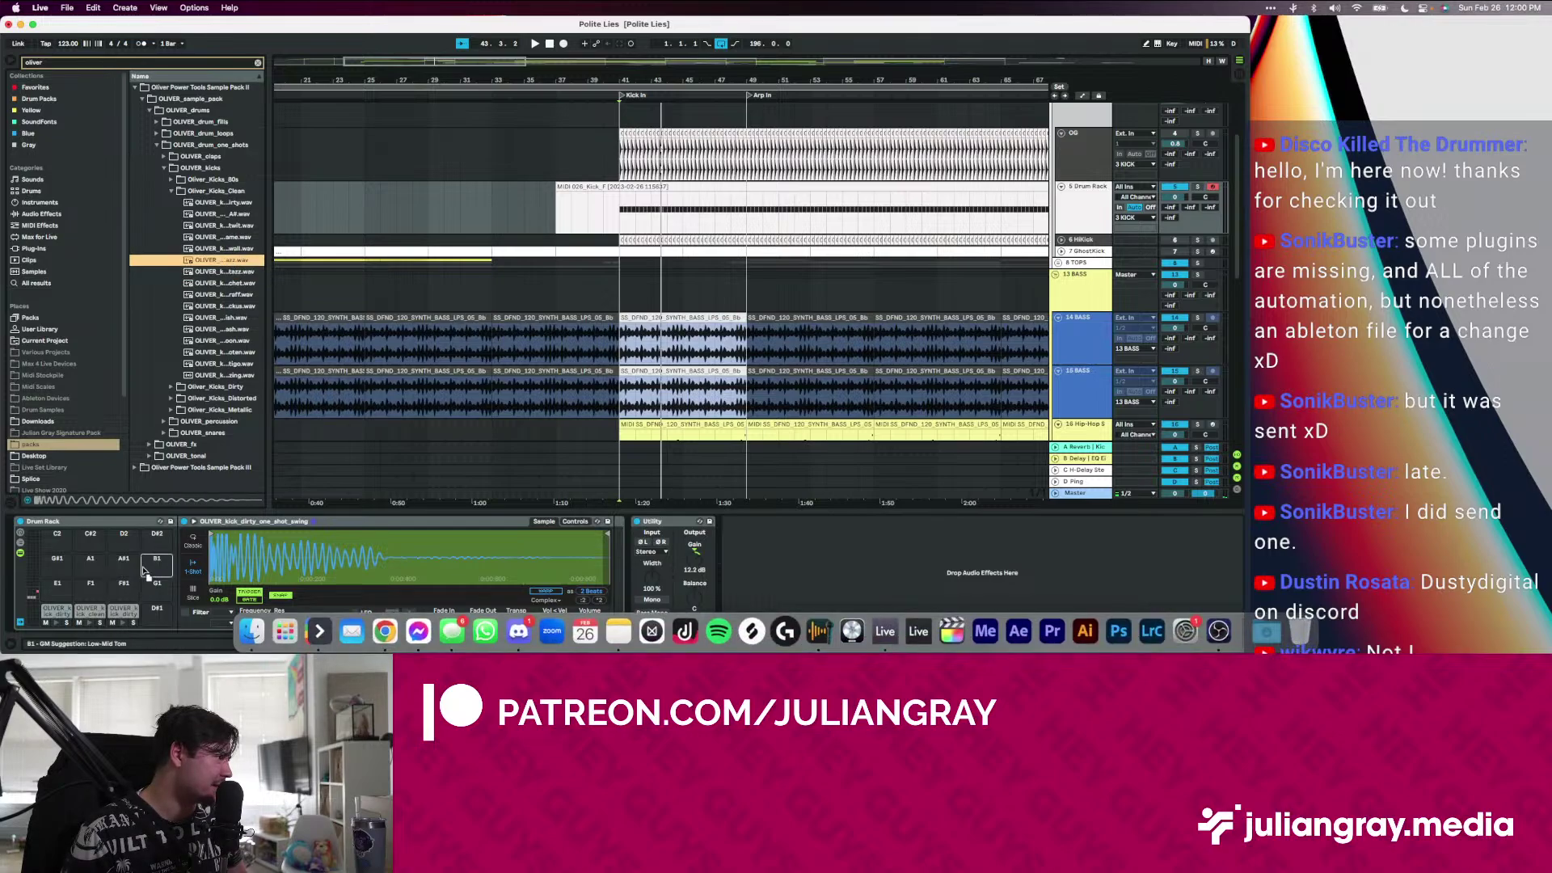
drag(156, 586, 156, 585)
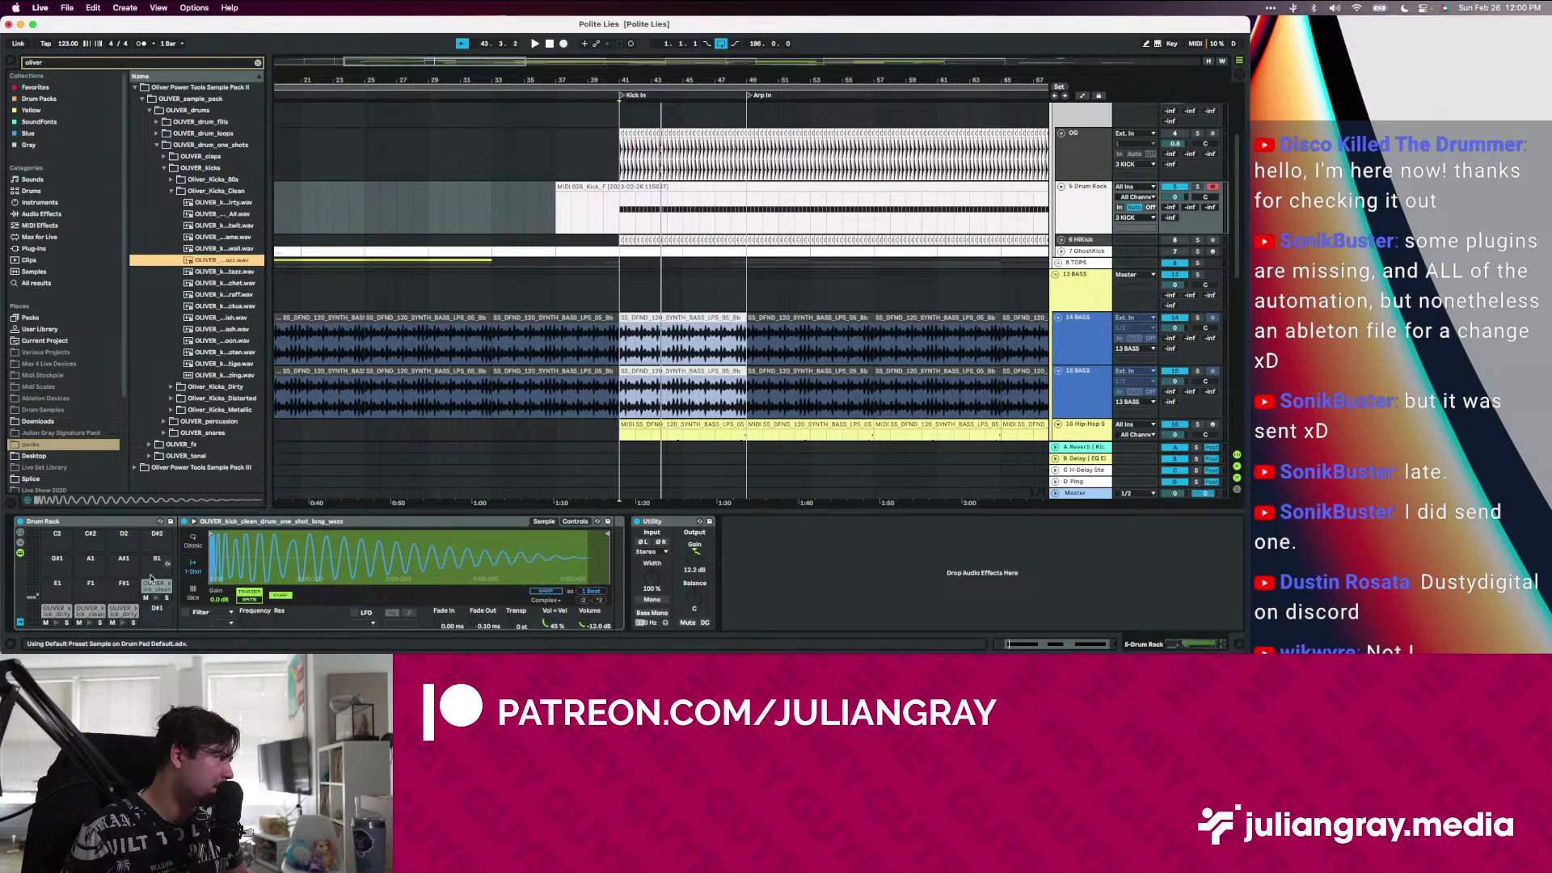
Swap the long clean kick onto the C1 pad and play the arrangement from Kick In
click(61, 621)
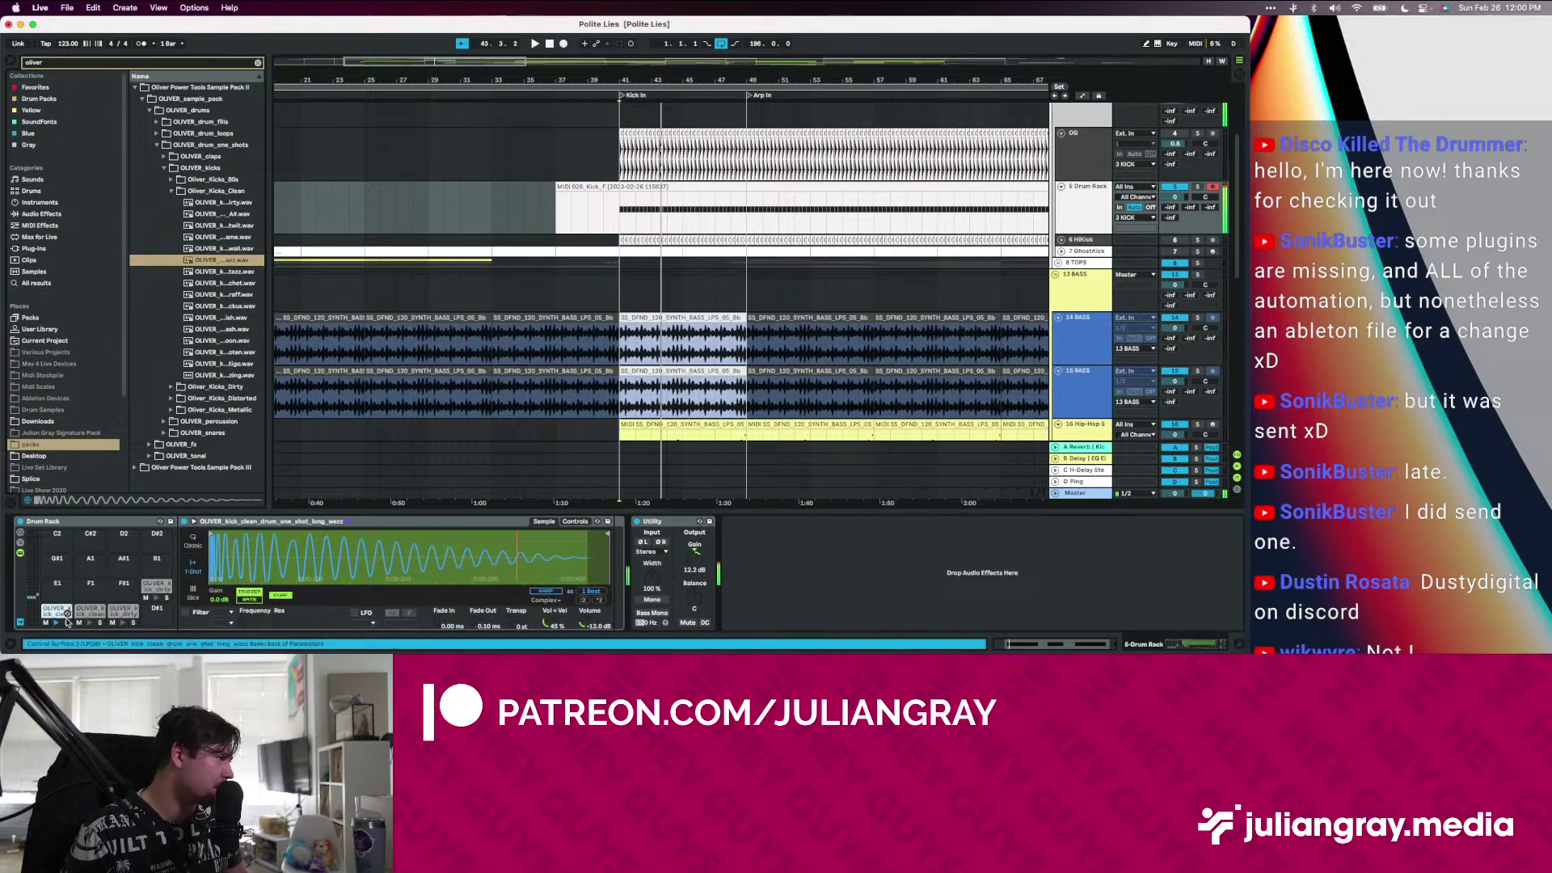
key(space)
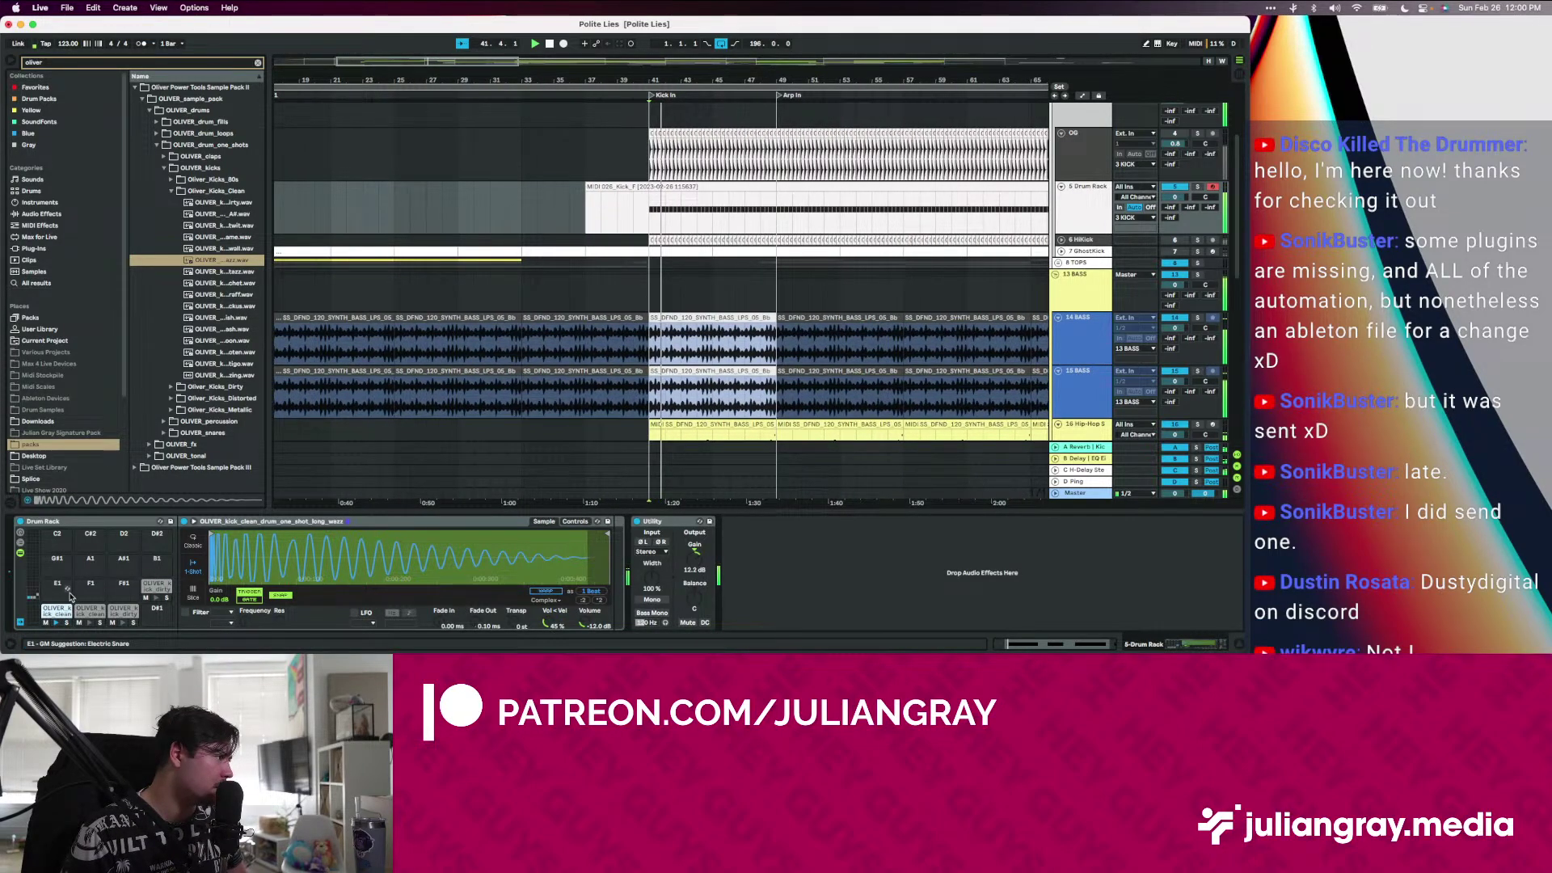
Select the Drum Rack track and place the insert marker in its MIDI clip shortly after the Arp In locator during playback
scroll(1178, 152, up, 1)
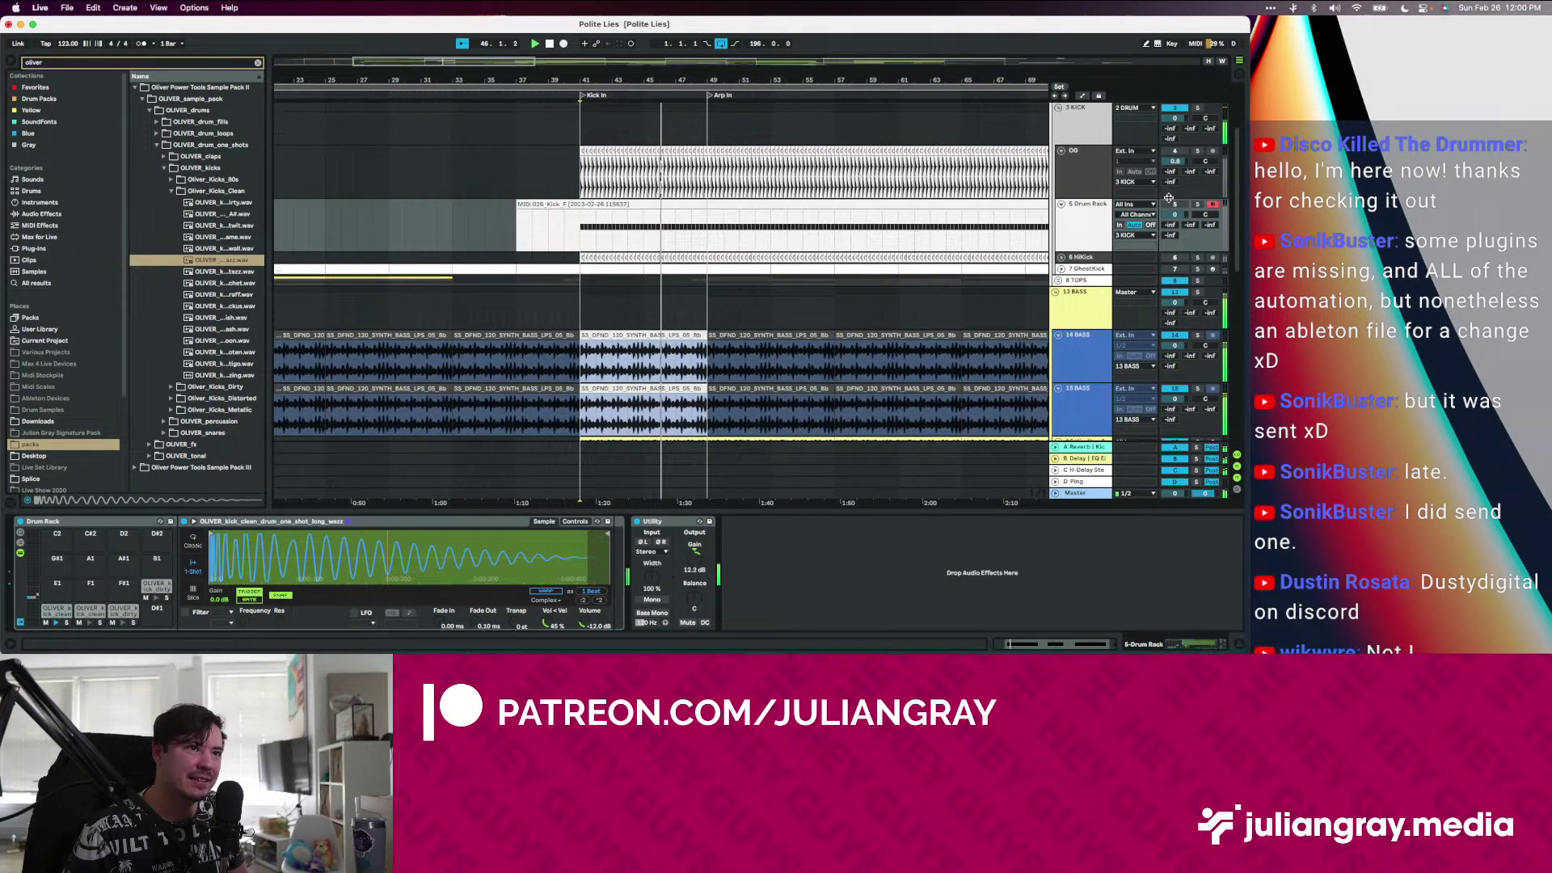
click(1083, 178)
click(1084, 214)
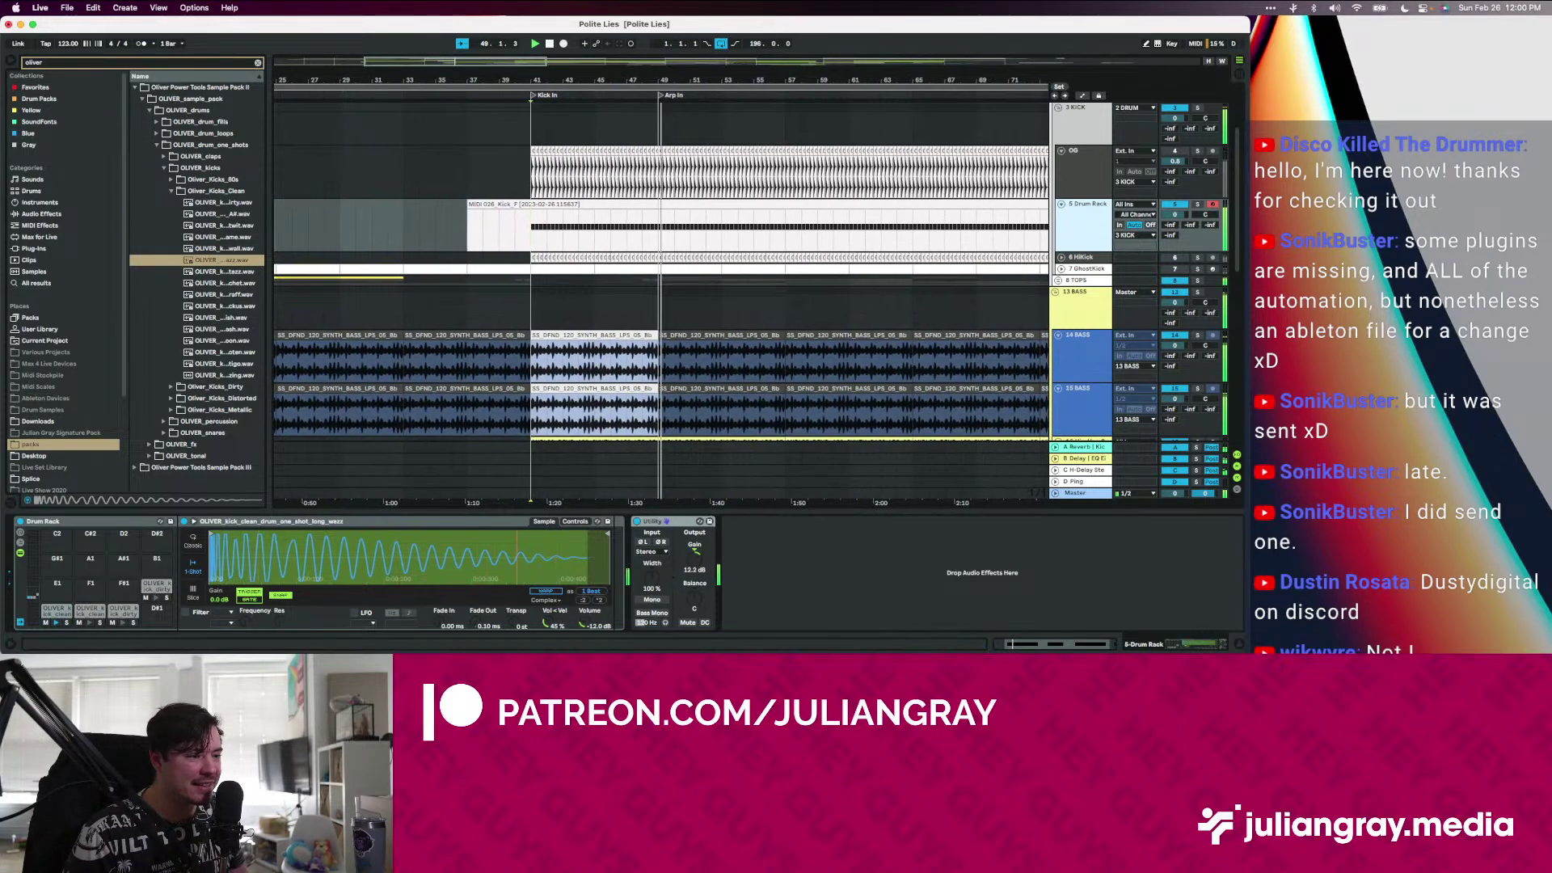
click(634, 221)
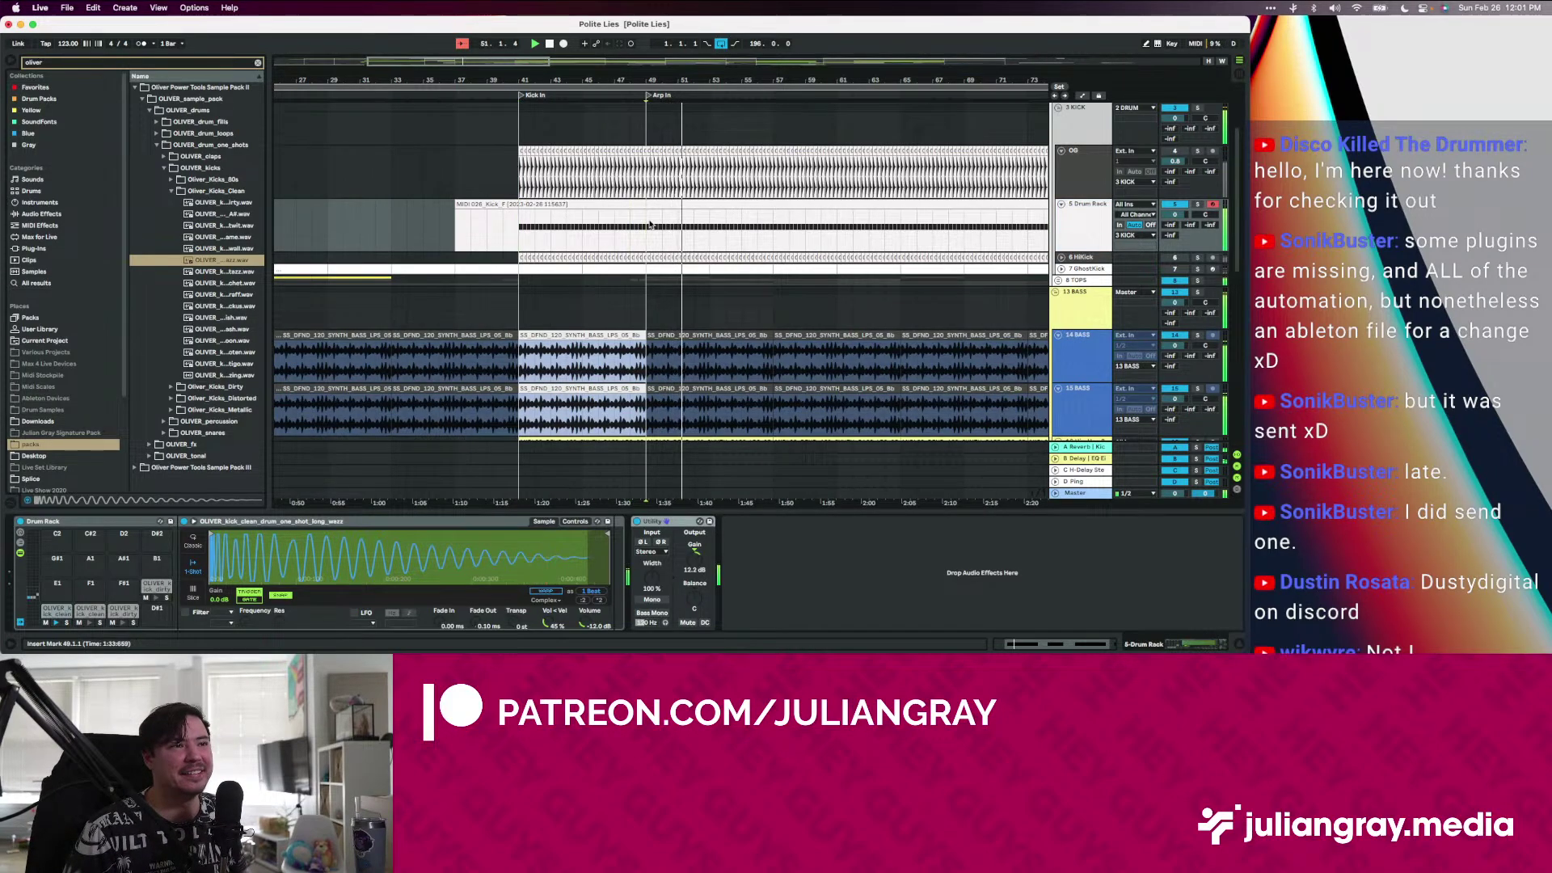
click(733, 224)
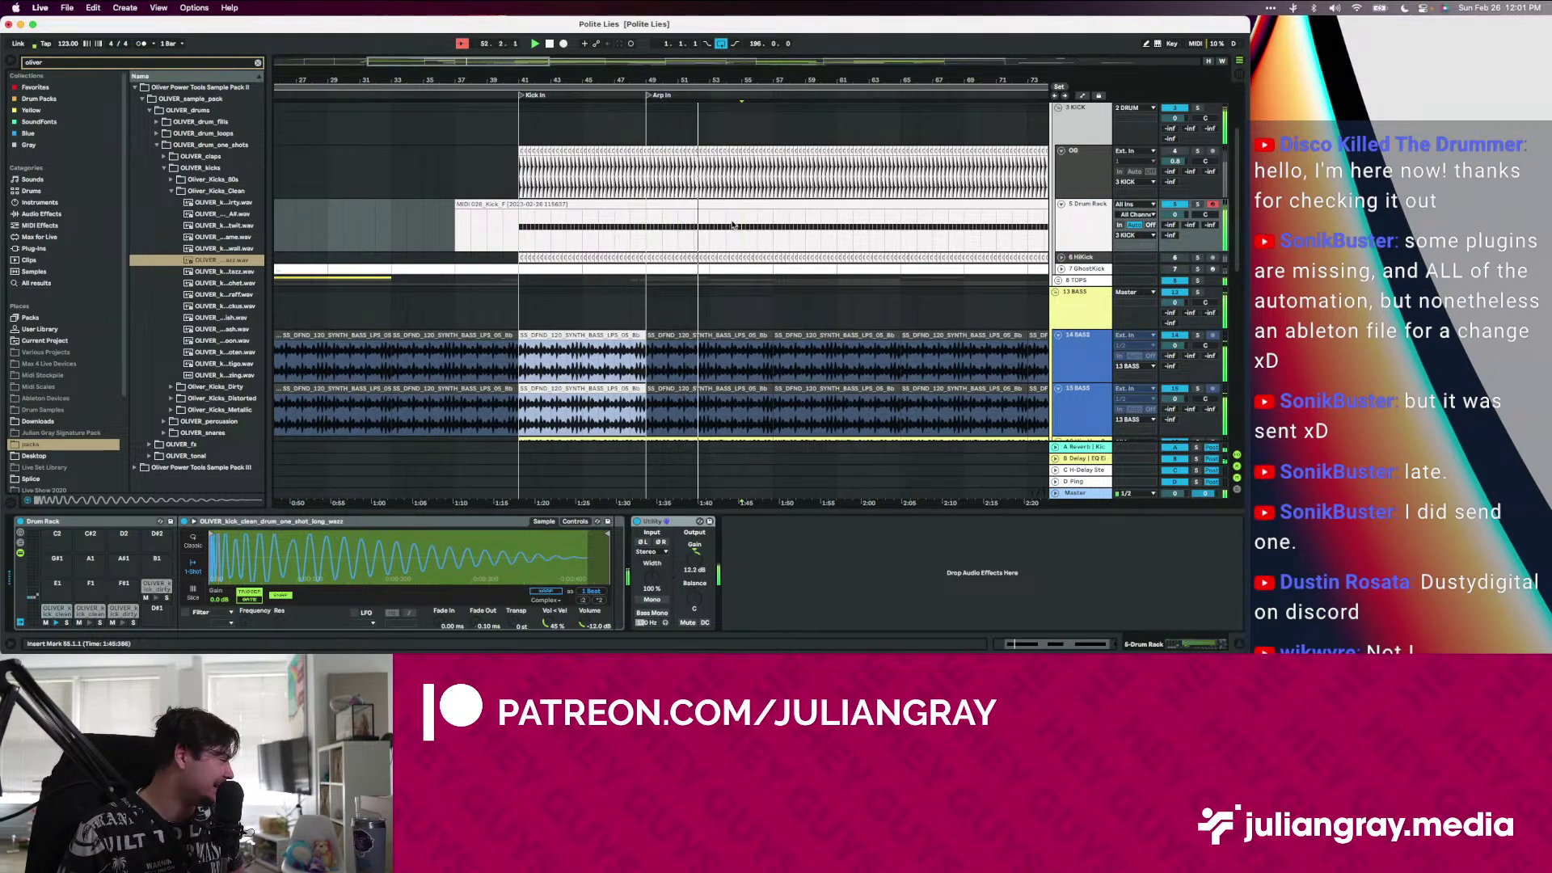
click(709, 224)
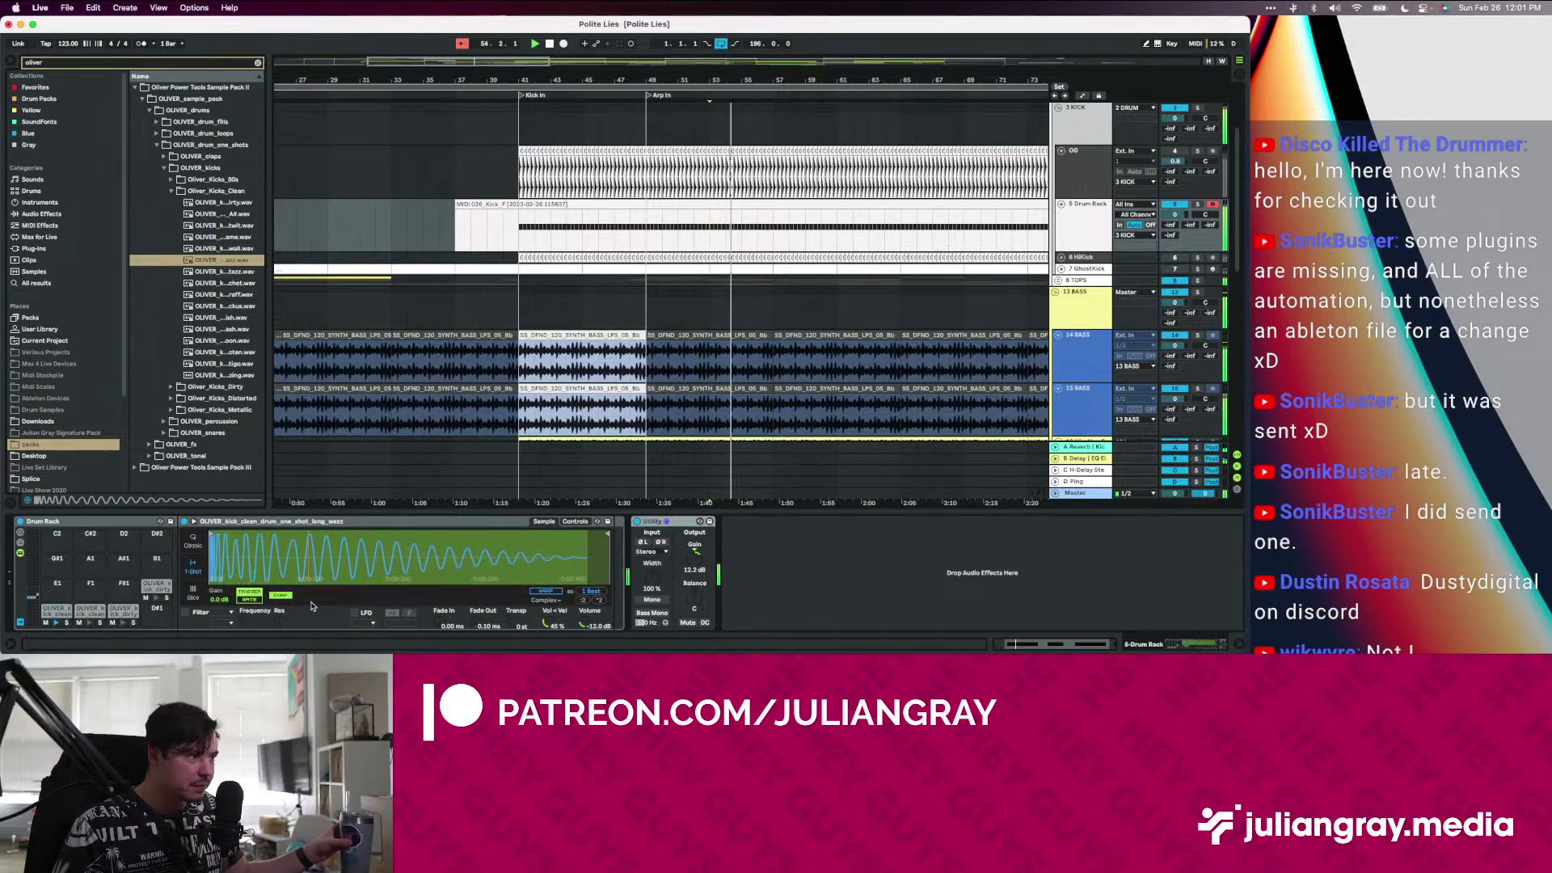
Add an EQ Eight after the Utility on the Drum Rack track, with gentle boosts around 141 Hz and in the upper mids
key(super+f)
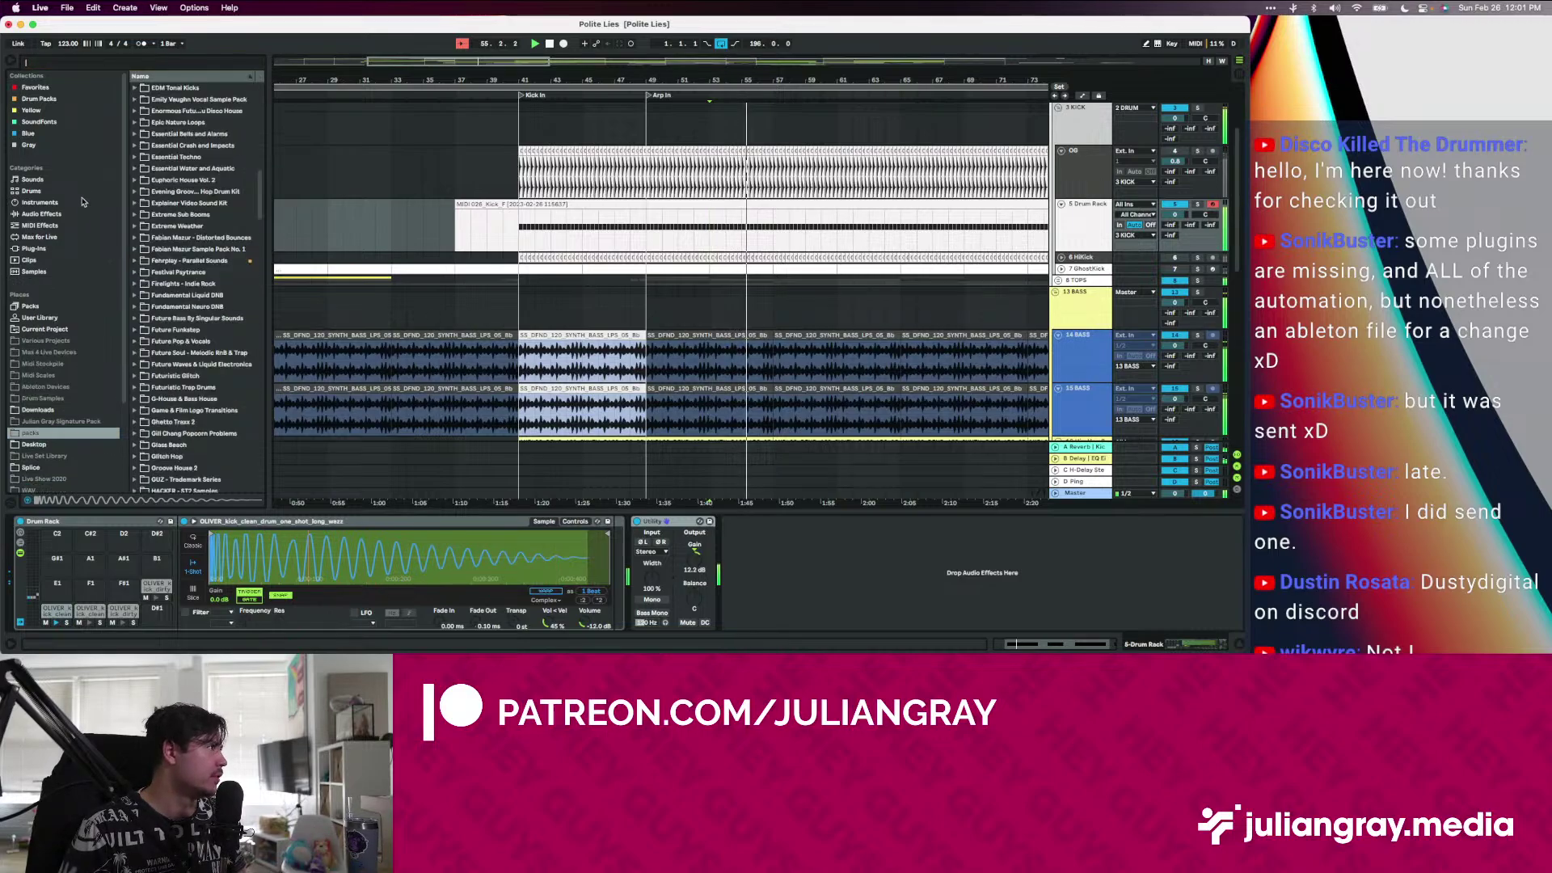
click(57, 213)
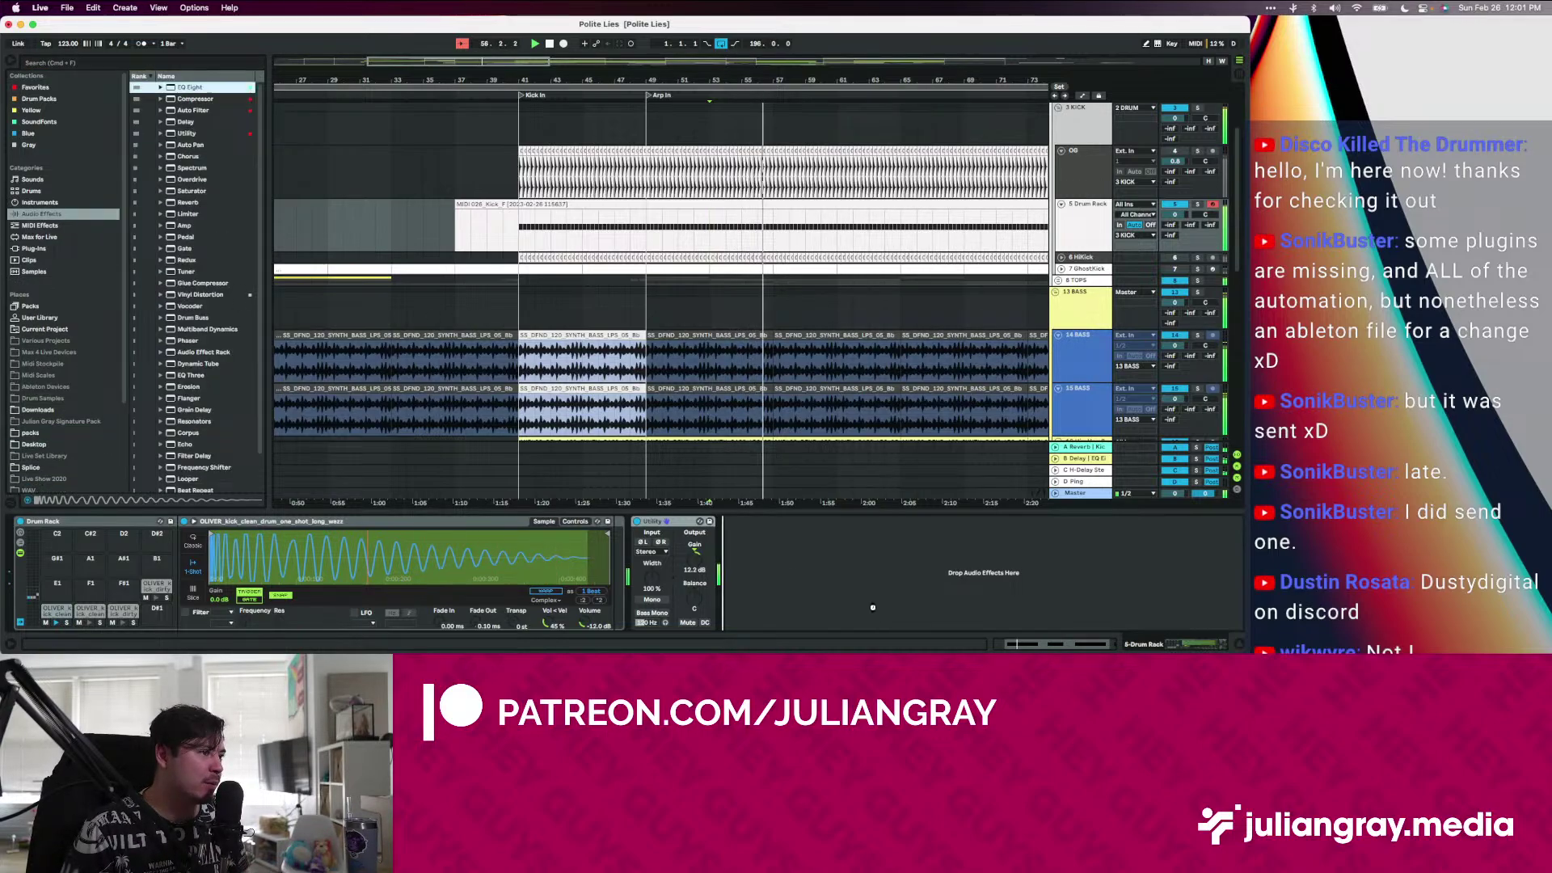
key(Return)
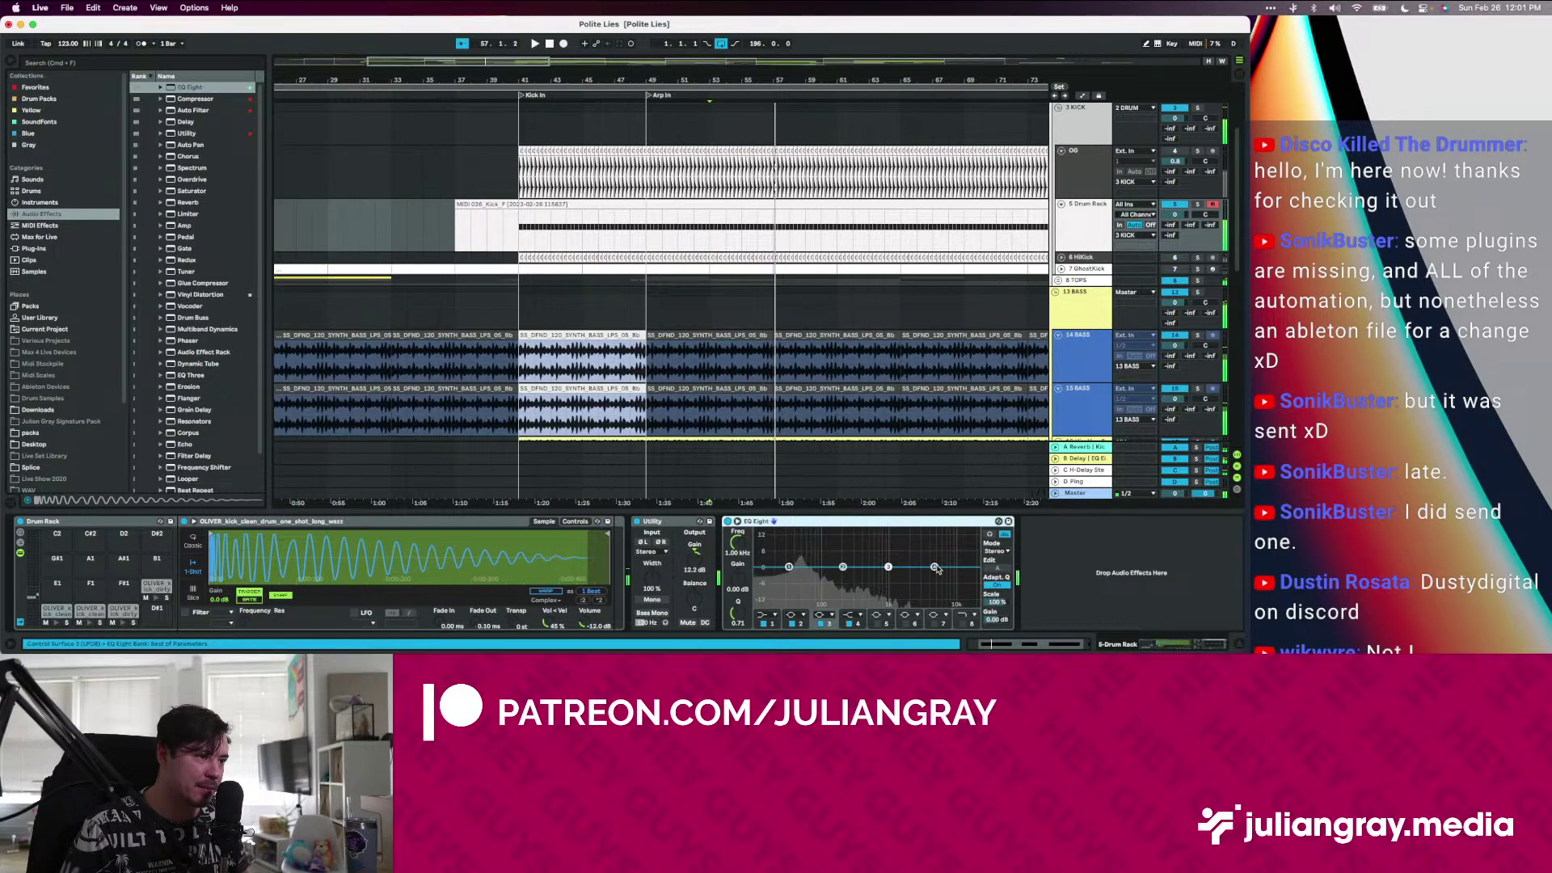
drag(935, 568, 912, 562)
click(843, 568)
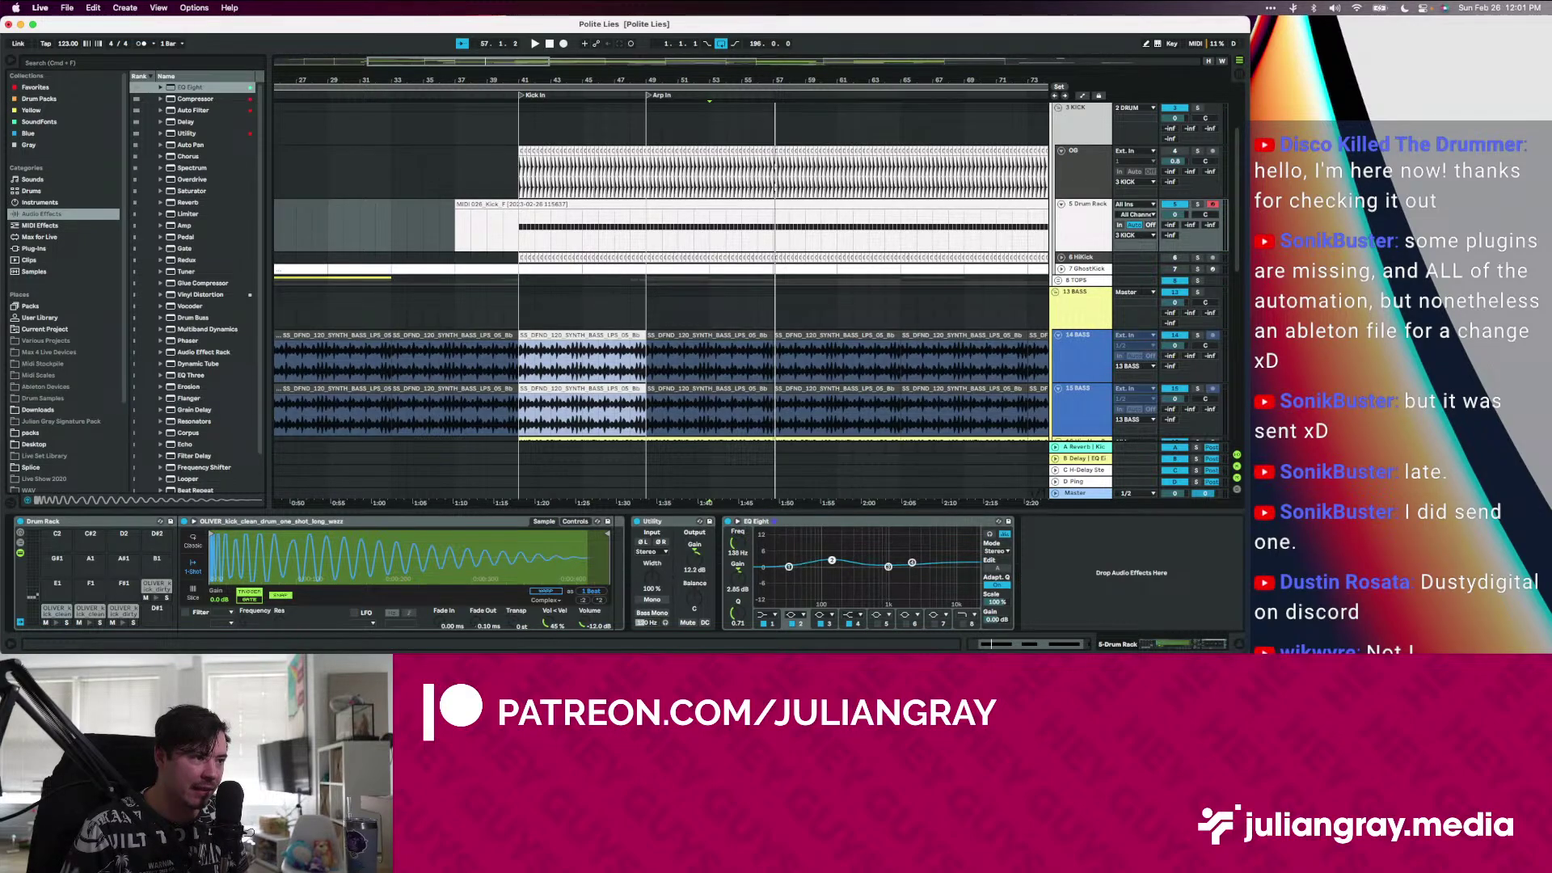
key(space)
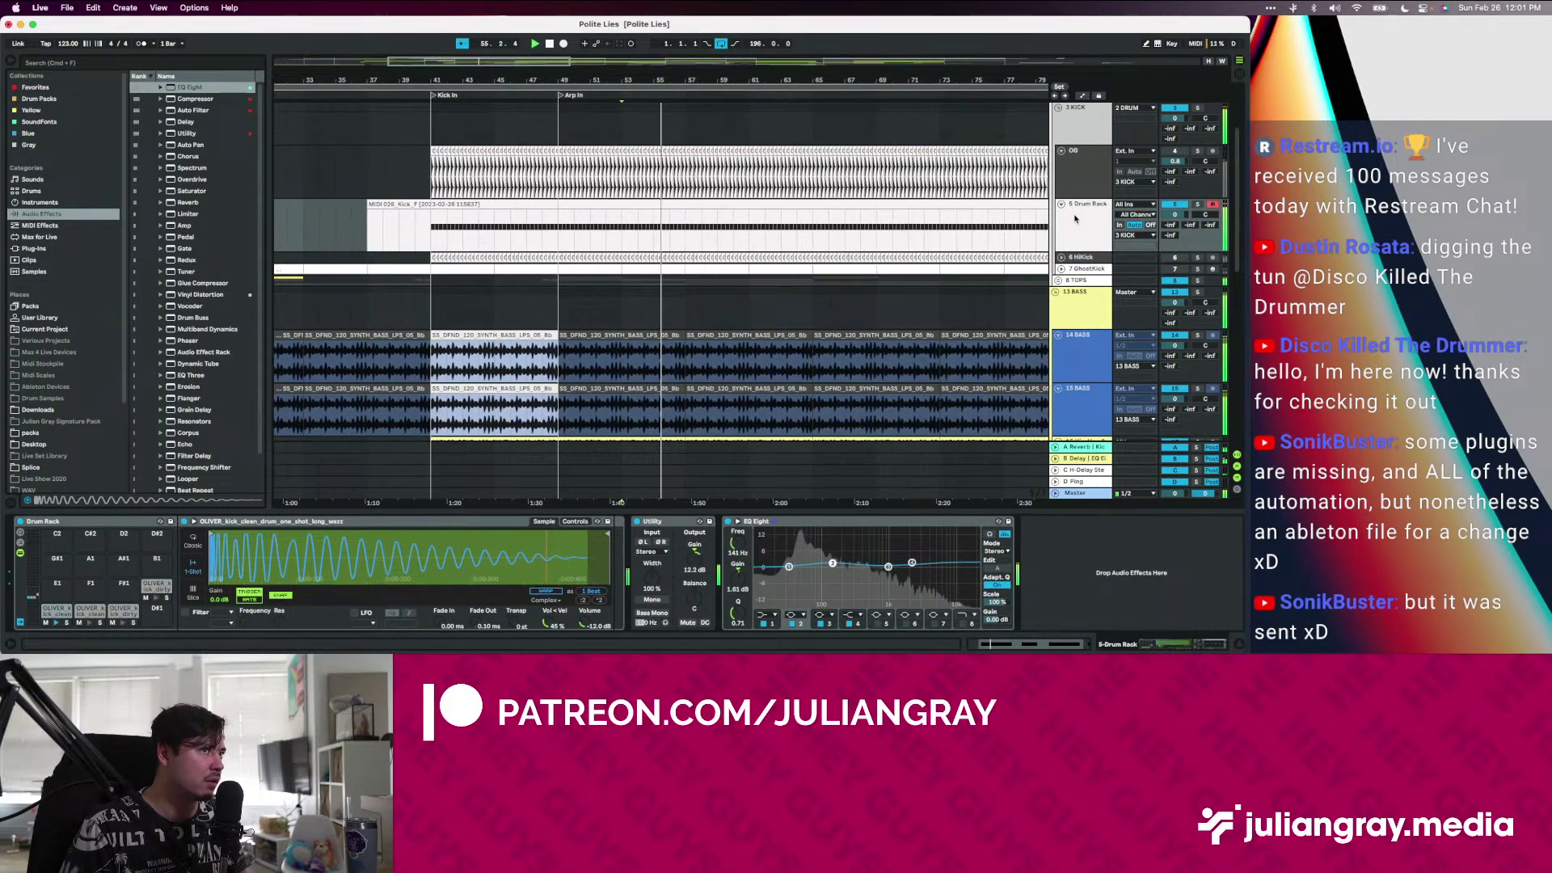
Compare the OG and Drum Rack kicks by swapping which track is active during playback, and lower the Drum Rack's Utility gain
click(1176, 206)
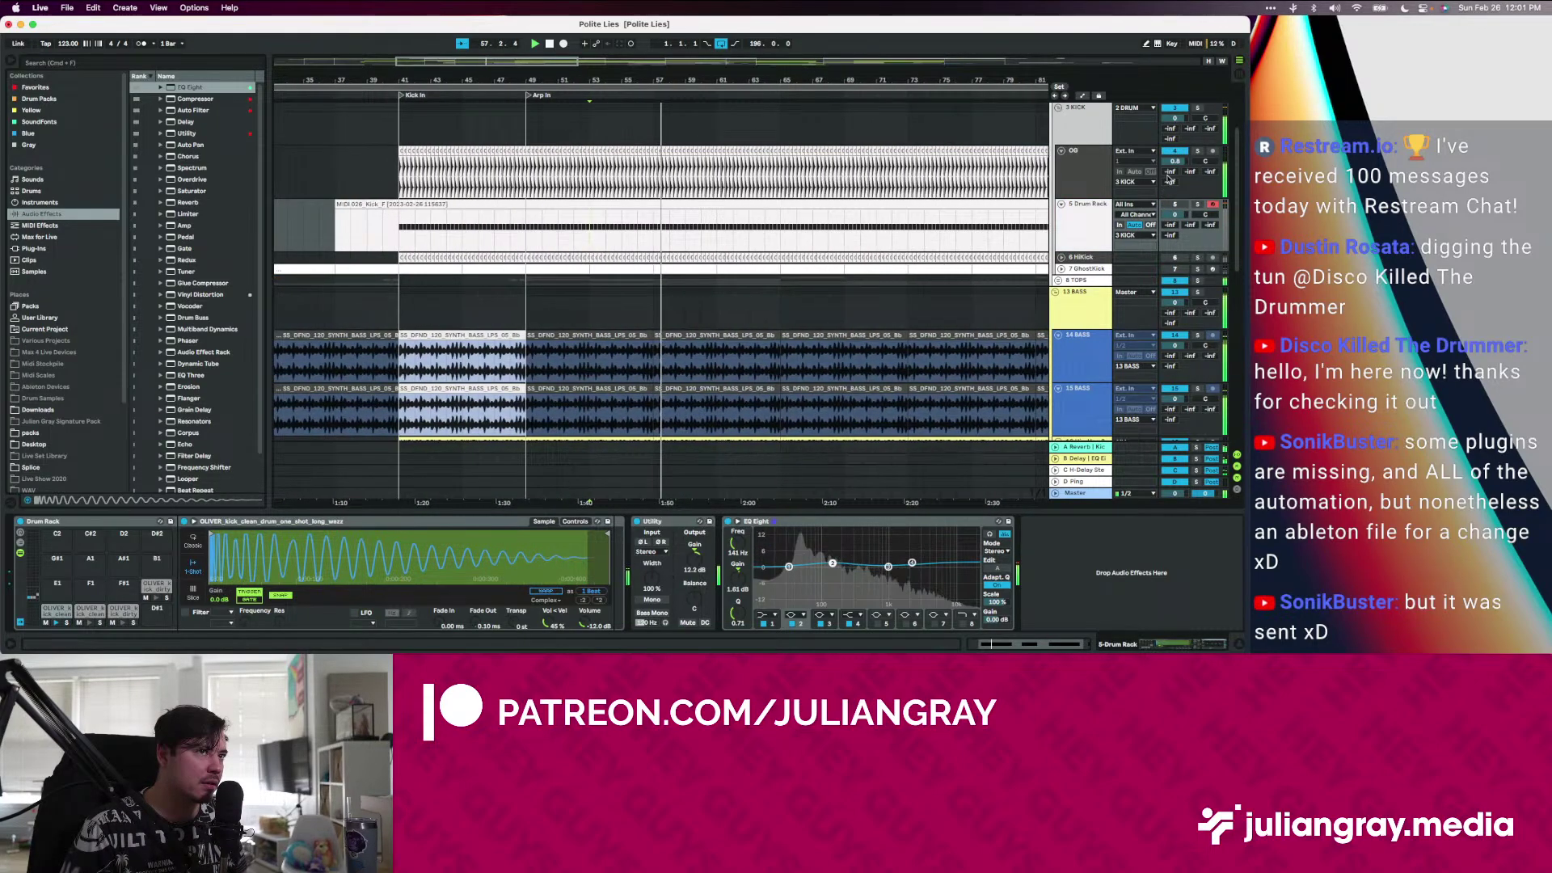
click(1176, 152)
click(1177, 205)
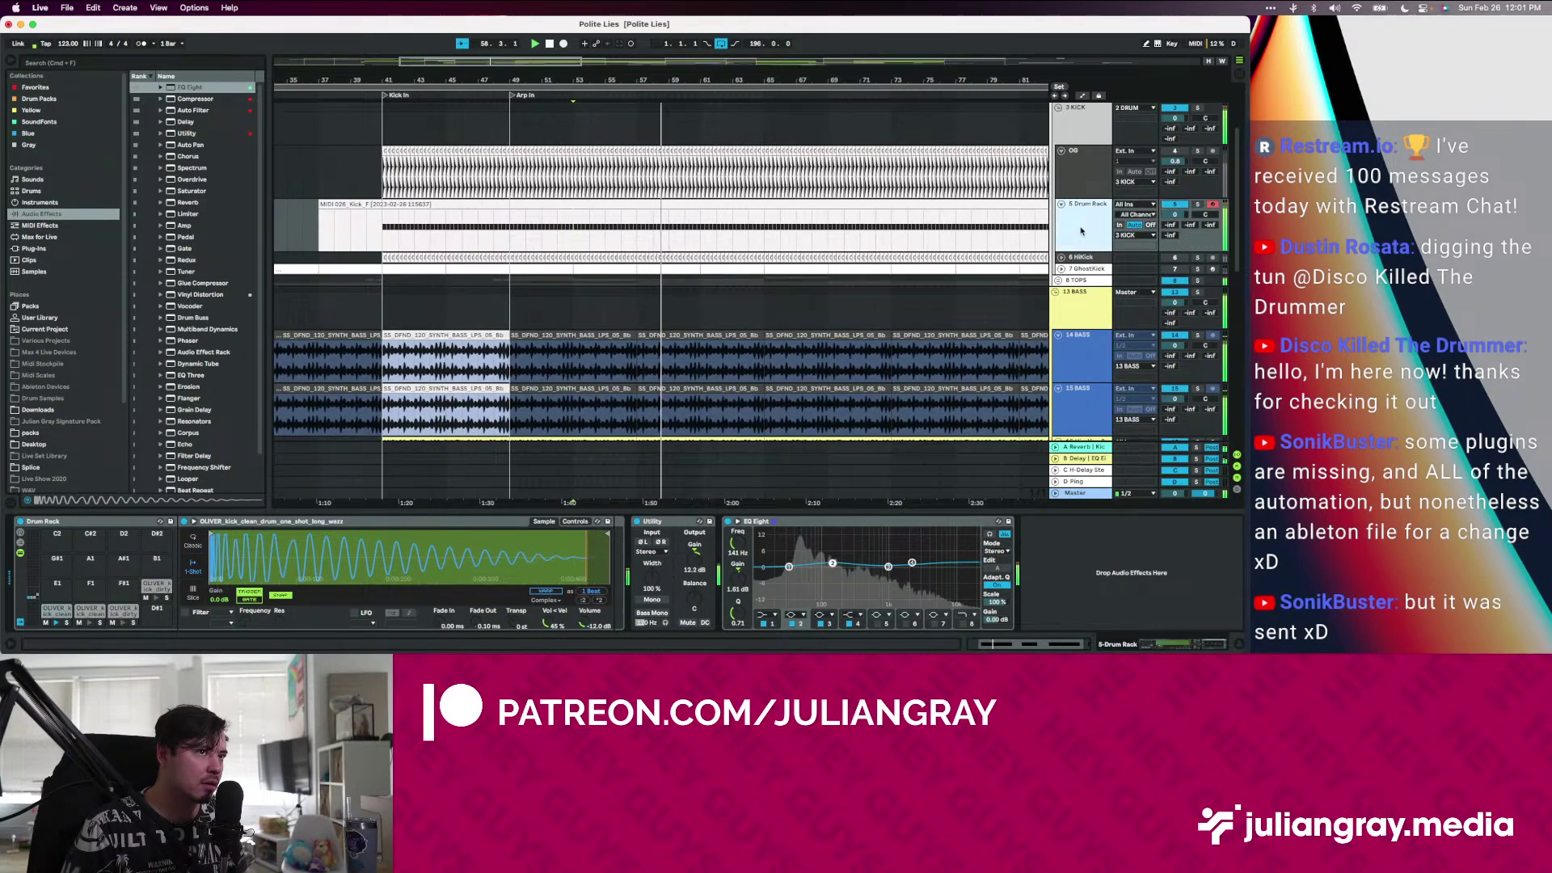
drag(1174, 214, 1174, 220)
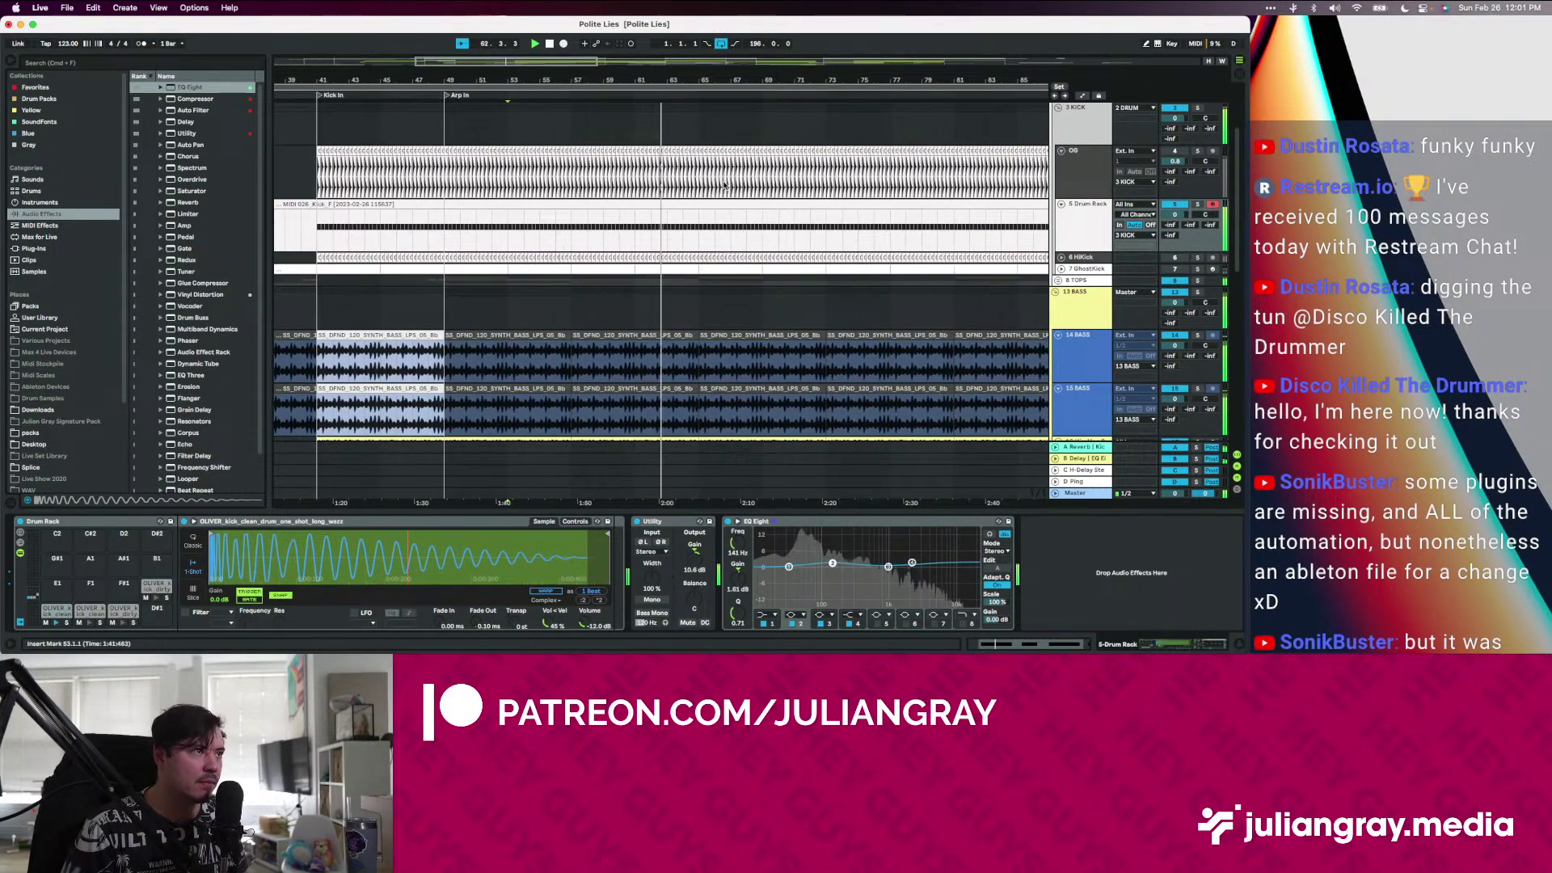
Rename the Drum Rack track to Kick and restart playback from bar 67
click(742, 227)
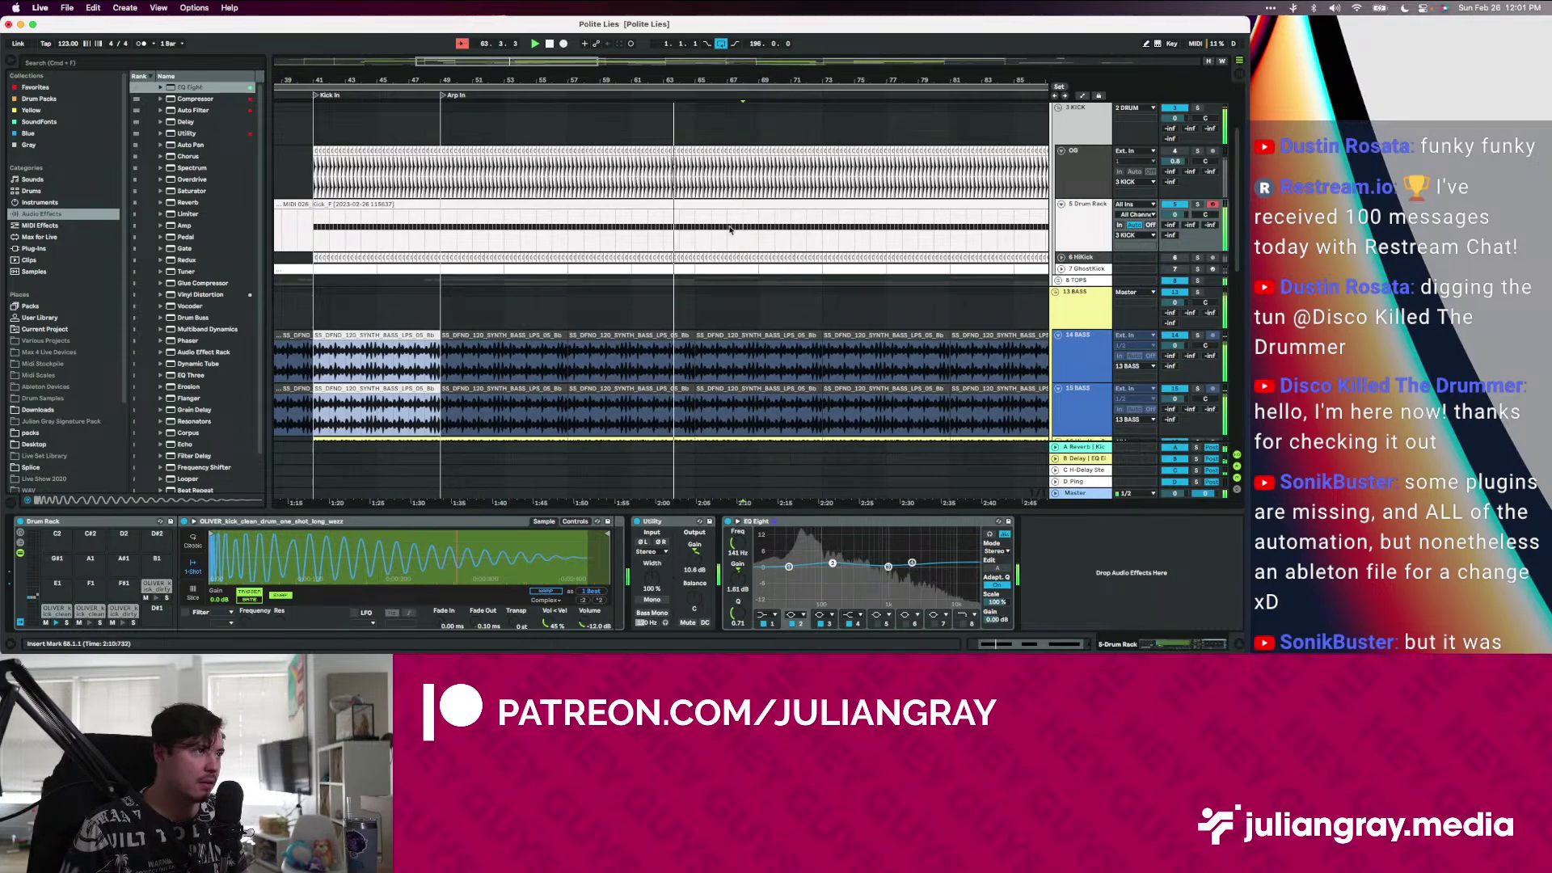
key(space)
click(1087, 238)
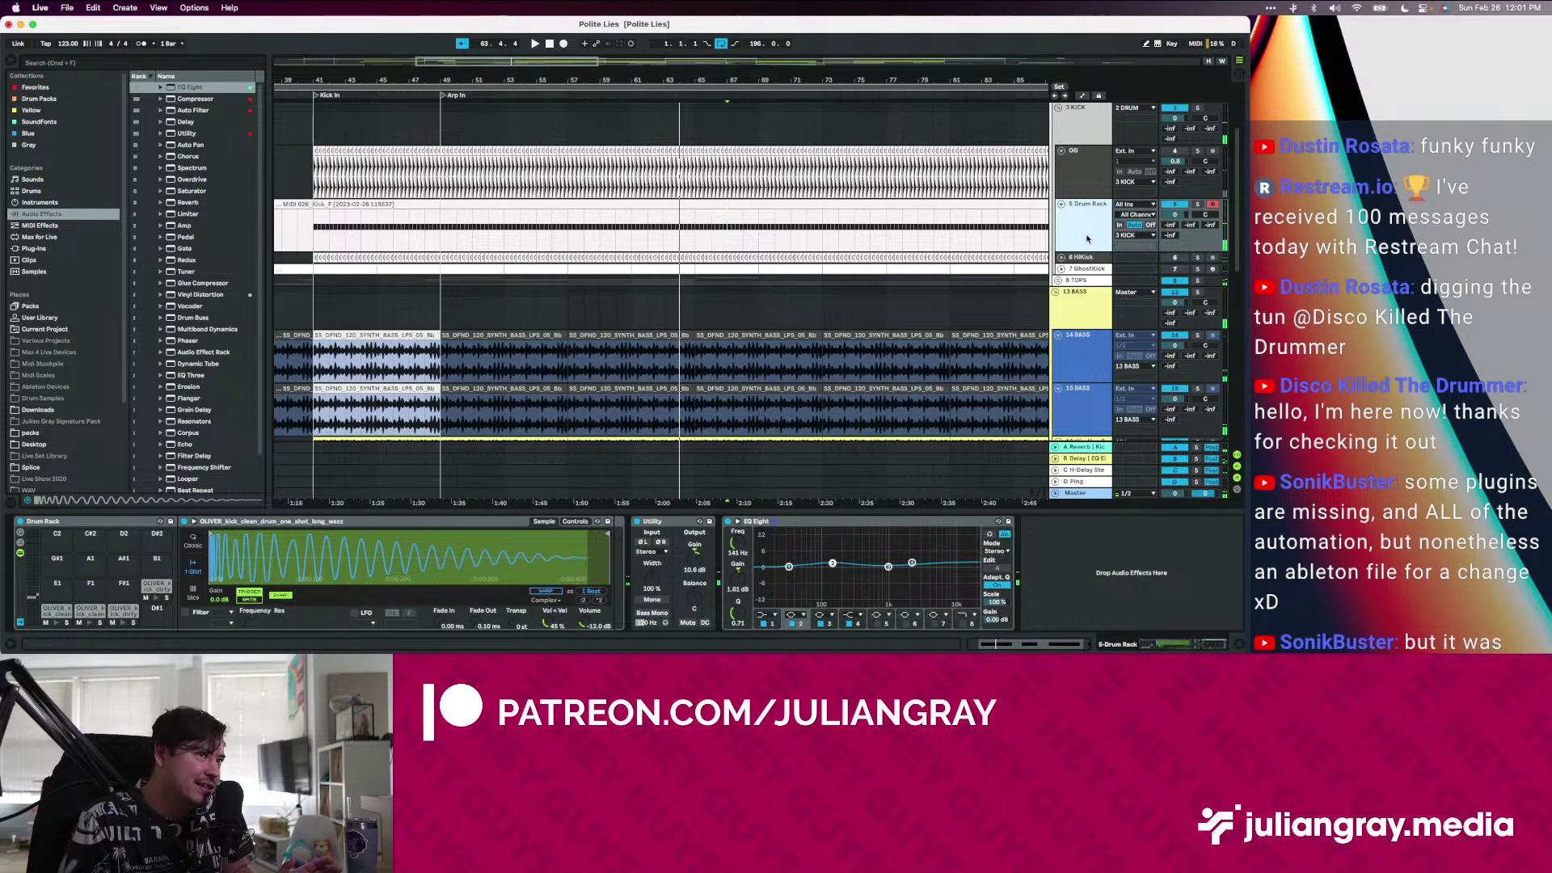
scroll(1089, 269, down, 2)
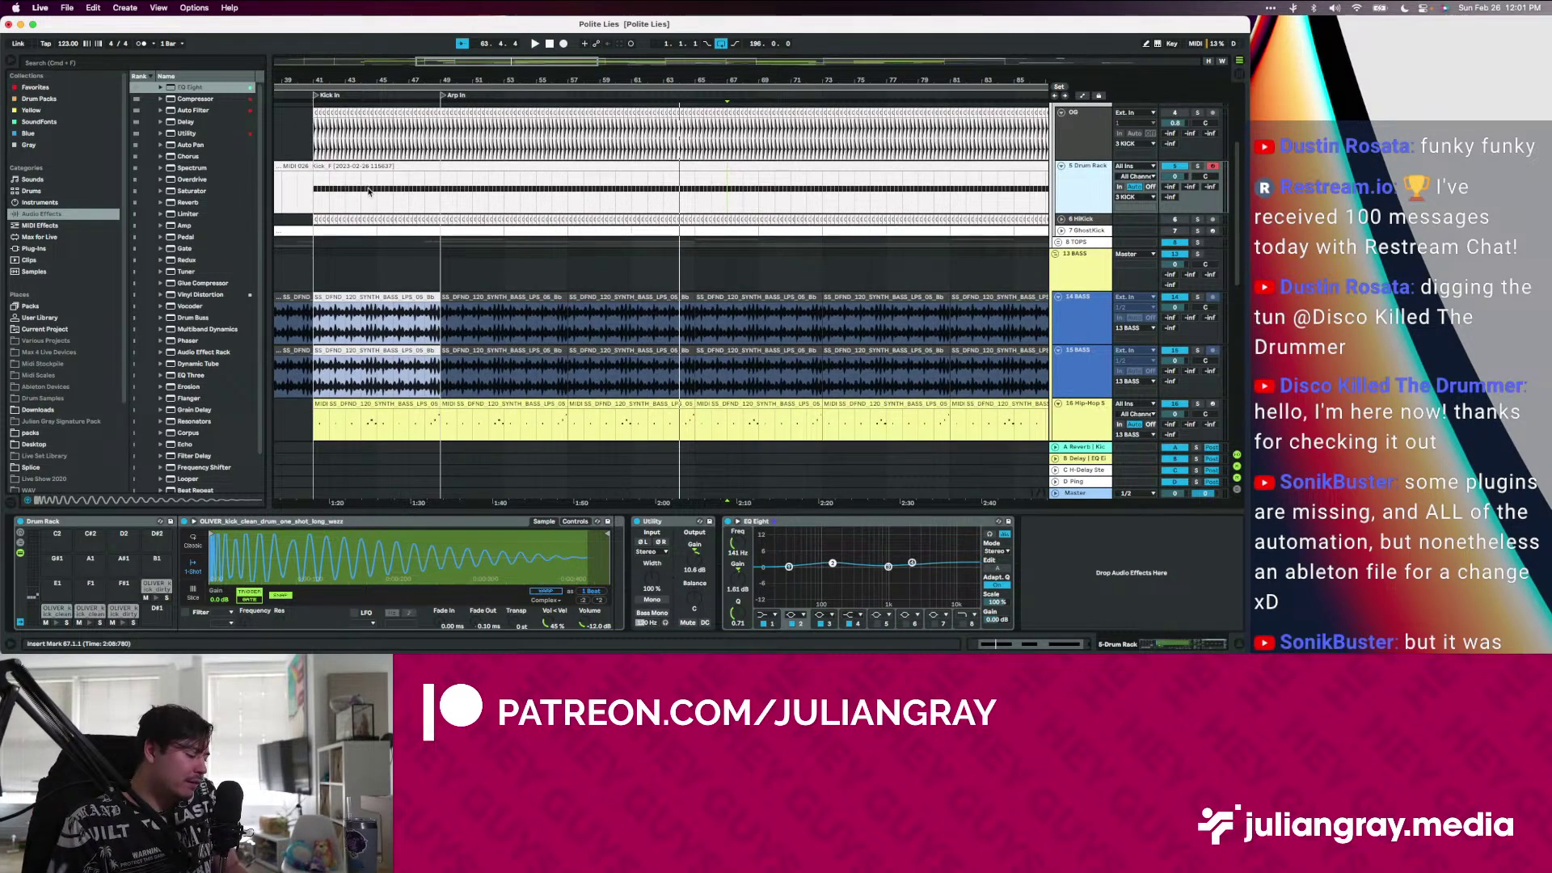
key(space)
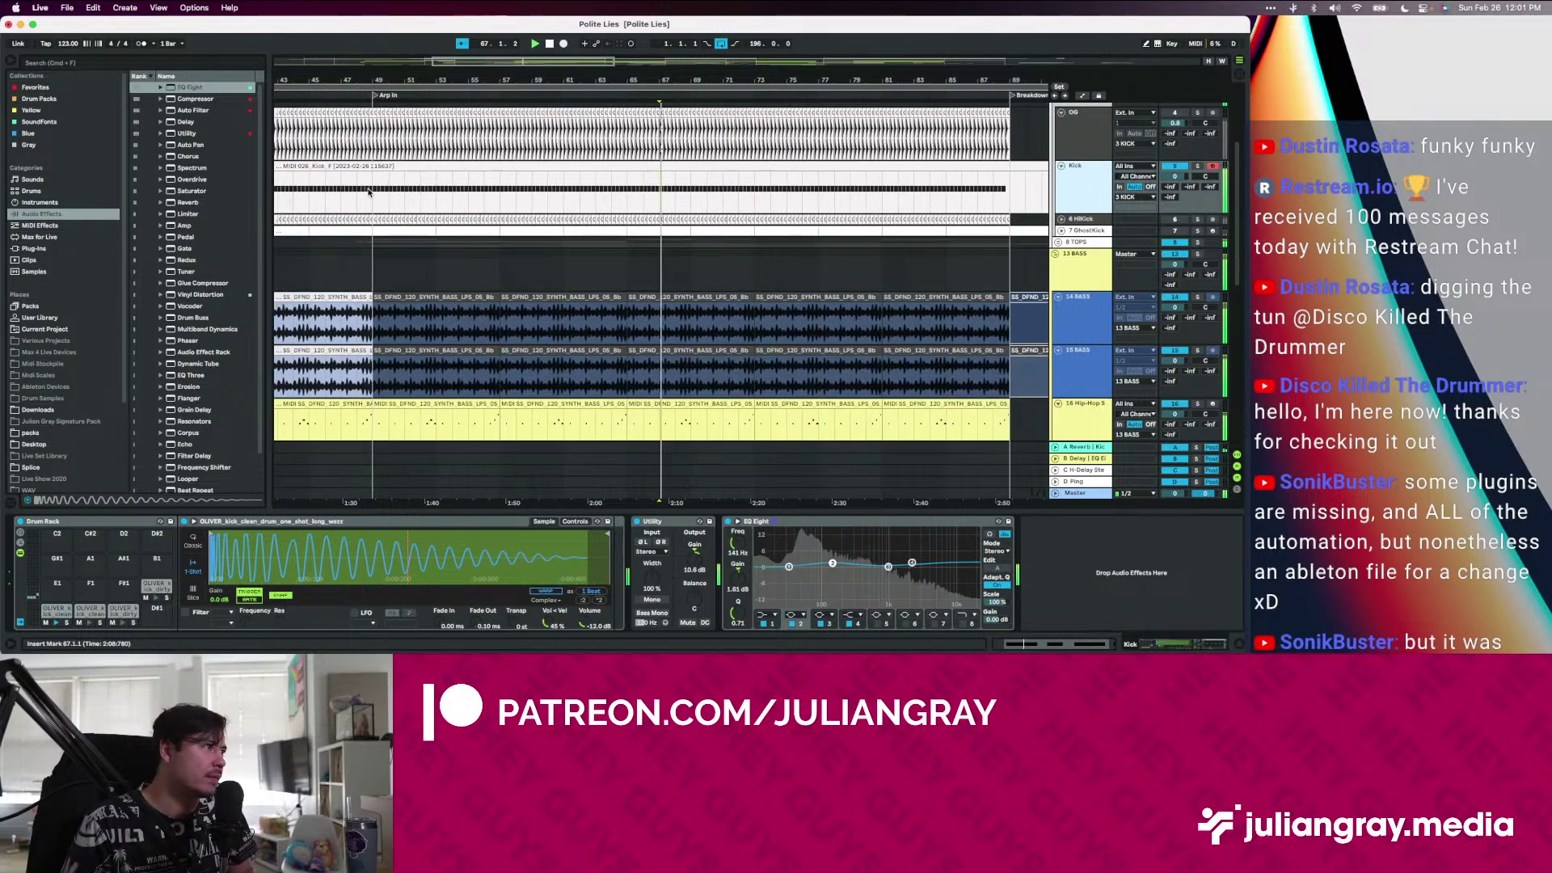
scroll(369, 191, left, 10)
scroll(1143, 208, up, 3)
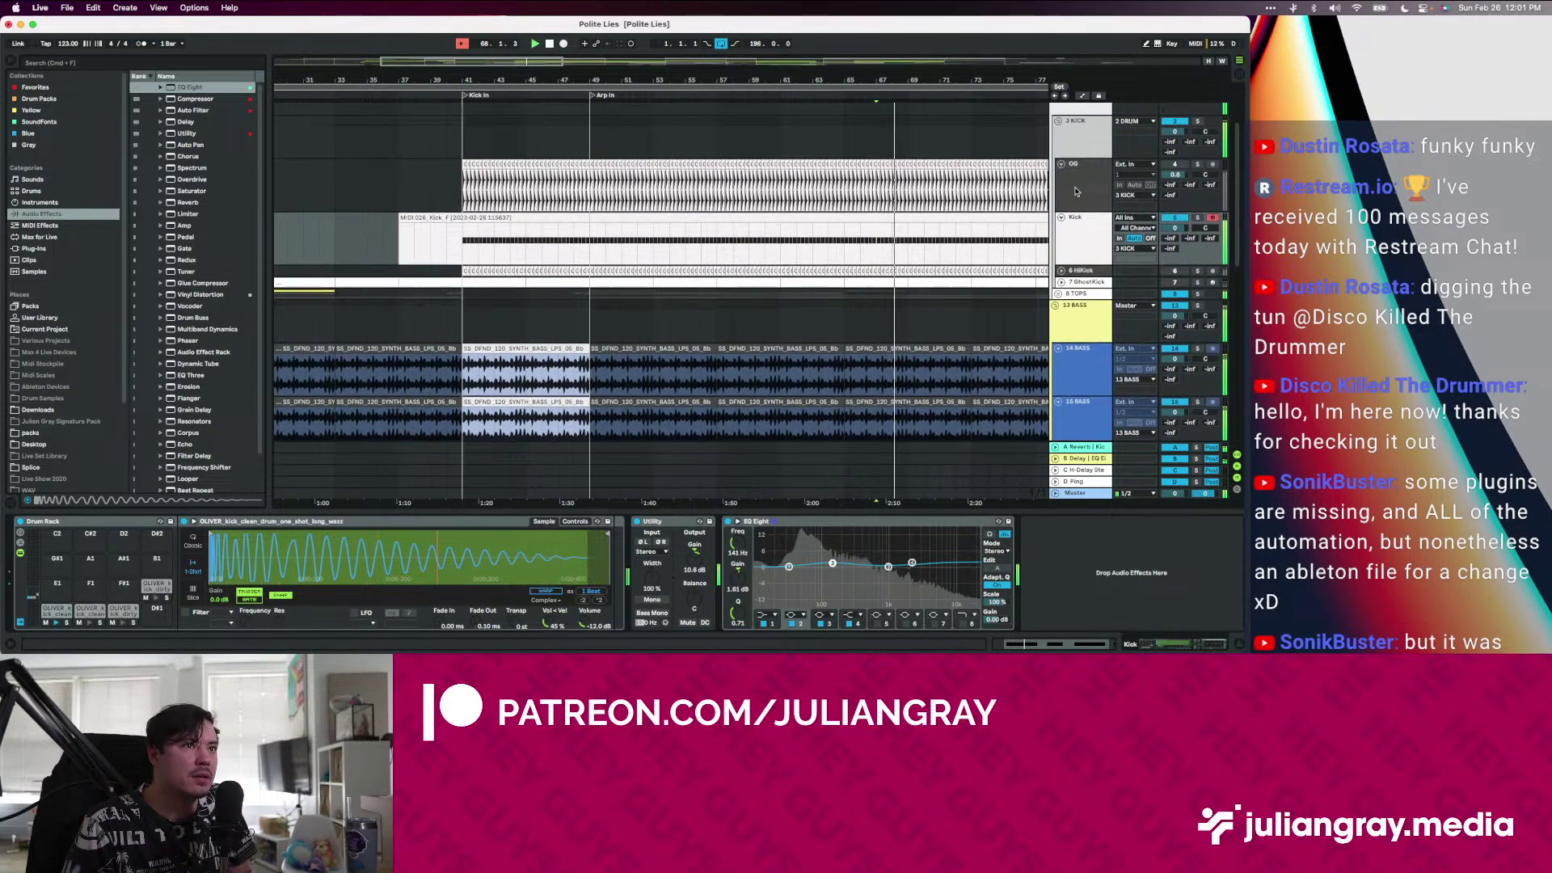
Map the F key to the track activators of both the Kick and OG tracks
click(1171, 46)
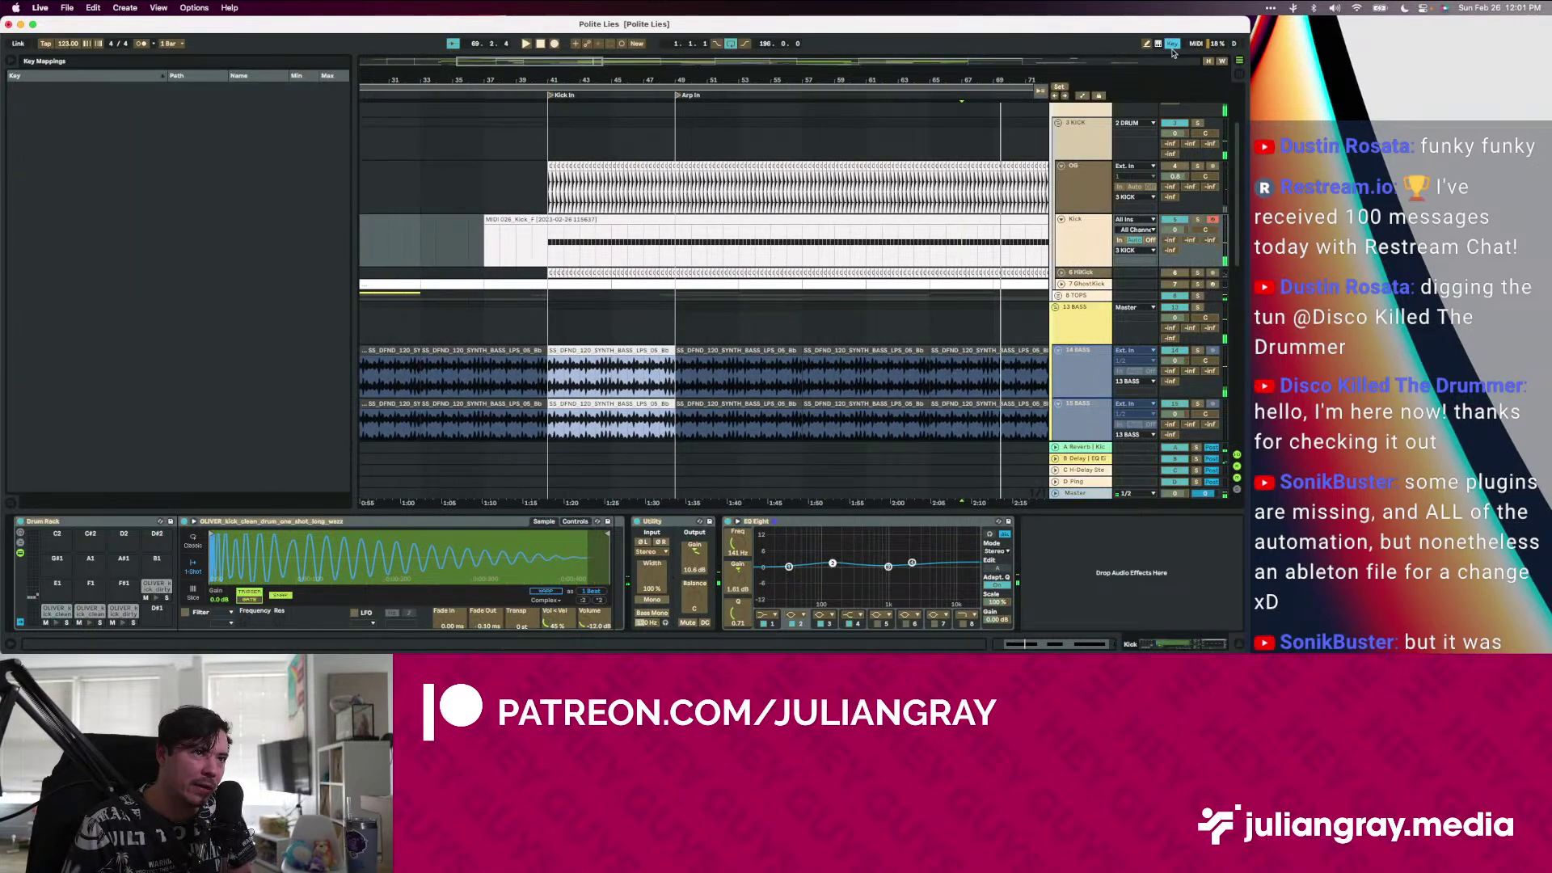
click(1175, 219)
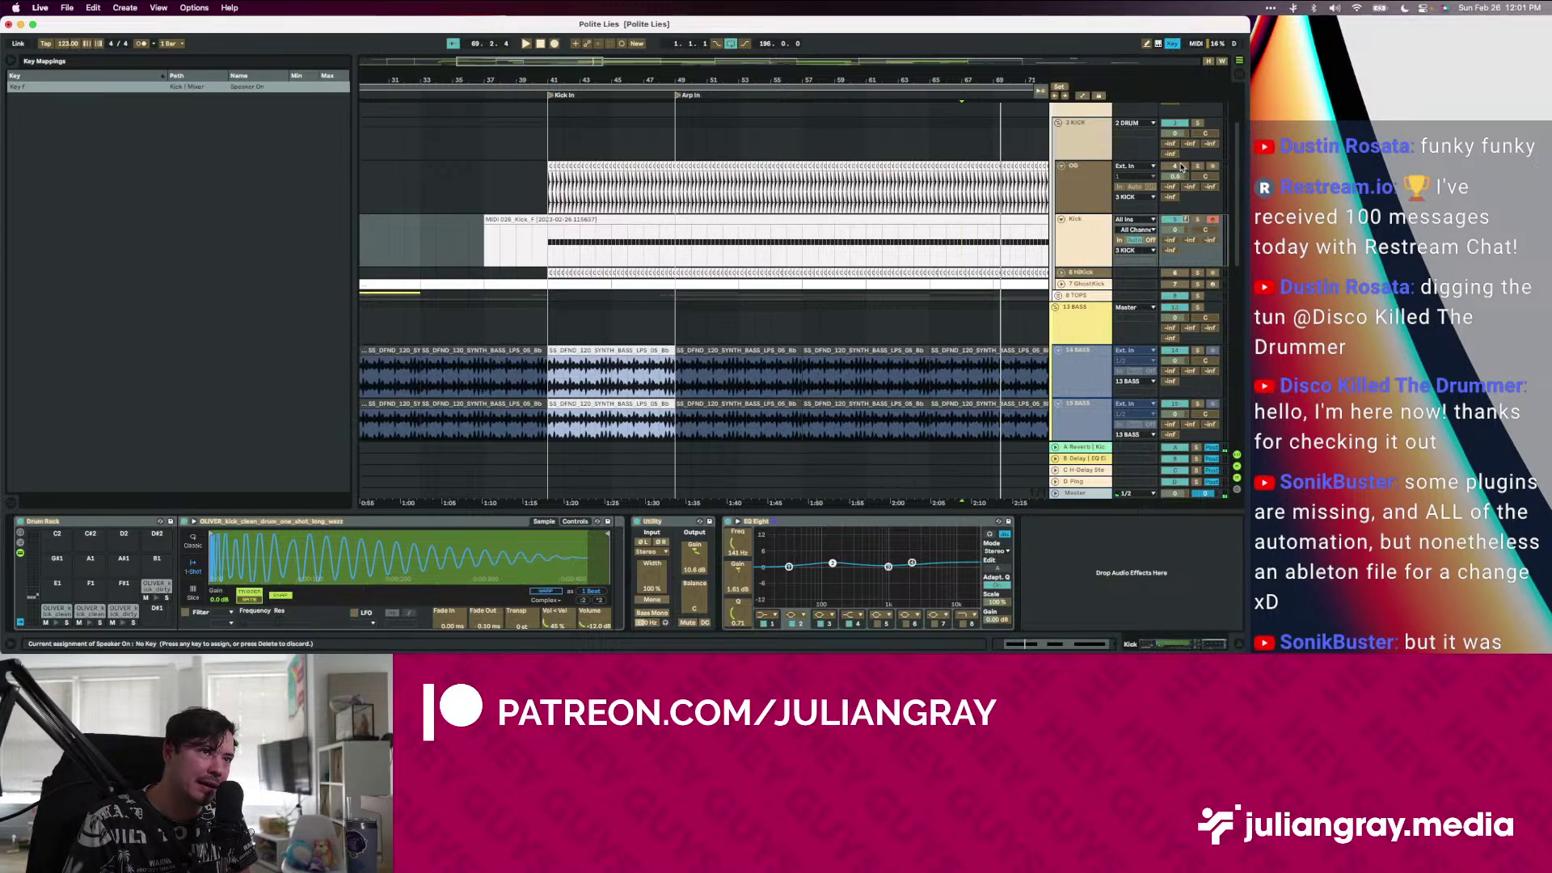
click(1171, 45)
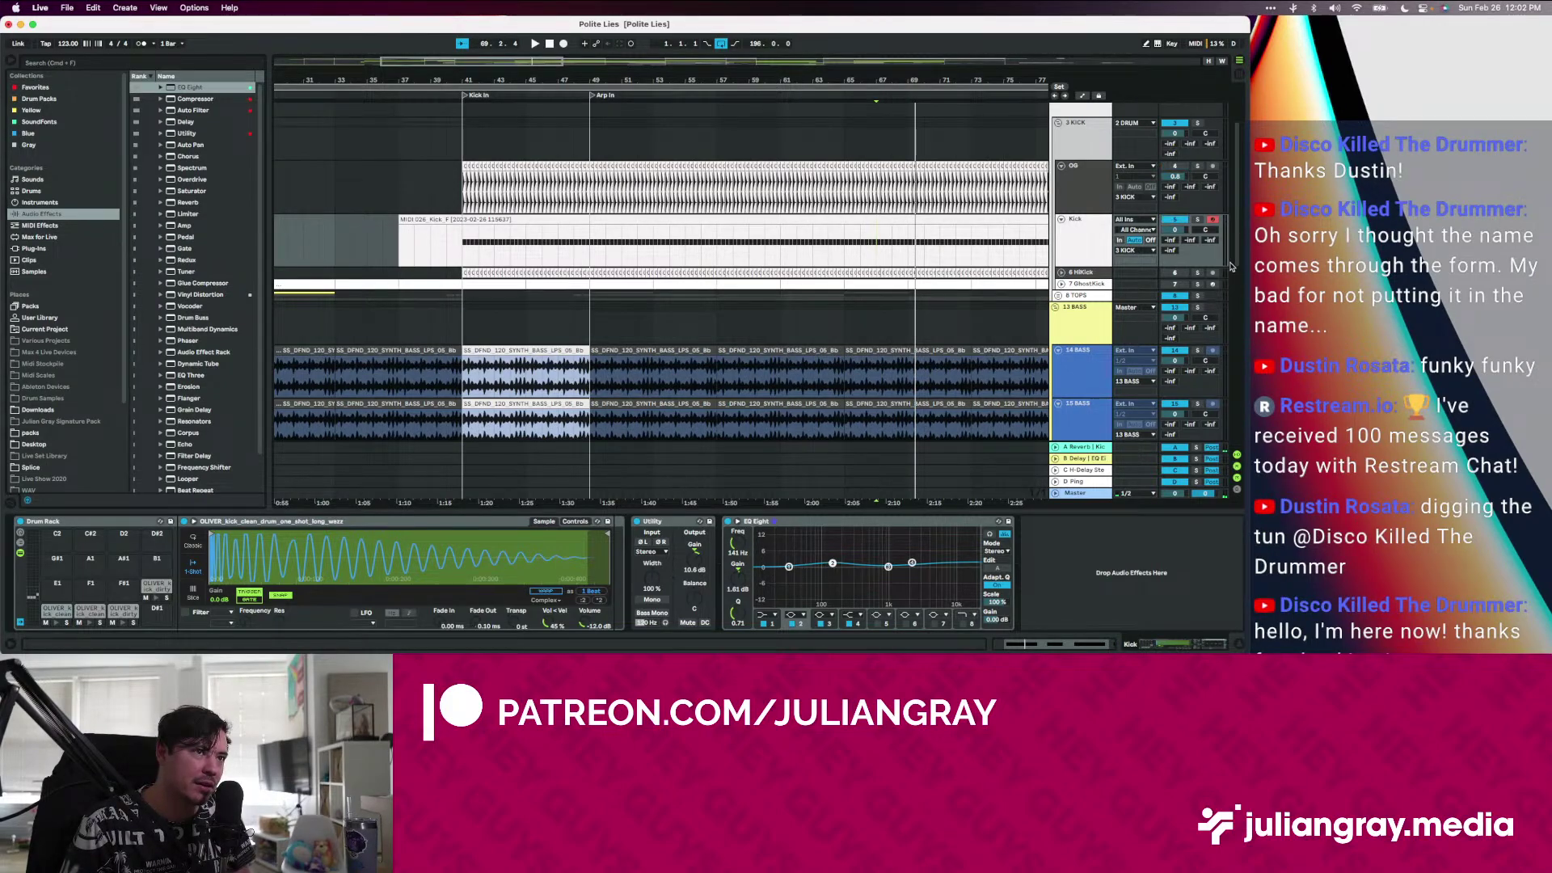
Play the arrangement from the Kick In locator to listen to the kick against the bass
click(458, 202)
scroll(458, 202, left, 5)
key(space)
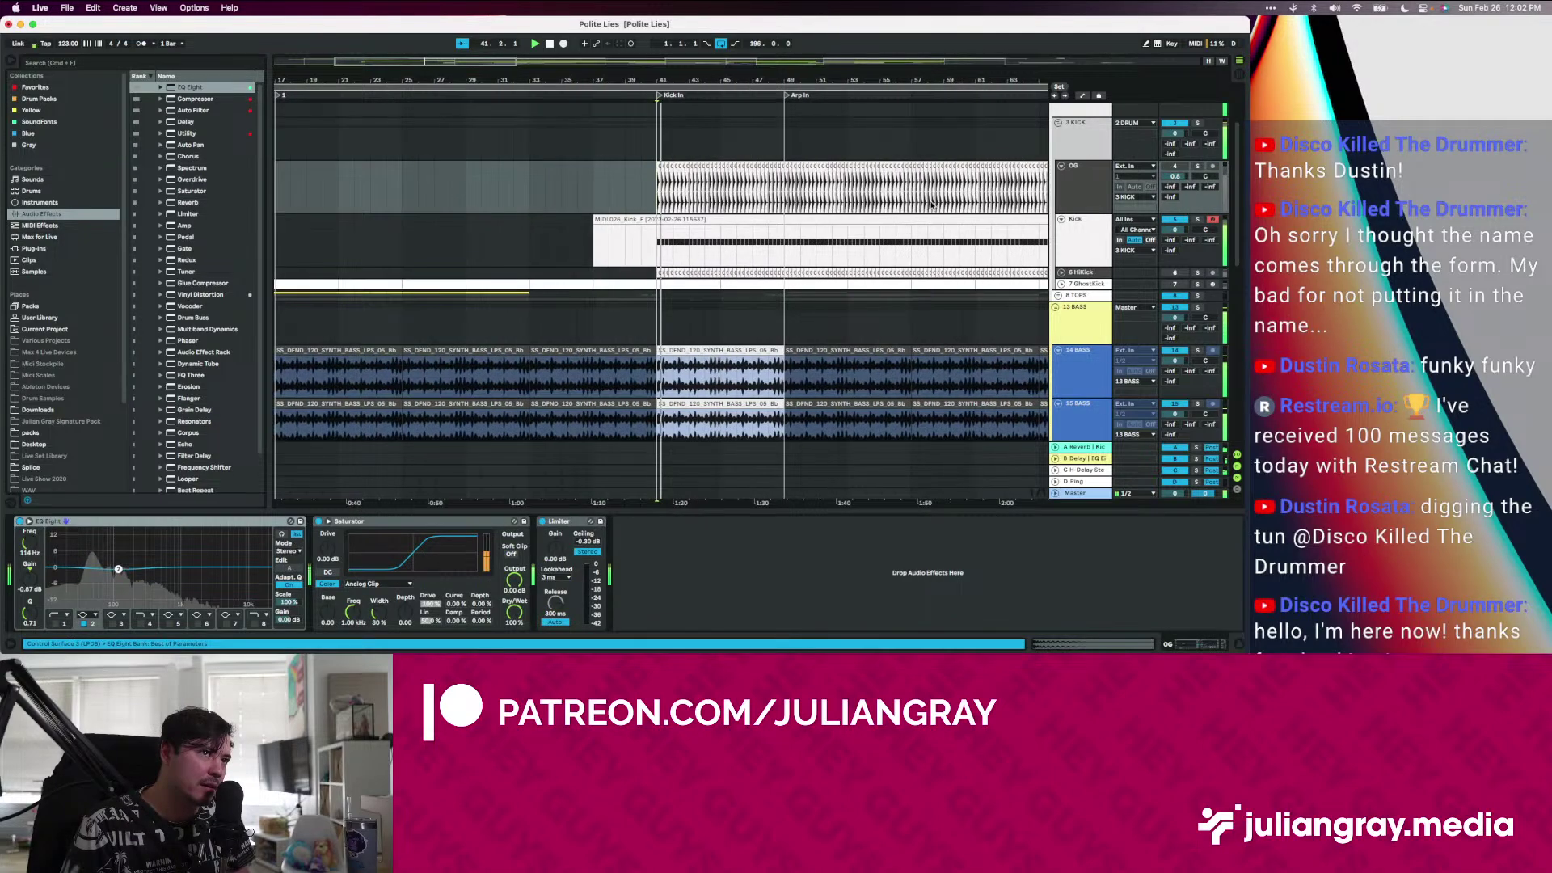
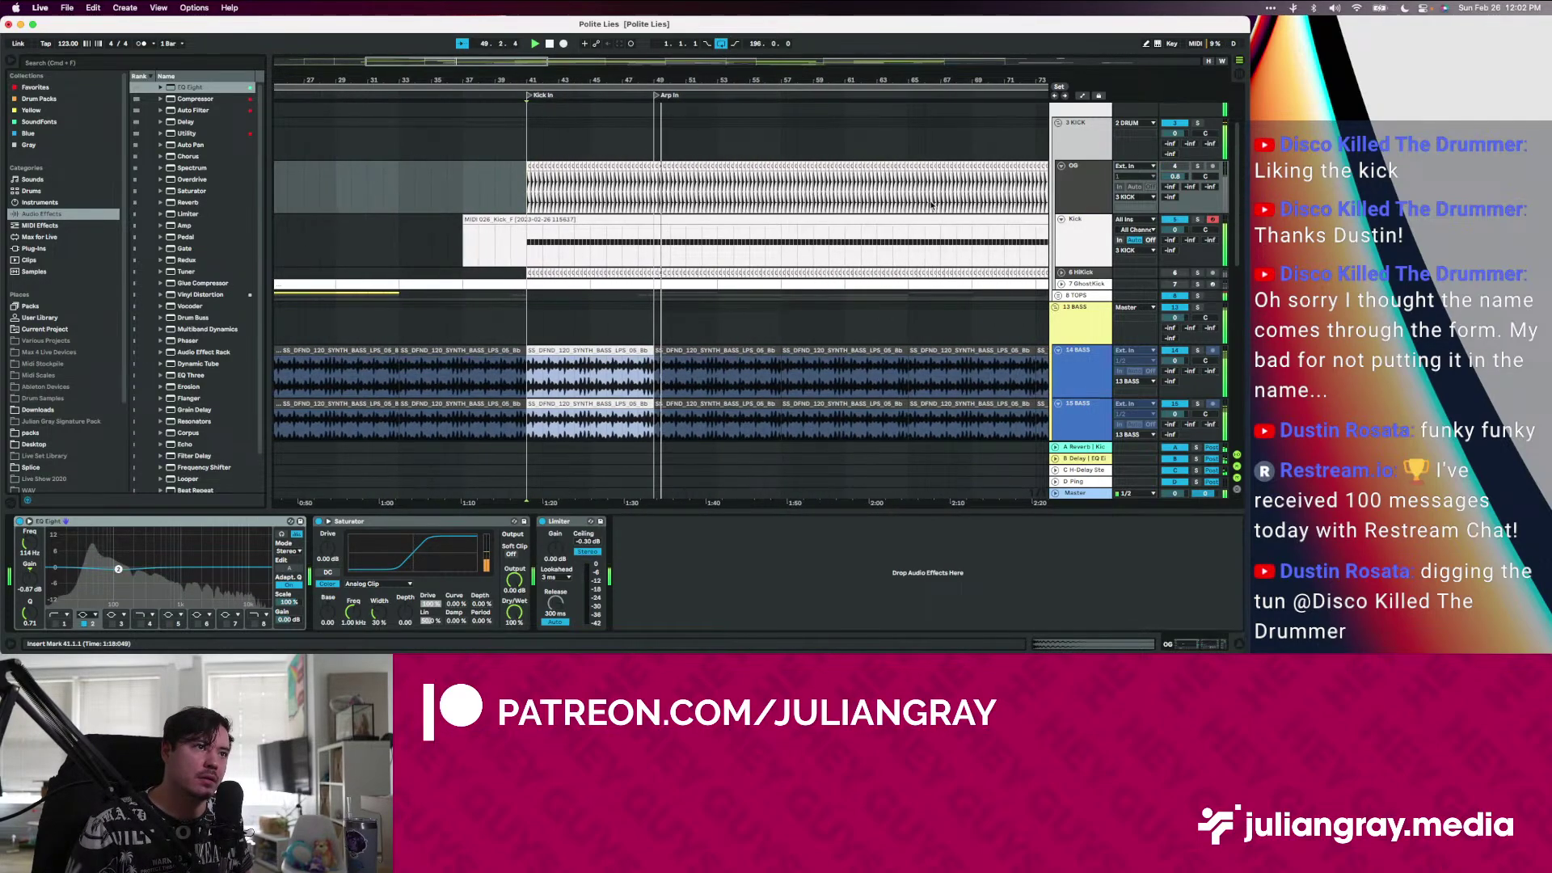
key(space)
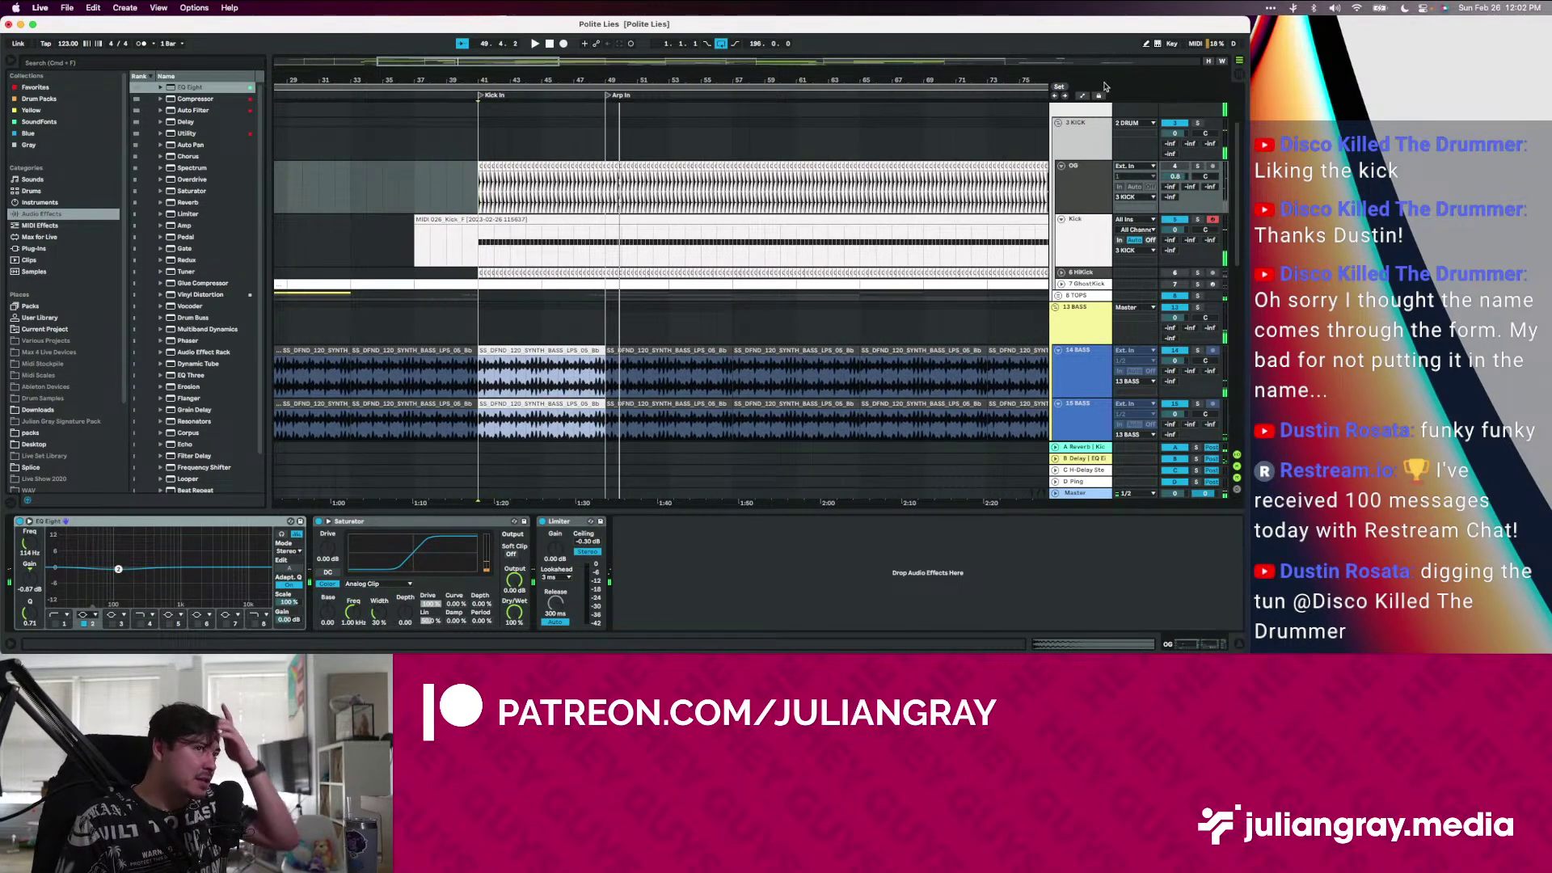
Delete the F key mappings of the OG and Kick track activators and leave key mapping mode
click(1171, 43)
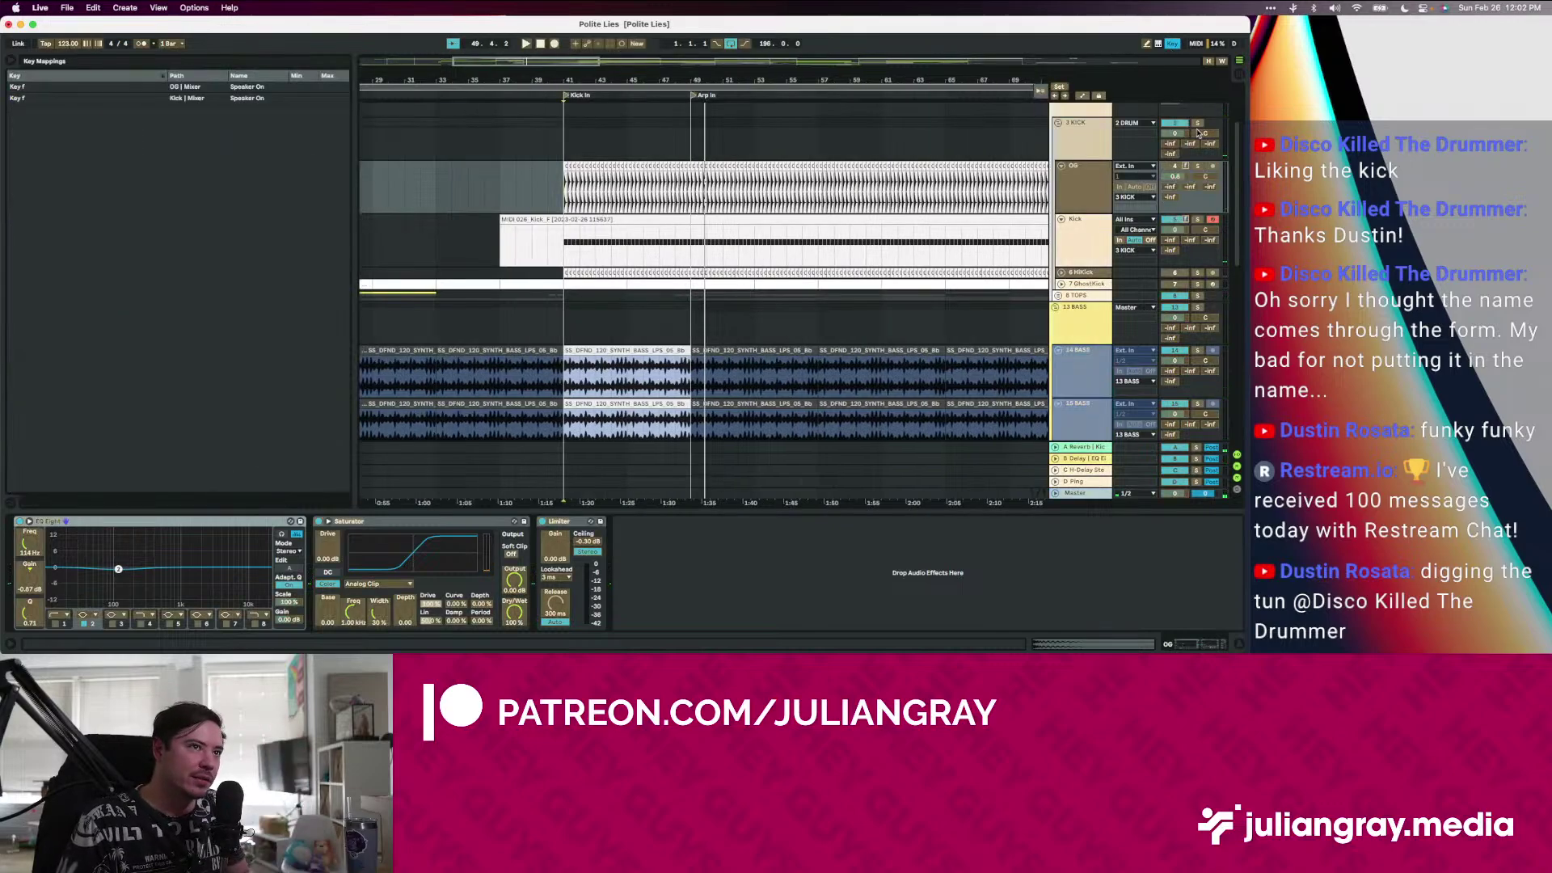
click(1177, 168)
click(1172, 220)
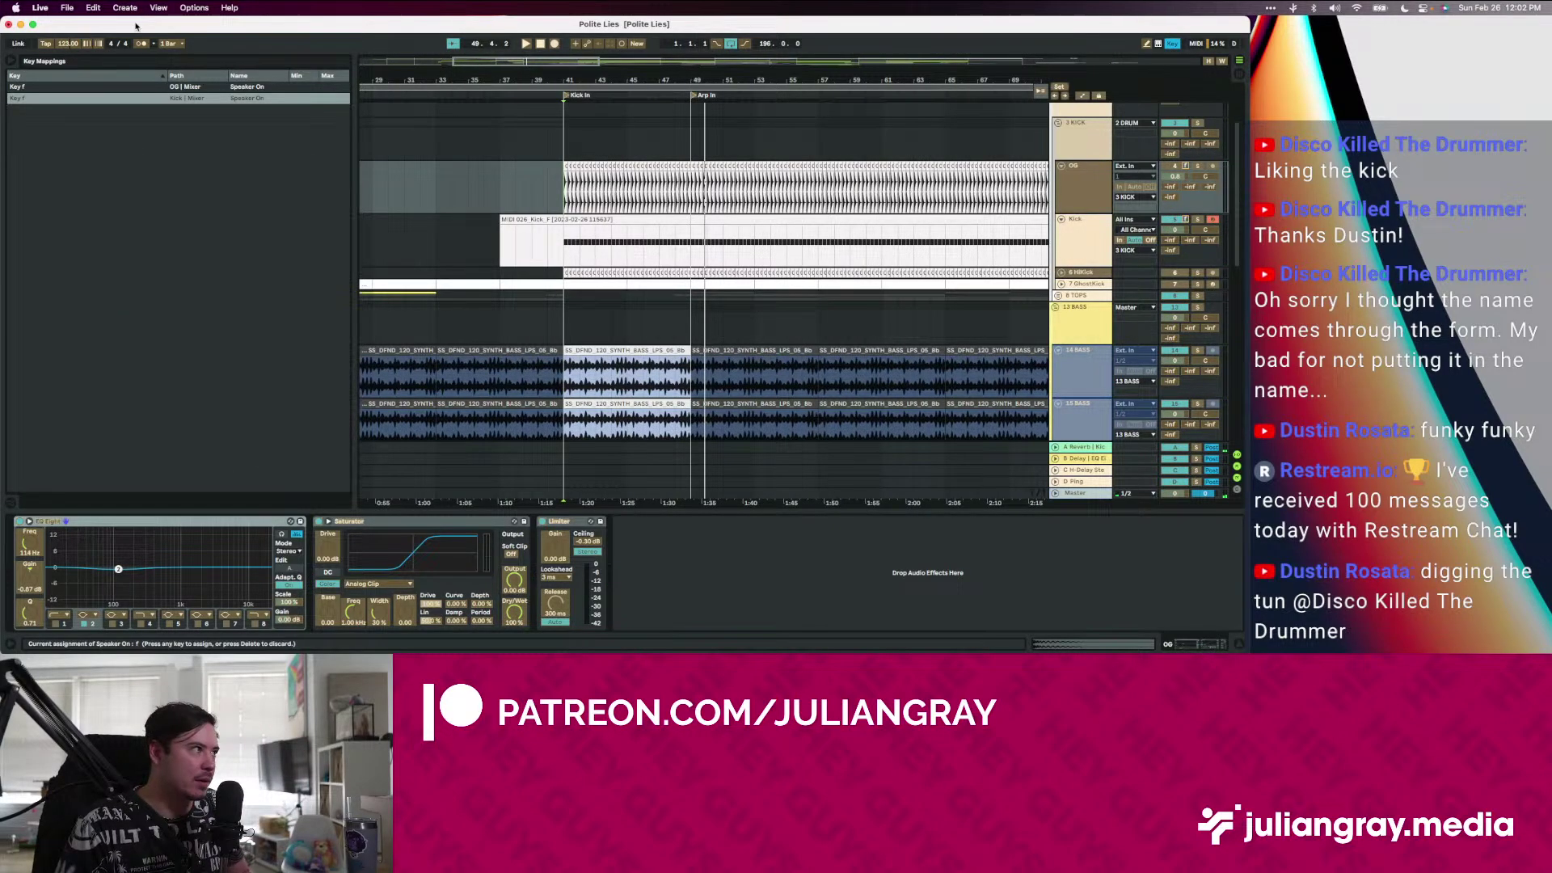
click(141, 98)
key(Delete)
click(115, 88)
key(Delete)
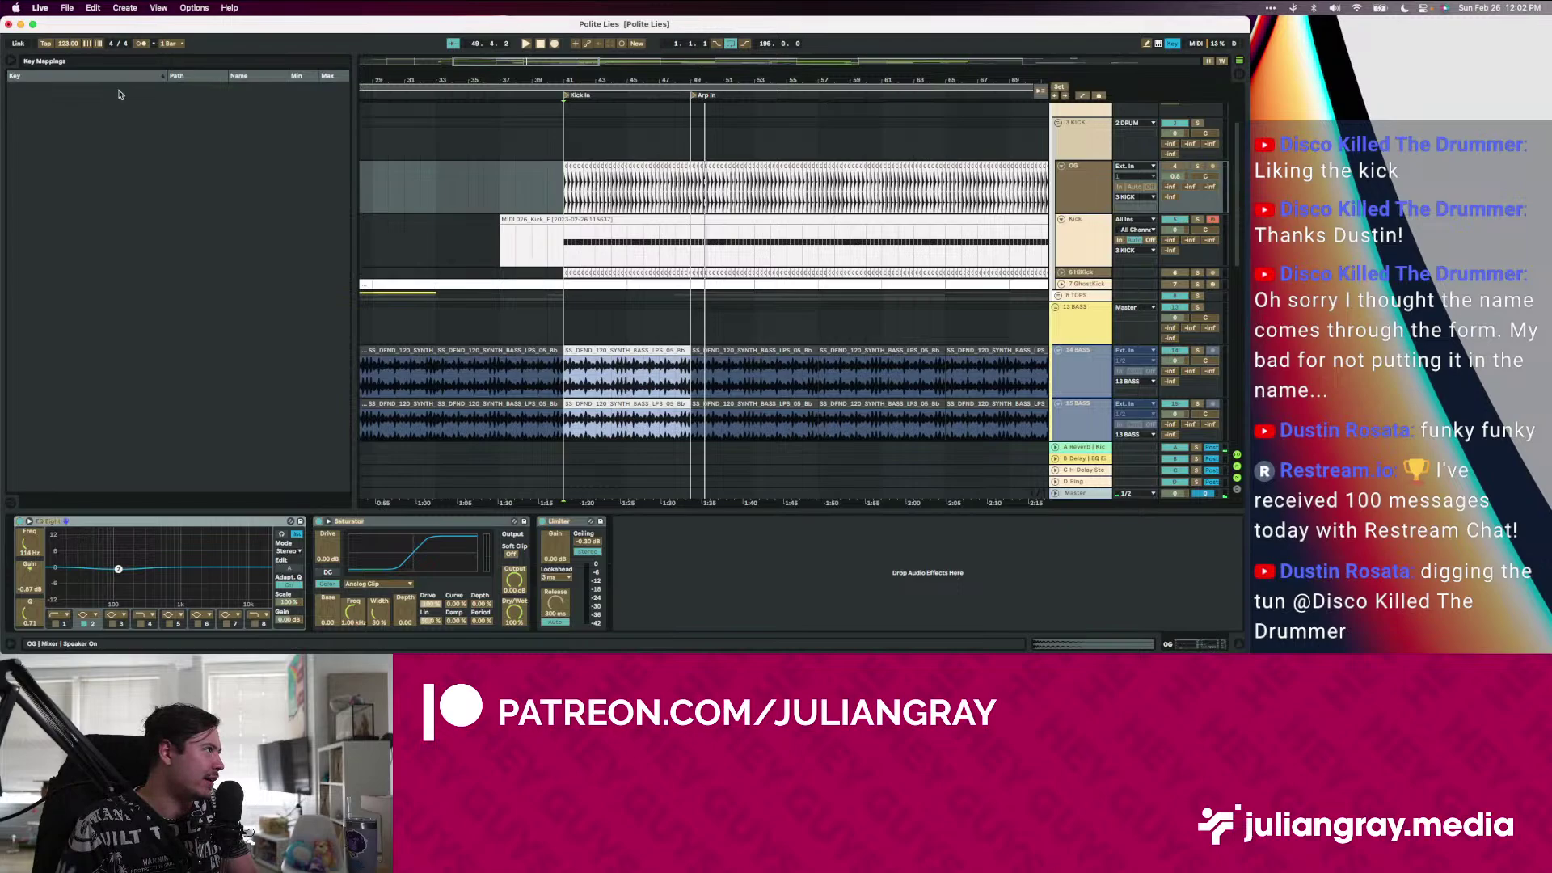
click(819, 207)
click(1166, 45)
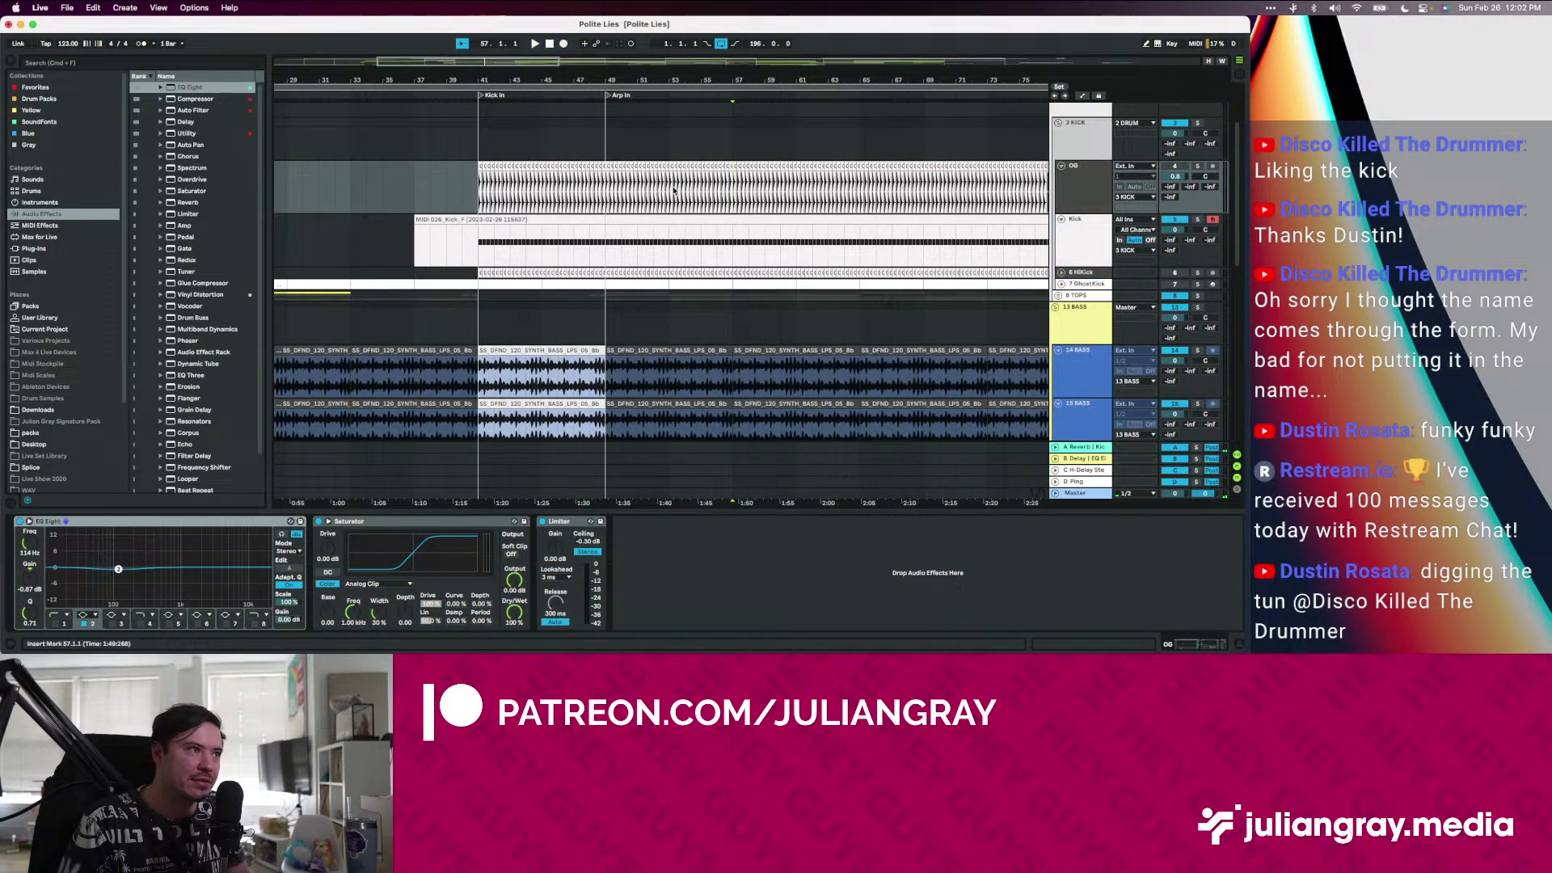
Play the arrangement from bar 104, one bar before the Drop locator, with the Kick track selected
mouse_move(488, 60)
mouse_down()
mouse_move(476, 41)
mouse_move(528, 41)
mouse_up()
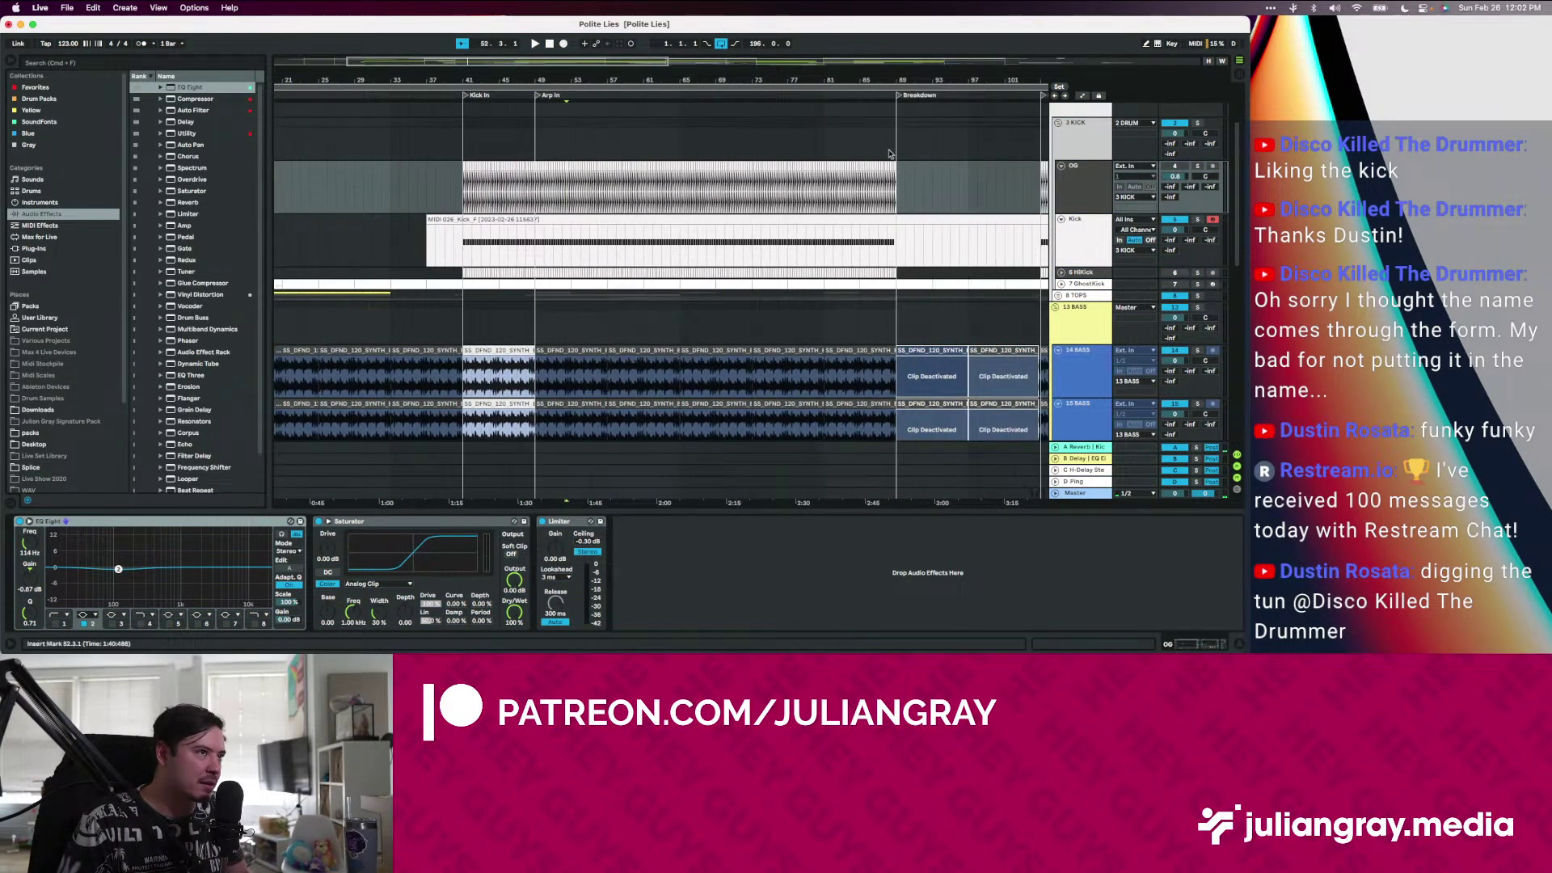
click(926, 207)
scroll(727, 220, right, 8)
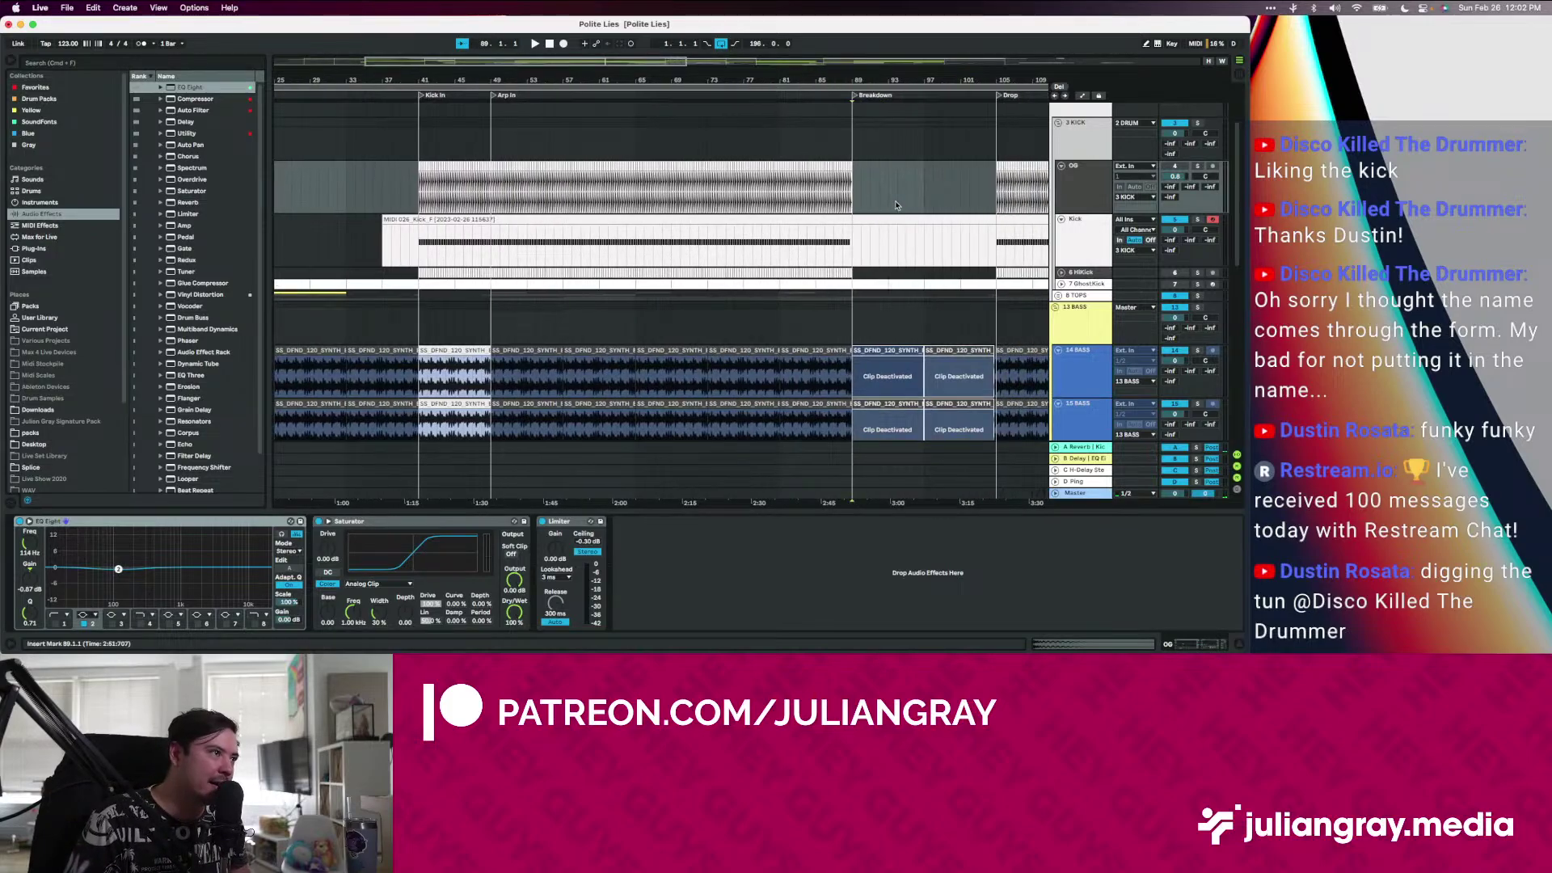
click(727, 221)
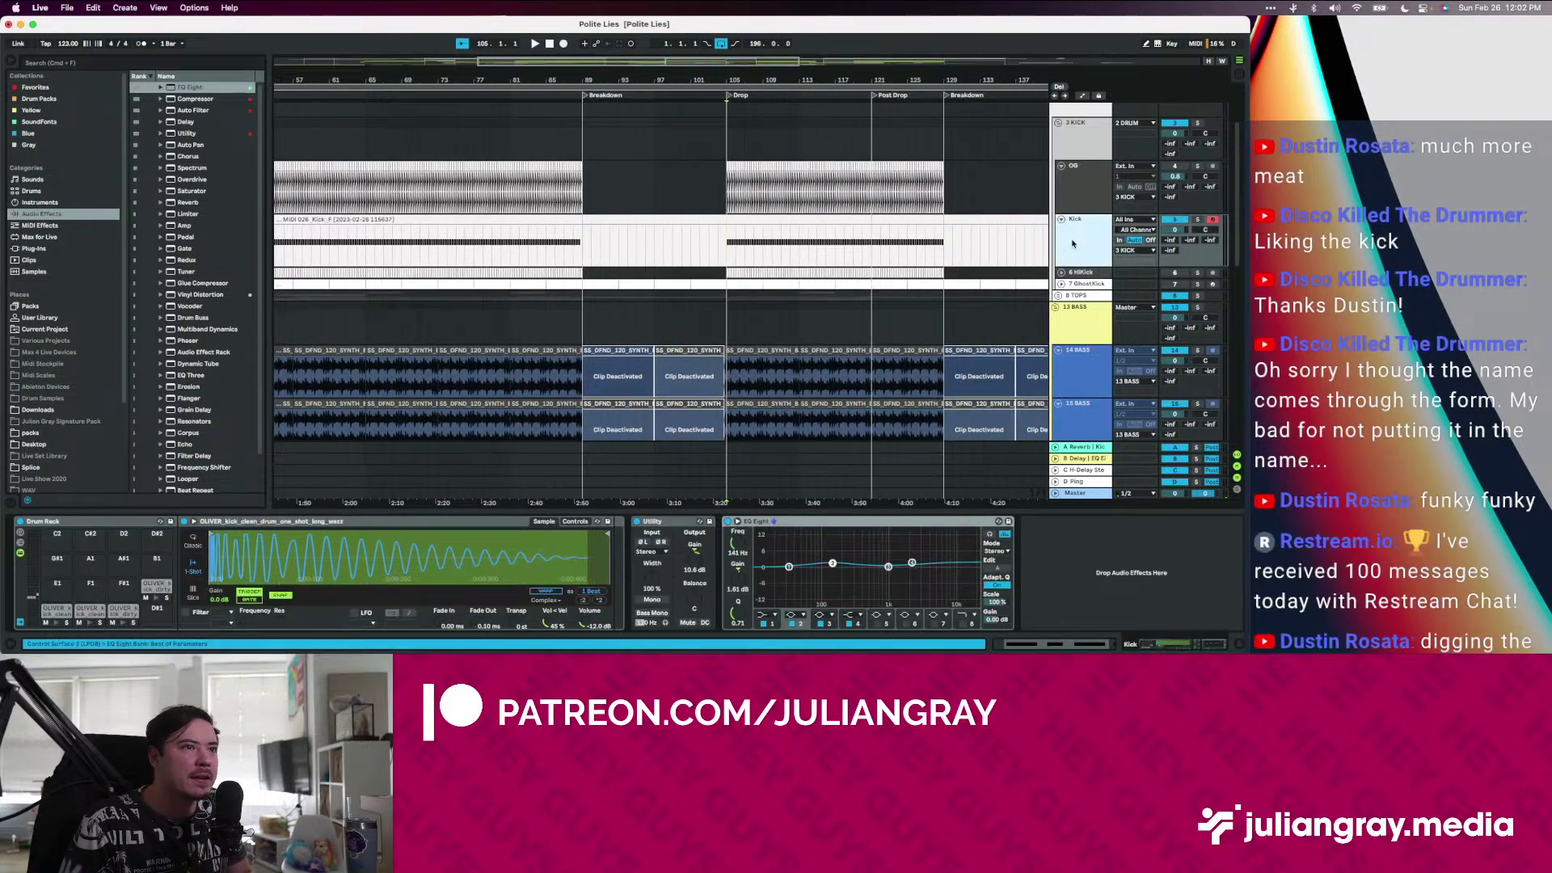
click(722, 241)
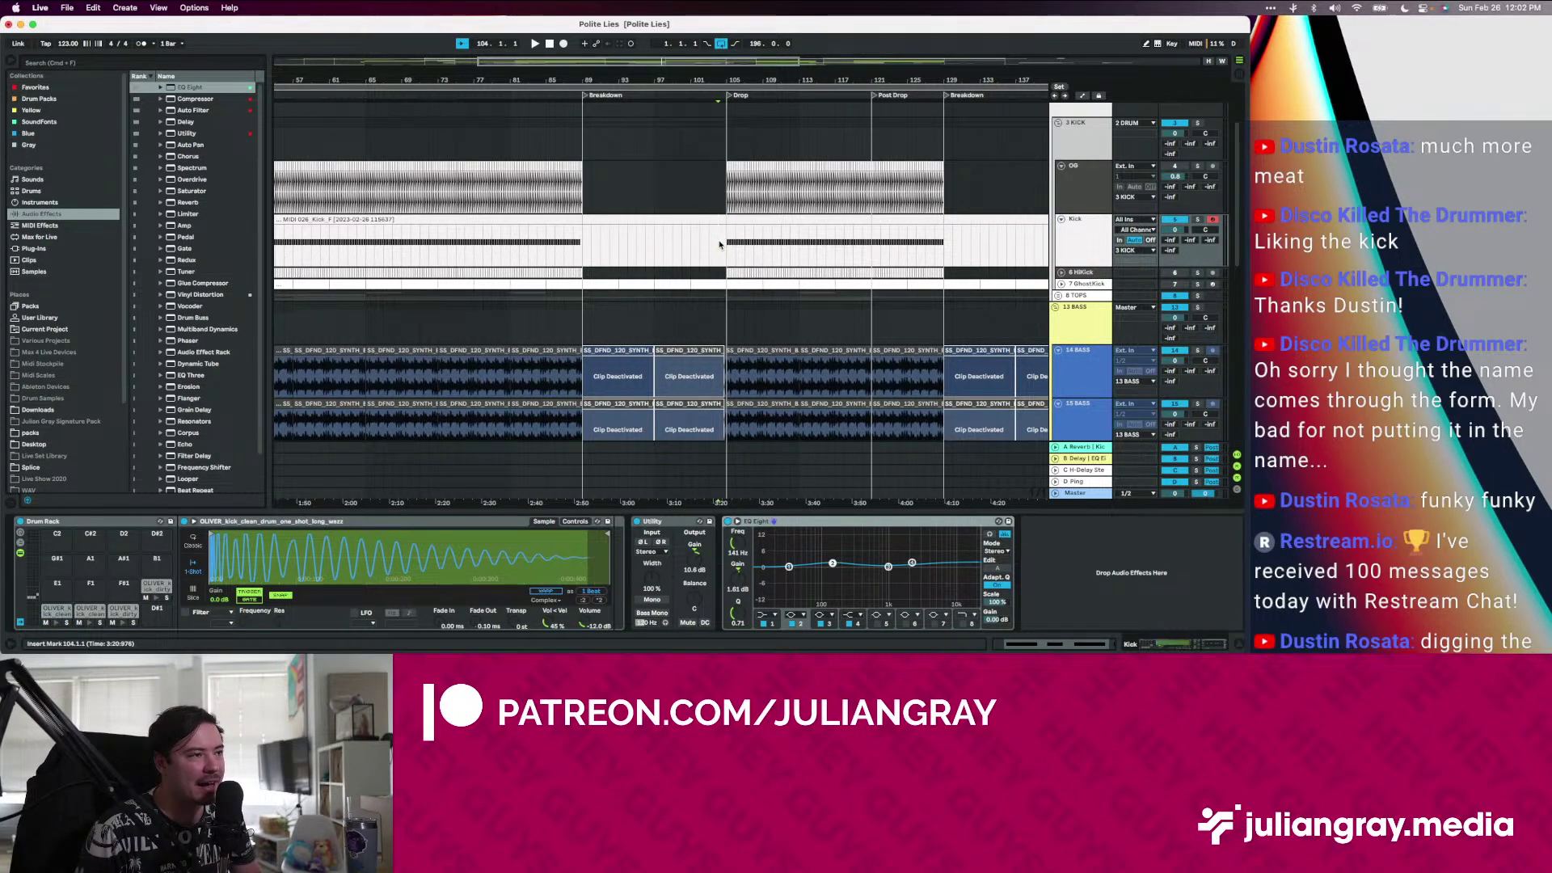
key(space)
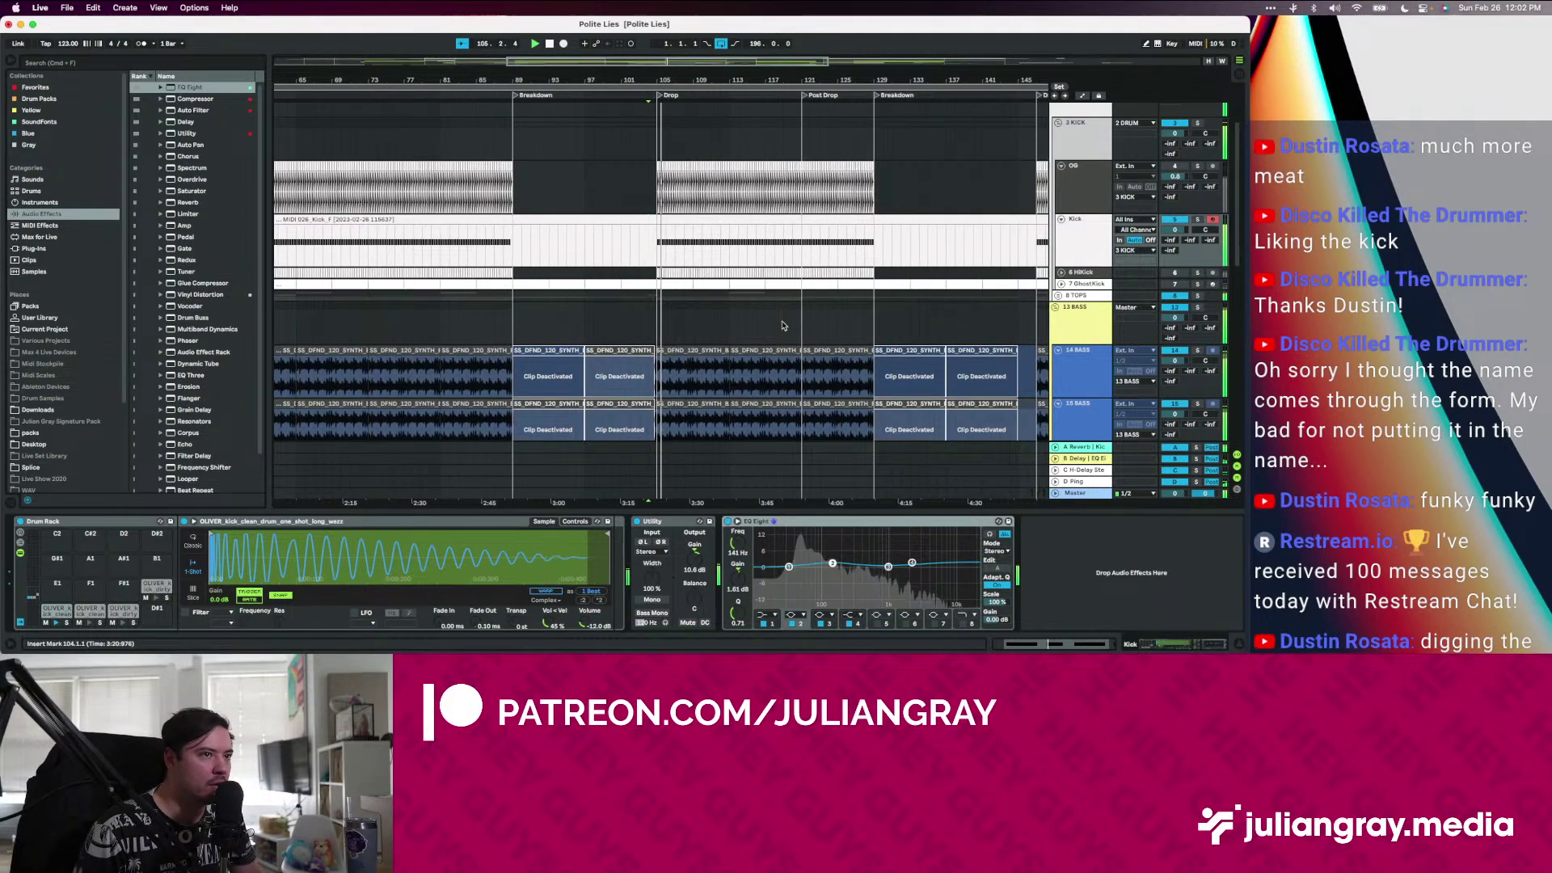
Compare the OG kick with the new Kick track in the Drop by swapping their activators, leaving Kick active
scroll(782, 326, down, 3)
scroll(781, 326, down, 3)
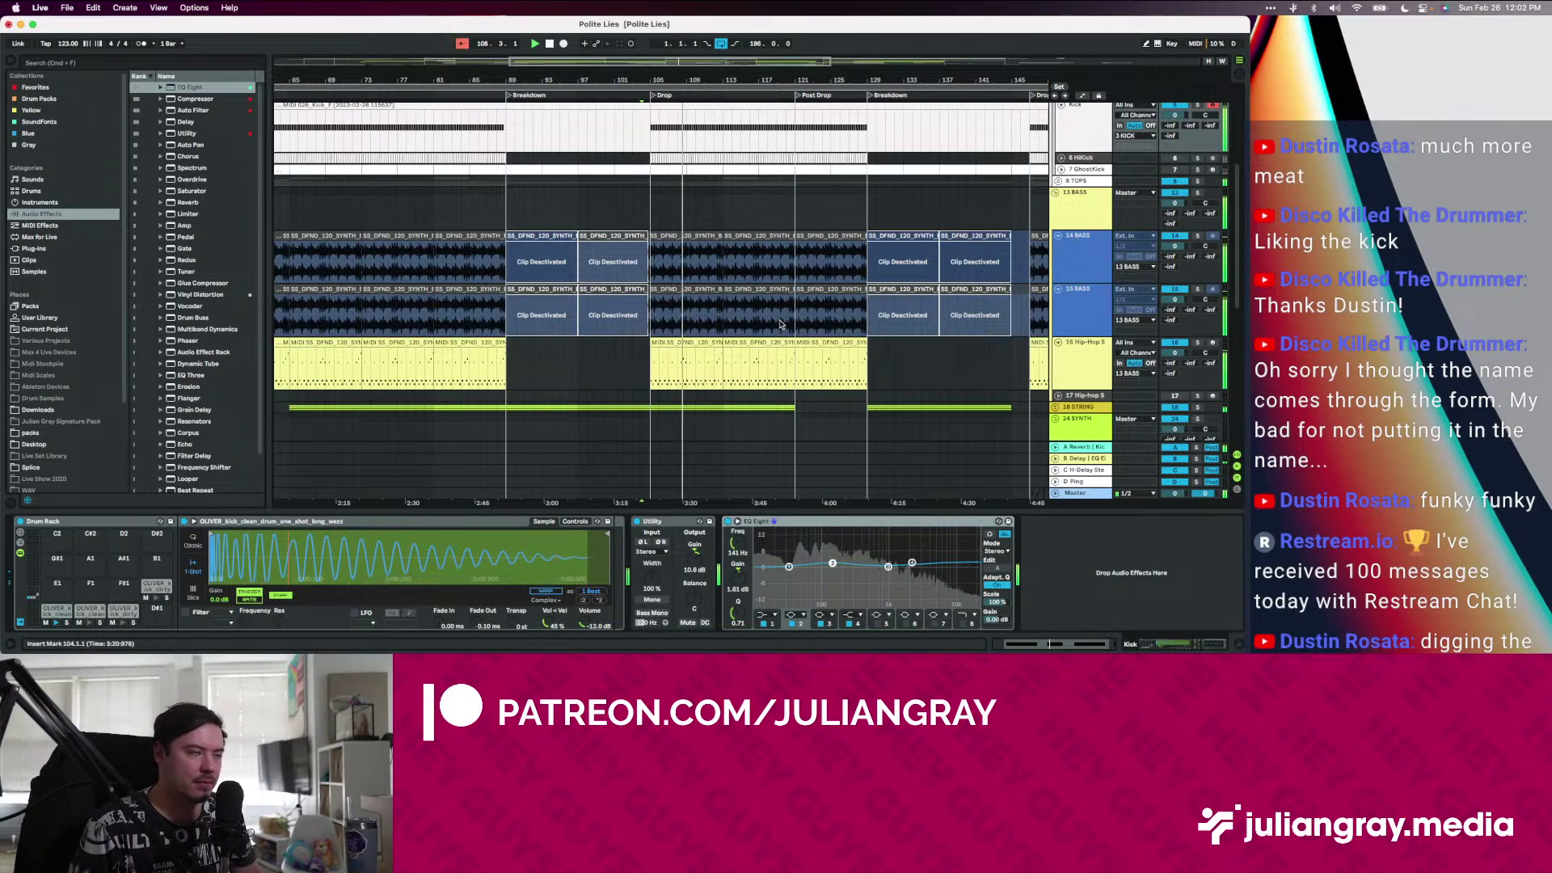
scroll(739, 298, up, 3)
scroll(739, 298, up, 1)
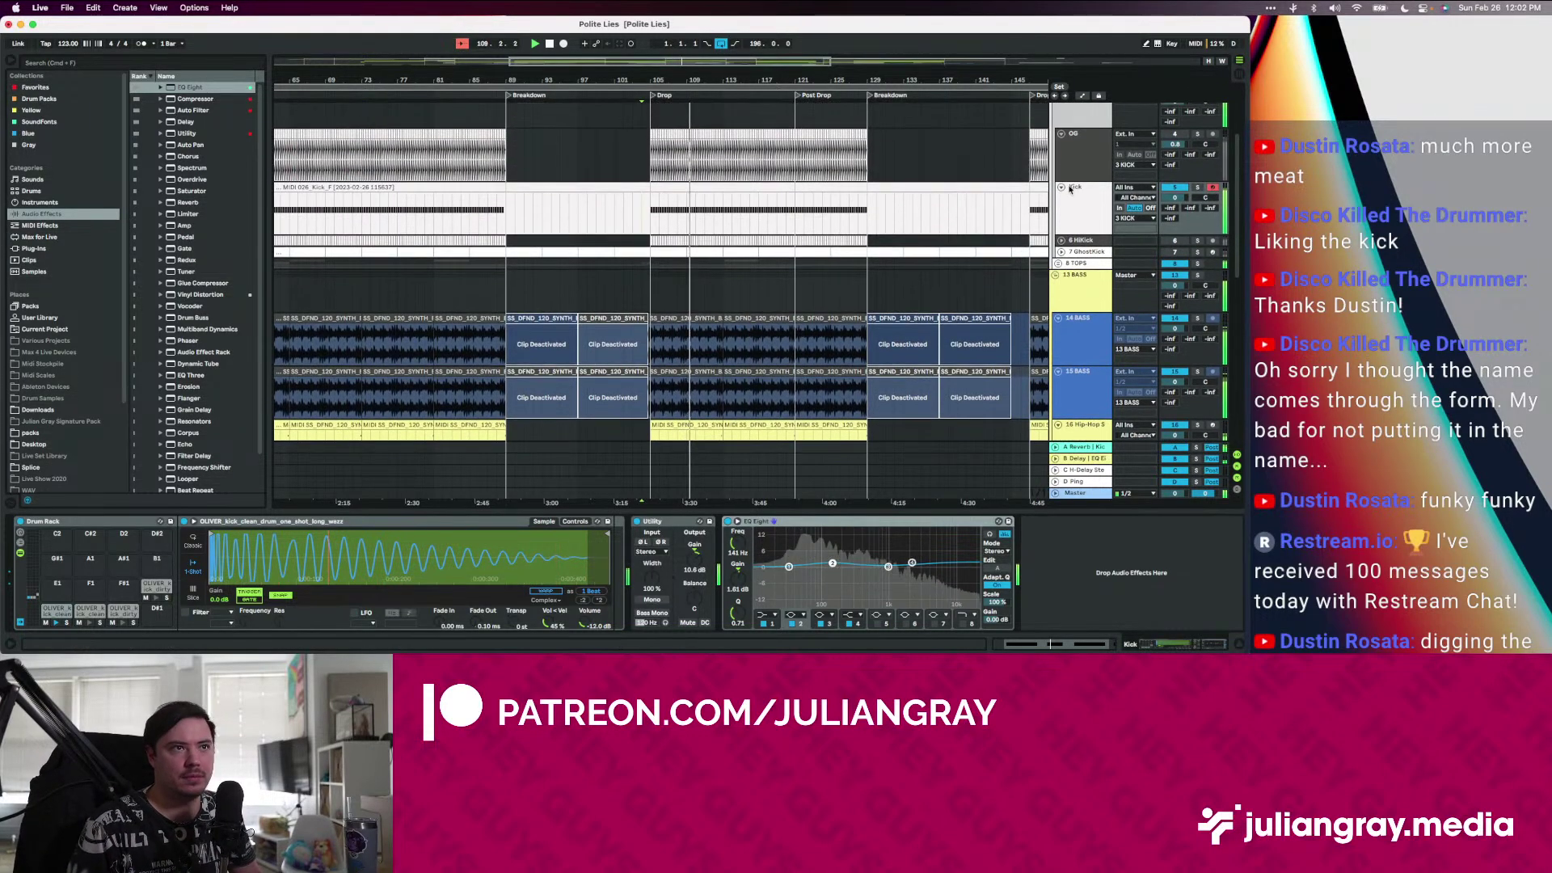
click(1174, 136)
click(1180, 187)
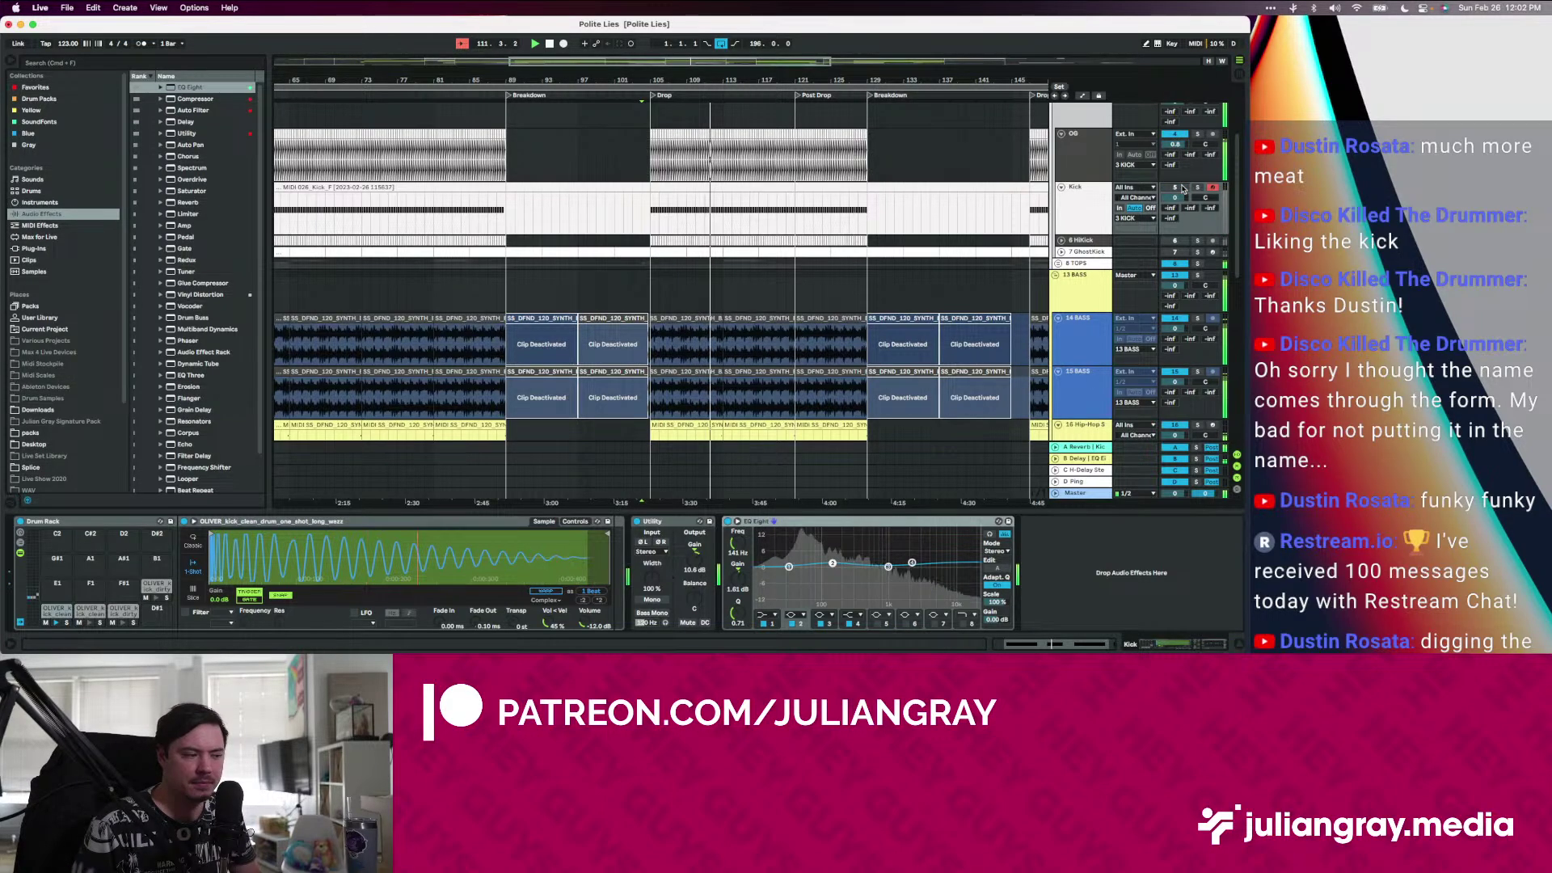
click(1181, 188)
click(1175, 135)
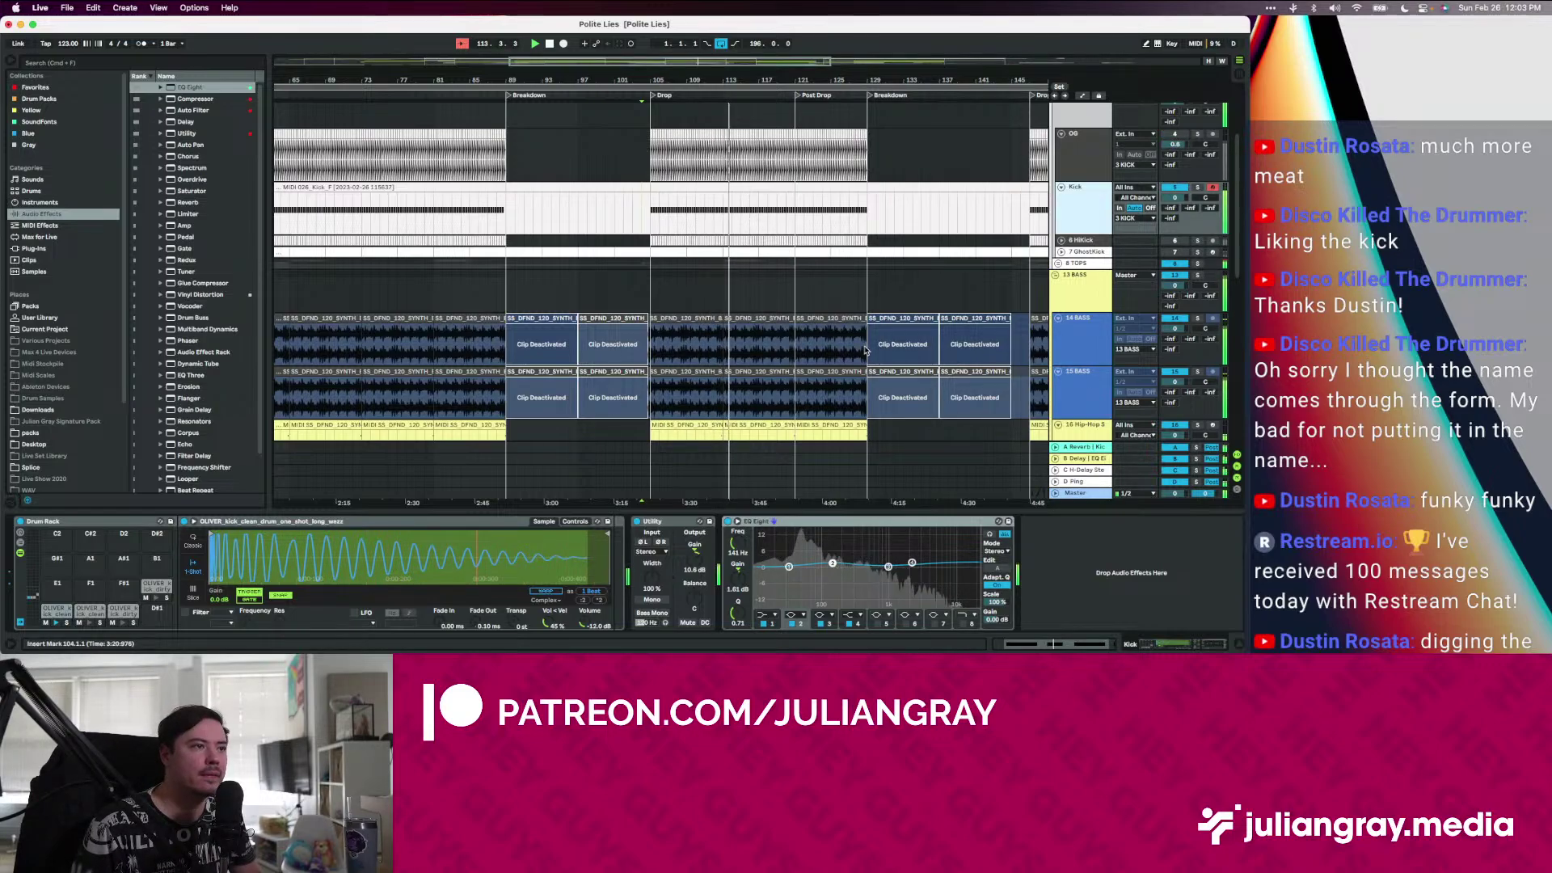
Inspect the Master track's device chain, stop playback, and return to the Kick track's devices
scroll(864, 346, down, 10)
scroll(864, 346, down, 6)
click(1075, 493)
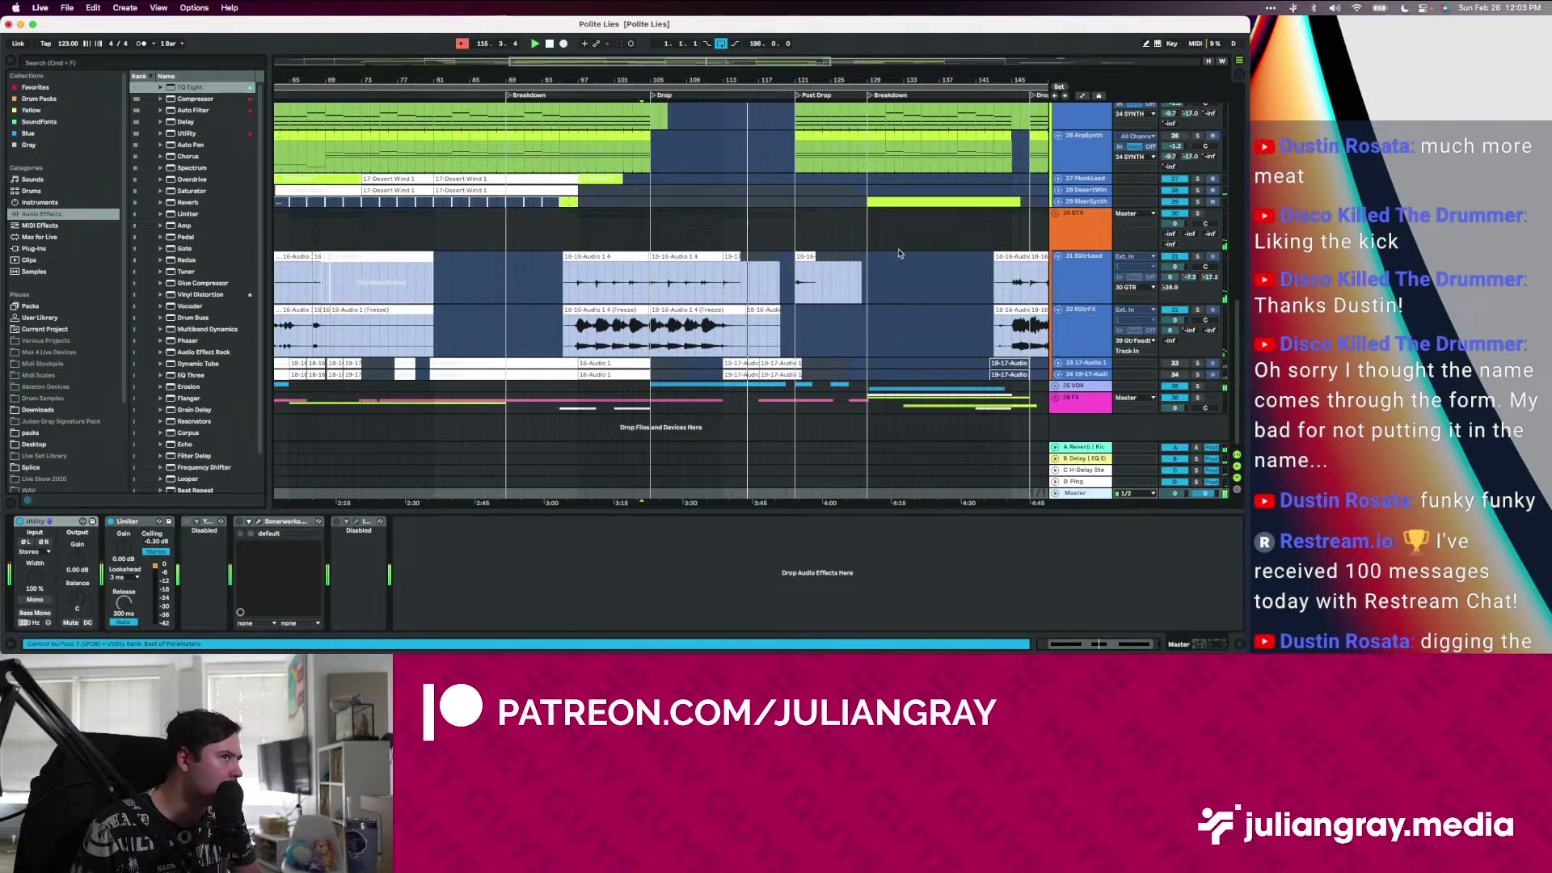
scroll(899, 253, up, 5)
scroll(899, 253, up, 10)
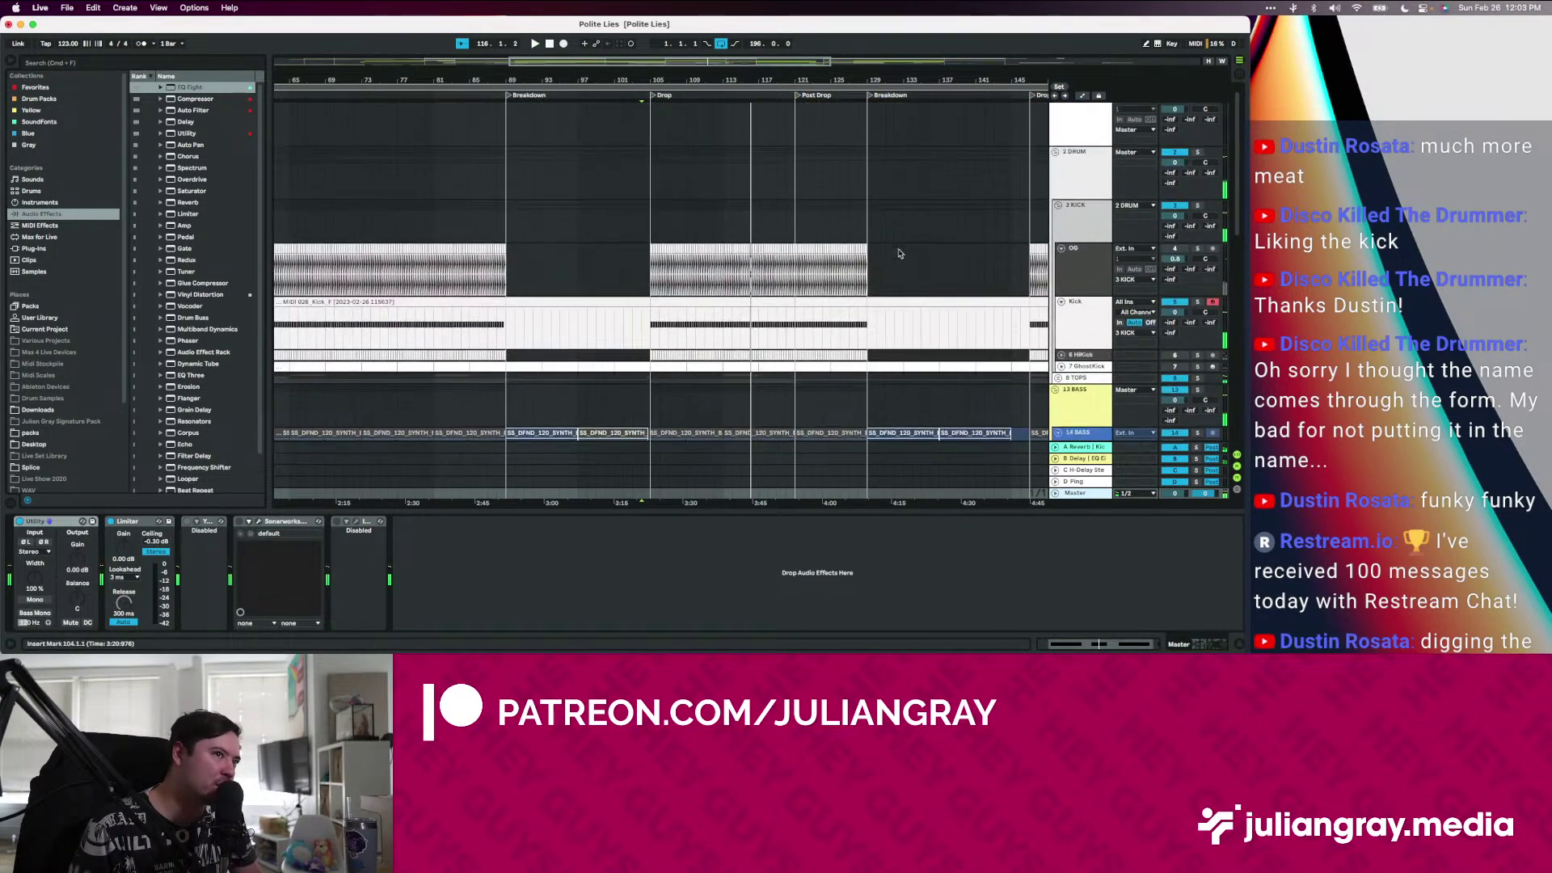
click(1083, 239)
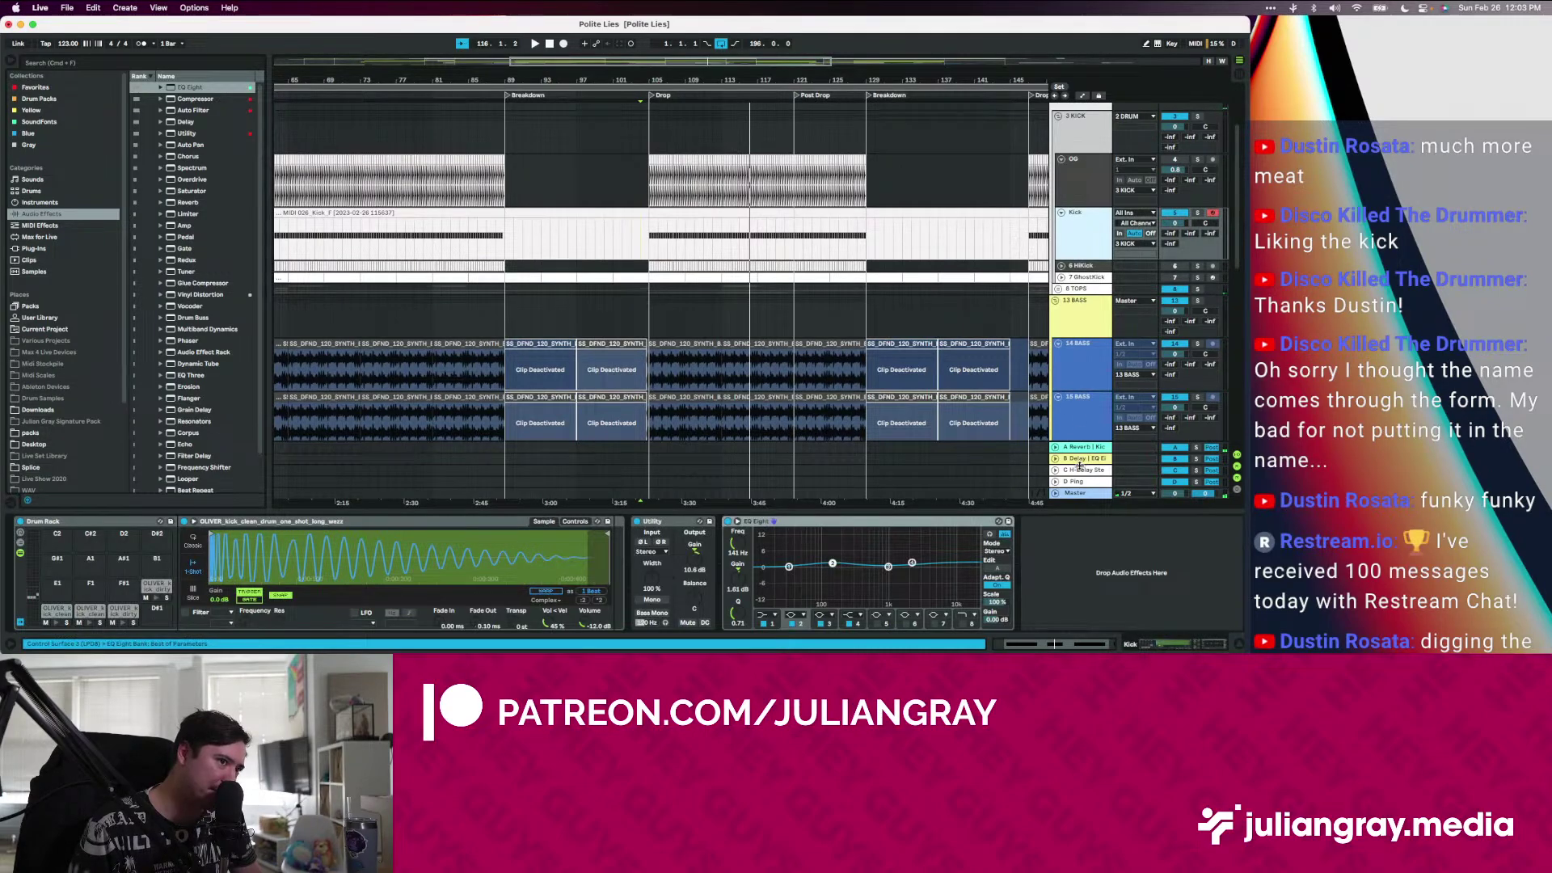
Unfold and refold the last device in the Master track's chain to inspect it during playback
click(1079, 492)
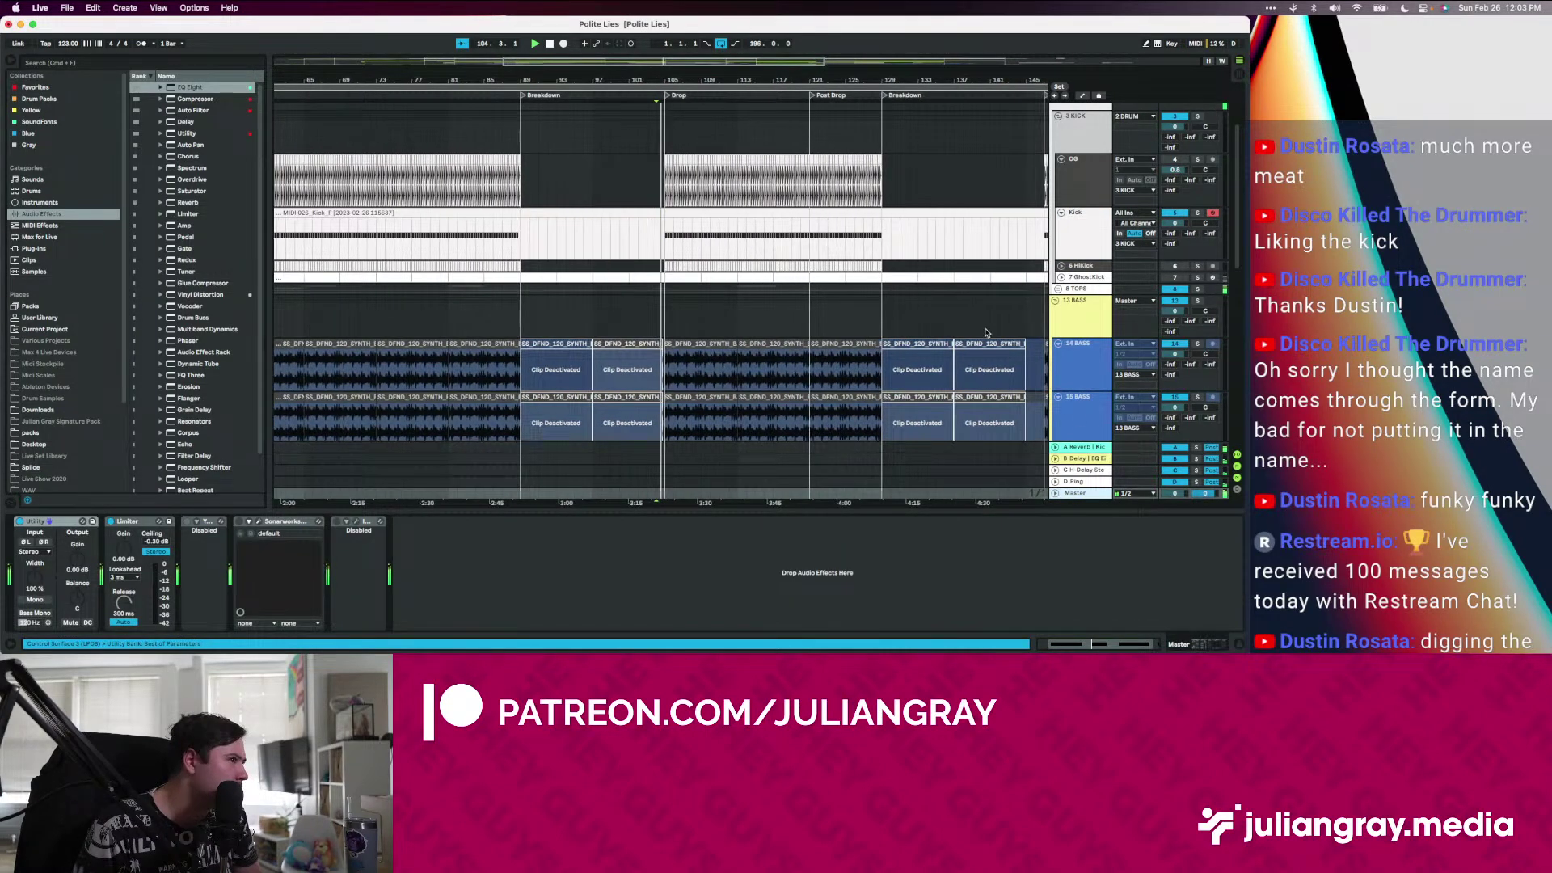
double_click(348, 521)
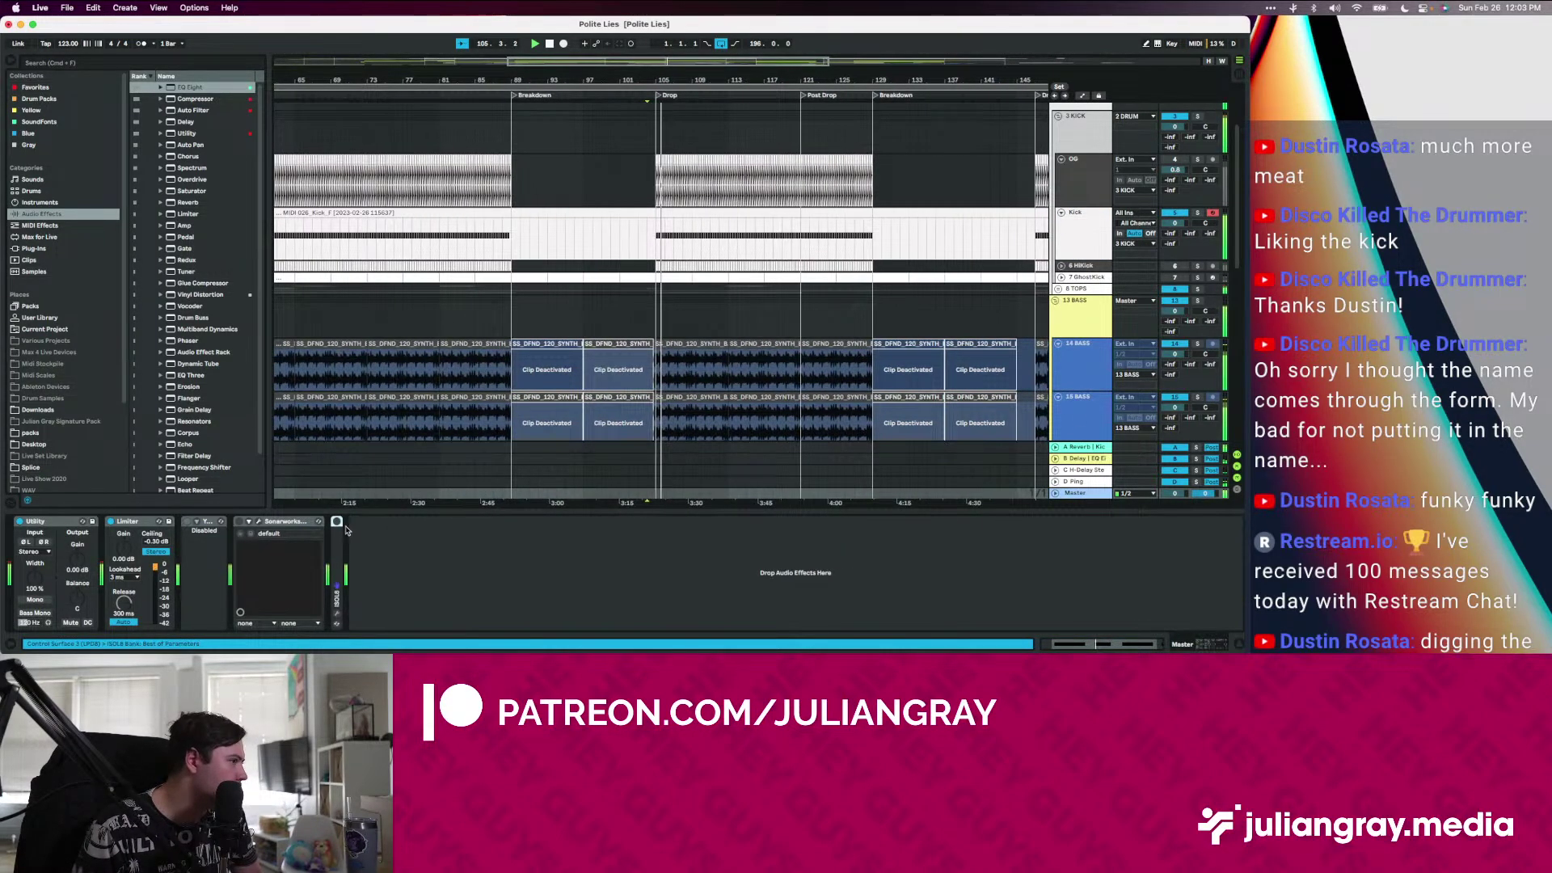
double_click(338, 535)
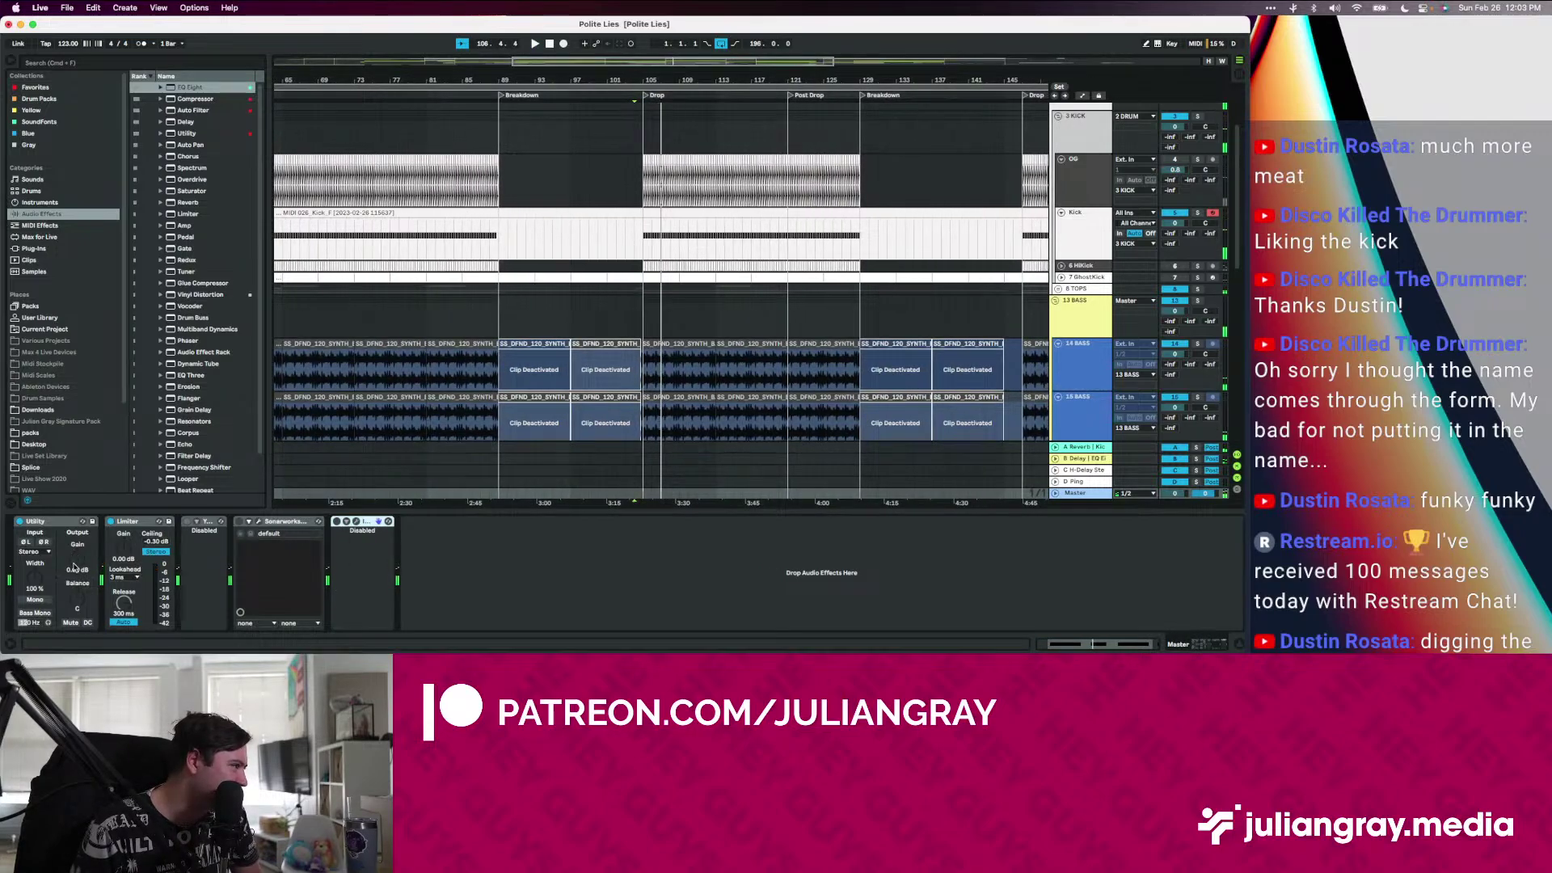
Insert a Utility at the start of the Master chain, lower its gain to -3.33 dB, and play the Drop
click(191, 134)
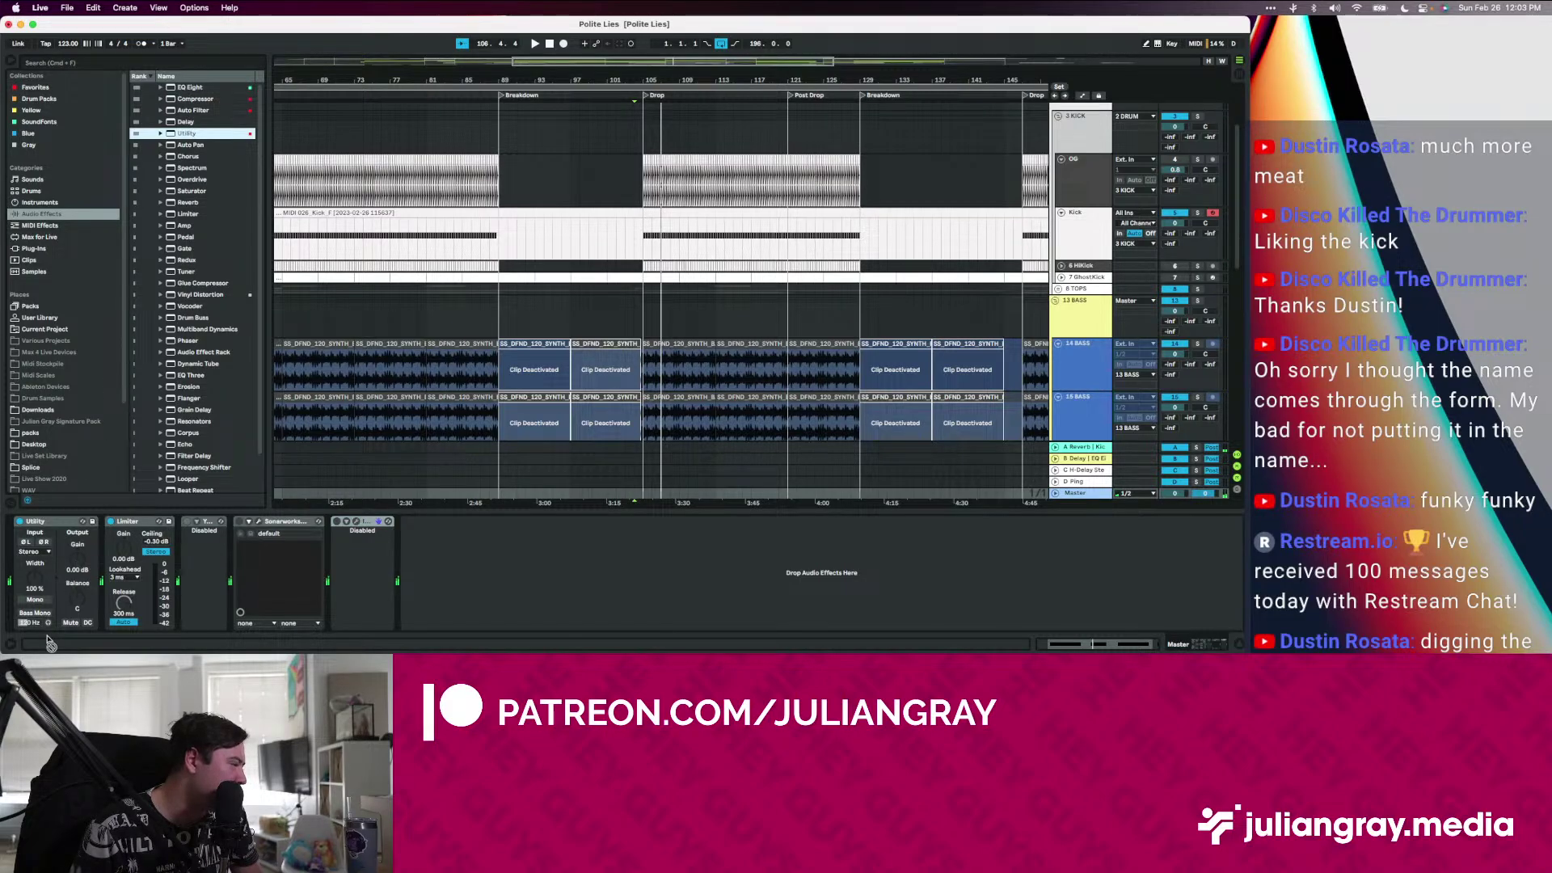
drag(19, 586, 15, 583)
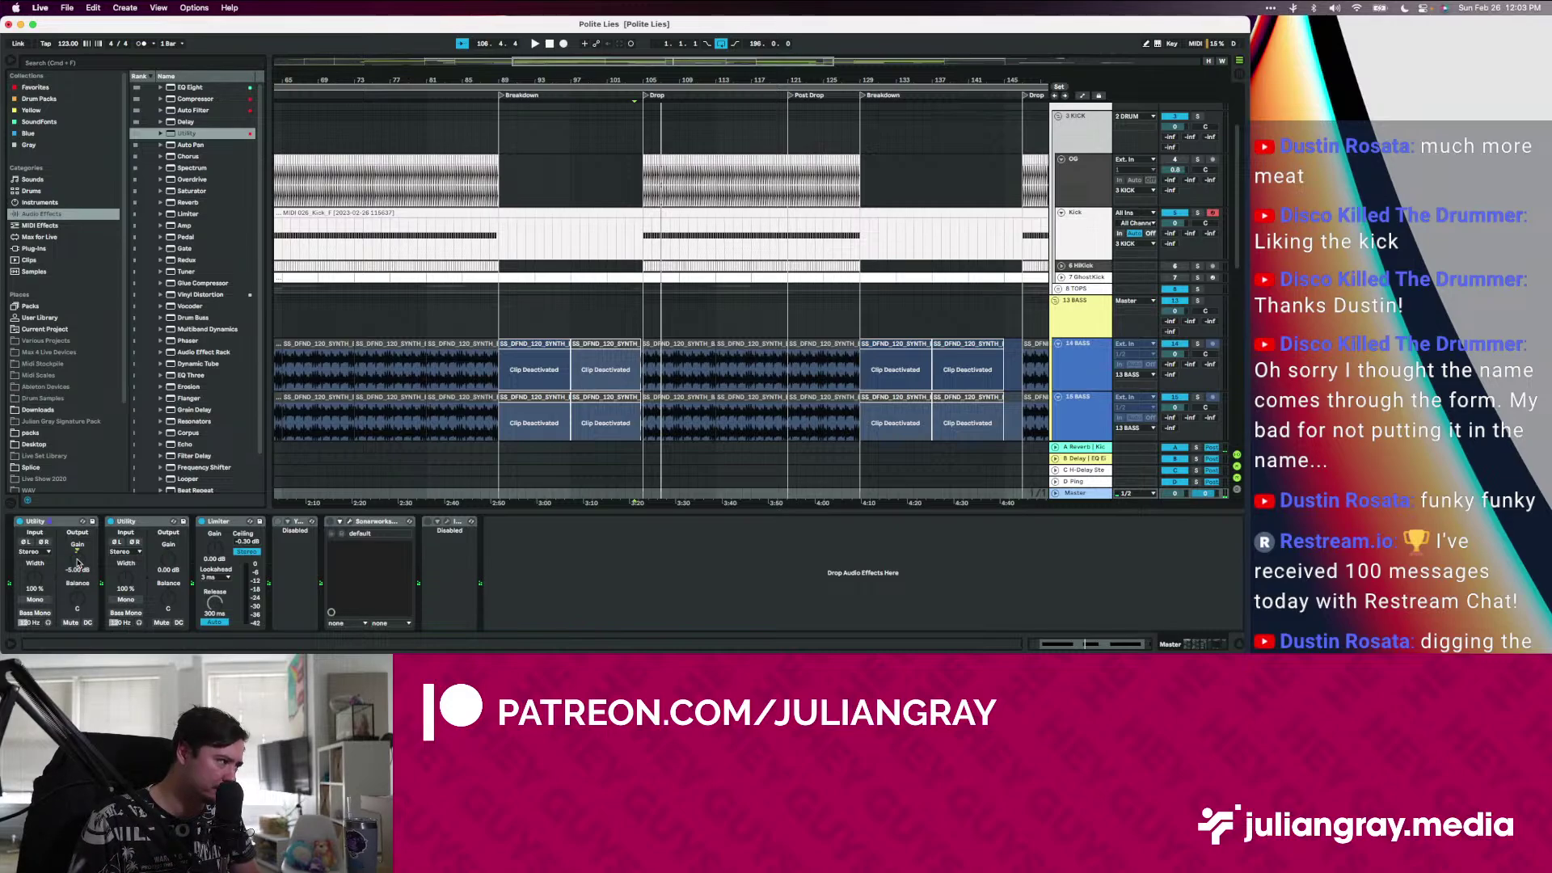
key(space)
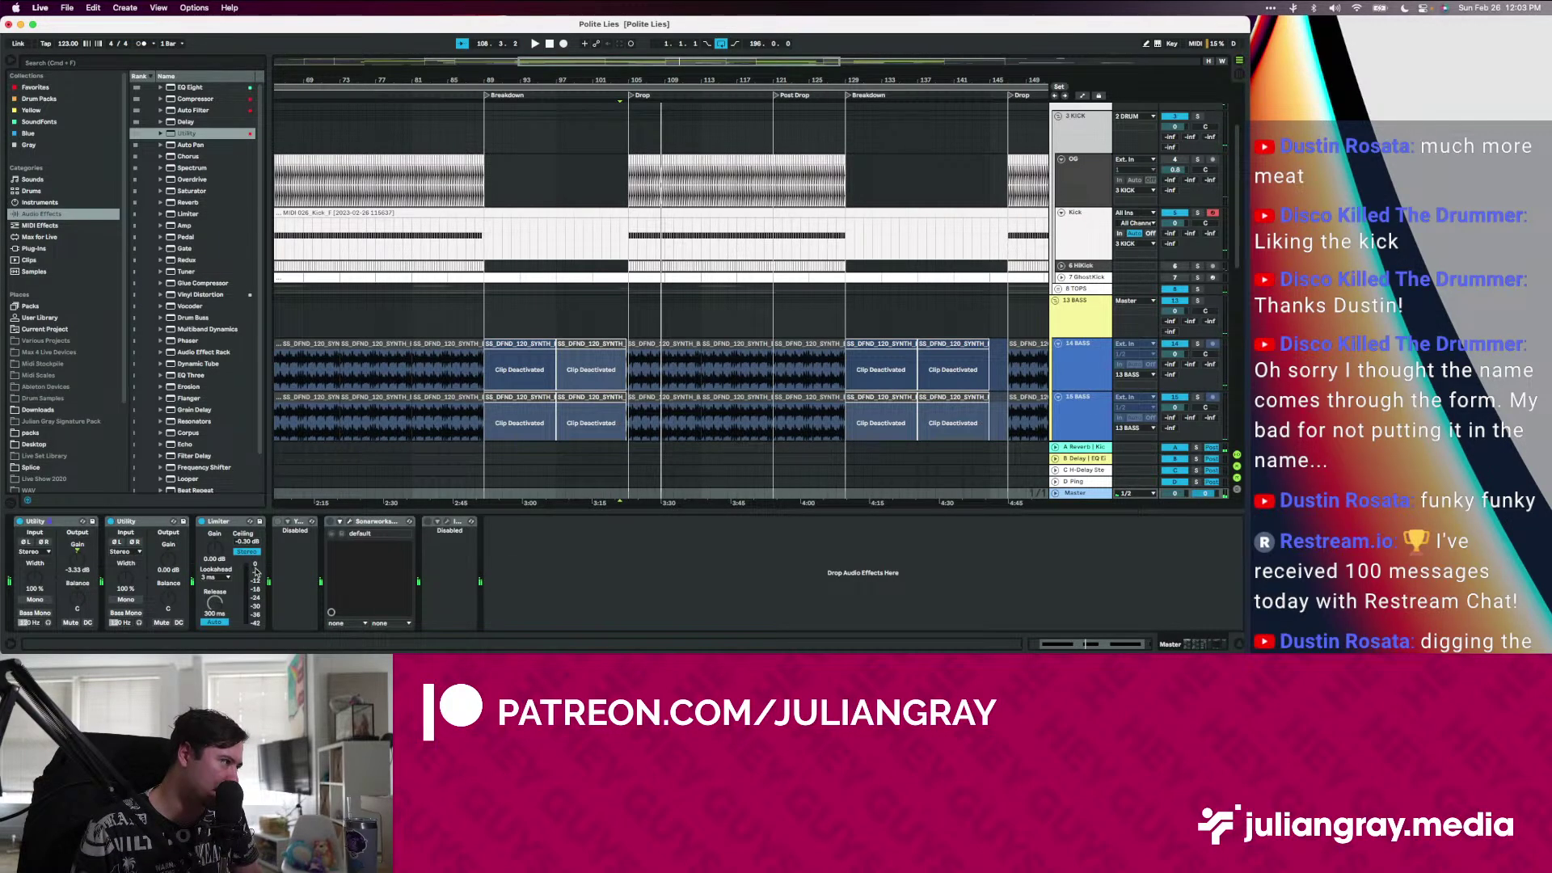
click(229, 523)
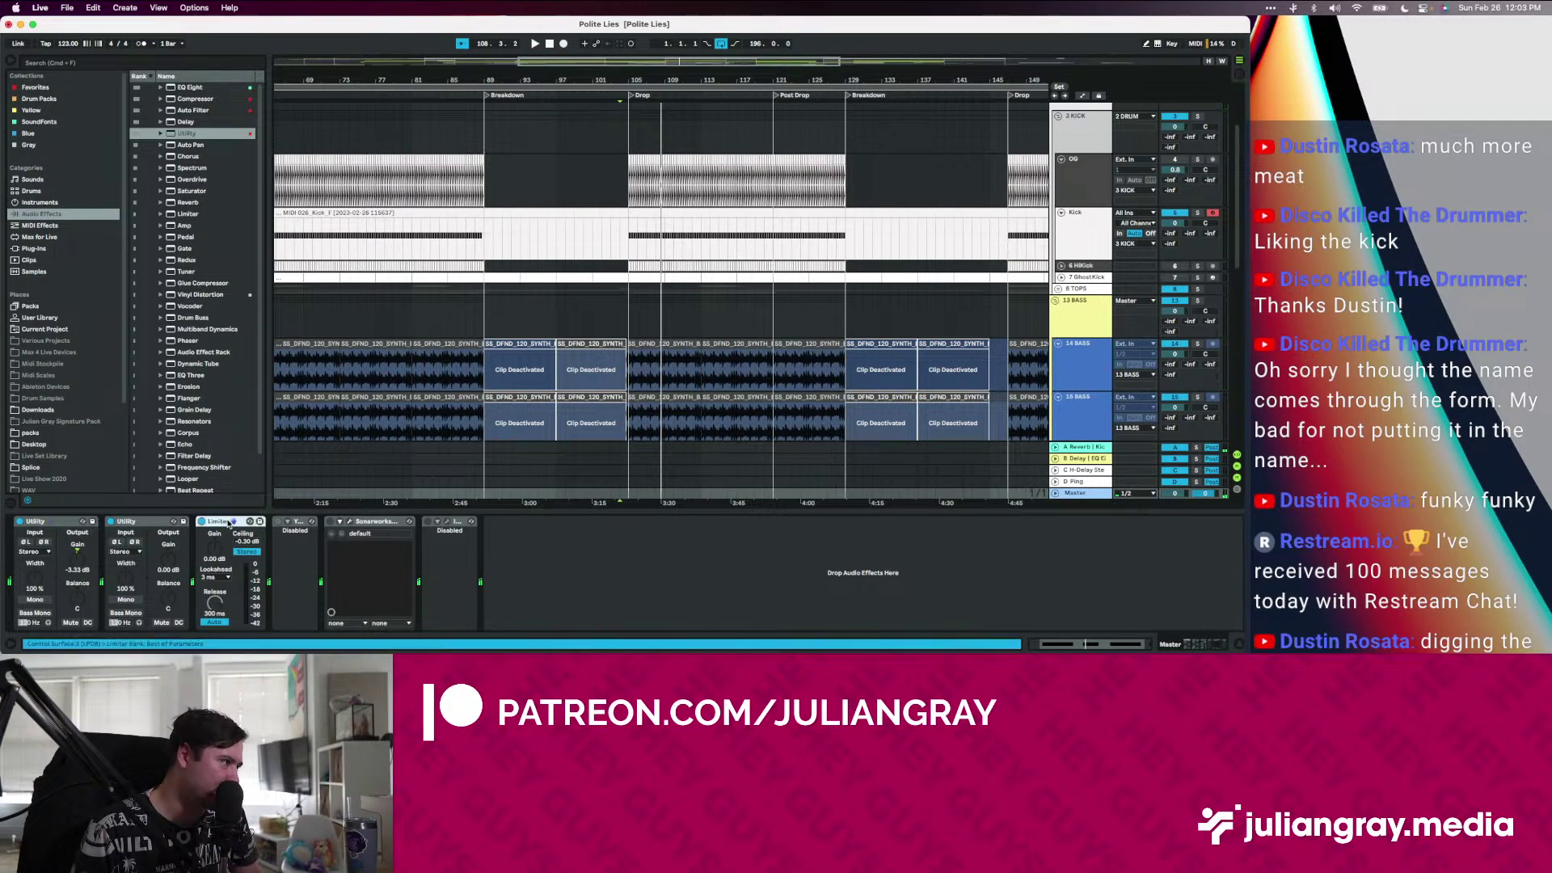
click(84, 568)
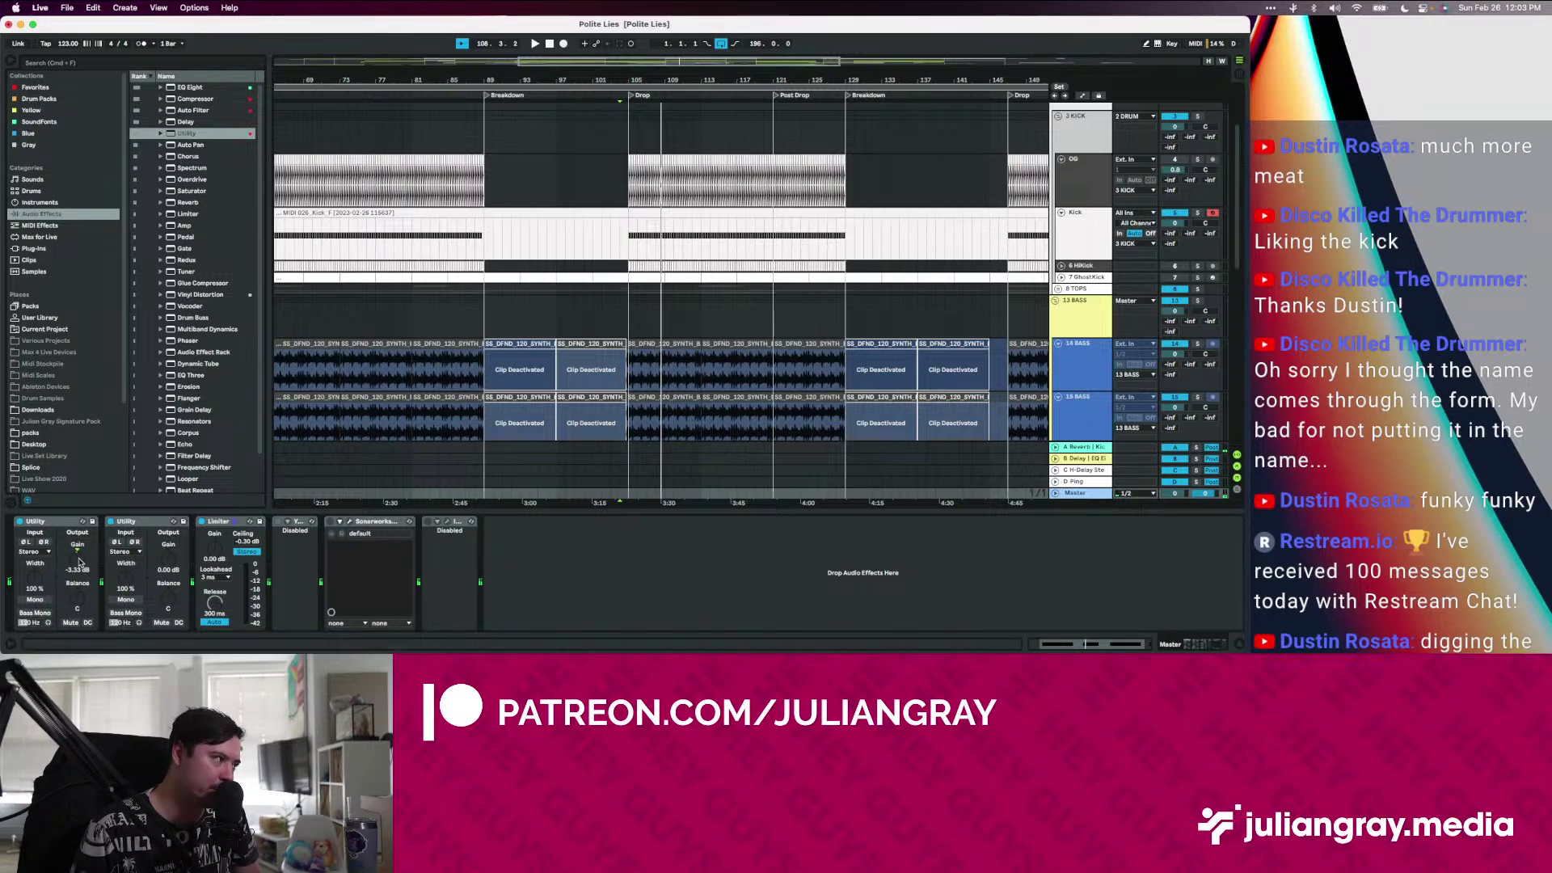
key(space)
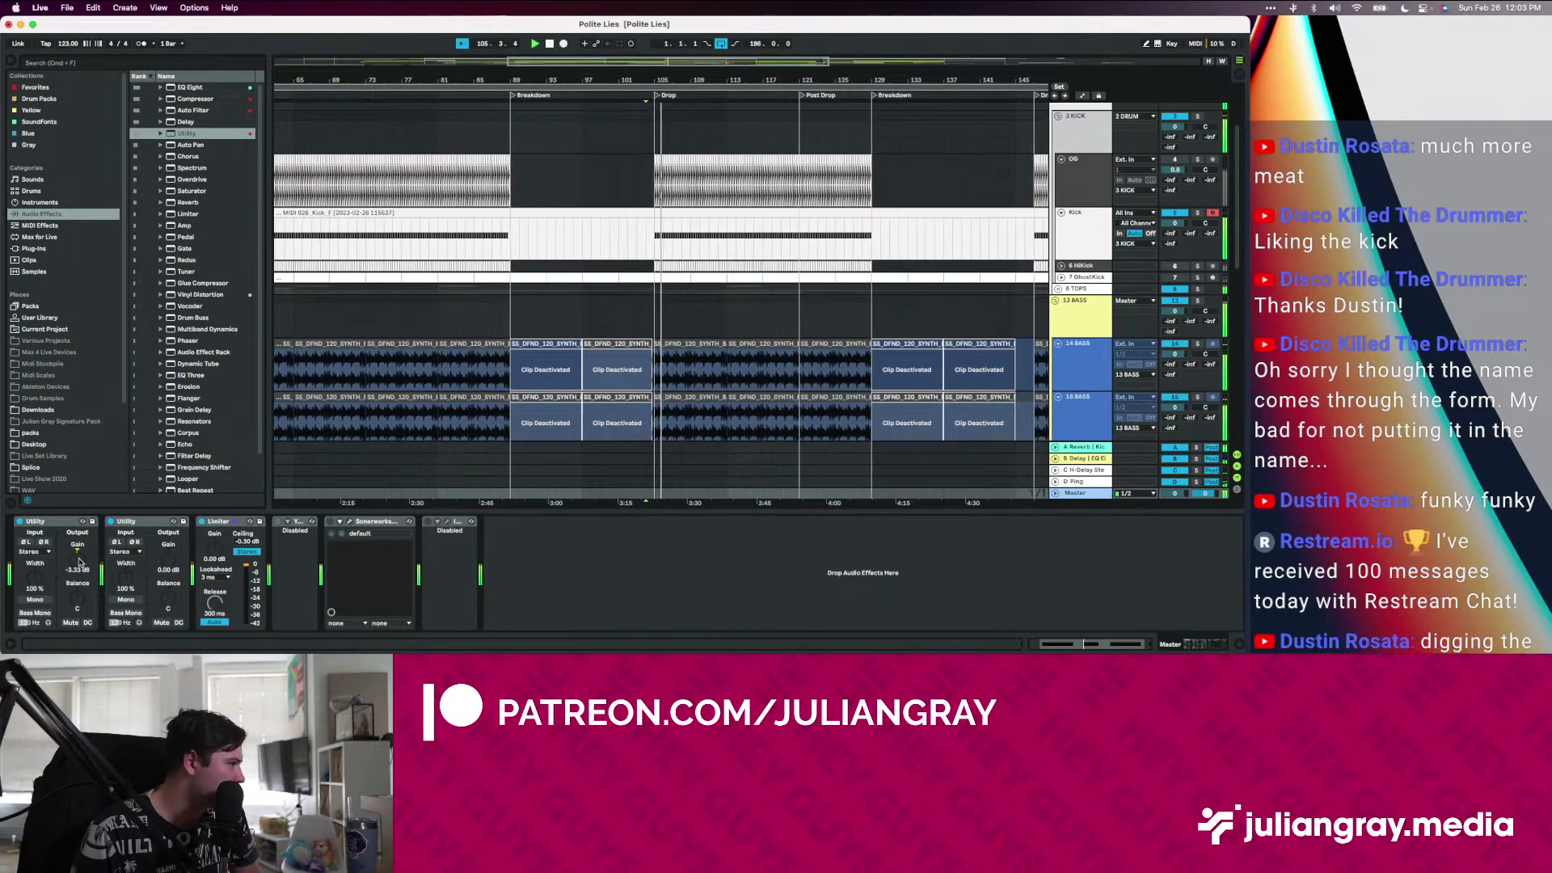
Search the plug-ins for "pro l" and add FabFilter Pro-L 2 to the Master chain, directly before Sonarworks
click(33, 248)
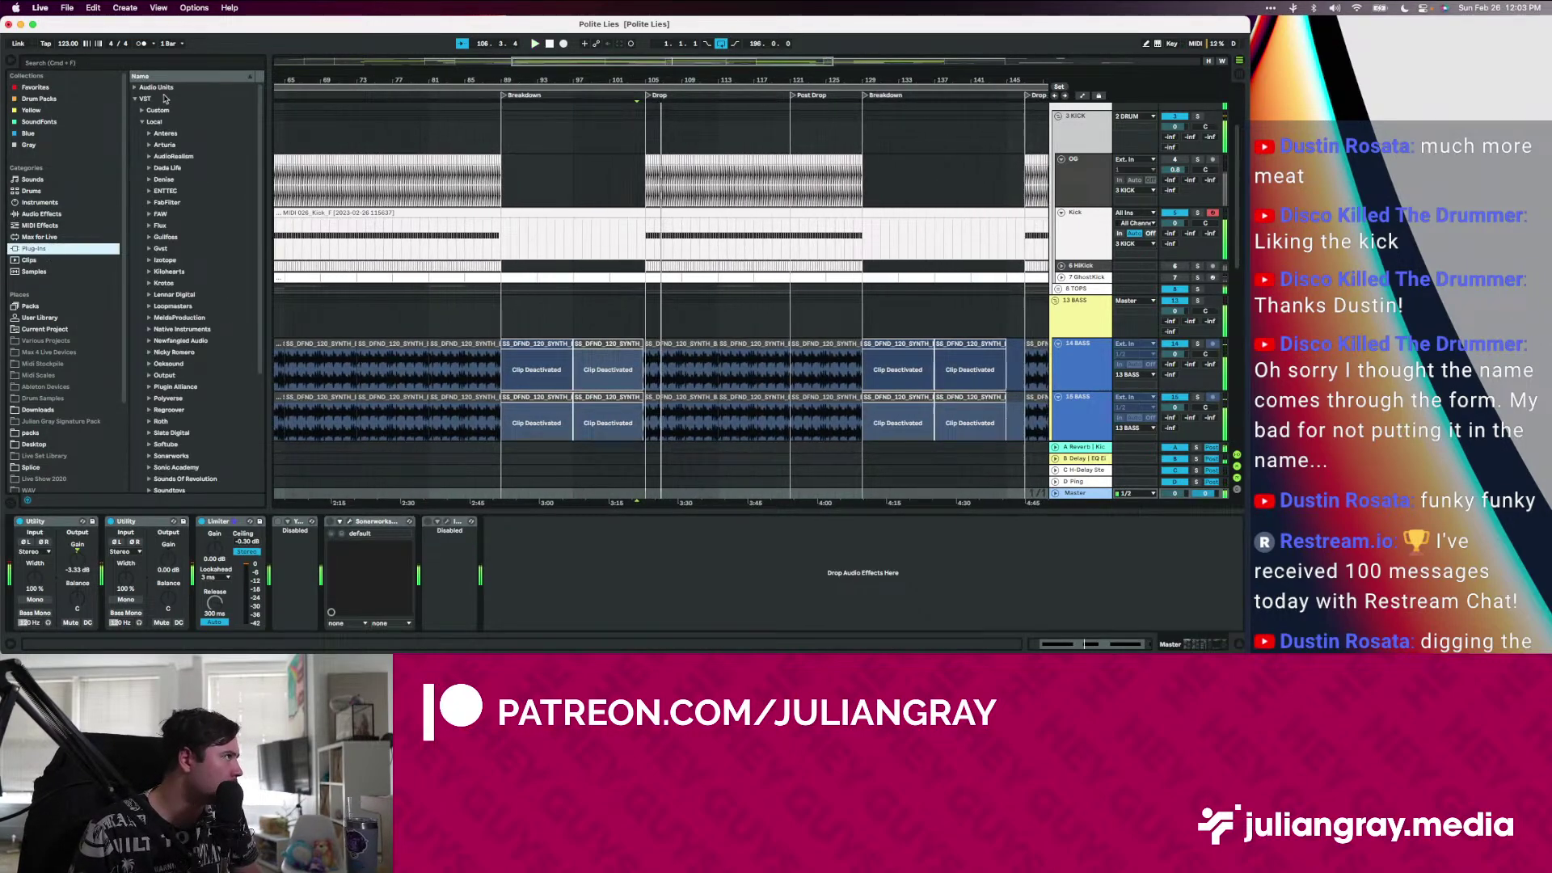
click(73, 65)
text(pro l)
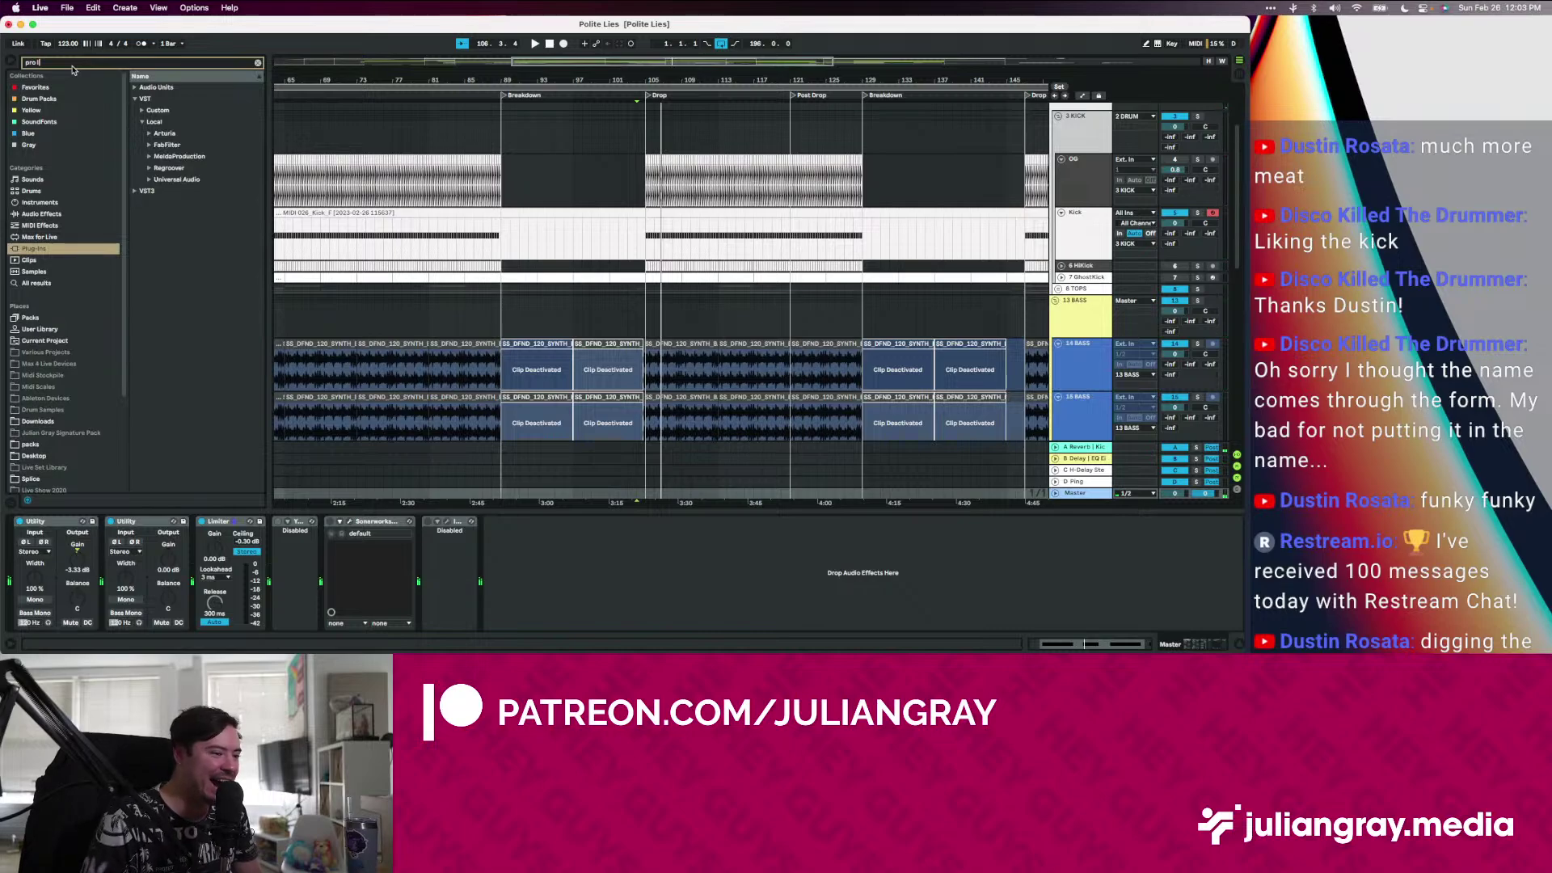
click(149, 144)
mouse_move(198, 248)
mouse_down()
mouse_move(243, 323)
mouse_move(620, 609)
mouse_up()
drag(450, 494, 483, 566)
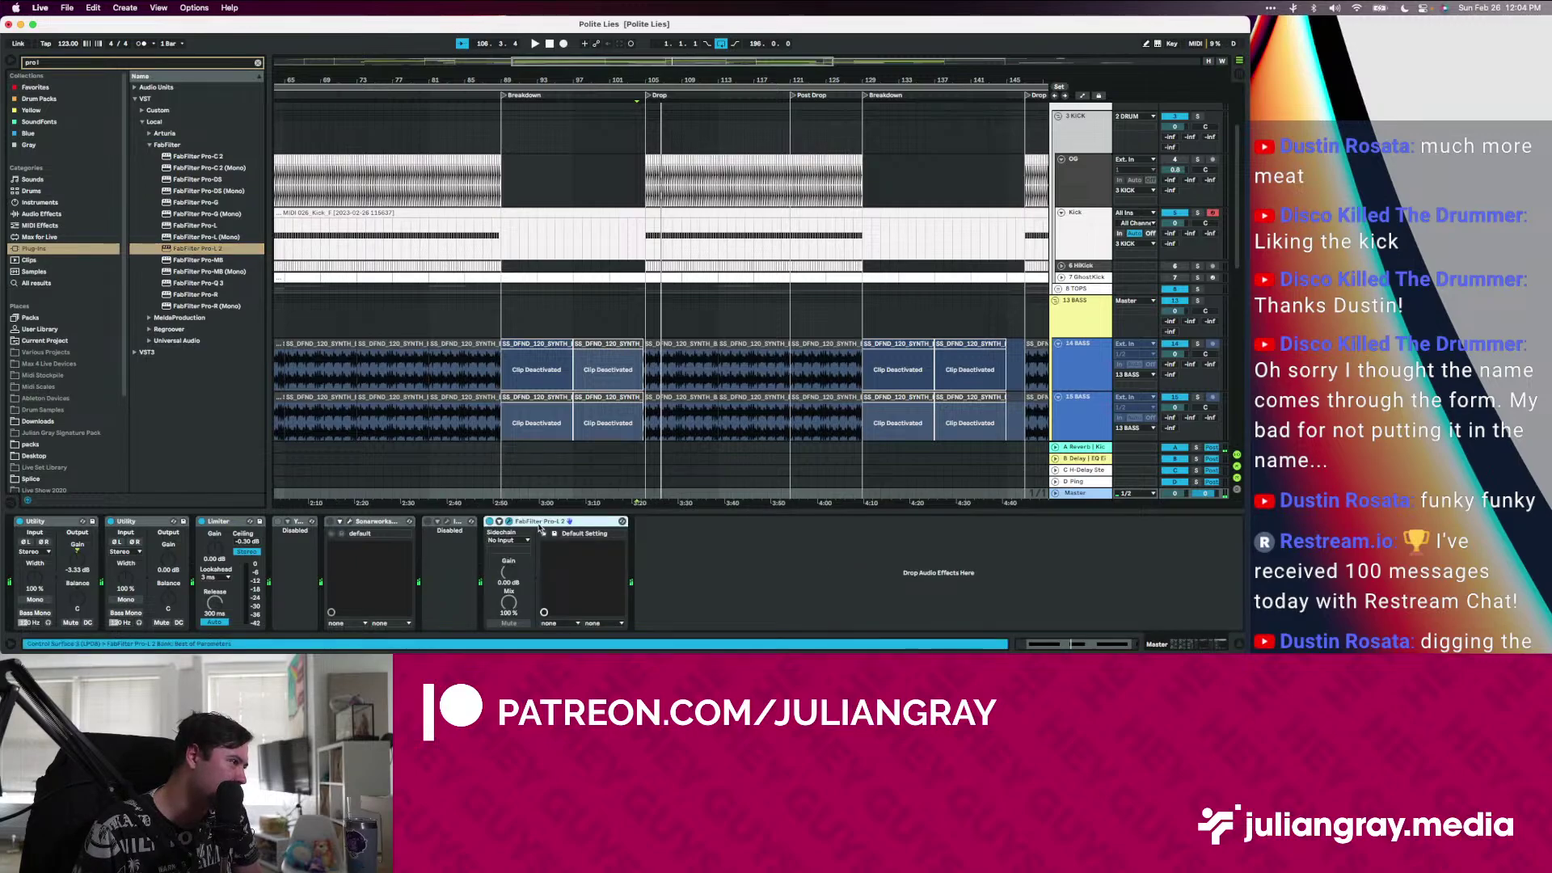
drag(572, 520, 323, 524)
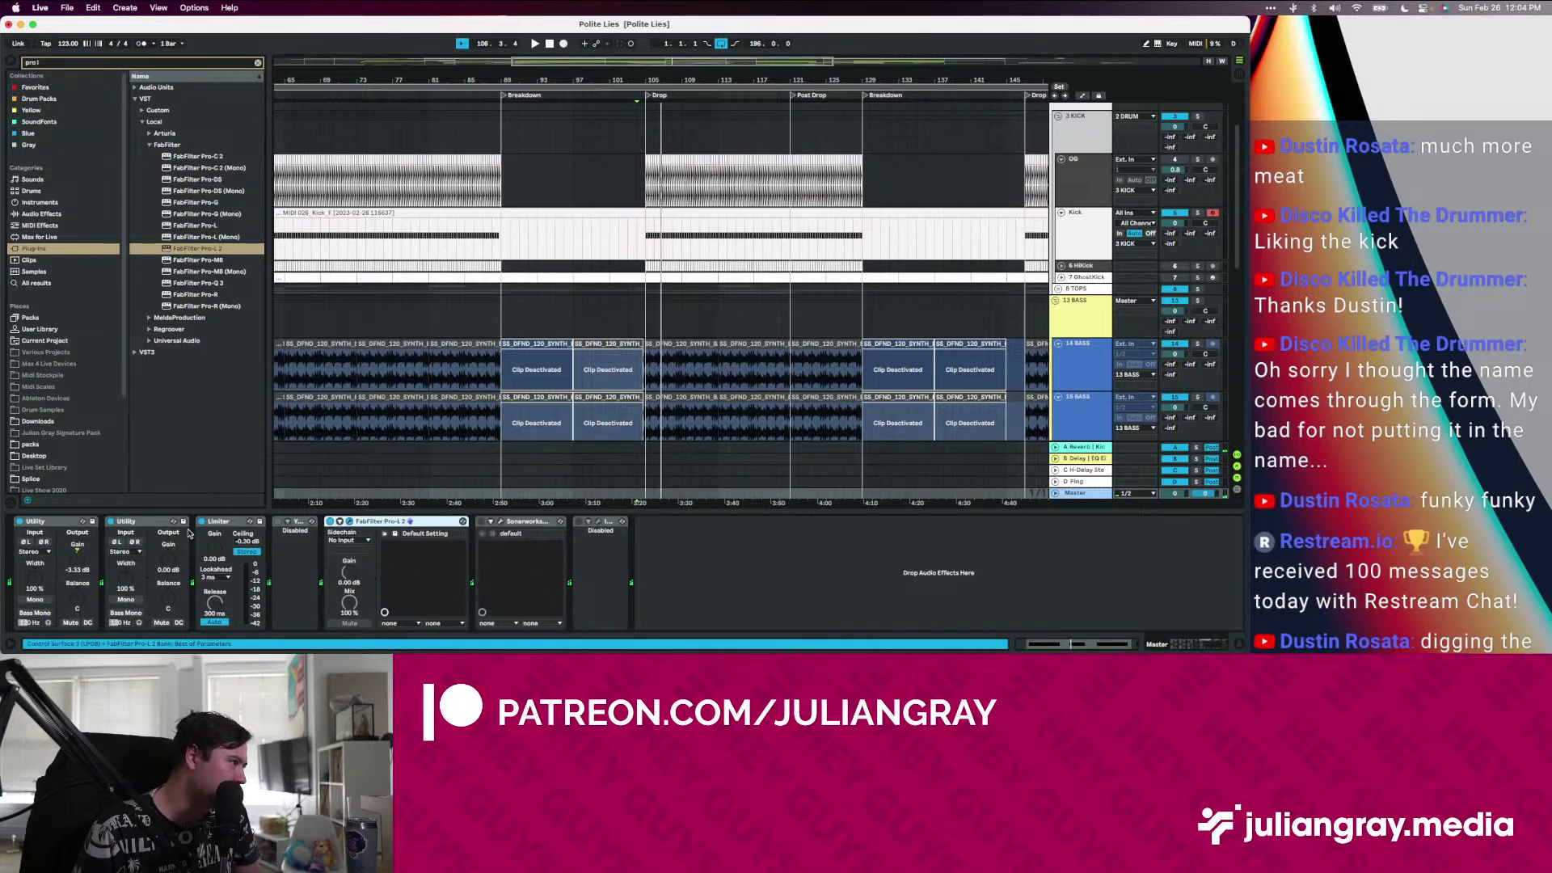
Group the two Utility devices and the Limiter on the Master into an Audio Effect Rack and bypass the rack
click(215, 520)
click(53, 531)
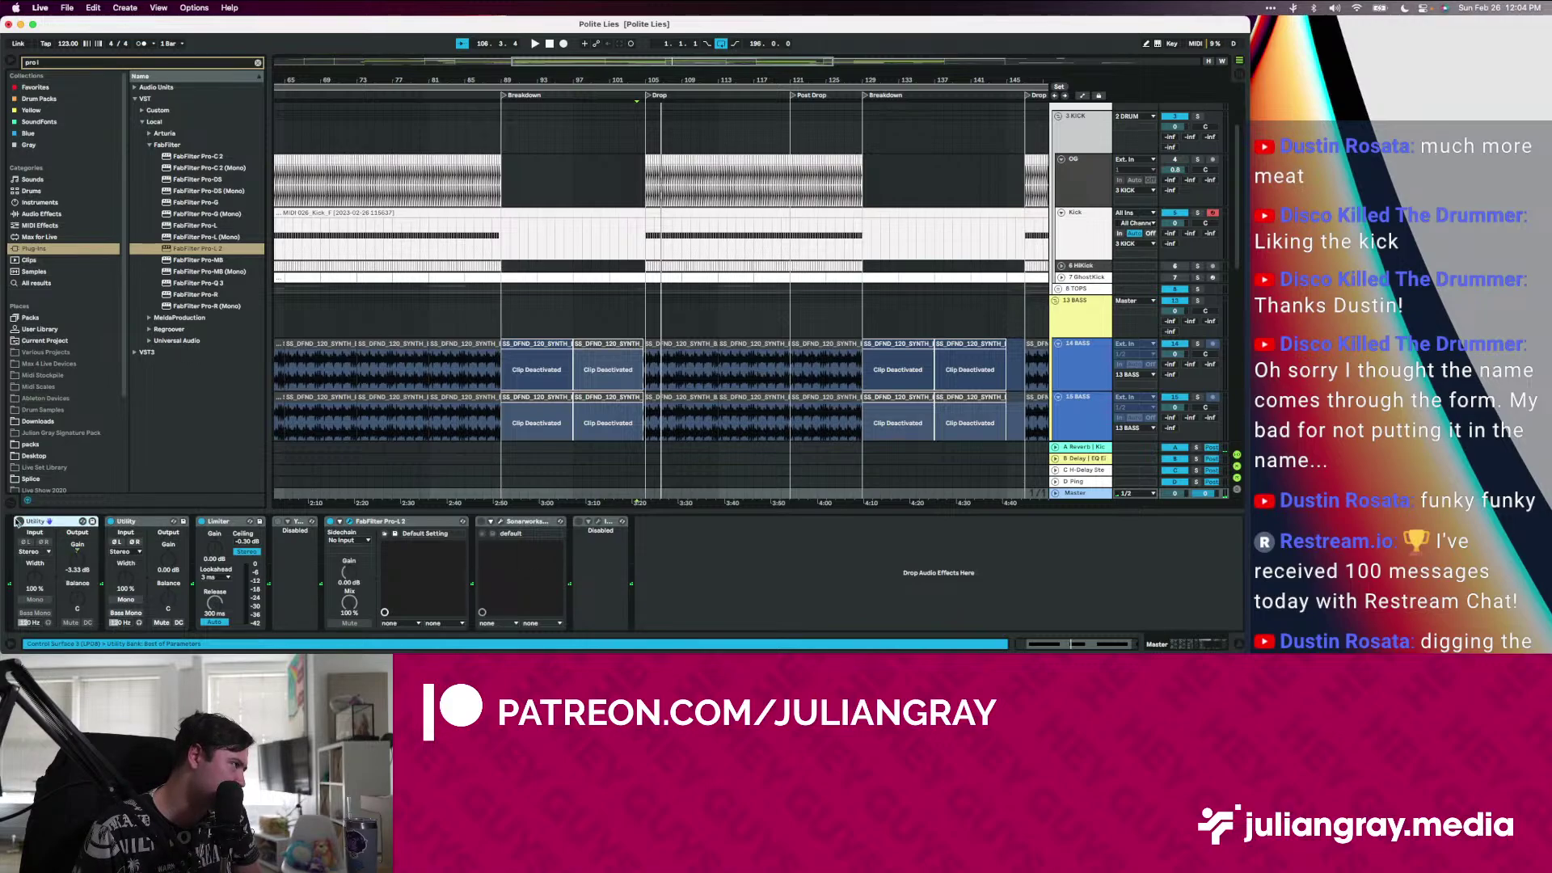
shift+click(219, 523)
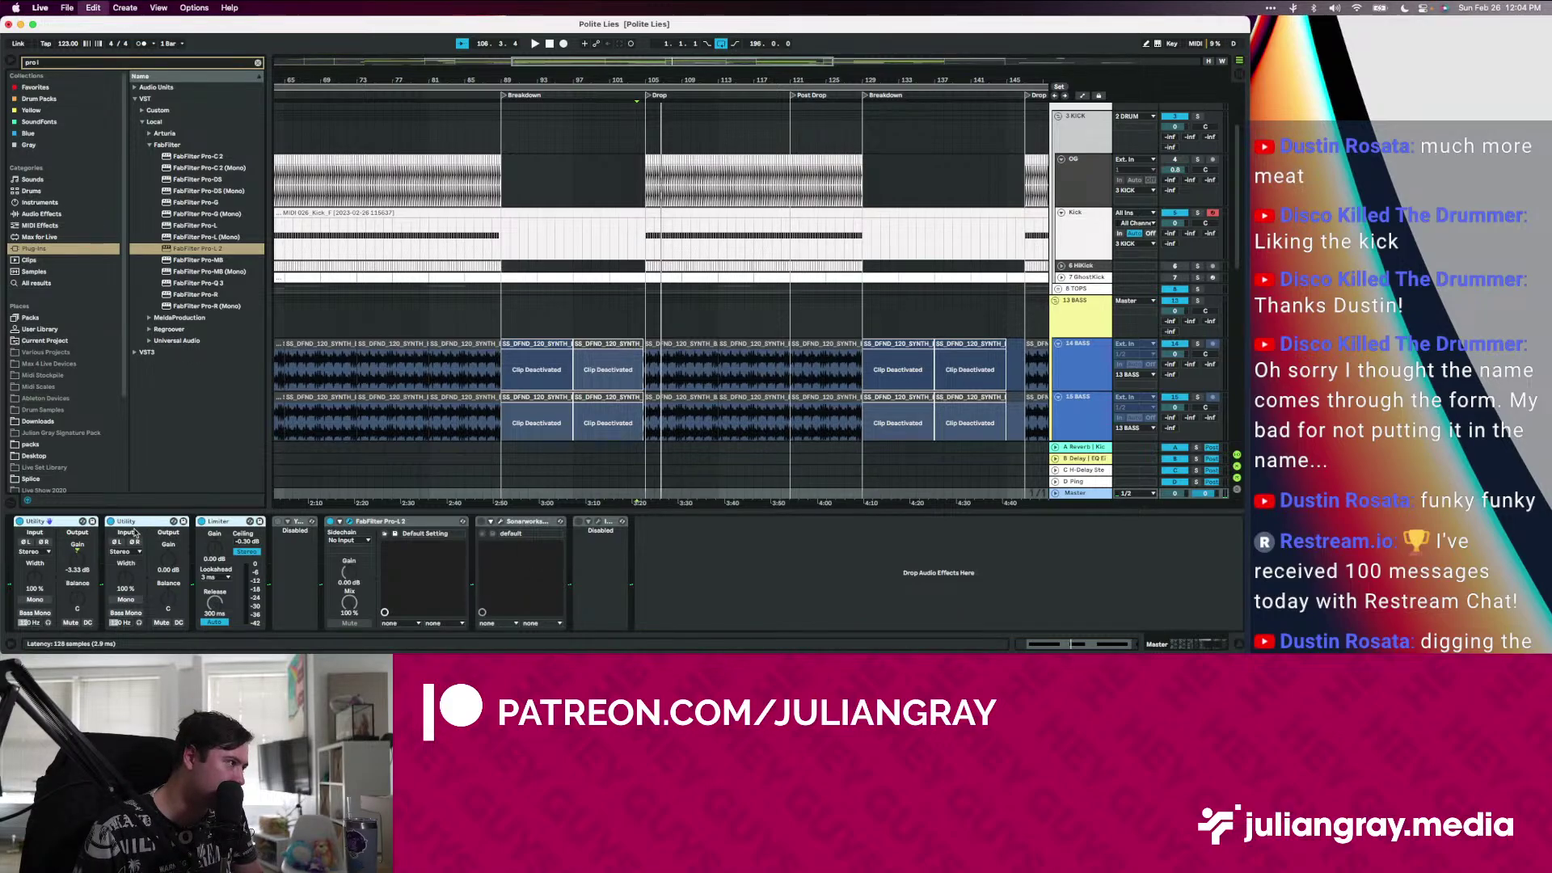
key(super+g)
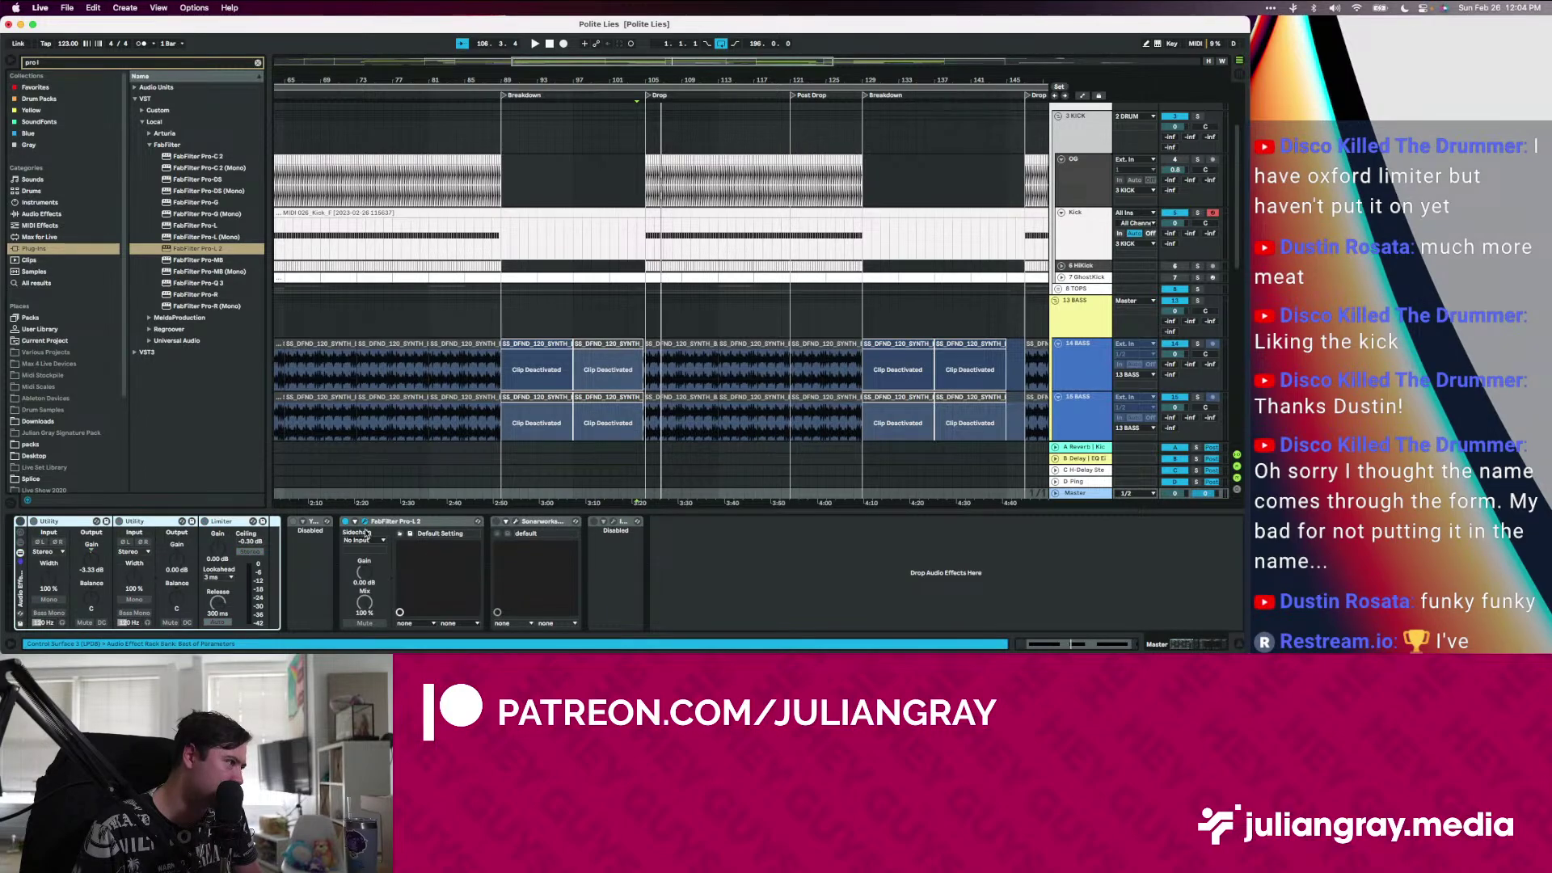
Audition Pro-L 2 on the Drop with small gain boosts, and return its gain to 0.0 dB
click(369, 525)
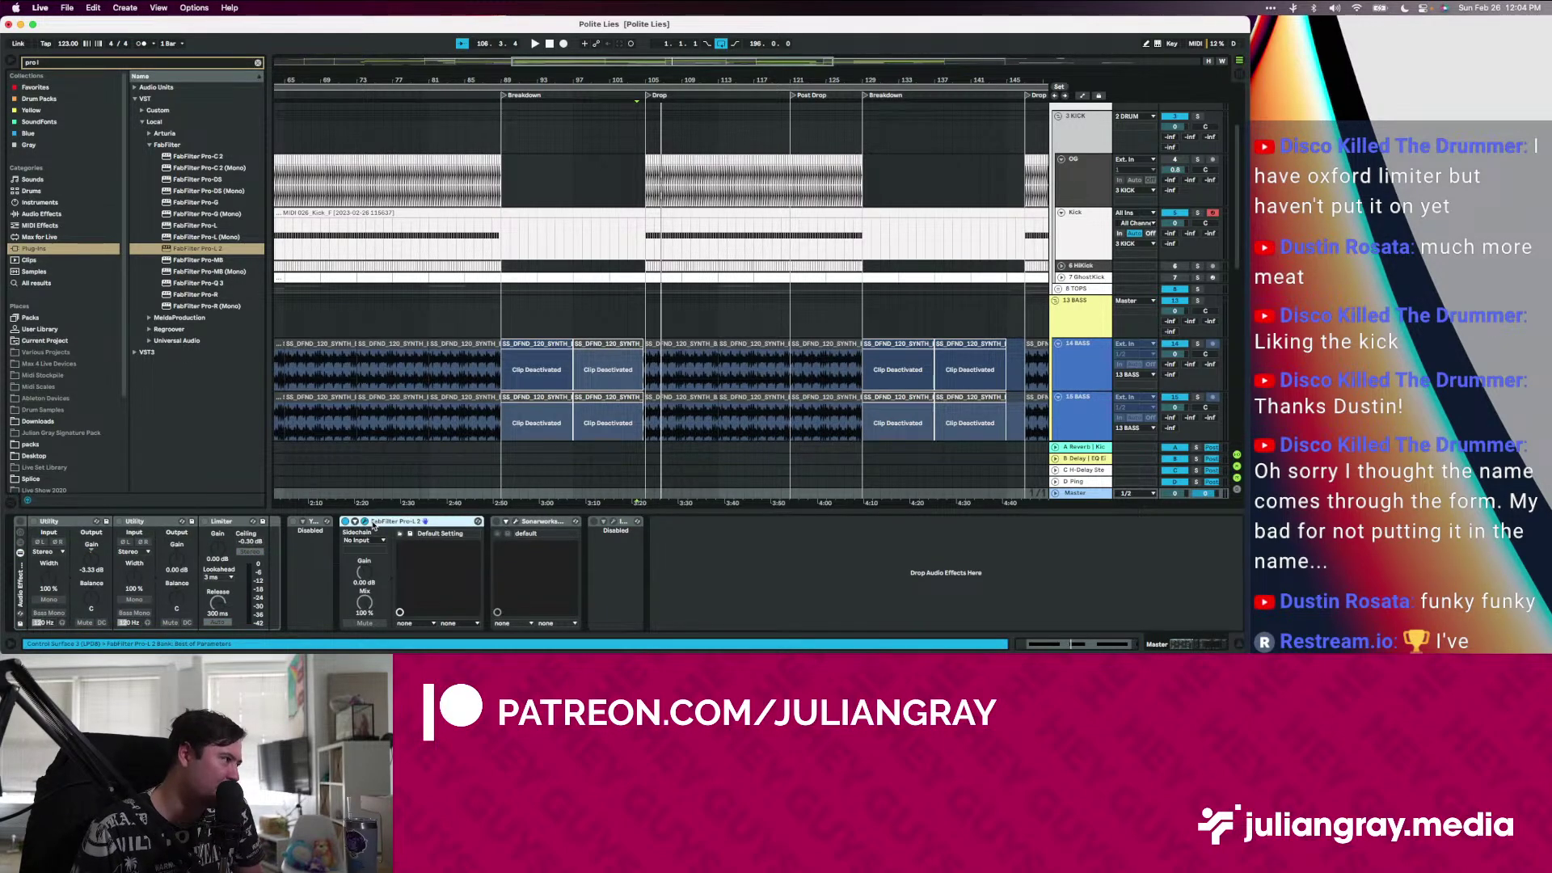
key(space)
drag(0, 391, 415, 201)
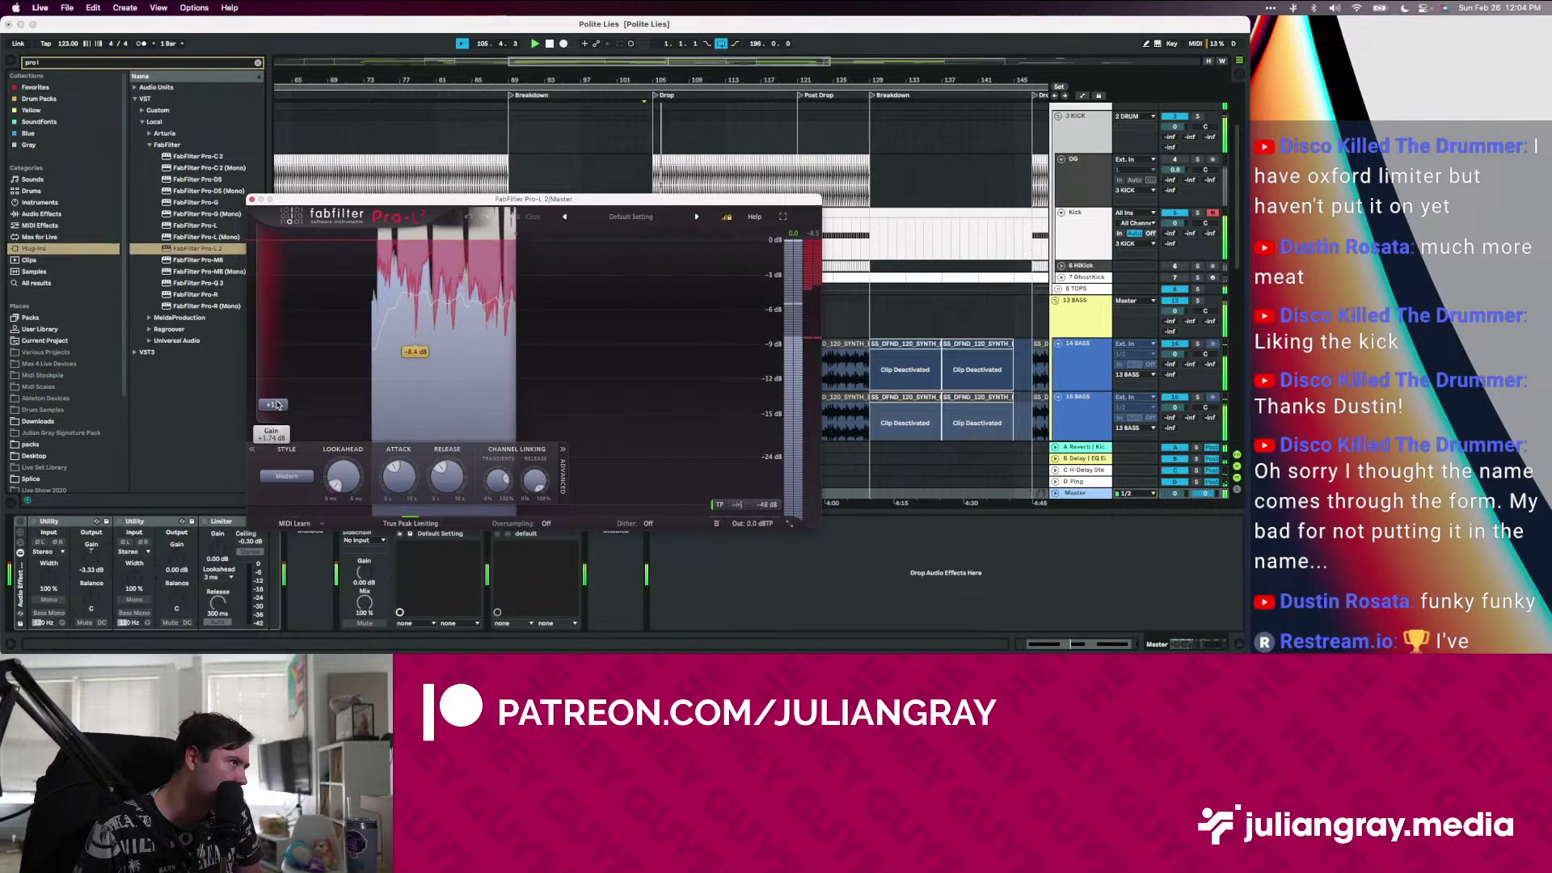
drag(277, 405, 280, 412)
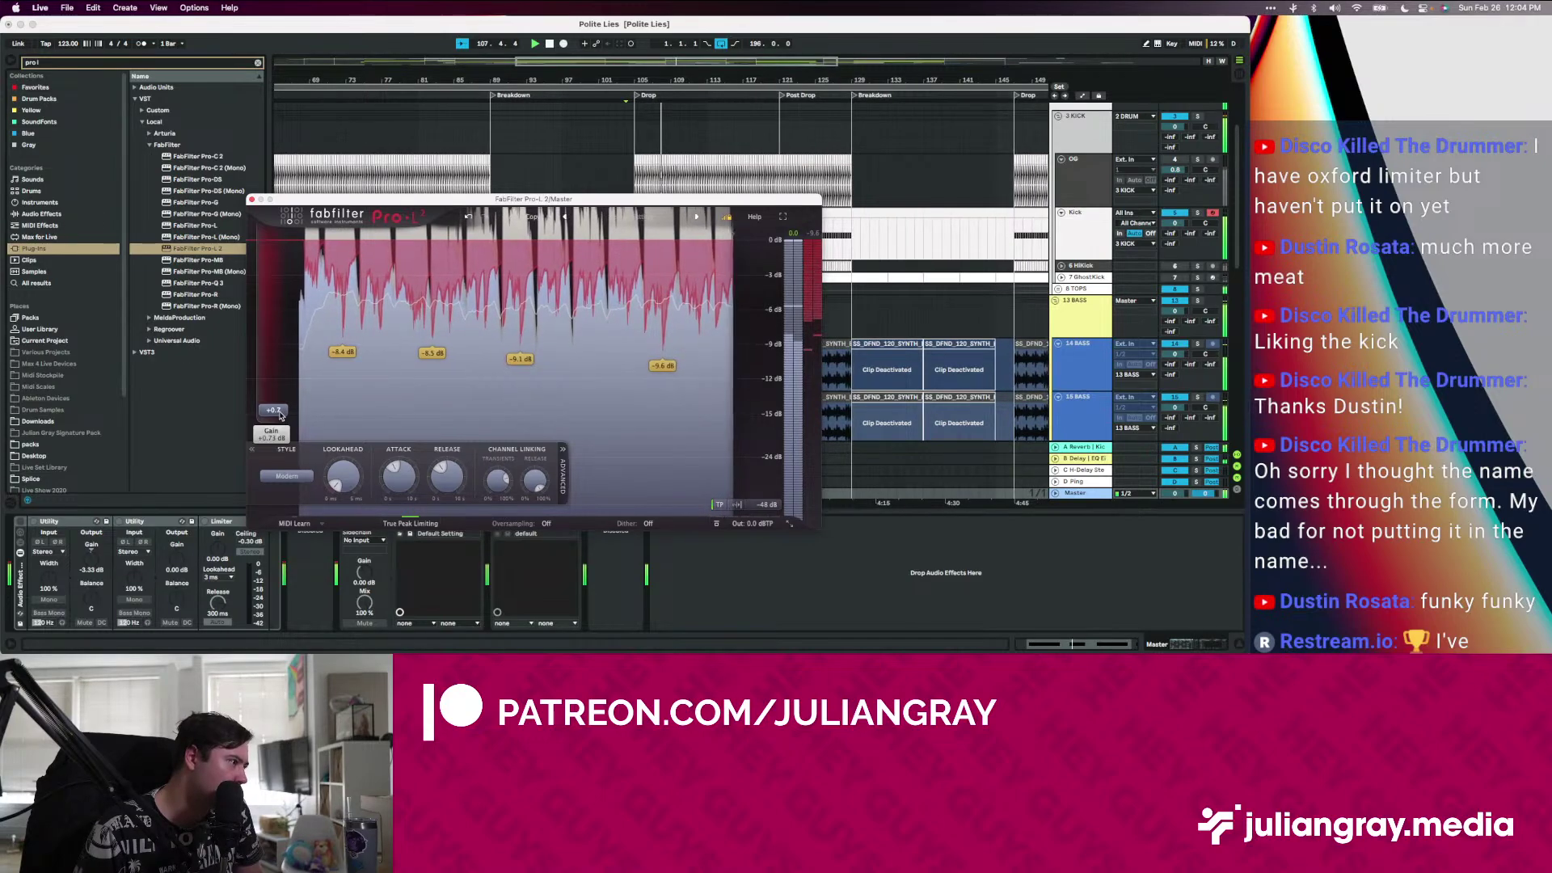
drag(280, 415, 280, 421)
key(space)
Move the -3.33 dB Utility out of the bypassed rack to the front of the Master chain and resume playback
click(67, 522)
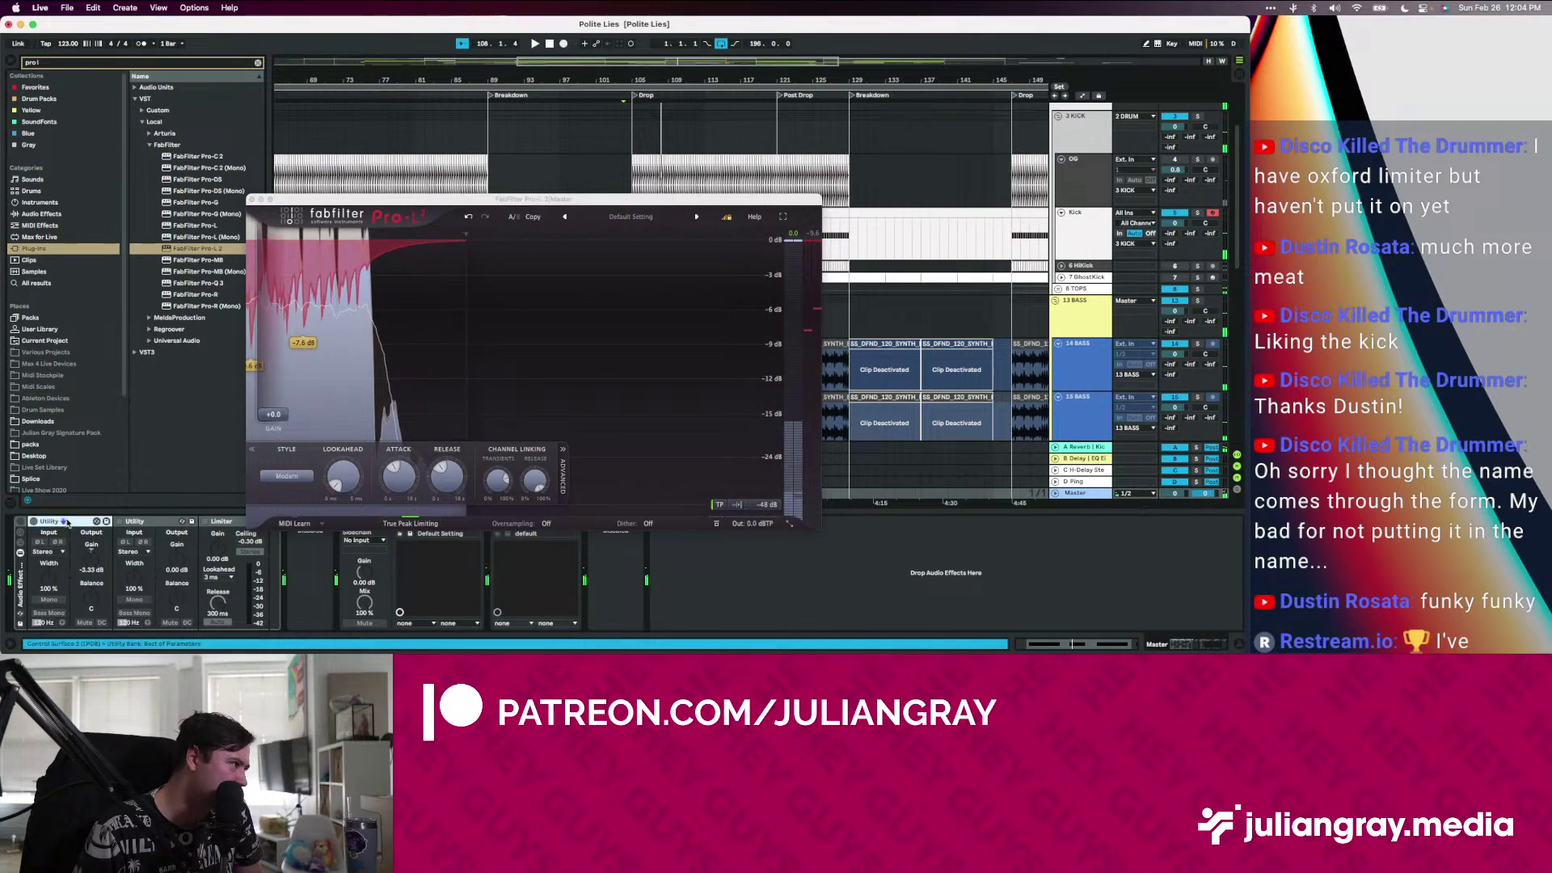
drag(67, 522, 13, 537)
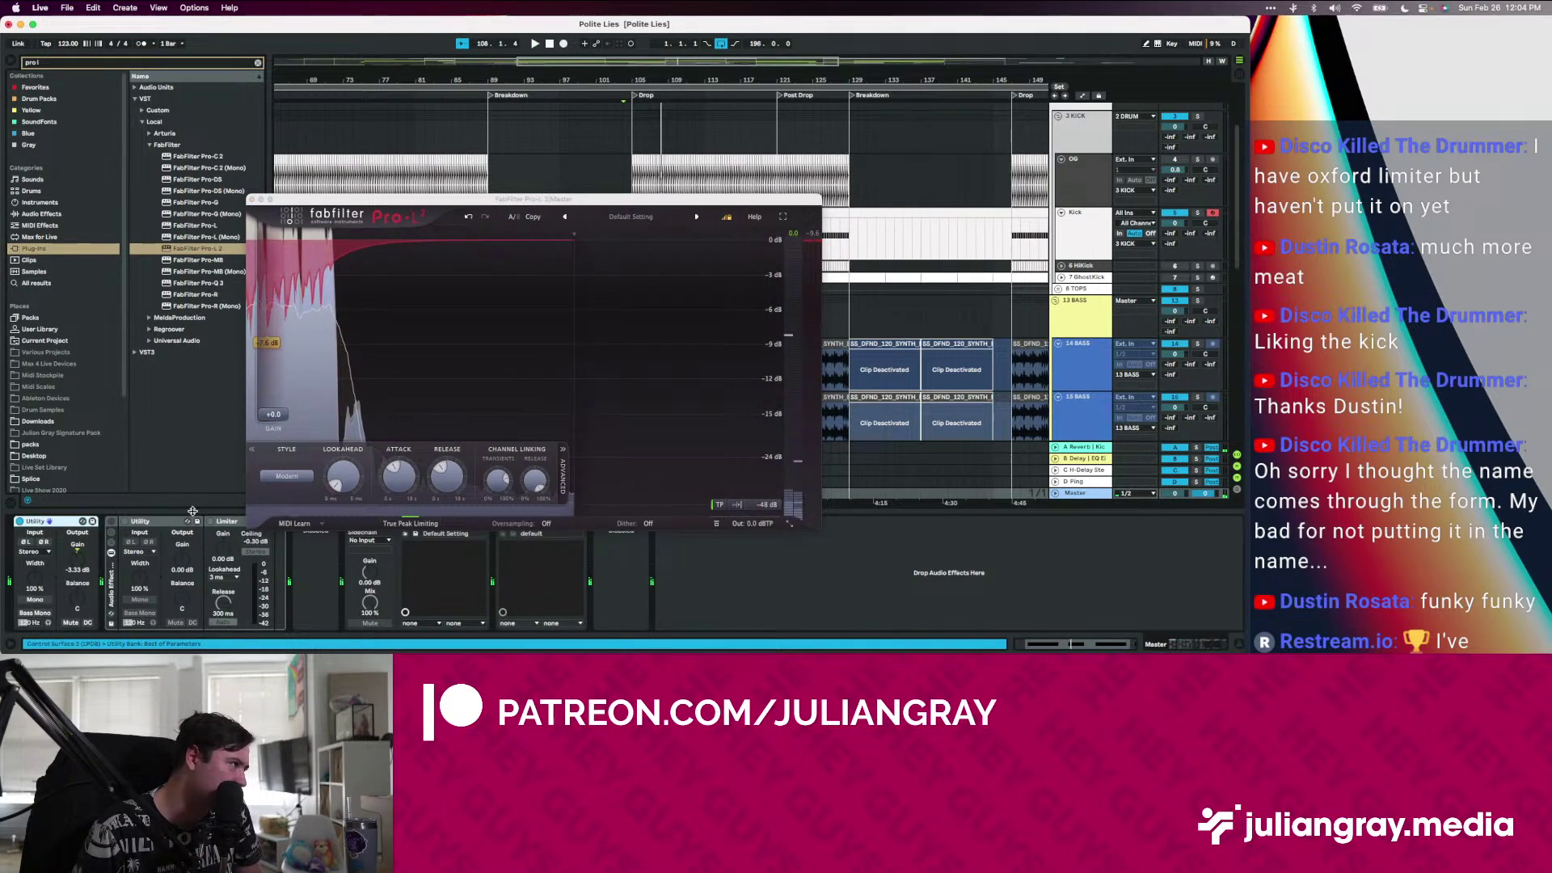
key(space)
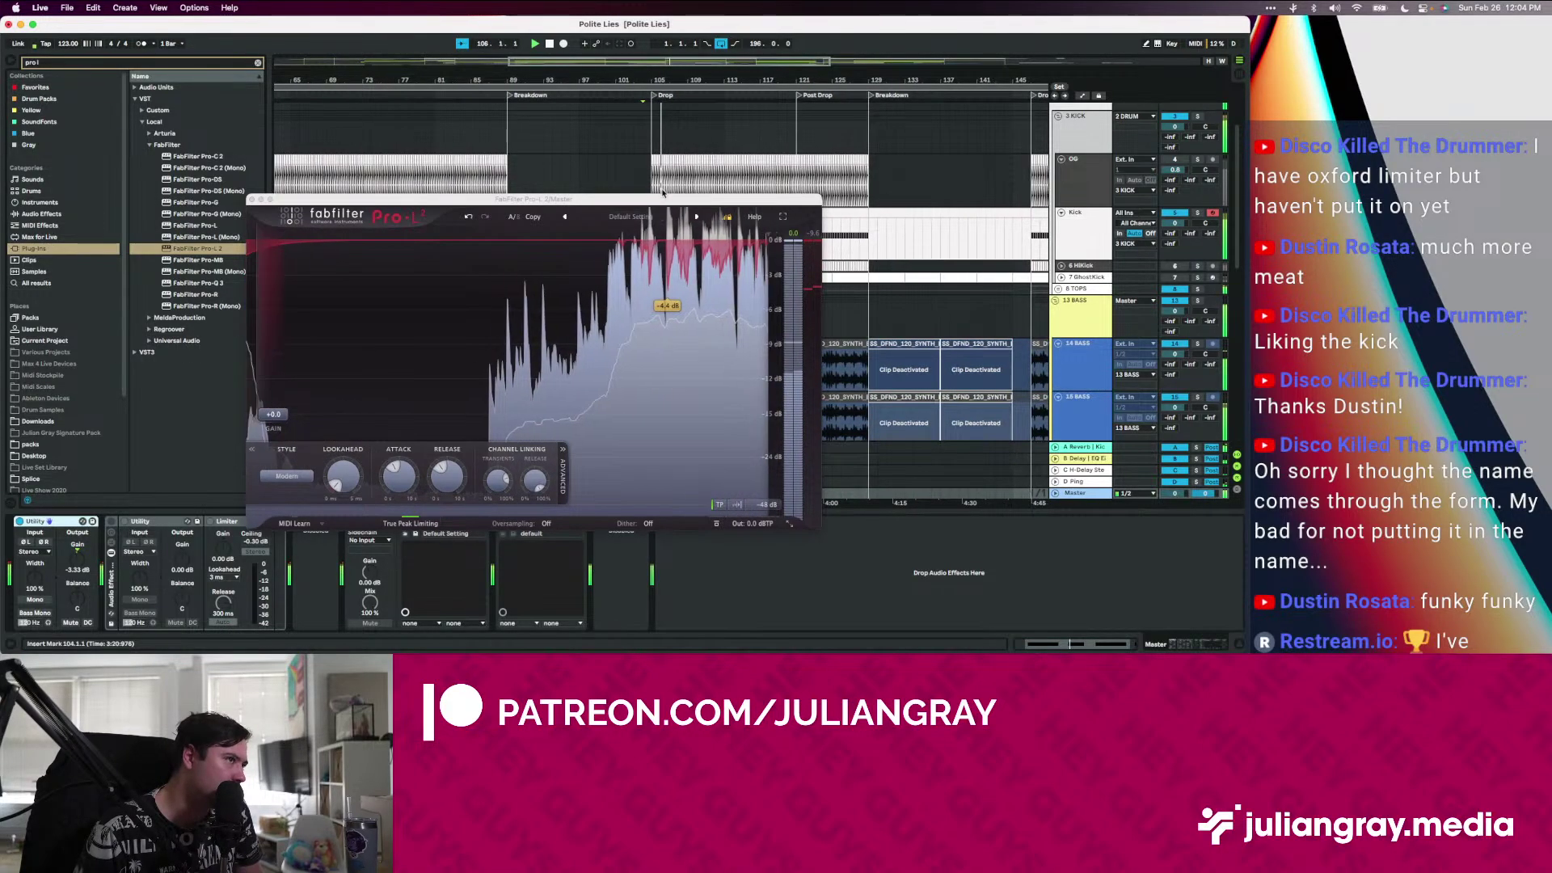
Raise the Pro-L 2 gain to about +2.2 dB and audition the limited Drop
drag(662, 199, 705, 165)
drag(316, 379, 319, 369)
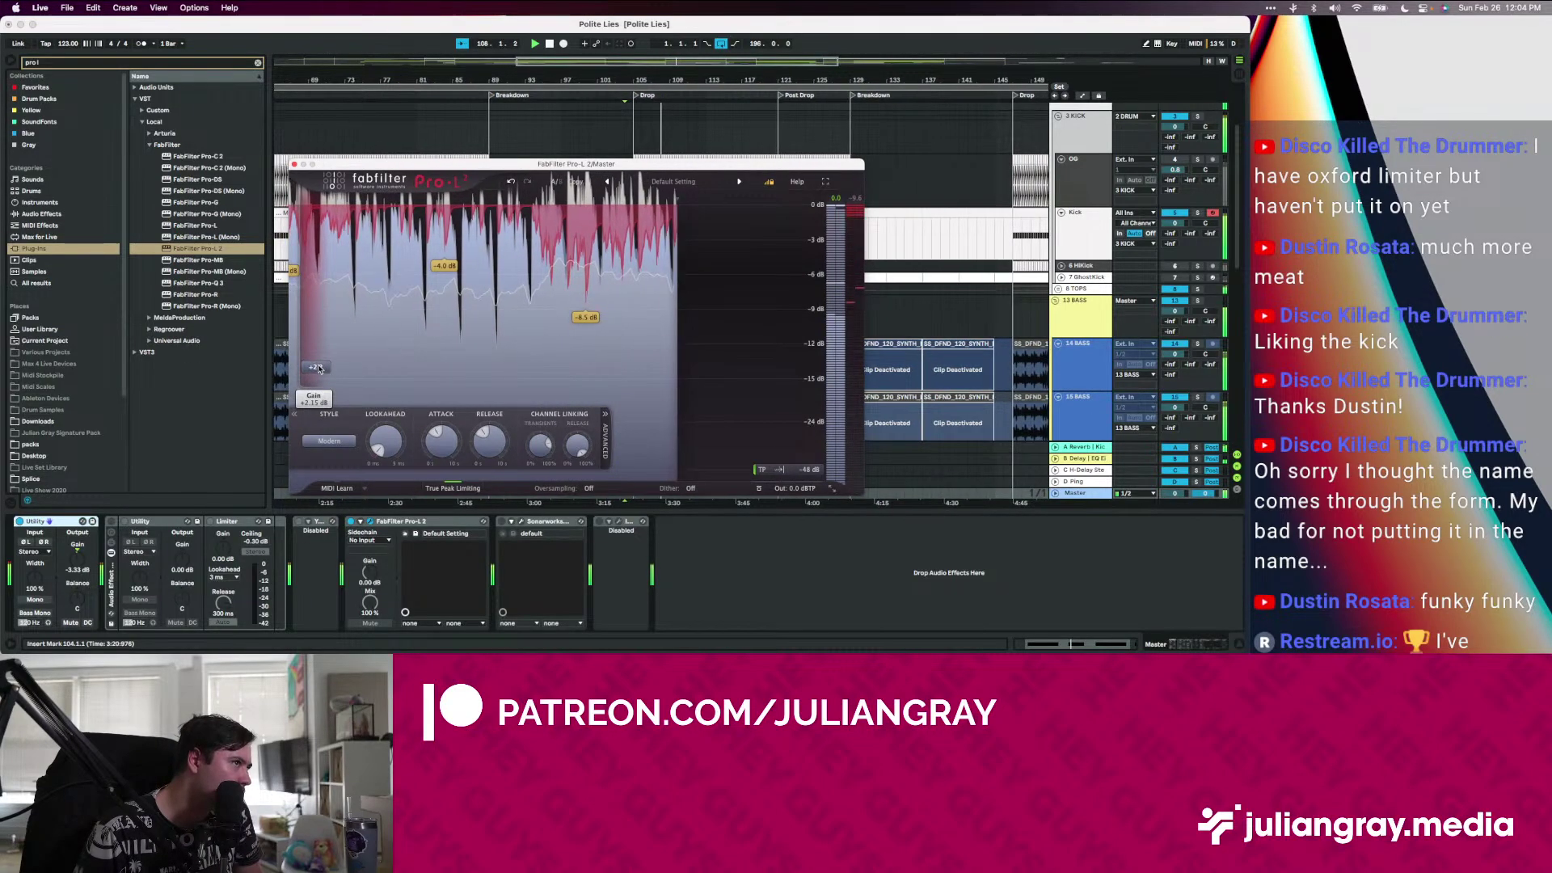
key(space)
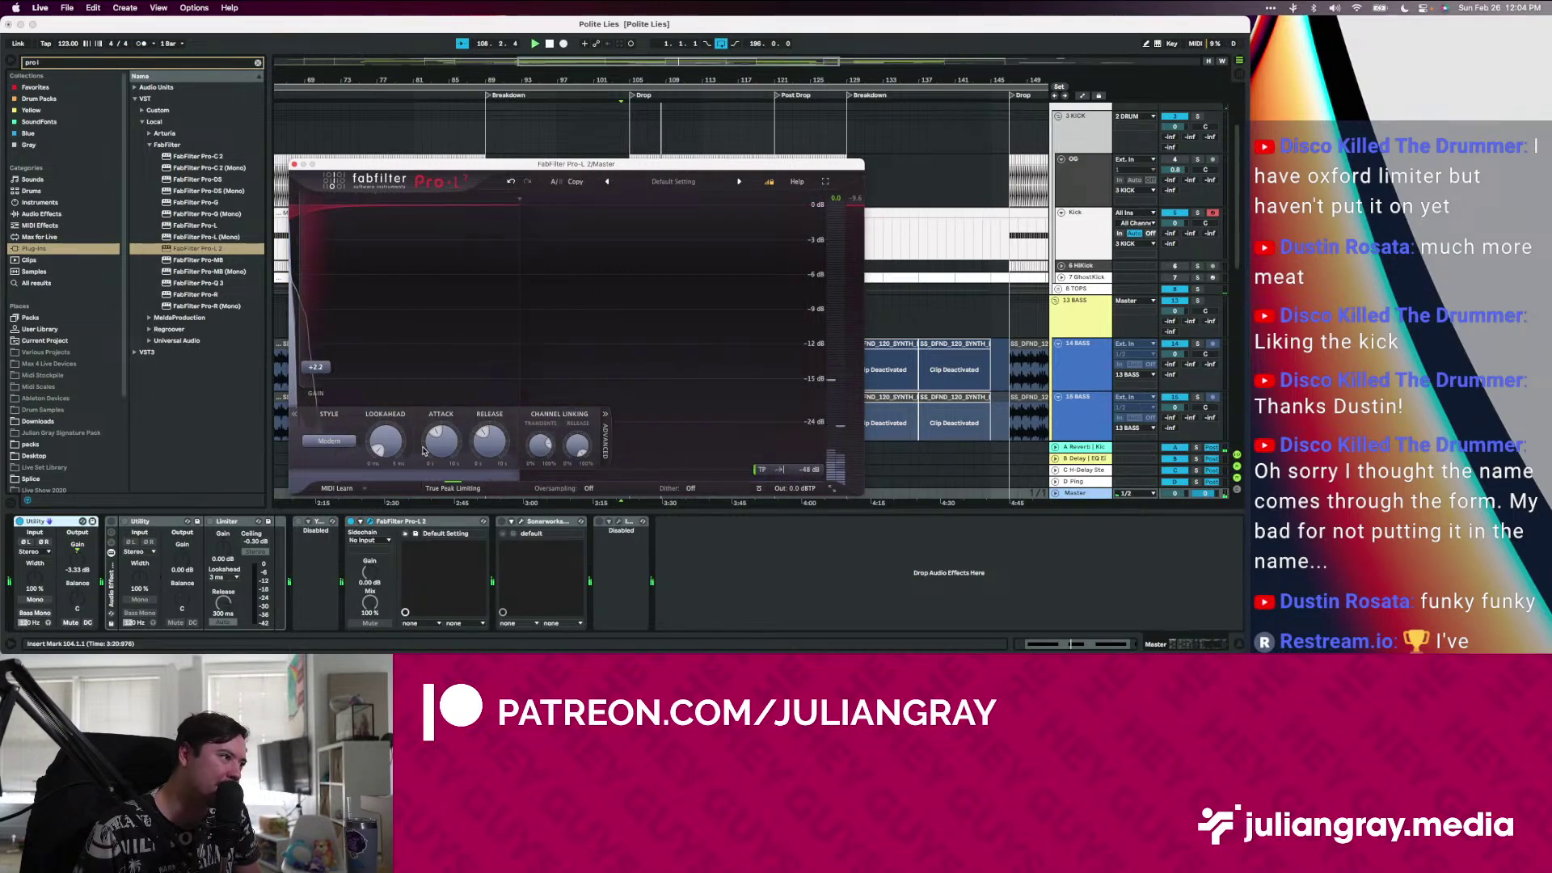
key(space)
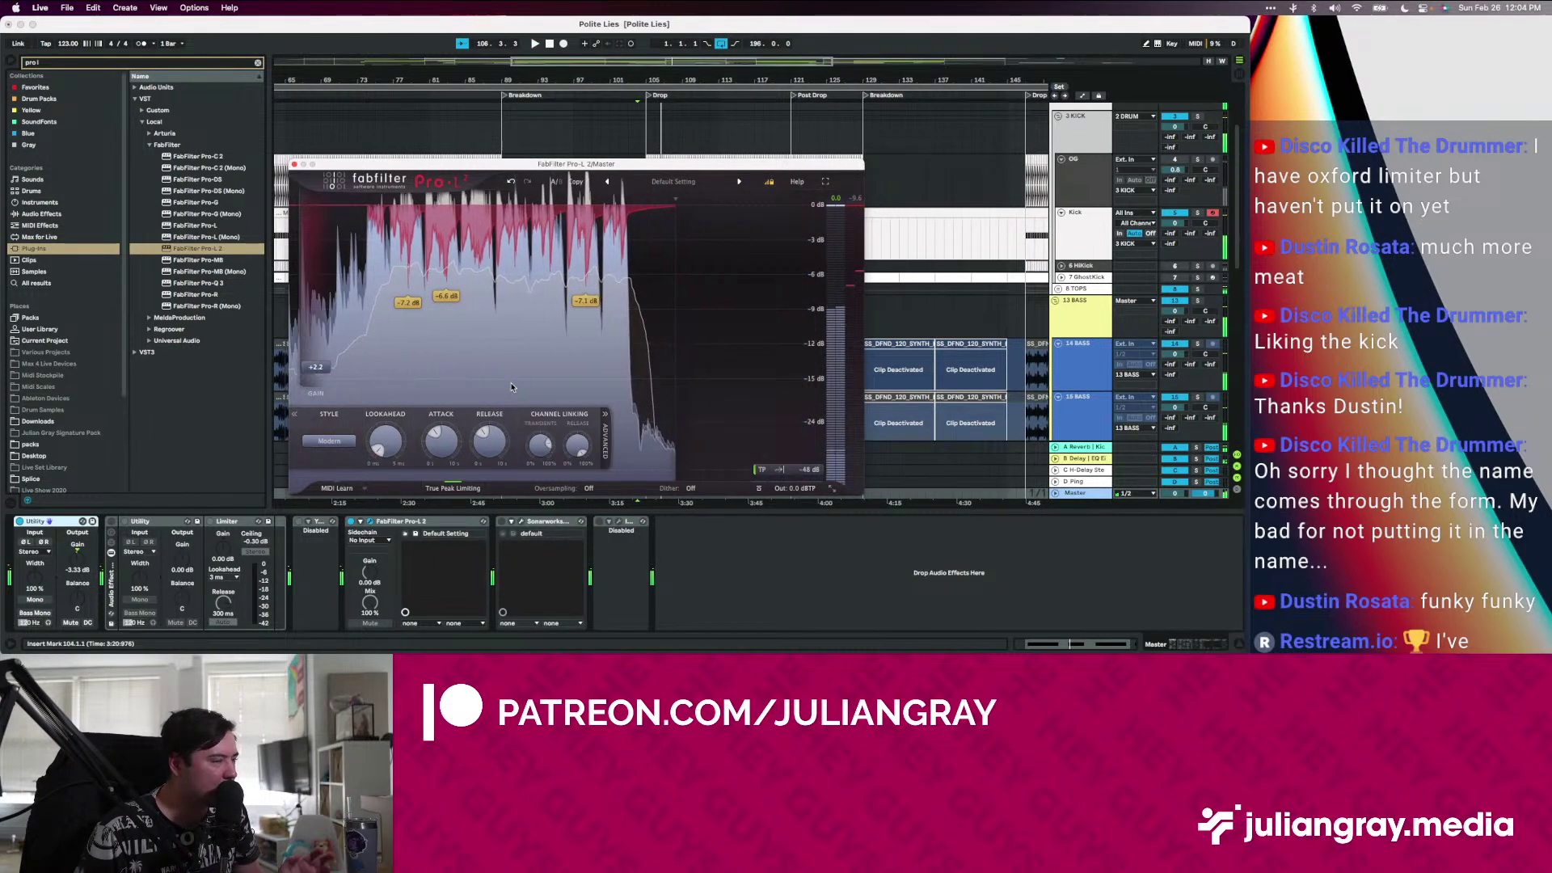
key(space)
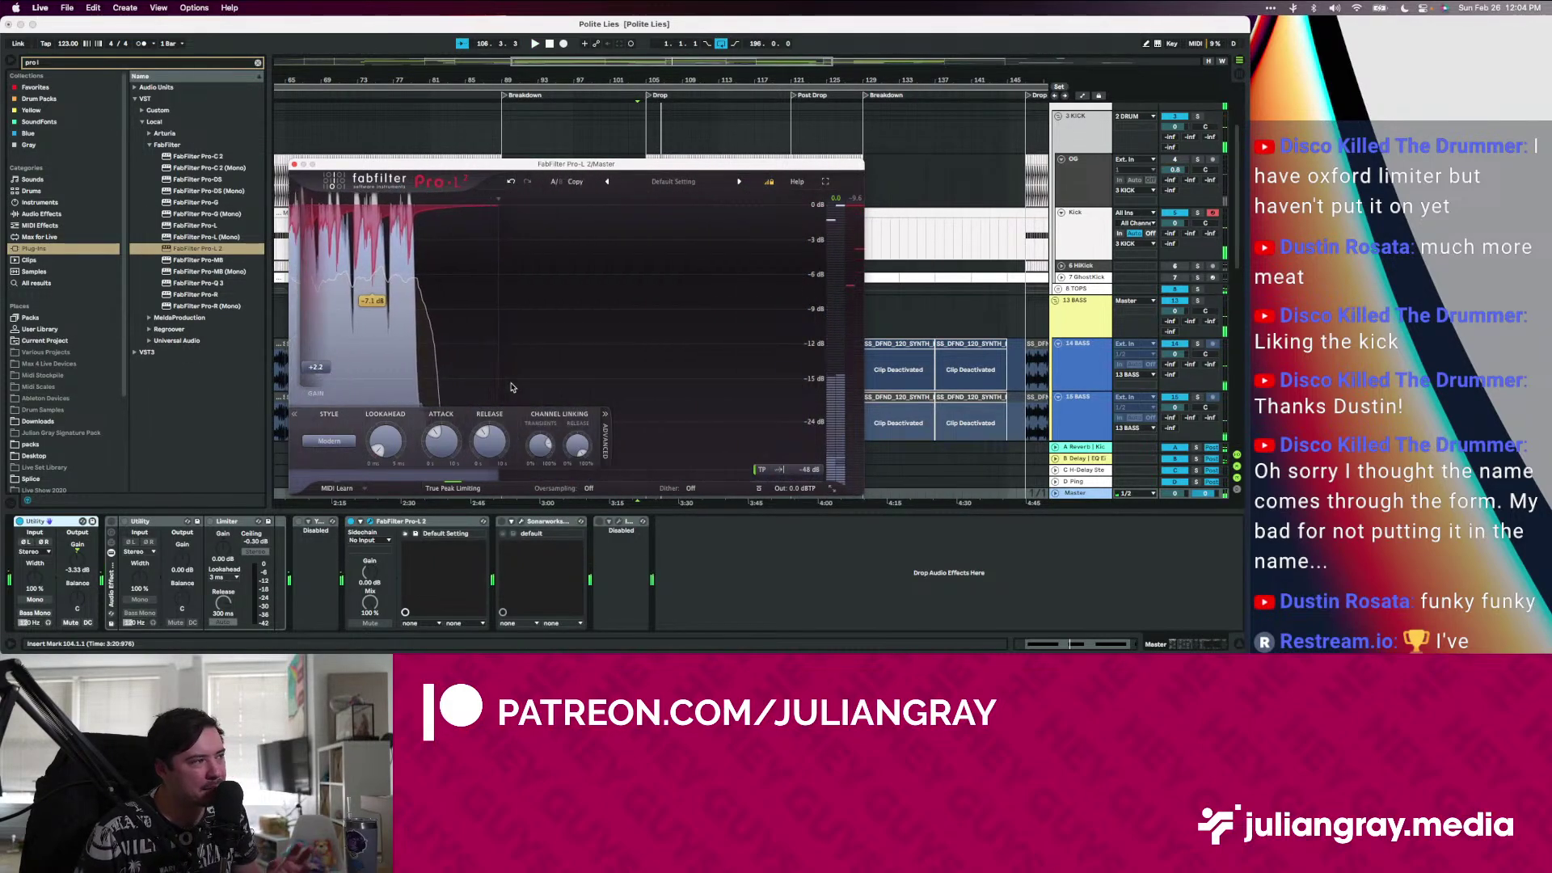
Close the Pro-L 2 window, search for "gclip", and insert GClip on the Master directly before Pro-L 2
click(142, 524)
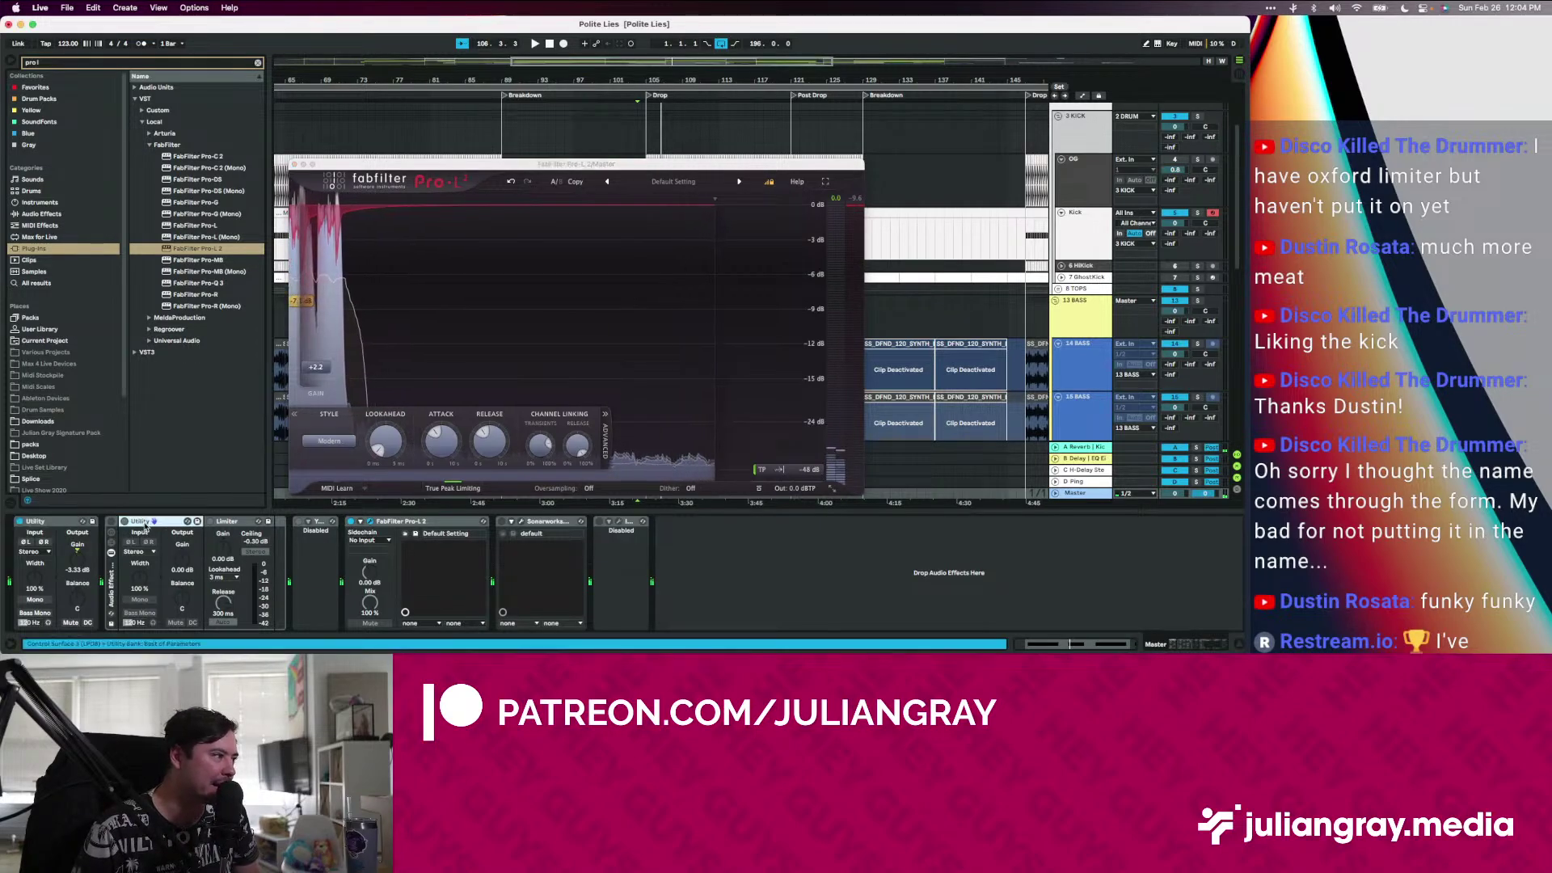
click(285, 530)
click(294, 164)
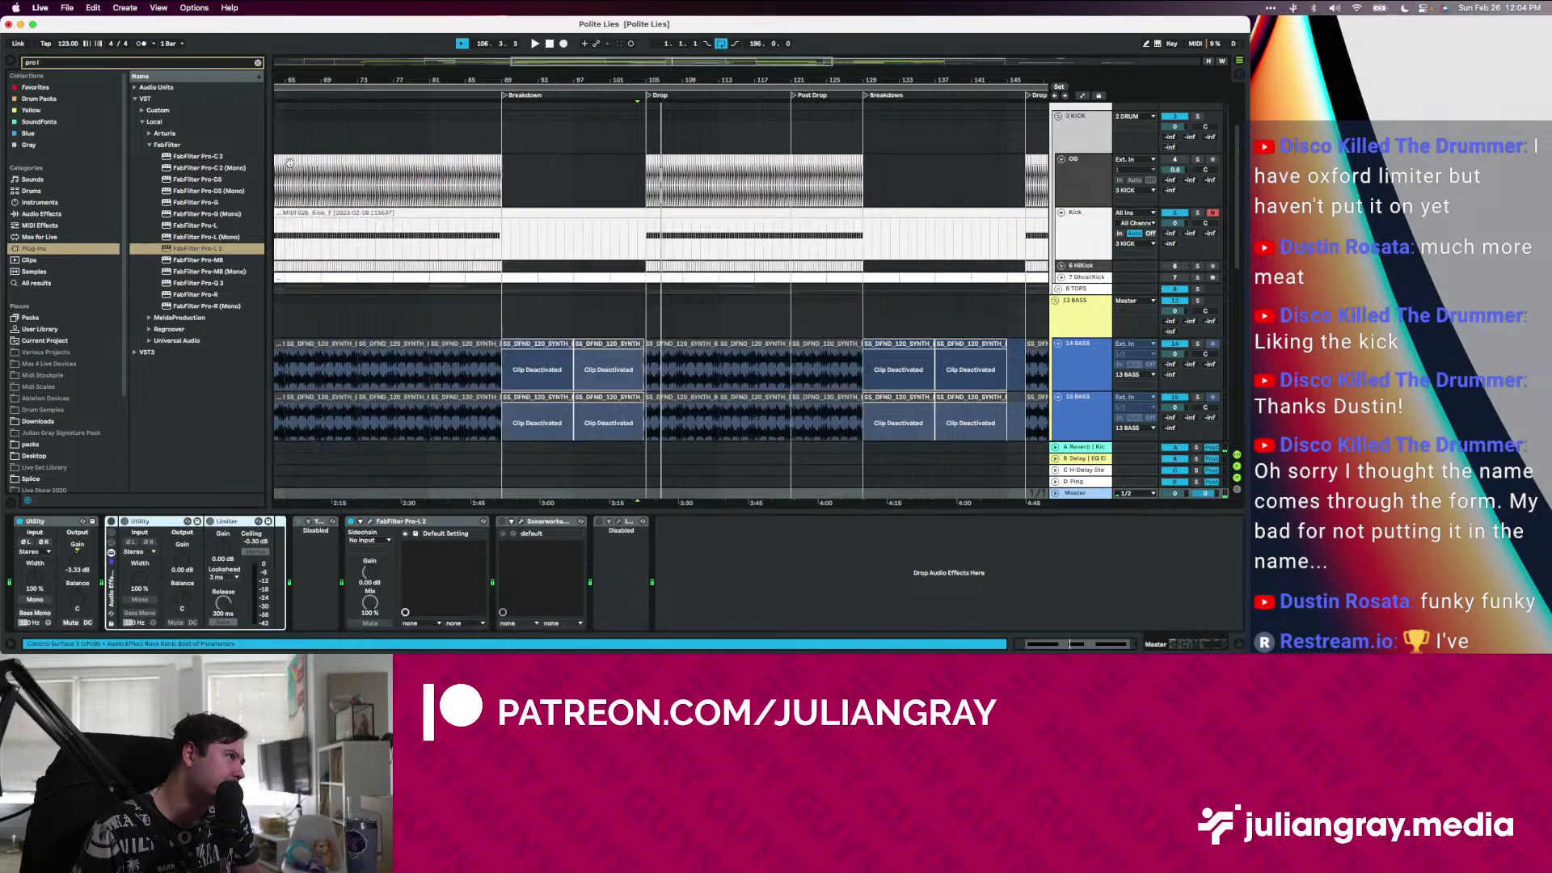
click(258, 61)
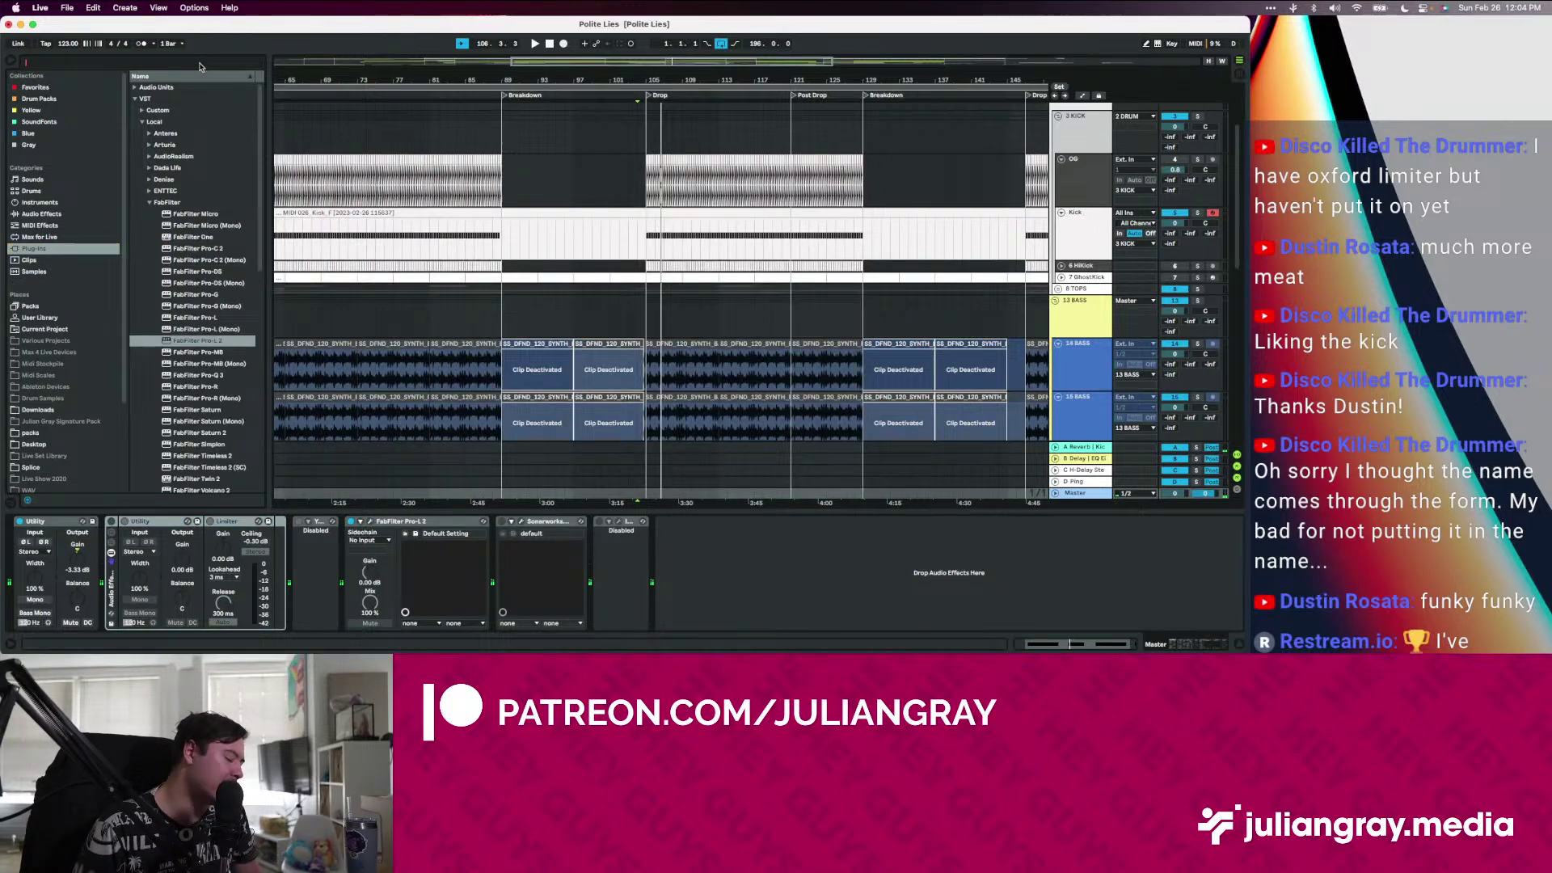
text(gclip)
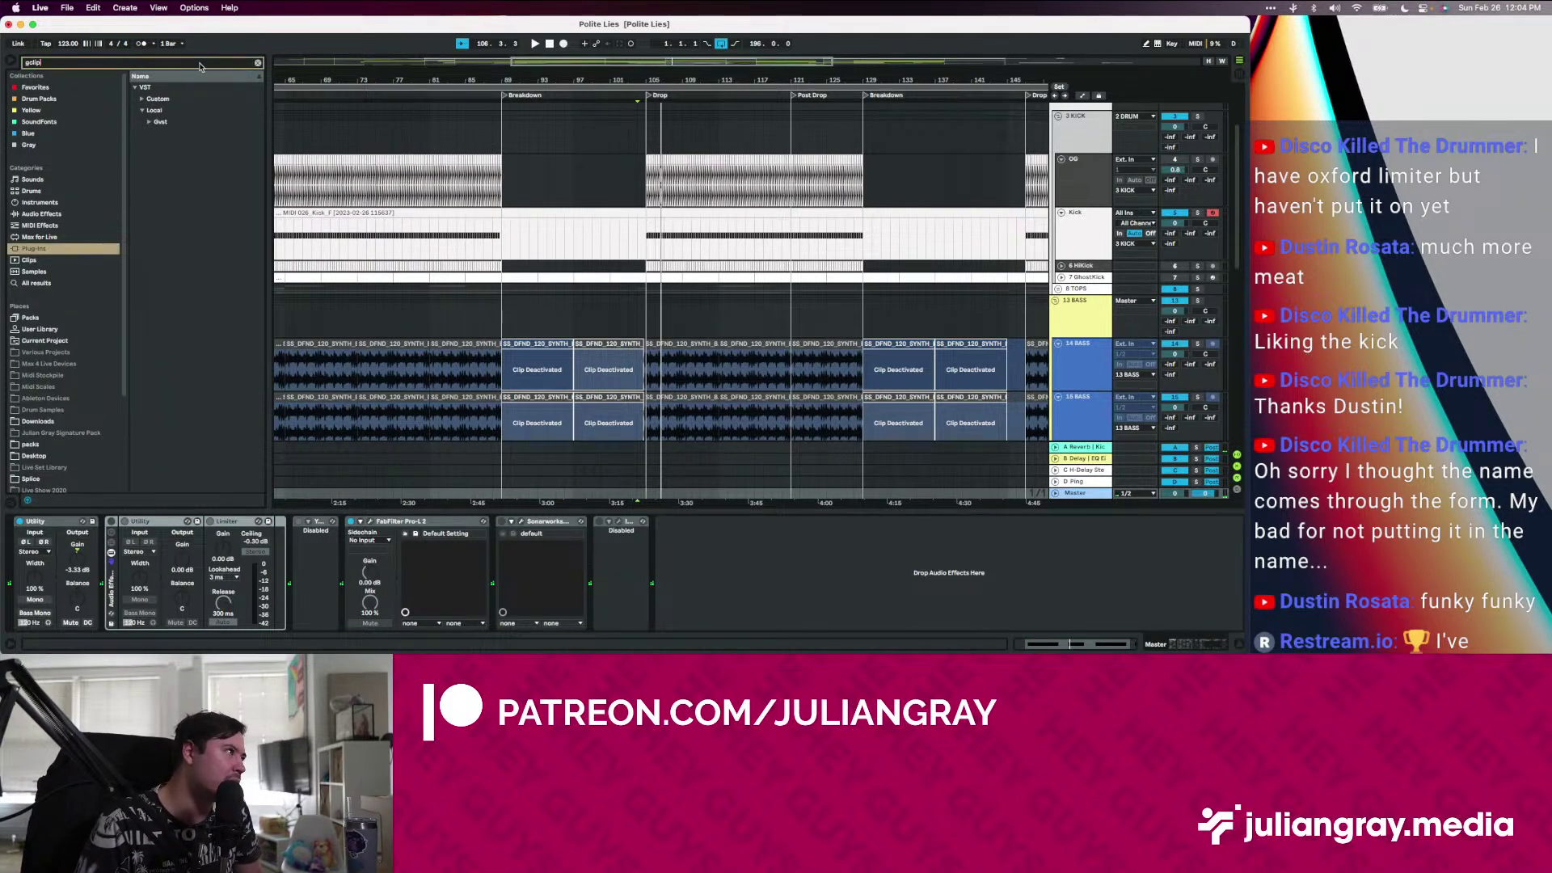
click(150, 122)
drag(180, 133, 365, 530)
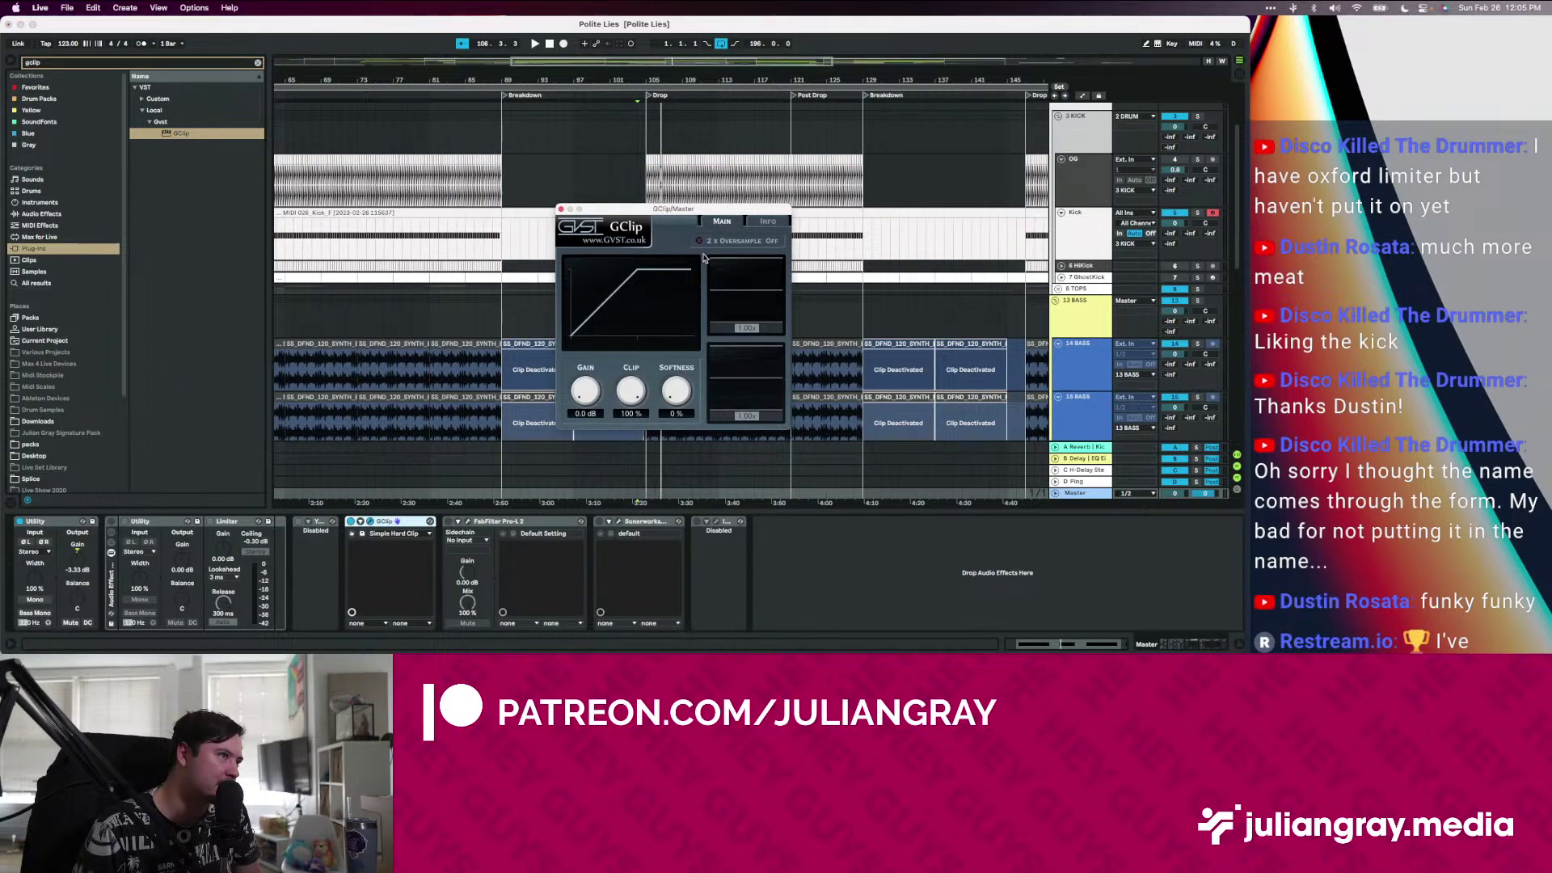
Set GClip to 2x oversampling and about 1.8 dB gain while comparing the Drop with GClip and Pro-L 2 switched off and on
key(space)
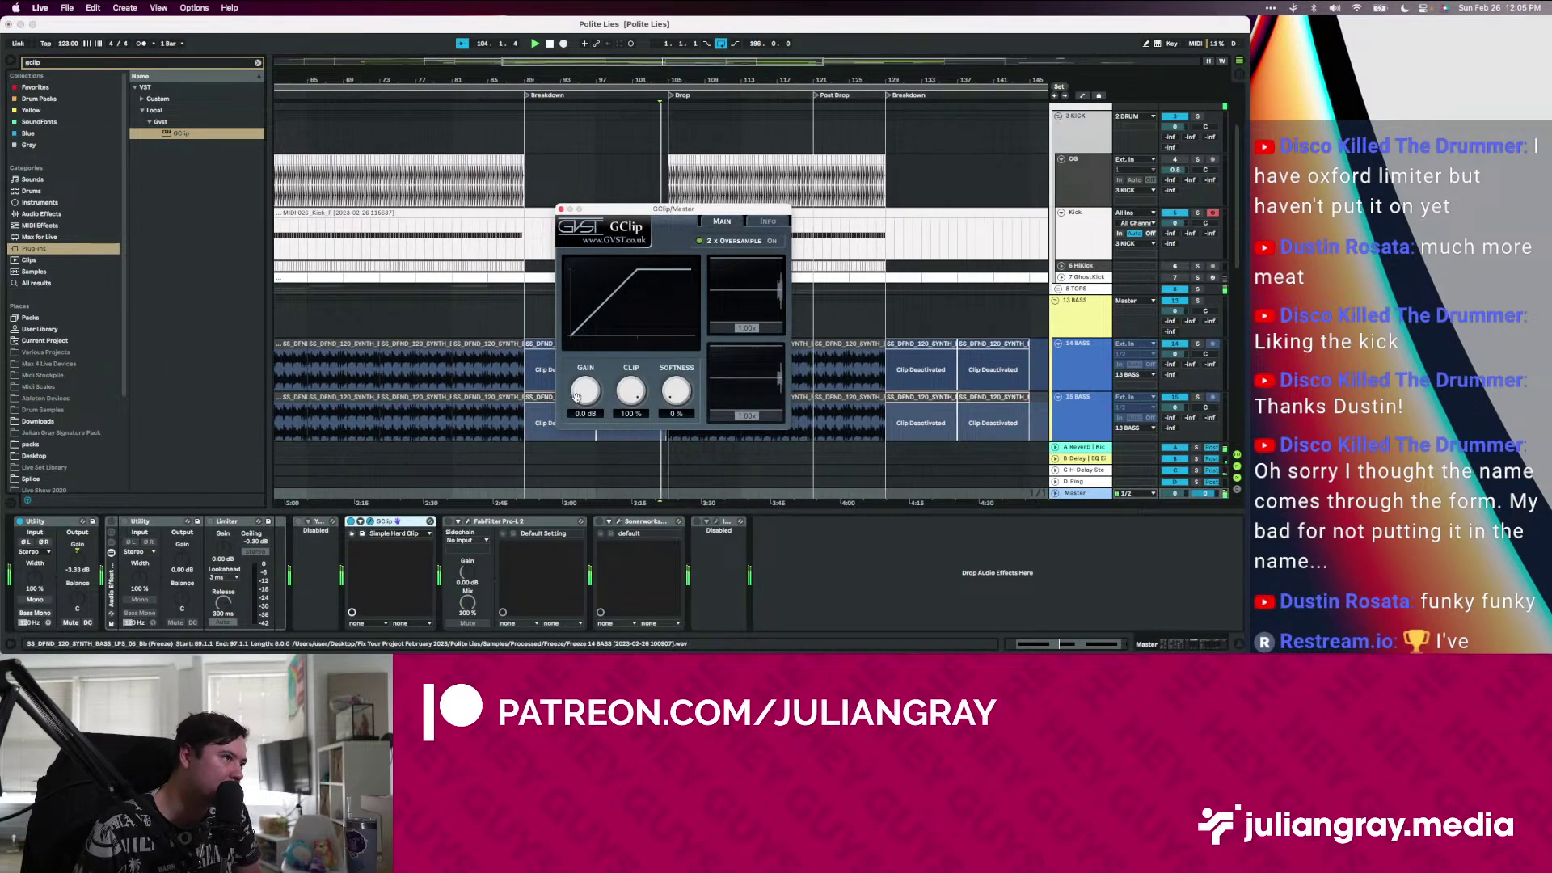
drag(577, 402, 581, 386)
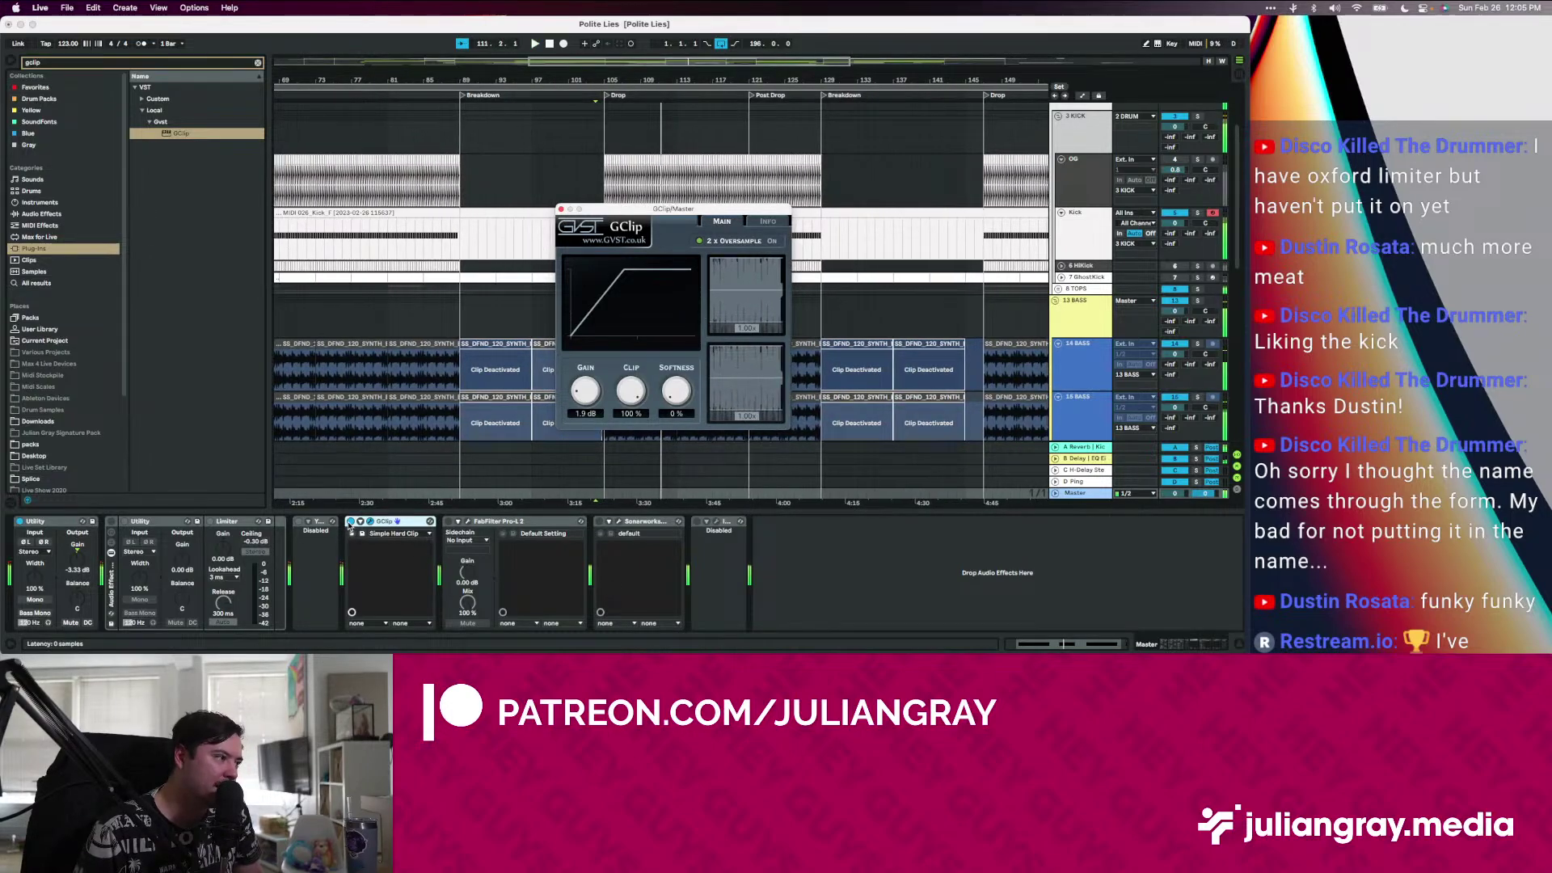
click(448, 522)
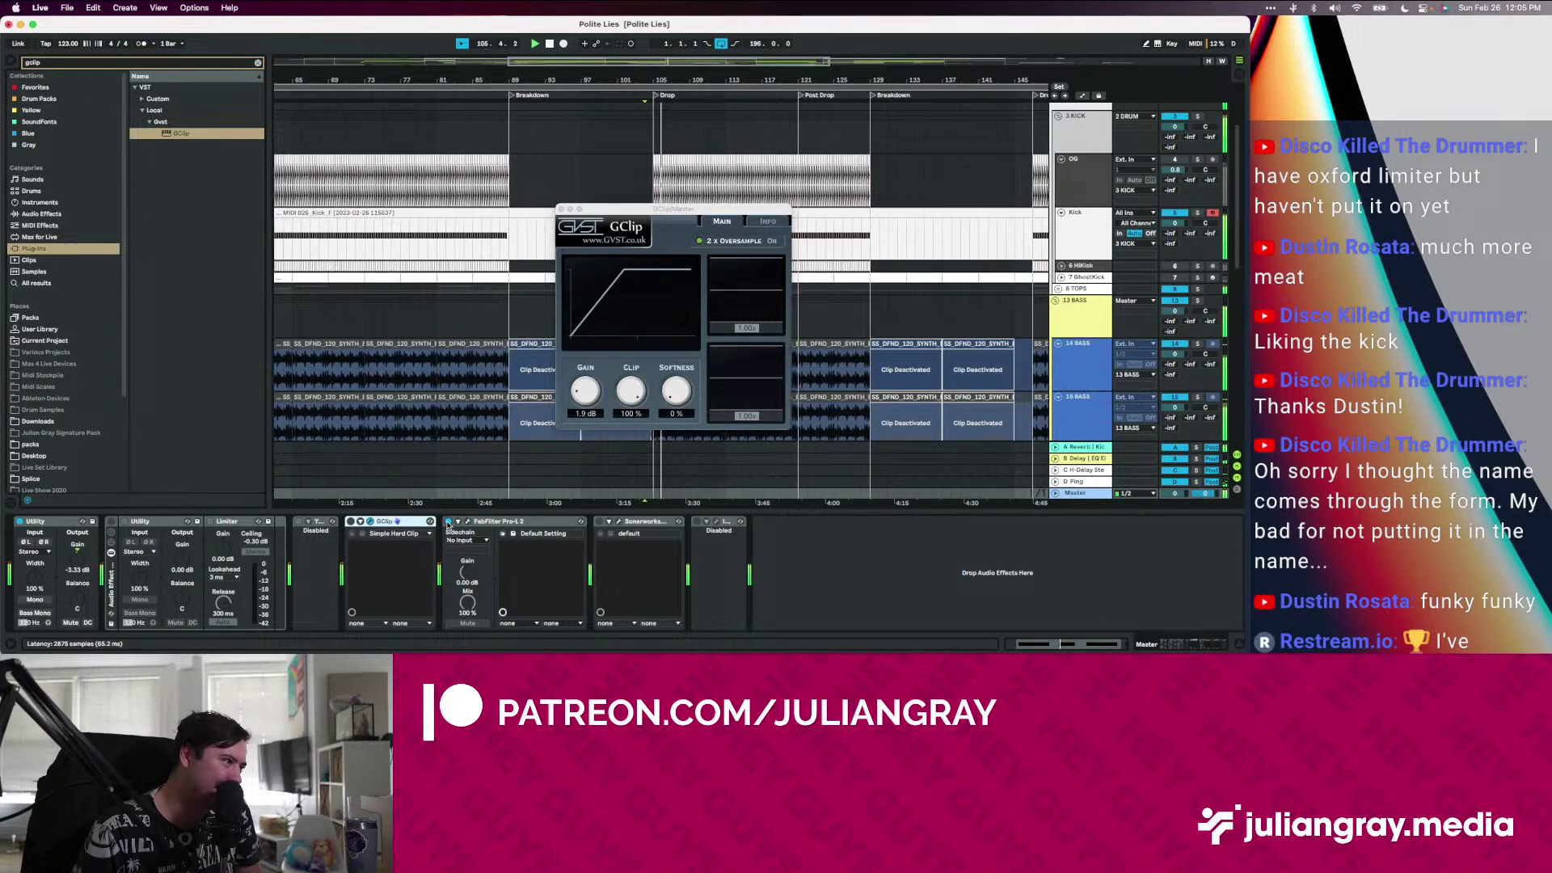
click(447, 522)
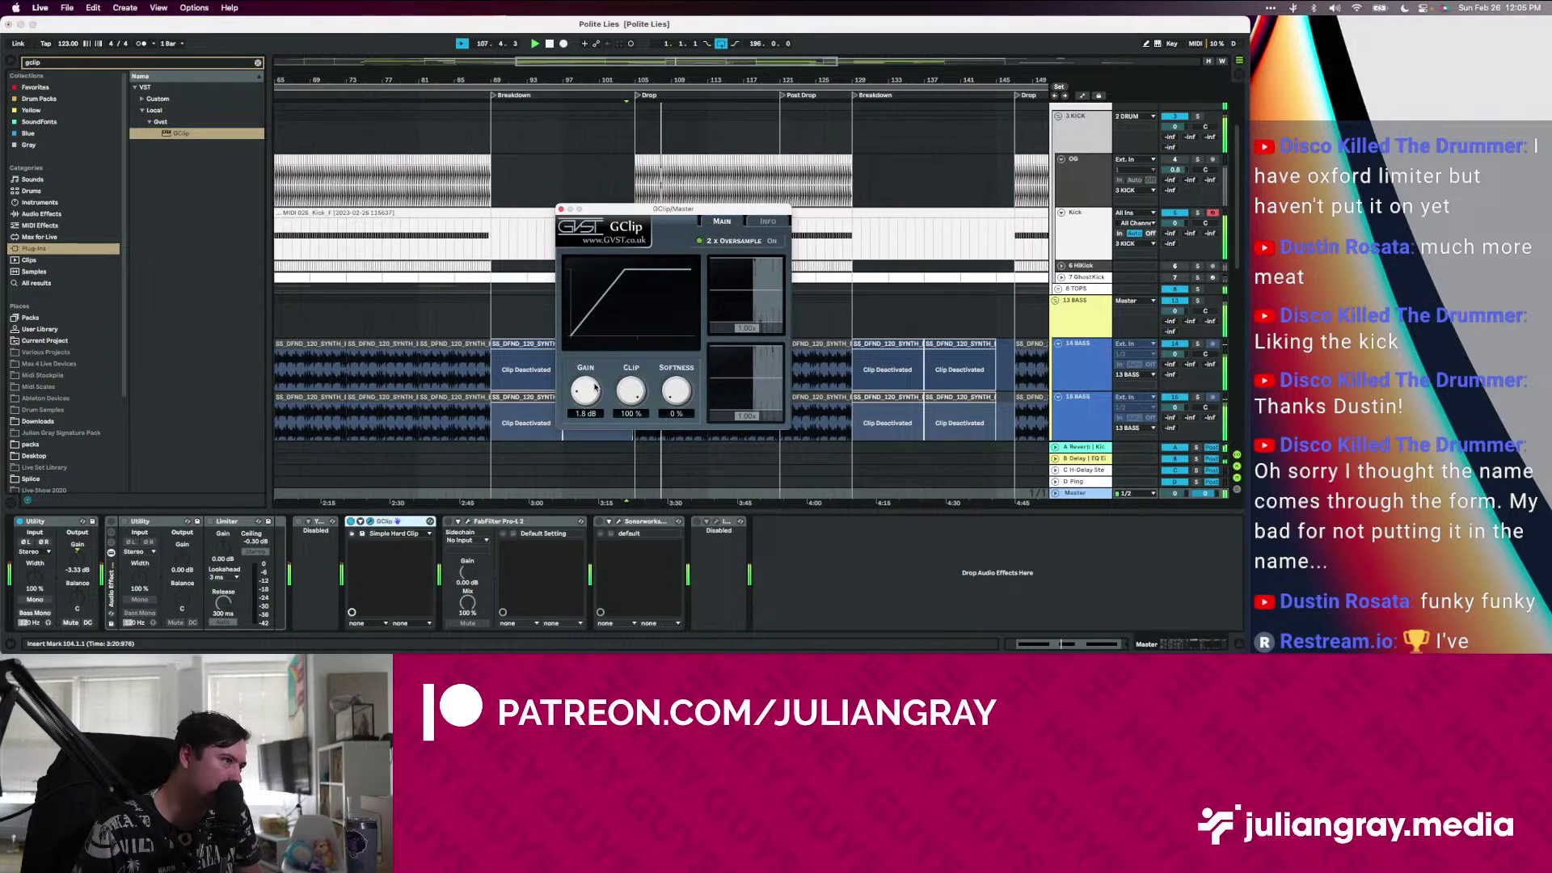
Close the GClip window, stop playback and set the playback position to the Drop at bar 105
click(560, 207)
click(659, 308)
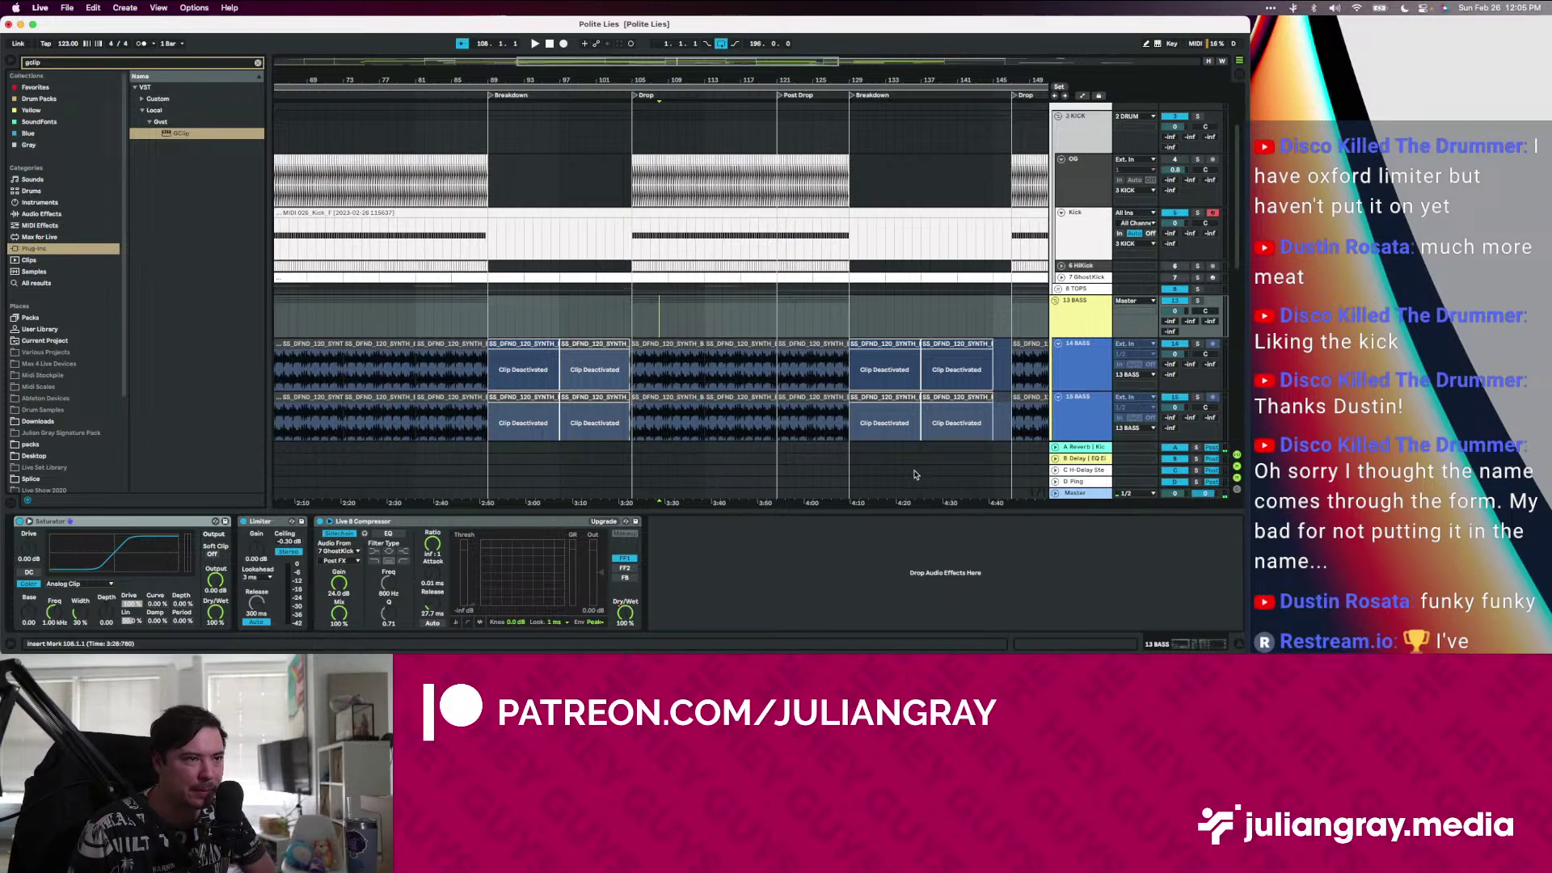
click(1090, 500)
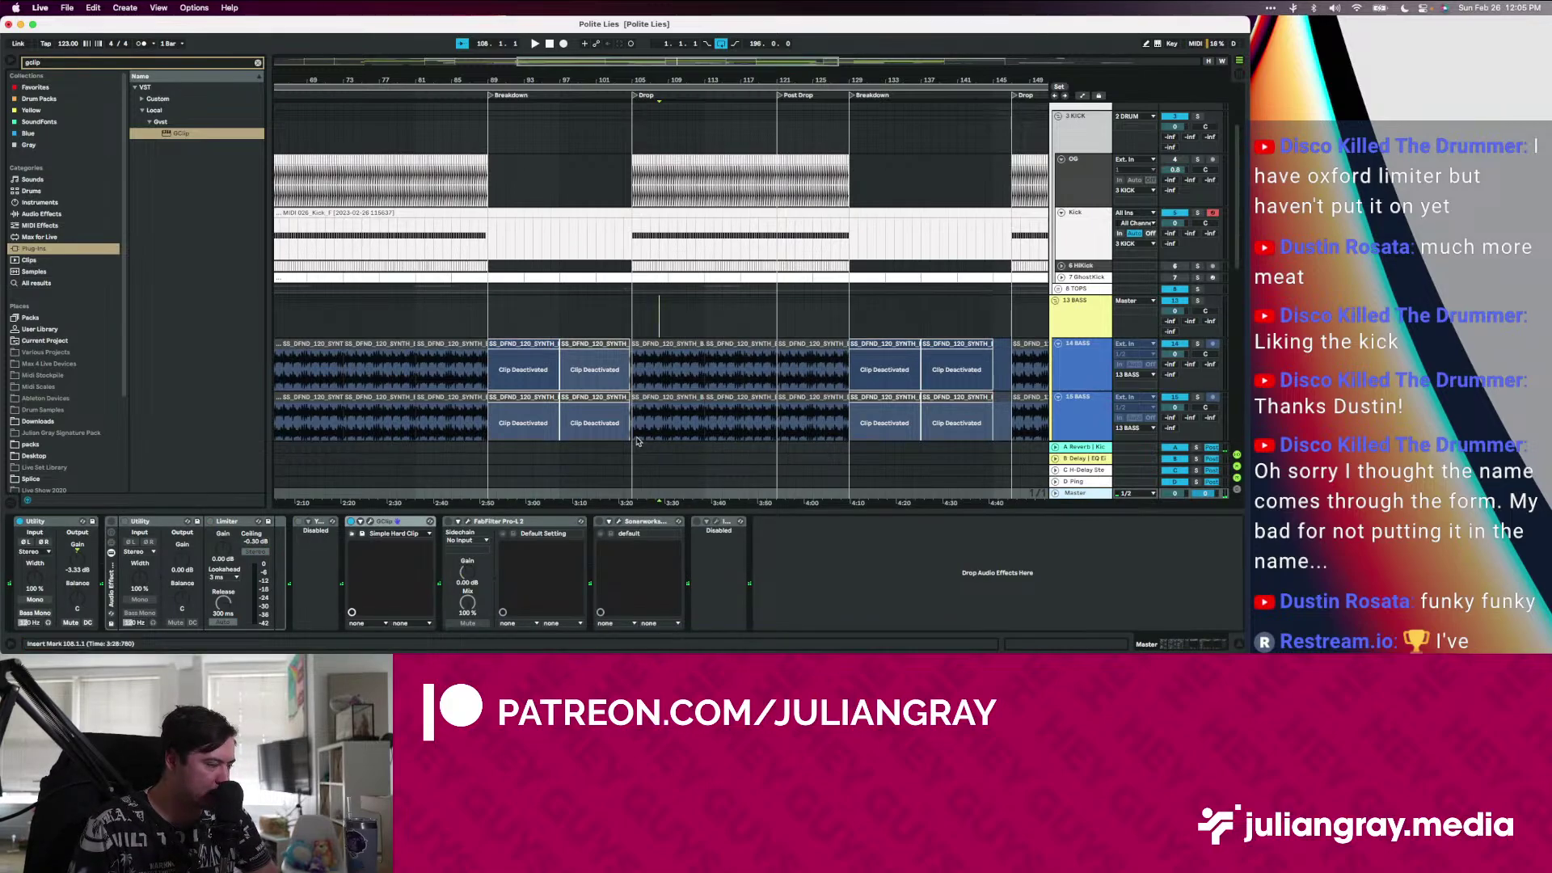
click(638, 324)
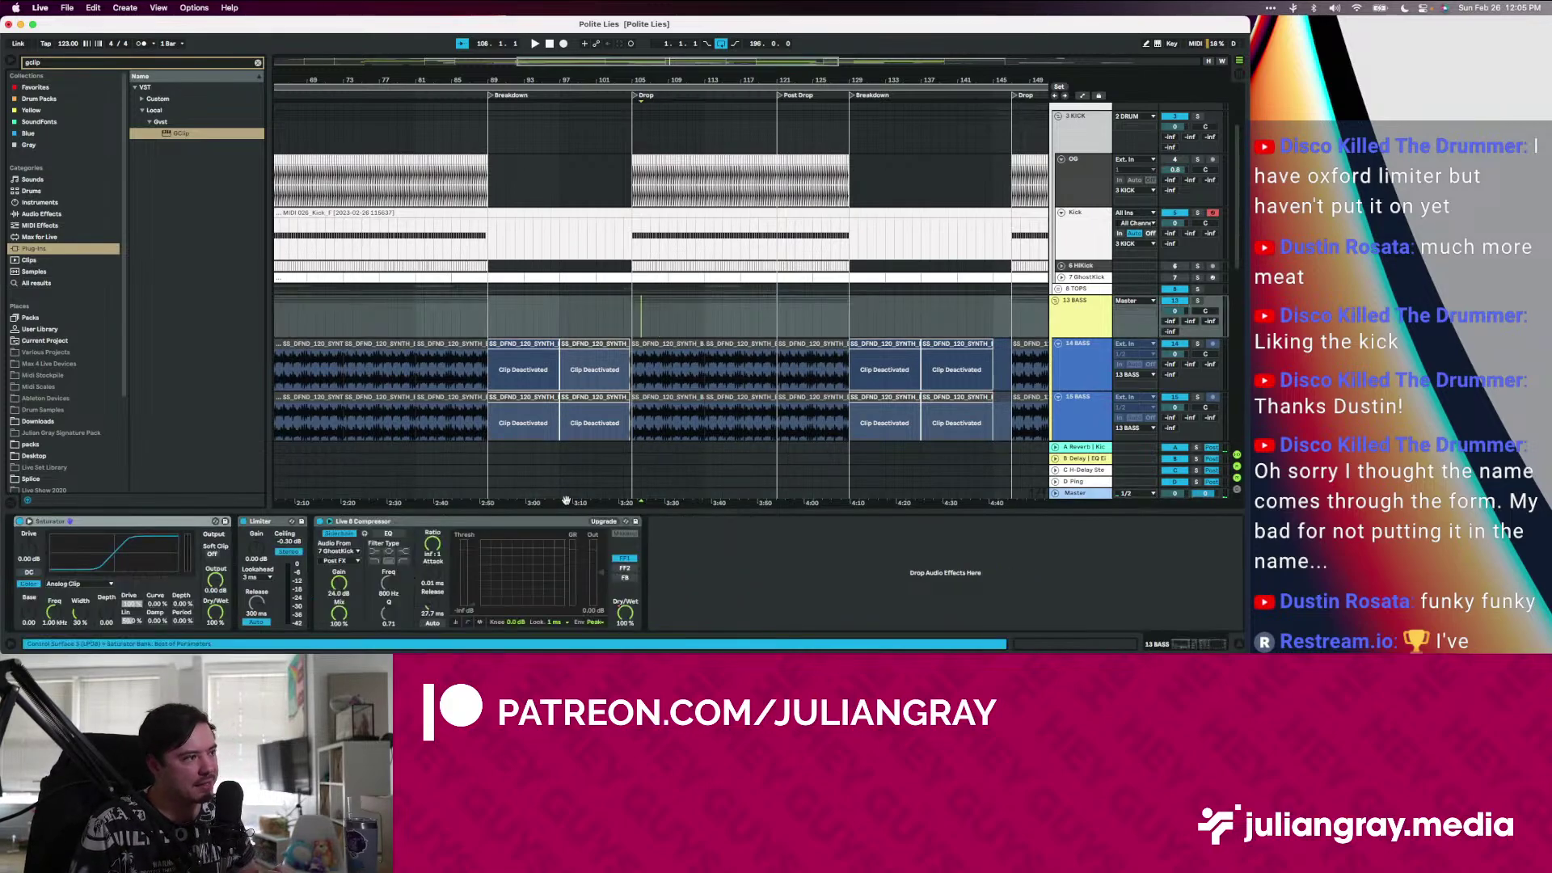
click(644, 486)
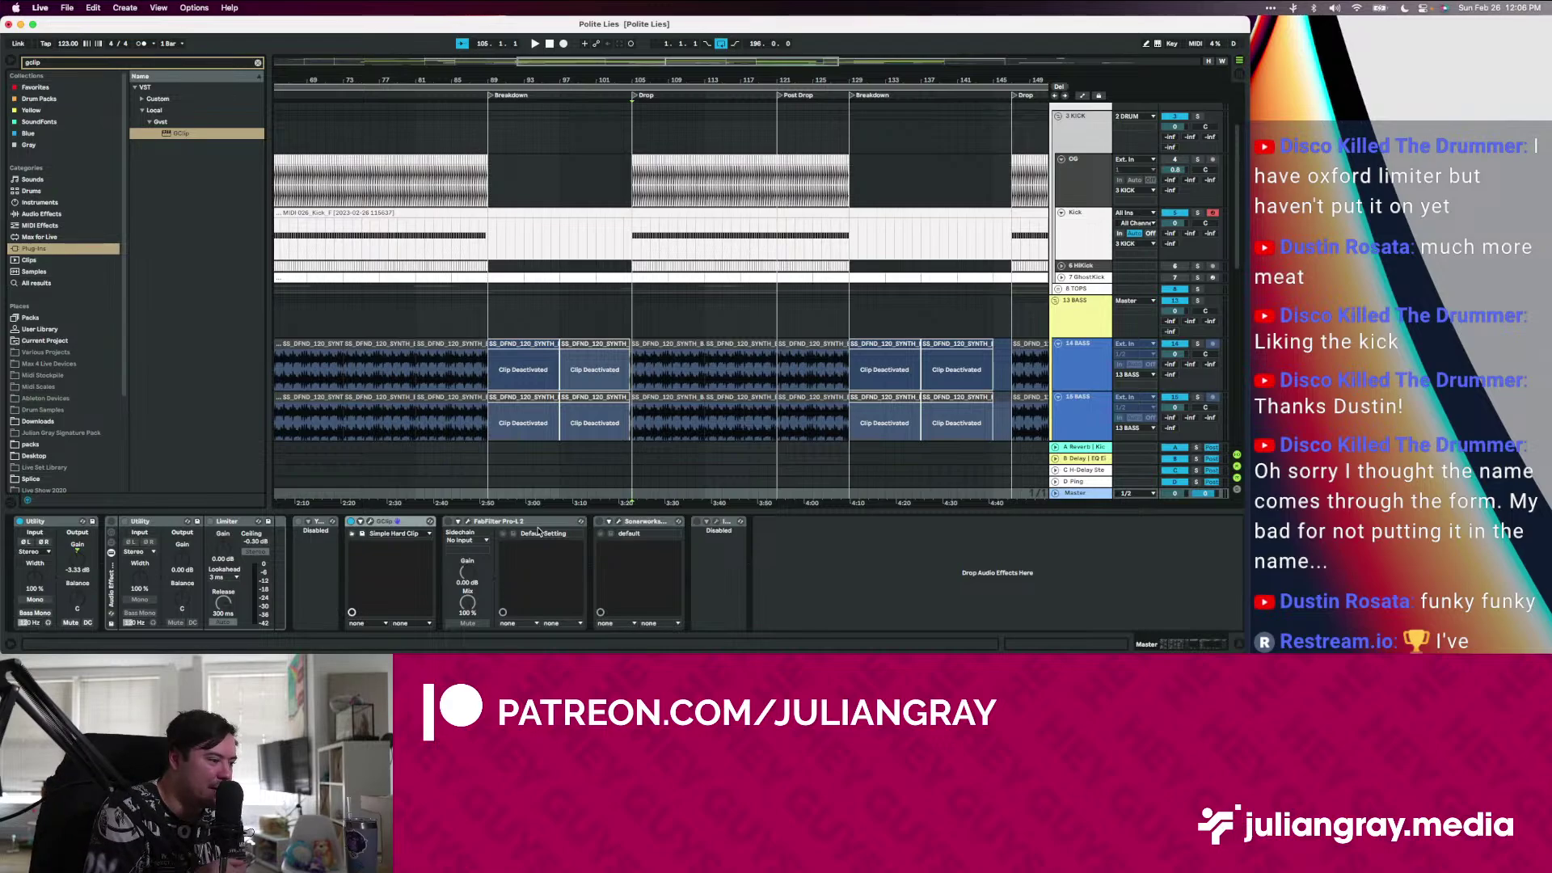
Audition the Drop from bar 105, bring up the Master chain and select Pro-L 2
click(612, 317)
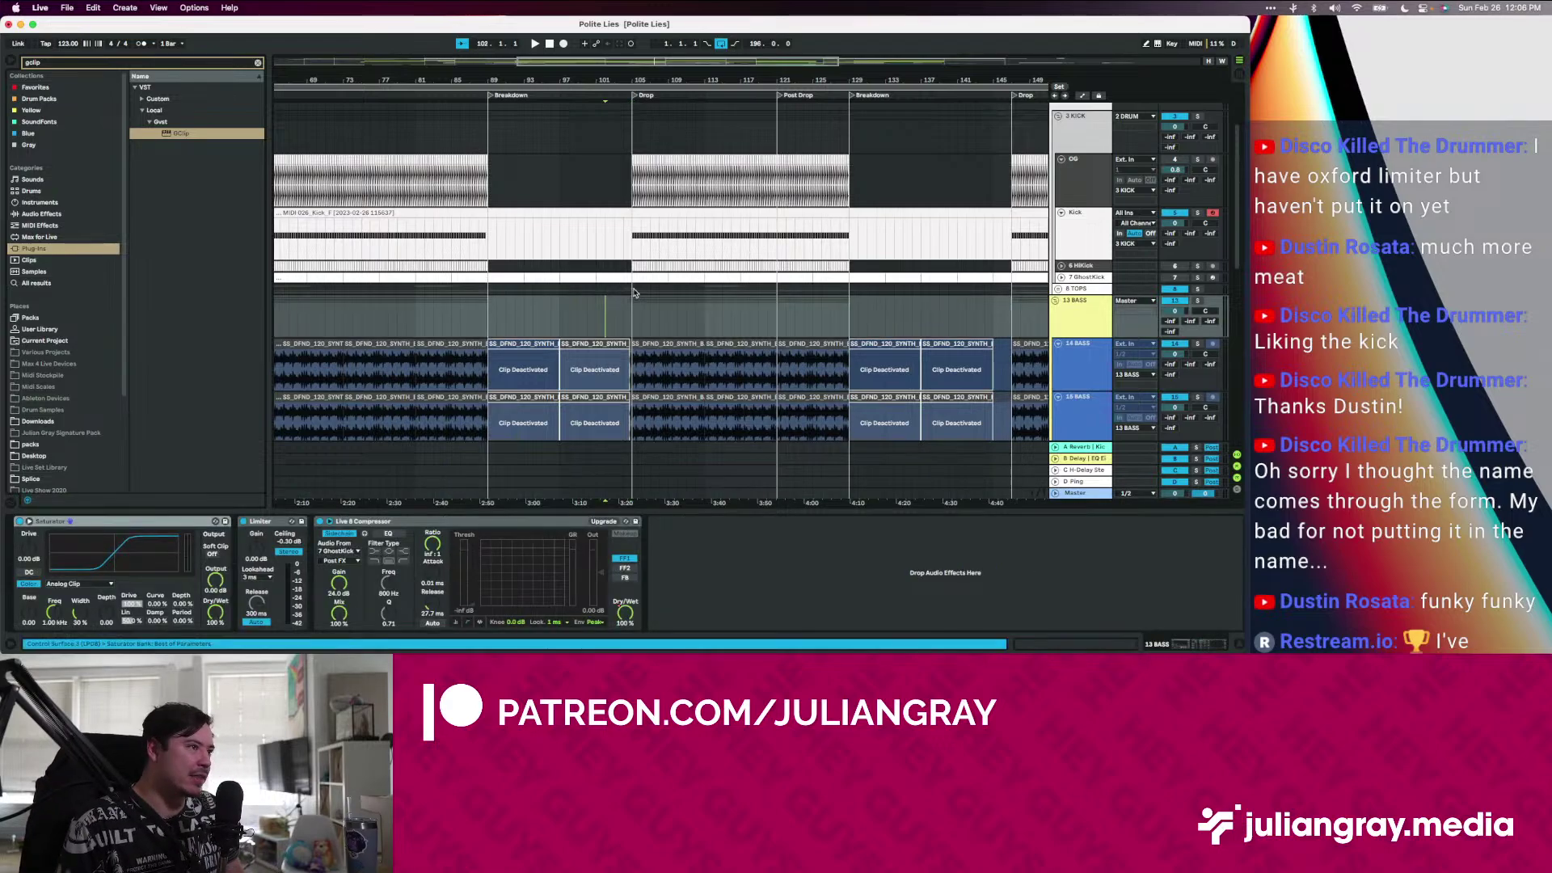
click(635, 292)
scroll(634, 293, up, 3)
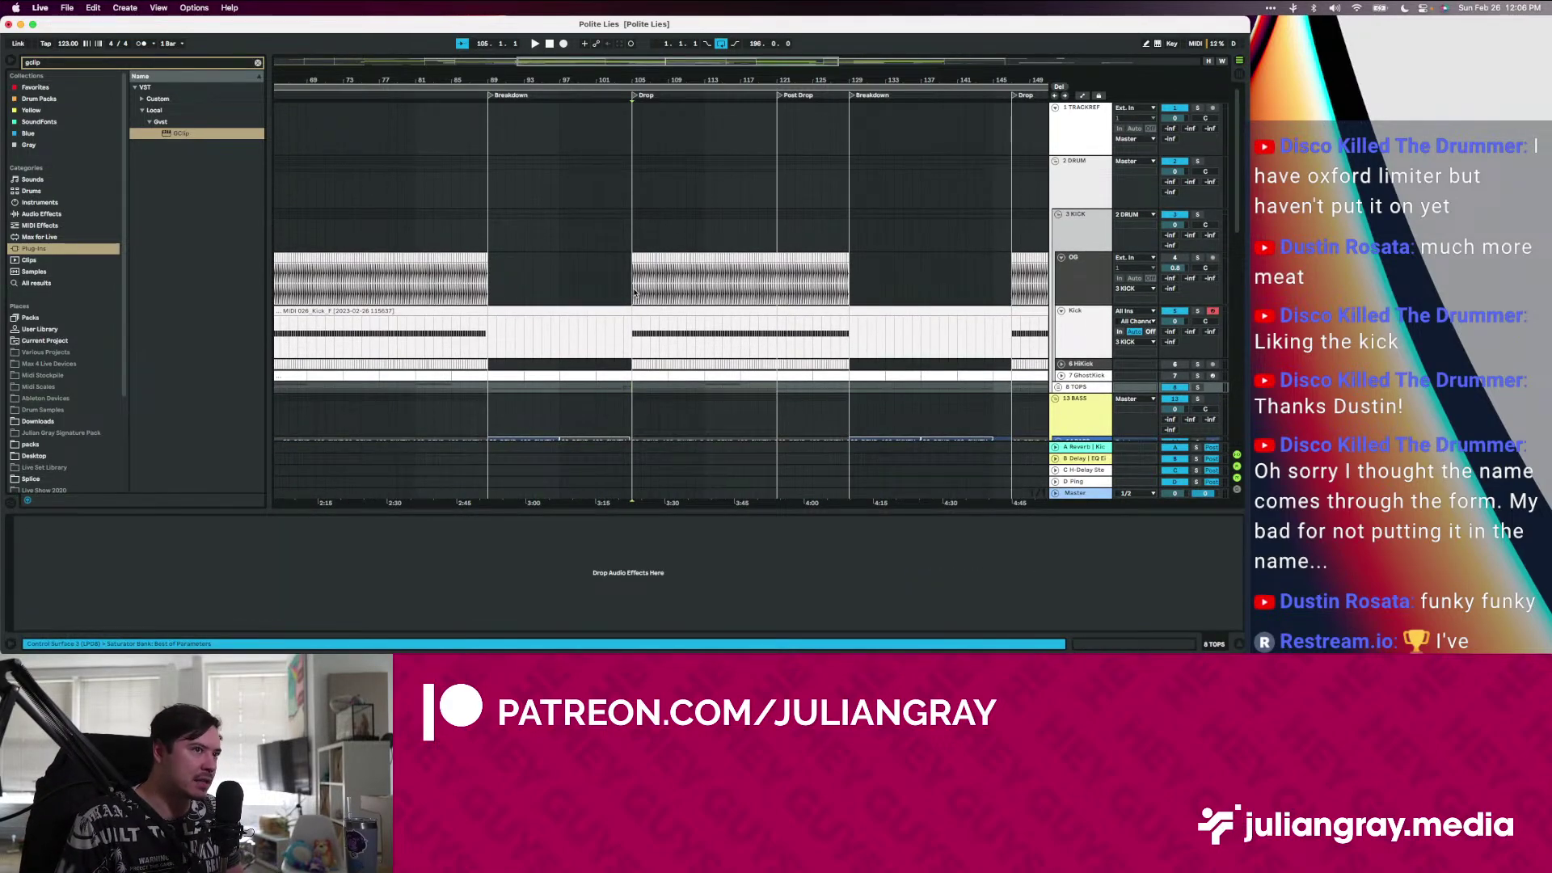
key(space)
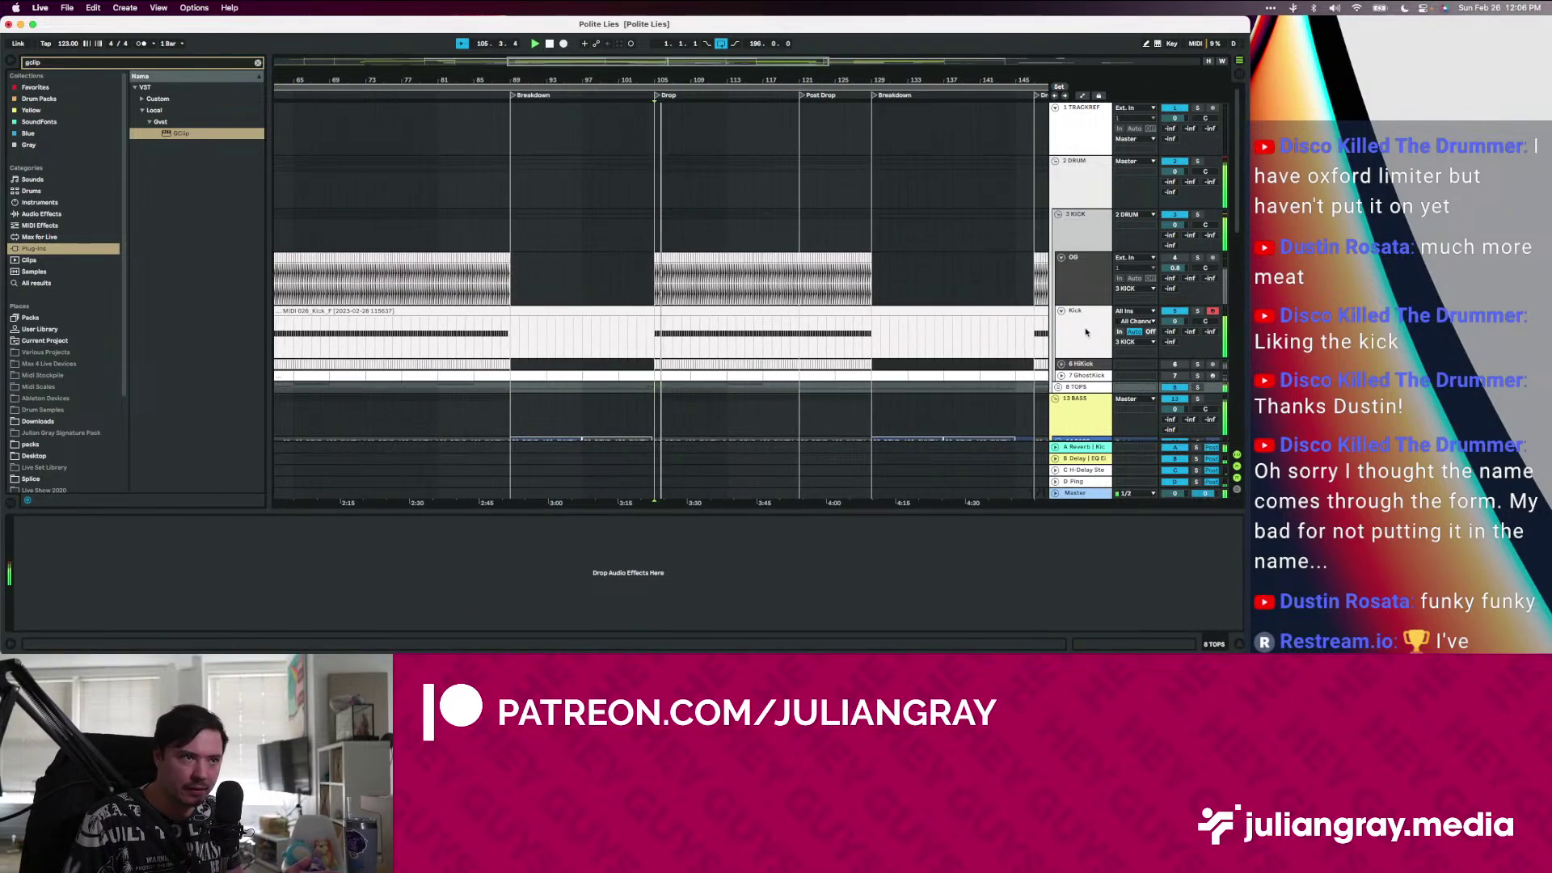
click(1207, 311)
click(1083, 492)
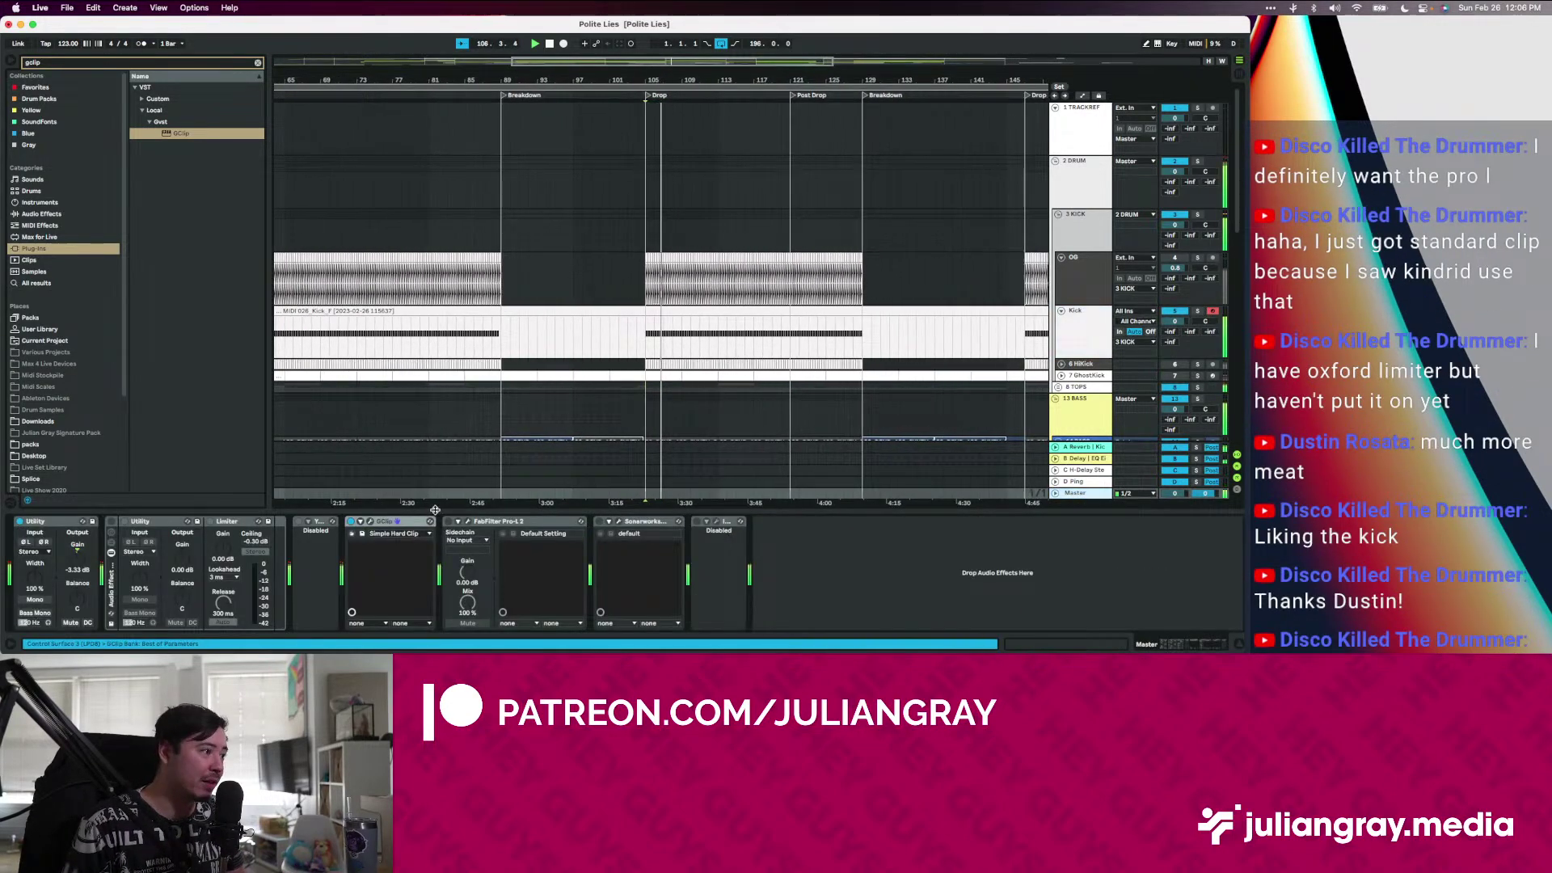
click(495, 521)
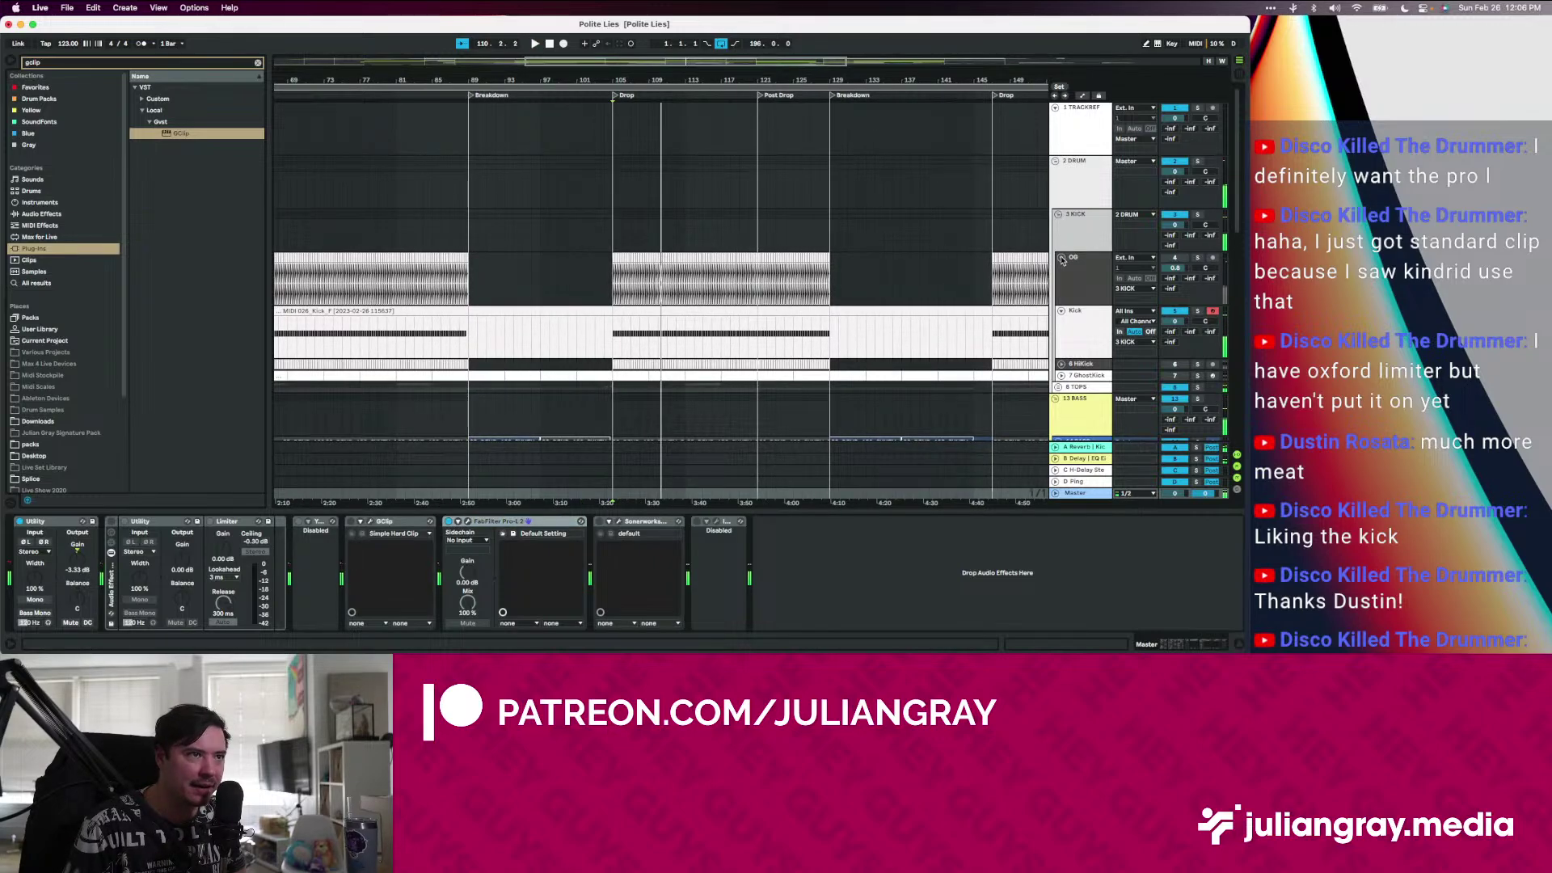
Examine the whole arrangement, comparing the Drop and Breakdown sections above the kick tracks
scroll(1091, 316, down, 1)
scroll(1091, 316, down, 5)
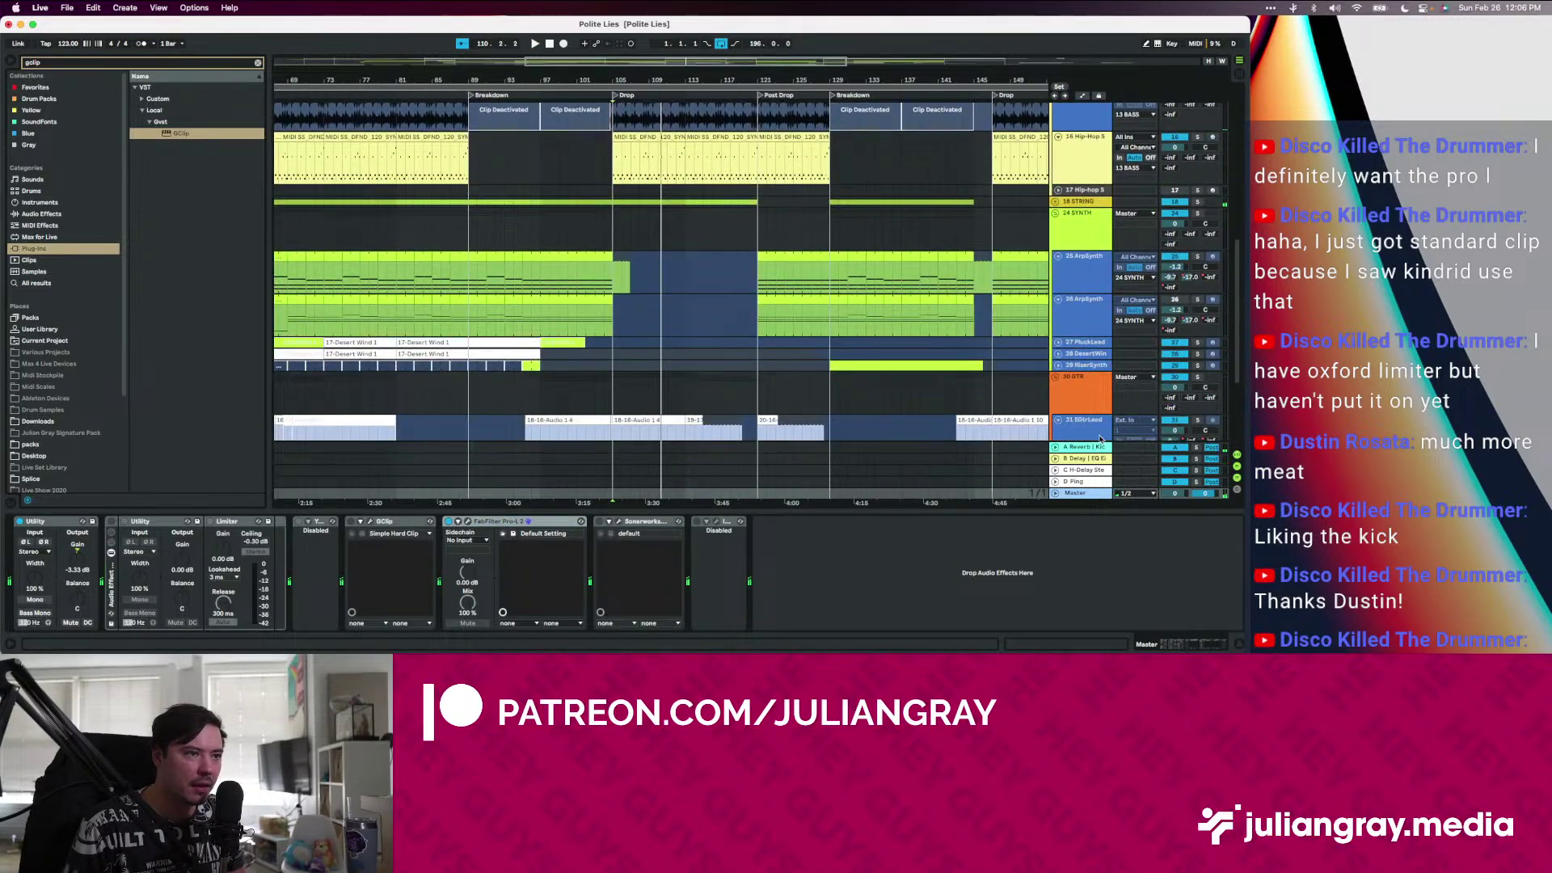
drag(489, 80, 490, 32)
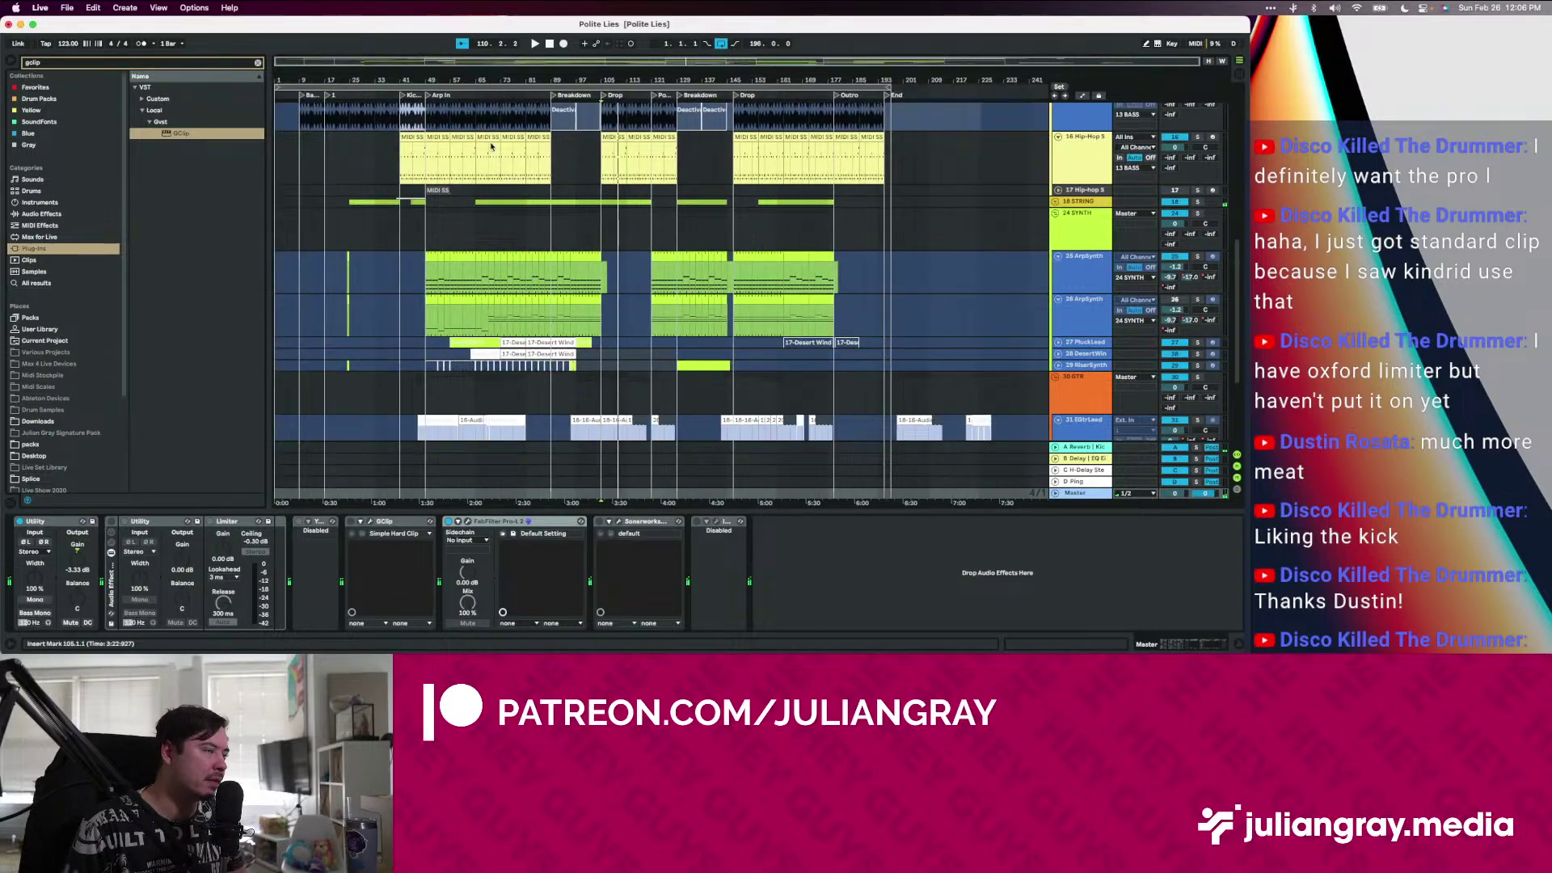
scroll(515, 162, up, 10)
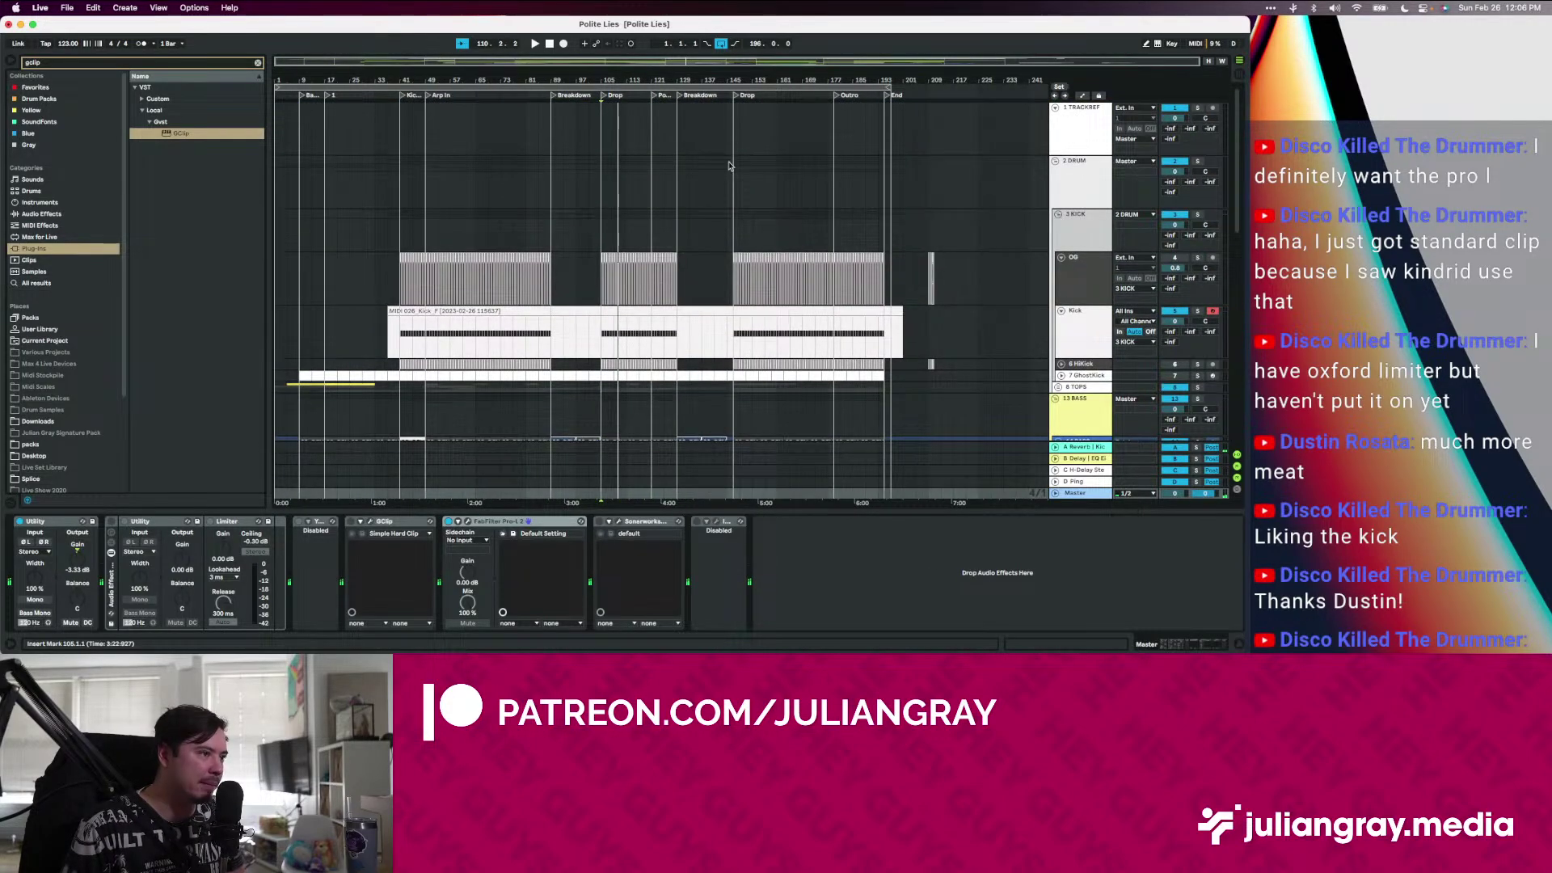
click(801, 175)
mouse_move(894, 172)
mouse_down()
mouse_move(275, 171)
mouse_move(900, 197)
mouse_move(278, 181)
mouse_move(814, 184)
mouse_move(413, 194)
mouse_move(716, 194)
mouse_up()
click(412, 181)
click(733, 182)
click(350, 188)
click(772, 205)
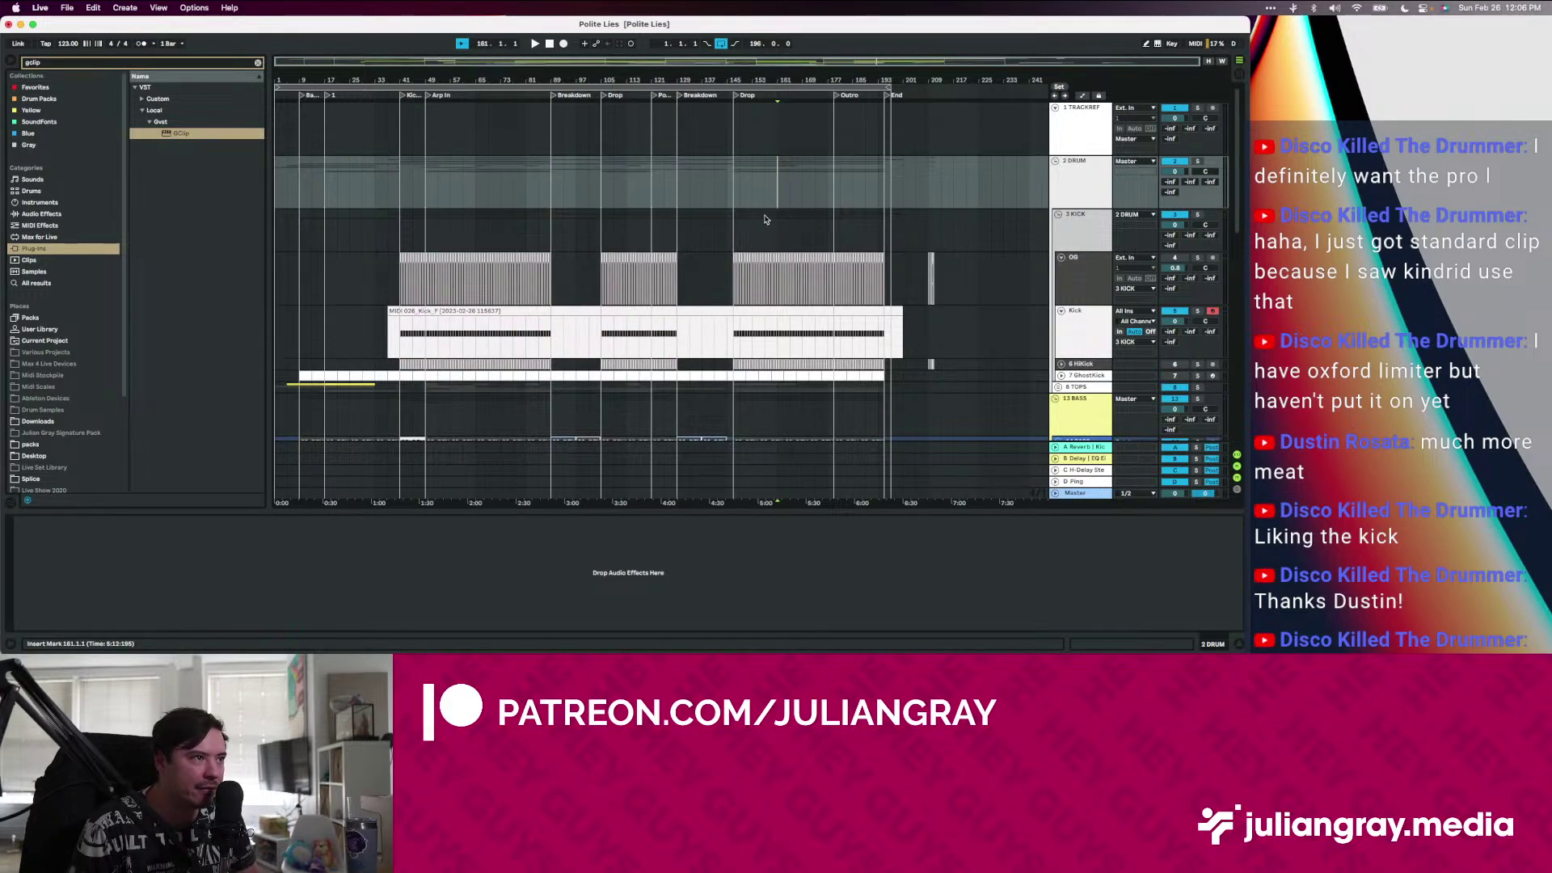
Mark out the final Drop from bar 147 to bar 179 across the drum and kick tracks, then return to bar 147
scroll(760, 210, down, 2)
click(733, 168)
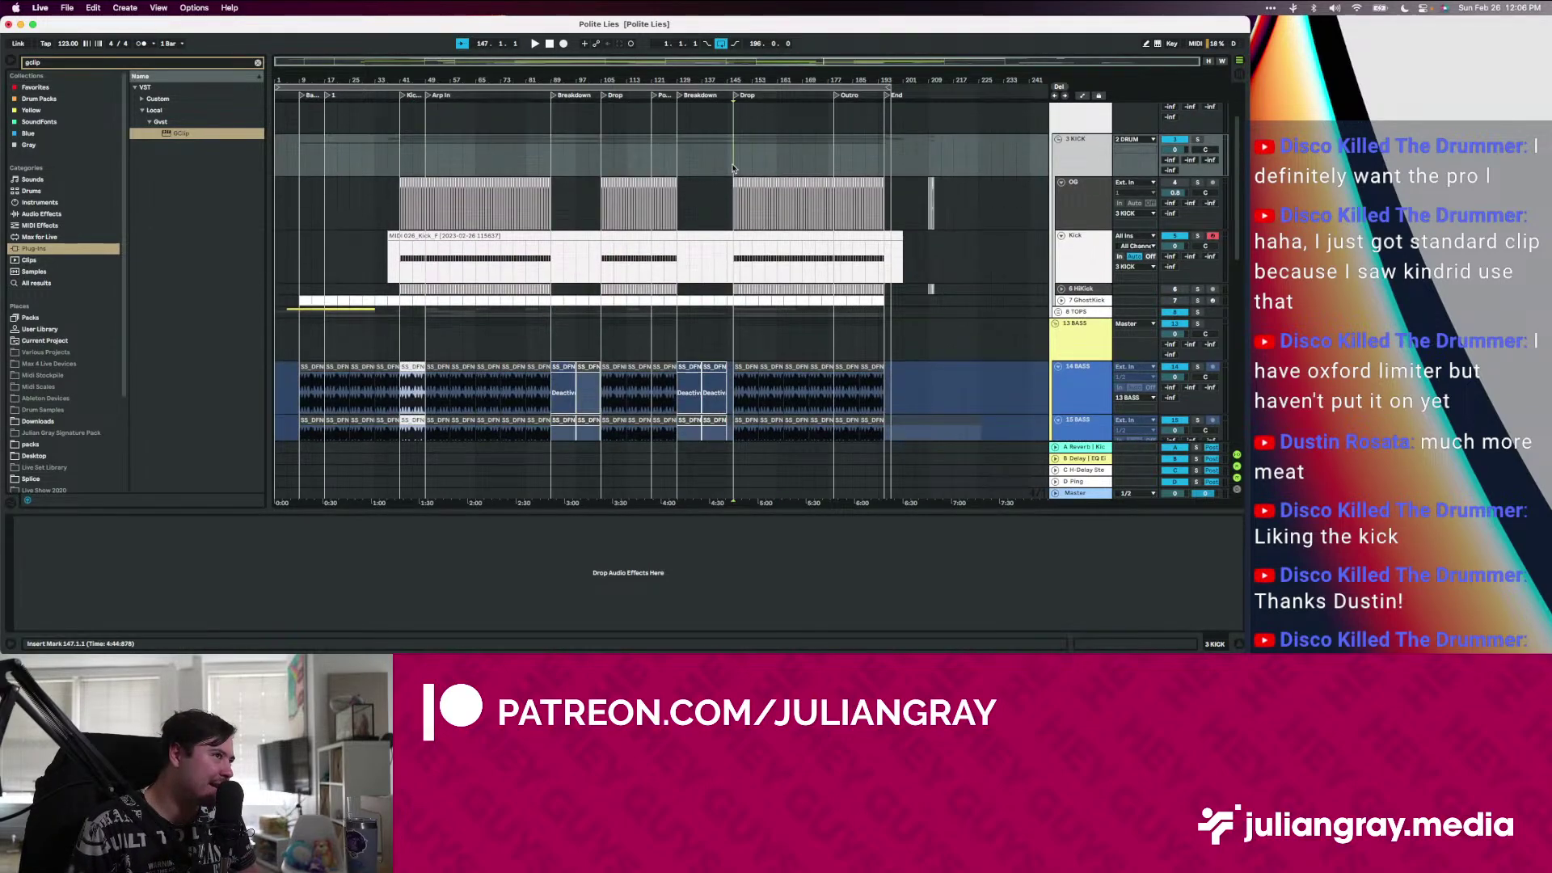
scroll(733, 168, up, 2)
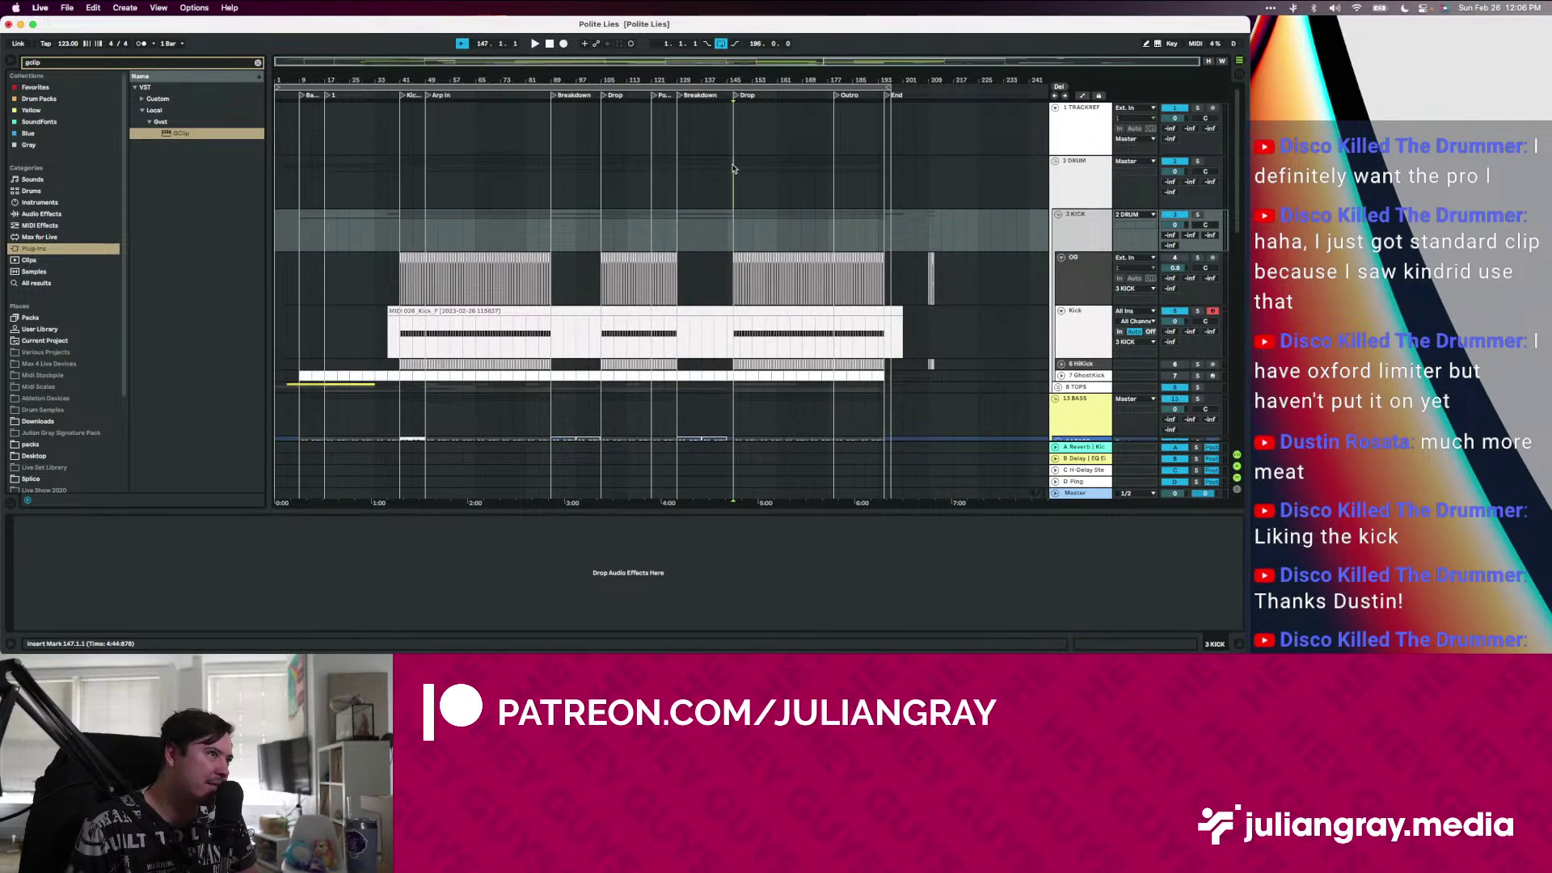
drag(733, 169, 834, 334)
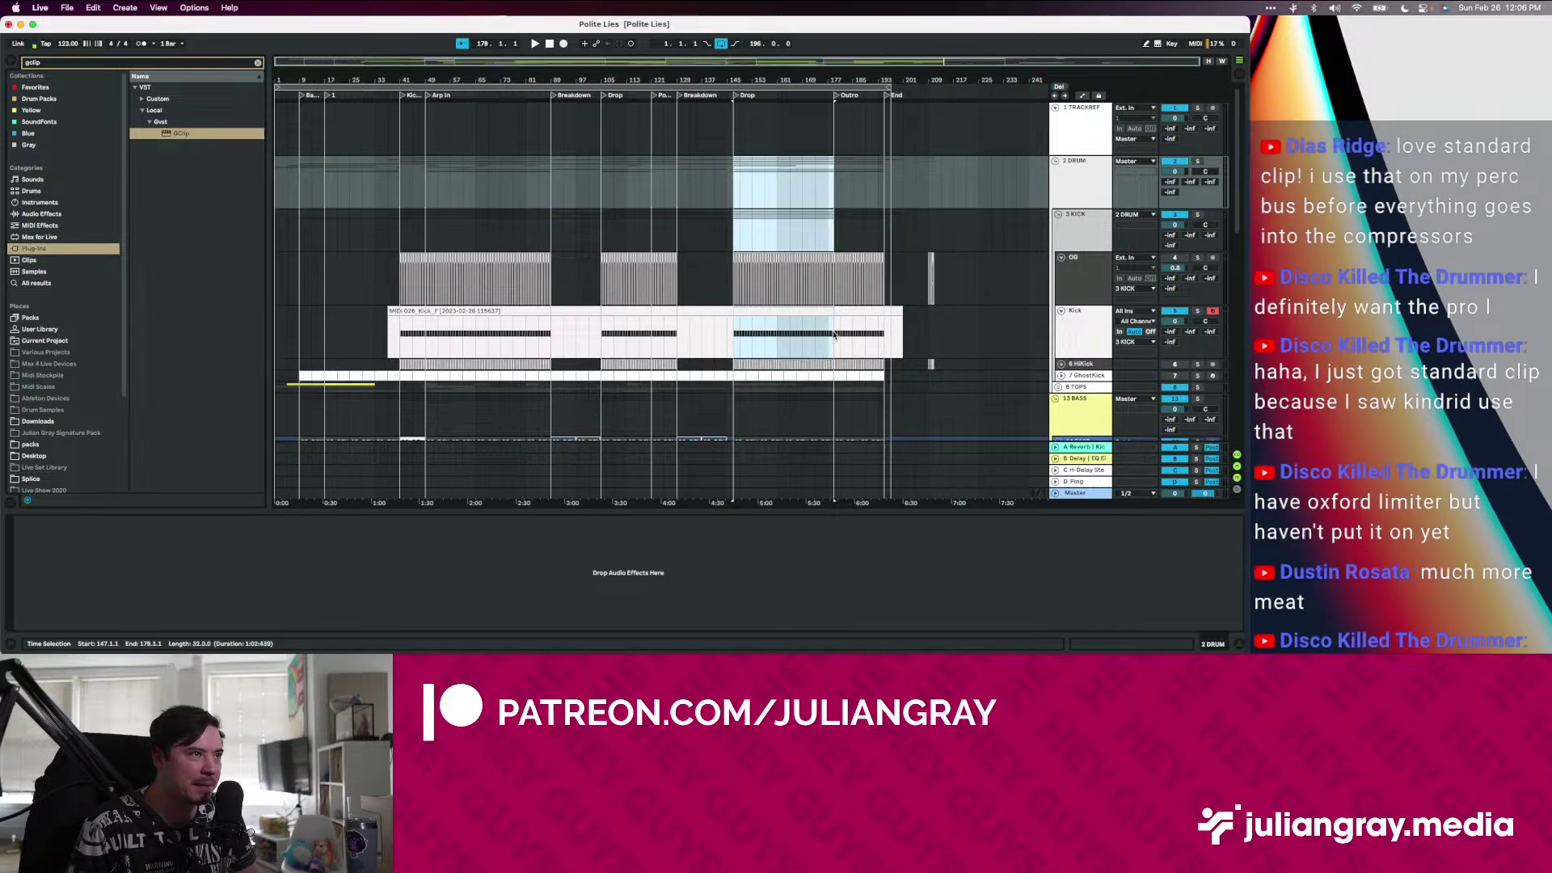
click(833, 334)
drag(834, 180, 734, 233)
click(735, 233)
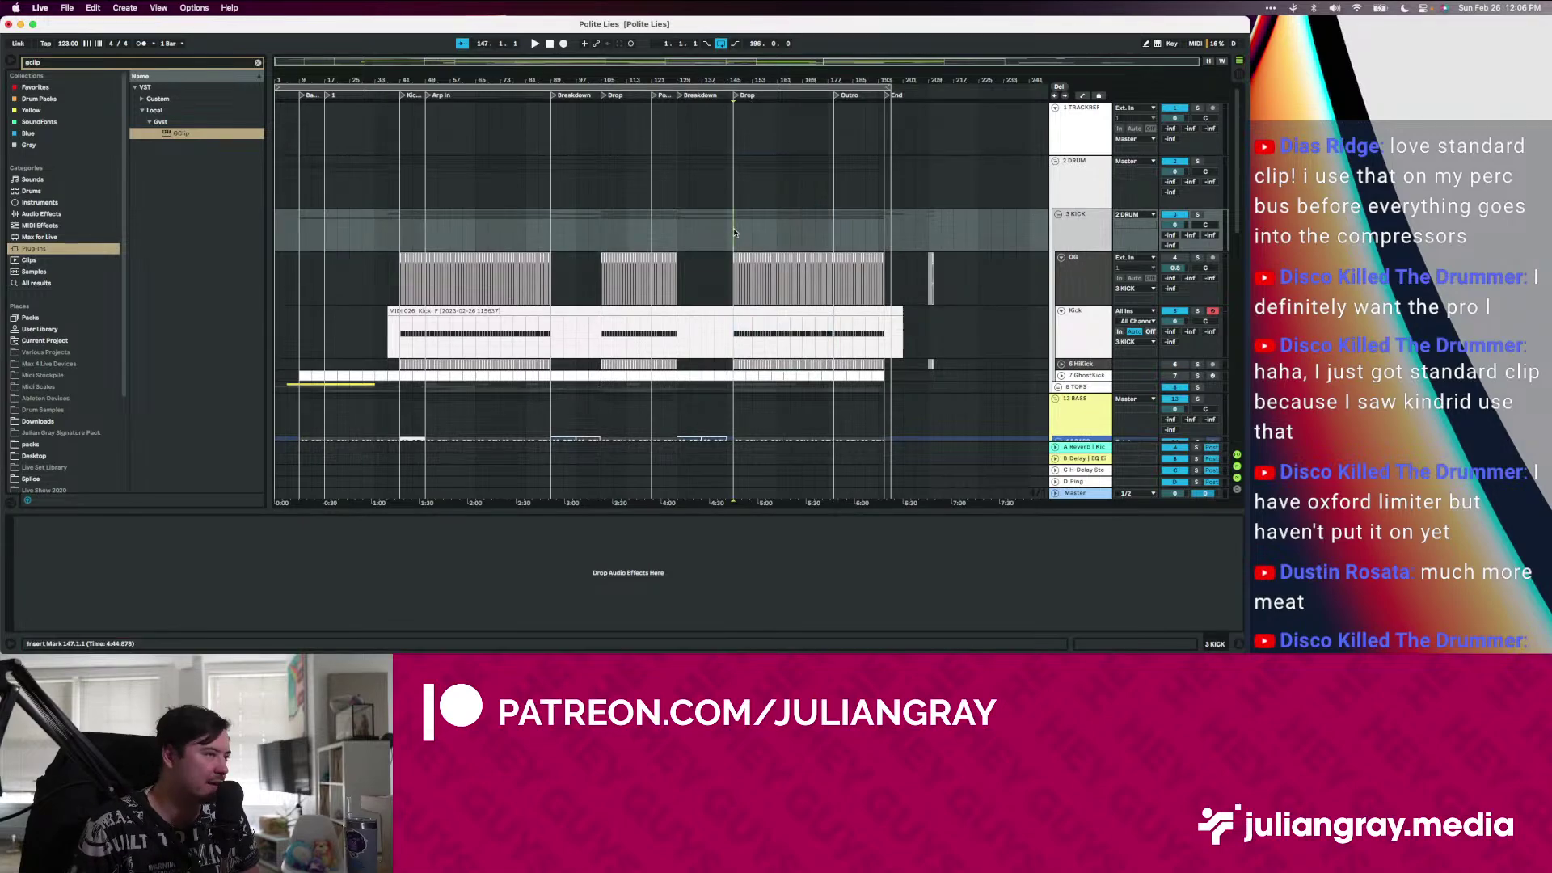
Examine the synth, guitar and FX tracks around the final Drop and show the Master chain's devices
scroll(735, 233, down, 10)
scroll(735, 233, up, 3)
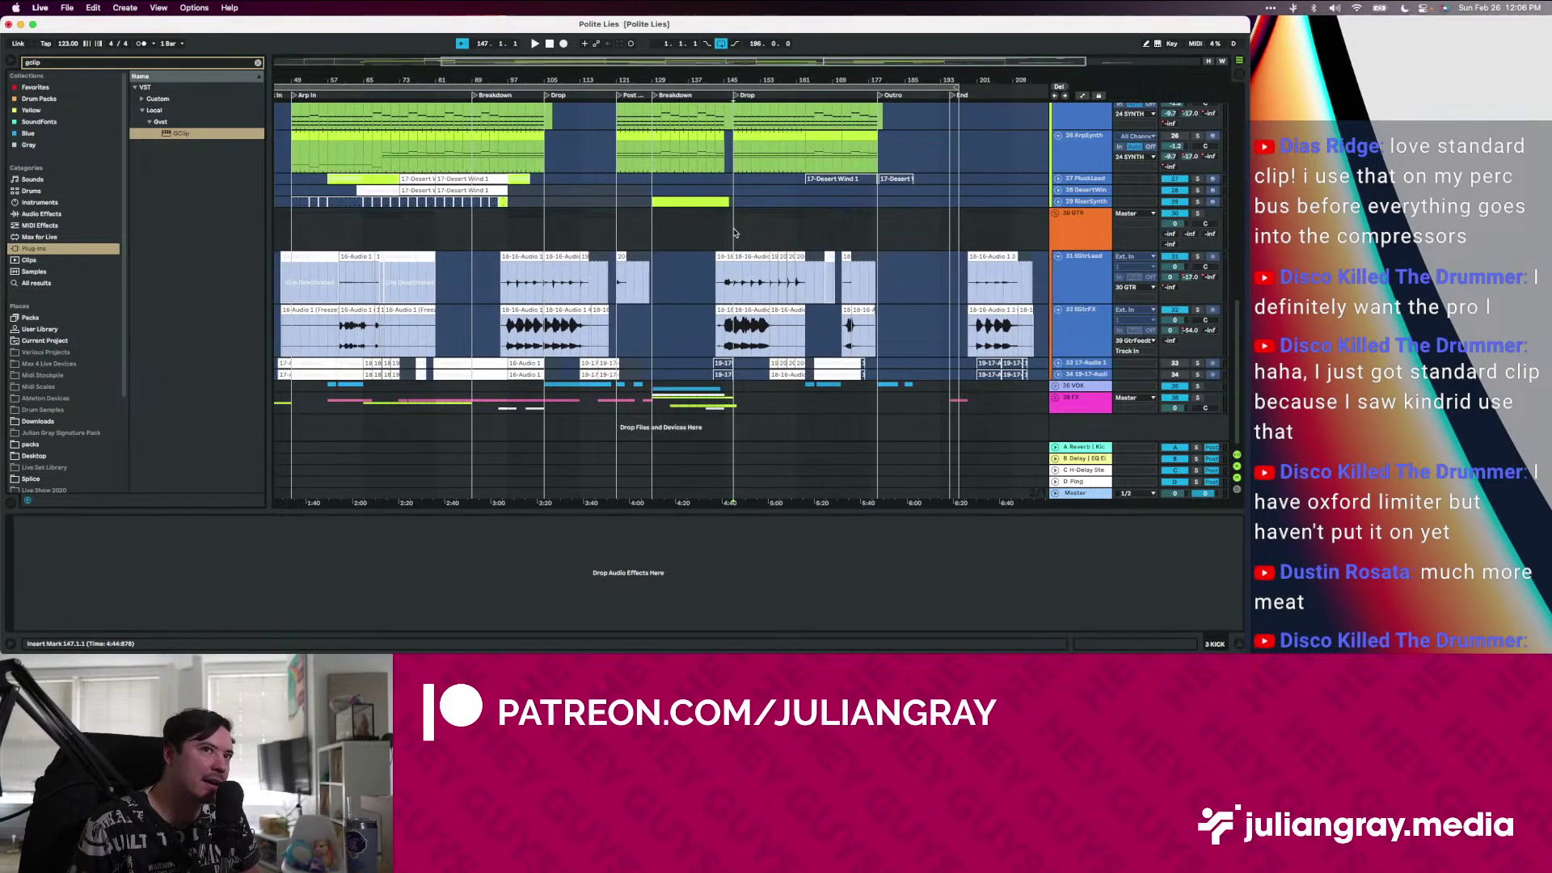
scroll(735, 233, up, 1)
key(minus)
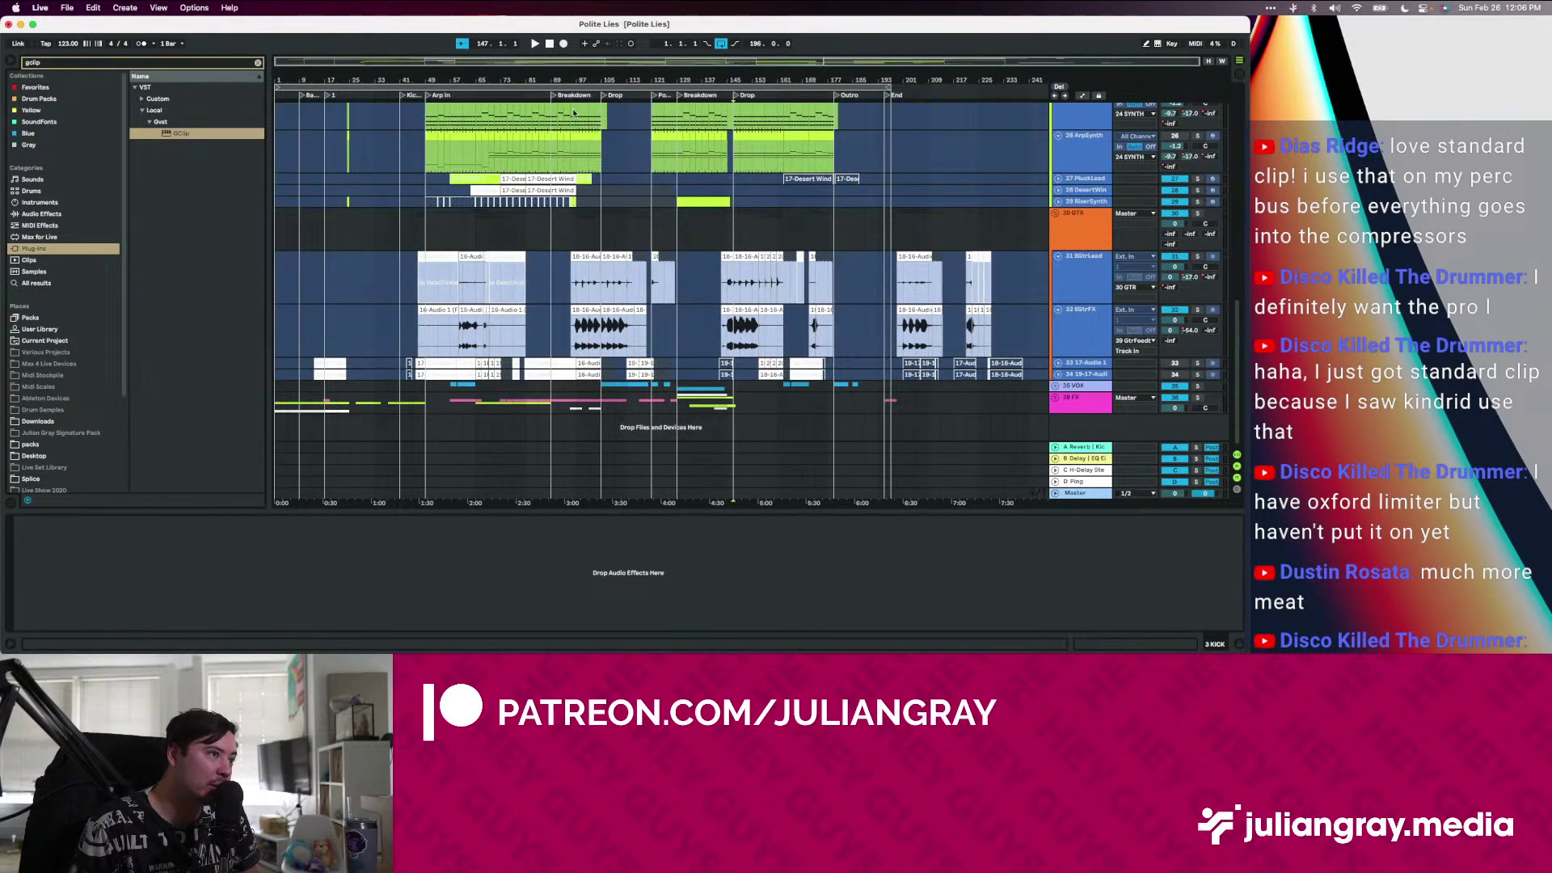
click(1074, 494)
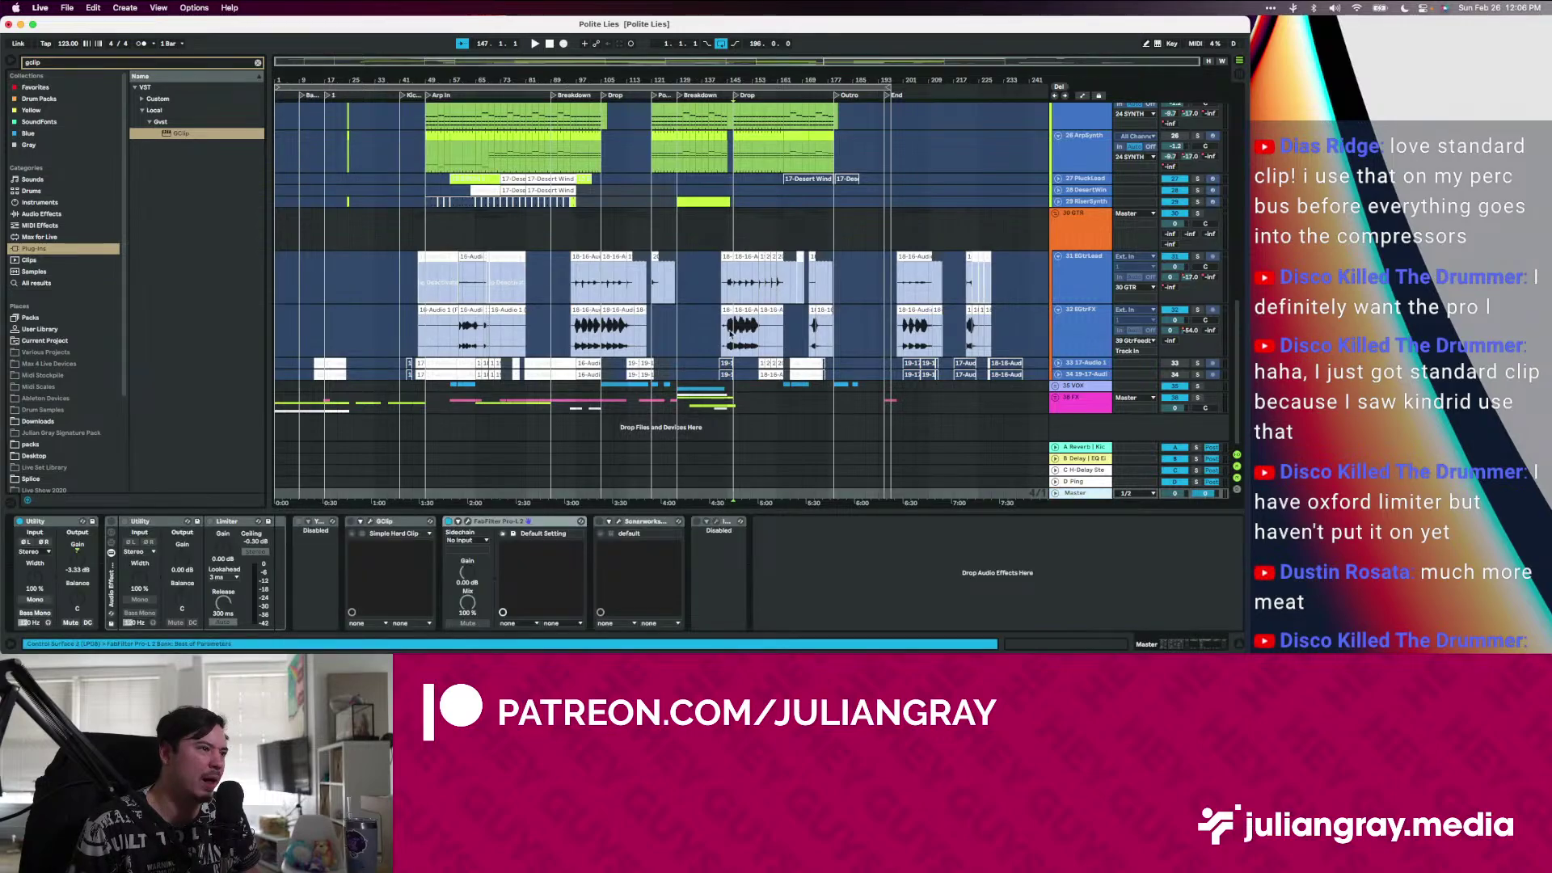
scroll(677, 194, up, 10)
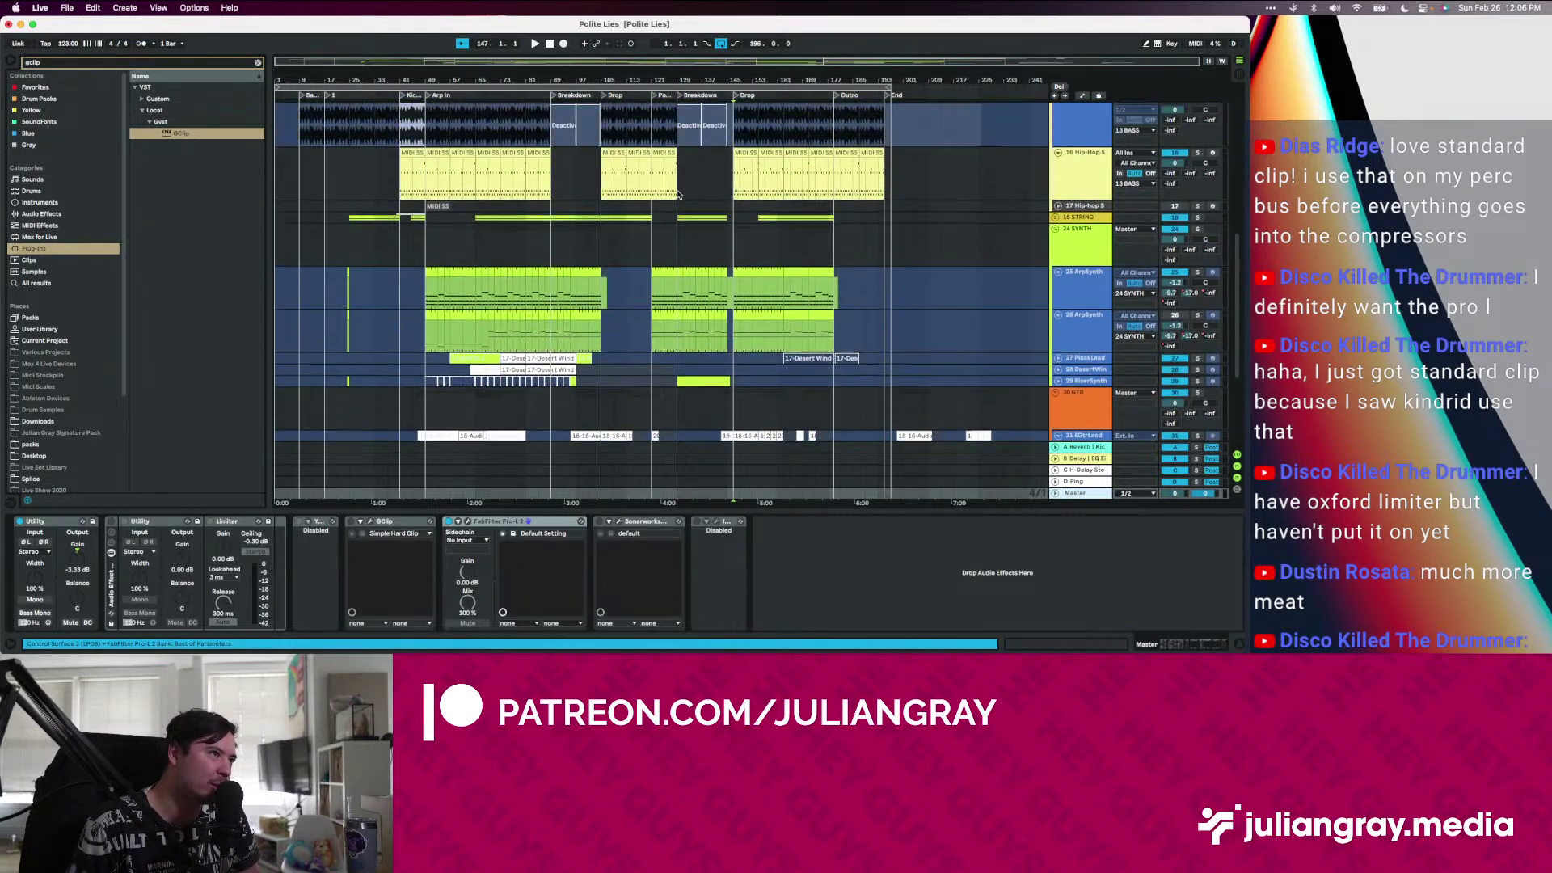
scroll(679, 196, up, 2)
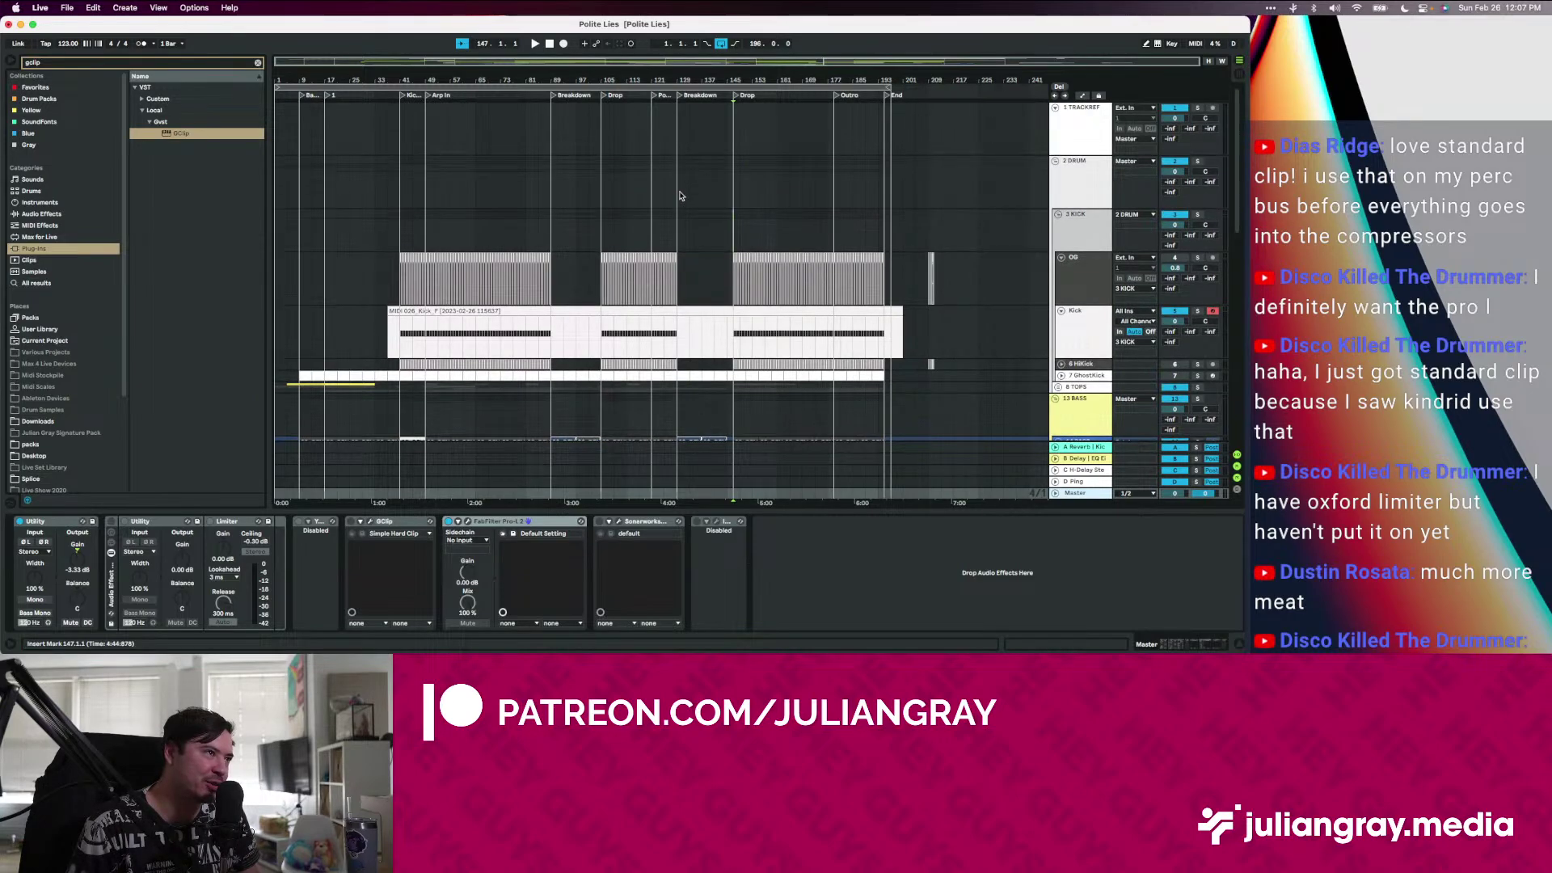
Check the second Breakdown and the Drop at bar 105 across the drum and bass tracks
click(687, 195)
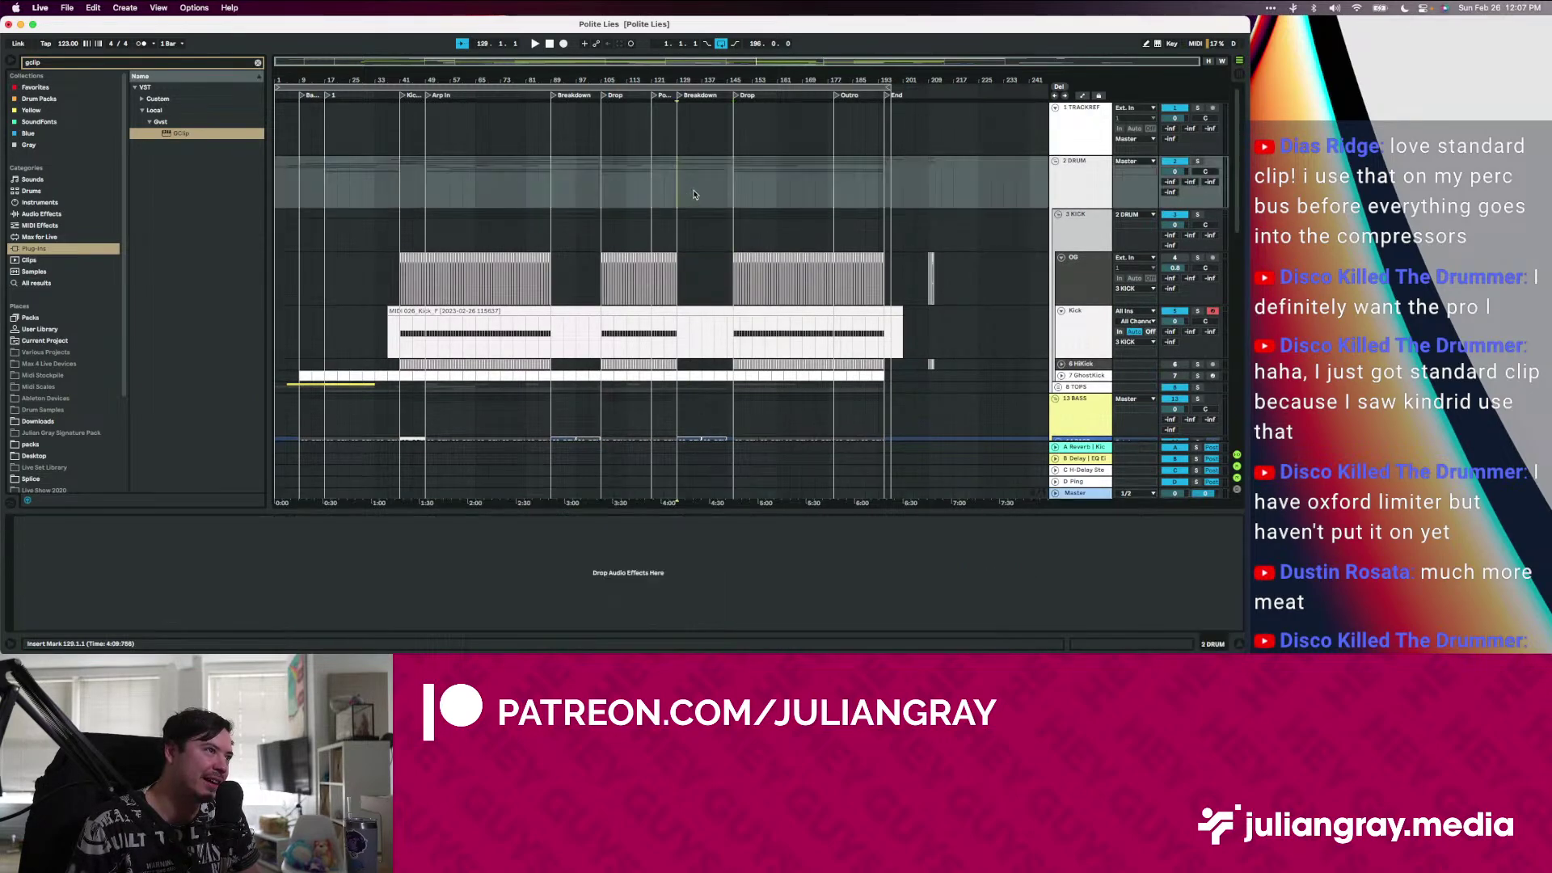
click(735, 144)
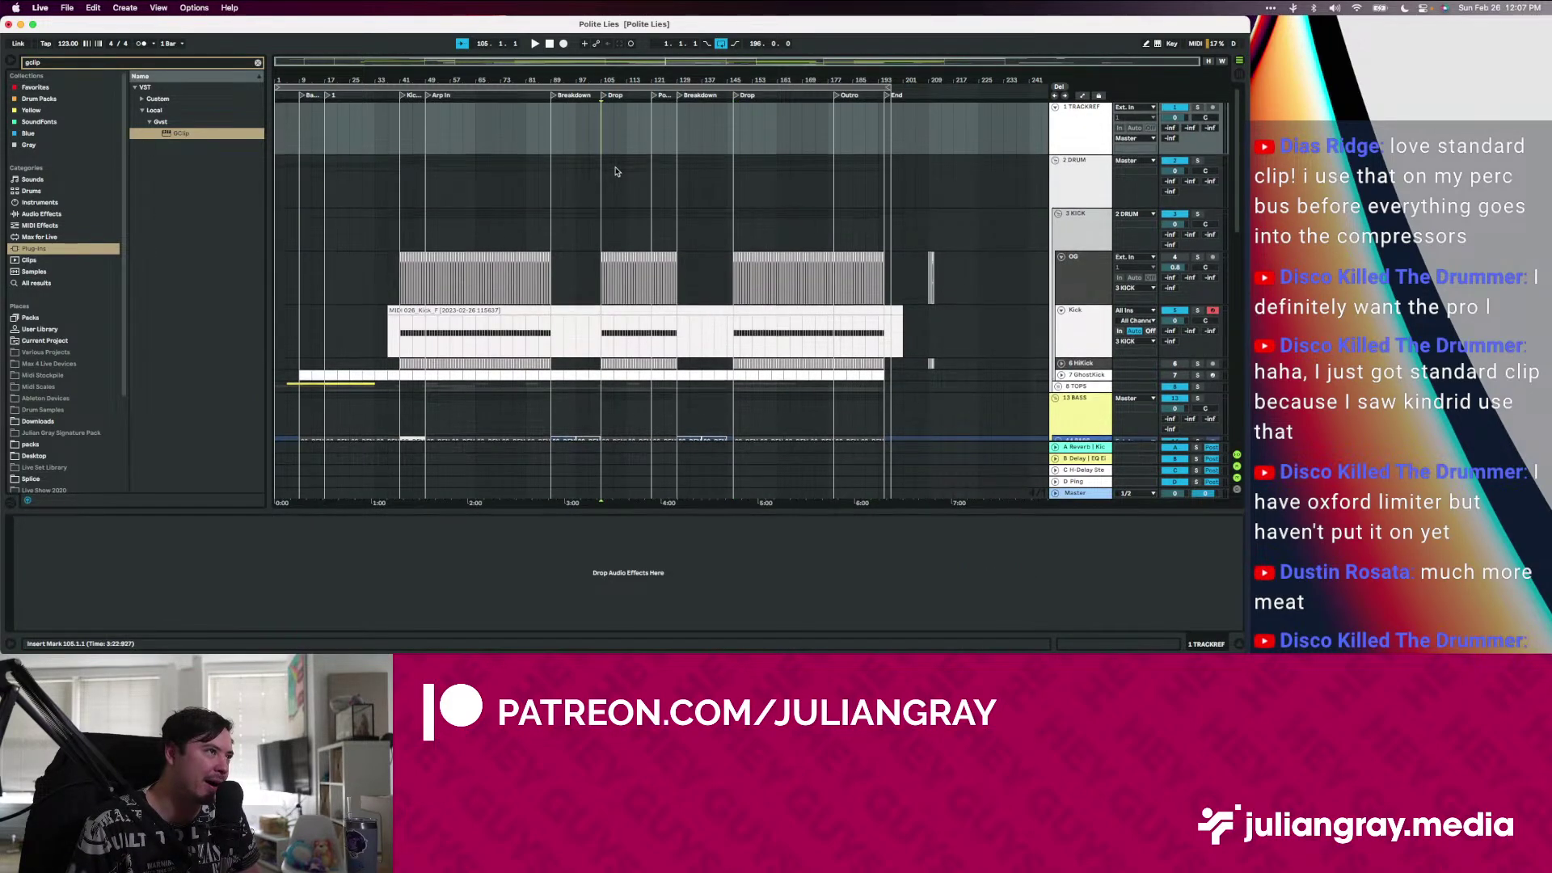
scroll(611, 154, down, 4)
scroll(616, 171, down, 3)
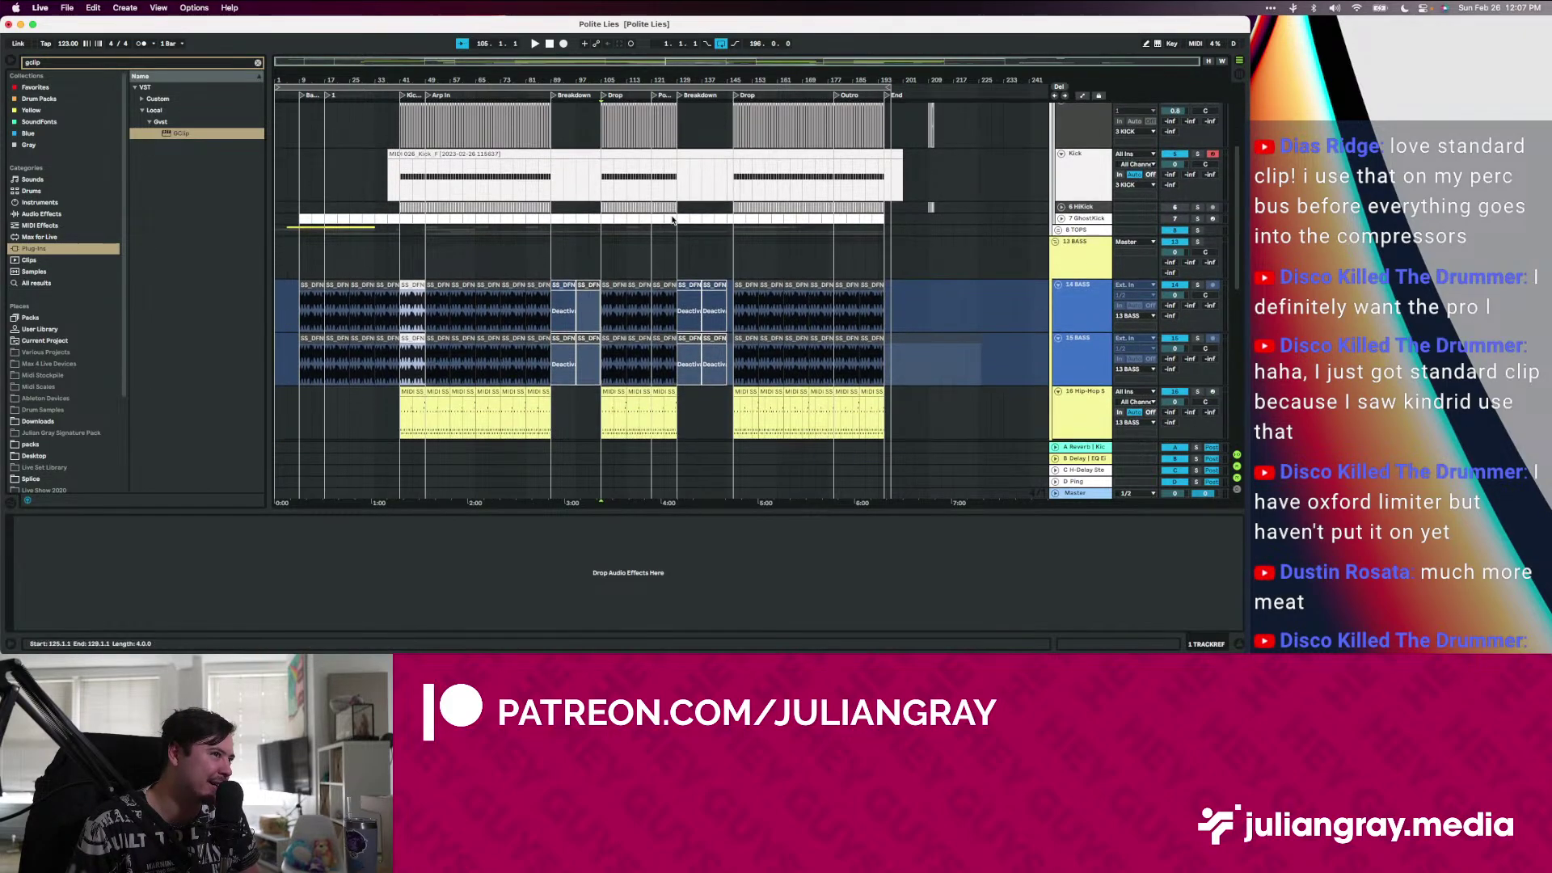
scroll(672, 218, up, 7)
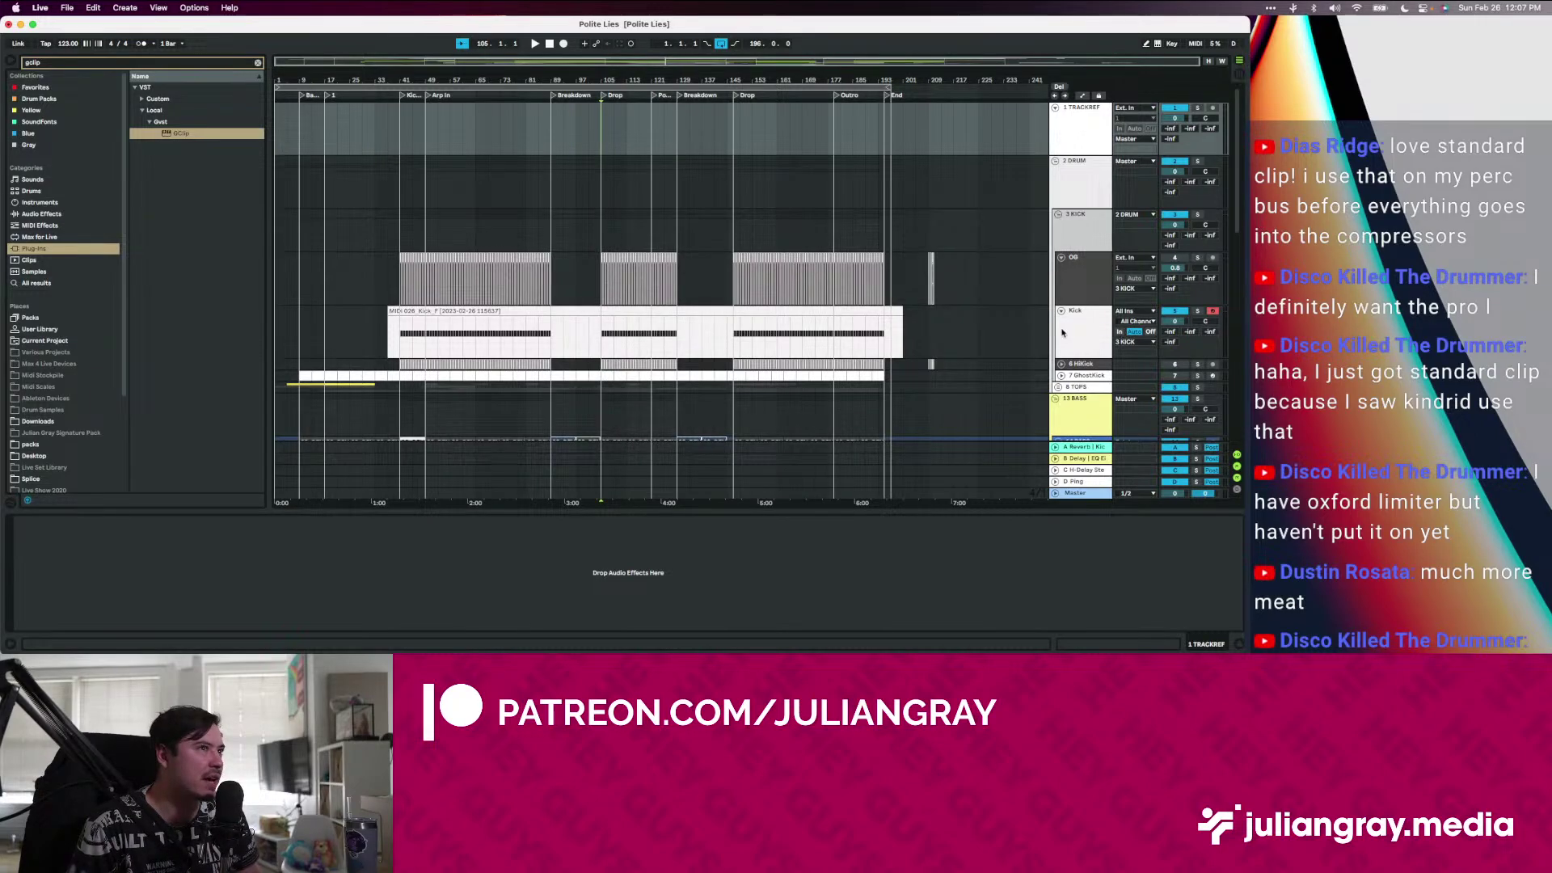
Place the insert marker at bar 147 on the Kick track, check the bass tracks there, and save the project
click(928, 331)
click(901, 340)
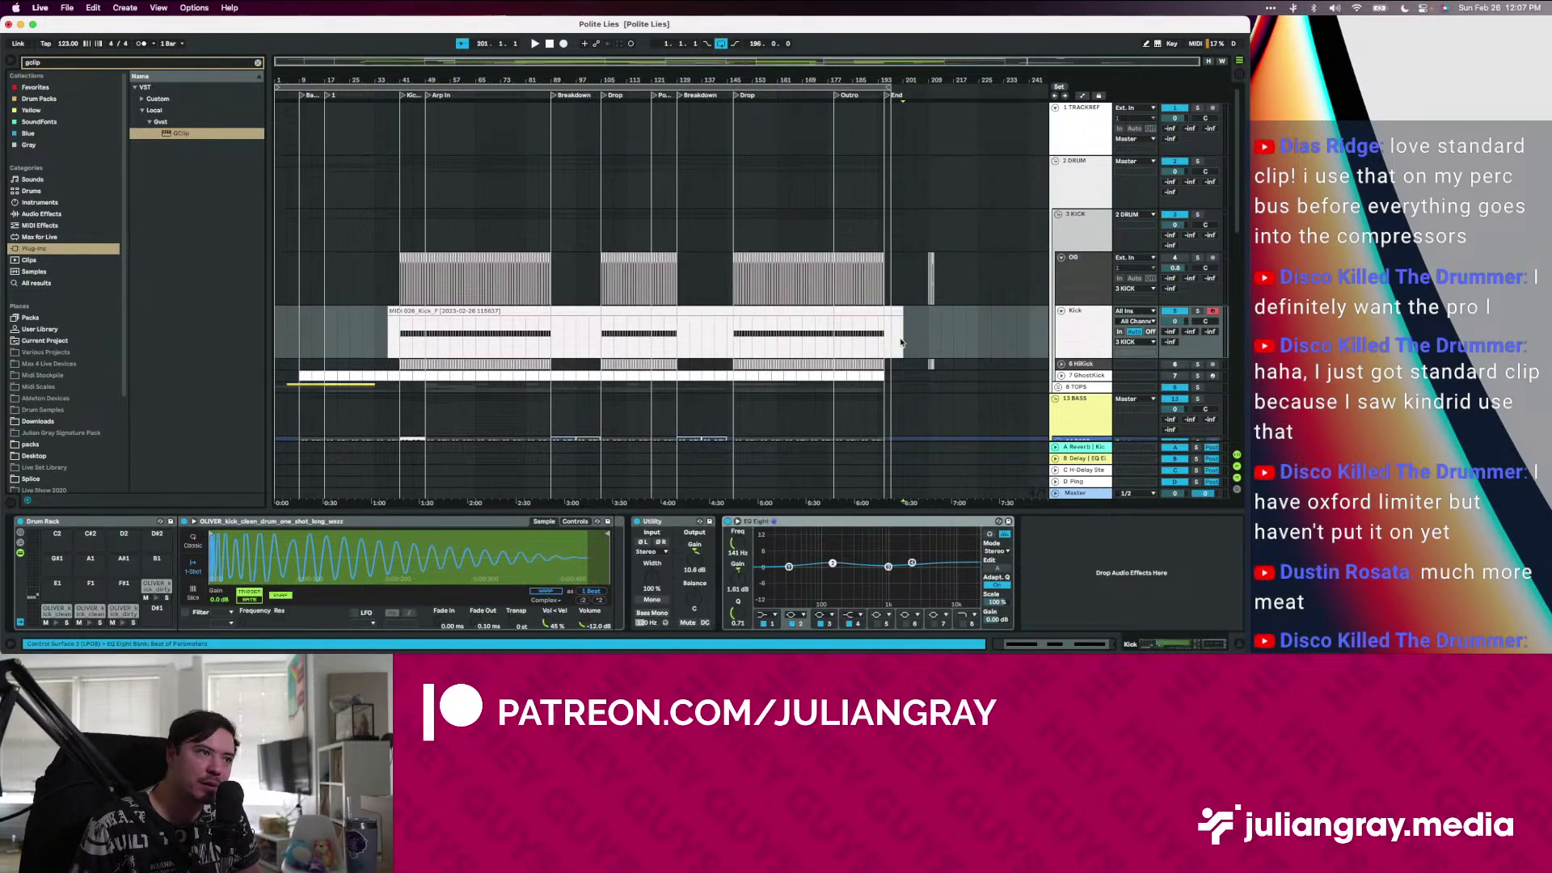
click(816, 338)
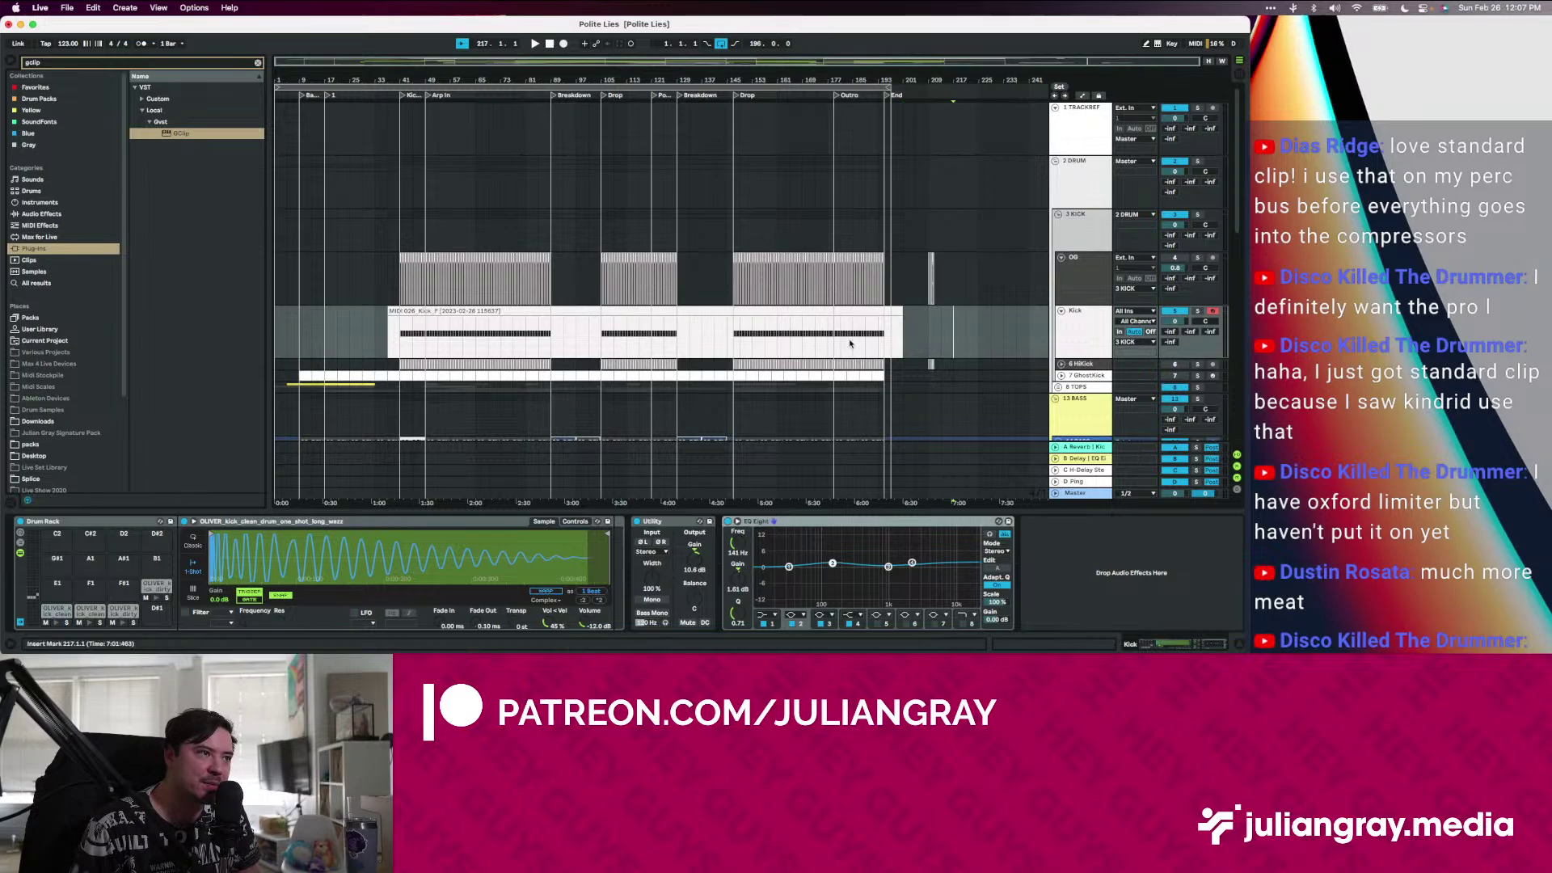
click(734, 329)
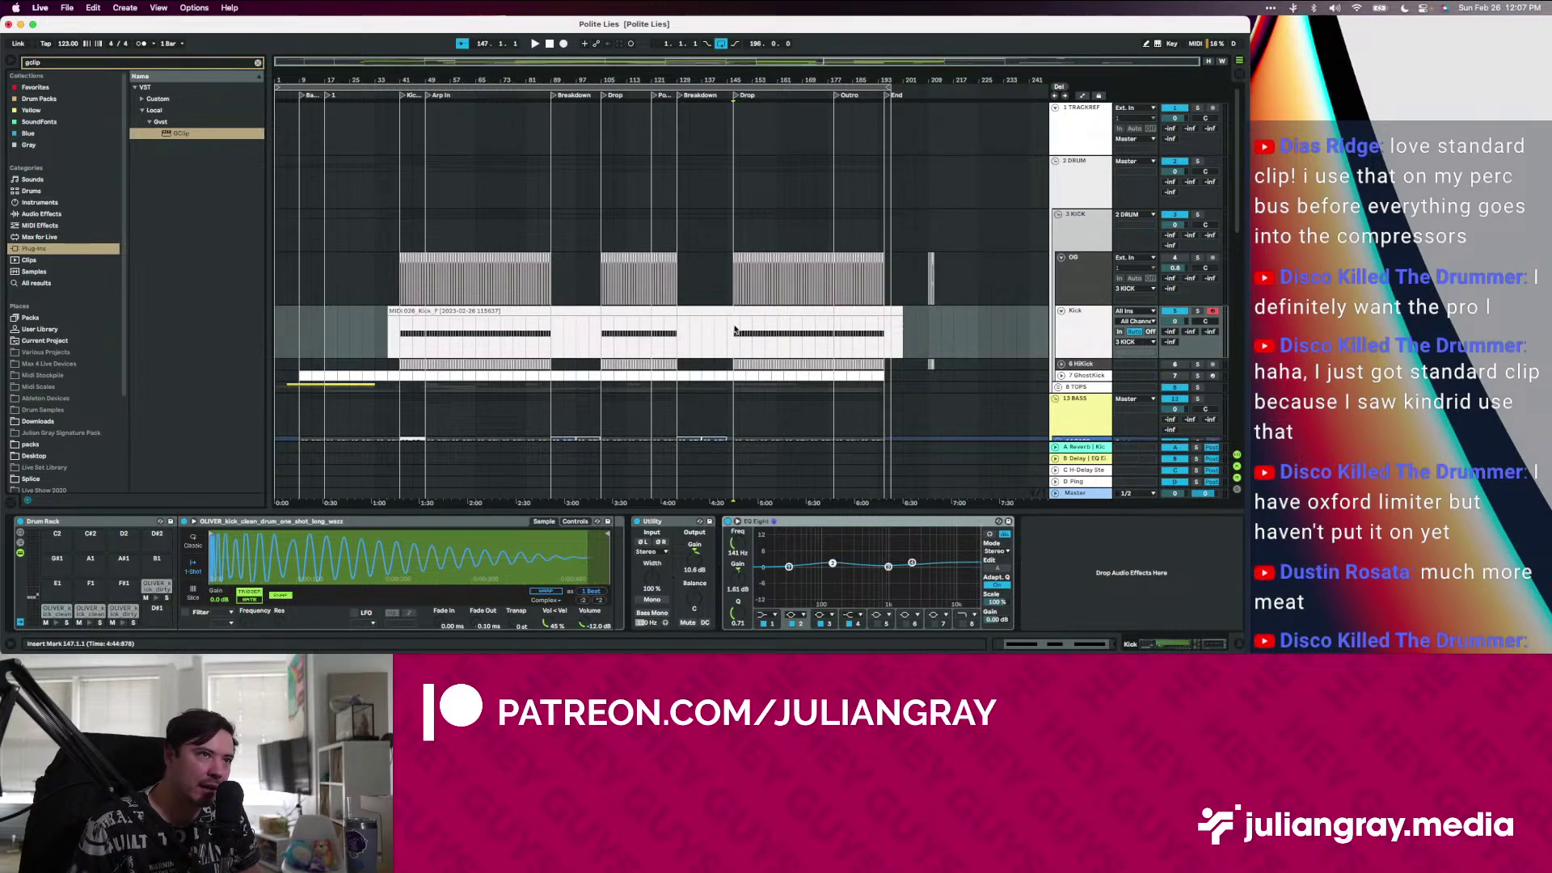
scroll(739, 330, down, 2)
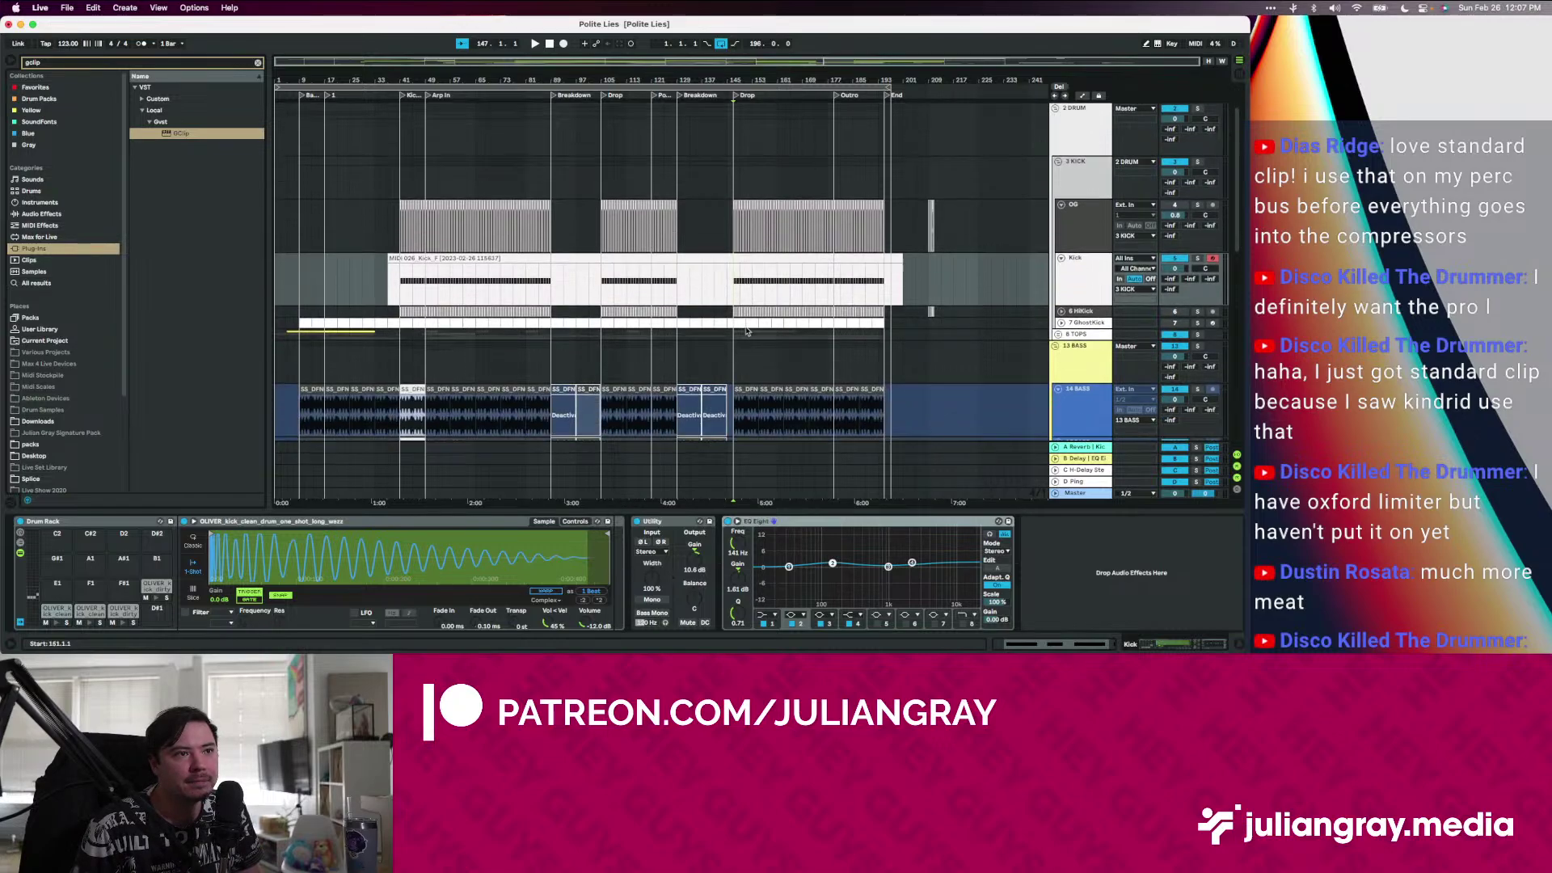
scroll(747, 329, down, 3)
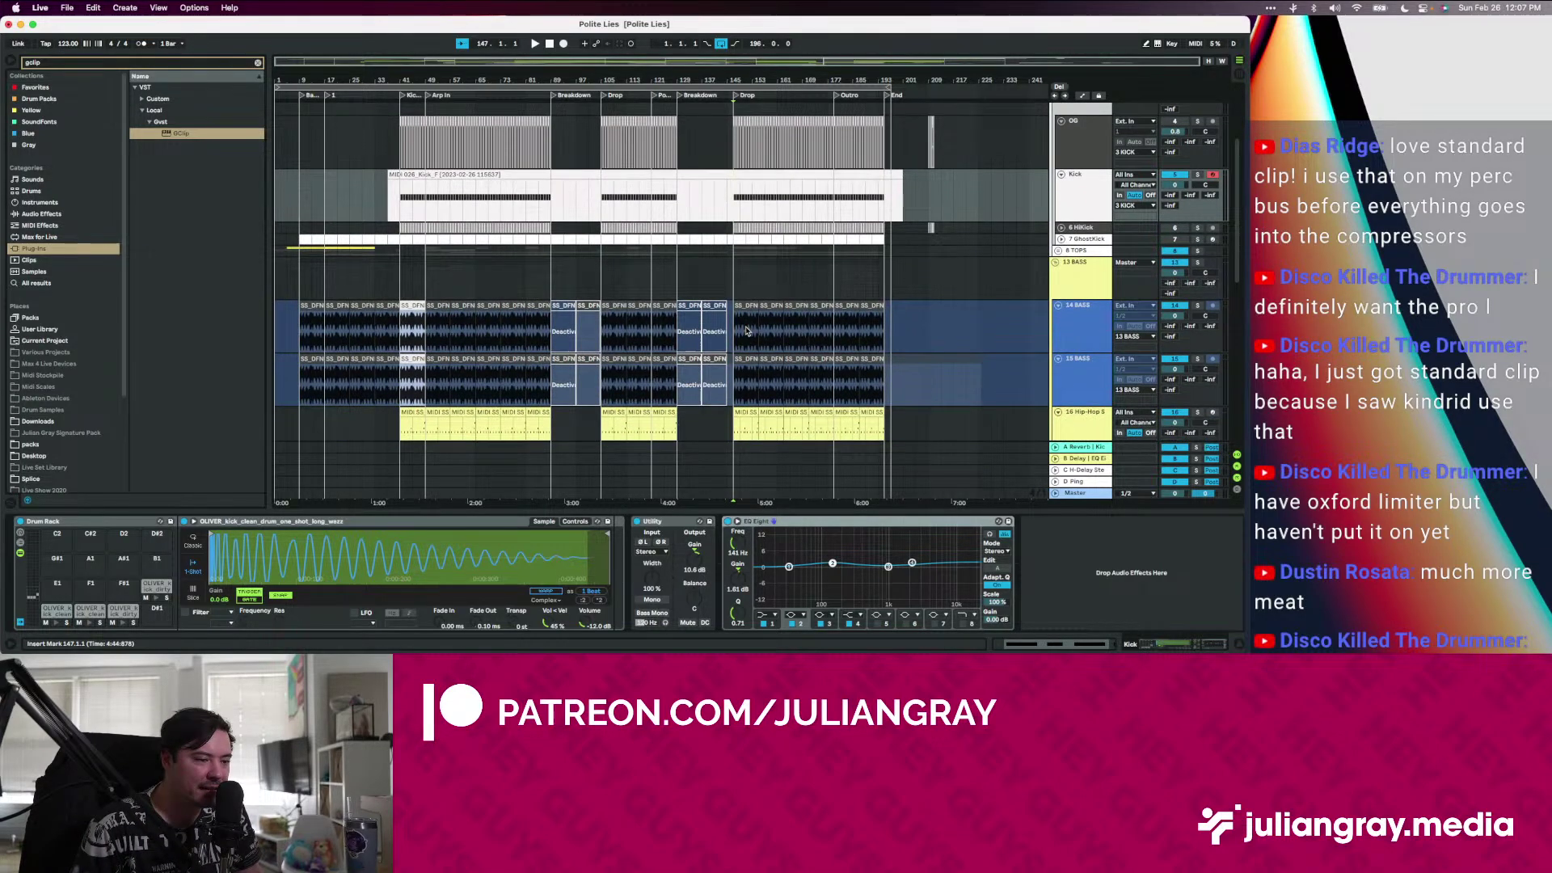
scroll(747, 329, up, 5)
key(super+s)
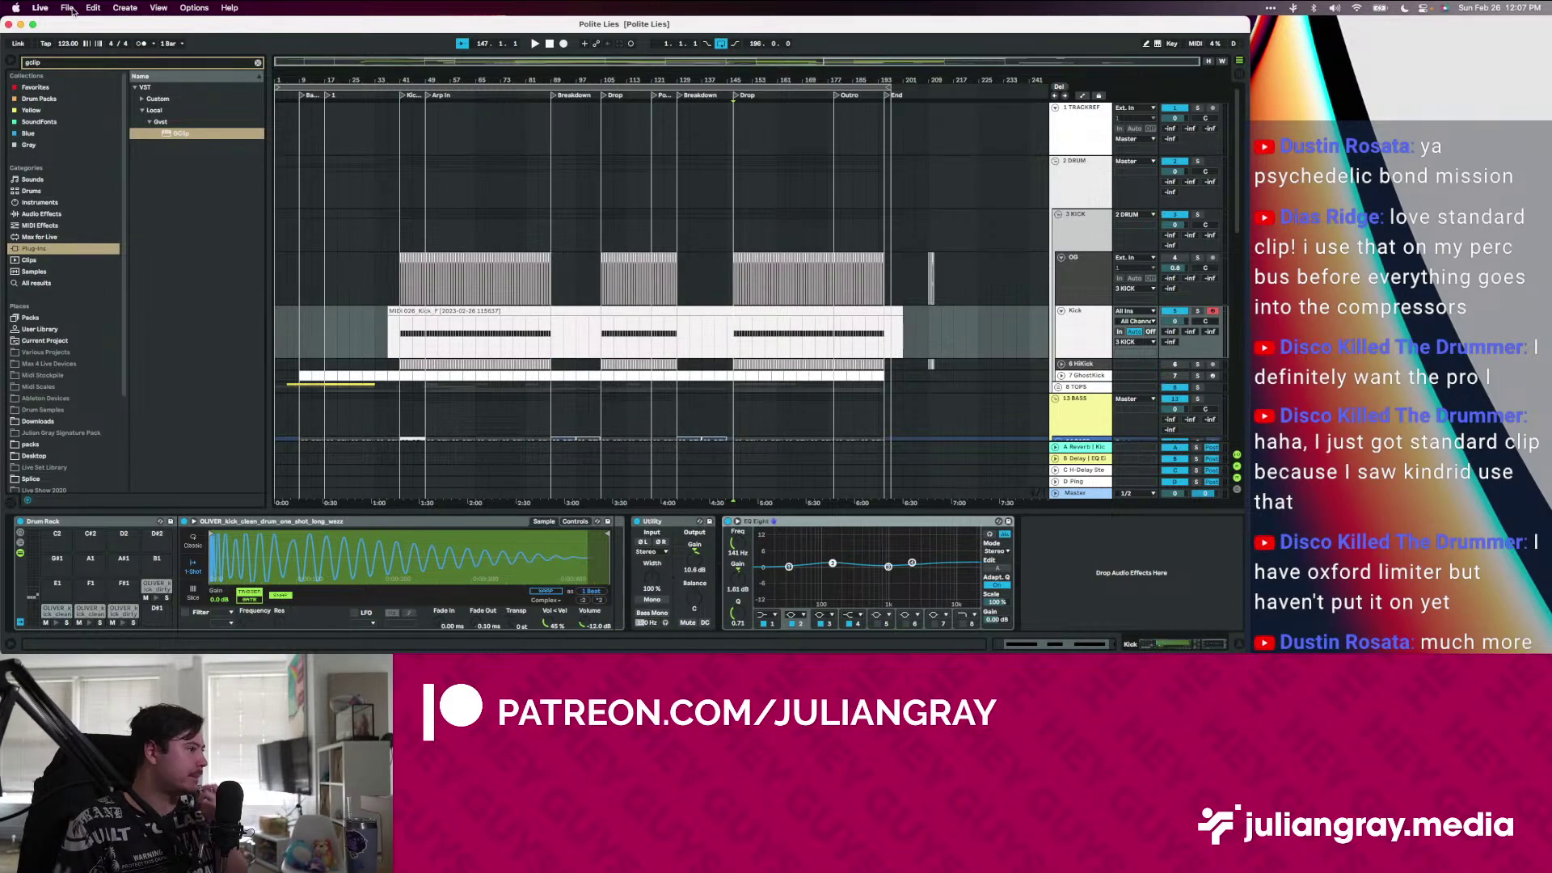
Review the guitar and FX tracks around bar 145 and return the insert marker to bar 105 on the TRACKREF track
click(732, 299)
click(731, 329)
scroll(736, 330, down, 10)
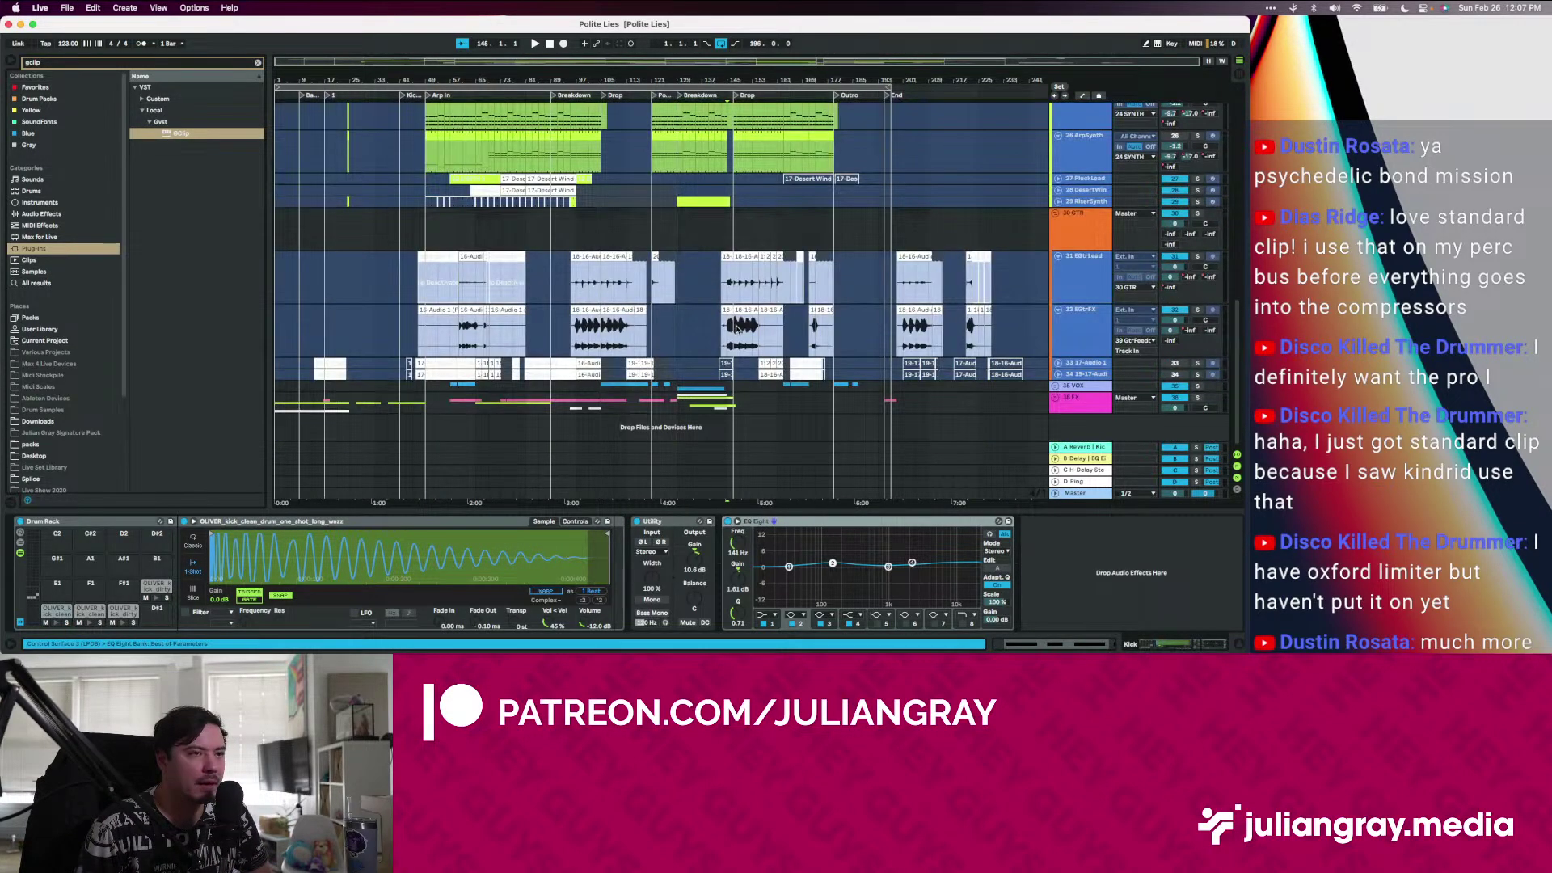
scroll(737, 327, up, 10)
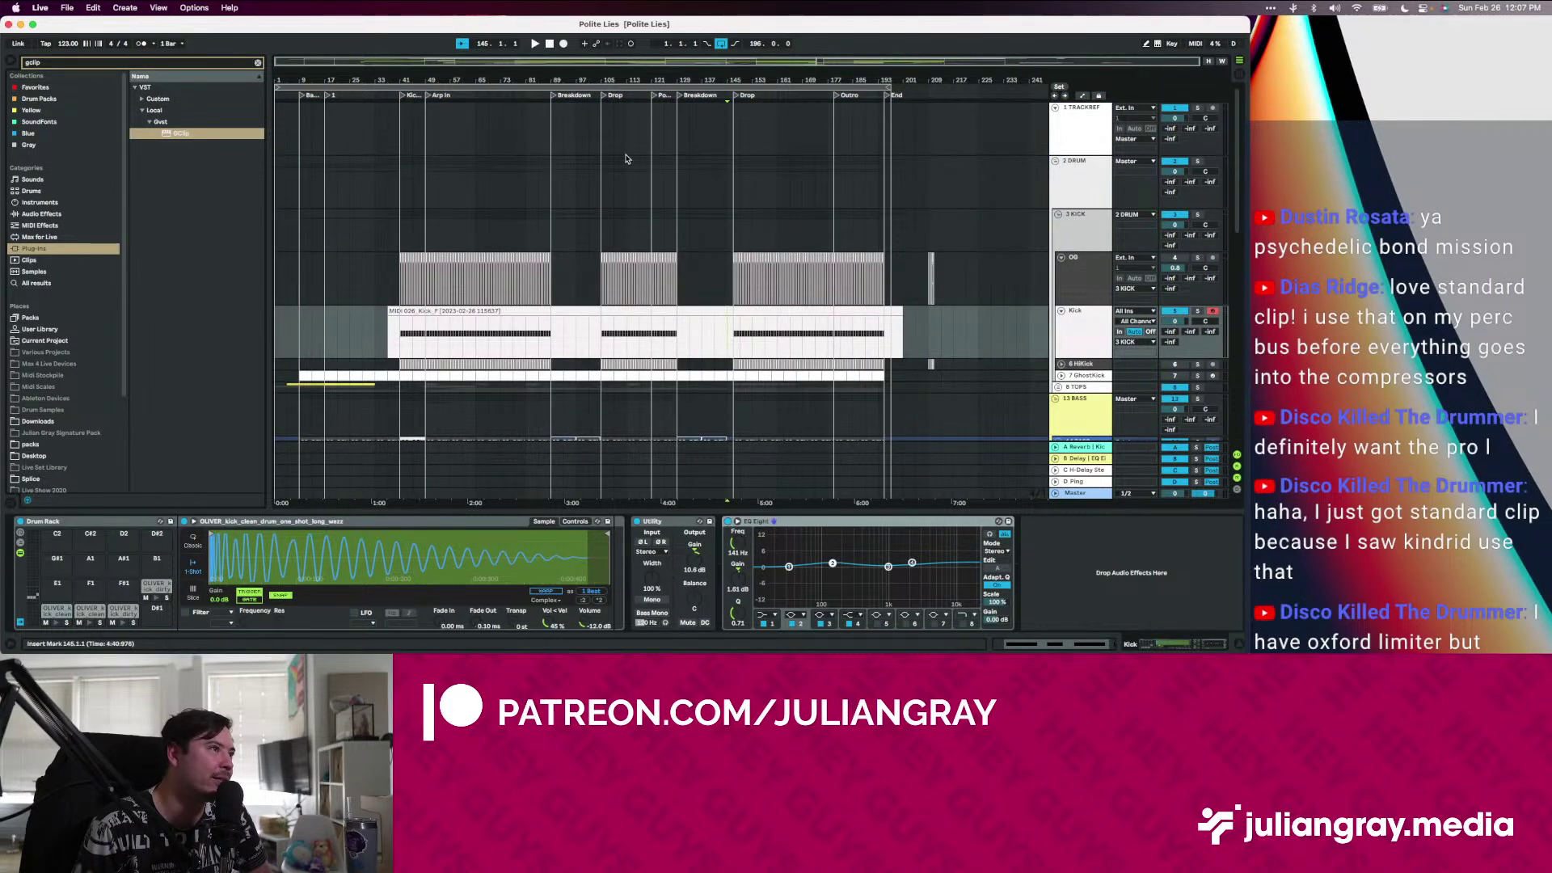
click(600, 133)
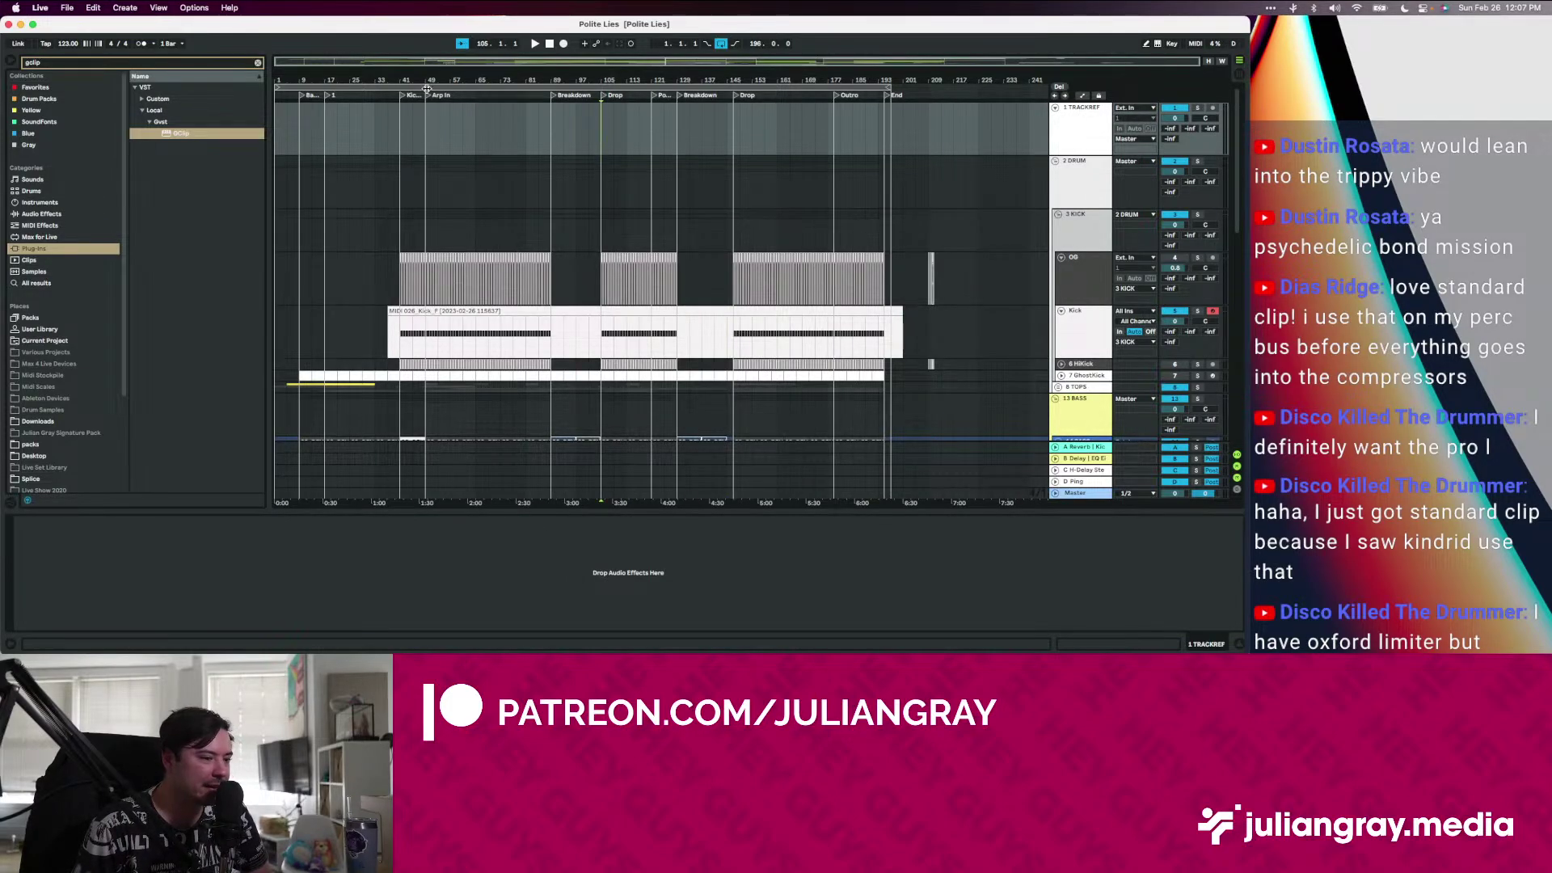
Open the Fix Your Project February 2023 folder from the Desktop in a new Finder window
click(425, 129)
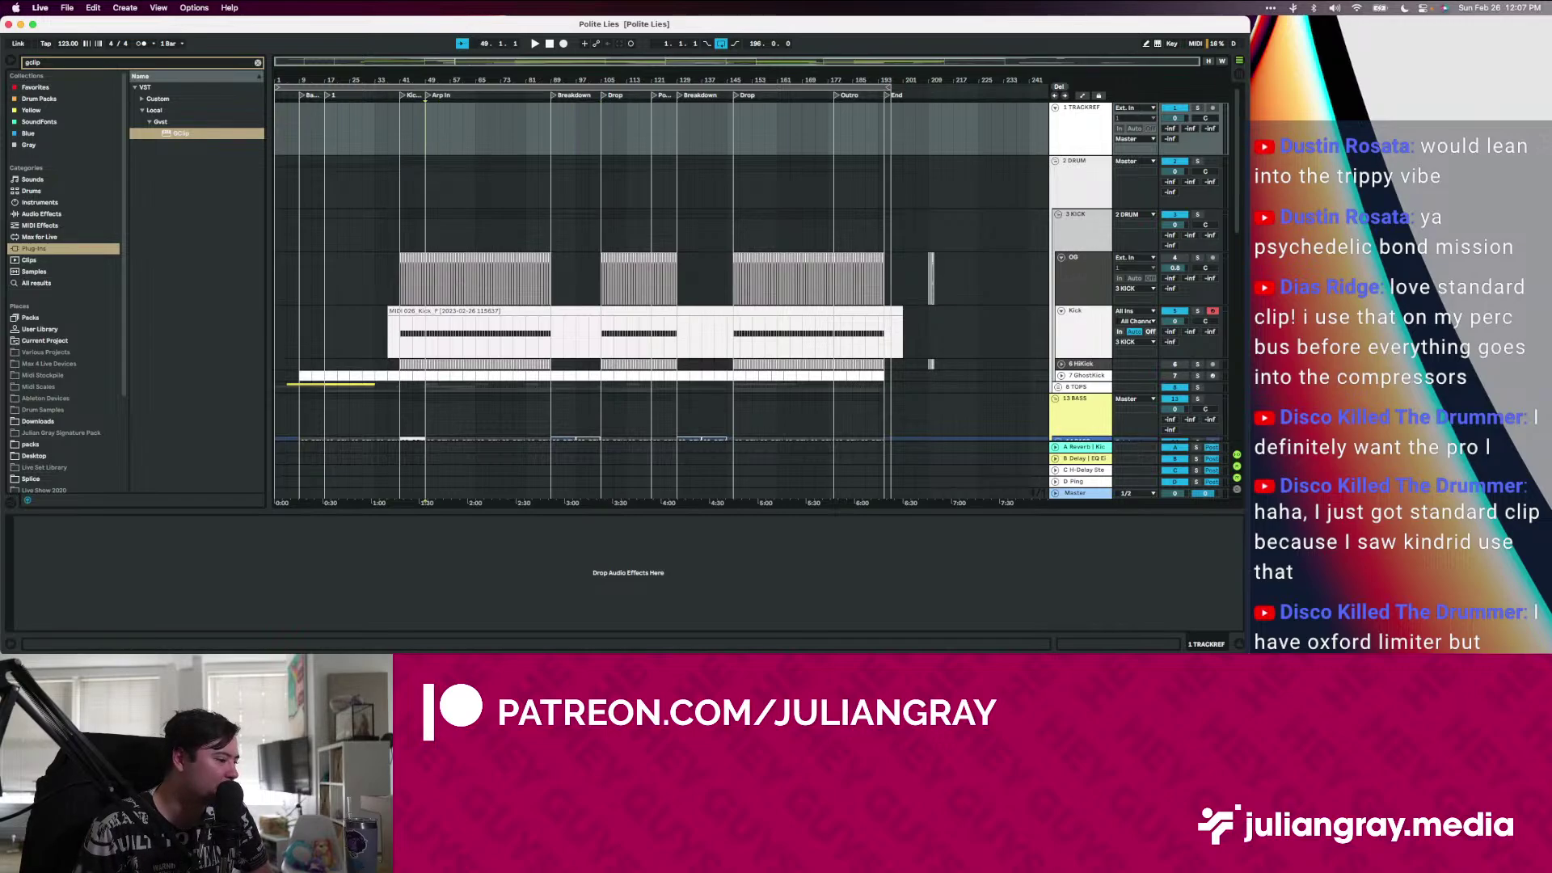
key(super+Tab)
key(super+n)
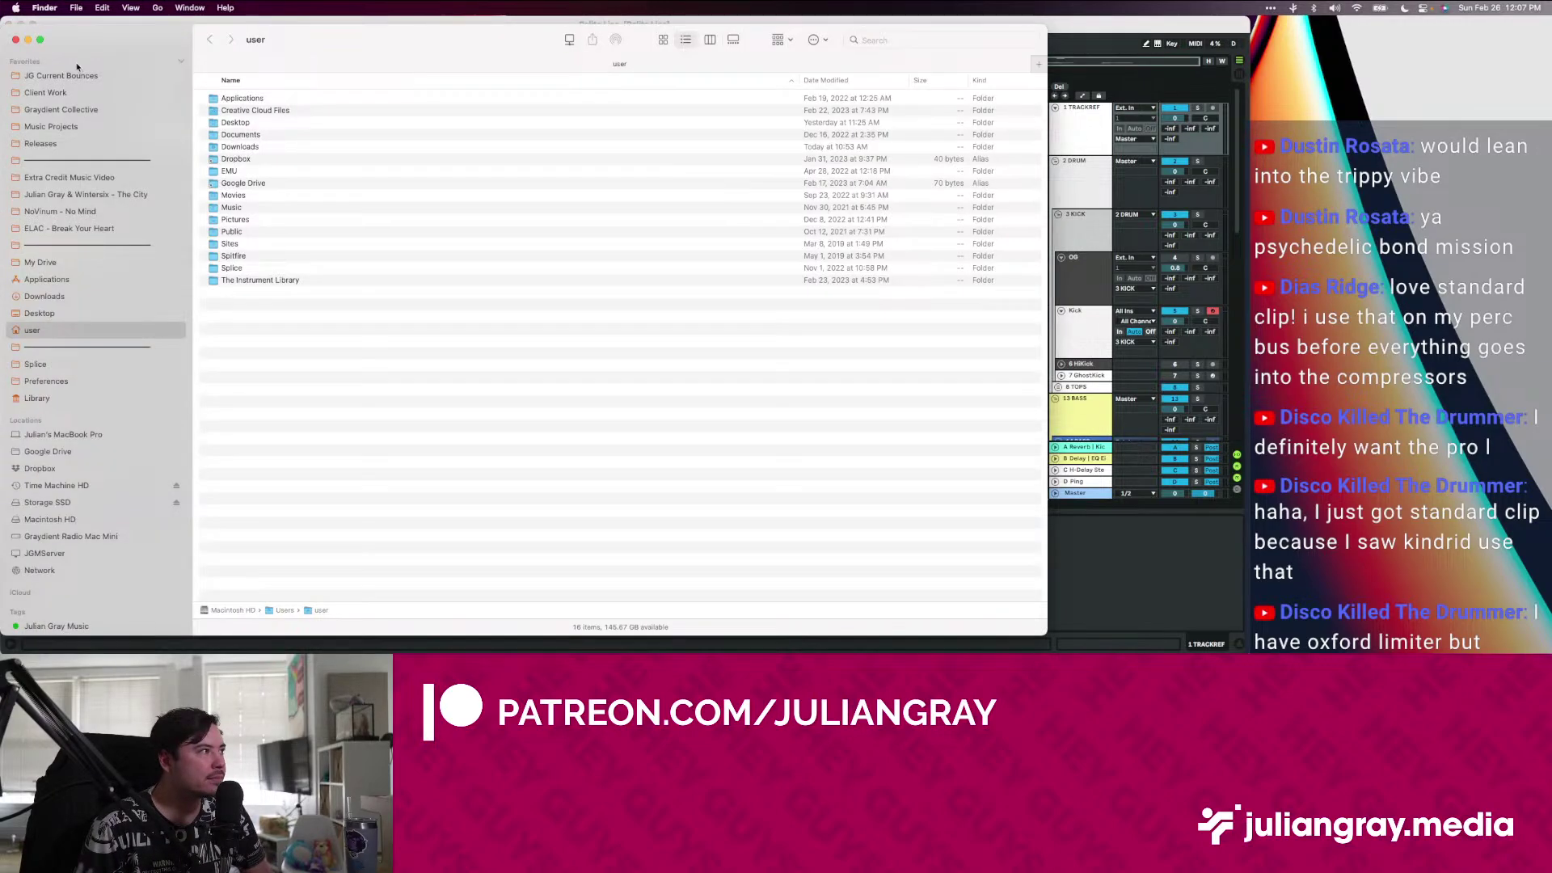
click(40, 312)
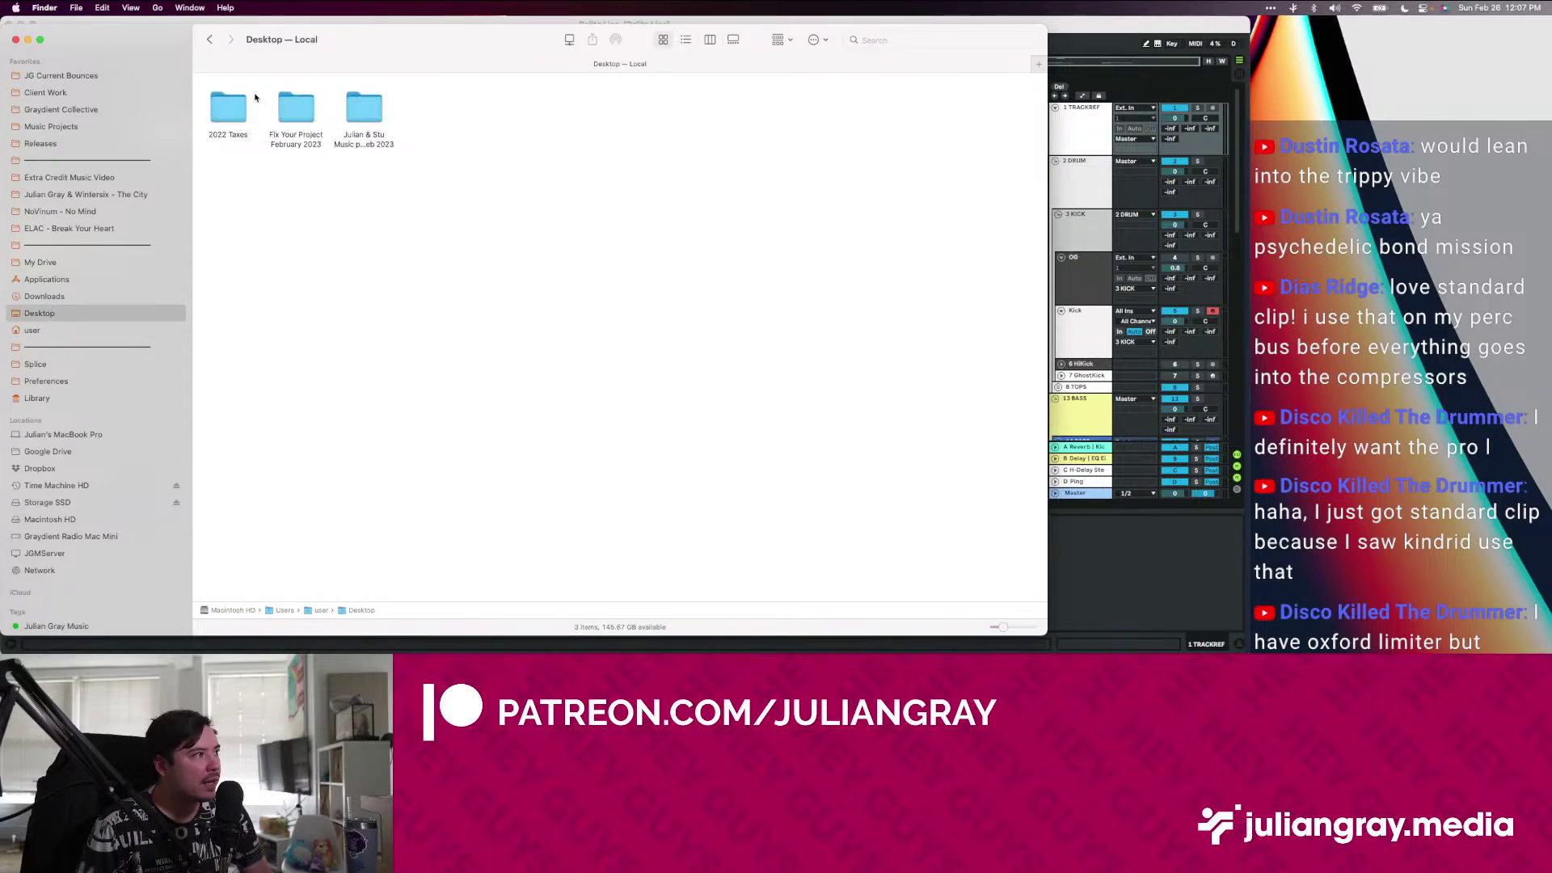
double_click(296, 109)
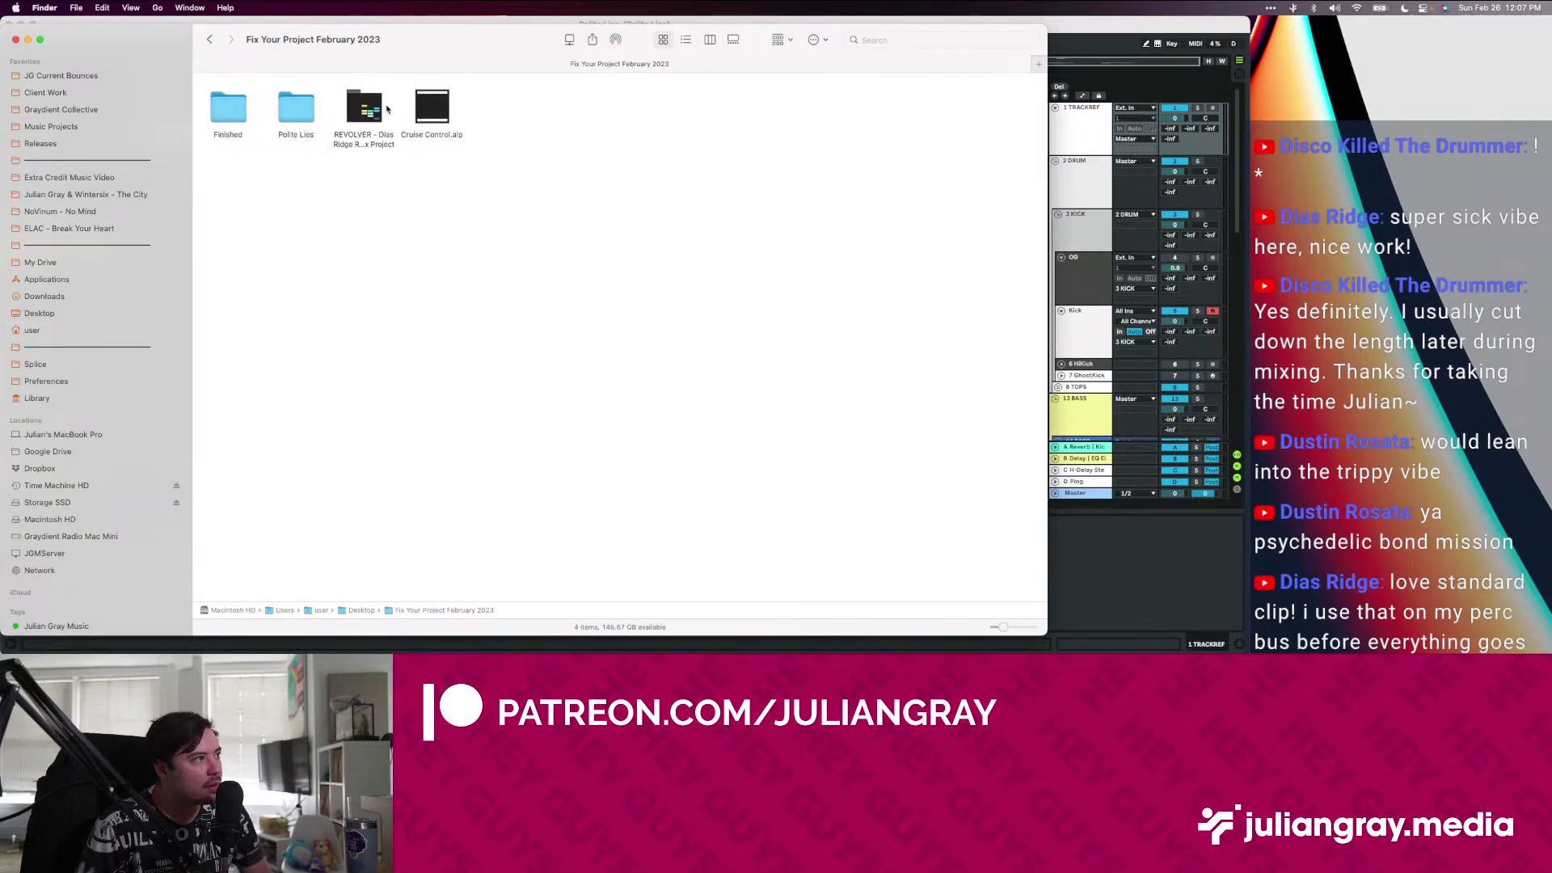
Move the Polite Lies folder into the Finished folder
click(365, 109)
click(292, 105)
key(super+BackSpace)
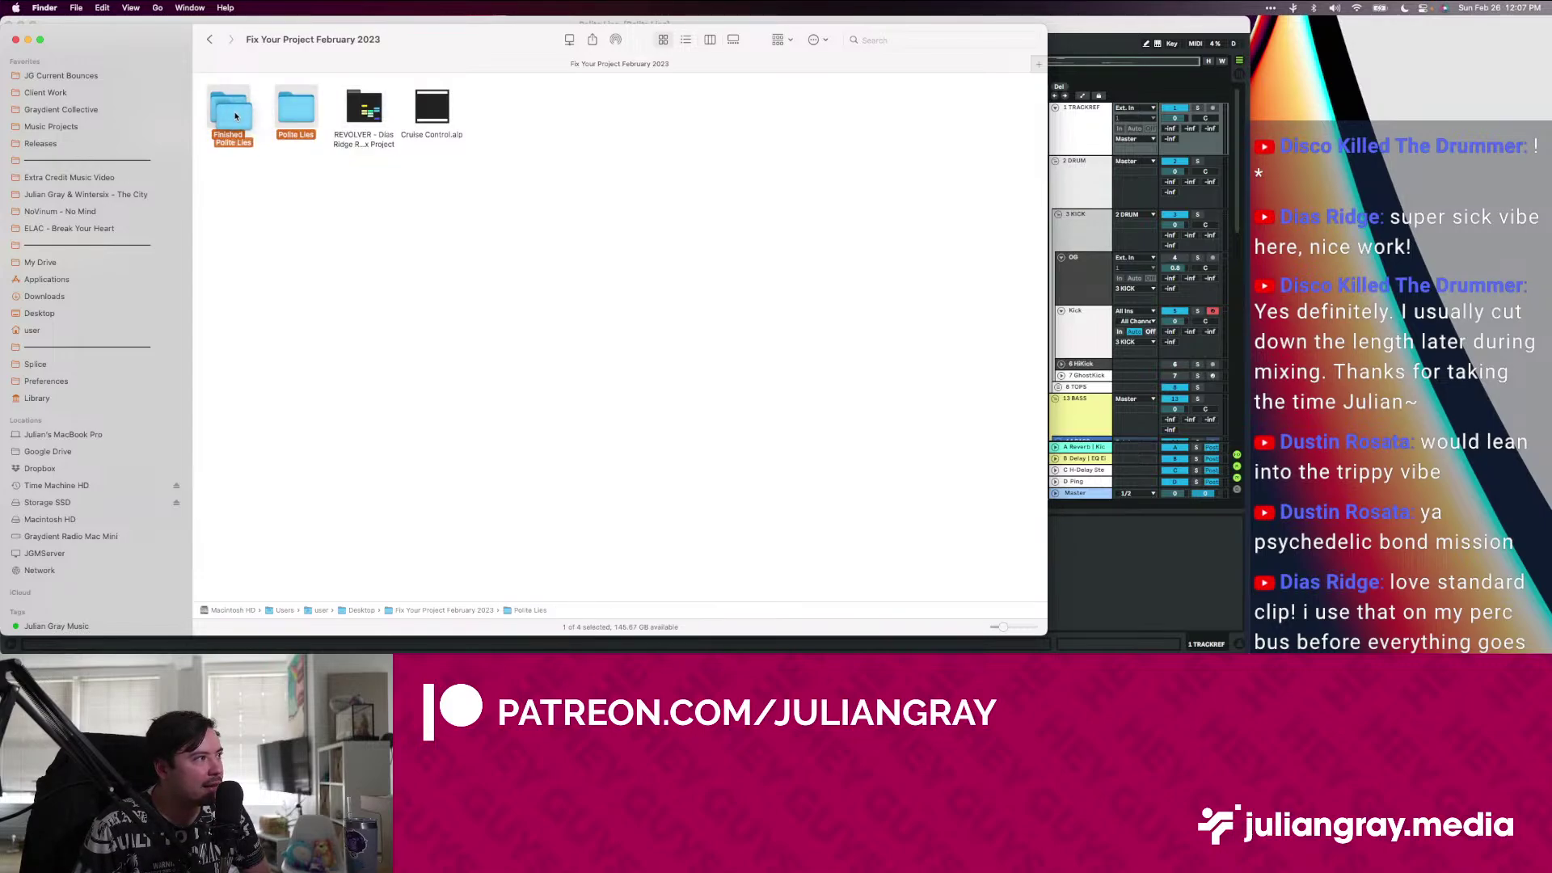
Try to open the REVOLVER remix Live Set from its project folder with Ableton Live 10 Suite
click(291, 102)
double_click(290, 103)
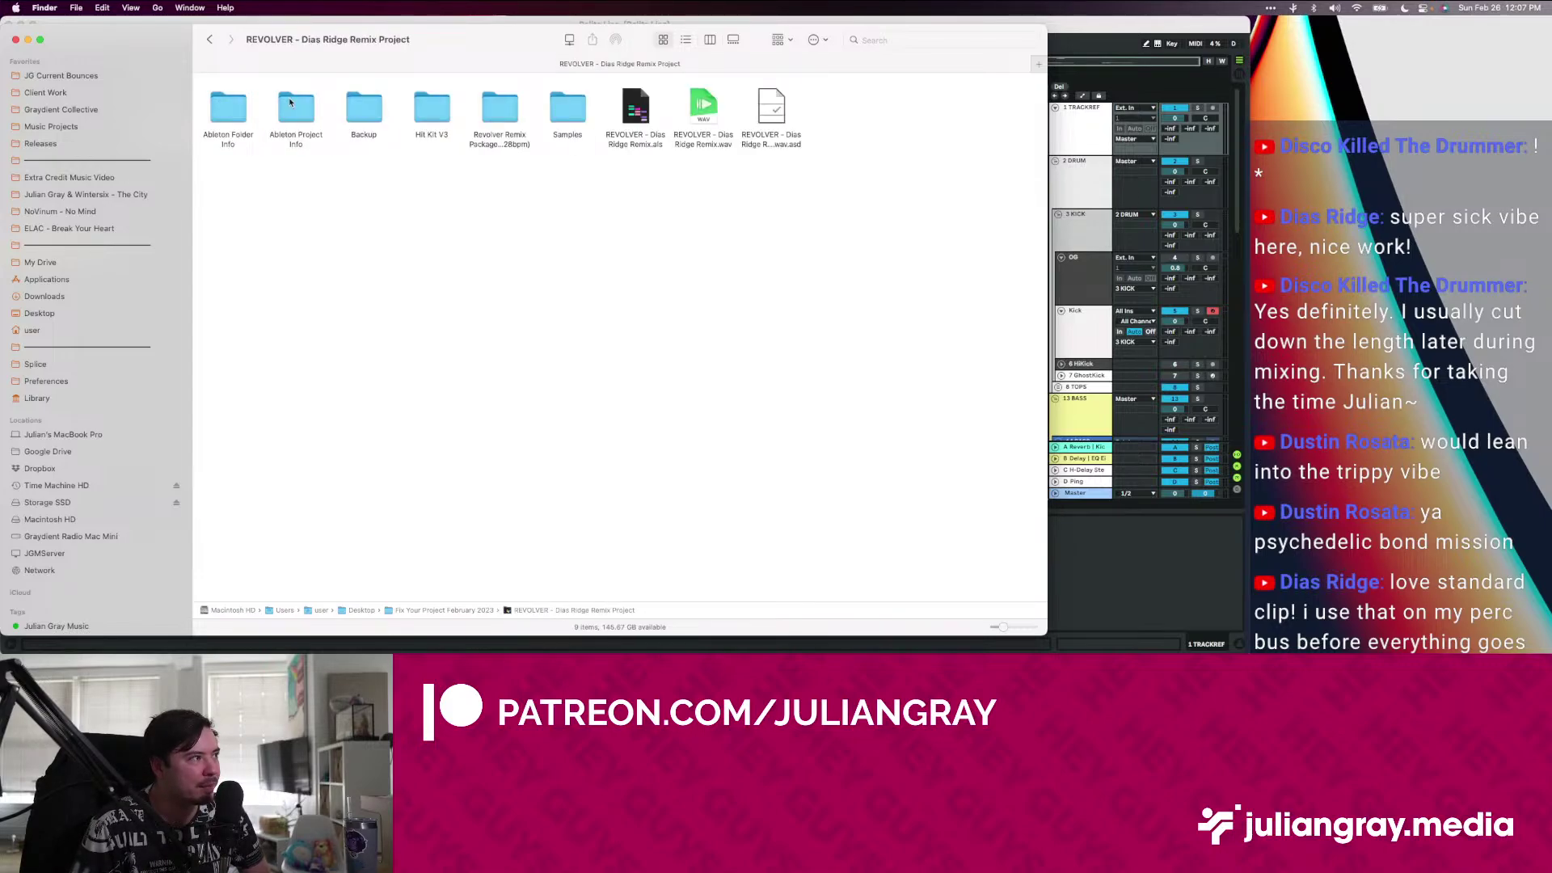
right_click(633, 101)
mouse_move(679, 120)
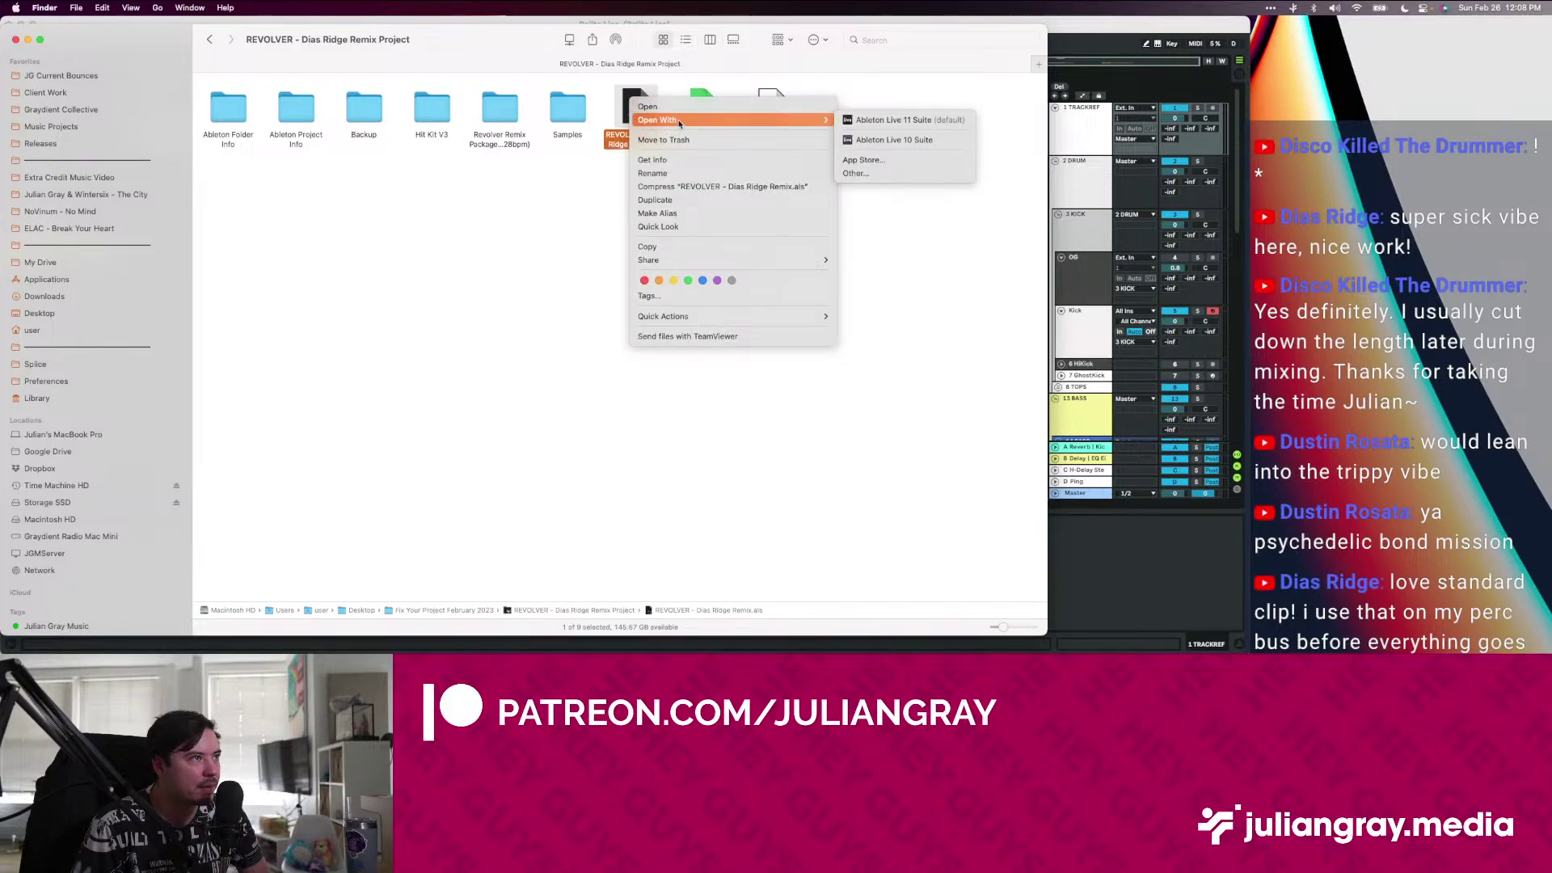
click(868, 140)
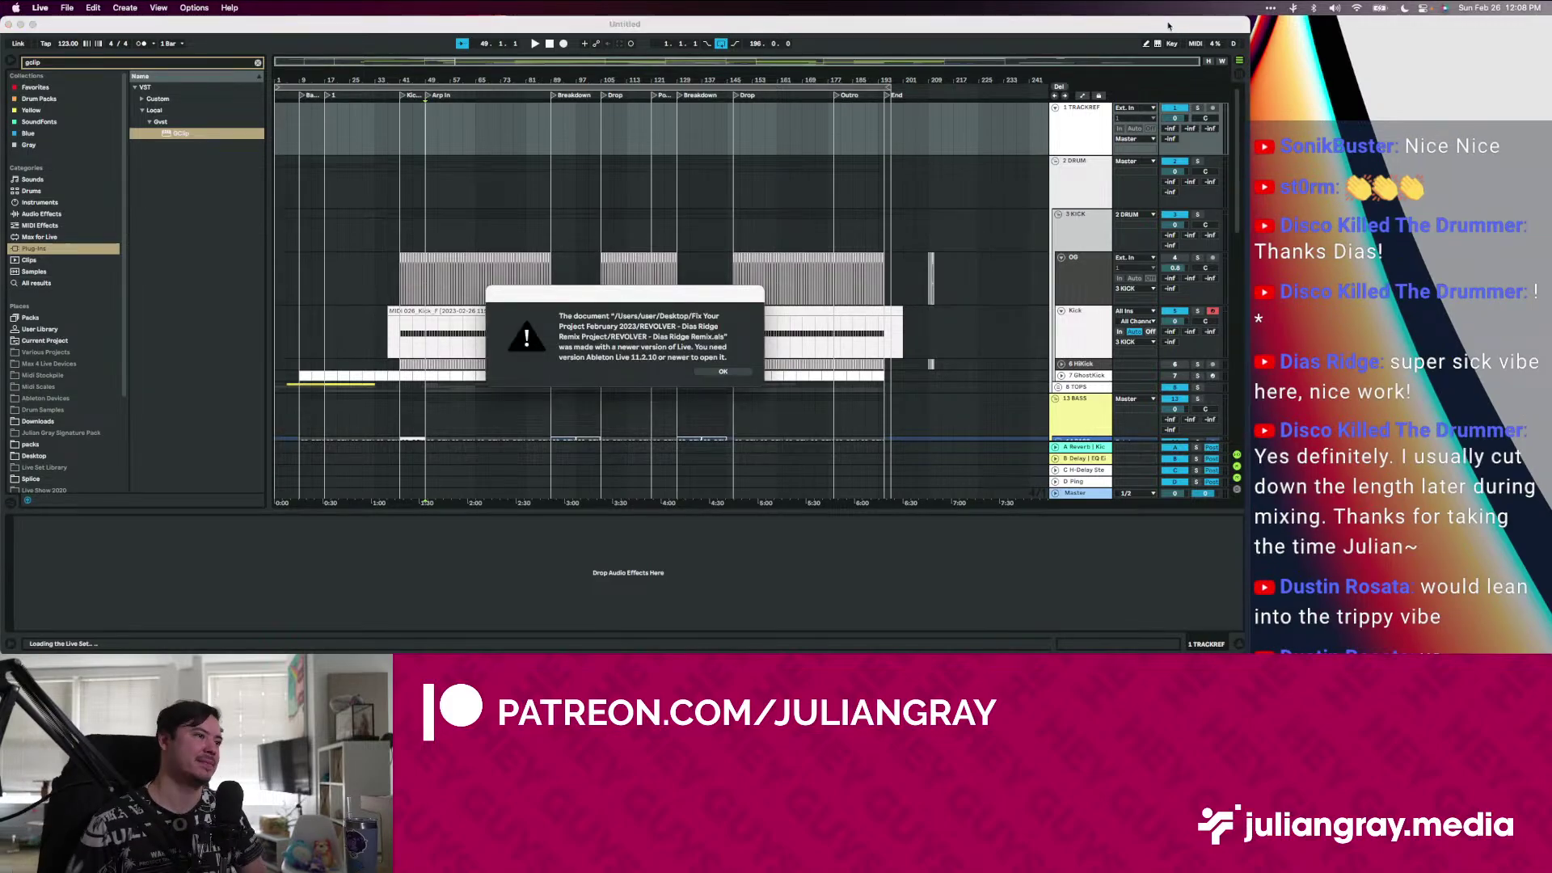
click(744, 372)
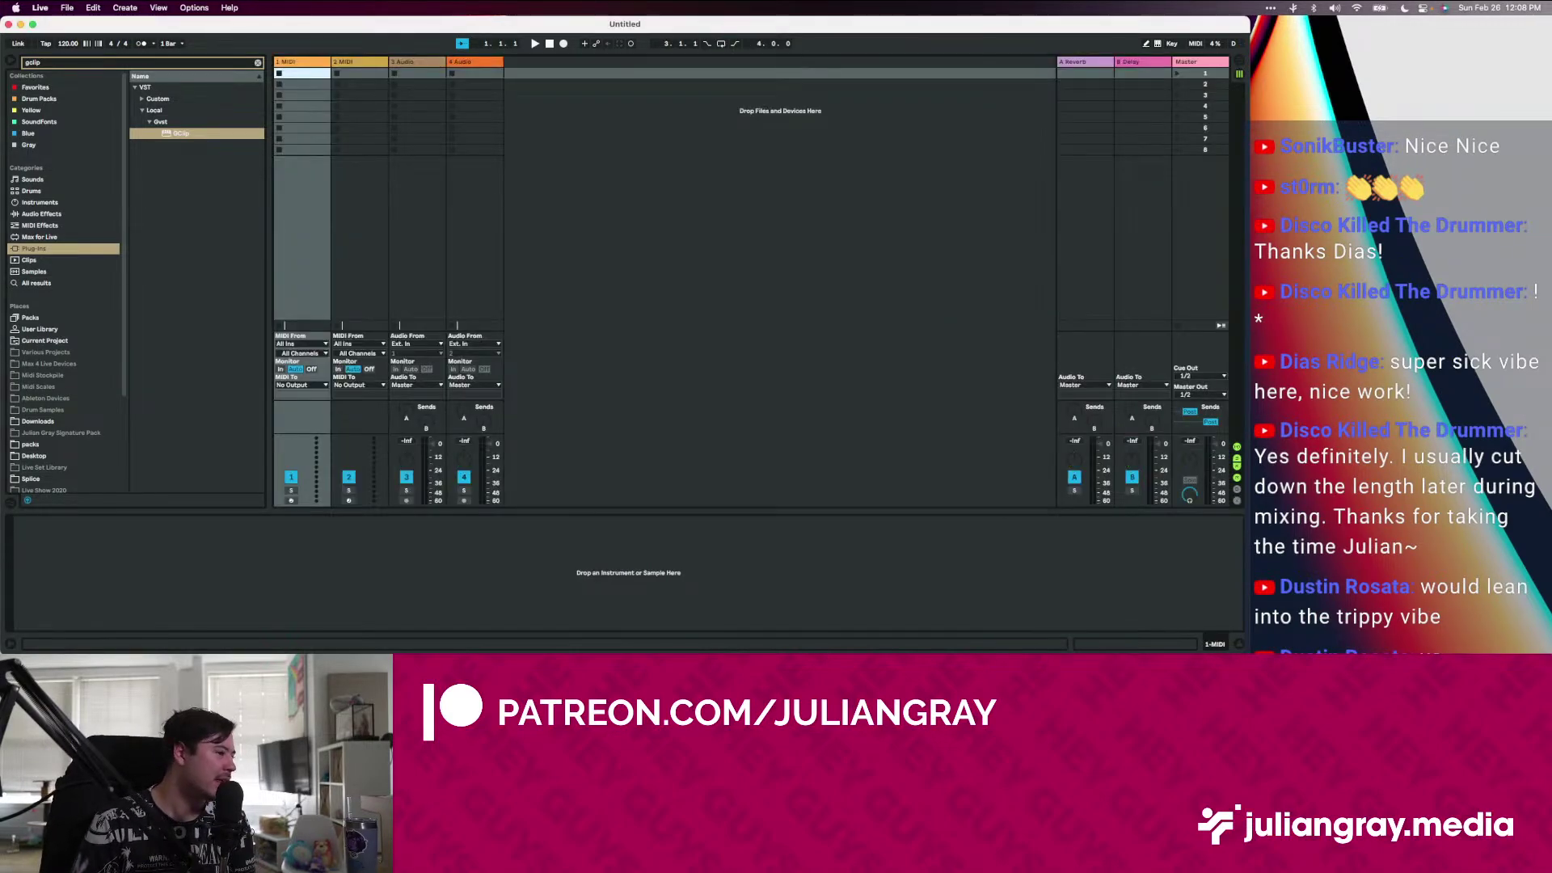
Switch to Finder, go back to the Fix Your Project February 2023 folder and open Cruise Control.alp with Ableton Live 10 Suite
key(super+Tab)
click(582, 332)
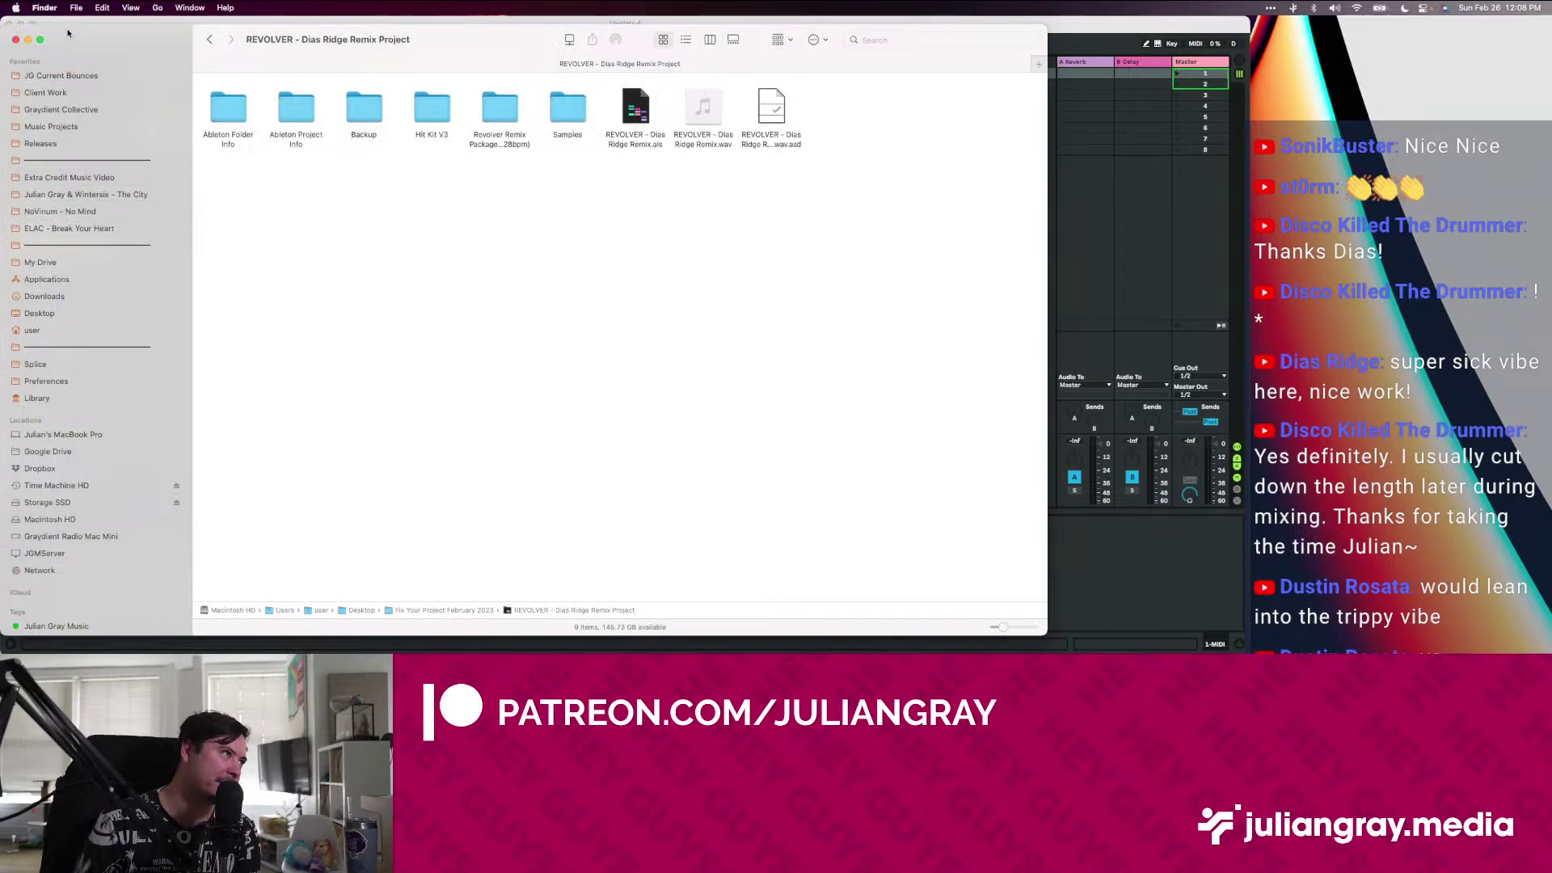
click(209, 42)
click(361, 106)
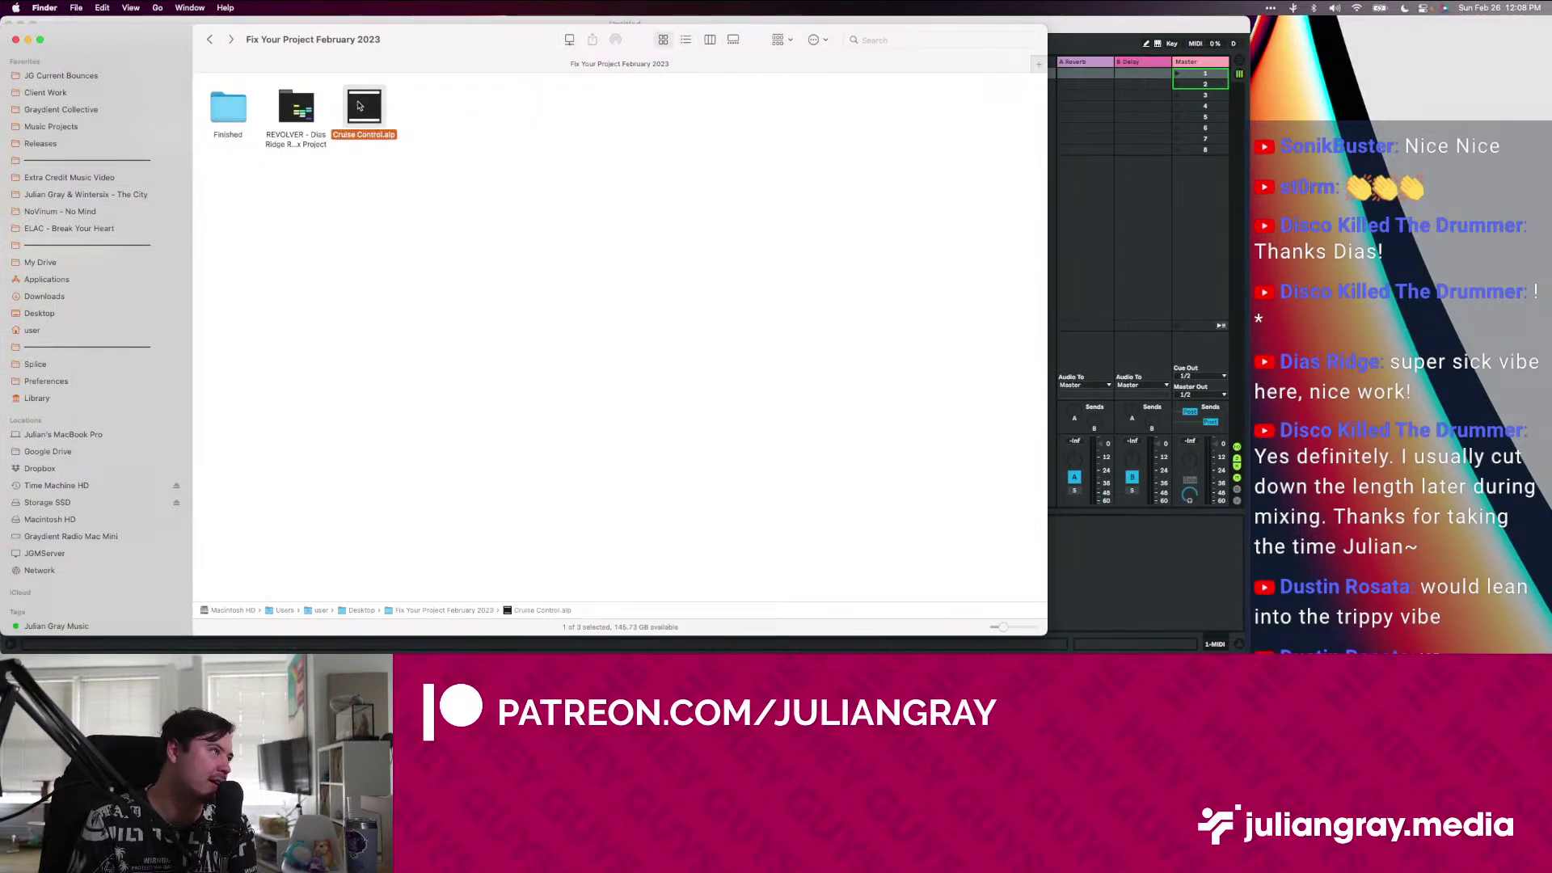
right_click(361, 106)
mouse_move(396, 122)
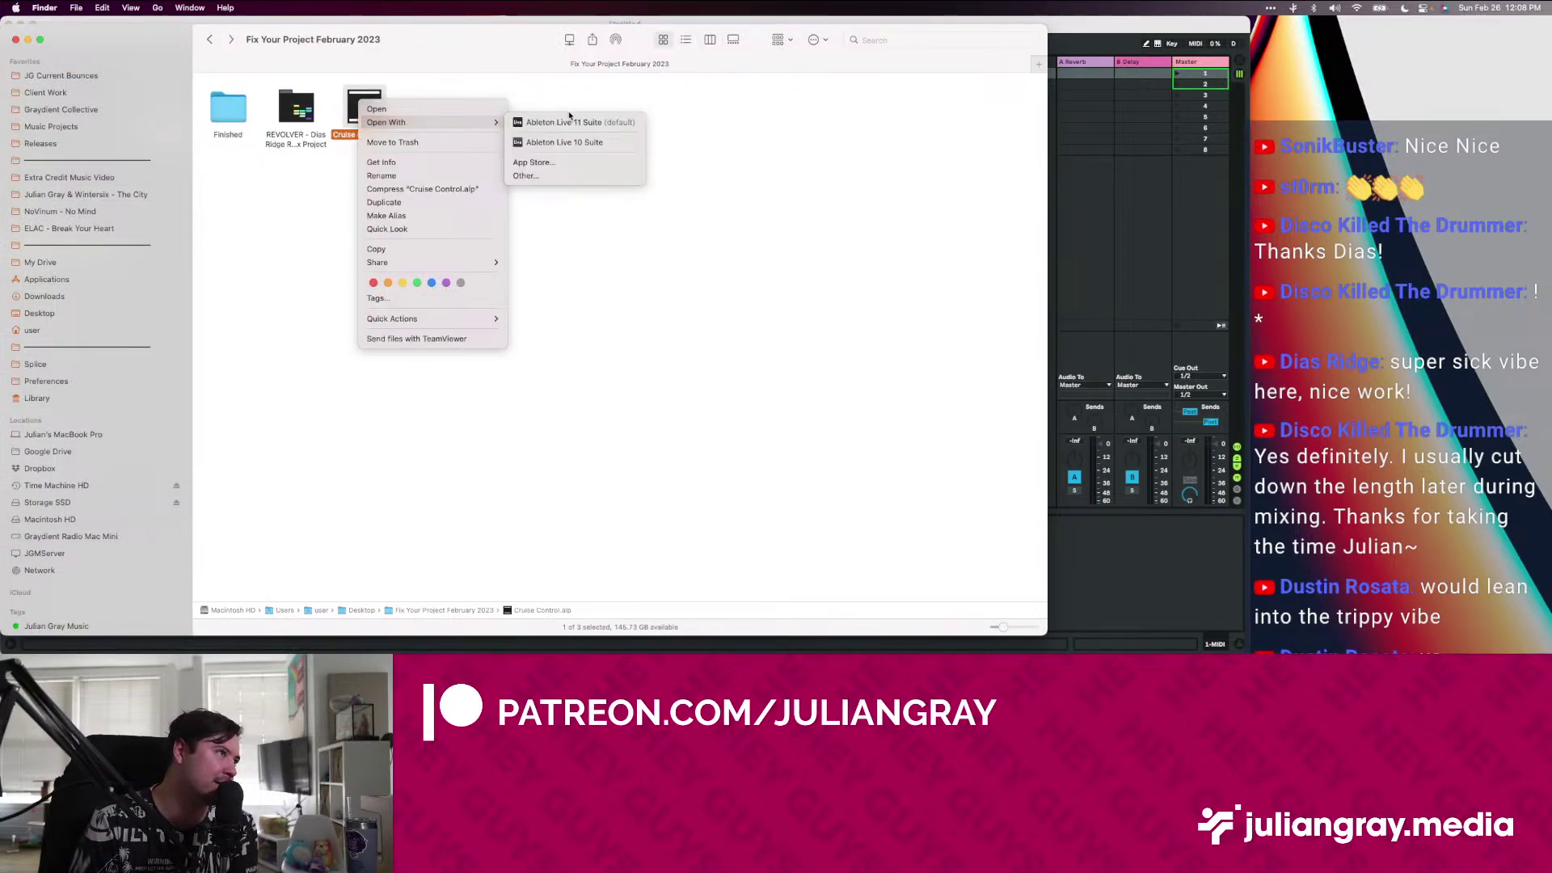
click(570, 142)
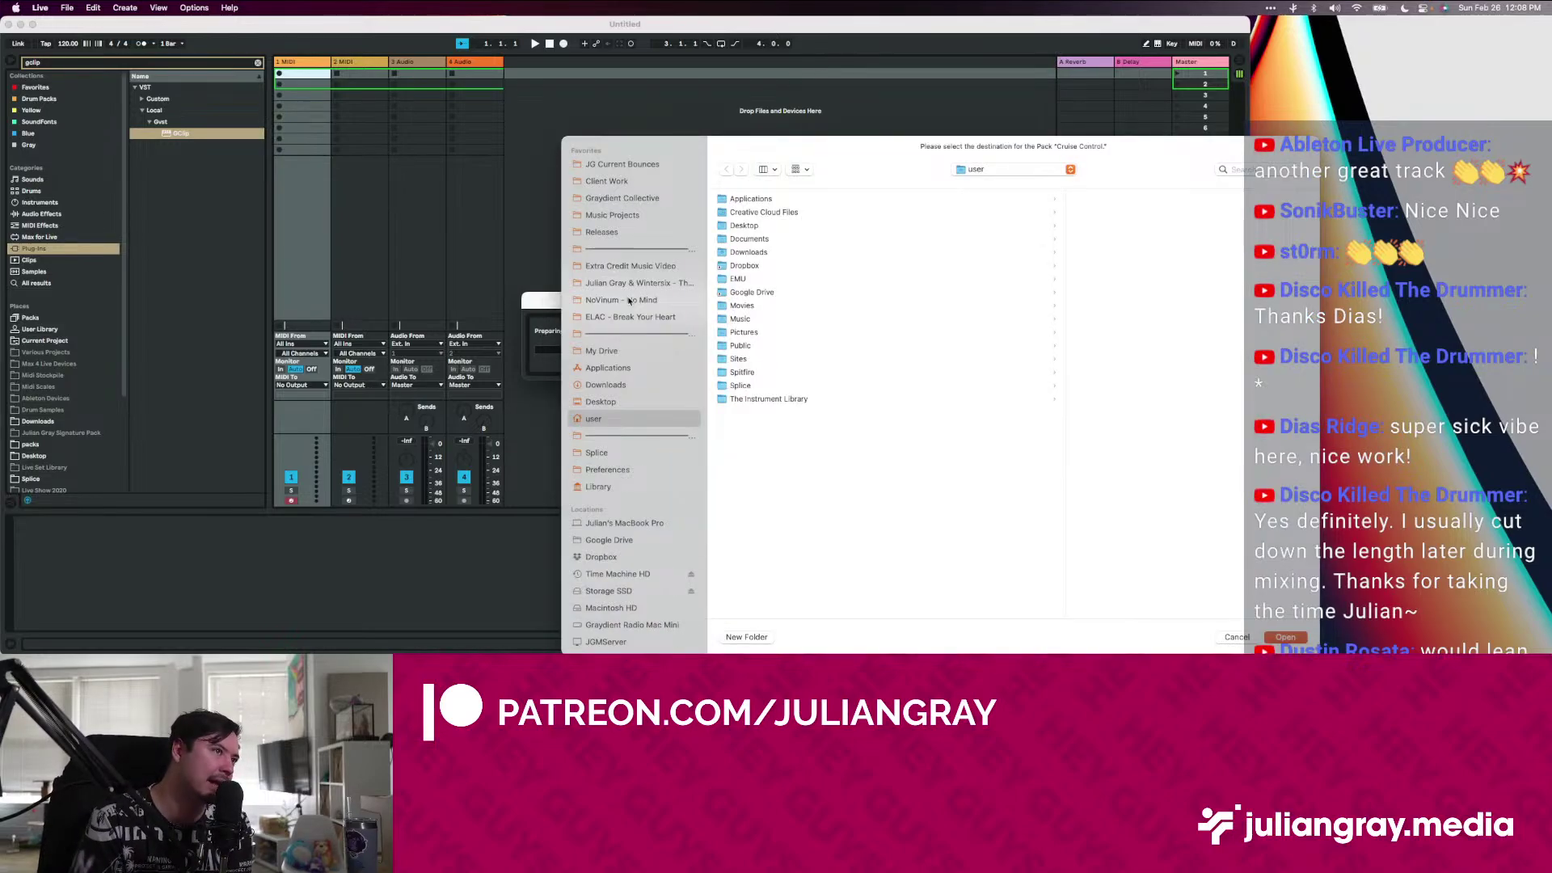
Choose the Fix Your Project February 2023 folder on the Desktop as the destination for the Cruise Control pack
click(606, 402)
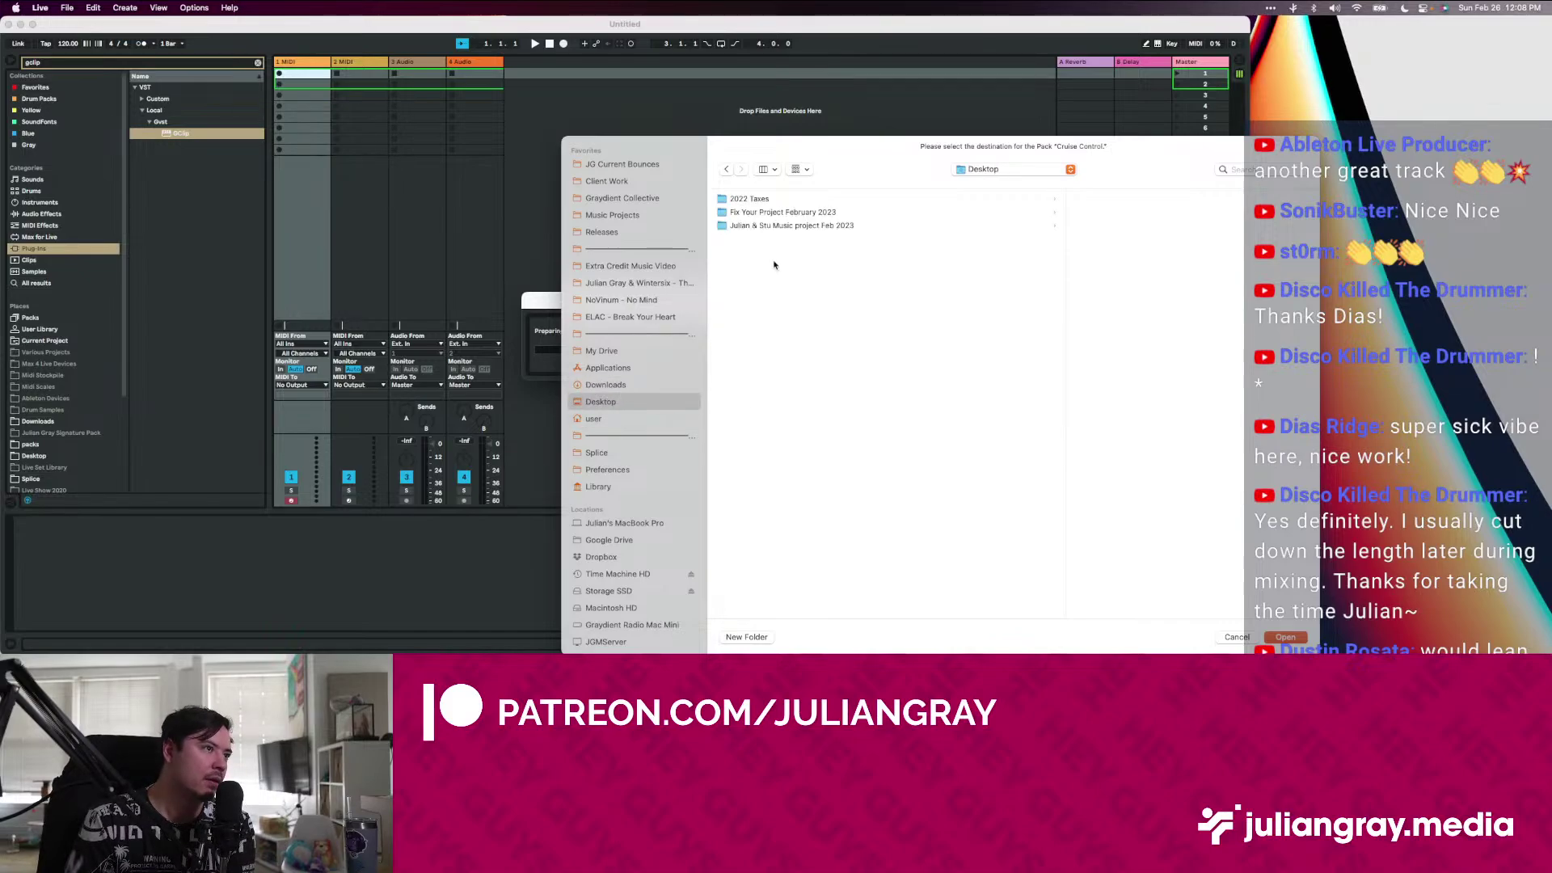
click(760, 212)
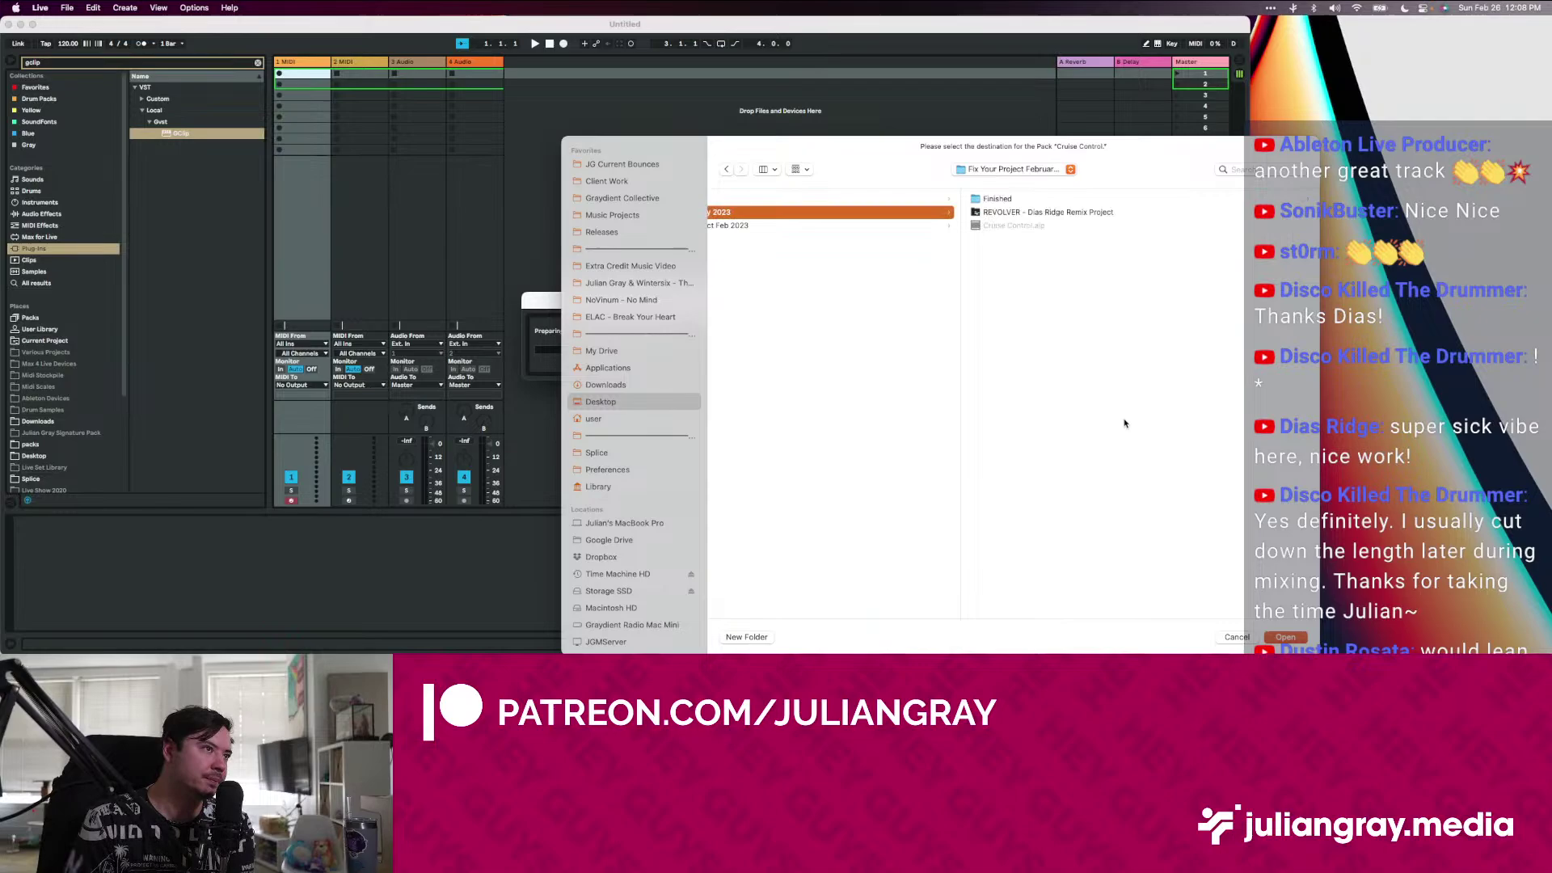
click(1284, 638)
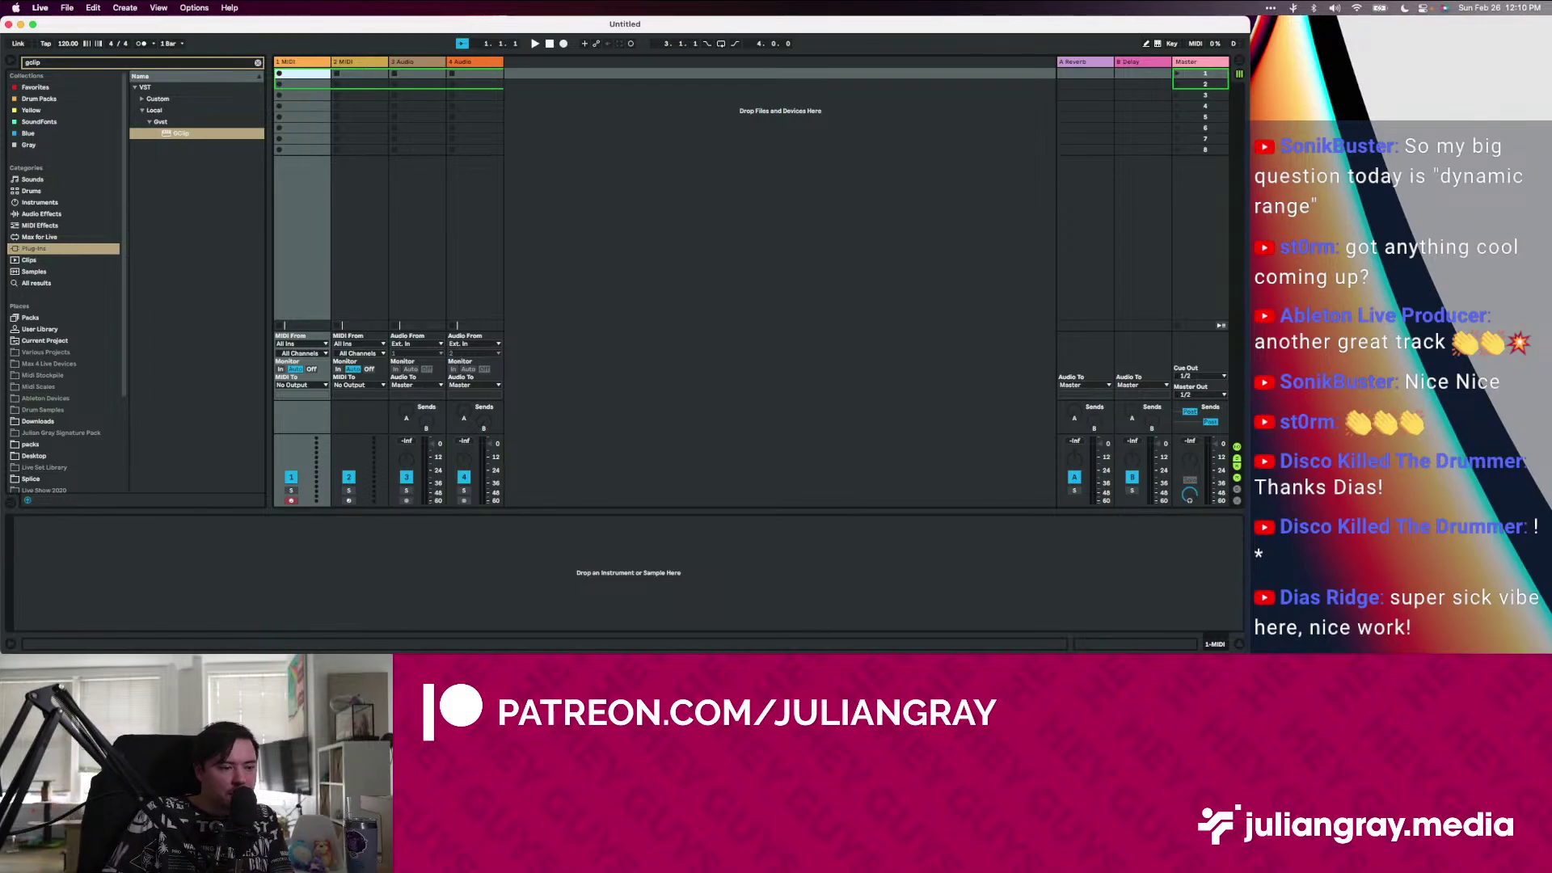
Clear the plug-in search in Live's browser
click(652, 209)
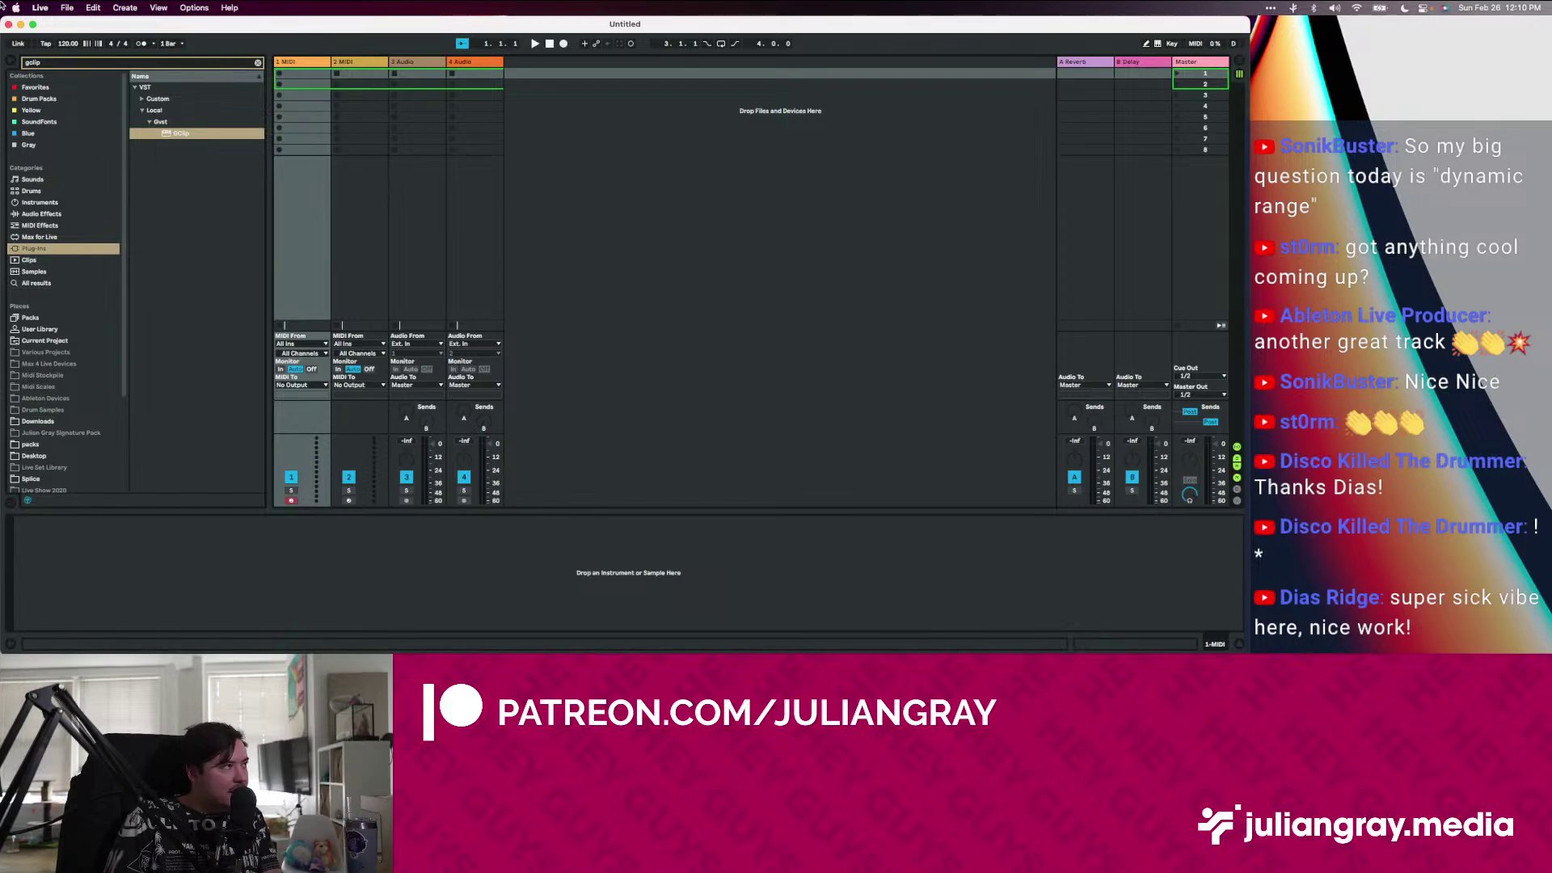
click(88, 6)
click(73, 8)
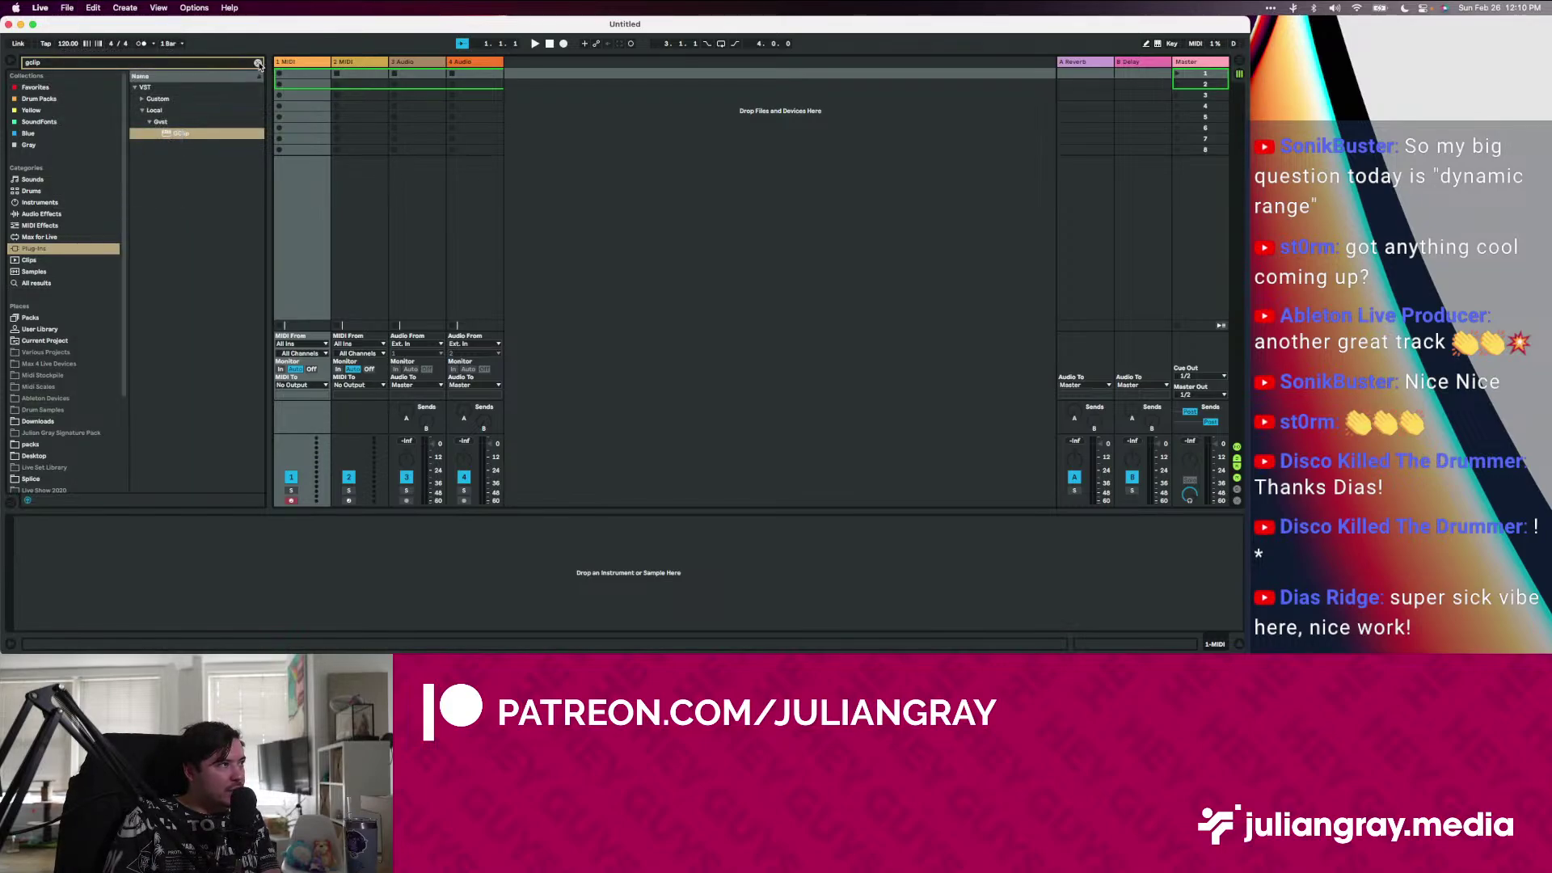
click(259, 63)
Start opening a Live Set and browse to the Cruise Control project inside Fix Your Project February 2023
click(40, 8)
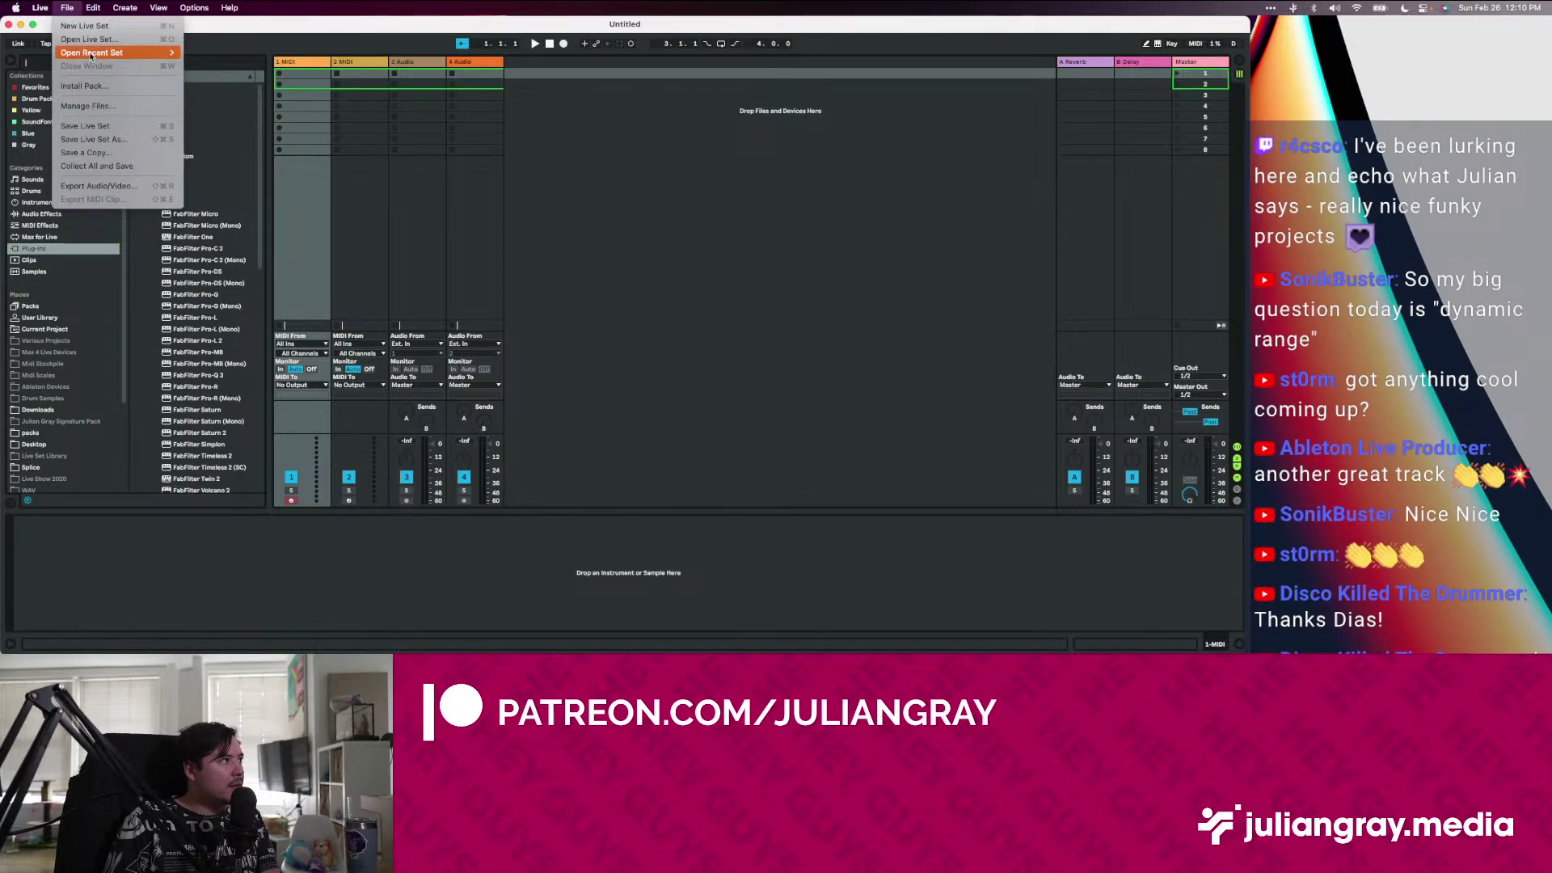
mouse_move(91, 55)
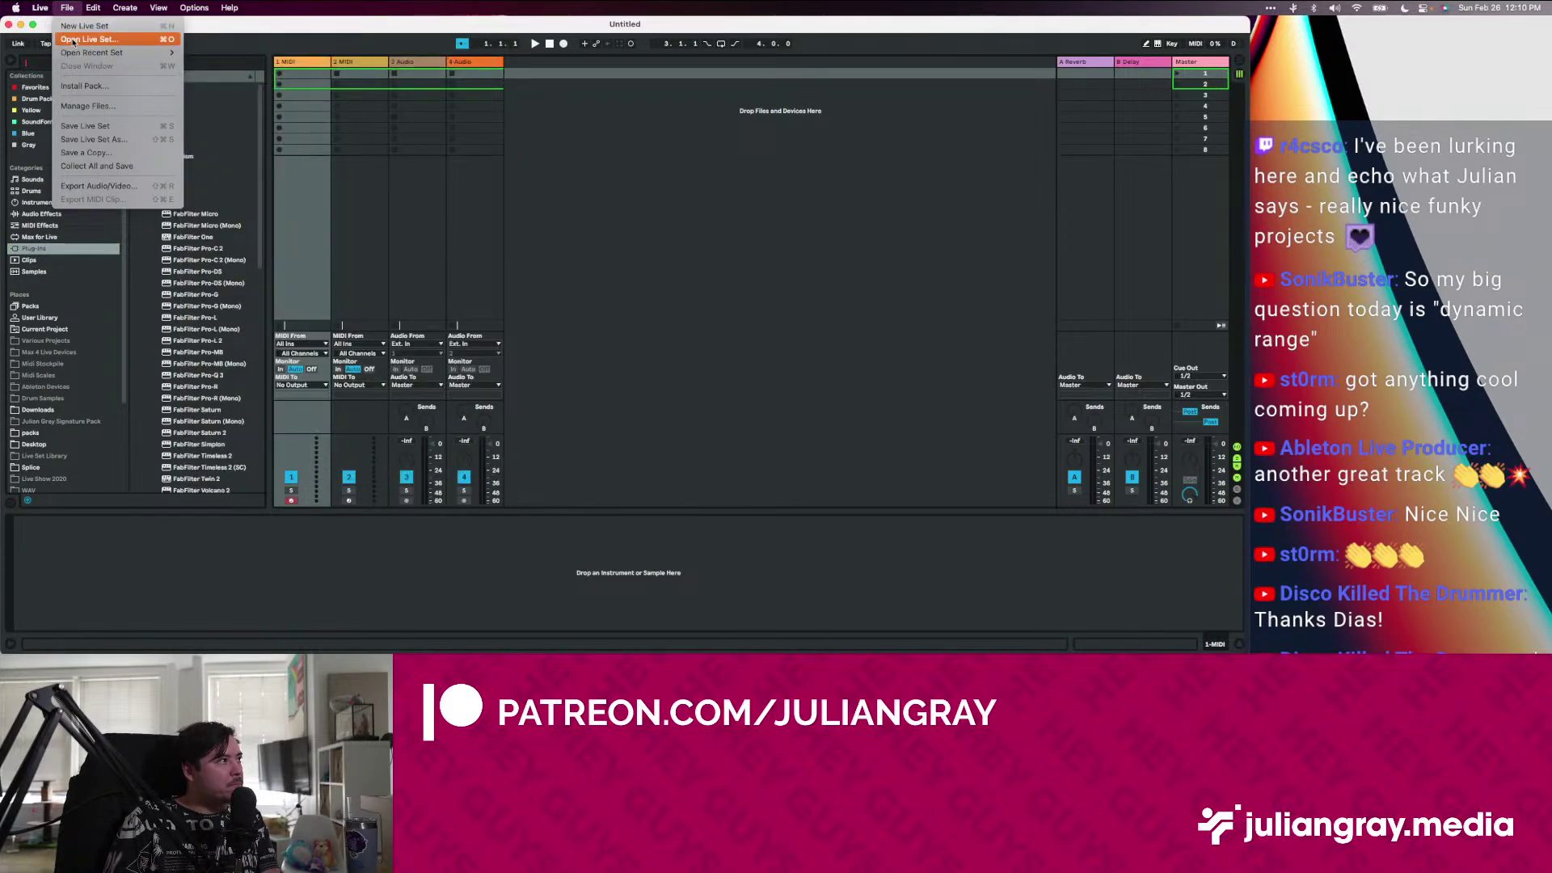
click(71, 39)
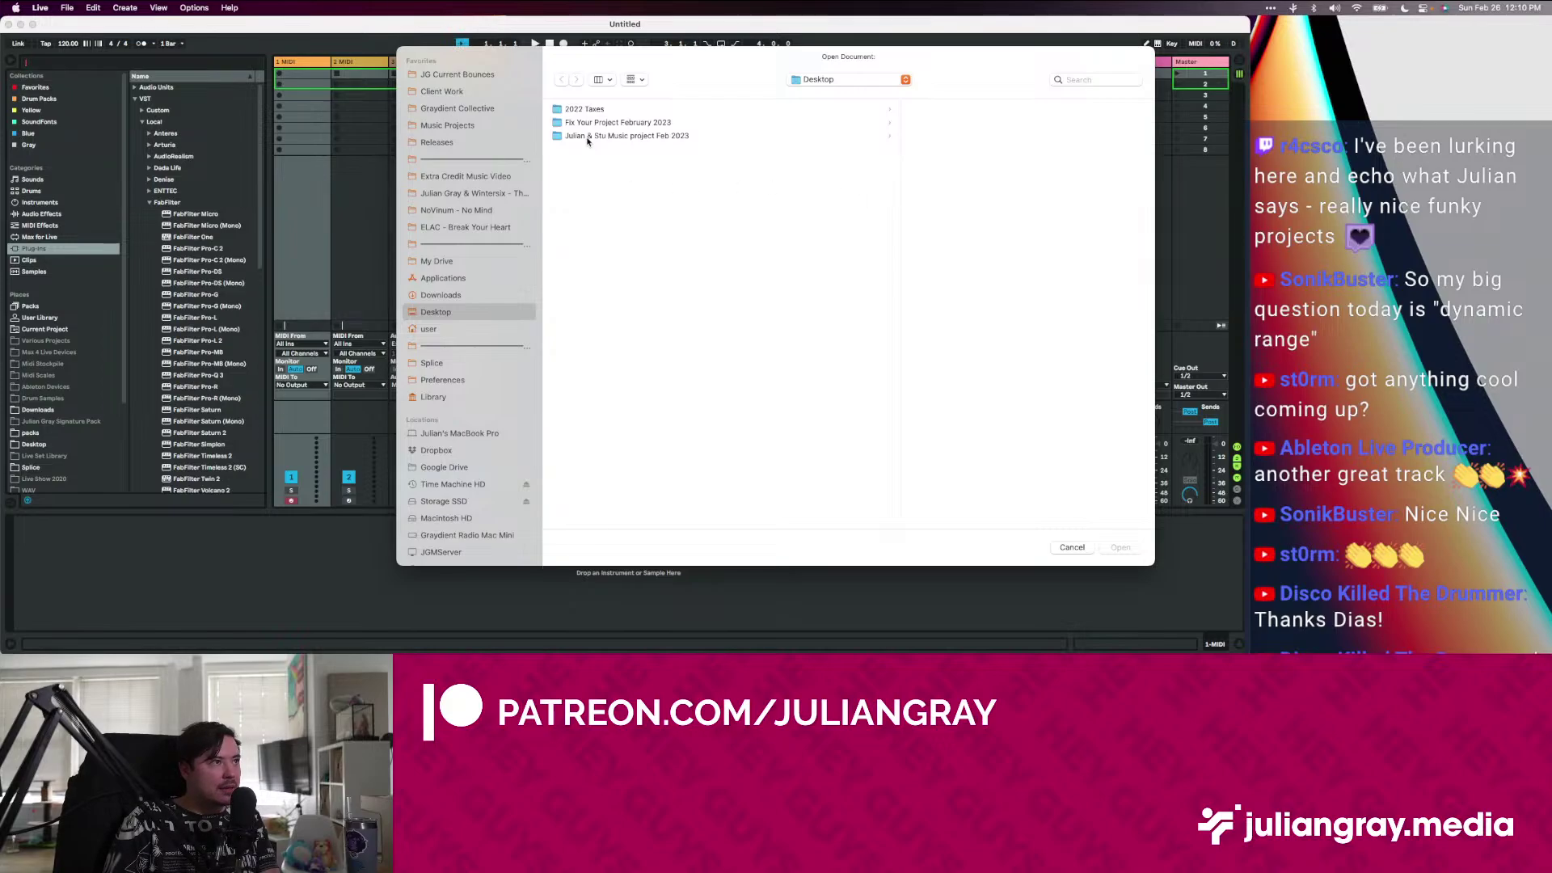
click(588, 136)
click(614, 122)
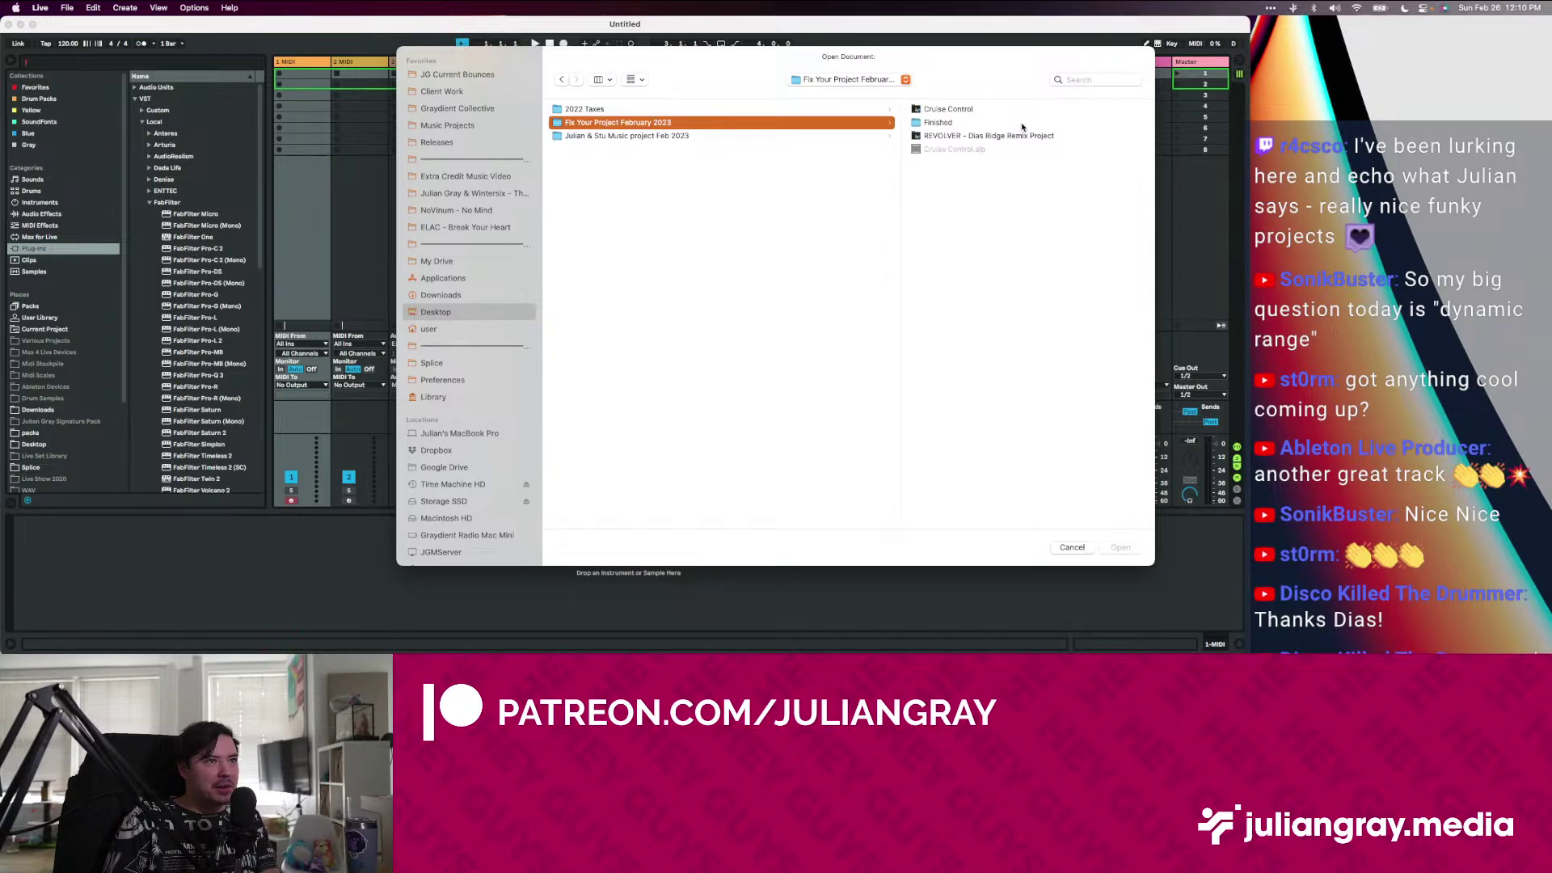
click(964, 110)
Open Cruise Control.als from the project folder and dismiss the missing plug-in notice
scroll(914, 475, down, 3)
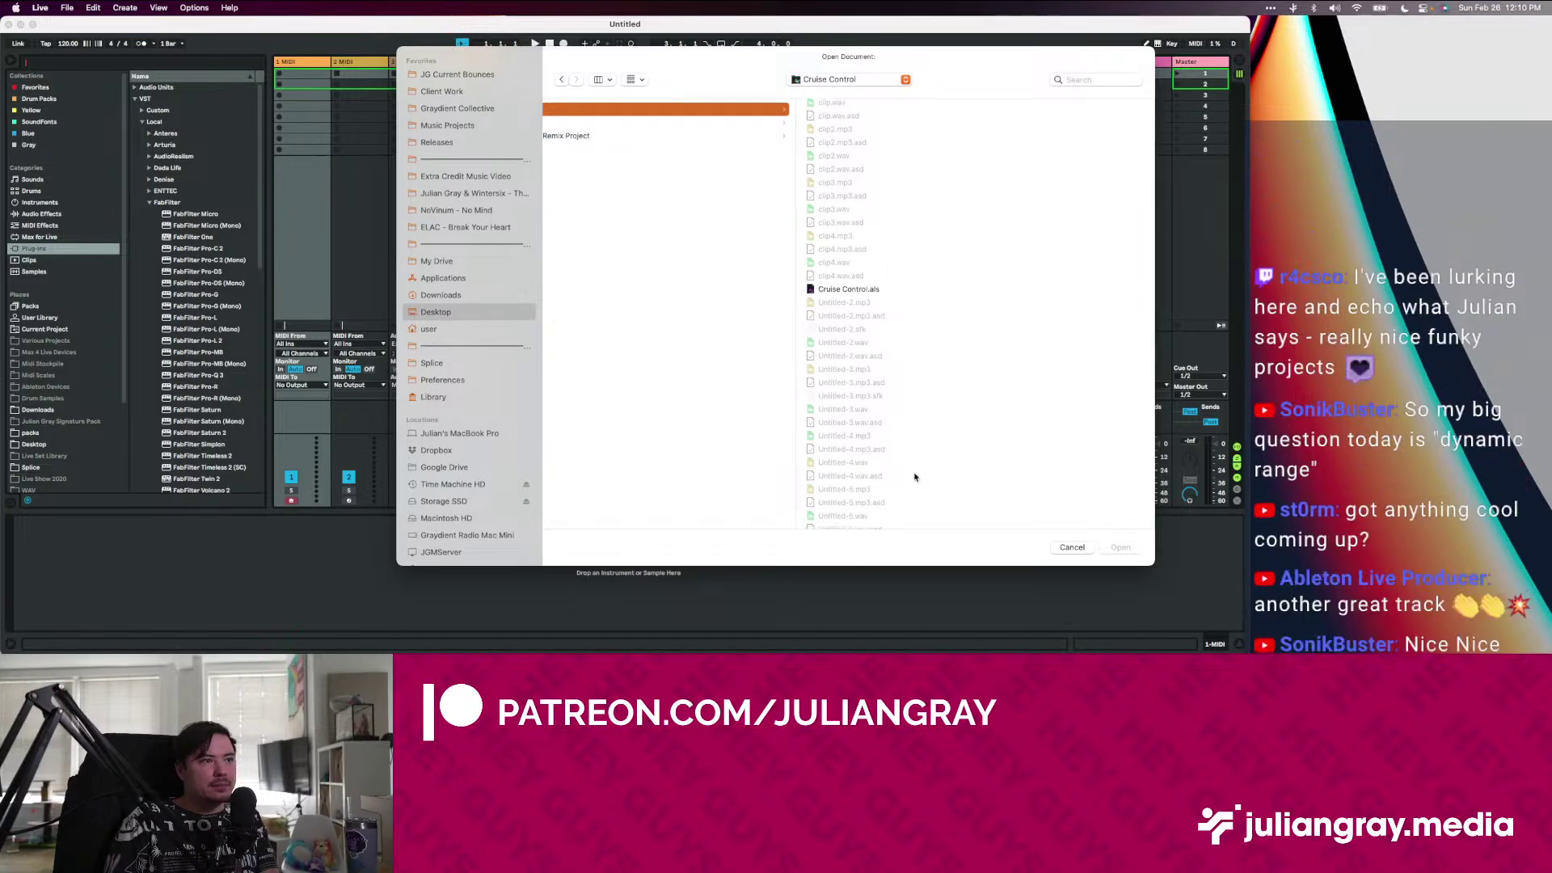
scroll(914, 476, up, 3)
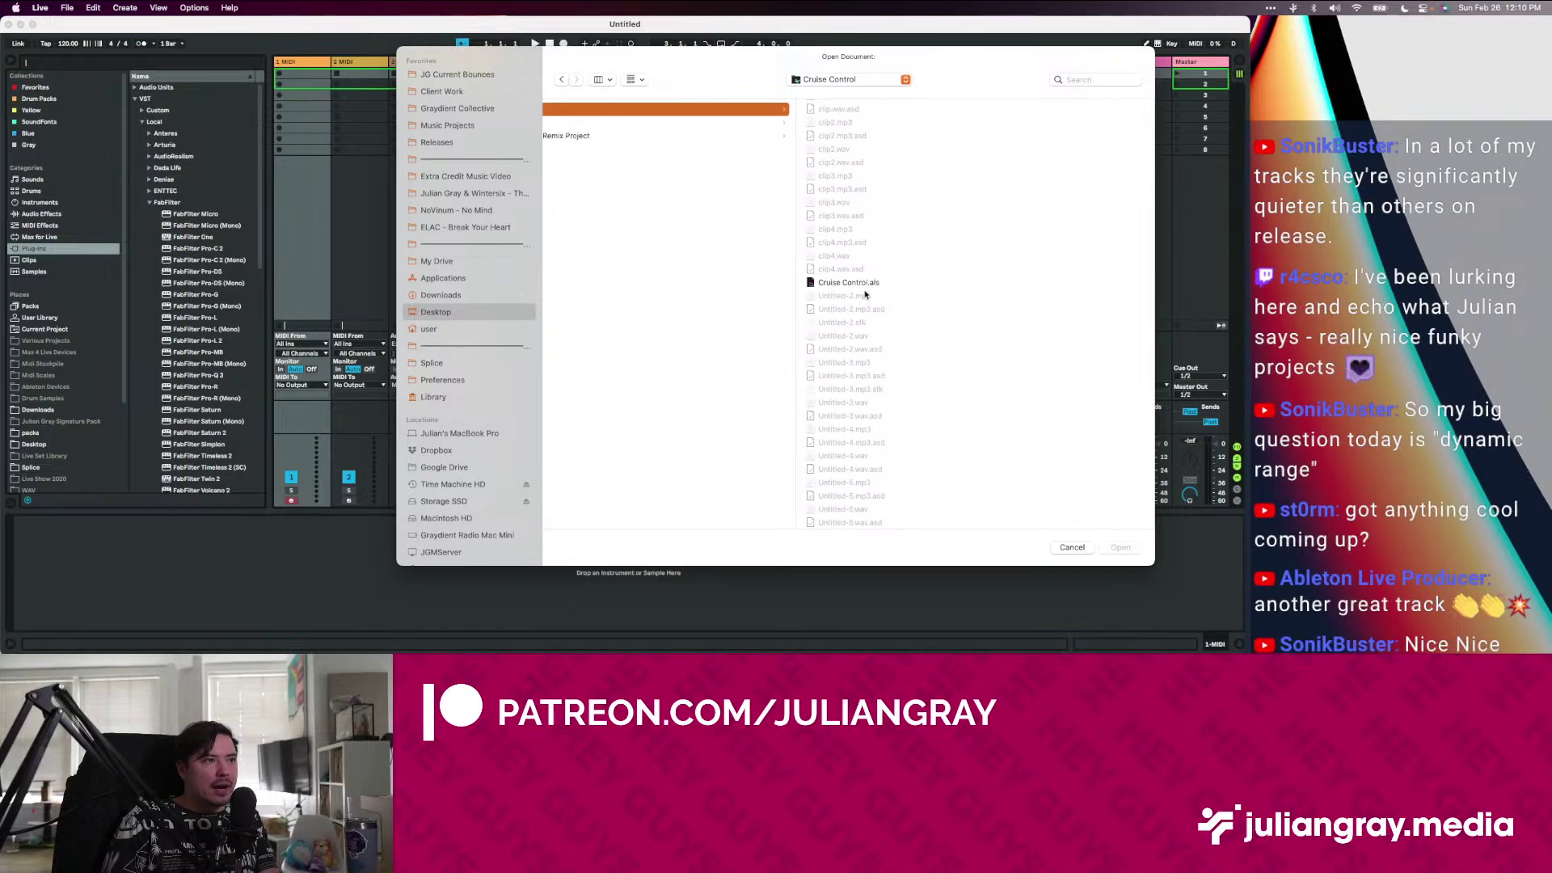
click(868, 288)
right_click(868, 288)
click(848, 285)
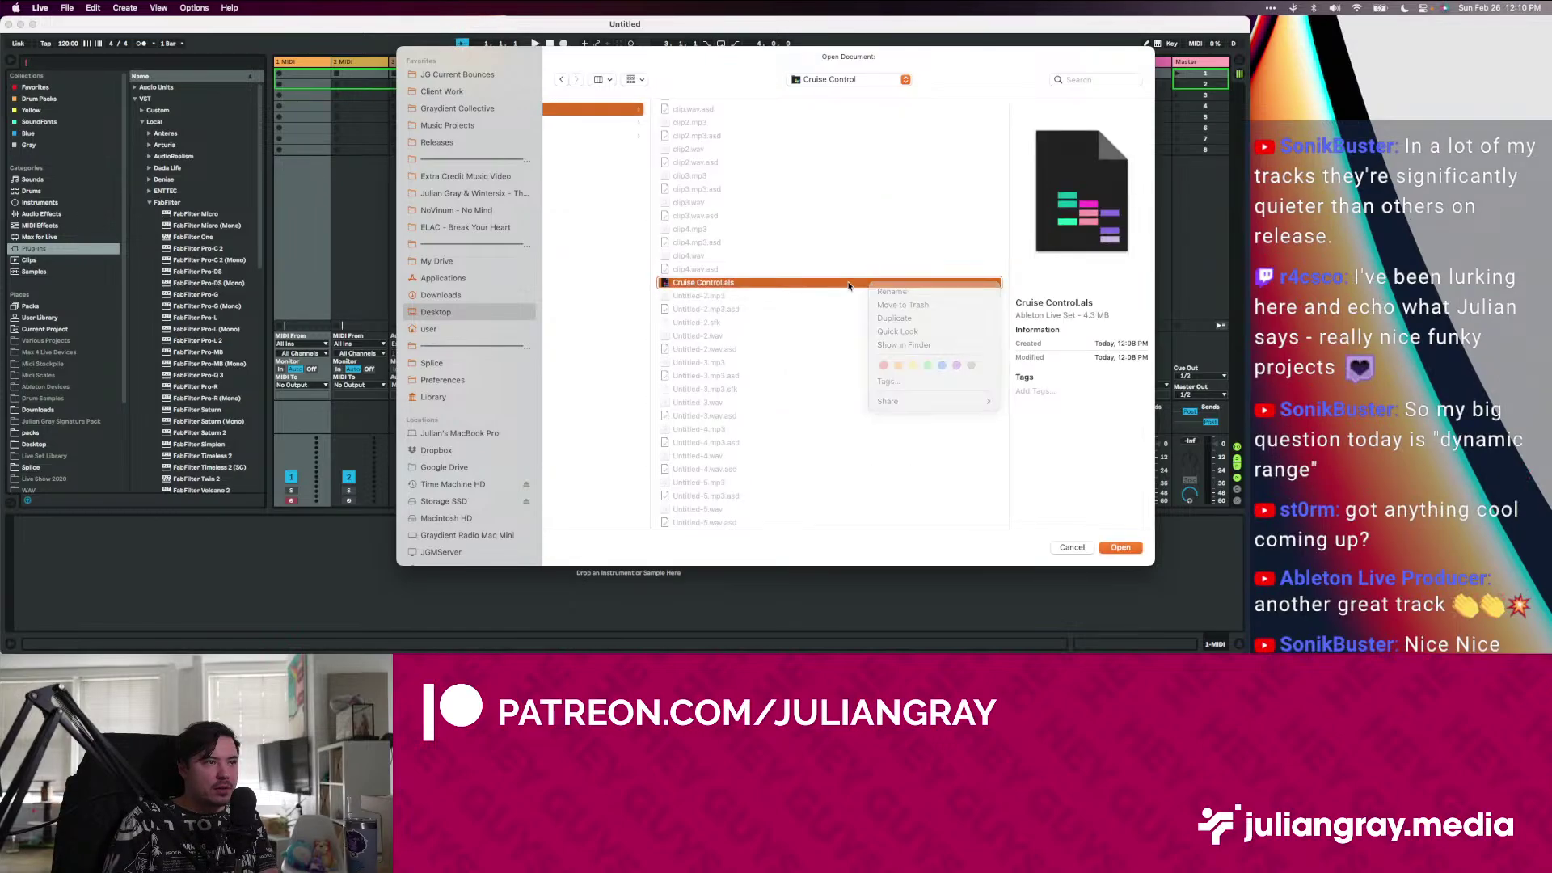
double_click(848, 283)
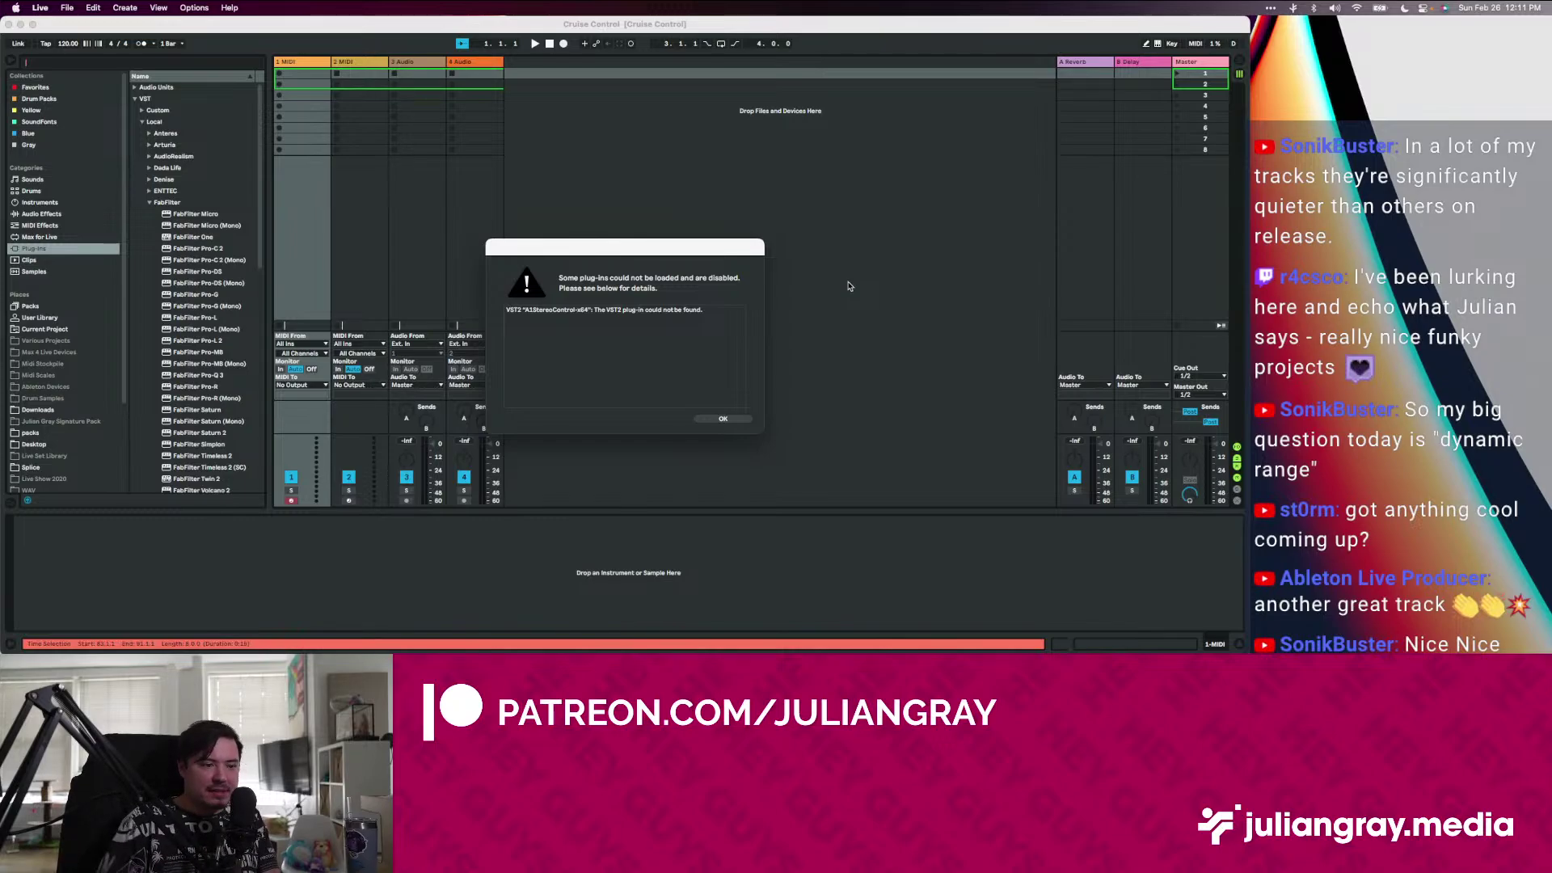
click(734, 419)
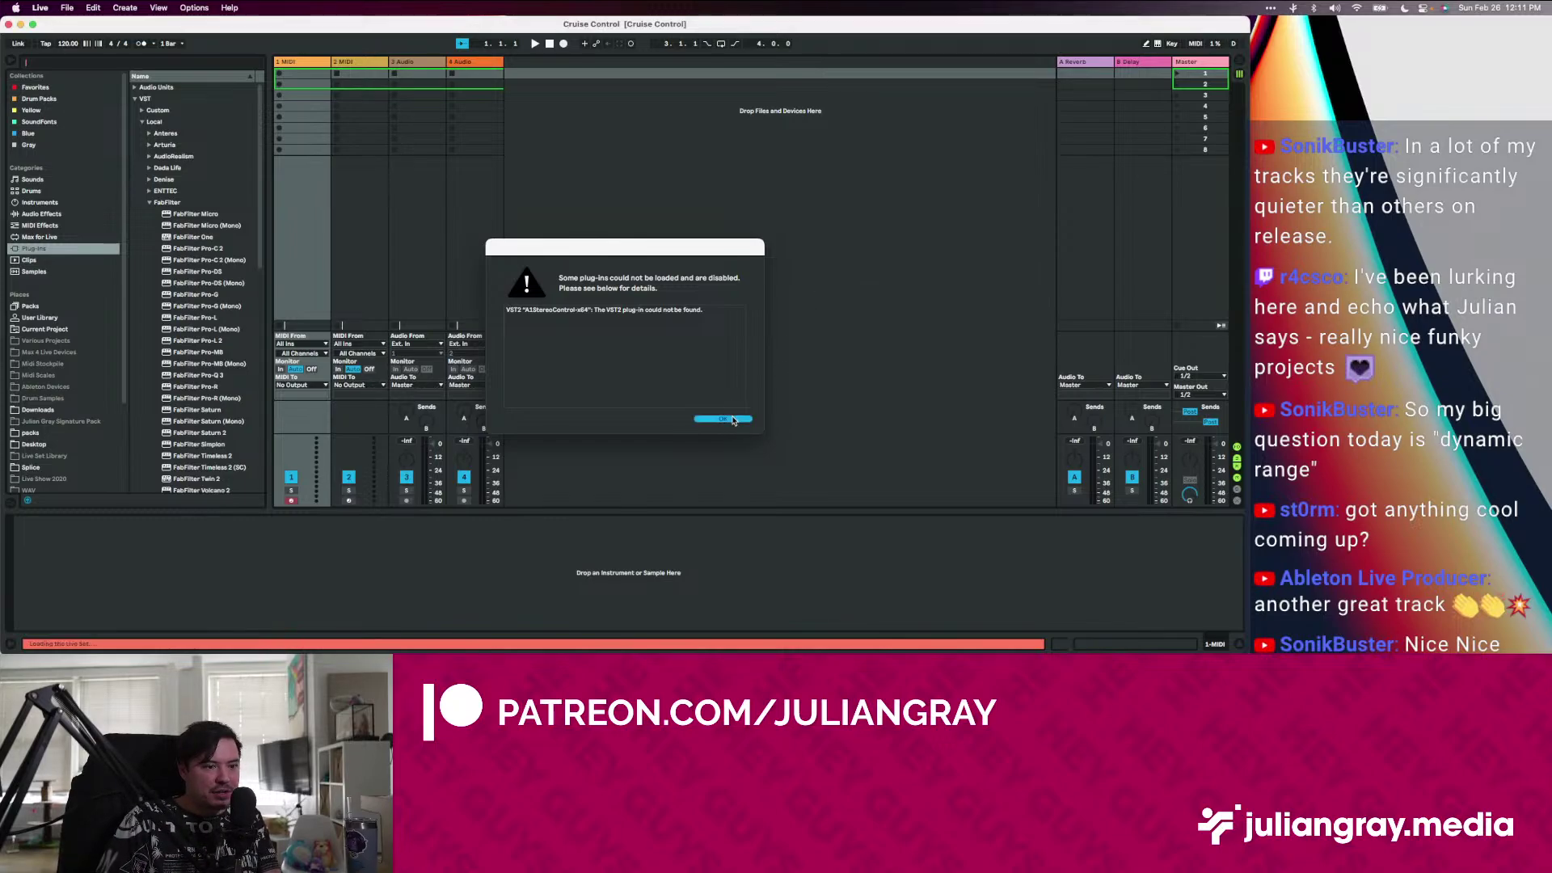
Look over the Cruise Control arrangement from the synth tracks down to the drum tracks, placing the insert marker at the end of polymetre
click(783, 304)
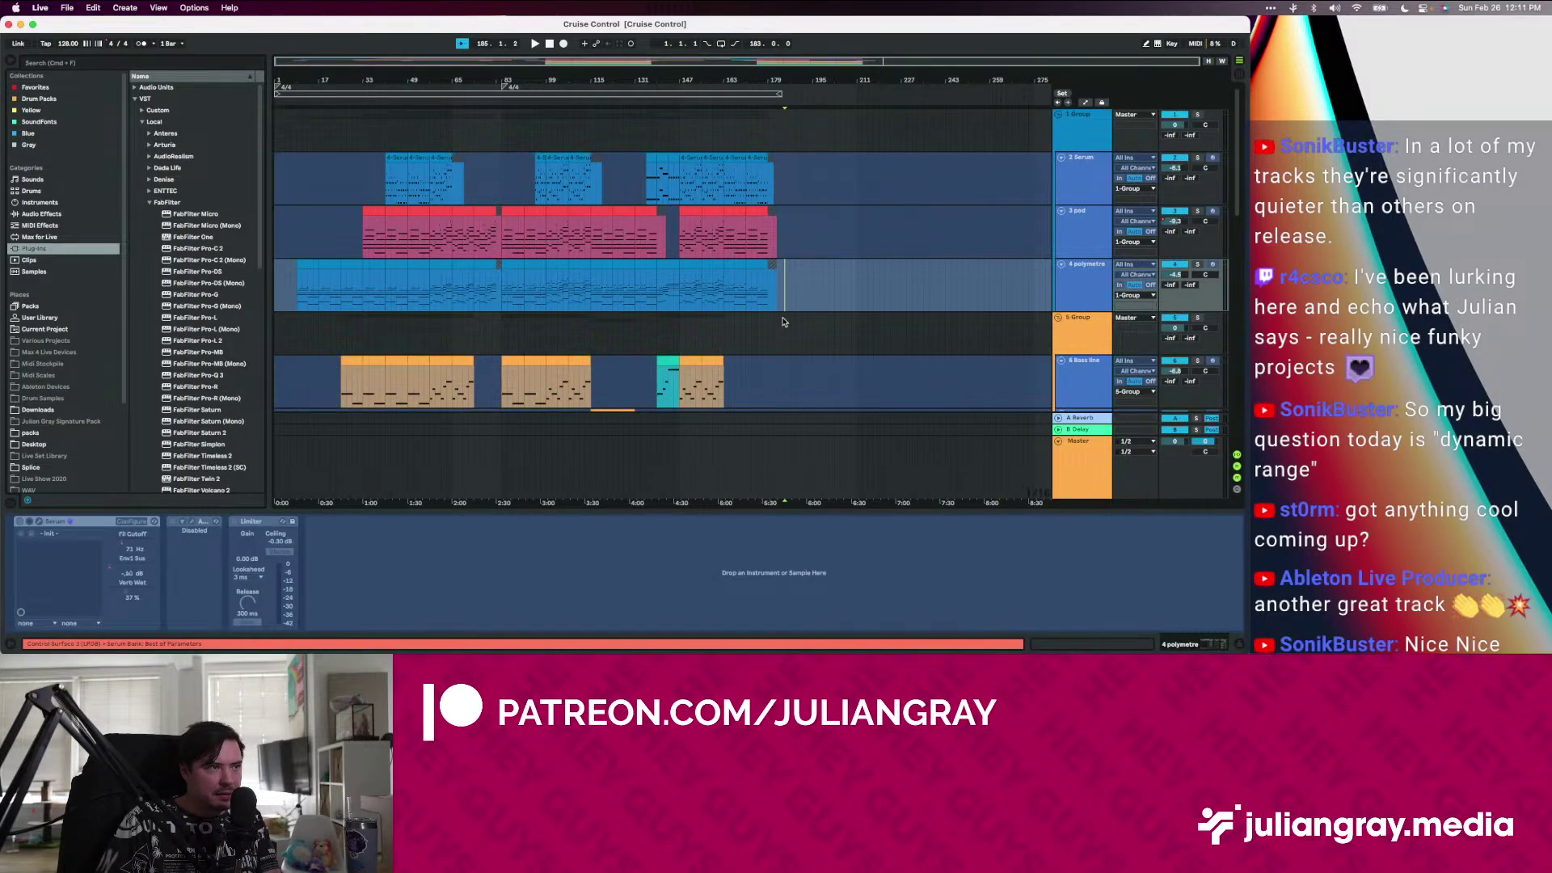
scroll(783, 323, down, 10)
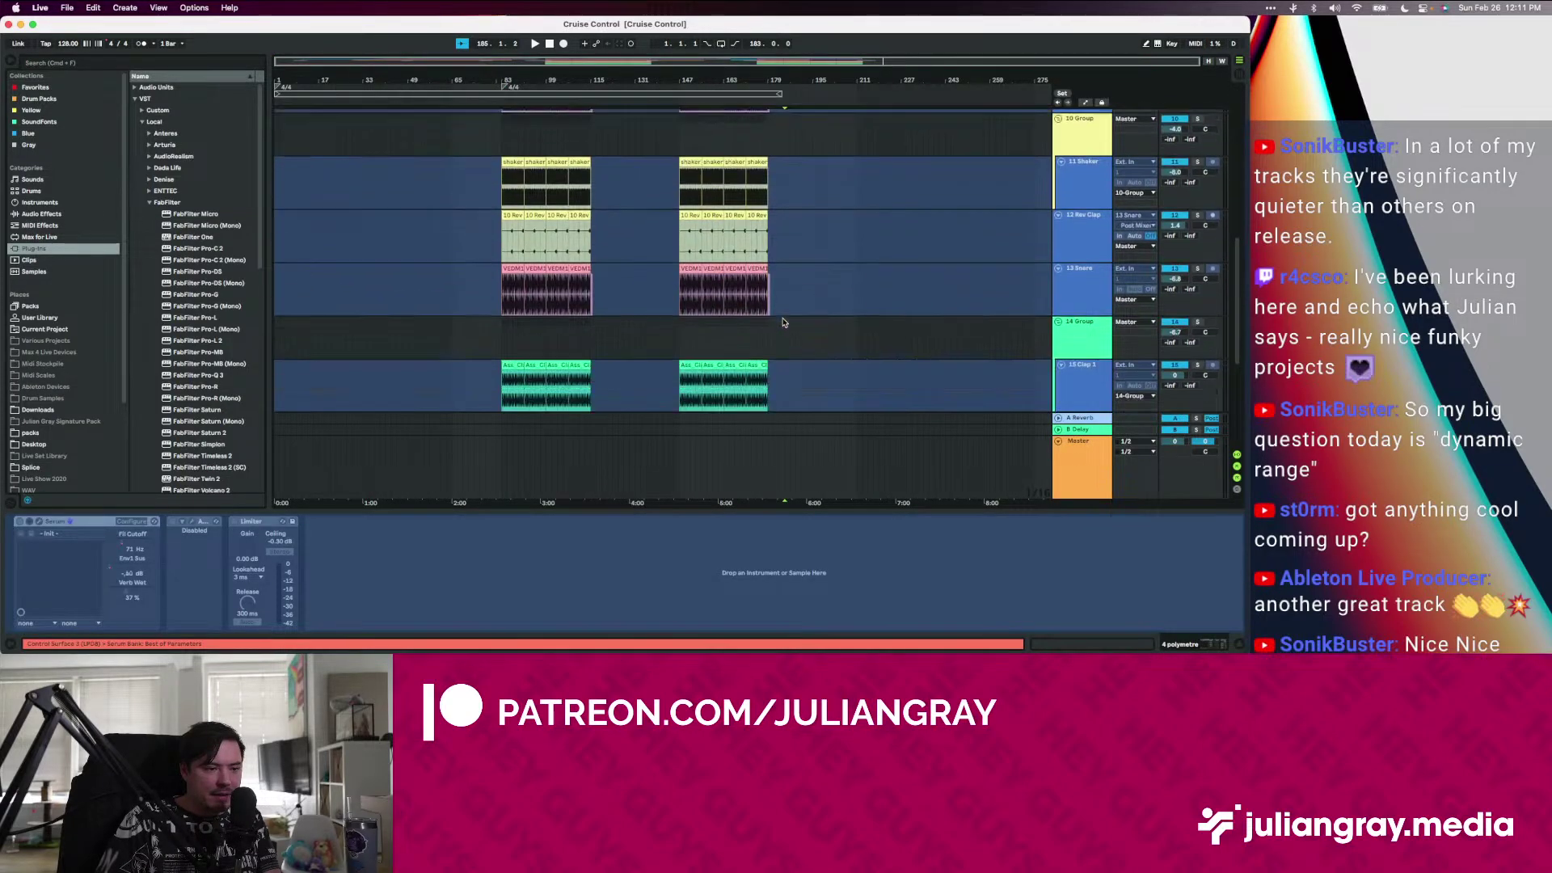
scroll(783, 323, up, 10)
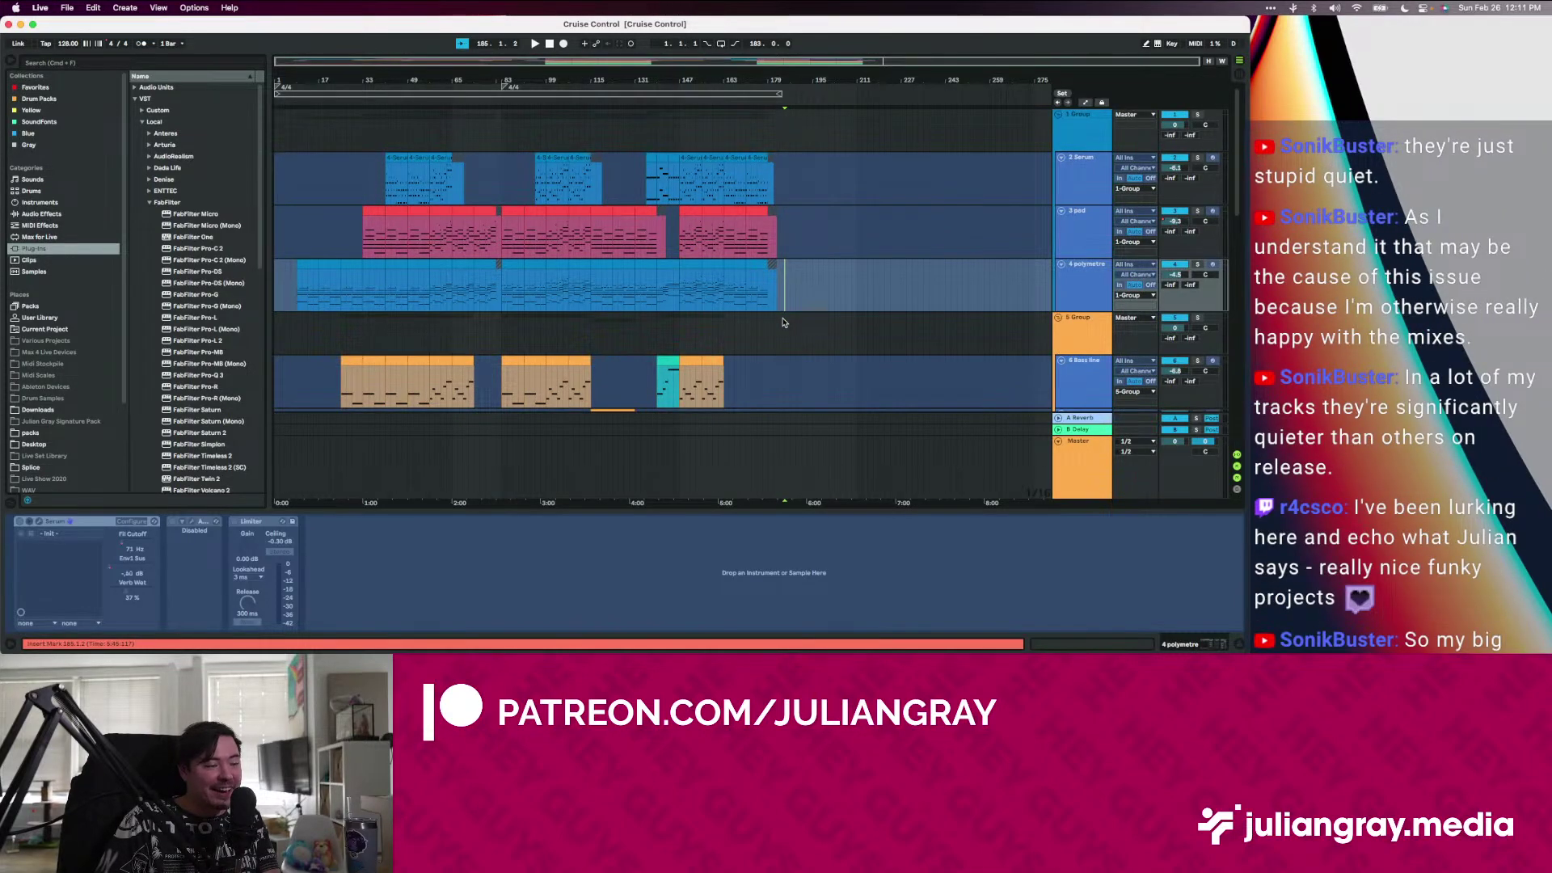
click(783, 322)
click(777, 303)
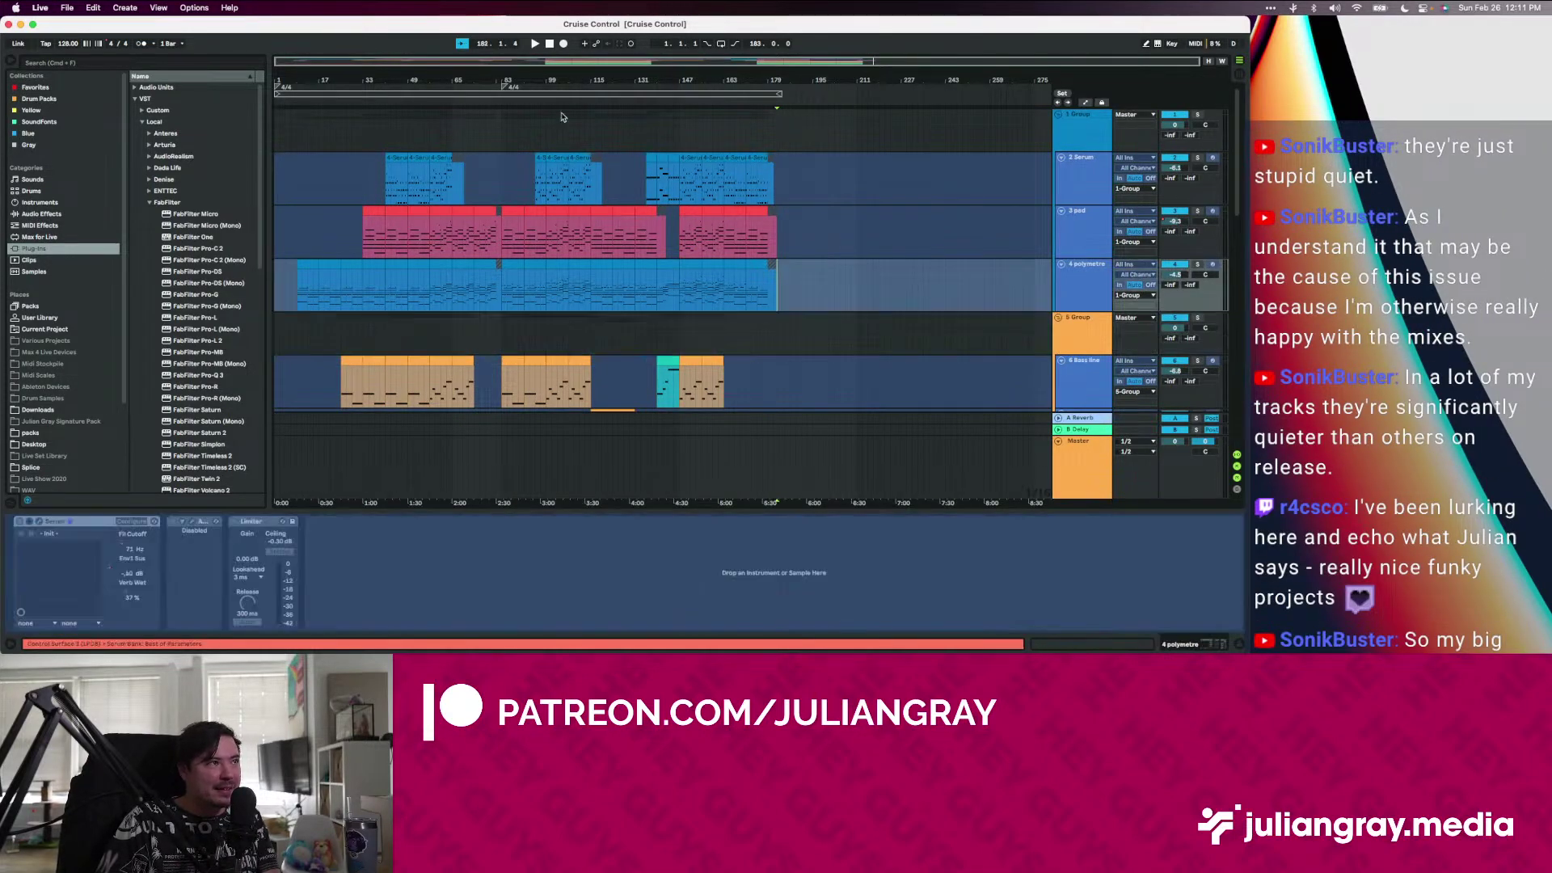
Show the devices of the pad track and return the playback position to the start of the song
click(550, 44)
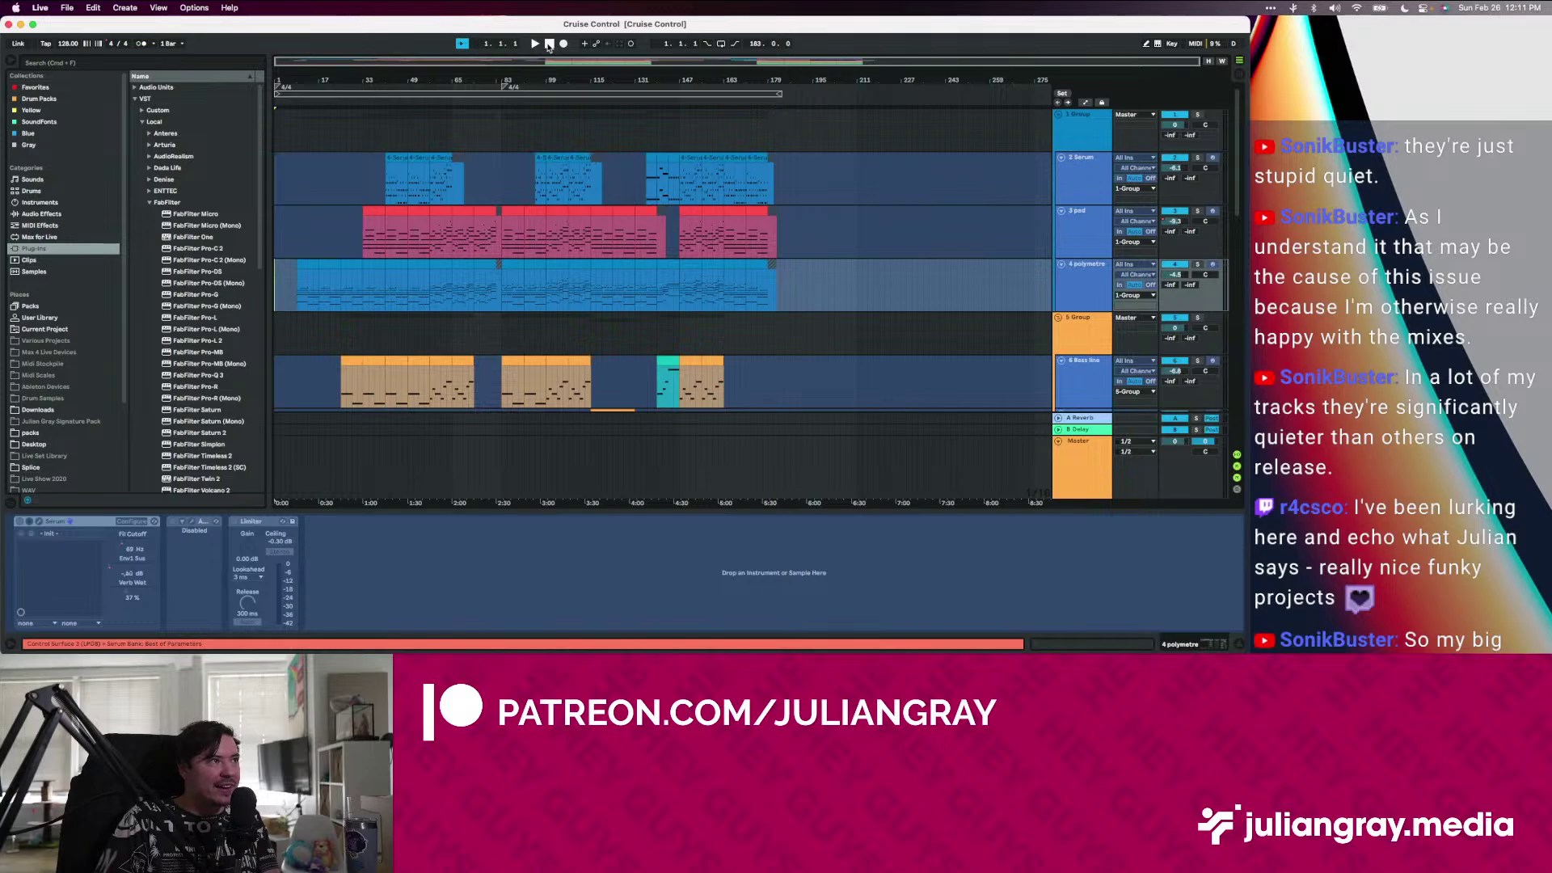
click(784, 236)
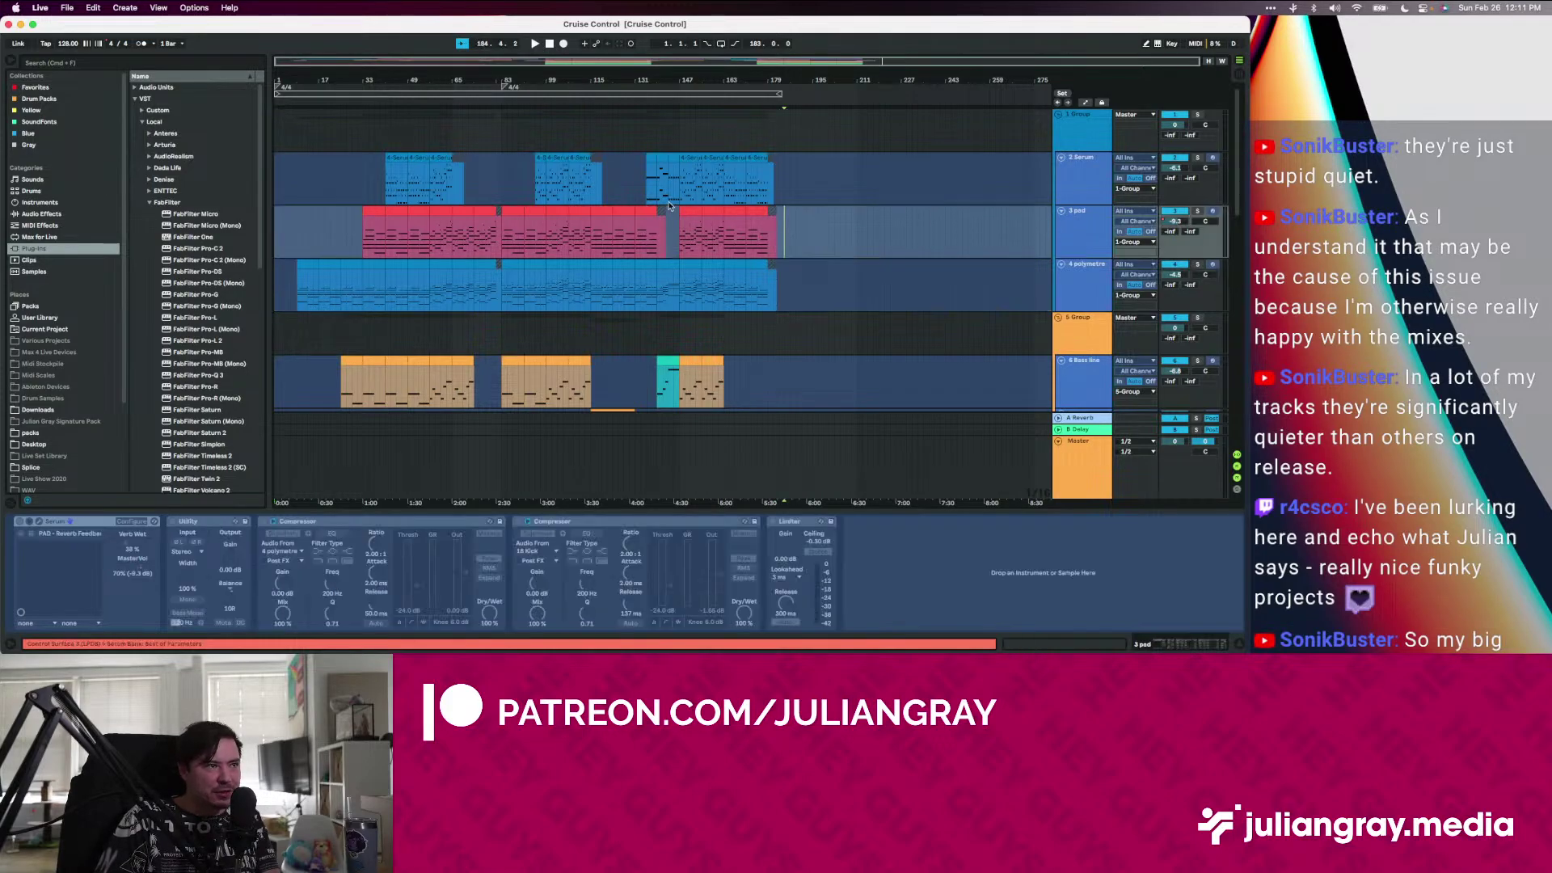
click(549, 44)
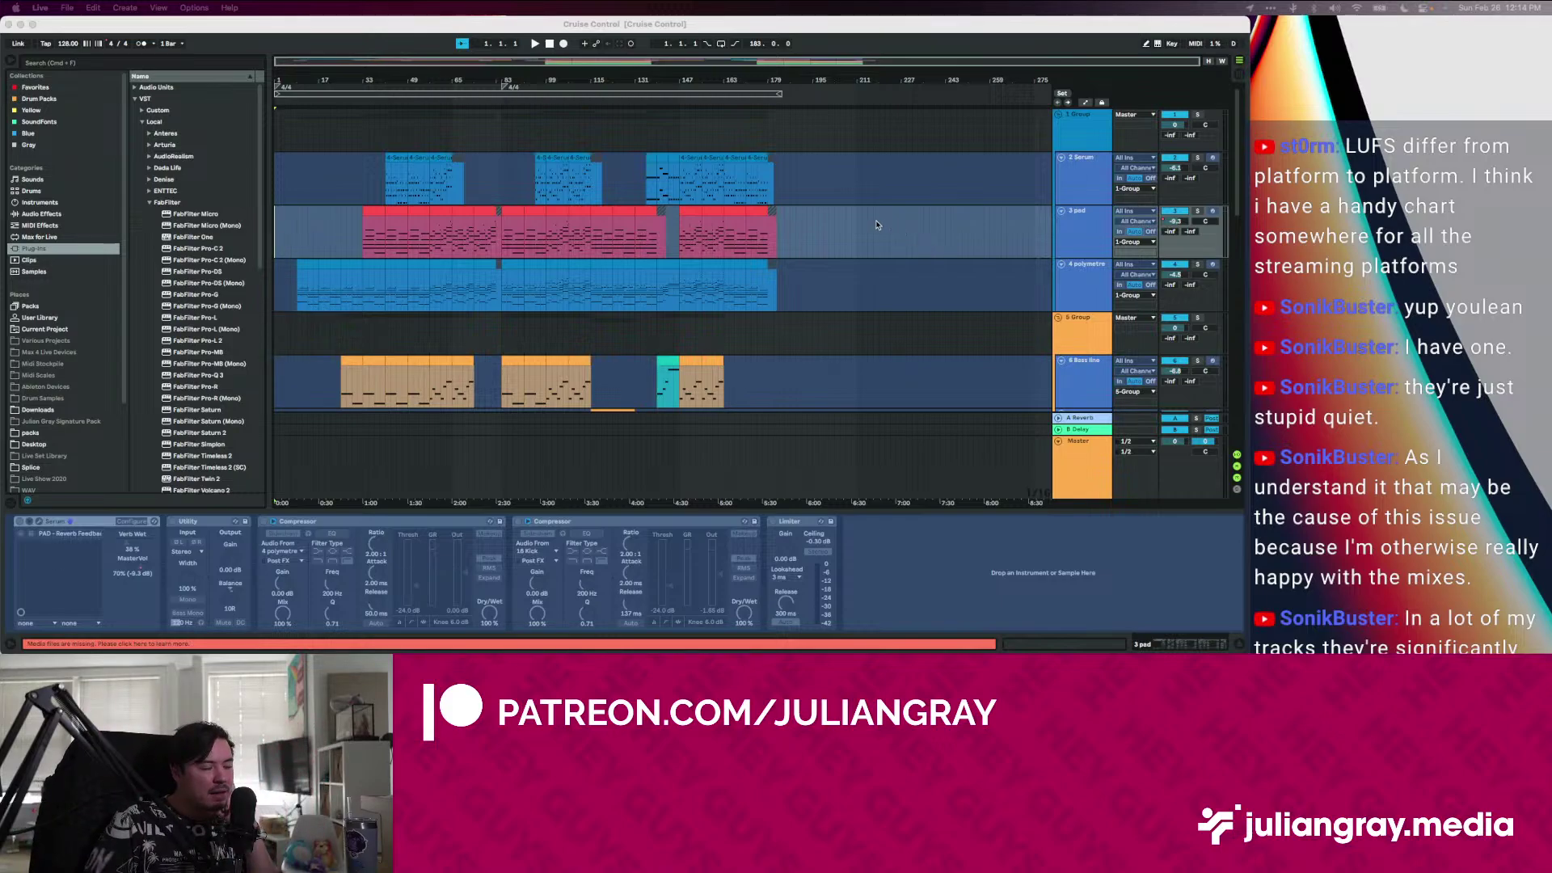
click(726, 237)
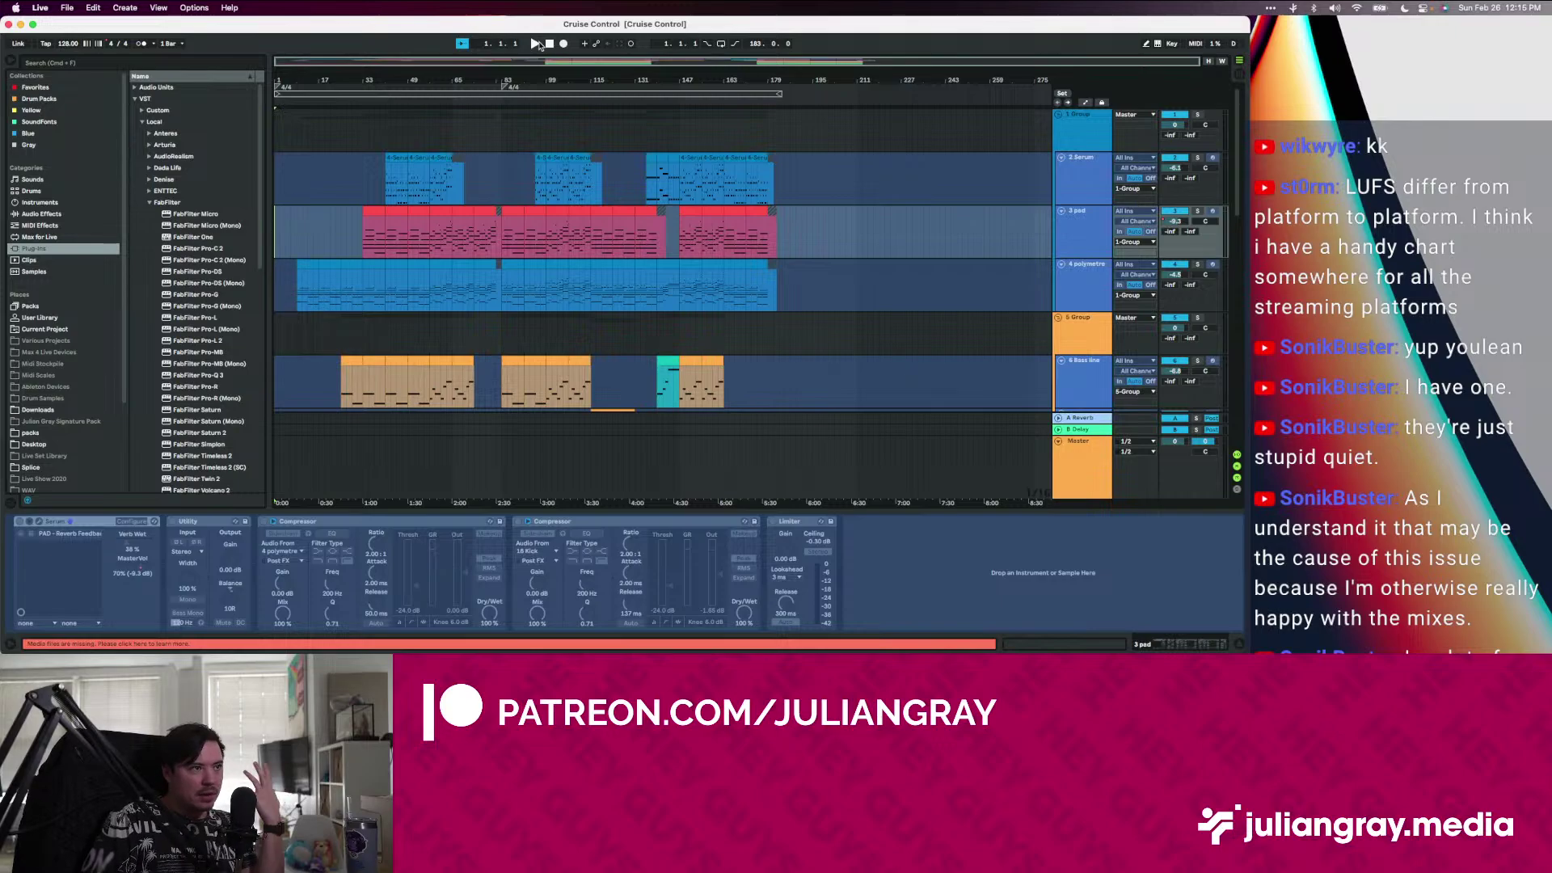
Place the insert marker at bars 9 and 5 on the polymetre track and check the tracks below down to the kick
click(299, 294)
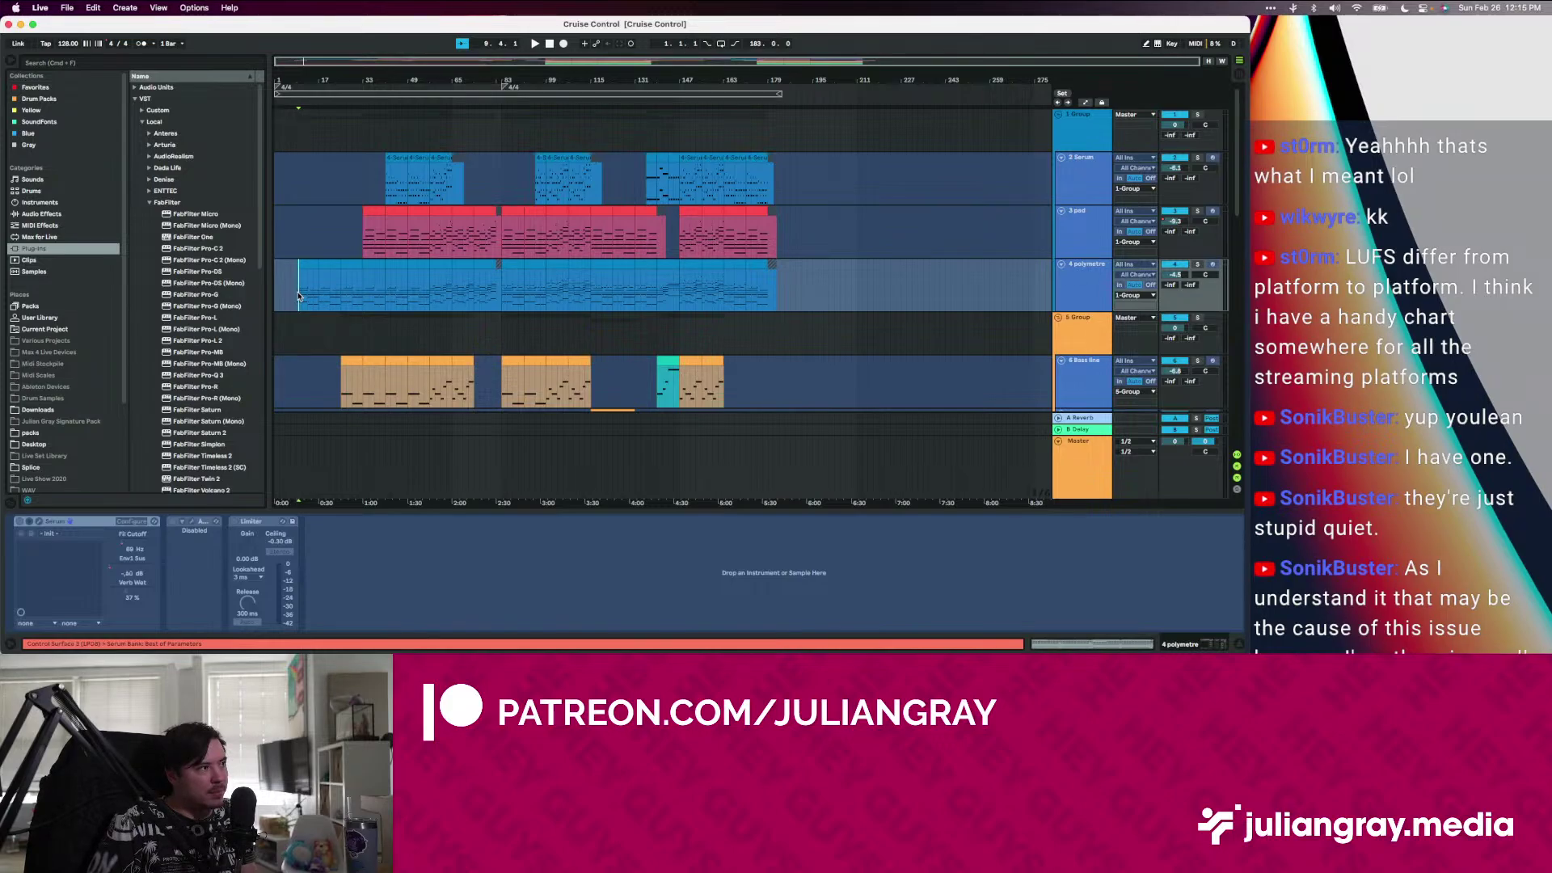
click(297, 294)
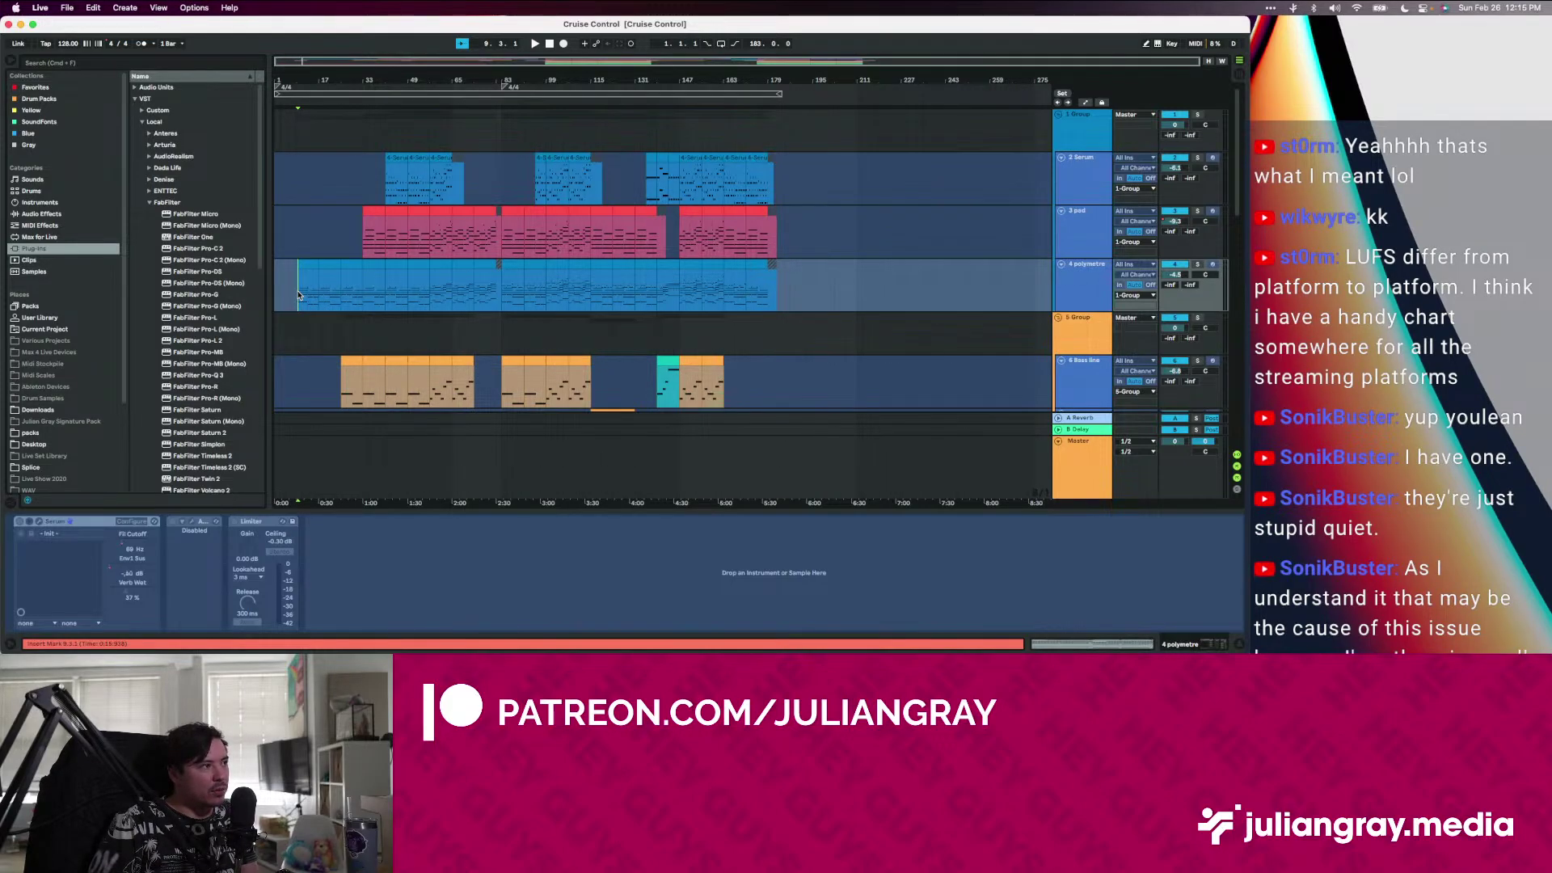
click(297, 294)
scroll(298, 295, down, 3)
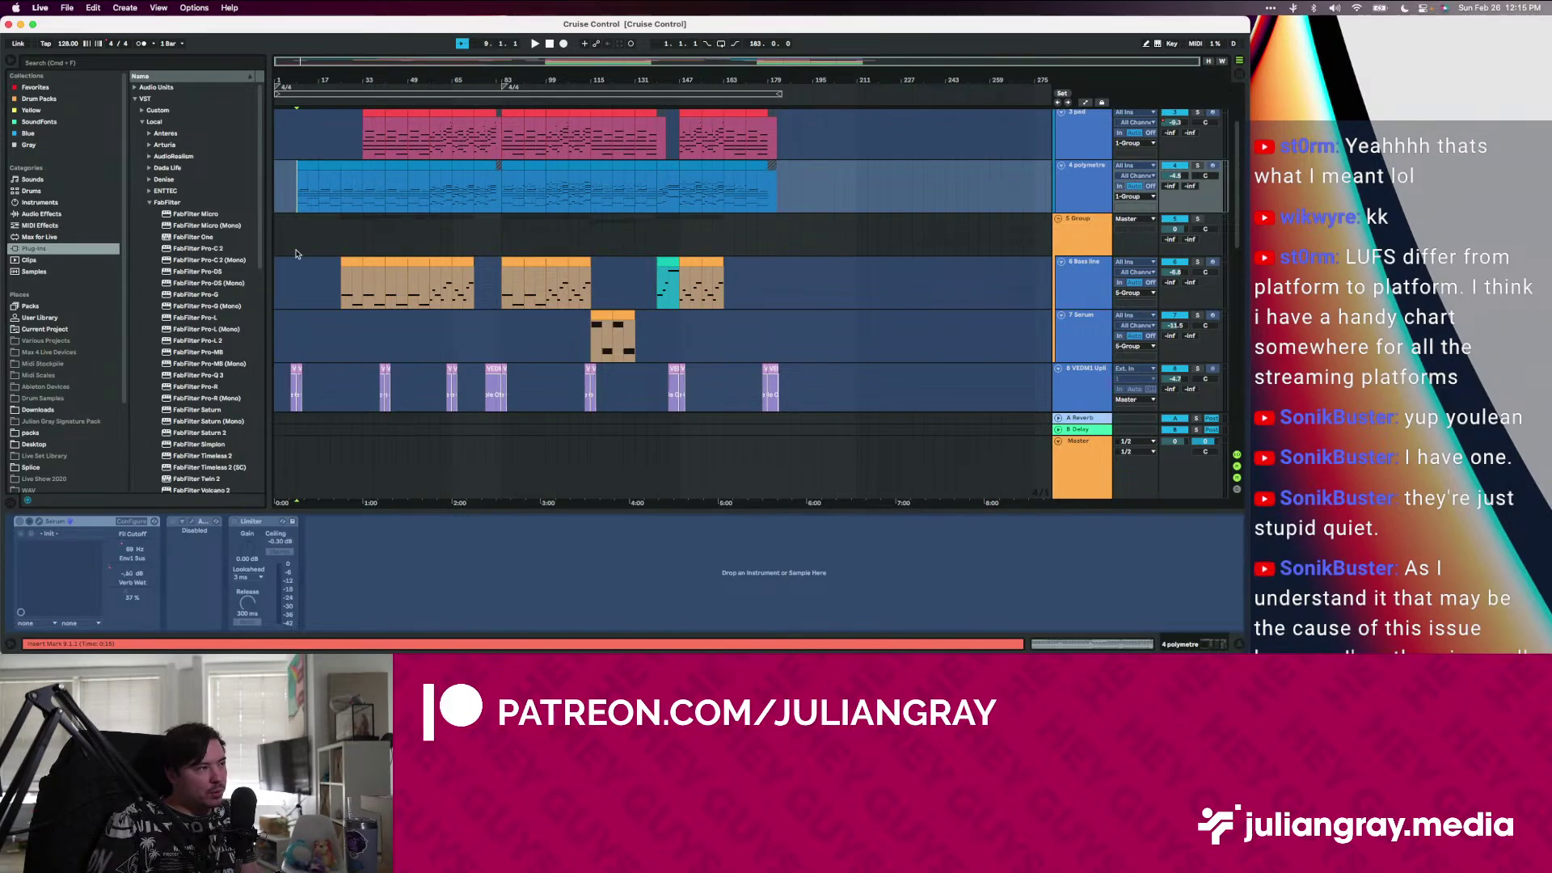
click(284, 207)
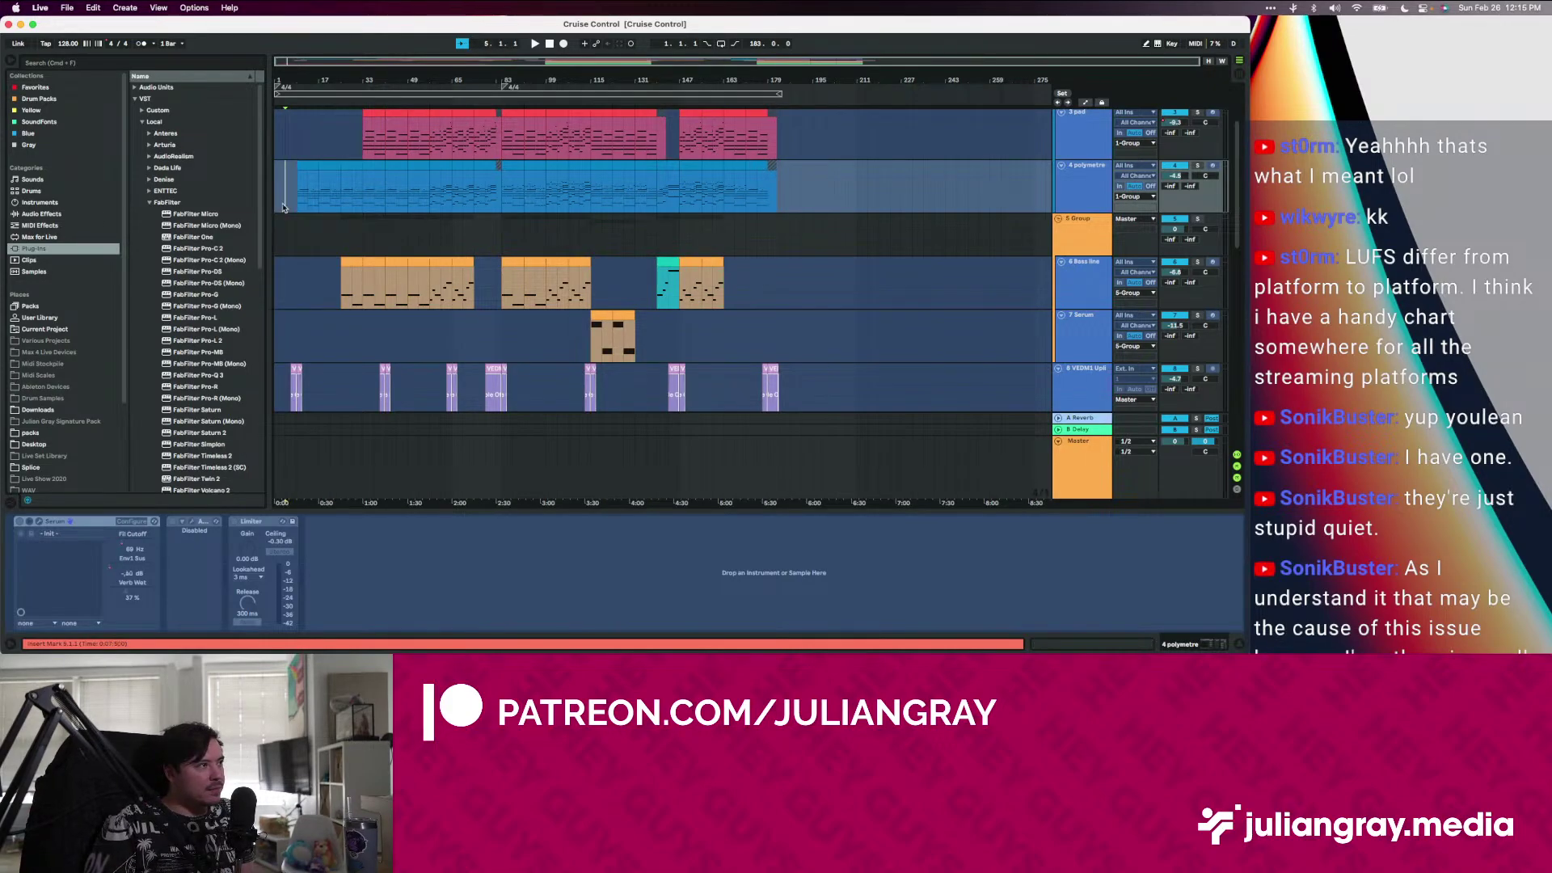
scroll(295, 226, down, 10)
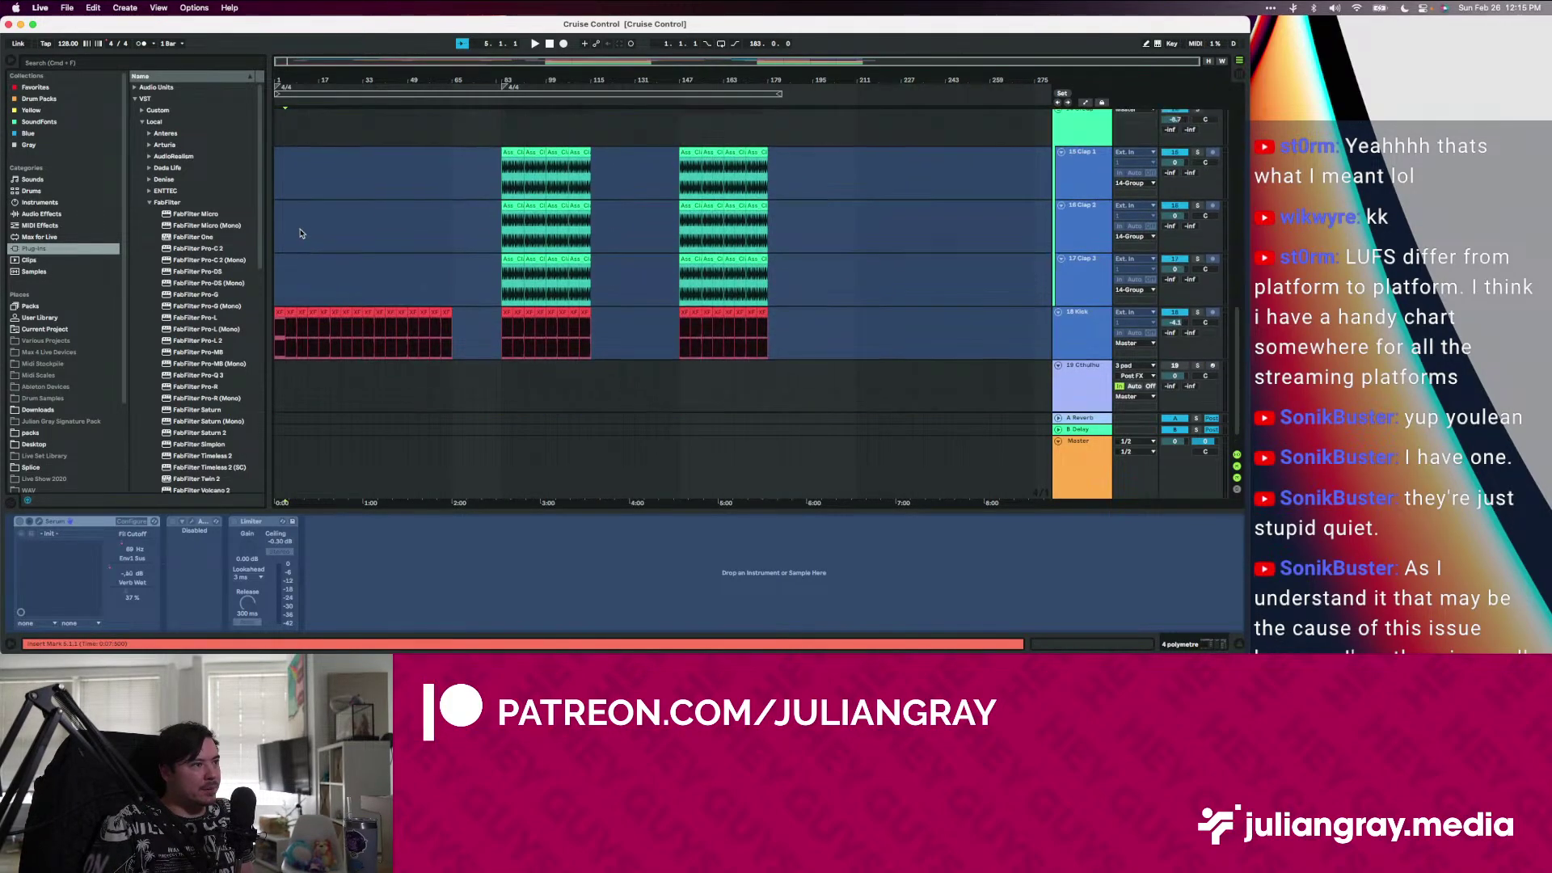
scroll(300, 233, up, 10)
Play the song from the start of the pad track while looking over the bass and effects tracks
click(280, 234)
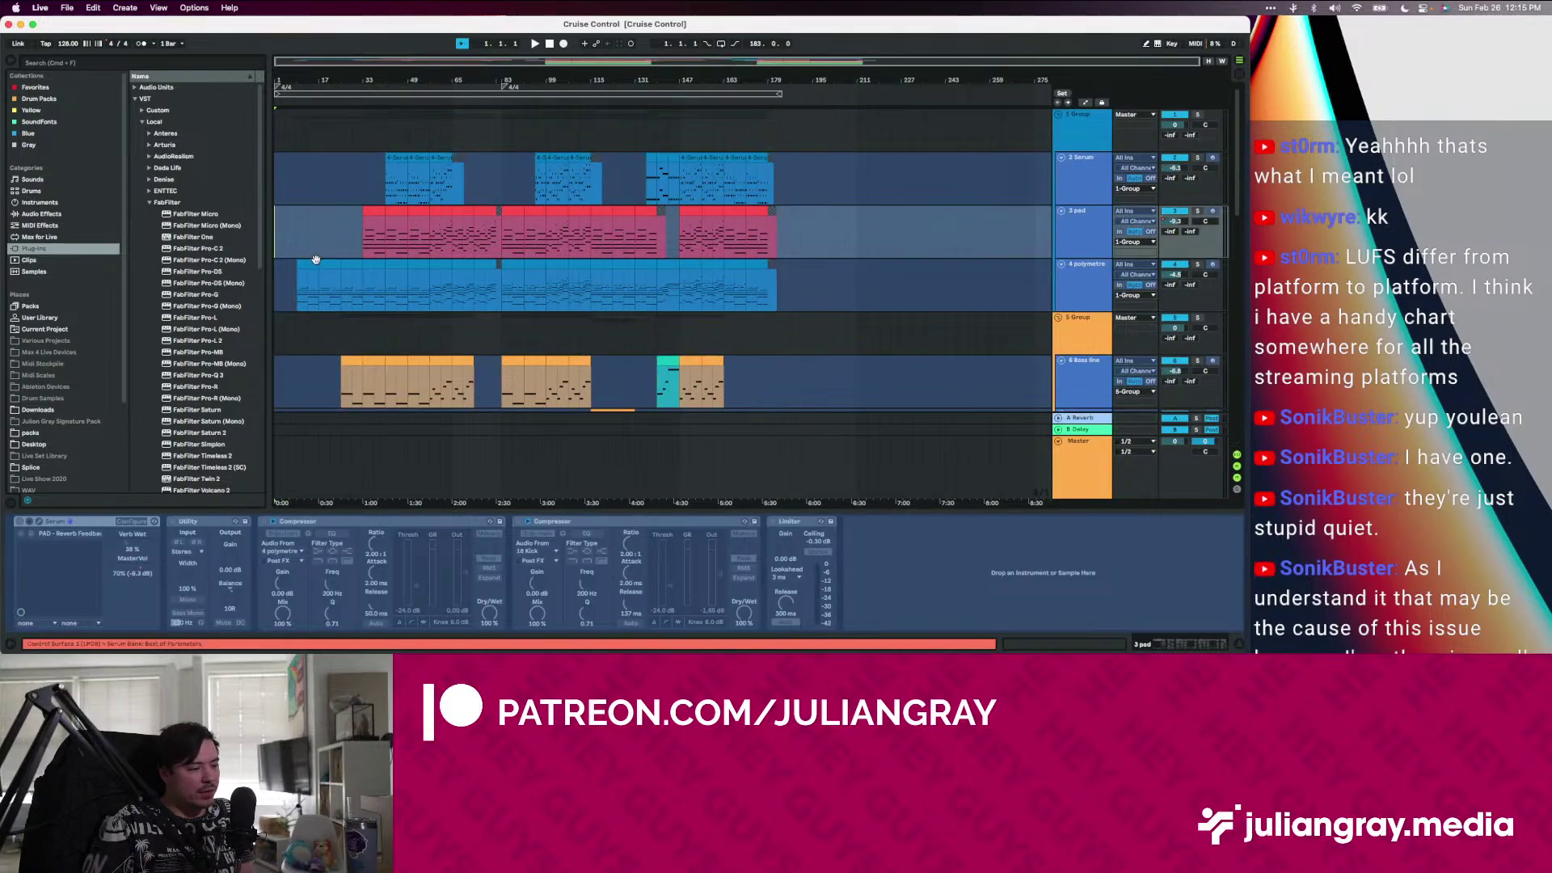
scroll(315, 260, down, 1)
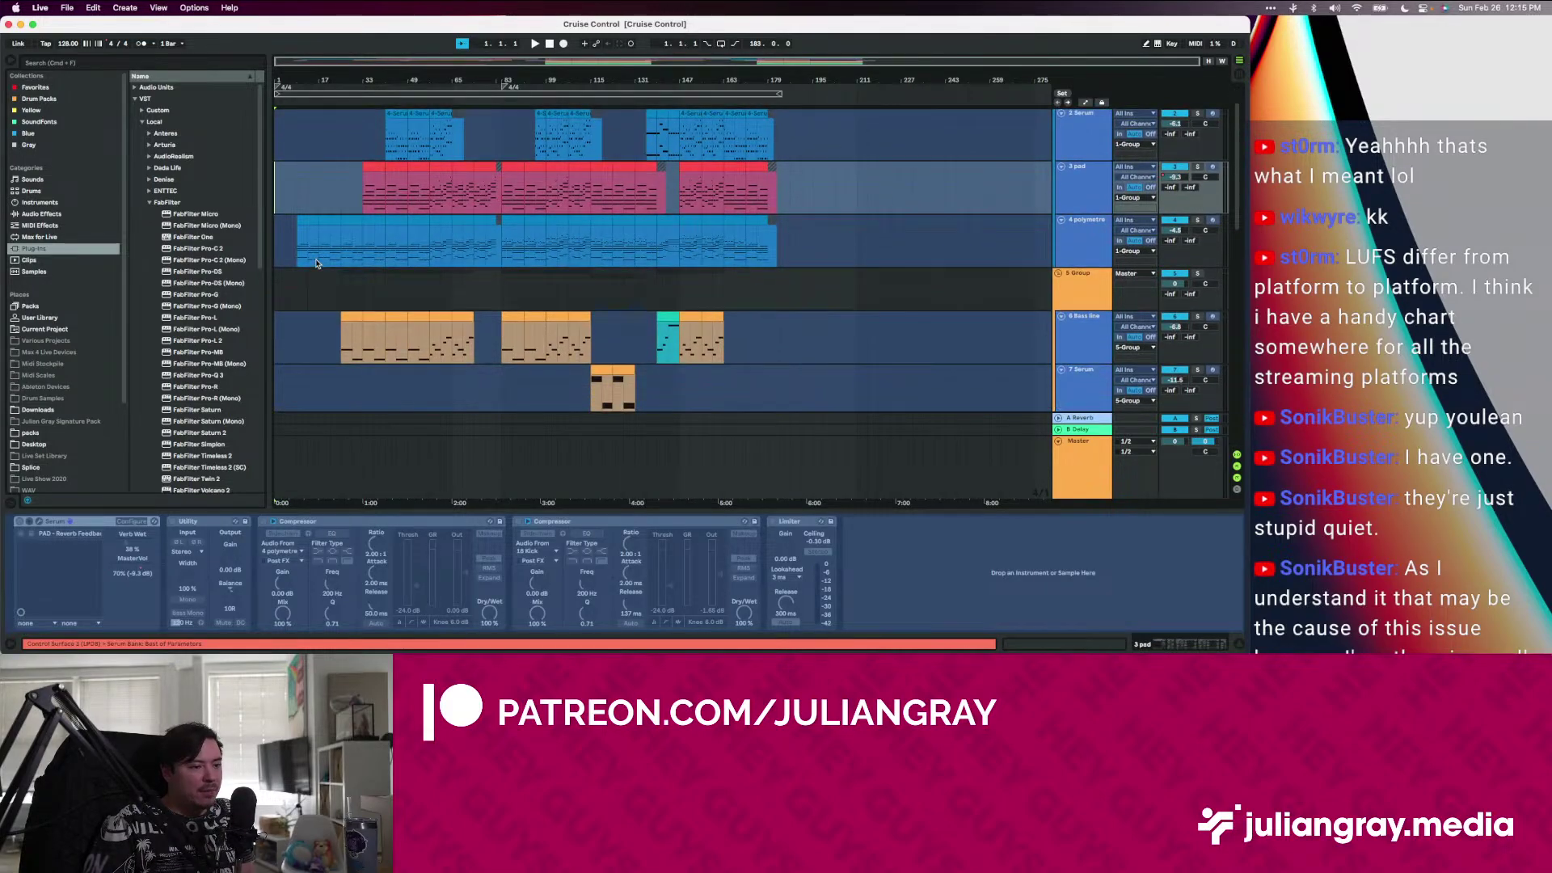
scroll(316, 263, up, 1)
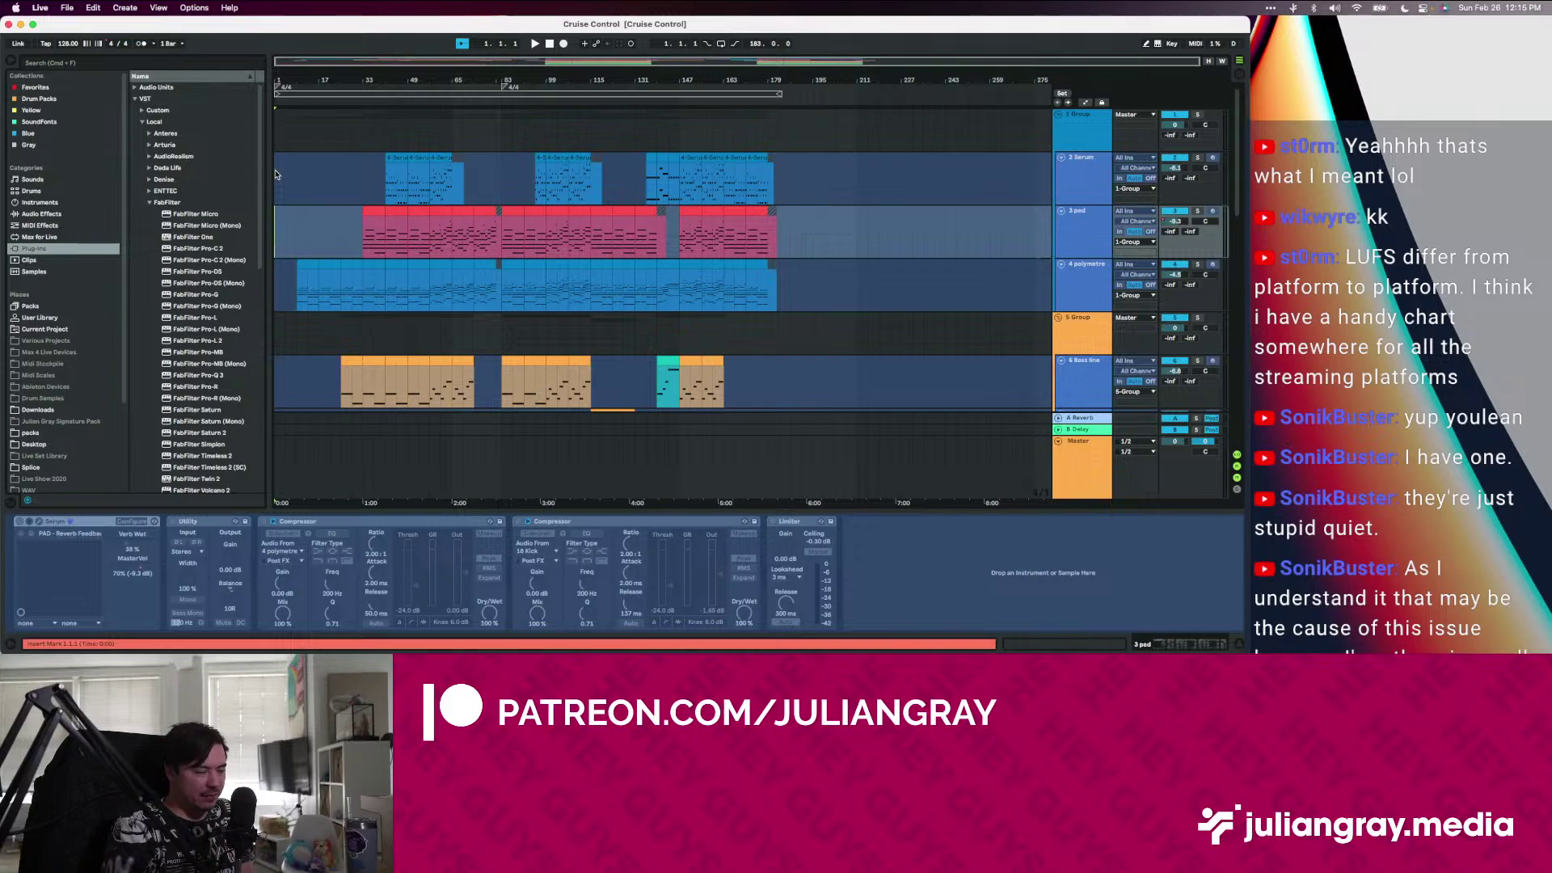
key(space)
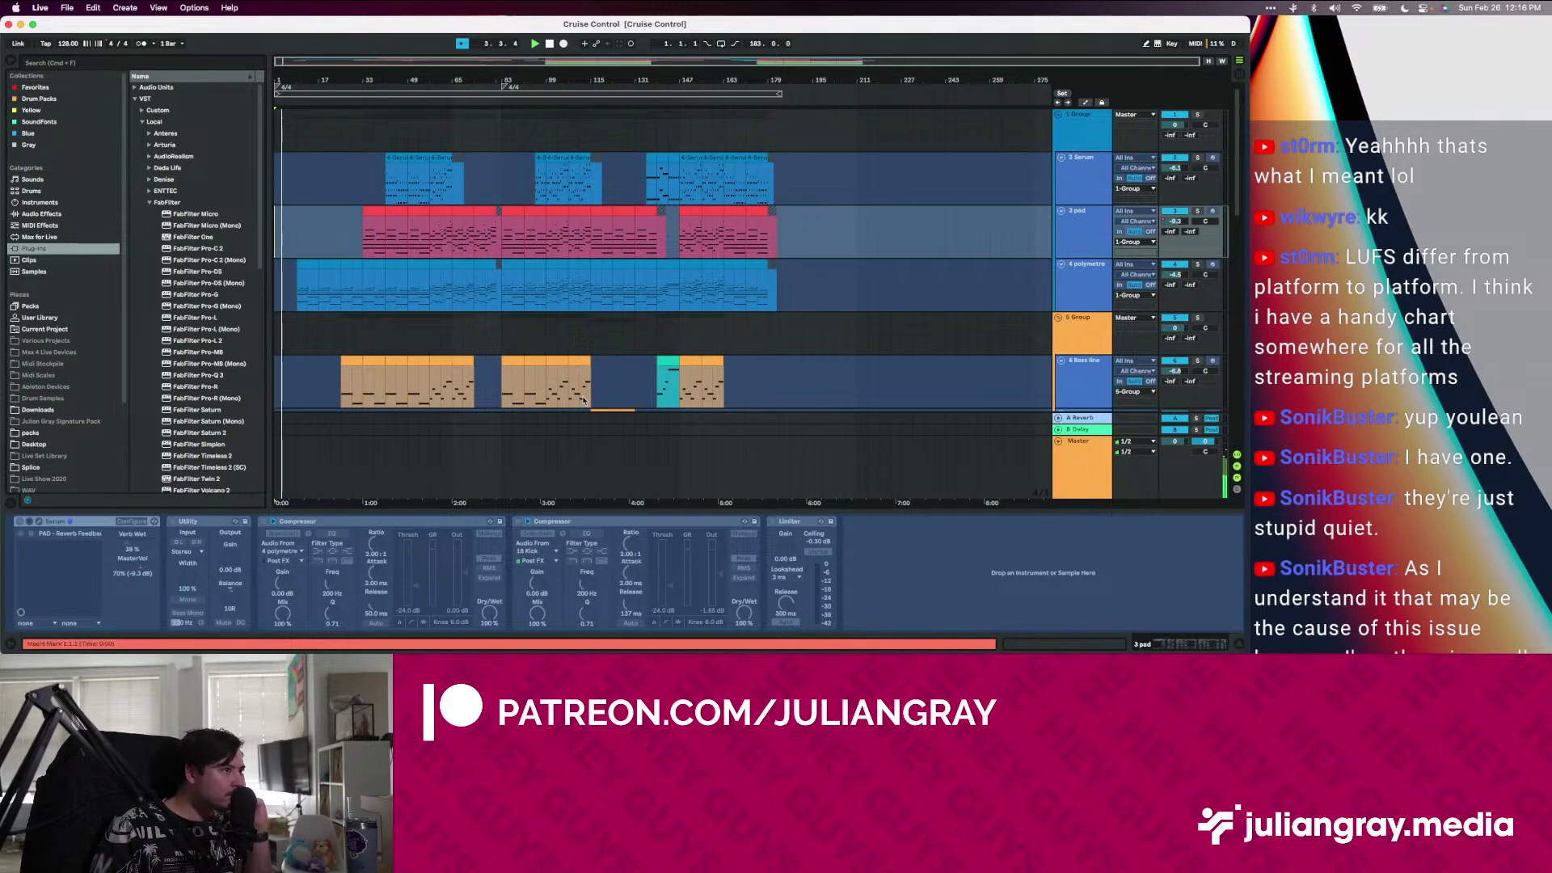
scroll(584, 400, down, 5)
scroll(584, 410, down, 3)
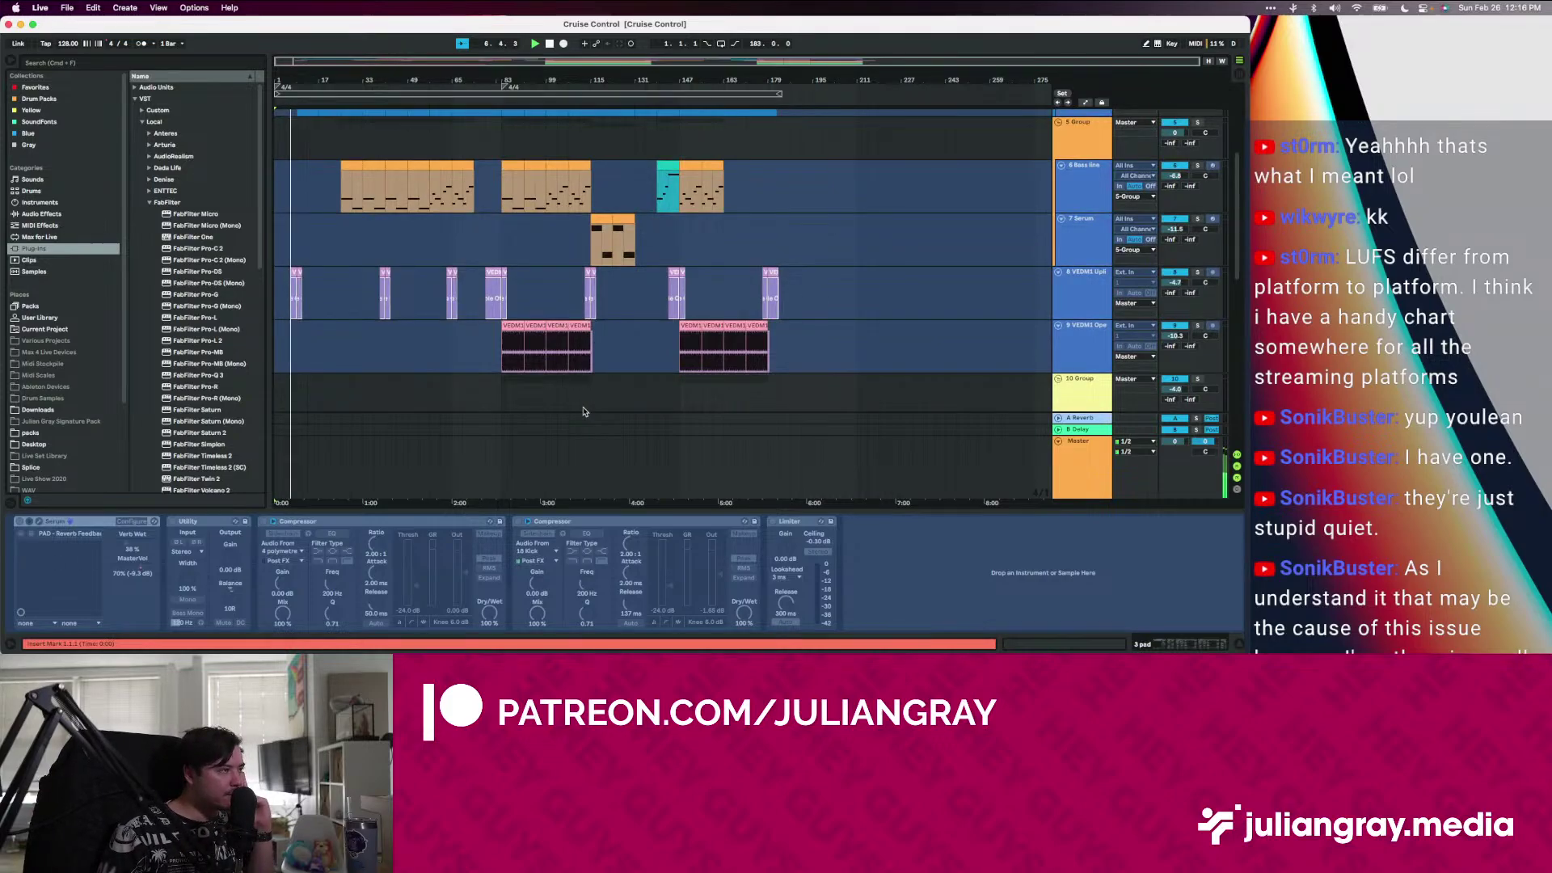
scroll(489, 309, up, 2)
scroll(489, 309, up, 5)
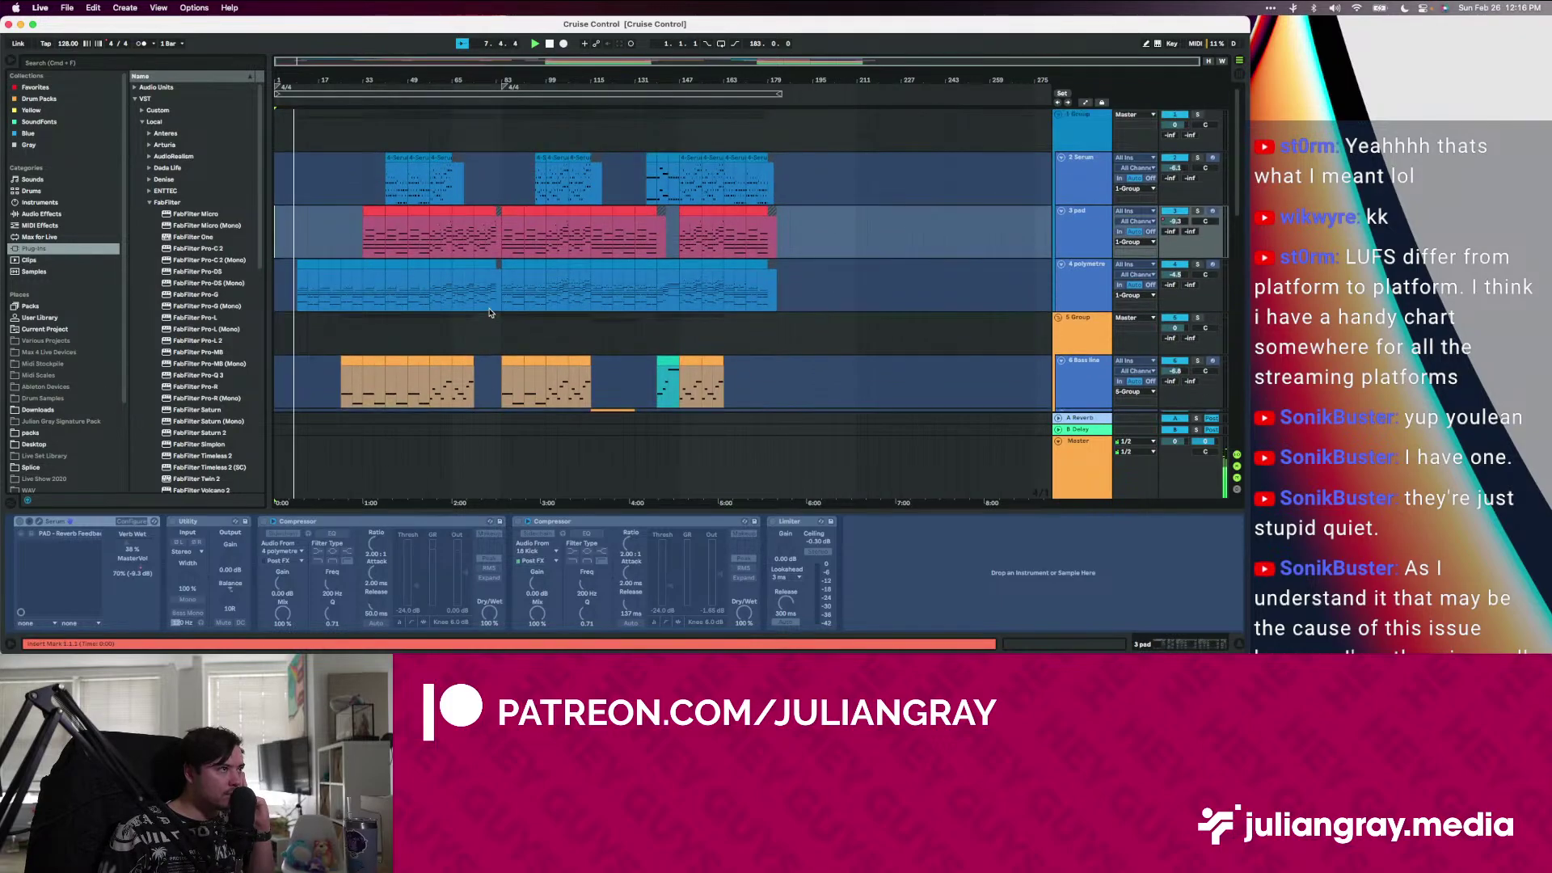
Zoom in on the arrangement timeline and place the insert marker at bar 9, where the polymetre clips begin
click(501, 287)
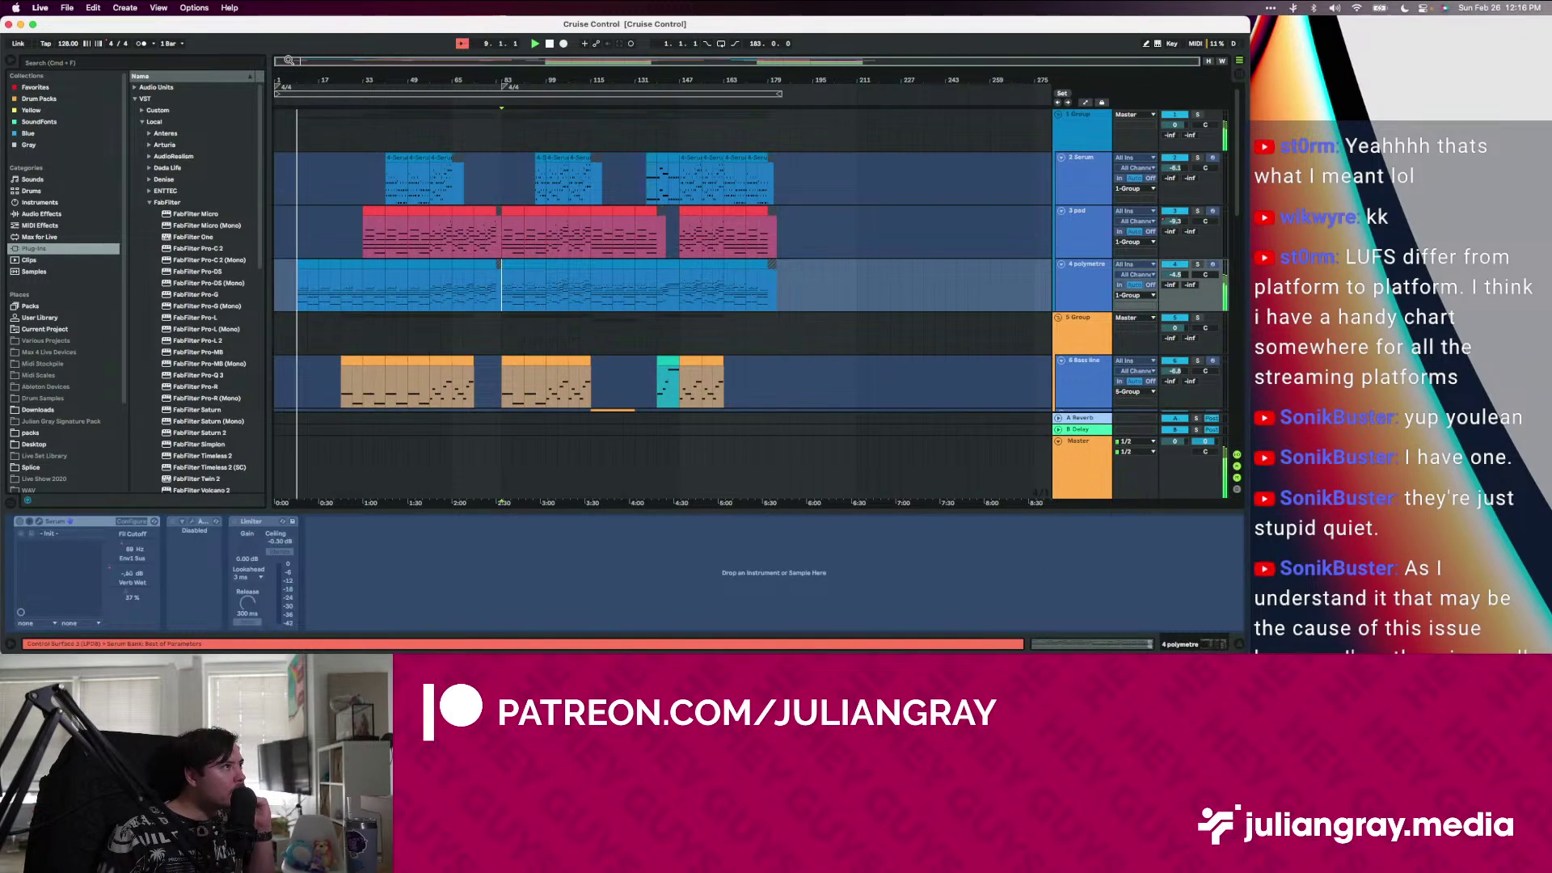
drag(286, 59, 287, 134)
click(313, 295)
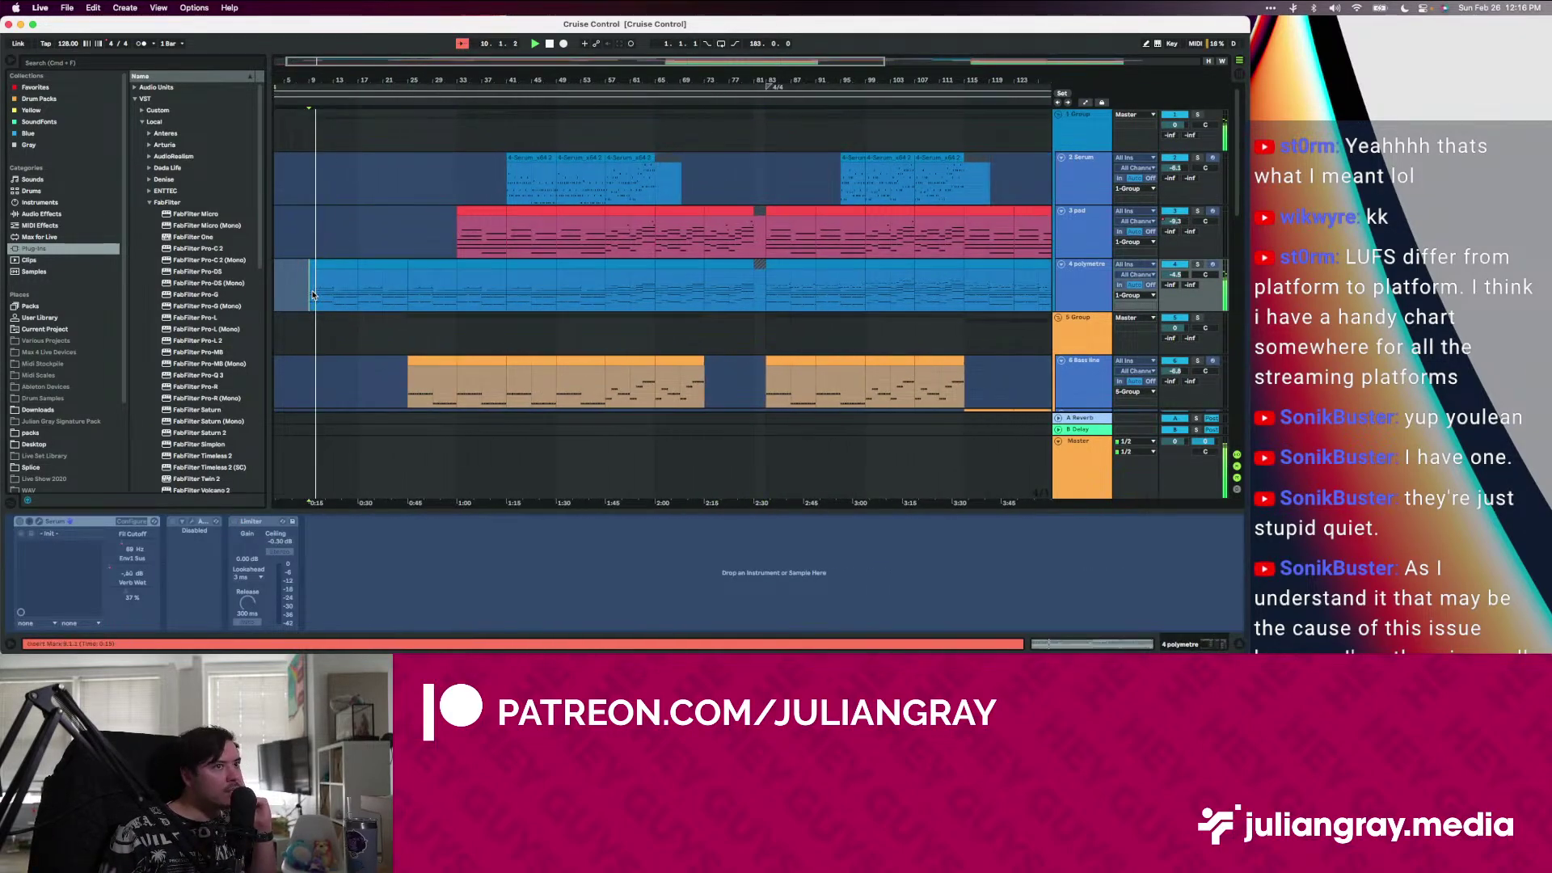
scroll(313, 295, down, 1)
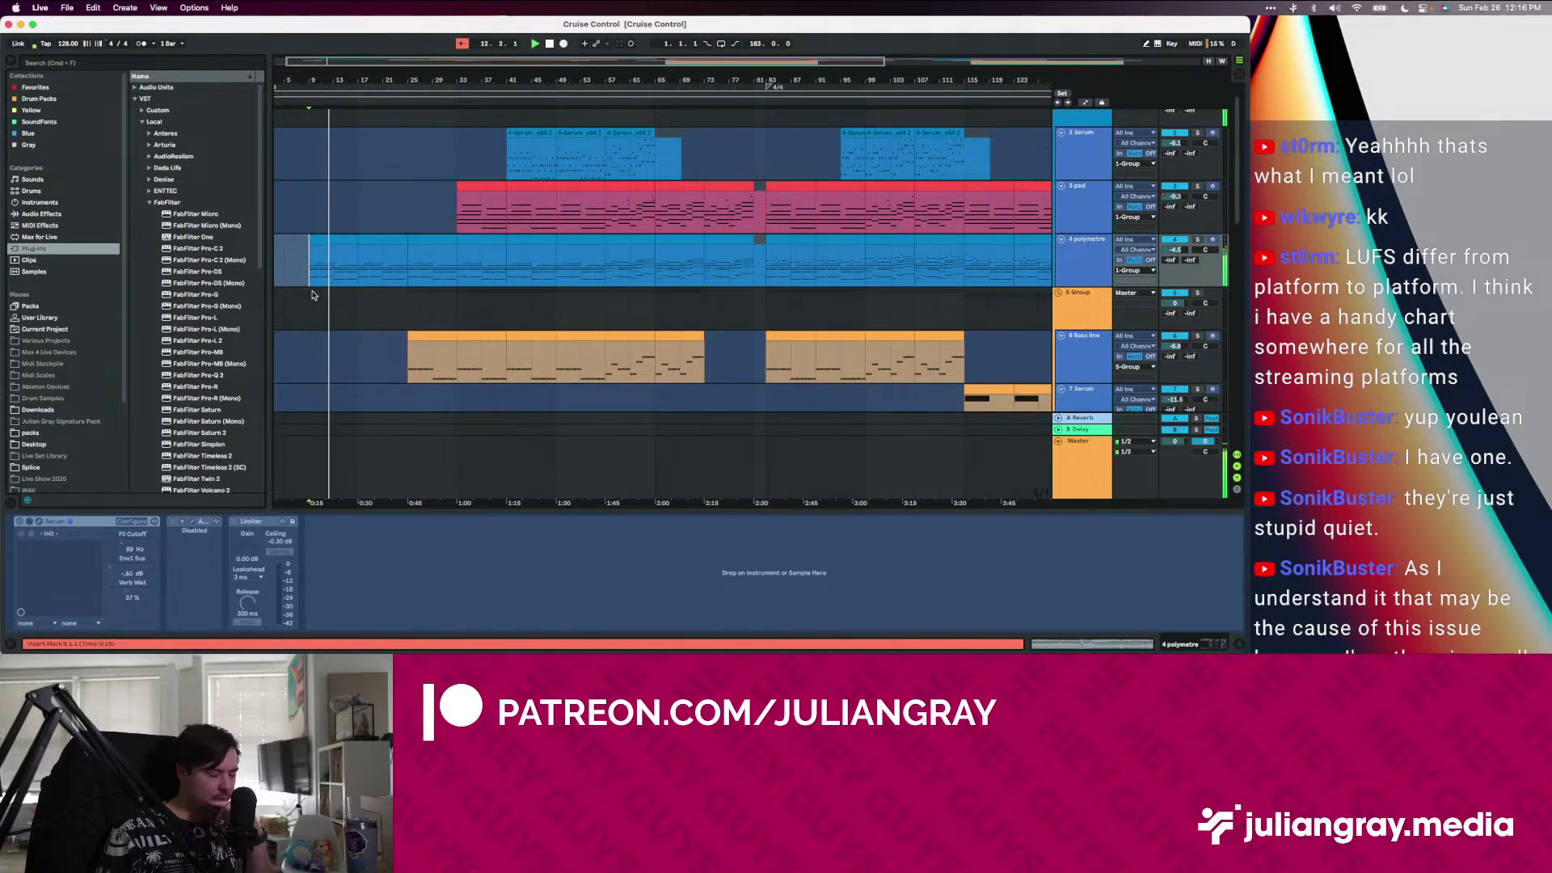
scroll(313, 295, down, 1)
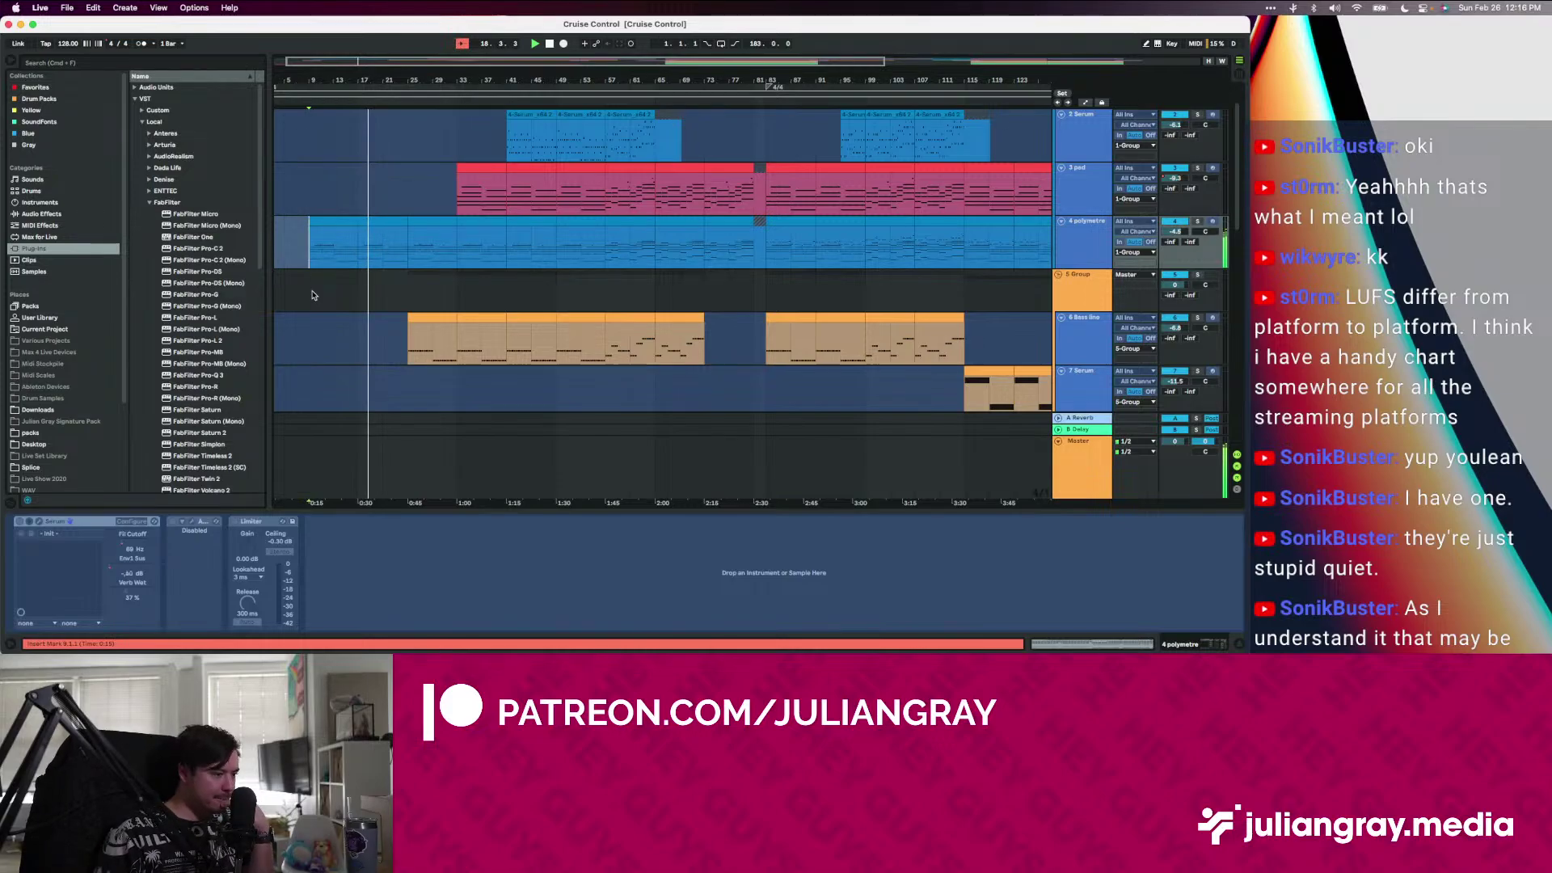
Mark the bass entry at bar 25 and the pad entry at bar 33 on the polymetre track, checking the tracks below
click(407, 242)
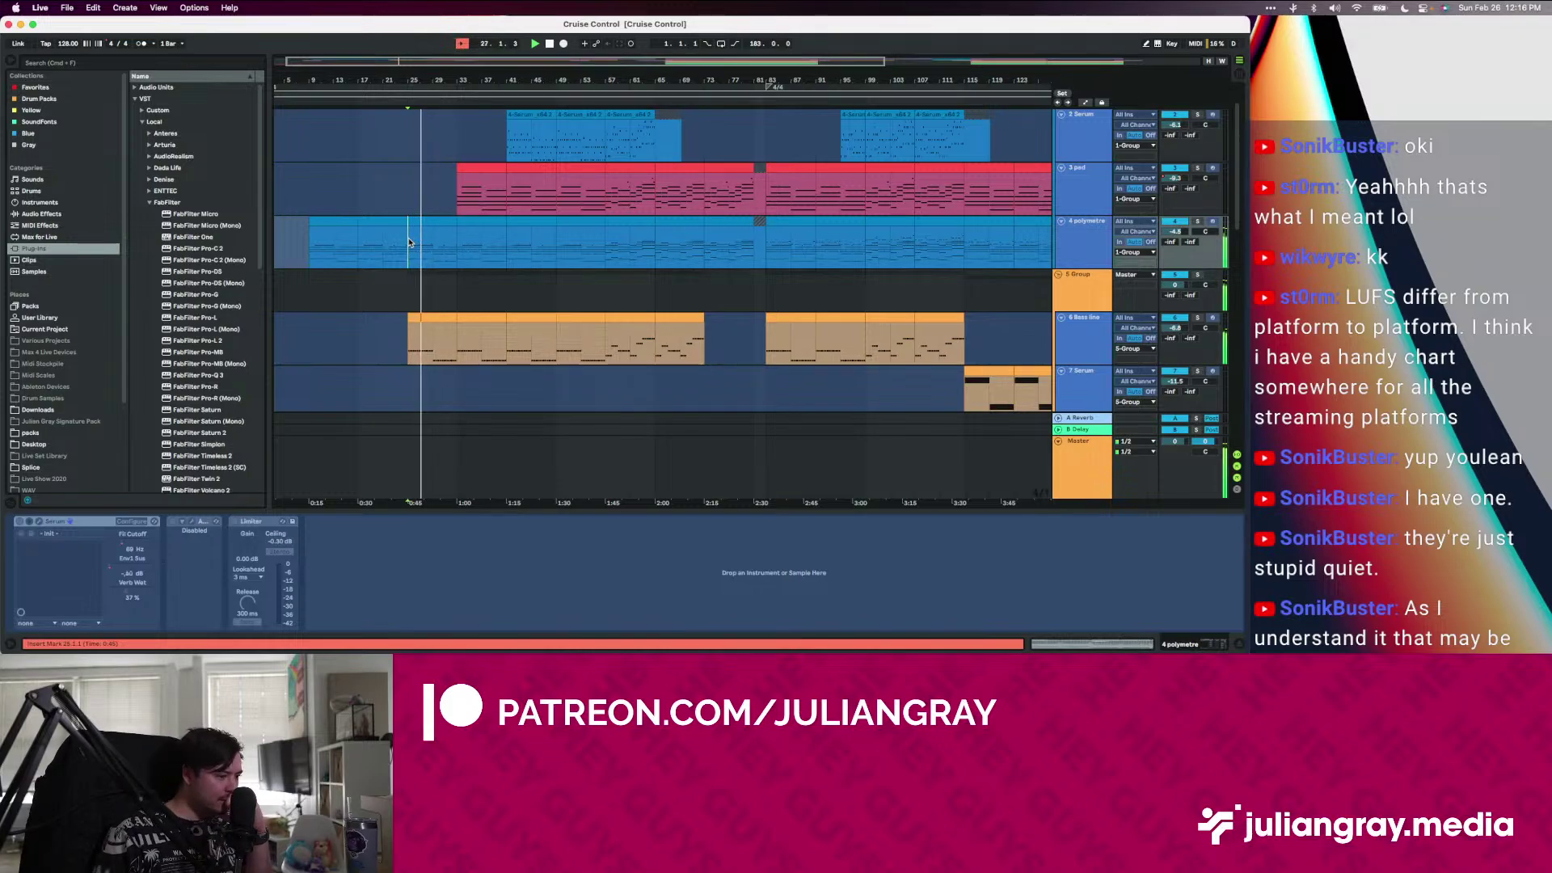
click(457, 246)
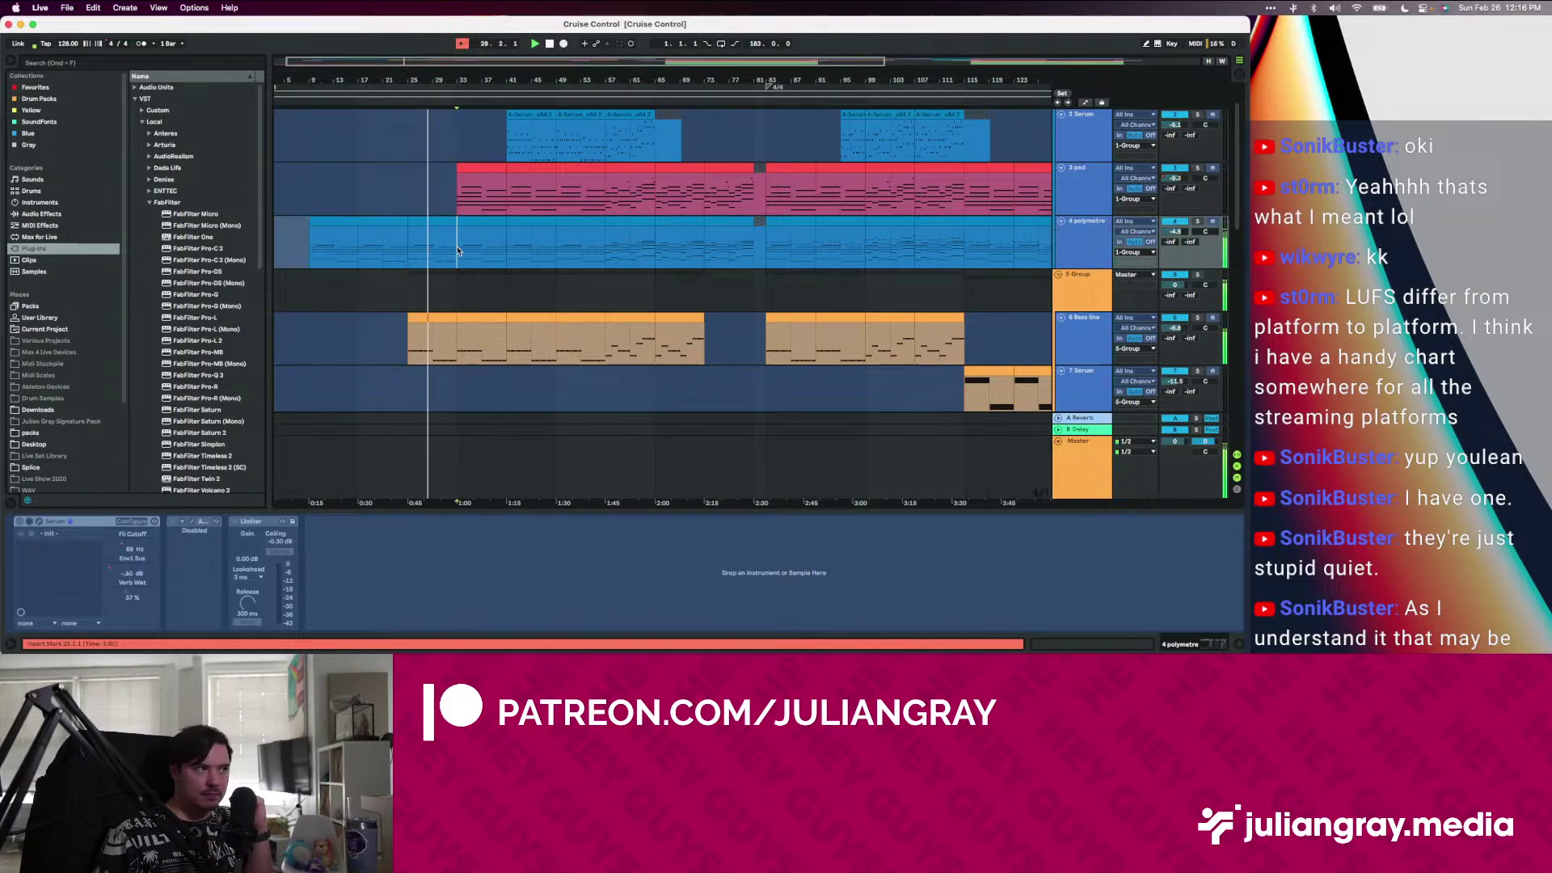
scroll(456, 251, up, 1)
scroll(457, 251, down, 4)
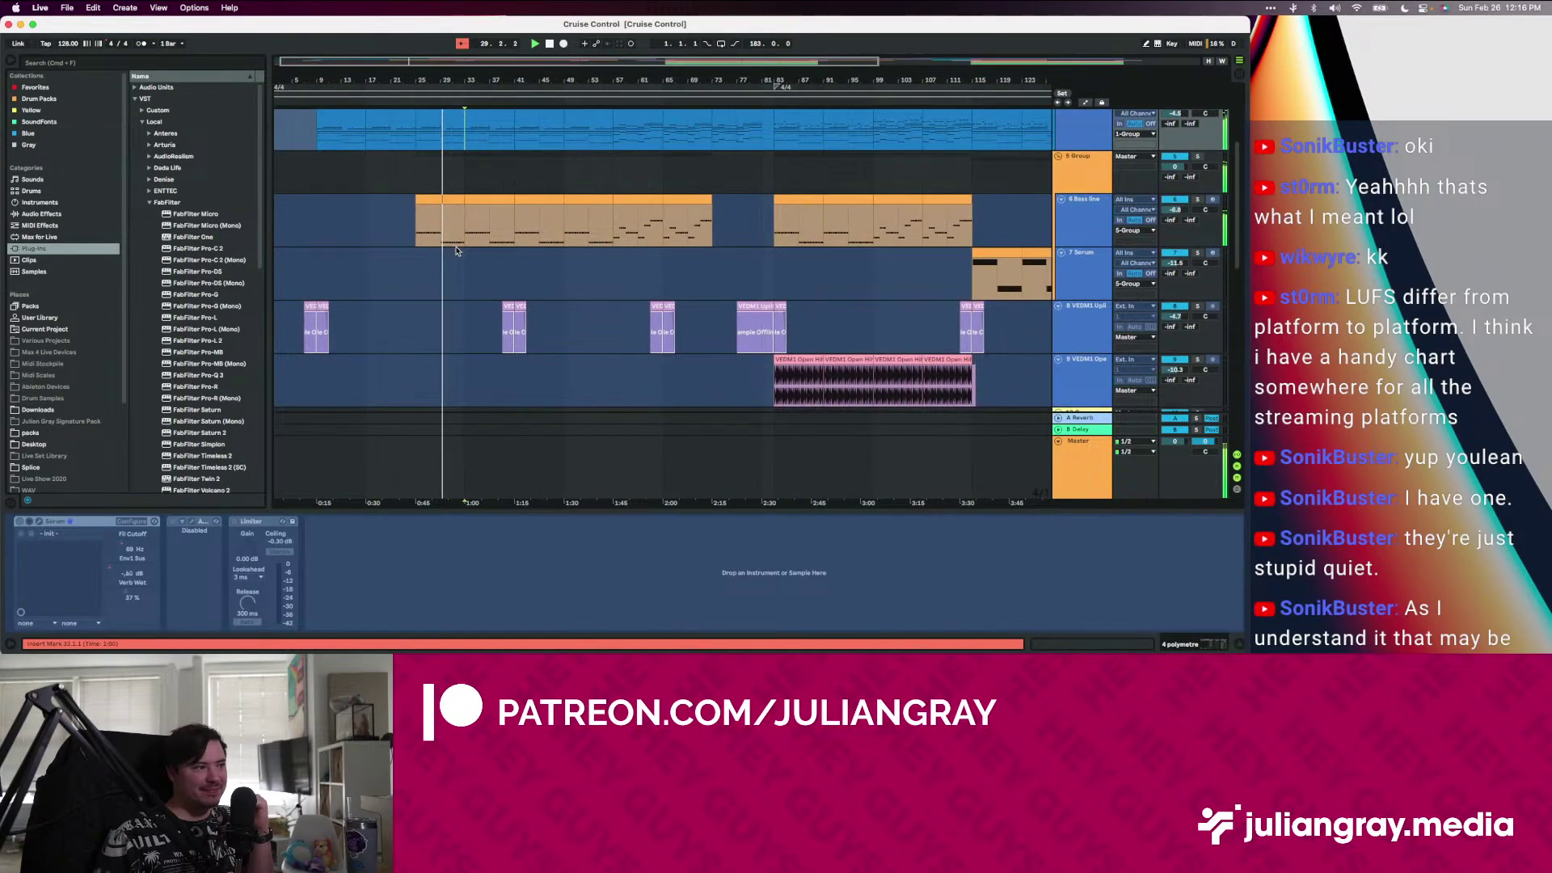
scroll(451, 252, up, 4)
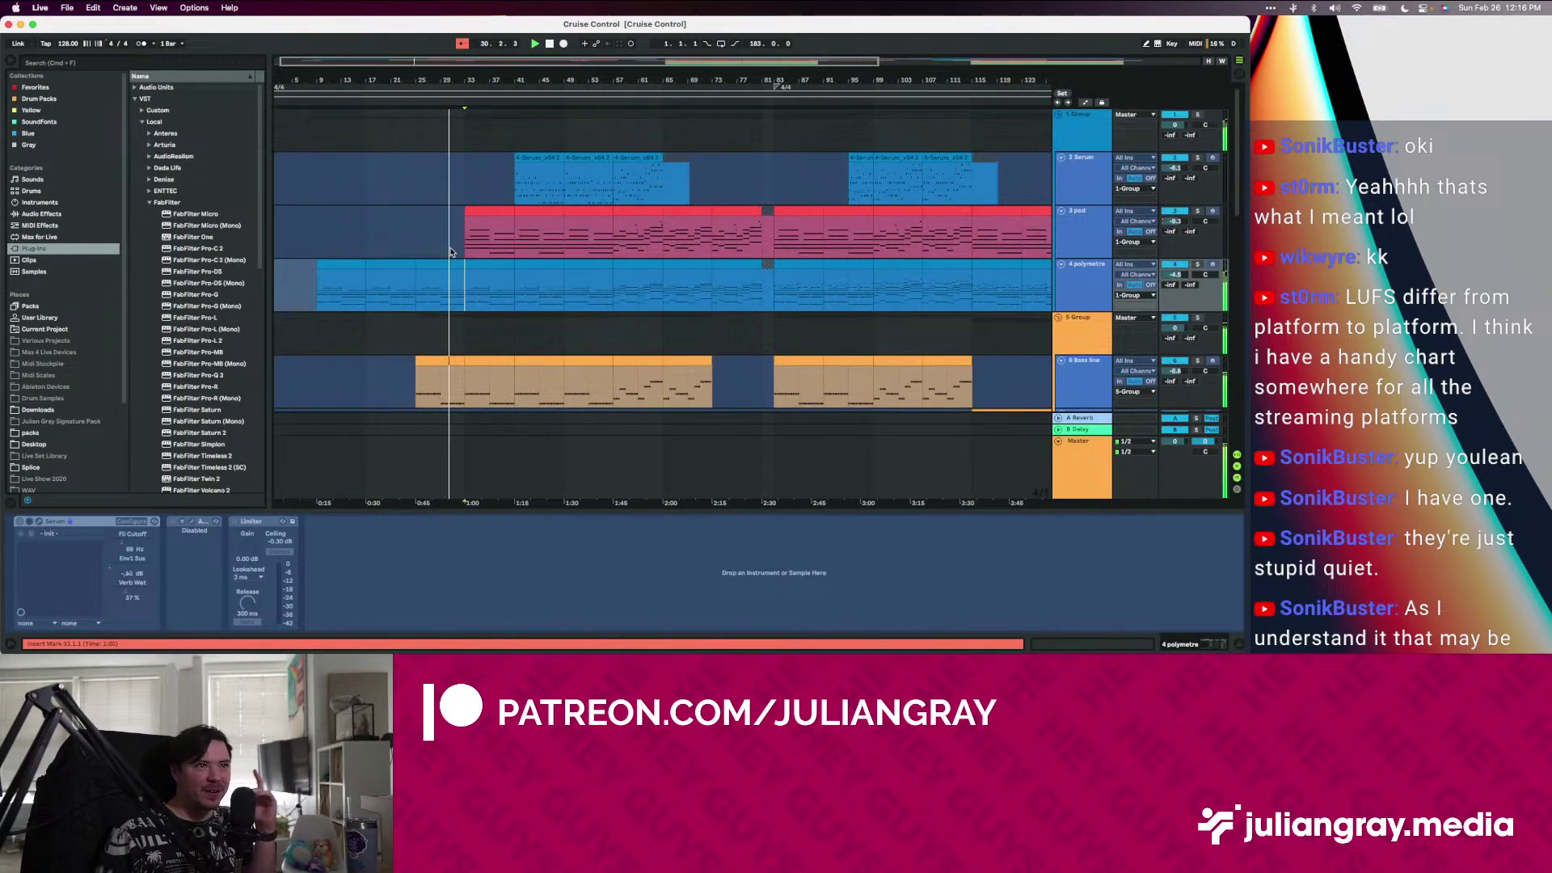
Examine the later song sections and the tracks from pad down to shaker and reverse clap during playback
scroll(453, 250, right, 3)
scroll(453, 249, right, 6)
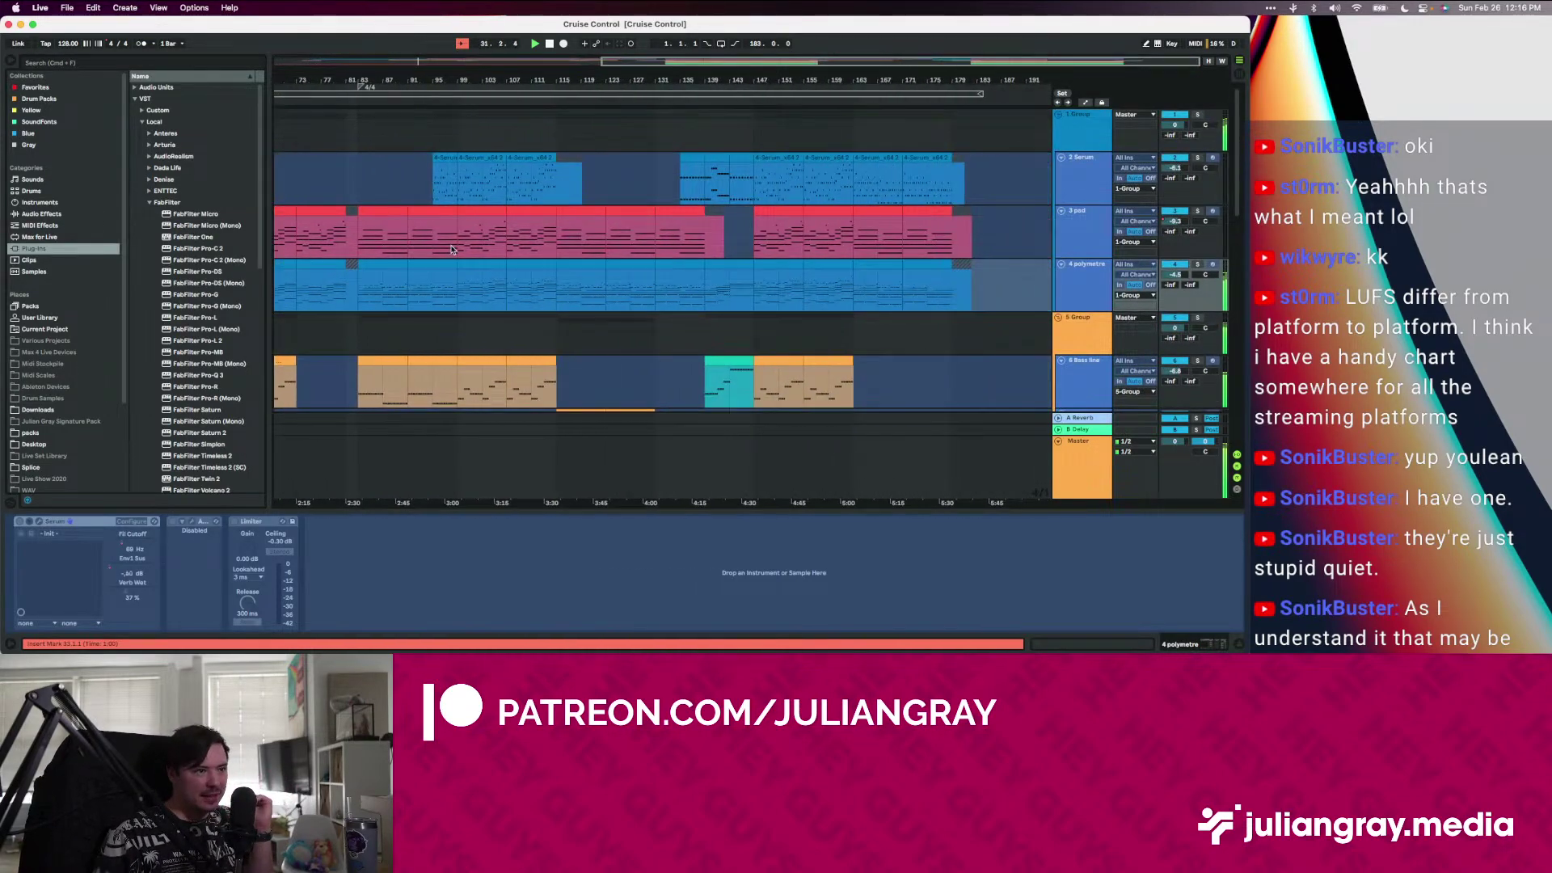
scroll(453, 251, left, 9)
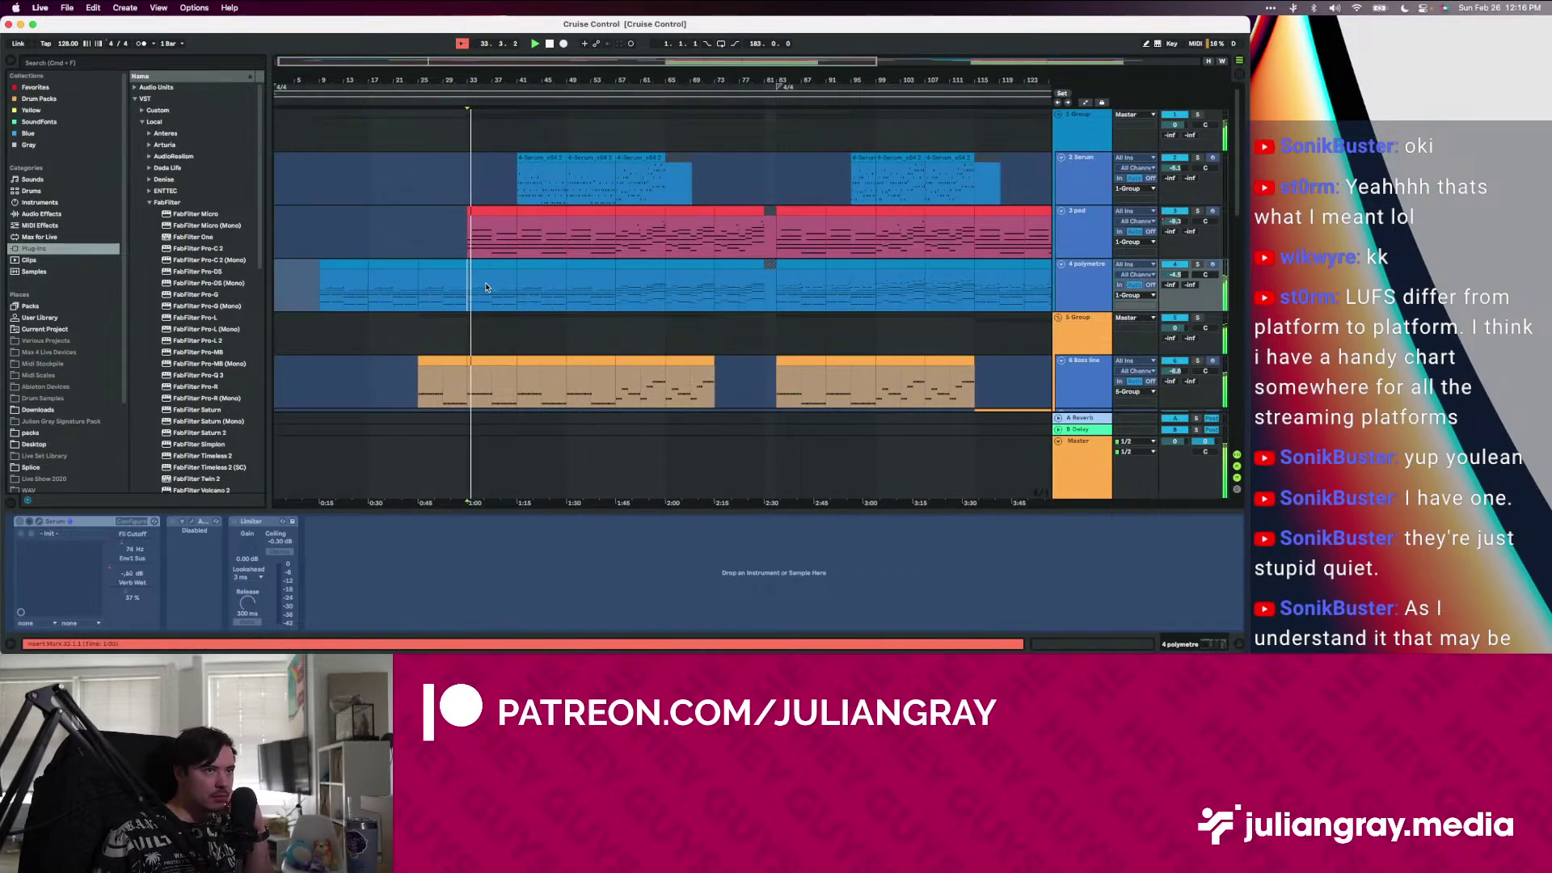
scroll(486, 287, down, 5)
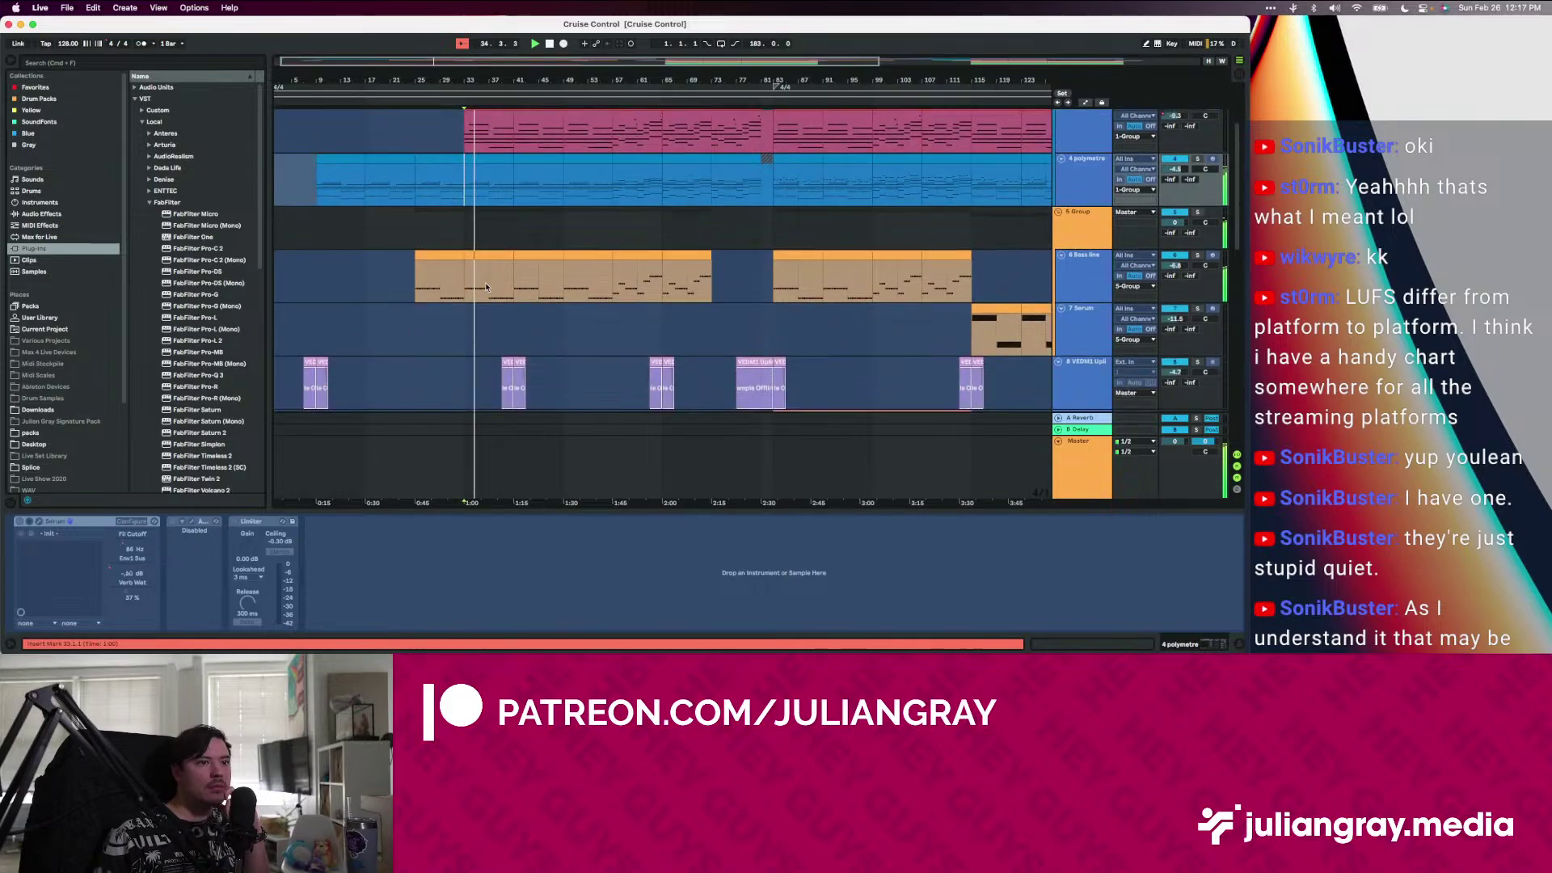
scroll(486, 287, down, 3)
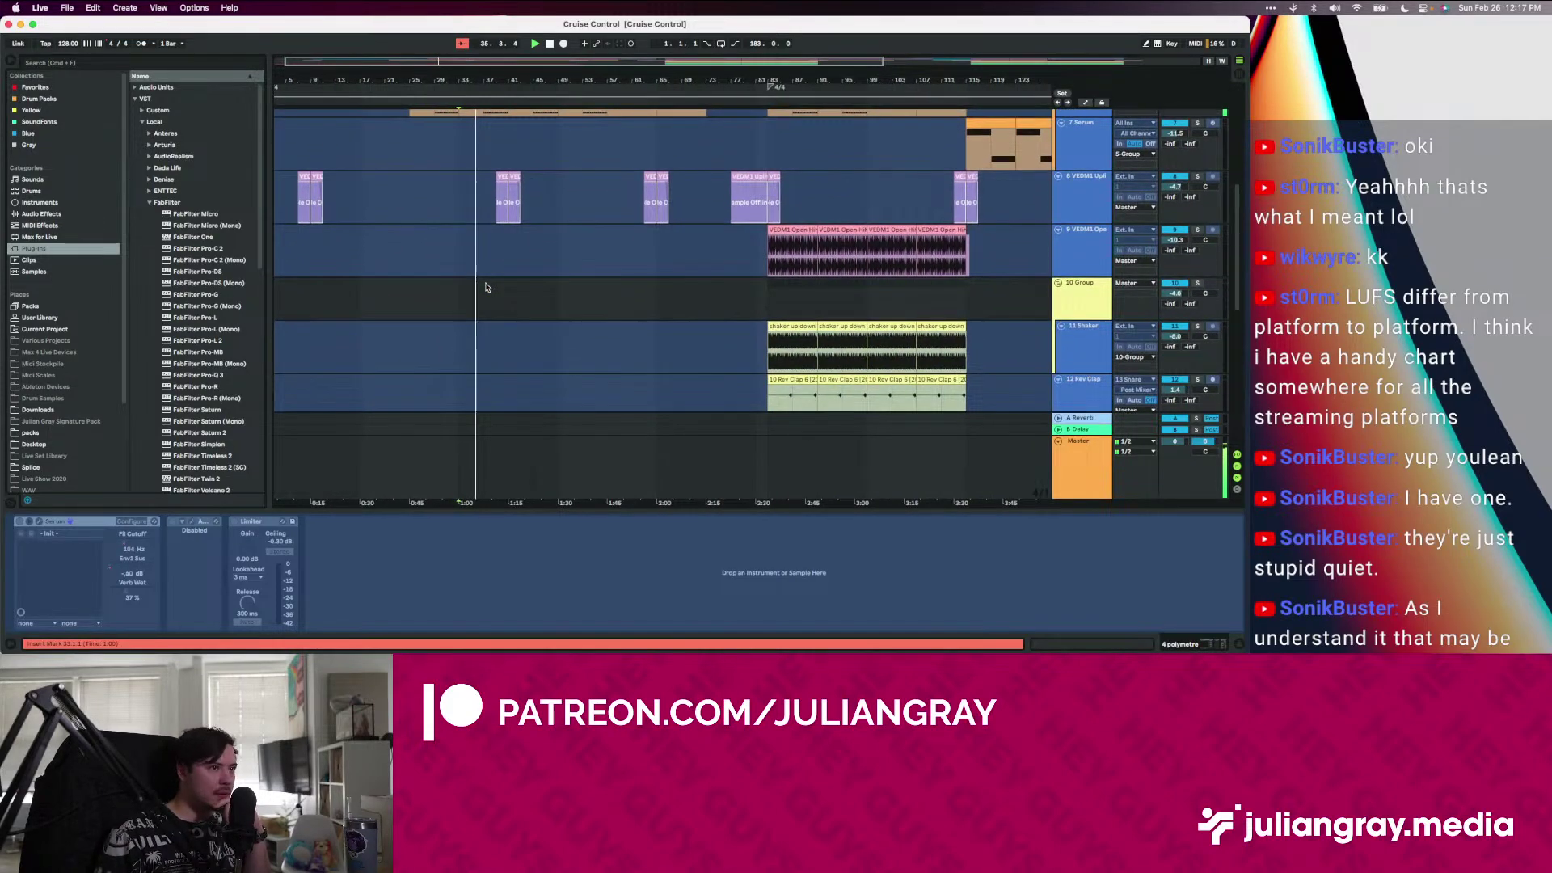
scroll(485, 287, up, 8)
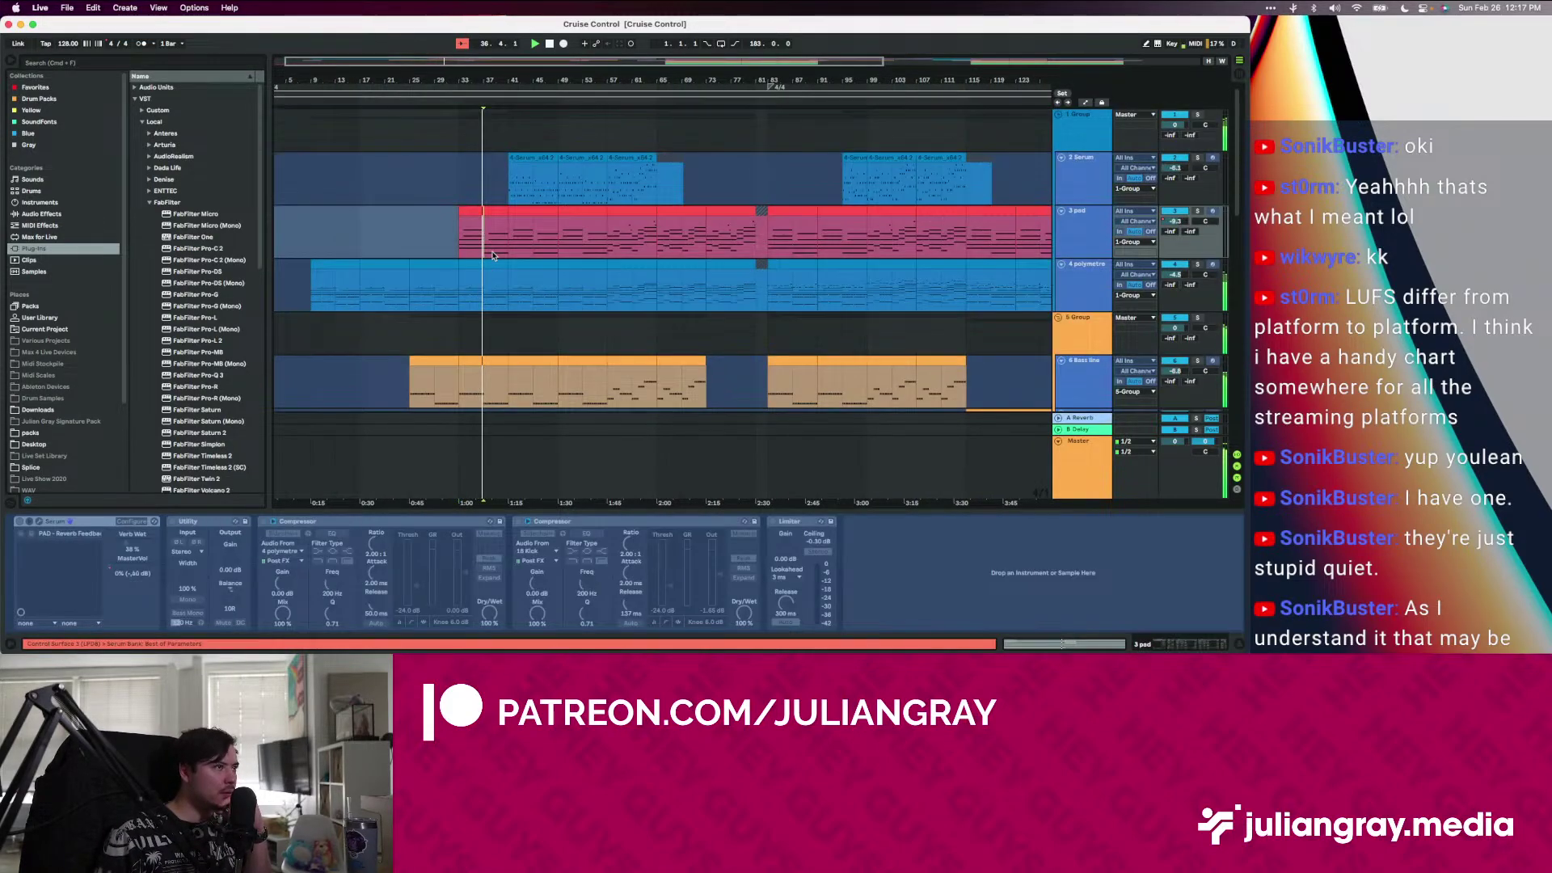
Place the insert marker at bar 41 across the polymetre, pad and Serum tracks, and compare their devices and the effects clips below
click(506, 281)
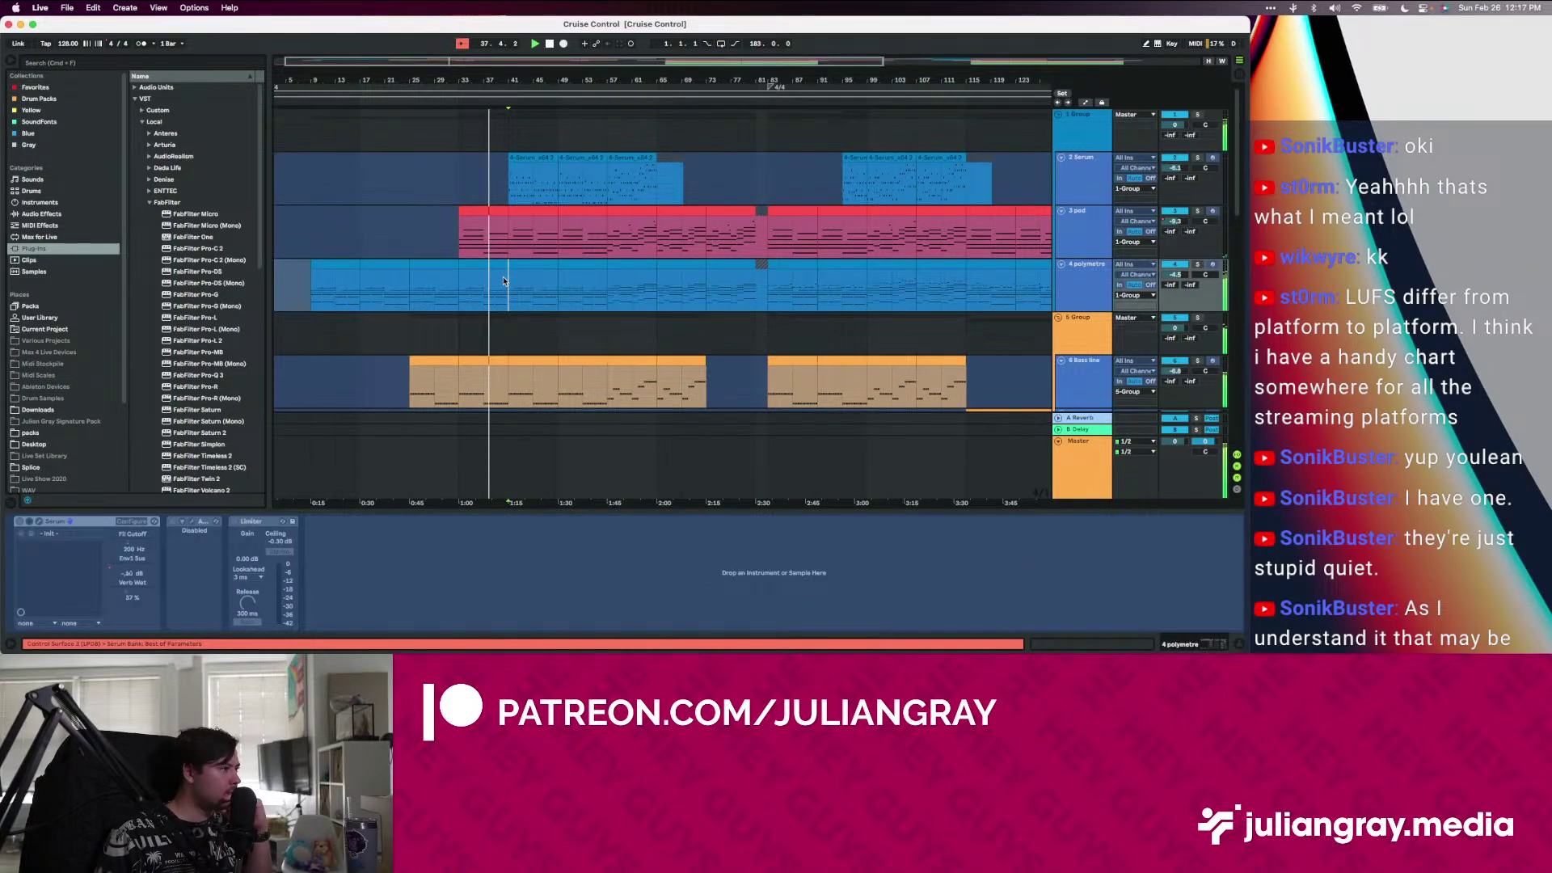
click(507, 235)
click(509, 185)
click(509, 232)
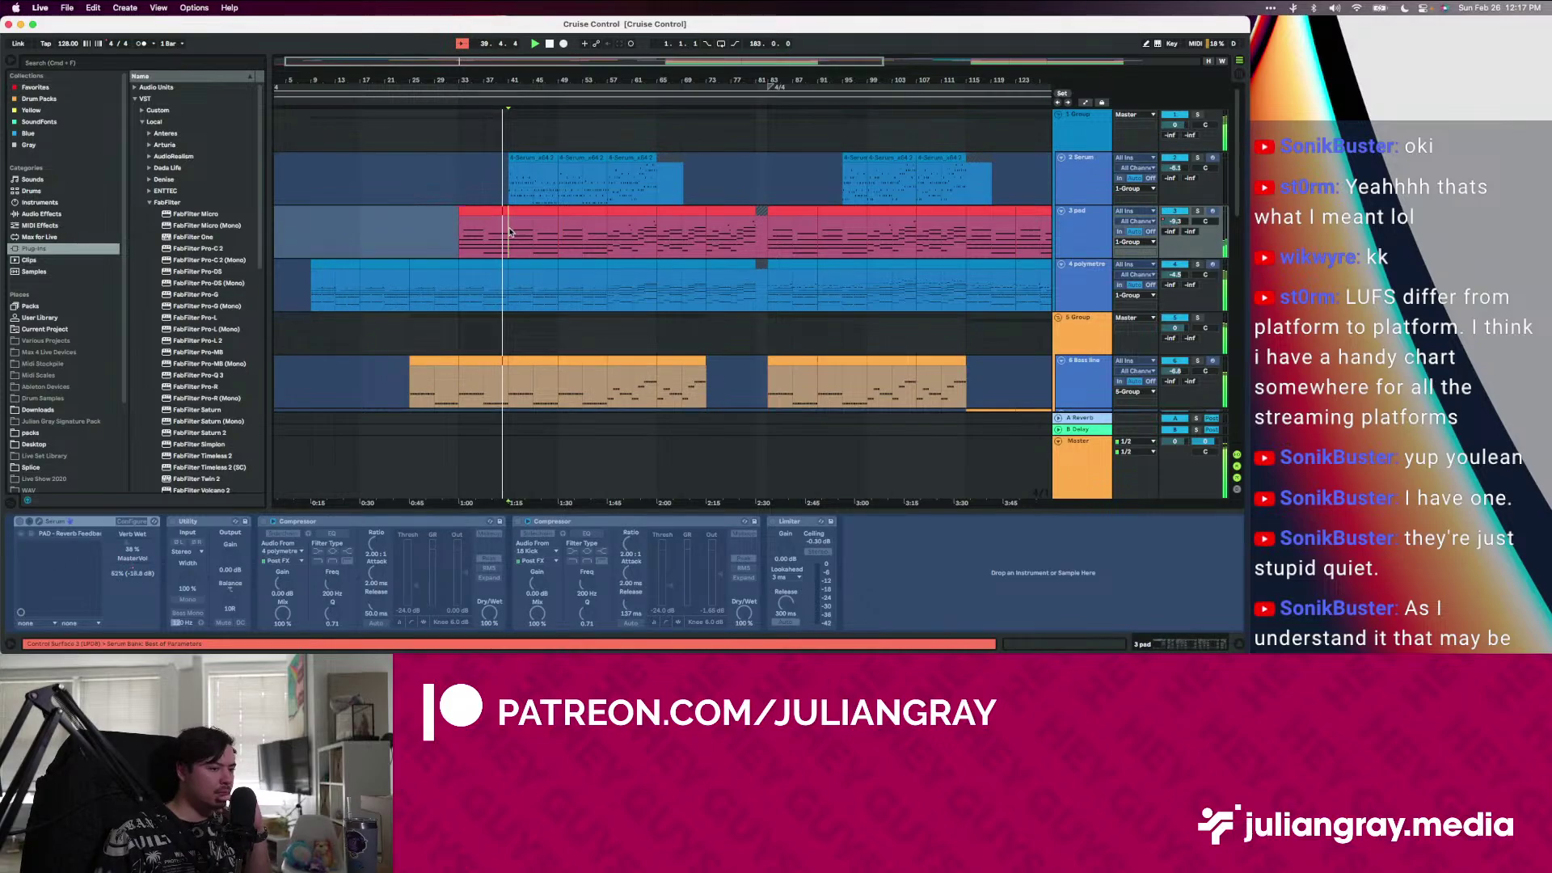
click(511, 194)
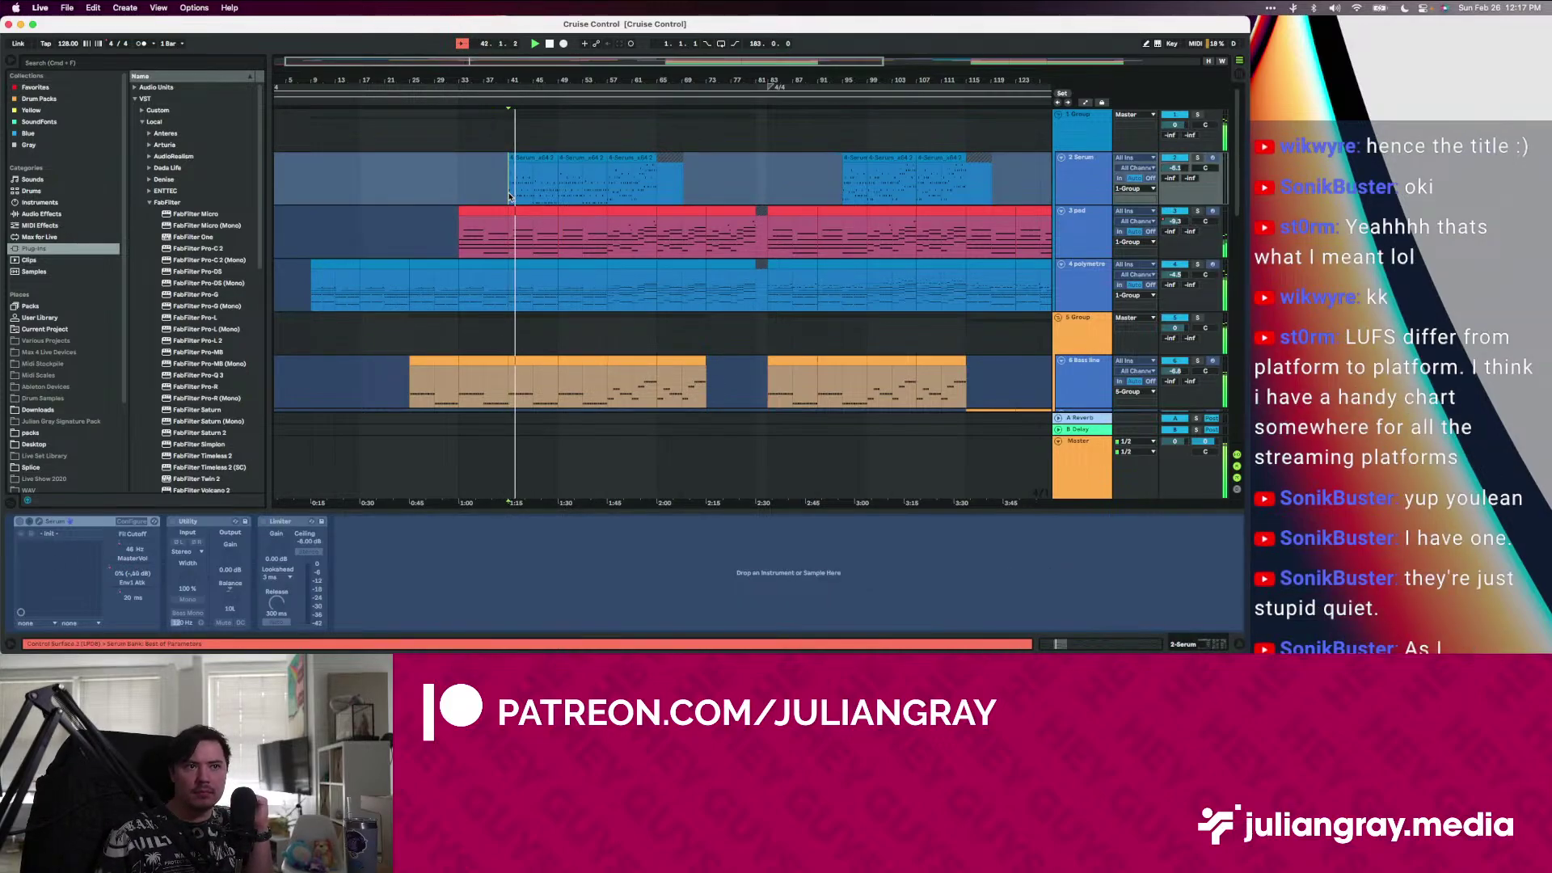
click(509, 285)
scroll(509, 287, down, 3)
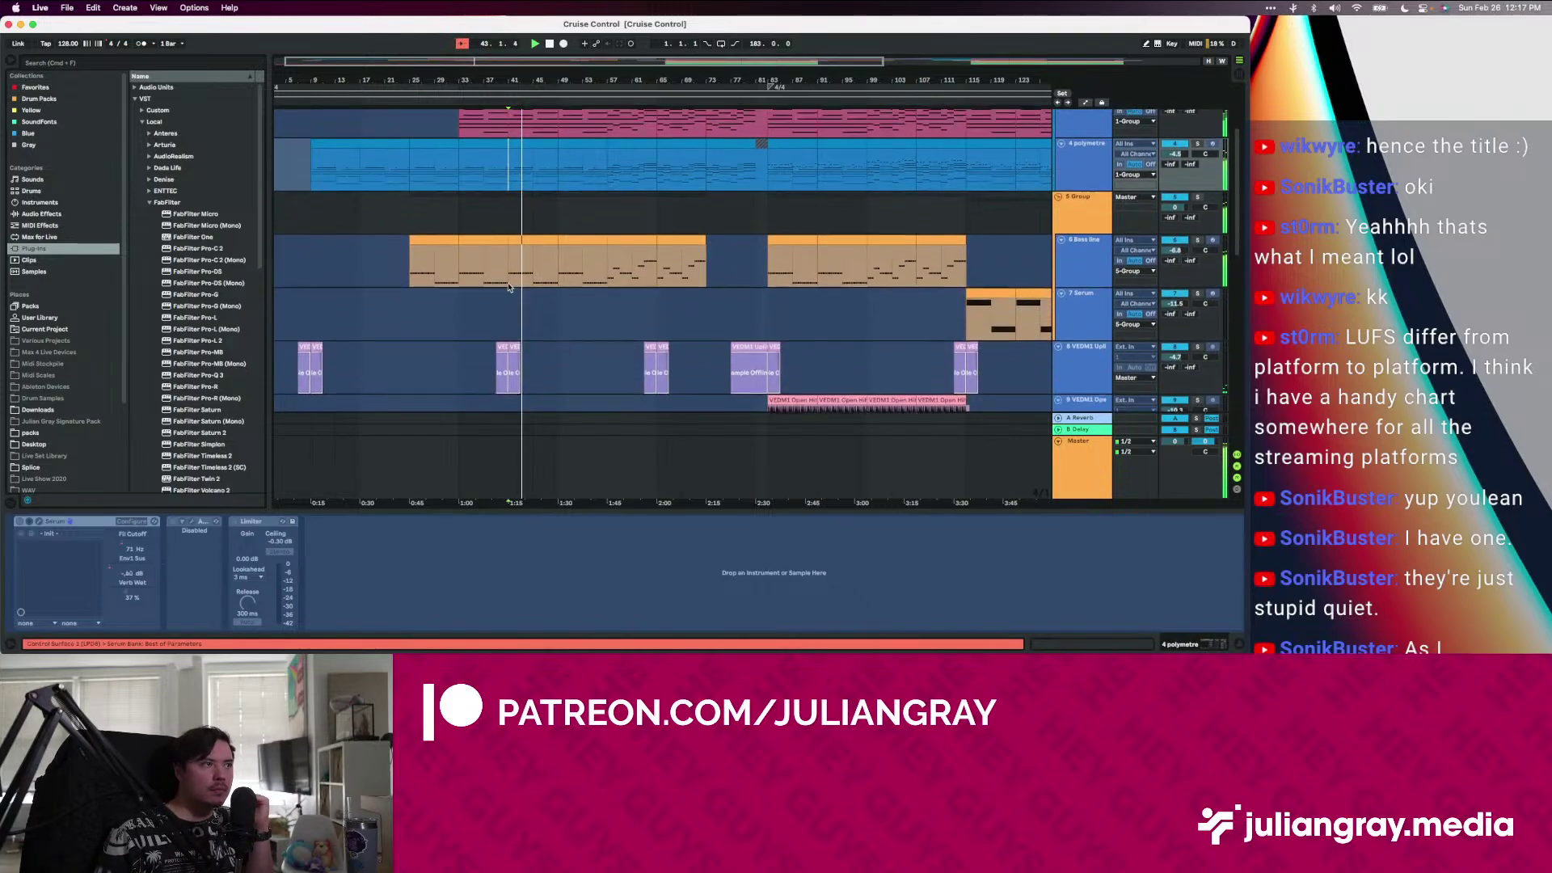
scroll(509, 287, down, 2)
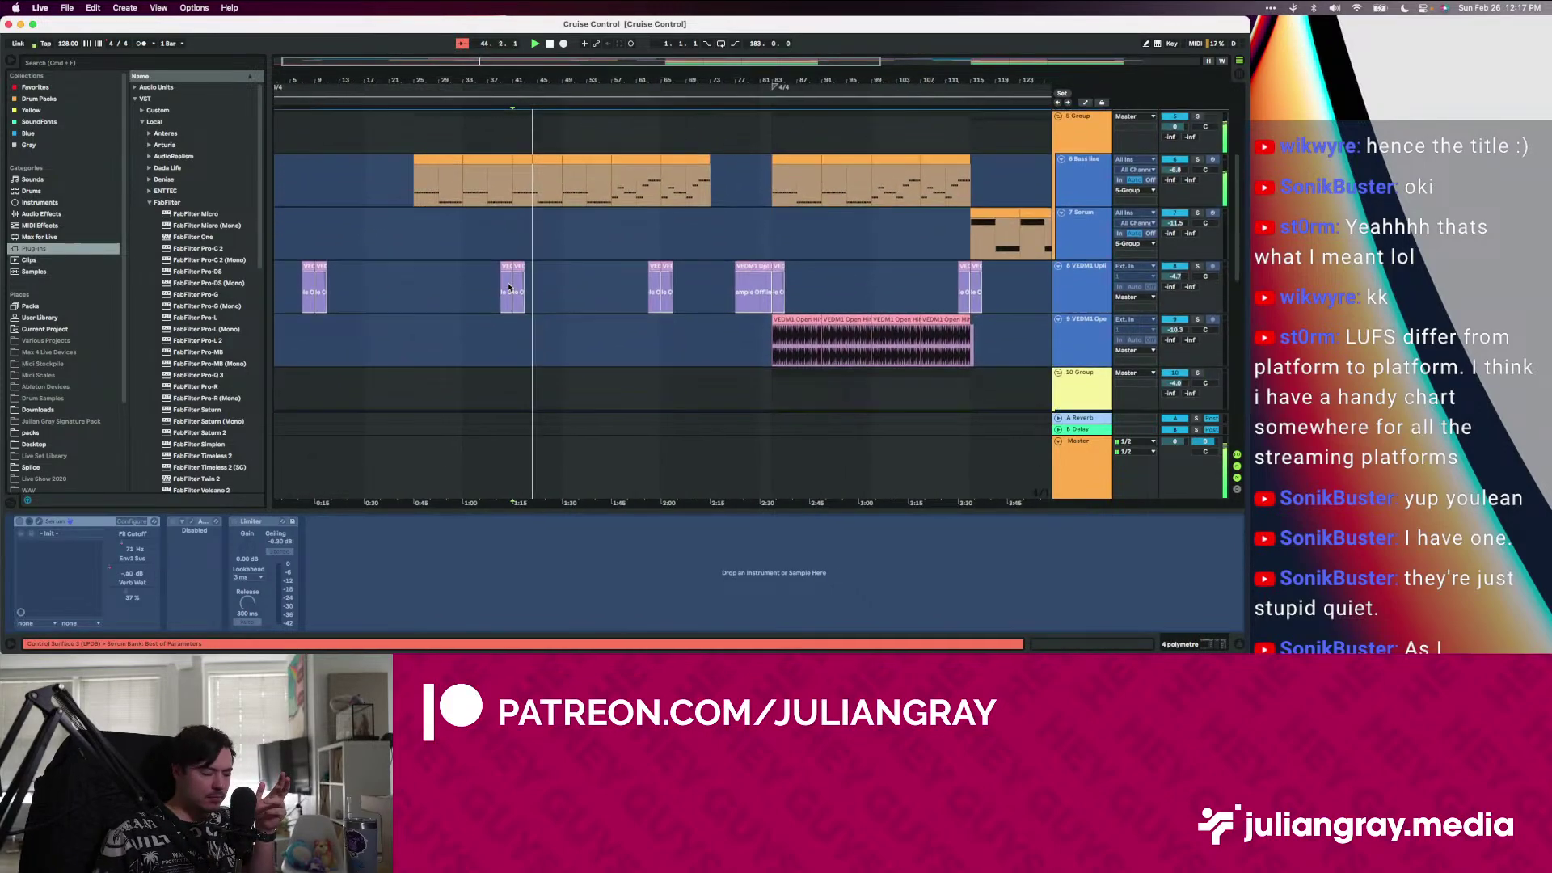
scroll(509, 287, up, 5)
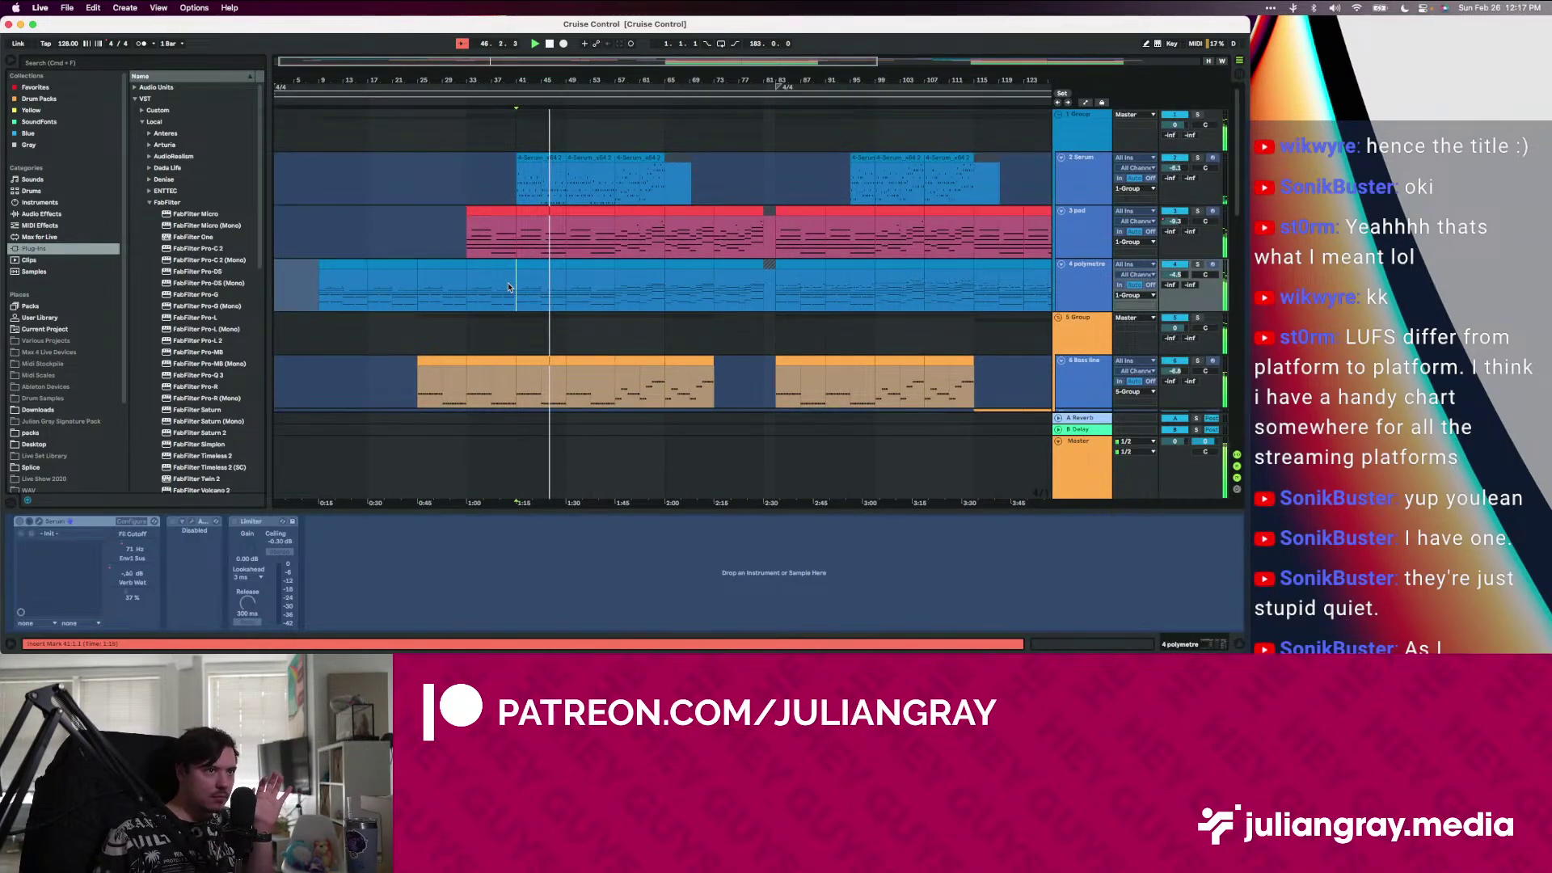
Open the missing media files list, run an automatic search for the missing samples and dismiss the result
scroll(509, 287, down, 10)
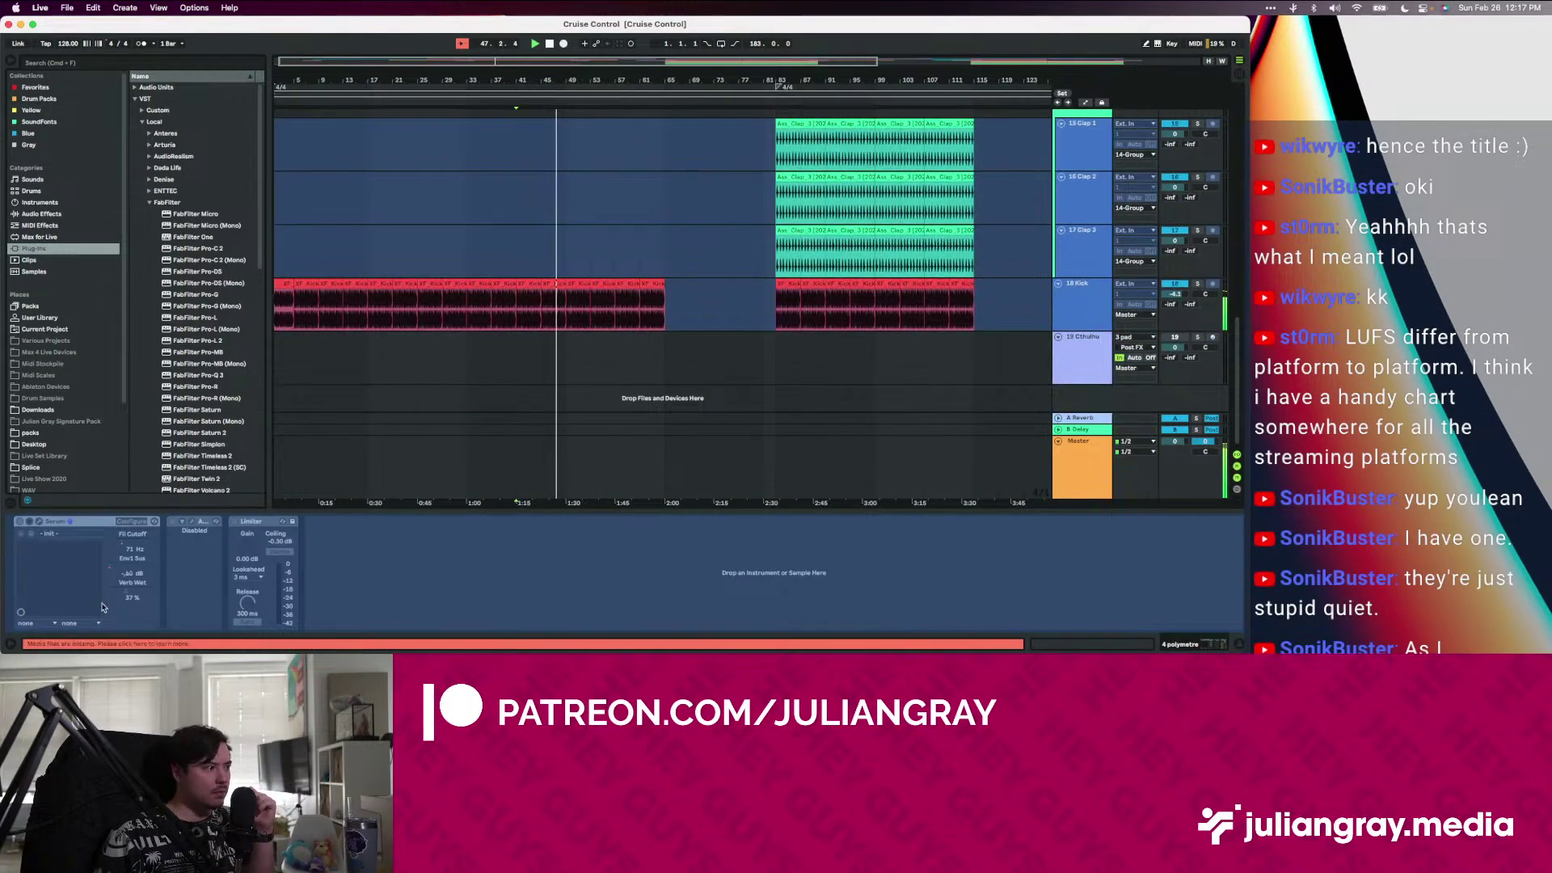
click(93, 645)
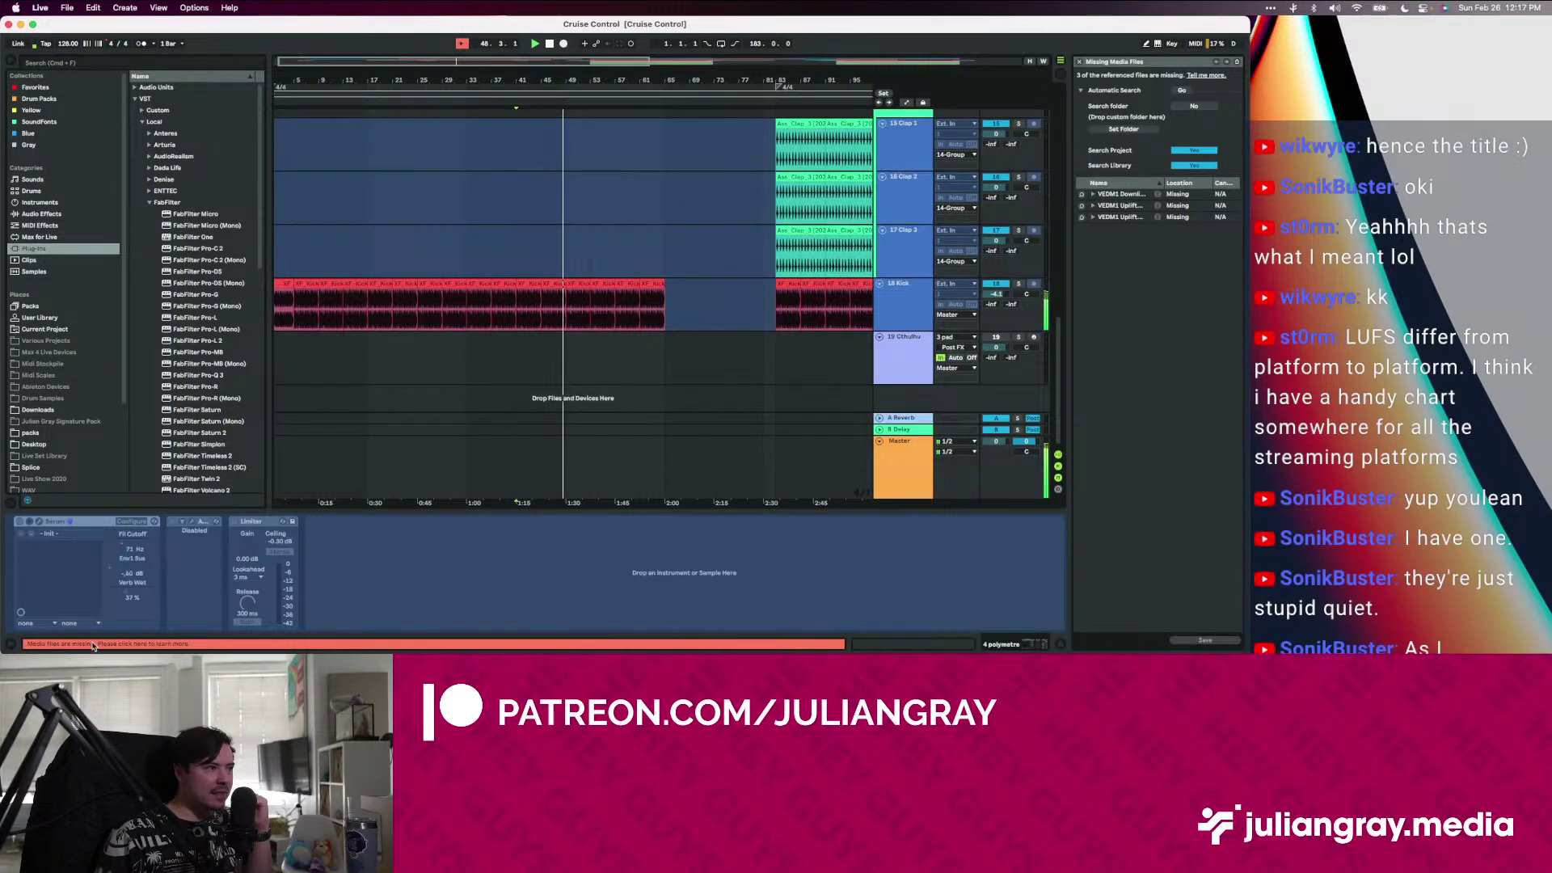
click(1179, 92)
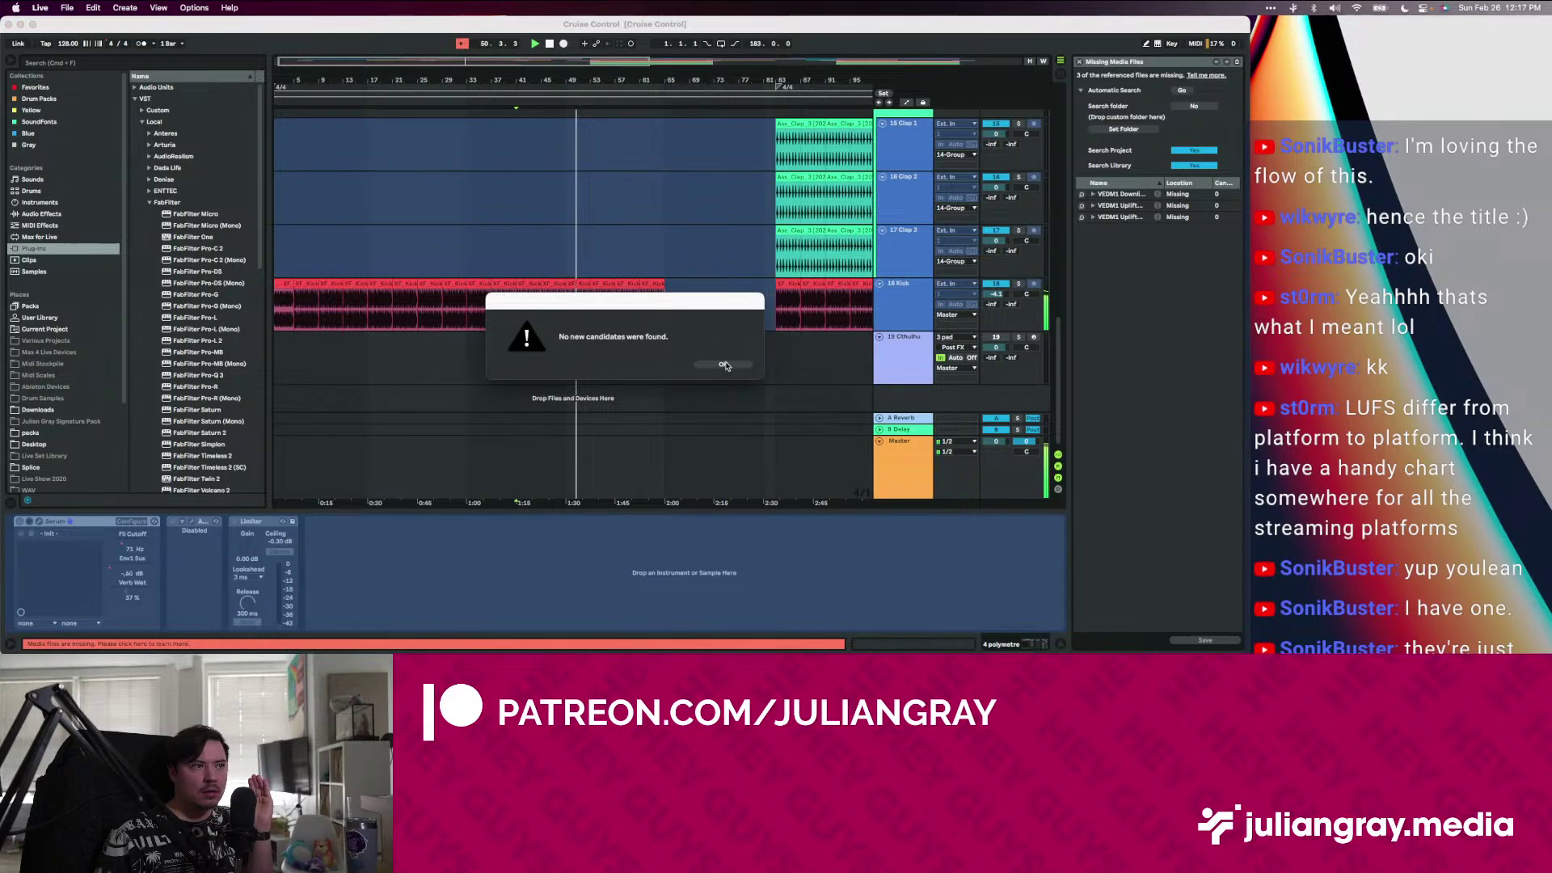
click(723, 364)
scroll(725, 309, up, 10)
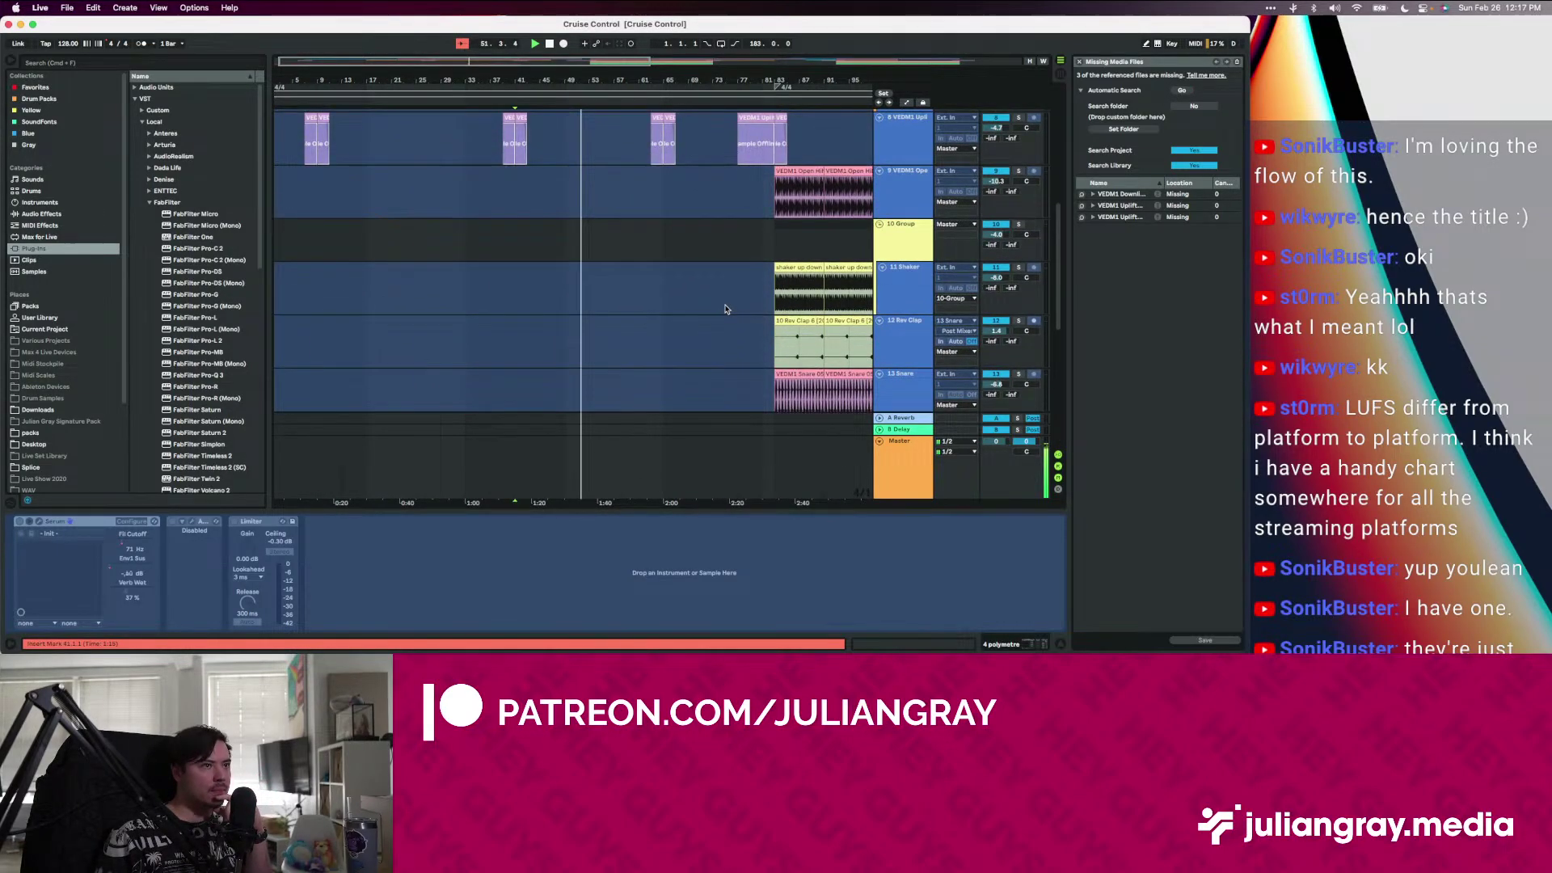
scroll(725, 309, up, 6)
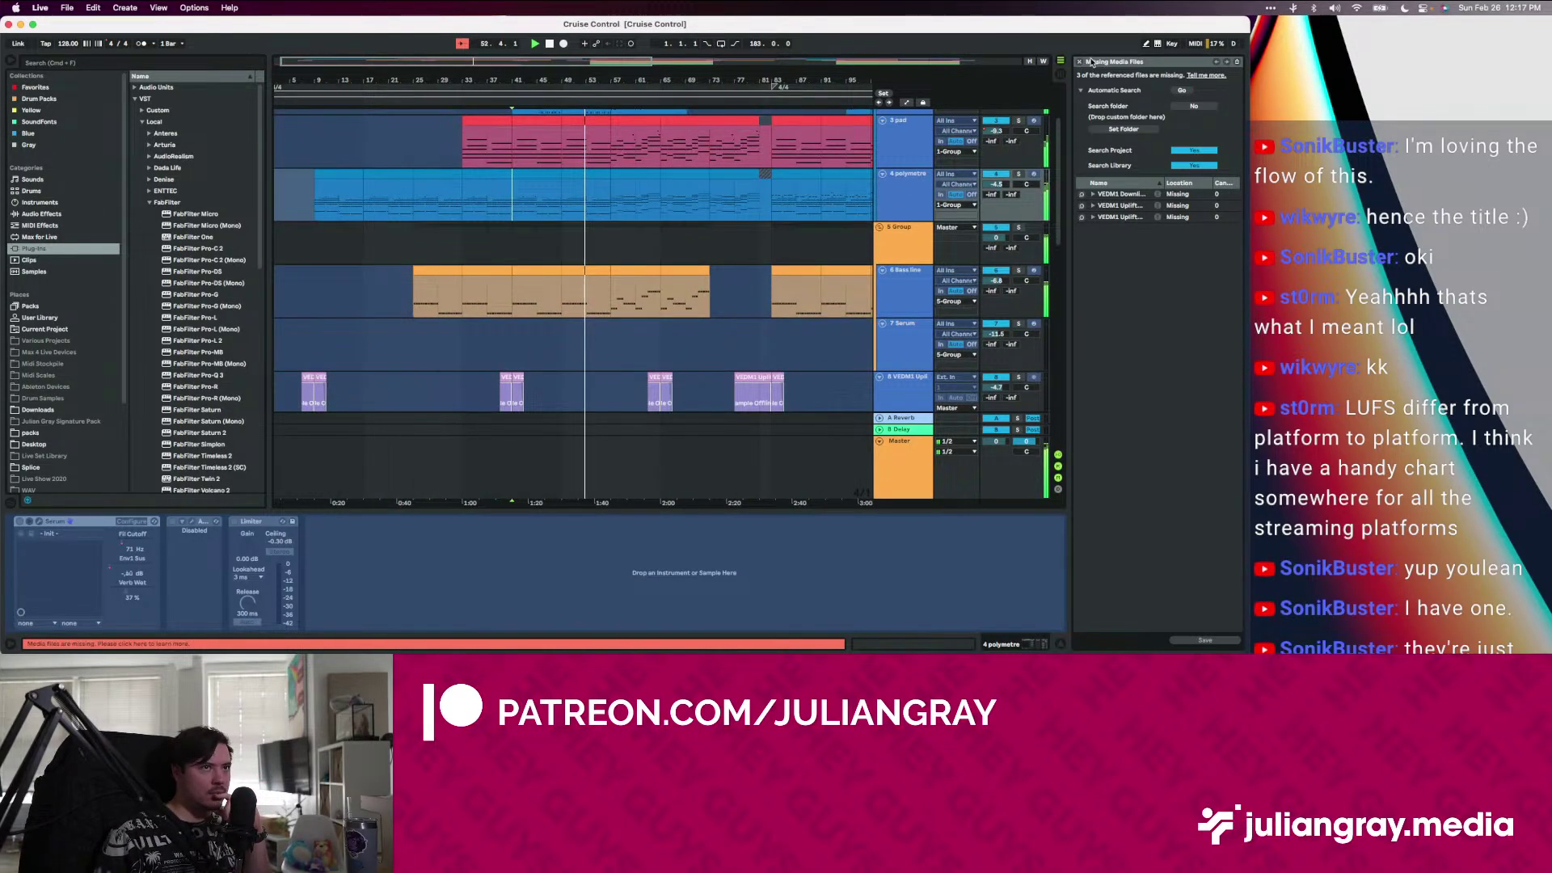
Close the missing media files list and place the insert marker at bar 57 on the 2 Serum track
click(1079, 62)
drag(727, 68, 838, 68)
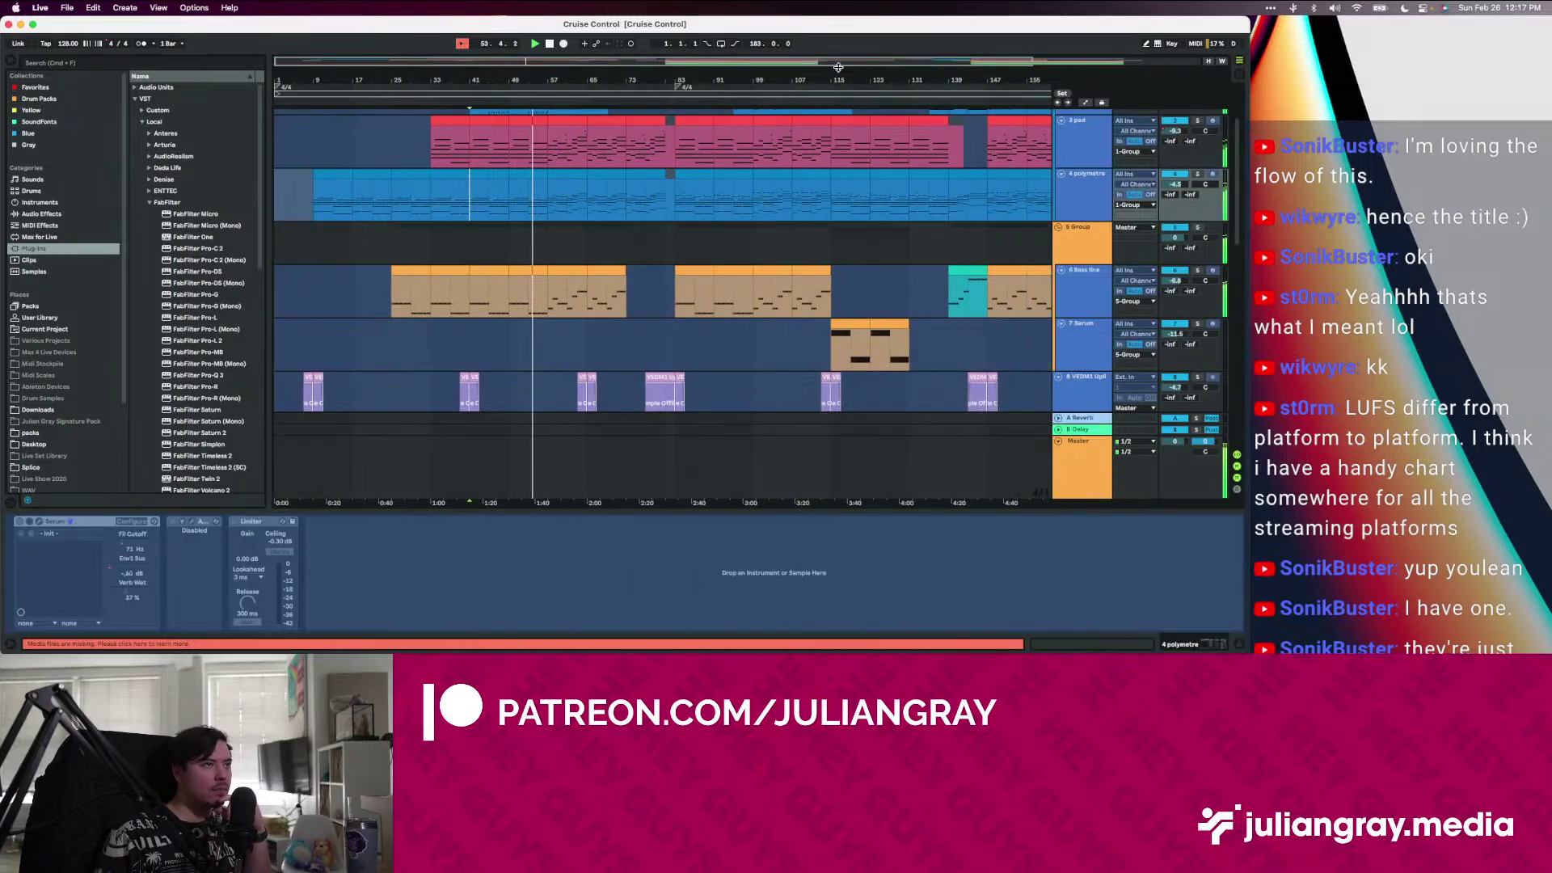
scroll(545, 184, up, 2)
click(545, 184)
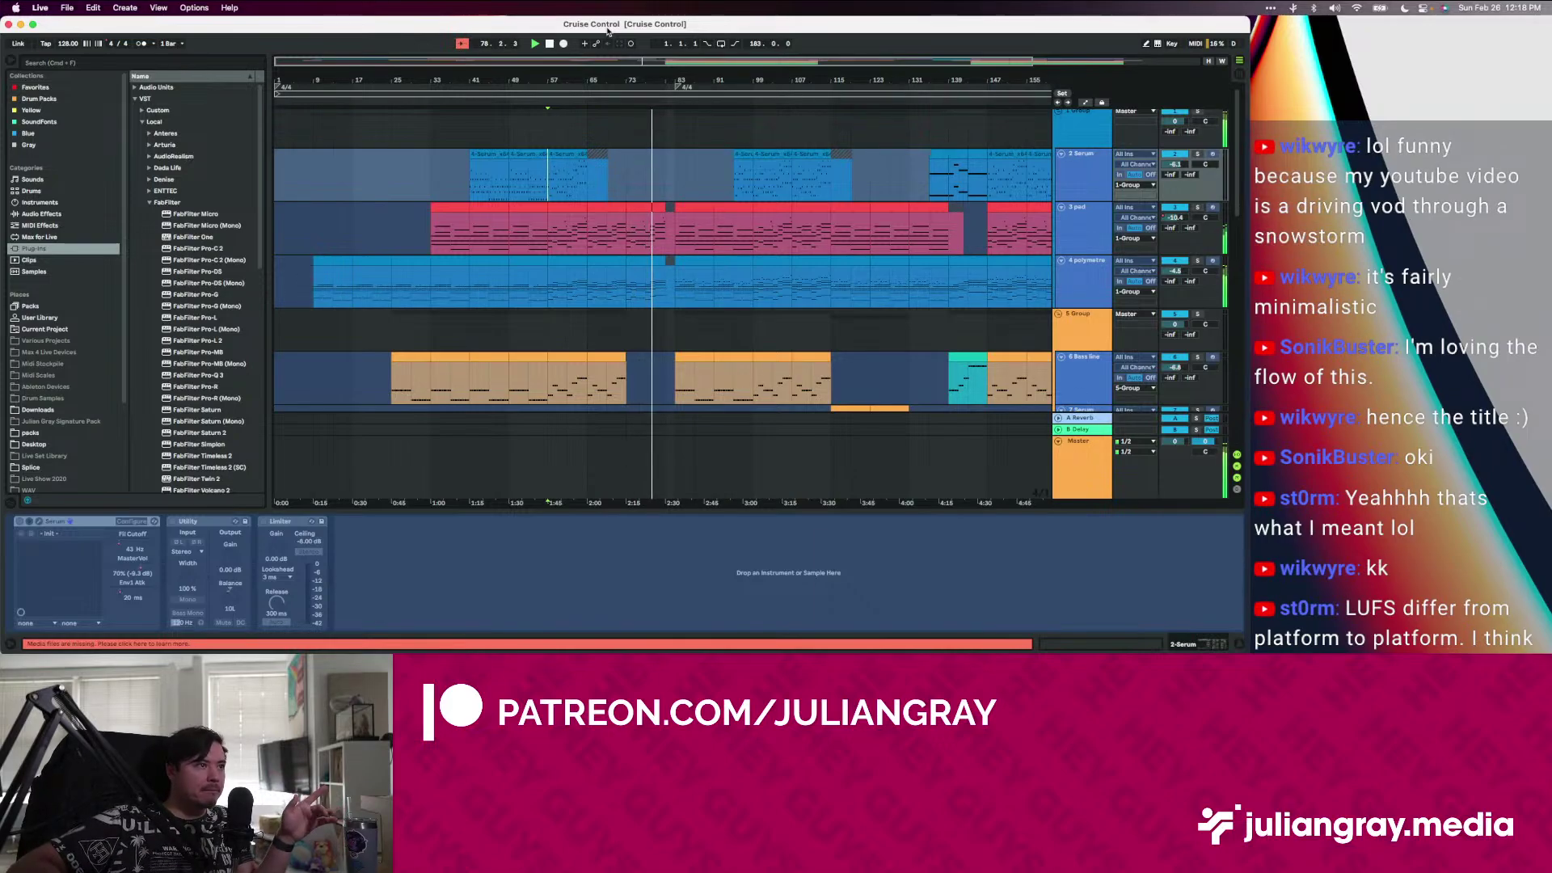
Place the insert marker at bar 99 across the pad and 2 Serum tracks and compare their devices
scroll(596, 260, down, 1)
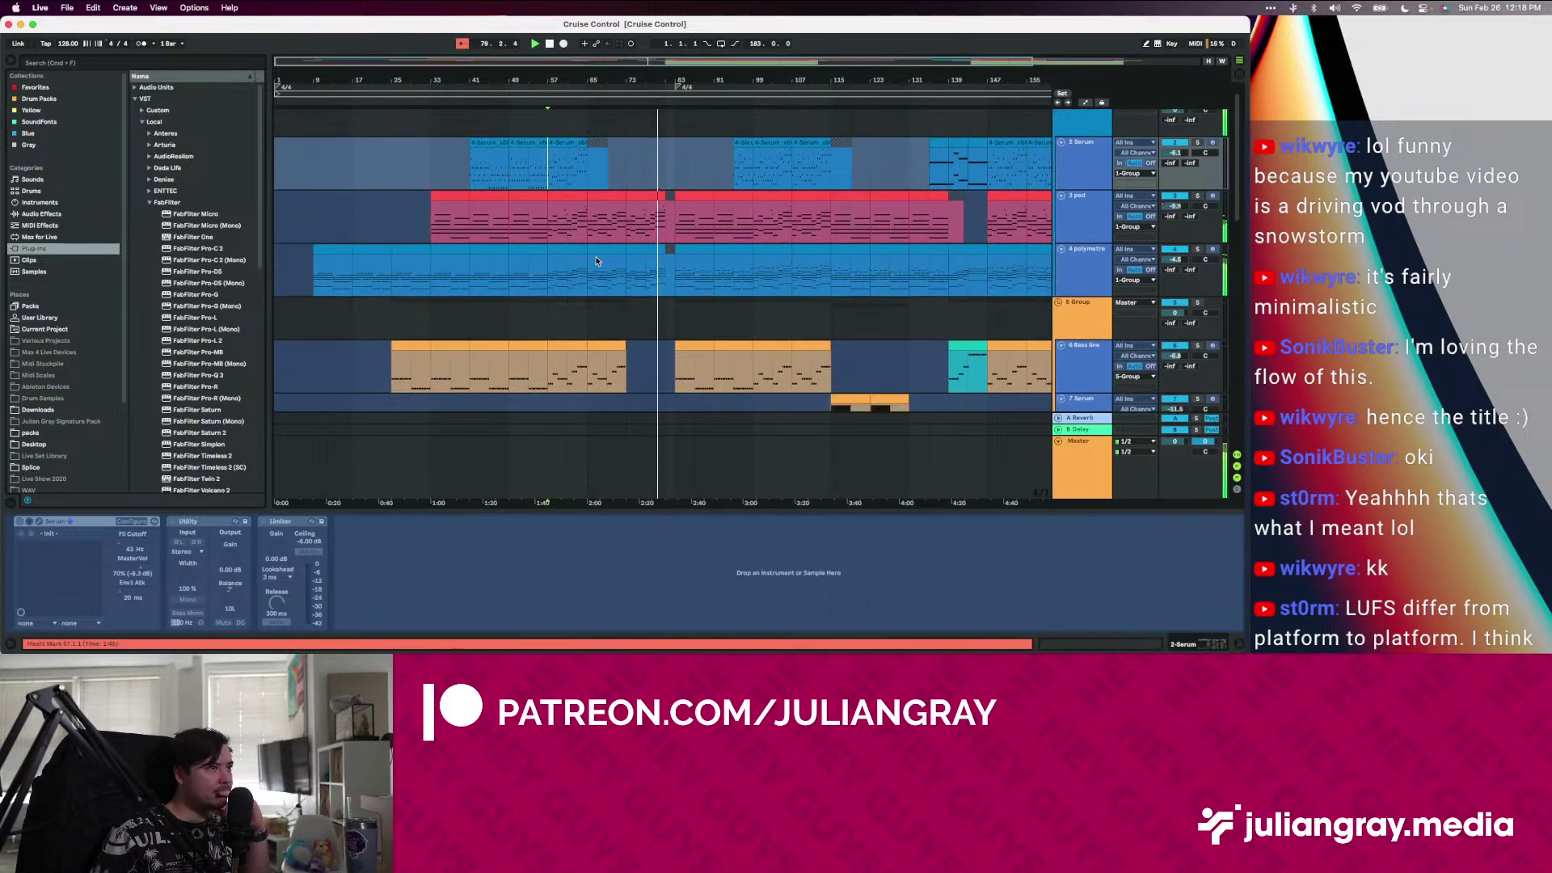
scroll(597, 260, down, 4)
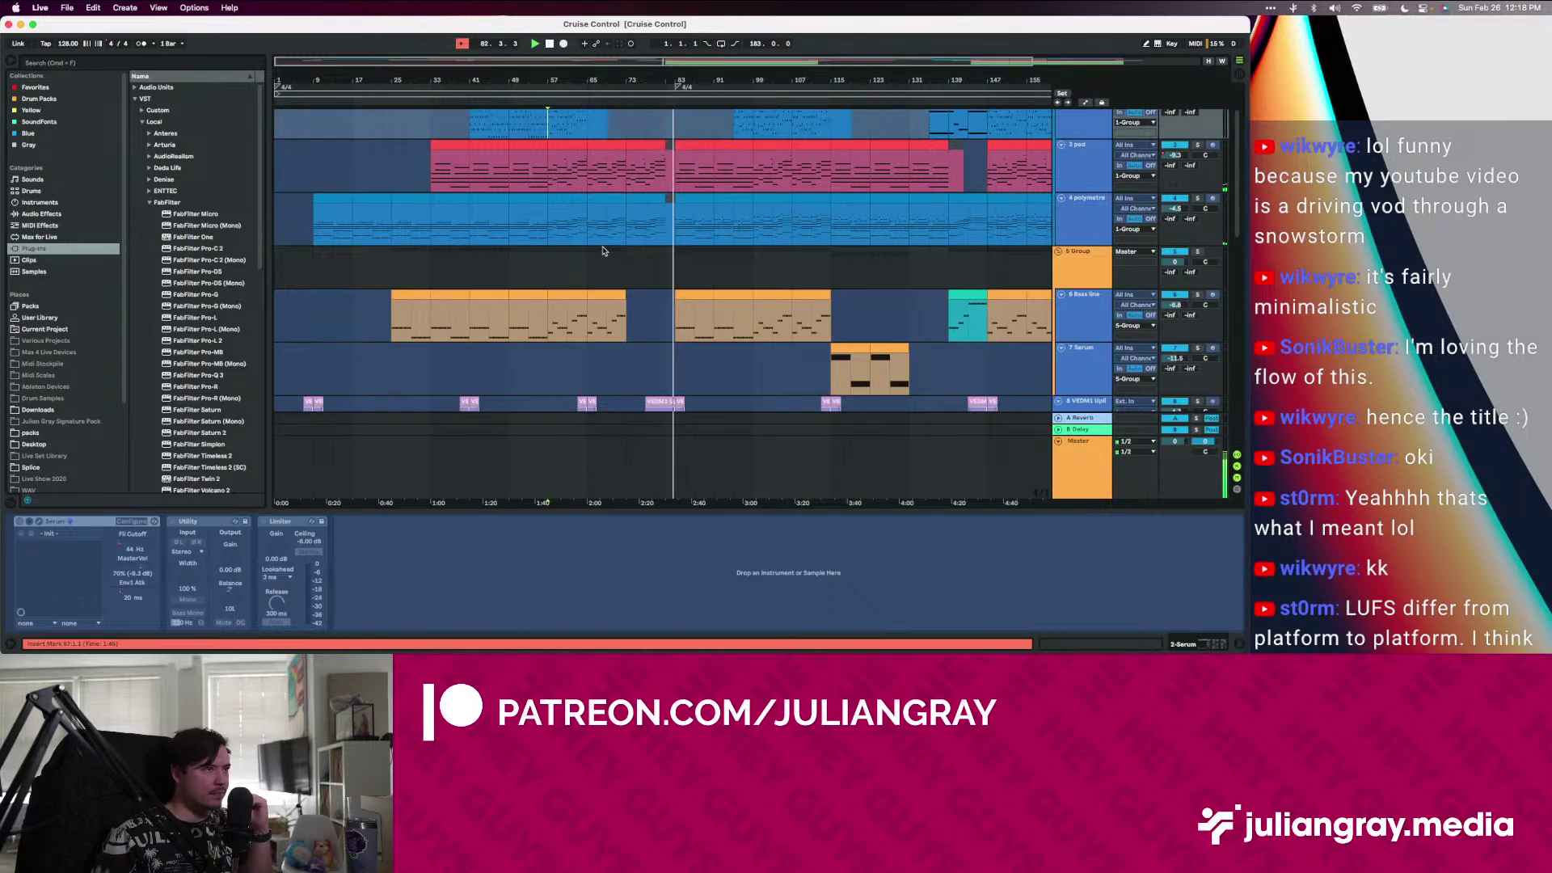
scroll(602, 250, right, 3)
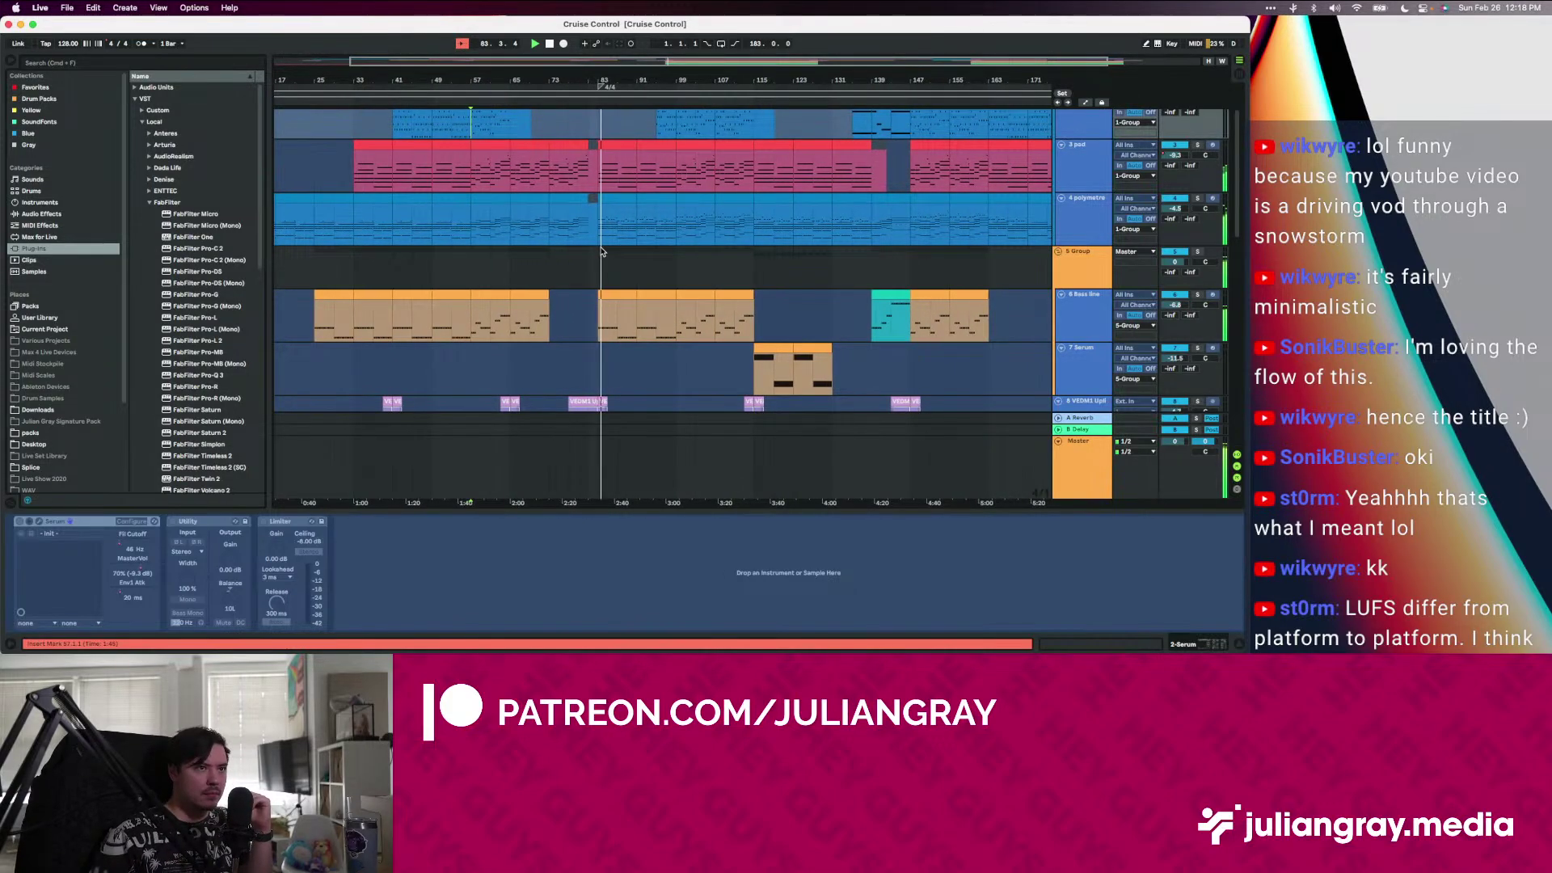
scroll(602, 250, up, 3)
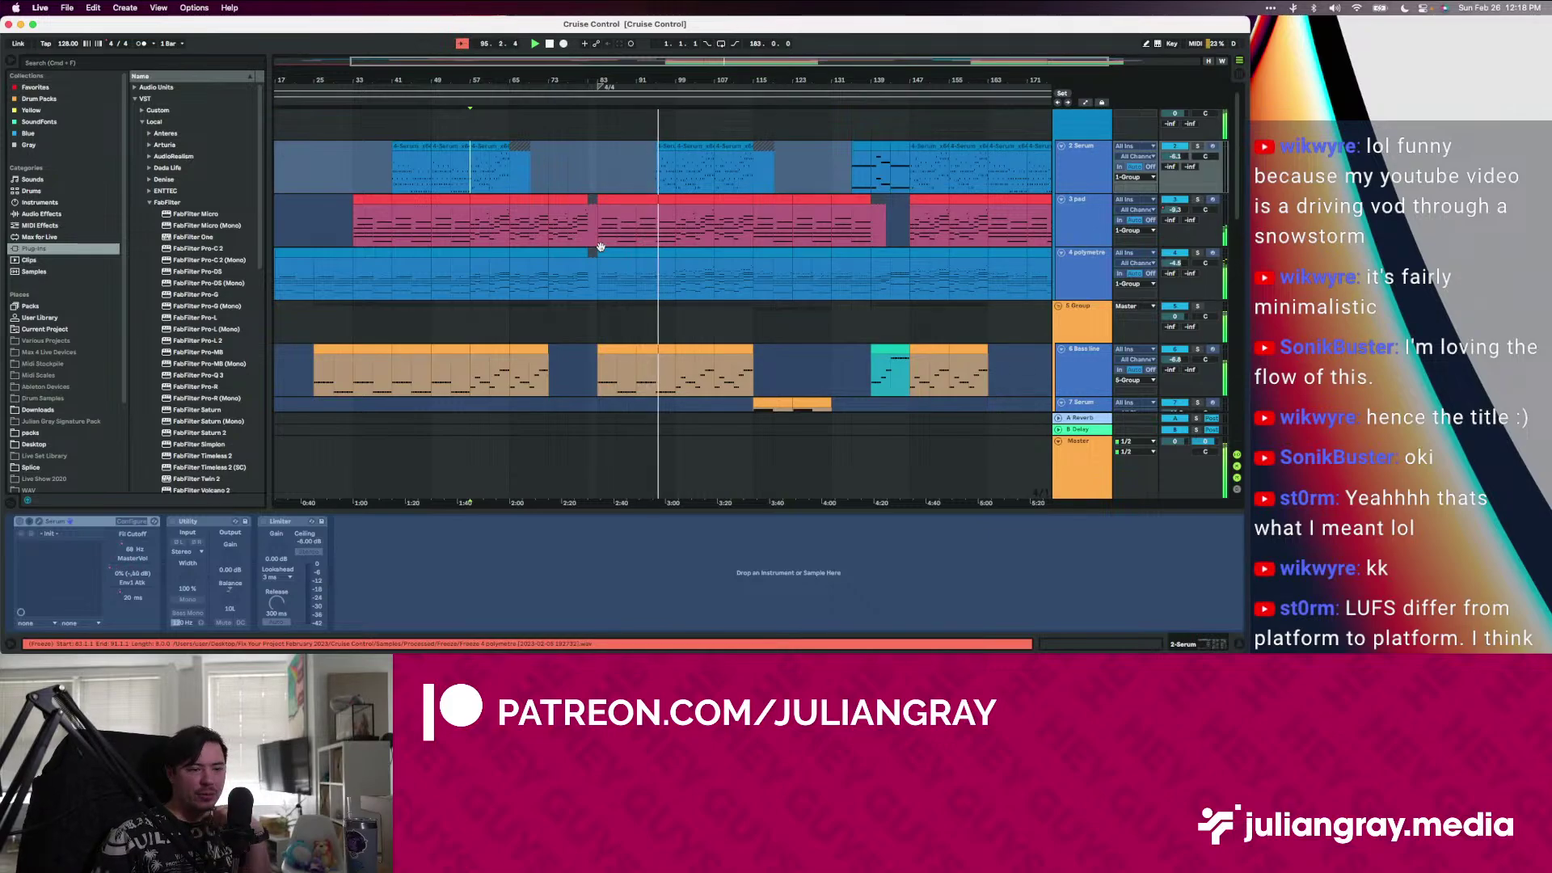
click(669, 223)
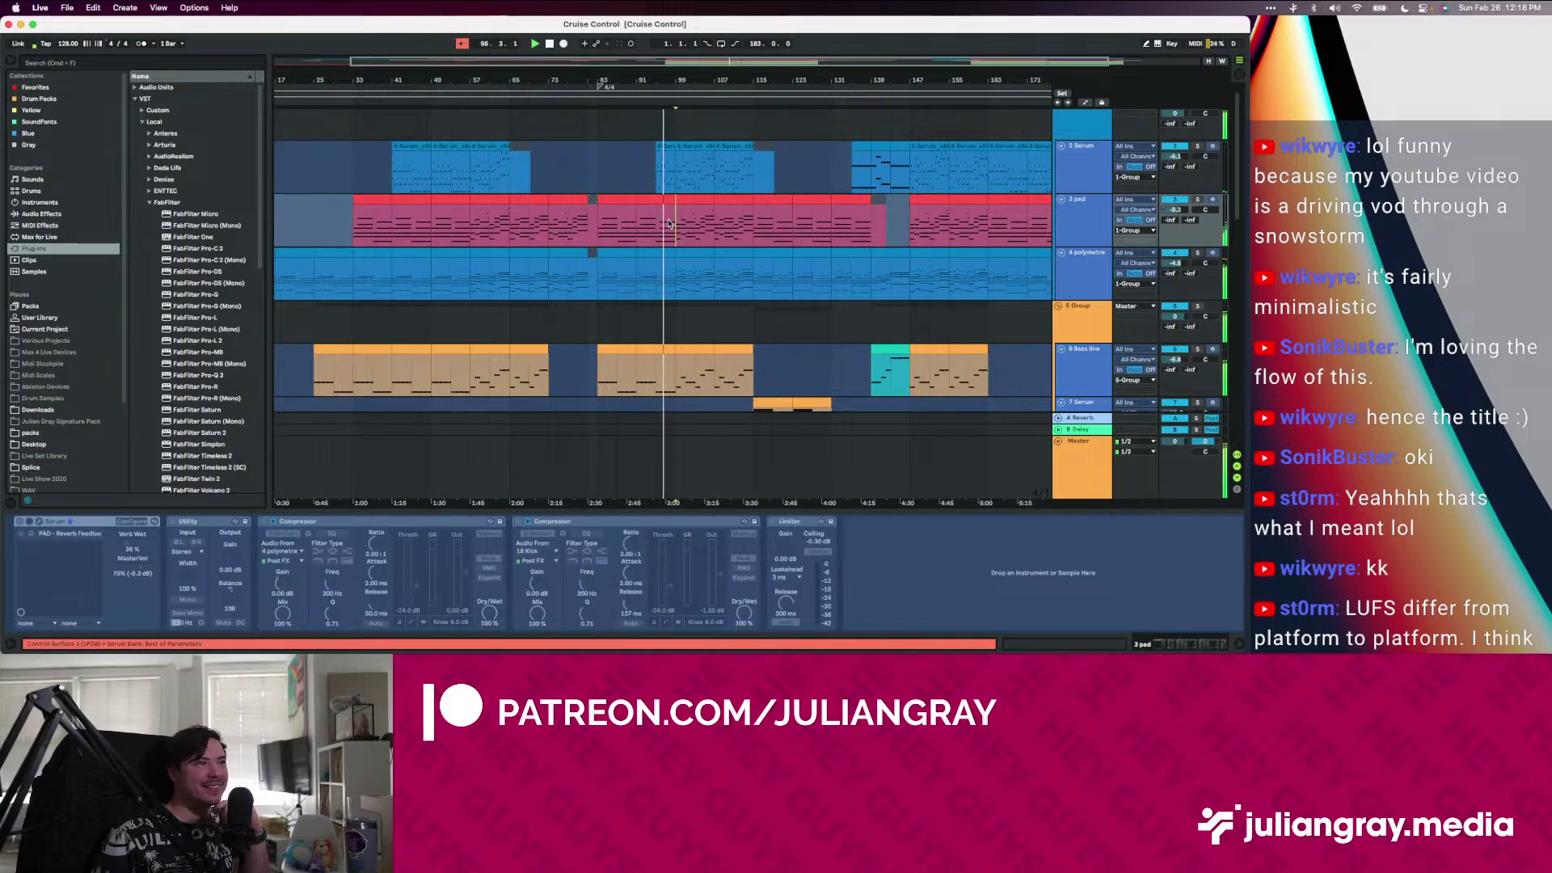
scroll(669, 223, up, 1)
click(675, 189)
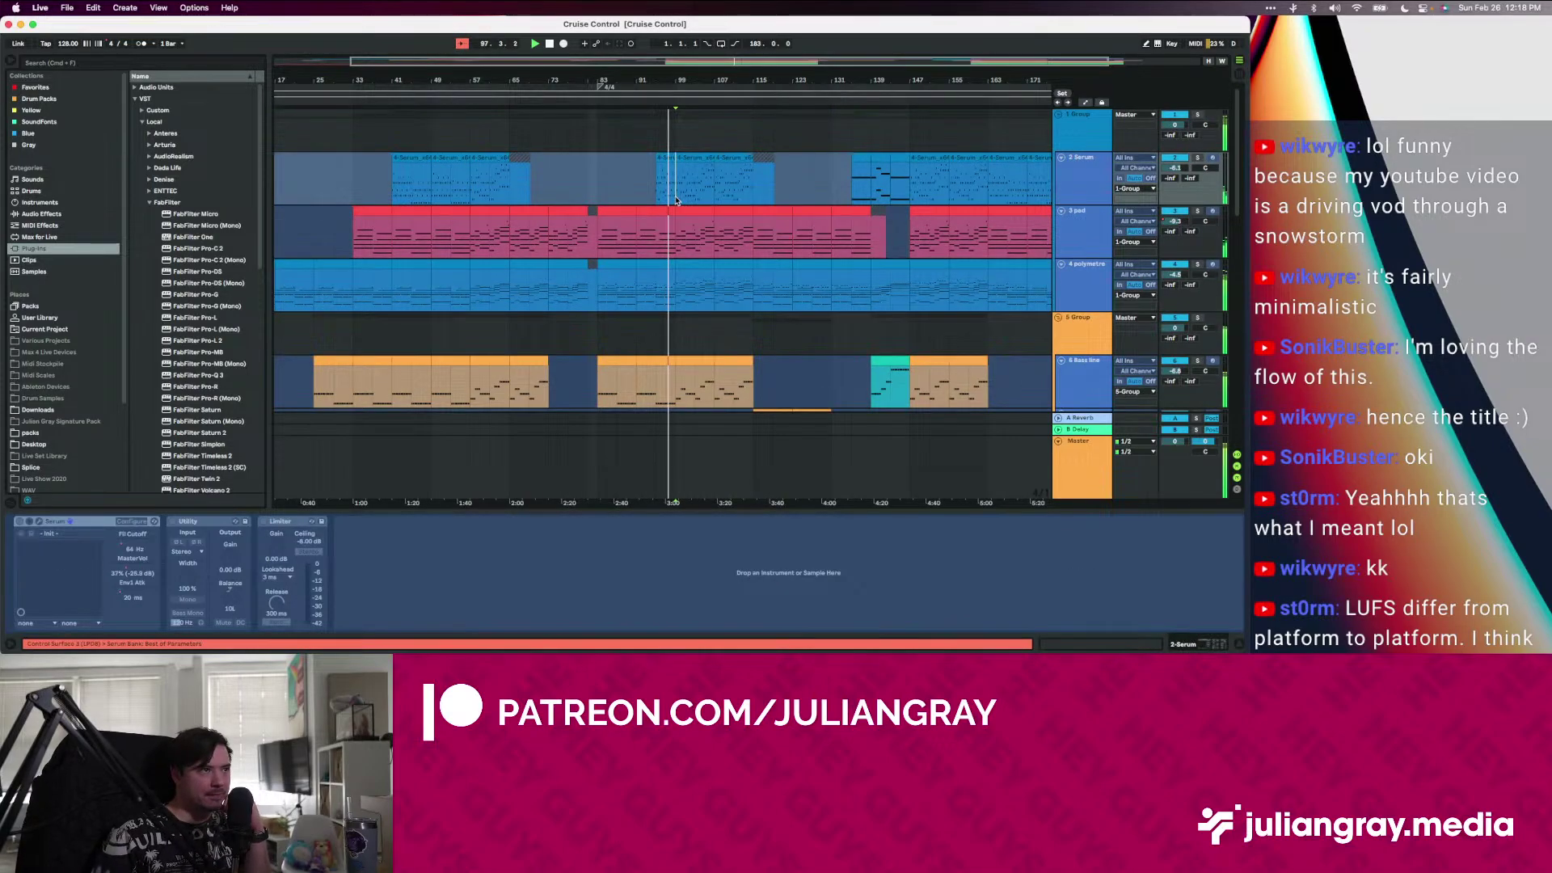
click(674, 229)
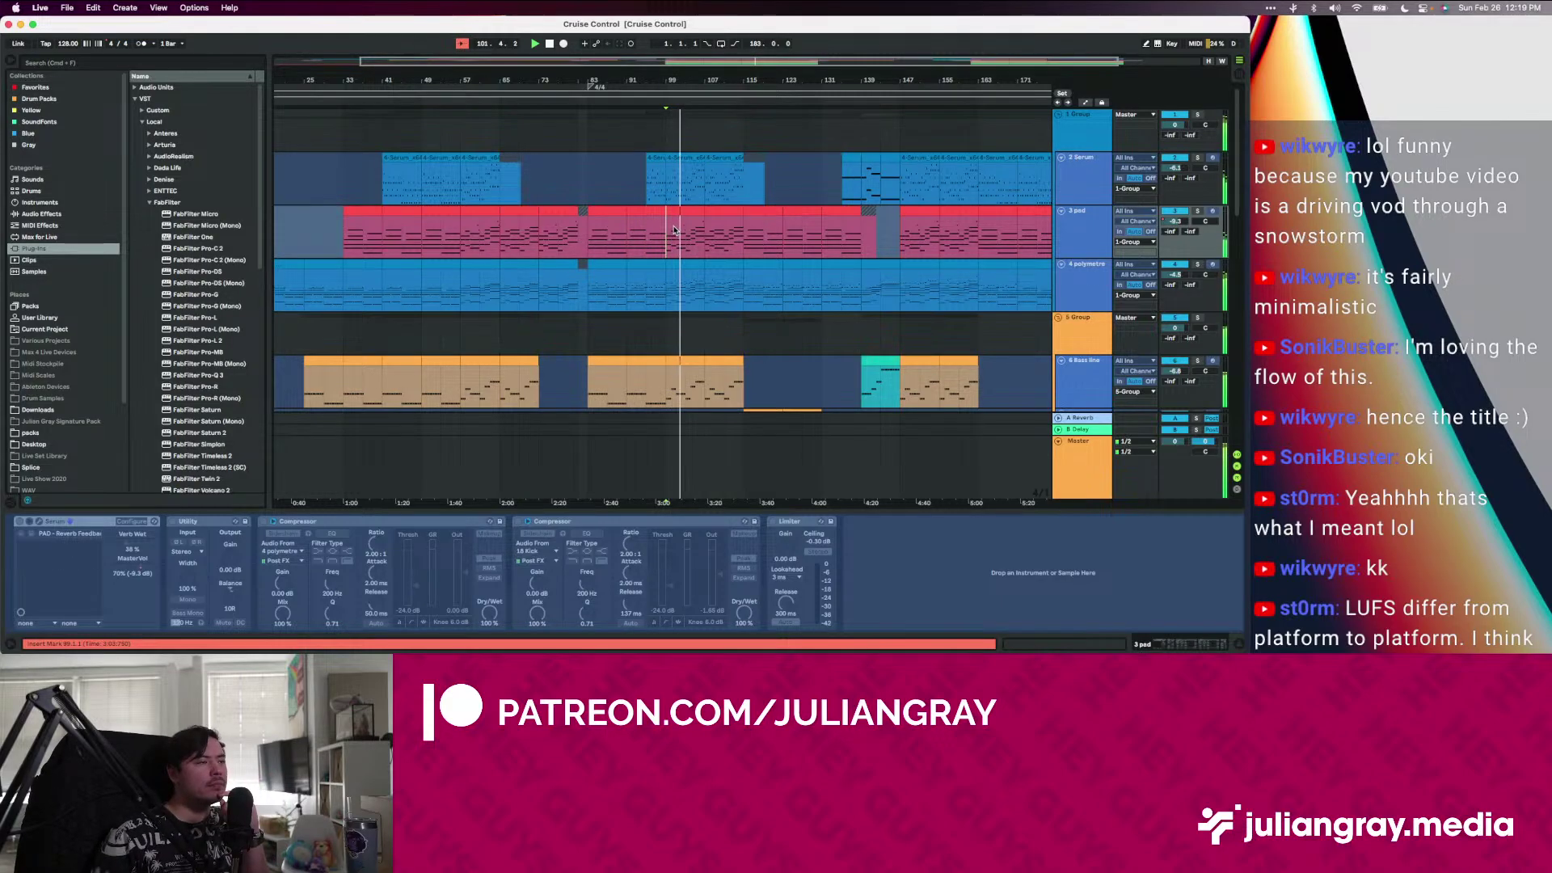
Check the shaker, snare, clap and kick tracks, and mark the 7 Serum clip's entry at bar 115
scroll(669, 242, down, 5)
scroll(666, 256, down, 5)
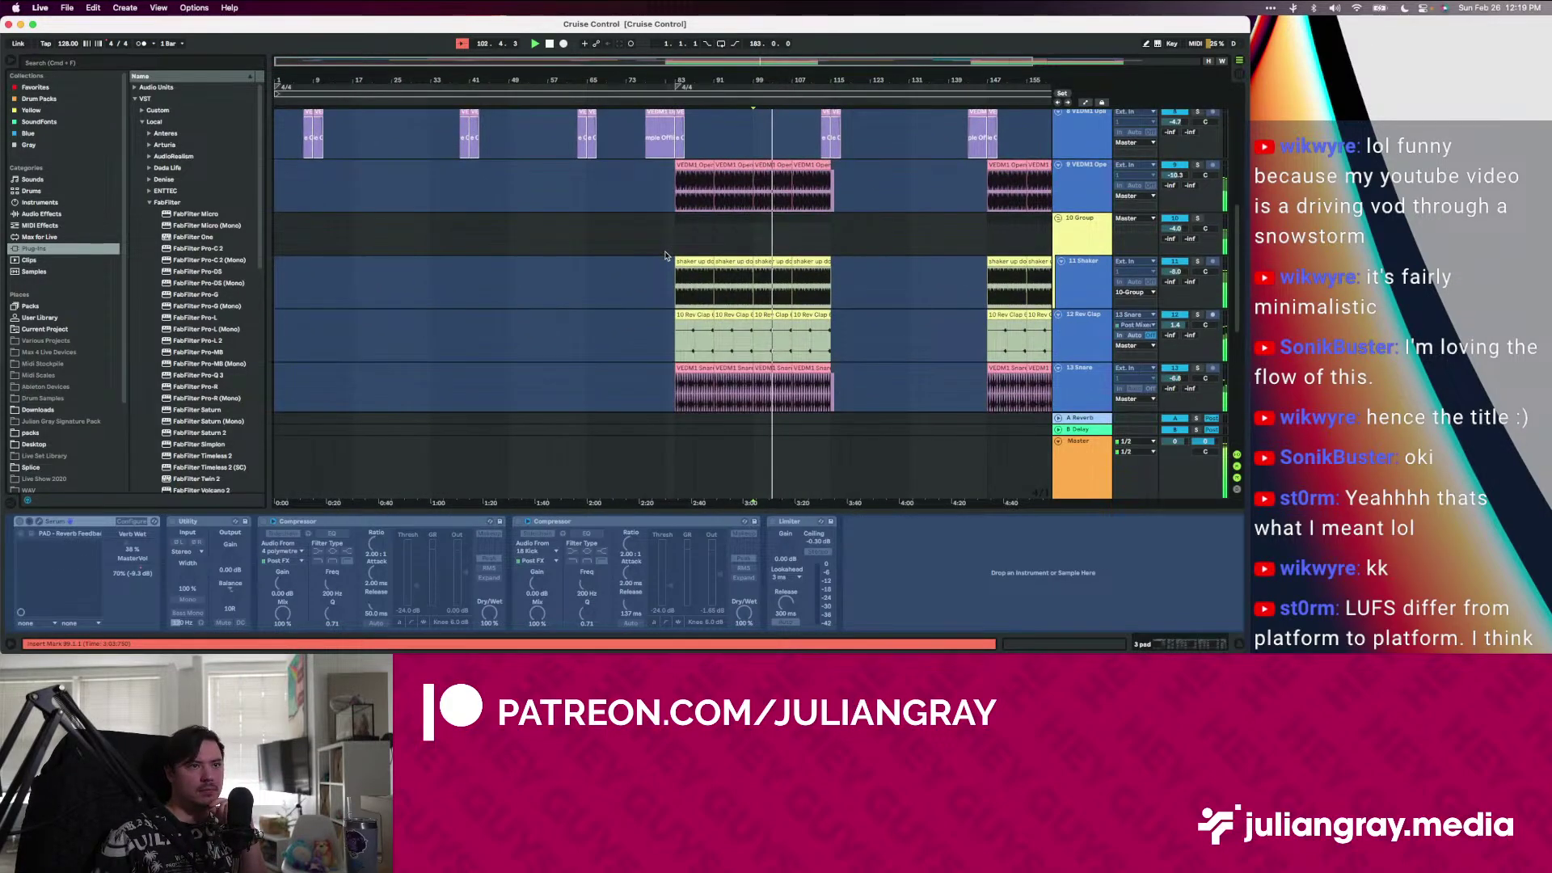
scroll(666, 255, up, 5)
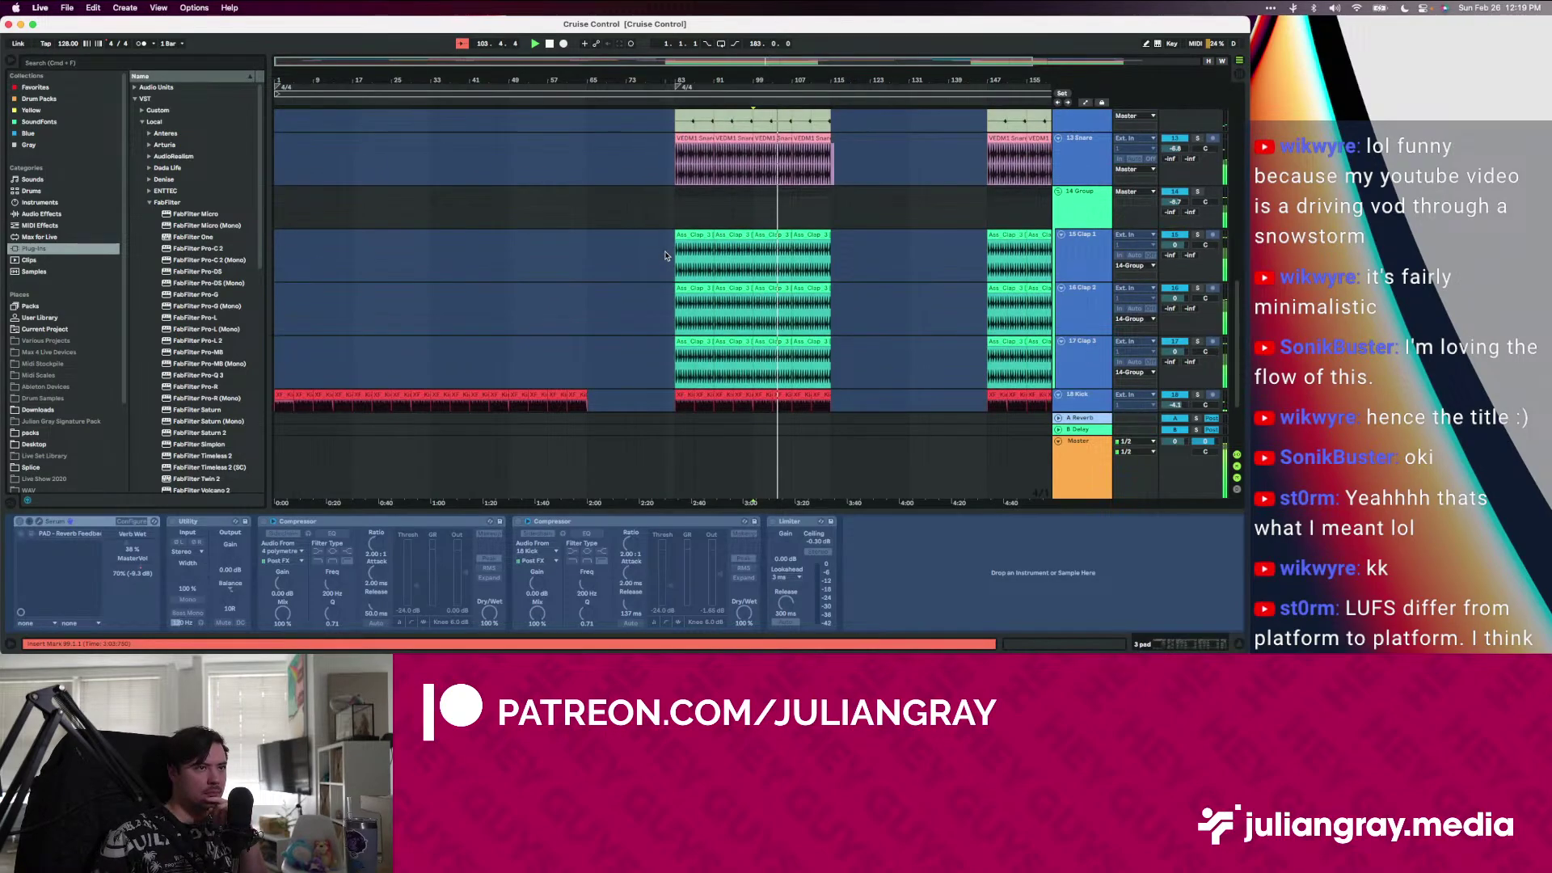
scroll(666, 255, up, 1)
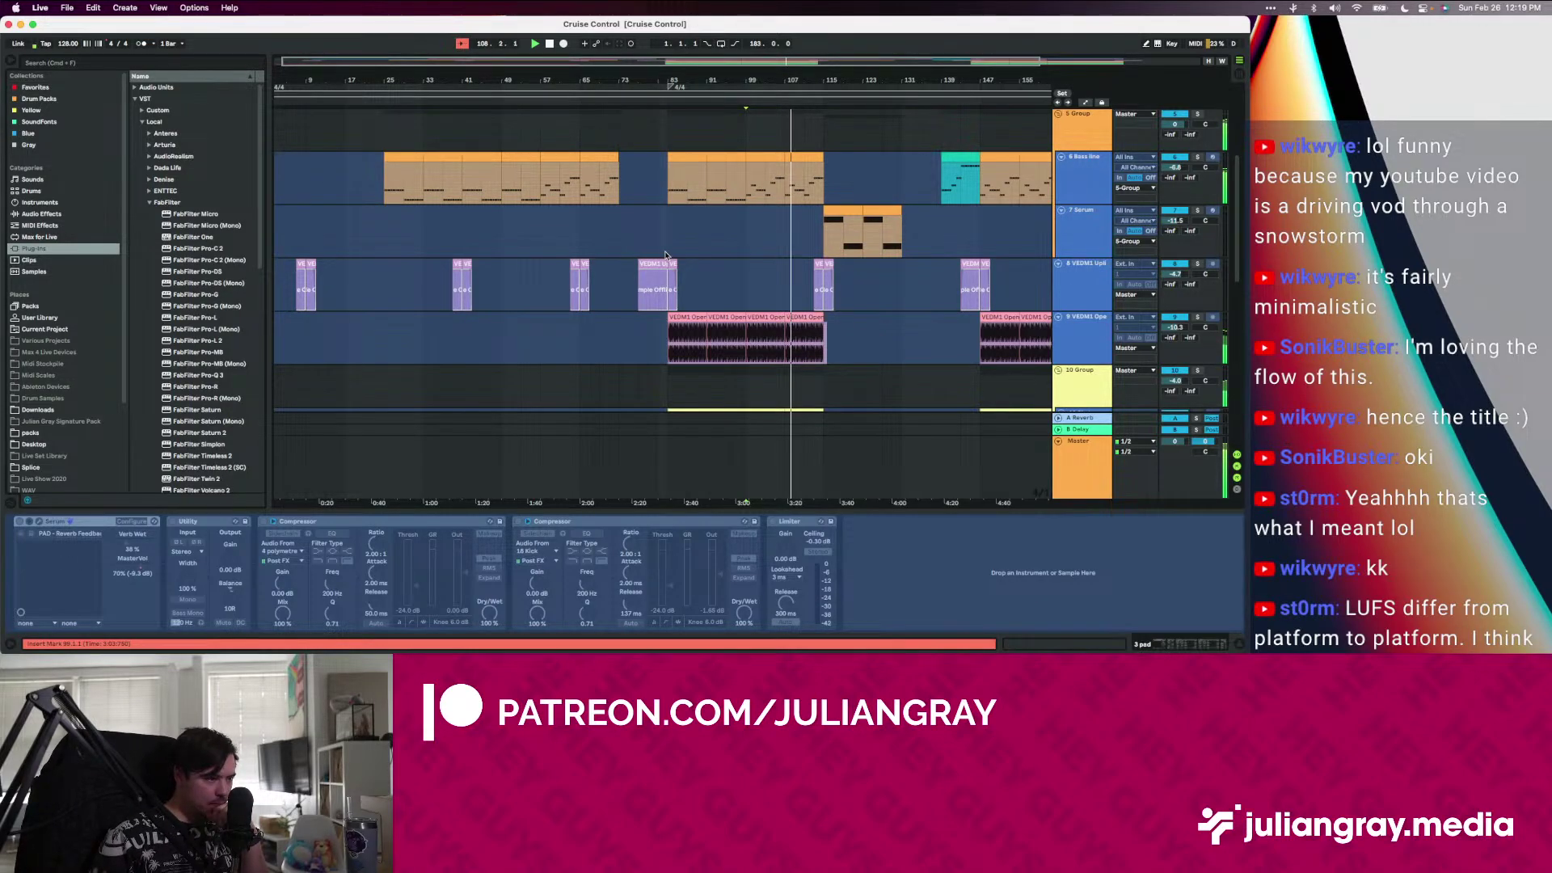
click(826, 233)
scroll(826, 234, up, 5)
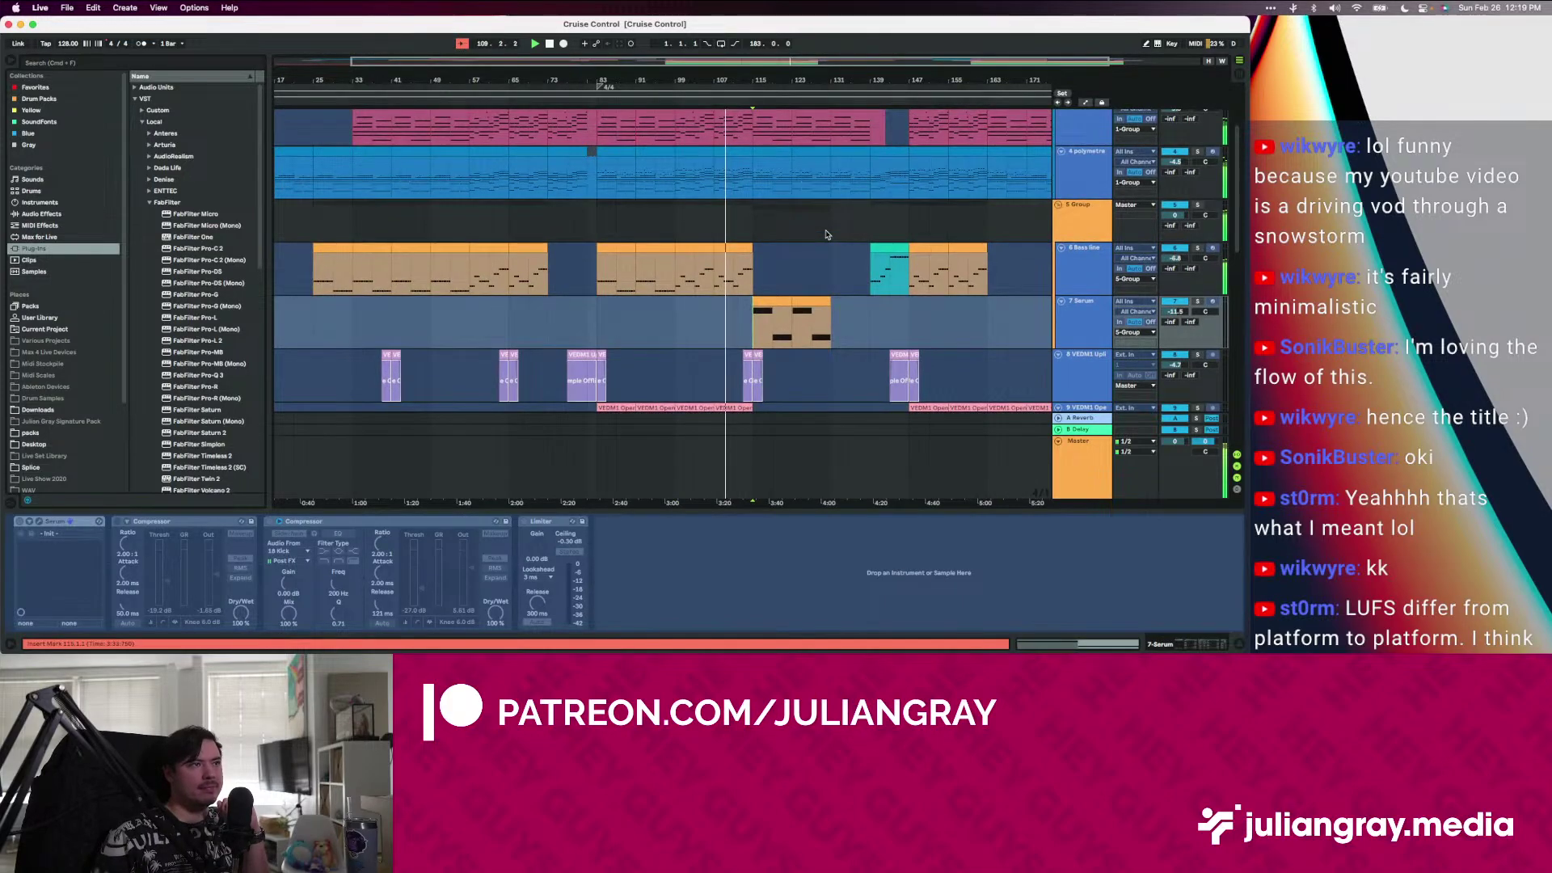
scroll(826, 233, up, 1)
Place the insert marker at bar 139 and at bar 115 on the polymetre track
click(826, 234)
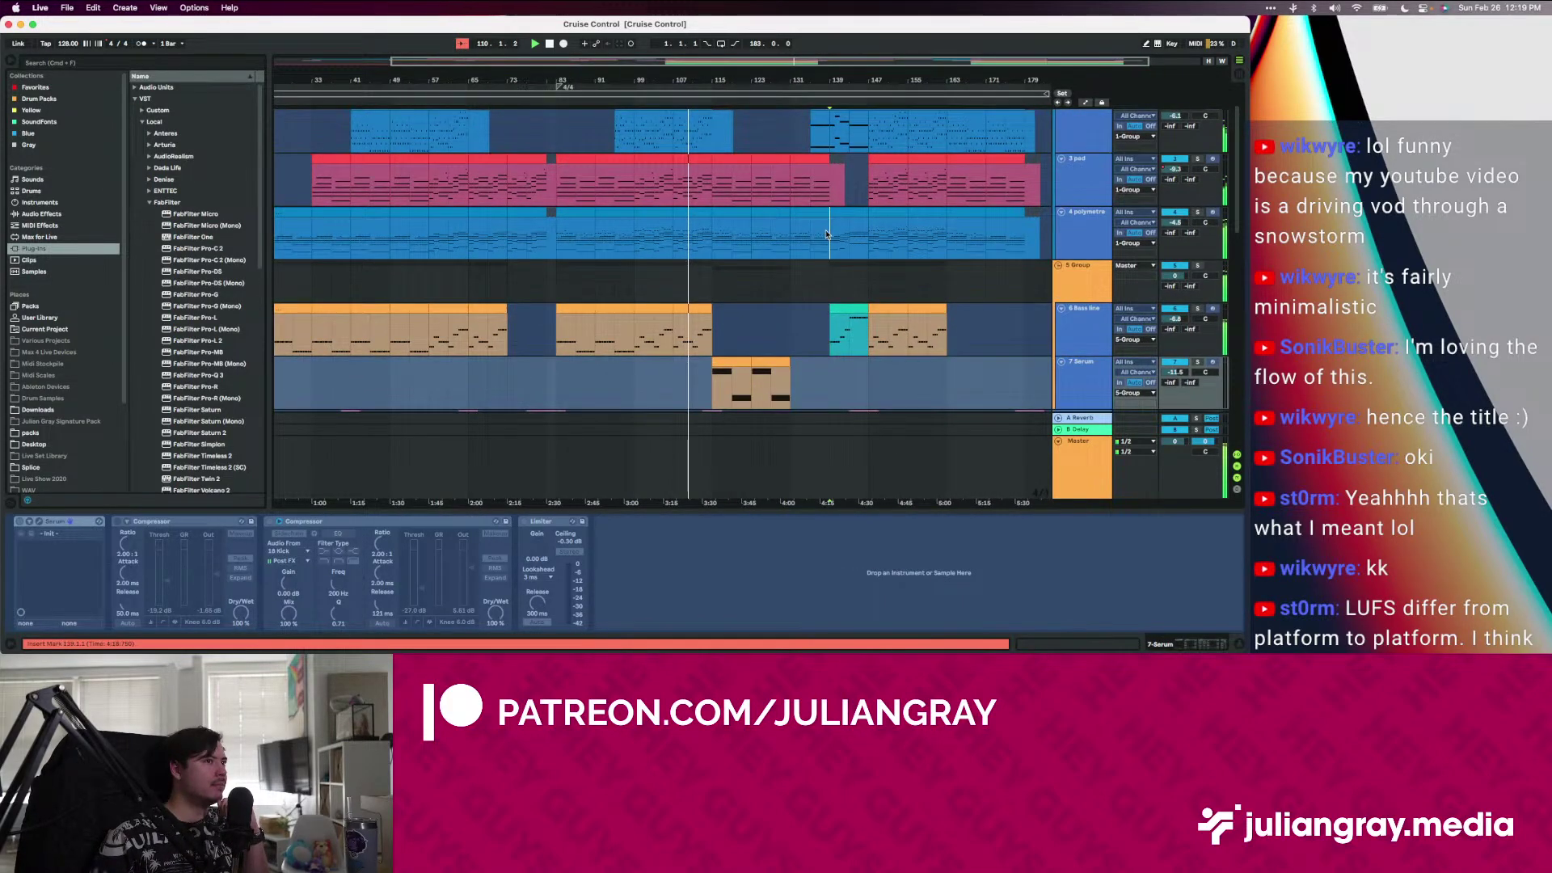
click(826, 234)
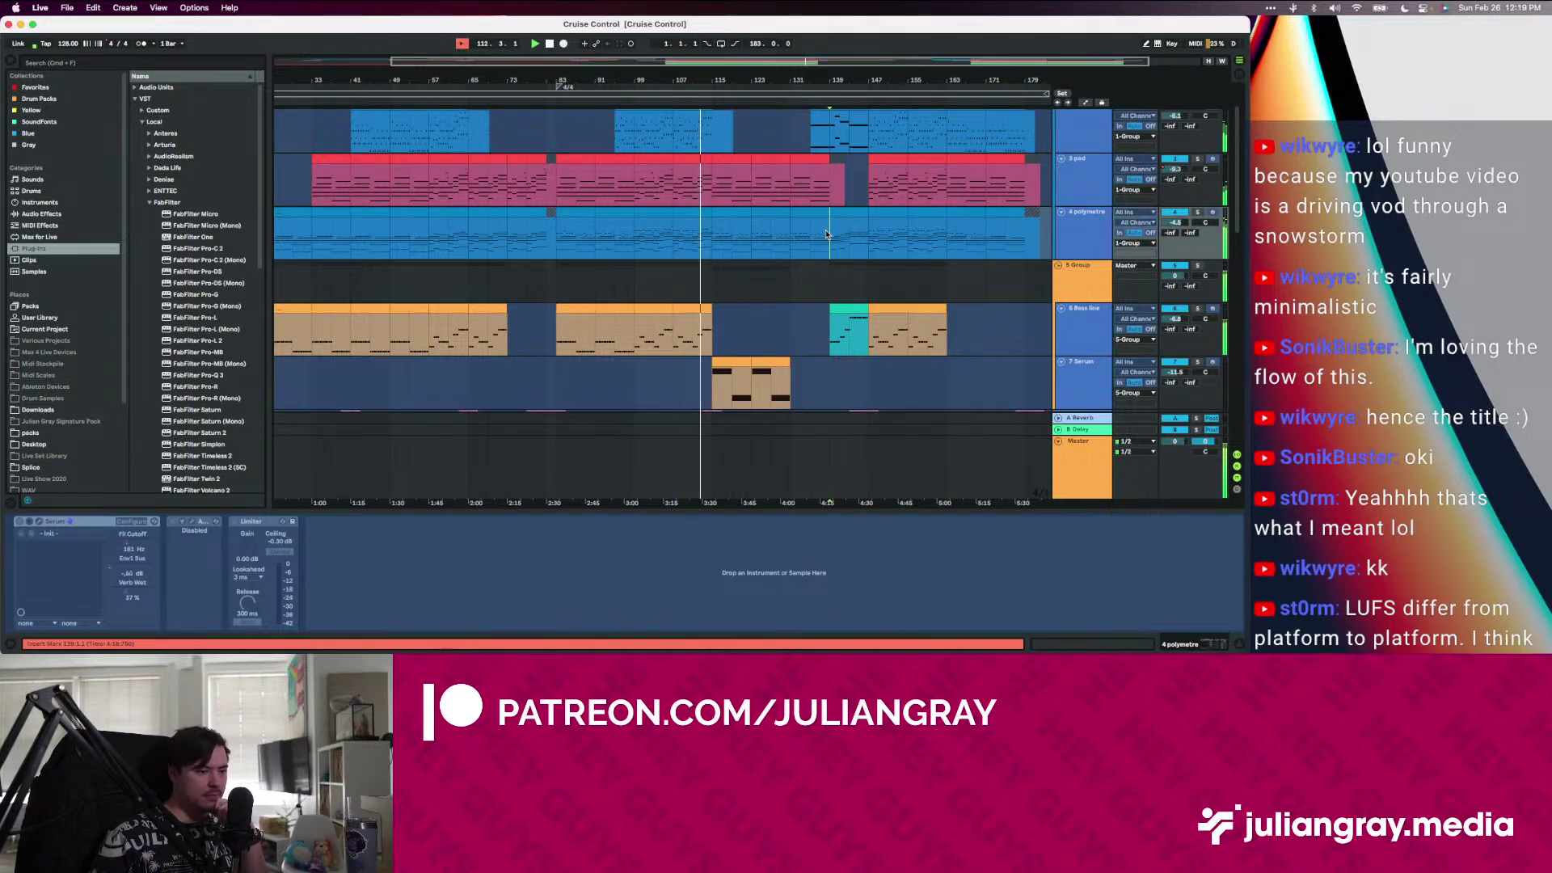
click(717, 229)
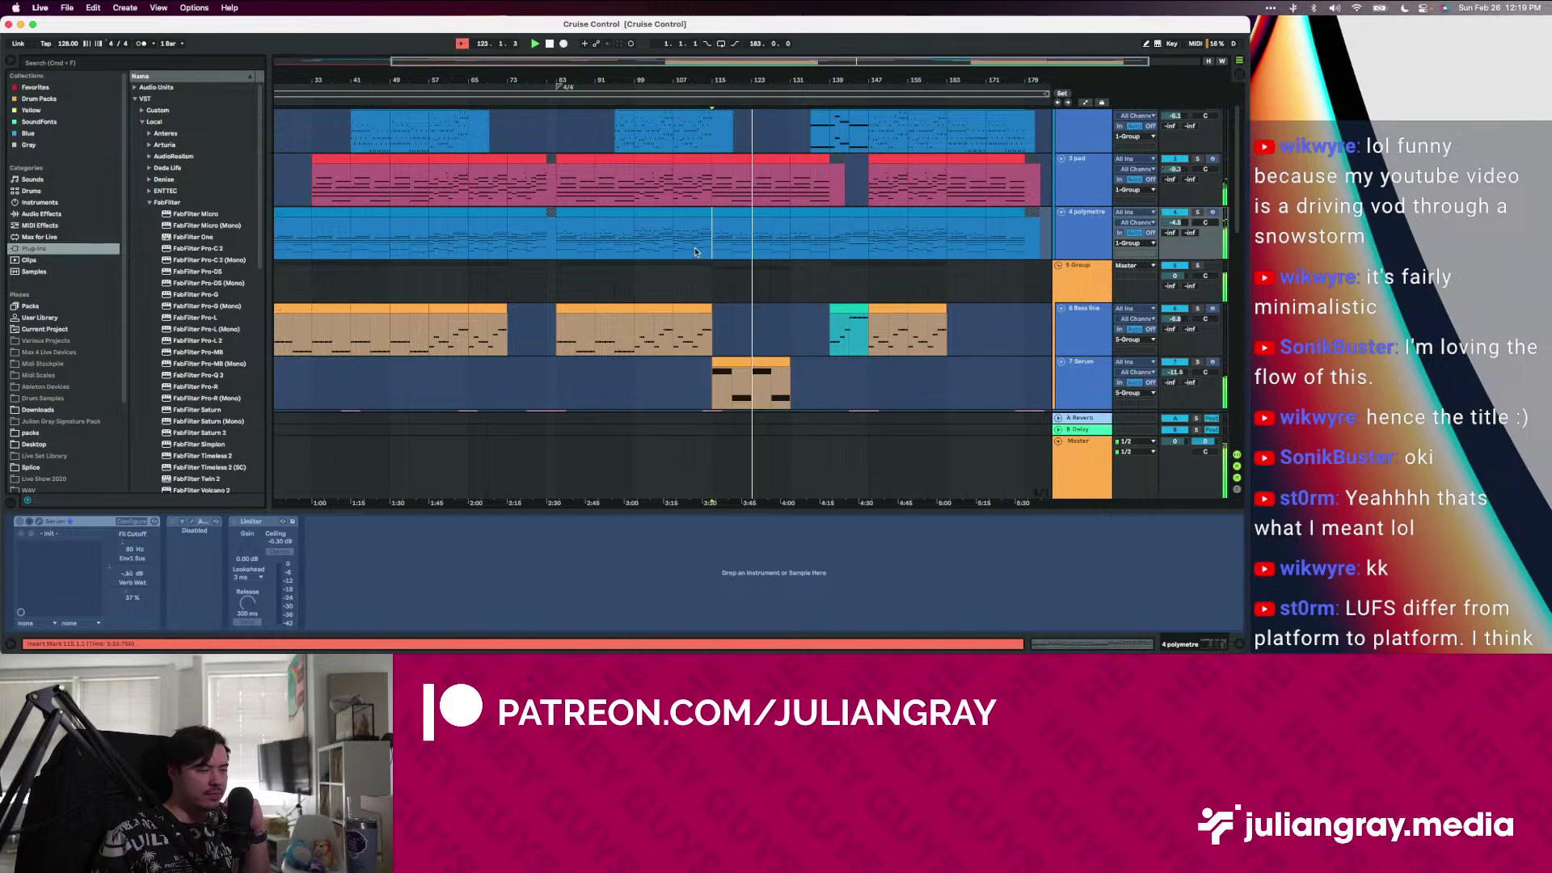
Mark bar 131 on the bass line and polymetre tracks, and show the Master track's devices
click(810, 327)
scroll(793, 336, up, 2)
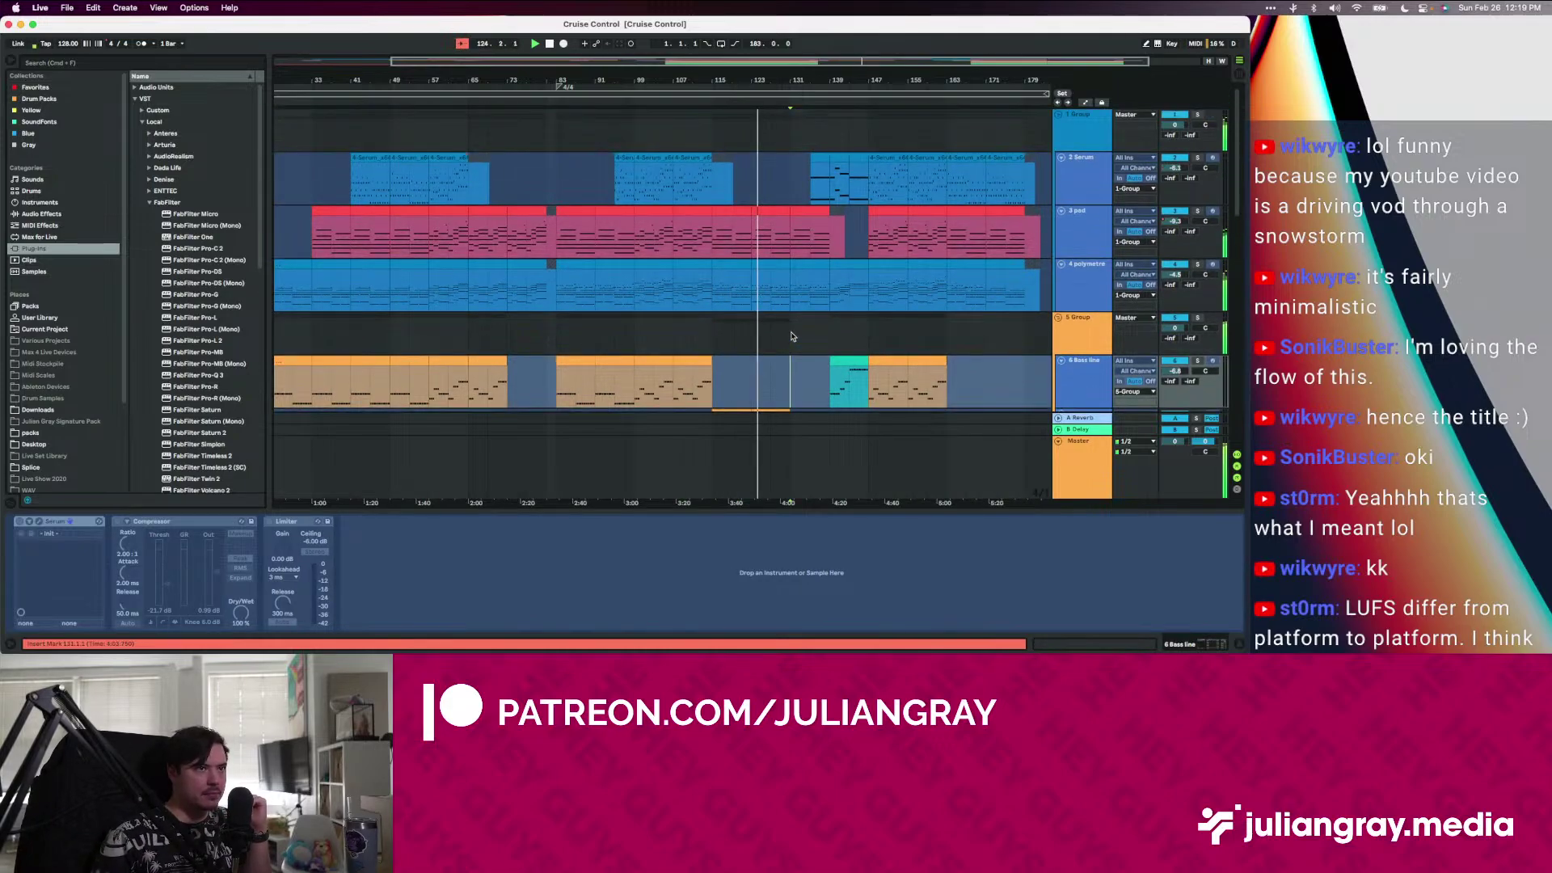
click(792, 292)
click(1022, 471)
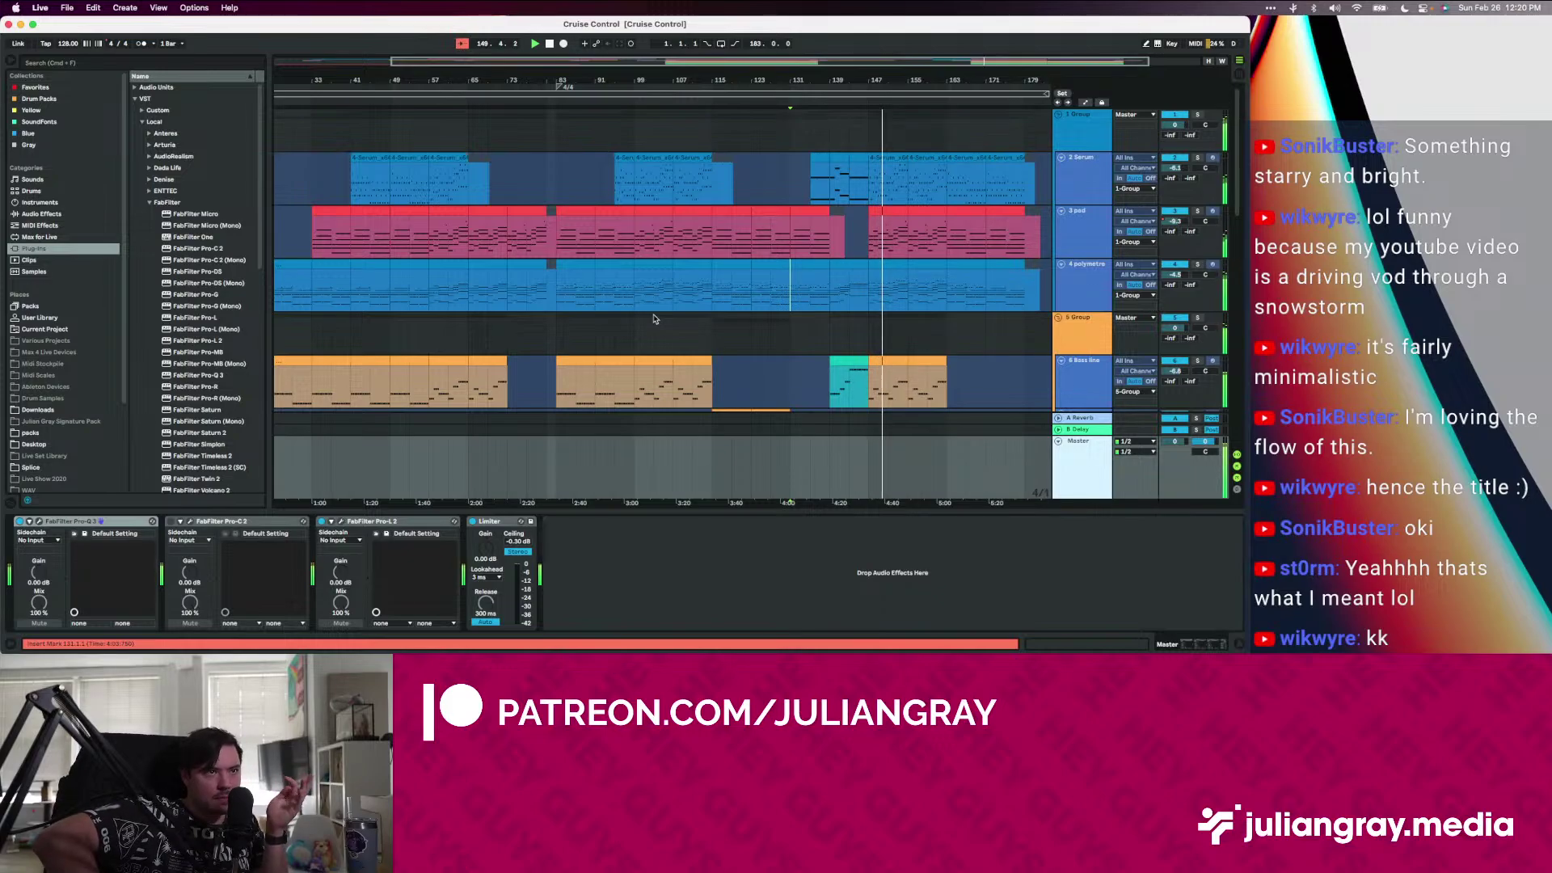
Mark bar 147 on the bass line track and examine the final section's tracks from pad down to the effects clips
scroll(917, 239, down, 3)
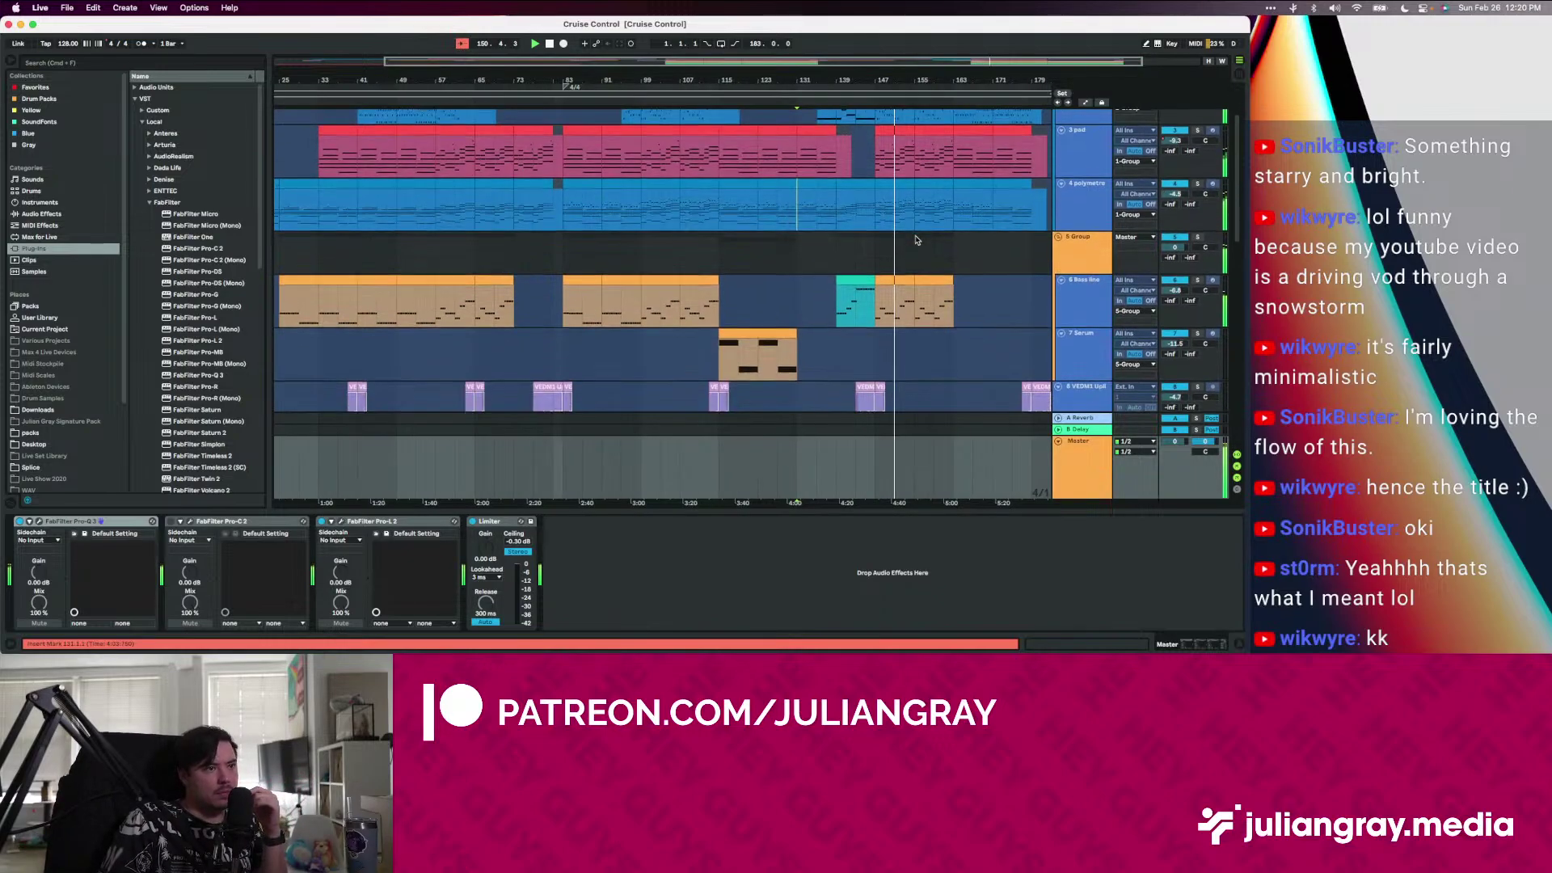
scroll(917, 239, down, 5)
click(880, 194)
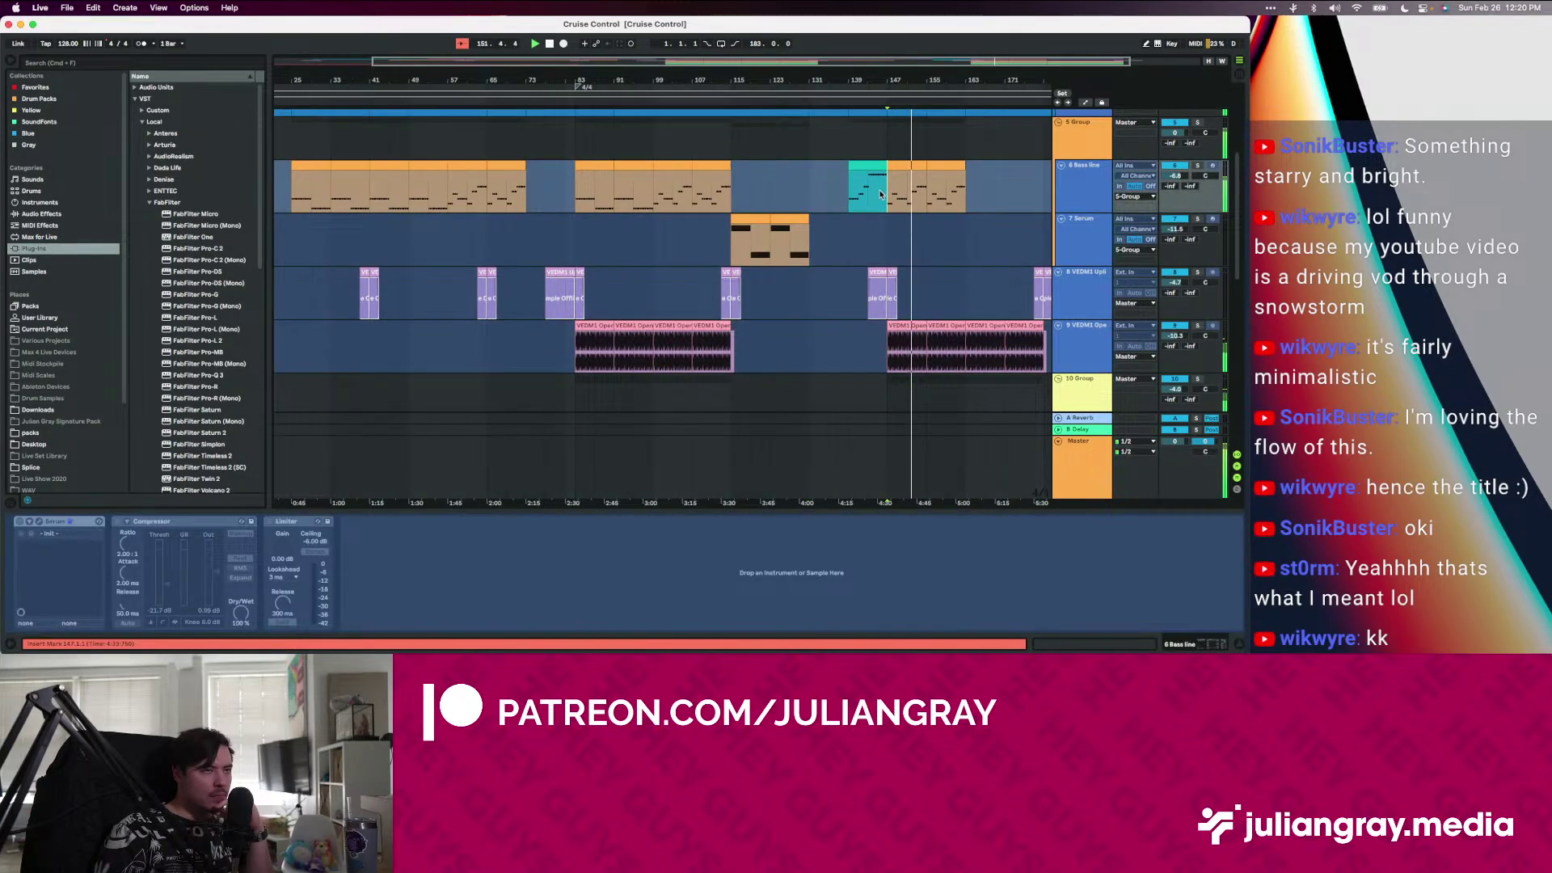
scroll(880, 194, up, 1)
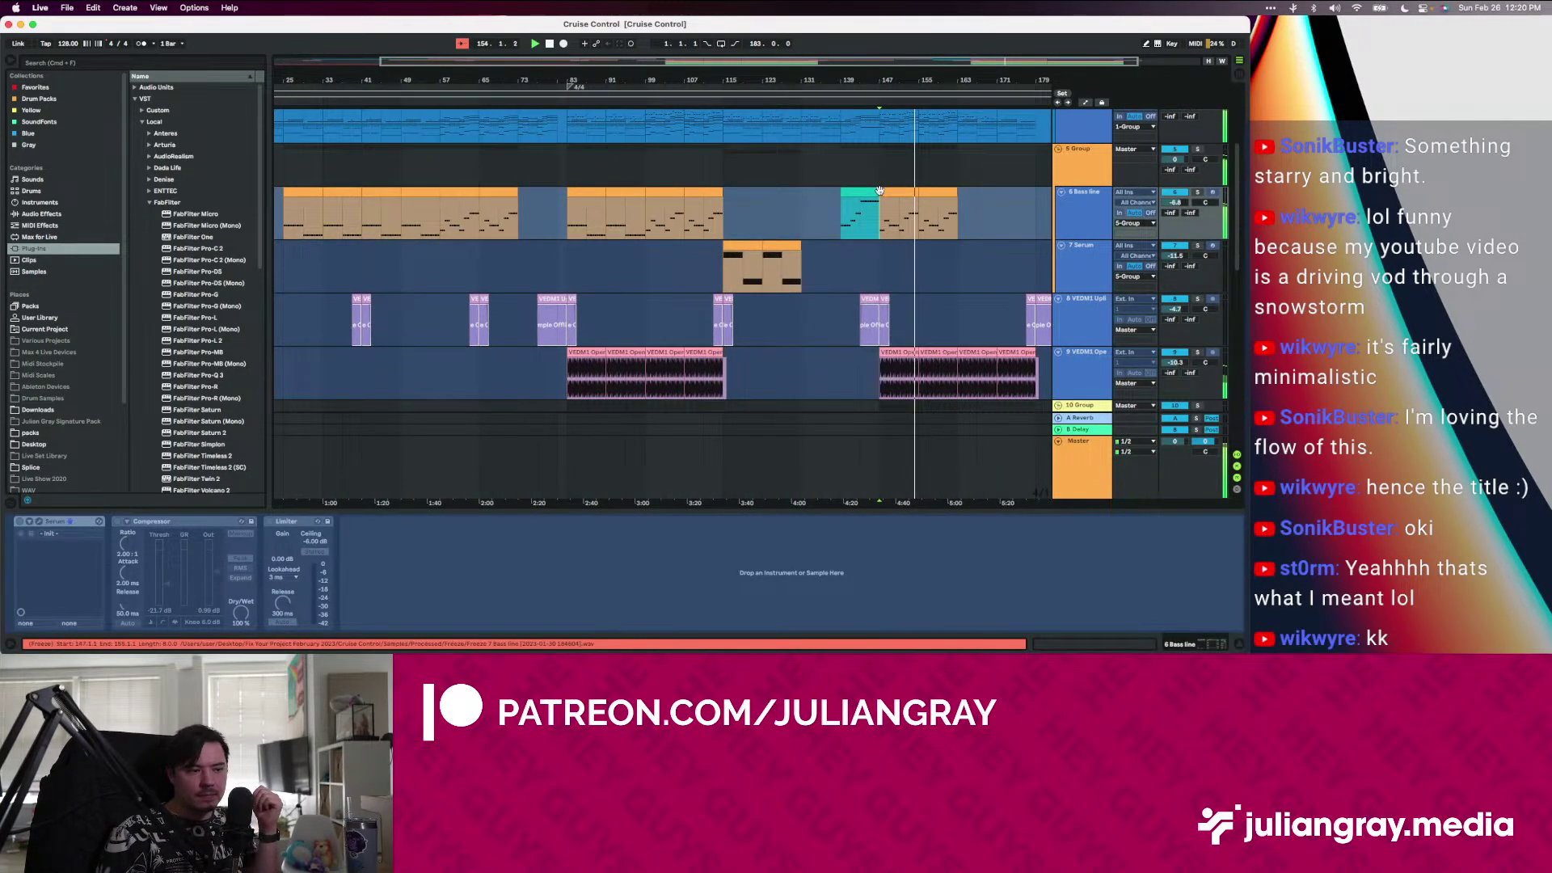
scroll(880, 192, up, 3)
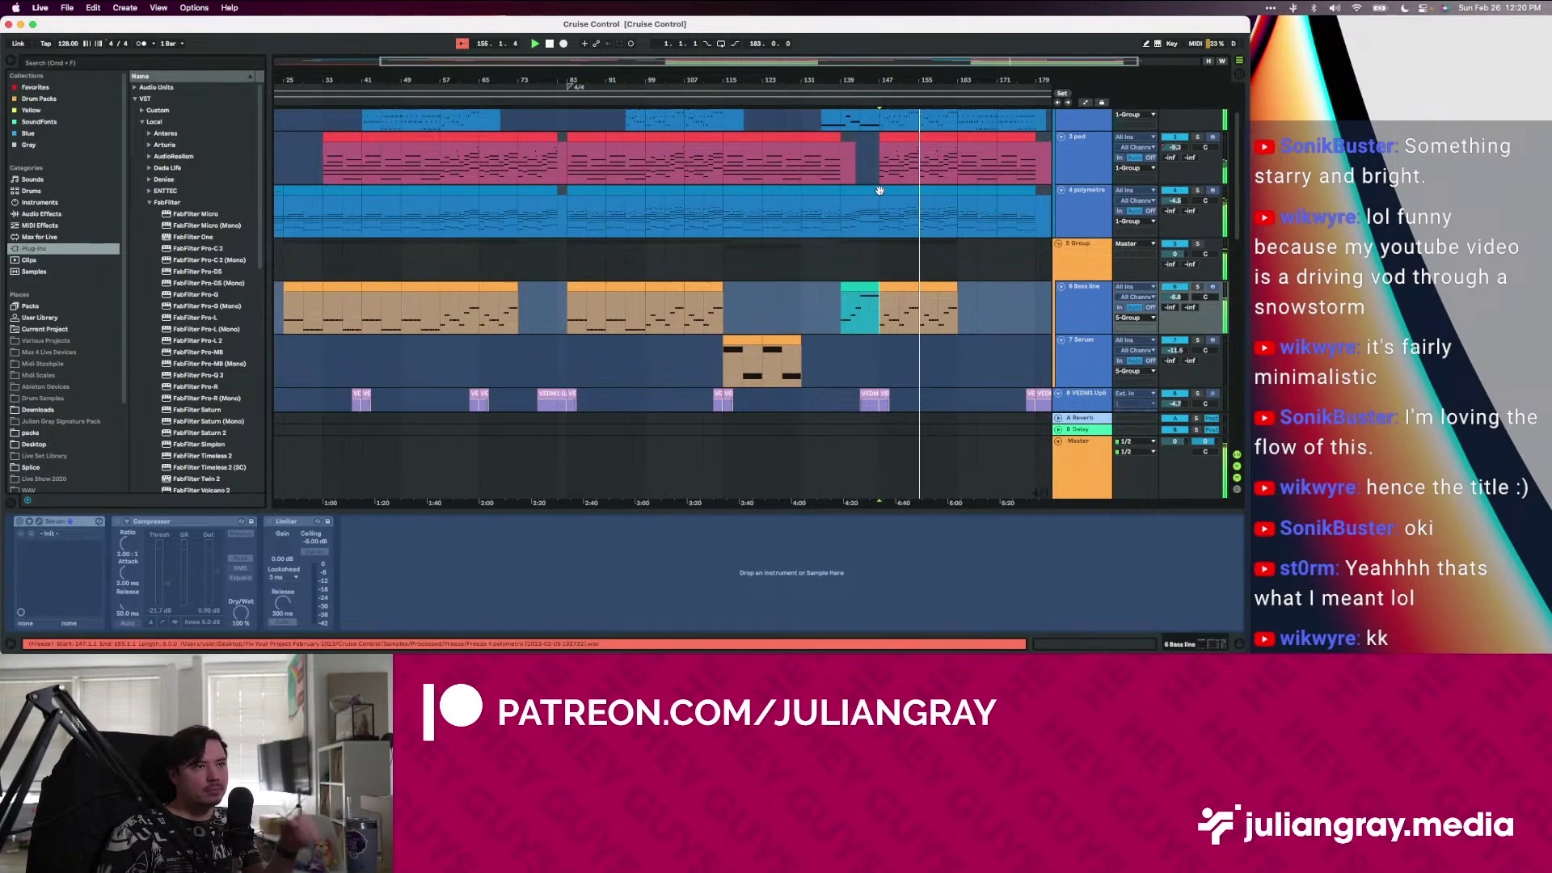
scroll(880, 194, down, 4)
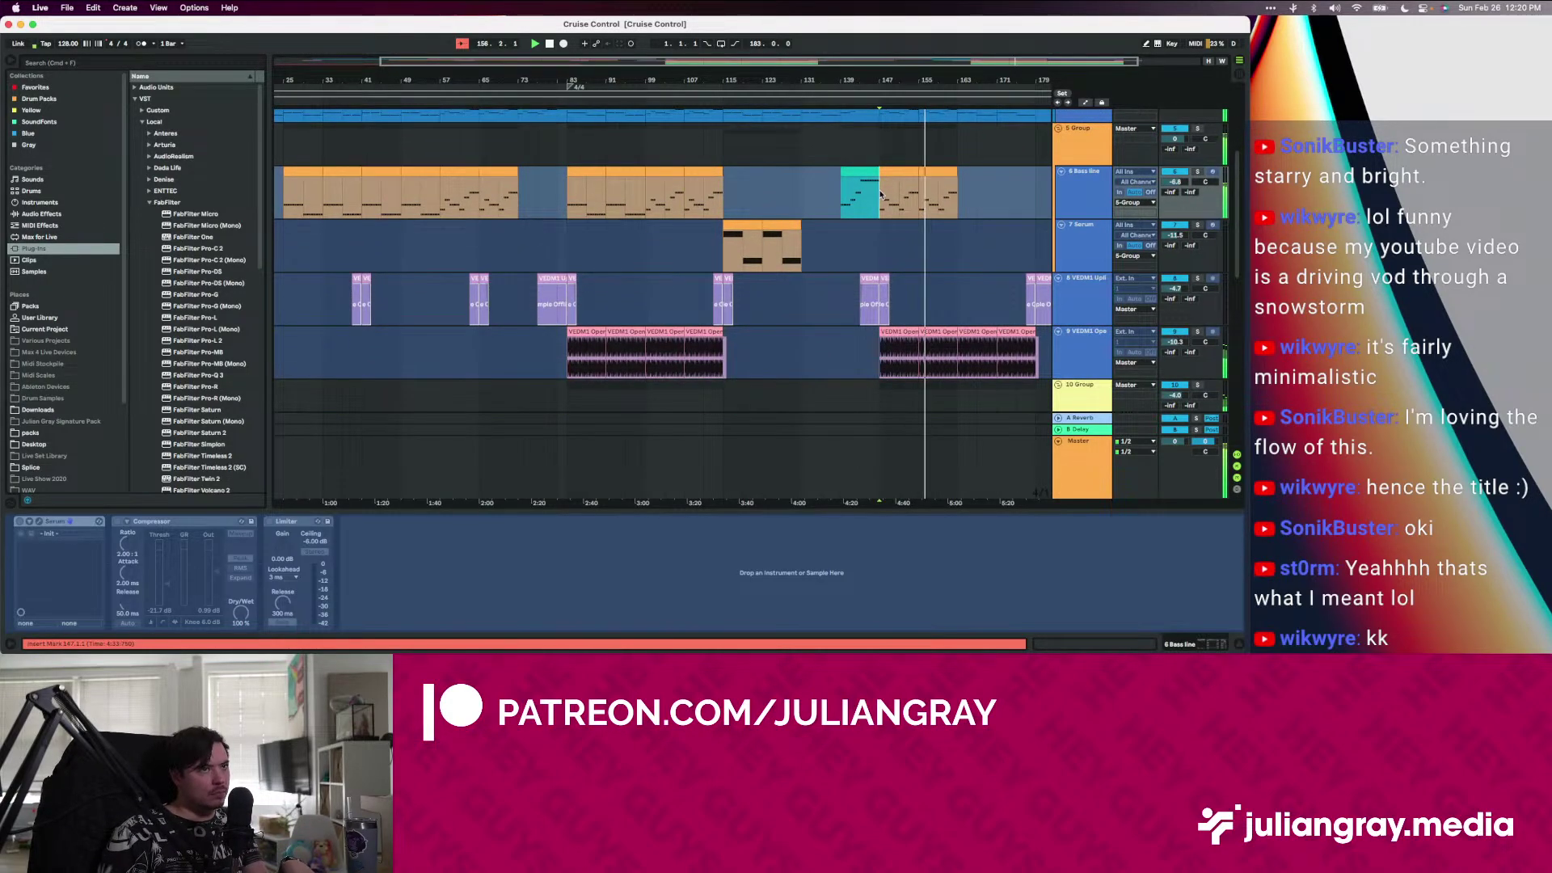
scroll(880, 193, up, 2)
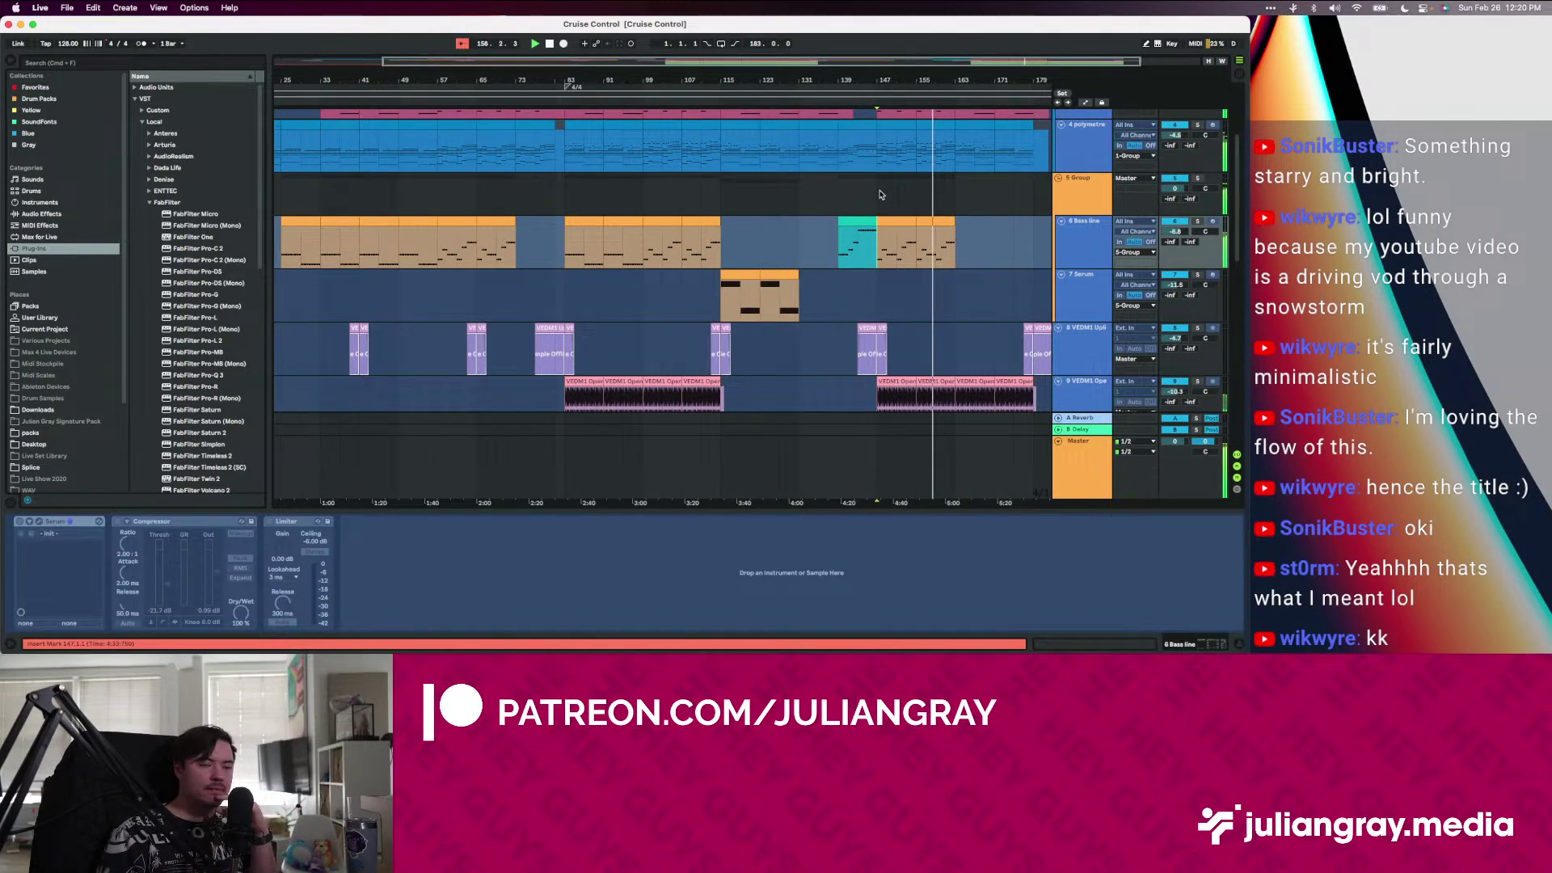
scroll(882, 194, right, 2)
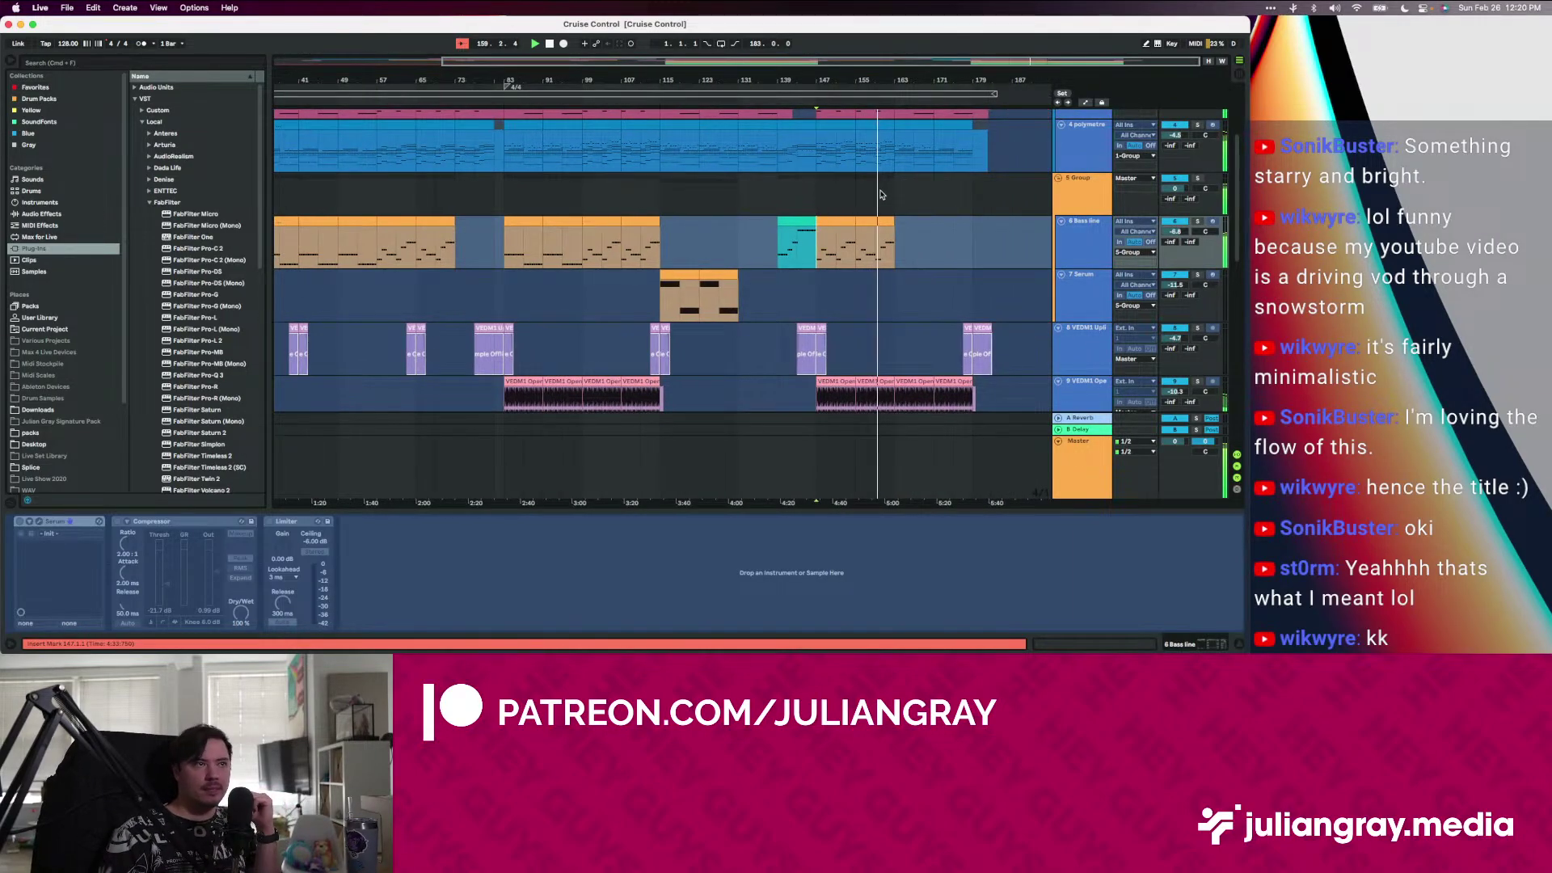
scroll(881, 194, up, 2)
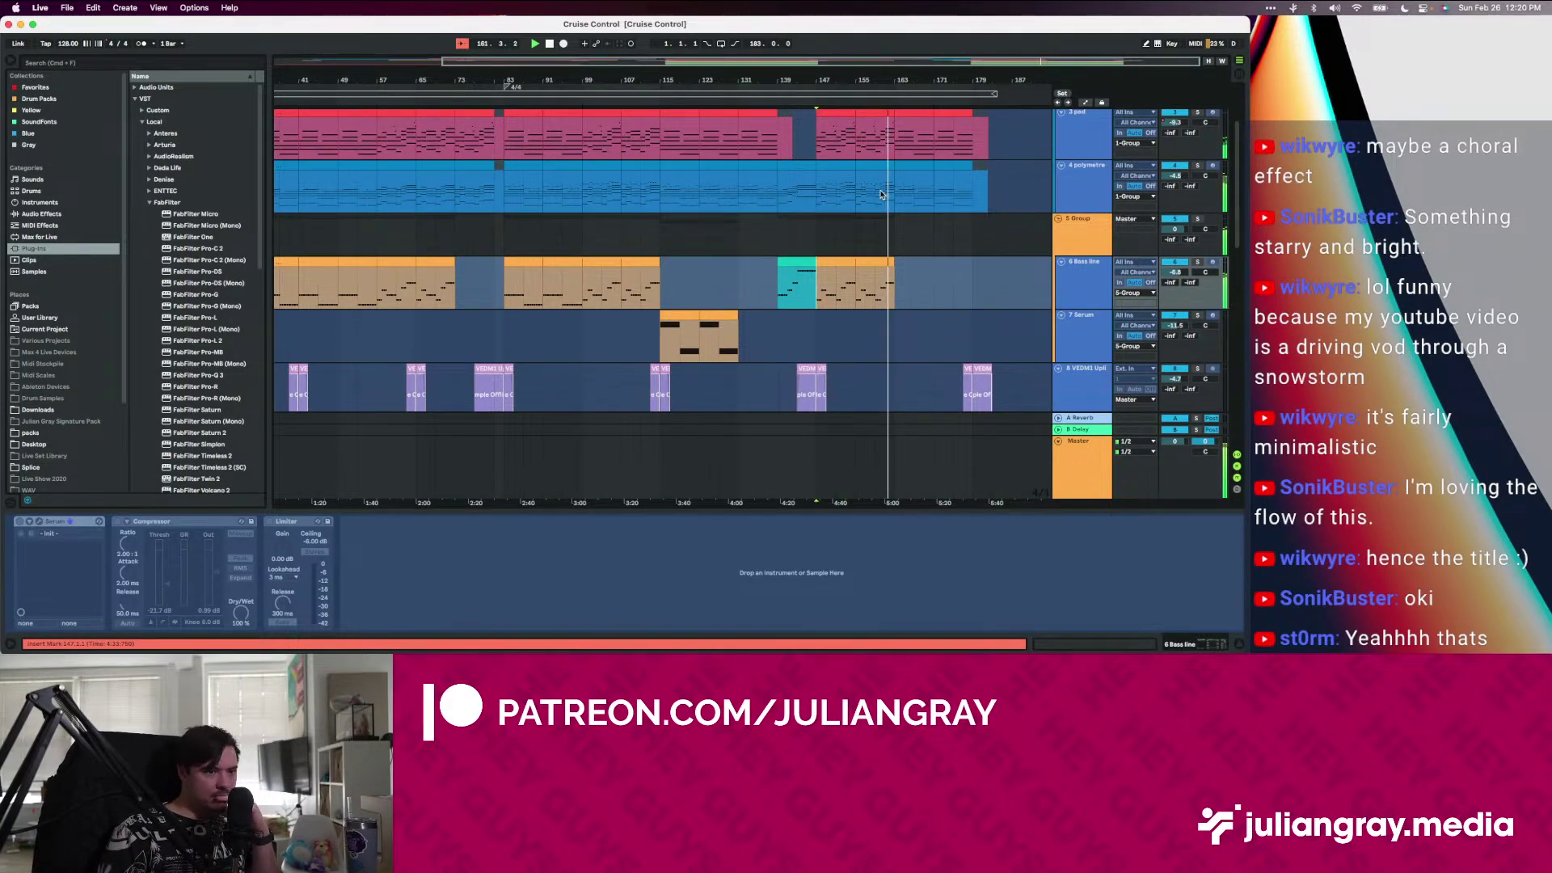
Mark bar 163 on the polymetre and pad tracks and the pad's re-entry at bar 147
click(891, 197)
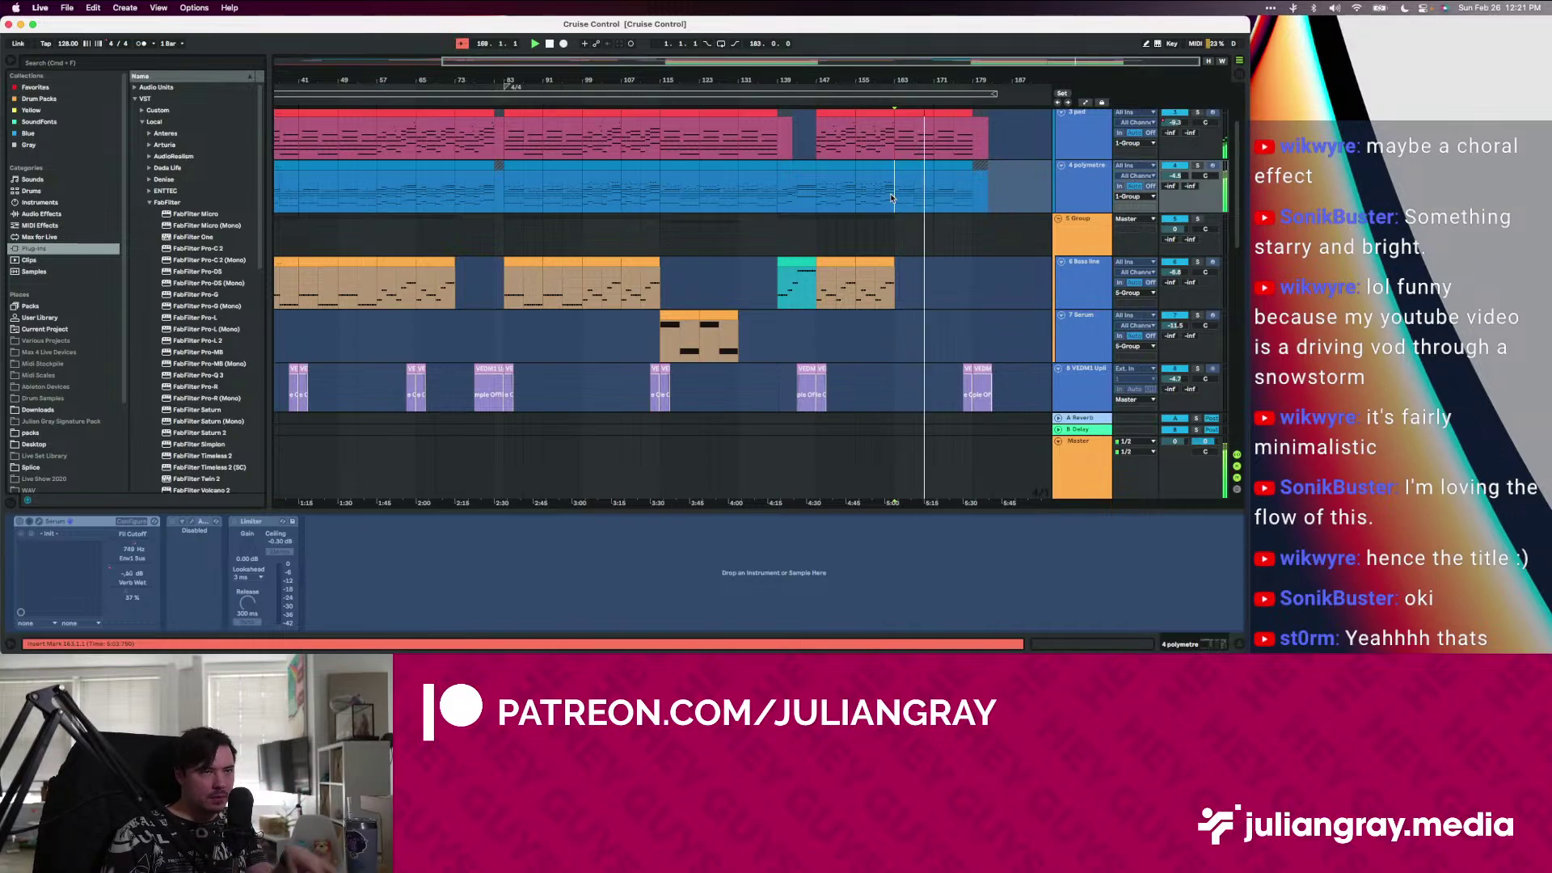
scroll(892, 197, up, 2)
click(892, 197)
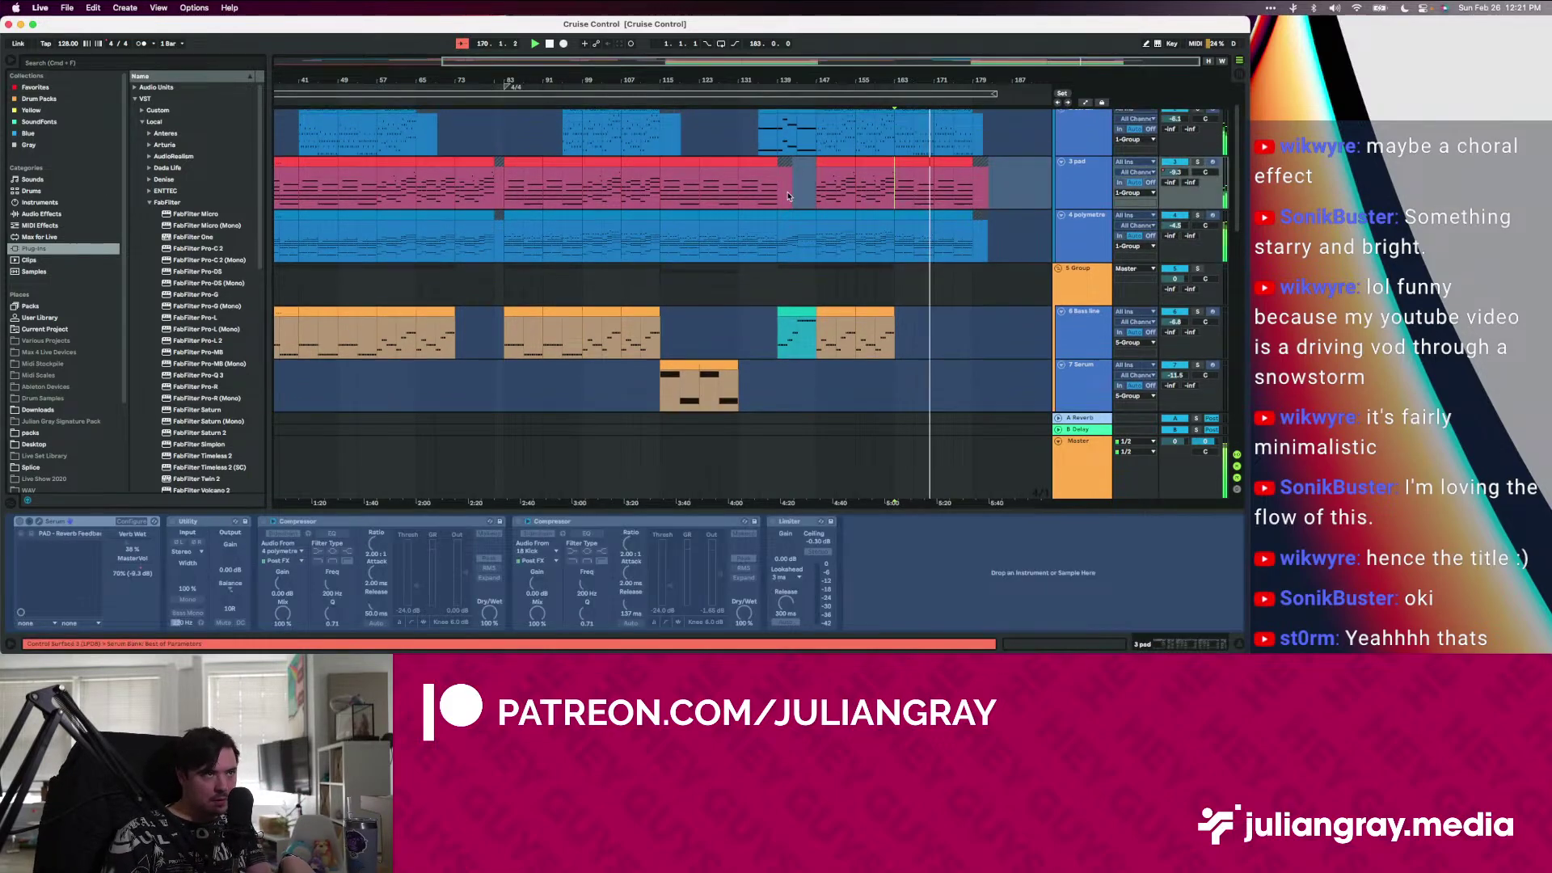
click(818, 188)
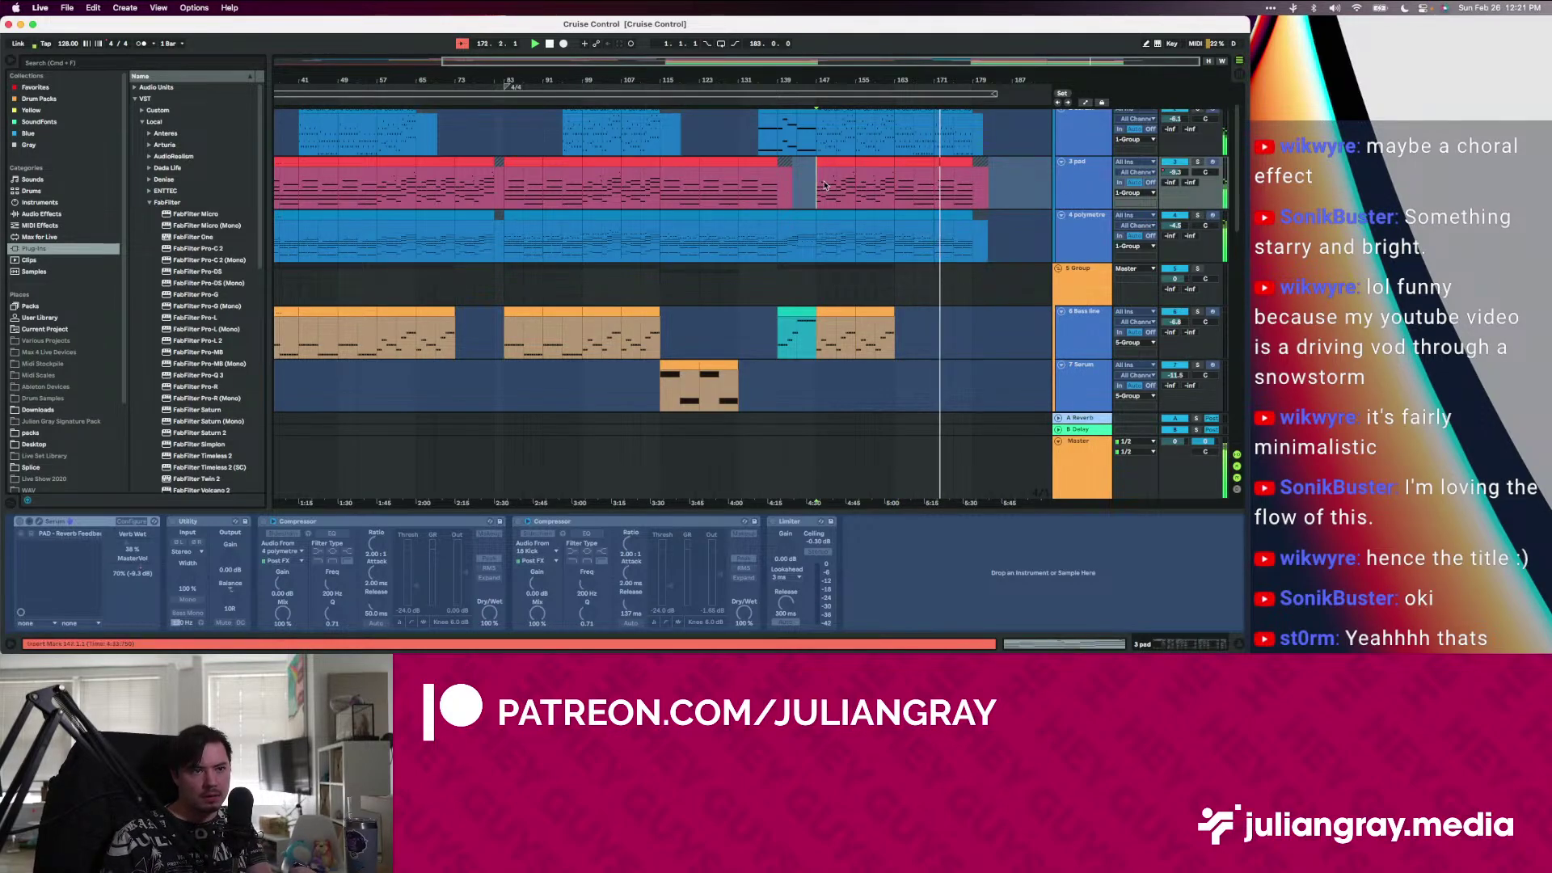
Place the insert marker at bar 139 on the bass line track and review the arrangement back to its beginning
scroll(868, 202, up, 2)
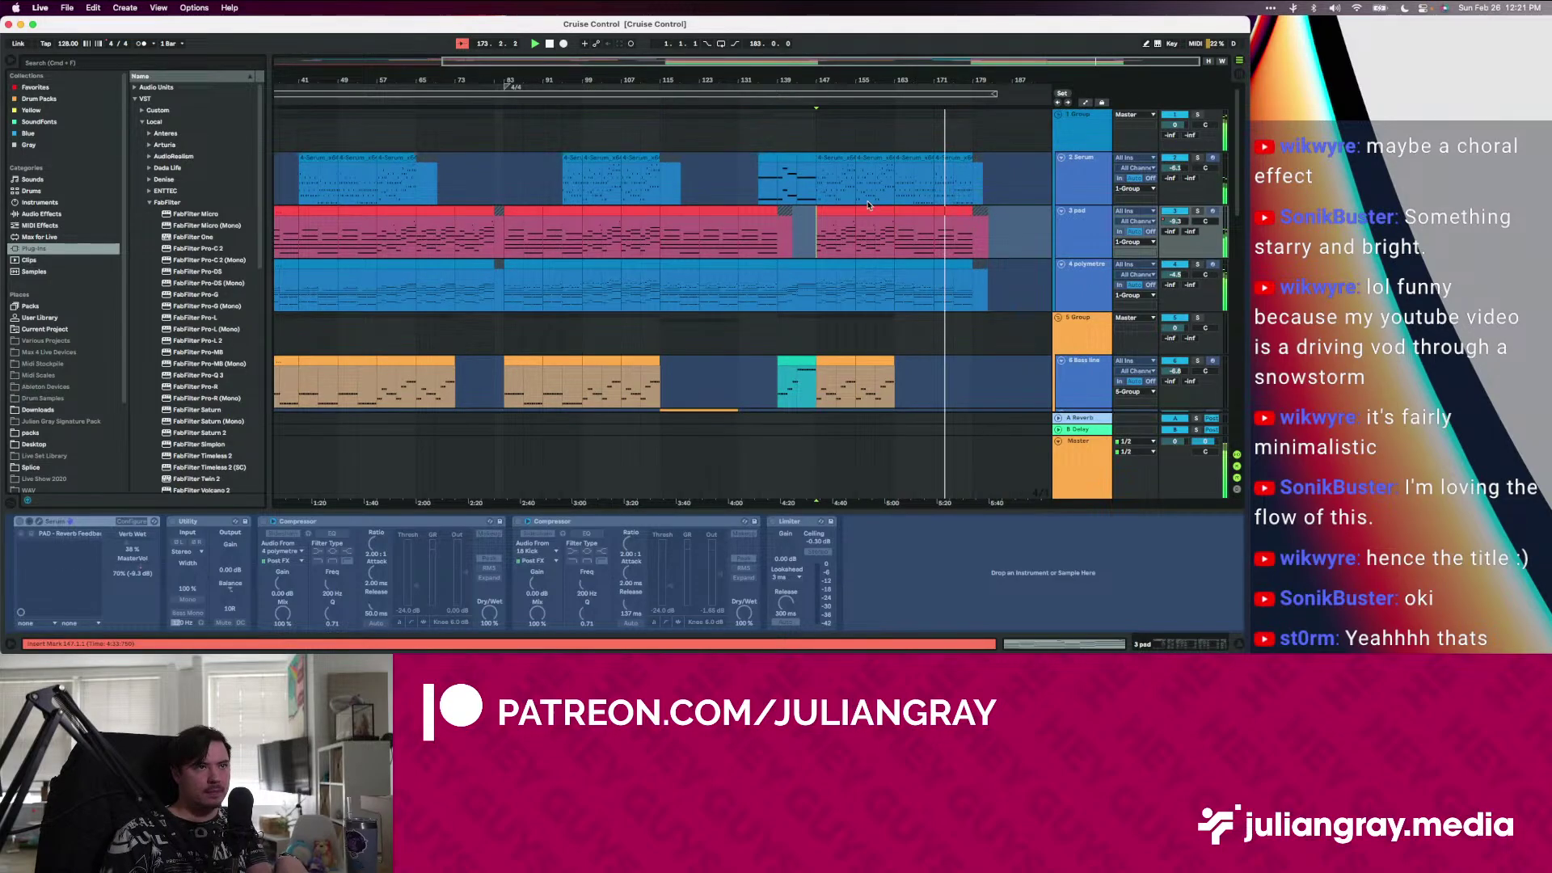
scroll(869, 206, down, 1)
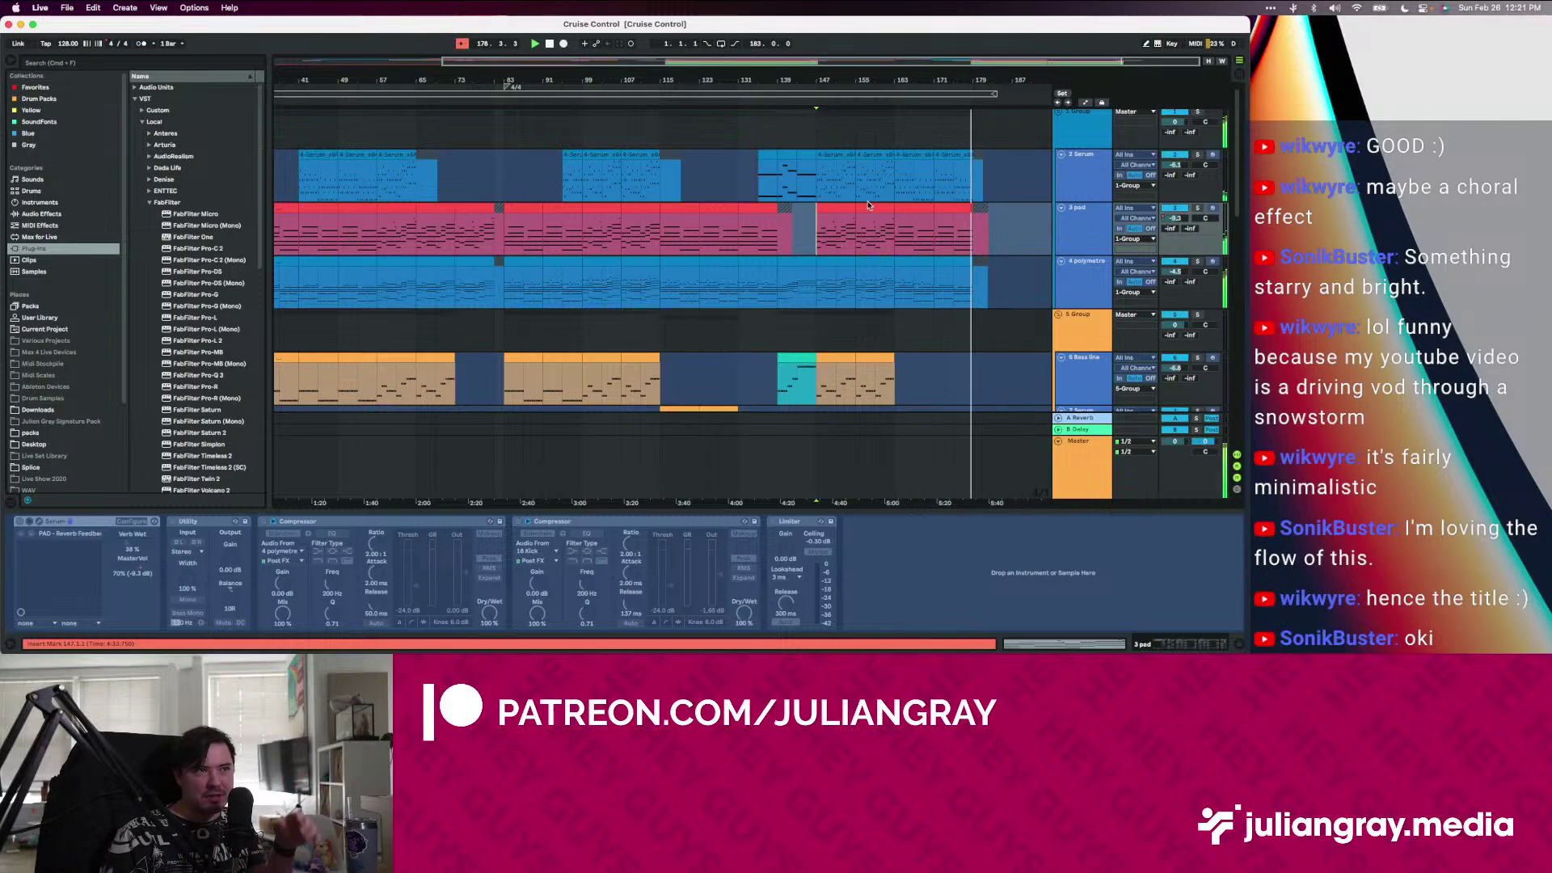
scroll(867, 202, up, 1)
scroll(866, 200, down, 5)
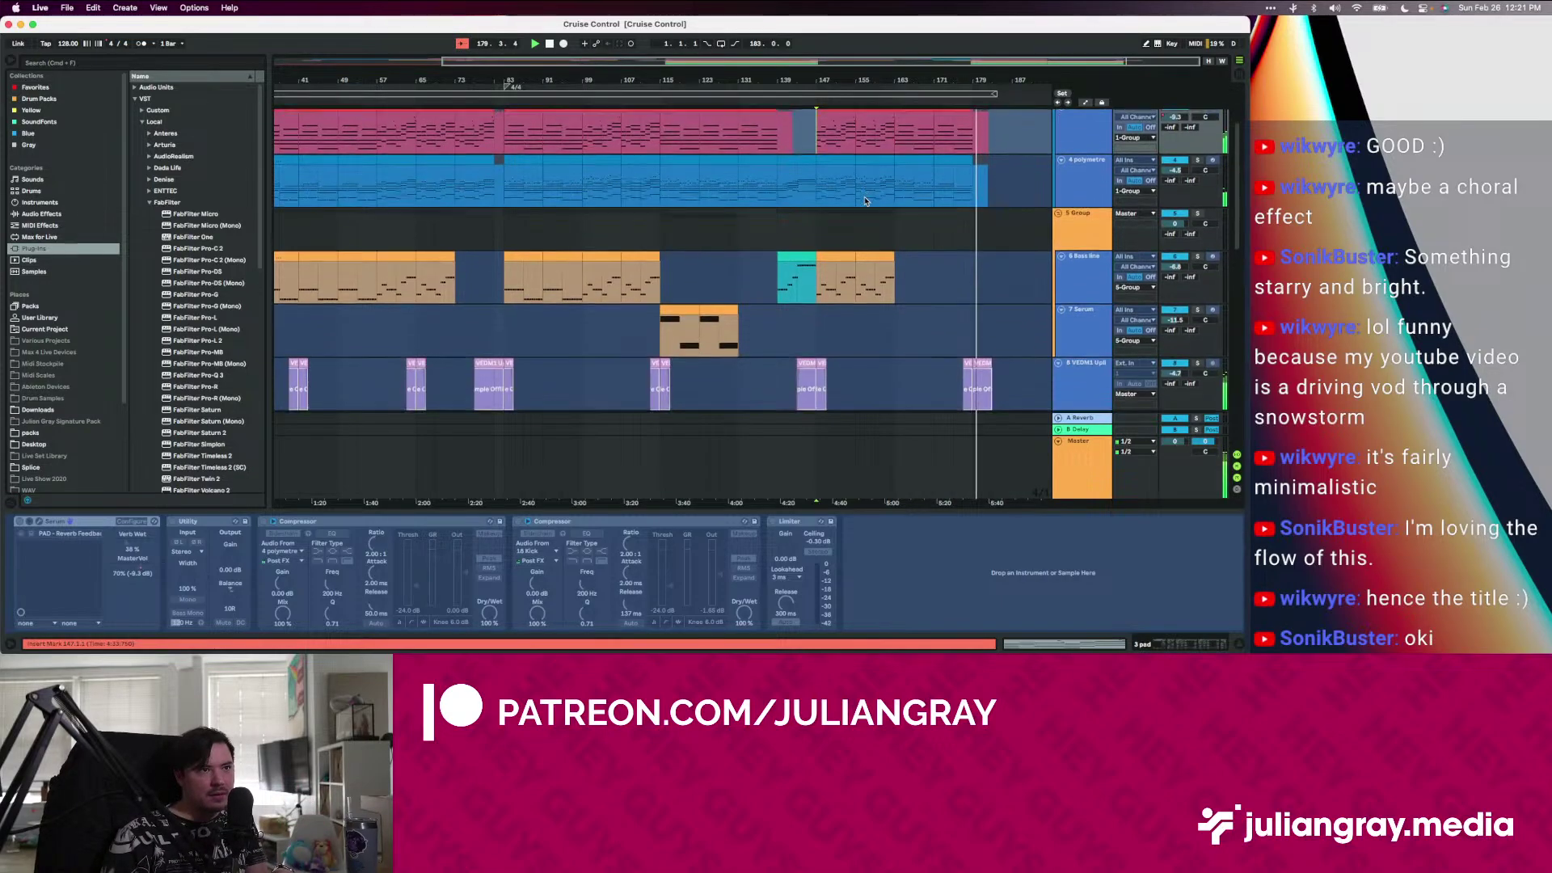
click(805, 250)
click(781, 247)
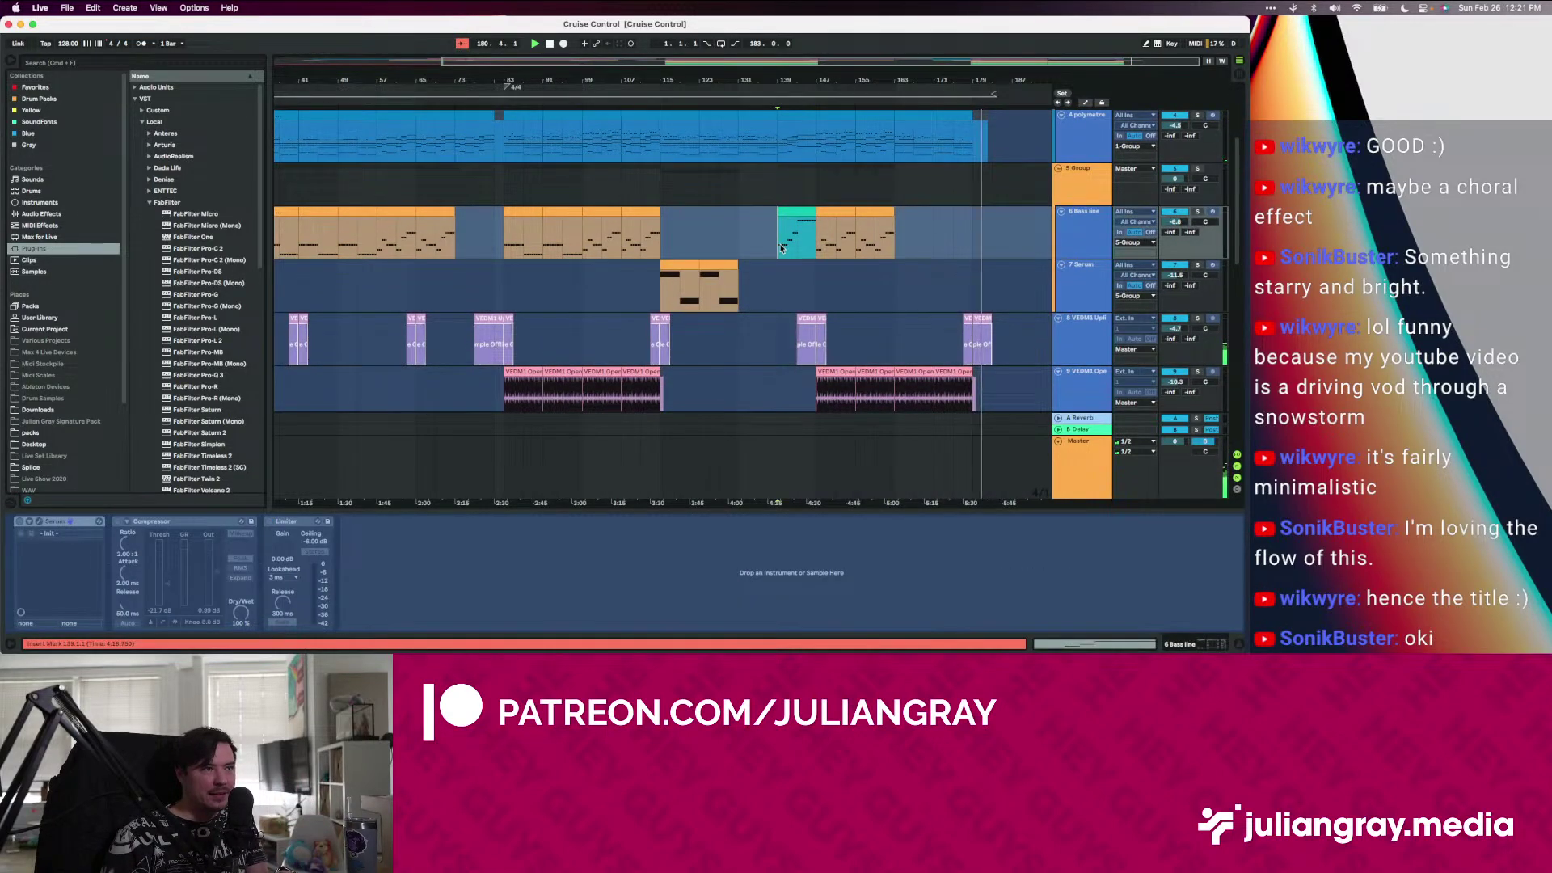
scroll(804, 239, left, 5)
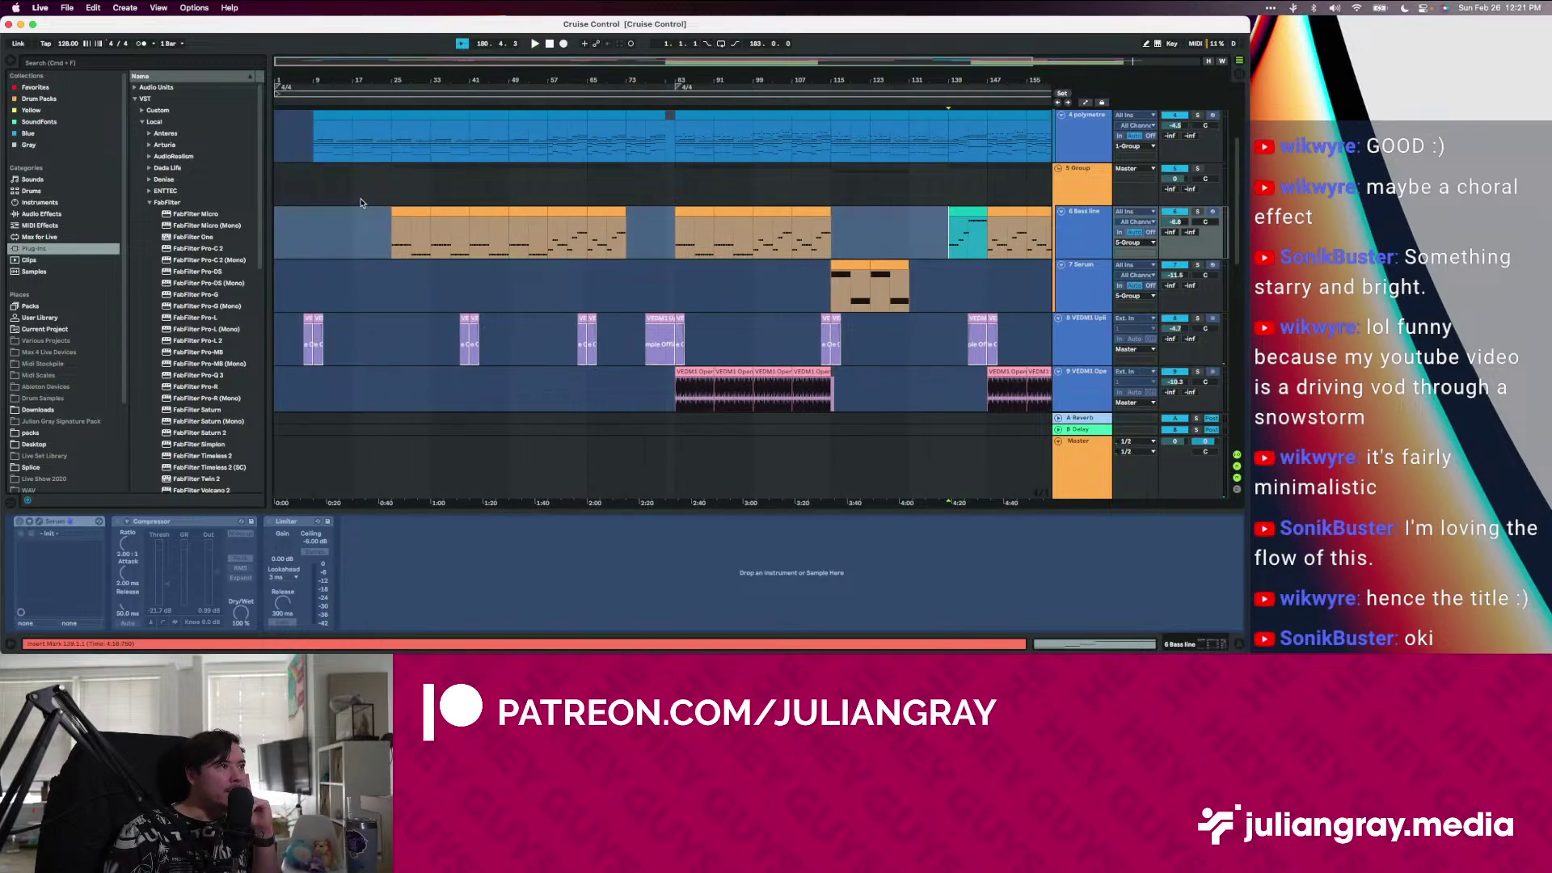
scroll(360, 203, up, 5)
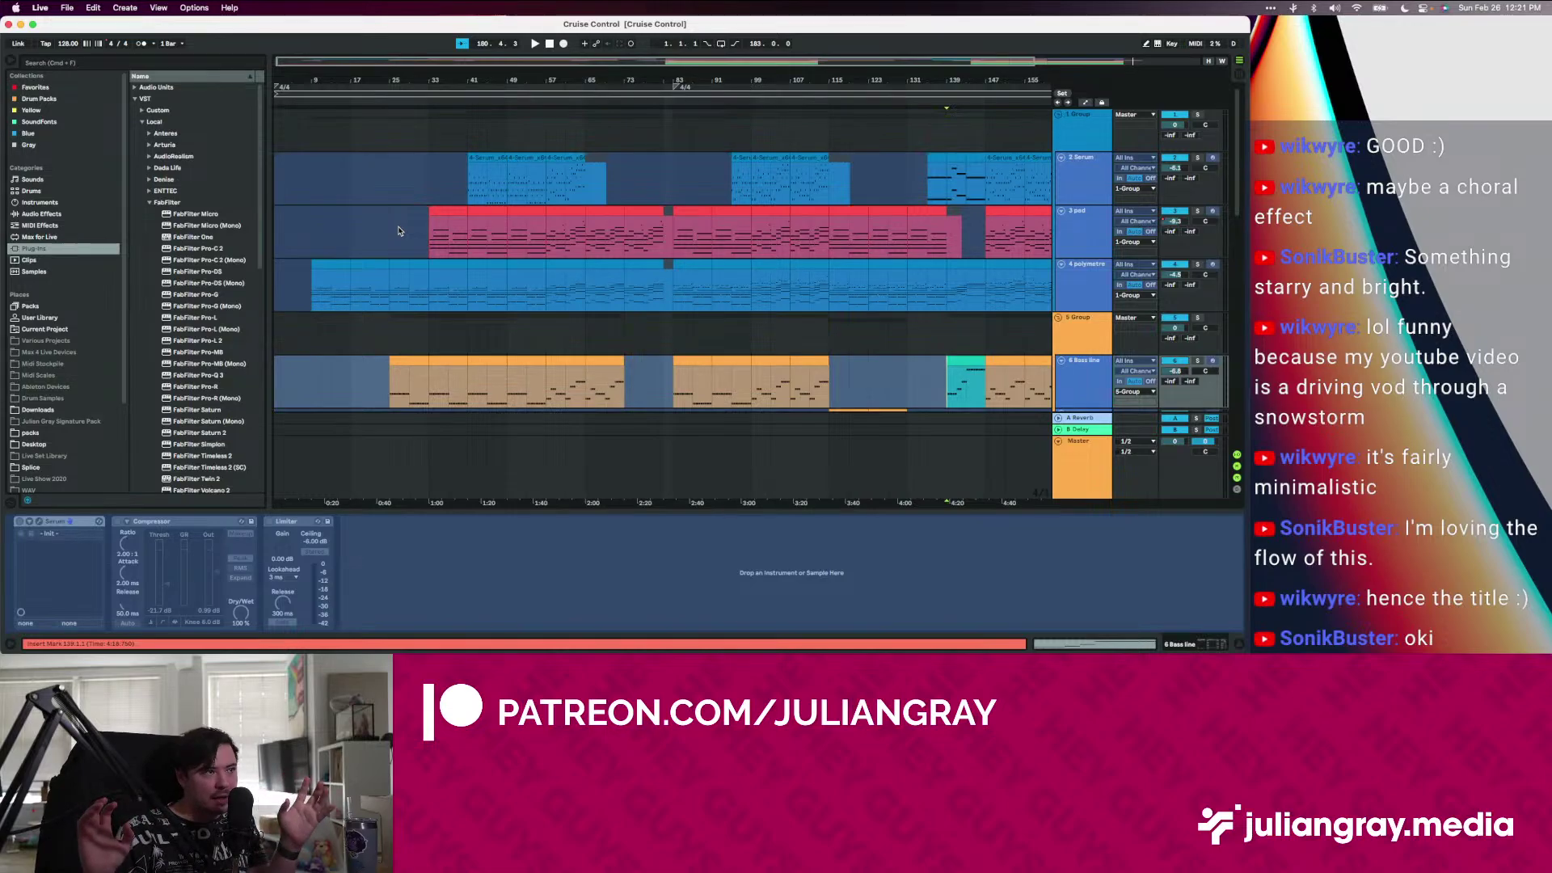
Play the arrangement from bar 45 with the pad track selected
scroll(470, 249, down, 5)
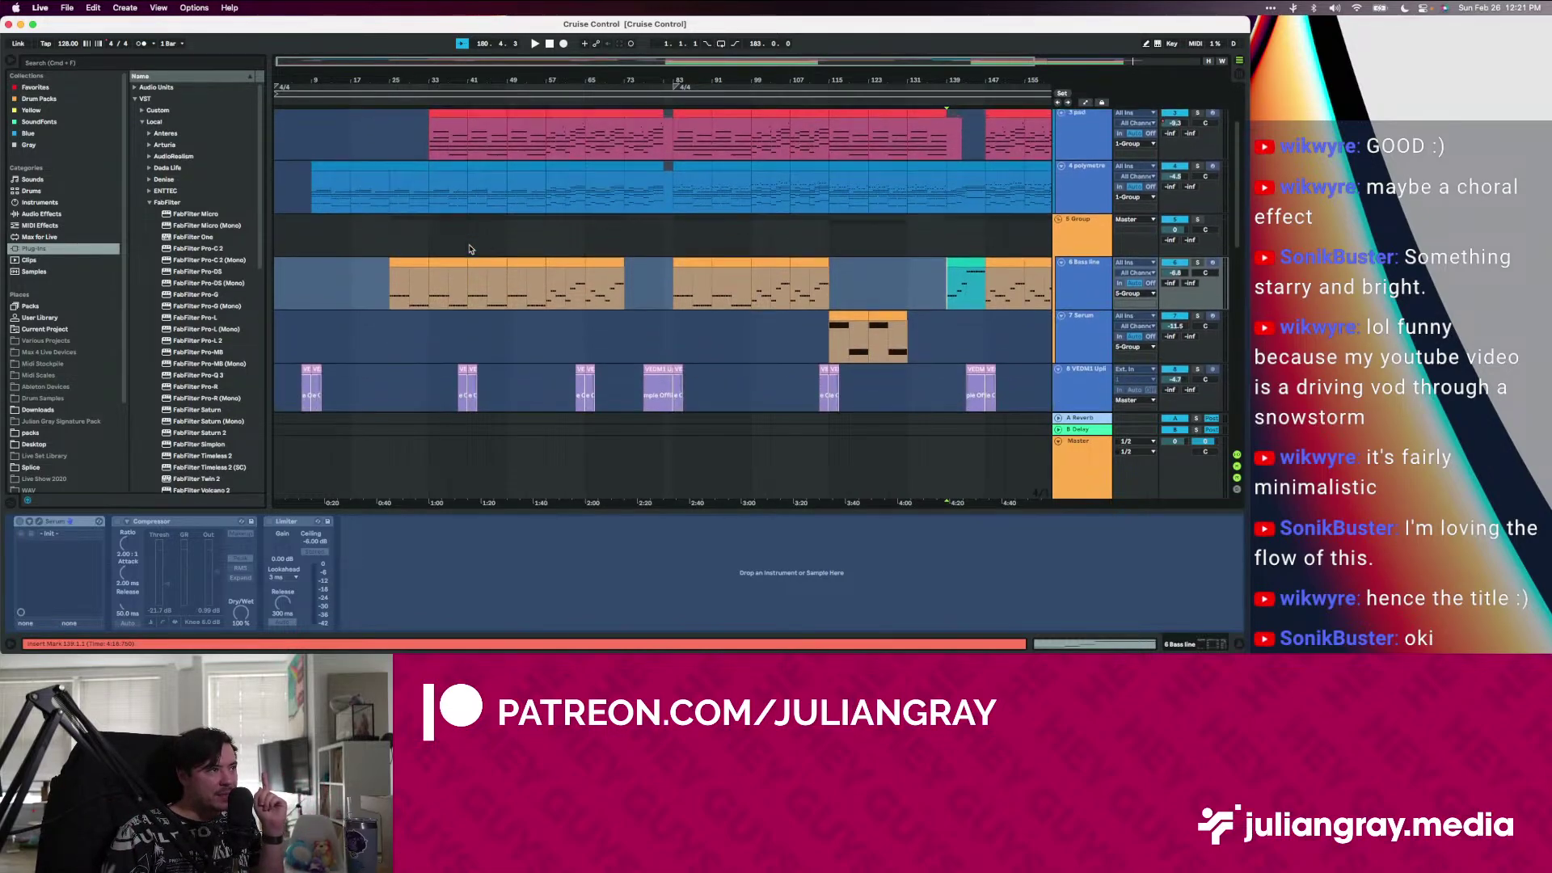
click(472, 247)
scroll(475, 246, up, 5)
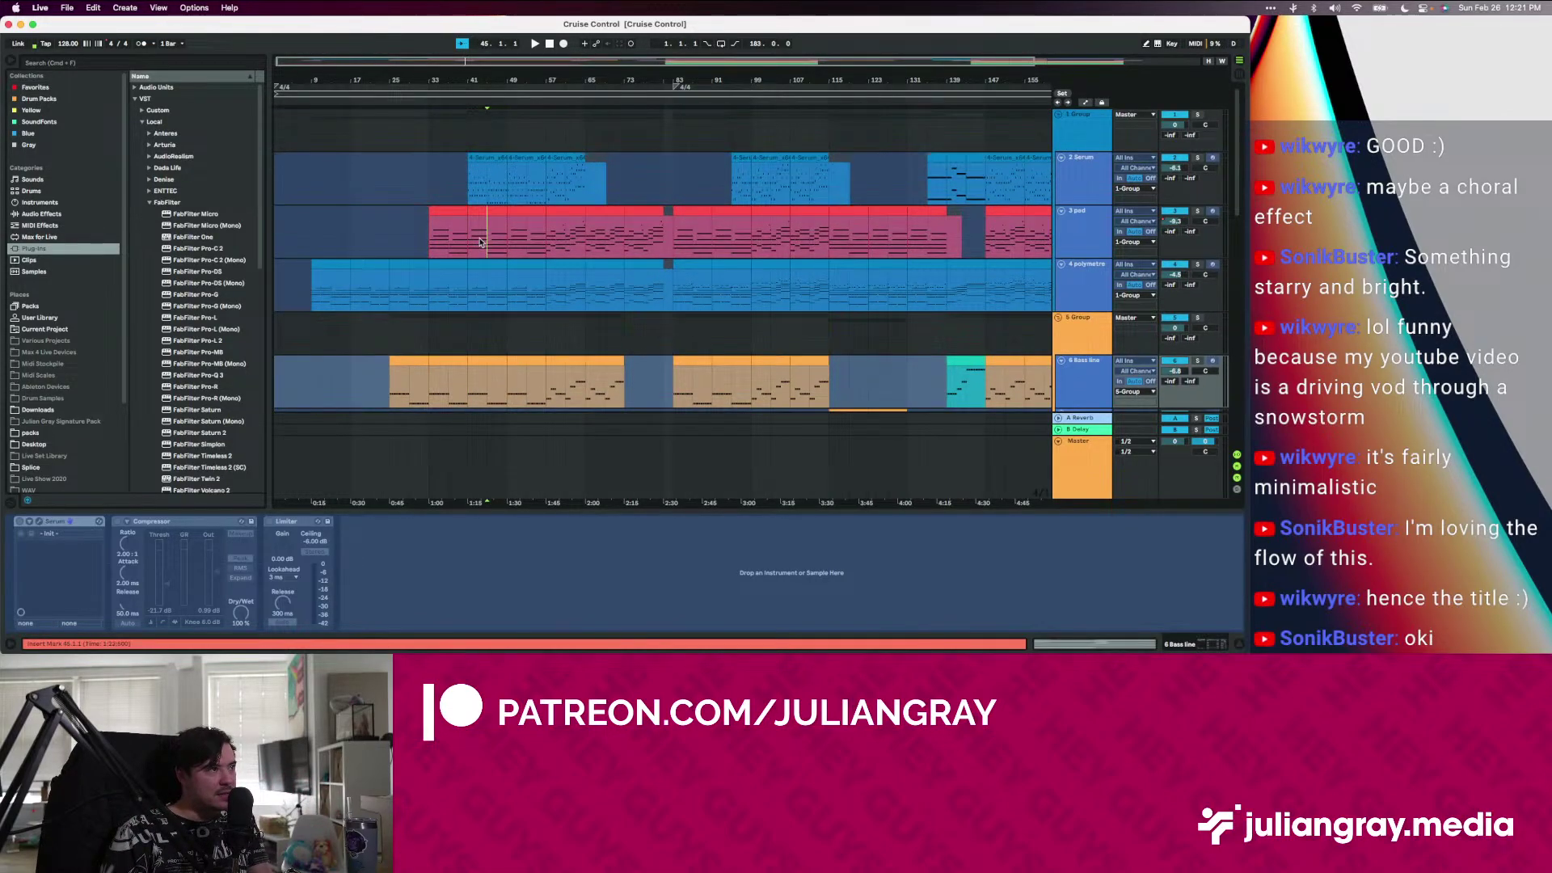
click(484, 229)
click(455, 191)
click(473, 200)
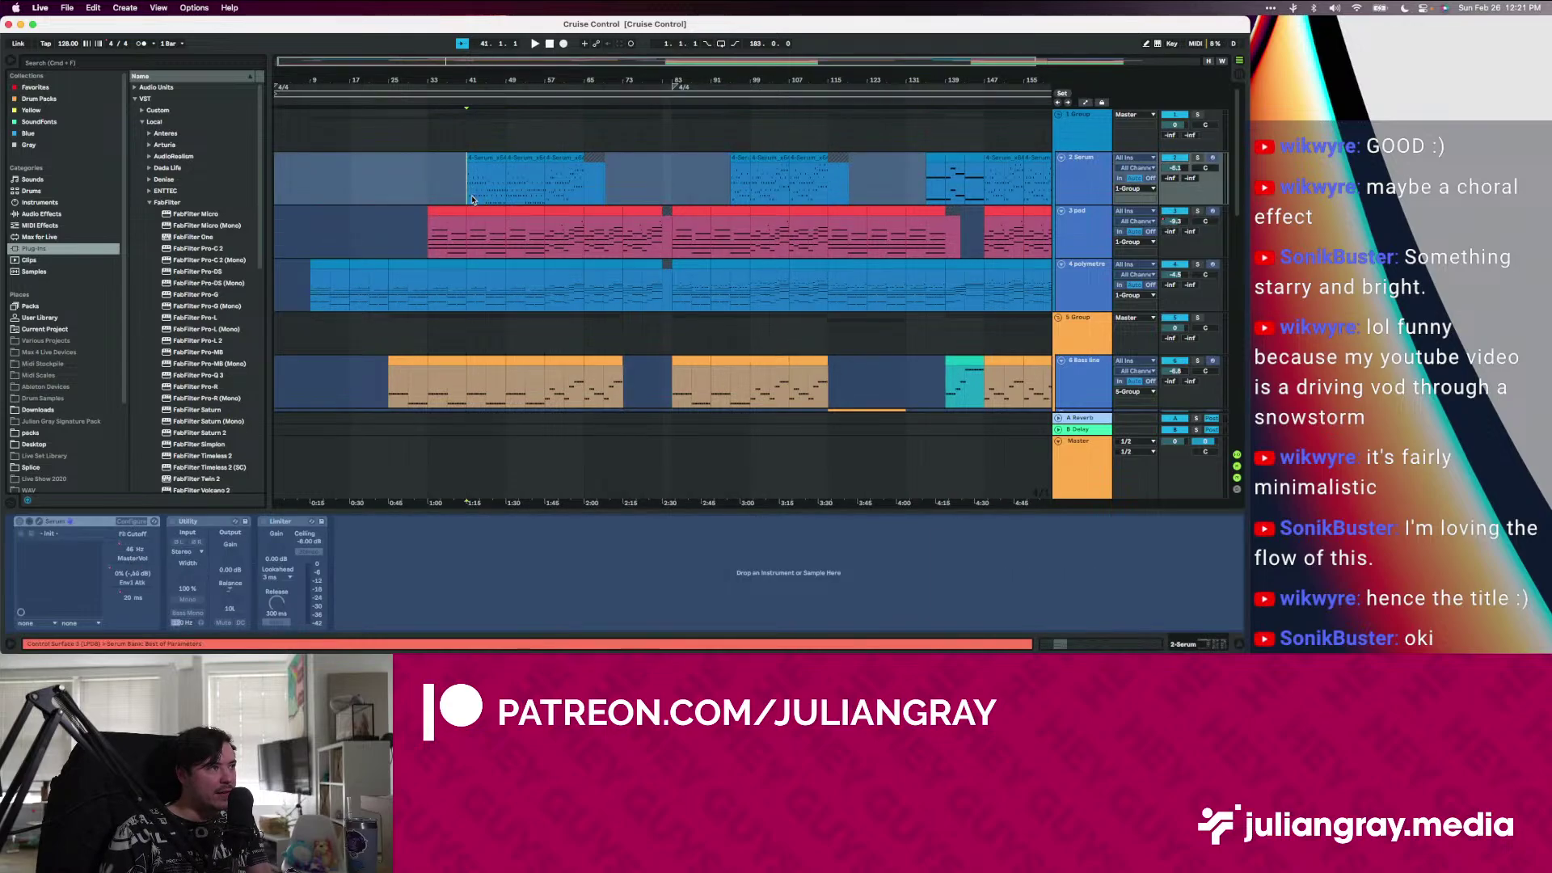
key(space)
click(455, 250)
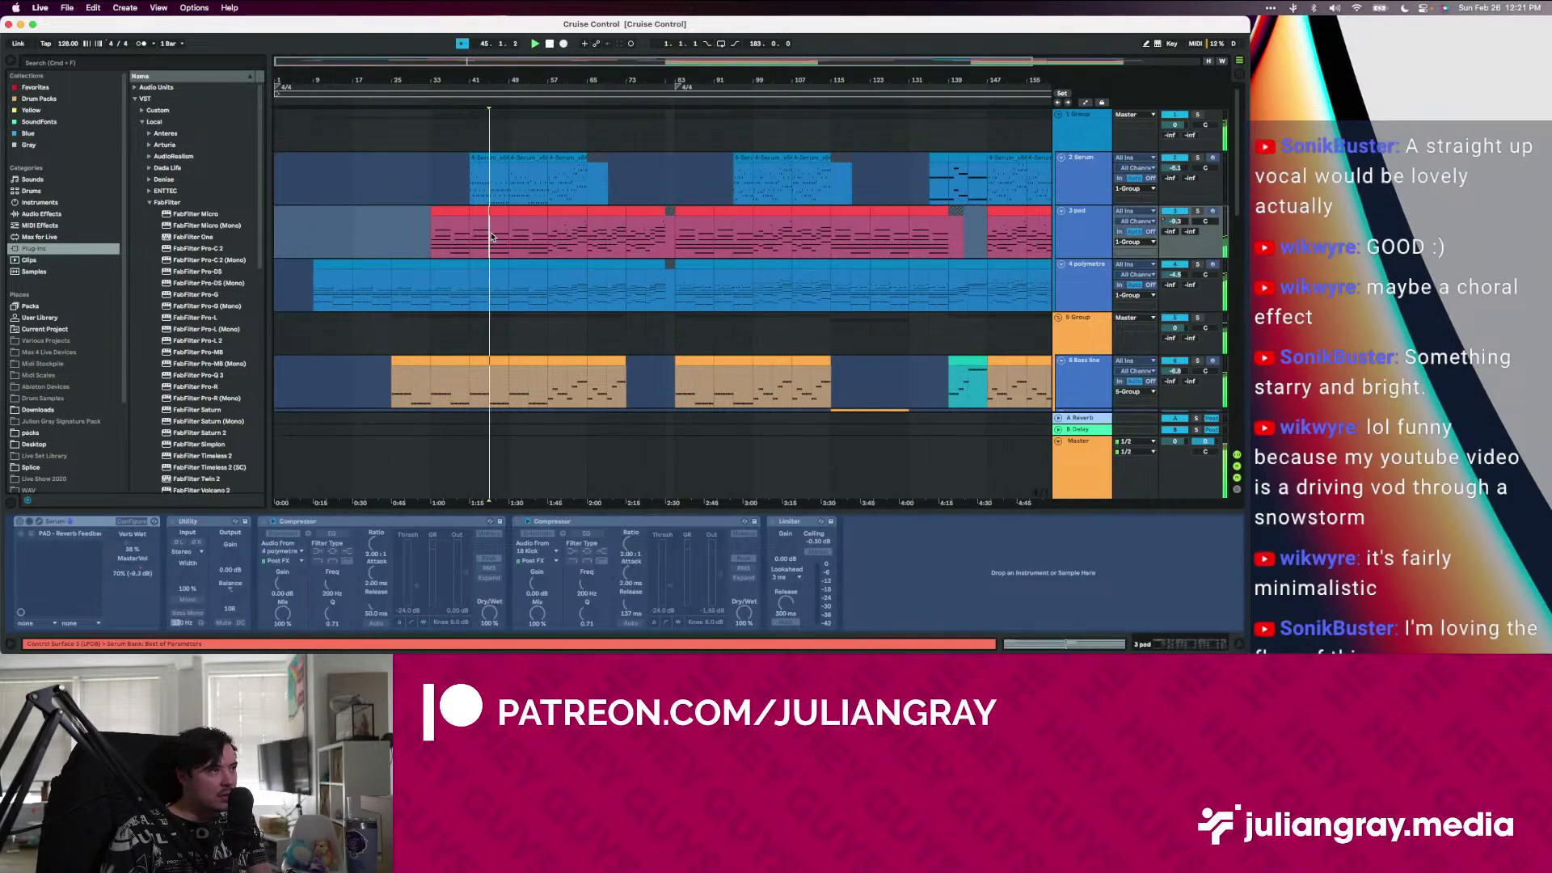
Mark bars 53 and 61 on the pad track and play the section from bar 61
scroll(472, 253, down, 3)
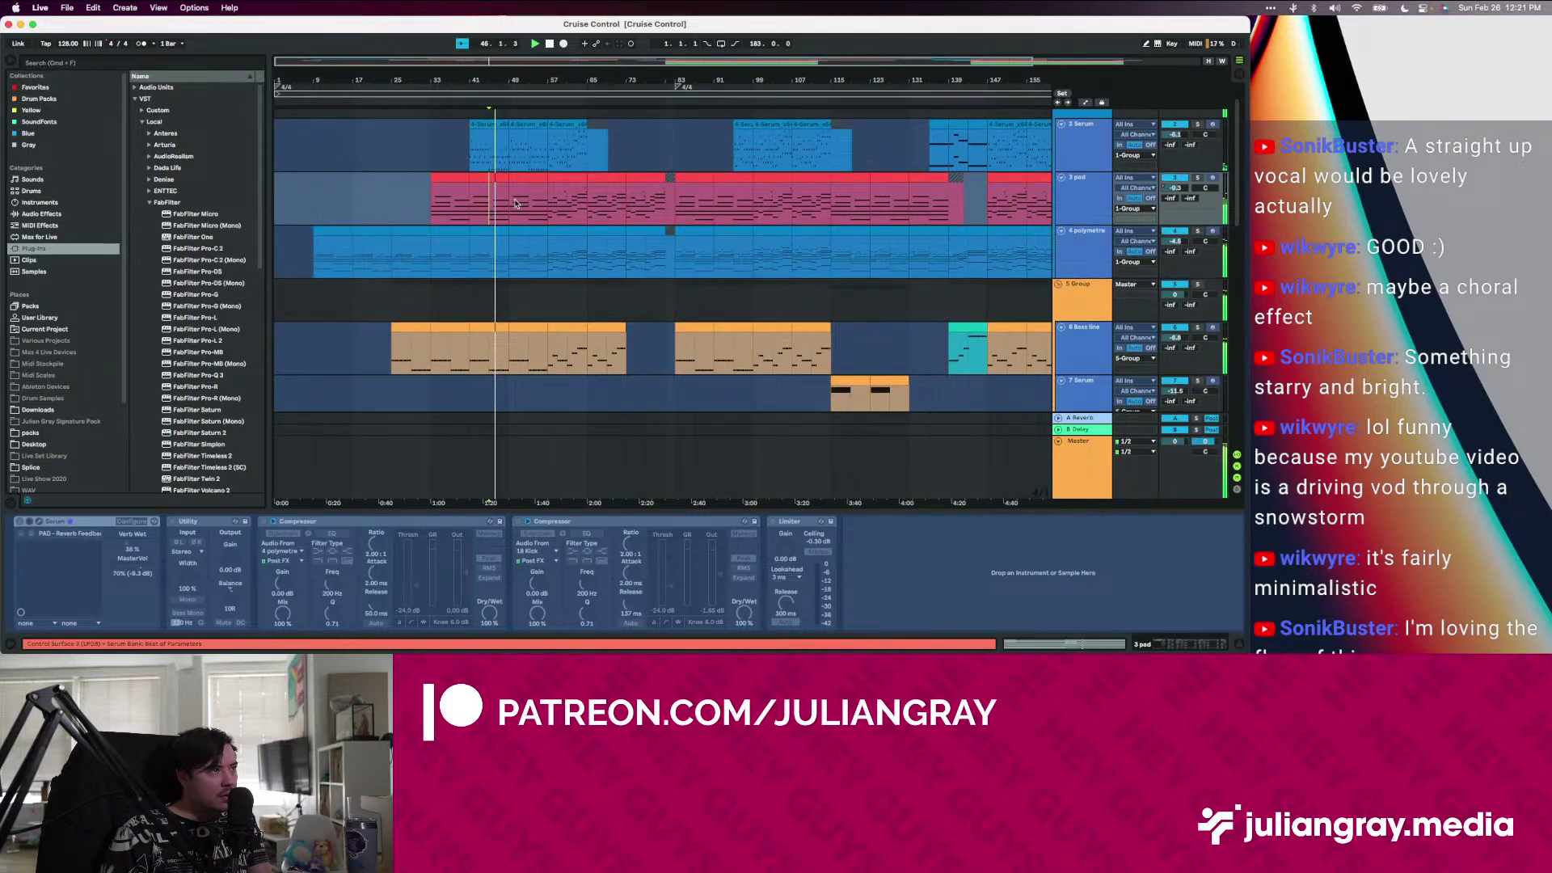
scroll(510, 242, down, 4)
scroll(525, 236, up, 7)
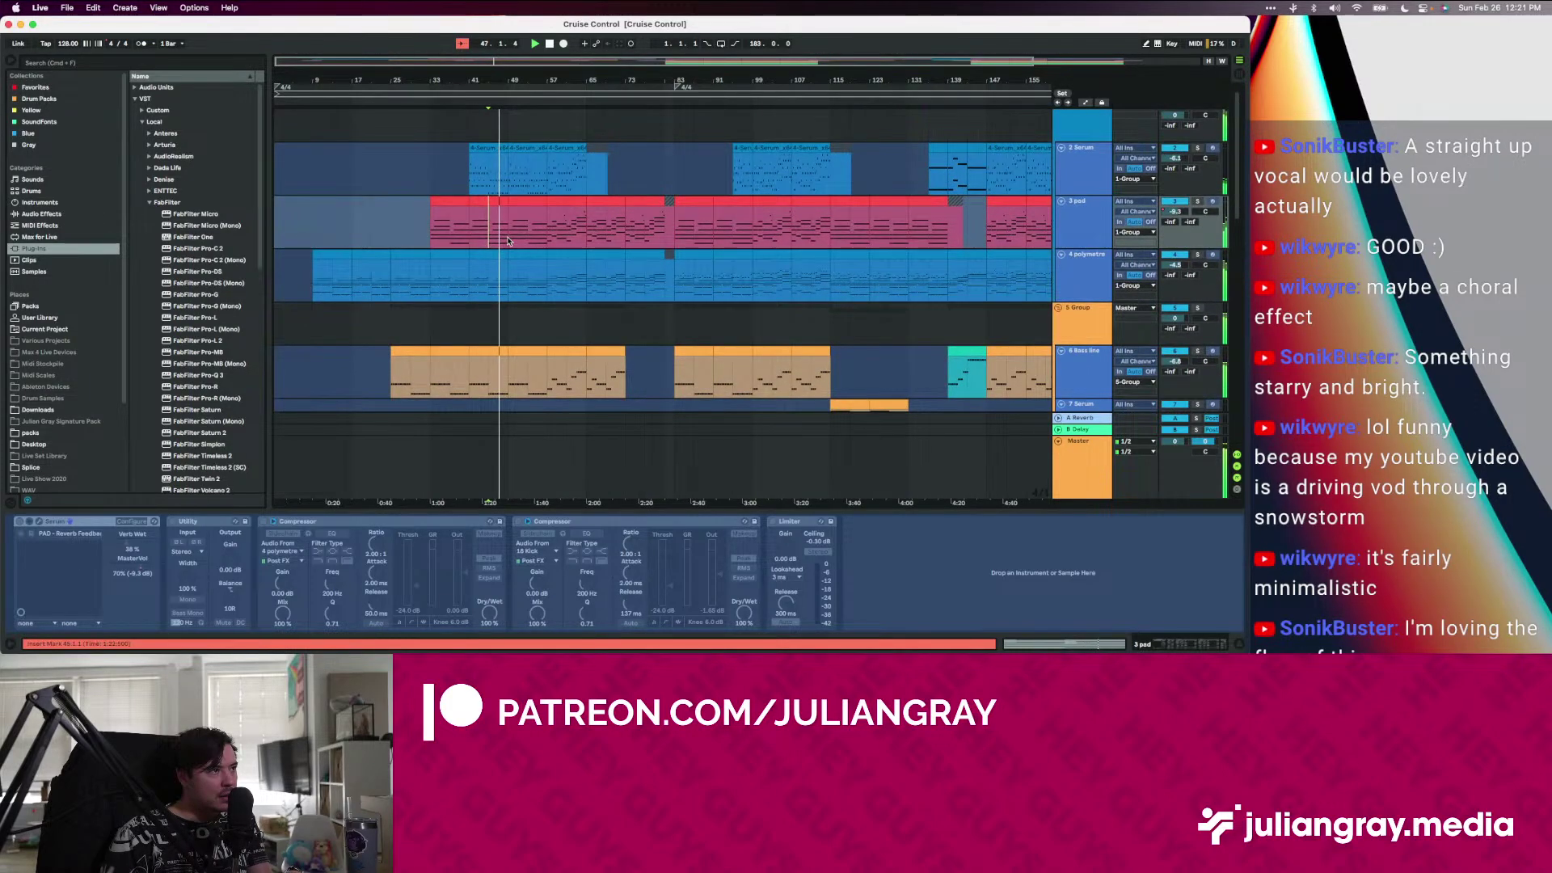
click(547, 227)
click(566, 227)
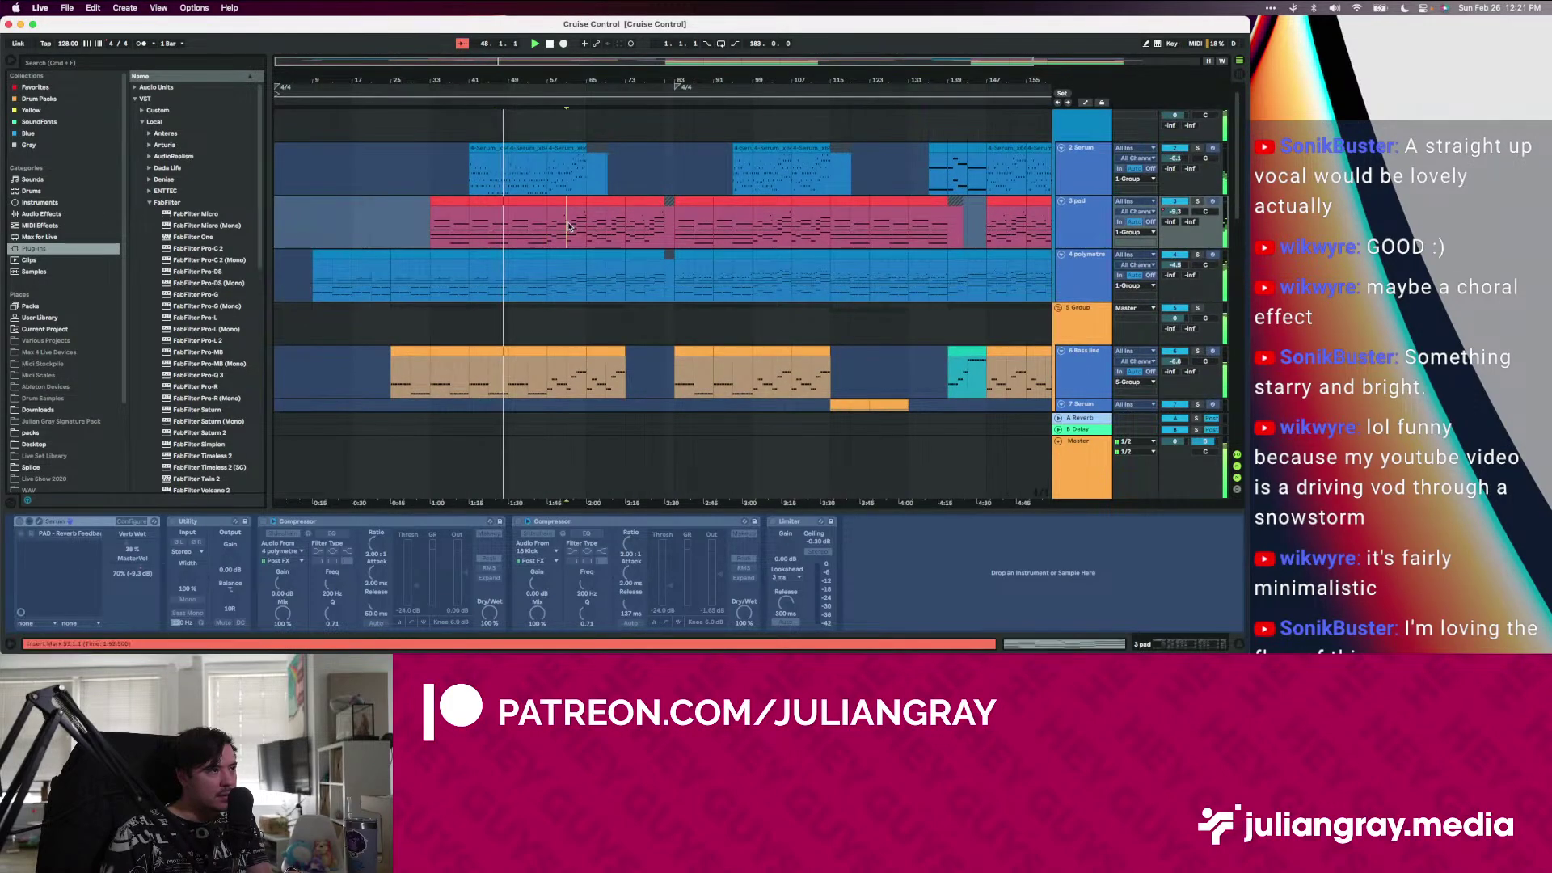
click(524, 224)
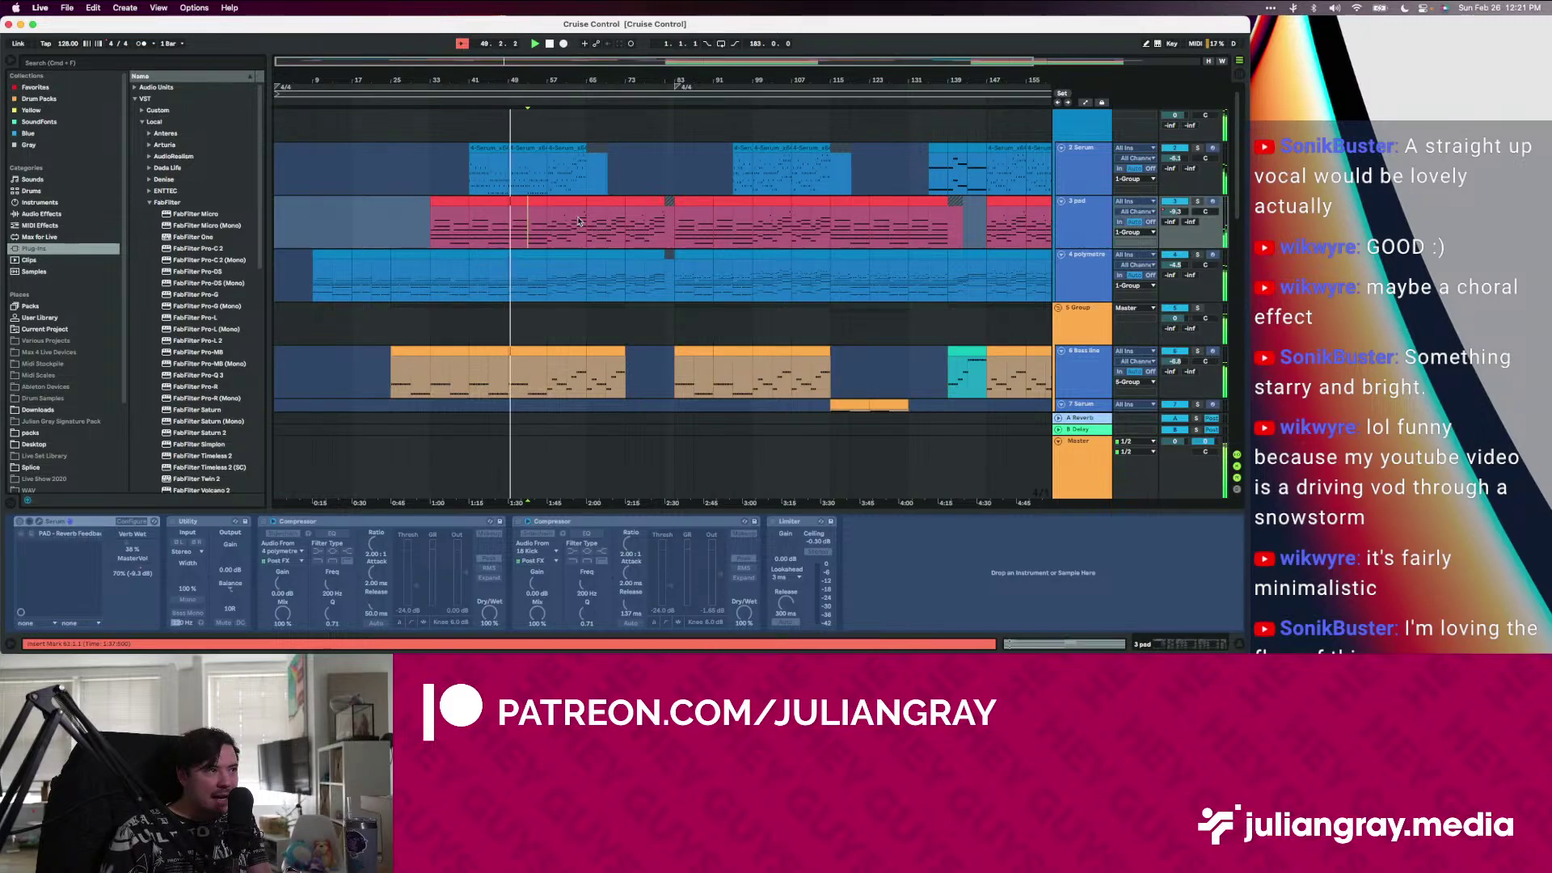
click(559, 228)
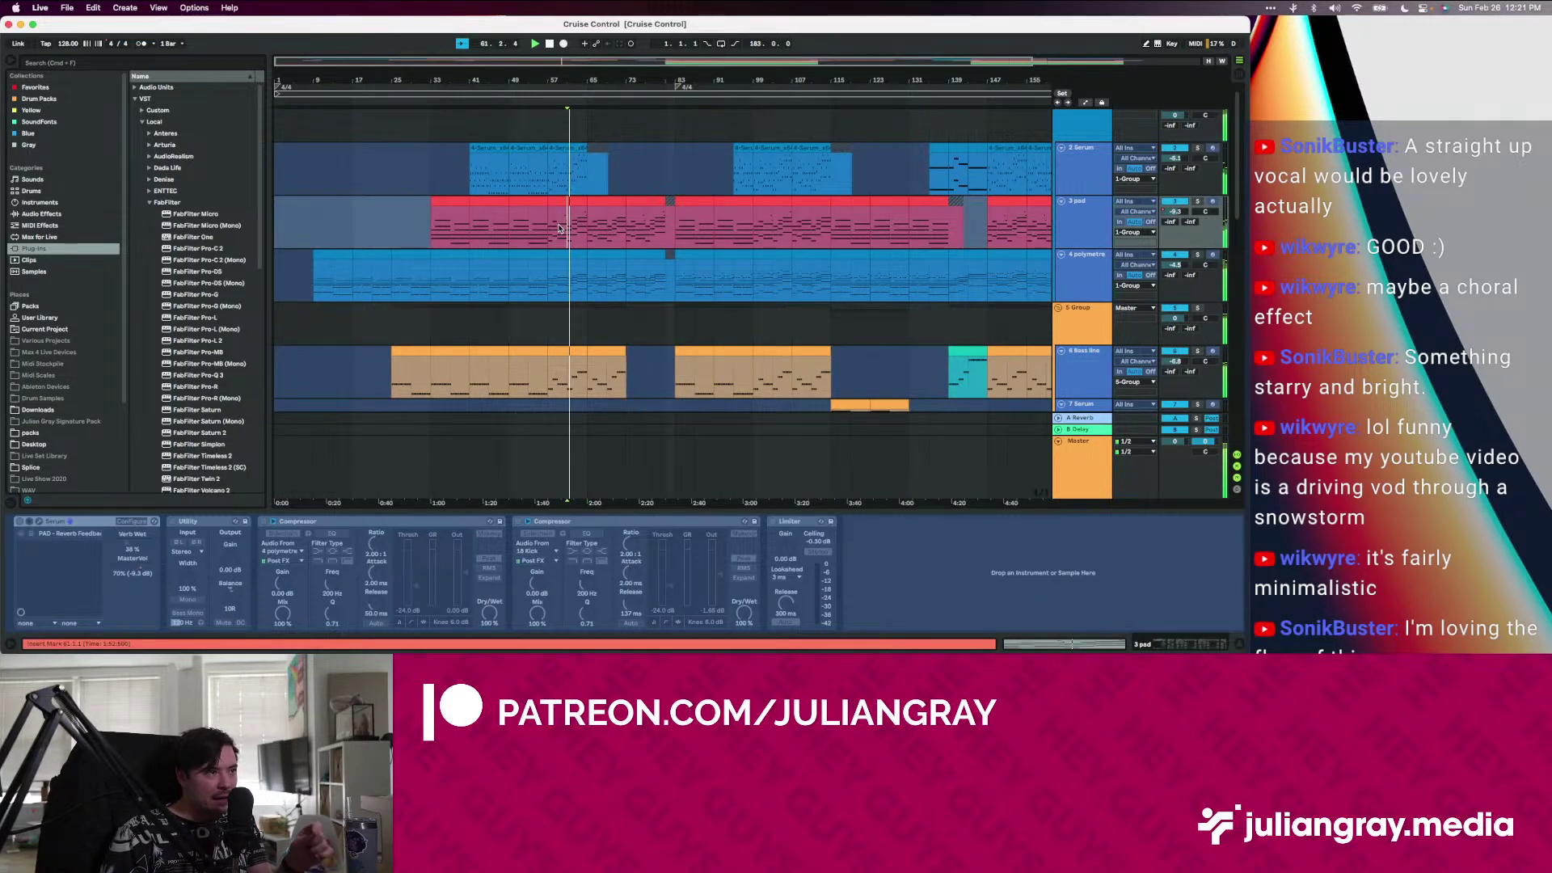
Play the arrangement from bar 25 on the pad track, ahead of the pad's first entry
click(393, 230)
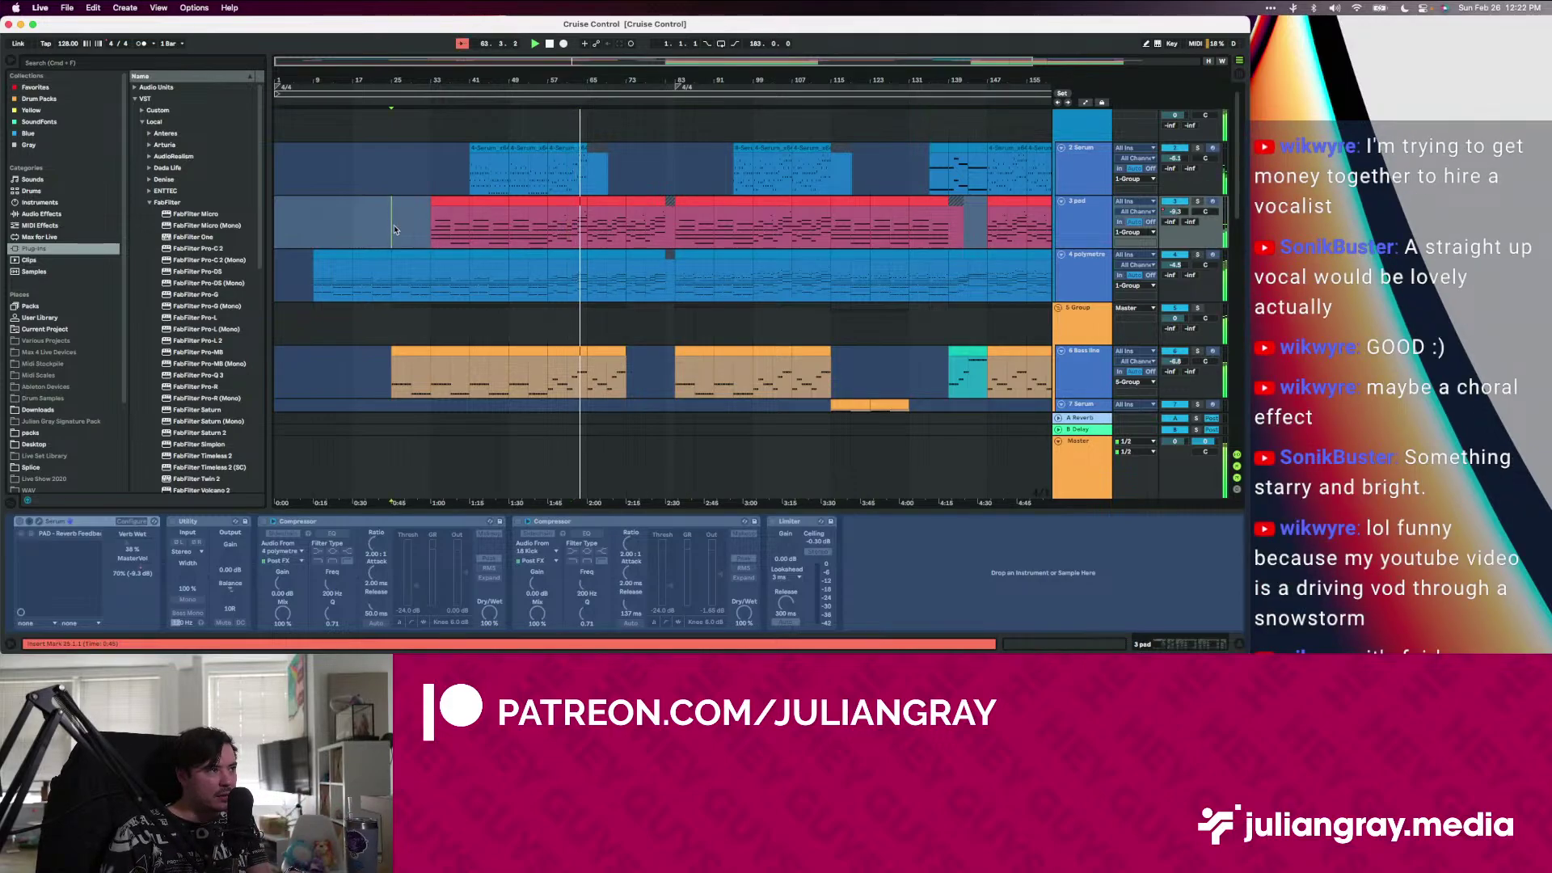
key(space)
key(space)
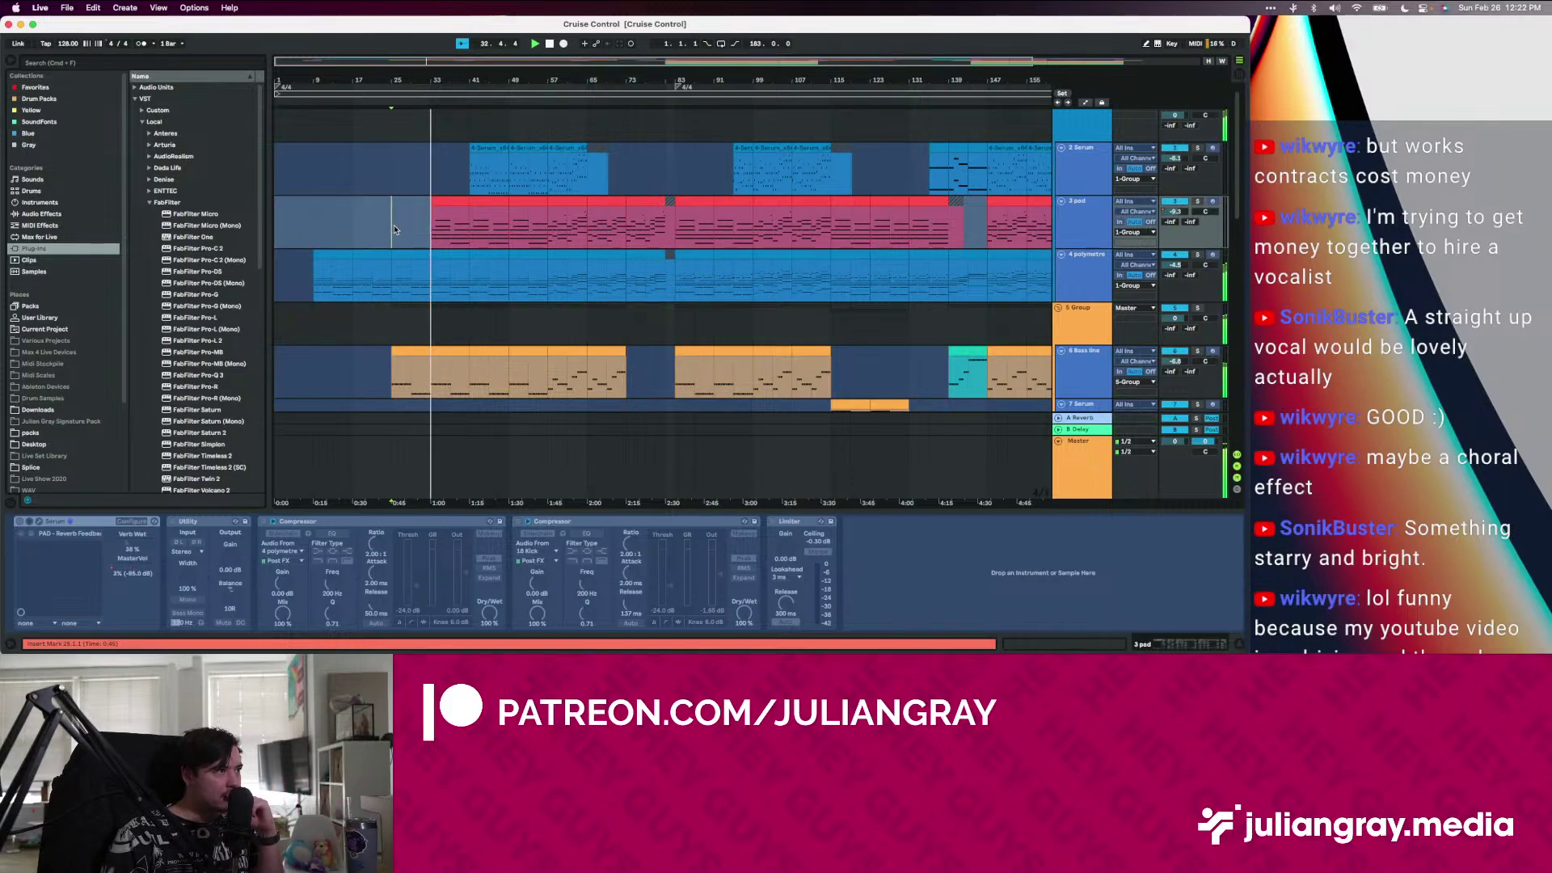
Mark bar 37 on the pad, bass line and polymetre tracks during playback
click(460, 227)
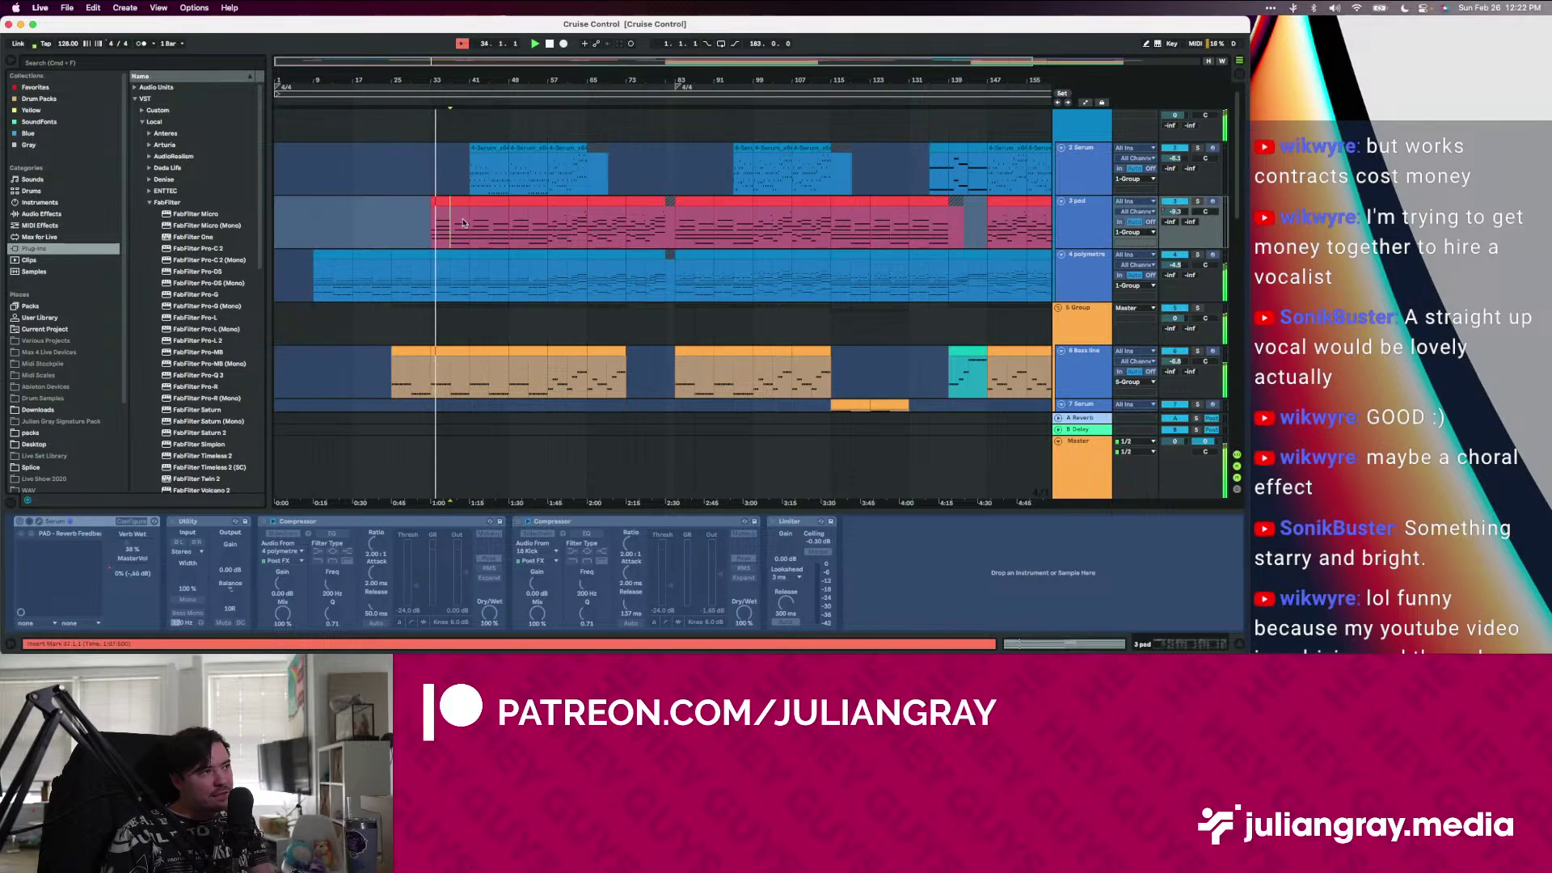
scroll(461, 234, down, 3)
click(453, 260)
scroll(453, 260, up, 2)
click(454, 257)
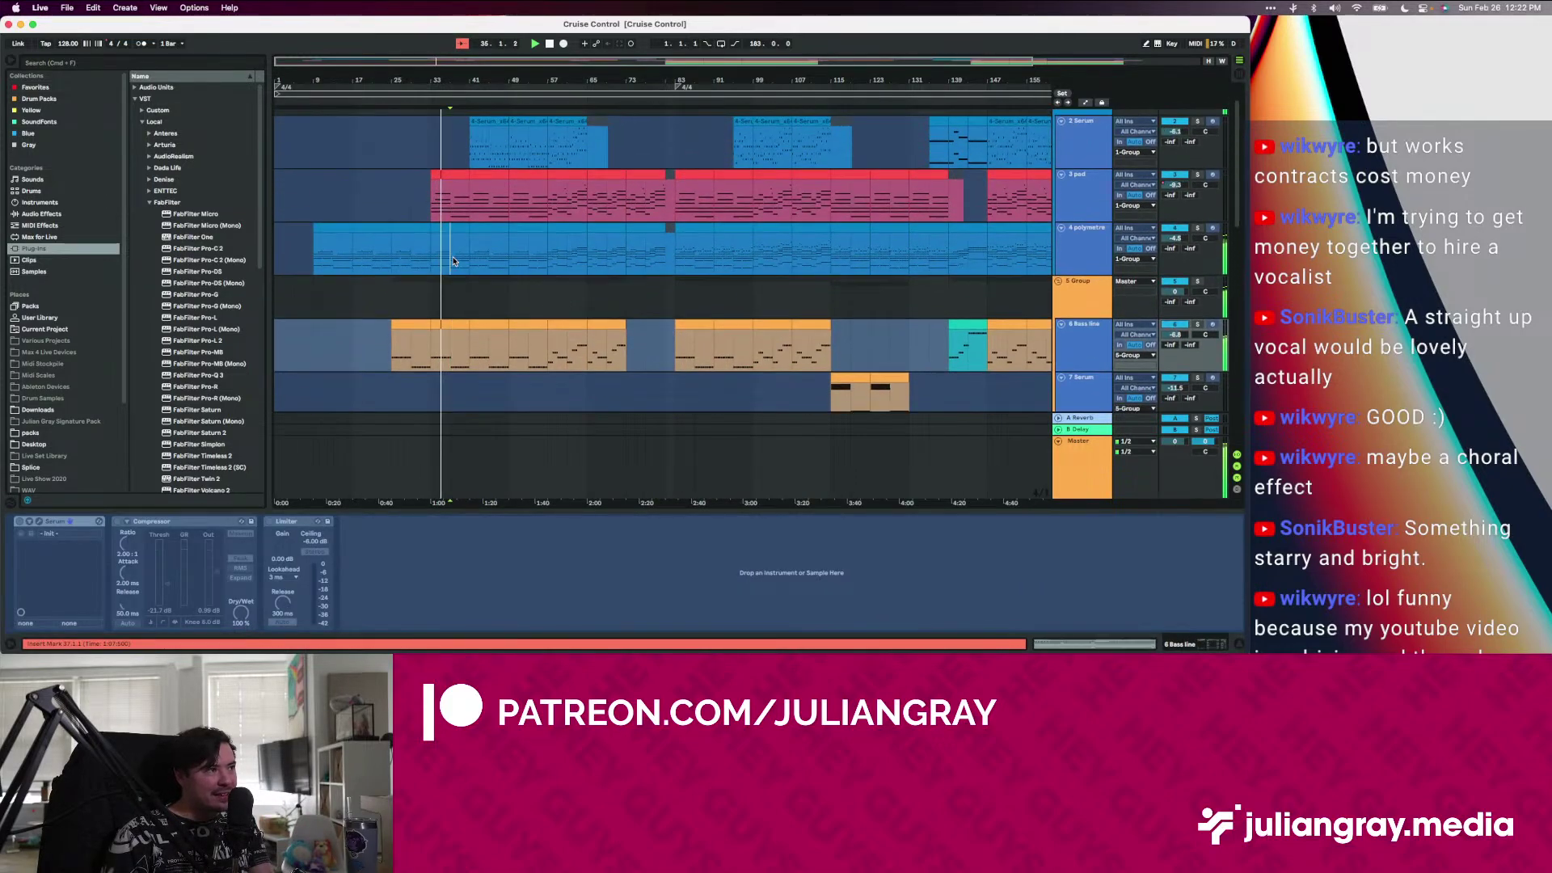
Show the automation lanes and mark bar 41 on the pad track, where its first volume rise ends
key(a)
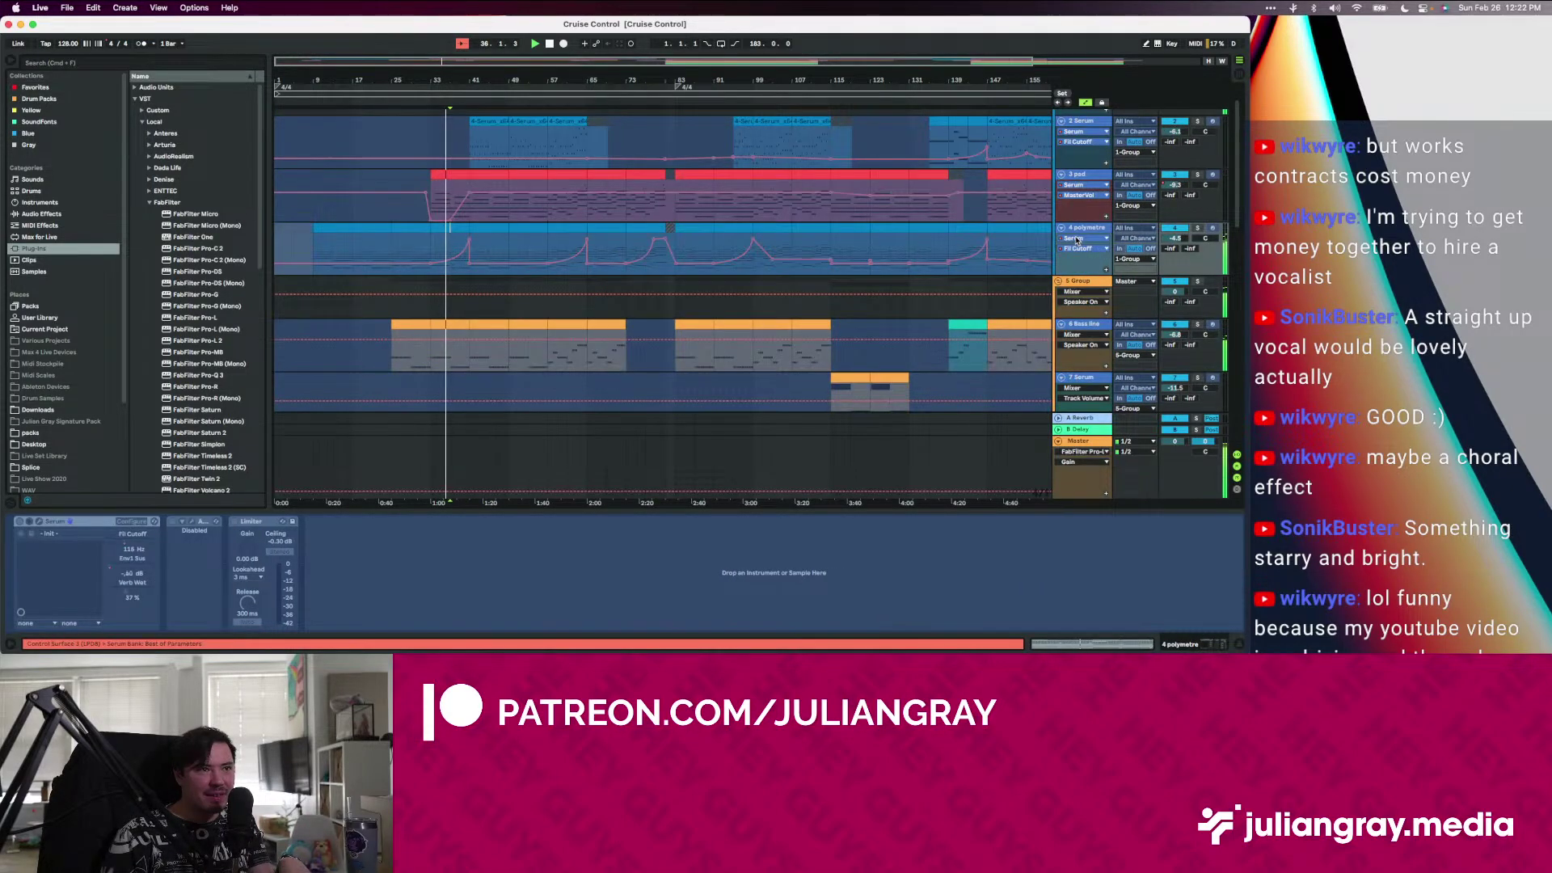
click(469, 215)
scroll(470, 213, up, 1)
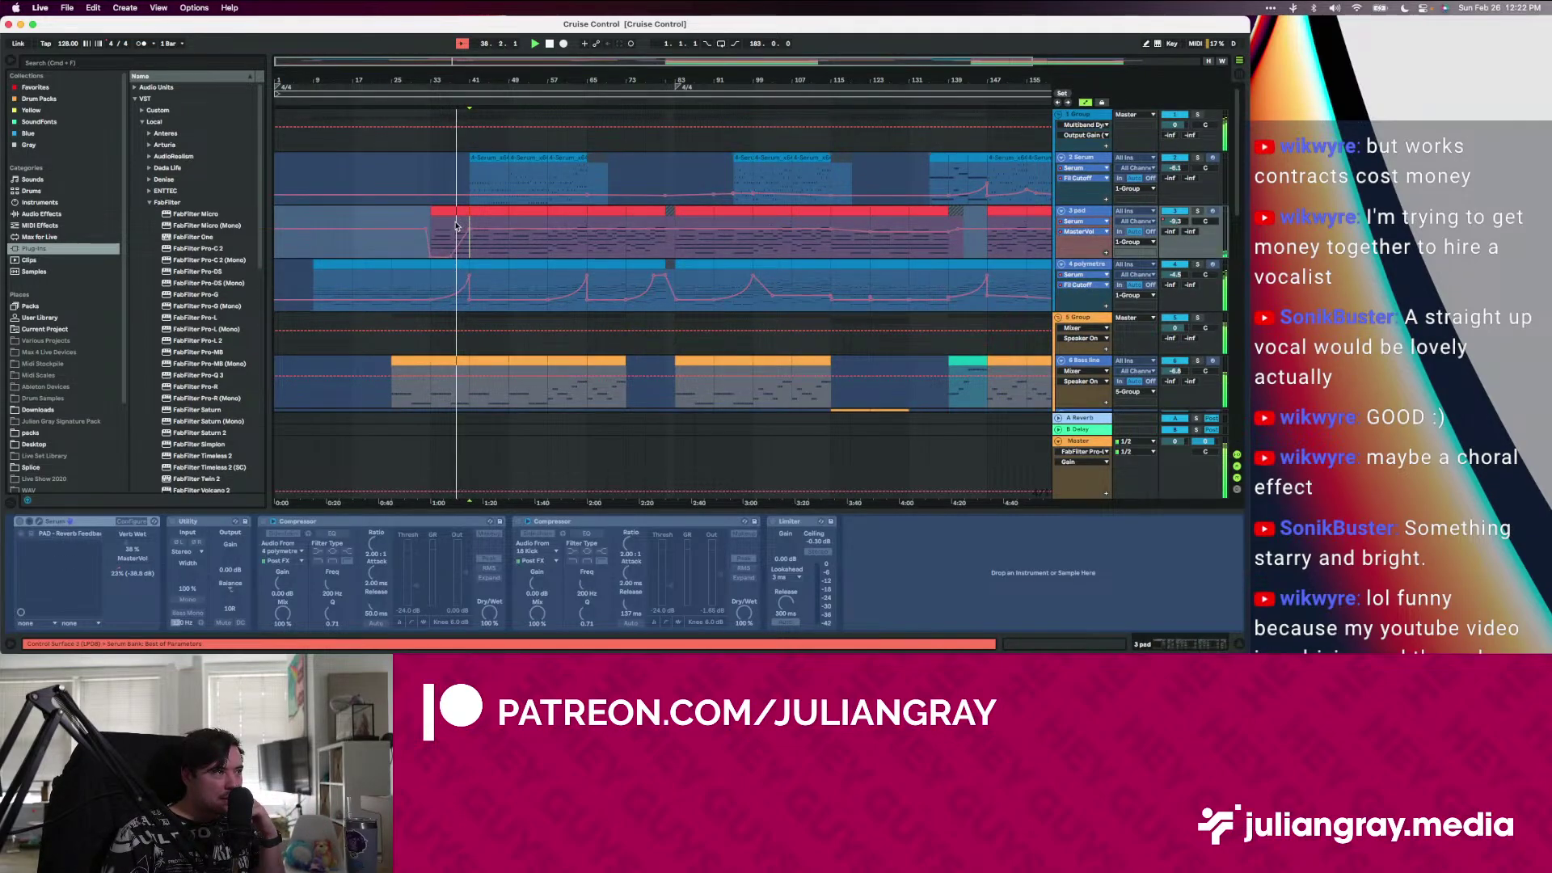
click(463, 239)
click(473, 250)
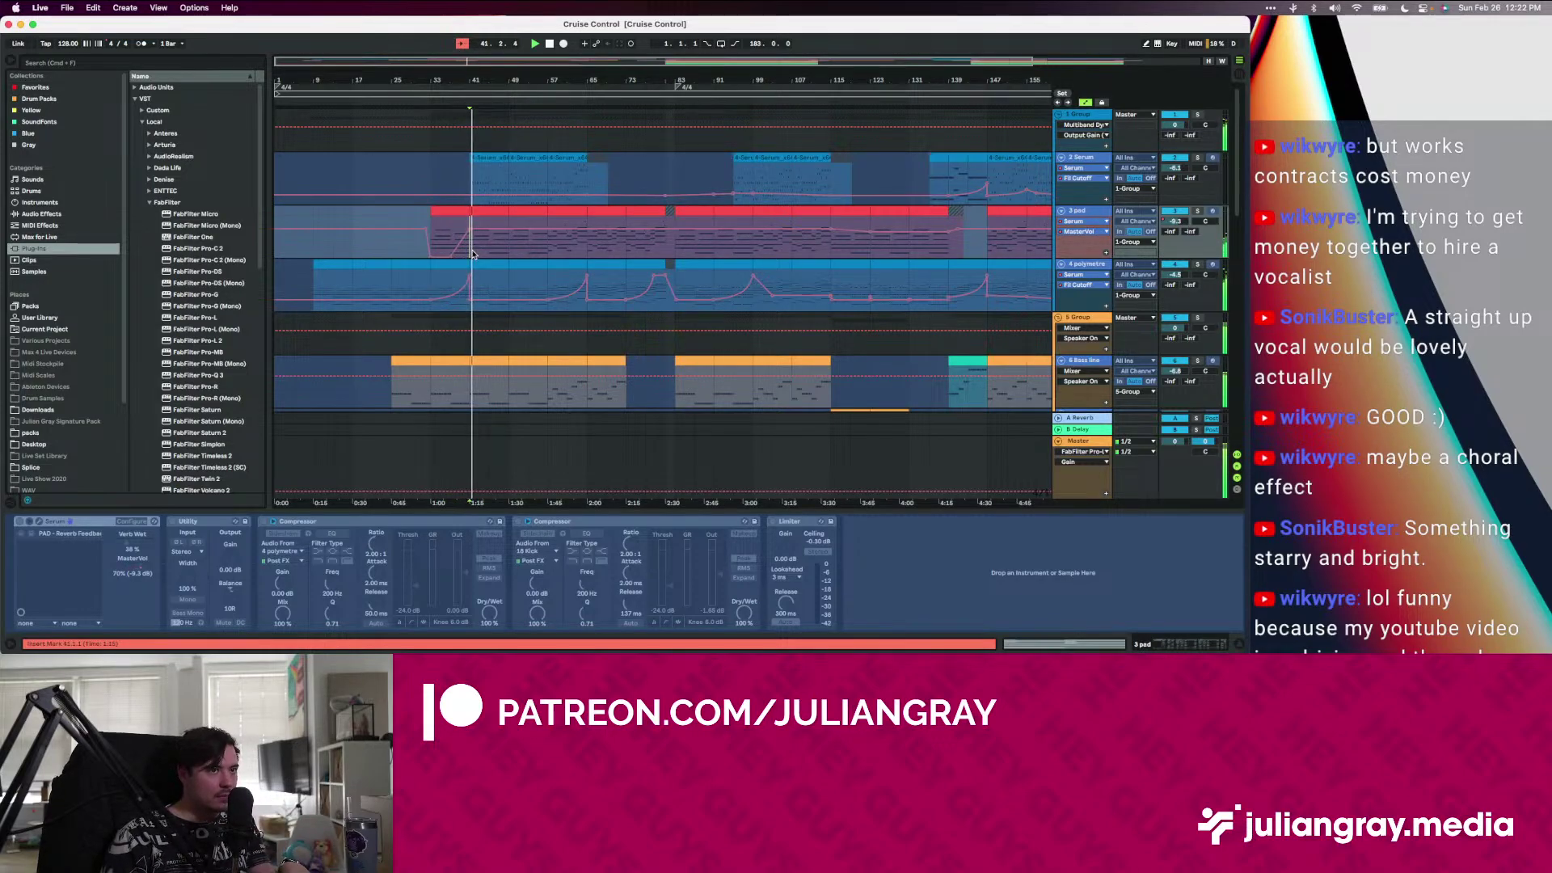
Compare the pad's entry at bar 33 with bar 41 by playing briefly from each point
key(space)
key(space)
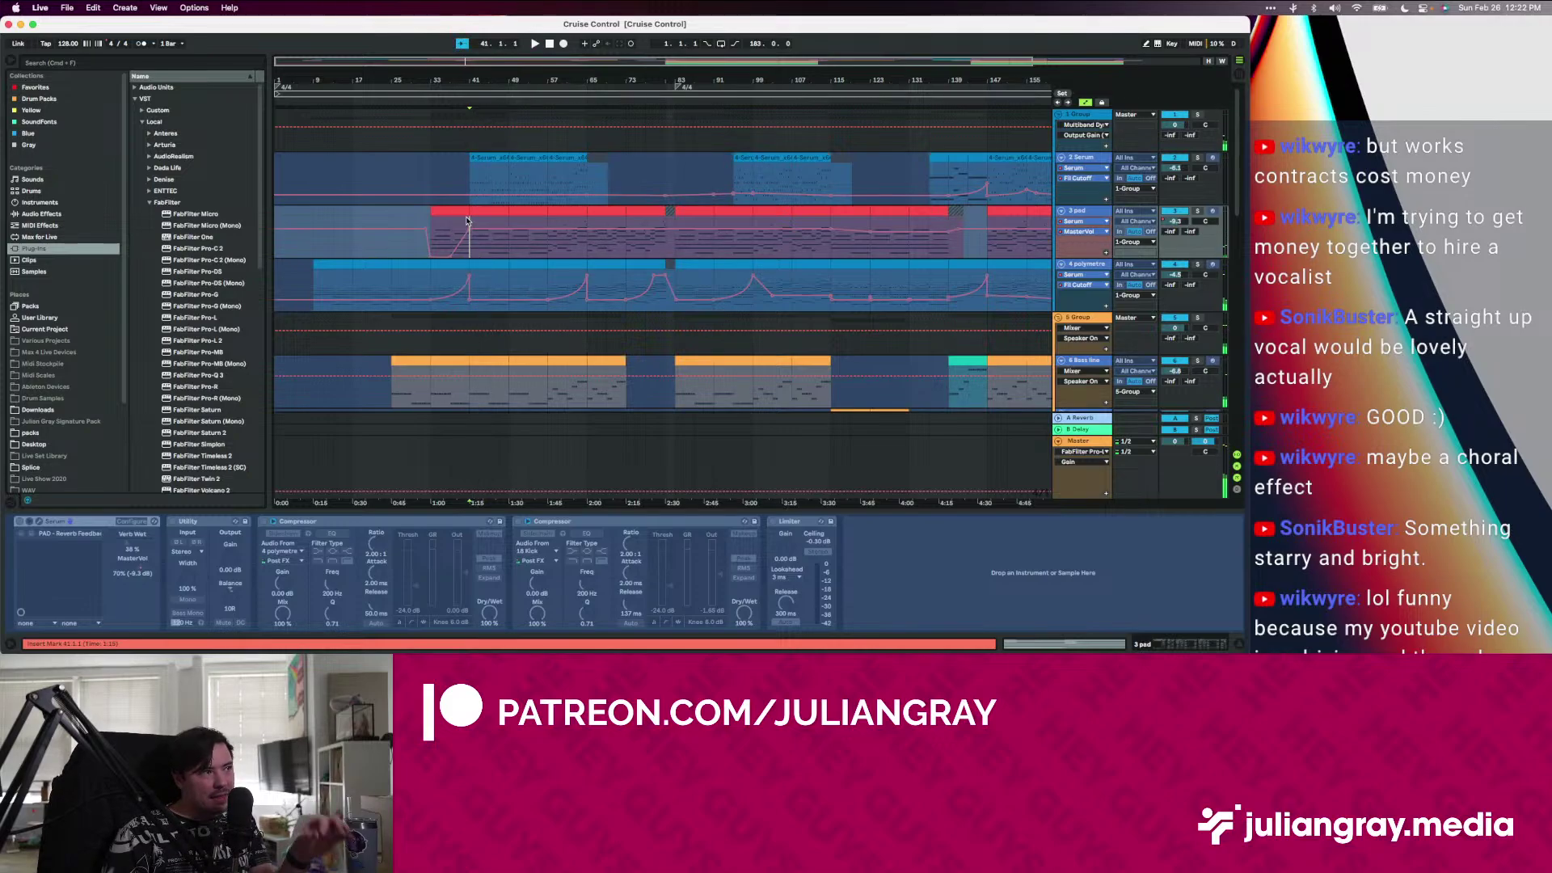
click(431, 225)
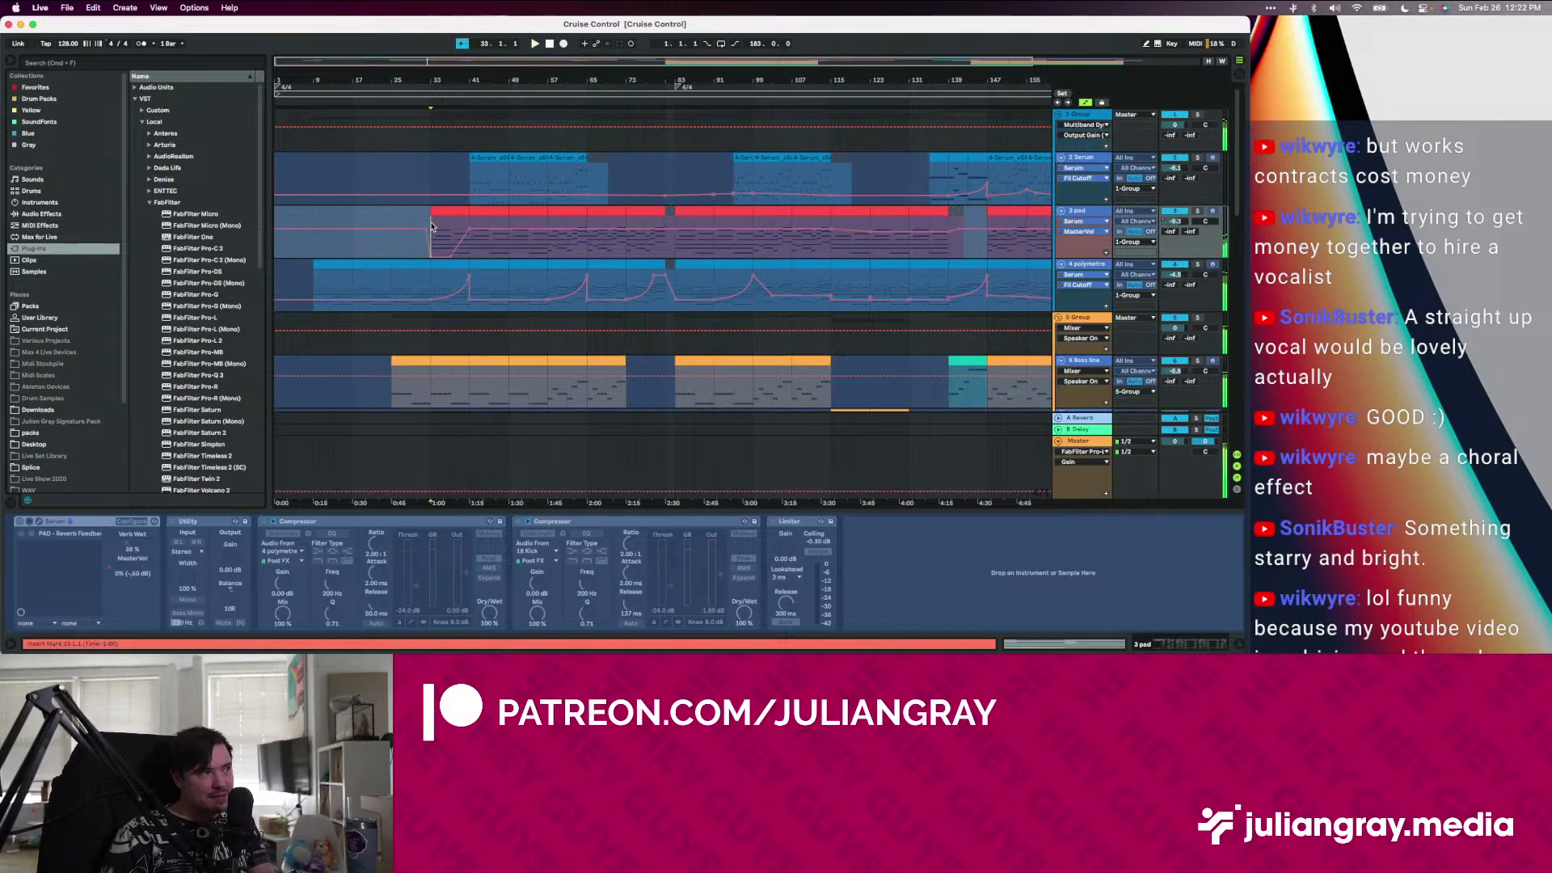
key(space)
key(space)
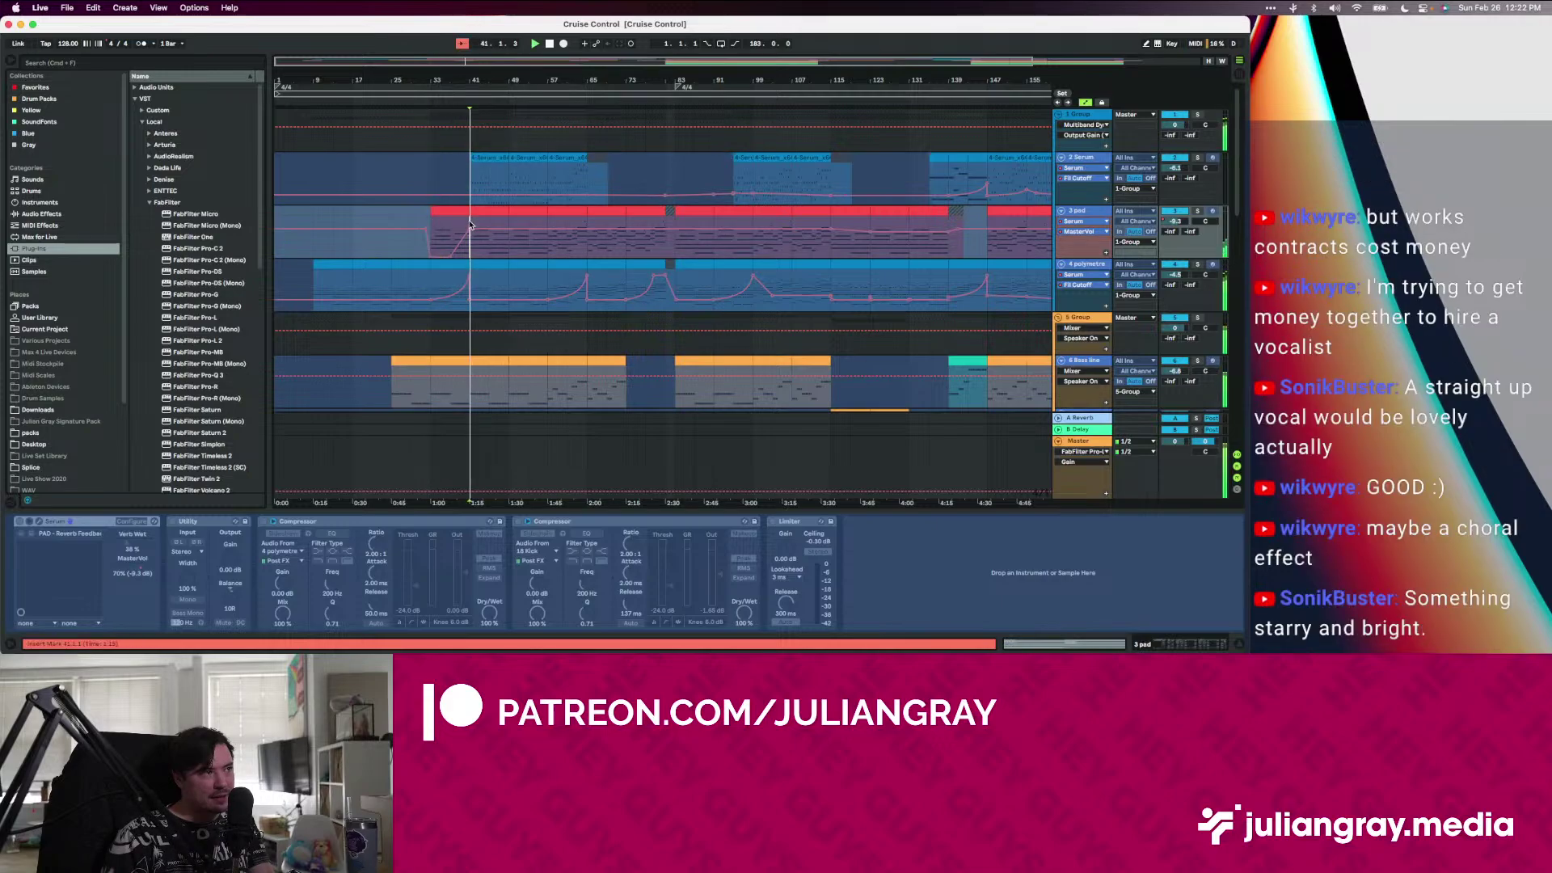
key(space)
key(space)
click(471, 220)
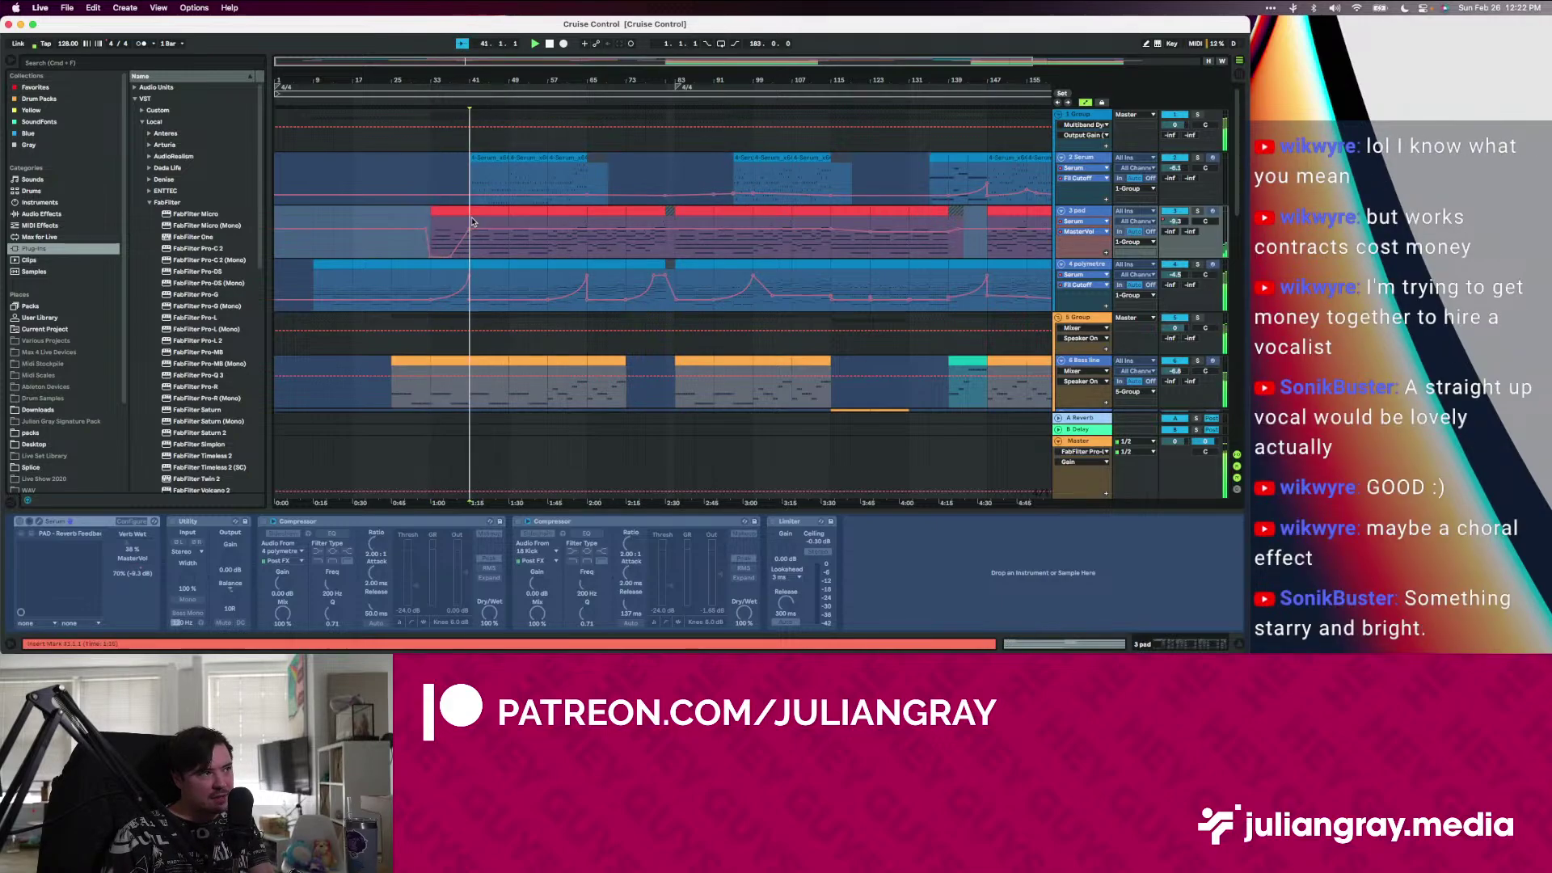
key(space)
key(space)
Select bars 41 to 49 on the pad track and bars 57 to 65 on the upper Serum track
key(space)
key(shift+Right)
key(shift+Right)
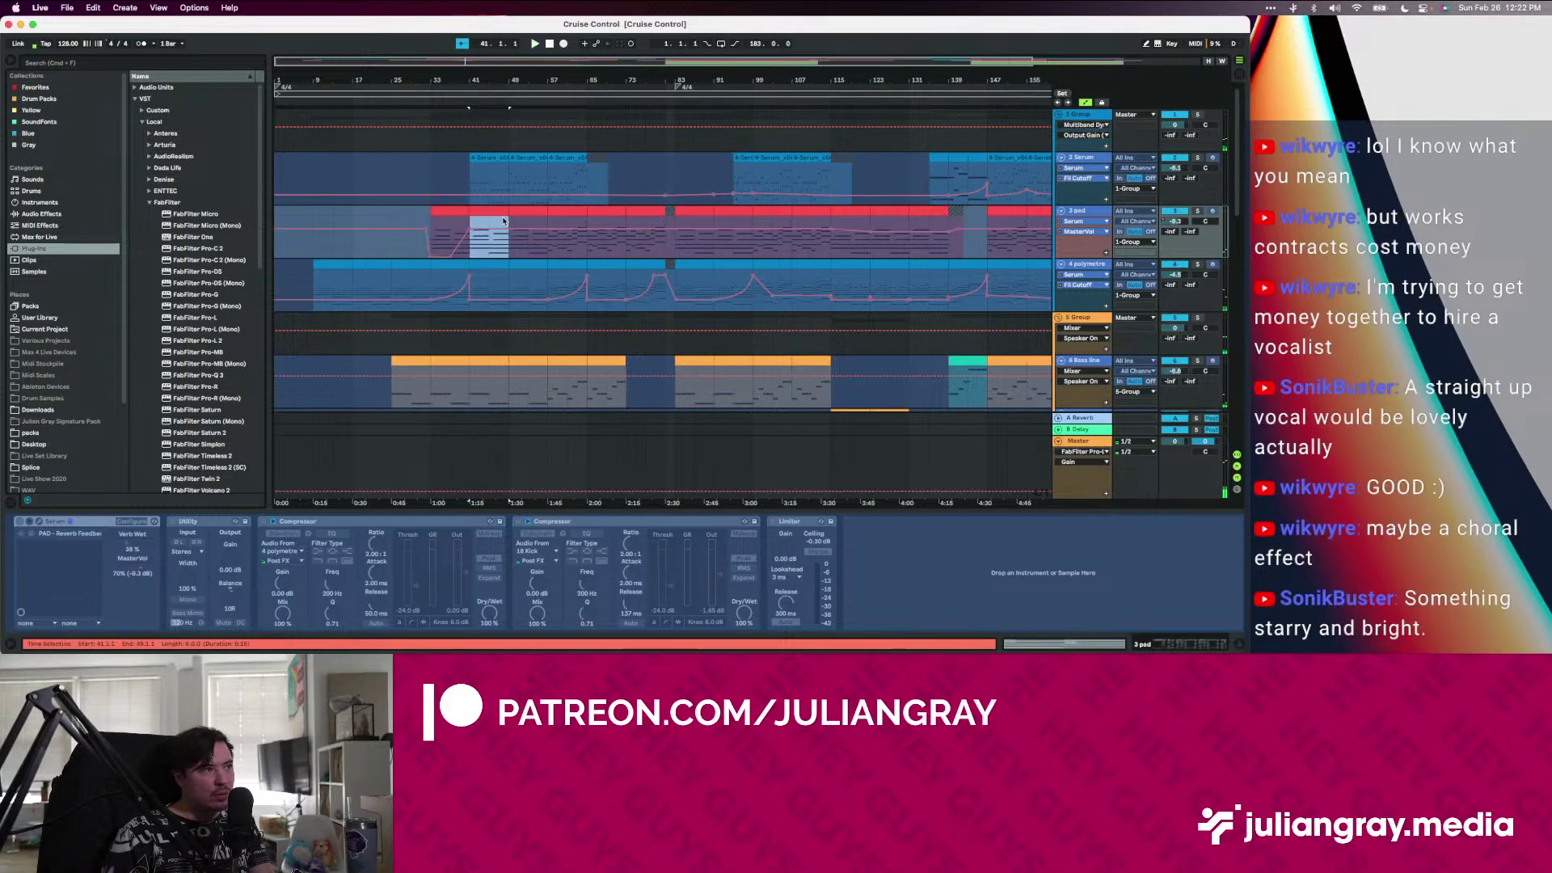
key(Right)
drag(484, 245, 562, 208)
click(589, 166)
click(468, 164)
drag(568, 156, 497, 152)
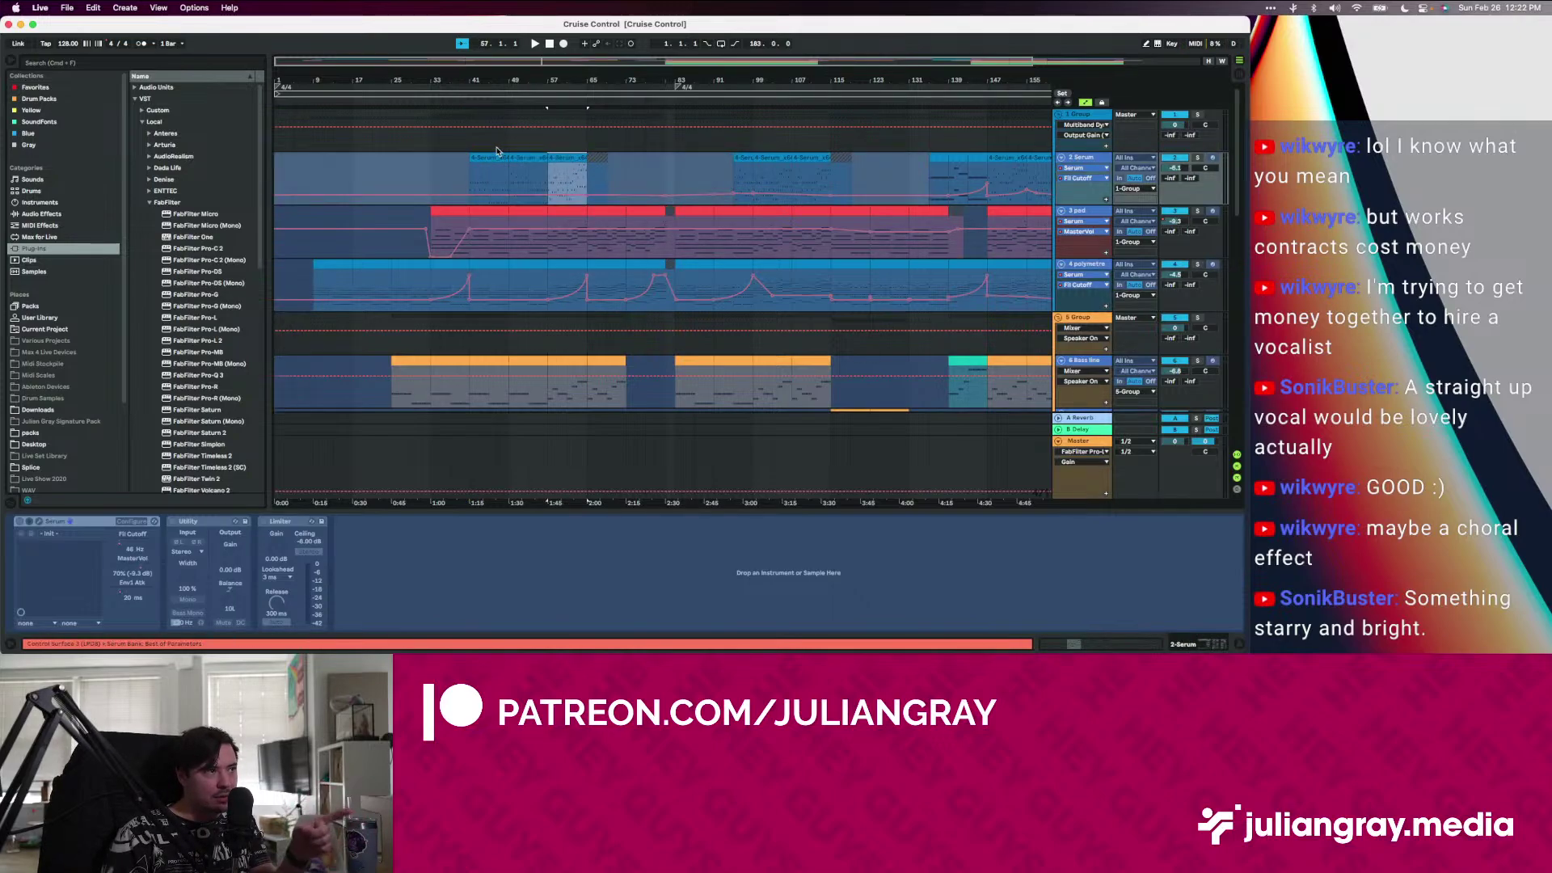
Select the time range from bar 41 to bar 61 on the pad track
click(479, 251)
key(shift+Right)
key(shift+Right)
key(shift+Right)
key(shift+Right)
key(shift+Right)
key(shift+Right)
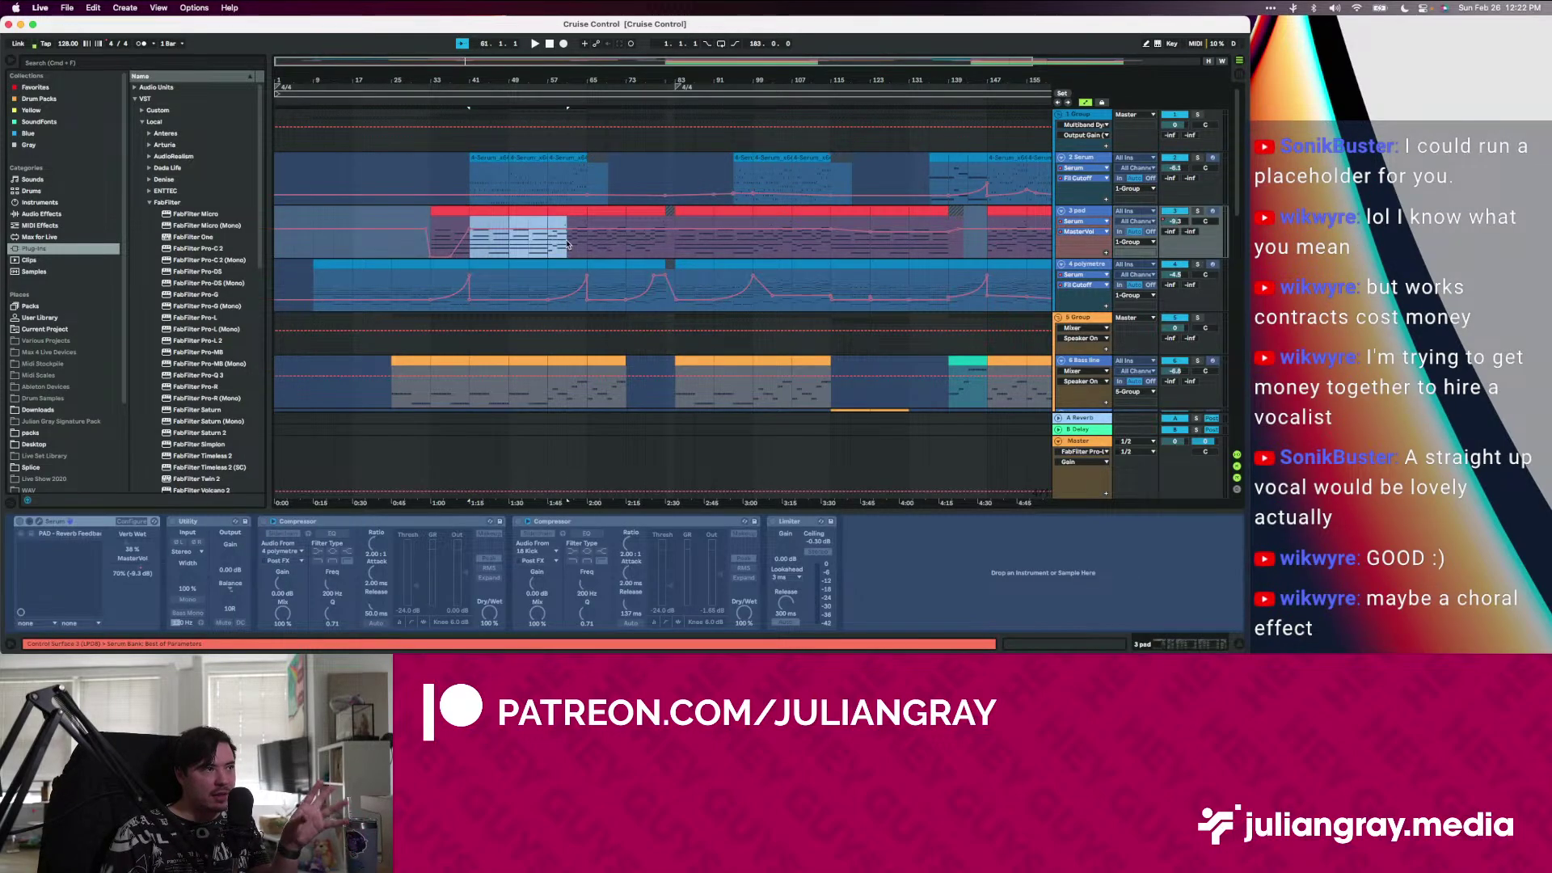
key(Right)
Select bars 41 to 45 on the pad track and return the insert marker to bar 41
drag(446, 222, 486, 223)
click(482, 222)
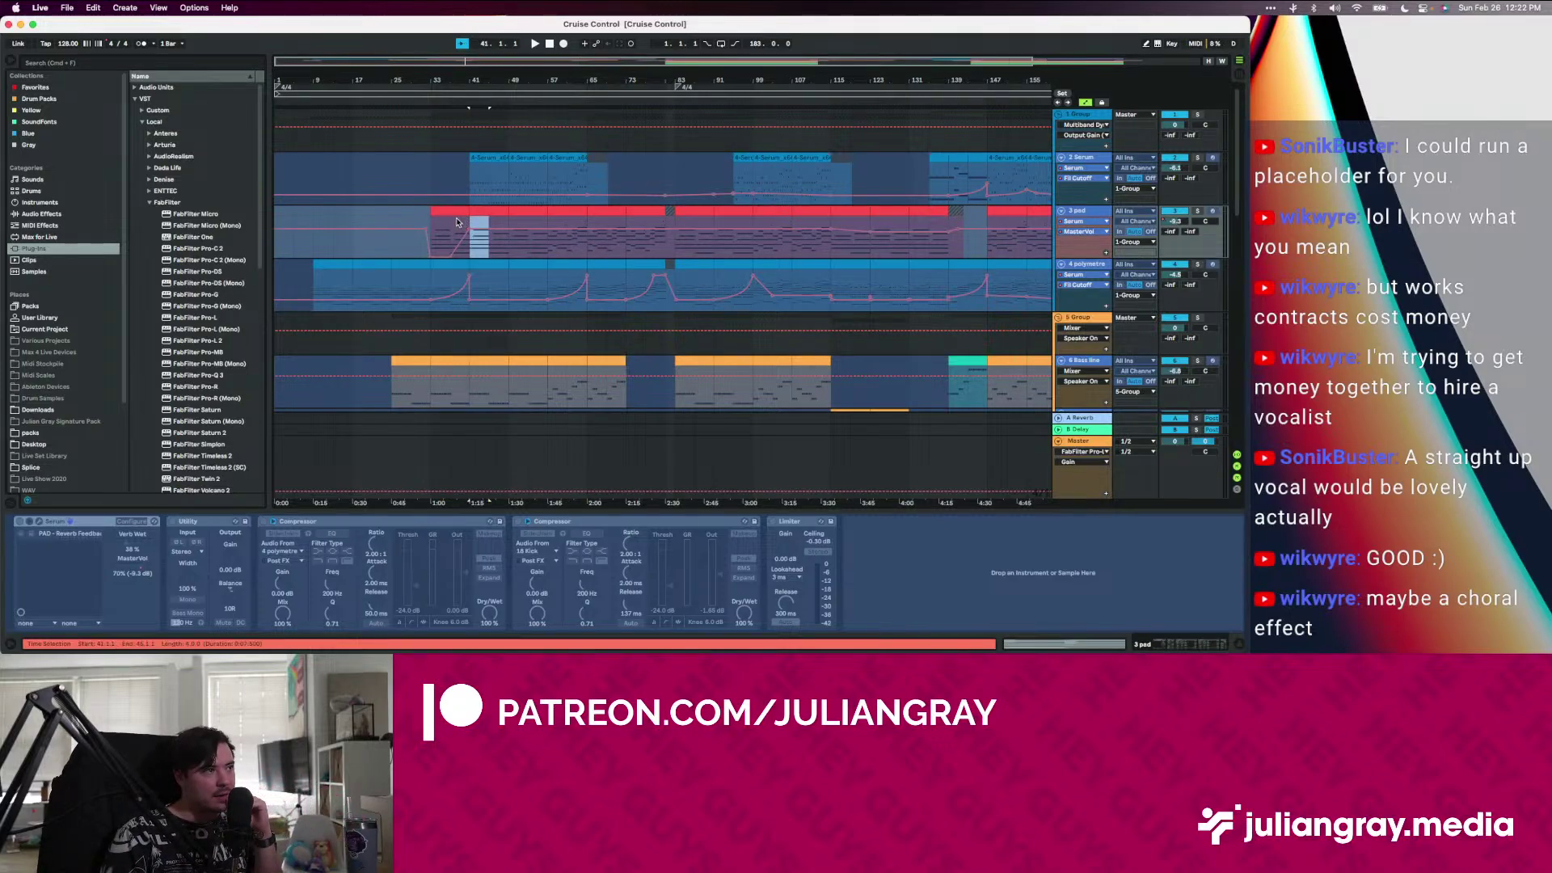
click(459, 224)
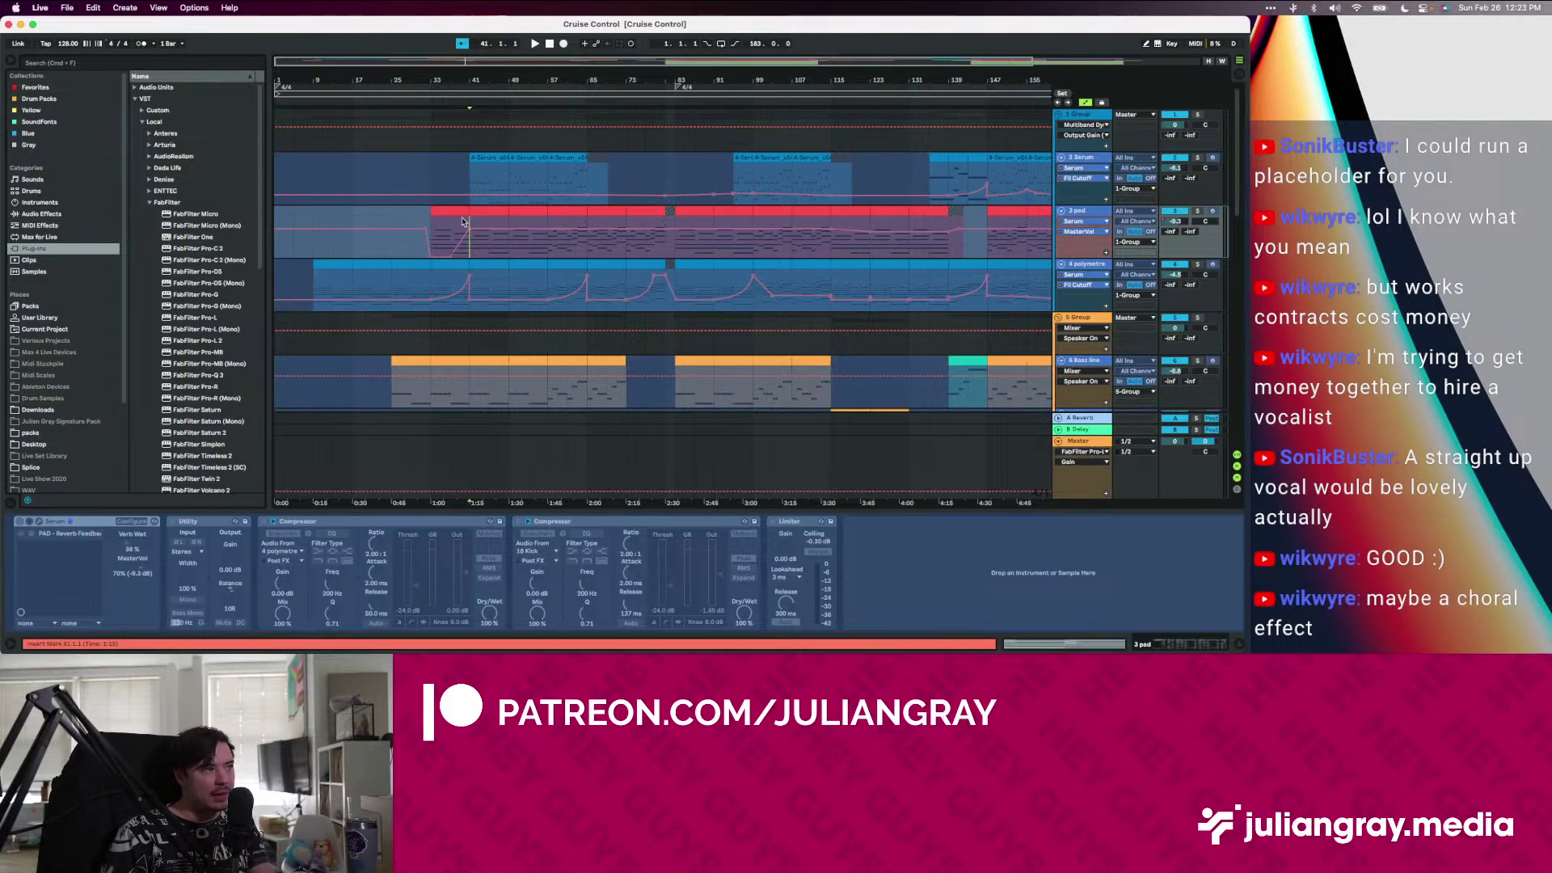
Place the insert marker at bar 65 on the pad track and look through the effects and drum tracks below
drag(463, 222, 565, 204)
click(584, 233)
scroll(572, 245, down, 2)
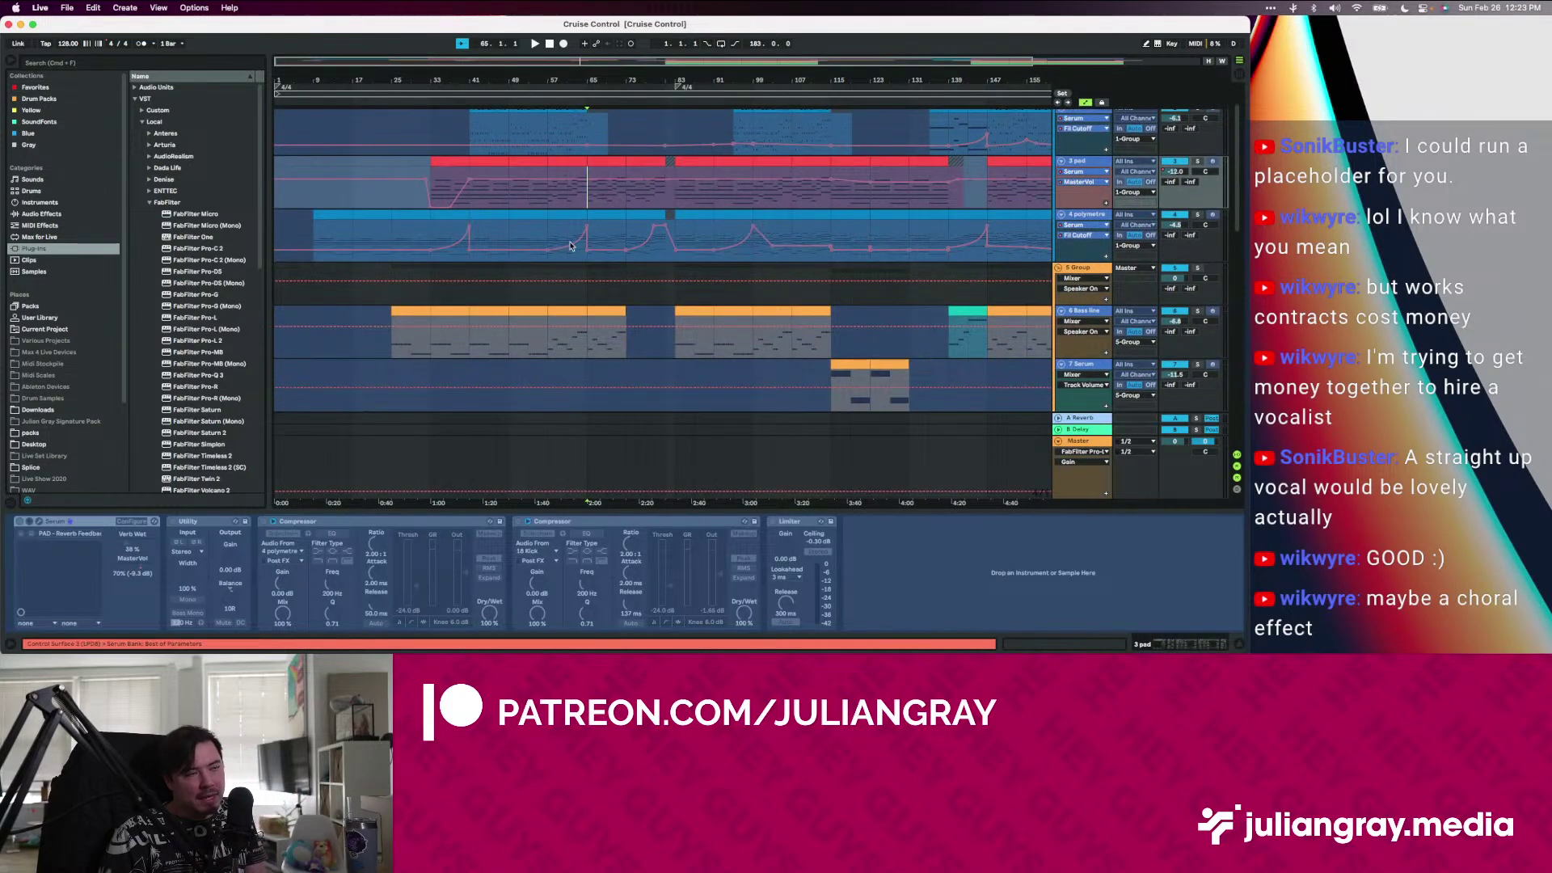
scroll(572, 245, down, 6)
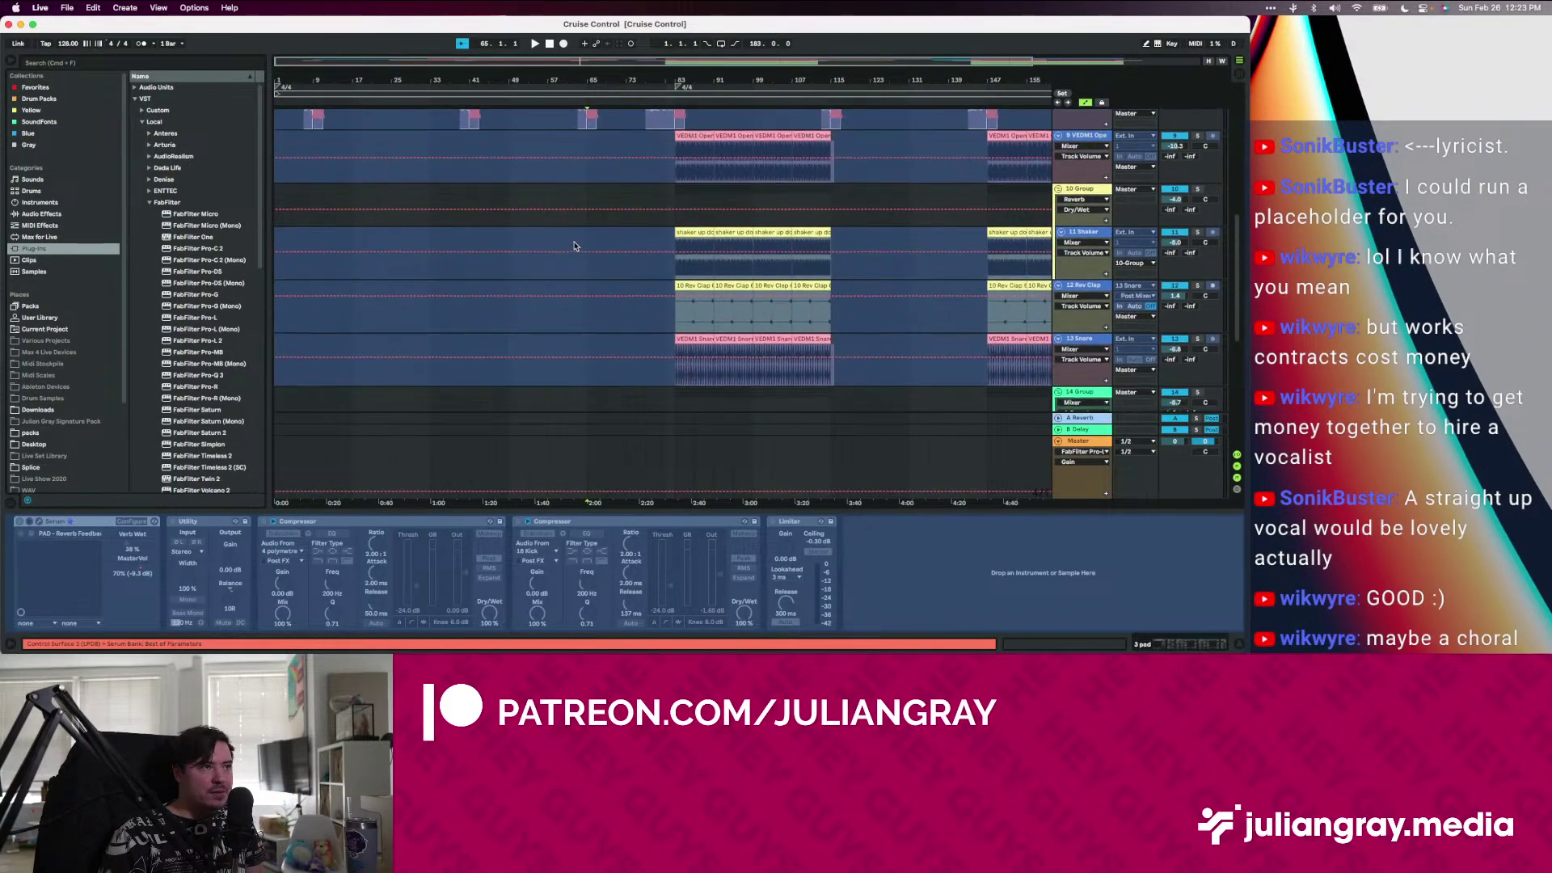
scroll(574, 246, up, 8)
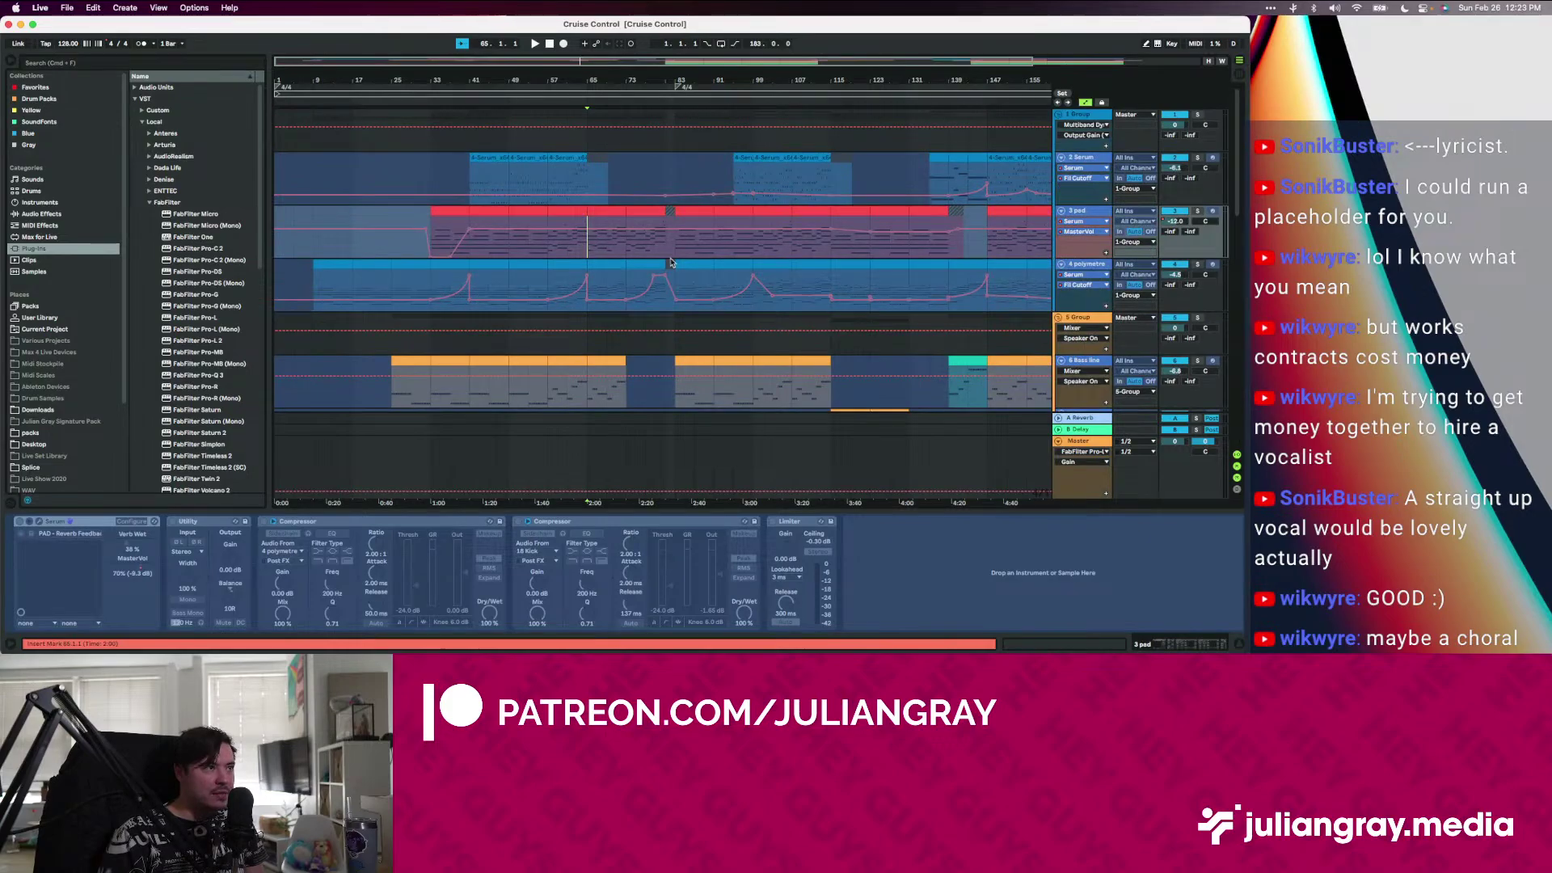
Rename the group containing the bass line and lower Serum tracks as Bass
scroll(1087, 227, down, 3)
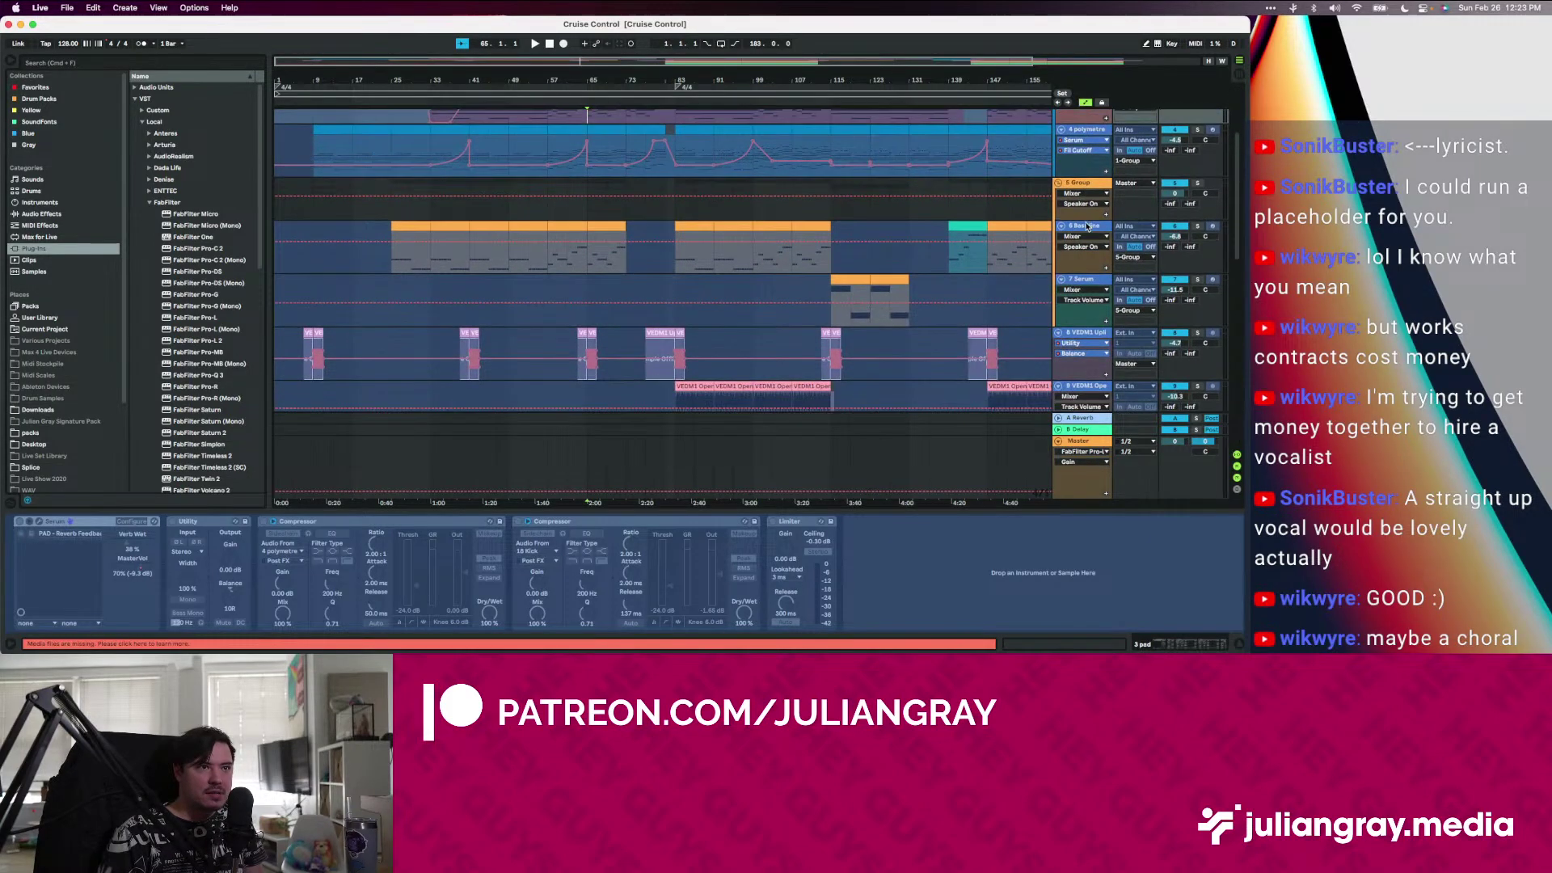
click(1087, 227)
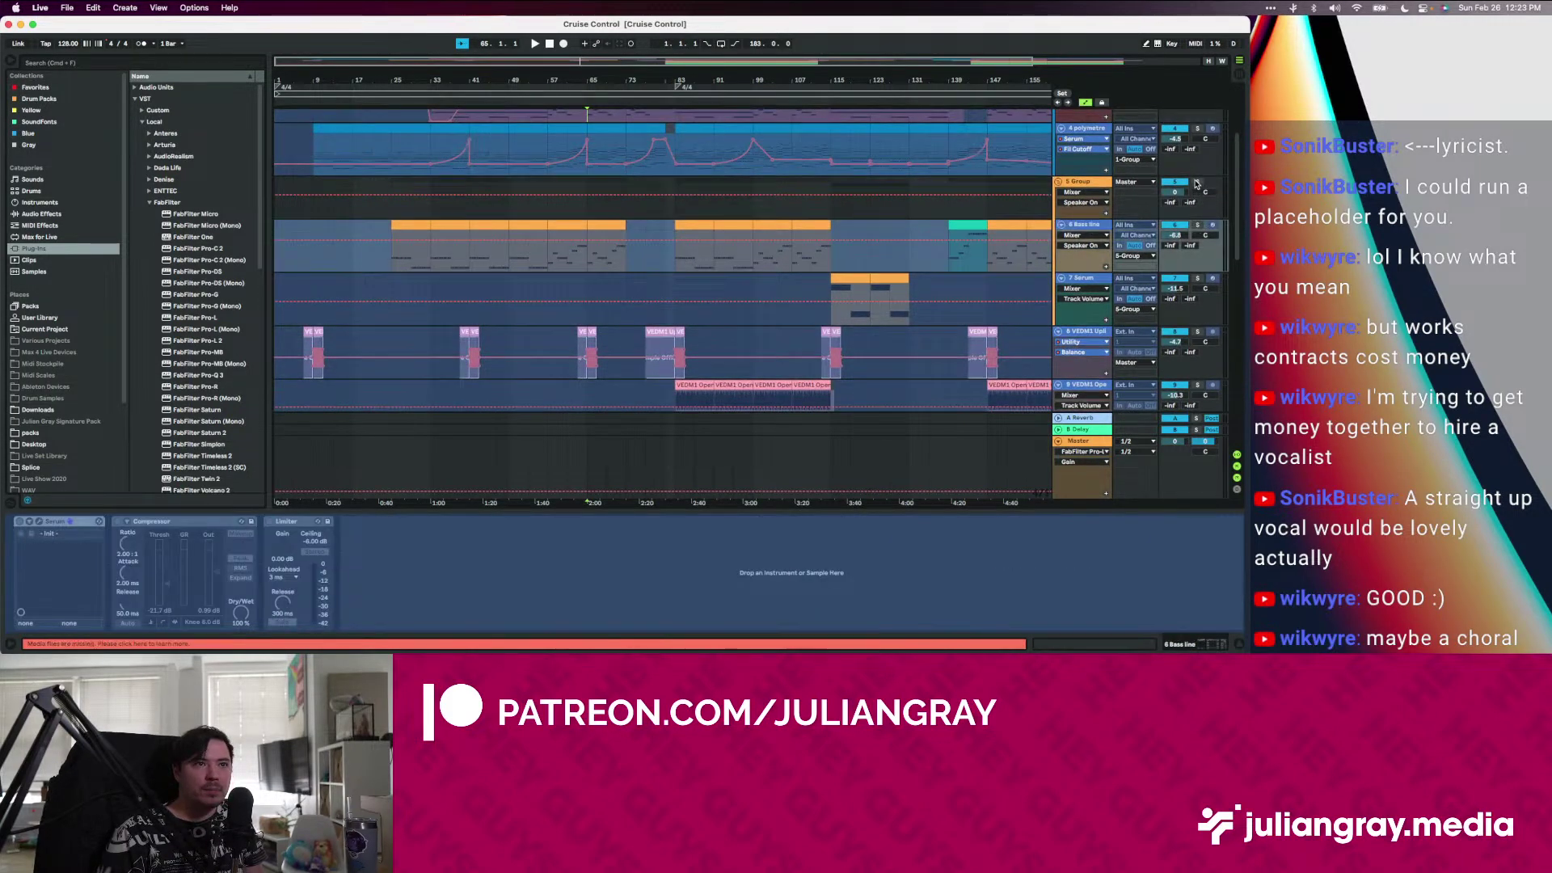
scroll(1090, 153, down, 2)
scroll(1090, 153, up, 2)
click(1089, 159)
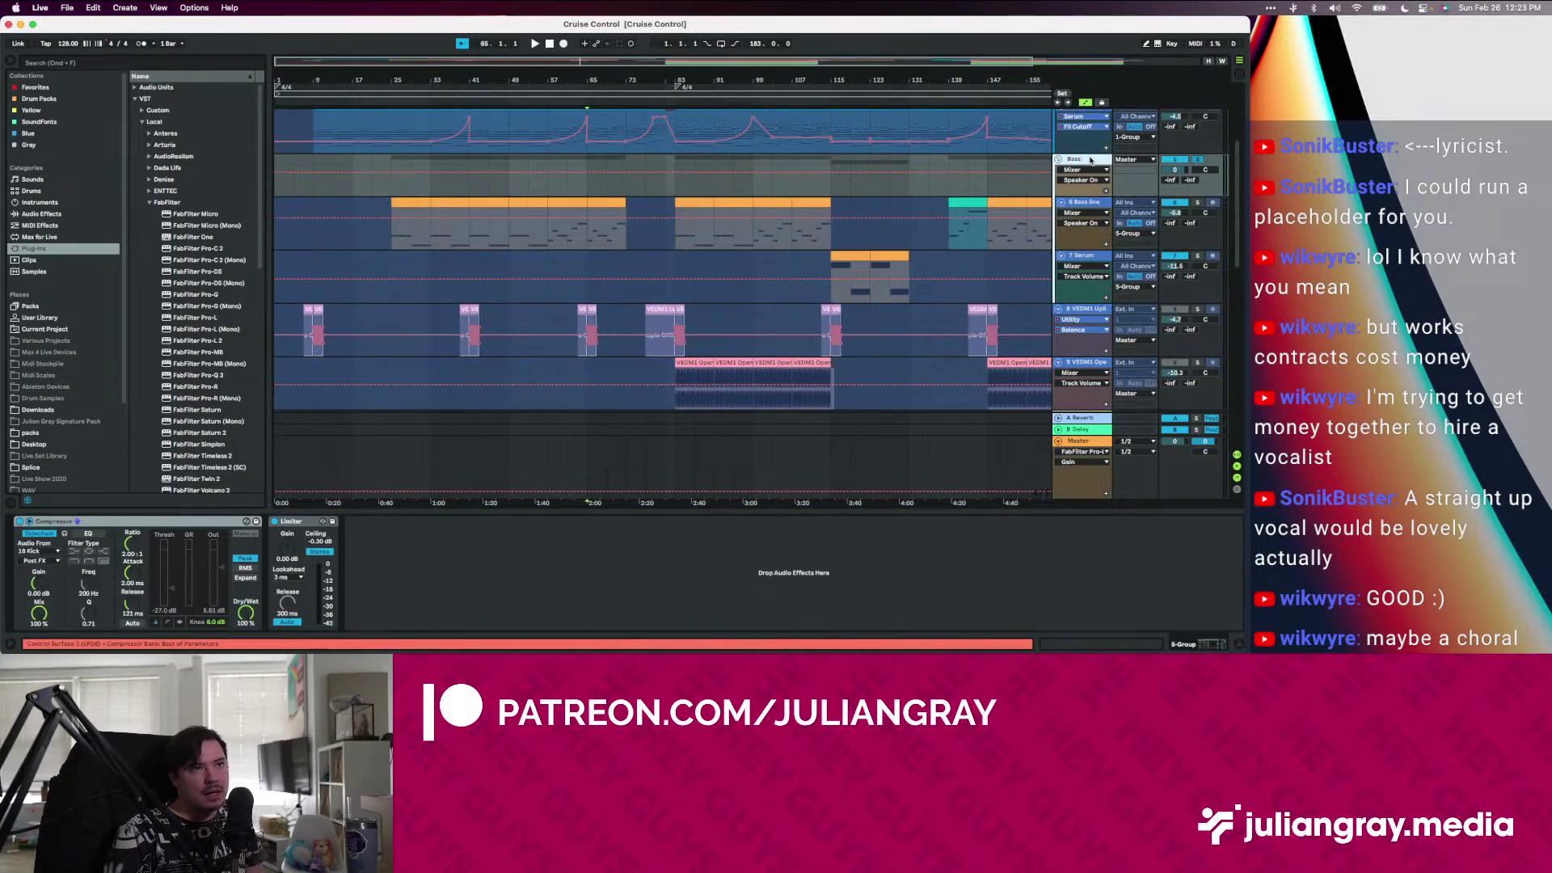
Show the Kick track's devices and play the kick from bar 17
scroll(1098, 234, down, 4)
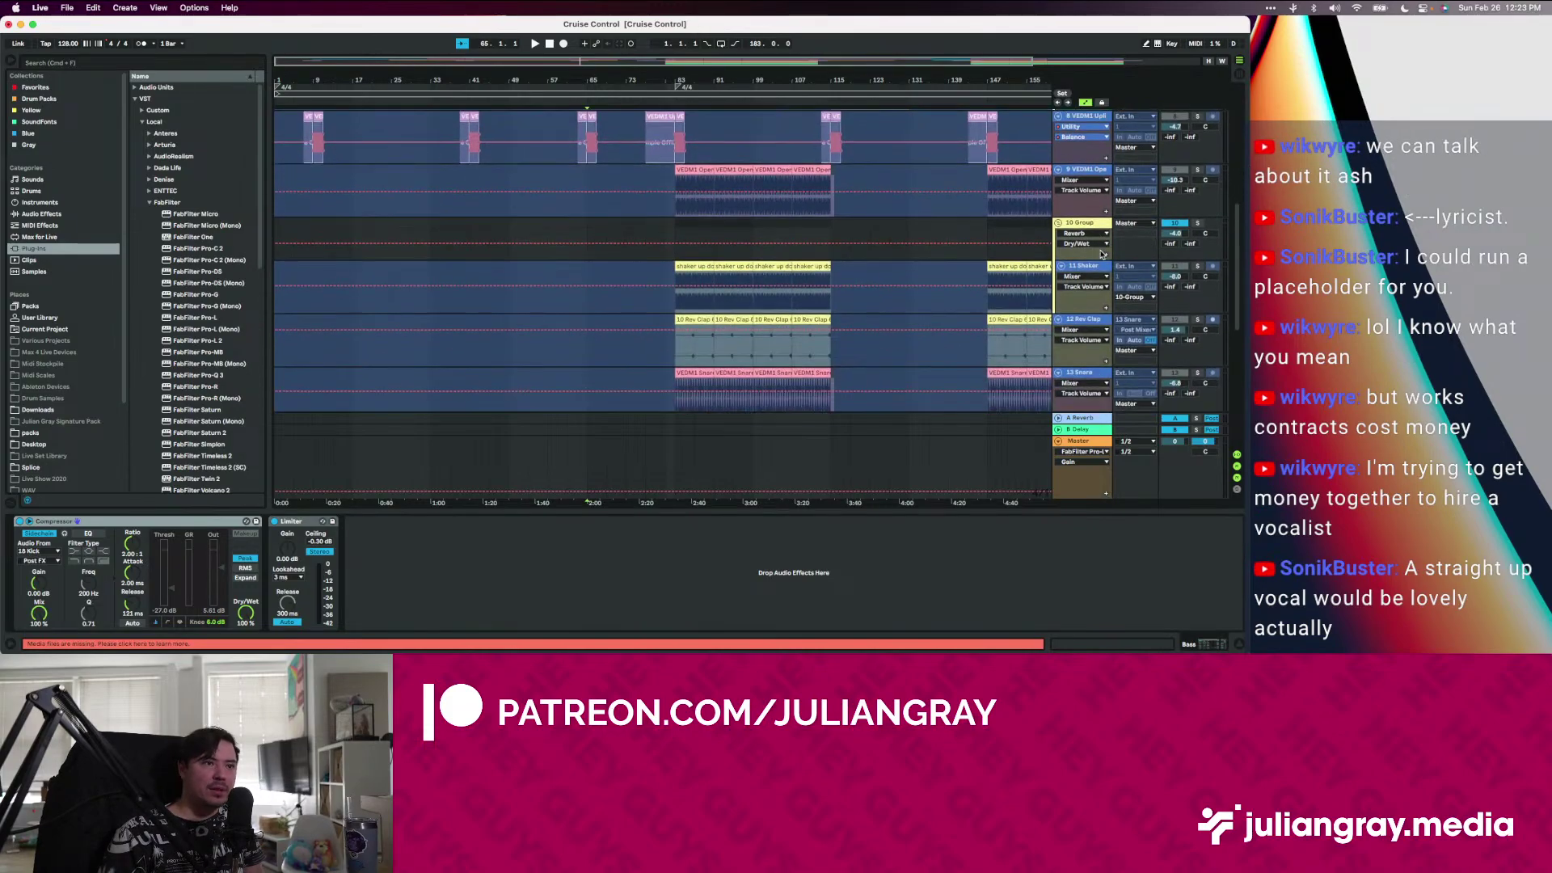
scroll(1101, 254, down, 5)
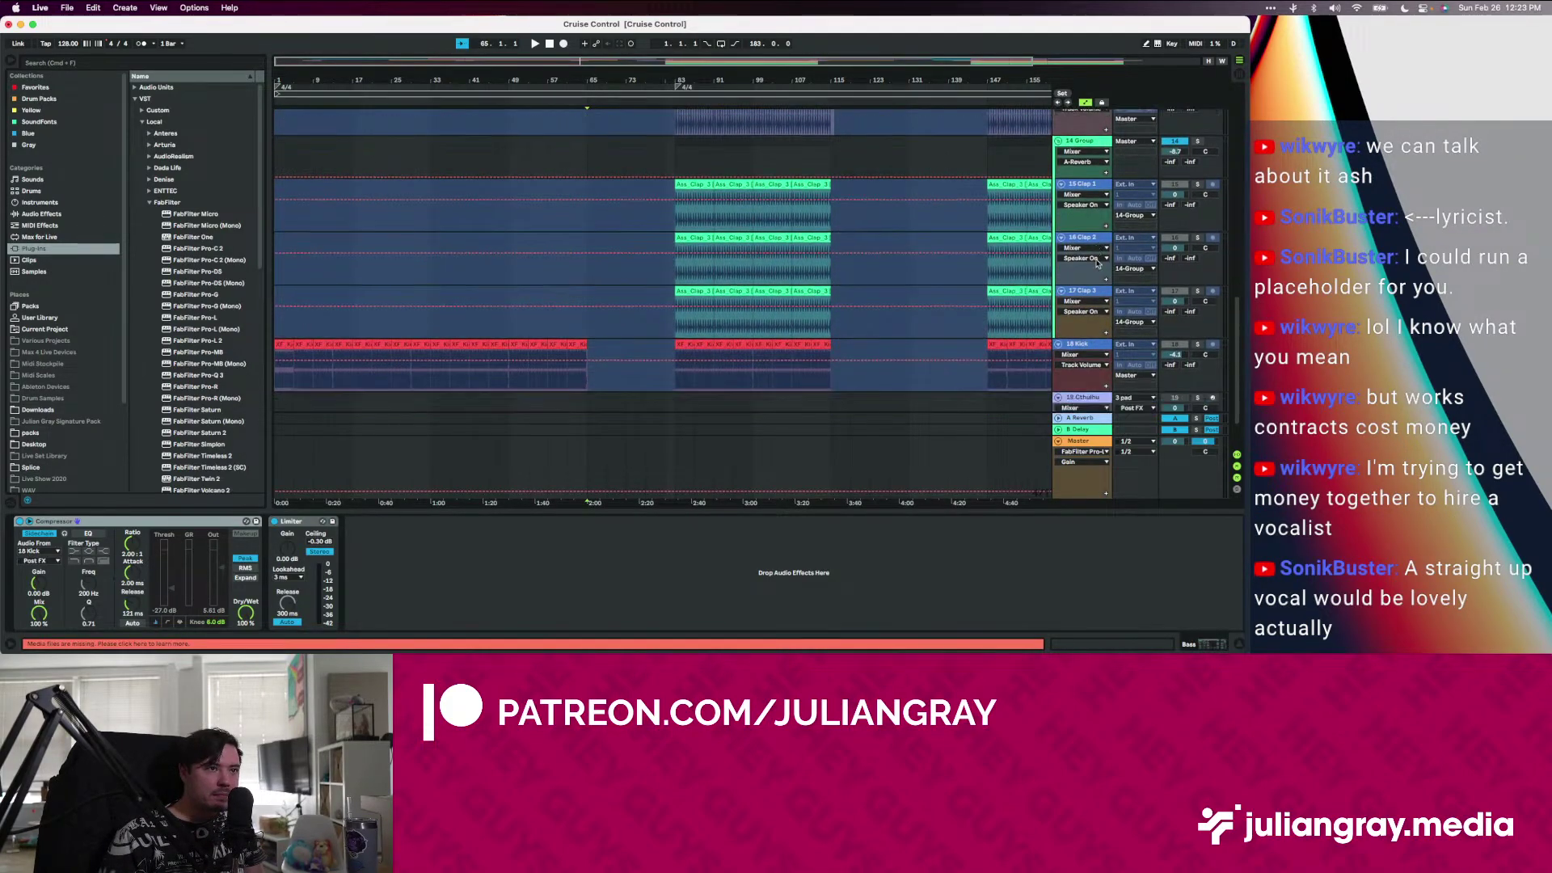
scroll(1098, 262, down, 2)
click(1079, 283)
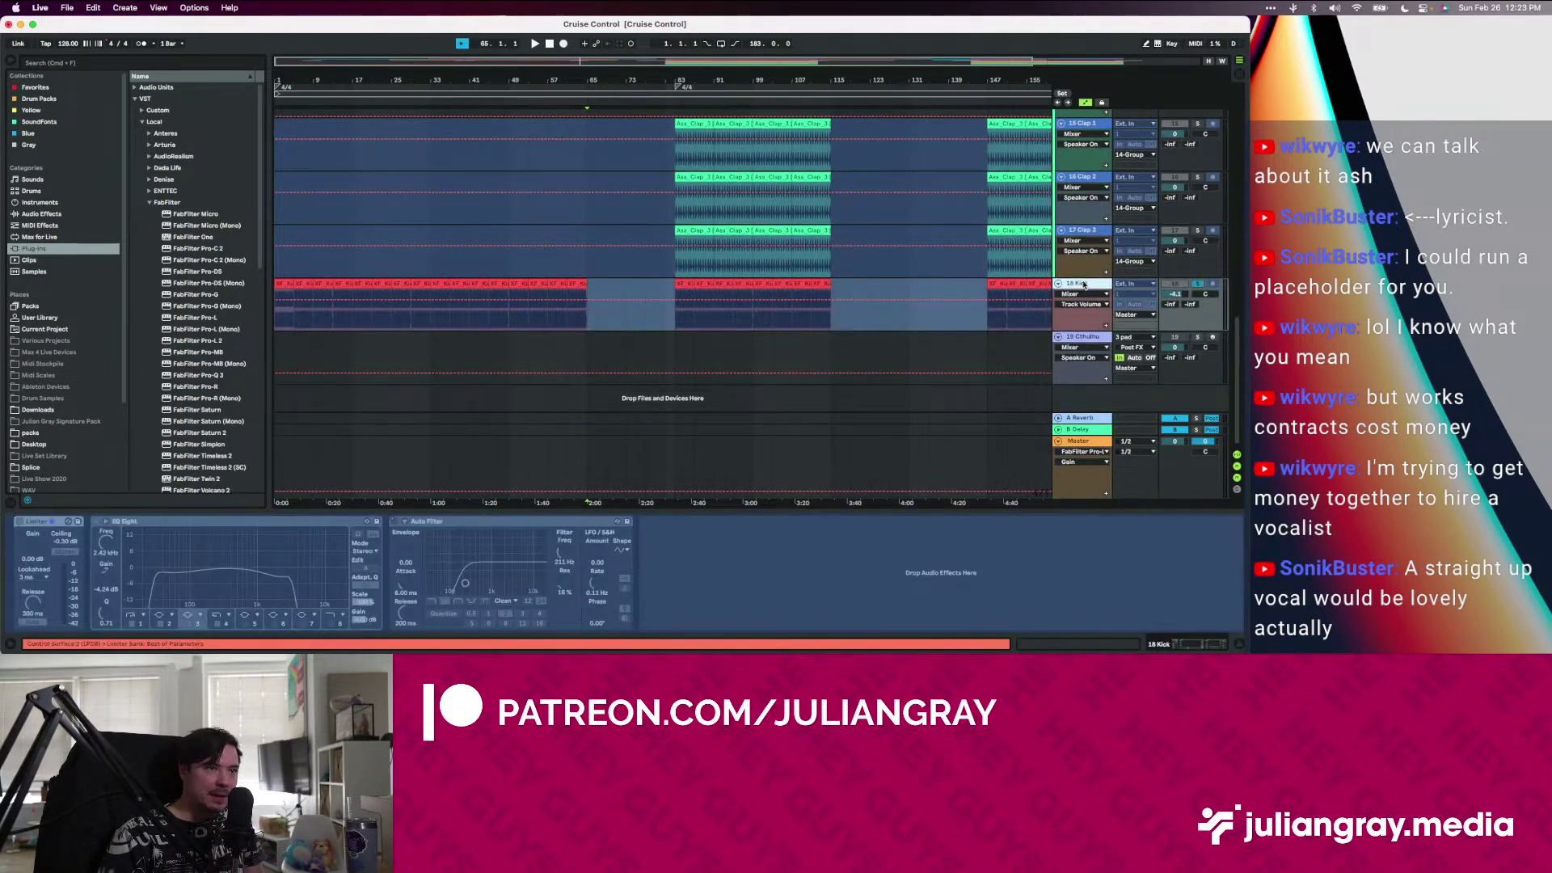
click(353, 321)
key(space)
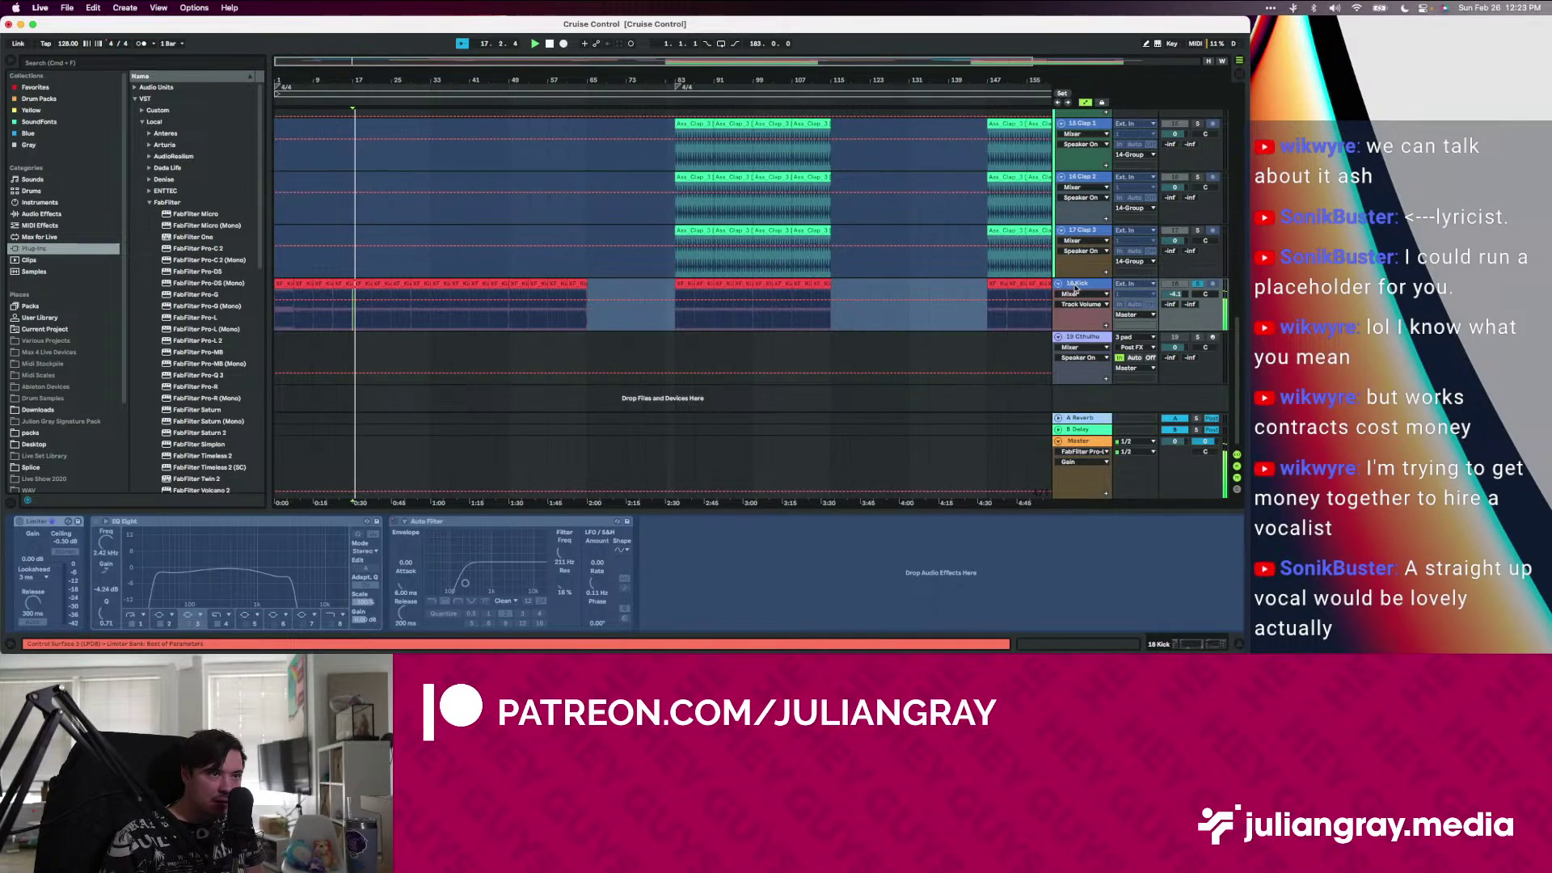
Play the kick from bar 33 and from the start of its second section at bar 83
click(428, 324)
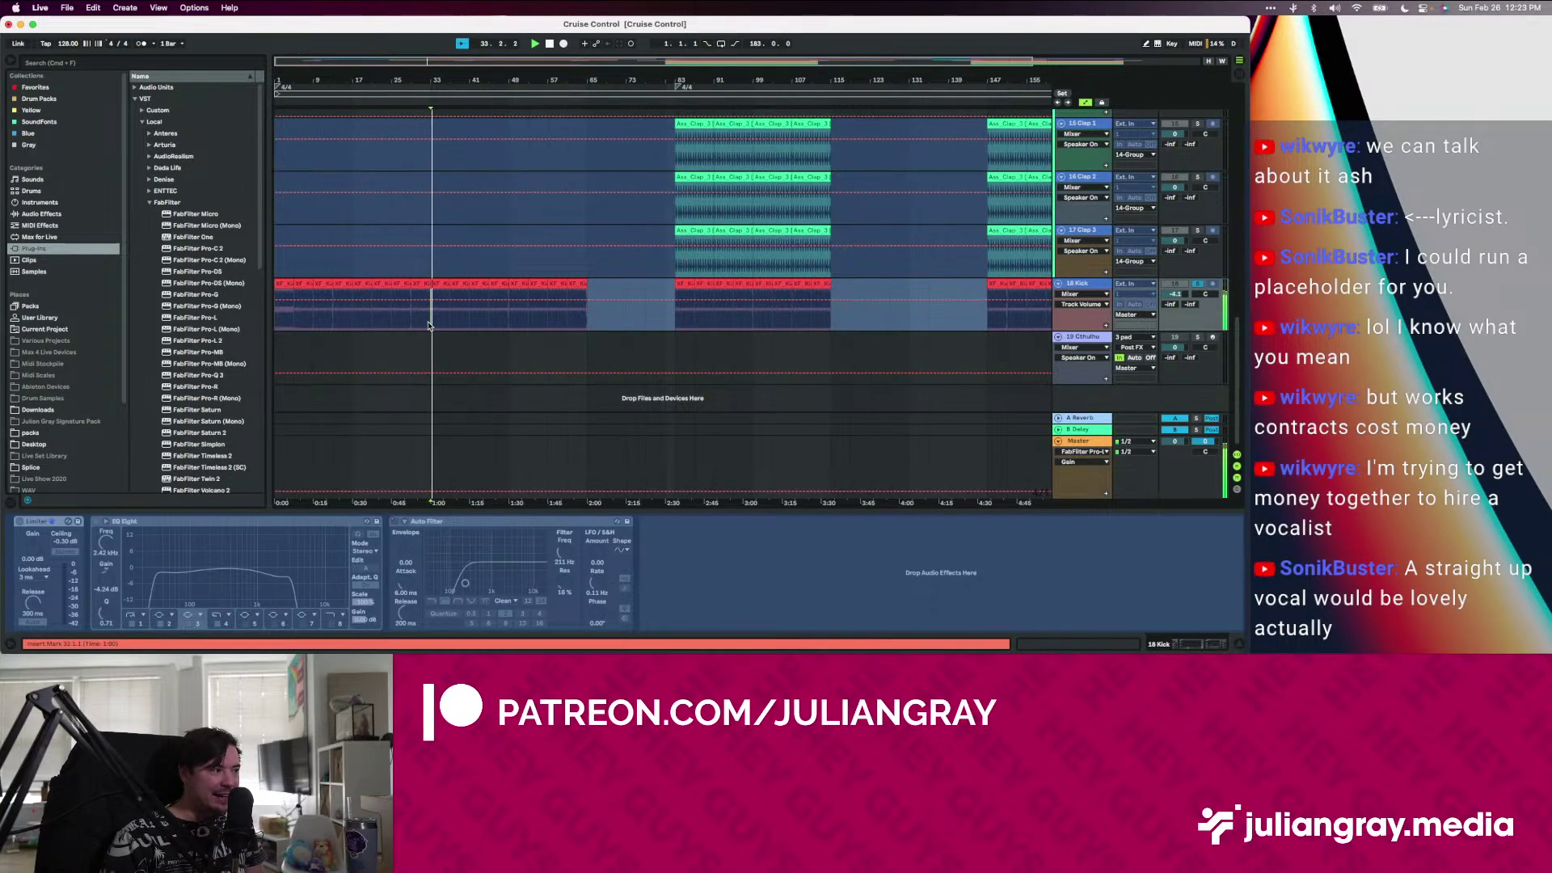
right_click(1081, 285)
click(1113, 360)
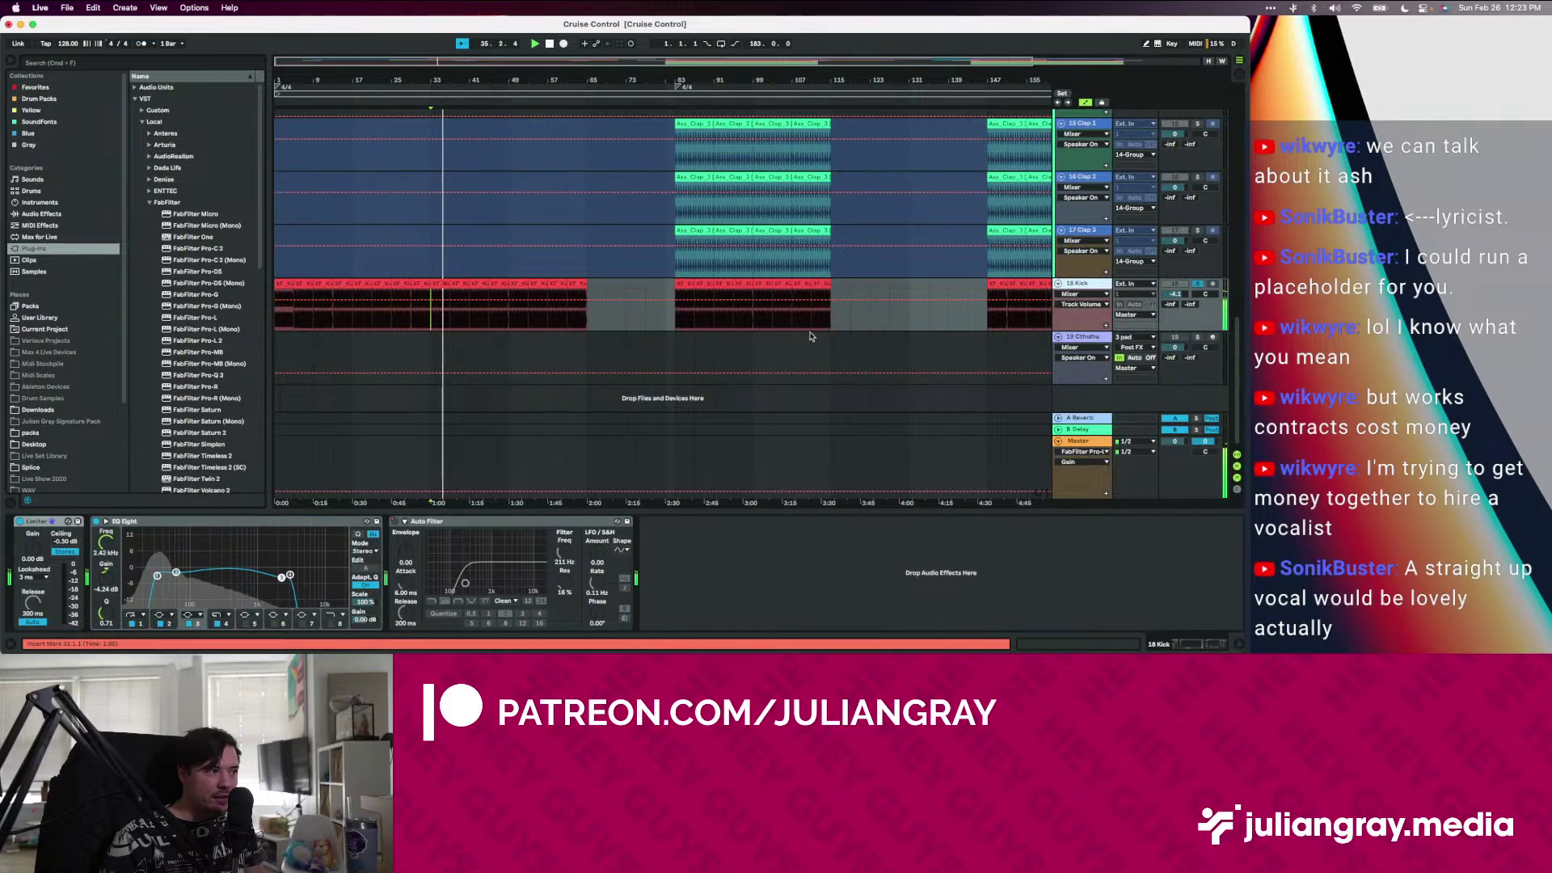
click(674, 321)
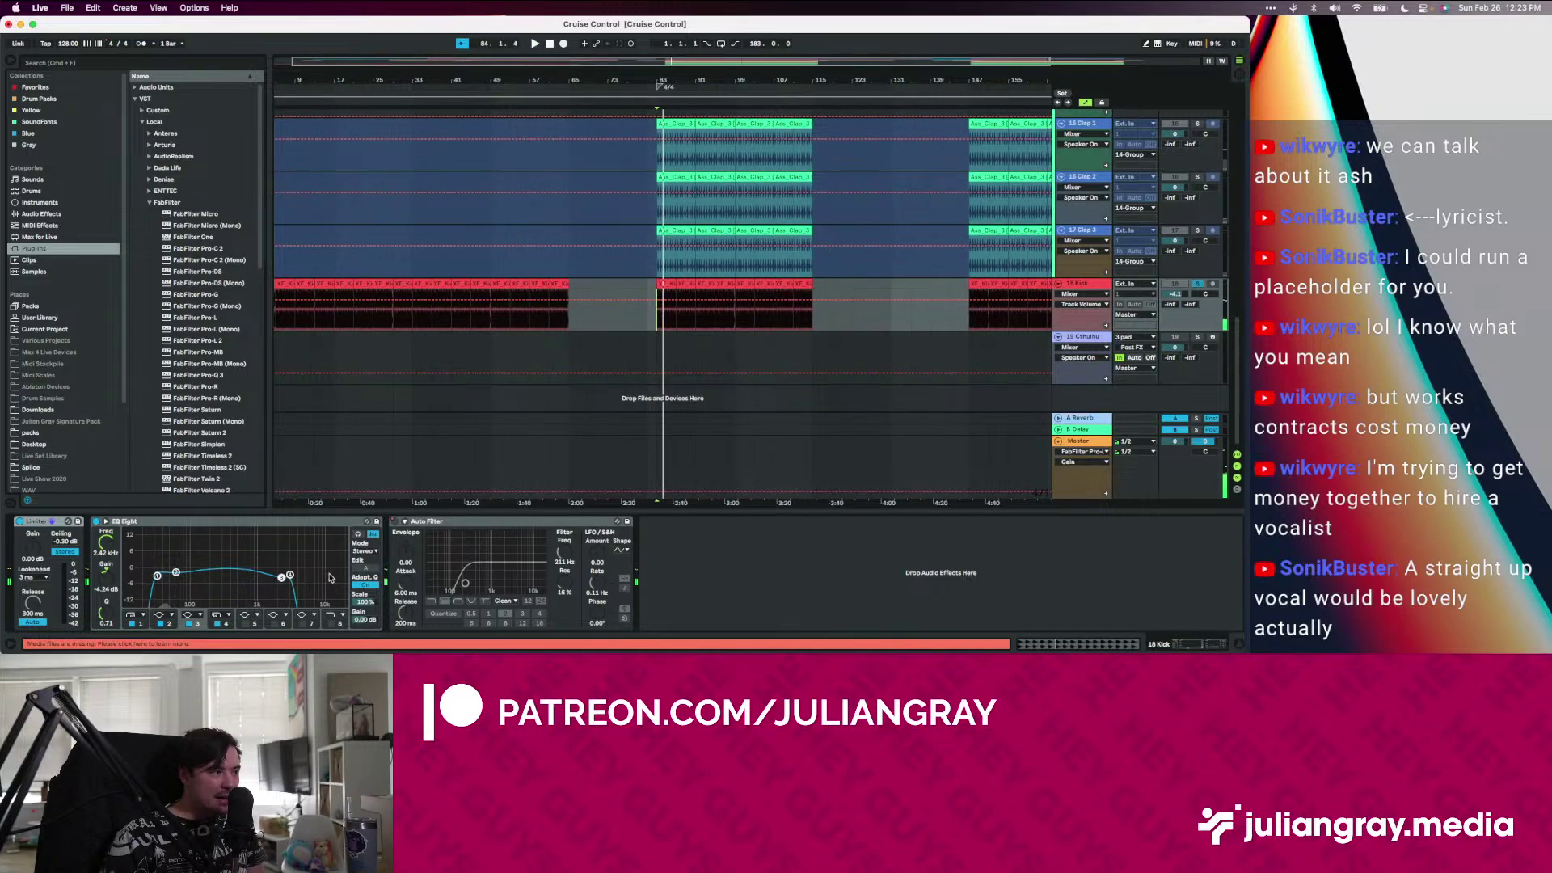
Compare the kick with the pad's automation rise and place the insert marker at bar 41 on the Kick track
click(355, 316)
scroll(355, 315, up, 5)
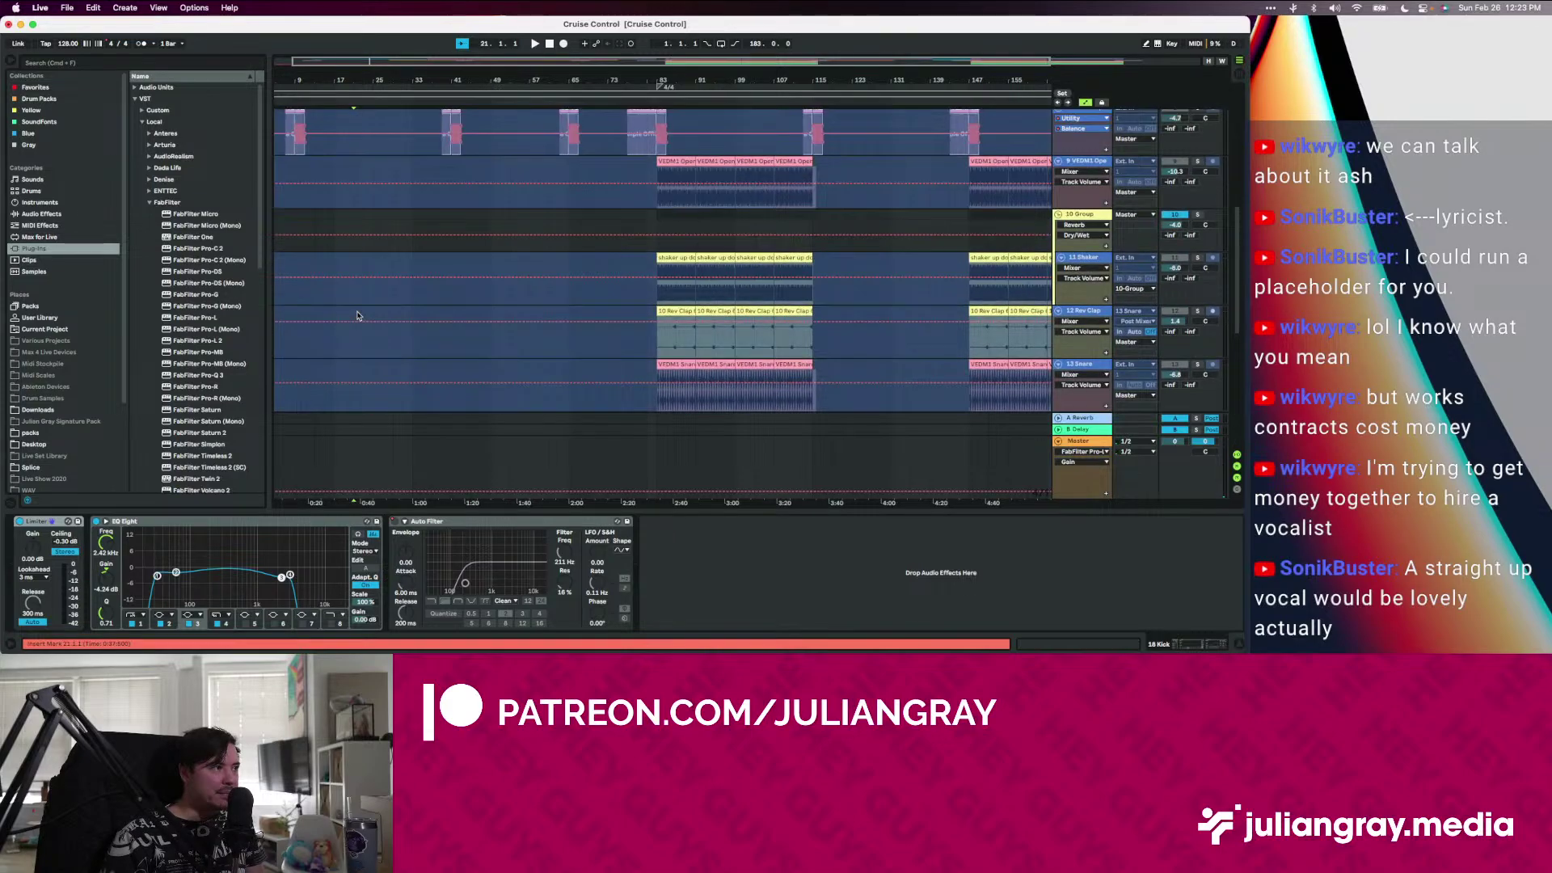
scroll(357, 313, down, 5)
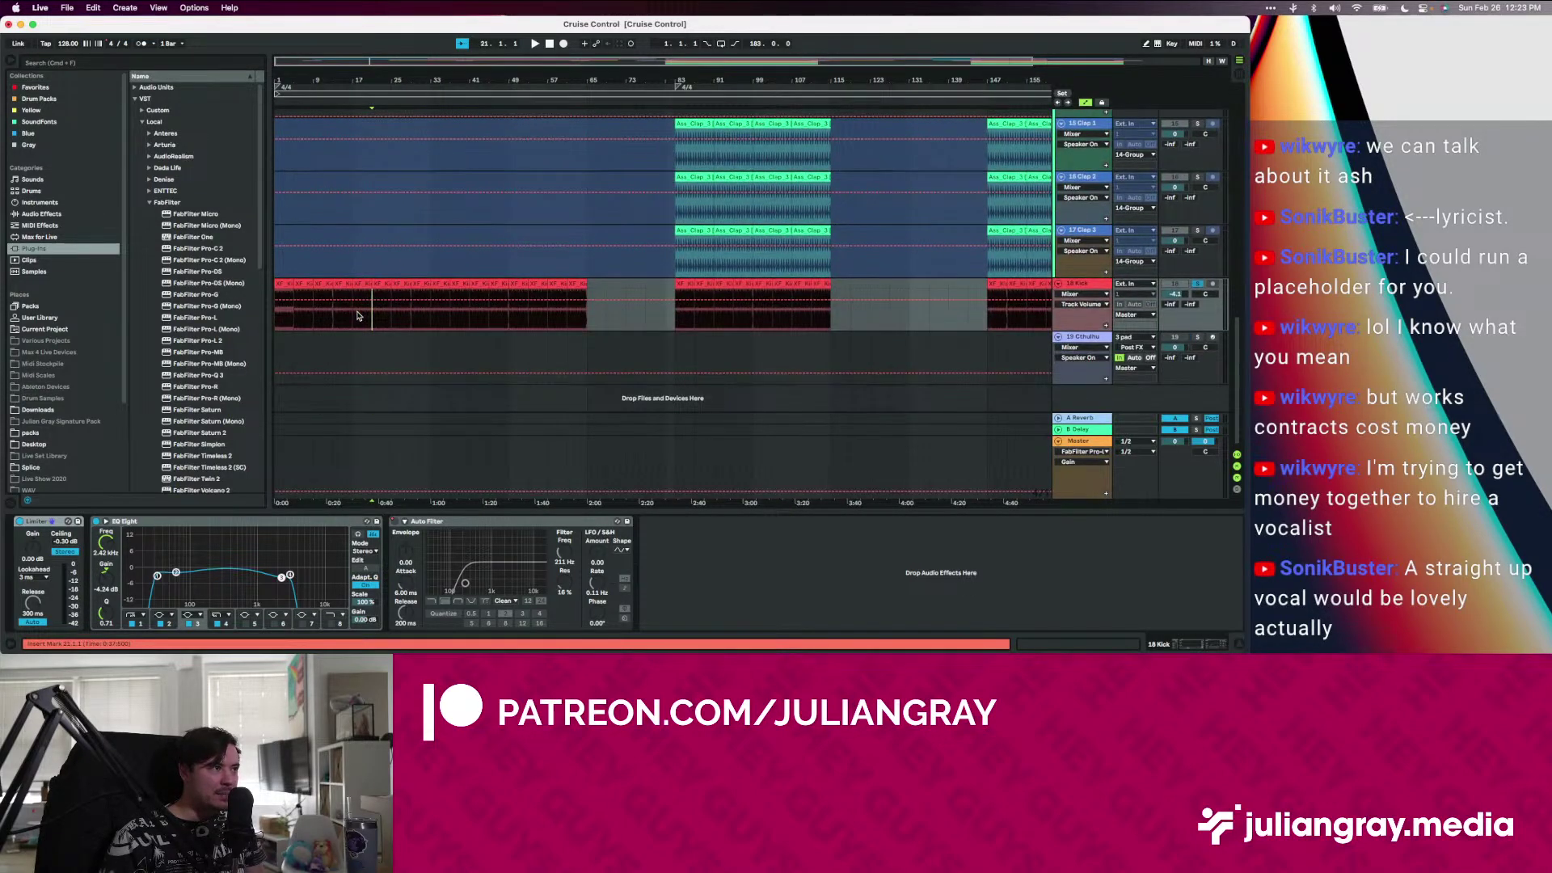
scroll(356, 316, up, 5)
click(473, 248)
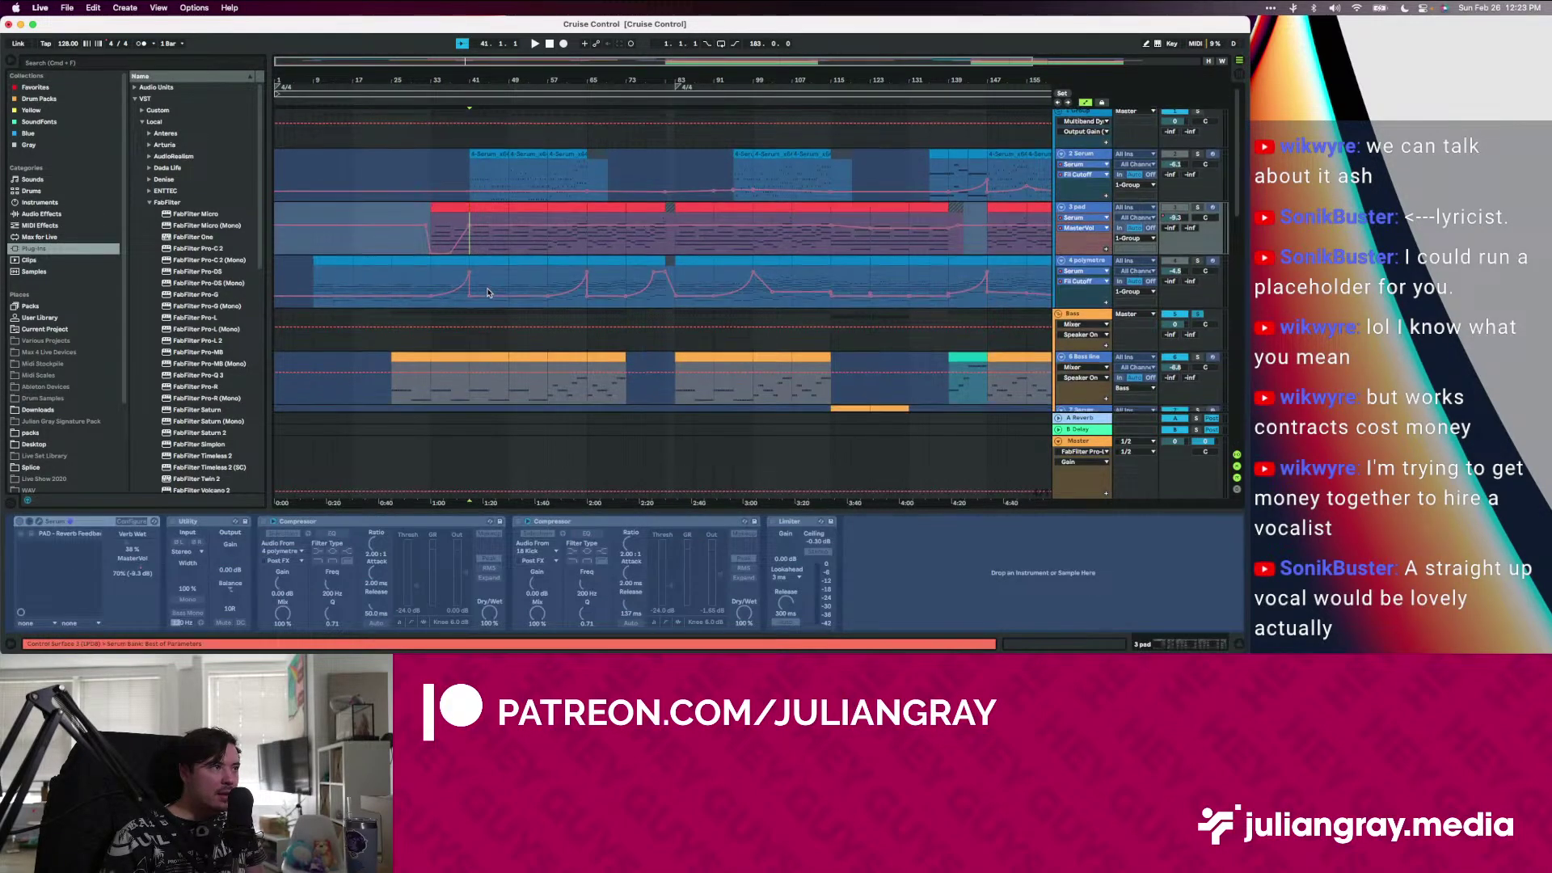
scroll(485, 283, down, 5)
click(466, 319)
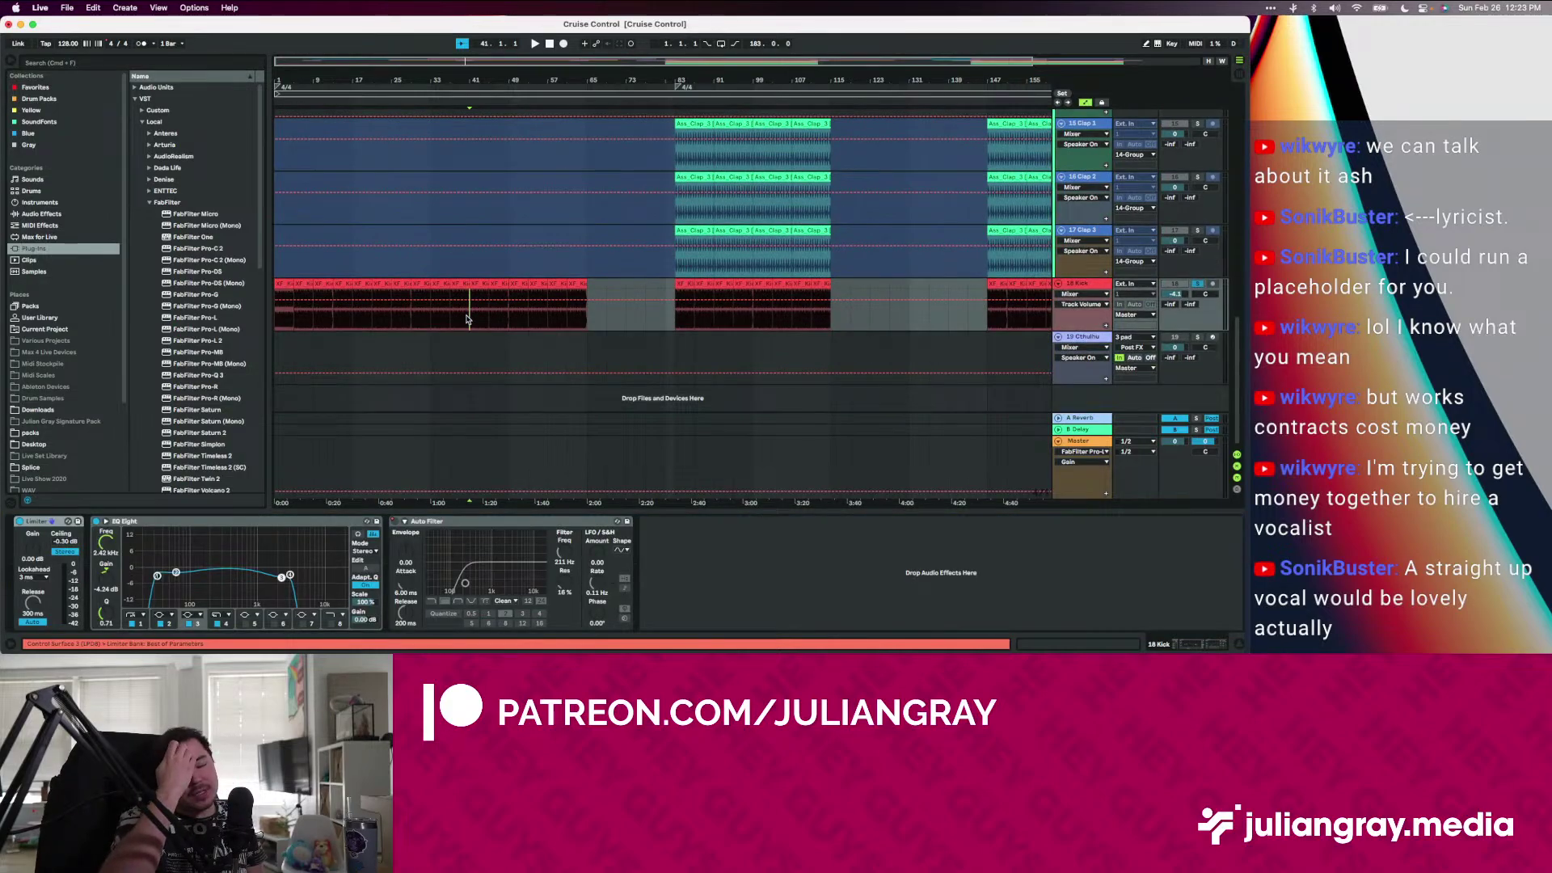
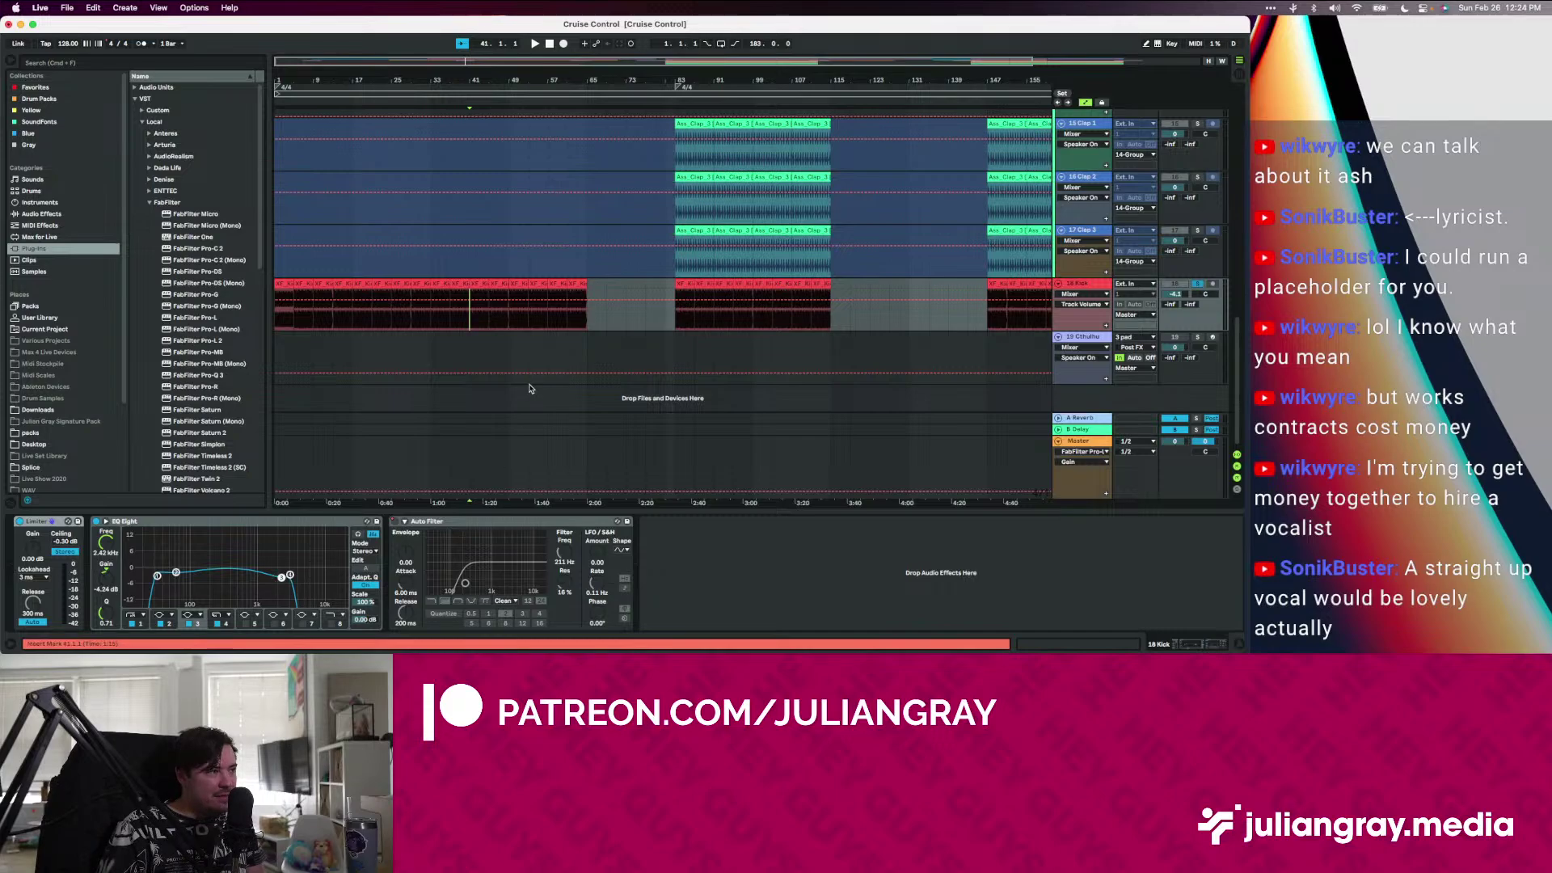
Toggle EQ Eight's band 3 on the Kick track, try automating it off at bar 41, and undo that automation
key(space)
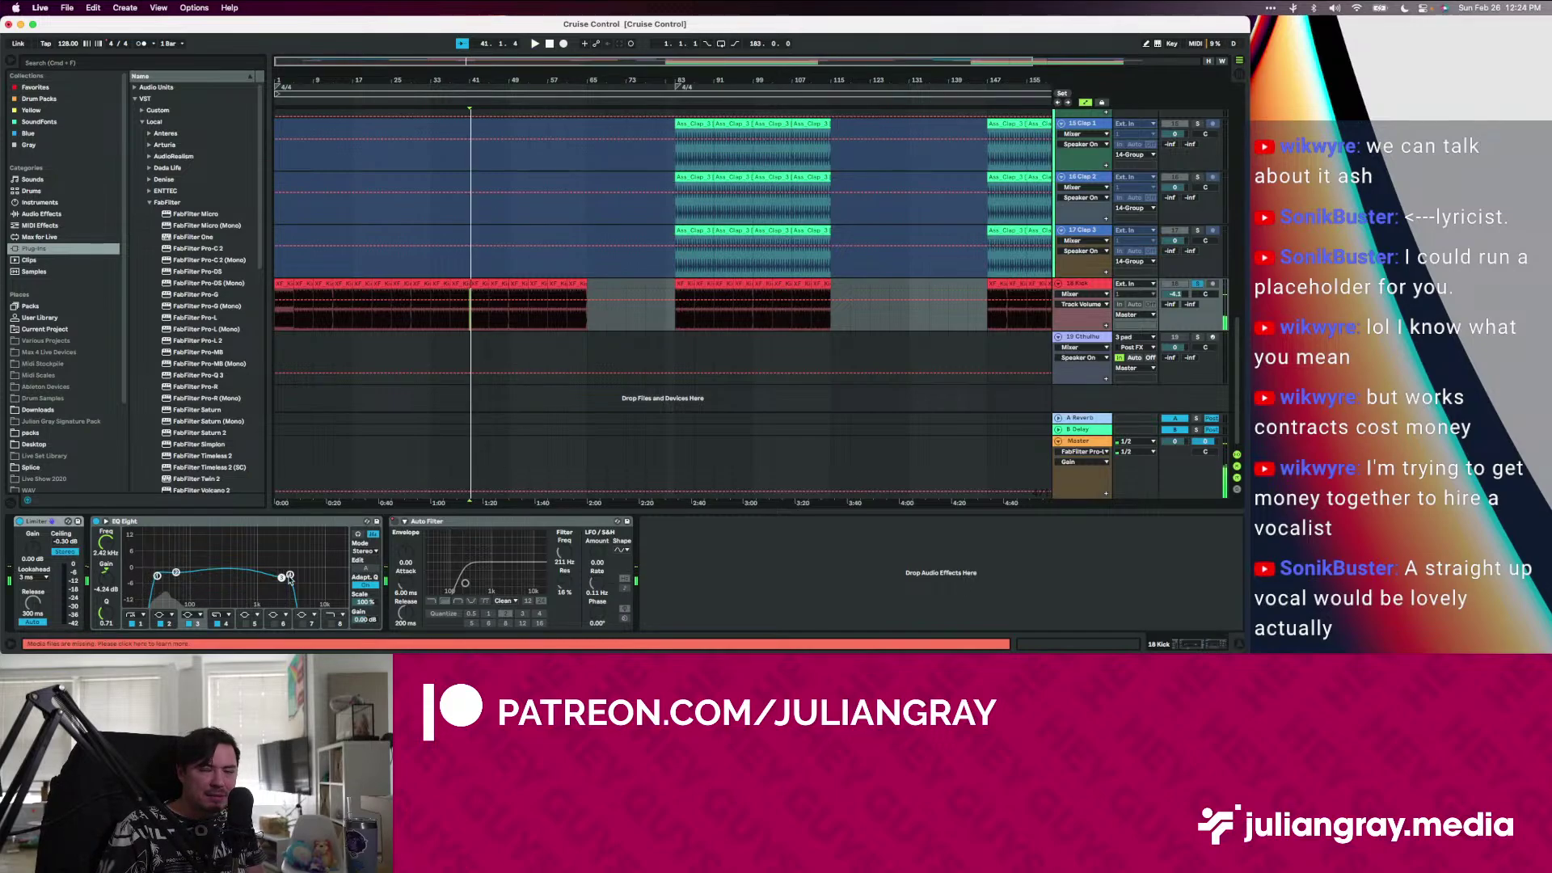
click(191, 623)
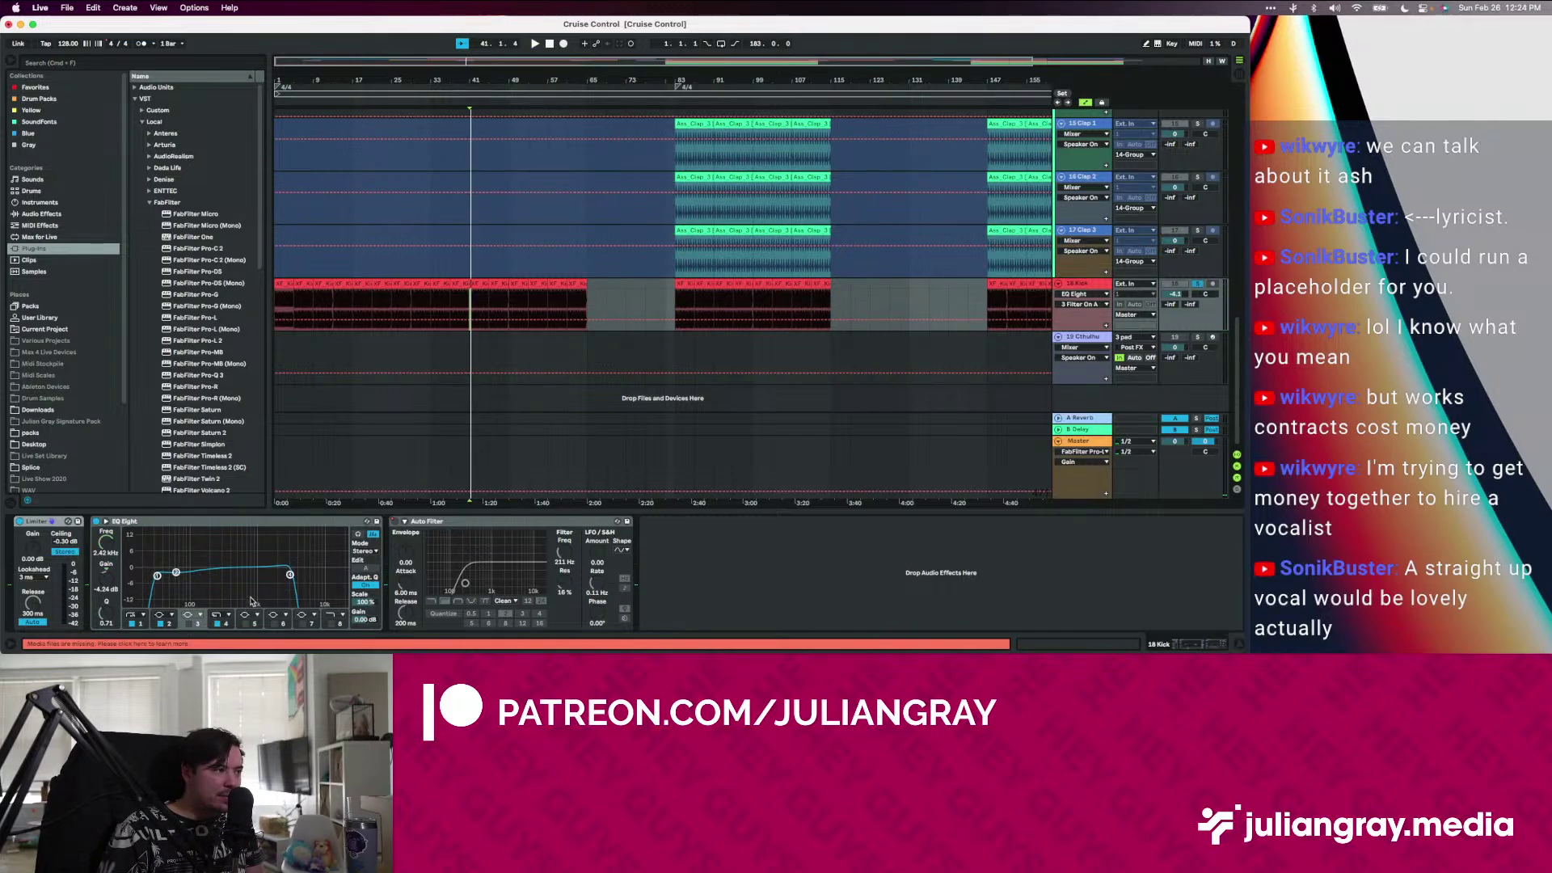
click(189, 623)
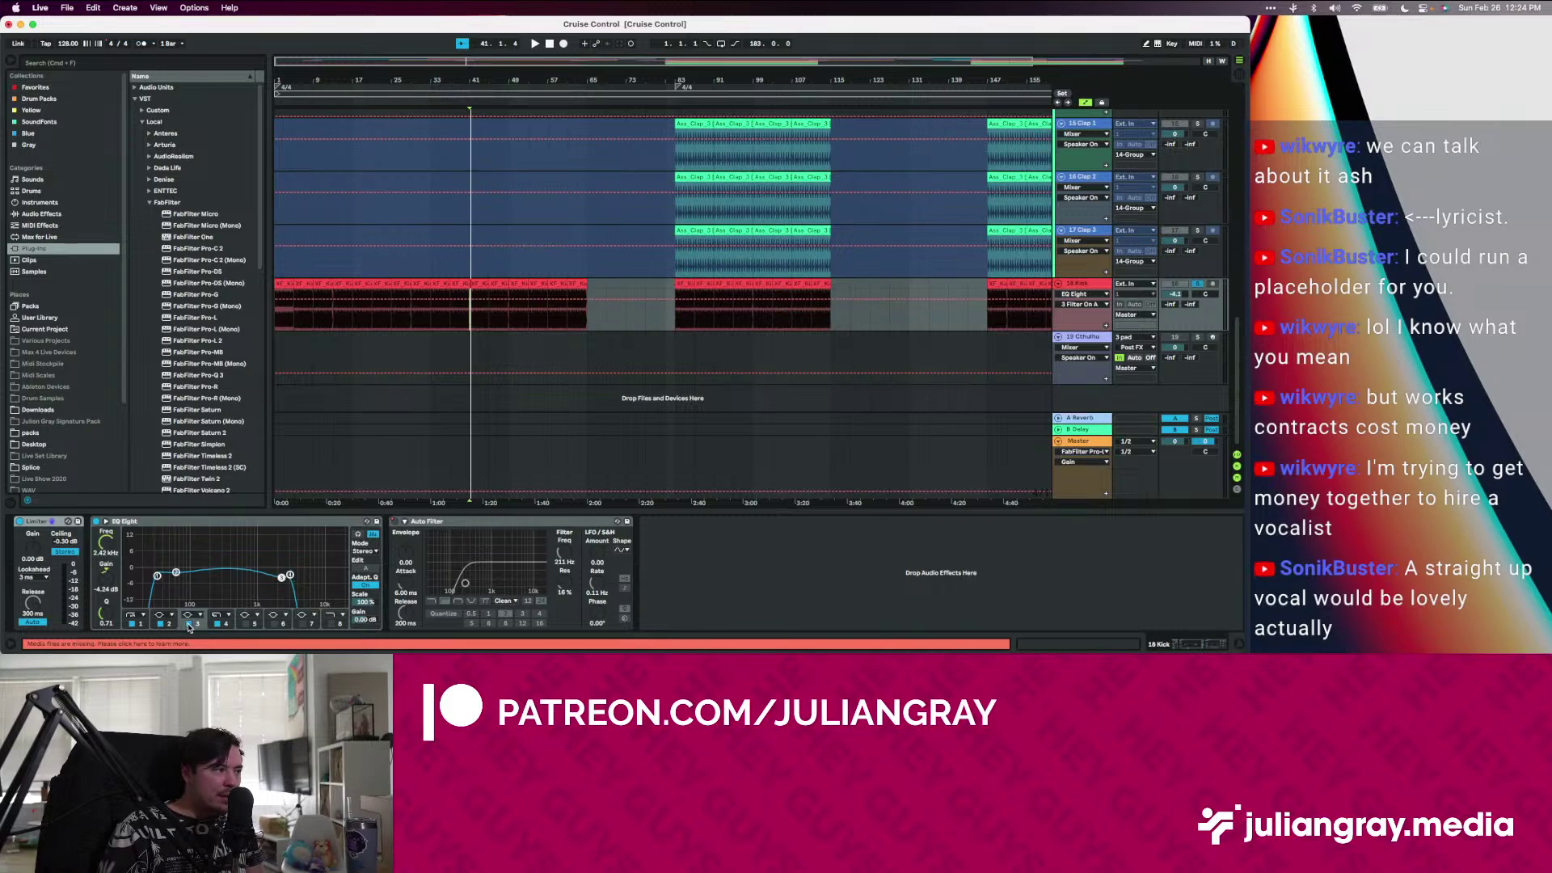
click(291, 575)
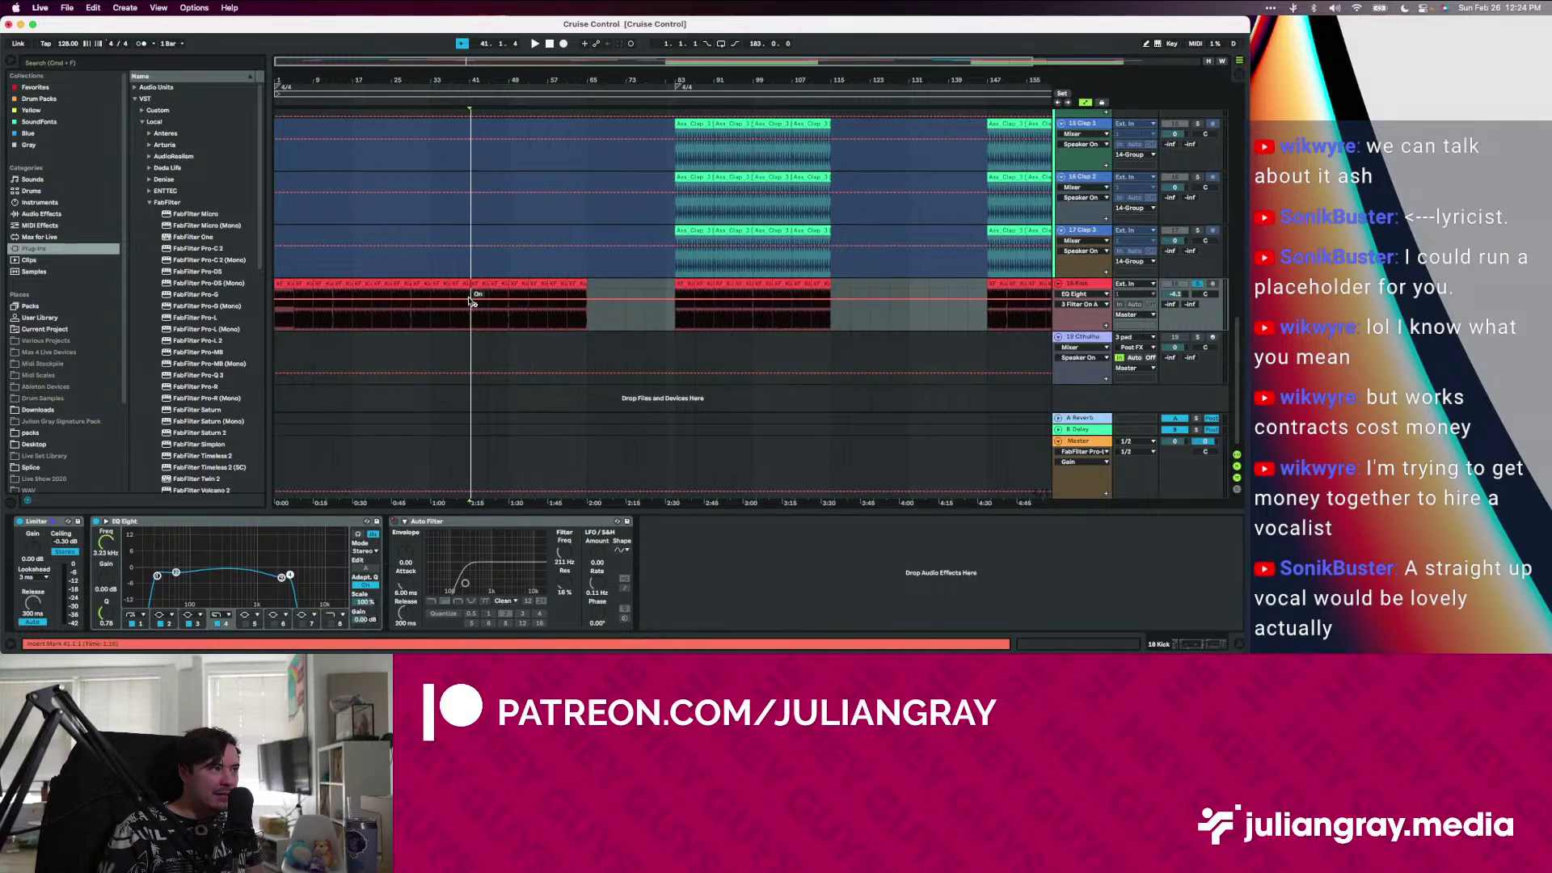
drag(472, 298, 470, 319)
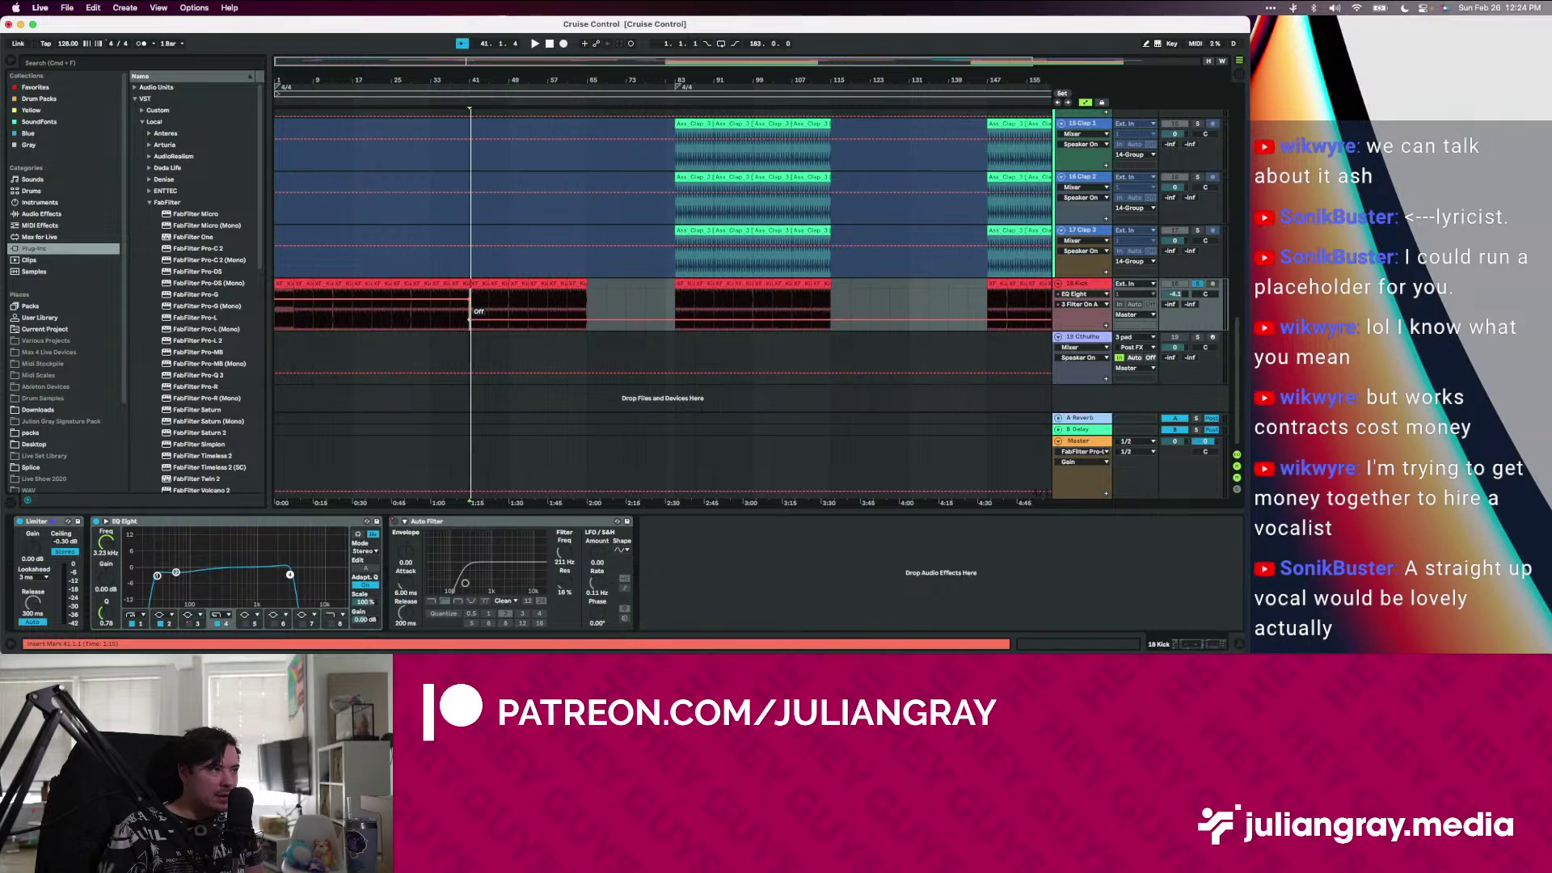
key(super+z)
key(super+z)
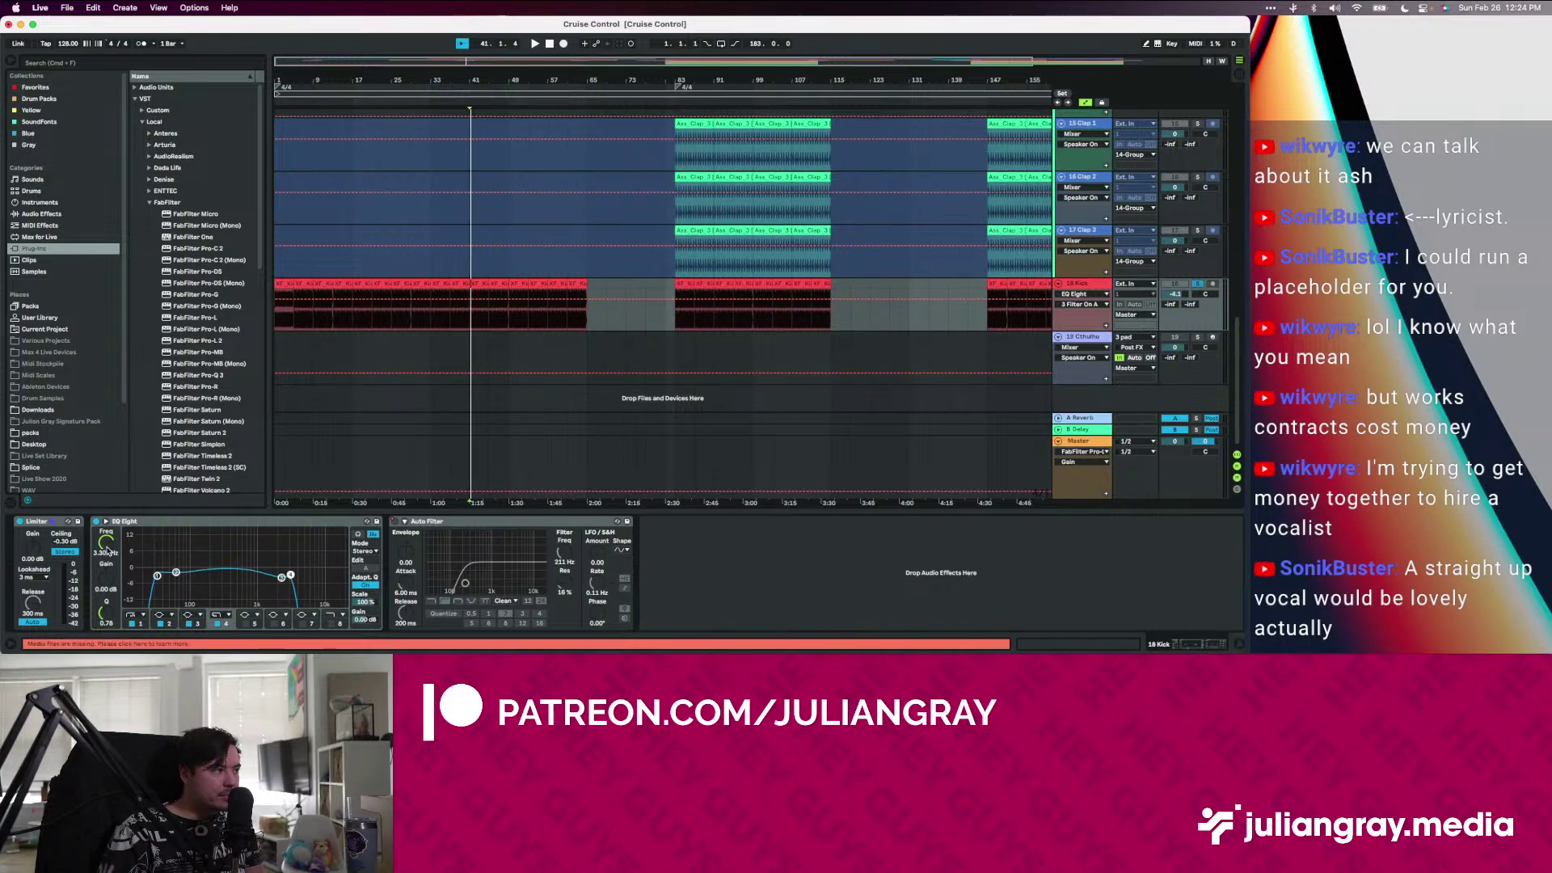
Automate EQ Eight's band 4 frequency on the Kick track to jump to 22 kHz at bar 41
click(107, 550)
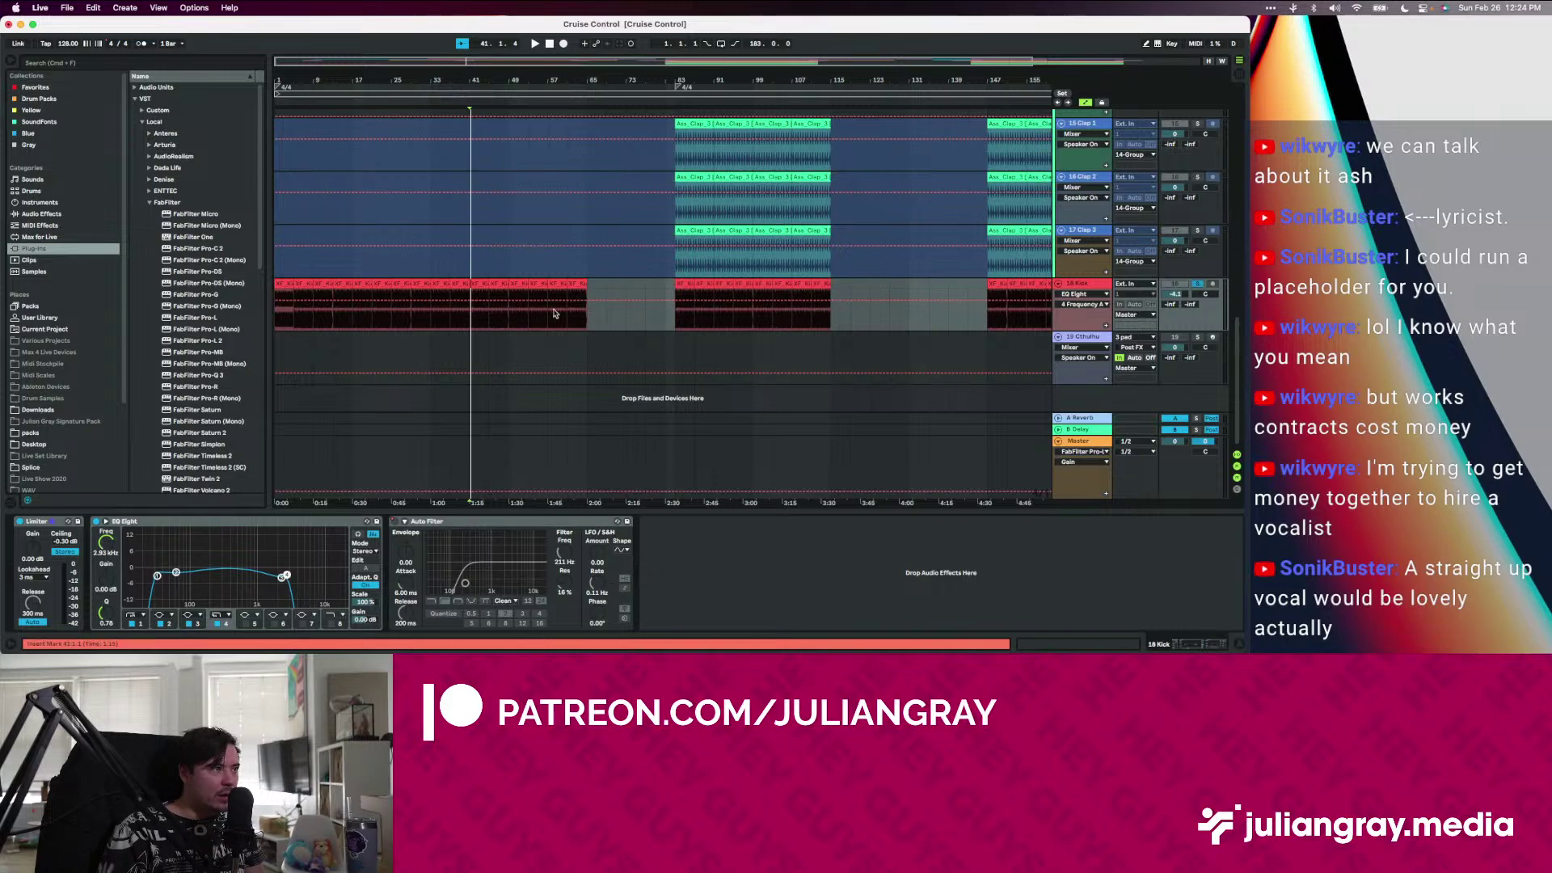
drag(474, 301, 471, 294)
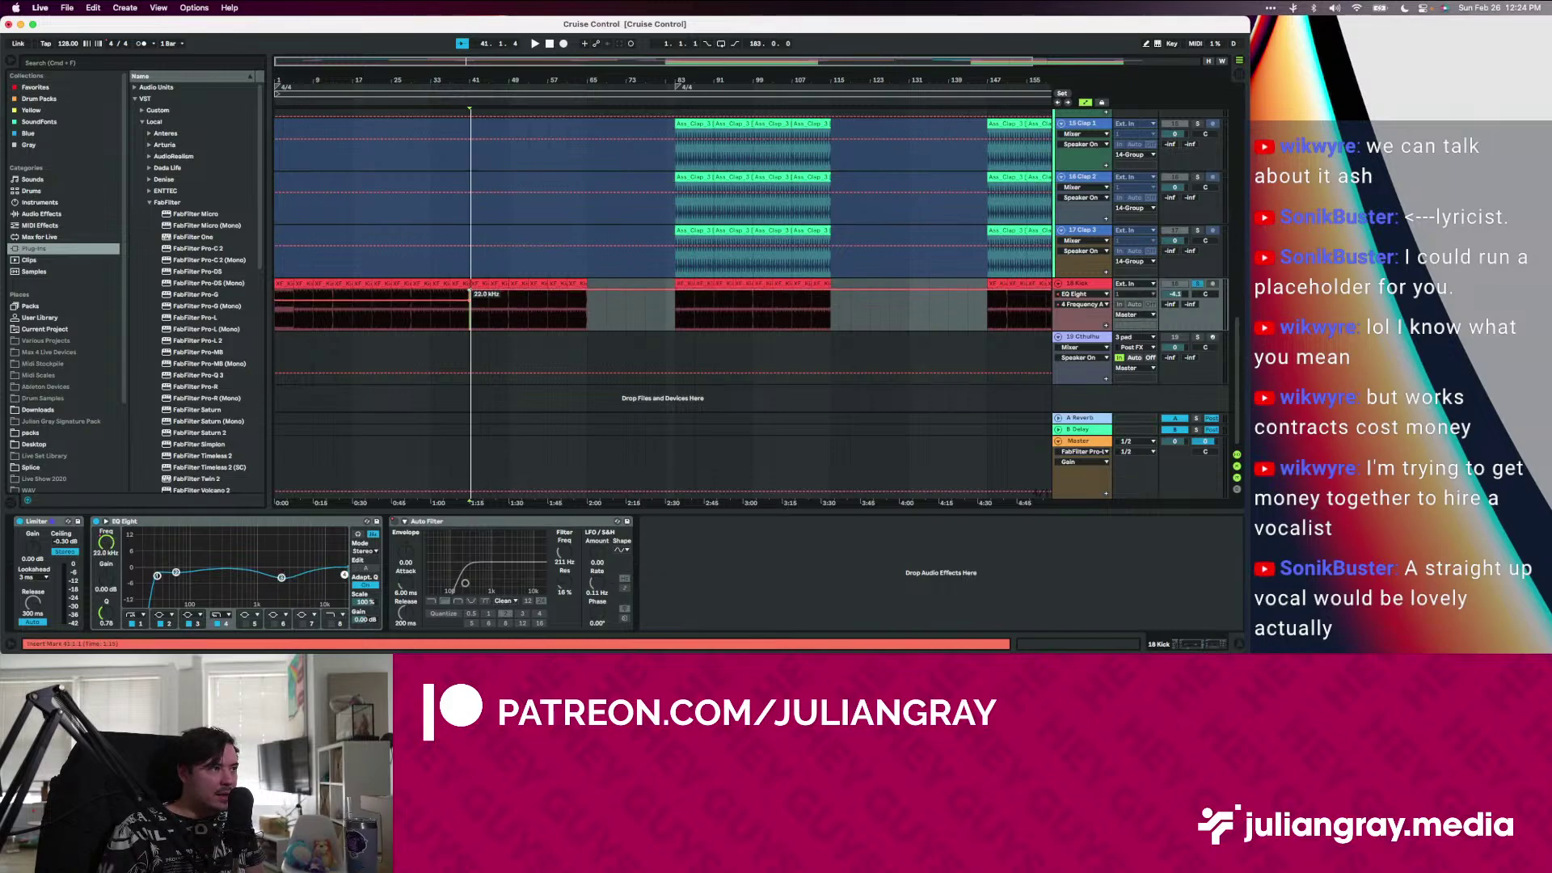
Play the kick from bar 37 to hear the section leading up to the filter automation change
click(458, 324)
scroll(459, 325, up, 15)
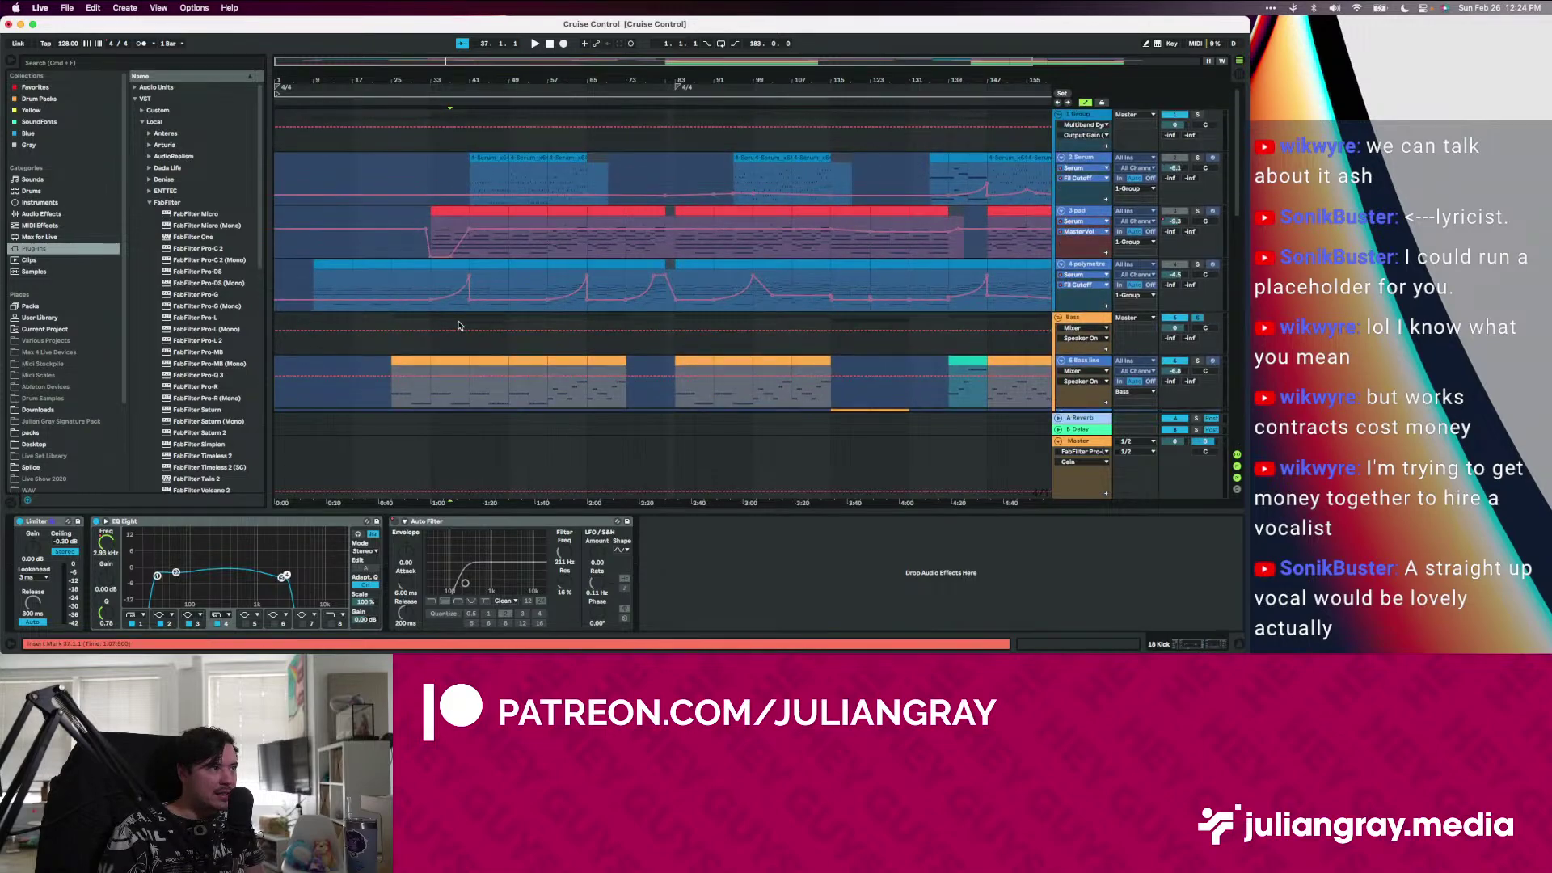
scroll(459, 319, down, 15)
key(space)
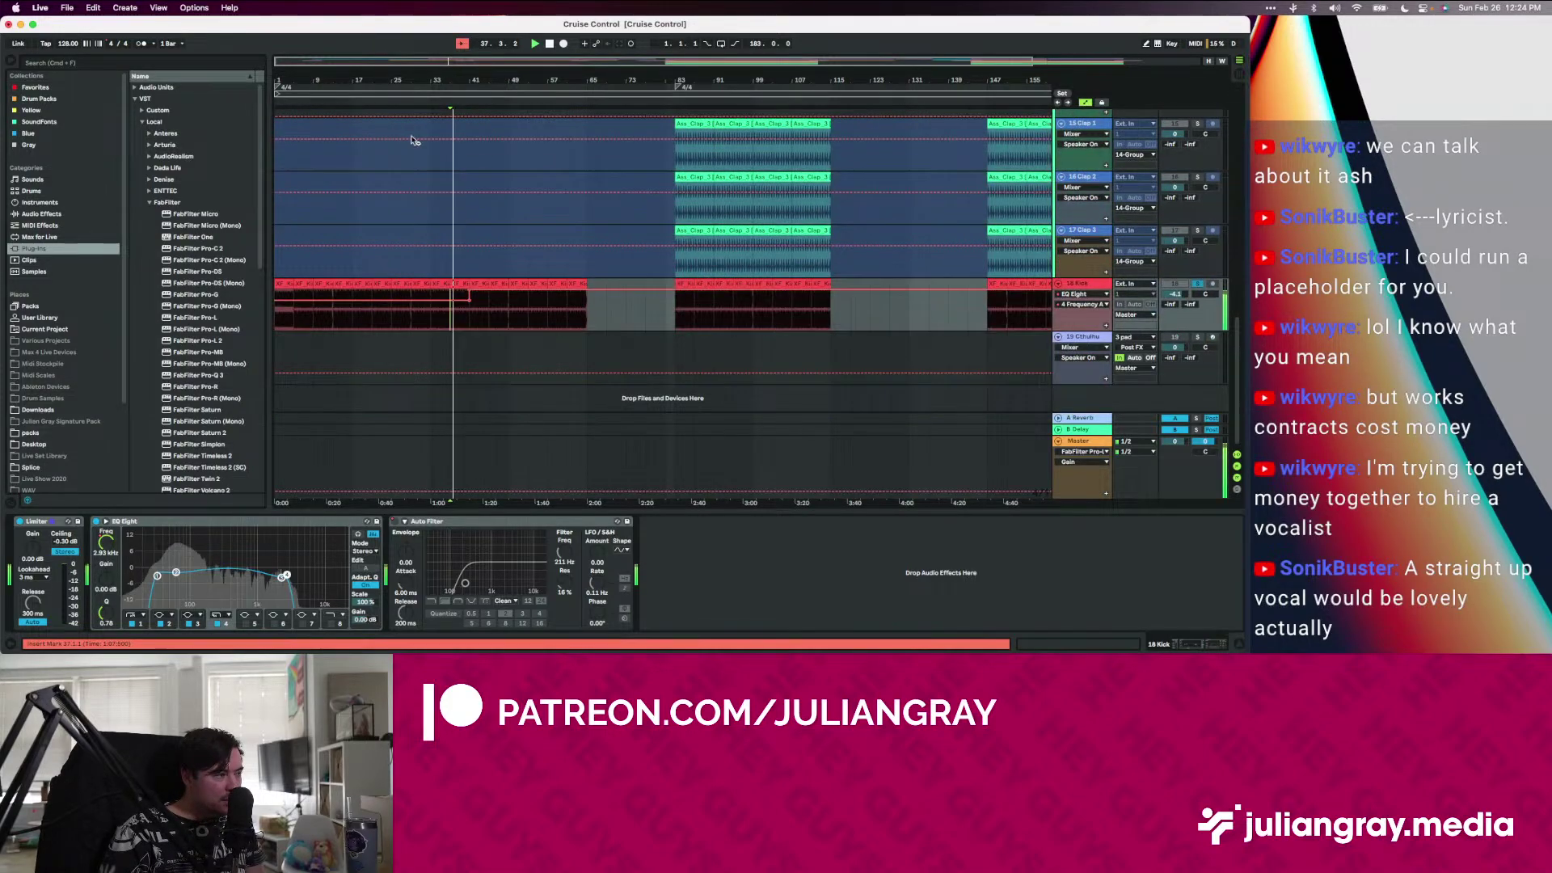
drag(391, 64, 390, 82)
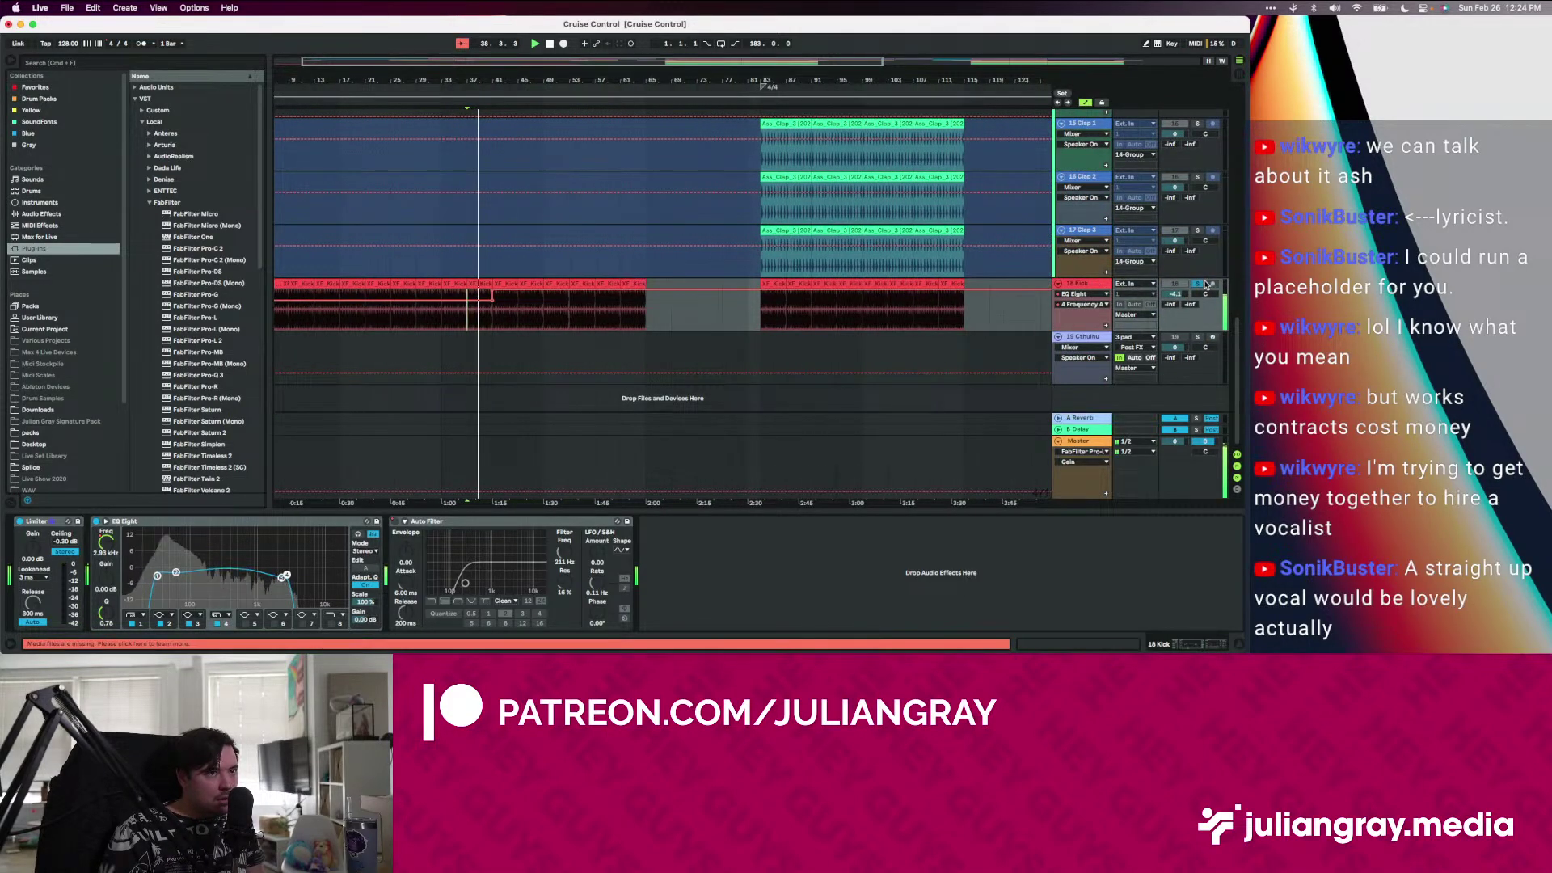
key(space)
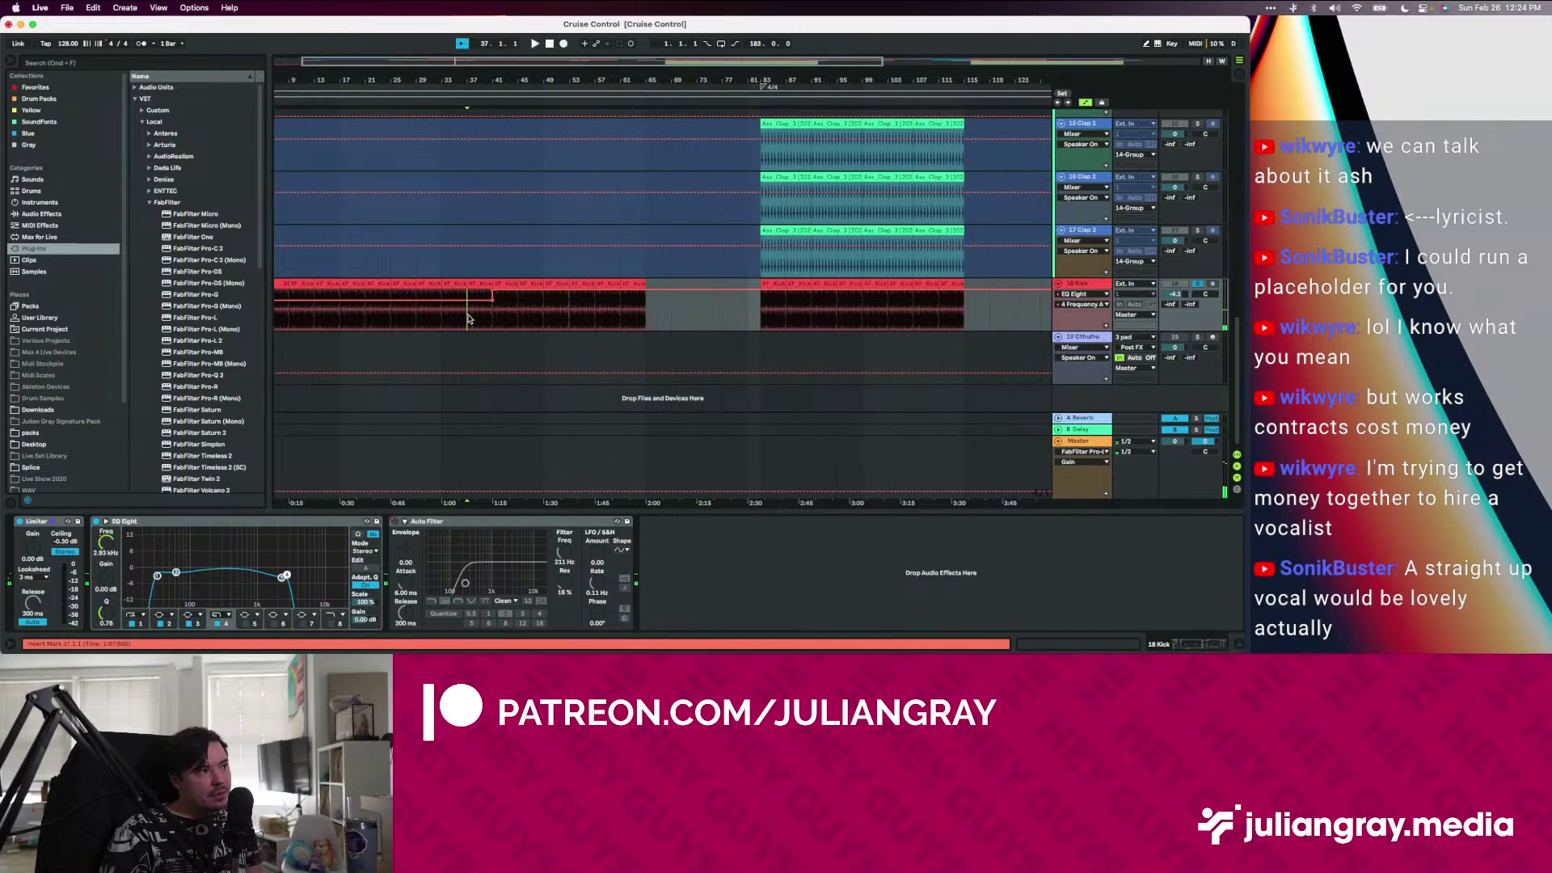
Play the kick from bar 39 through the filter automation jump at bar 41
click(477, 319)
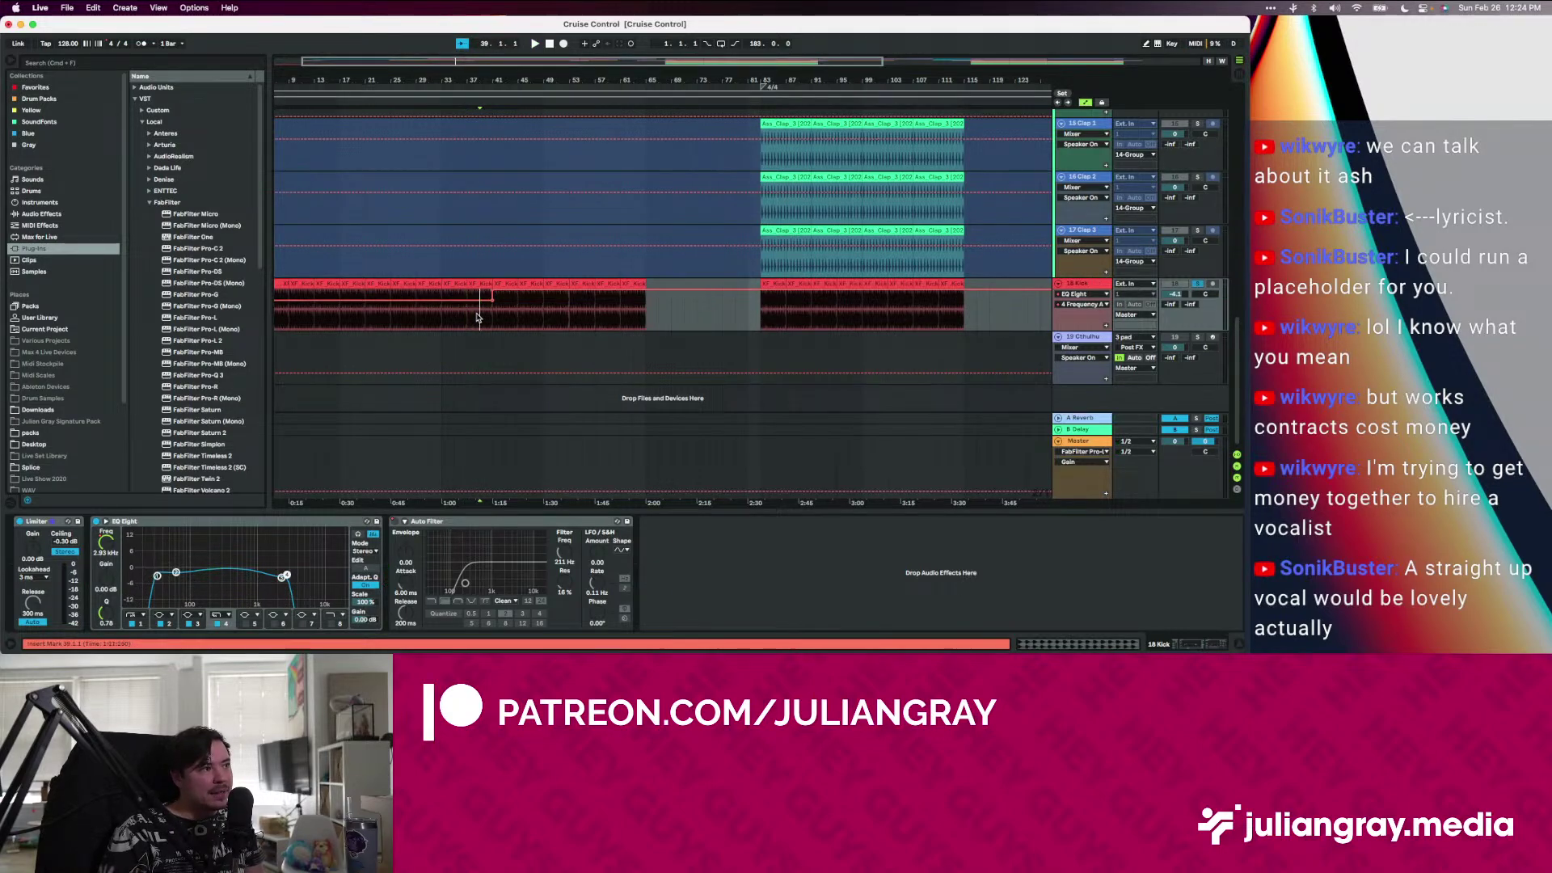
click(479, 319)
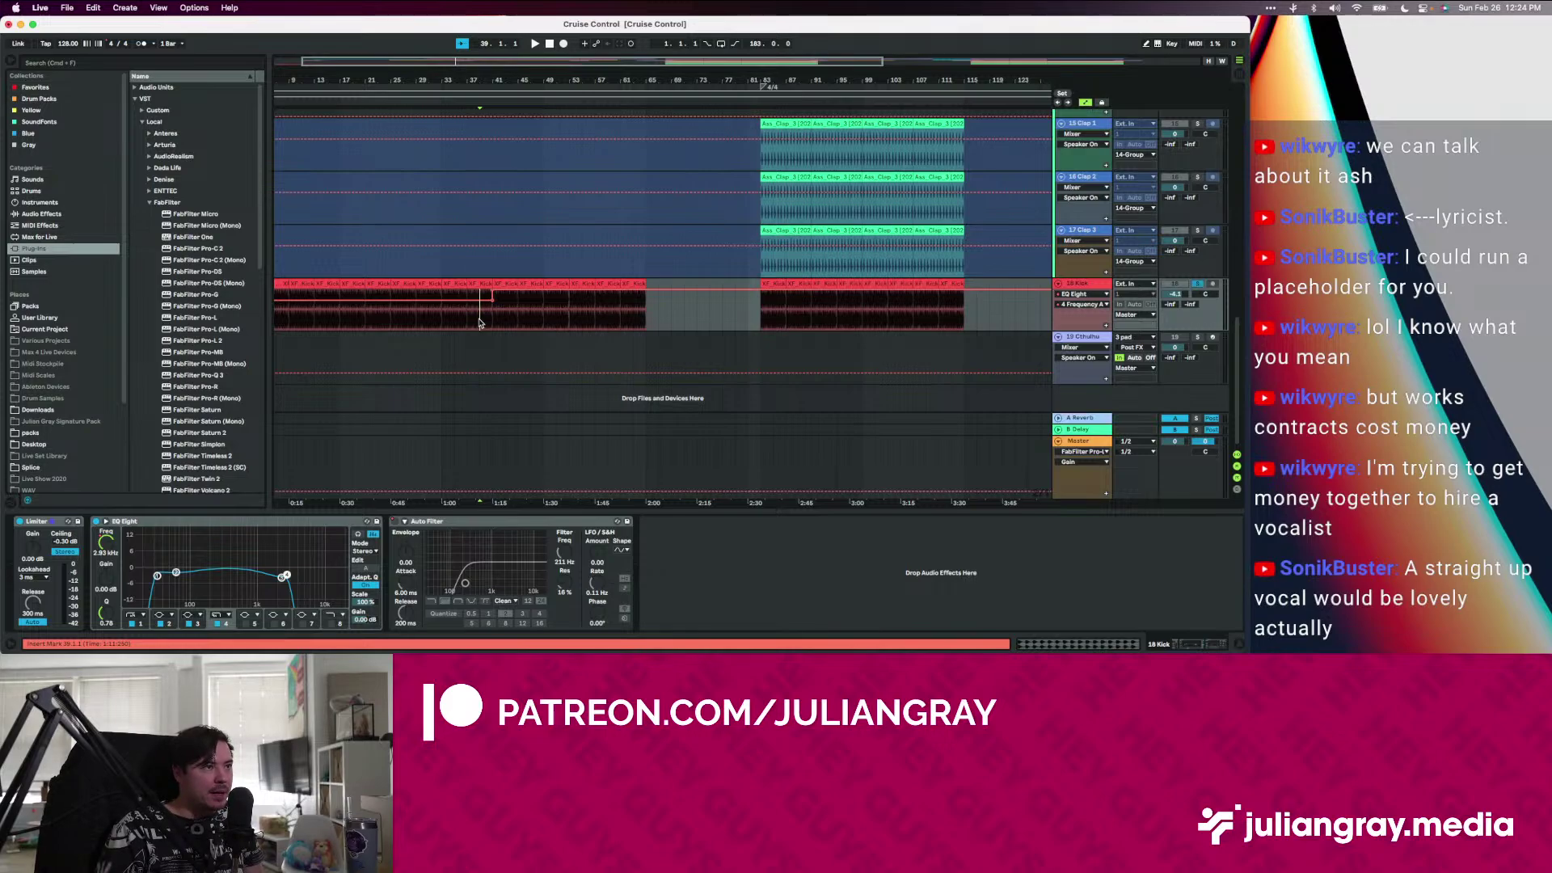
key(space)
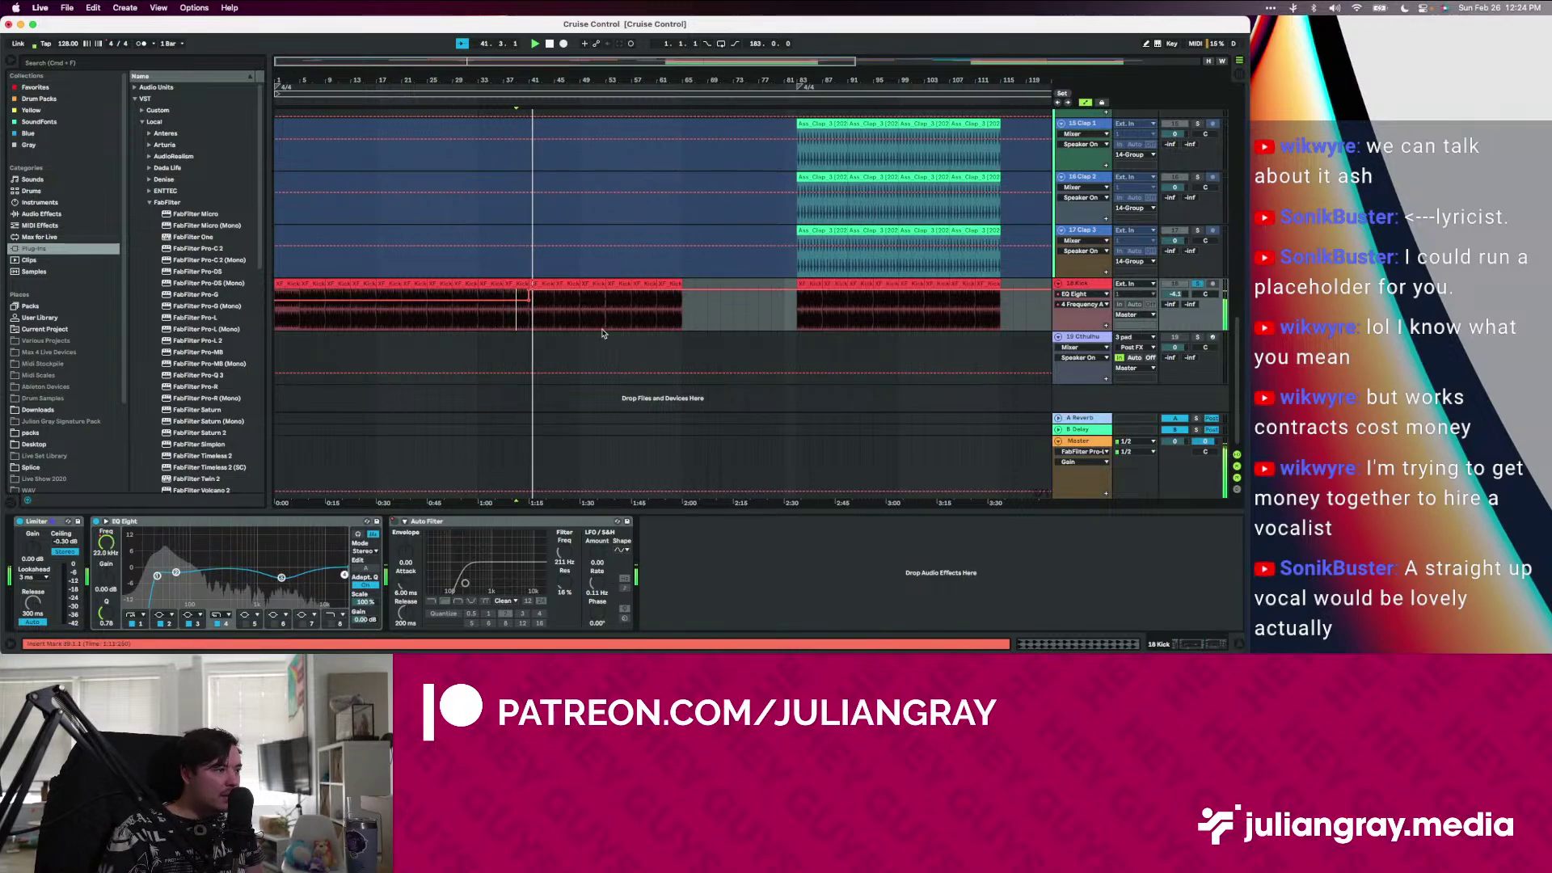
key(space)
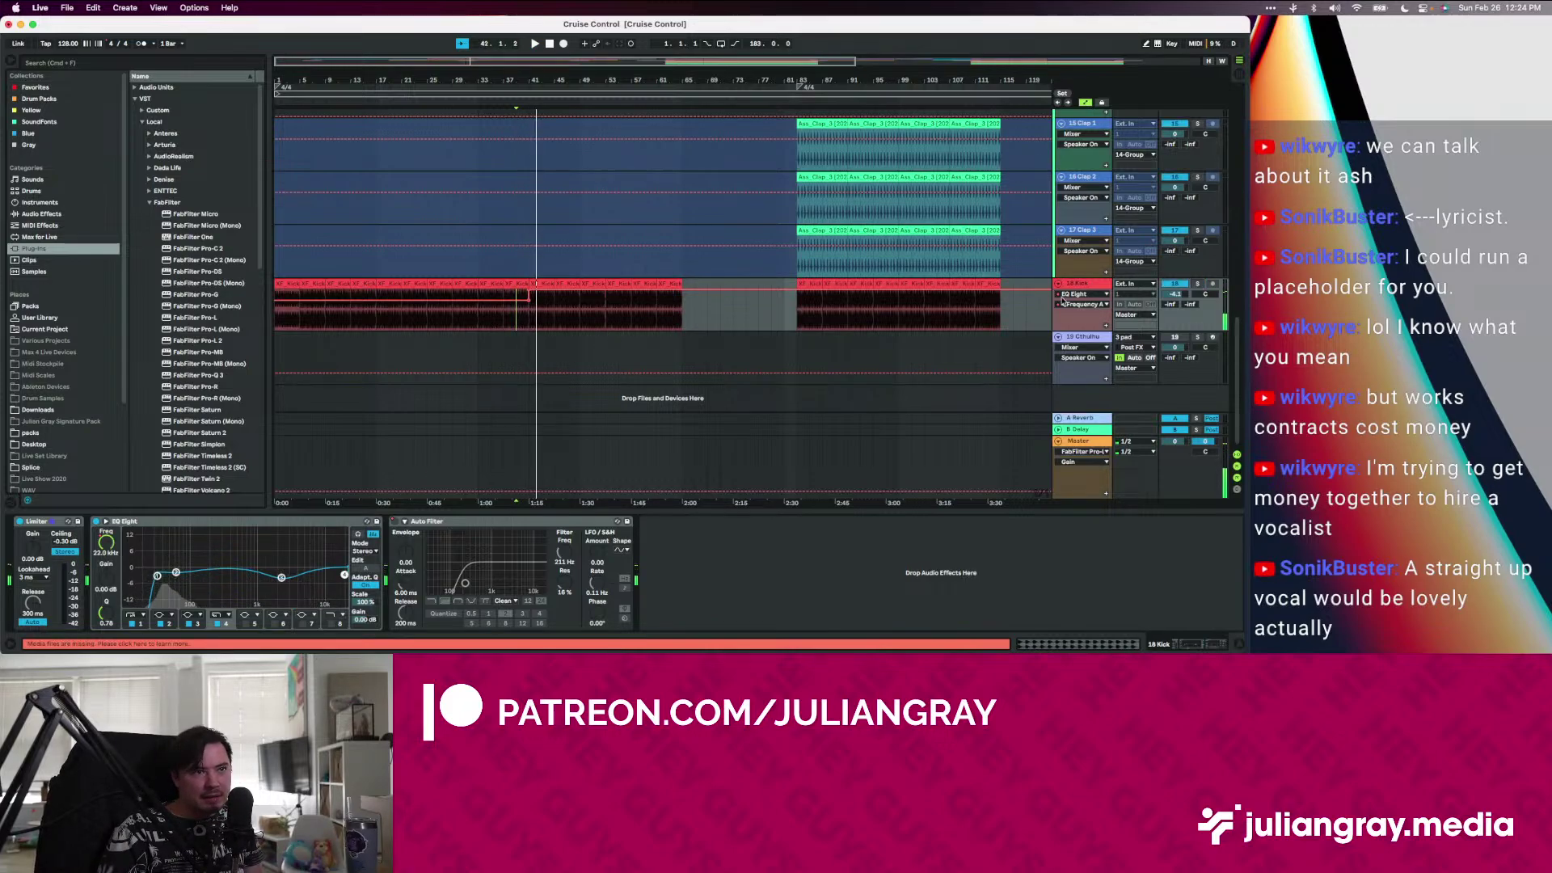
Play the kick track around bar 37, clear its EQ Eight band 4 frequency automation, and turn off EQ bands 3 and 4
click(491, 324)
key(space)
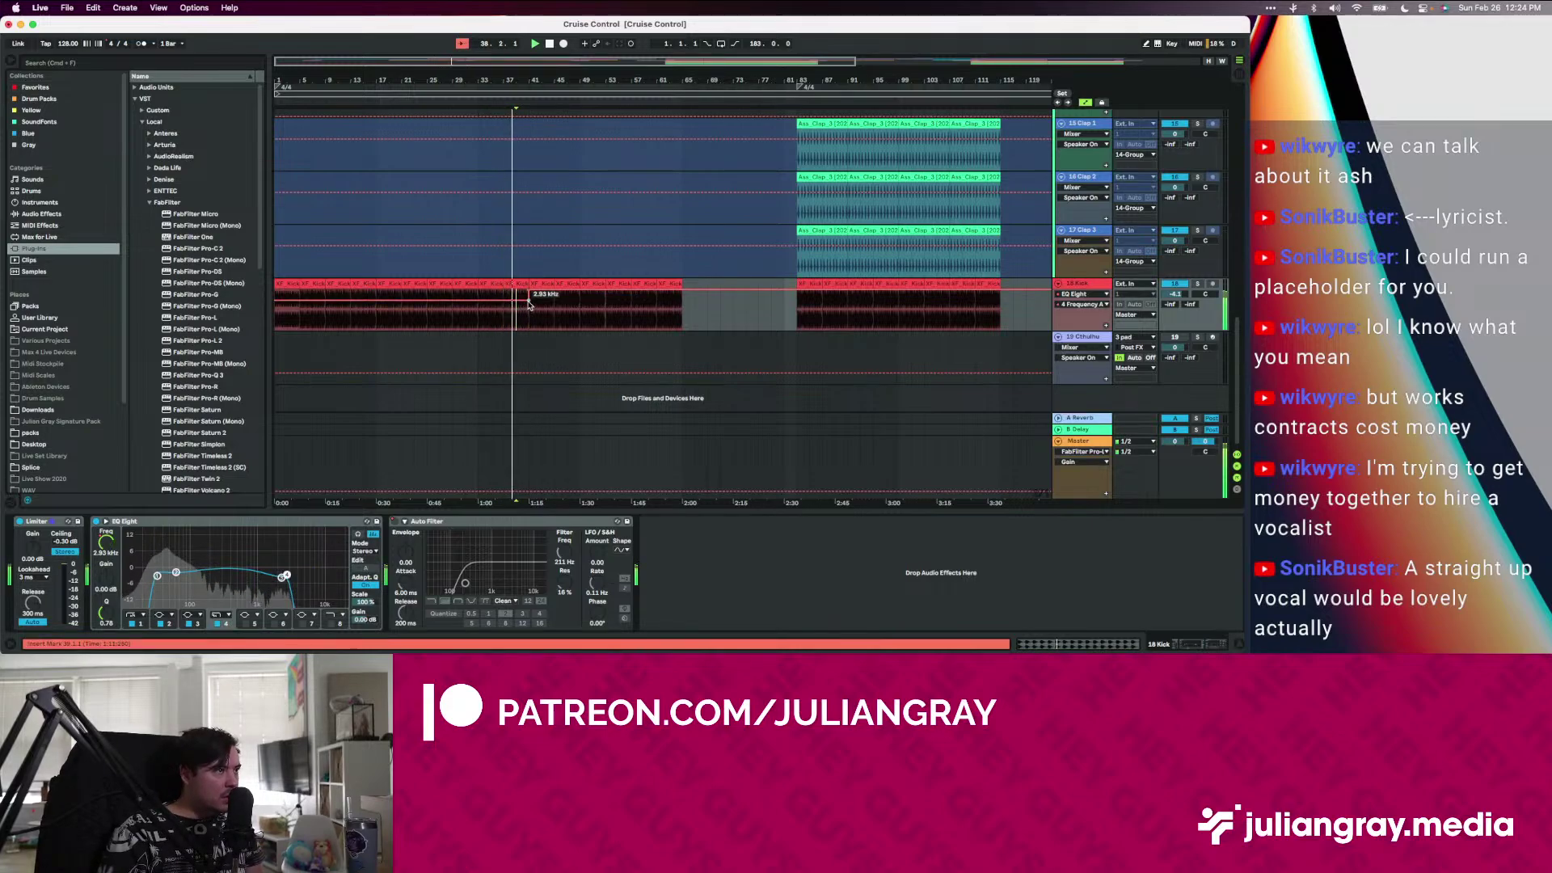
click(503, 321)
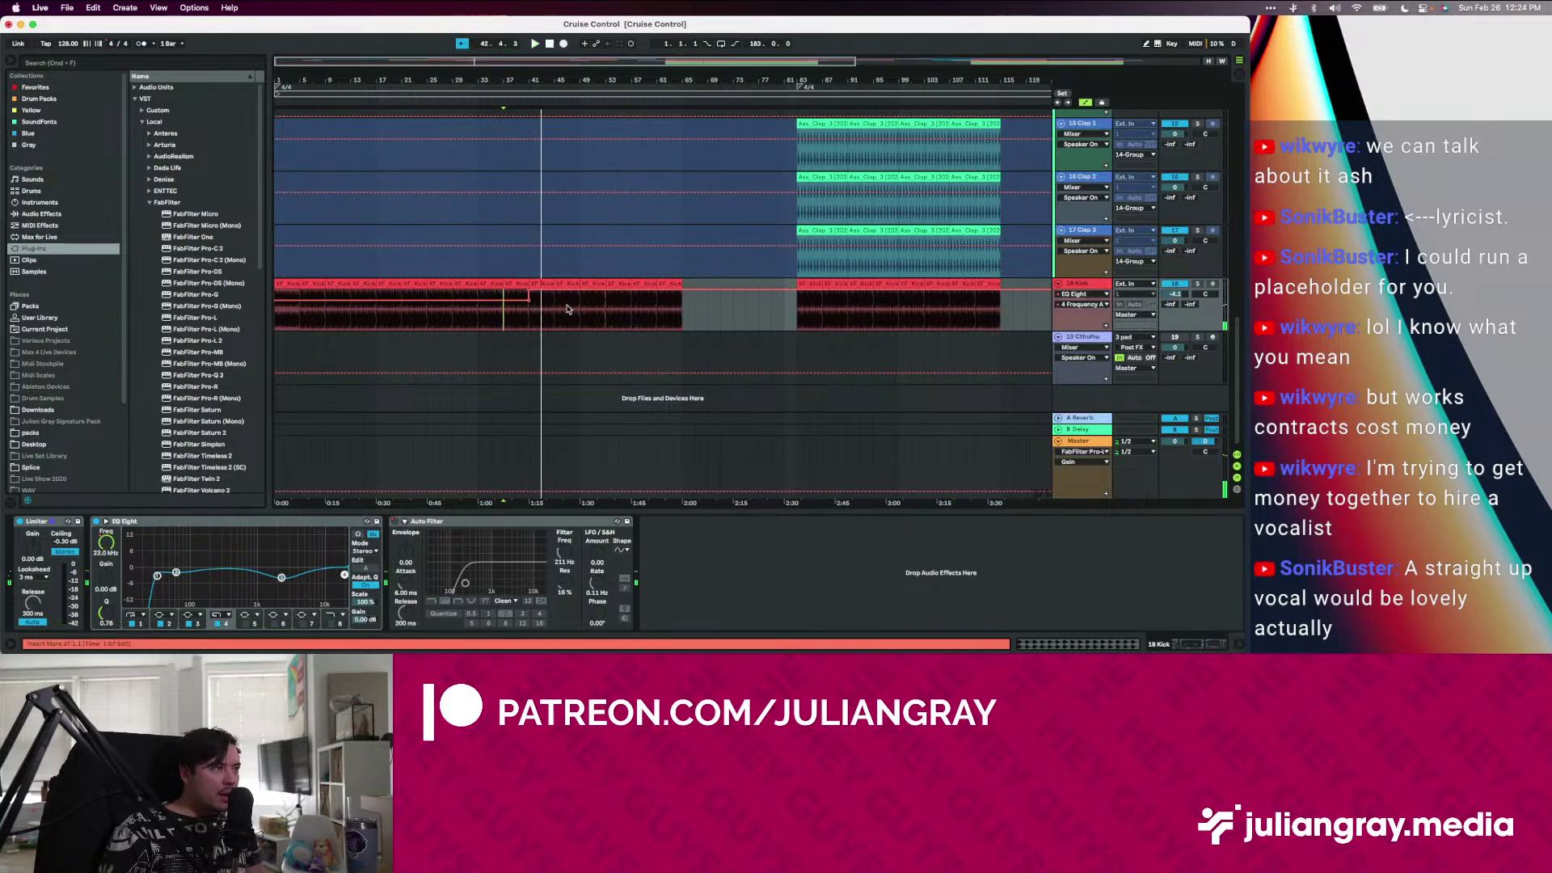
drag(530, 295, 530, 299)
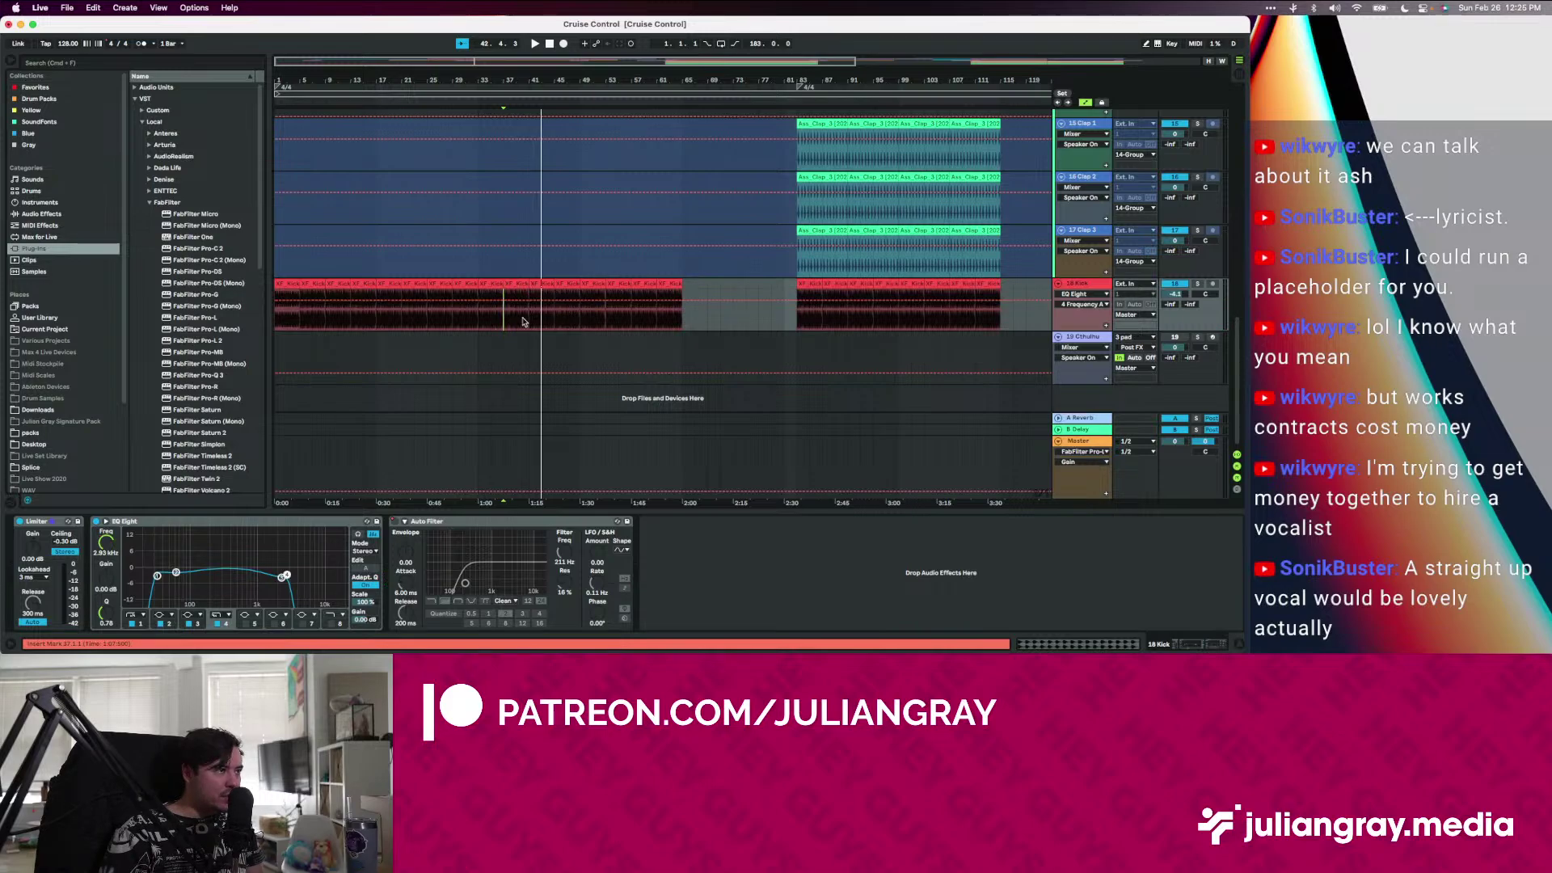
click(217, 624)
Add a second Auto Filter to the kick track and lower its low-pass cutoff to about 2.6 kHz
click(41, 215)
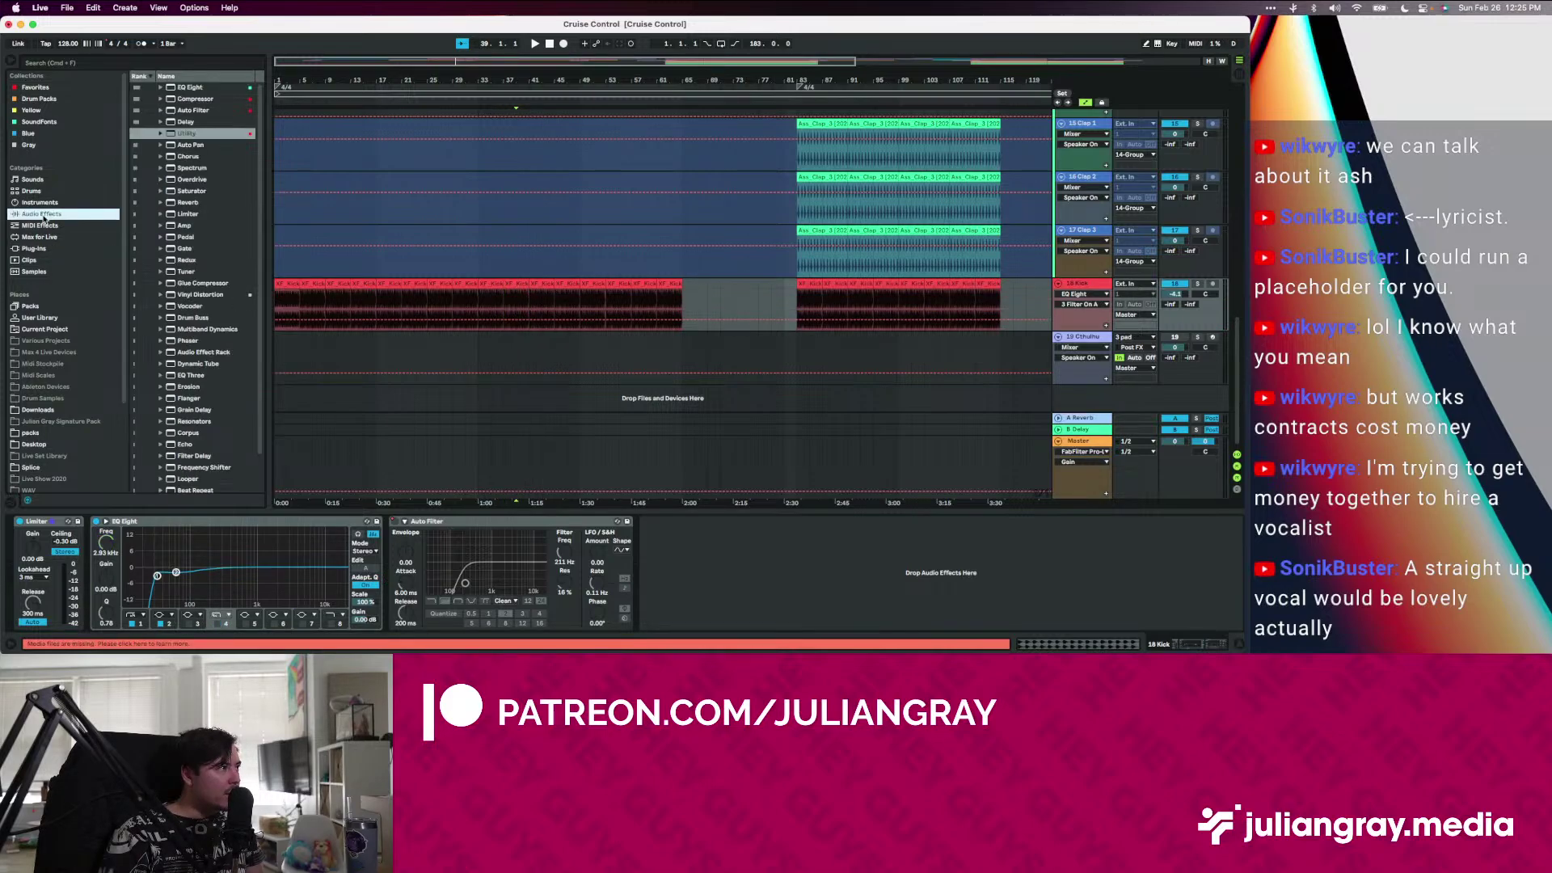
double_click(198, 112)
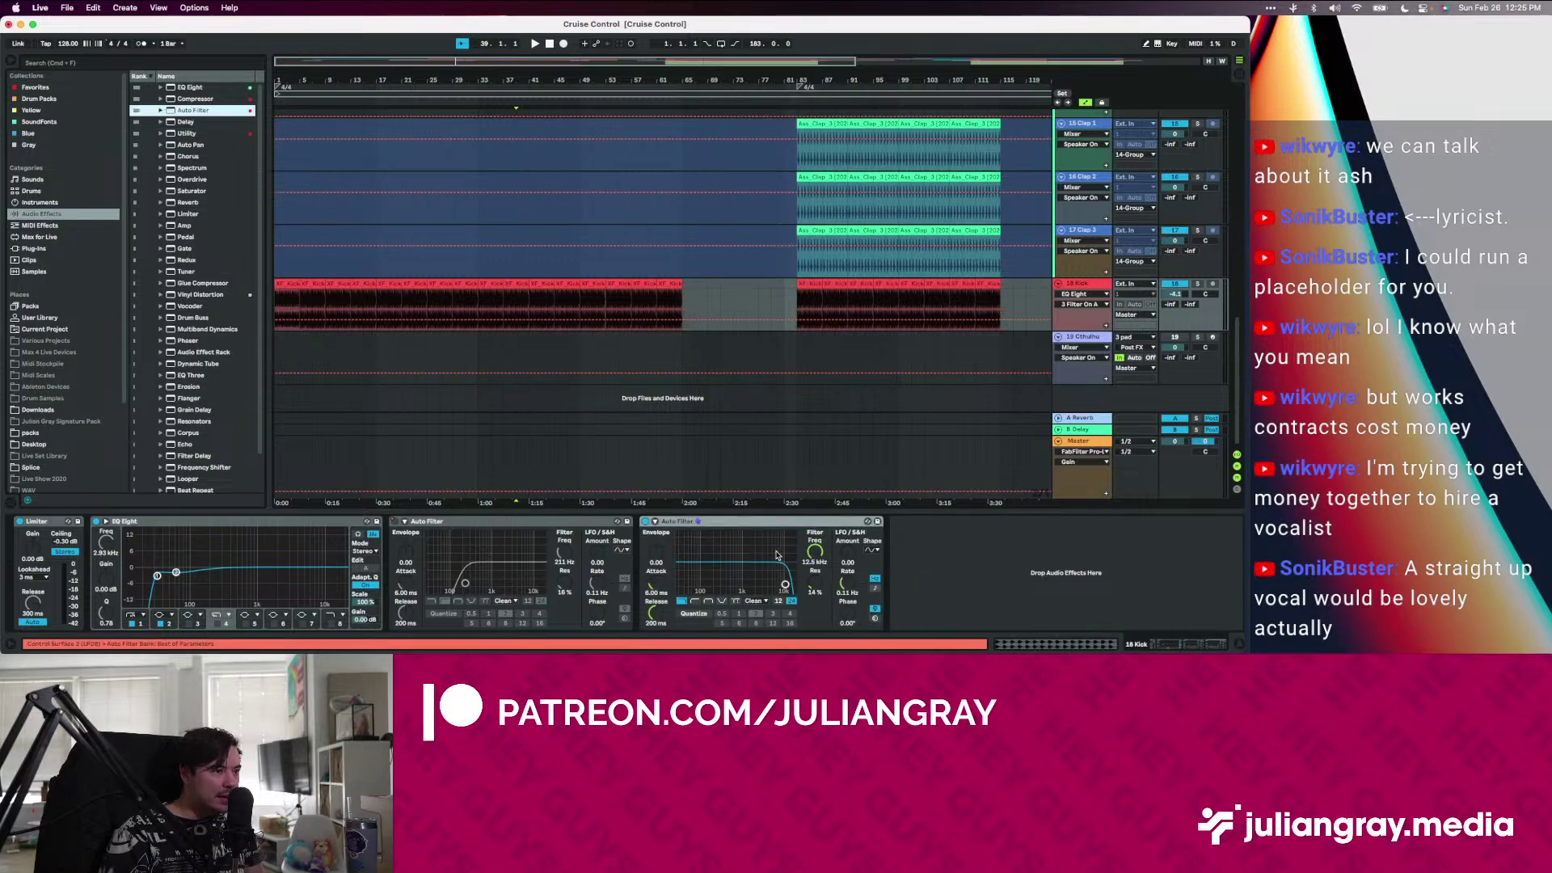
drag(781, 581, 760, 580)
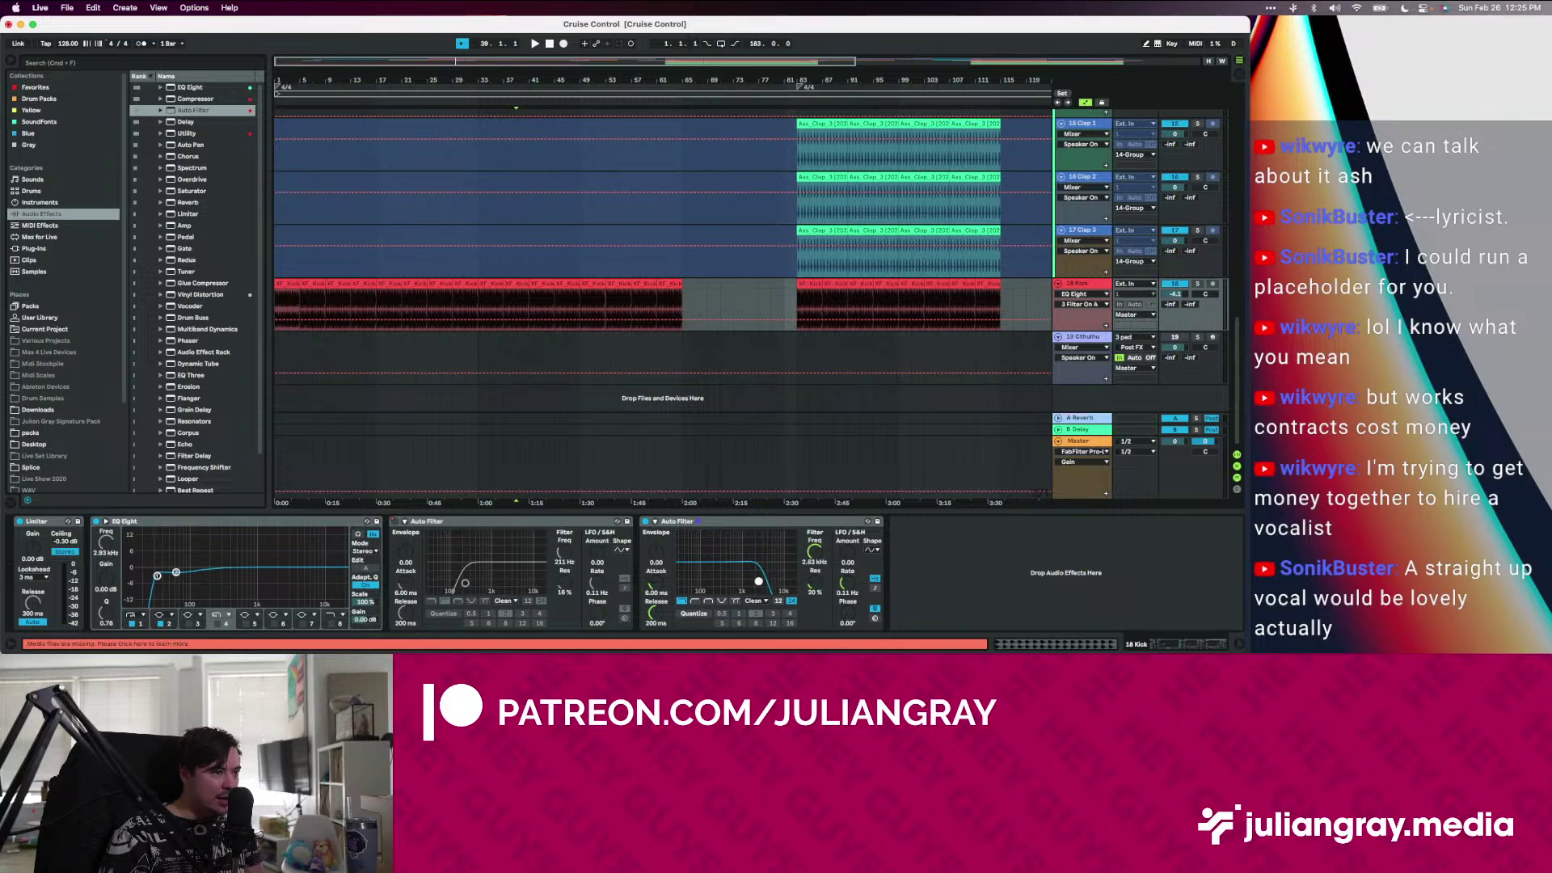
Automate the second Auto Filter's frequency to rise from about 2.6 kHz at bar 25 to fully open at bar 33
key(space)
scroll(437, 303, up, 10)
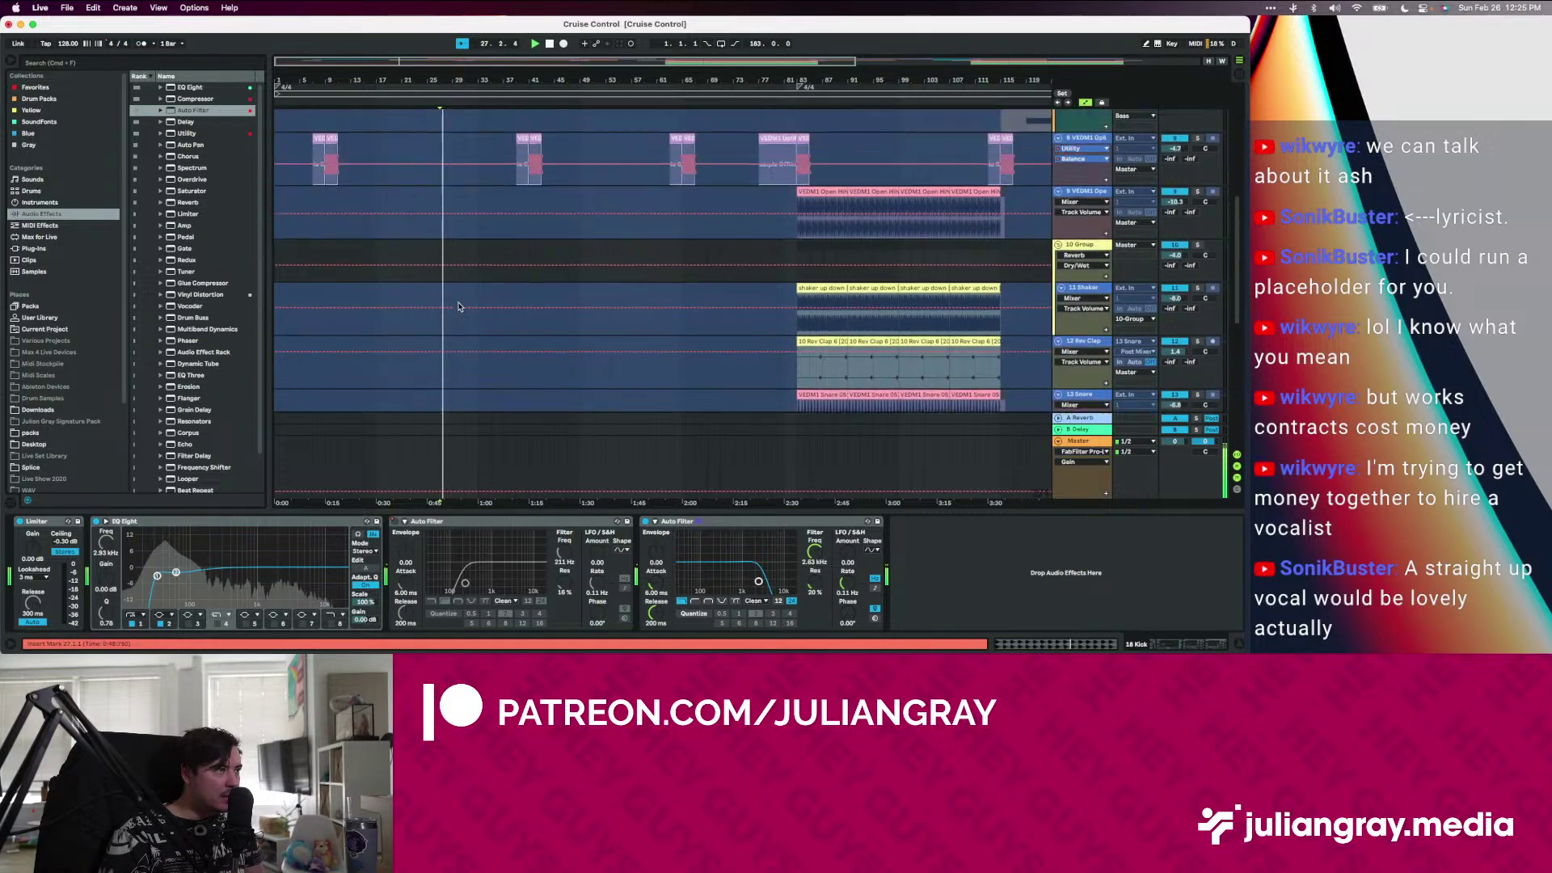
scroll(459, 306, down, 10)
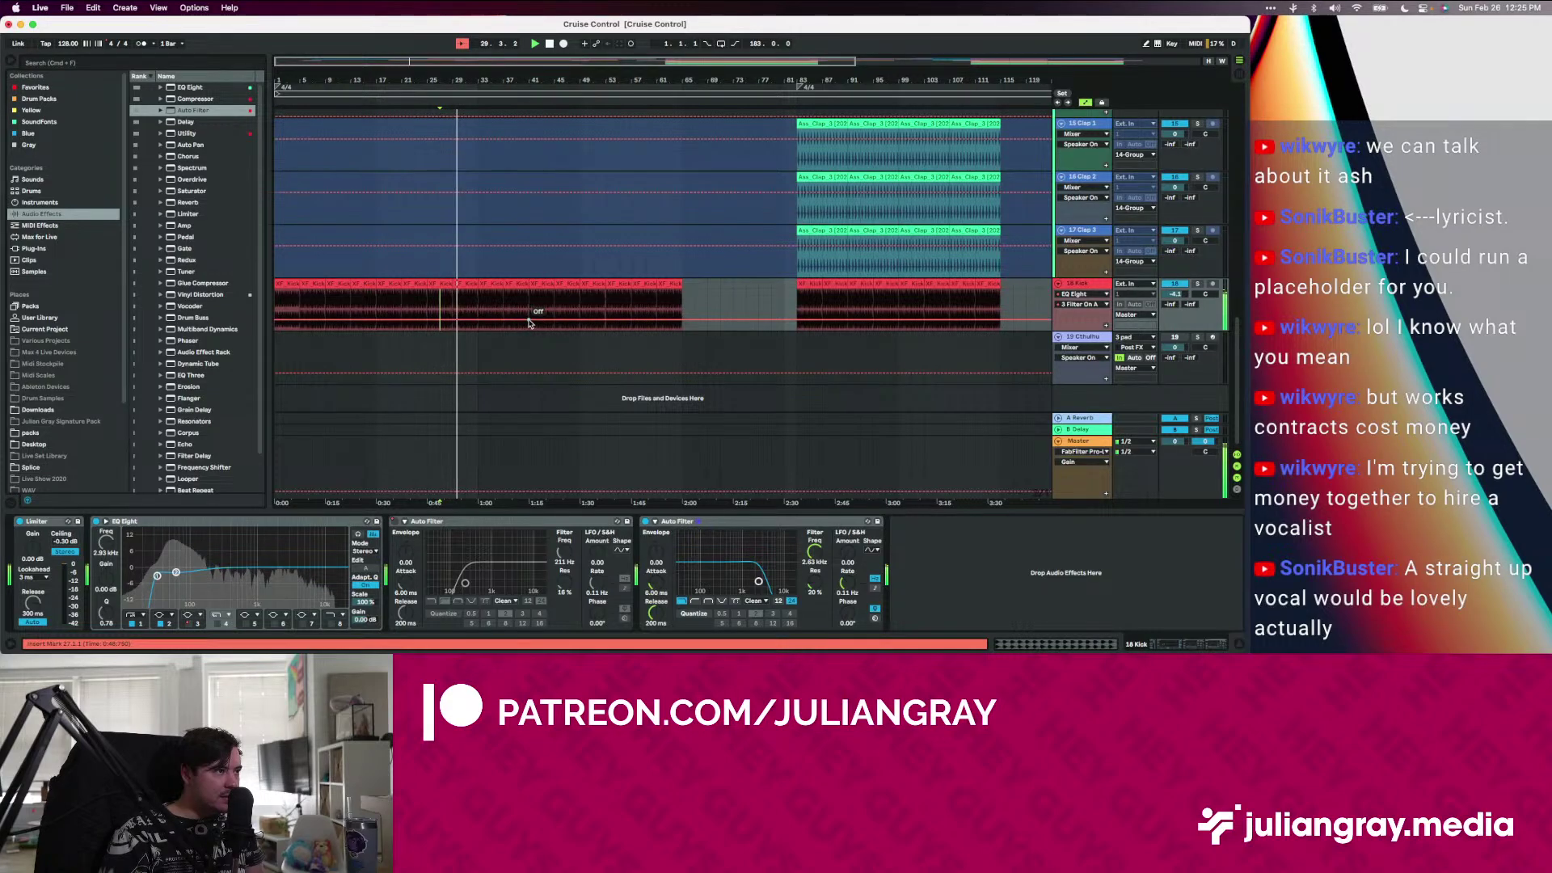
click(814, 551)
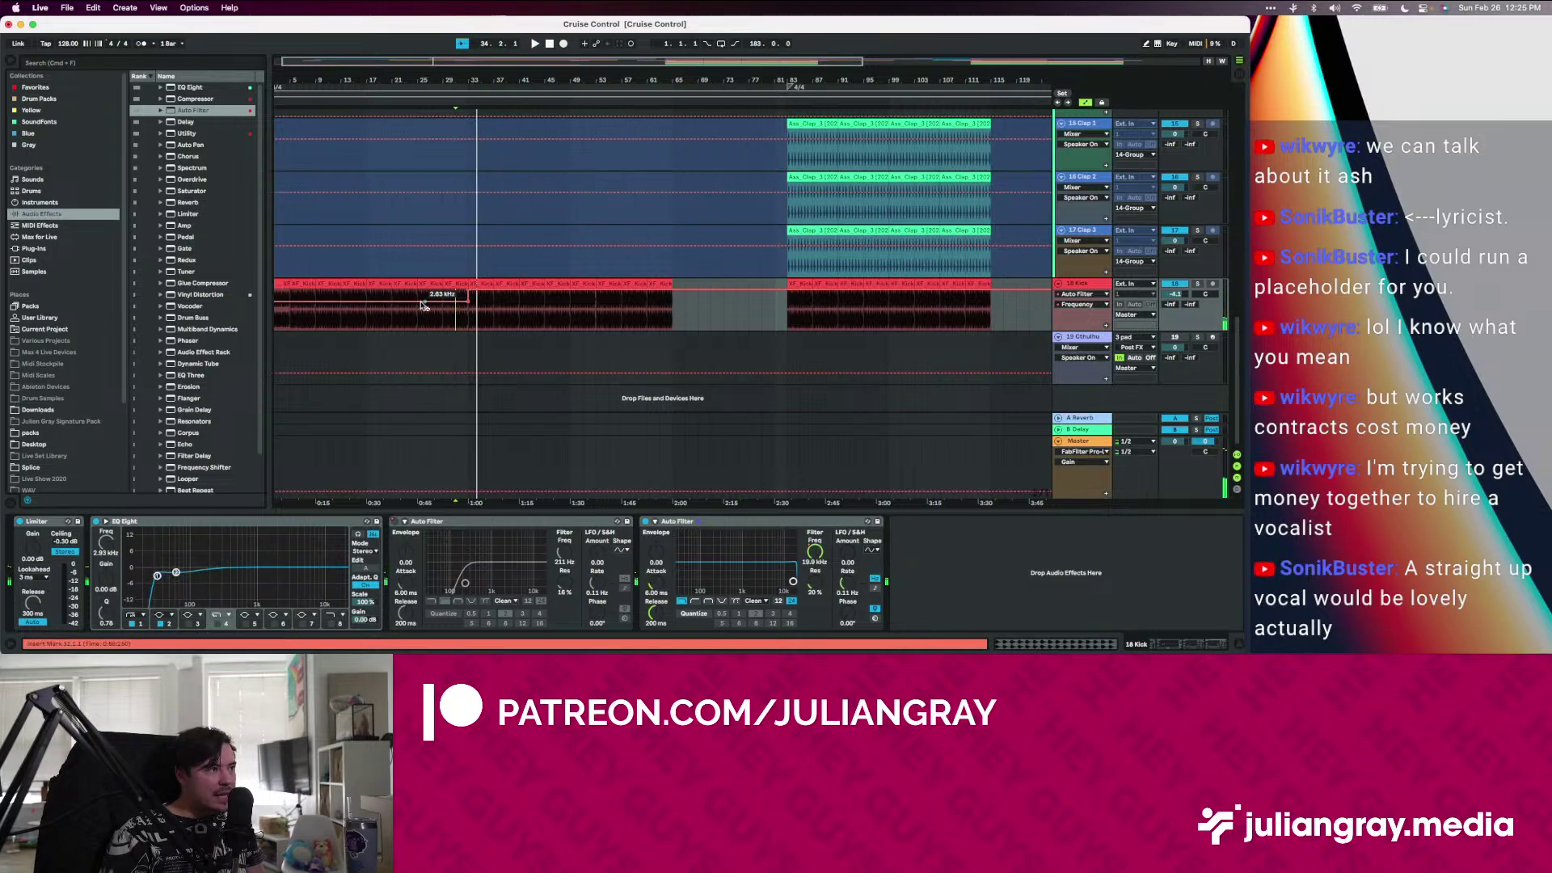
click(471, 314)
key(space)
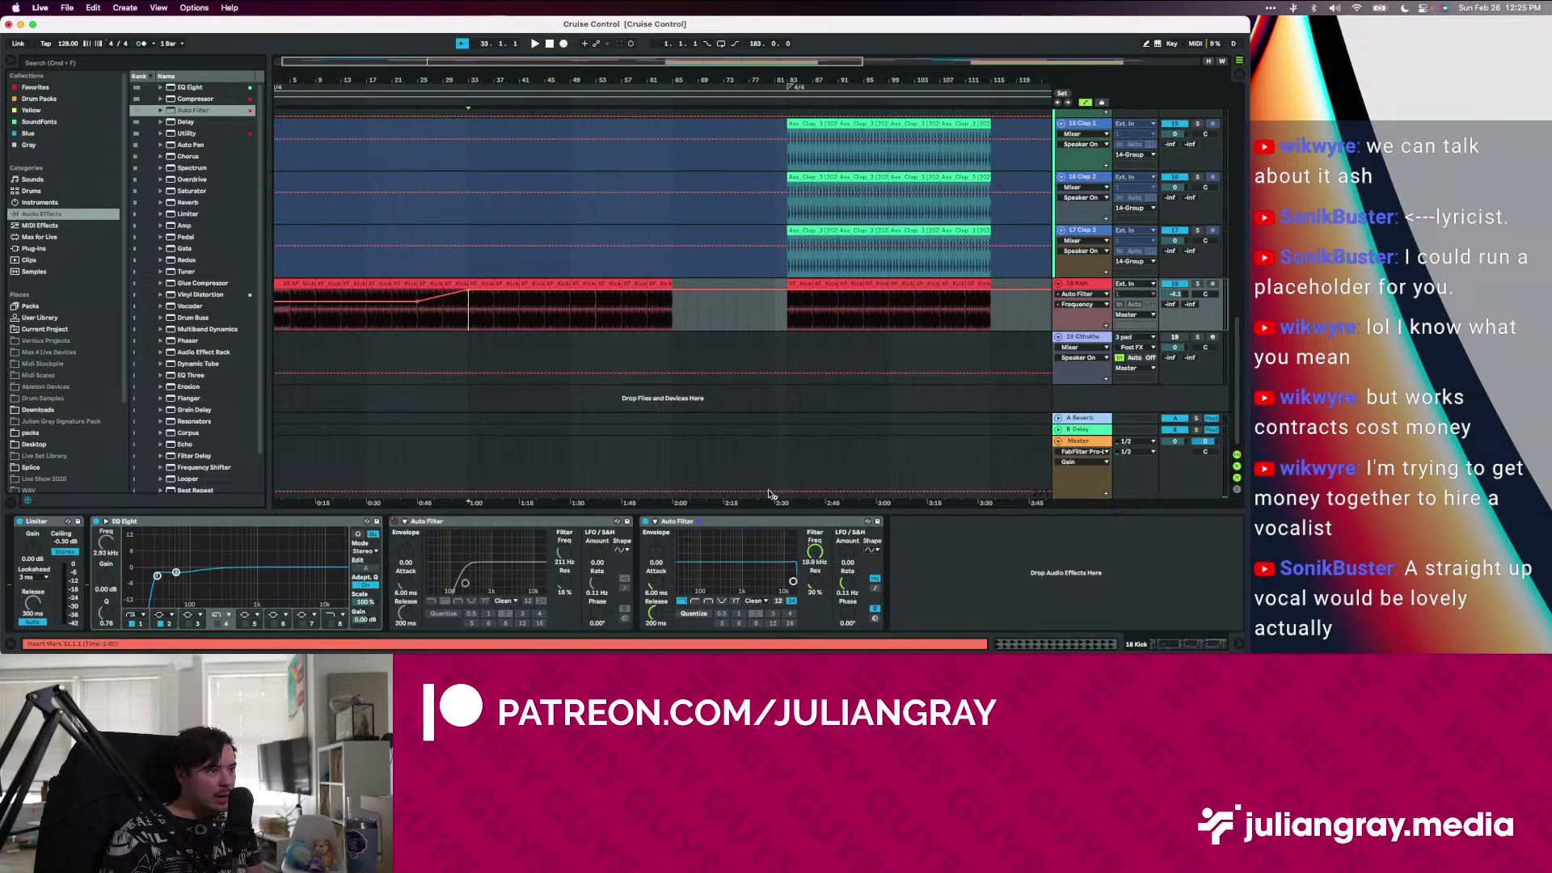
Set the second Auto Filter's resonance to 47% and play the filter sweep on the kick from bar 25
drag(824, 593, 825, 570)
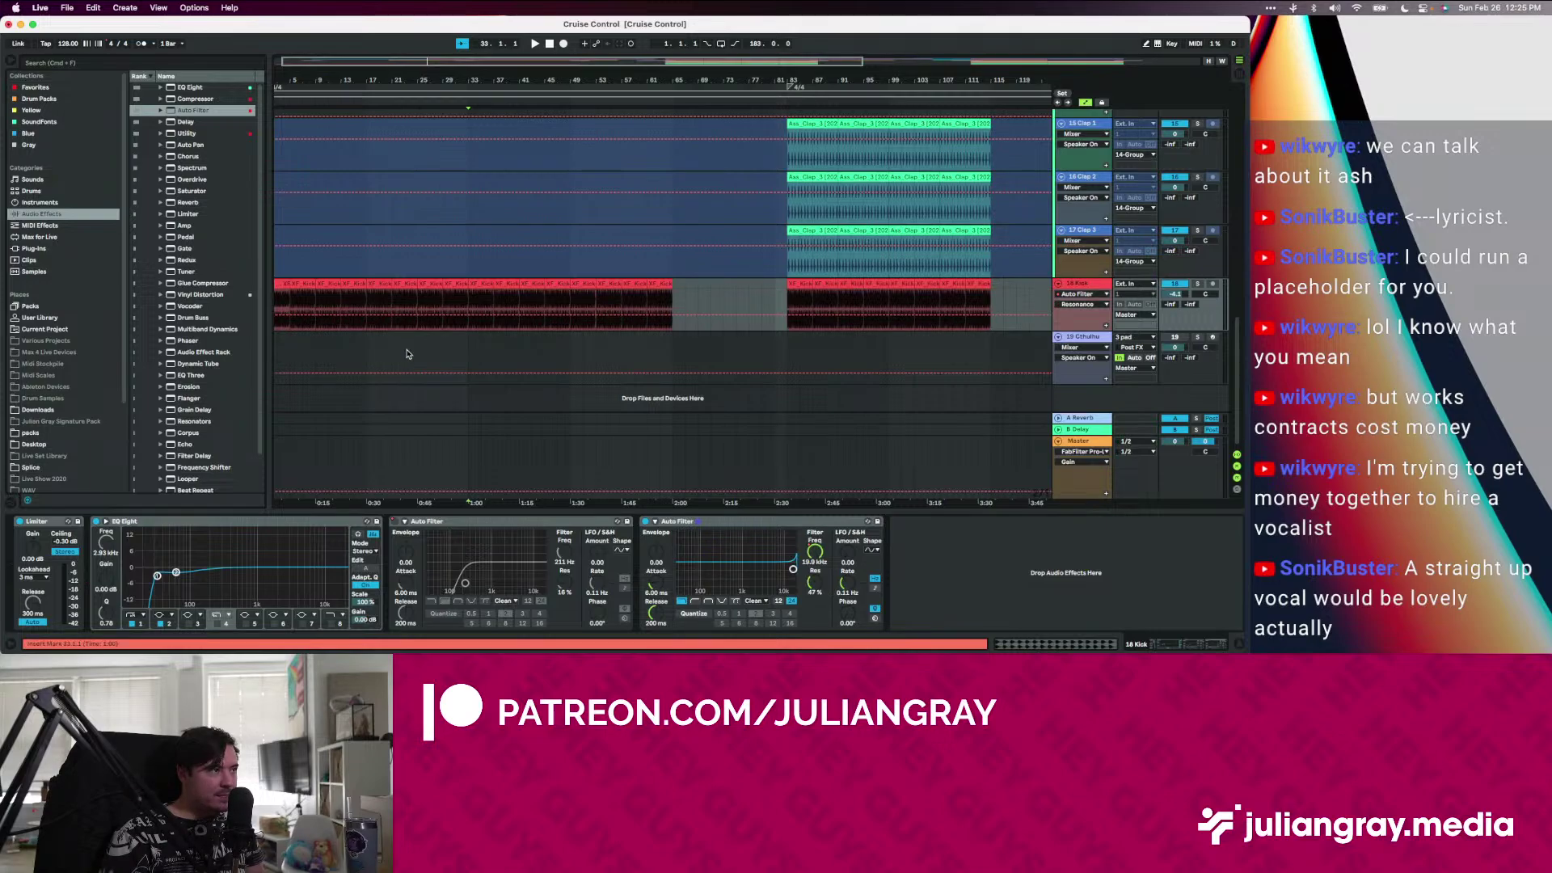
click(416, 313)
click(812, 553)
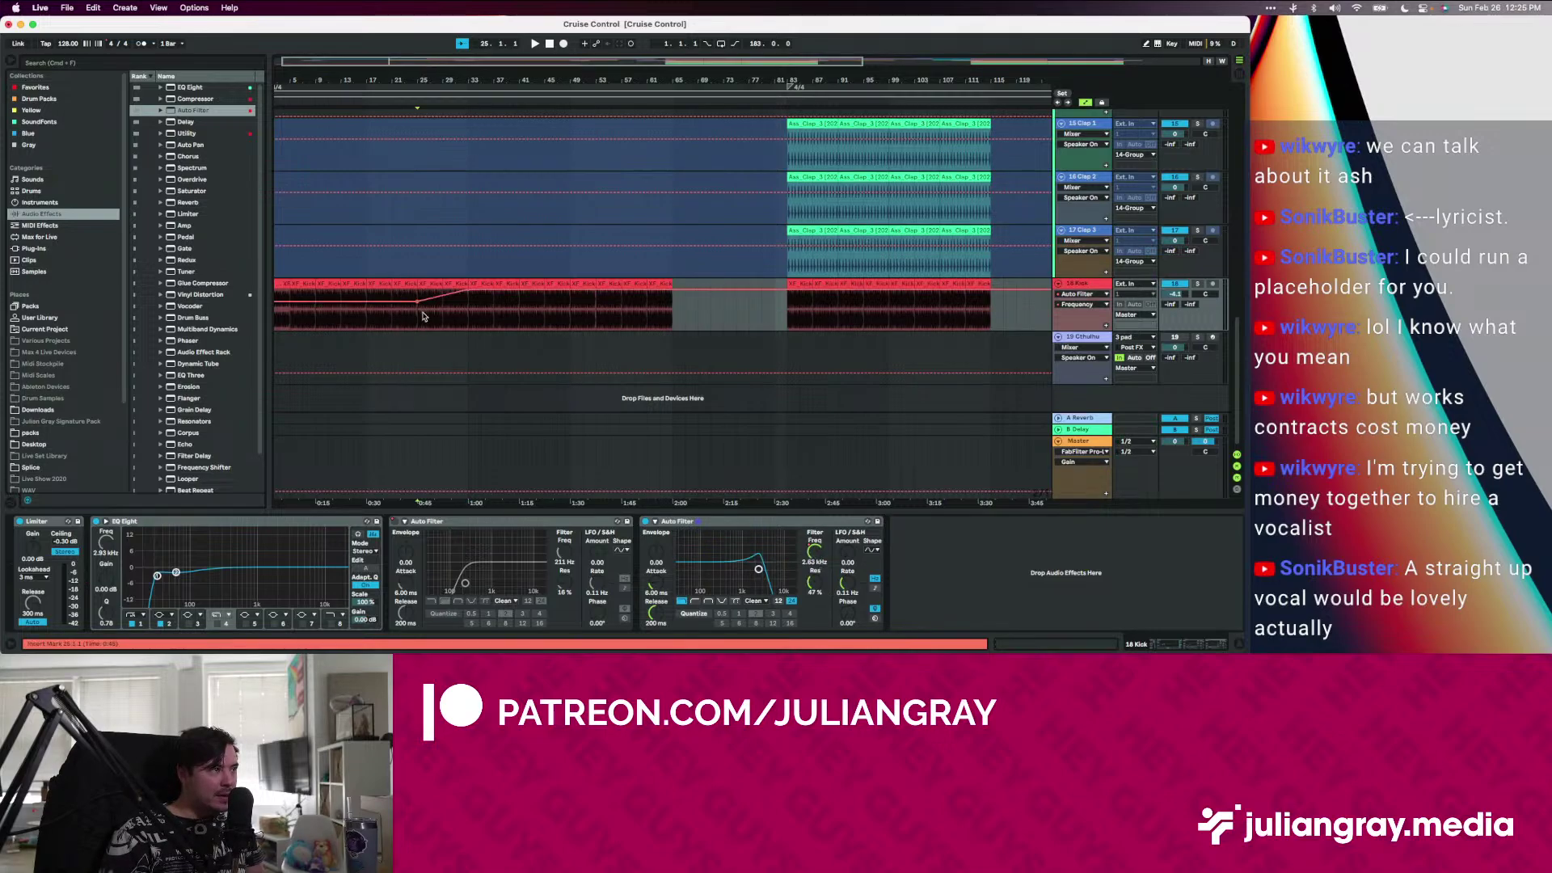
key(space)
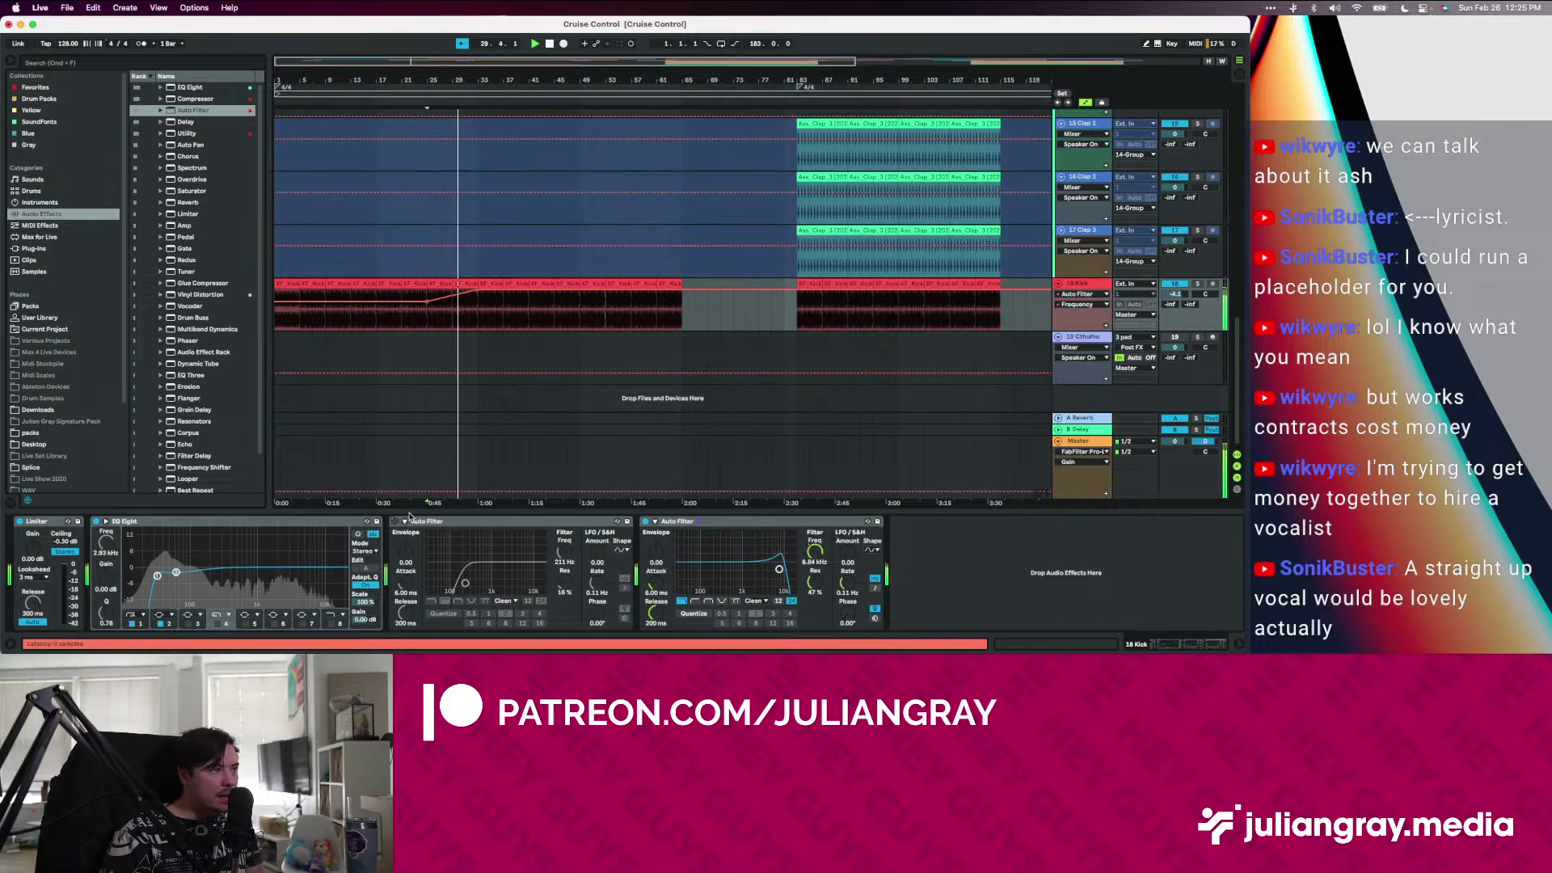
Automate the kick's first Auto Filter to be switched on only between bars 29 and 33 in that build-up
click(1081, 304)
click(1078, 329)
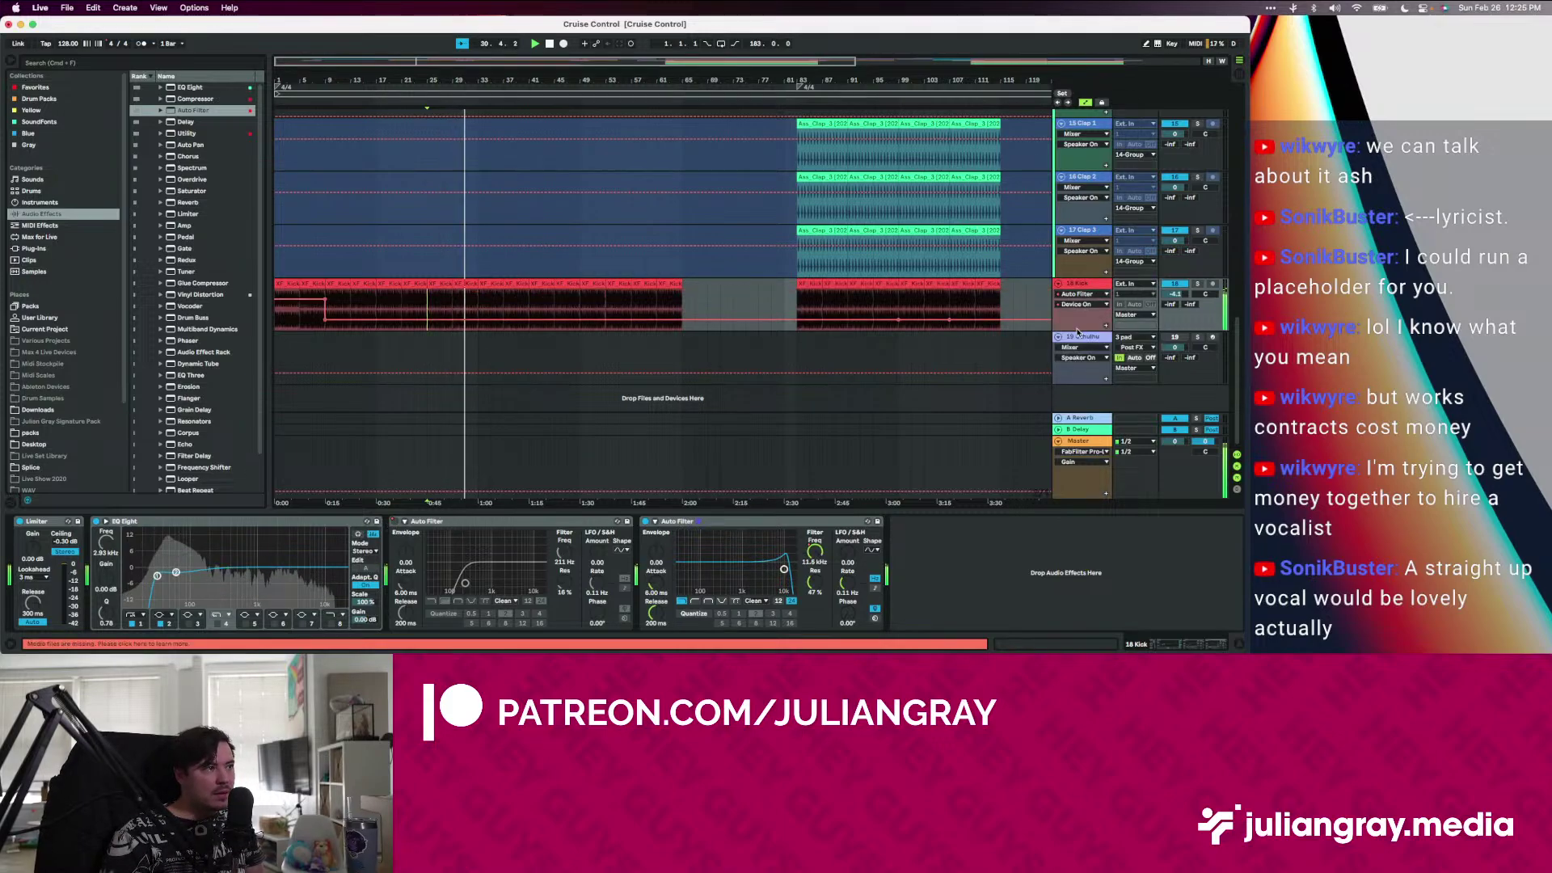
mouse_move(453, 320)
mouse_down()
mouse_move(454, 301)
mouse_move(478, 318)
mouse_up()
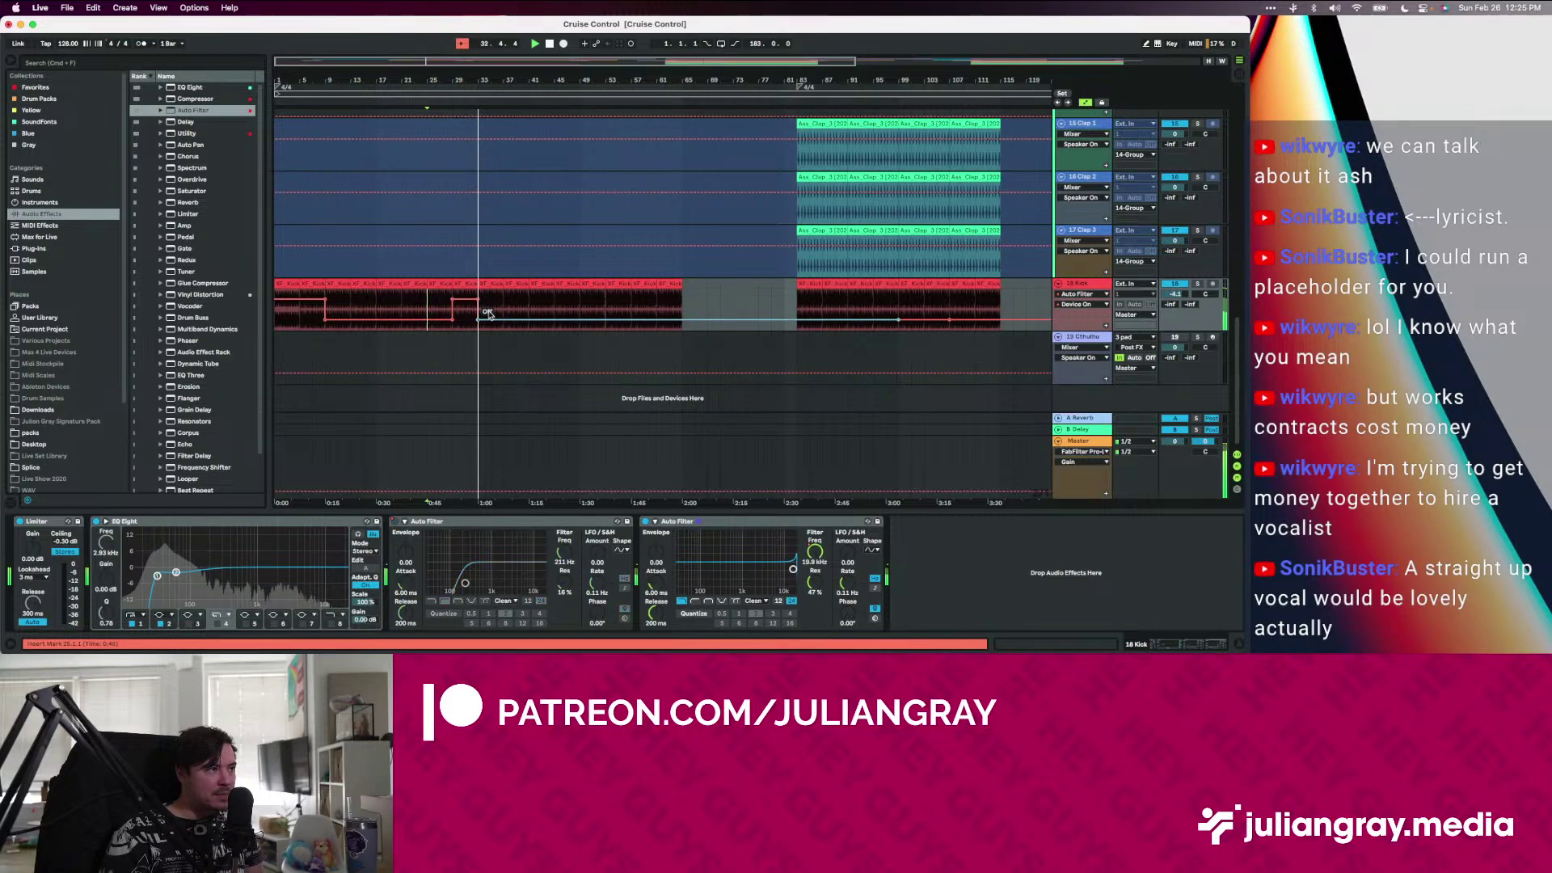
Automate the first Auto Filter's frequency to rise between bars 29 and 33 on the kick track
click(563, 550)
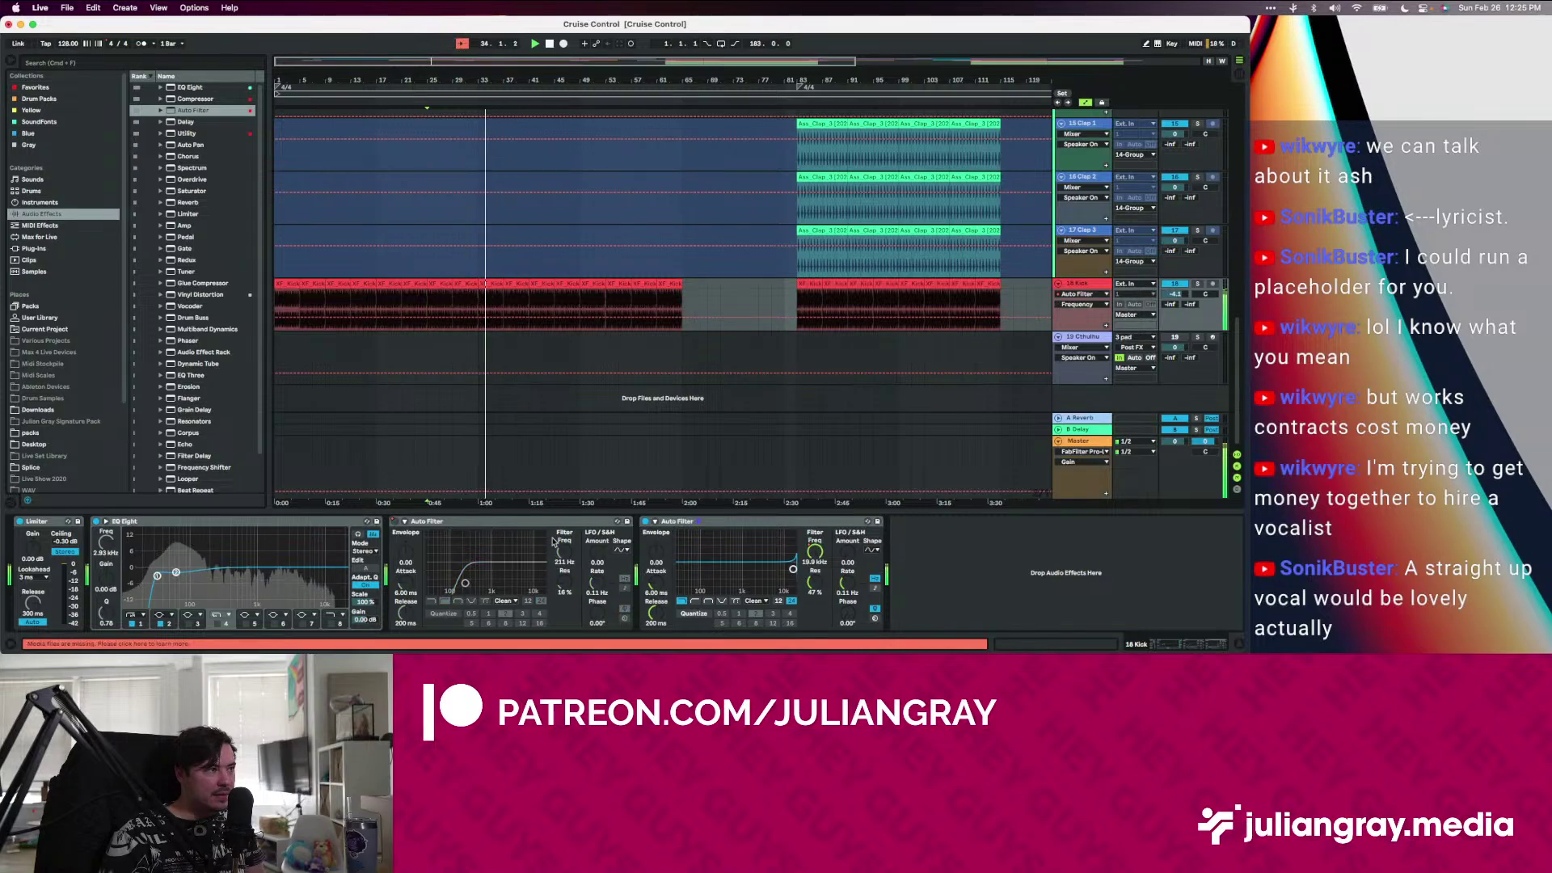
drag(468, 318, 477, 319)
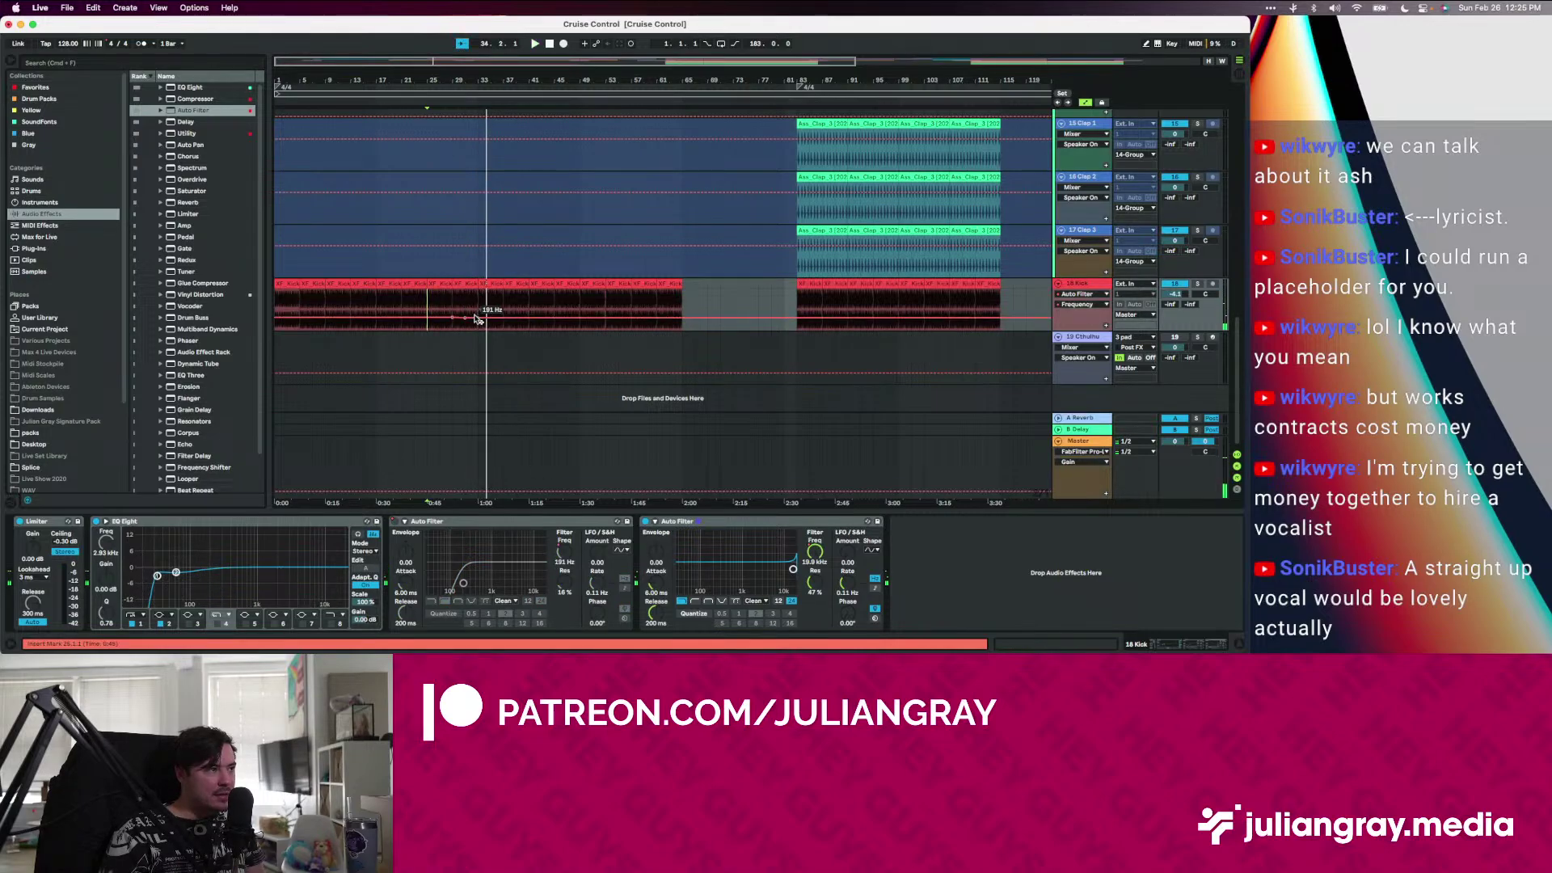
key(super+z)
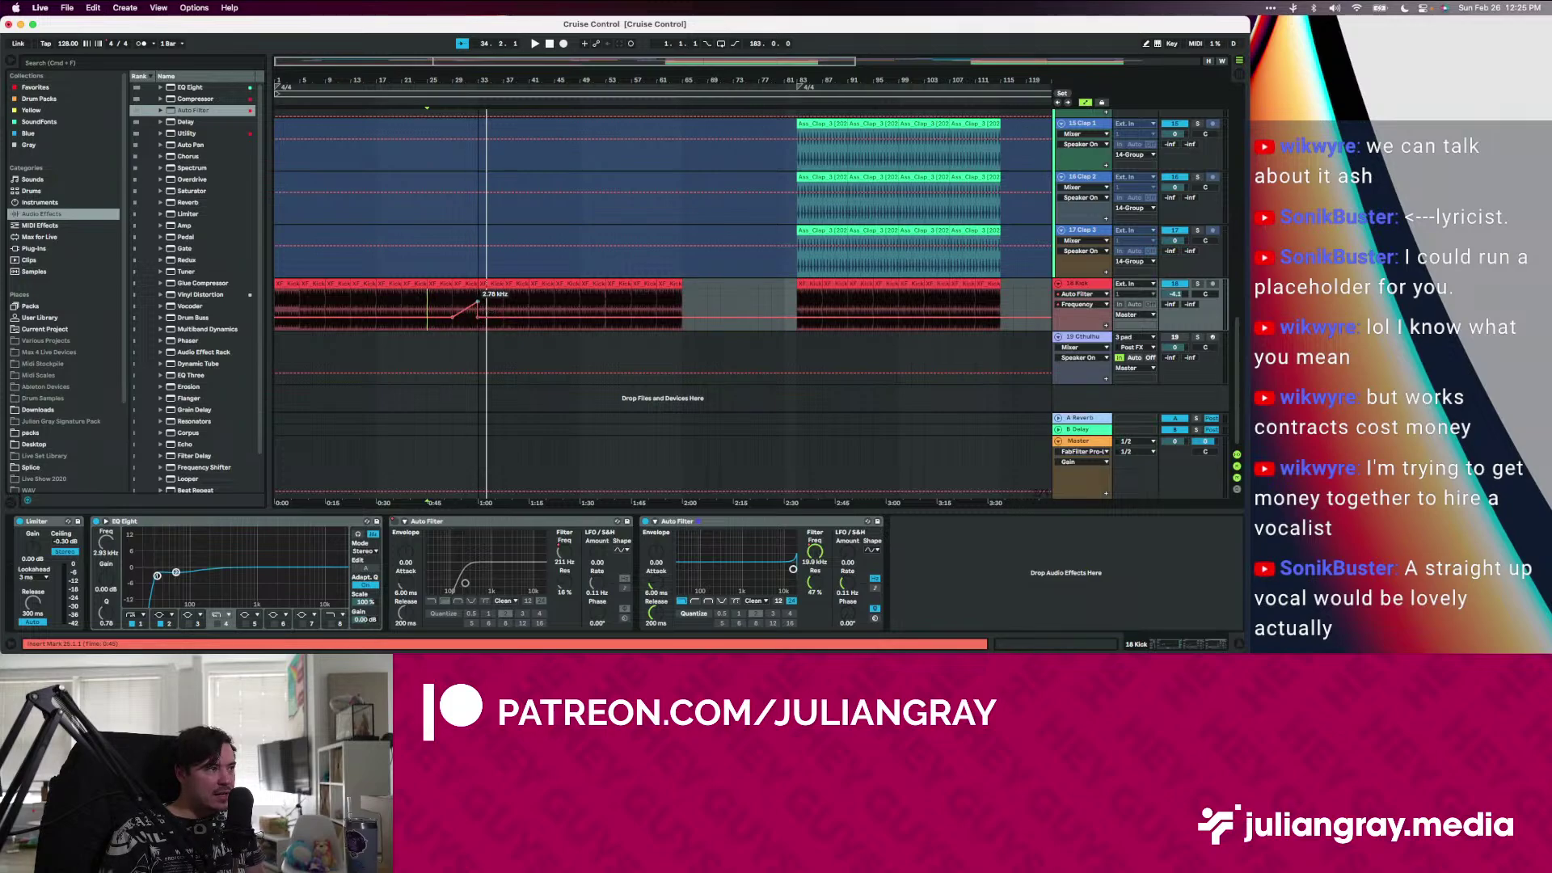
drag(477, 302, 474, 313)
Play from bar 29 and reshape the first Auto Filter's frequency ramp with a low breakpoint at bar 31 for a steep climb to bar 33
click(454, 308)
key(space)
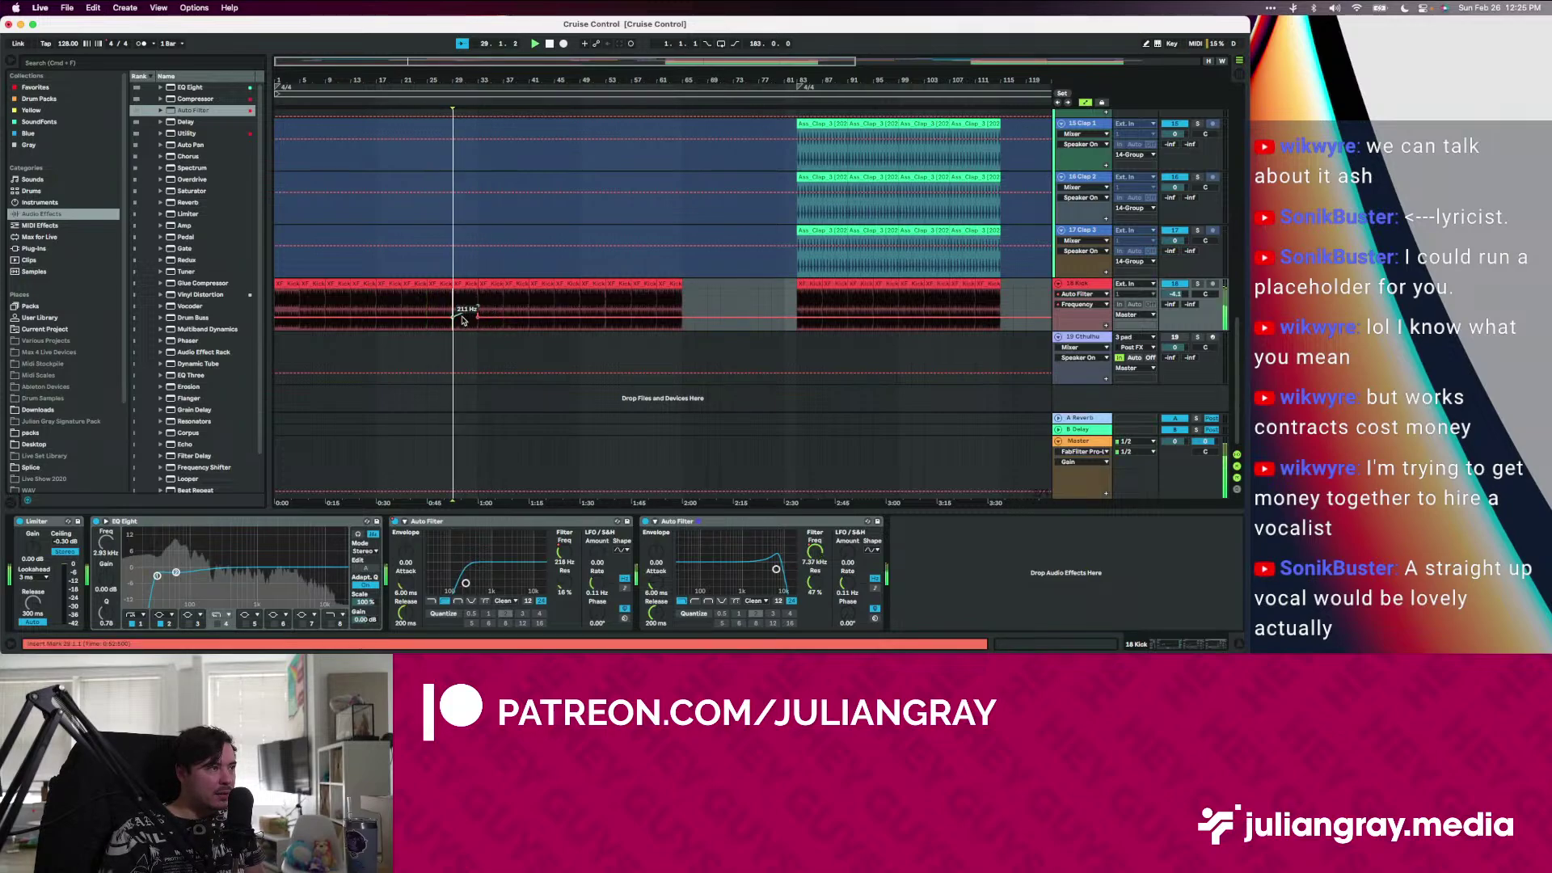
drag(465, 312, 465, 316)
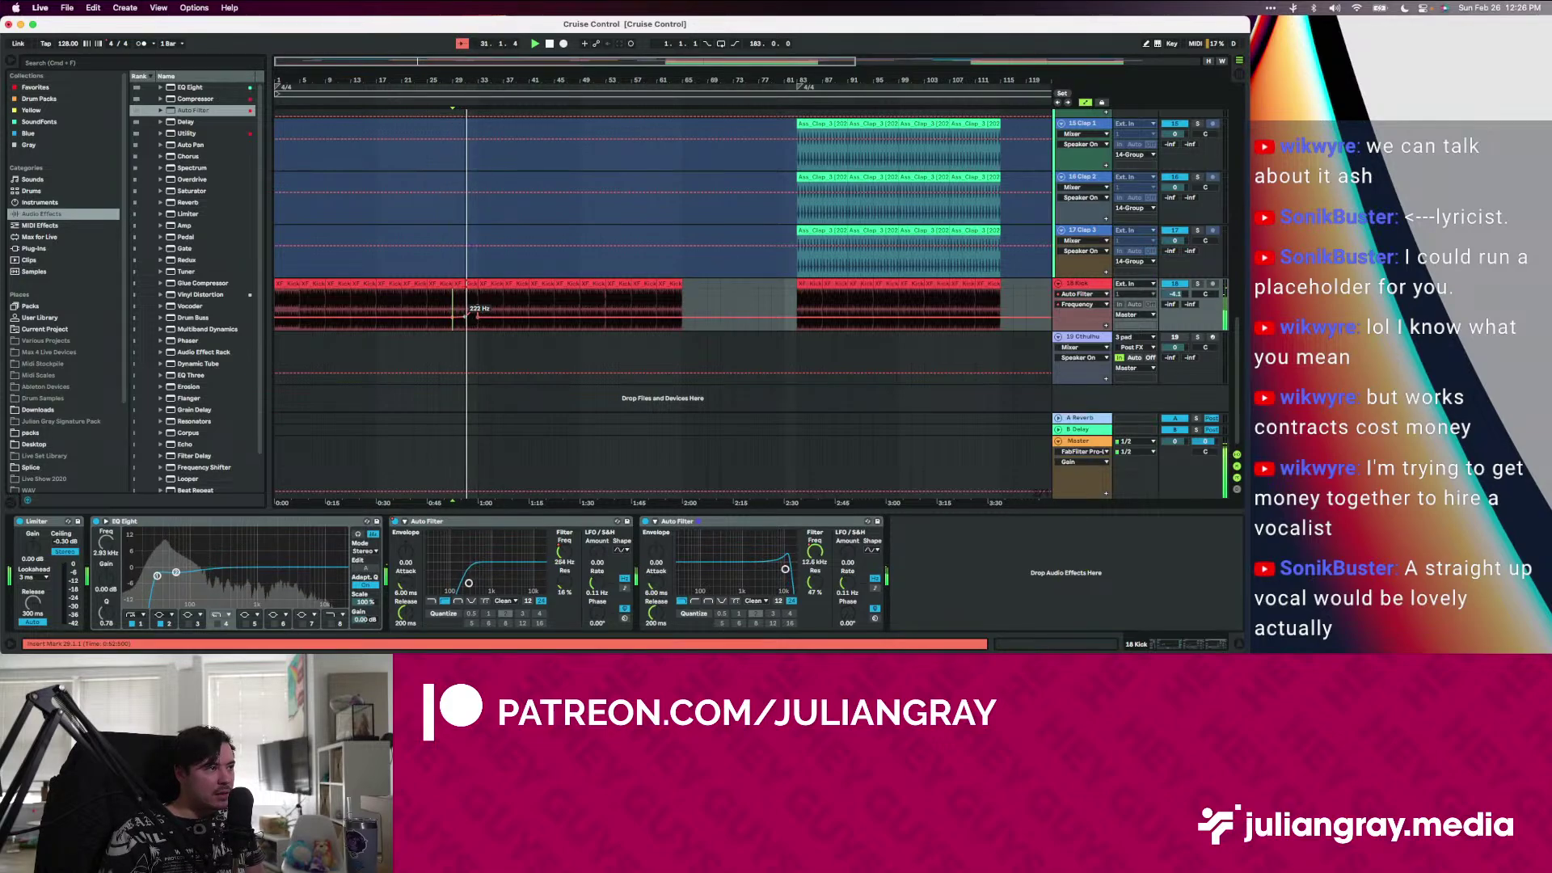
click(485, 297)
key(space)
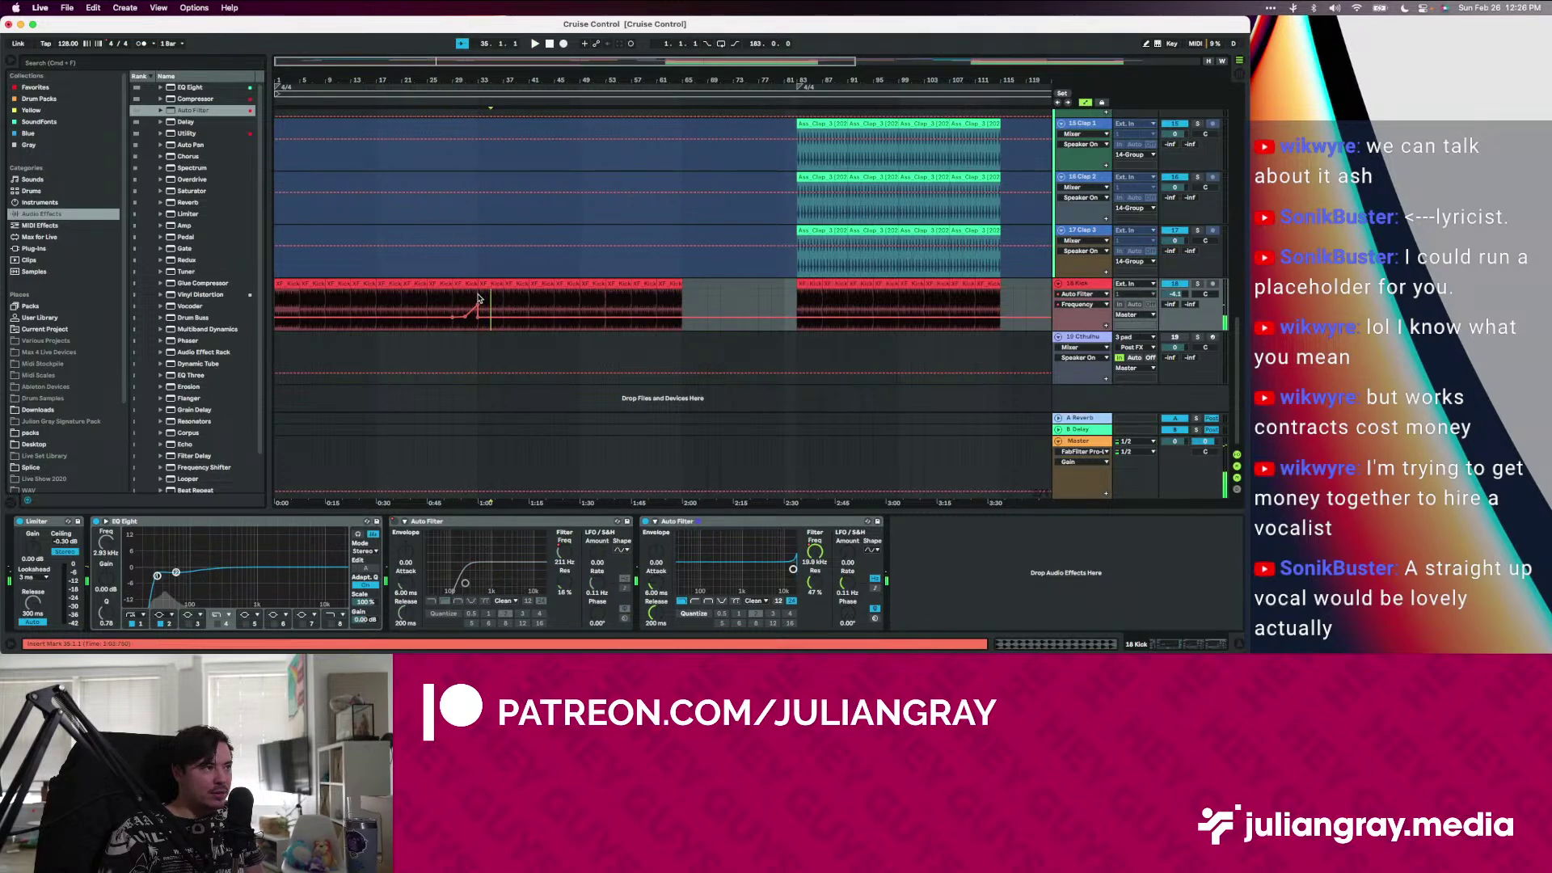
drag(479, 298, 509, 302)
While playing the kick, lower EQ Eight band 1's frequency and boost band 2 by about 3.6 dB around 116 Hz
scroll(544, 317, up, 1)
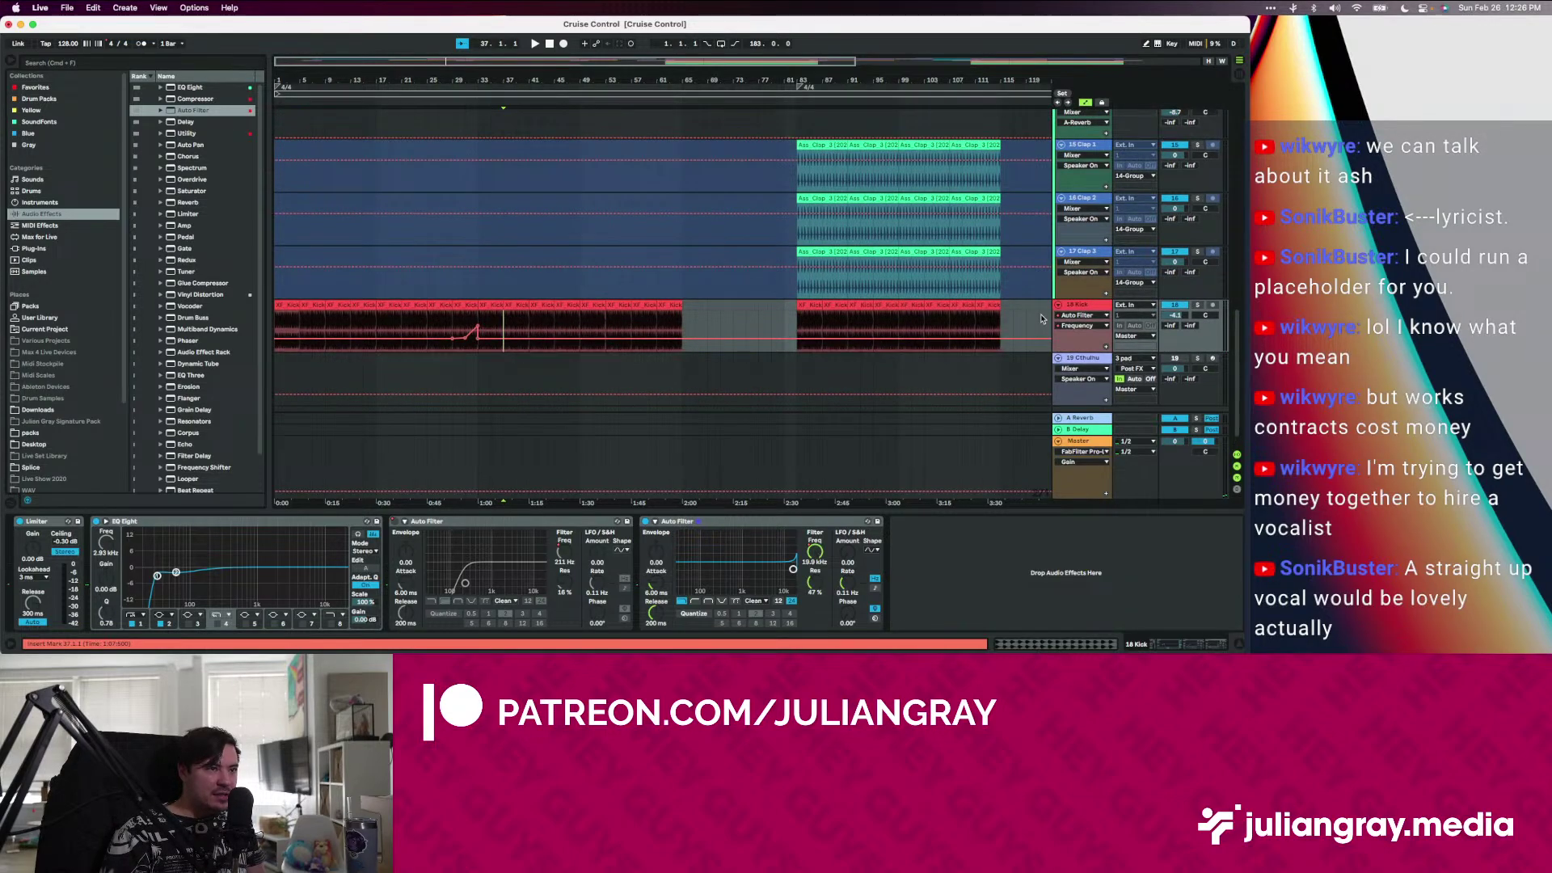
scroll(556, 324, down, 1)
key(space)
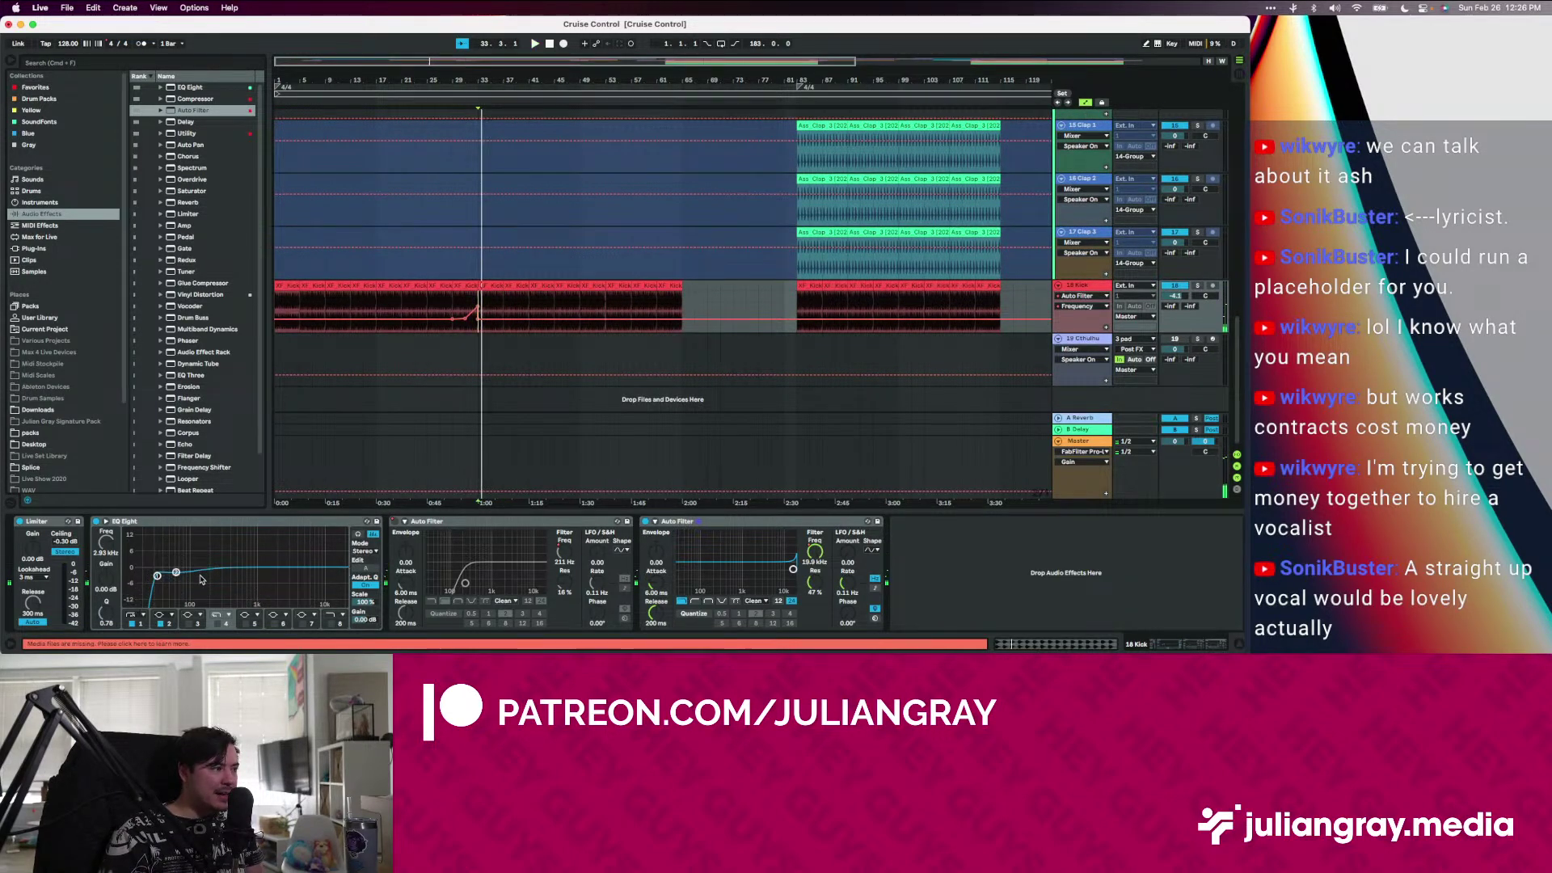
key(space)
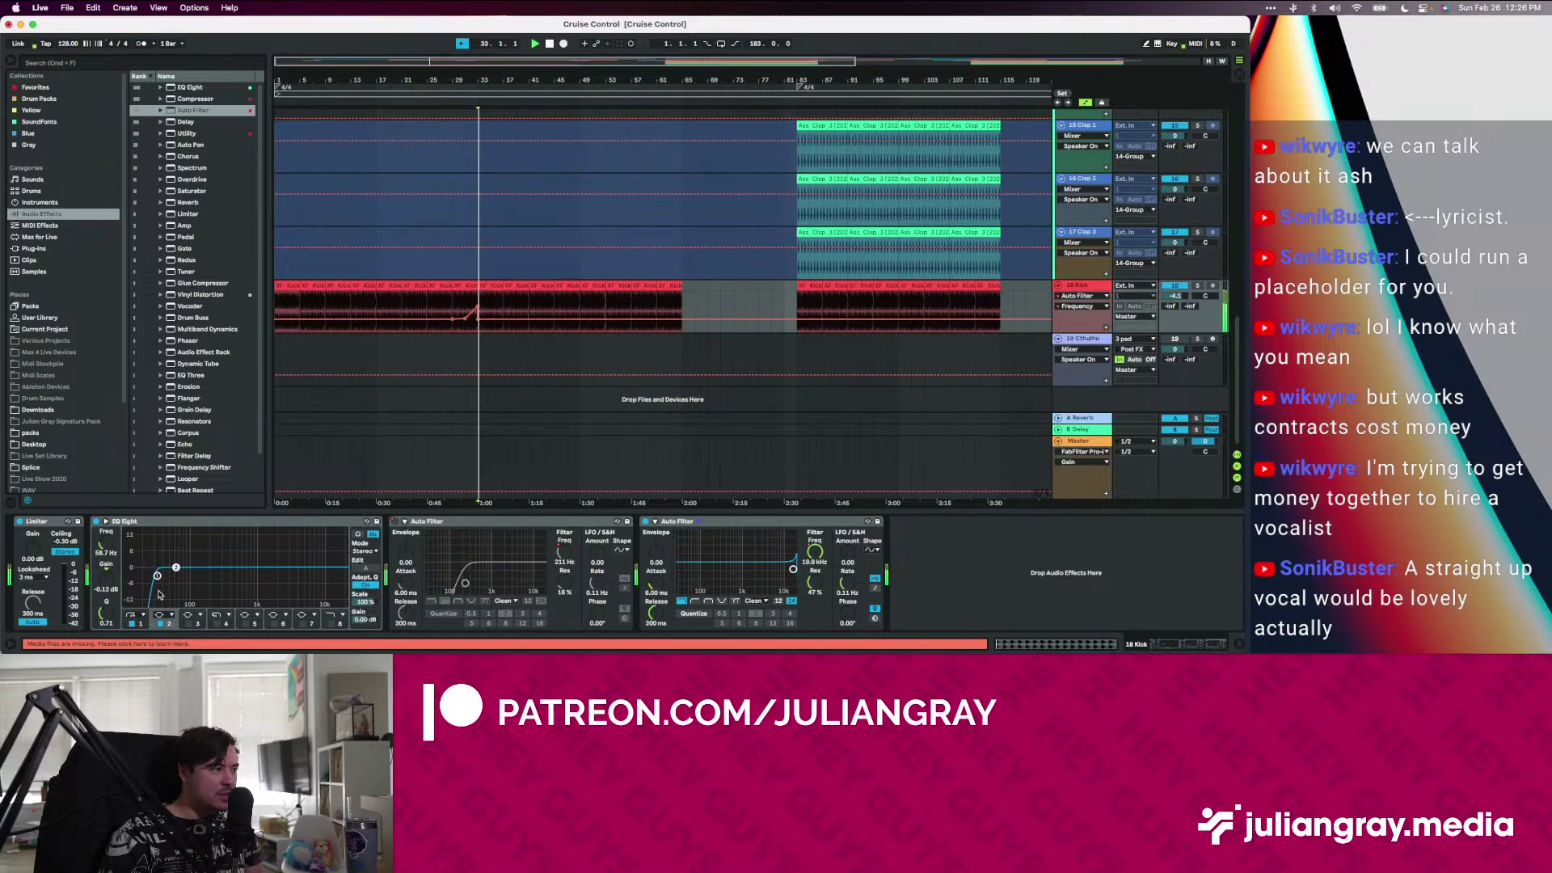
drag(158, 576, 195, 558)
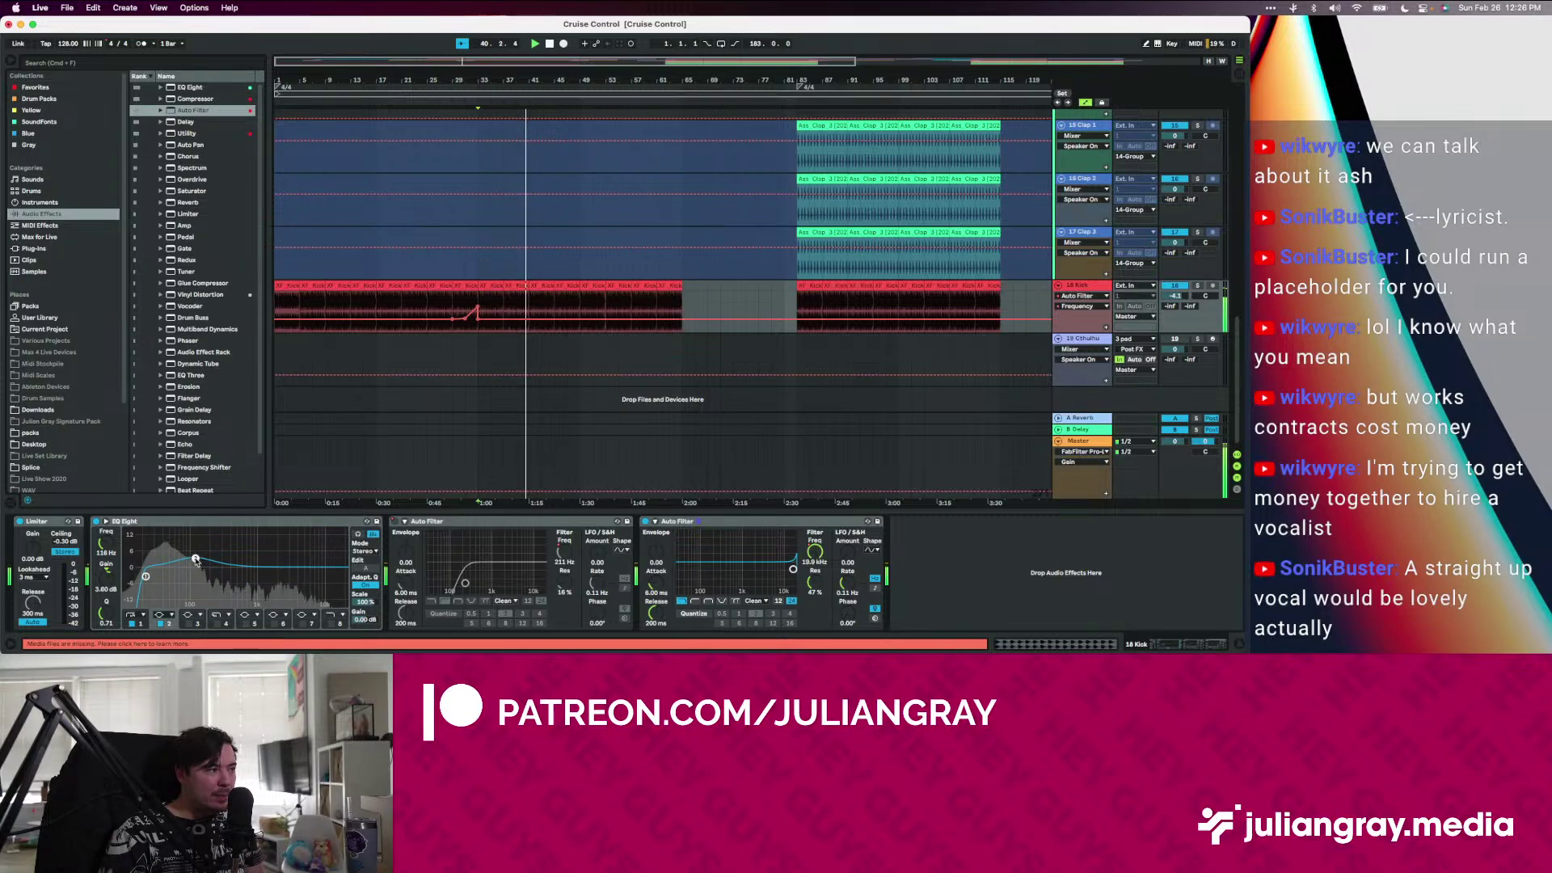
Enable band 3 of the kick's EQ Eight and cut it about 7.35 dB at 328 Hz
click(190, 624)
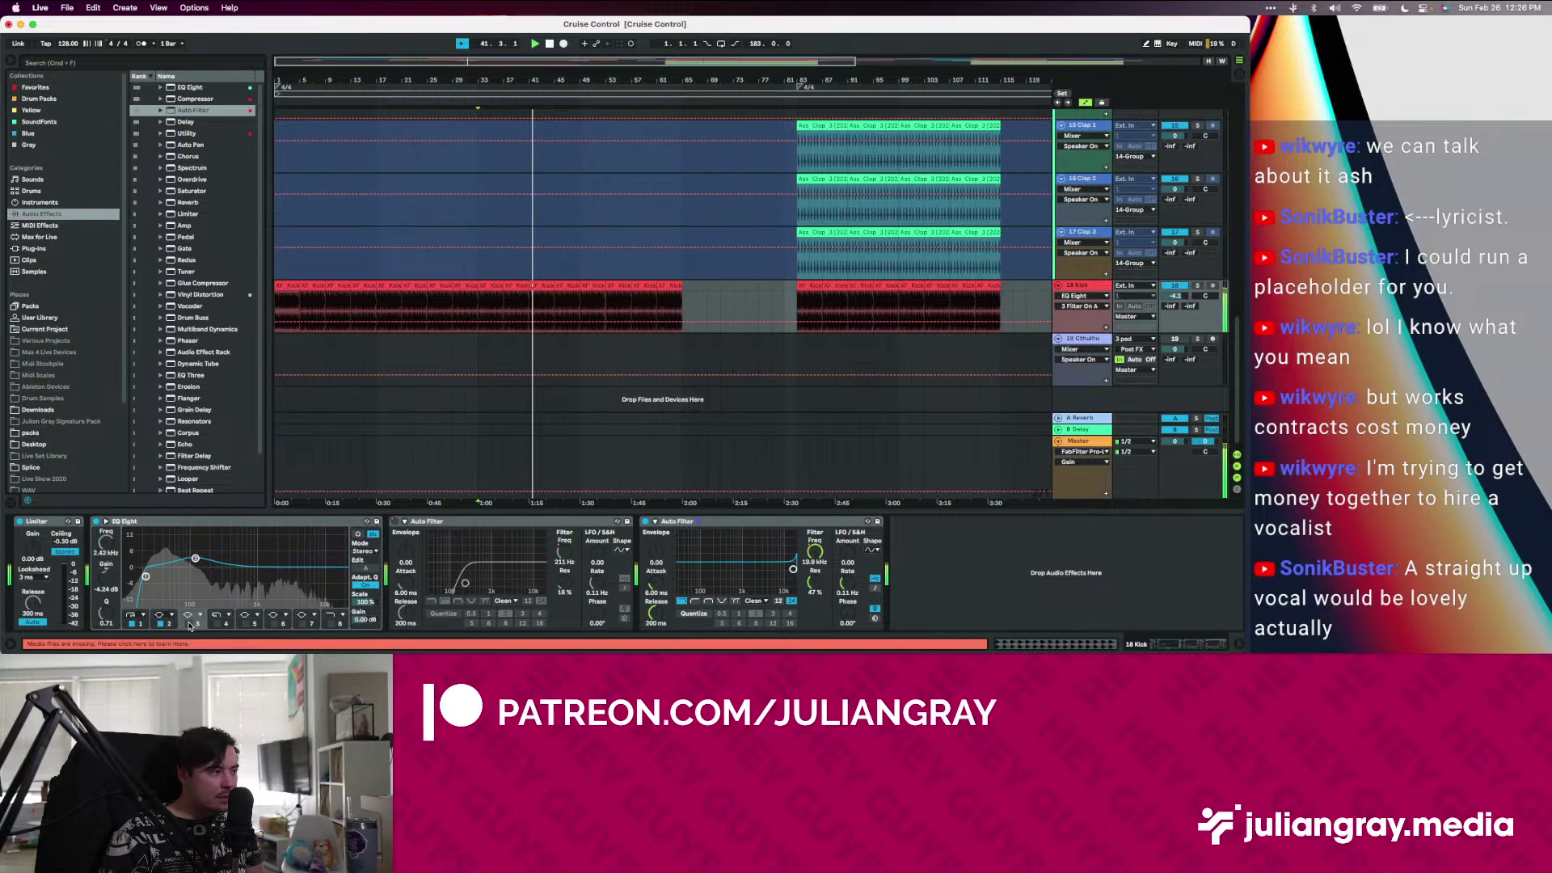
drag(282, 580, 228, 585)
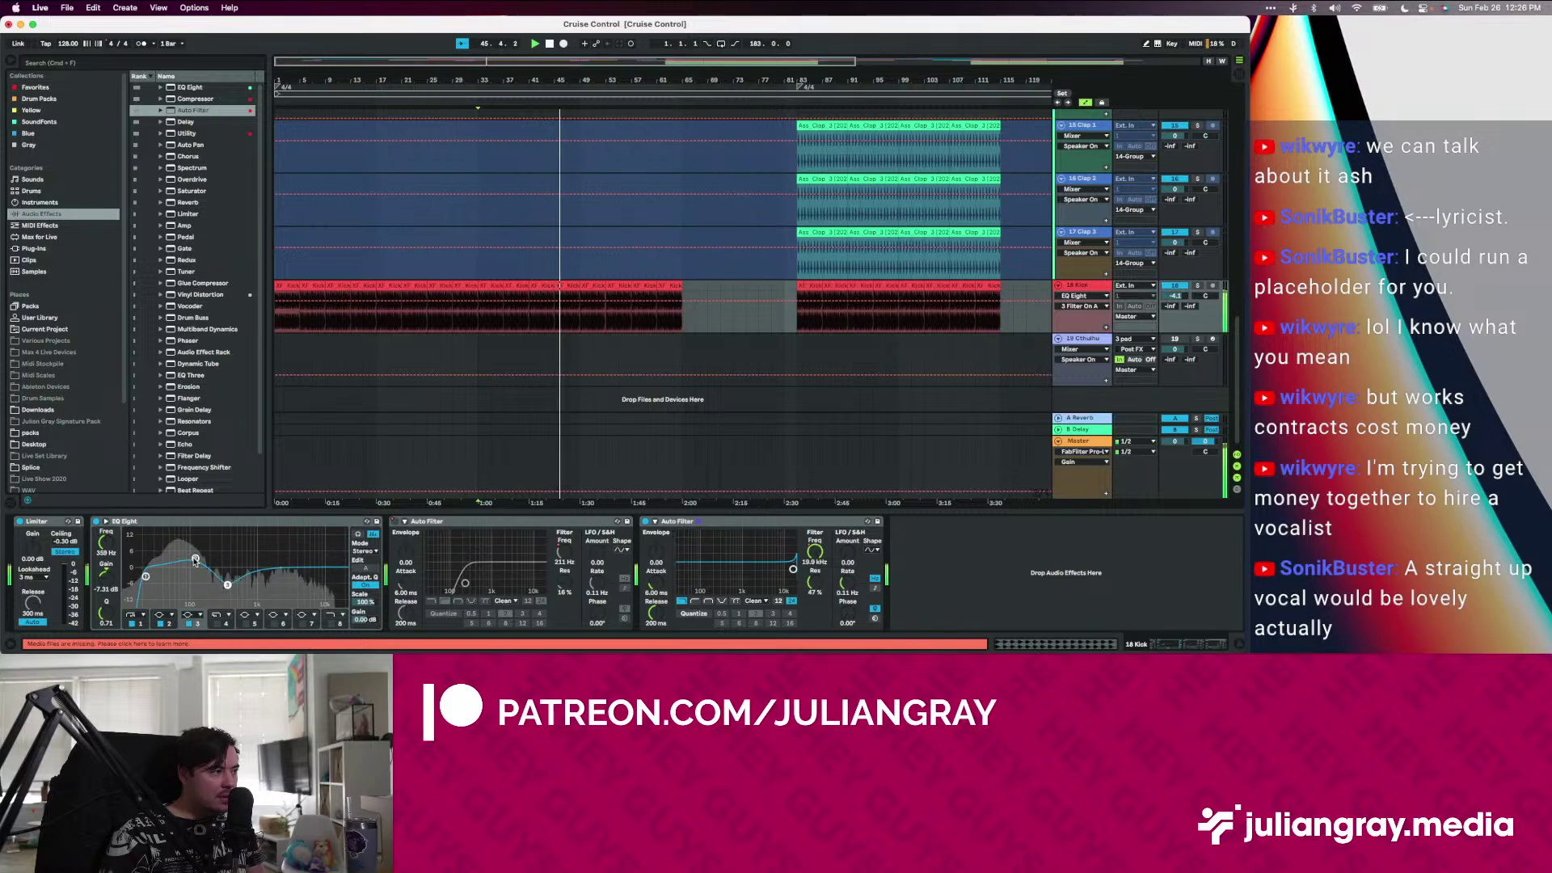
click(656, 312)
Raise the kick track's volume to about -1.8 dB while it plays with the other tracks
scroll(698, 333, up, 3)
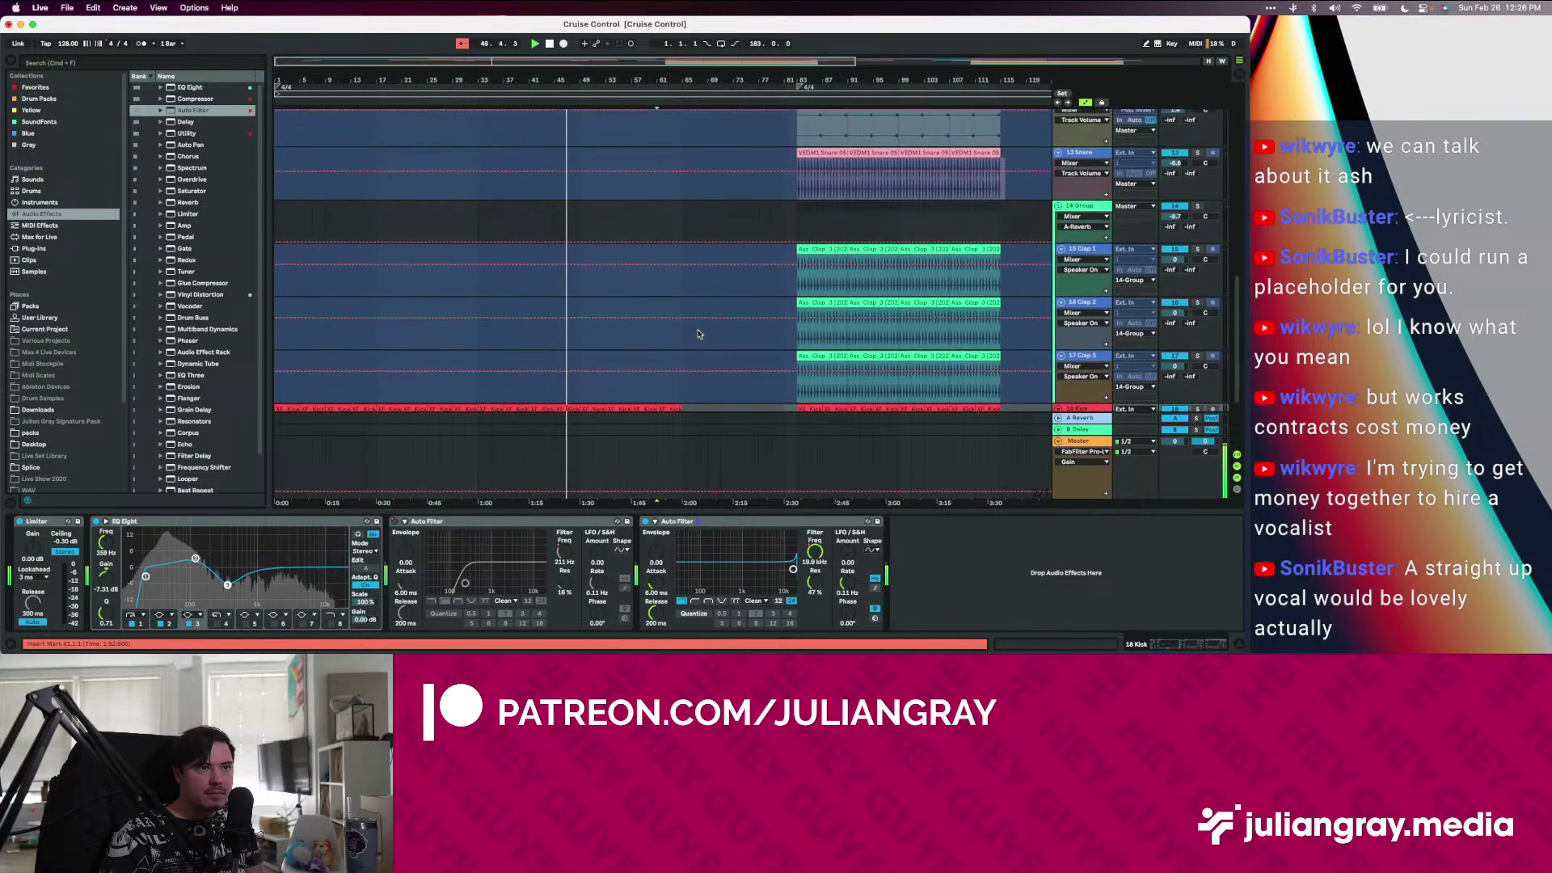
scroll(698, 333, down, 3)
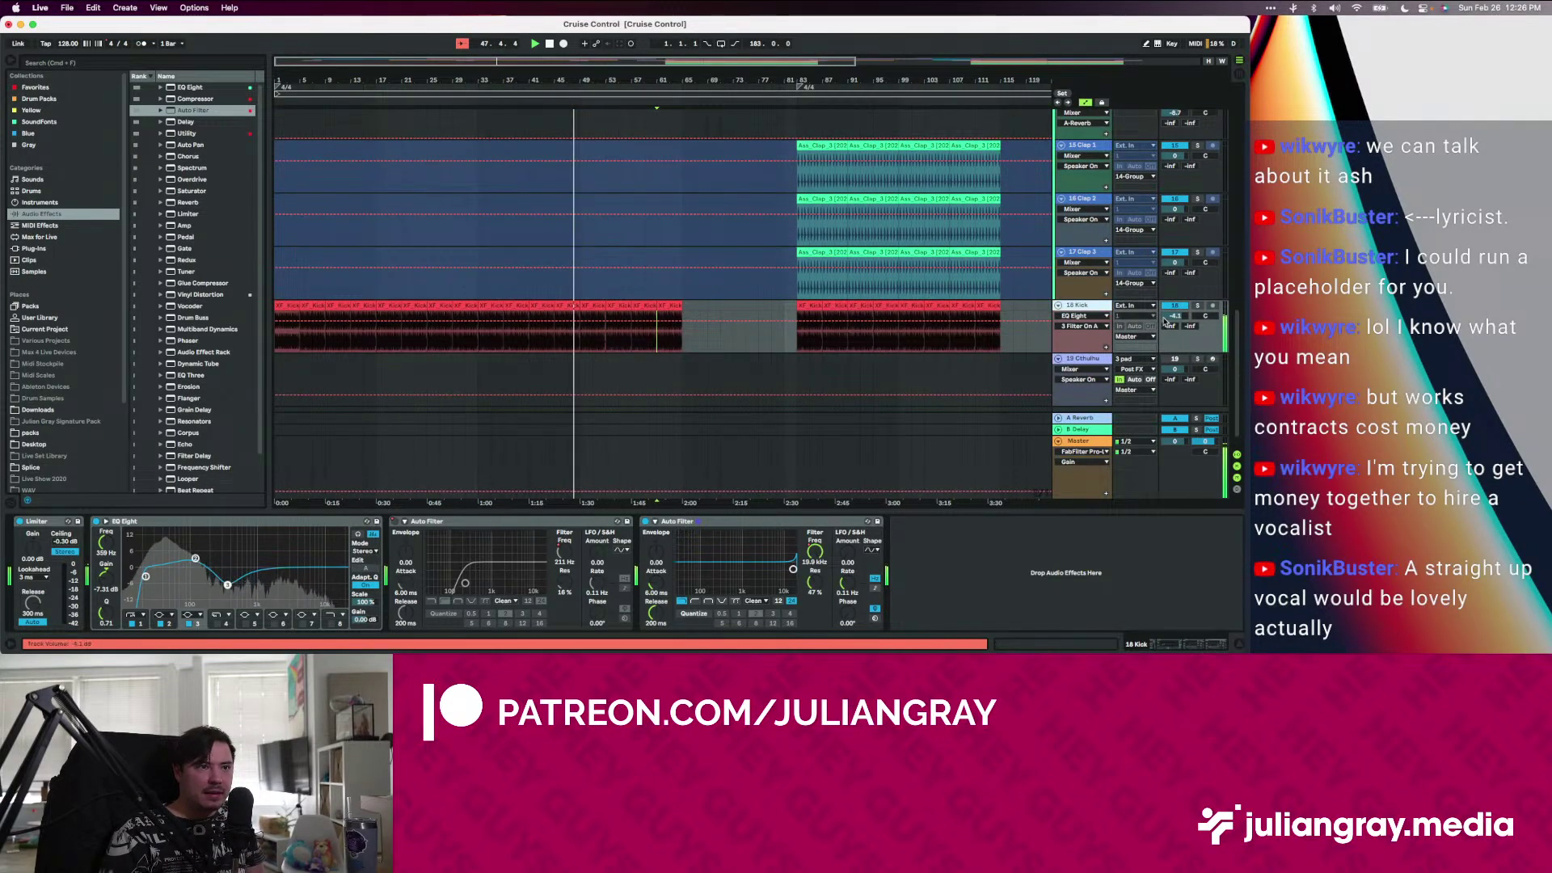
drag(1175, 316, 1176, 307)
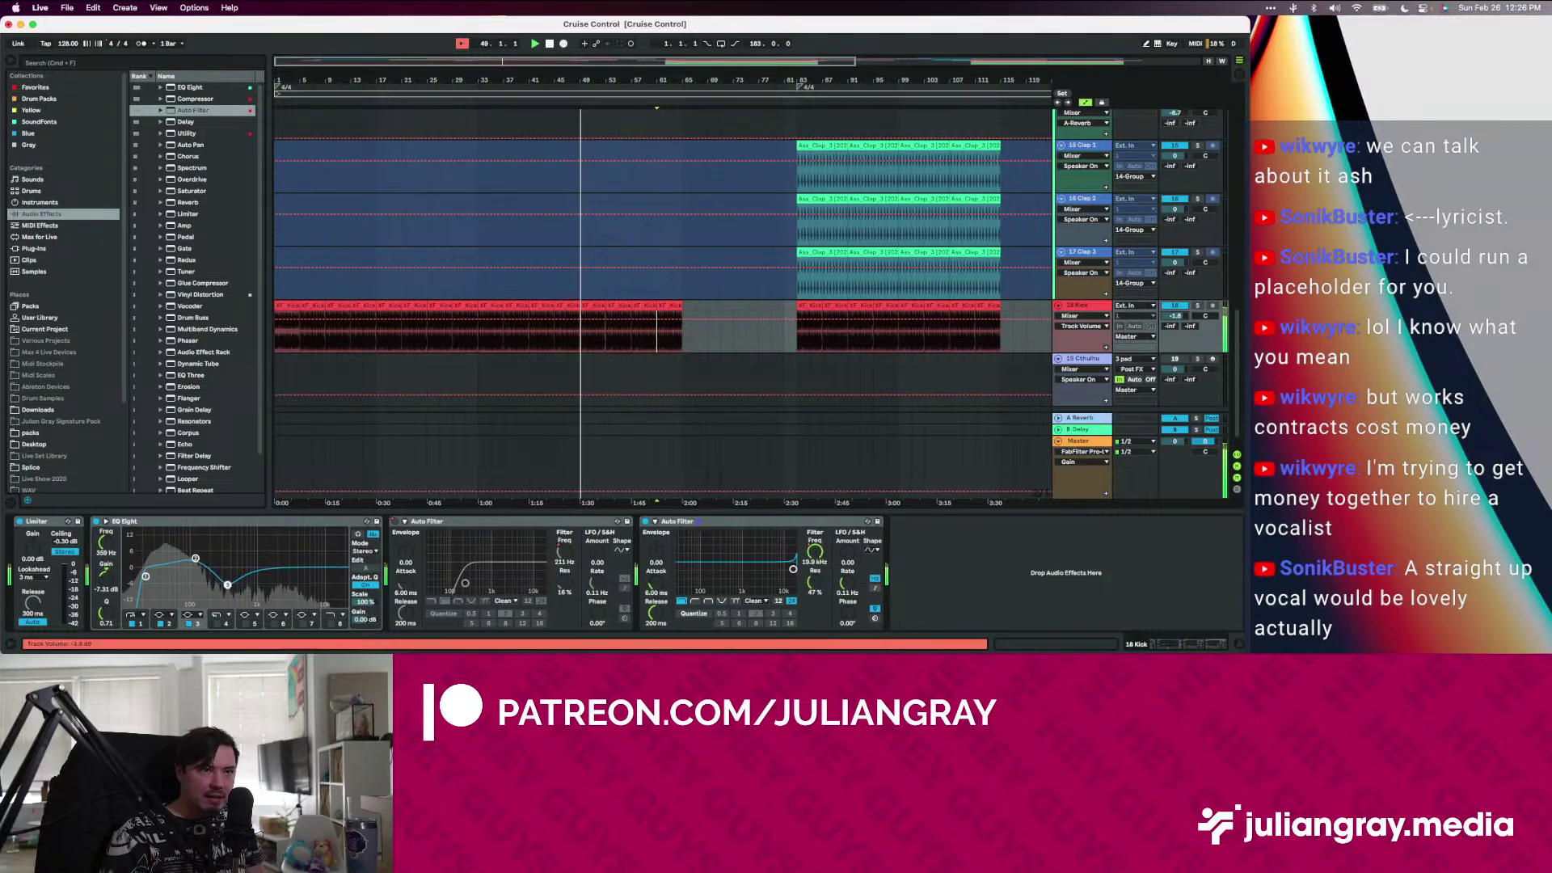
click(1084, 307)
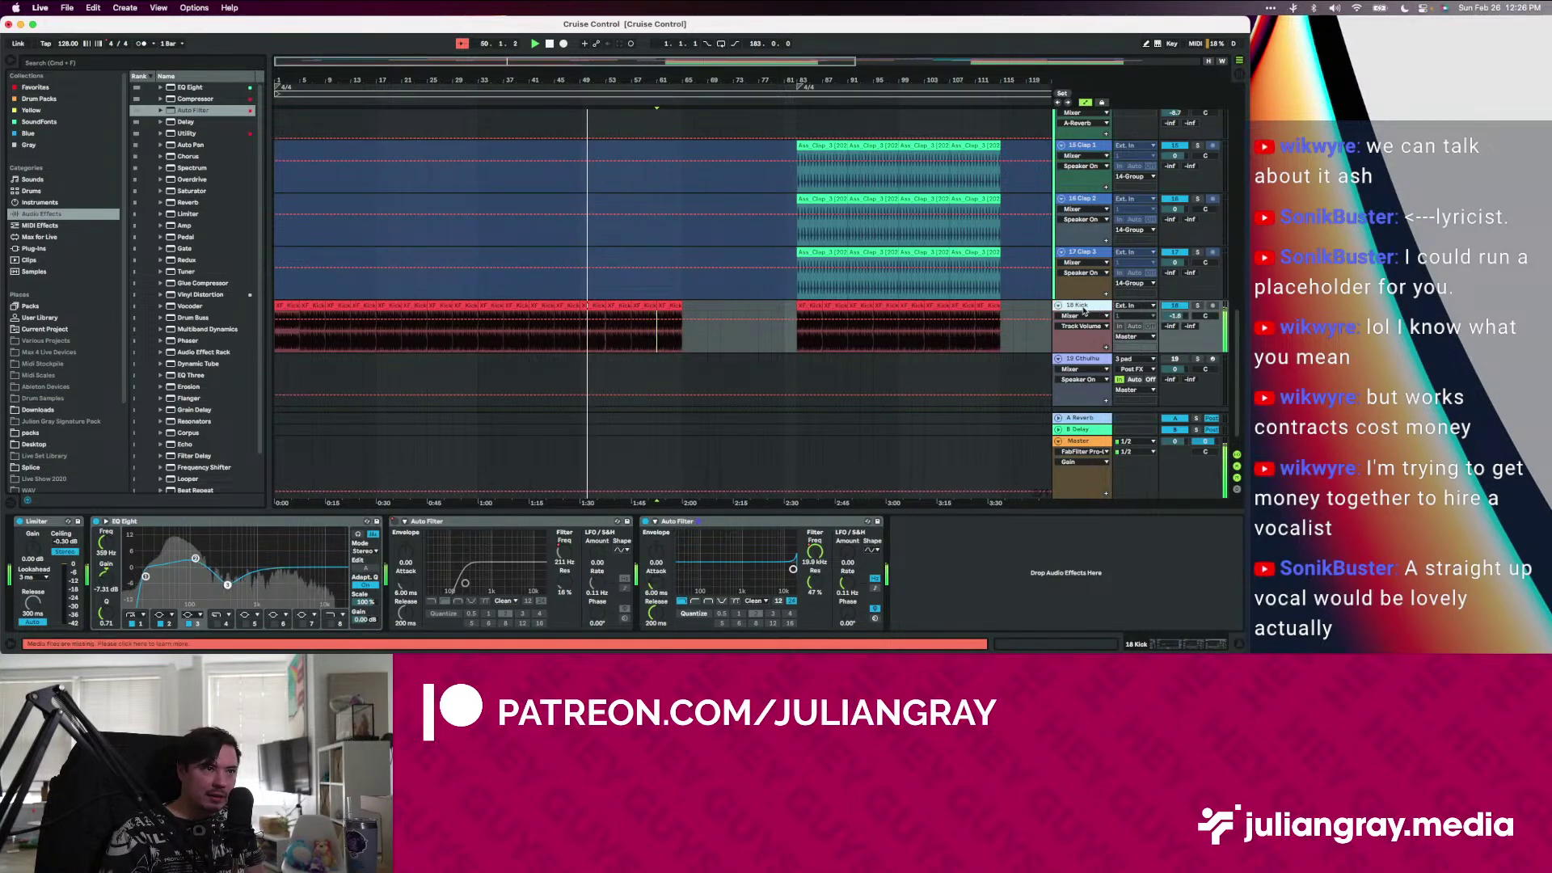
key(space)
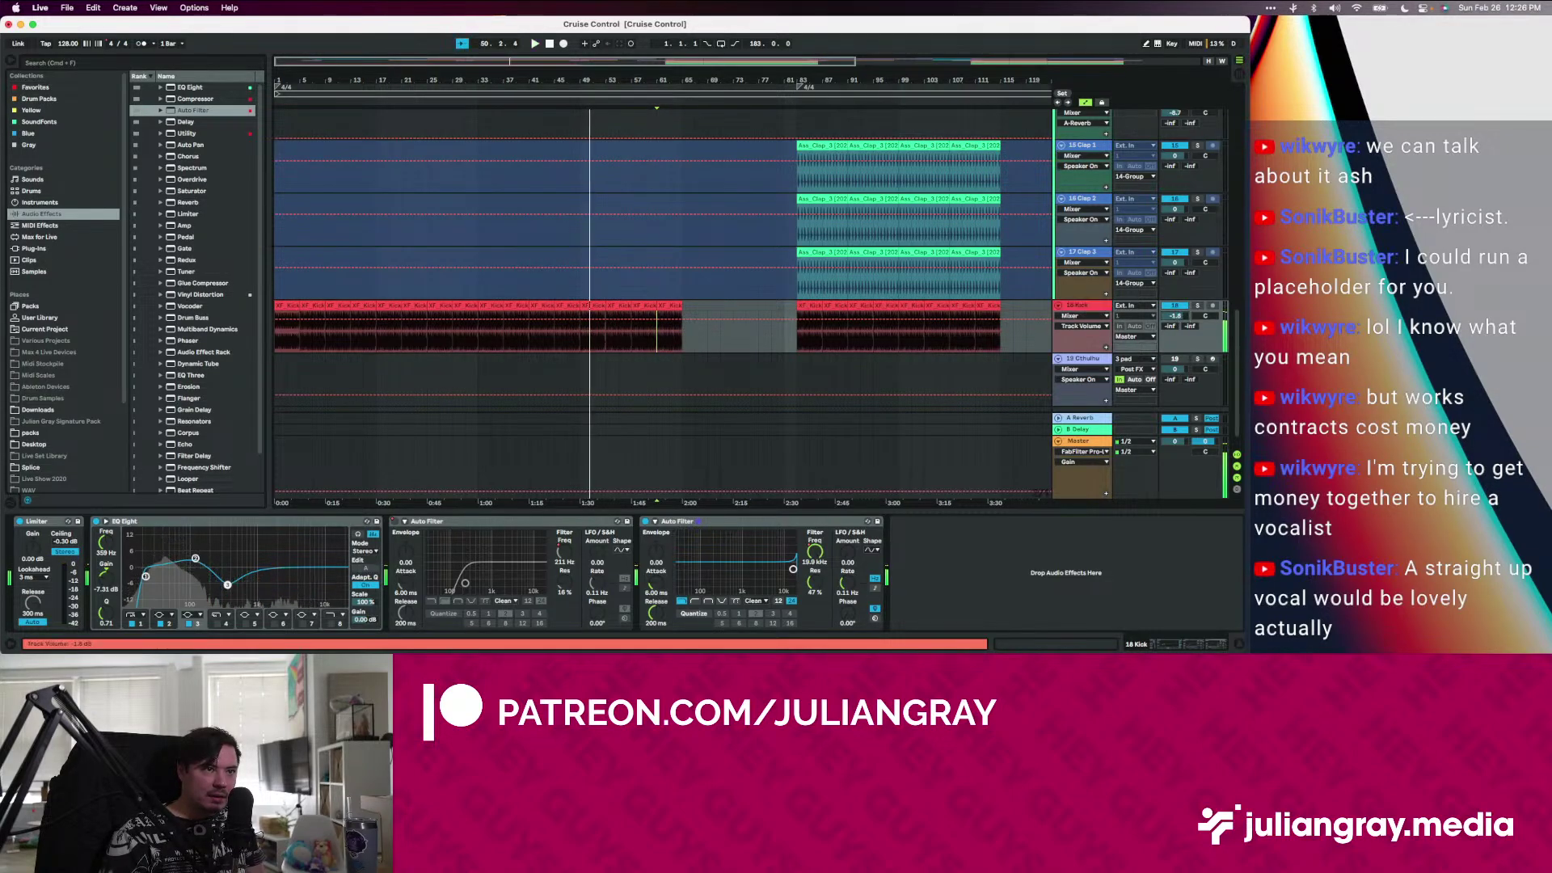
Play from bar 27 and raise the resonance of the kick's first Auto Filter to 36%
click(436, 348)
key(space)
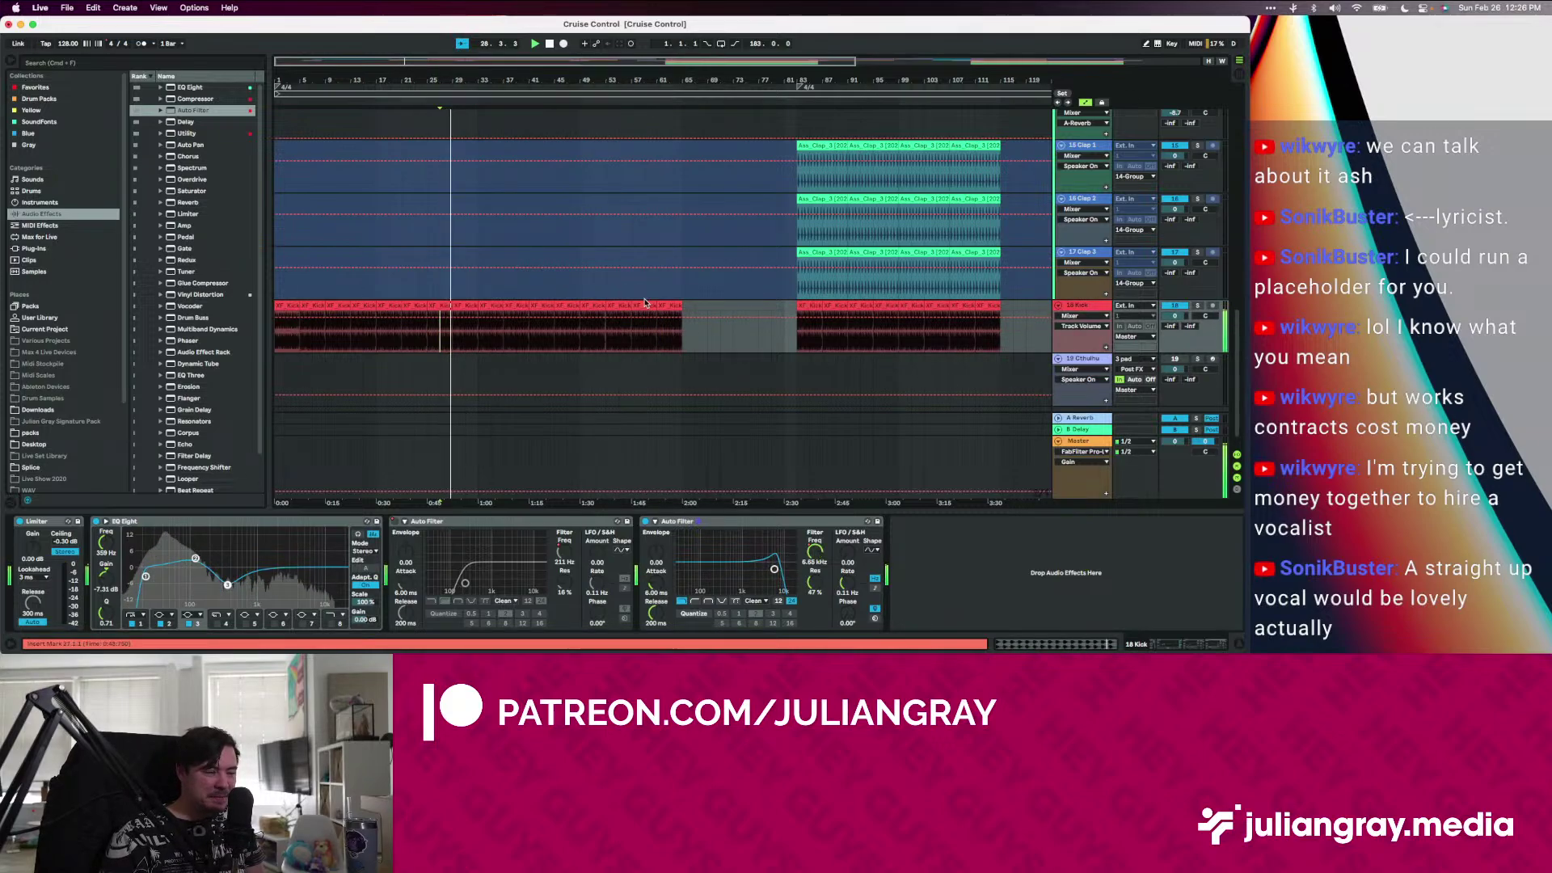
drag(565, 582, 564, 571)
click(564, 552)
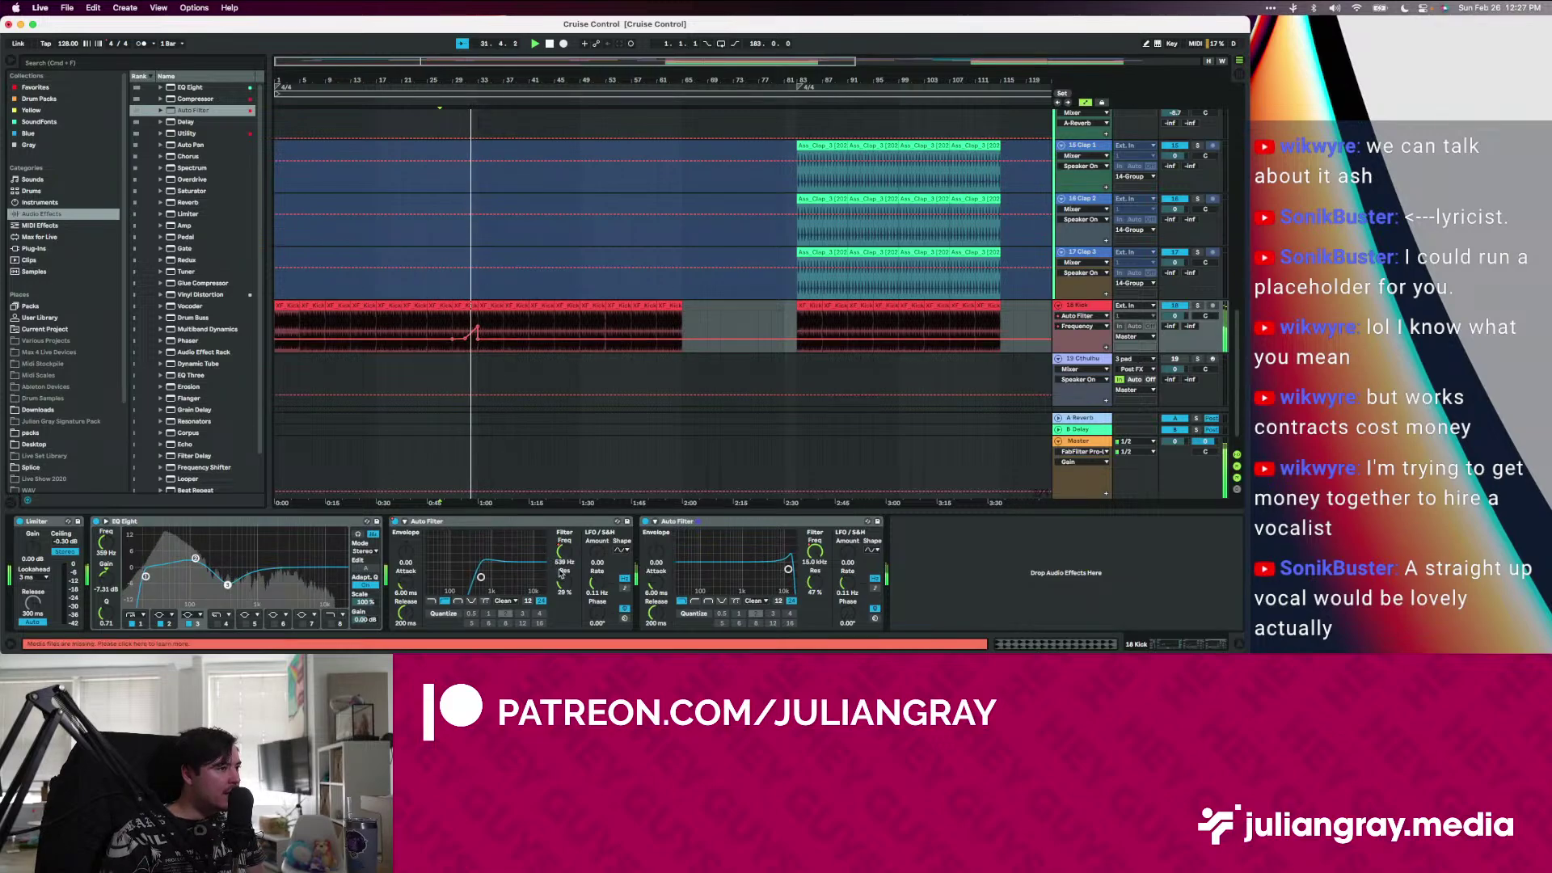
drag(565, 582, 565, 576)
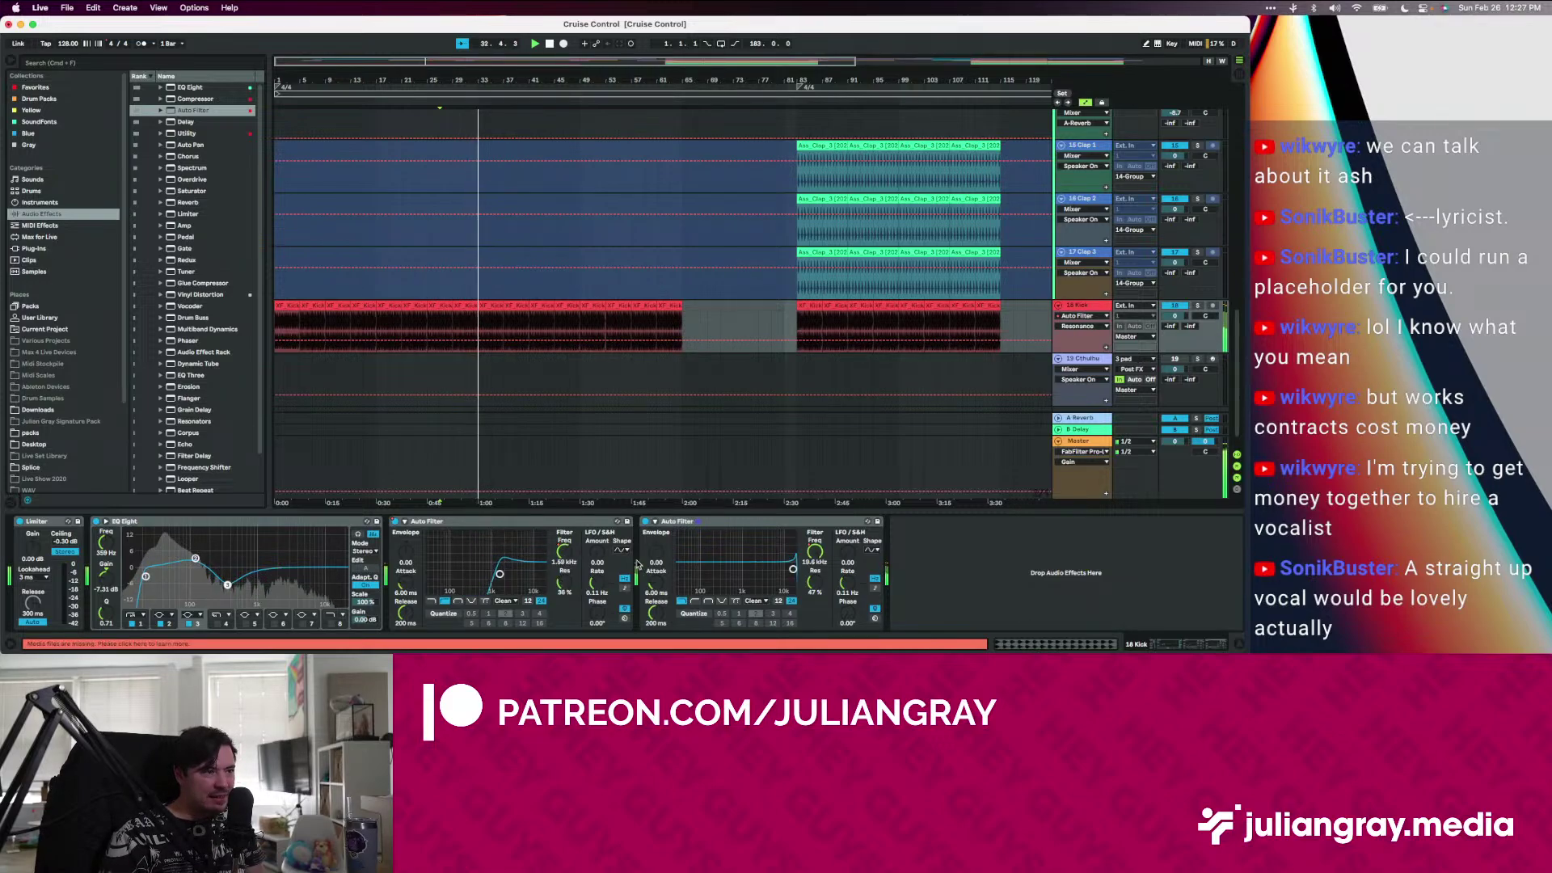
Copy the first section of the three clap tracks' clips from bar 81 to bar 33 and duplicate it up to bar 65
click(489, 320)
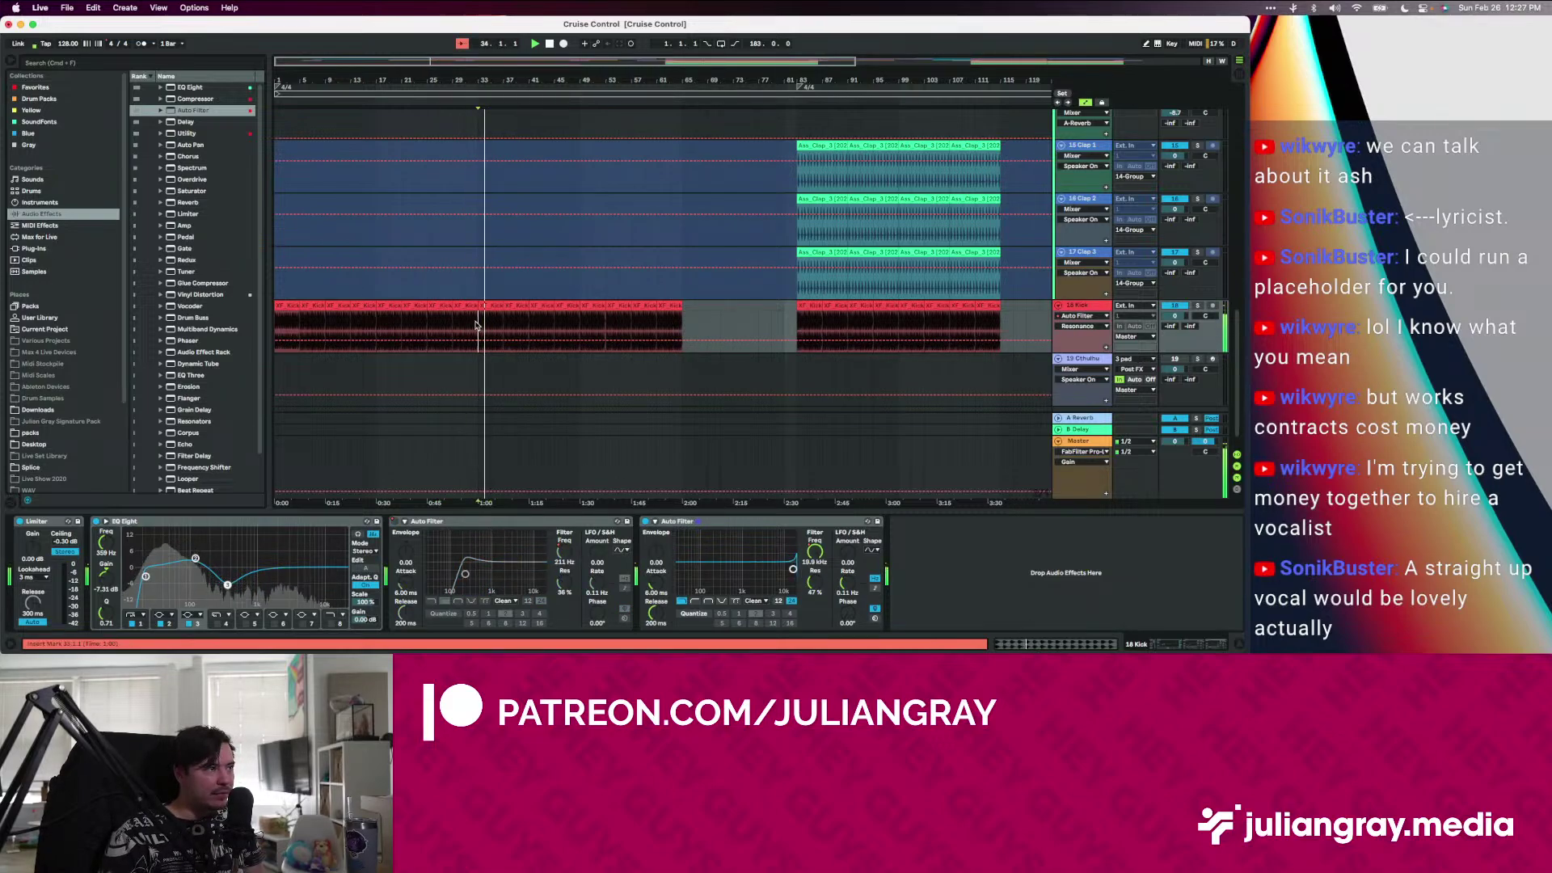
scroll(475, 325, up, 4)
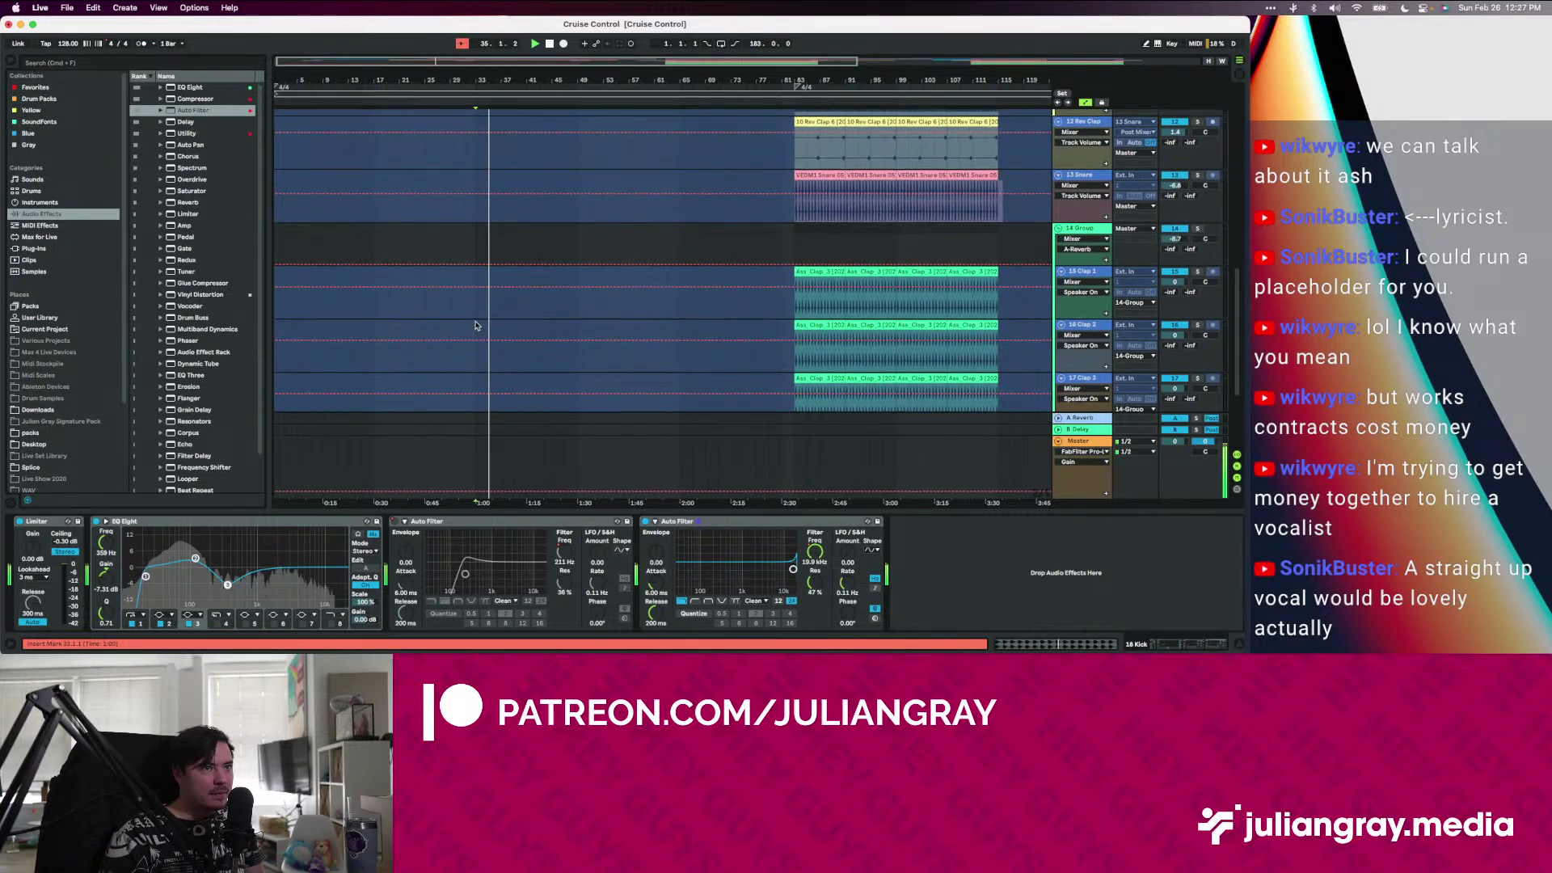
scroll(476, 325, down, 2)
shift+click(817, 234)
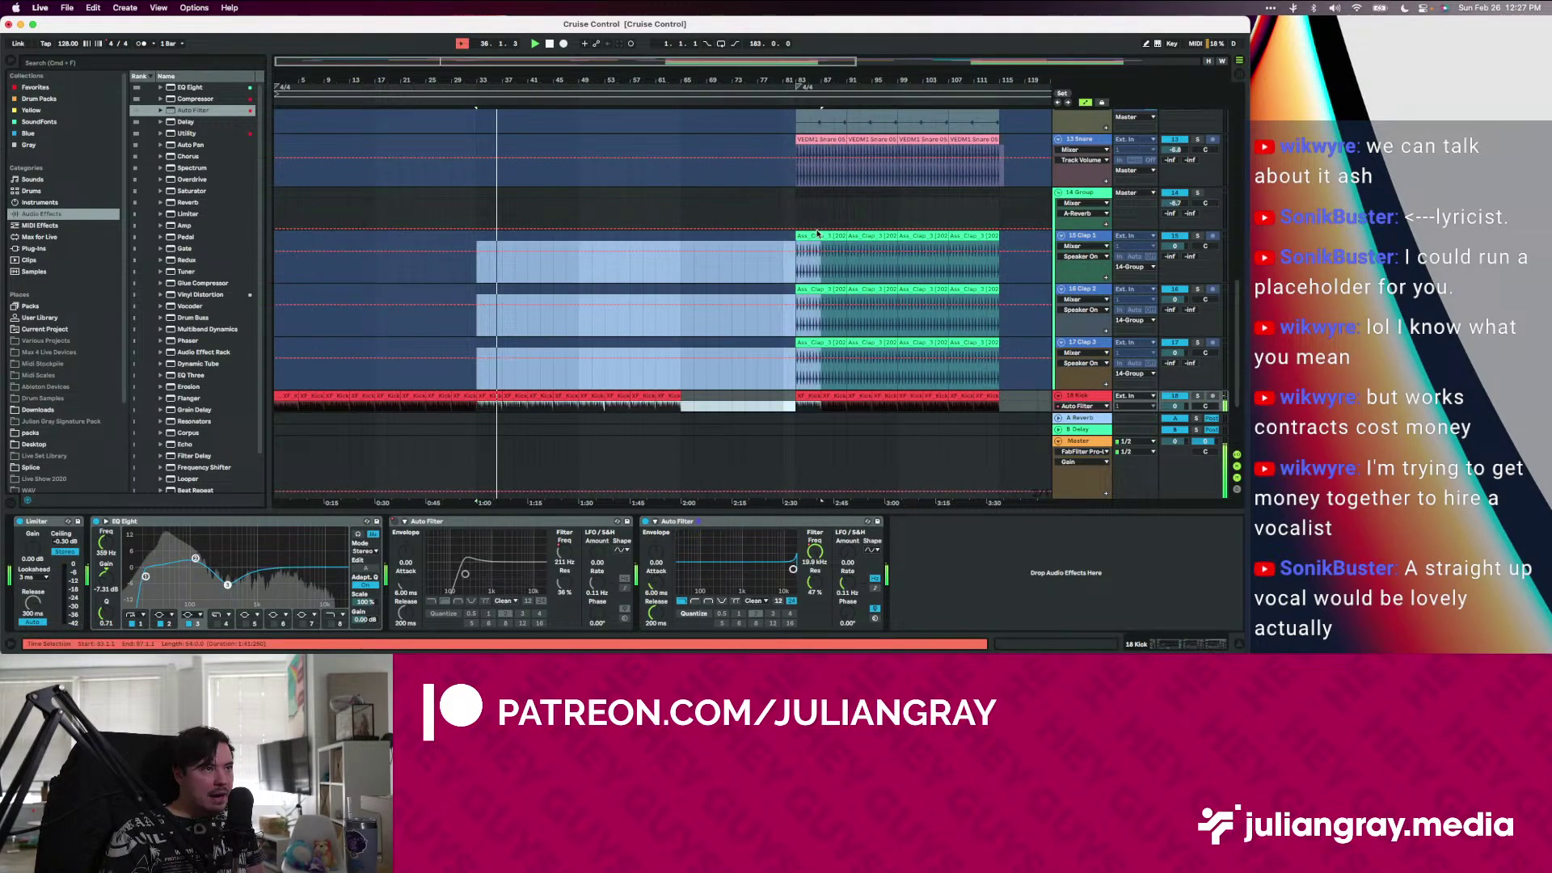
click(816, 234)
drag(824, 343, 508, 345)
key(super+d)
key(super+d)
key(super+d)
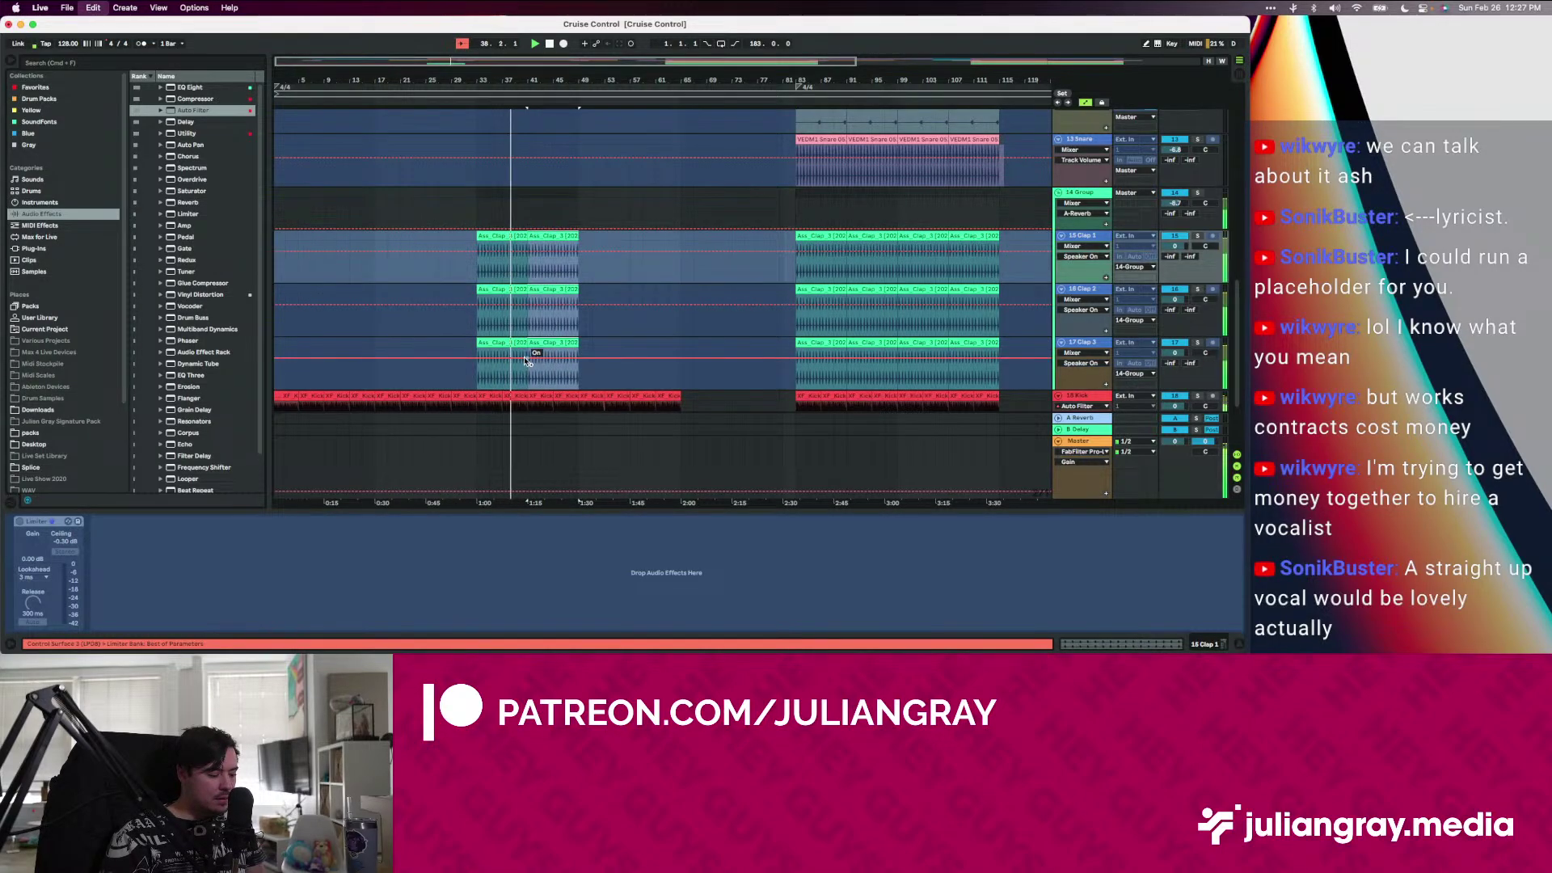
scroll(585, 312, down, 3)
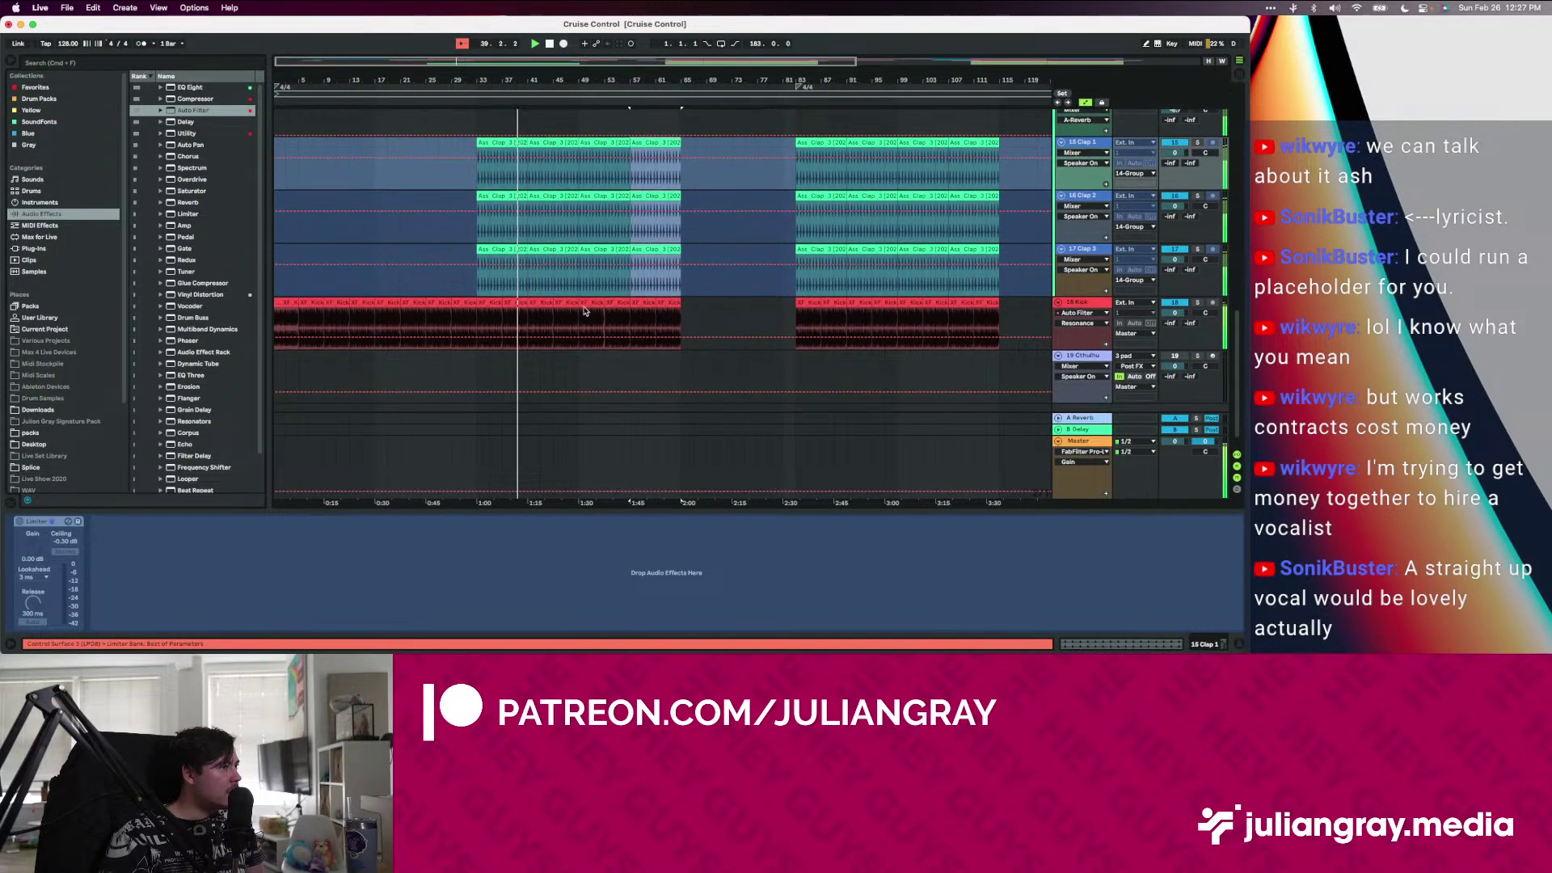
Play from bar 27 and extend the claps earlier by copying the first clip of all three clap tracks back to bar 25
click(439, 271)
key(space)
key(space)
scroll(416, 276, up, 2)
scroll(416, 275, up, 1)
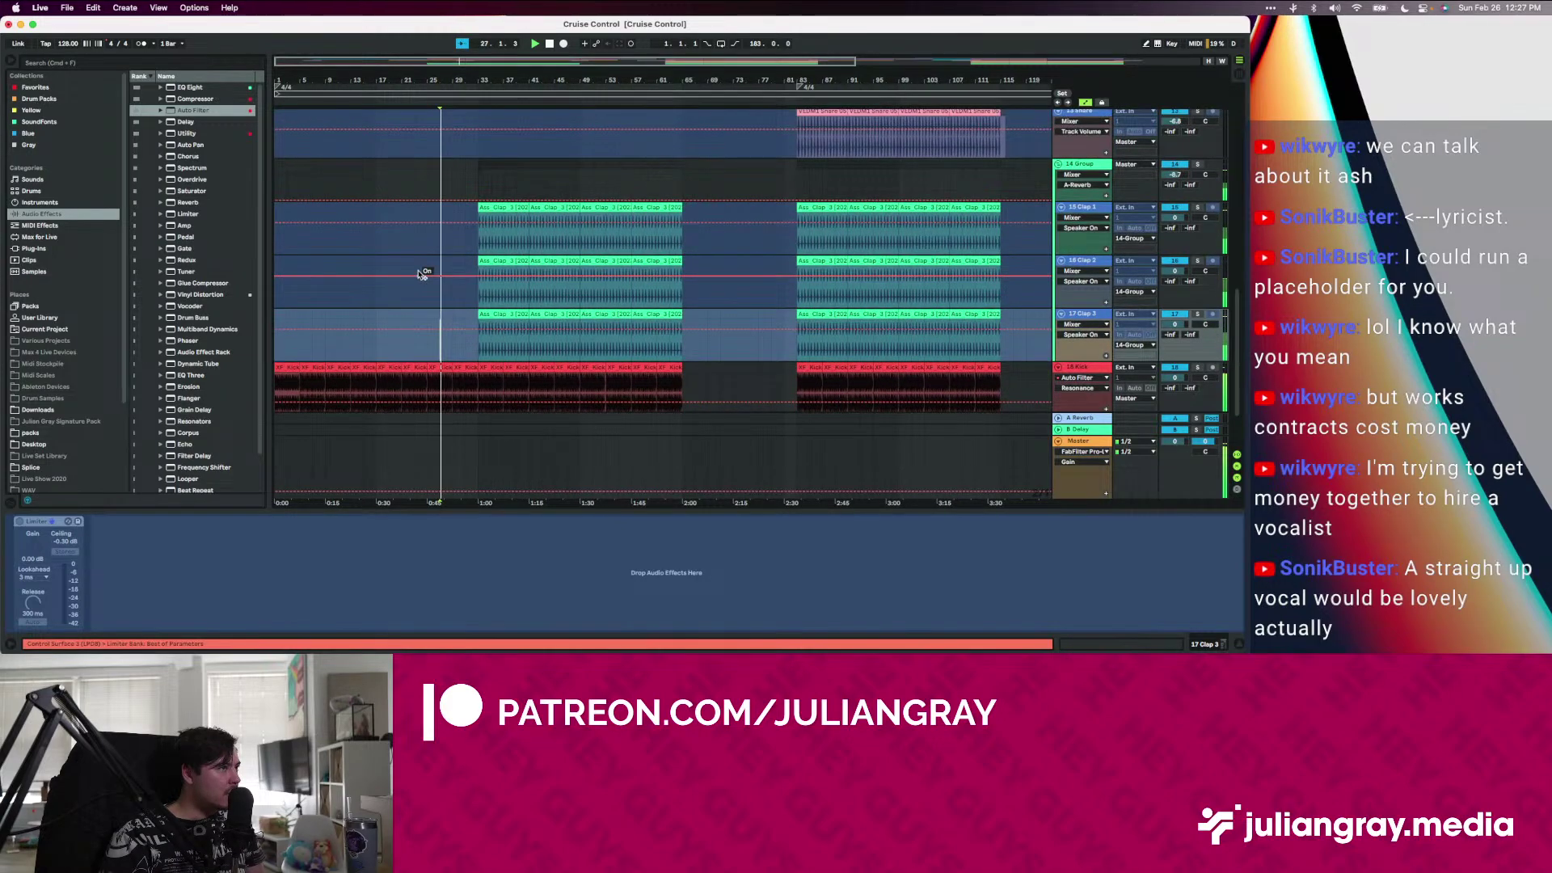
click(504, 208)
shift+click(505, 315)
drag(504, 314, 454, 317)
click(422, 296)
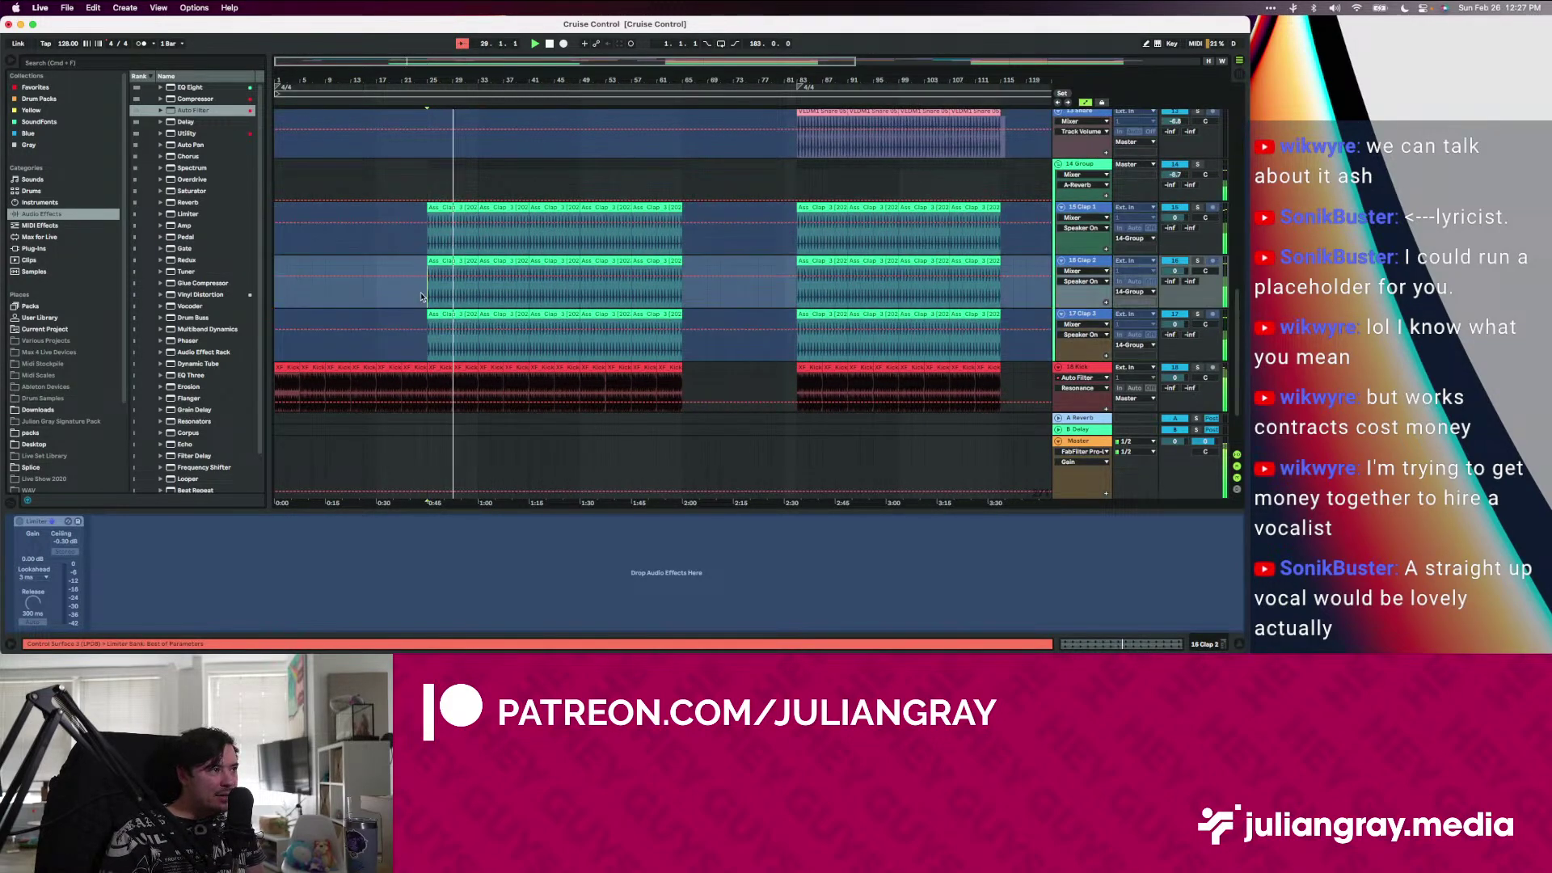
Turn off band 4 of the clap group's EQ Eight and add an Auto Filter to the group
click(434, 183)
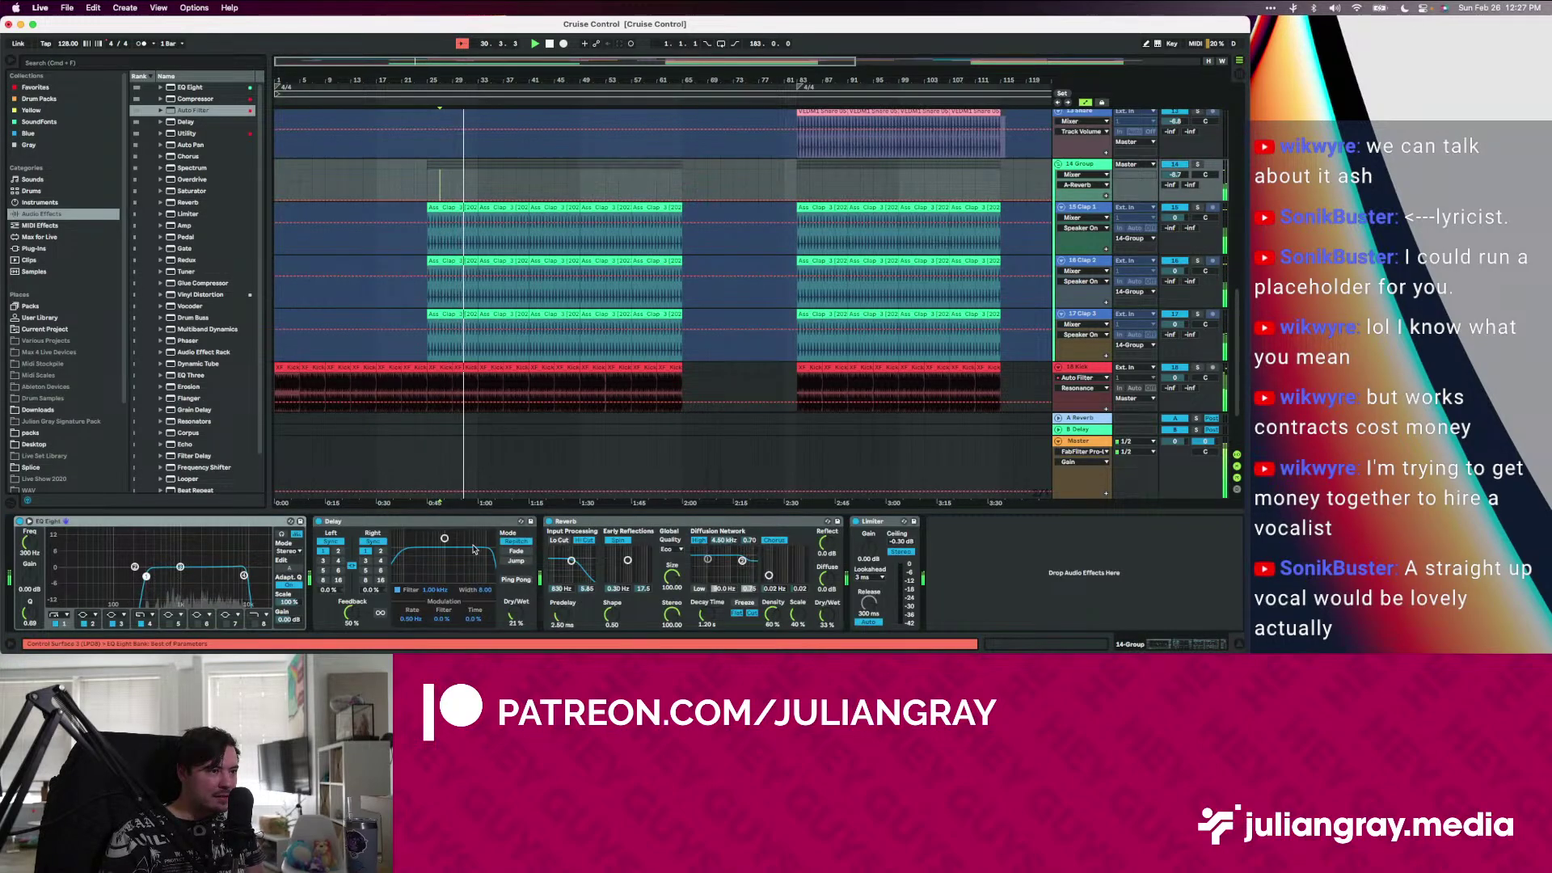
double_click(243, 575)
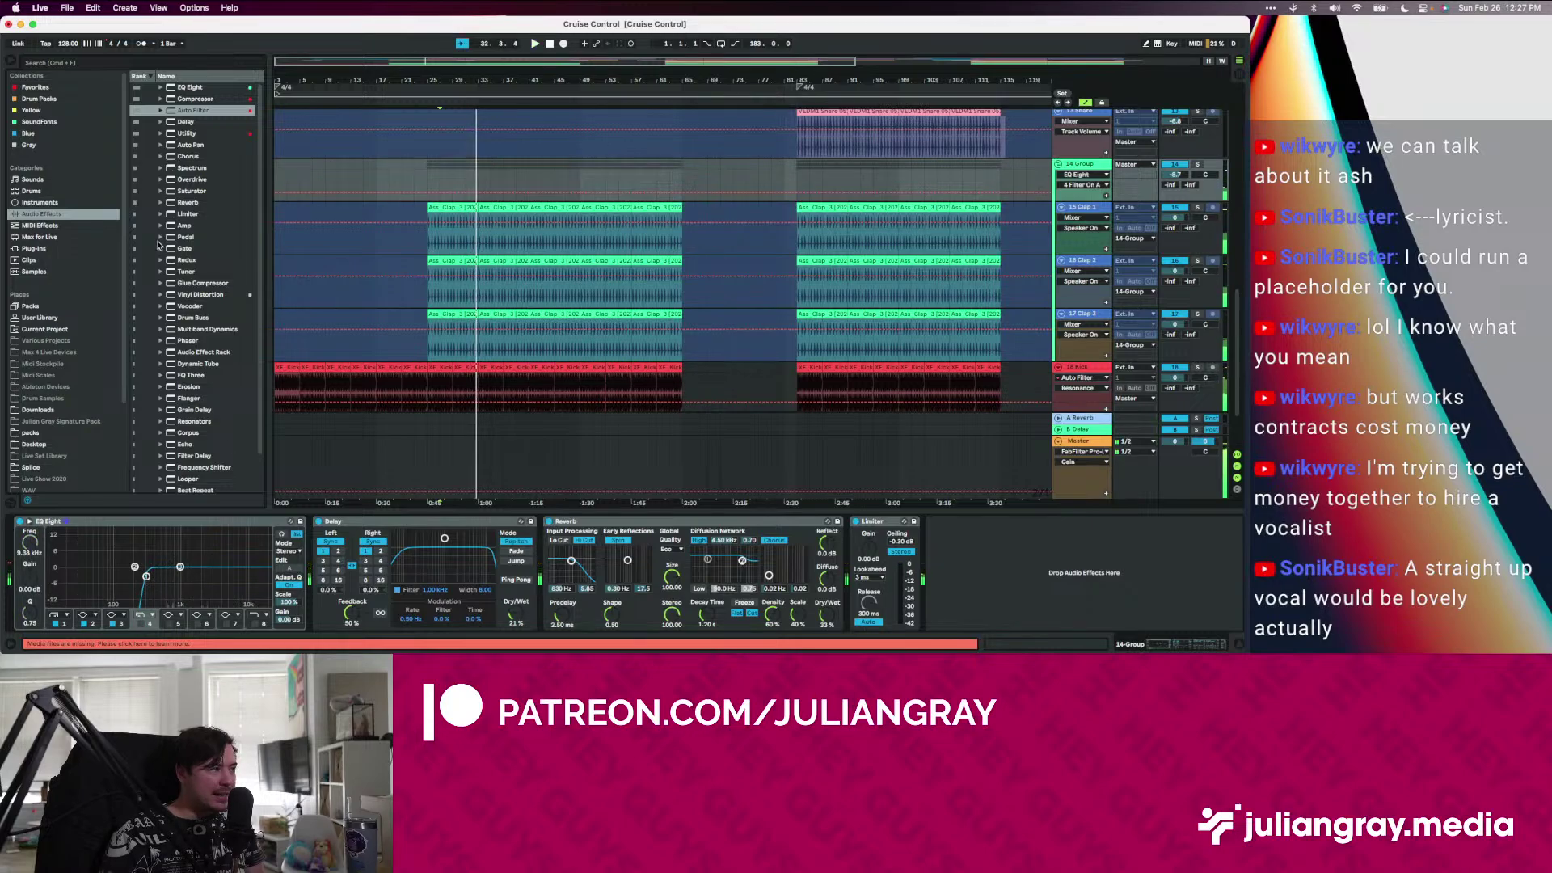
double_click(198, 110)
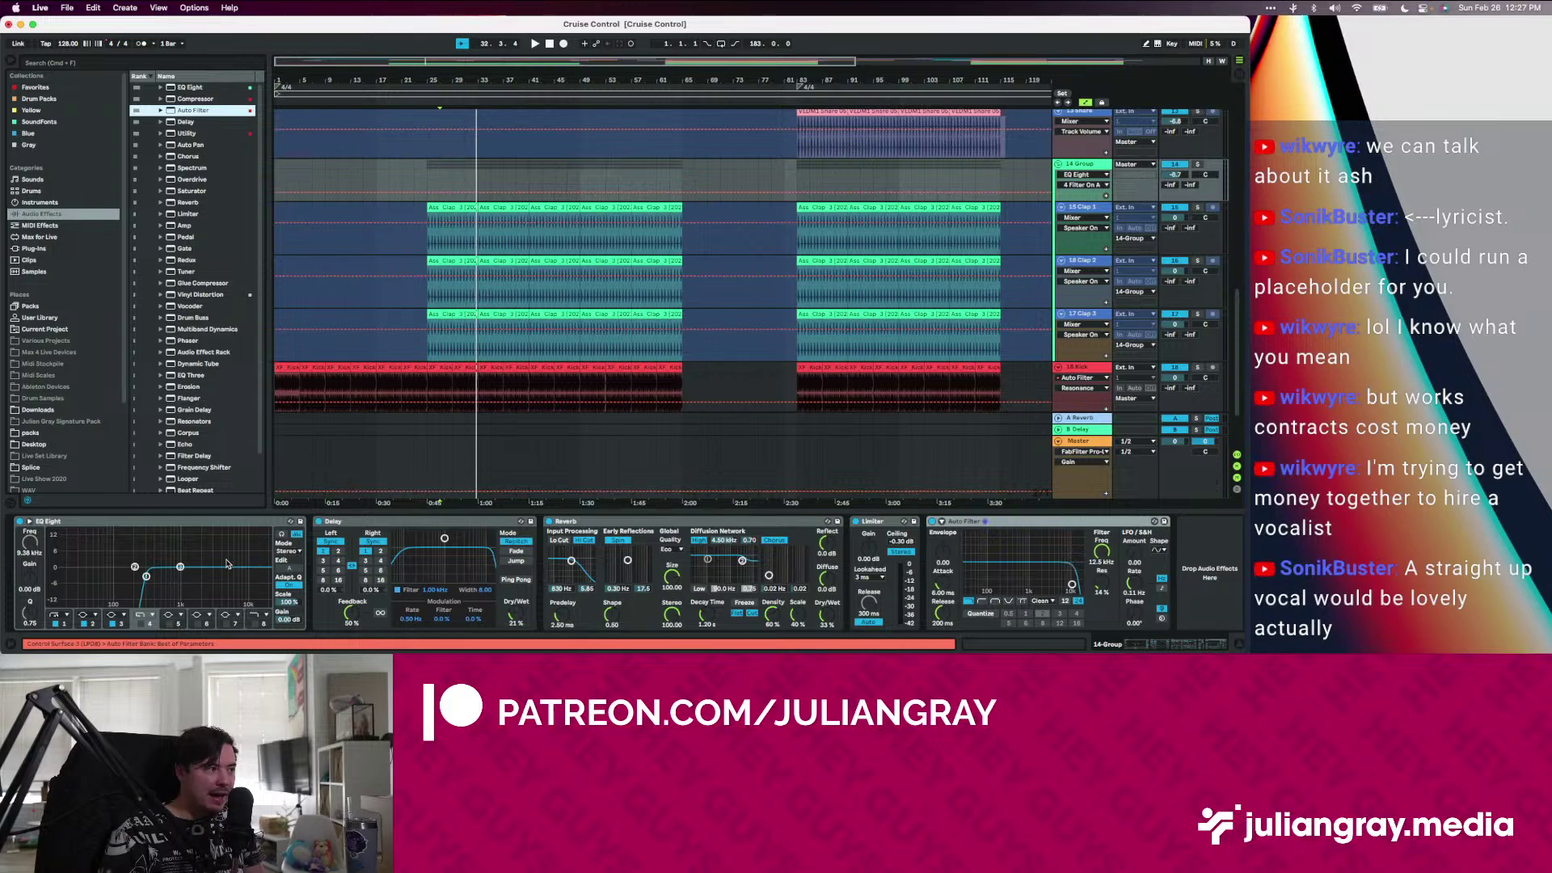
Automate the clap group's Auto Filter frequency in a curved rise from 1.00 kHz at bar 25 to bar 33, and raise its resonance to 37%
click(1101, 554)
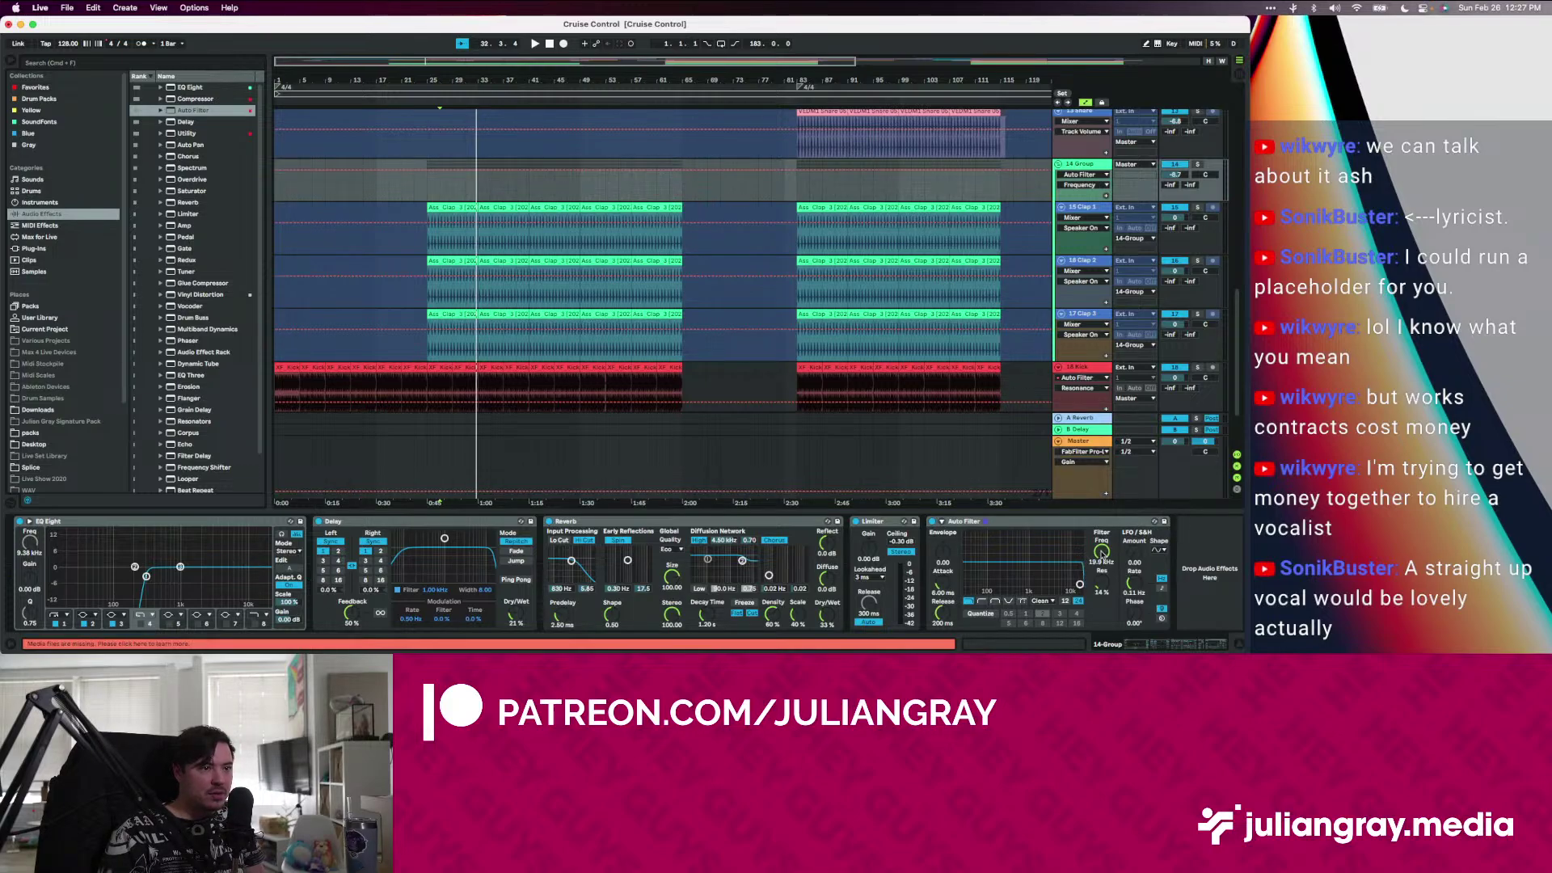
drag(1101, 553, 1101, 567)
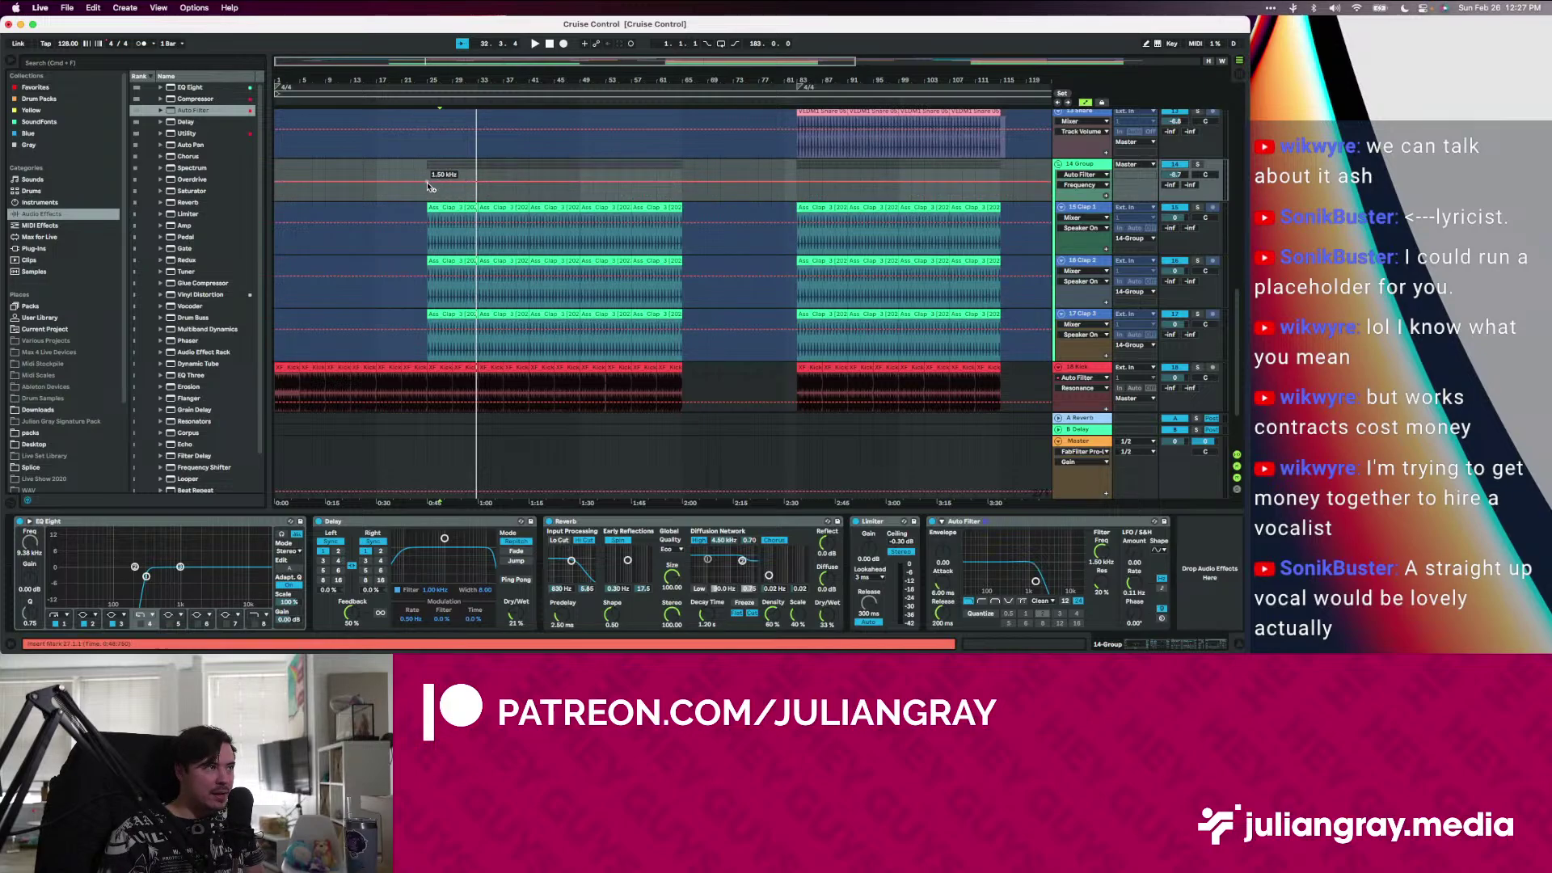
mouse_move(477, 187)
mouse_down()
mouse_move(477, 171)
mouse_move(460, 190)
mouse_move(427, 185)
mouse_up()
key(space)
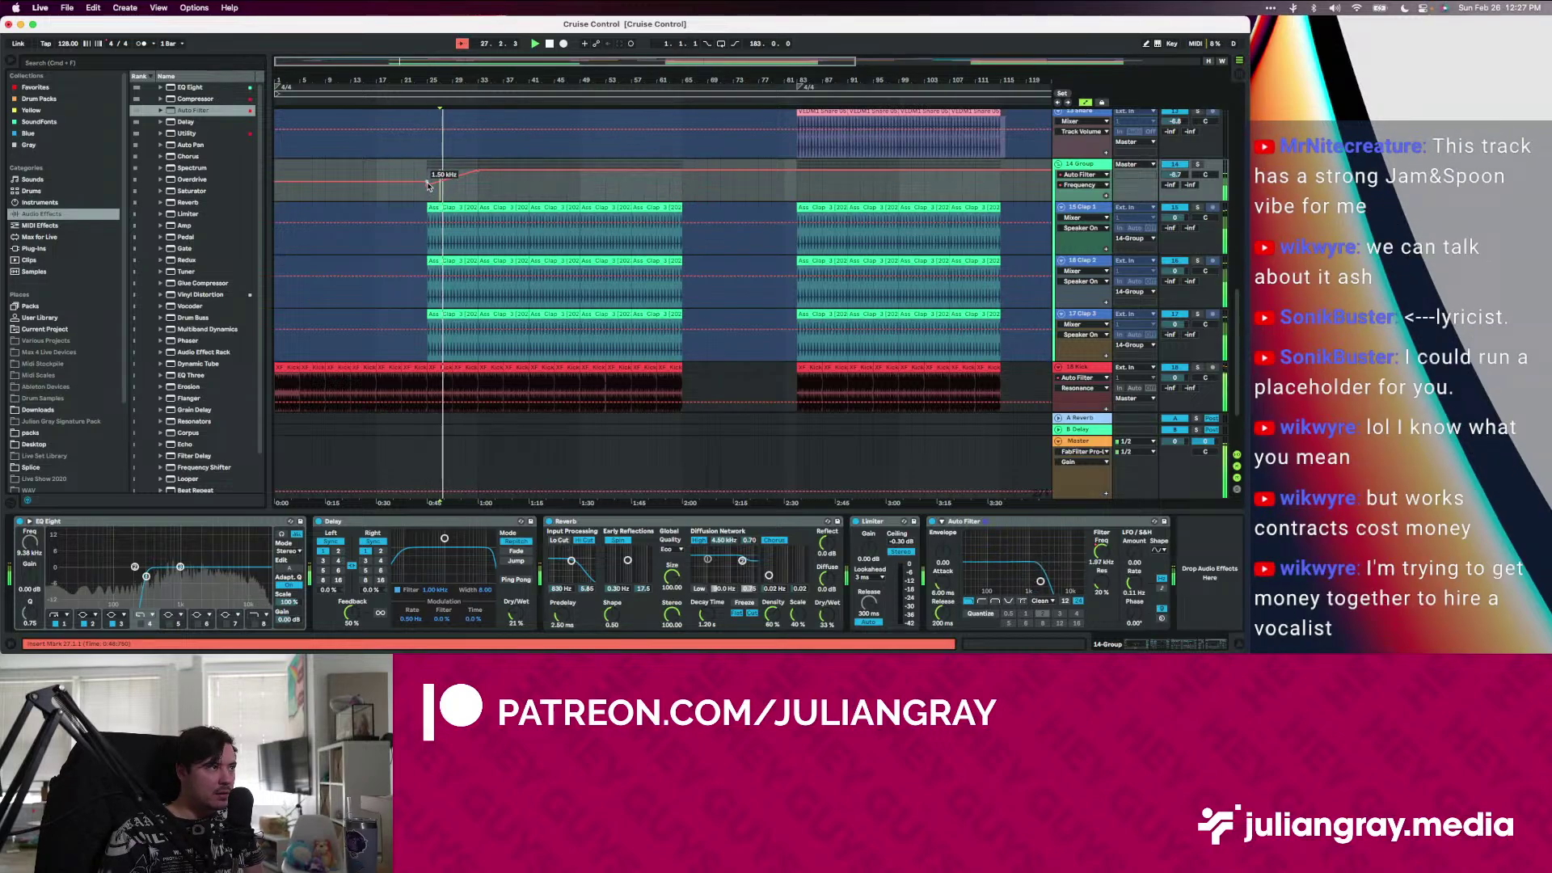
click(427, 181)
click(426, 183)
drag(1099, 583, 1100, 568)
click(1101, 555)
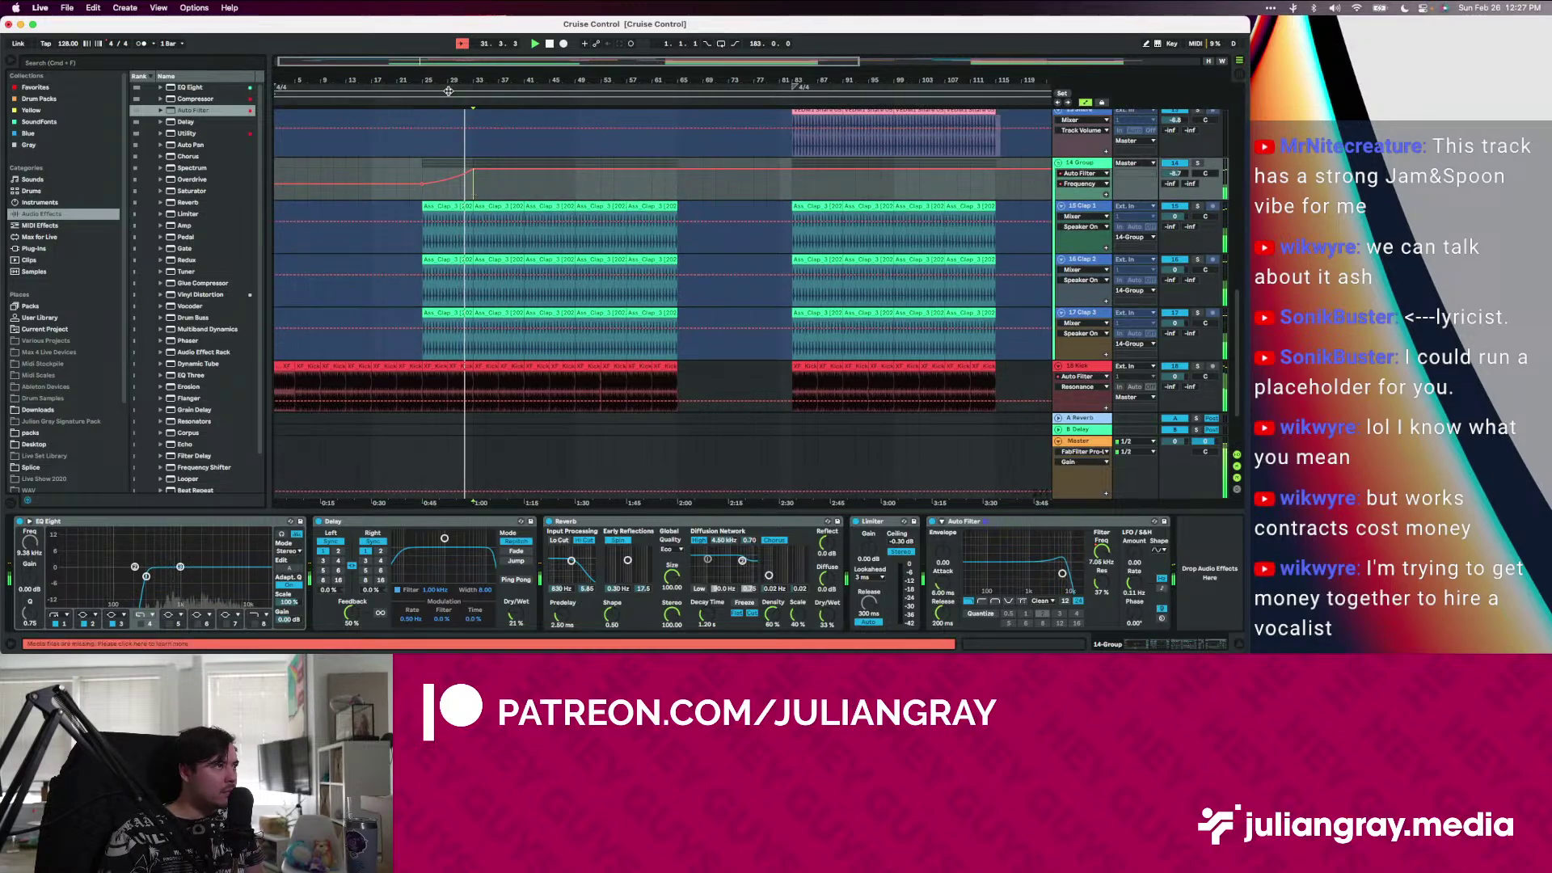
Copy the shaker clips from the section at bar 81 to bar 33 and play them from there
drag(437, 81, 434, 166)
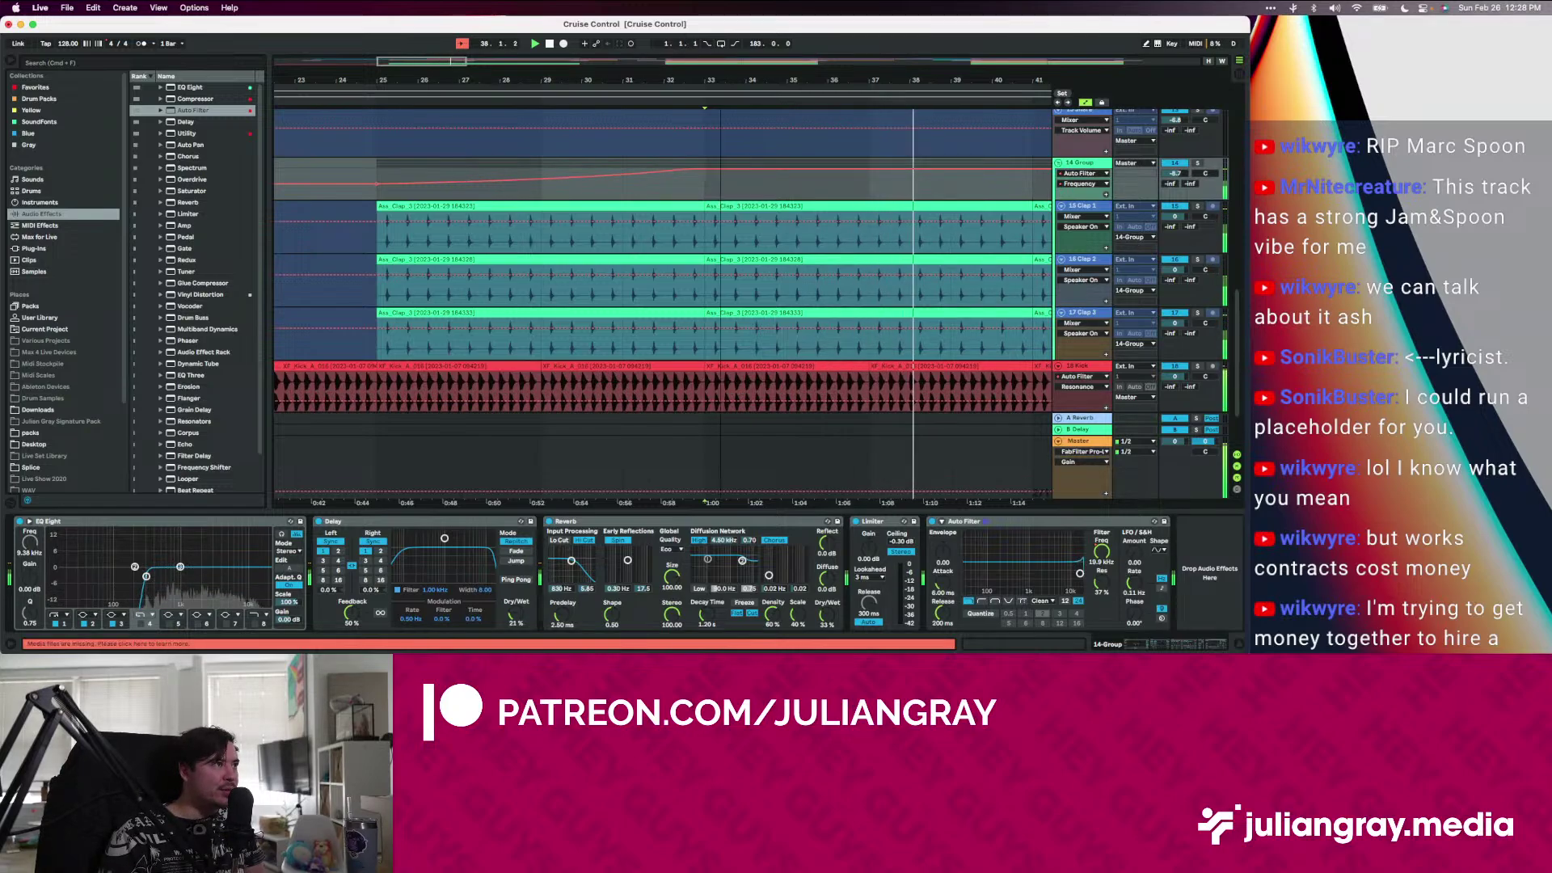
drag(720, 80, 710, 36)
click(732, 182)
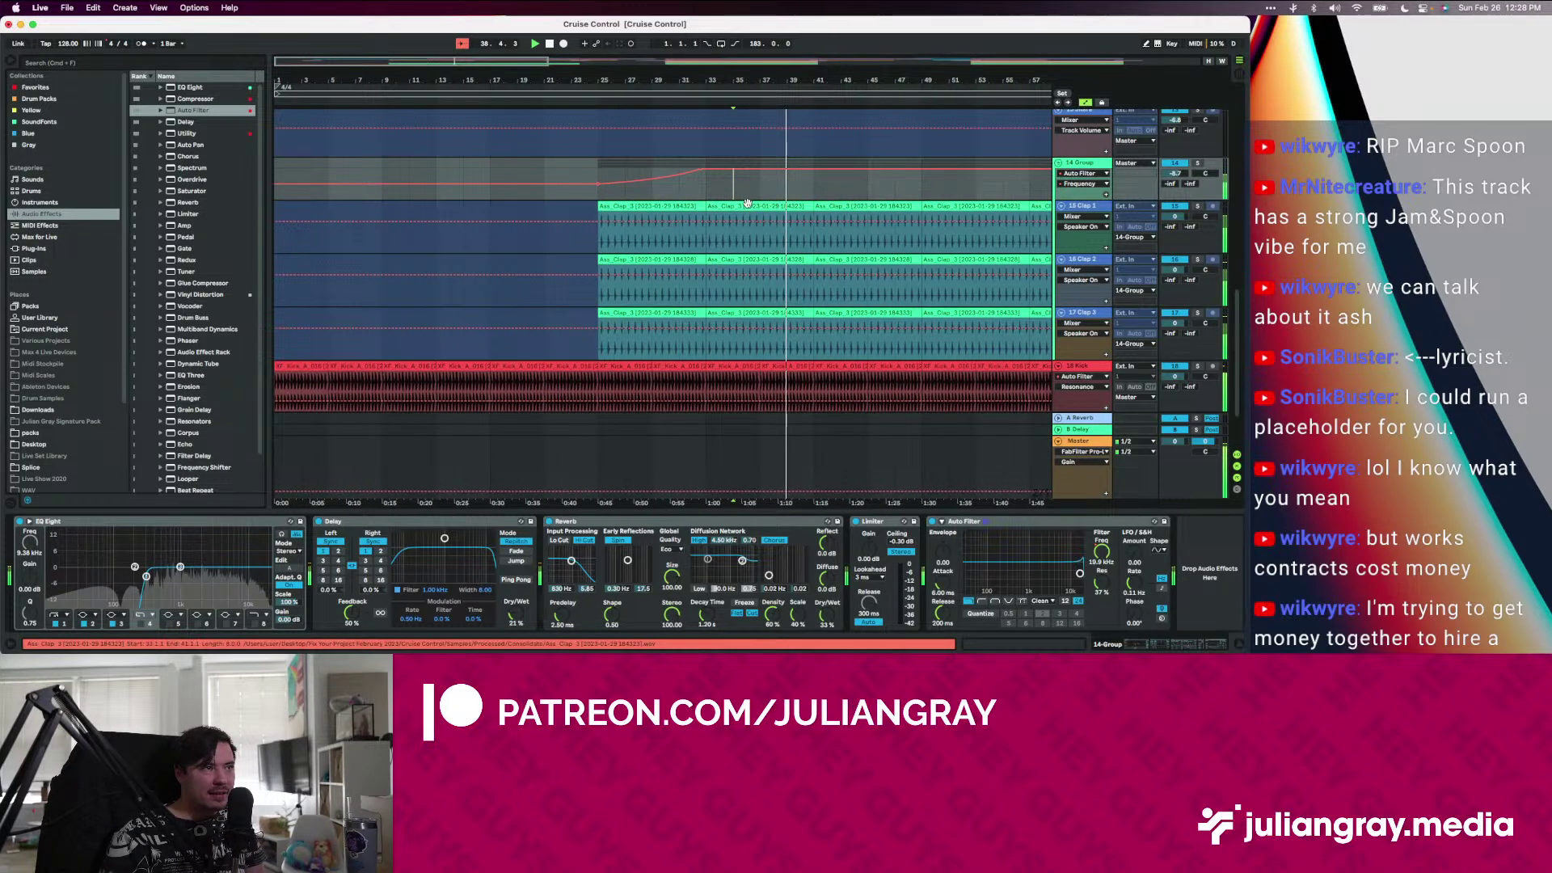
drag(748, 204, 398, 158)
scroll(445, 159, down, 3)
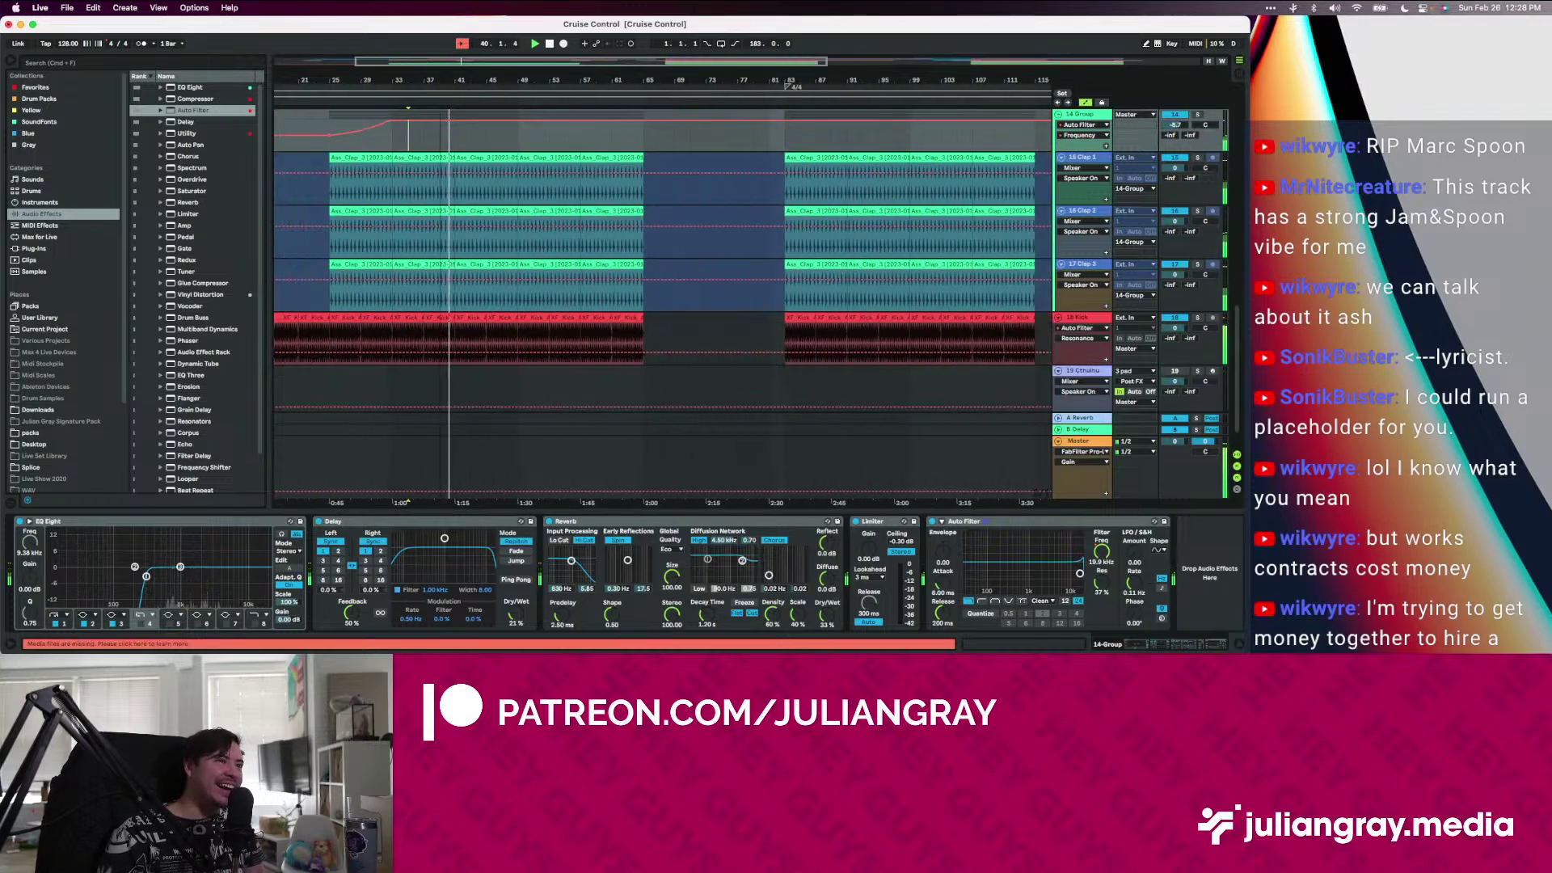
scroll(554, 160, up, 4)
click(812, 191)
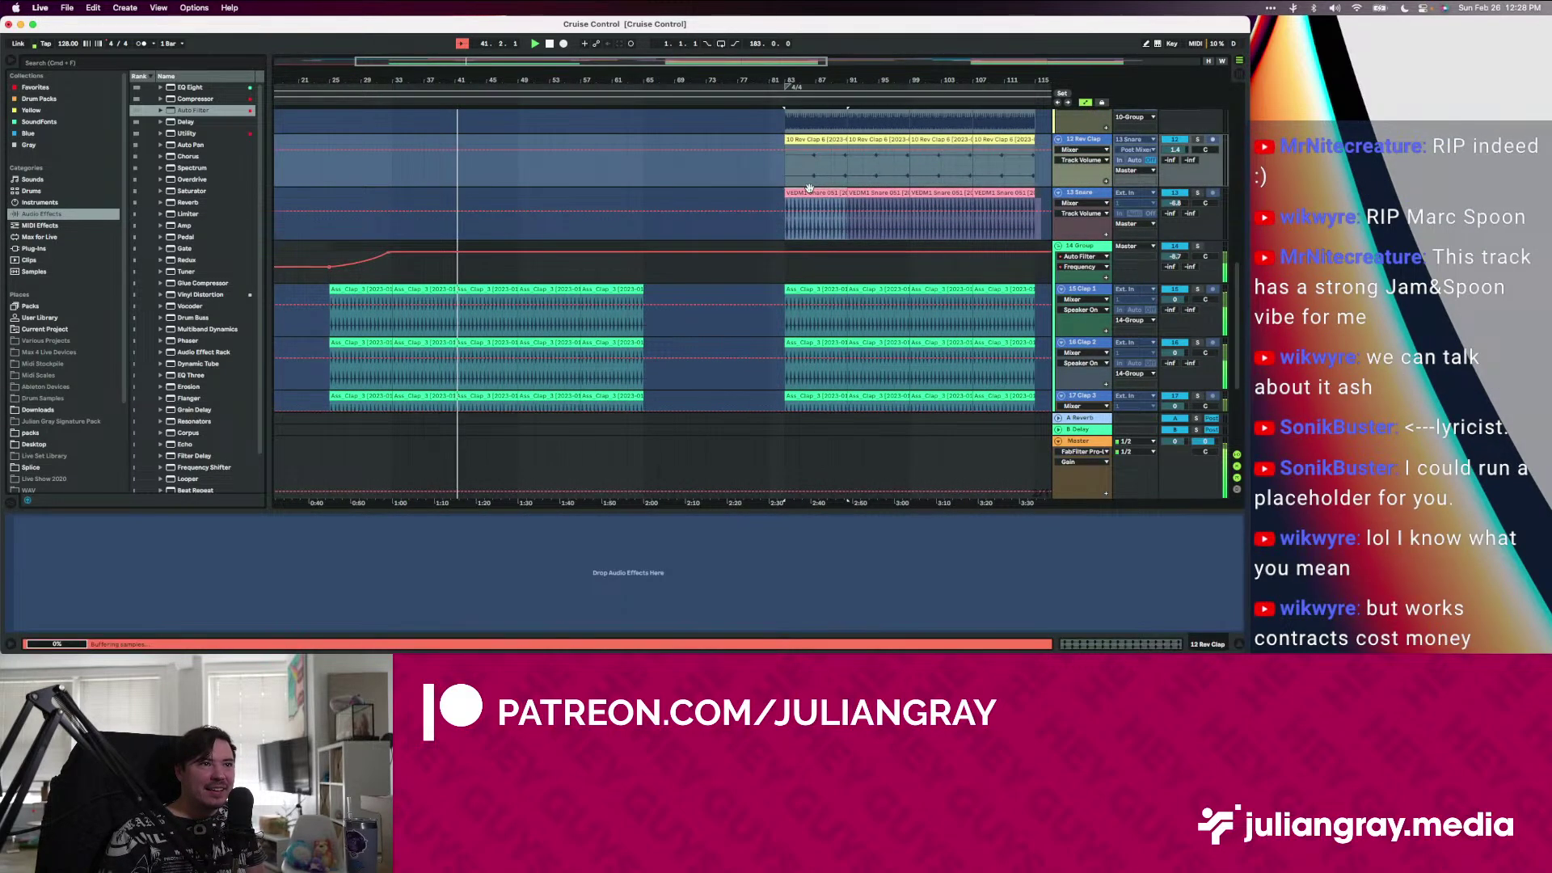
scroll(813, 186, up, 3)
click(813, 186)
shift+click(996, 187)
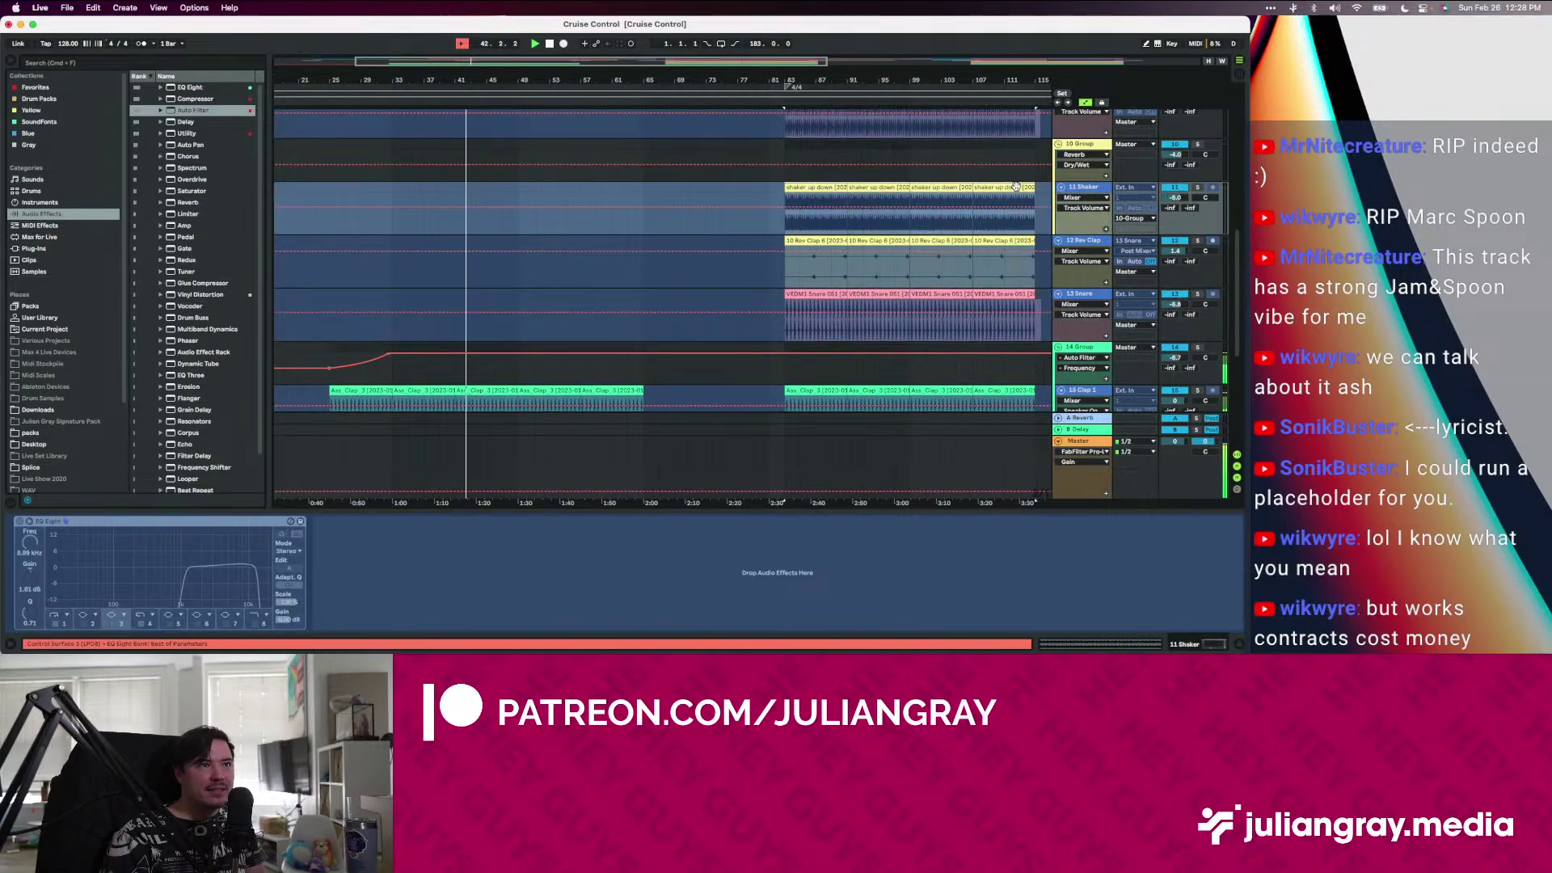
drag(995, 187, 632, 204)
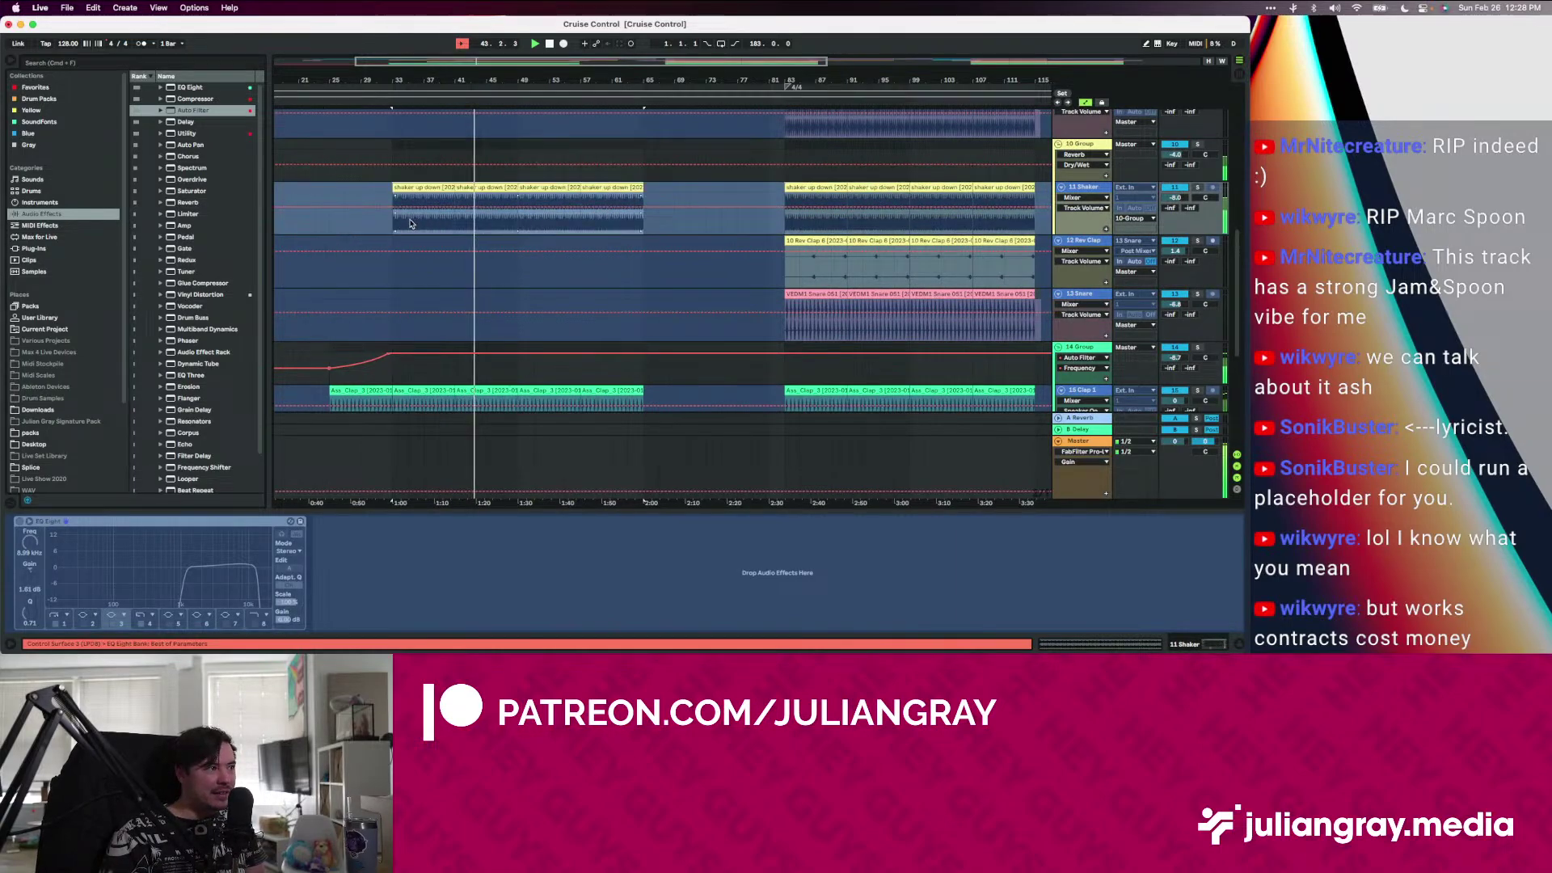
key(space)
key(space)
scroll(392, 229, up, 1)
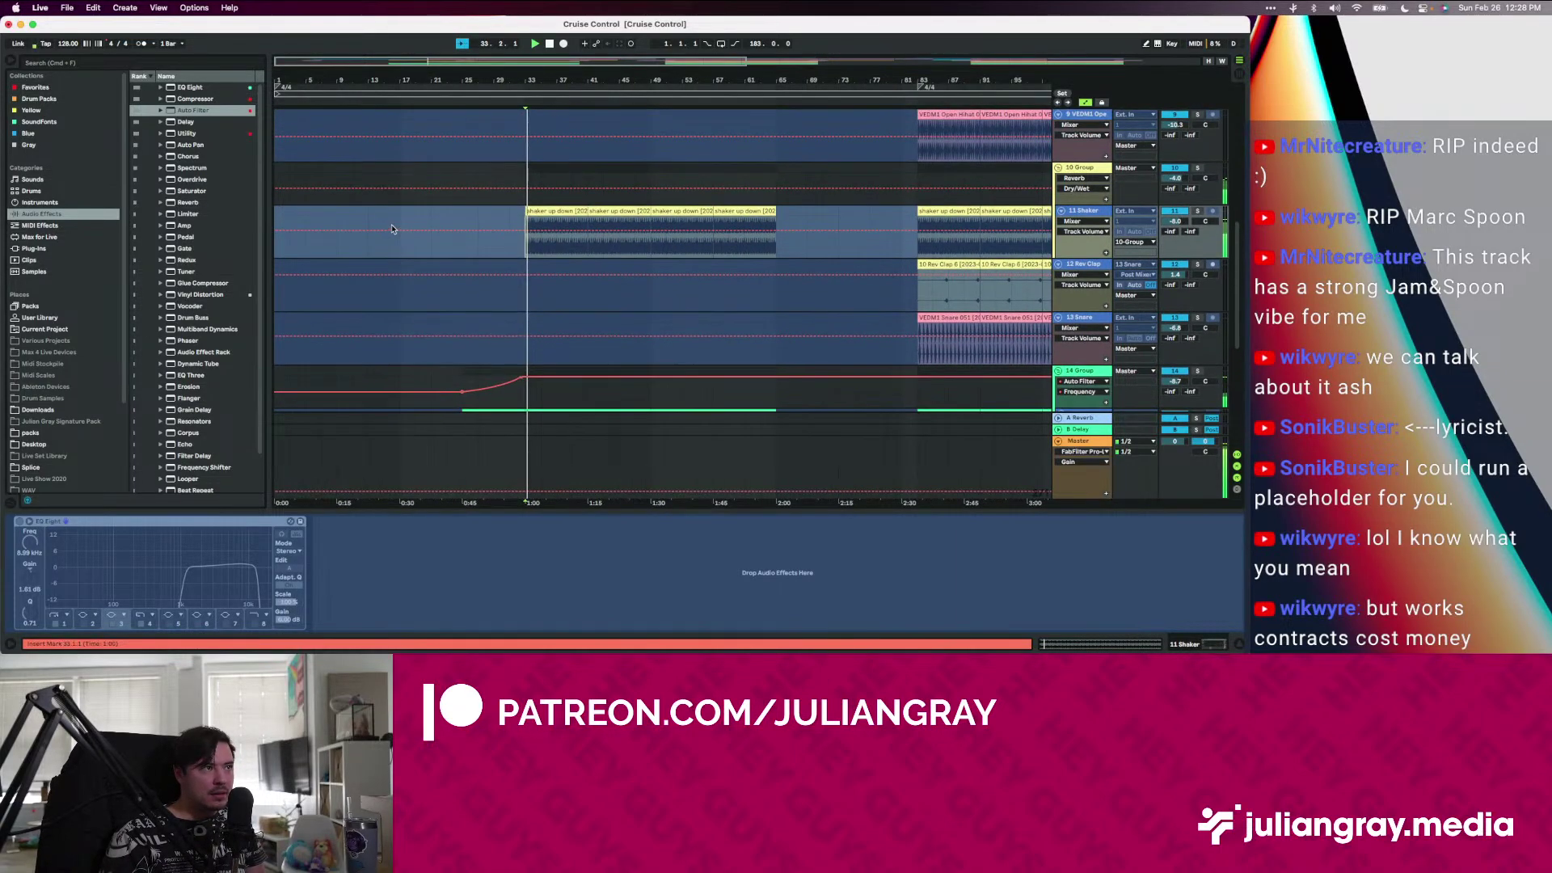
Delete the copied shaker clips between bars 33 and 65
click(563, 211)
shift+click(743, 210)
double_click(743, 210)
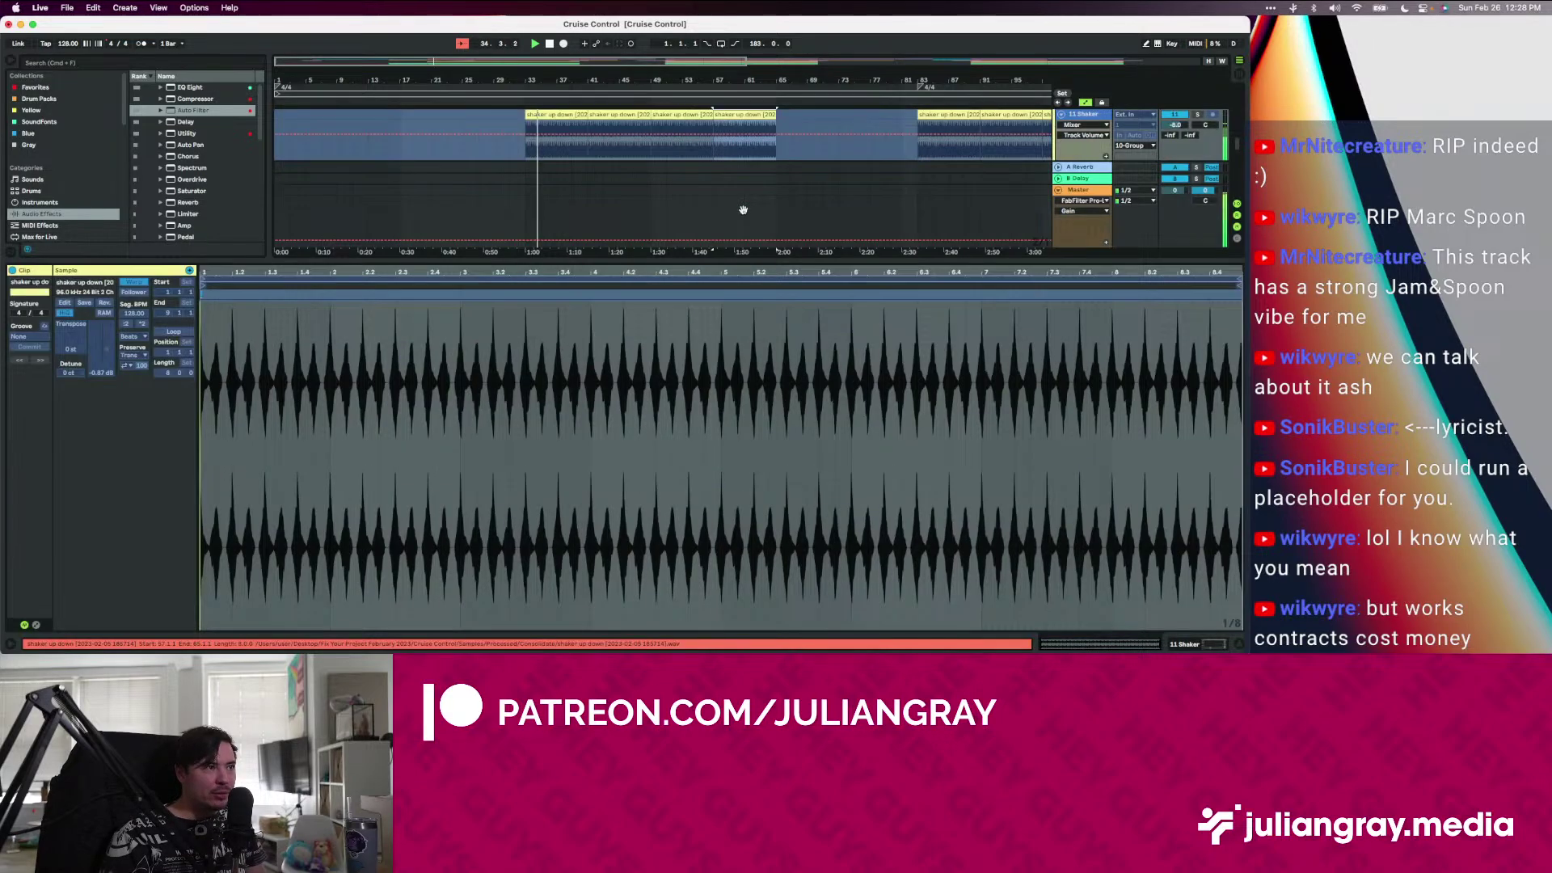
click(1191, 650)
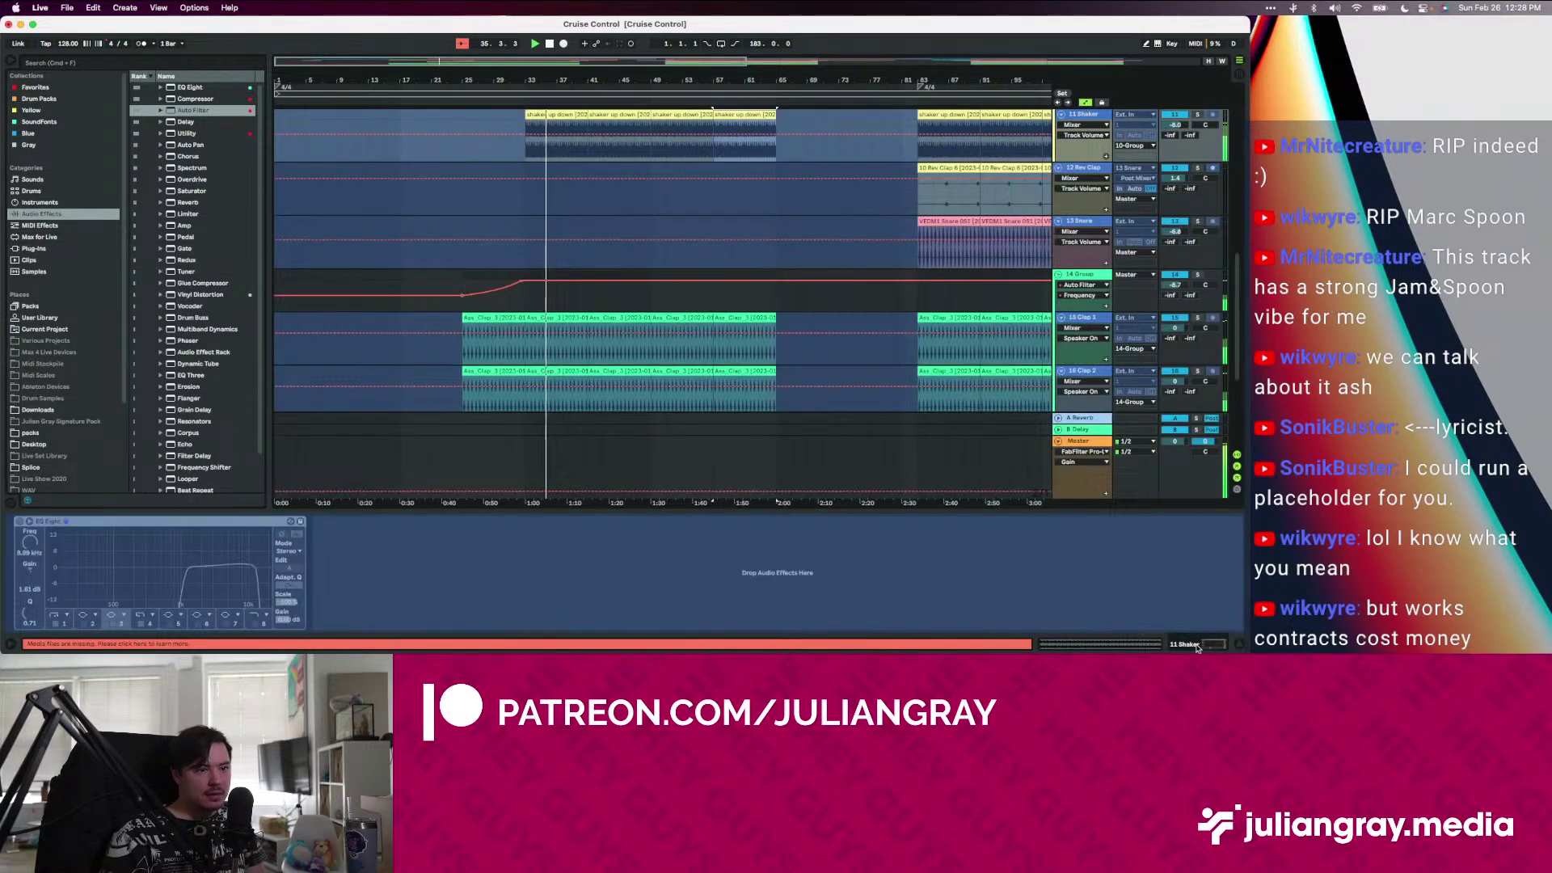
drag(746, 175, 499, 174)
key(Delete)
Copy the open hi-hat clip from bar 81 to bar 41 and repeat it up to bar 57
scroll(543, 187, up, 5)
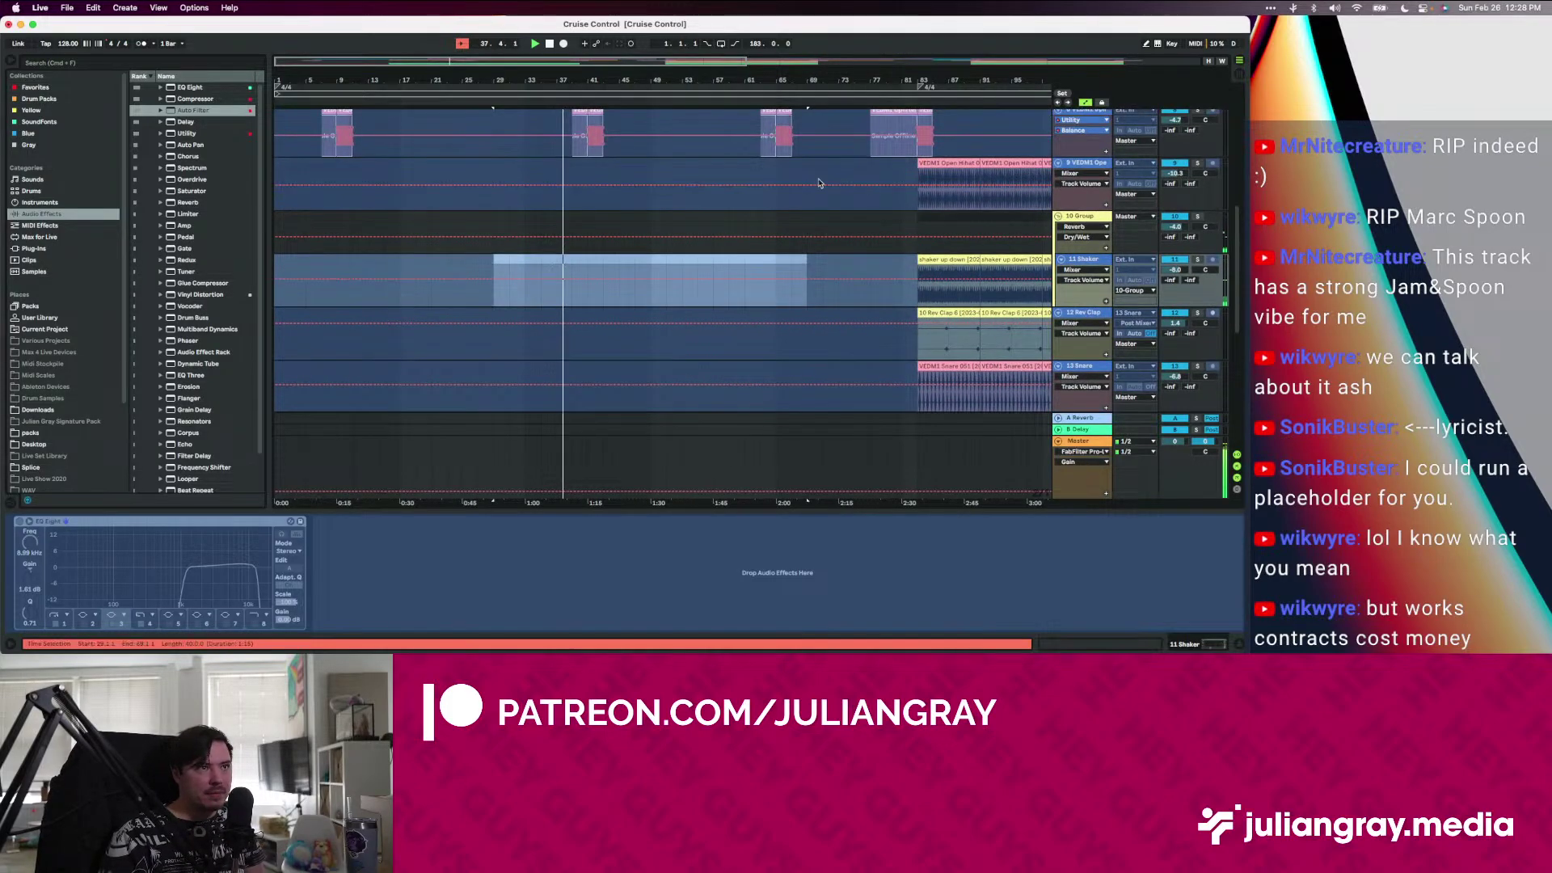
click(943, 165)
drag(944, 165, 599, 190)
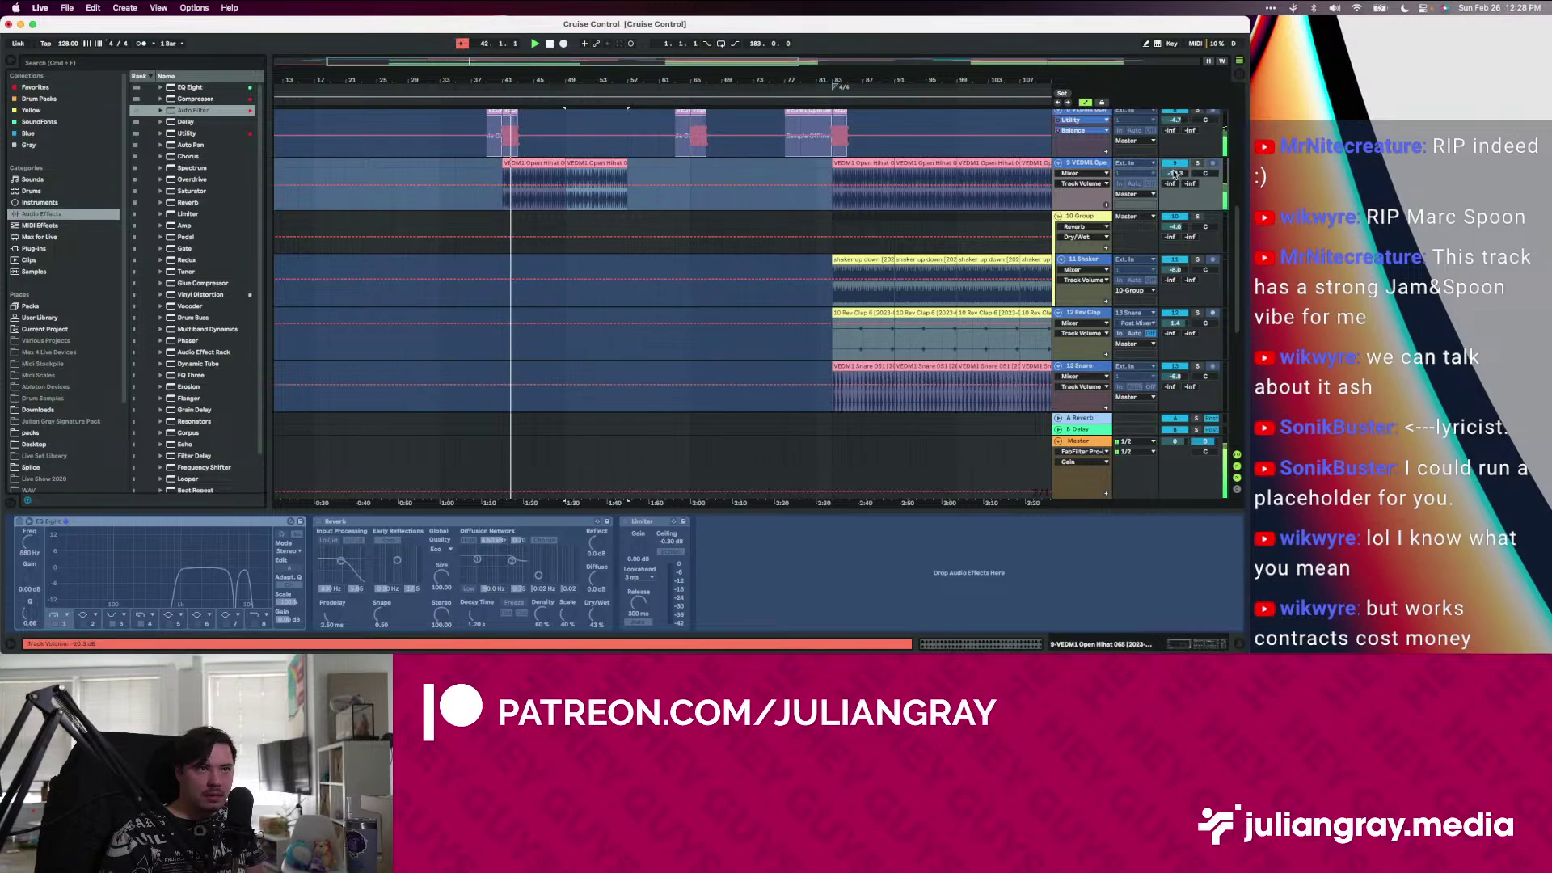
Unfreeze the open hi-hat track and turn off band 4 of its EQ Eight
right_click(1098, 164)
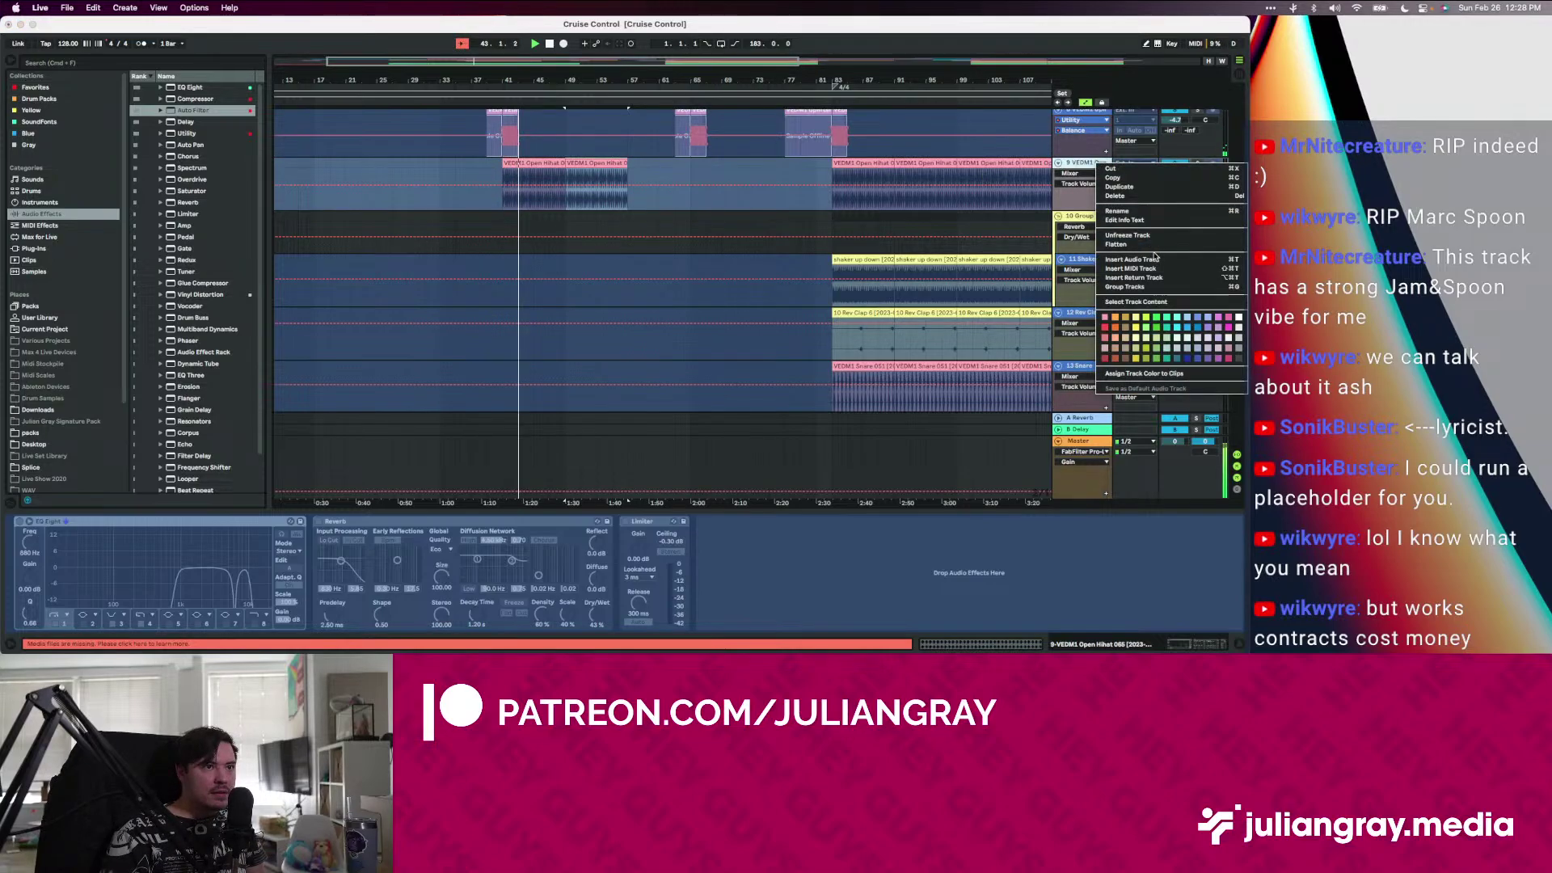
click(1128, 235)
click(202, 612)
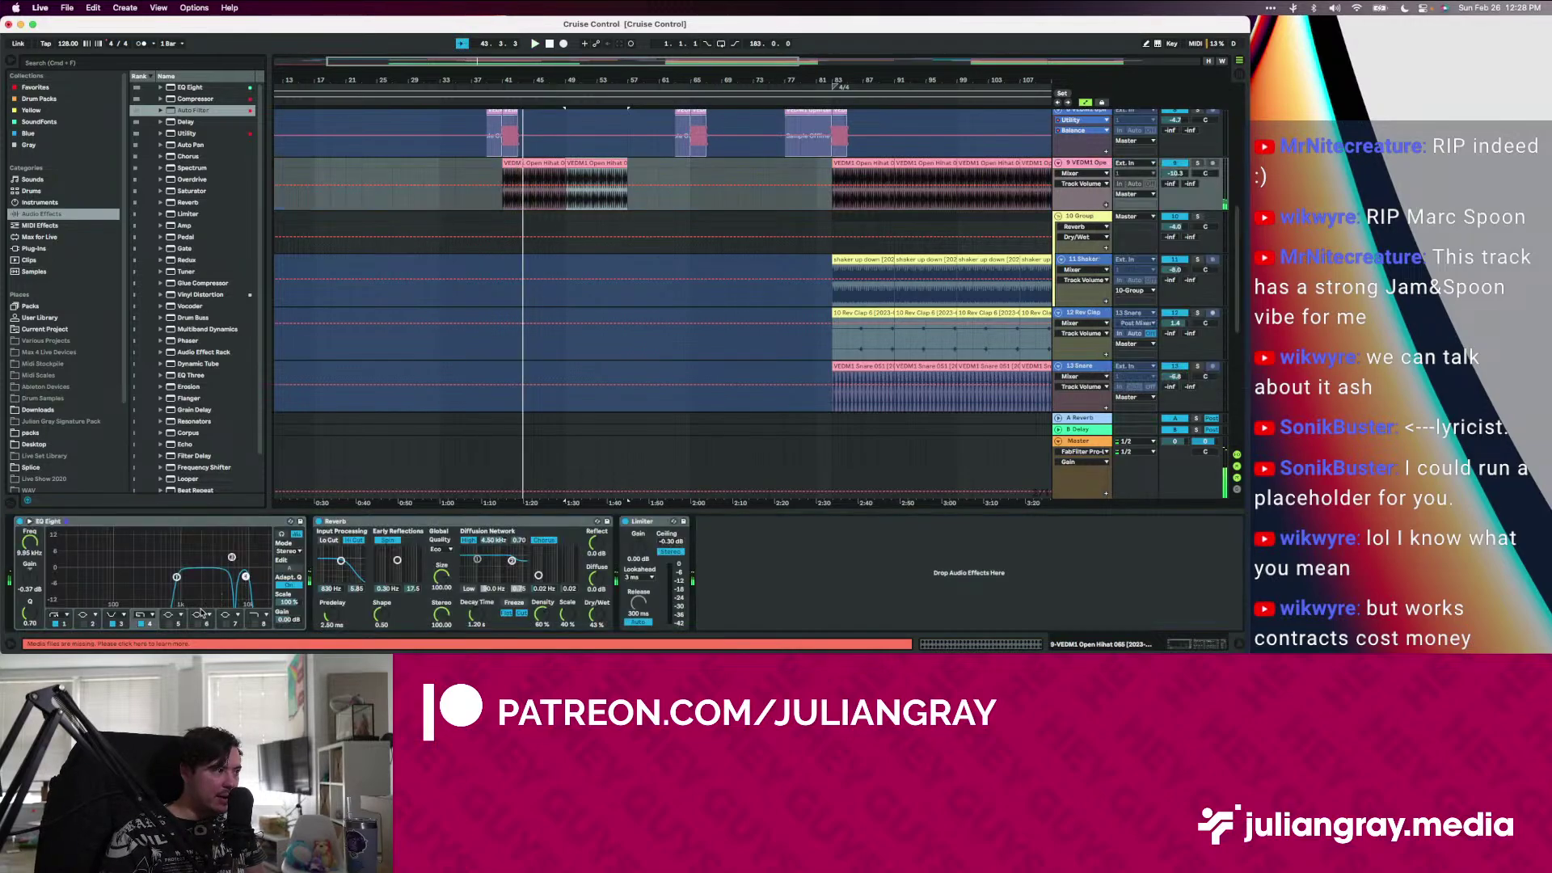
click(139, 624)
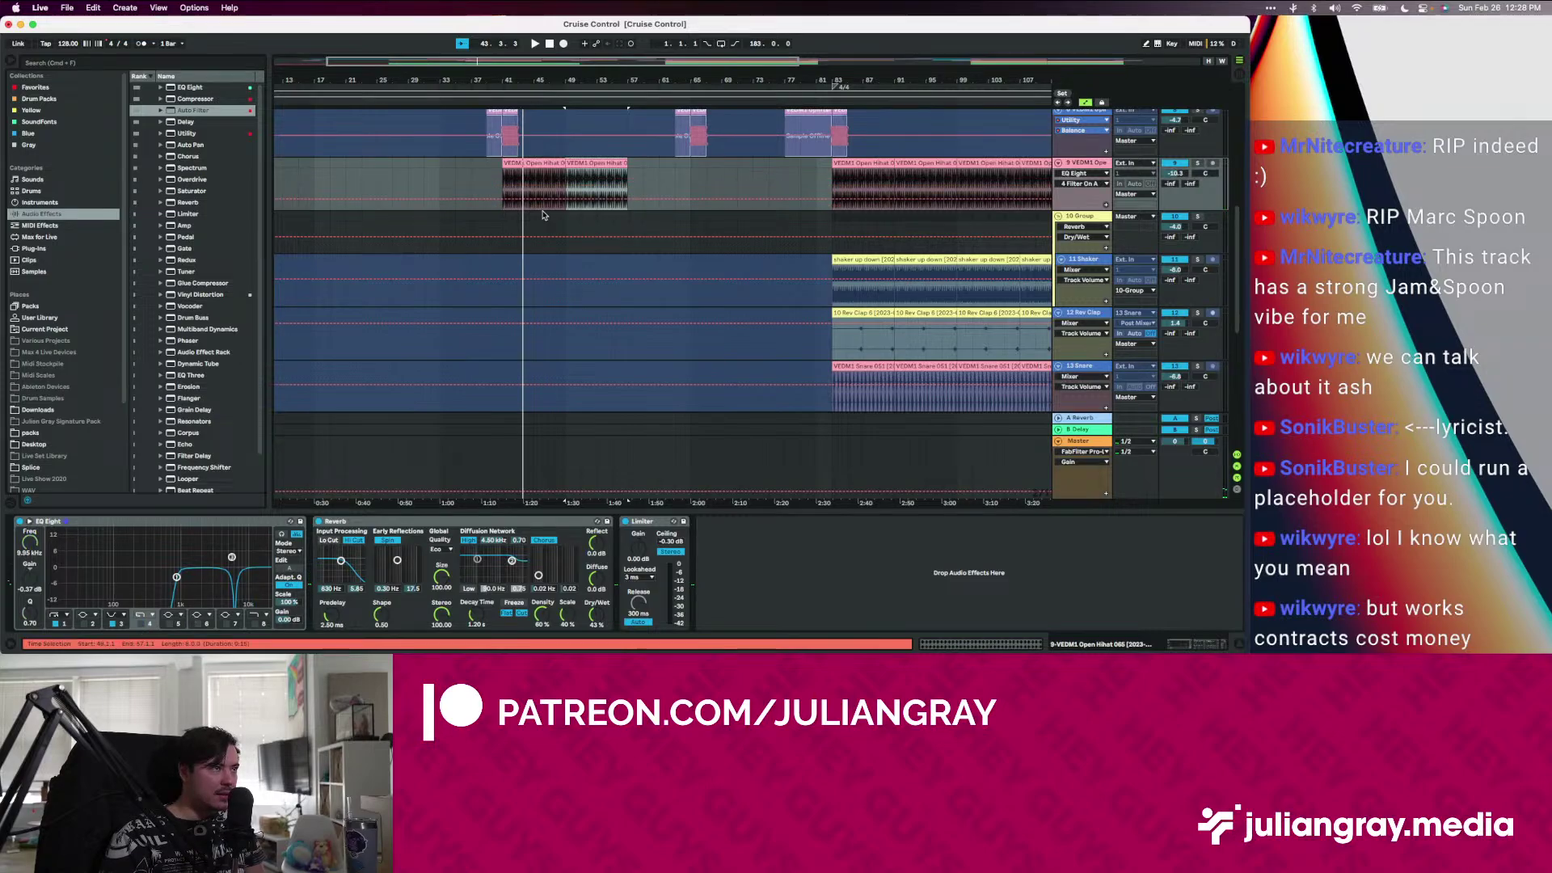
Play from bar 41 and raise the open hi-hat track's volume
click(503, 194)
key(space)
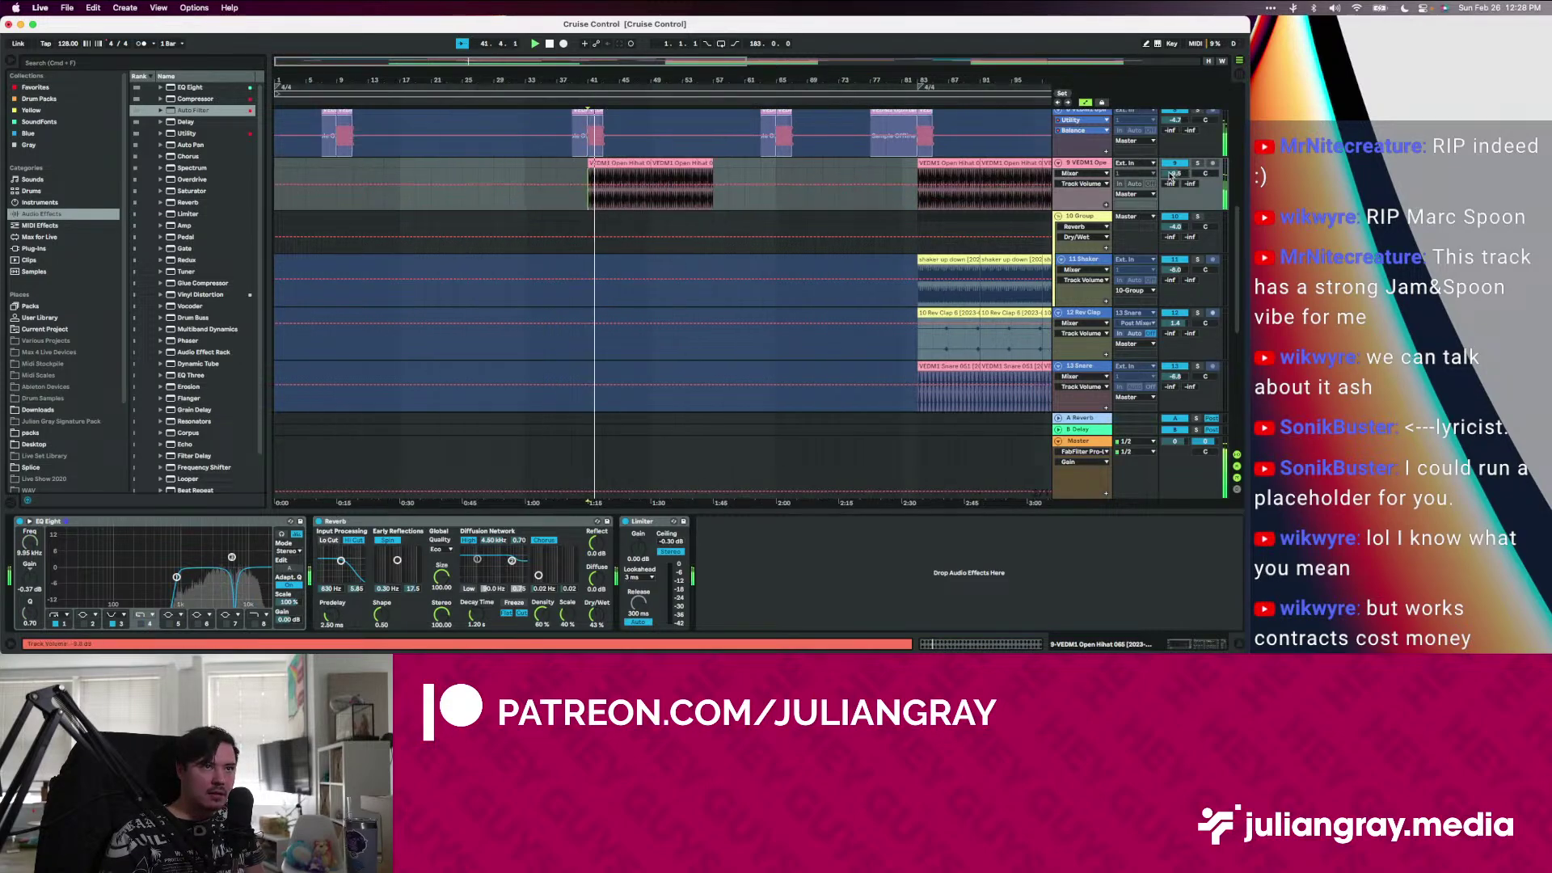
click(1100, 164)
drag(1175, 173, 1175, 175)
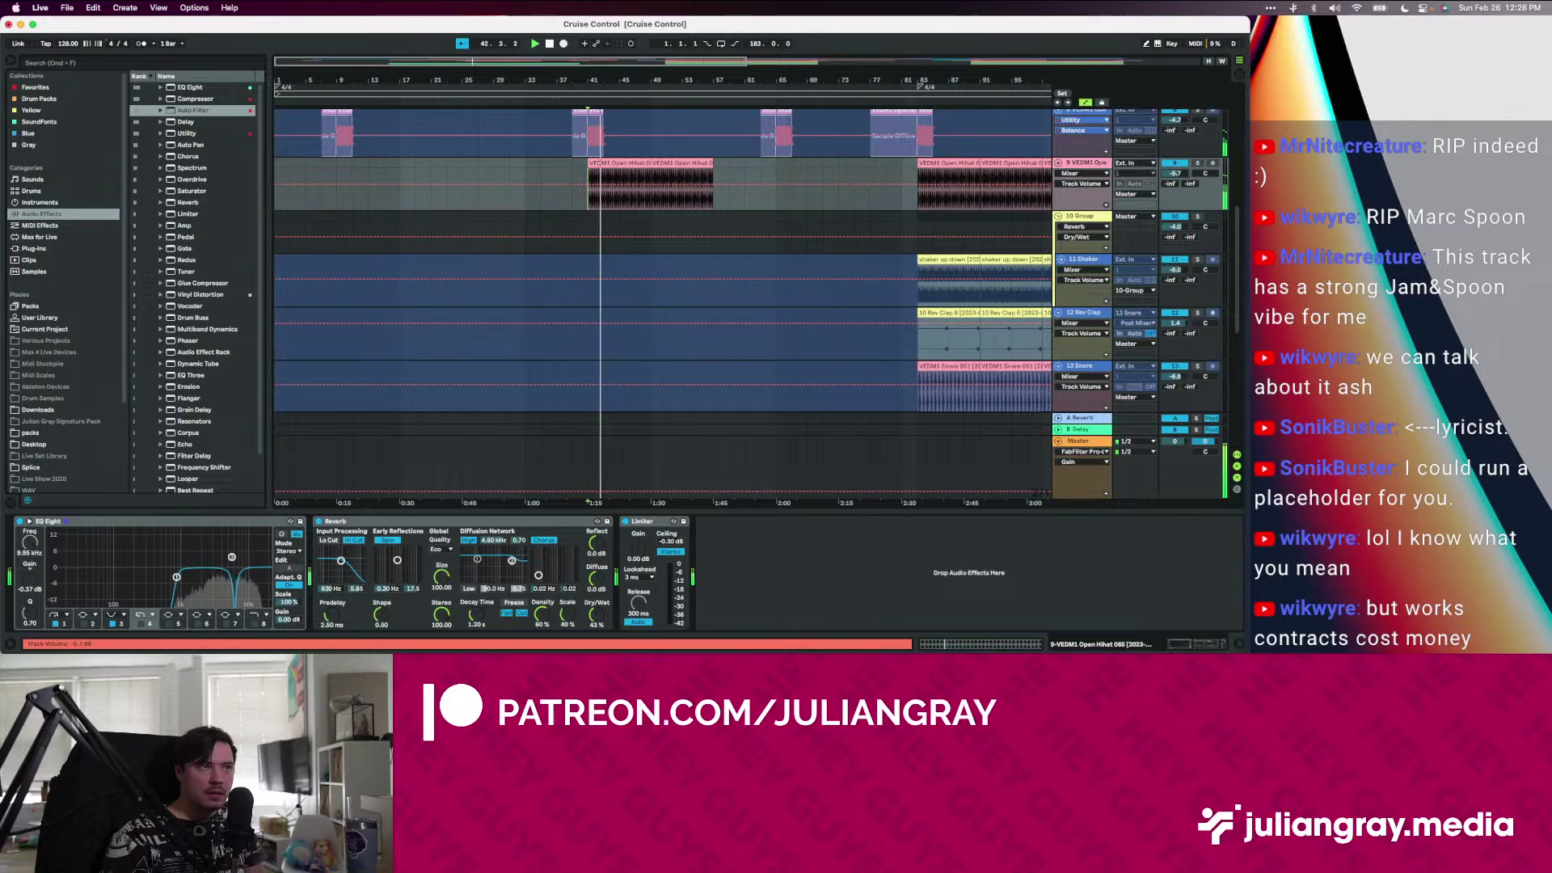
Set the insert marker at bar 33 and solo the clap group to check it against the other tracks during playback
scroll(762, 199, down, 8)
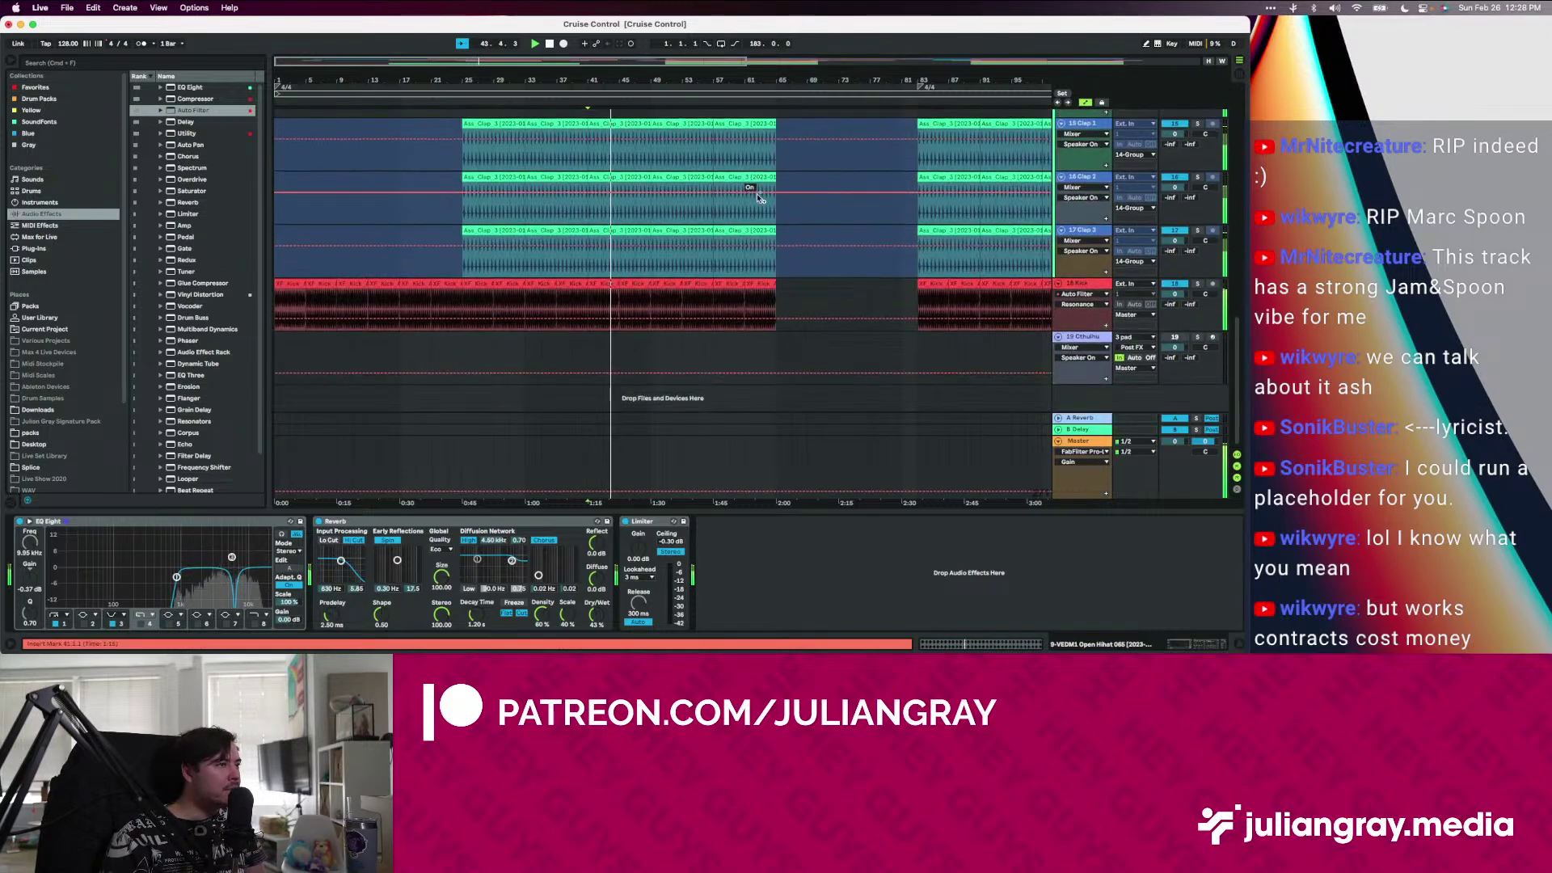
click(527, 218)
scroll(801, 249, up, 1)
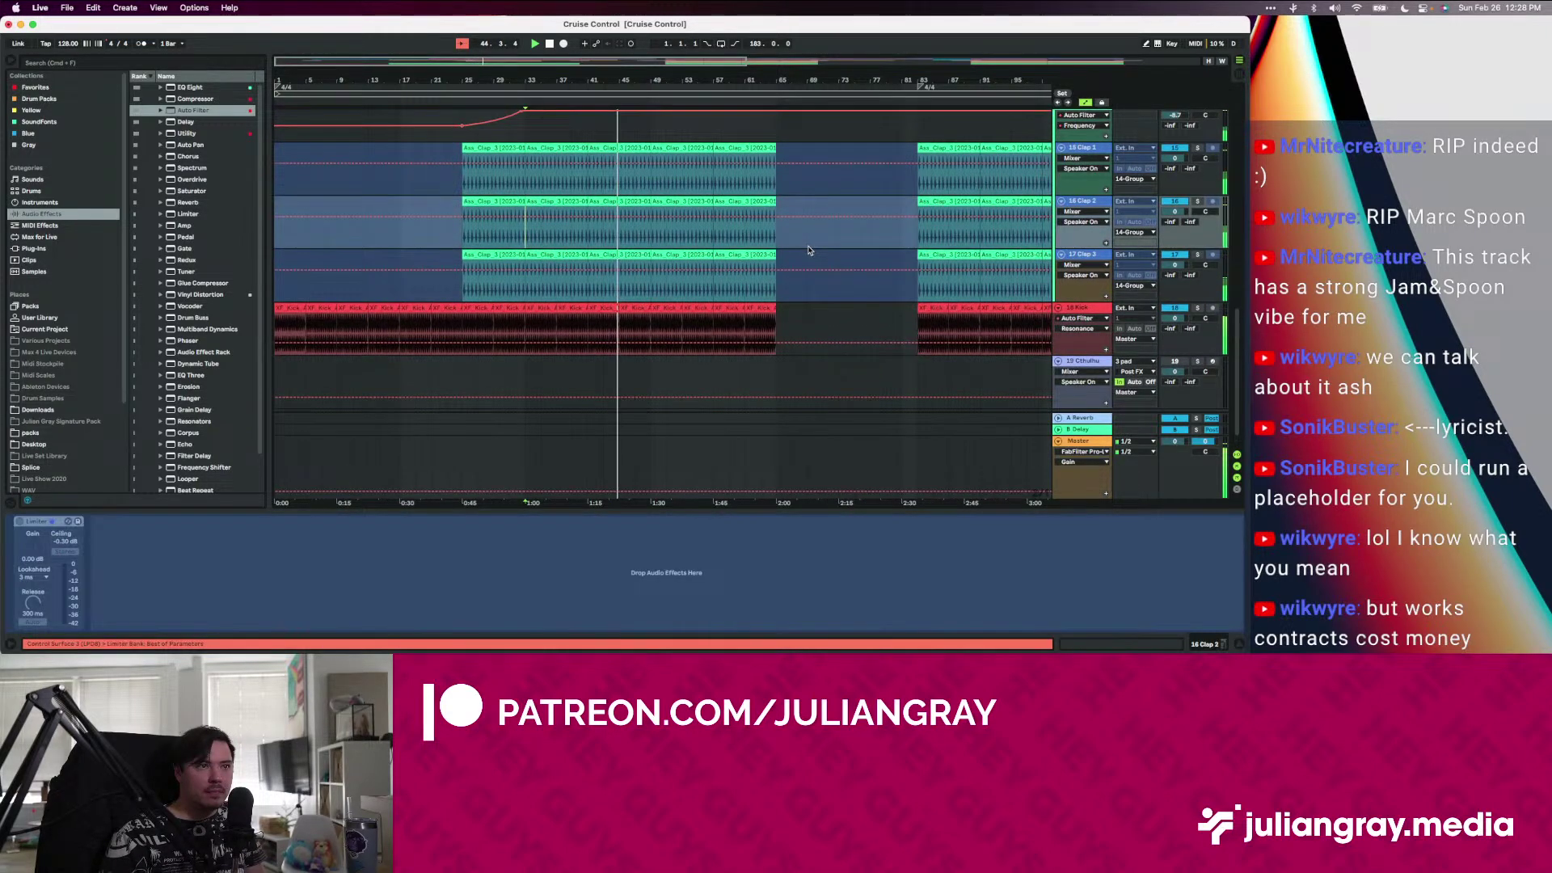
scroll(808, 250, up, 10)
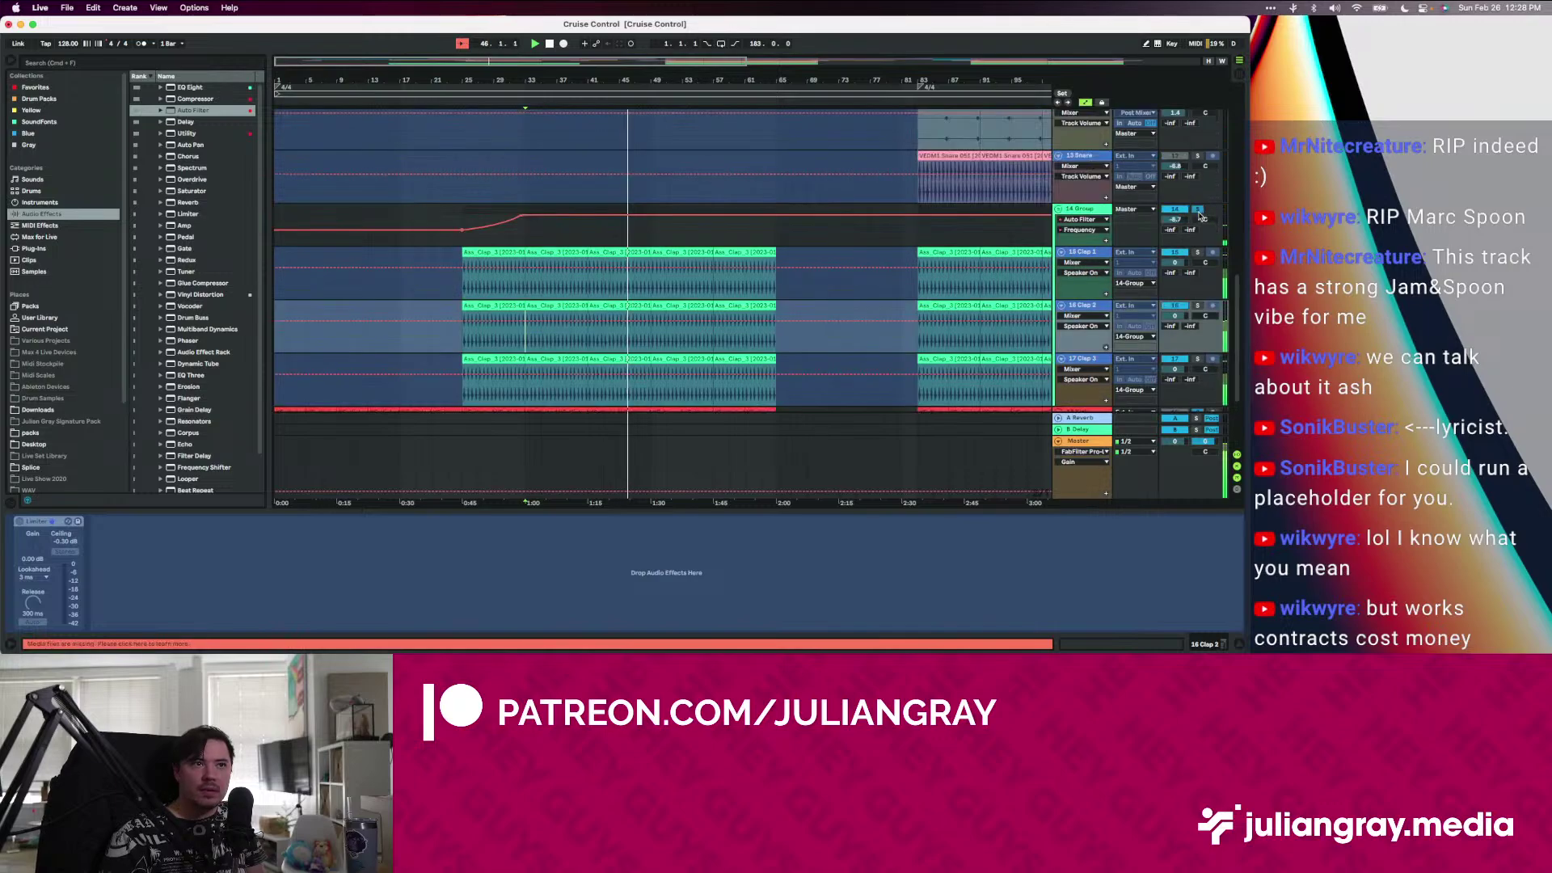
scroll(1199, 217, up, 6)
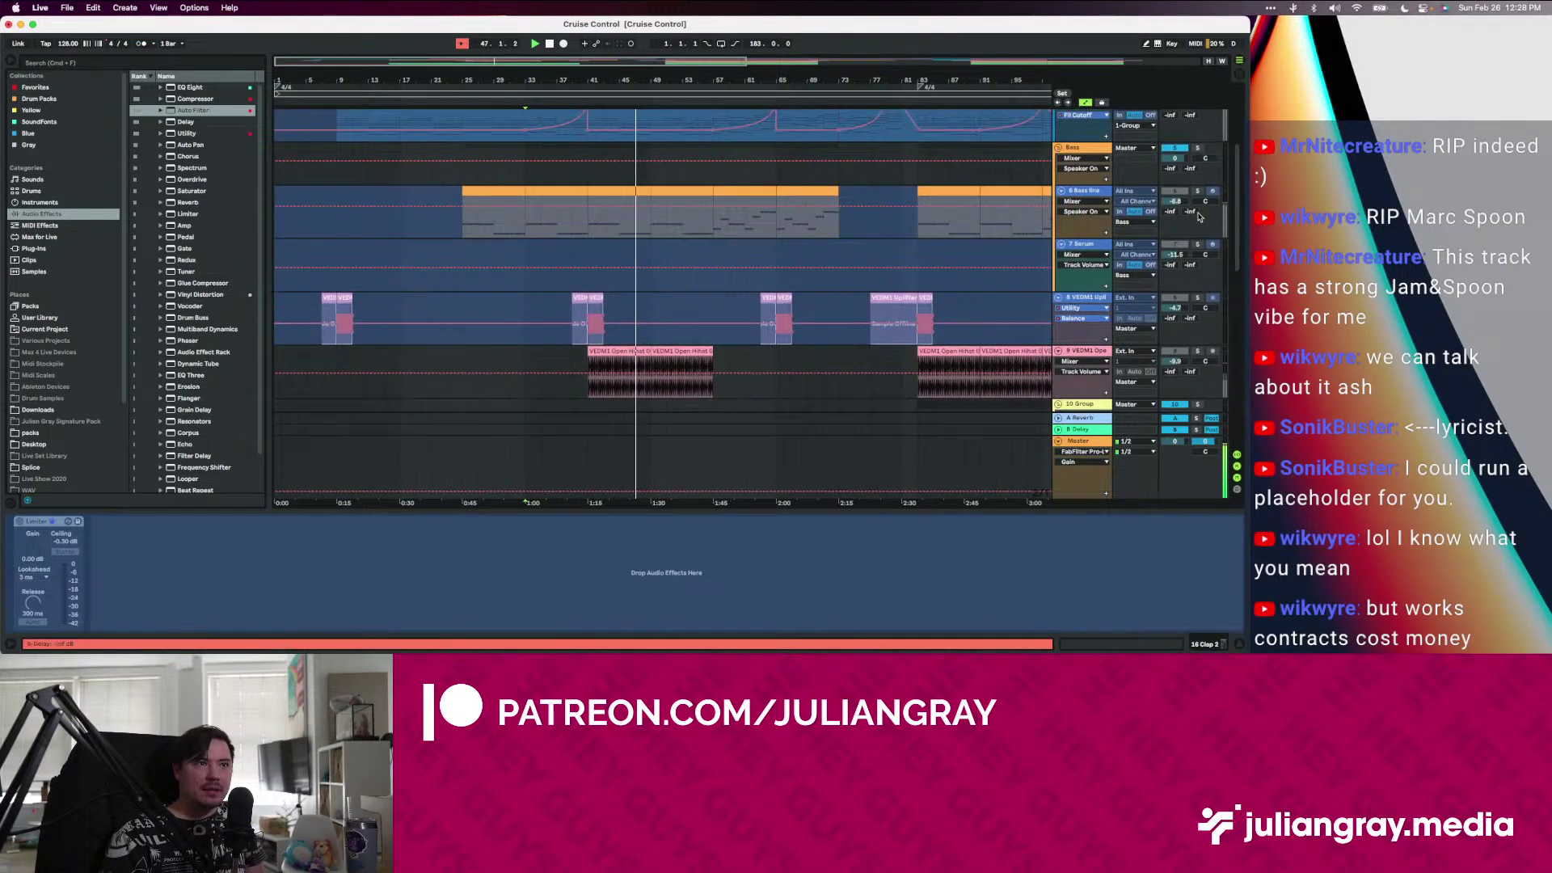
scroll(1199, 217, down, 10)
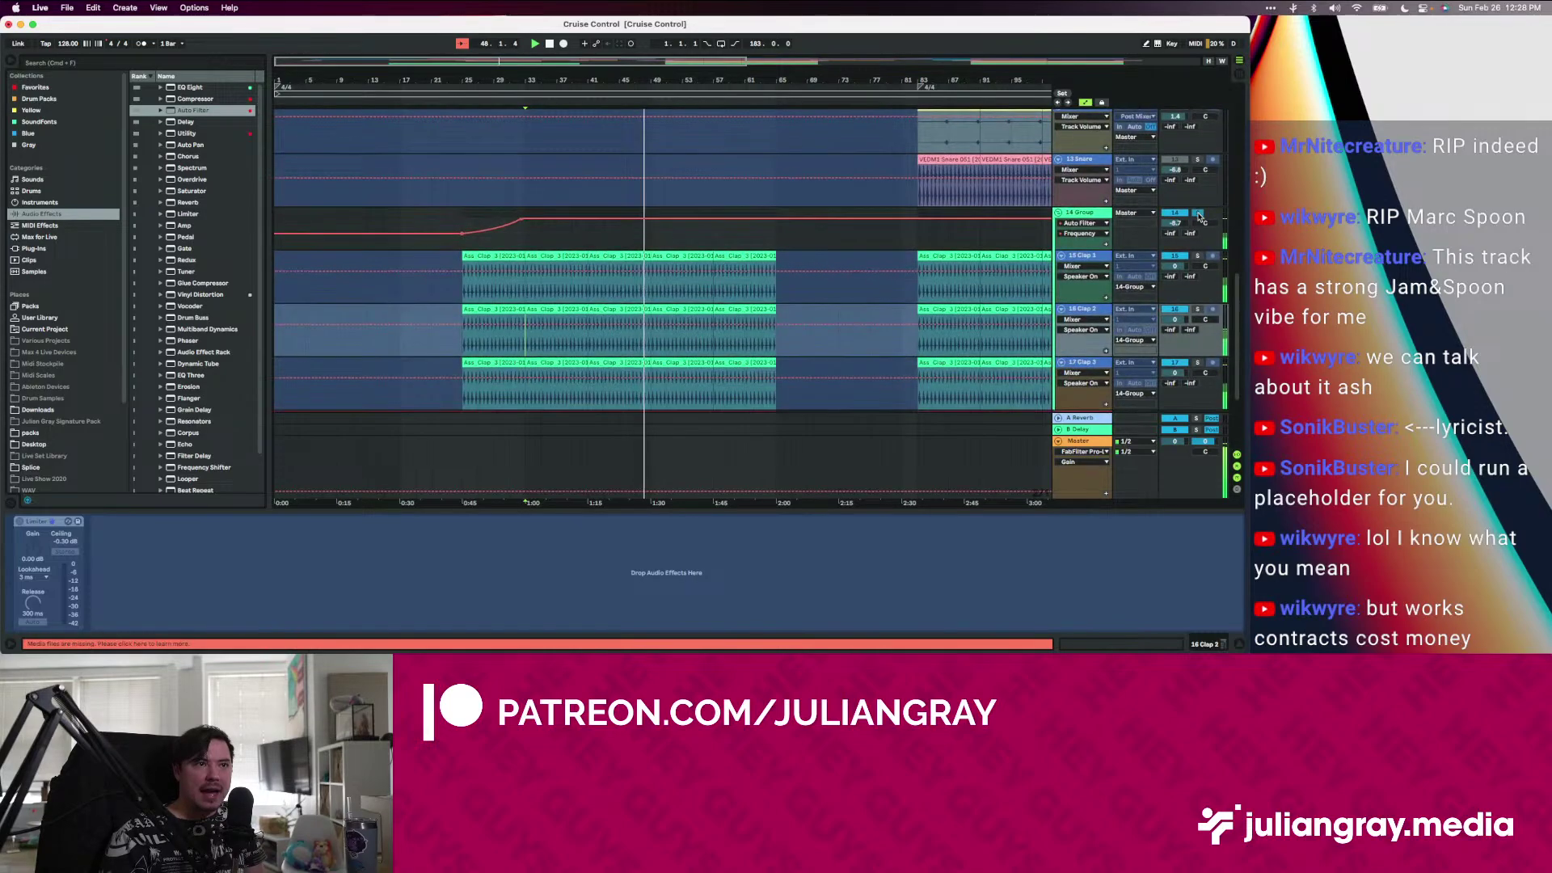
Reduce the open hi-hat Reverb's Dry/Wet and decay time, and soften band 1 of its EQ Eight to a Q of 0.31
scroll(1199, 213, up, 2)
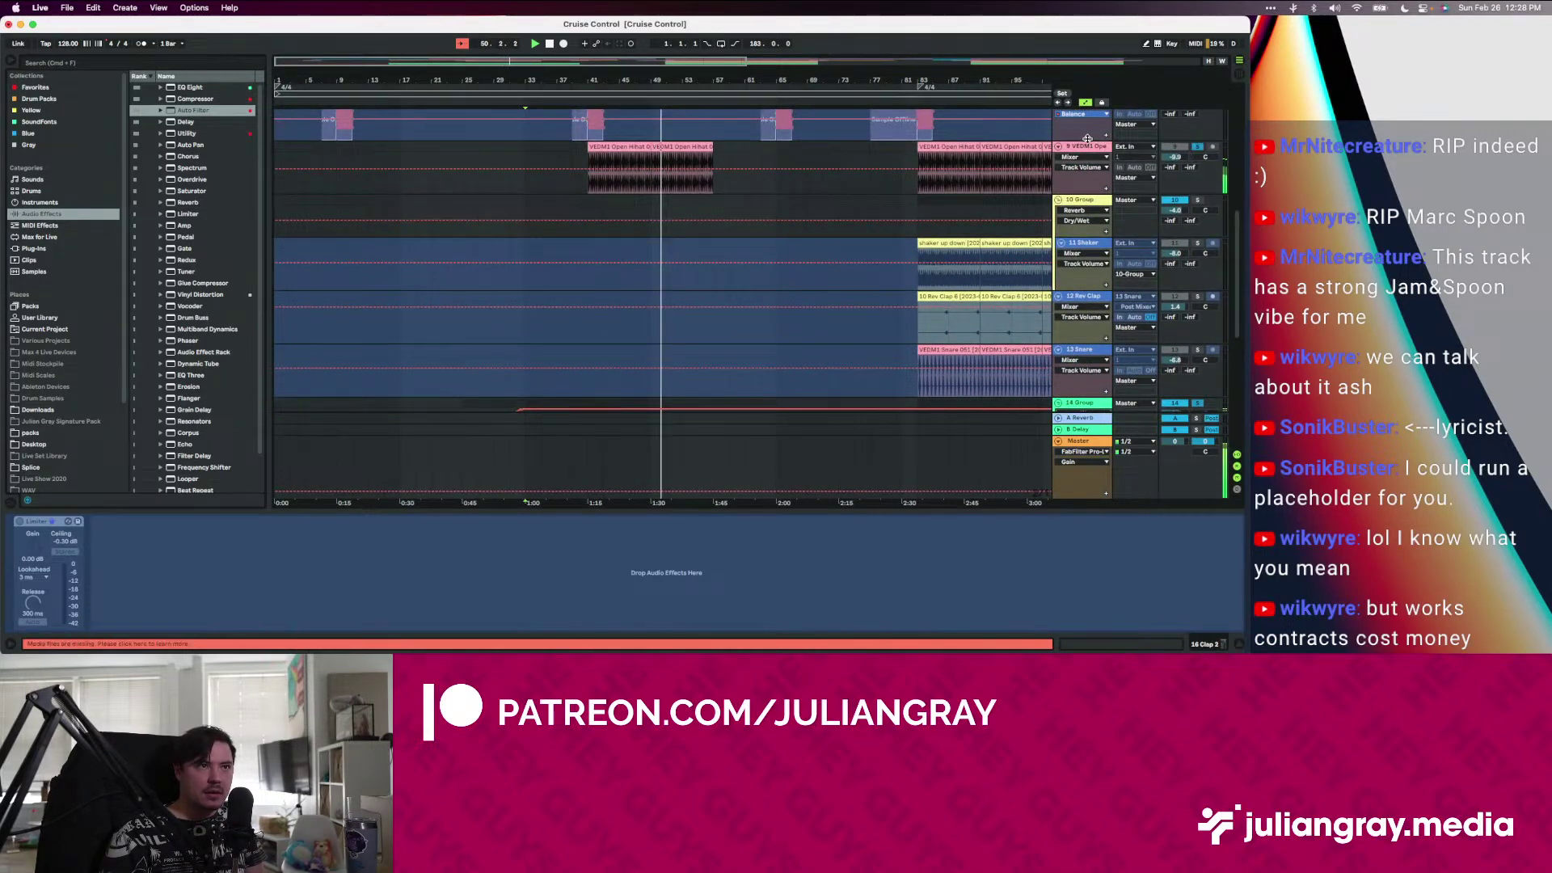
click(1194, 152)
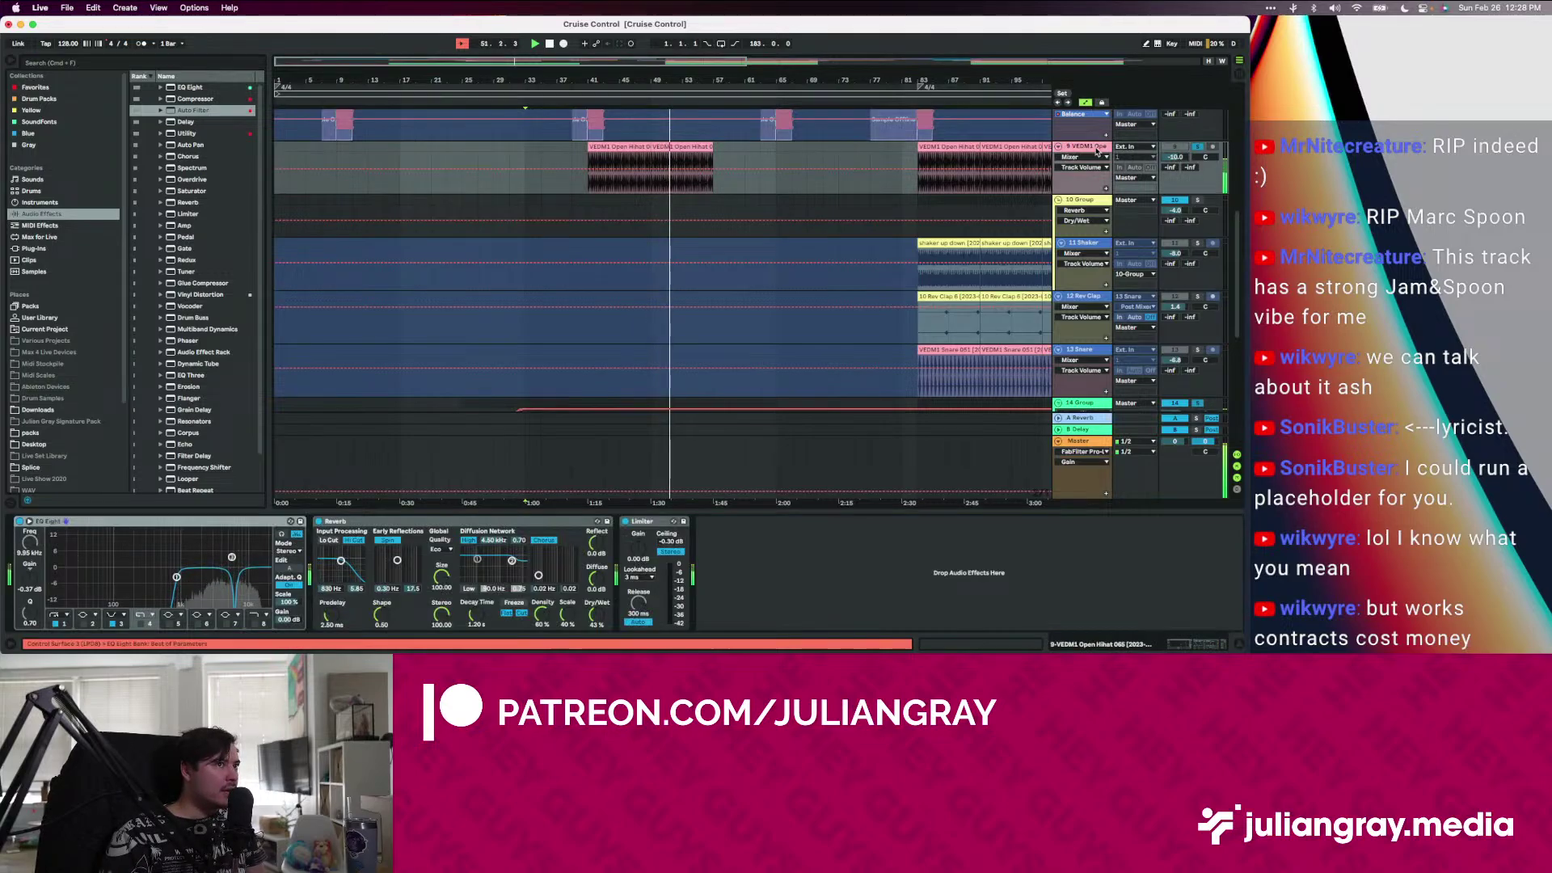
drag(604, 619, 604, 632)
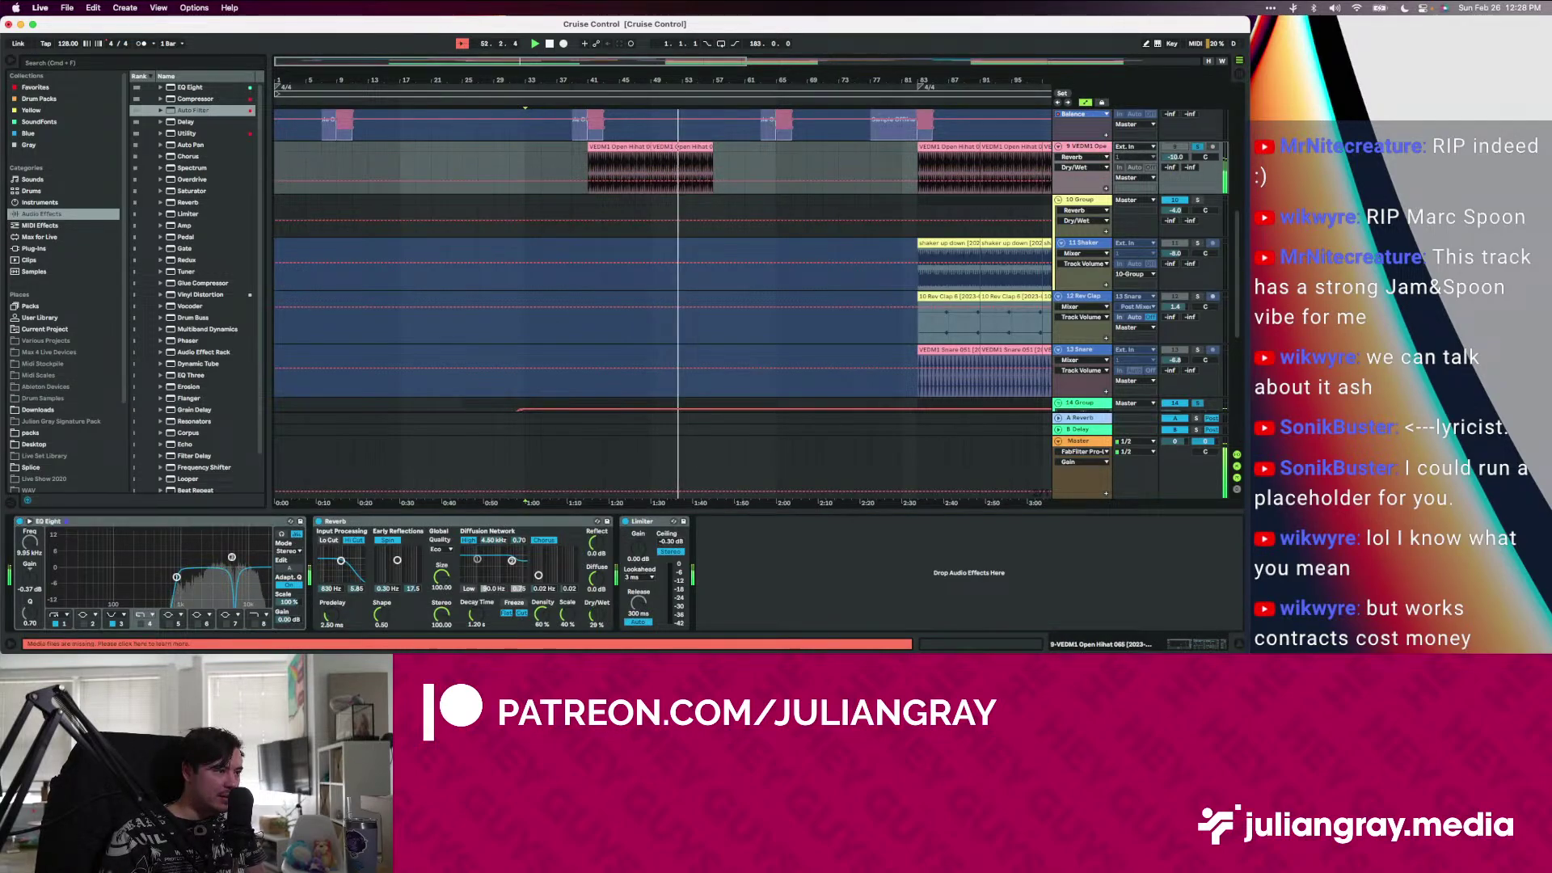
drag(467, 612, 467, 627)
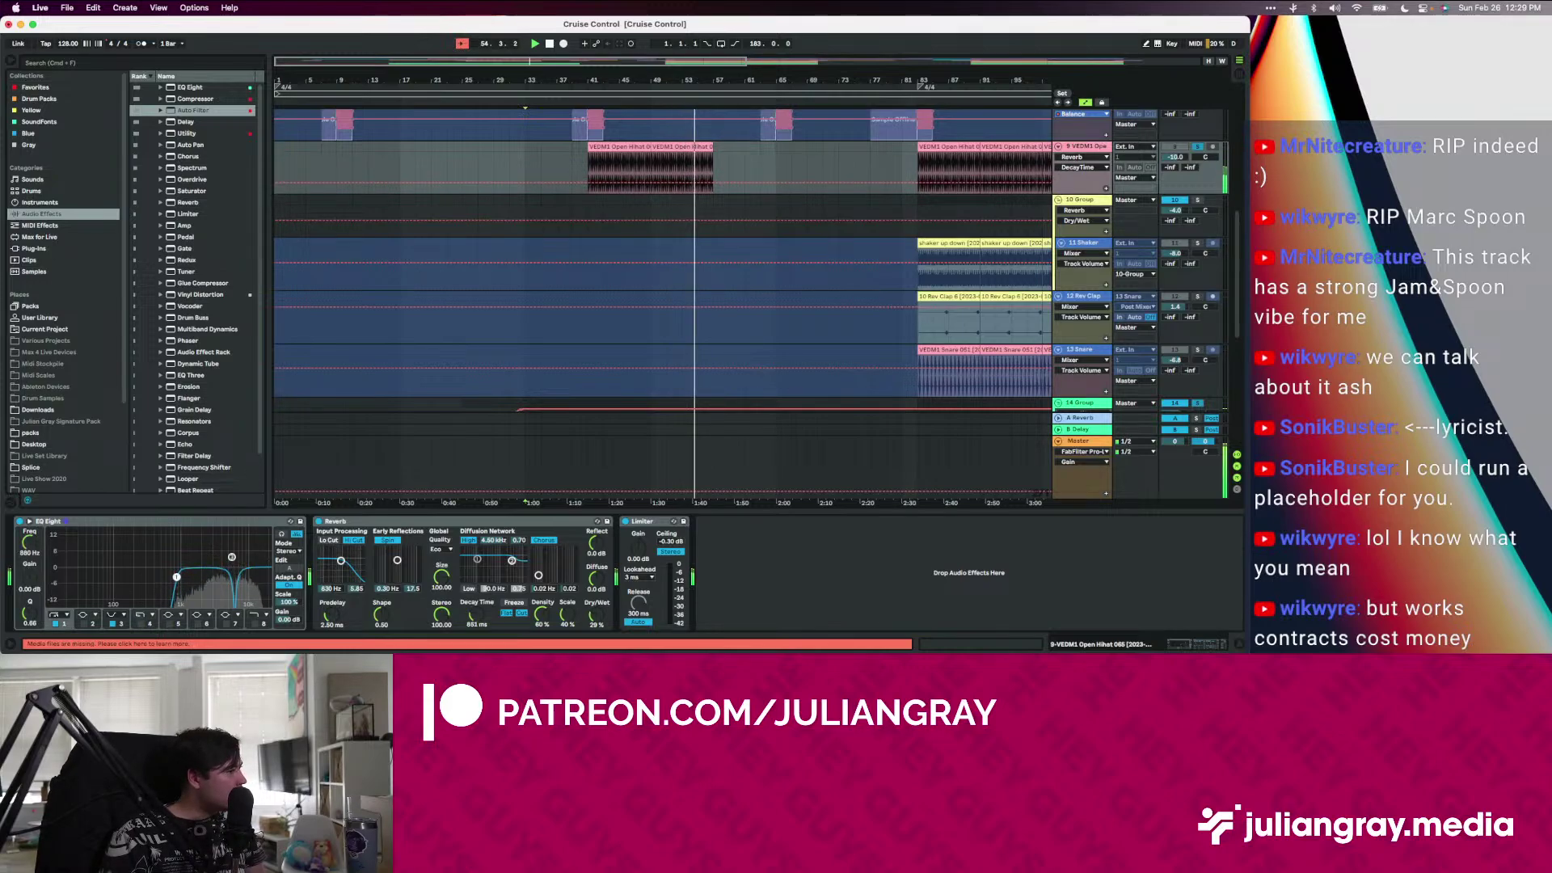
drag(178, 577, 177, 586)
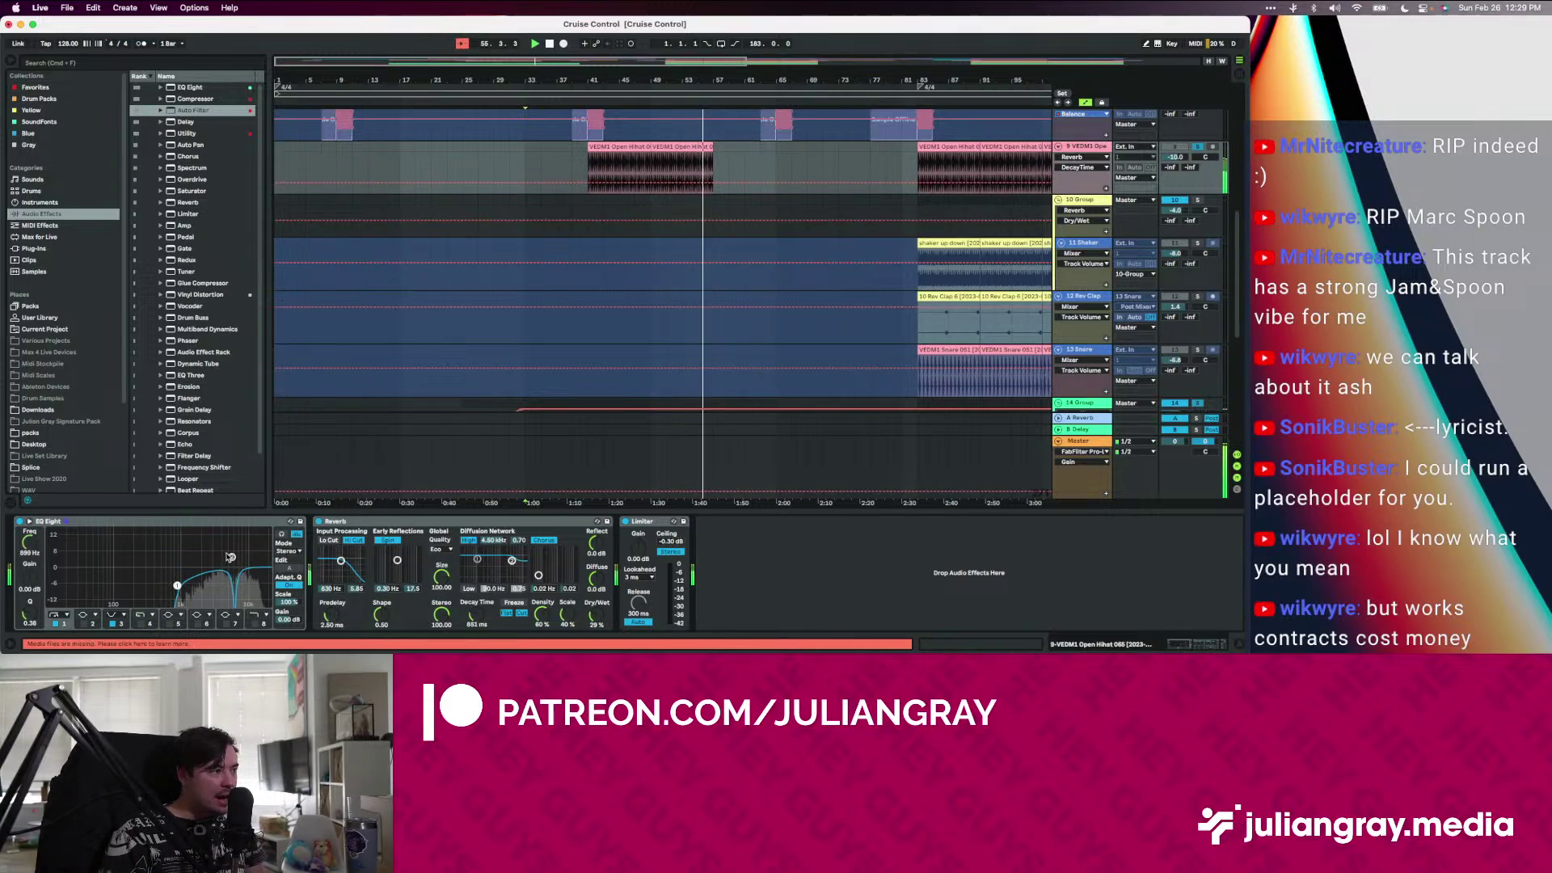
drag(177, 585, 179, 589)
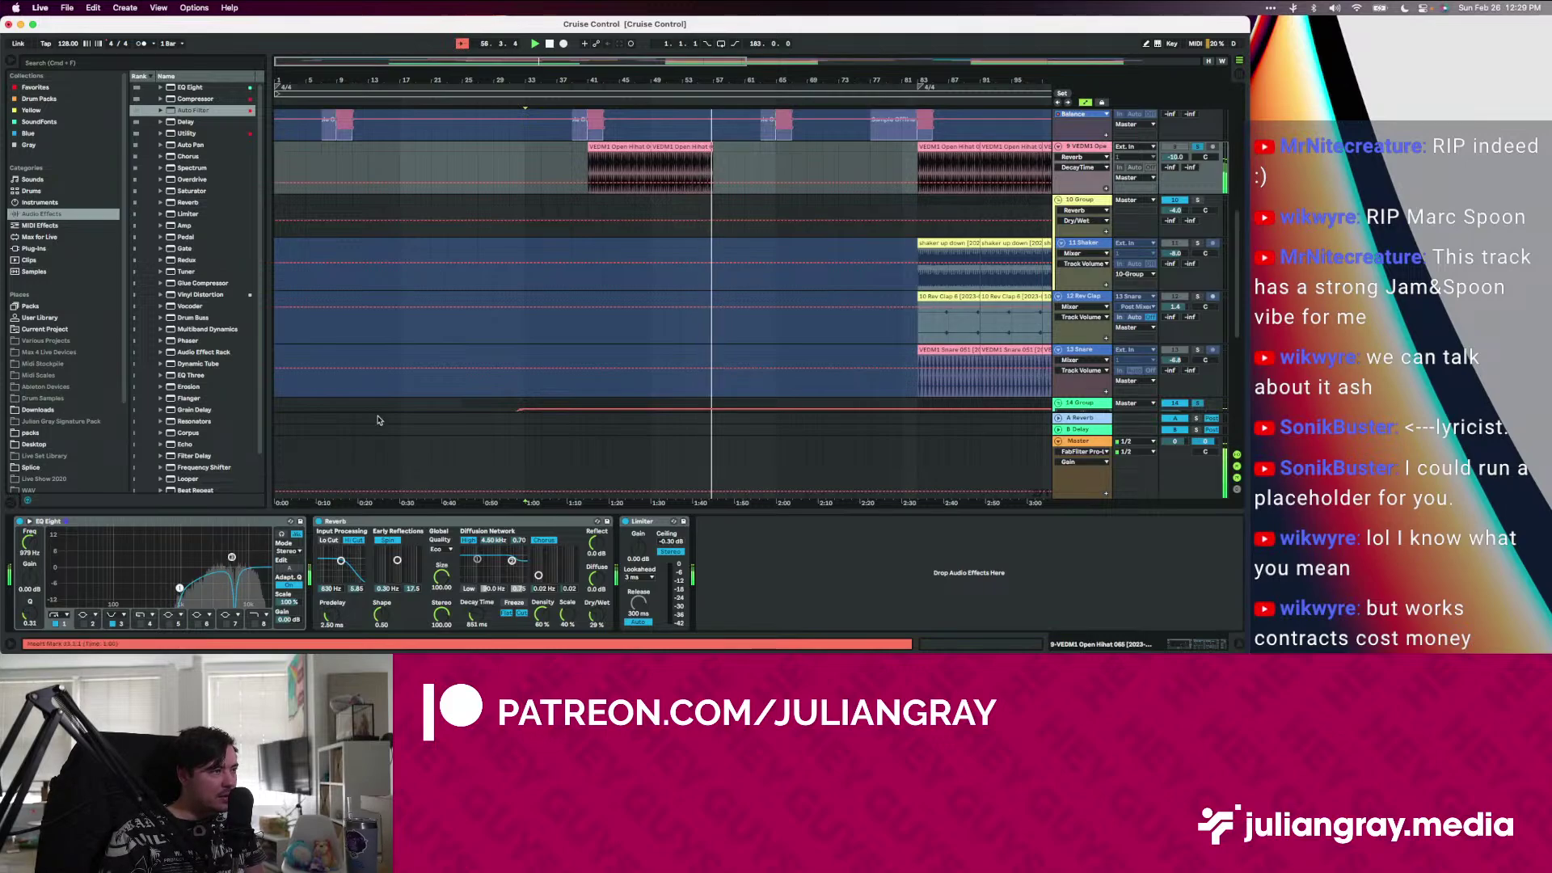
Play the clap group from about bar 35 and pull band 3 of its EQ Eight down at about 574 Hz
scroll(464, 341, down, 5)
scroll(467, 338, down, 2)
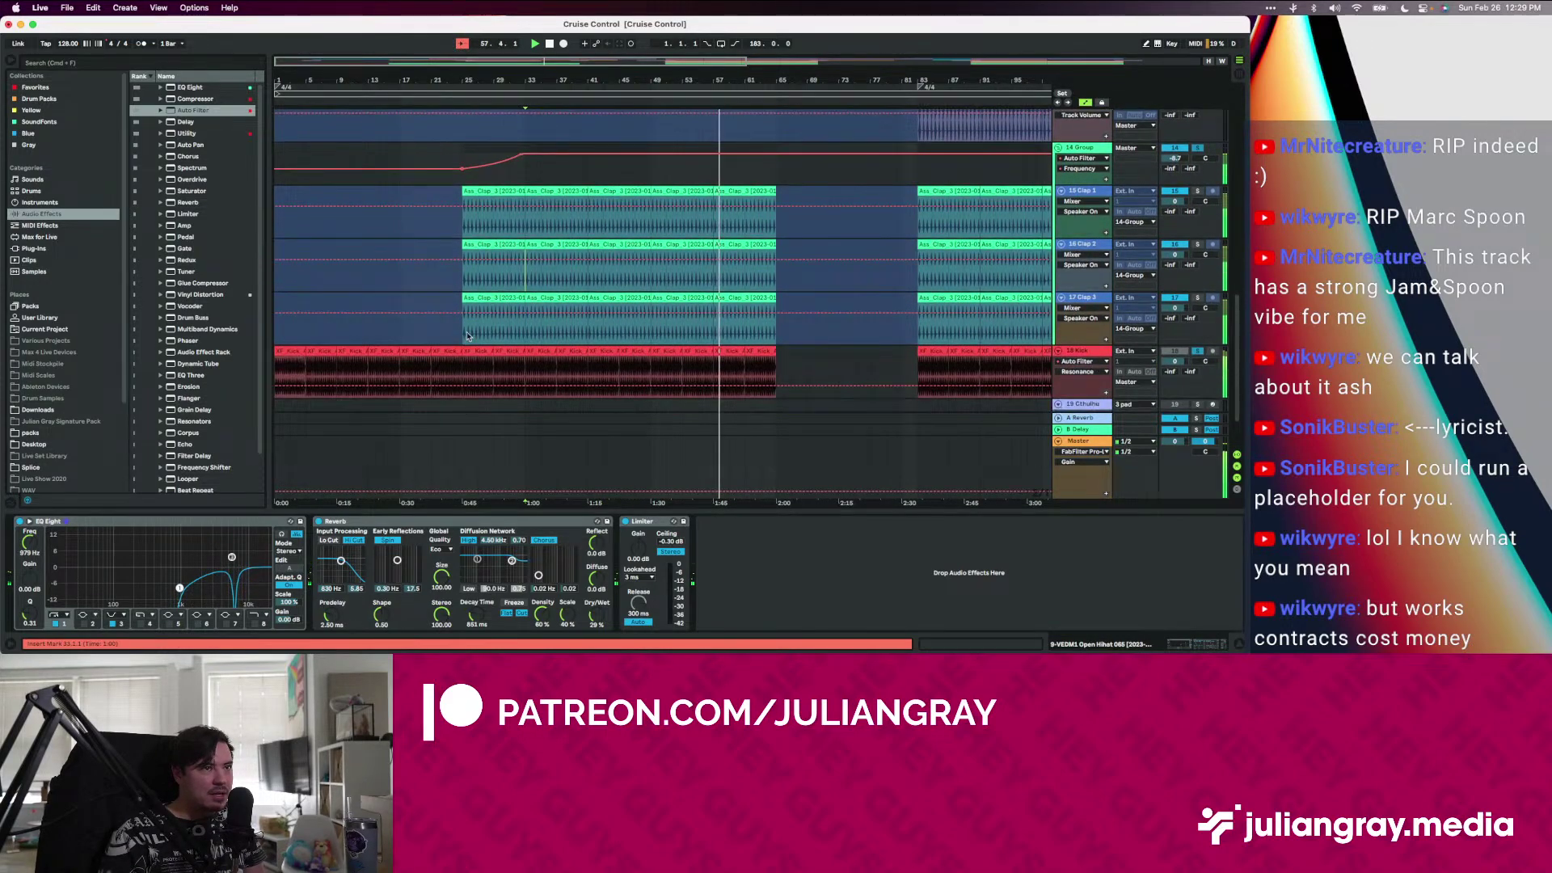
click(533, 182)
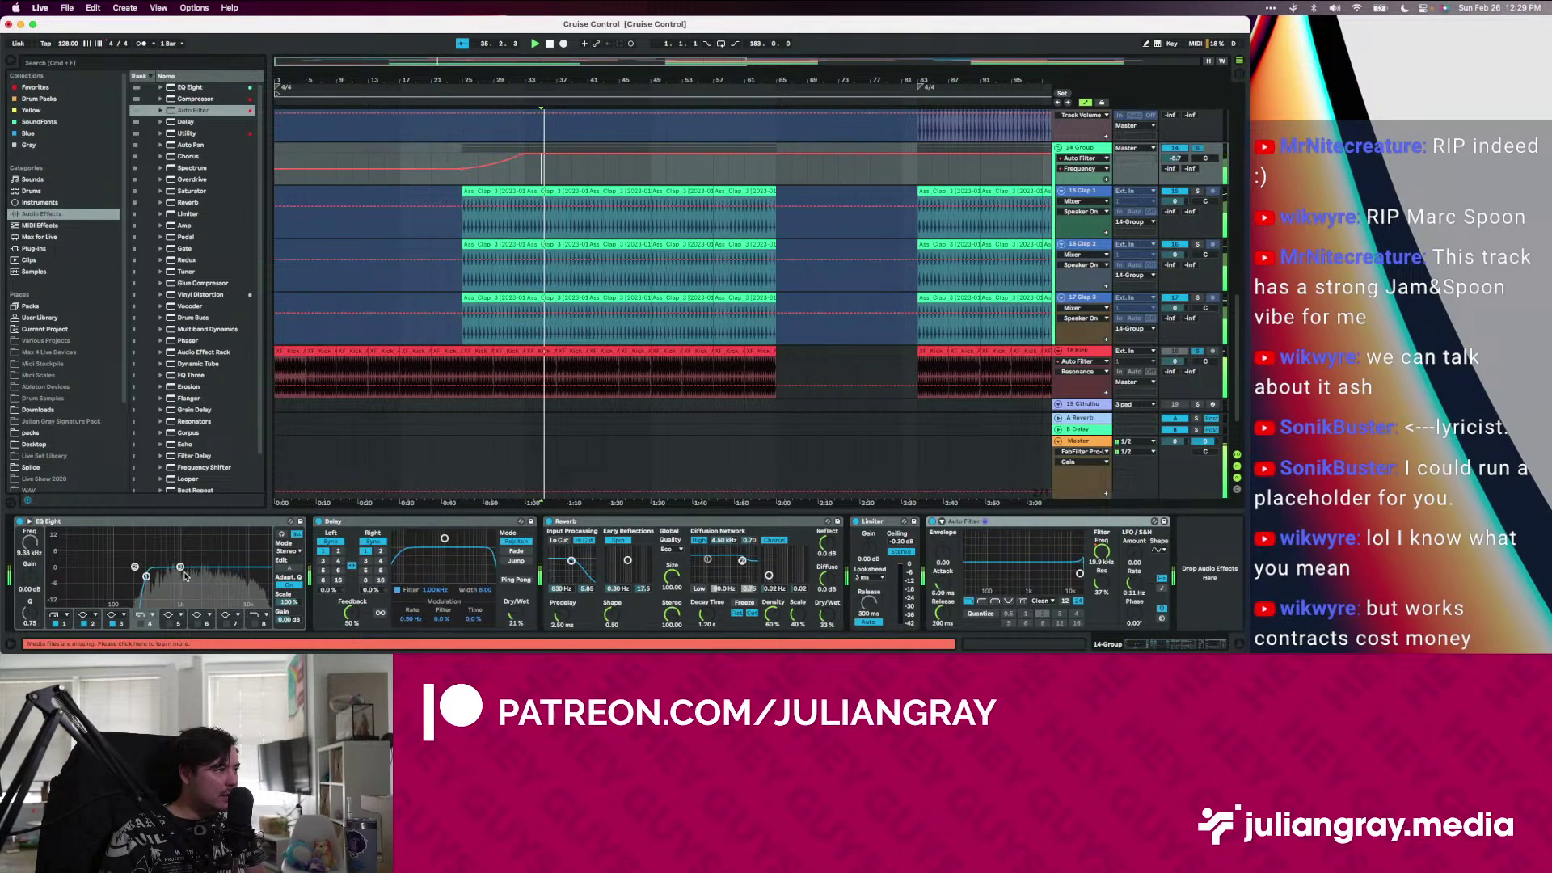
drag(179, 566, 164, 575)
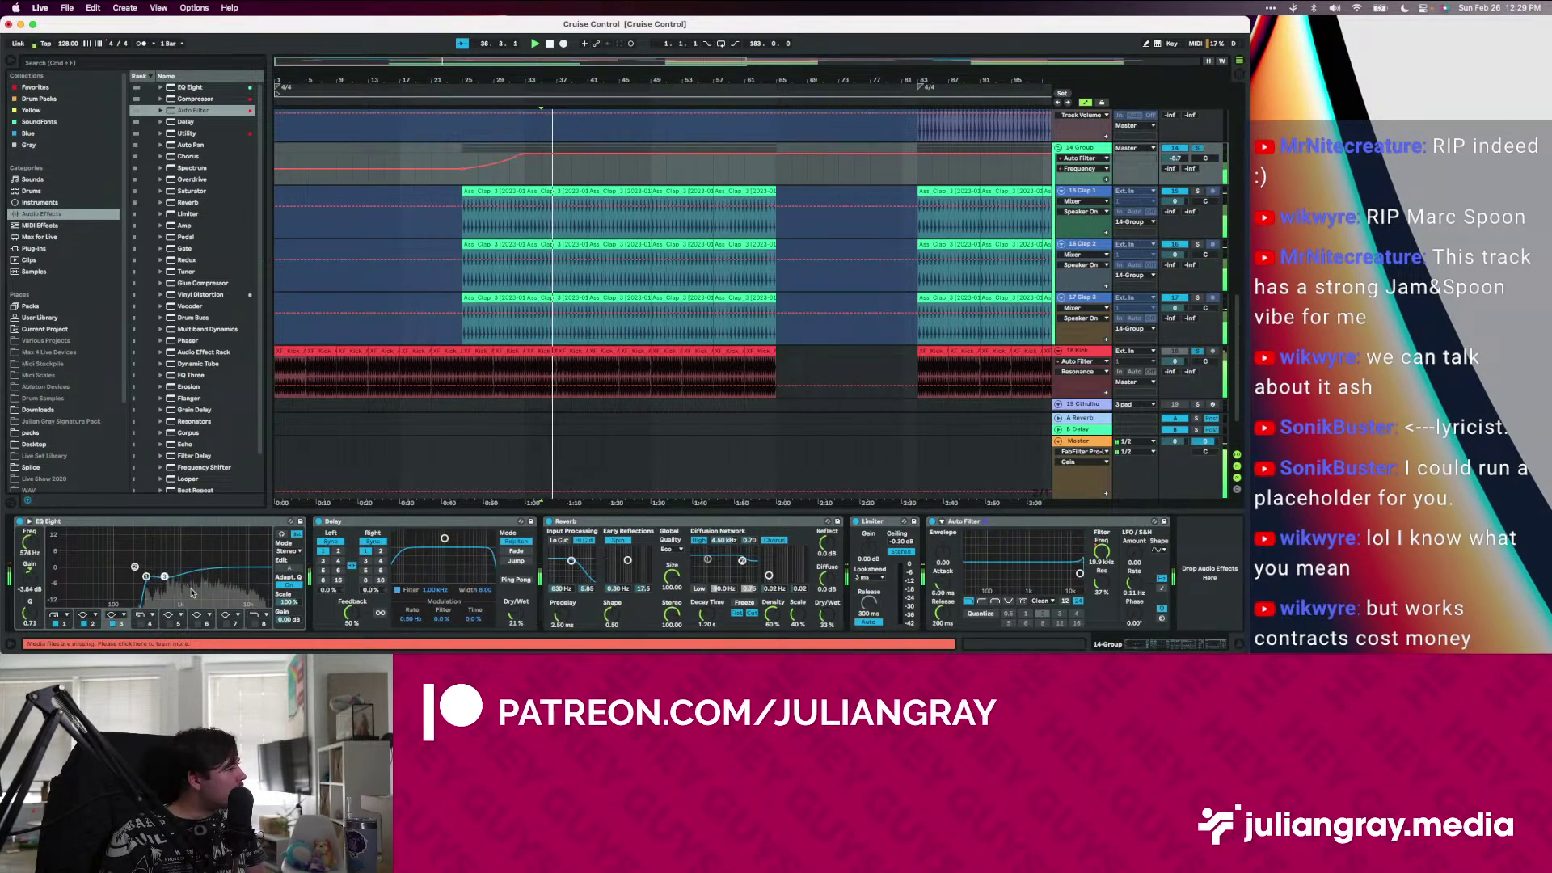
Turn on band 7 of the clap group's EQ Eight and boost it at about 2.45 kHz
click(226, 623)
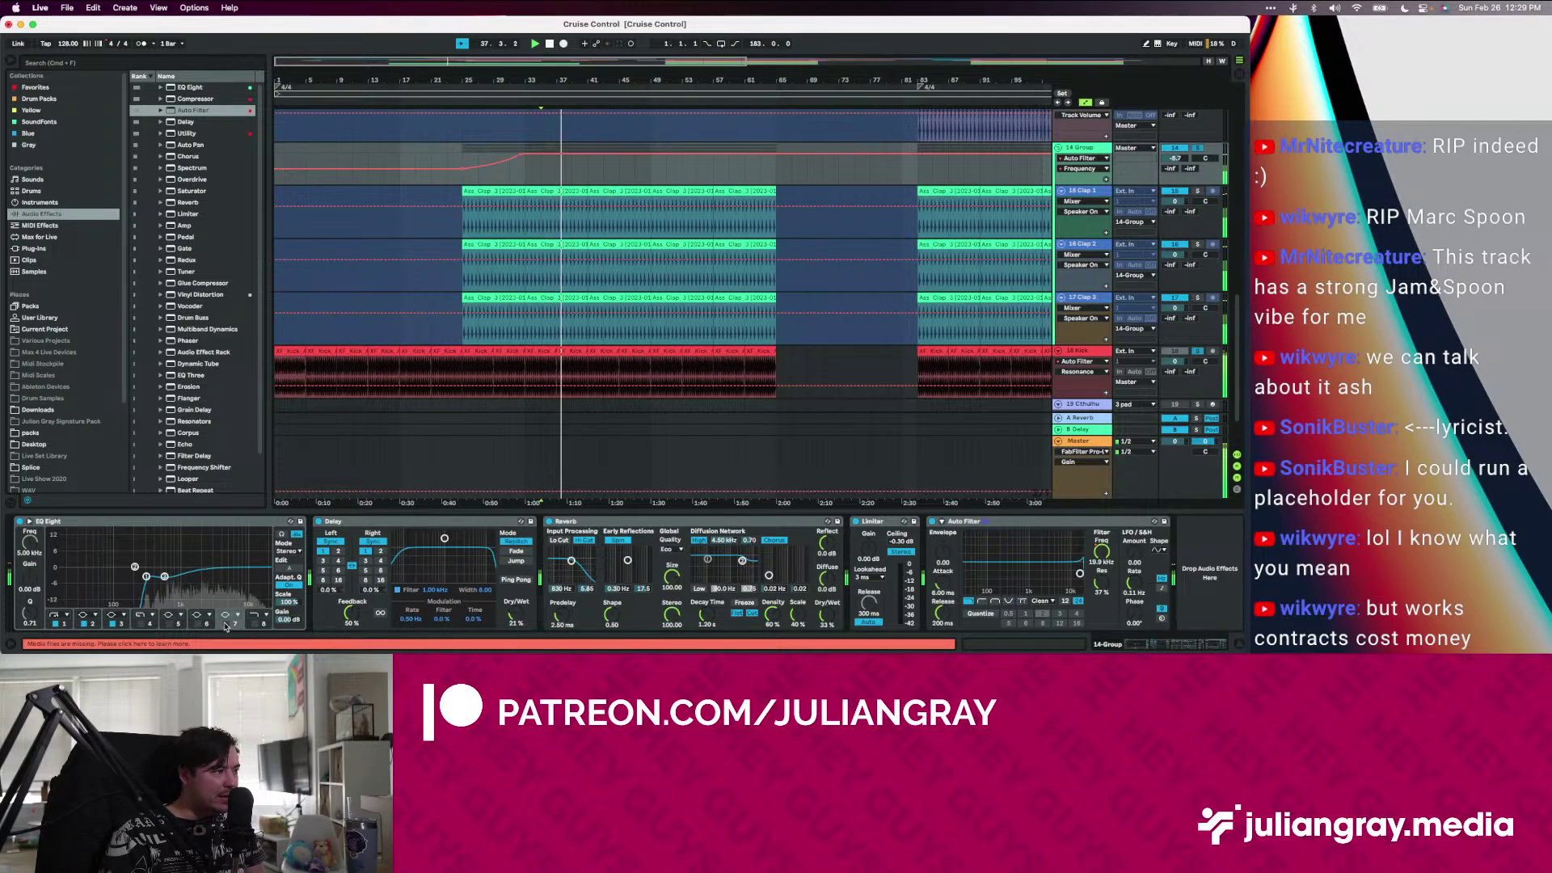
click(228, 620)
click(230, 587)
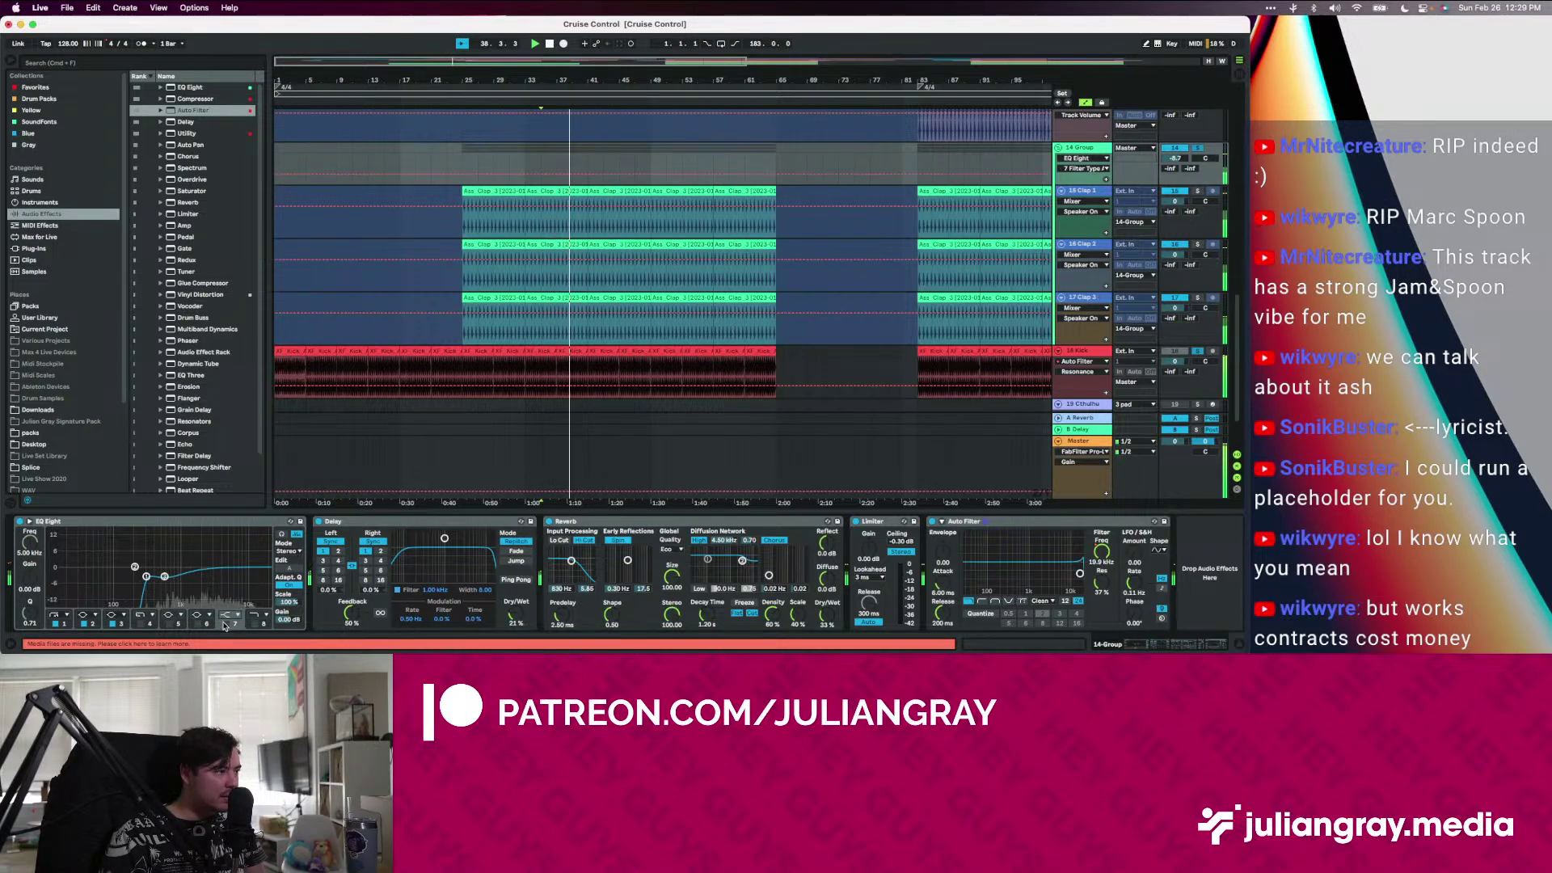
click(228, 624)
drag(227, 567, 210, 554)
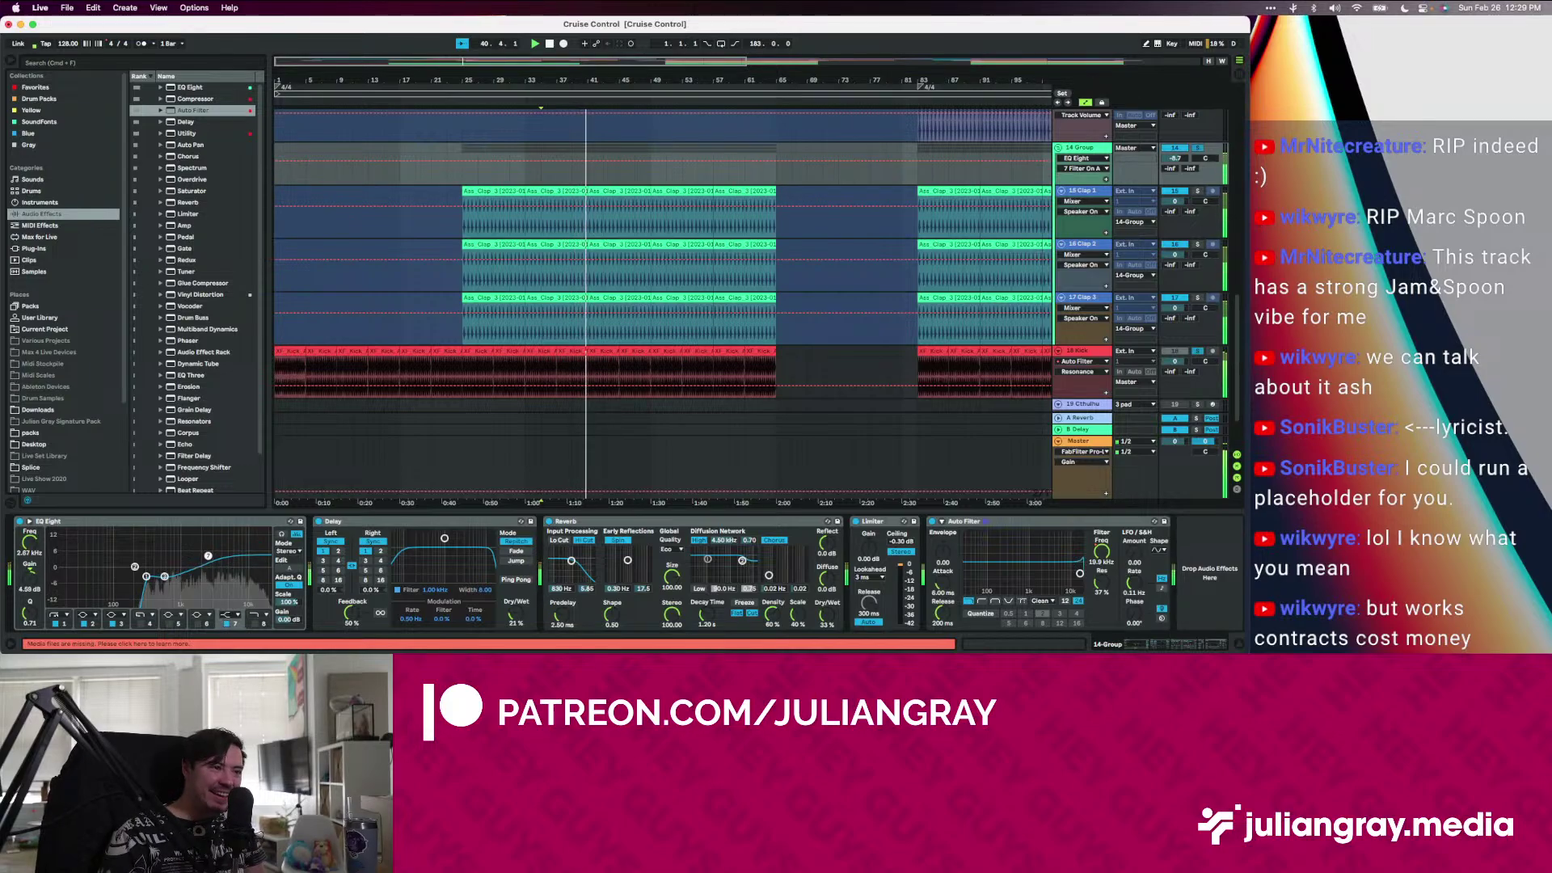
drag(210, 554, 205, 558)
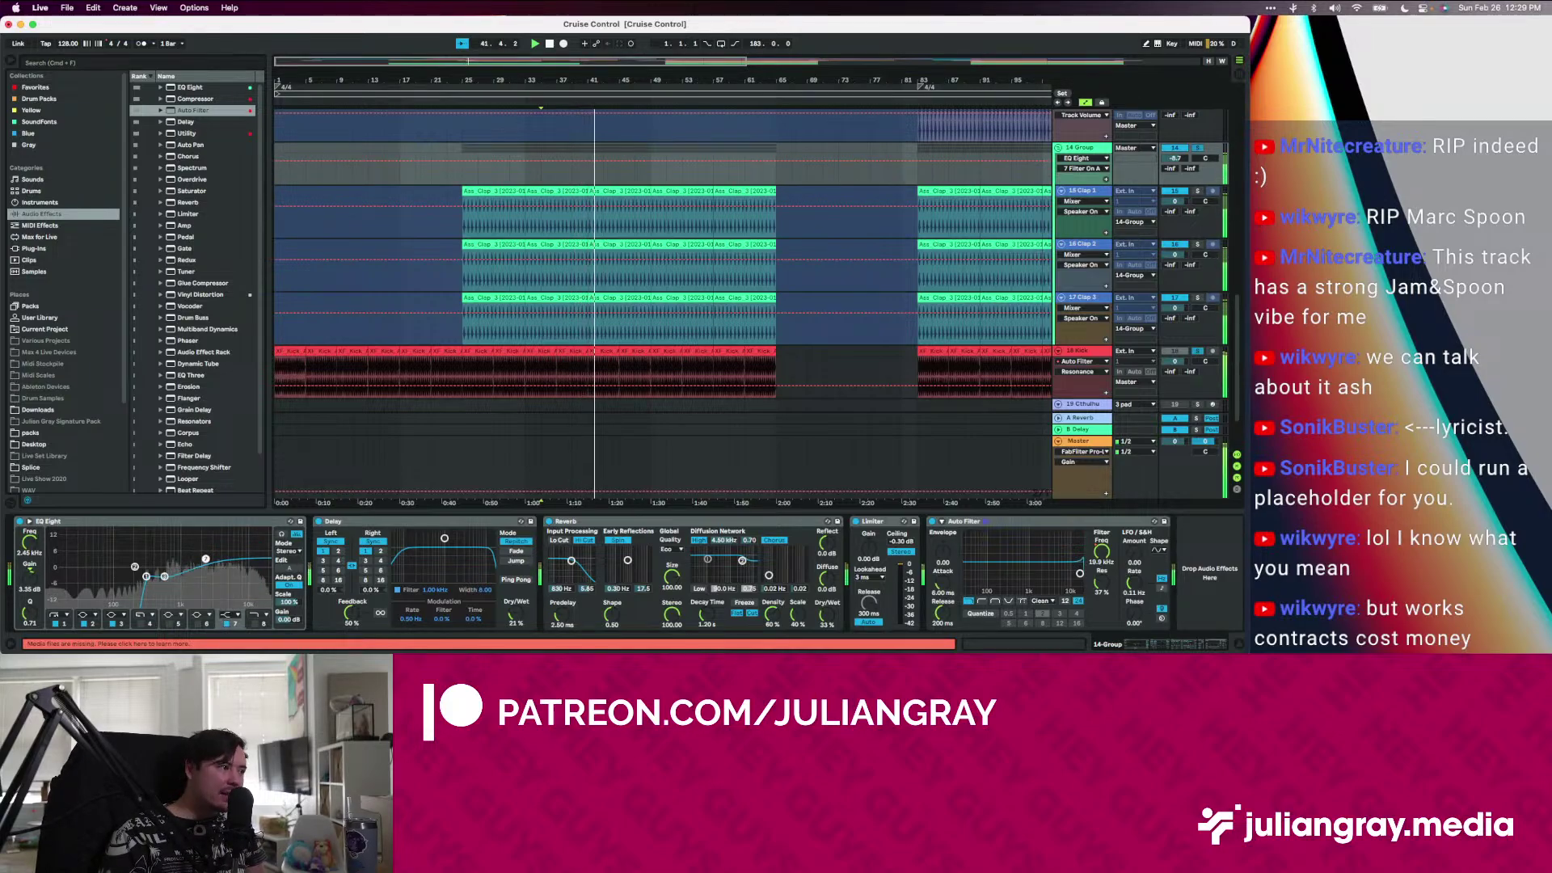
Lower the Dry/Wet of the clap group's Delay to 18% and reduce its Reverb Dry/Wet
drag(516, 614, 516, 619)
drag(849, 617, 850, 626)
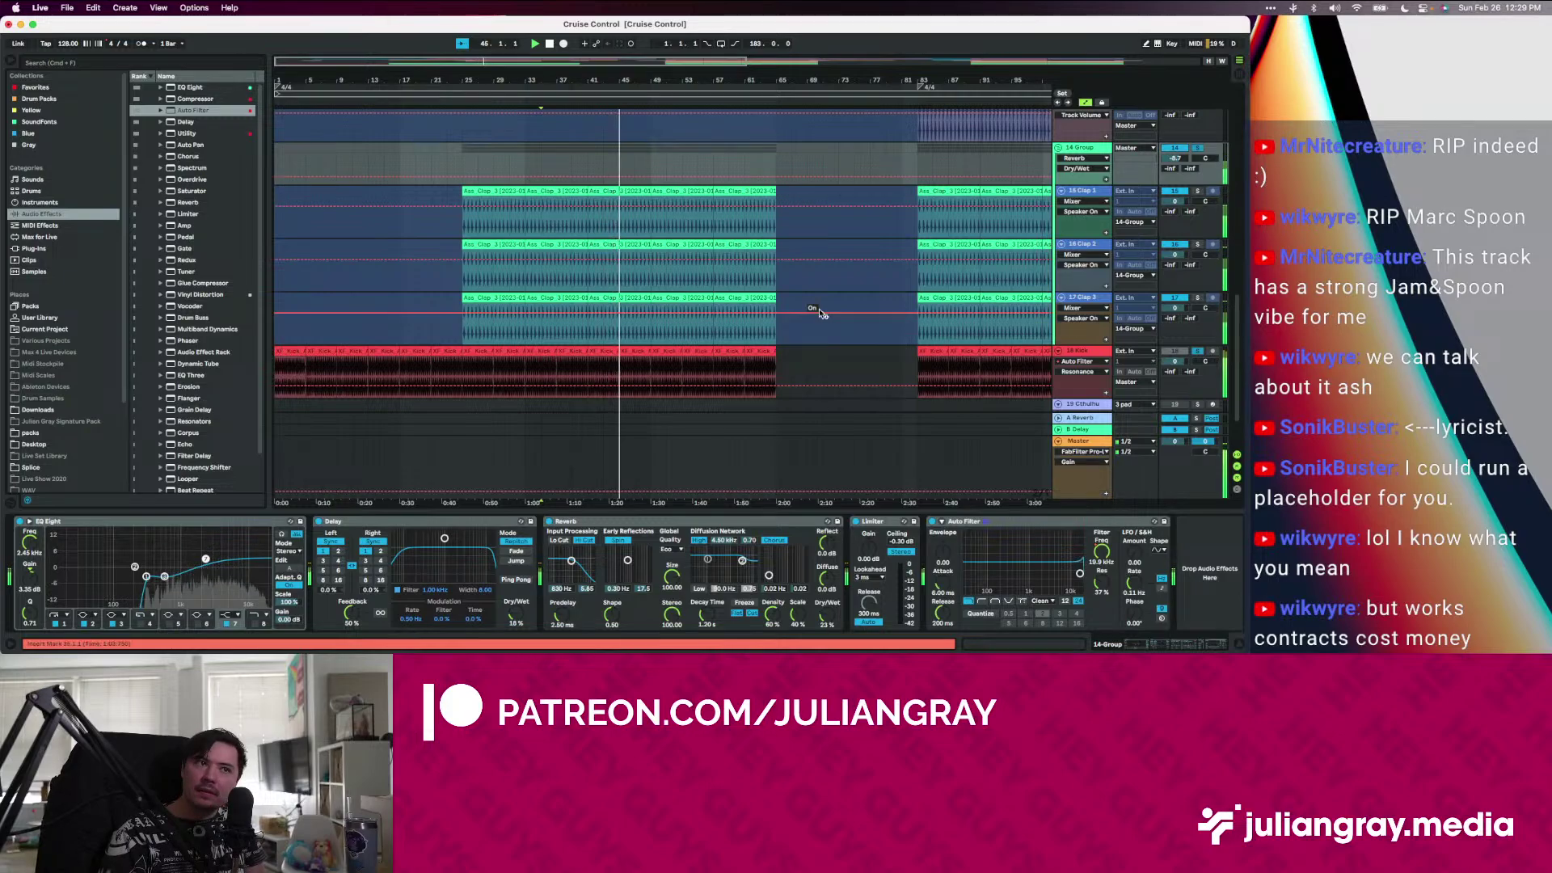
Select all open hi-hat clips from bar 41 to the last section and transpose them up 3 semitones
scroll(930, 295, up, 8)
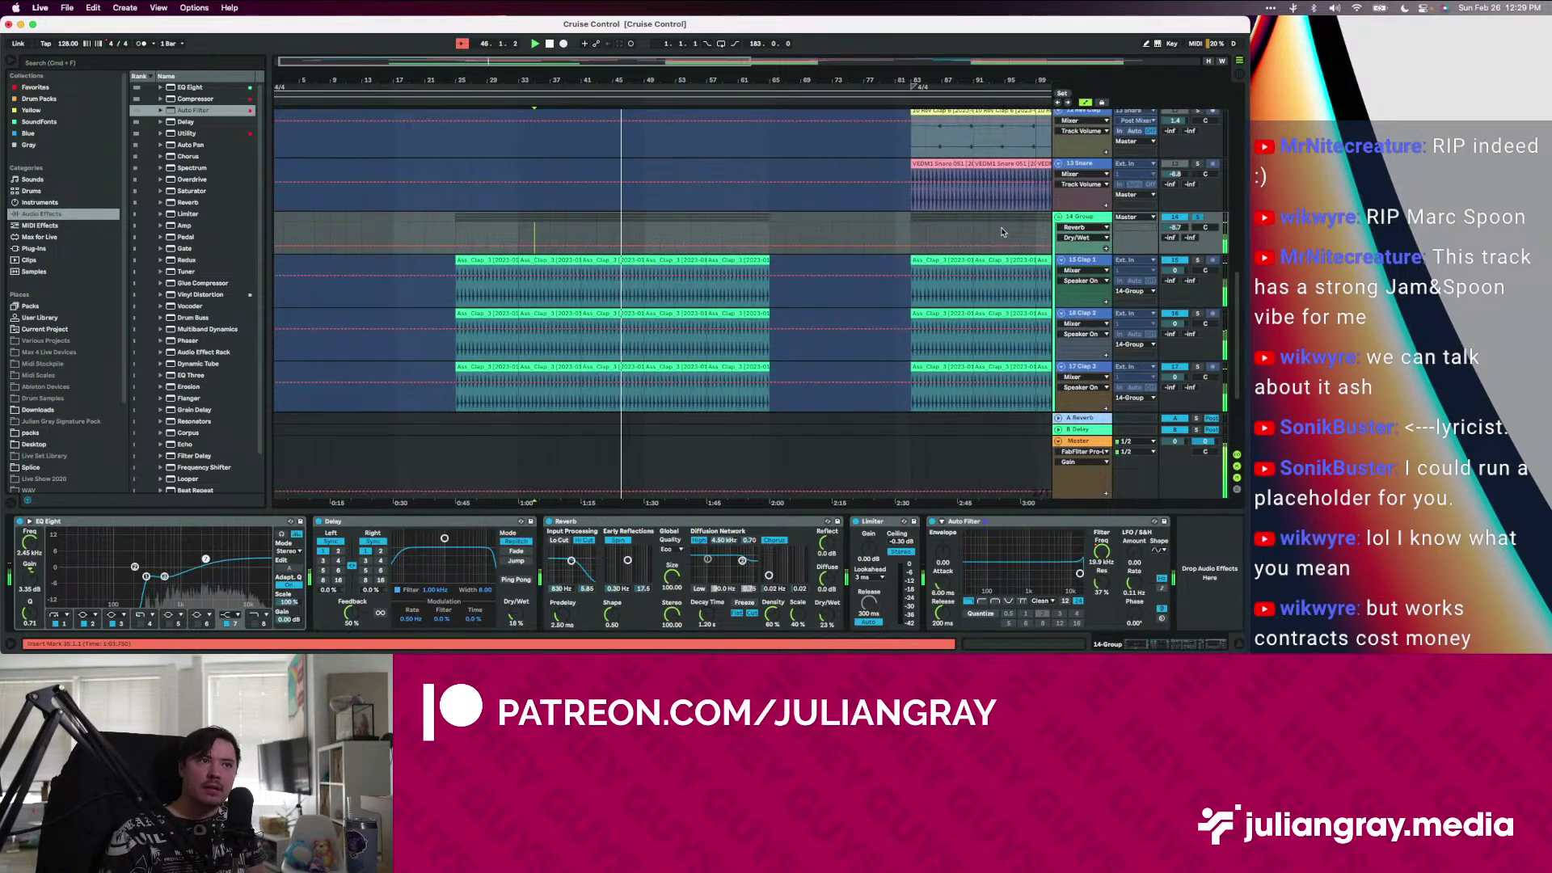
scroll(1004, 234, up, 4)
click(1084, 222)
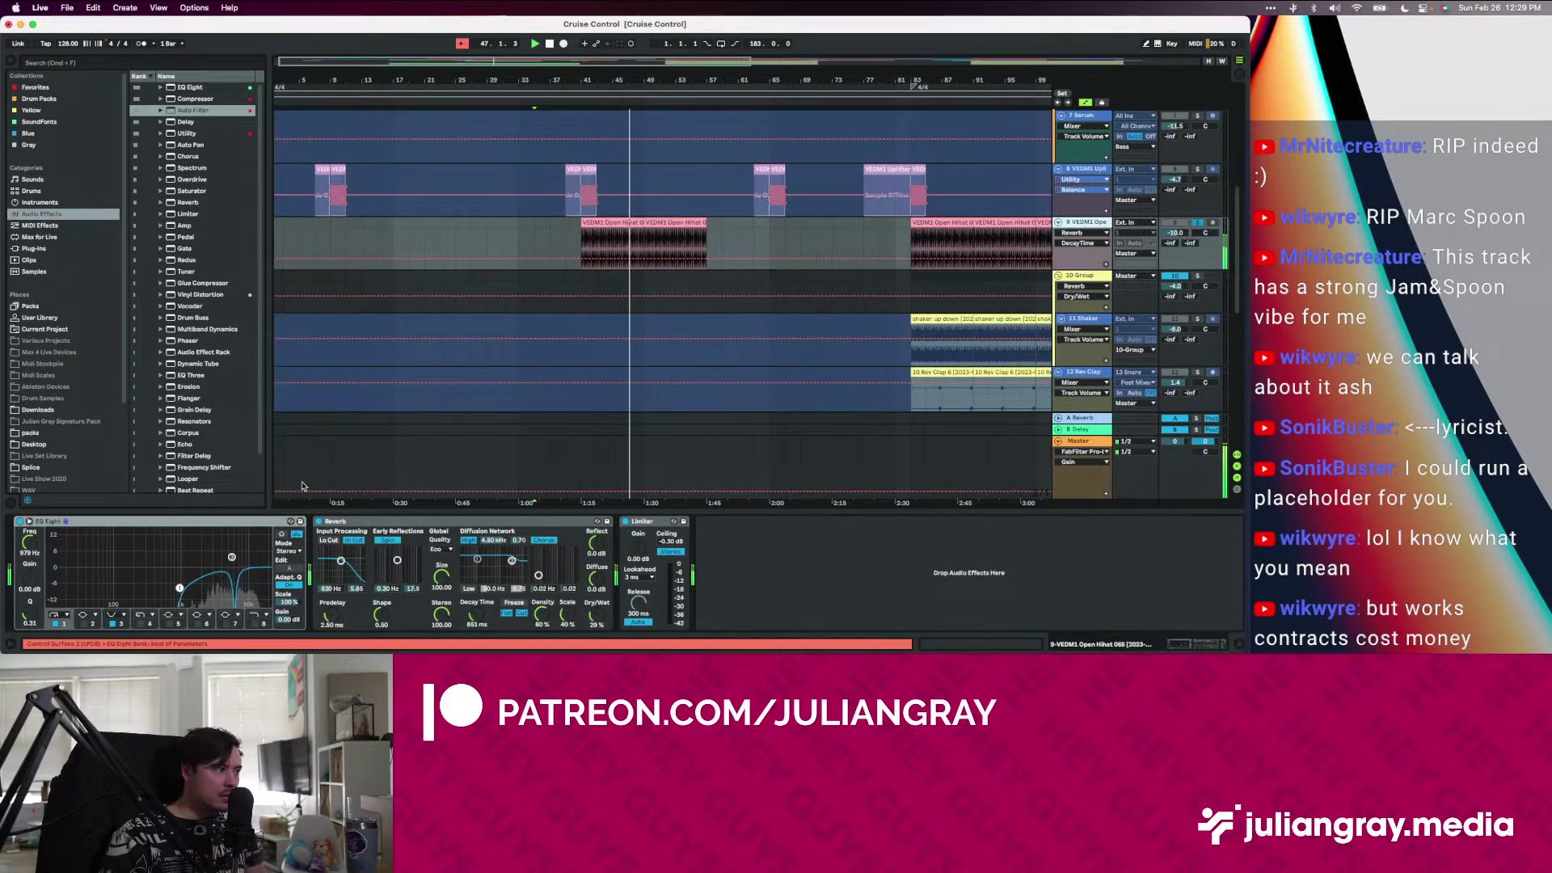
click(225, 560)
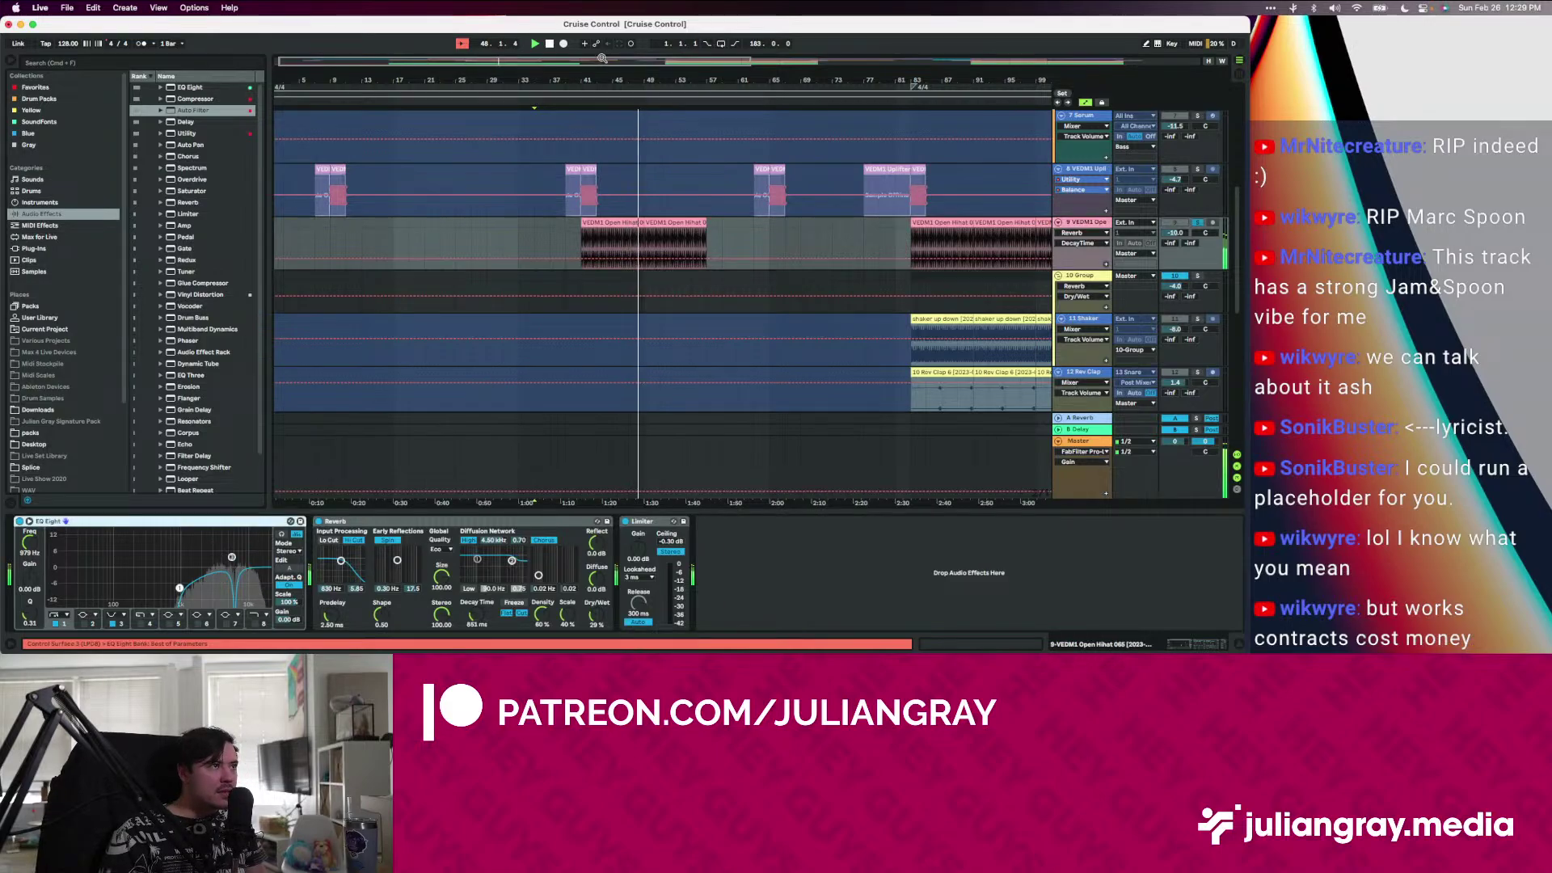
double_click(907, 60)
key(space)
drag(1001, 240, 349, 225)
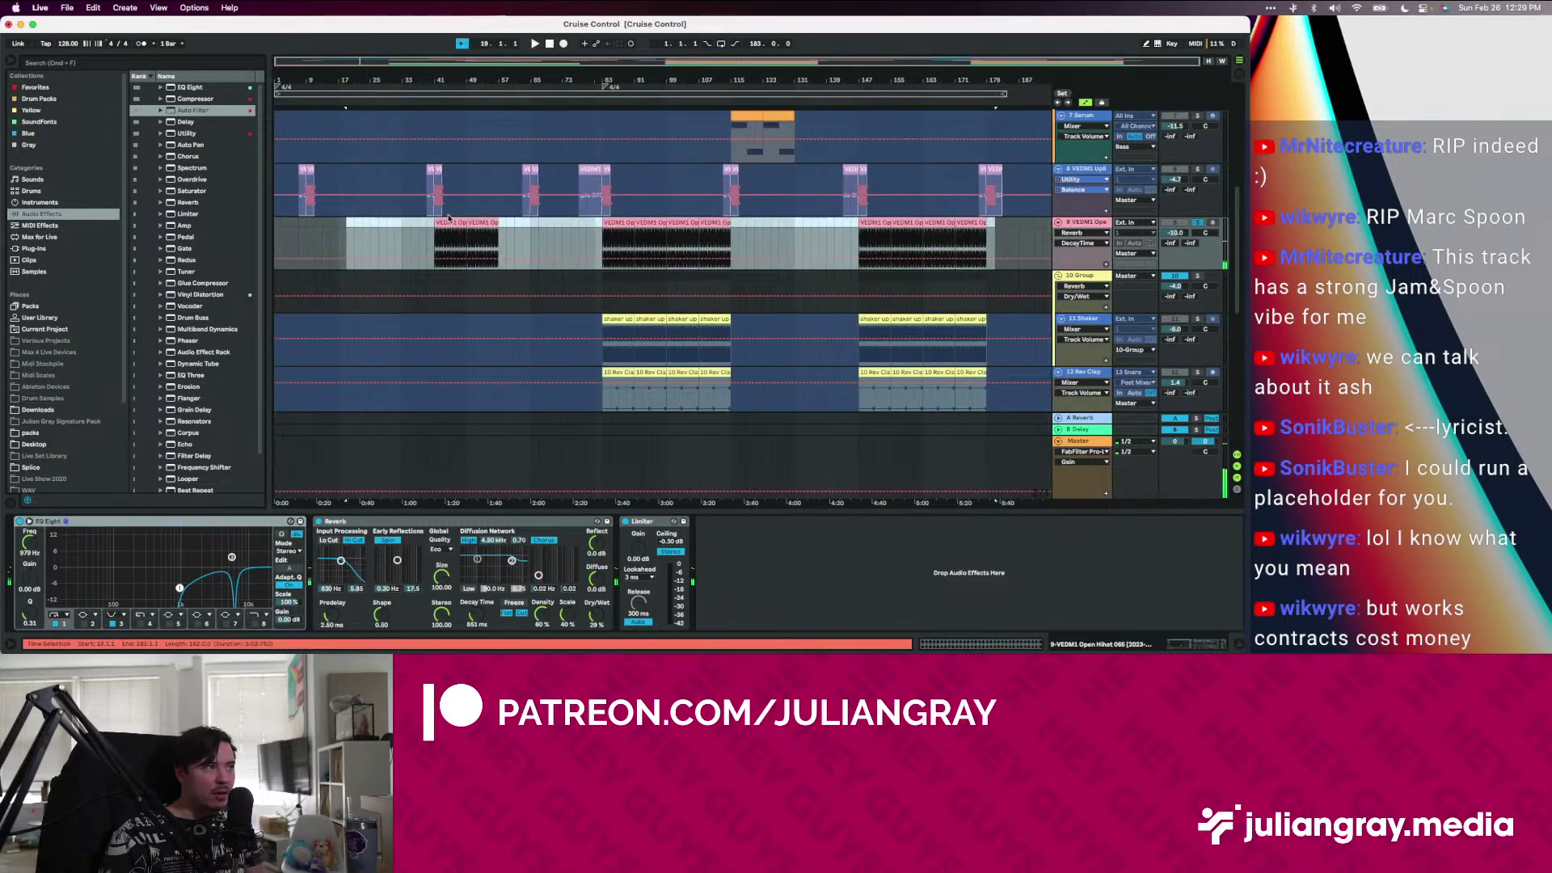
click(442, 220)
double_click(442, 219)
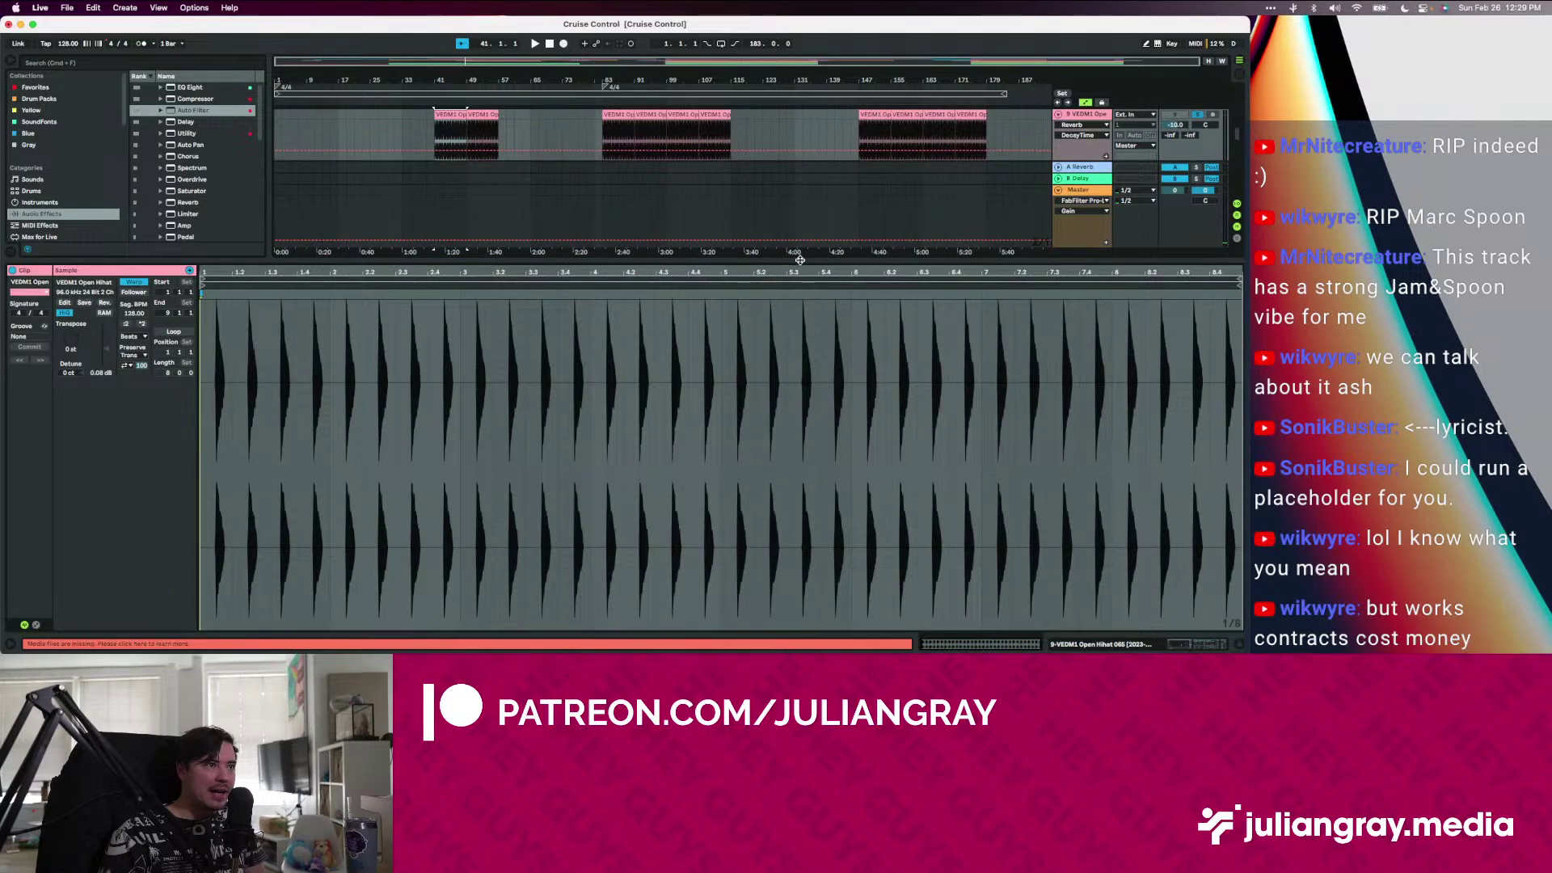
shift+click(970, 115)
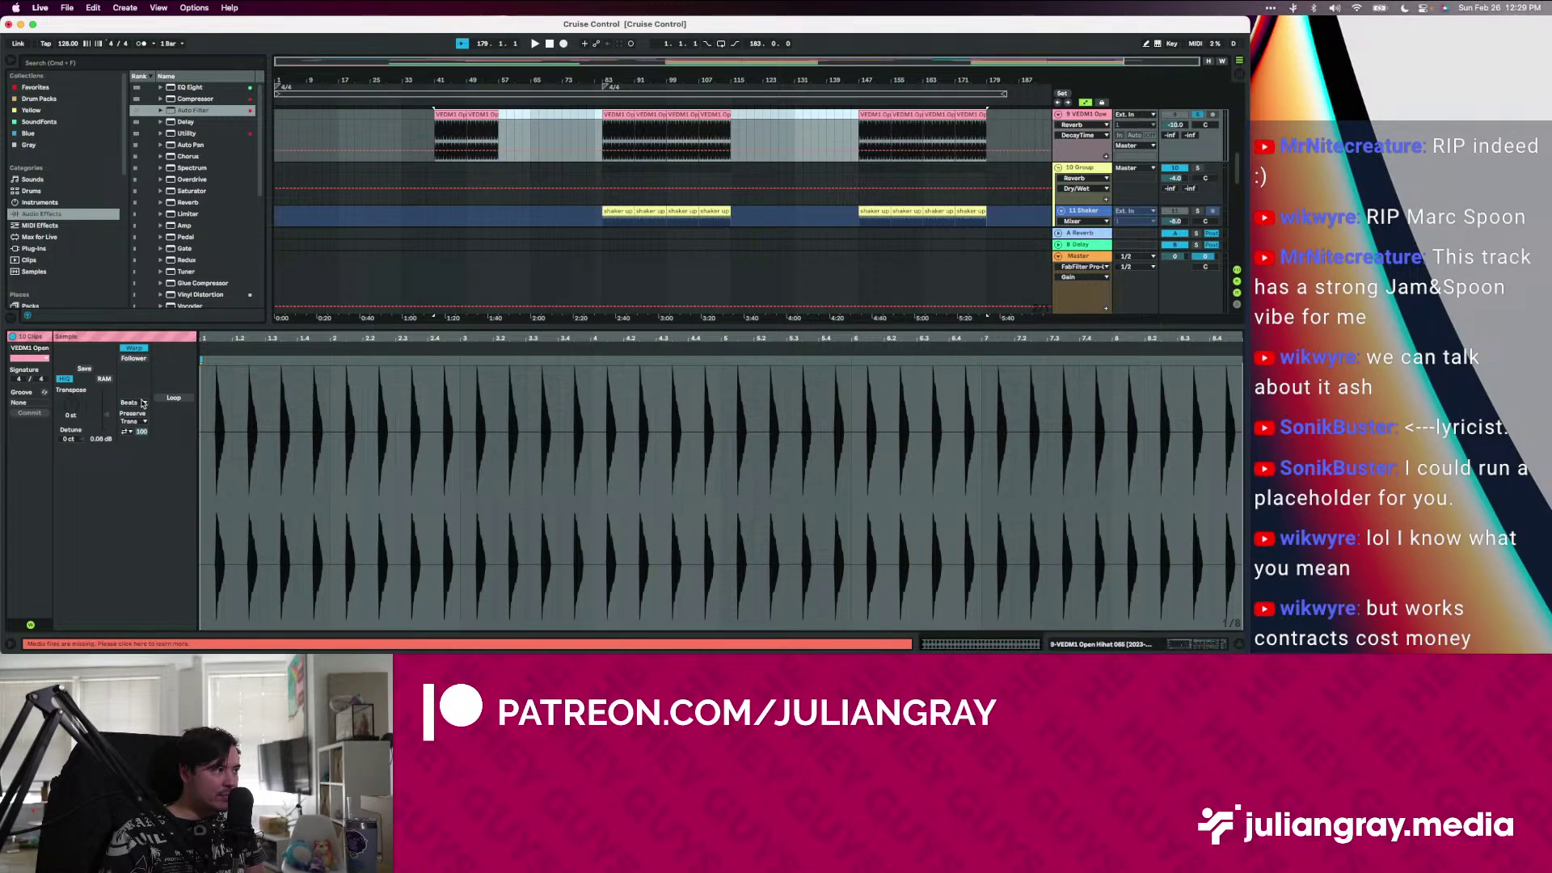
click(70, 412)
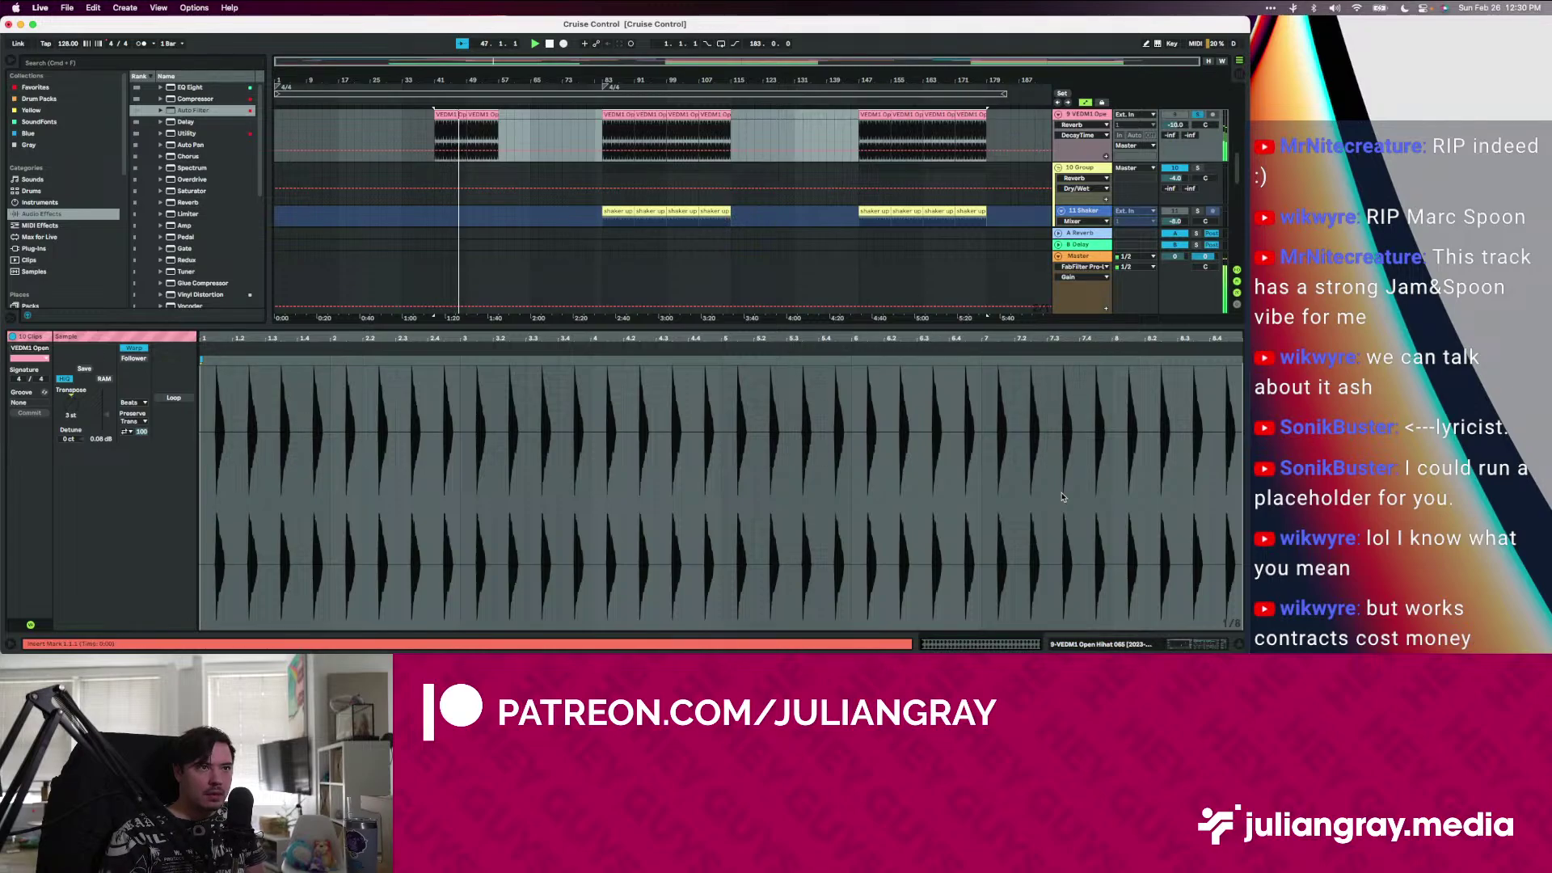
Show the open hi-hat track's devices again and raise its track volume slightly
click(1215, 646)
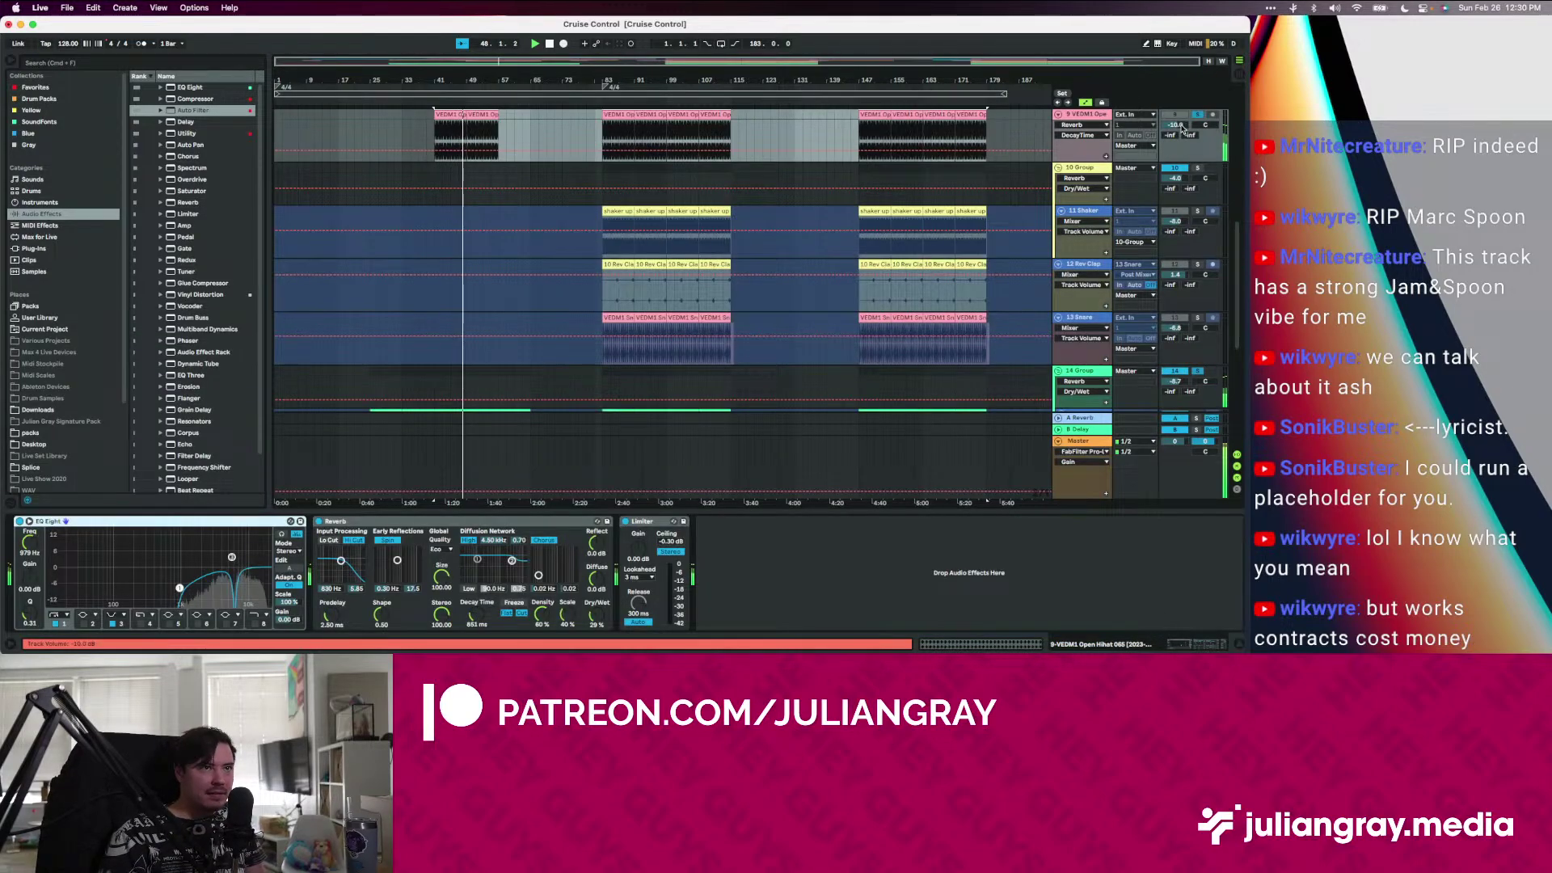
drag(1182, 127, 1182, 121)
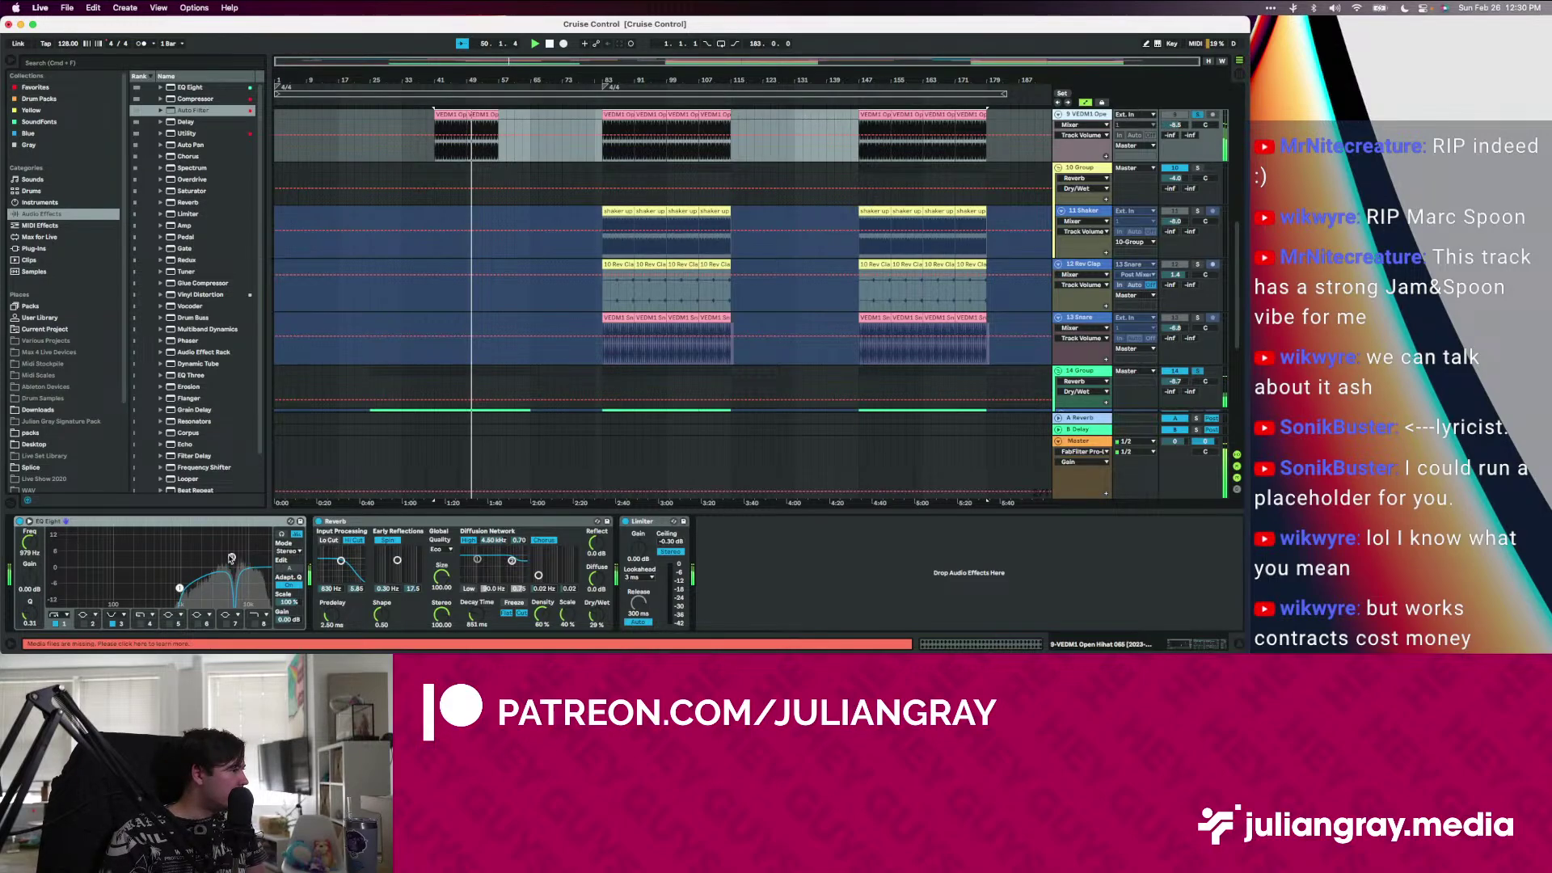
Adjust band 3 of the open hi-hat's EQ Eight and turn on band 7 with a boost at about 14.4 kHz
drag(231, 557, 233, 549)
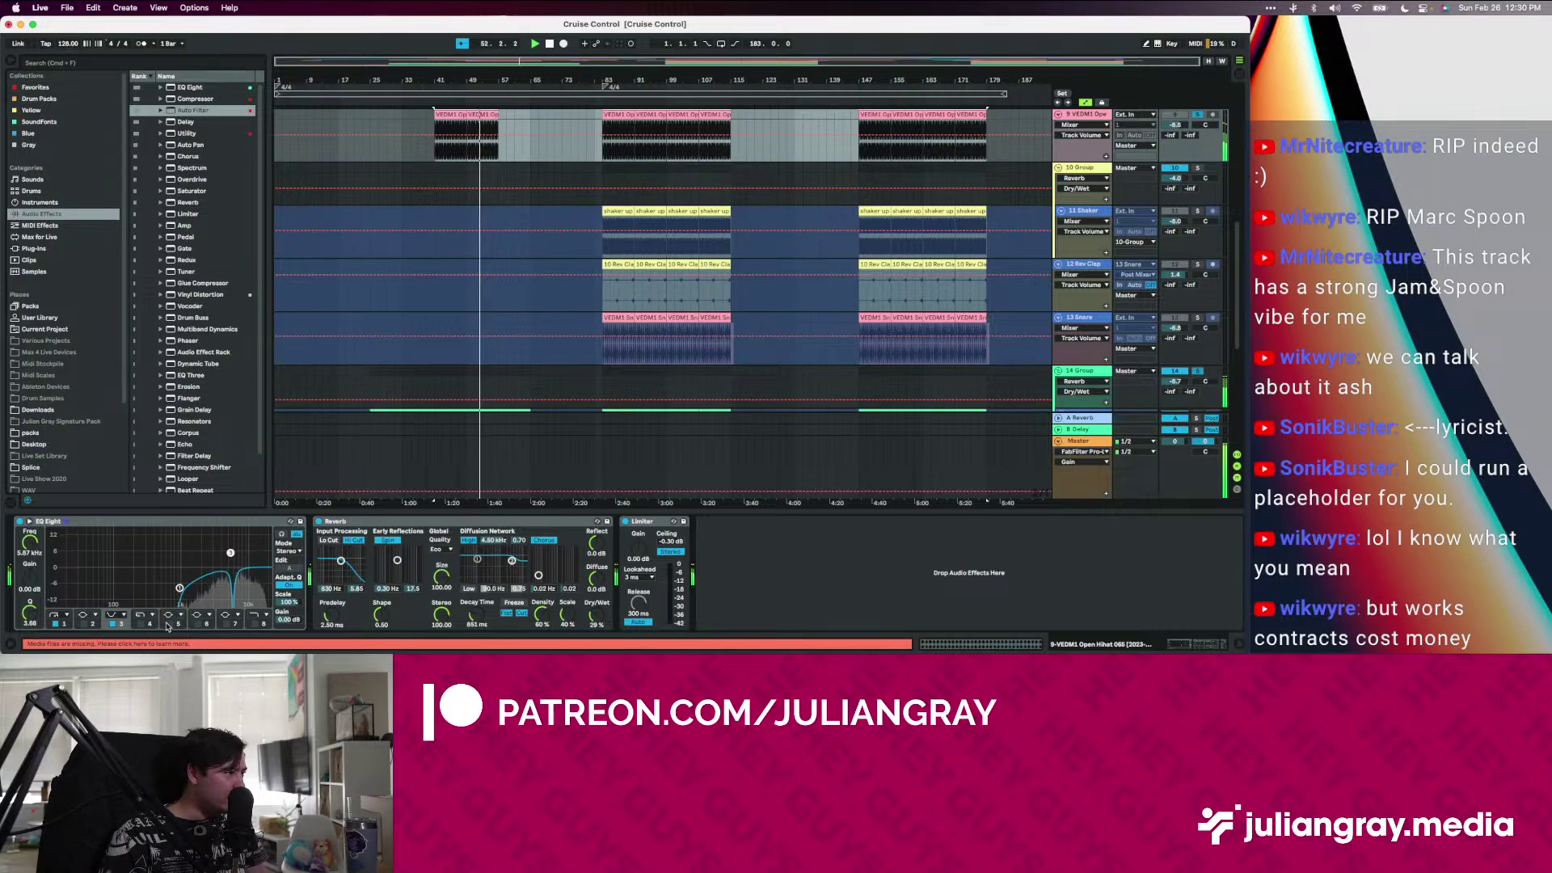
click(225, 624)
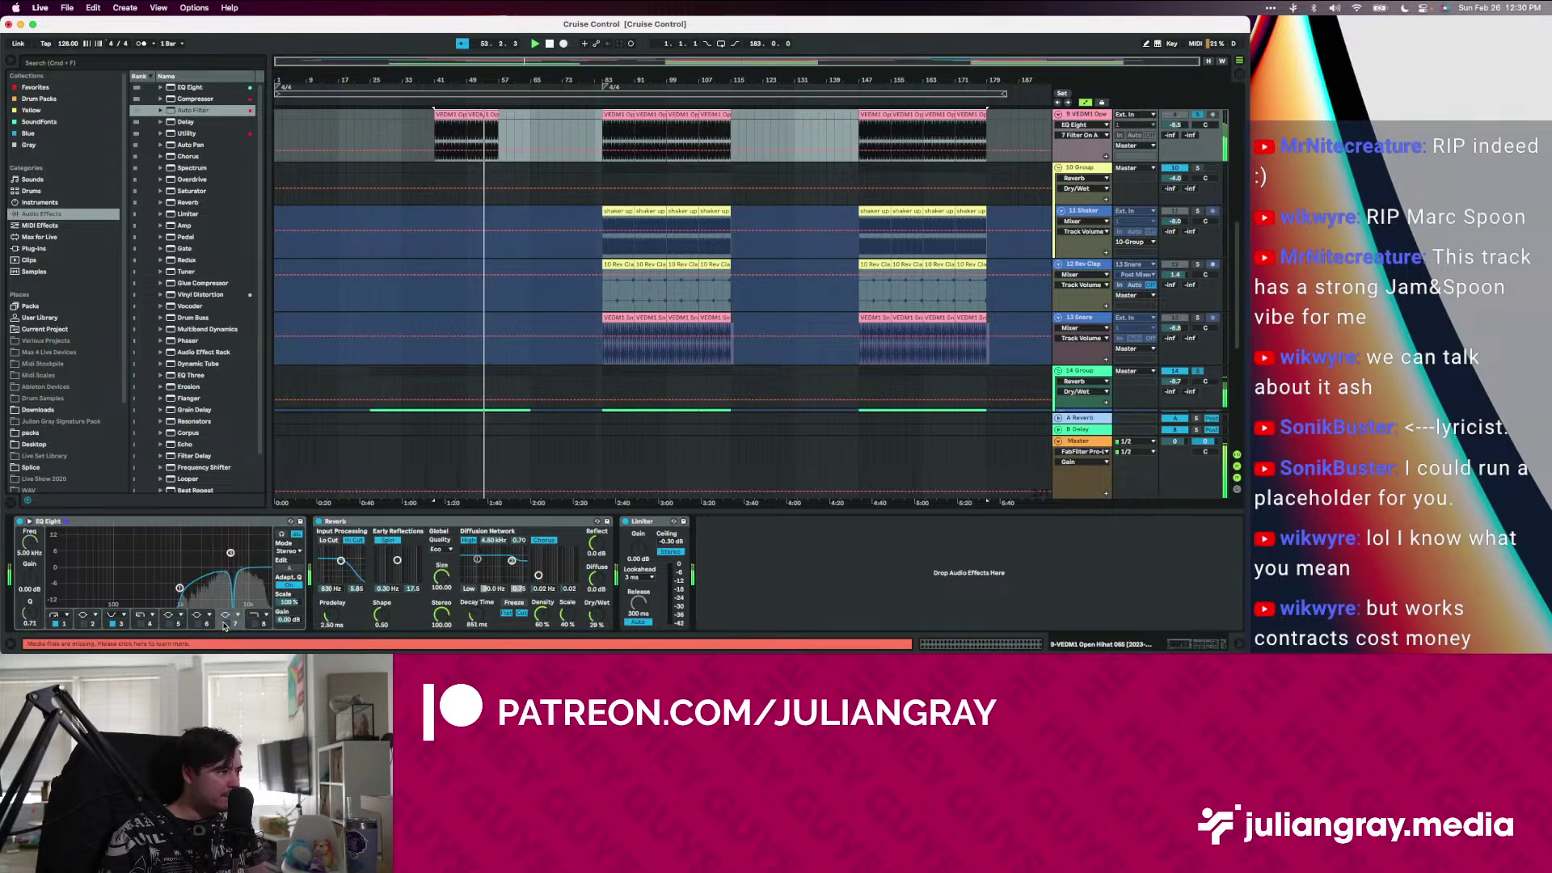
drag(248, 557, 252, 561)
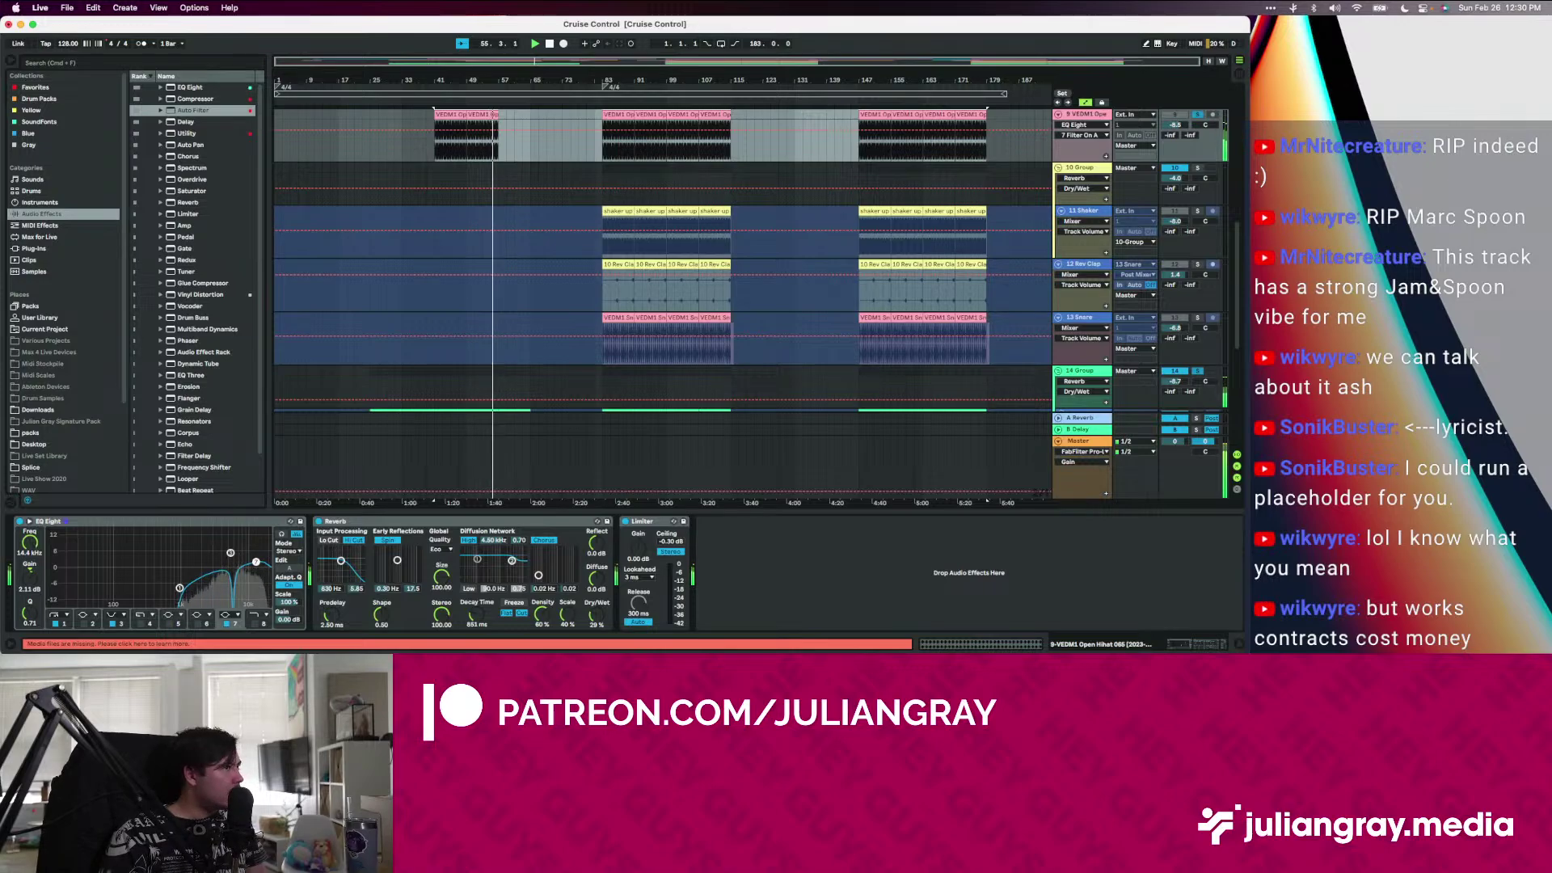
click(476, 141)
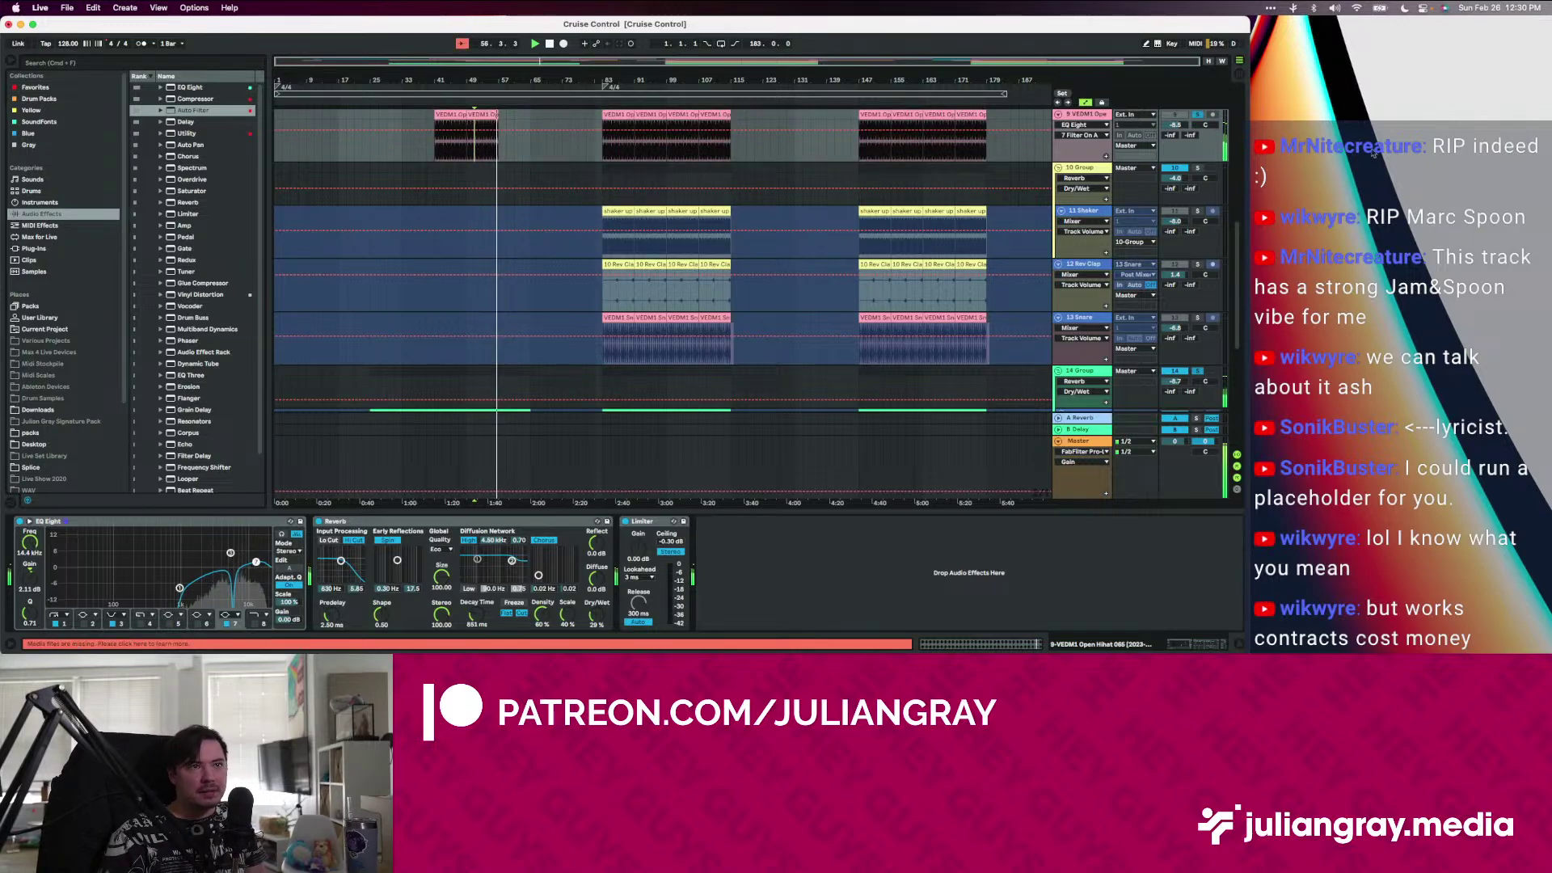
Solo the Bass group and play it from bar 25
scroll(1075, 212, down, 3)
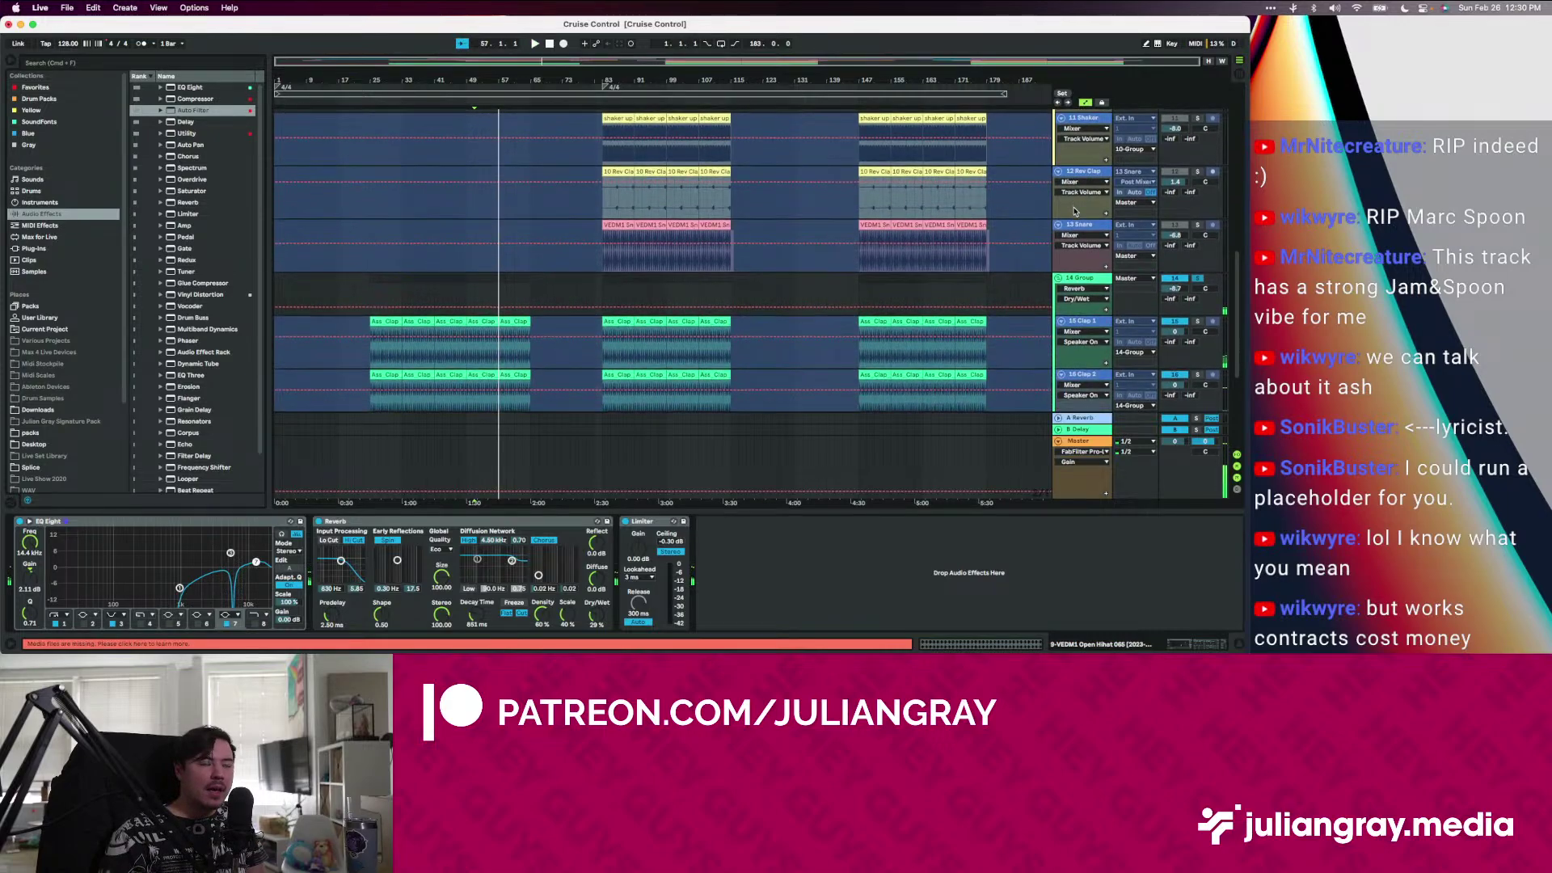
scroll(1077, 214, up, 1)
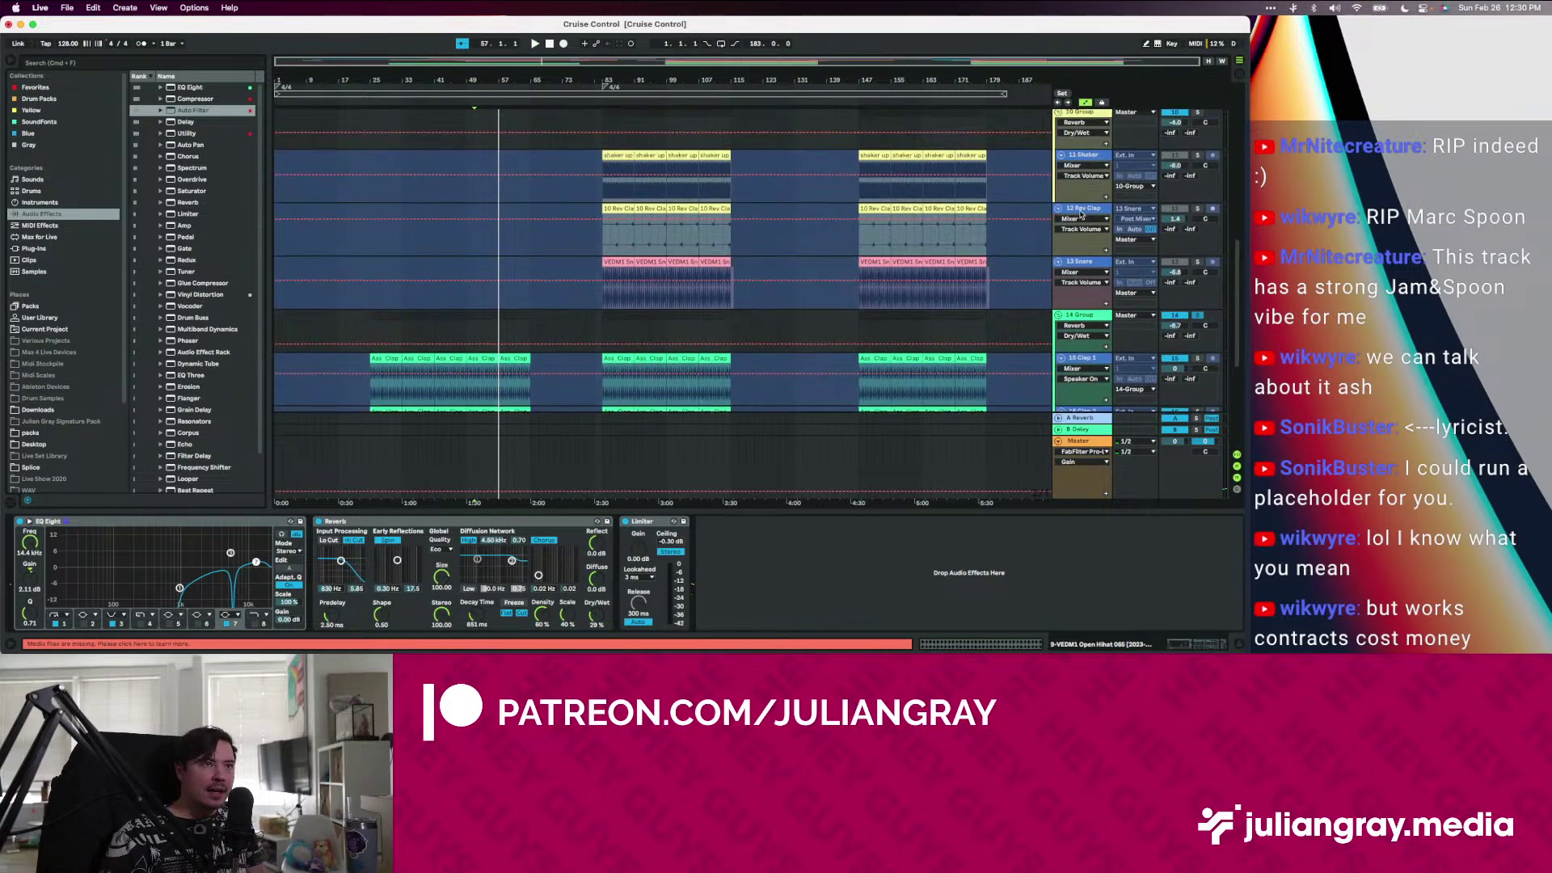
scroll(1080, 215, up, 10)
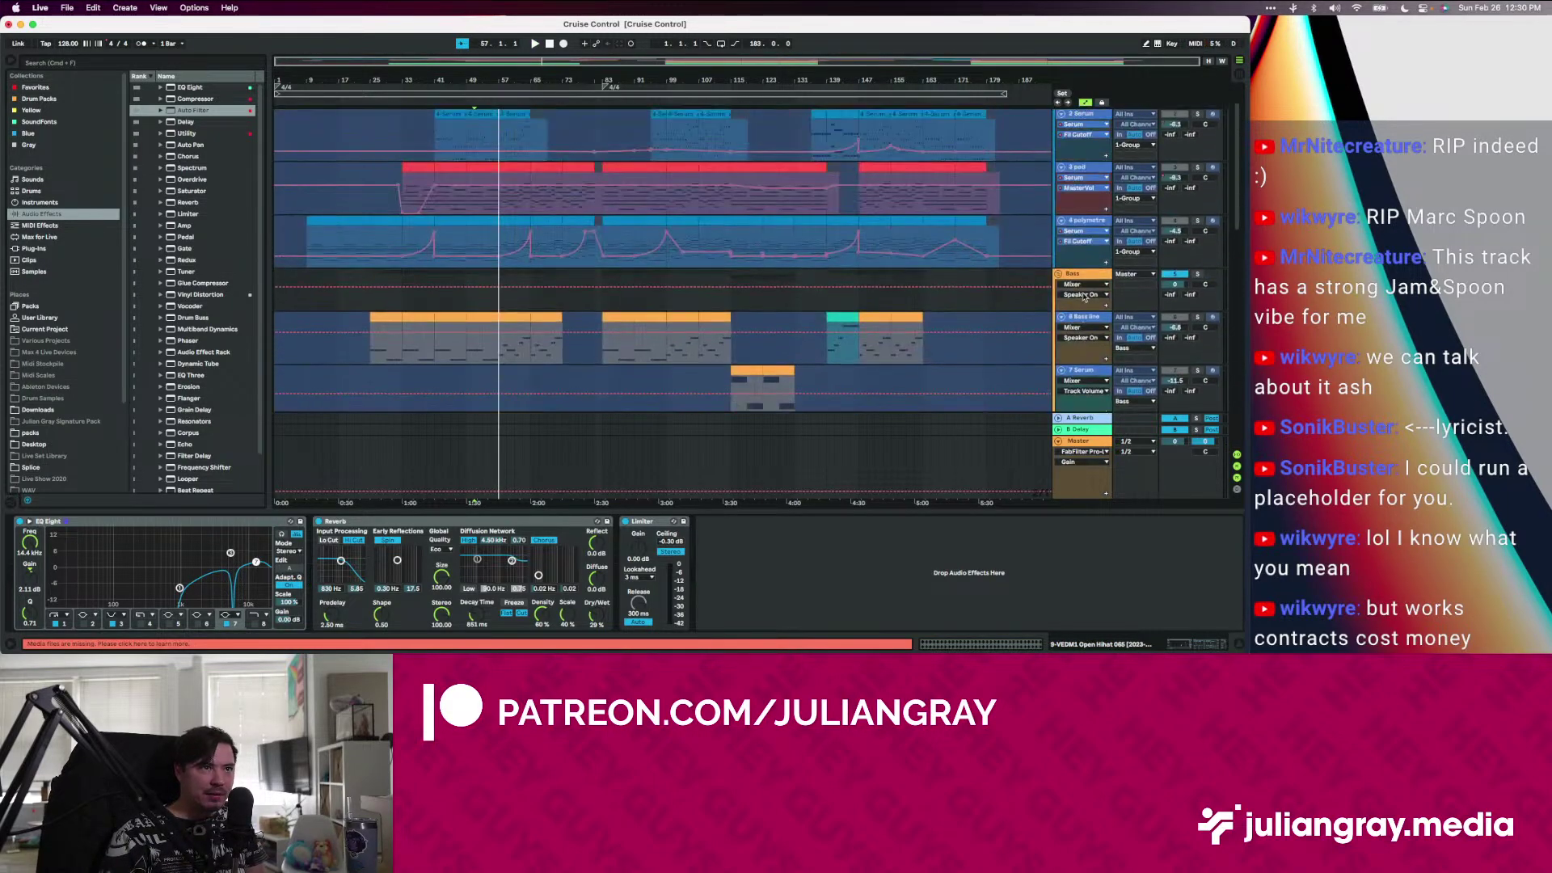
click(377, 328)
click(372, 322)
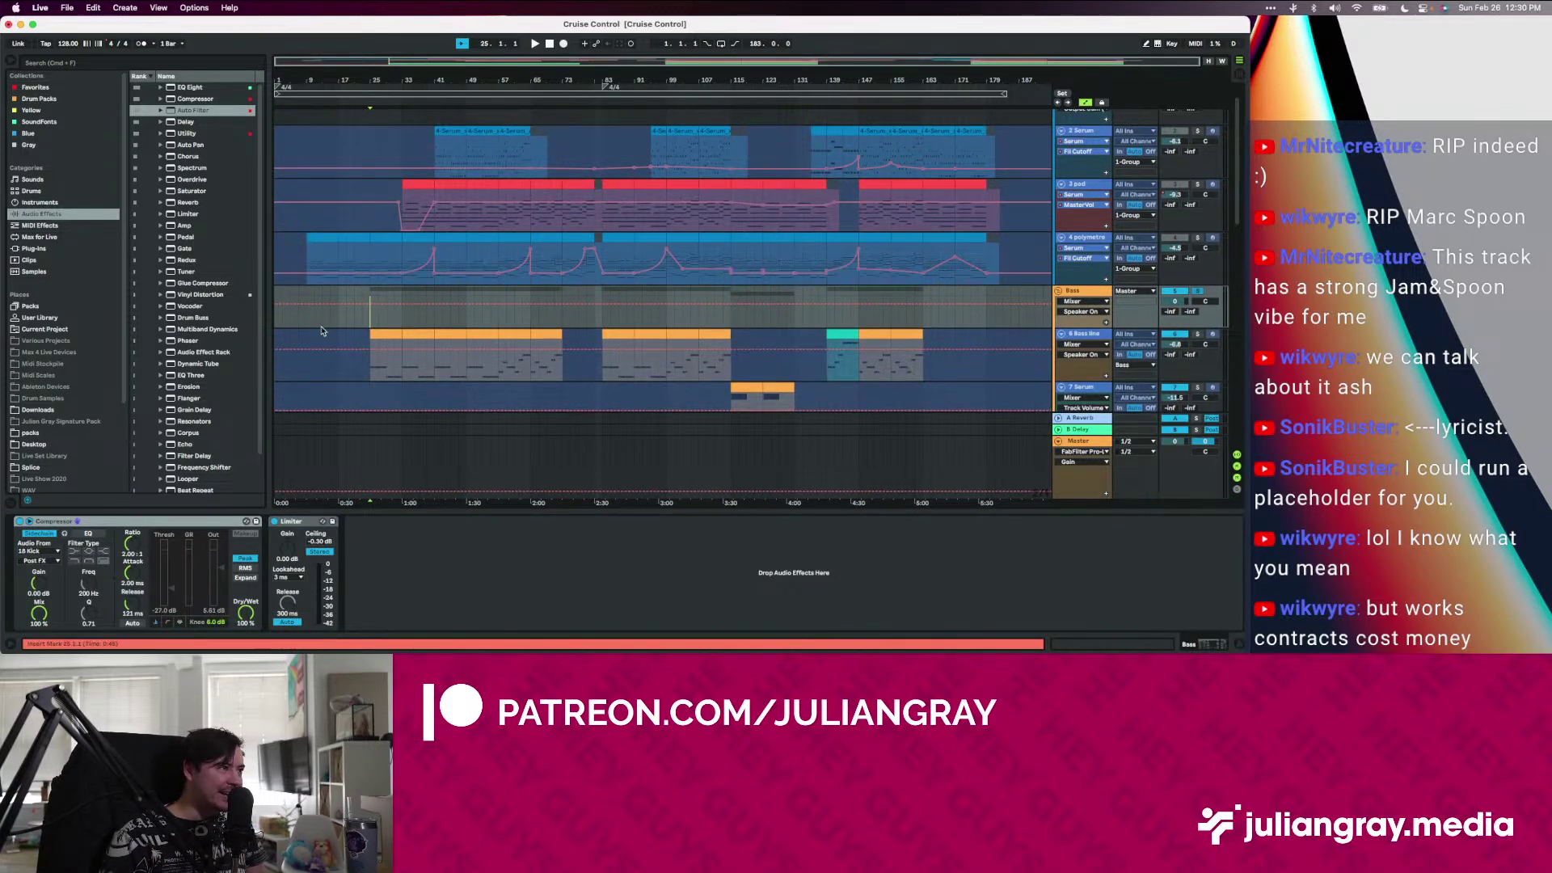
key(space)
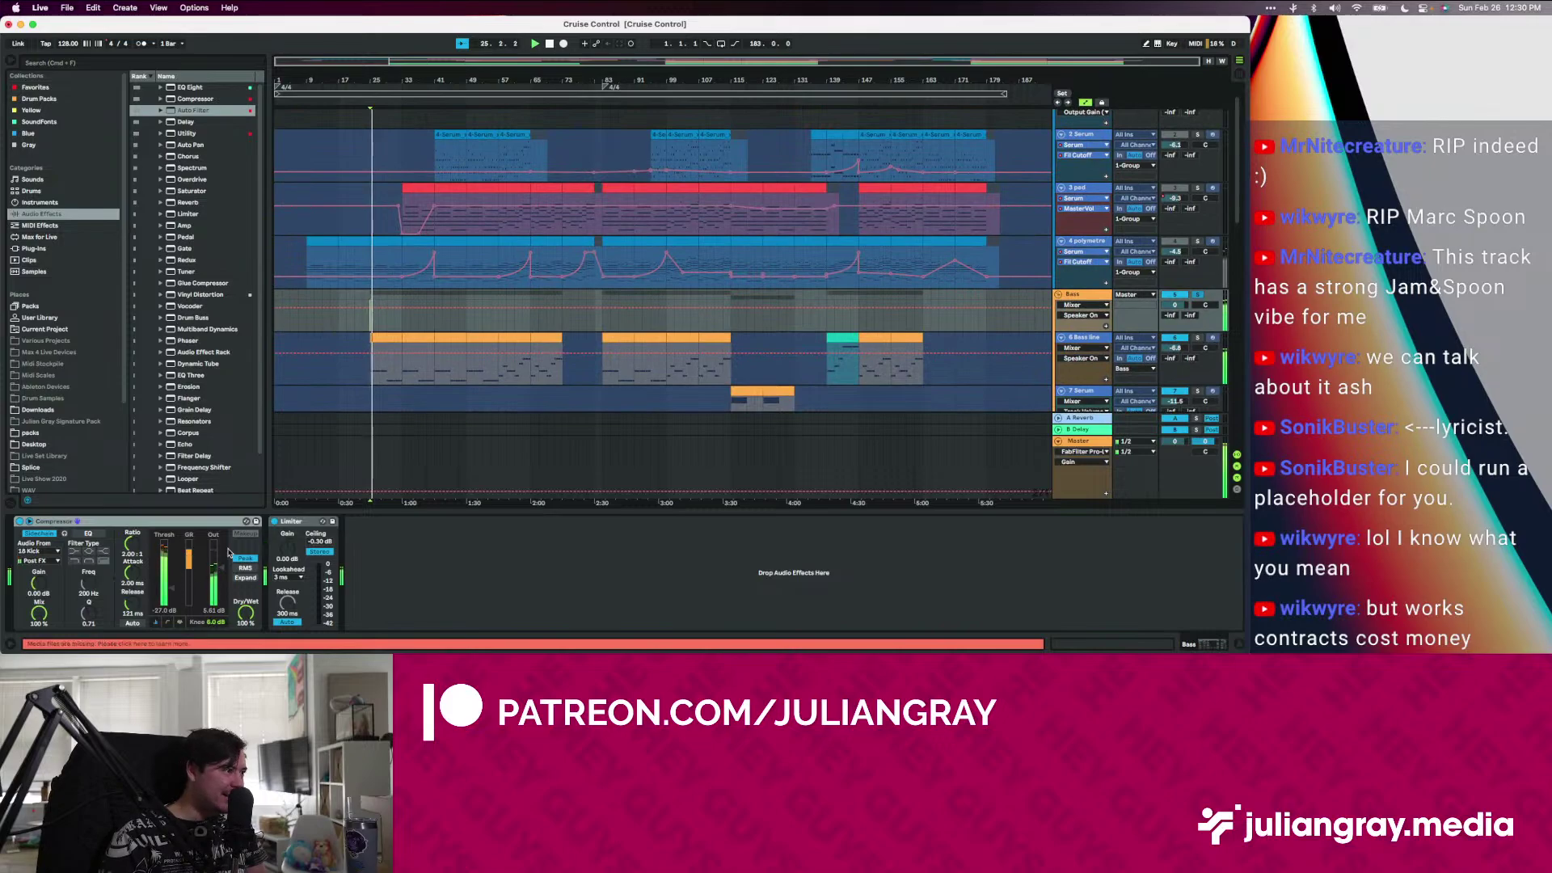
Play from bar 41 and raise the output gain of the Bass group's Compressor
click(432, 327)
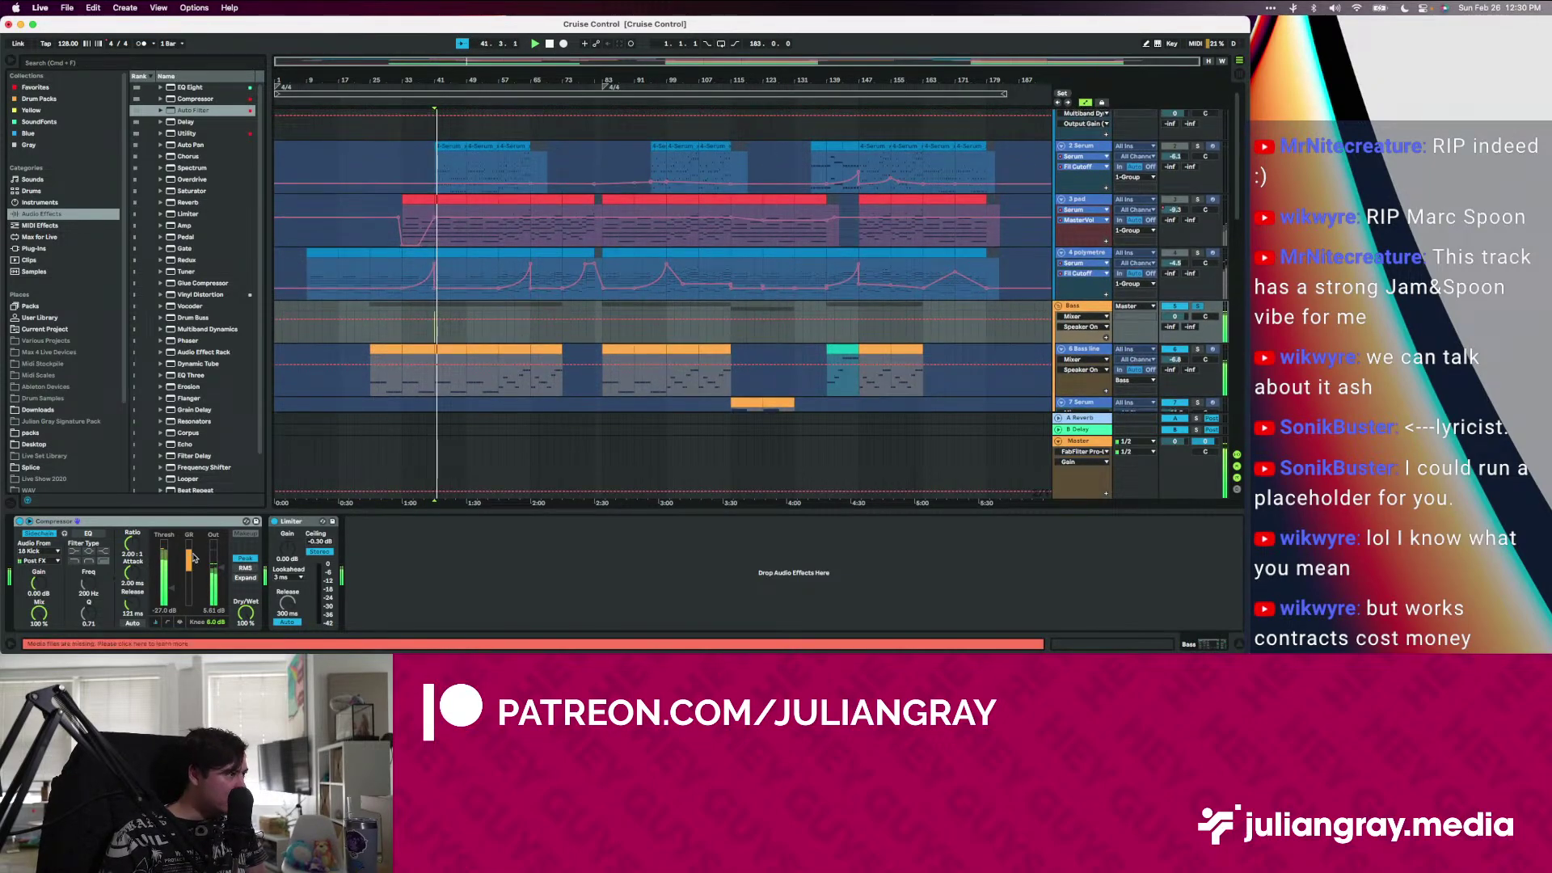
drag(223, 573, 223, 566)
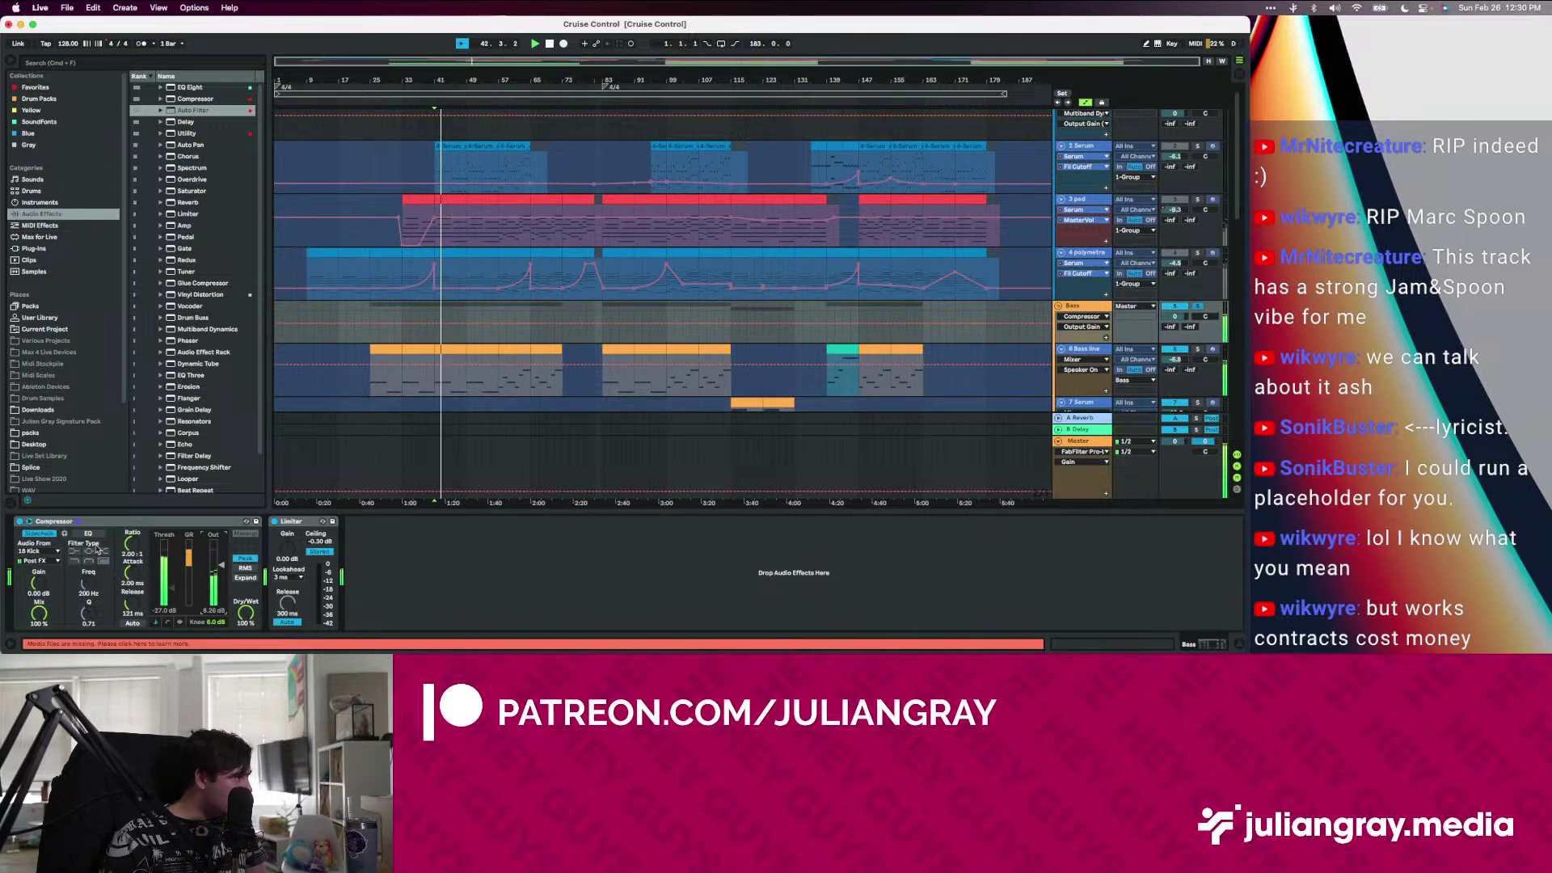
click(118, 582)
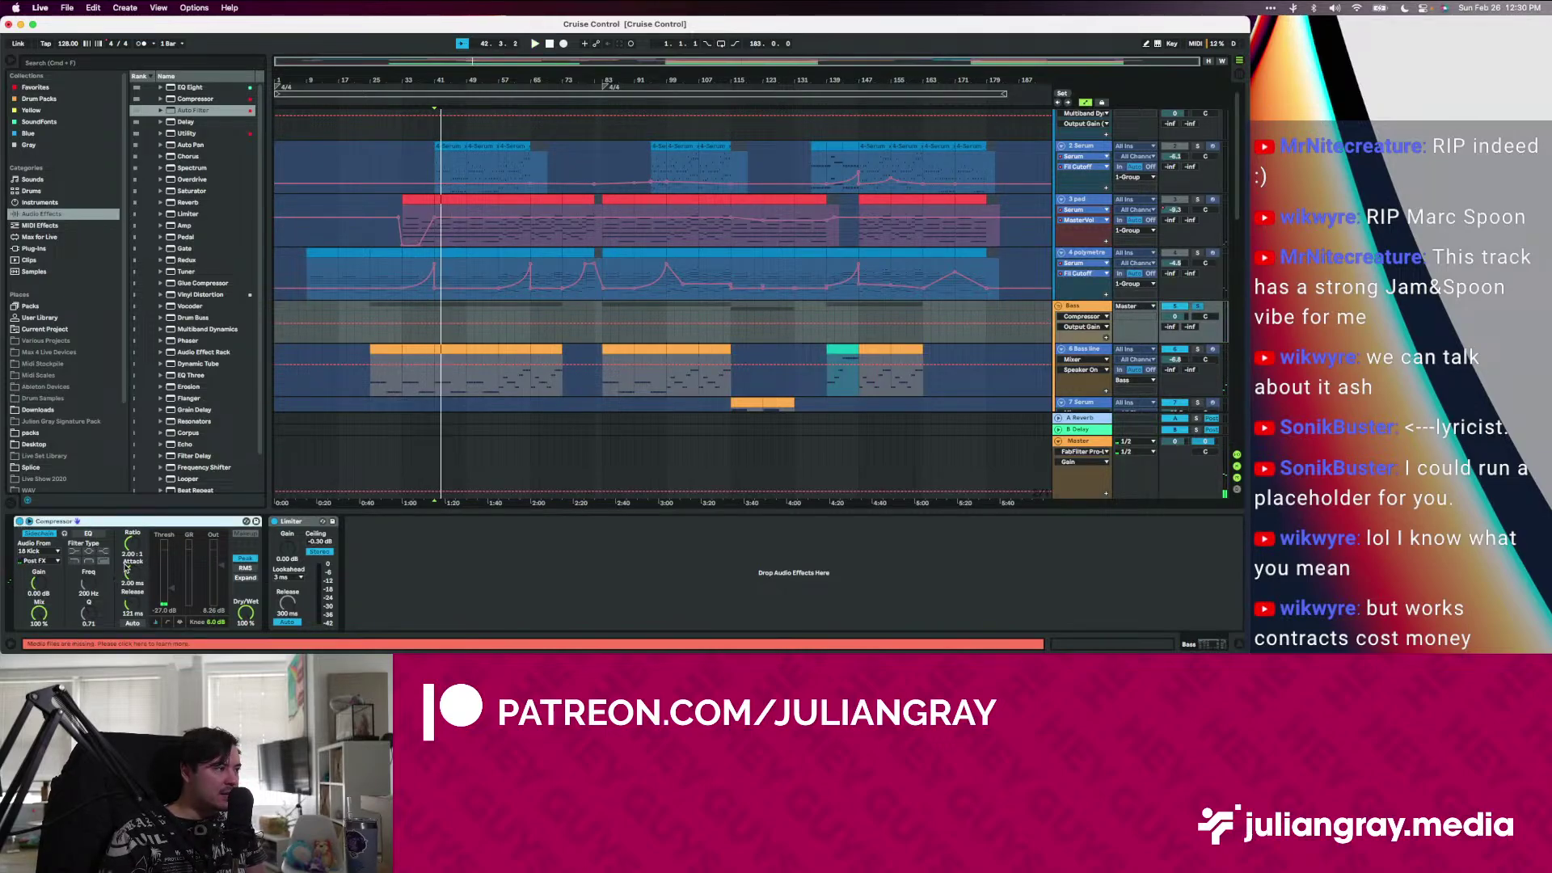
Set the Bass group's Compressor attack to 0.01 ms, enable its sidechain EQ at about 1.41 kHz and switch to the activity view
scroll(423, 305, down, 2)
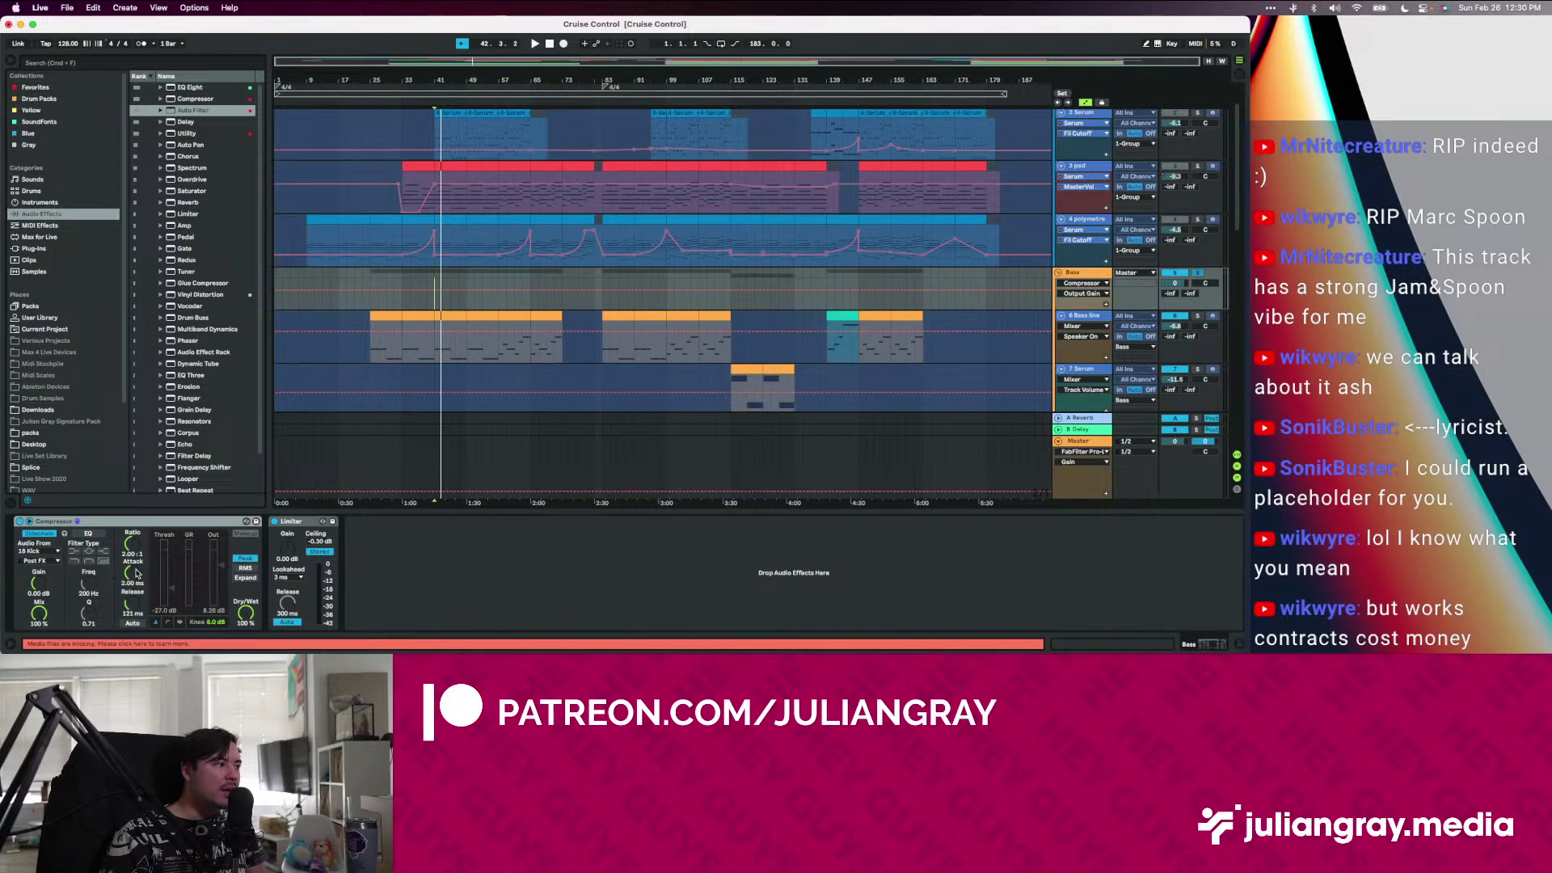
drag(136, 574, 136, 603)
mouse_move(485, 639)
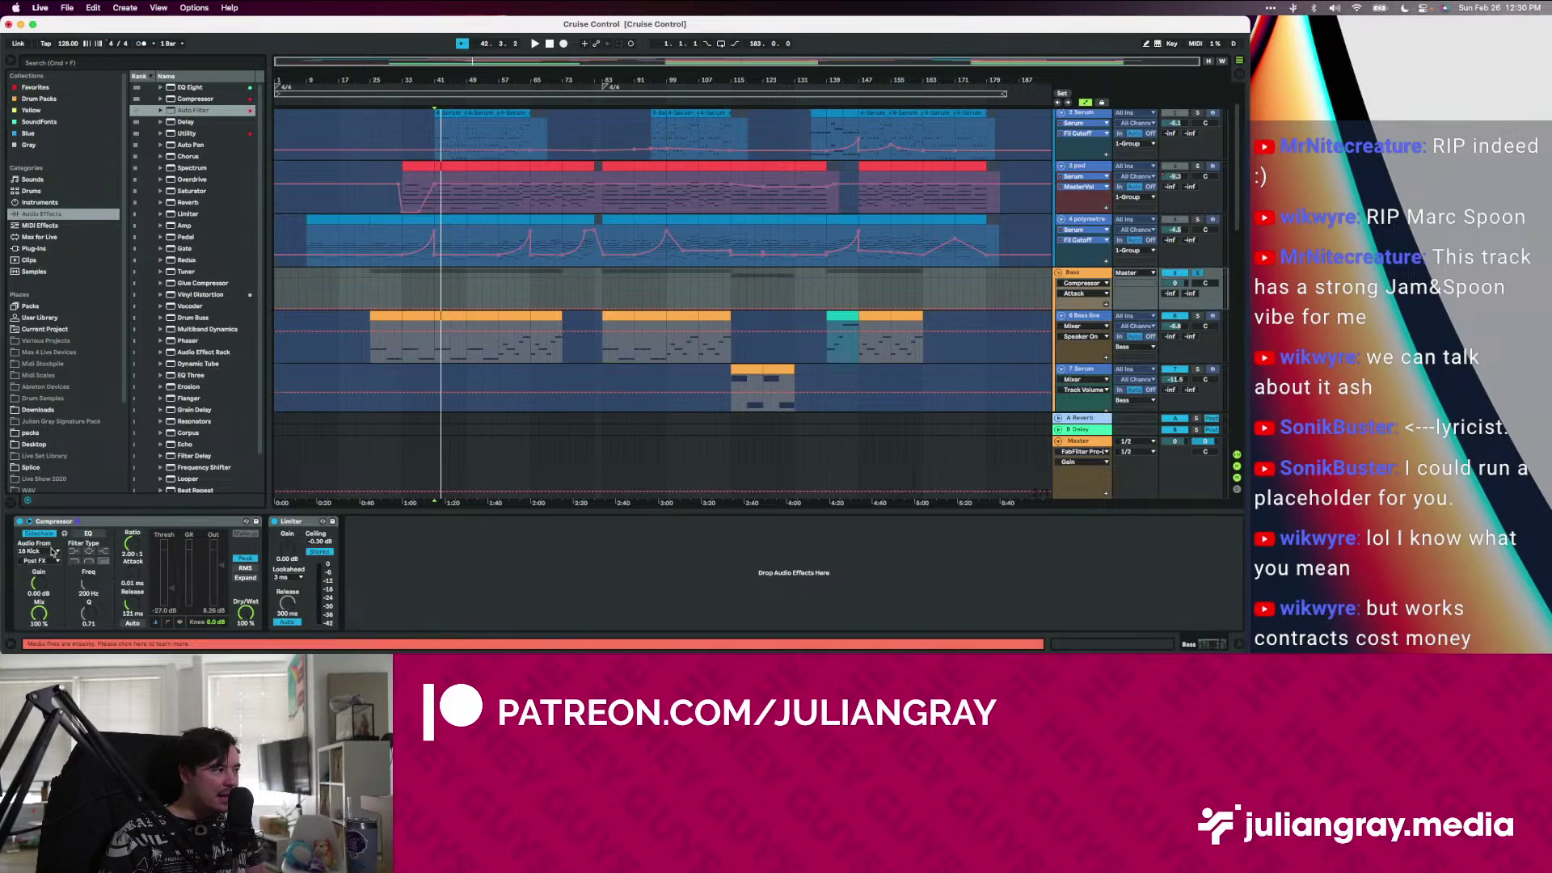
click(90, 534)
drag(87, 583, 87, 558)
click(178, 622)
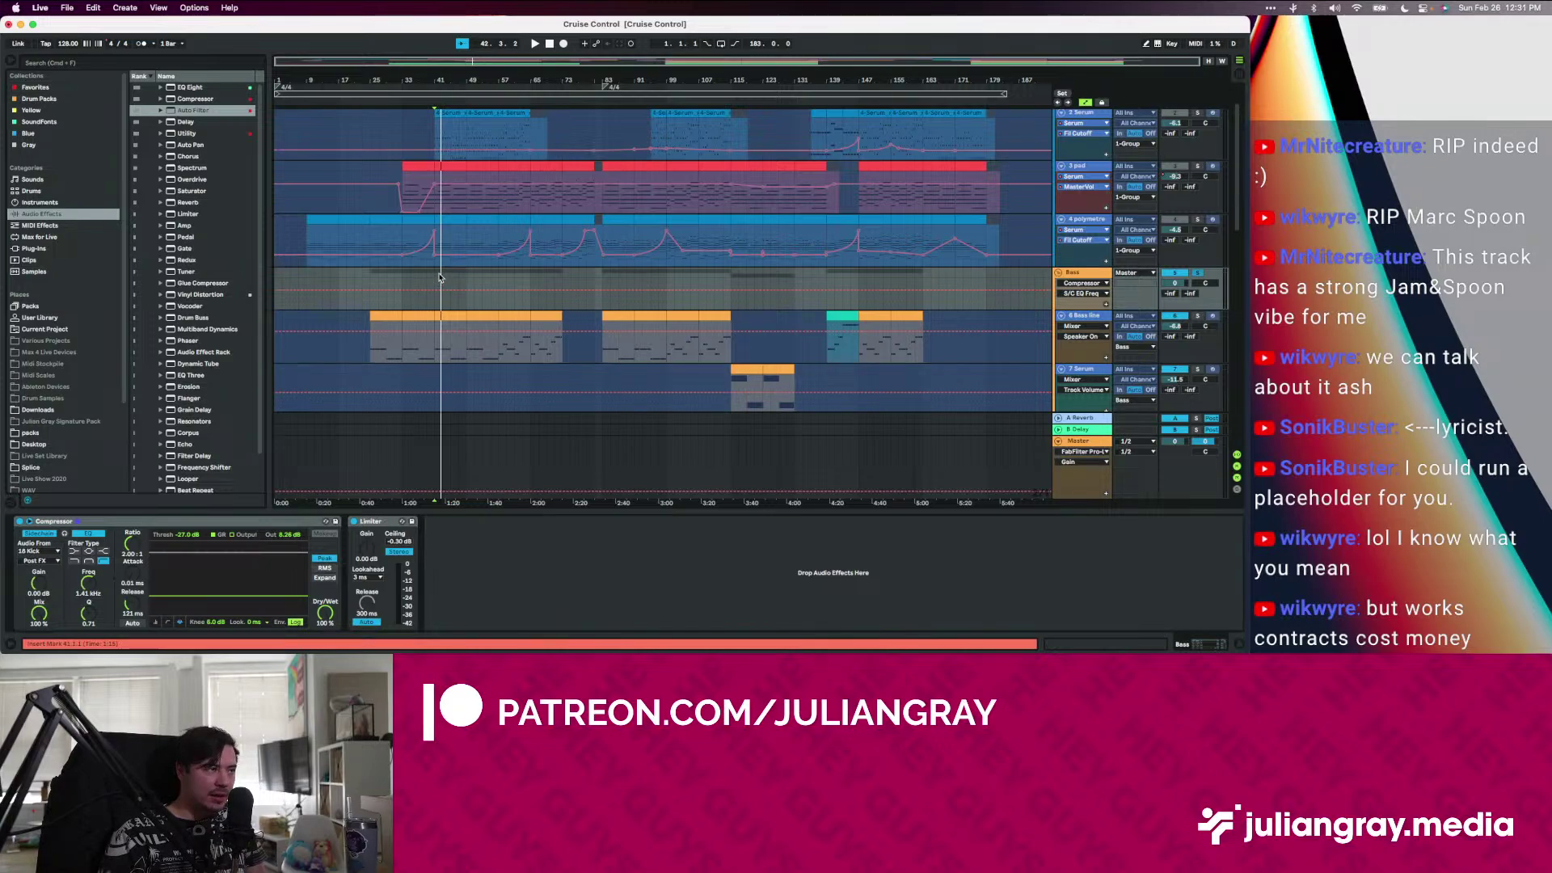
During playback, set the Compressor's sidechain EQ frequency to about 1.24 kHz, its release to 49.3 ms and its threshold to -41.5 dB
key(space)
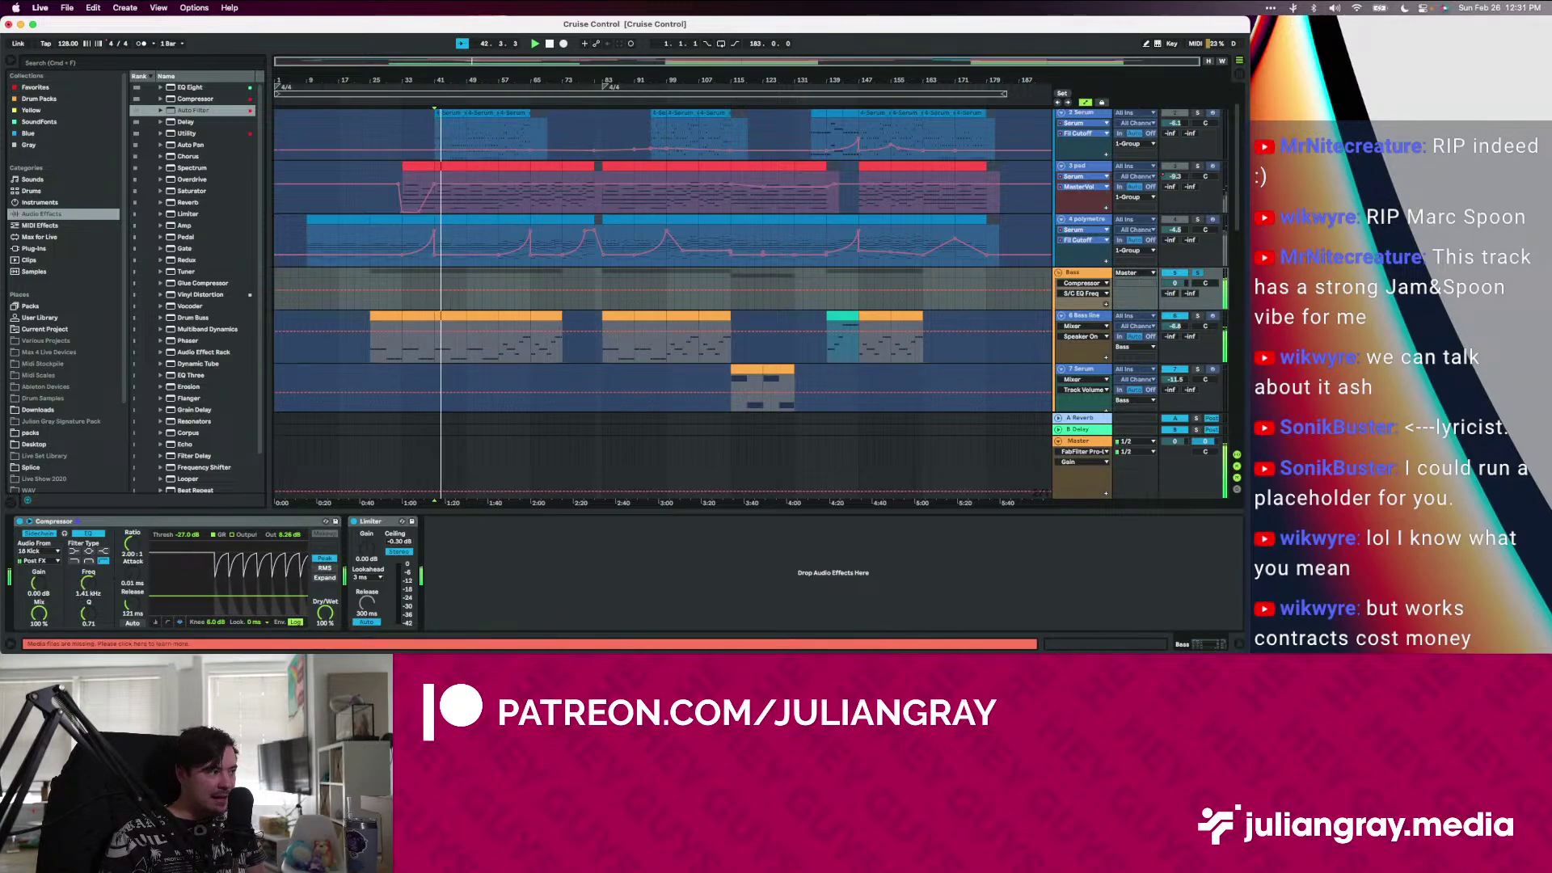
drag(88, 583, 88, 659)
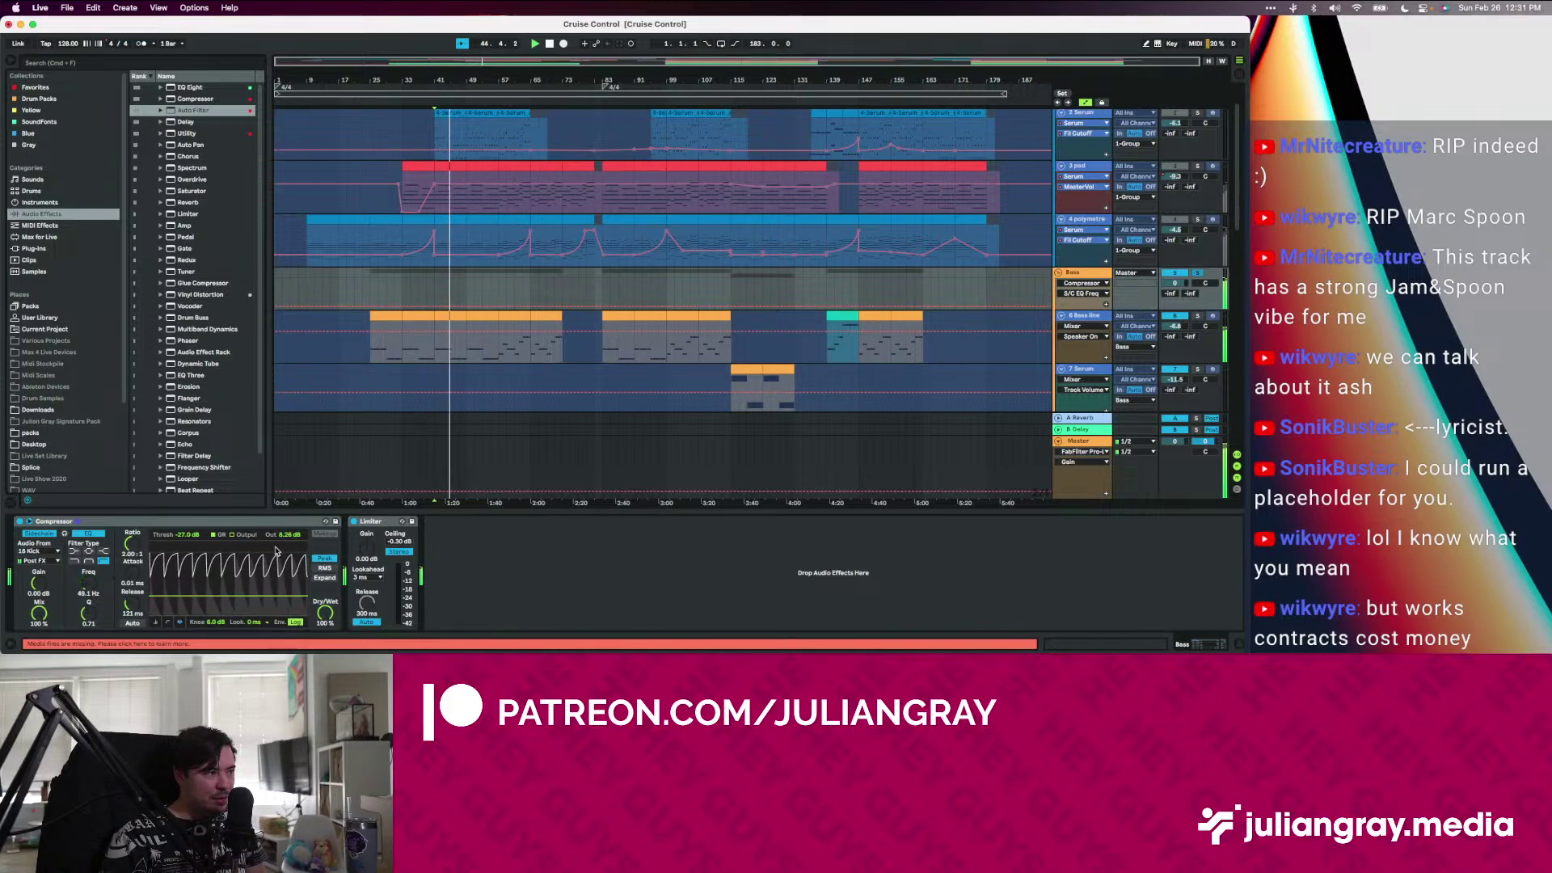
drag(130, 572, 124, 618)
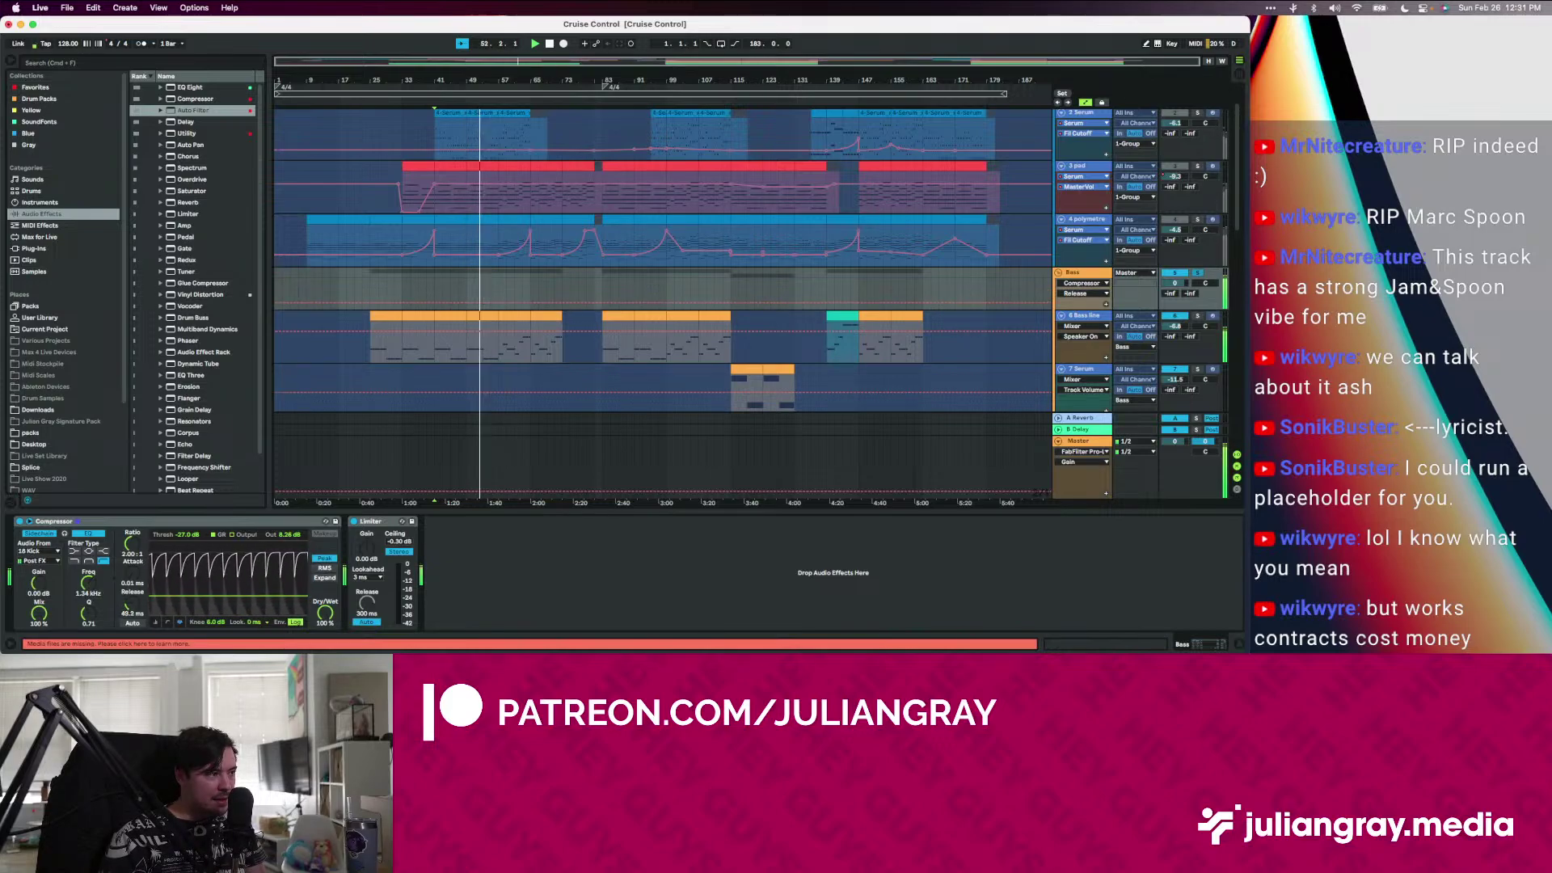
drag(229, 596, 229, 603)
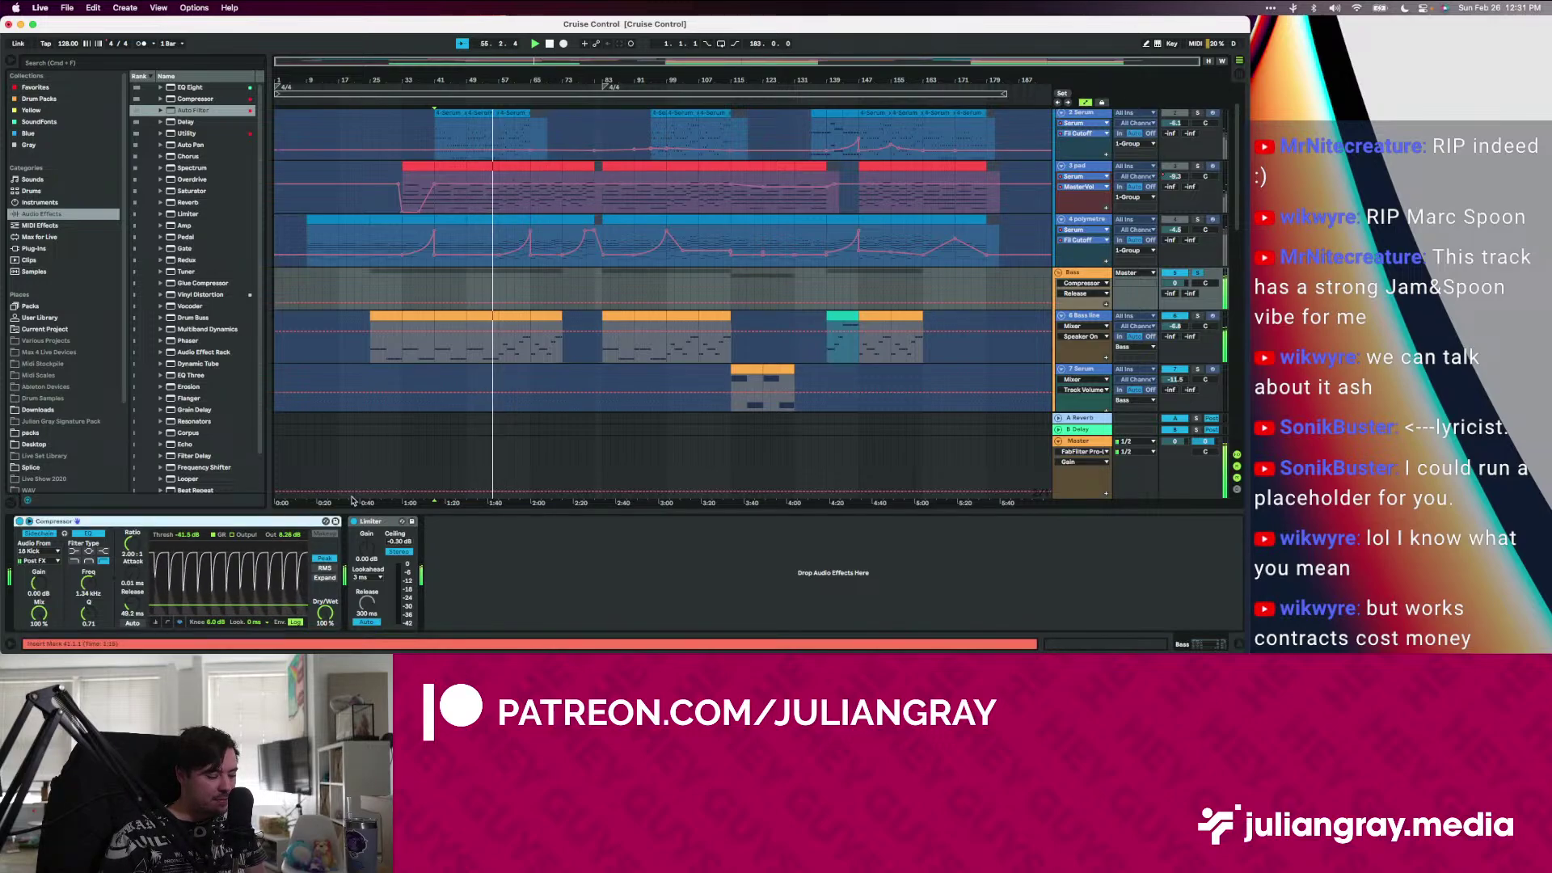
Select the bass line track and show its track volume in the automation lane
scroll(999, 267, down, 2)
click(1082, 275)
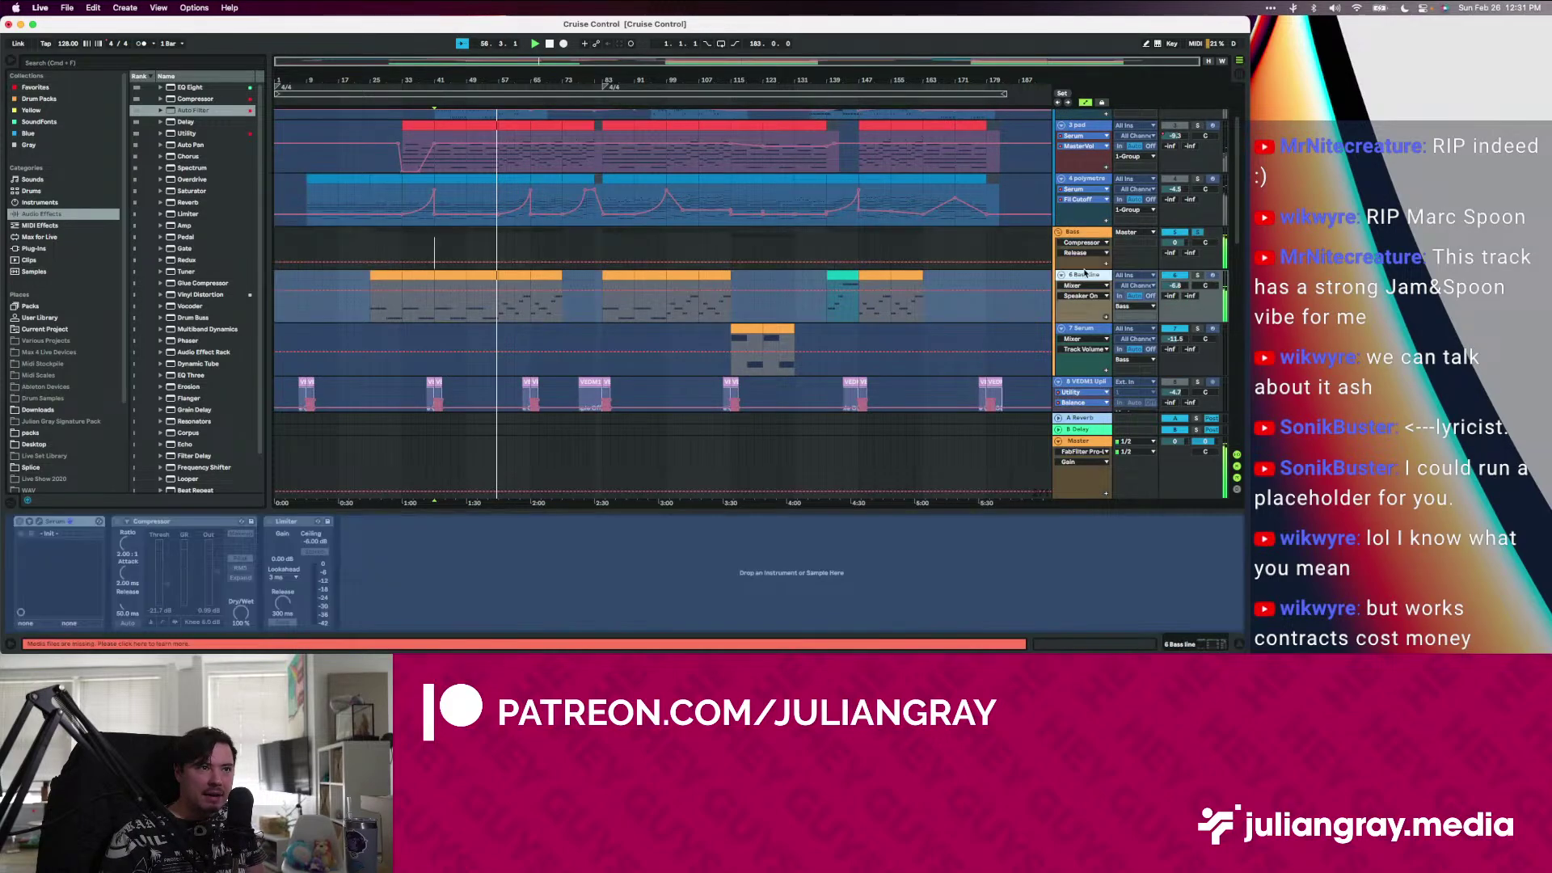
click(1176, 287)
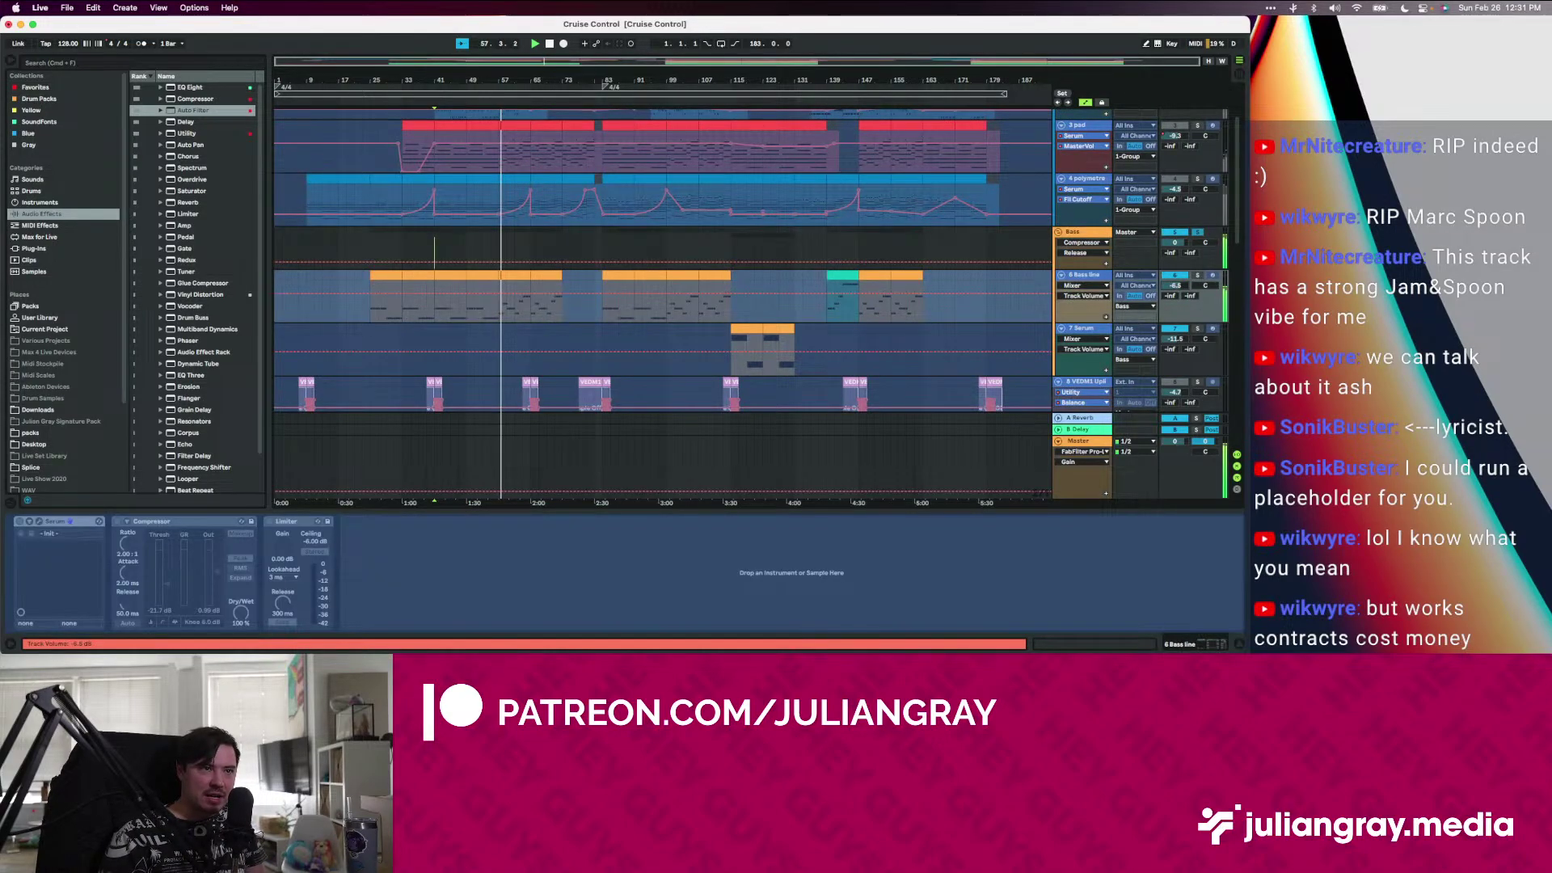
Search the plug-ins for "span", load Voxengo SPAN on the Master track and move its window clear of the upper tracks
click(1078, 441)
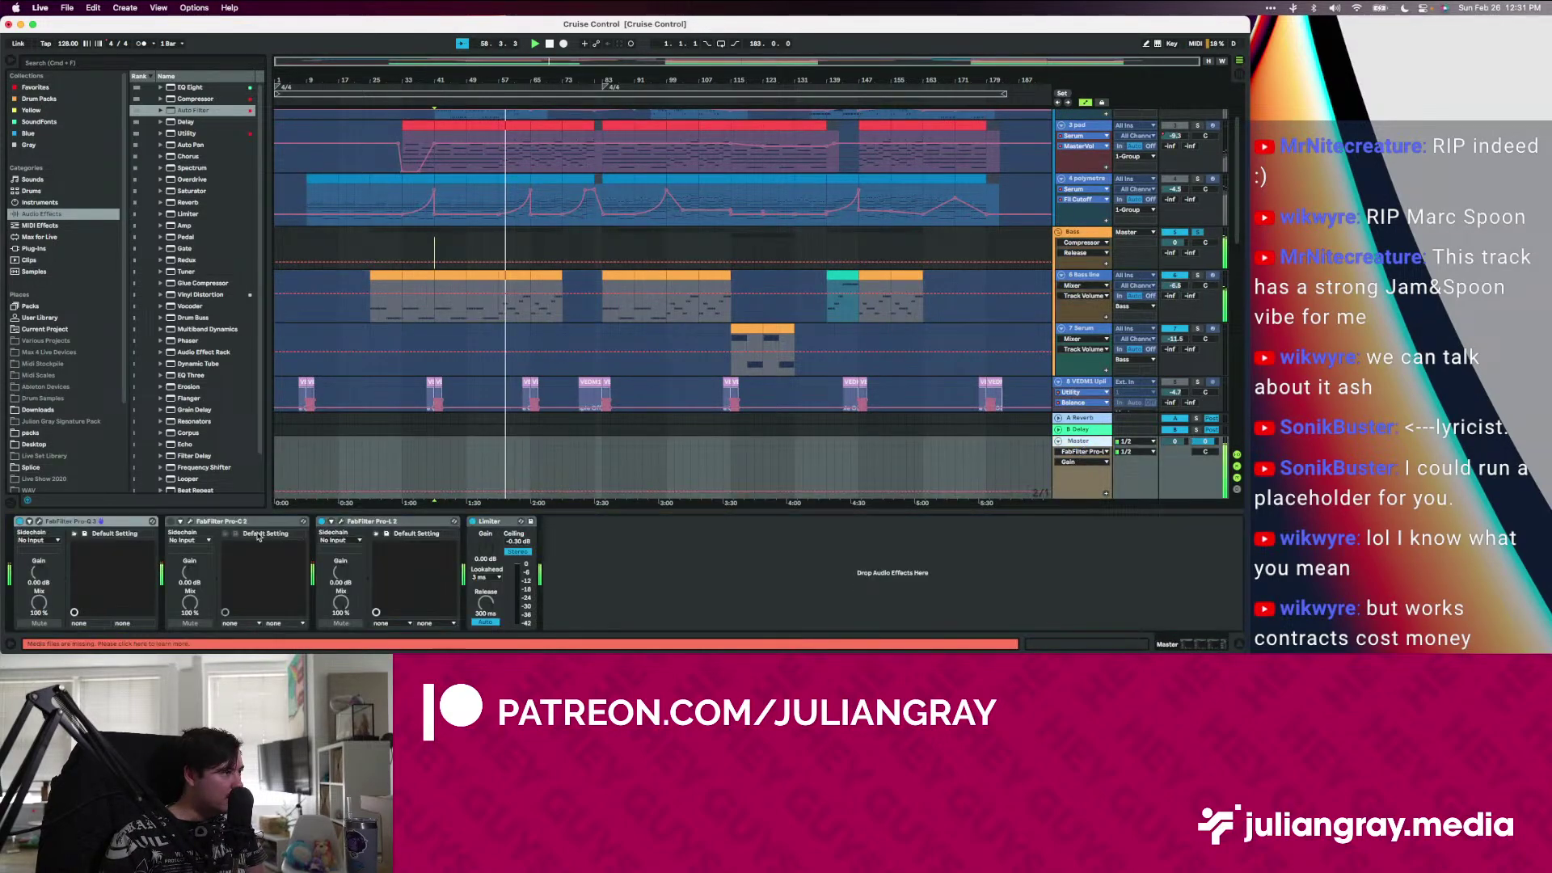
click(39, 251)
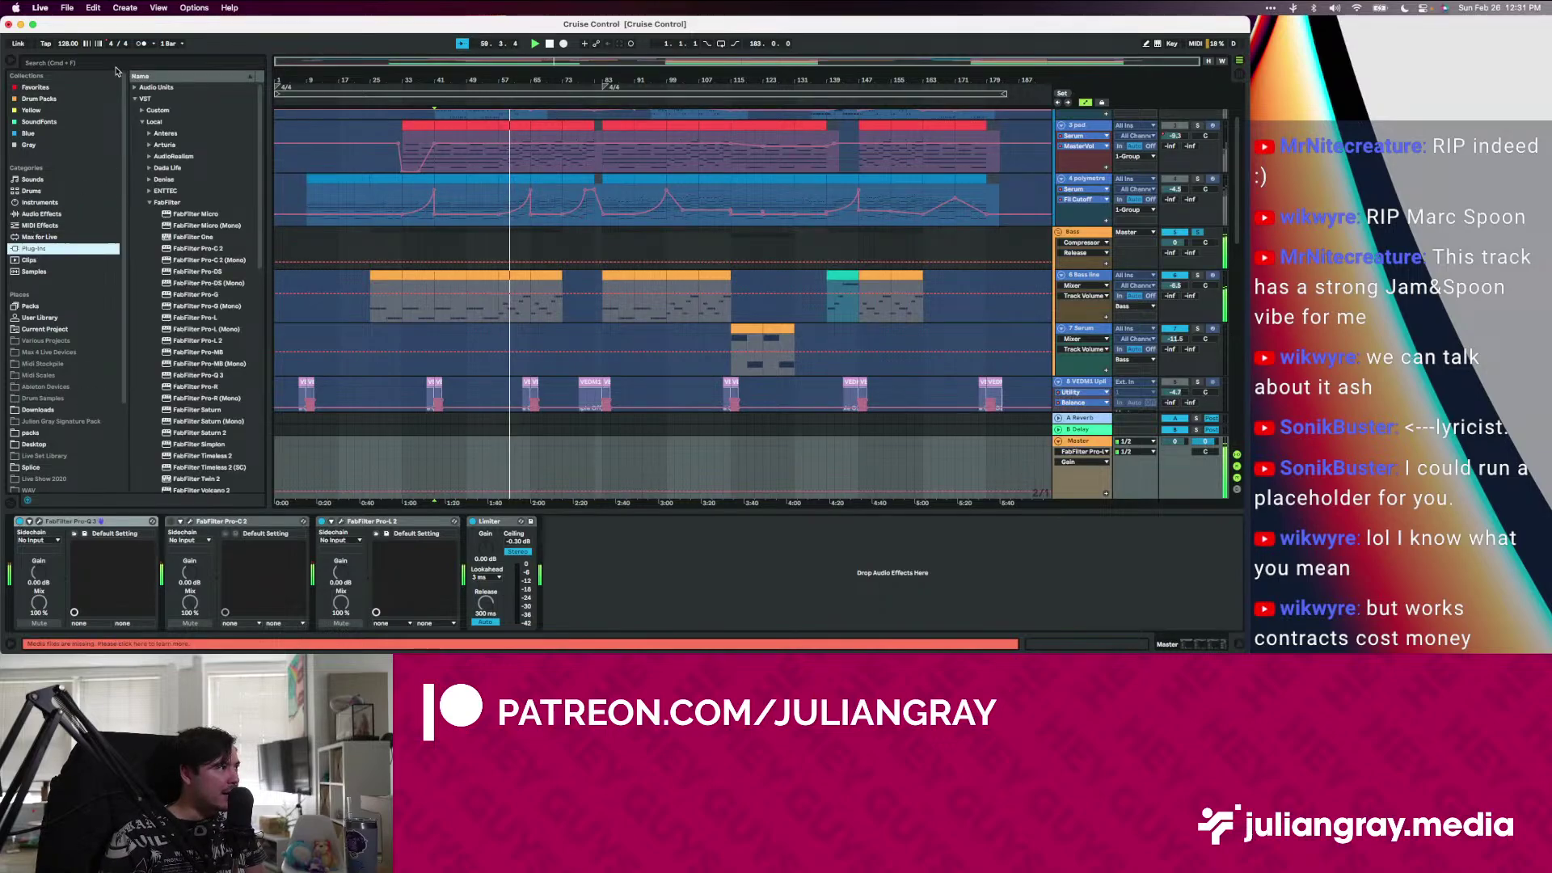
click(118, 61)
text(span)
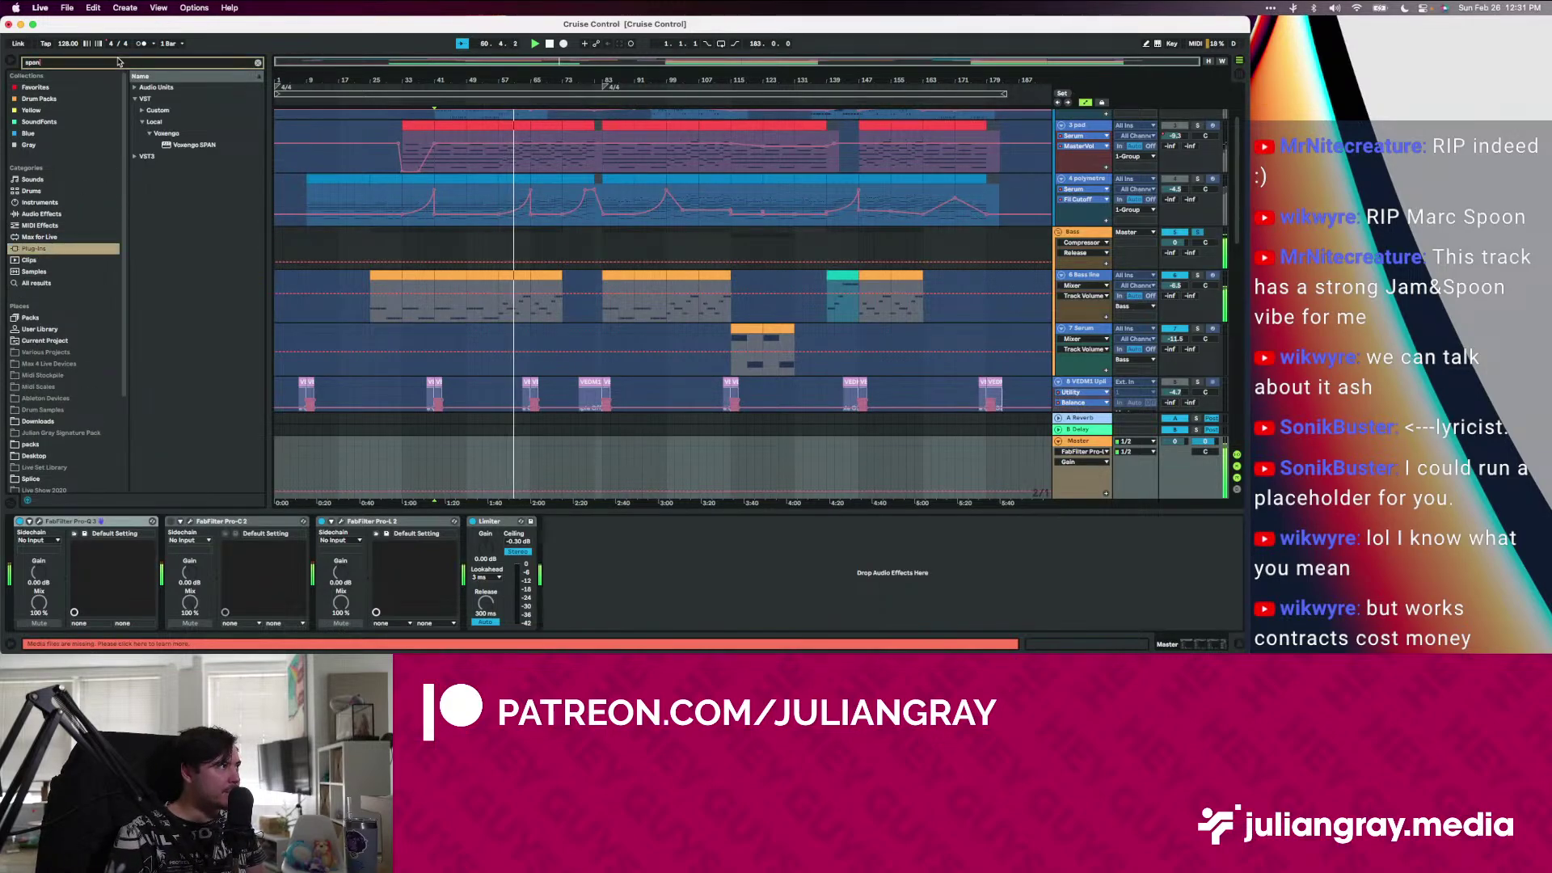
click(193, 145)
double_click(191, 144)
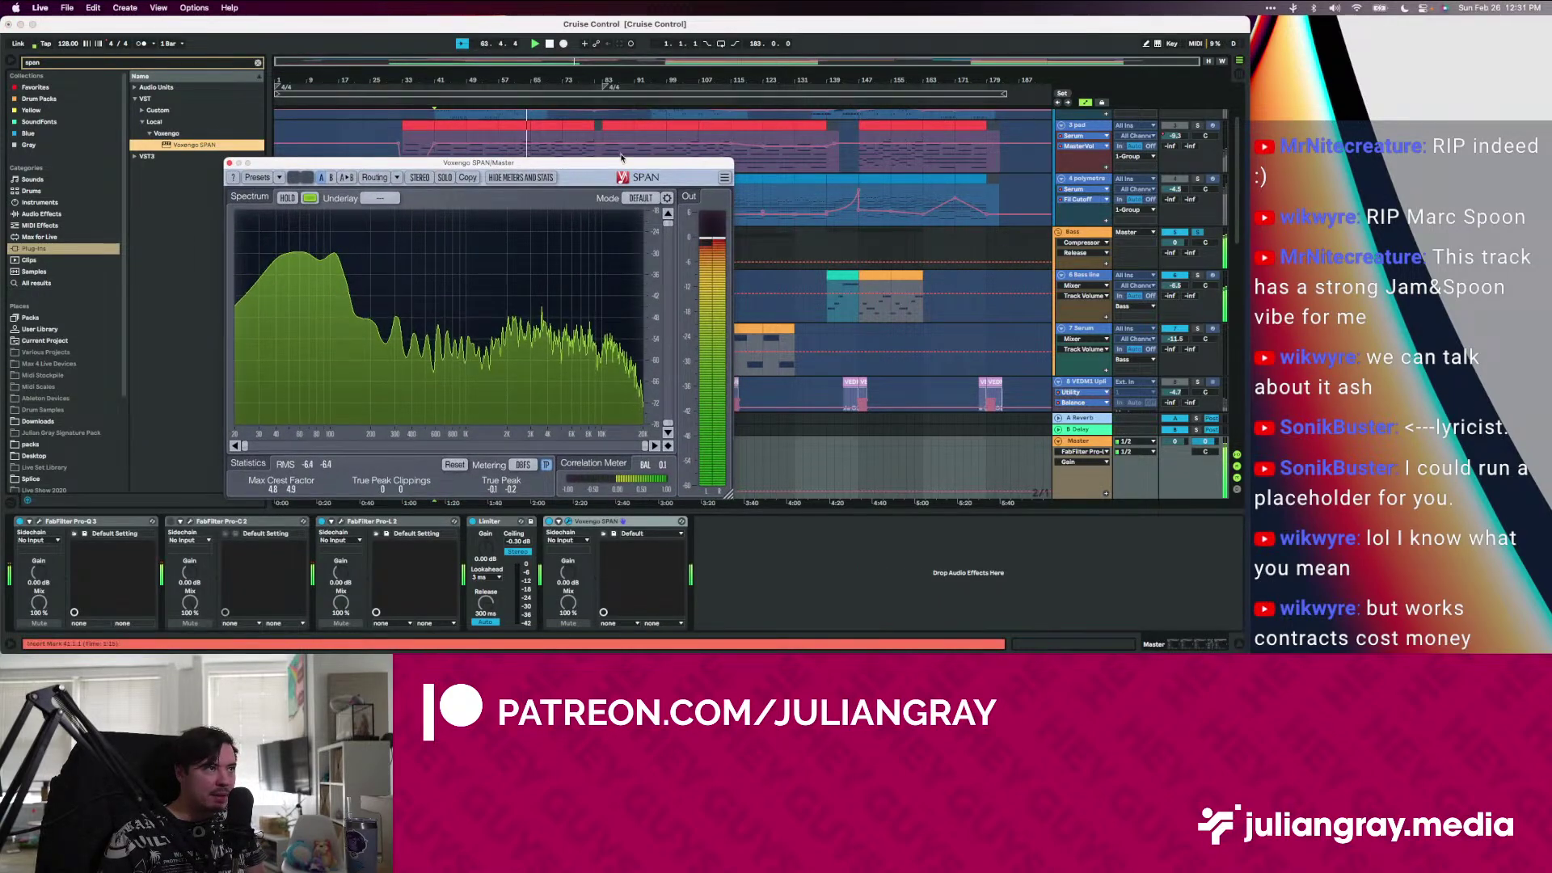
drag(621, 167, 685, 342)
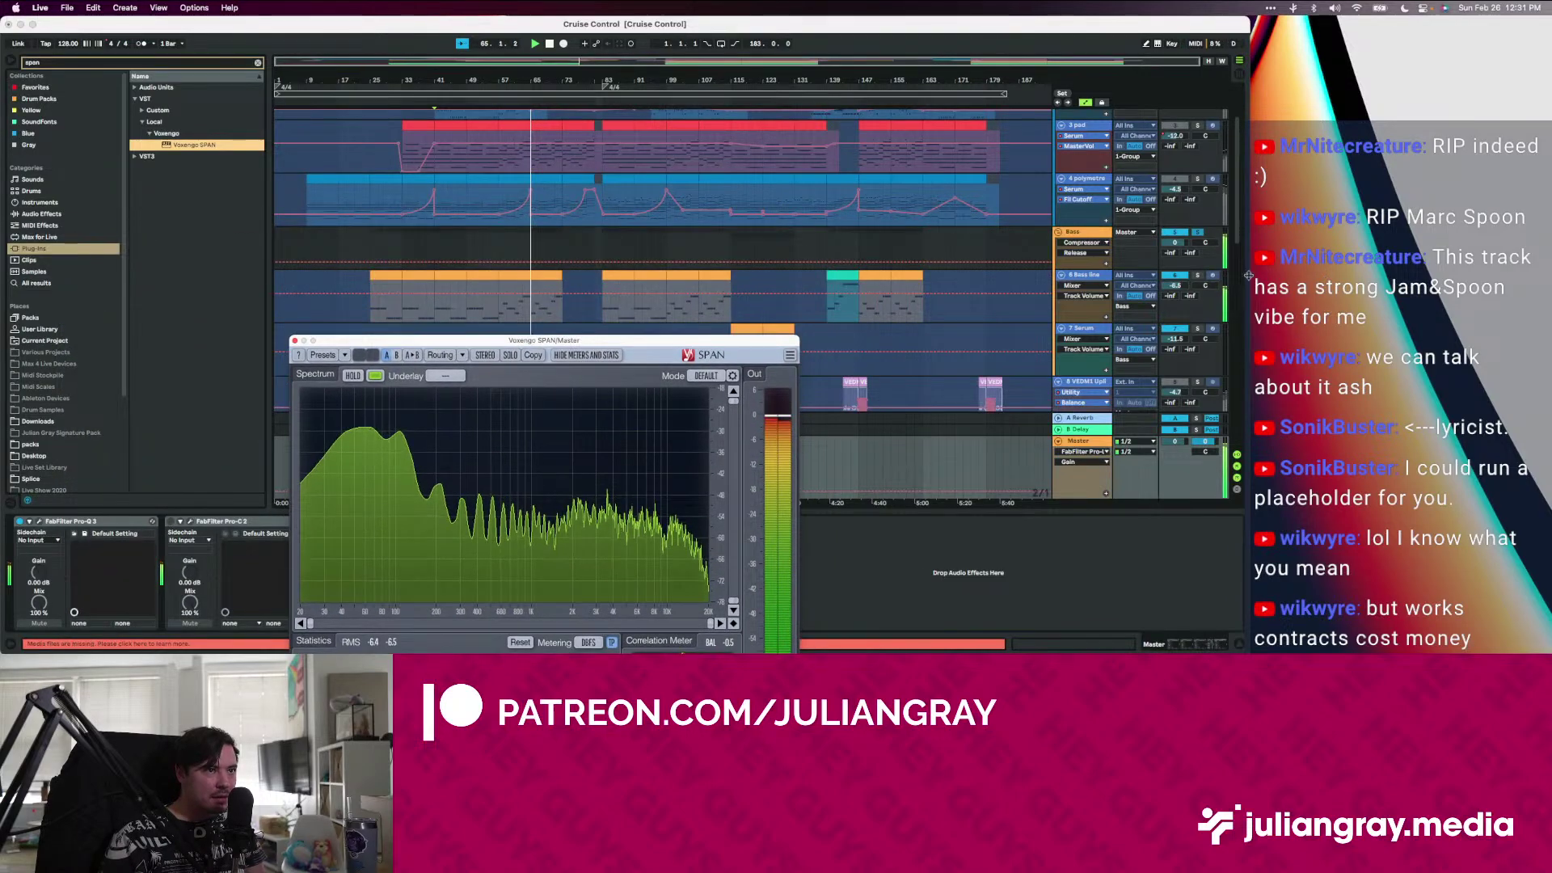
Lower the bass line track's volume to -7.1 dB and rename the track Sub
click(1204, 309)
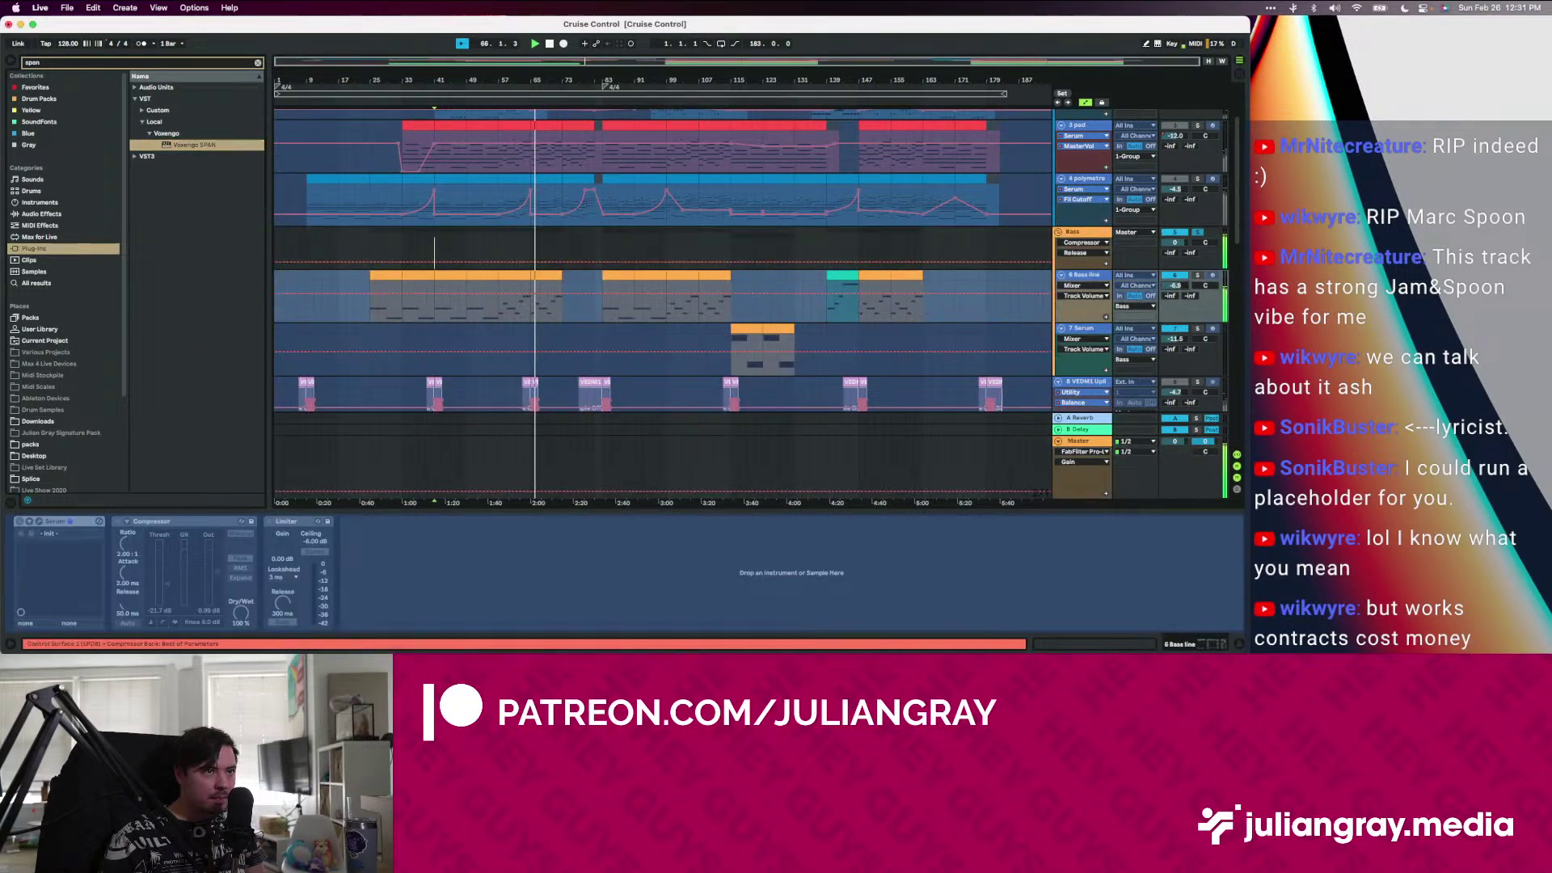
click(1086, 276)
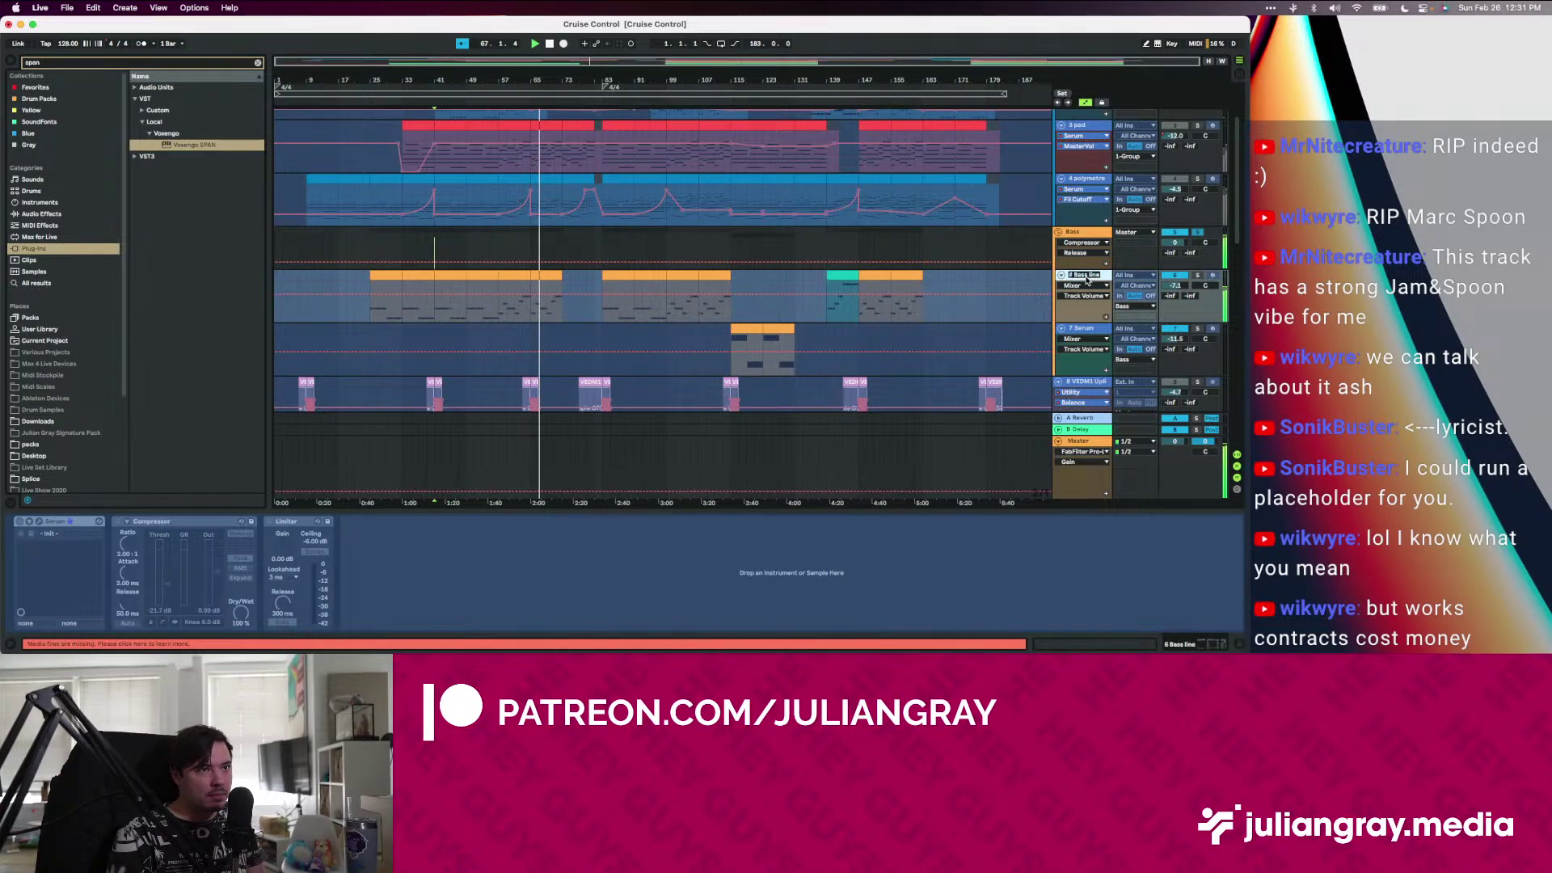
key(Return)
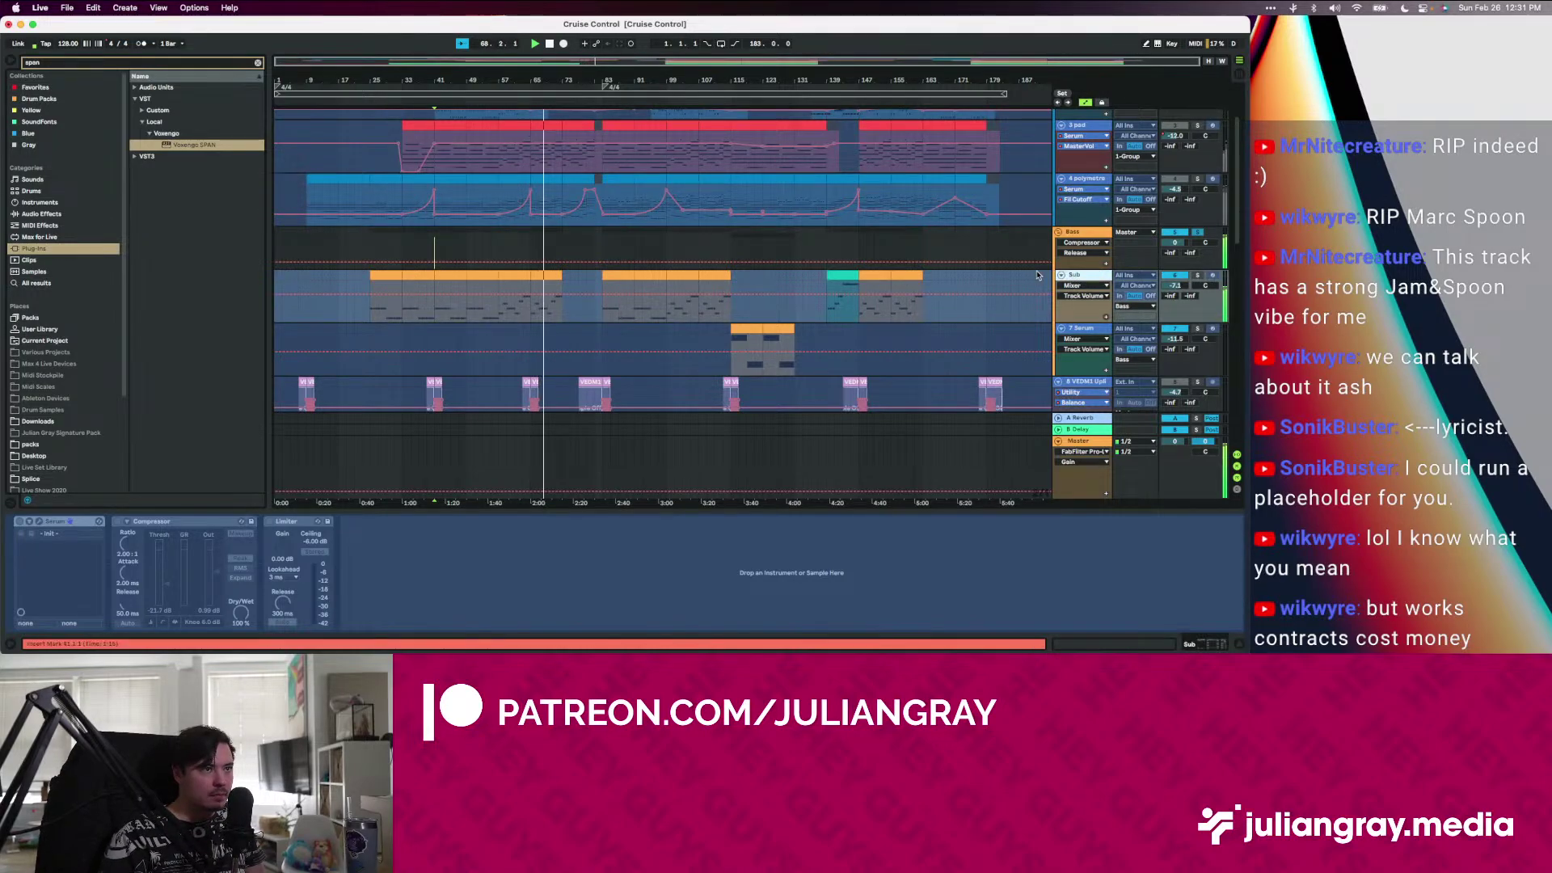
Compare the soloed synth group and its polymetre track from bar 41, and return the solo to the Bass group
scroll(1078, 267, up, 3)
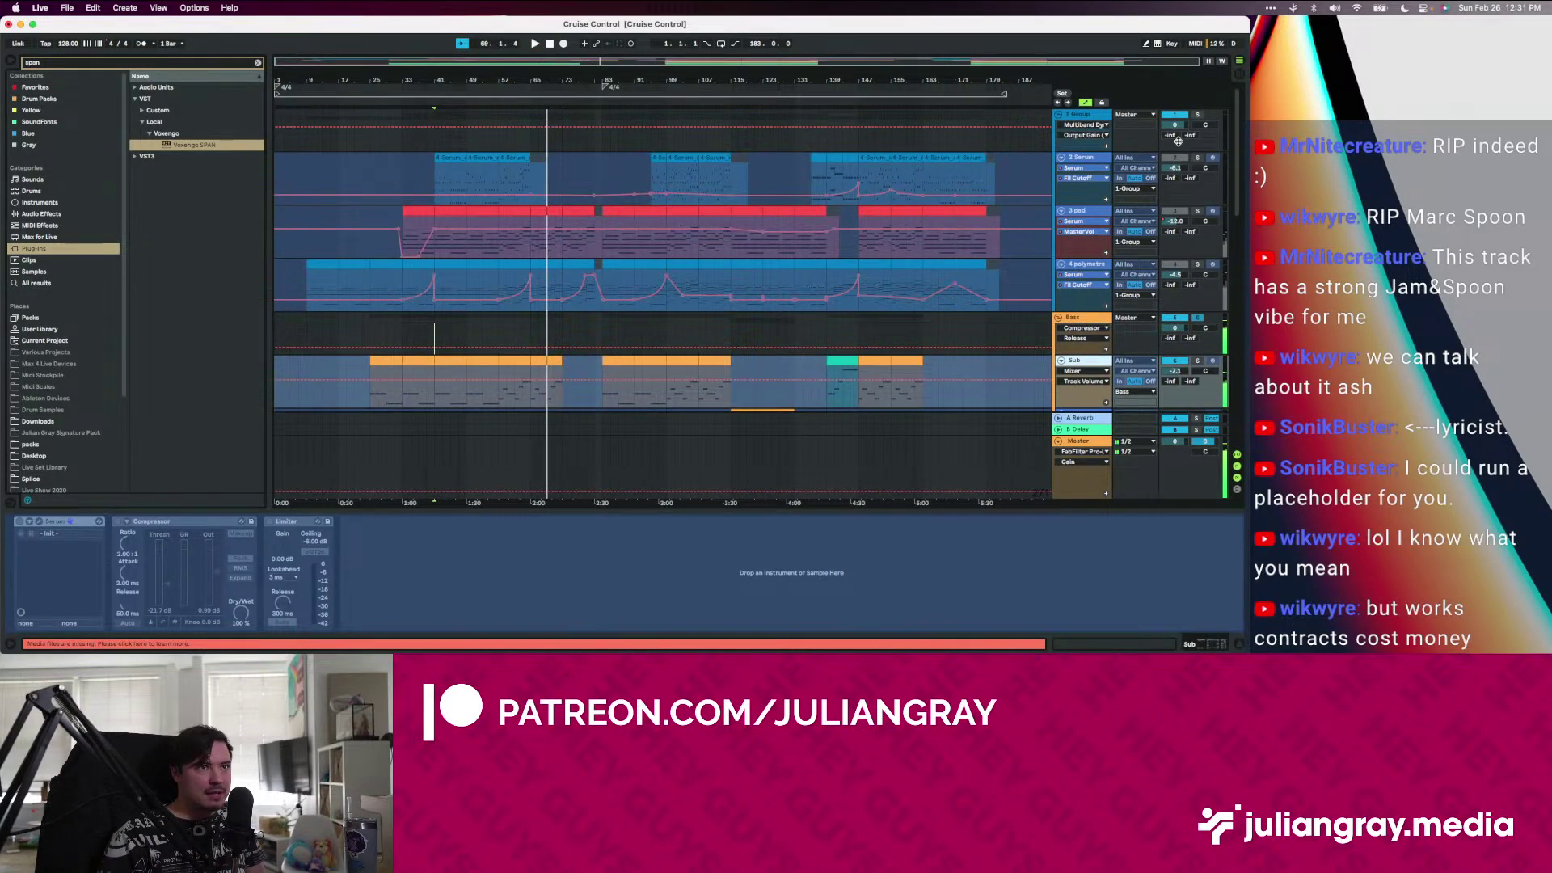
click(1198, 115)
key(space)
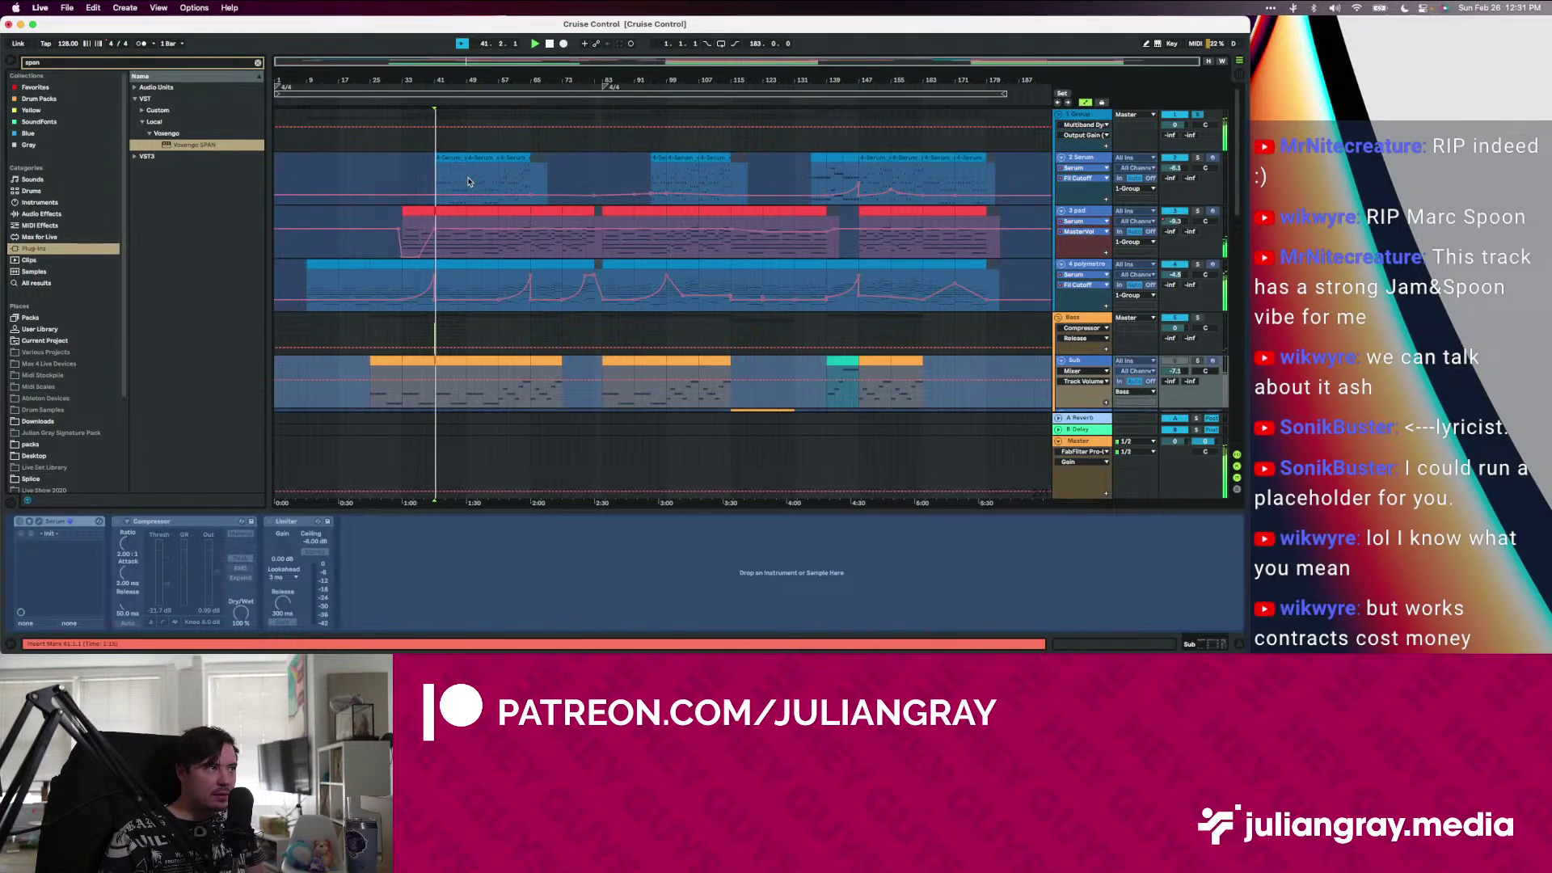
click(436, 186)
click(442, 265)
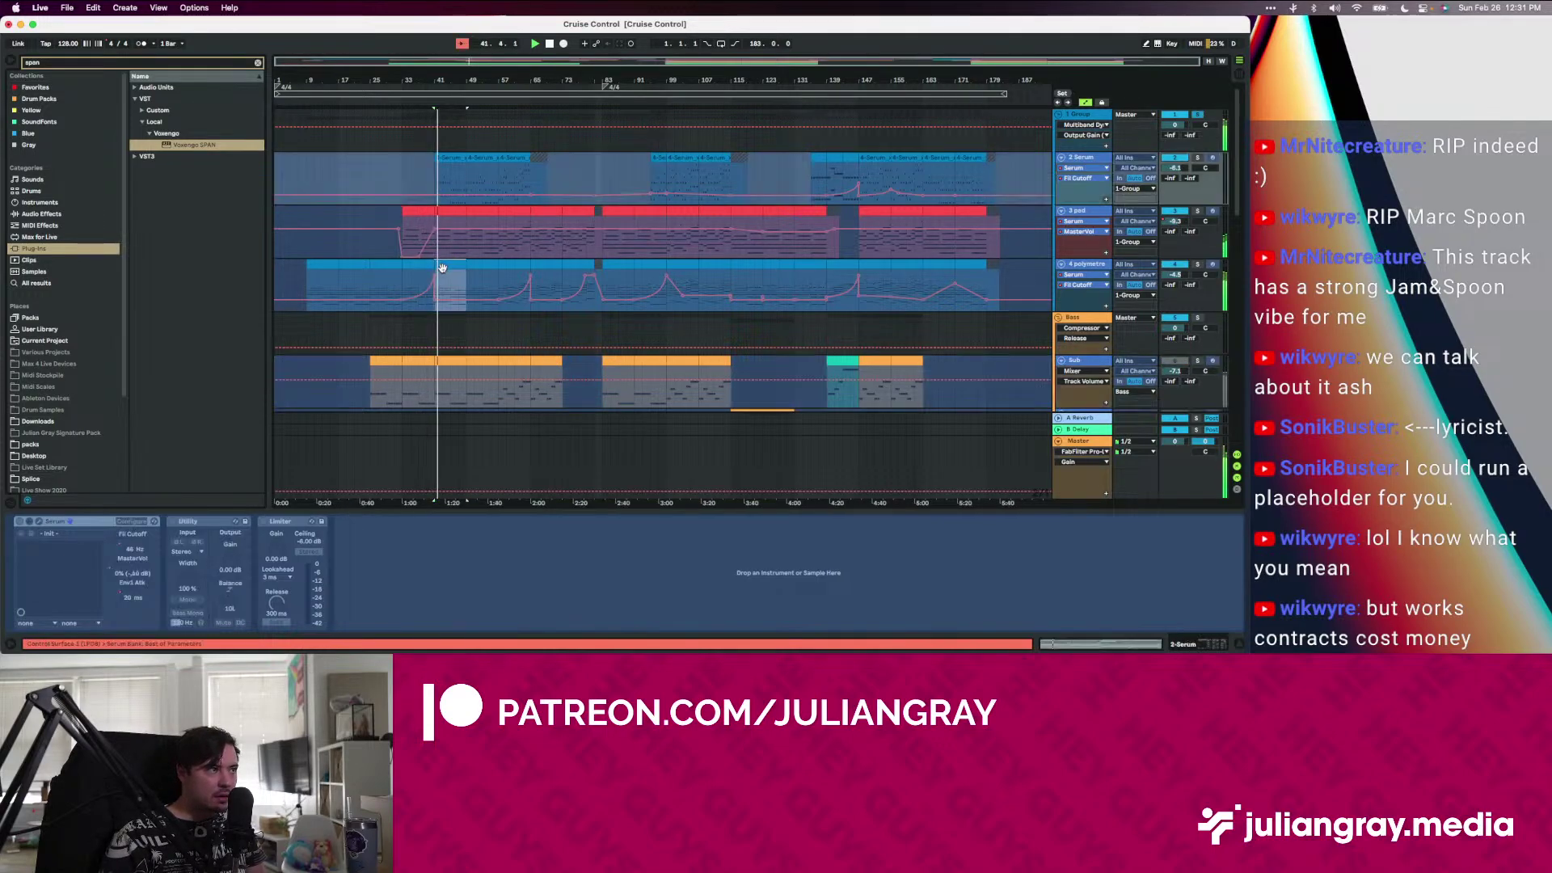
click(1084, 265)
click(1199, 264)
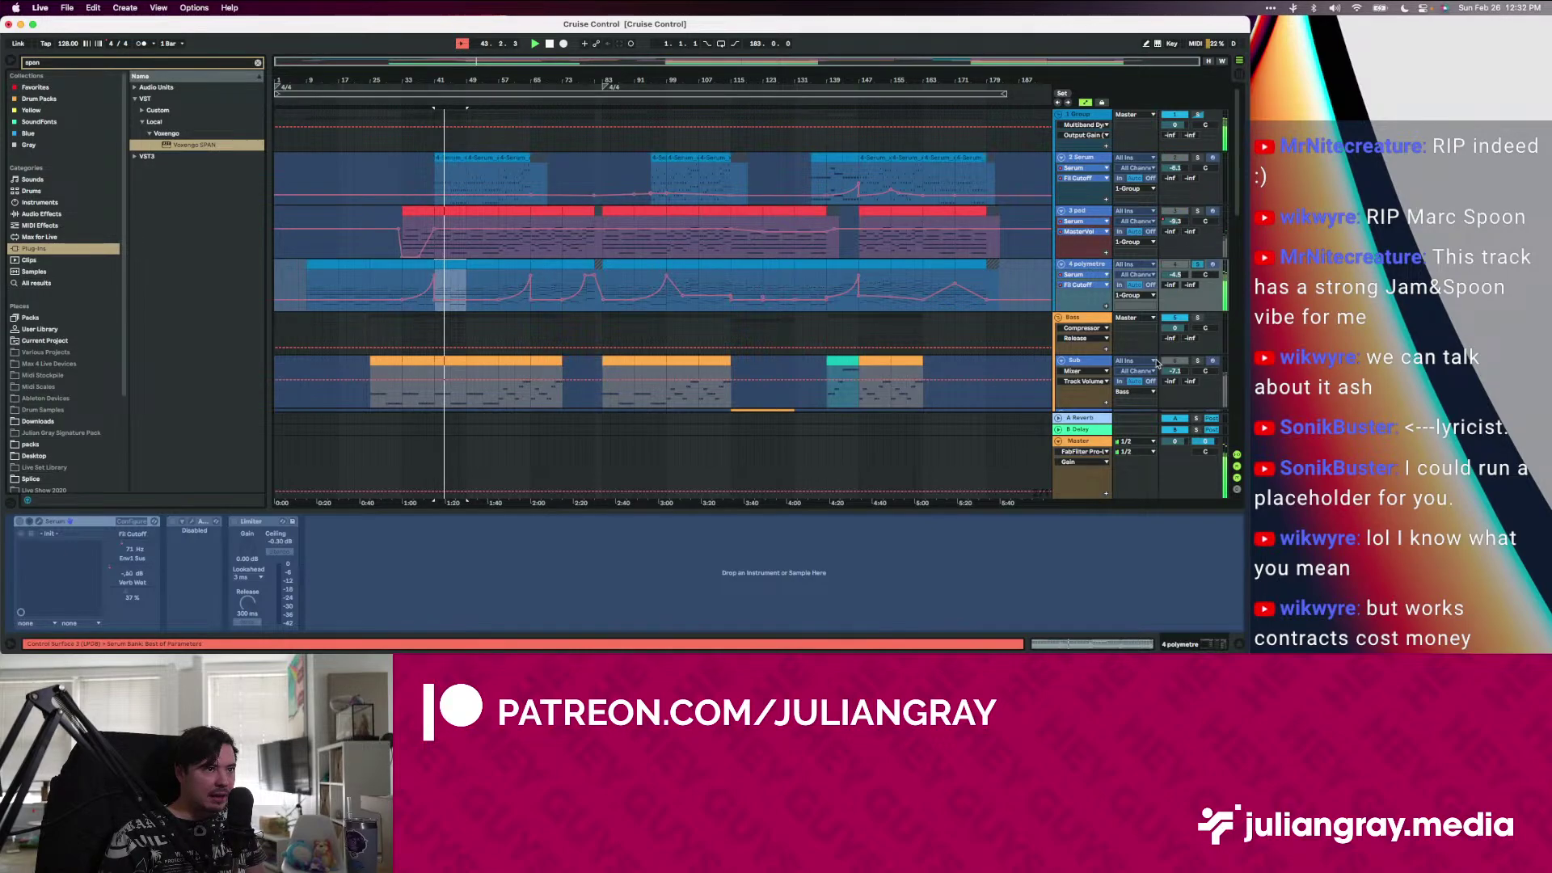
click(1198, 115)
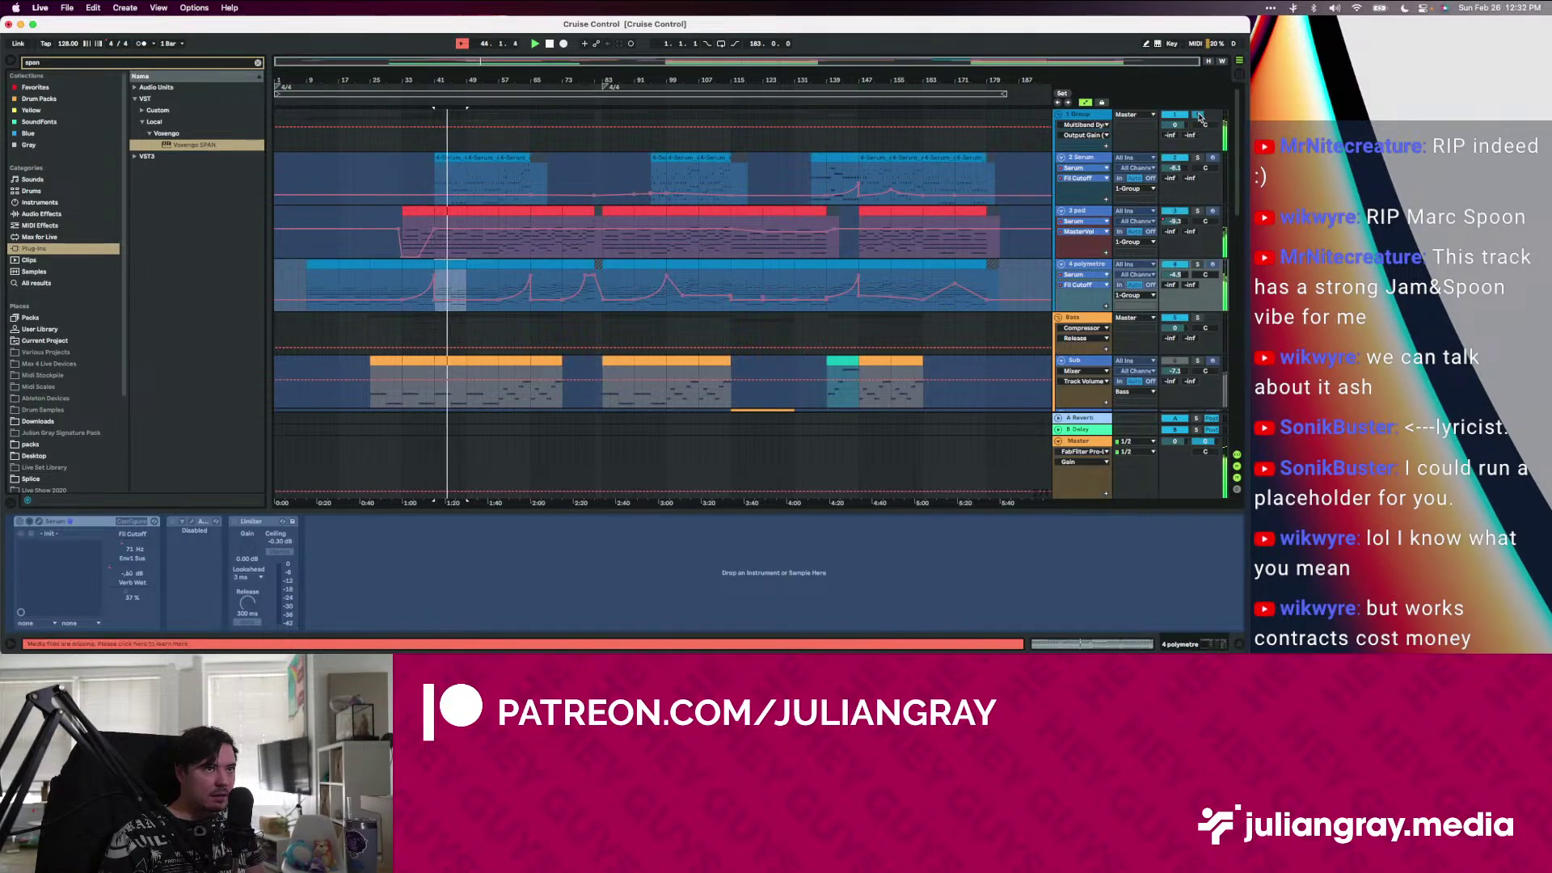
click(1196, 318)
Stop playback and duplicate the Sub track in the Bass group
scroll(1093, 317, down, 3)
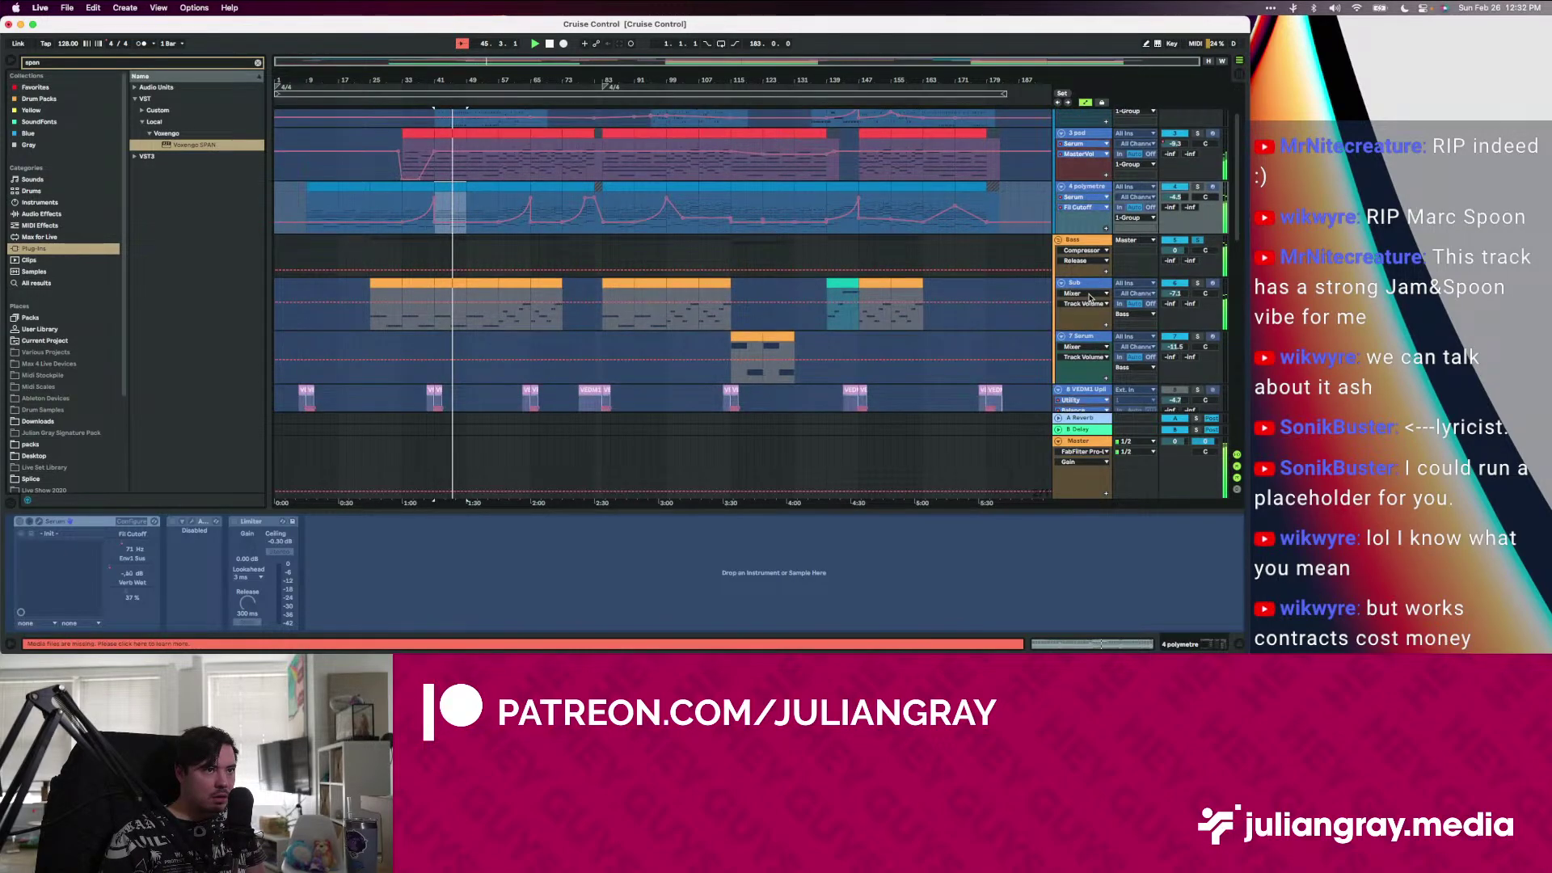
click(1087, 285)
key(space)
scroll(1053, 302, up, 1)
scroll(1067, 299, down, 3)
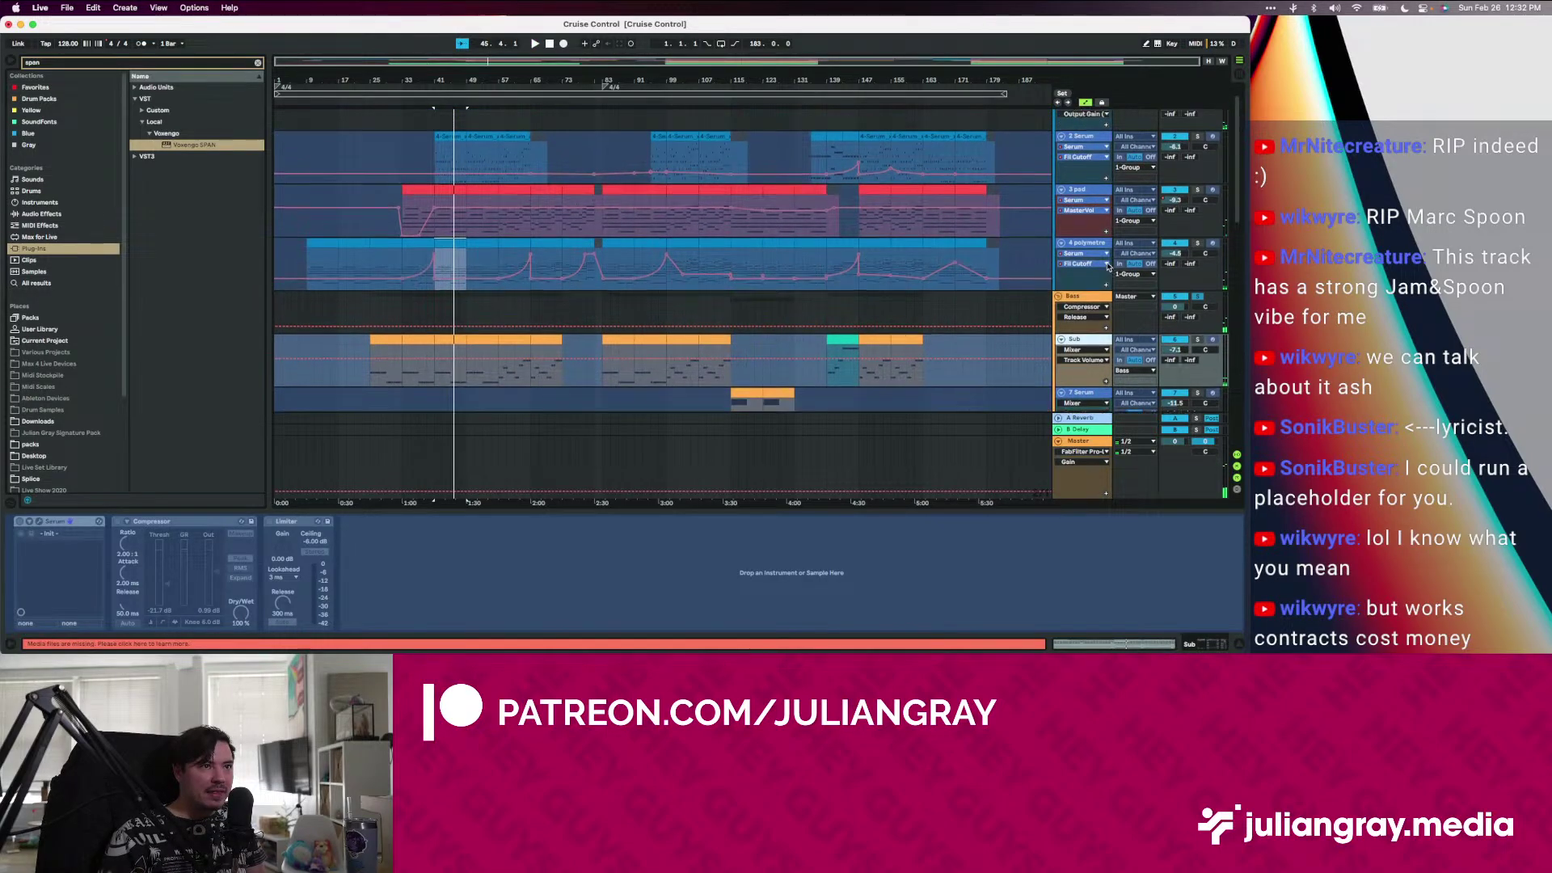
right_click(1097, 286)
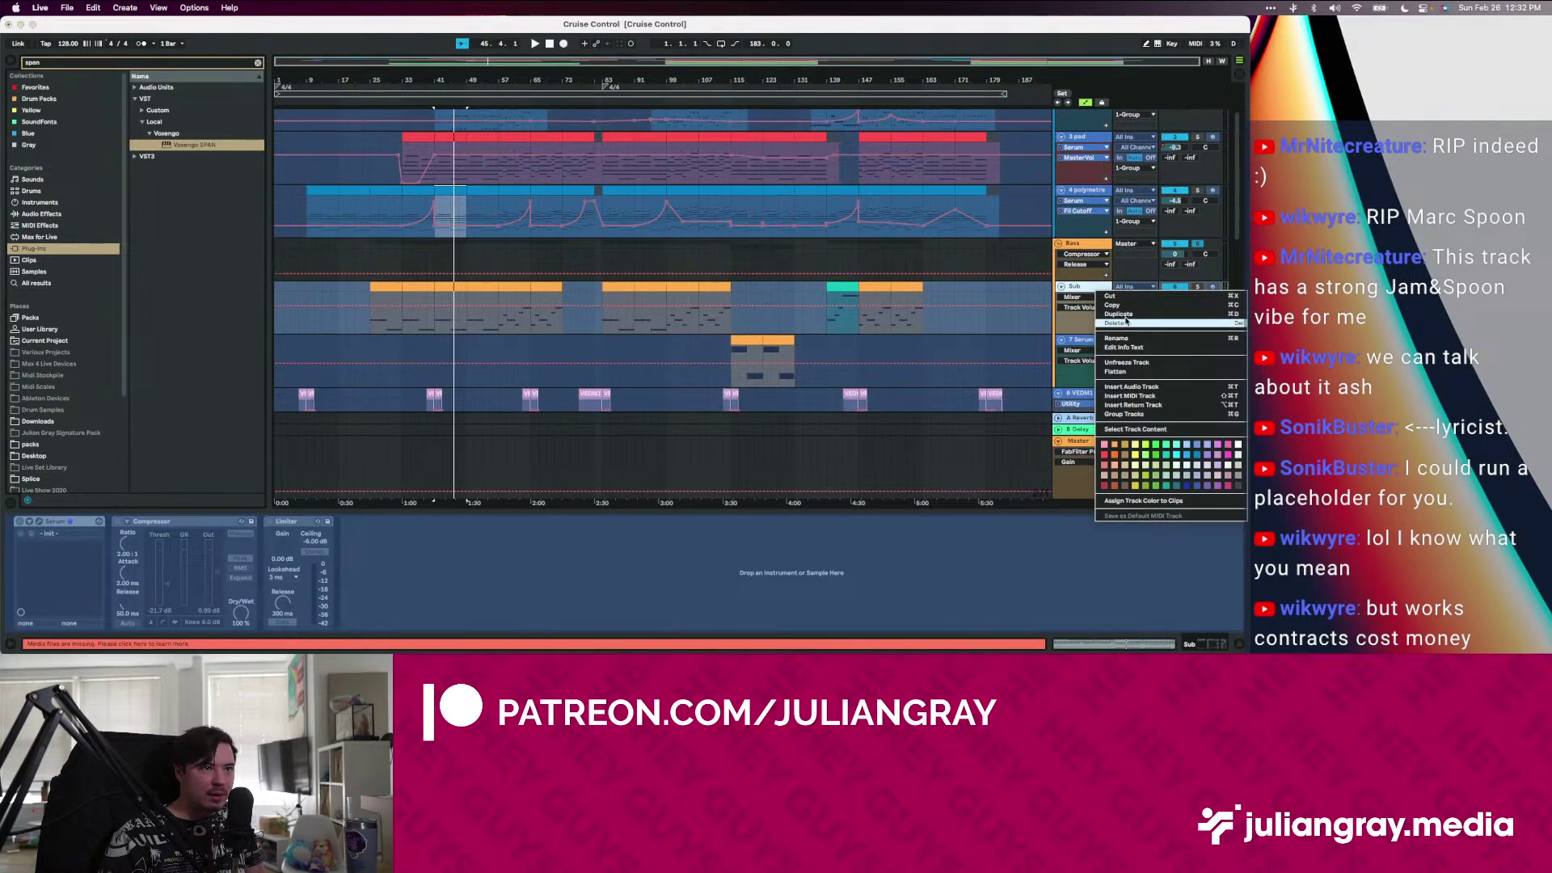
click(1119, 314)
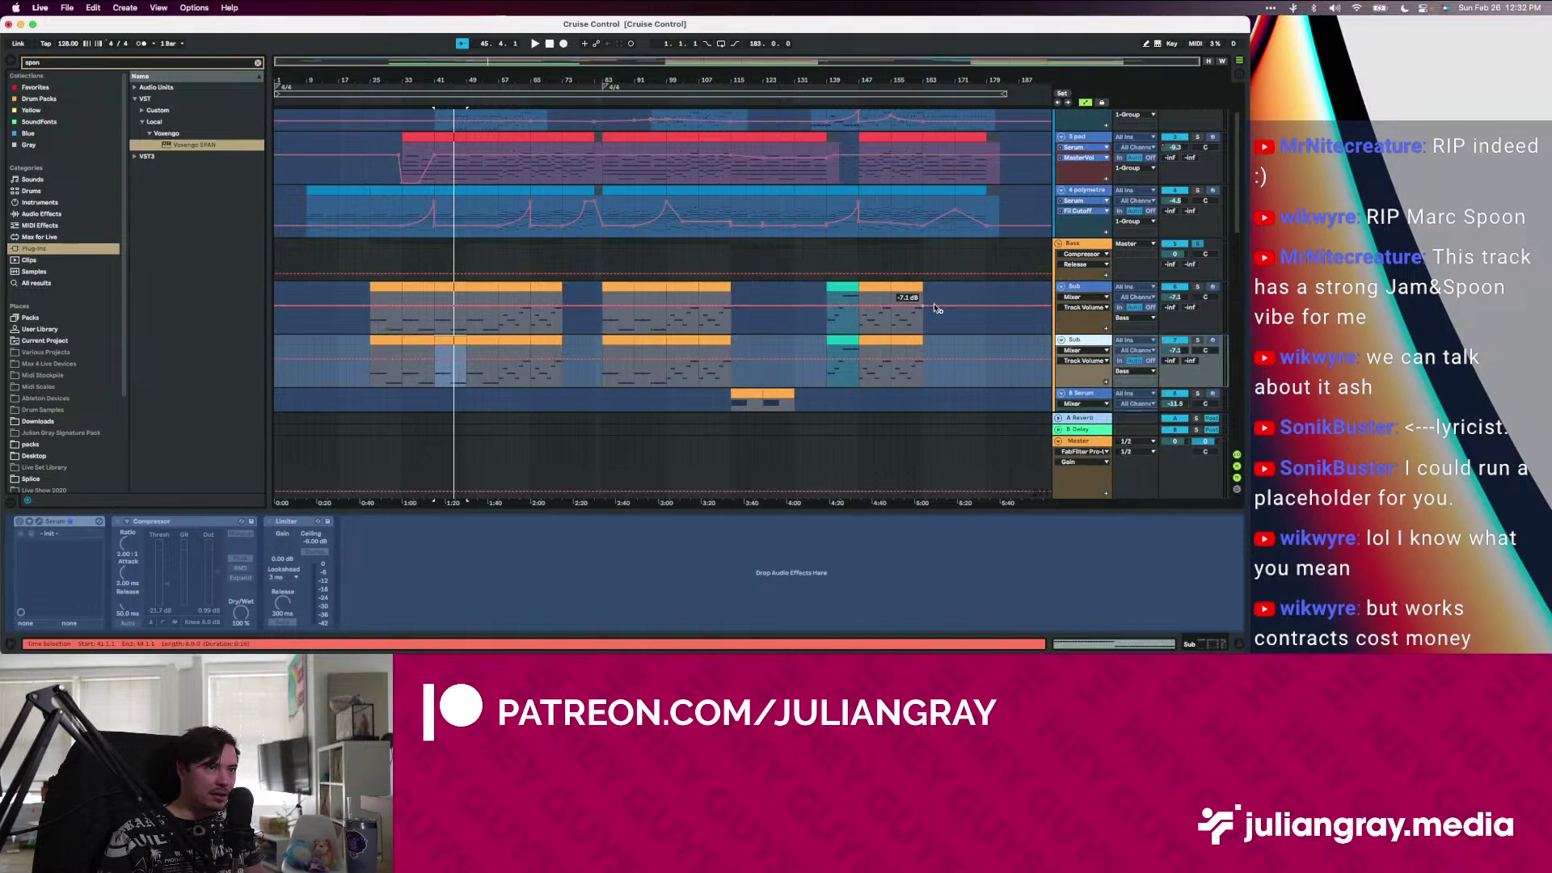
Unfreeze the duplicated Sub track, select its clips' time range and open its Serum instrument window
right_click(1093, 340)
click(1123, 417)
drag(941, 343, 293, 342)
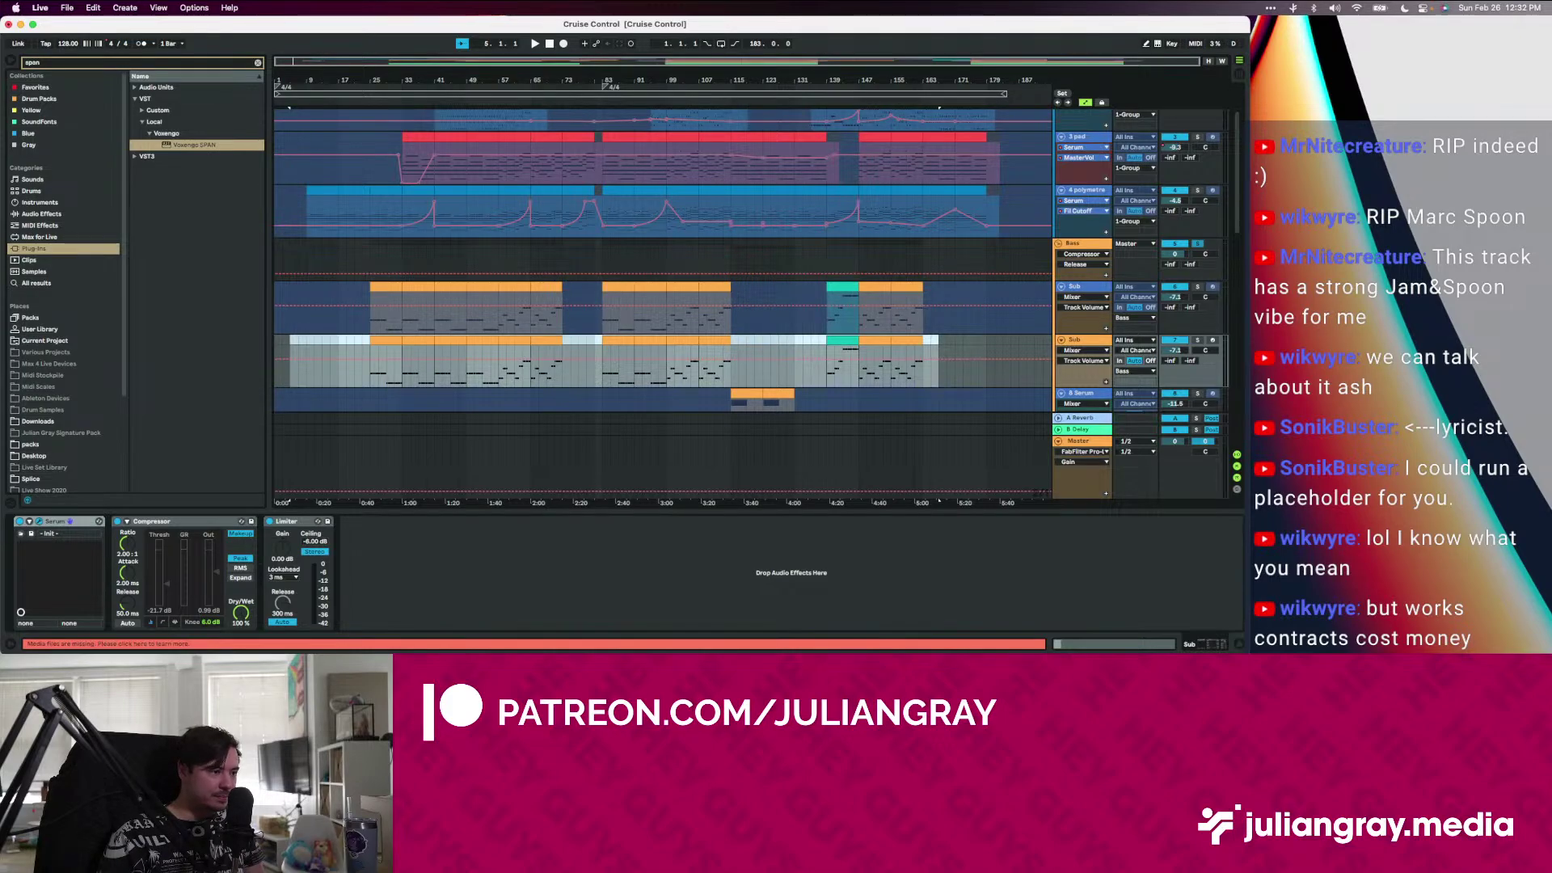
click(39, 521)
drag(540, 122, 564, 146)
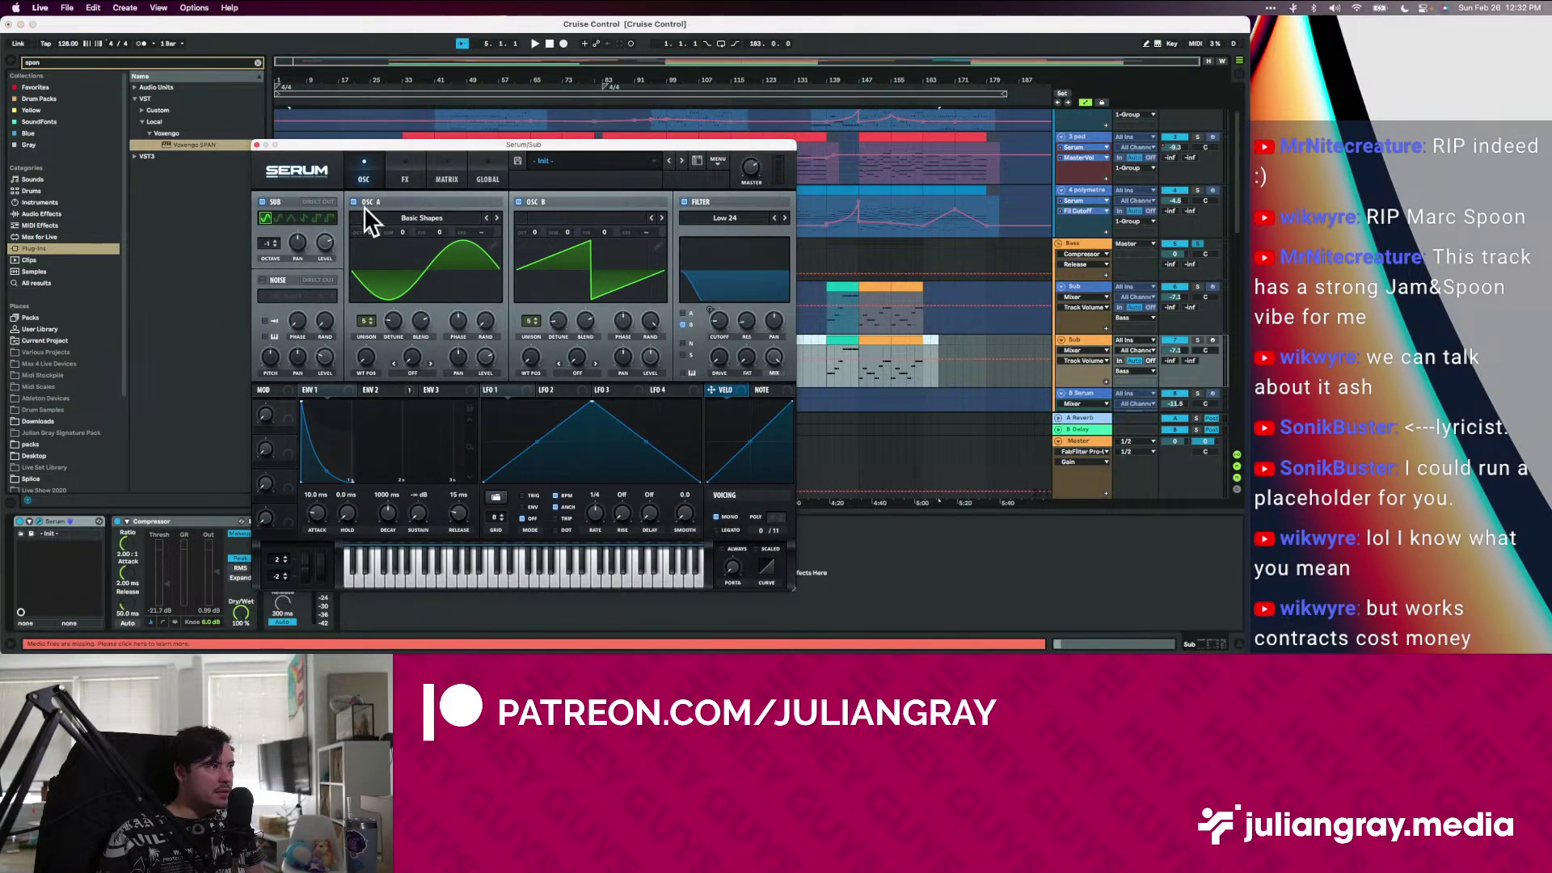
Turn off Serum's Sub oscillator and Osc A, and set Osc B's octave to +1
click(262, 203)
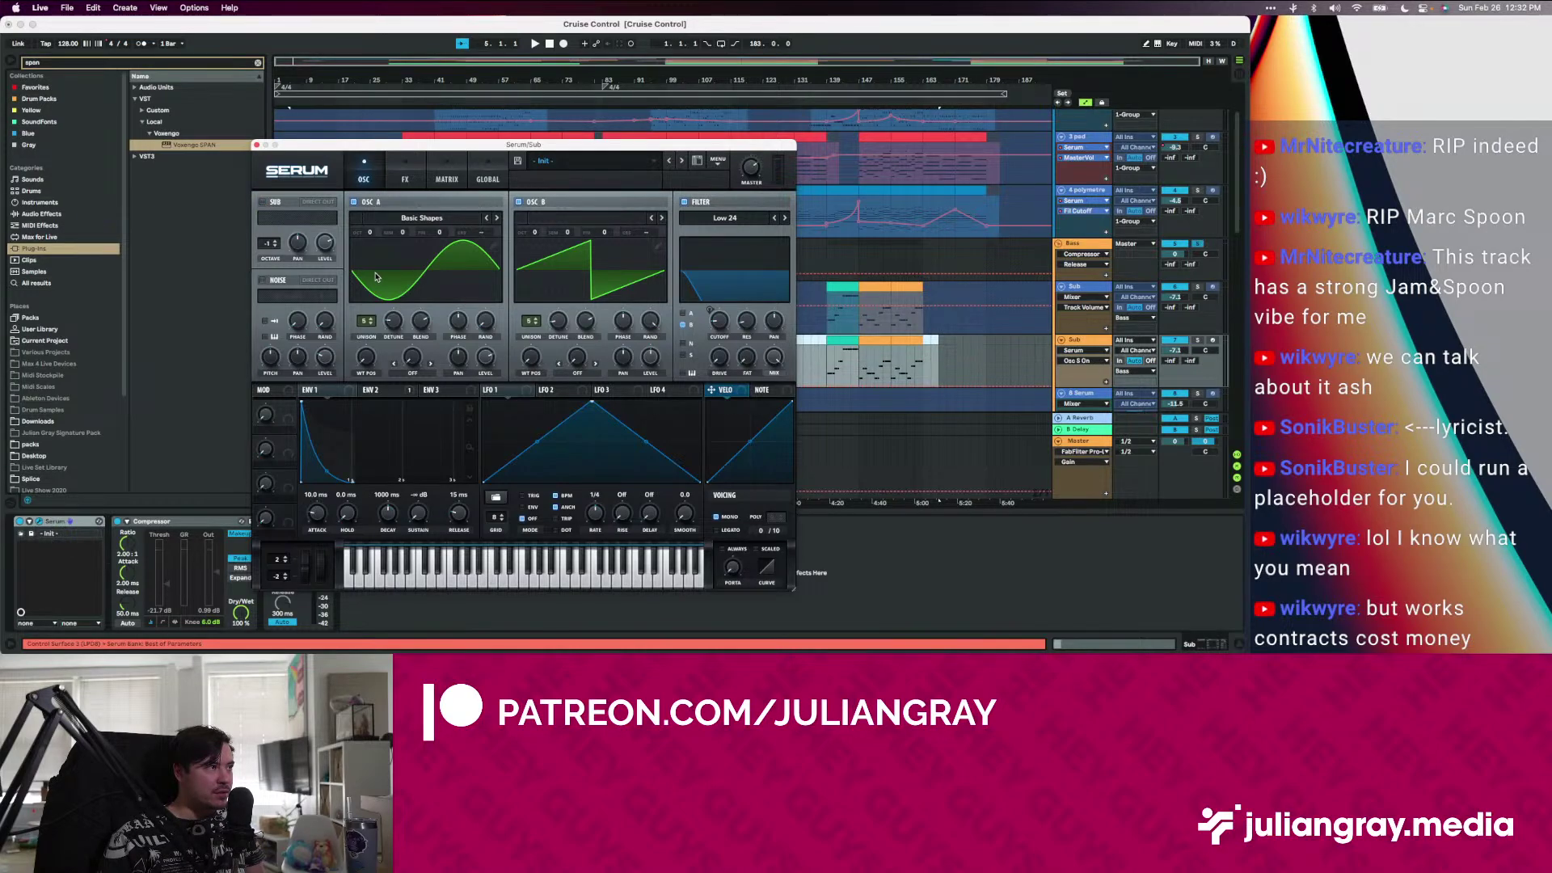
click(354, 202)
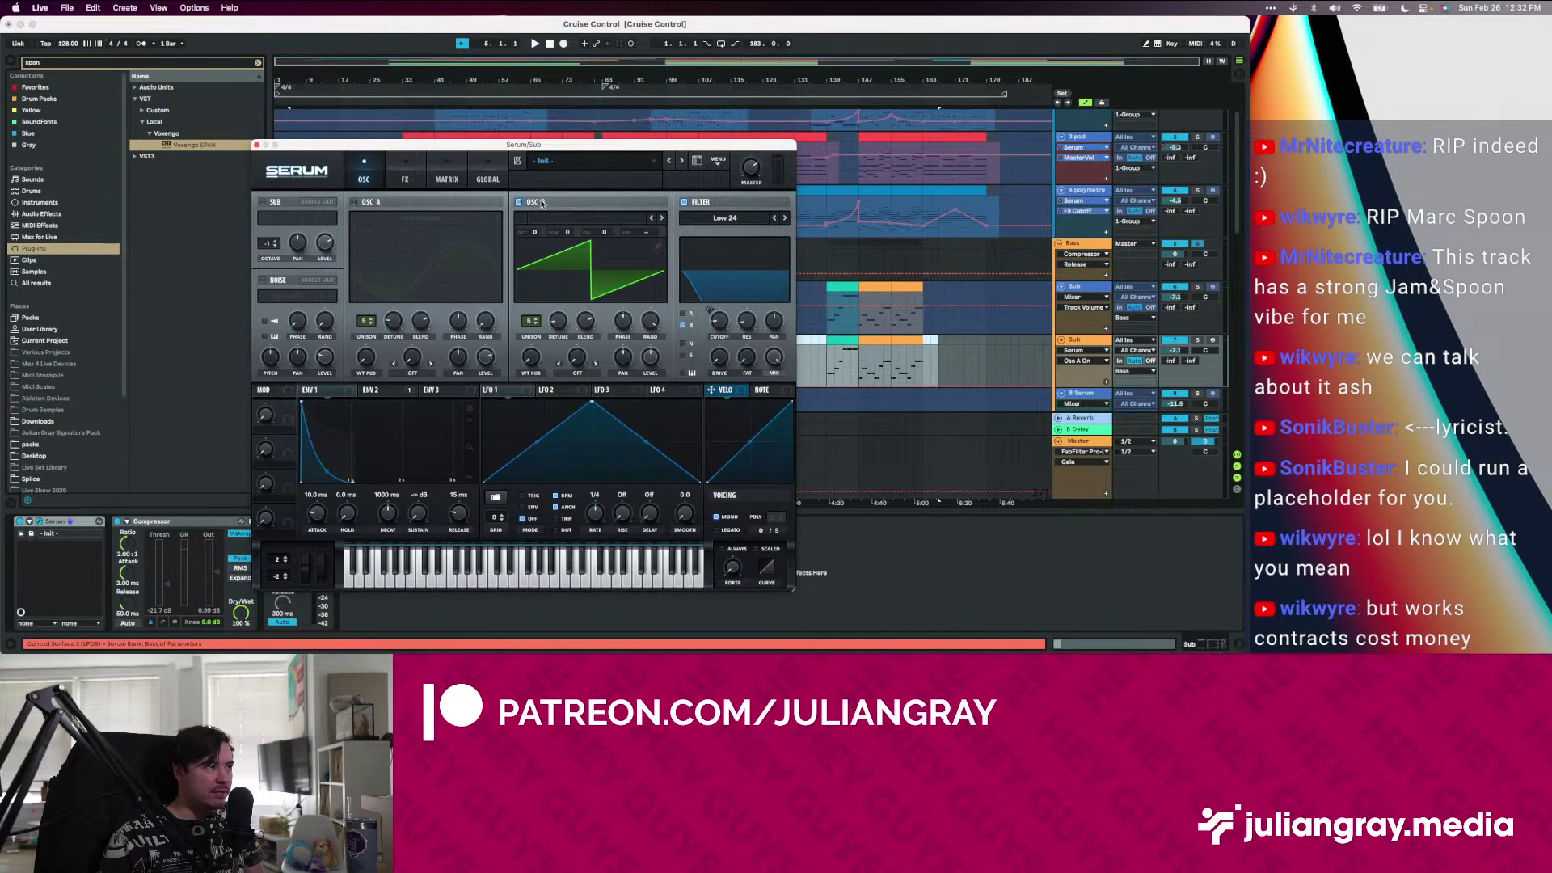
drag(535, 235, 537, 228)
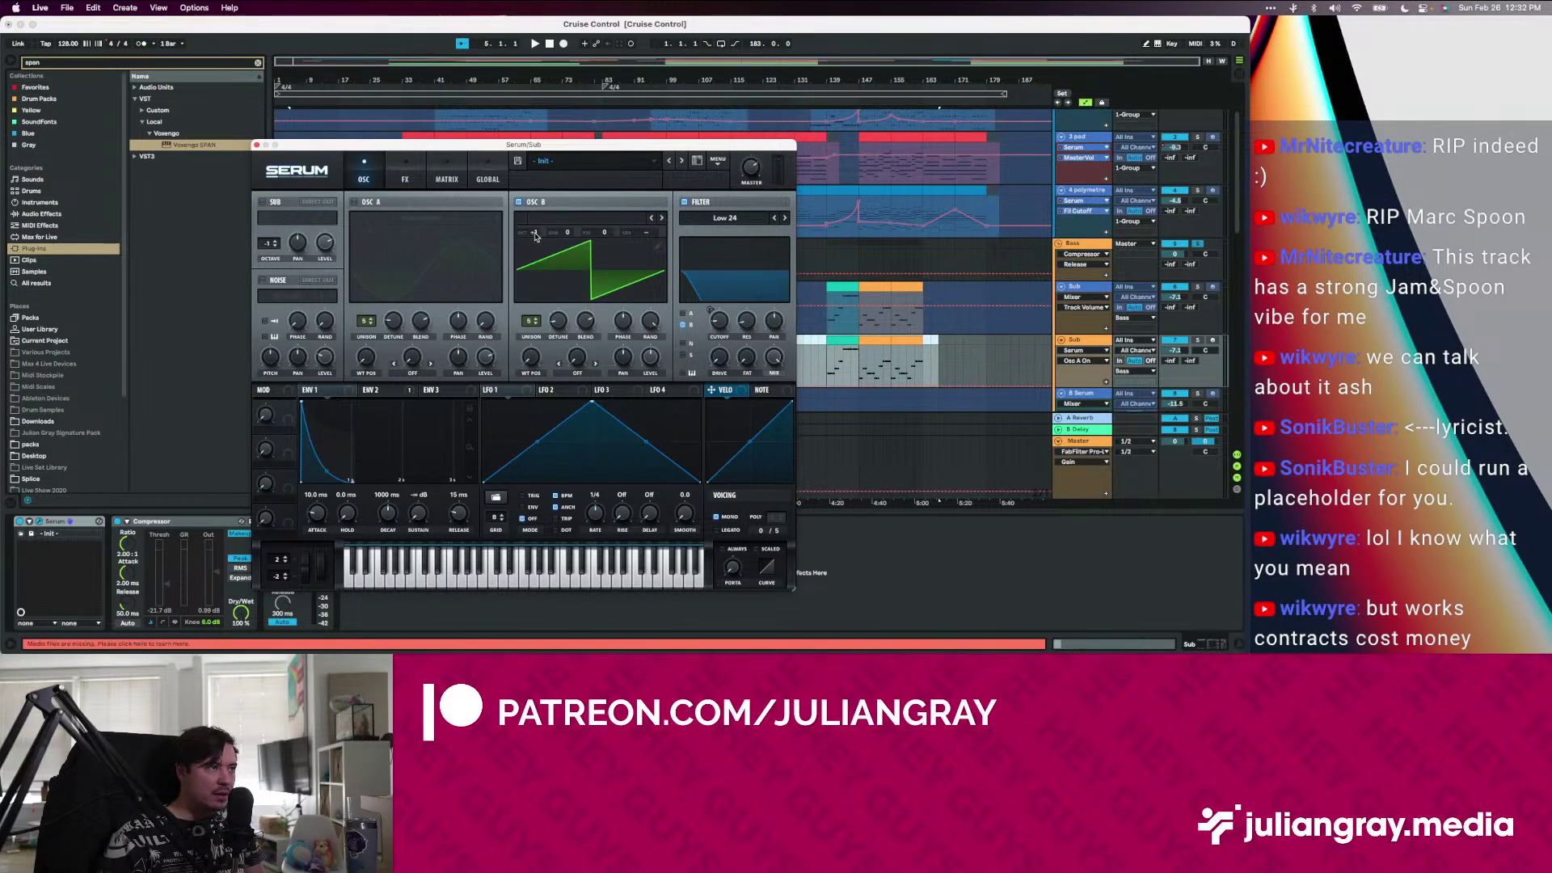
Raise the cutoff of Serum's Low 24 filter and adjust its drive slightly
drag(709, 321, 754, 275)
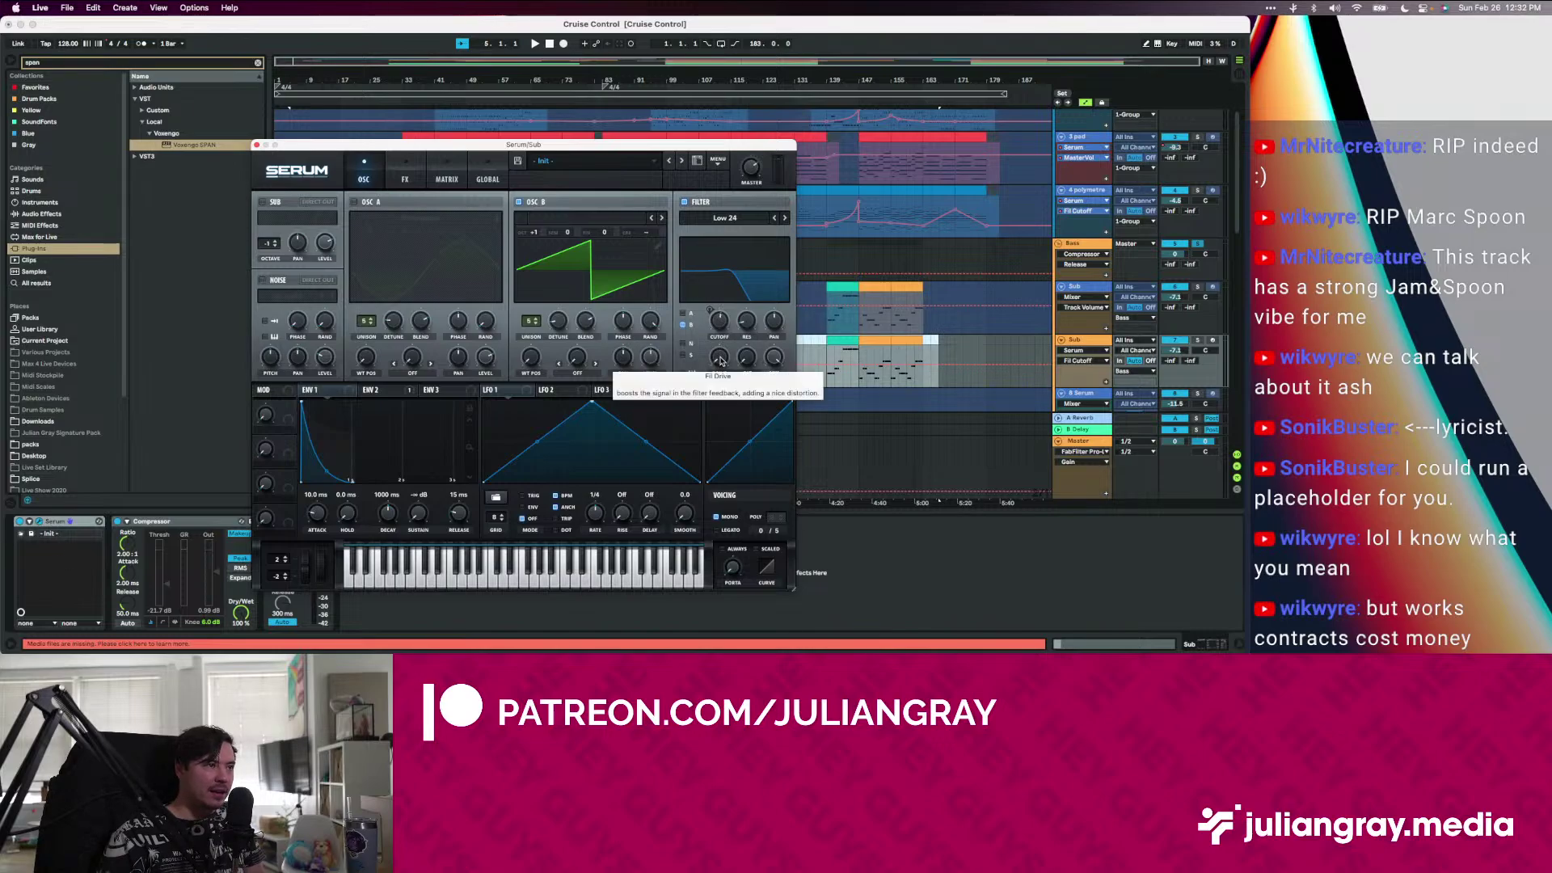
drag(720, 361, 722, 362)
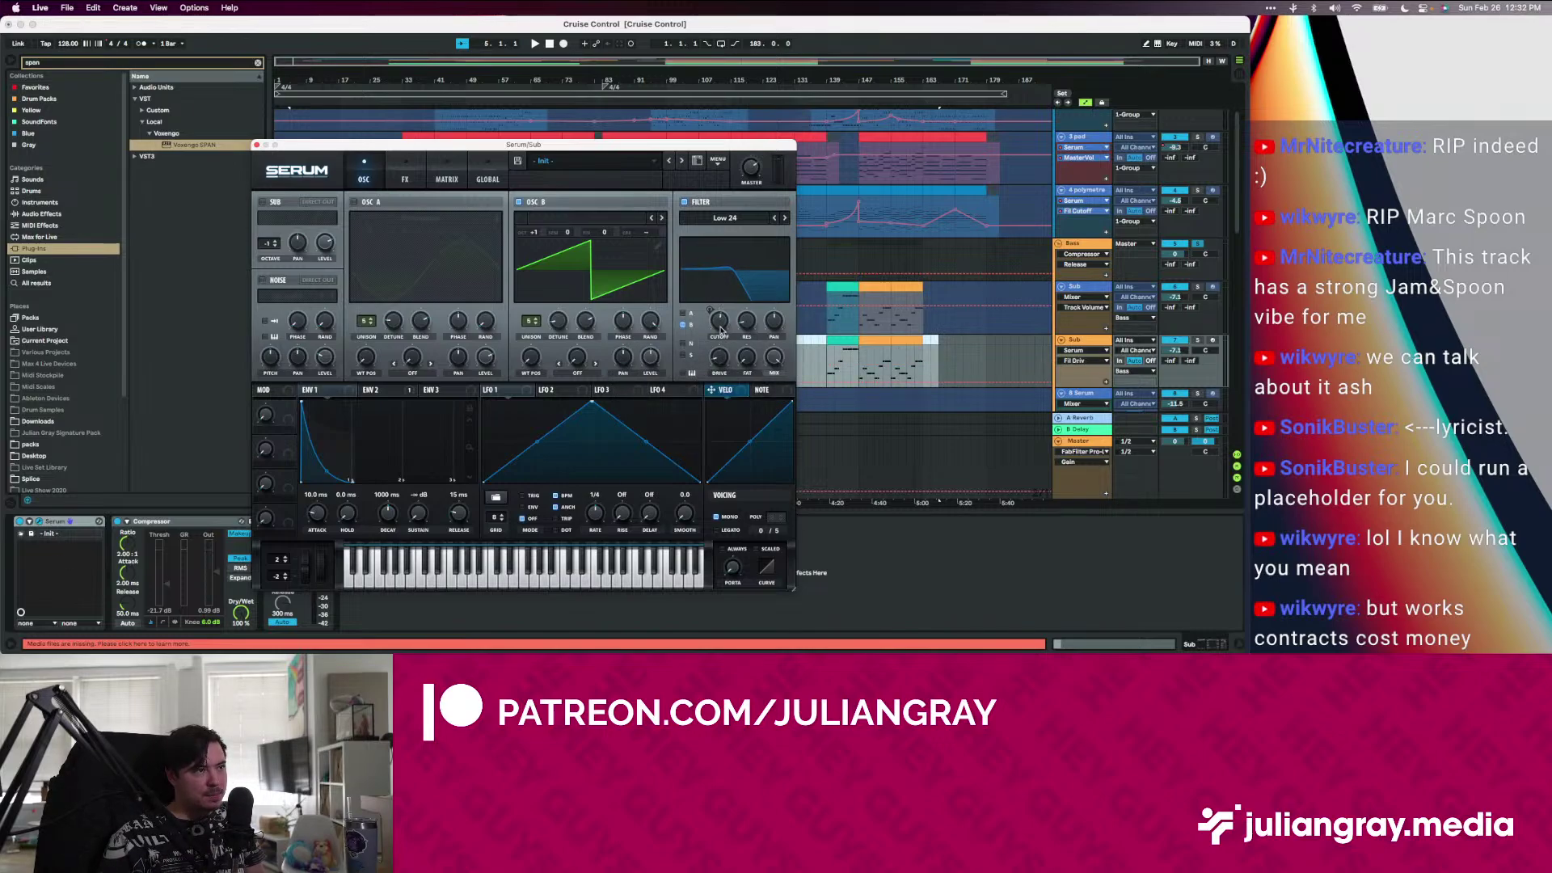
click(722, 328)
Move the Serum window lower and play the duplicated Sub track from bar 25 to hear the new sound
key(space)
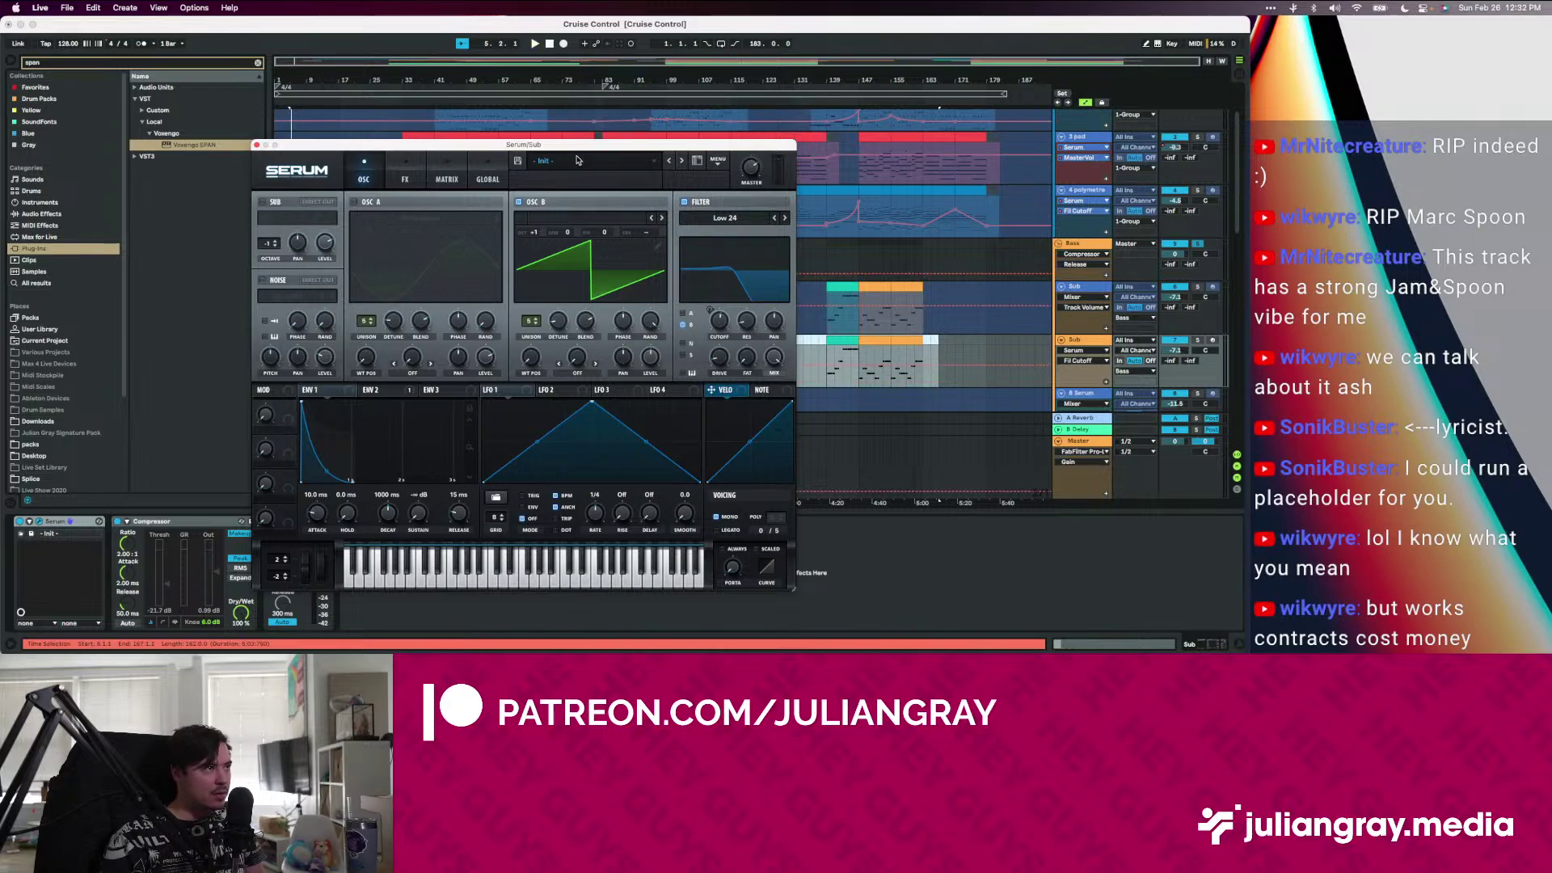
drag(577, 146, 535, 224)
click(379, 340)
mouse_move(733, 405)
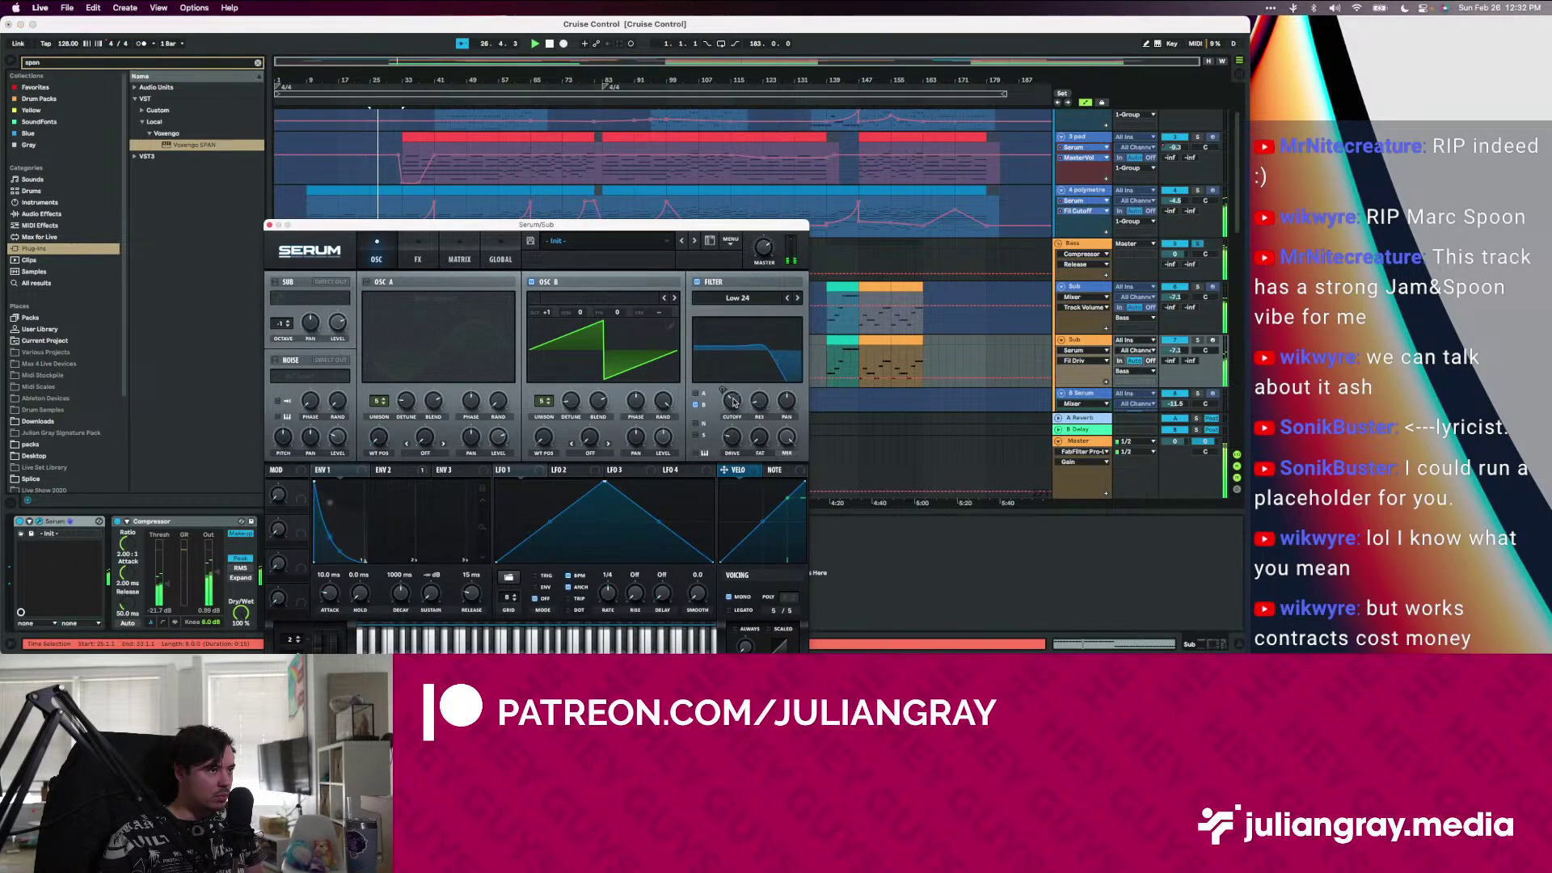
Adjust Serum's filter cutoff and Osc B's unison detune, and set Osc B's octave to 0
drag(733, 402, 724, 425)
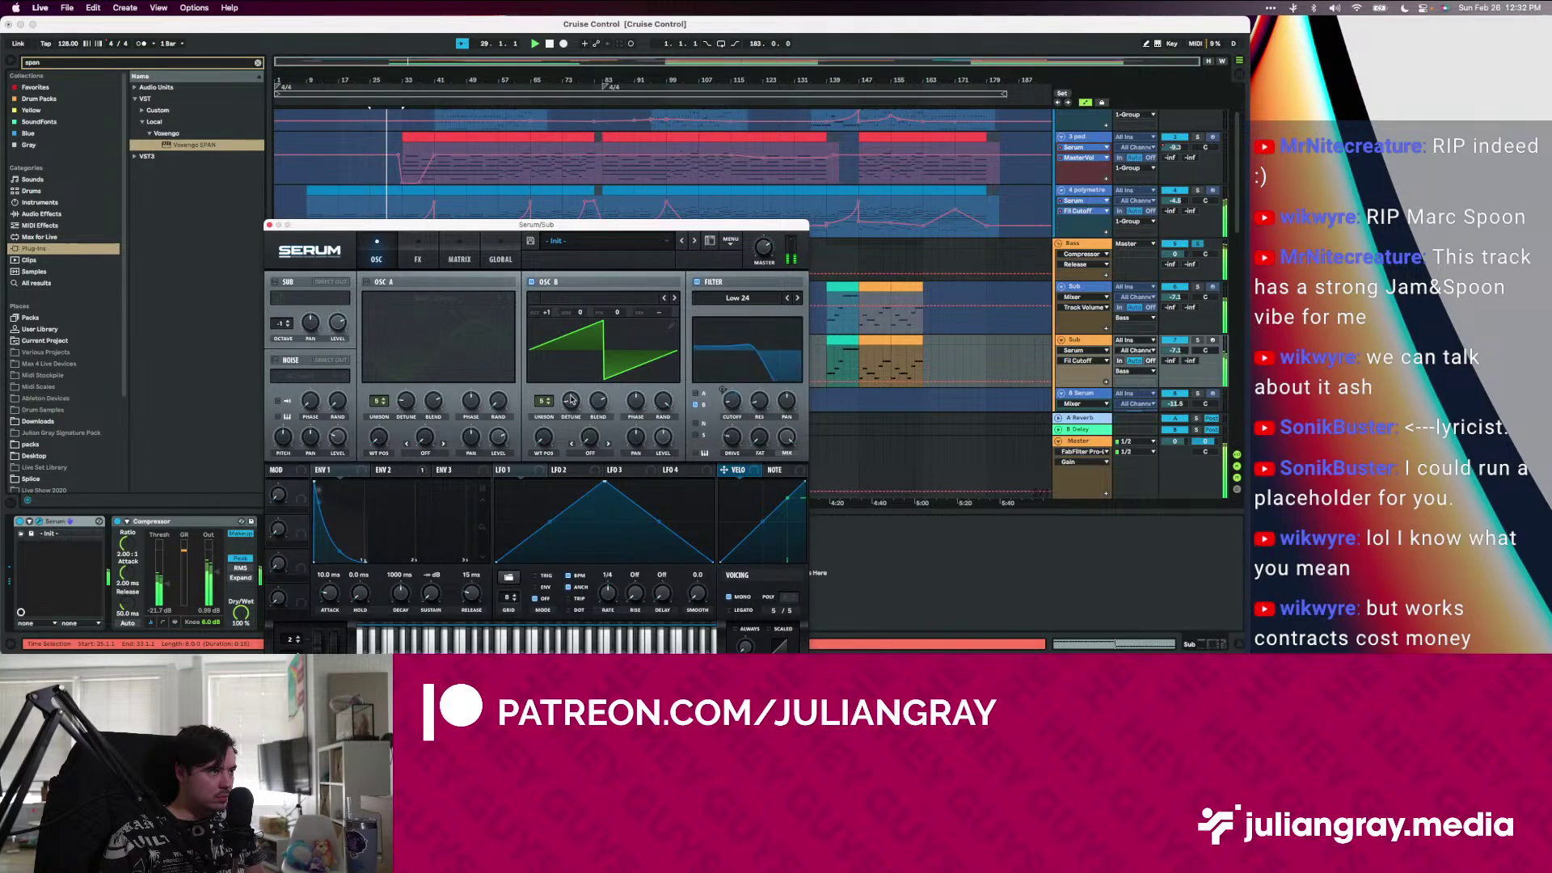
drag(572, 400, 571, 405)
drag(547, 321, 547, 325)
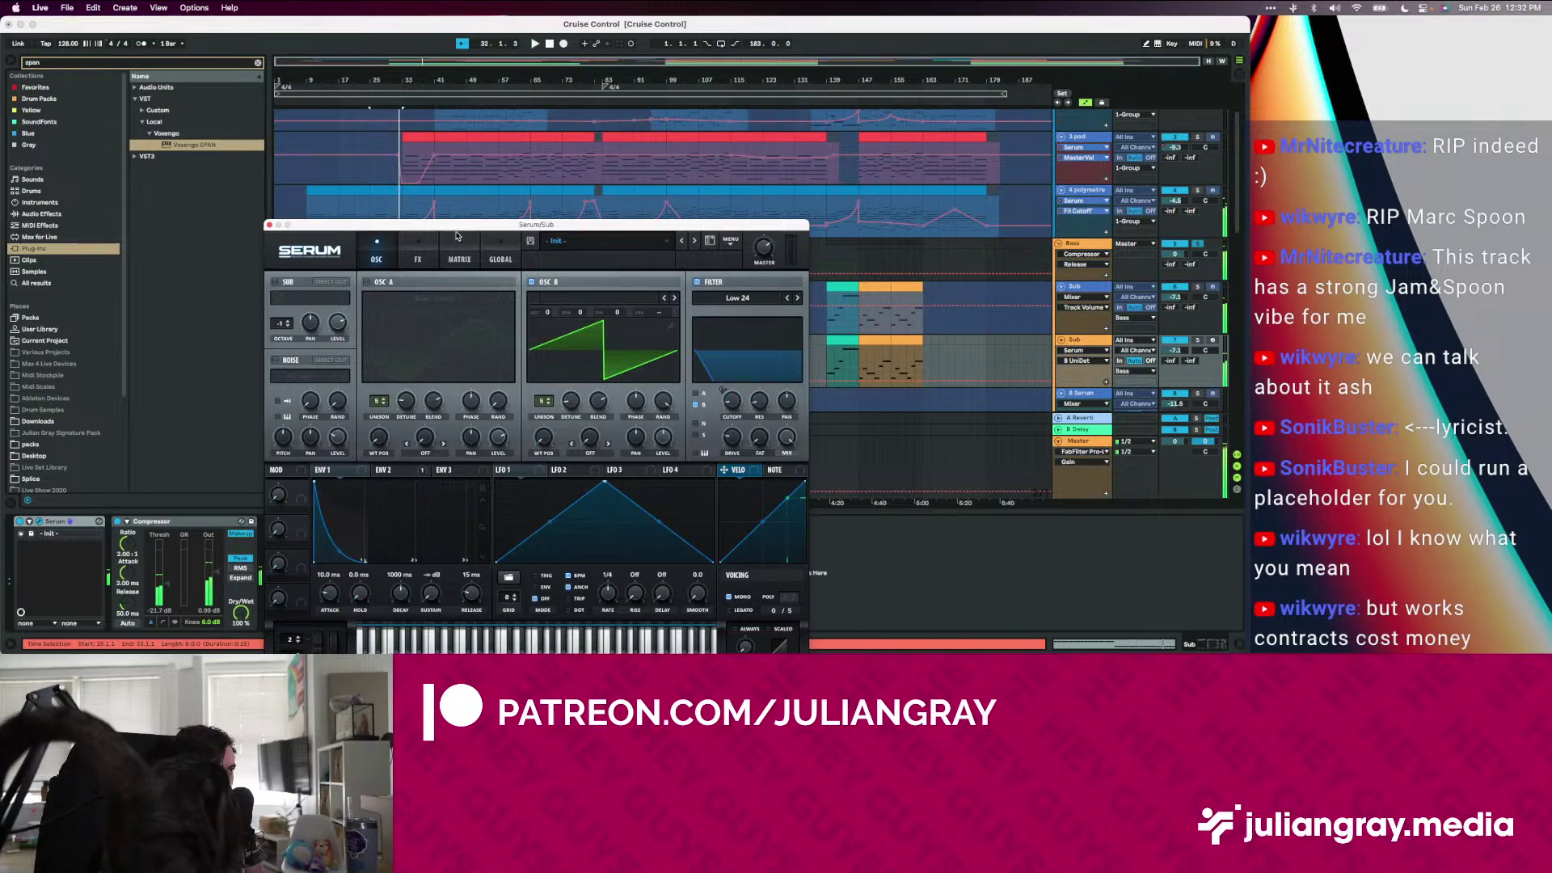
Move the Serum window aside and play the duplicated Sub track's bass part from bar 41
drag(425, 229, 618, 362)
click(444, 287)
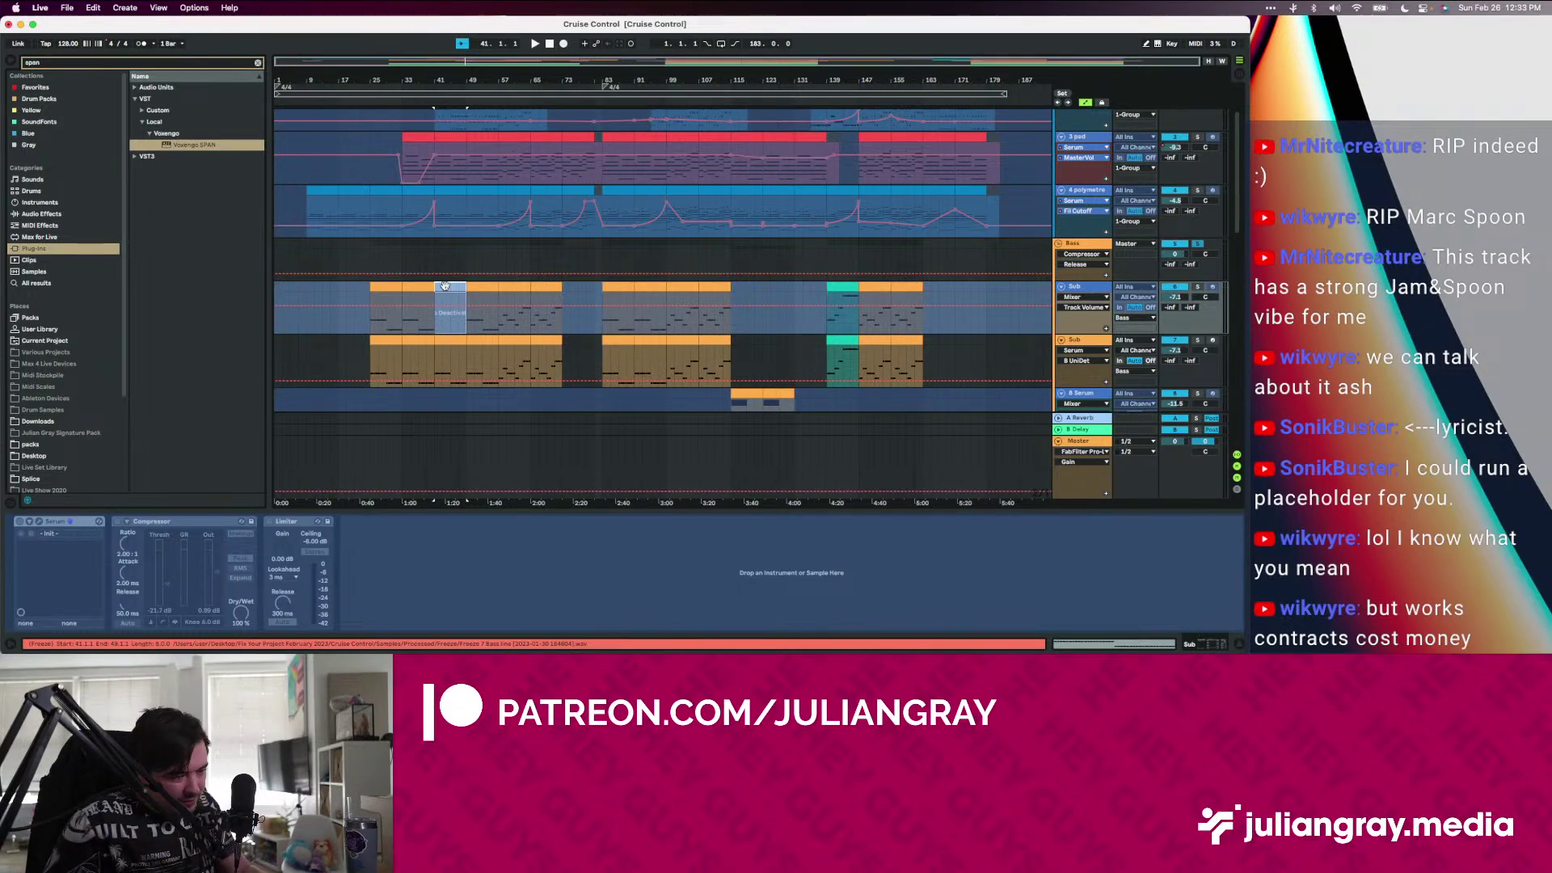
key(0)
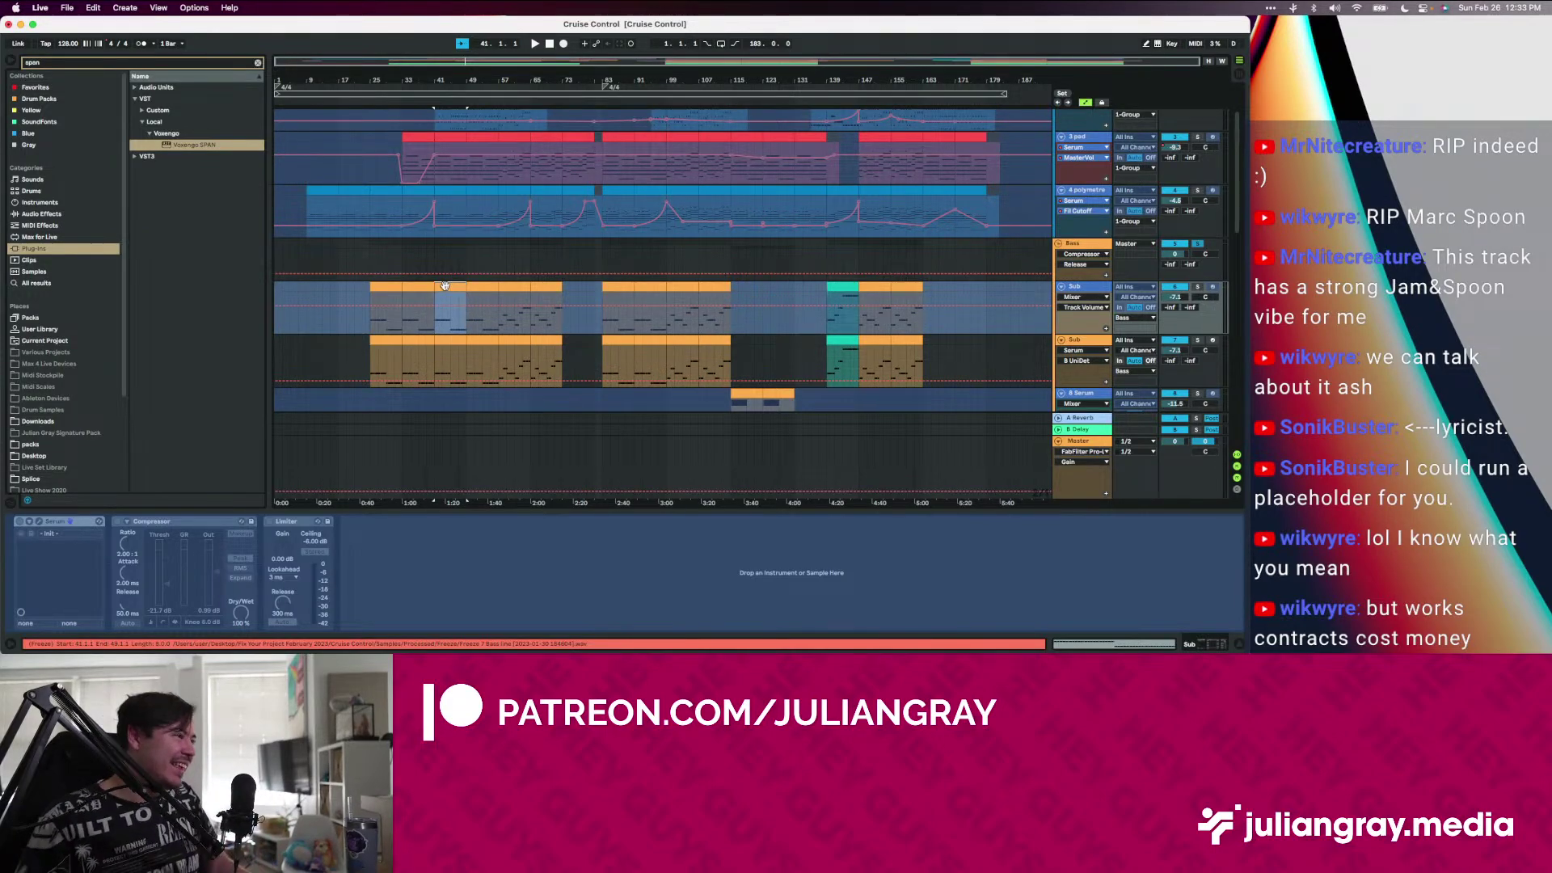
click(435, 329)
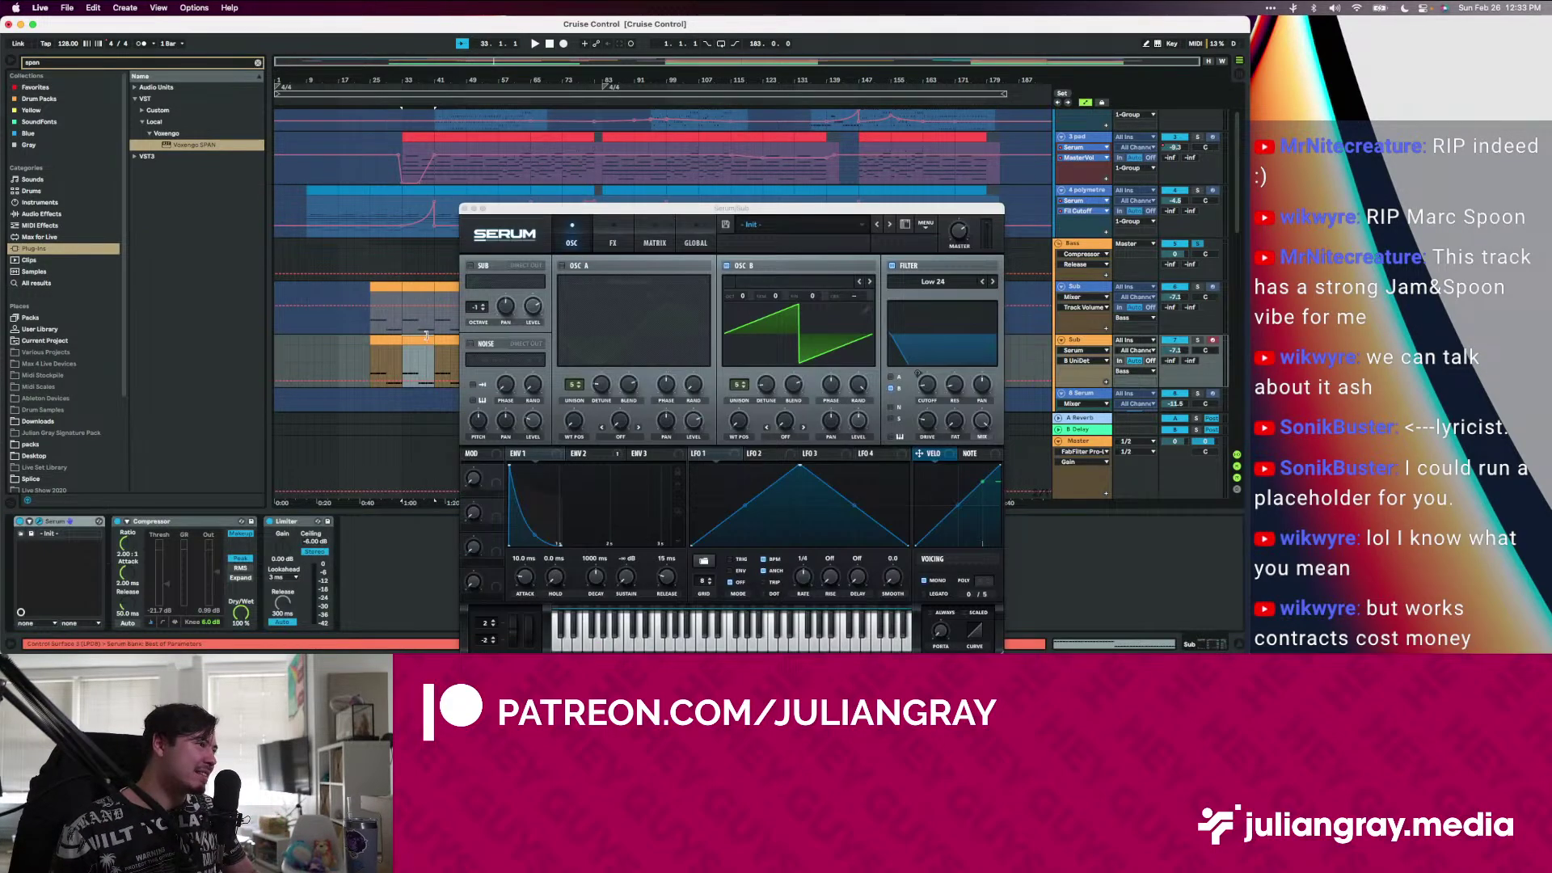
click(463, 341)
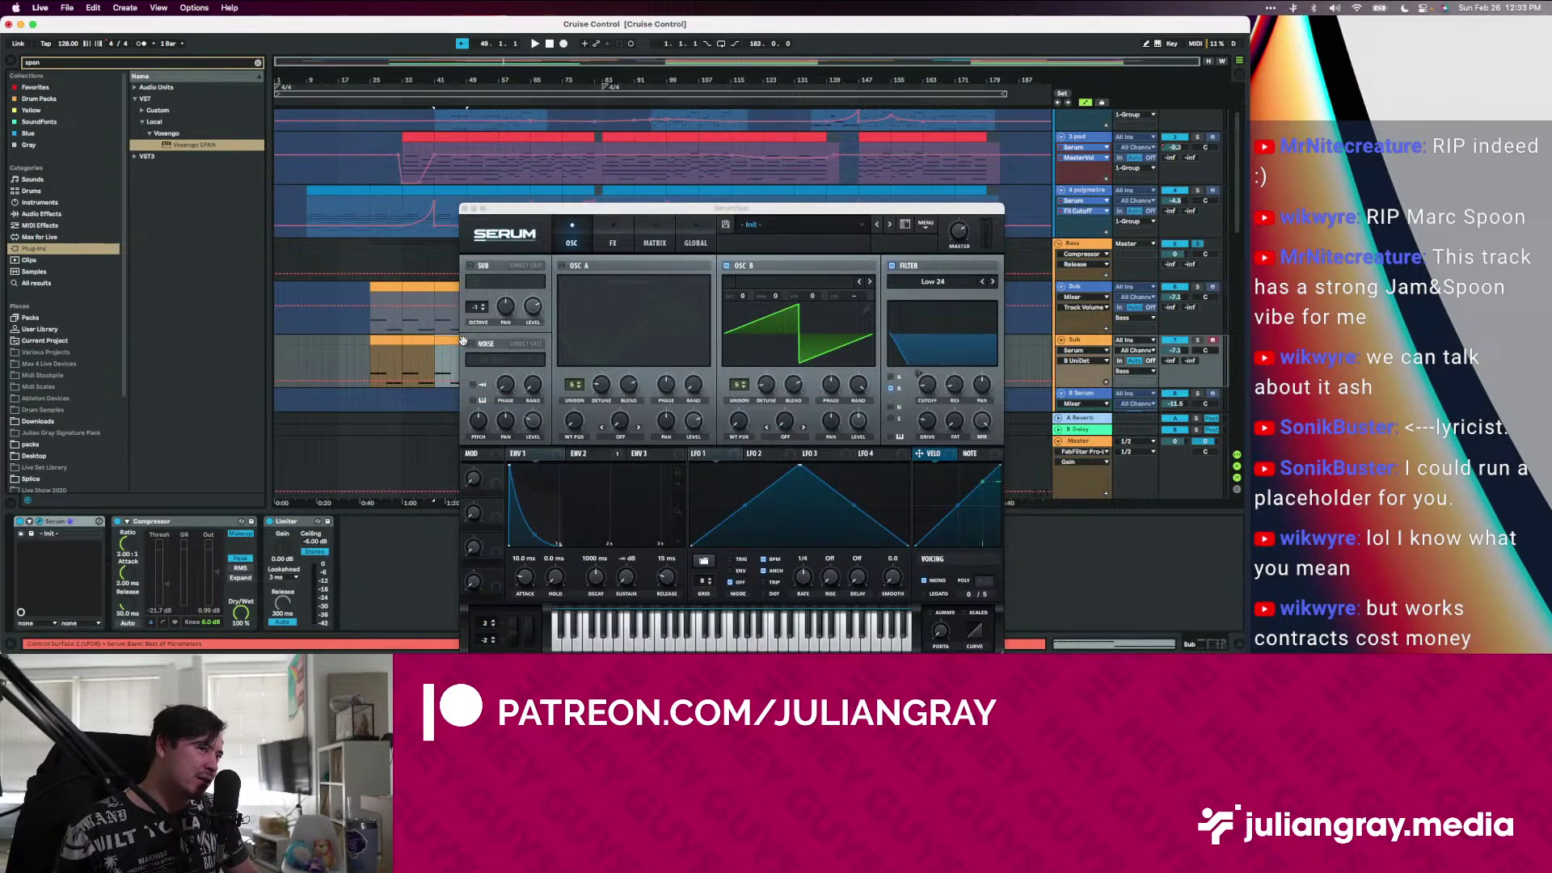
key(space)
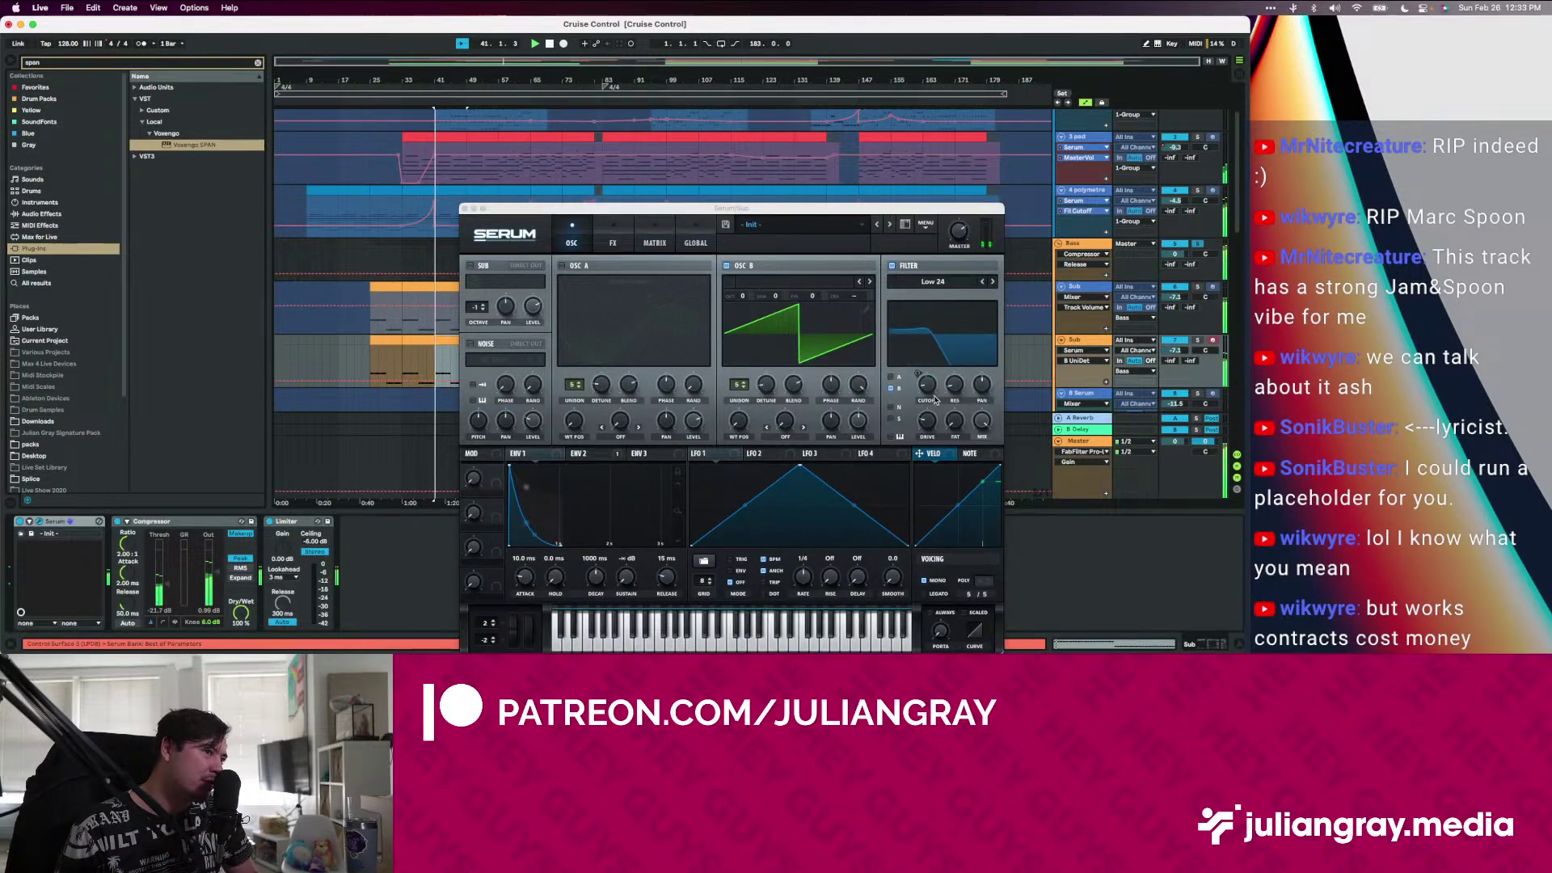
Toggle the duplicated Sub track off and on to compare, and readjust Serum's filter cutoff and Osc B level
click(1172, 340)
click(1173, 340)
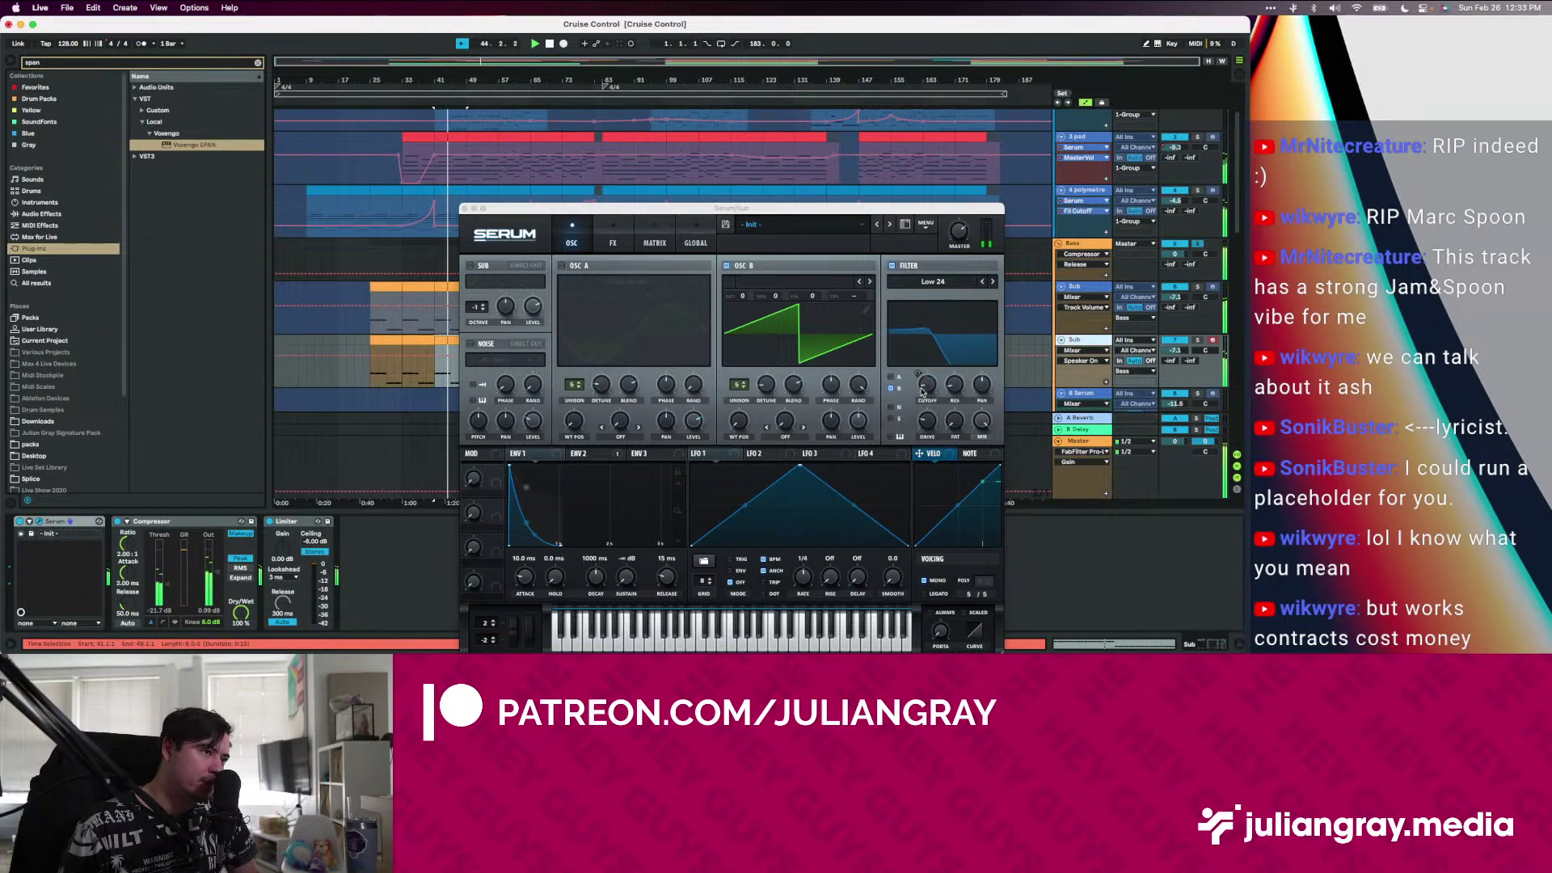
drag(923, 392, 928, 383)
click(860, 419)
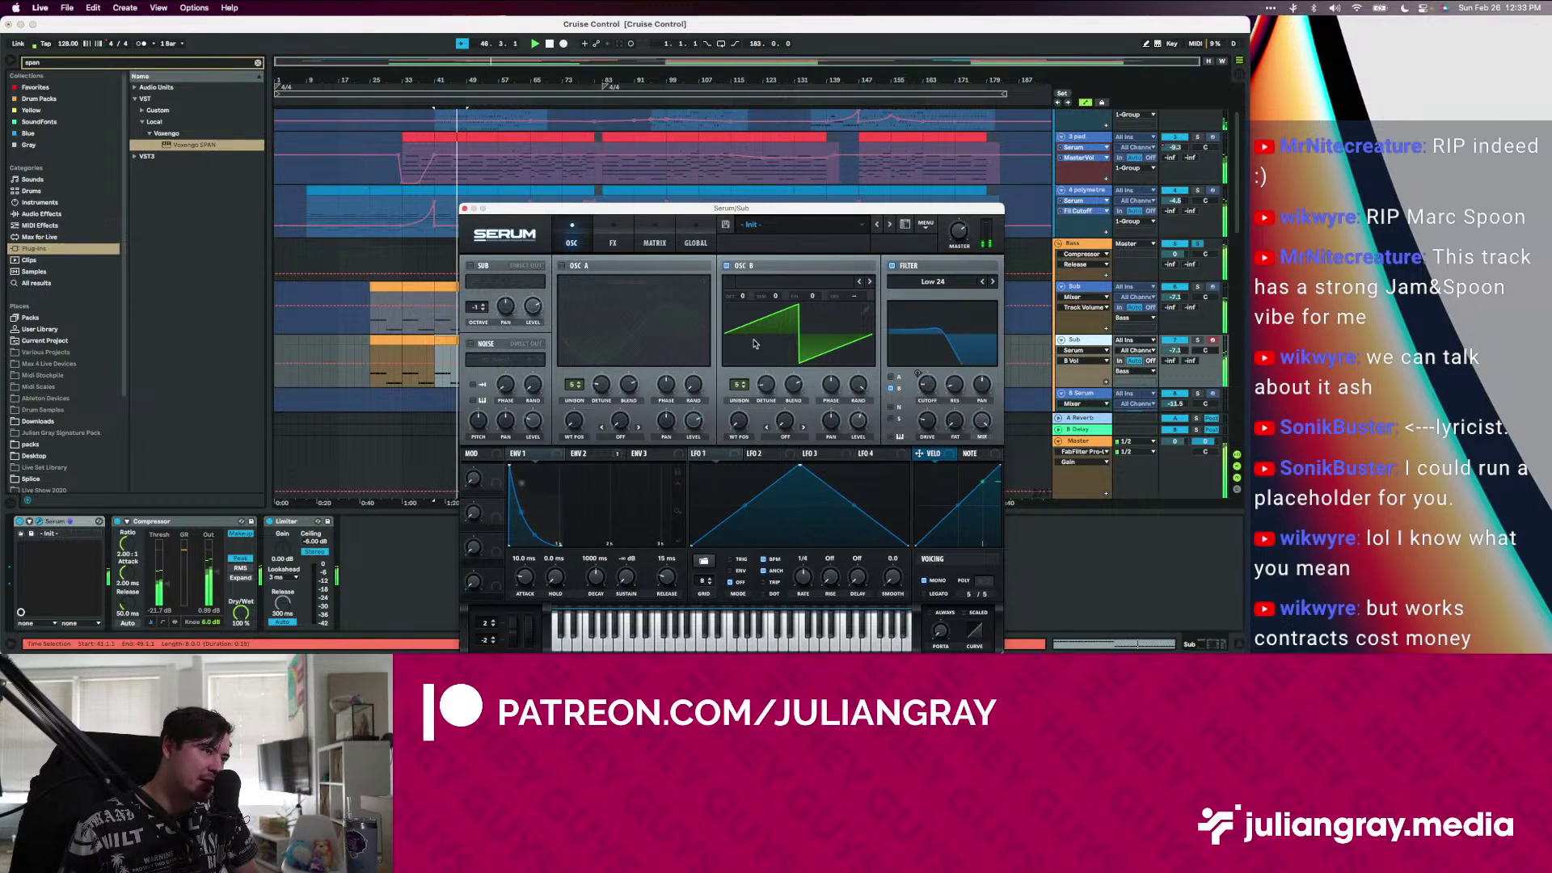
Set Osc B's unison detune to 0.10, fine-tune the filter cutoff and close the Serum window
click(770, 390)
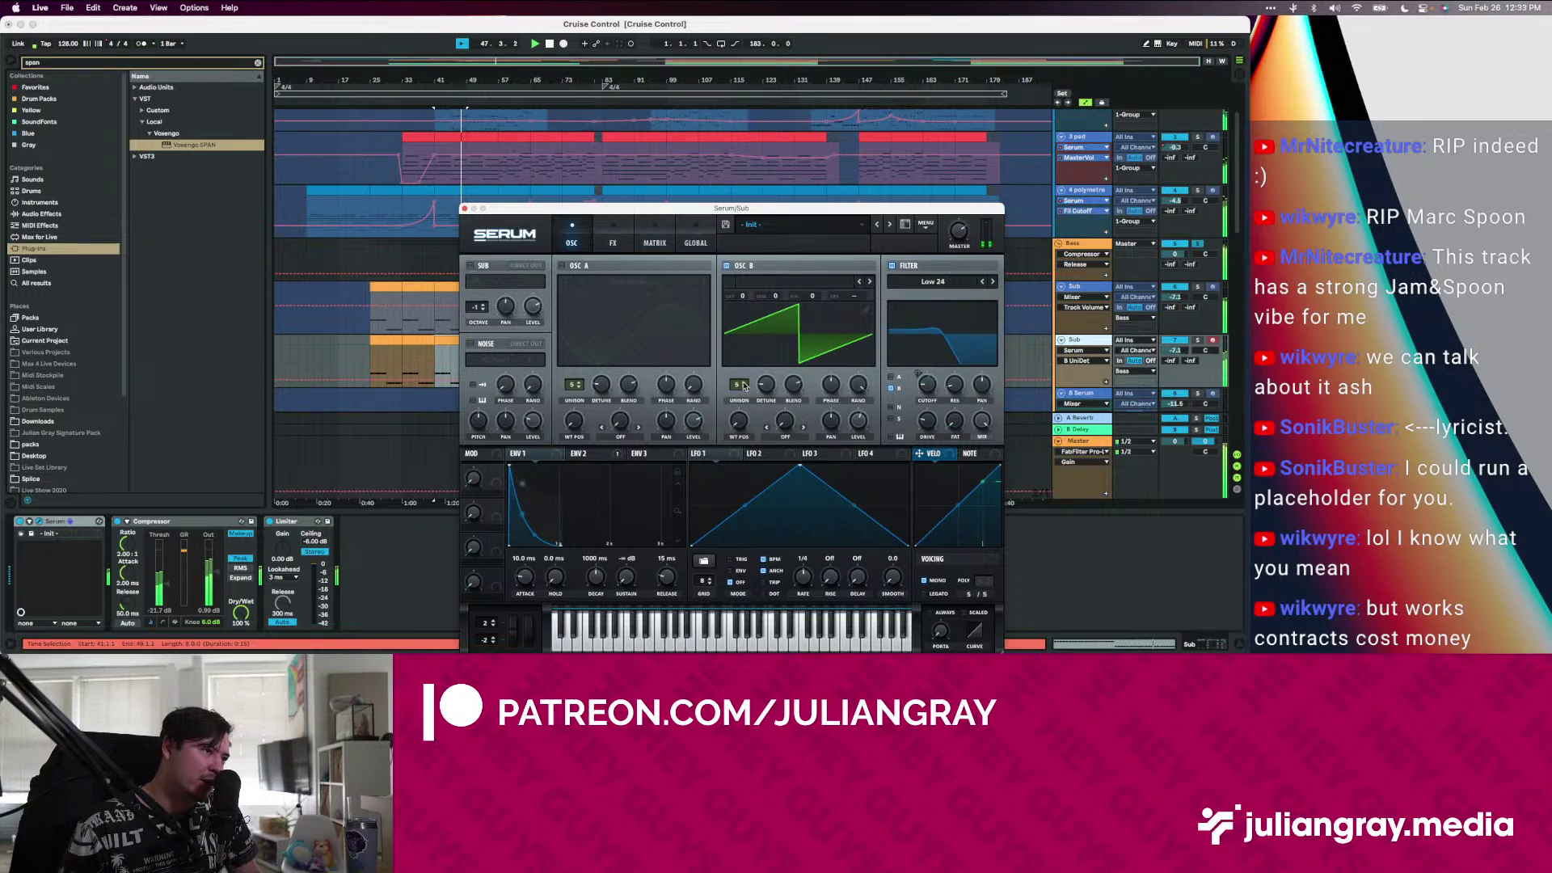
click(742, 385)
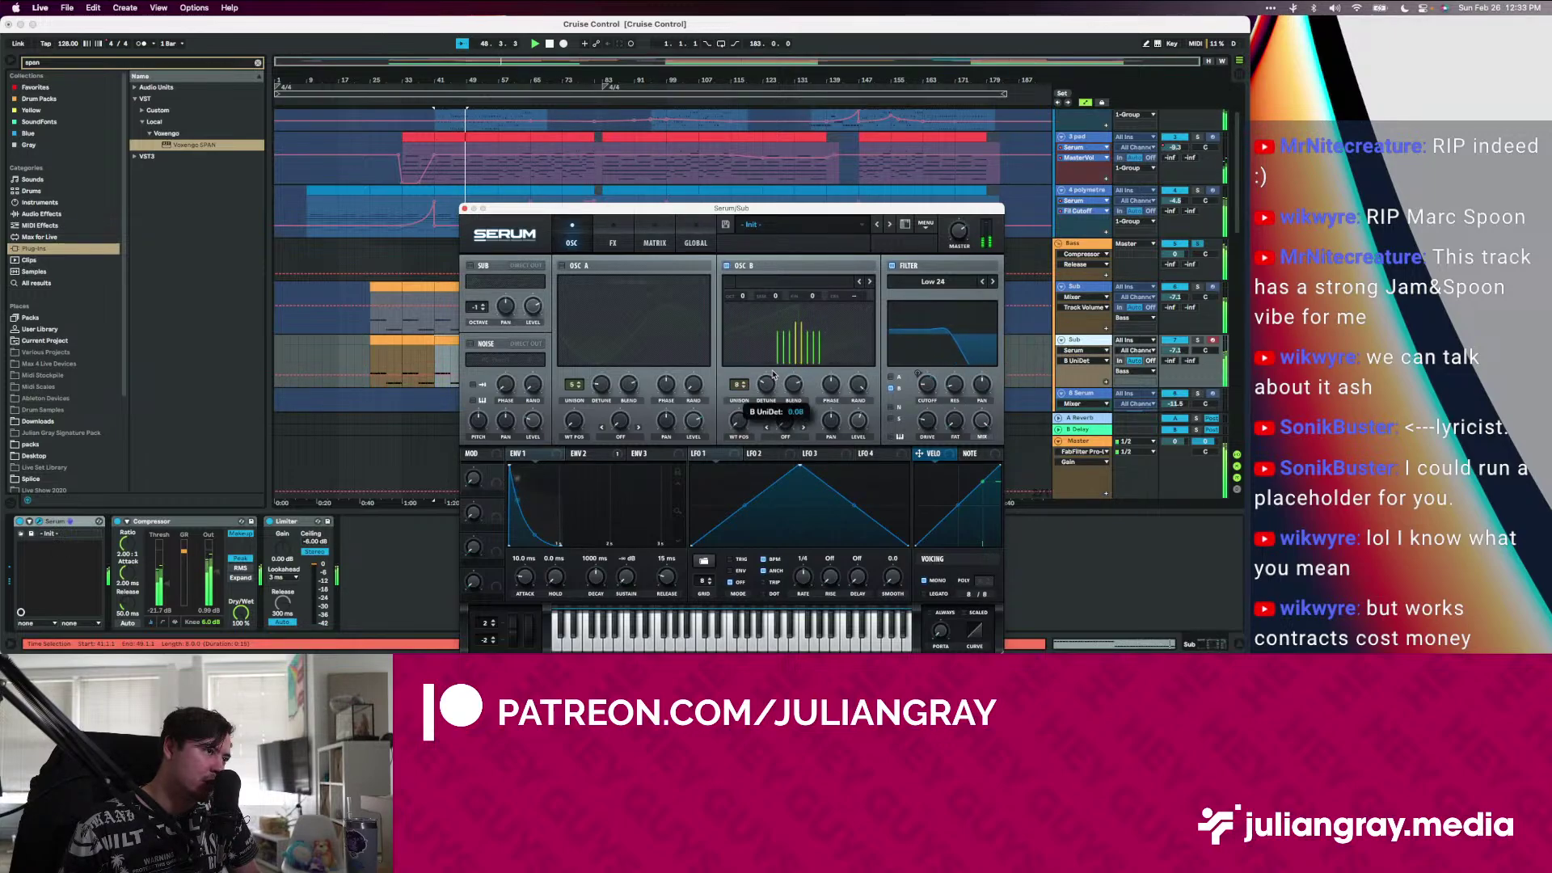
click(742, 385)
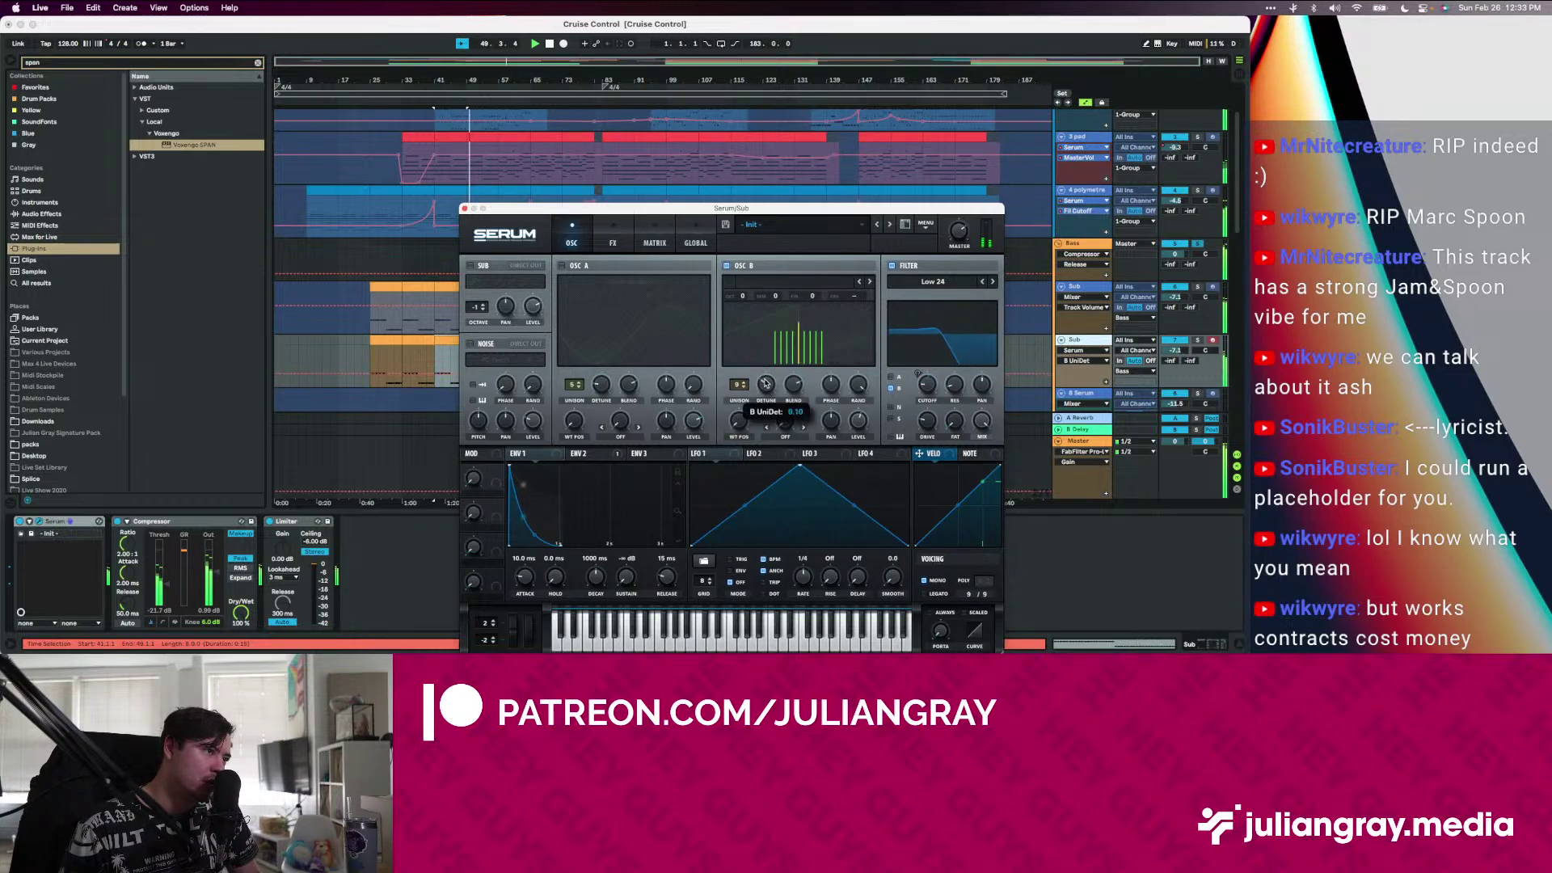
click(927, 390)
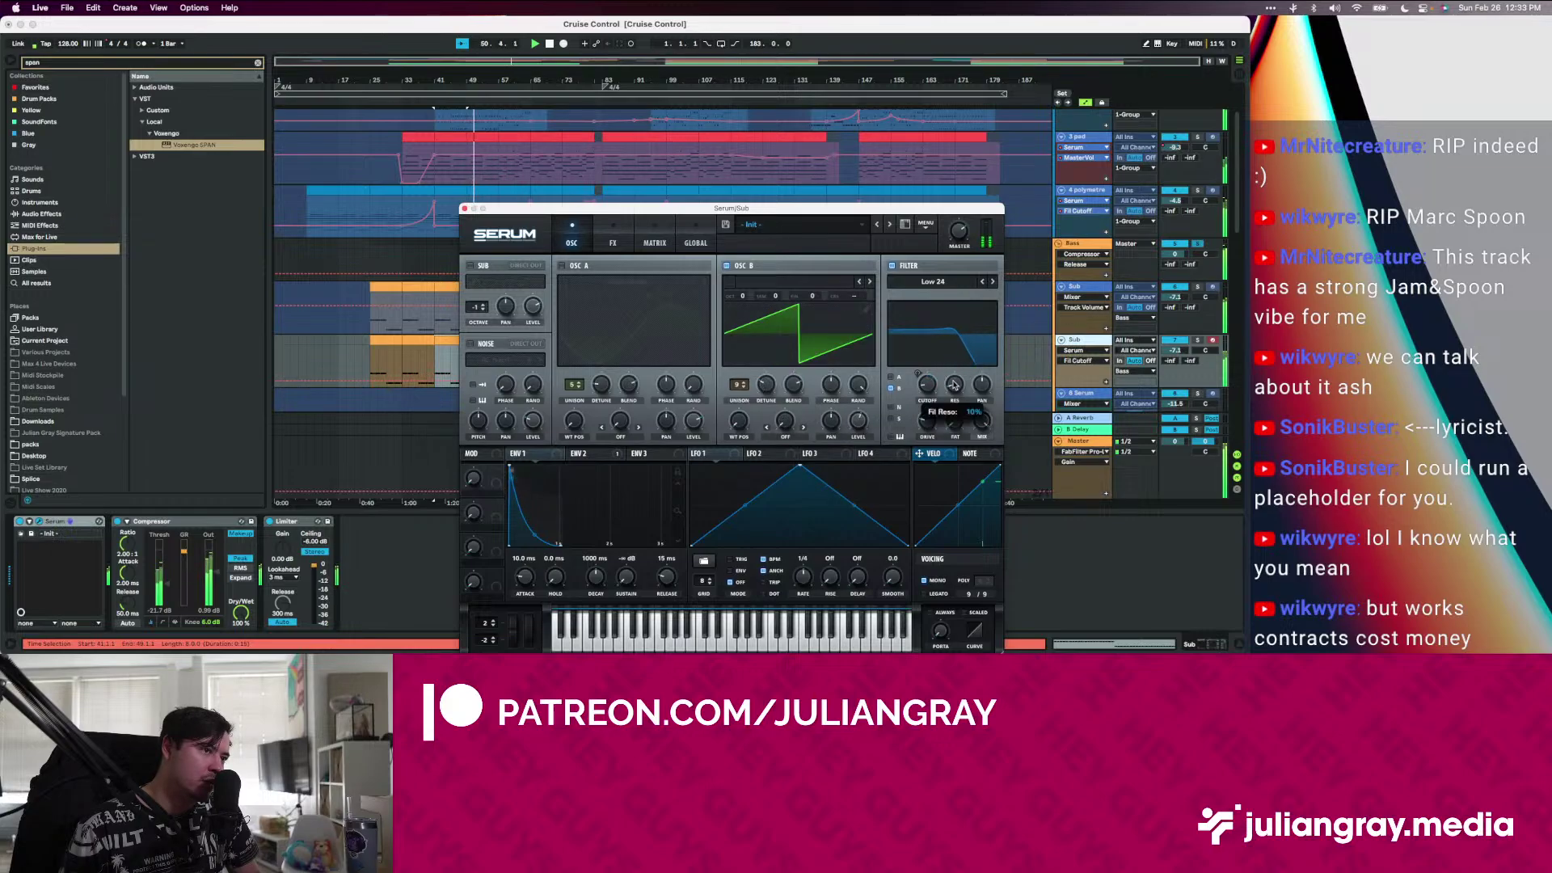
click(464, 208)
Rename the duplicated Sub track as Bass
key(super+r)
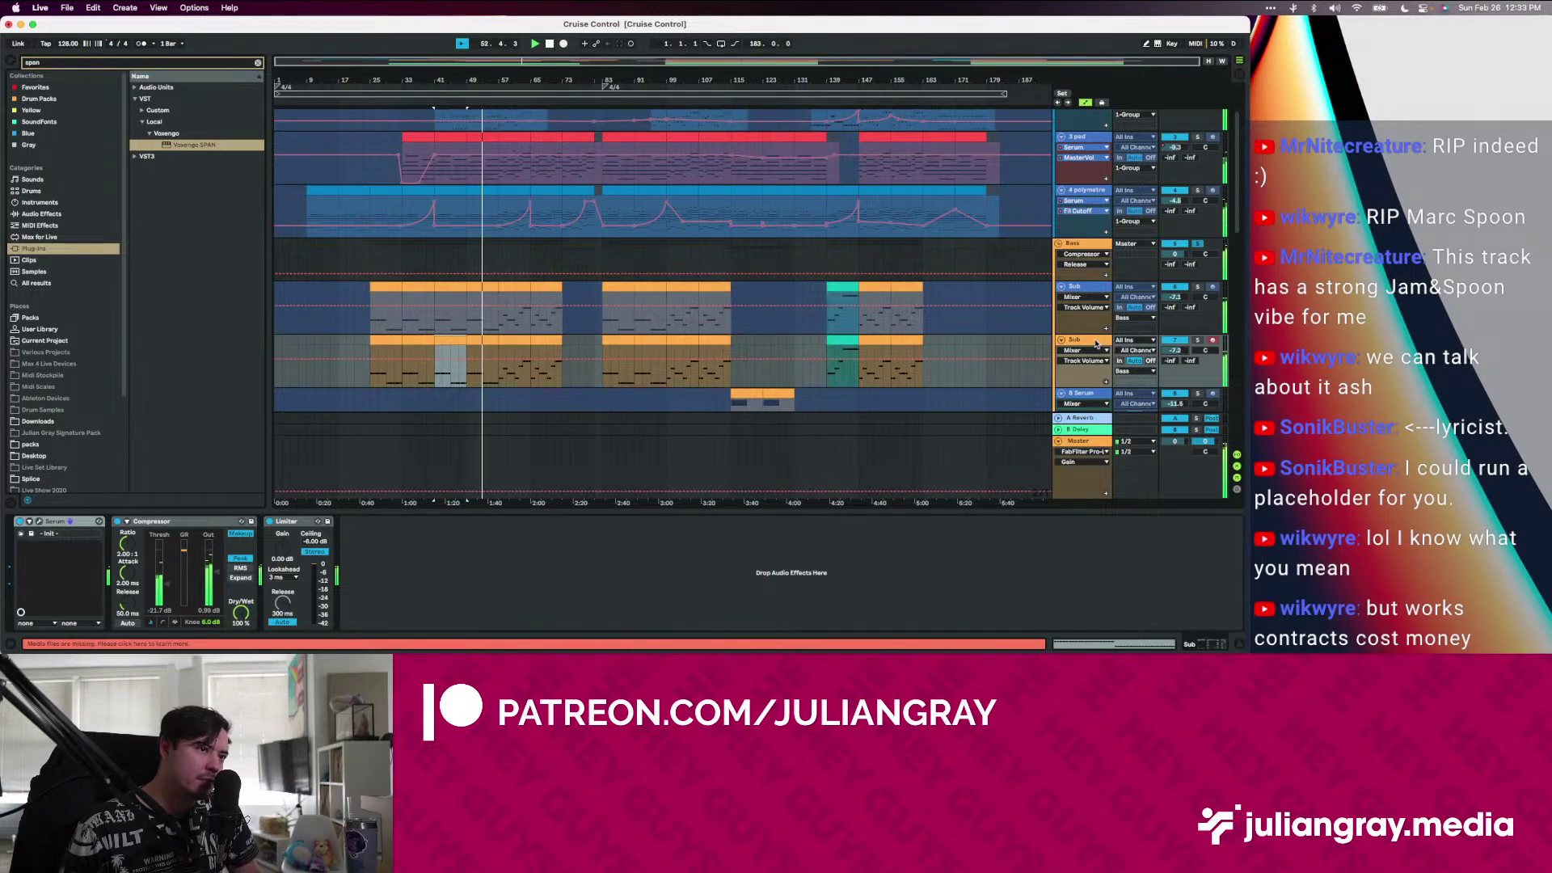
text(Bass)
key(Return)
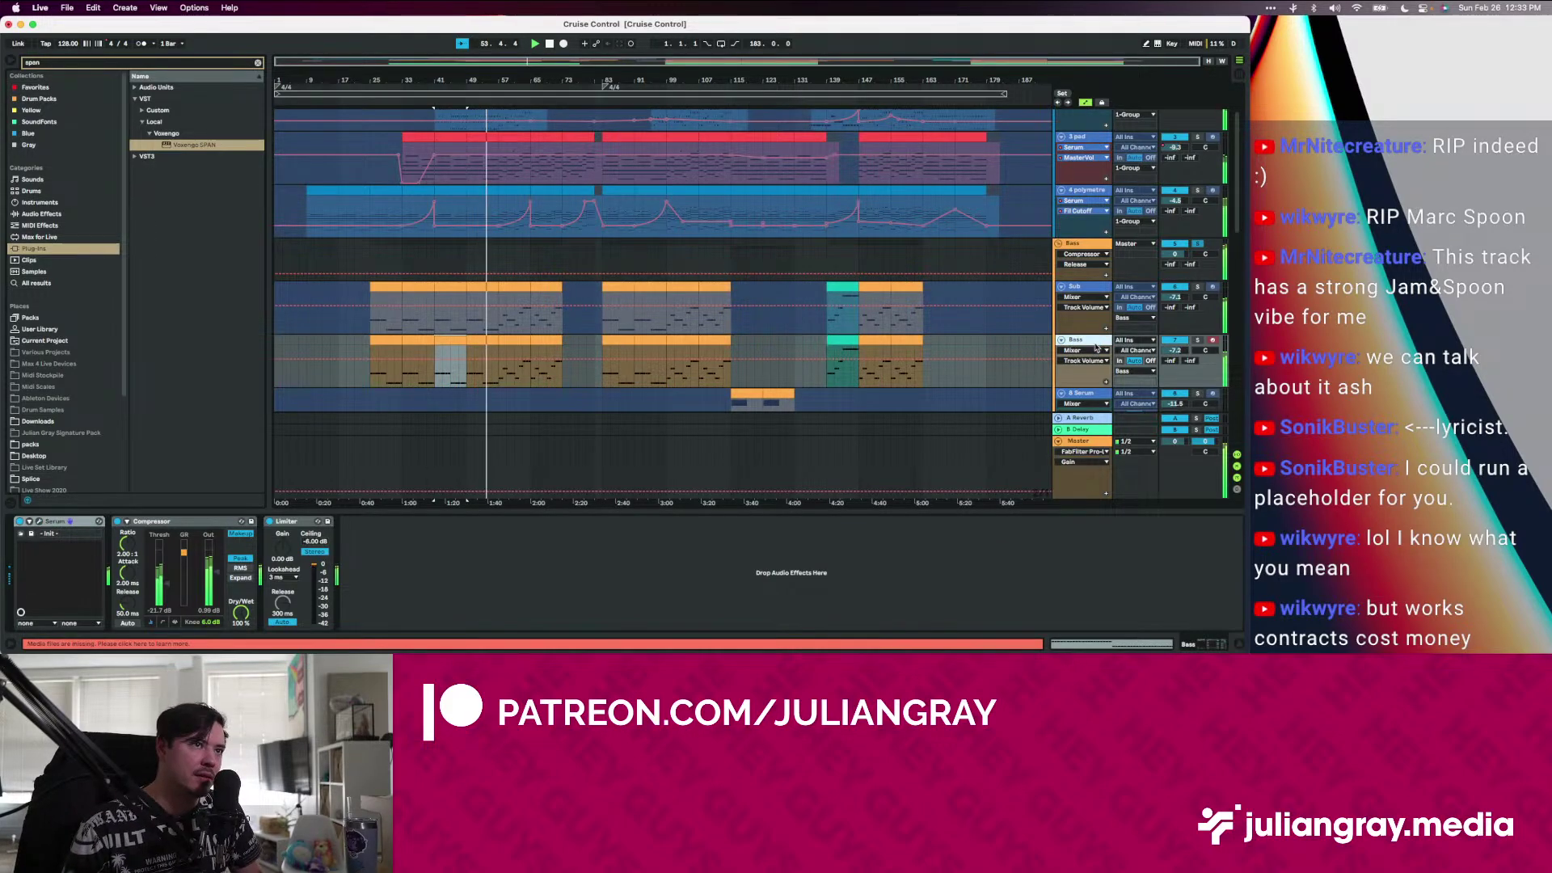
Rename the group containing the Serum, pad and polymetre tracks as Synths
scroll(1097, 324, up, 3)
click(1098, 115)
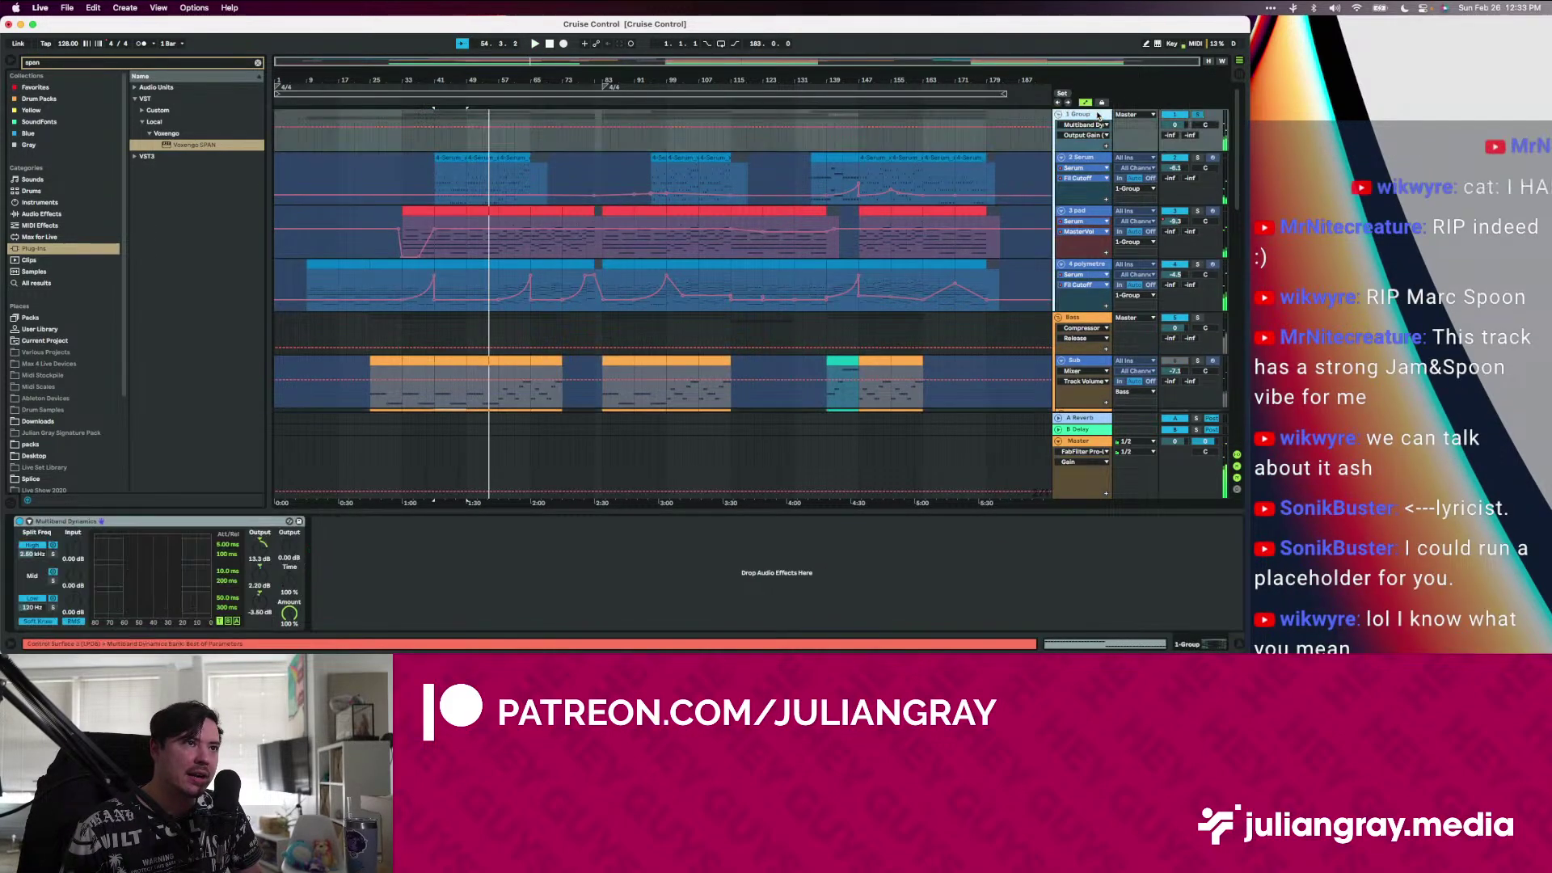
key(super+r)
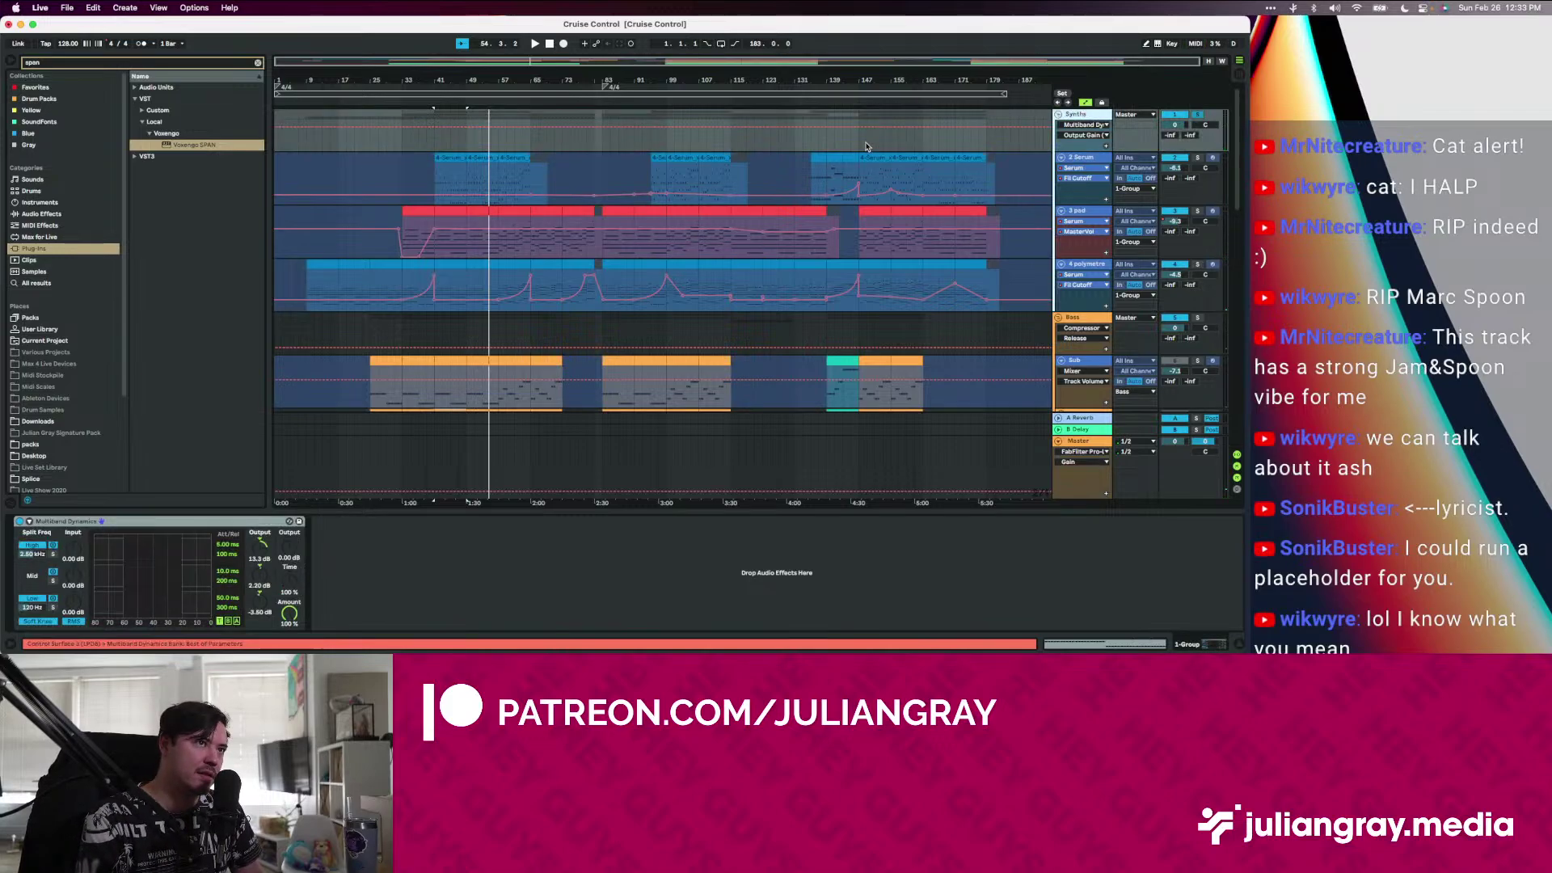
Play from bar 41 and raise the ratio of the Bass group's sidechain Compressor to about 3.74:1
scroll(1010, 259, down, 3)
click(1085, 253)
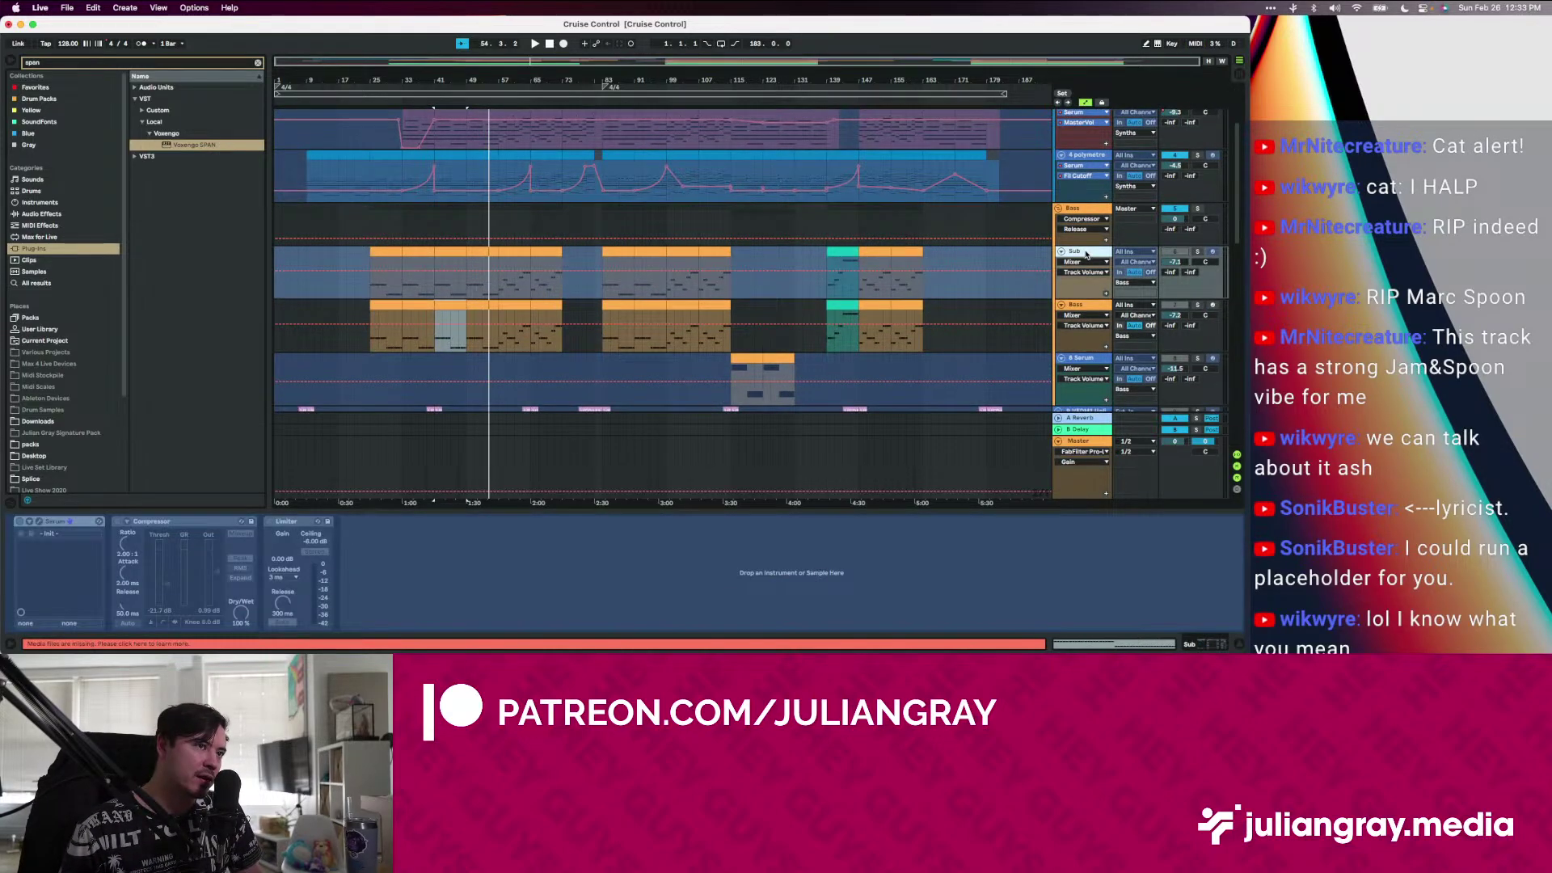
click(1084, 306)
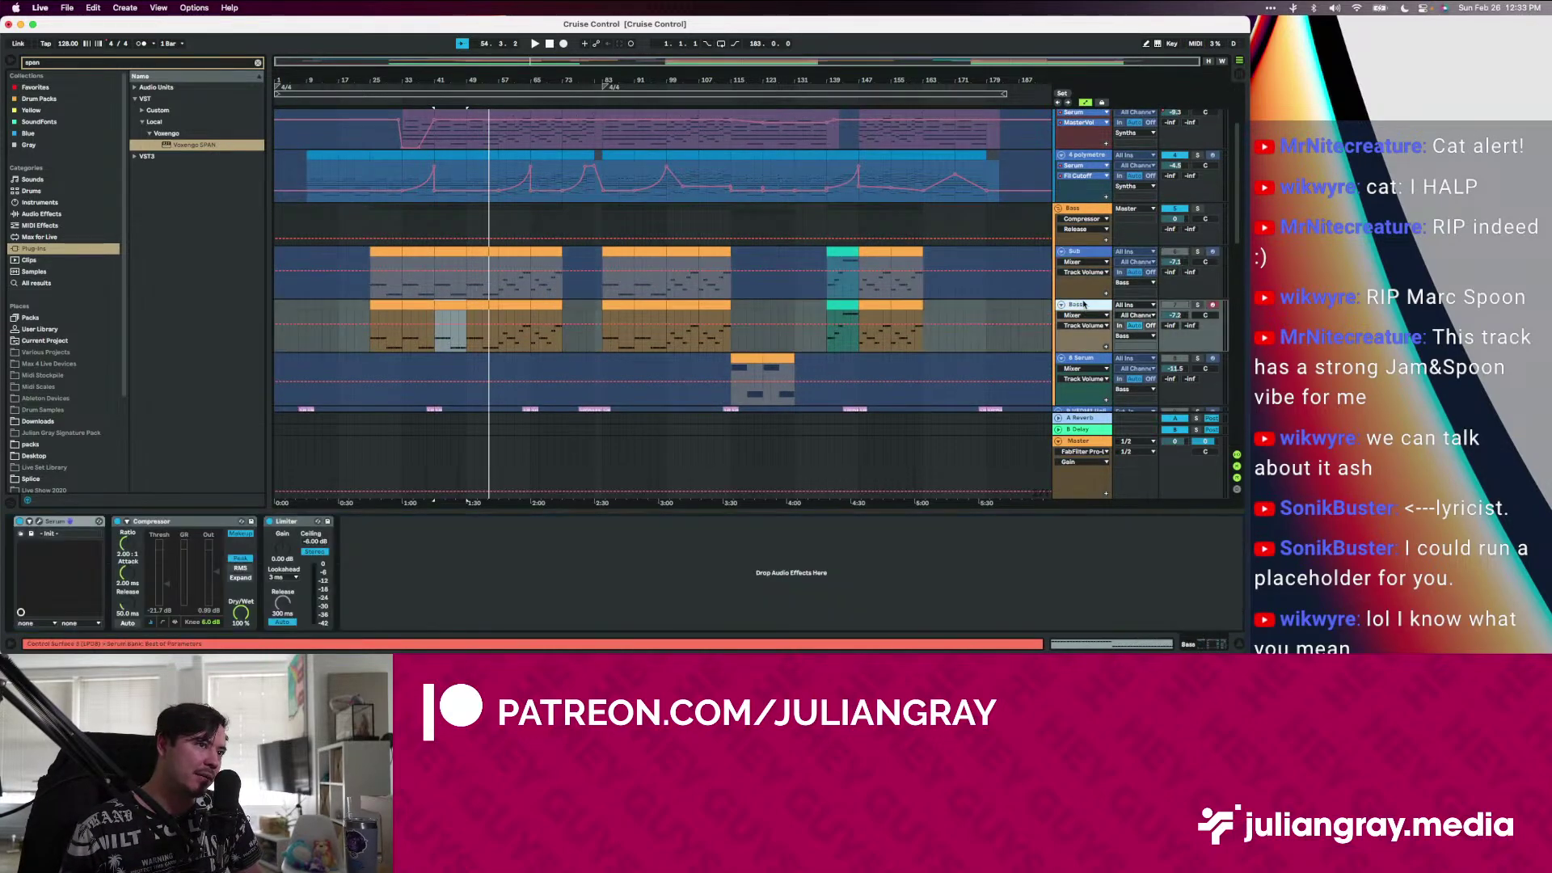
click(1088, 202)
key(space)
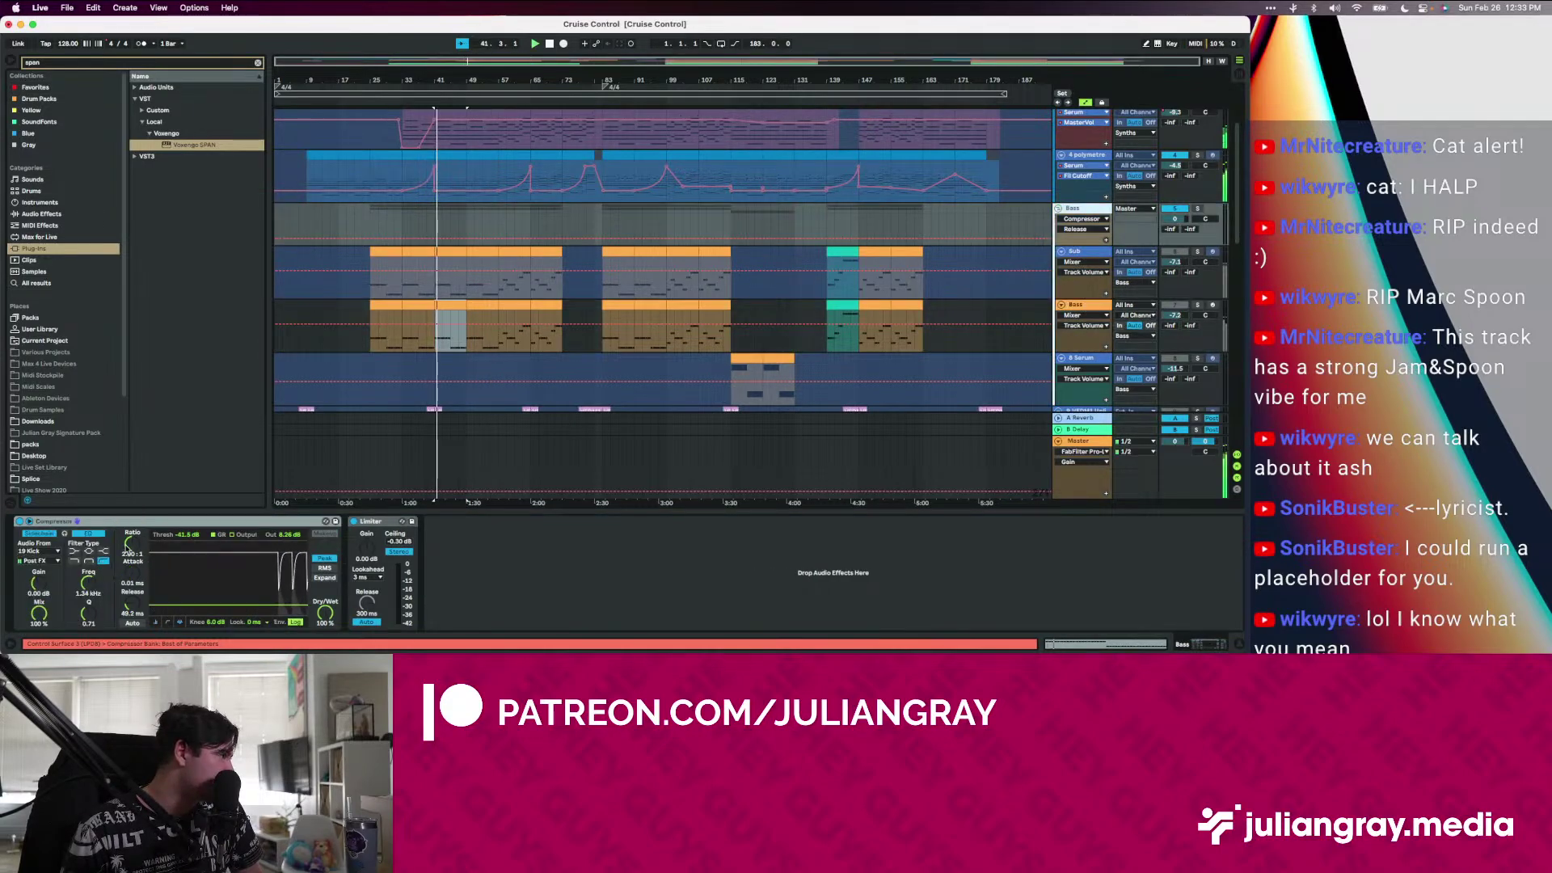
drag(127, 550, 126, 536)
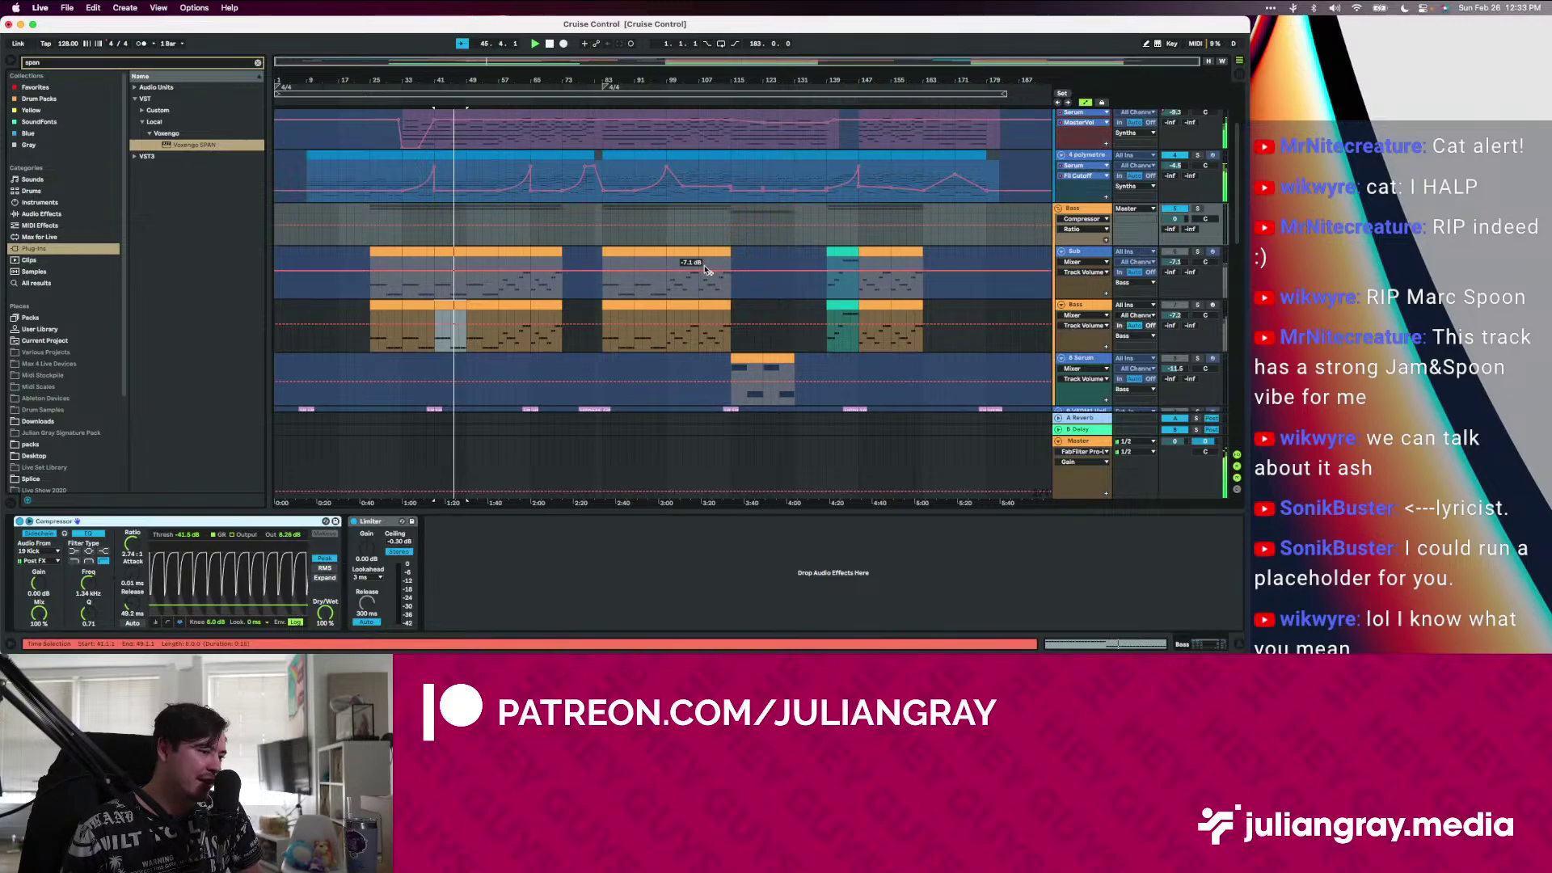
Check the device chains of the Synths group and its Serum and pad tracks for existing compression
scroll(705, 266, up, 2)
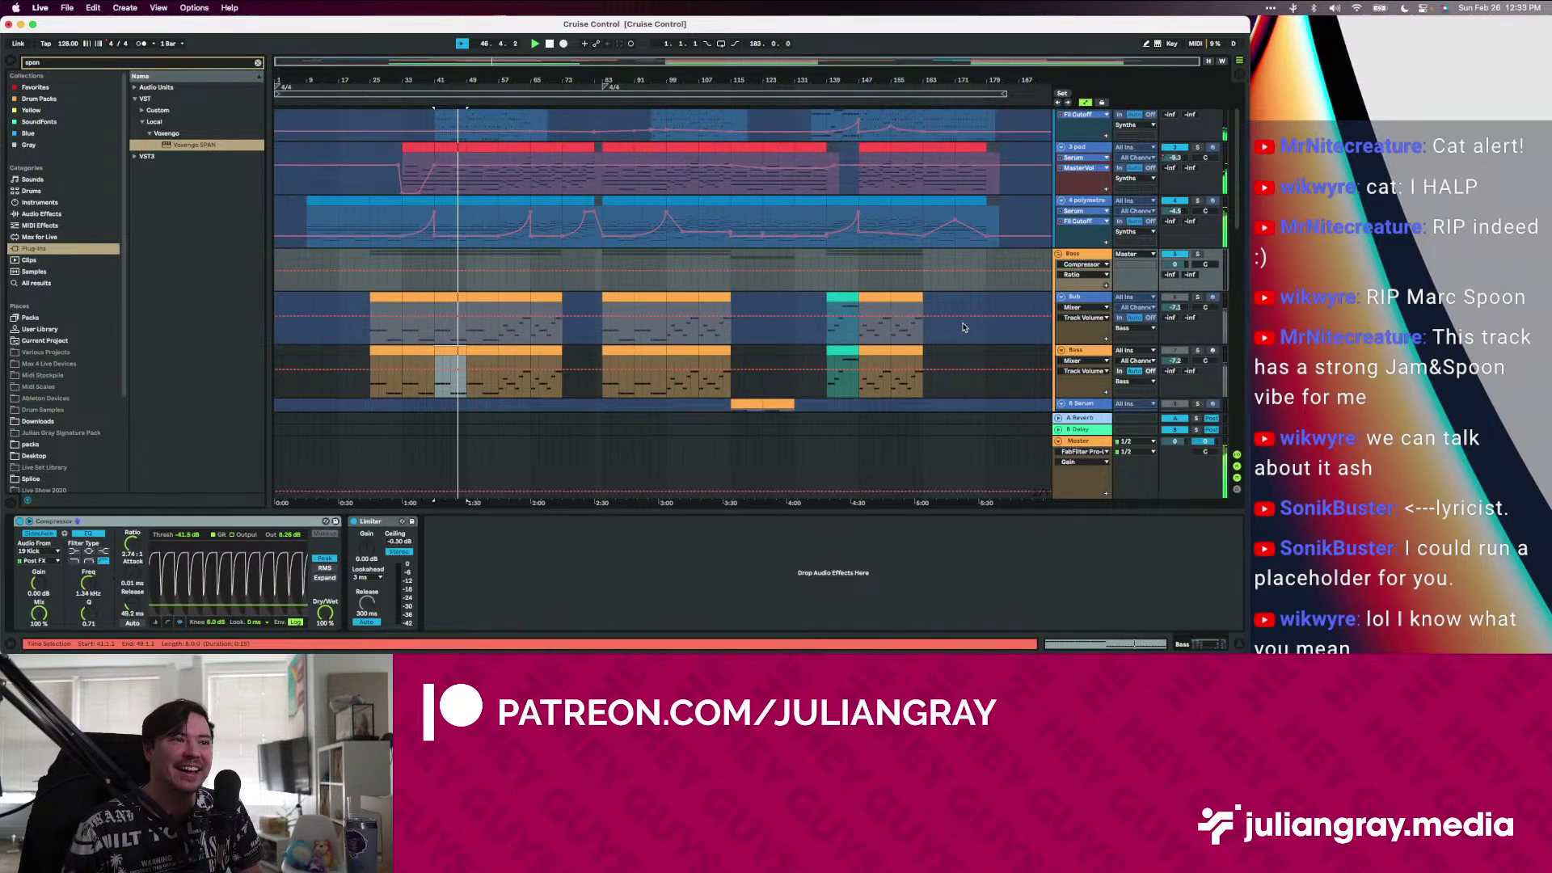
scroll(1032, 281, up, 3)
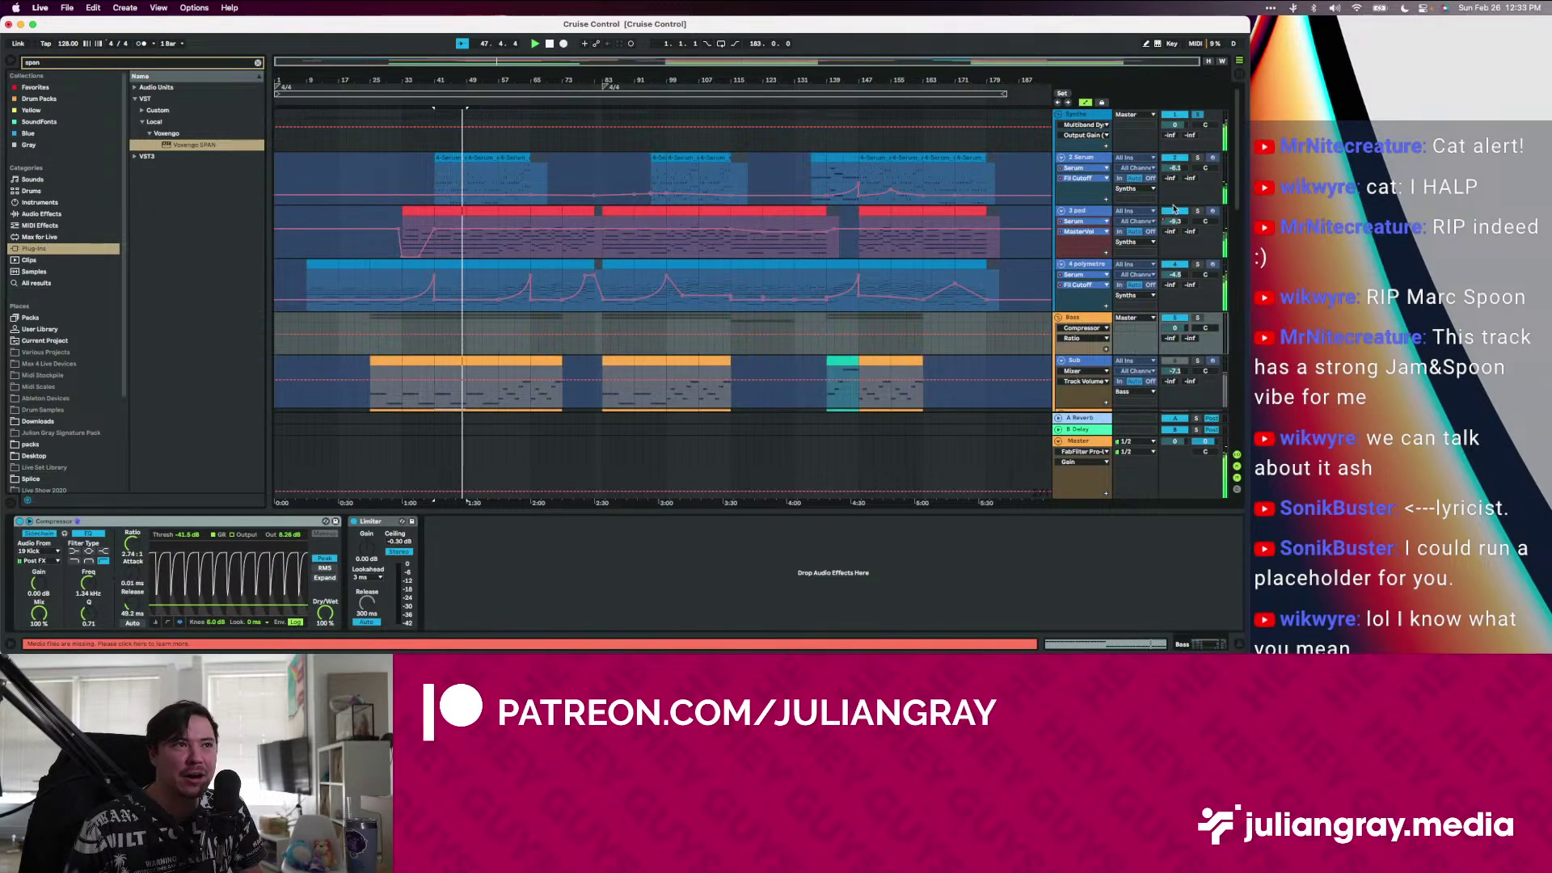
click(1103, 118)
click(462, 558)
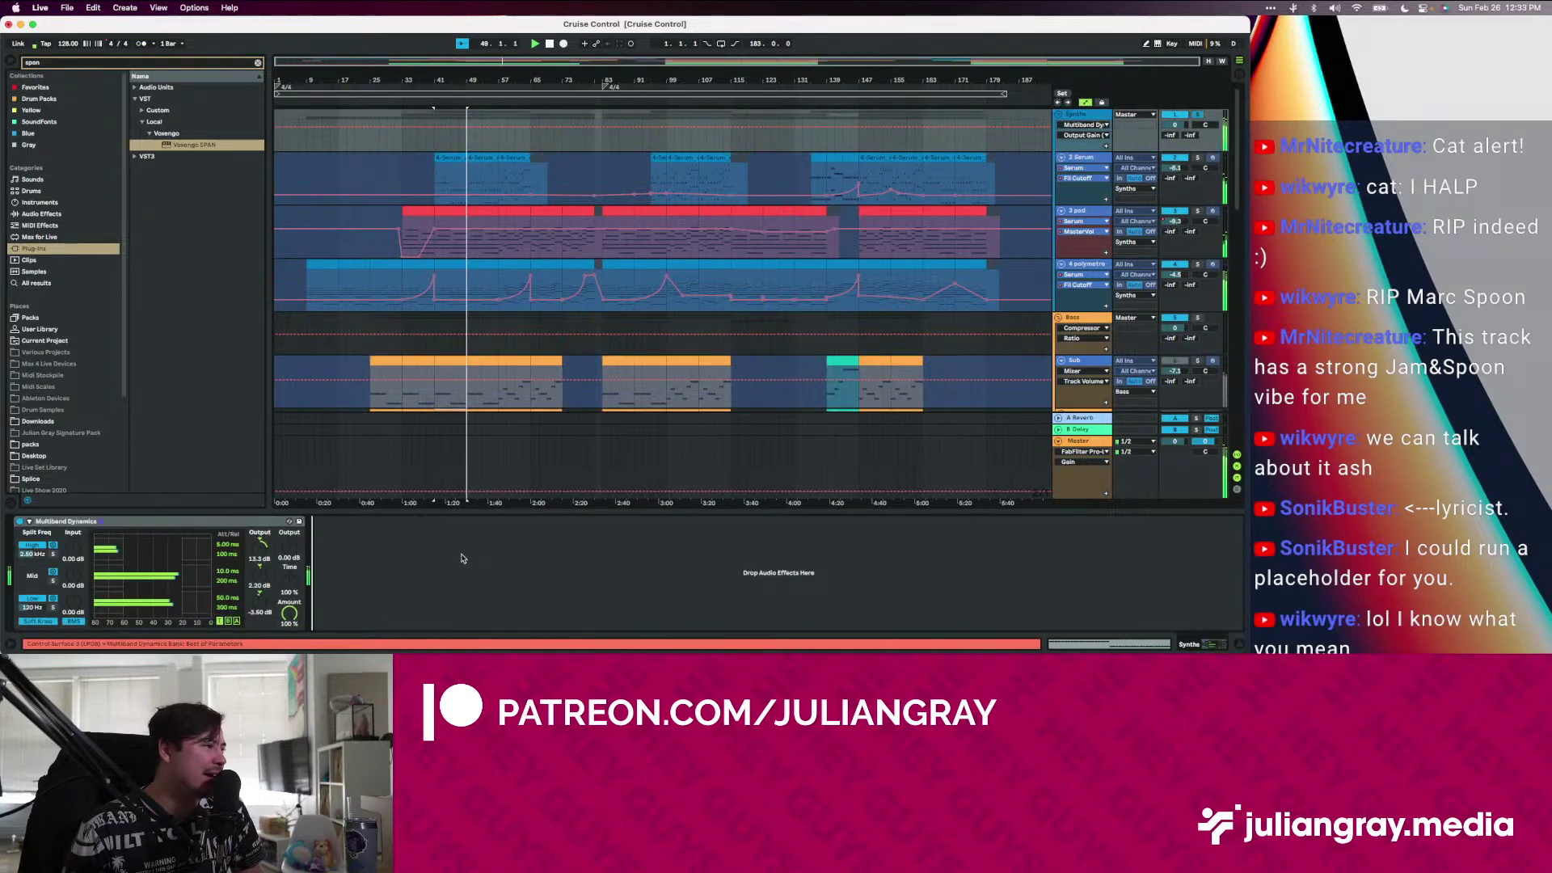
click(1101, 161)
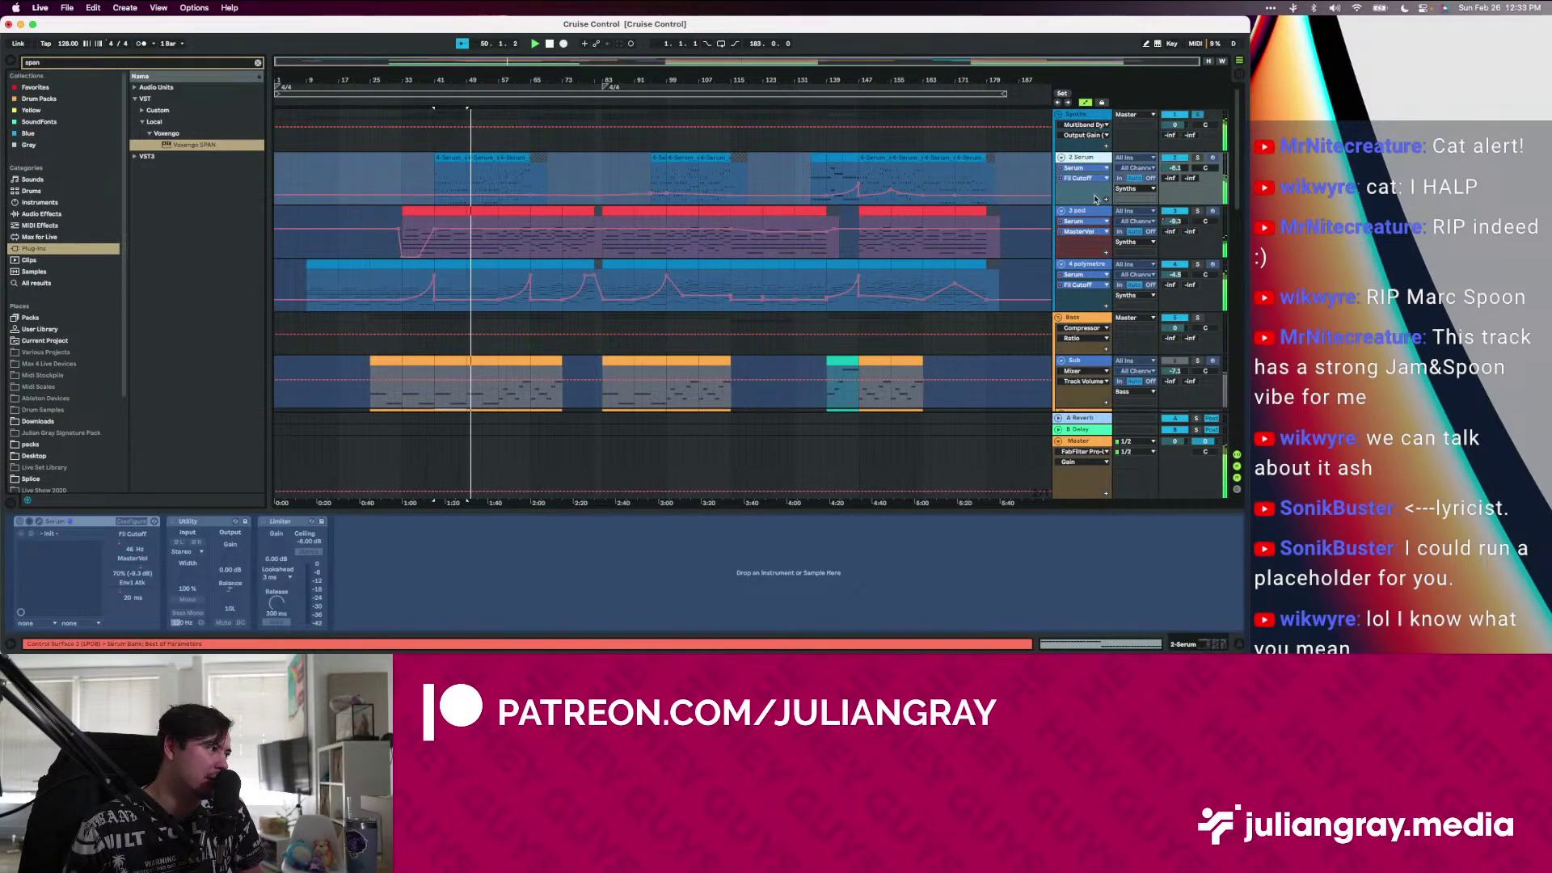
click(1097, 242)
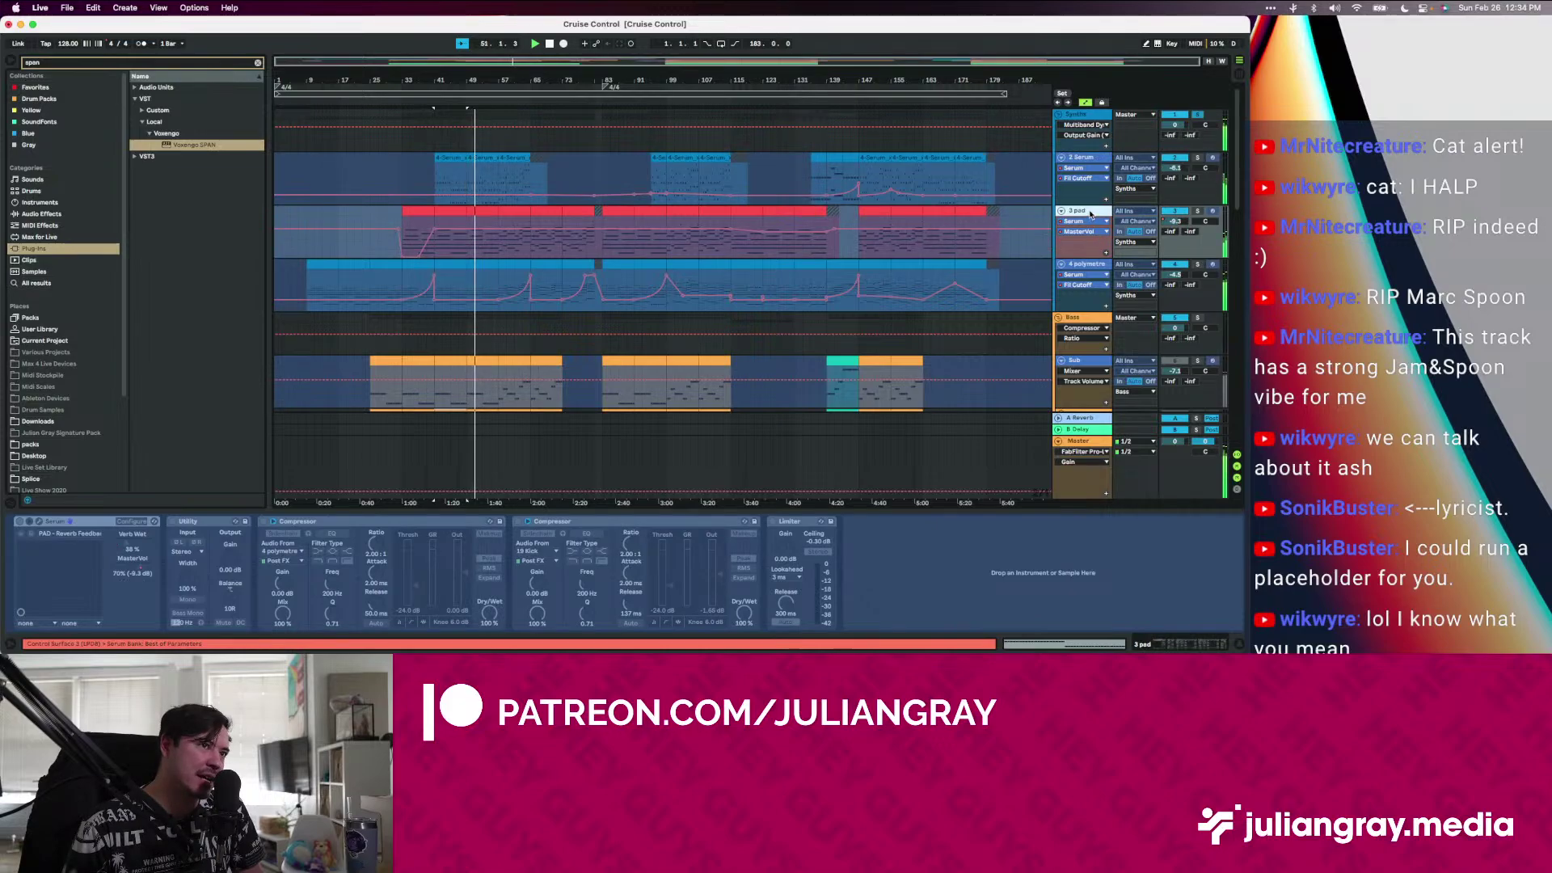
Unfreeze the pad track and delete its second Compressor, the one sidechained to the kick
right_click(1084, 212)
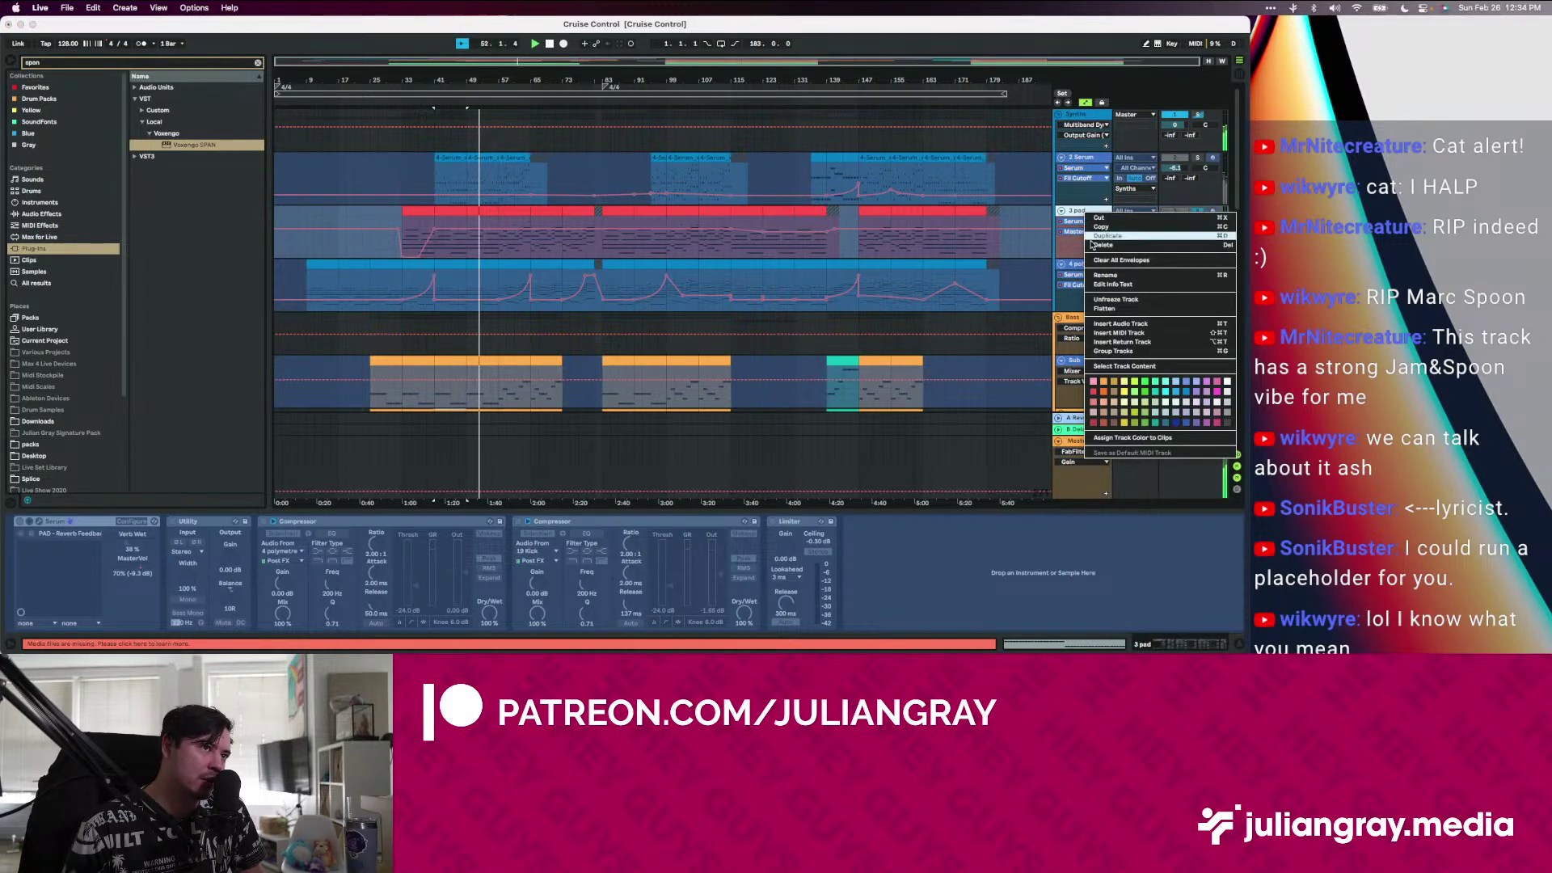
click(1106, 298)
click(661, 523)
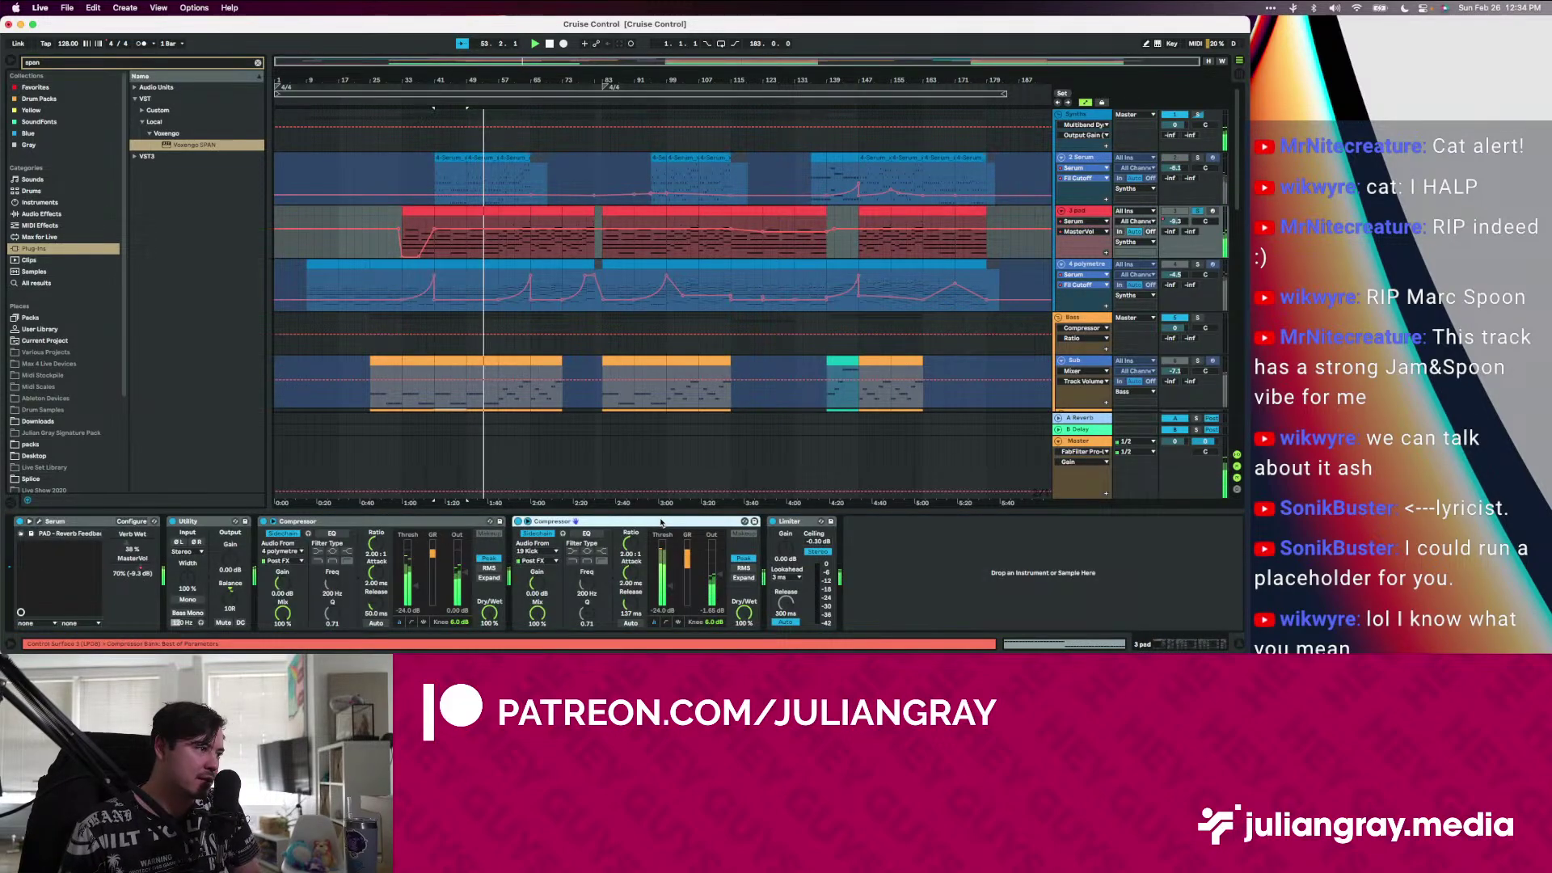
key(Delete)
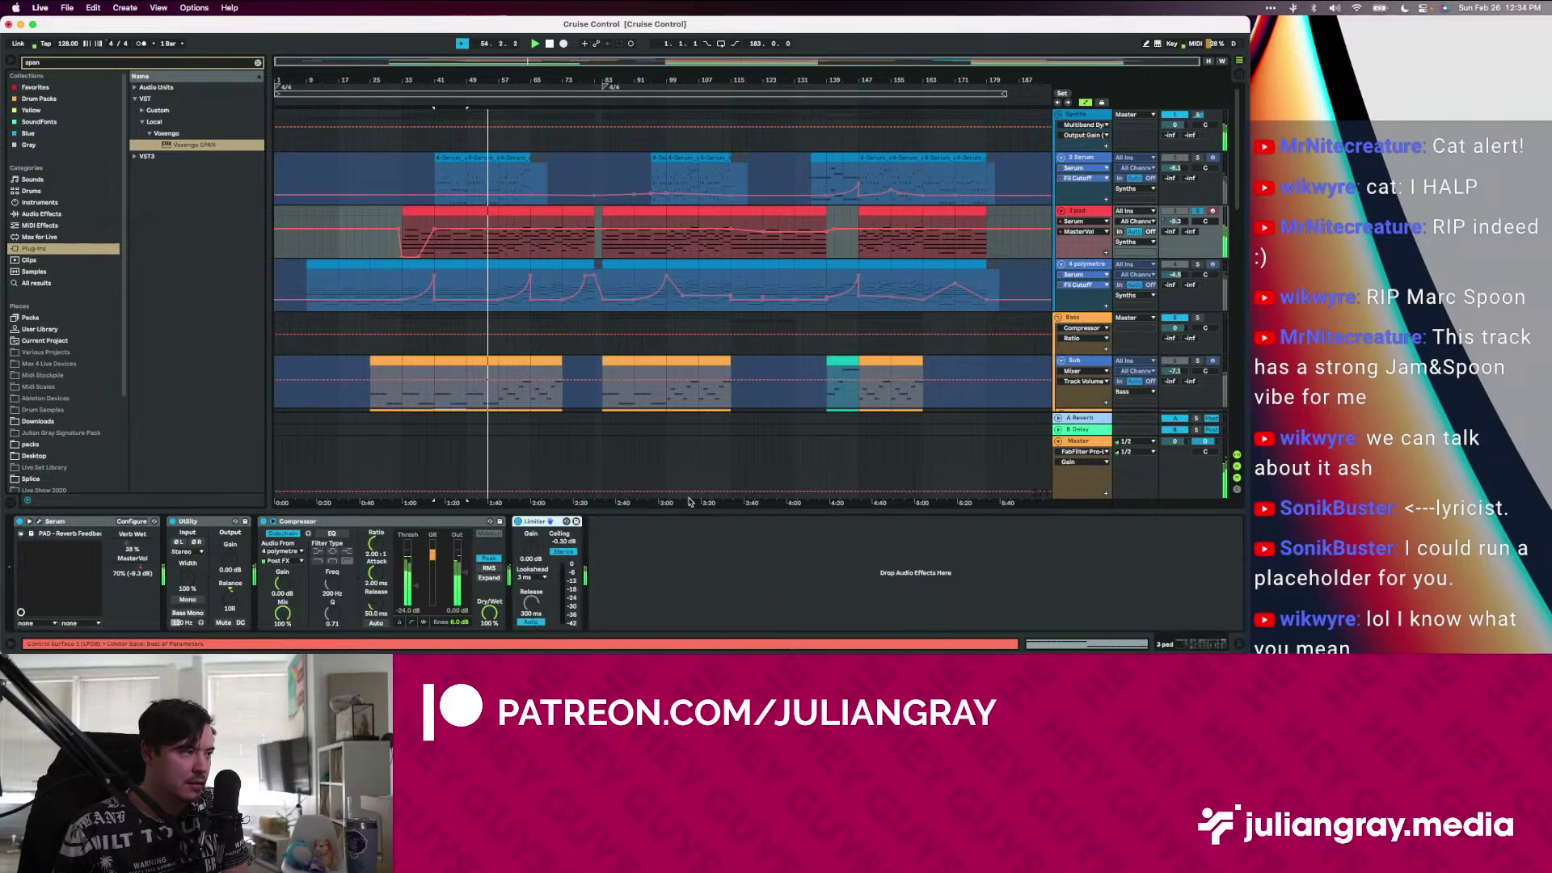
Play the Synths group from bar 41 and paste the Bass group's sidechain Compressor after its Multiband Dynamics
click(1090, 266)
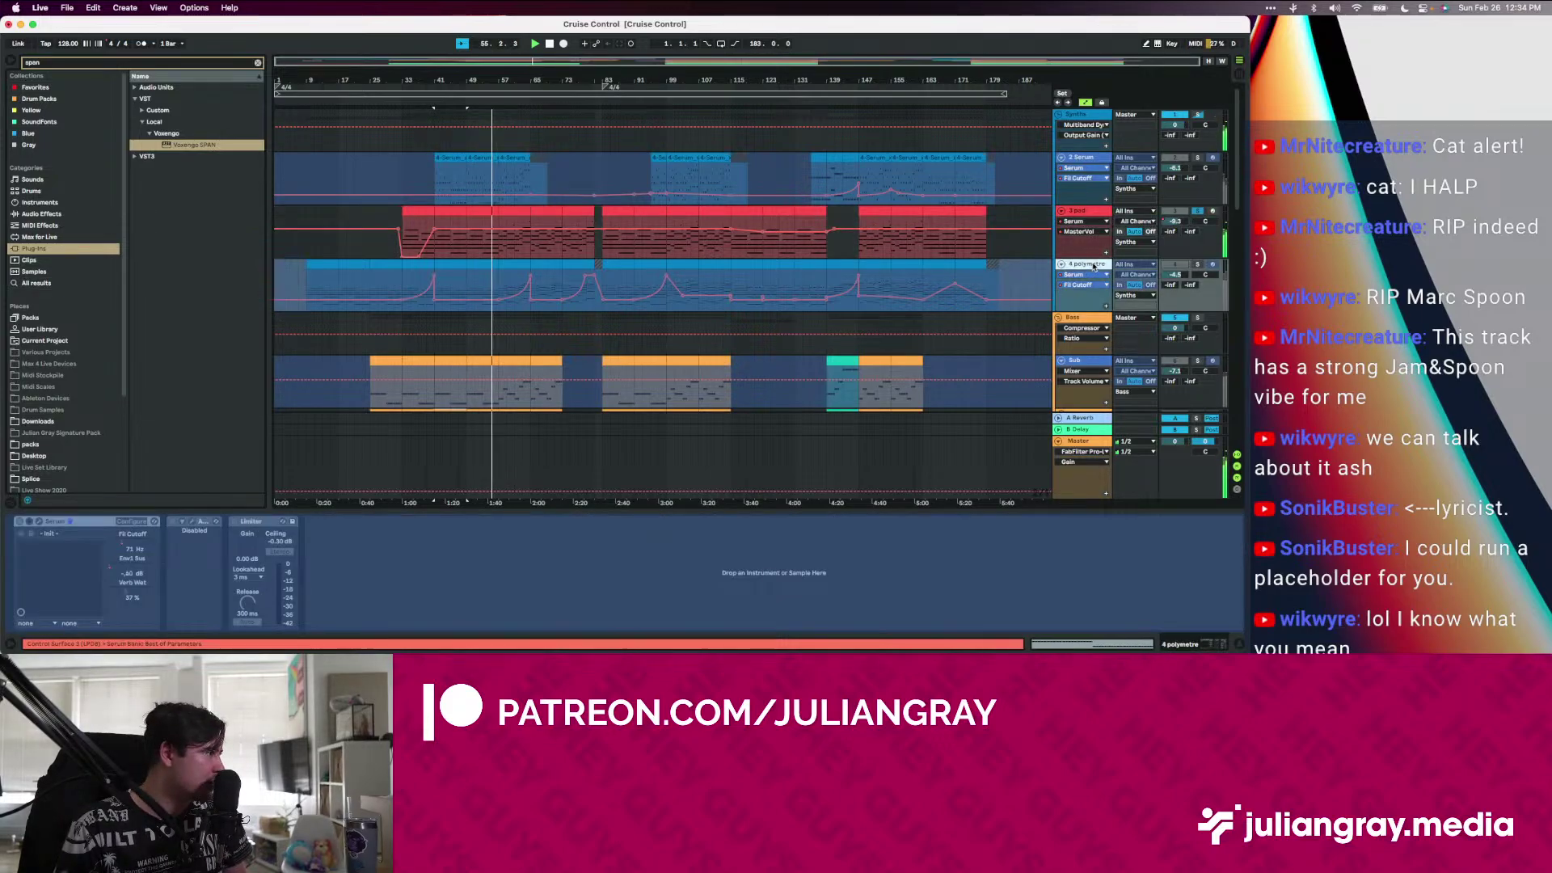
click(1204, 114)
key(space)
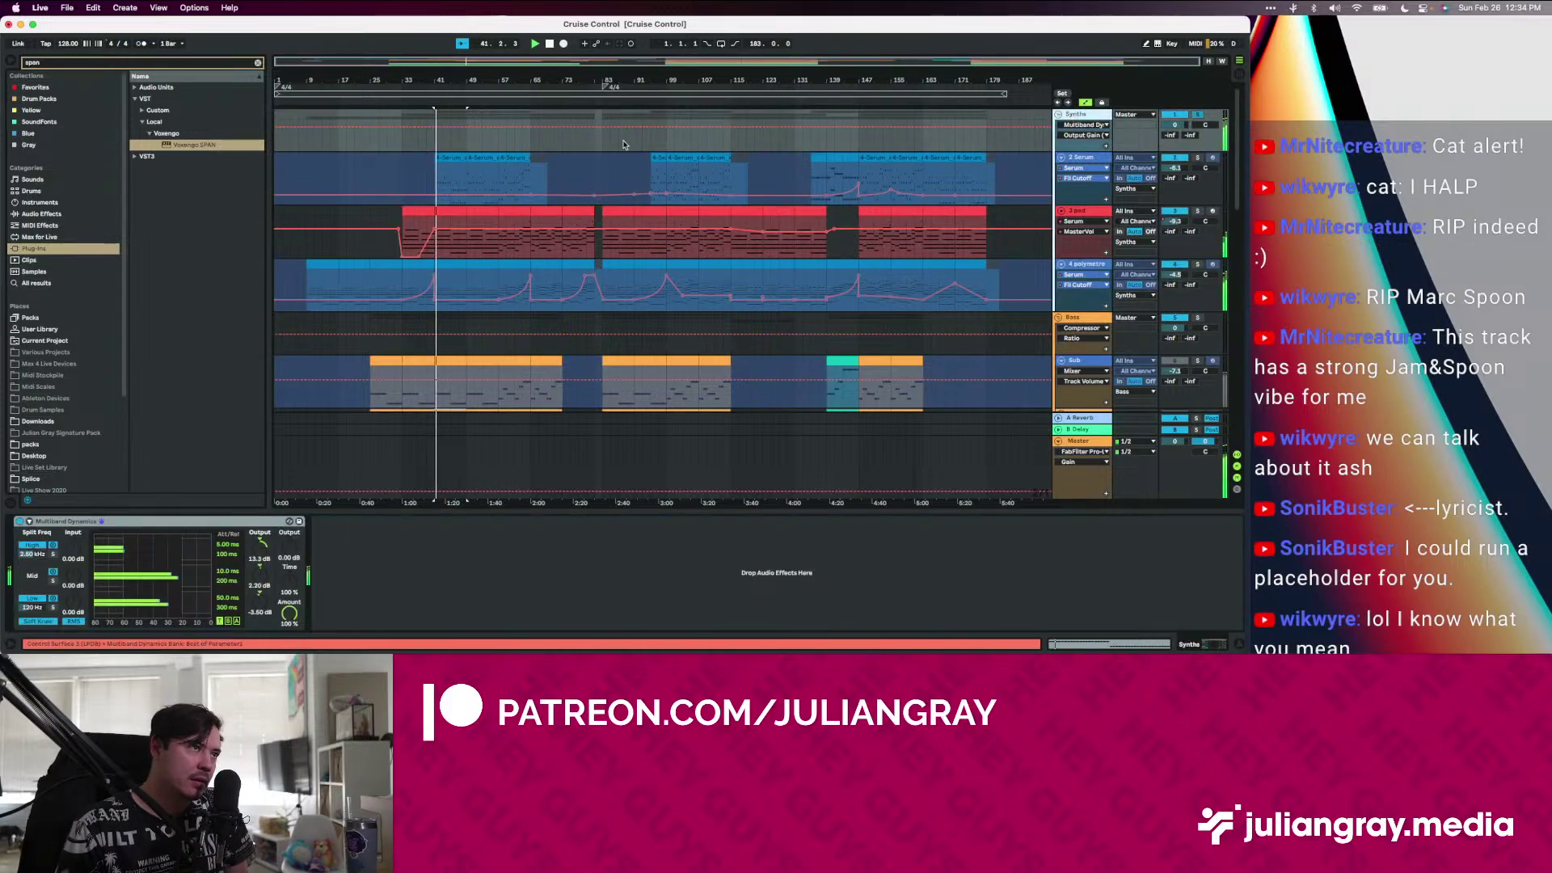
click(490, 142)
click(379, 606)
key(super+v)
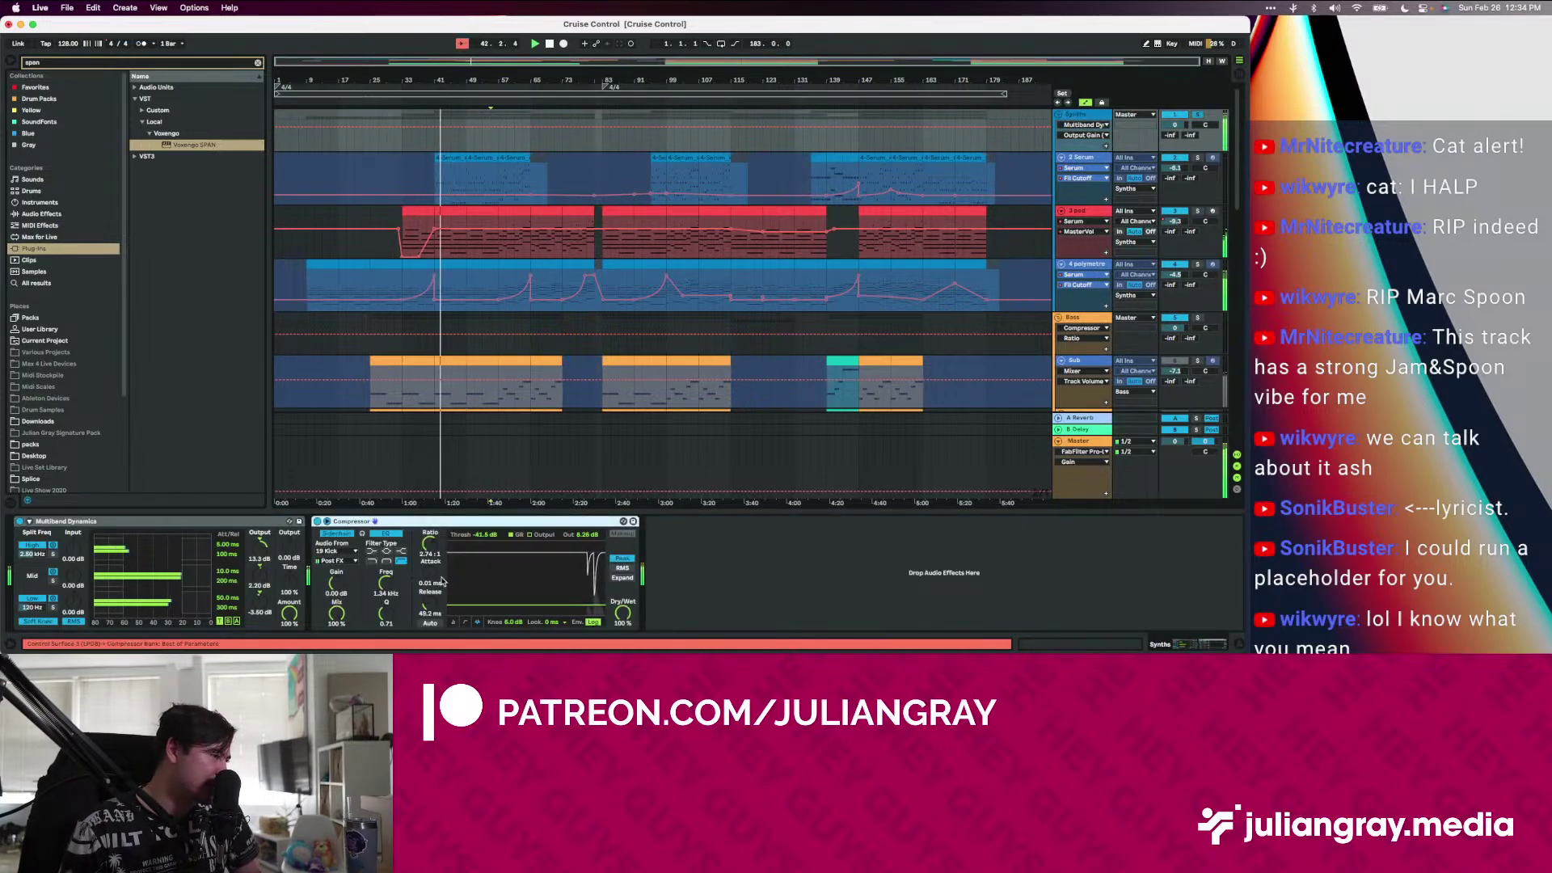
Switch the Synths group's Compressor to its level meter display and lower its output gain
click(453, 622)
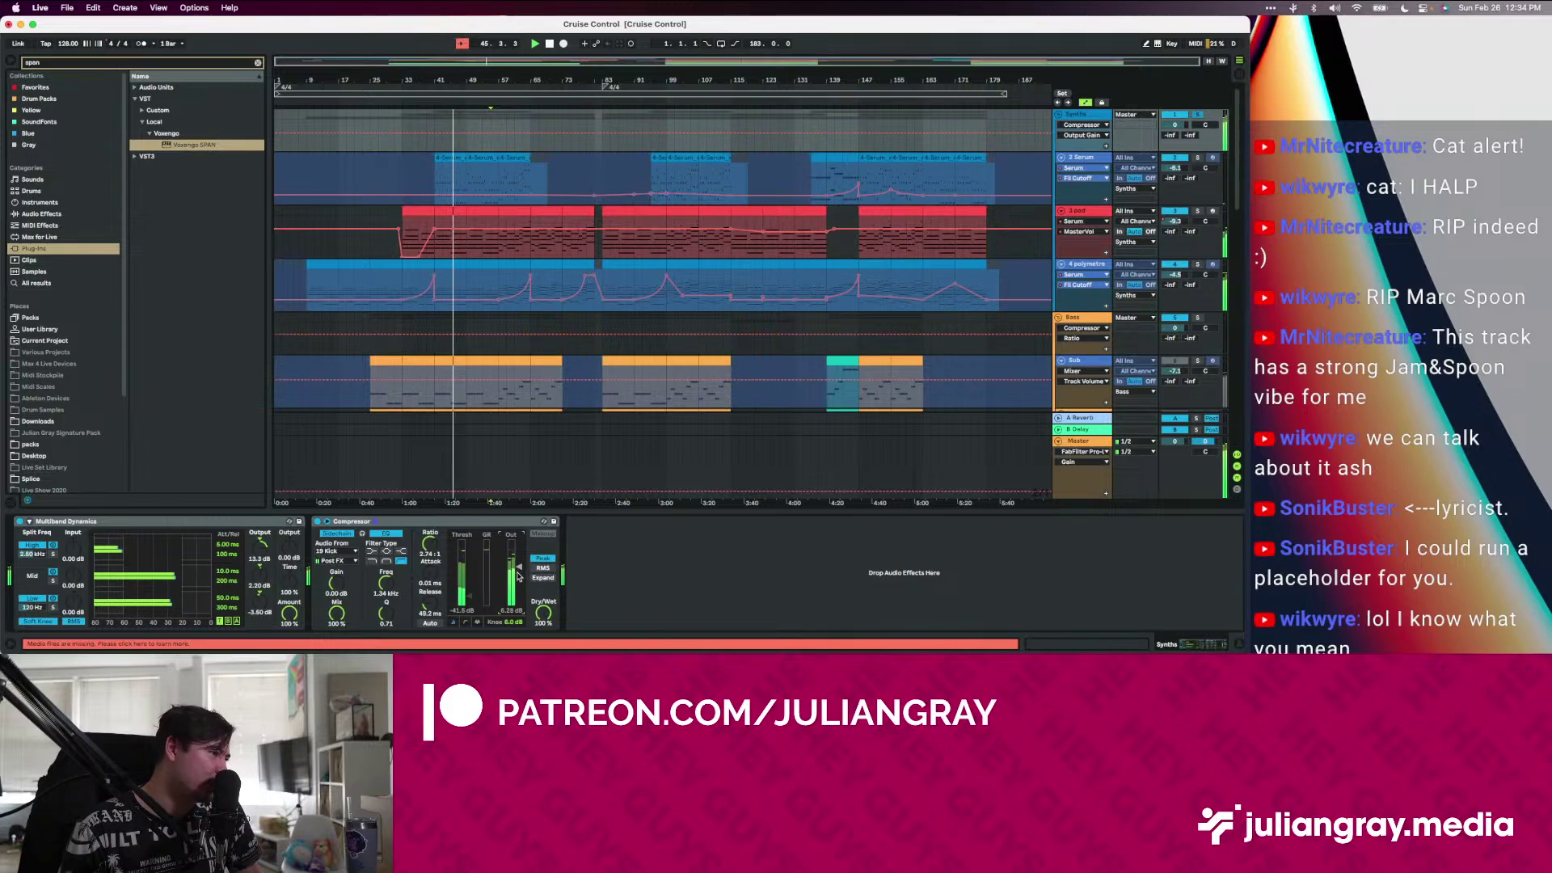
scroll(668, 336, down, 3)
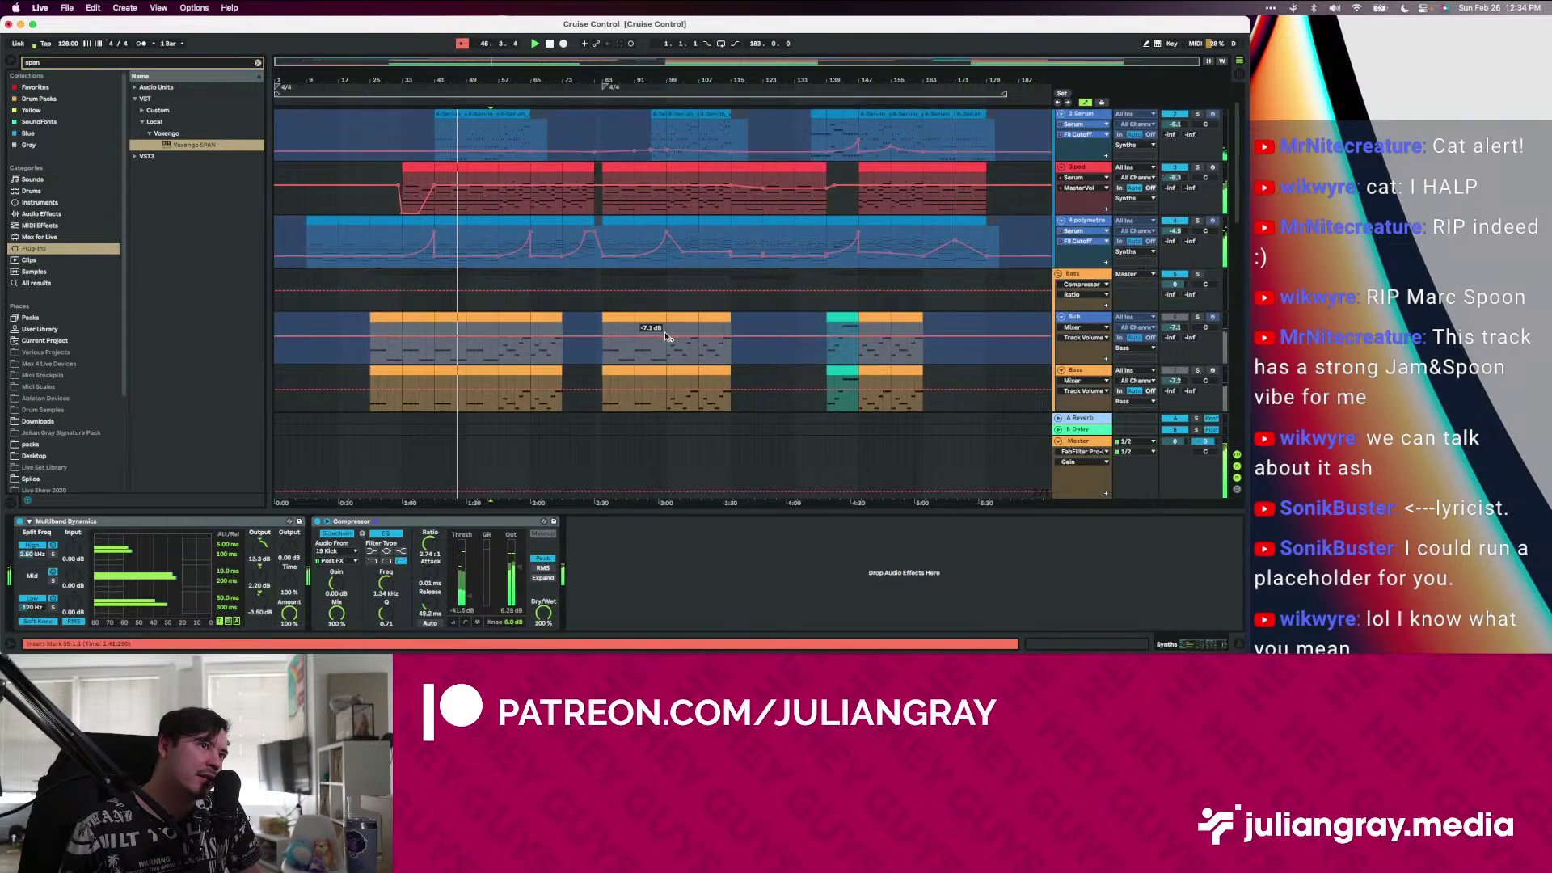
scroll(668, 337, down, 1)
double_click(519, 568)
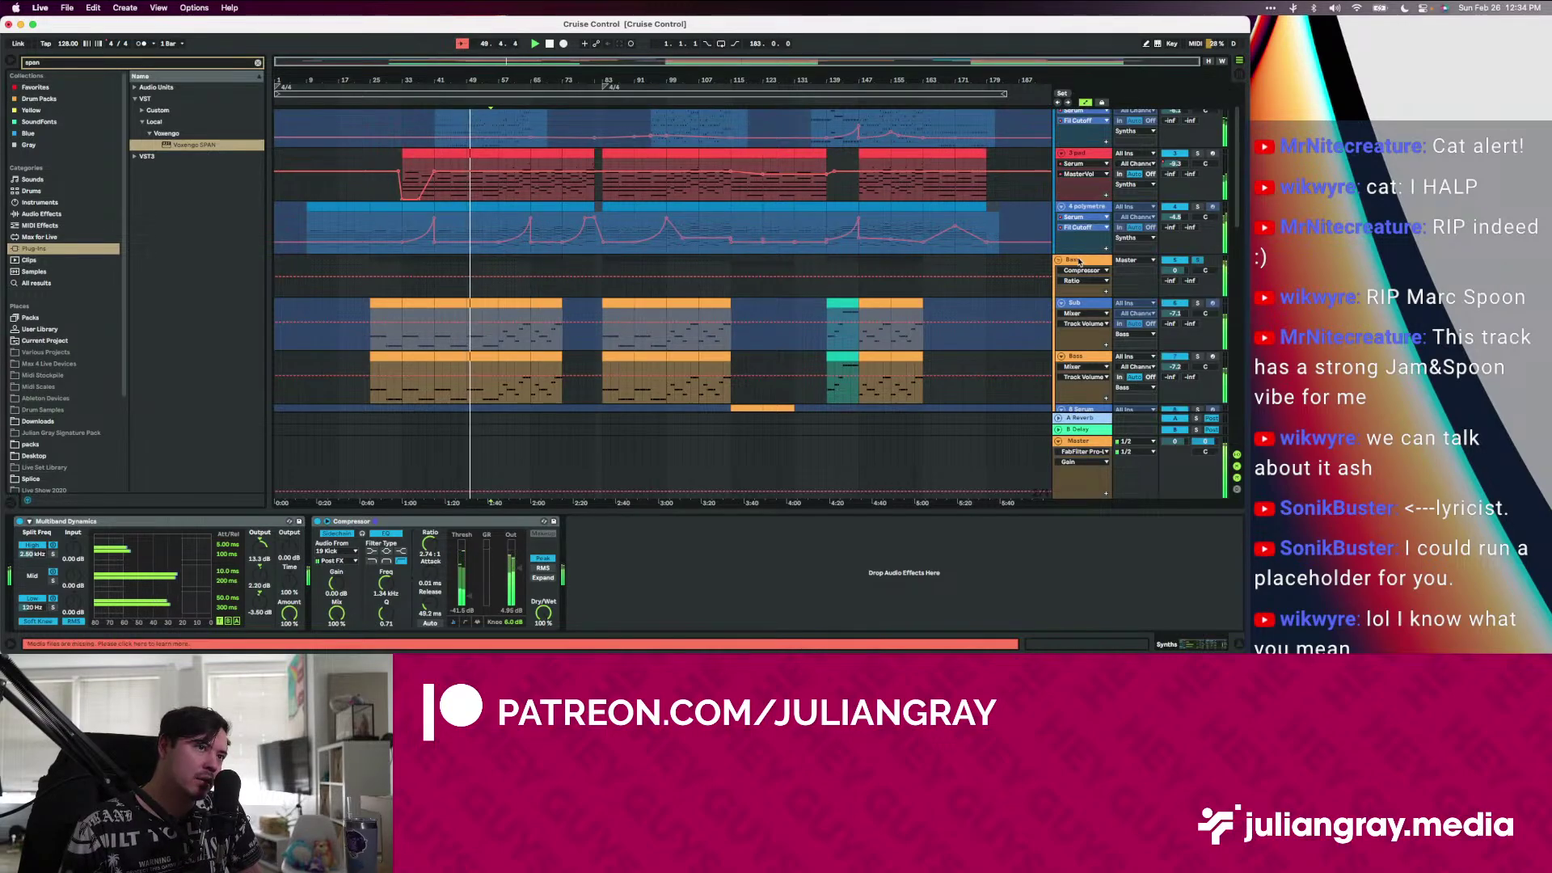
Show the device chain of the Bass track inside the Bass group and clear the plug-in browser's search
scroll(1080, 260, down, 10)
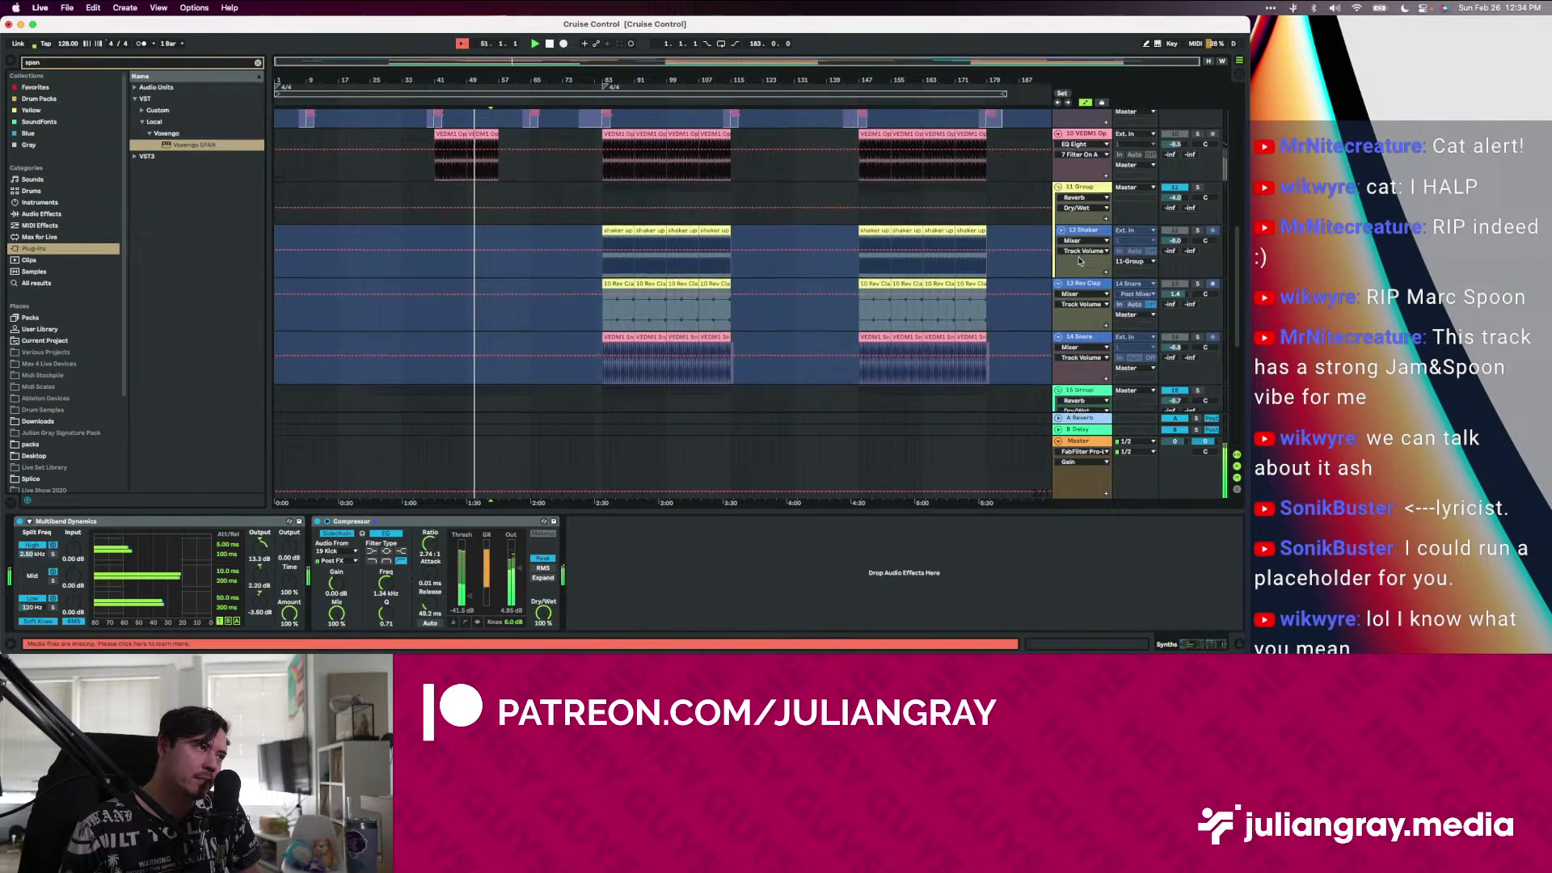
scroll(1080, 261, up, 4)
scroll(1080, 261, down, 1)
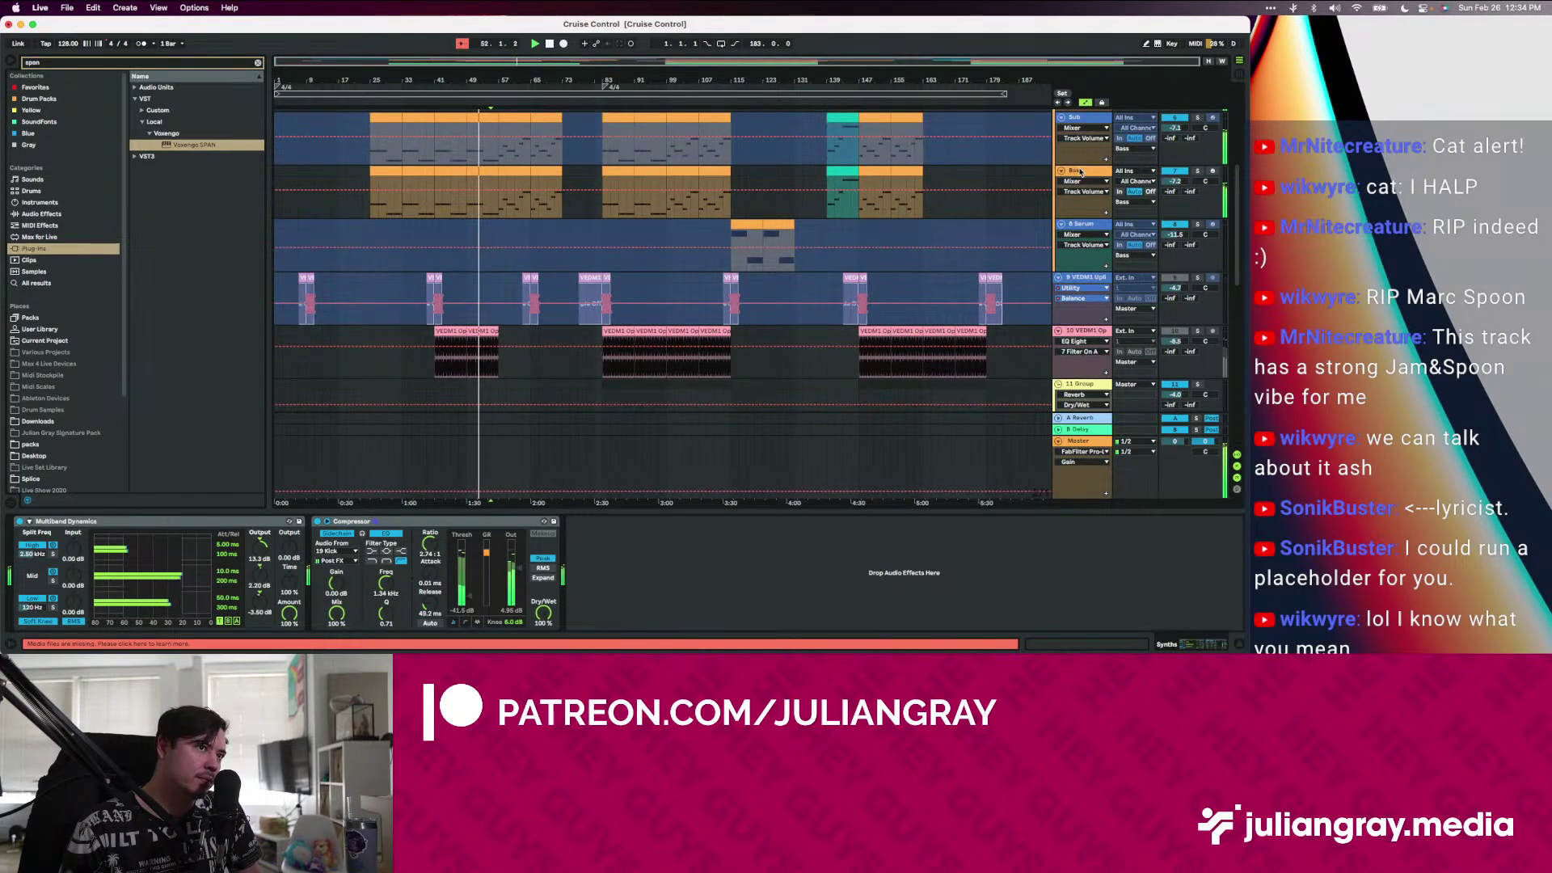
click(1080, 172)
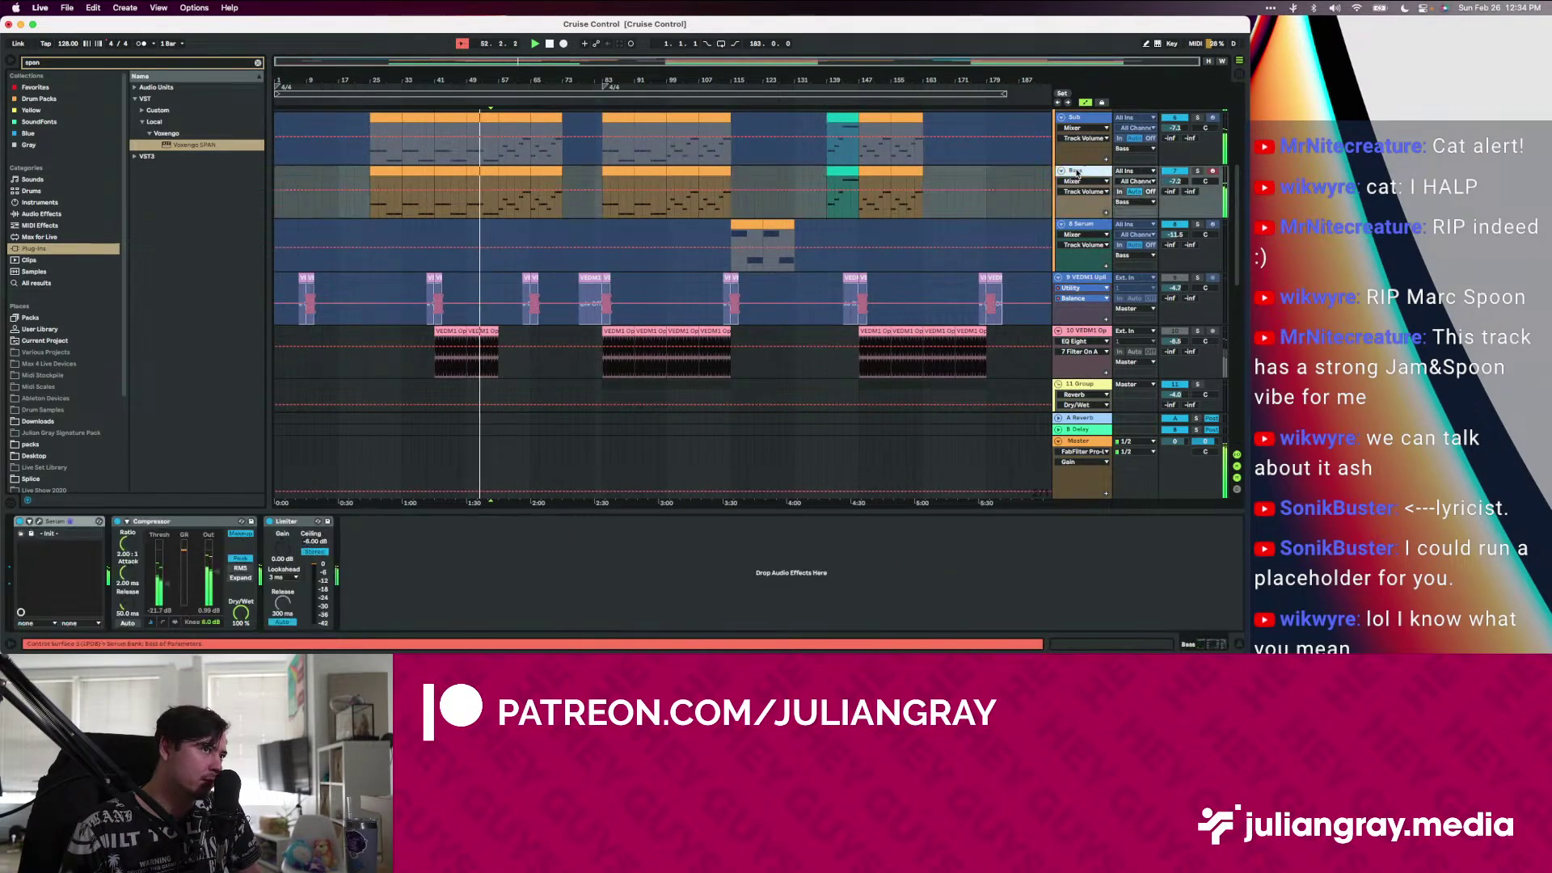
click(258, 62)
Toggle the solo of 11 Group and review the effect chains on 15 Group and the Bass group
scroll(1097, 282, down, 10)
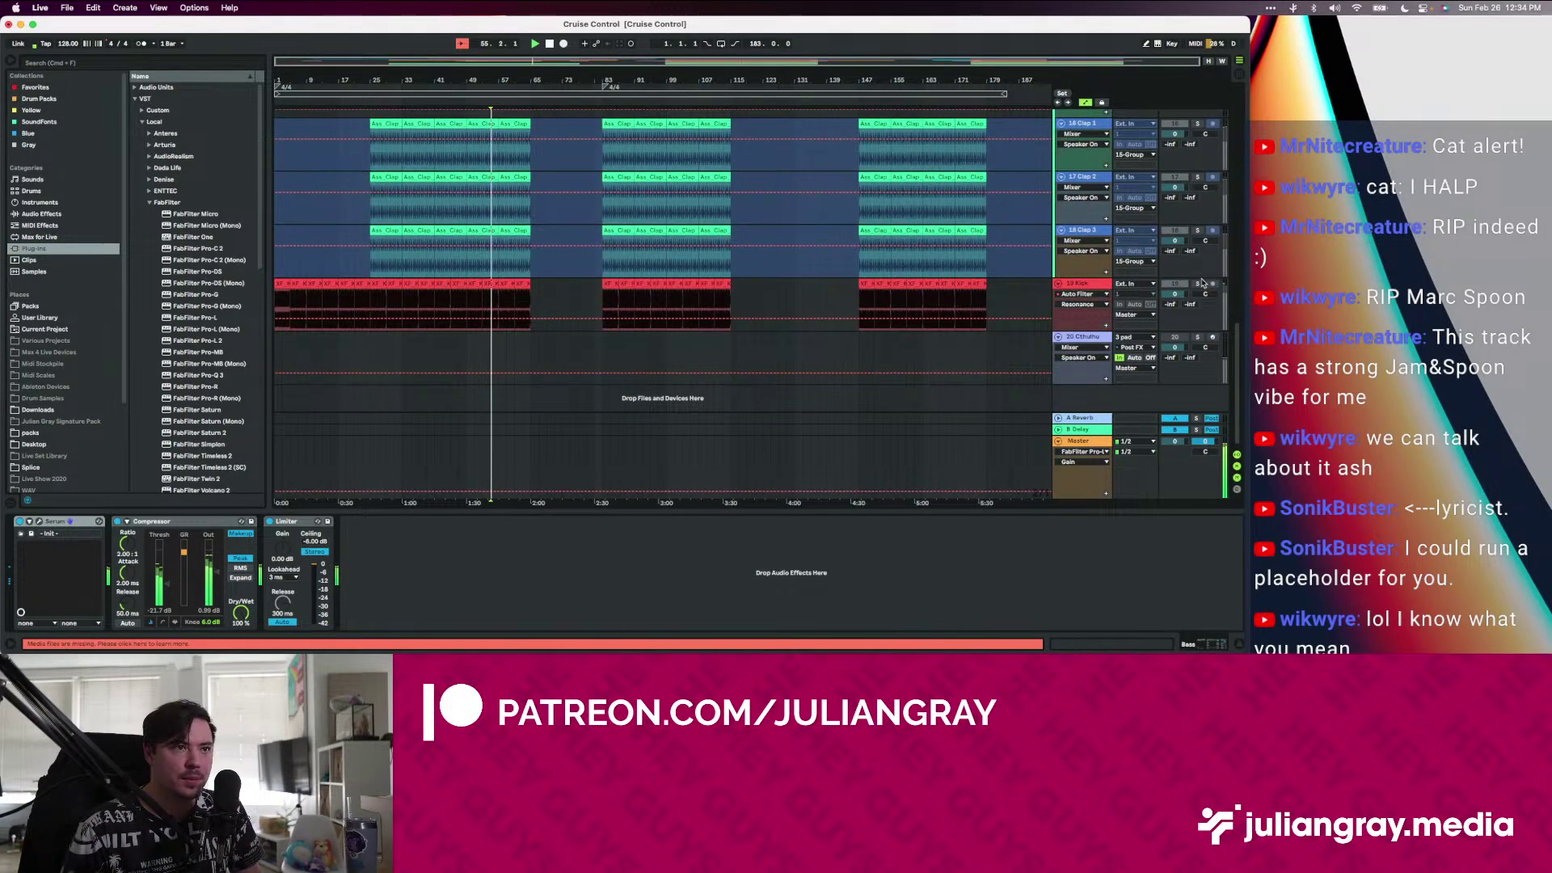
scroll(1201, 282, up, 5)
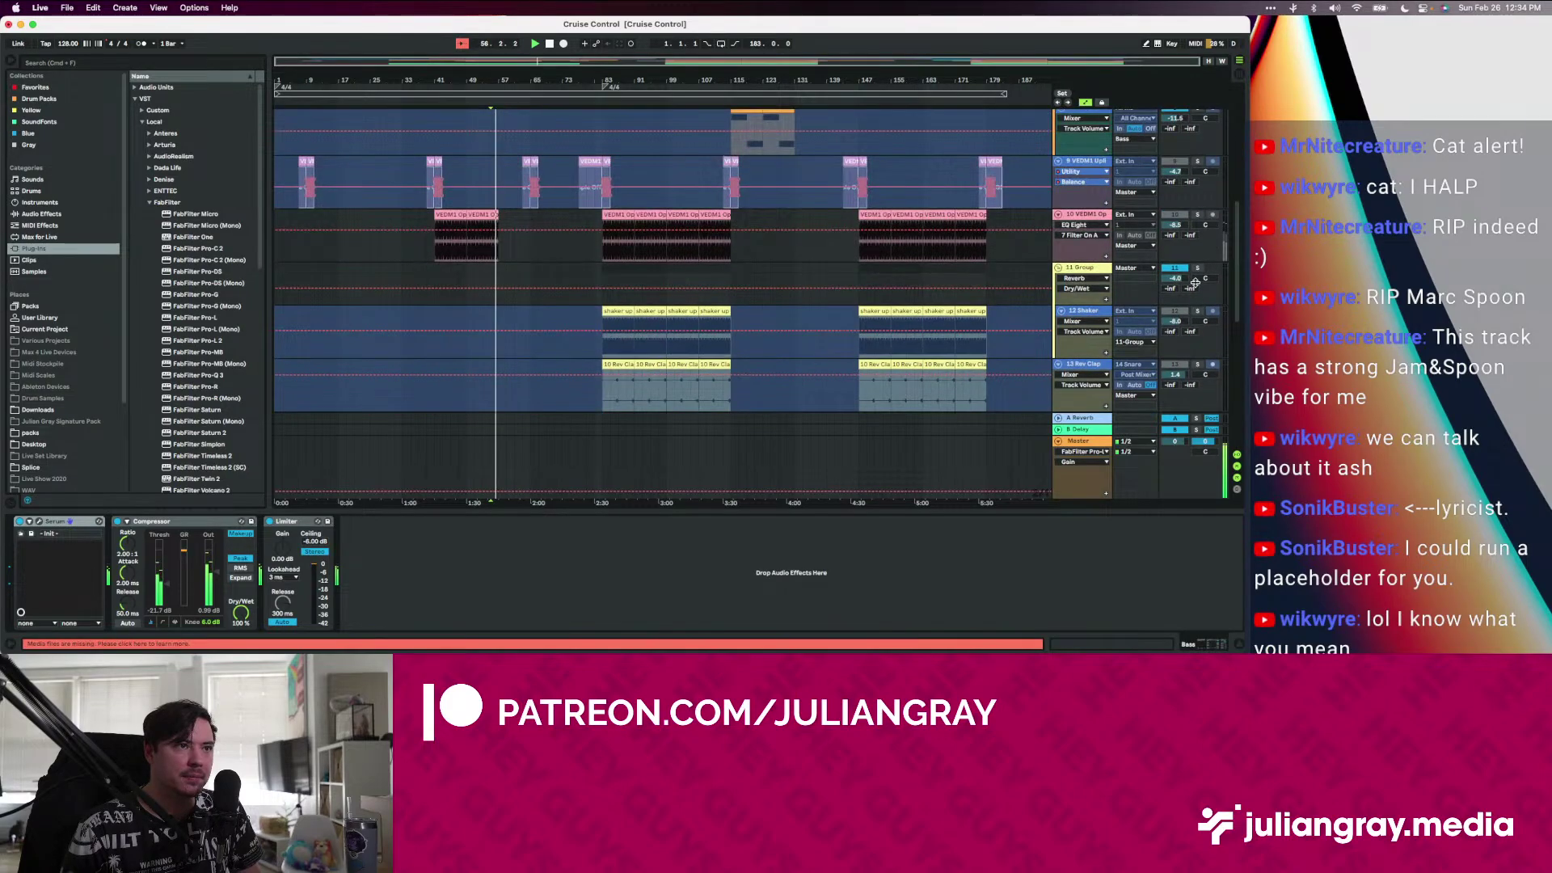
click(1198, 268)
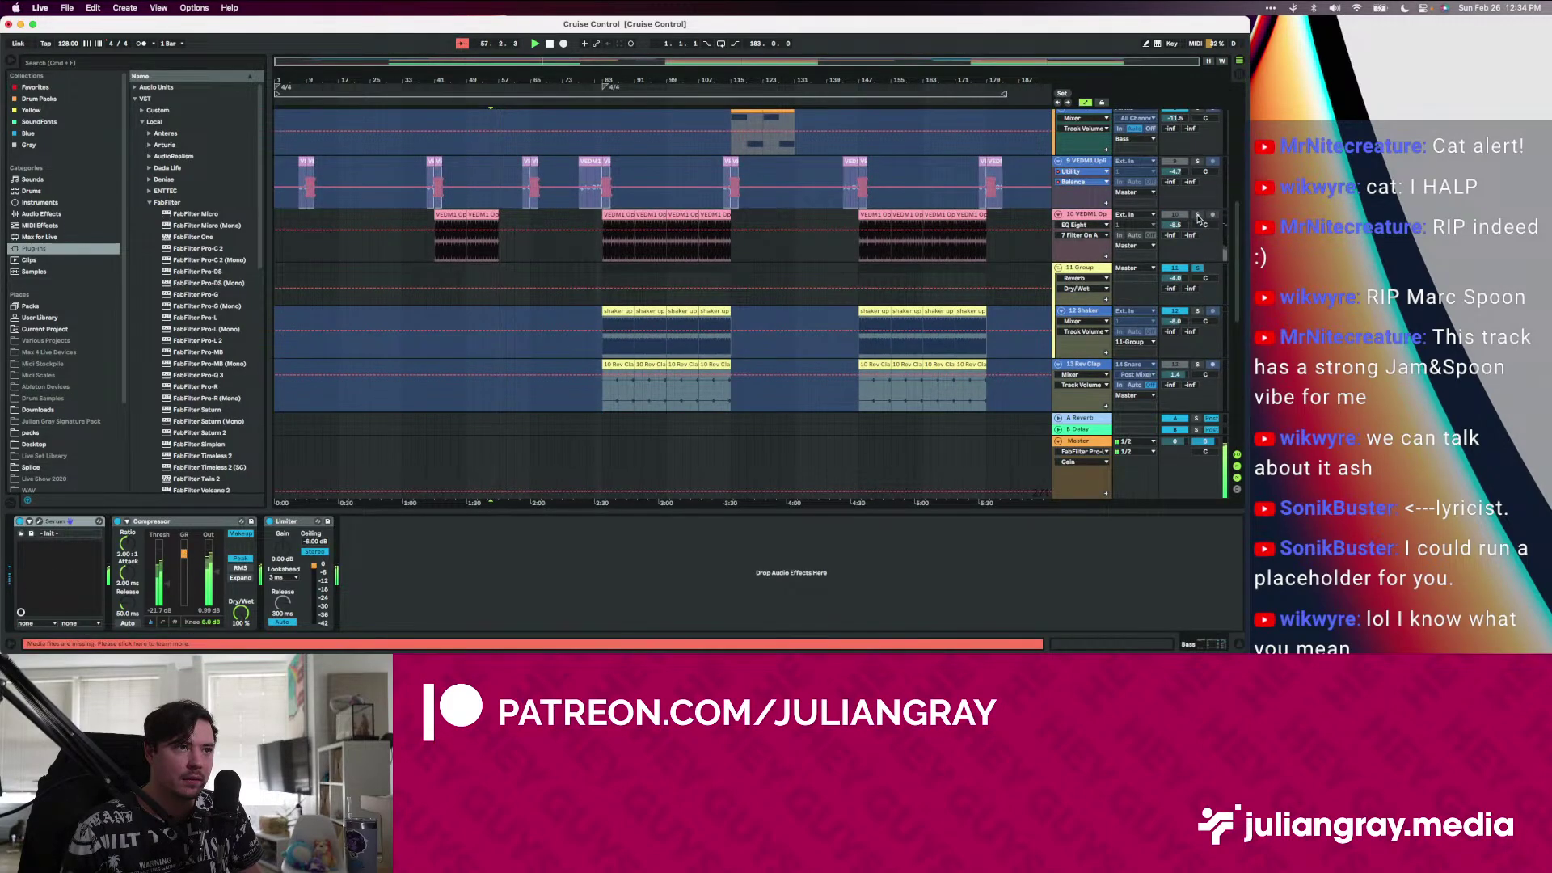
scroll(1202, 273, down, 5)
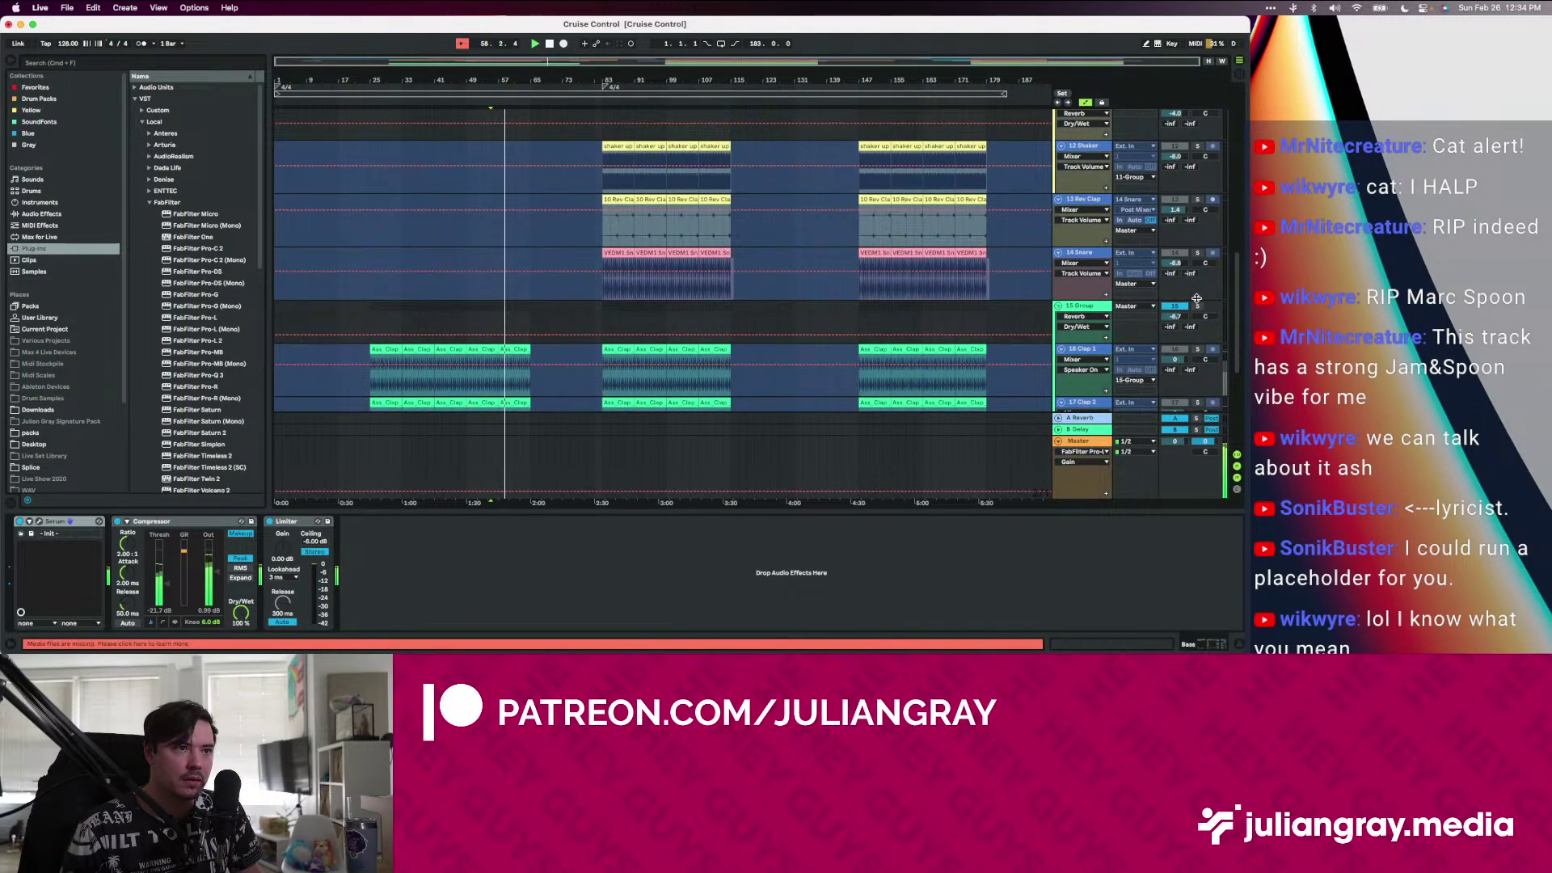
click(1065, 304)
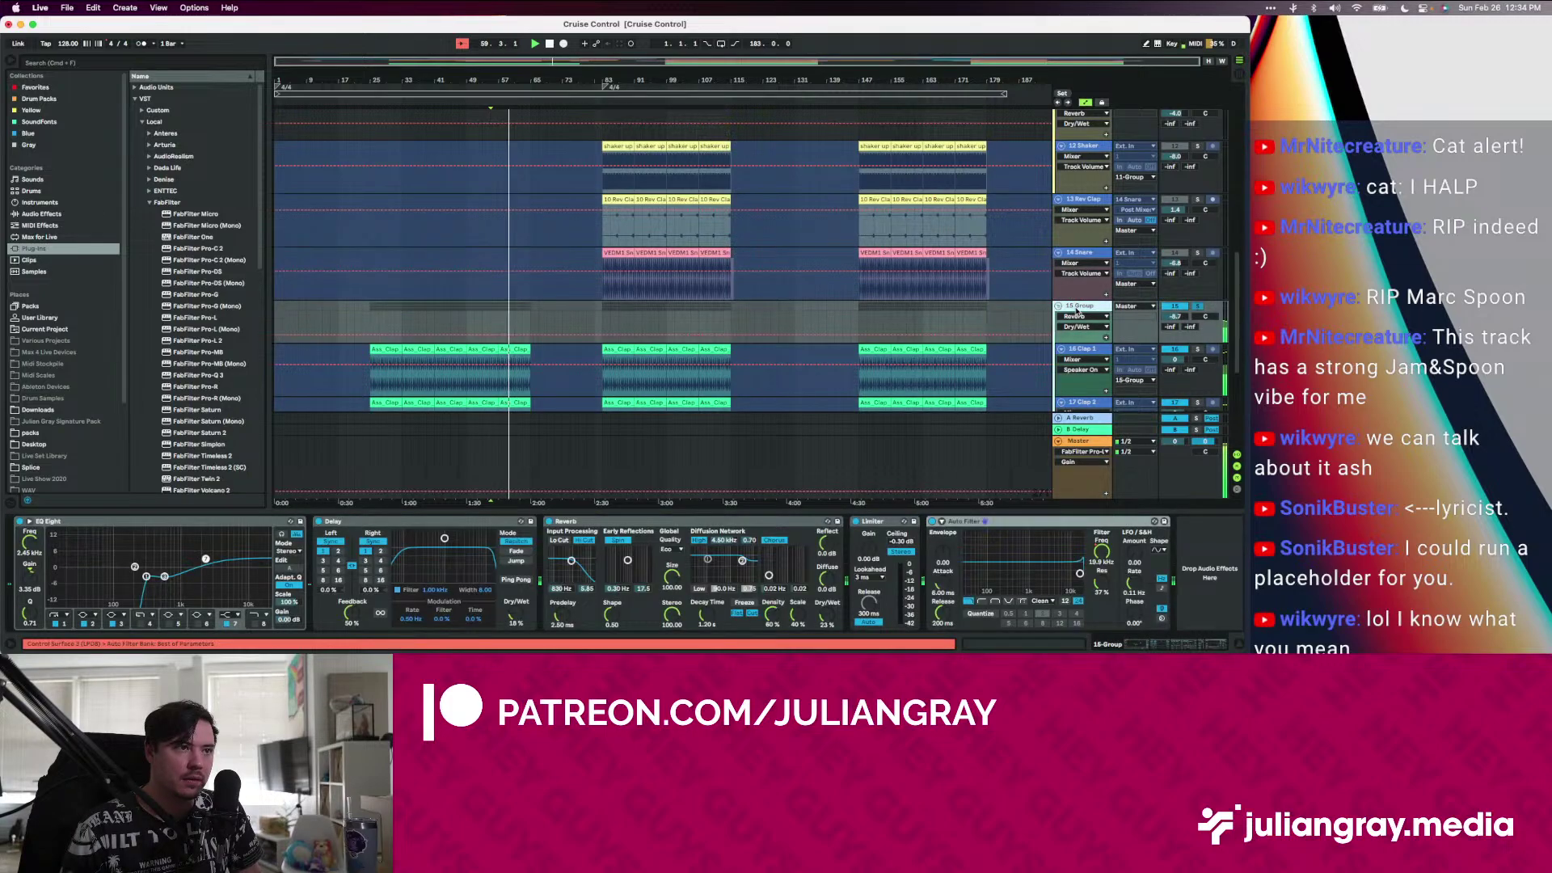
scroll(1068, 311, up, 8)
click(1078, 317)
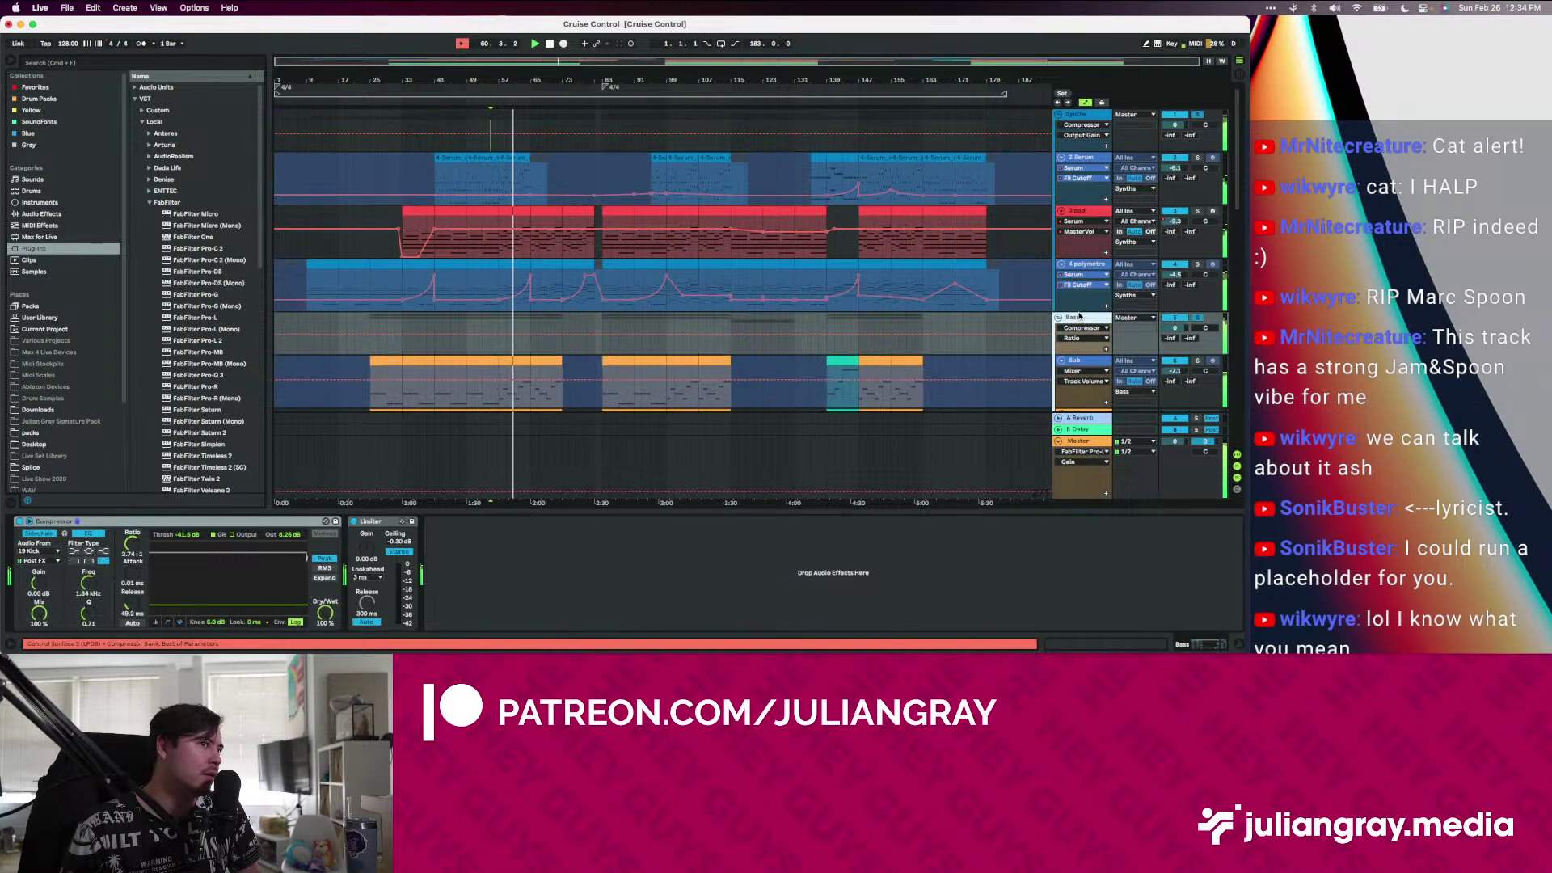
Check the Master's spectrum in SPAN and its gain reduction in FabFilter Pro-L 2 during playback
click(1080, 442)
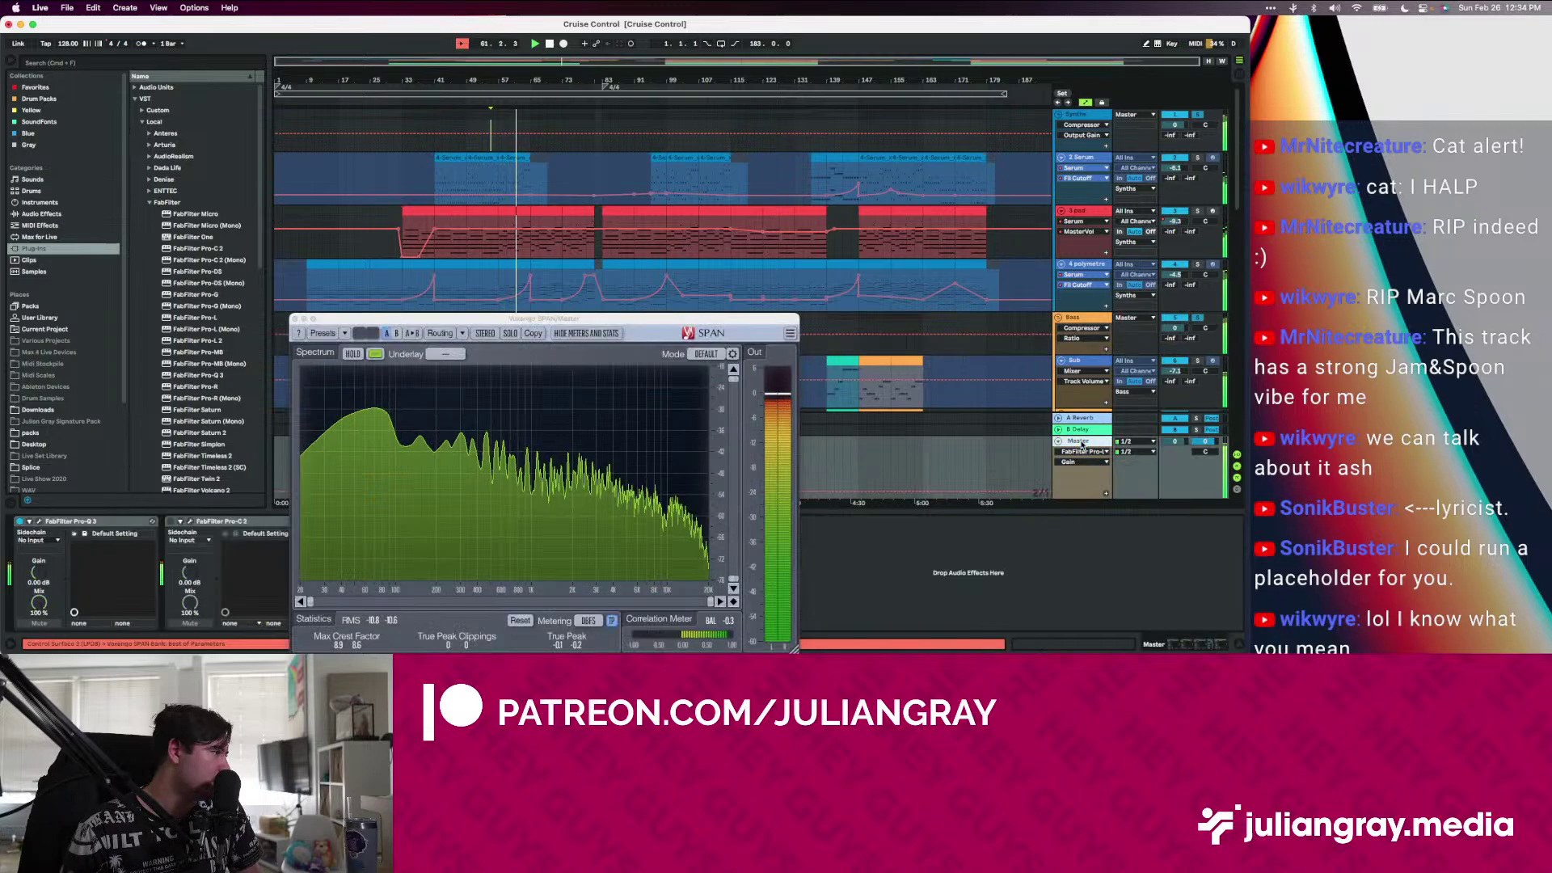
click(294, 318)
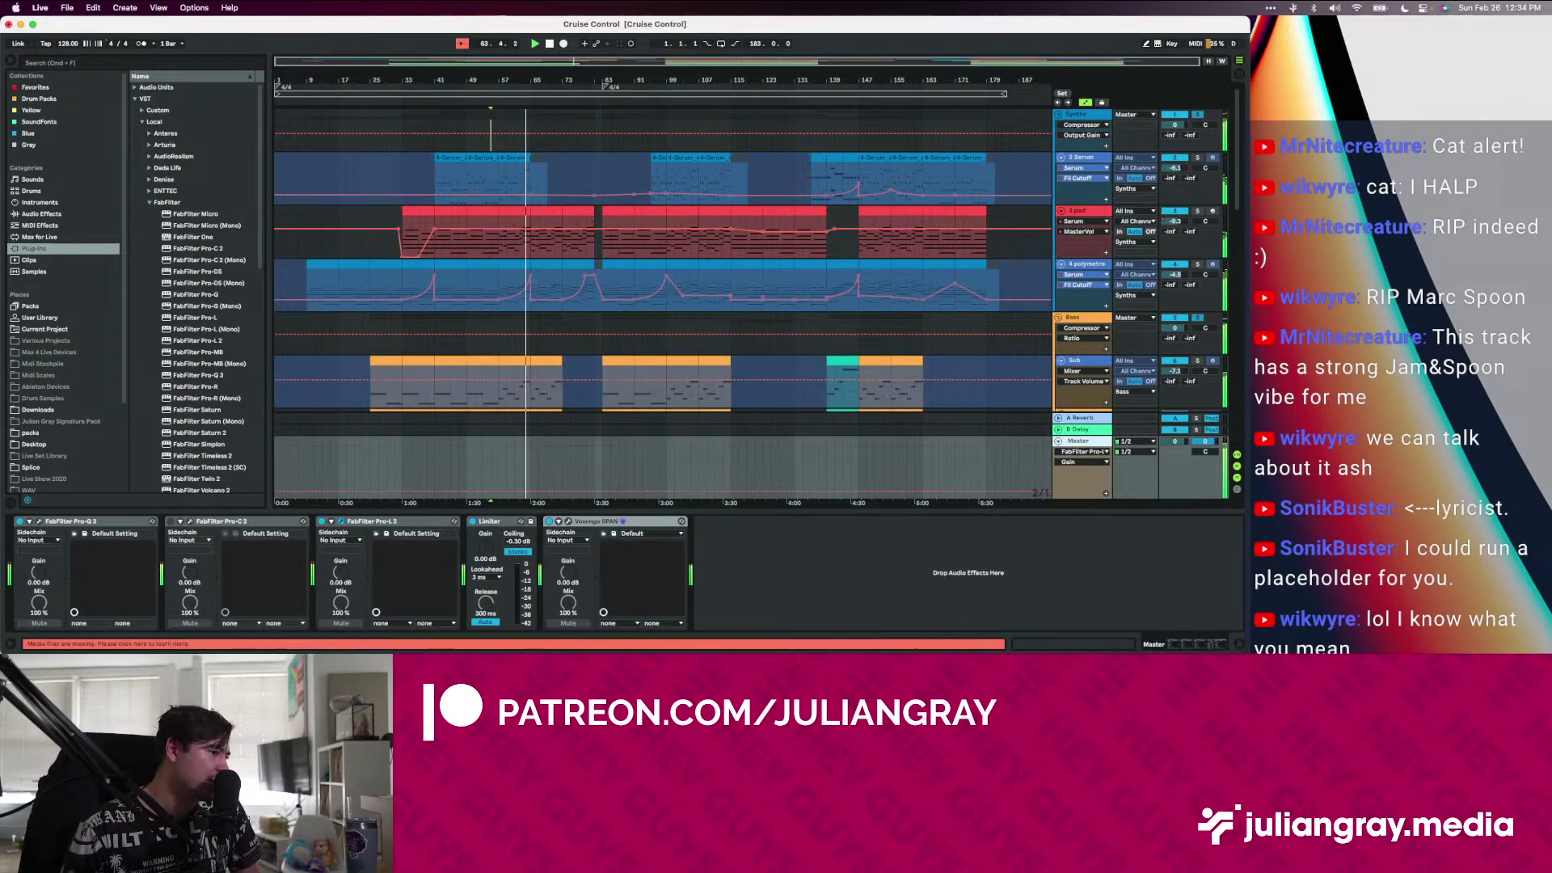
click(341, 521)
drag(987, 93, 802, 143)
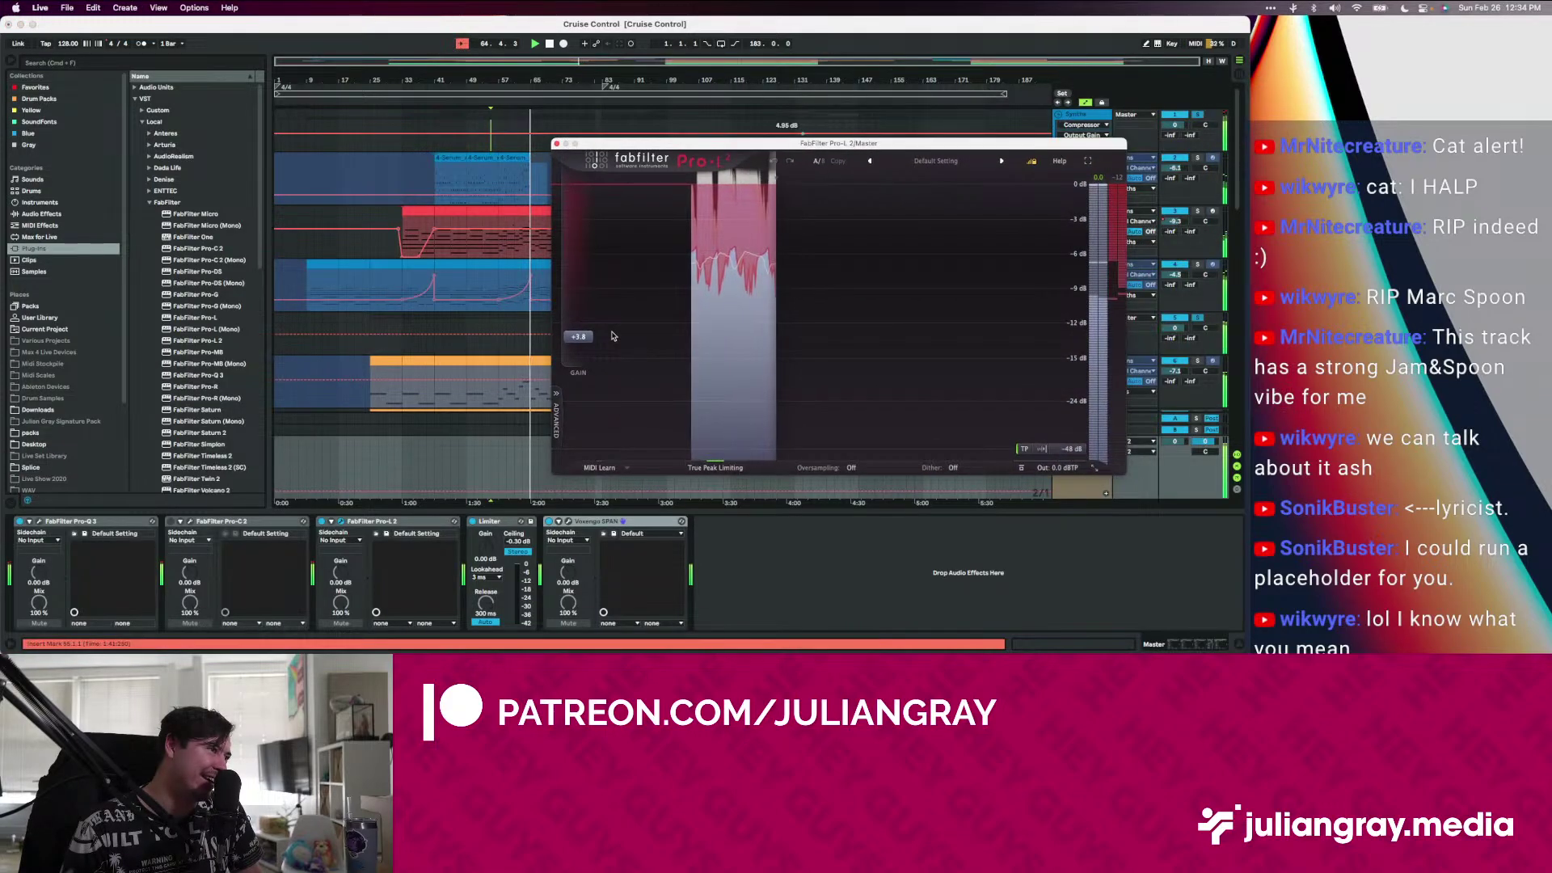
click(558, 144)
Stop playback and collapse all tracks, including the Synths and Bass groups, in the arrangement
click(1096, 320)
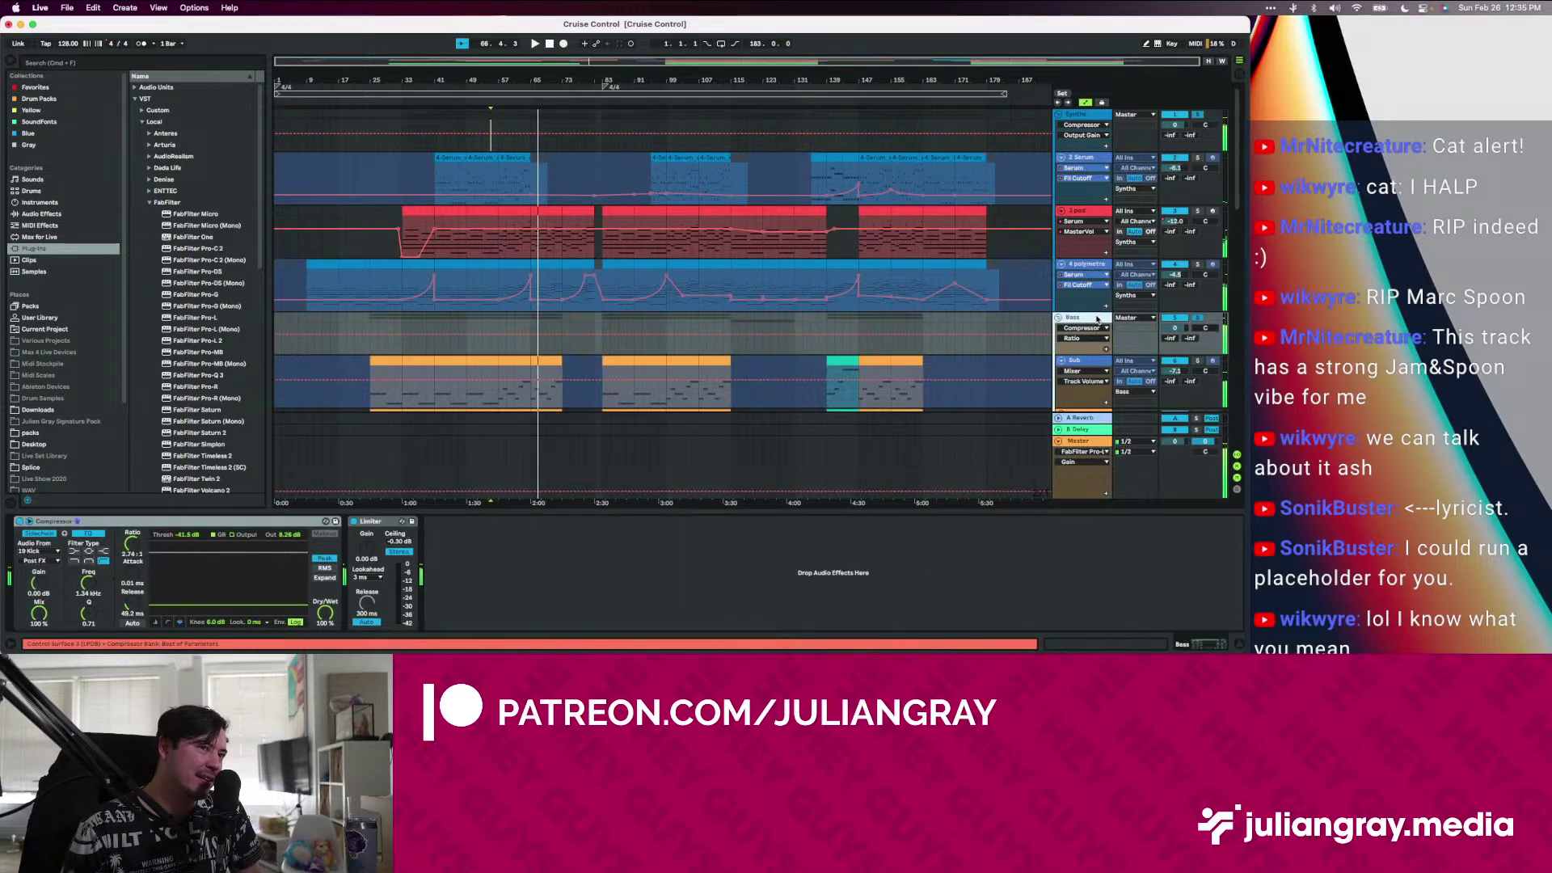
click(1058, 115)
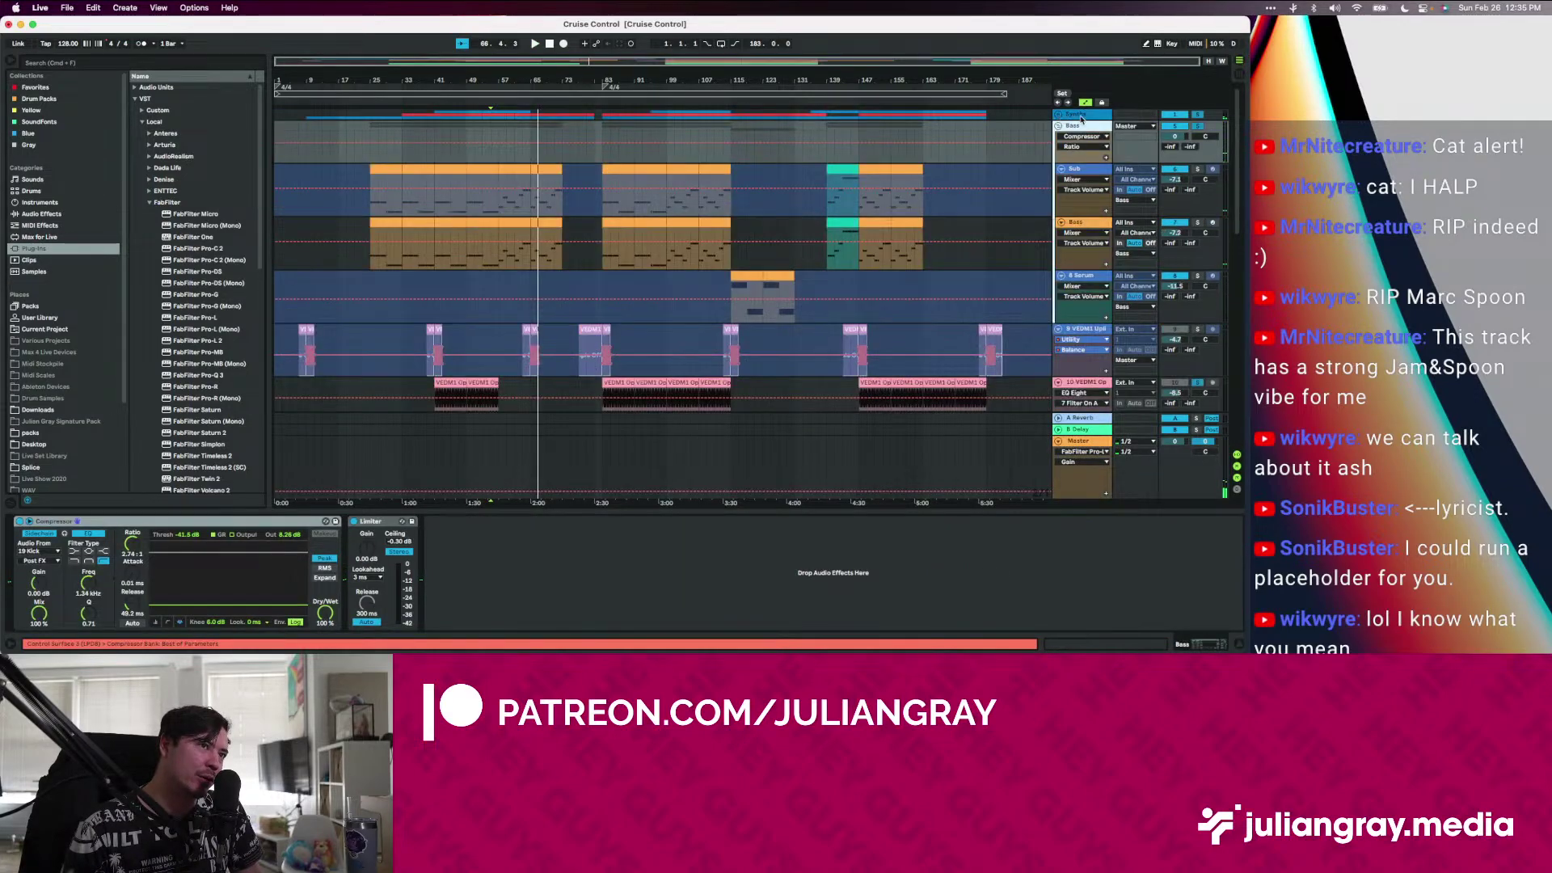
click(1080, 119)
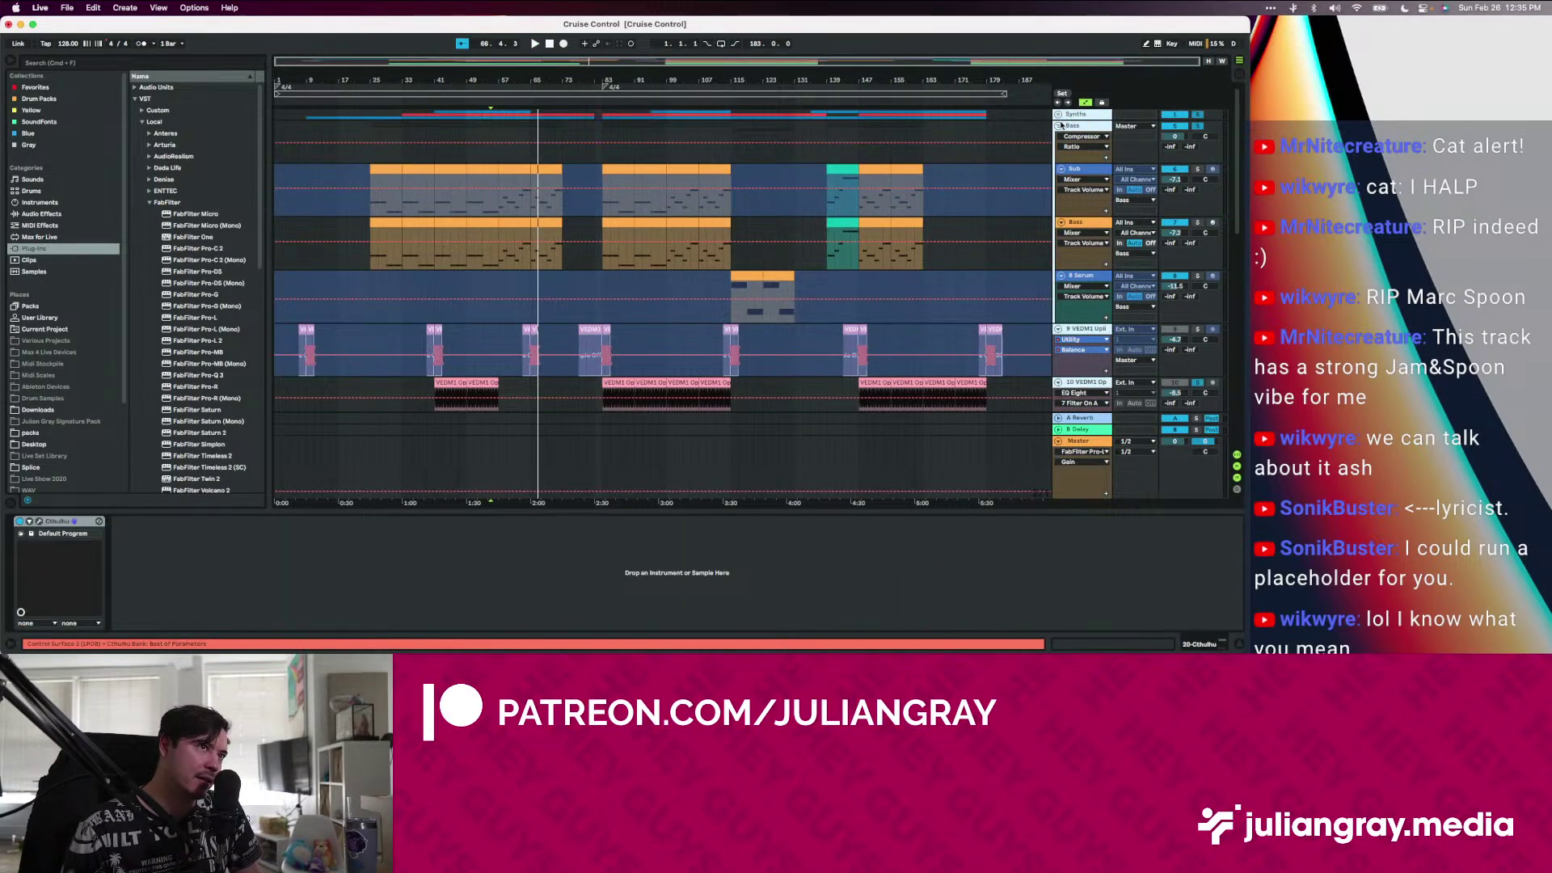
click(1059, 126)
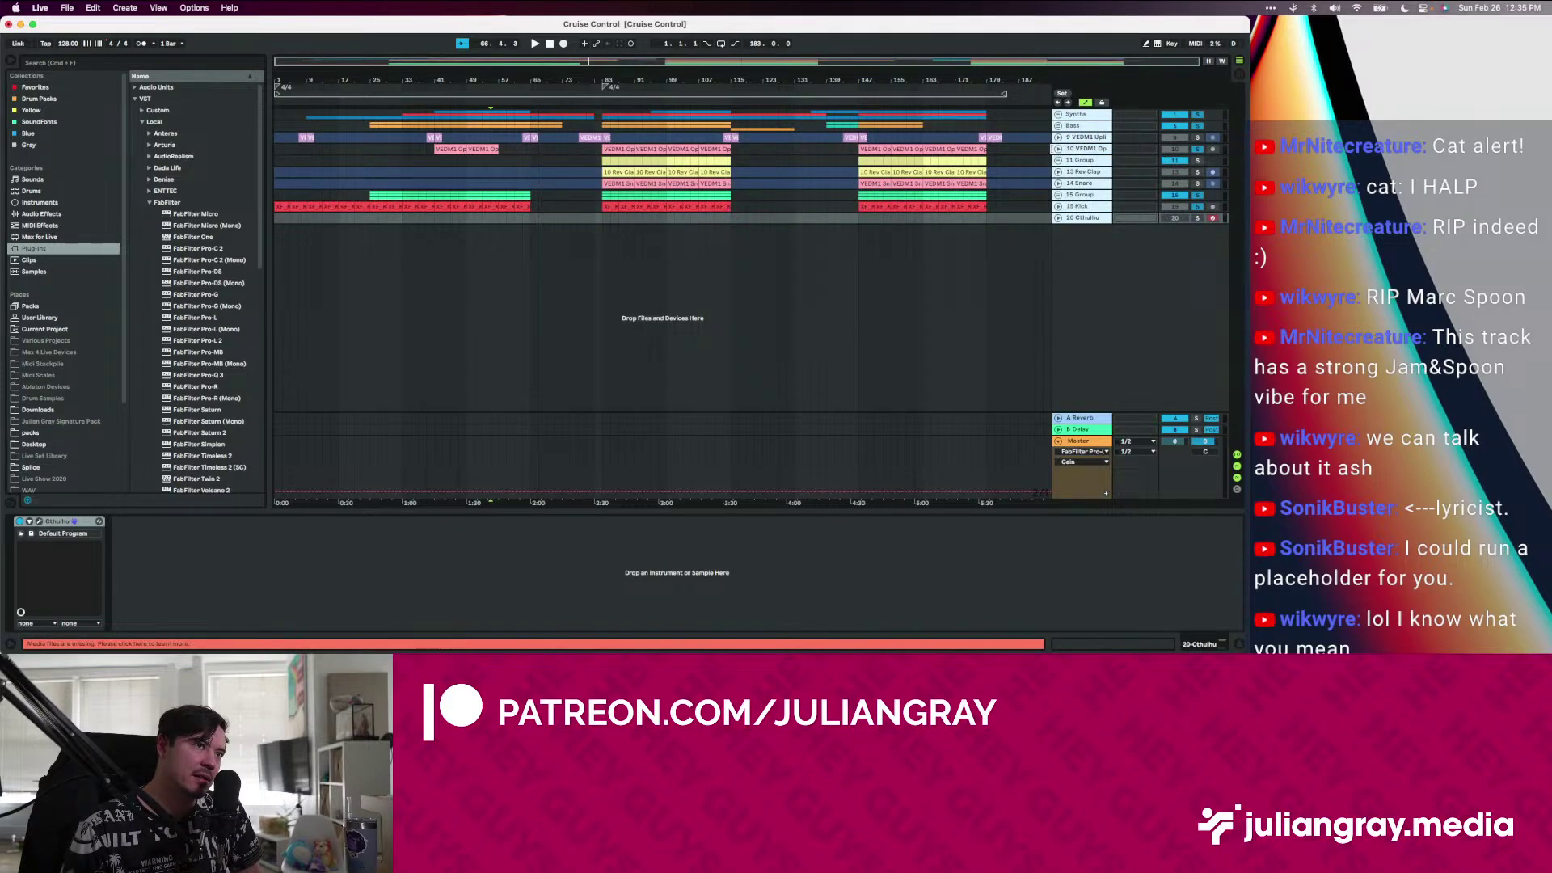
click(1043, 270)
Unfold the open hi-hat track, select all tracks and lower their volumes together by about 3.7 dB
click(1058, 149)
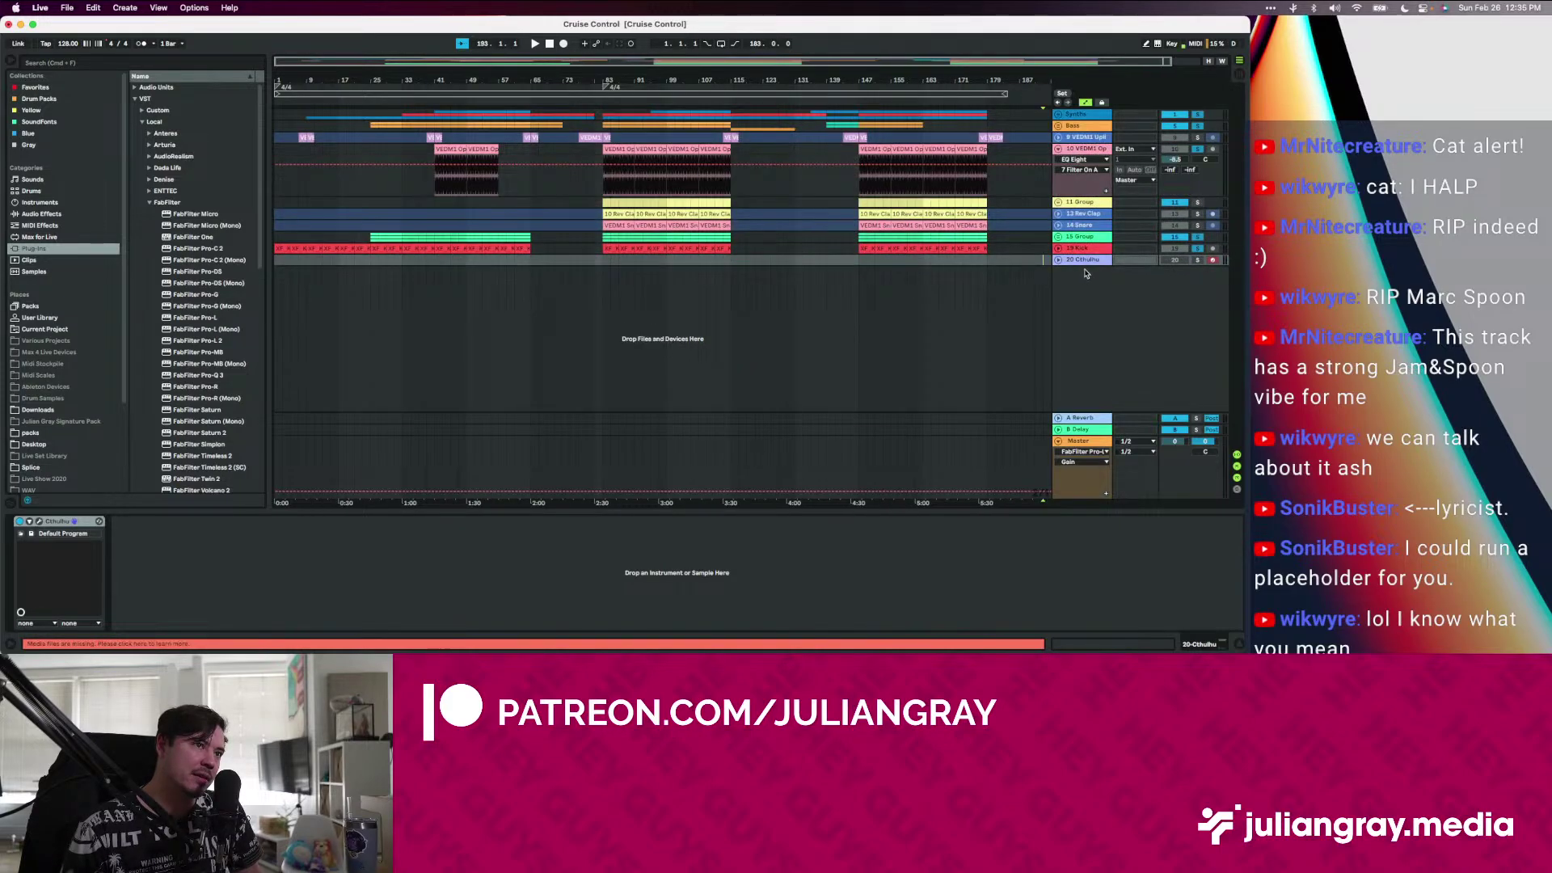
click(1098, 117)
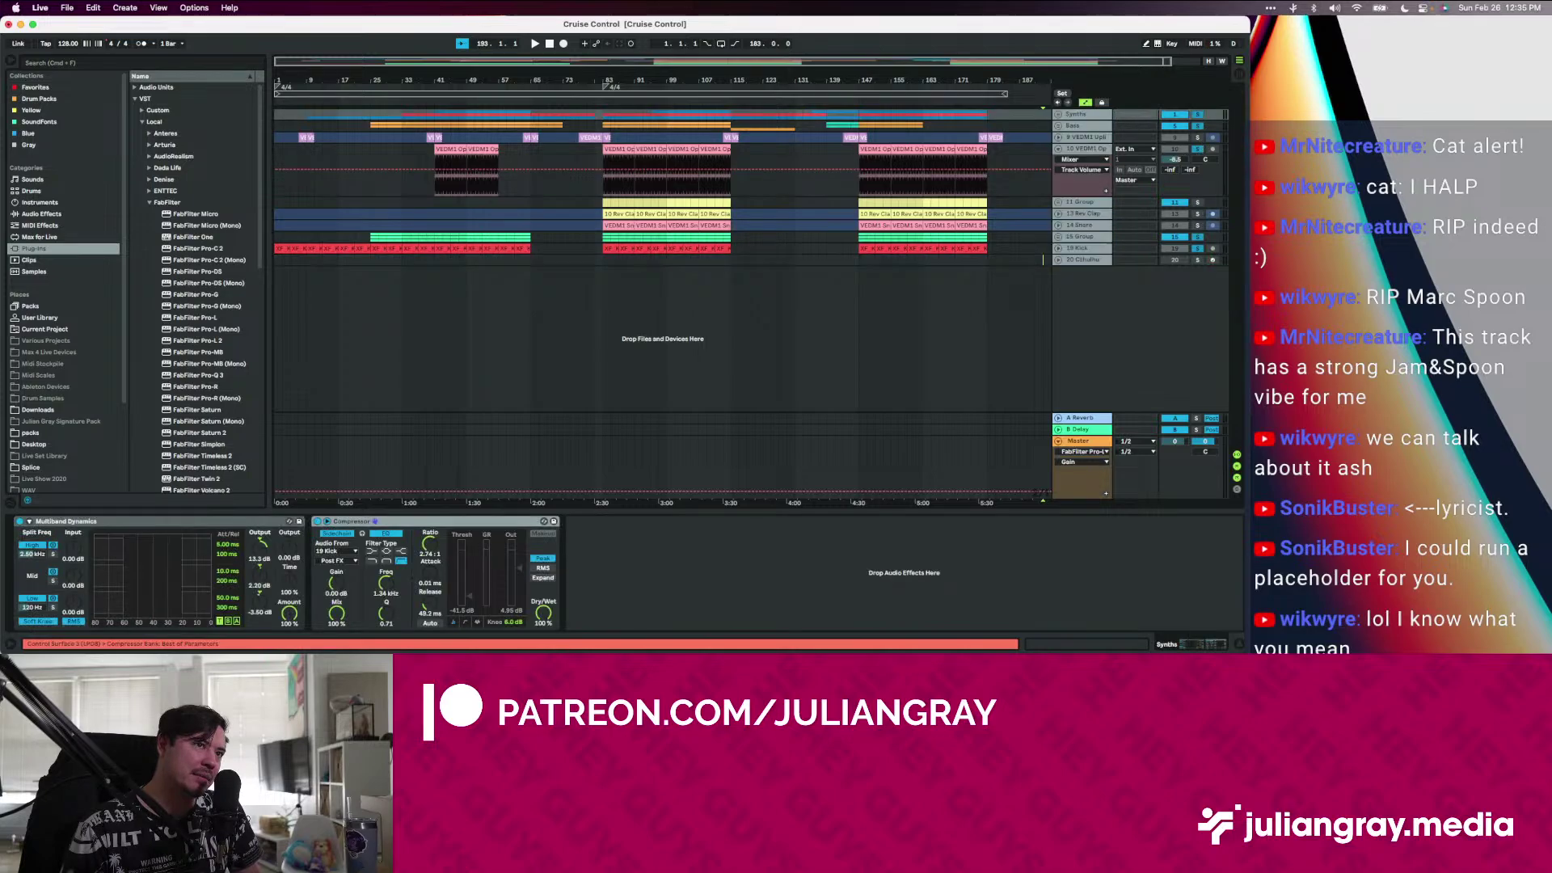
drag(1175, 160, 1174, 164)
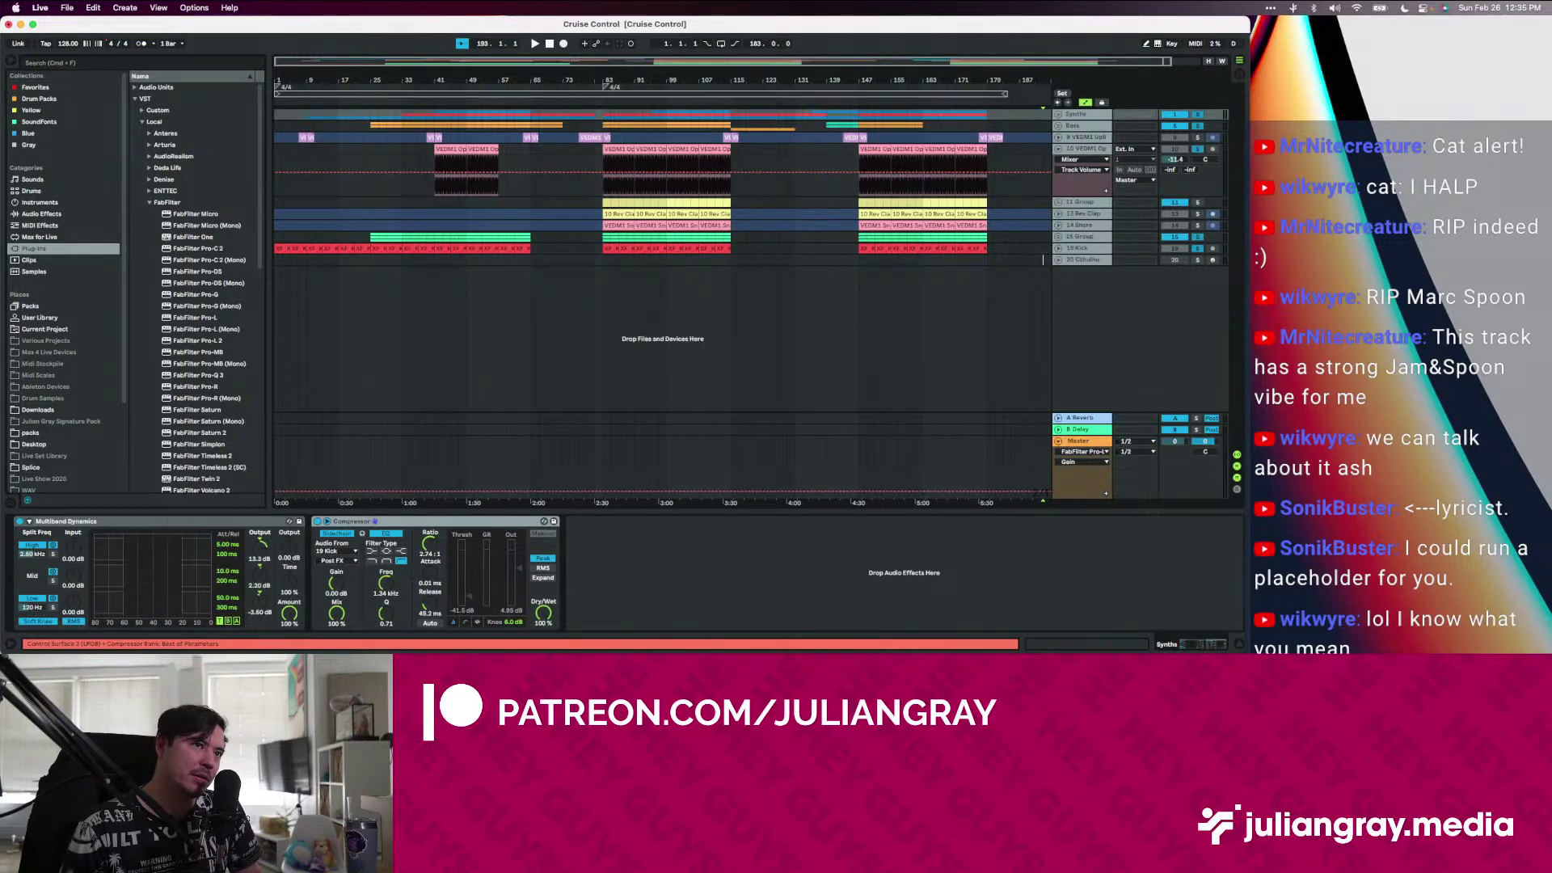
Play from bar 149 and lower the gain of the Master's FabFilter Pro-L 2 to +1.7 dB
key(space)
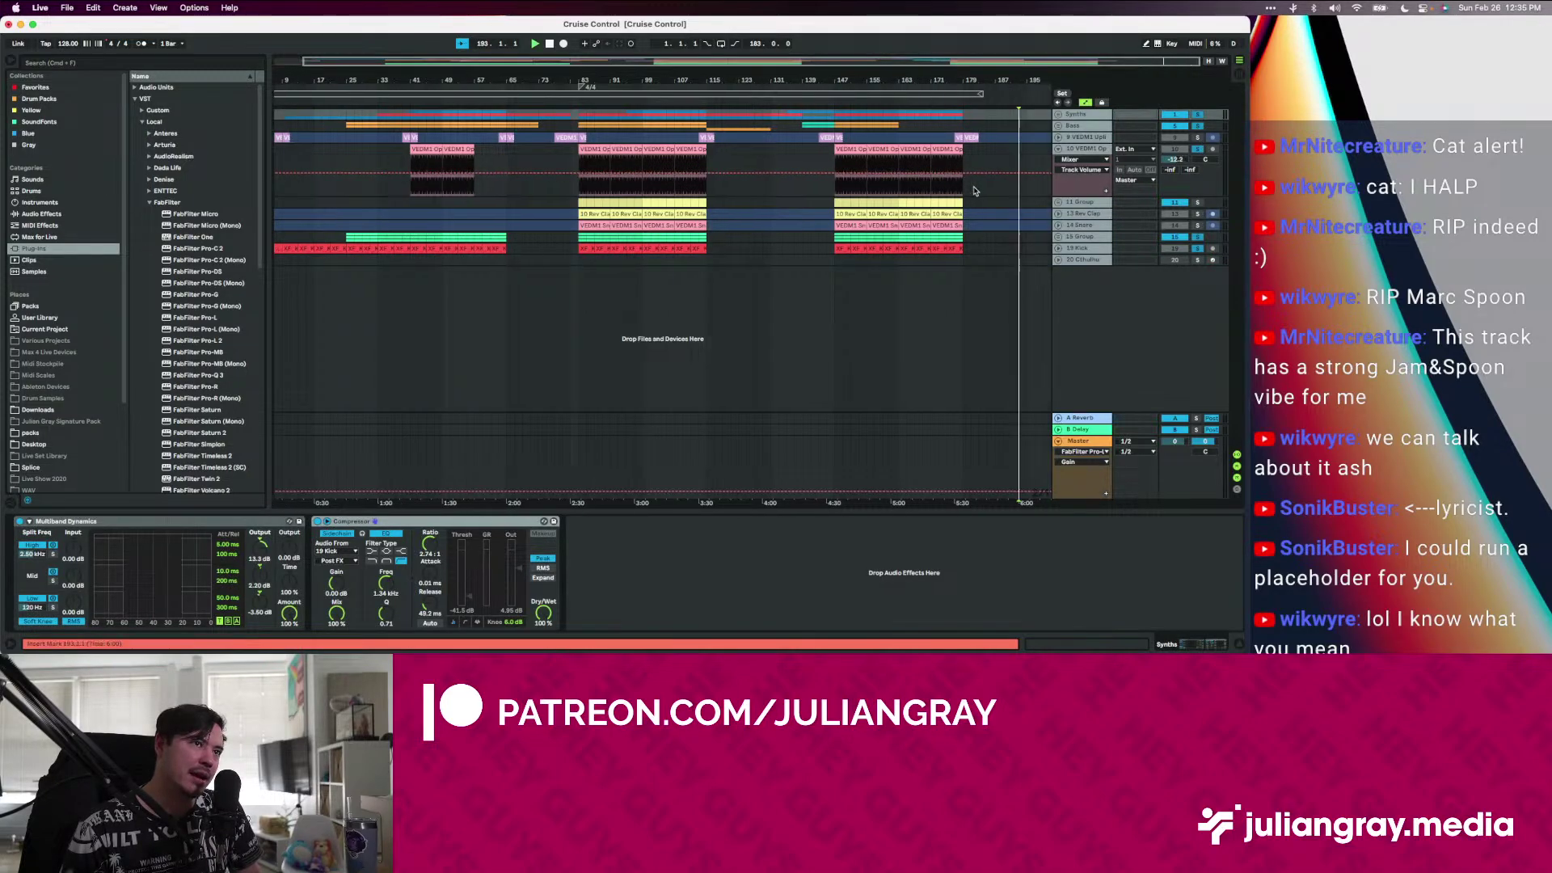
click(856, 174)
click(1080, 439)
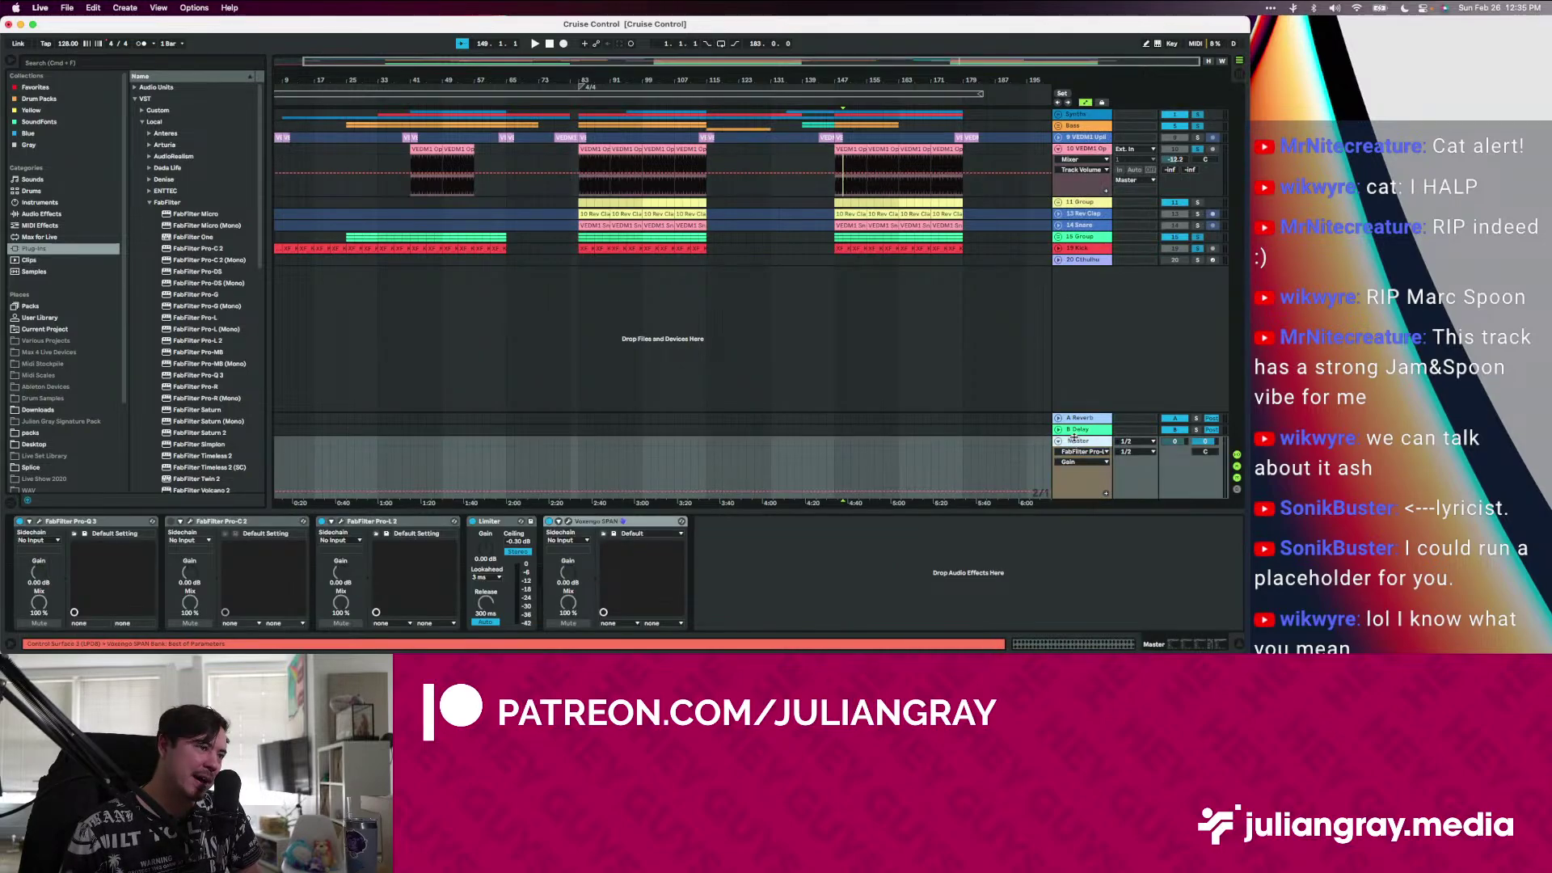
click(344, 522)
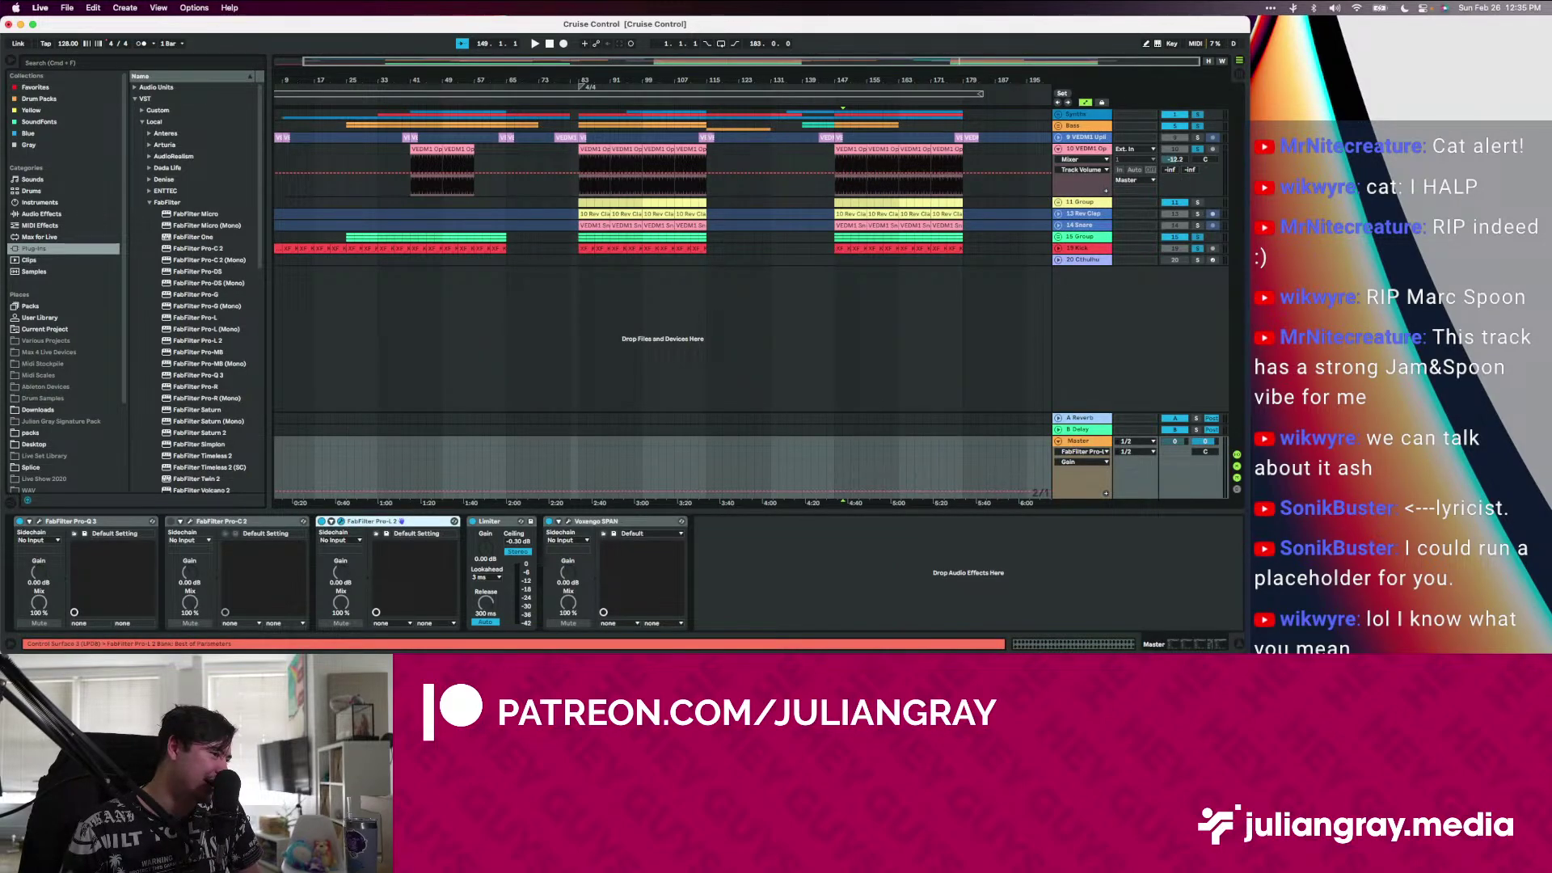
drag(1, 228, 441, 176)
key(space)
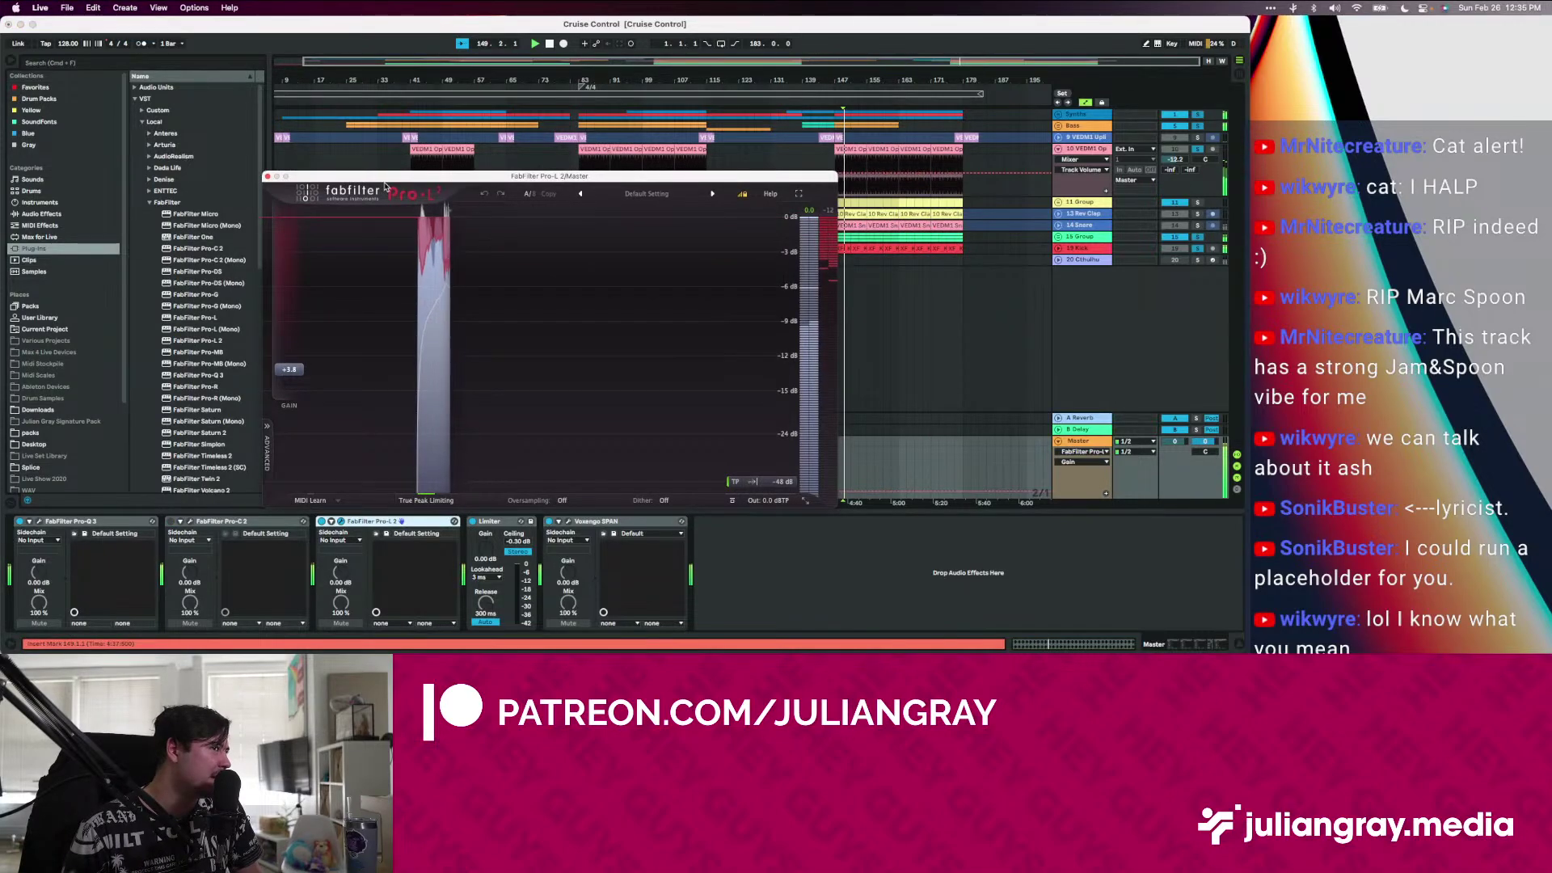
drag(289, 370, 289, 382)
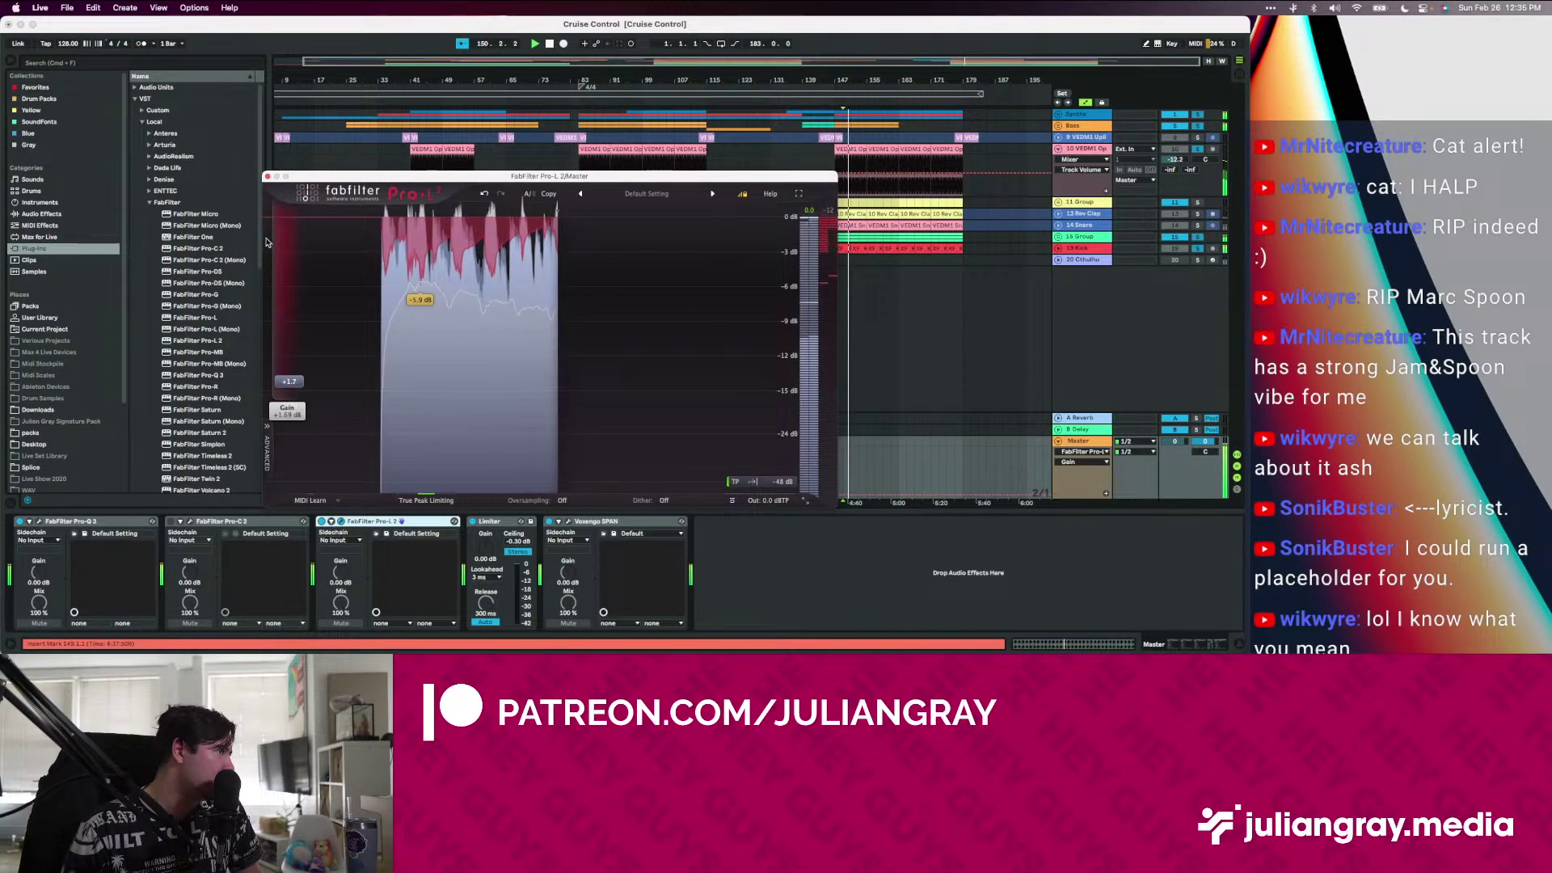
click(268, 177)
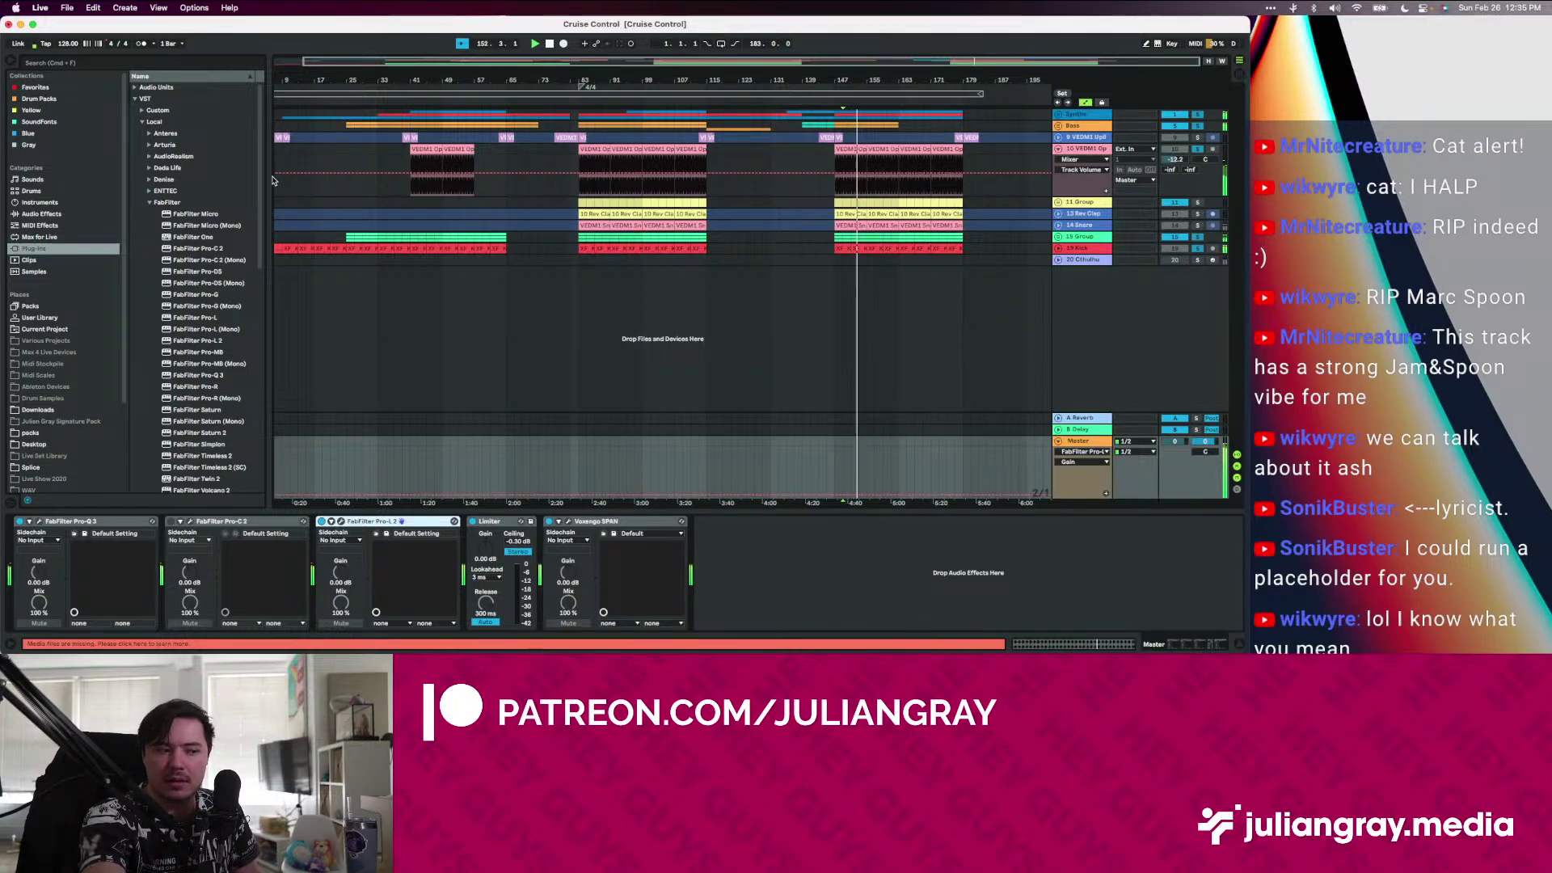
Unfold the Bass group and slightly raise the volume of its Bass track
click(571, 186)
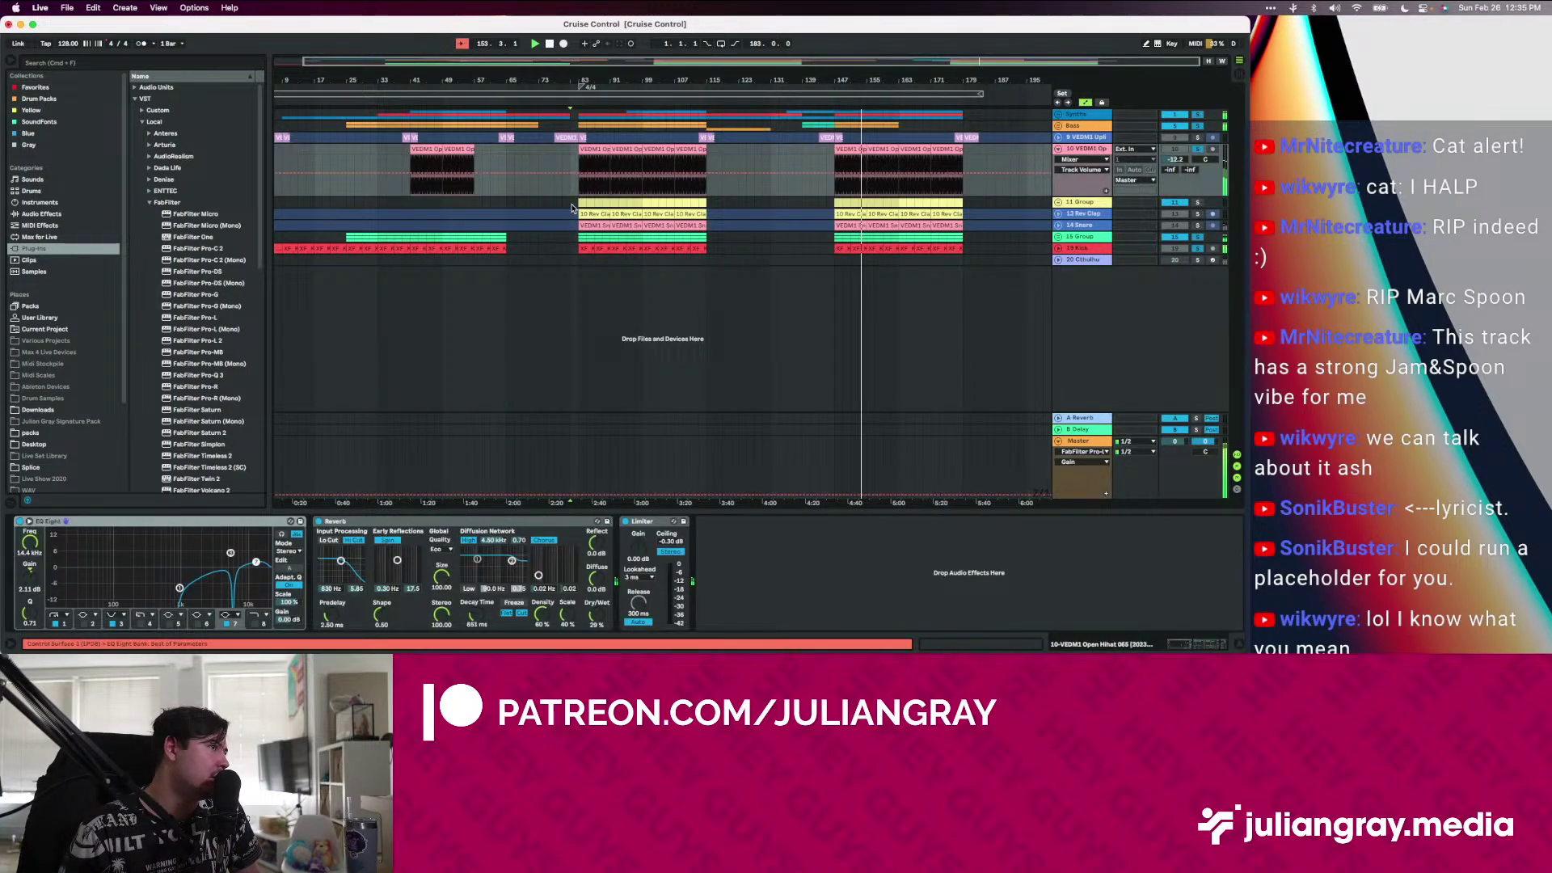
click(571, 202)
click(1084, 148)
click(1058, 127)
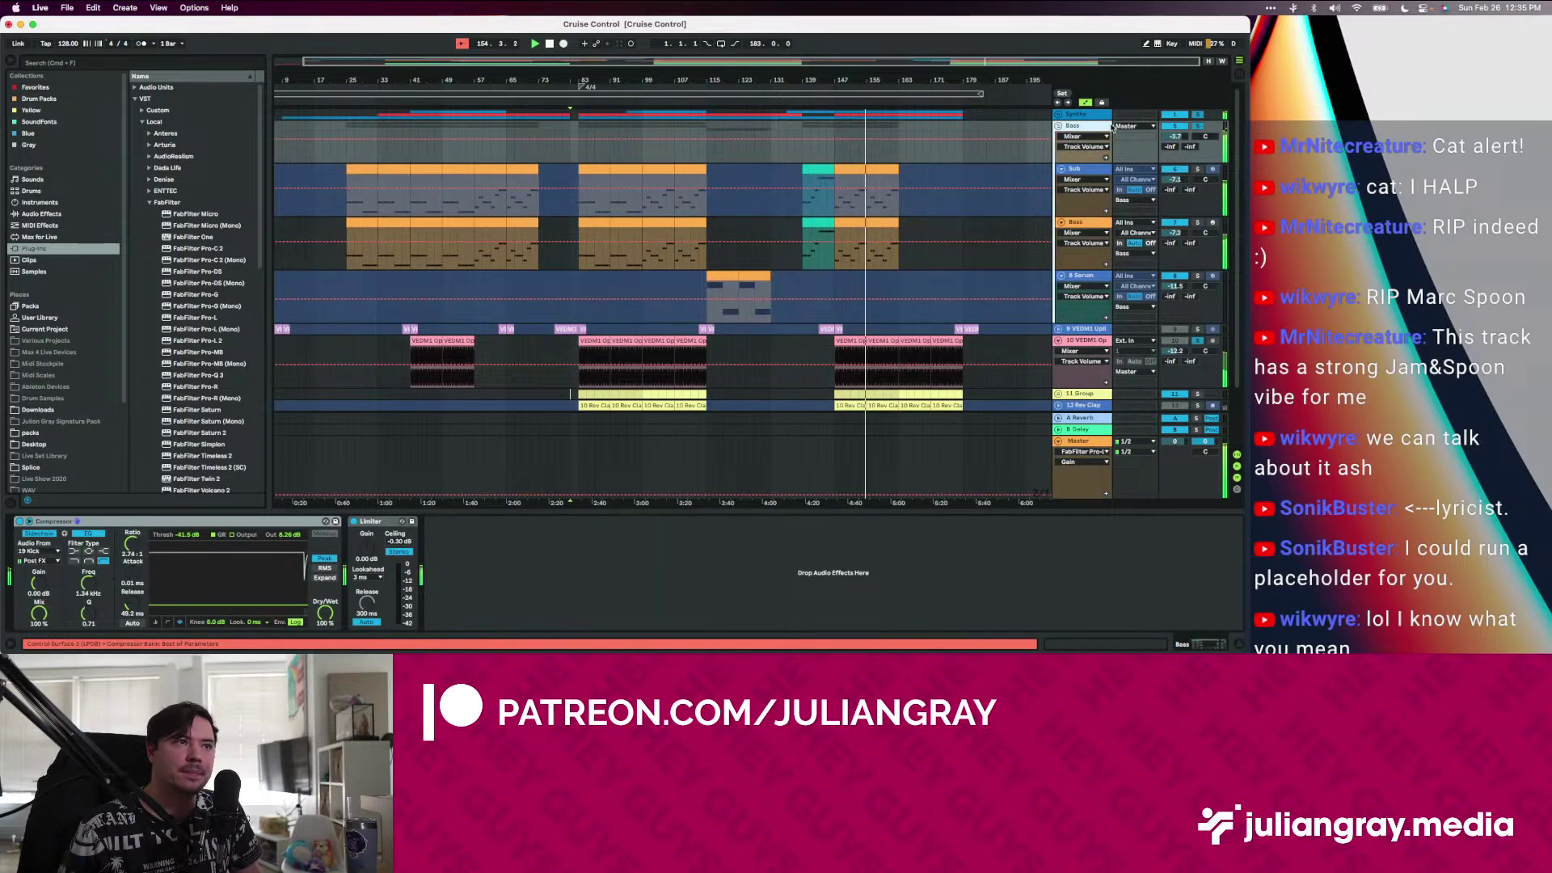
click(1087, 230)
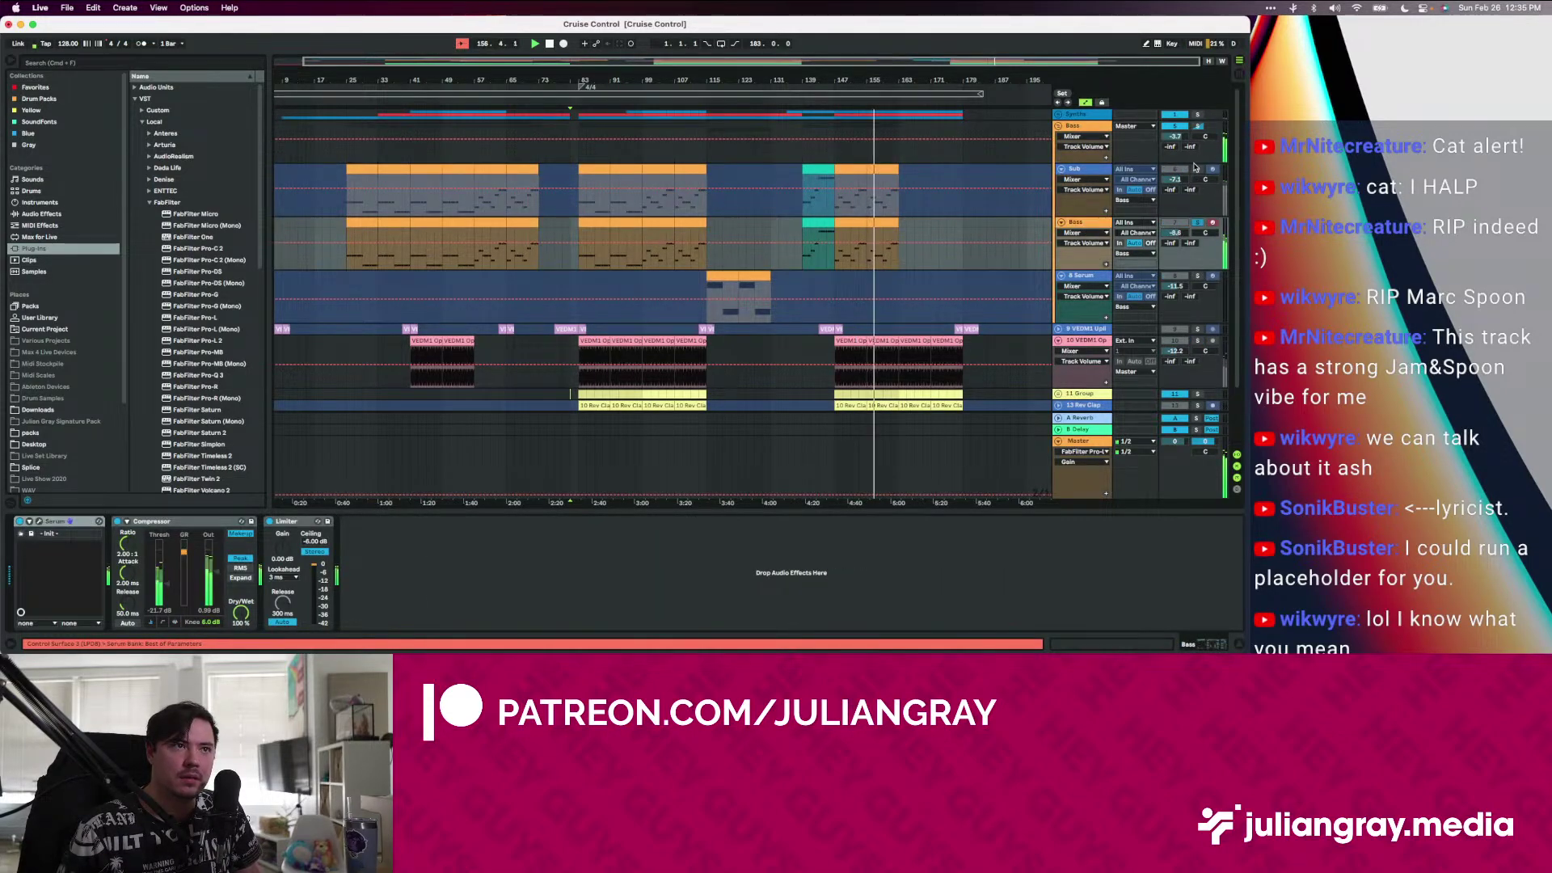
Toggle the Synths group's solo, unfold the group and try its volume at -2.0 dB
click(1067, 127)
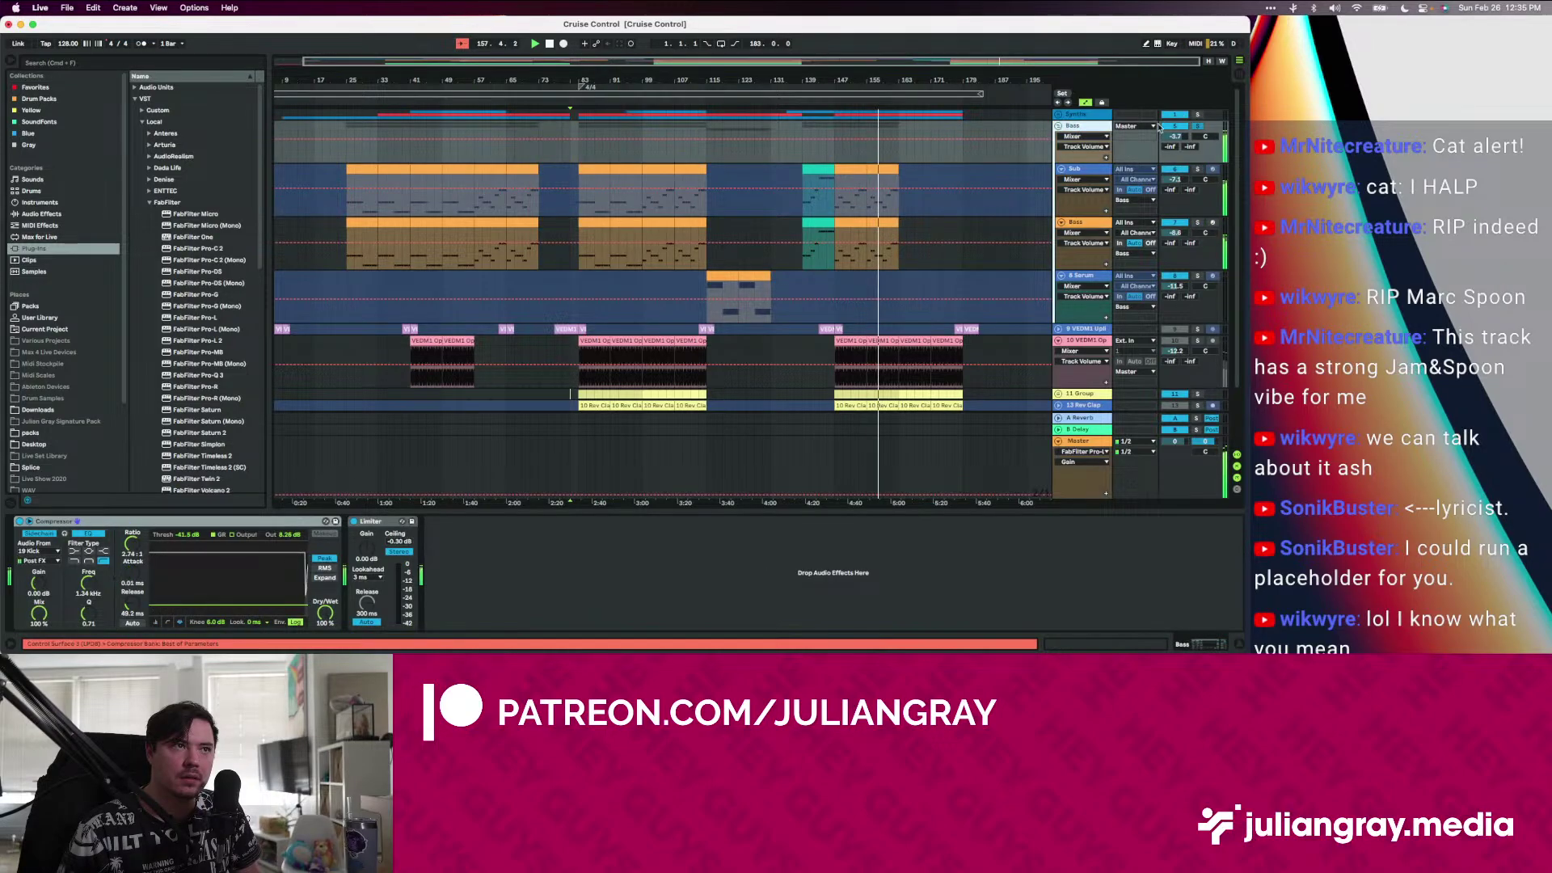
super+click(1198, 115)
click(1058, 114)
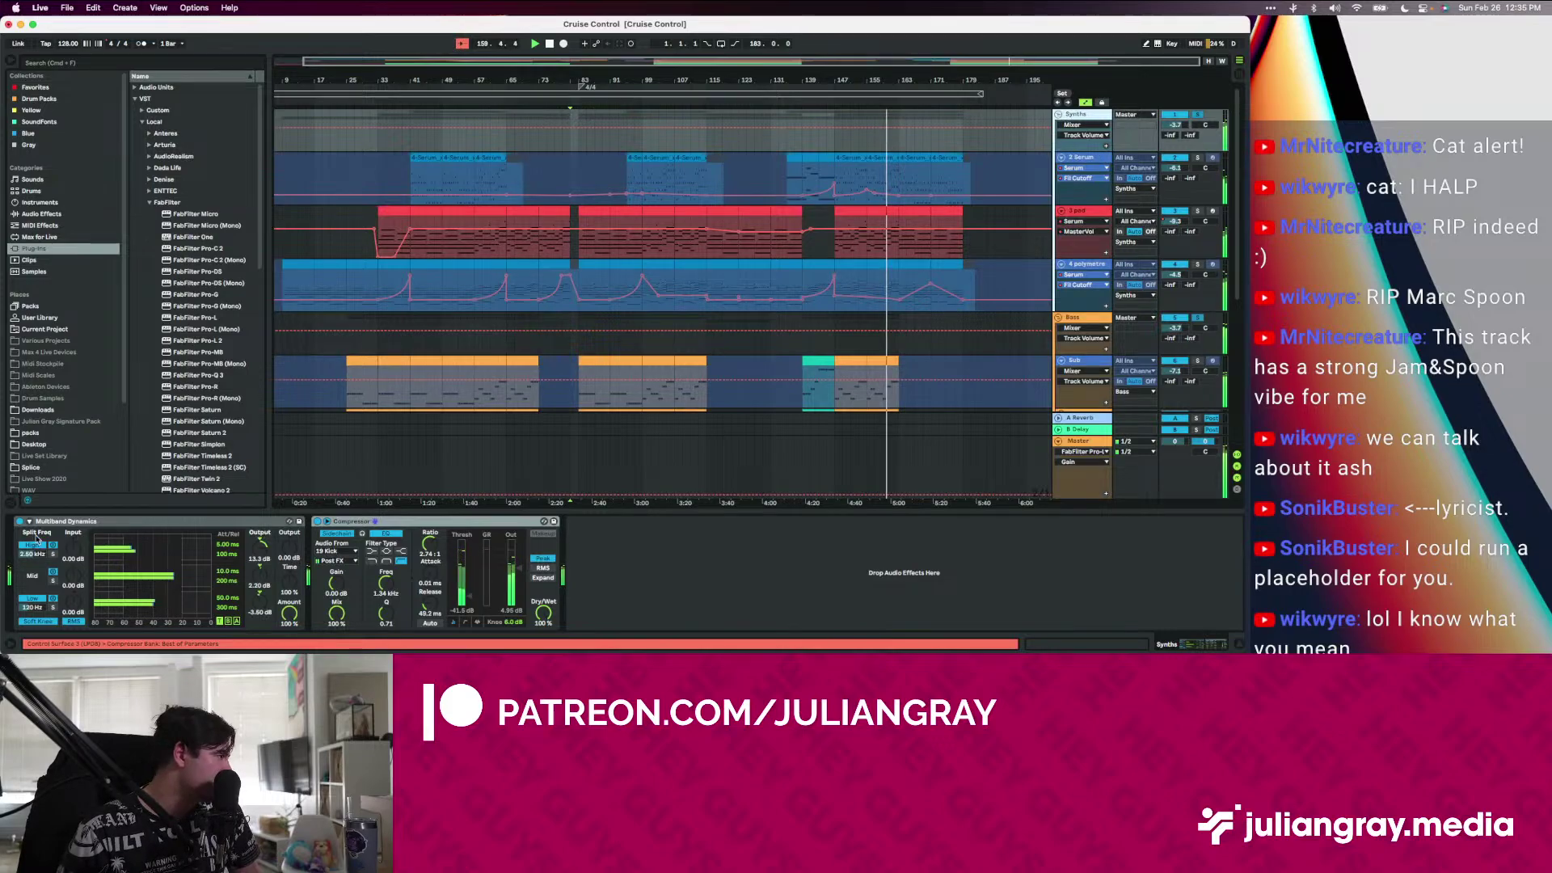
drag(1187, 126, 1187, 120)
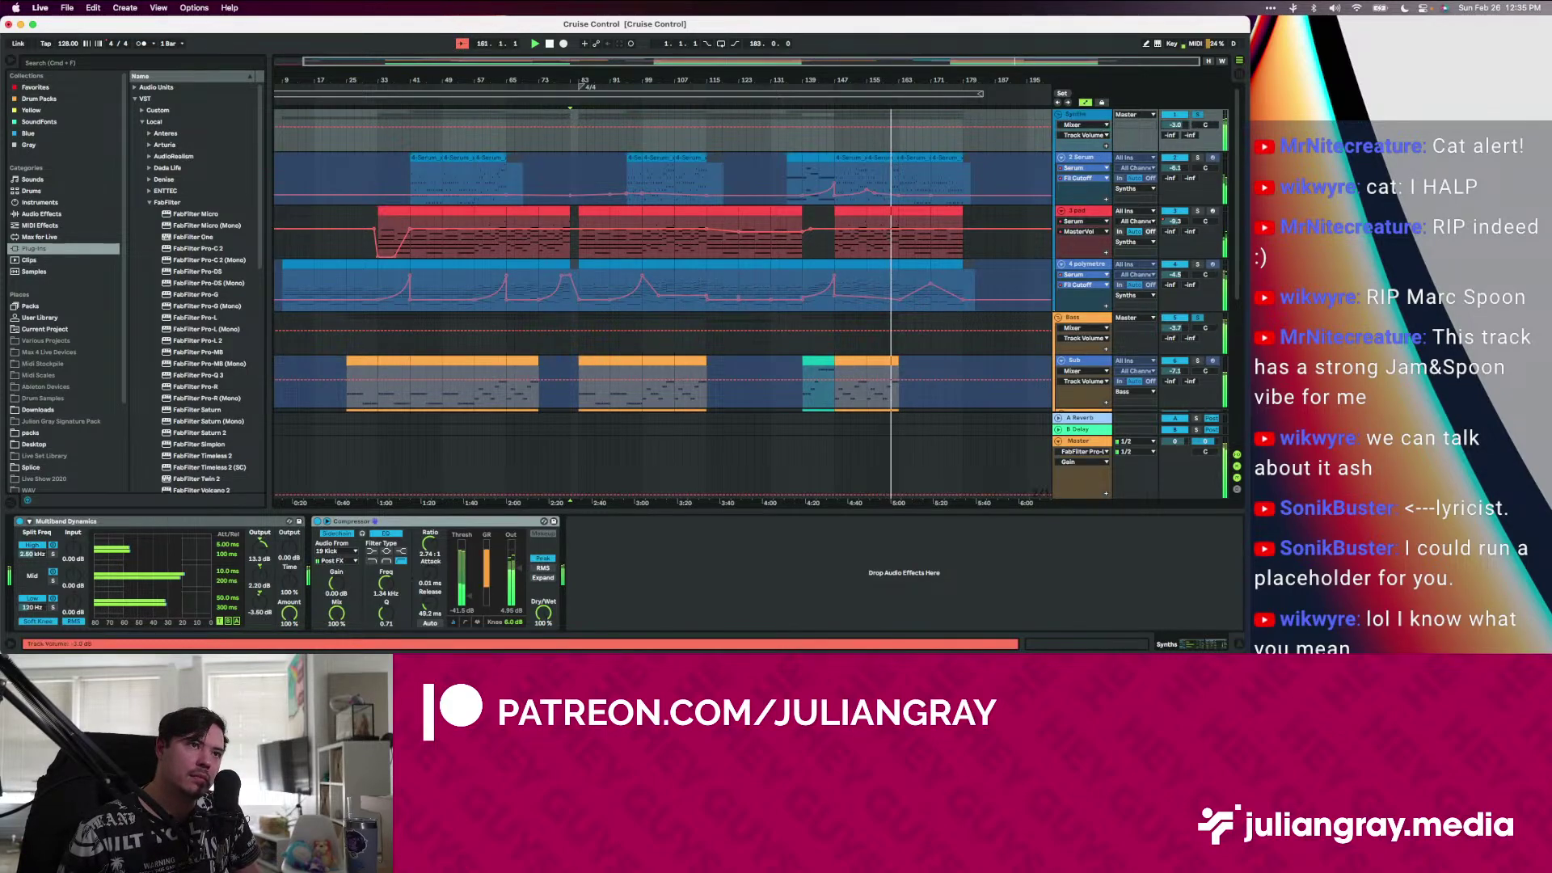
Review the device chains of the Serum, pad and polymetre tracks in the Synths group
click(1085, 165)
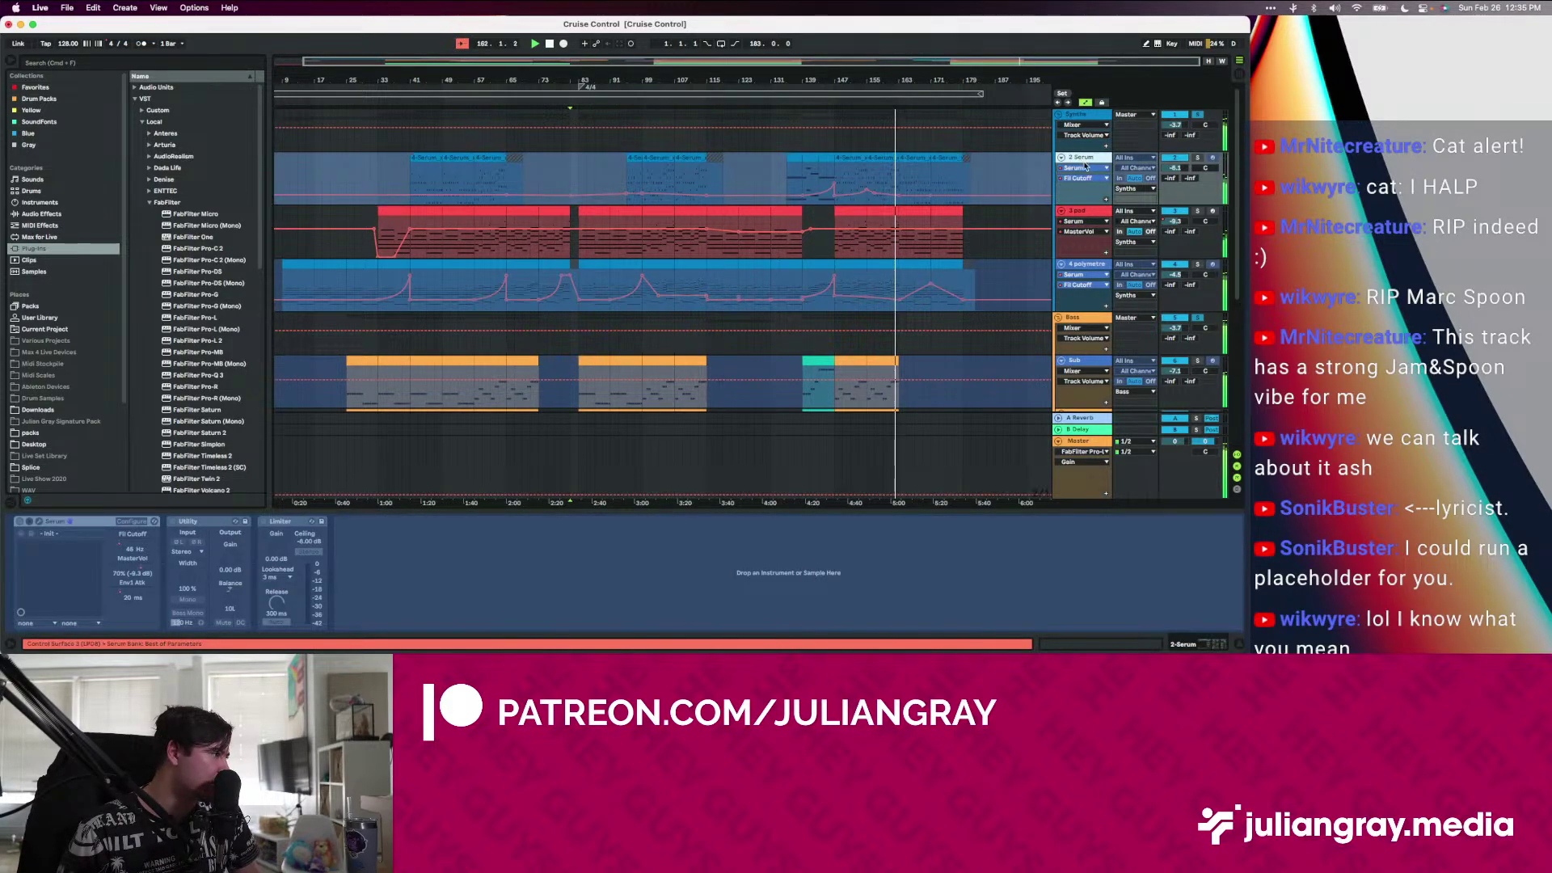
click(1081, 210)
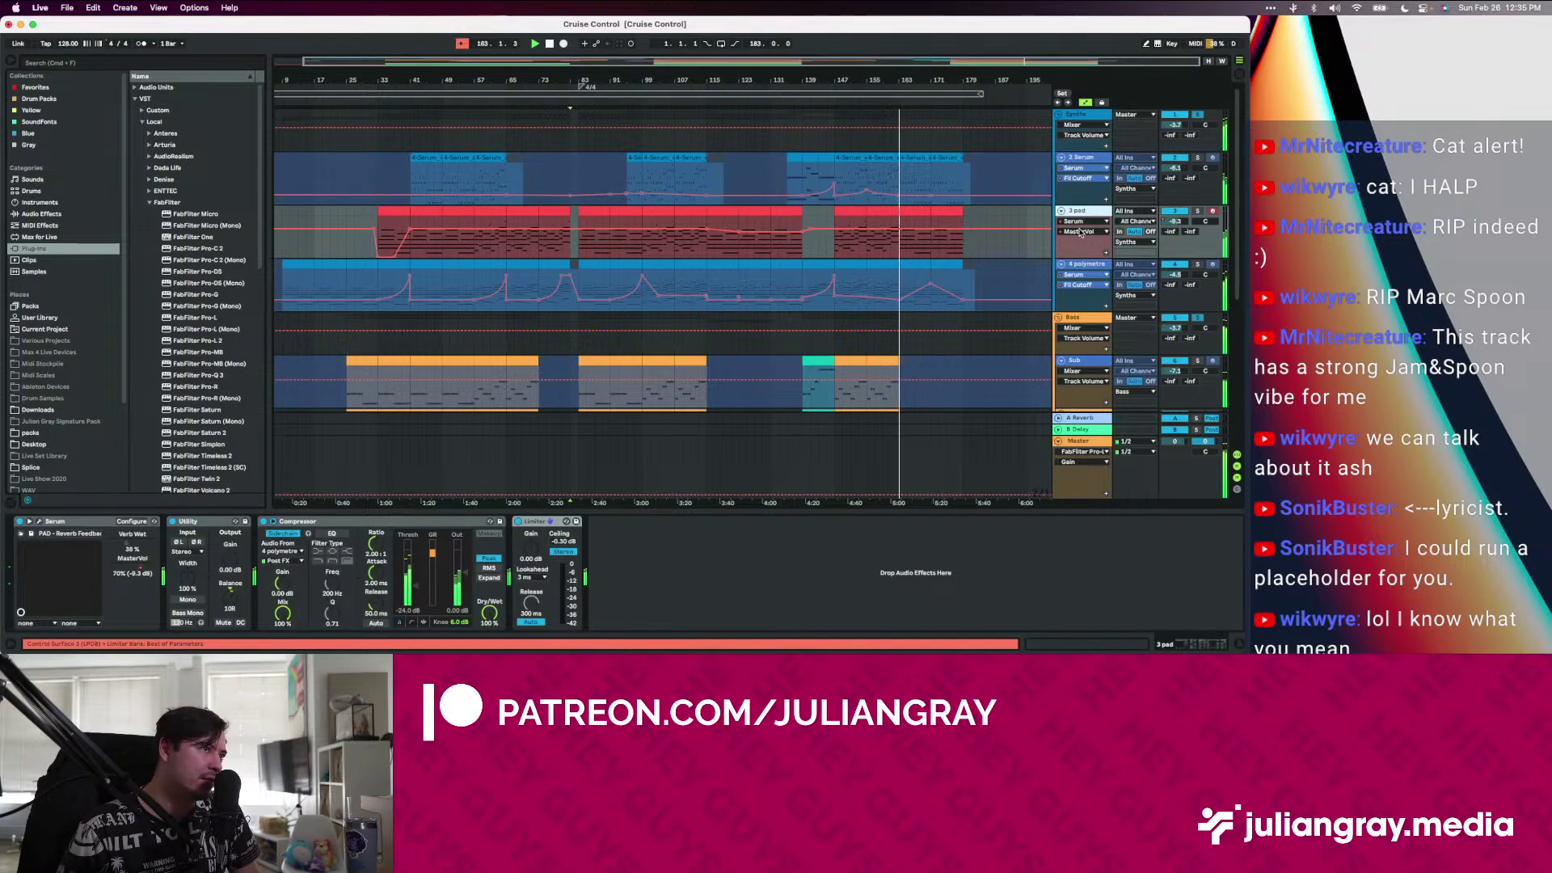
click(988, 278)
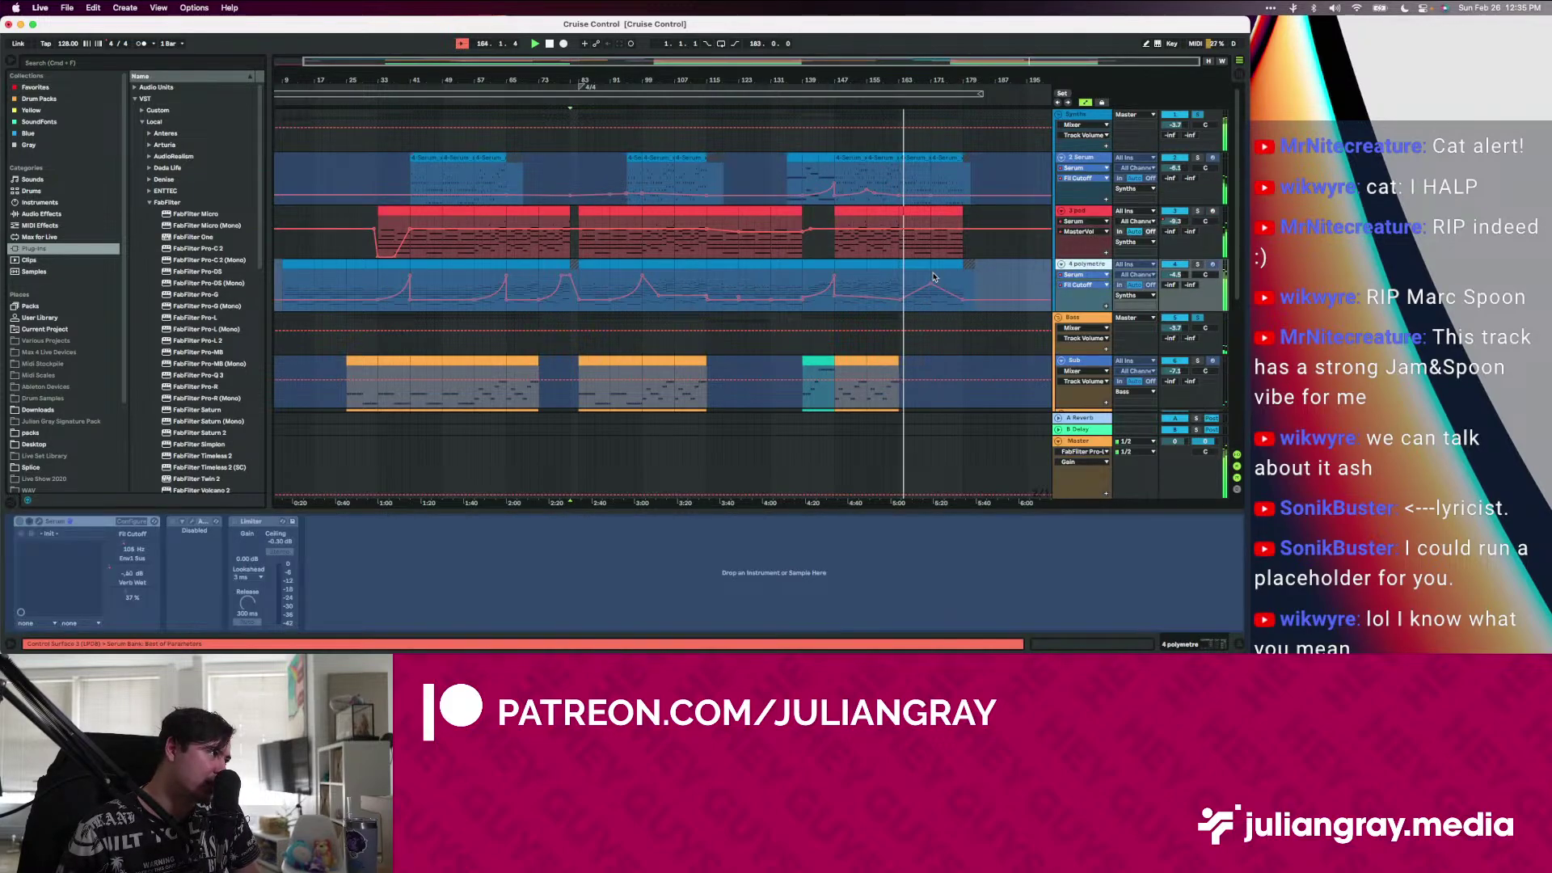
click(794, 256)
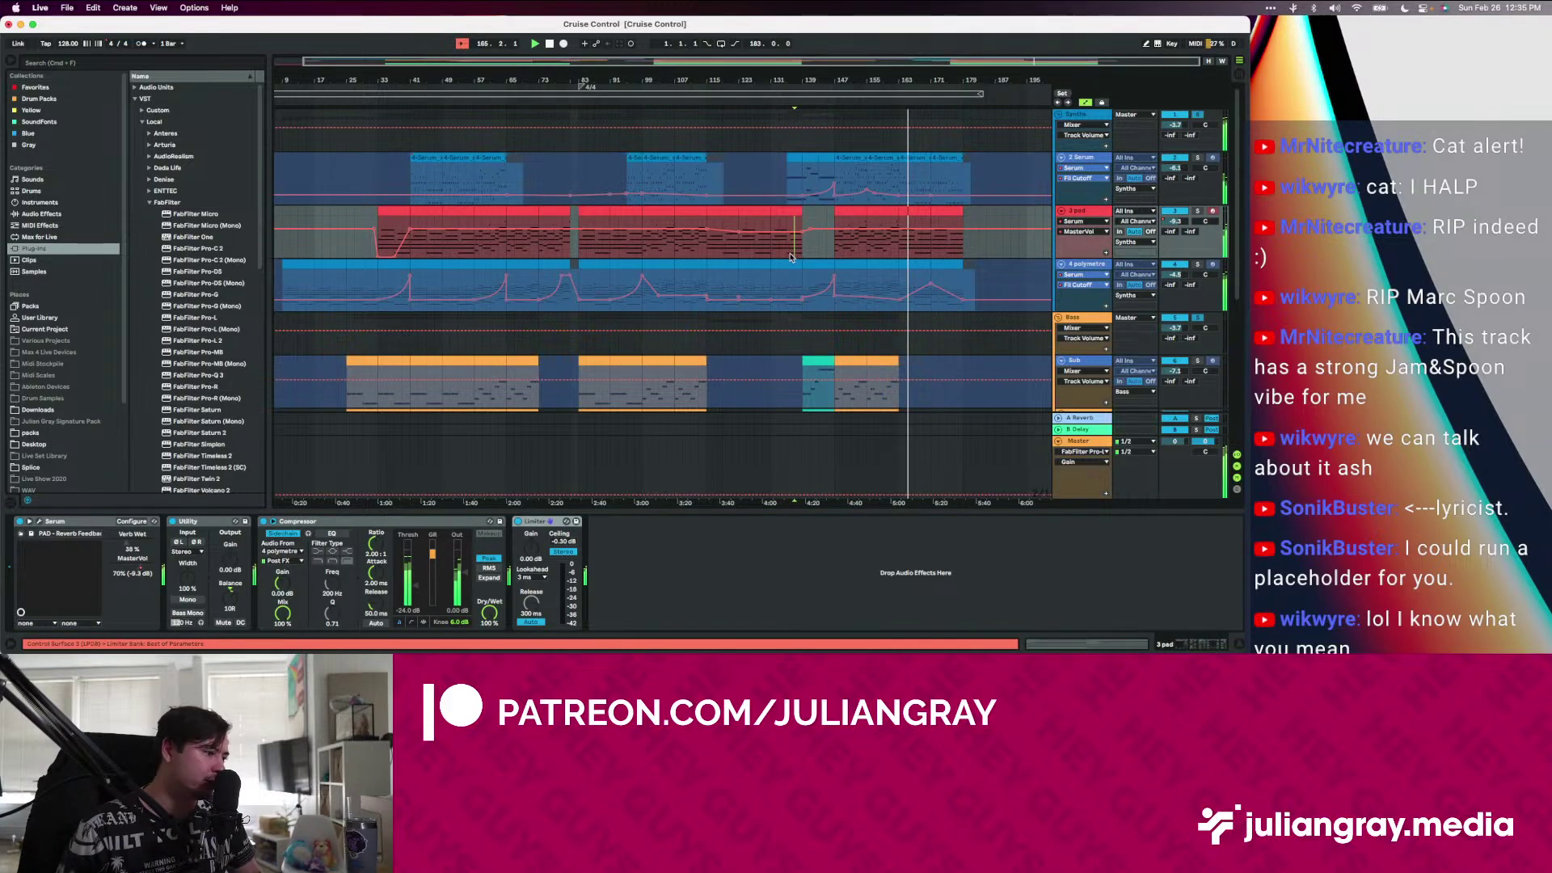
Play from bar 147 on the Bass track and solo the Rev Clap and Kick tracks
scroll(1026, 283, down, 5)
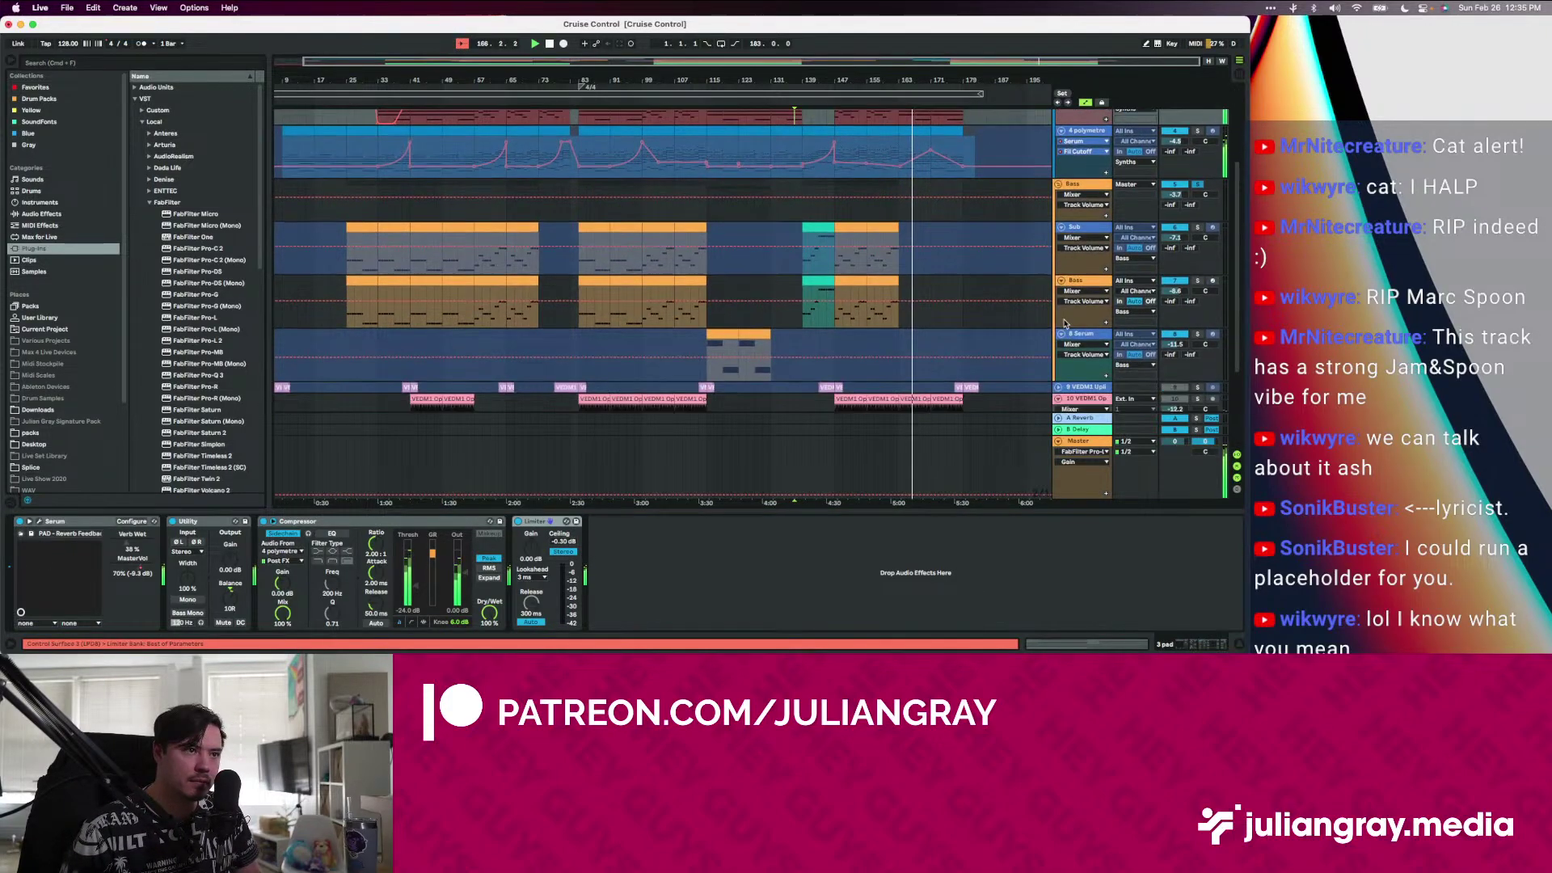
scroll(1034, 307, down, 1)
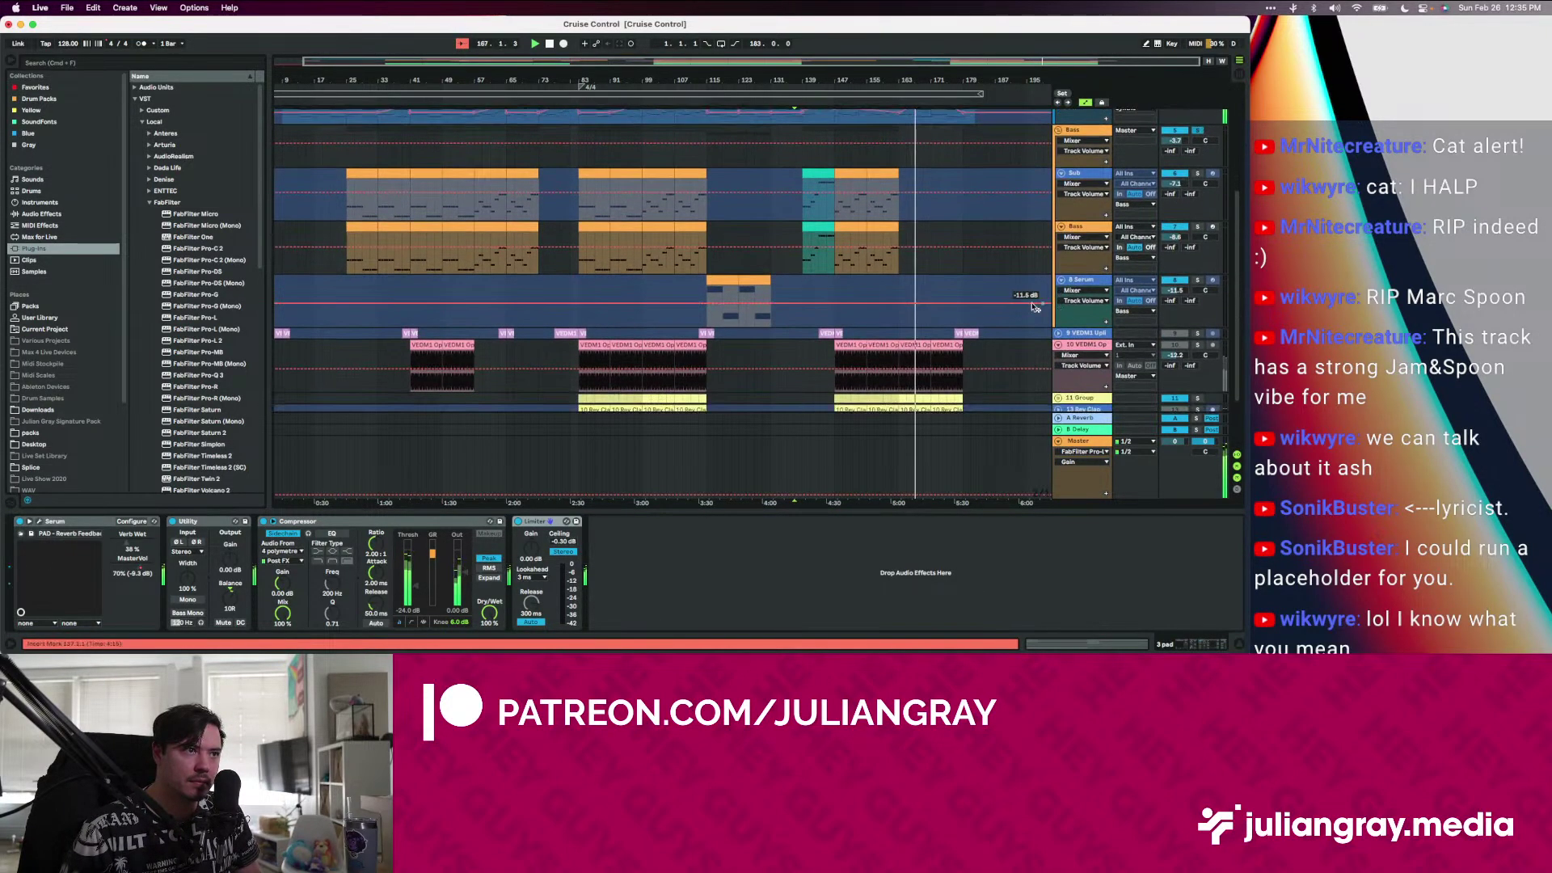
click(835, 237)
scroll(889, 258, up, 2)
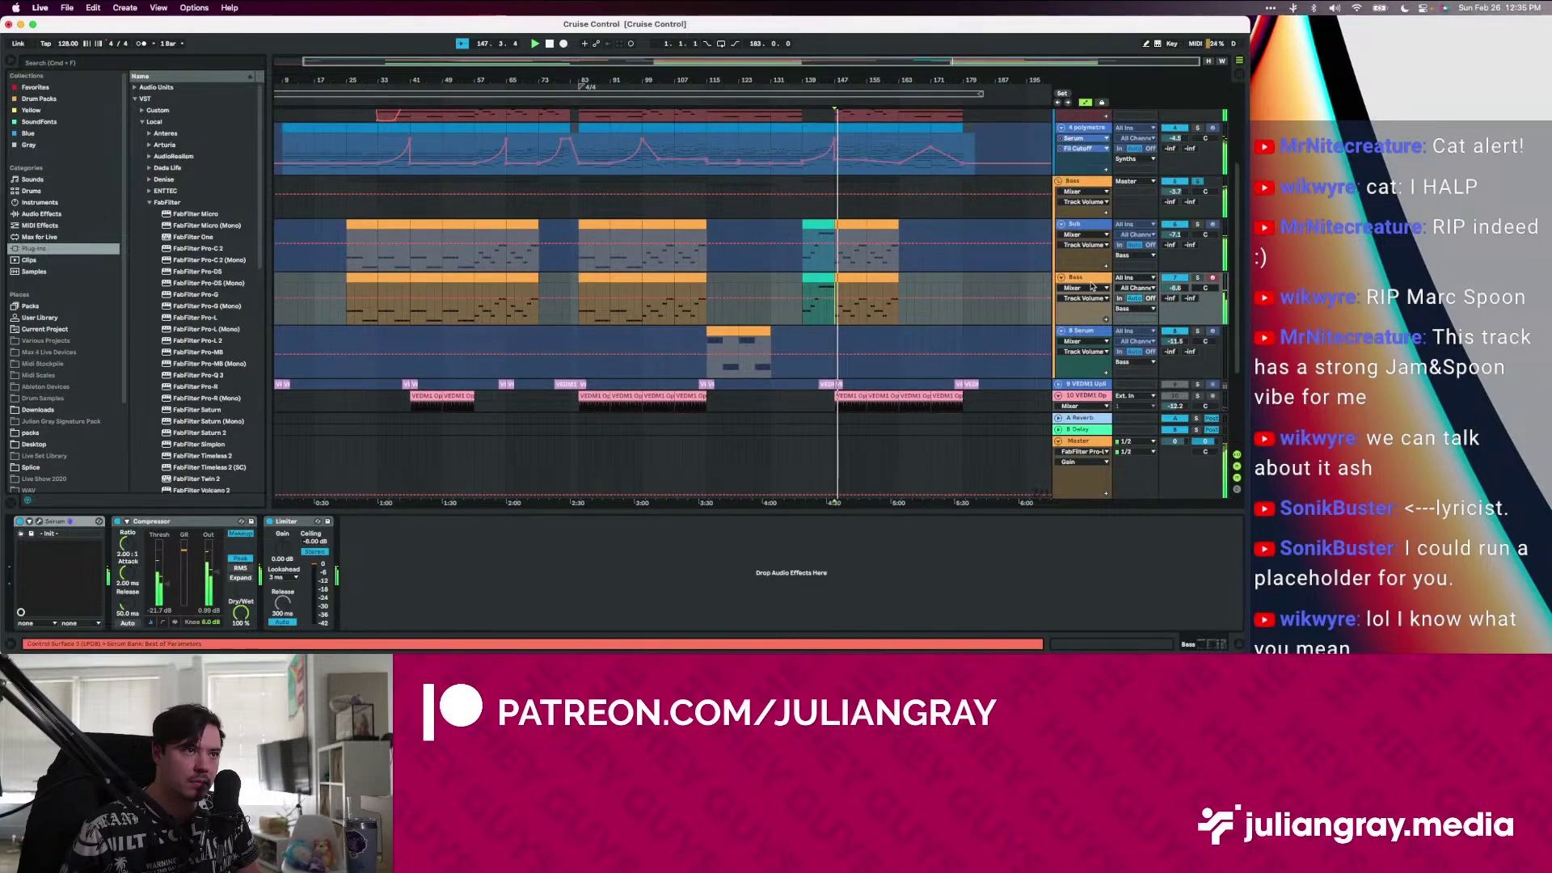
scroll(1090, 289, down, 4)
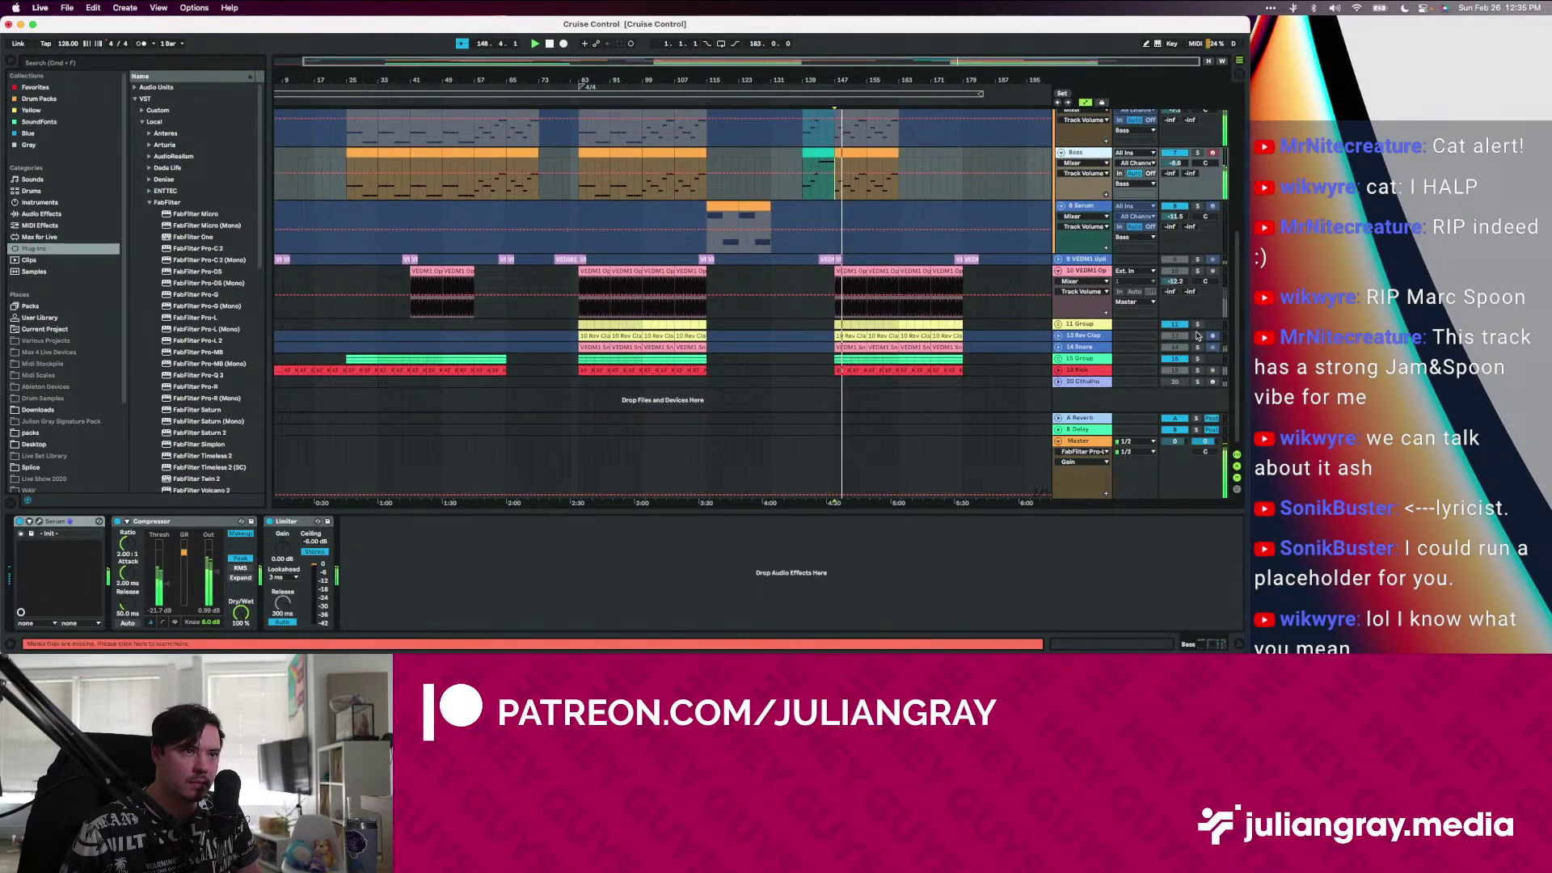
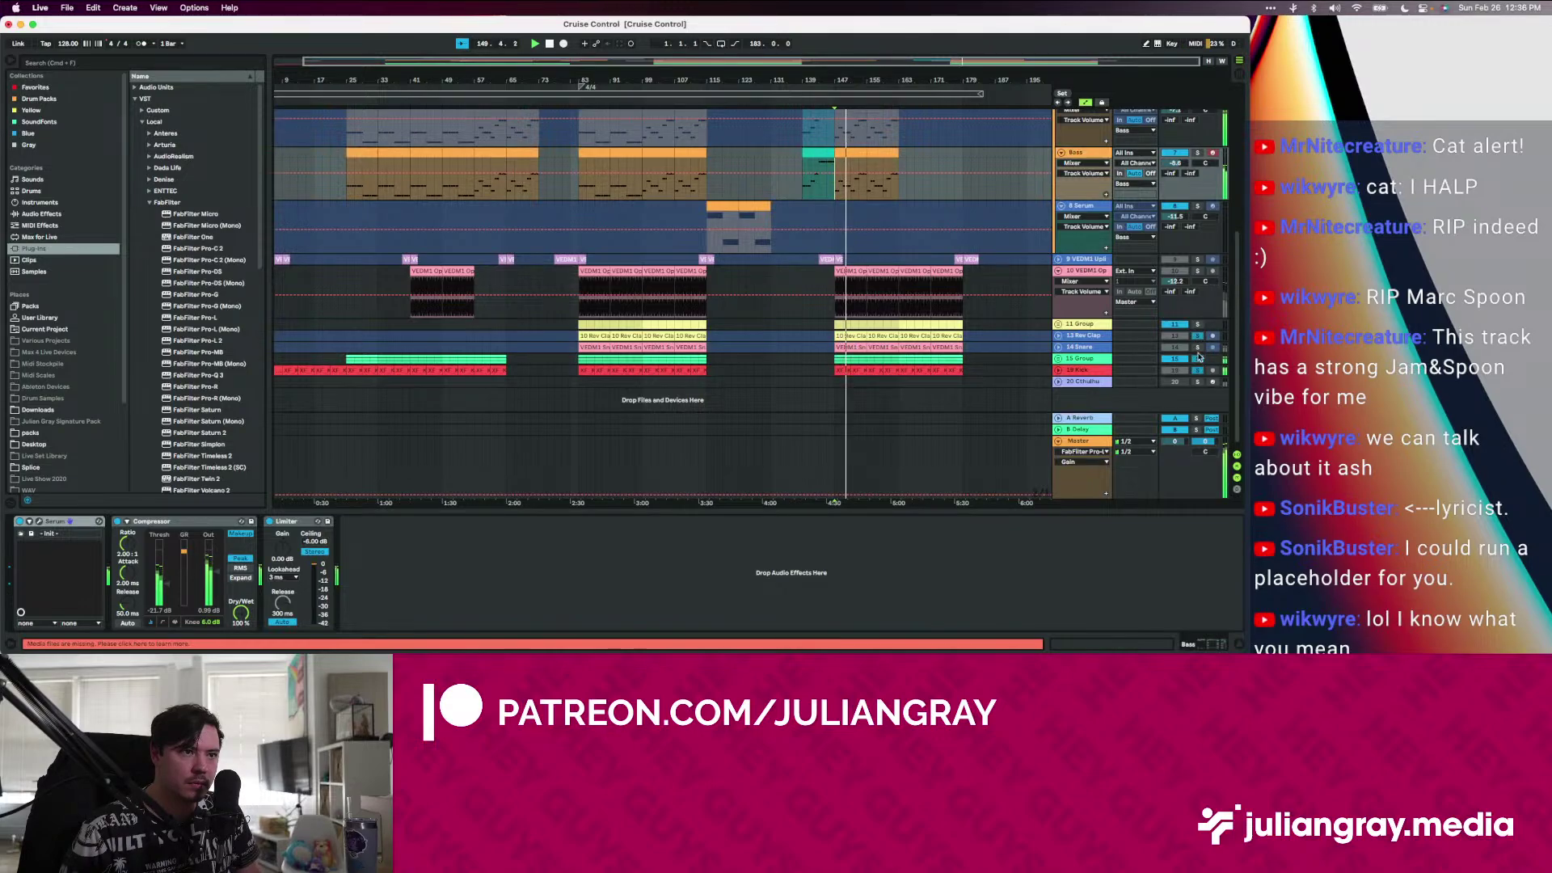
Stop playback and unfold the Kick track, the 15 Group and the 11 Group
click(1087, 337)
click(1078, 370)
key(space)
click(1058, 370)
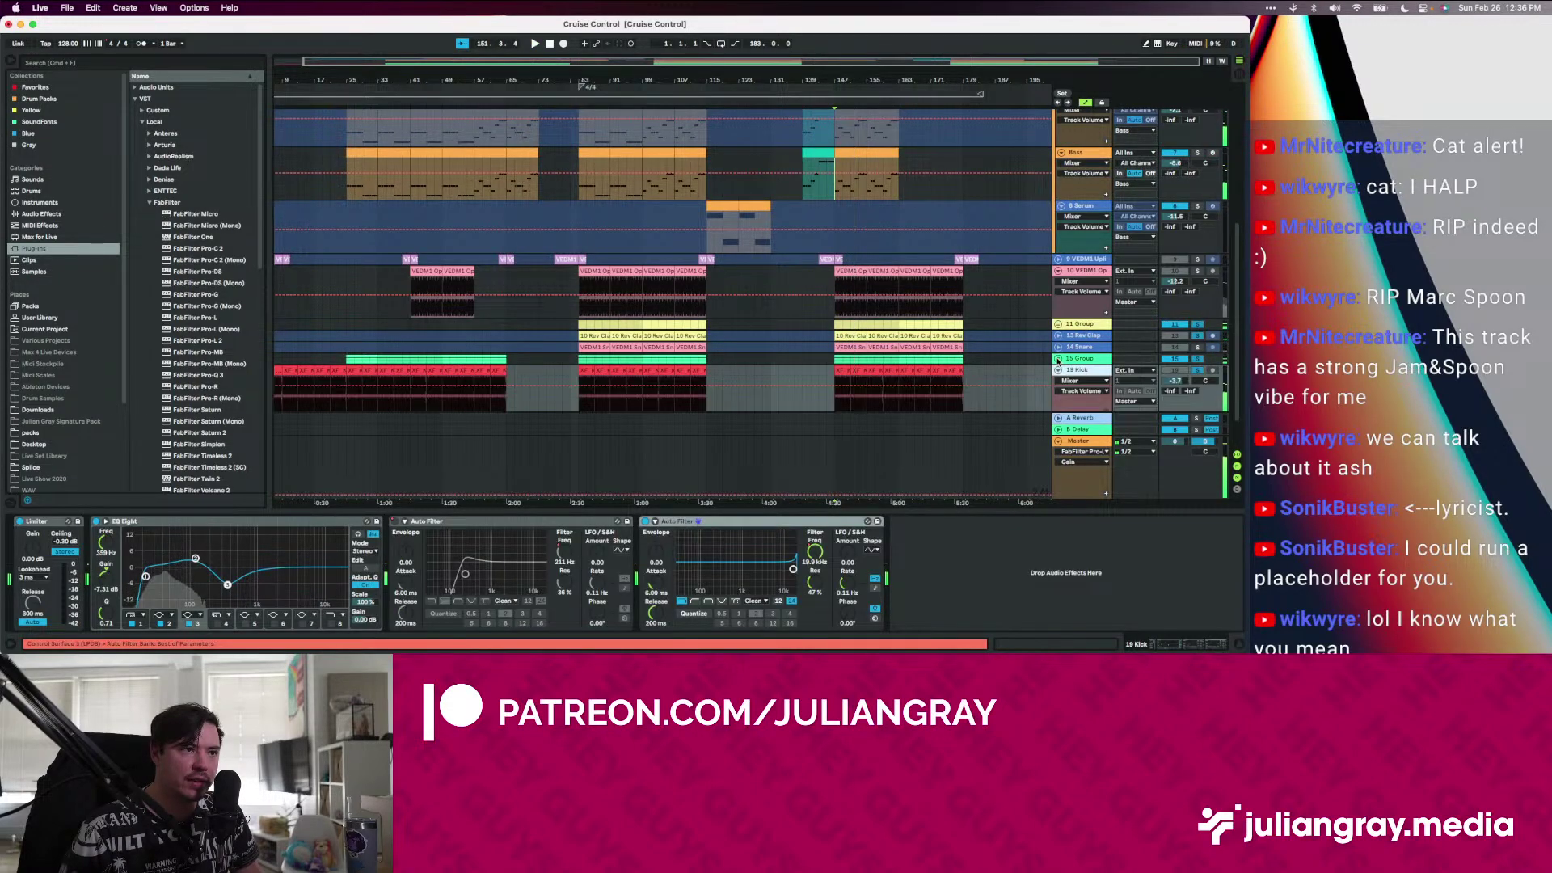
click(1058, 360)
click(1059, 325)
scroll(1061, 325, down, 3)
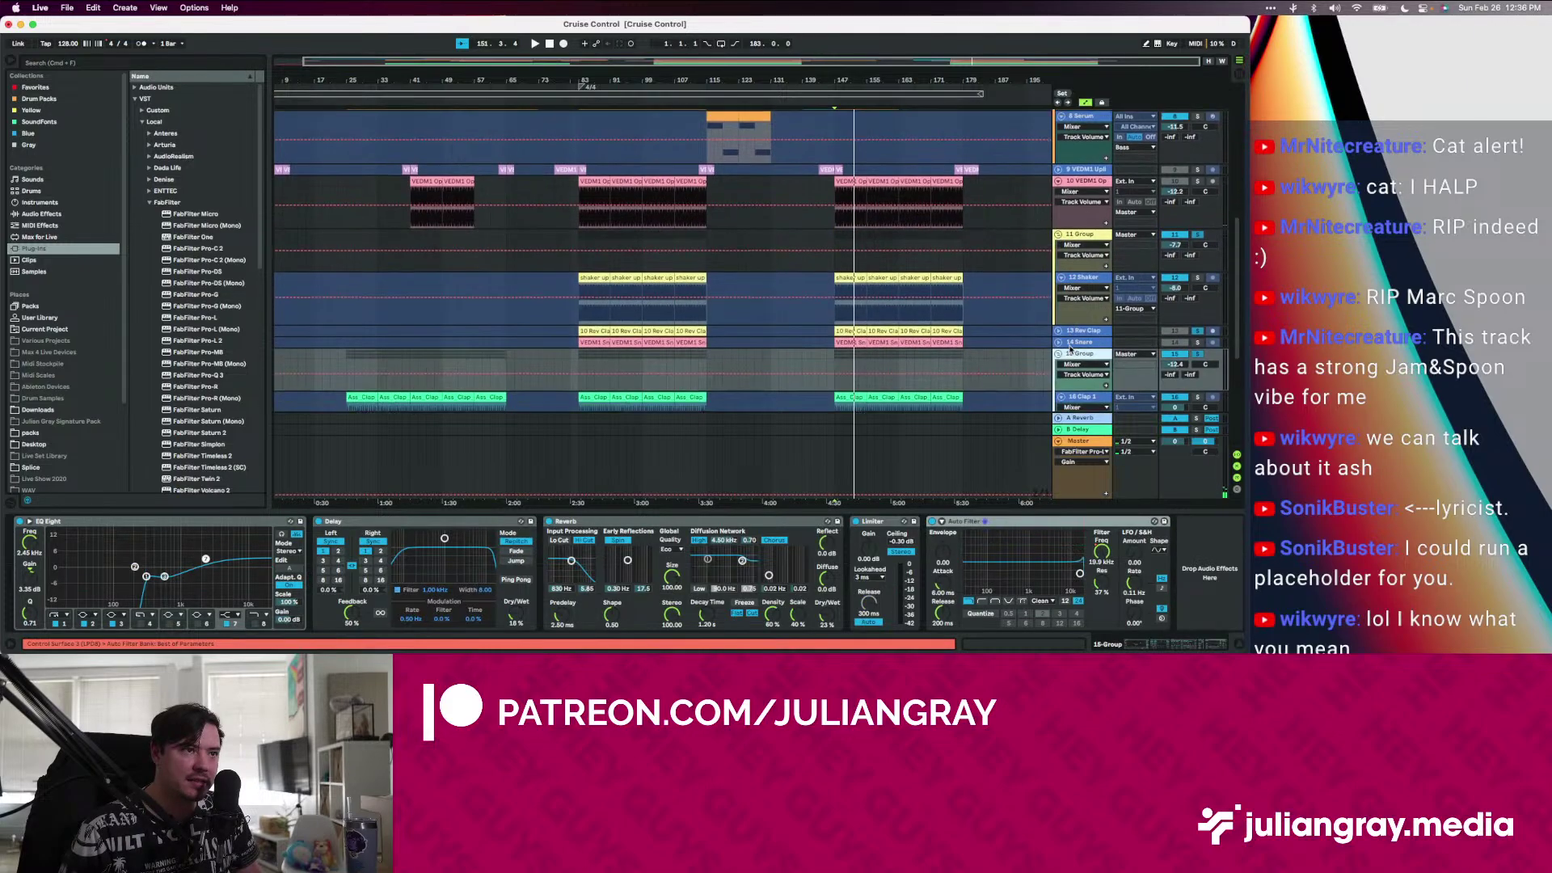
Select the 11 Group, the 15 Group and the Kick track and set their volumes to 0 dB
click(1077, 217)
scroll(1113, 293, down, 3)
scroll(1114, 292, down, 5)
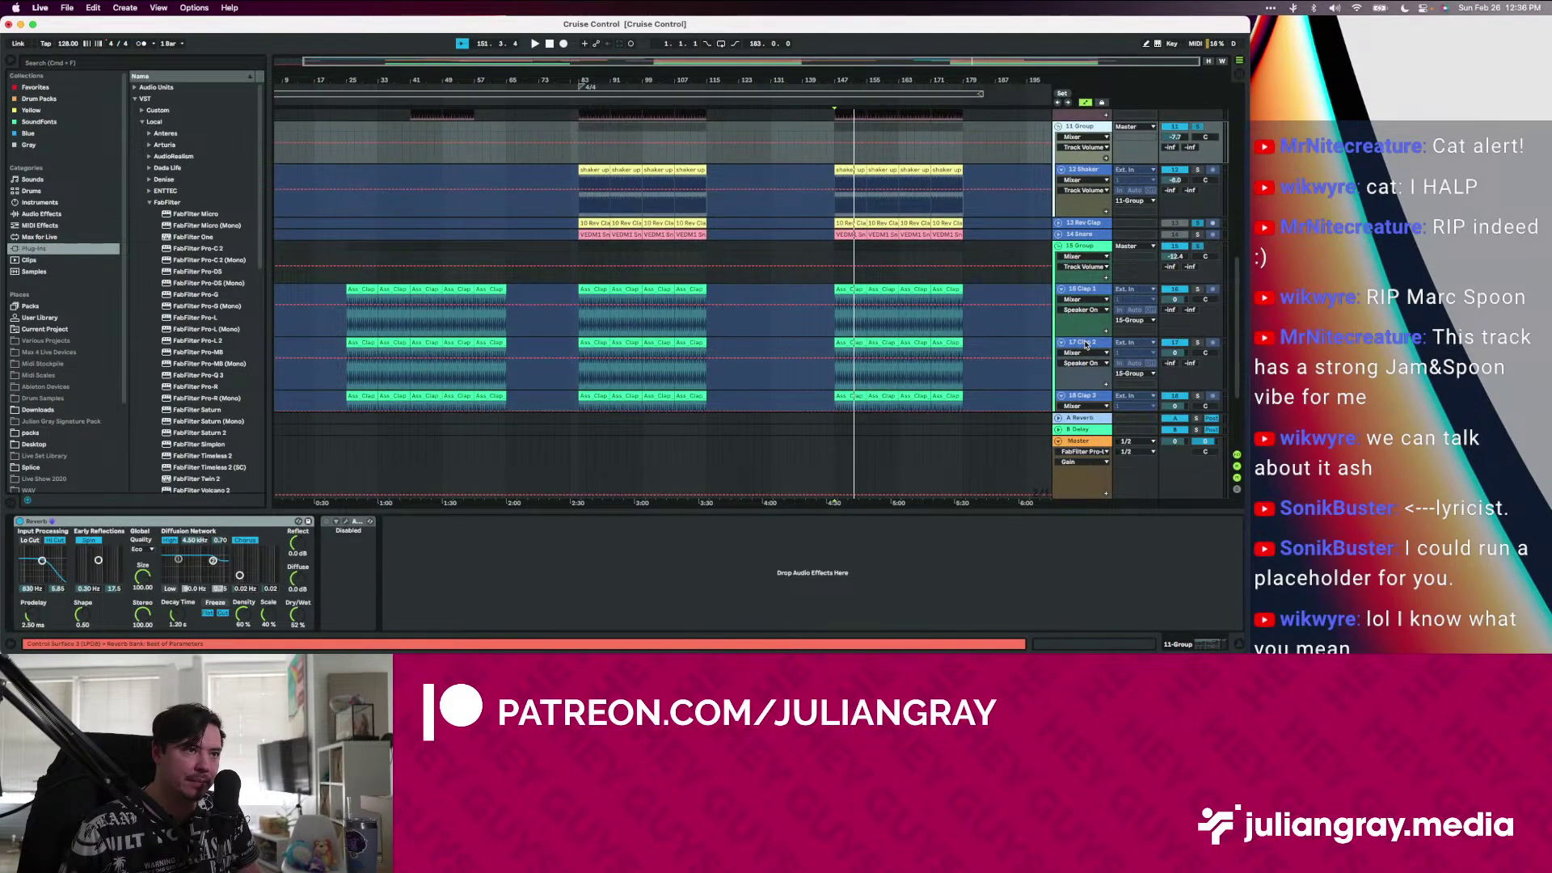
click(1087, 324)
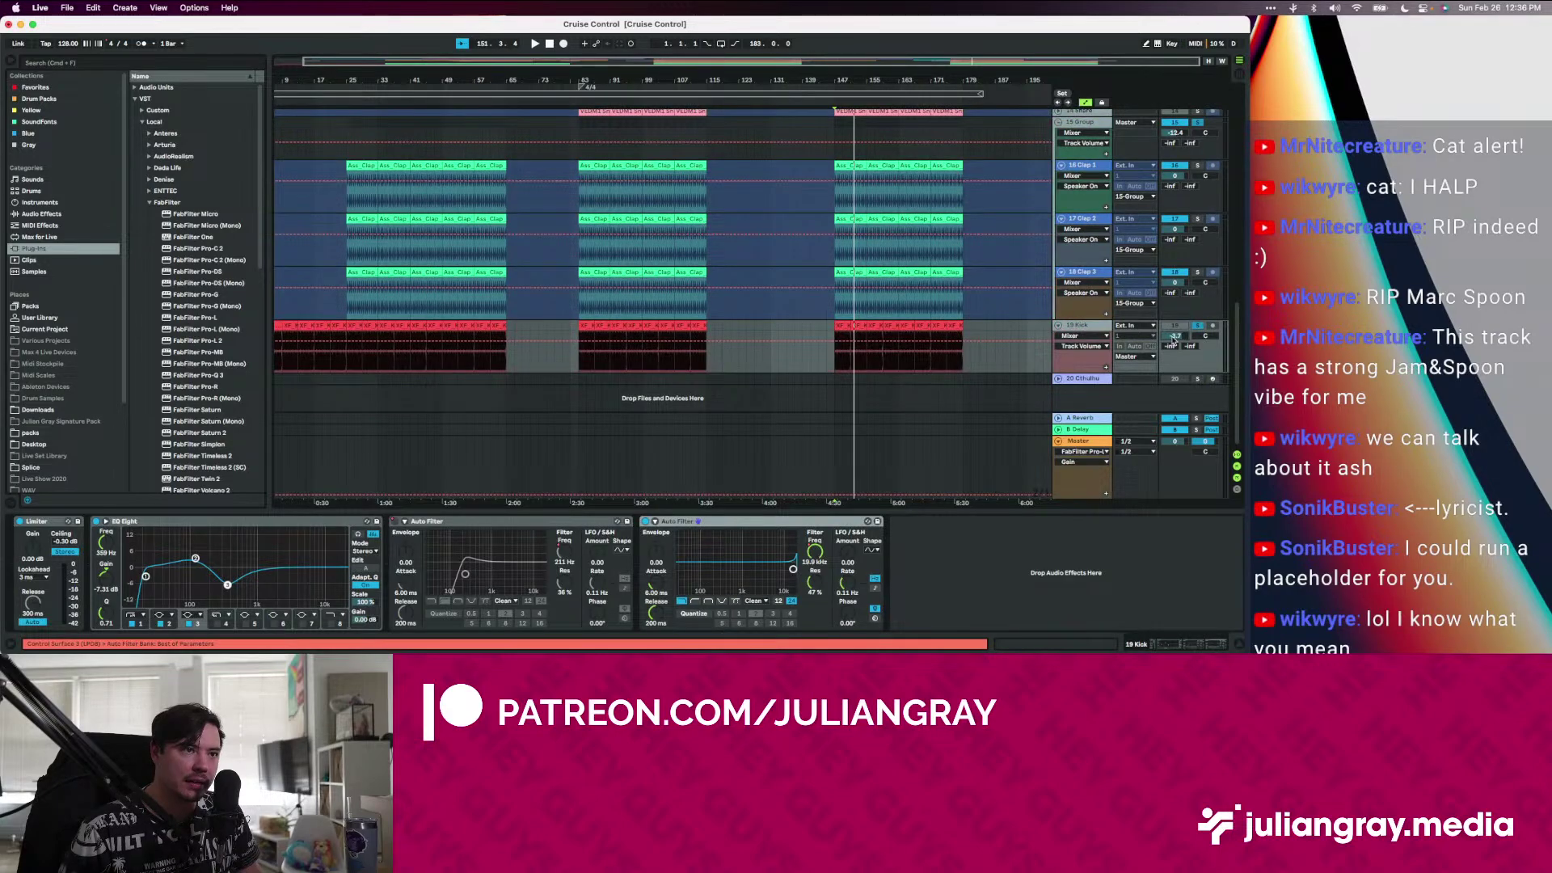
drag(1185, 342, 1185, 327)
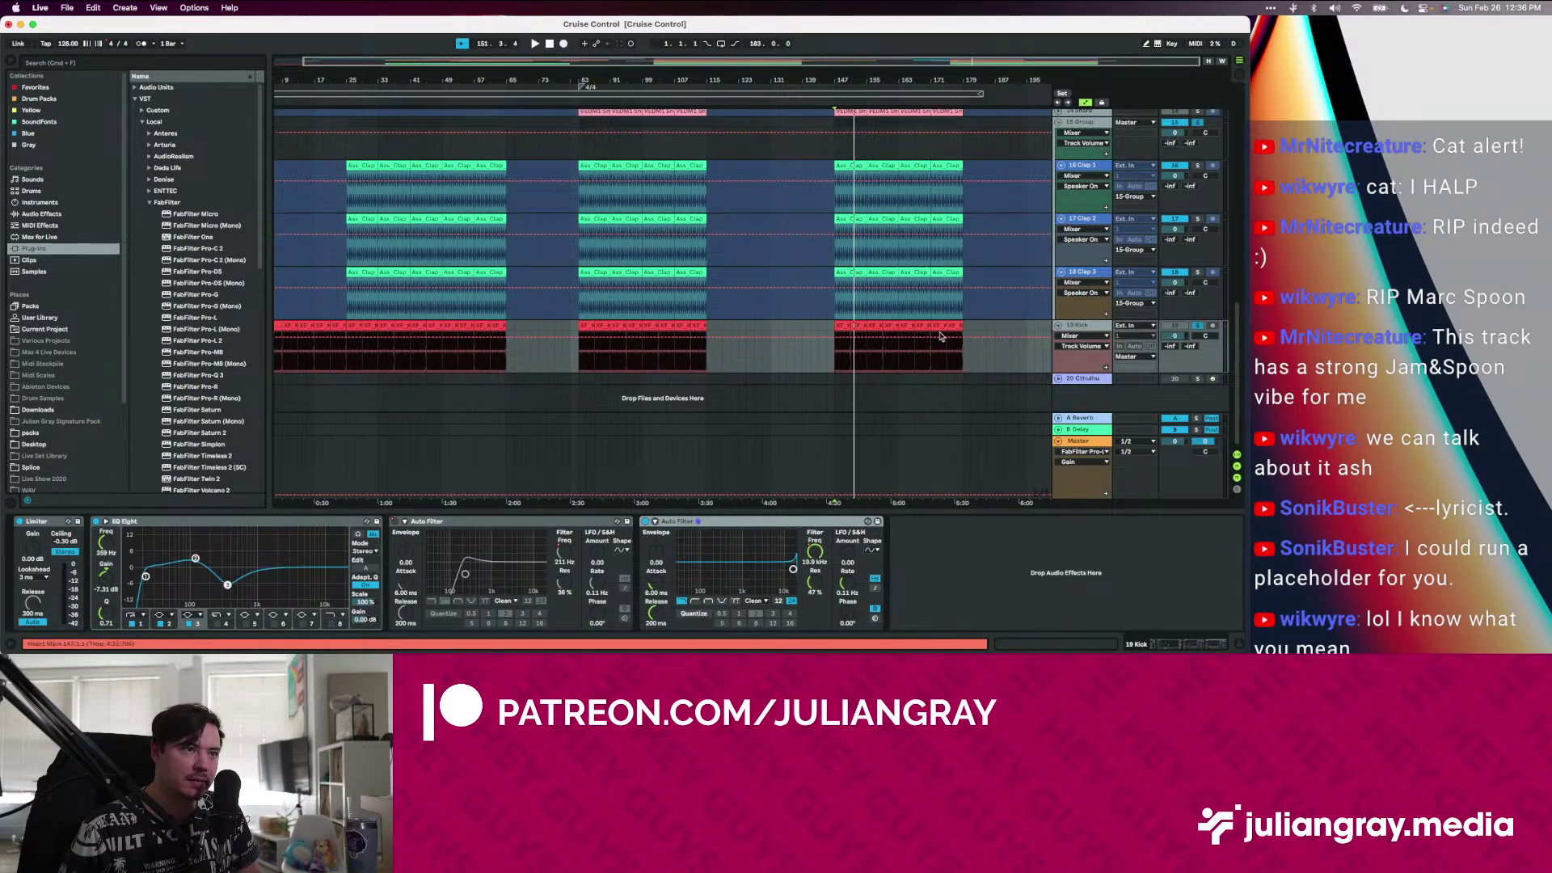
Play the arrangement from bar 147 to check the drum levels against the bass
click(843, 356)
scroll(841, 364, up, 5)
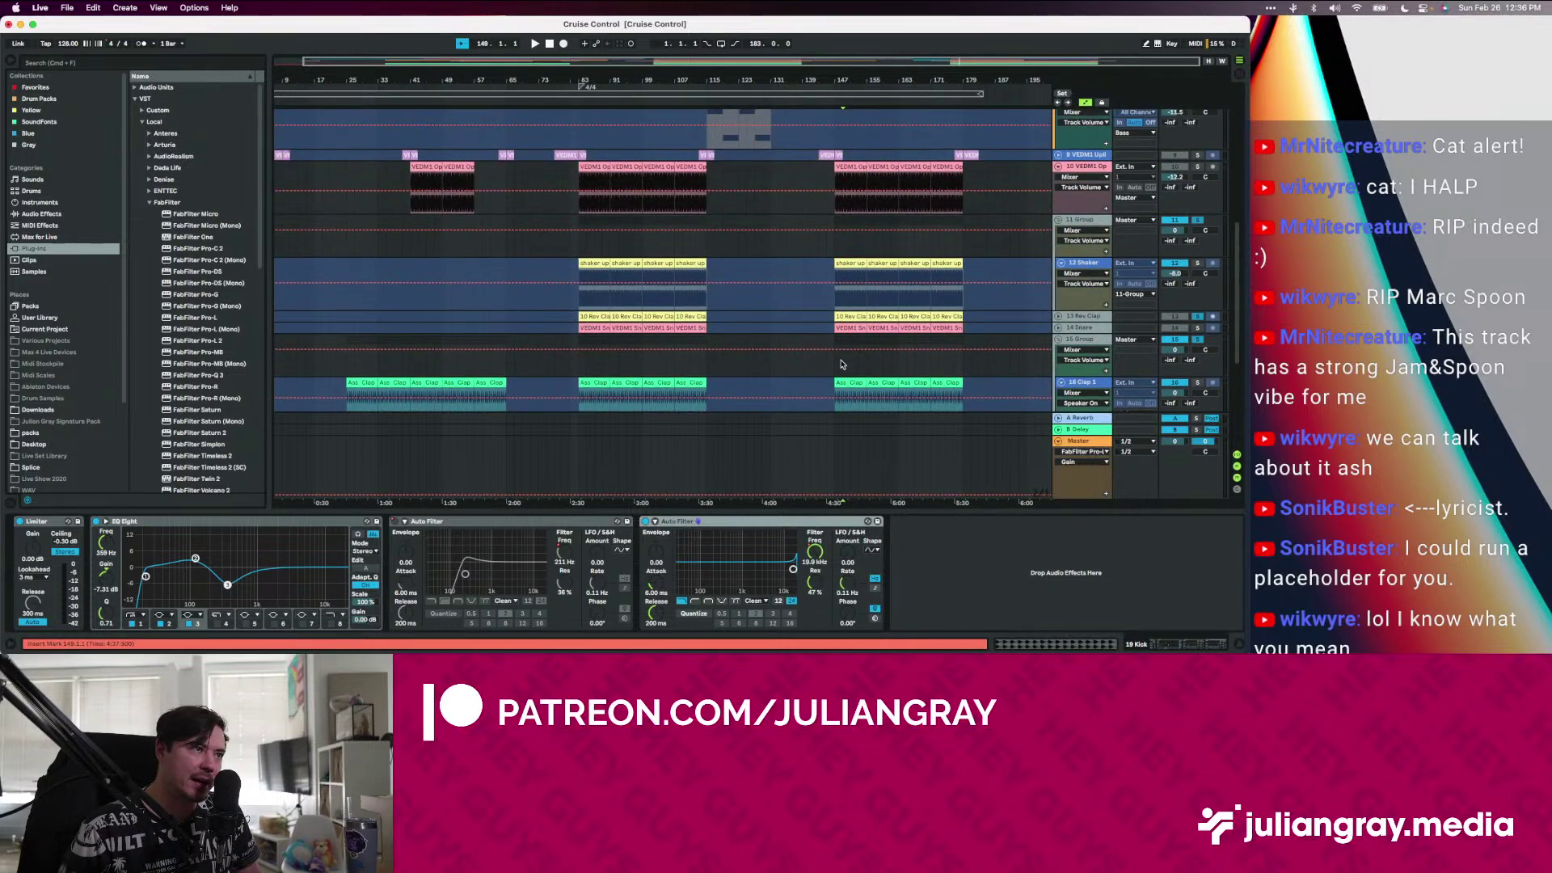
click(820, 304)
click(834, 234)
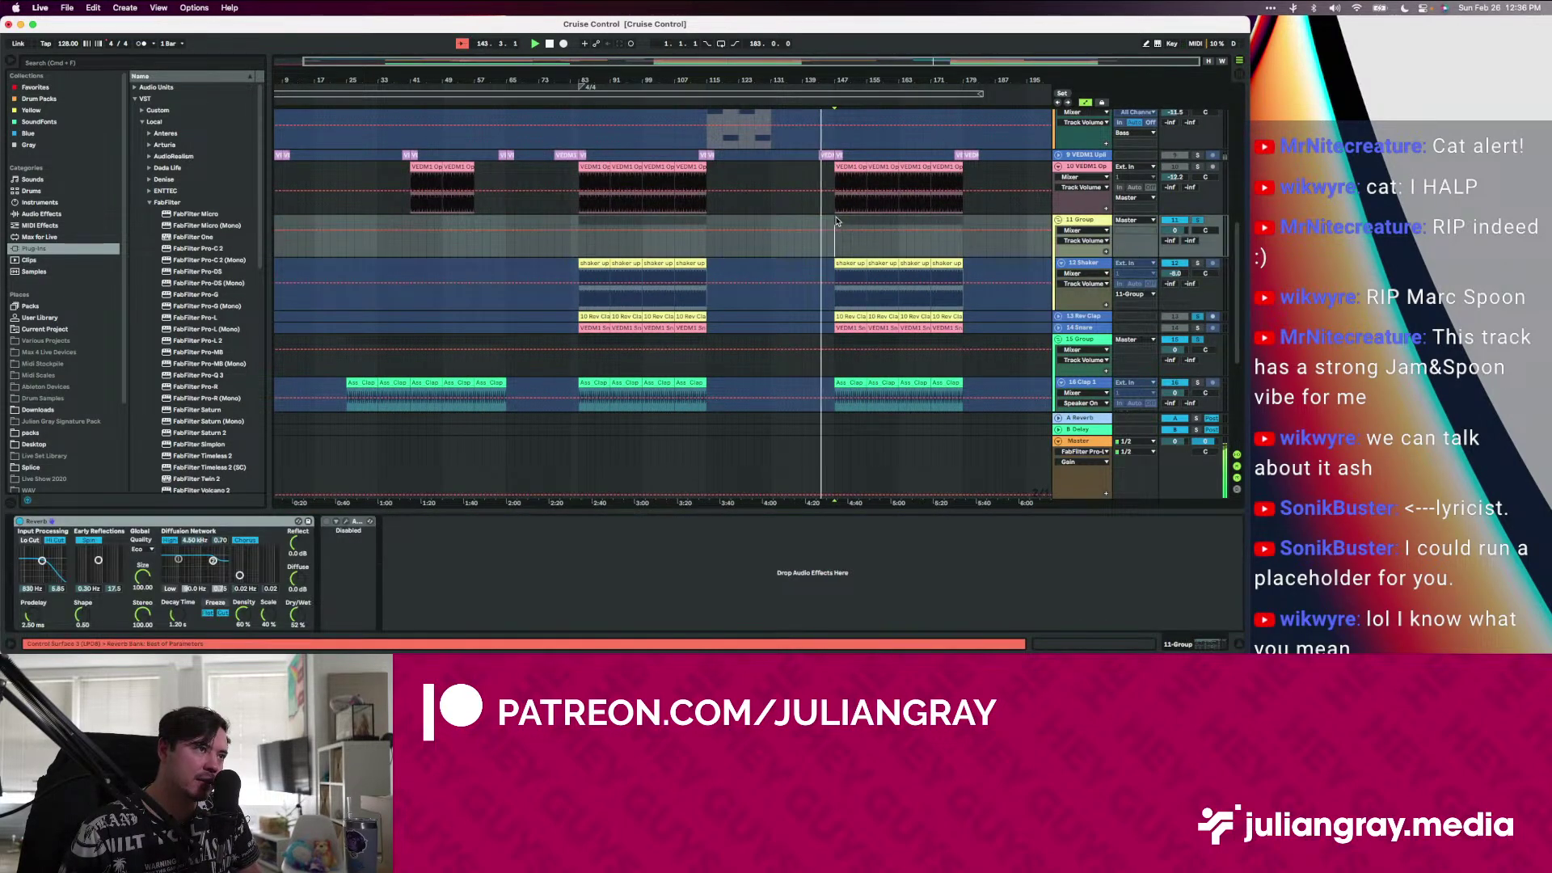
click(835, 210)
key(space)
key(space)
scroll(1113, 311, up, 5)
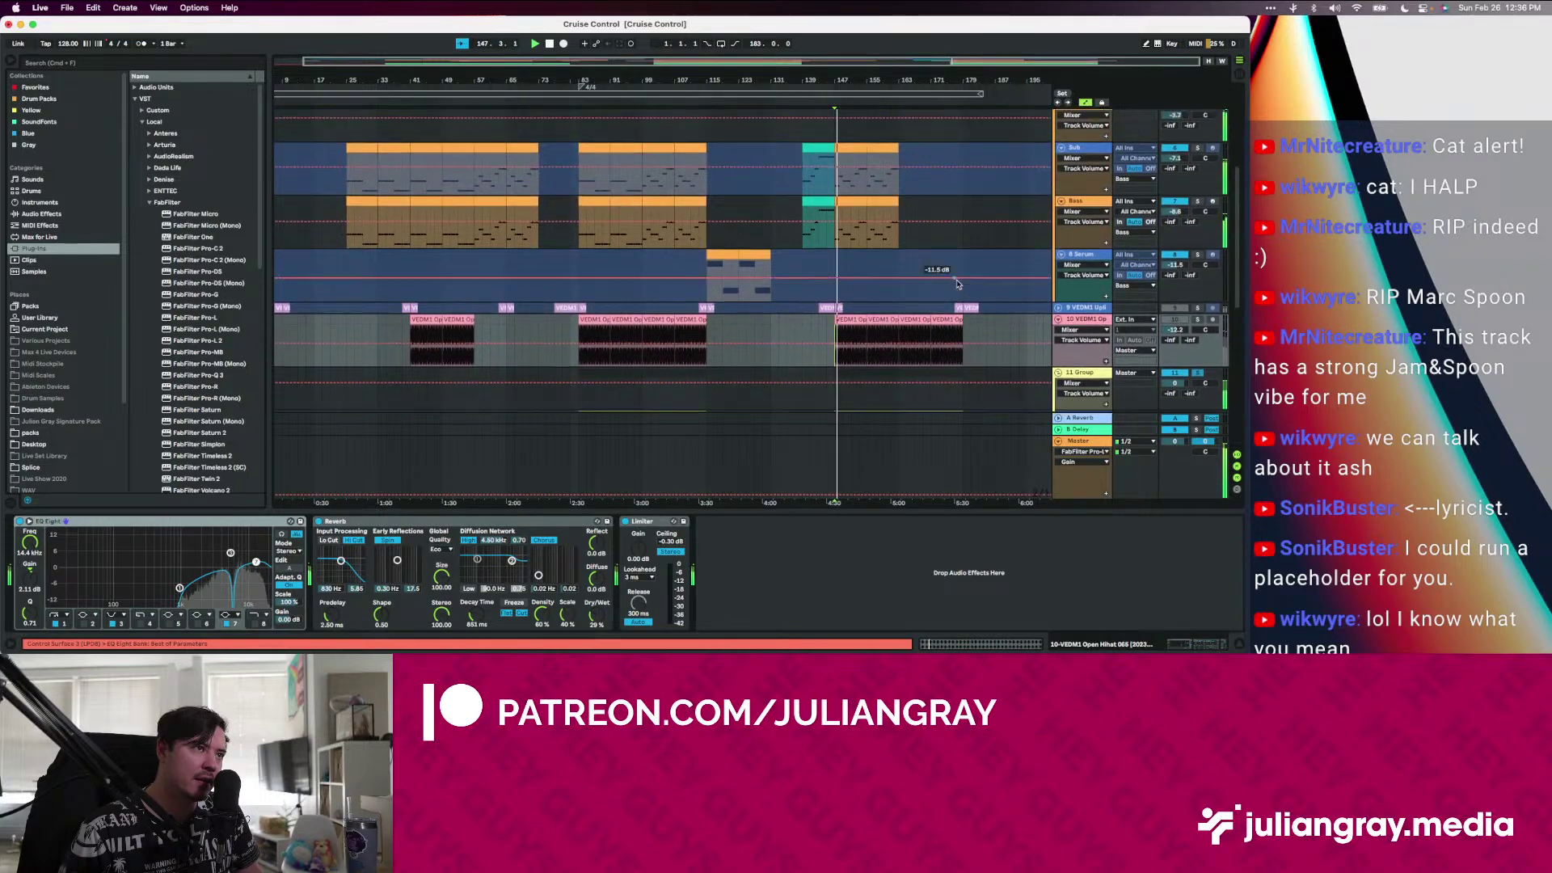
Open the Master's FabFilter Pro-L 2 and insert a Utility with -5.00 dB gain at the start of the Master chain
click(1126, 482)
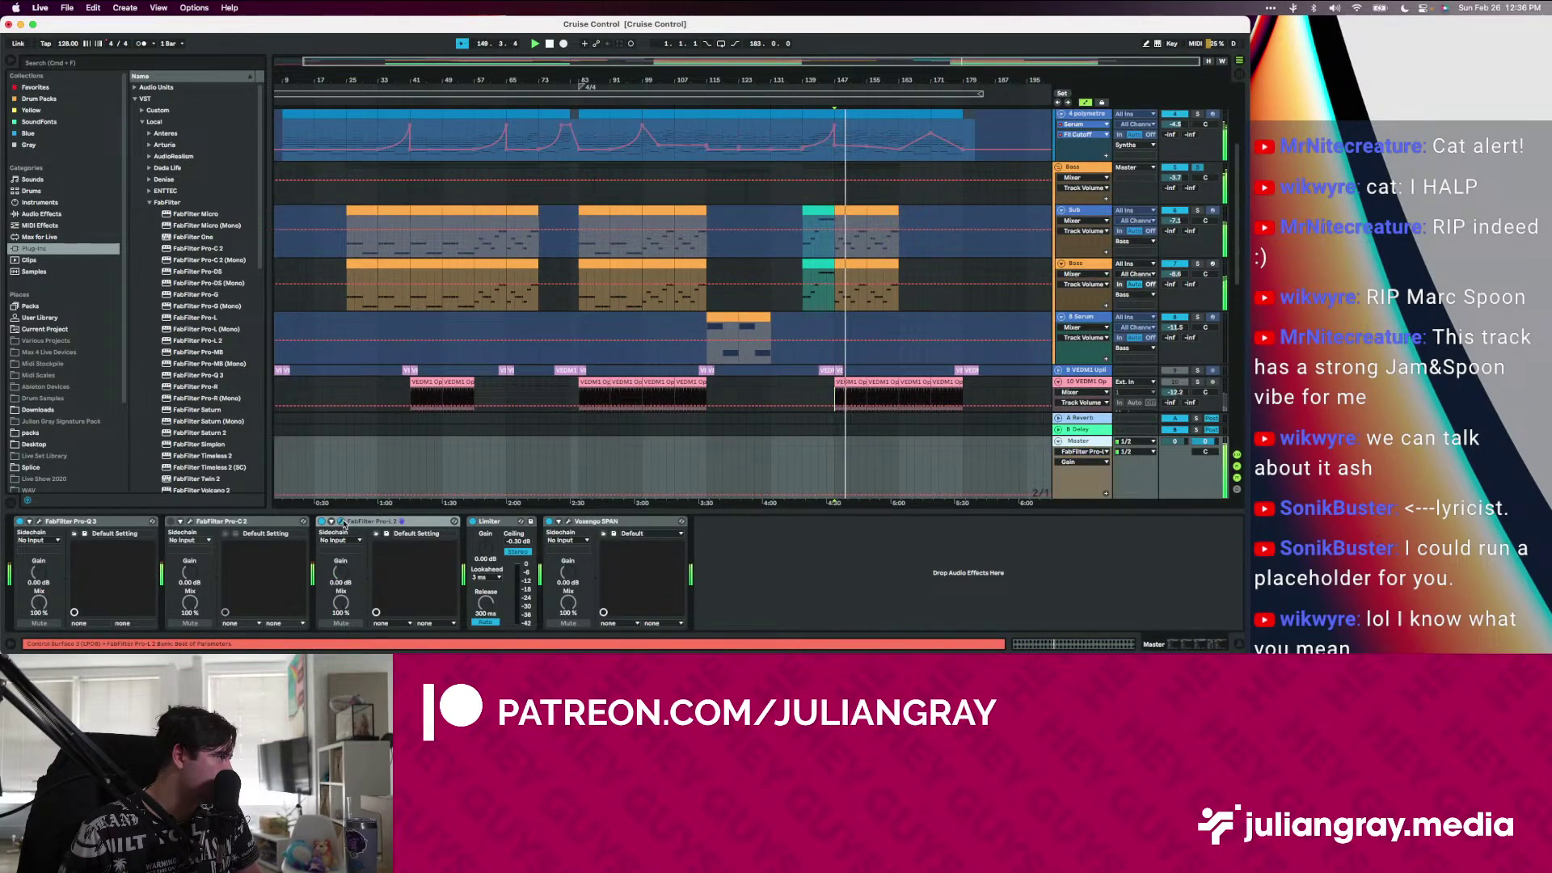
click(341, 521)
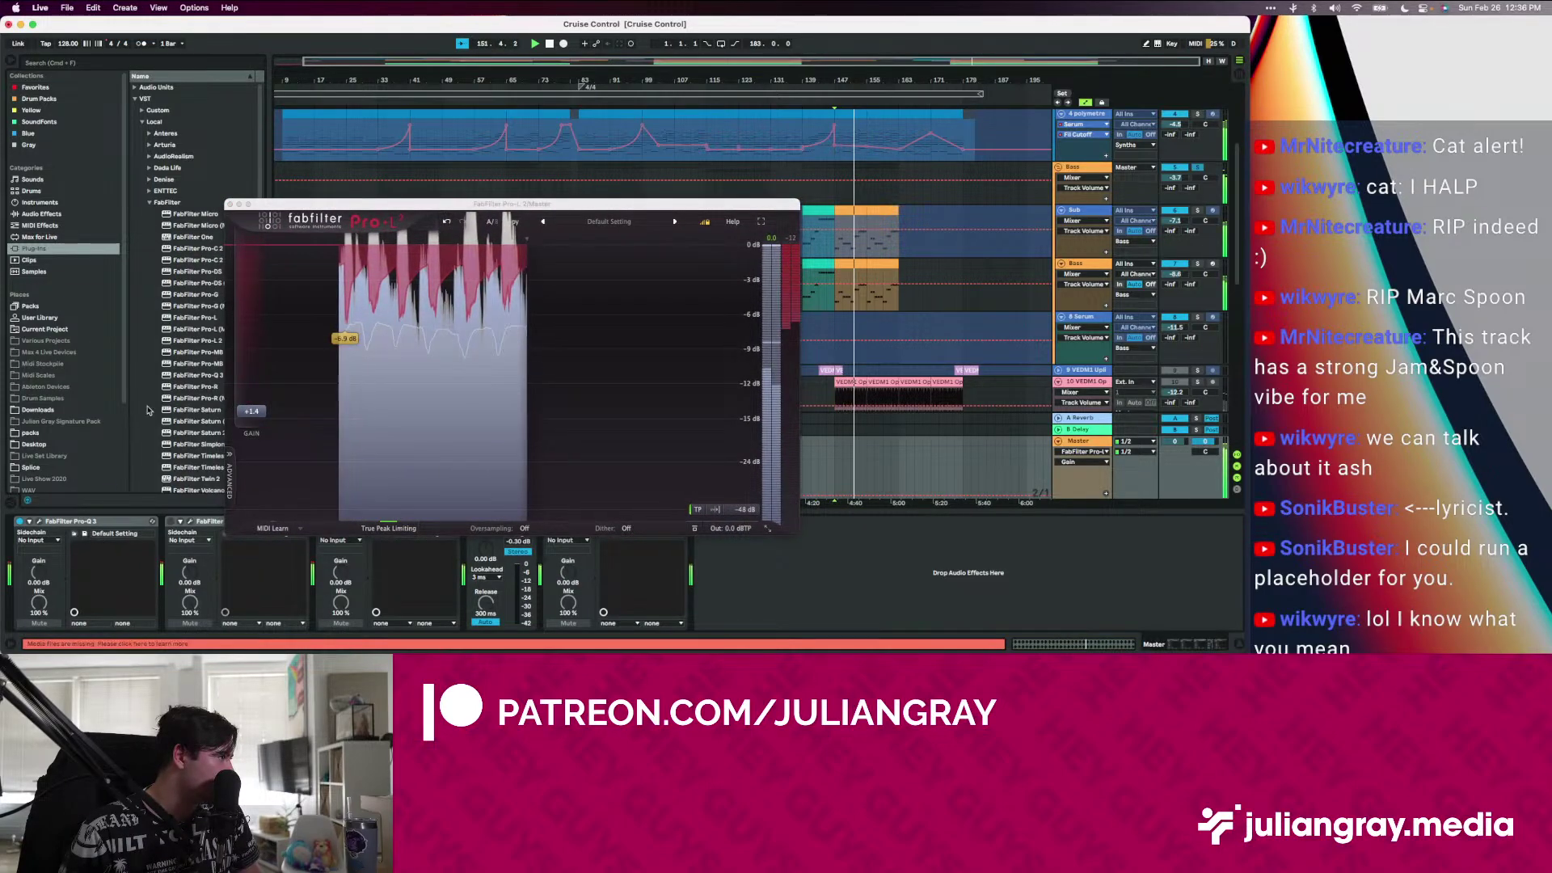
click(41, 214)
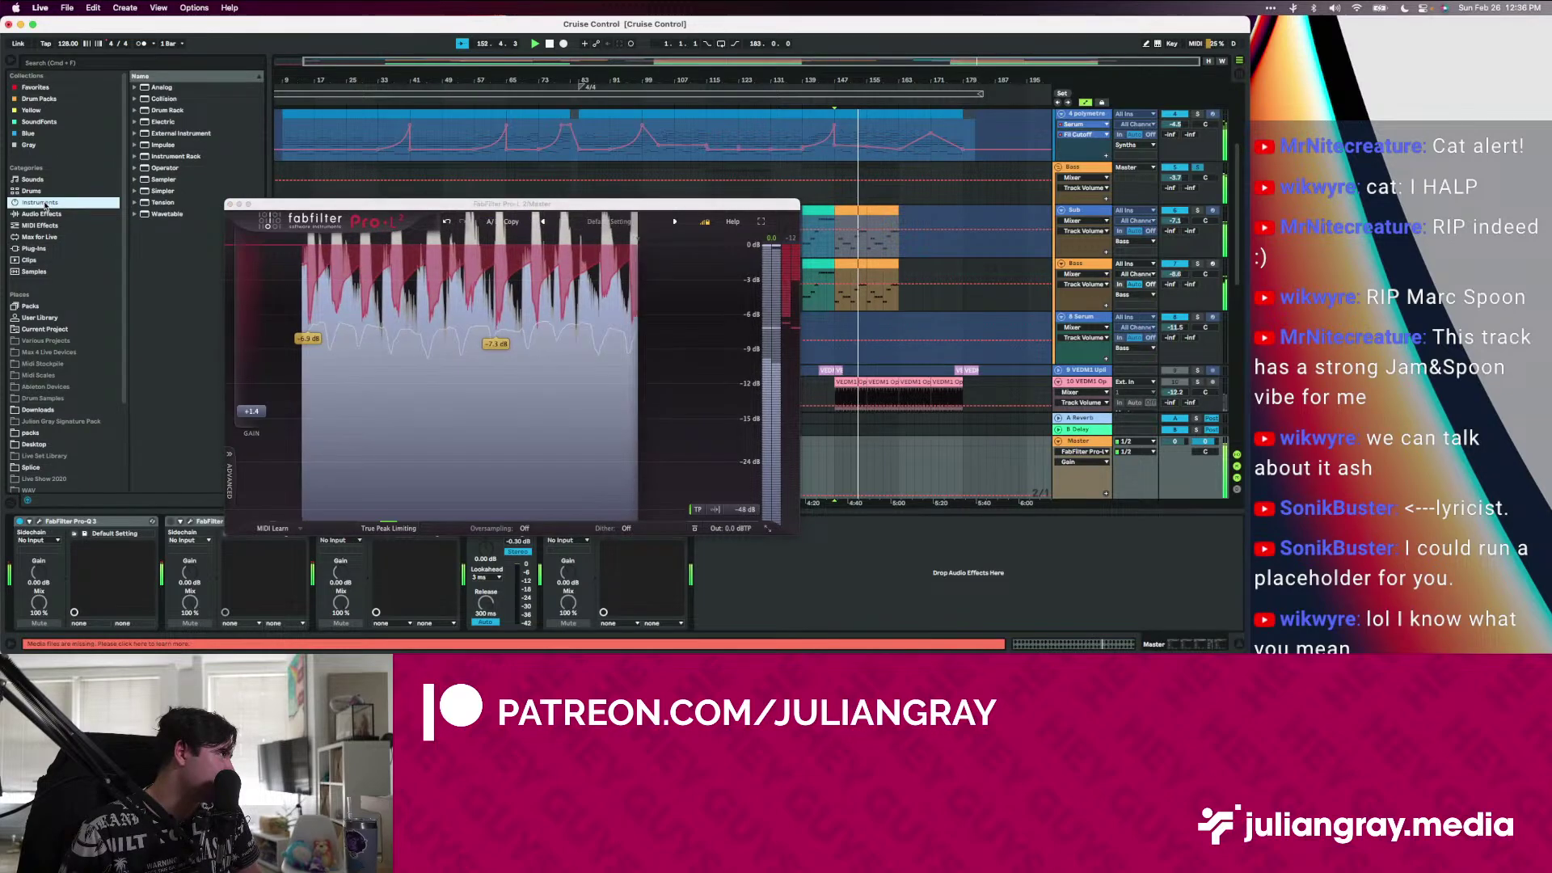
drag(187, 133, 71, 568)
scroll(72, 568, down, 5)
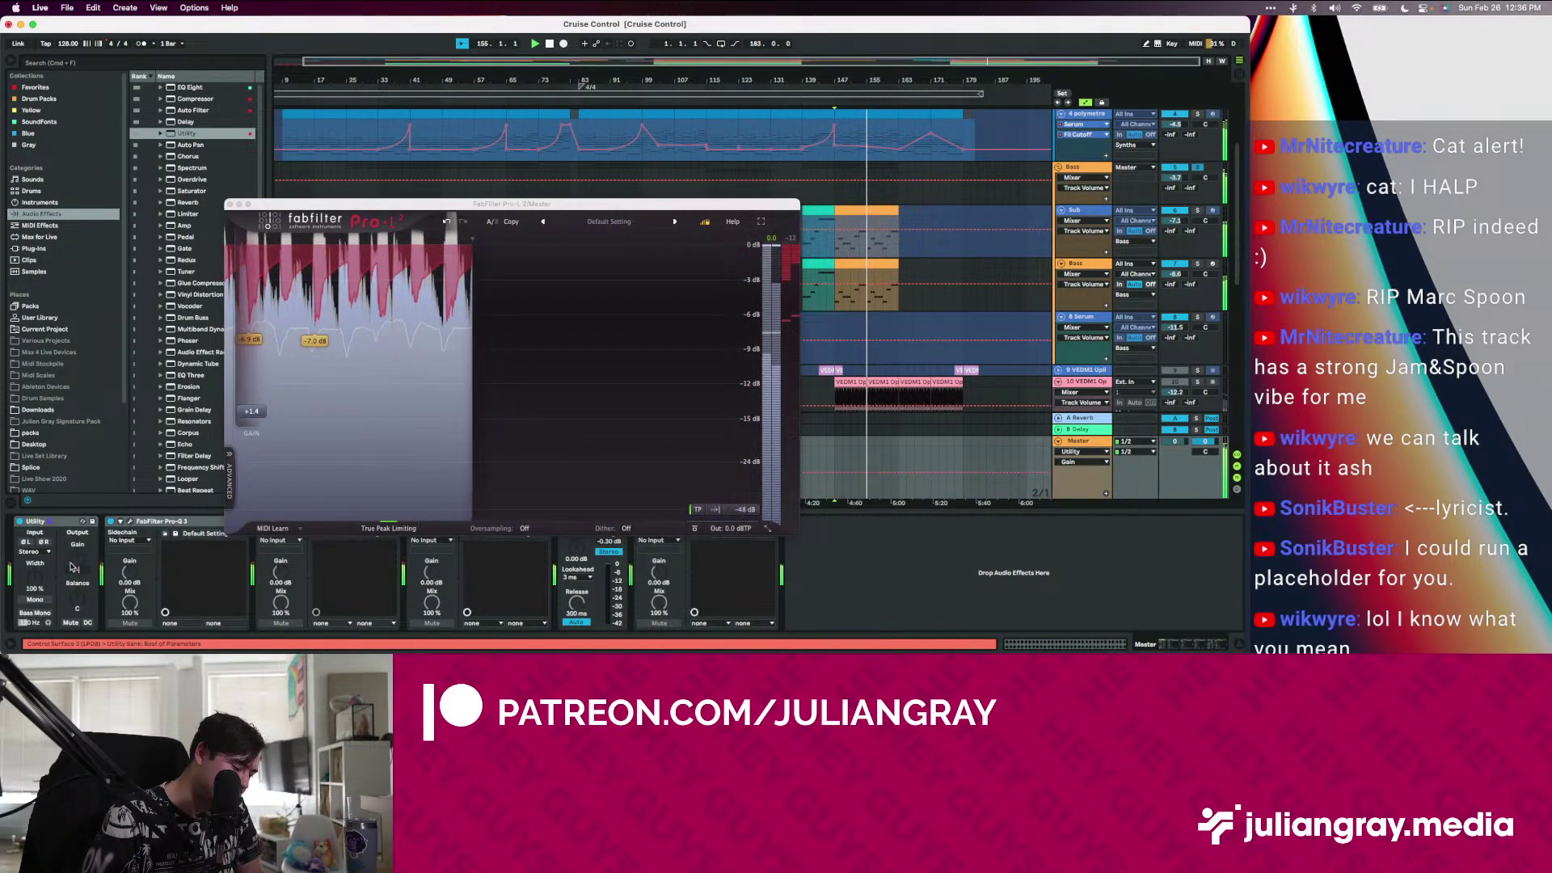
Raise the gain of the Master's Pro-L 2 to about +4.7 dB and close its window
mouse_move(257, 406)
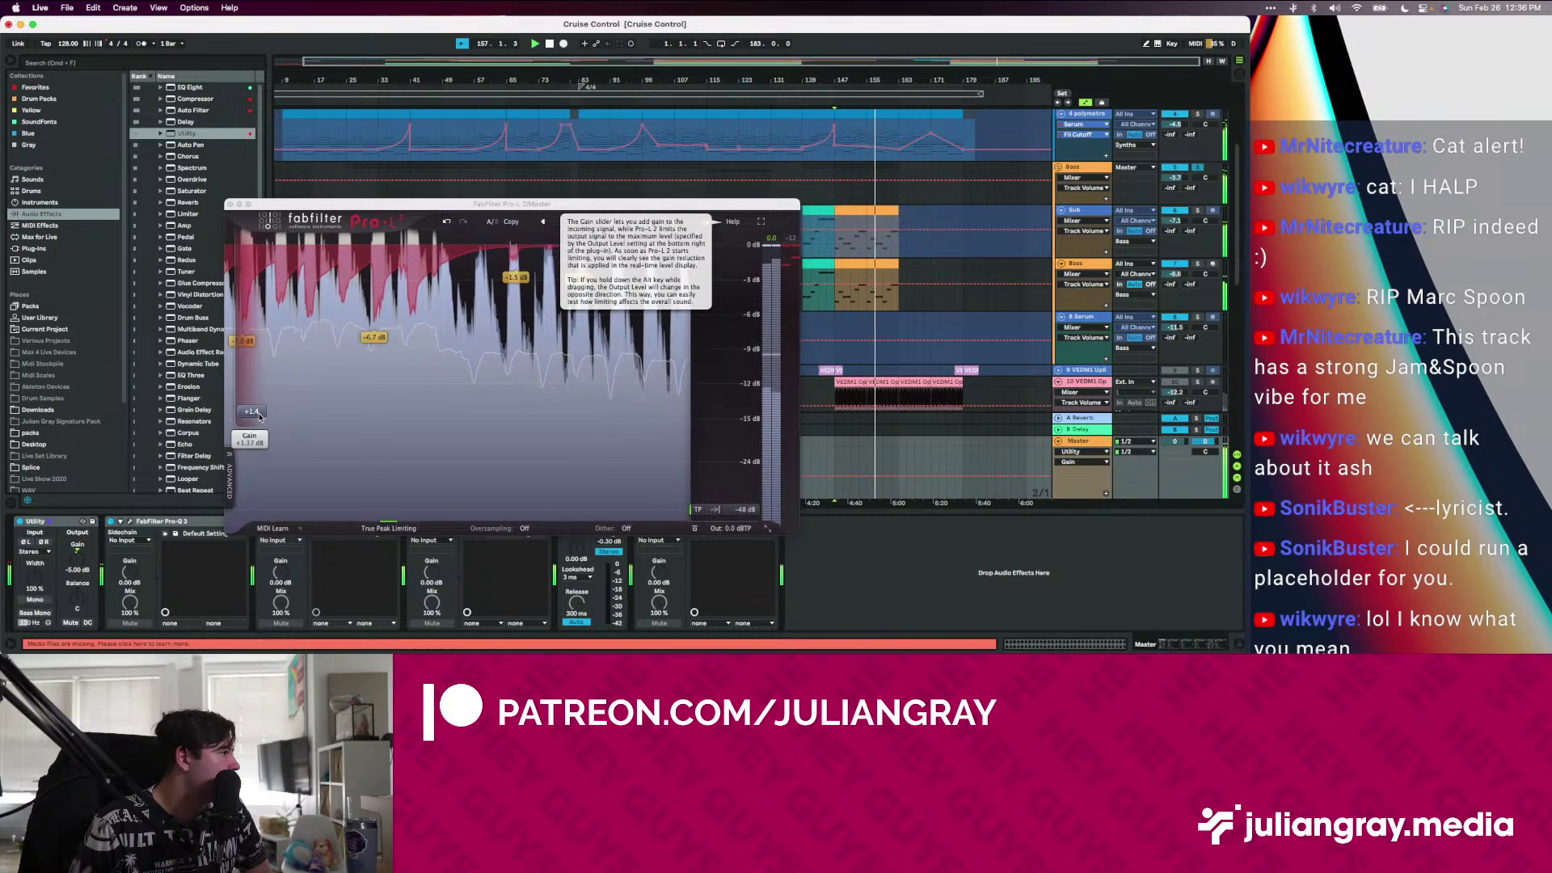
drag(257, 407, 262, 396)
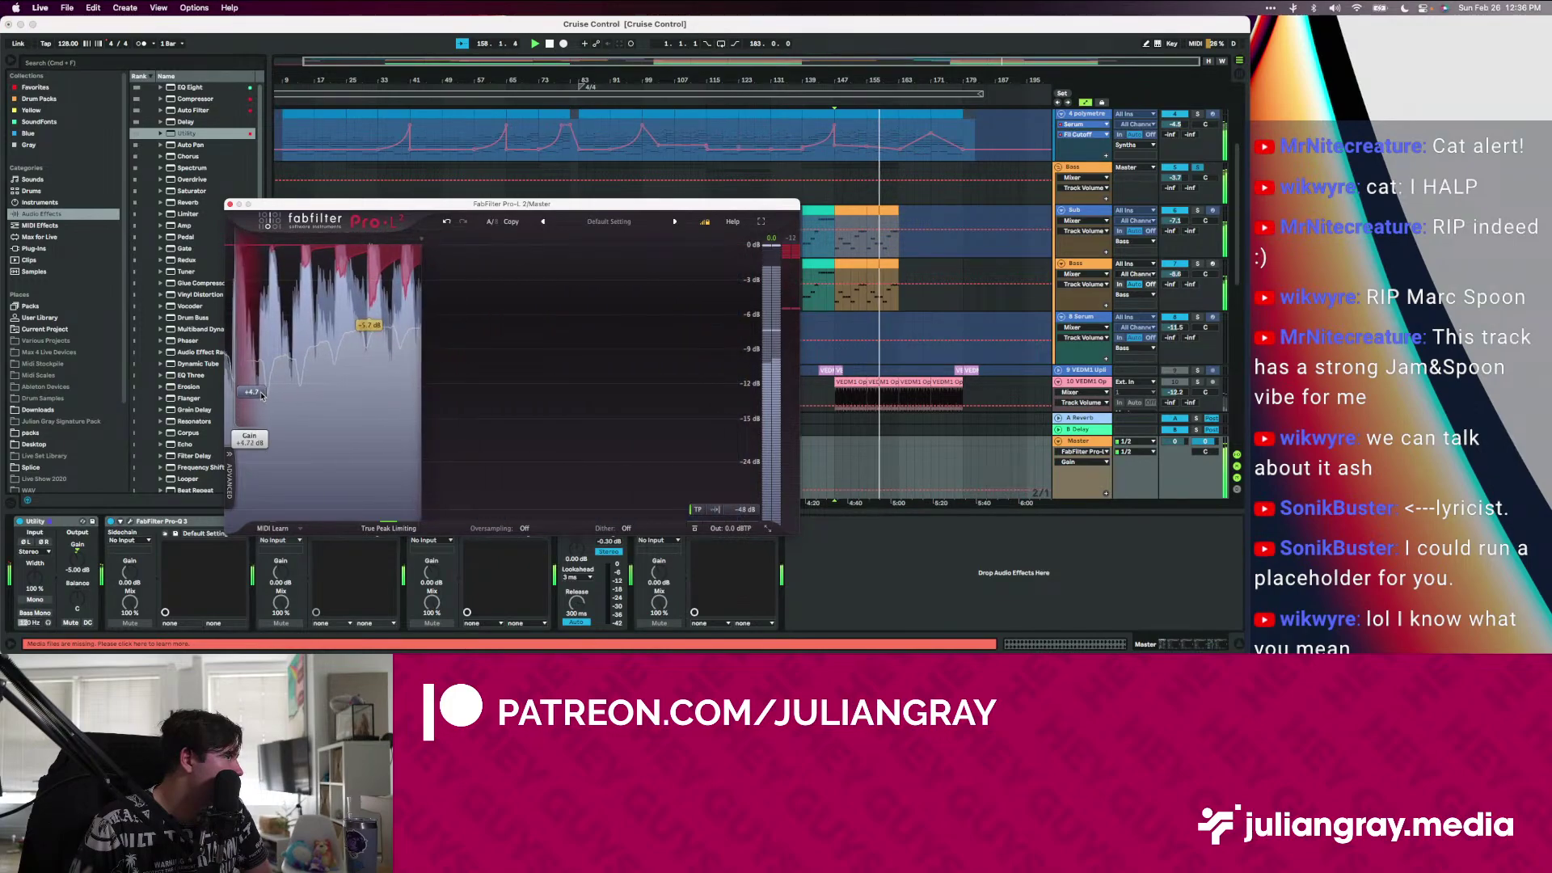
click(230, 205)
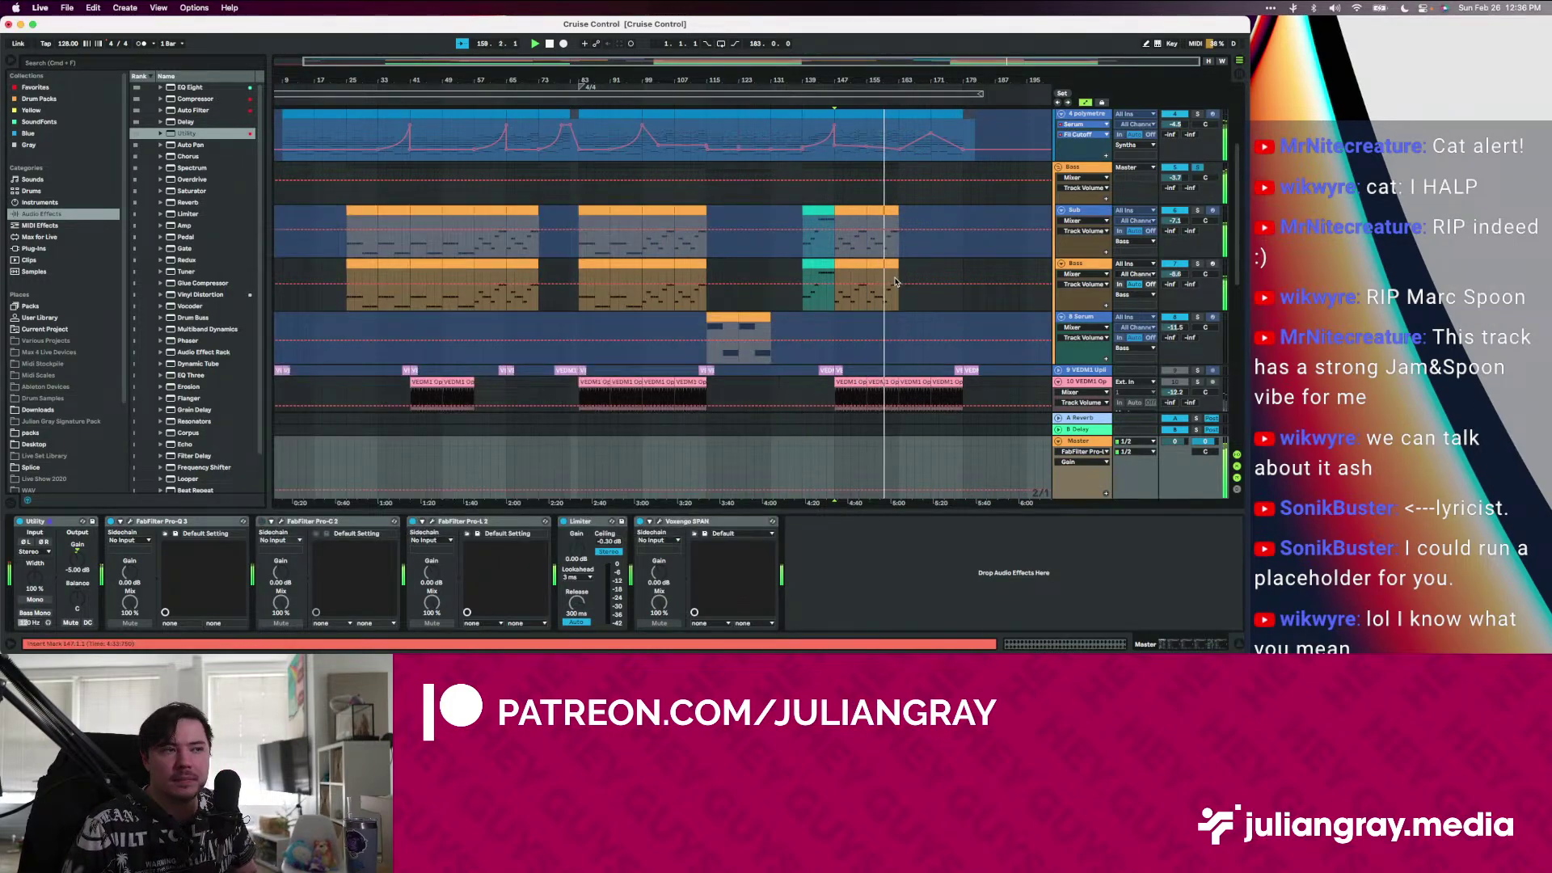
Lower the volumes of the open hi-hat track, the 11 Group, the 15 Group and the Kick track together by about 2 dB
scroll(894, 281, down, 10)
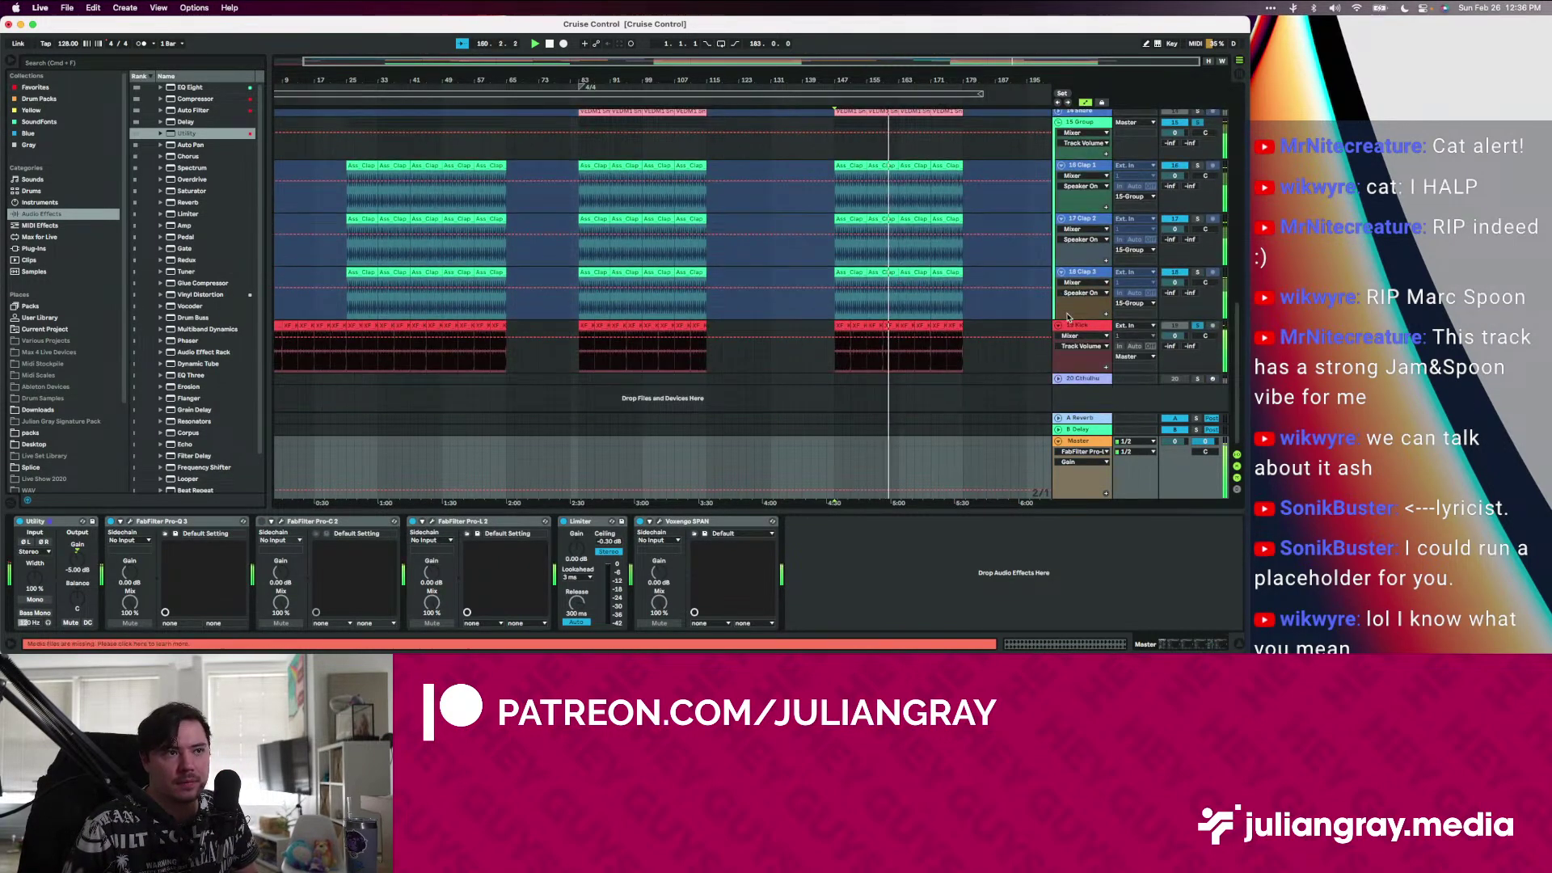
click(1075, 325)
click(1084, 378)
scroll(1085, 377, up, 6)
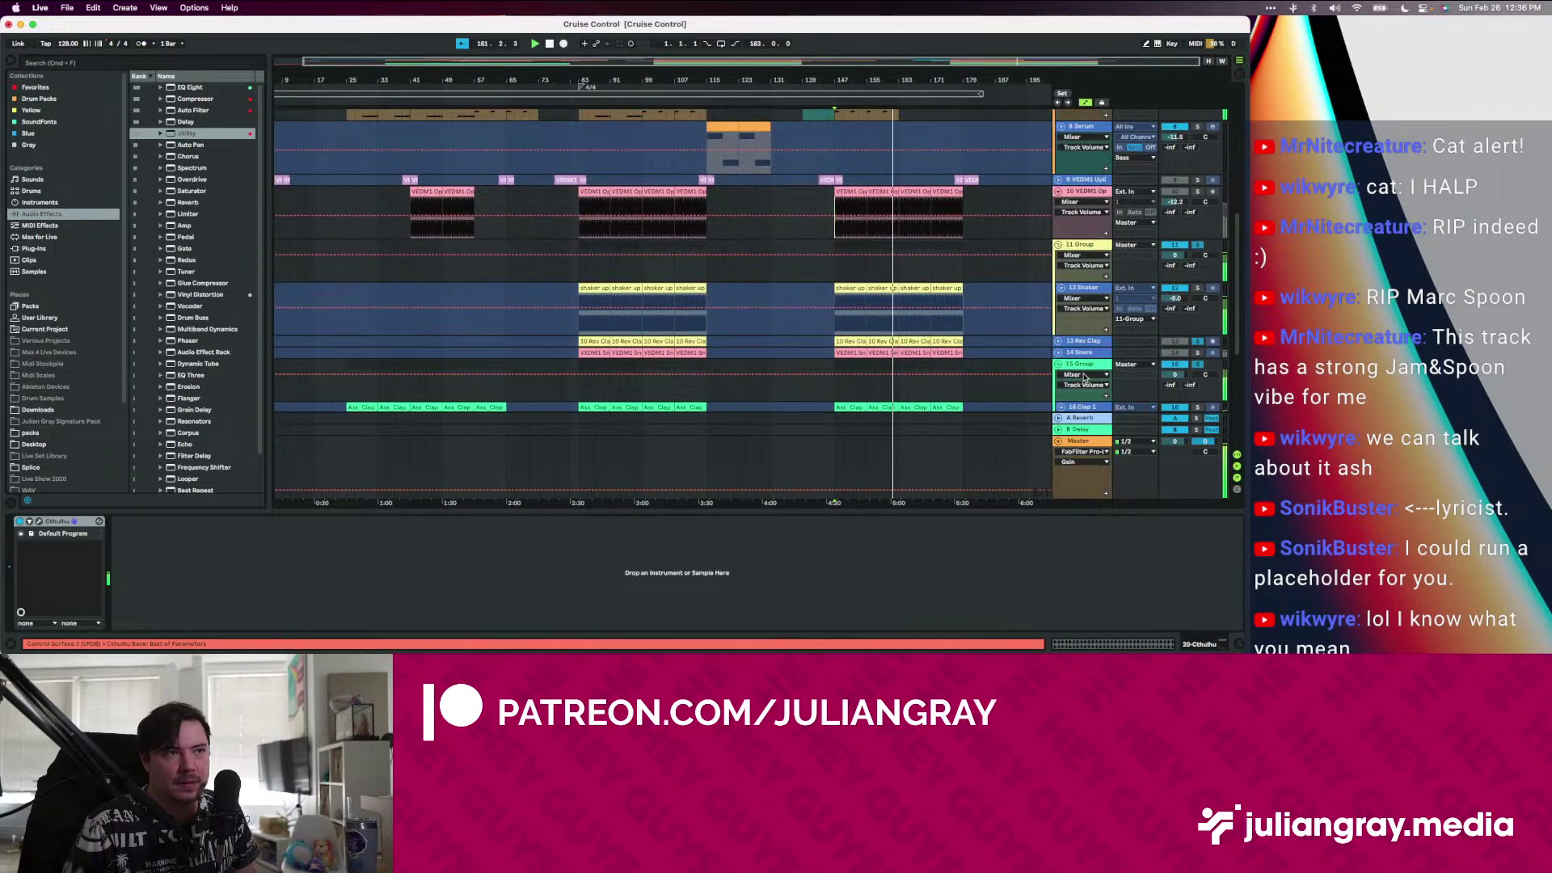
click(1094, 251)
click(1210, 208)
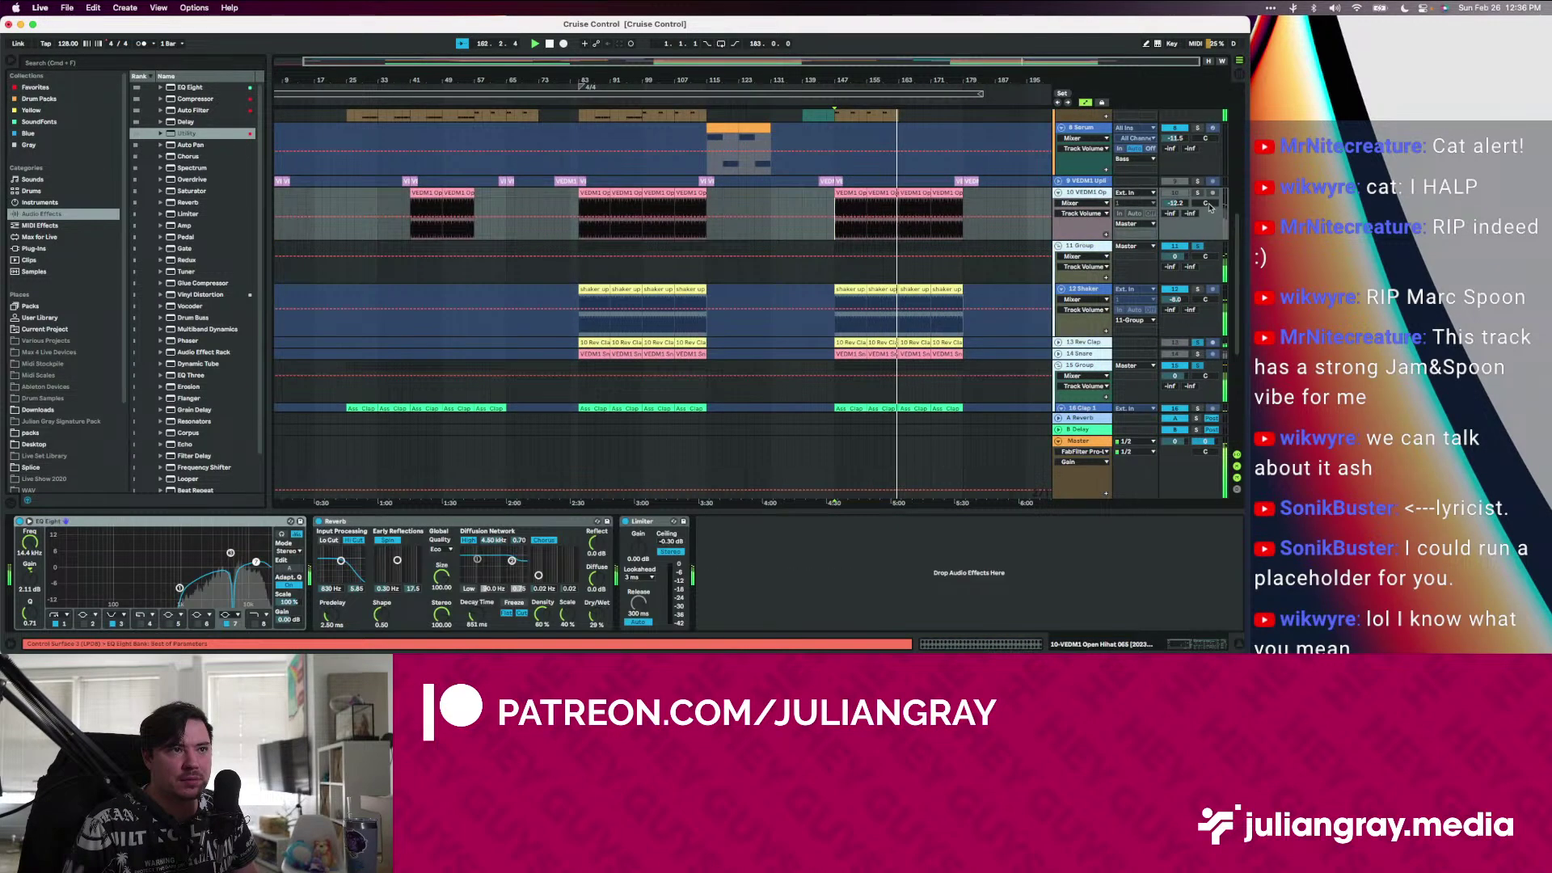
drag(1175, 202, 1175, 216)
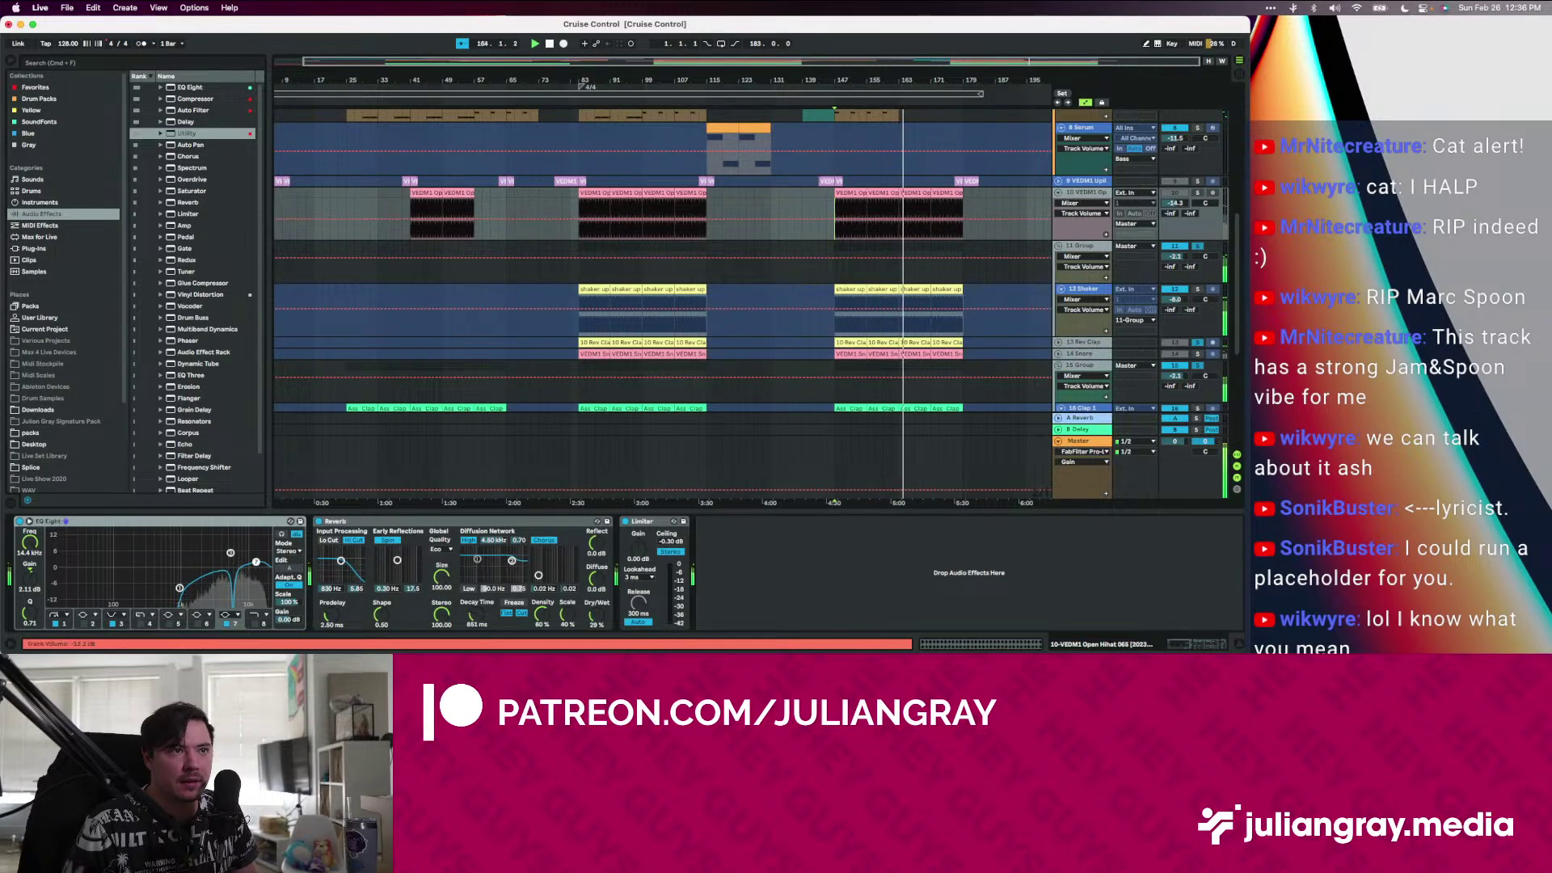
click(1091, 247)
scroll(1096, 289, down, 5)
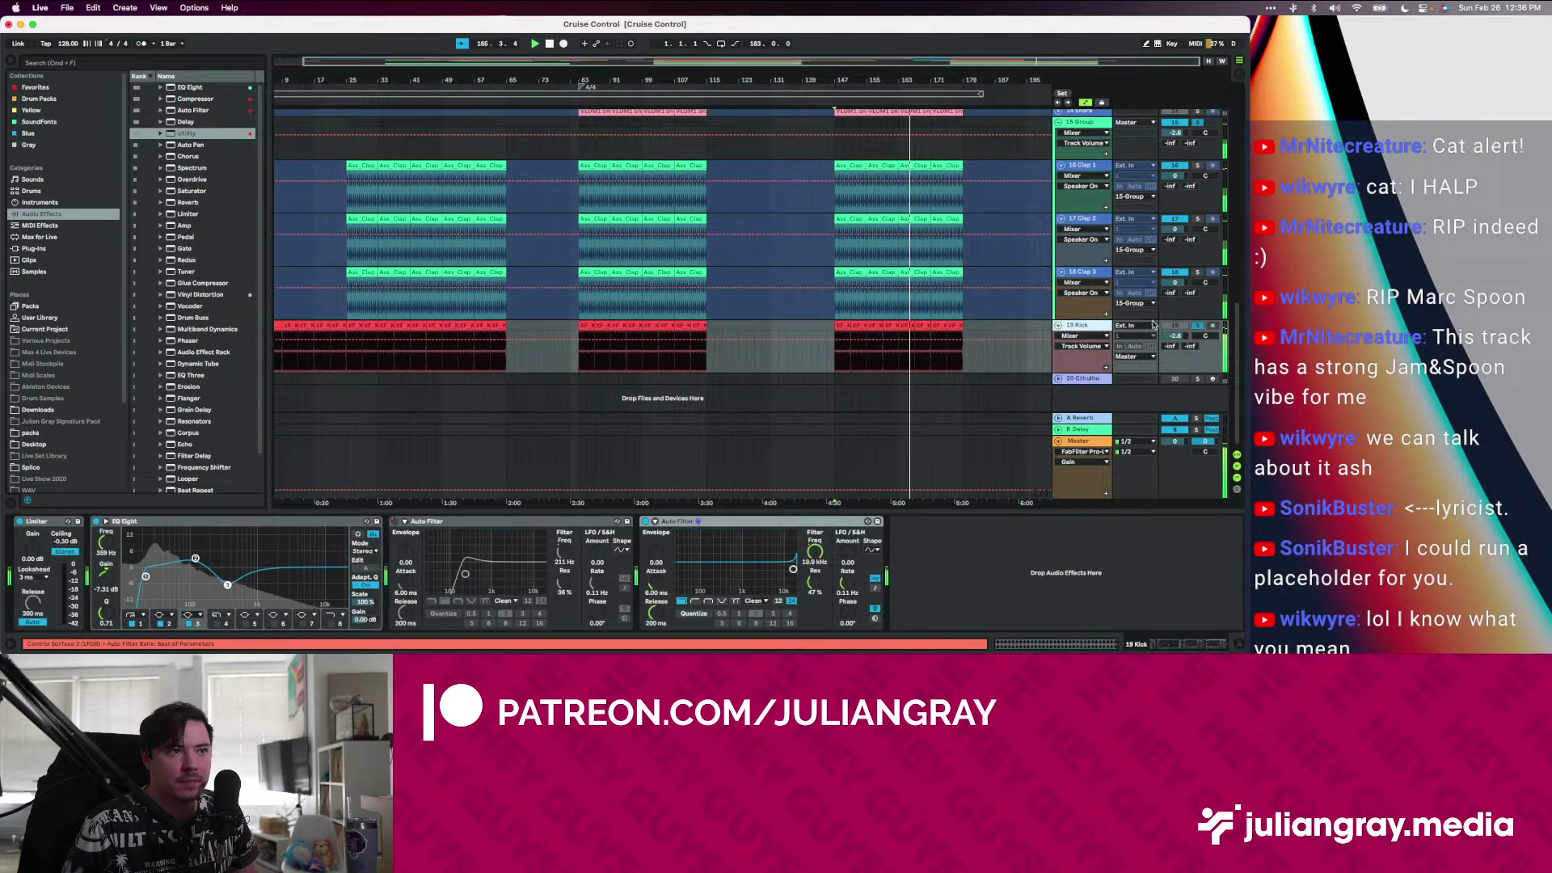
click(1087, 326)
Set the Bass group's volume to -2.7 dB and play from bar 147
scroll(1073, 328, up, 10)
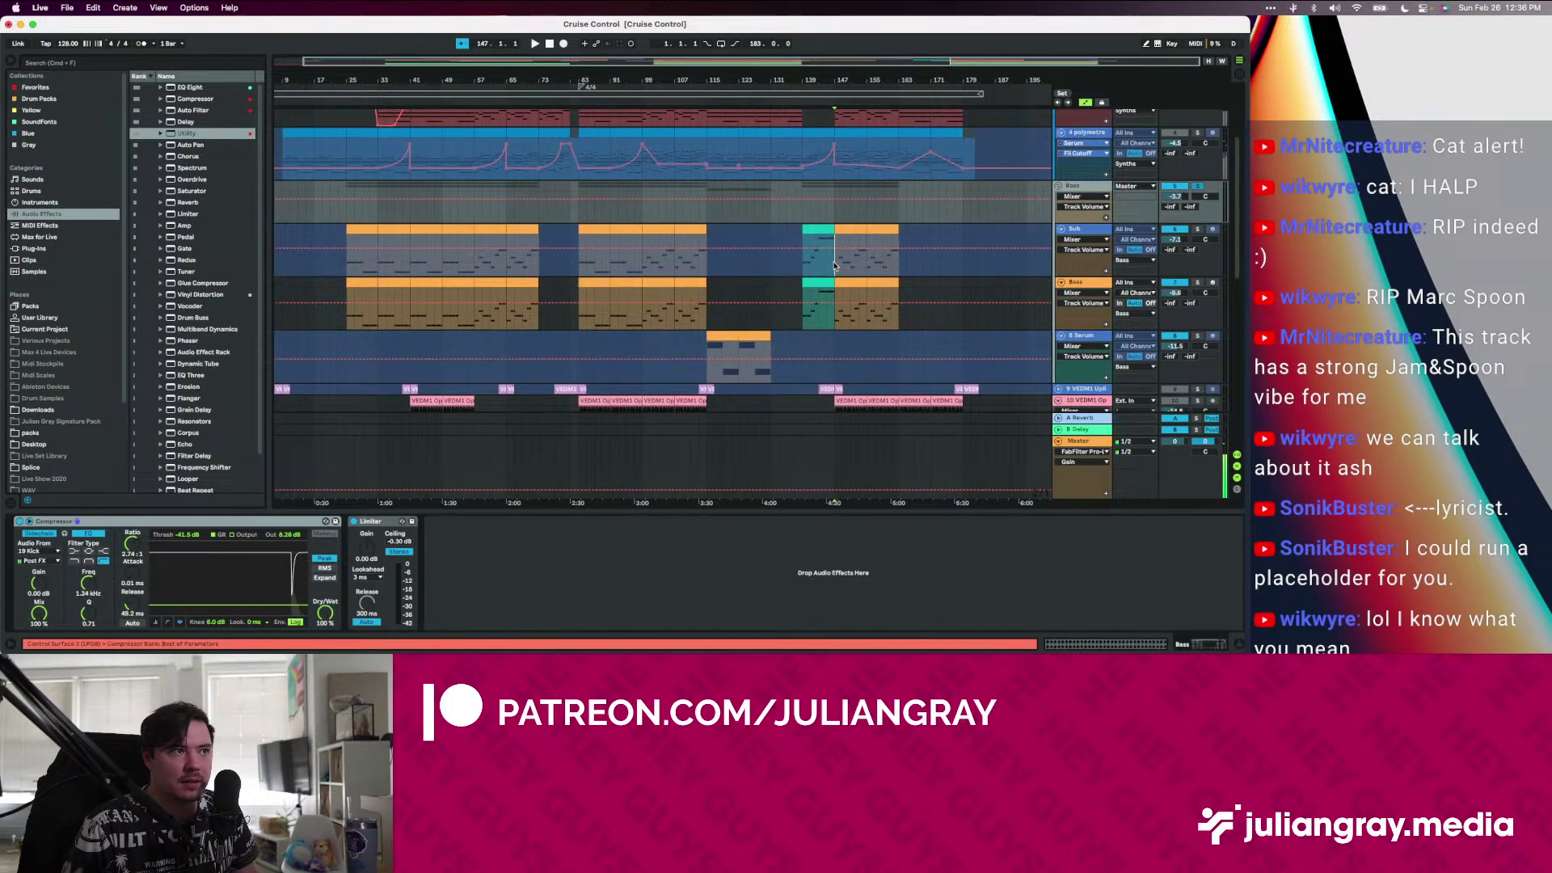
click(1083, 189)
click(1087, 190)
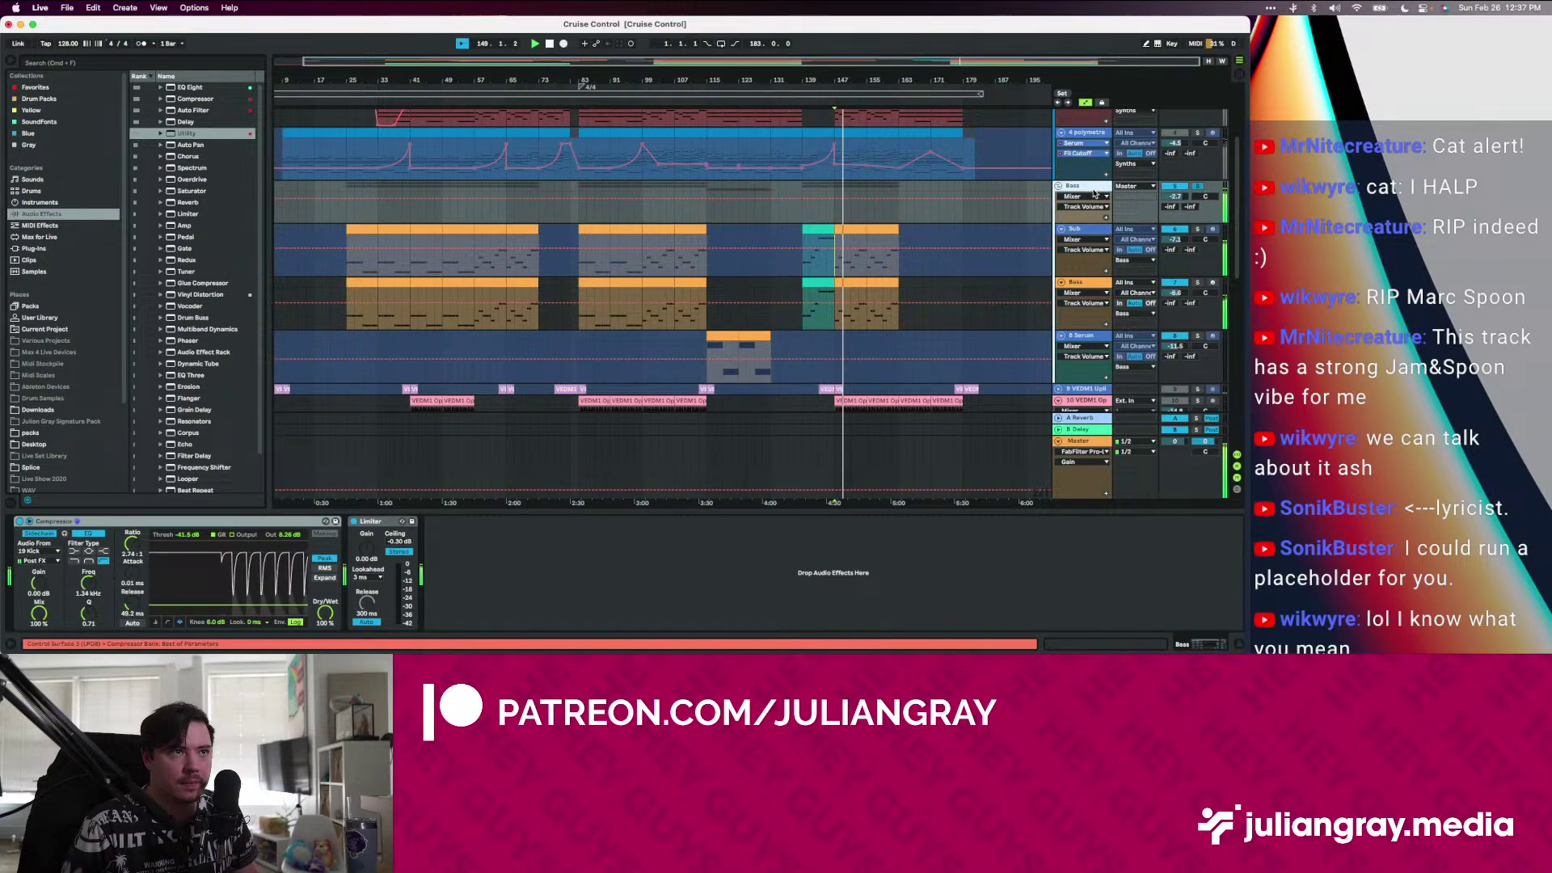
scroll(1057, 212, up, 2)
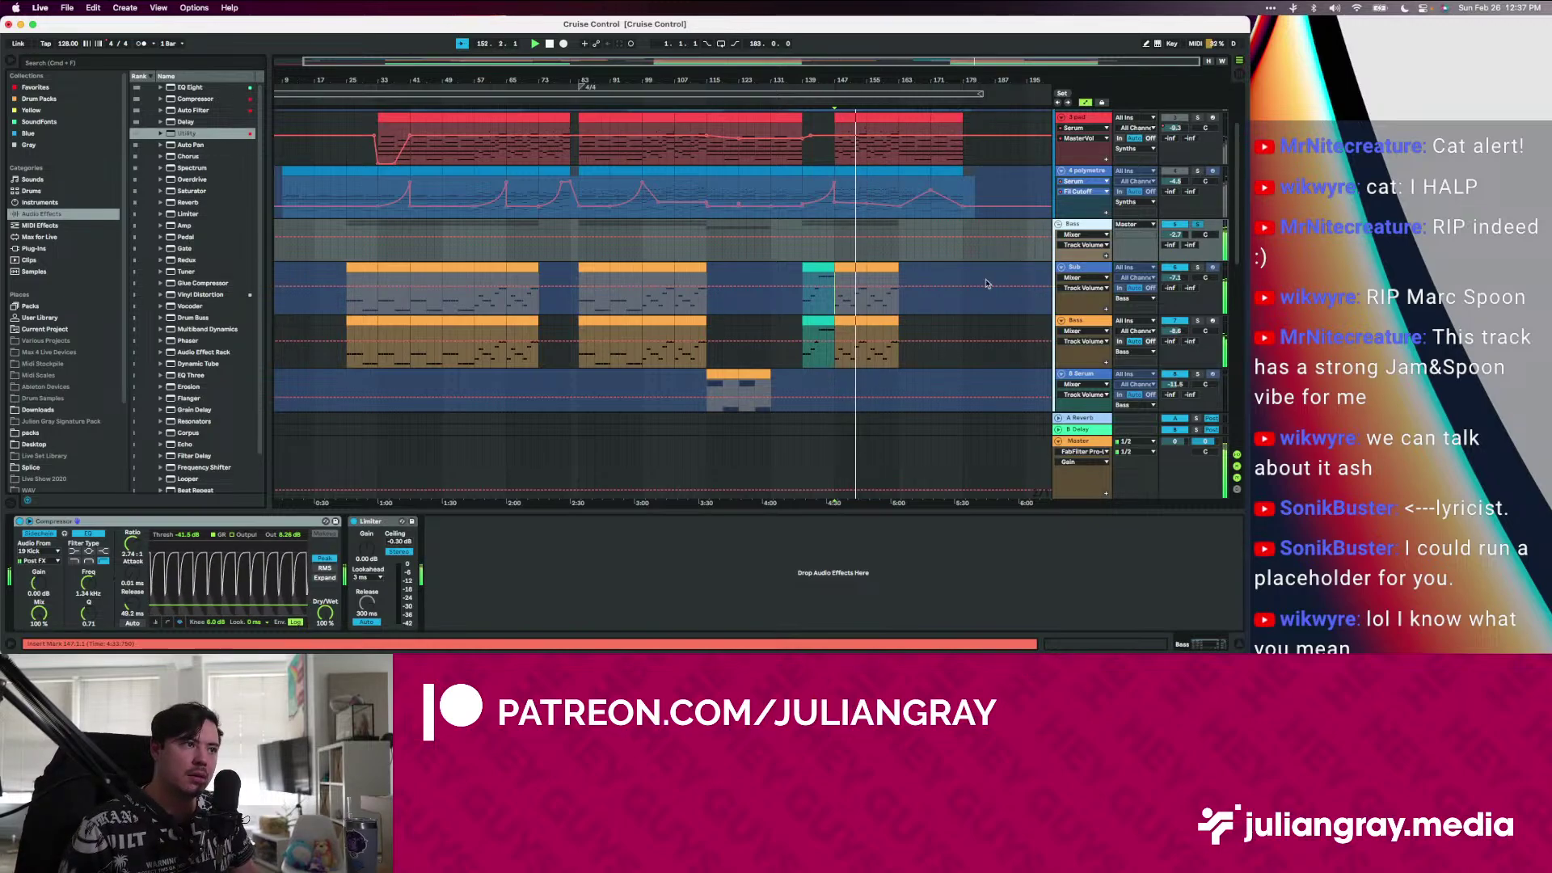
Open Serum on the Bass track and set its distortion mix to about 67%
click(939, 347)
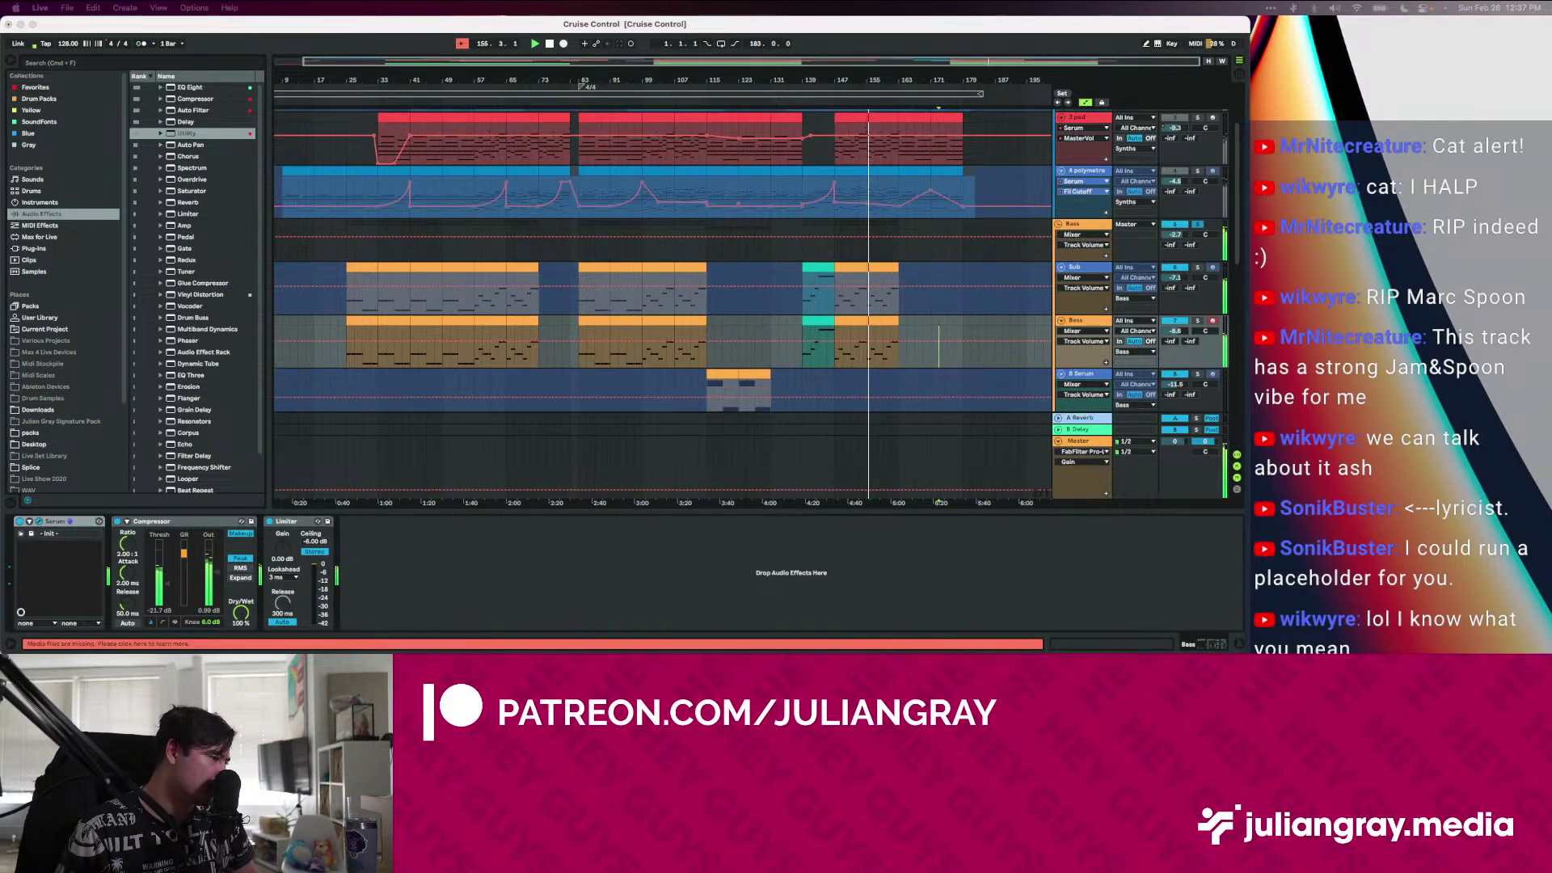
drag(644, 647, 656, 124)
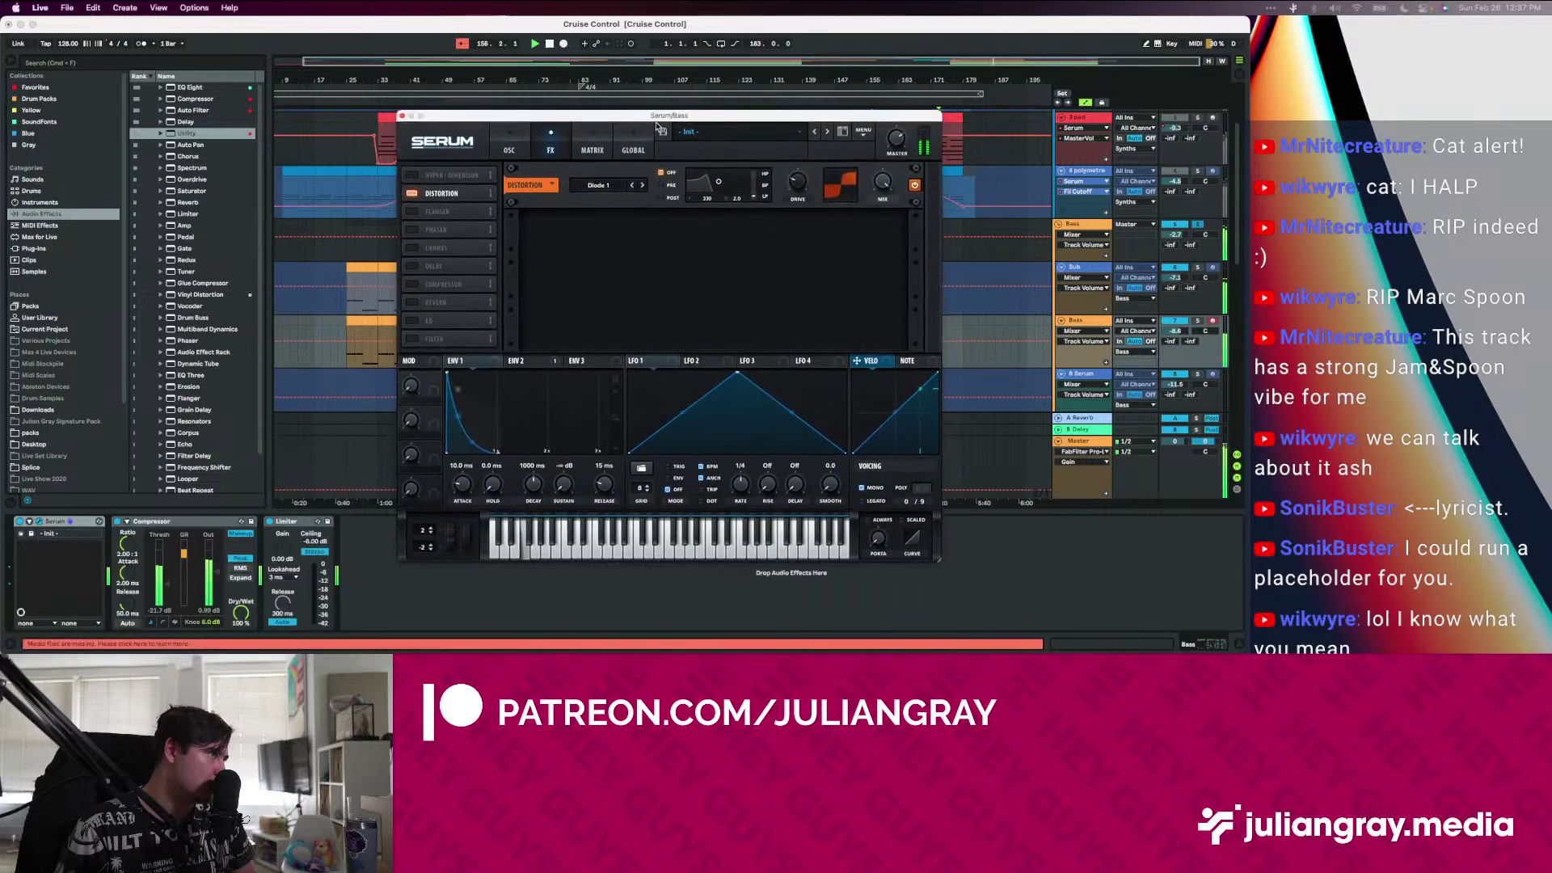
click(791, 194)
drag(882, 185, 873, 210)
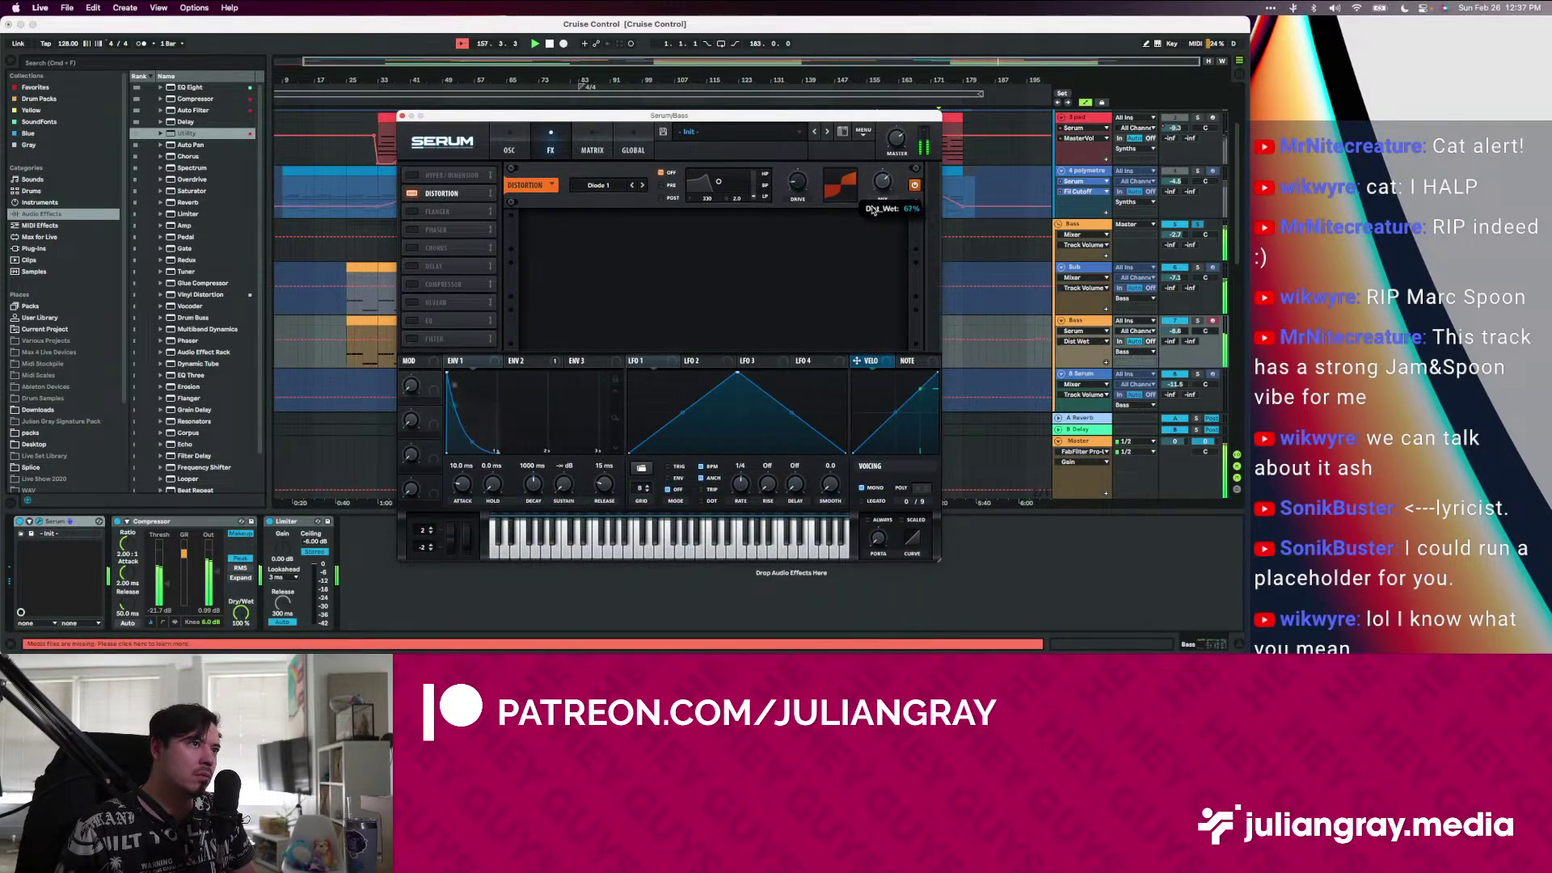
Adjust the filter's Fil Var amount in the Bass track's Serum and close the plug-in window
click(493, 139)
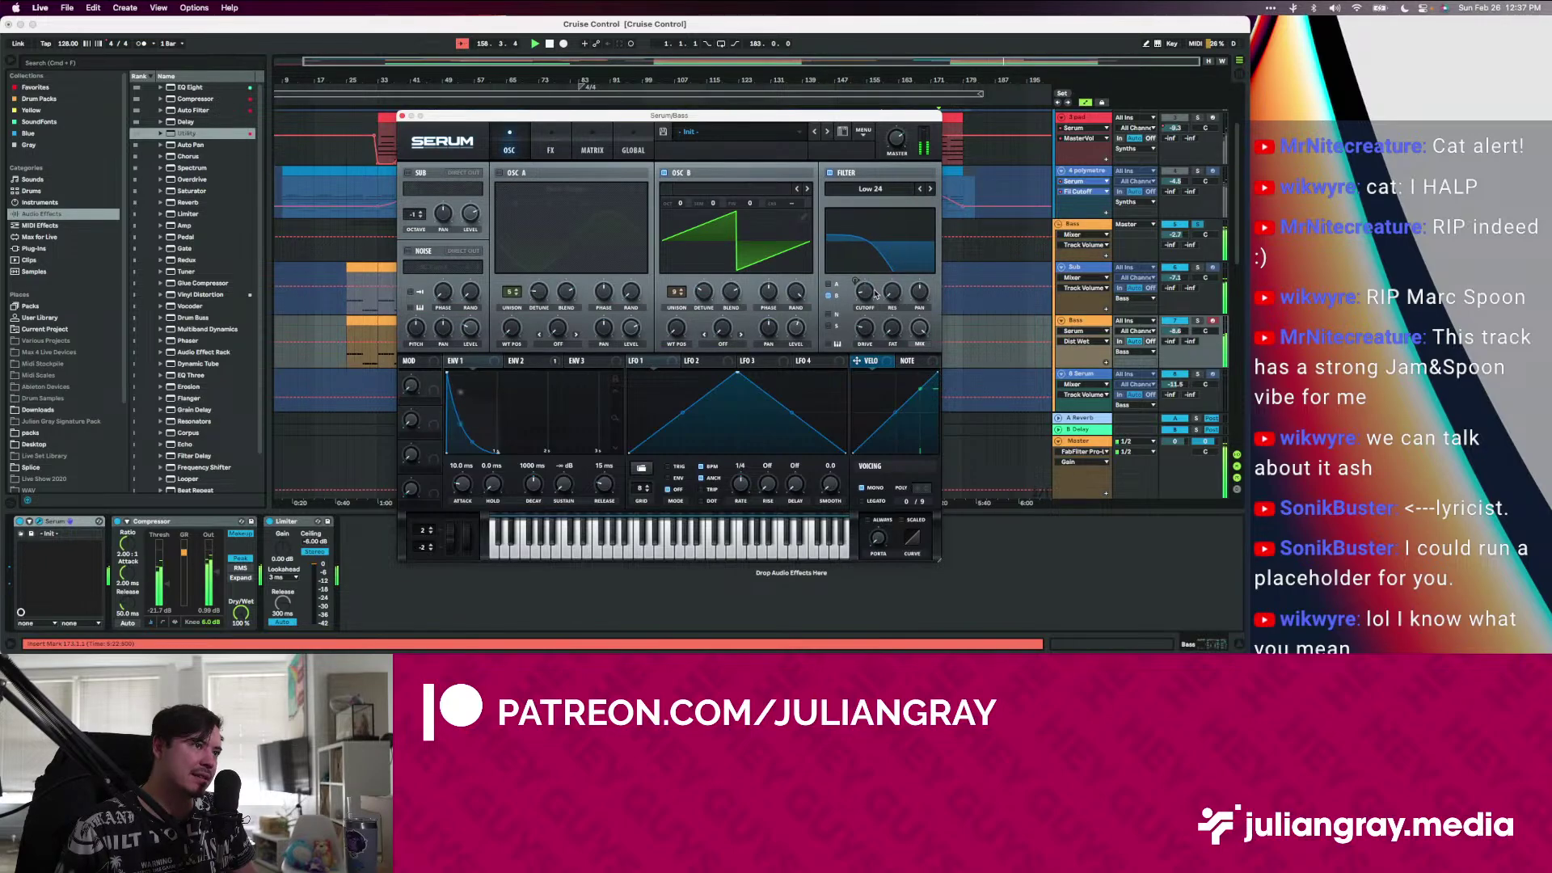
click(893, 326)
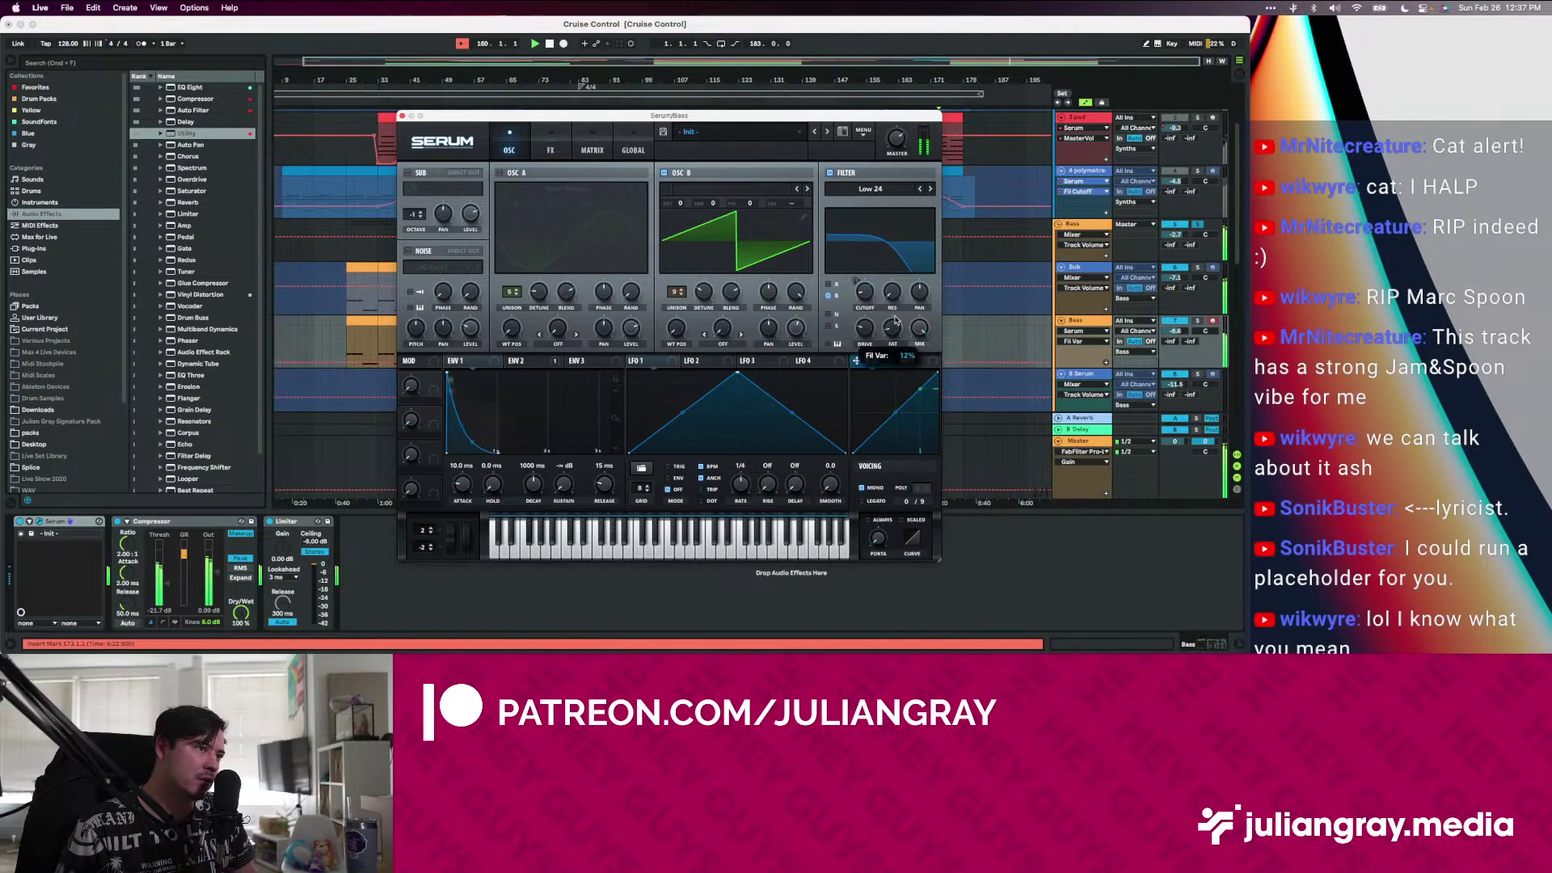
click(403, 116)
Add an EQ Eight after the Limiter on the Bass track
scroll(1116, 256, up, 5)
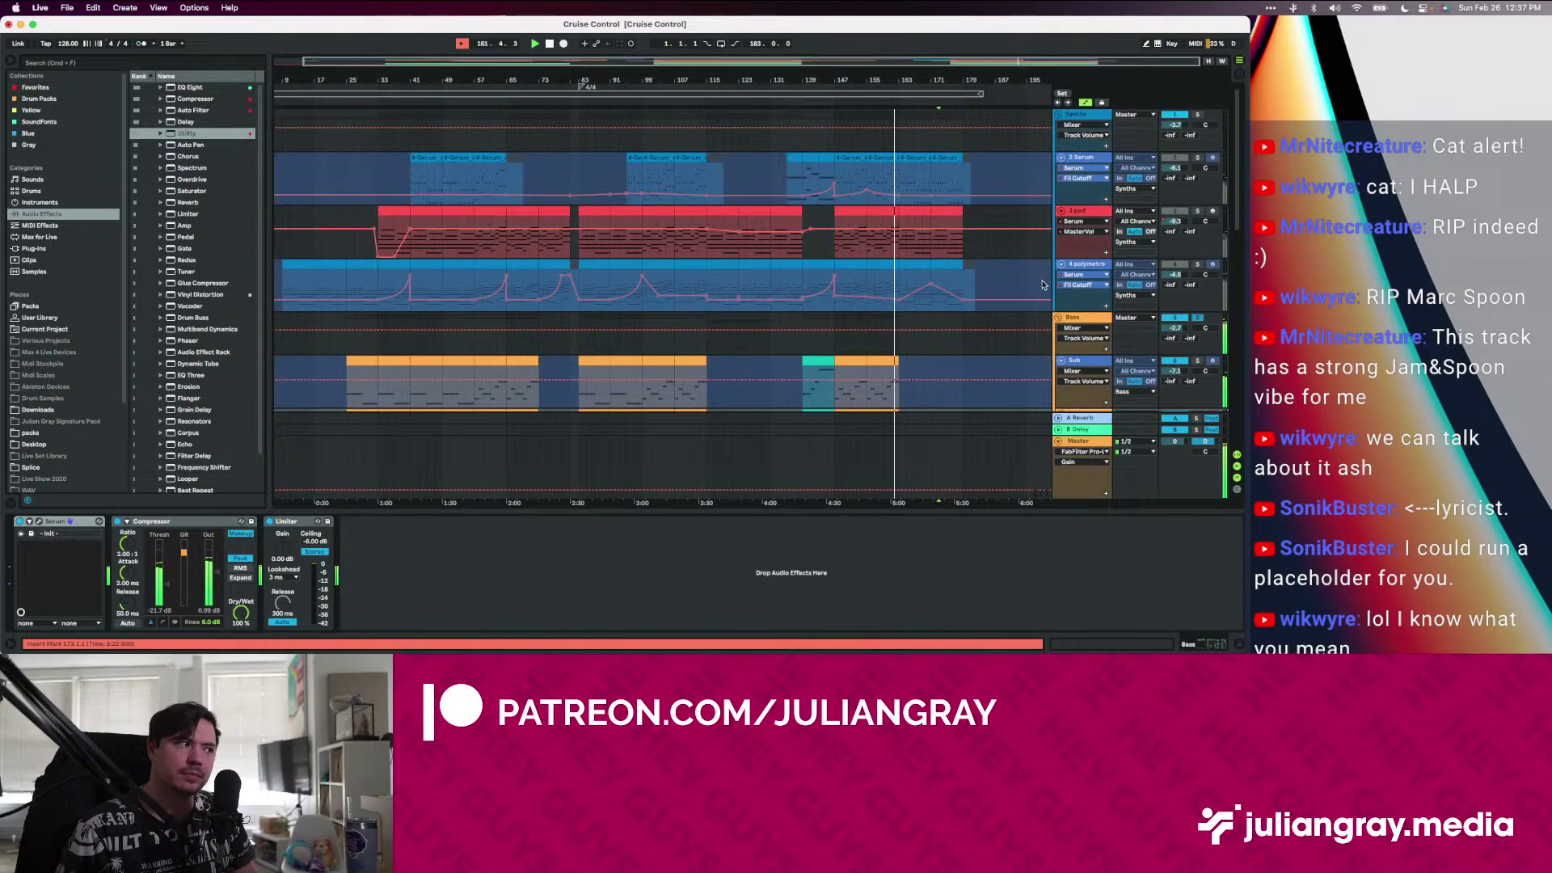
scroll(975, 284, down, 4)
drag(190, 88, 549, 569)
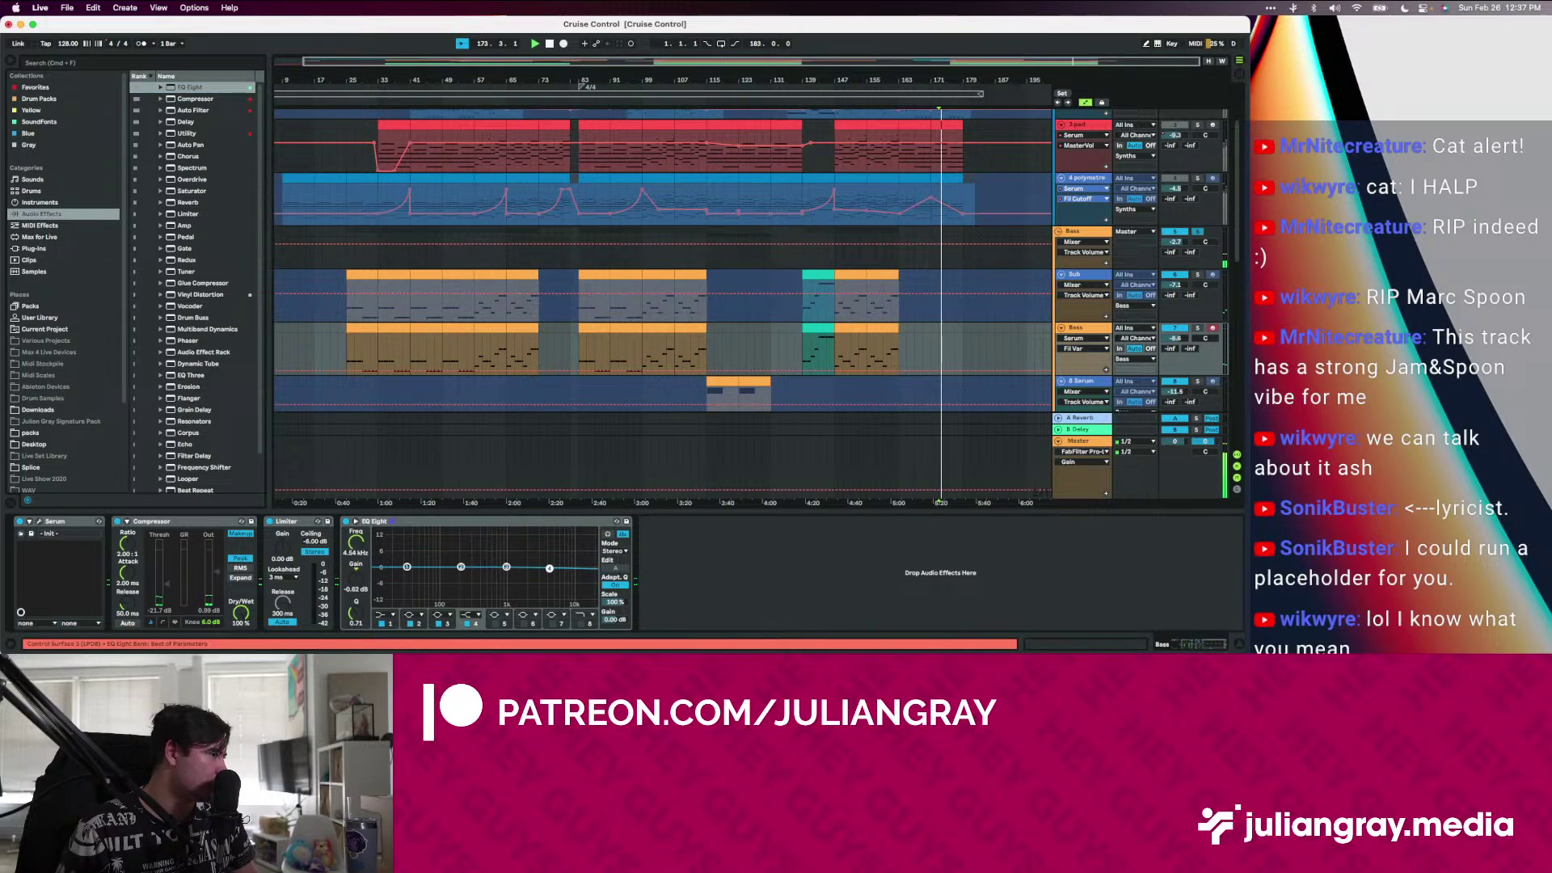
Check the device chains of the Sub and Bass tracks during playback
click(1073, 279)
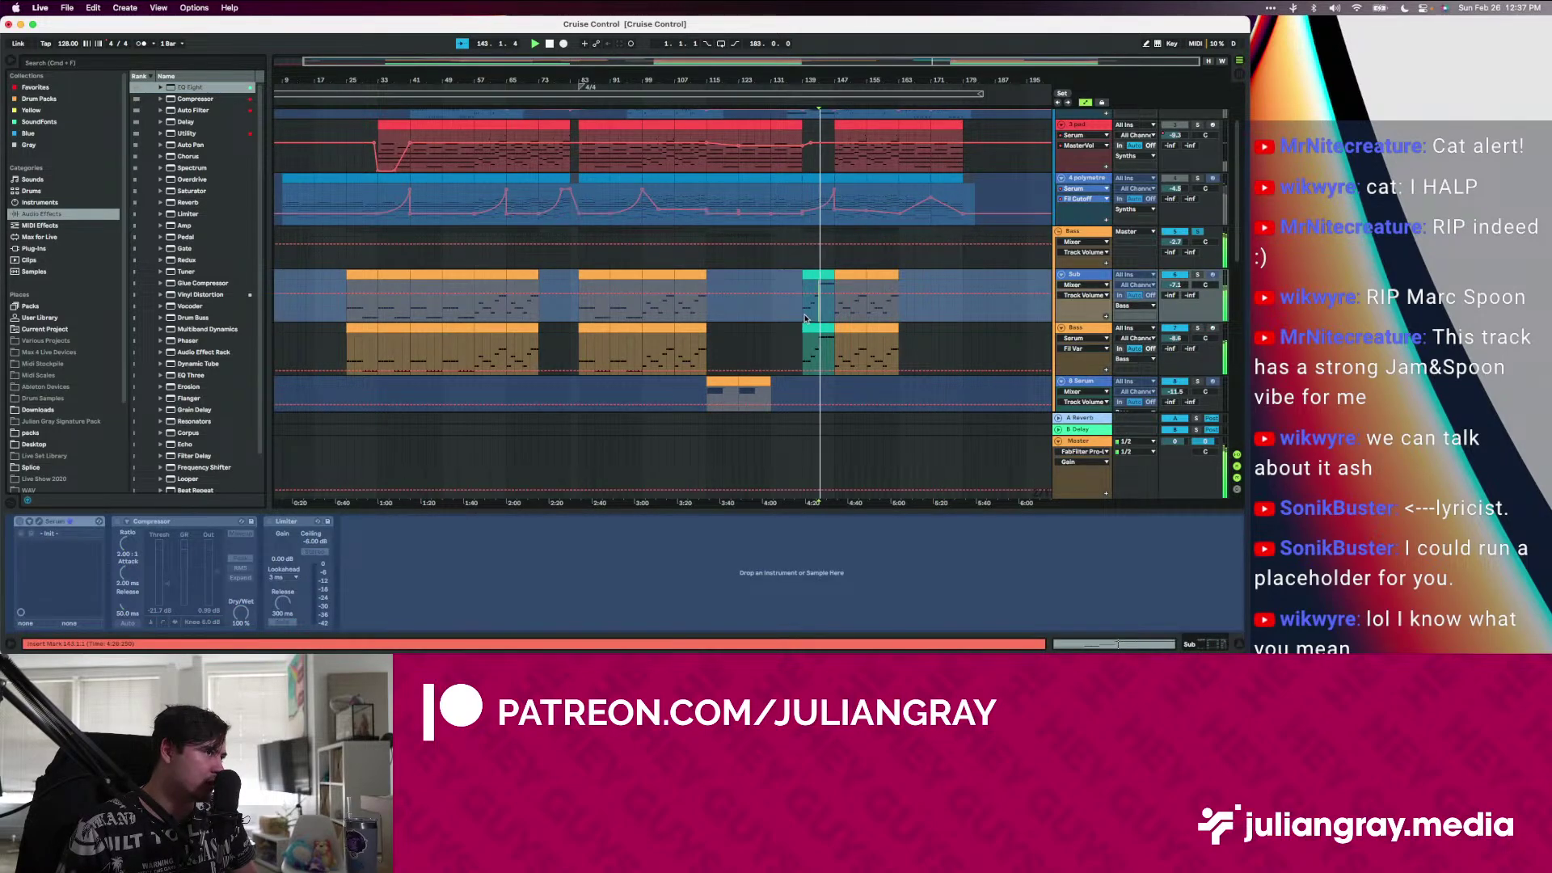
scroll(1073, 283, up, 3)
scroll(1073, 323, down, 2)
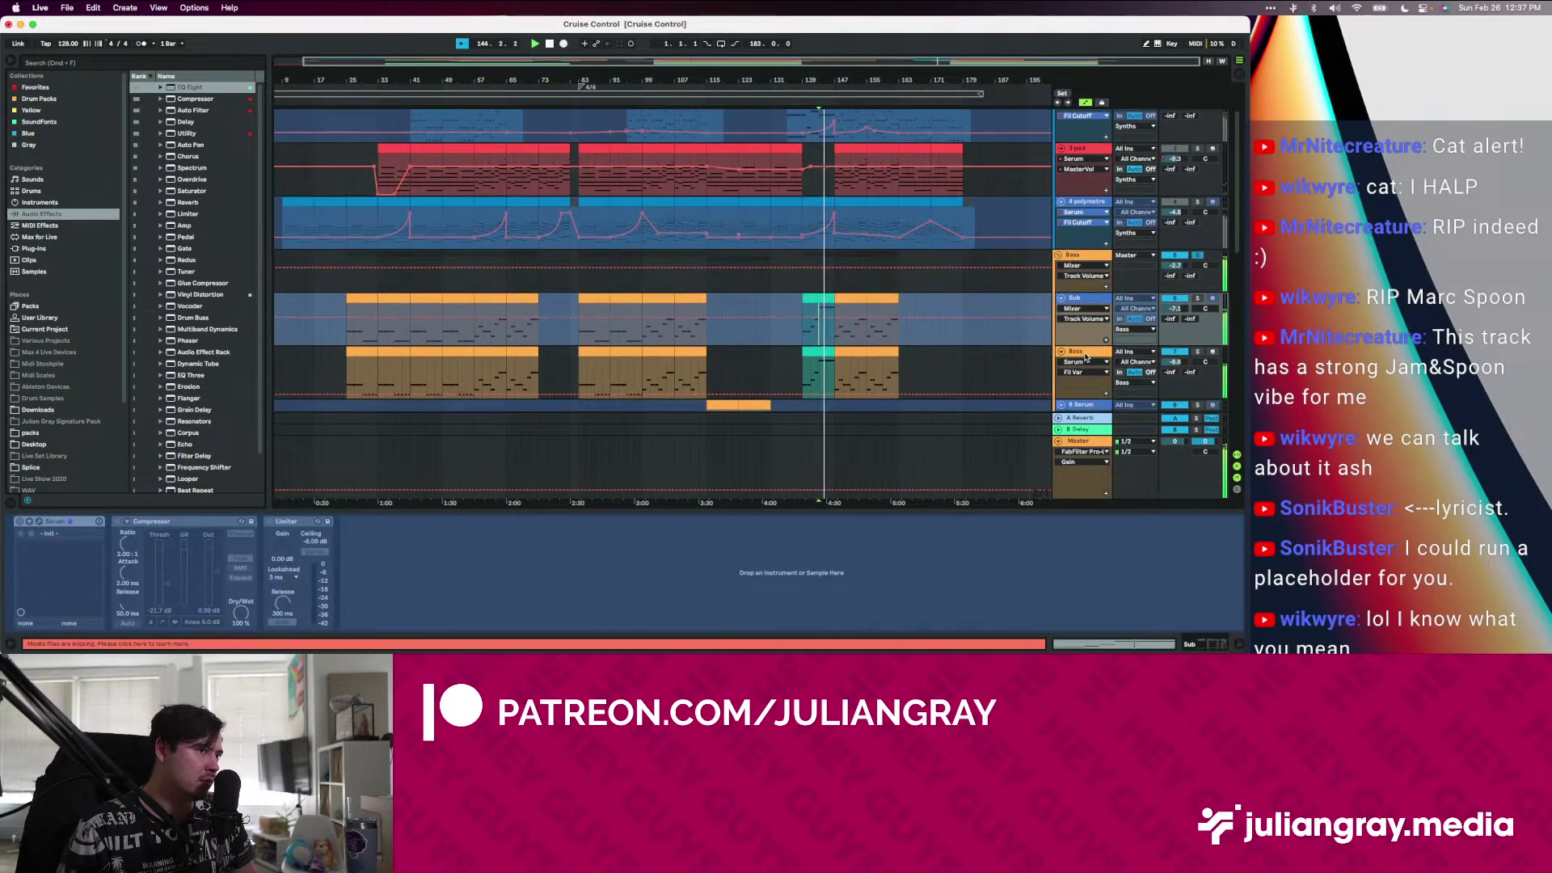
click(1076, 352)
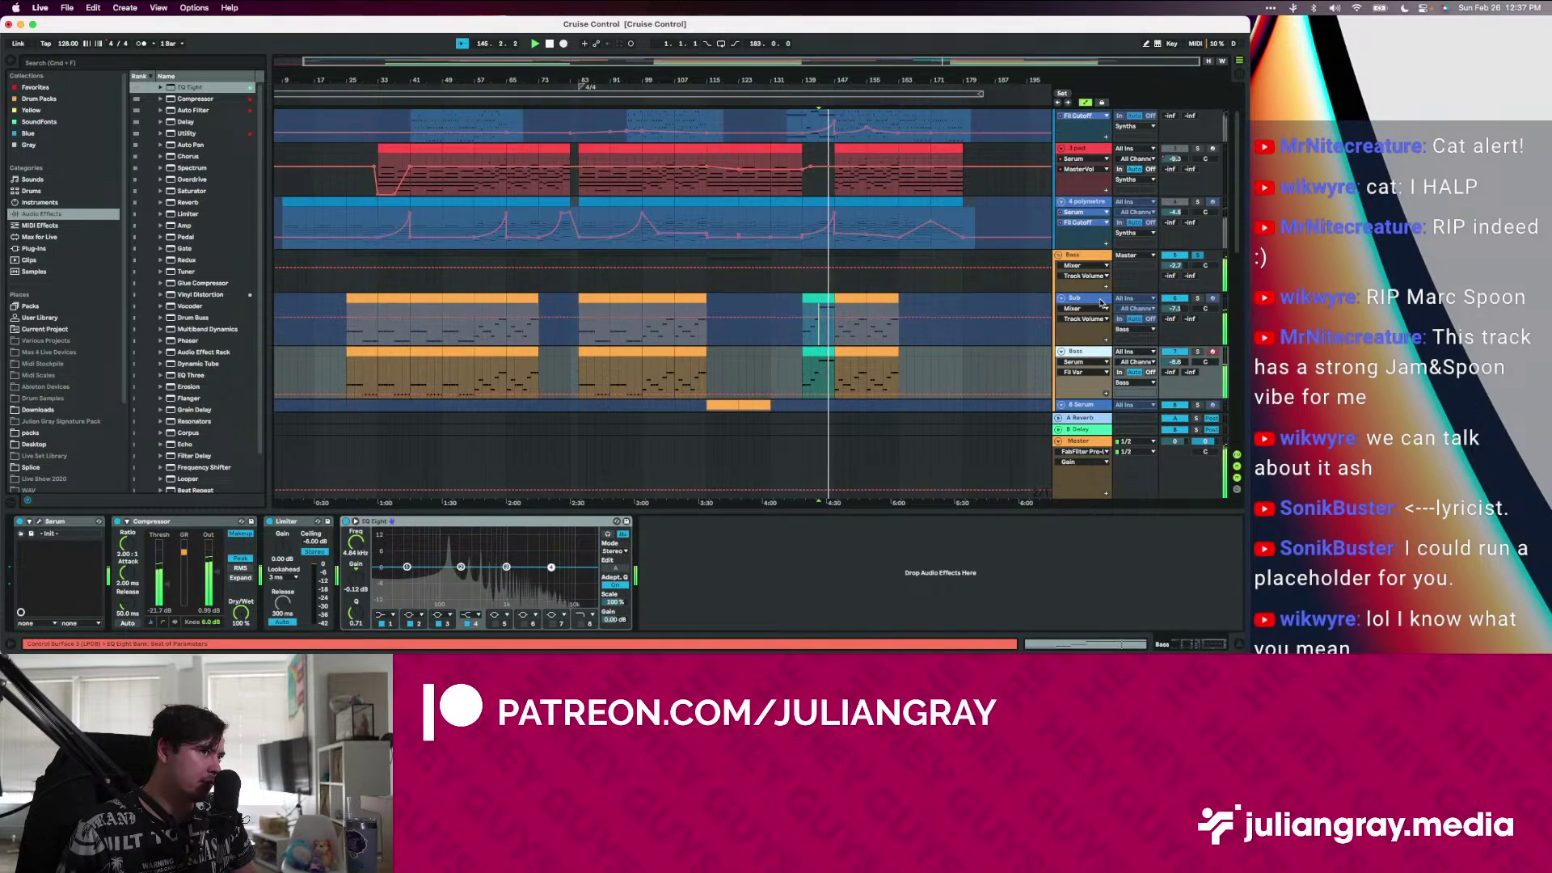
scroll(1101, 299, up, 1)
scroll(1100, 299, up, 1)
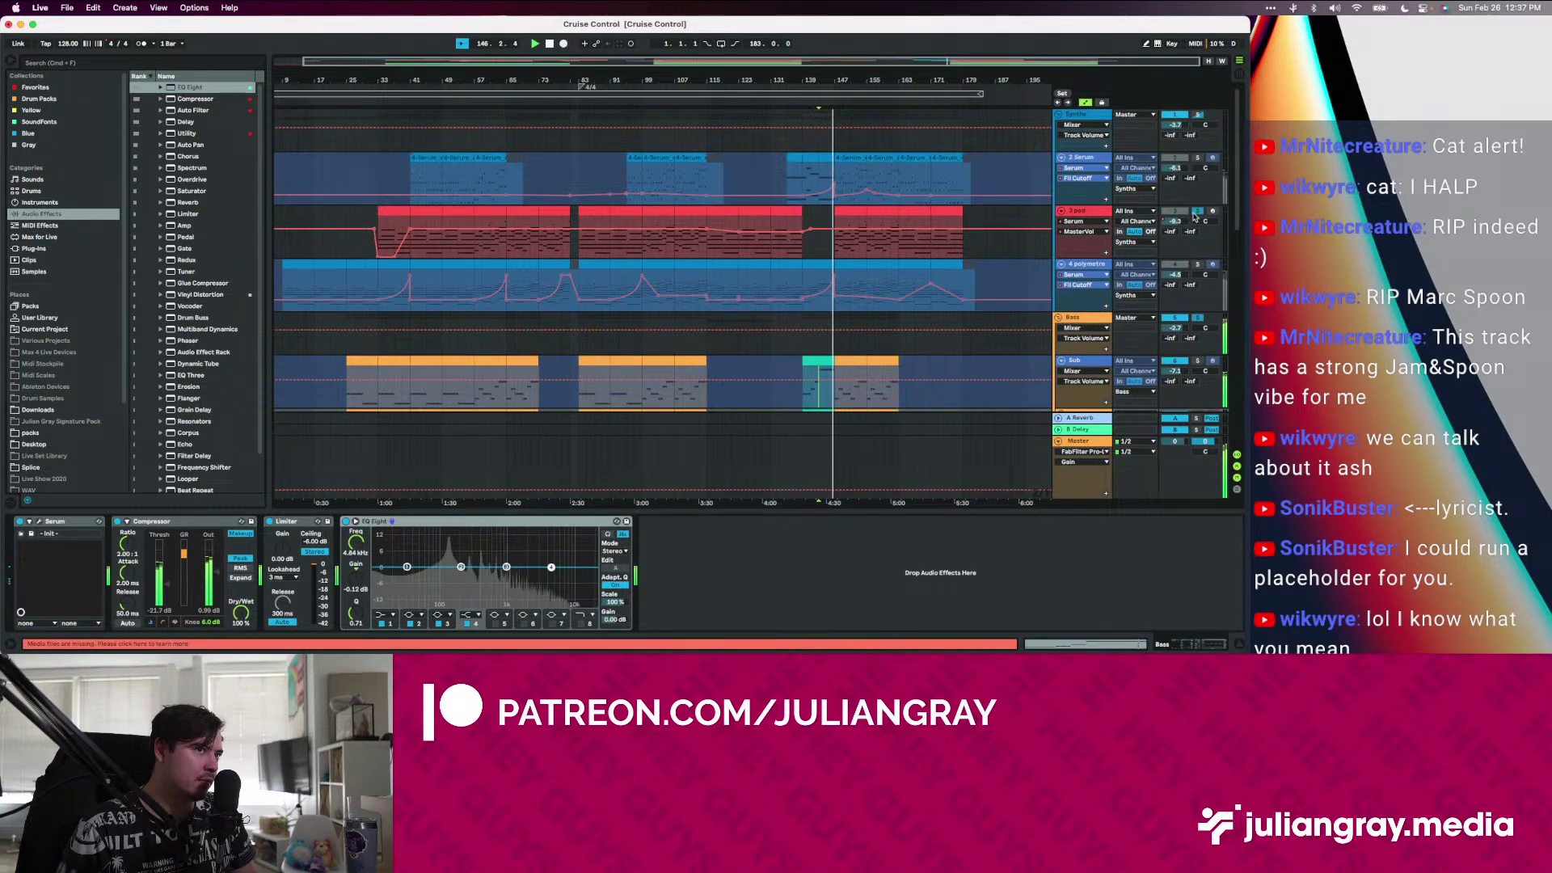
Solo the 2-Serum track in the Synths group and inspect its device chain while it plays
click(1196, 158)
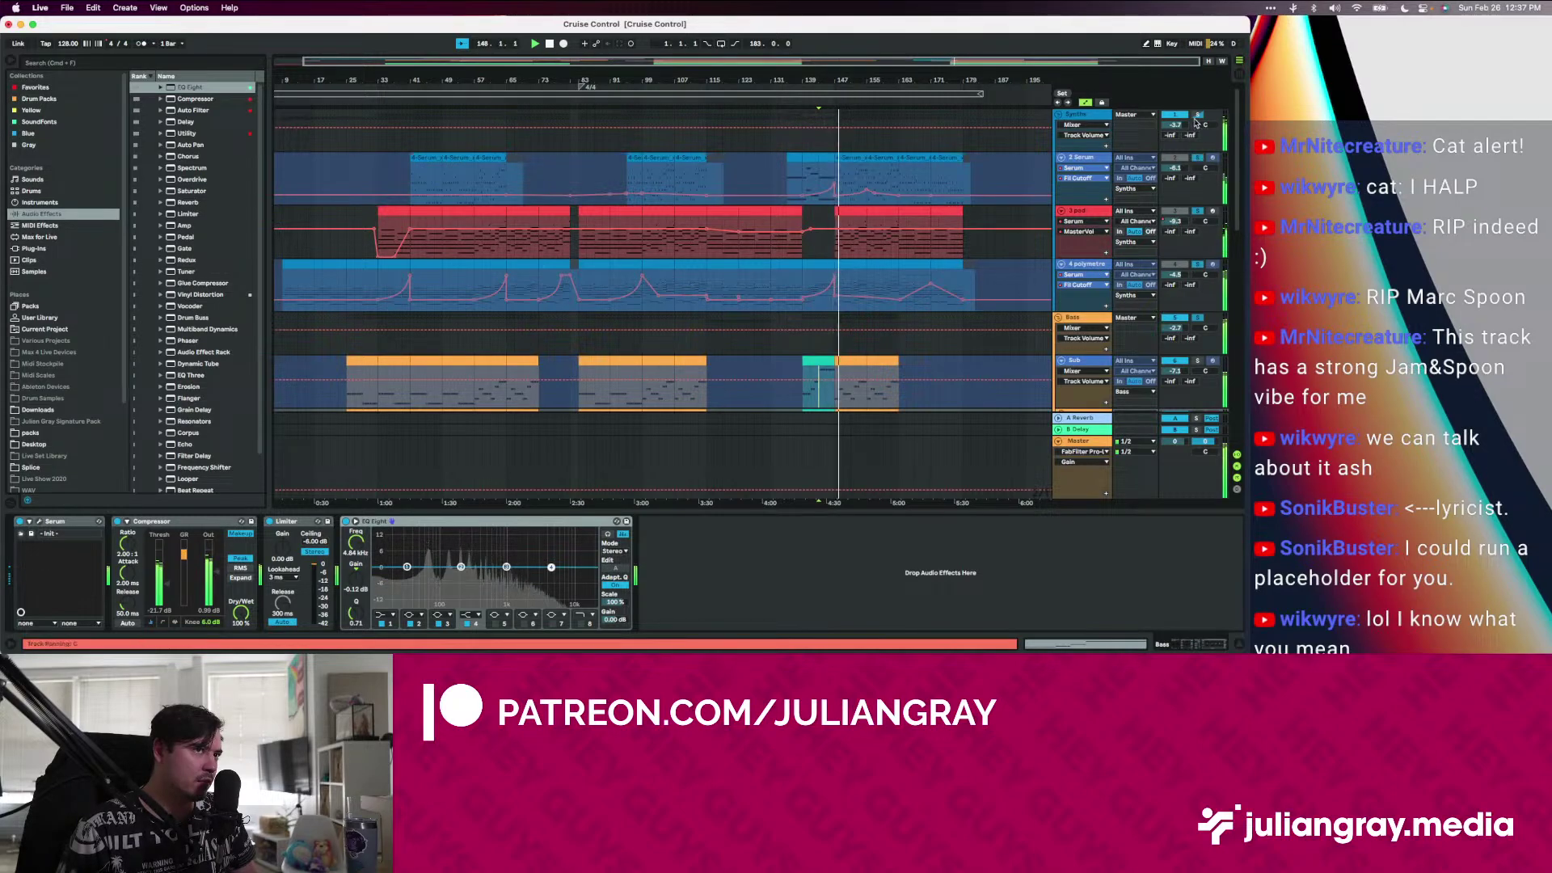
click(1080, 115)
click(1084, 157)
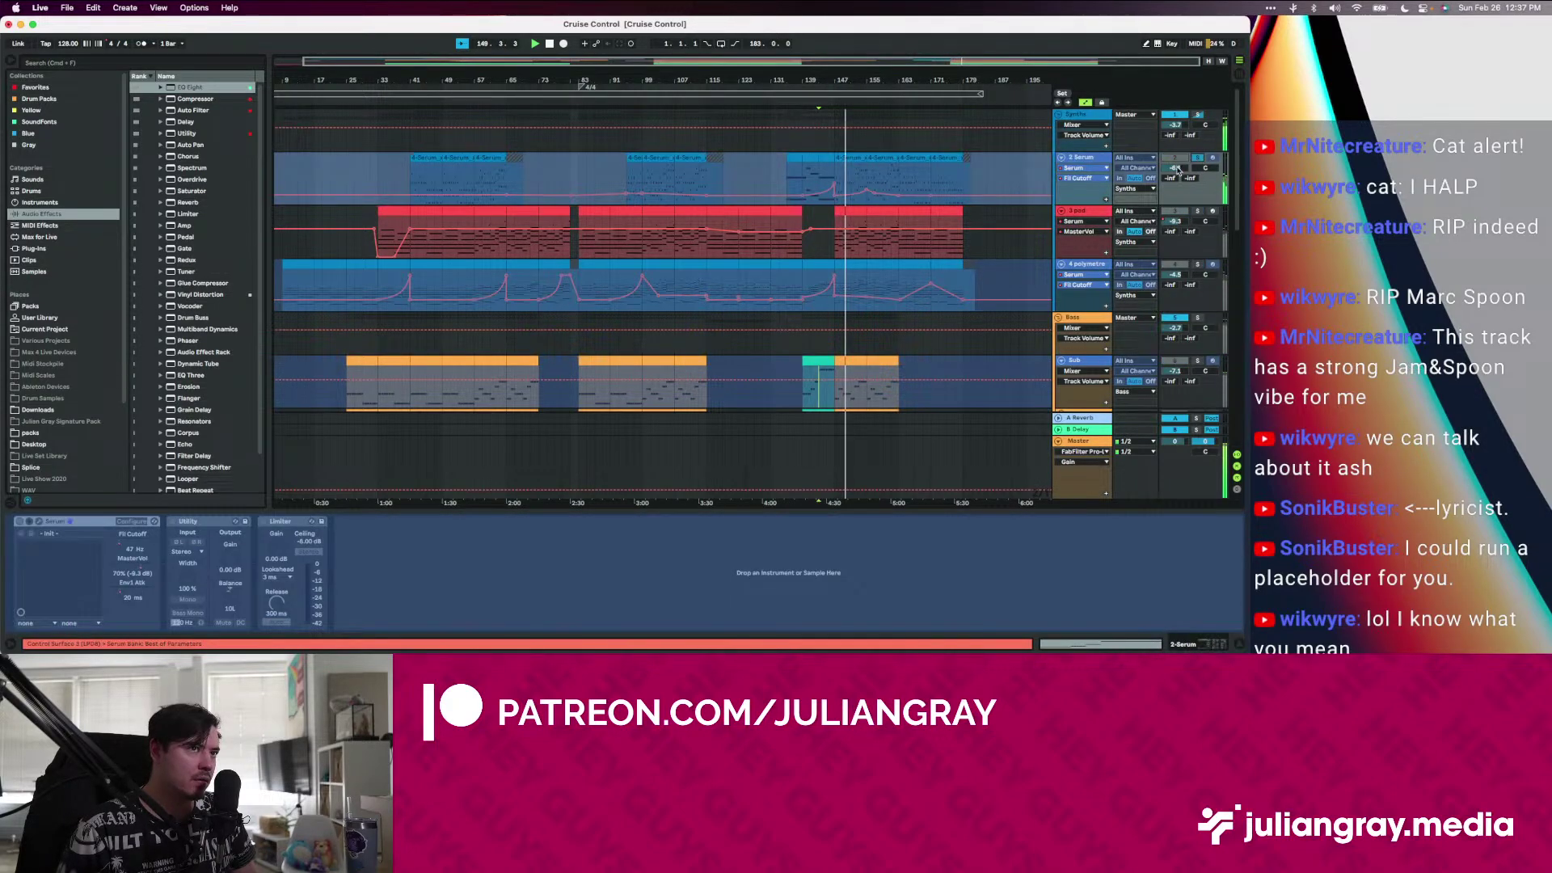
Solo the pad track and add a Utility after its Limiter with the gain set to 7.78 dB
click(1196, 212)
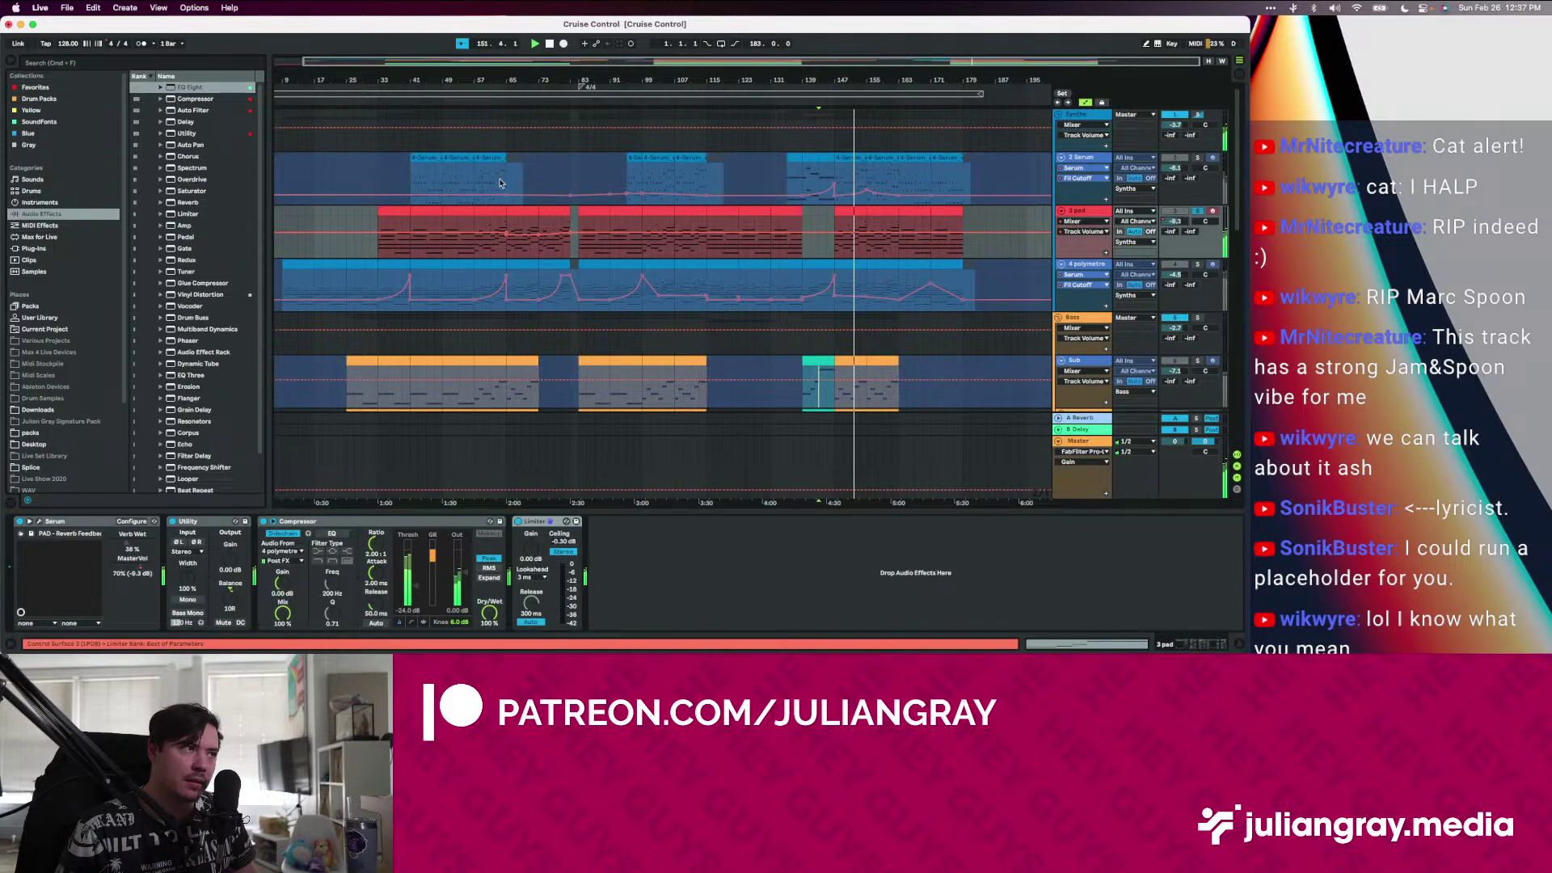
double_click(187, 134)
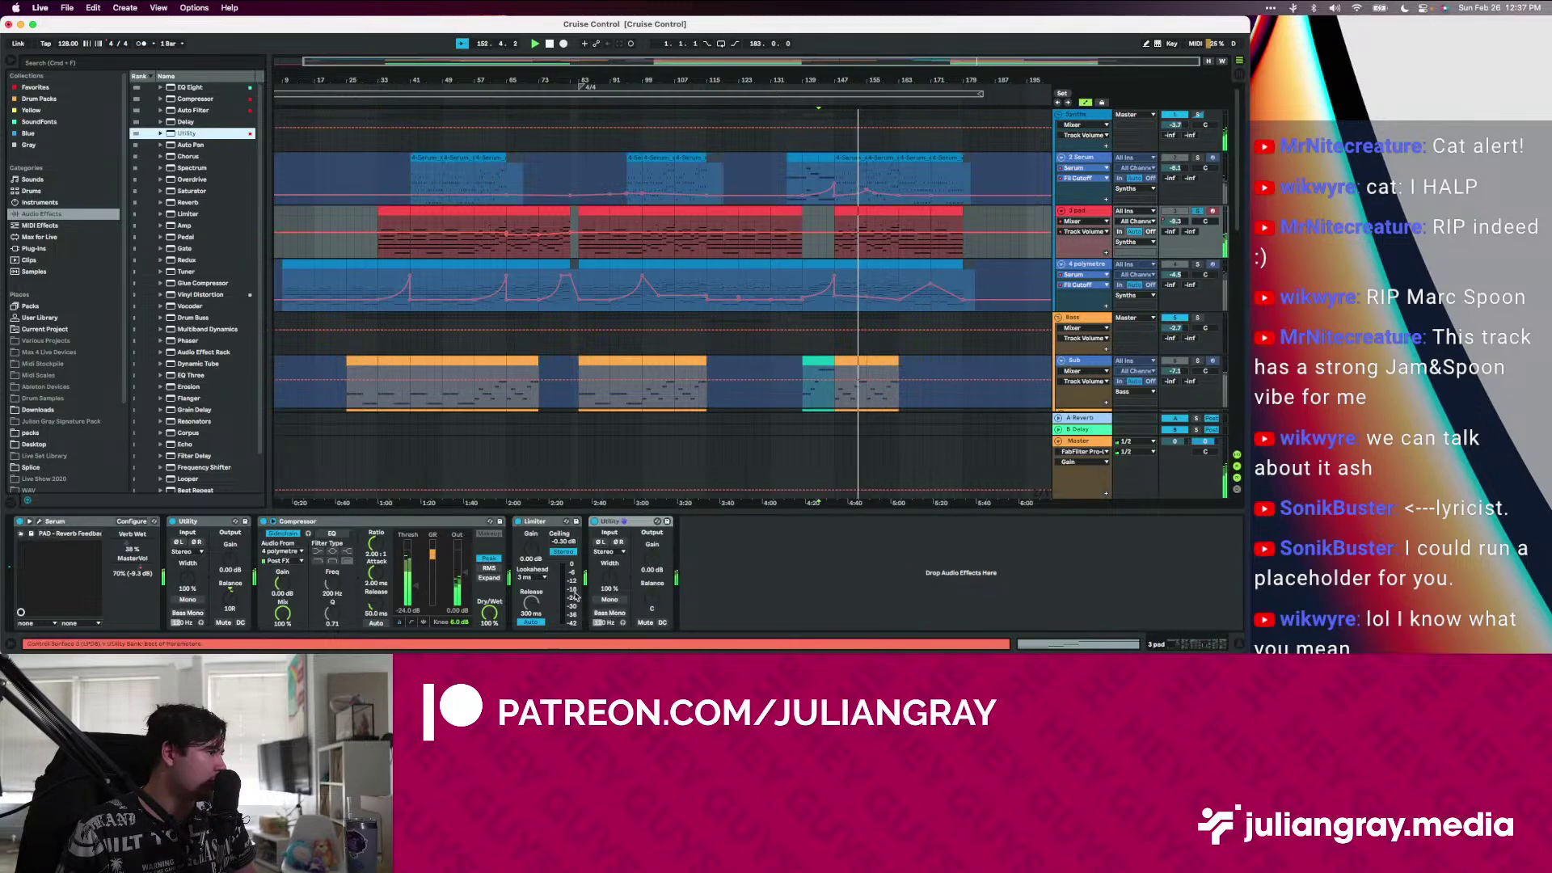
drag(652, 554, 652, 558)
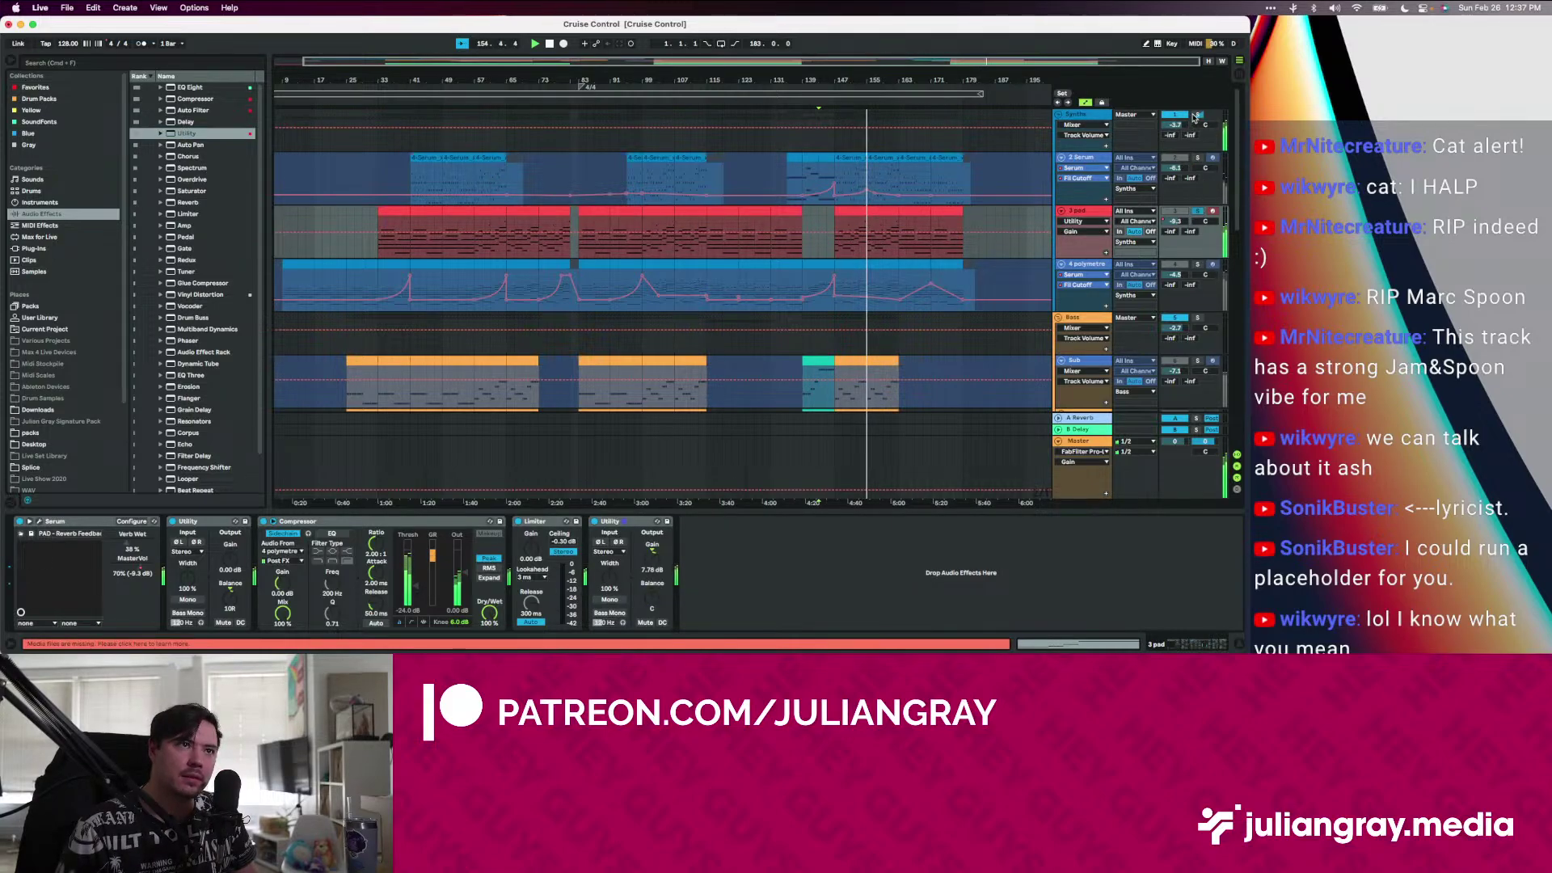
click(1097, 118)
click(1086, 217)
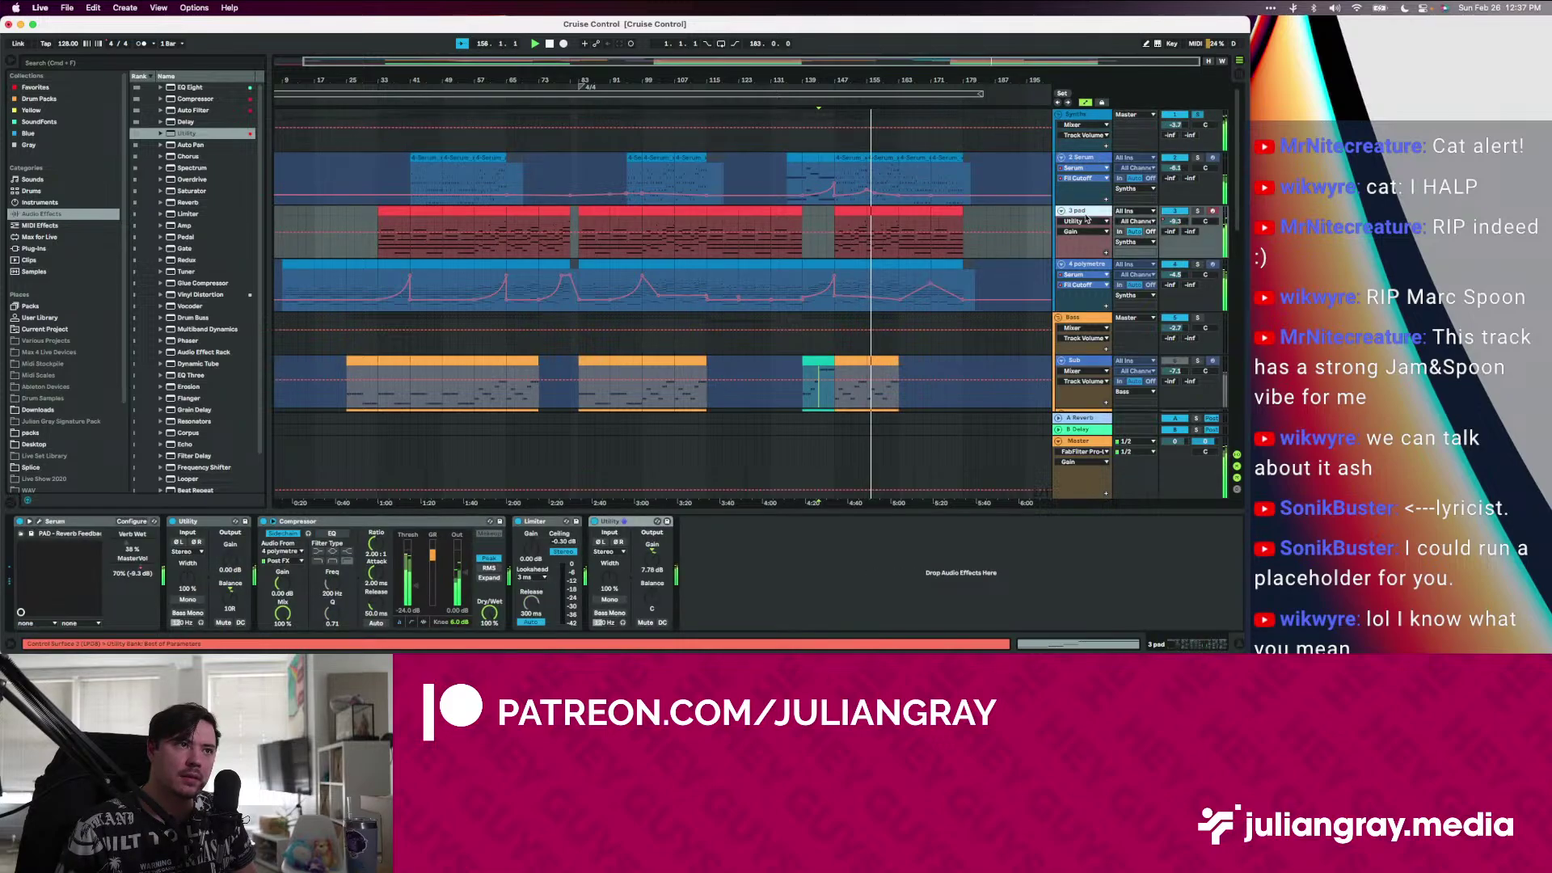
Try to move the pad track above the 2-Serum track and out of the Synths group
click(1091, 112)
right_click(1090, 116)
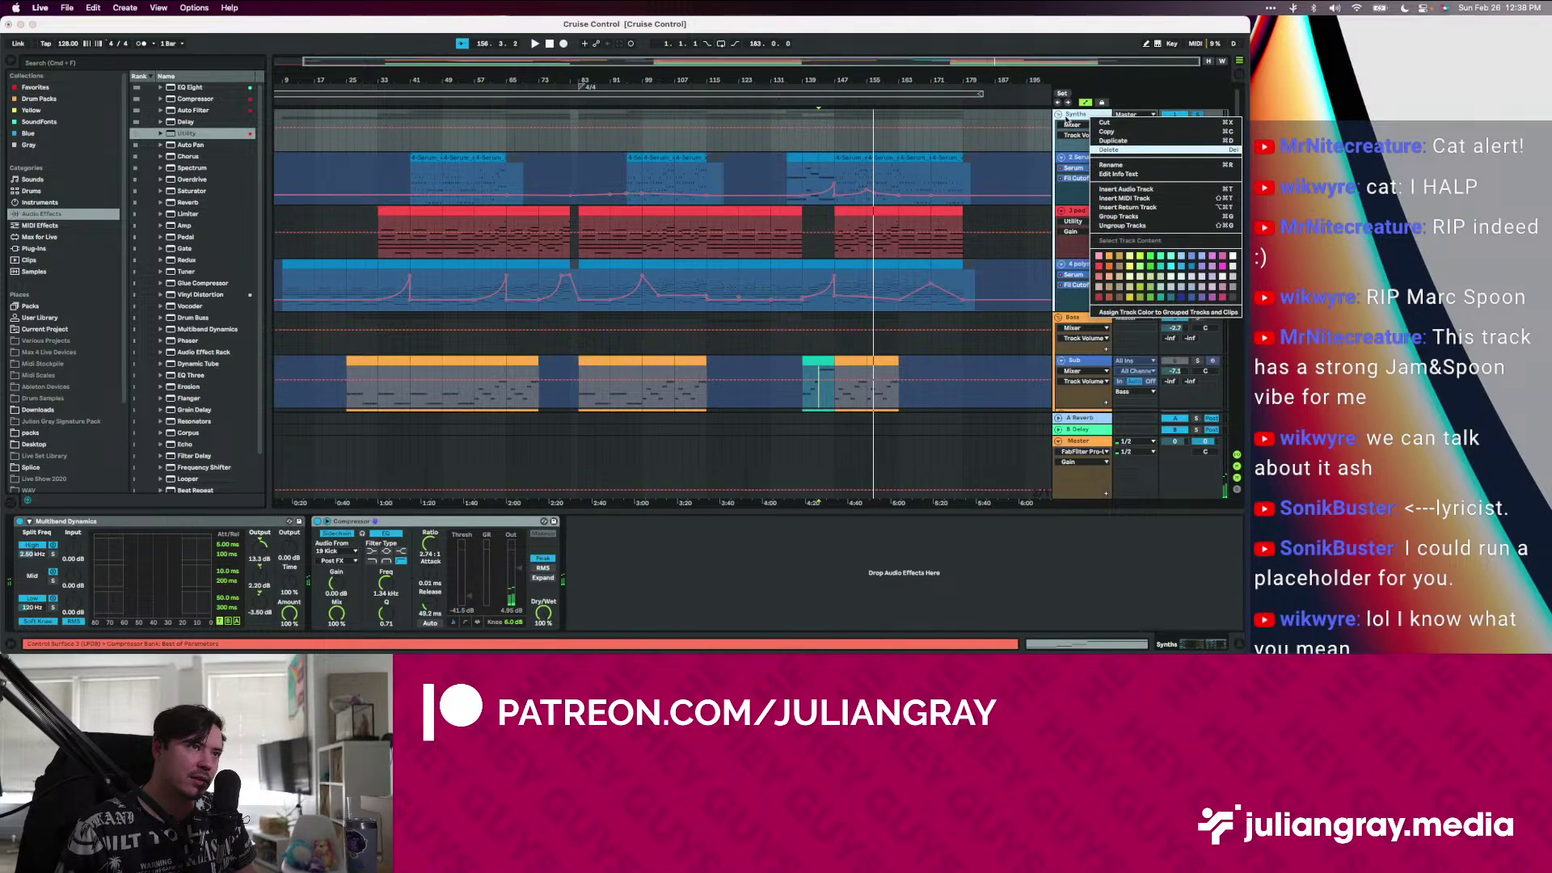
click(1066, 120)
click(1083, 159)
drag(1083, 212, 1084, 139)
click(1089, 116)
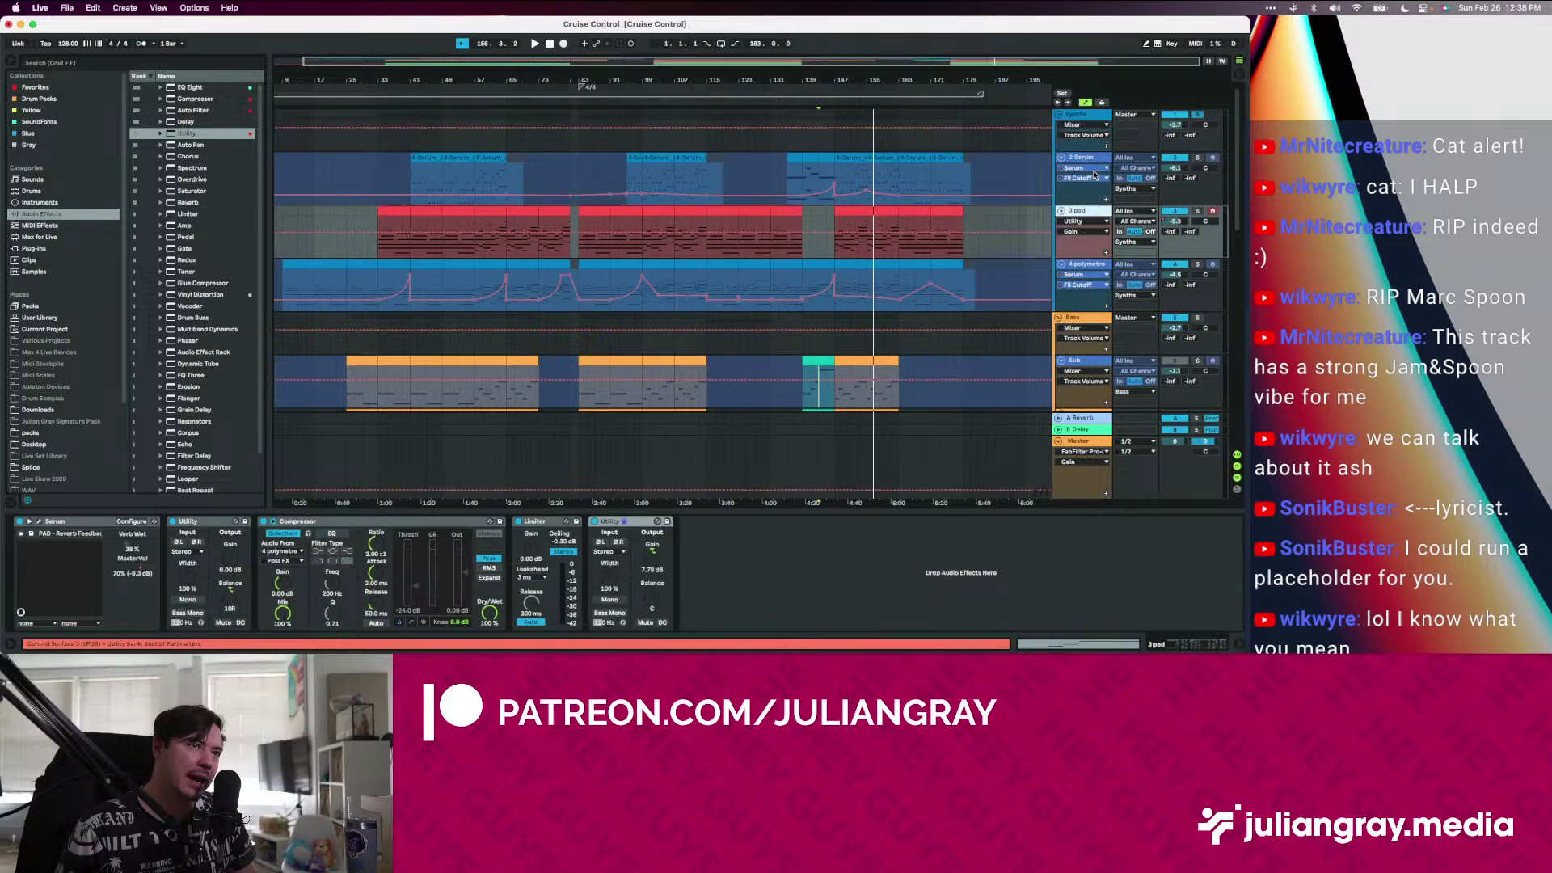
Resume playback and audition the 2-Serum and polymetre tracks in solo
click(1212, 160)
key(space)
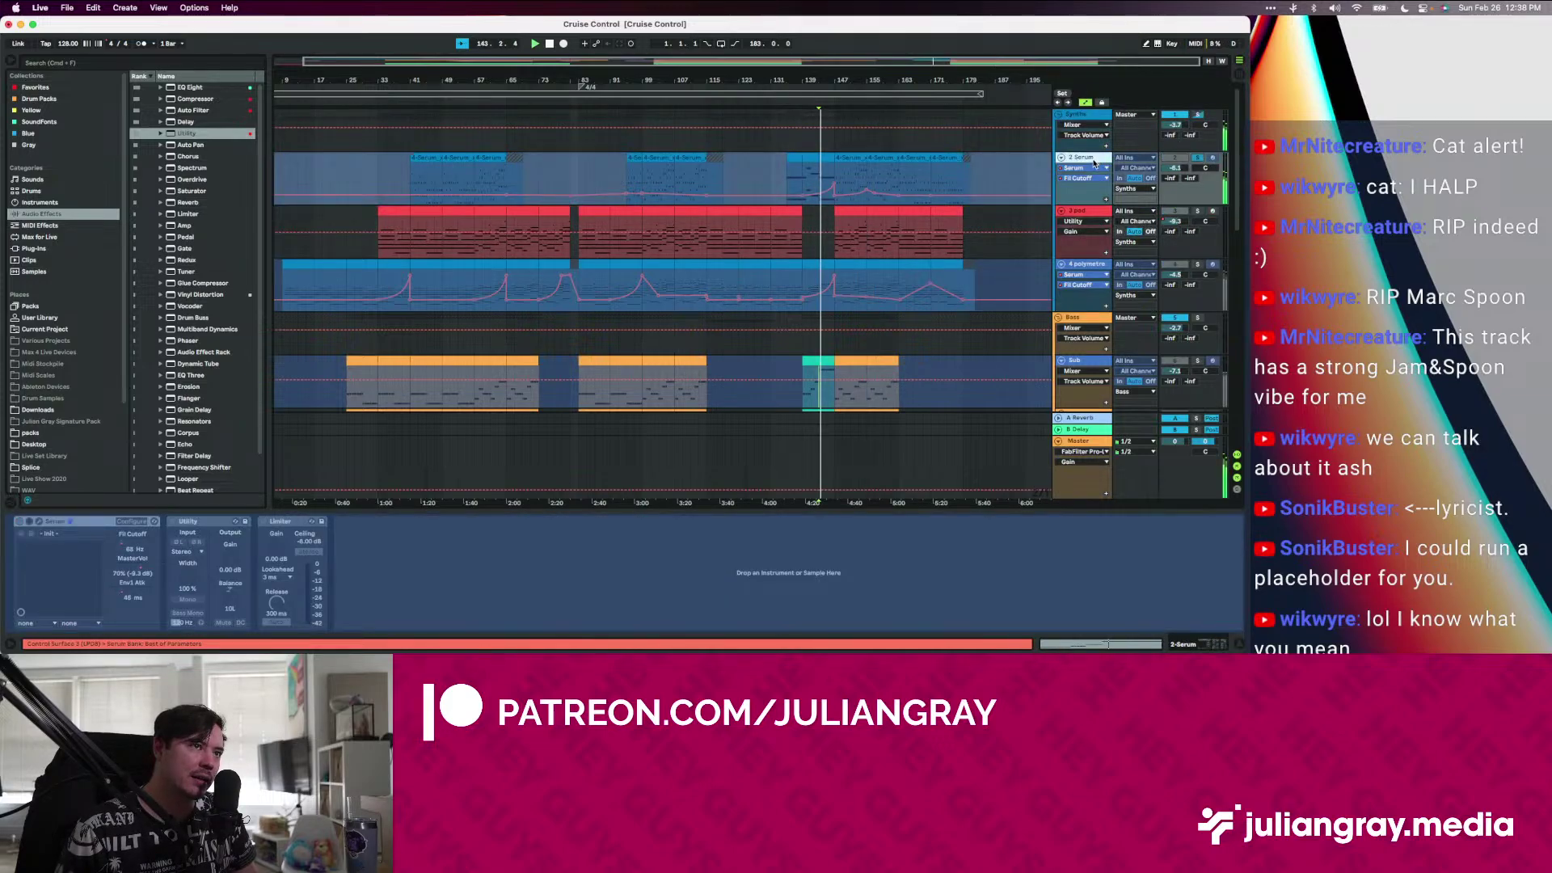
right_click(1088, 164)
click(1062, 234)
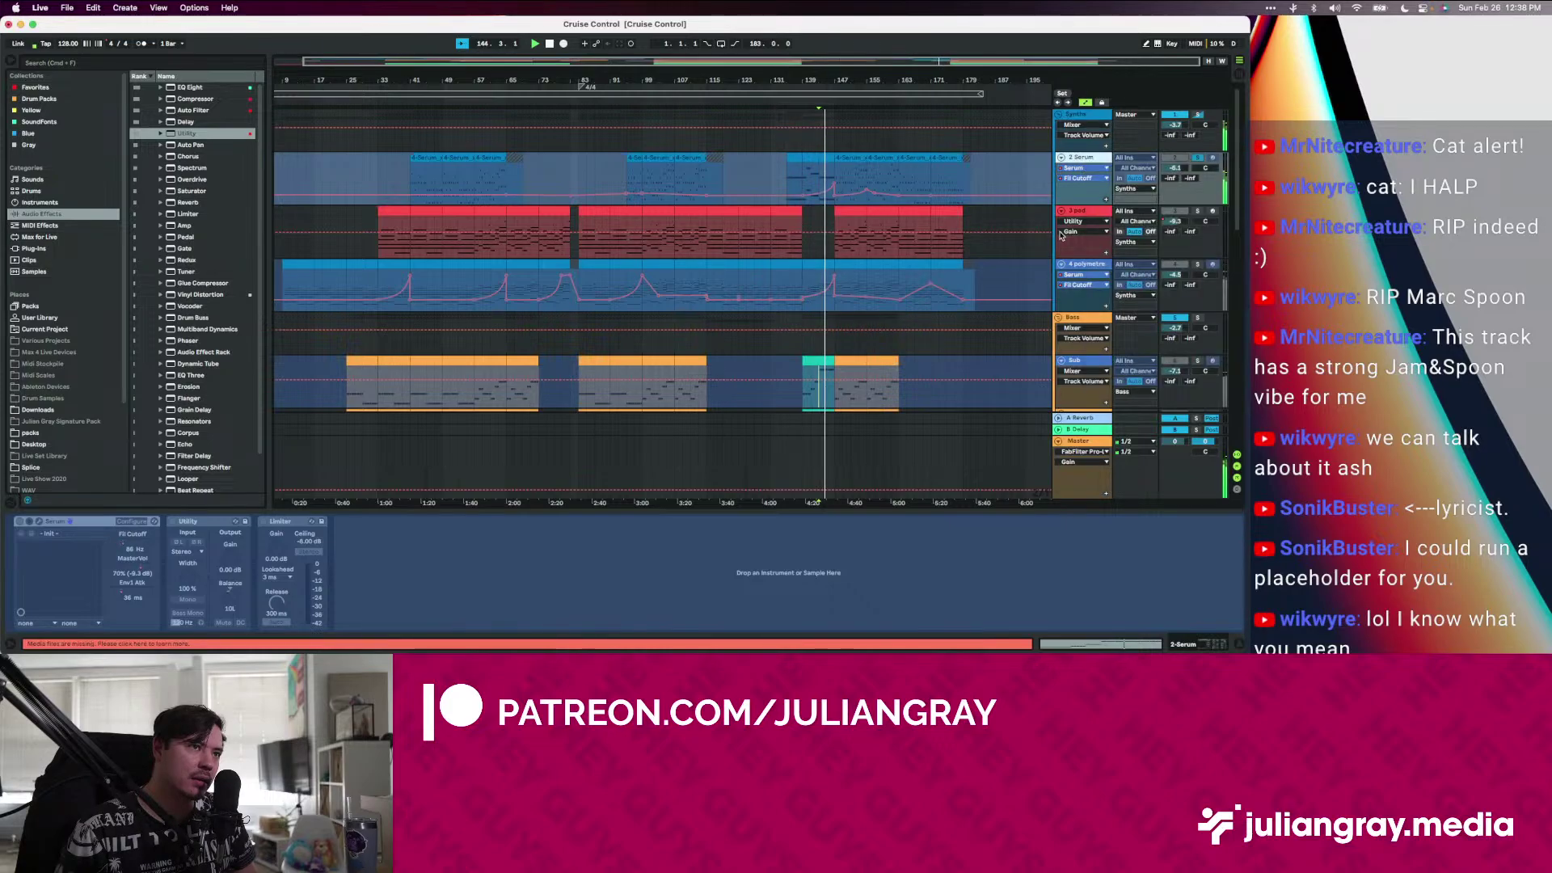
click(1089, 266)
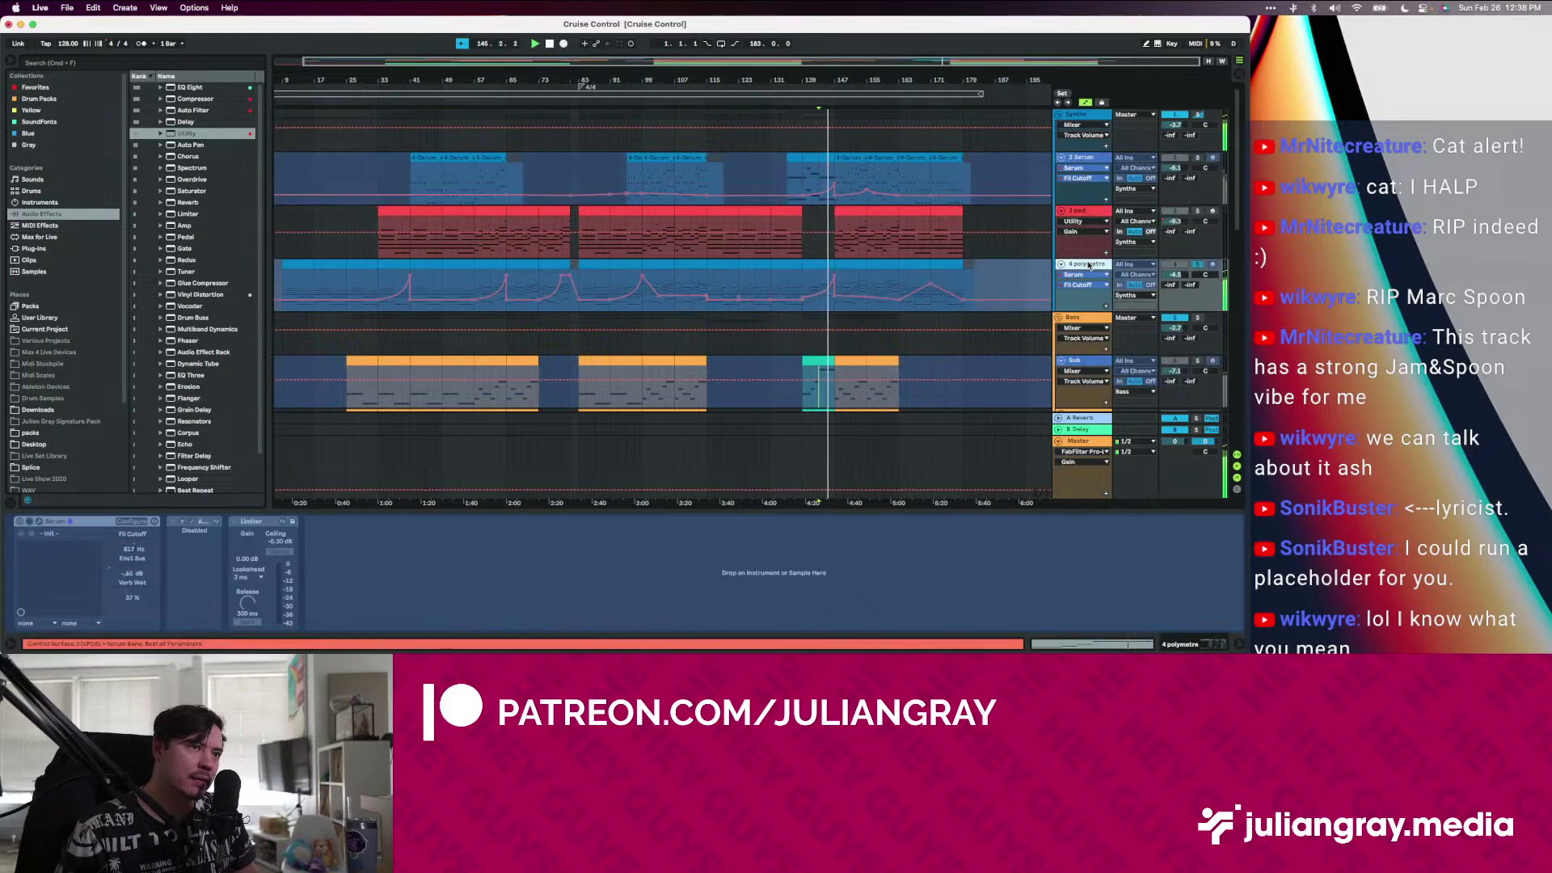
Move the pad track out below the Synths group and copy the group's Multiband Dynamics and Compressor to the end of its device chain
click(1082, 214)
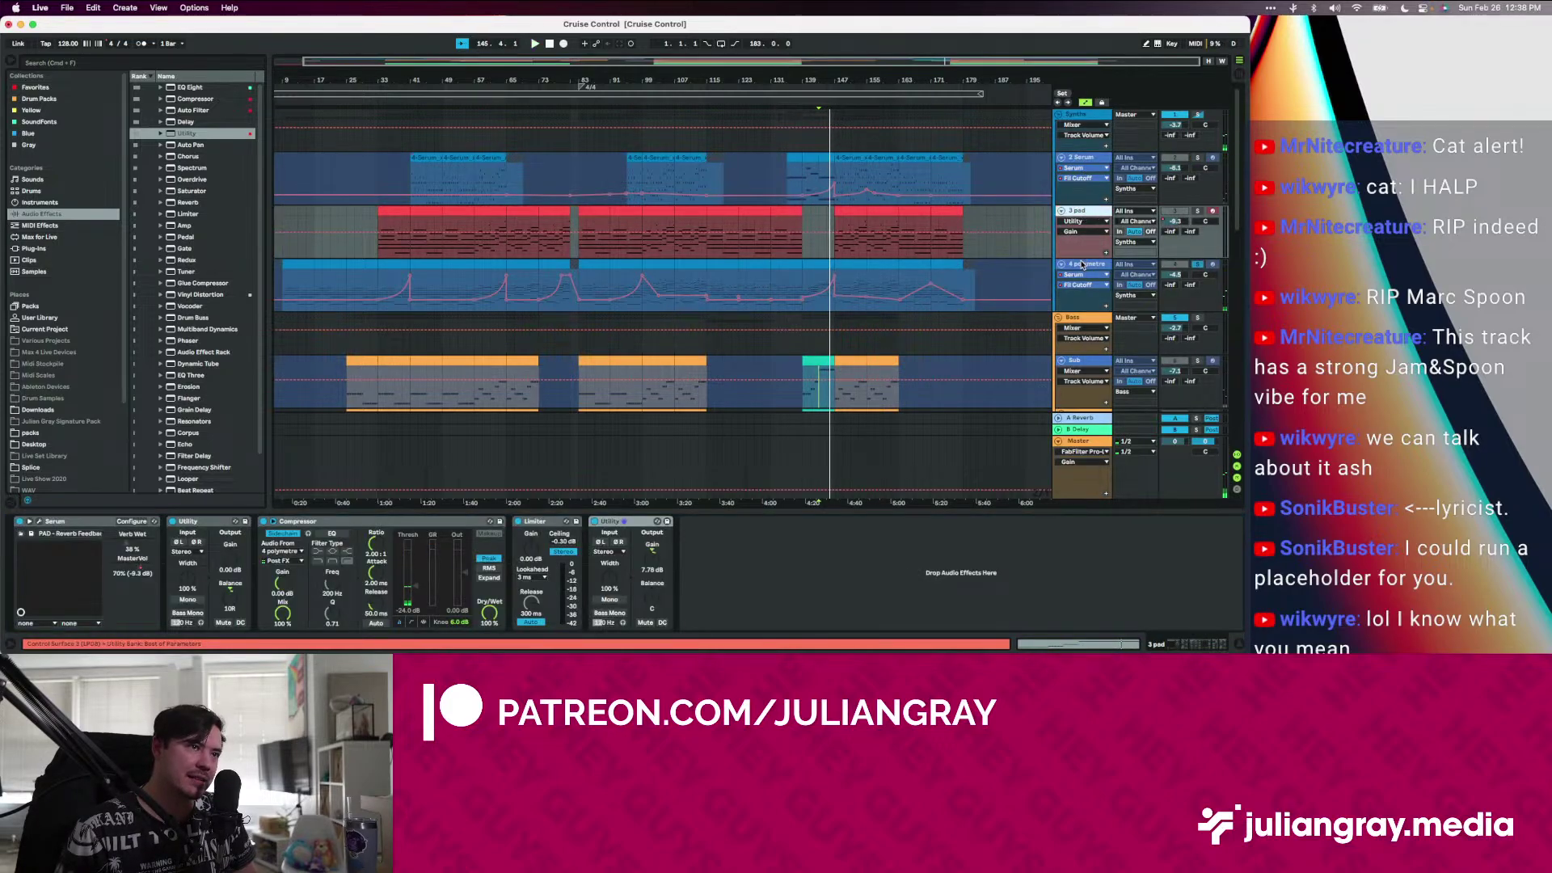
drag(1082, 265, 1083, 324)
click(1064, 148)
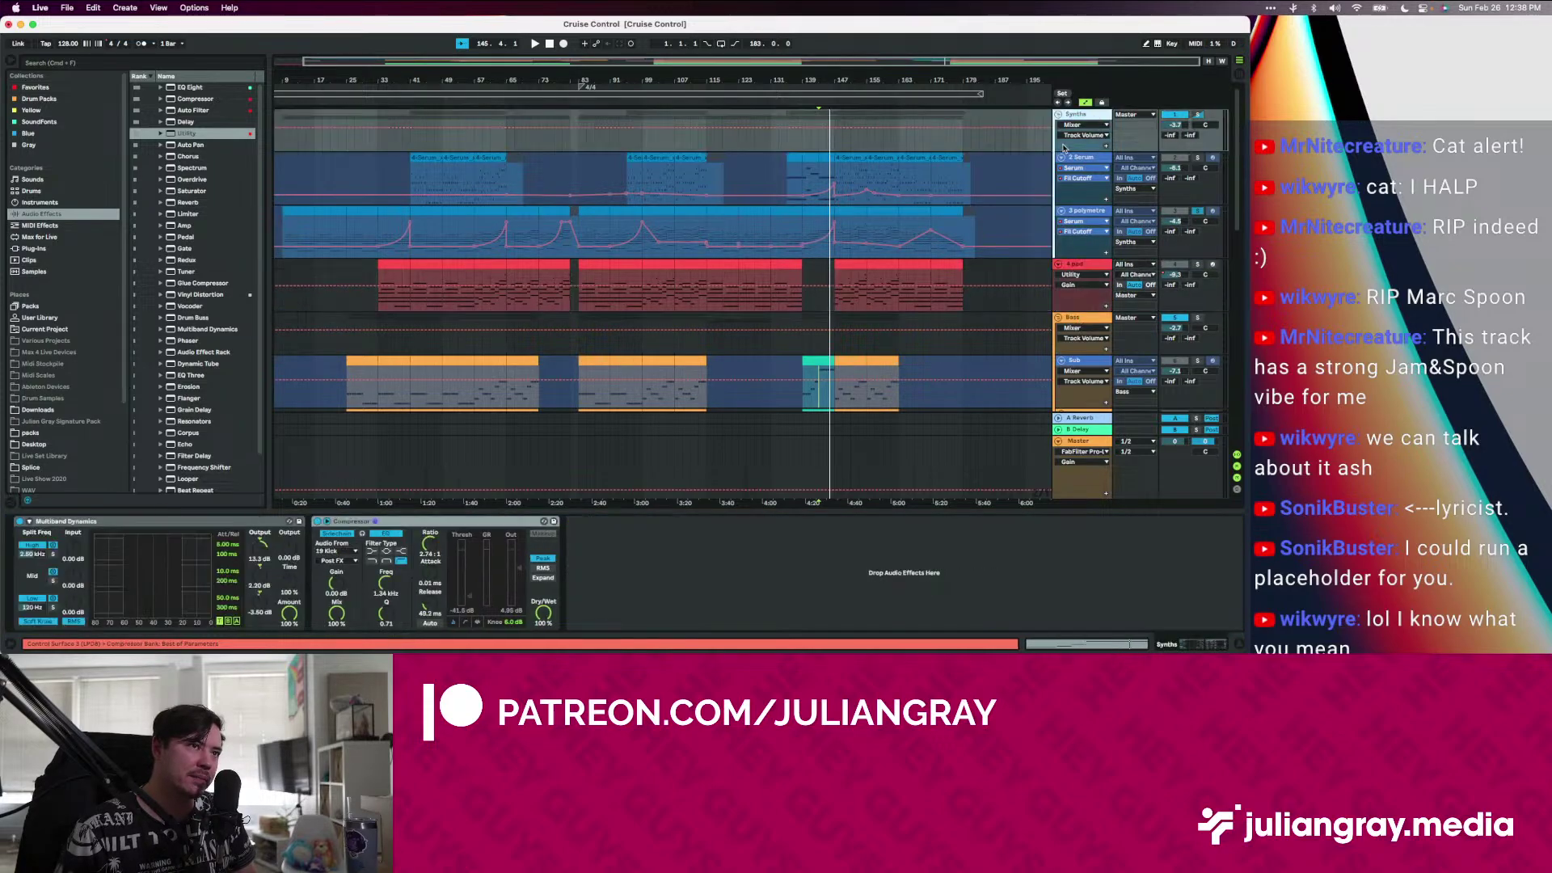
click(397, 521)
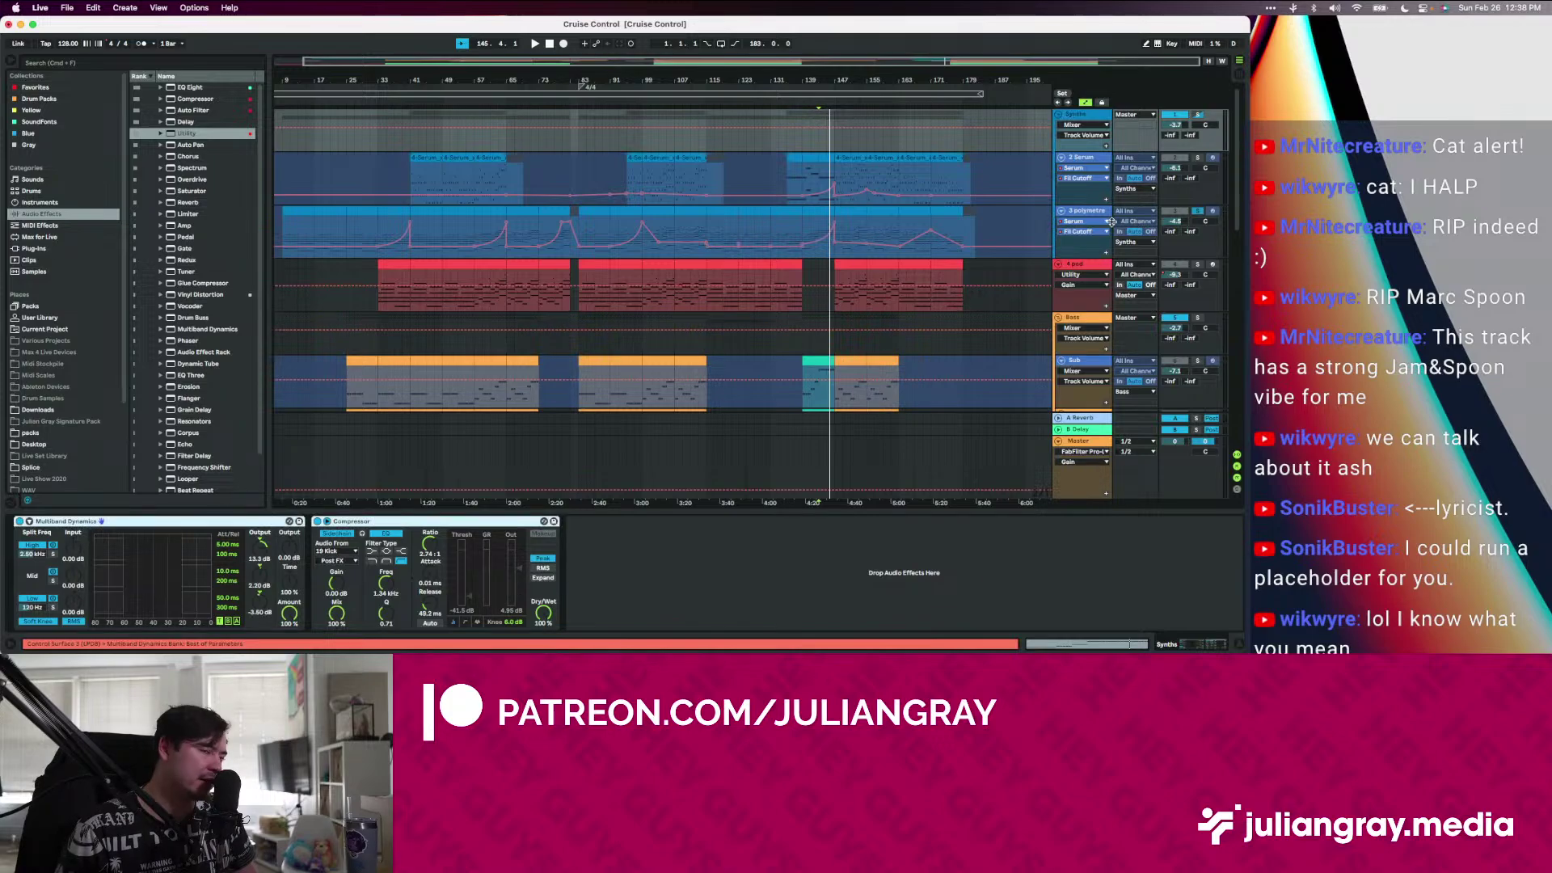
click(1083, 265)
key(super+v)
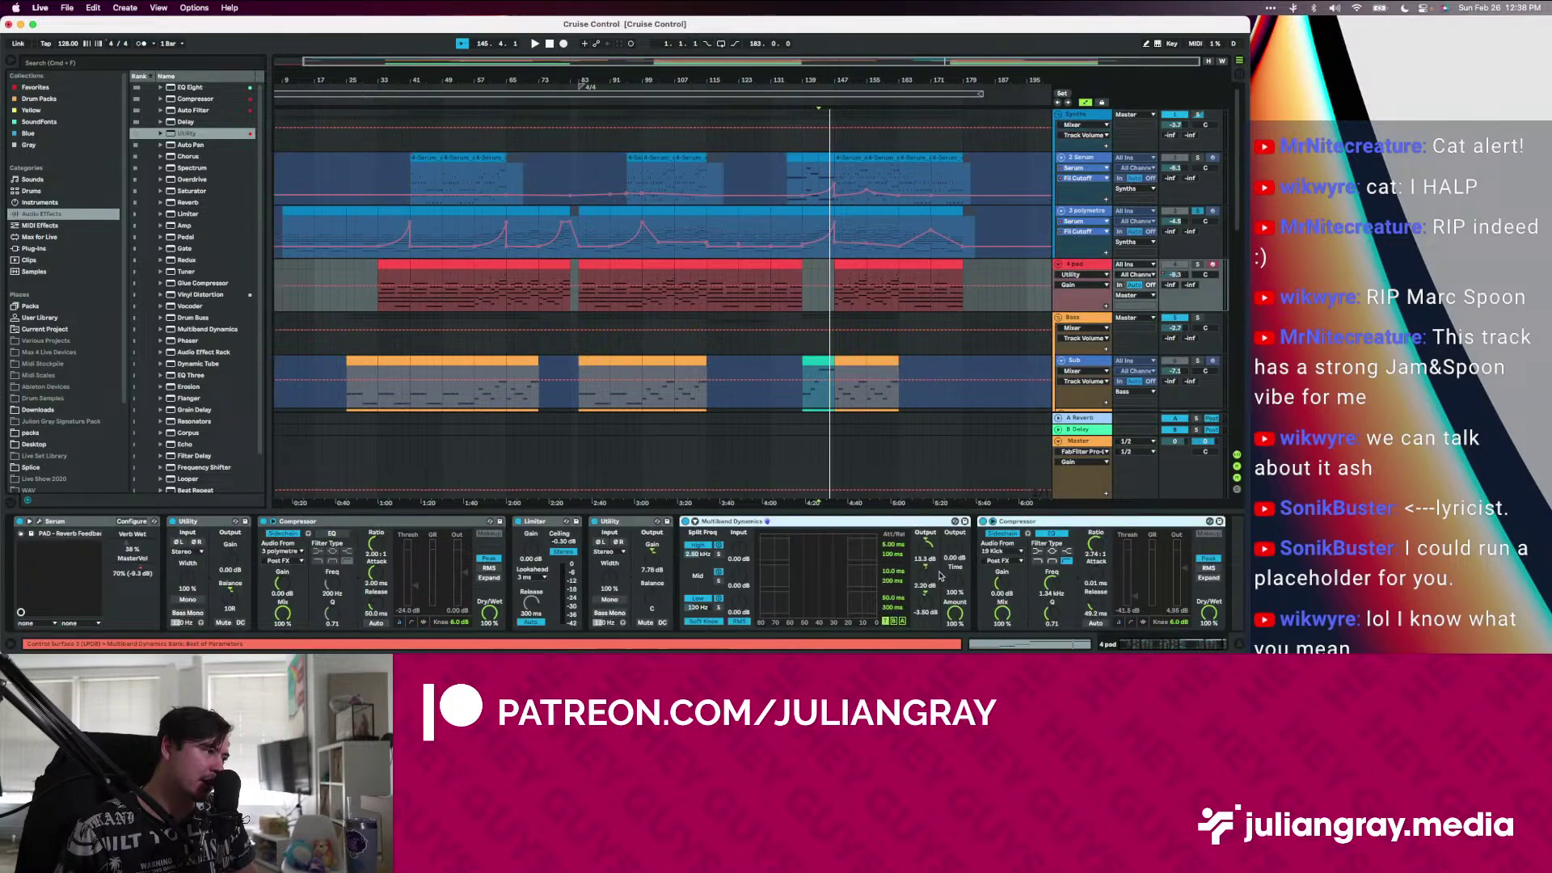
Solo the pad track and play it from bar 147 to check the copied Multiband Dynamics and Compressor
key(space)
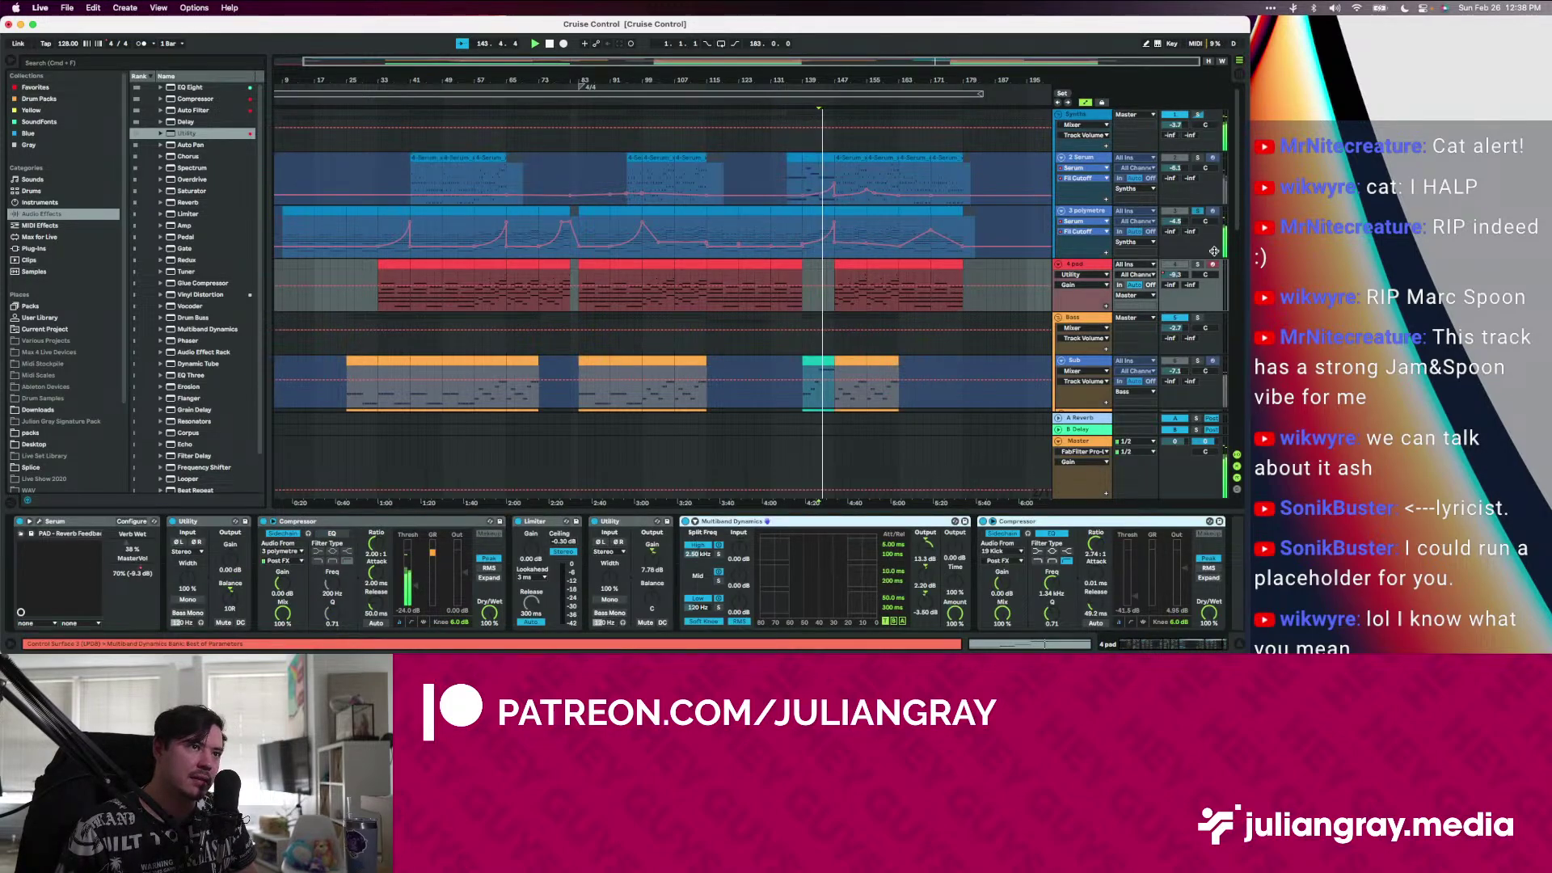
click(1197, 265)
click(1081, 265)
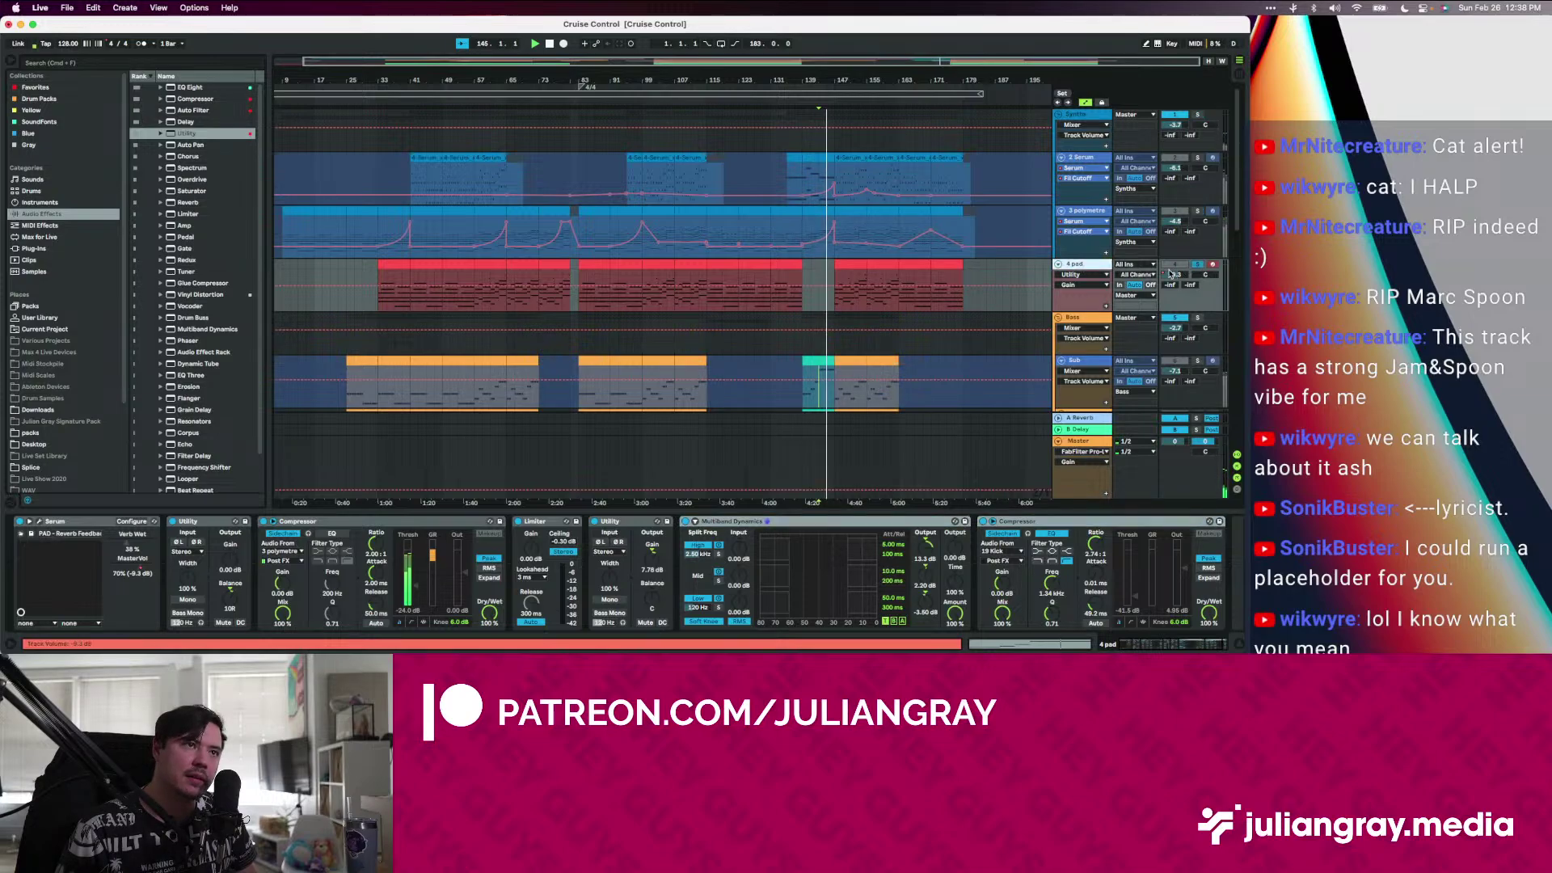
click(836, 284)
key(space)
key(space)
shift+click(1083, 588)
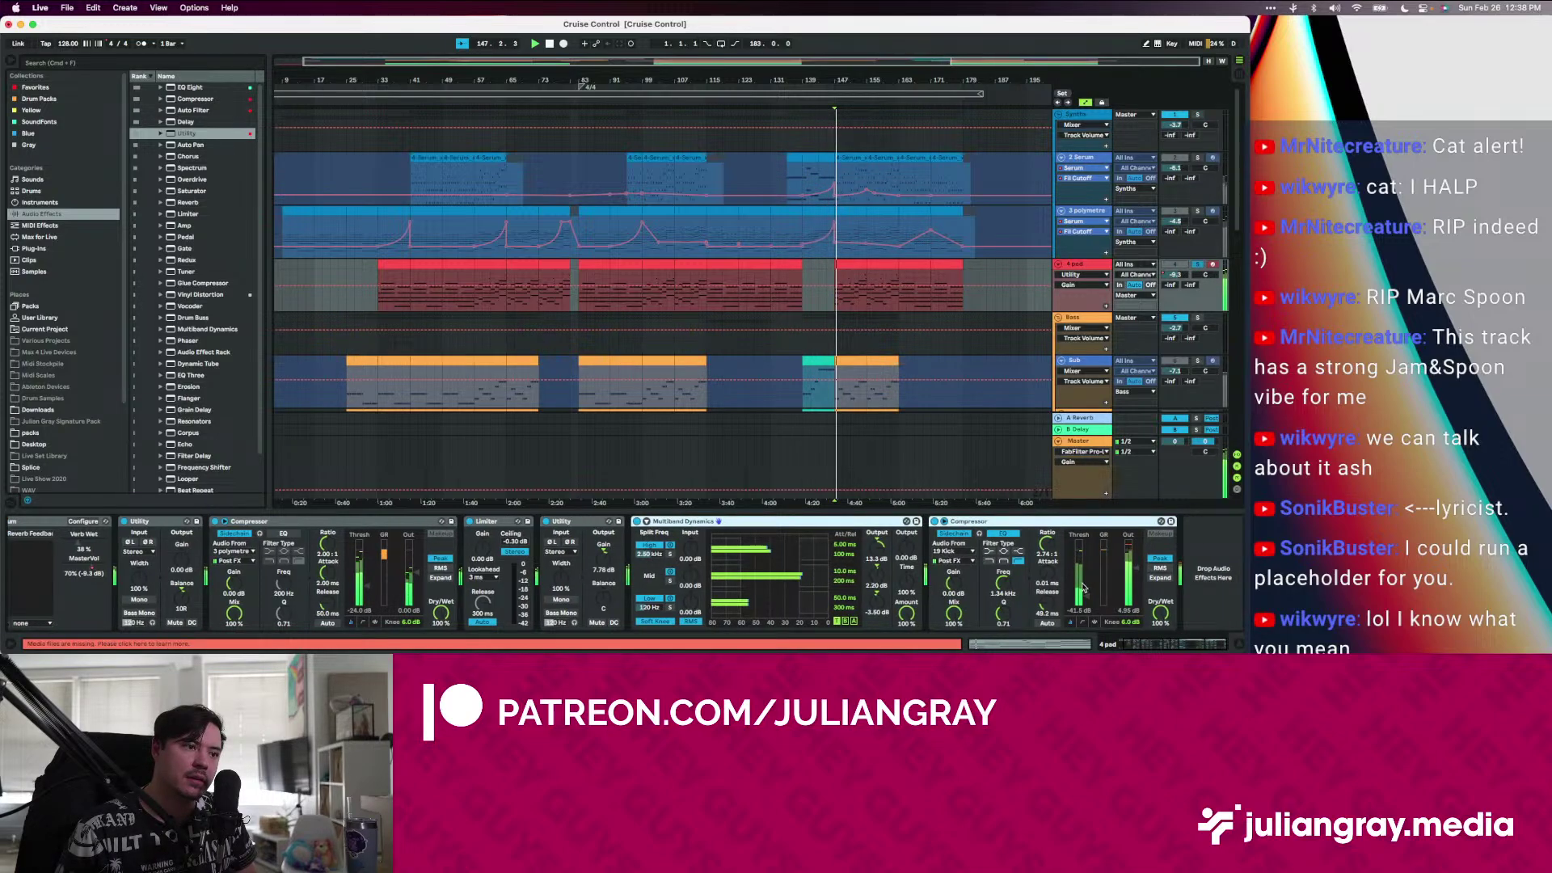
scroll(658, 577, left, 2)
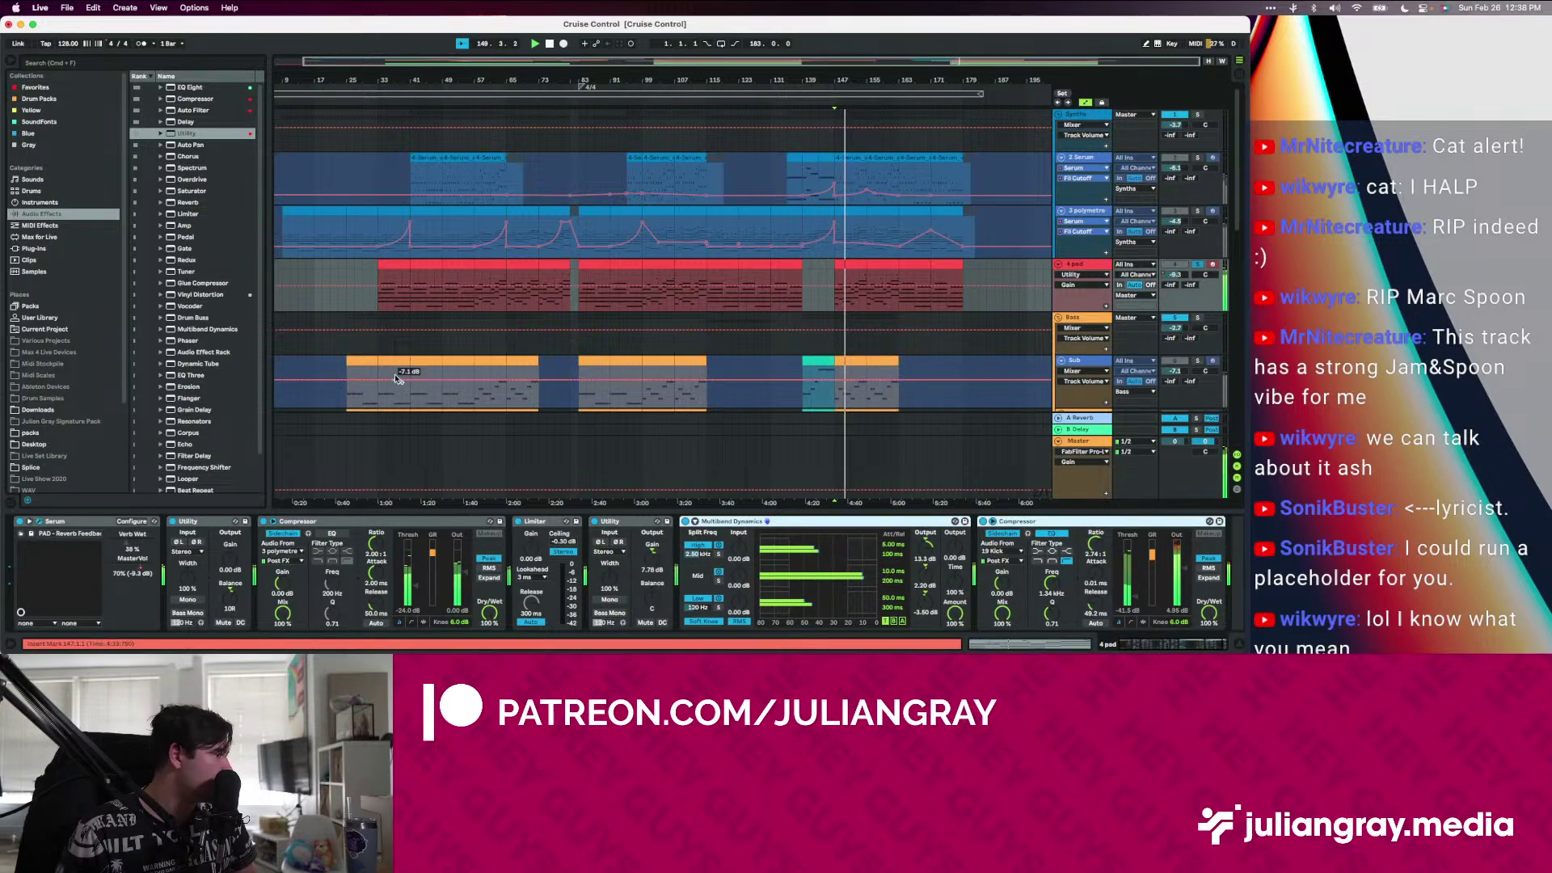
Open the pad track's Serum, review its effects rack and close the plug-in window
drag(485, 872, 554, 118)
click(462, 144)
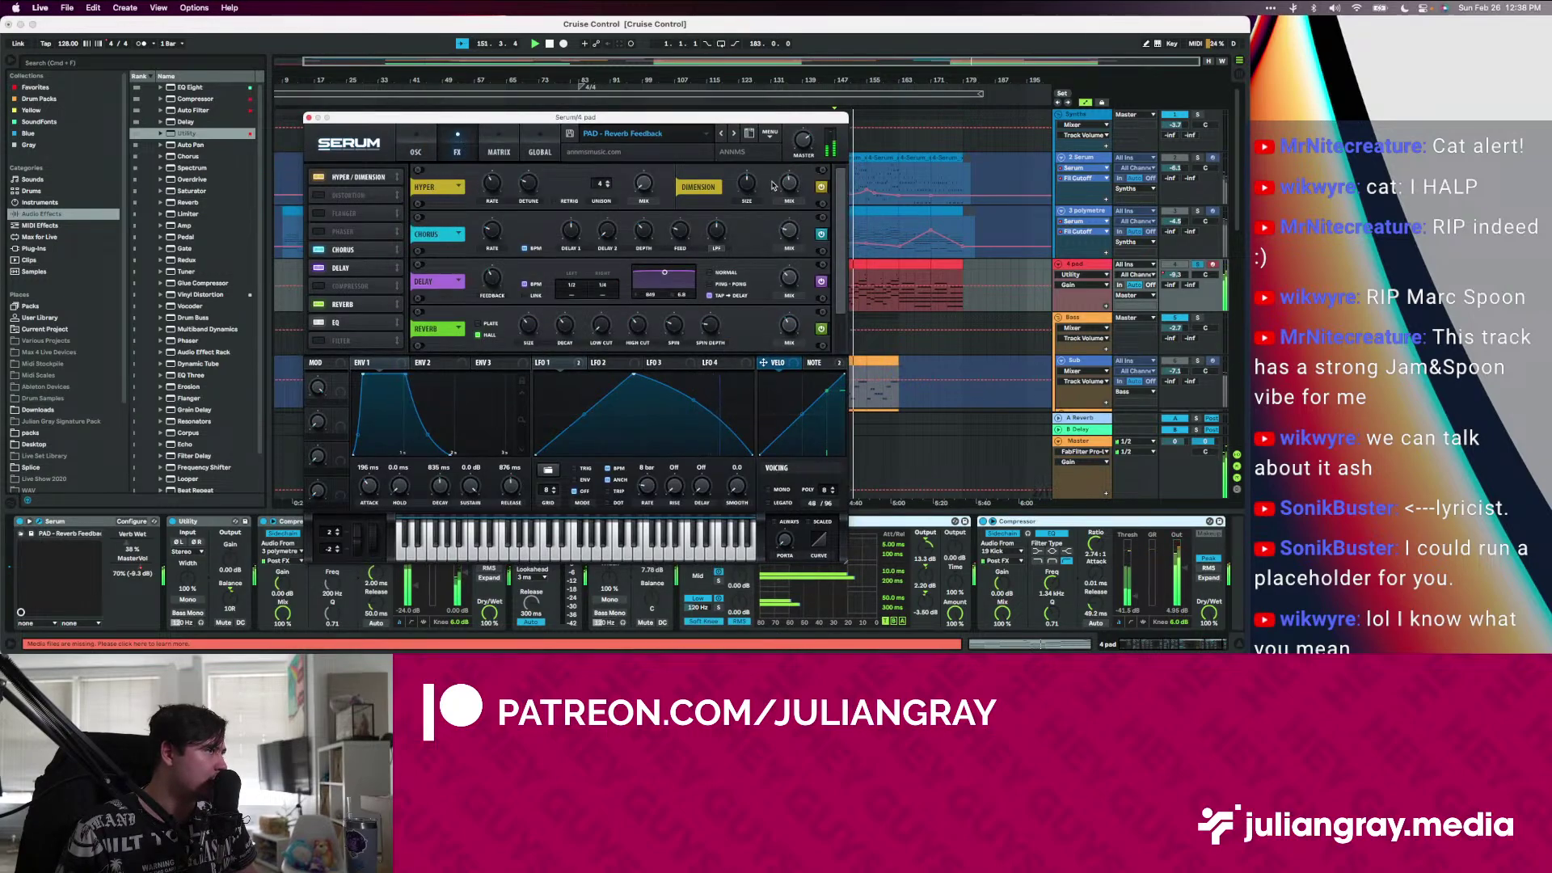
scroll(838, 269, down, 3)
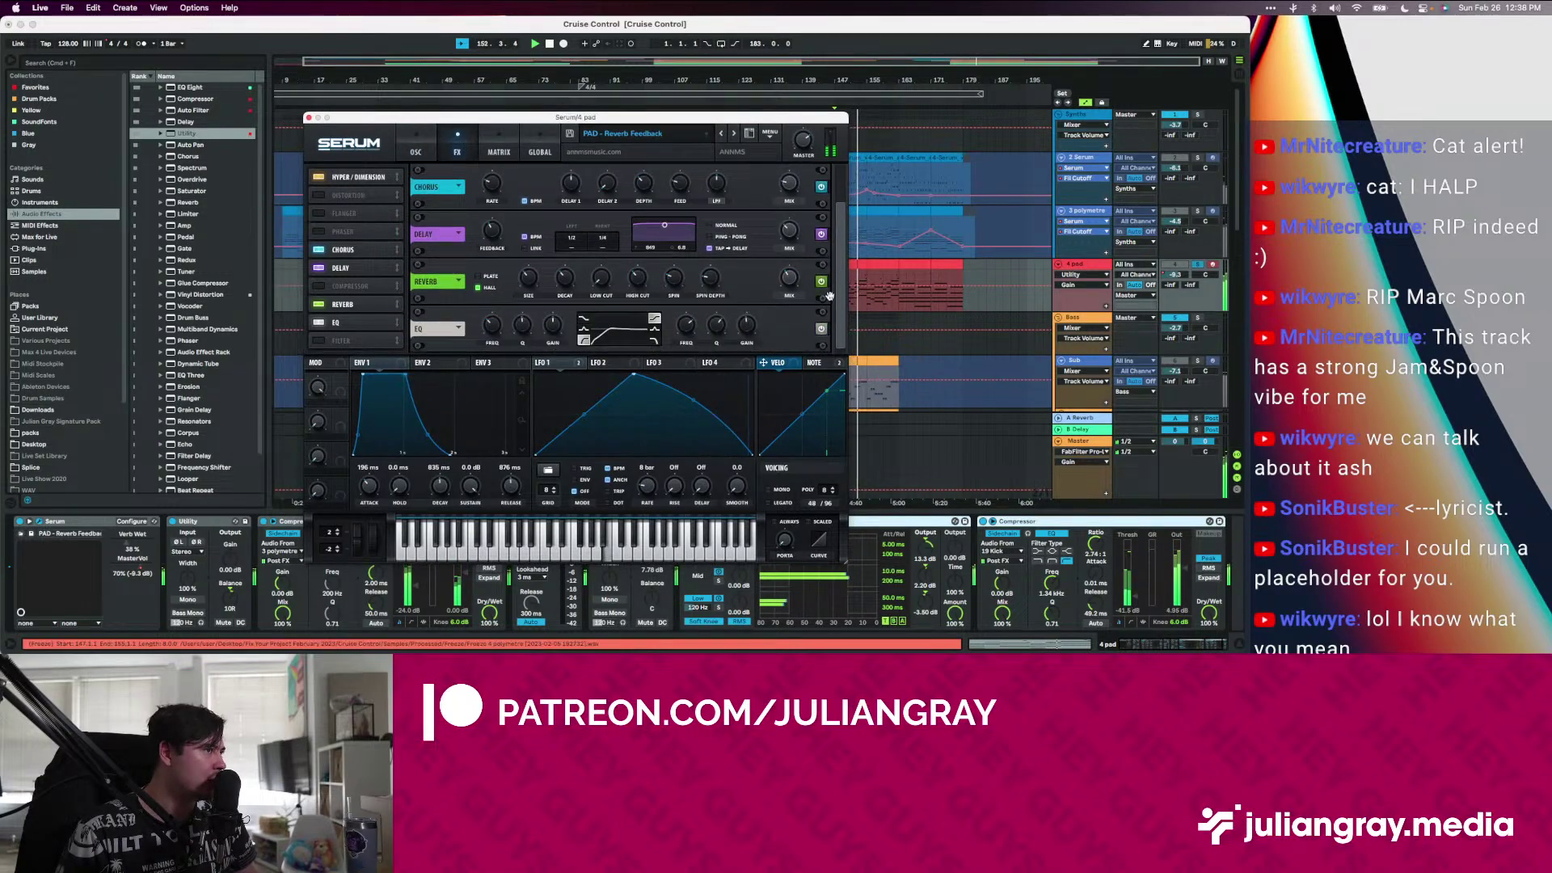
click(309, 120)
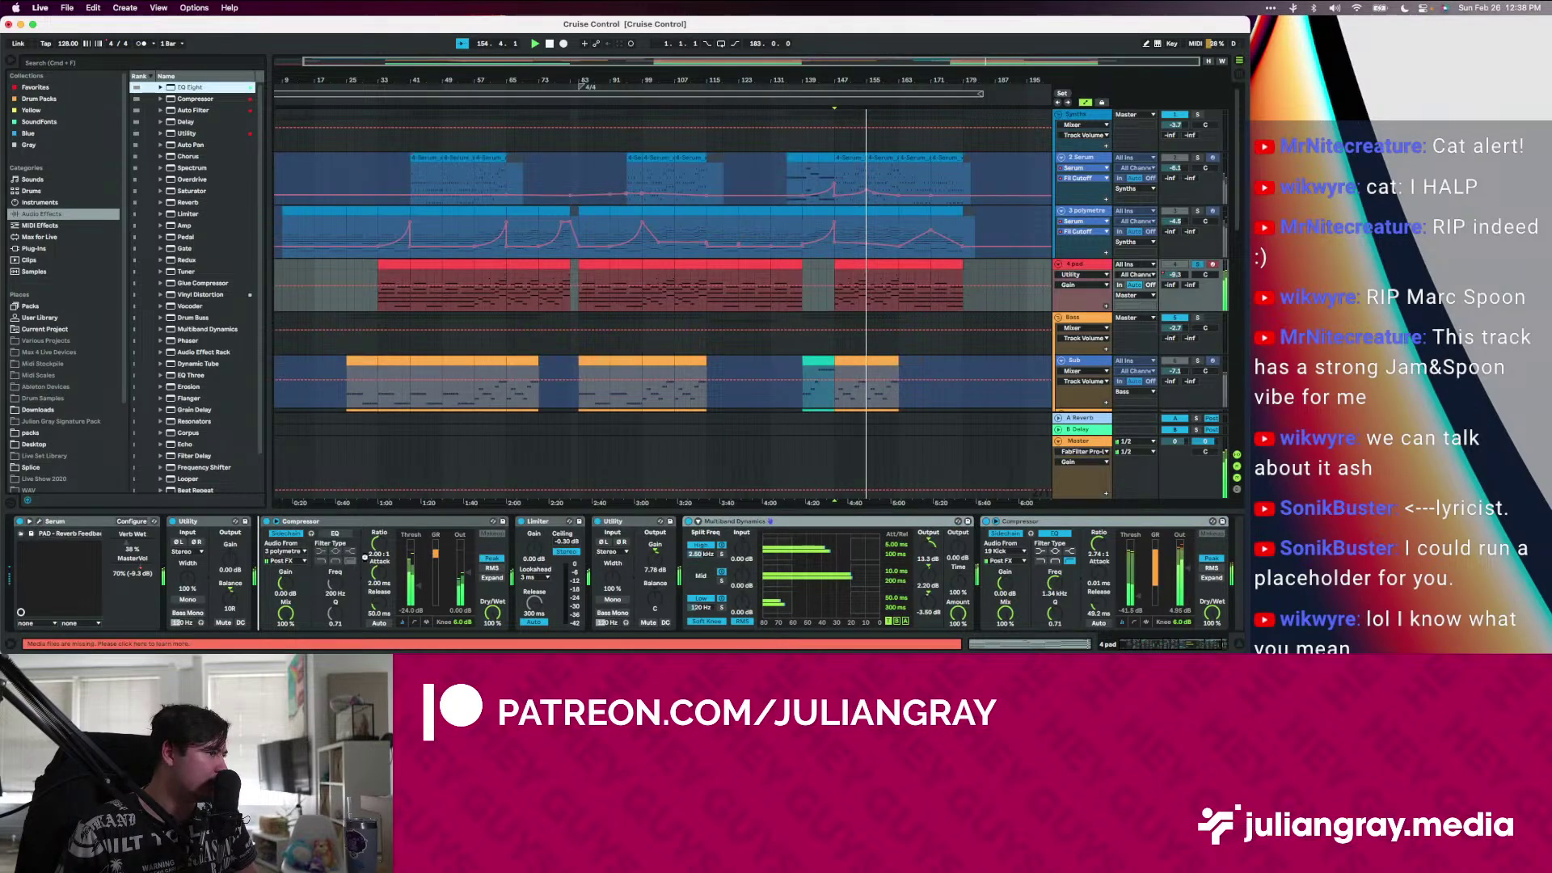
Add an EQ Eight before the pad track's first Compressor, with a high band at 1.70 kHz, and stop playback
key(Return)
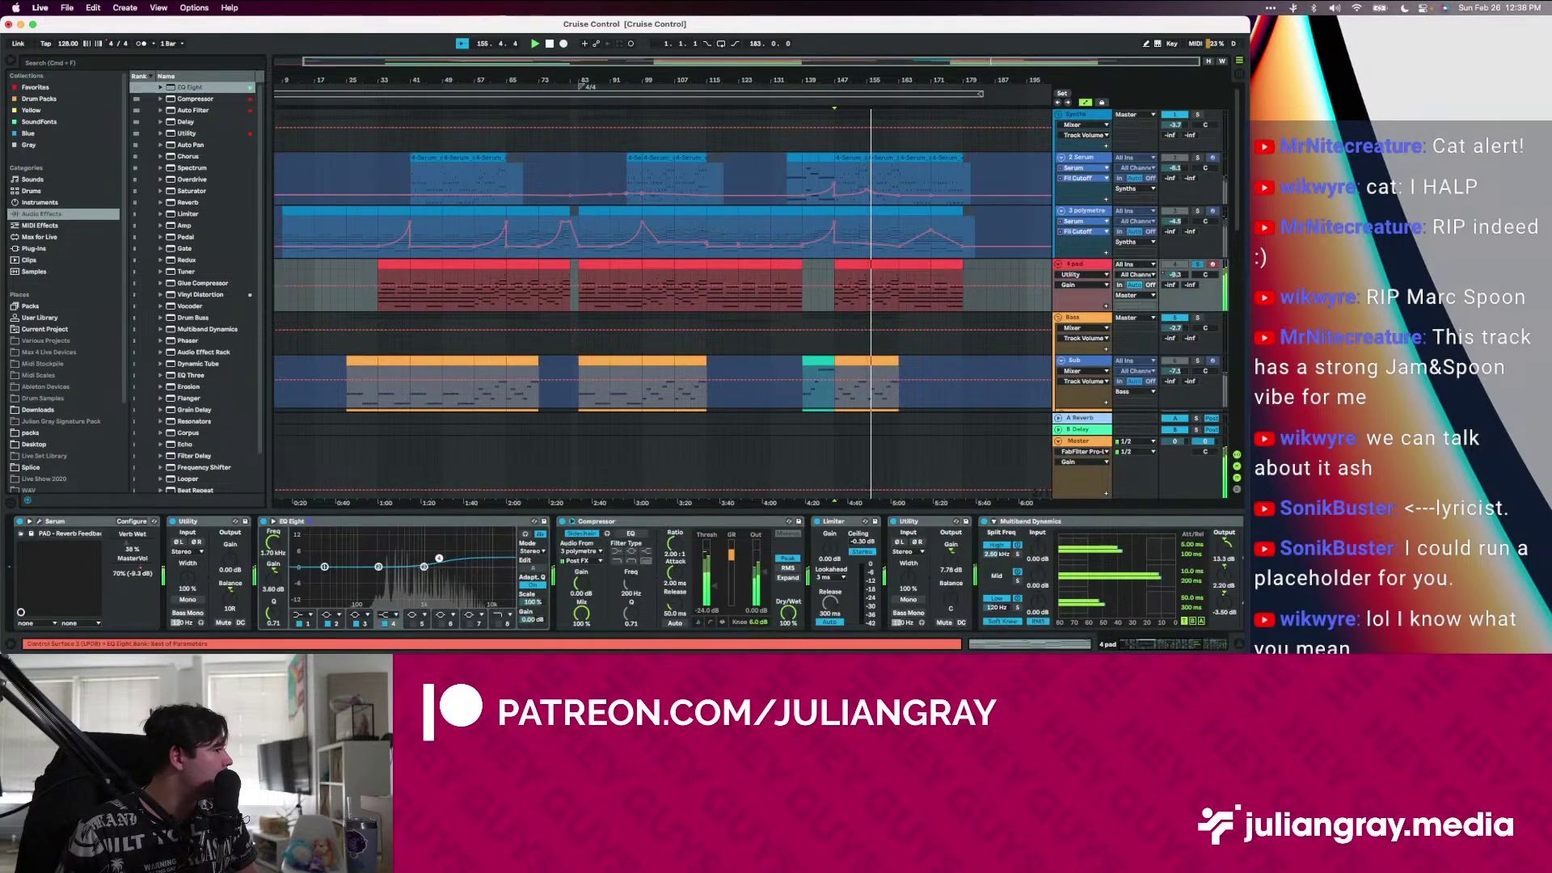
key(space)
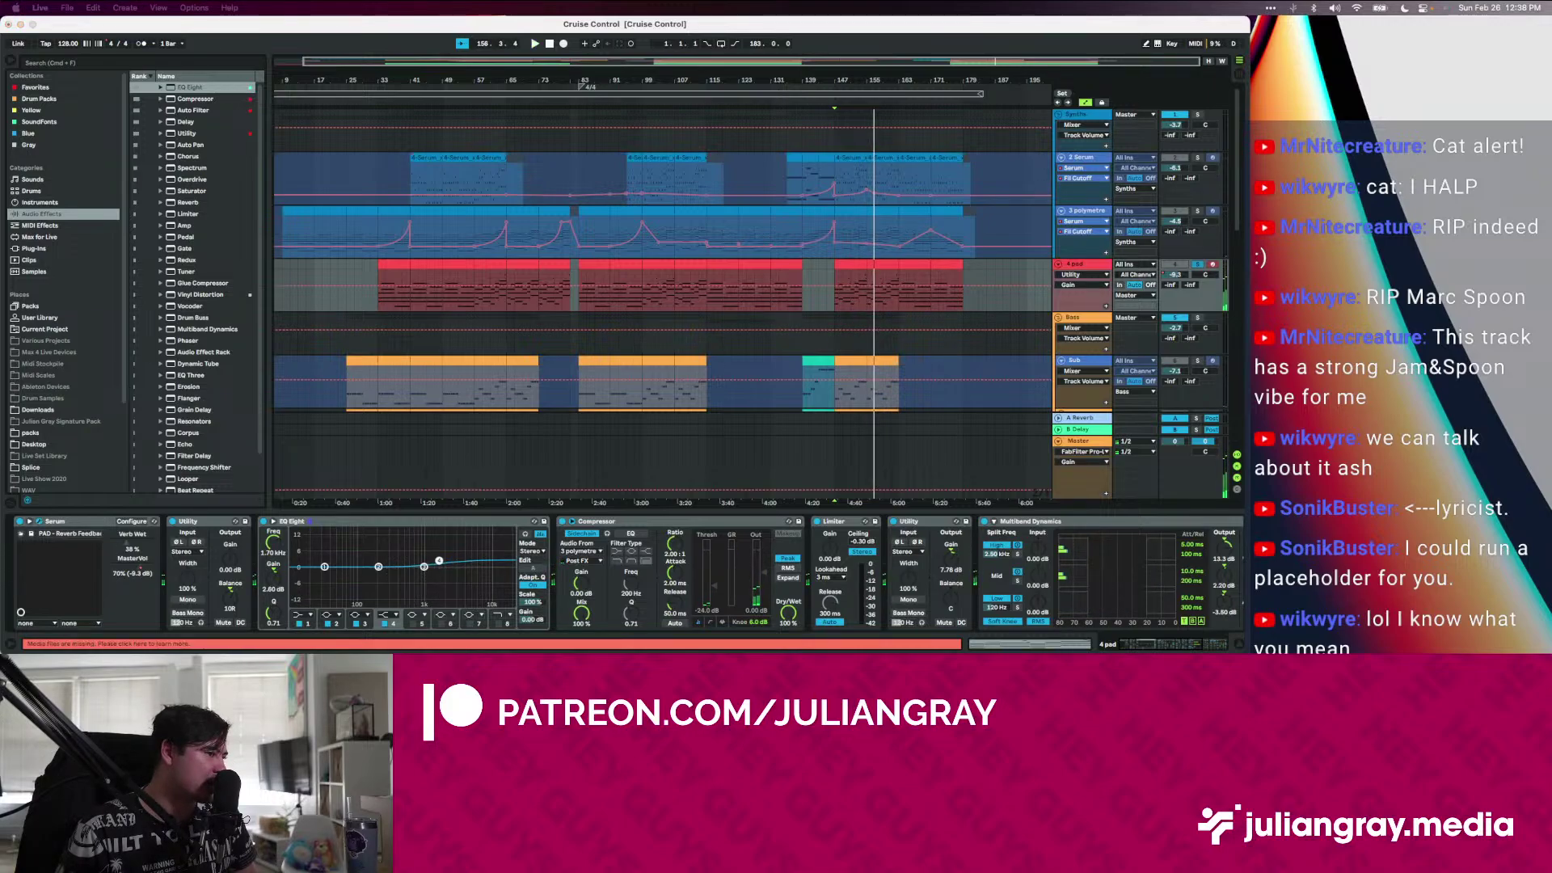
Adjust the filter cutoff in the pad track's Serum while playing from bar 147 and close the plug-in window
drag(0, 437, 634, 101)
key(space)
mouse_move(730, 259)
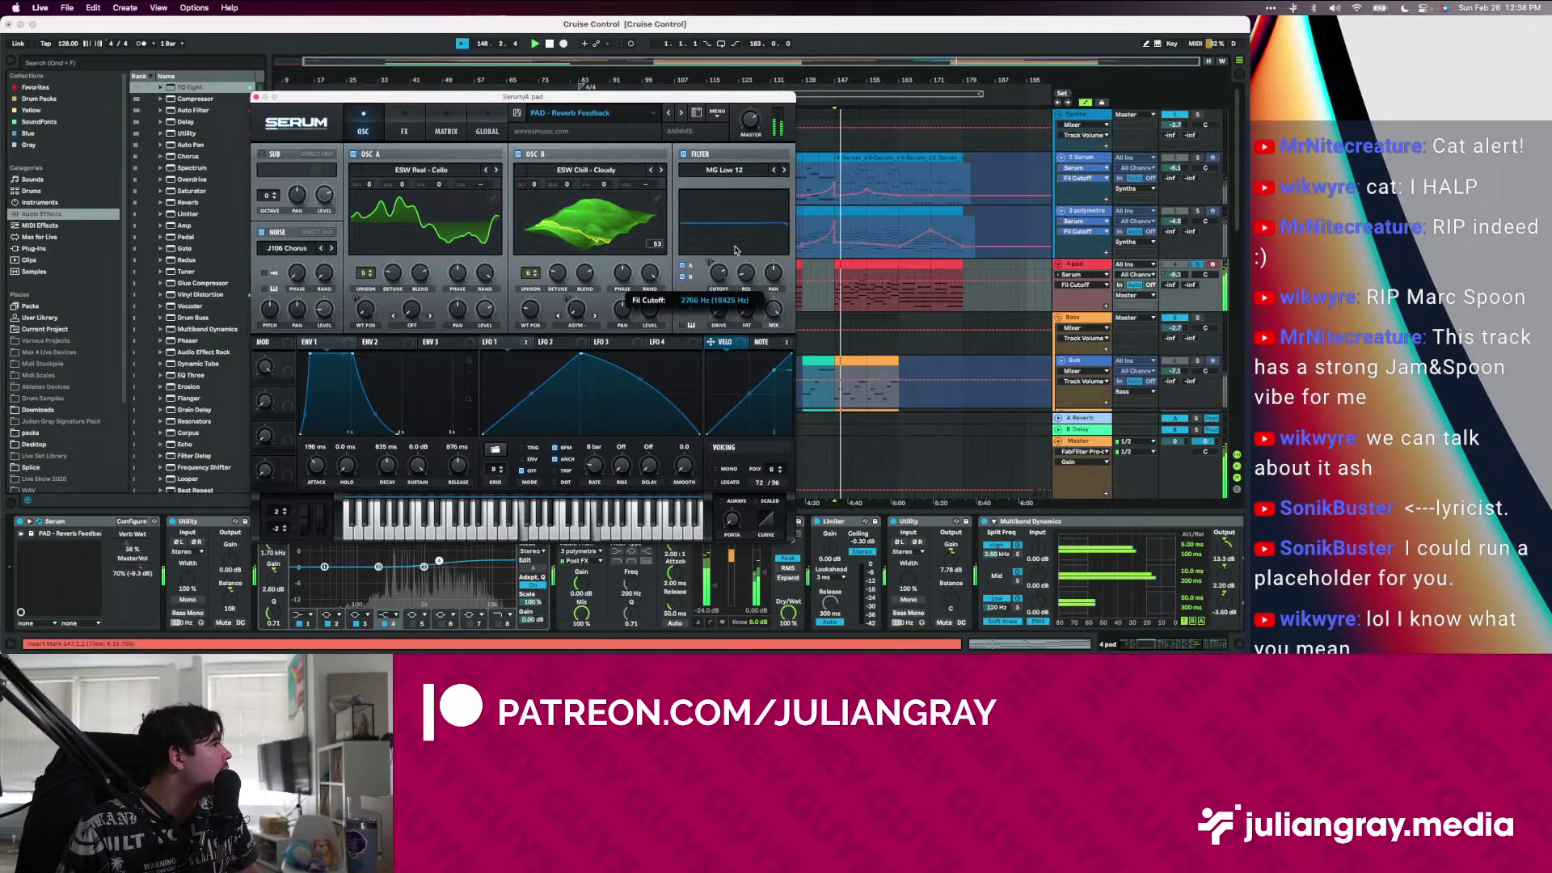
click(255, 97)
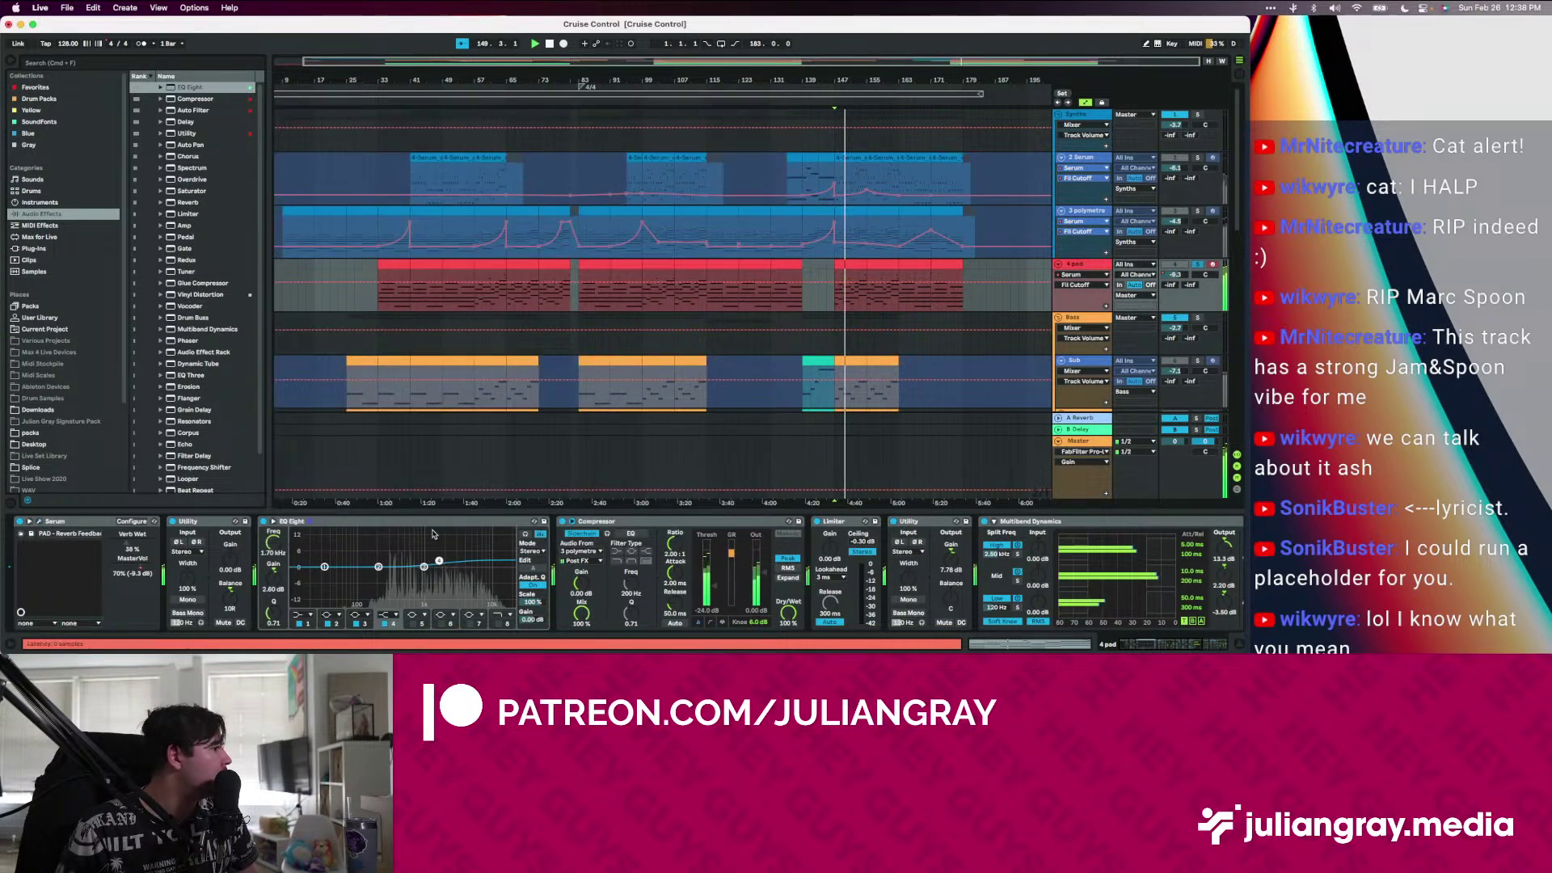
Lower the high band of the pad's EQ Eight to about -3.11 dB and adjust the last Compressor's output gain
drag(438, 560, 446, 571)
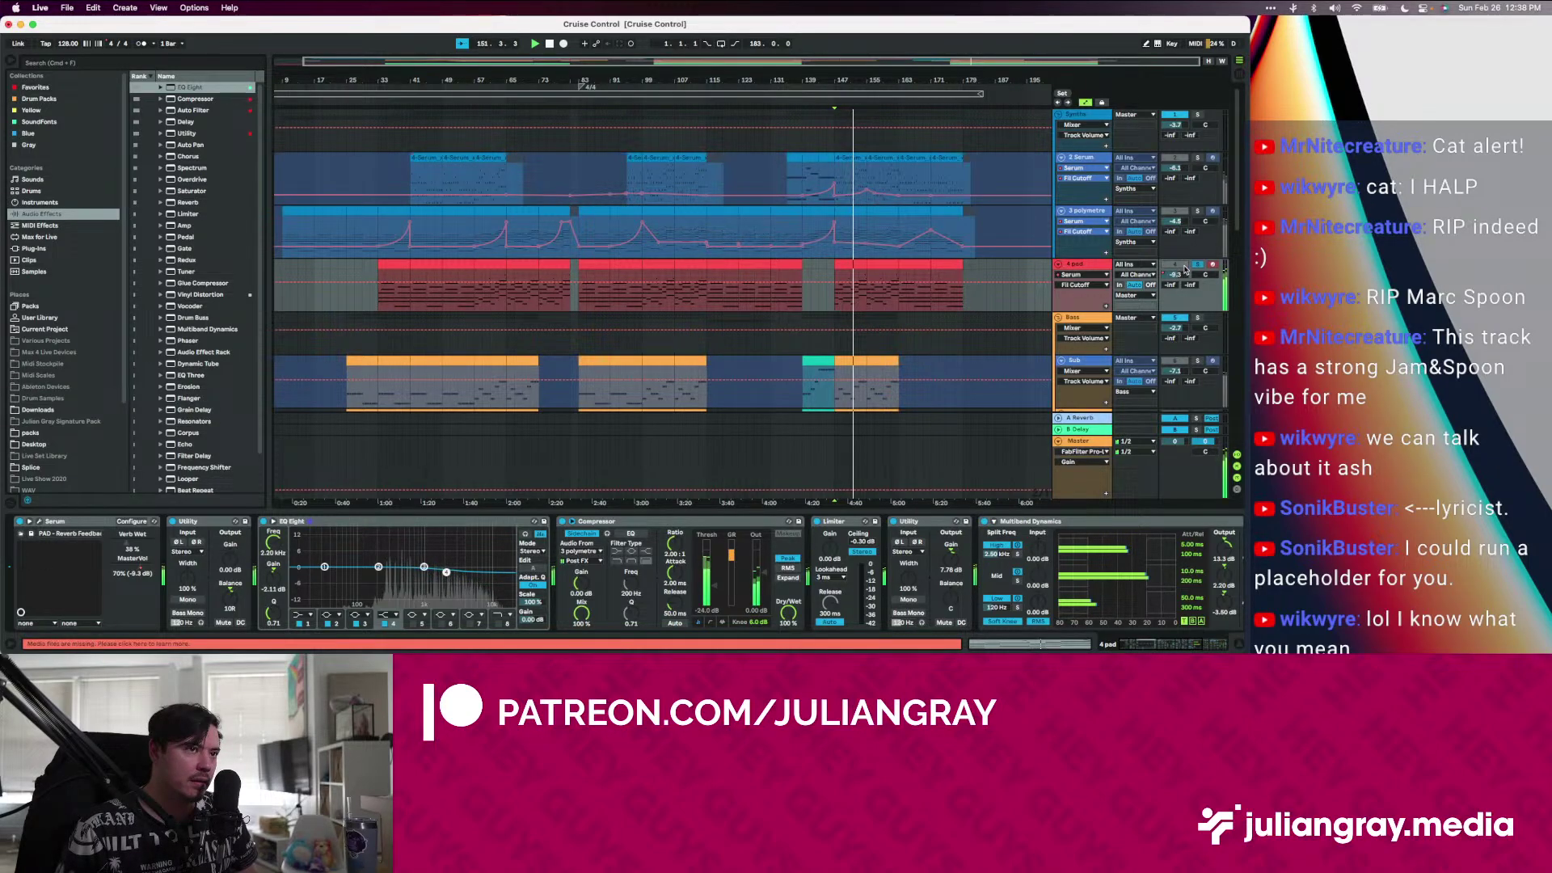
scroll(855, 561, right, 5)
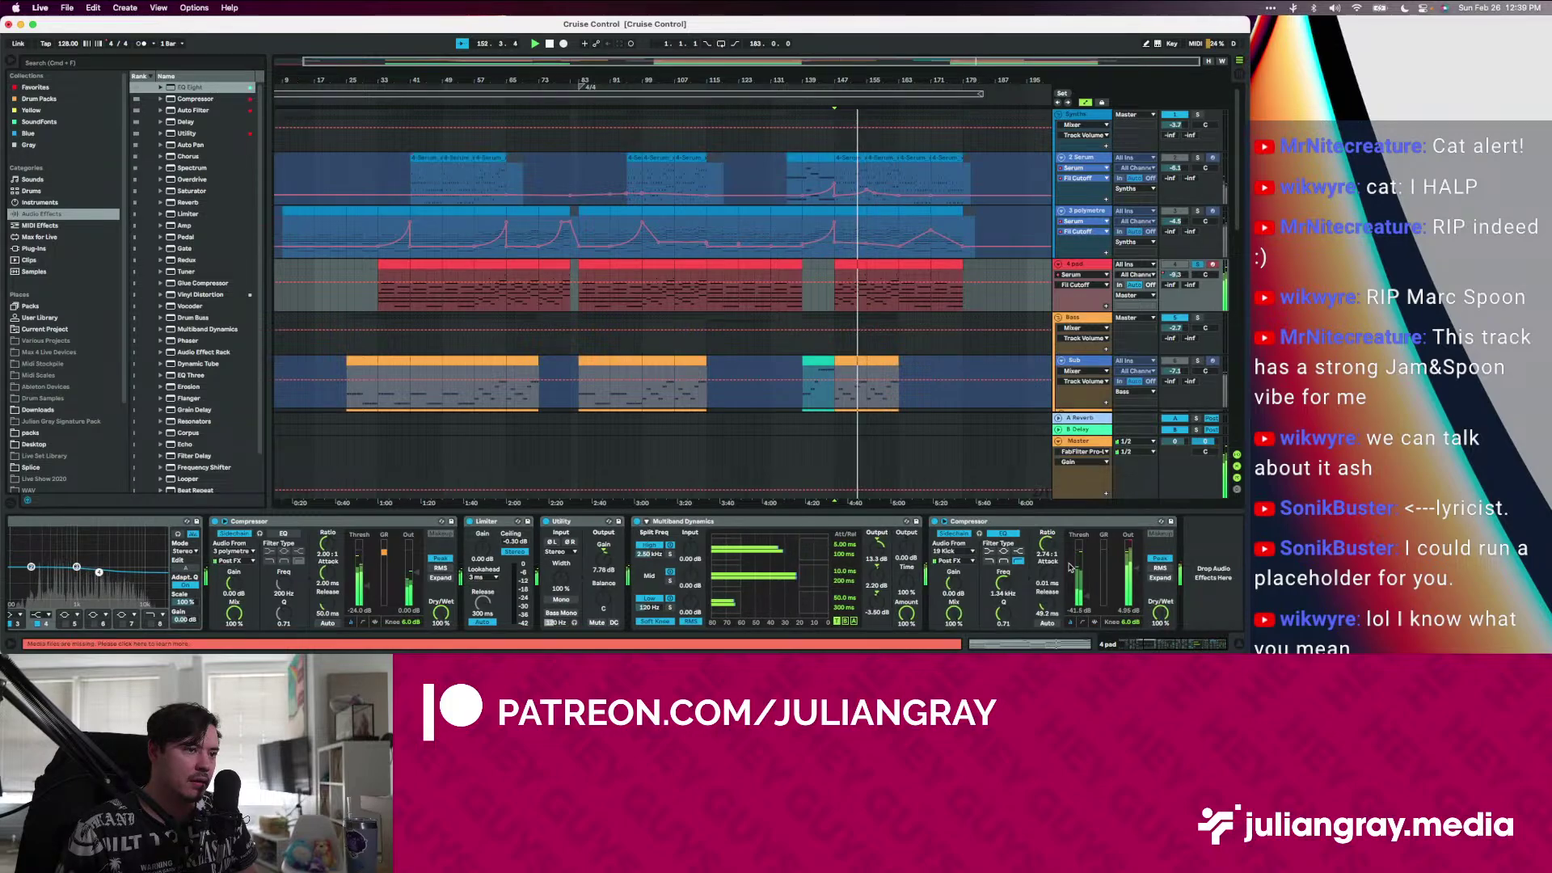
click(1132, 574)
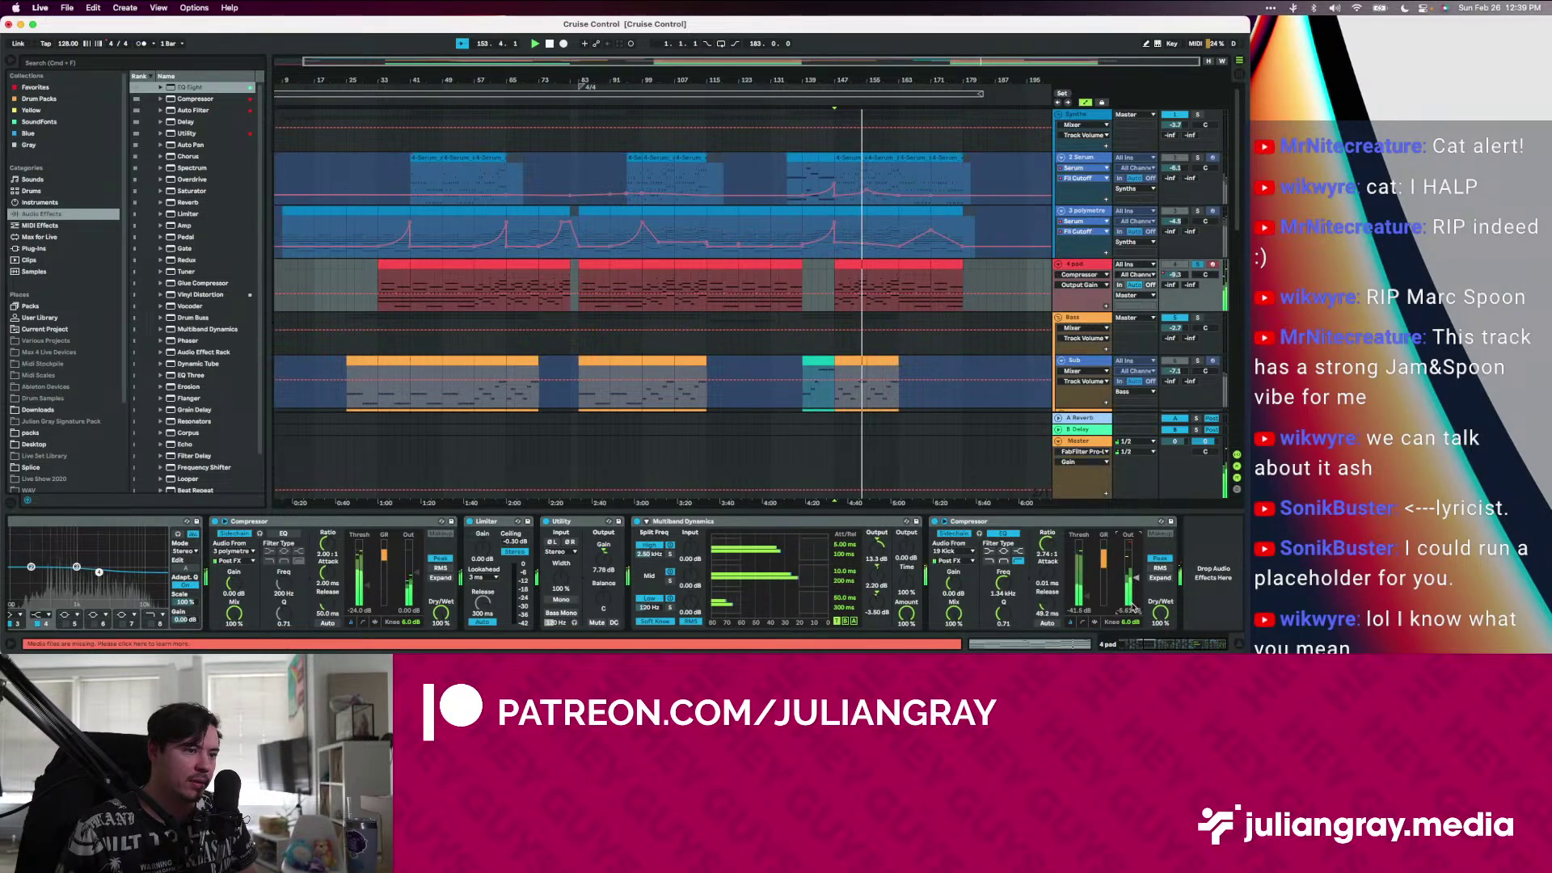
Adjust the gain of the pad's Utility before the Multiband Dynamics and take the pad track out of solo
click(602, 552)
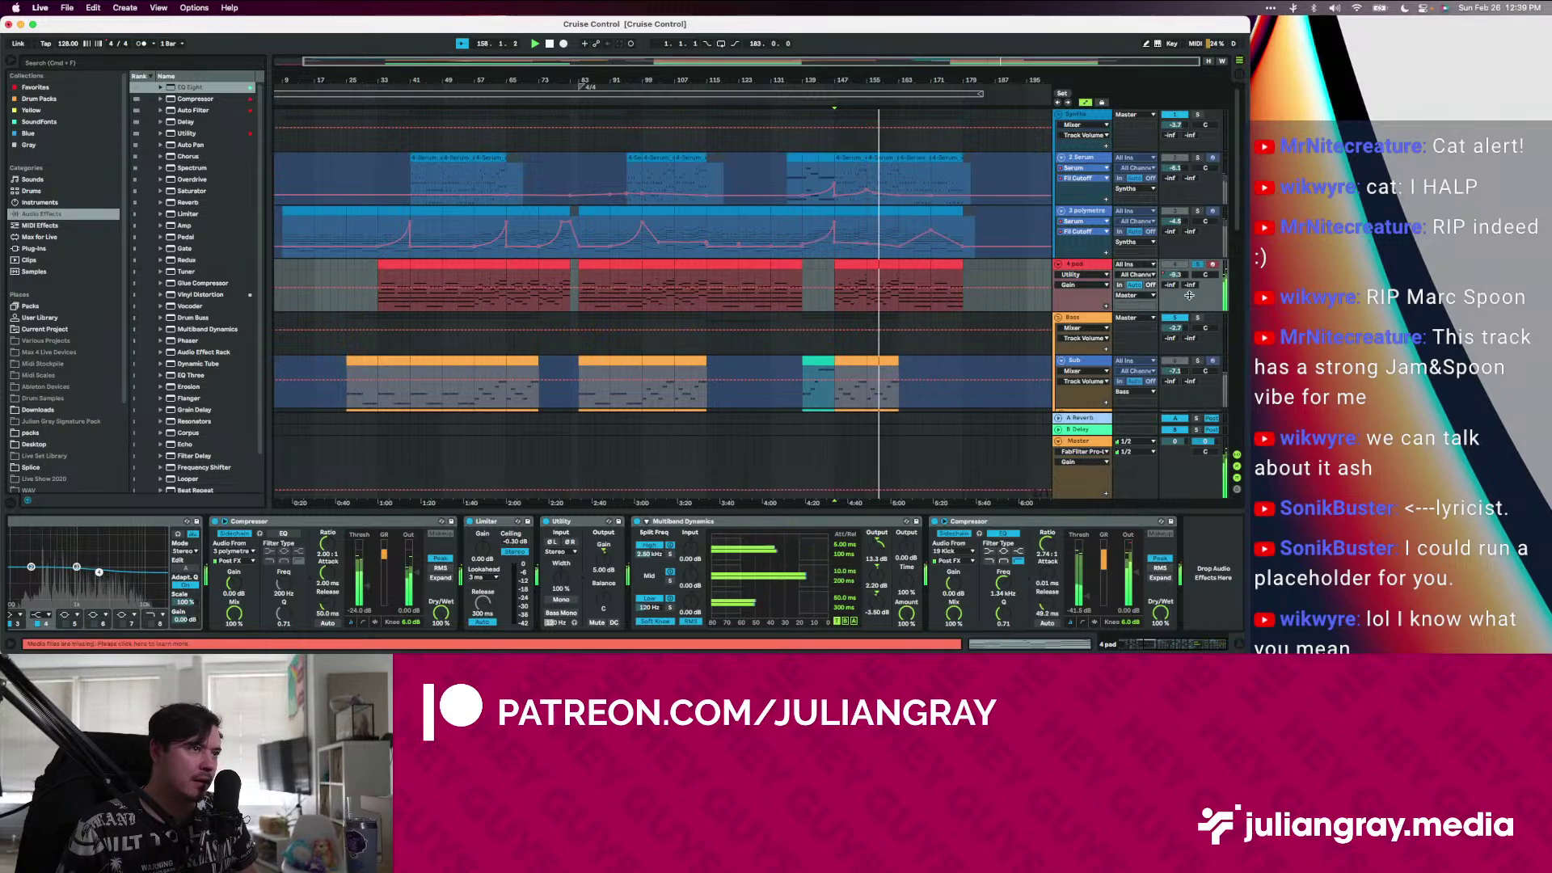
click(1200, 268)
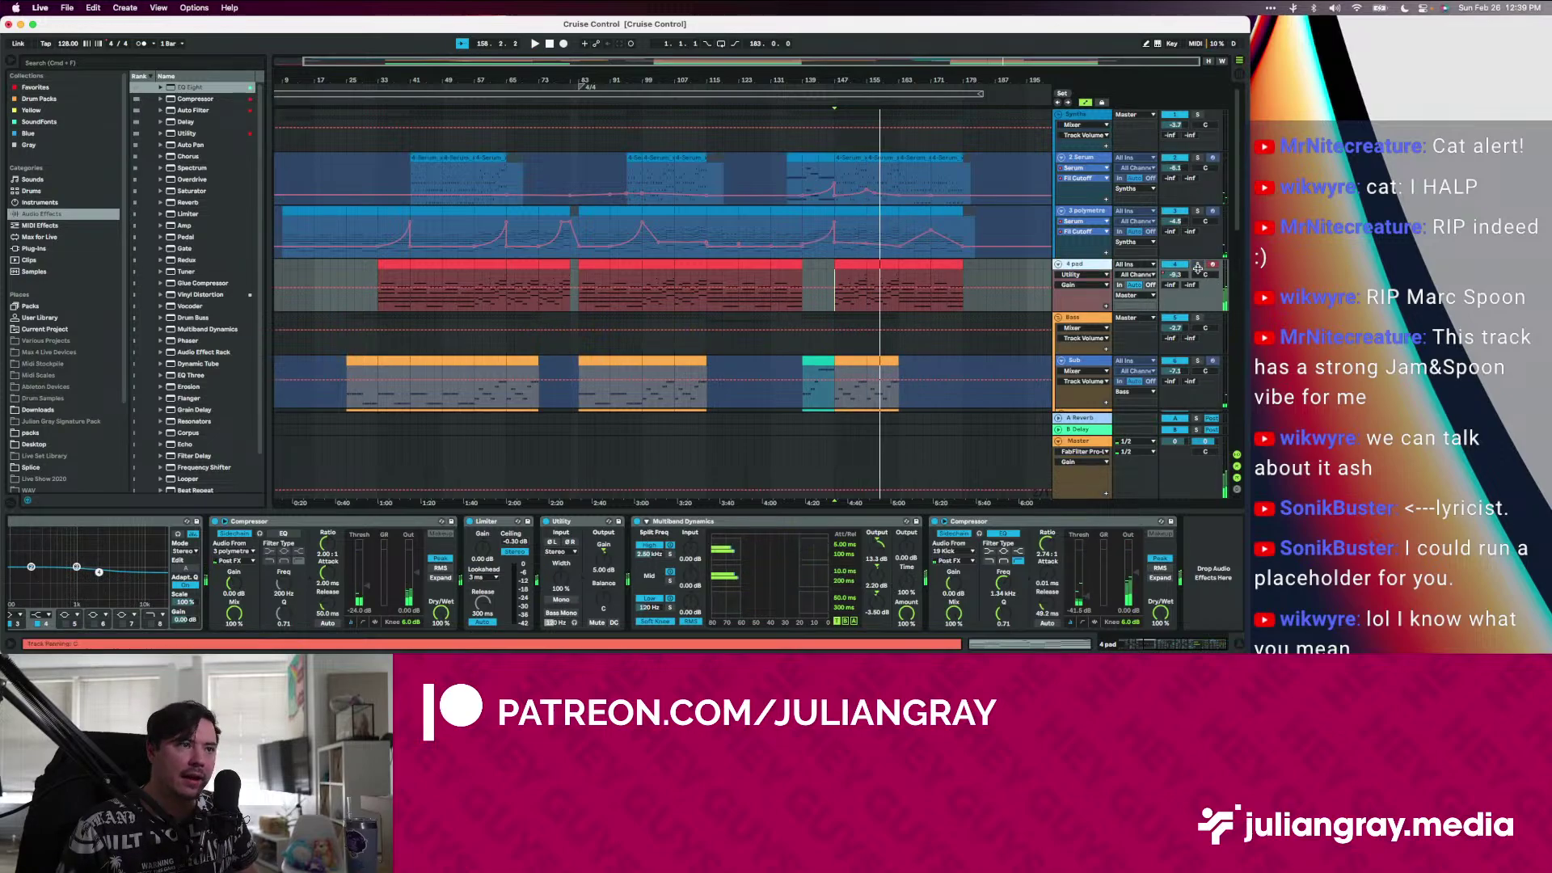
Play from bar 147 and adjust the output gain of the pad track's Utility
key(space)
key(space)
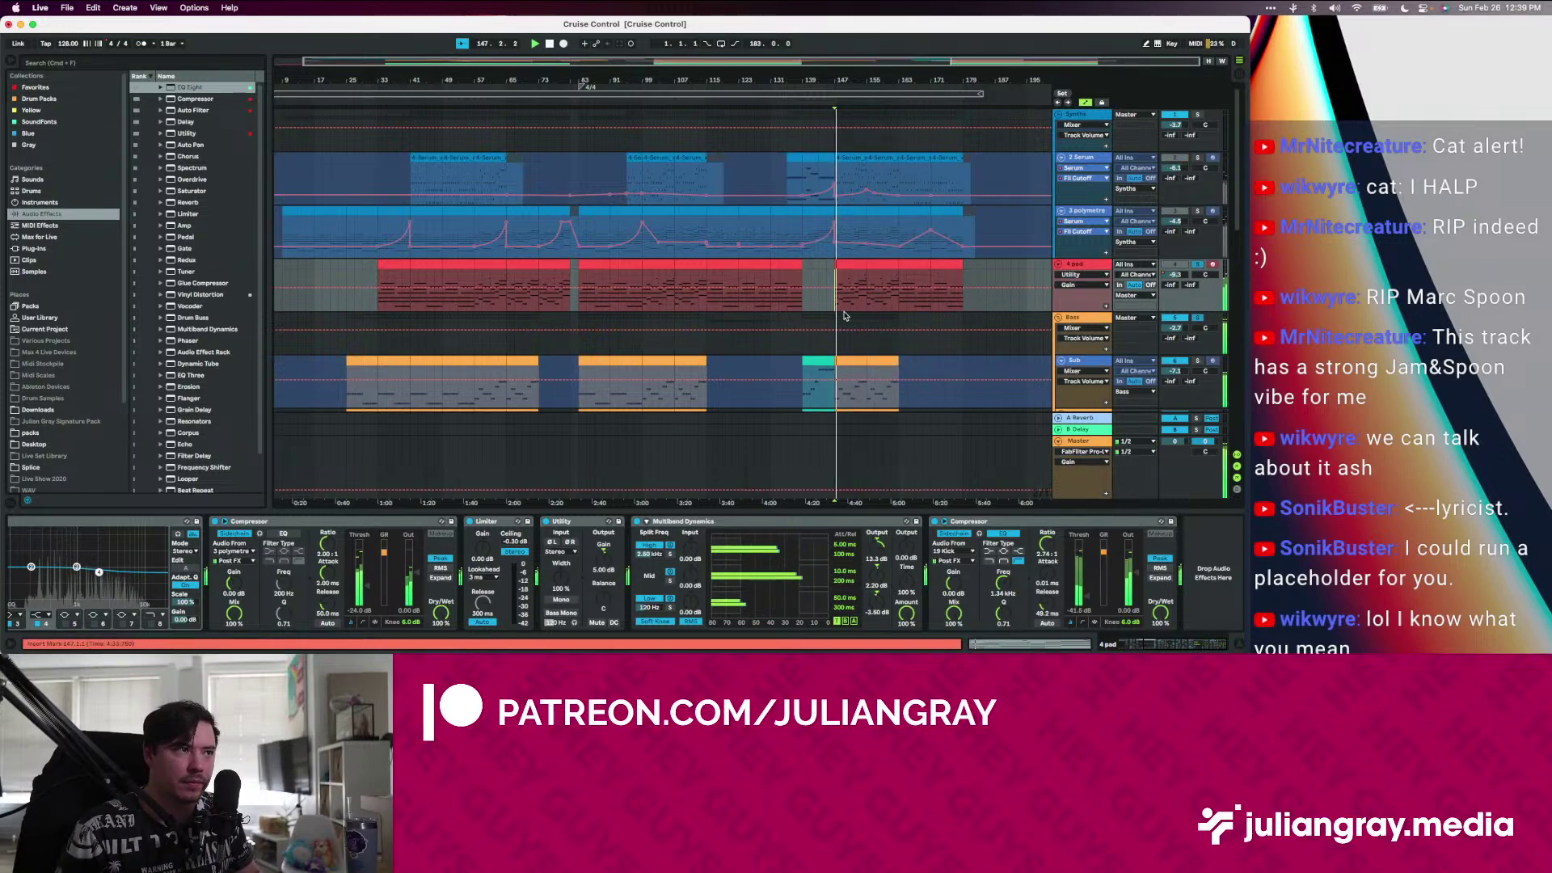
click(1070, 266)
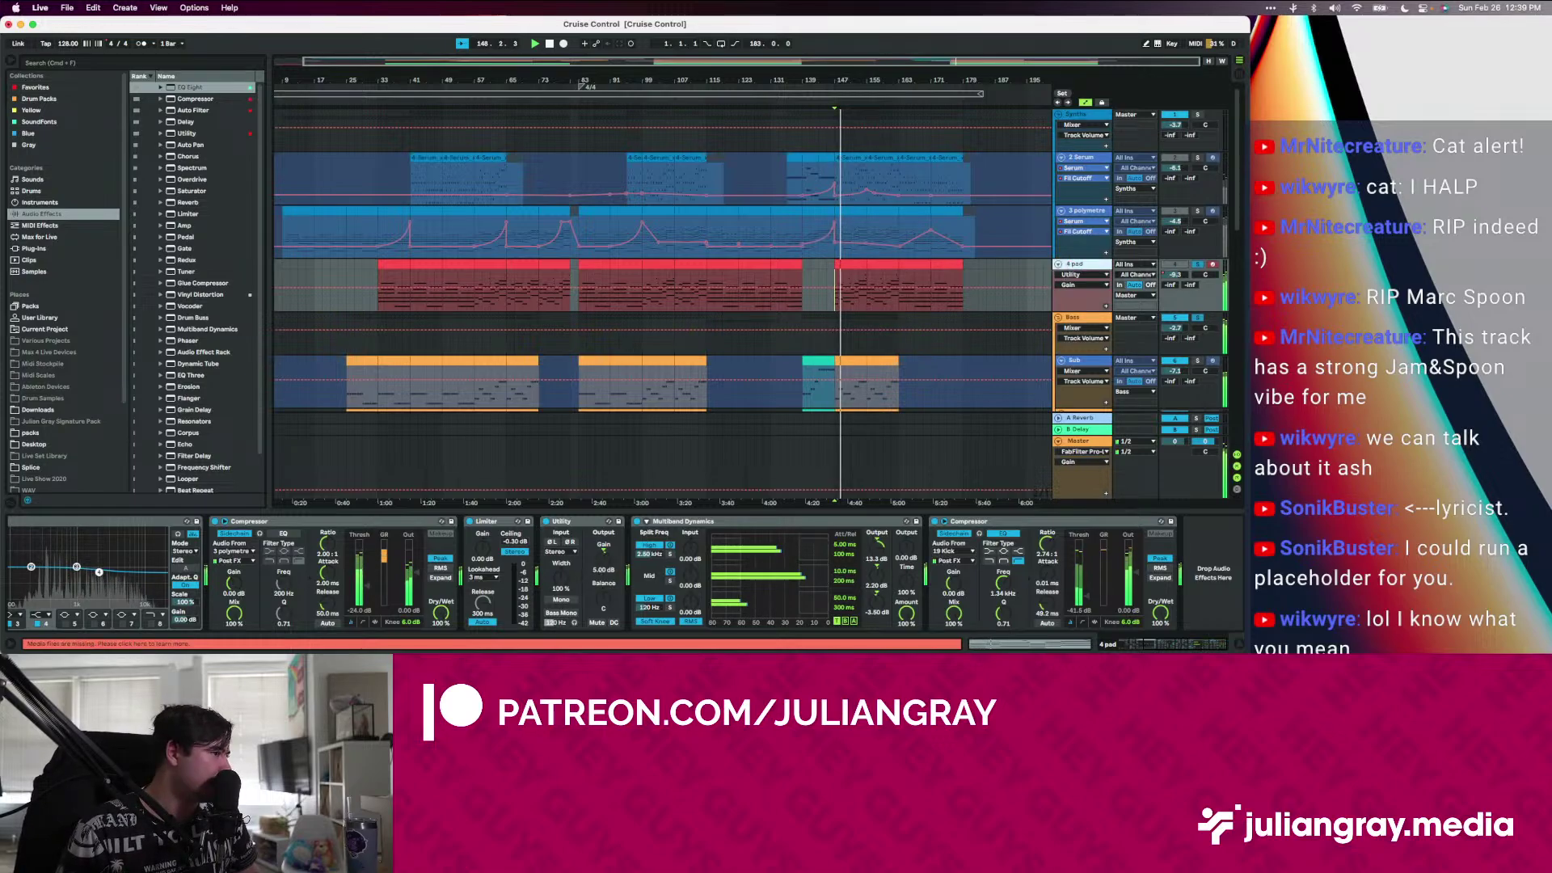
drag(603, 551, 603, 537)
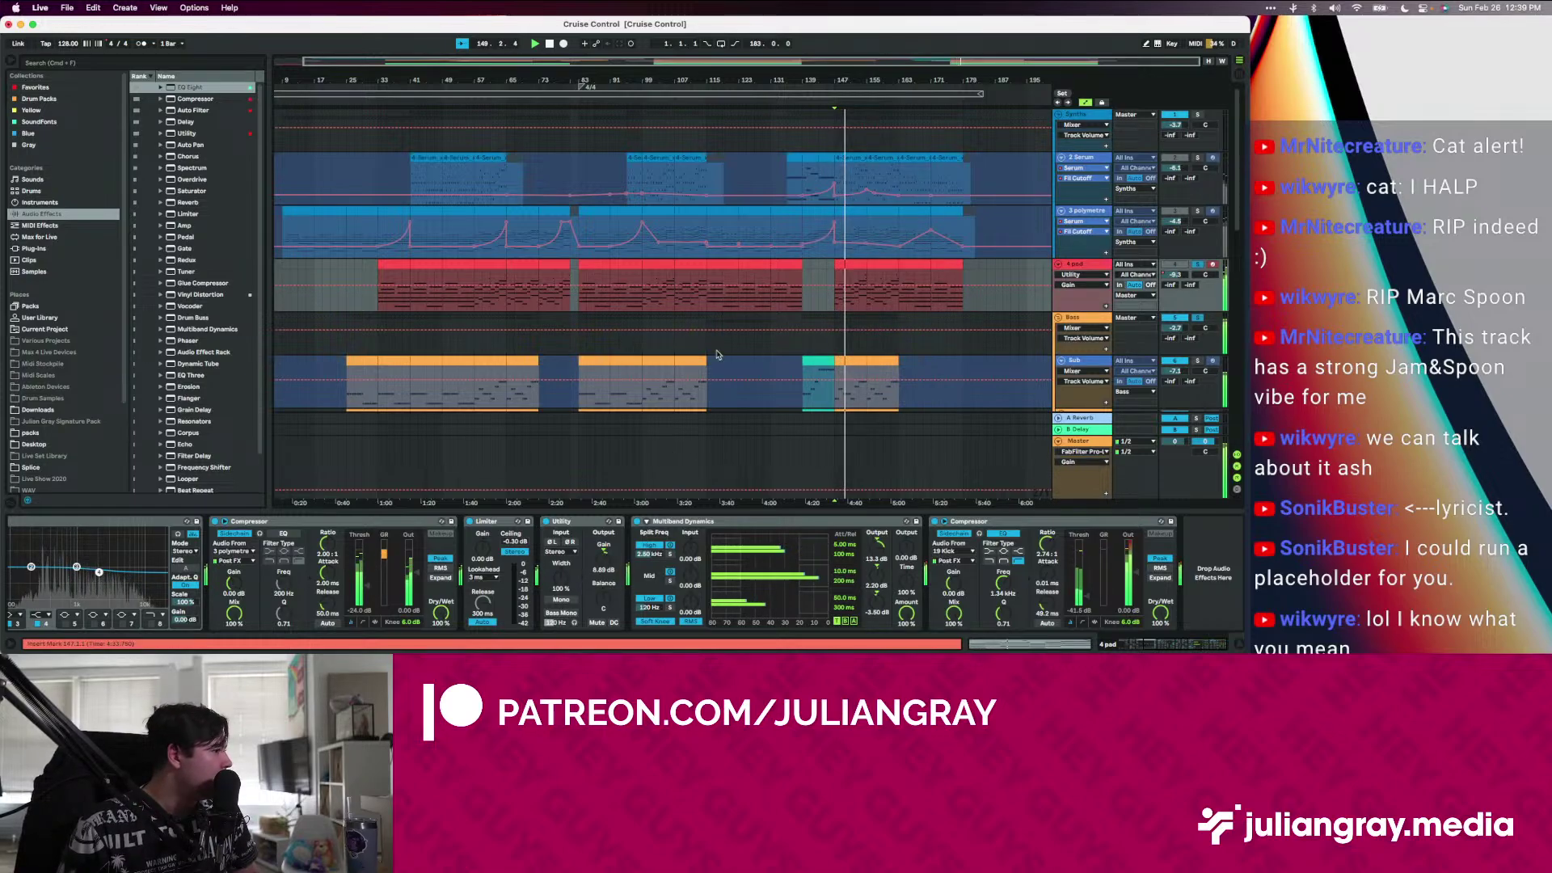
Solo the VEDM1 Open Hihat track during playback and adjust its volume to about -14.3 dB
scroll(721, 348, left, 3)
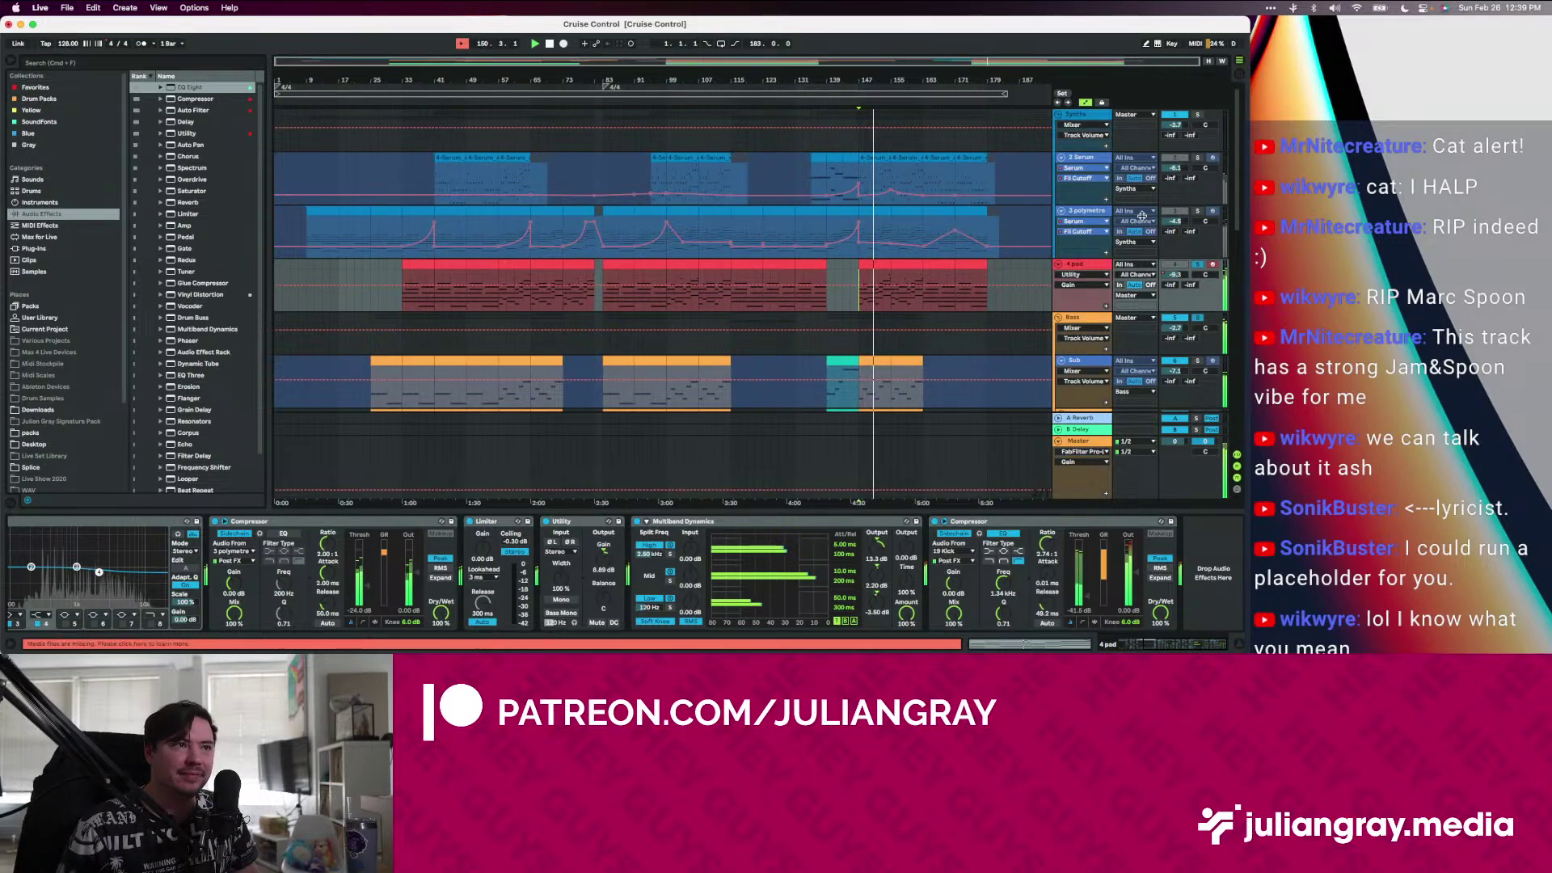
scroll(1094, 231, down, 10)
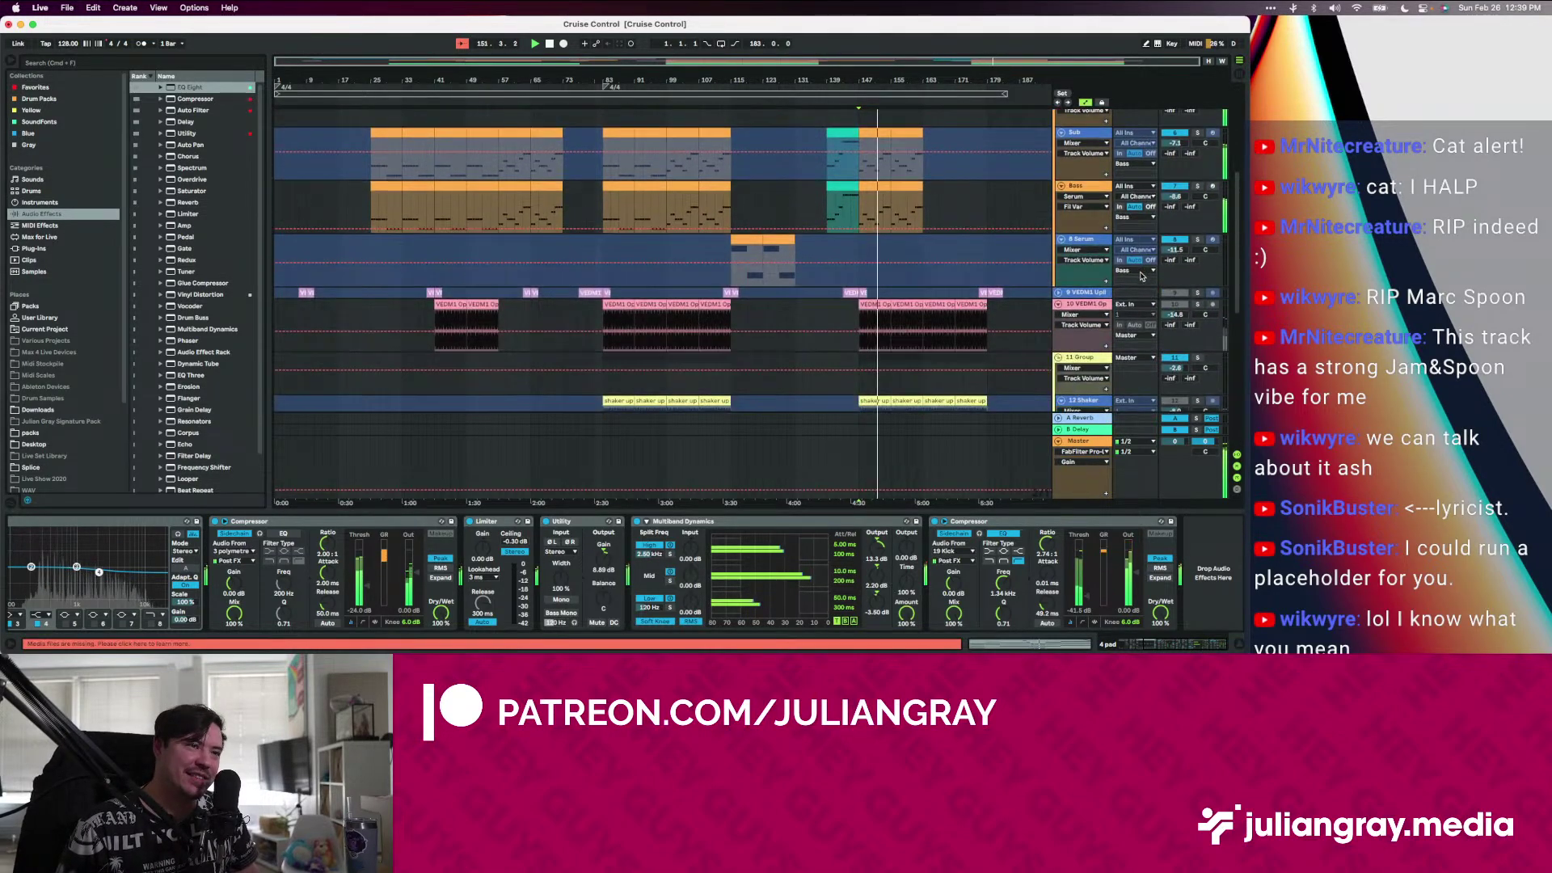
click(1175, 316)
click(1197, 274)
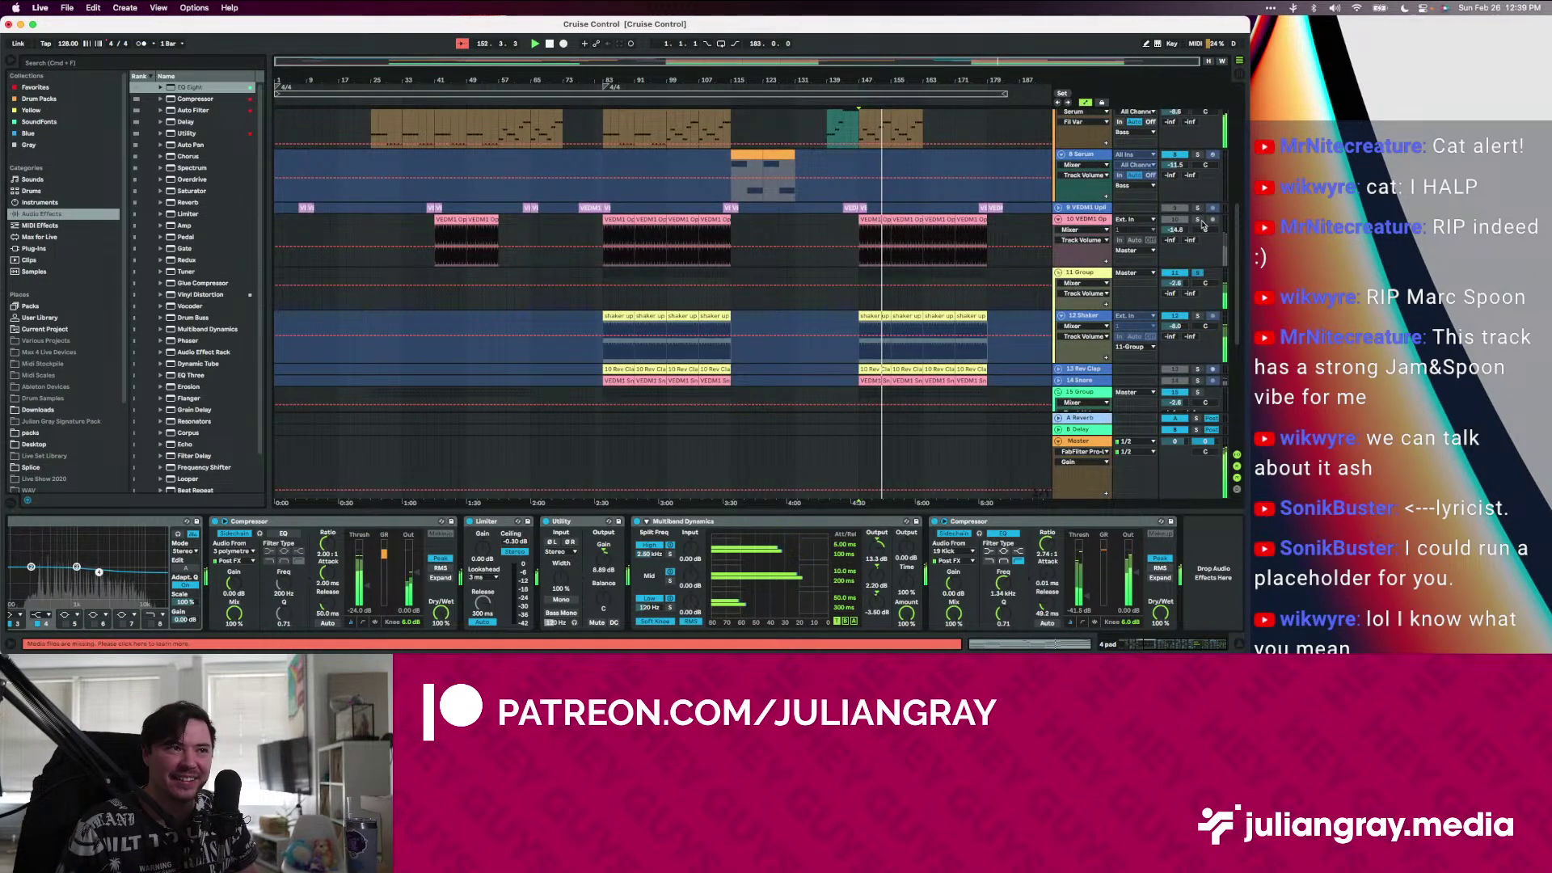
super+click(1197, 220)
click(1181, 227)
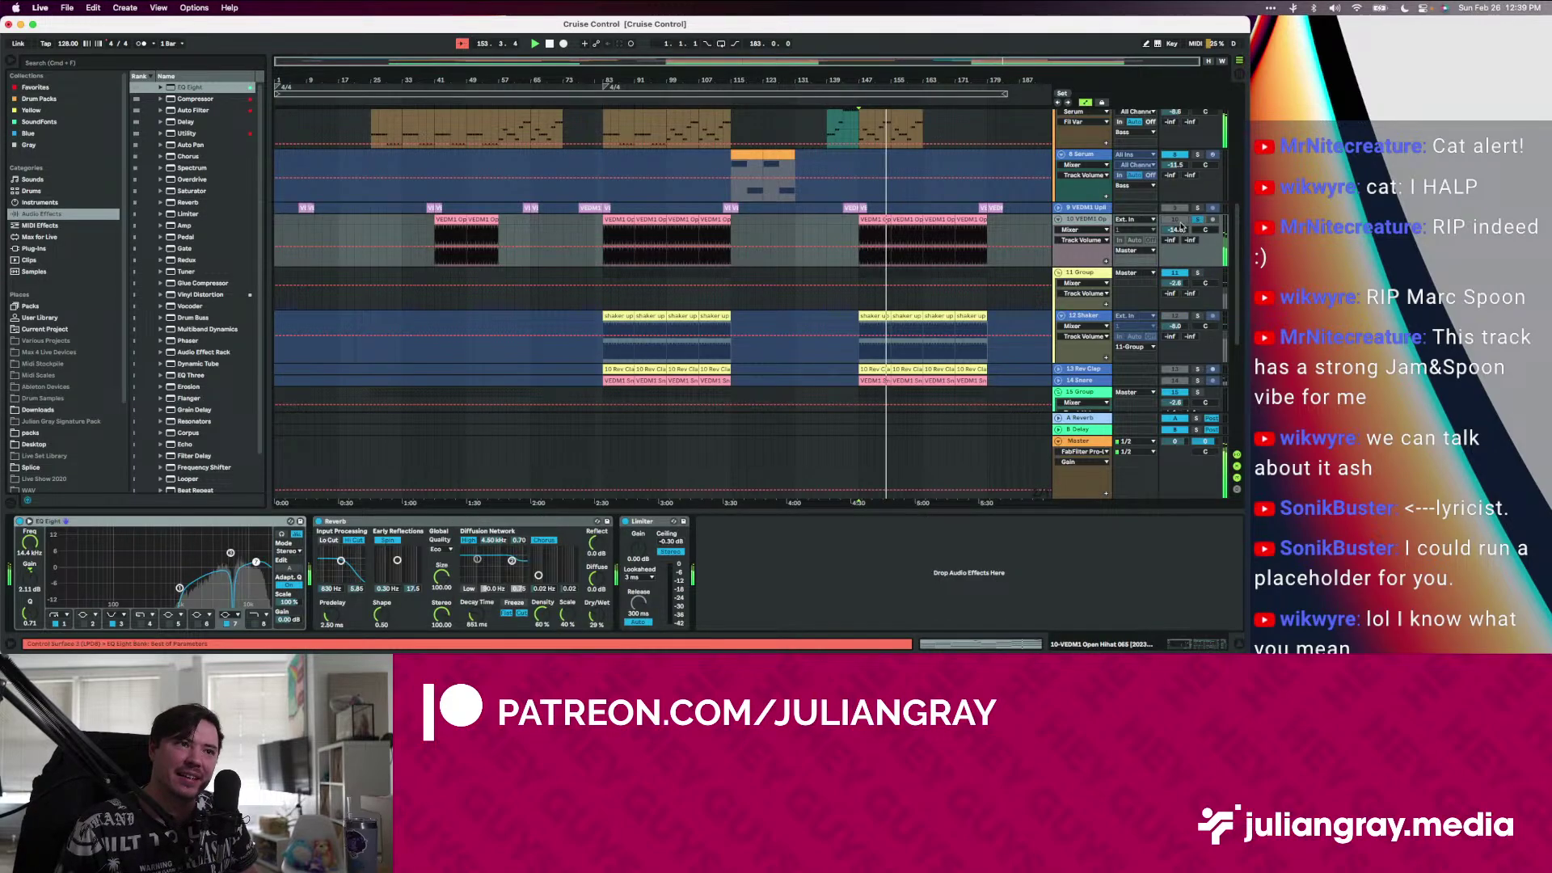
drag(1175, 230, 1175, 232)
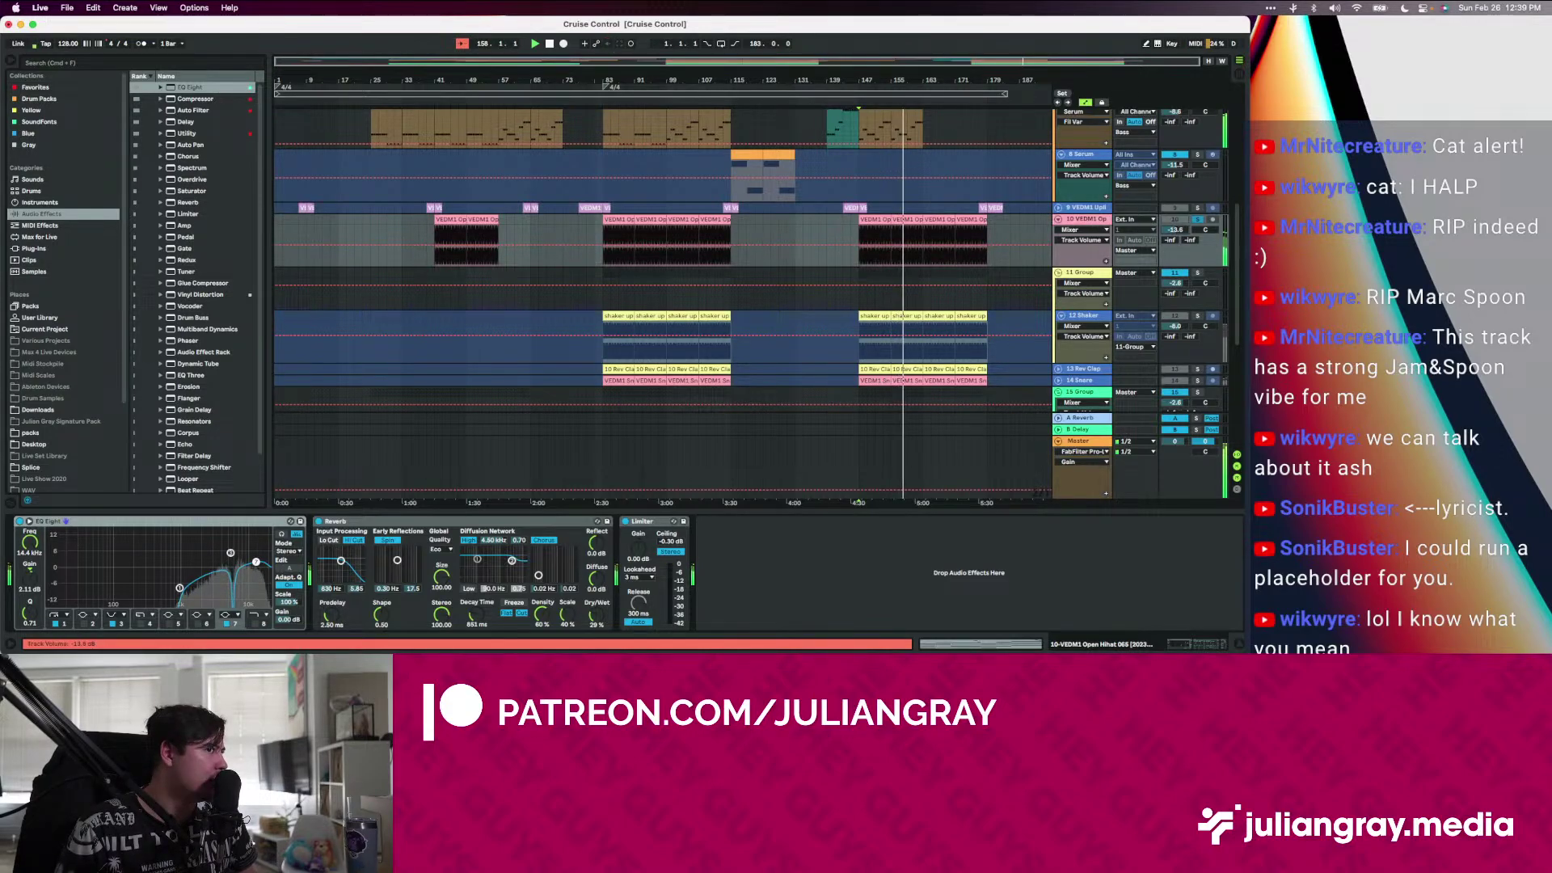
Lower the output gain of the pad track's Utility to 4.44 dB
scroll(1180, 242, down, 8)
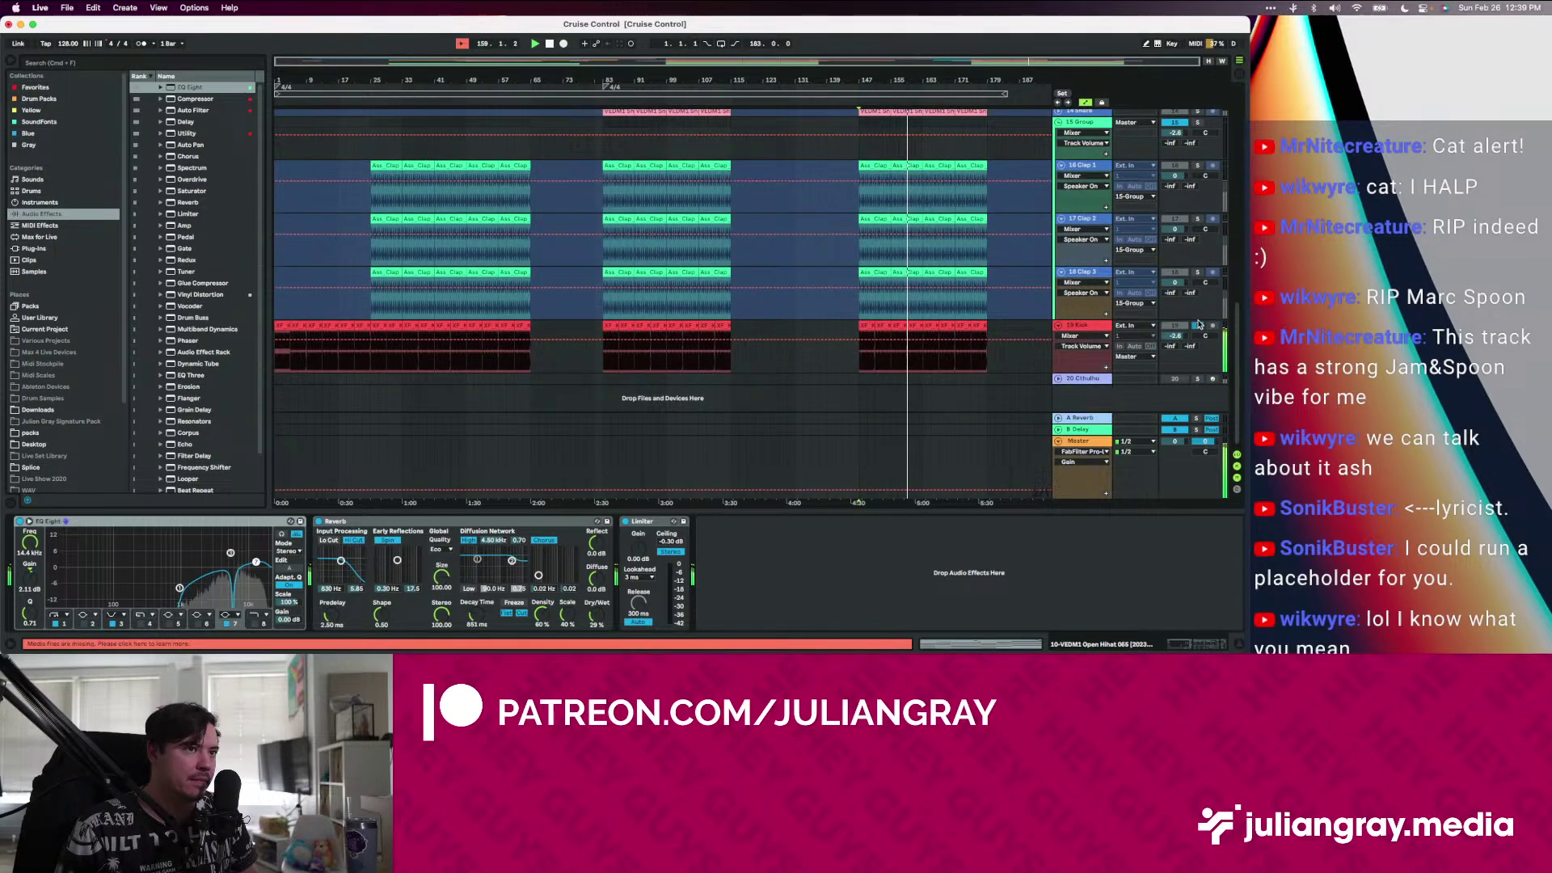
scroll(1131, 275, up, 3)
scroll(1067, 228, up, 10)
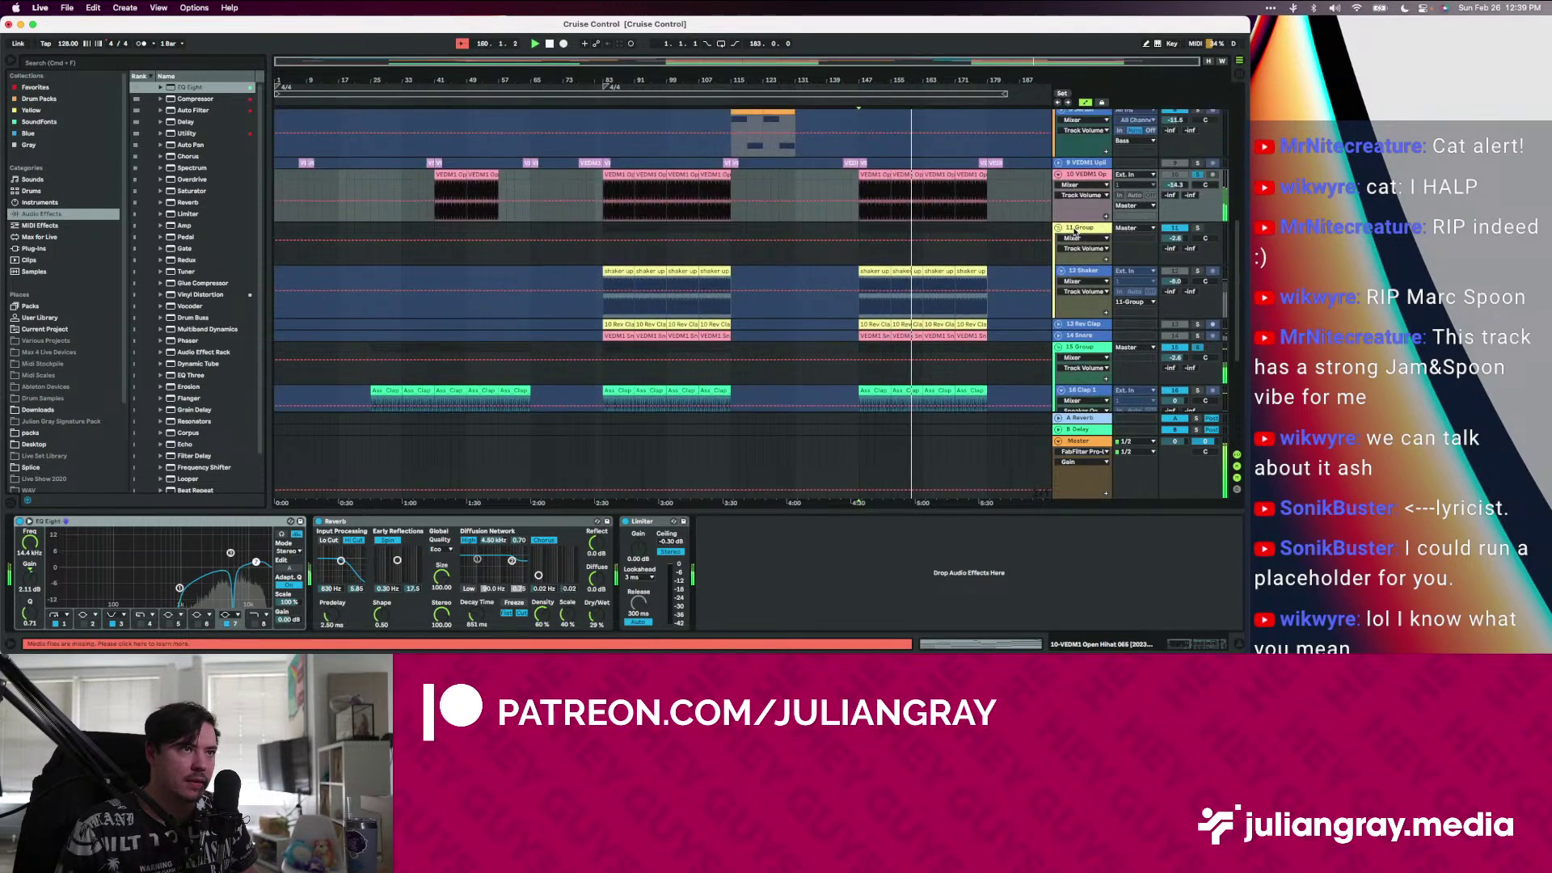
click(1075, 264)
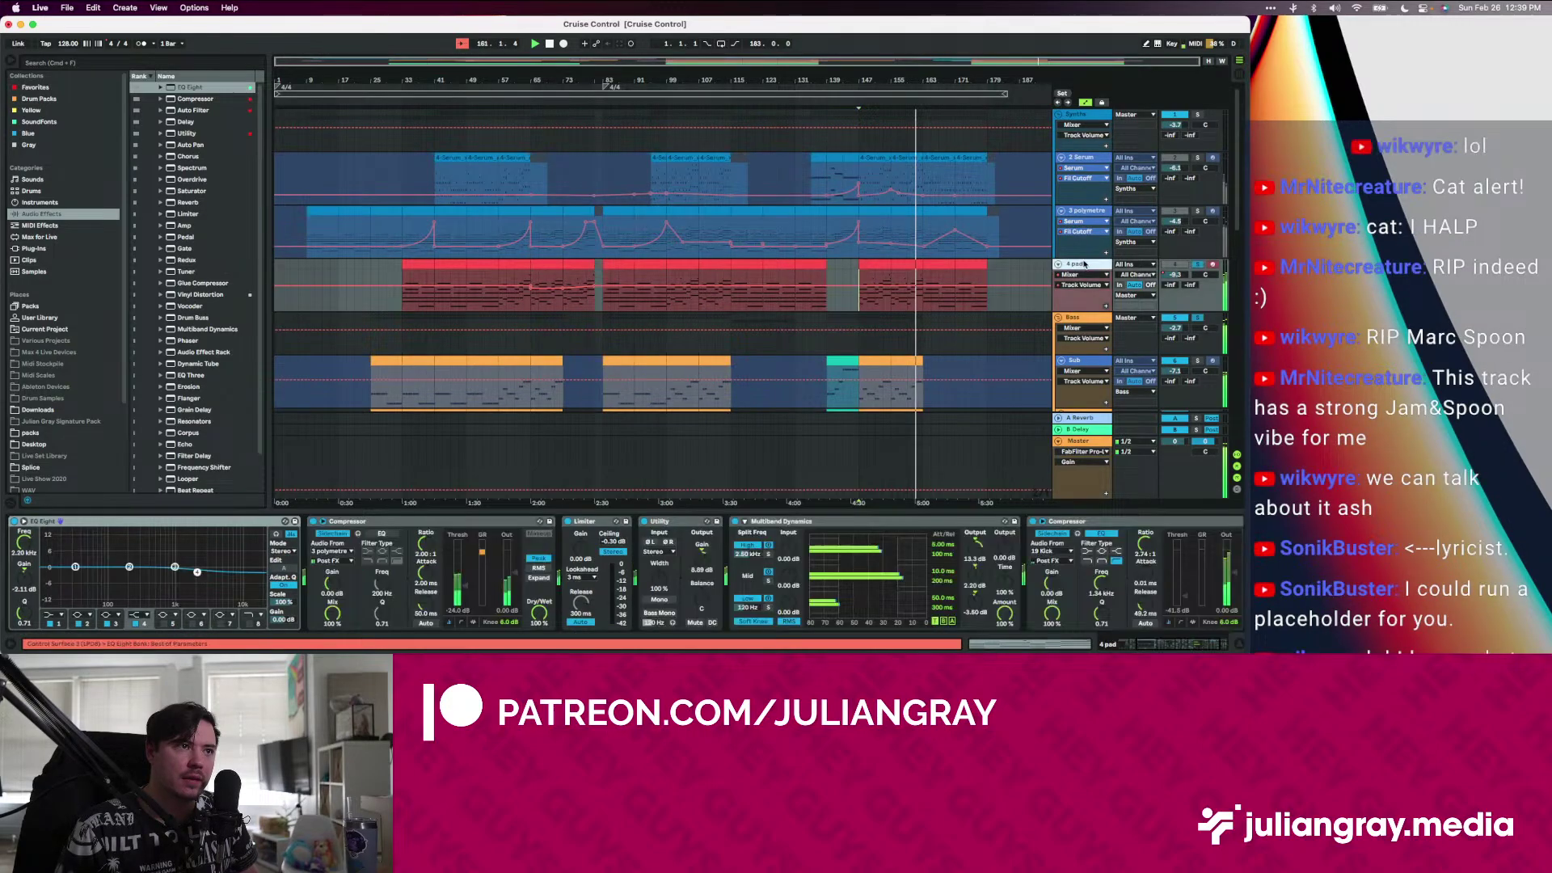
scroll(903, 564, right, 3)
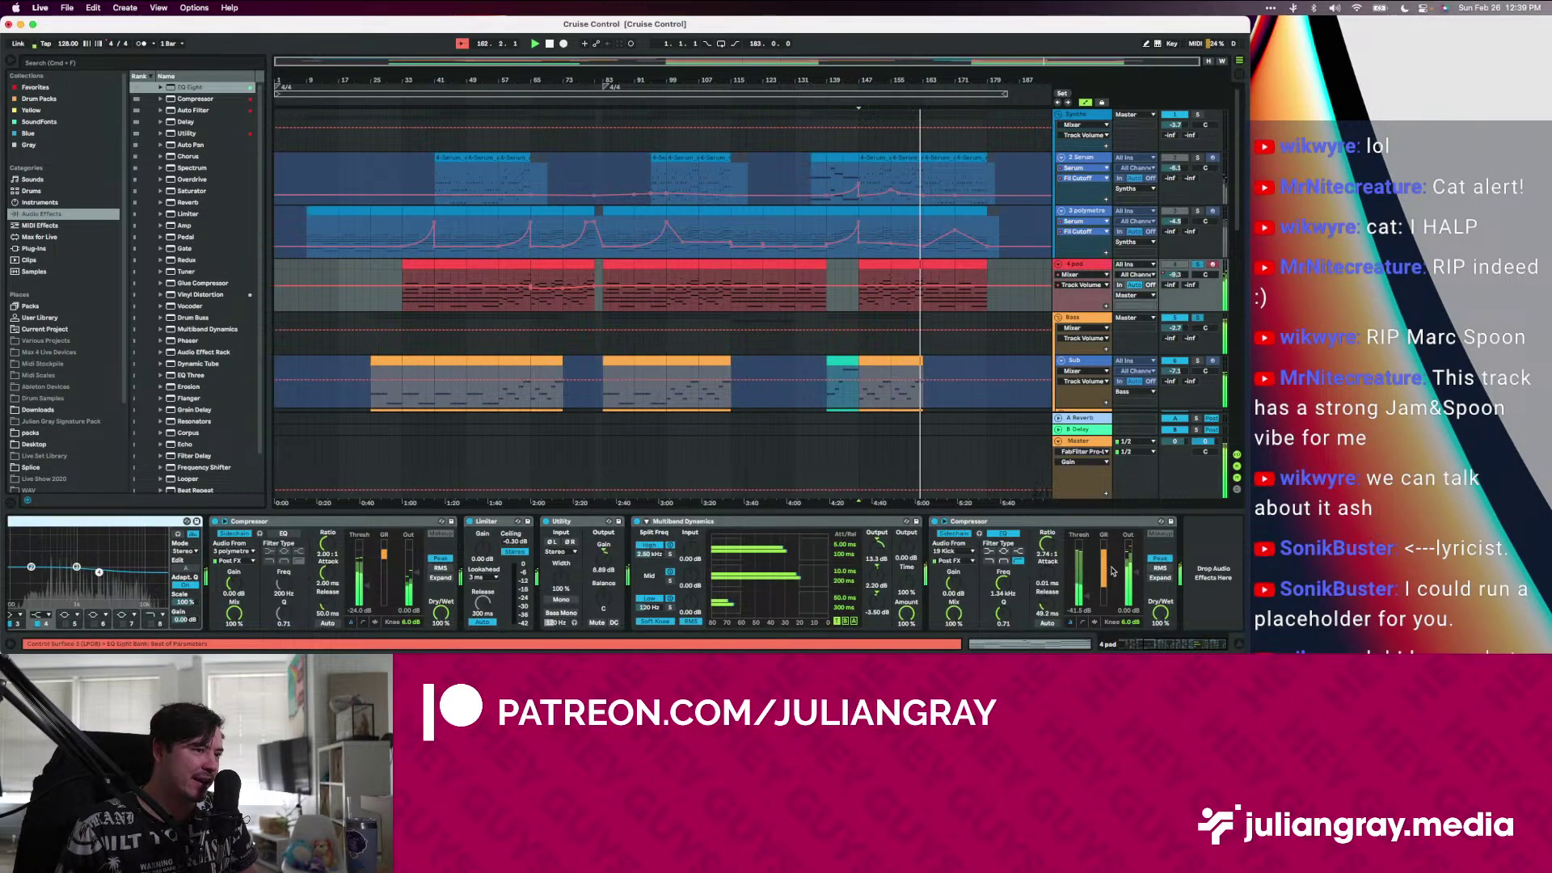
click(604, 555)
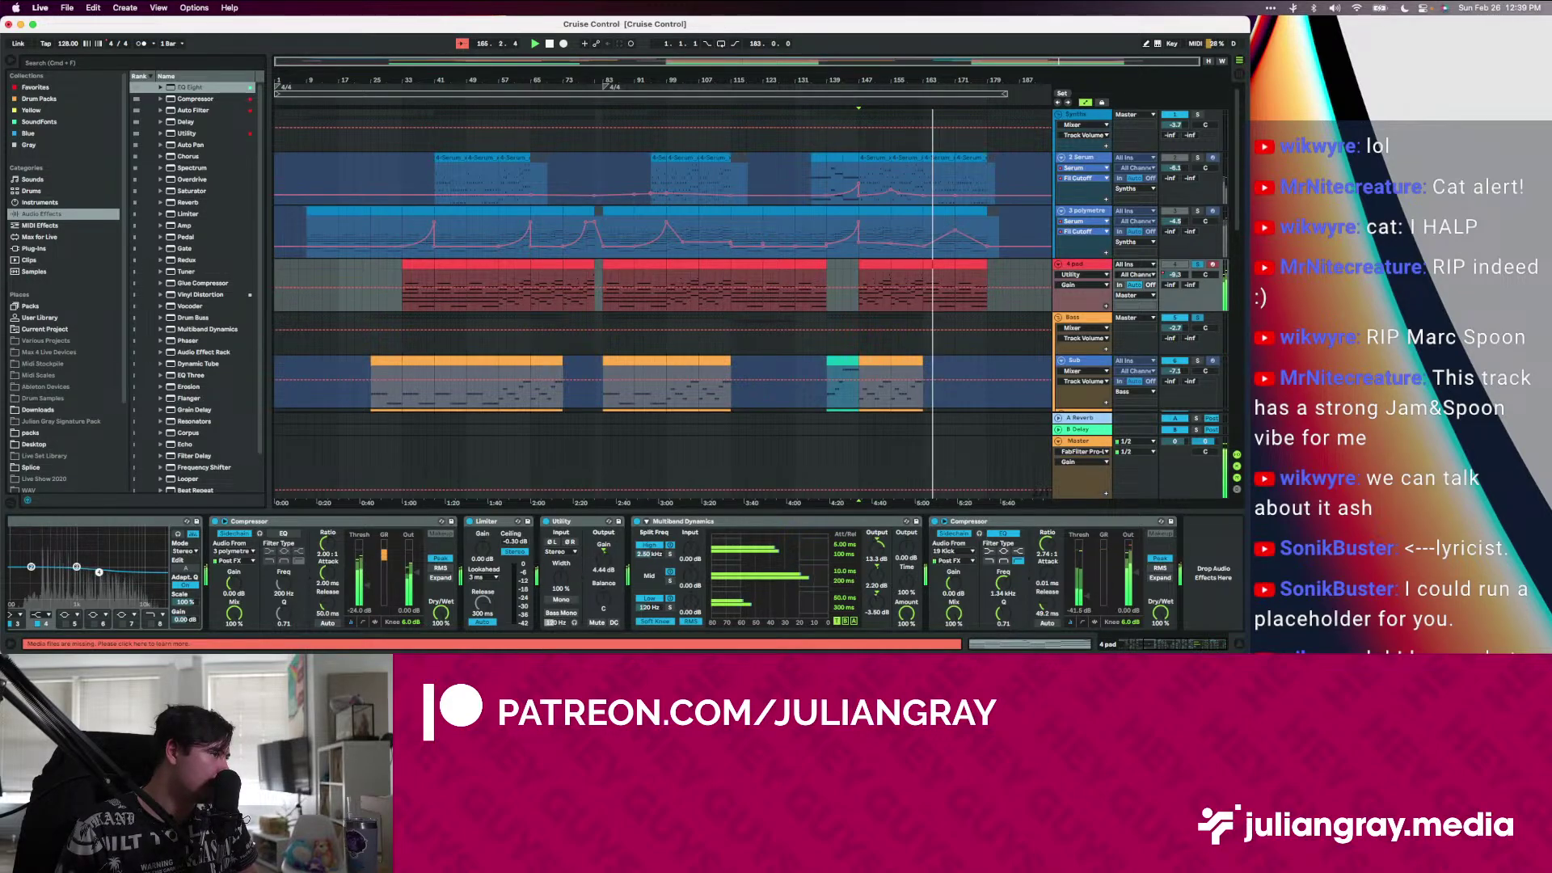
Rename the second synth track in the Synths group as Pluck
click(1107, 160)
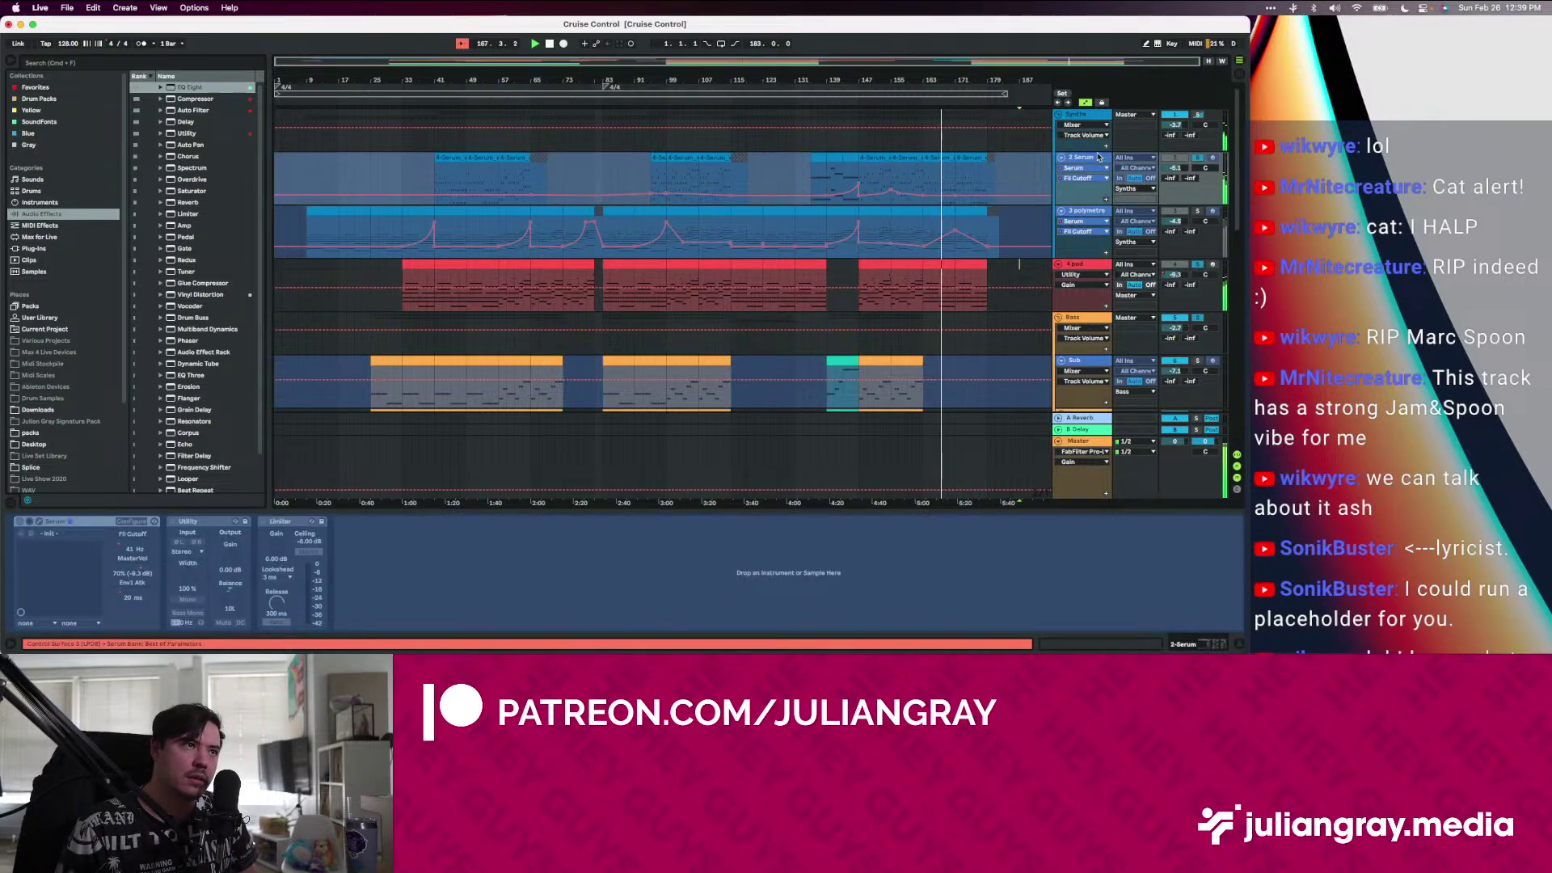
click(1089, 212)
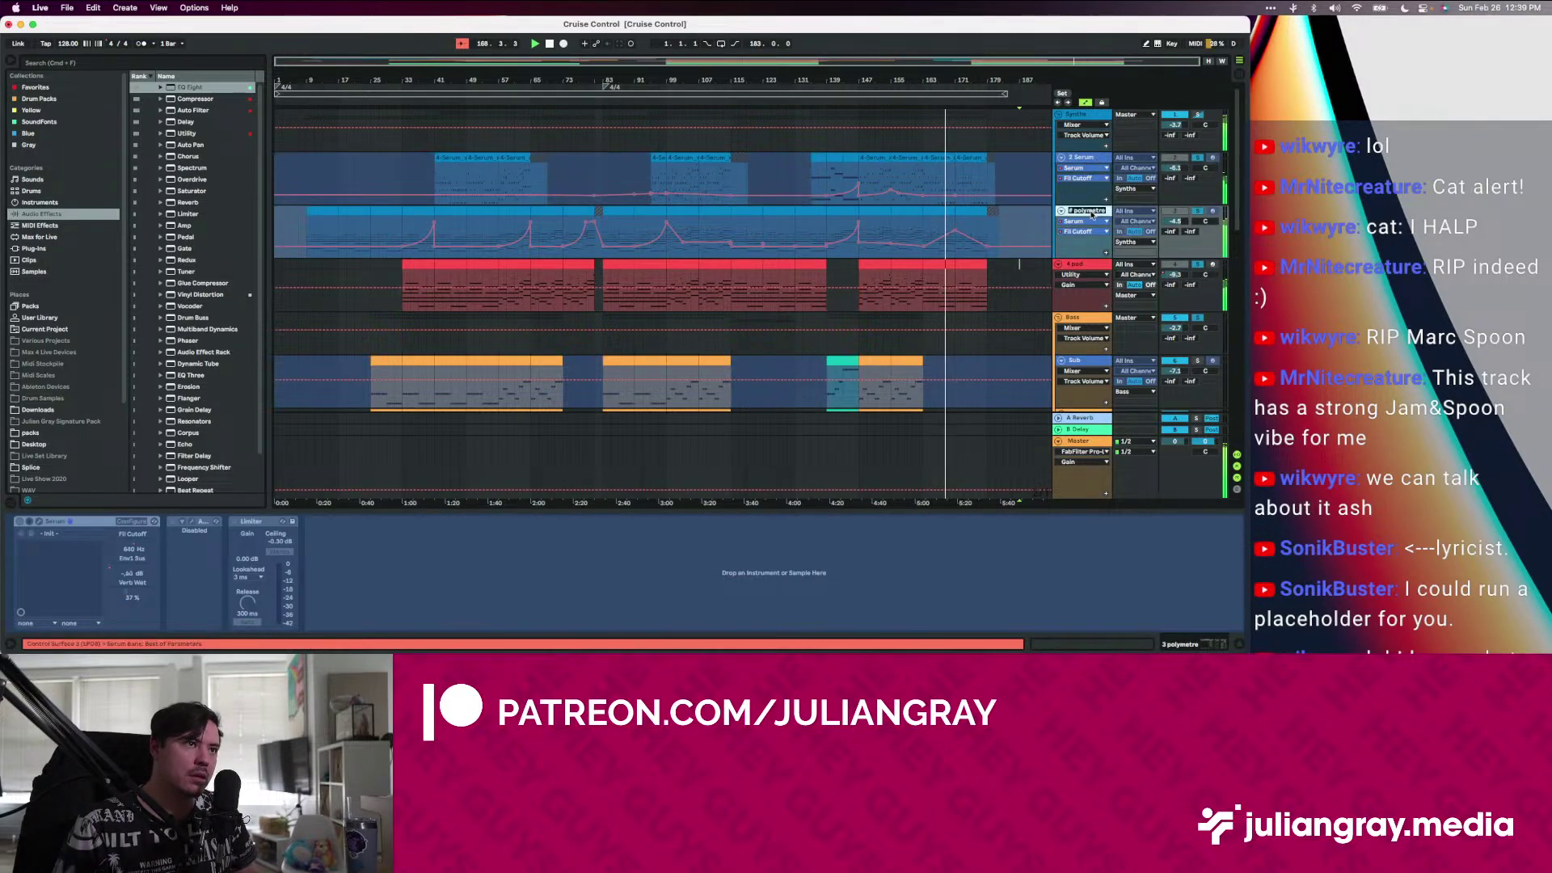
text(Pluck)
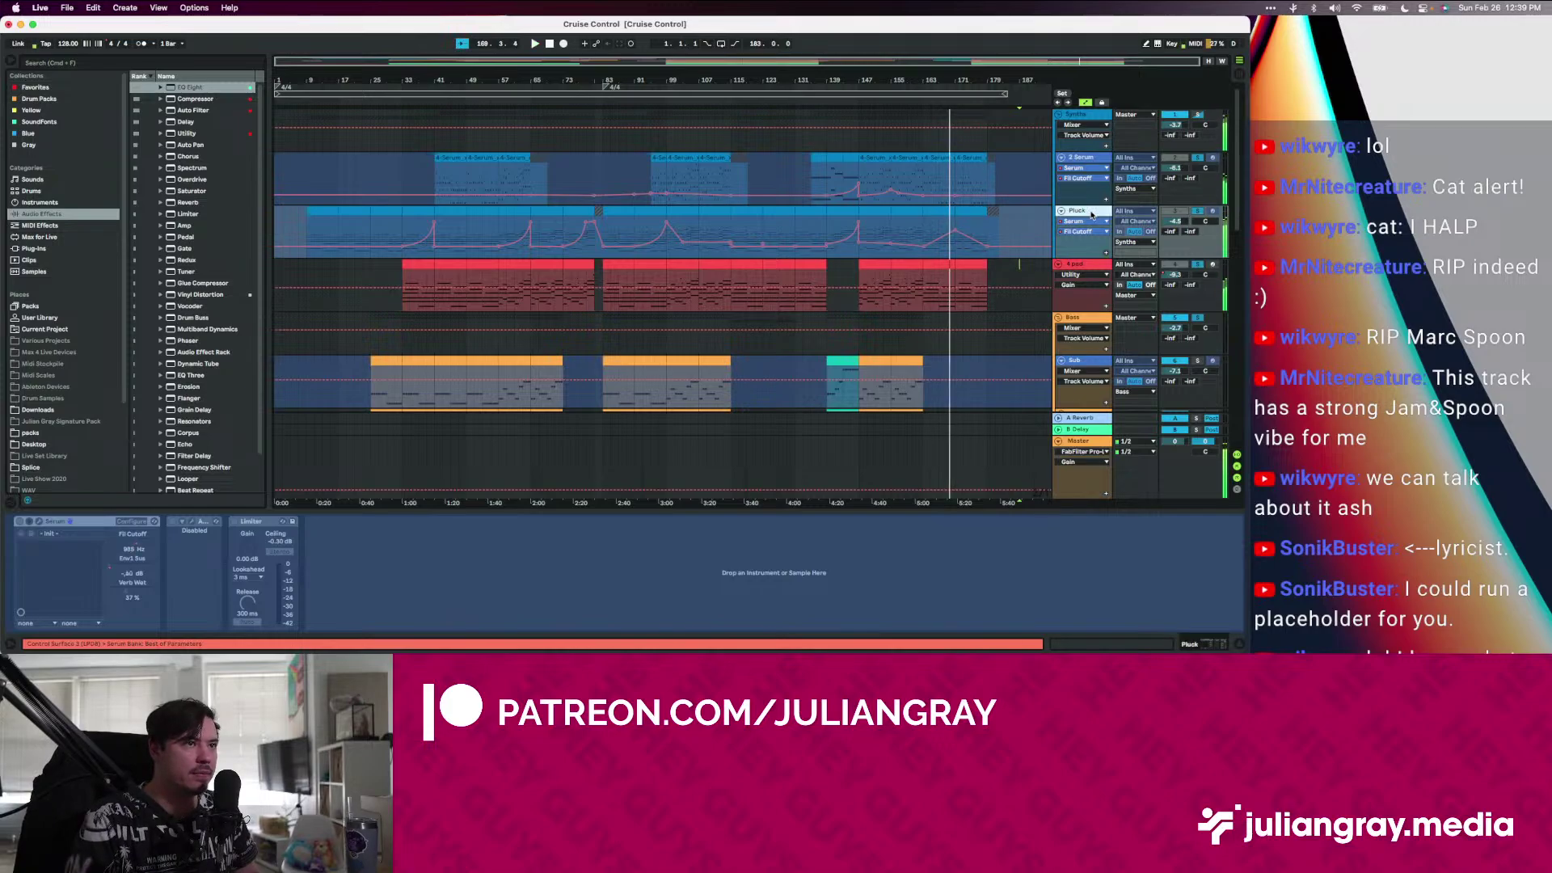
Solo the whole Synths group and play from the Pluck section starting around bar 139
click(1094, 113)
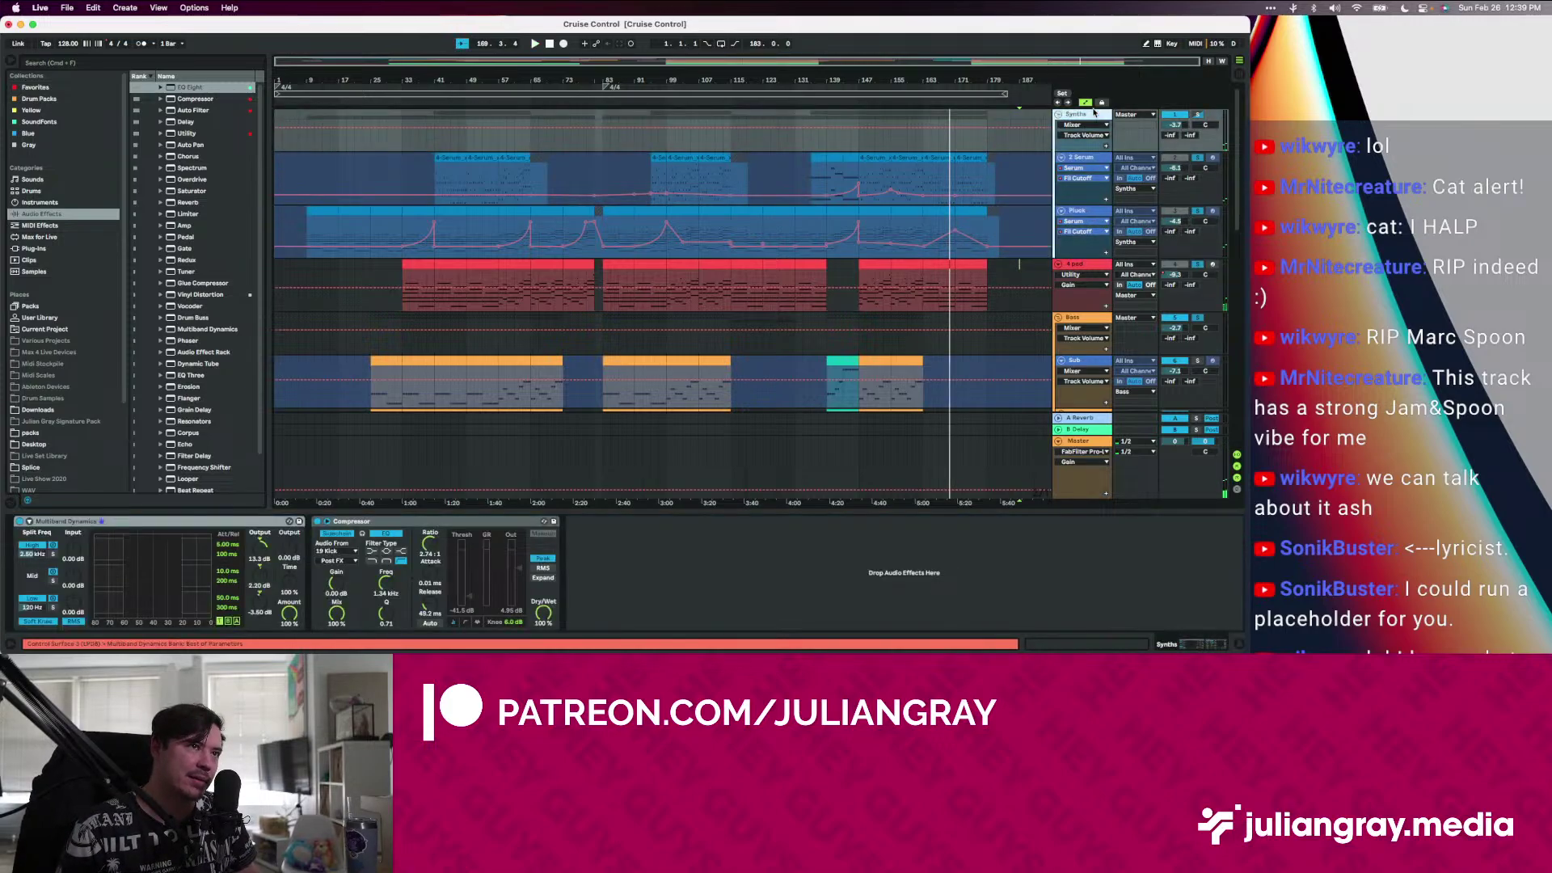
click(1196, 117)
key(space)
key(space)
click(1091, 211)
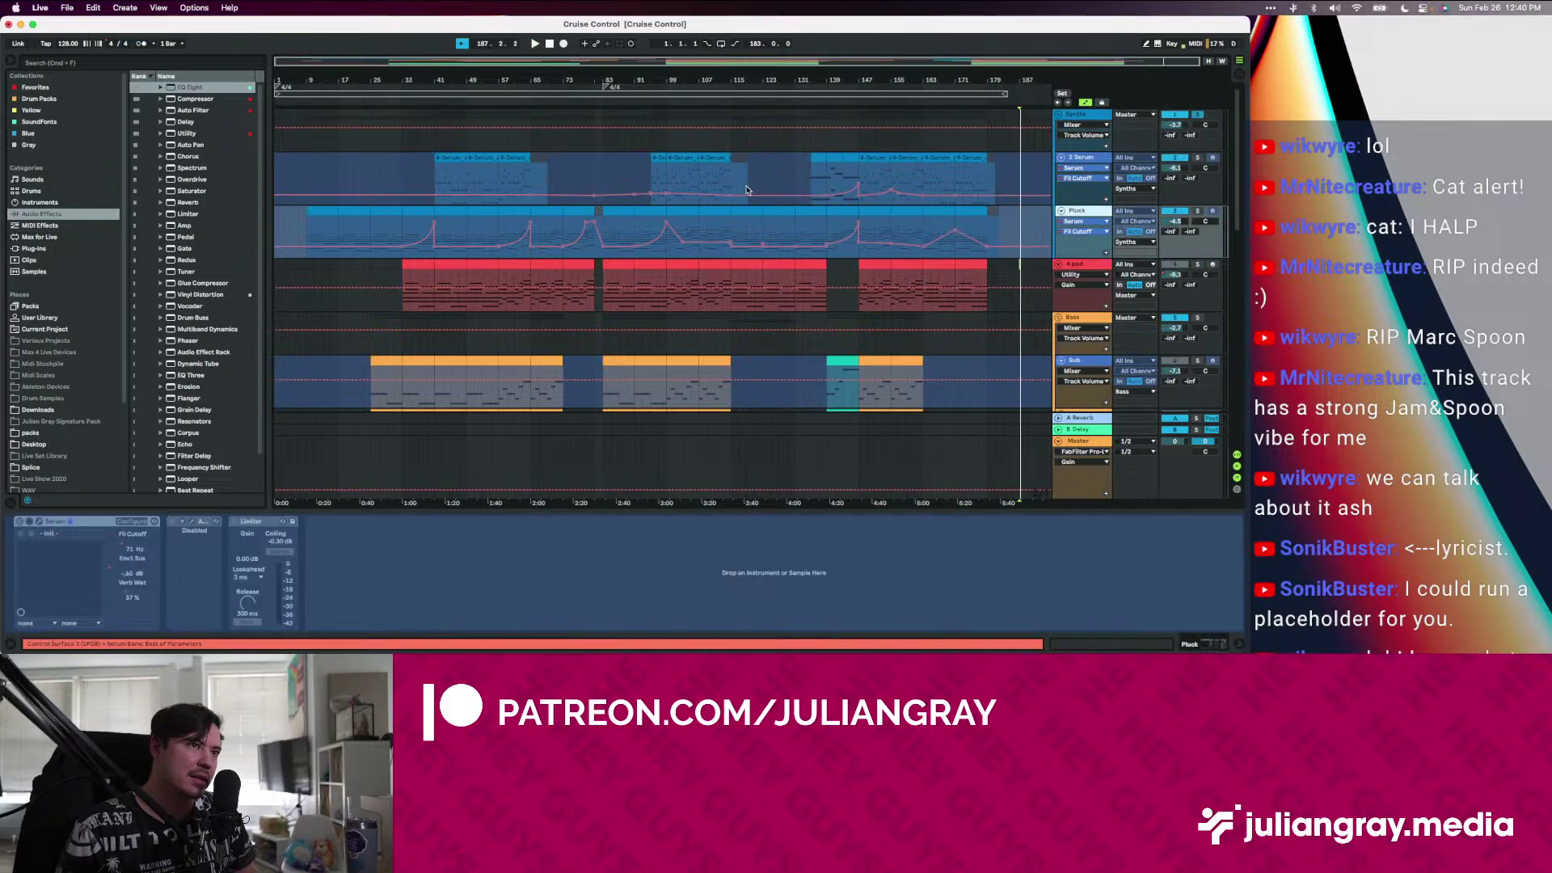
click(854, 211)
key(space)
click(1091, 211)
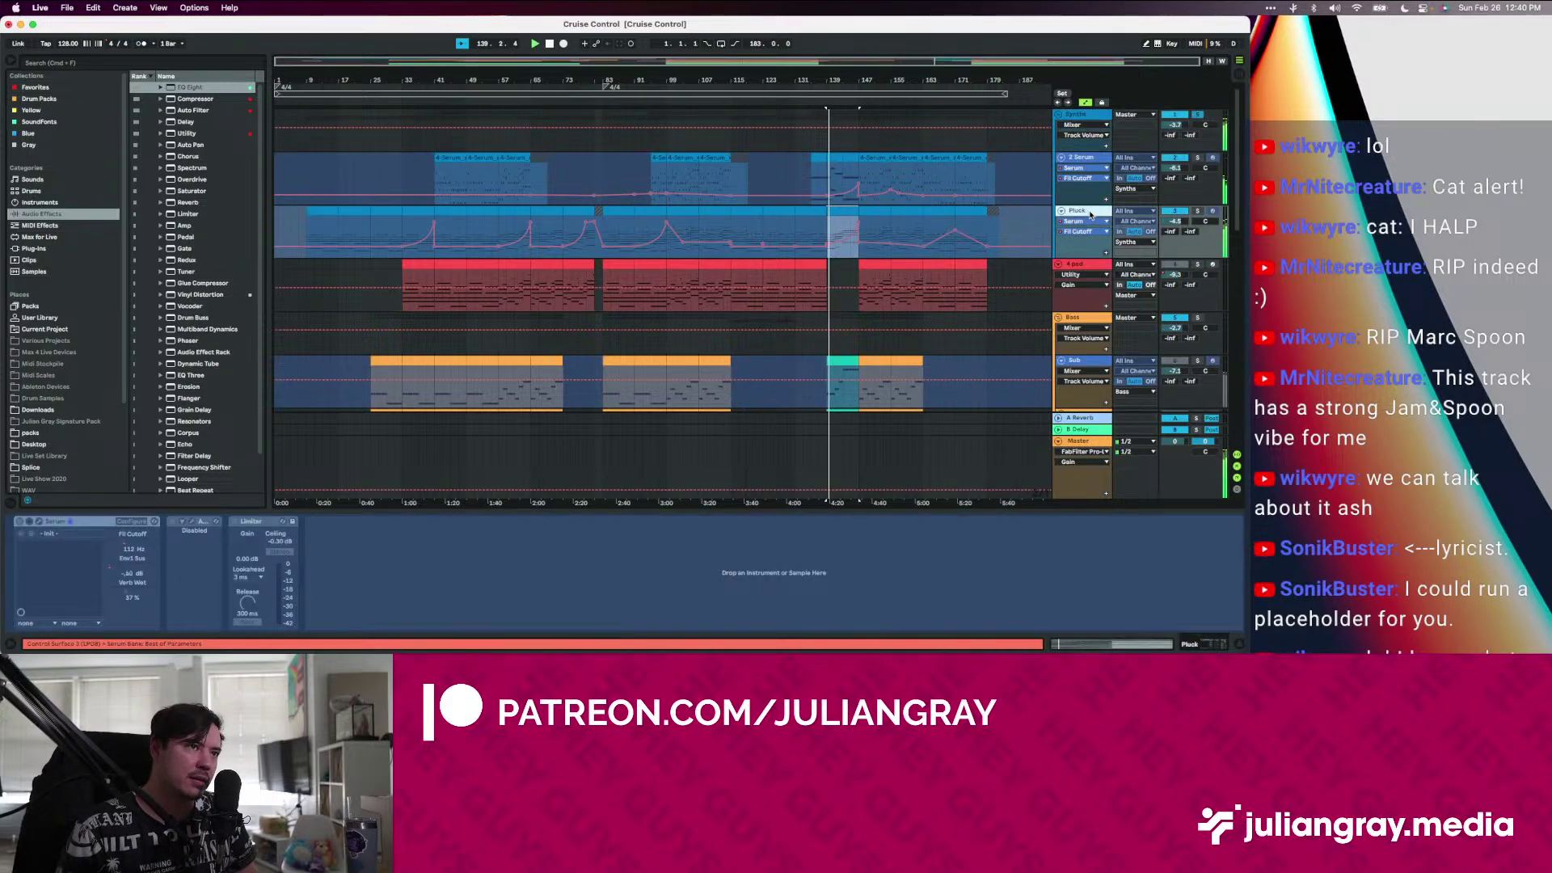
Move the Synths group below the pad track, directly above the Bass group
drag(1091, 117, 1091, 298)
scroll(1091, 297, down, 1)
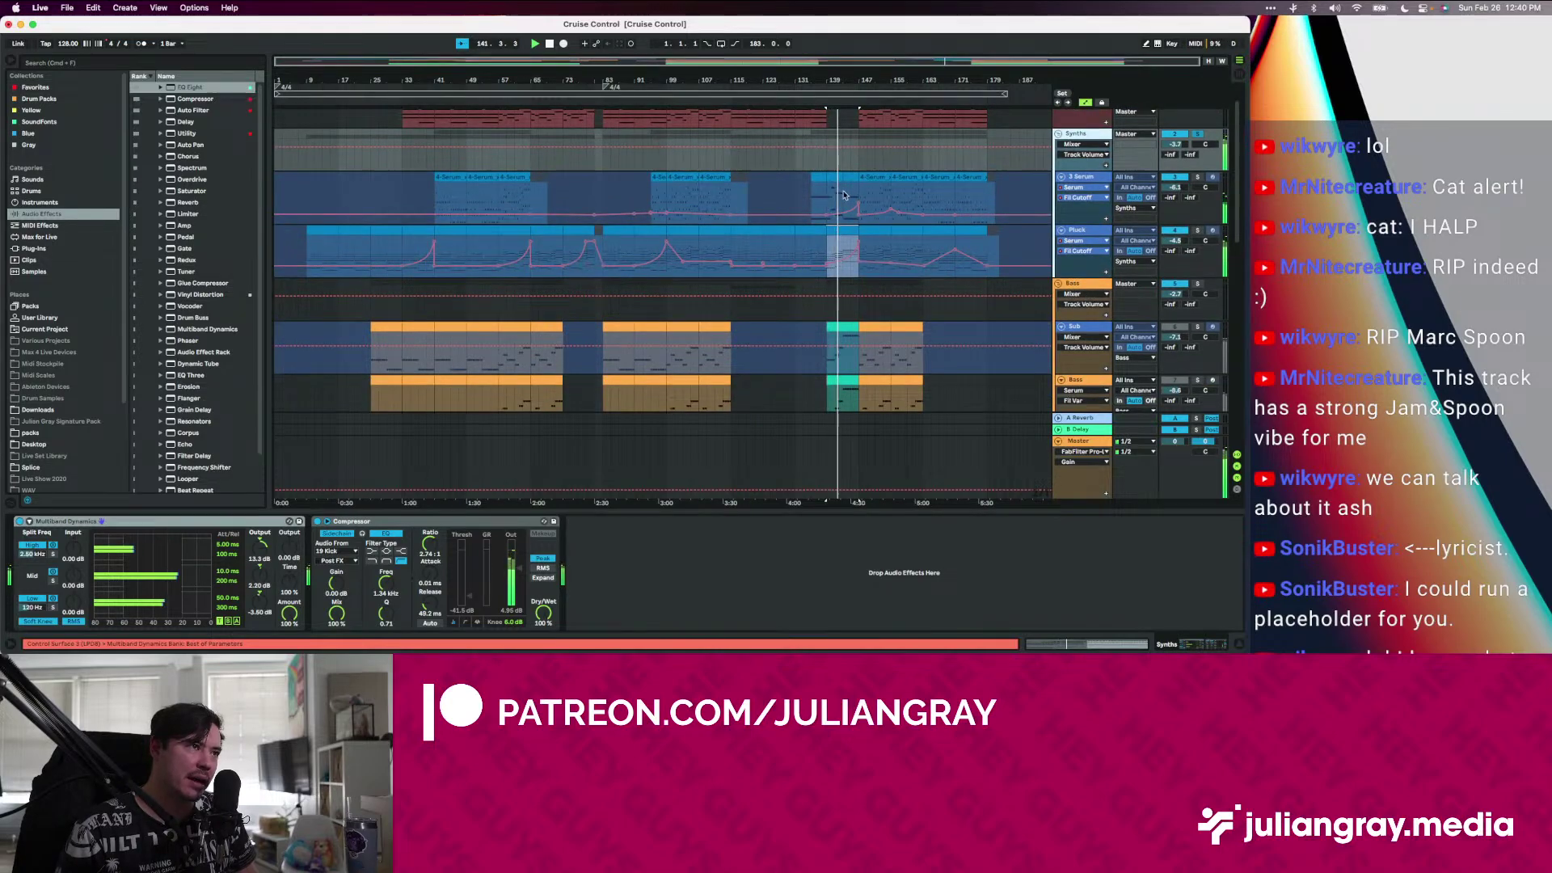
click(1111, 243)
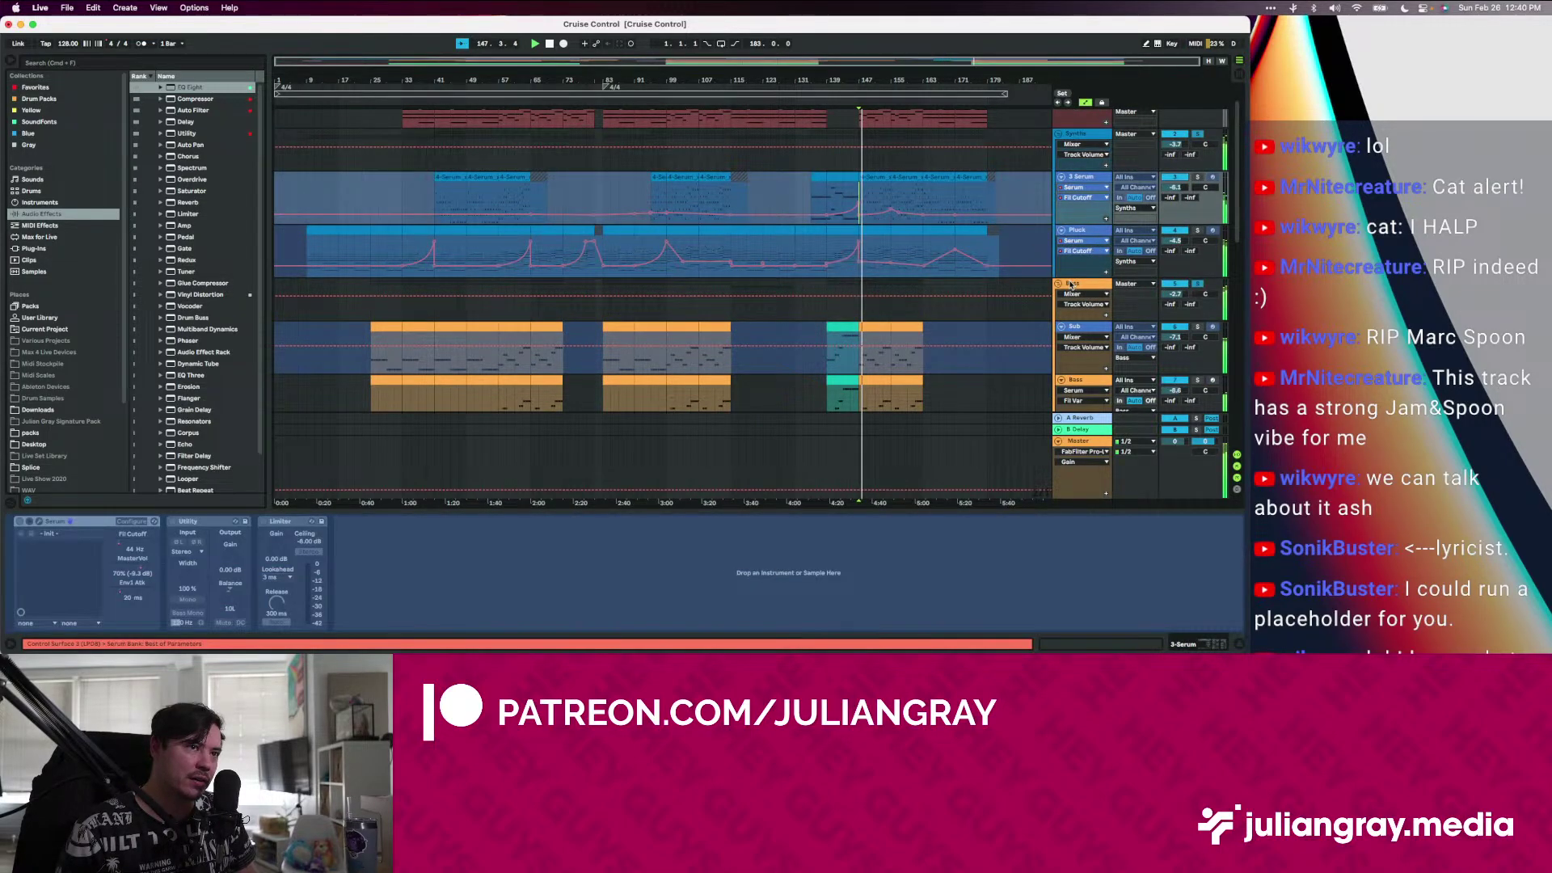
Display the Pluck track's volume automation and raise its track volume to just below 0 dB
click(1090, 234)
mouse_move(1161, 240)
mouse_down()
mouse_move(1162, 226)
mouse_move(1175, 241)
mouse_up()
click(1095, 233)
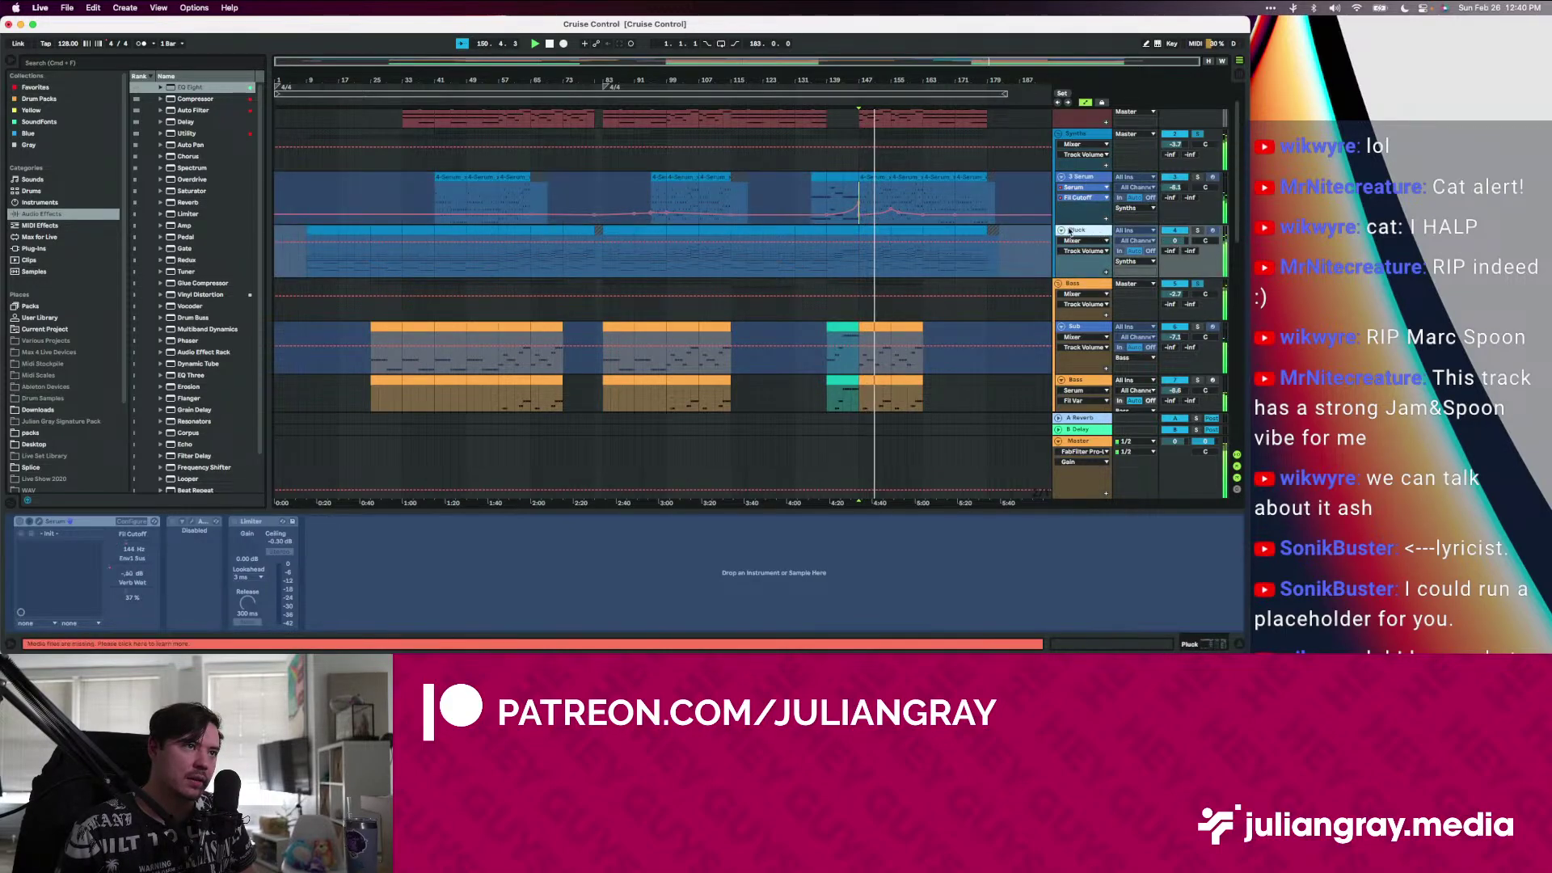
drag(859, 258, 900, 266)
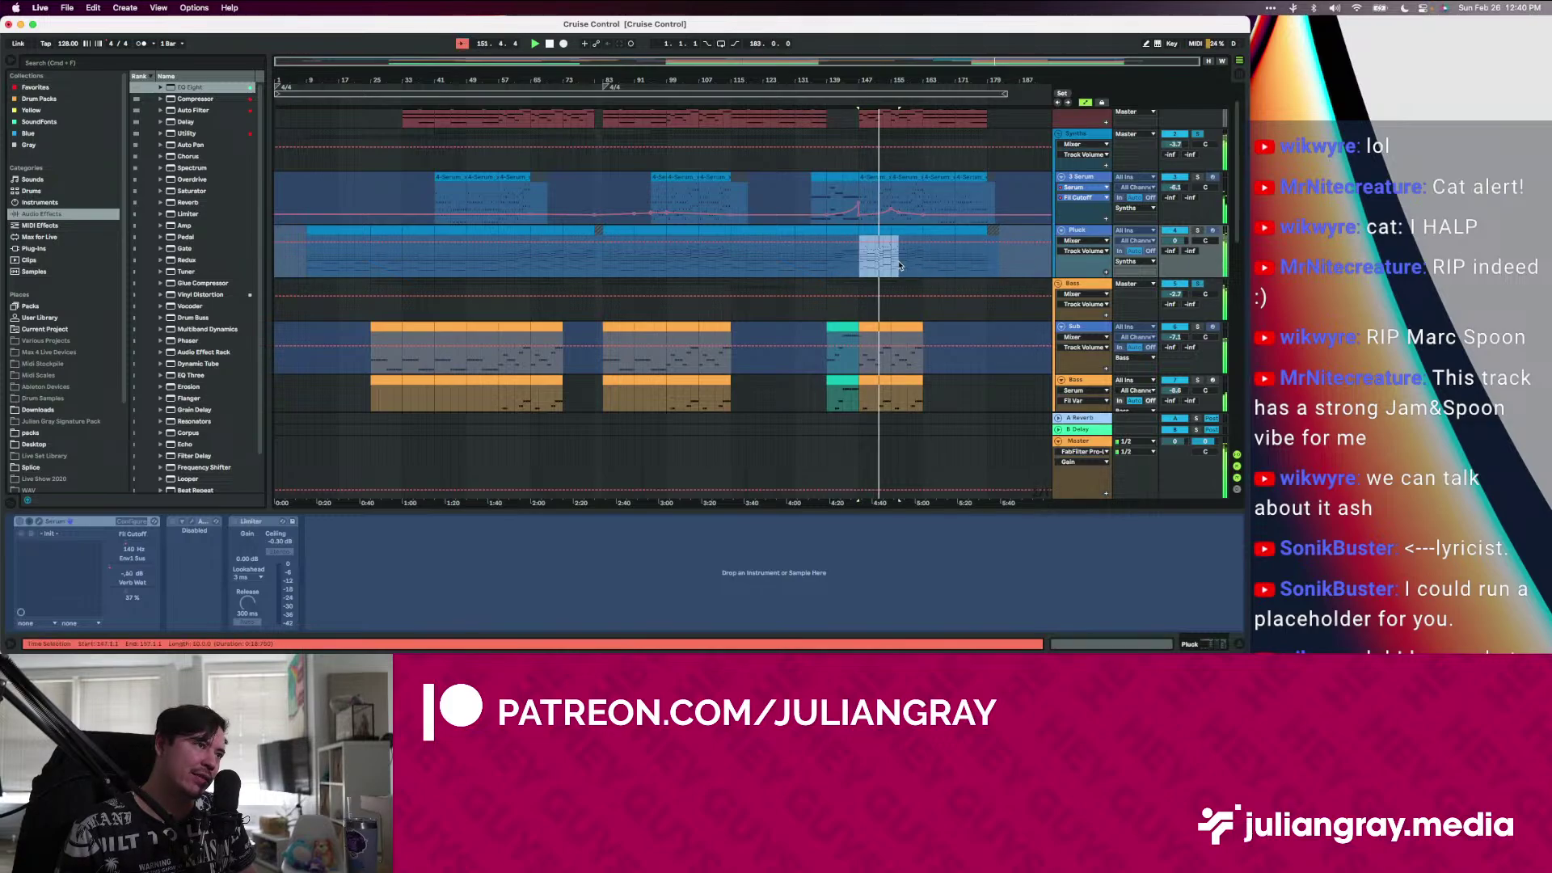
click(899, 265)
drag(1178, 241, 1184, 244)
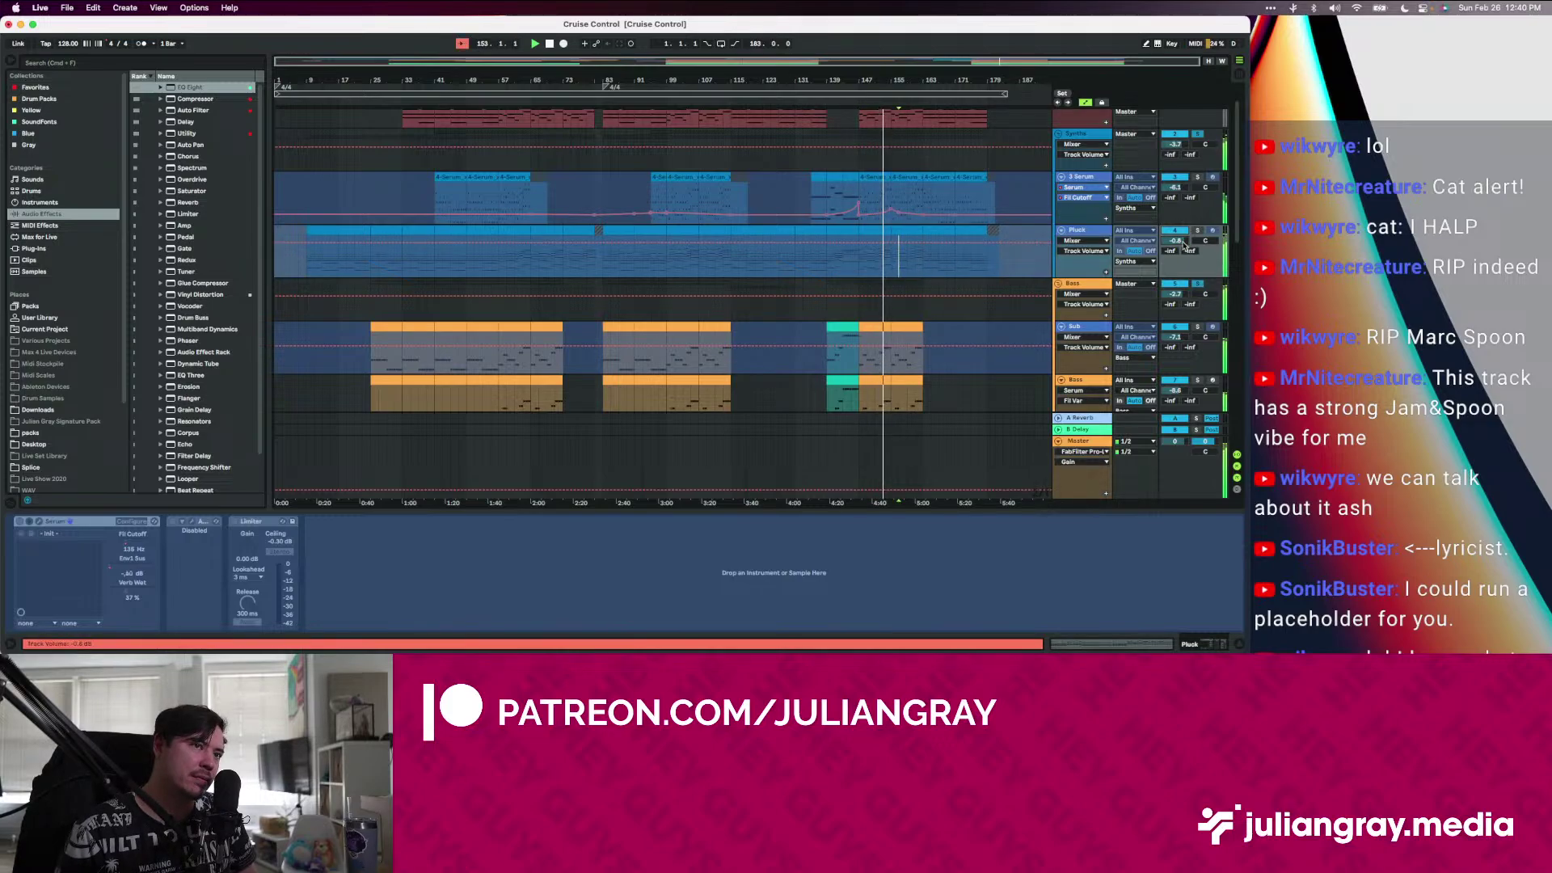
Solo the shaker group, lower its volume and raise the volume of the Open Hihat track
scroll(1136, 306, down, 10)
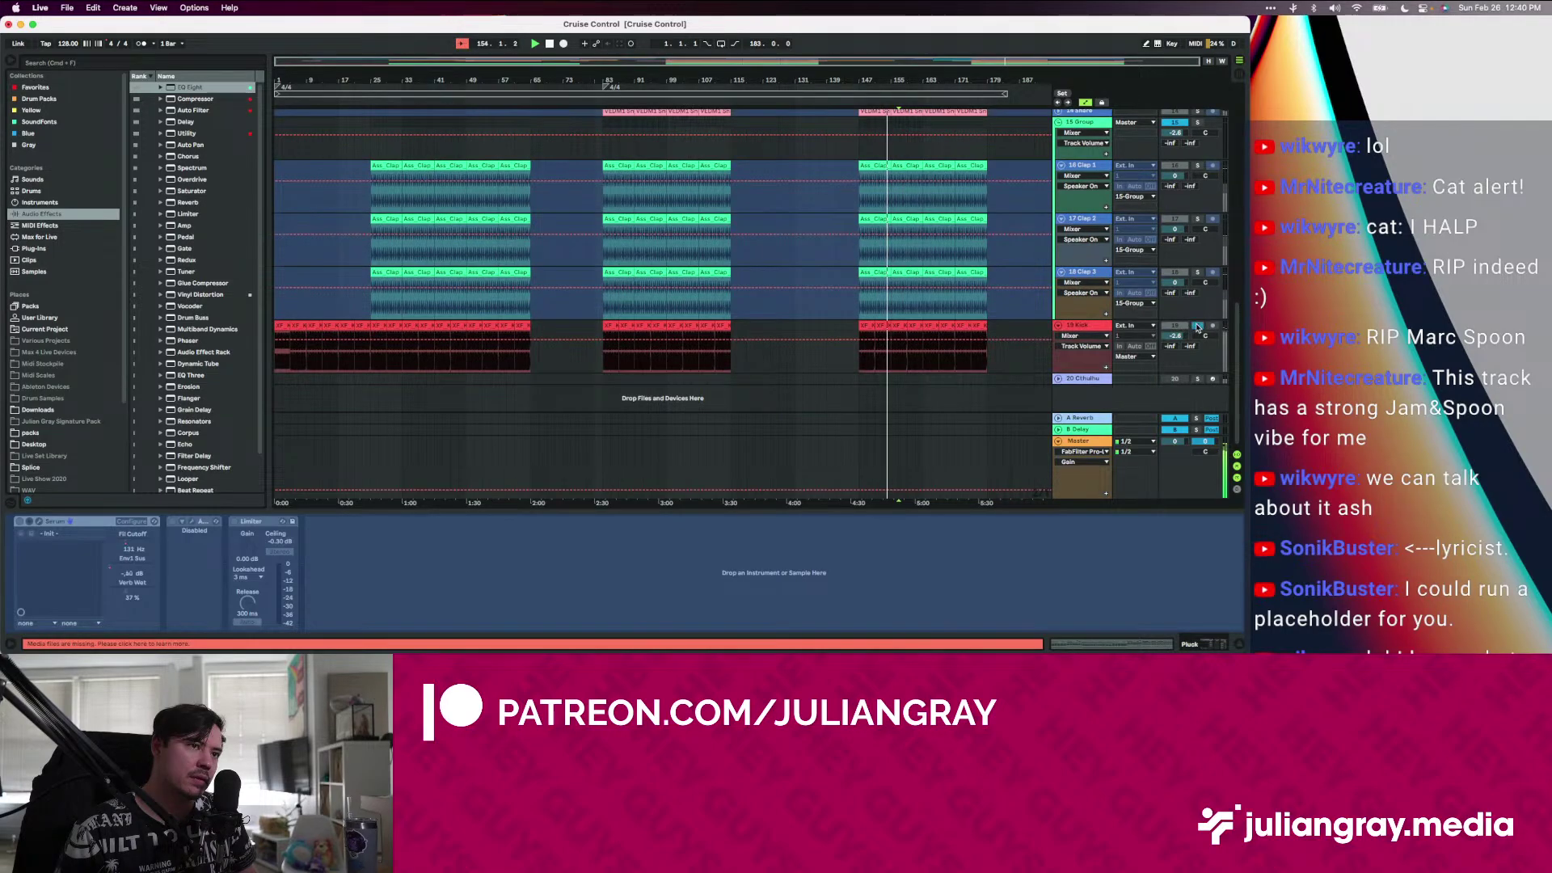
scroll(1197, 326, up, 5)
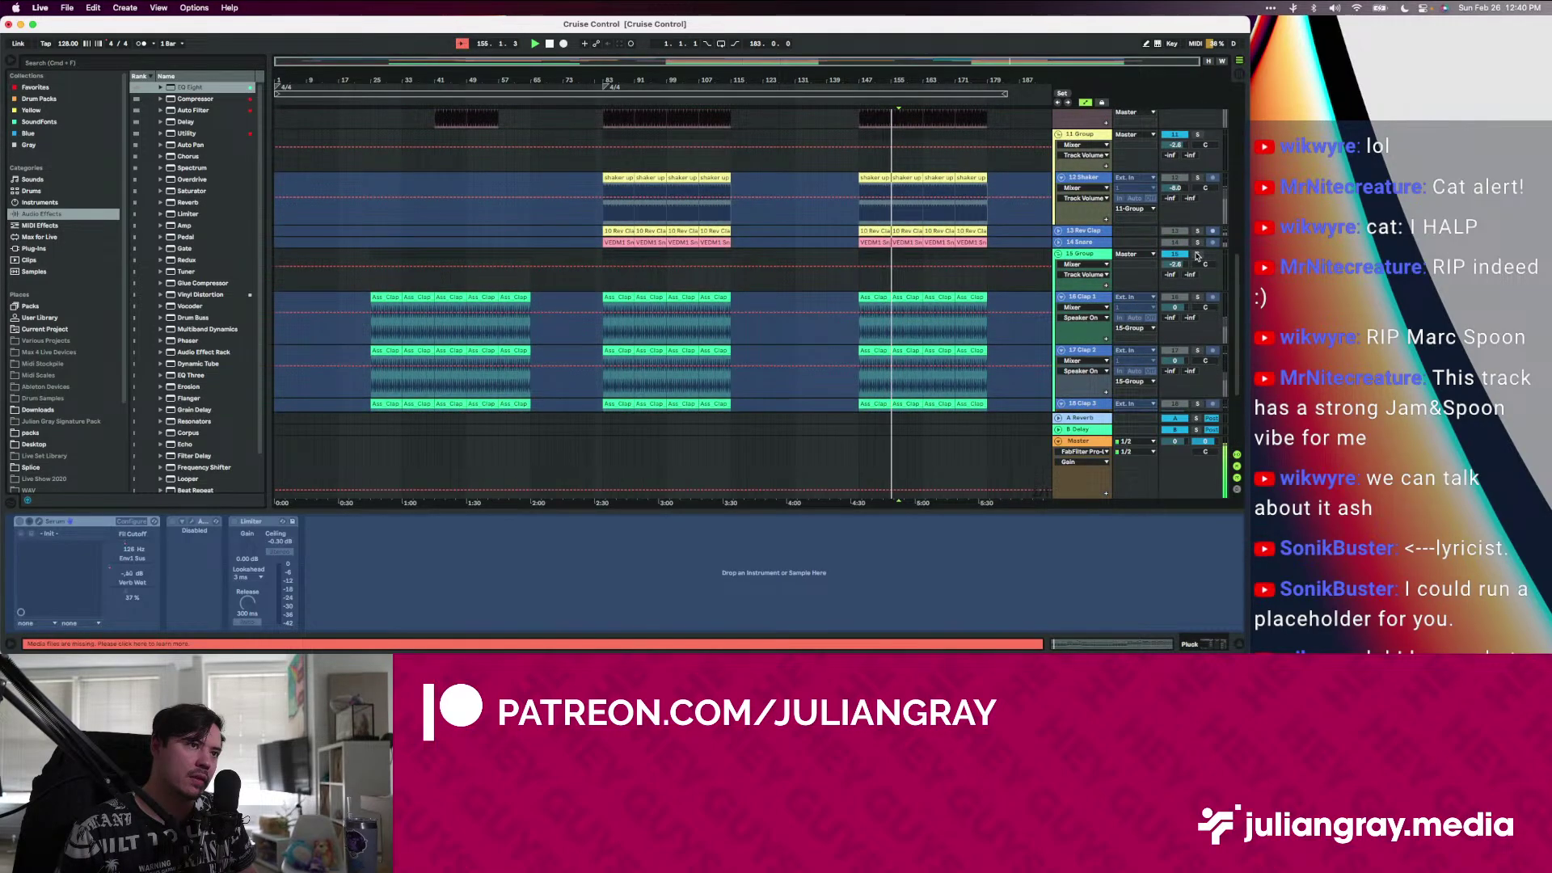
scroll(1205, 260, up, 2)
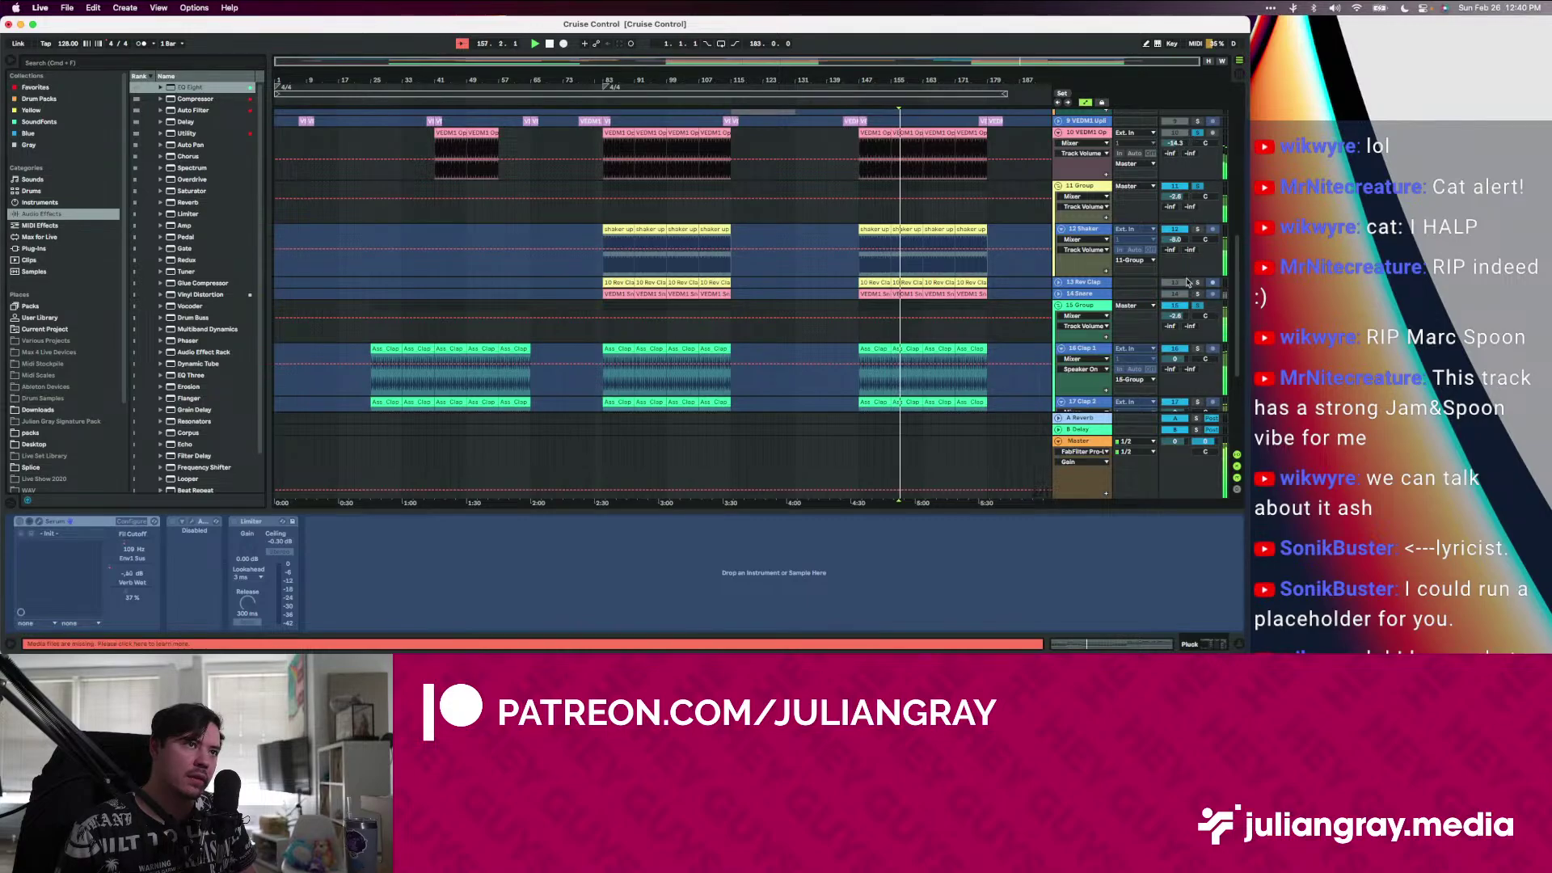
drag(1191, 192, 1192, 235)
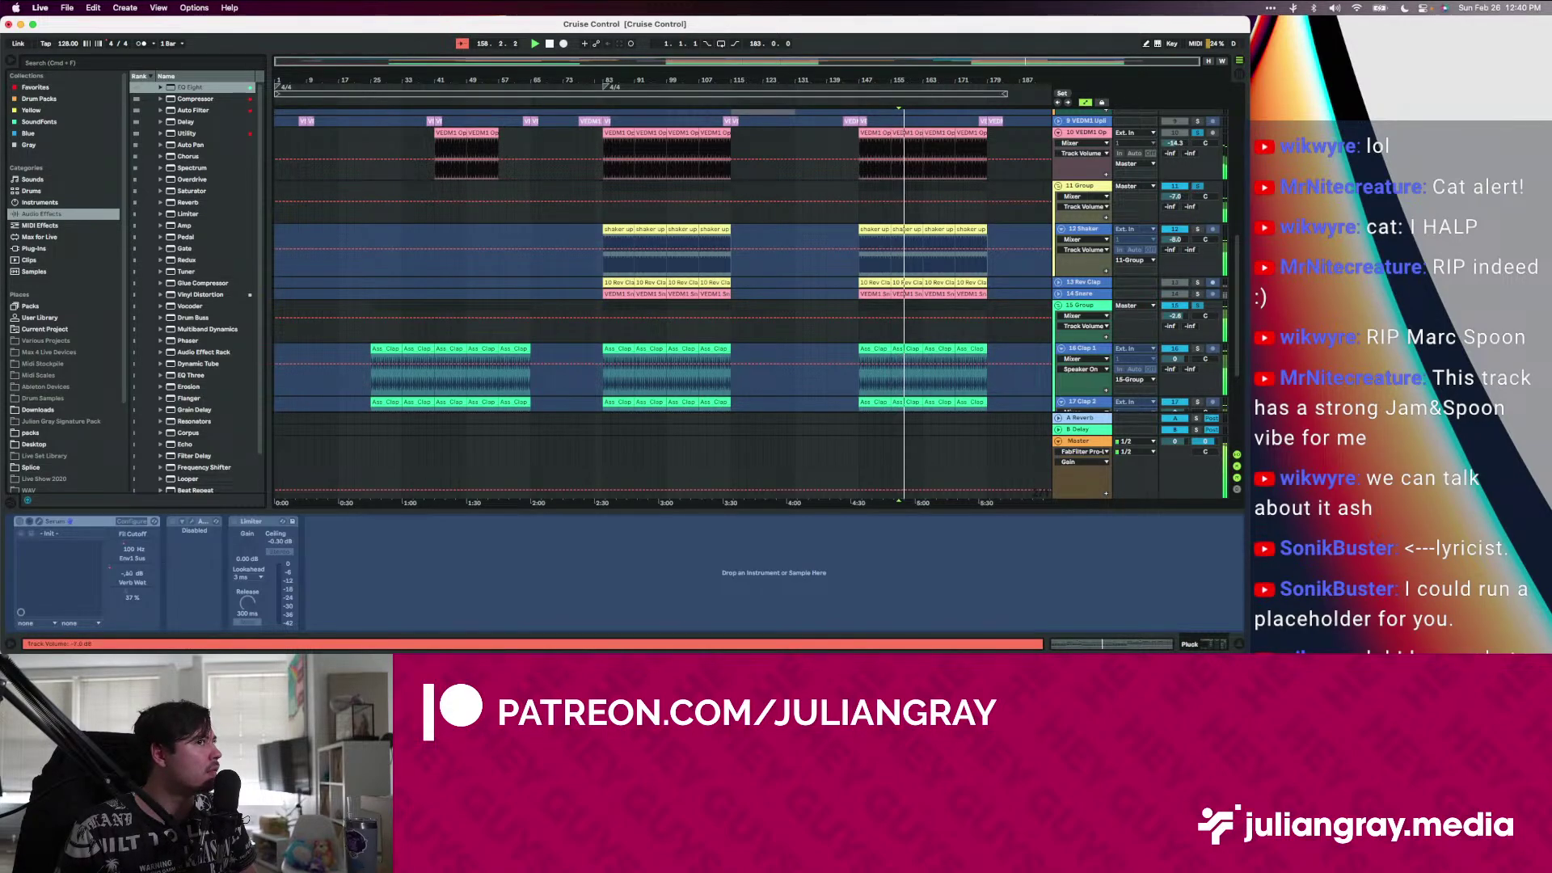
drag(1167, 136, 1167, 119)
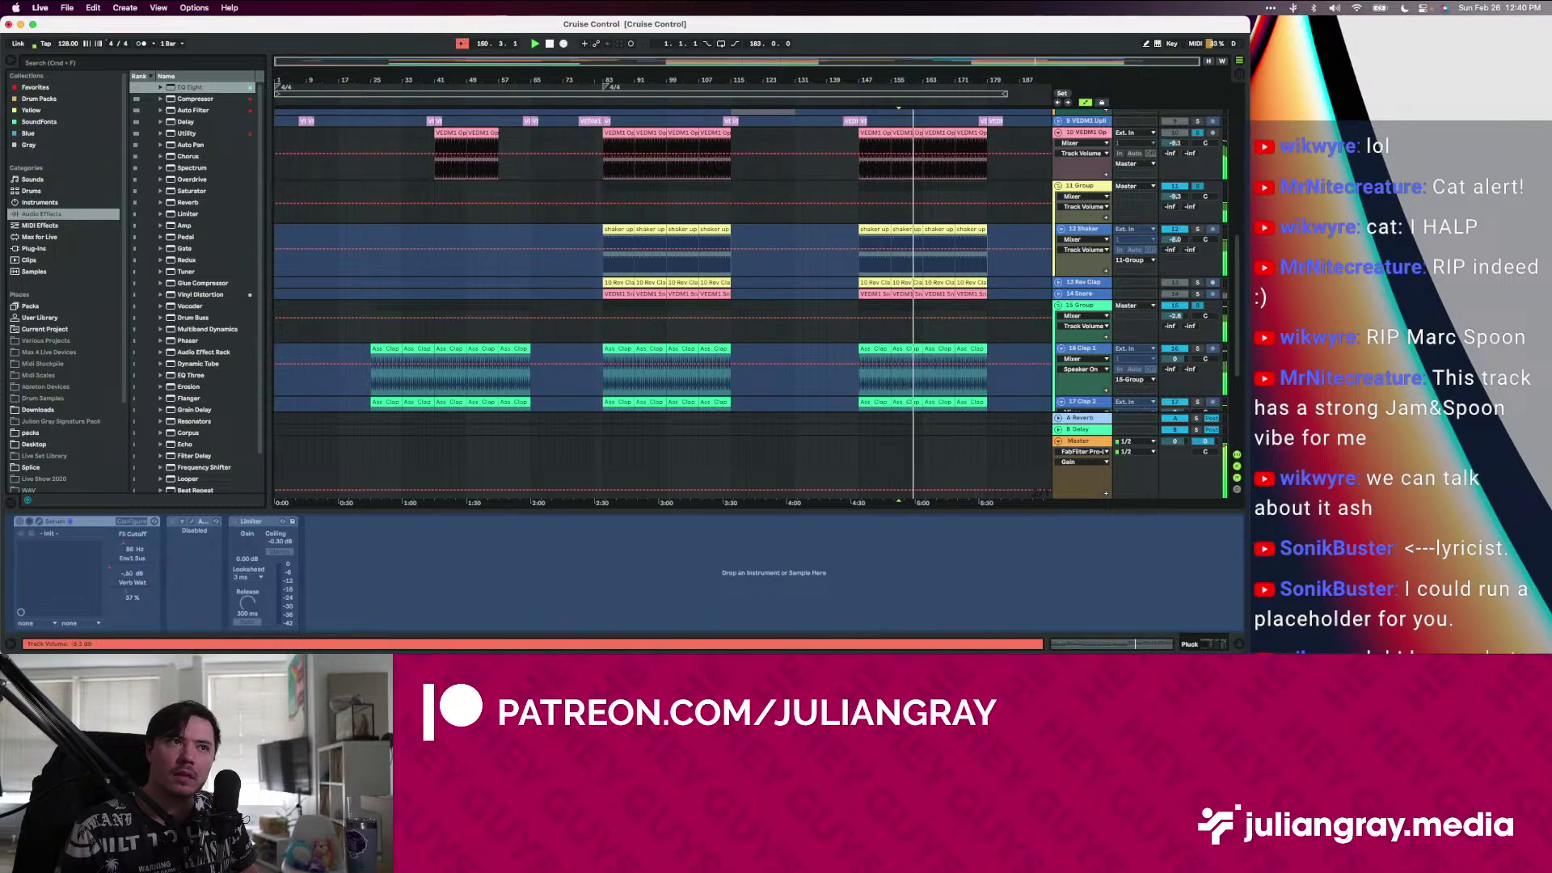
Solo the Snare track, move it into the clap group above Clap 1 and restart playback
click(1193, 291)
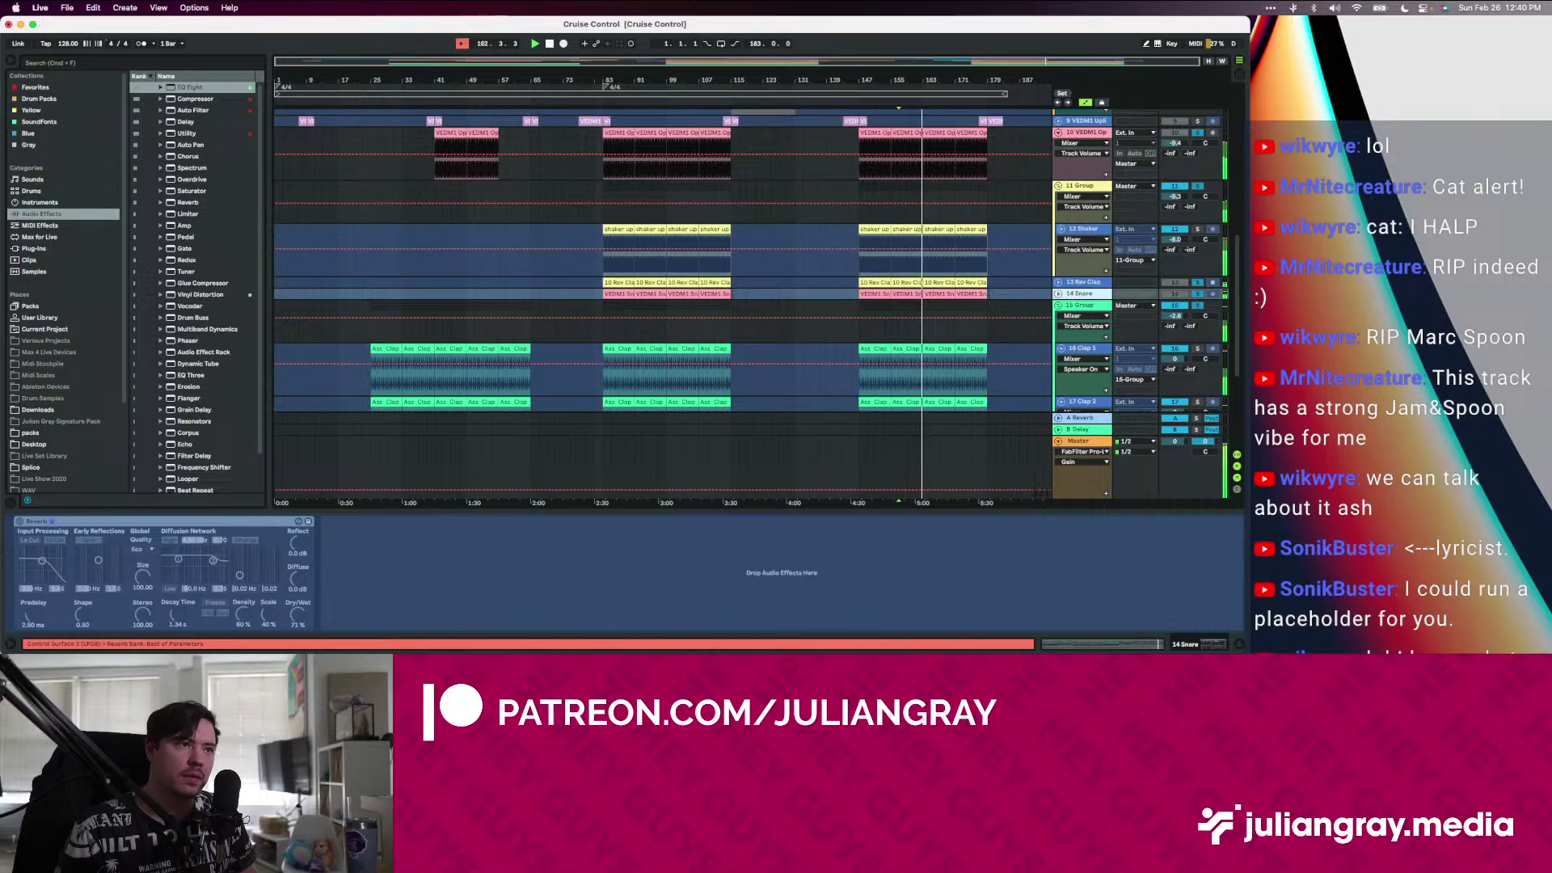
click(1059, 294)
click(1059, 295)
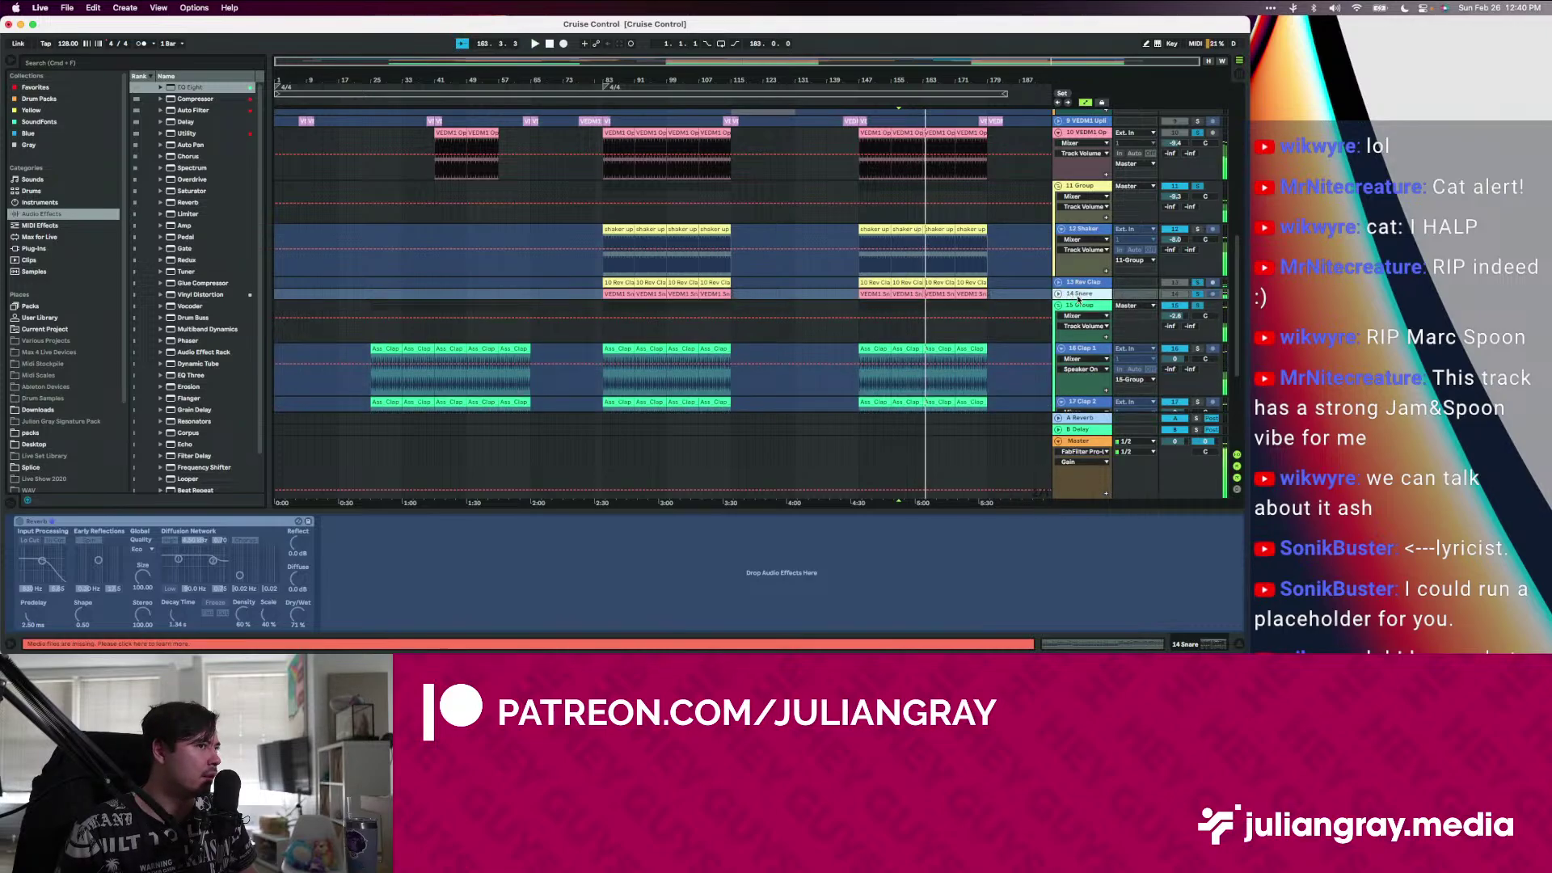
drag(1078, 296, 1075, 339)
click(1083, 296)
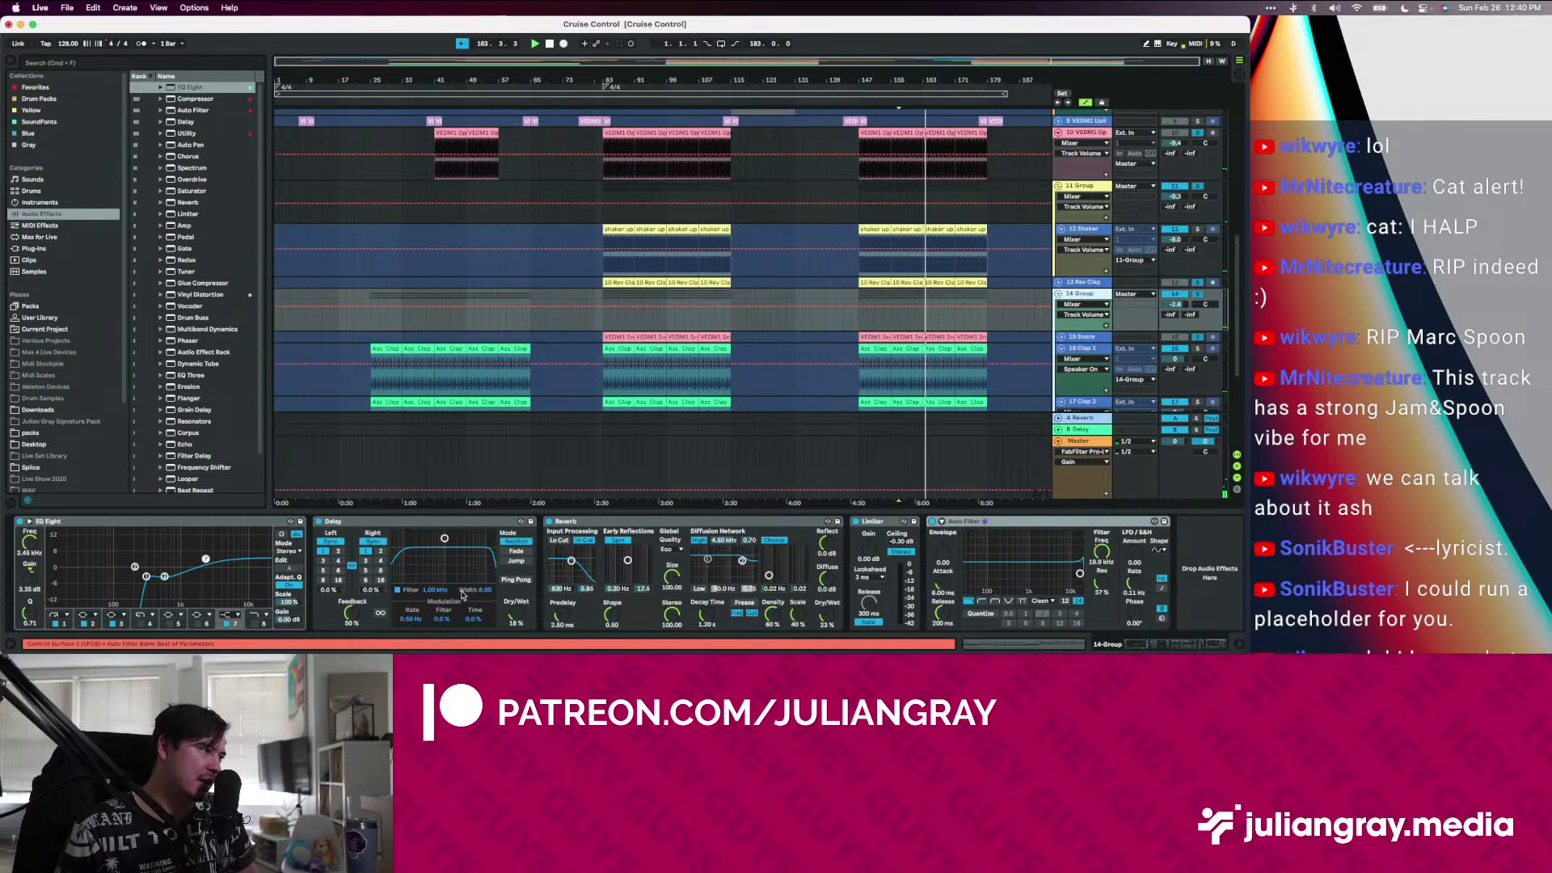
key(space)
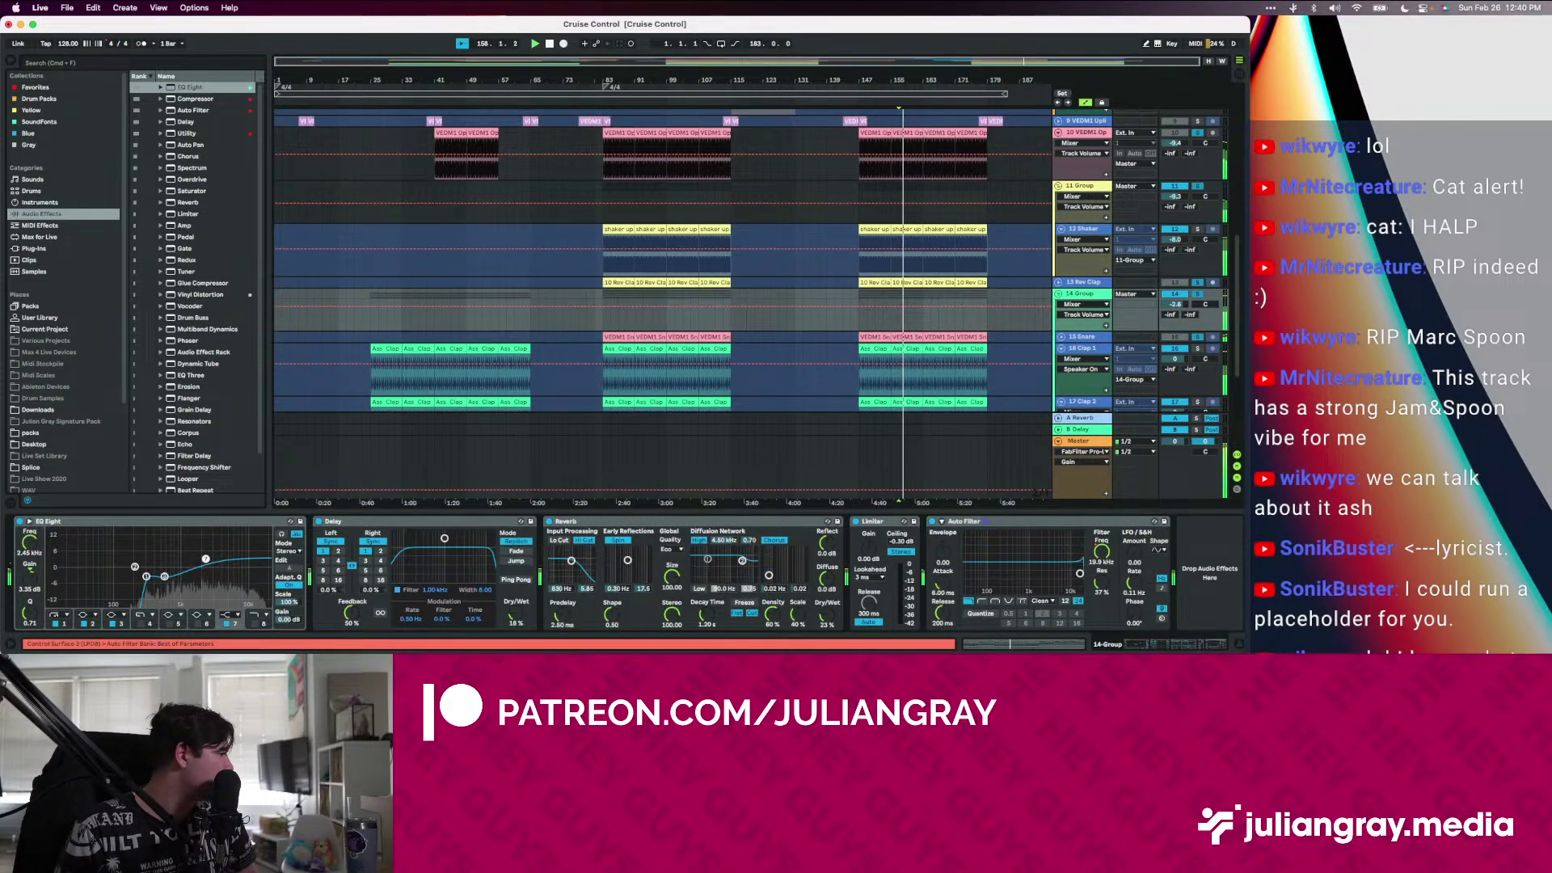
Lower the volume of the VEDM1 Open Hihat track slightly
scroll(843, 223, up, 5)
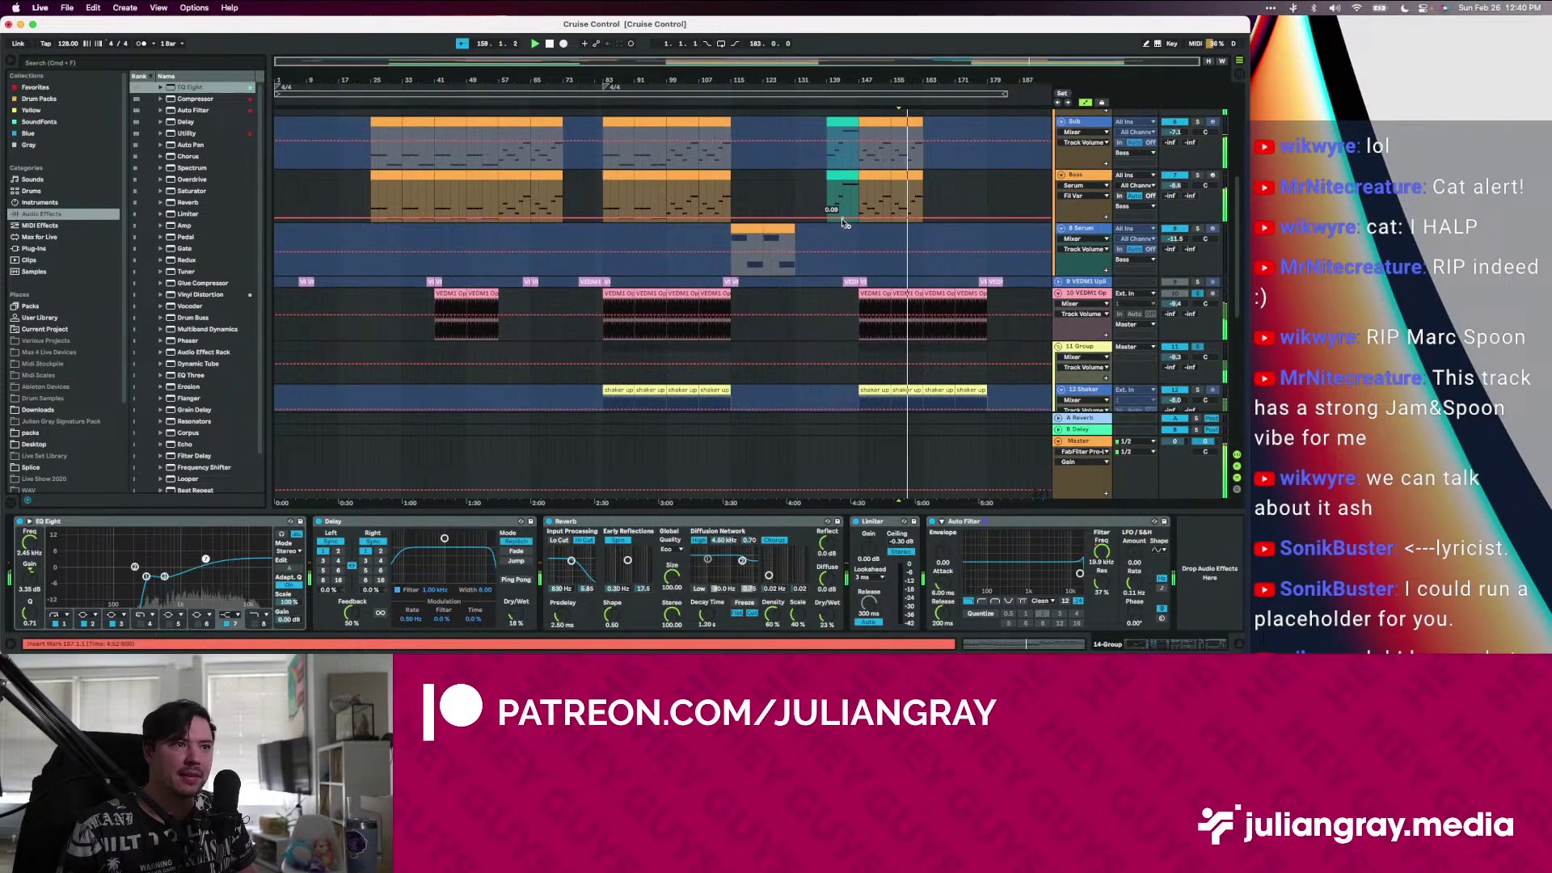
click(1084, 293)
drag(1175, 304, 1174, 307)
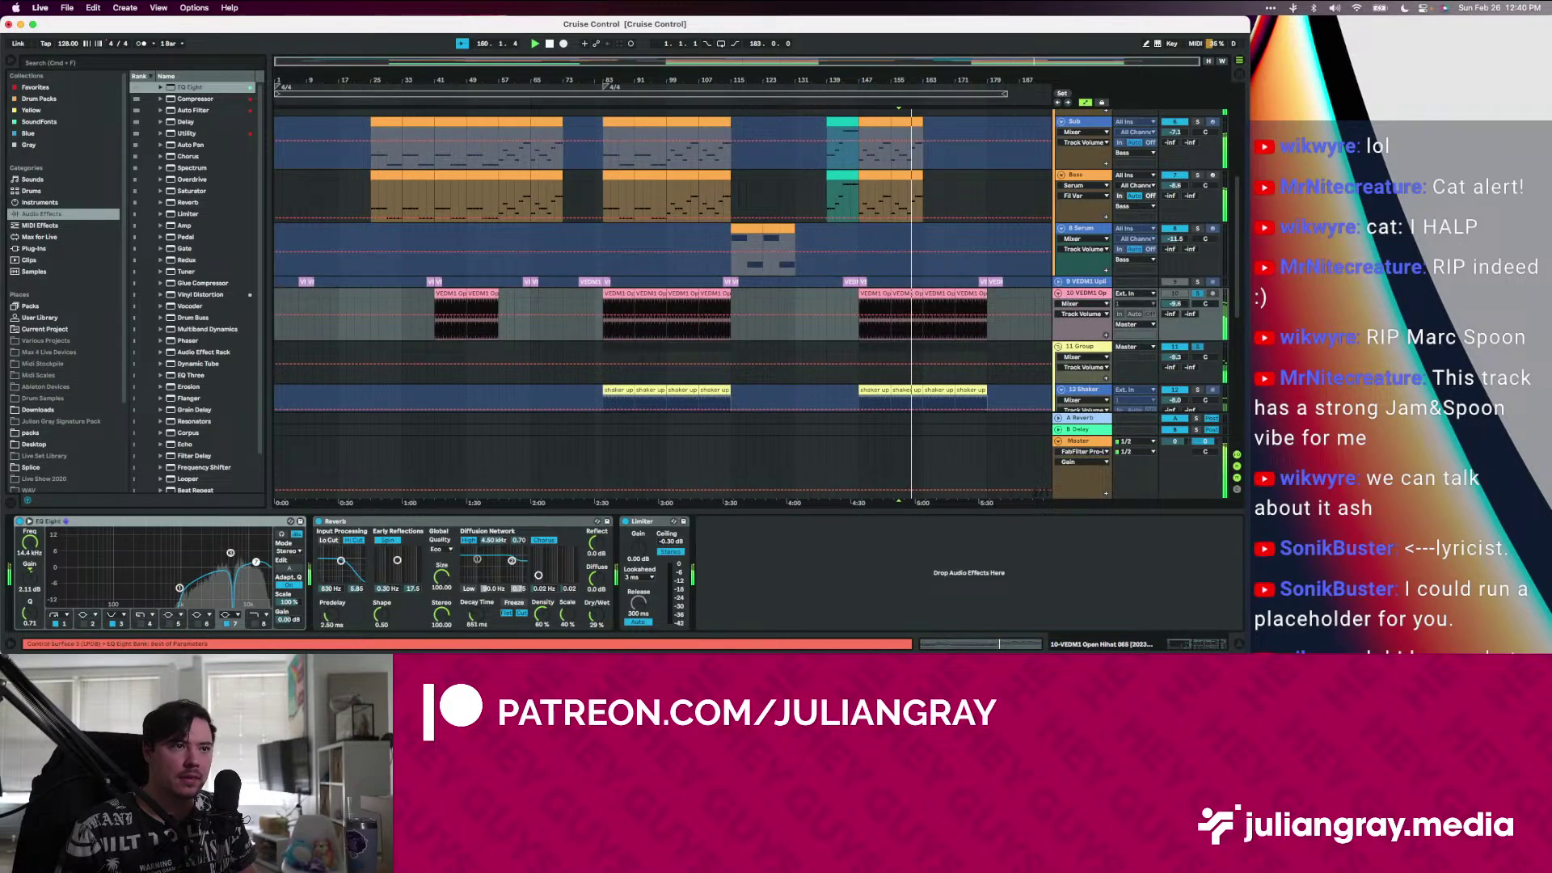
Restart playback from around bar 81 and check the Pluck track's place in the mix against the bass and drum tracks
scroll(634, 157, up, 5)
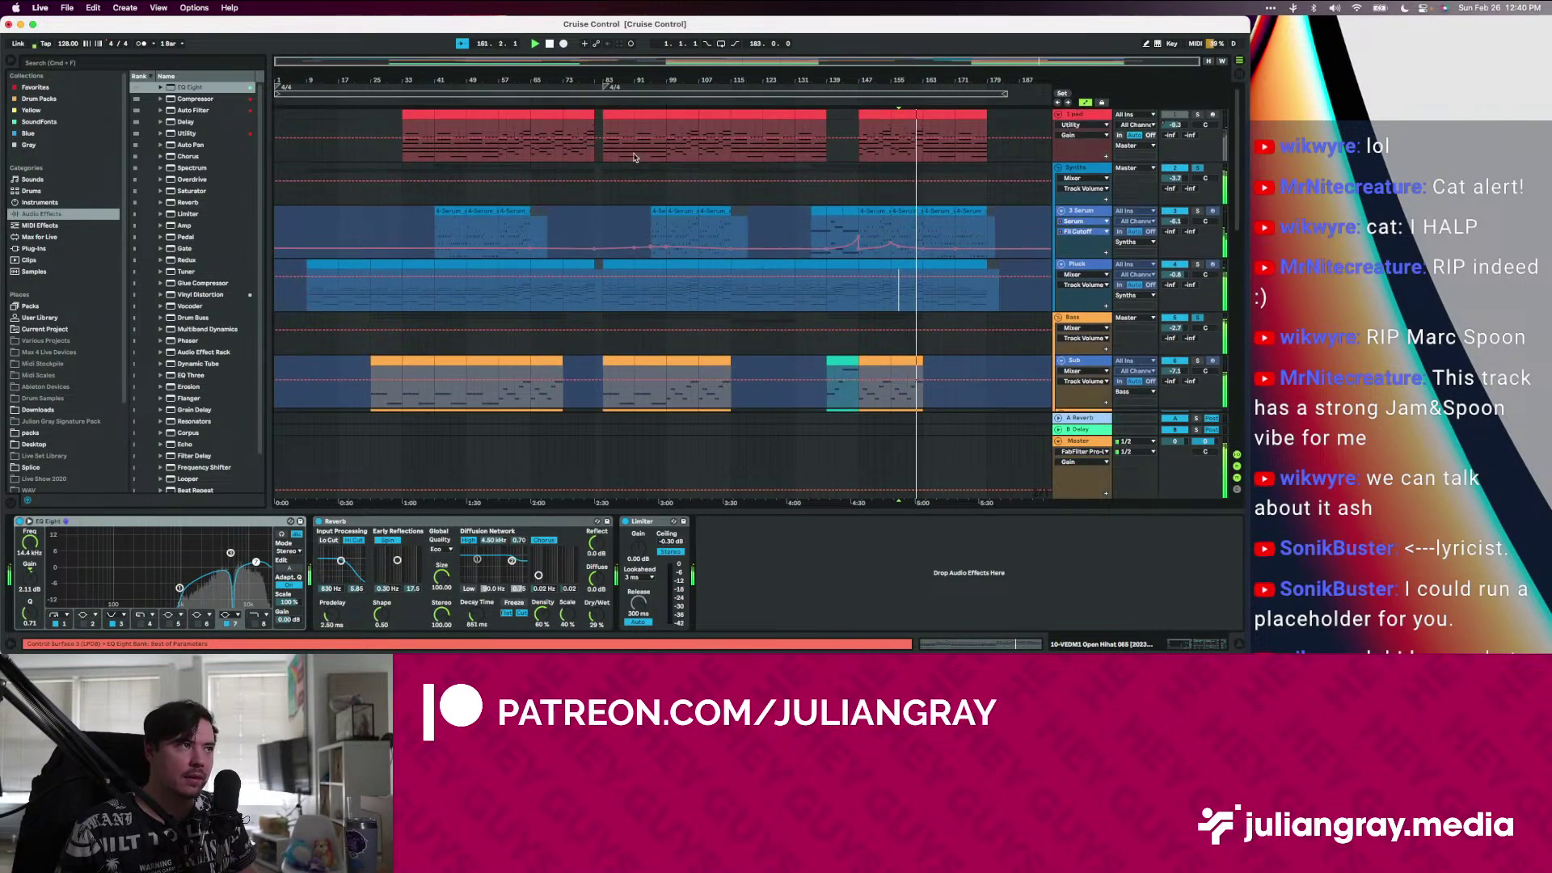
click(596, 148)
key(space)
key(space)
scroll(712, 230, down, 3)
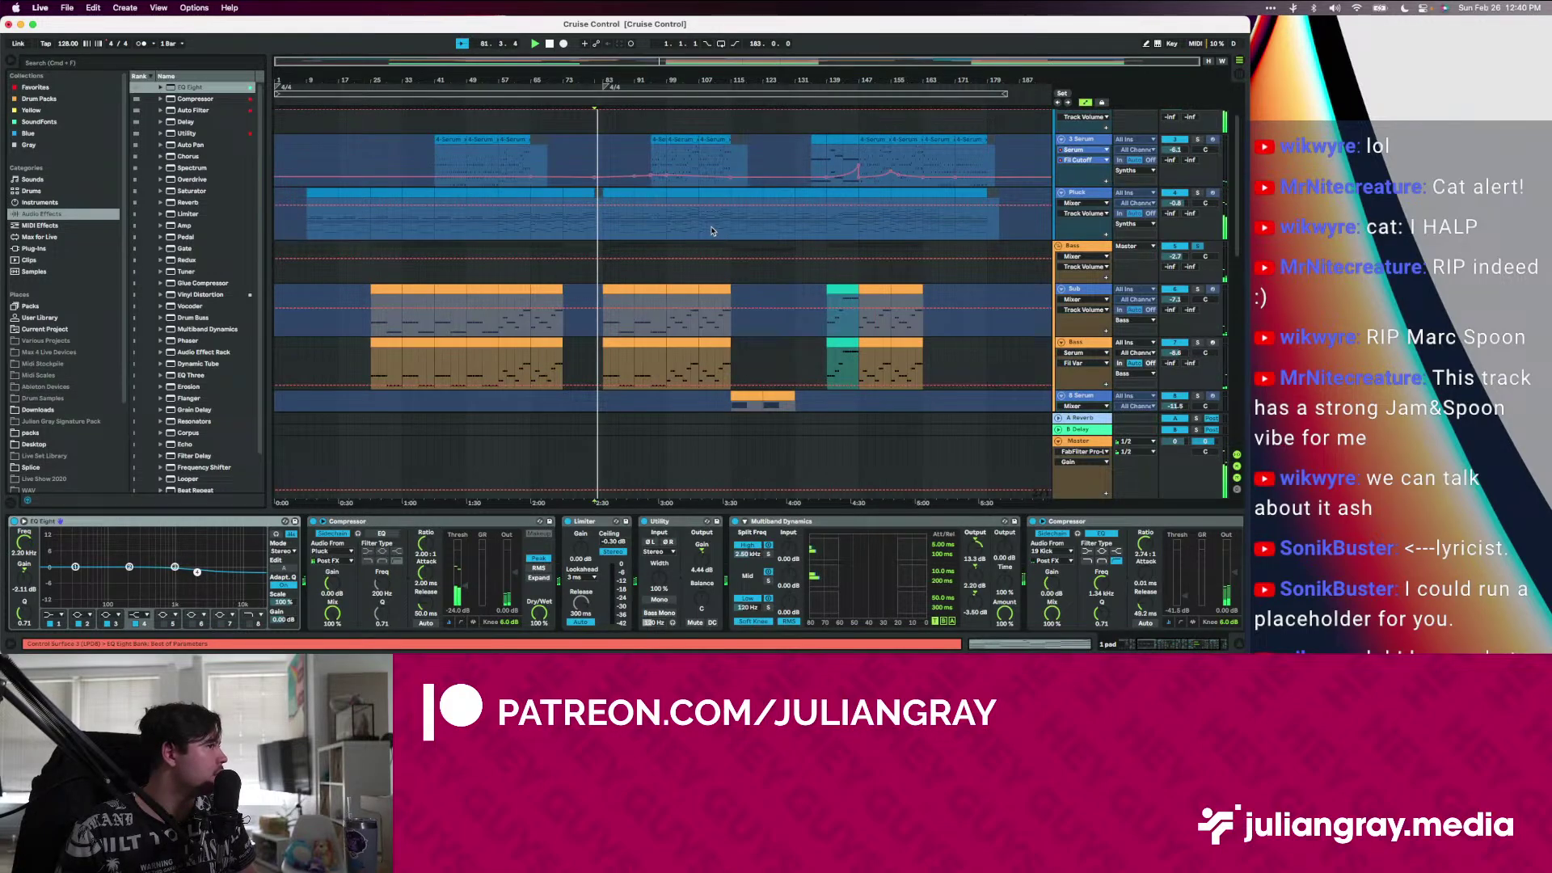
scroll(712, 231, up, 1)
click(1092, 224)
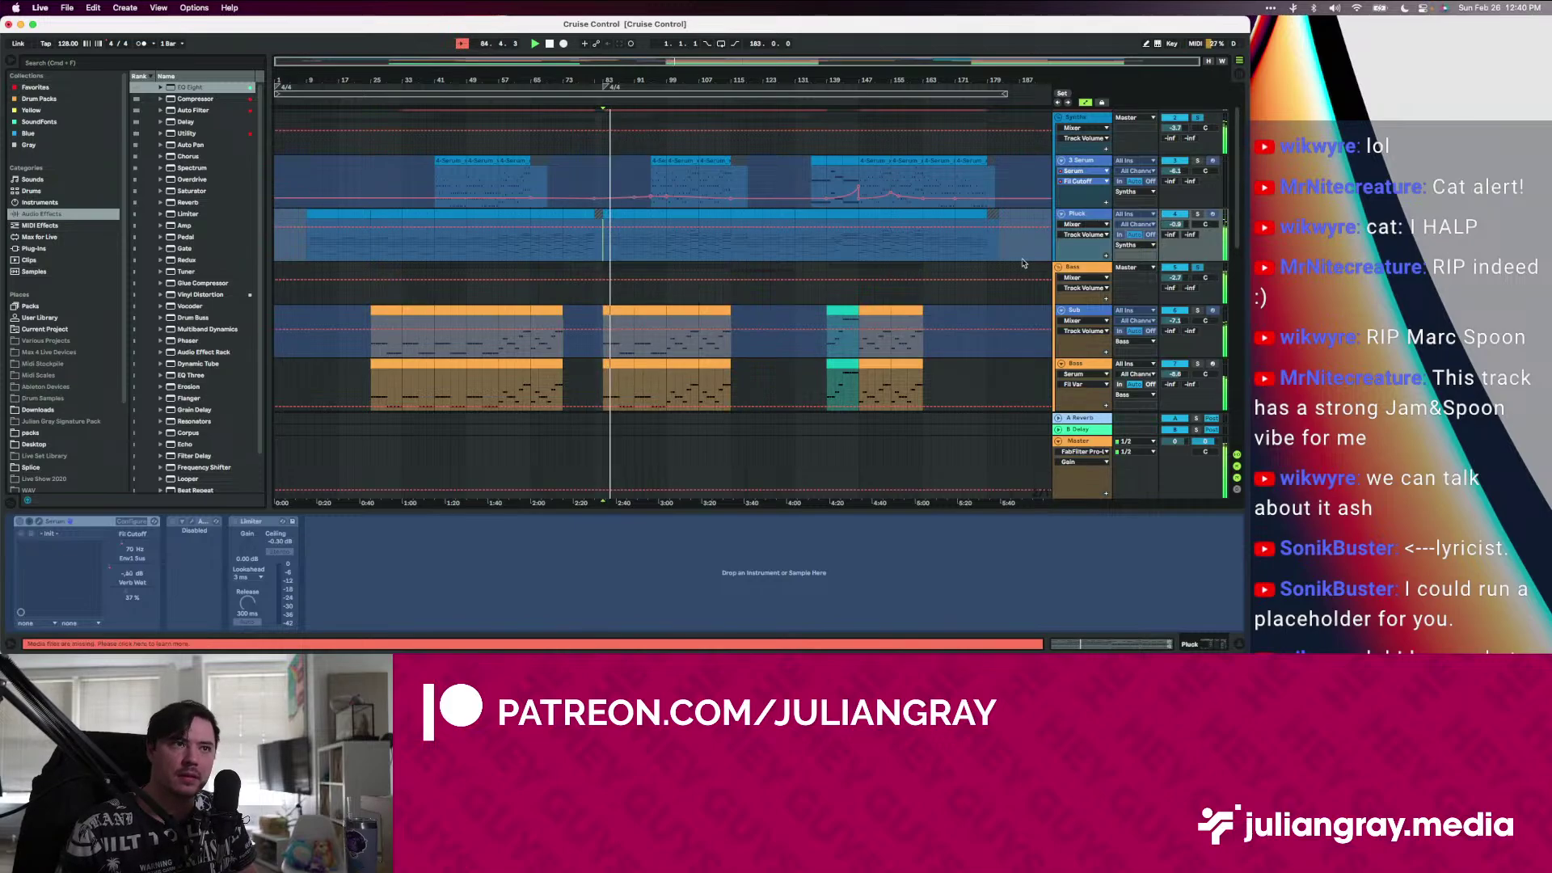
scroll(1023, 263, down, 10)
scroll(959, 269, up, 8)
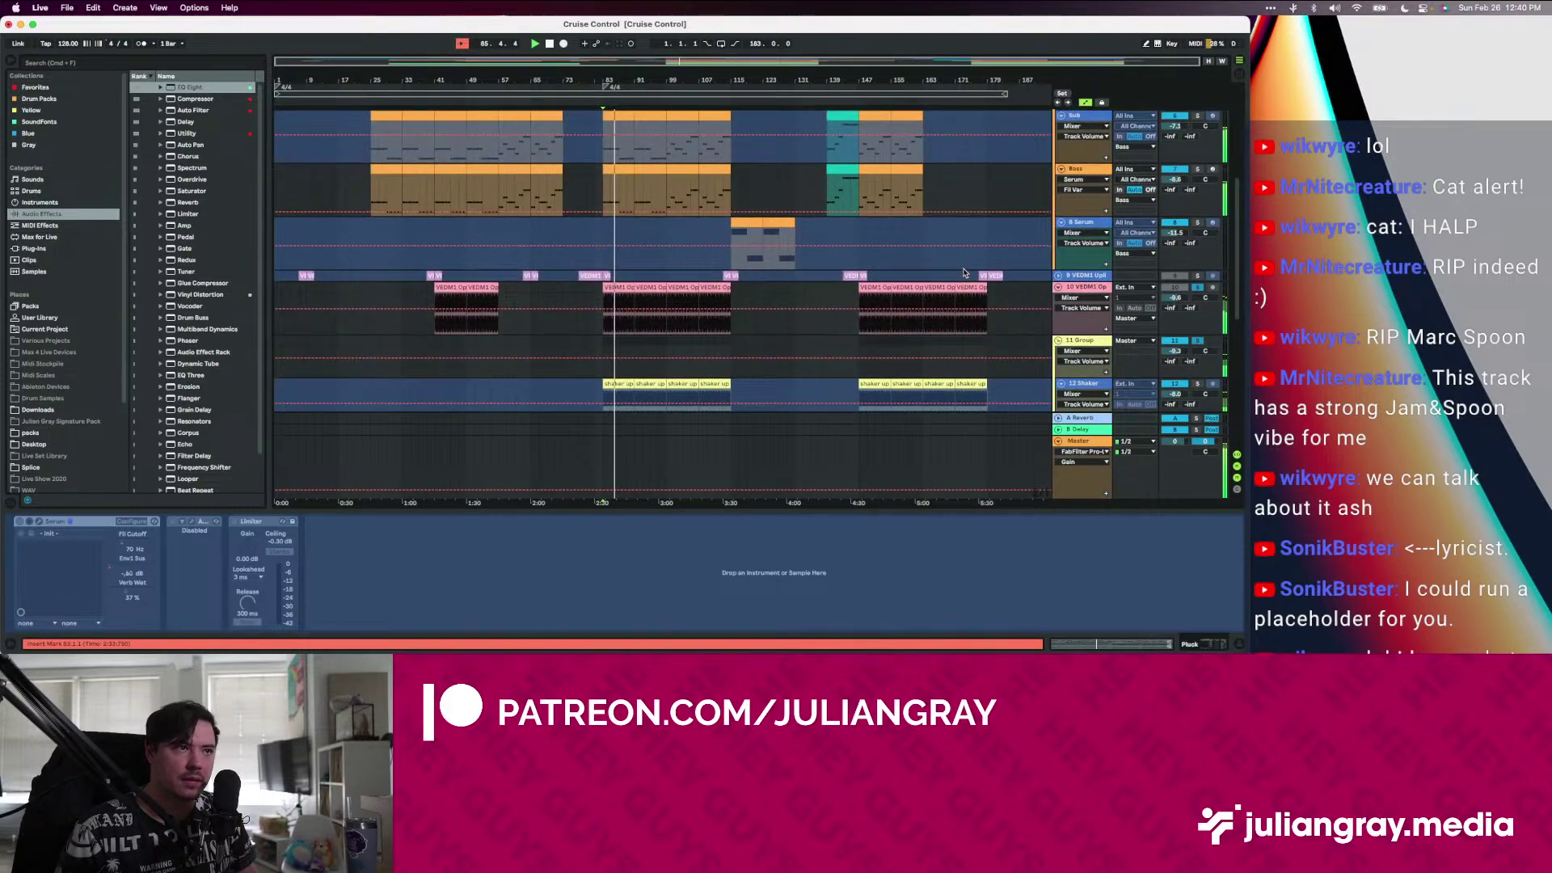
scroll(964, 273, up, 5)
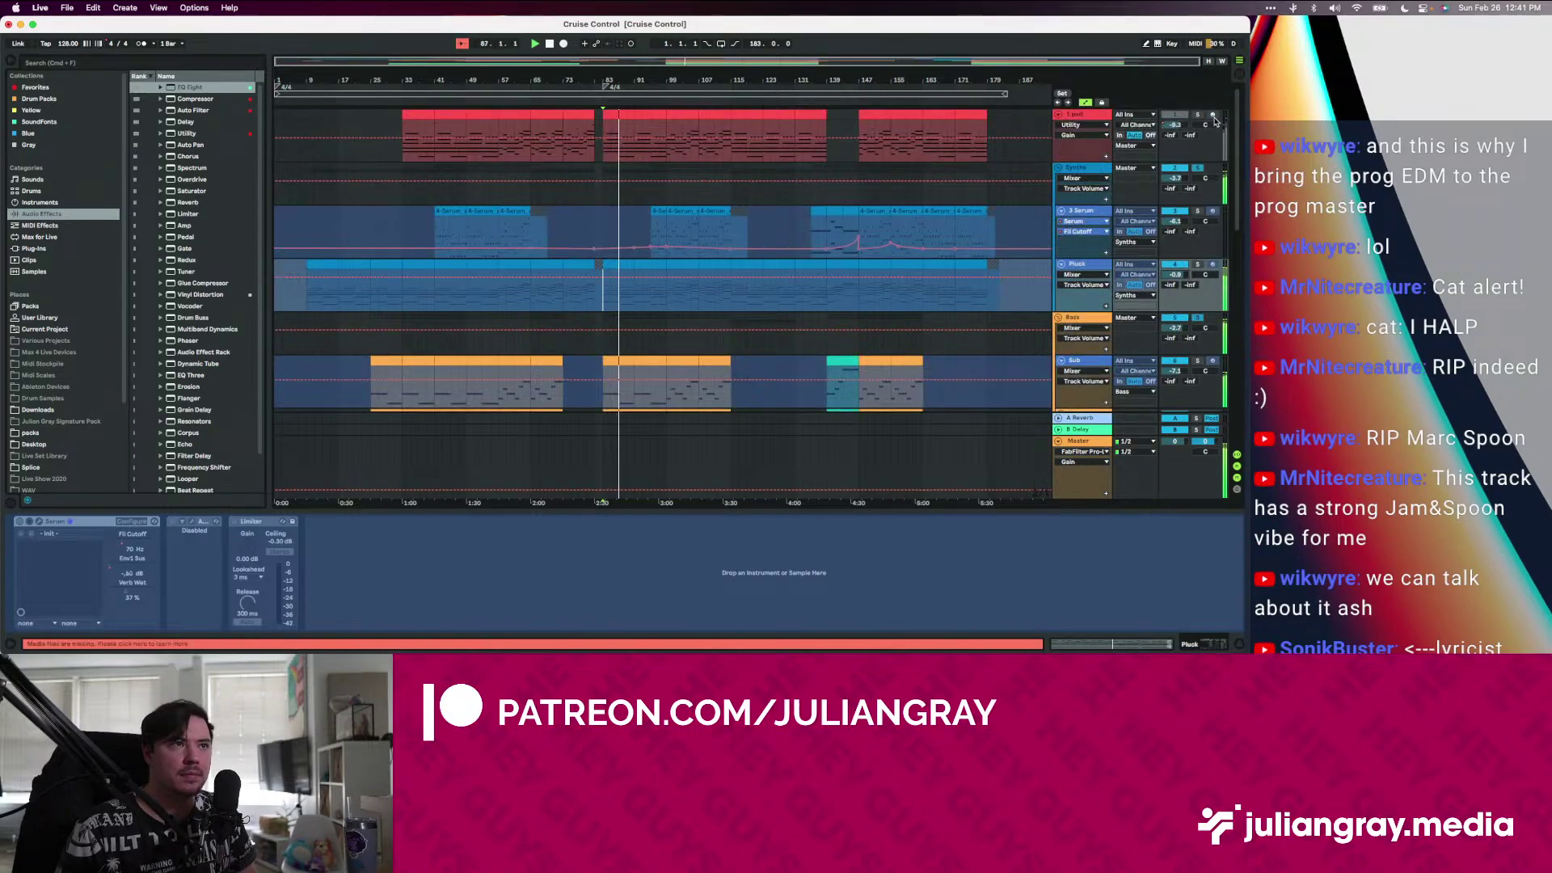
Add the ValhallaRoom reverb from the favorites to the end of the pad track's device chain
click(1108, 116)
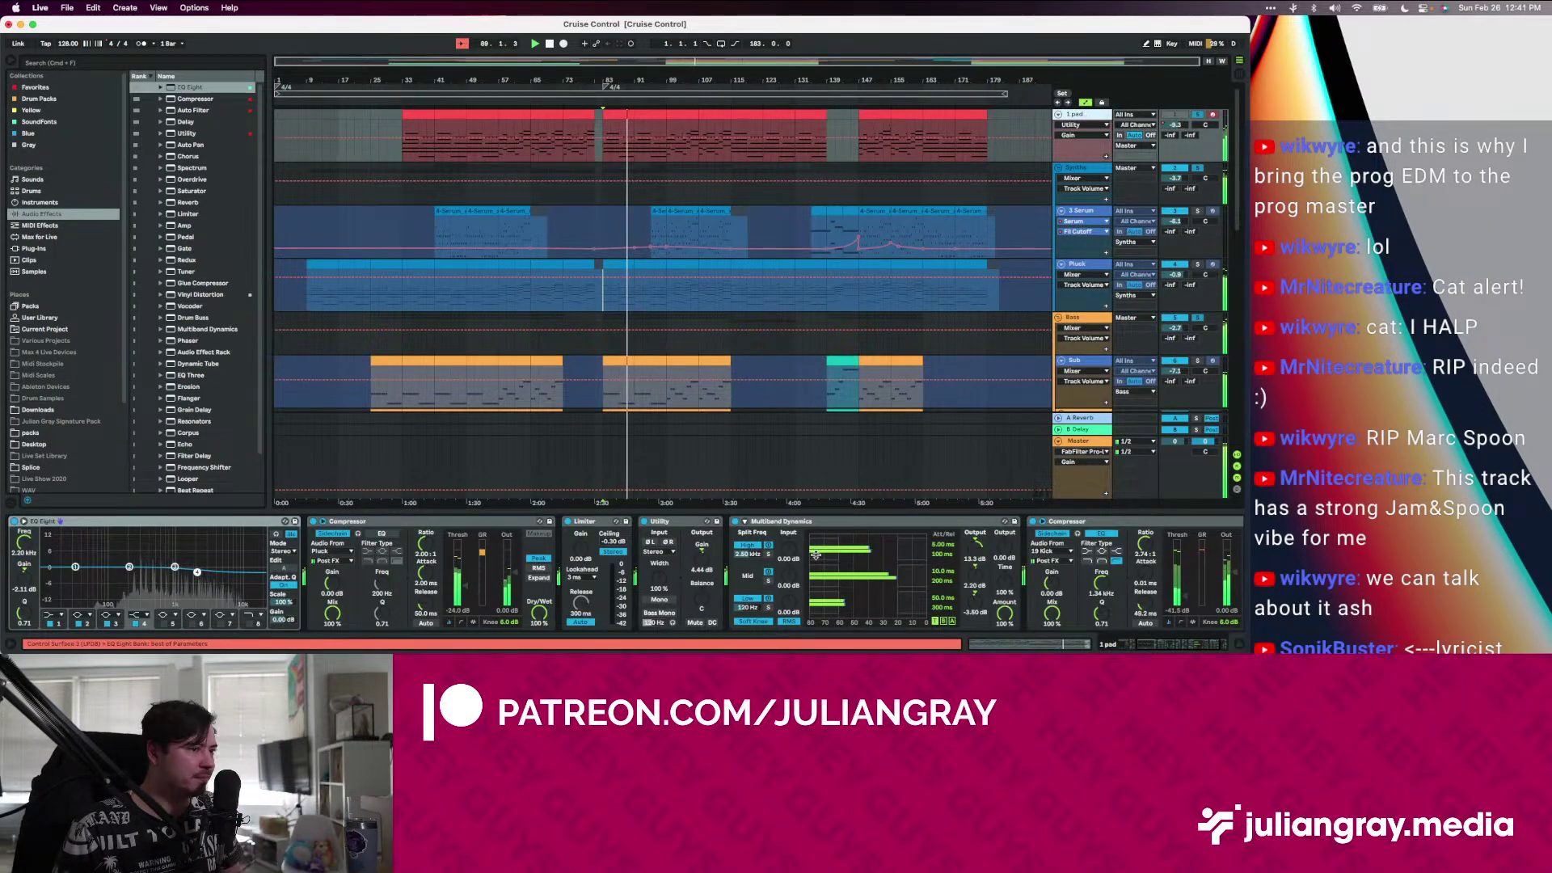
scroll(823, 564, right, 3)
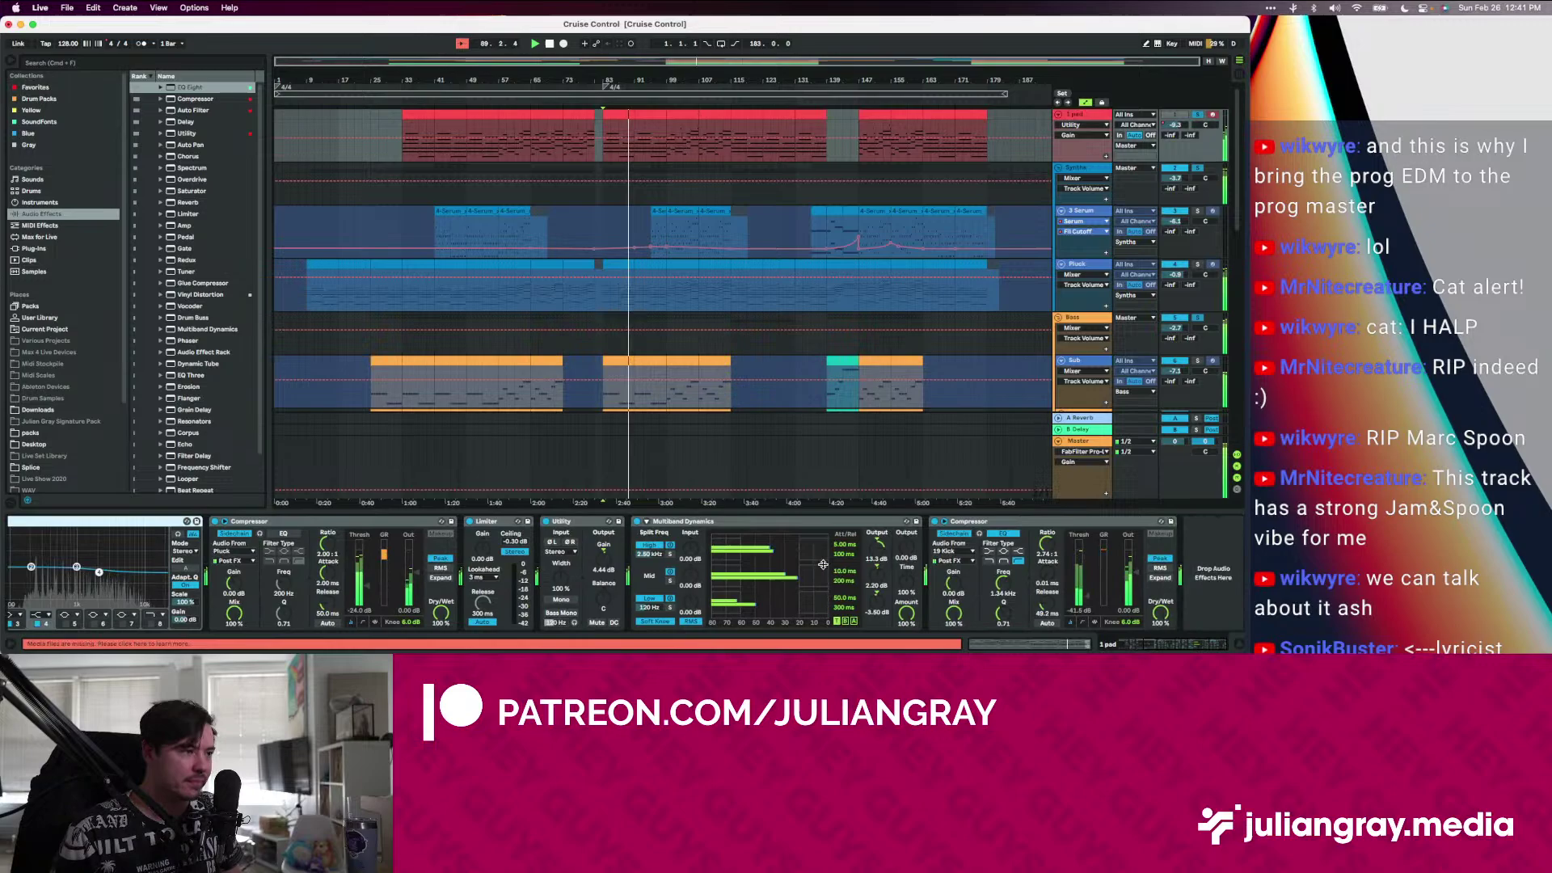
click(34, 248)
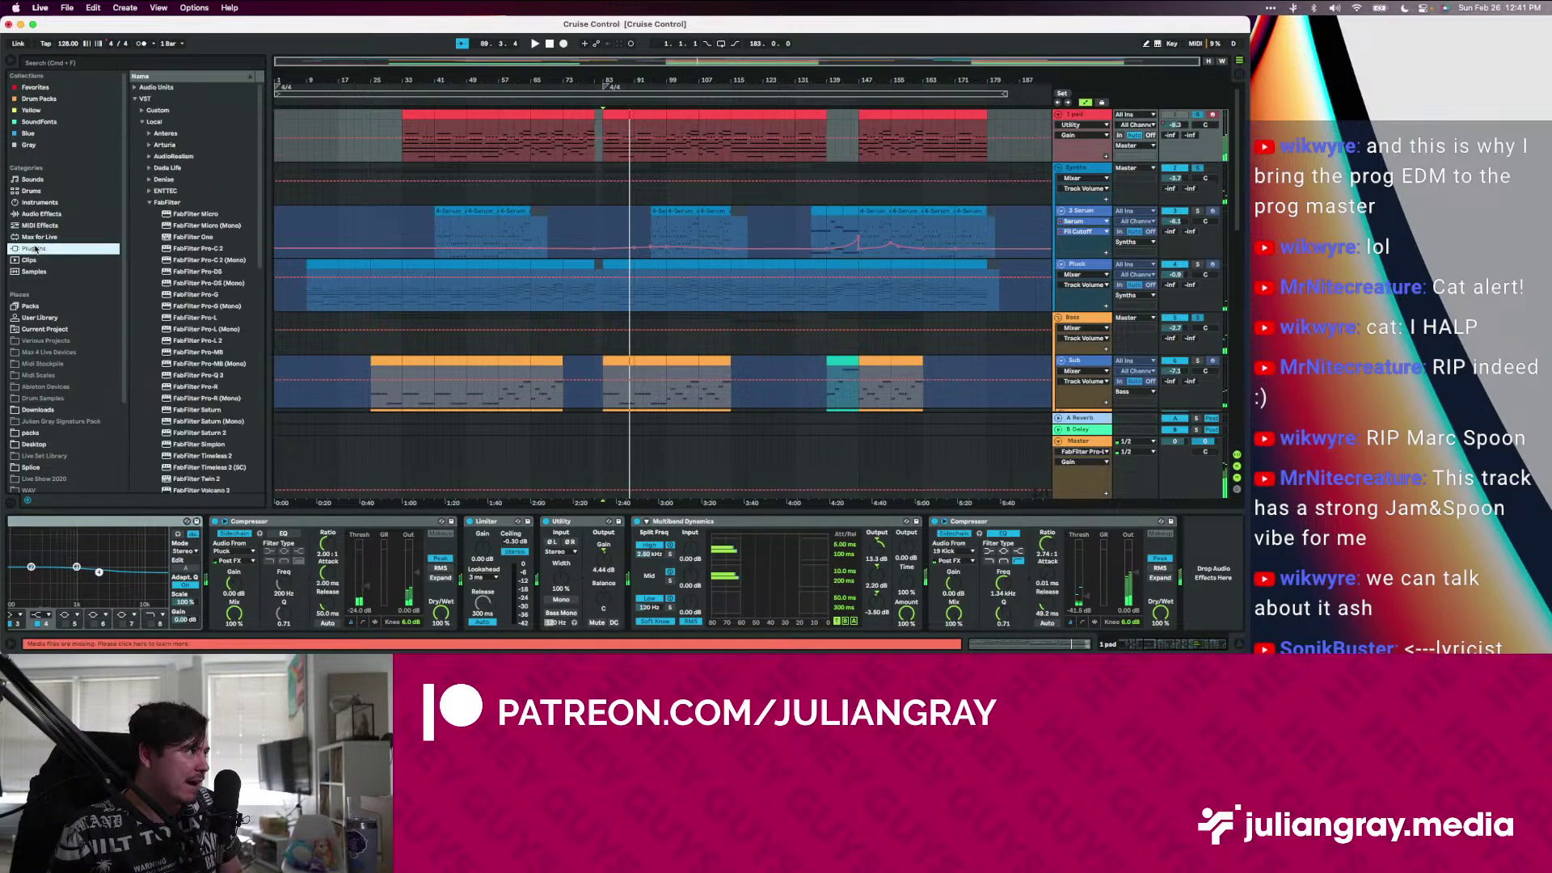
click(138, 100)
click(115, 86)
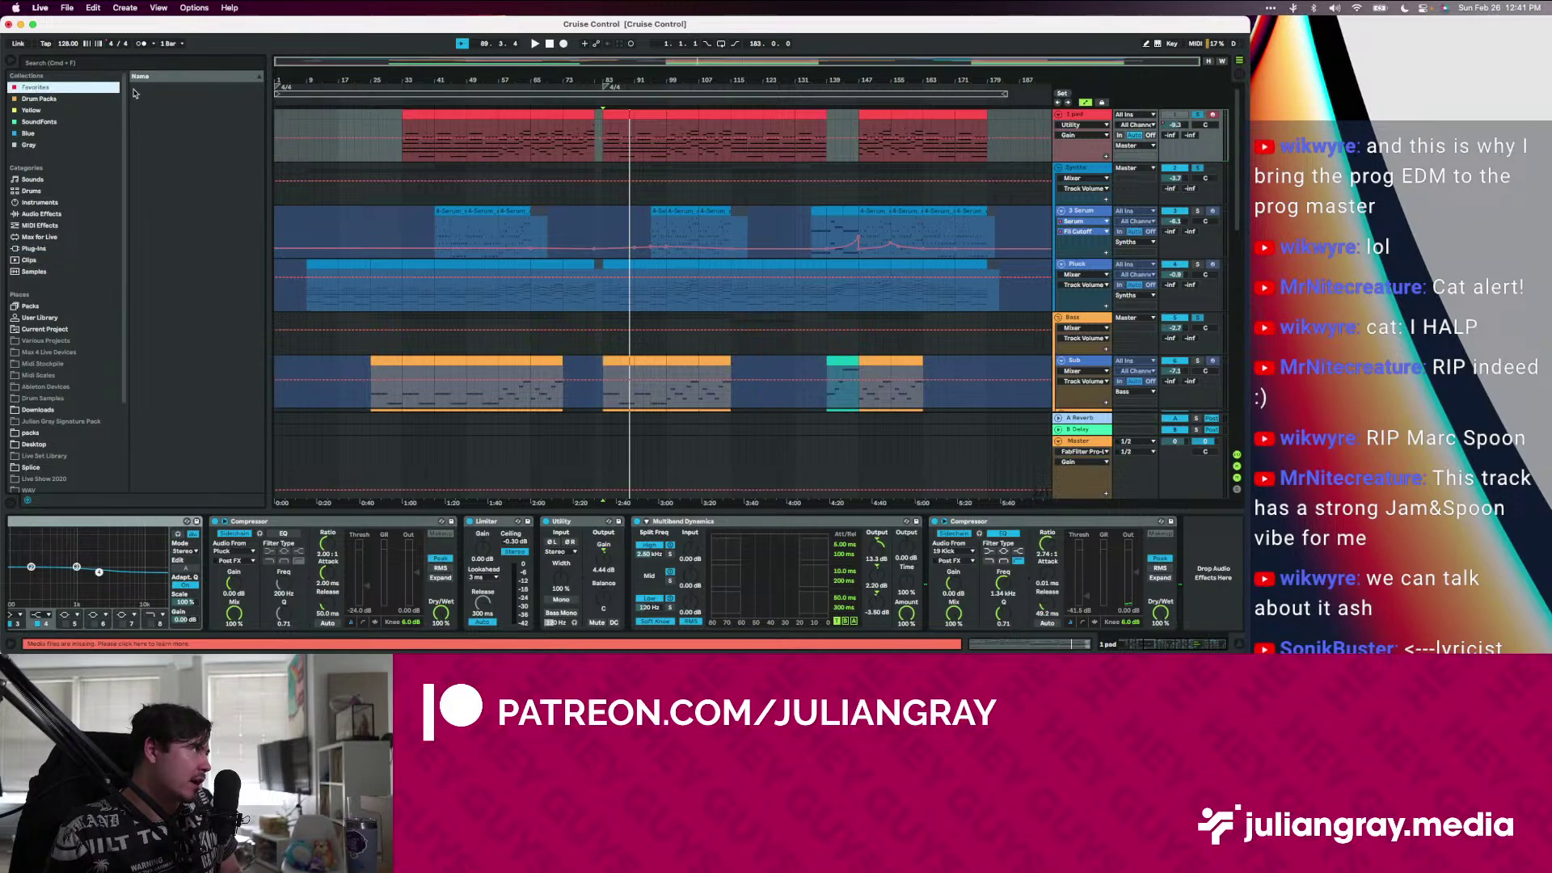
key(super+f)
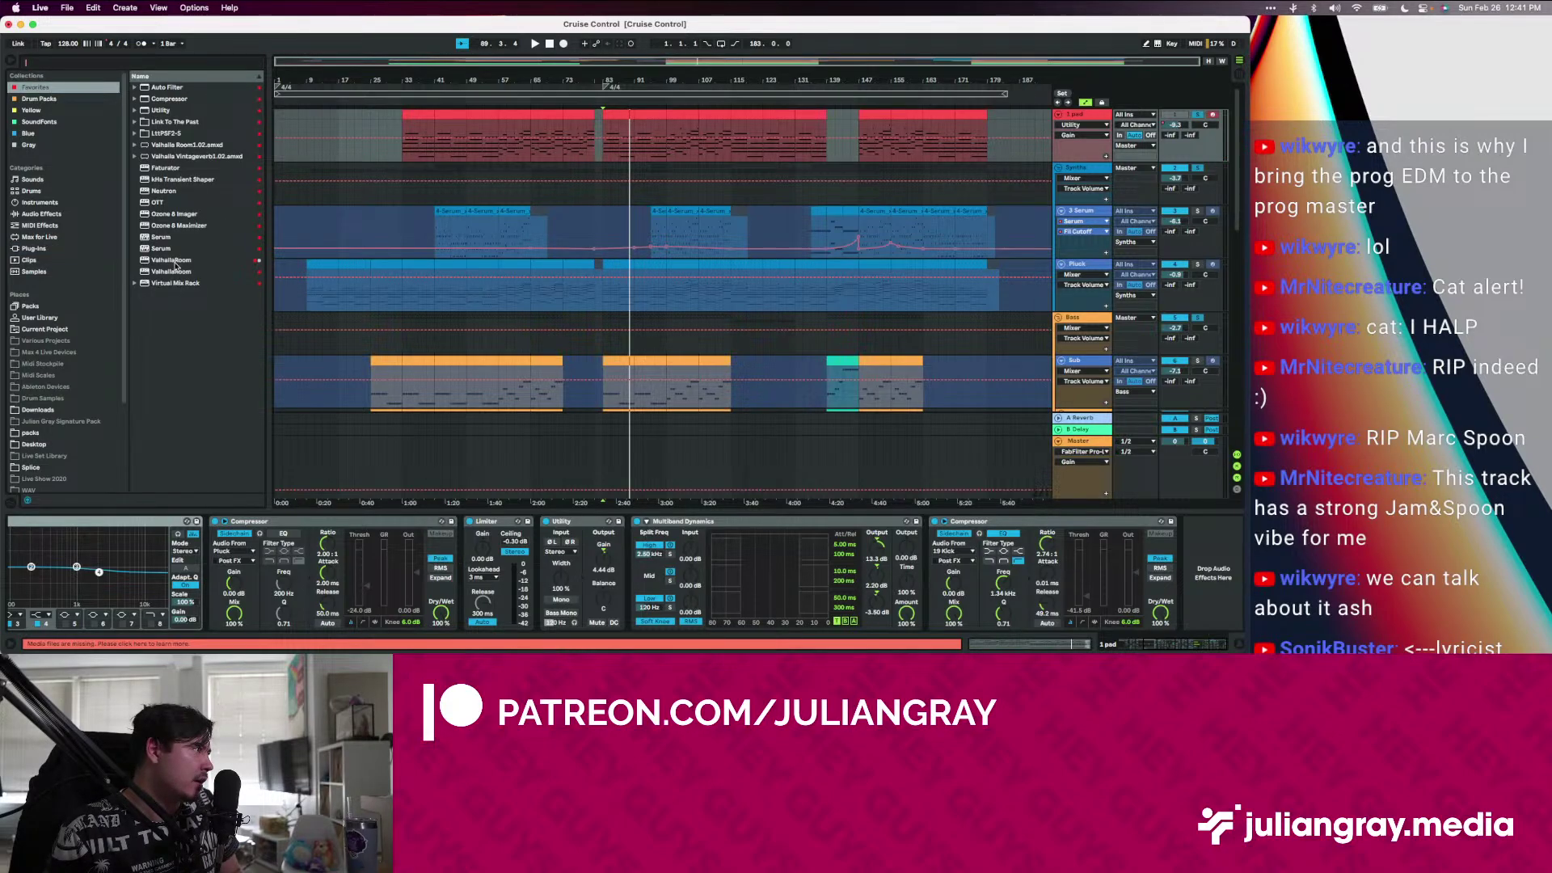
double_click(179, 261)
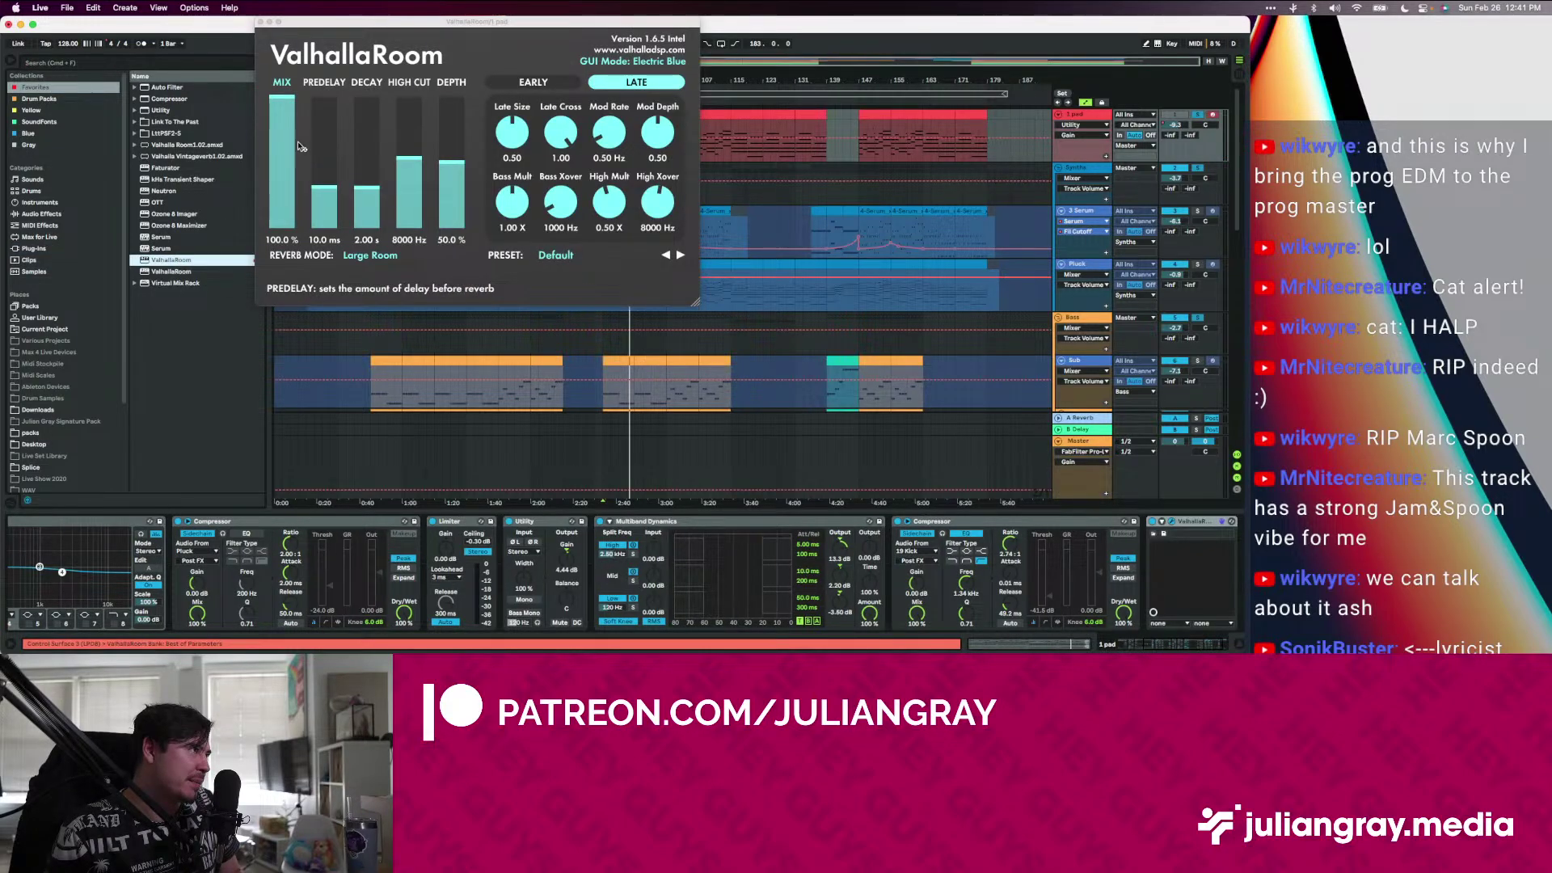
Set ValhallaRoom's mix to 45.5% and its decay to 8.74 s, and close the plug-in window
drag(285, 159, 285, 163)
click(367, 166)
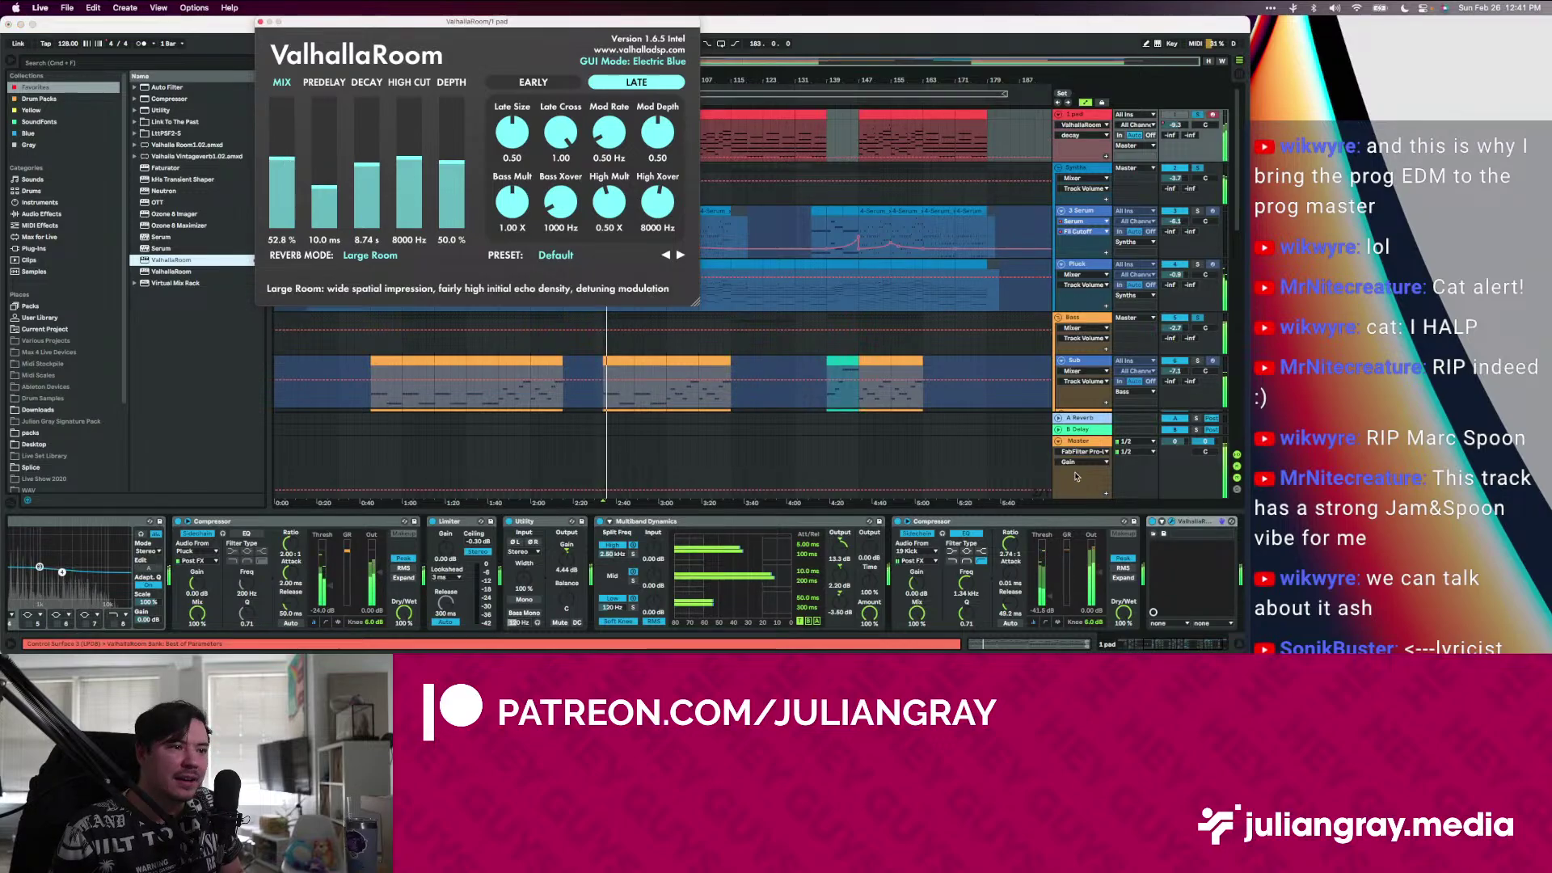
click(1193, 522)
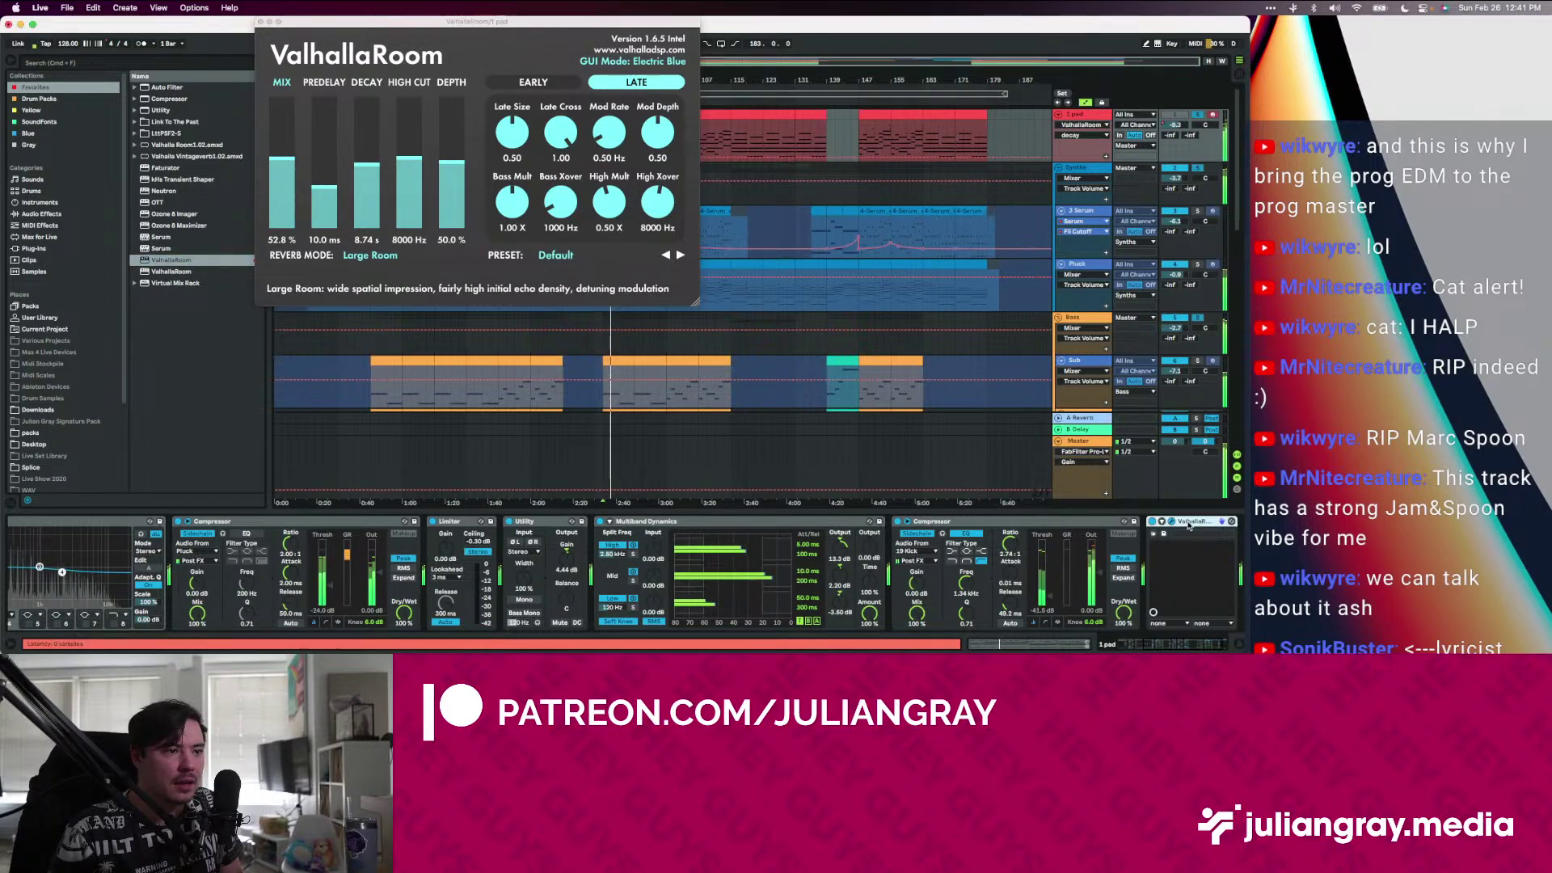
drag(289, 168, 290, 178)
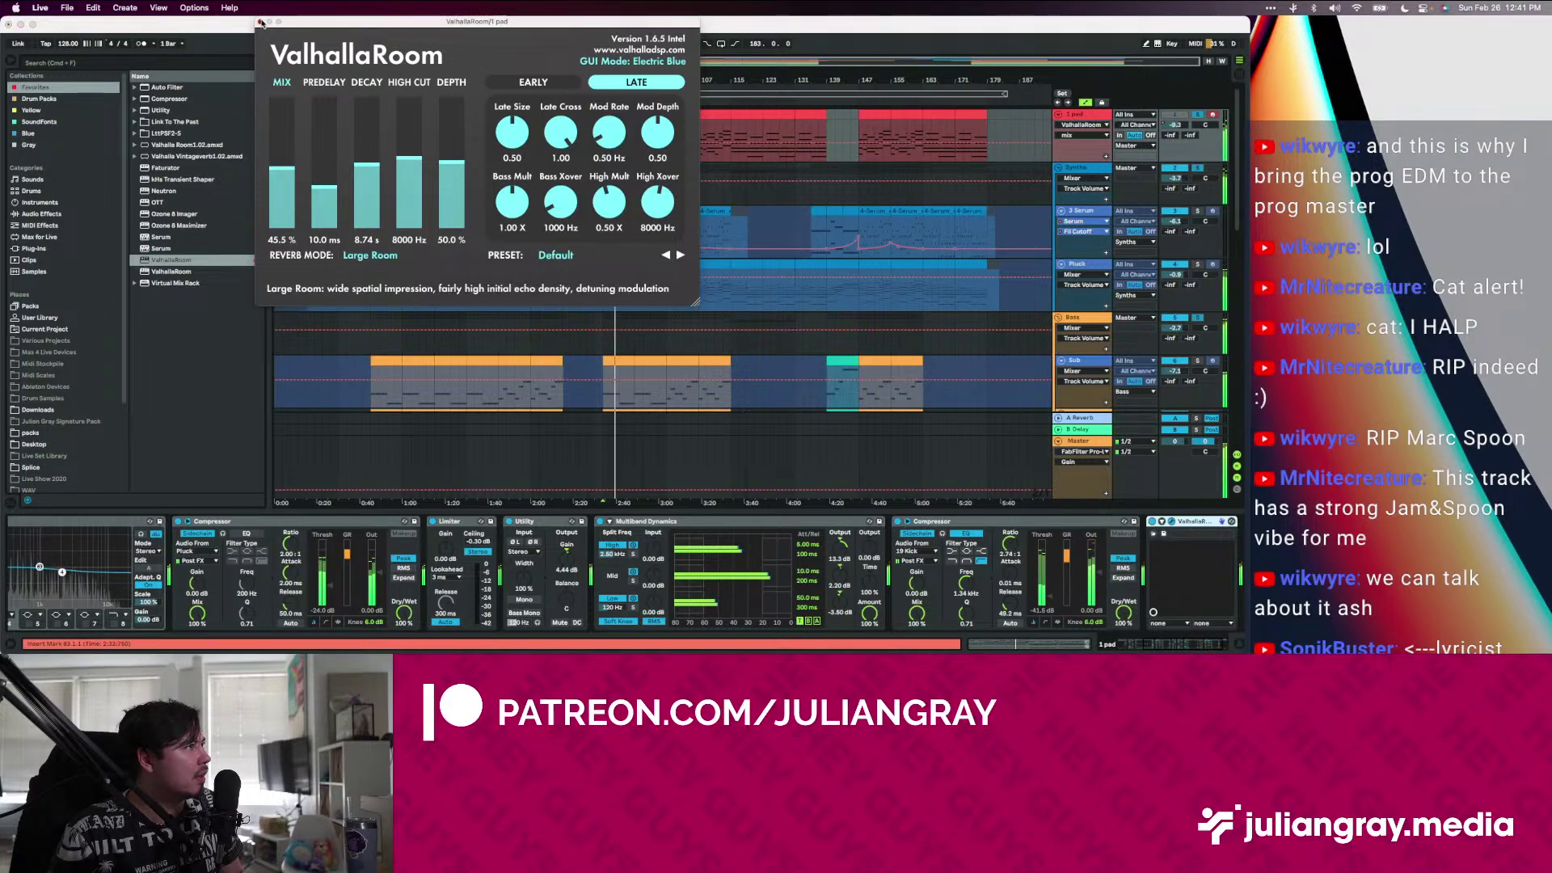
click(260, 21)
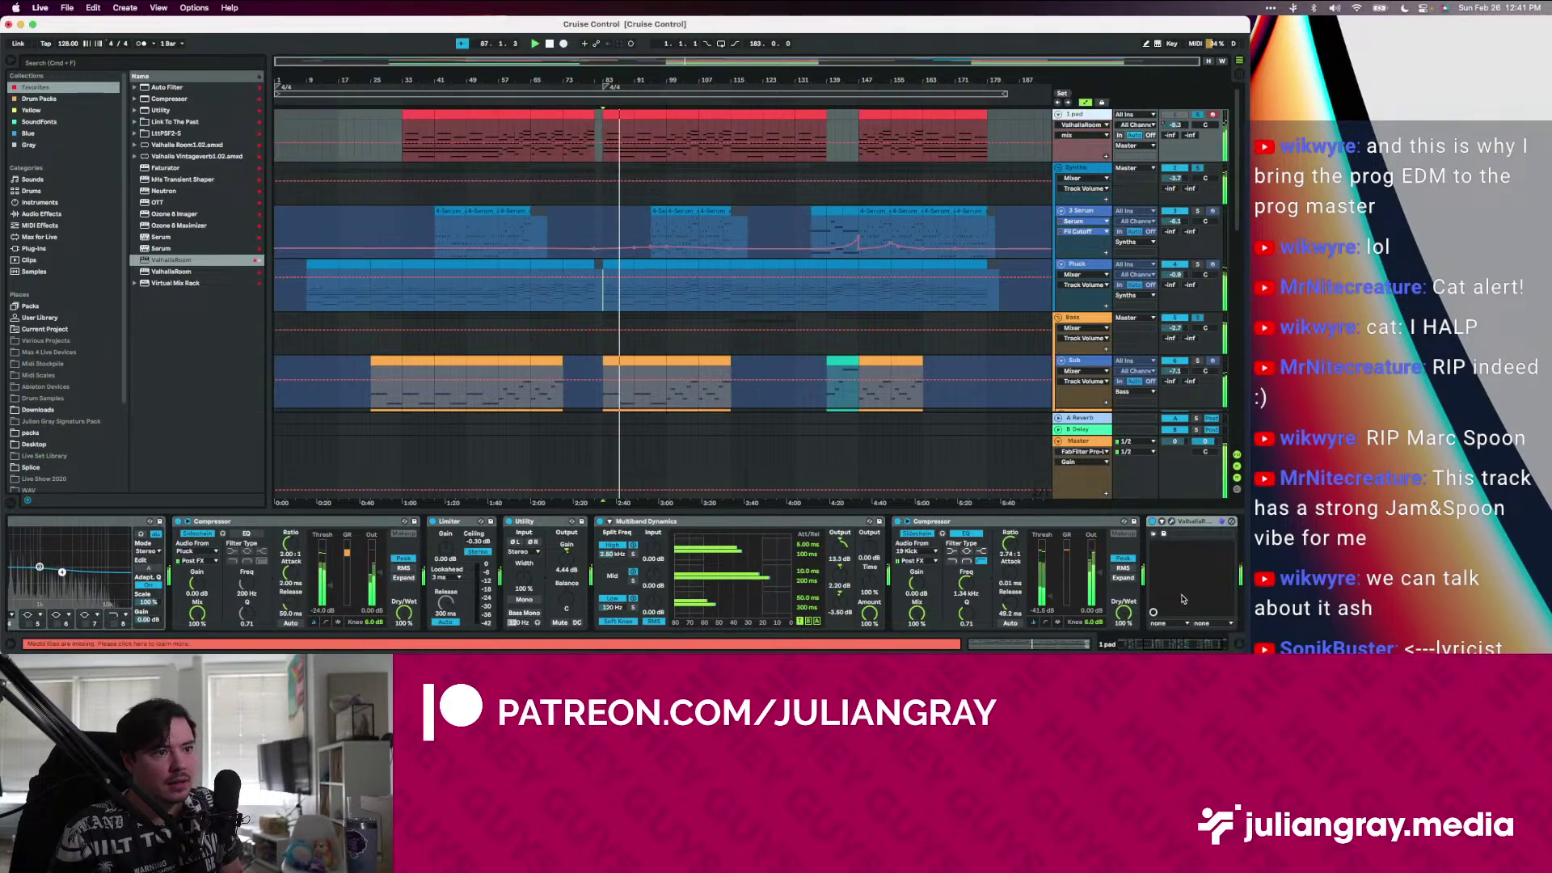
Move the pad's last Compressor behind ValhallaRoom and raise its threshold to about -32 dB
scroll(986, 530, right, 3)
click(985, 530)
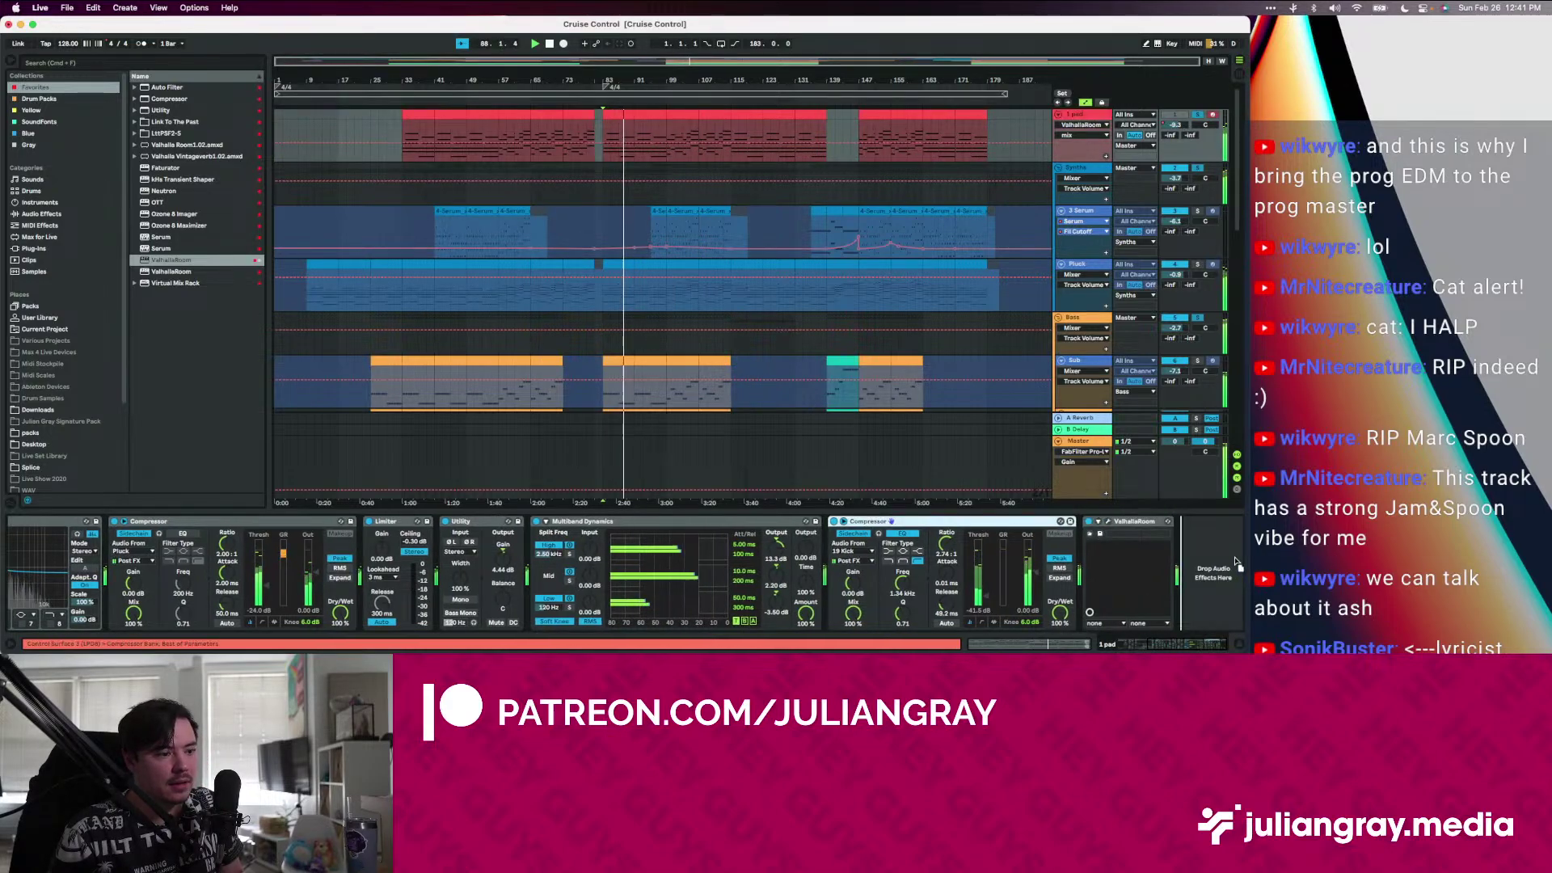
drag(1200, 558, 1203, 561)
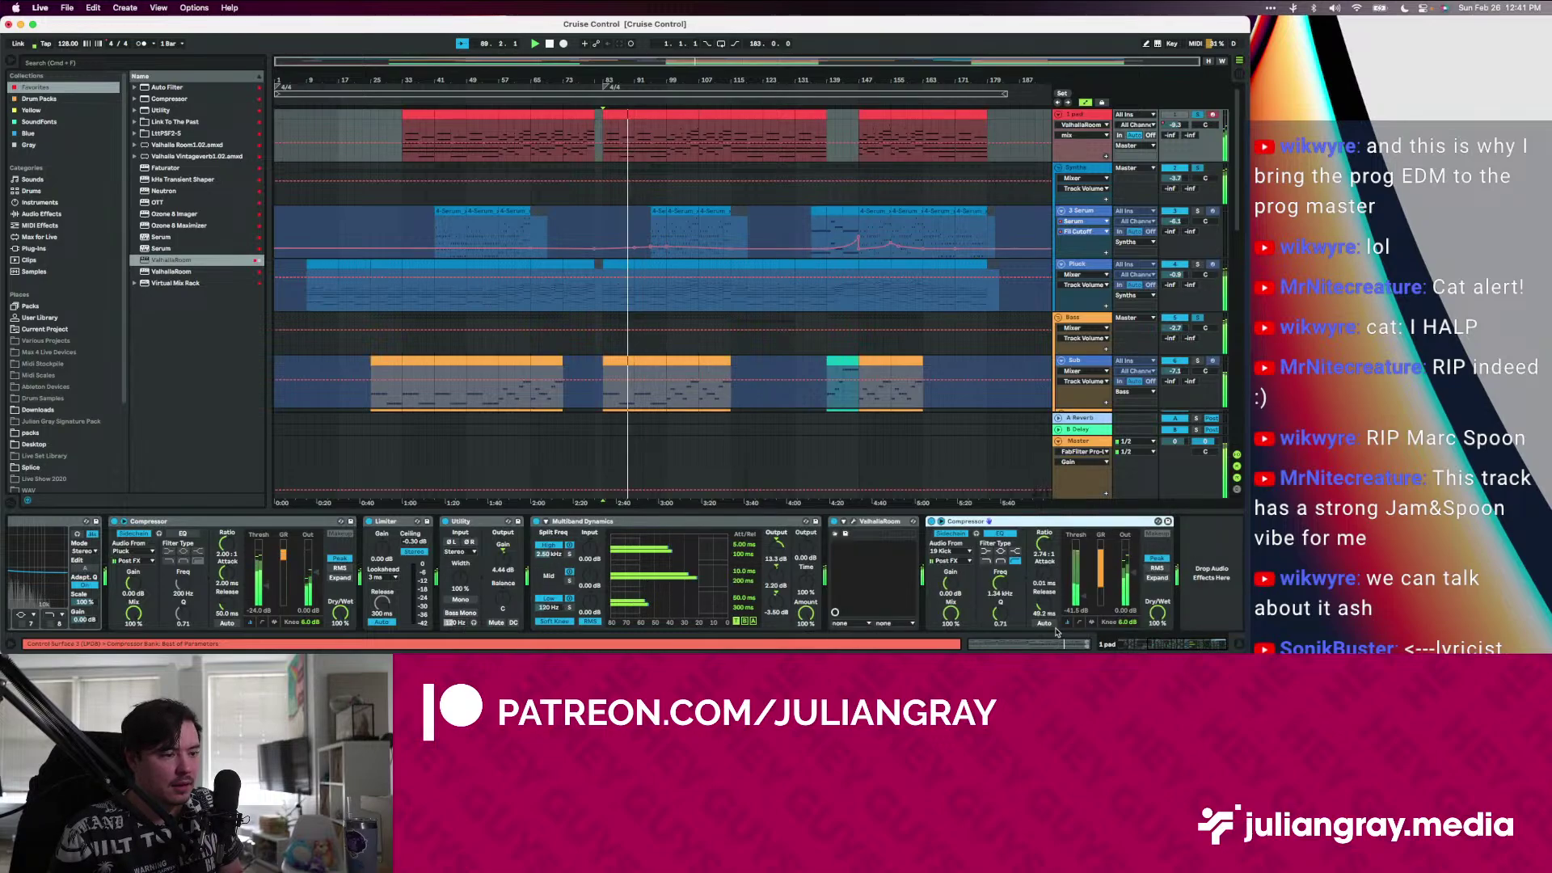
drag(1080, 605, 1083, 593)
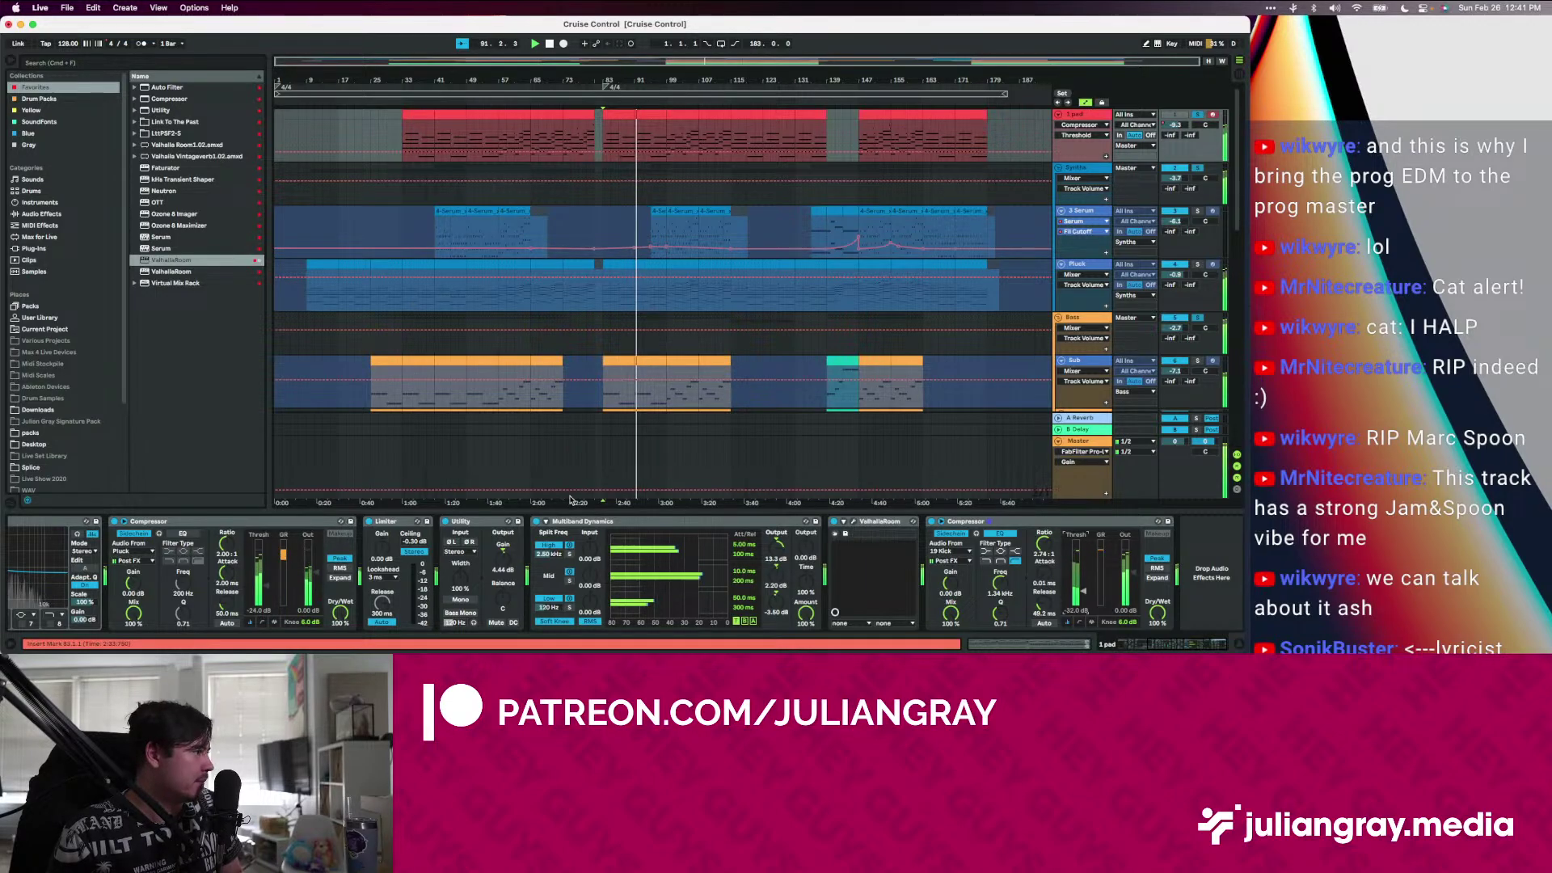
Reshape the pad's EQ Eight curve to cut the low frequencies
scroll(437, 578, left, 5)
mouse_move(446, 572)
mouse_down()
mouse_move(424, 568)
mouse_move(436, 582)
mouse_up()
scroll(445, 577, right, 10)
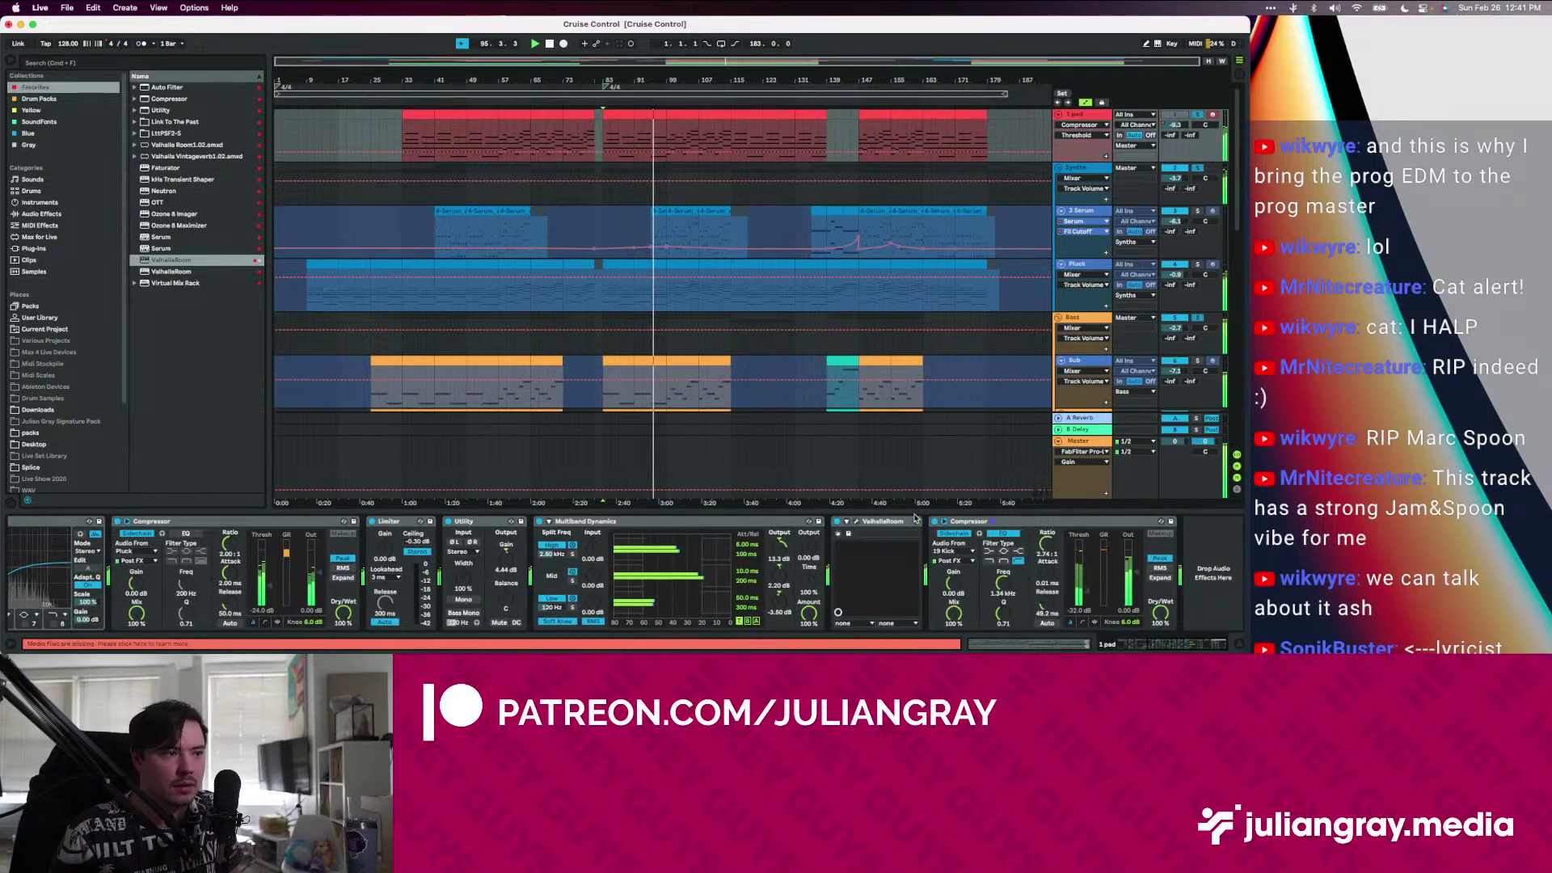
scroll(724, 309, down, 2)
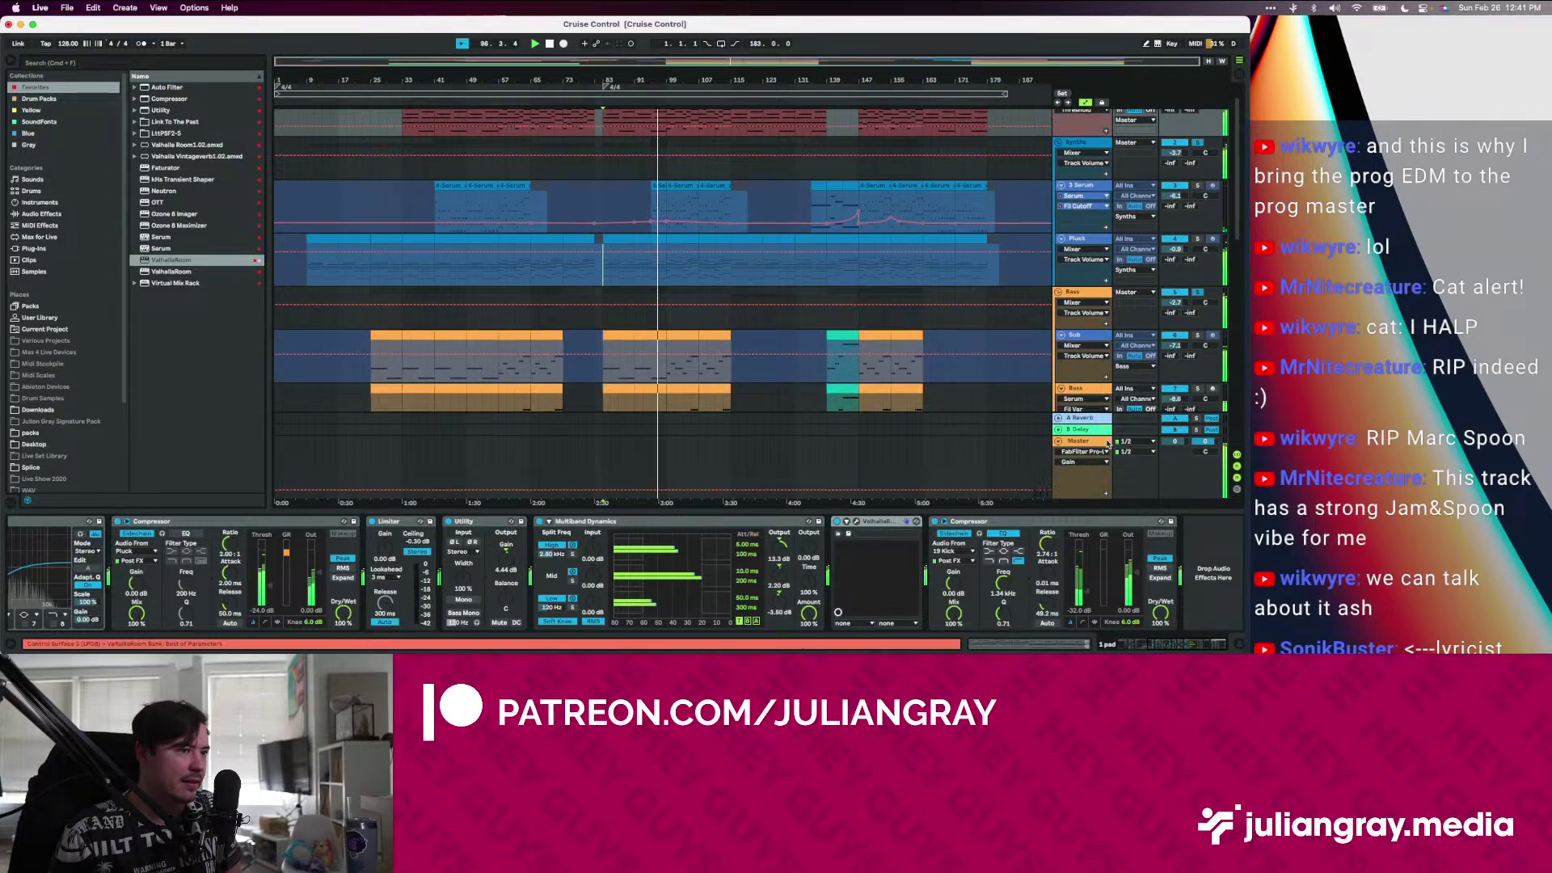
Check the limiting in the Master track's FabFilter Pro-L 2 while the arrangement plays
click(1079, 441)
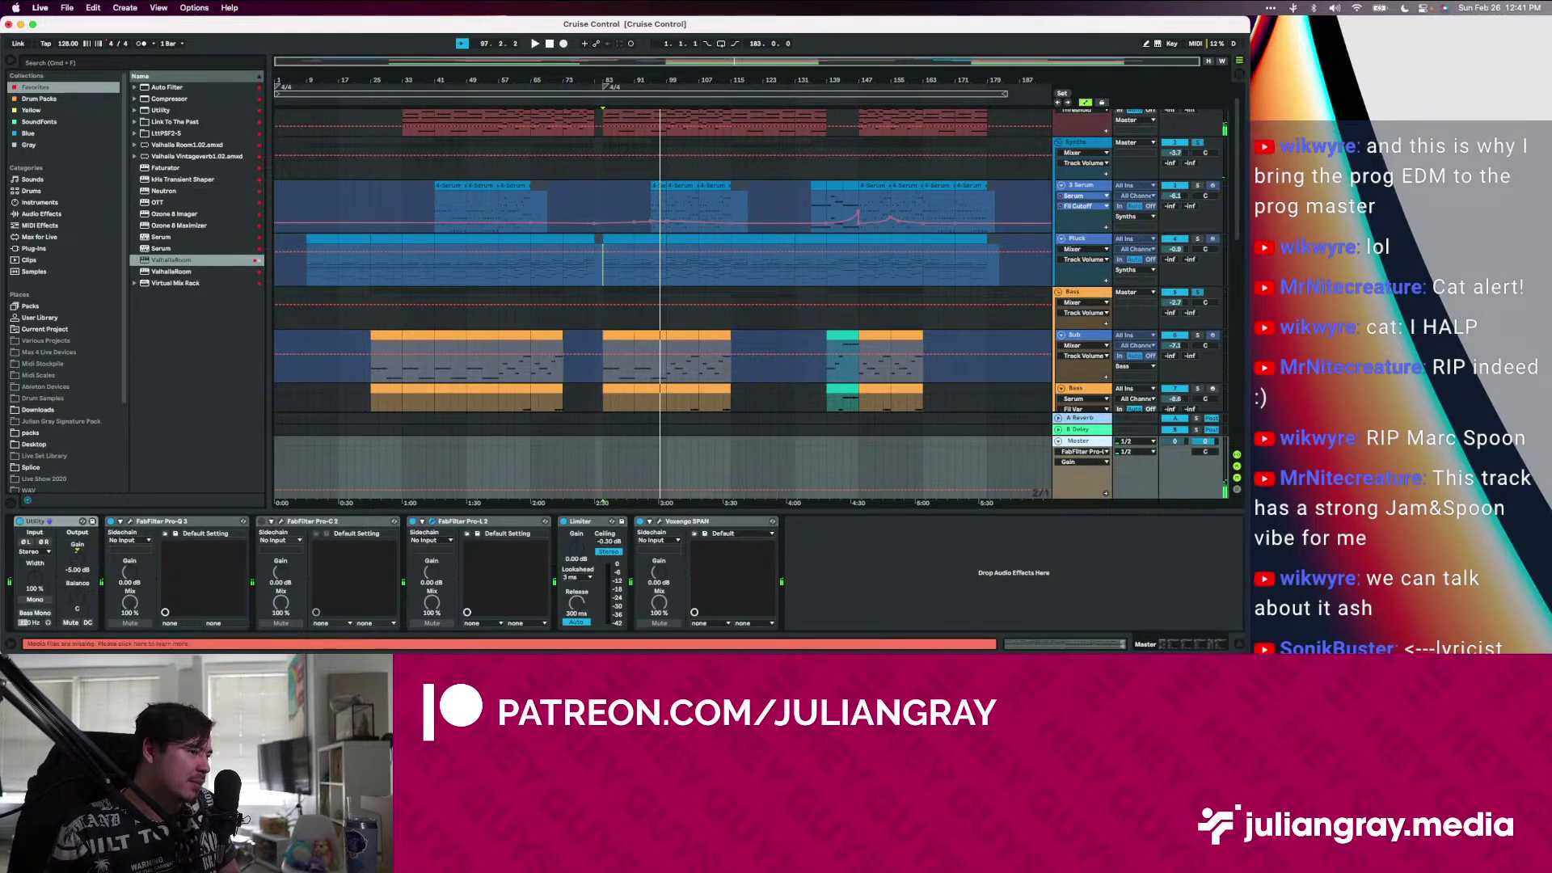
drag(95, 646, 394, 184)
key(space)
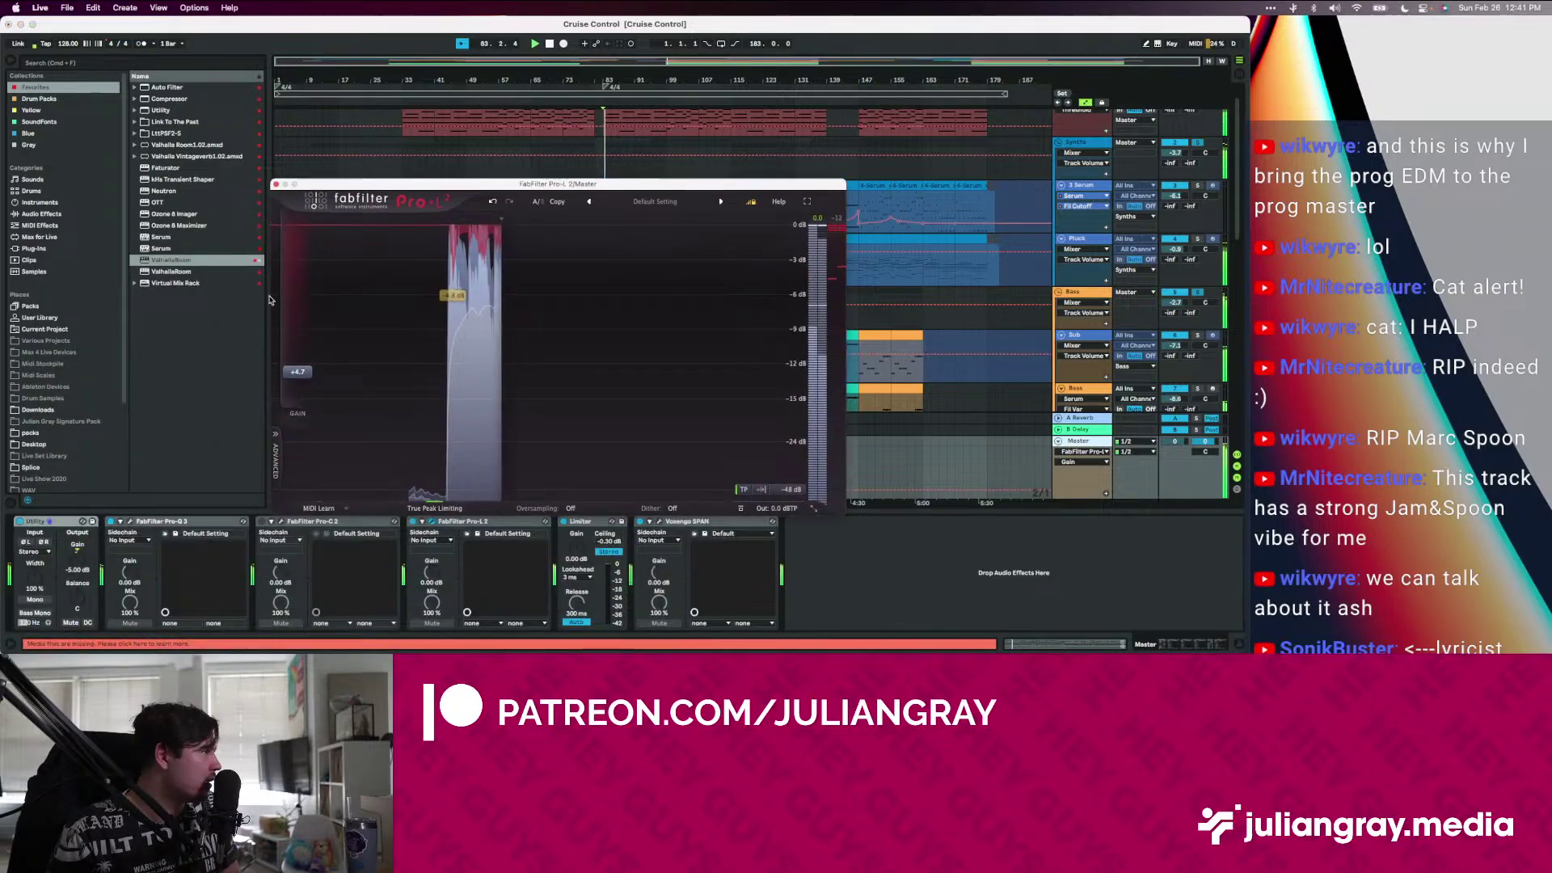
click(276, 184)
Set the pad track's Utility gain to 3.33 dB and its last Compressor to a 2.03:1 ratio and -24 dB threshold
scroll(792, 234, up, 2)
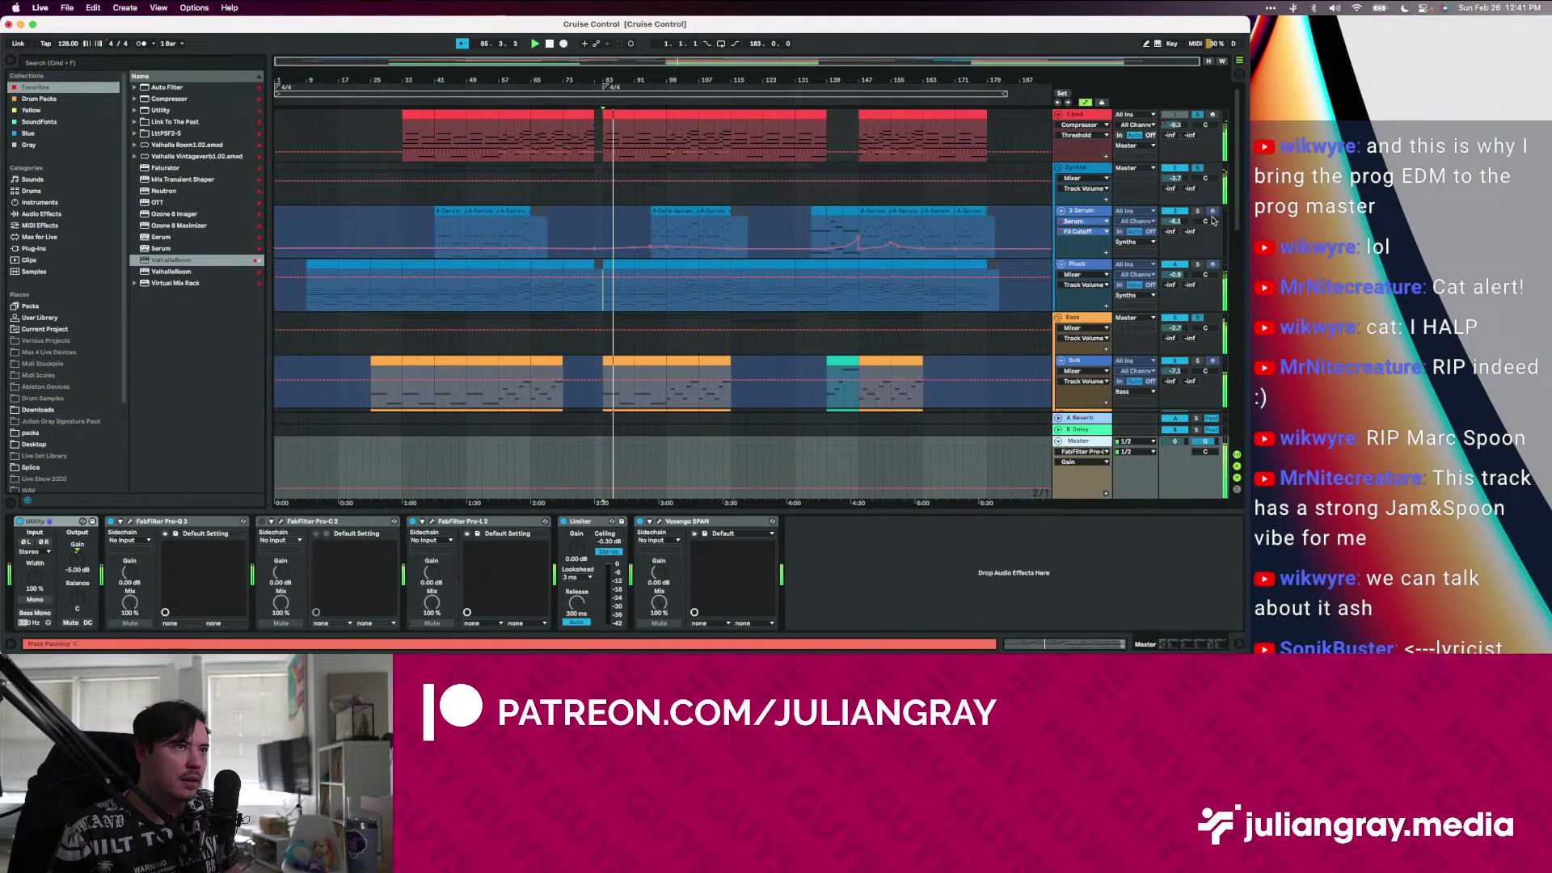
click(1085, 115)
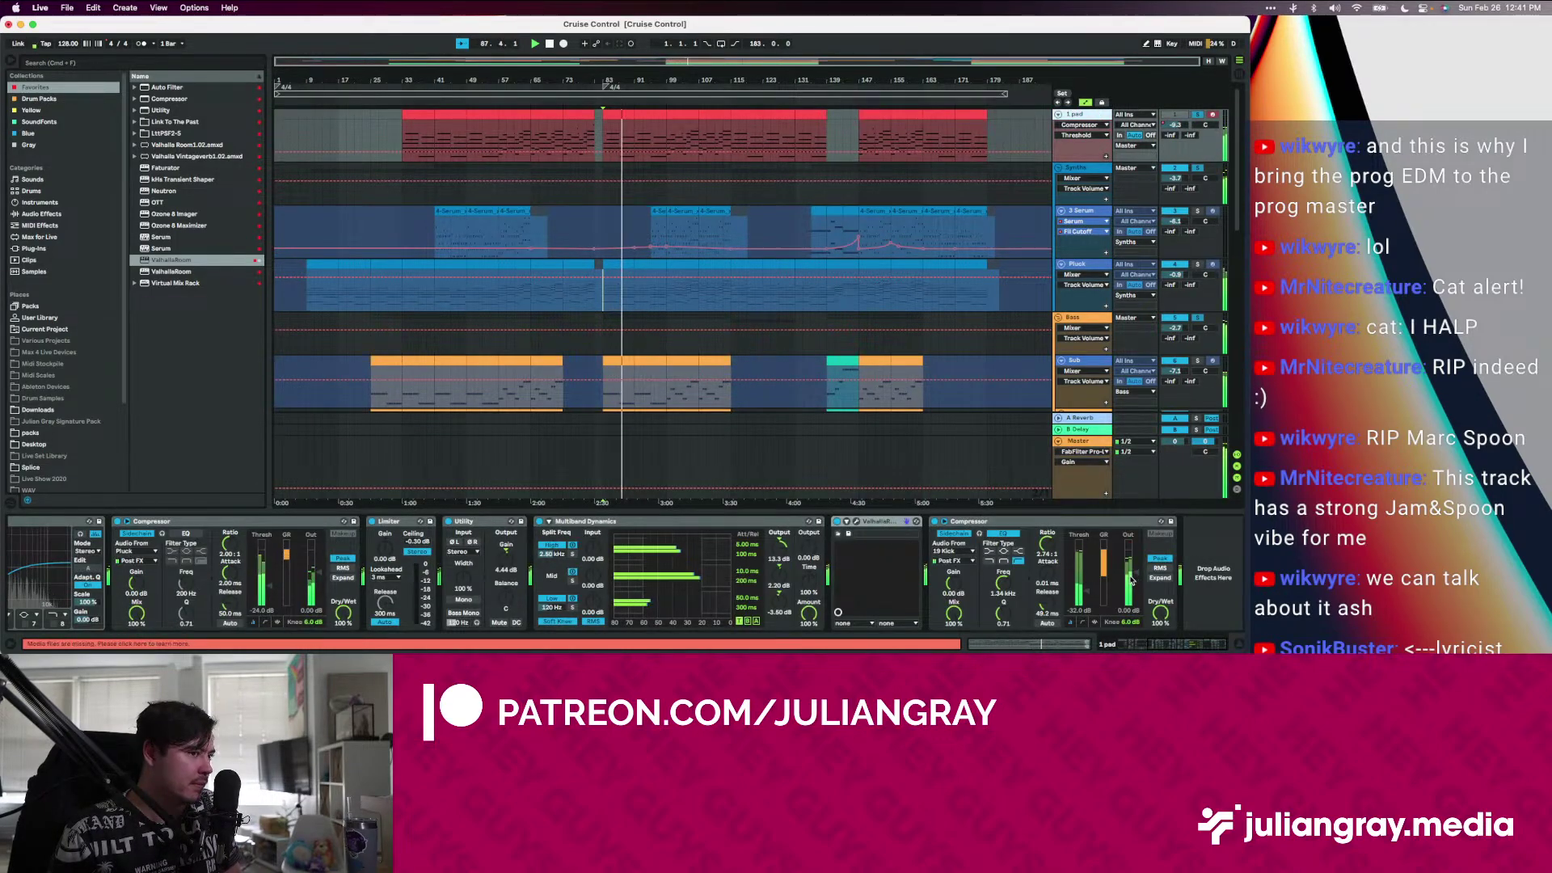
click(507, 557)
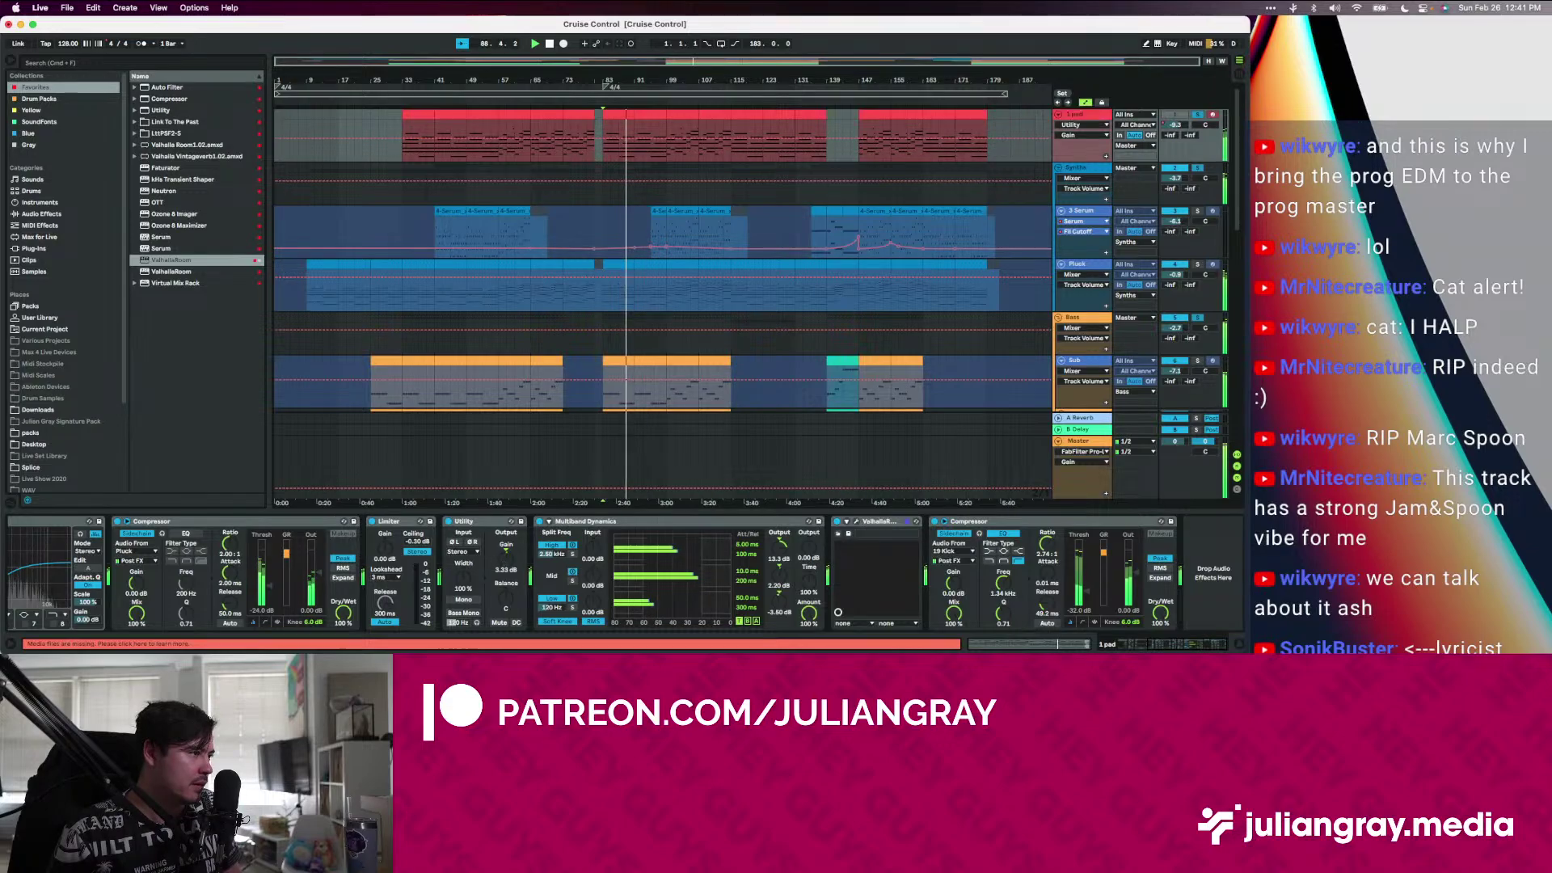
click(683, 524)
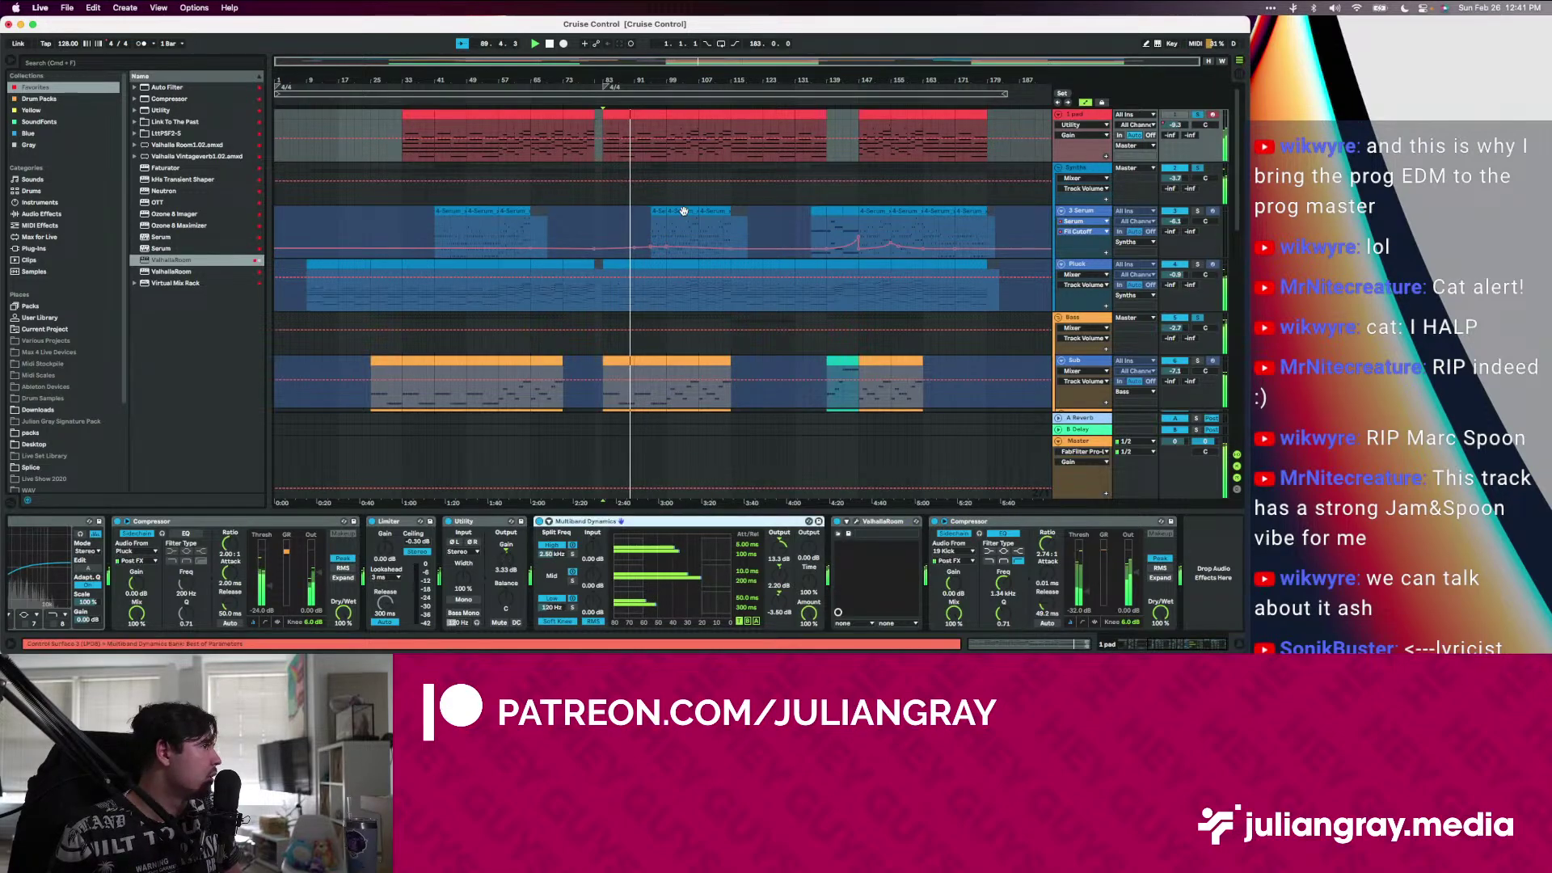
click(663, 150)
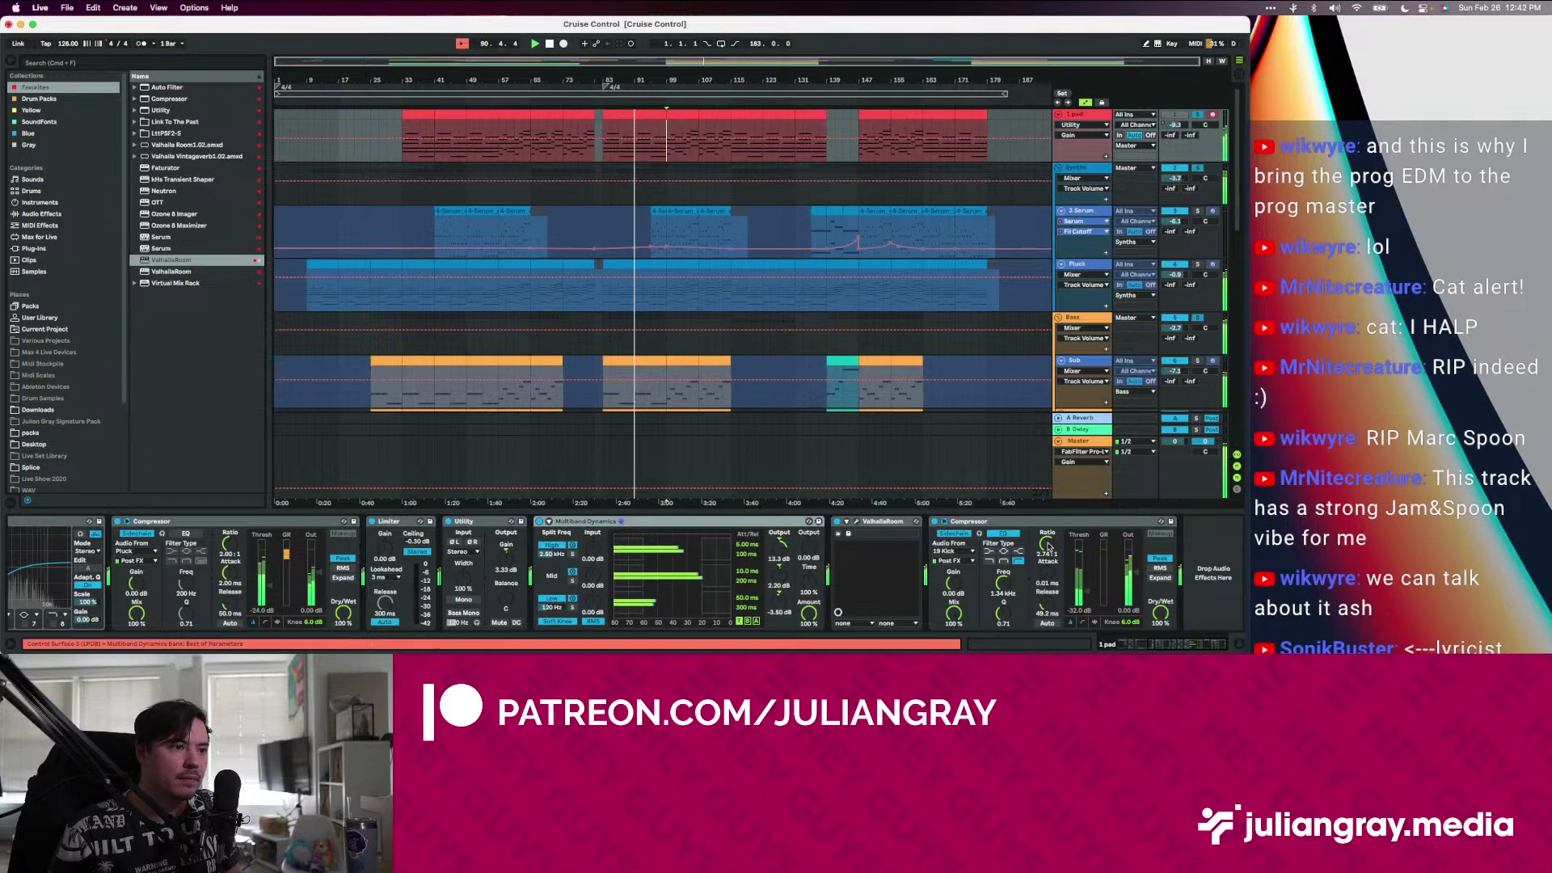
drag(1047, 547, 1048, 558)
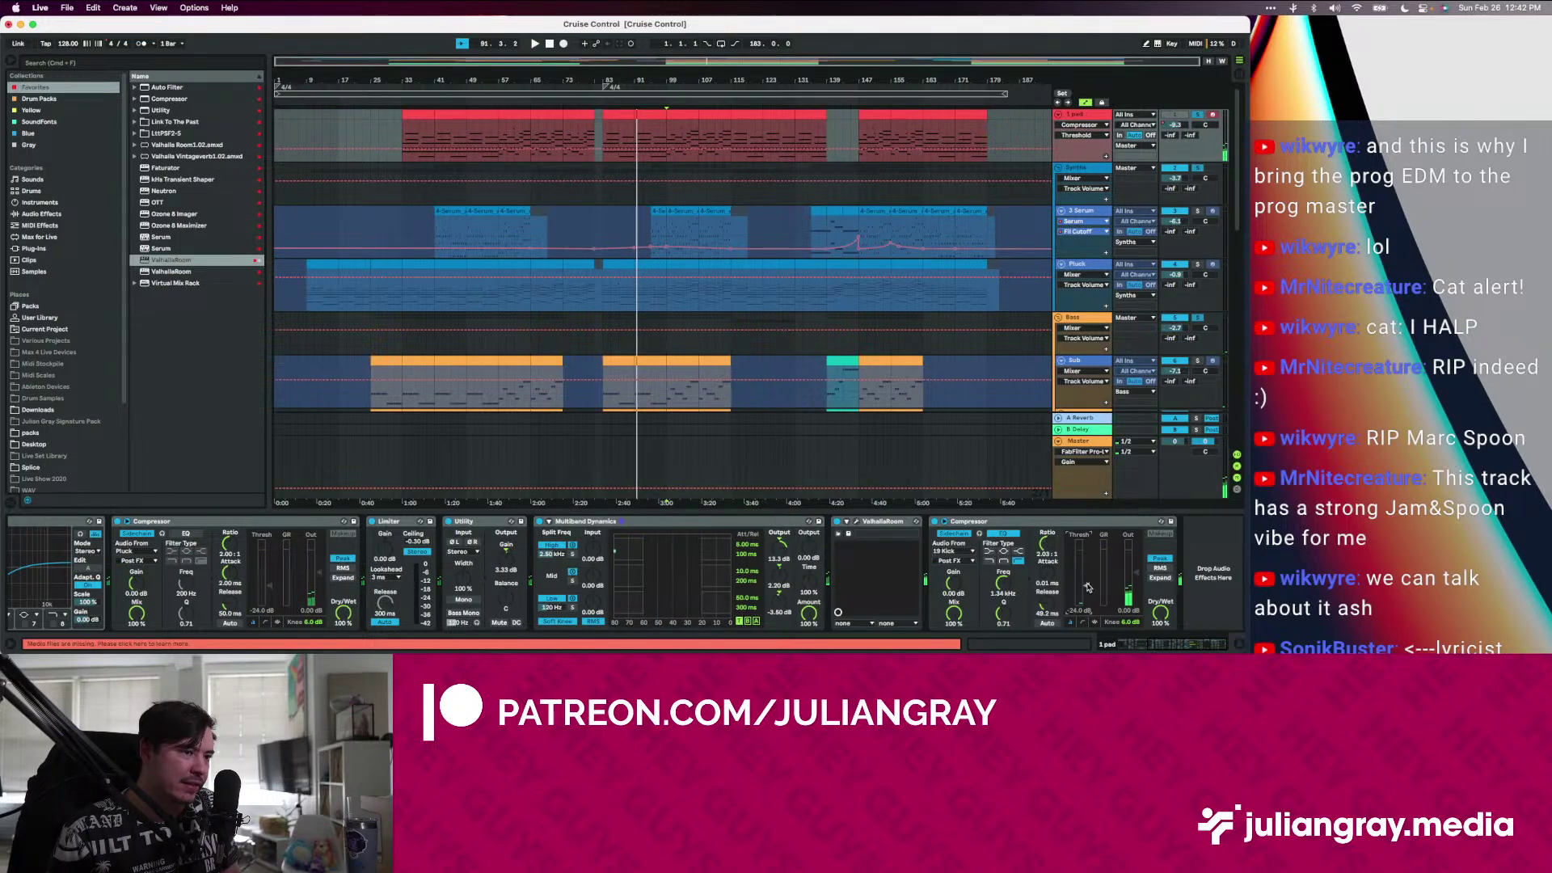
Play from bar 83 and set the octave of oscillators A and B to -1 in the pad's Serum
click(611, 138)
key(space)
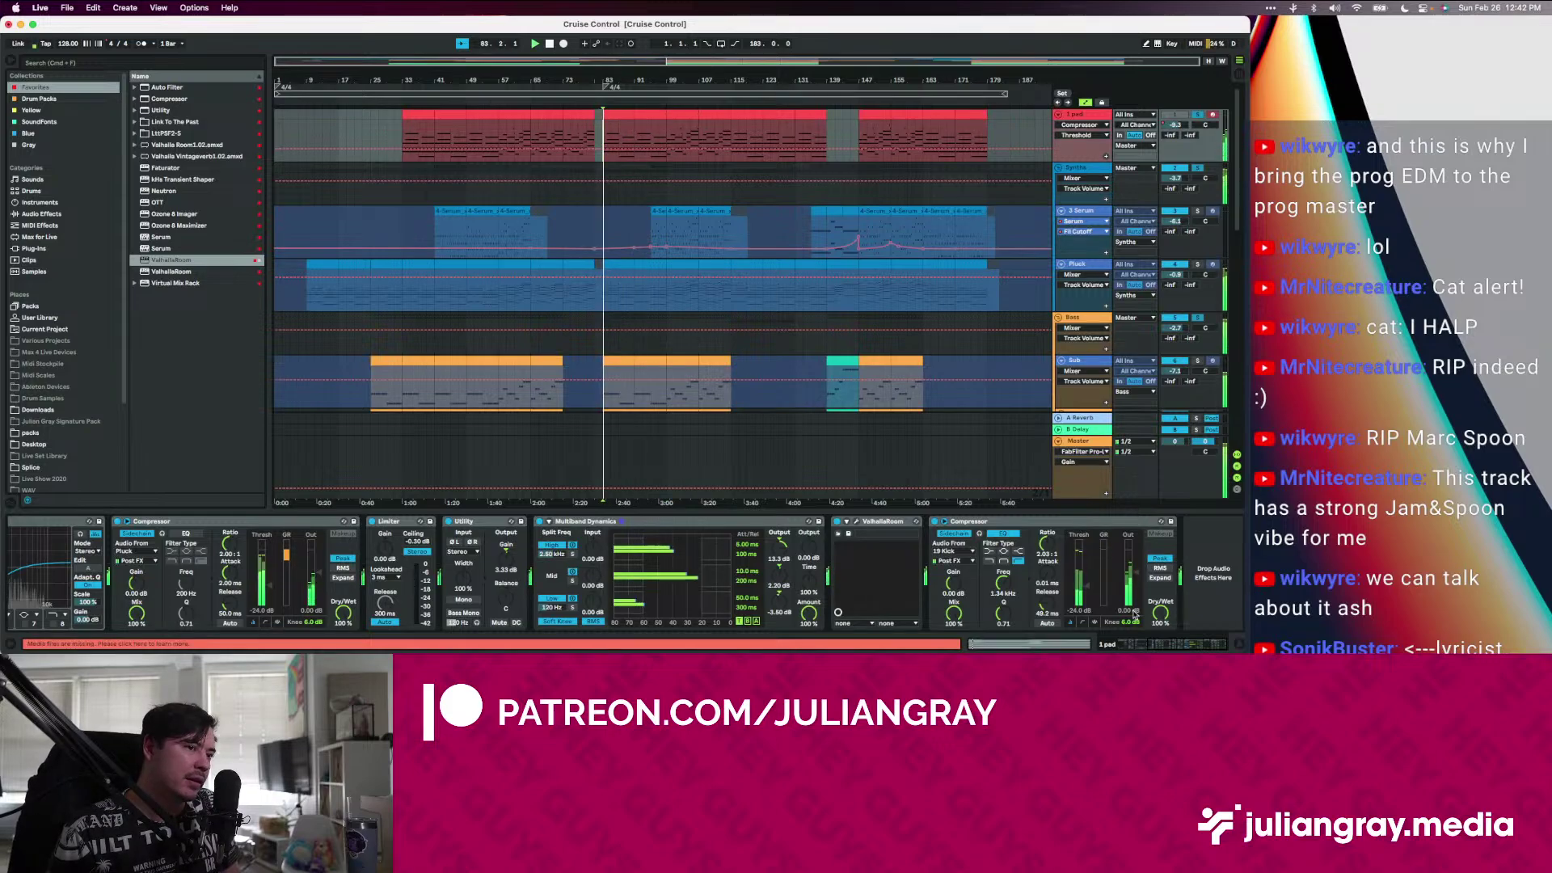
scroll(119, 554, left, 5)
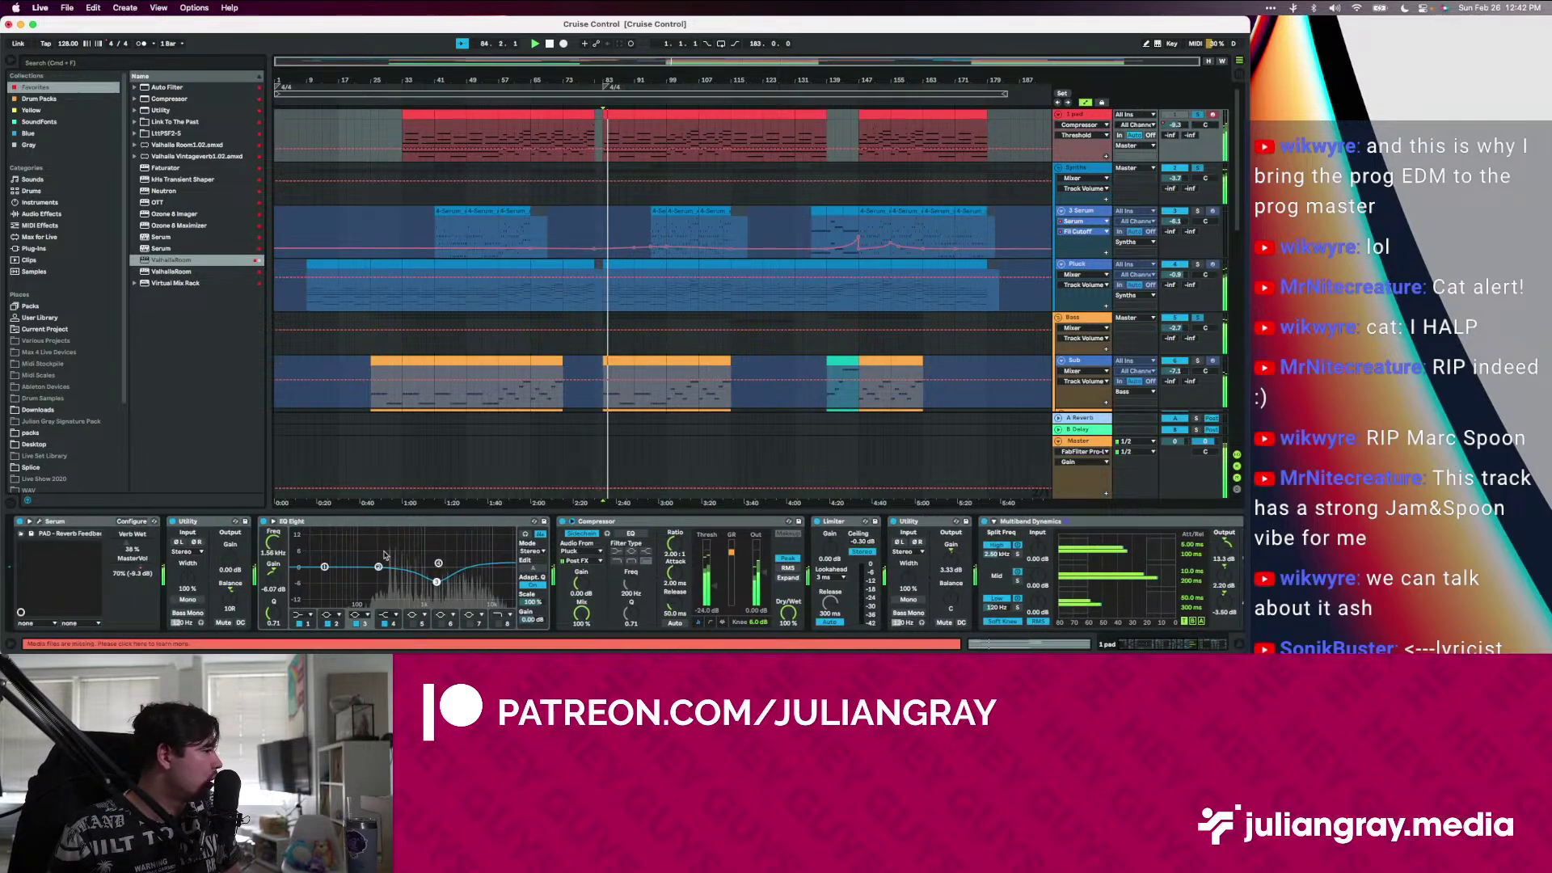
click(39, 521)
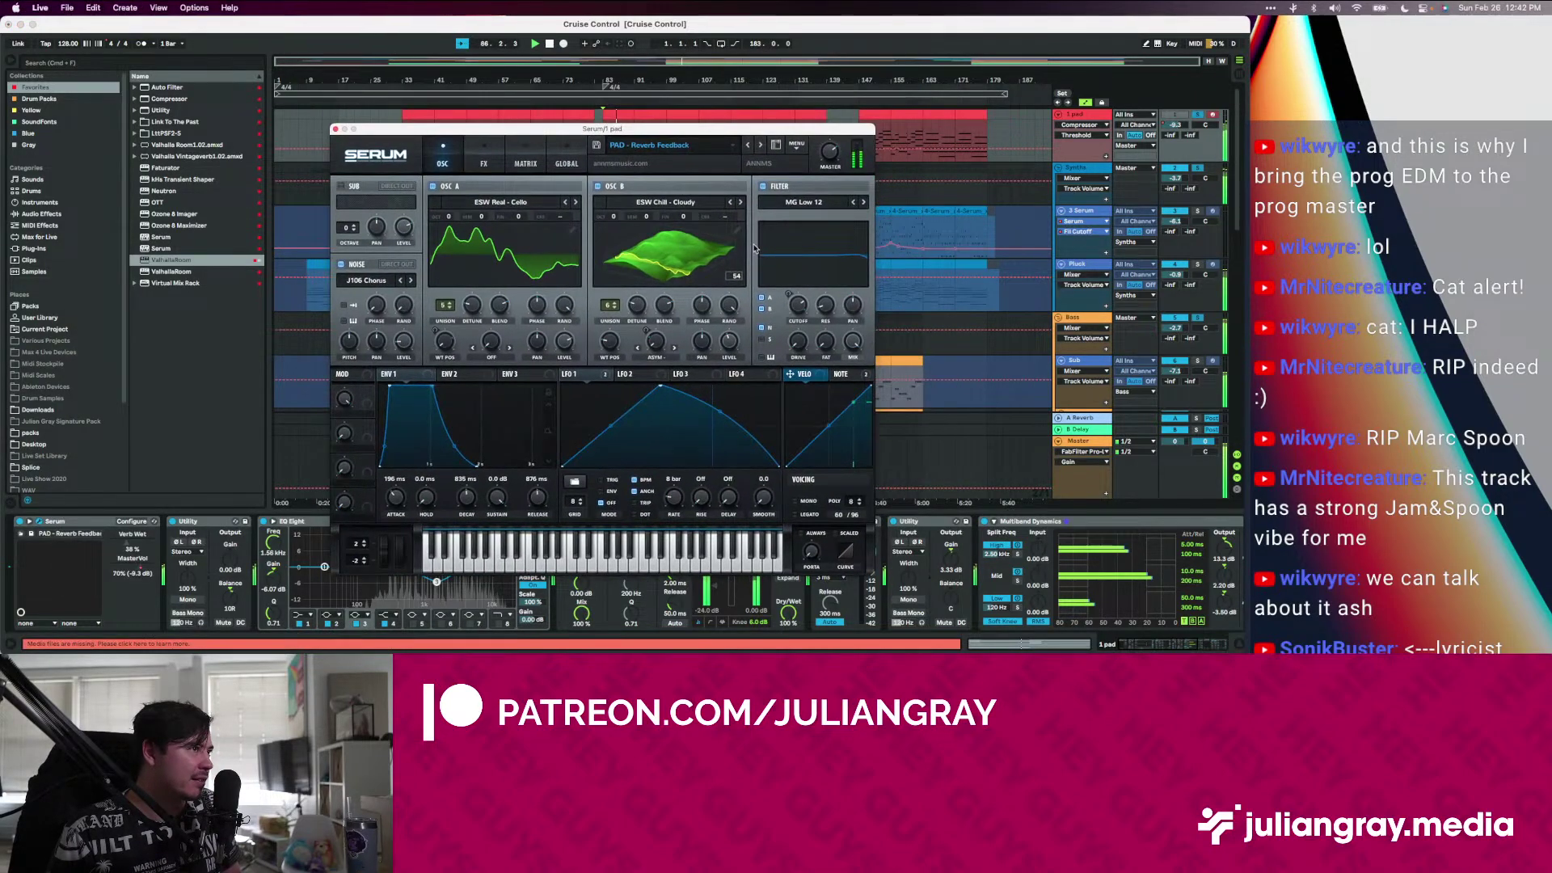
drag(613, 218, 613, 231)
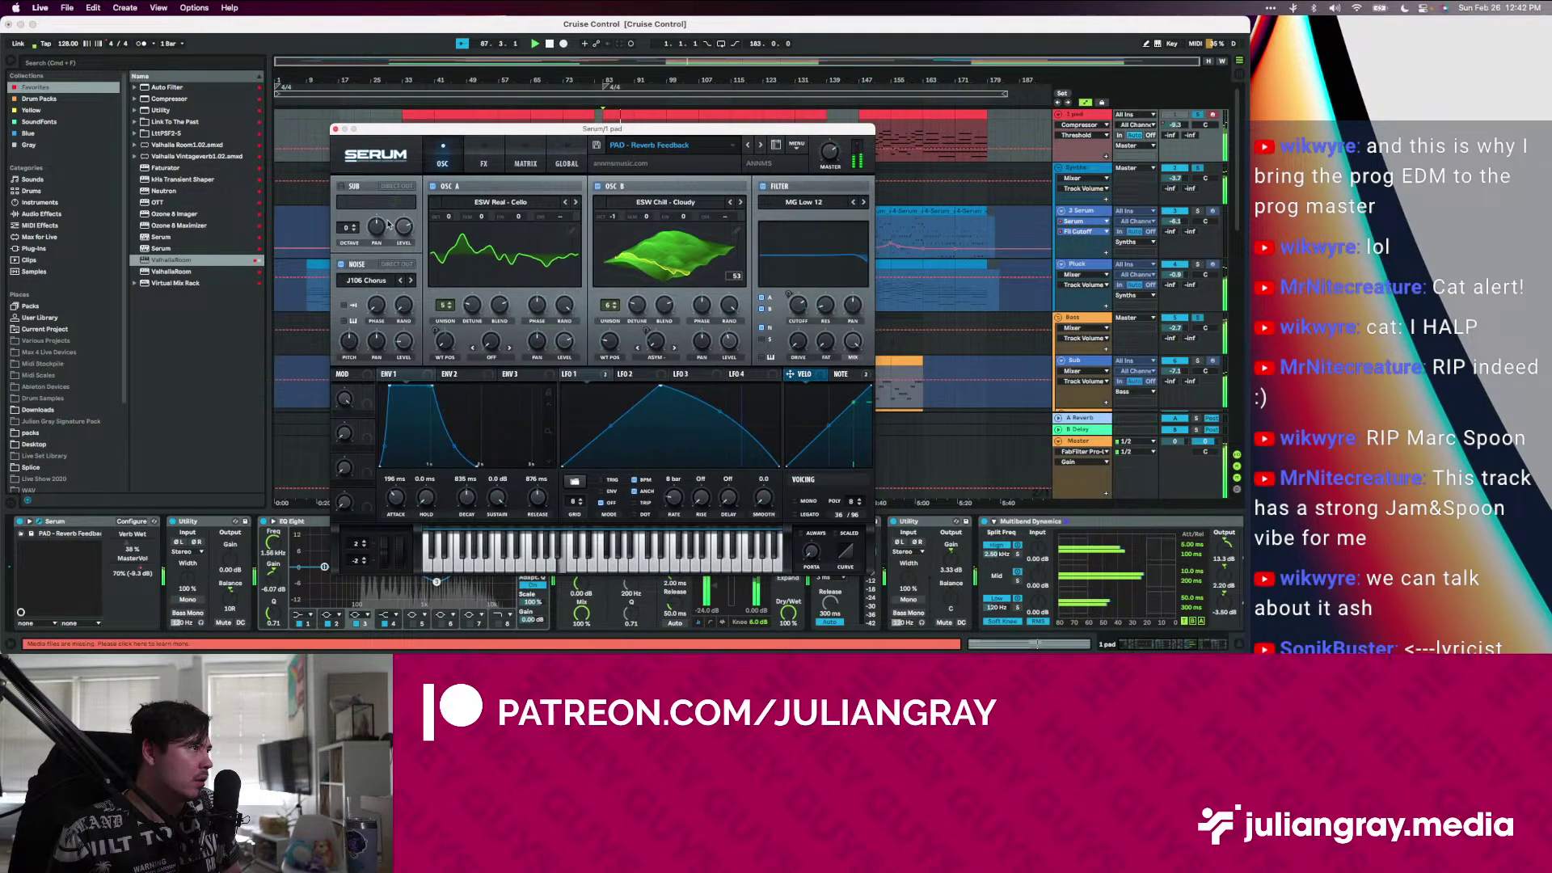
drag(450, 218, 450, 228)
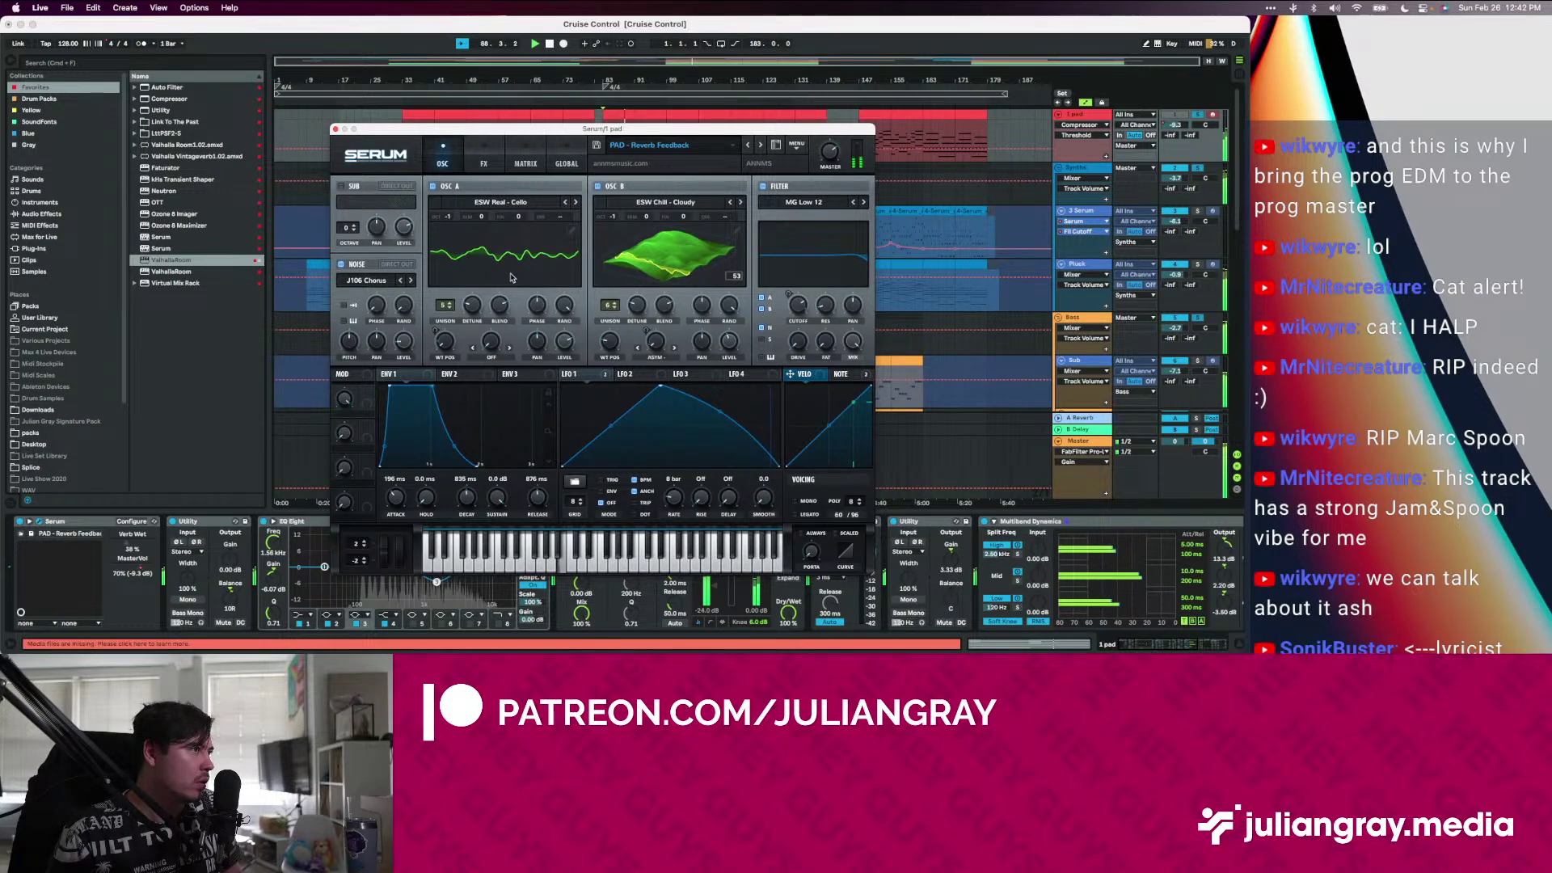
Adjust the output gain of the last Compressor on the pad track
click(1077, 115)
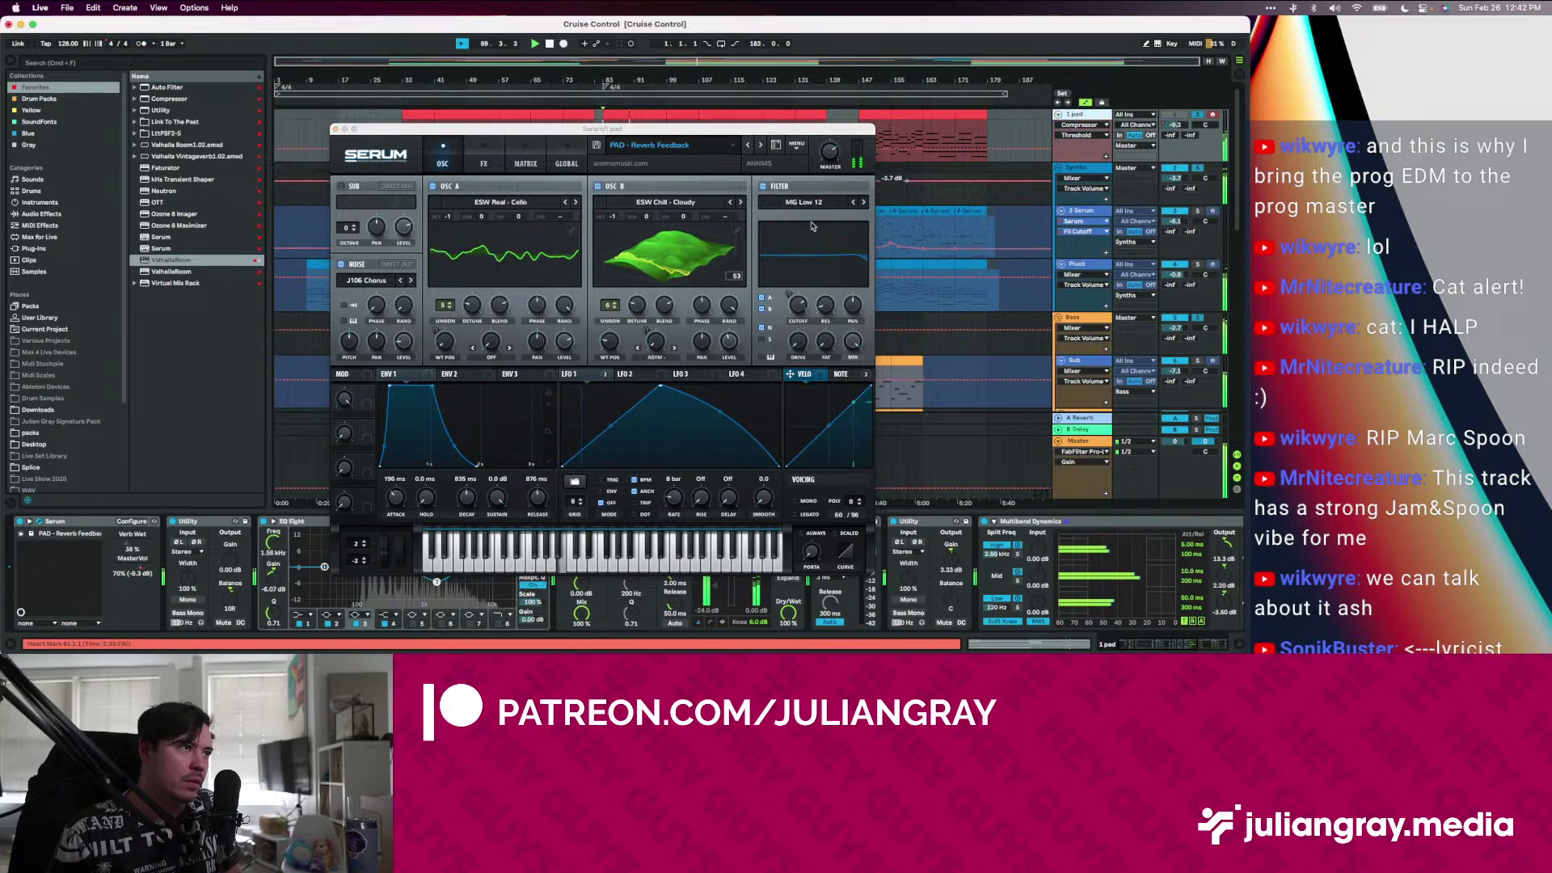
drag(768, 129, 578, 120)
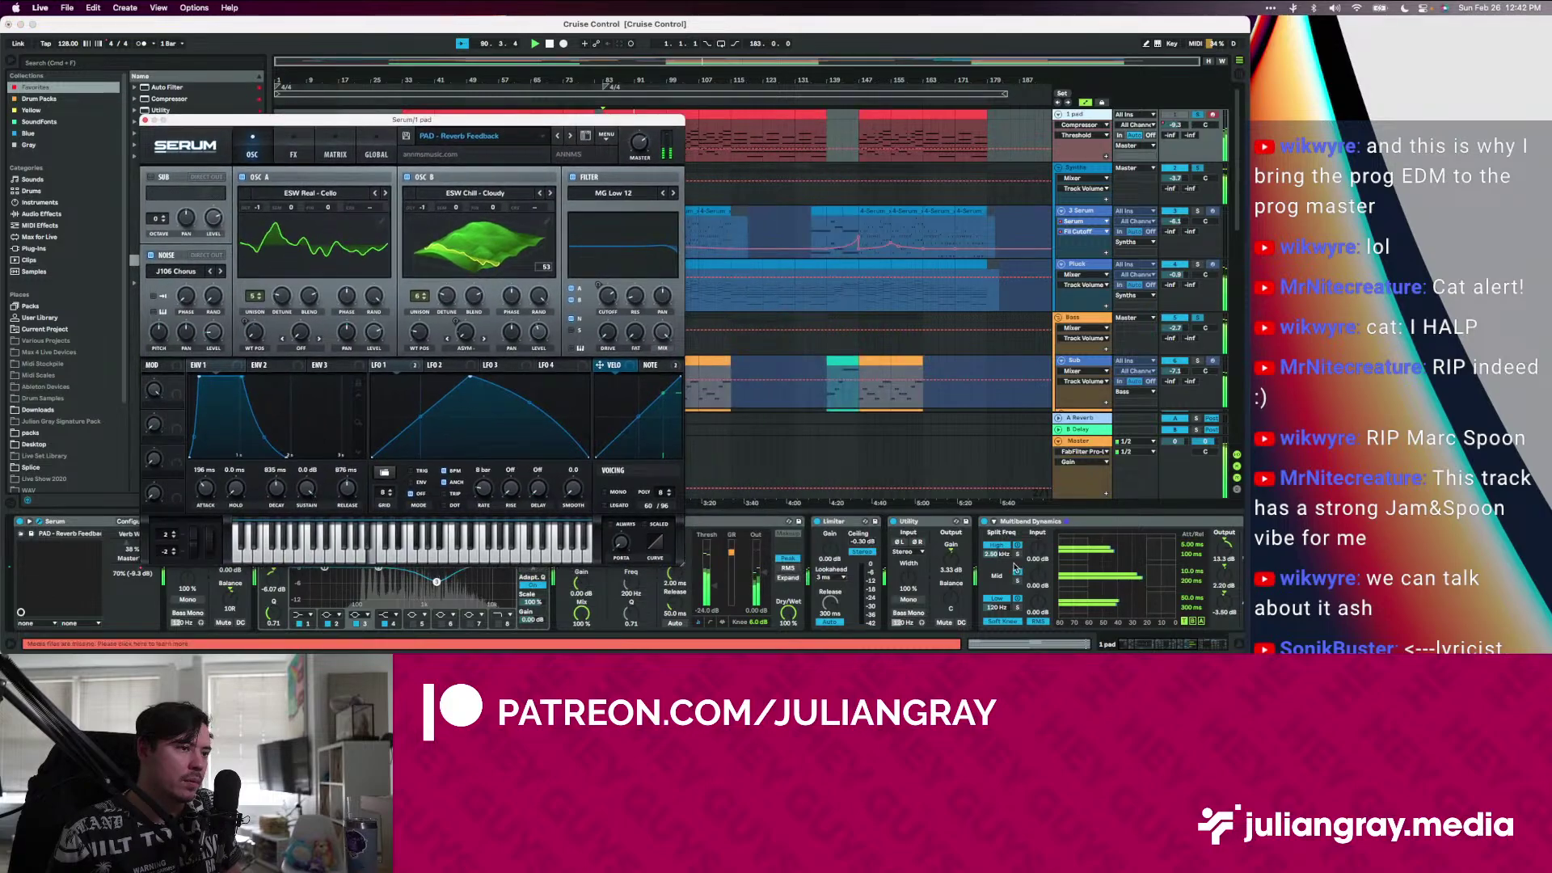
click(1015, 568)
scroll(1015, 568, right, 5)
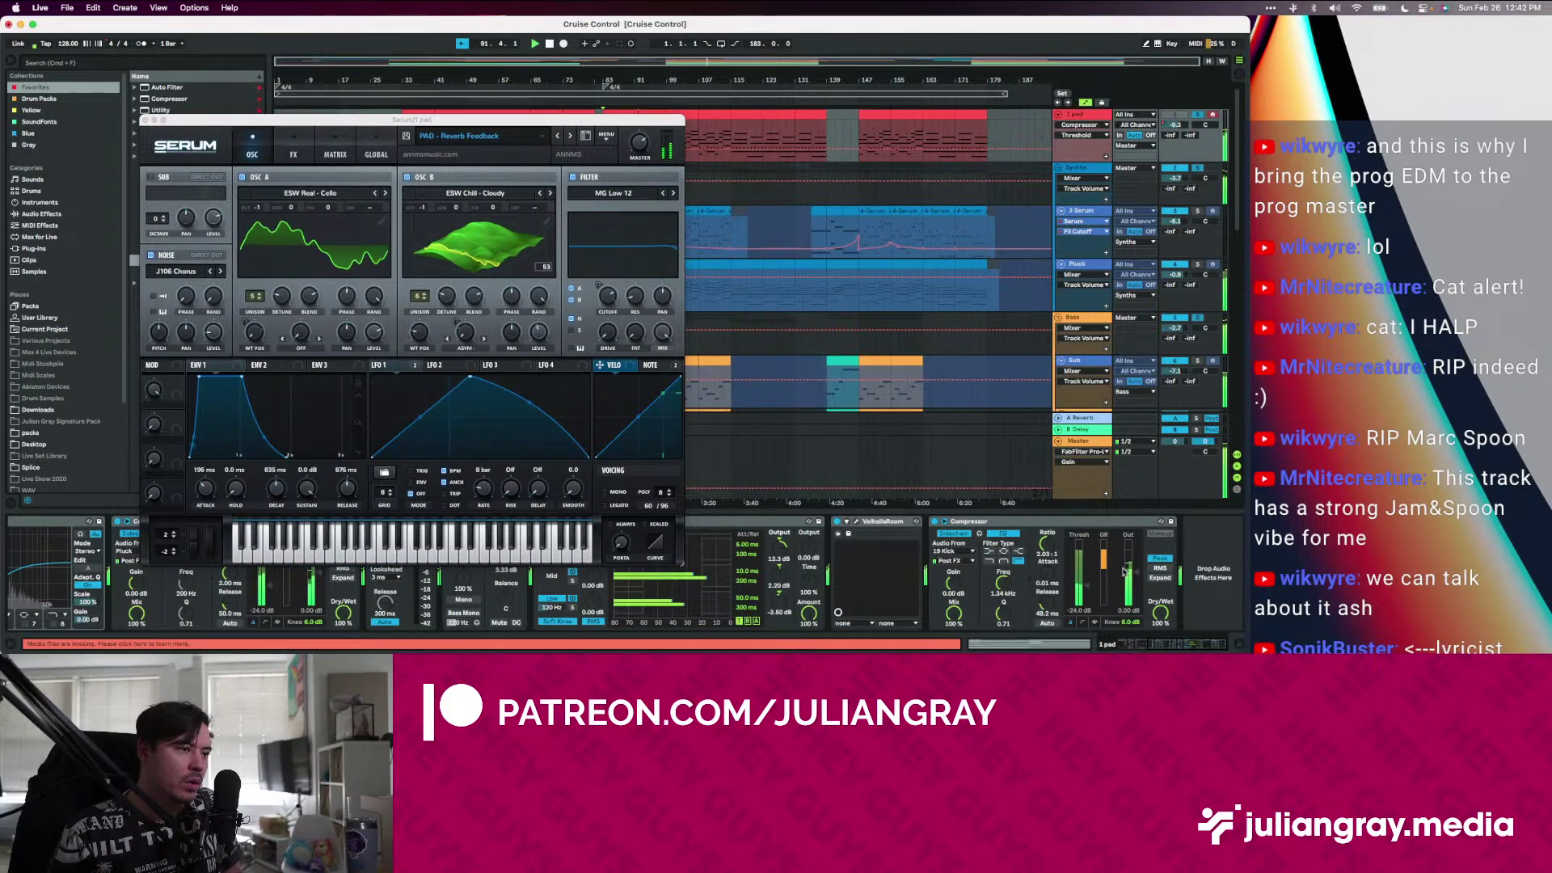
drag(1124, 571, 1123, 578)
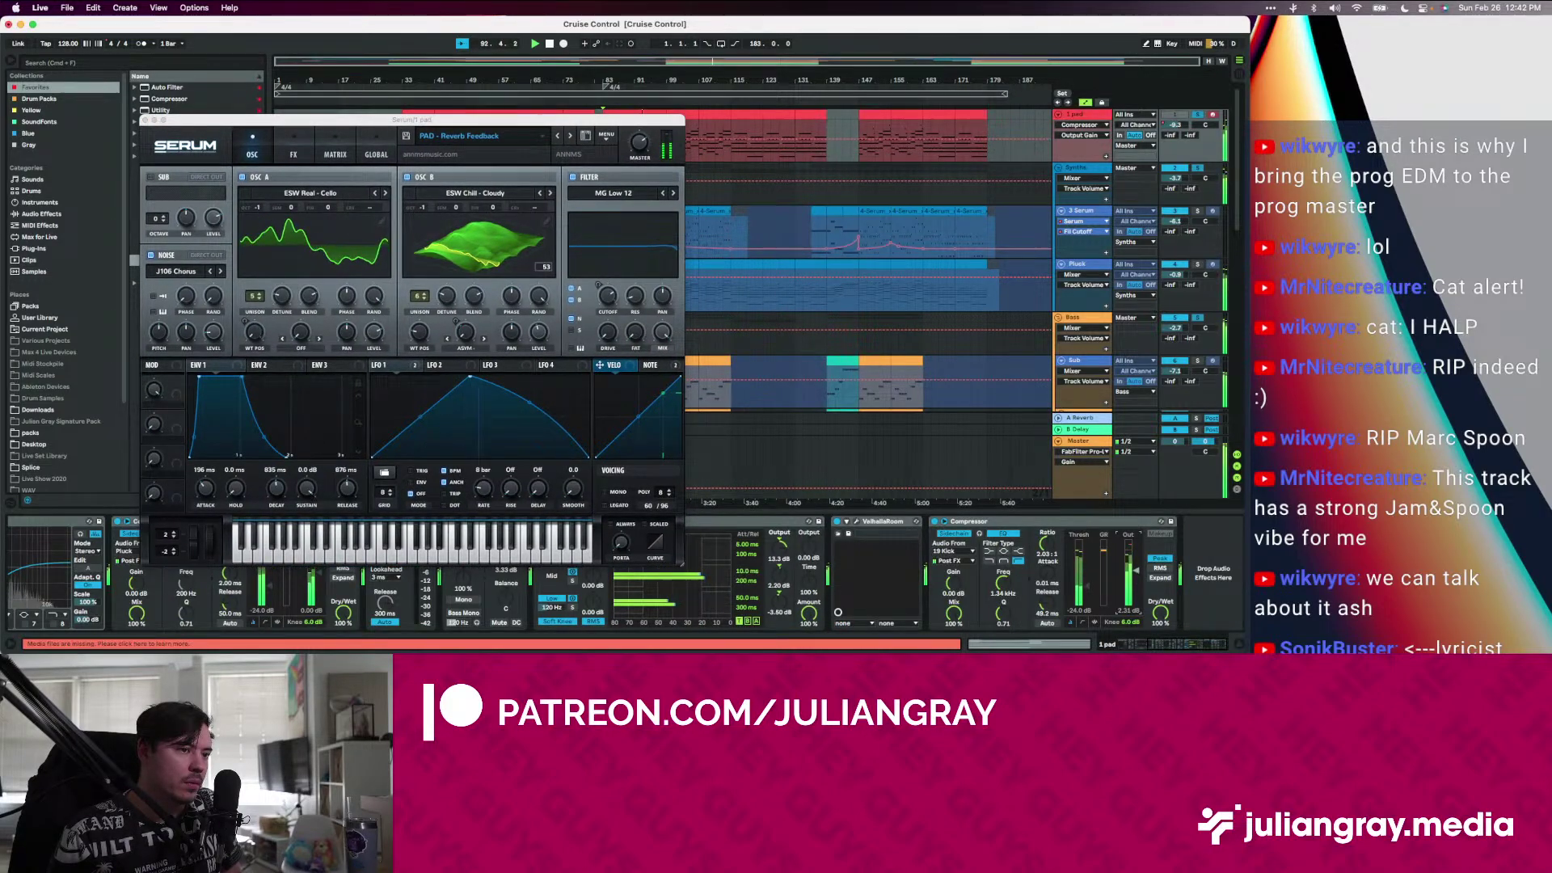
Re-enable the overridden automation and set Serum's oscillator A octave to -1 again after comparing octave settings
click(727, 139)
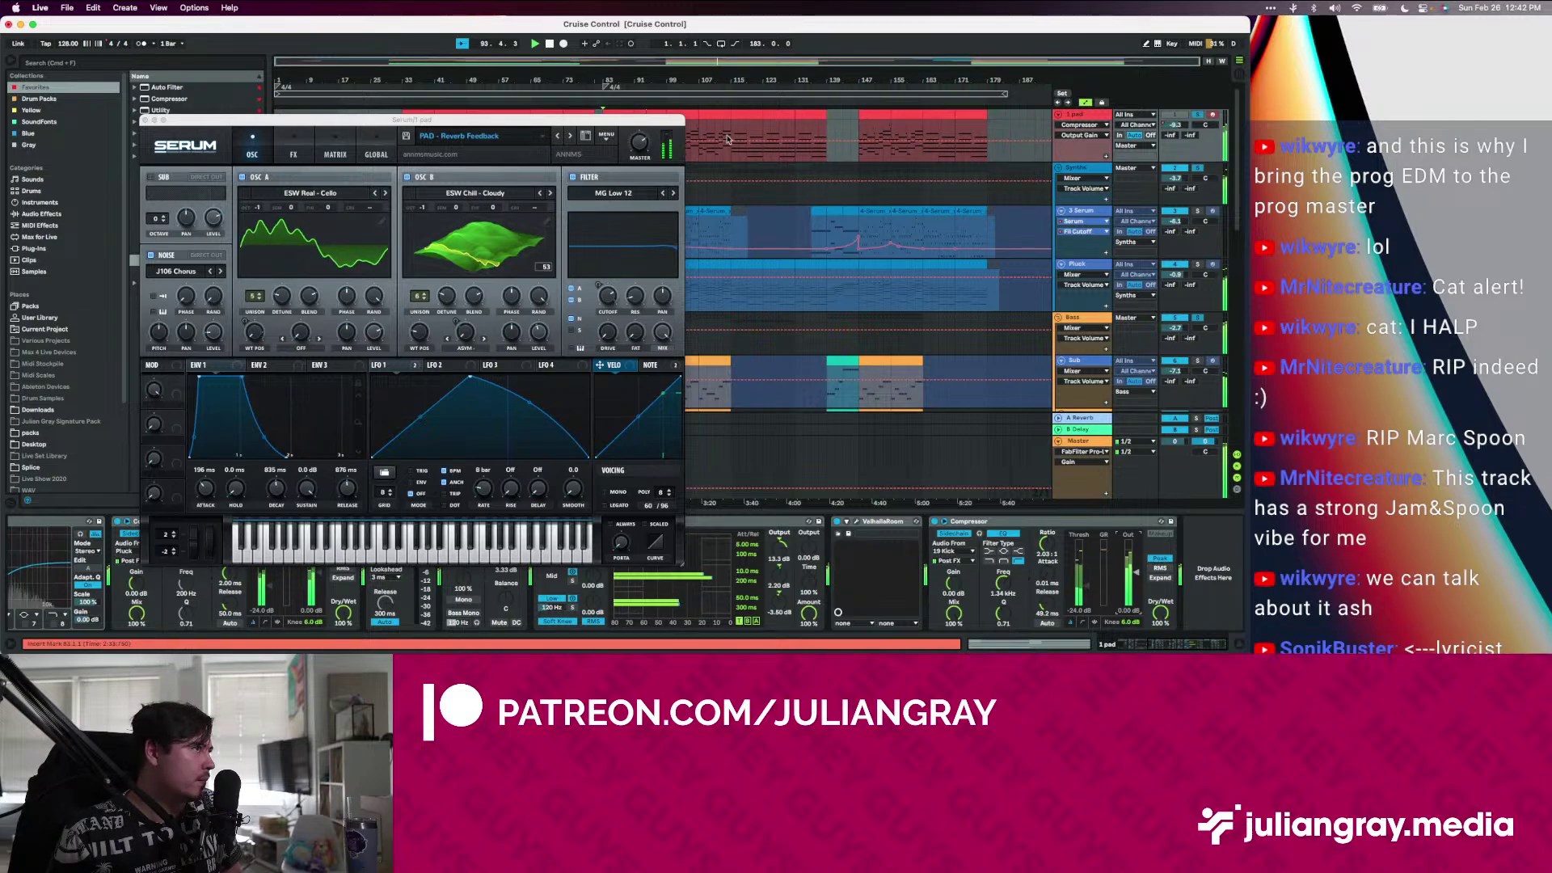
click(608, 44)
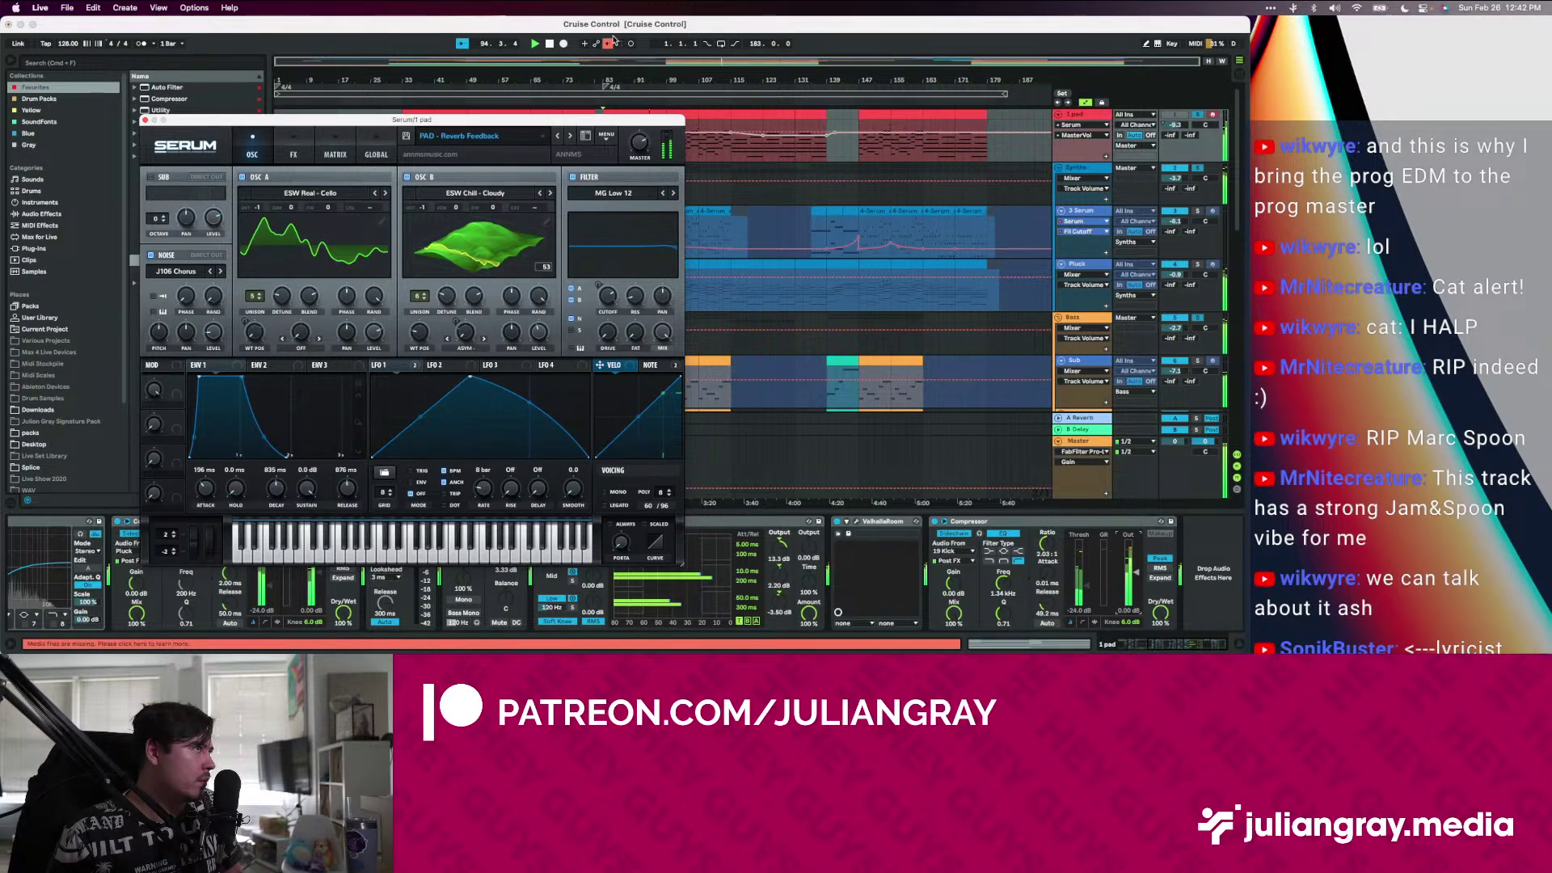
drag(602, 122, 751, 196)
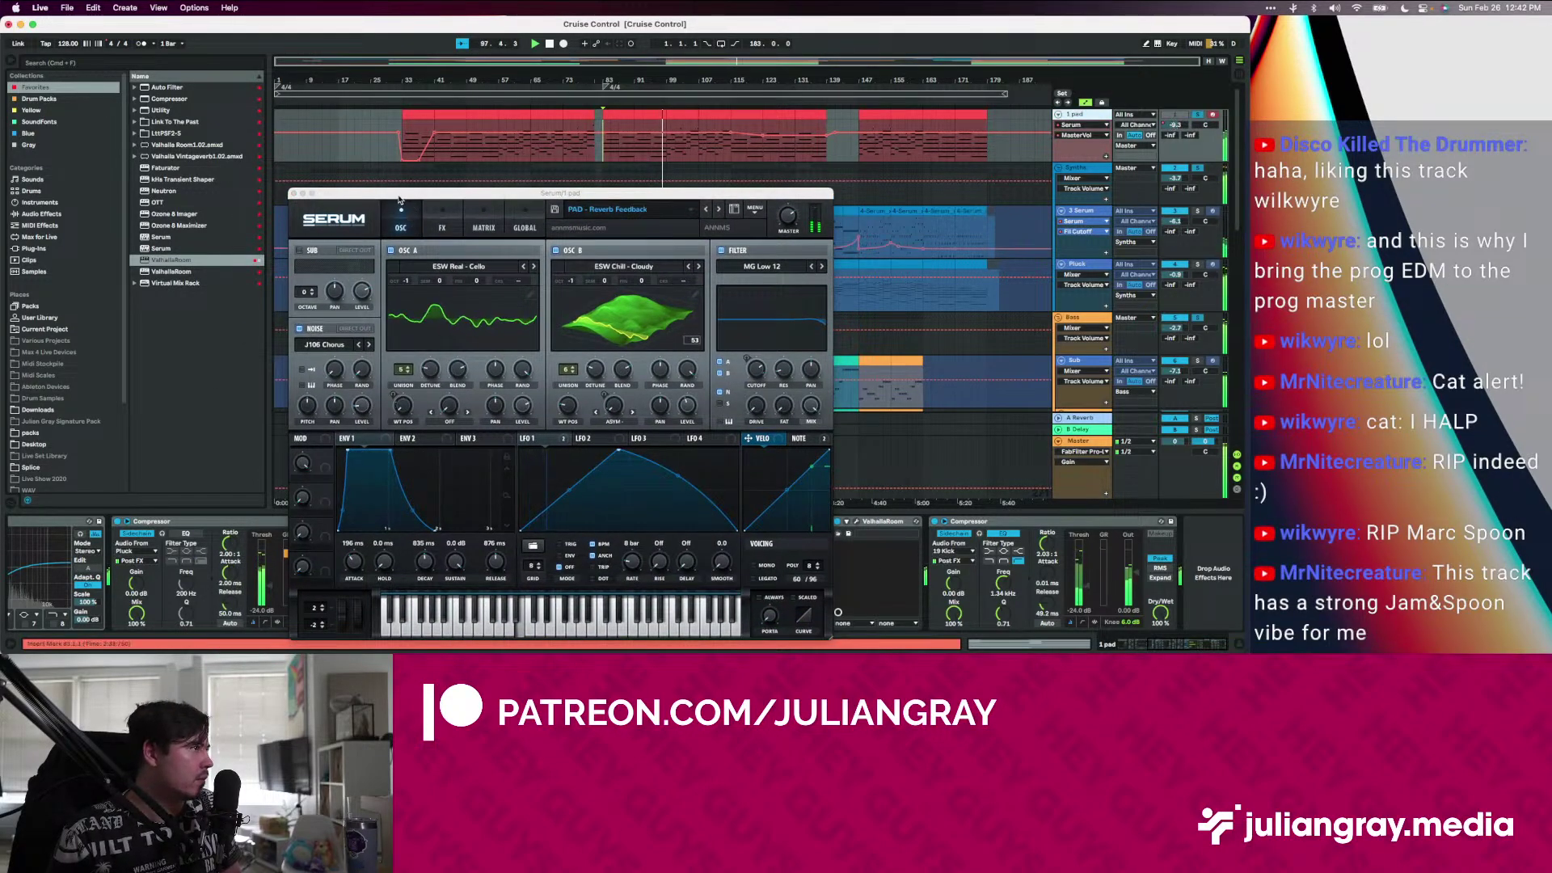
drag(398, 199, 840, 105)
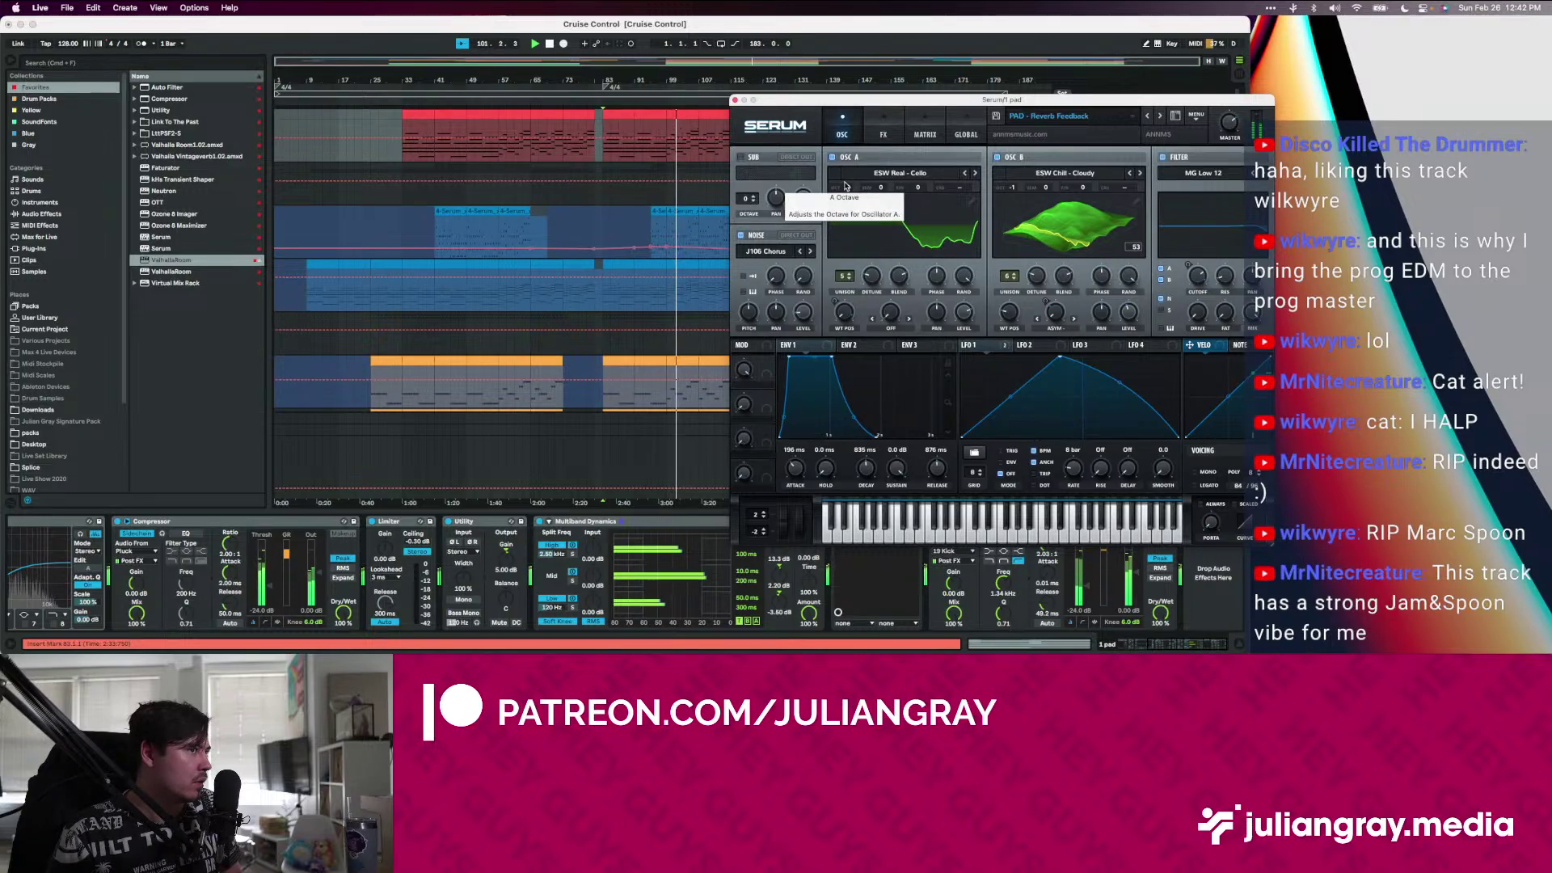
drag(1032, 191, 1024, 184)
drag(849, 194, 849, 201)
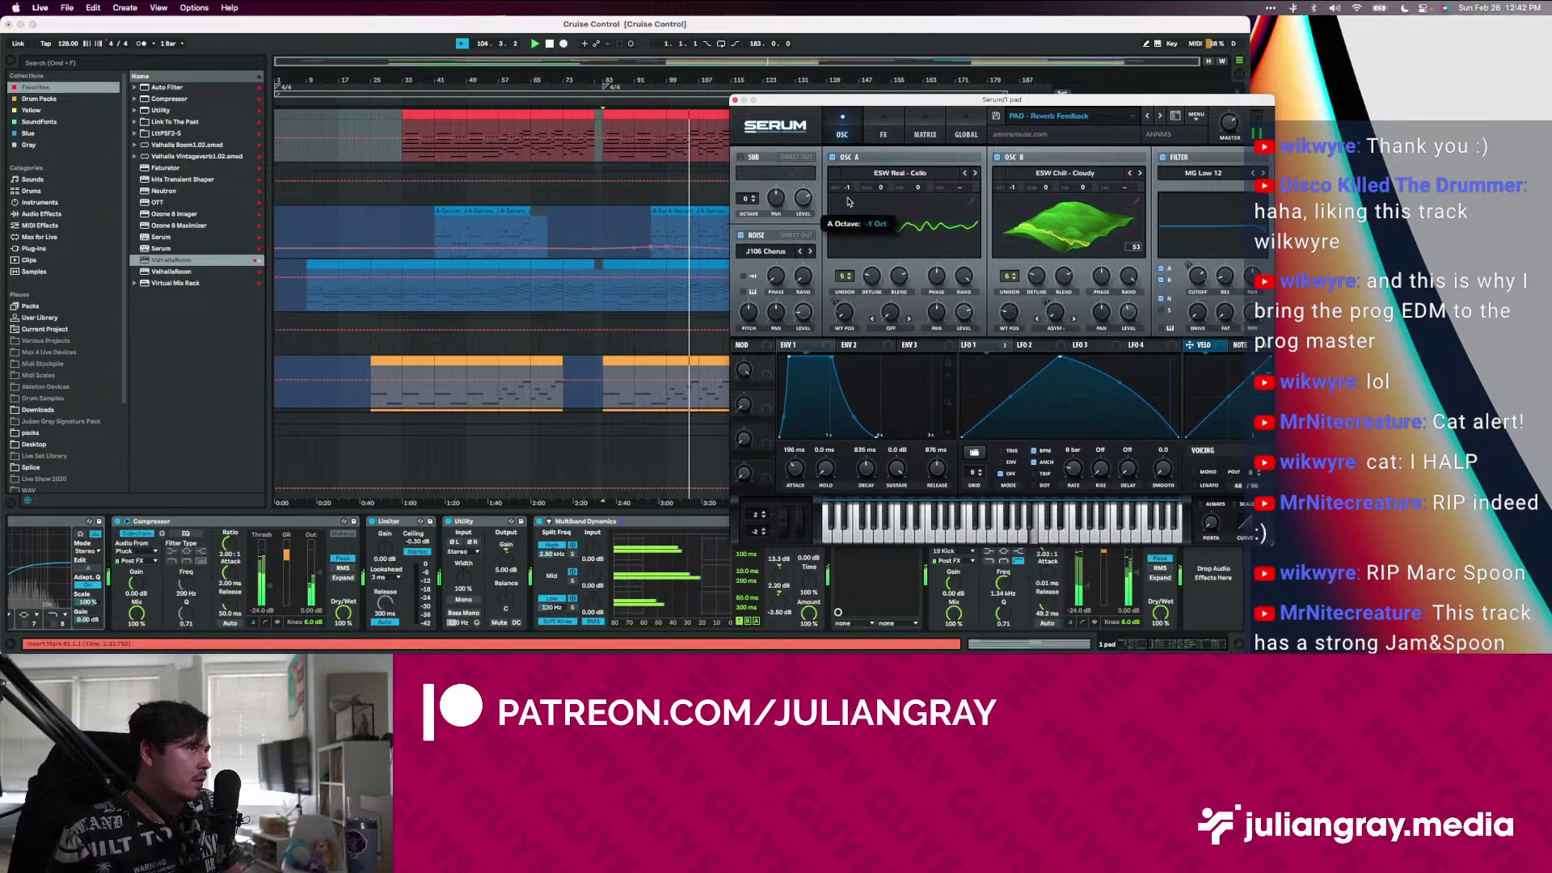
Insert a new audio track below the Cthulhu track and place the insert marker in it at bar 113
click(698, 131)
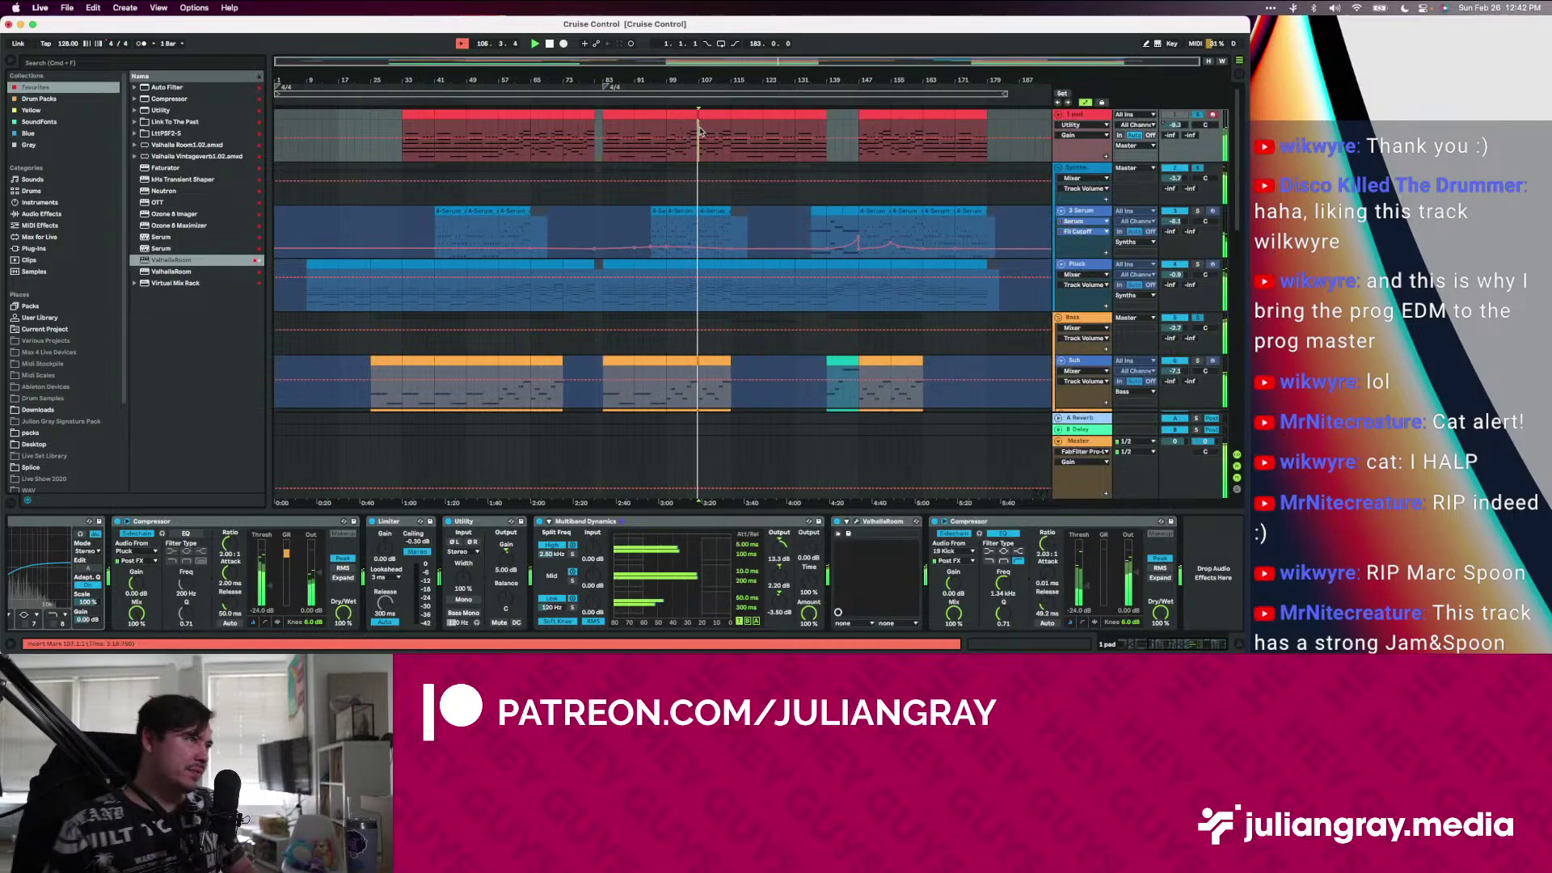
click(1091, 119)
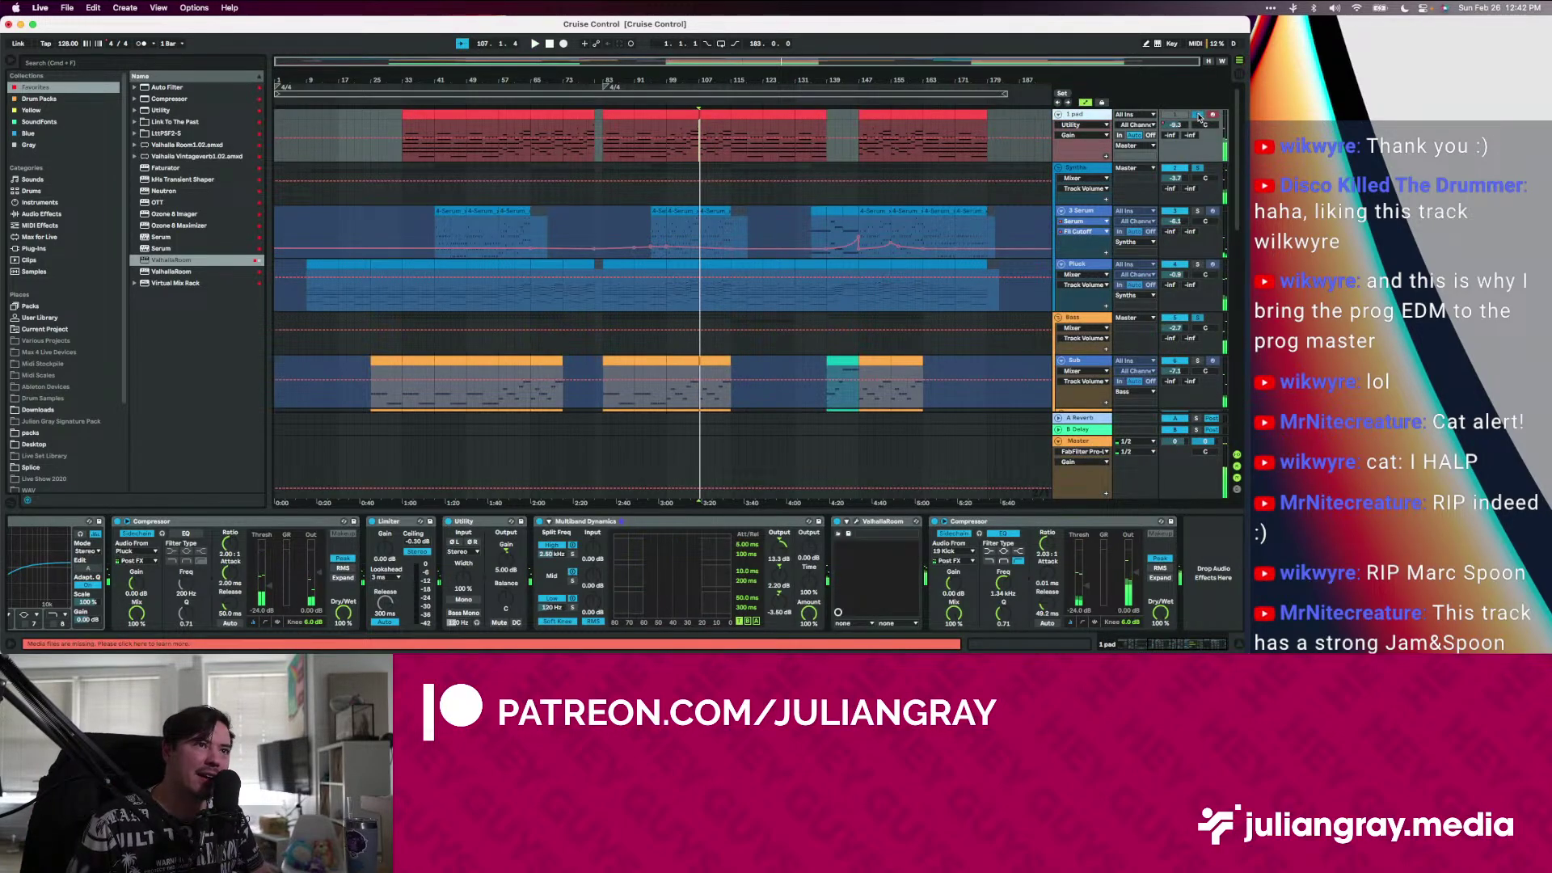
scroll(1075, 232, down, 10)
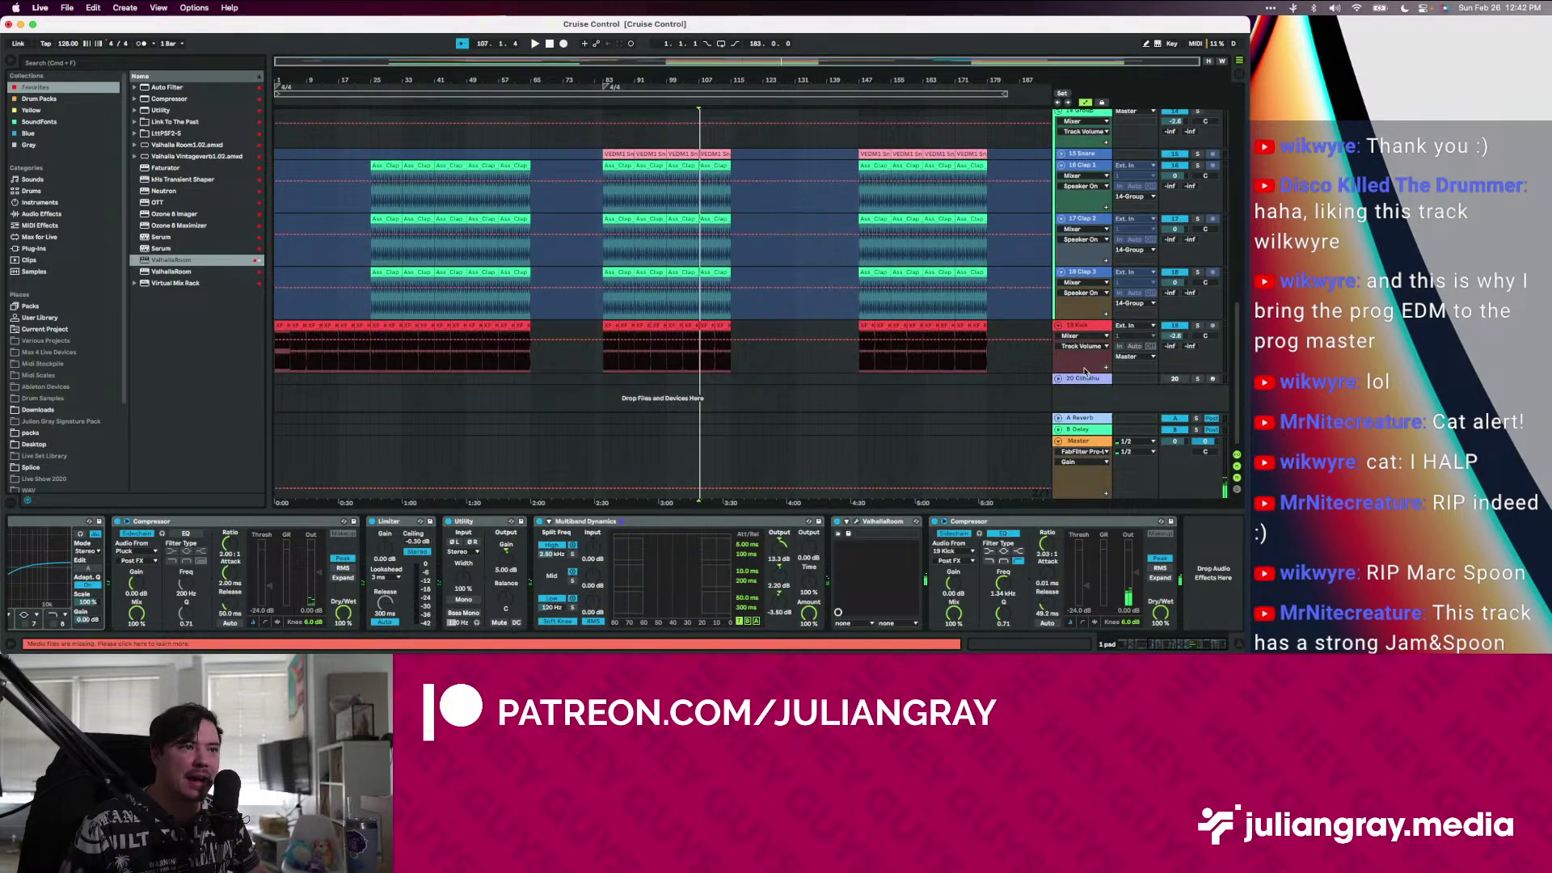
click(1086, 374)
right_click(1085, 373)
click(1097, 434)
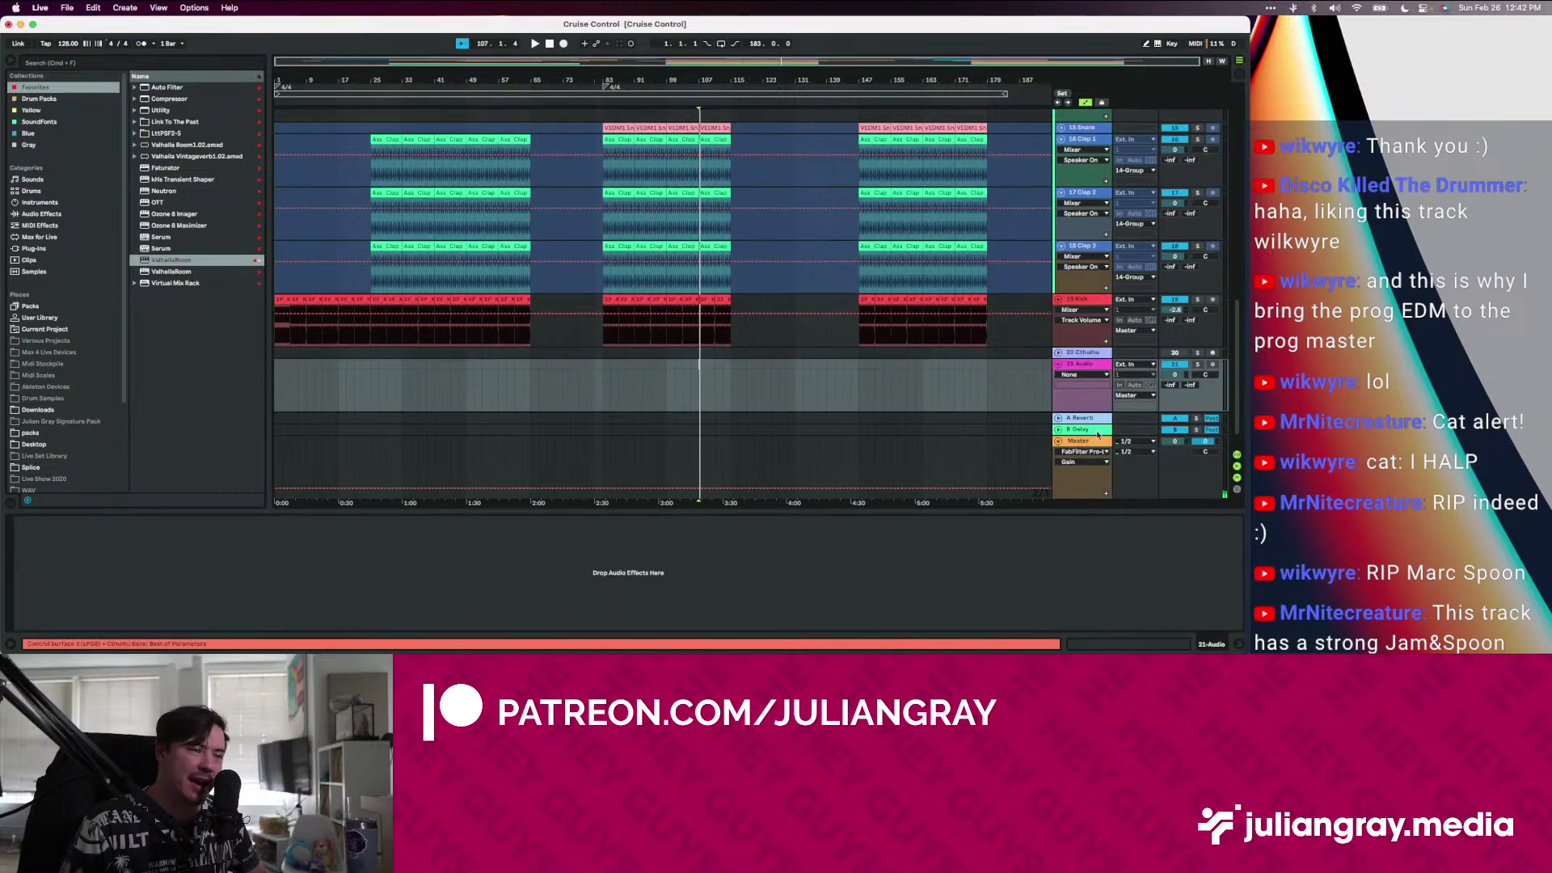
click(723, 364)
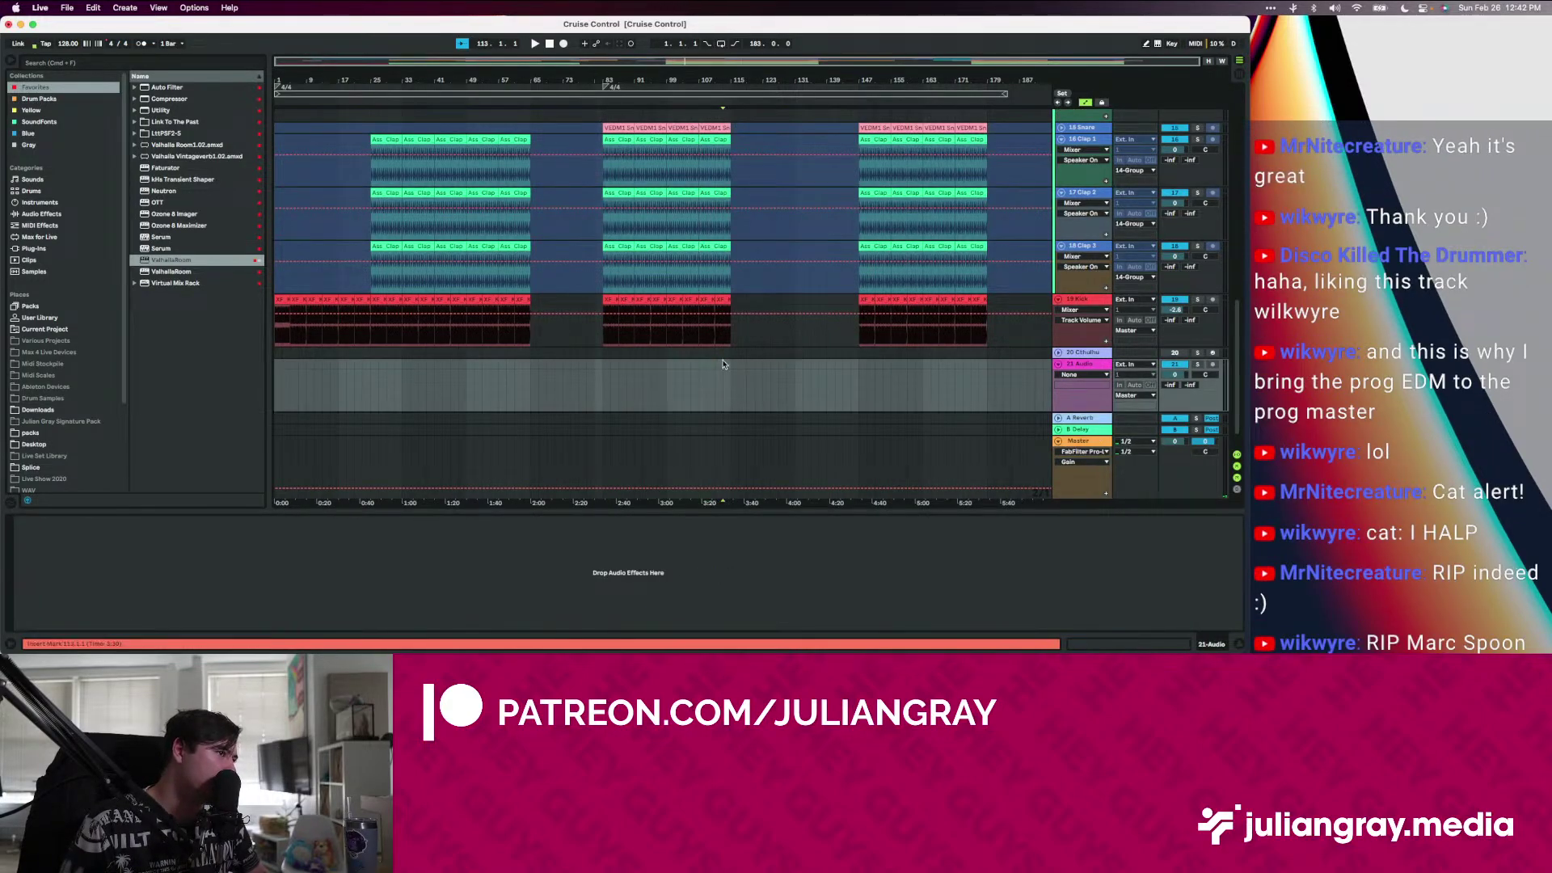
Open the Bass clip at bar 83 in the note editor and audition its first D#1 notes
scroll(896, 341, up, 15)
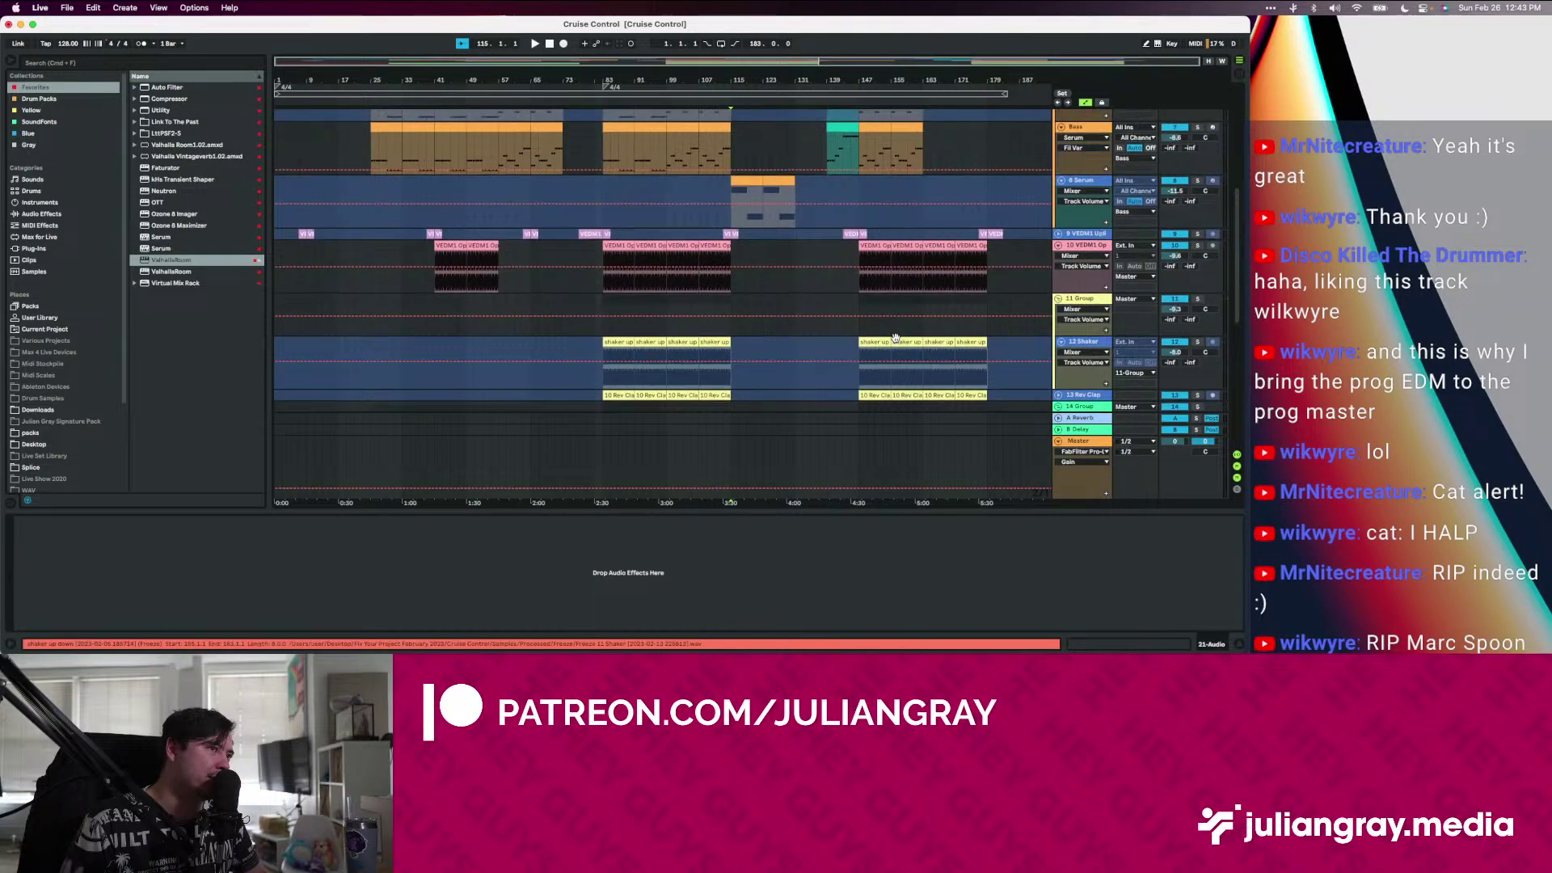
double_click(610, 133)
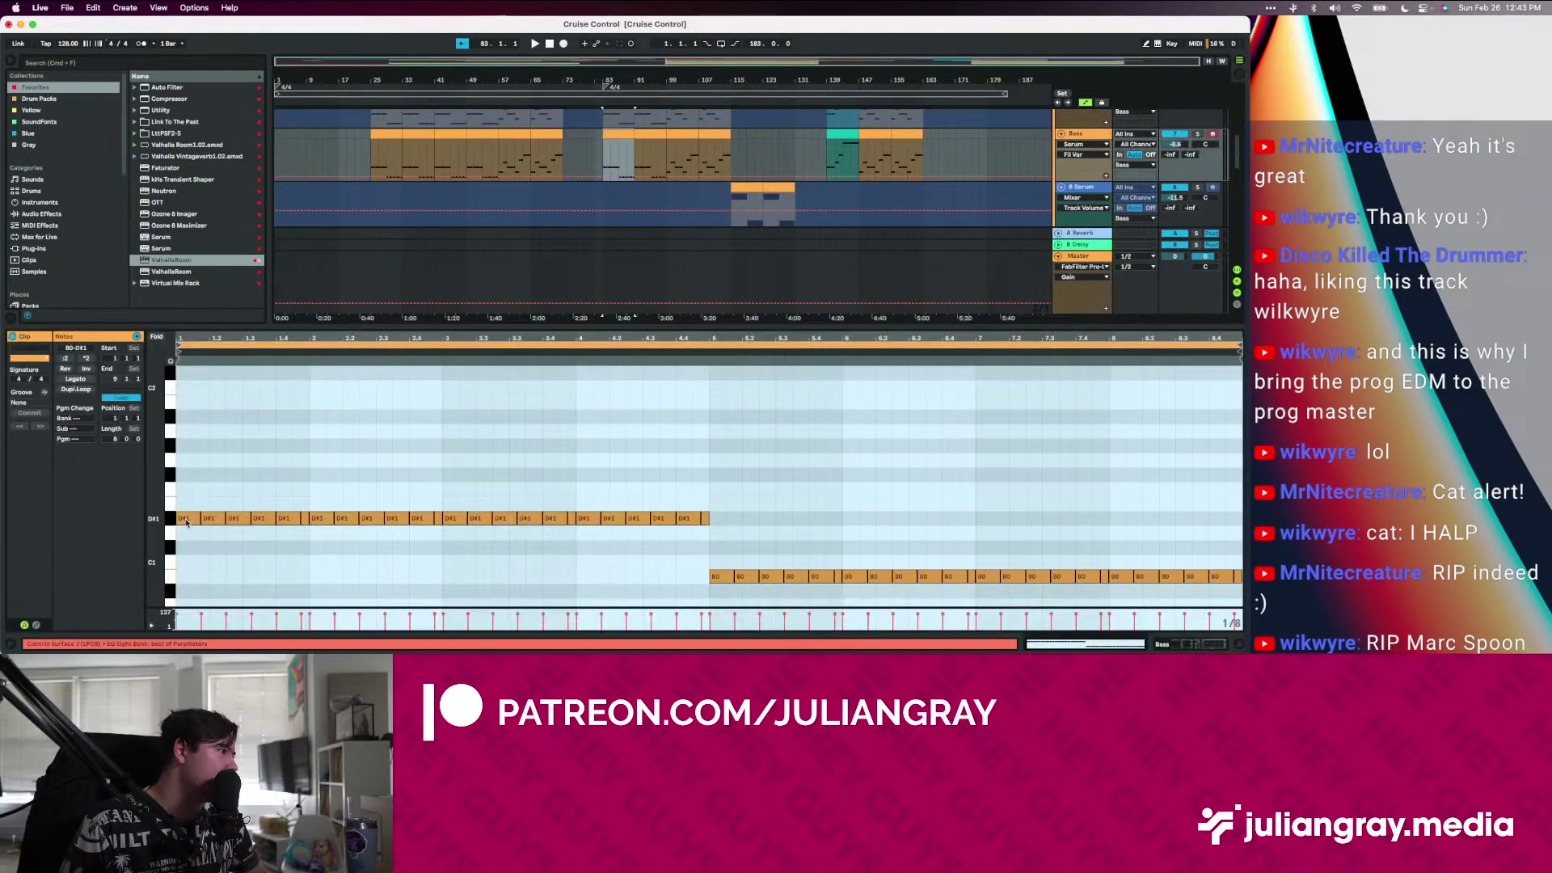
click(220, 517)
key(space)
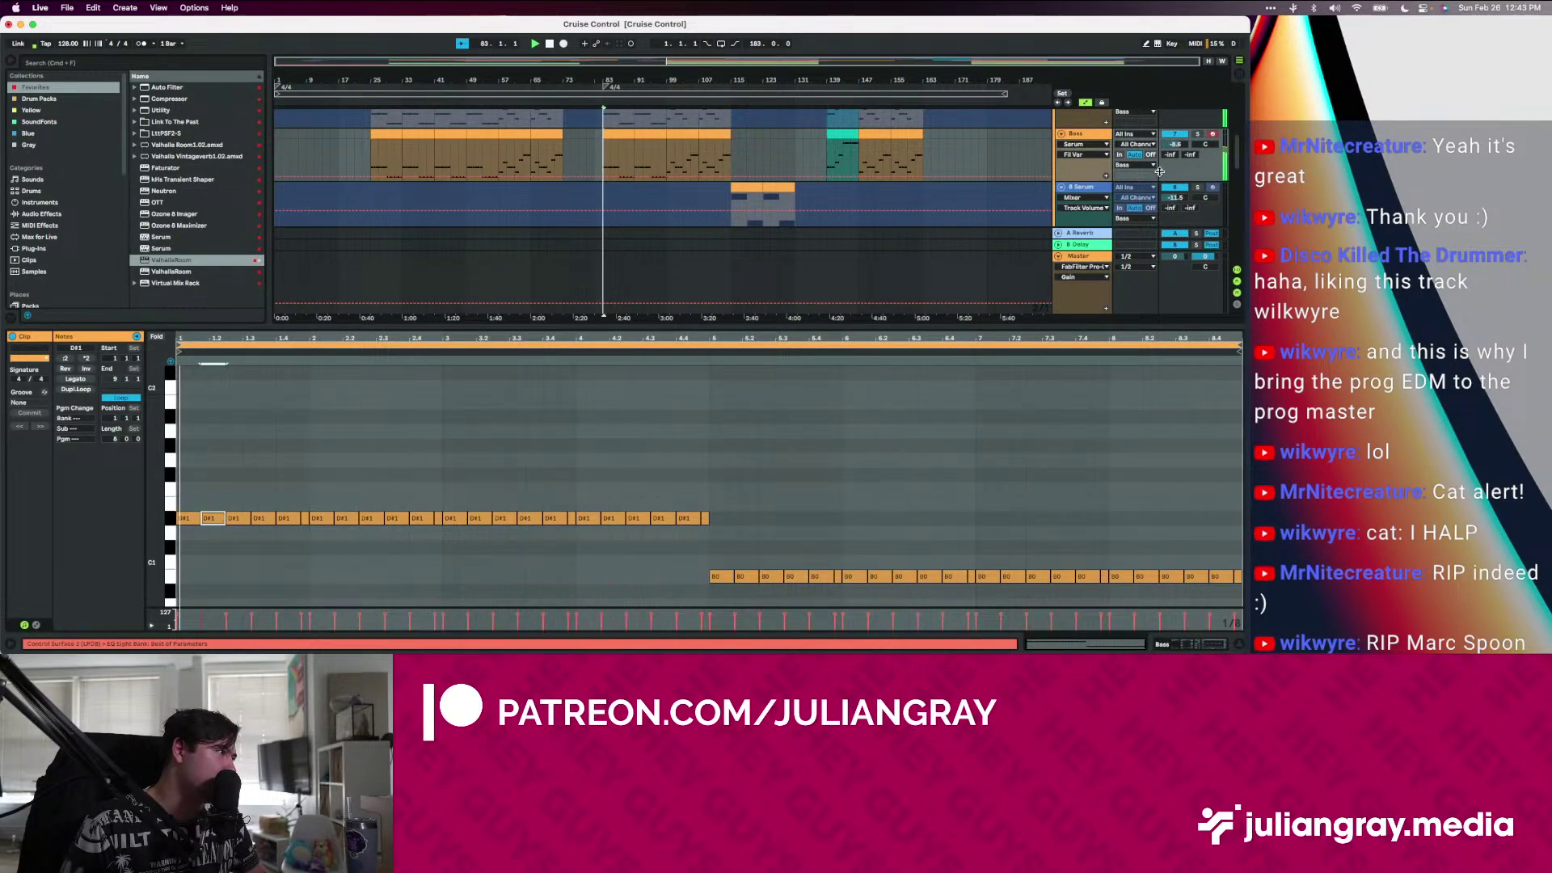
Select the empty audio track below the Cthulhu track and show its device chain
scroll(930, 160, down, 10)
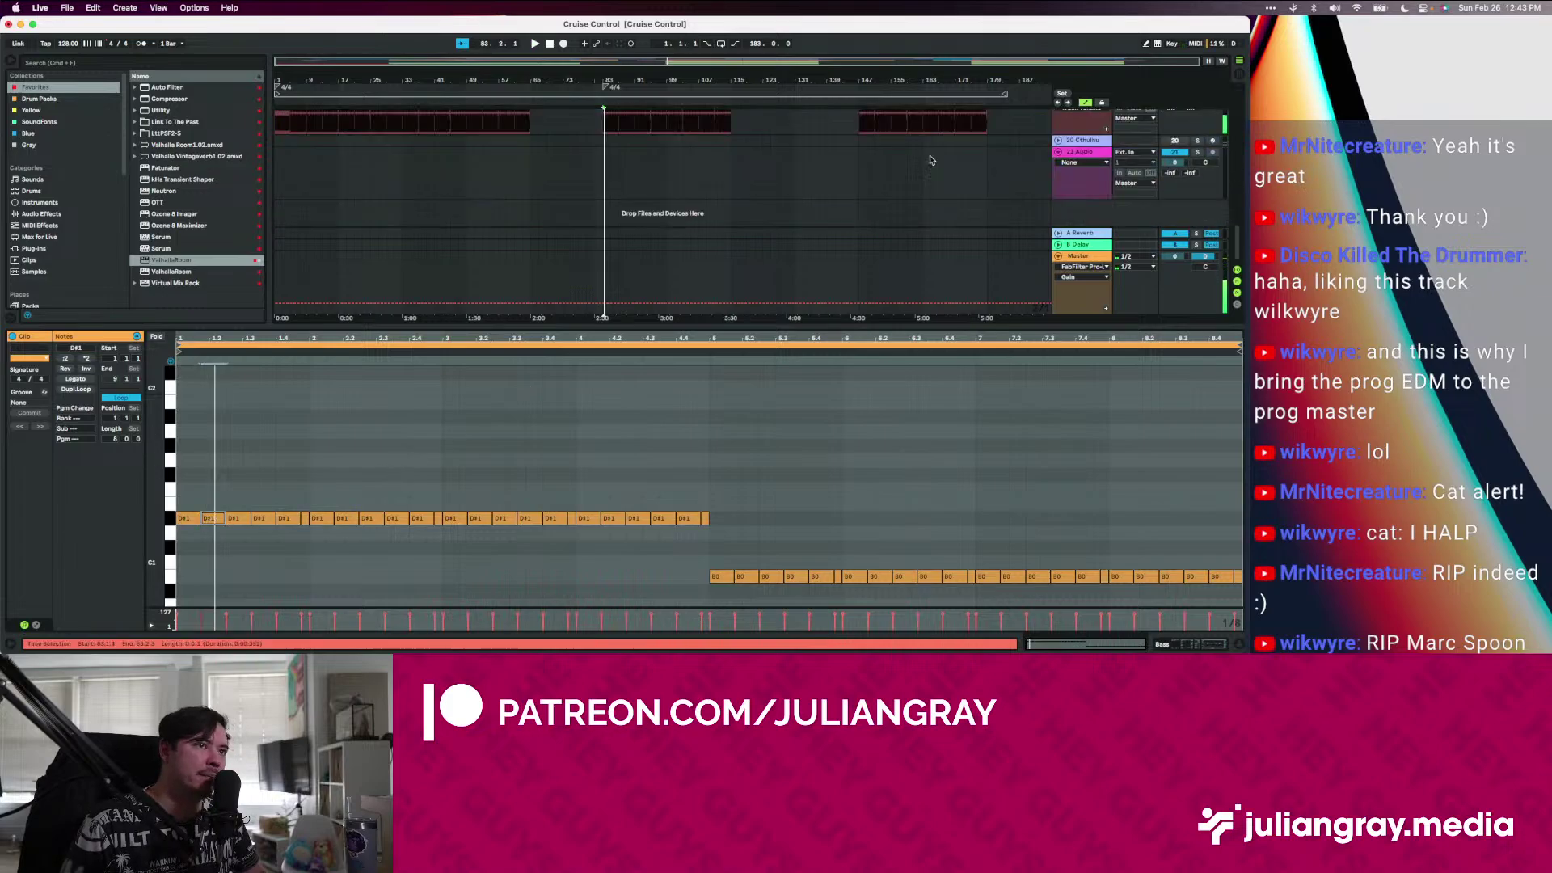
click(1084, 153)
click(1205, 647)
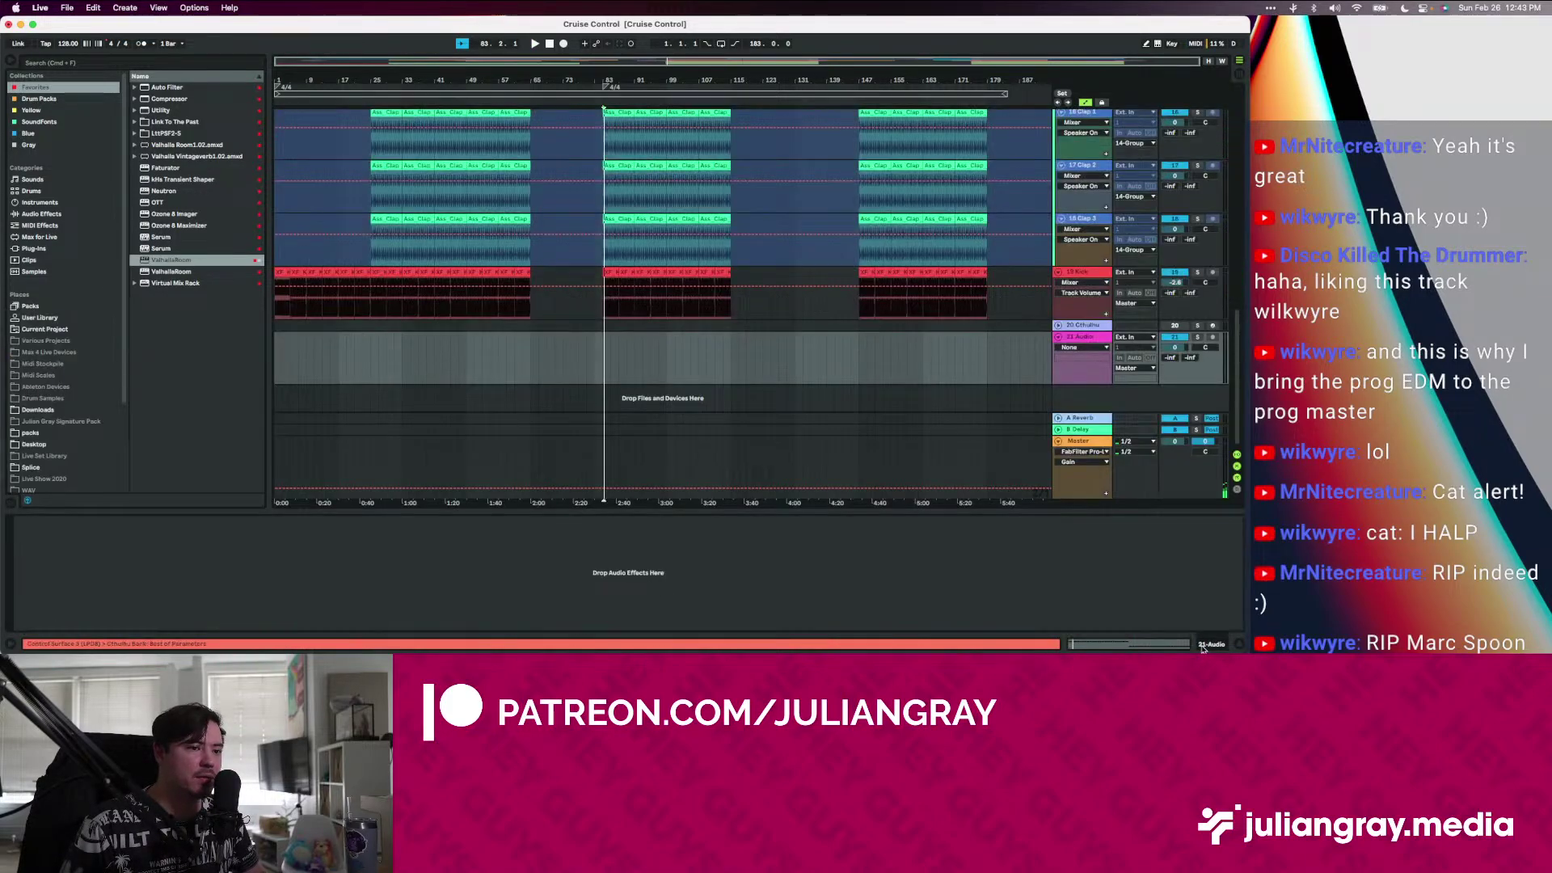
Search the packs folder for "vocal pad"
click(33, 248)
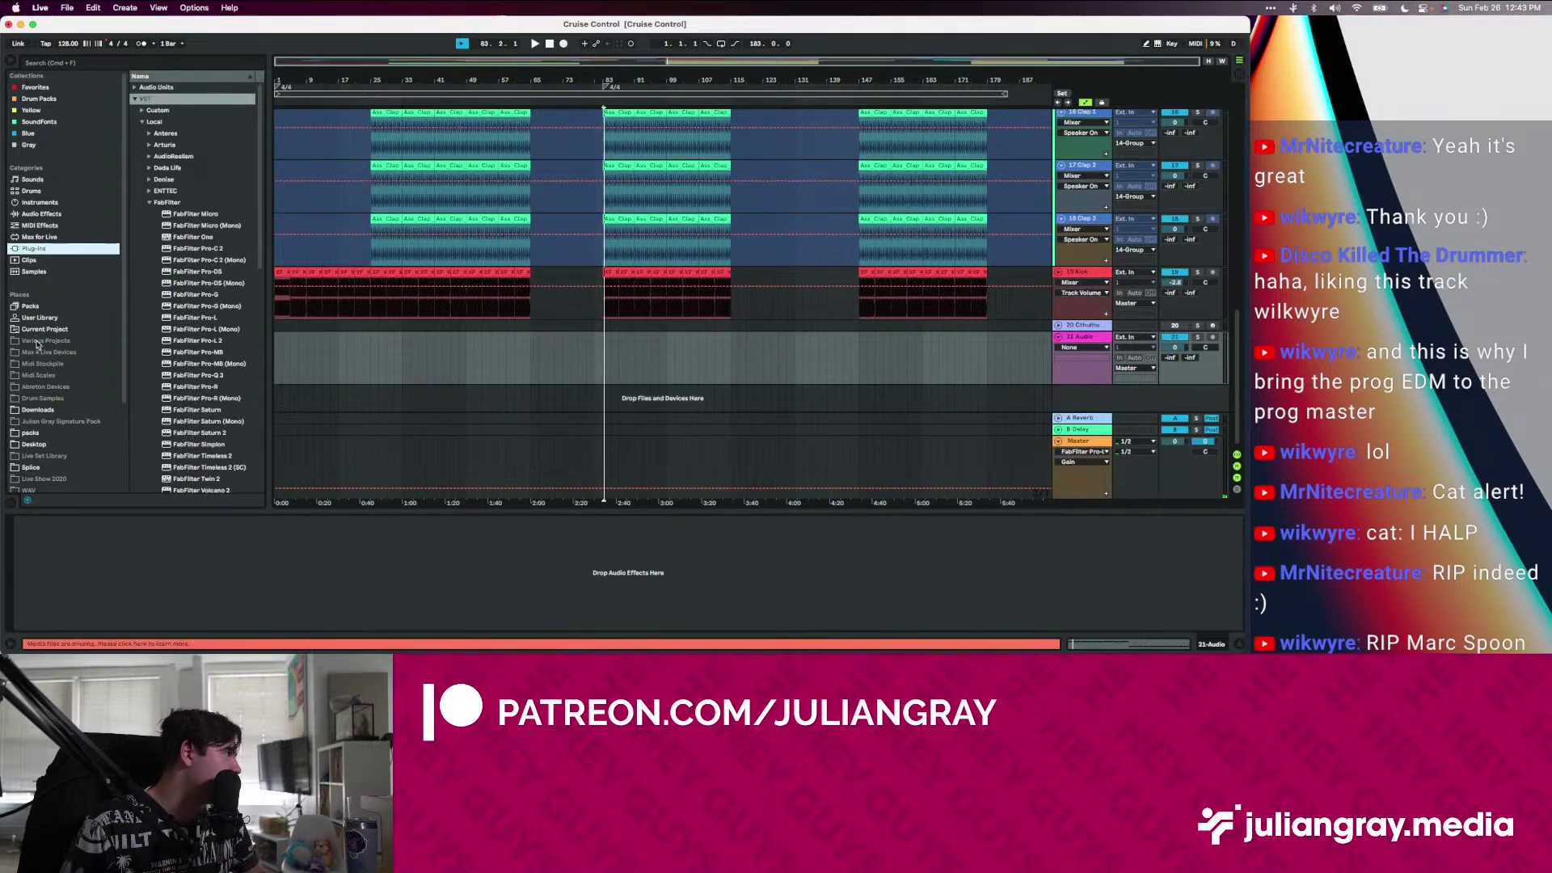
click(38, 410)
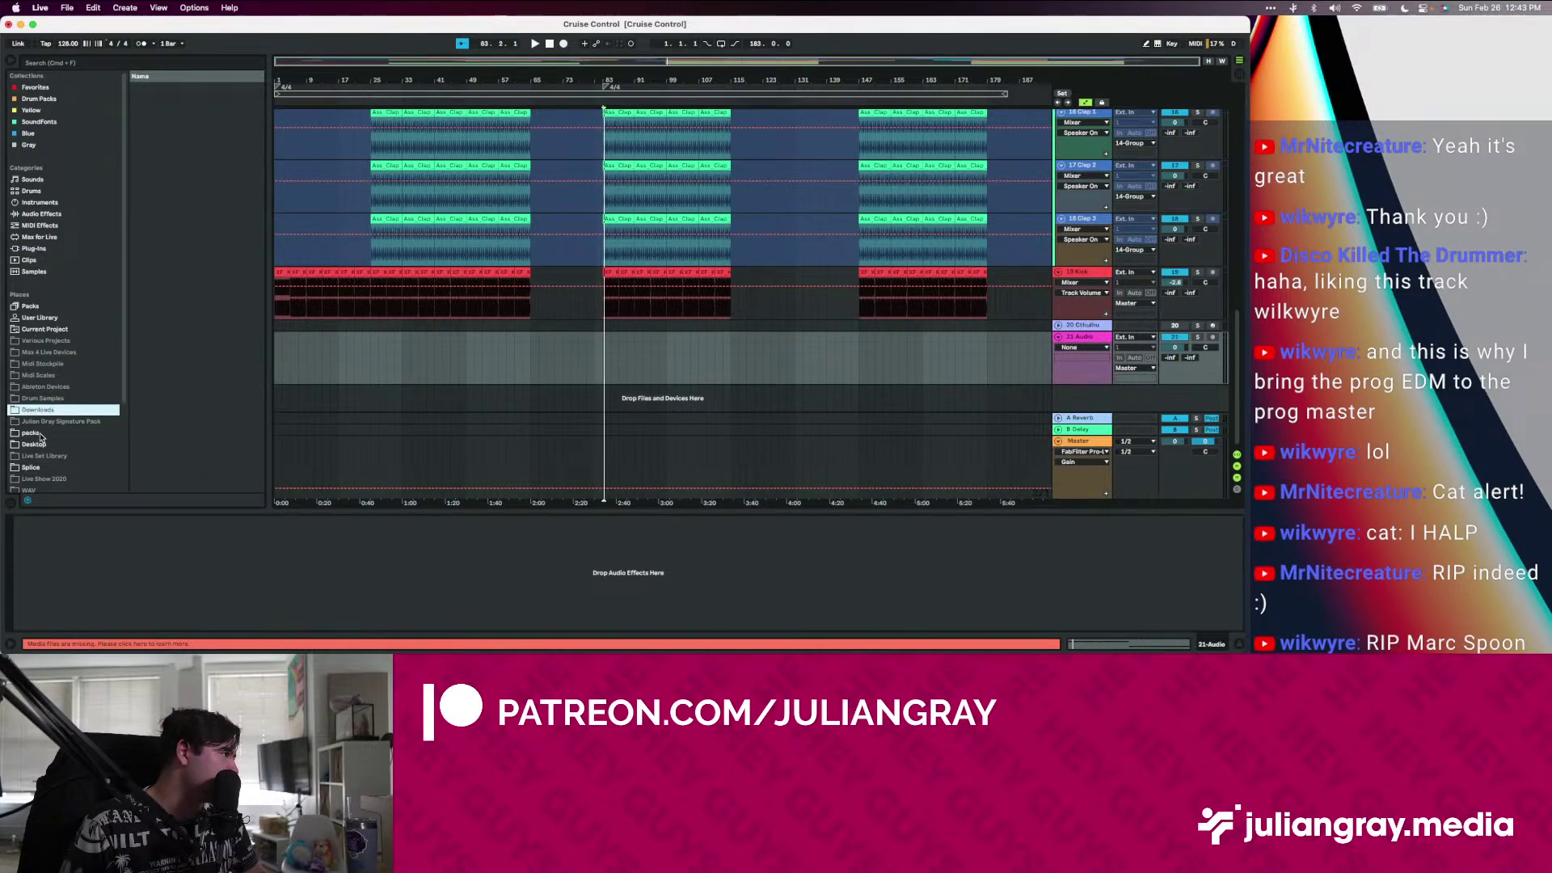
click(32, 433)
click(78, 63)
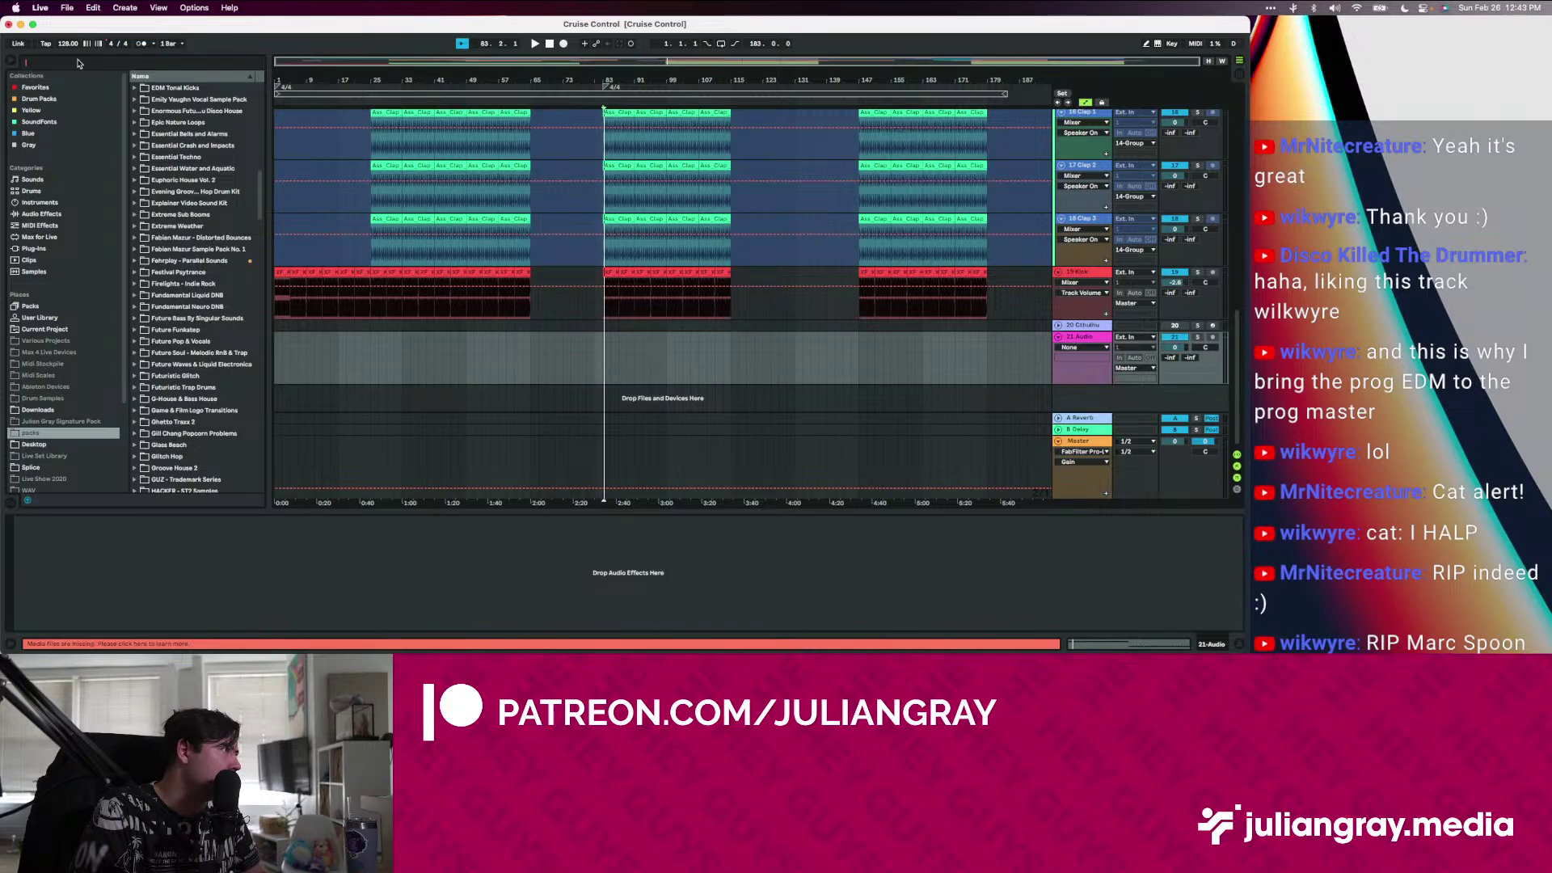
text(voc)
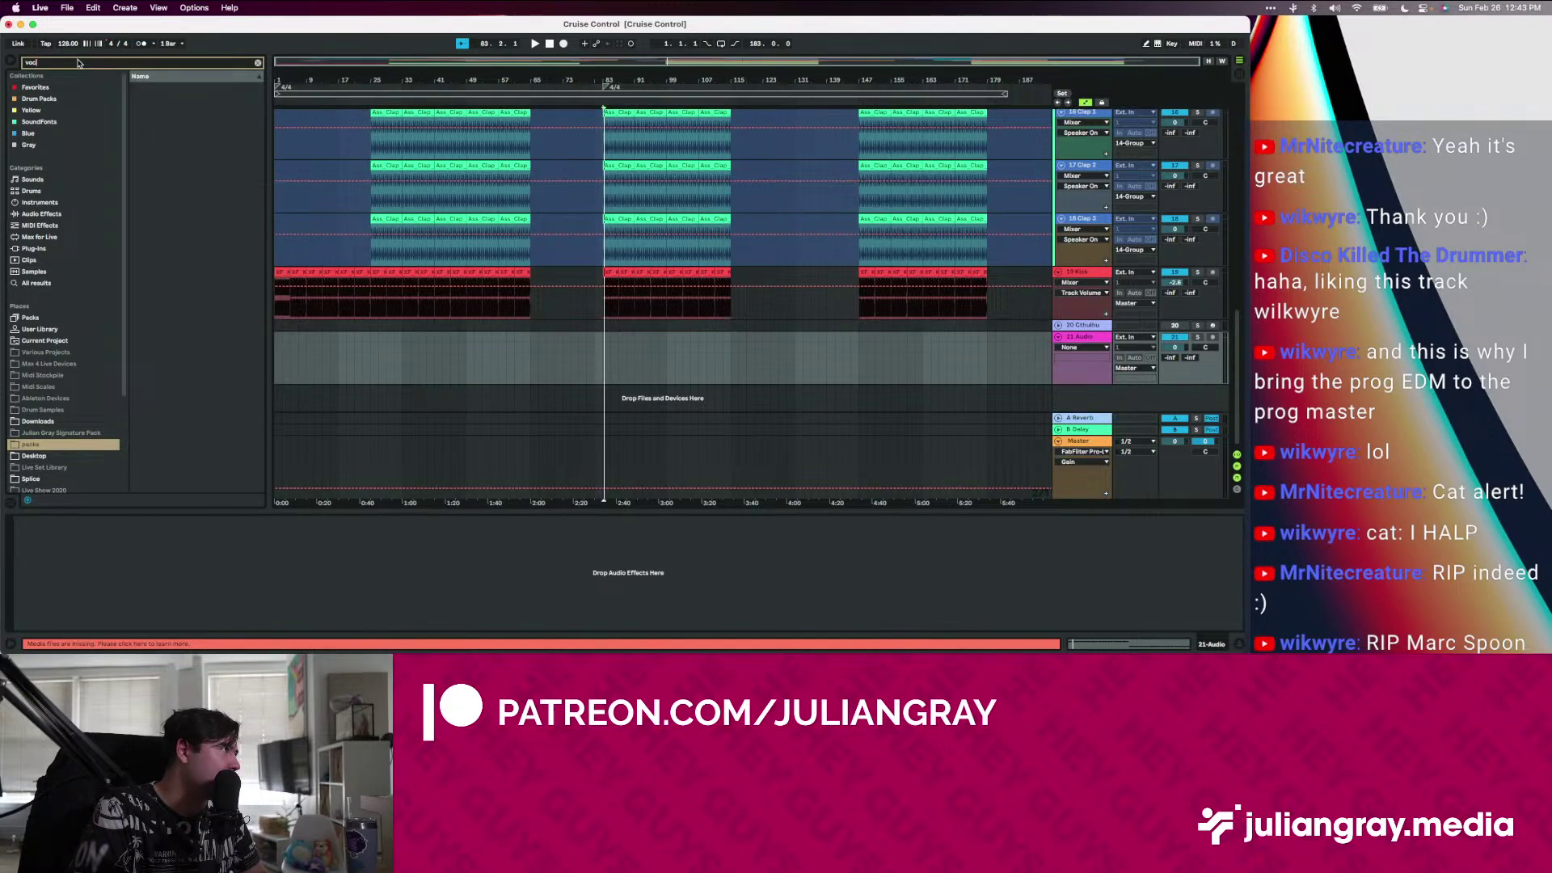
text(laal pad)
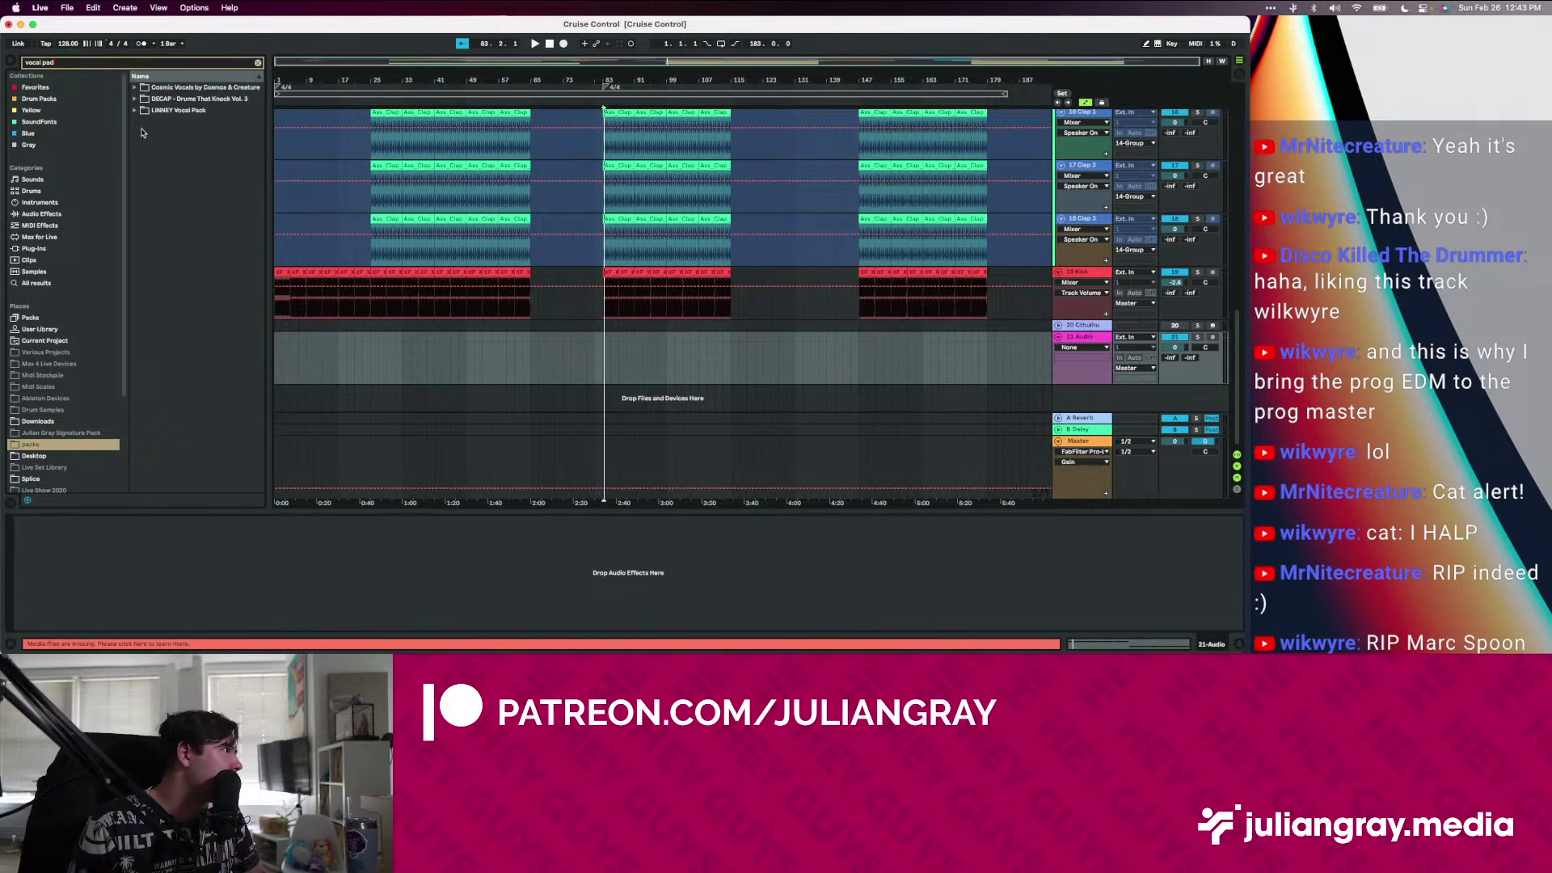
Audition the Vocal_Synth_Pad loops in the LINNEY Vocal Pack and place the D loop on the audio track at bar 83
click(135, 110)
click(142, 122)
click(148, 133)
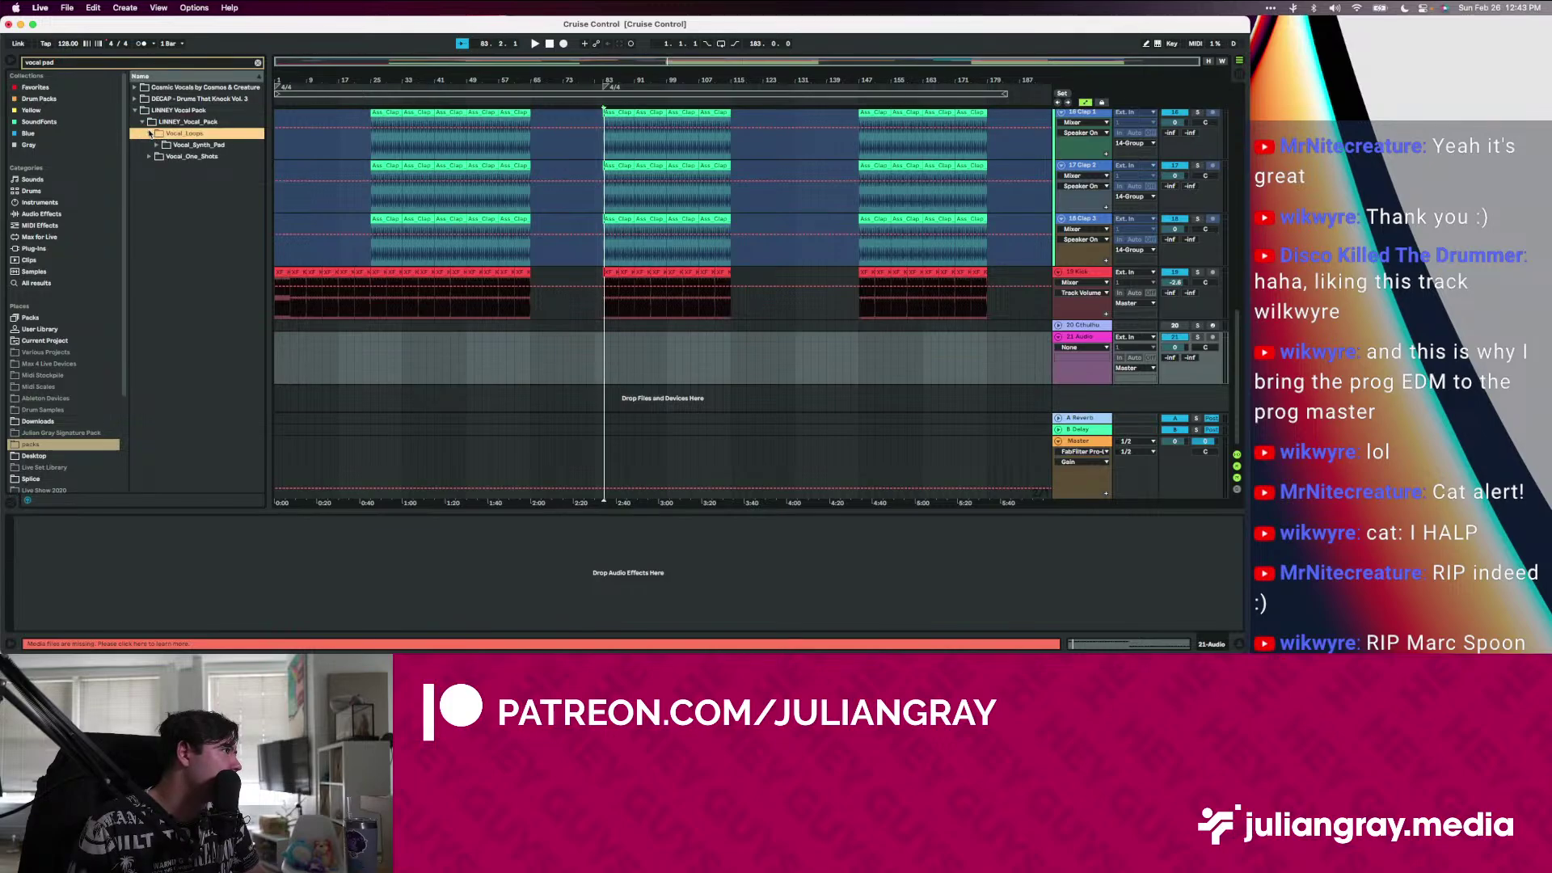
click(157, 145)
click(172, 157)
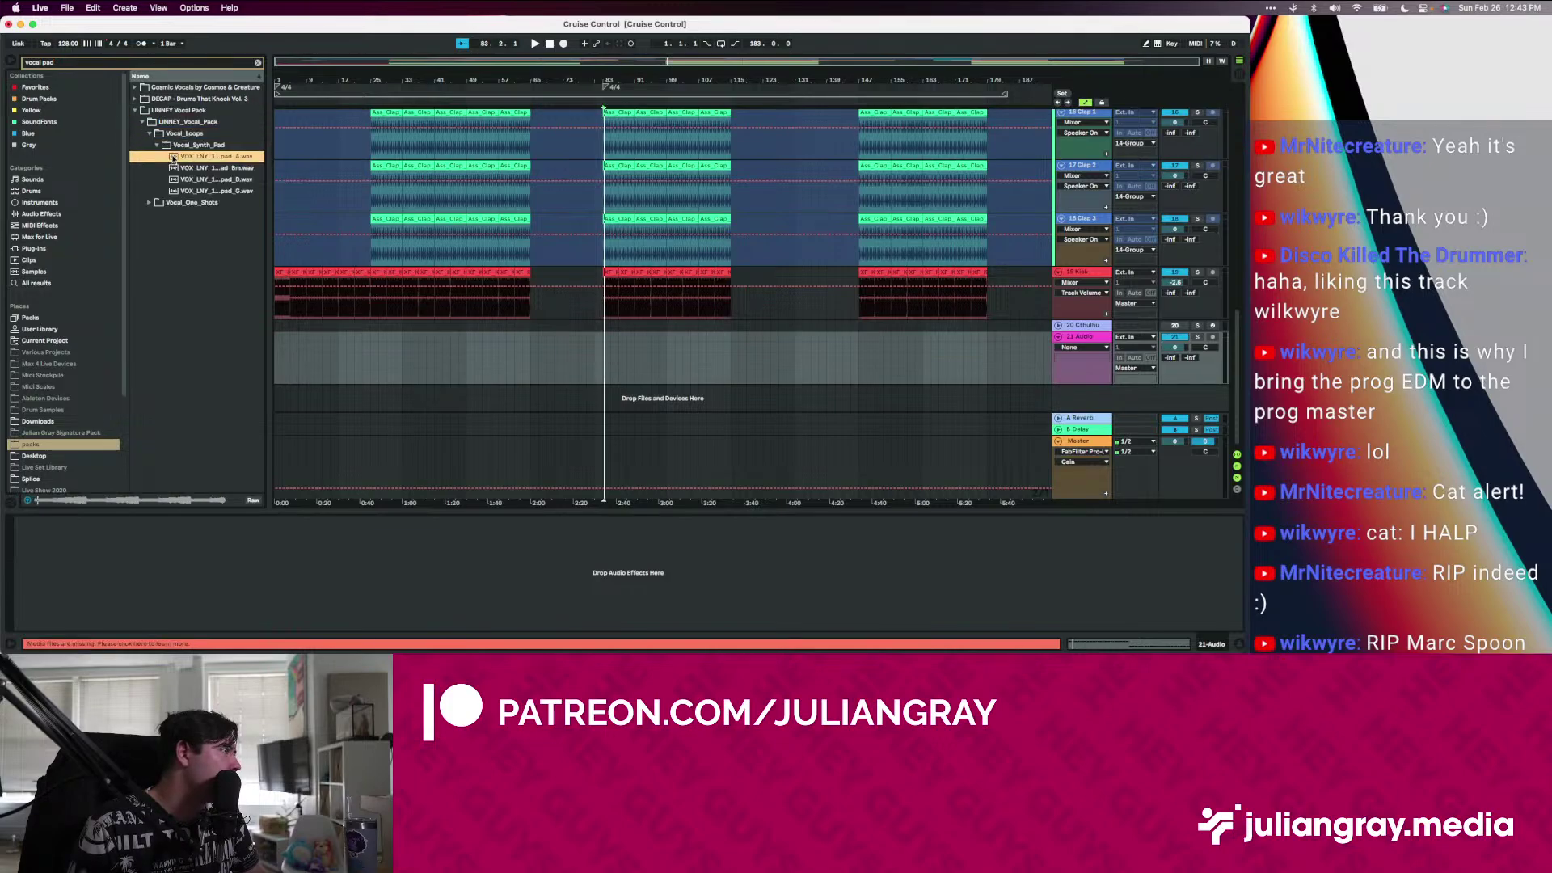
click(212, 168)
drag(215, 179, 613, 348)
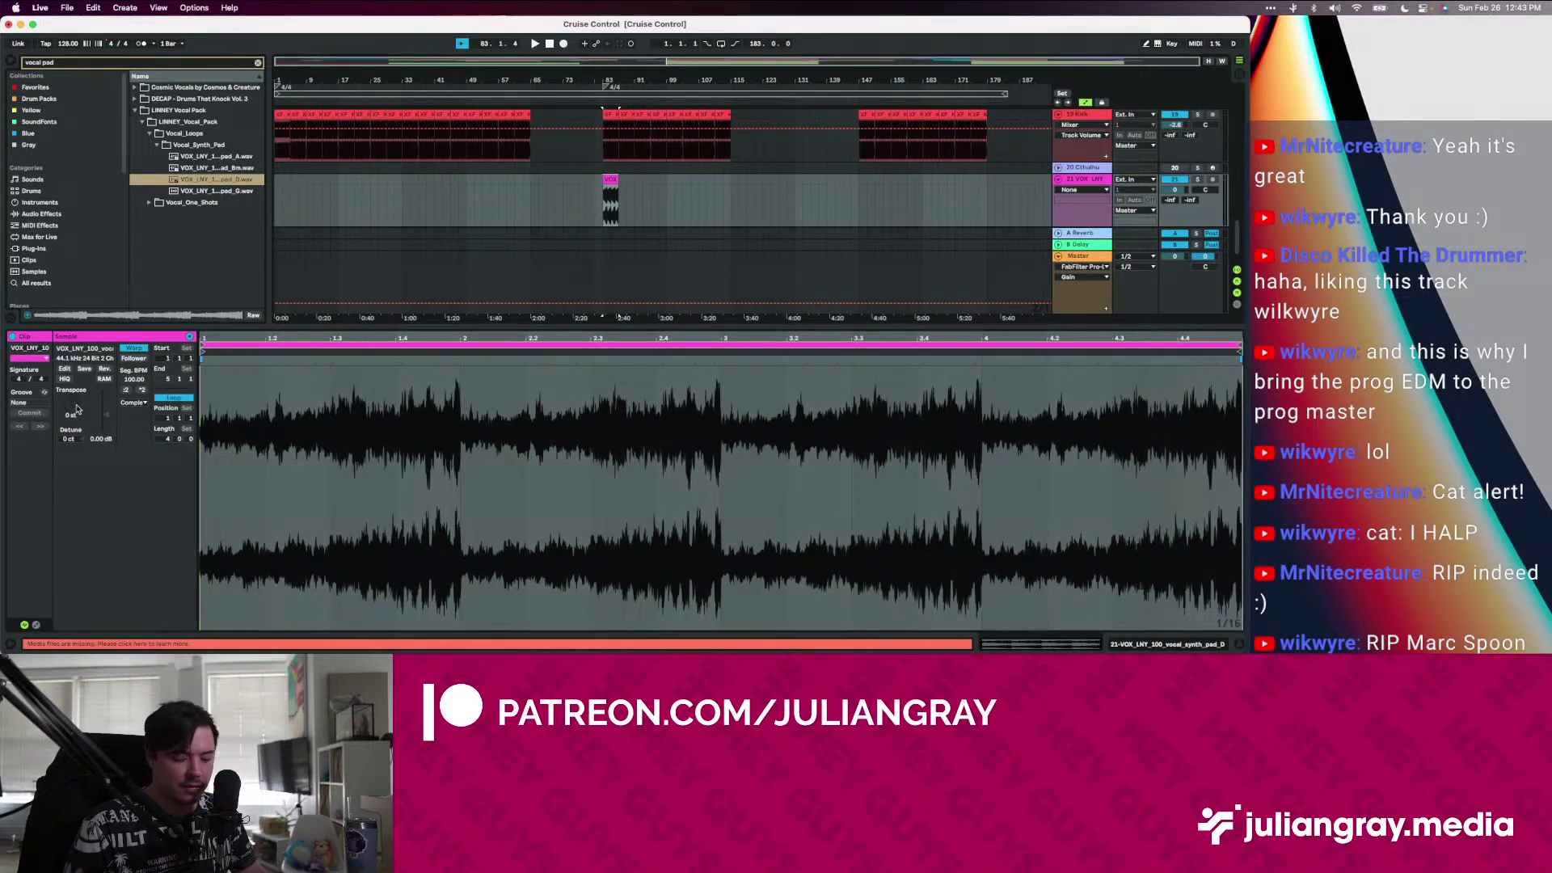
Audition the vocal pad clip transposed up 1 semitone within the mix and delete it from the audio track
key(space)
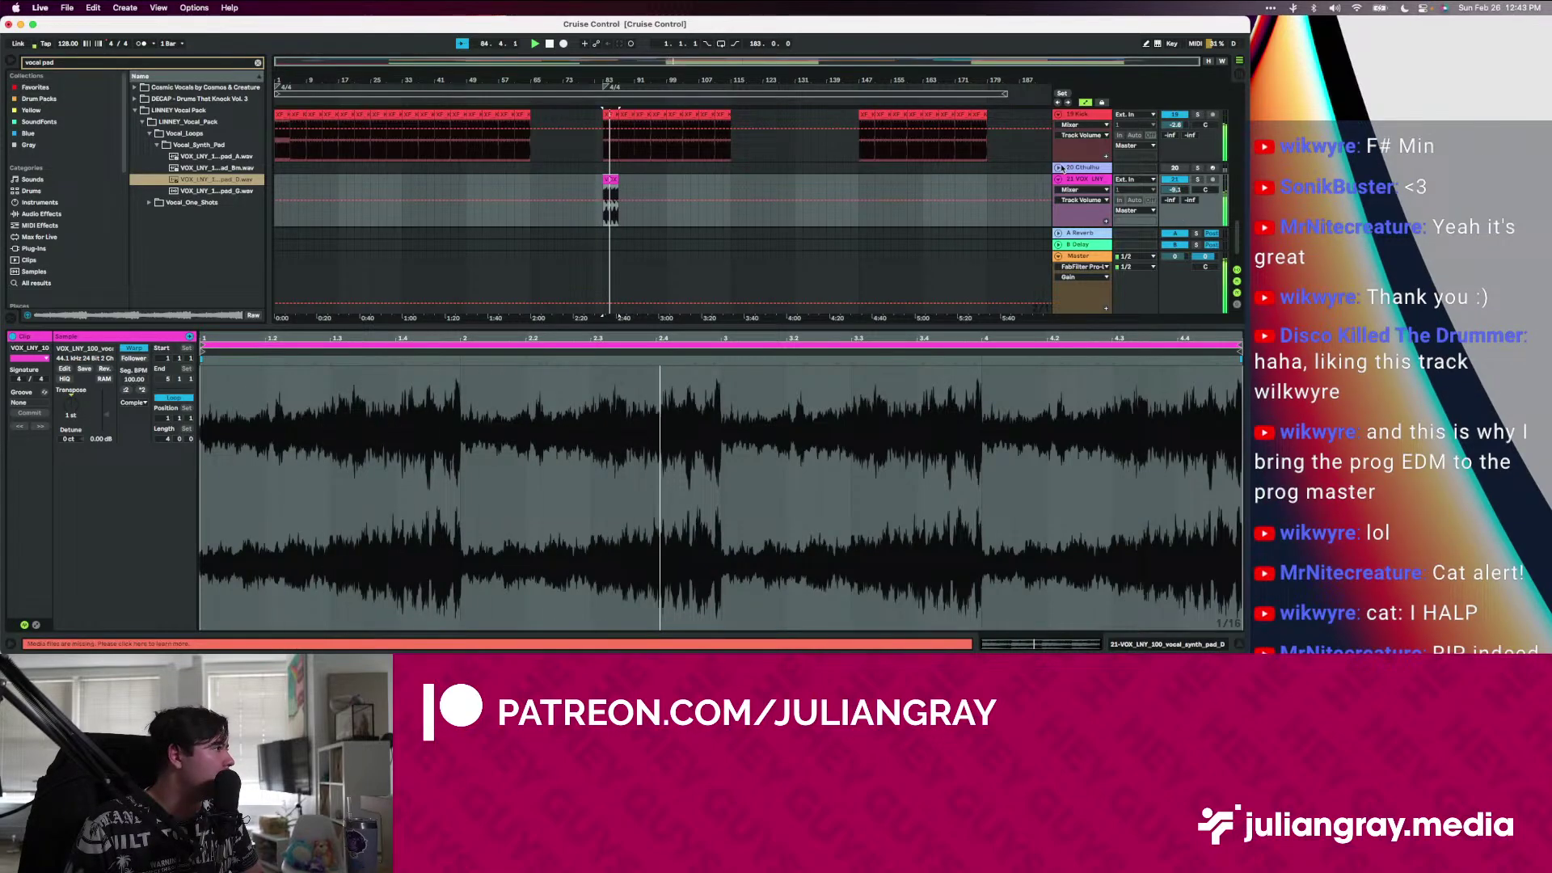
click(614, 212)
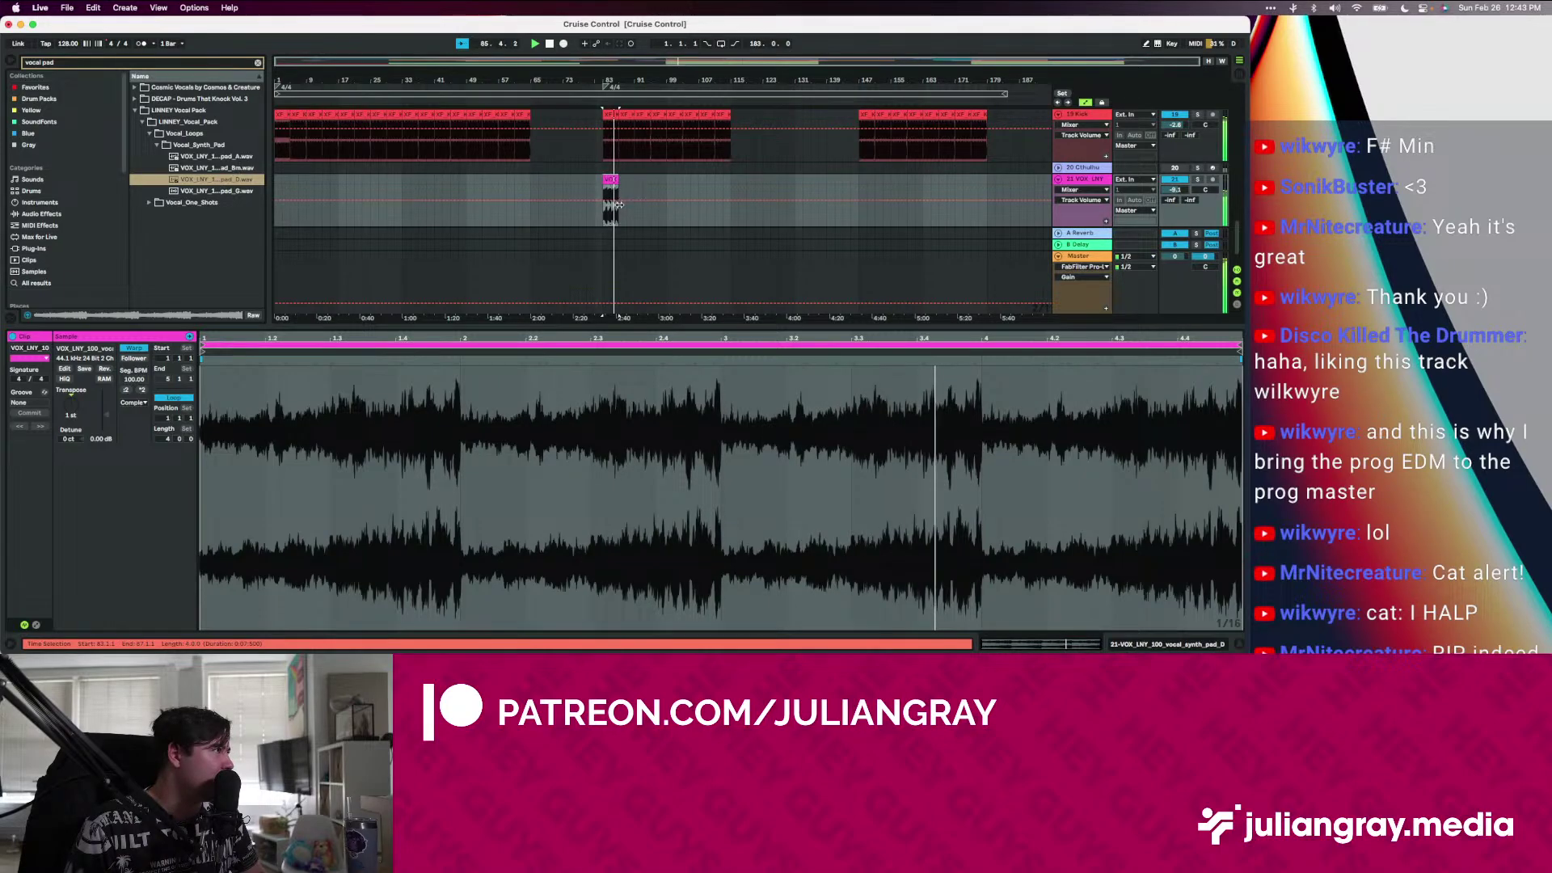
key(Delete)
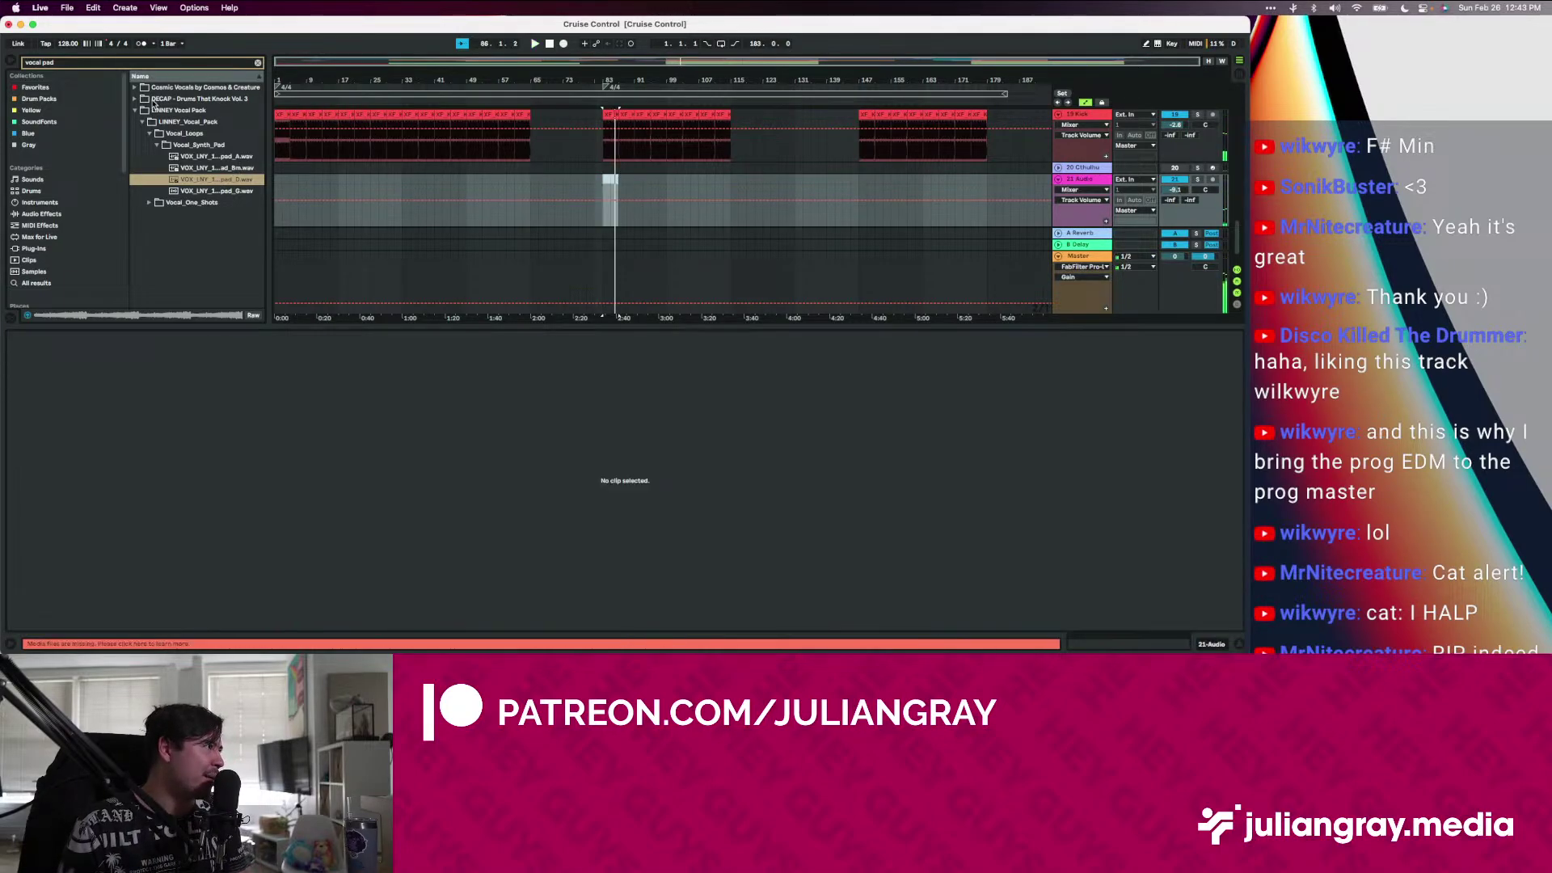
Audition the Vocalsynth pad loops in the Cosmic Vocals pack
click(135, 88)
click(143, 99)
click(150, 110)
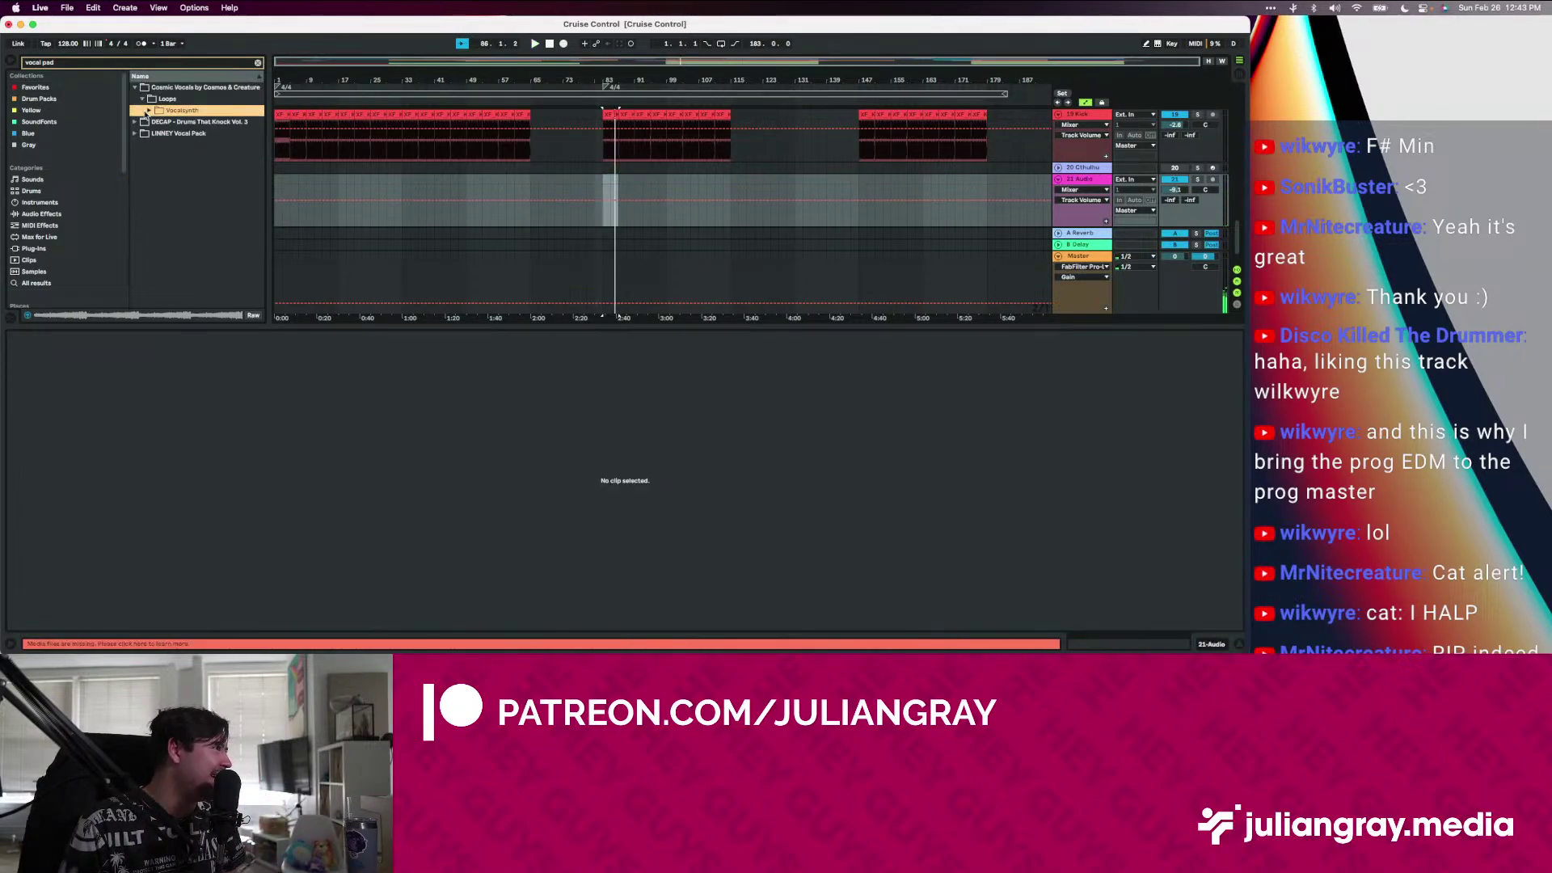
click(149, 112)
click(169, 122)
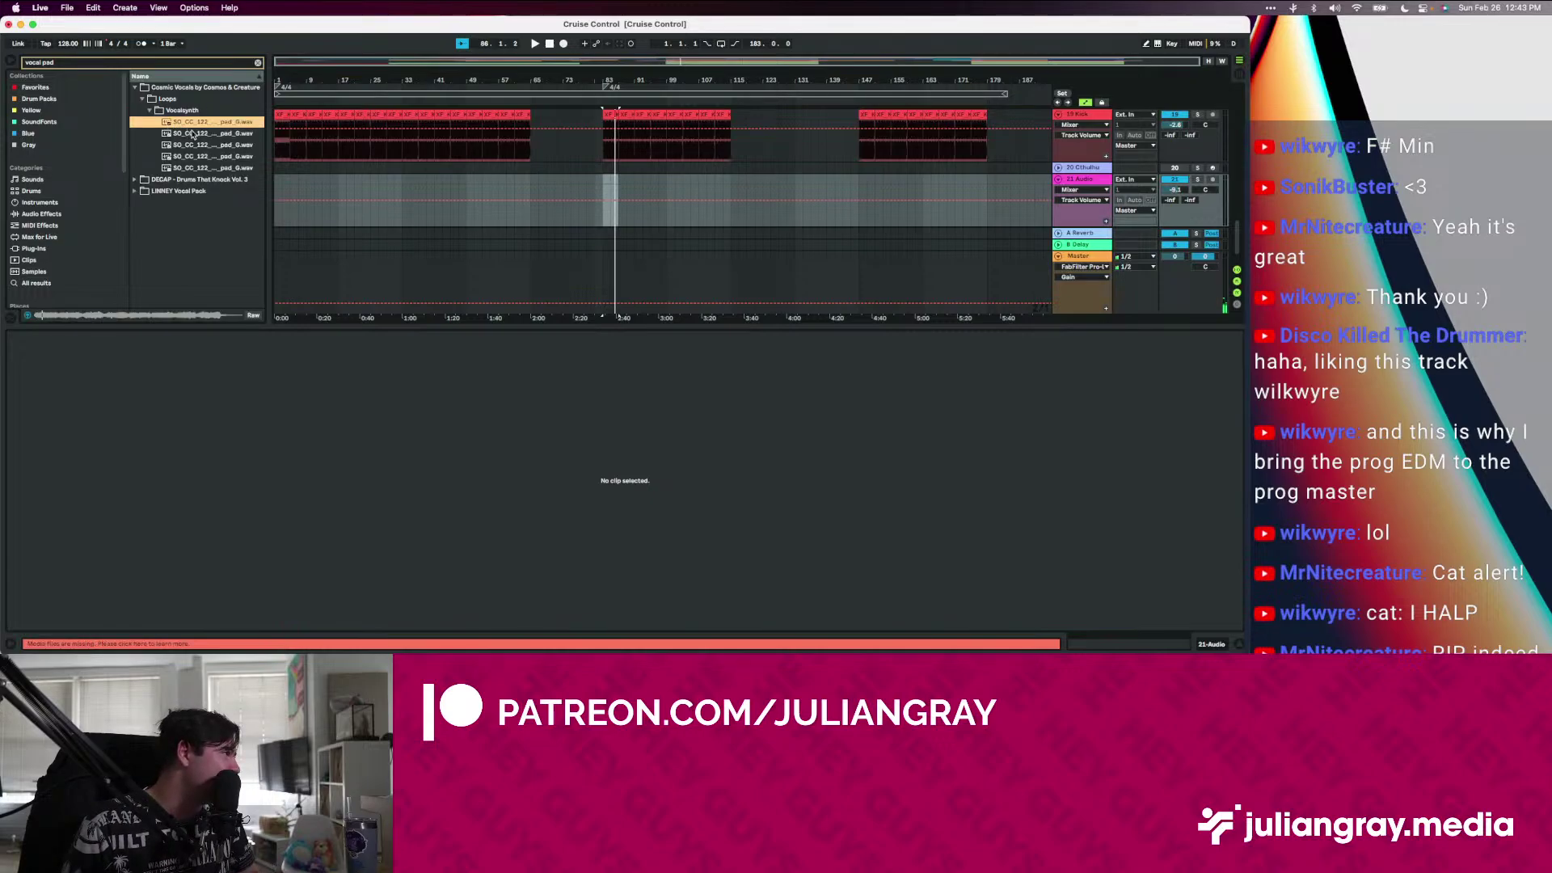
click(194, 134)
click(213, 156)
click(209, 169)
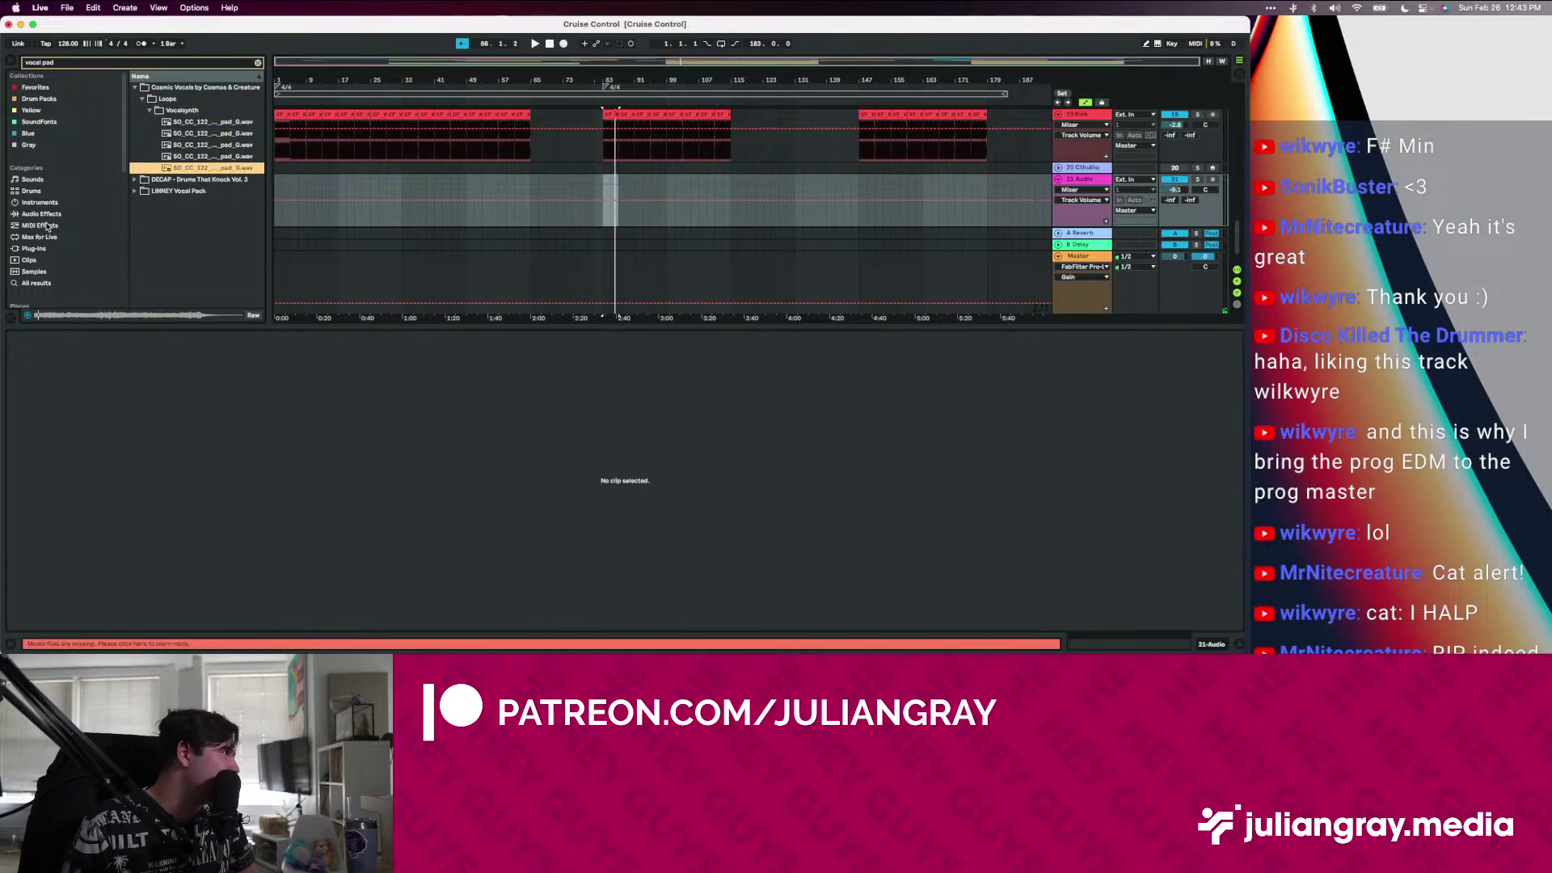
Broaden the sample search to "vocal" and look through the matching packs
click(215, 64)
key(BackSpace)
key(BackSpace)
key(BackSpace)
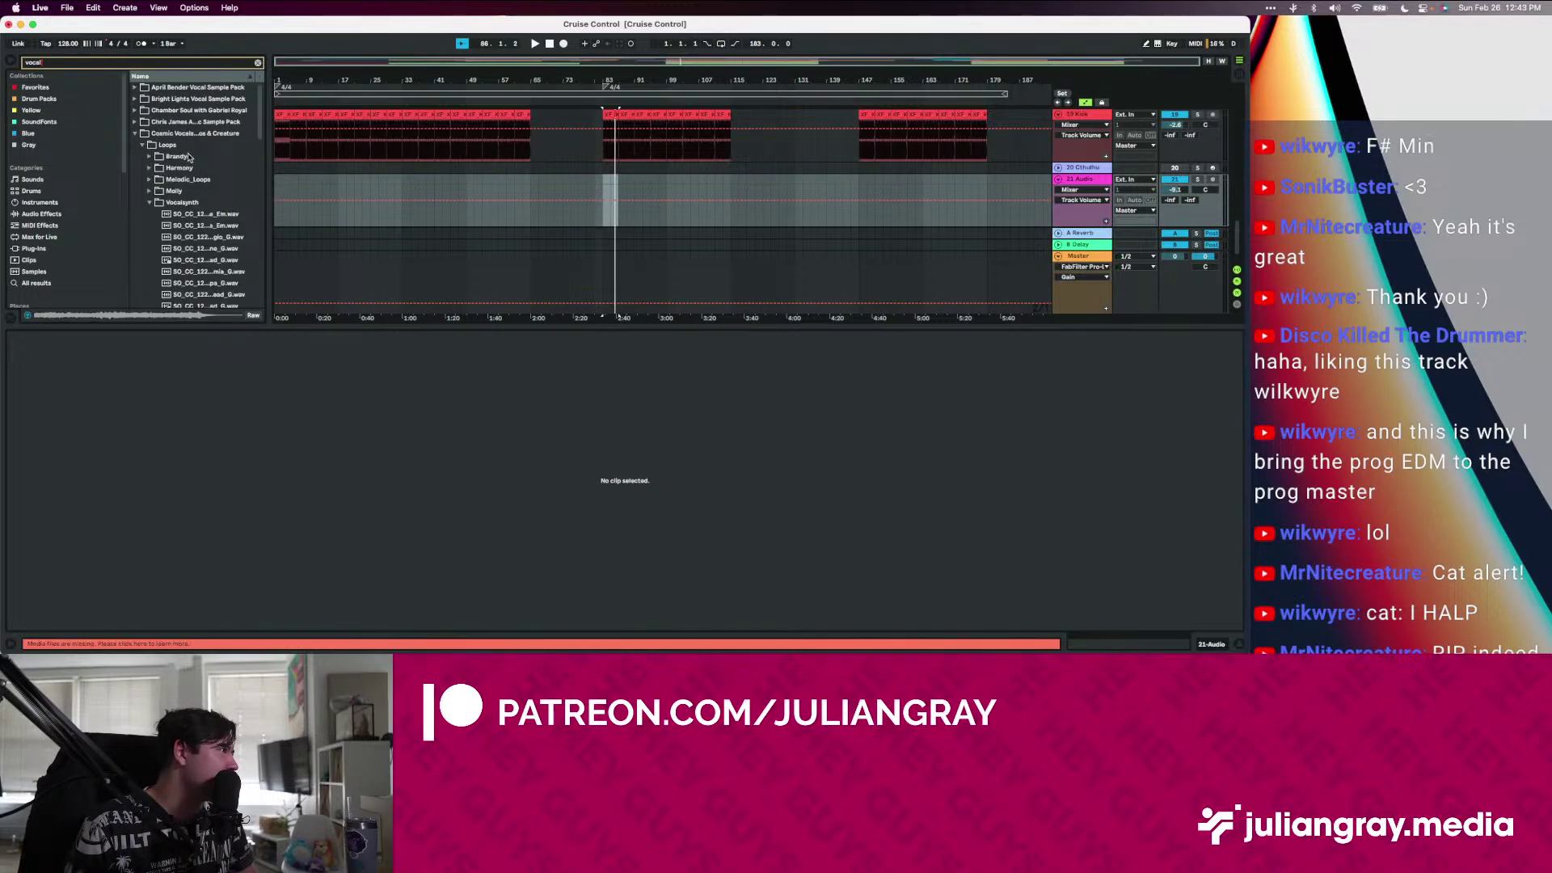
click(134, 132)
scroll(191, 166, down, 5)
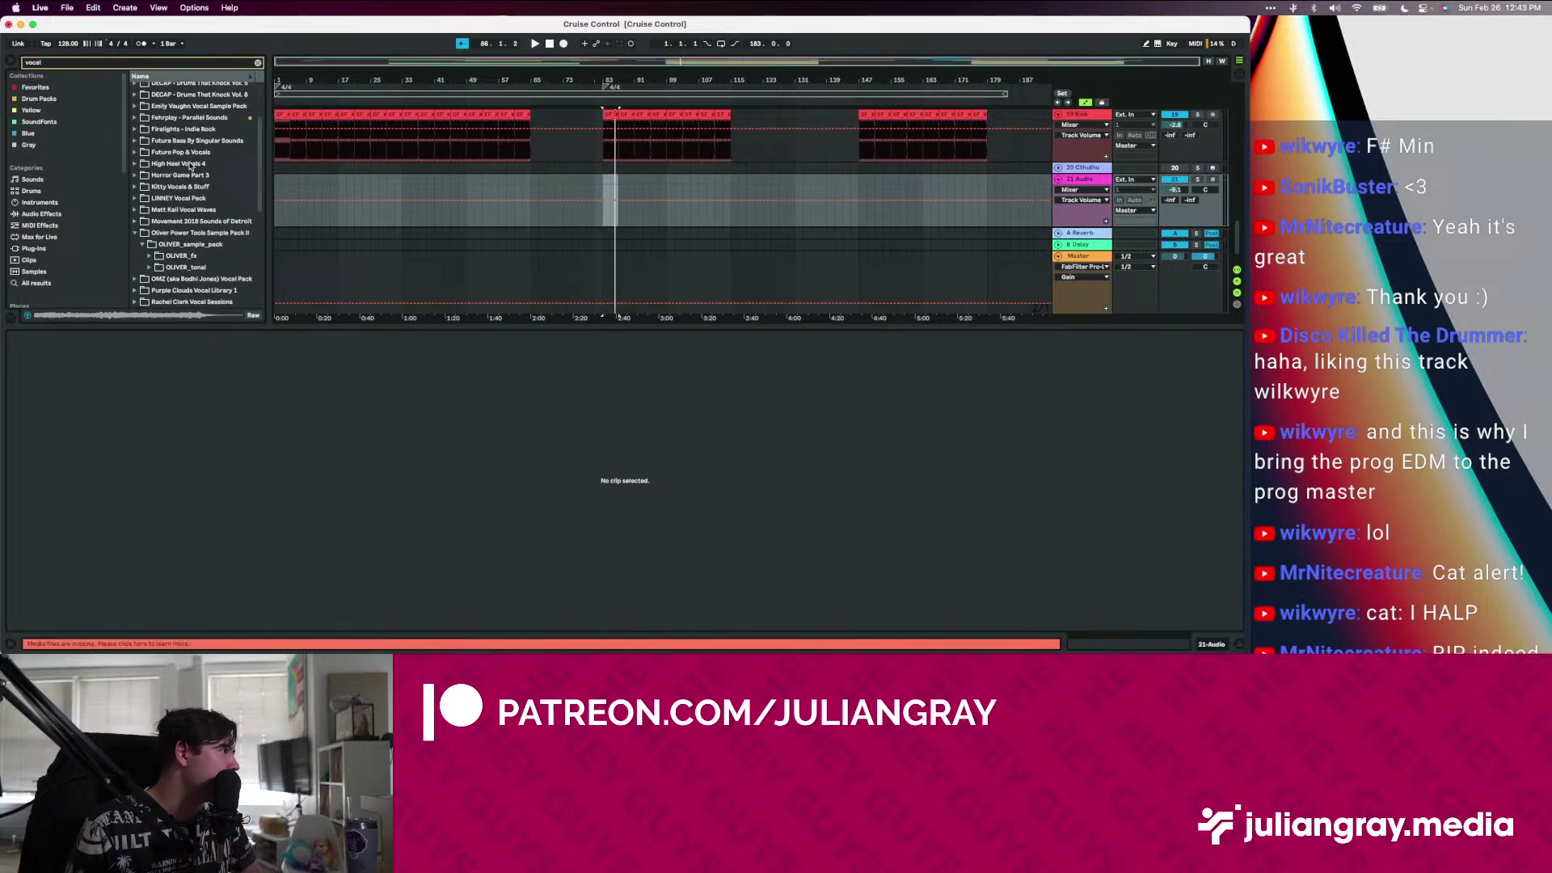
scroll(183, 173, down, 10)
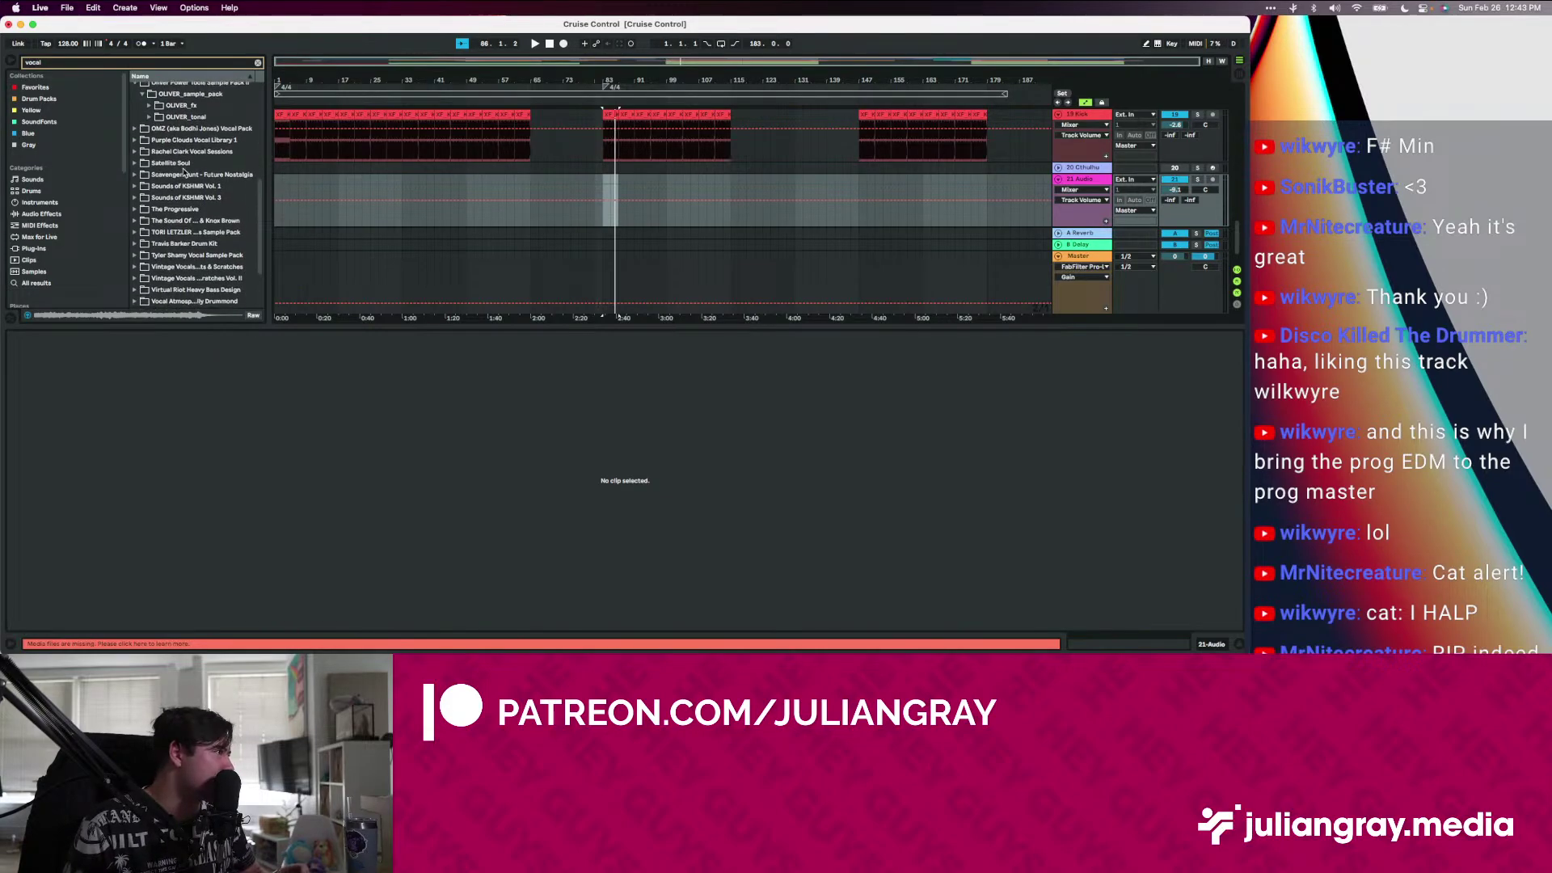
scroll(171, 134, up, 15)
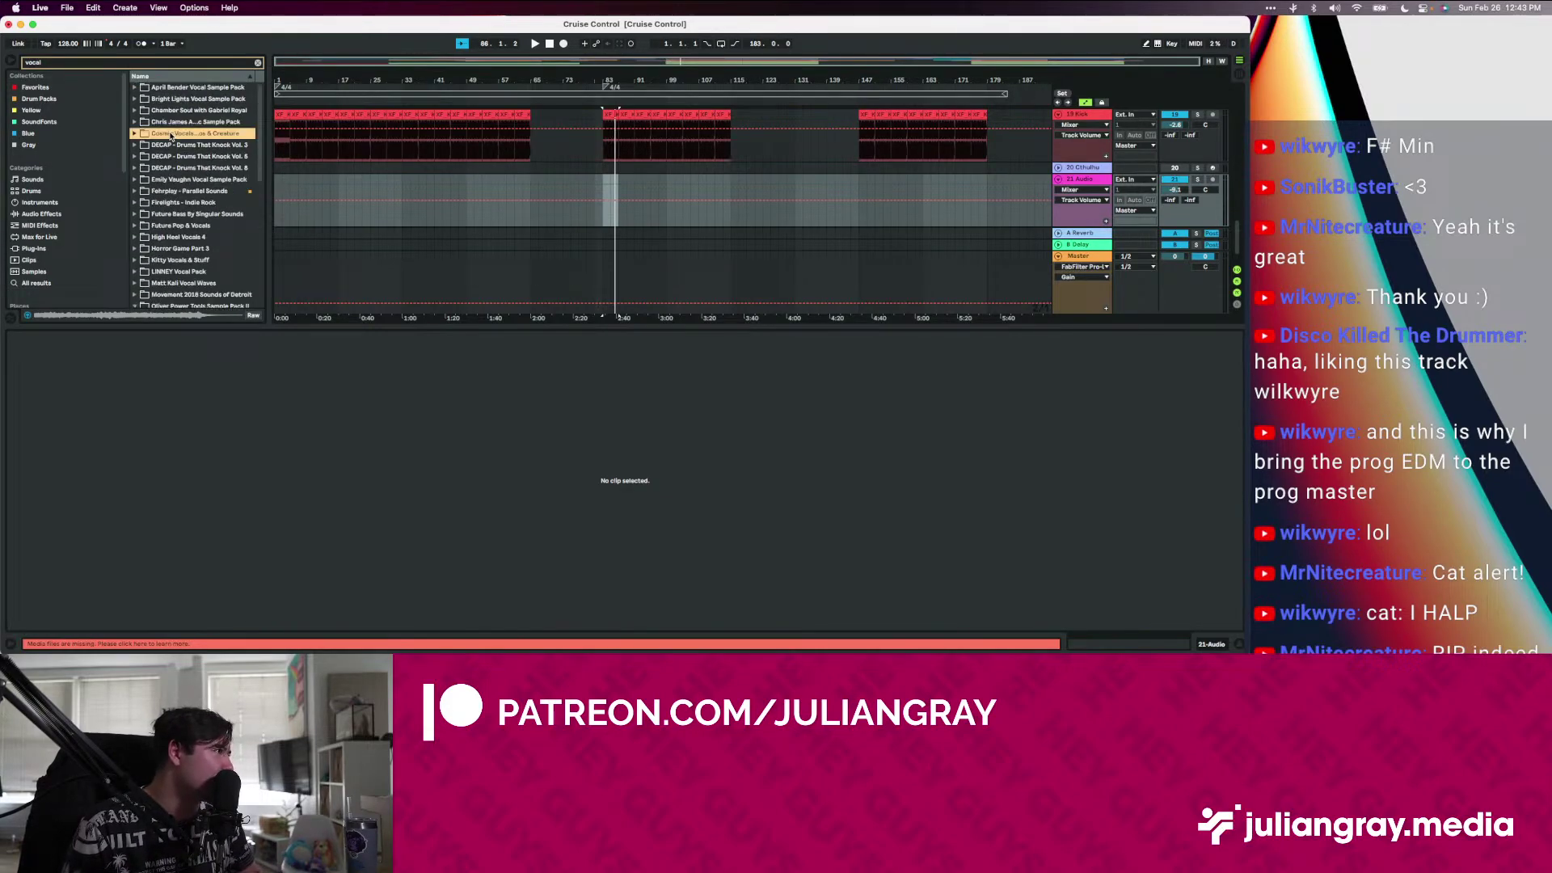
Change the sample search to "atmos"
click(119, 65)
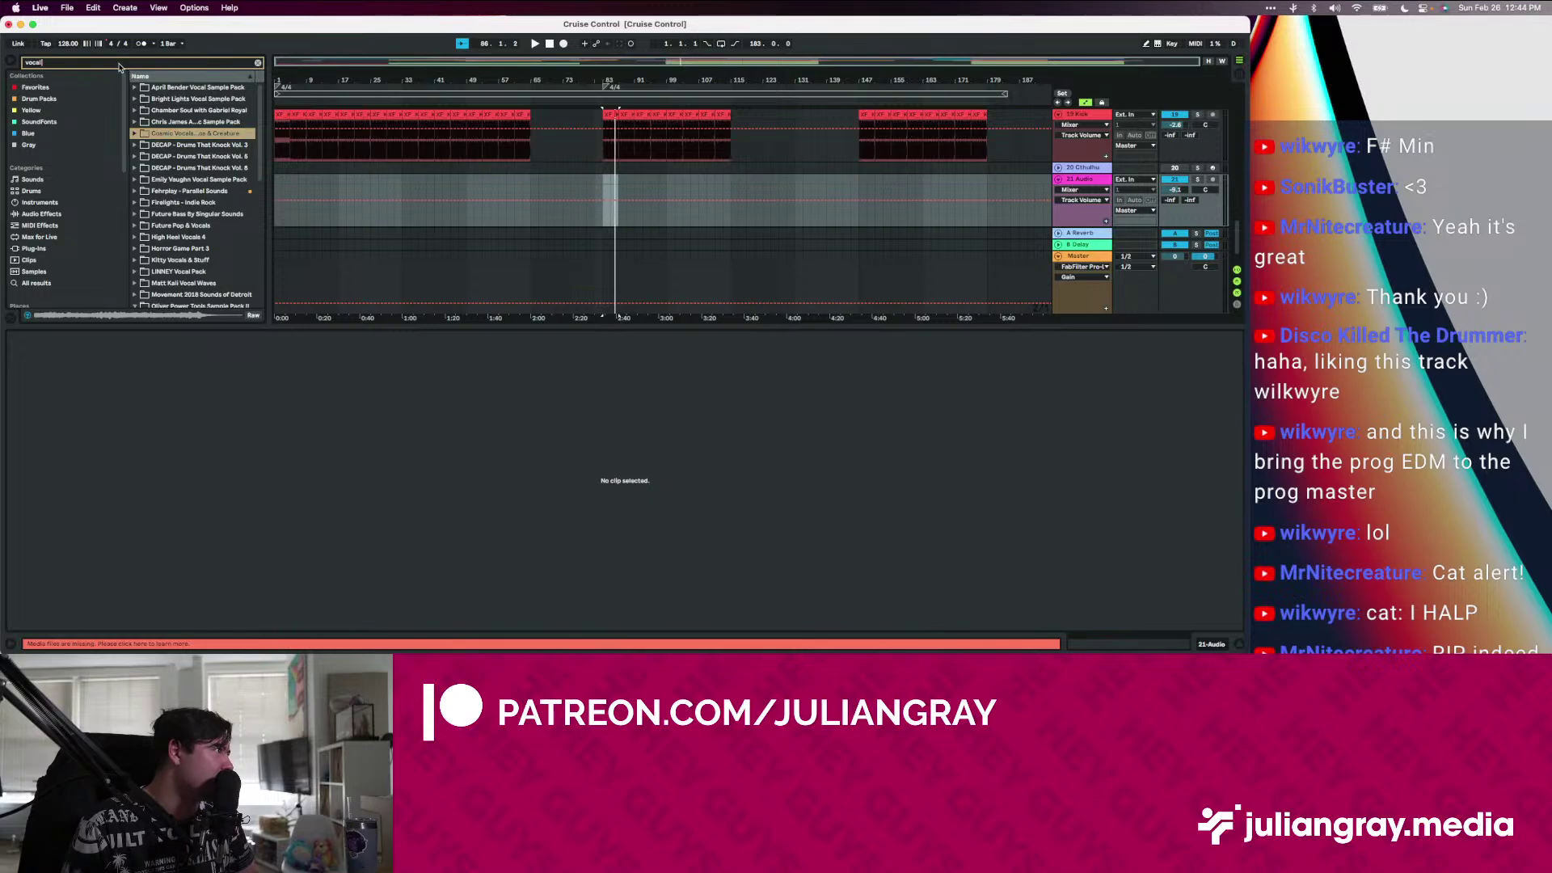
text(a)
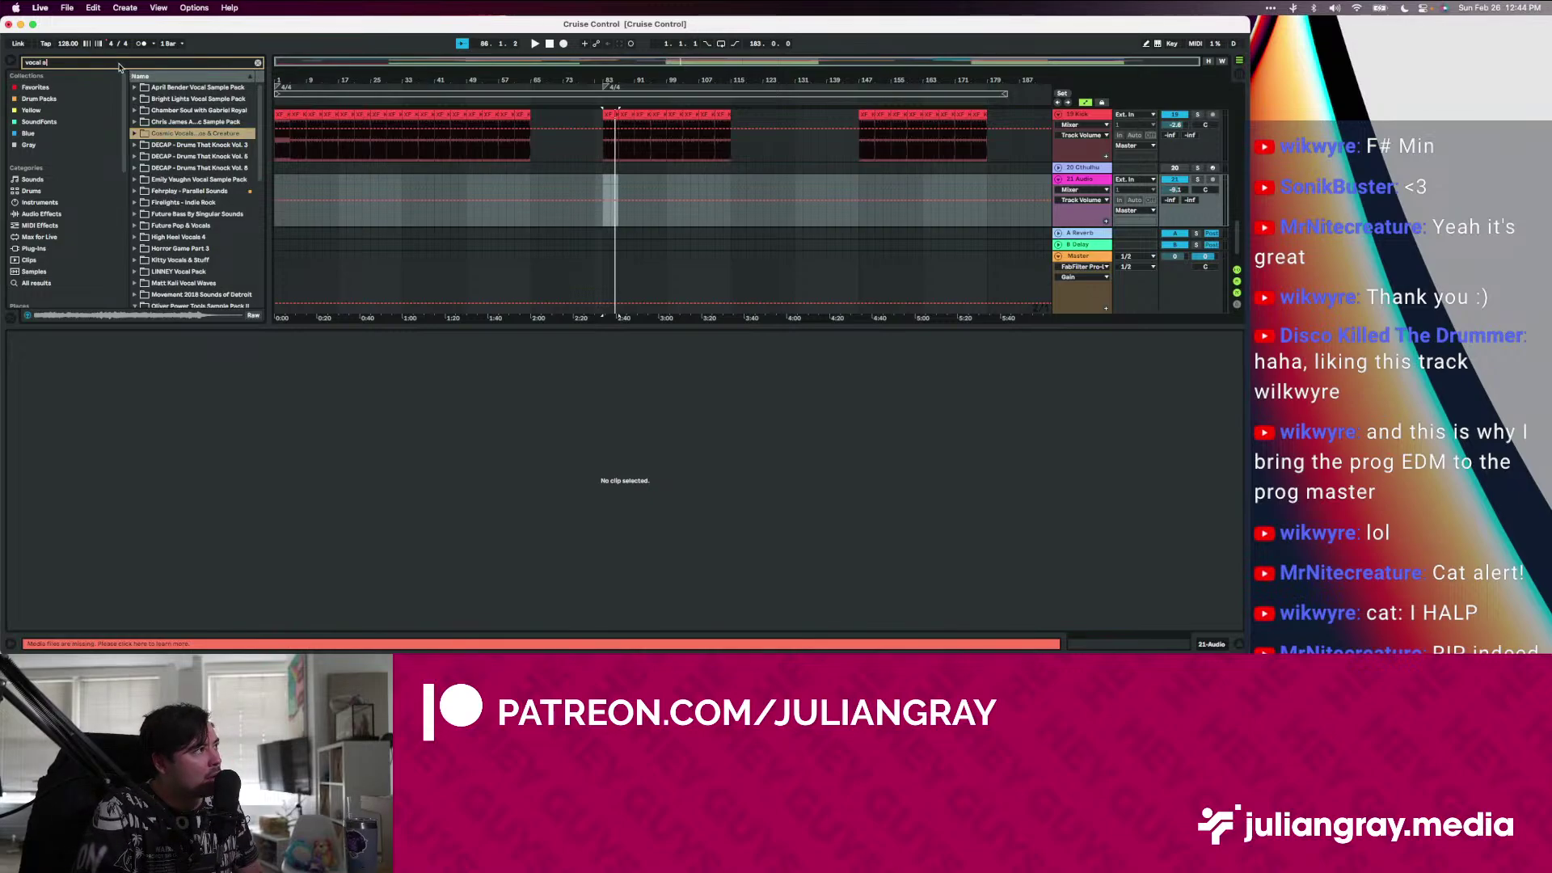
text(mbient)
text(atmos)
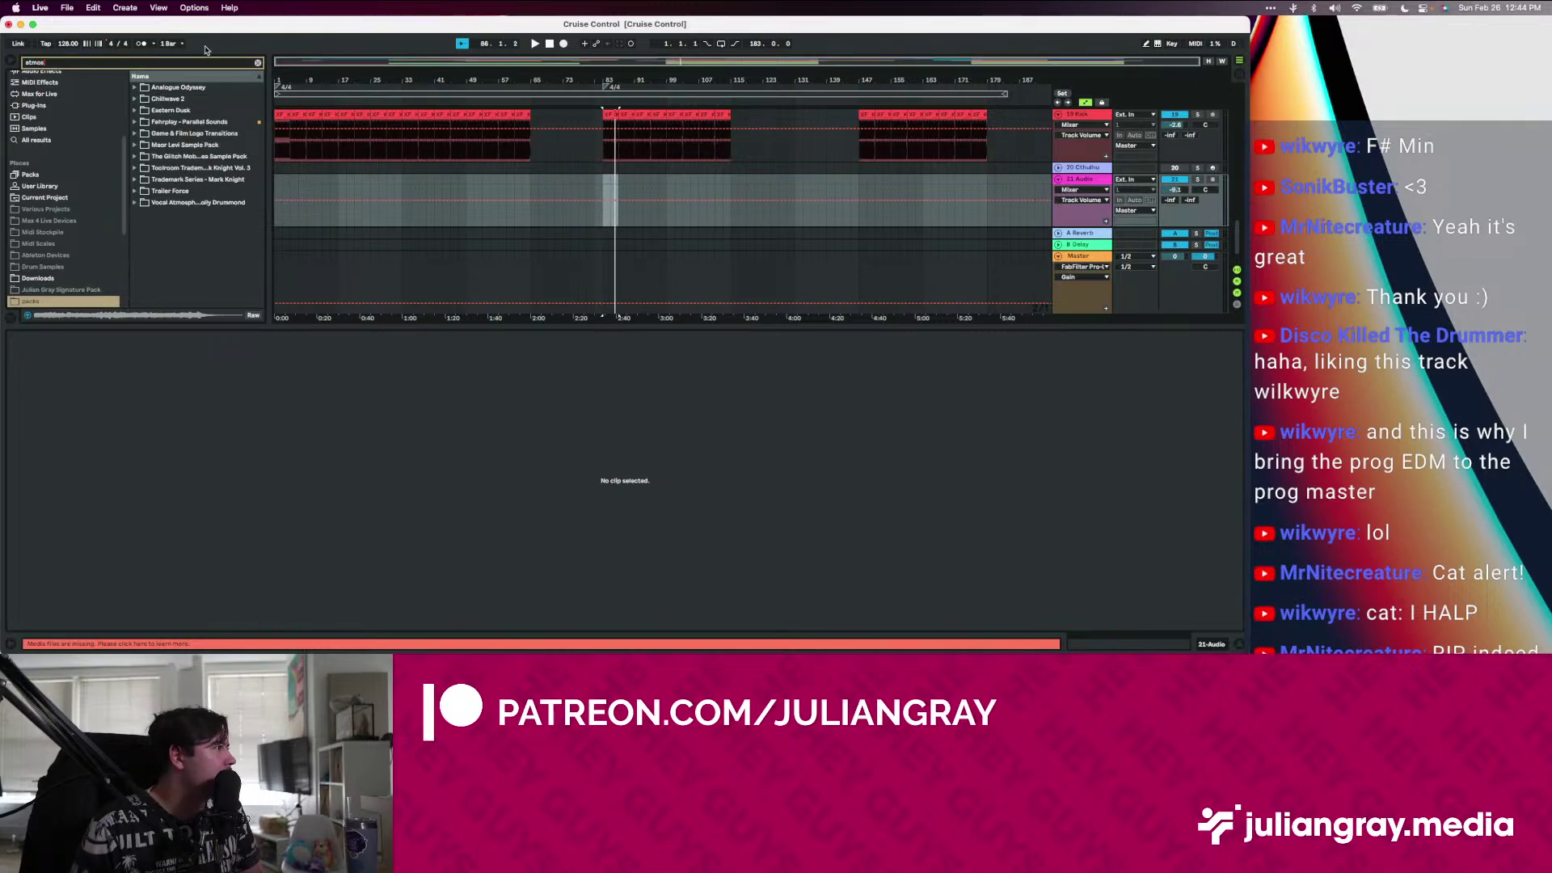
Open the Dmin folder of the vocal atmospheres pack and audition the first sample in its Adlibs and Harmonies folders
click(135, 202)
click(142, 213)
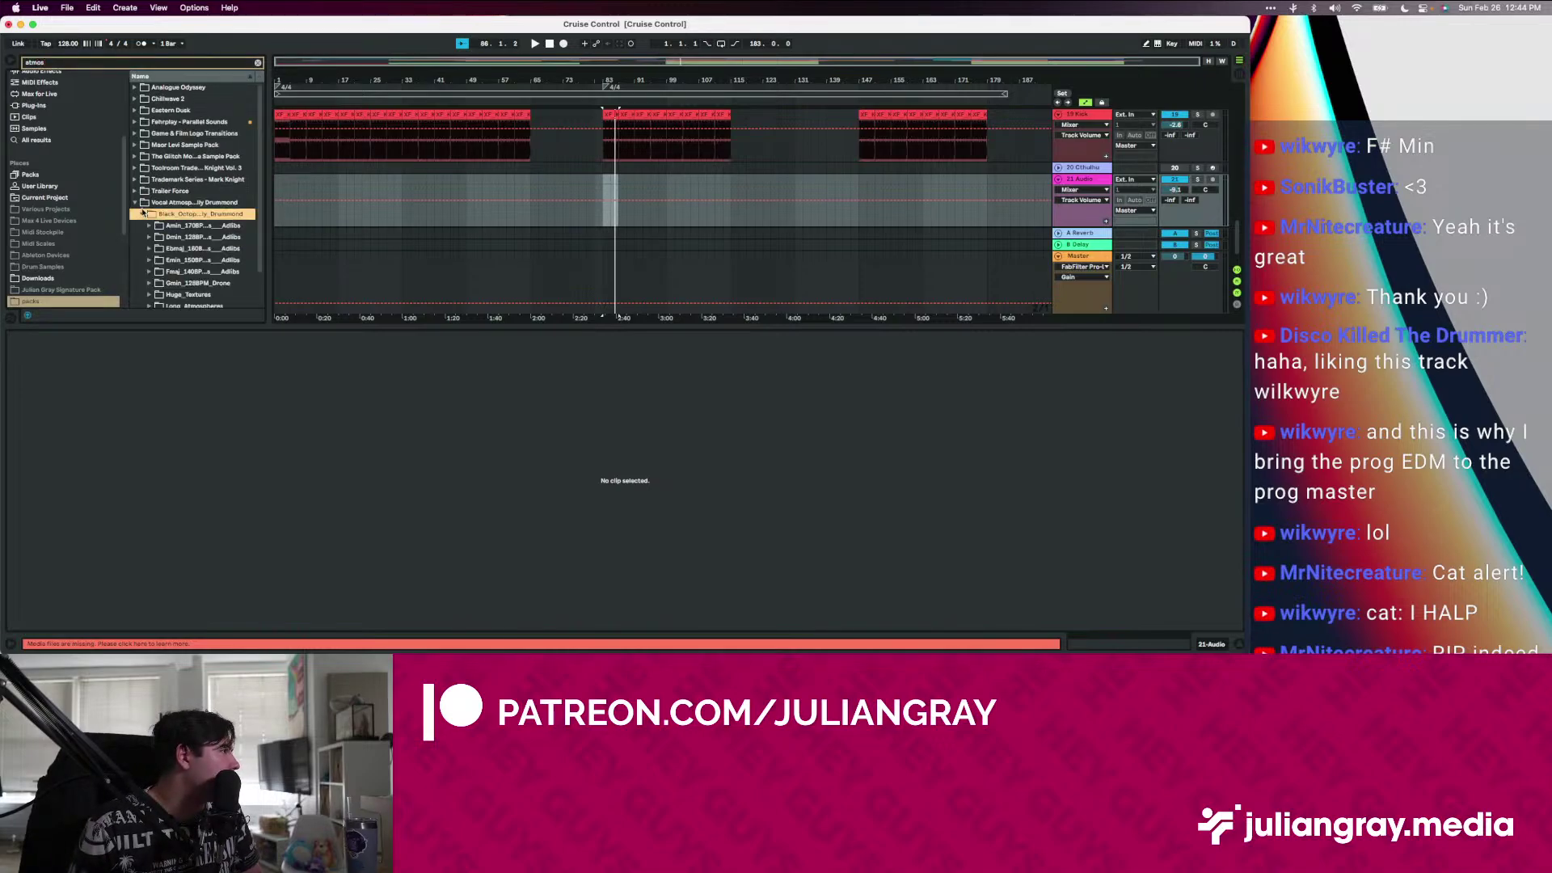
click(156, 227)
click(154, 237)
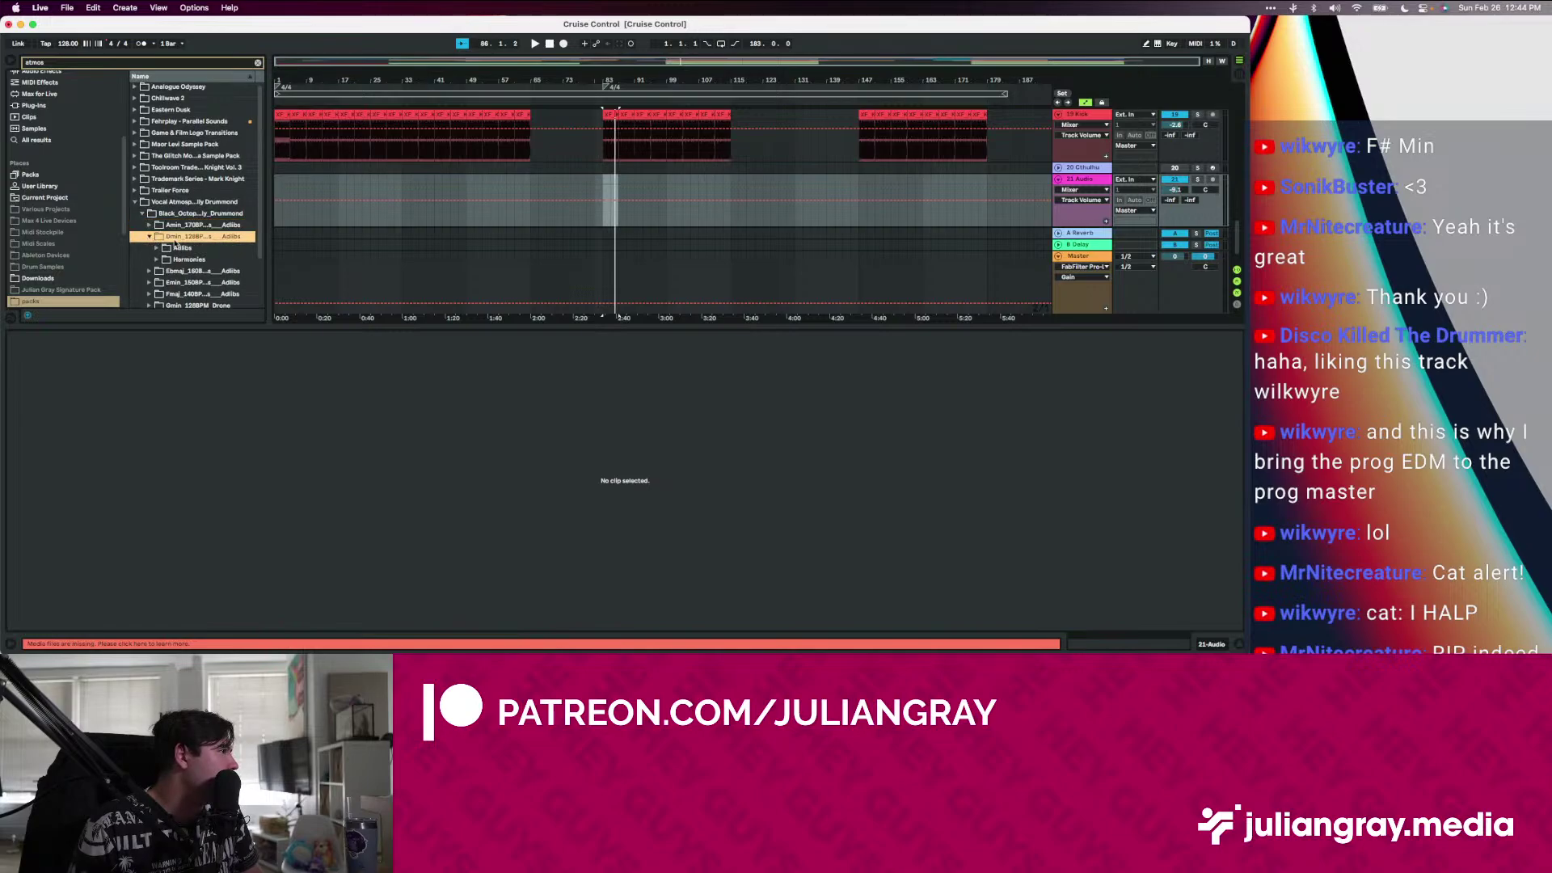
click(156, 249)
click(173, 261)
scroll(173, 257, down, 3)
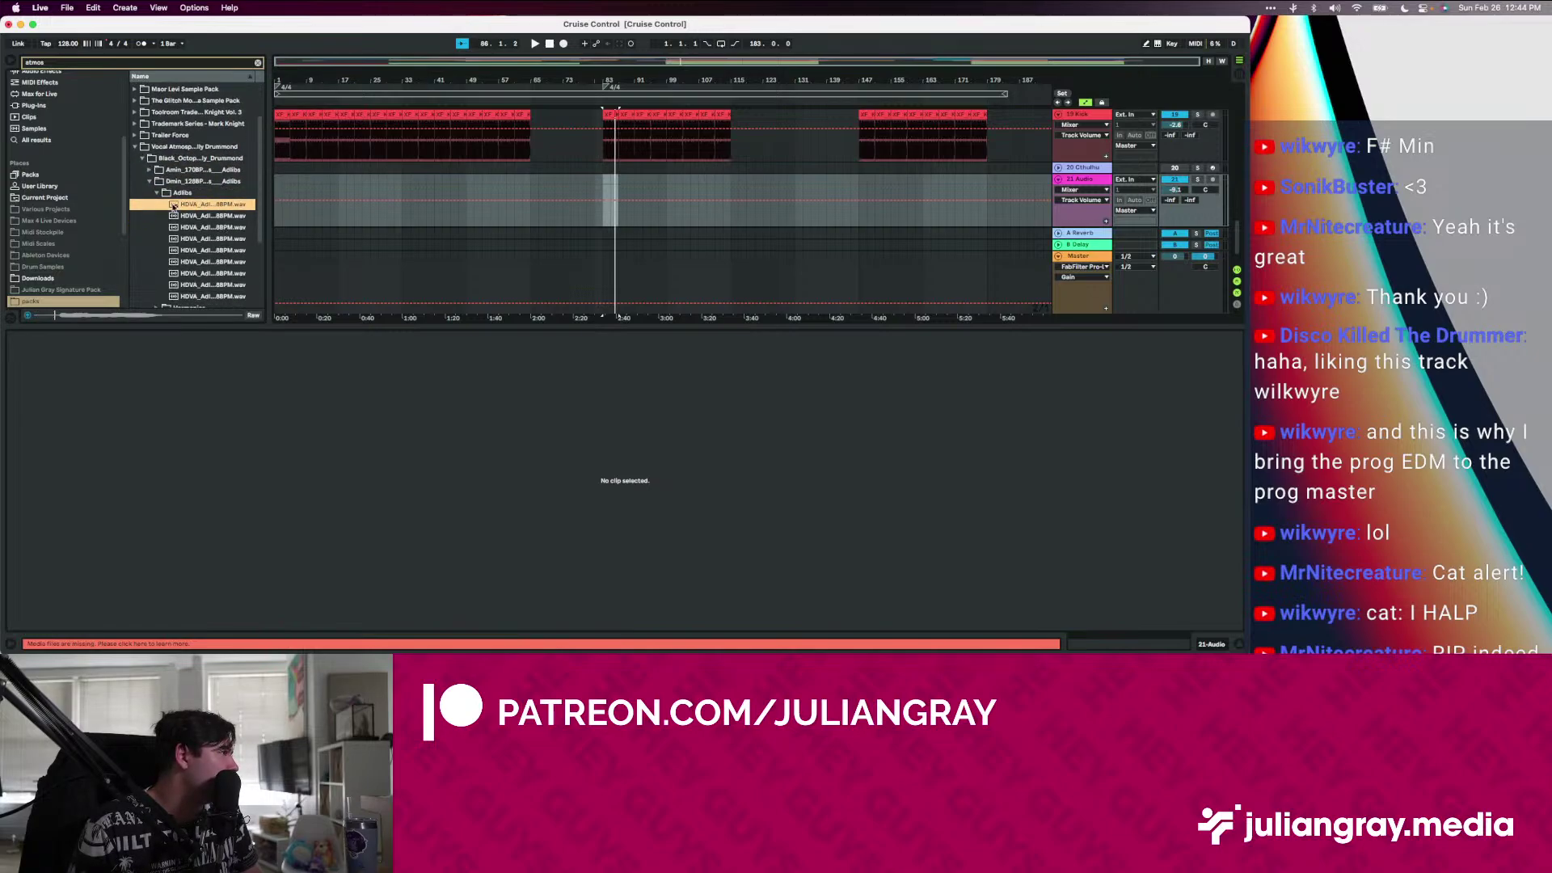
click(157, 194)
click(157, 203)
click(195, 215)
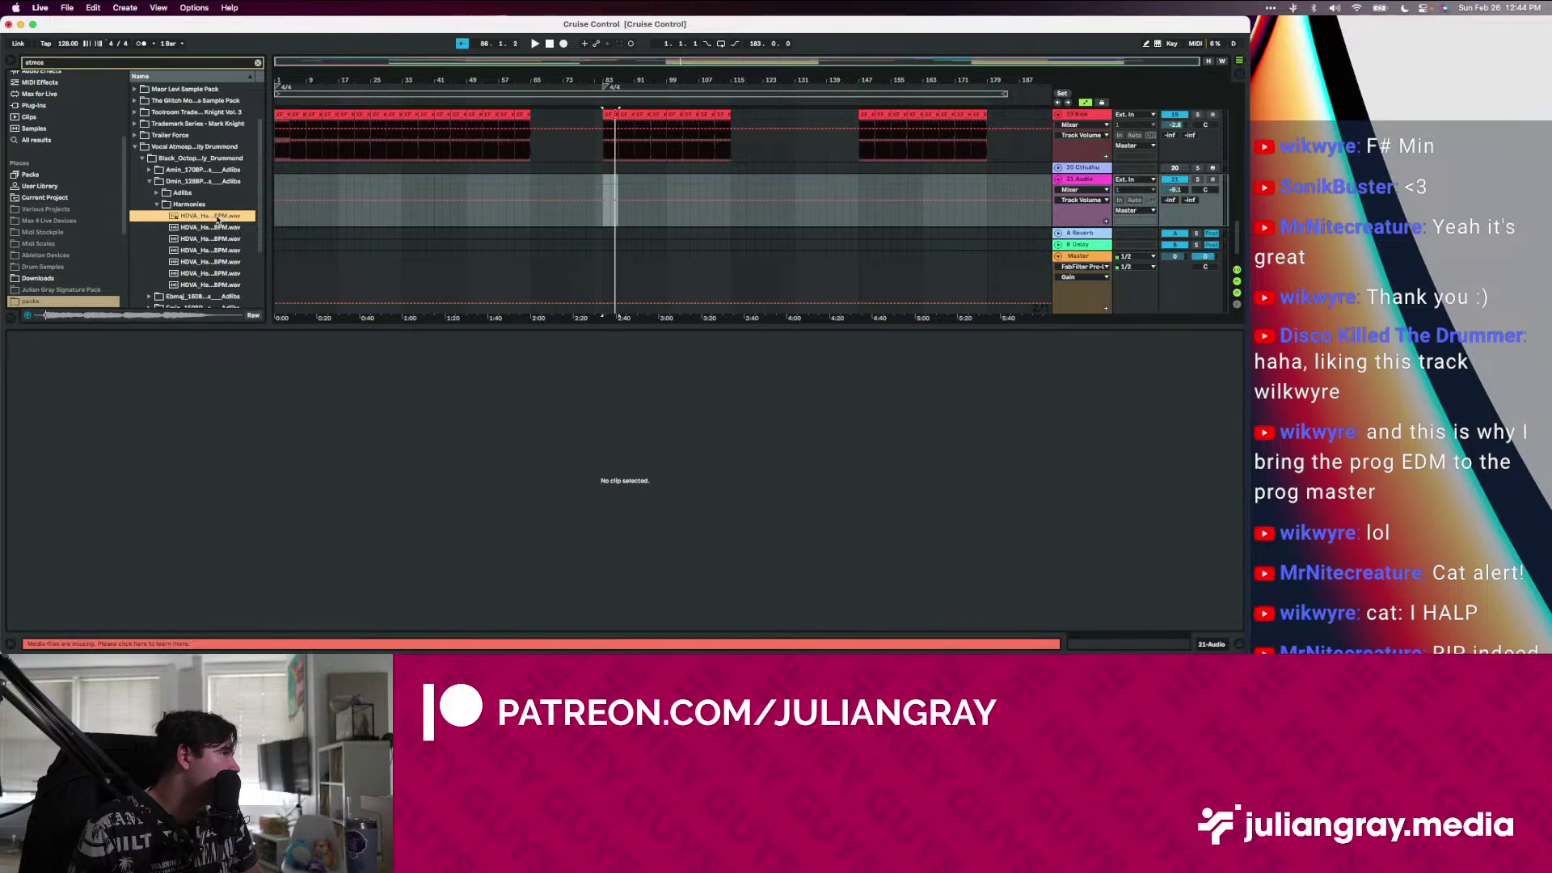
Place the first Harmonies sample on the audio track at bar 83, play it in the mix and transpose it up 1 semitone
drag(216, 220, 621, 192)
key(space)
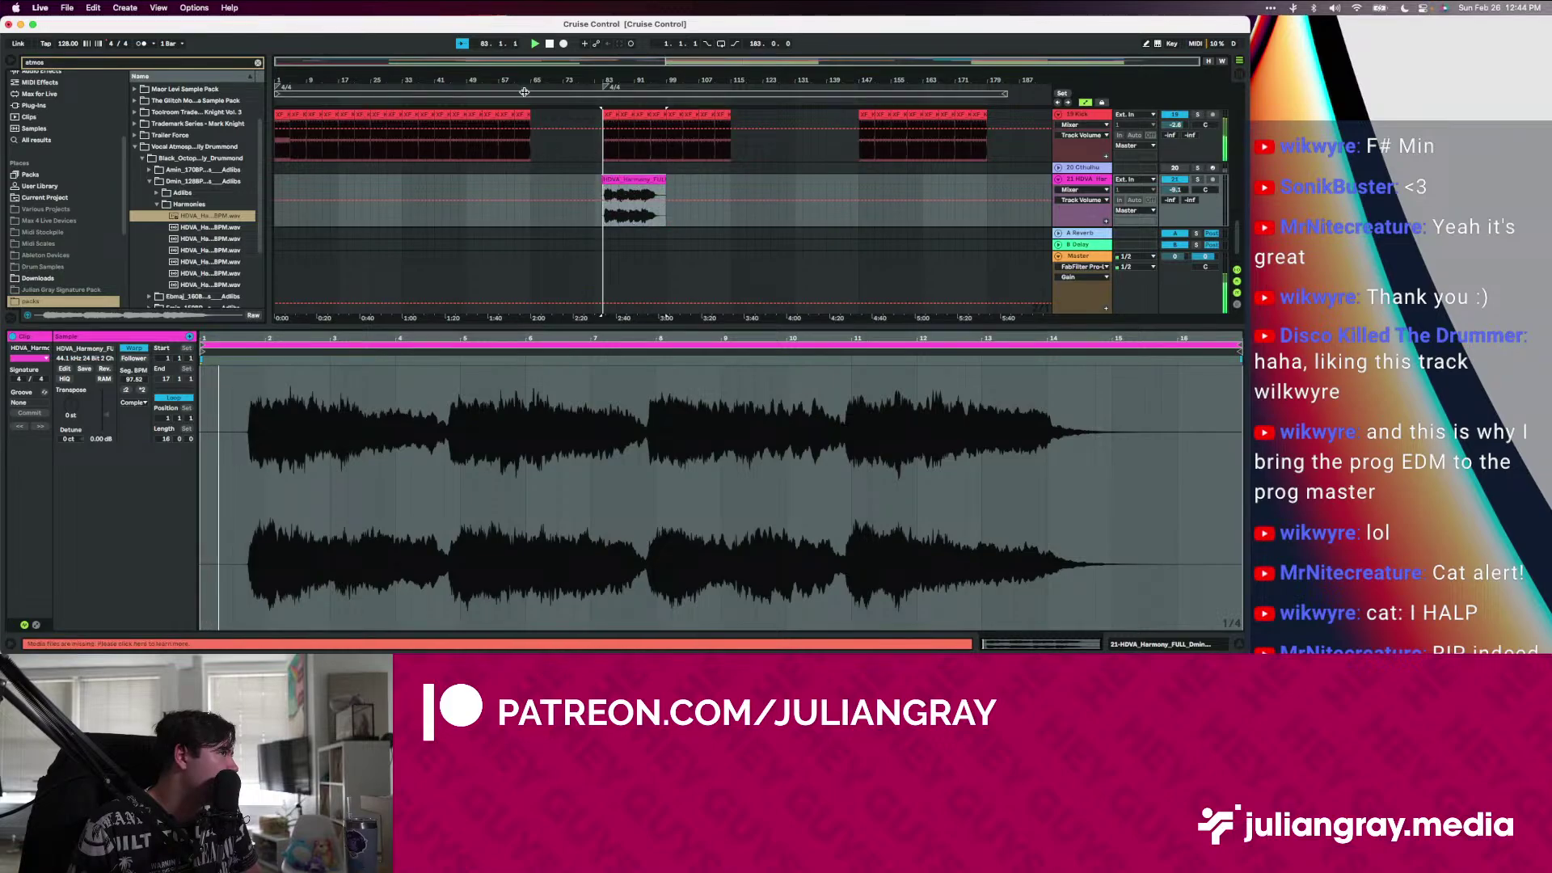
drag(506, 81, 388, 133)
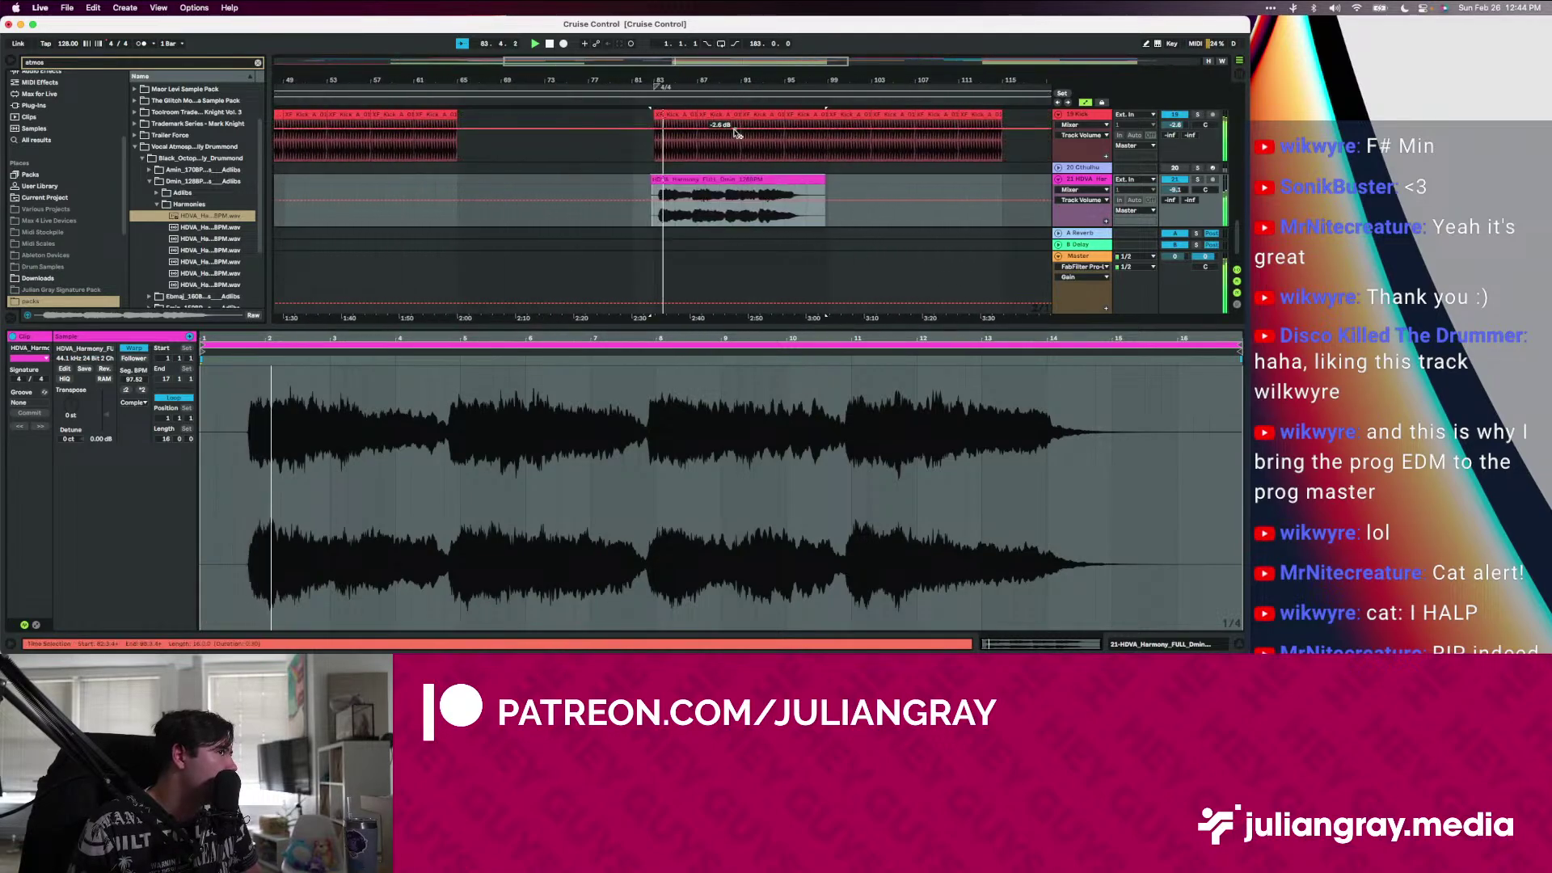
click(691, 179)
drag(71, 407, 70, 403)
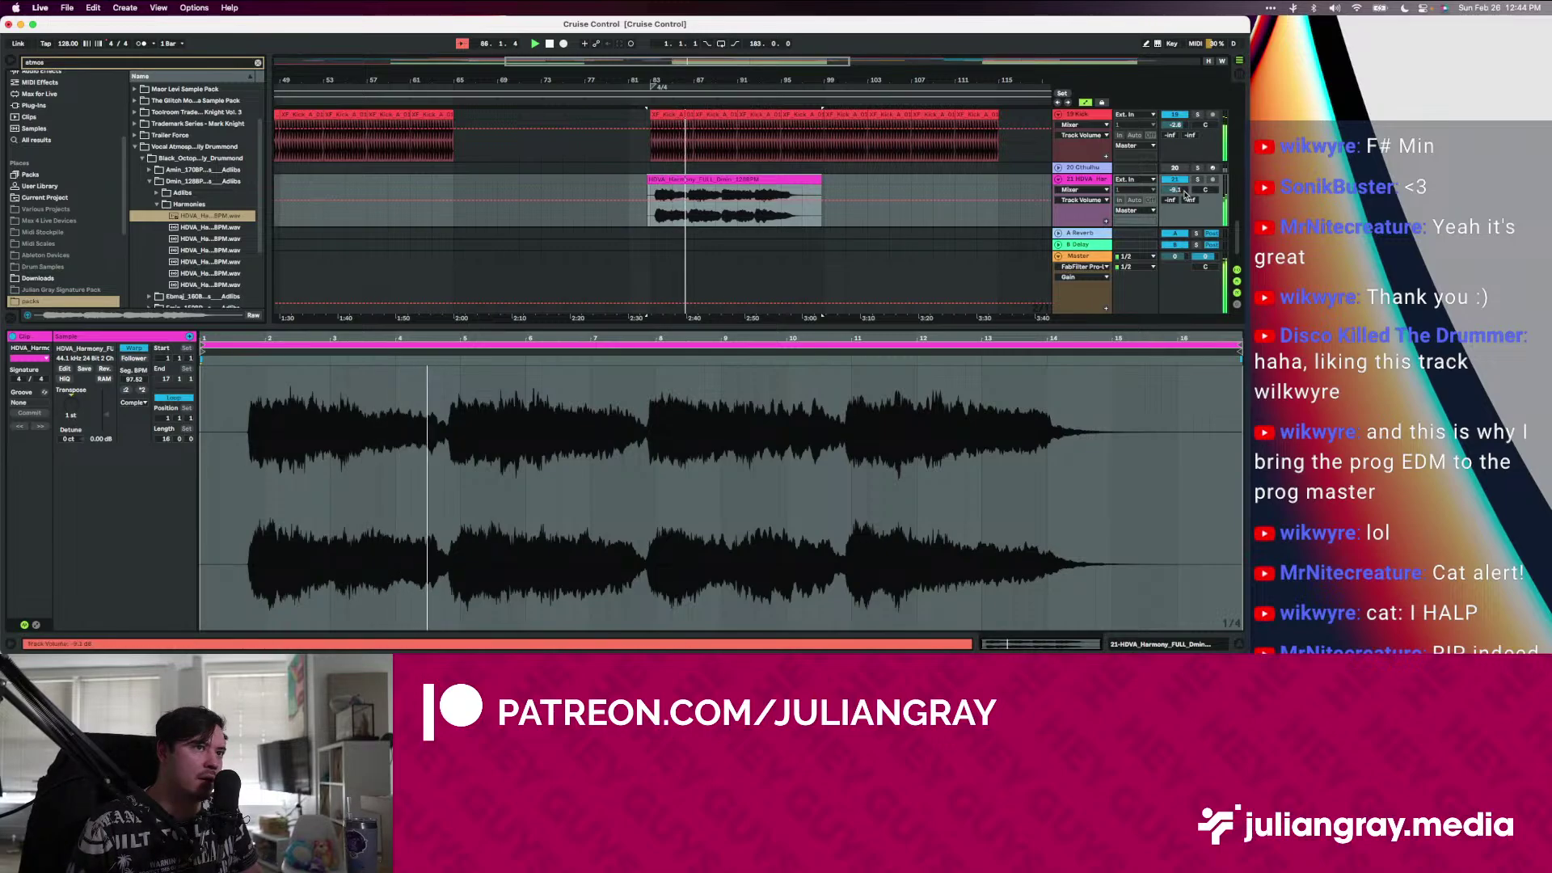
Set the harmony track's volume to about -7 dB and shift its clip slightly earlier so the vocal starts at bar 83
drag(1175, 190, 1176, 184)
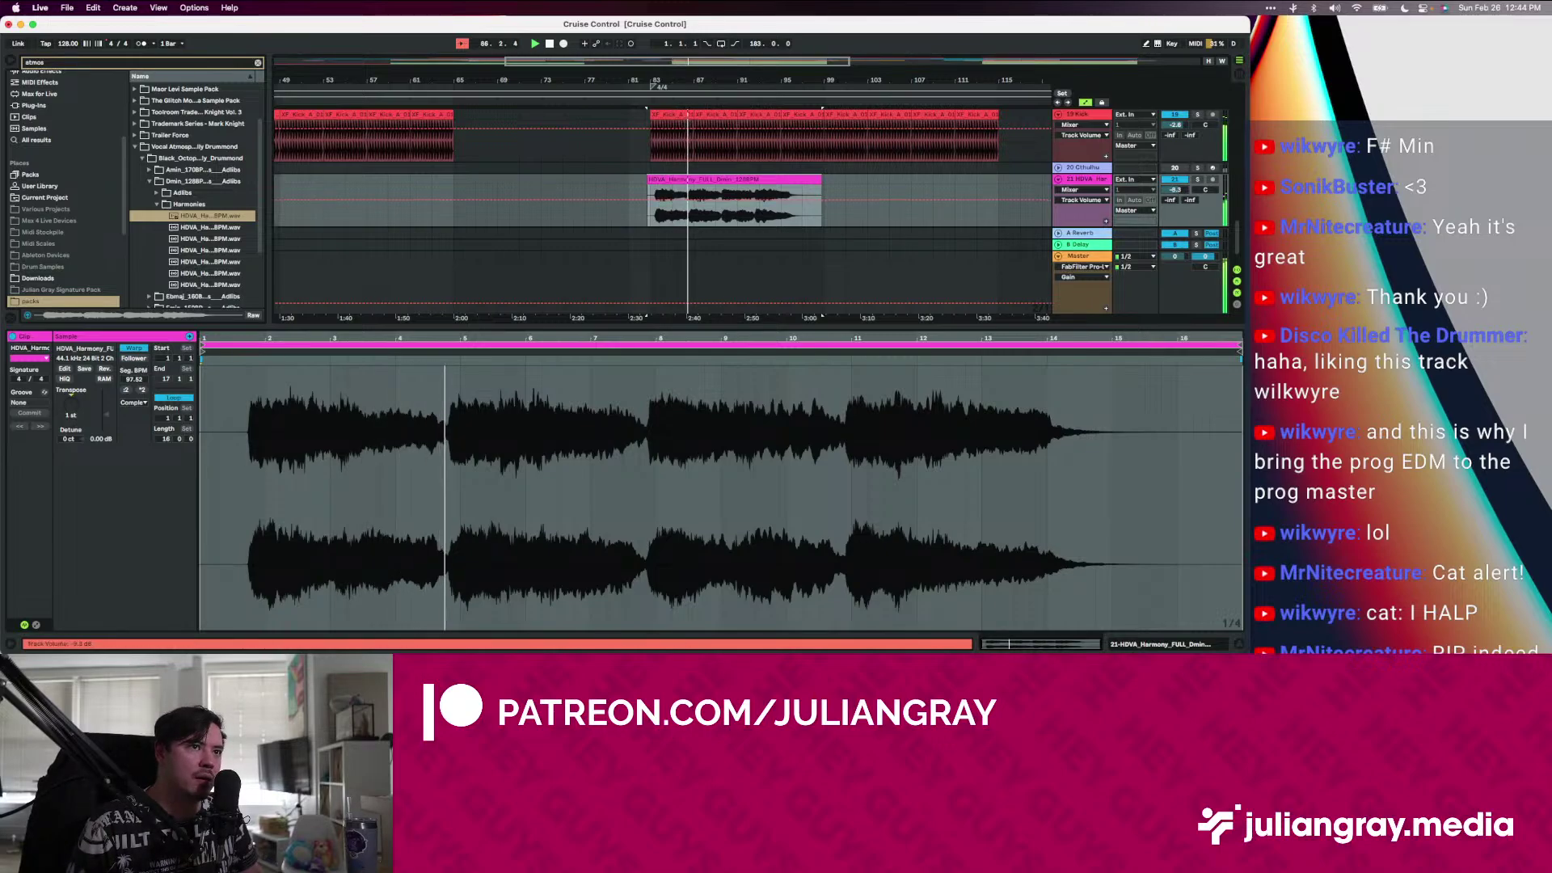
click(700, 187)
drag(700, 186, 700, 187)
click(650, 198)
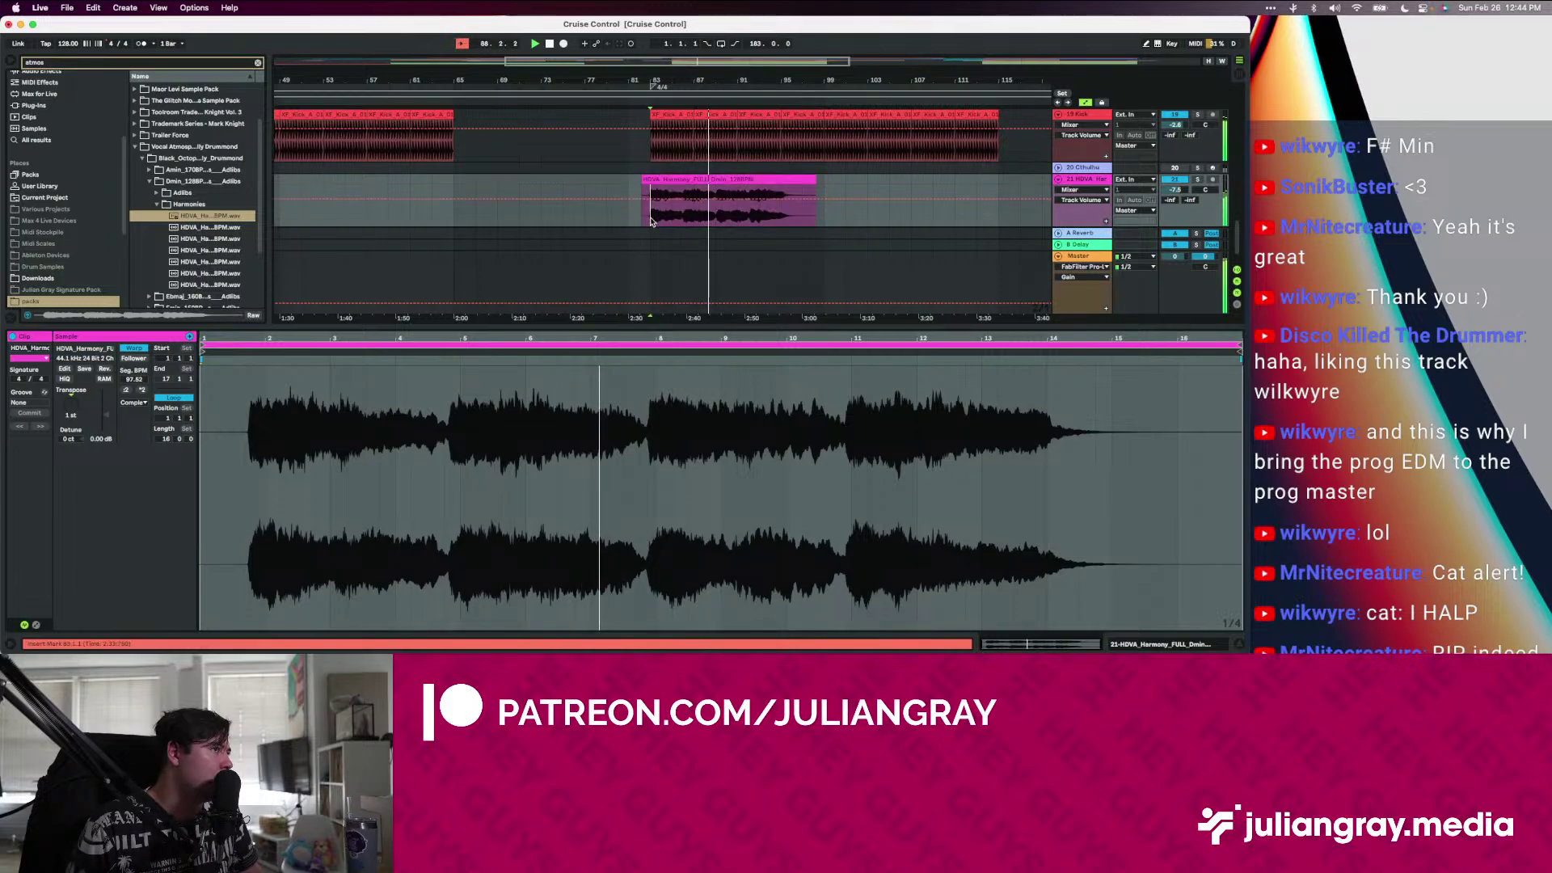
Clear the sample search and add ValhallaRoom from the favorites to the harmony track
click(260, 64)
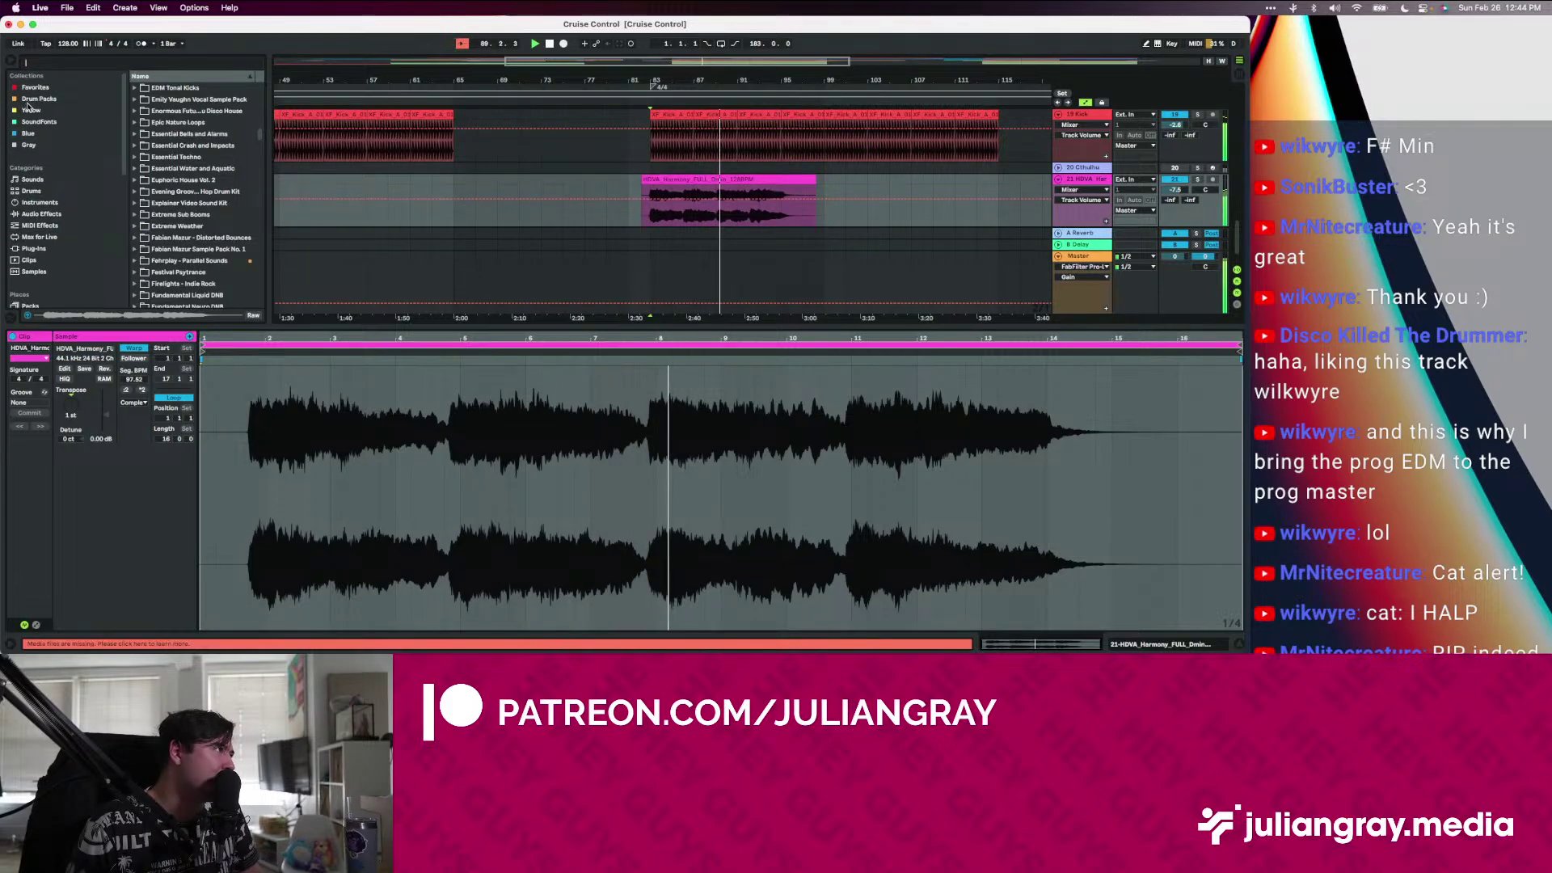
click(31, 89)
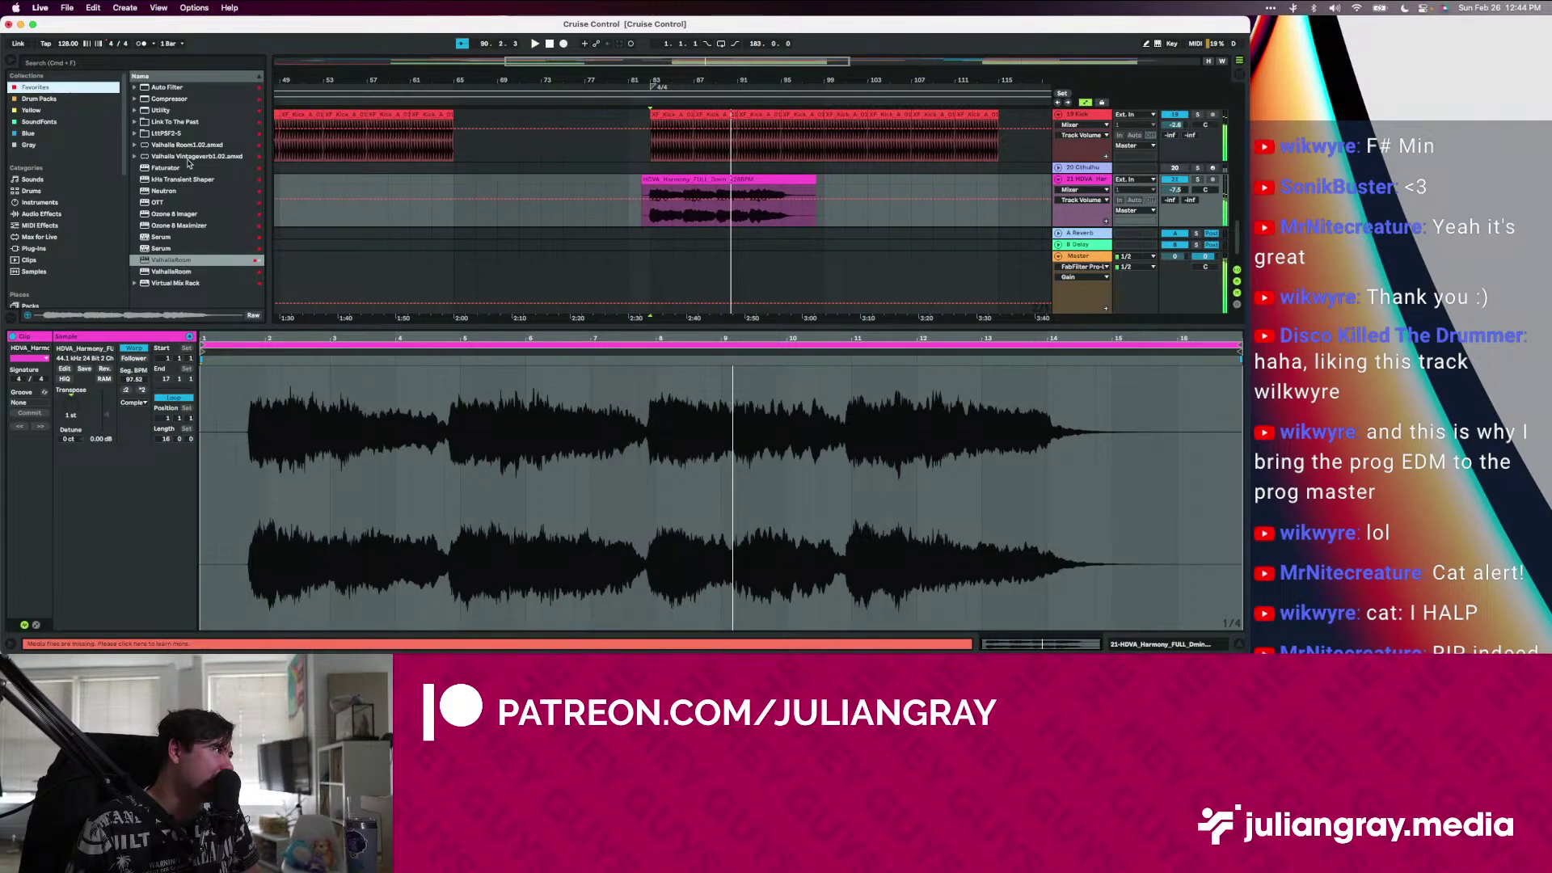
double_click(171, 259)
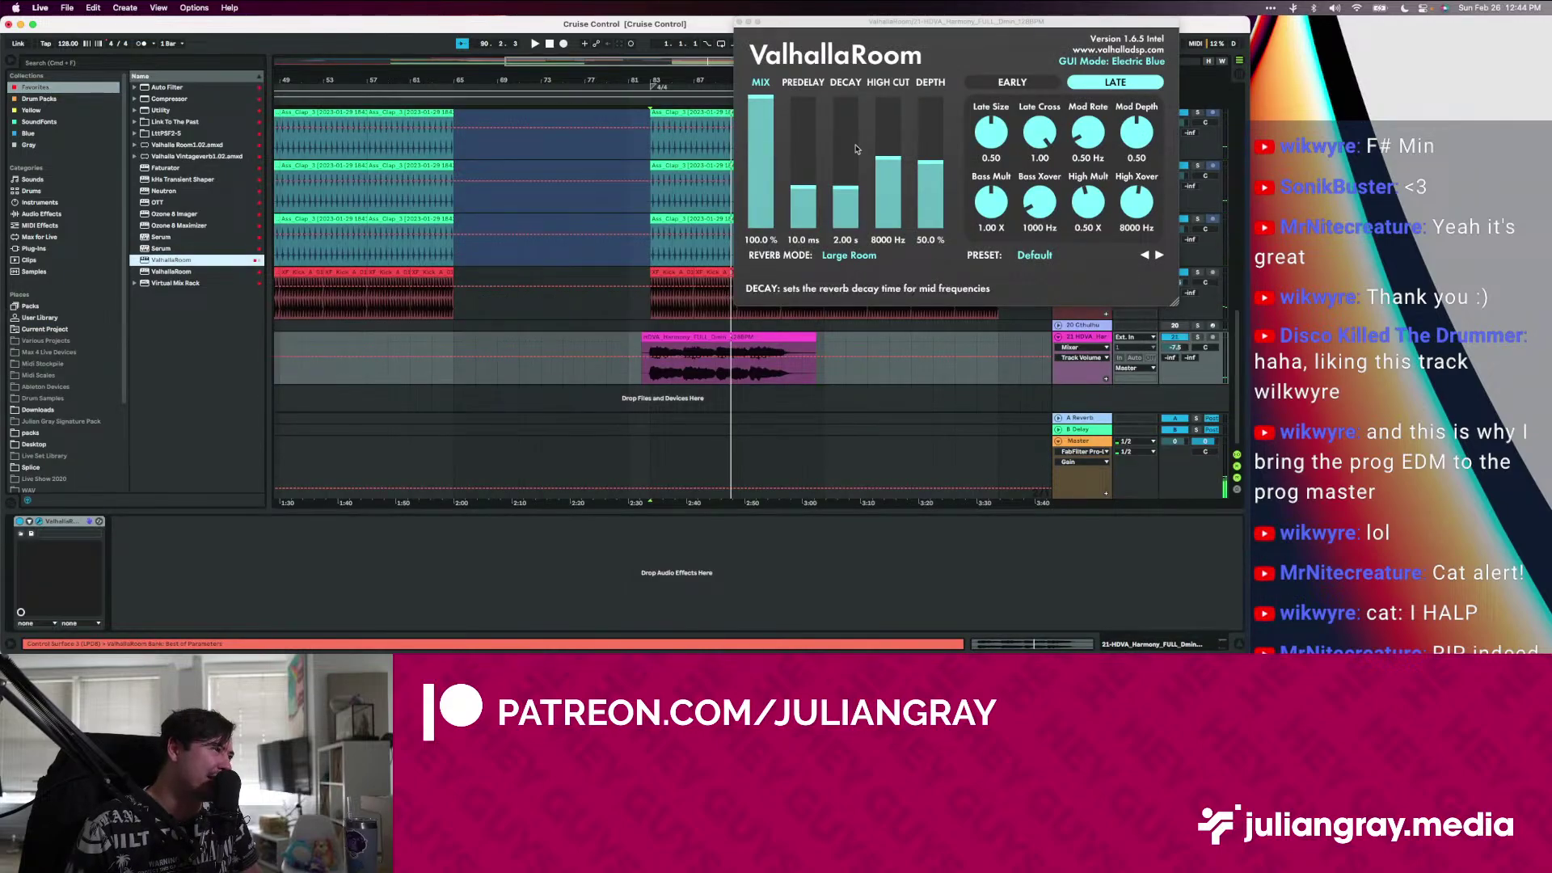
Set ValhallaRoom's decay to 19.93 s and mix to 51.1 %, and listen to the harmony clip in the mix
drag(858, 175, 855, 147)
drag(761, 99, 761, 160)
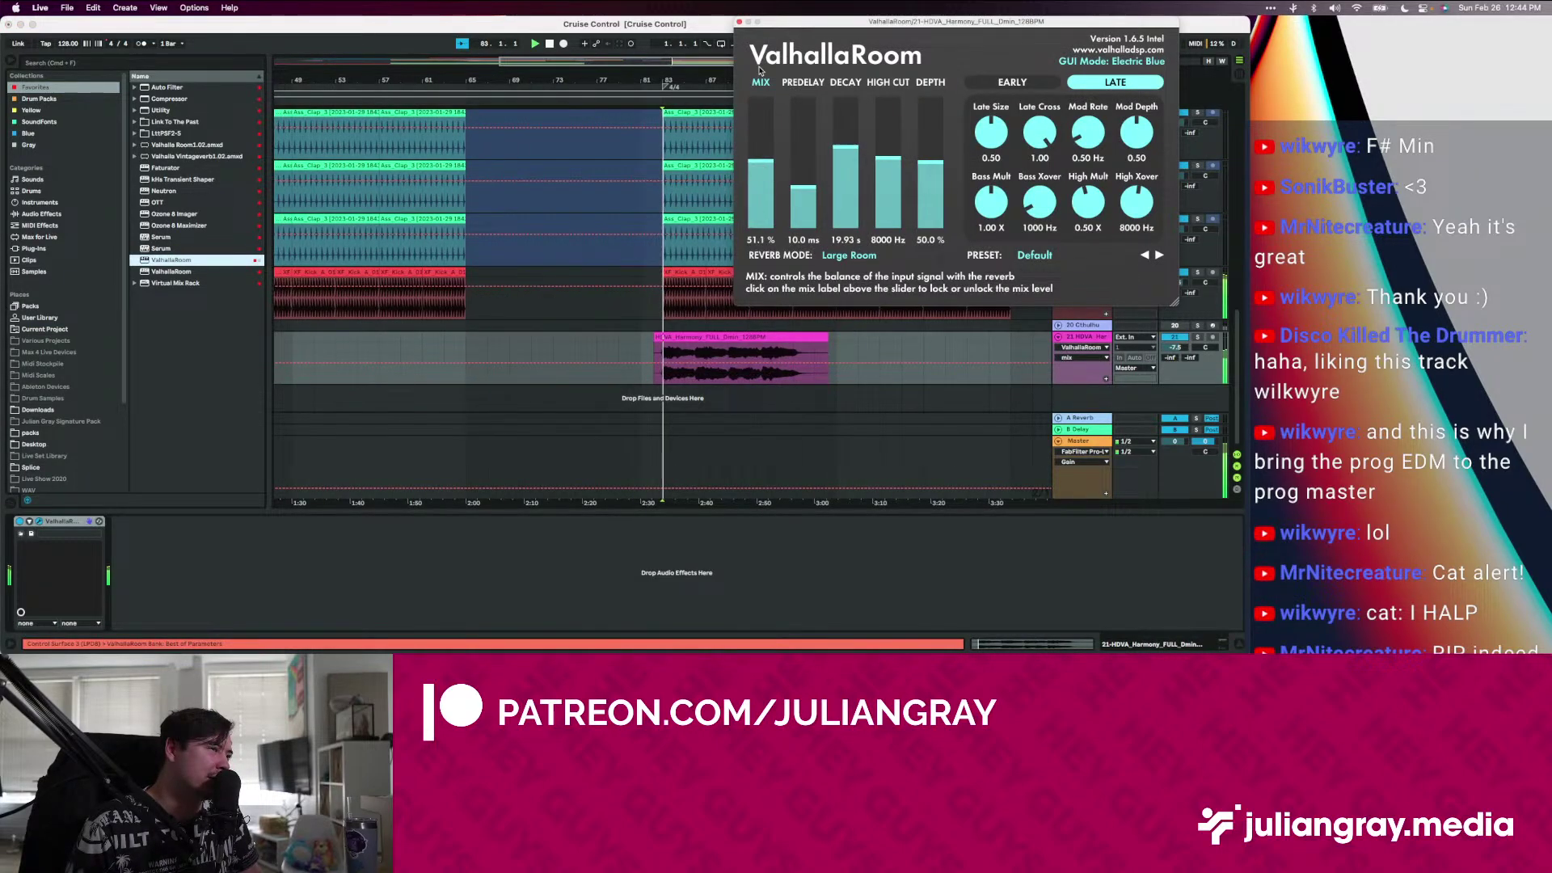
click(738, 23)
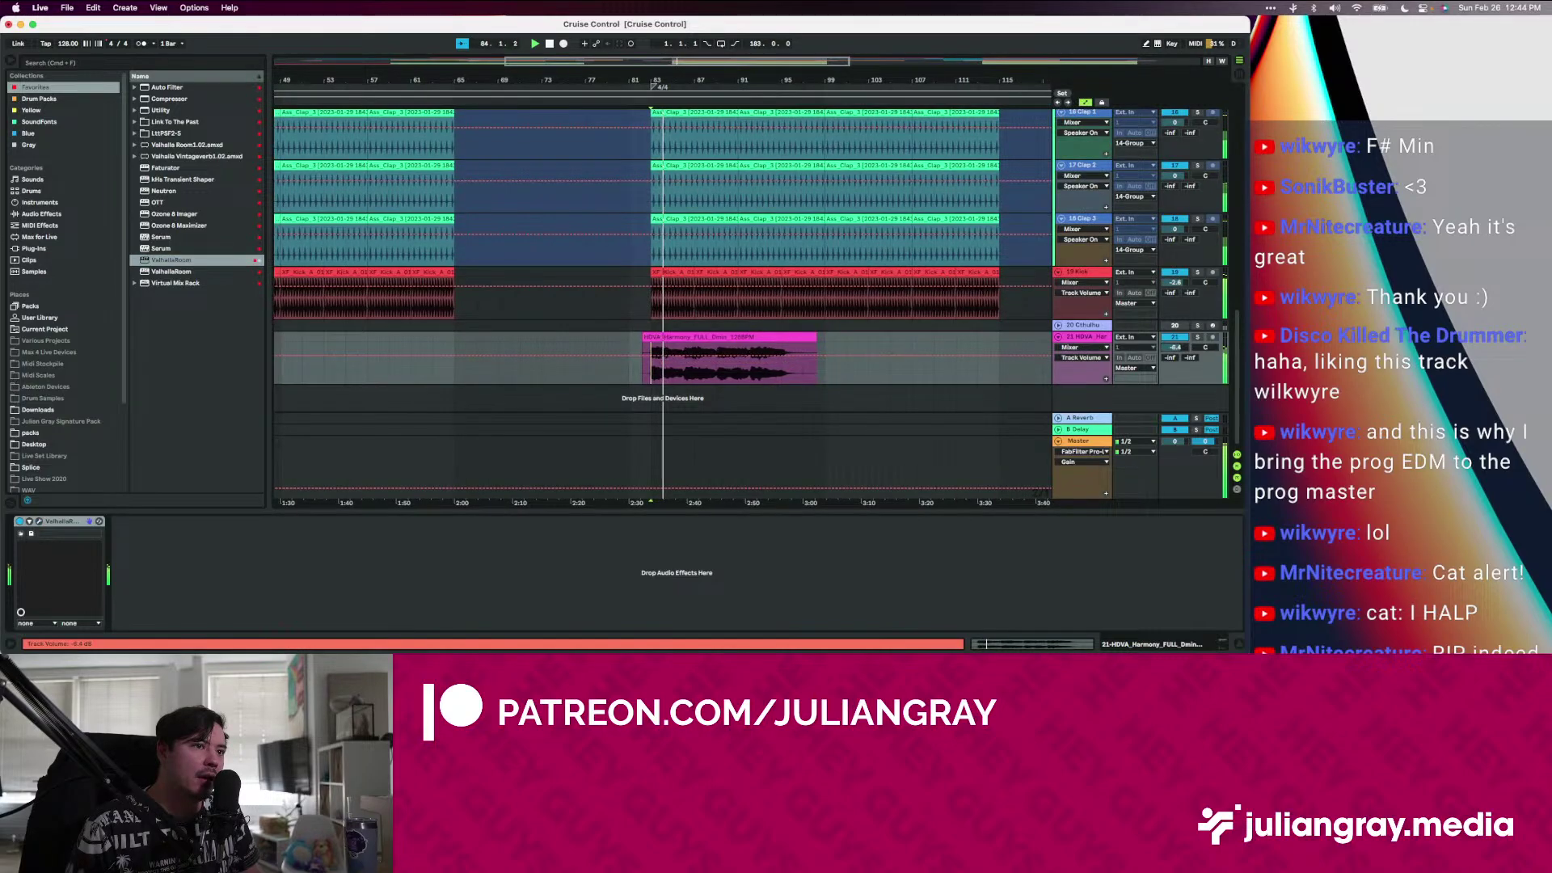
click(798, 337)
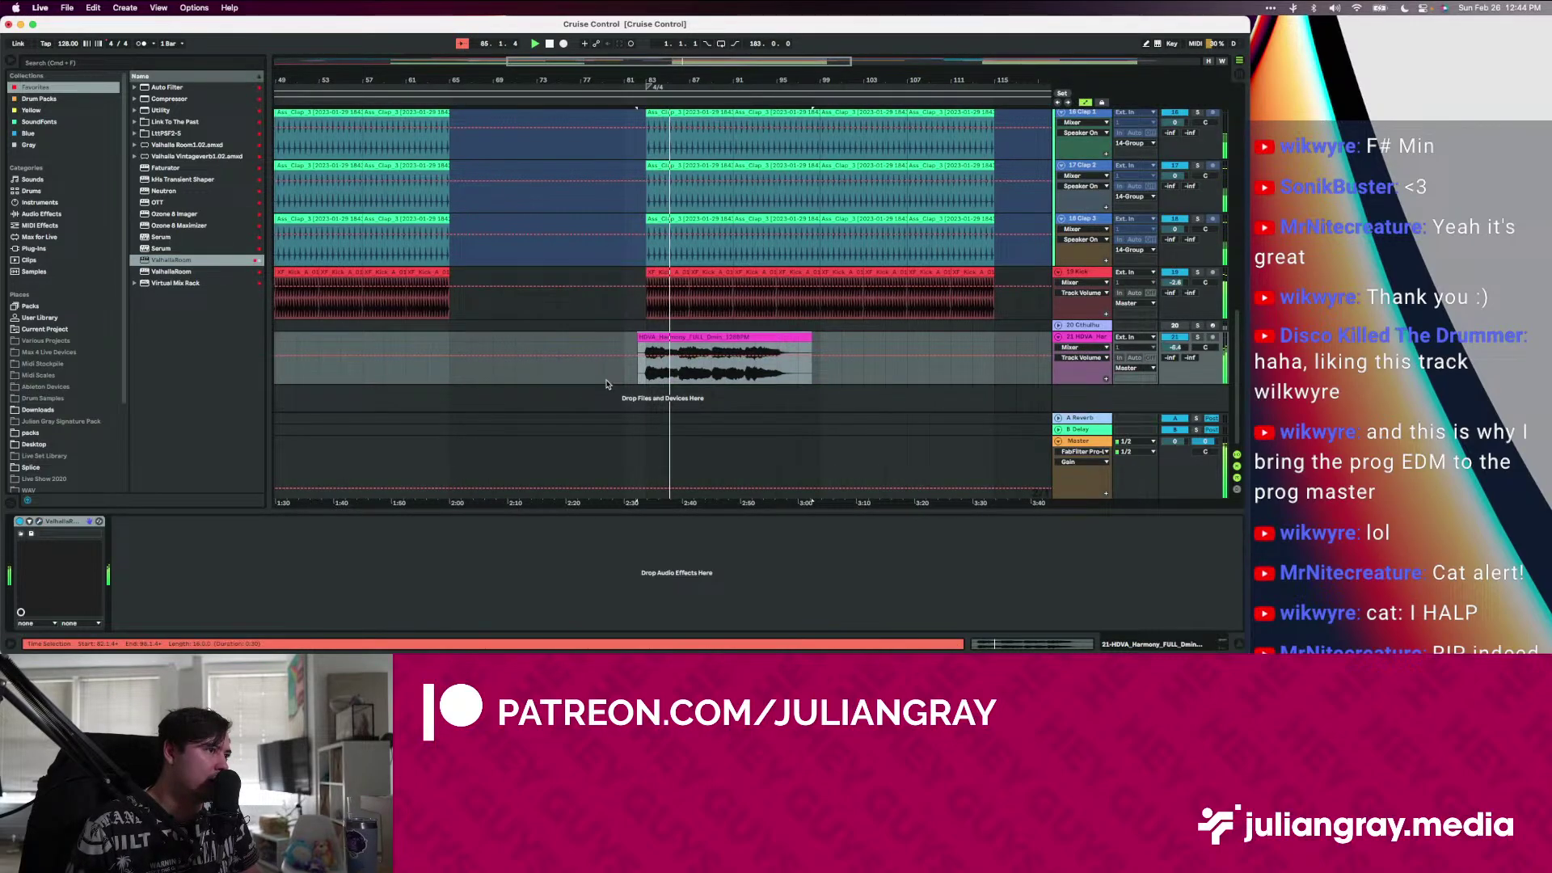
click(680, 369)
click(719, 336)
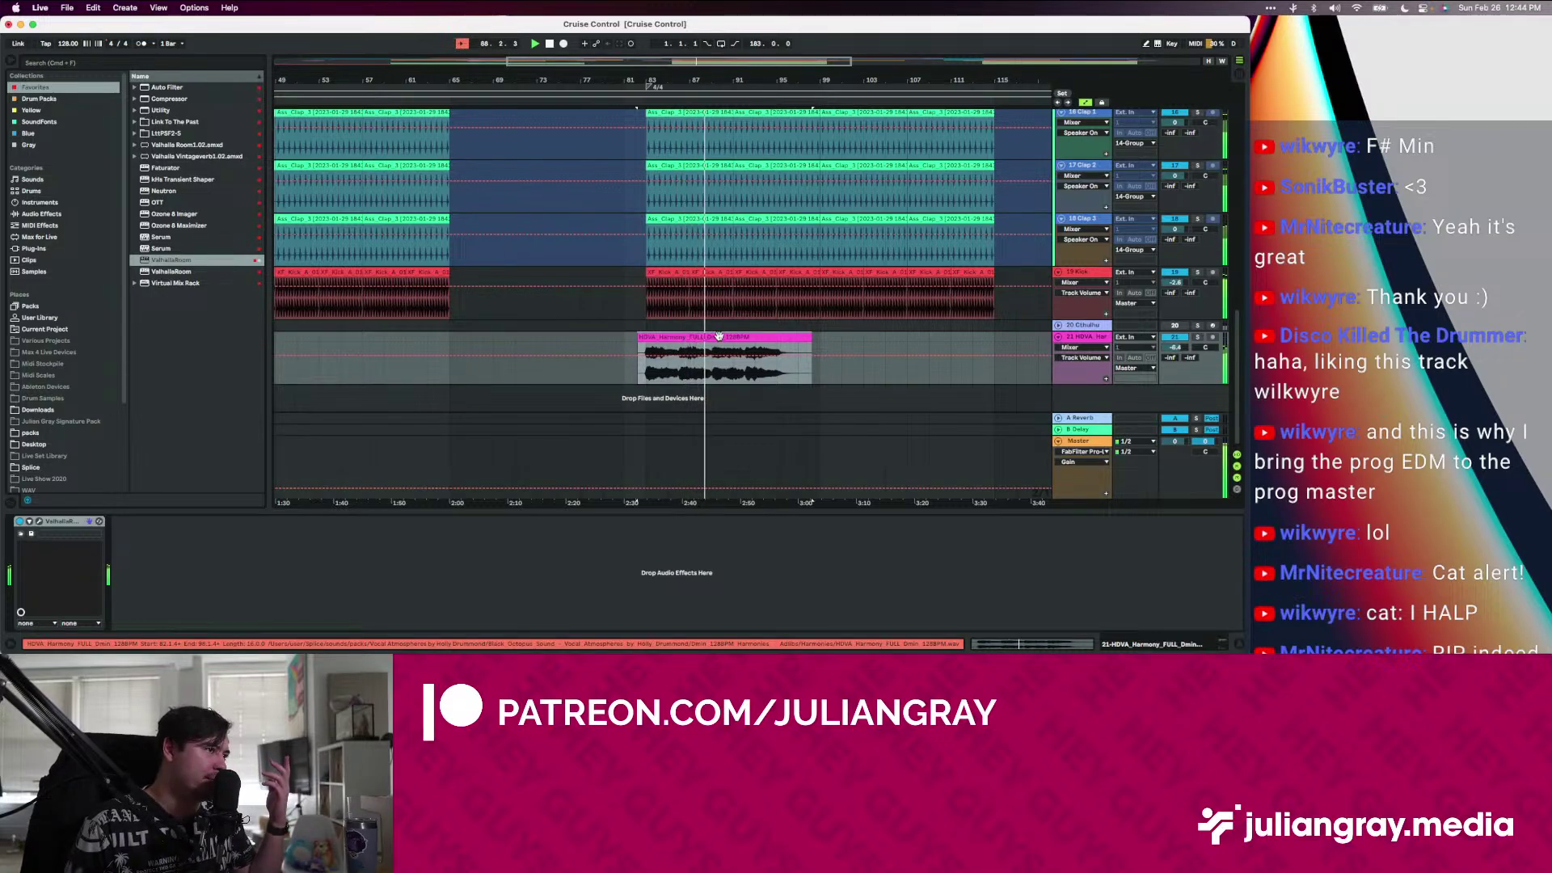
Copy the kick-sidechained Compressor from the Bass group to the harmony track after ValhallaRoom
scroll(727, 323, up, 6)
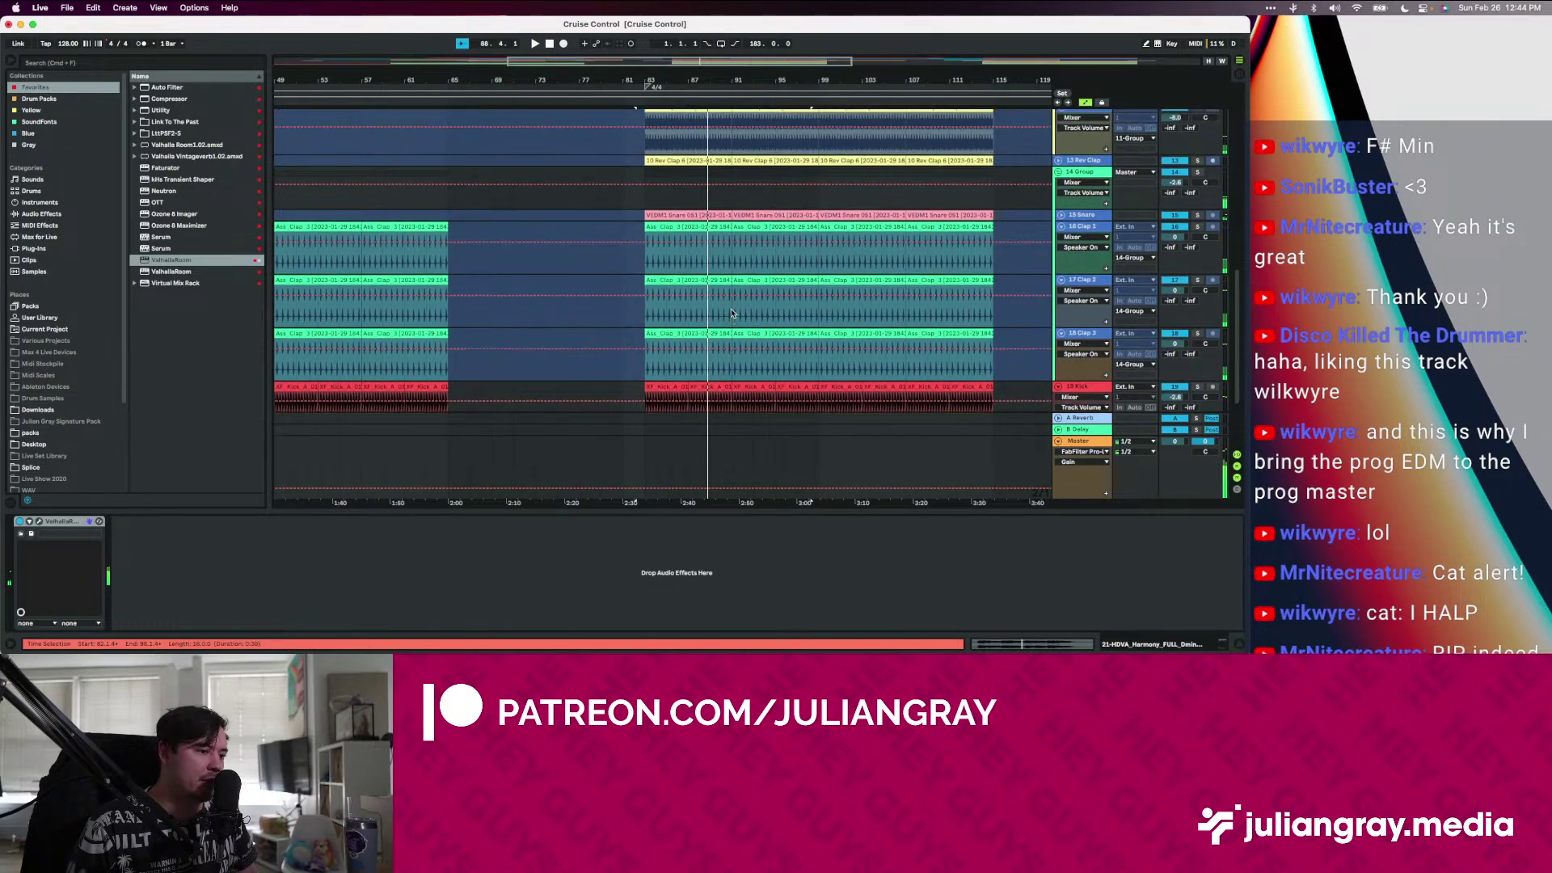
scroll(731, 314, up, 6)
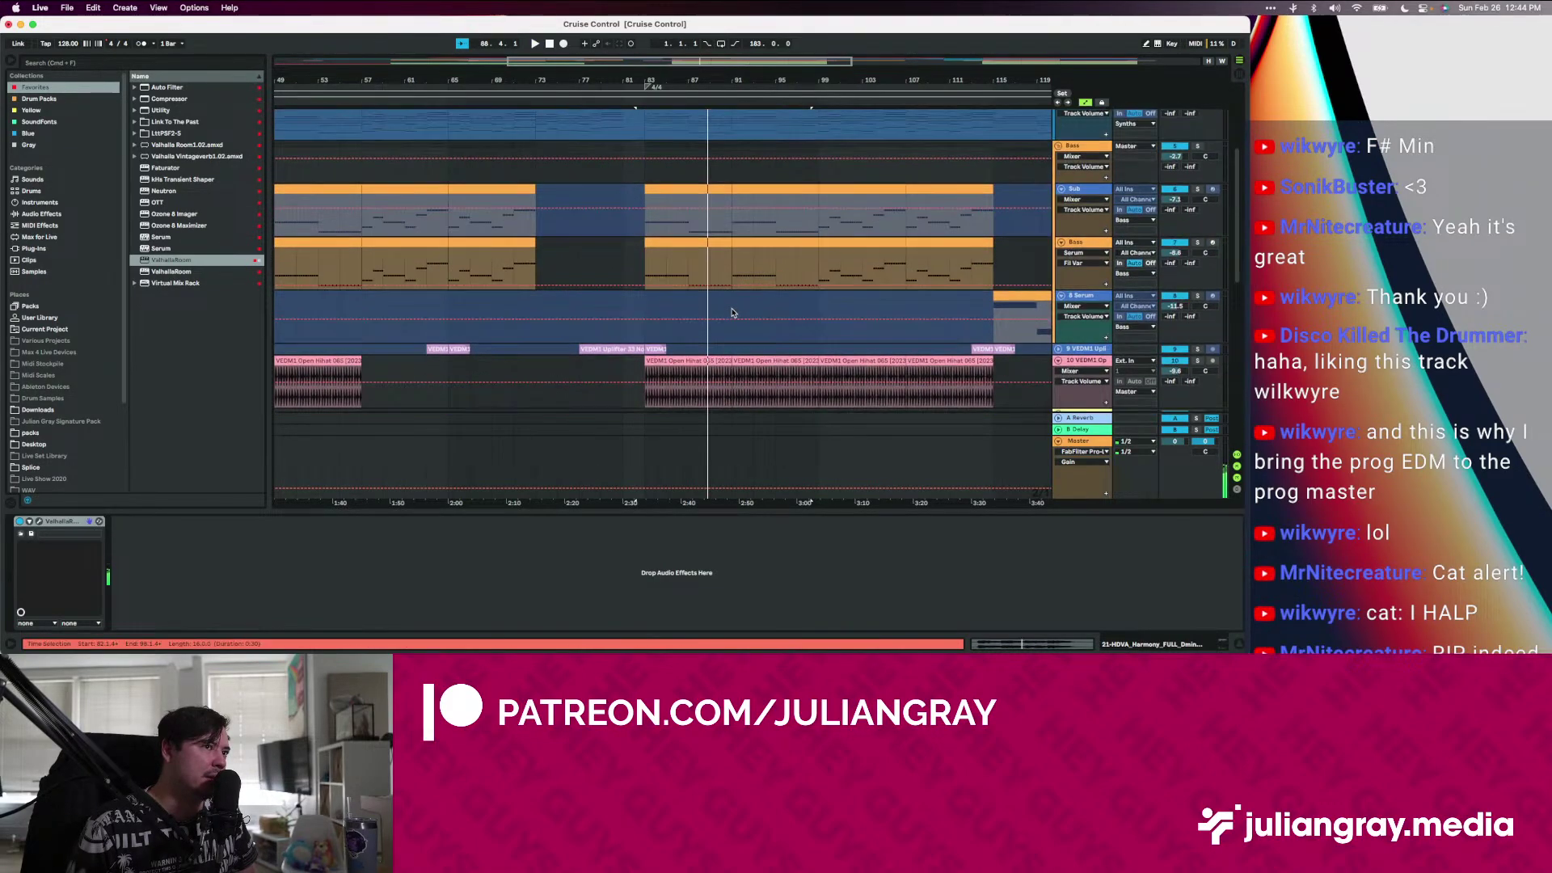
click(736, 277)
scroll(727, 283, up, 3)
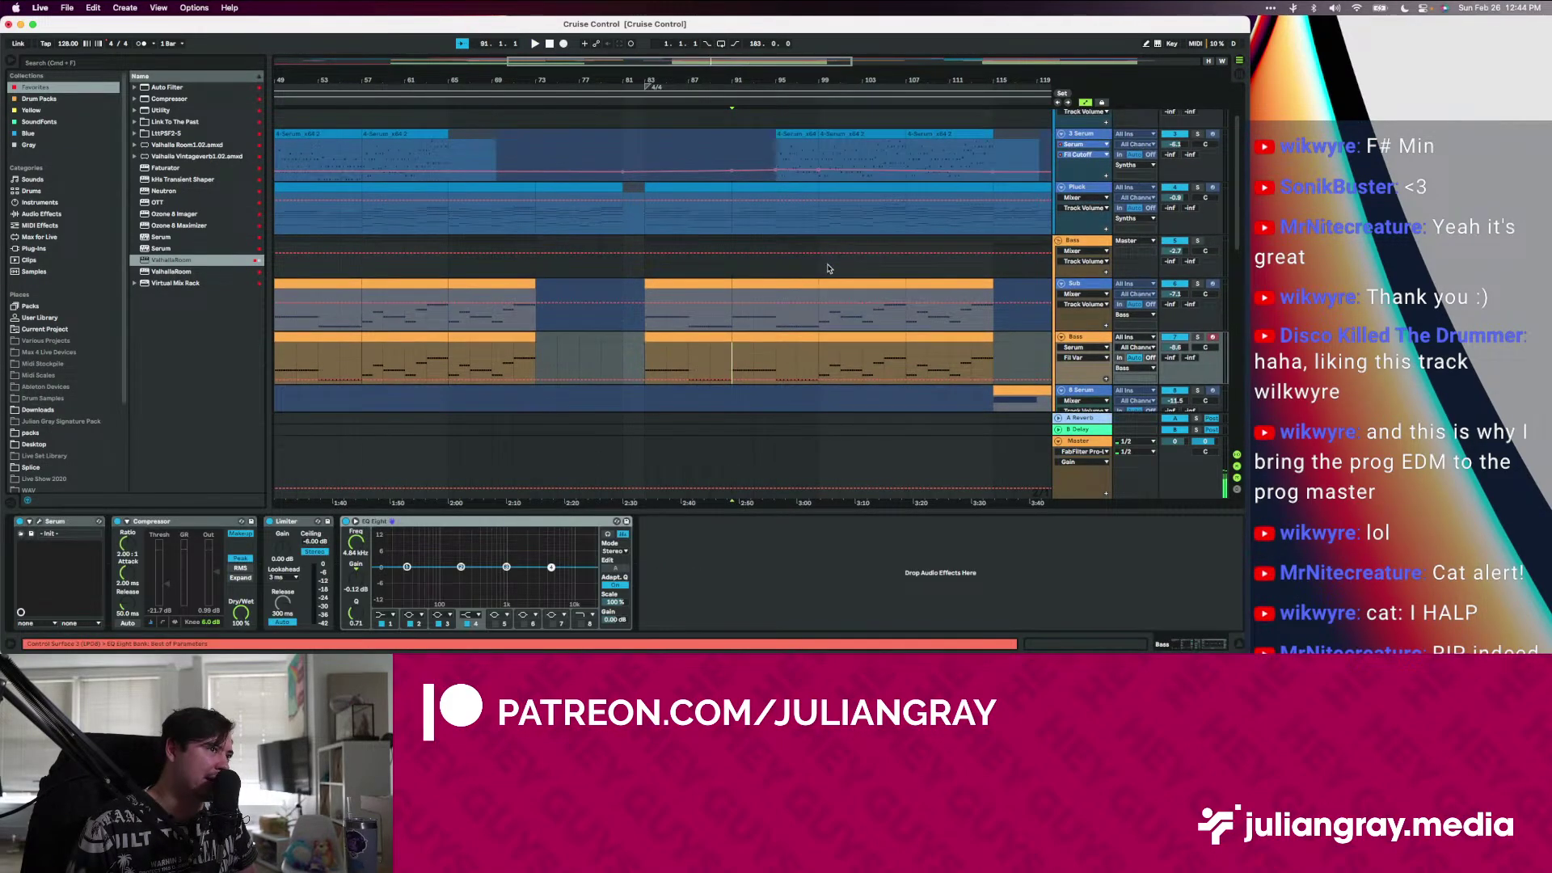
click(819, 260)
click(251, 519)
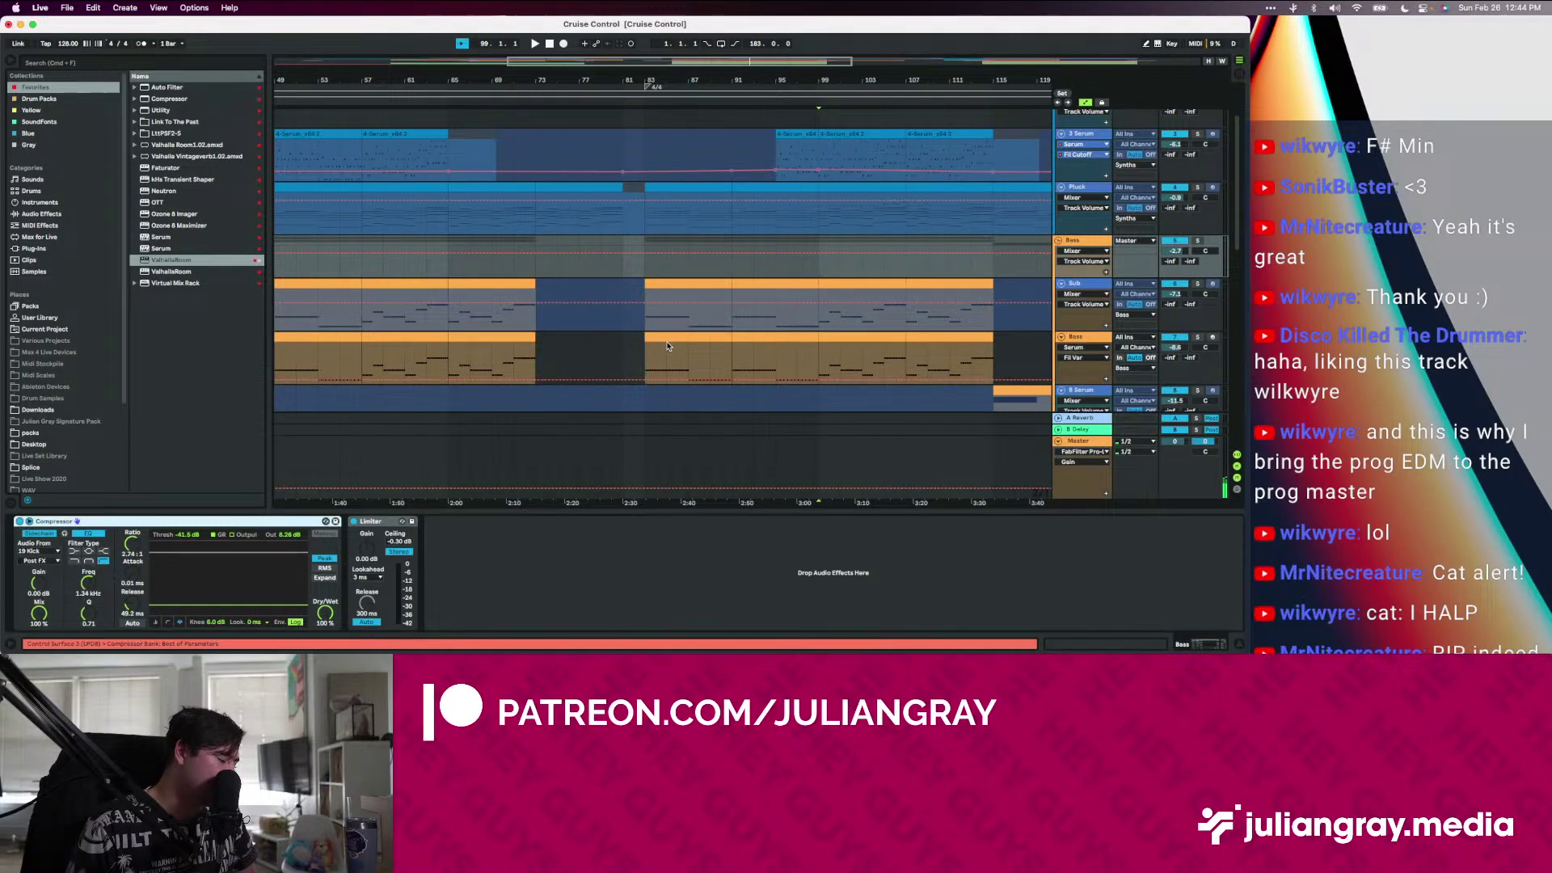
scroll(667, 346, down, 10)
click(744, 338)
key(super+v)
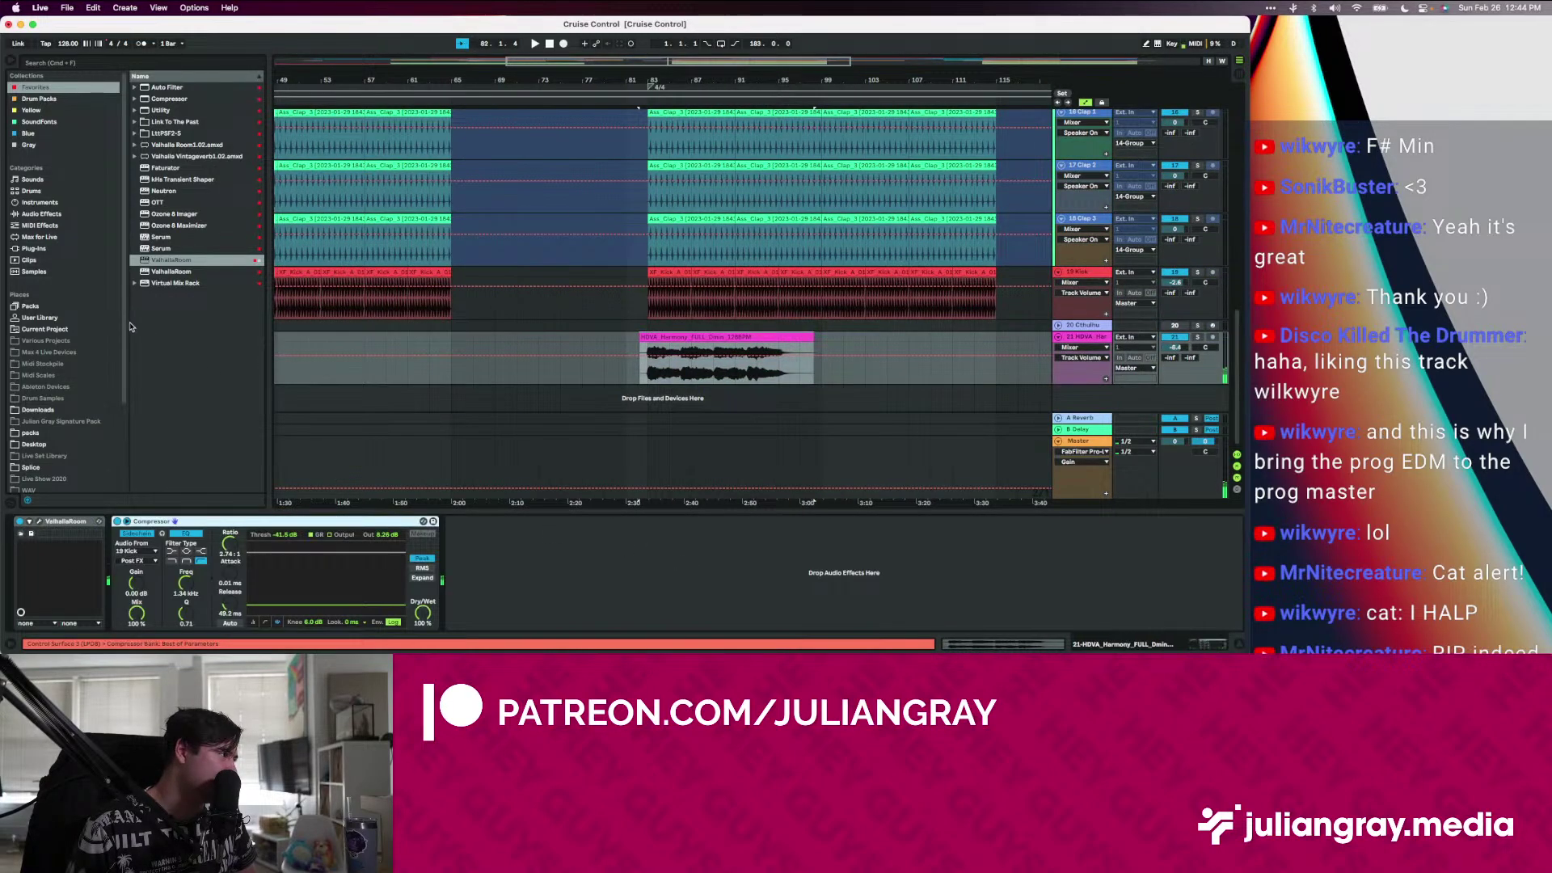
Search the plug-ins for "slat" and add Slate Digital's Fresh Air ahead of ValhallaRoom on the harmony track
click(45, 249)
click(107, 62)
text(s)
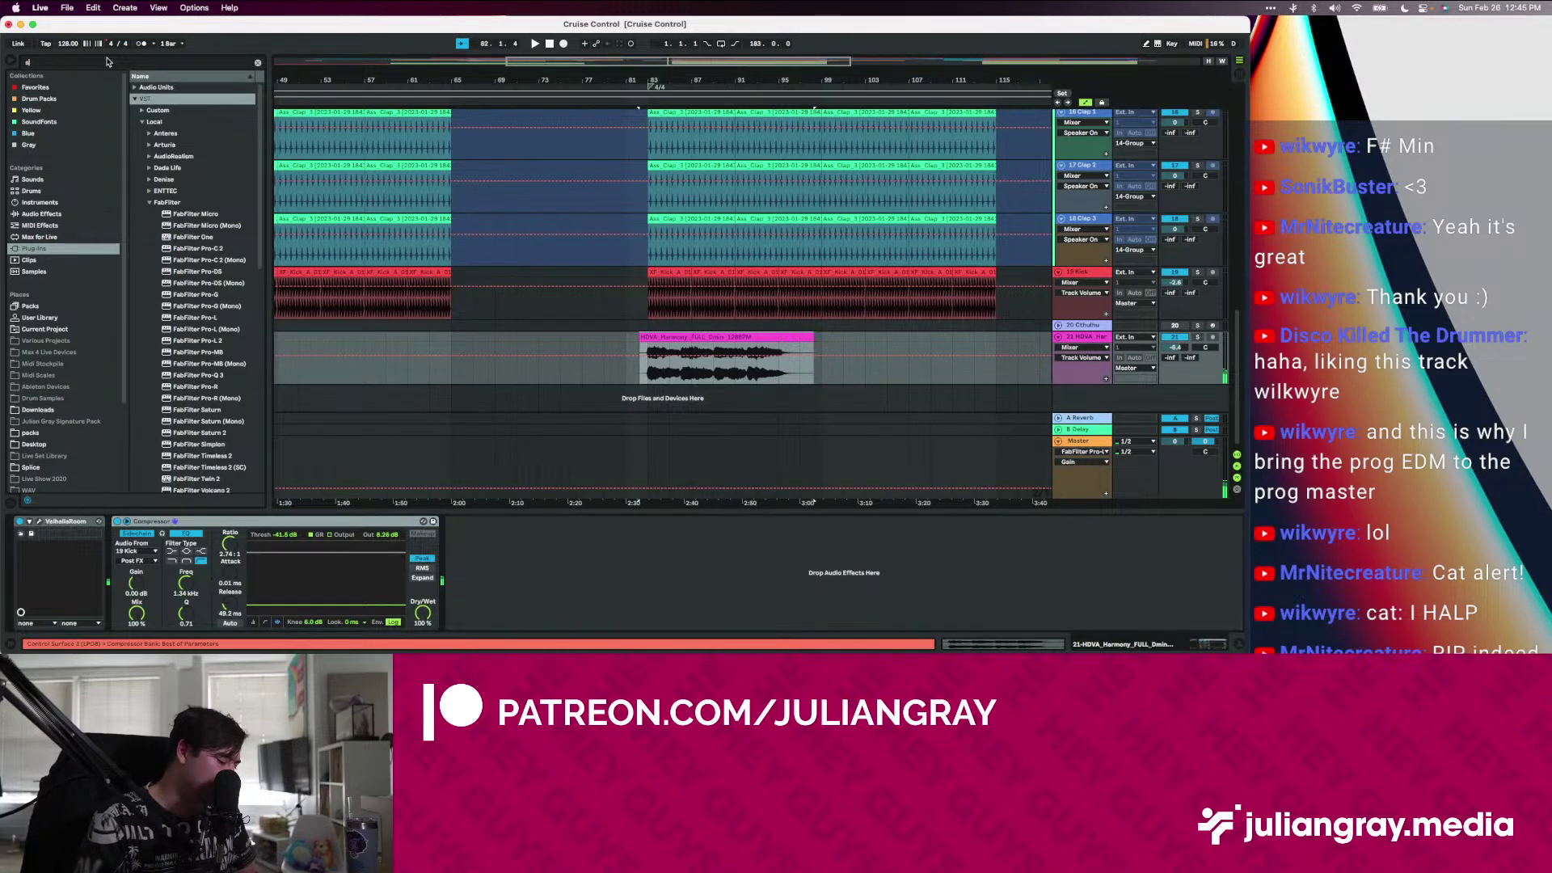
text(lat)
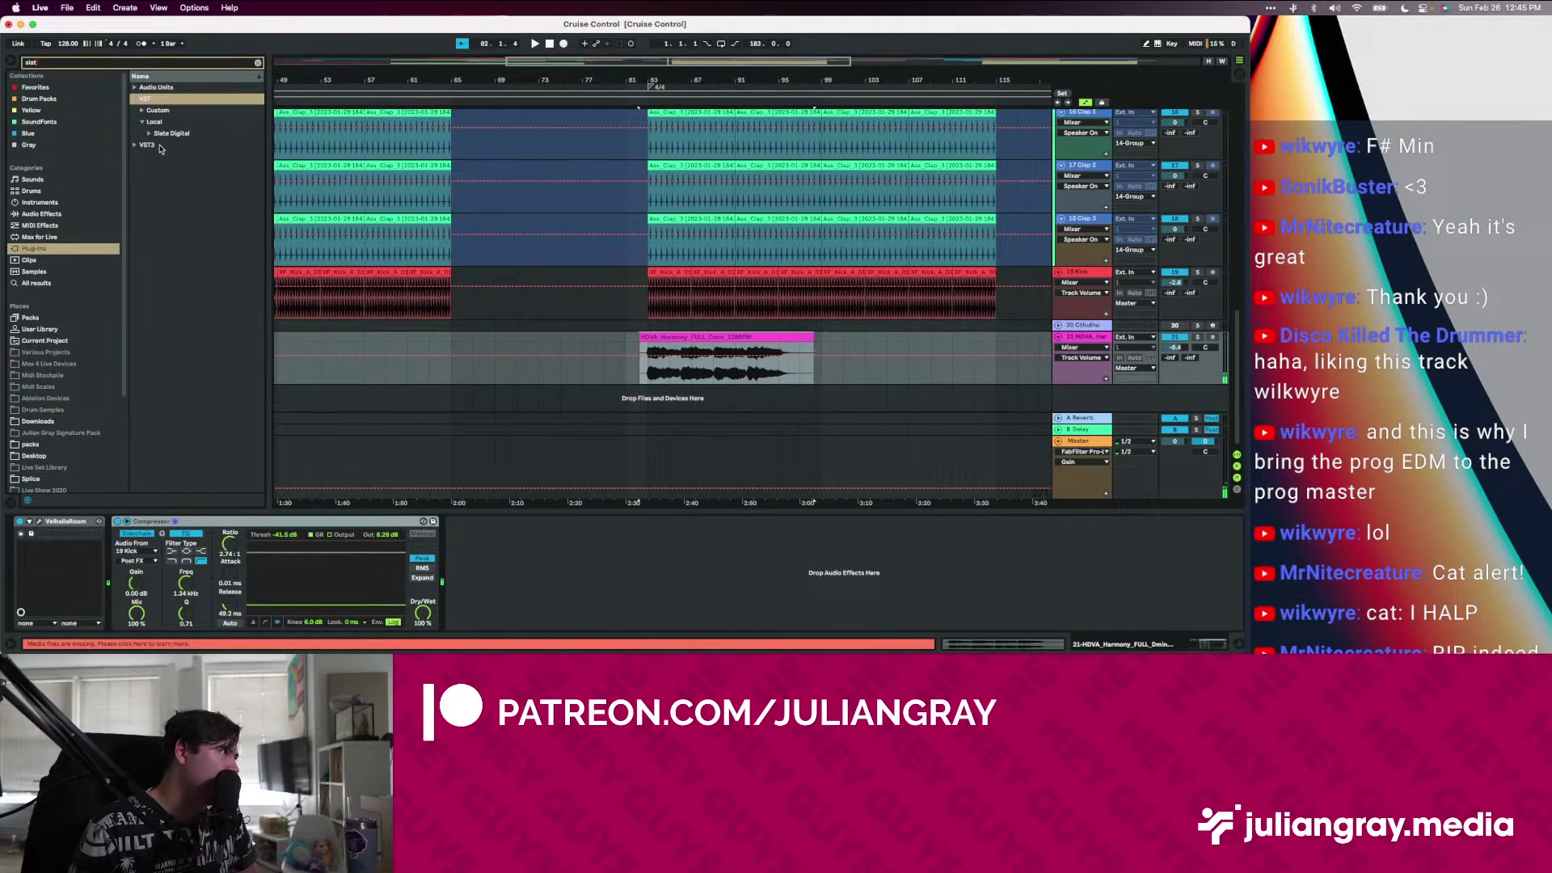
drag(176, 145, 120, 594)
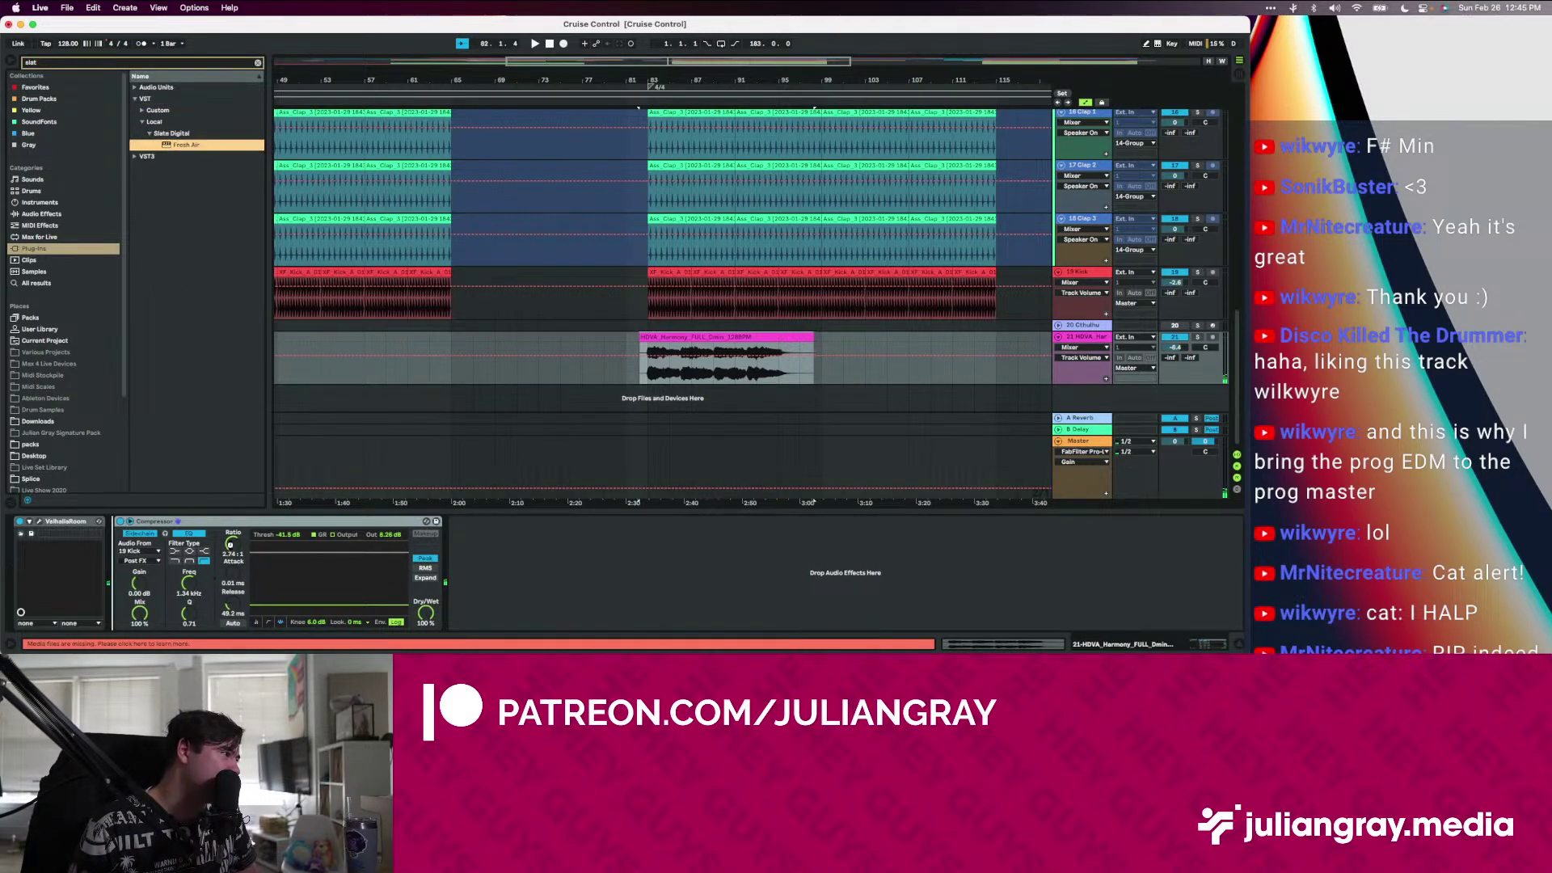
drag(174, 523, 34, 546)
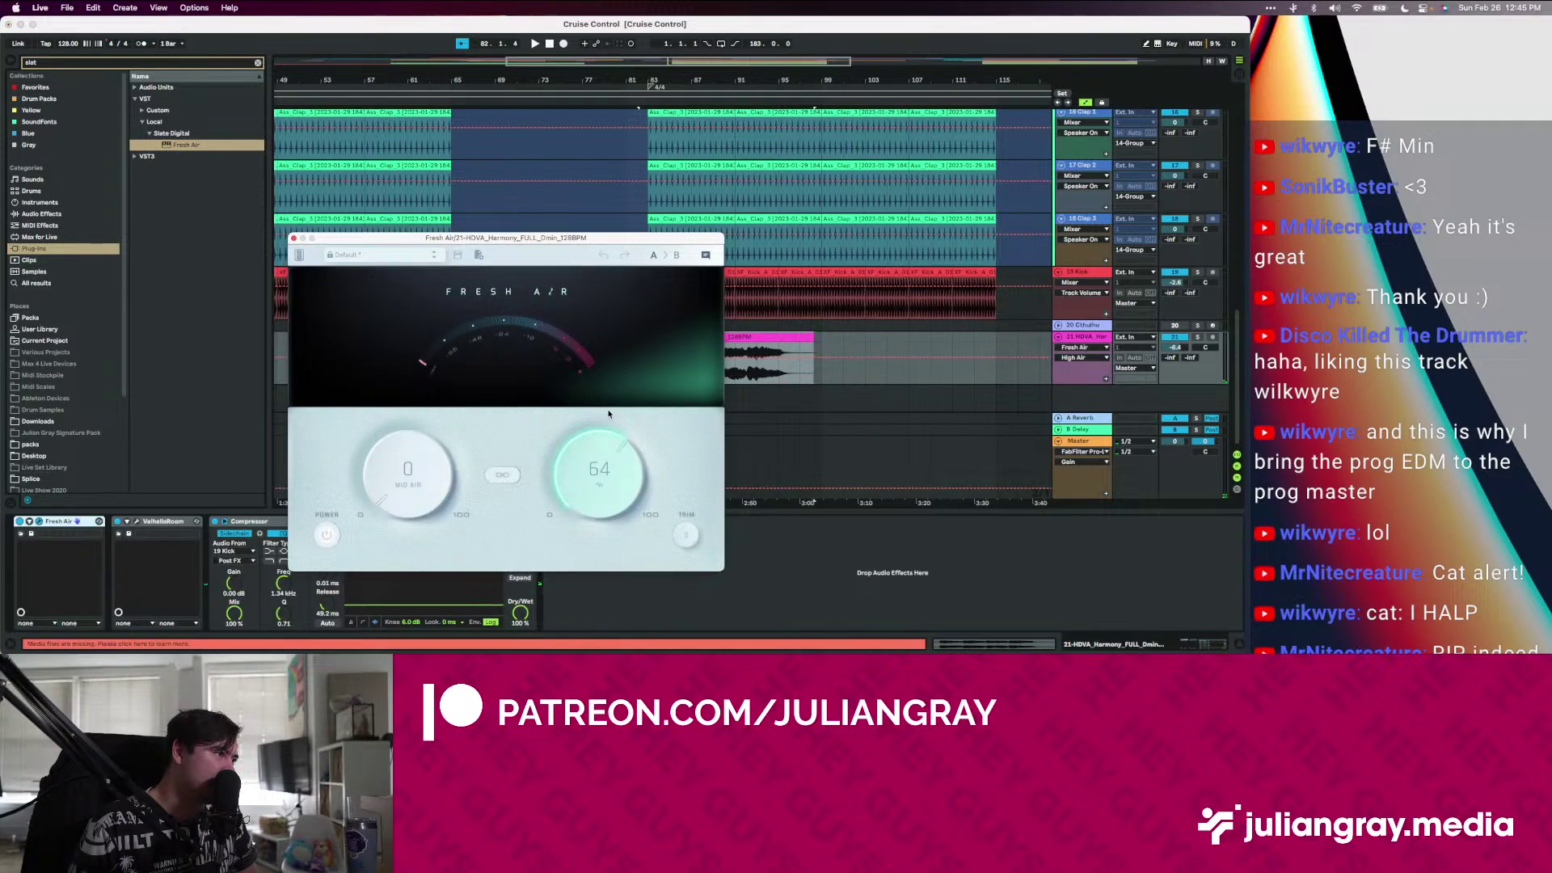
Set Fresh Air's High Air to 44 and Mid Air slightly above 22, and lower the harmony track's volume slightly
drag(398, 443, 401, 408)
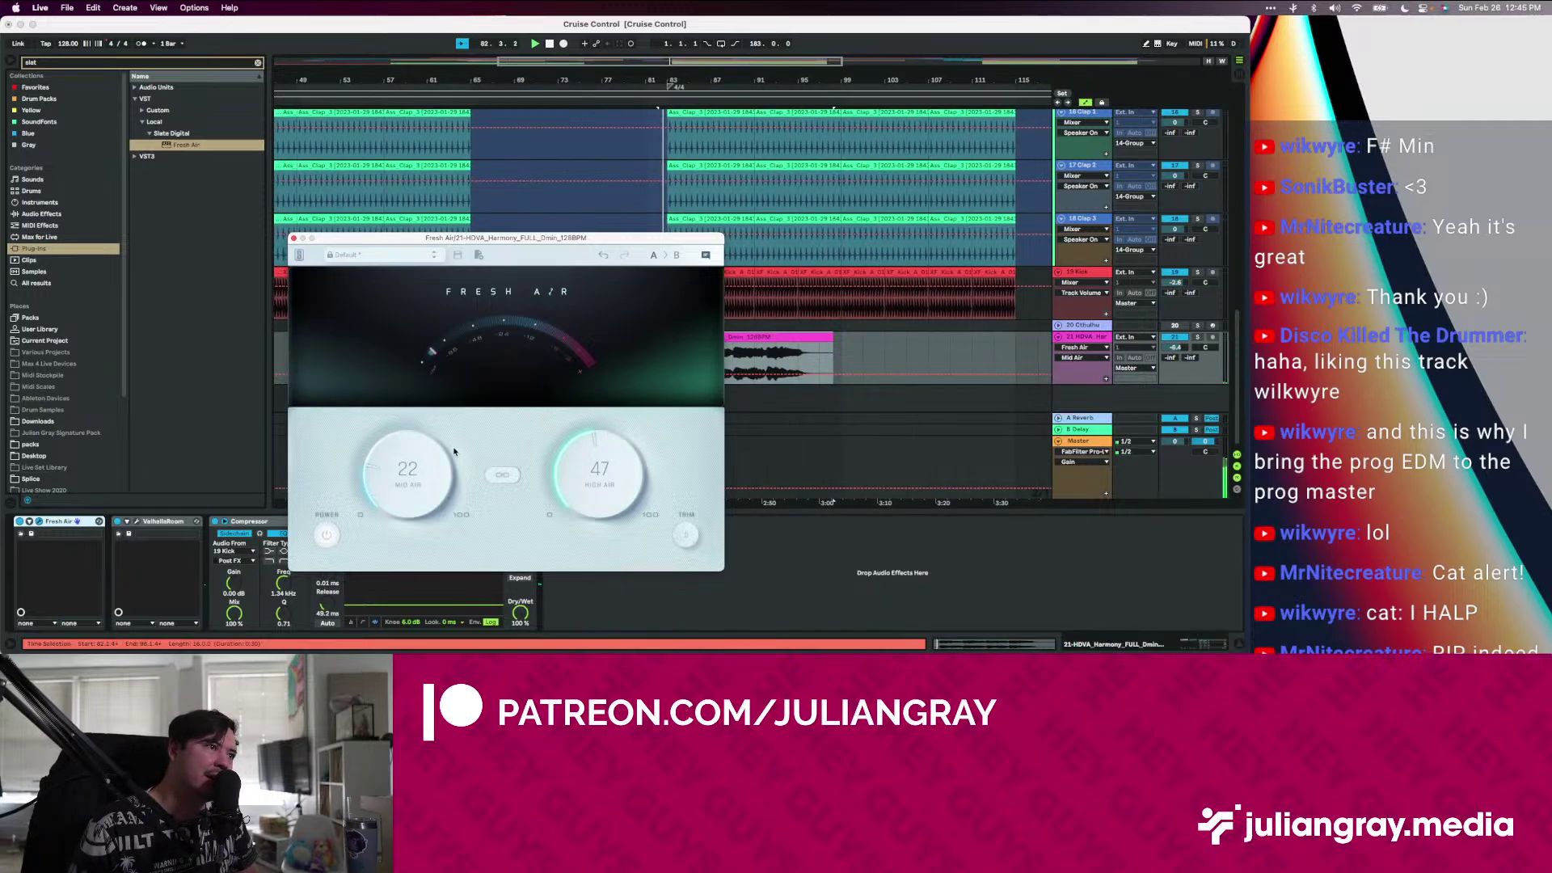
drag(657, 464, 656, 477)
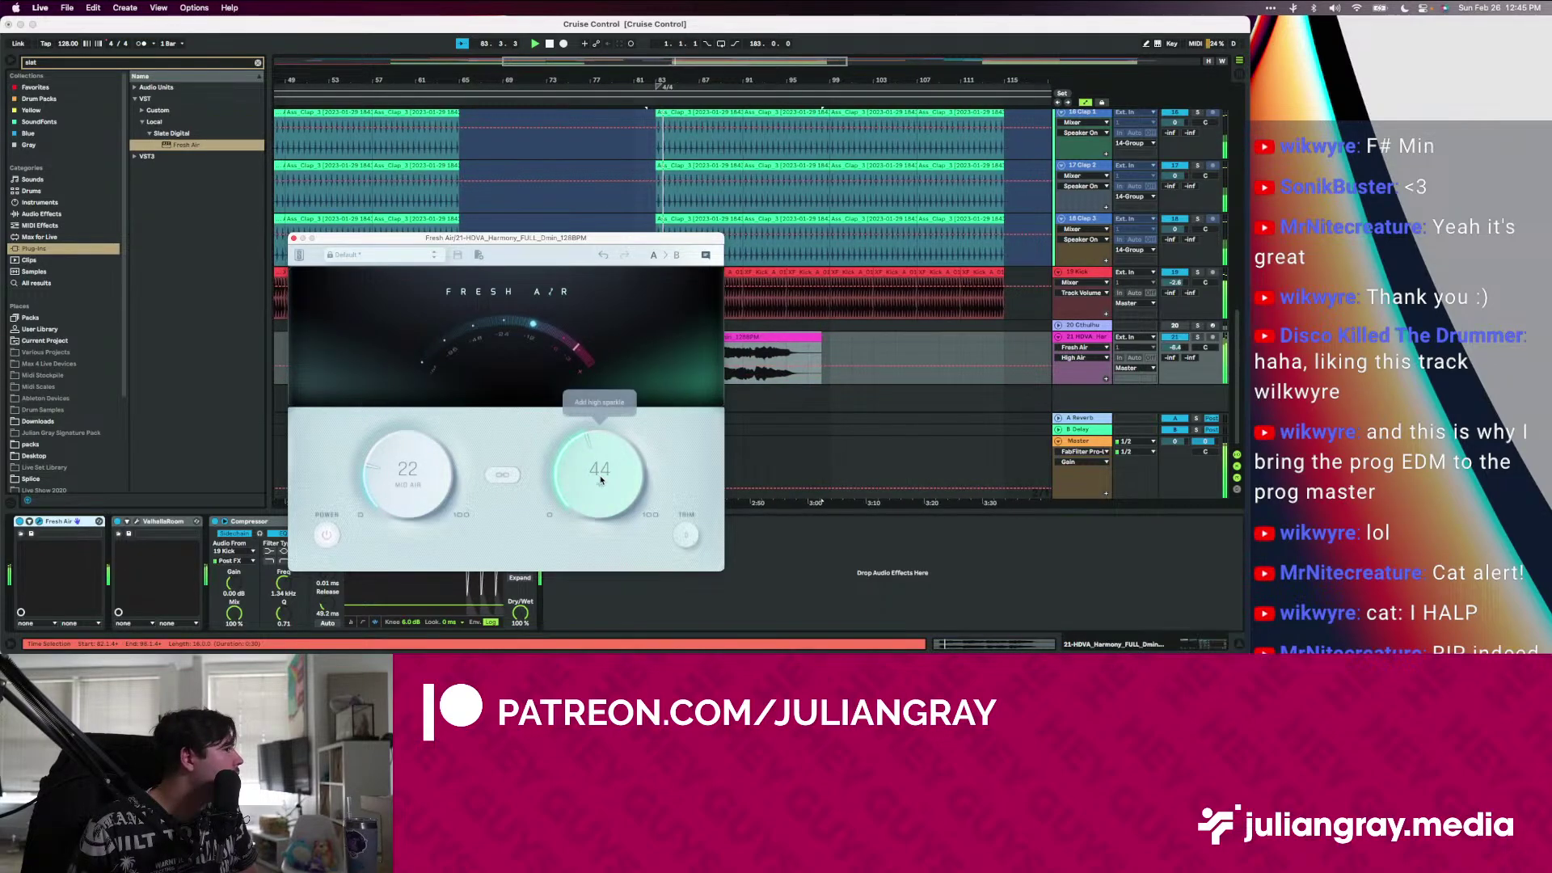
drag(1184, 350, 1183, 370)
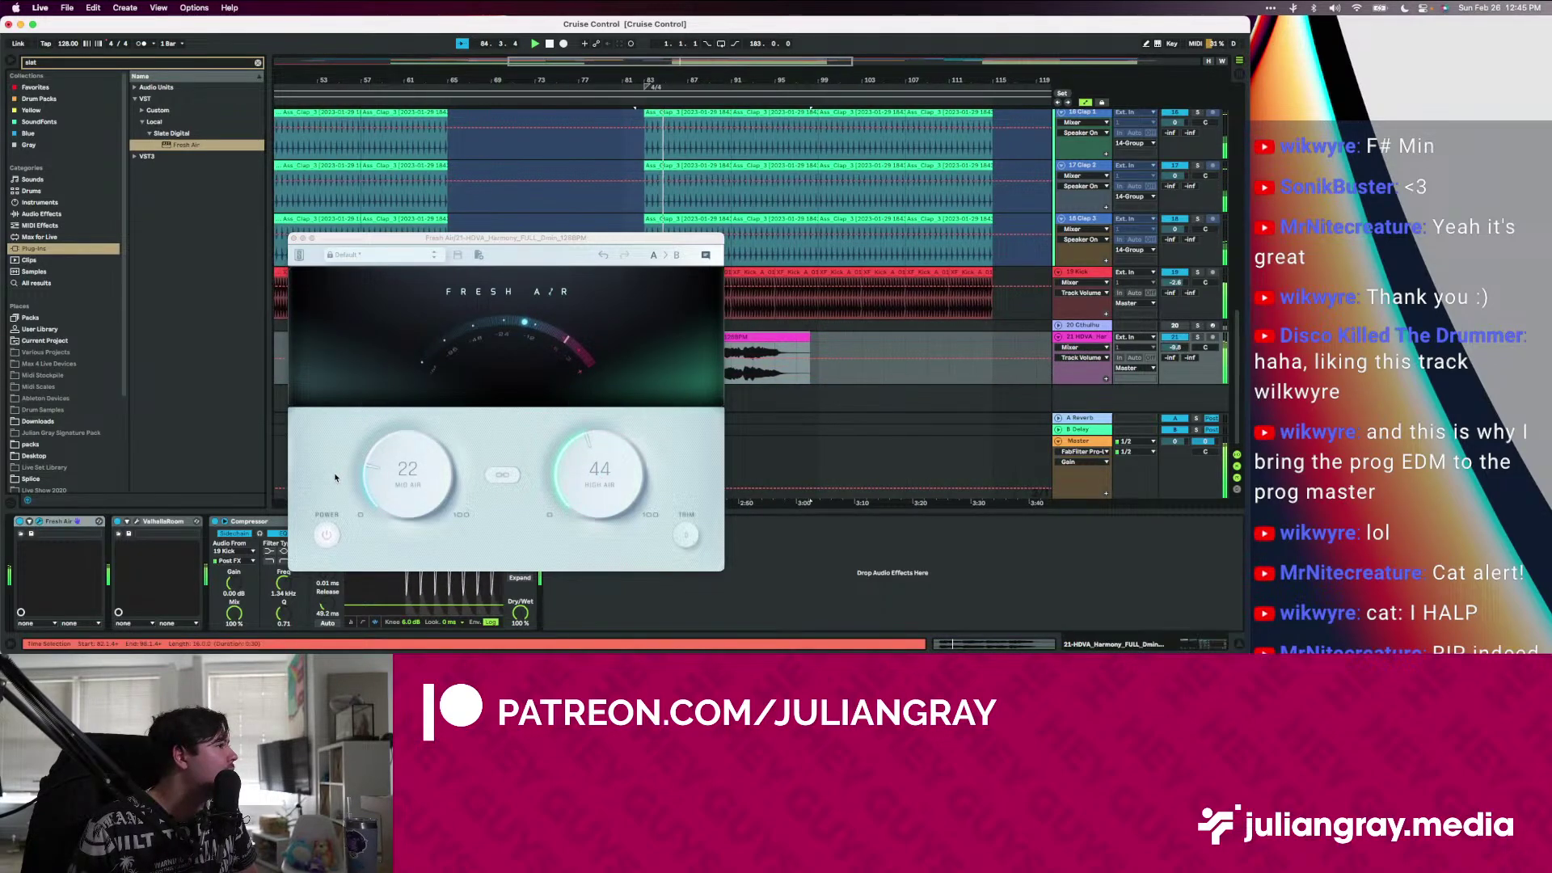
drag(397, 468, 397, 458)
click(657, 356)
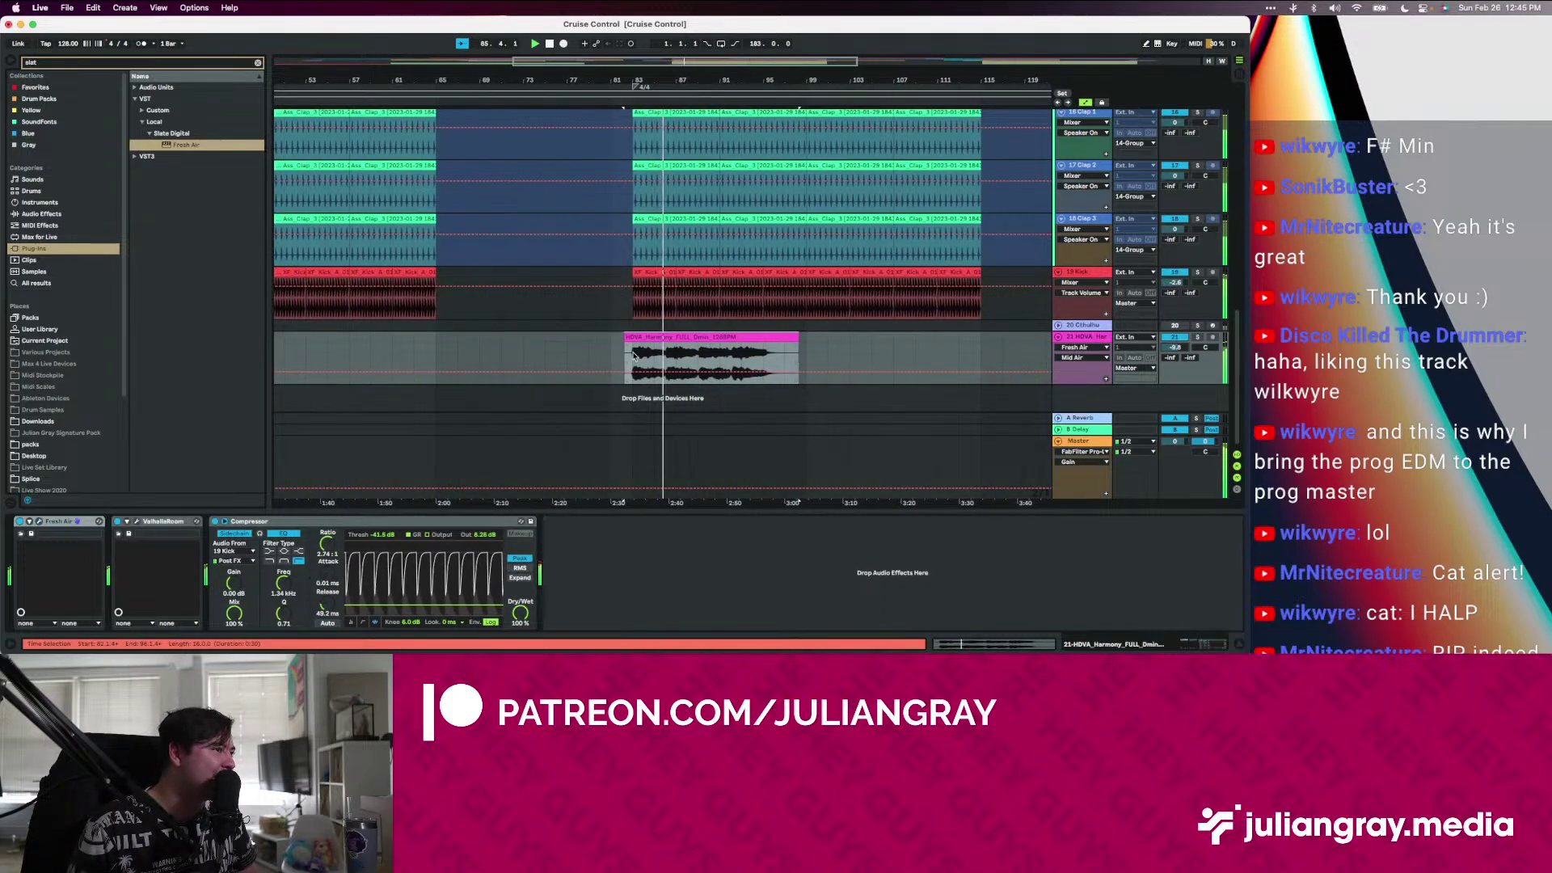
Delete the harmony clip's first four bars and its three-bar section from bar 89 to bar 92
click(629, 338)
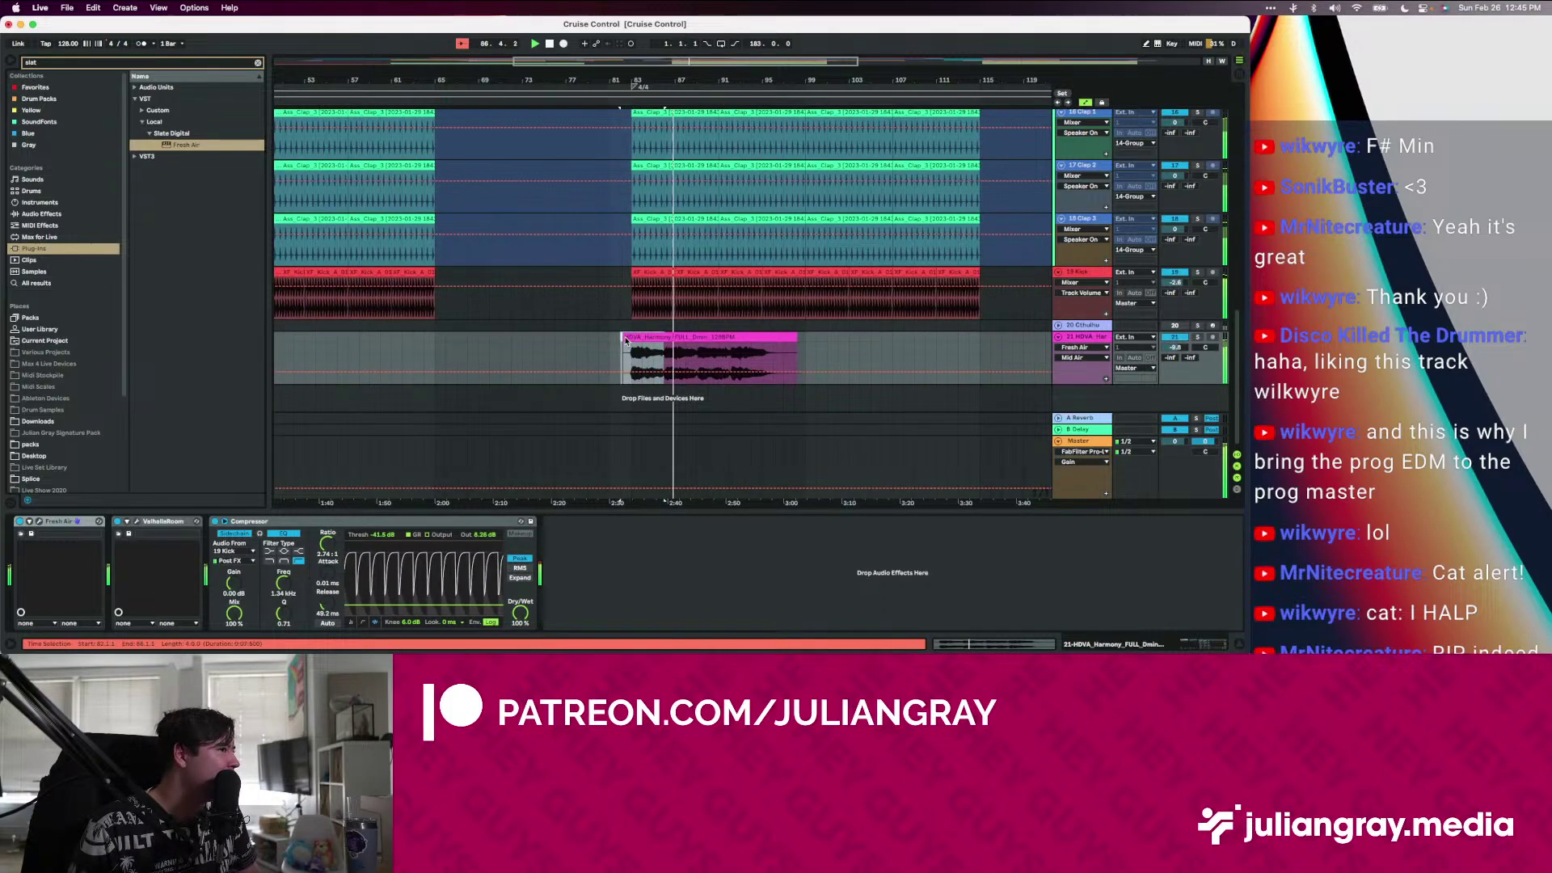
key(super+e)
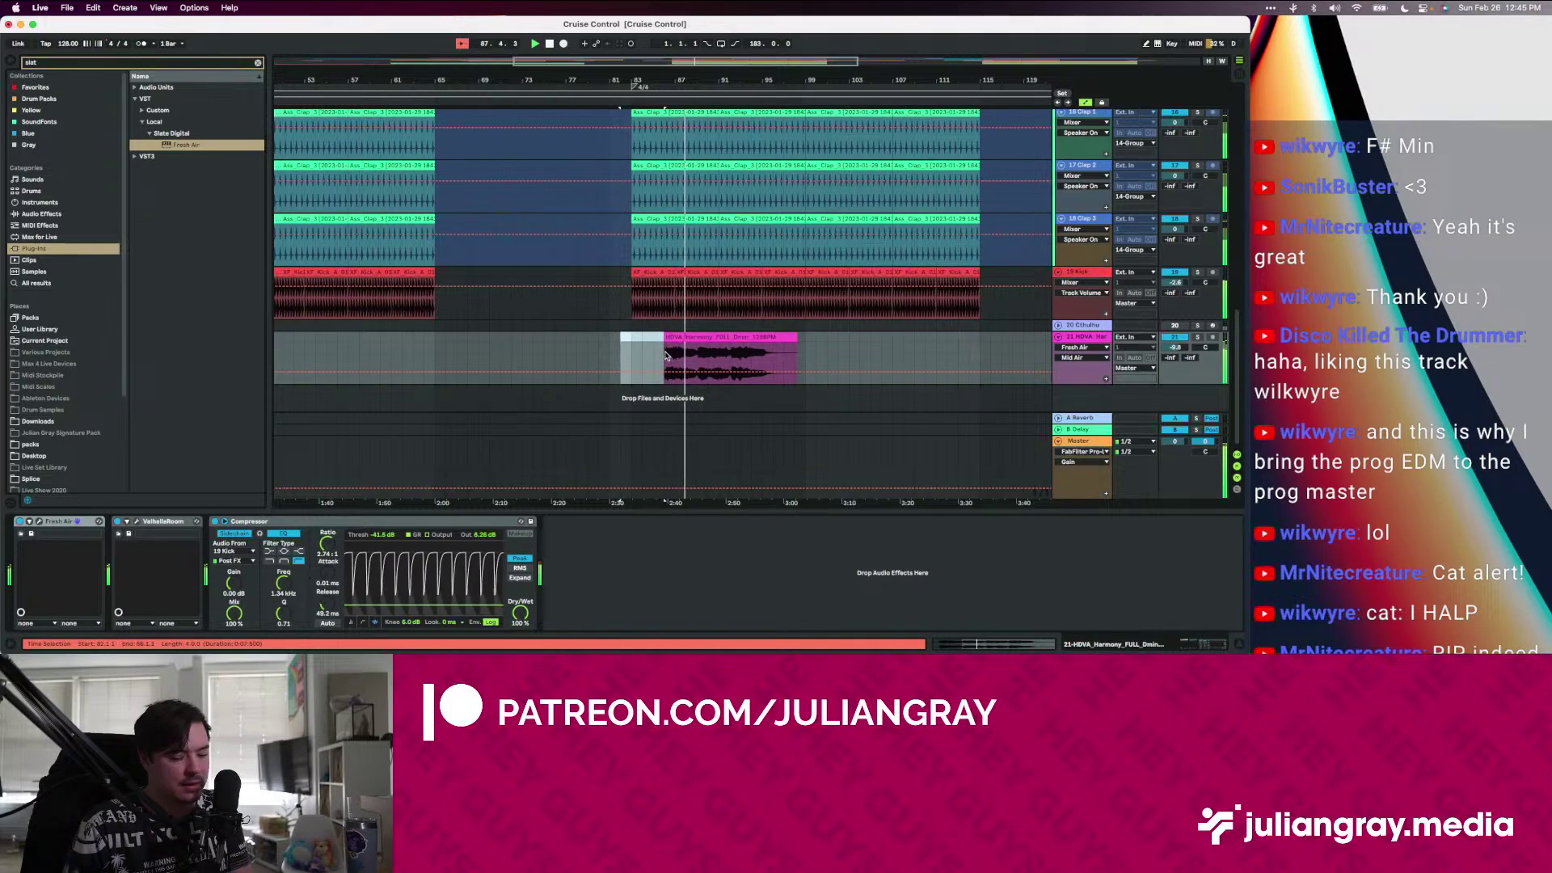
key(Delete)
click(665, 356)
click(700, 354)
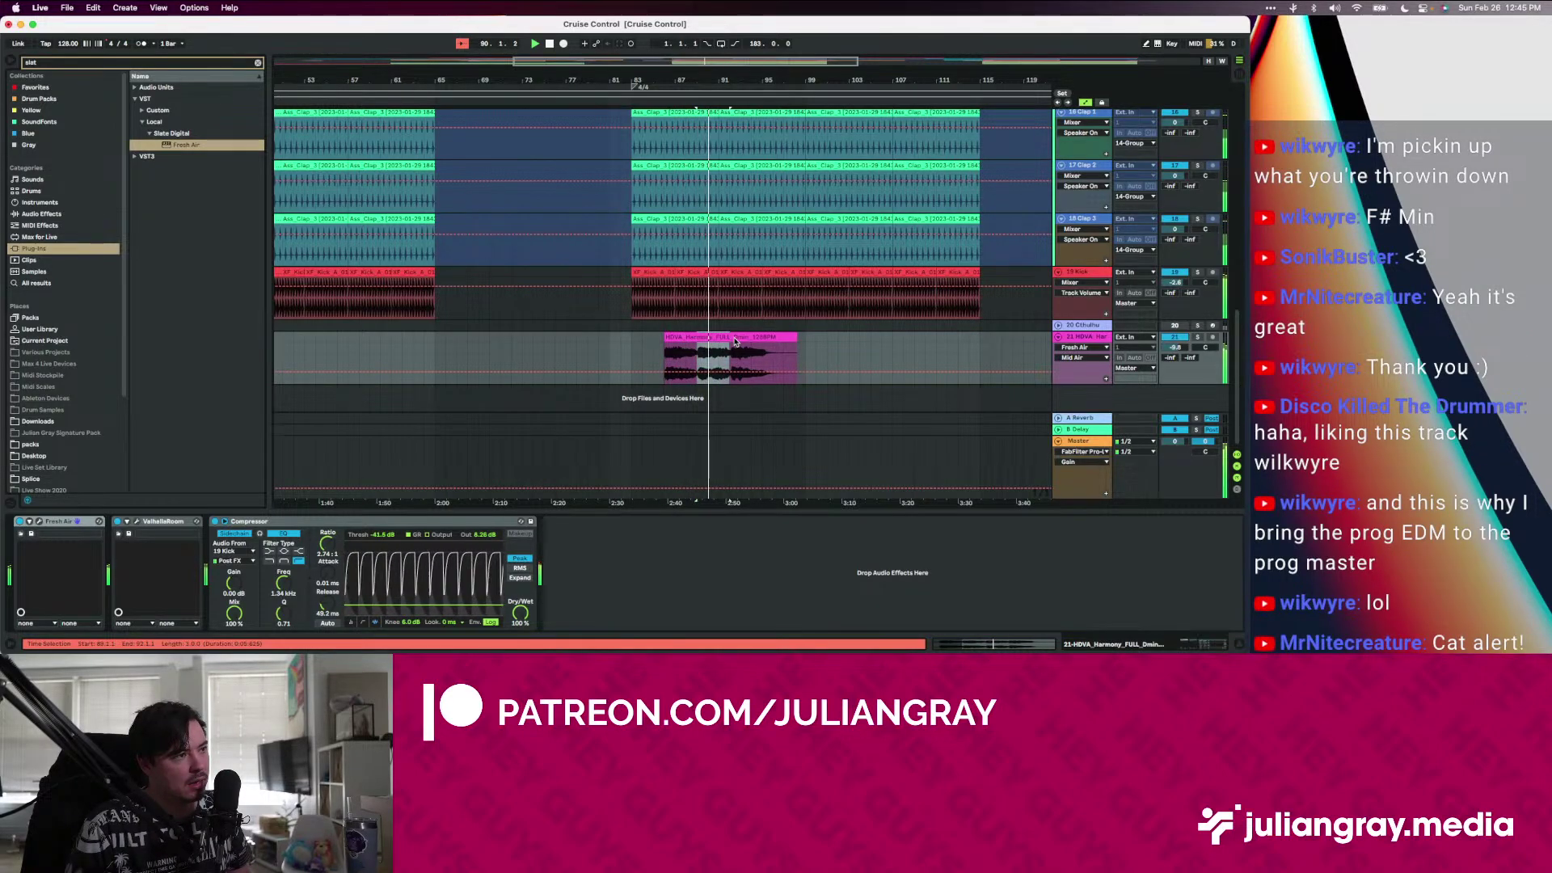
drag(730, 356, 694, 334)
key(Delete)
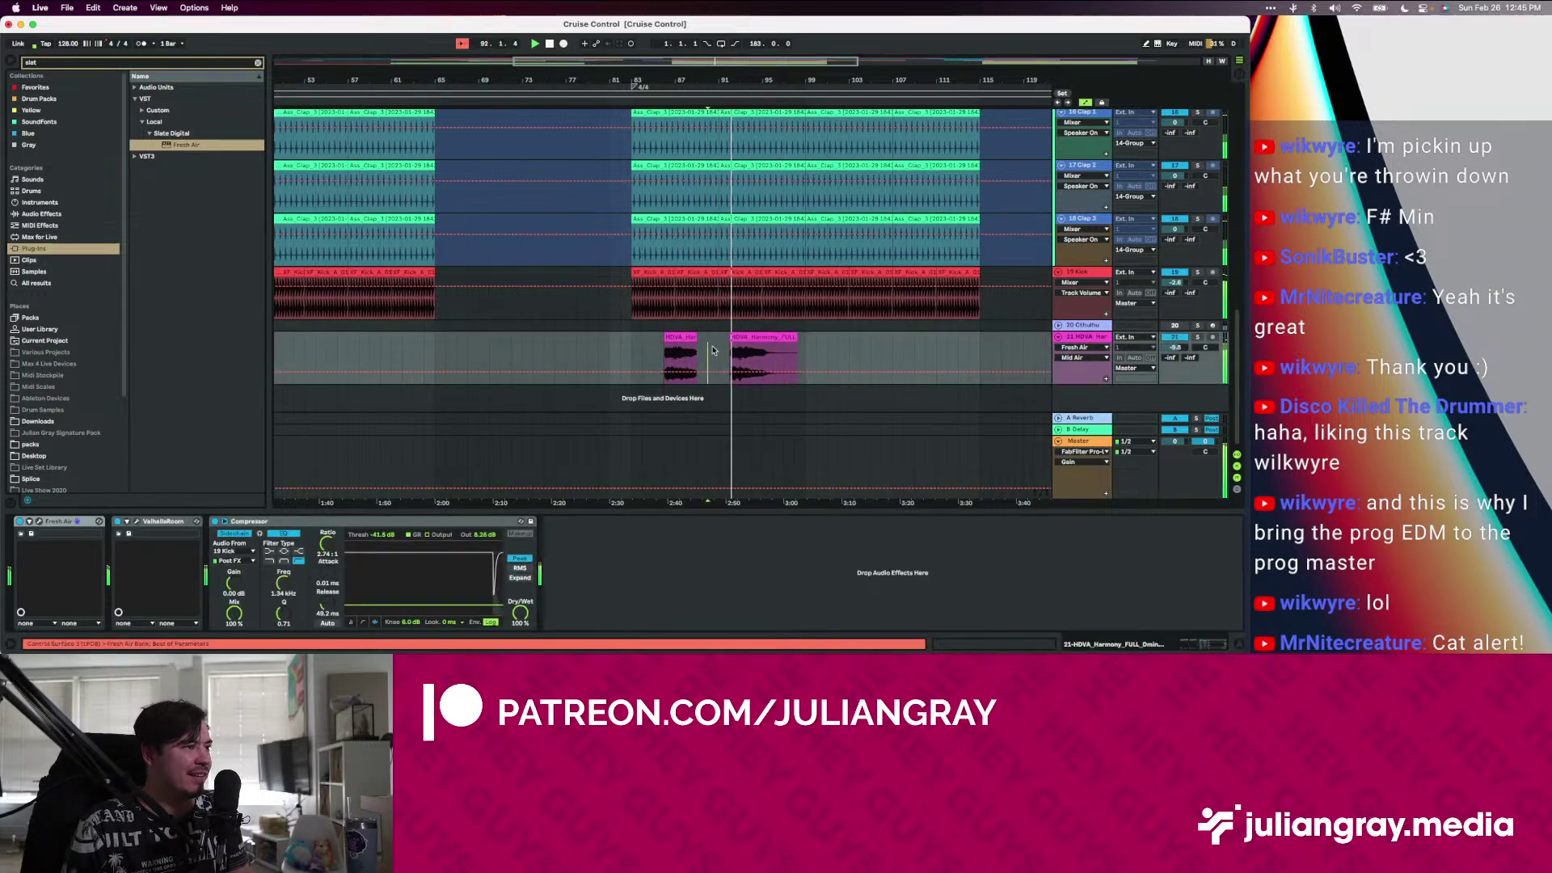
Slow the short harmony clip at bar 86 to quarter speed by doubling its segment BPM twice, and set Complex Pro warping
key(space)
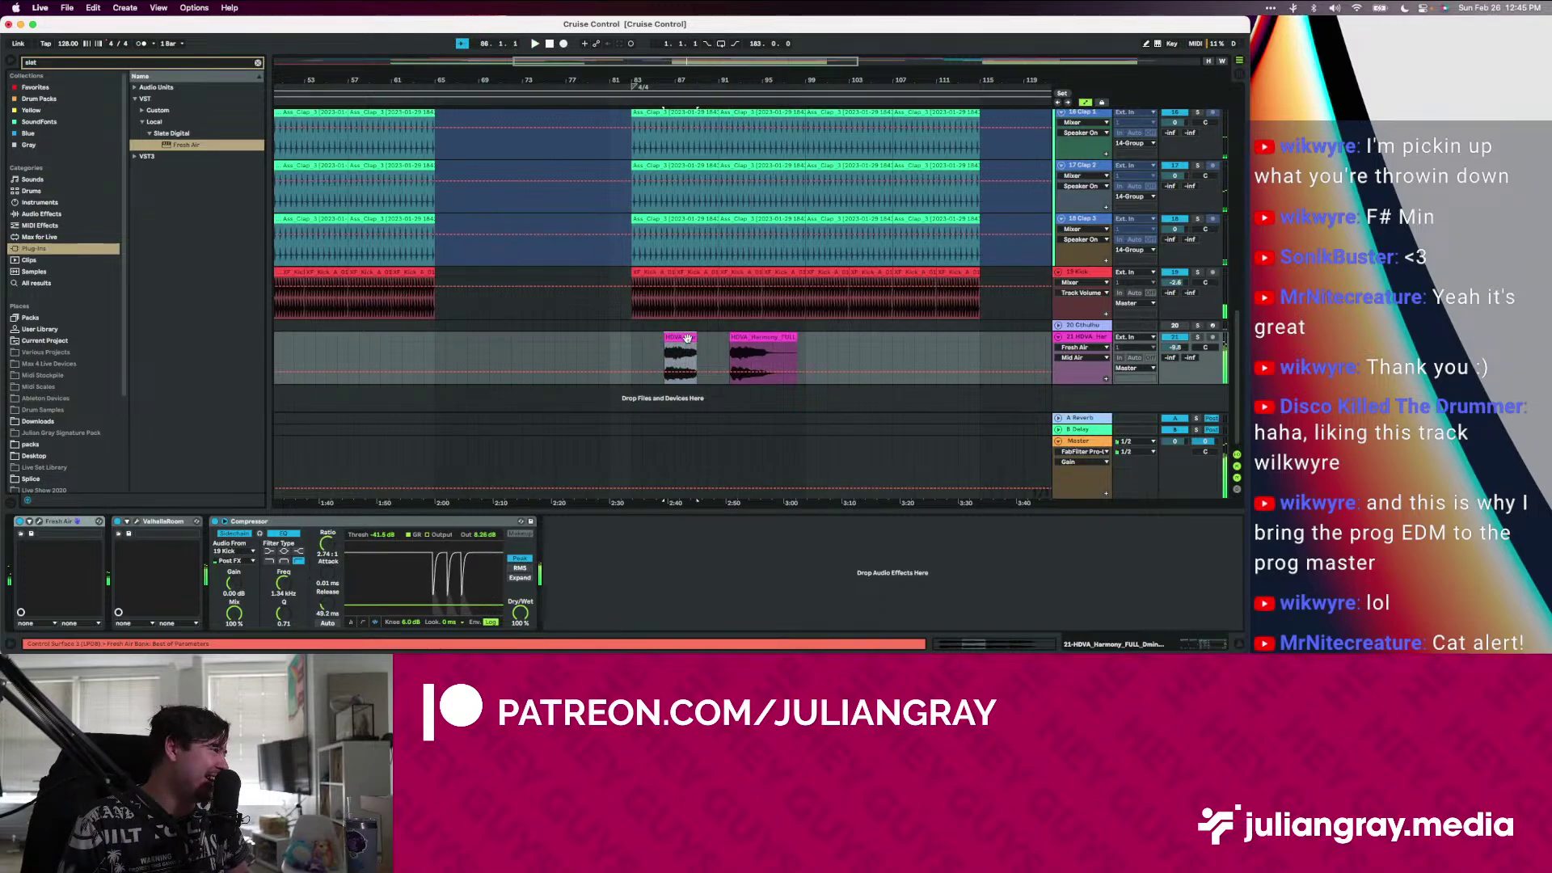
double_click(679, 337)
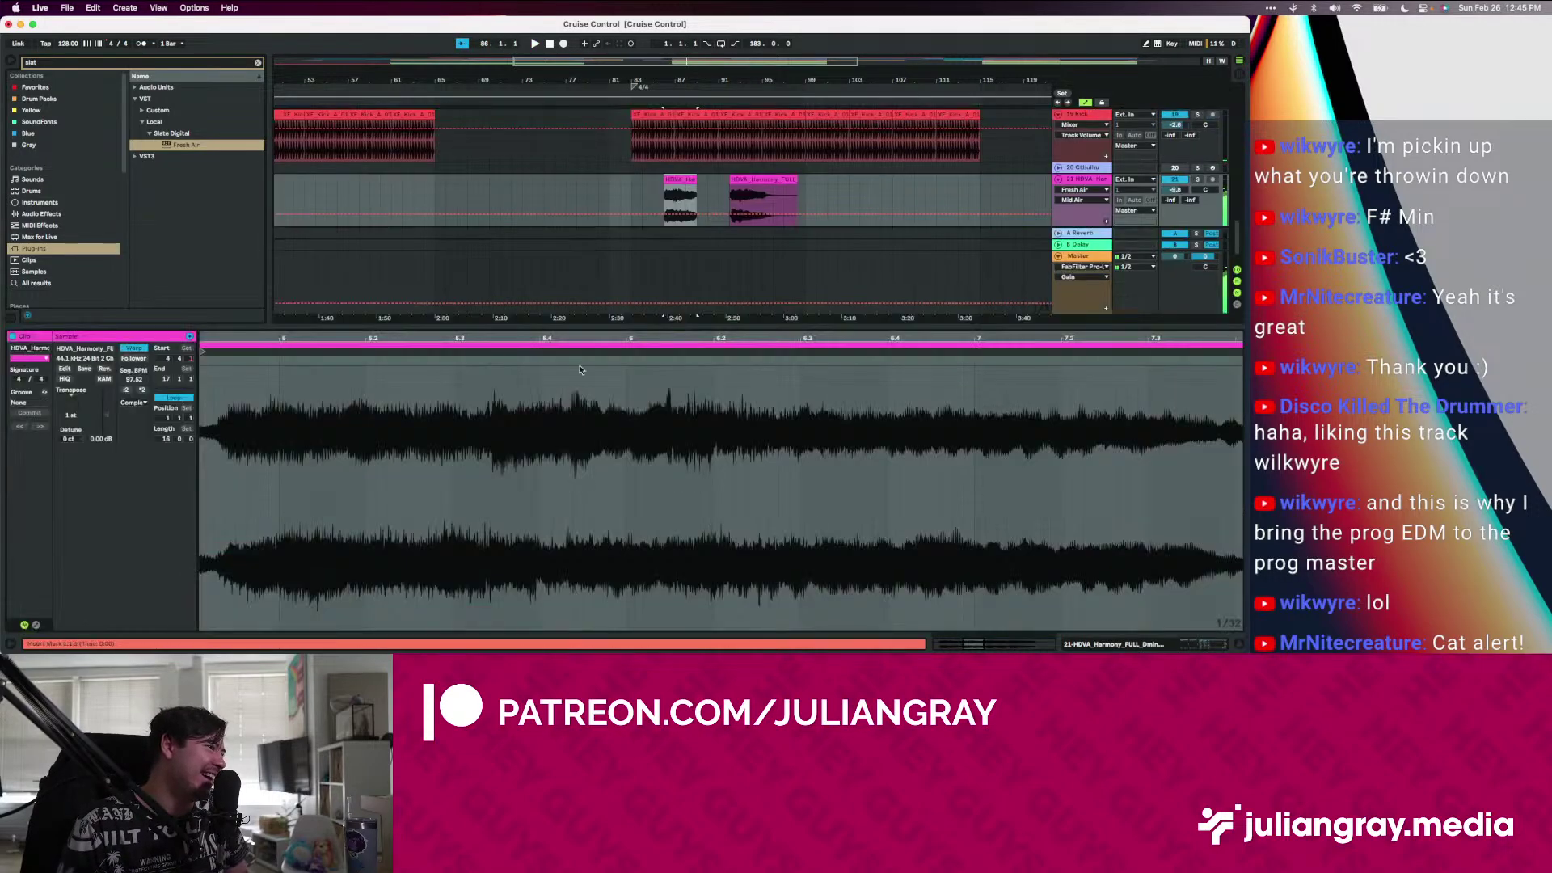
click(141, 391)
click(141, 390)
click(134, 402)
click(137, 459)
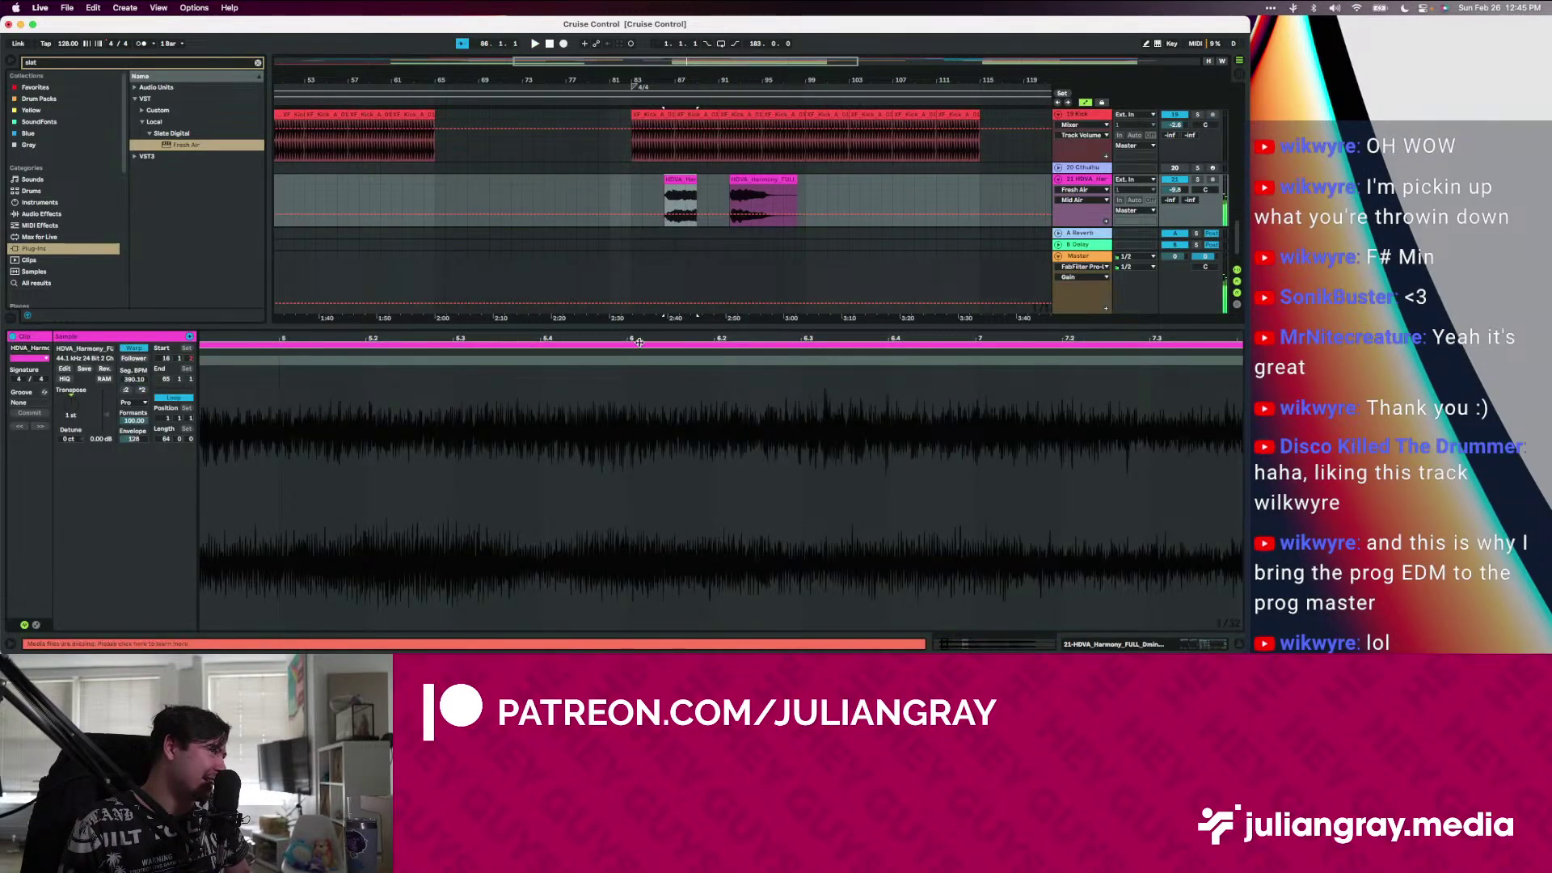
Extend the slowed harmony clip to about 12 bars, move it to start at bar 83 and play it in the mix
drag(696, 179, 797, 181)
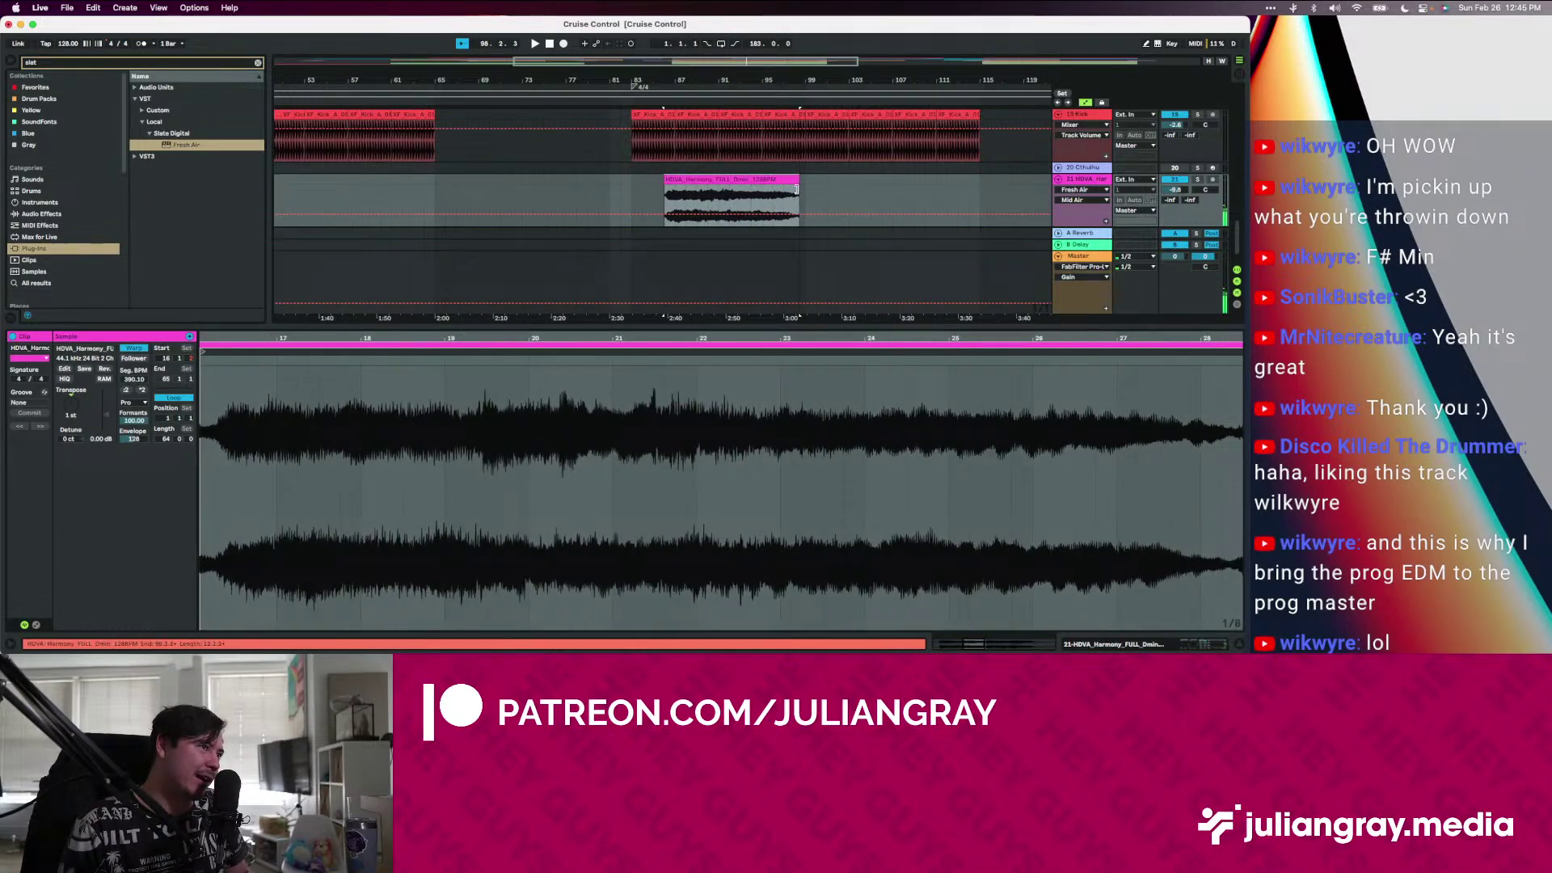
key(space)
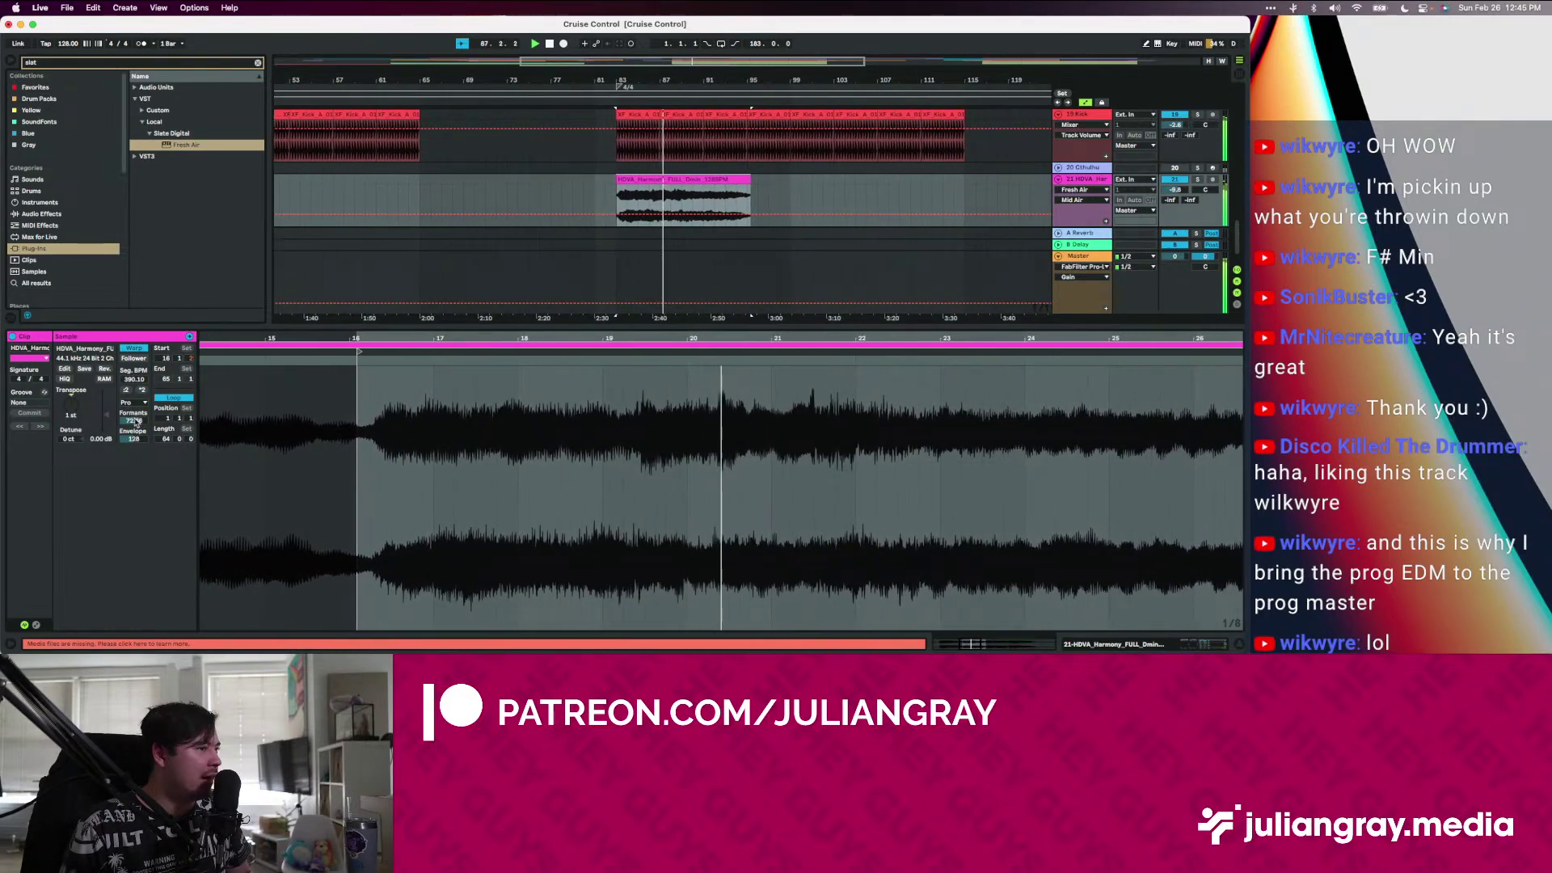
click(1124, 643)
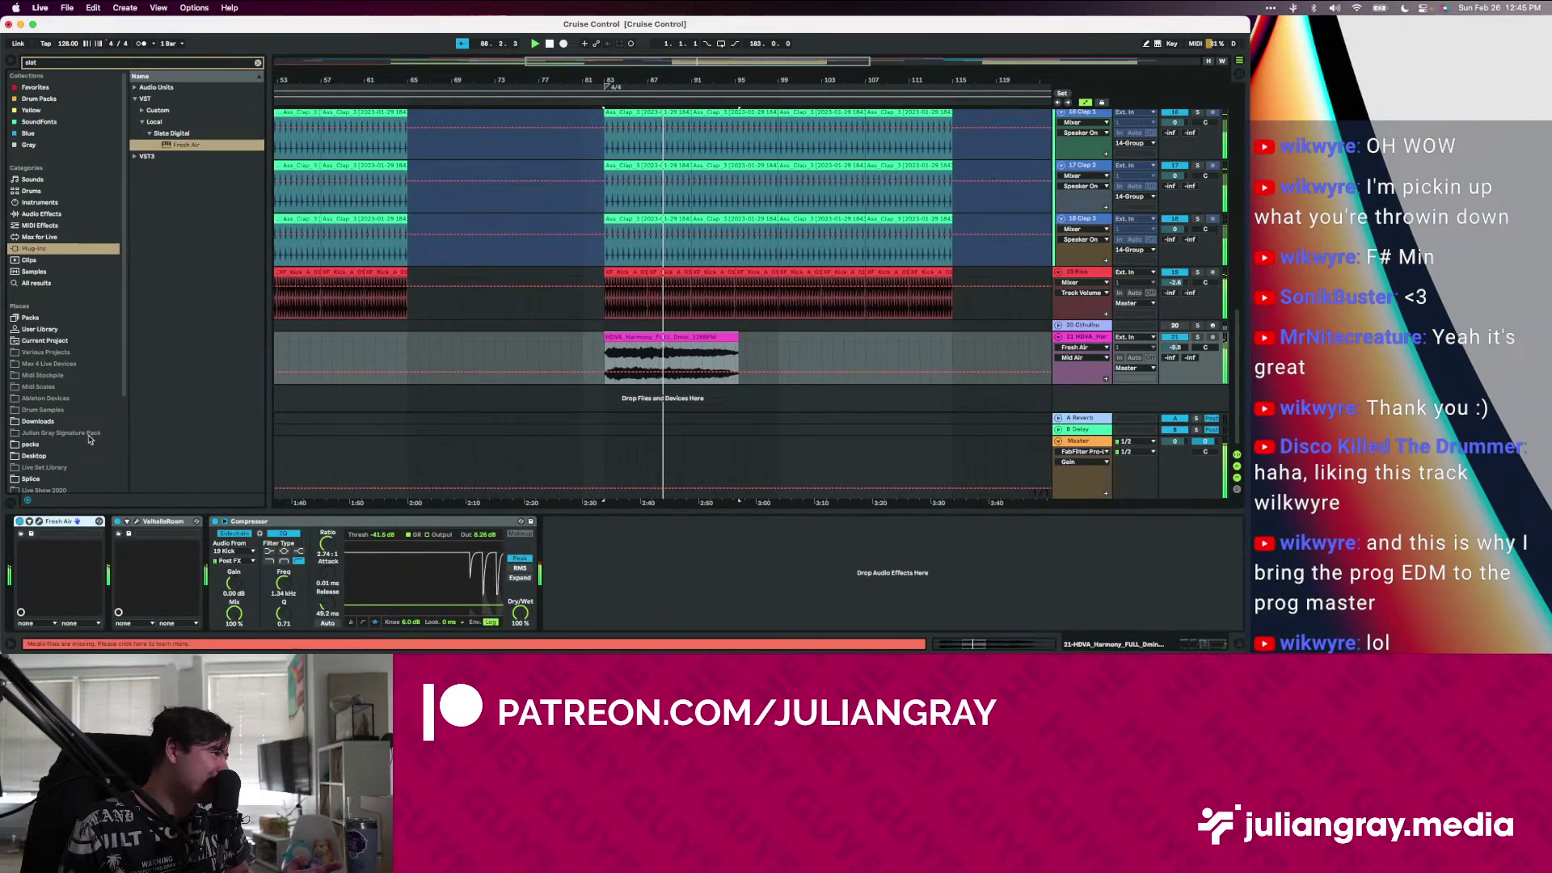
Clear the plug-in search and lower the harmony clip's formants to about 12.5 and its envelope to 80
click(258, 62)
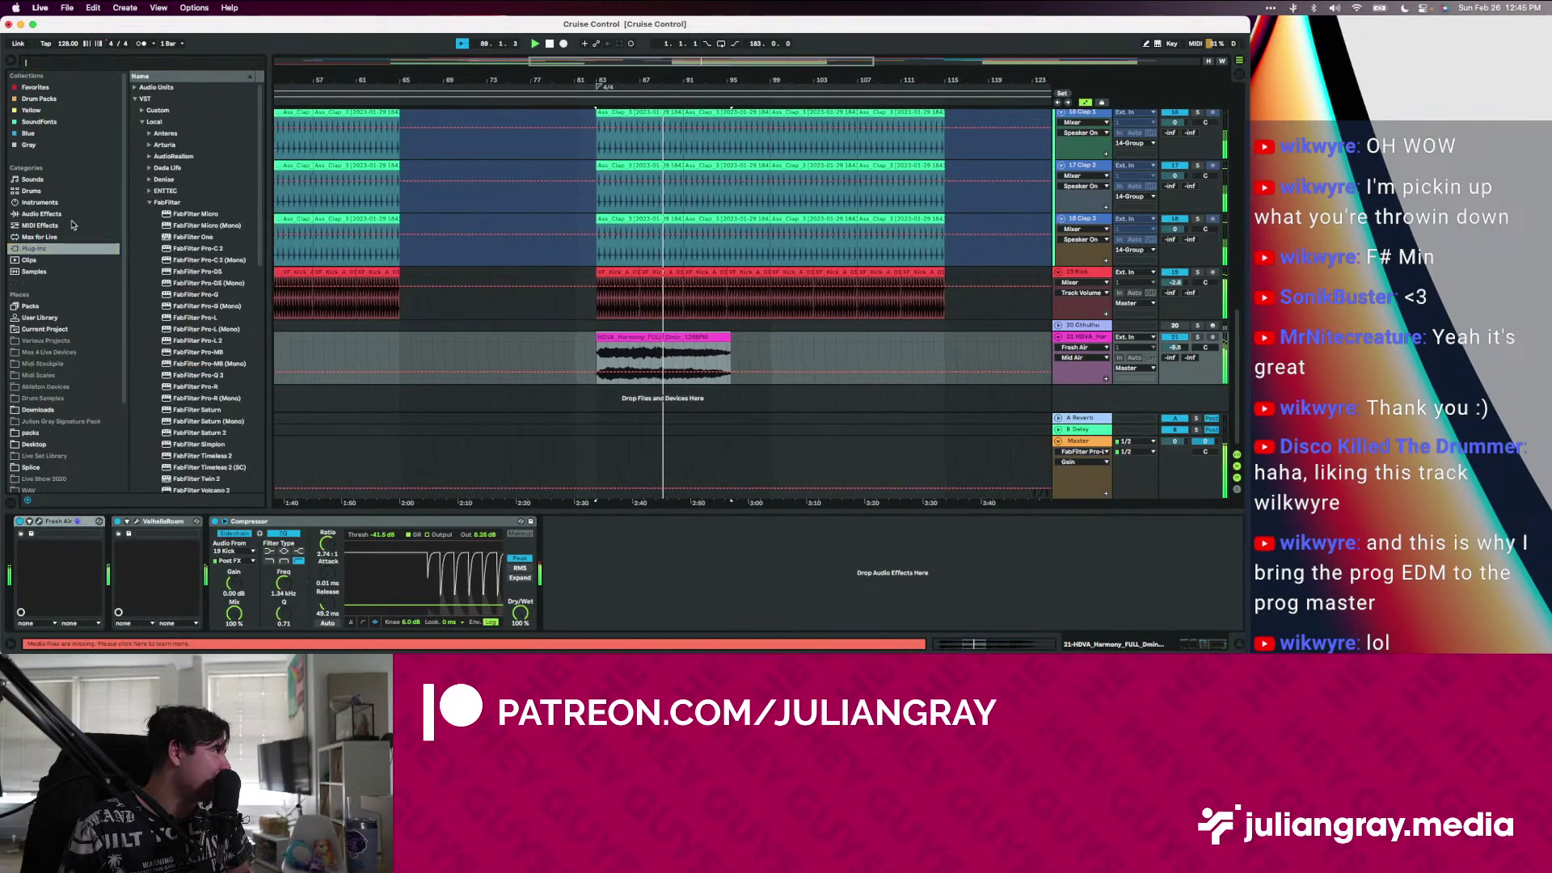
double_click(651, 338)
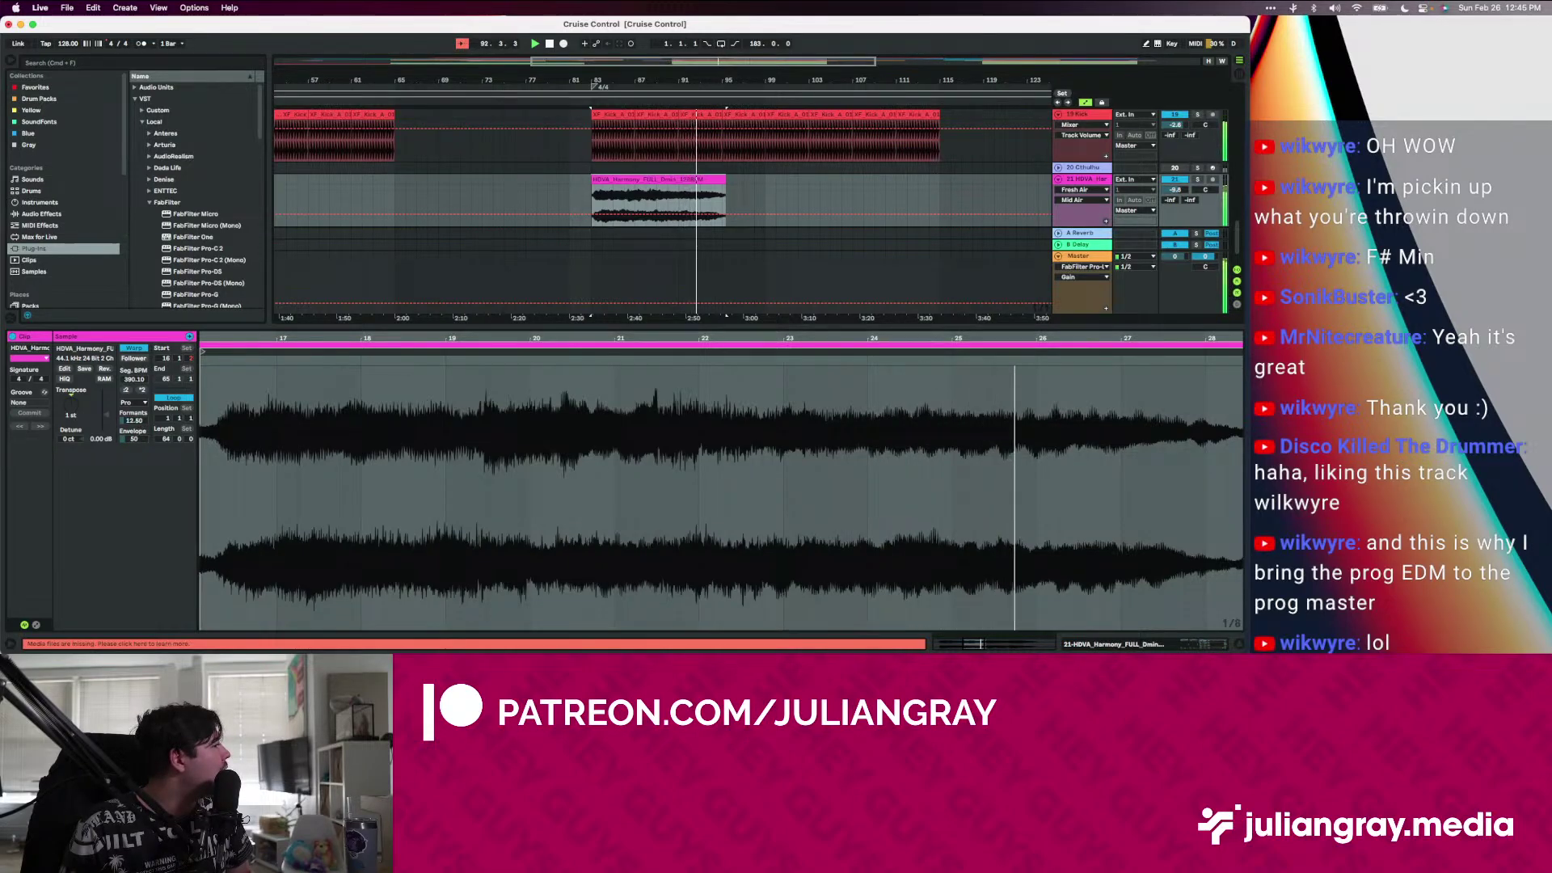
click(1202, 644)
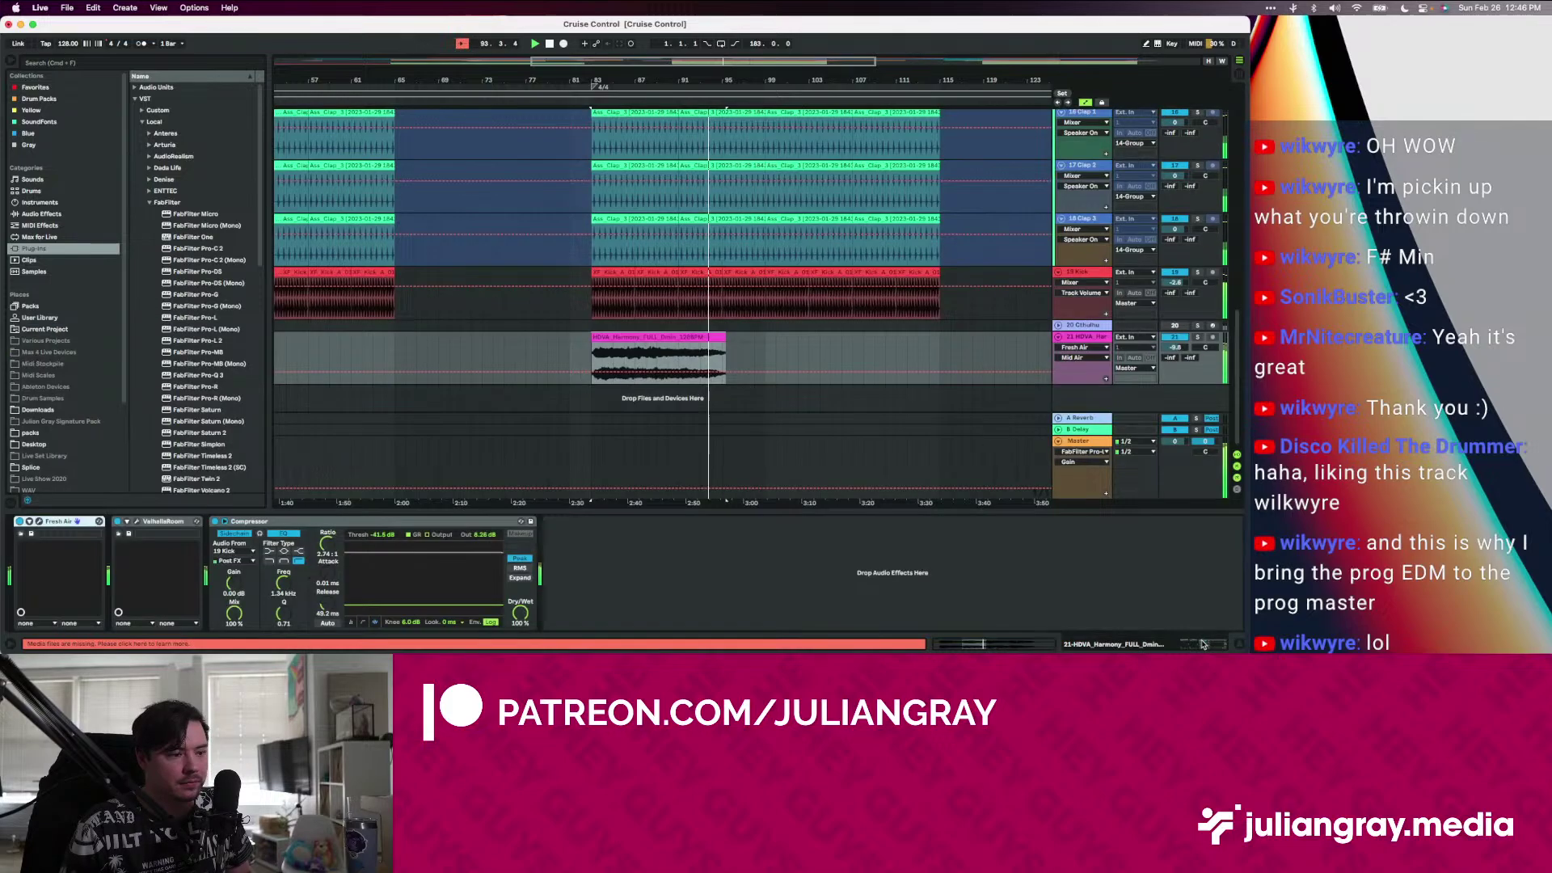
Set the harmony track's volume to -11.1 dB, then duplicate the clip so the first fills bars 83–99 and the copy follows
click(708, 338)
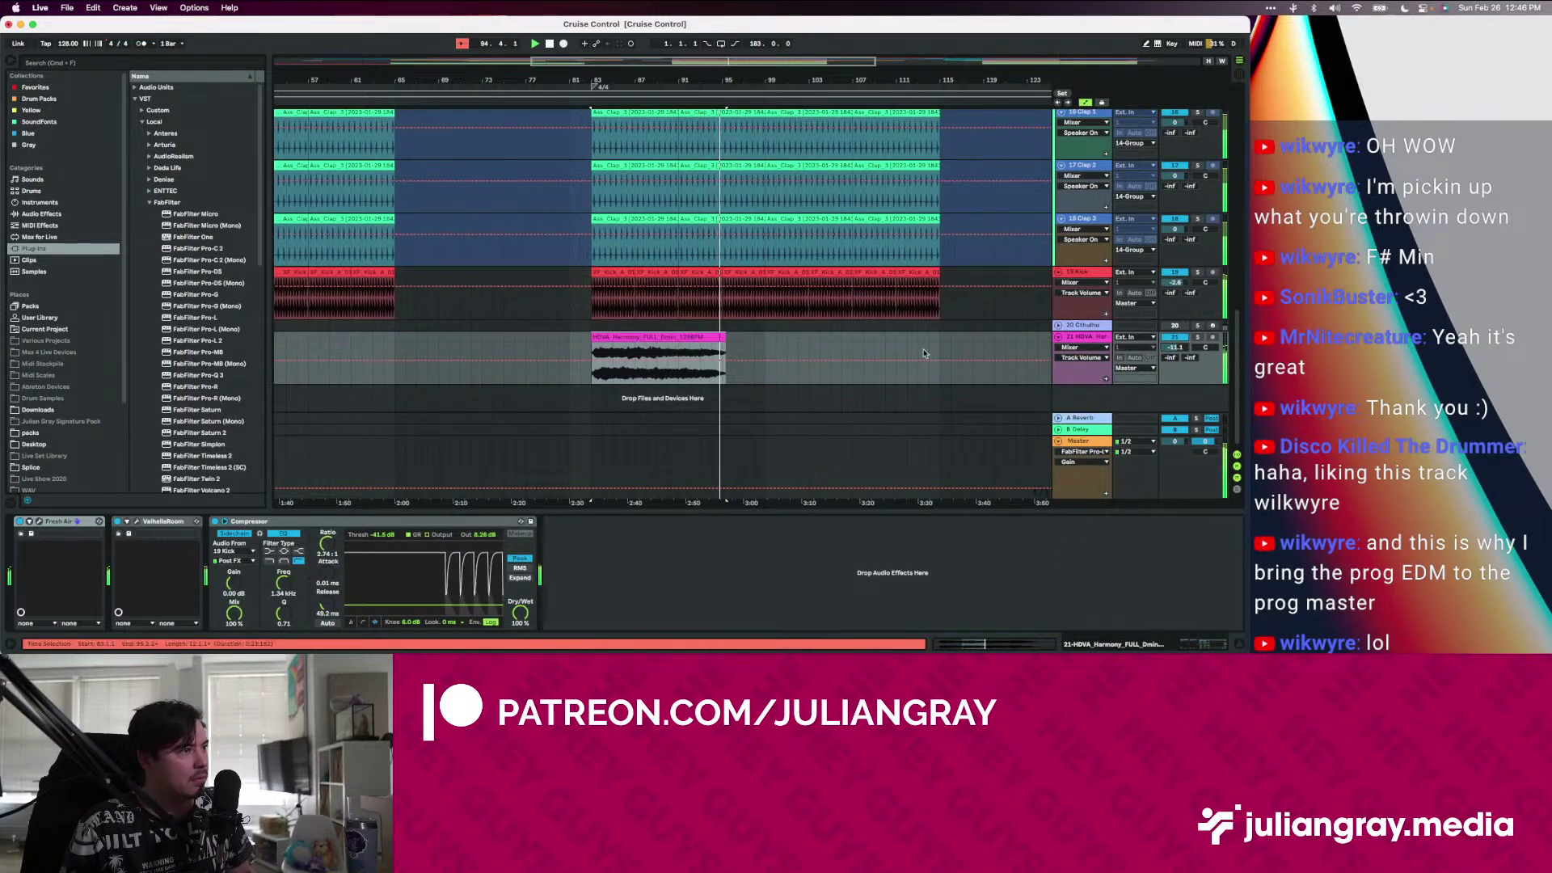
key(super+d)
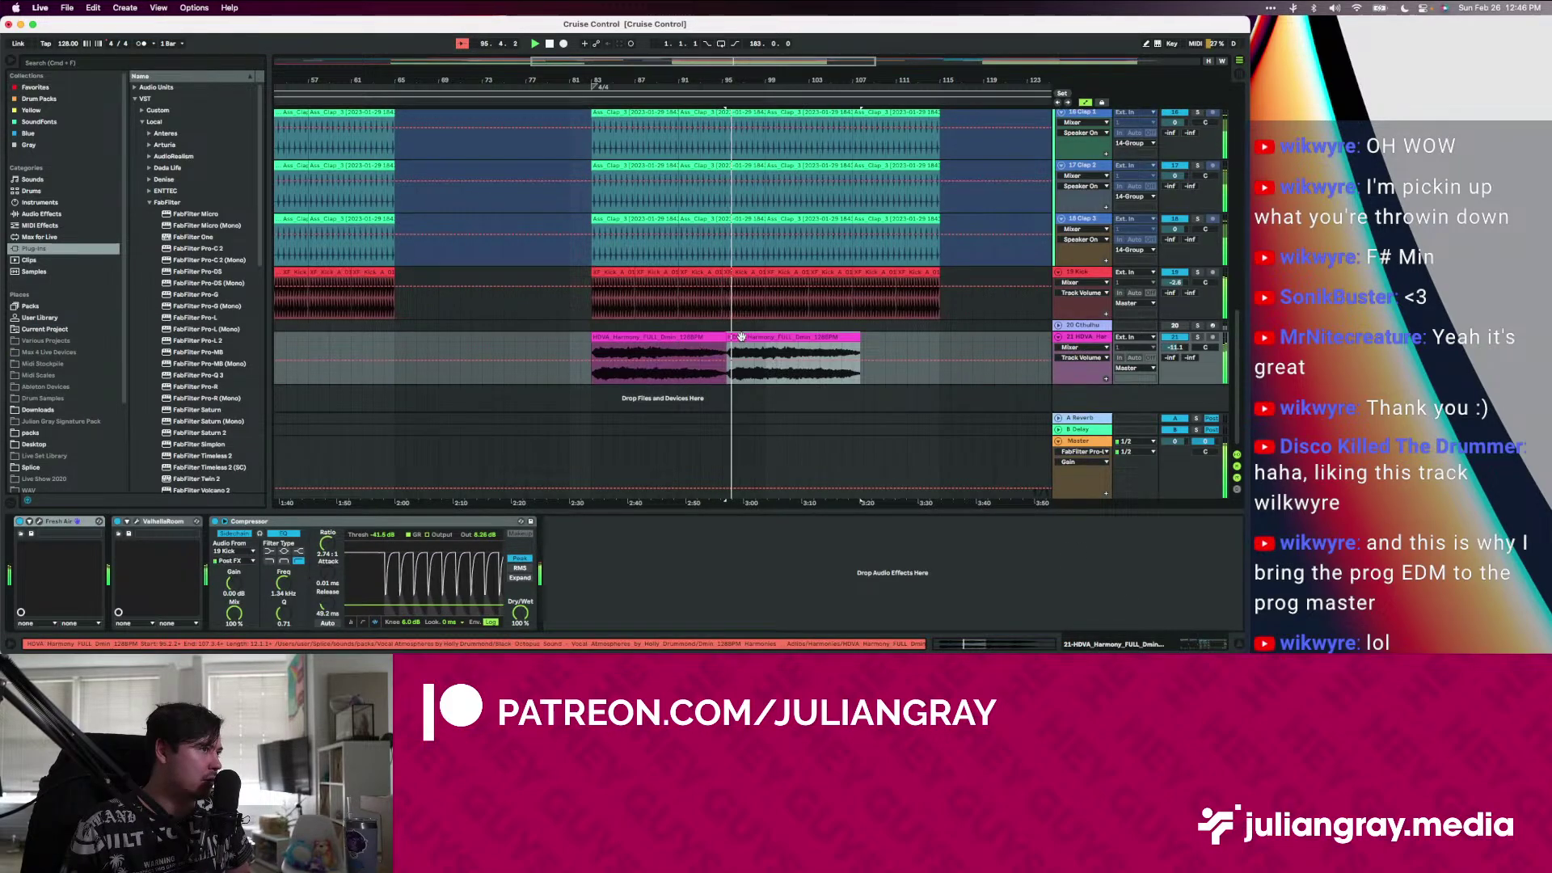
drag(728, 343, 767, 343)
Hide the automation lanes and adjust the crossfade where the two harmony clips meet at bar 99
key(a)
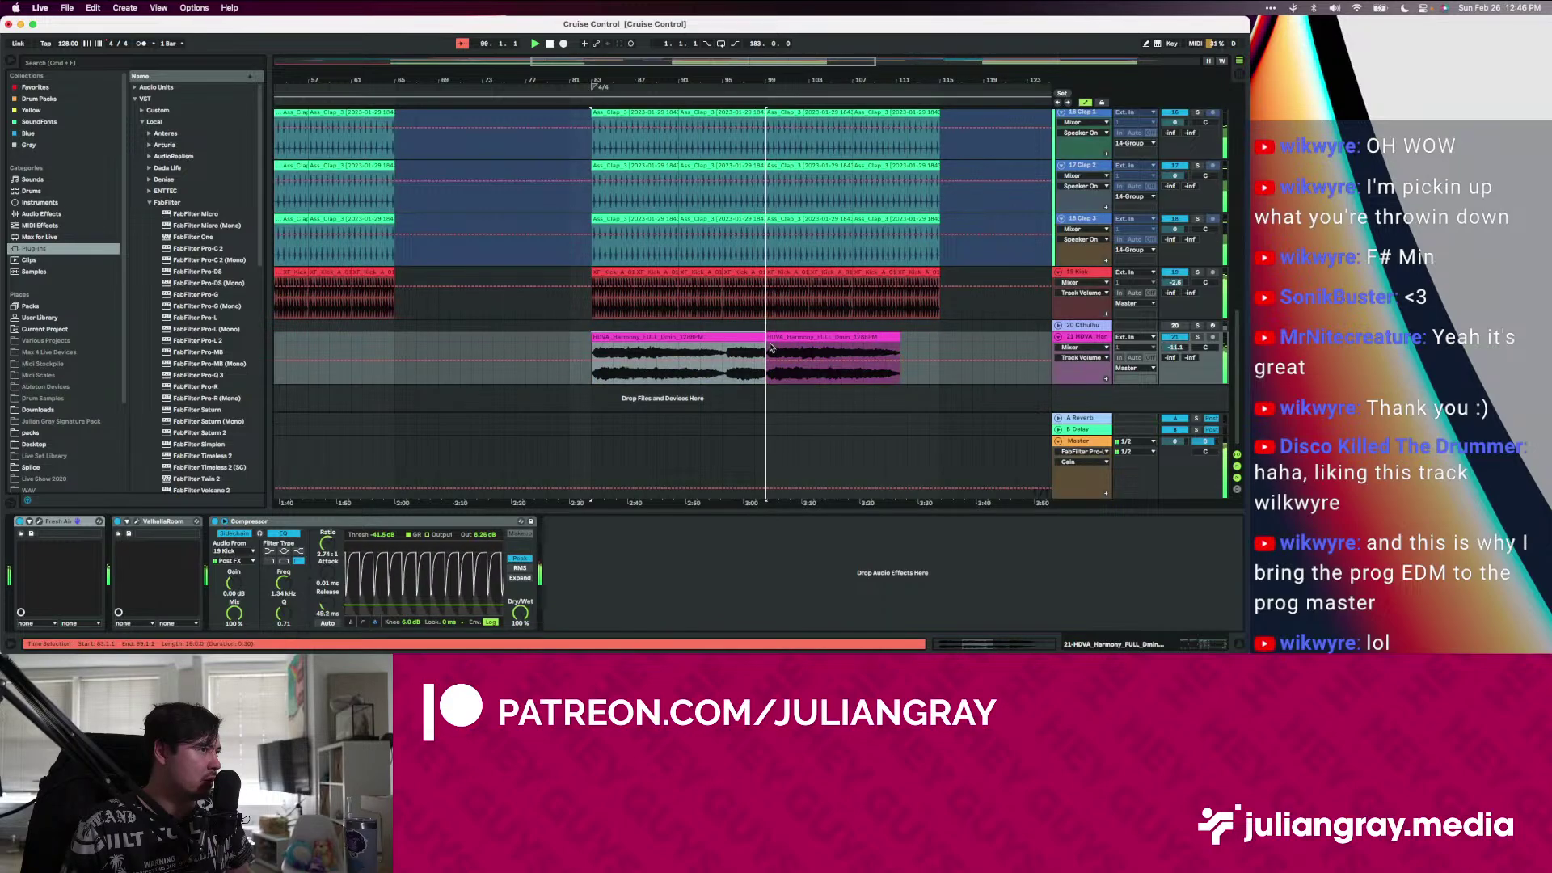
click(762, 346)
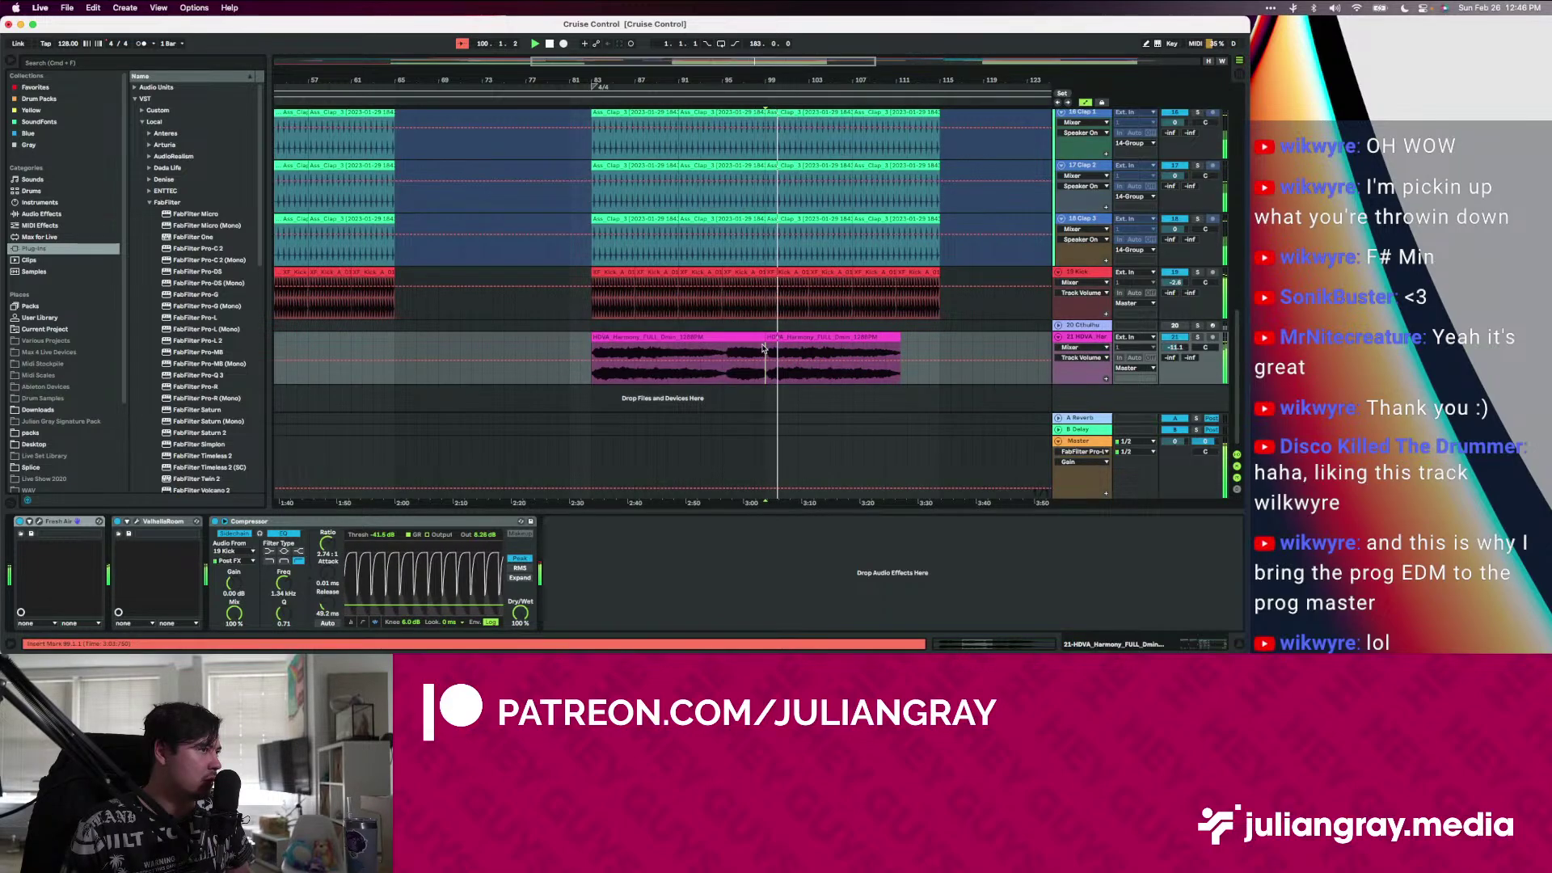
key(a)
drag(763, 348, 775, 346)
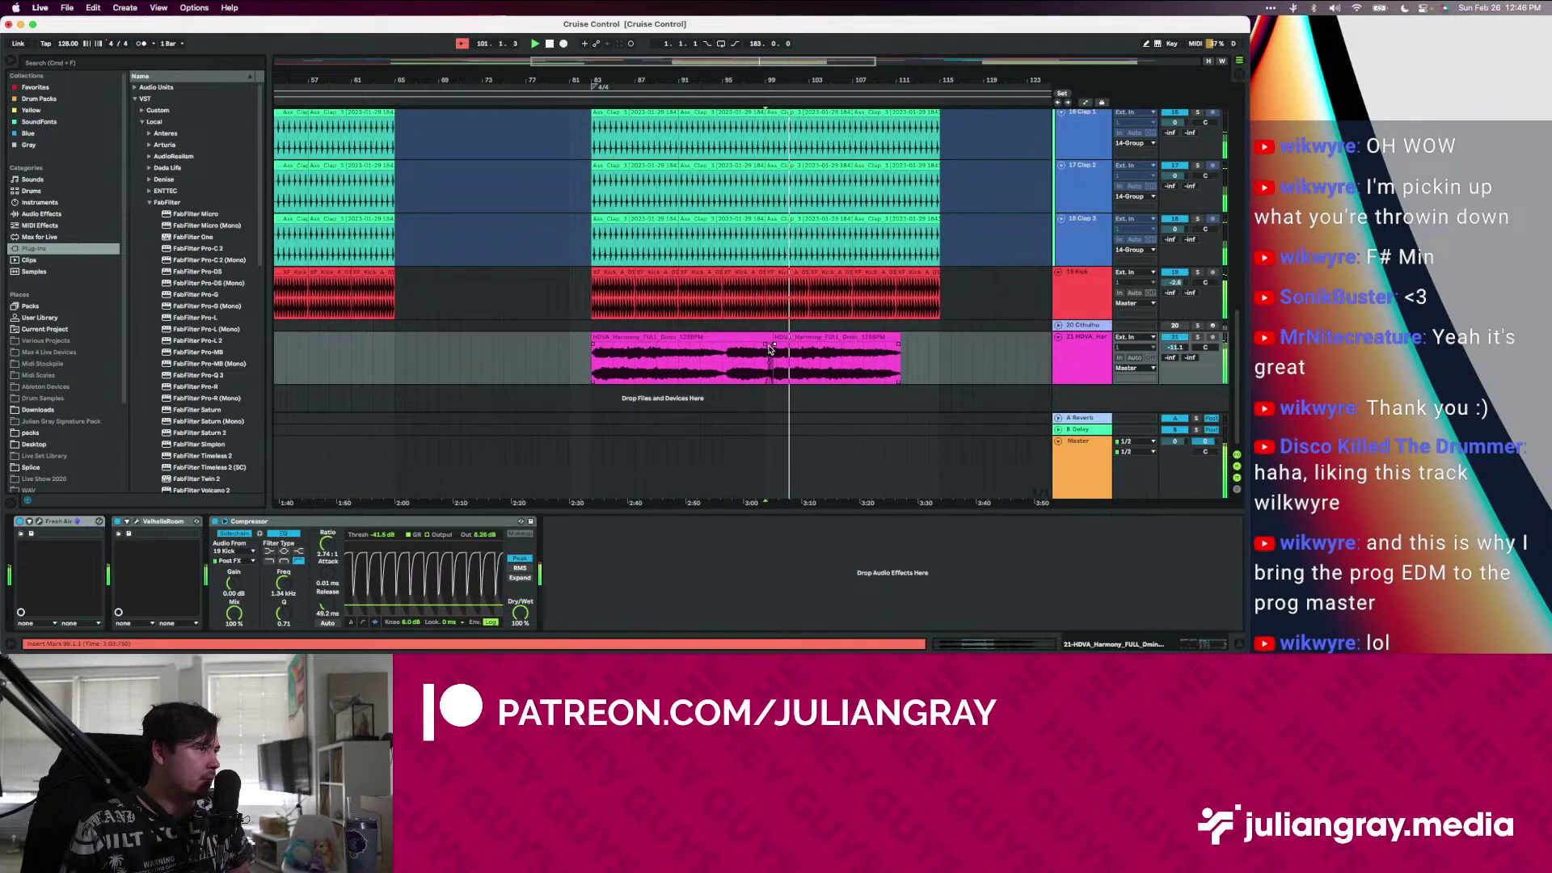
Extend the second harmony clip to end at bar 115 and set the harmony track's volume to -11.5 dB
drag(899, 338, 939, 341)
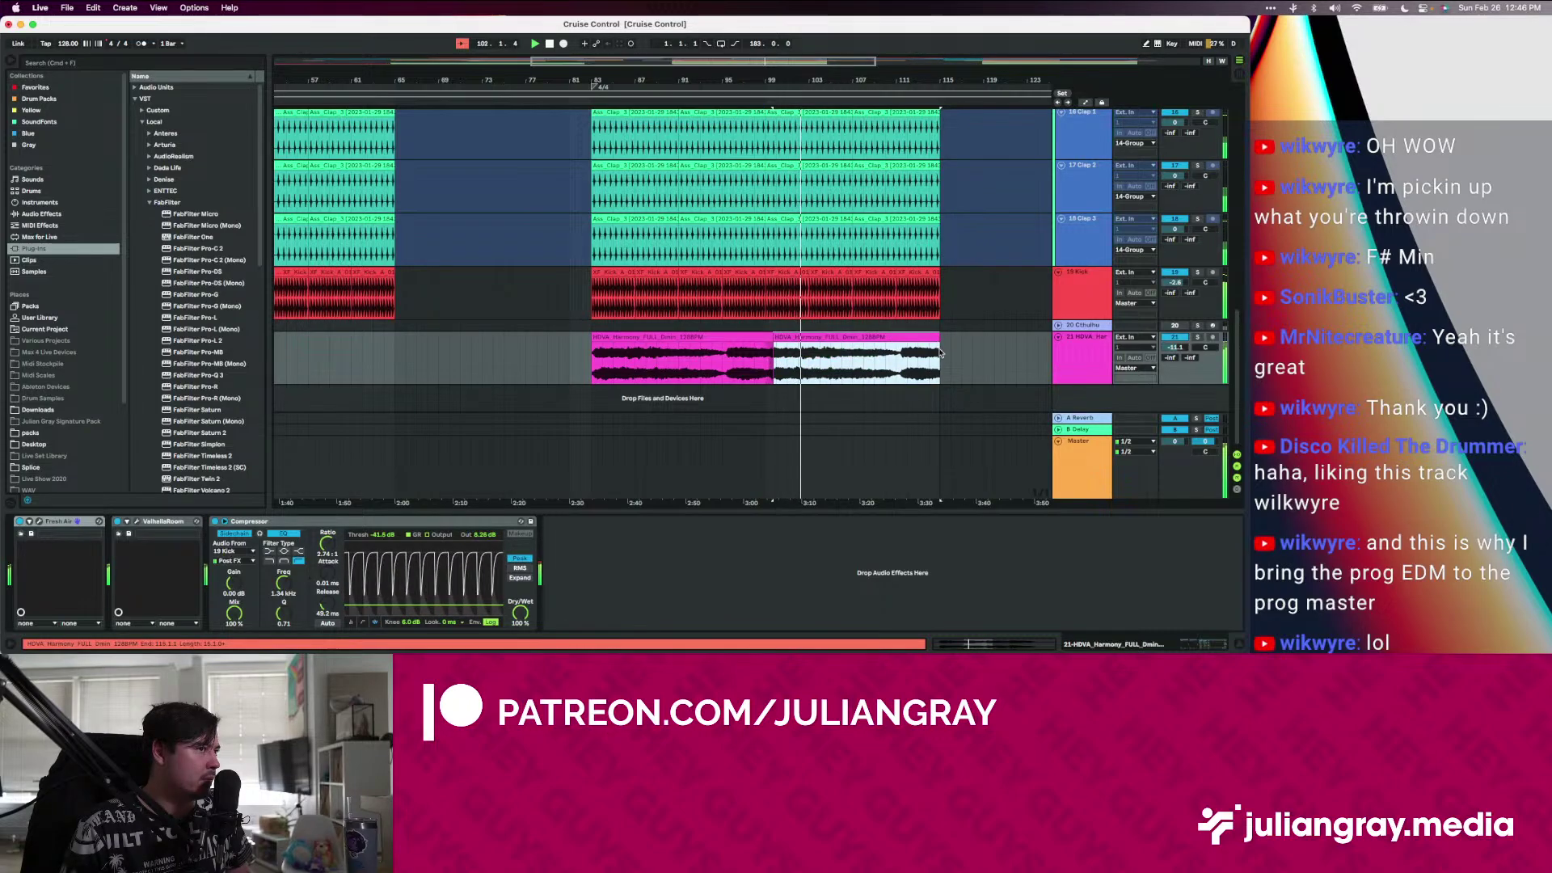
click(937, 360)
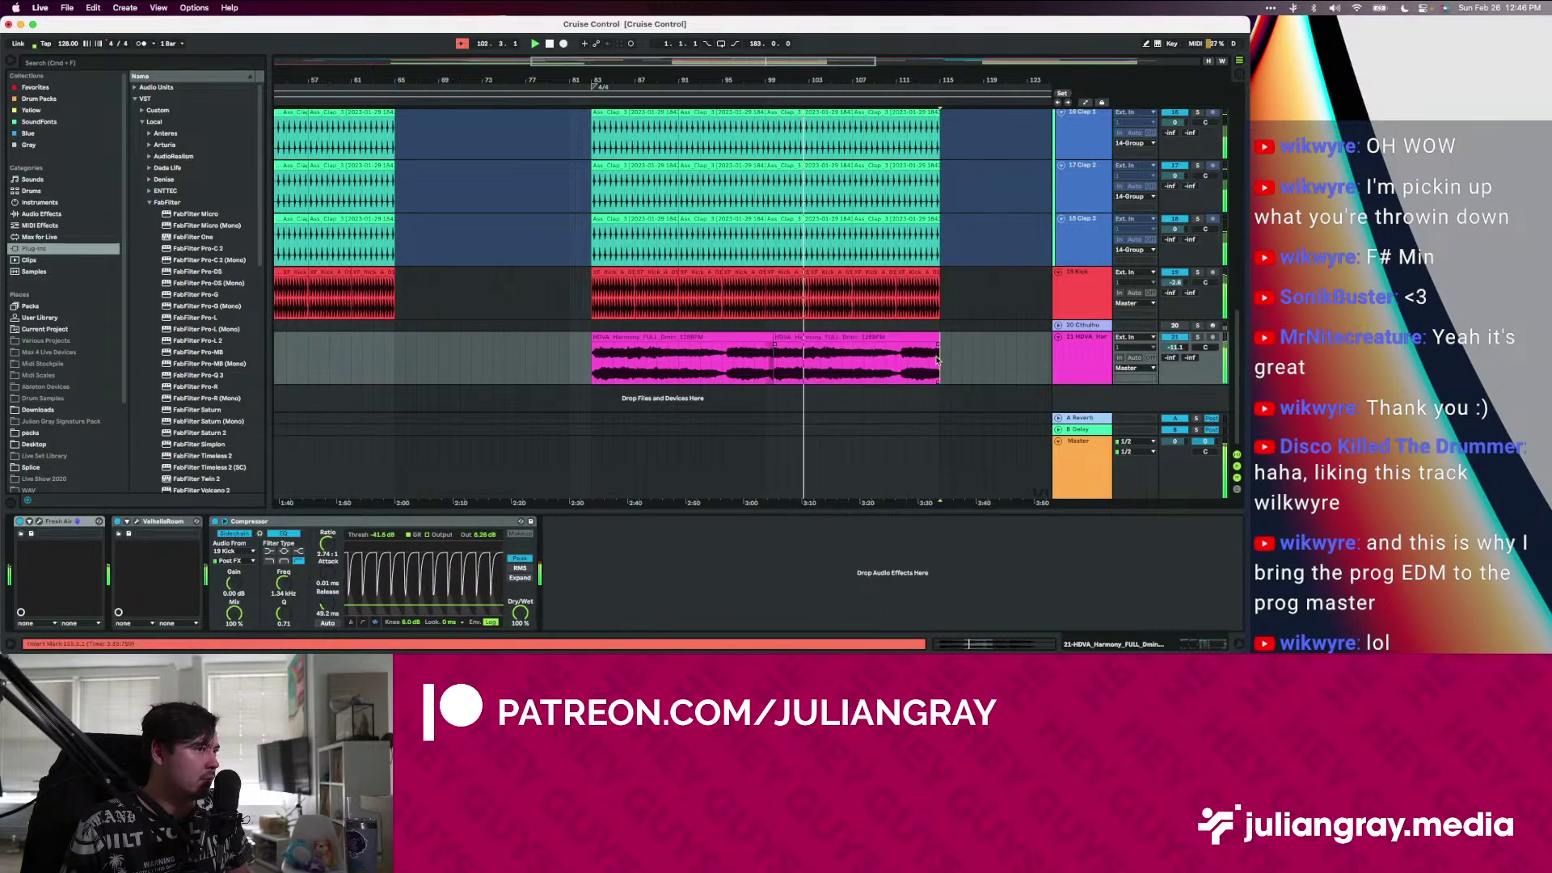
click(1083, 354)
drag(1165, 349, 1165, 352)
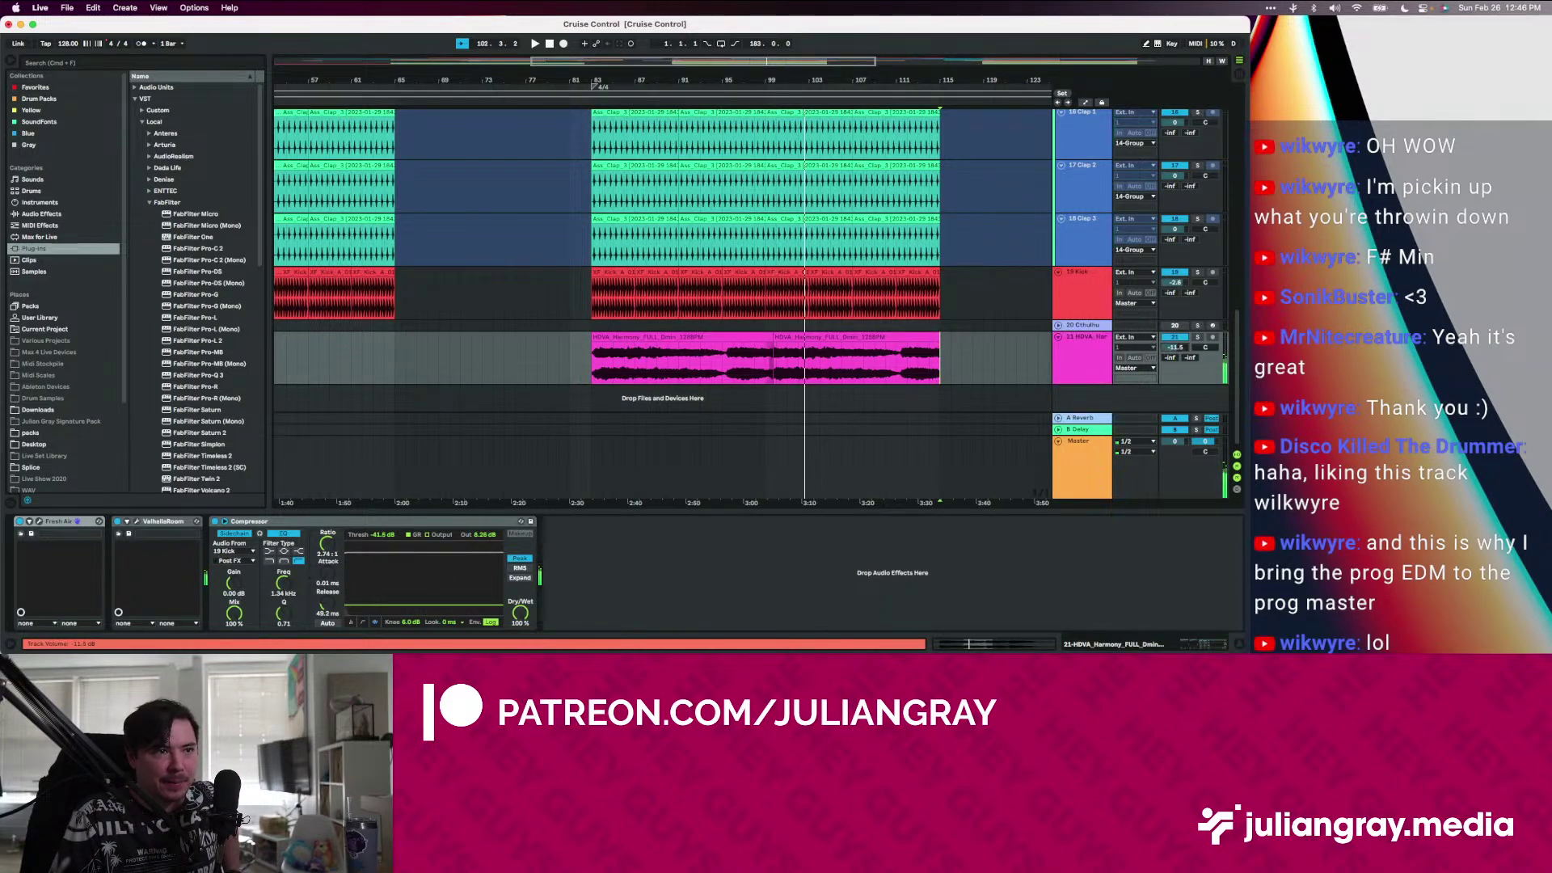
Examine how the synth, bass and drum tracks line up with the section boundaries at bars 83 and 115
scroll(947, 305, up, 10)
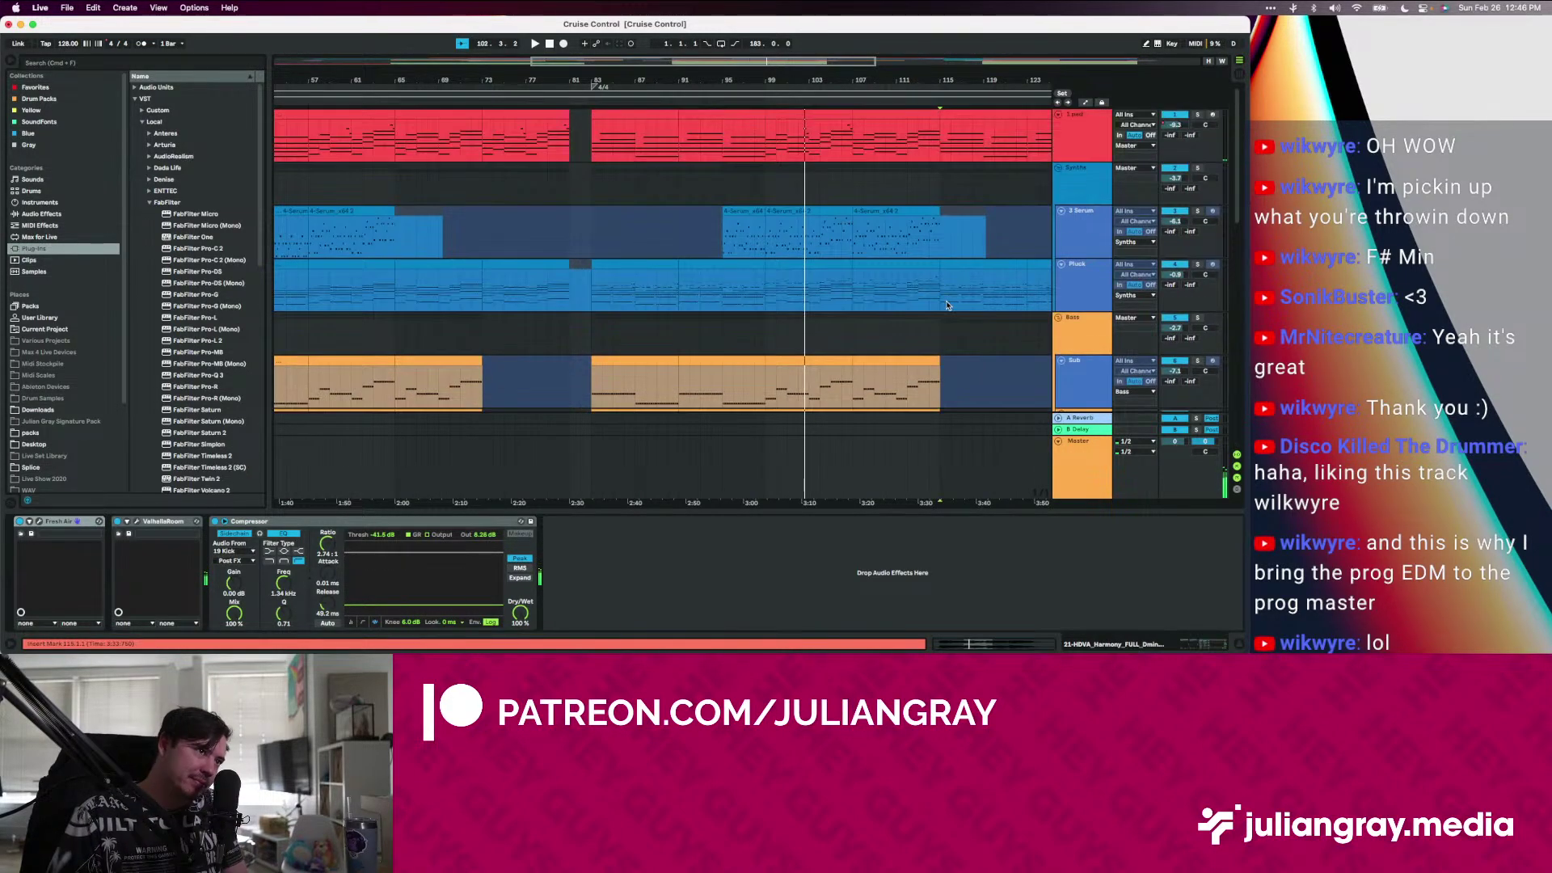
click(941, 299)
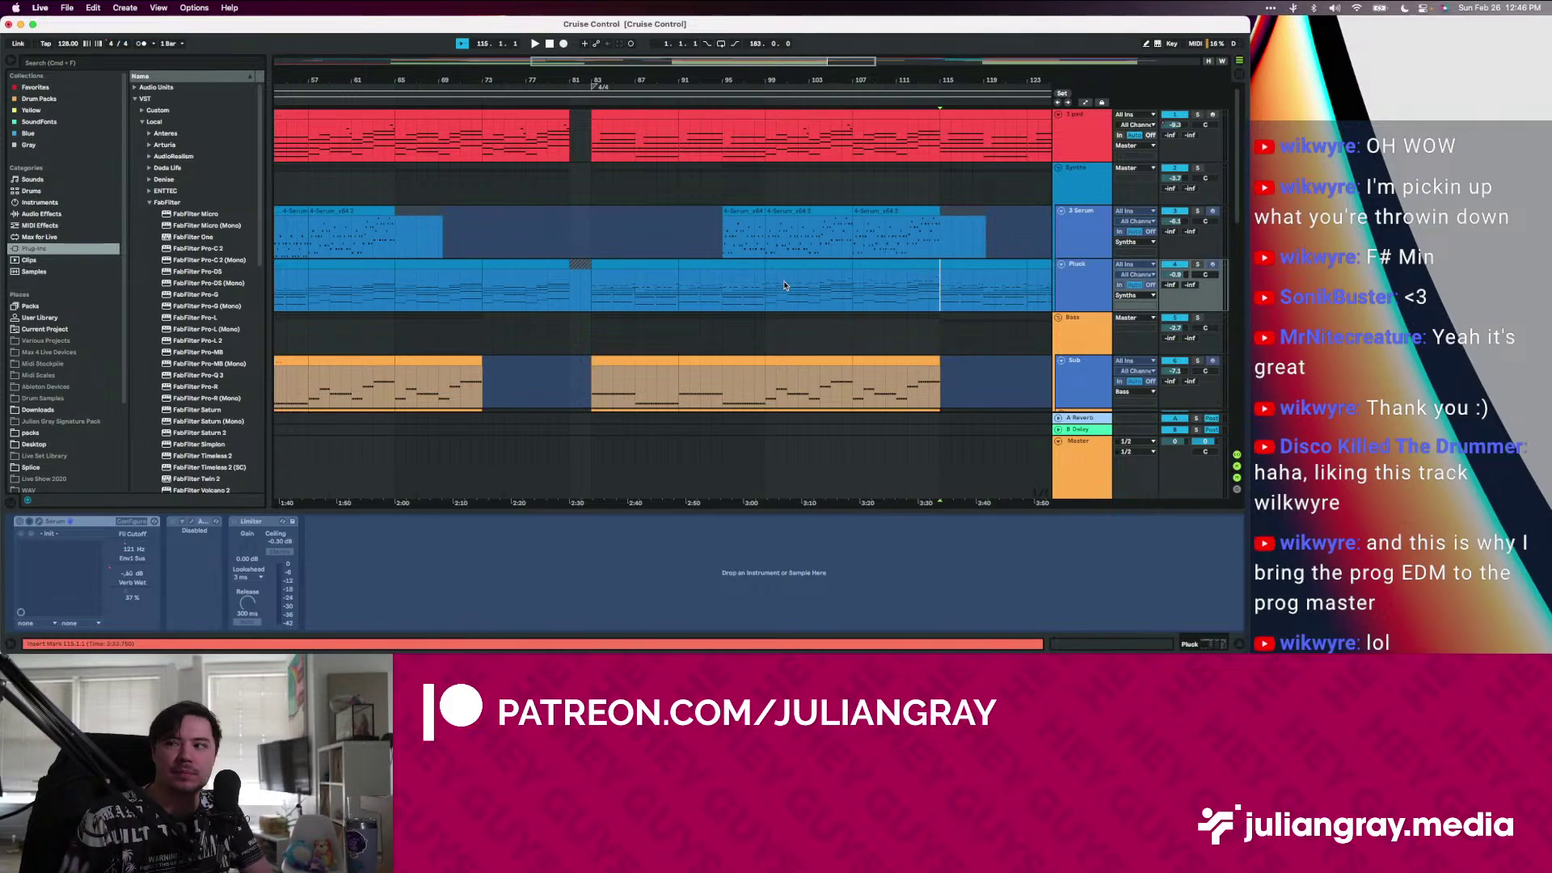
scroll(784, 285, down, 6)
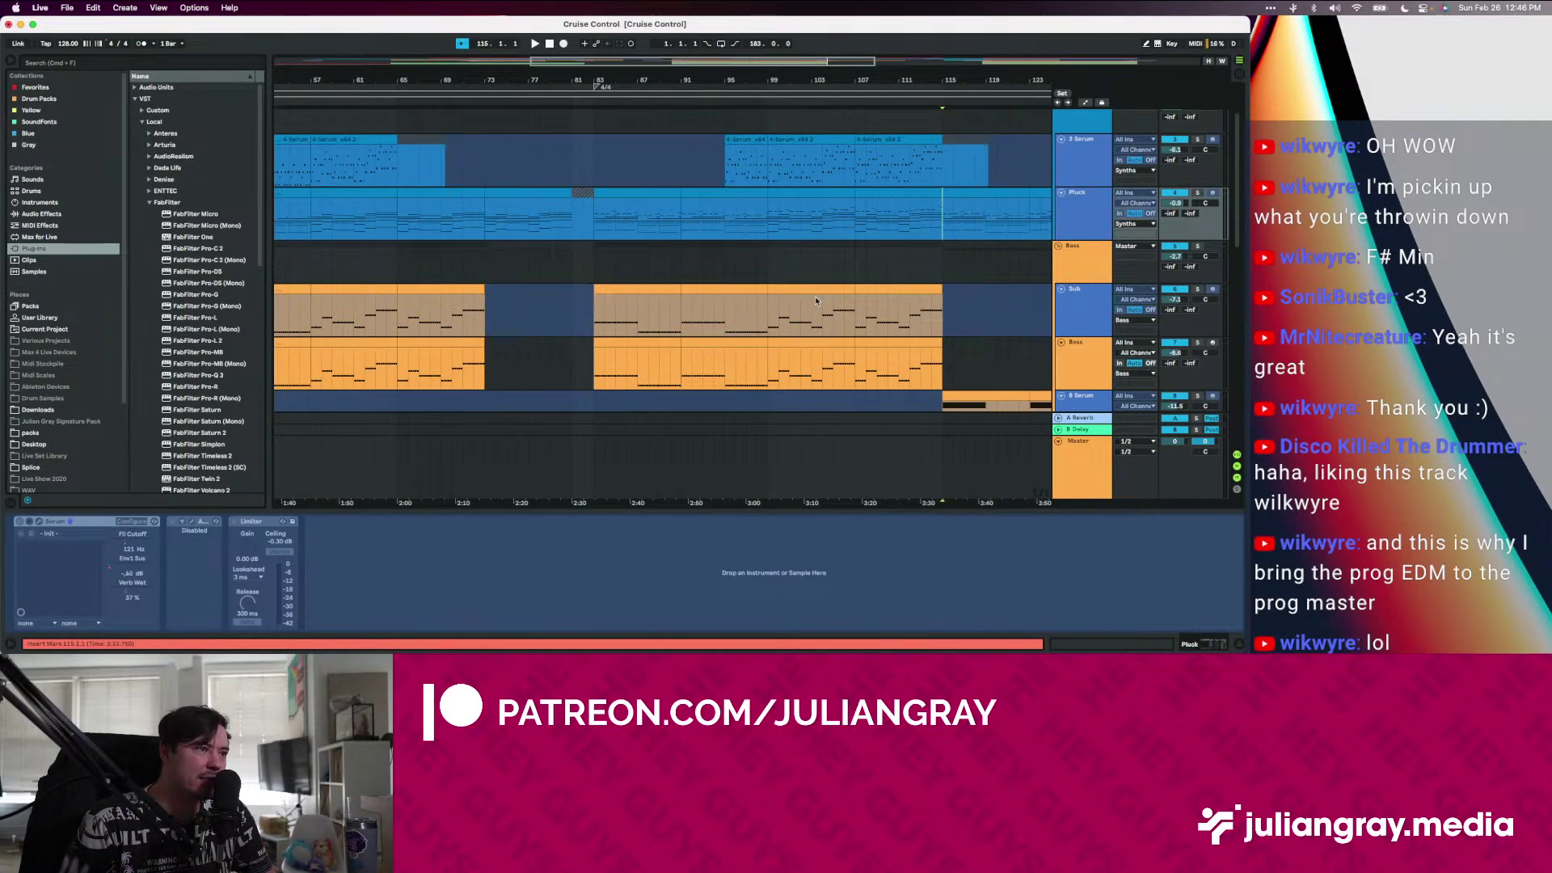
scroll(816, 301, down, 6)
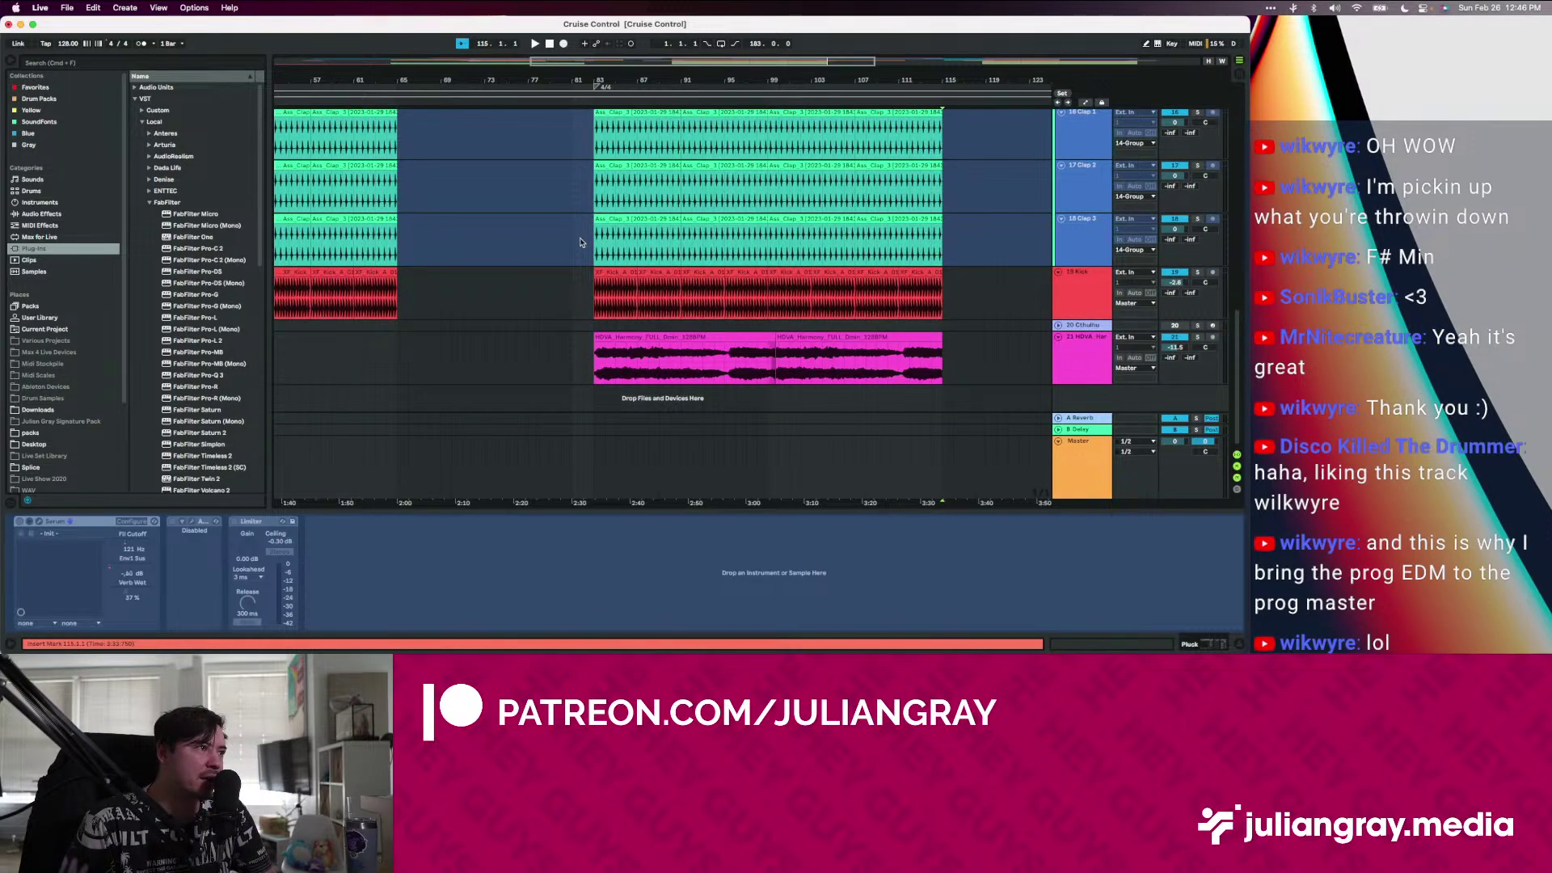
click(592, 238)
scroll(598, 235, up, 10)
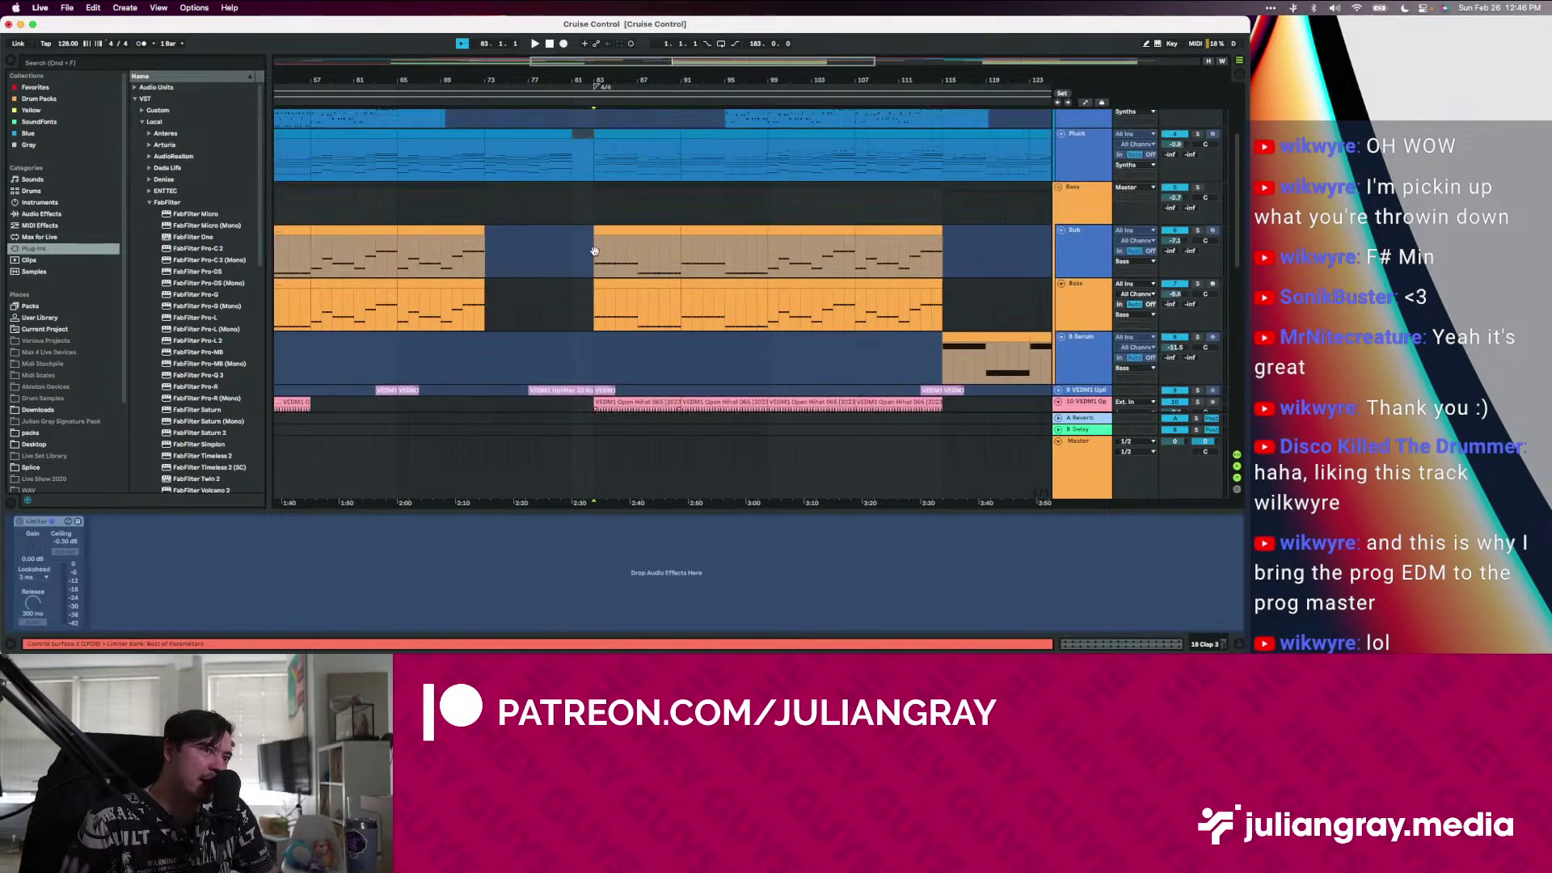
click(591, 180)
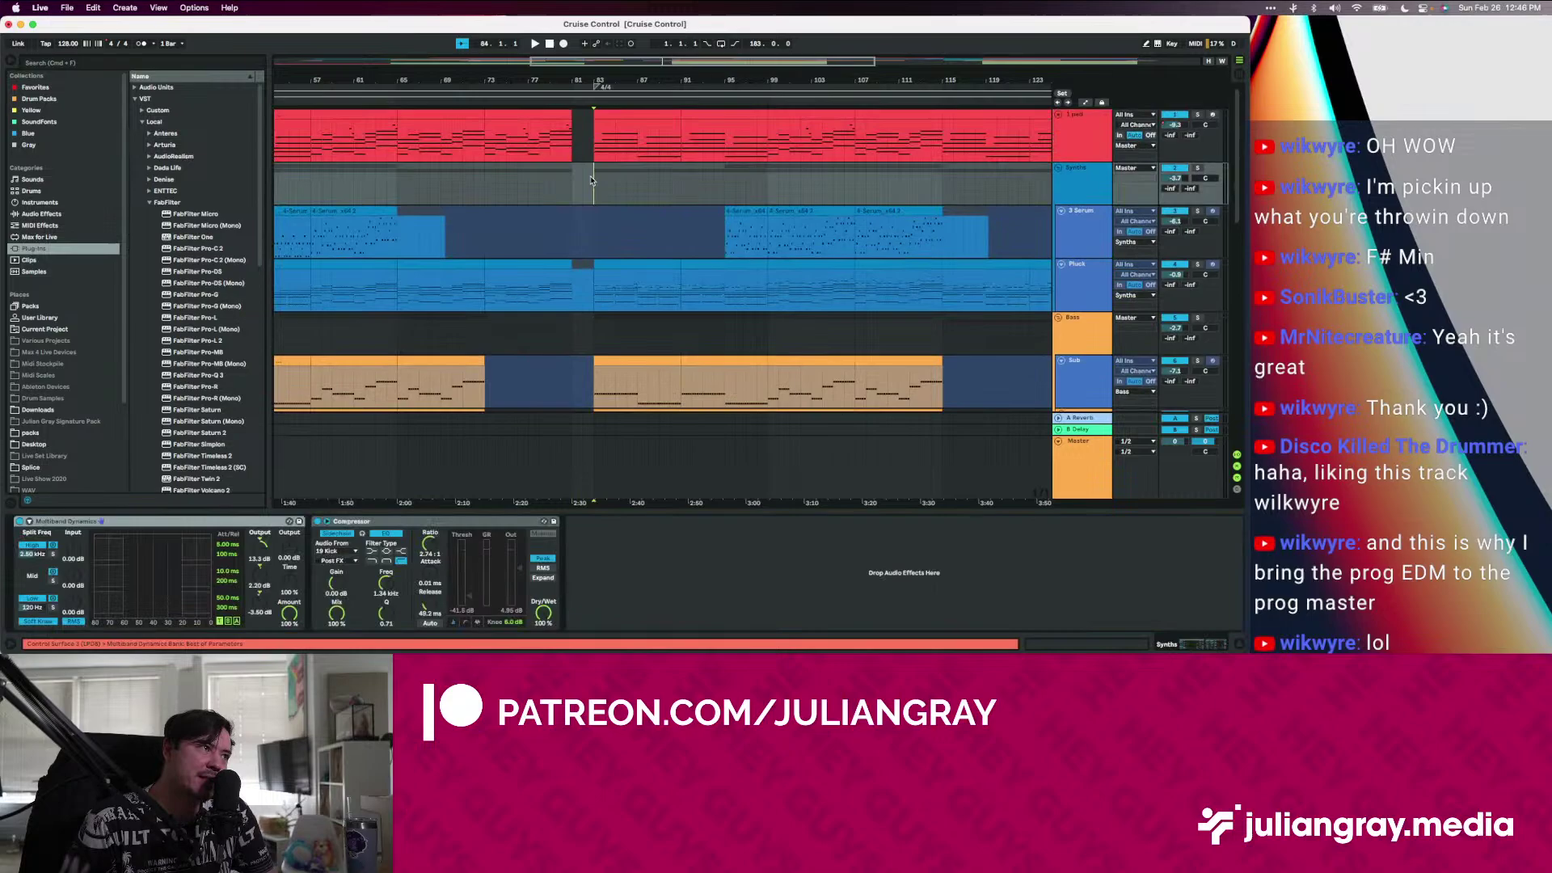
Collect all external files into the project and save the Live Set
click(40, 8)
mouse_move(67, 7)
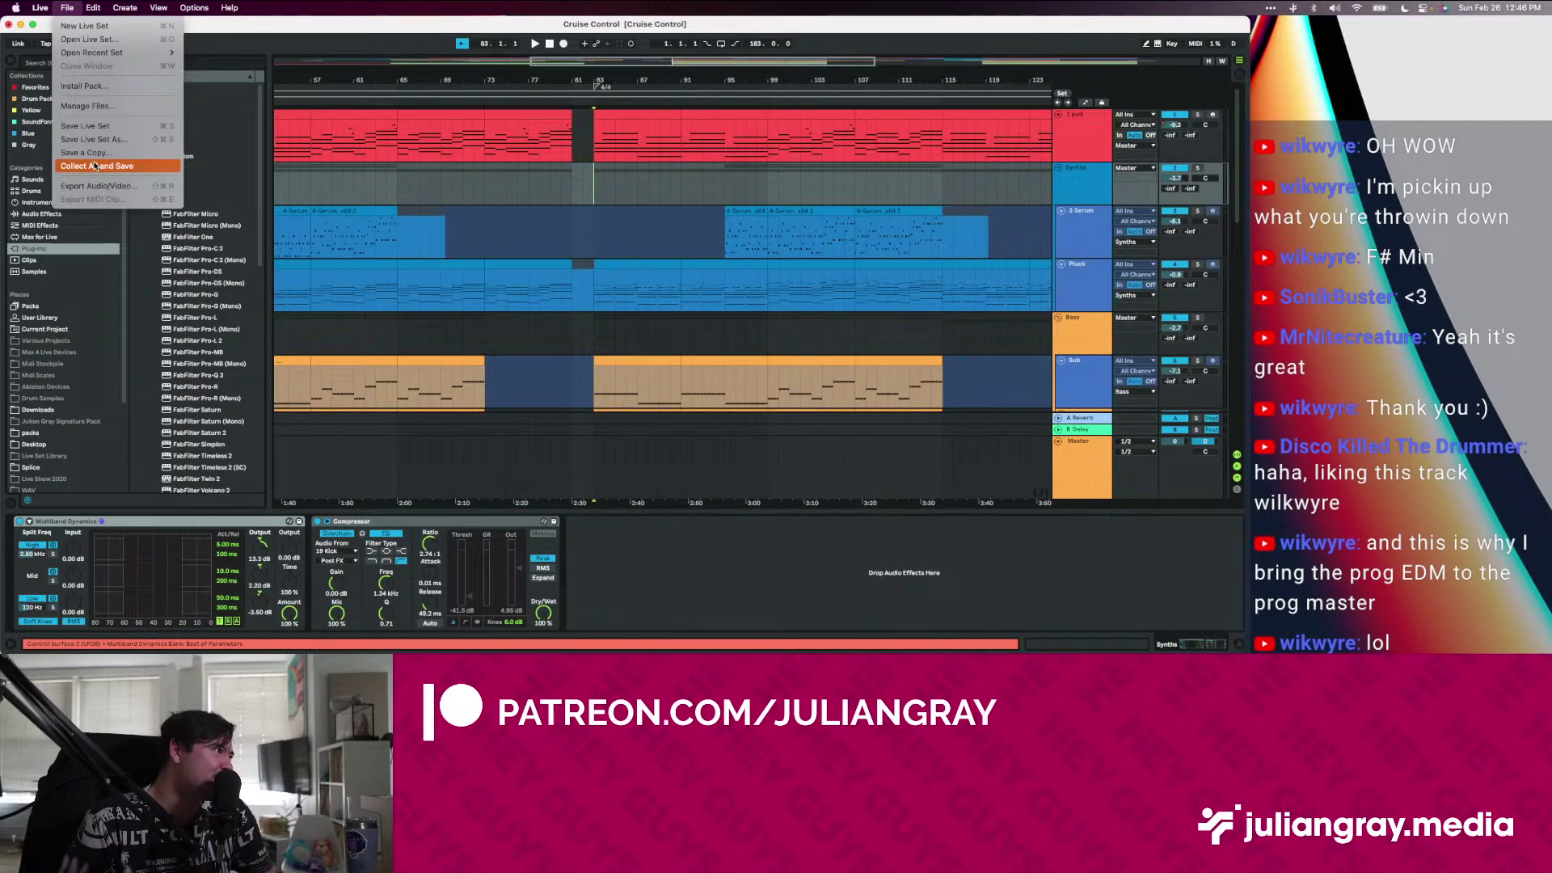
click(95, 166)
click(724, 393)
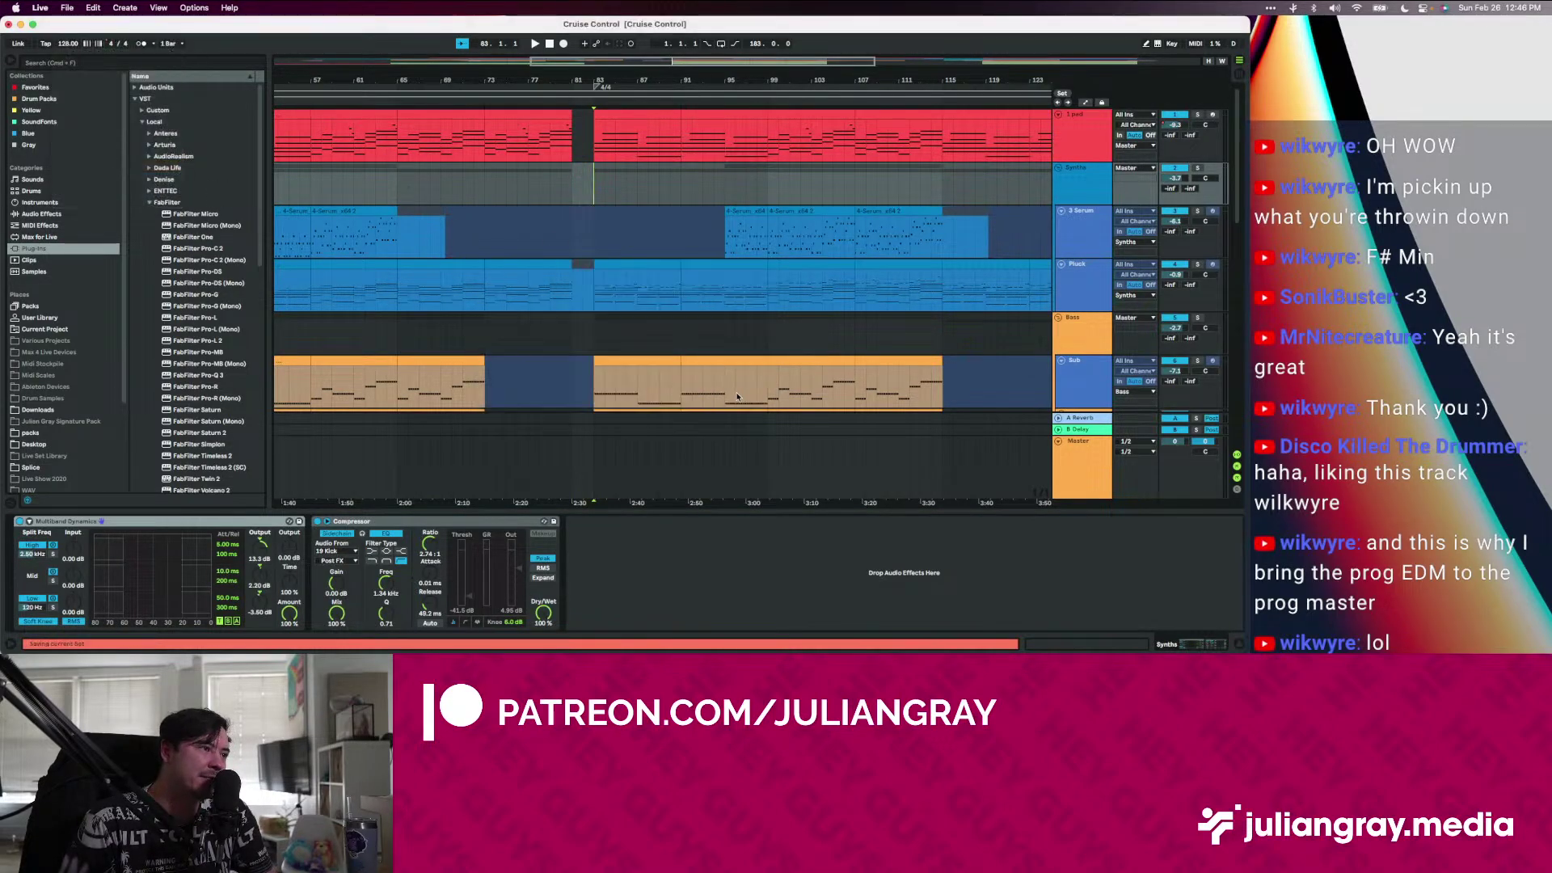
Play the arrangement from bar 41, where the first Serum lead section begins
click(728, 241)
scroll(728, 241, left, 10)
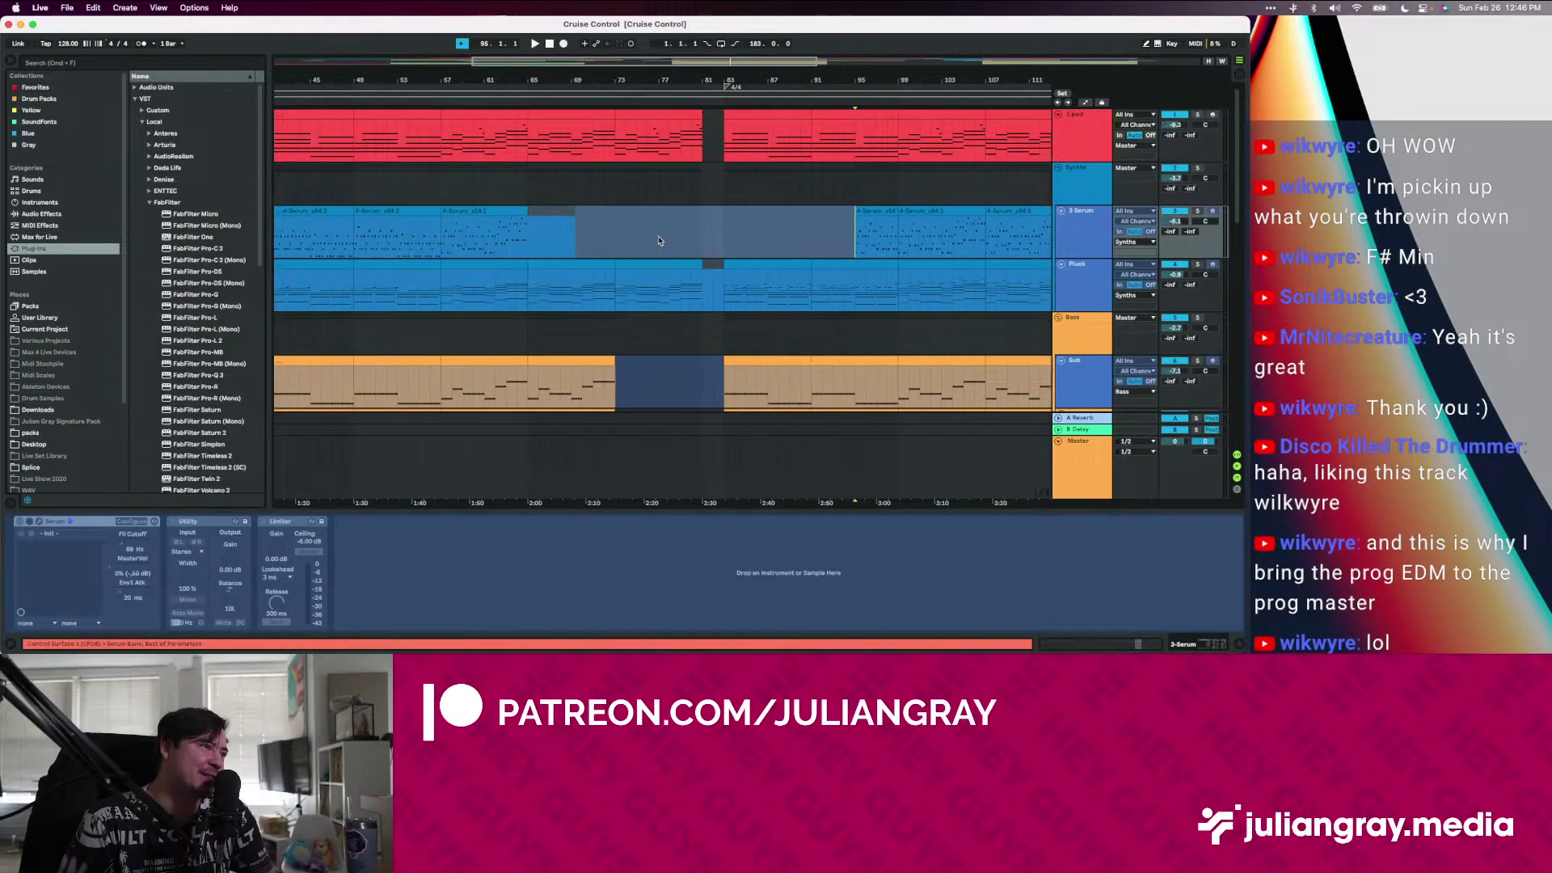
click(523, 238)
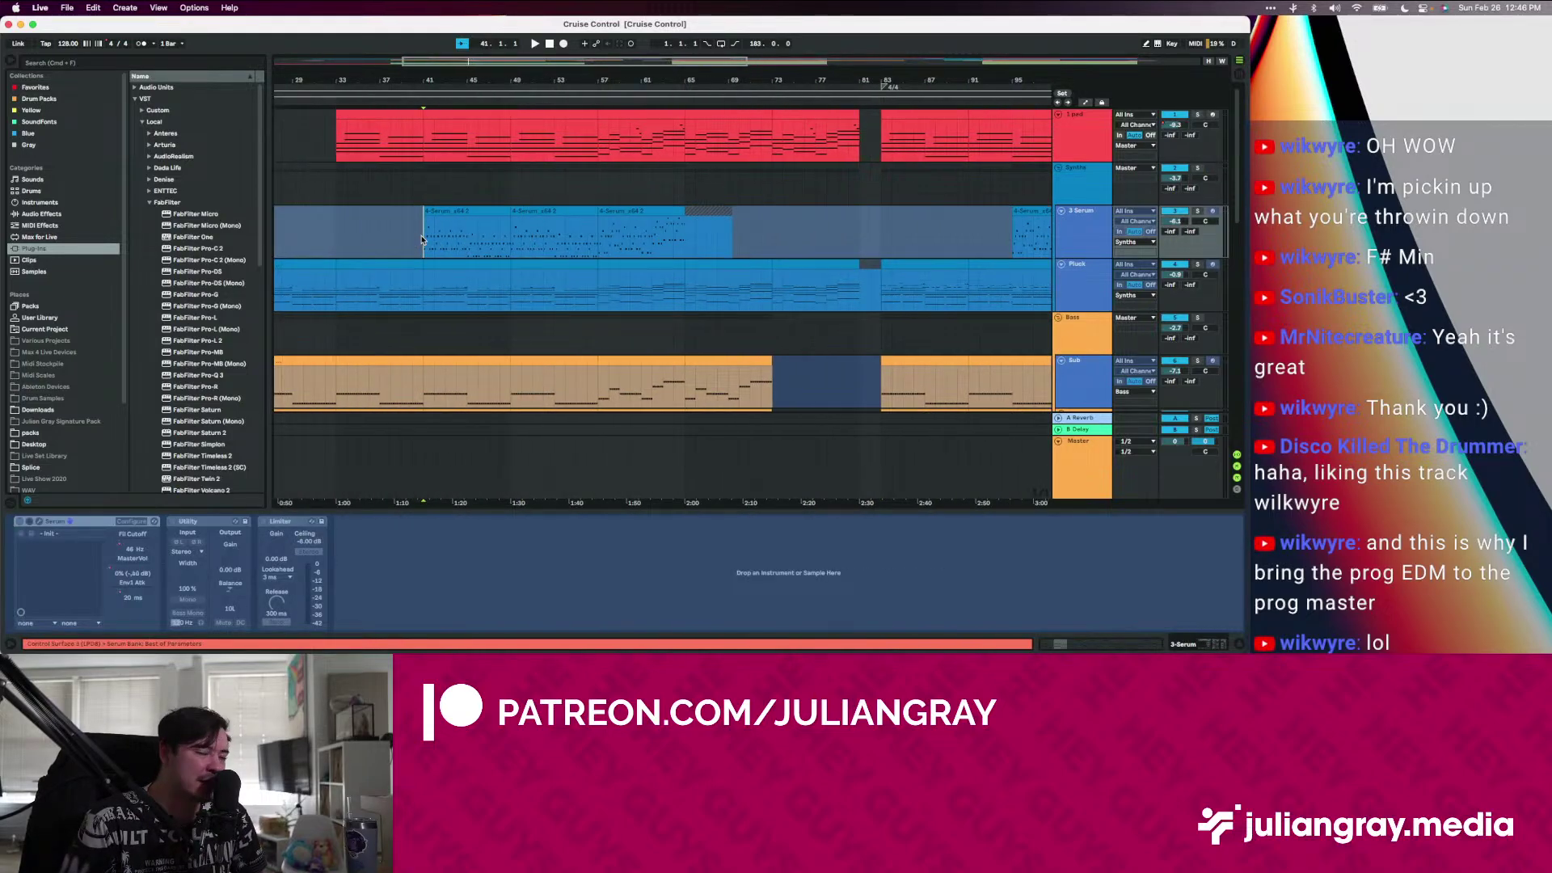
scroll(604, 260, down, 15)
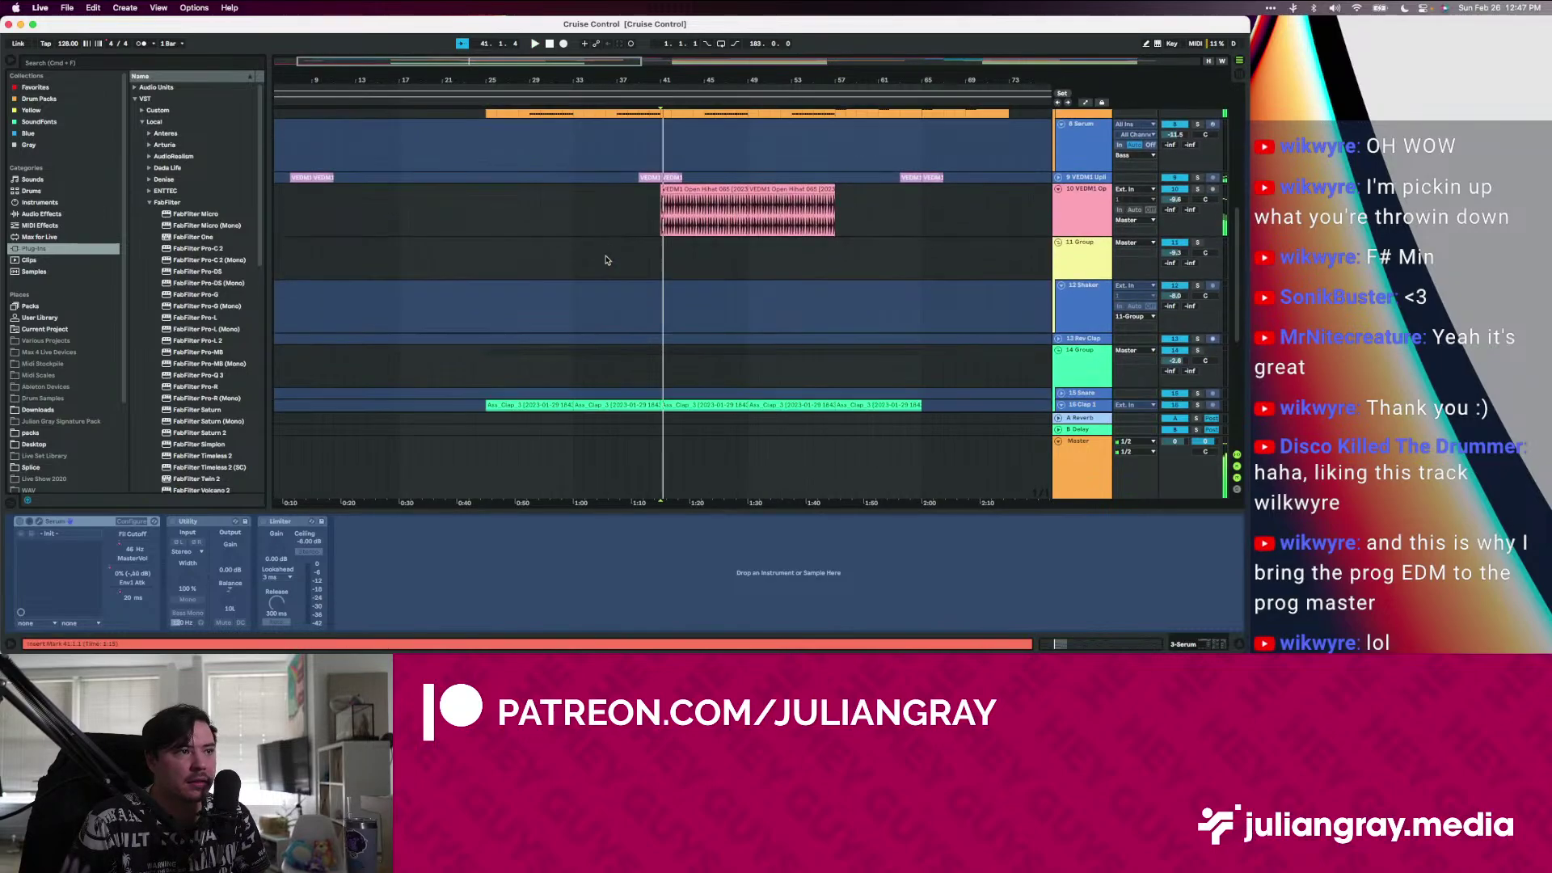
Play the breakdown from bar 73 into bar 83 and lower the harmony track's volume to -12.2 dB
click(655, 257)
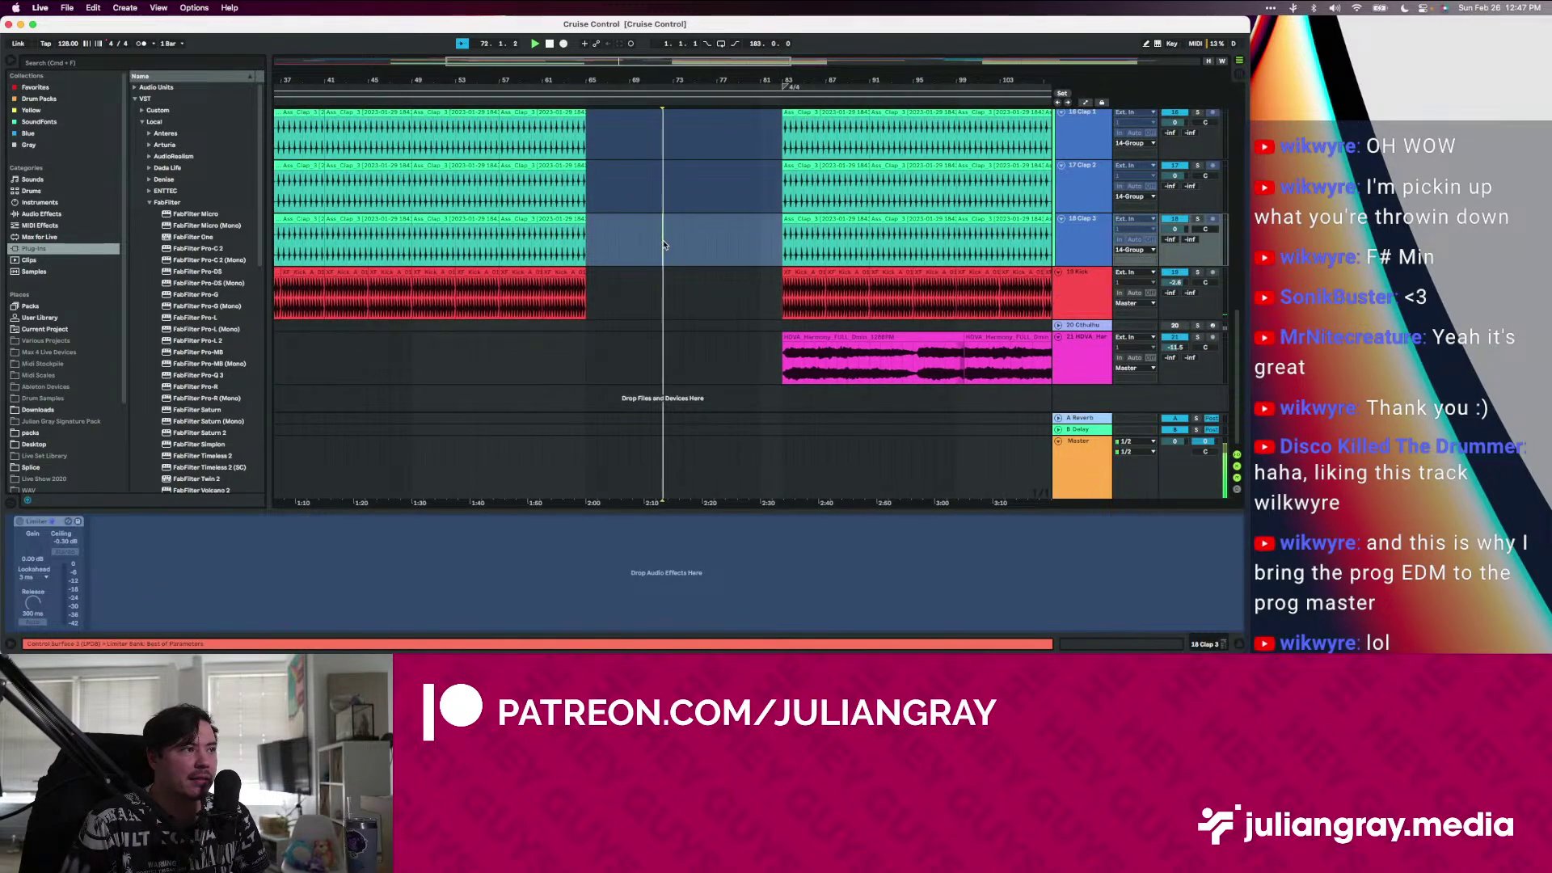
key(space)
scroll(715, 259, up, 5)
scroll(714, 259, up, 4)
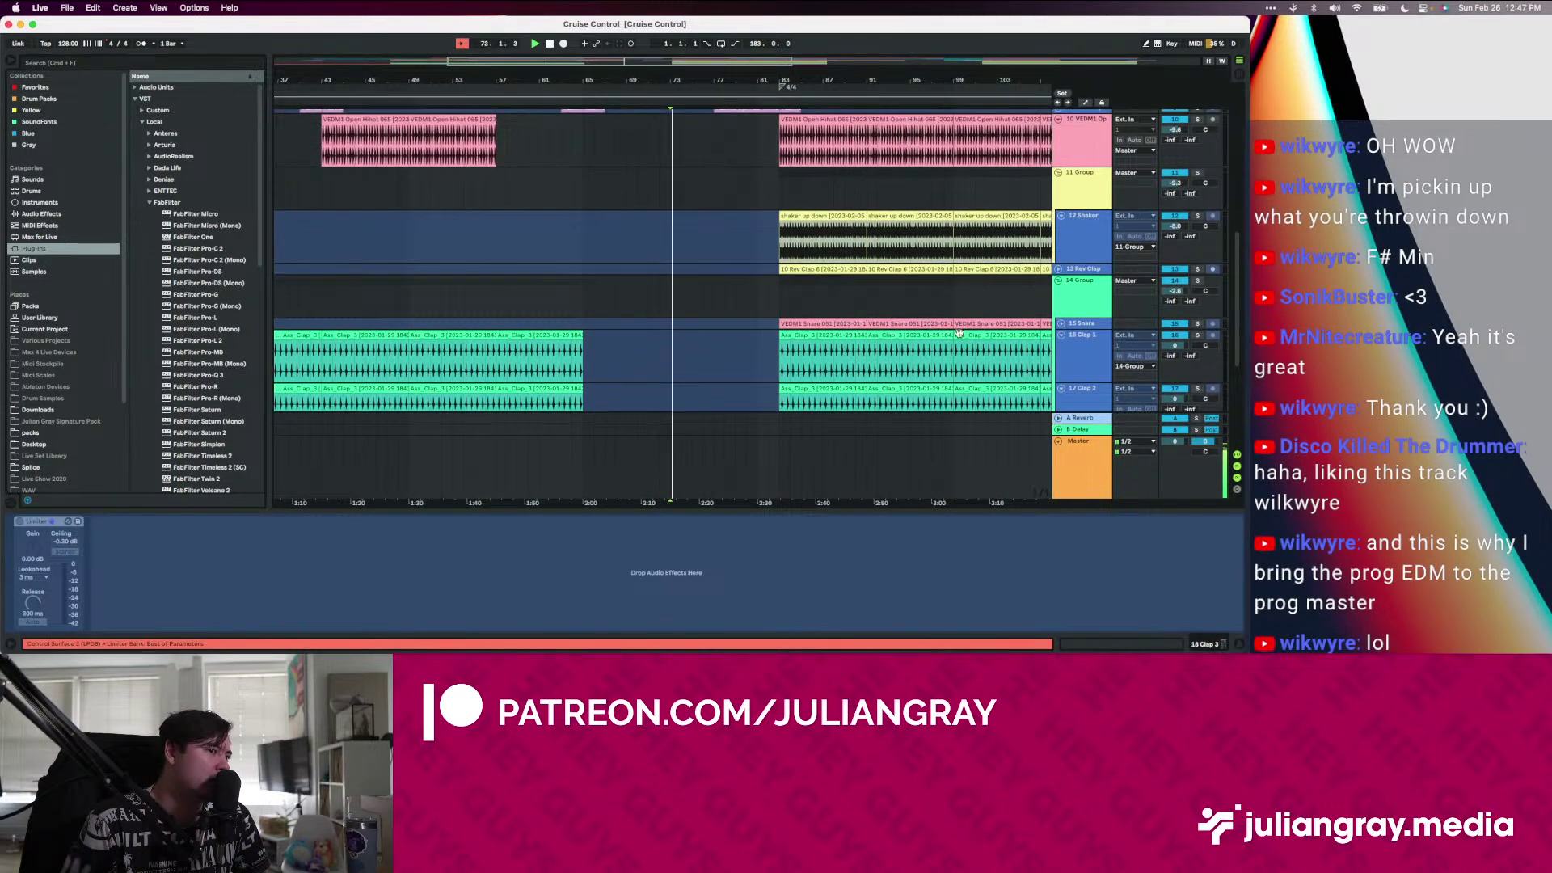
scroll(715, 250, up, 5)
click(712, 228)
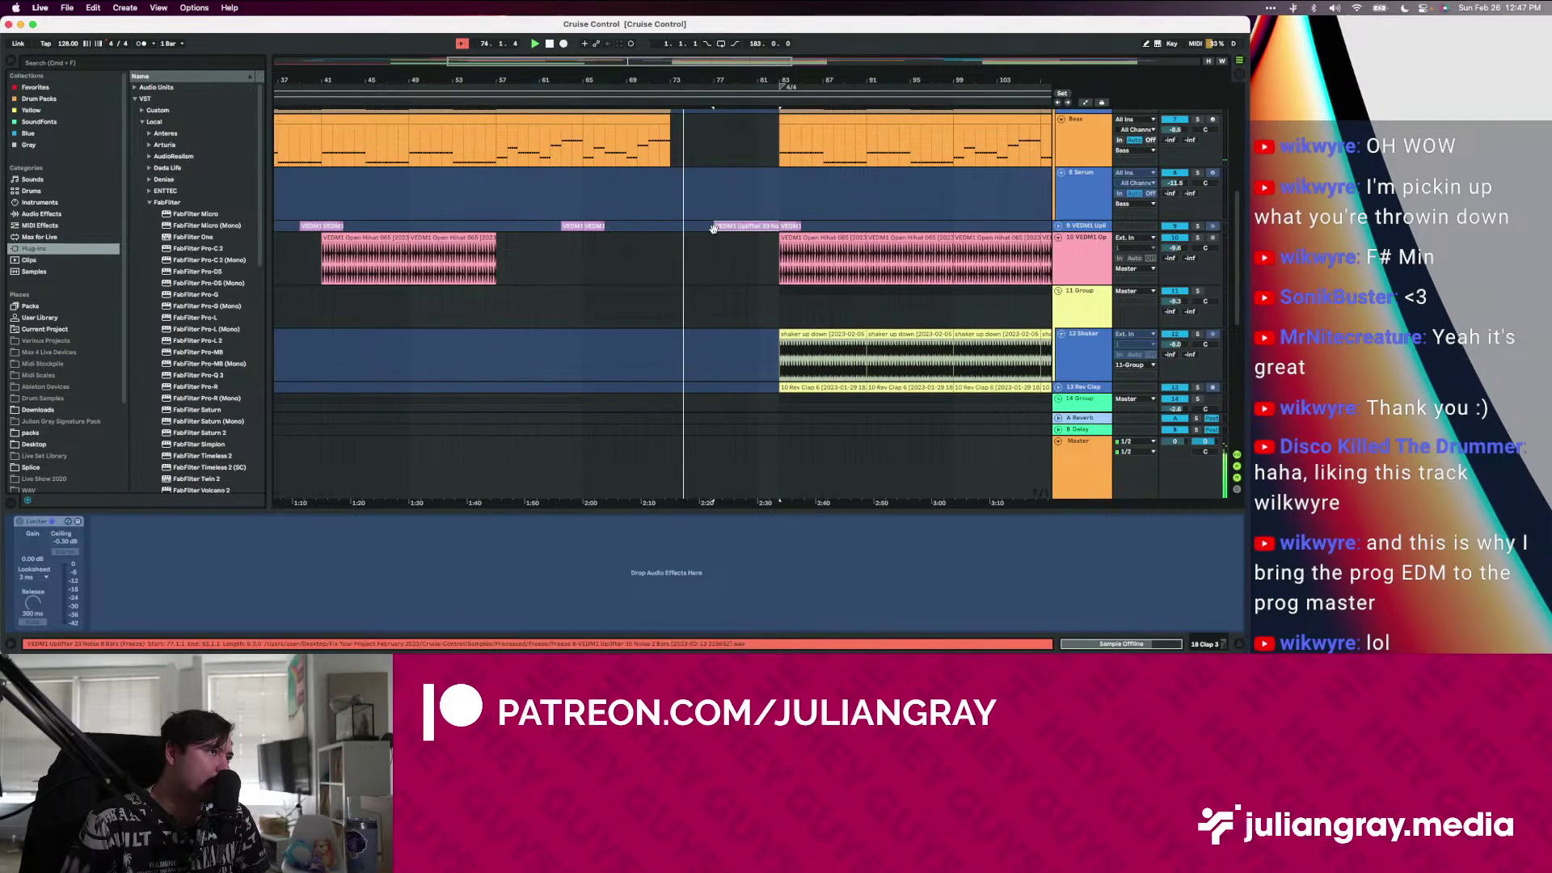
click(714, 188)
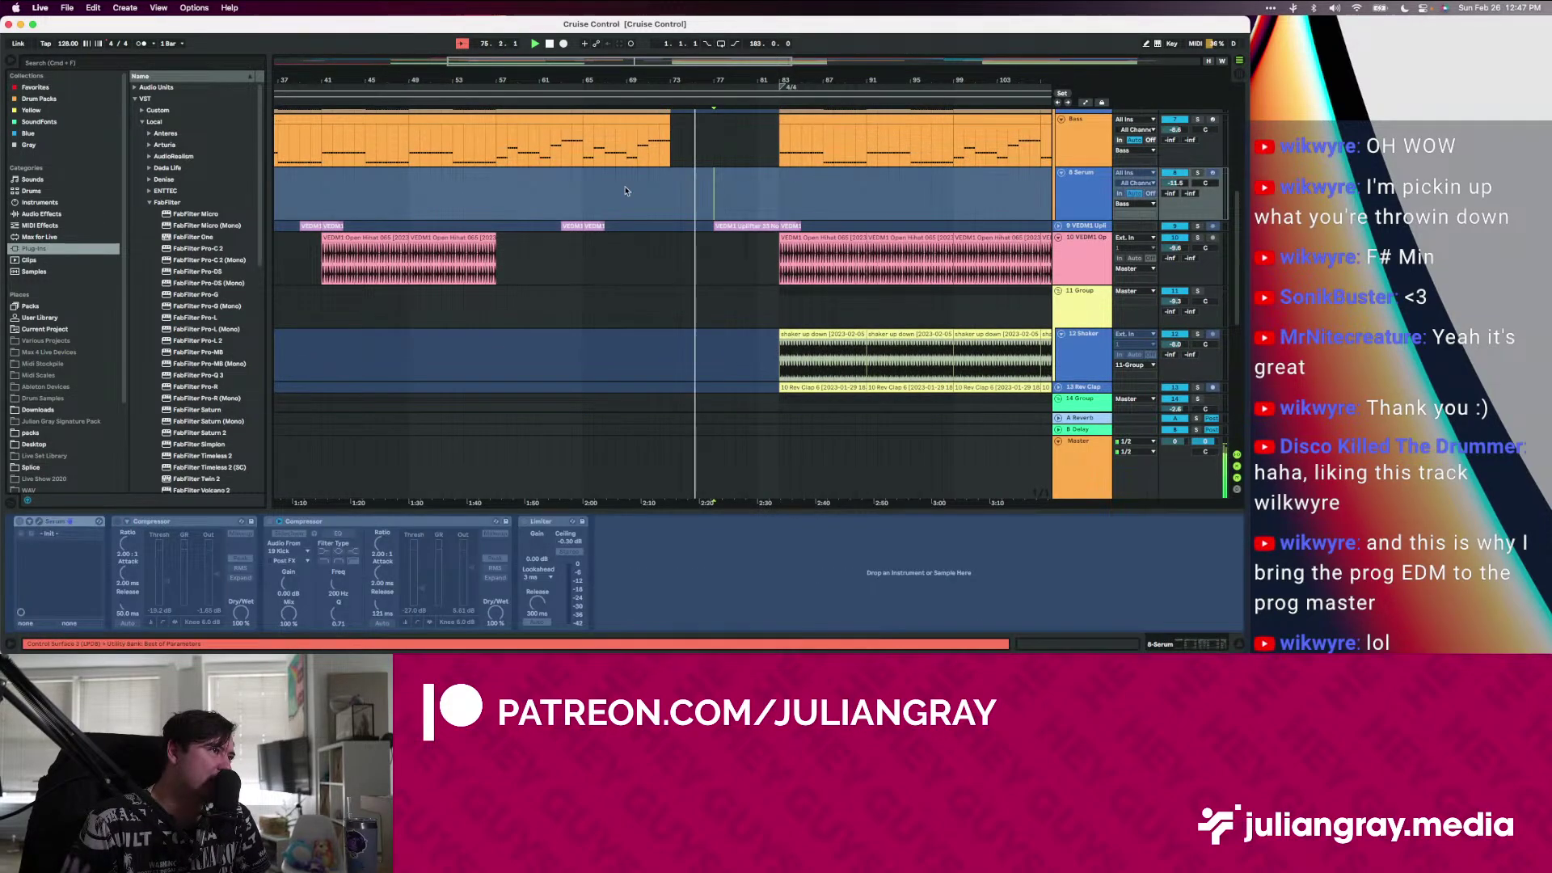
click(716, 212)
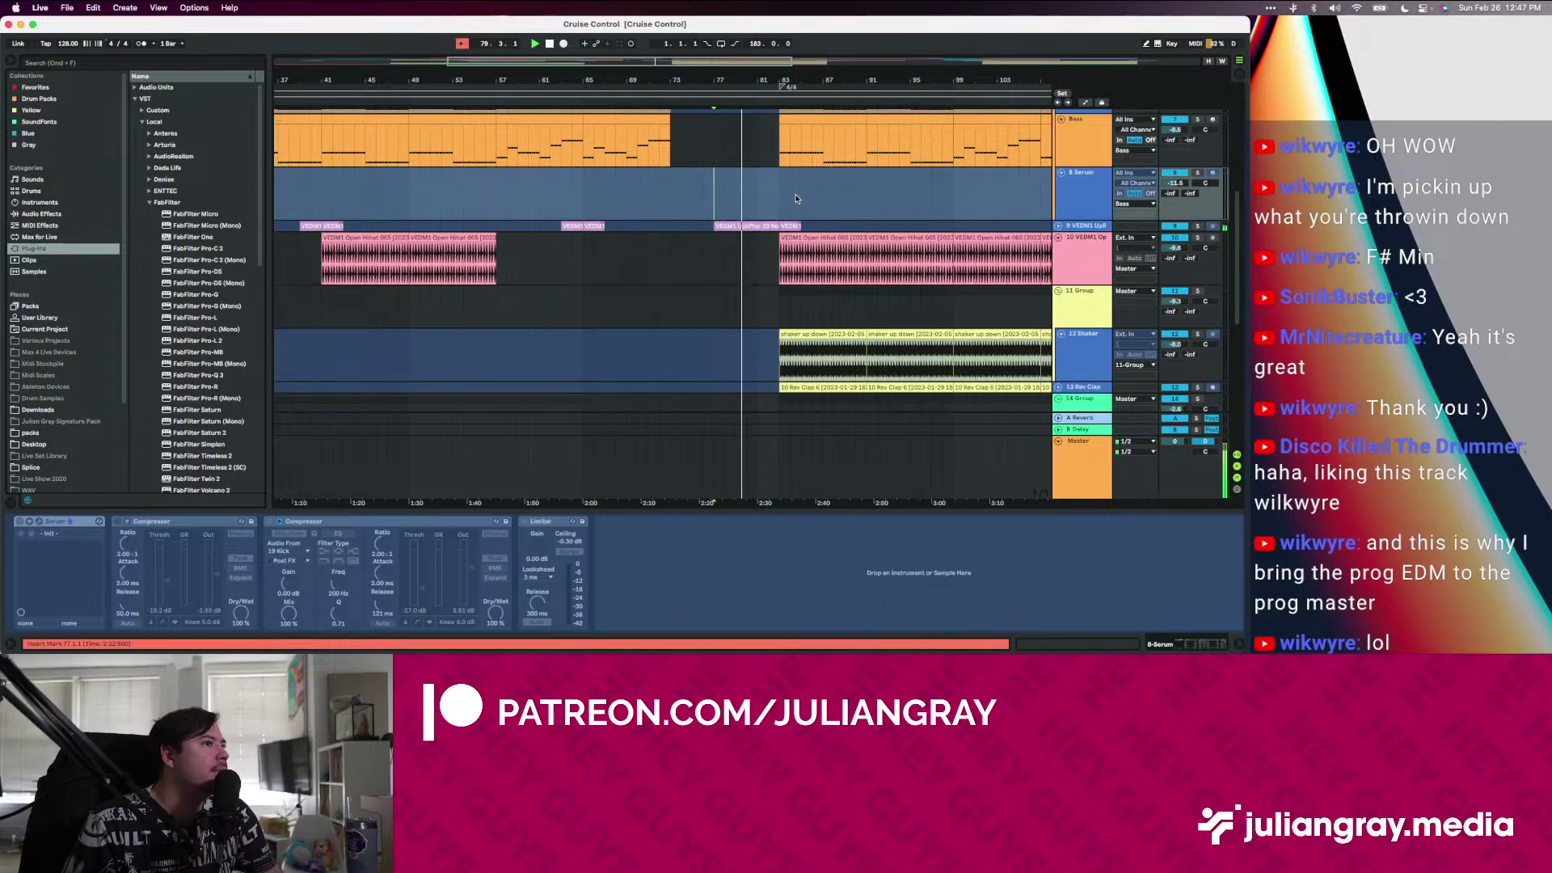
scroll(752, 226, down, 5)
click(781, 235)
scroll(781, 236, down, 1)
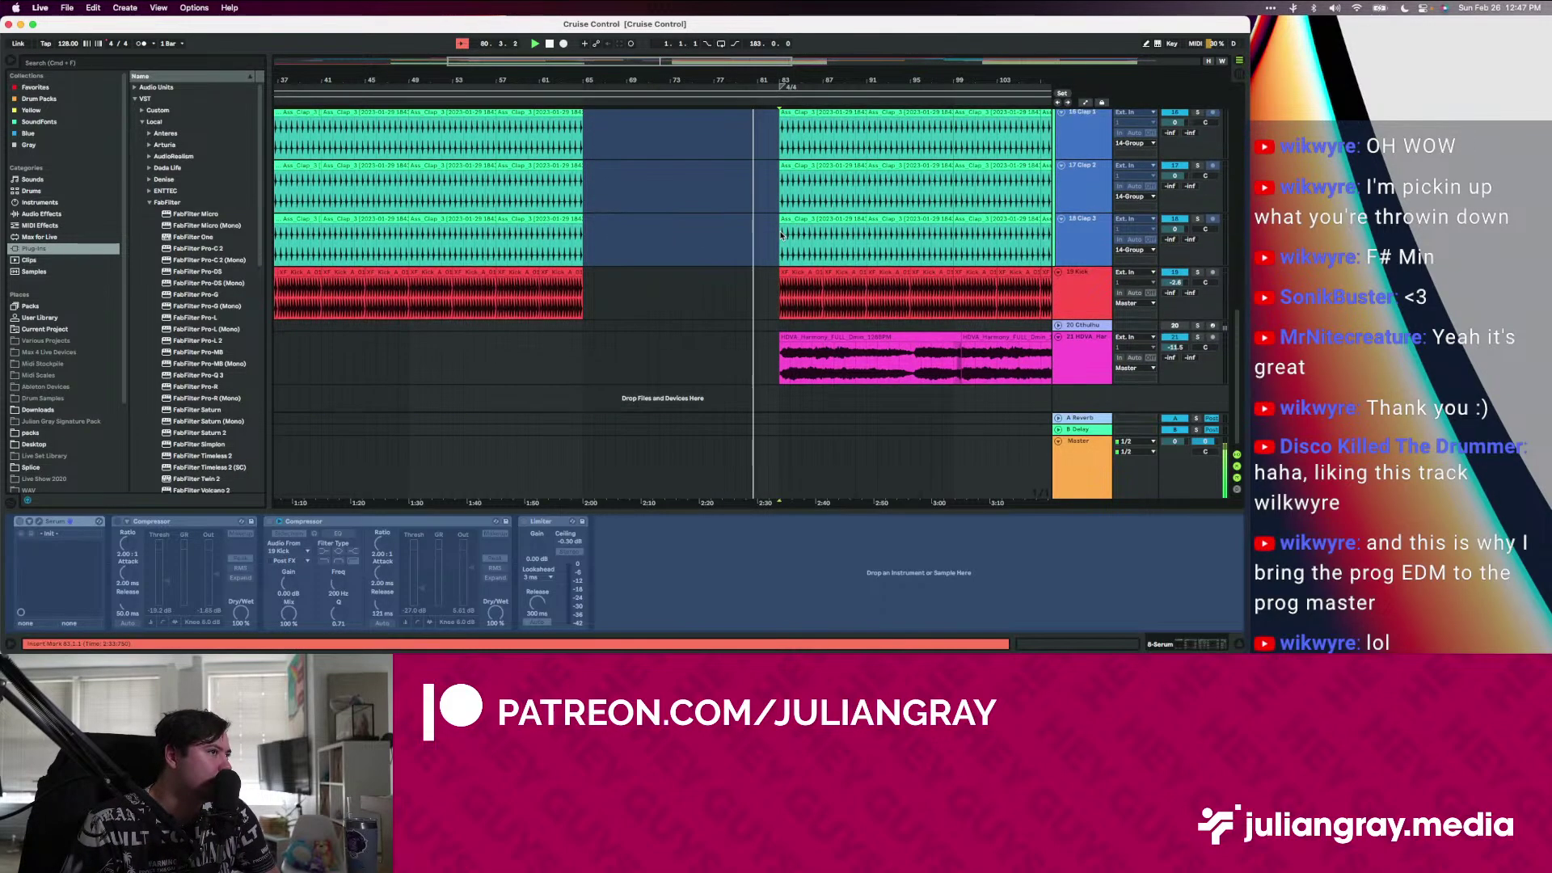
click(781, 241)
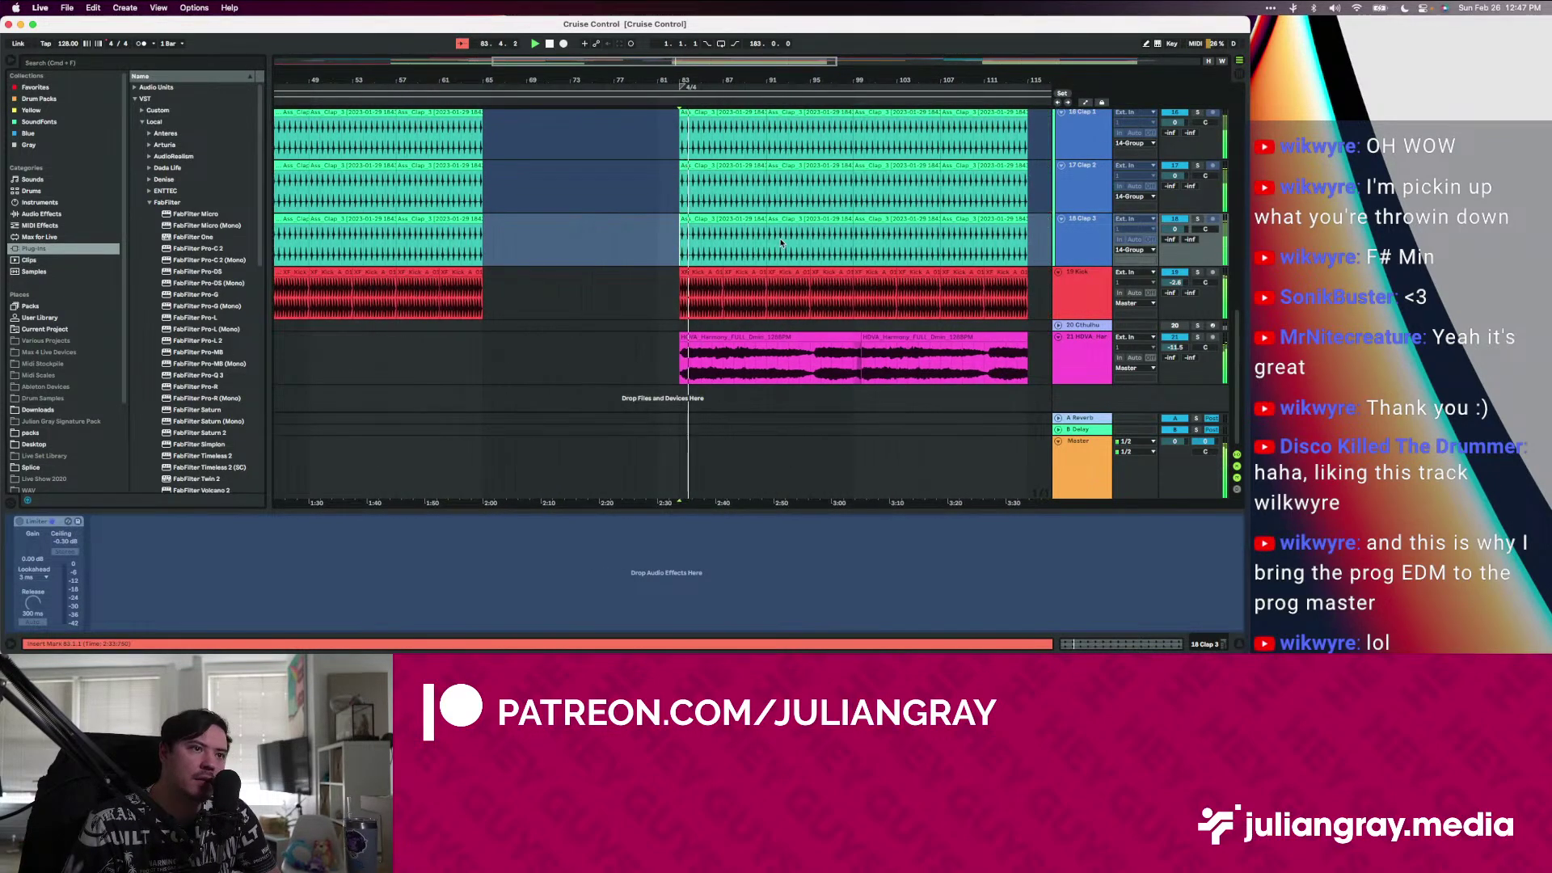
drag(1174, 348, 1175, 354)
Add a second Utility to the master track, directly after the existing Utility
click(1098, 454)
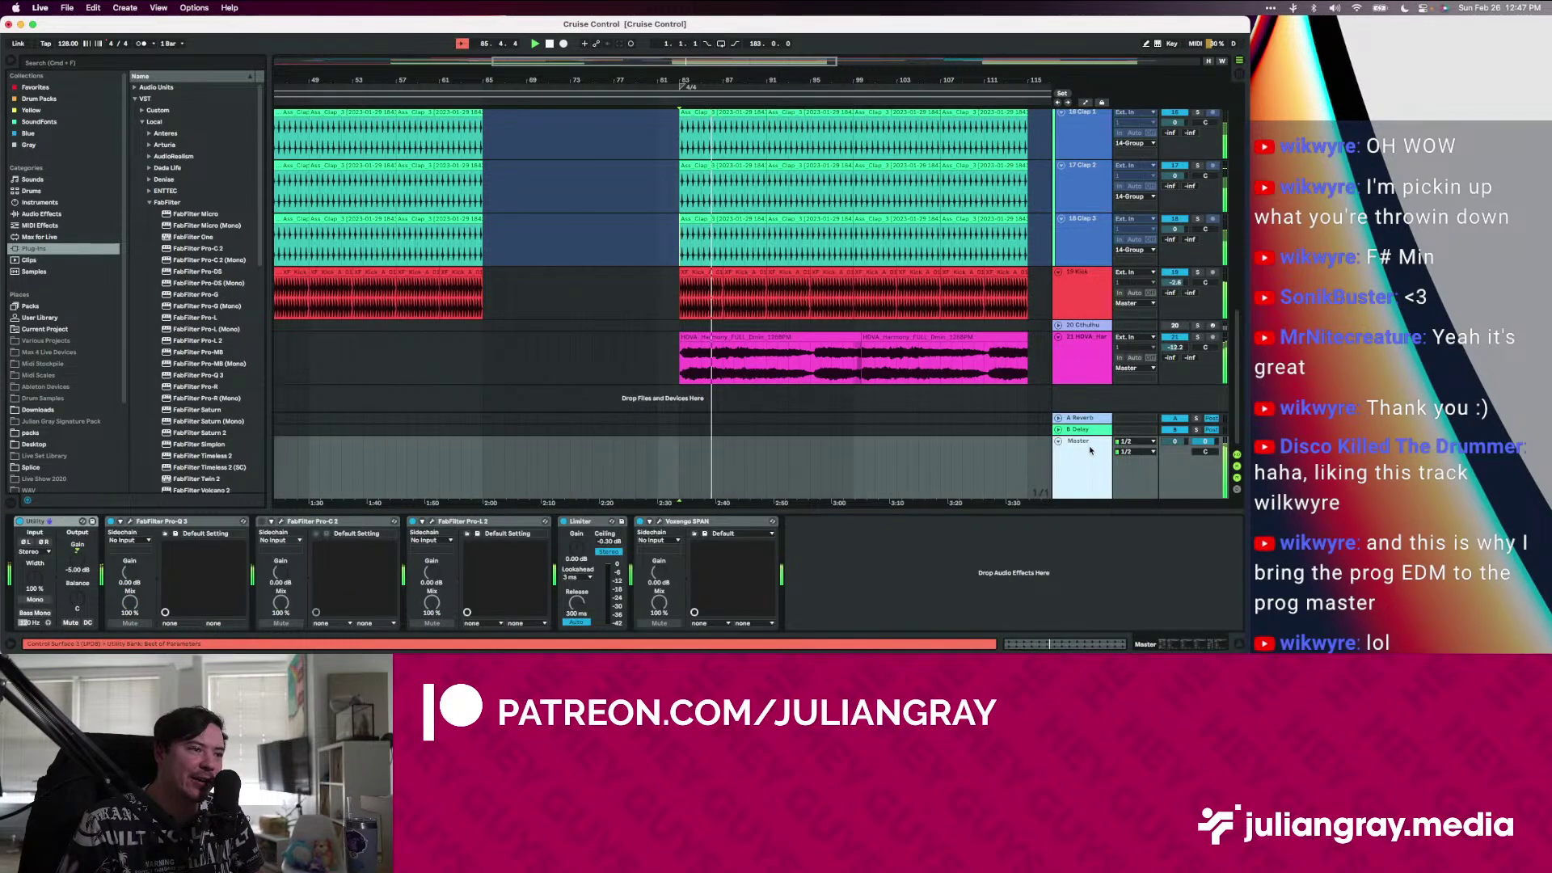
key(super+f)
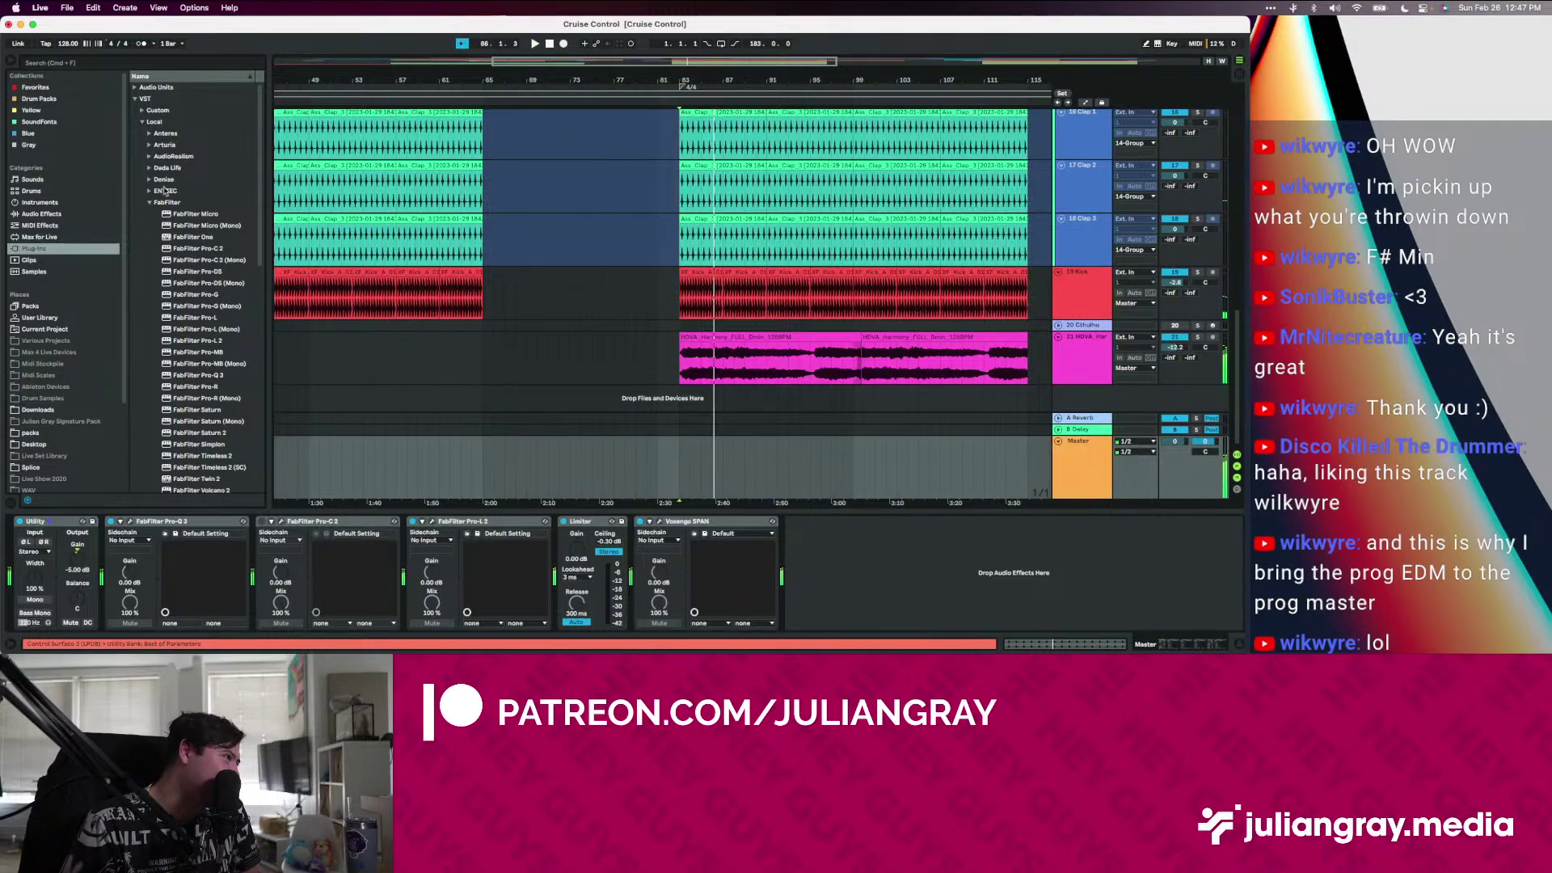
click(40, 213)
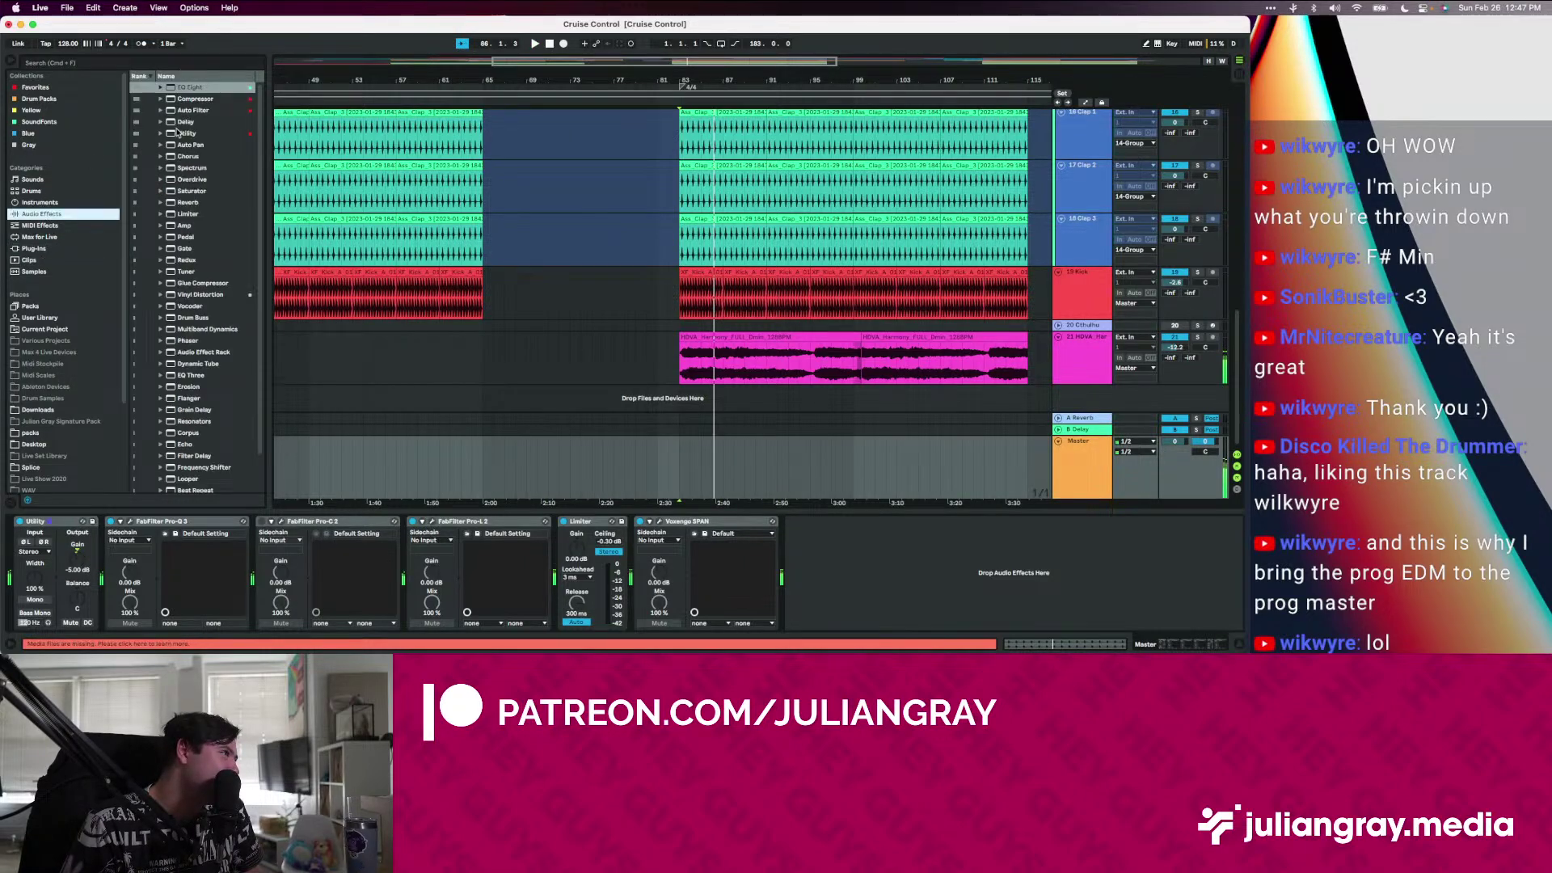
drag(178, 133, 121, 552)
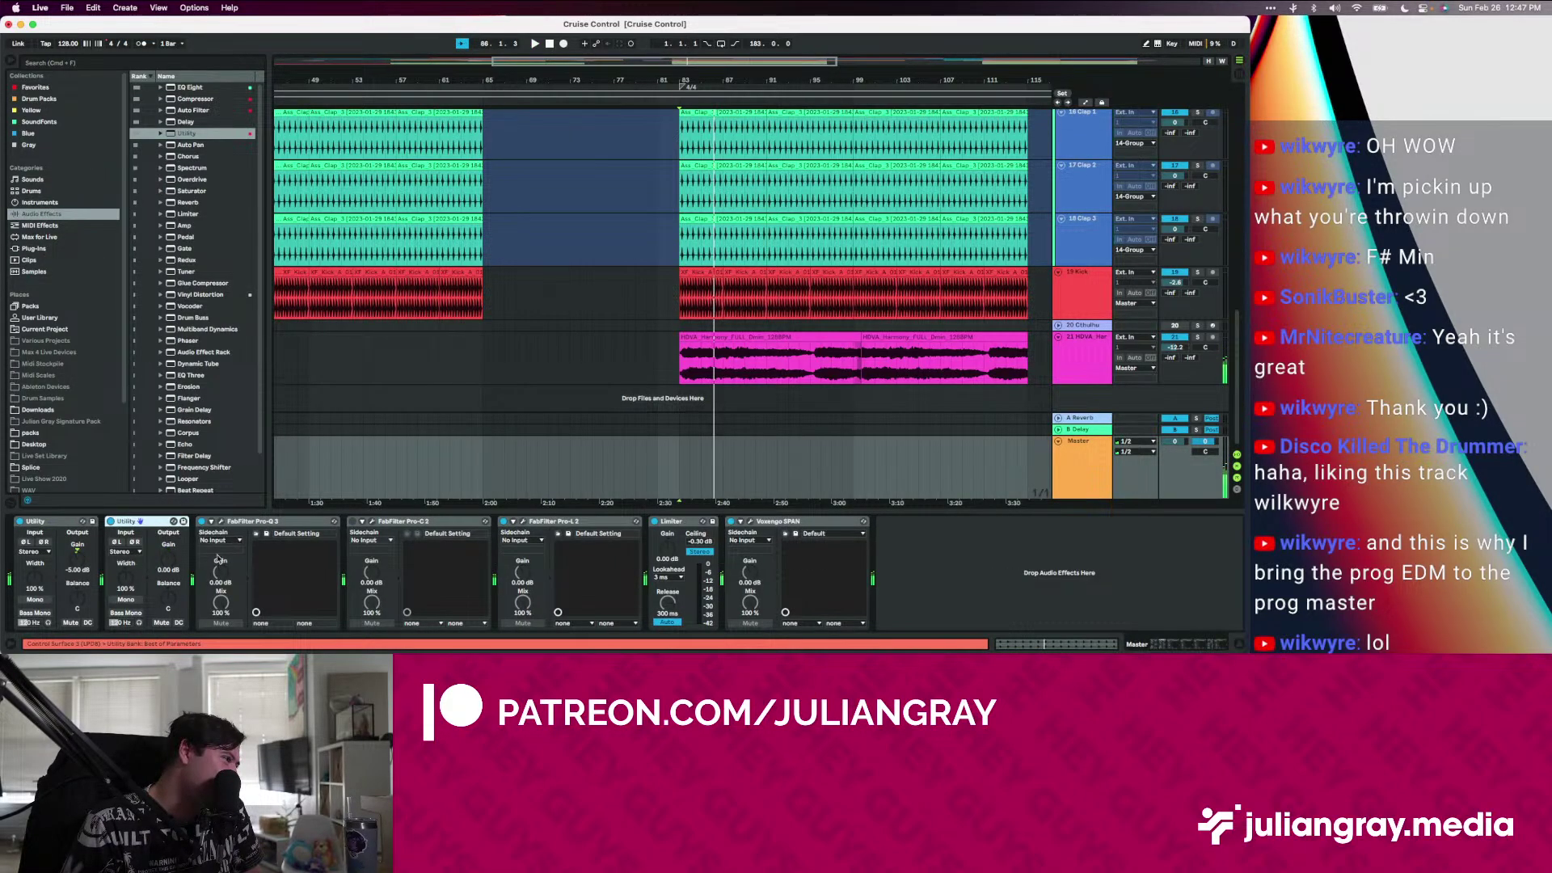
Show the automation lanes and lower the master Utility's gain to -0.83 dB between bars 65 and 83
key(a)
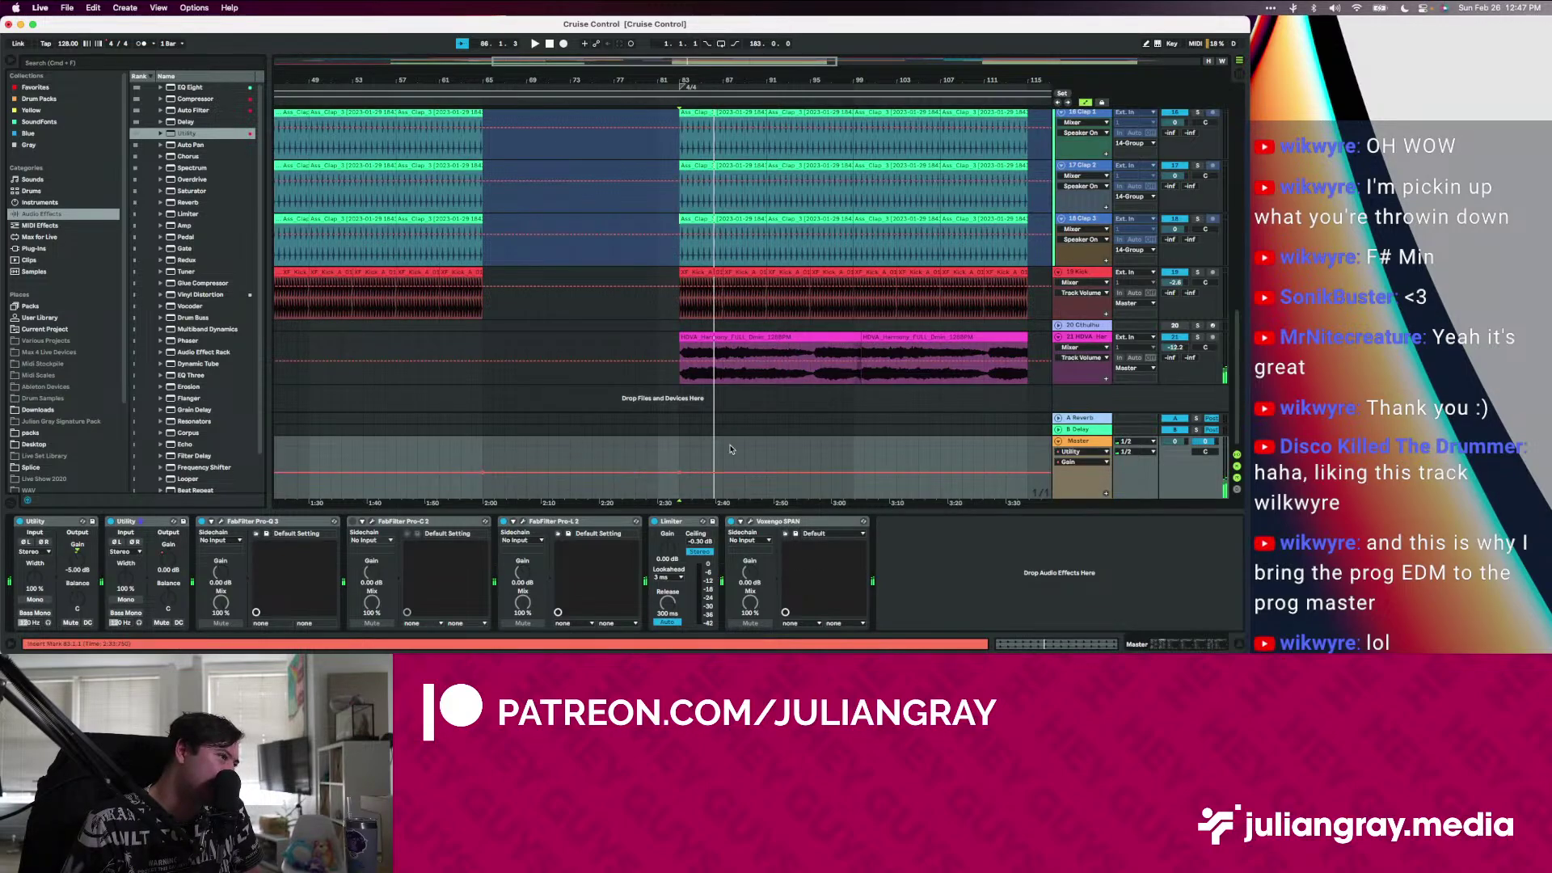
drag(686, 452, 503, 475)
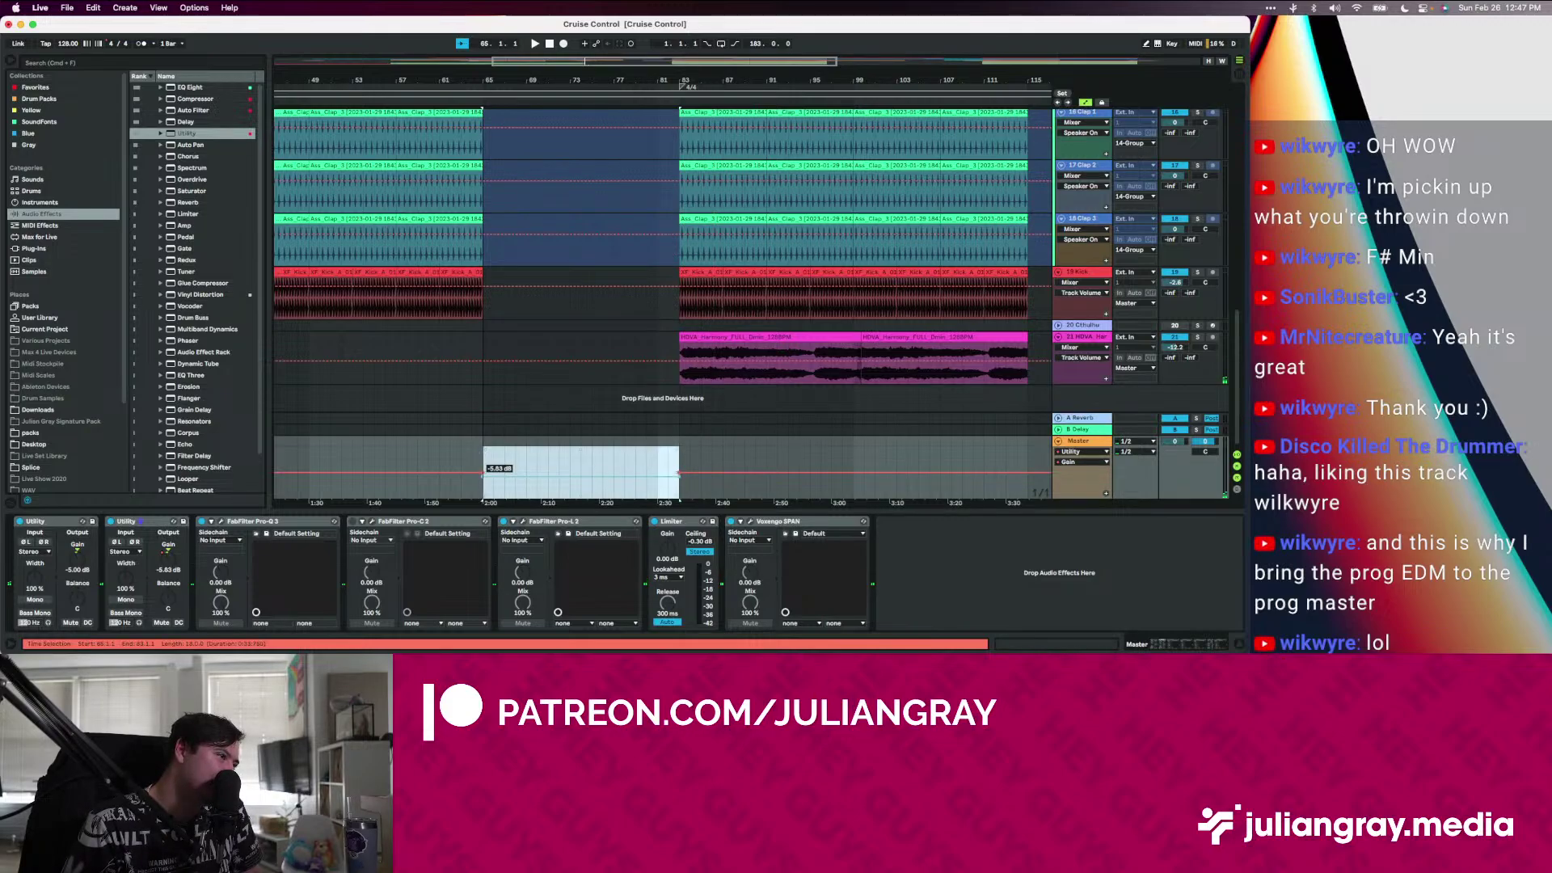
click(651, 454)
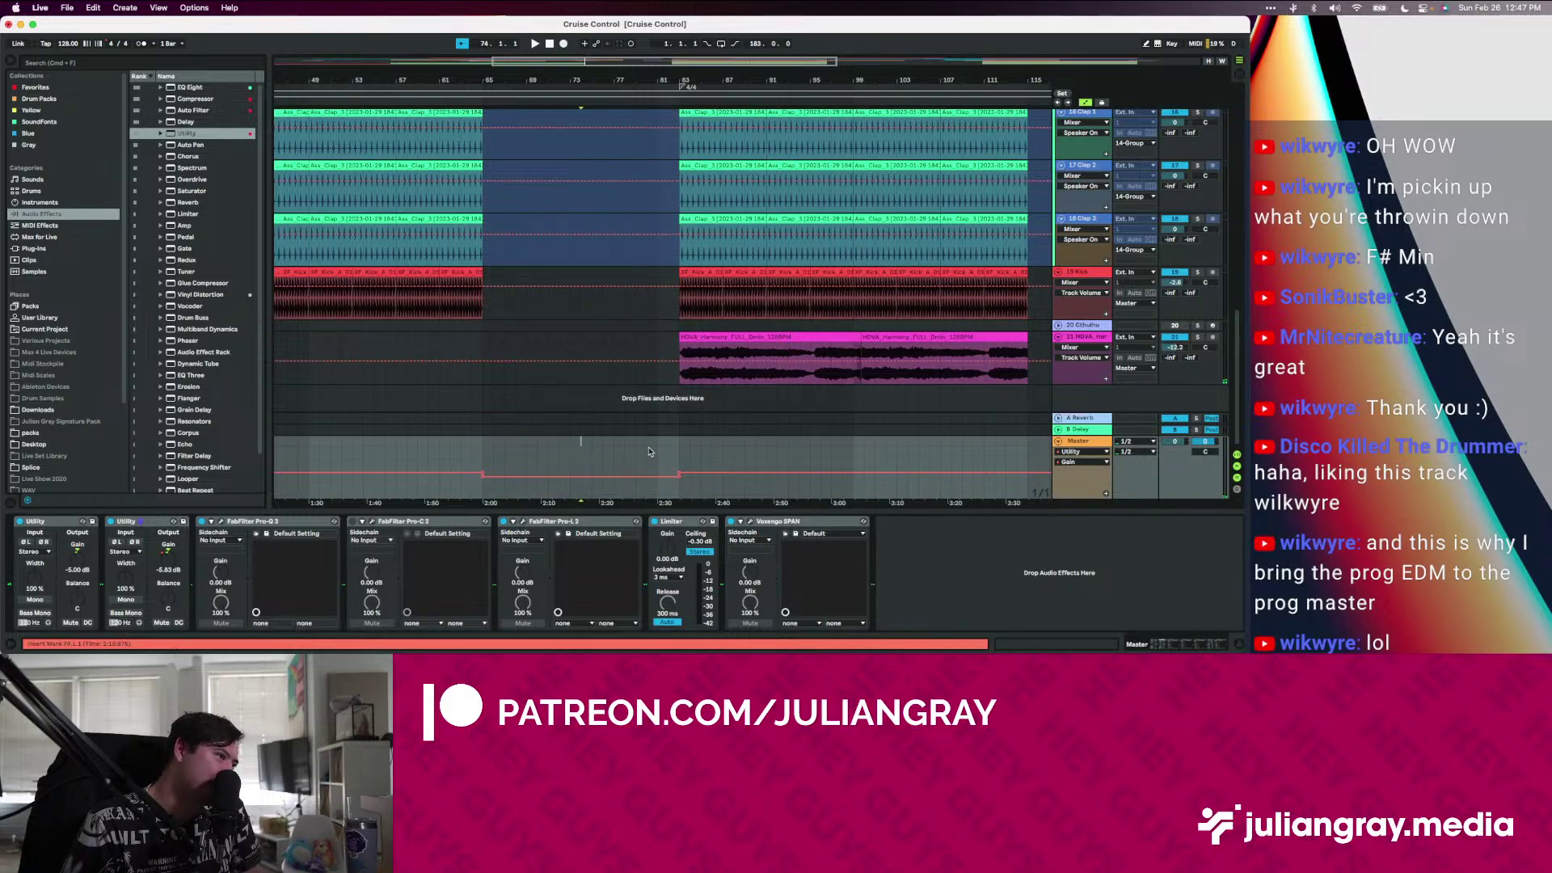
click(618, 449)
click(590, 446)
click(574, 446)
Play the breakdown and edit the exact gain values of the master automation dip at bars 83 and 65
key(space)
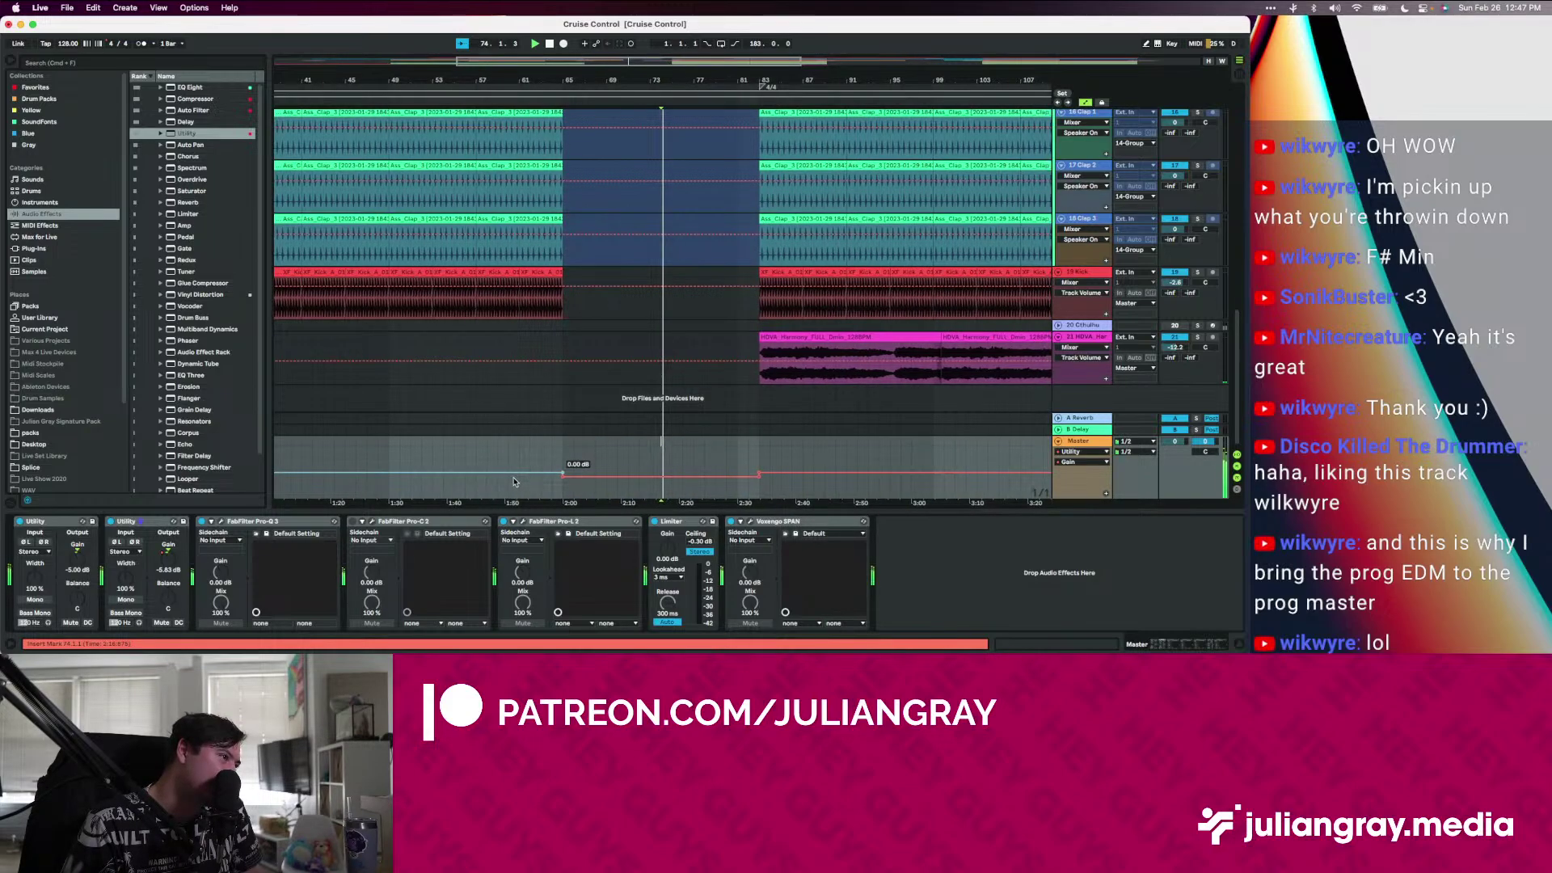
right_click(755, 473)
click(788, 282)
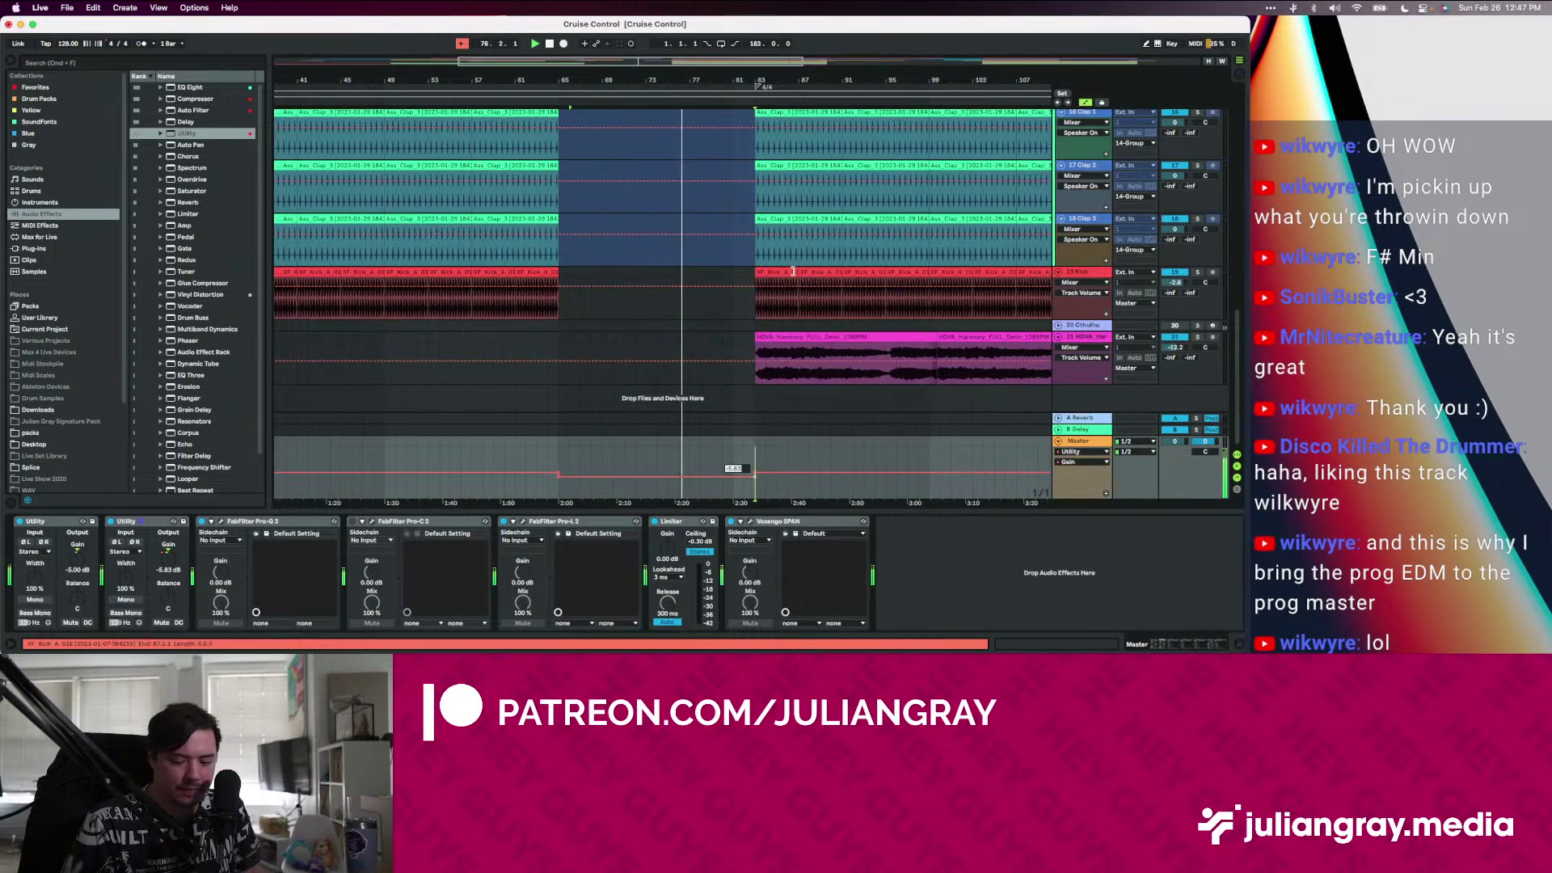
right_click(558, 475)
click(648, 275)
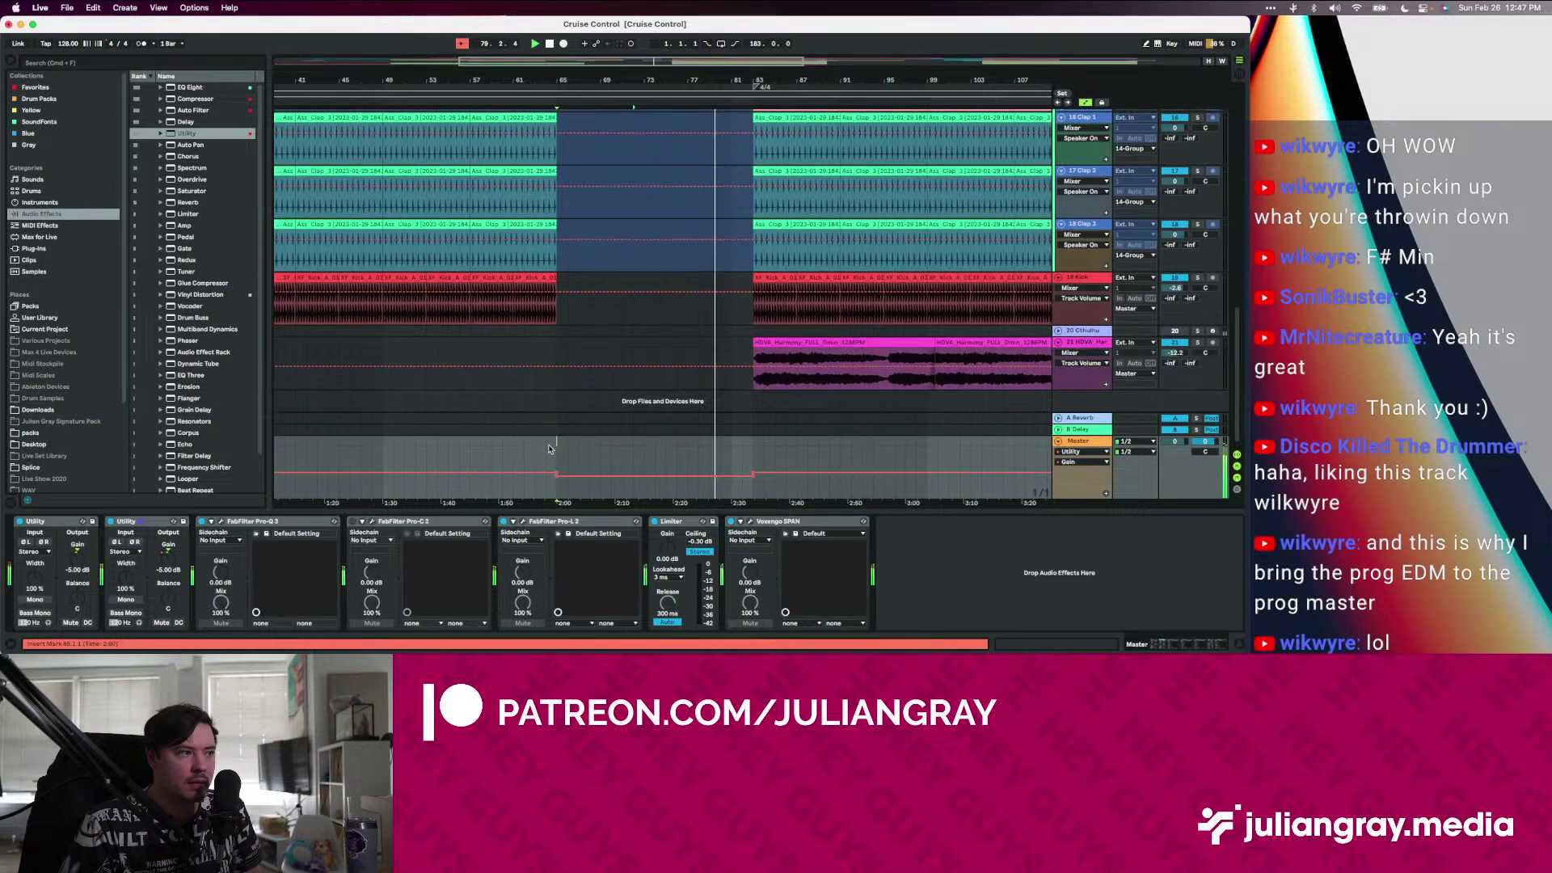
Listen through the return to bar 83, then turn the master gain drop at bar 65 into a ramp ending at about bar 70
click(655, 449)
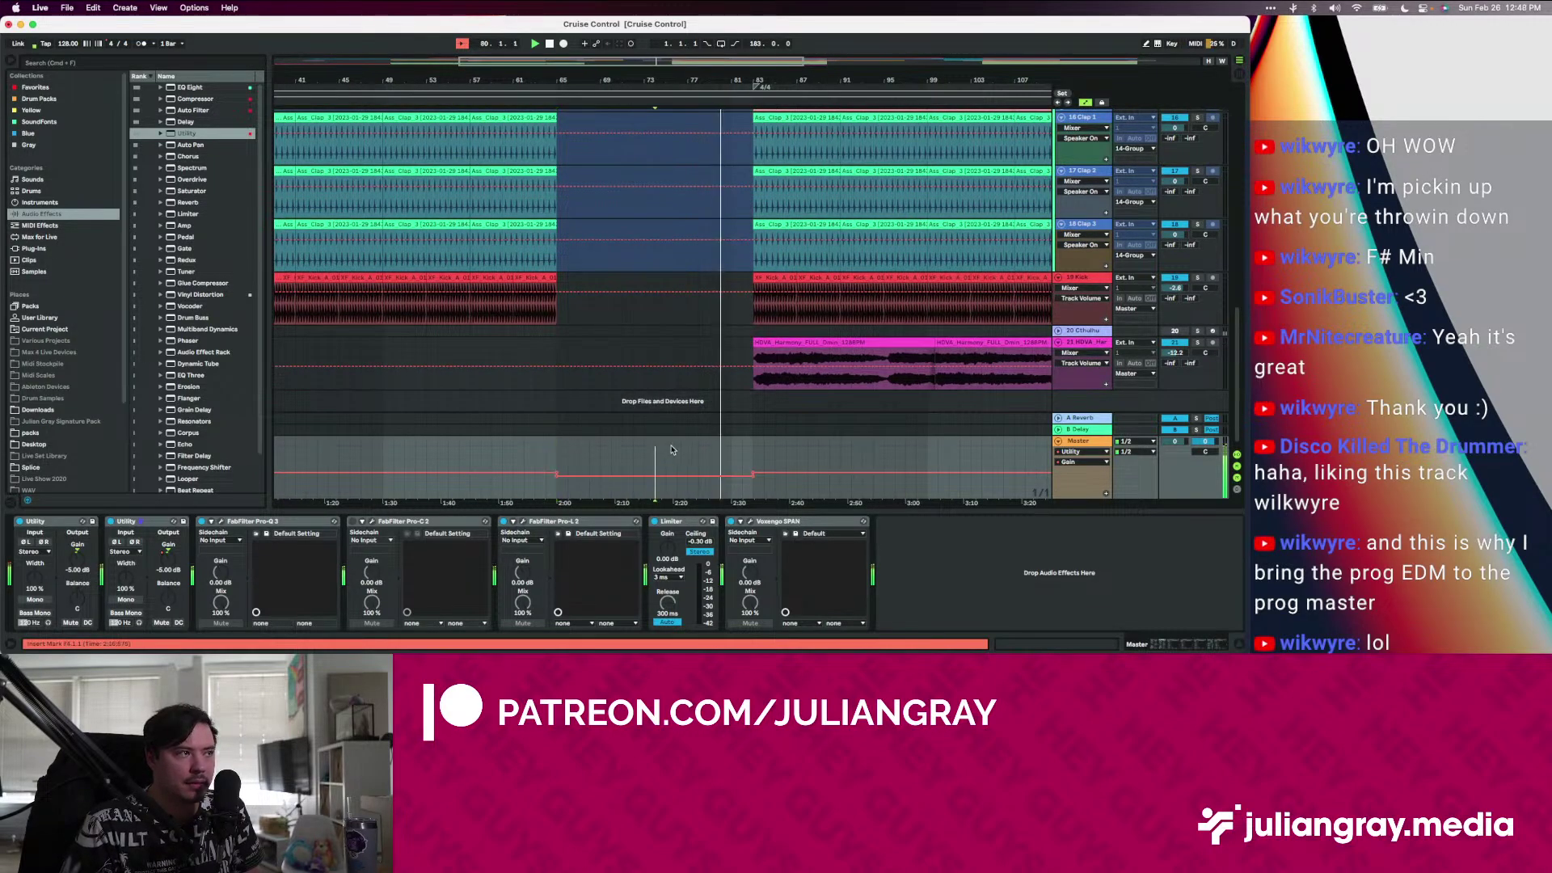
click(744, 442)
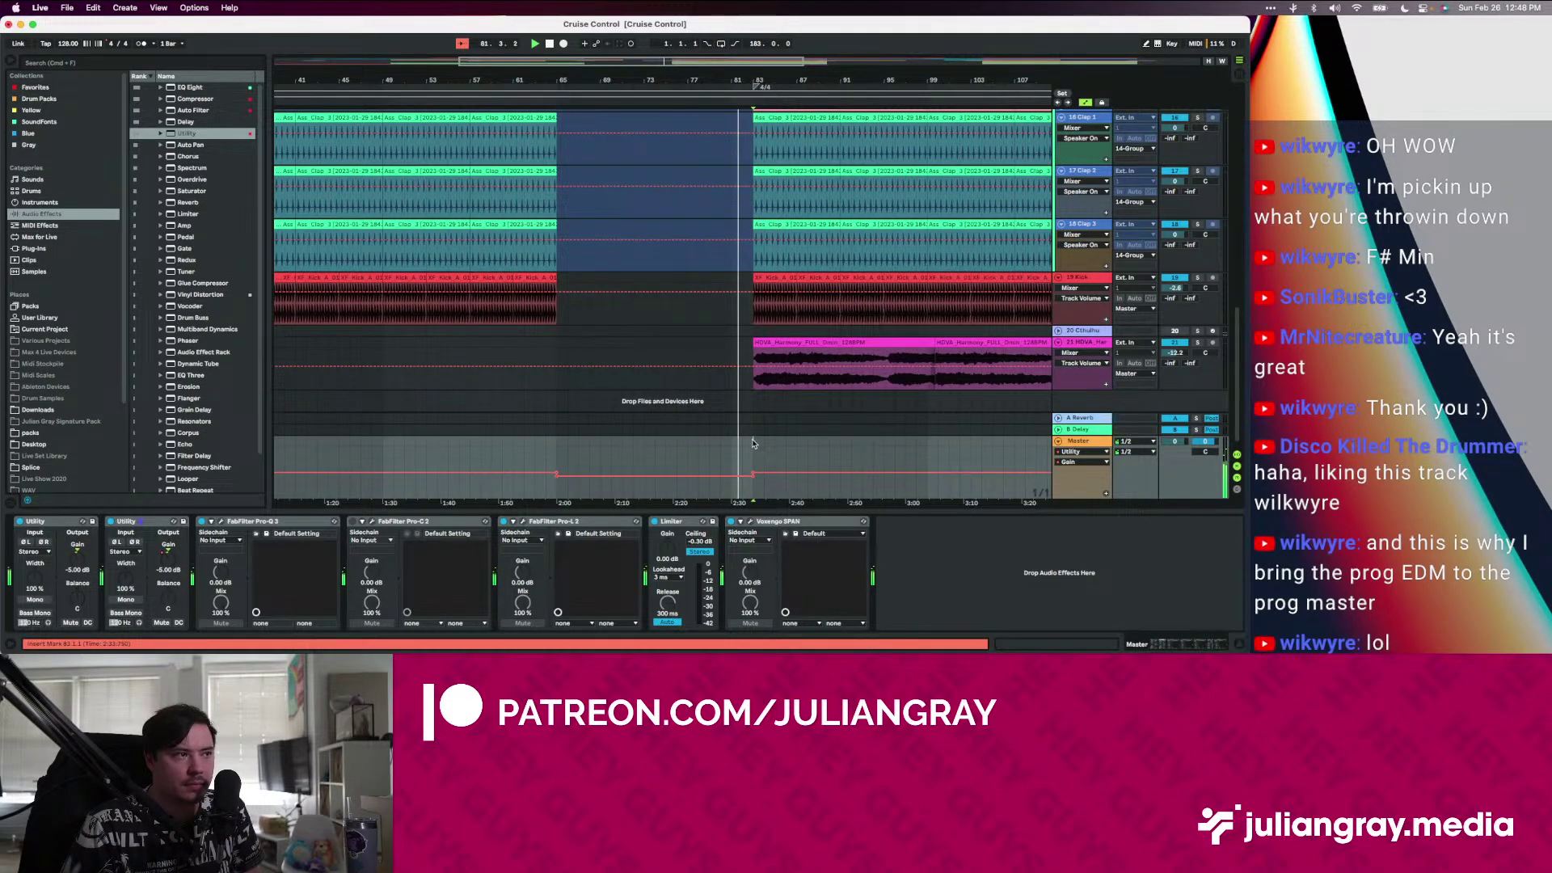
click(751, 443)
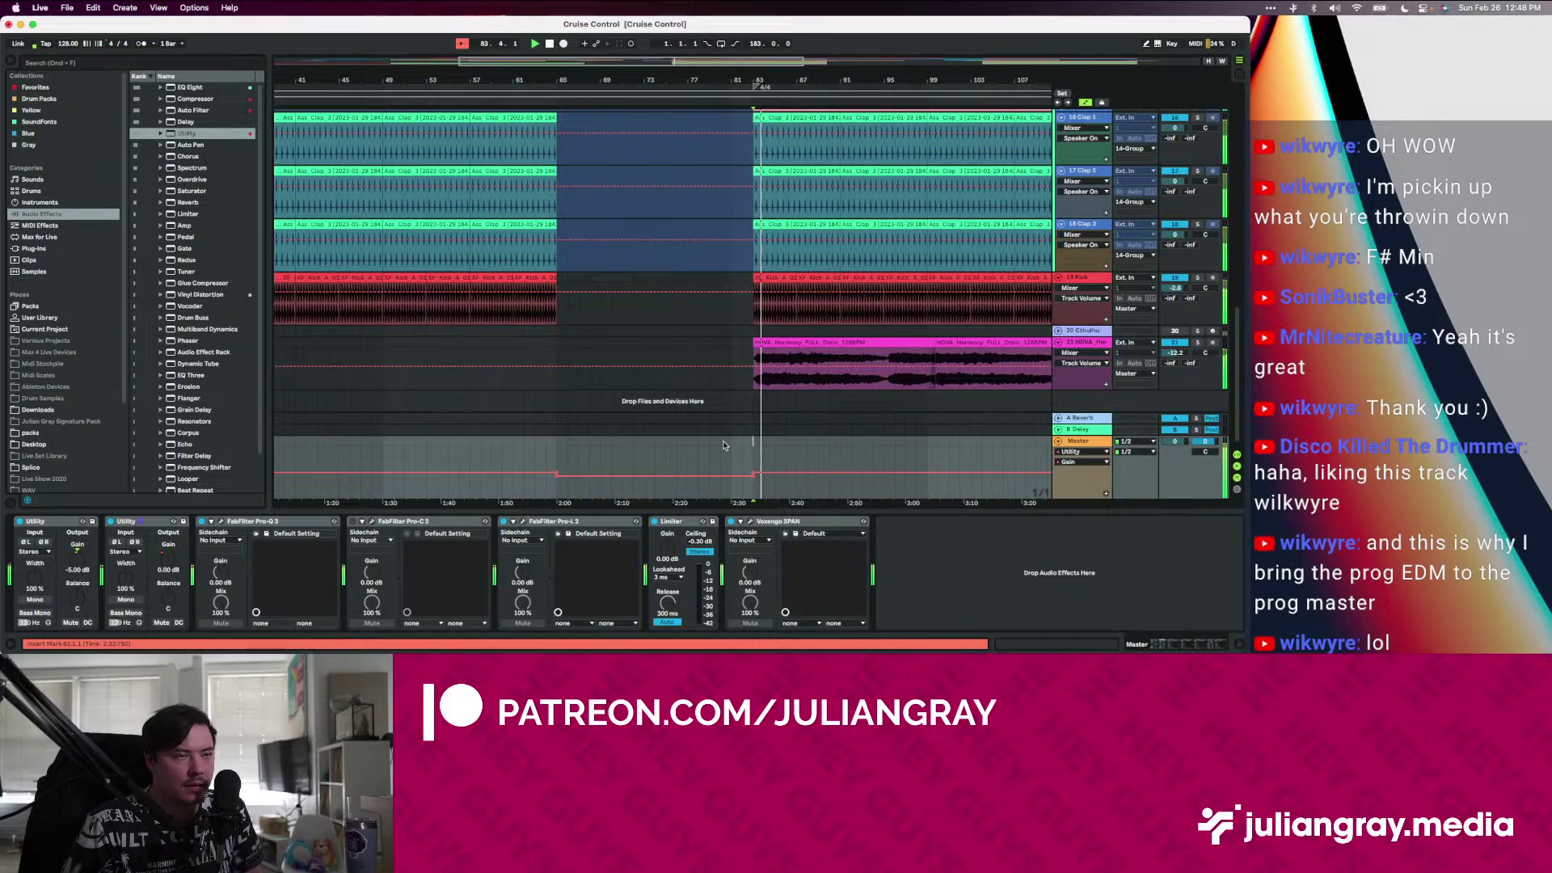
drag(557, 477, 556, 439)
key(space)
click(555, 440)
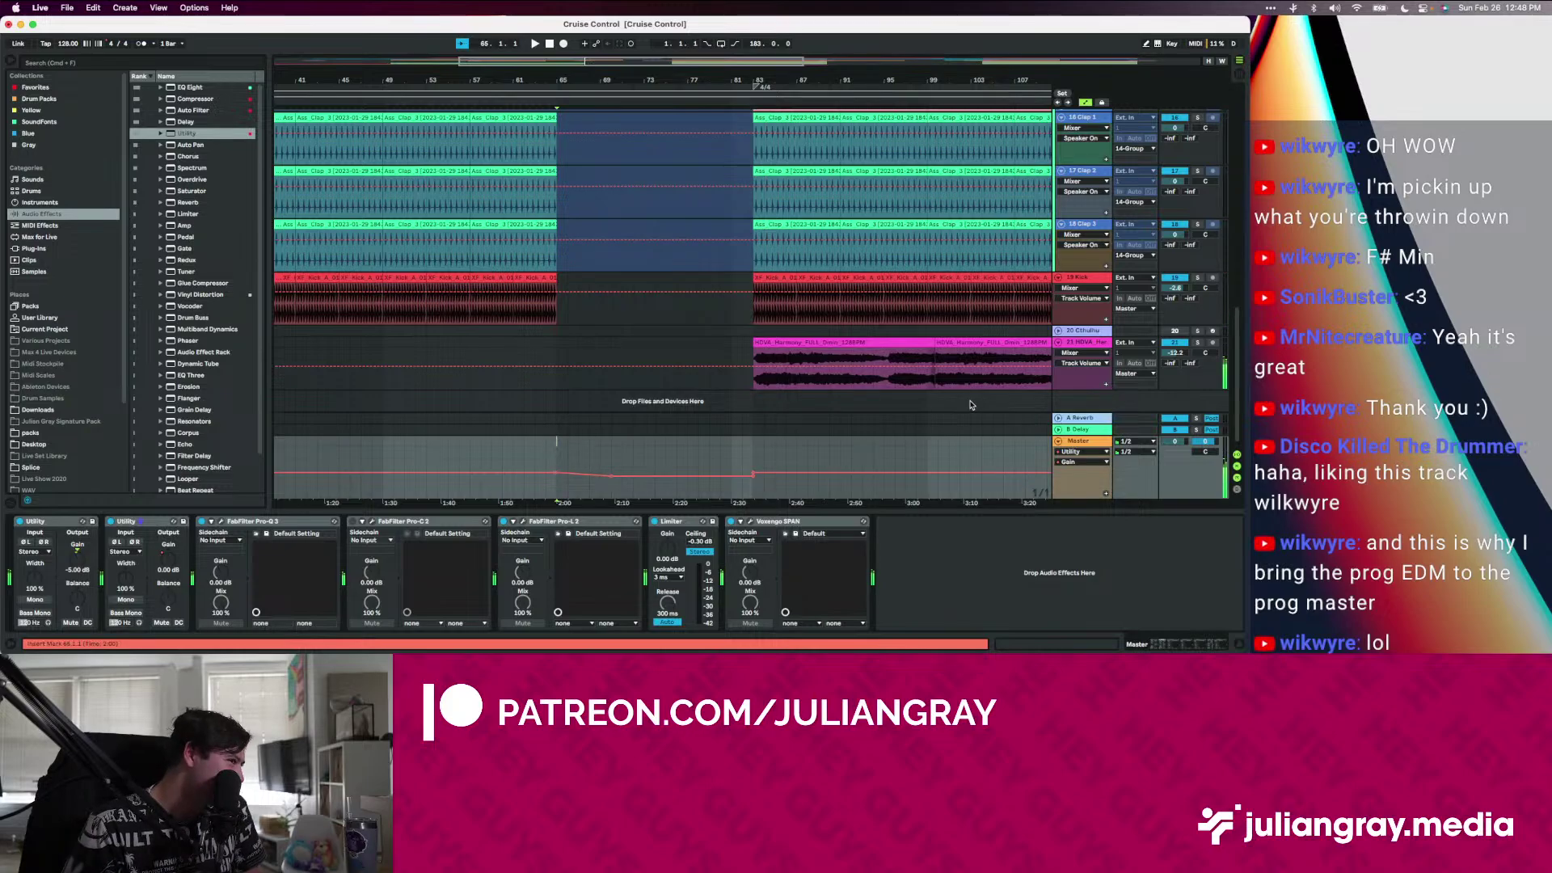
Save the Cruise Control set and fit the whole arrangement in view
scroll(929, 417, down, 1)
key(super+s)
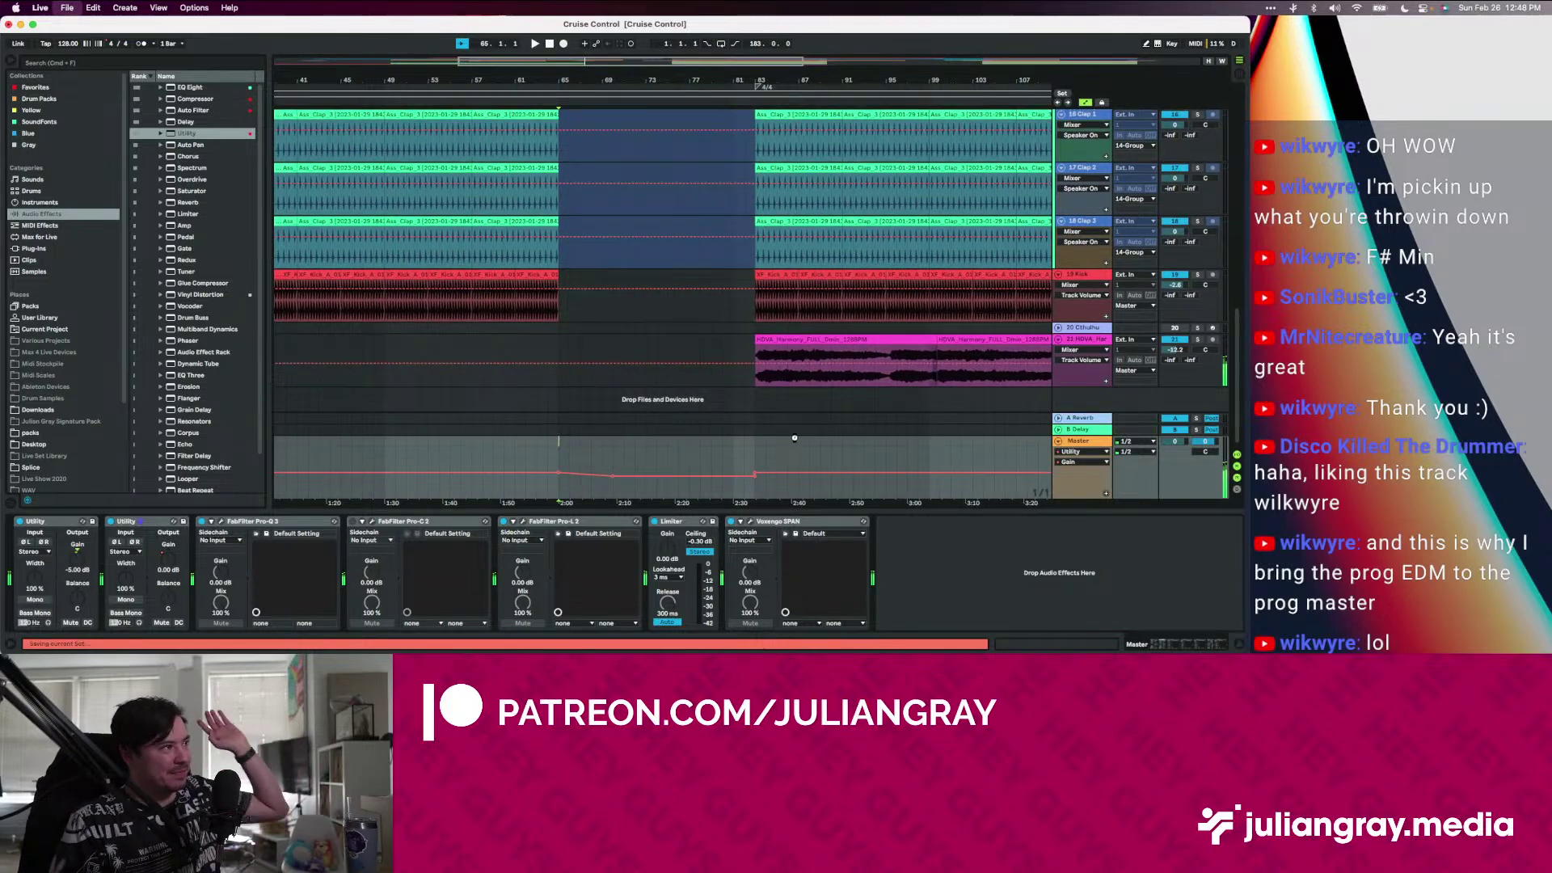
scroll(751, 445, left, 10)
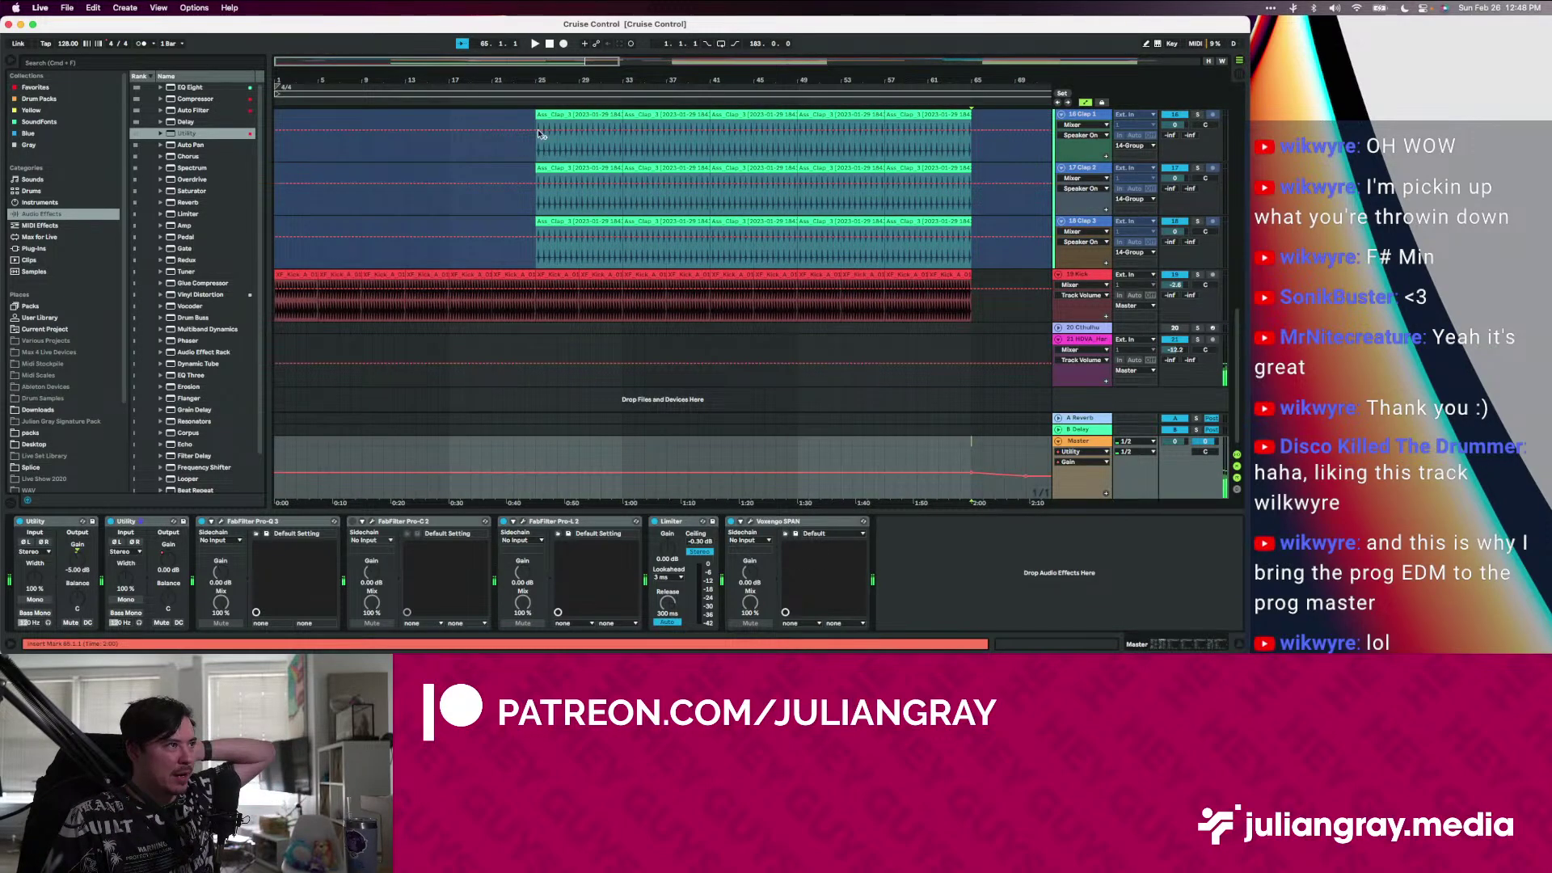
double_click(535, 62)
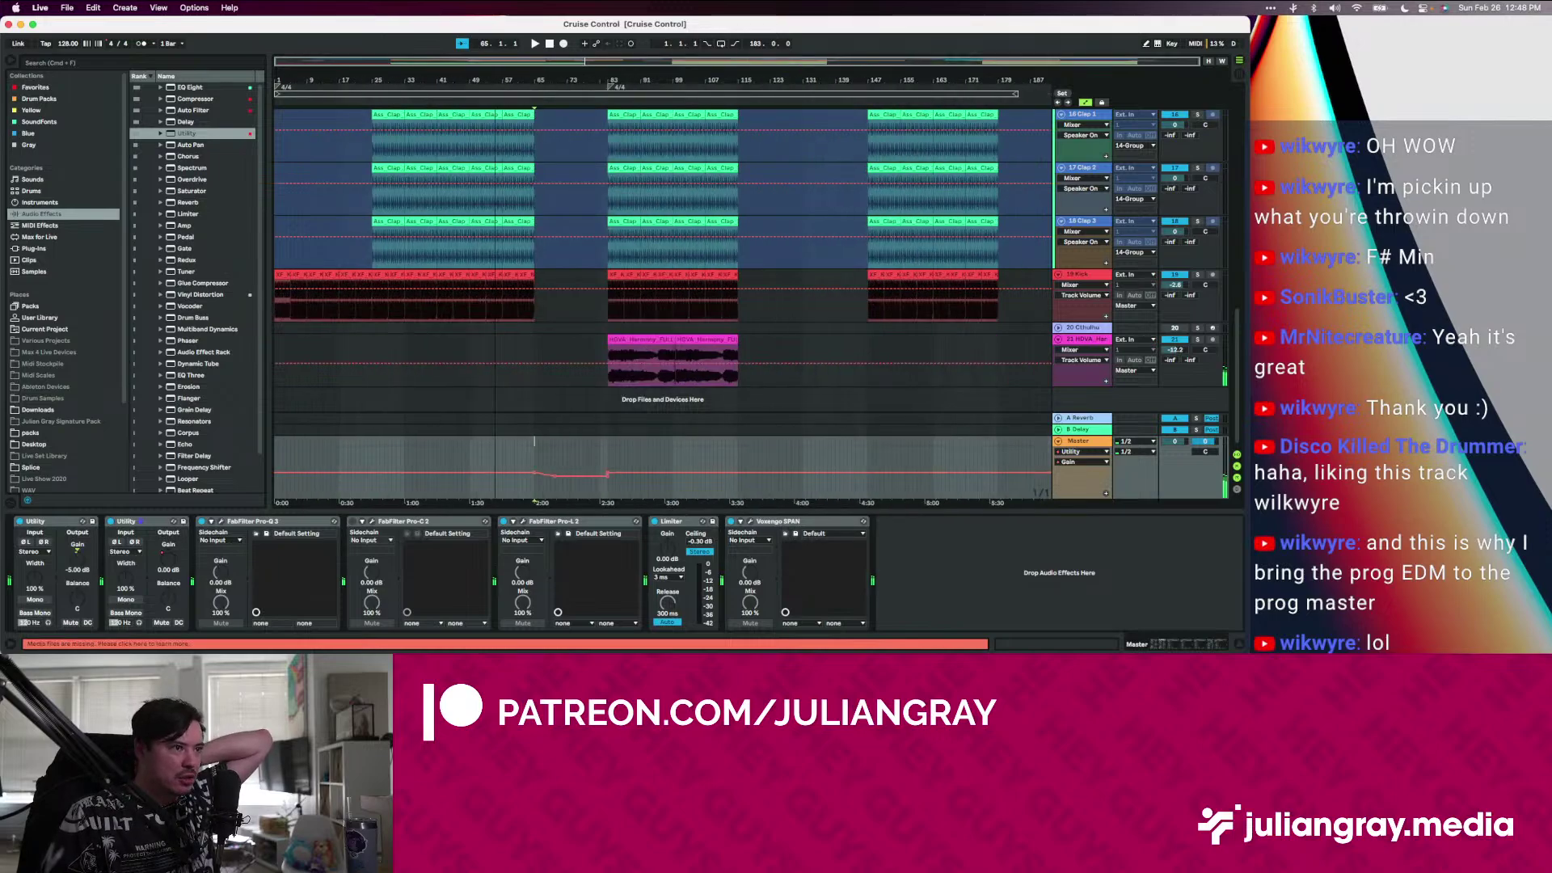
click(612, 443)
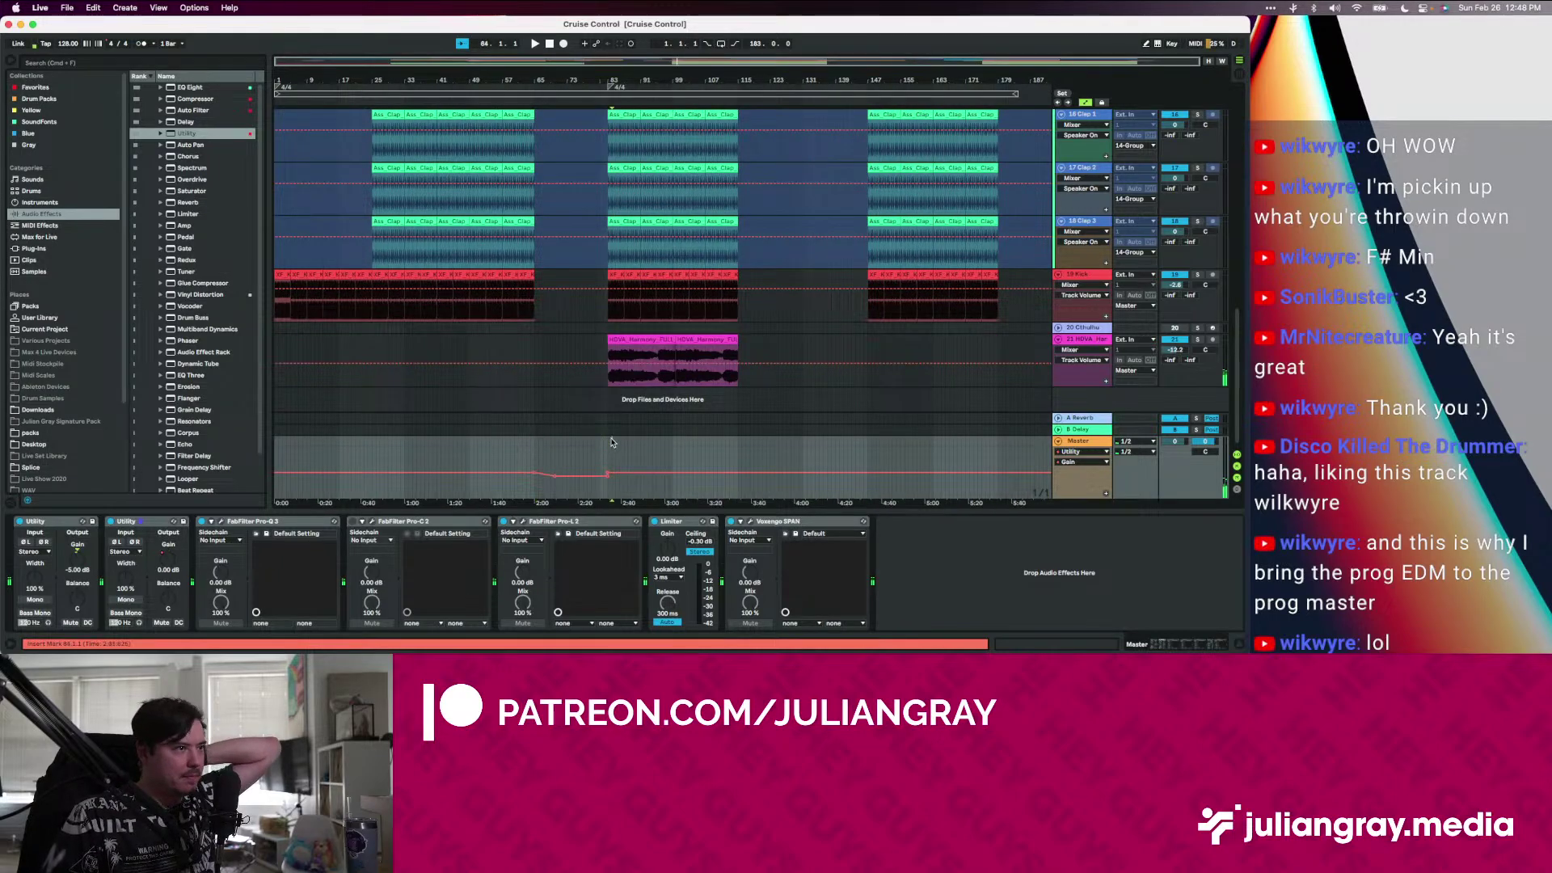
click(65, 9)
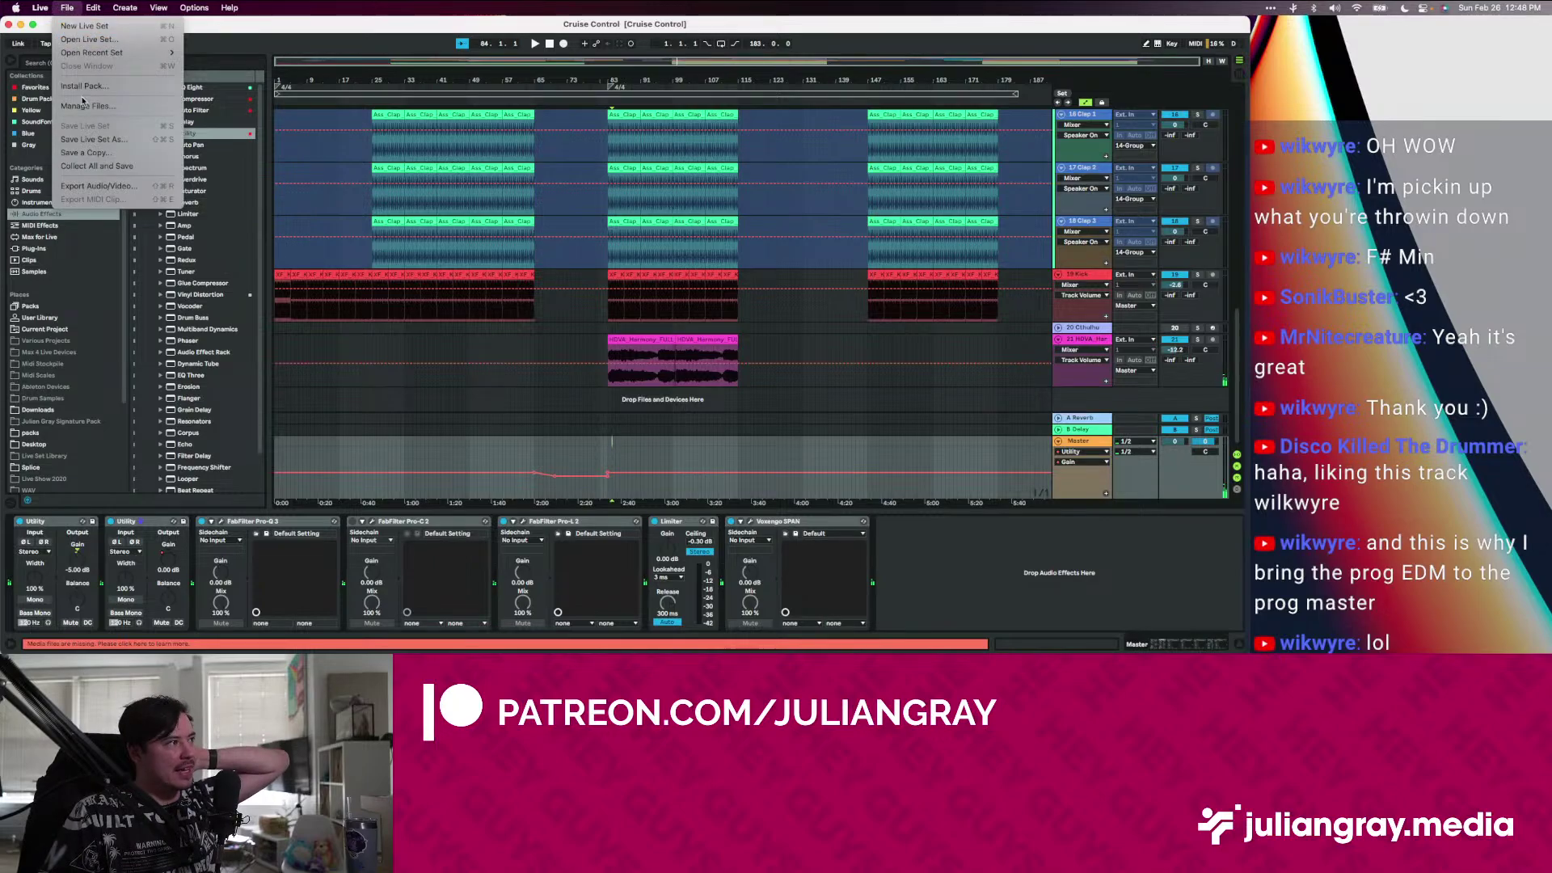
click(590, 215)
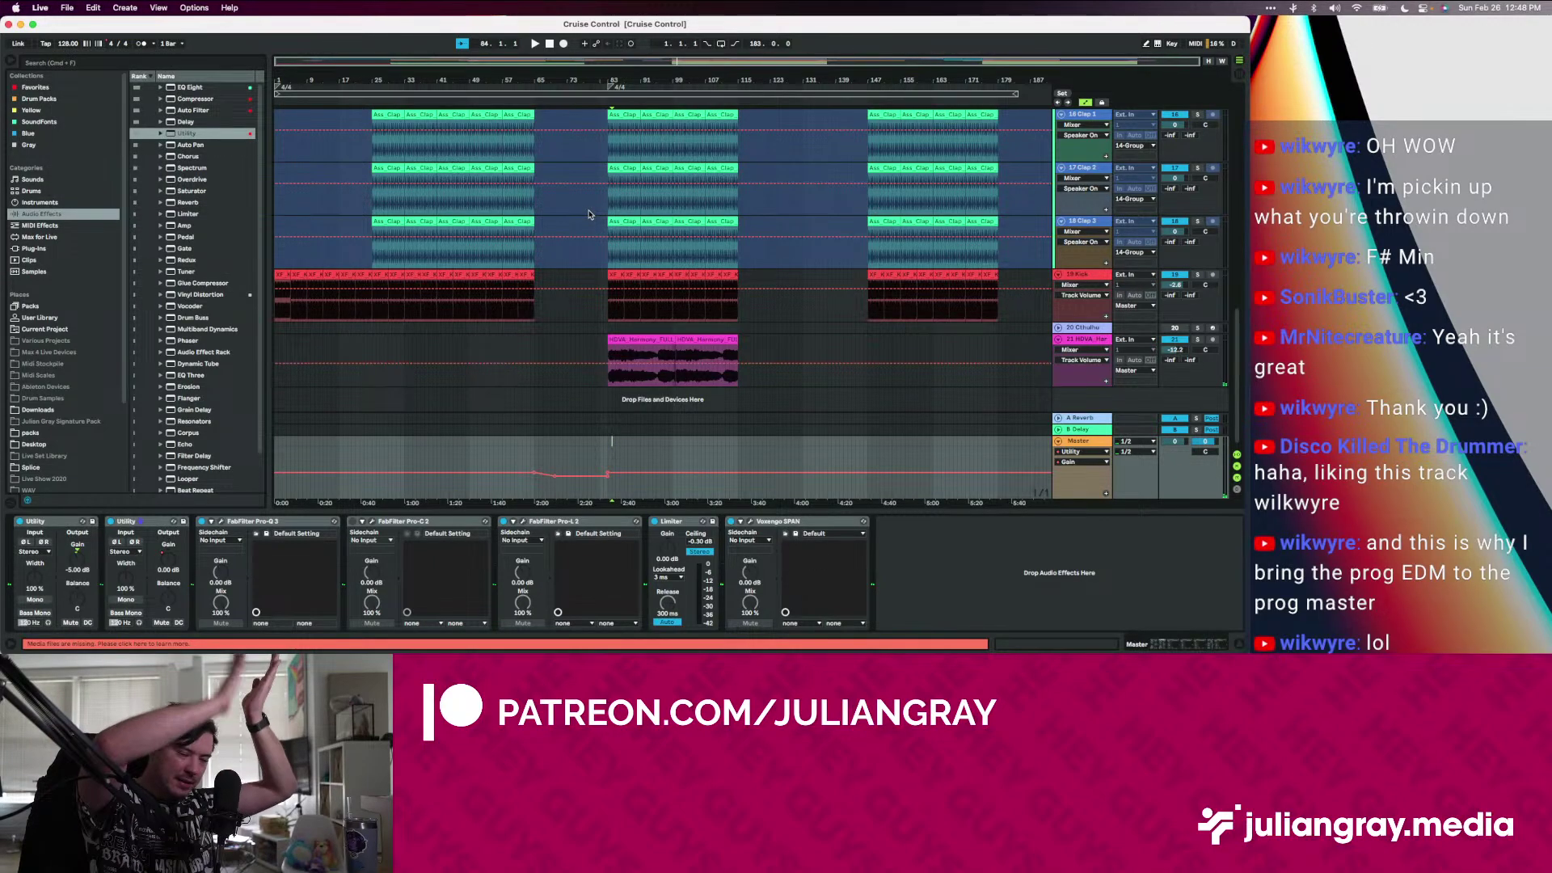
click(610, 209)
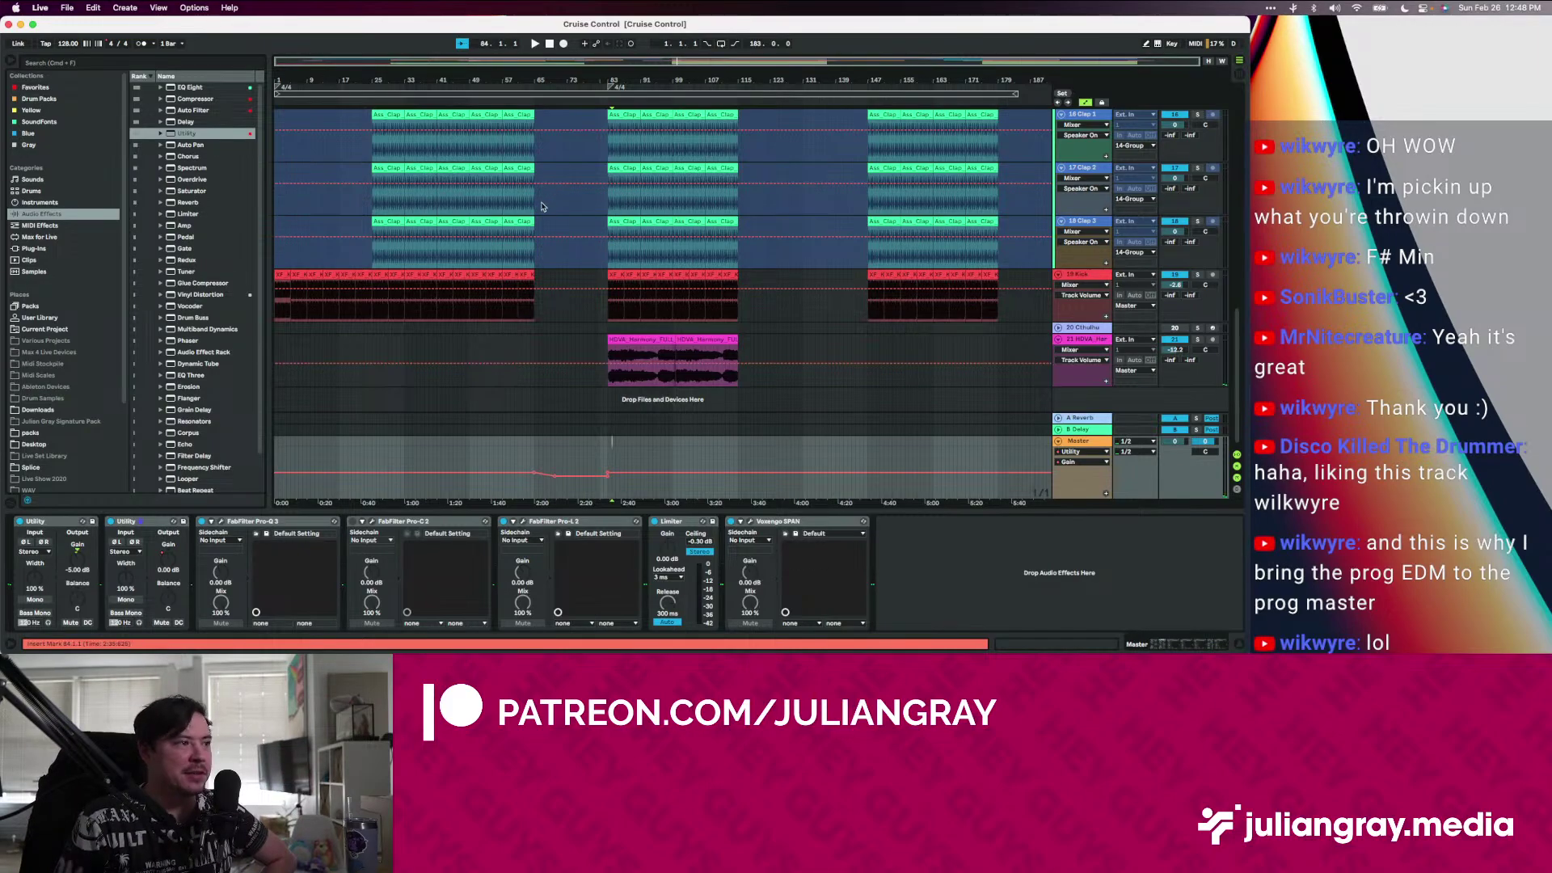
click(609, 307)
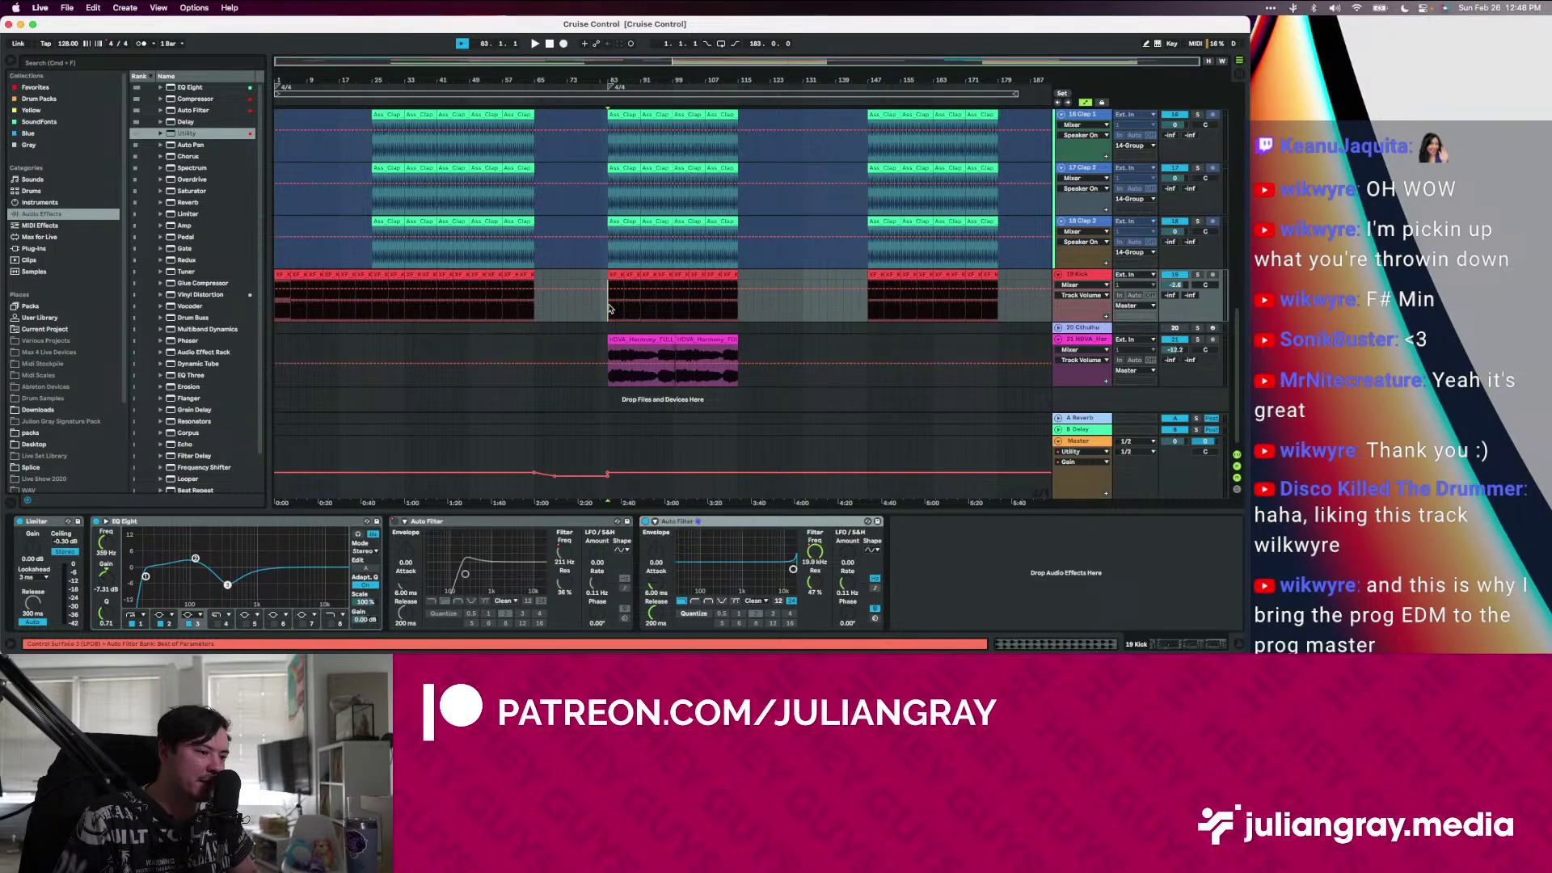
click(609, 307)
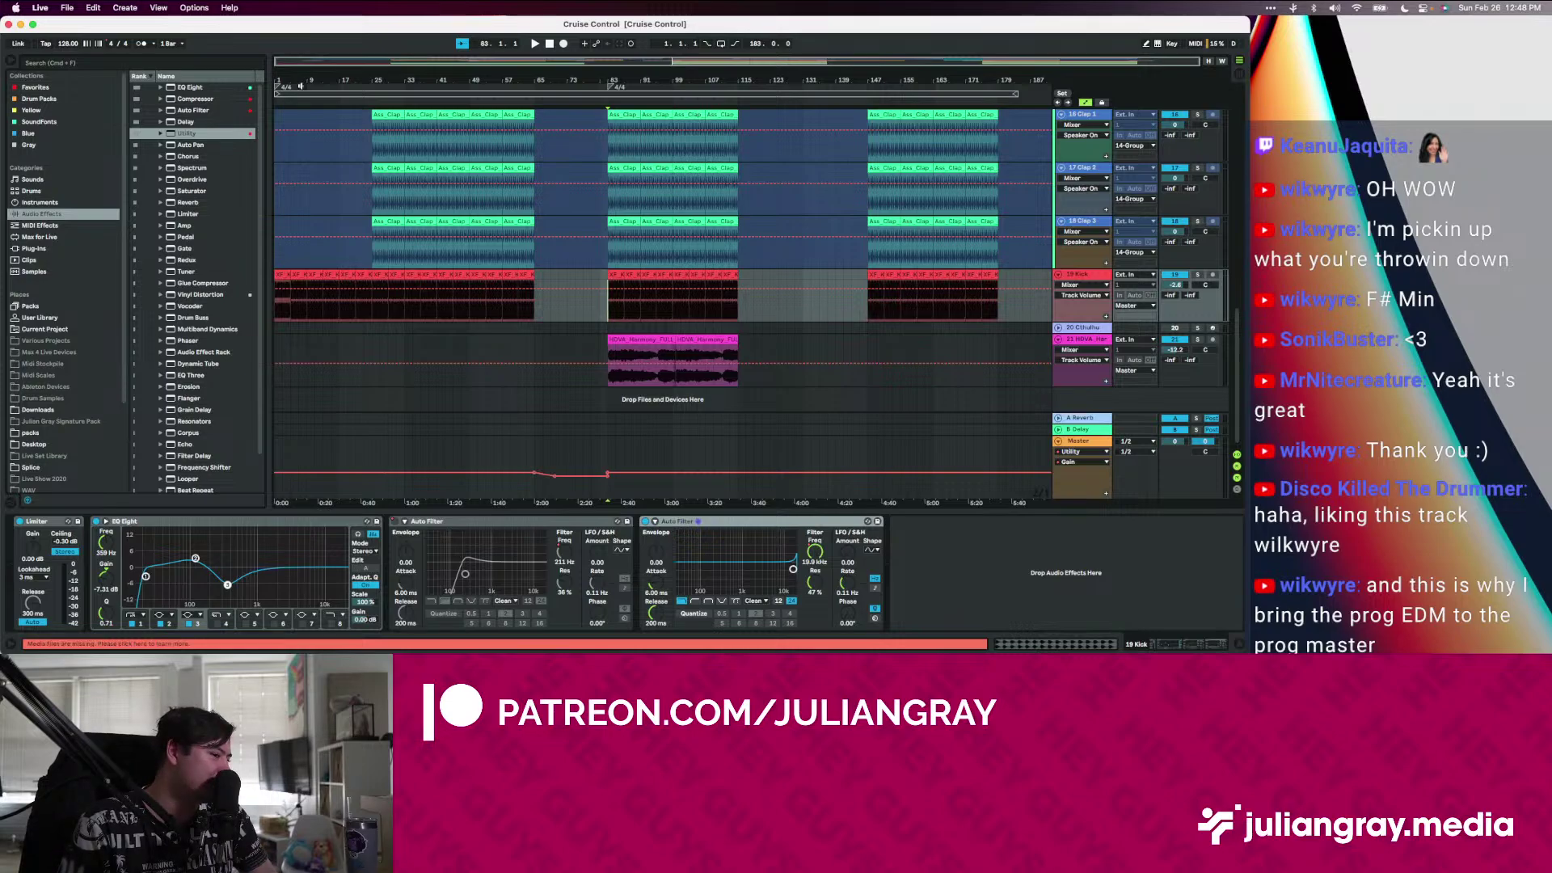
Switch to Finder, move the Cruise Control project folder into Finished, and check that folder's contents
click(67, 8)
click(71, 11)
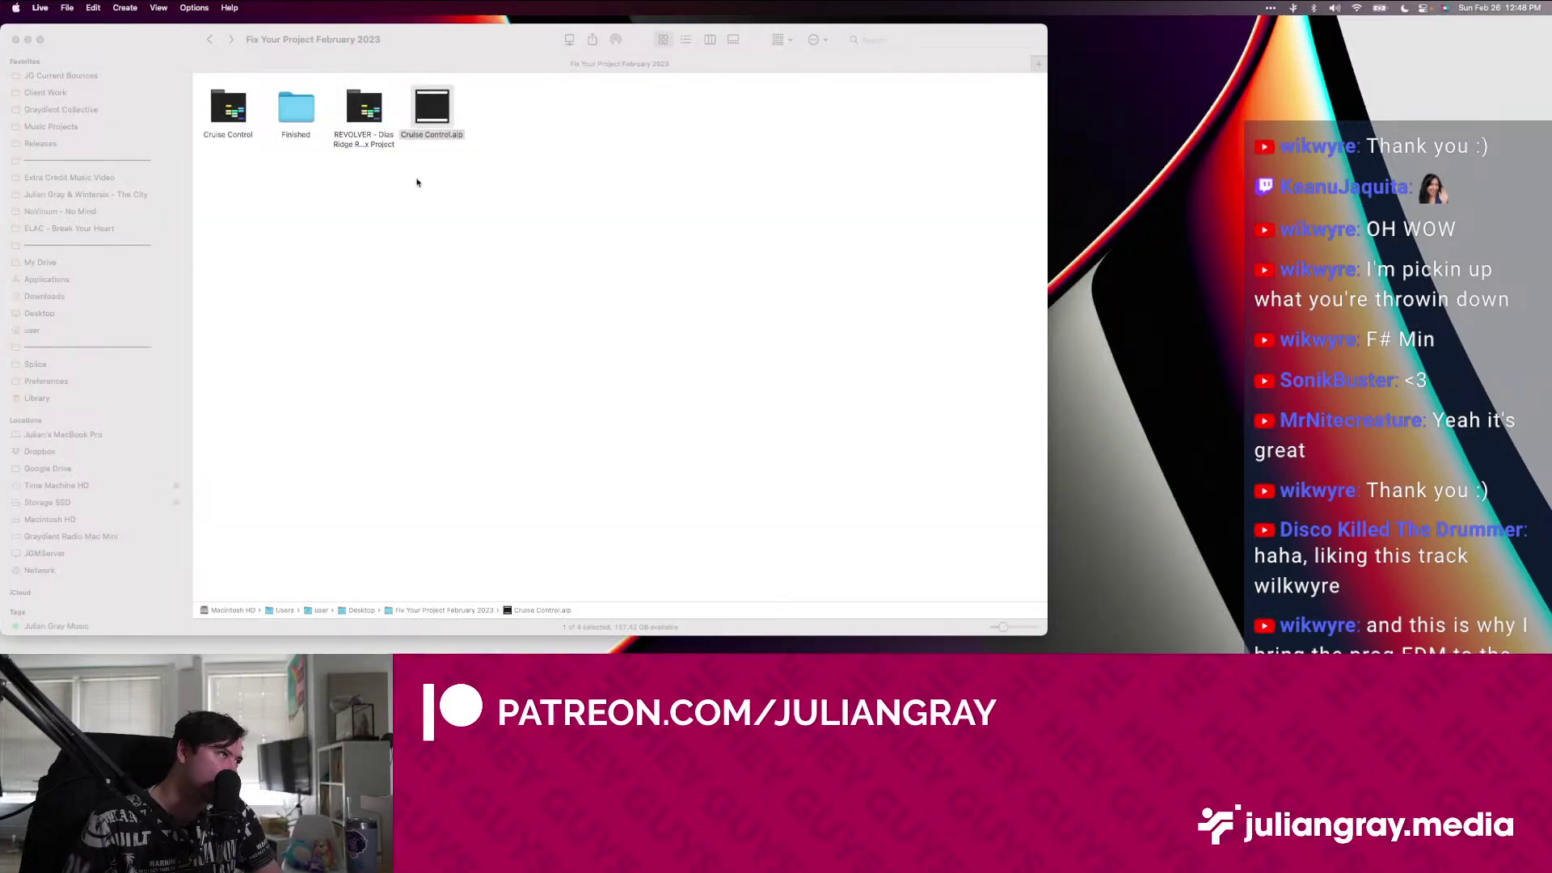
click(449, 181)
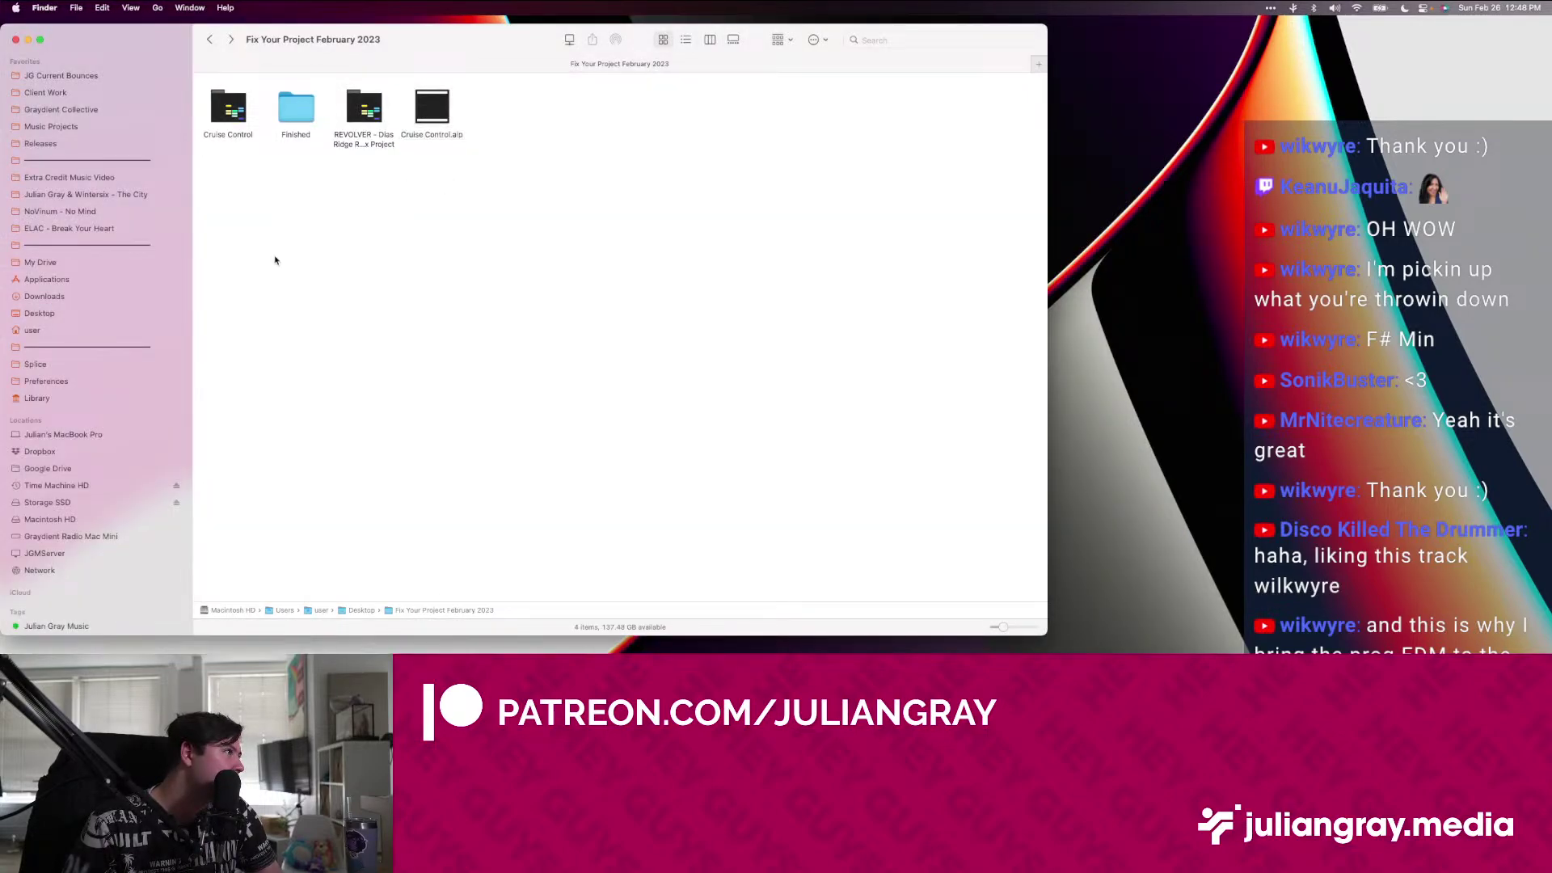
click(242, 121)
key(super+BackSpace)
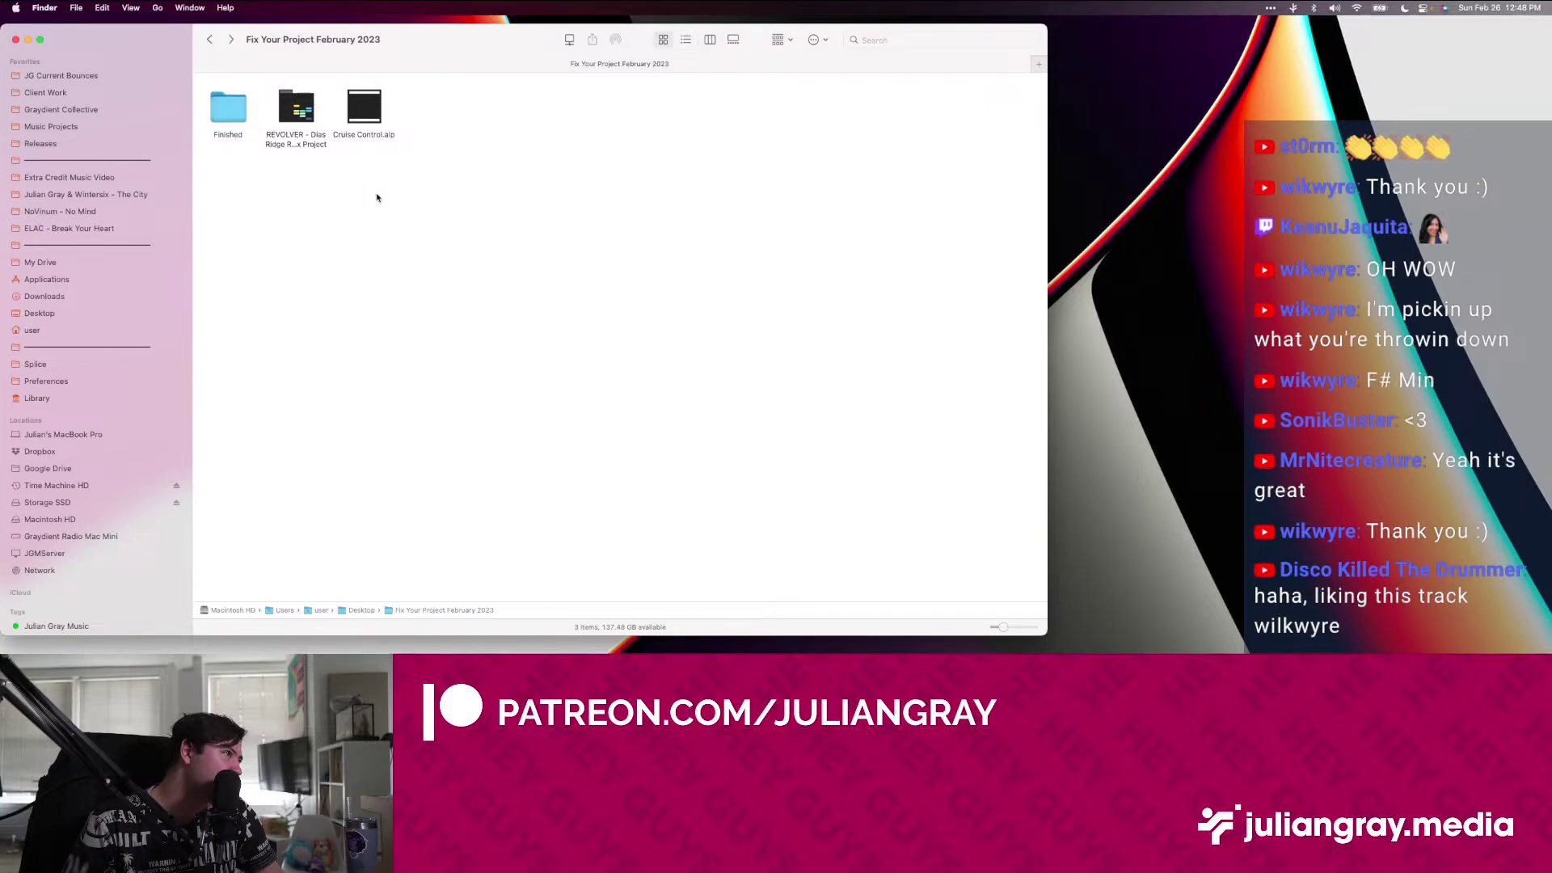
double_click(242, 116)
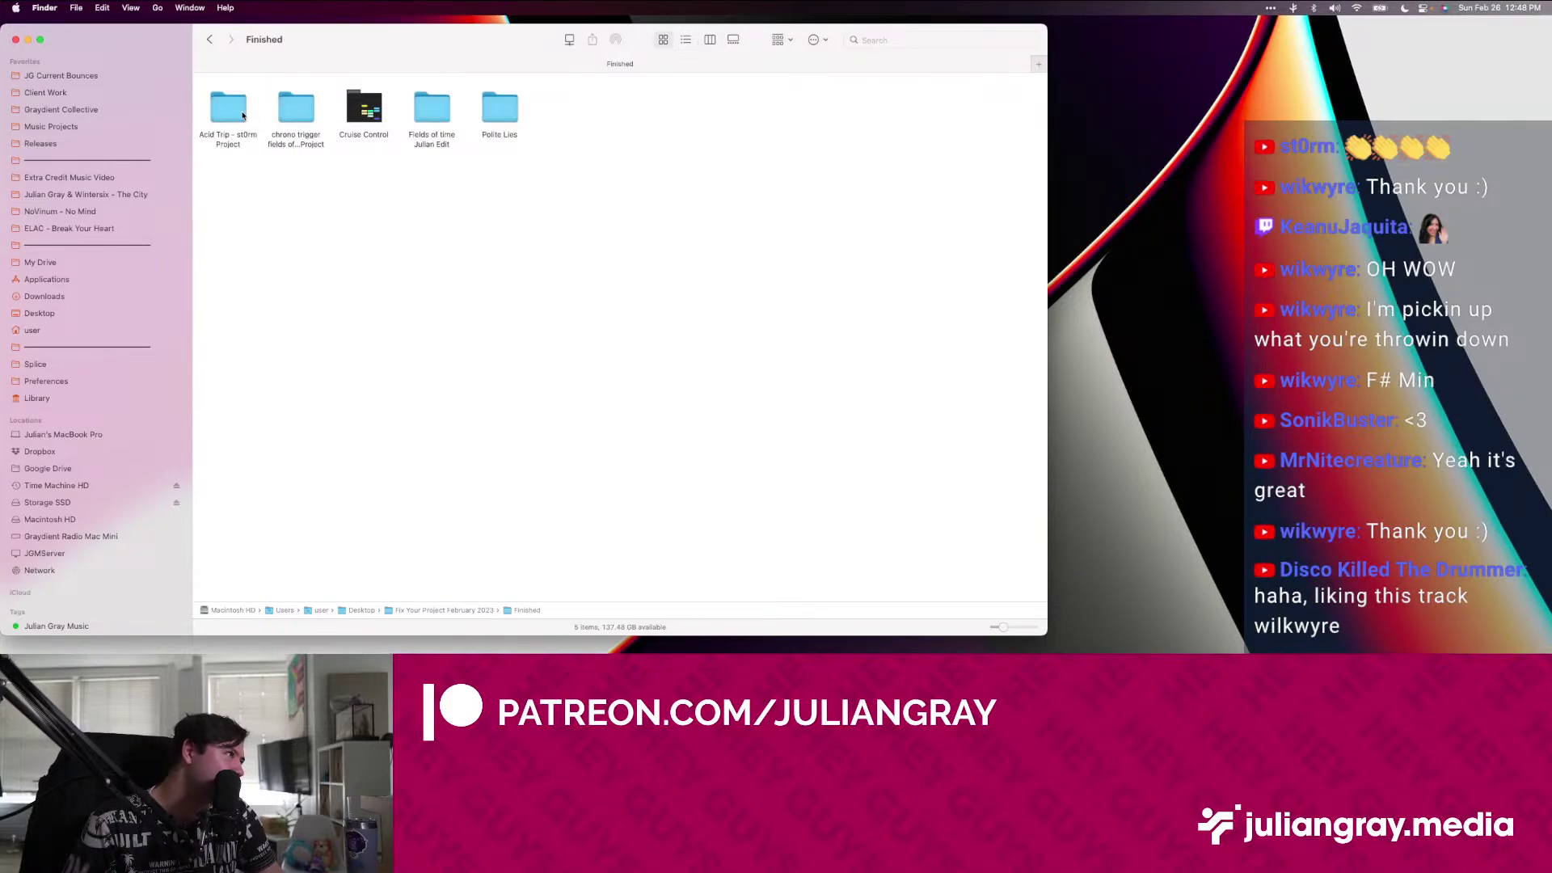
click(210, 39)
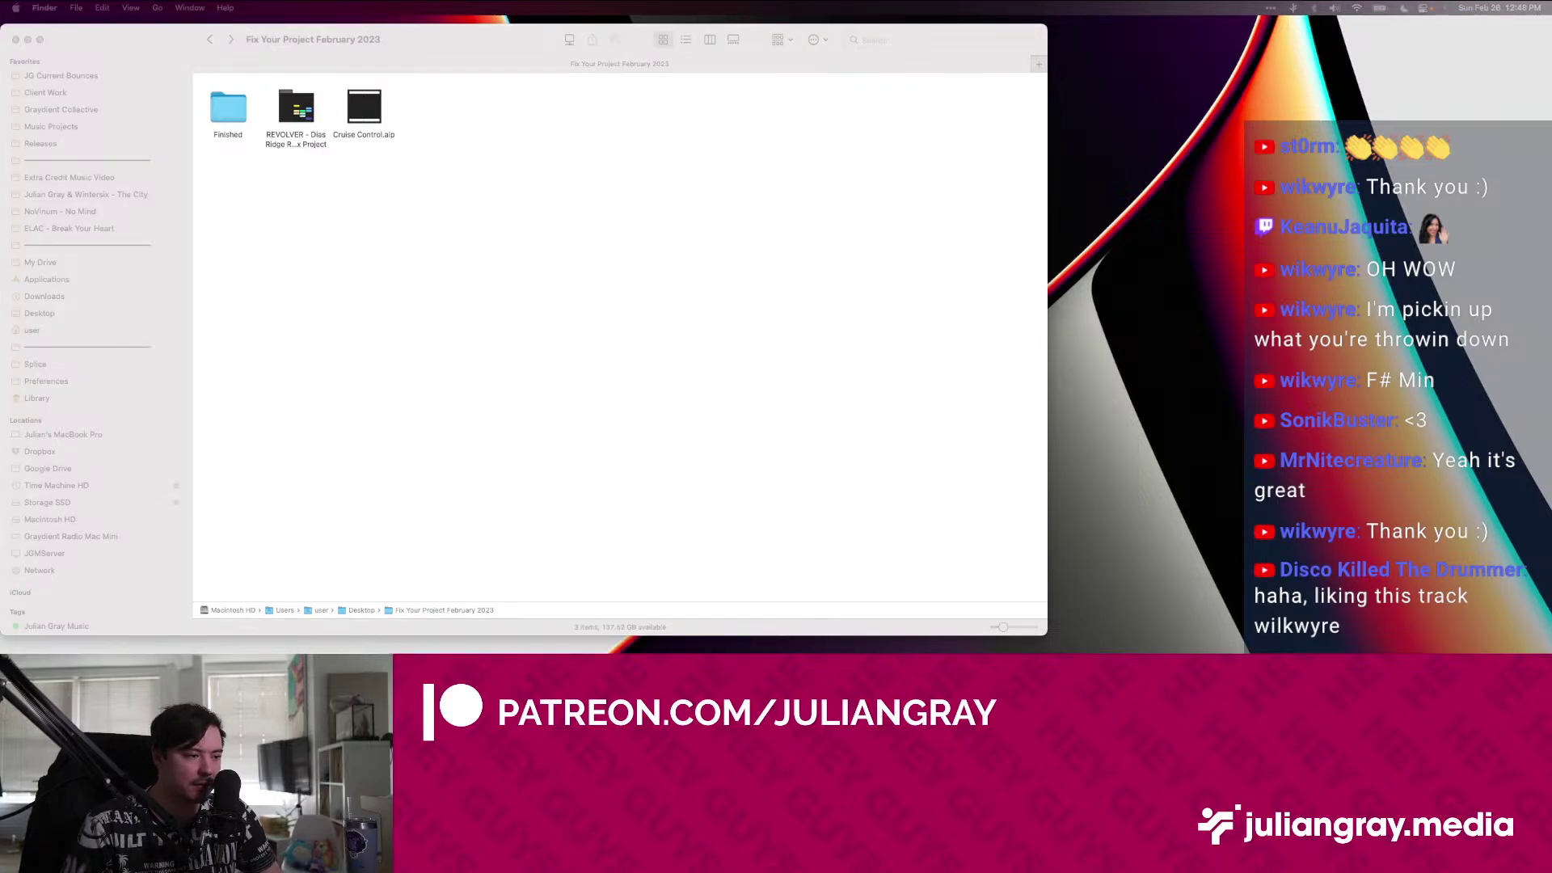
Open REVOLVER - Dias Ridge Remix.als from its project folder in Ableton Live and dismiss the plug-in demo prompt
click(307, 189)
click(303, 114)
right_click(304, 105)
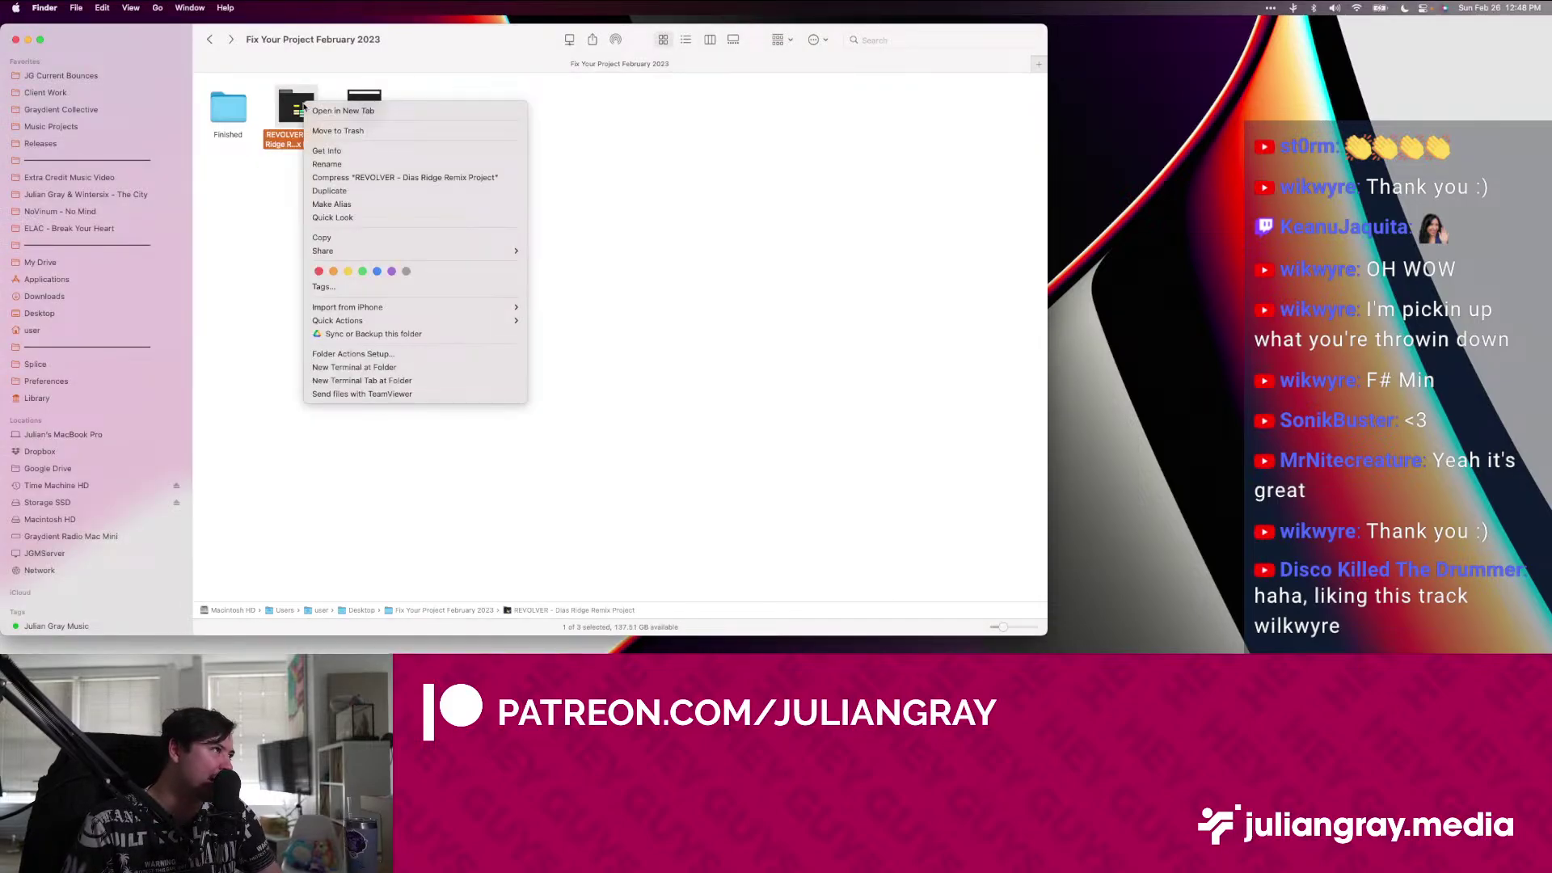
click(285, 110)
double_click(285, 110)
click(624, 106)
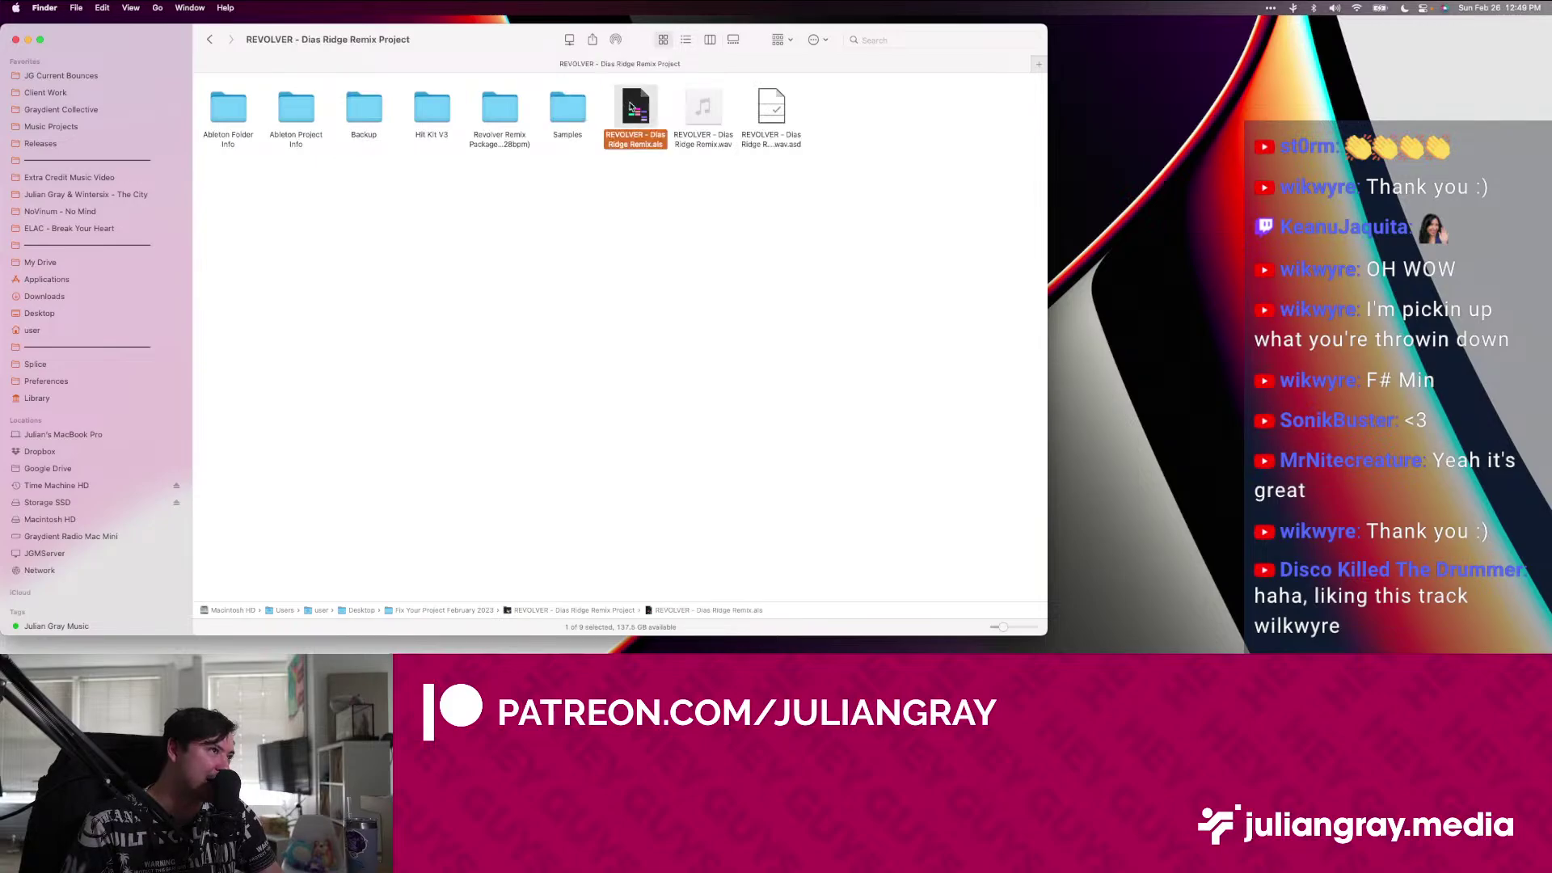
right_click(629, 104)
mouse_move(727, 123)
click(927, 126)
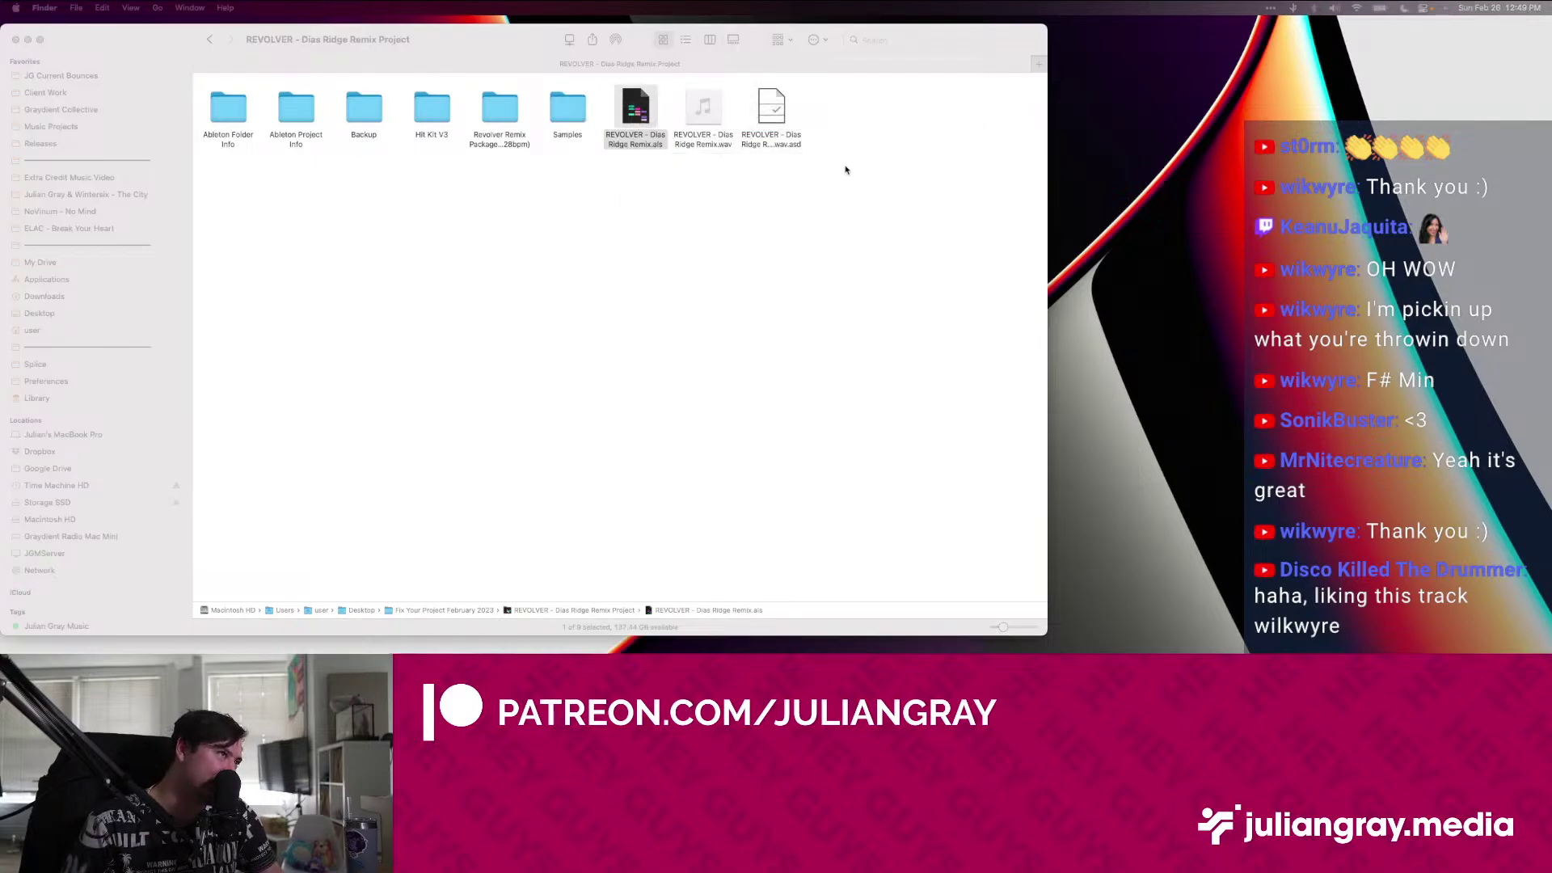
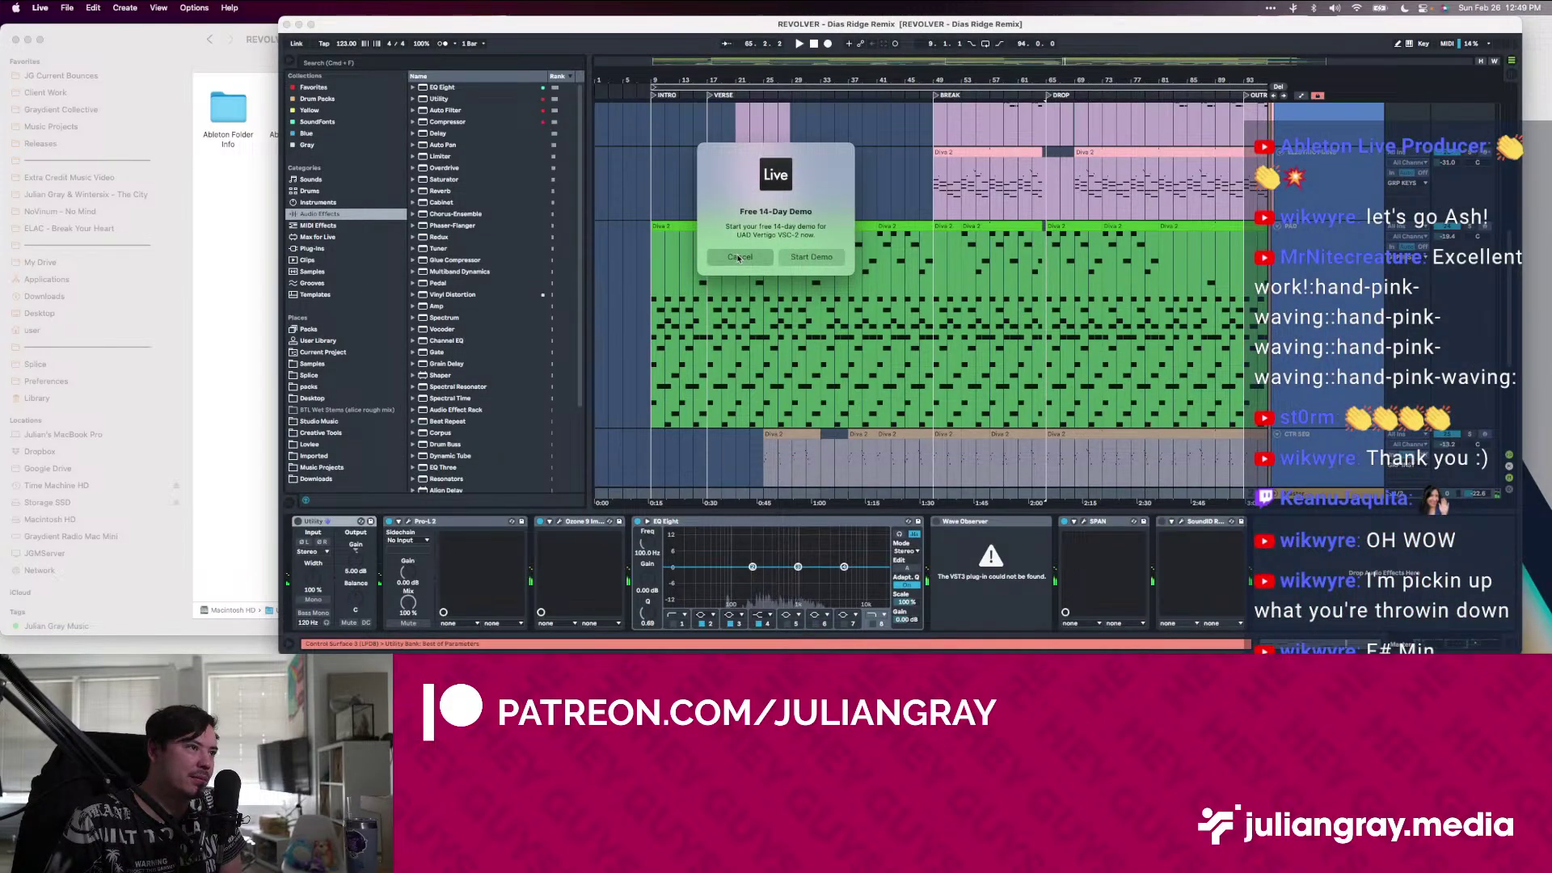
click(813, 258)
Enlarge the Revolver Vox Chops track in the arrangement
scroll(952, 392, down, 5)
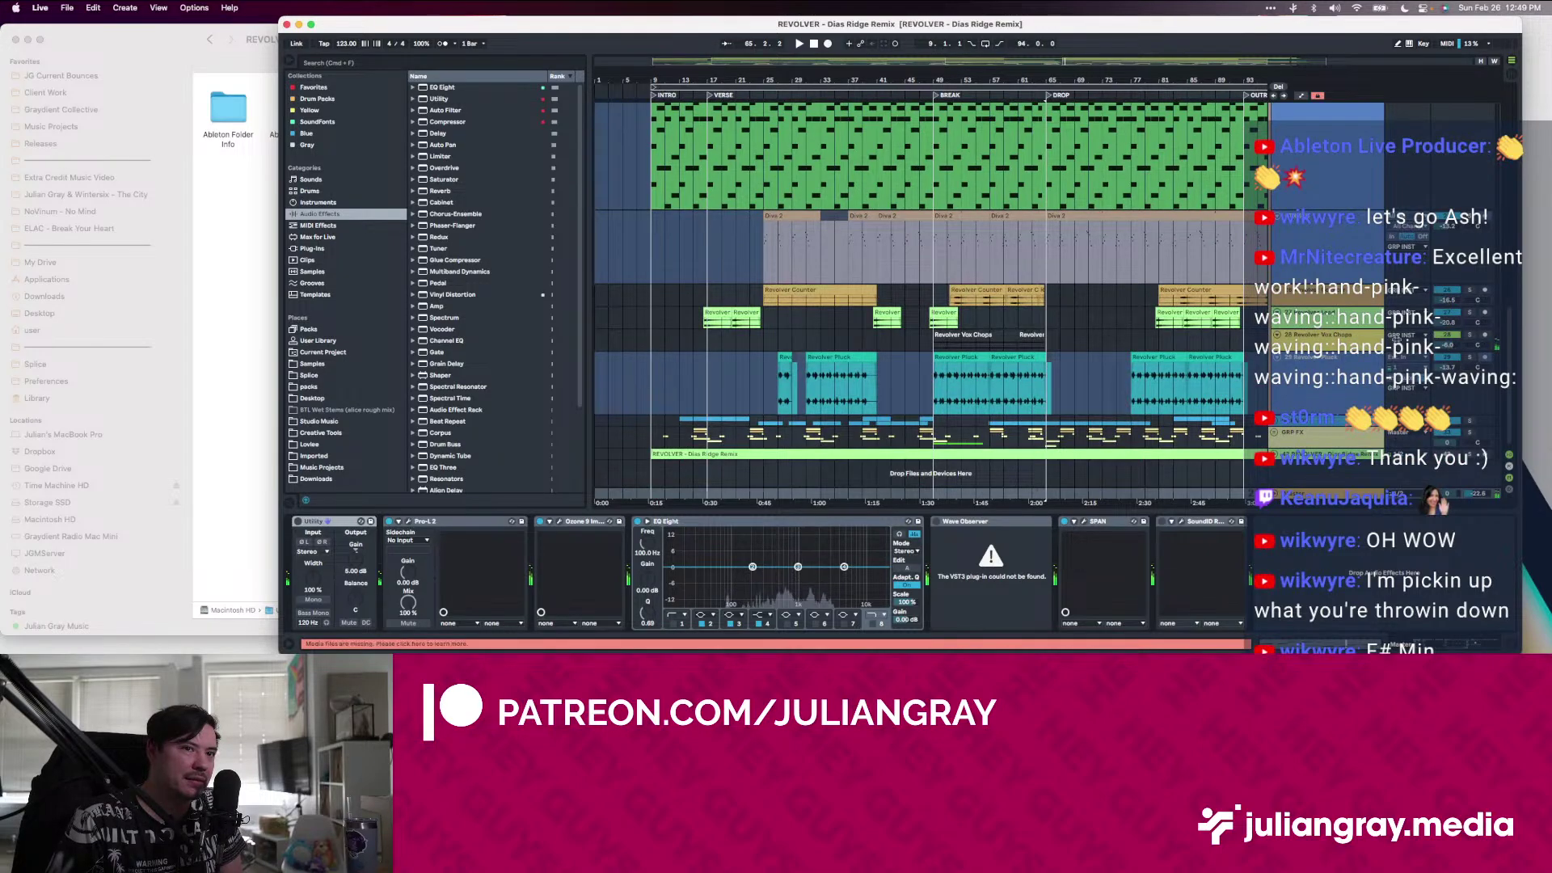
click(1322, 334)
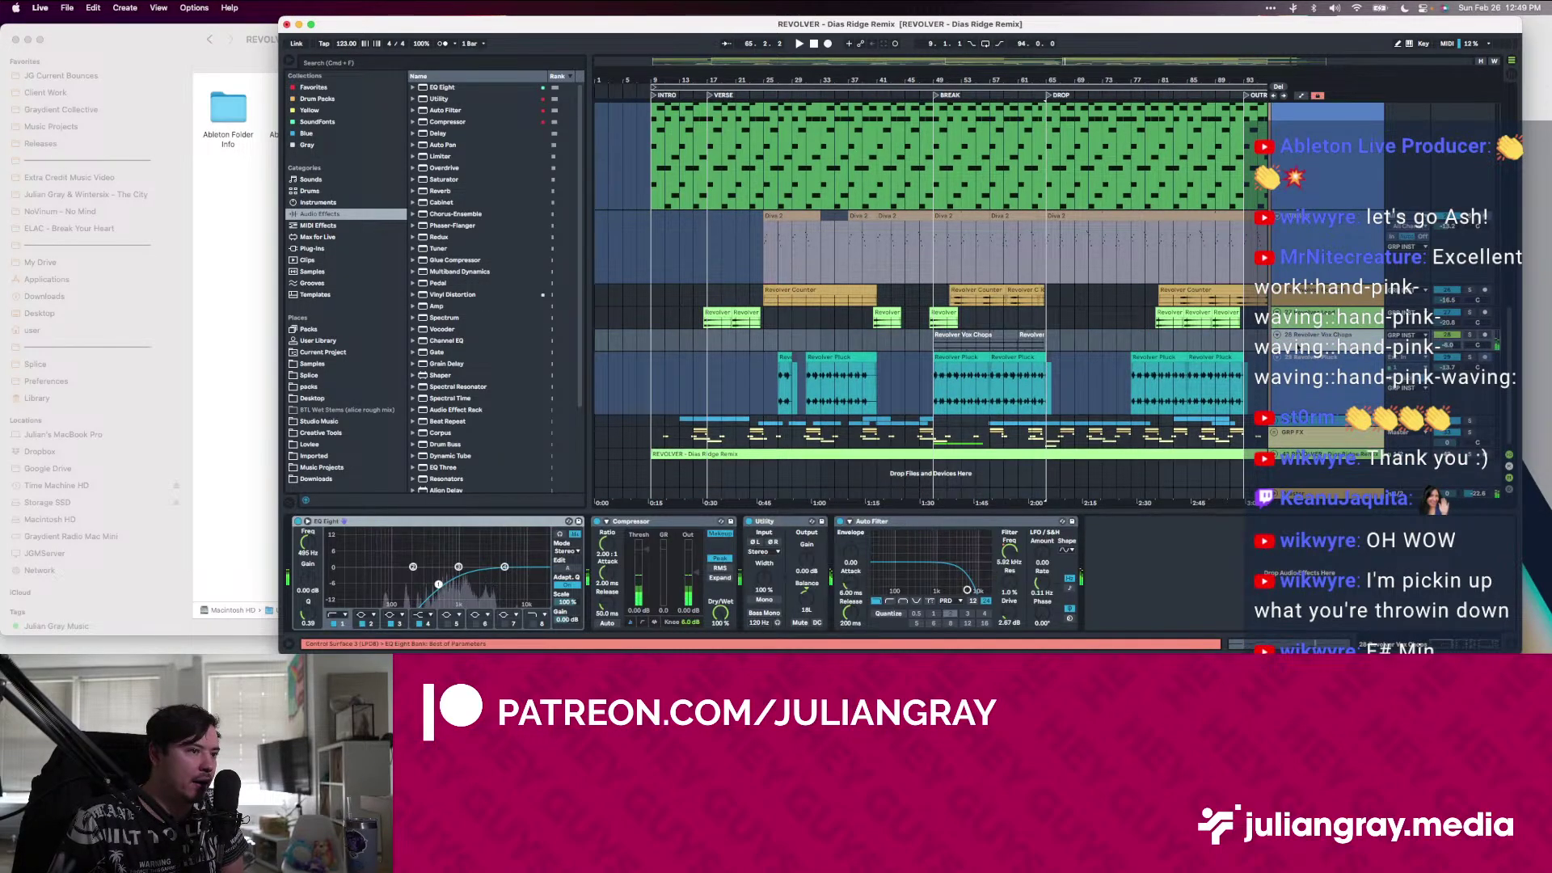
drag(1435, 351, 1435, 392)
click(1435, 335)
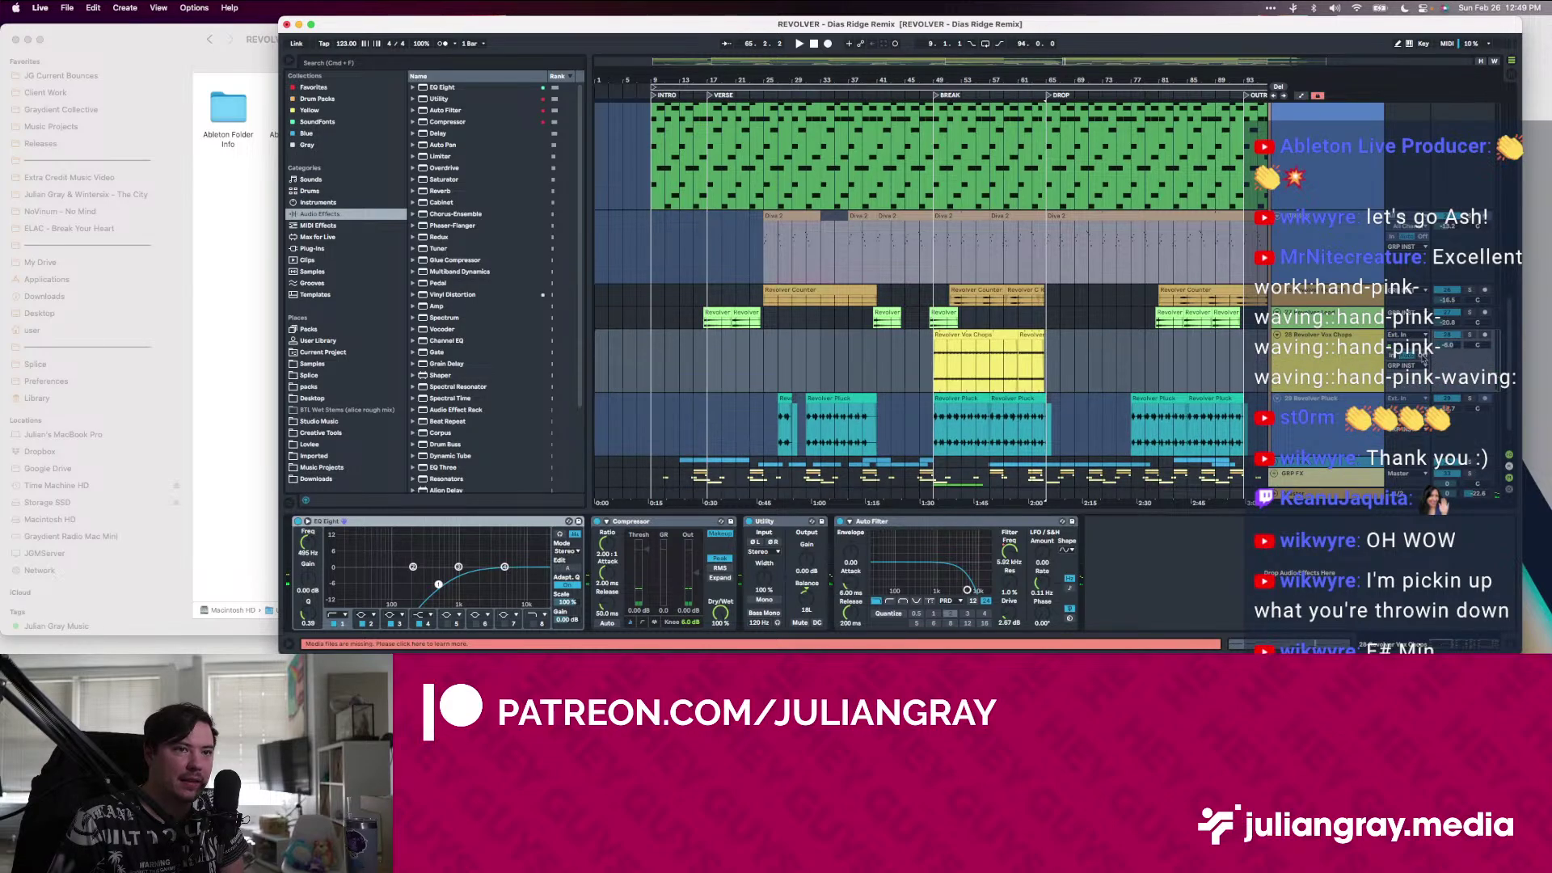
Set the start position to the intro at bar 9 and play the remix while reviewing its bass, piano and pad tracks
click(940, 335)
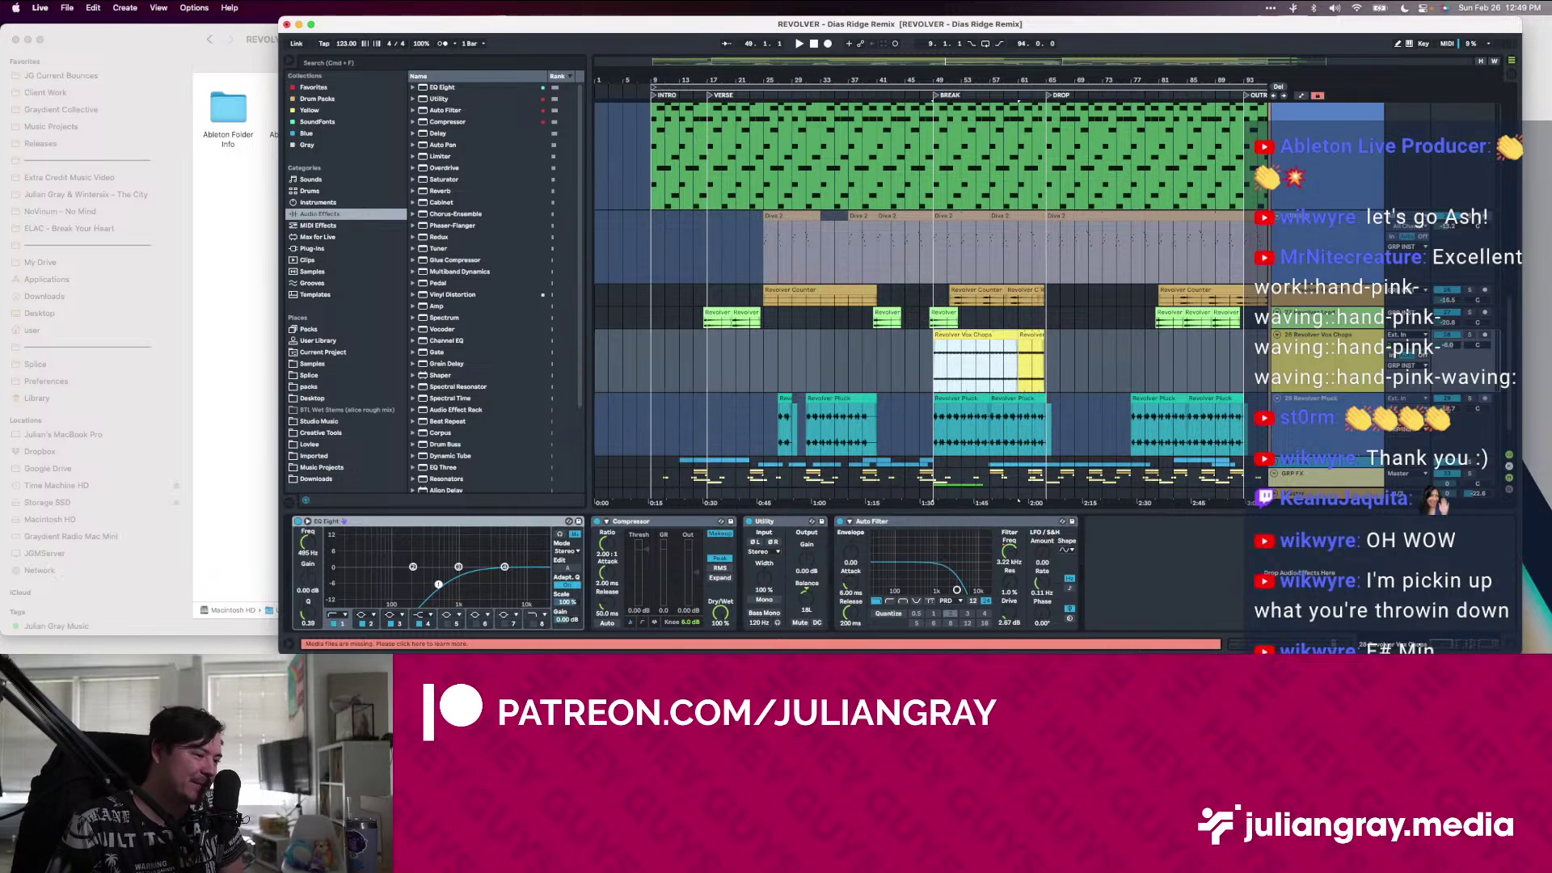
click(930, 360)
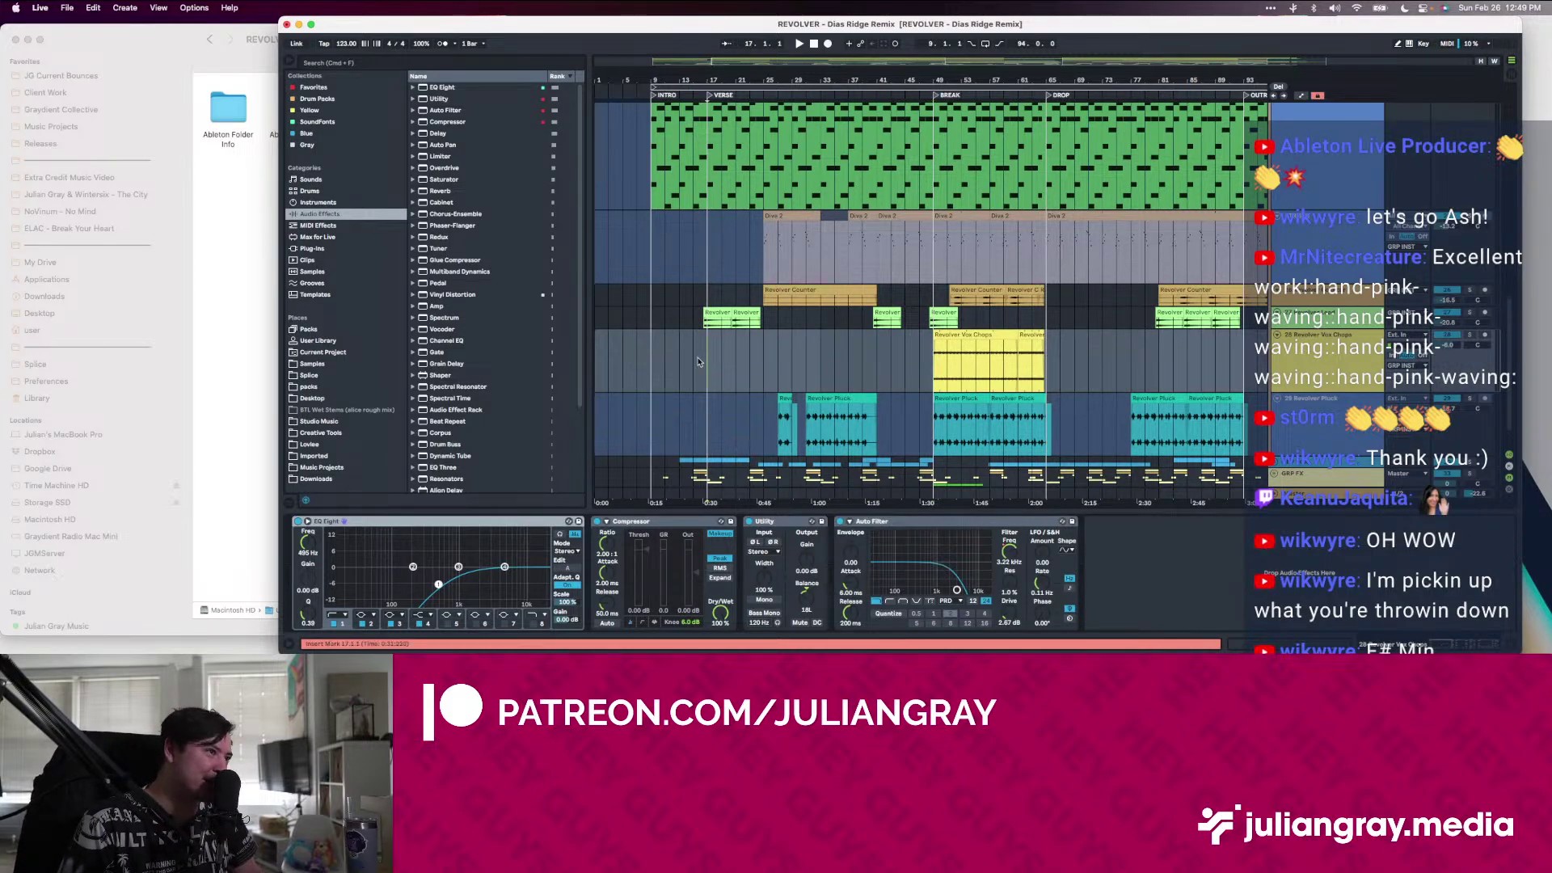
click(652, 363)
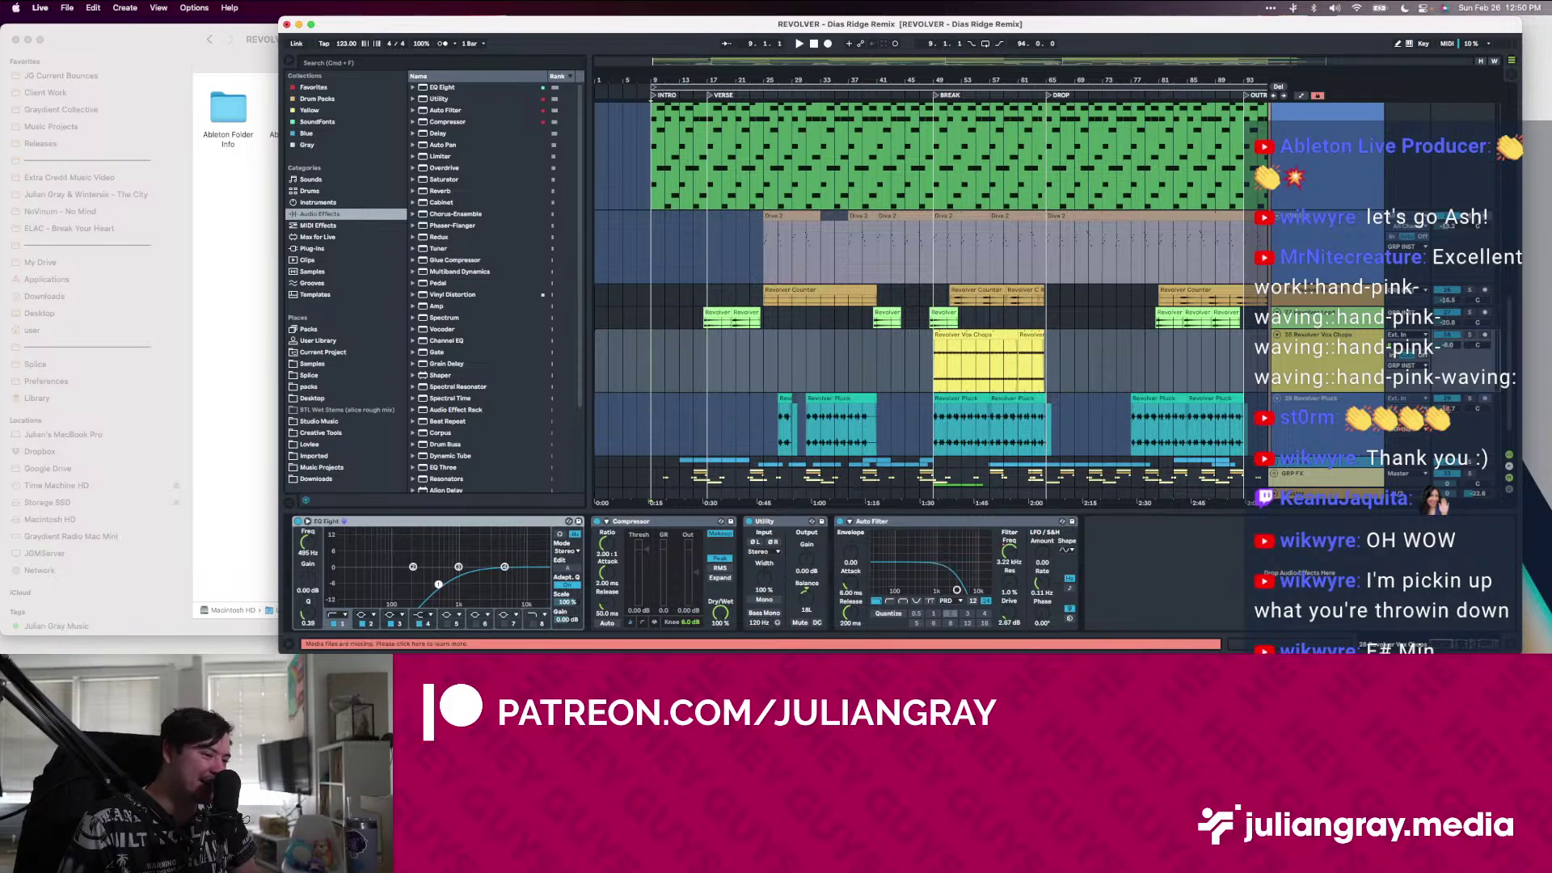
click(638, 176)
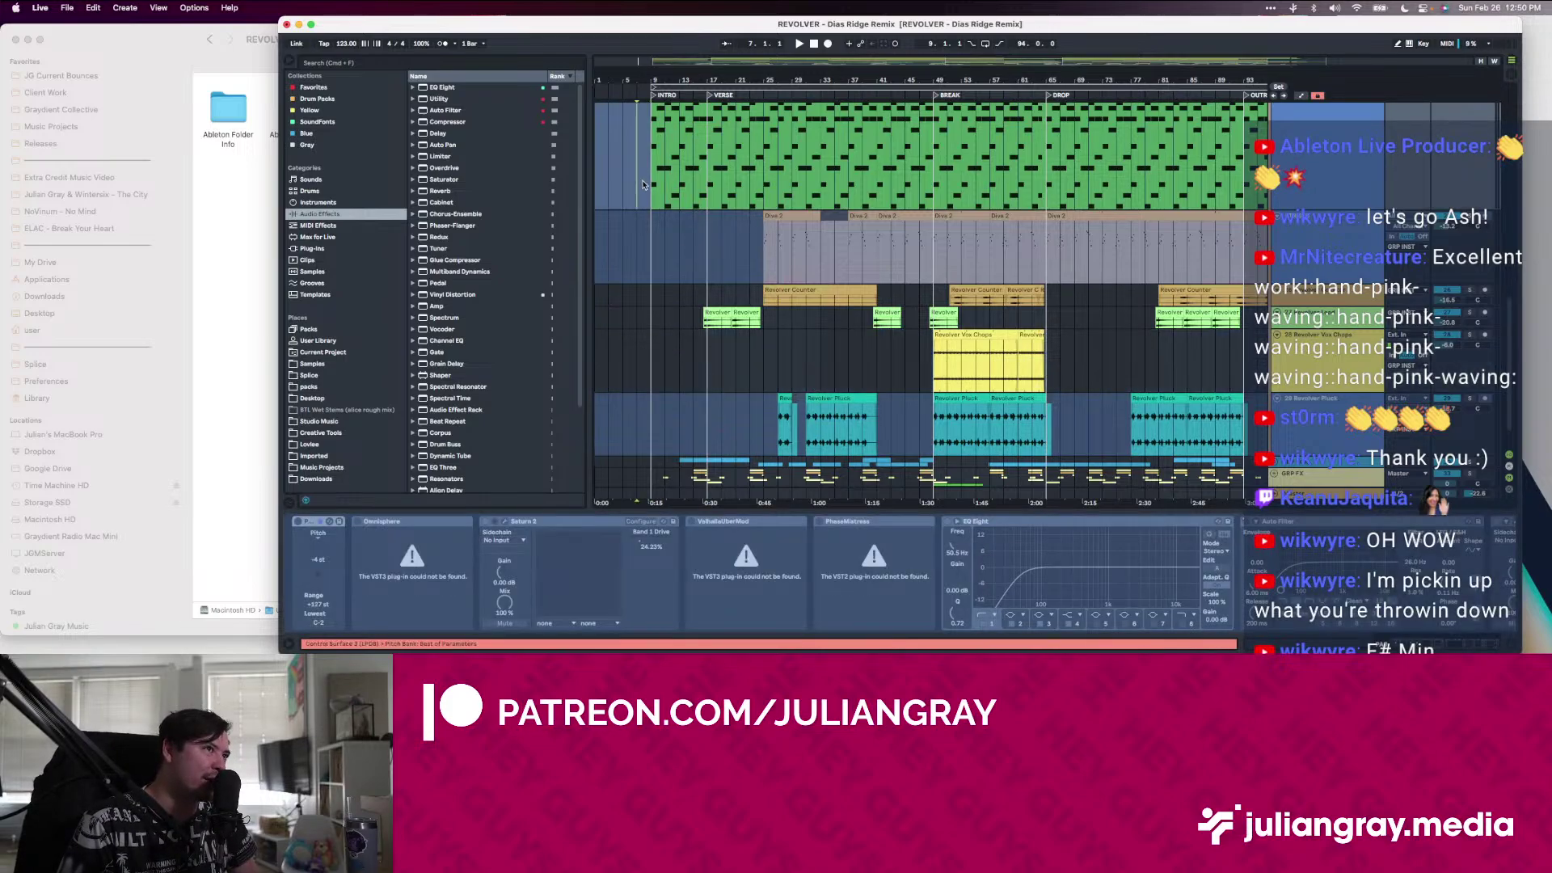
scroll(647, 182, down, 6)
scroll(652, 186, down, 5)
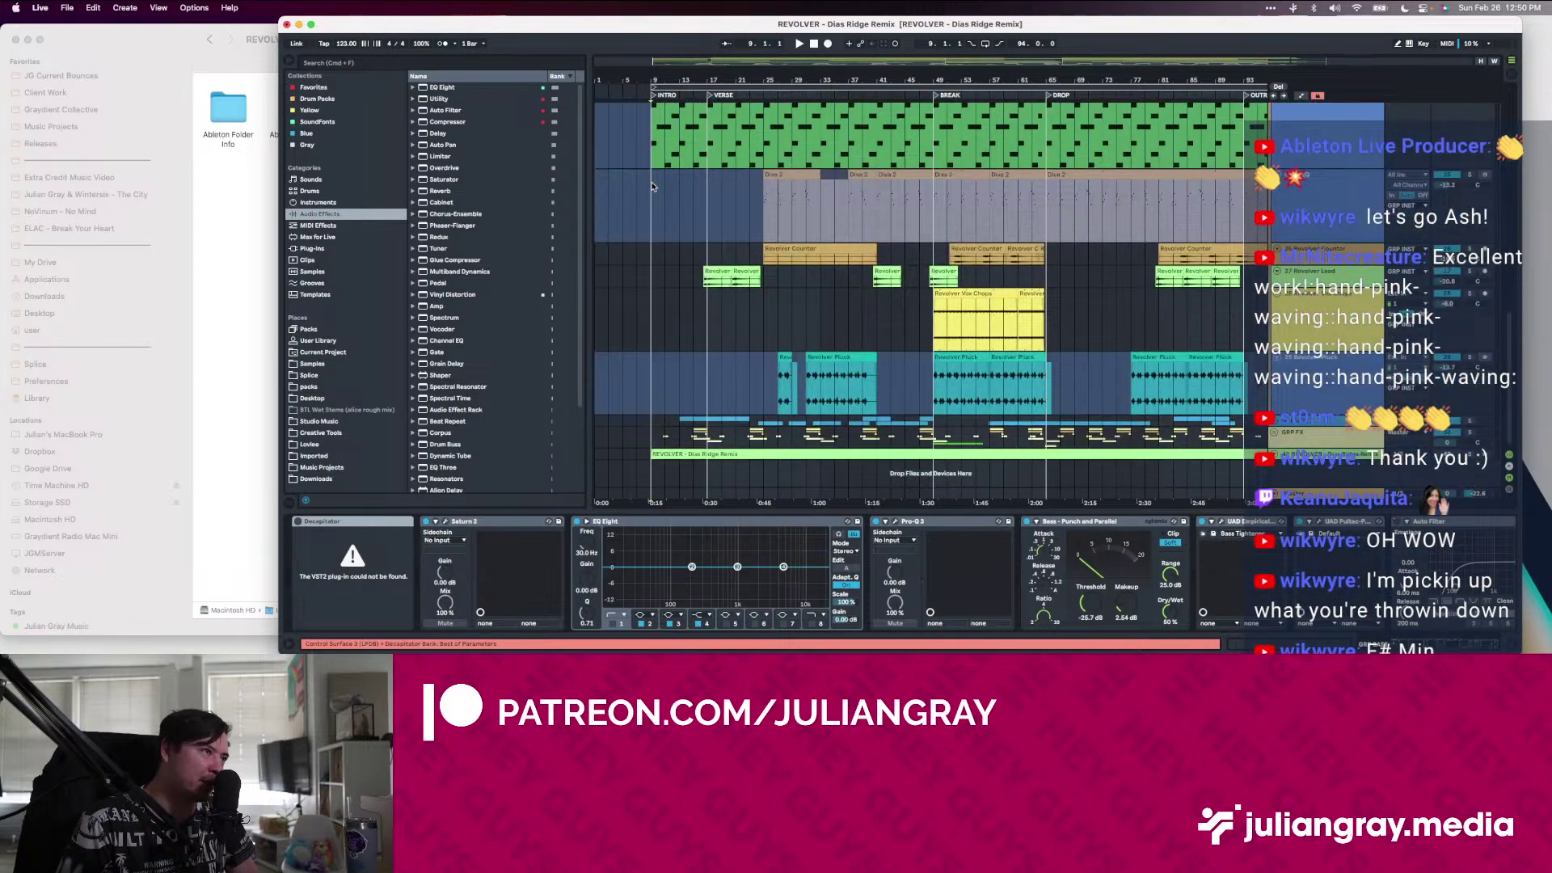
scroll(653, 187, up, 10)
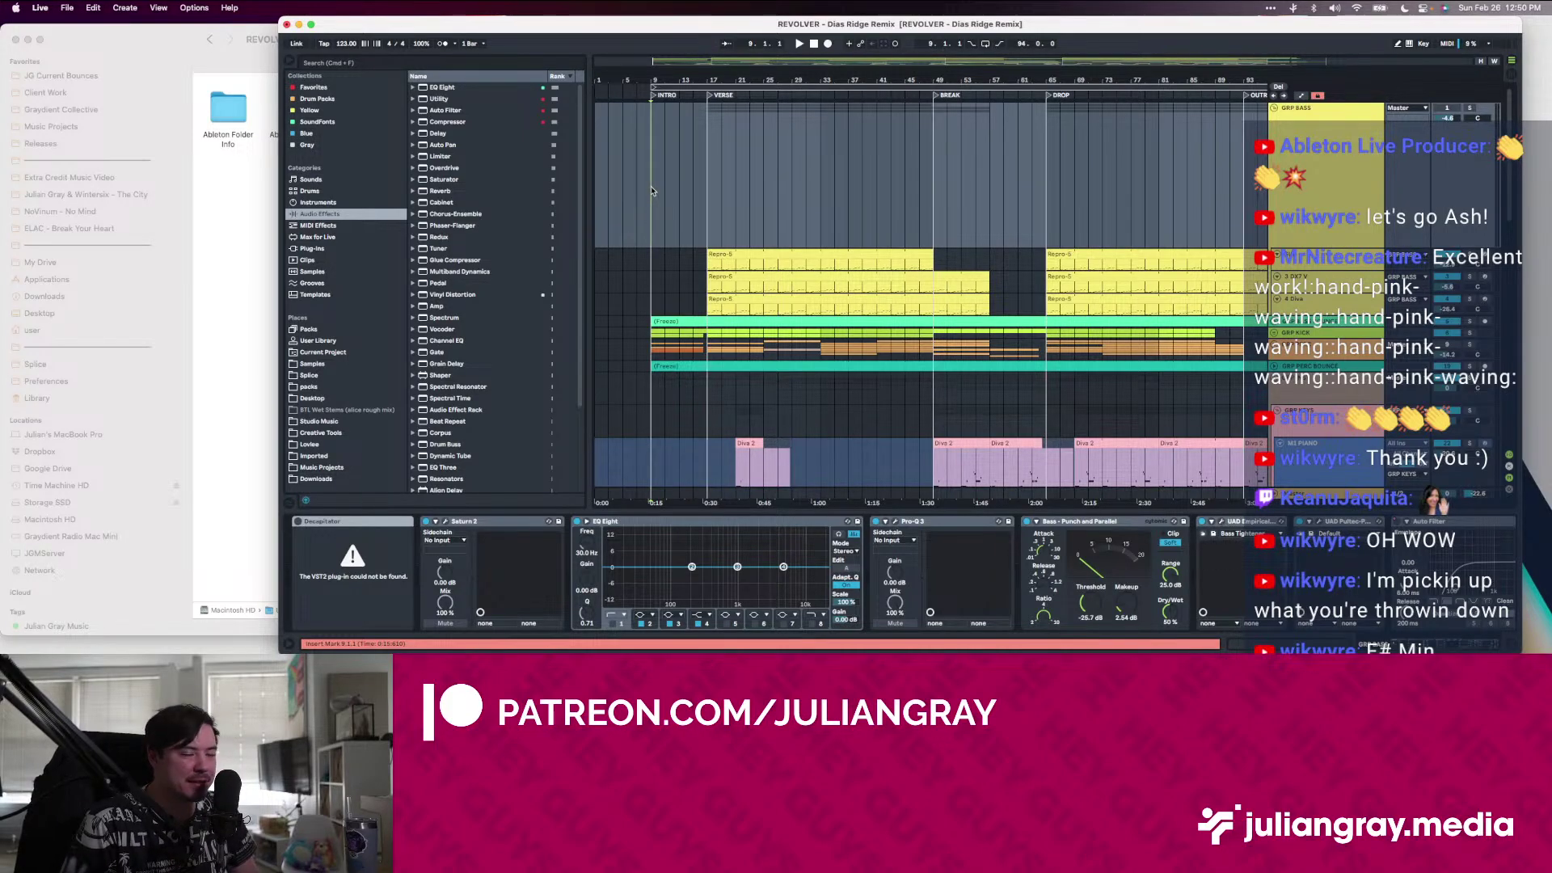
scroll(747, 238, down, 8)
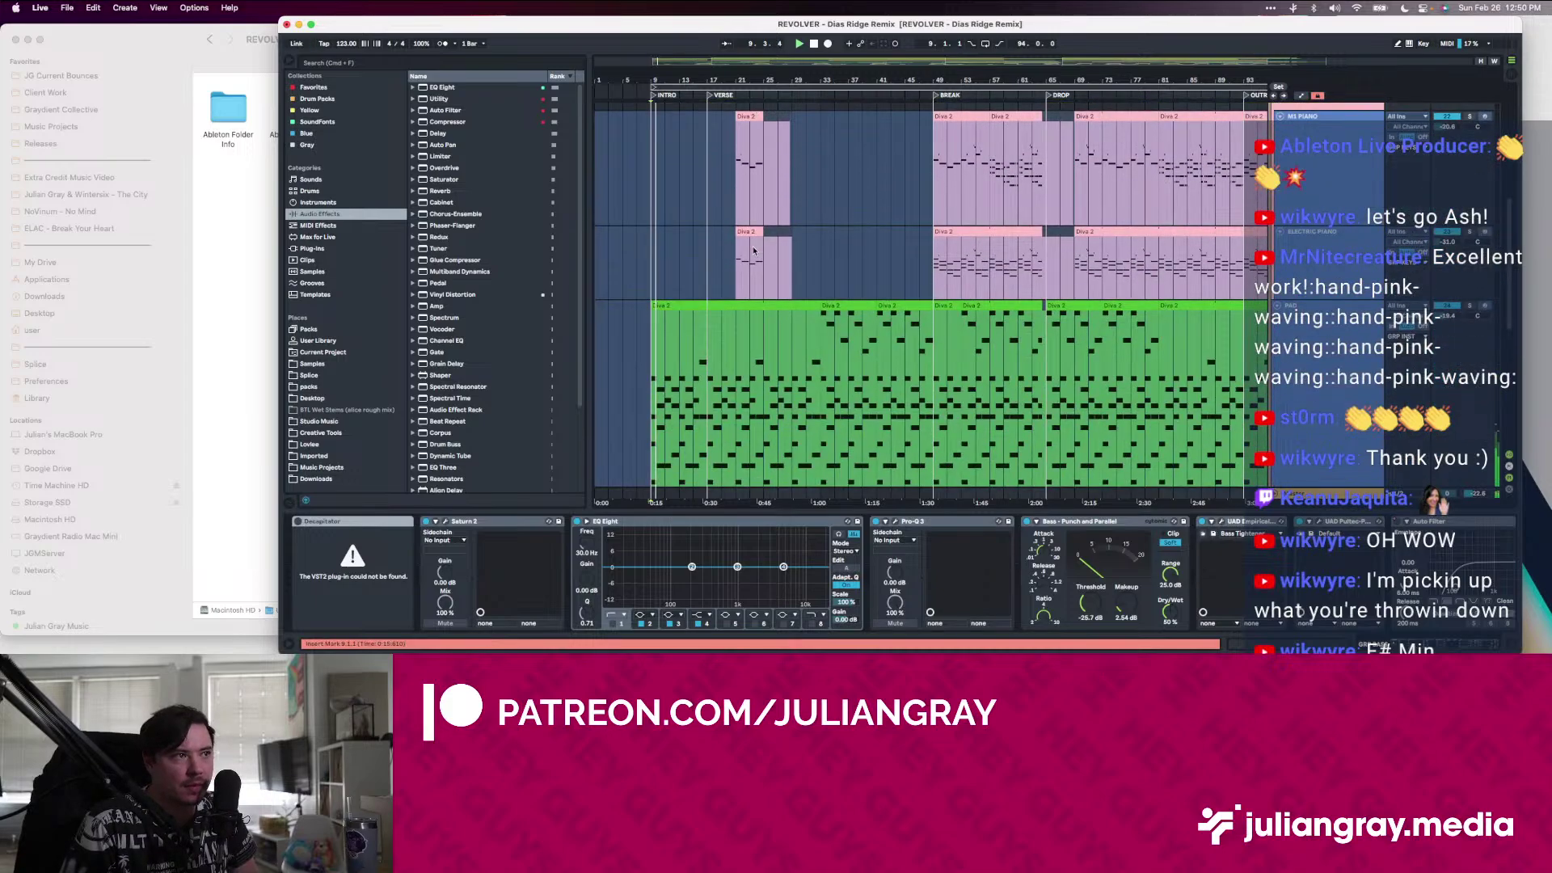
scroll(755, 250, down, 3)
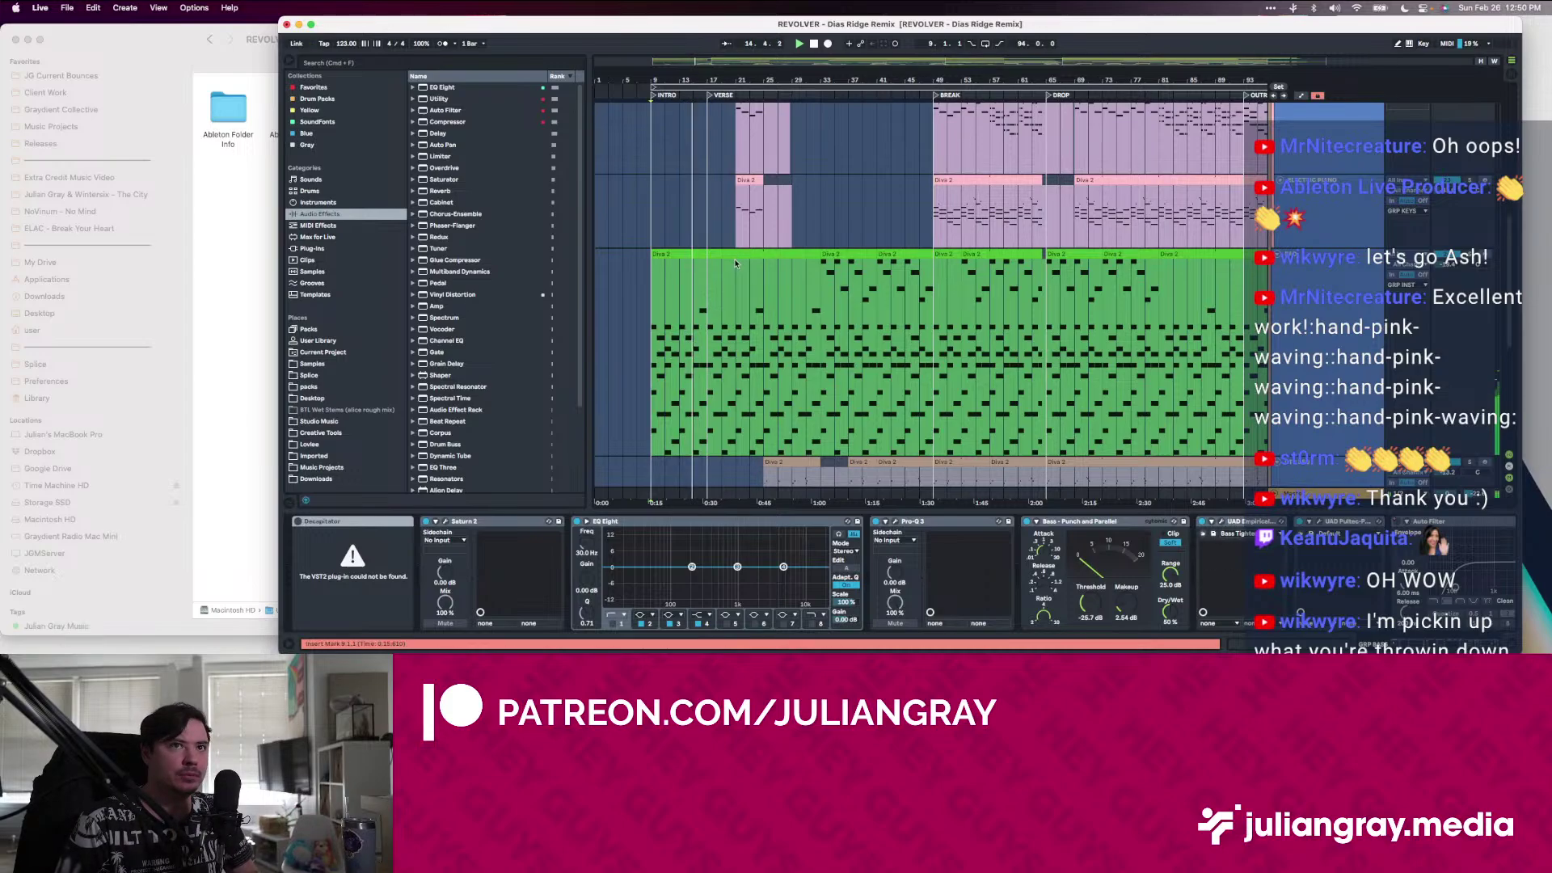
Listen on through the verse, marking bar 21 and the start of the first Revolver Counter clip at bar 25
click(727, 278)
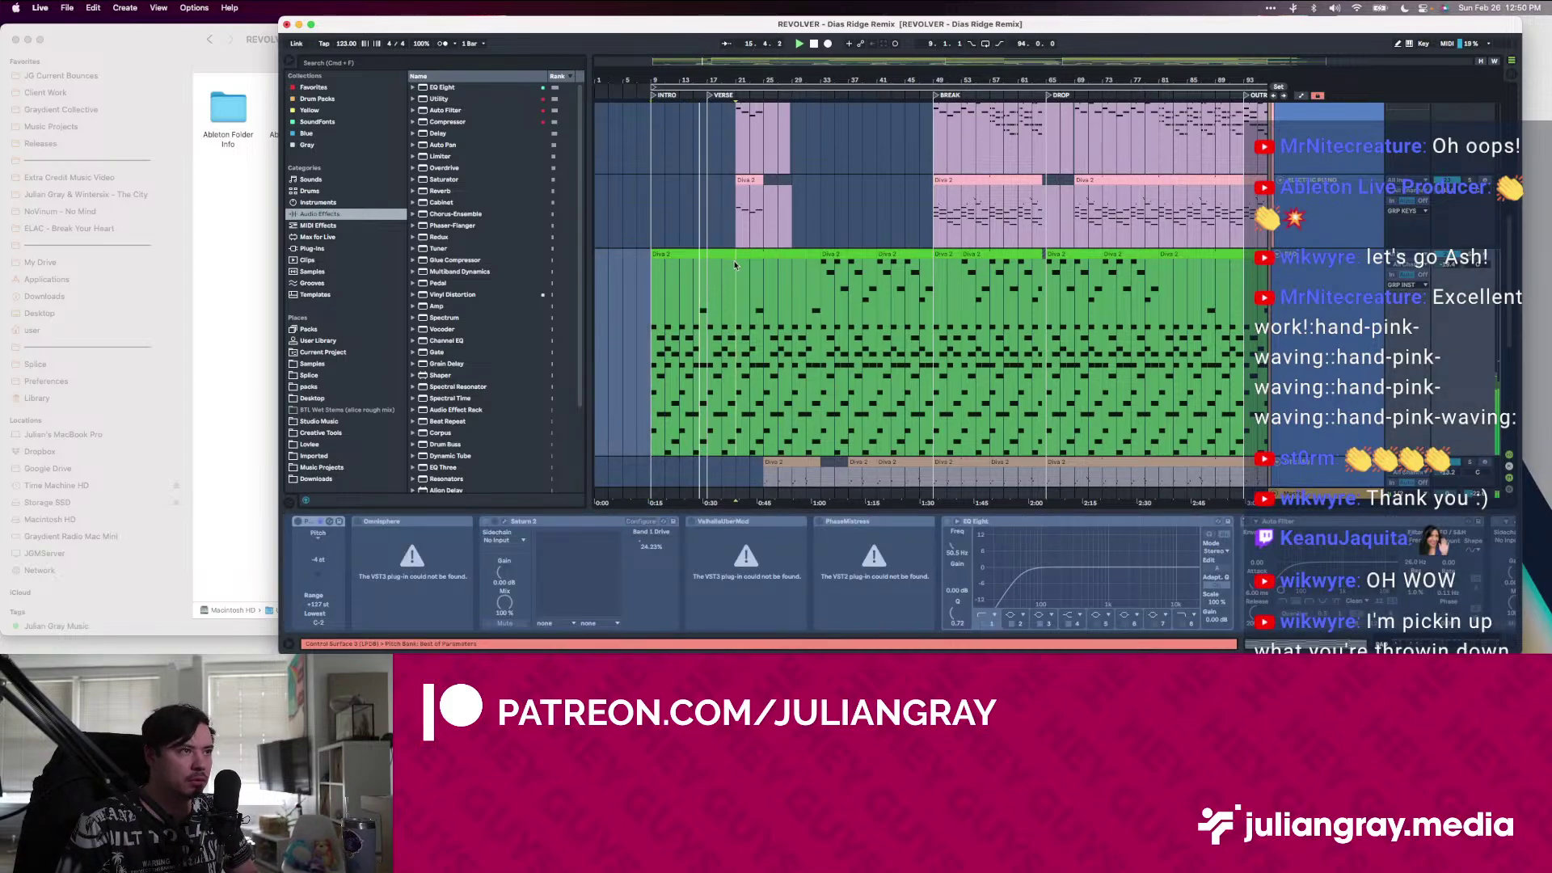
scroll(736, 279, down, 6)
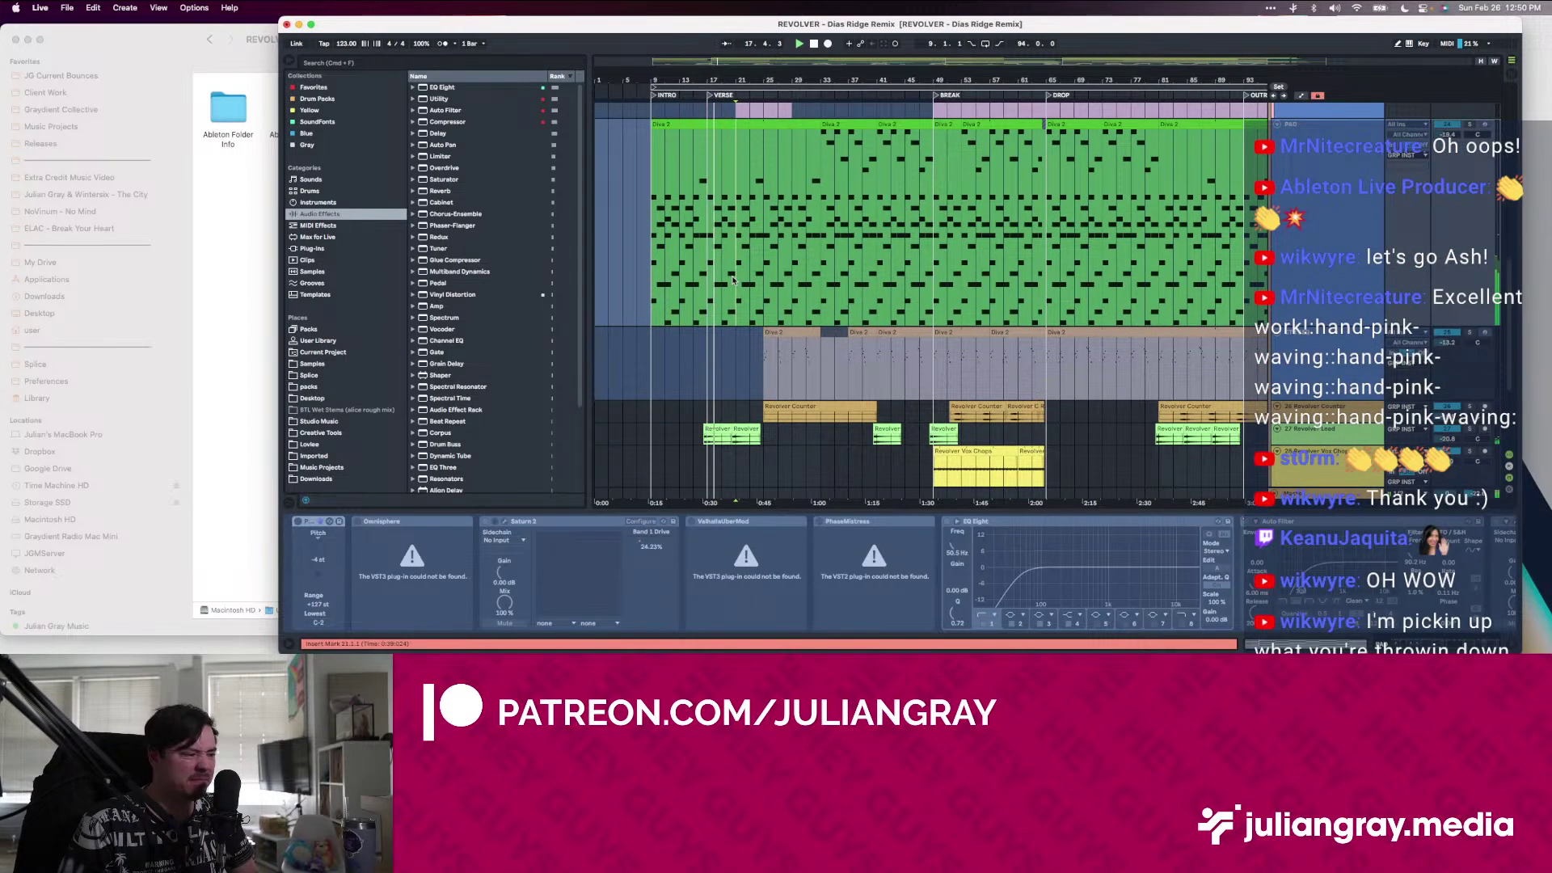
scroll(733, 278, down, 3)
scroll(733, 280, down, 4)
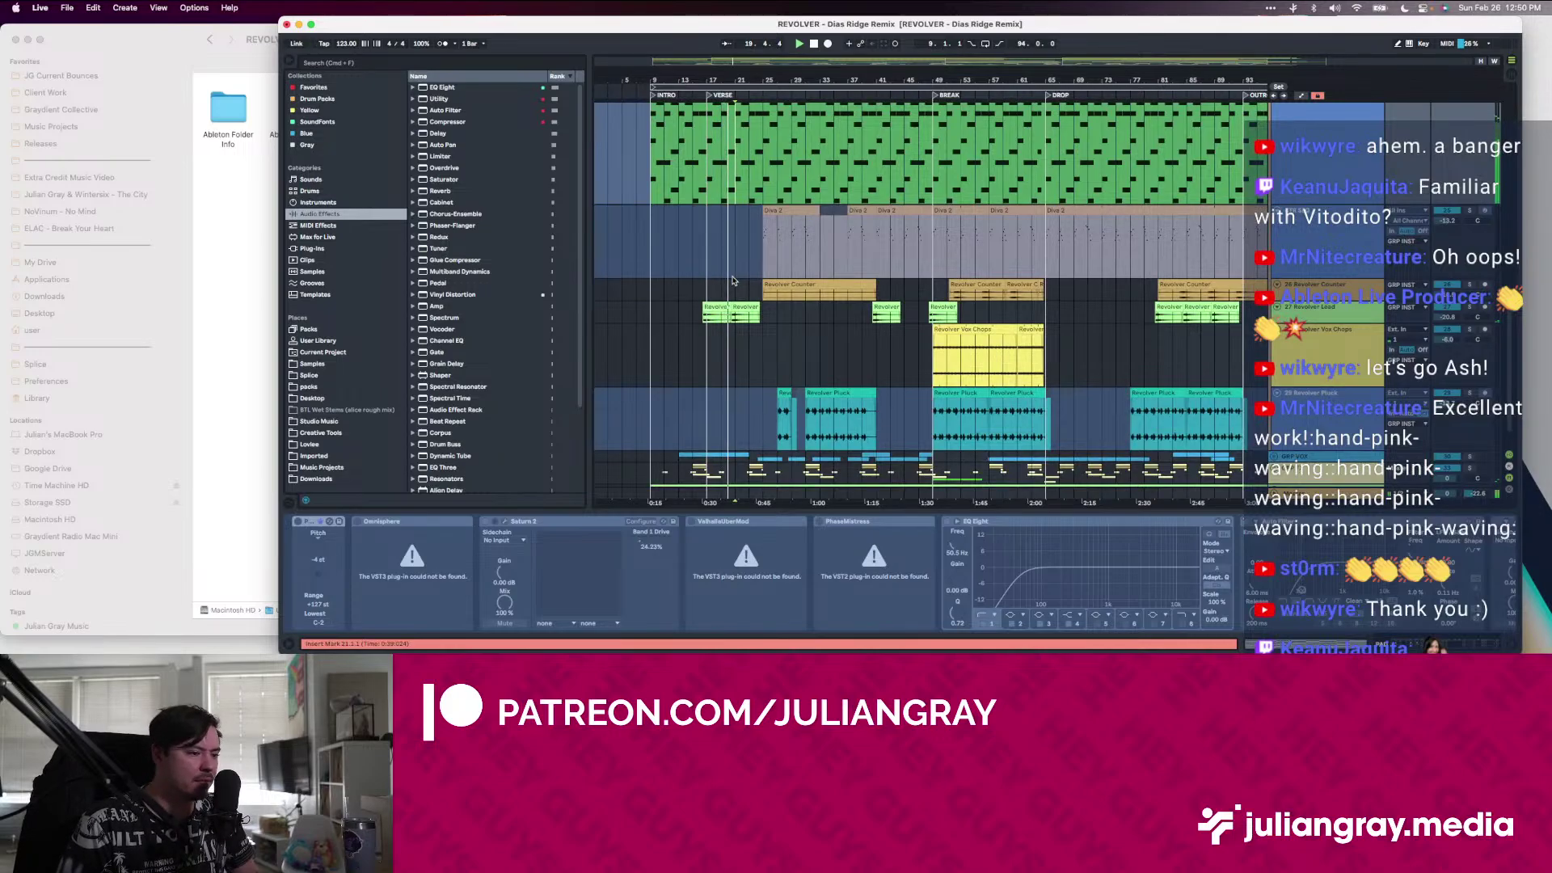
scroll(733, 281, down, 2)
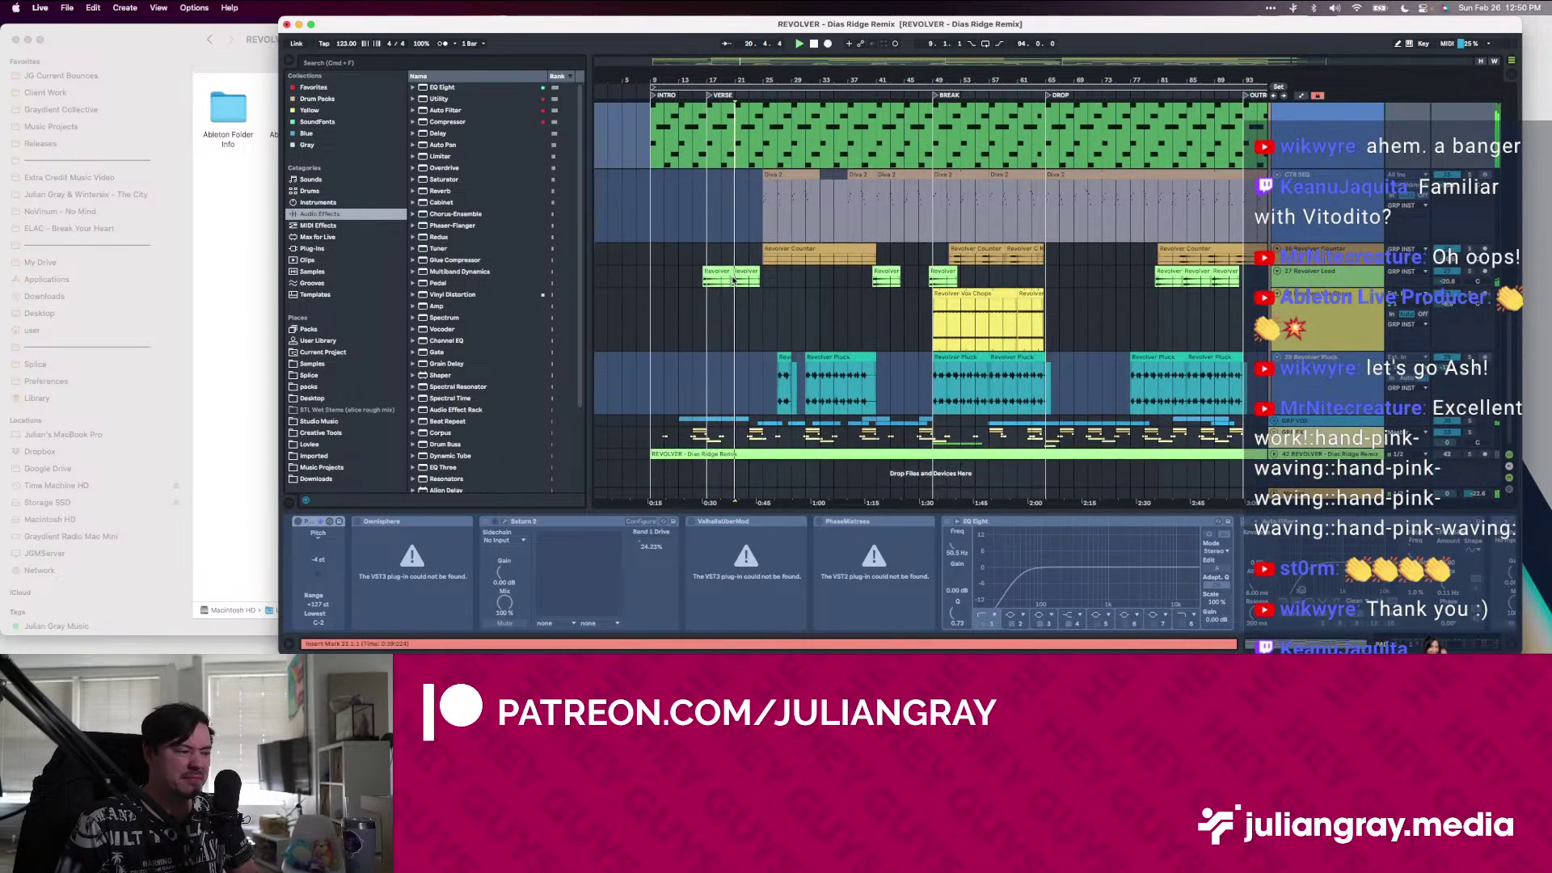
click(765, 251)
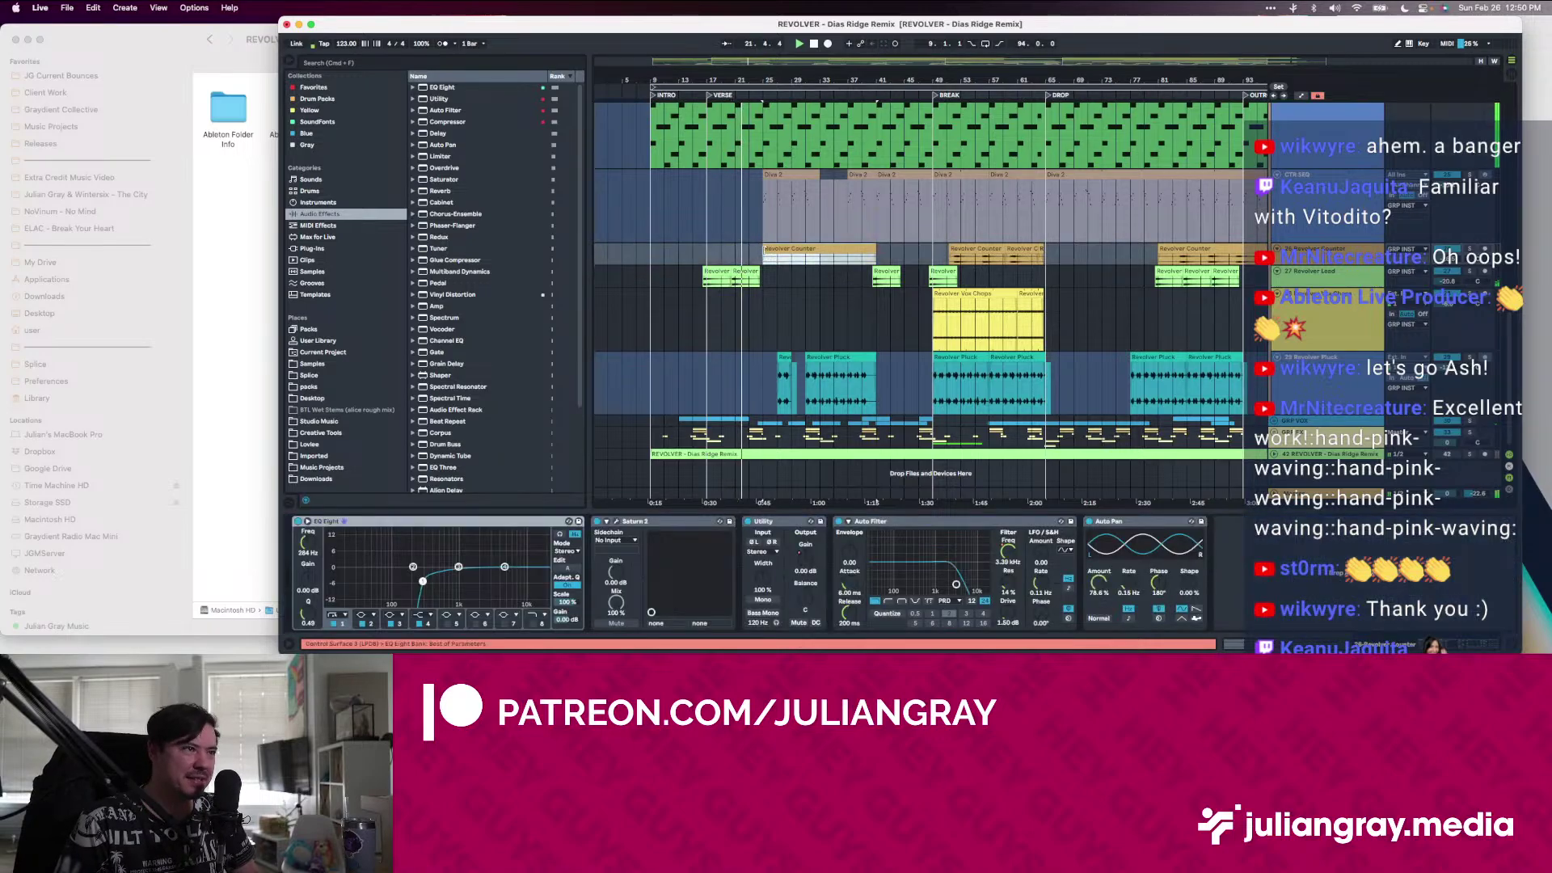
click(763, 261)
scroll(763, 261, left, 1)
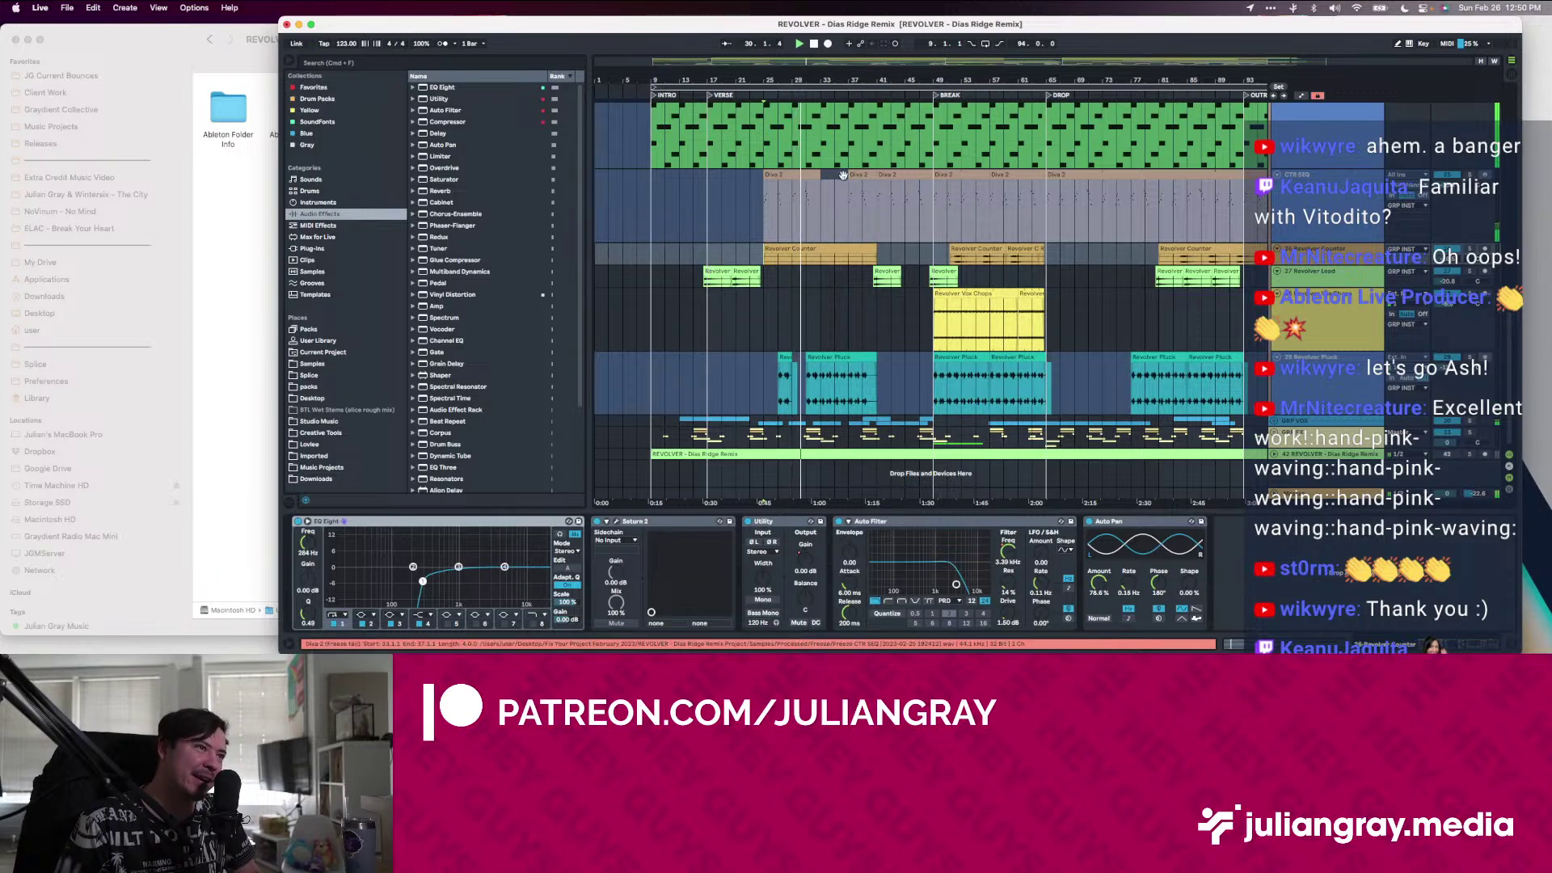
Listen on through the verse, examining the CTR SEQ track at bars 33 and 37 and the pad section spanning bars 33 to 37
click(824, 210)
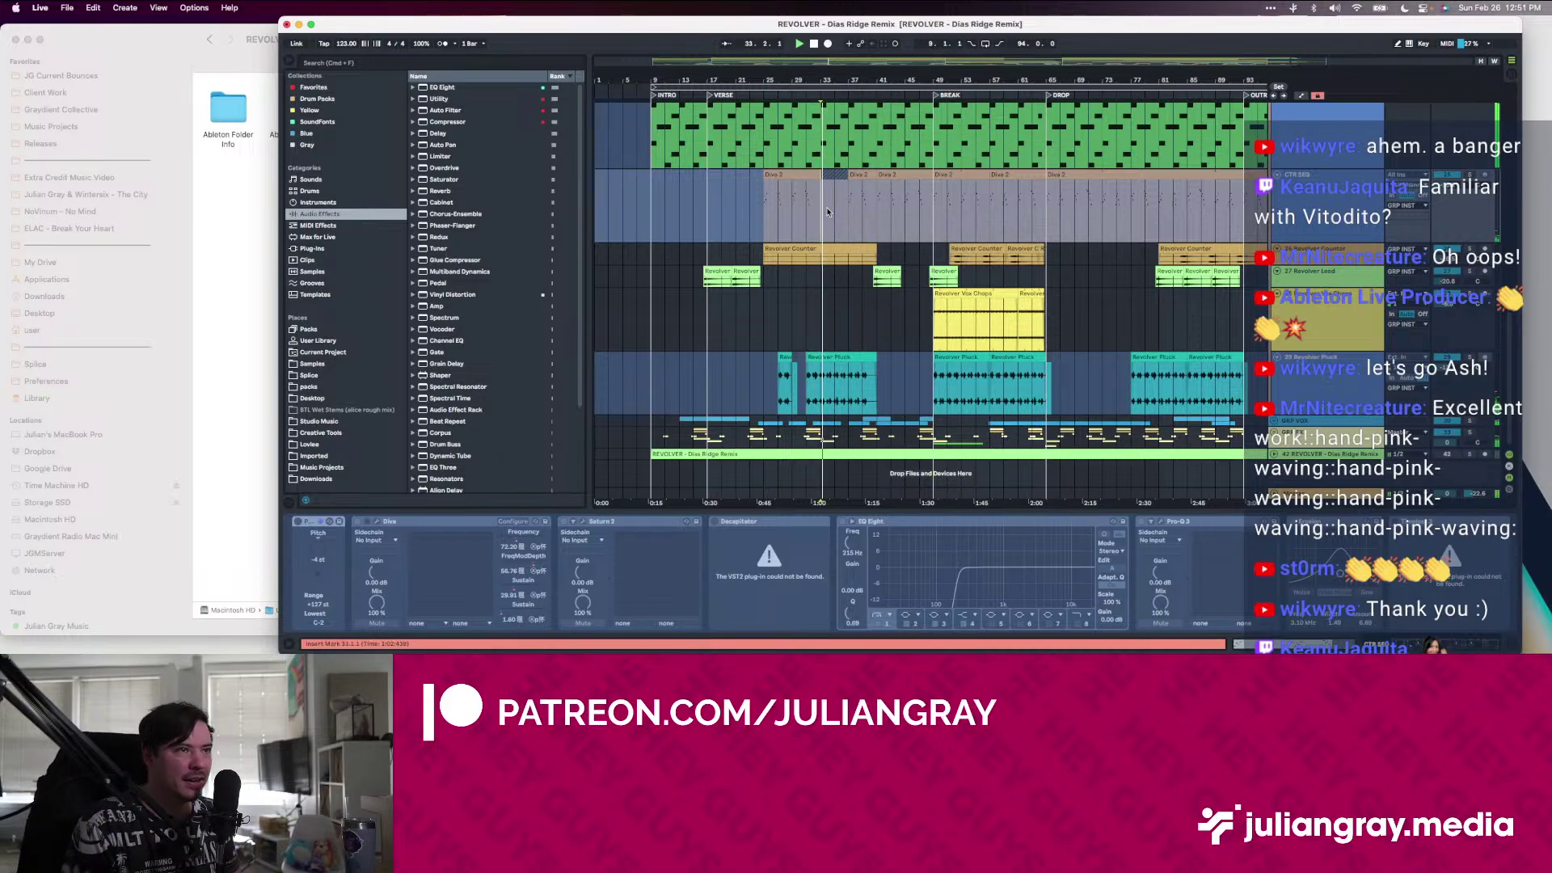
click(847, 214)
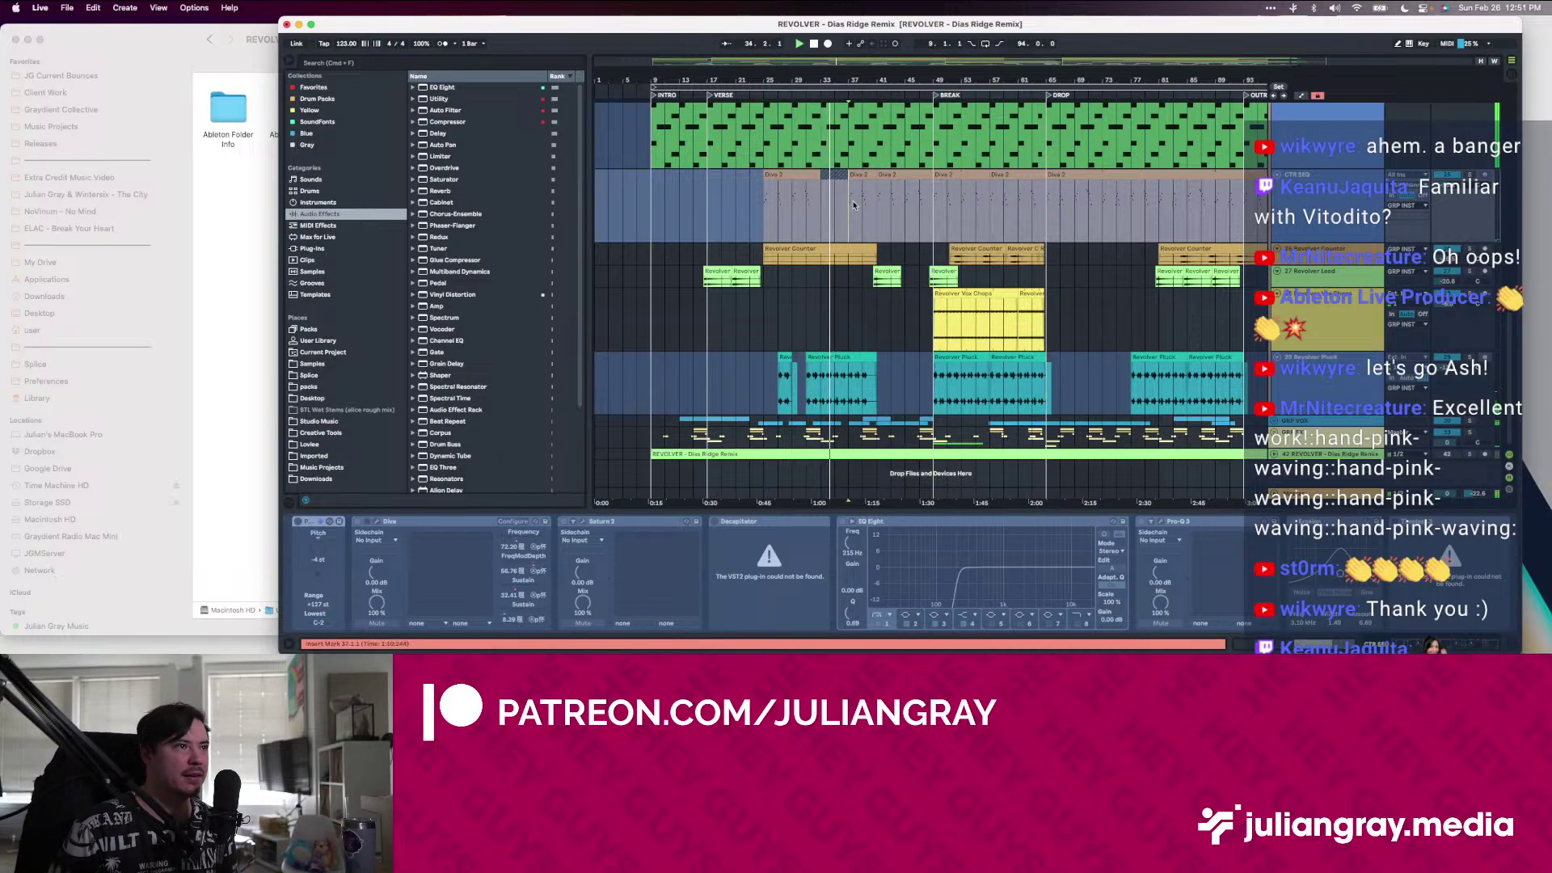
scroll(846, 213, up, 3)
click(811, 209)
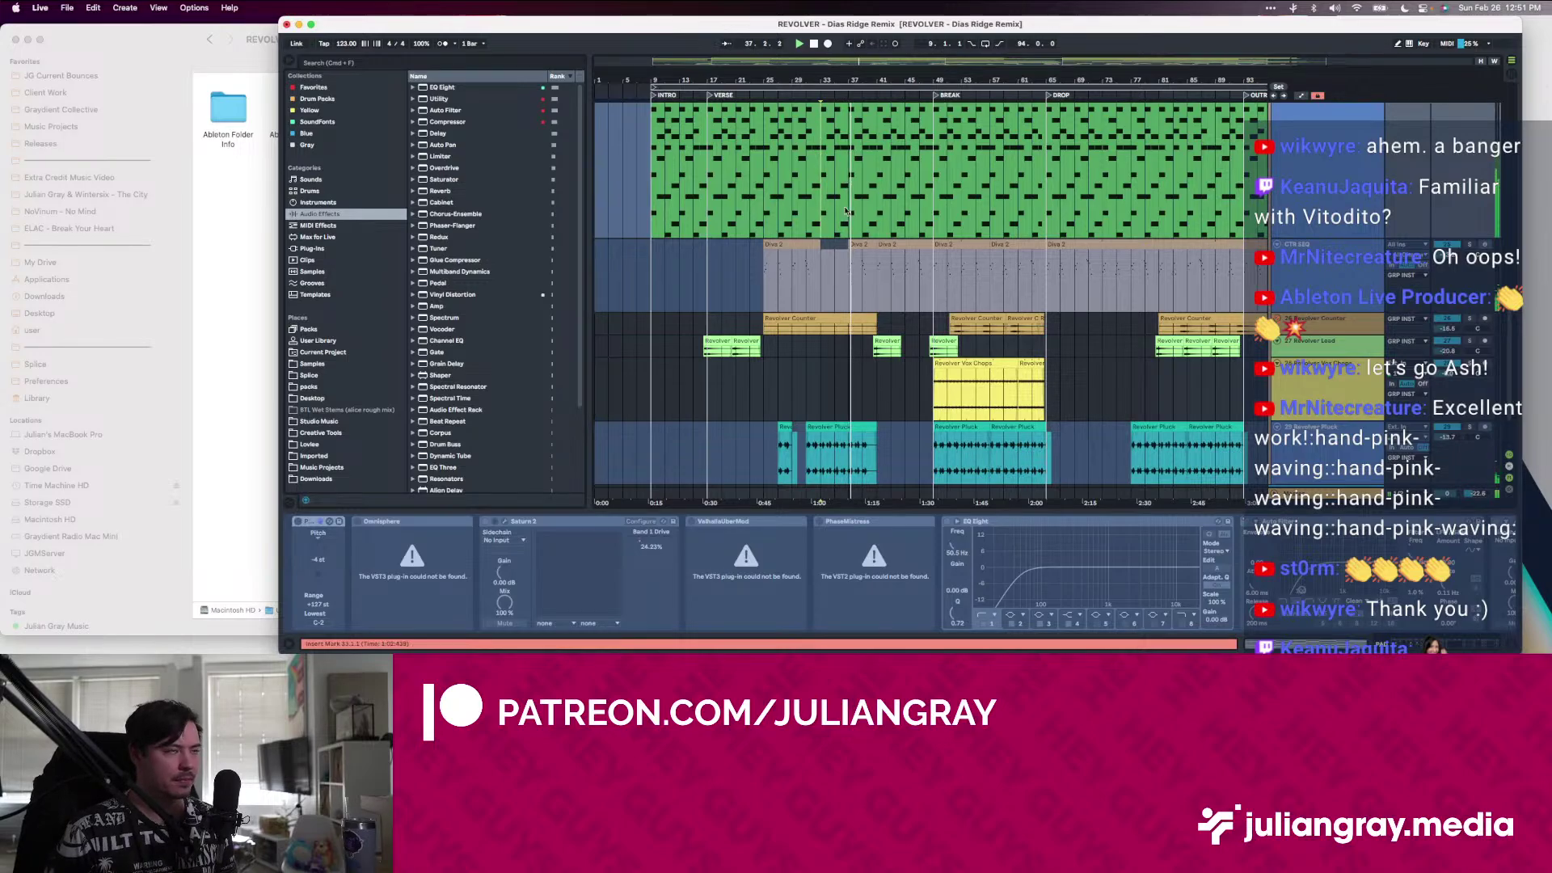
drag(846, 212, 818, 212)
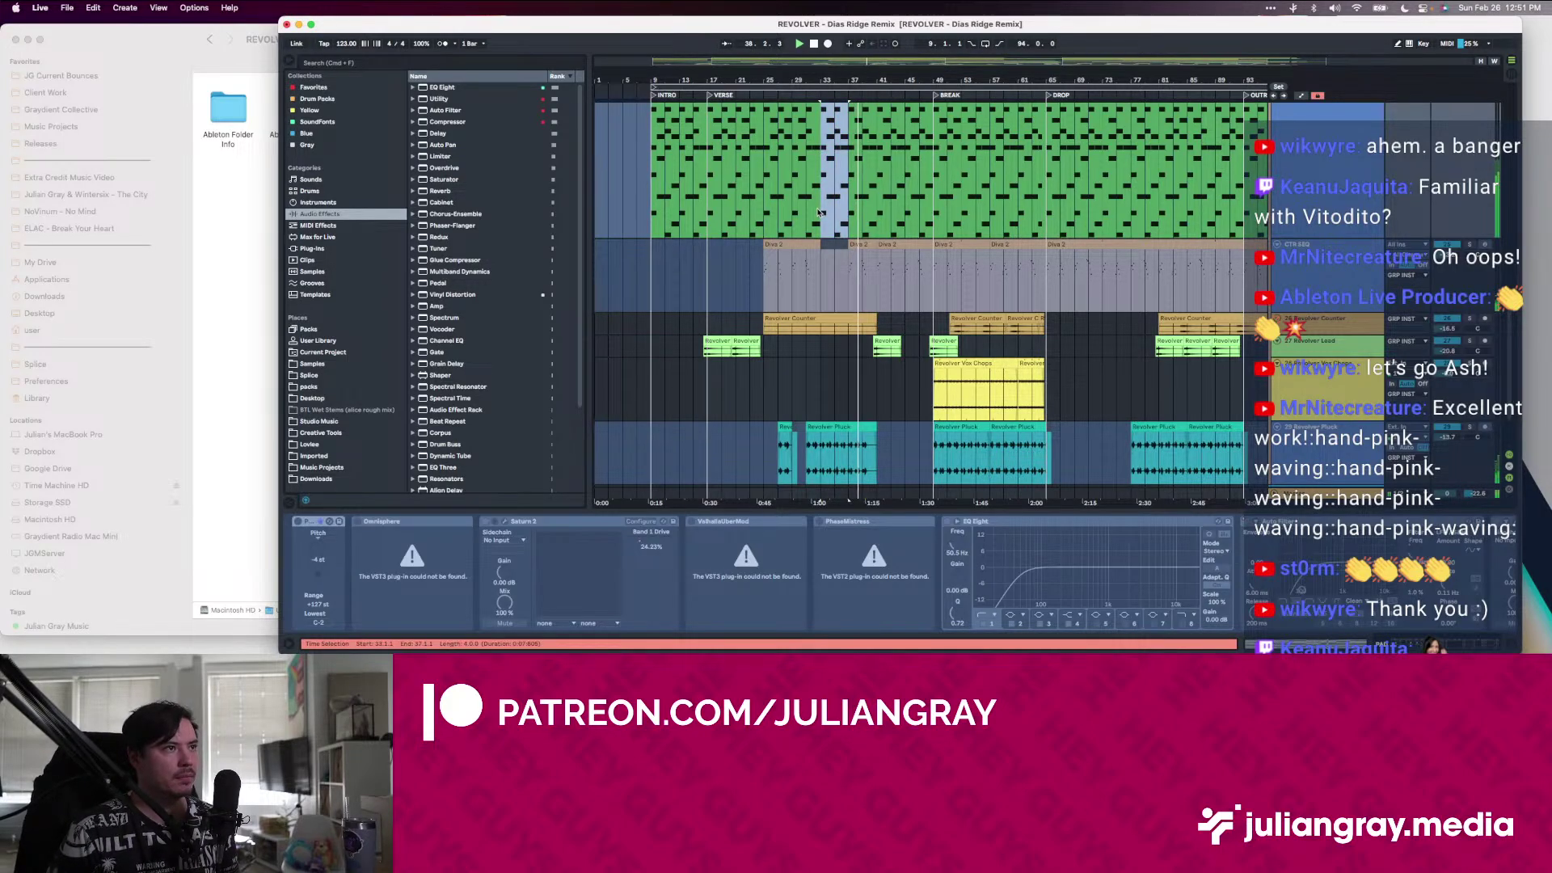
click(818, 213)
Compare the pad notes with the CTR SEQ track between bars 39 and 43 while the verse plays
scroll(825, 210, up, 3)
click(873, 193)
click(866, 204)
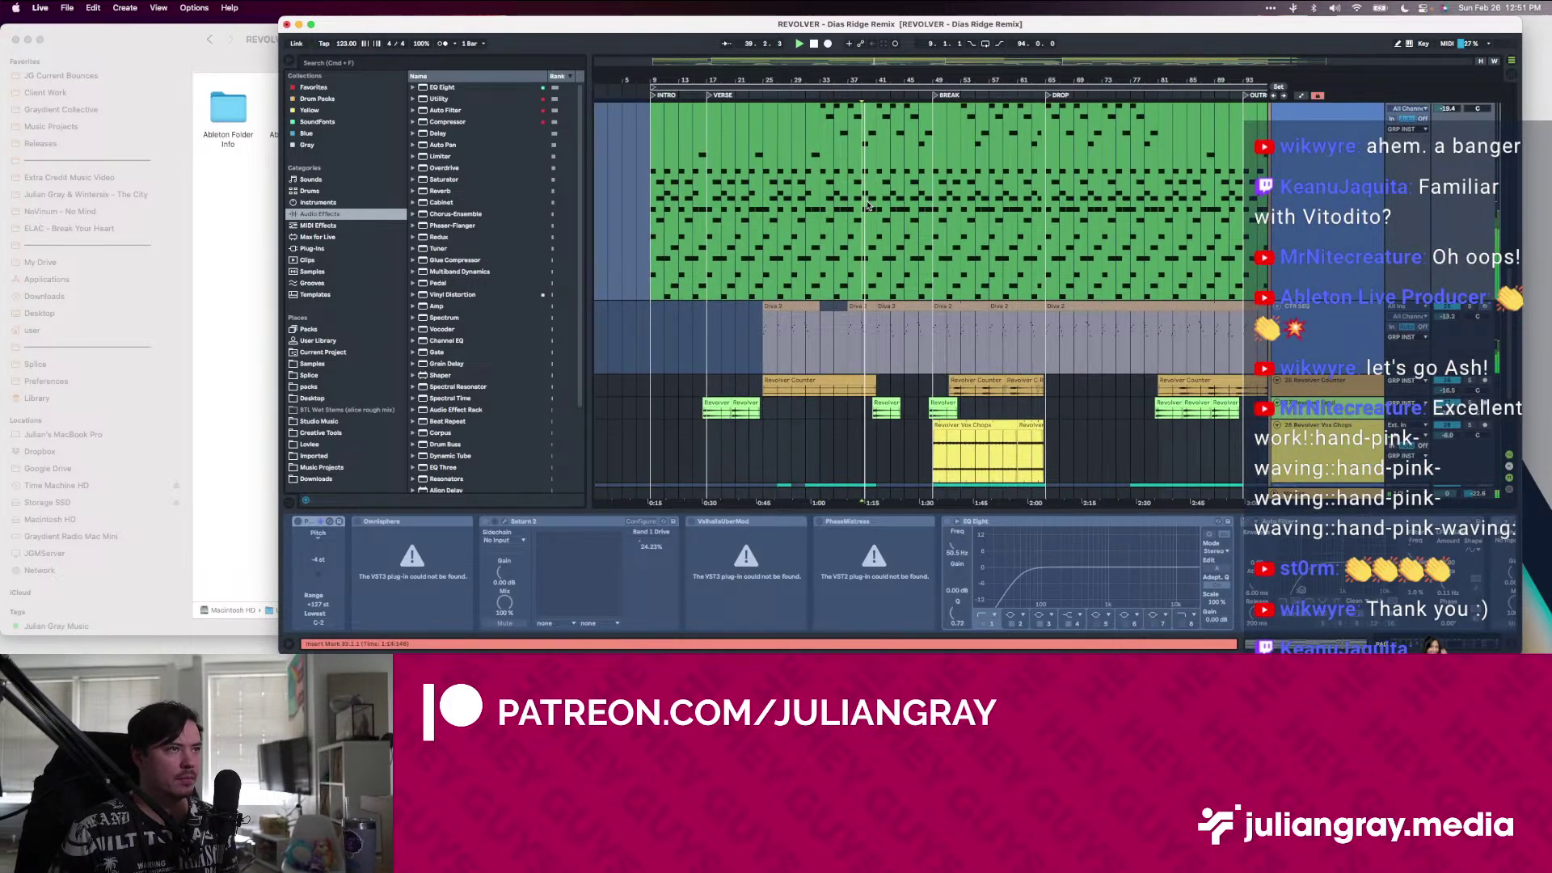
scroll(868, 205, up, 3)
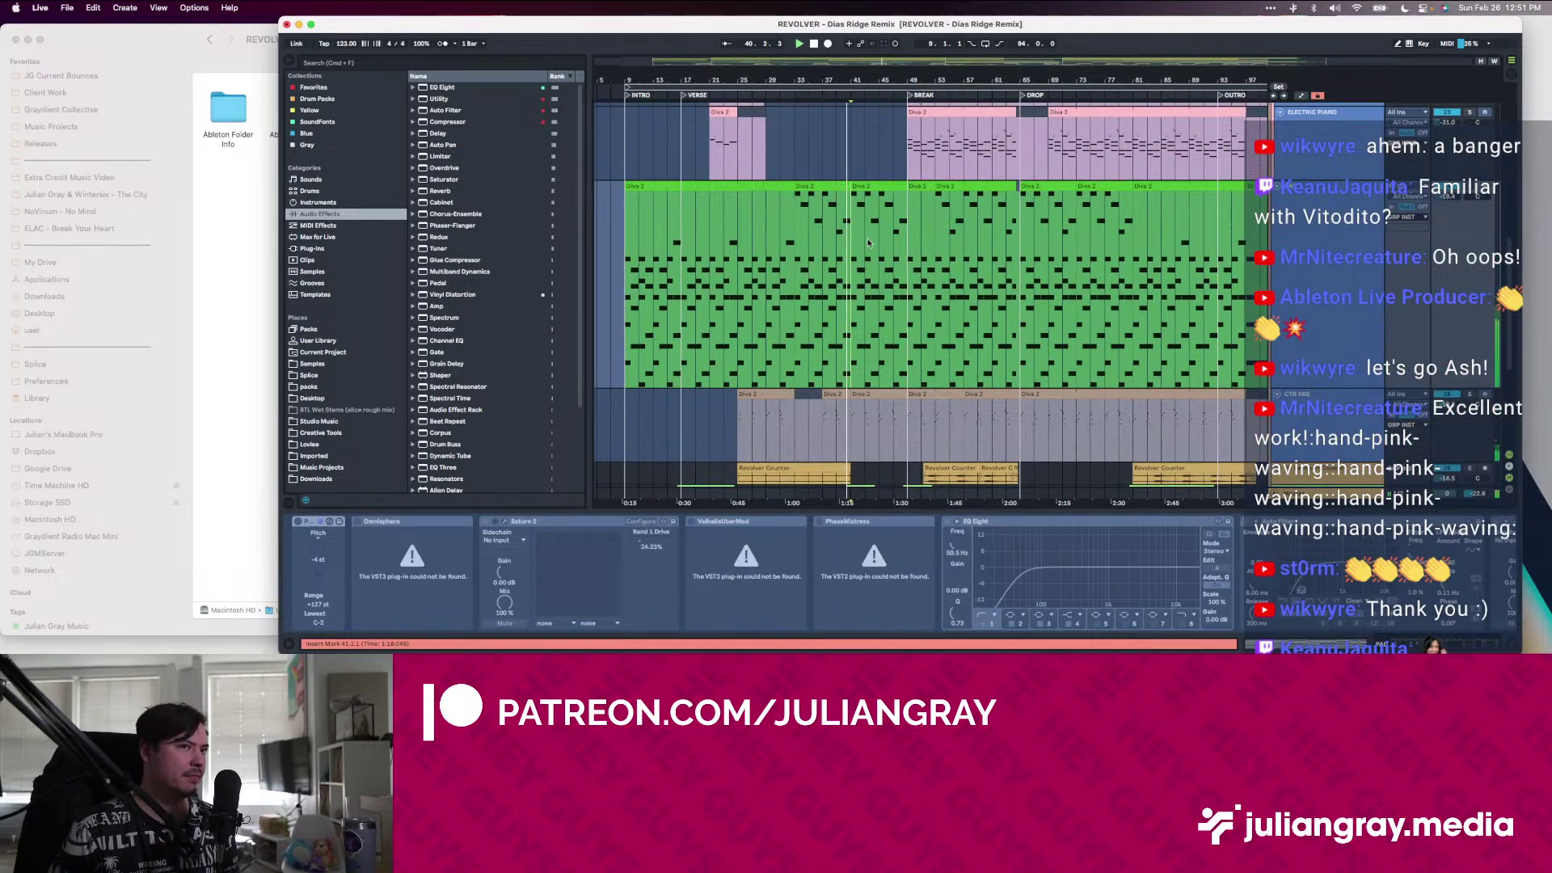
scroll(868, 245, down, 3)
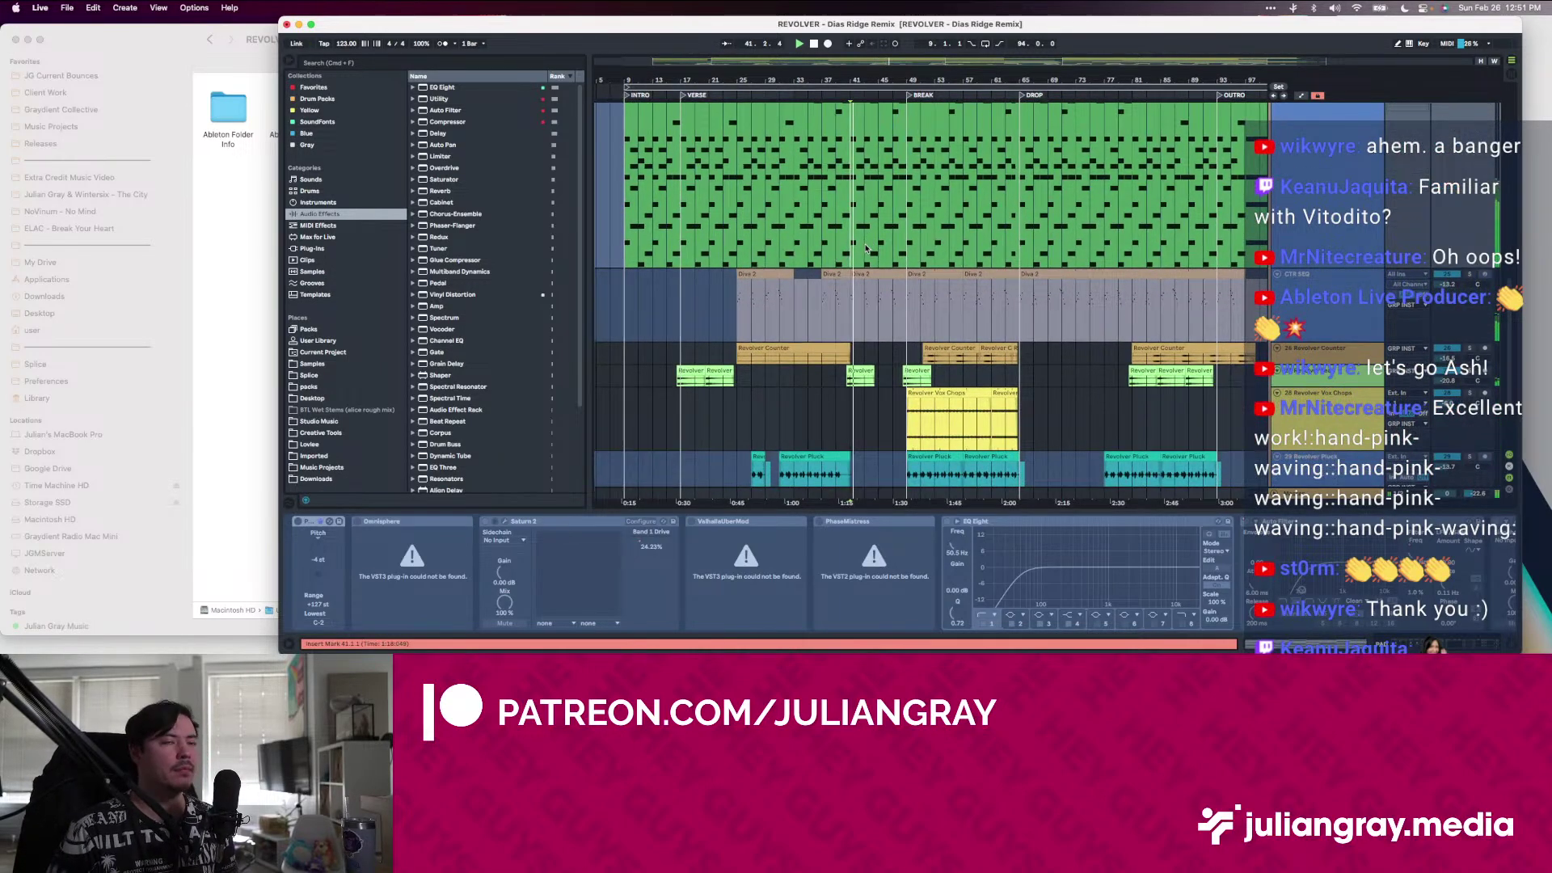
click(861, 302)
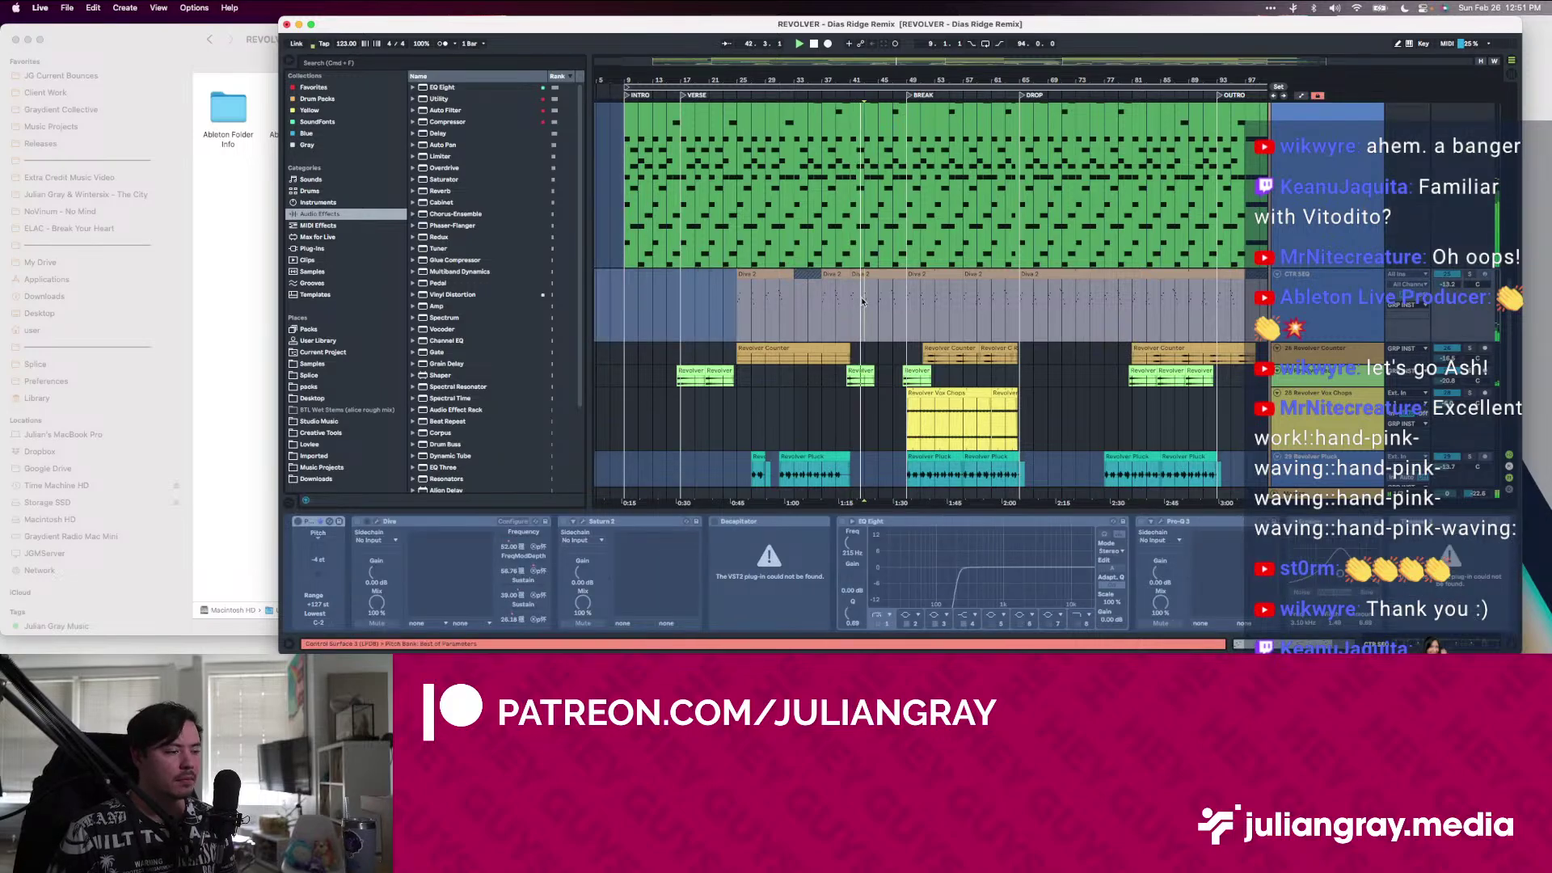
Listen through the break, marking its start at bar 49 and the start of the drop at bar 65
scroll(864, 299, down, 2)
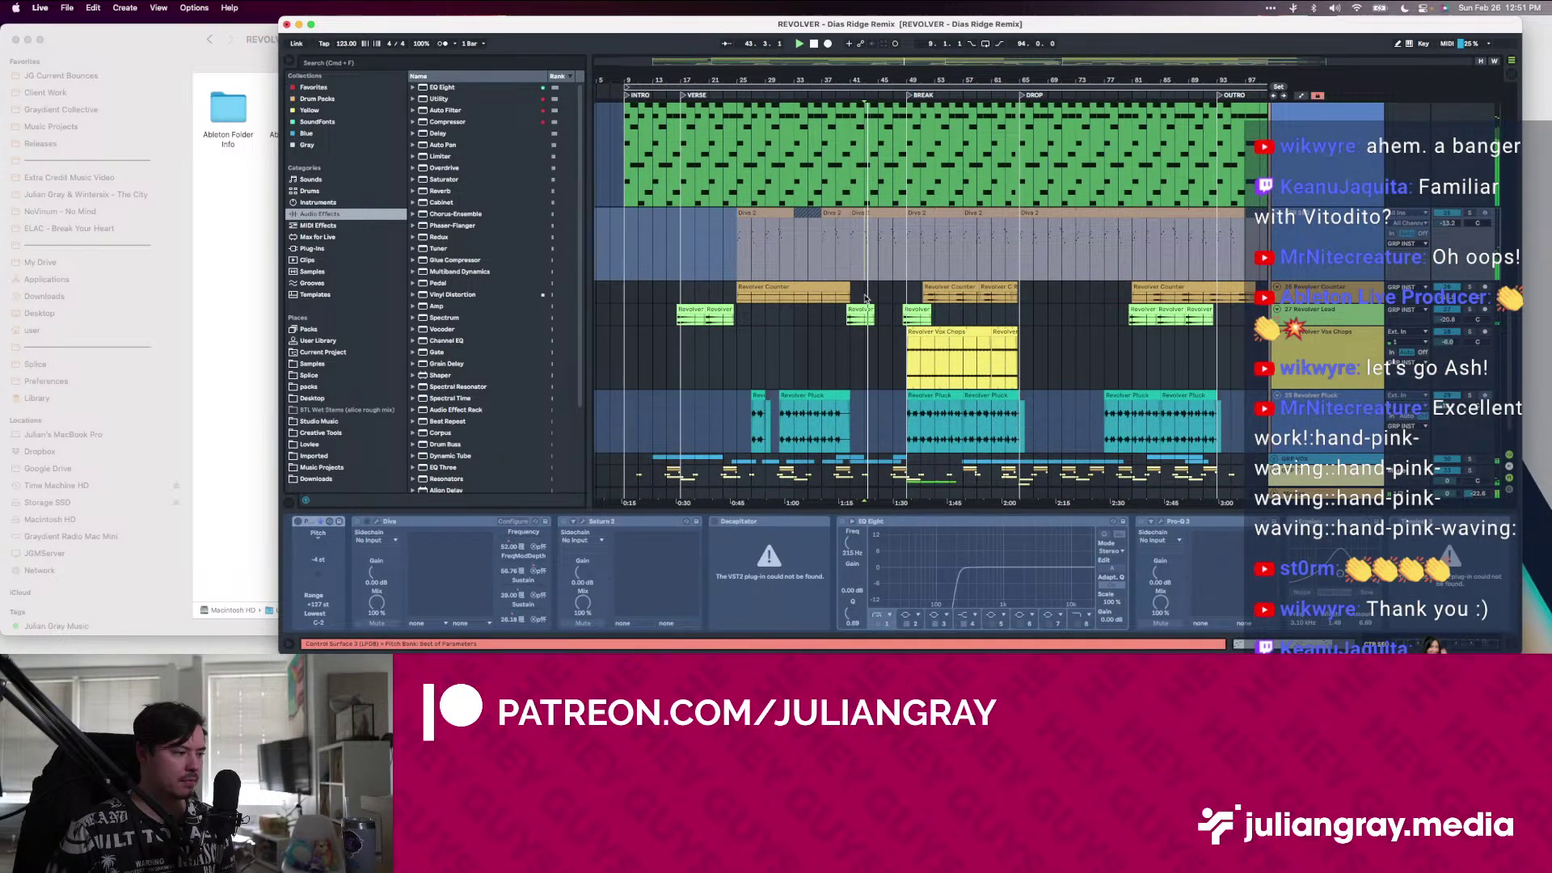
scroll(865, 299, down, 1)
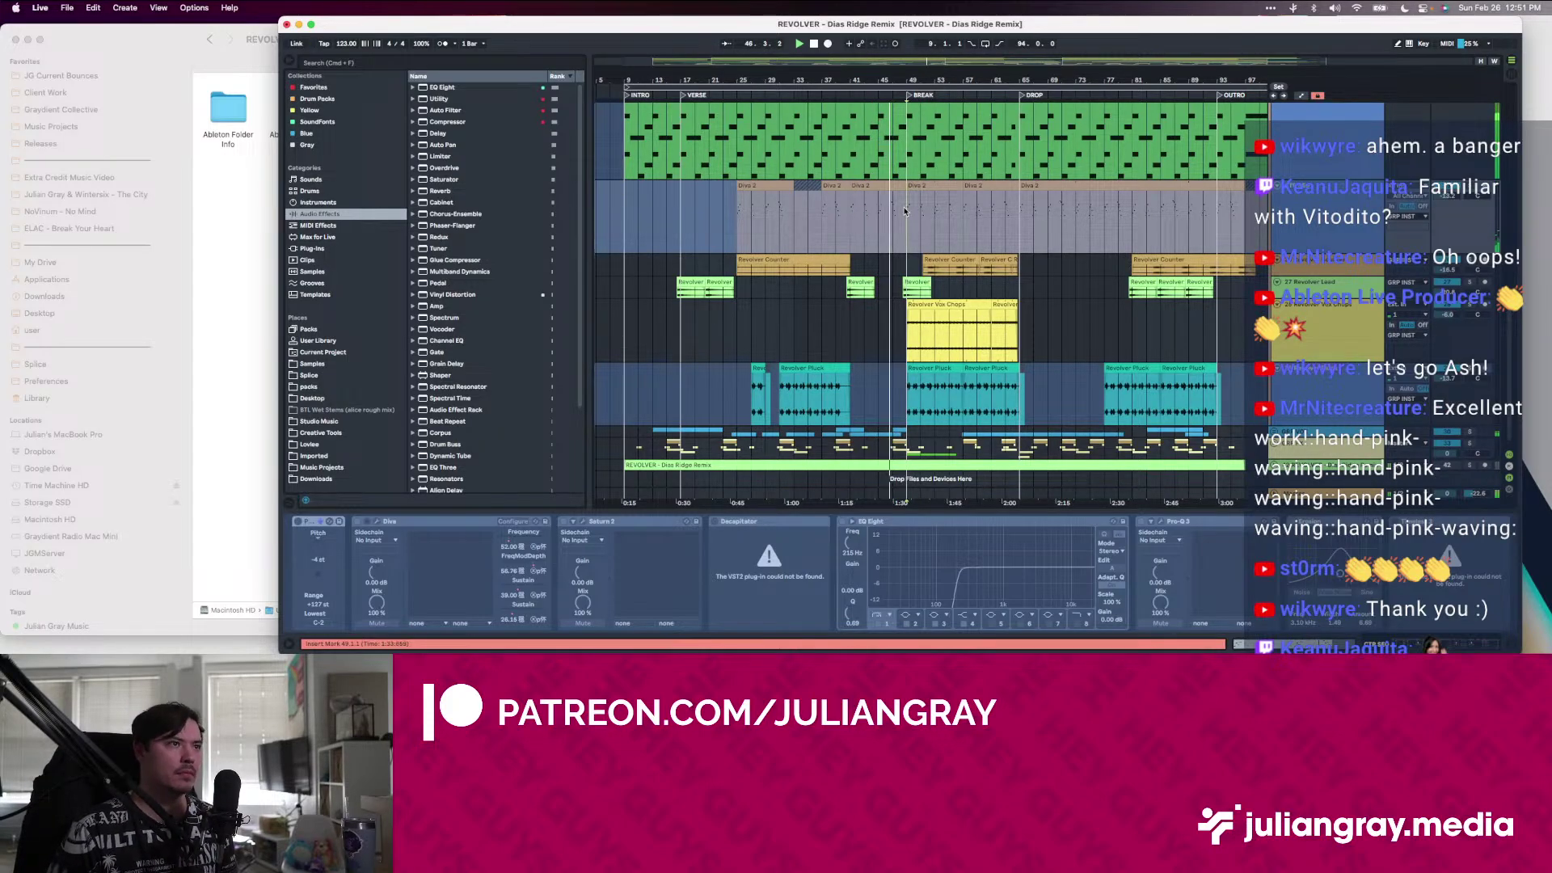
scroll(905, 211, down, 1)
click(1020, 218)
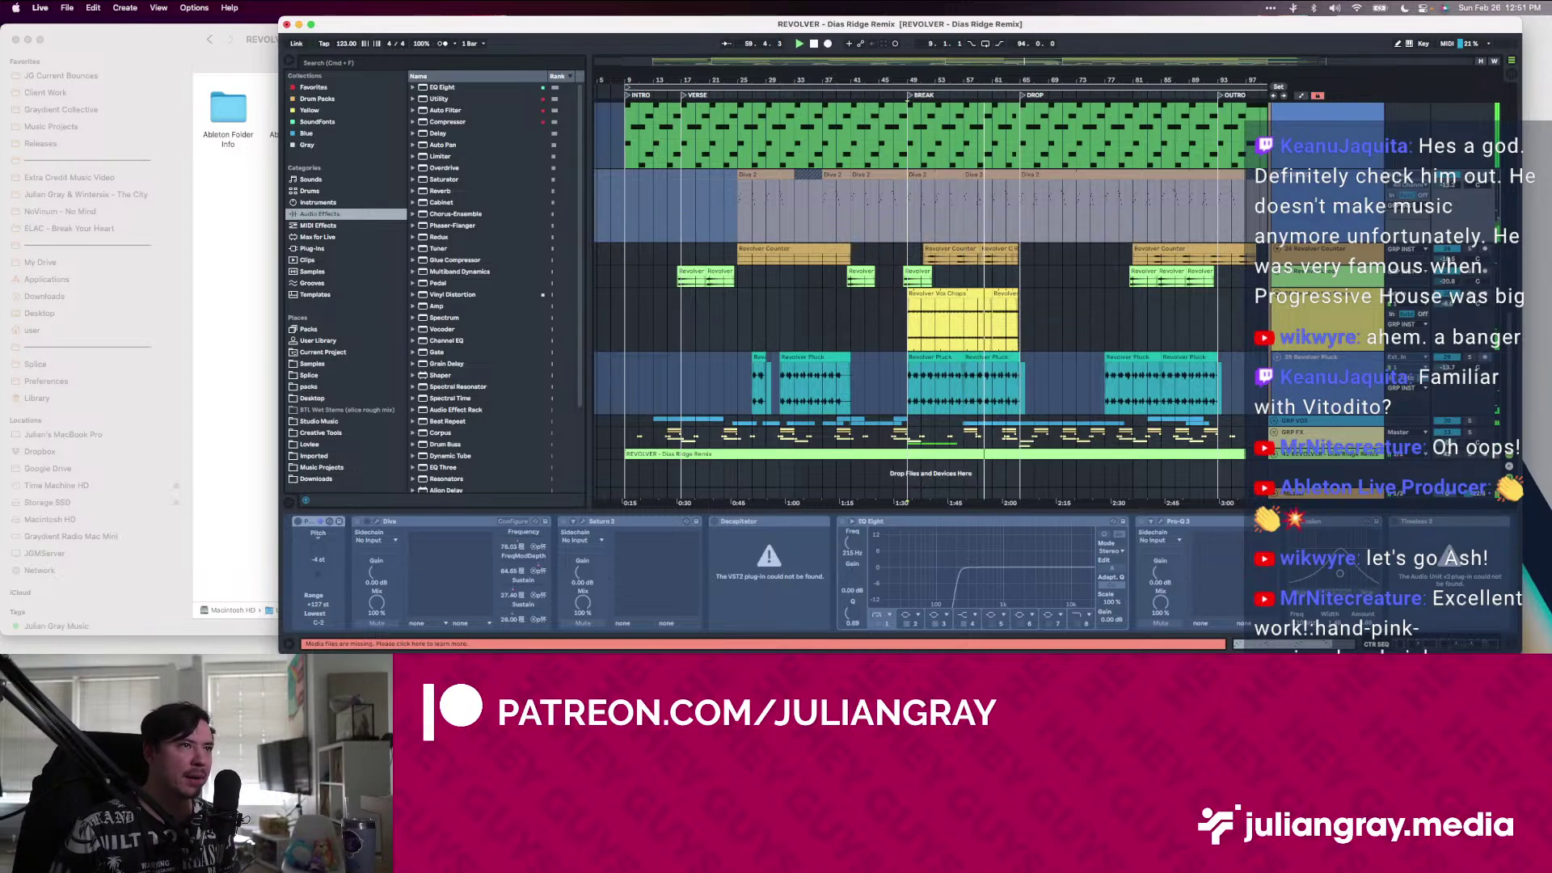
Examine the Revolver Vox Chops and CTR SEQ tracks during the drop, marking bar 81 where the Revolver Counter clip returns
scroll(1025, 310, right, 3)
click(984, 330)
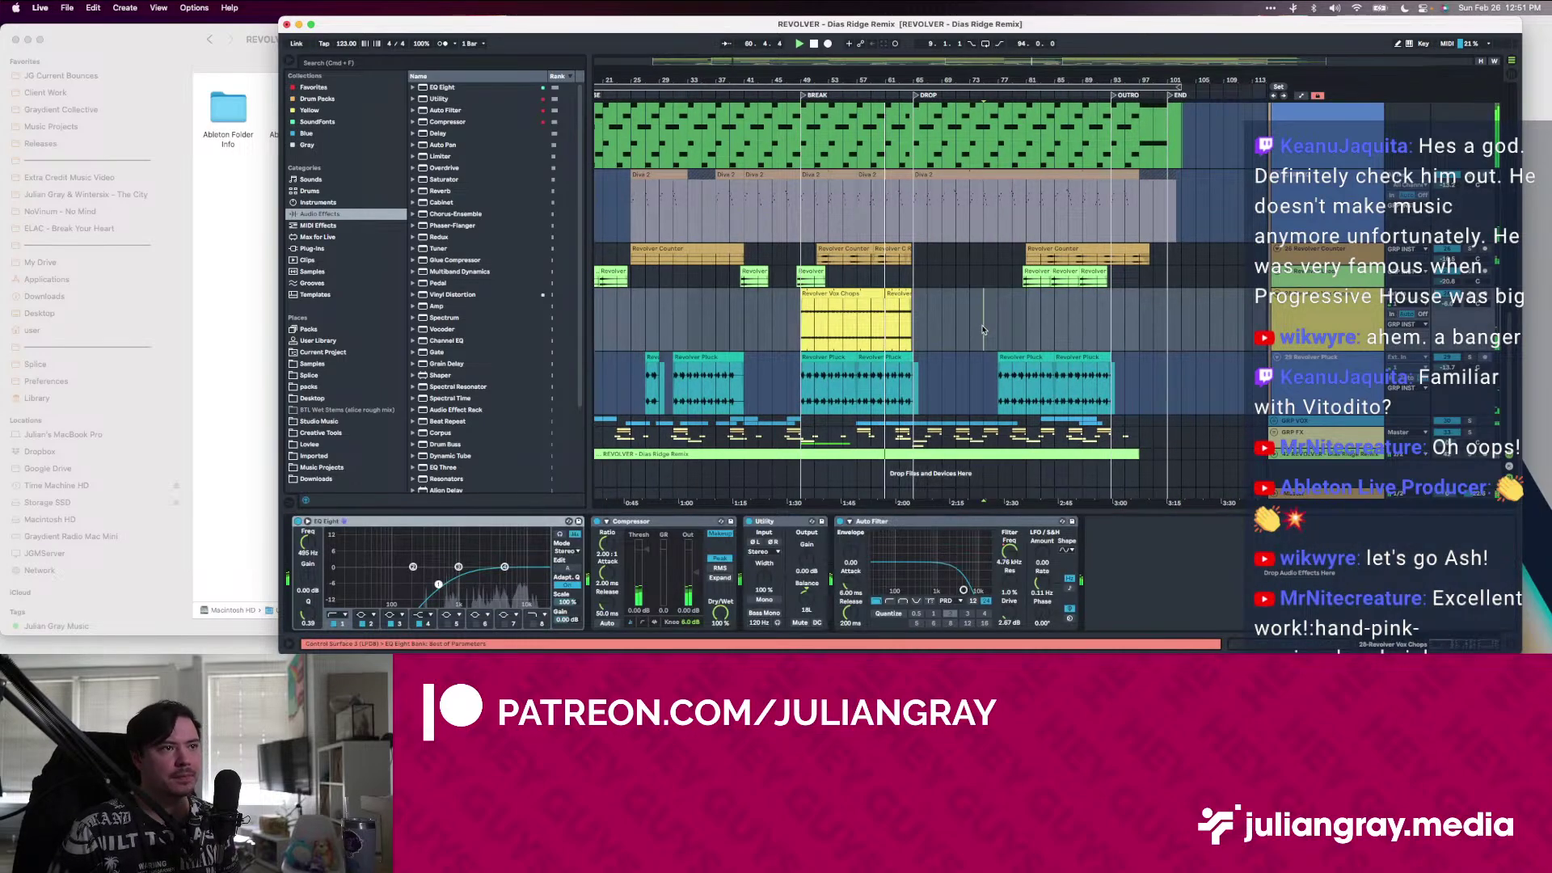
click(1021, 309)
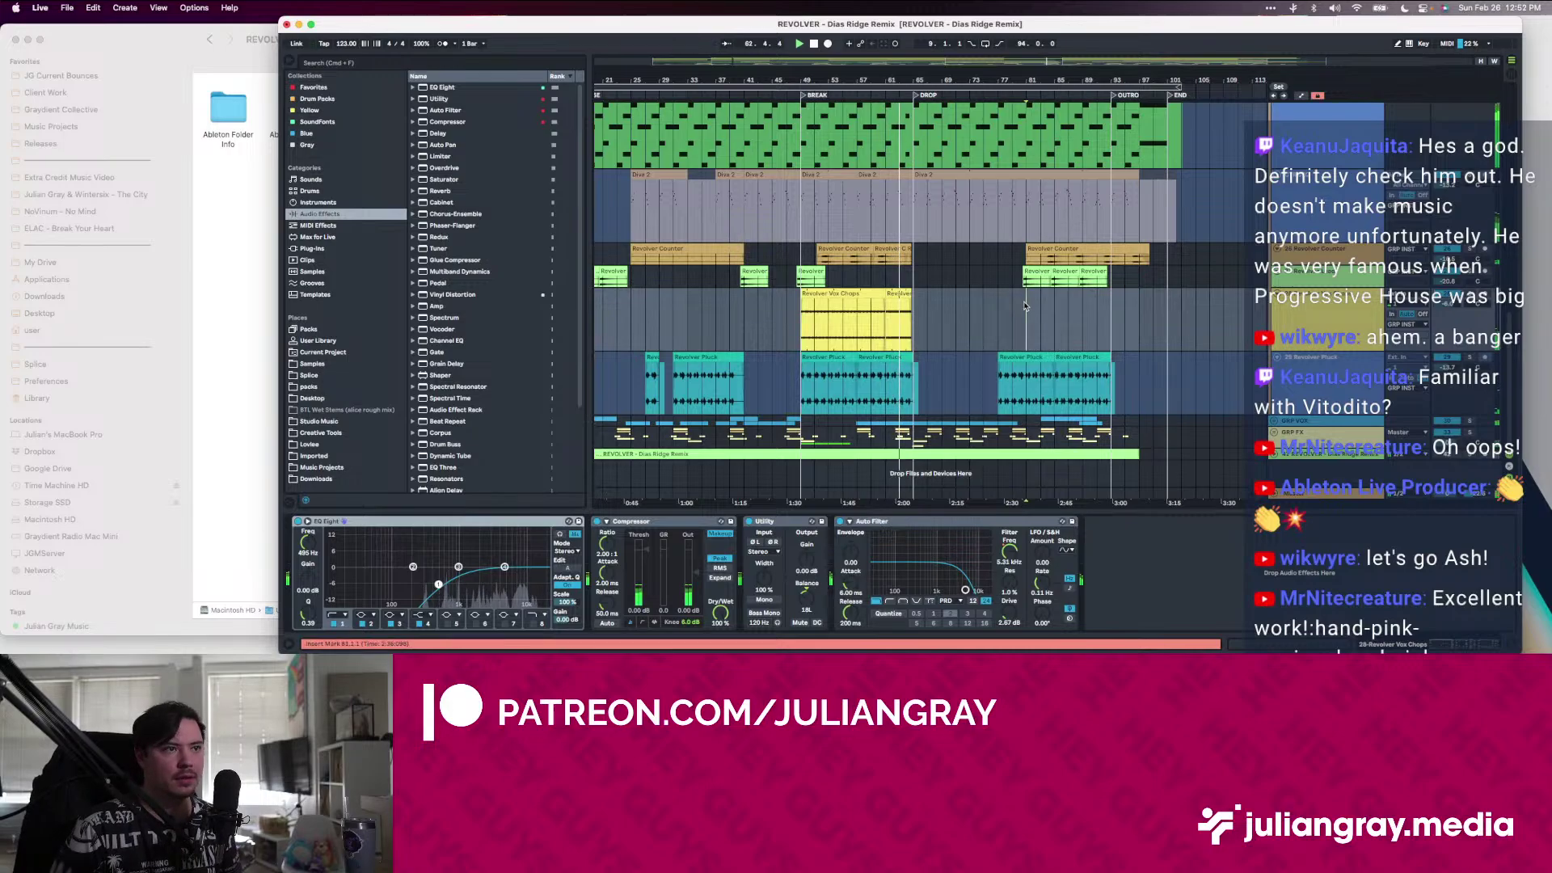
scroll(1024, 306, up, 3)
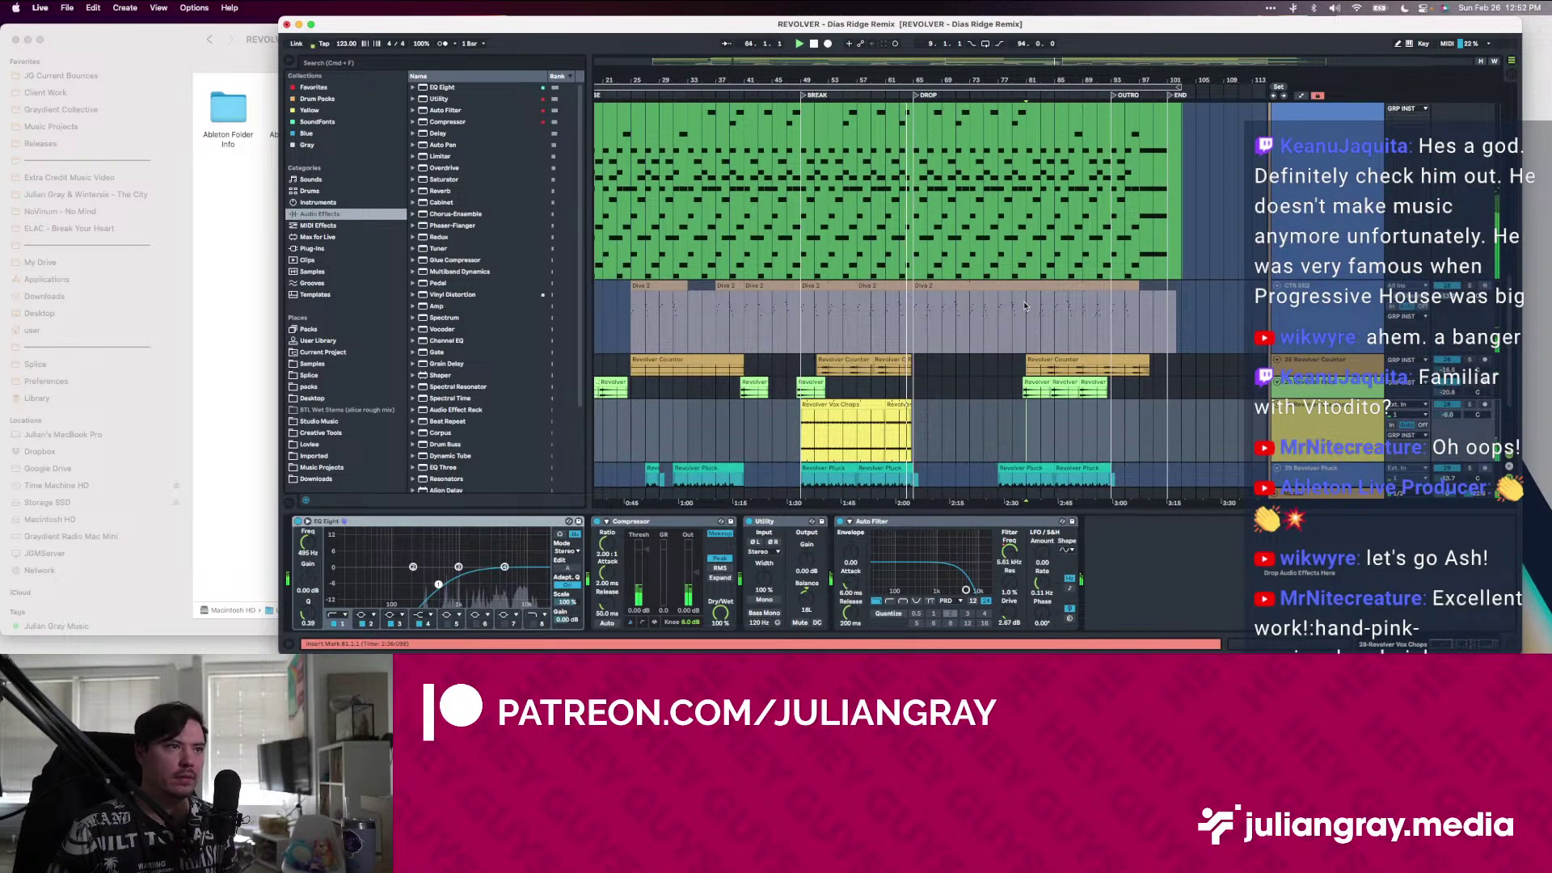
click(1024, 306)
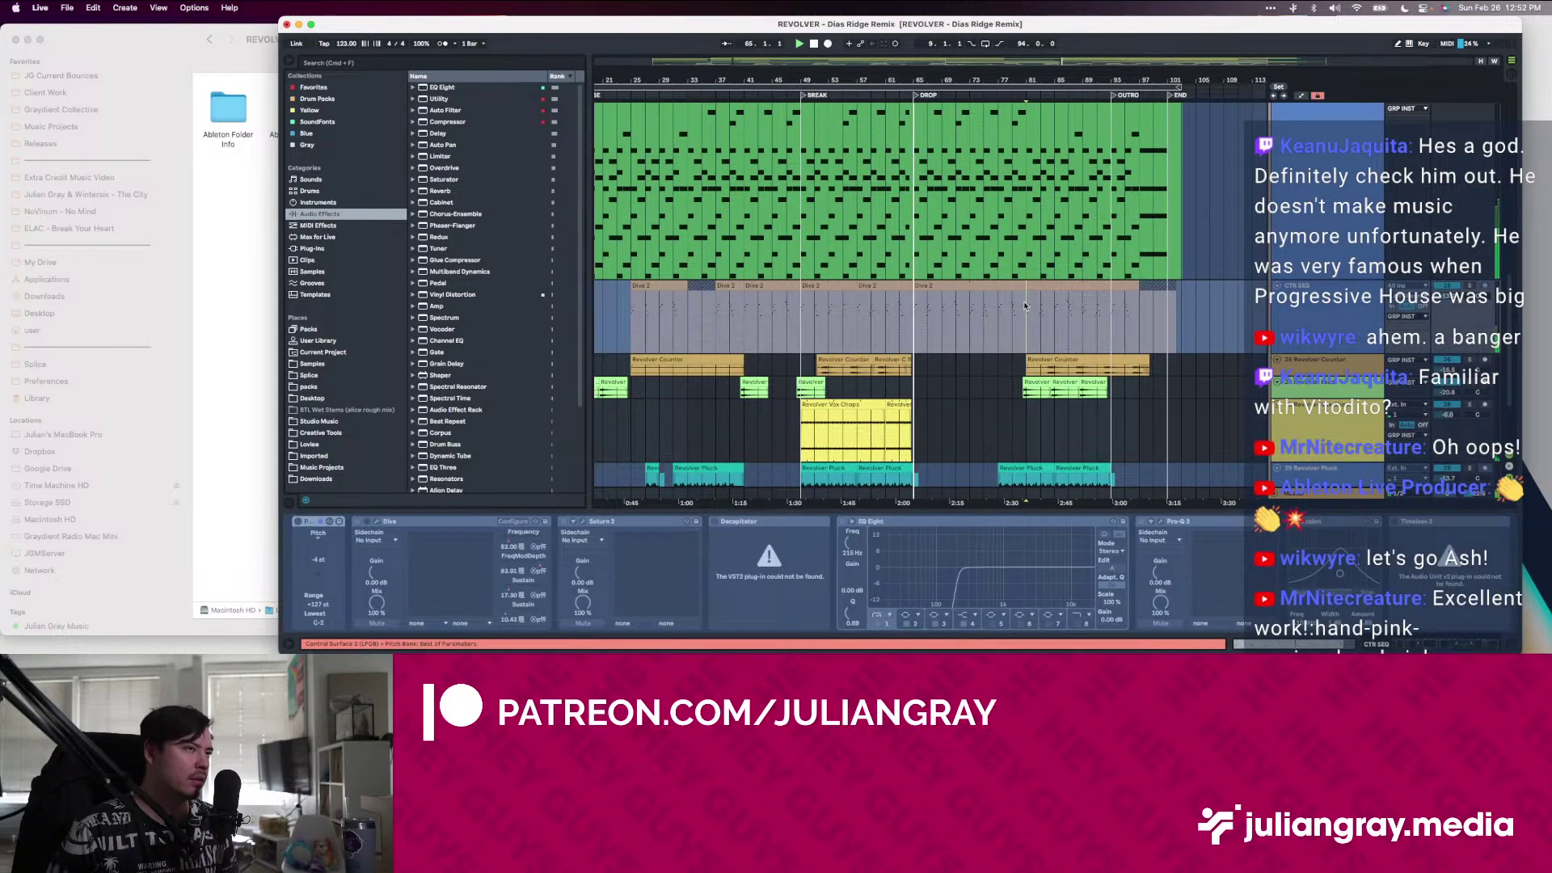
Examine the MS Piano part at bar 81, the master effects chain and the pad part in the drop's second half
scroll(1024, 306, down, 1)
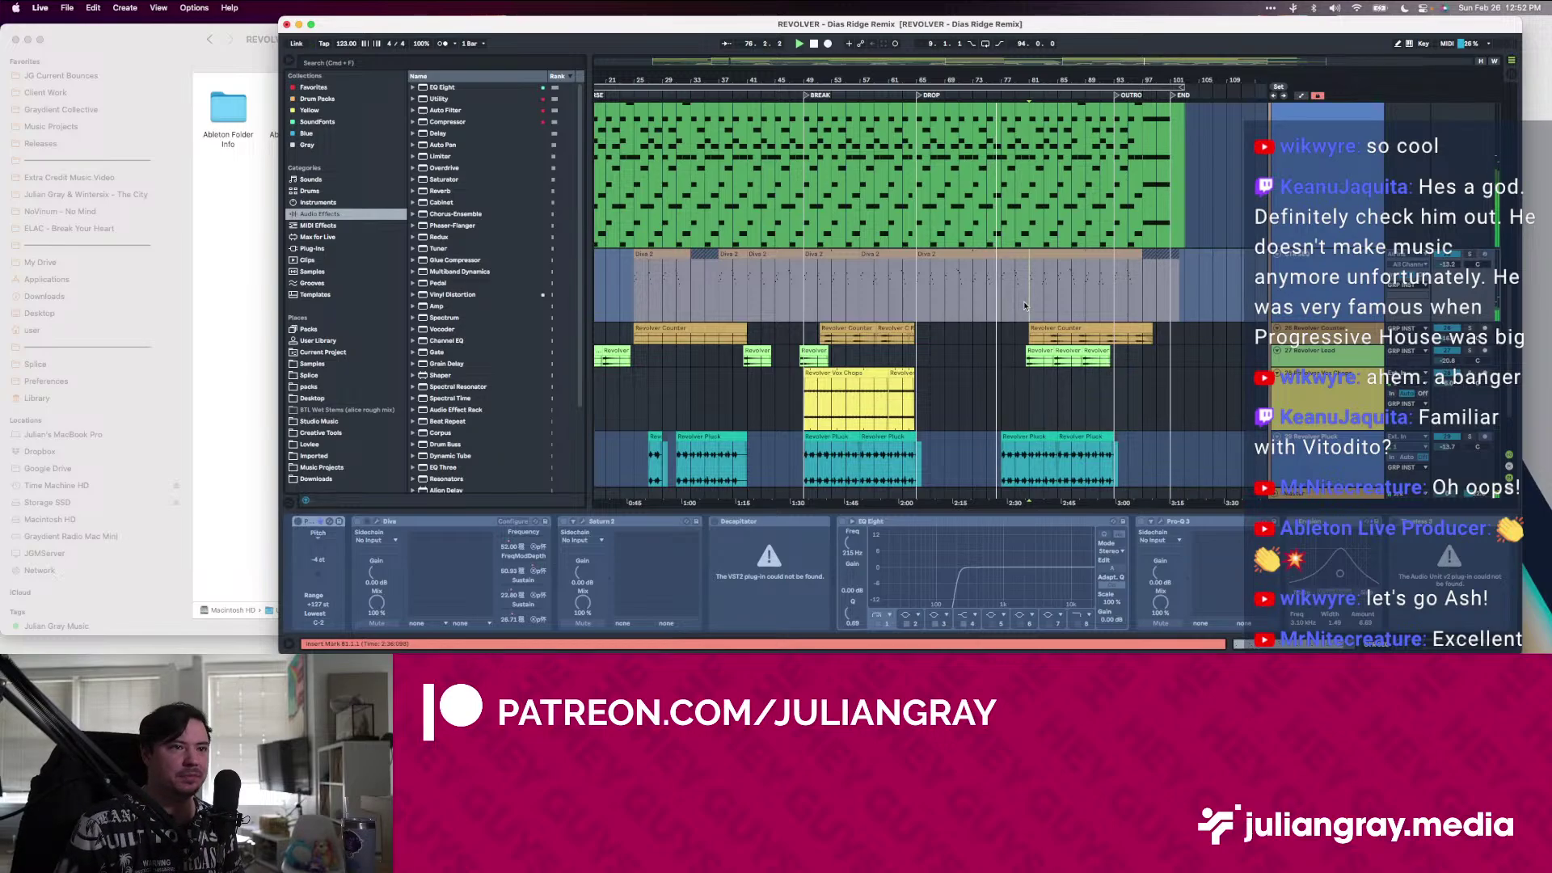
scroll(1024, 305, up, 10)
click(1024, 326)
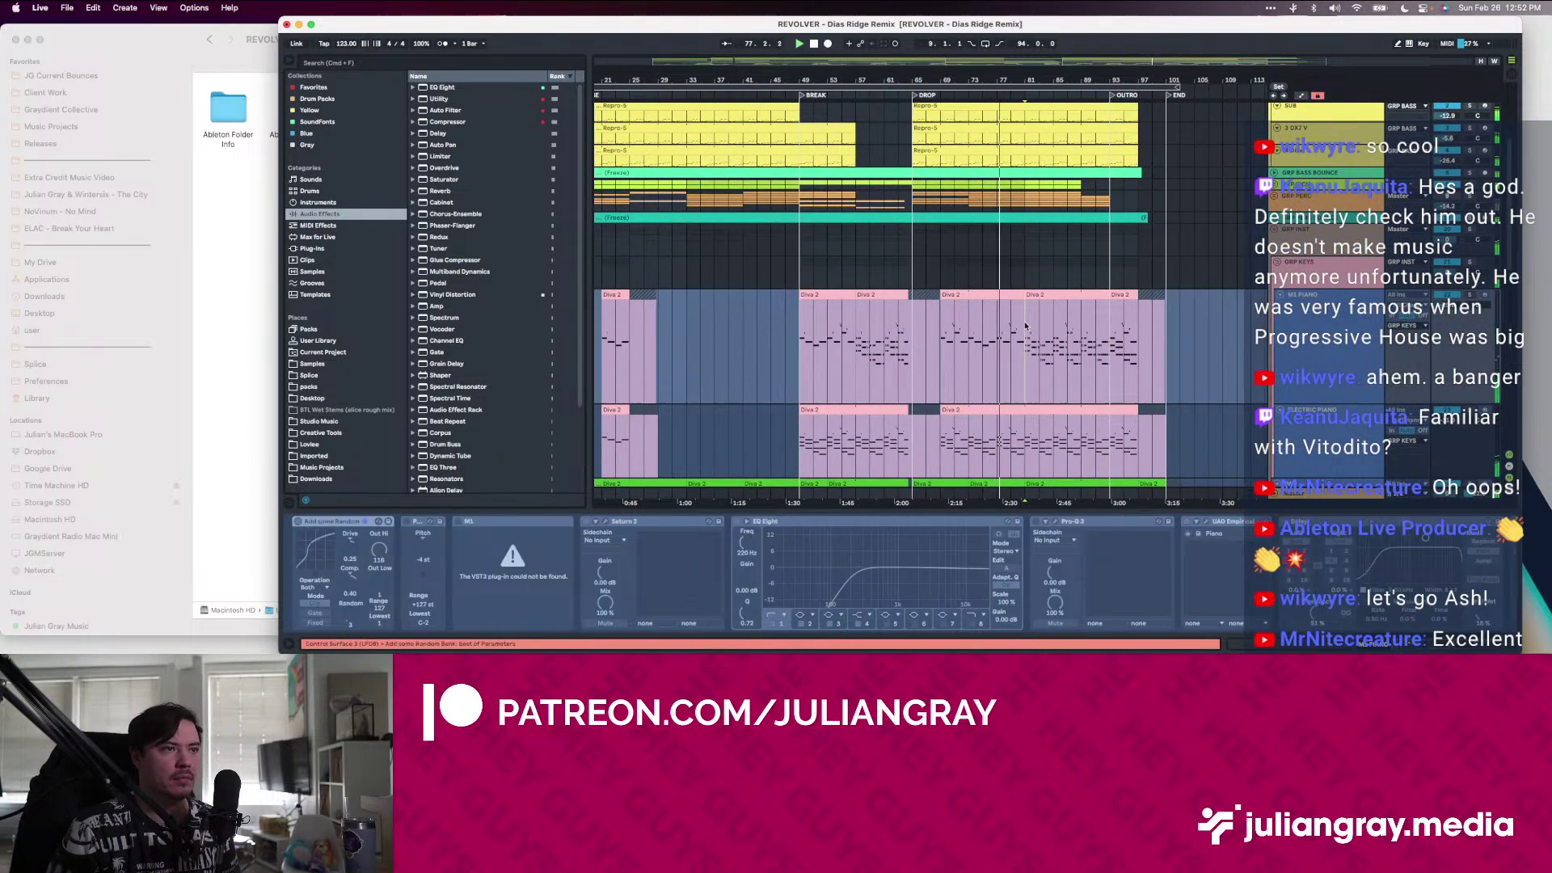
click(1287, 494)
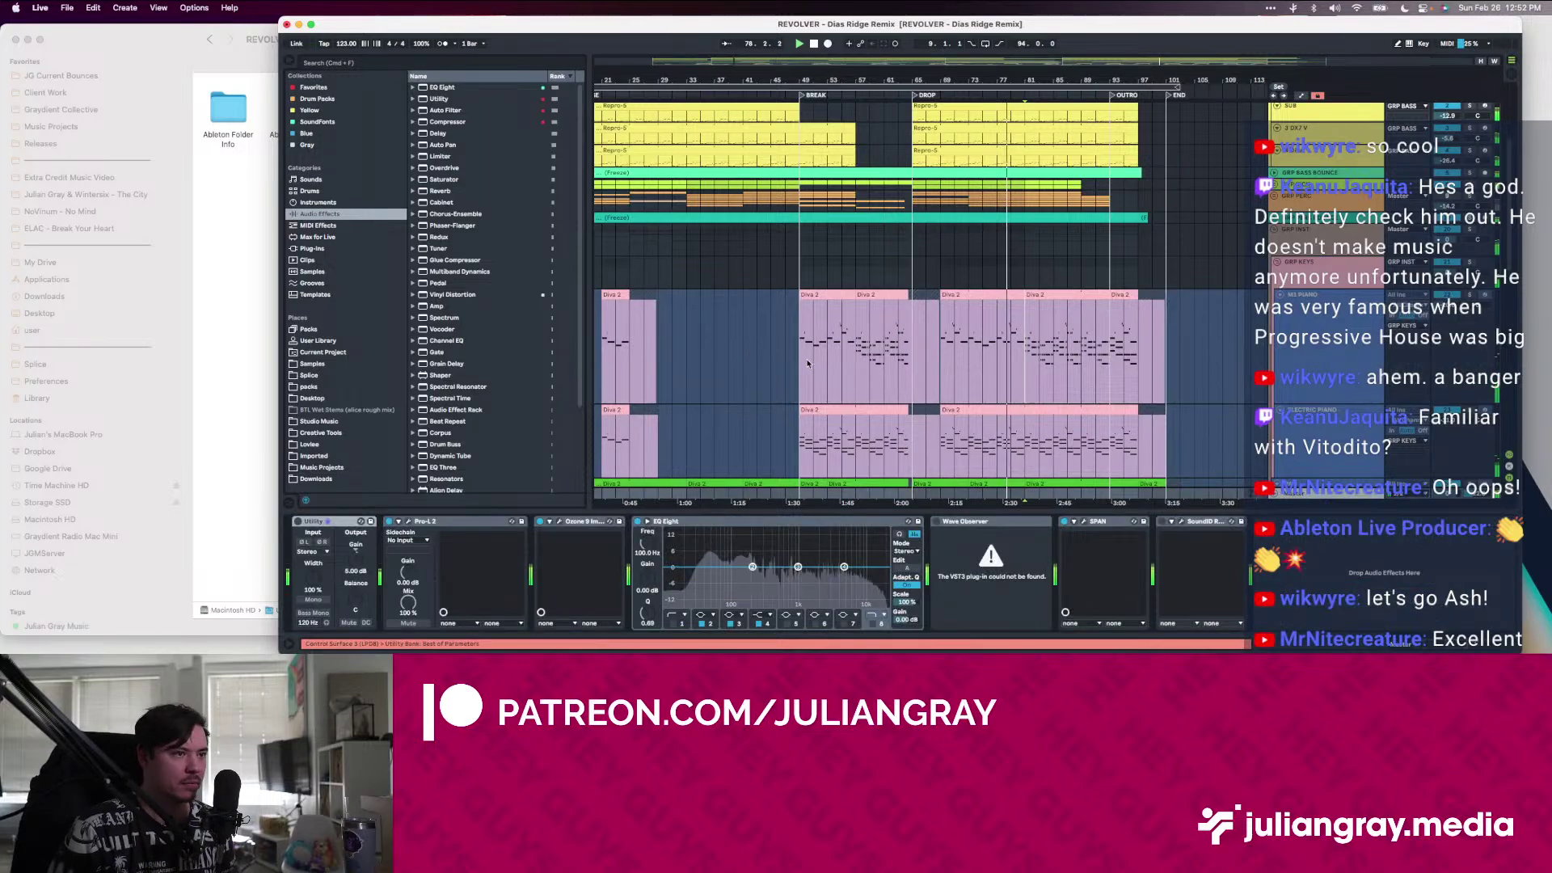
scroll(813, 364, down, 1)
scroll(812, 364, down, 5)
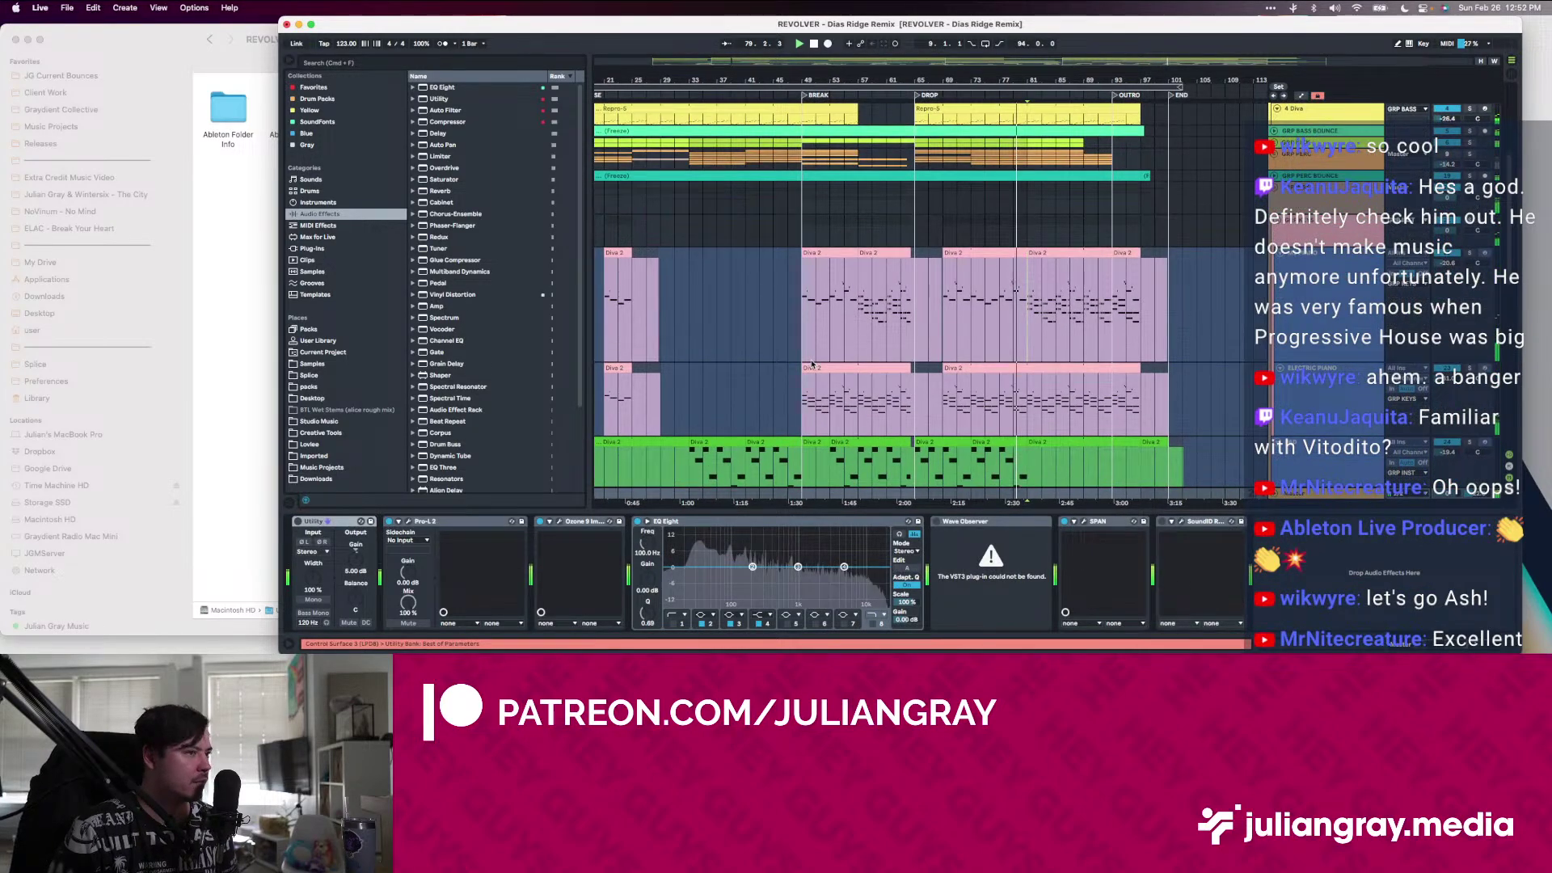
scroll(812, 364, down, 2)
click(1084, 339)
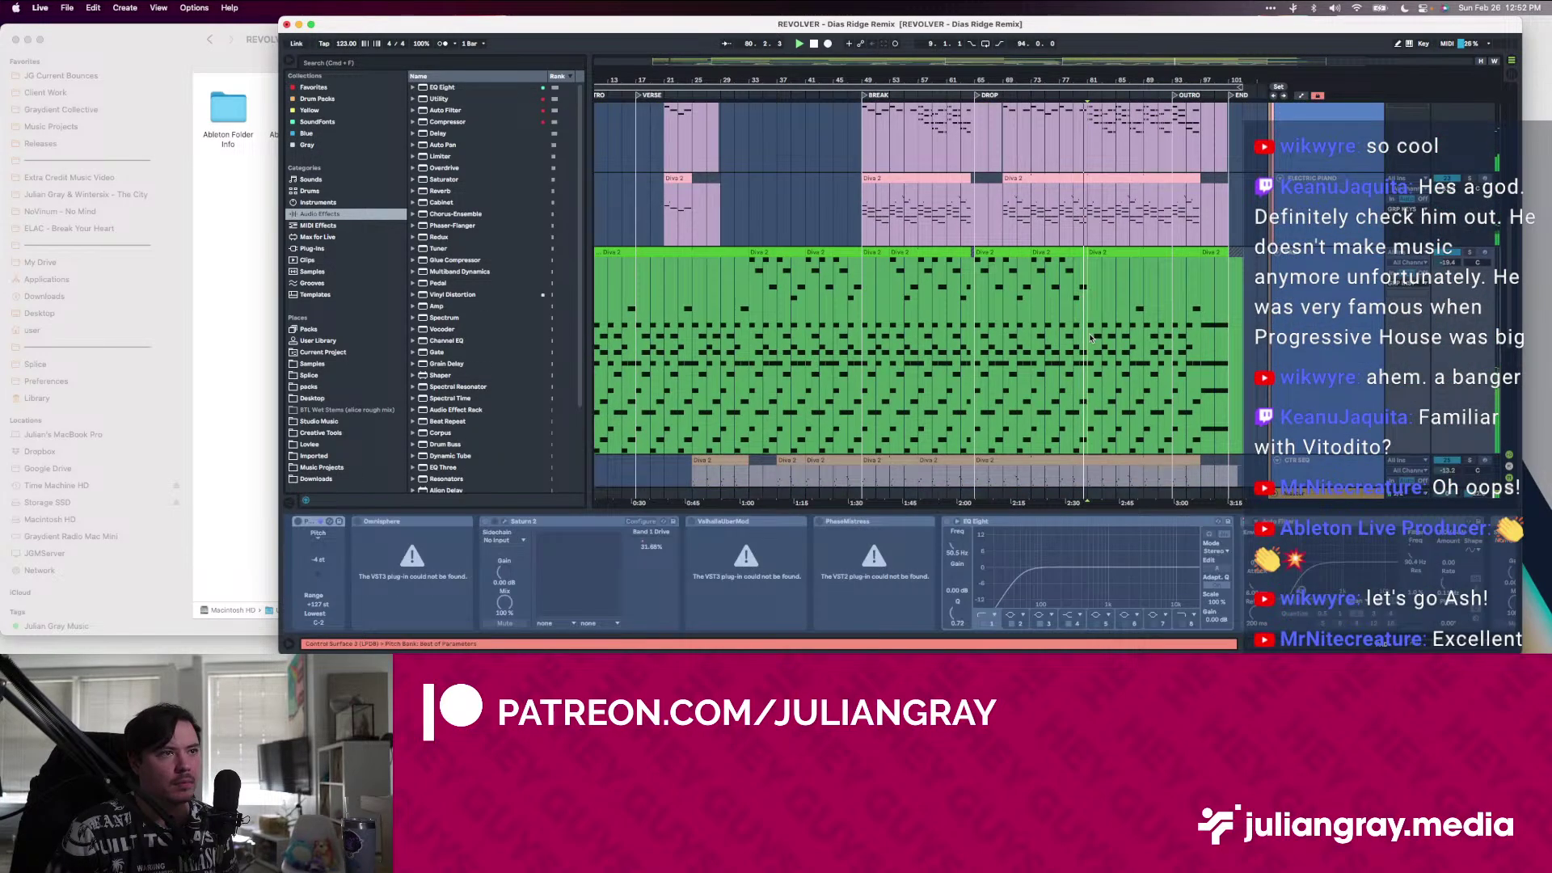
Examine the DX7 V bass track and the GRP KEYS group at the start of the outro, bar 93
scroll(1091, 338, right, 5)
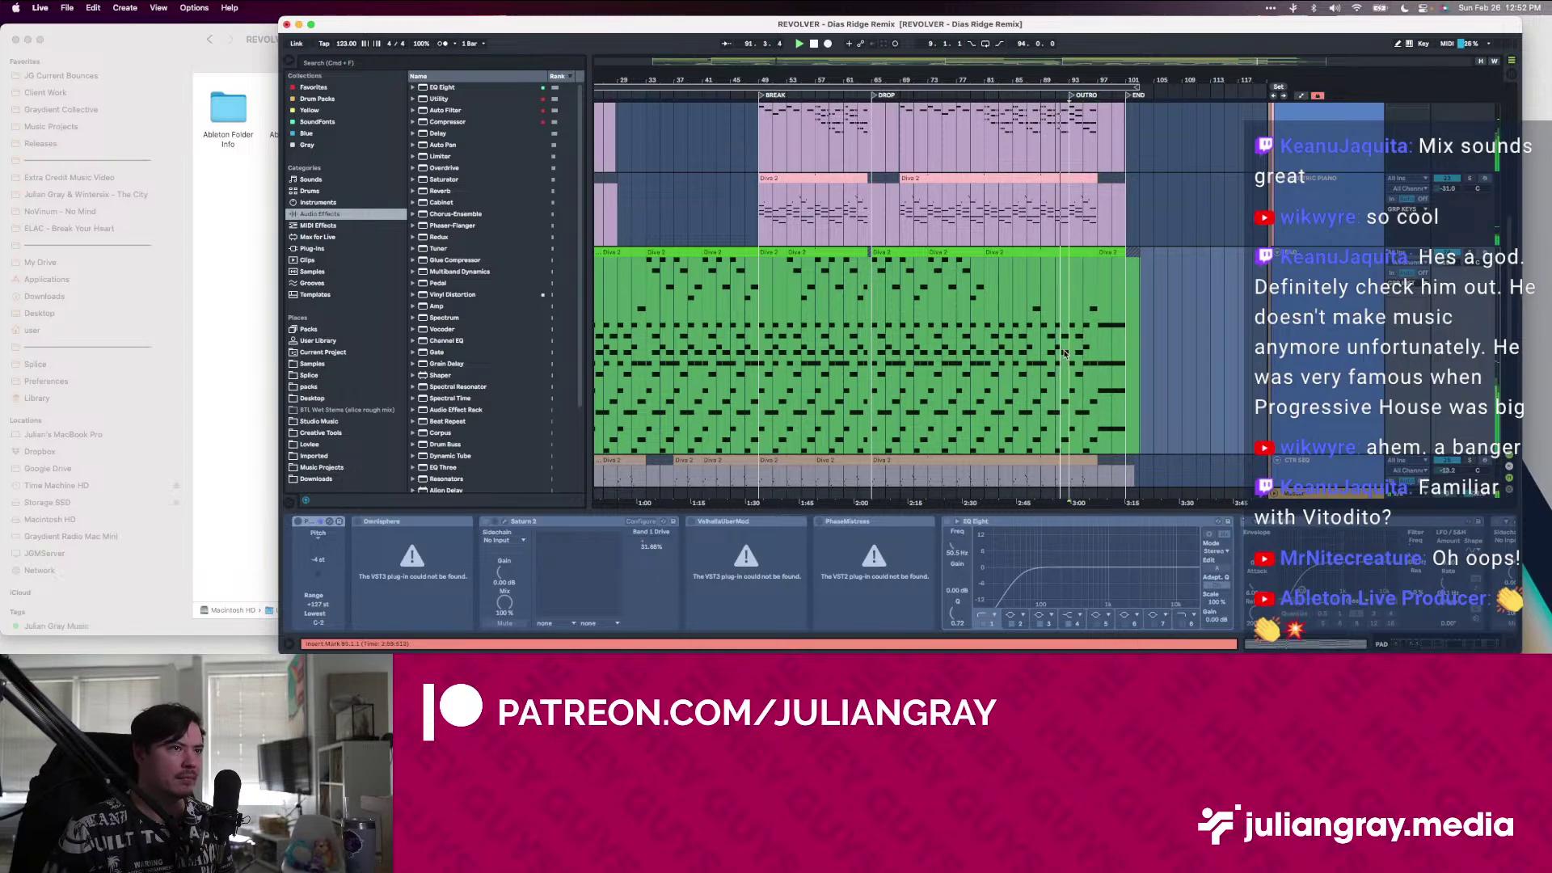
scroll(1059, 356, up, 5)
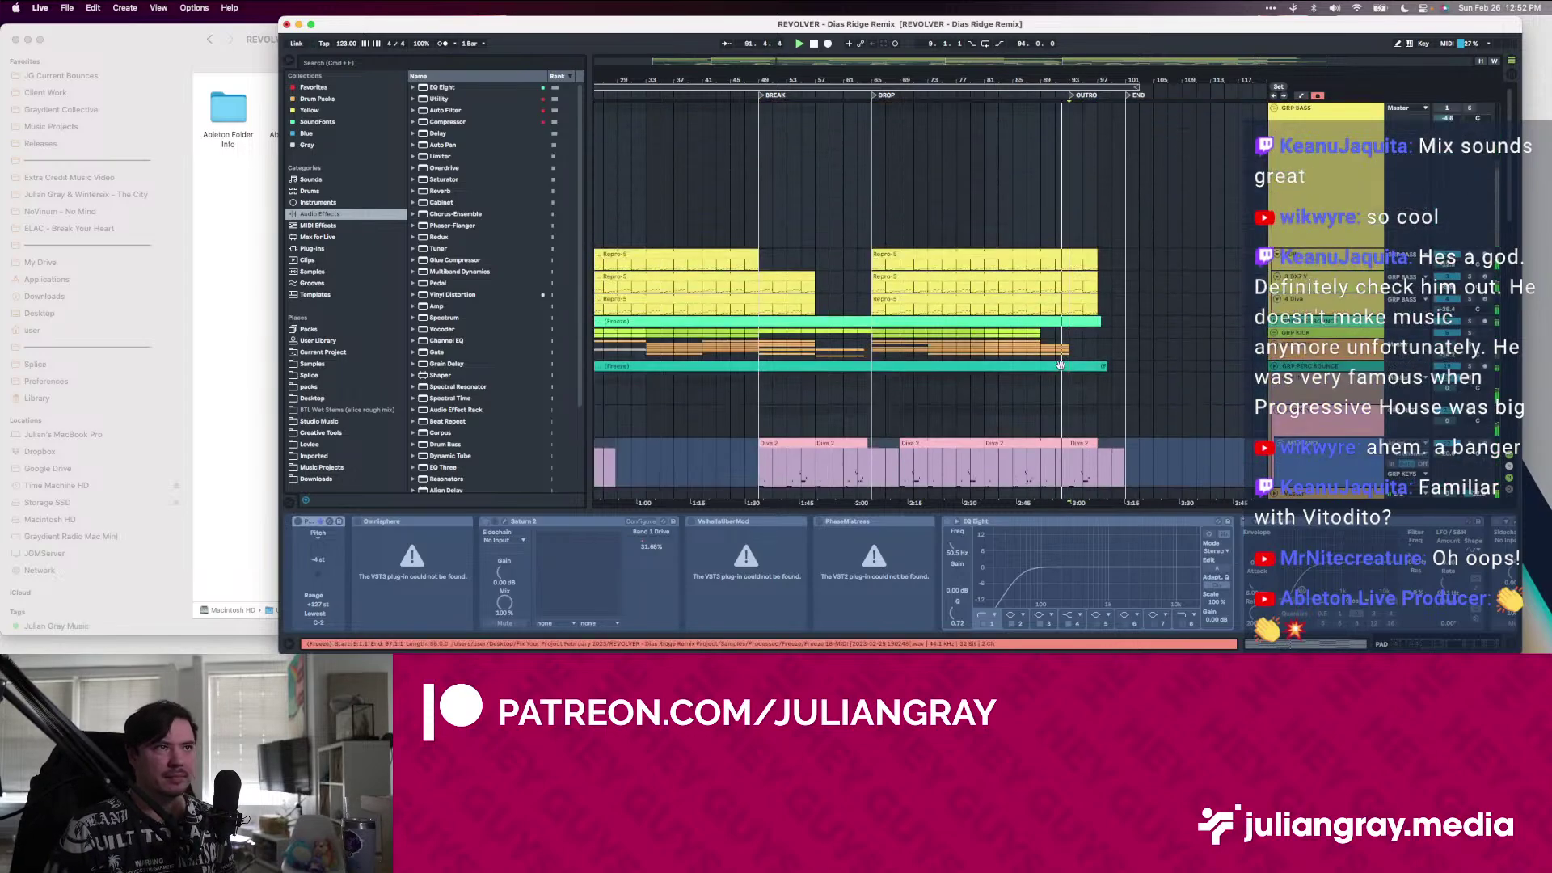
click(1073, 297)
scroll(1076, 320, down, 3)
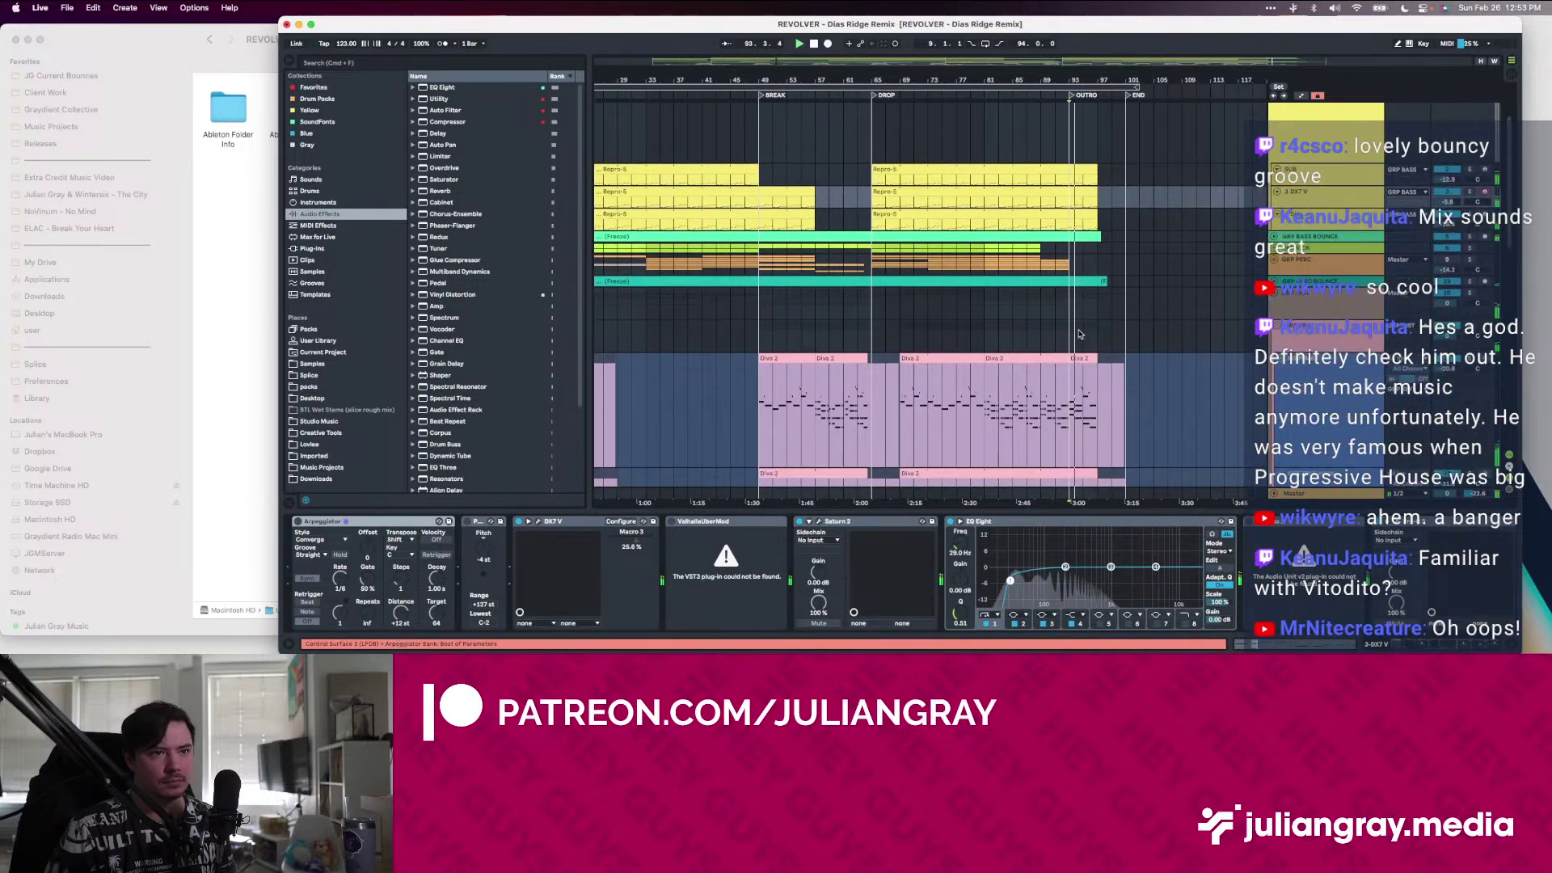
scroll(1080, 334, down, 1)
click(1076, 313)
click(1075, 275)
click(1073, 311)
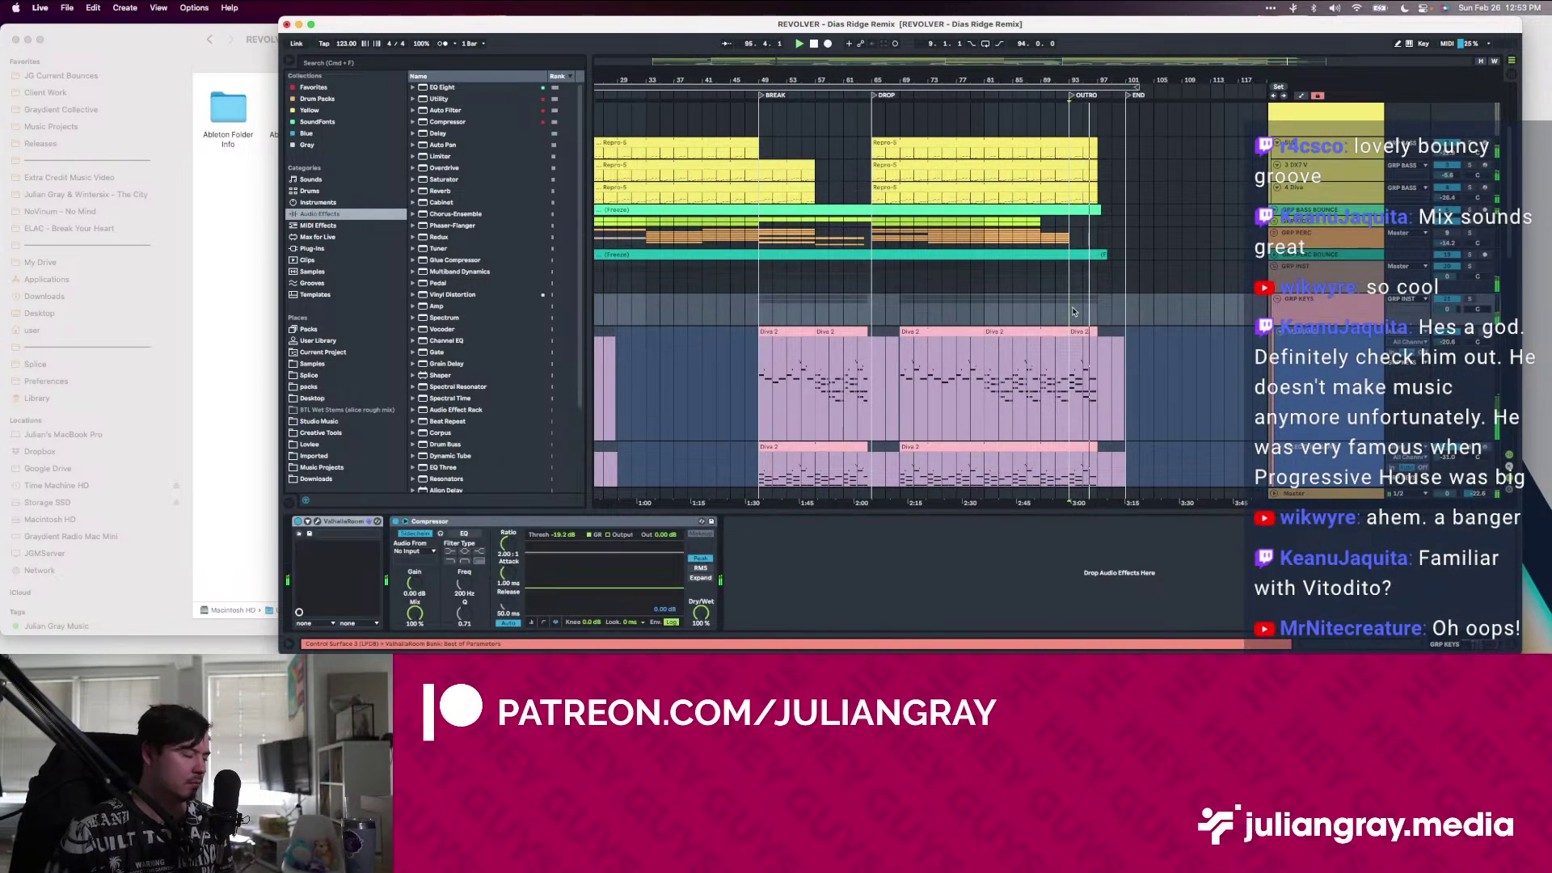
Listen through the outro while reviewing the lower instrument tracks, stop playback and mark bar 93 on the CTR SEQ track
scroll(1075, 315, down, 7)
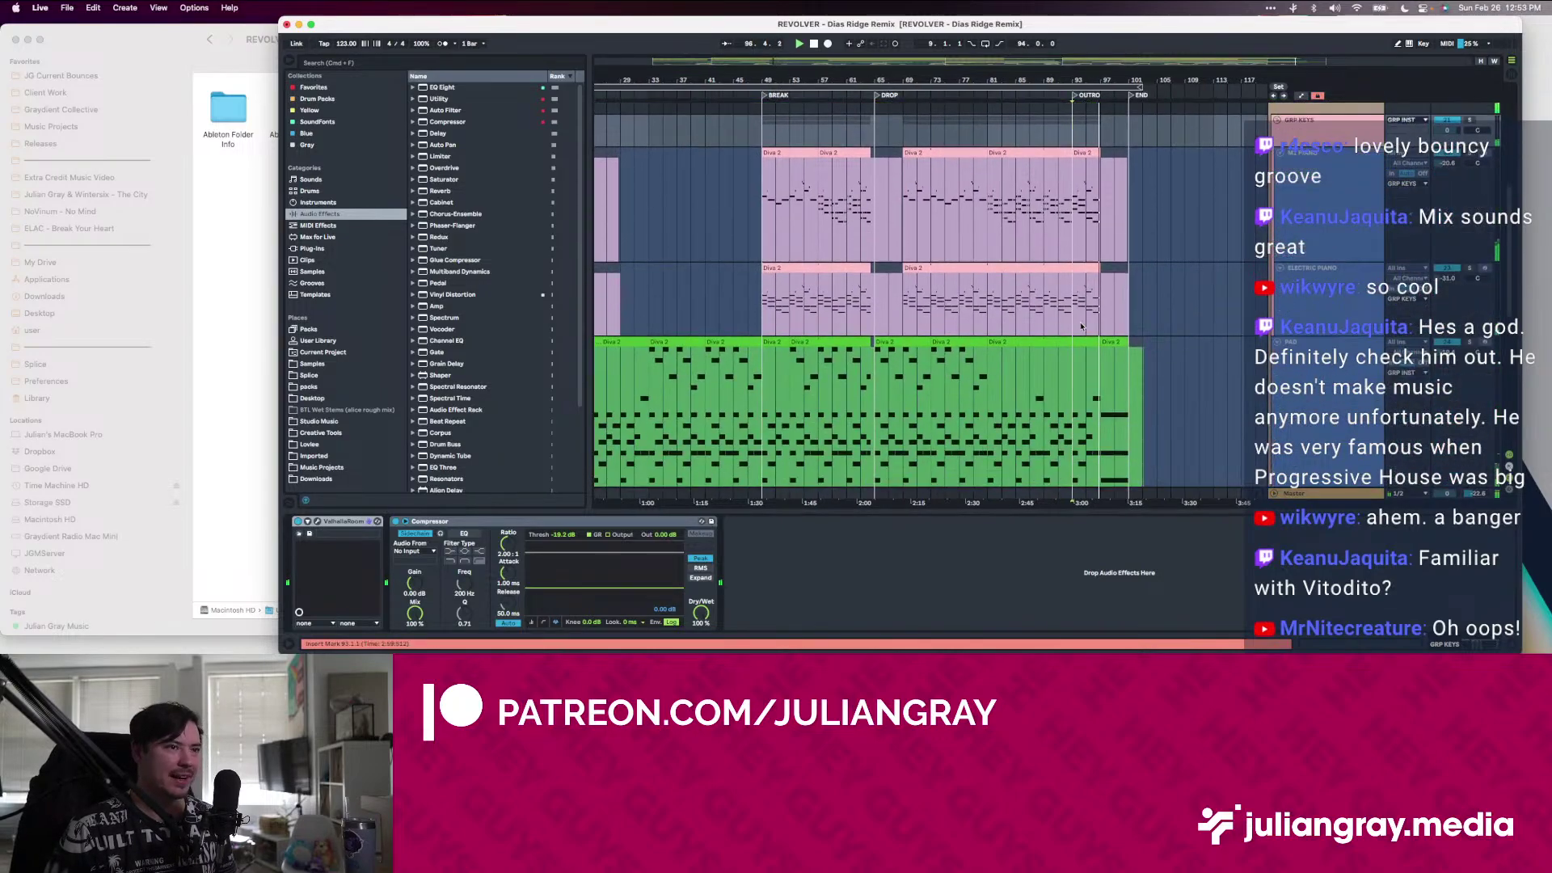
scroll(1079, 327, down, 15)
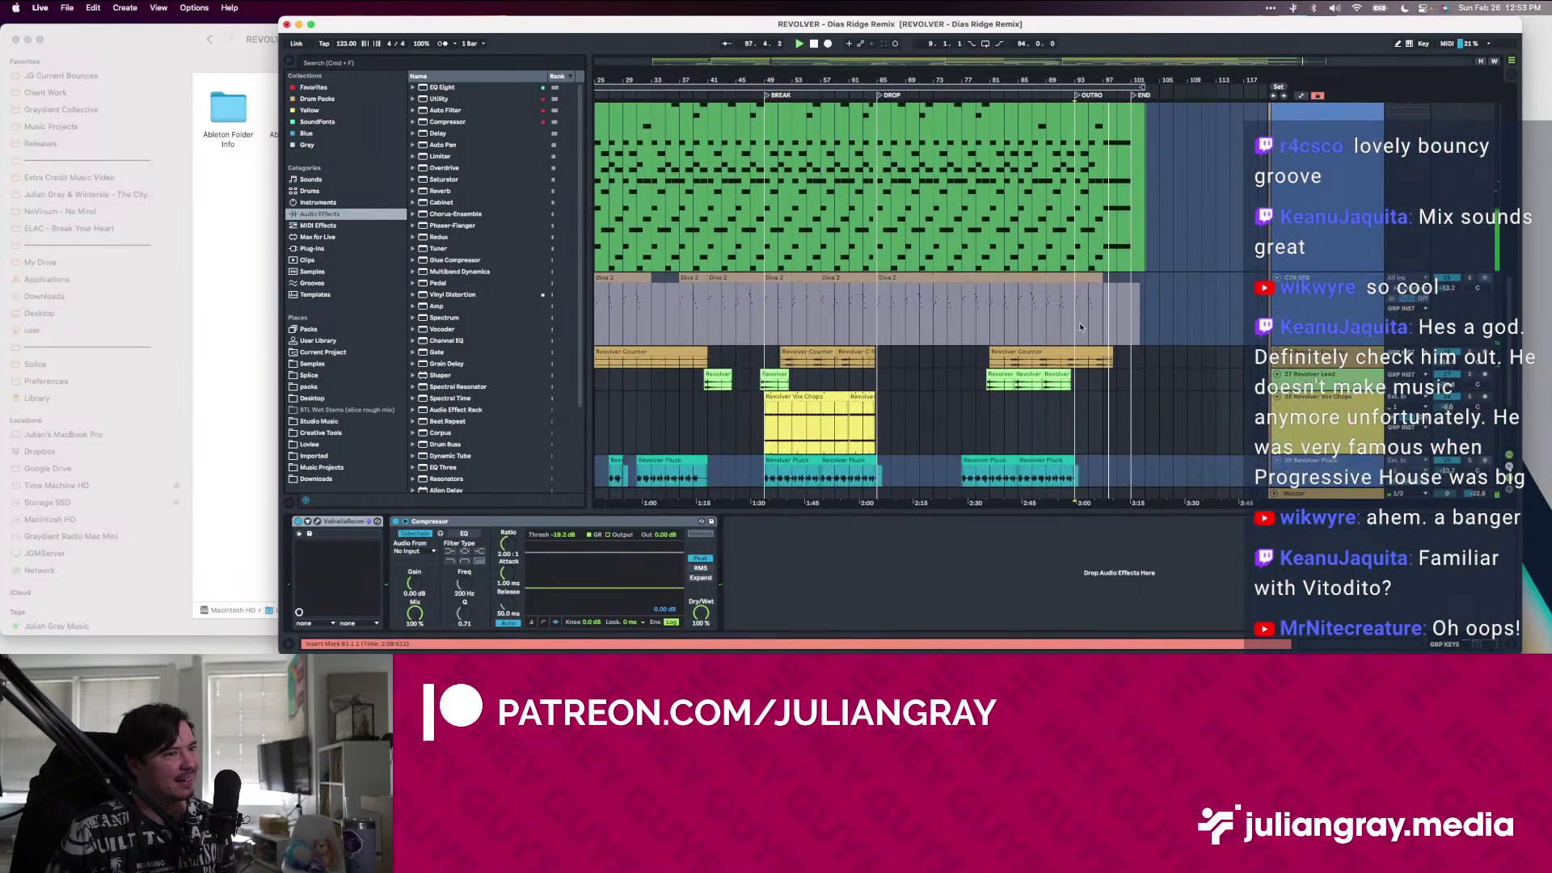
scroll(1077, 338, down, 12)
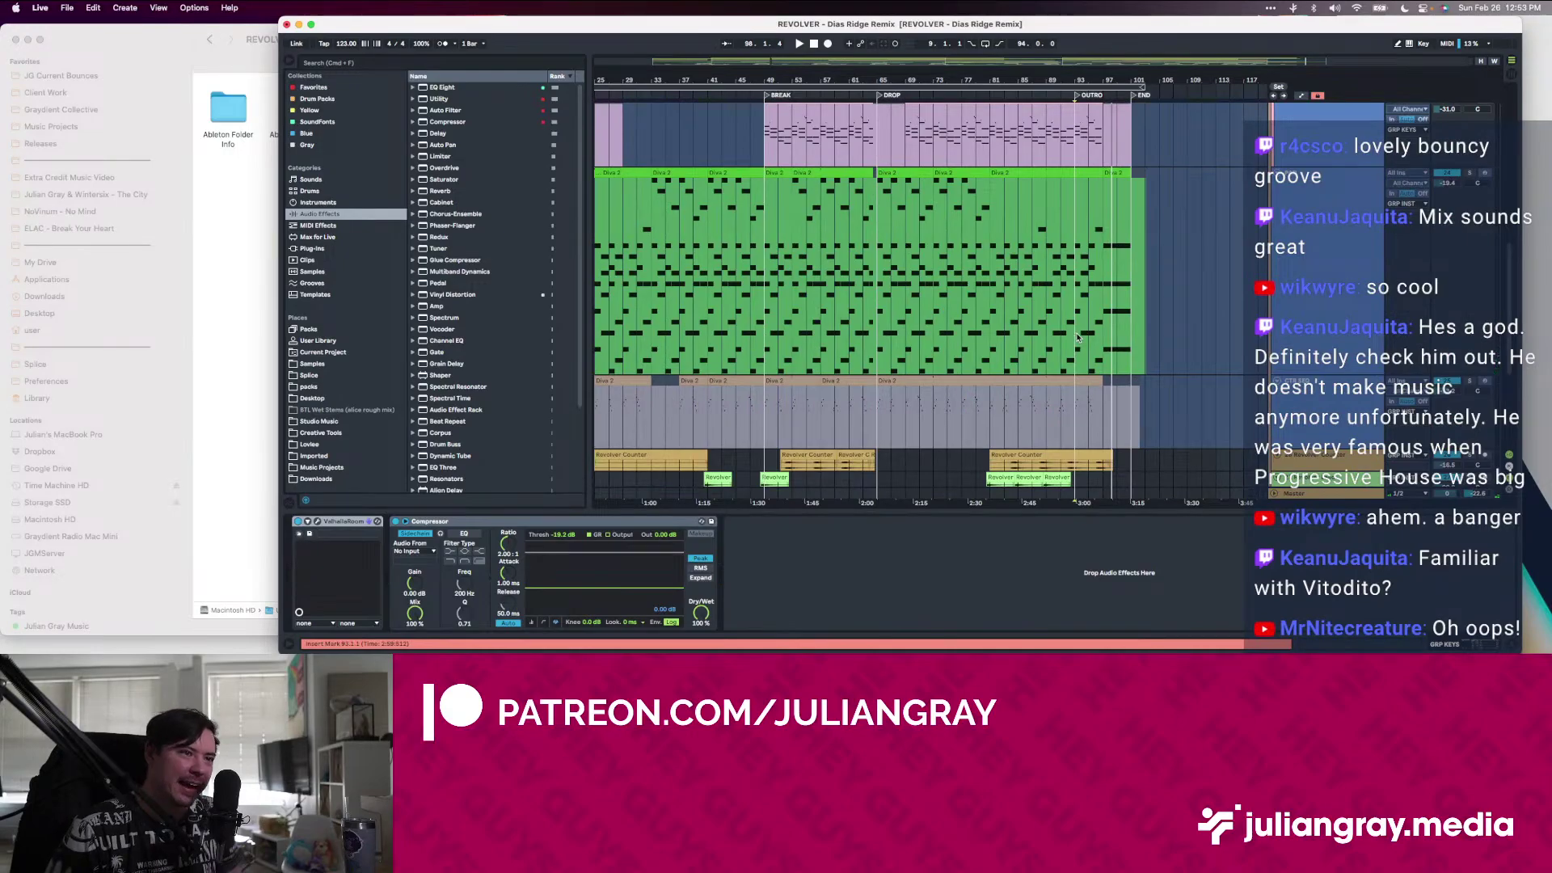
scroll(1075, 333, down, 2)
click(1075, 332)
Inspect how the GRP PERC, GRP BASS BOUNCE, Diva and DX7 V tracks end around the outro
scroll(1078, 333, up, 10)
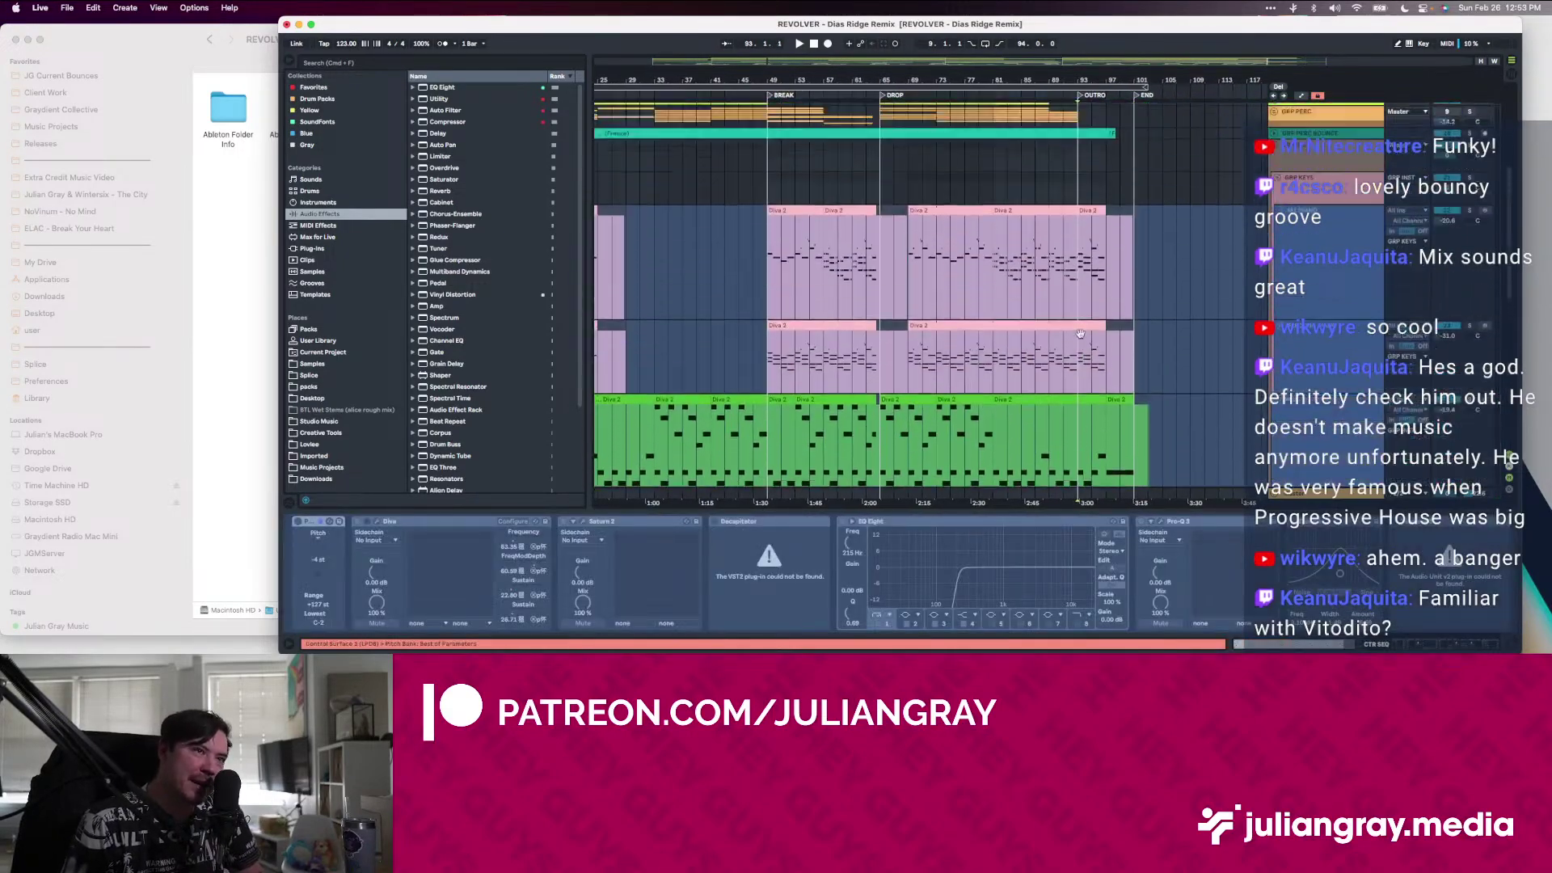
scroll(1083, 333, up, 6)
click(1083, 279)
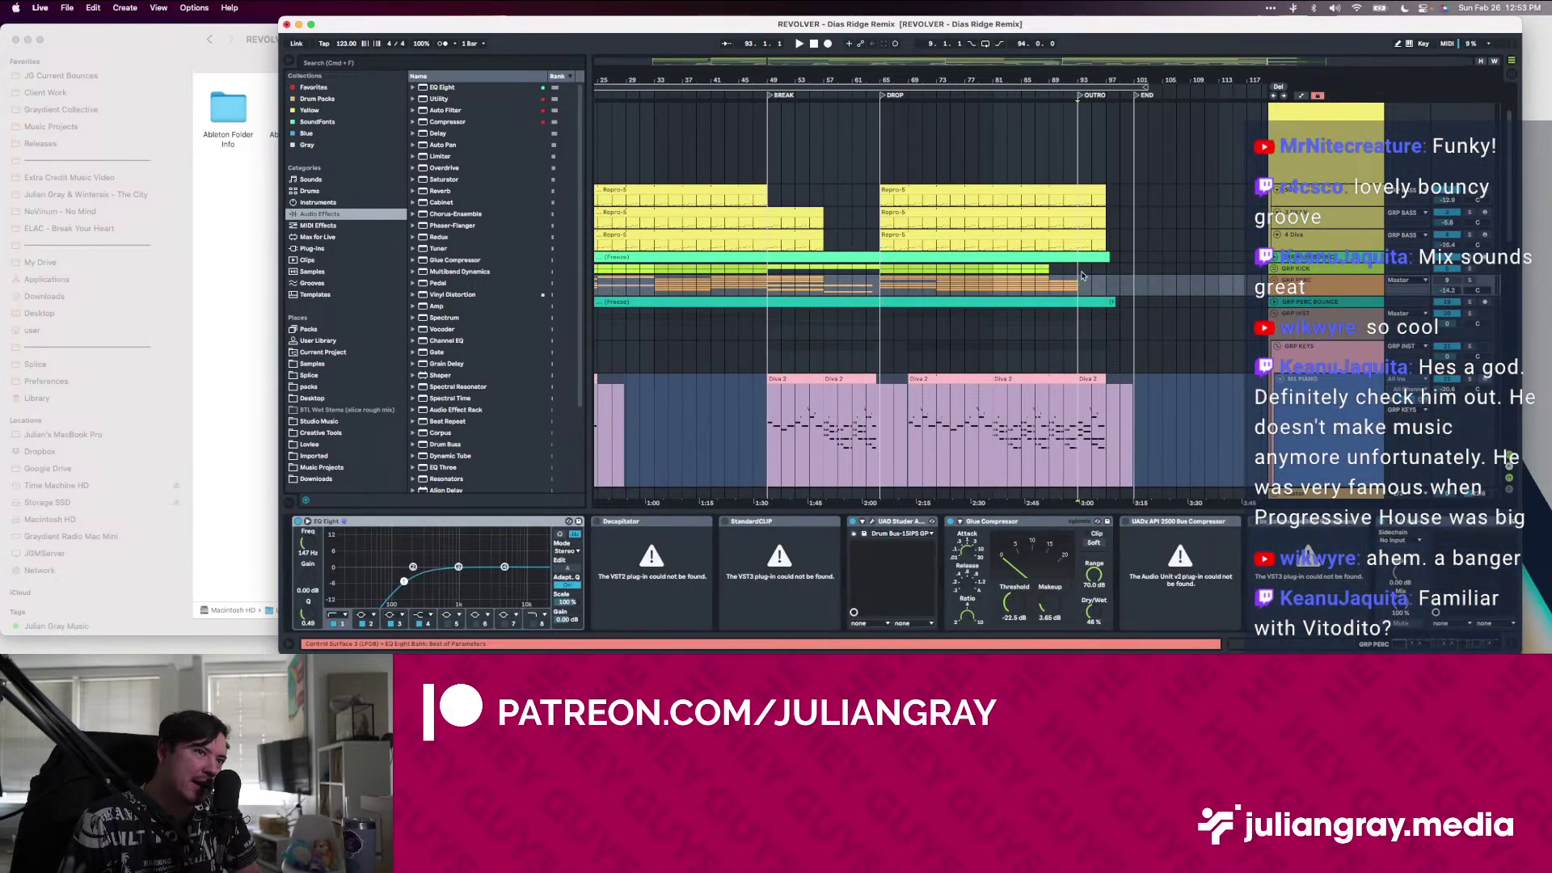
click(1245, 258)
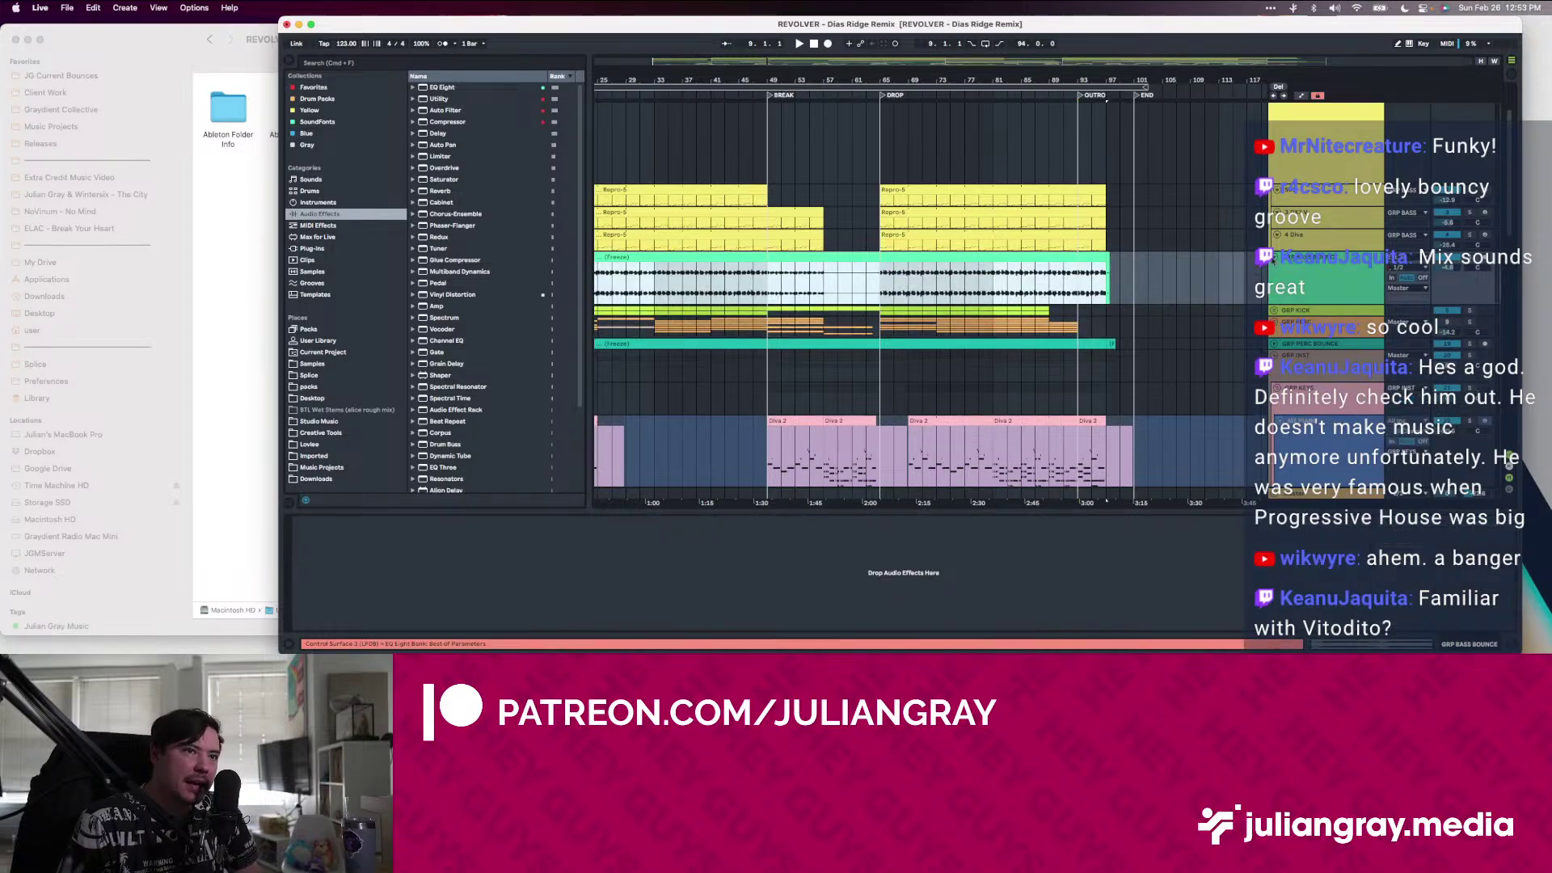
click(1095, 247)
scroll(1203, 259, up, 3)
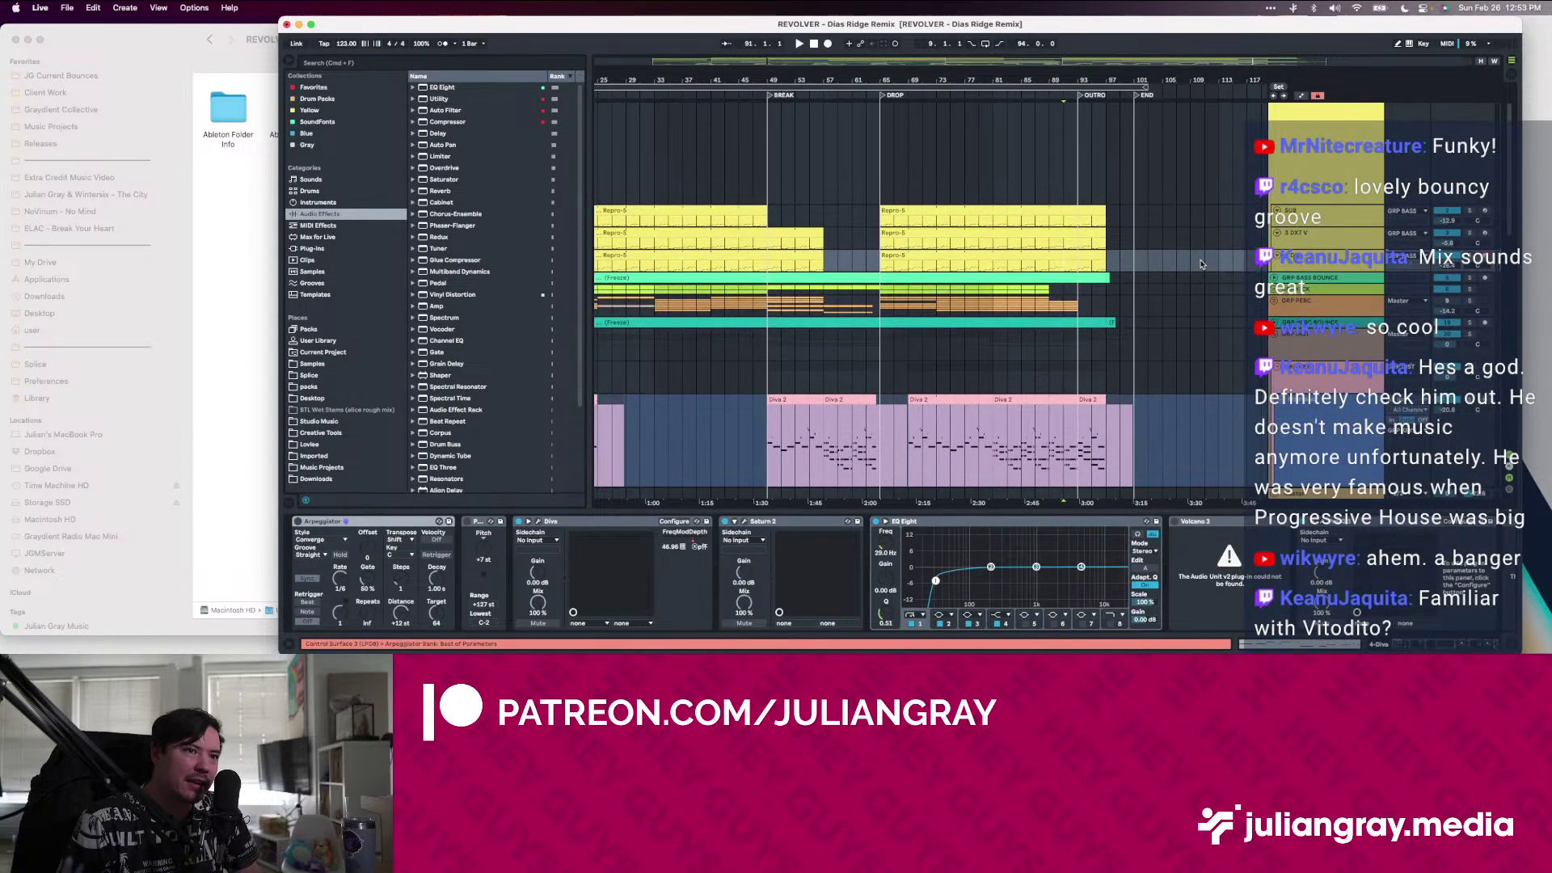
click(1108, 284)
Play from bar 89 on the MS Piano track and inspect the Electric Piano part leading into the outro
scroll(1123, 307, down, 5)
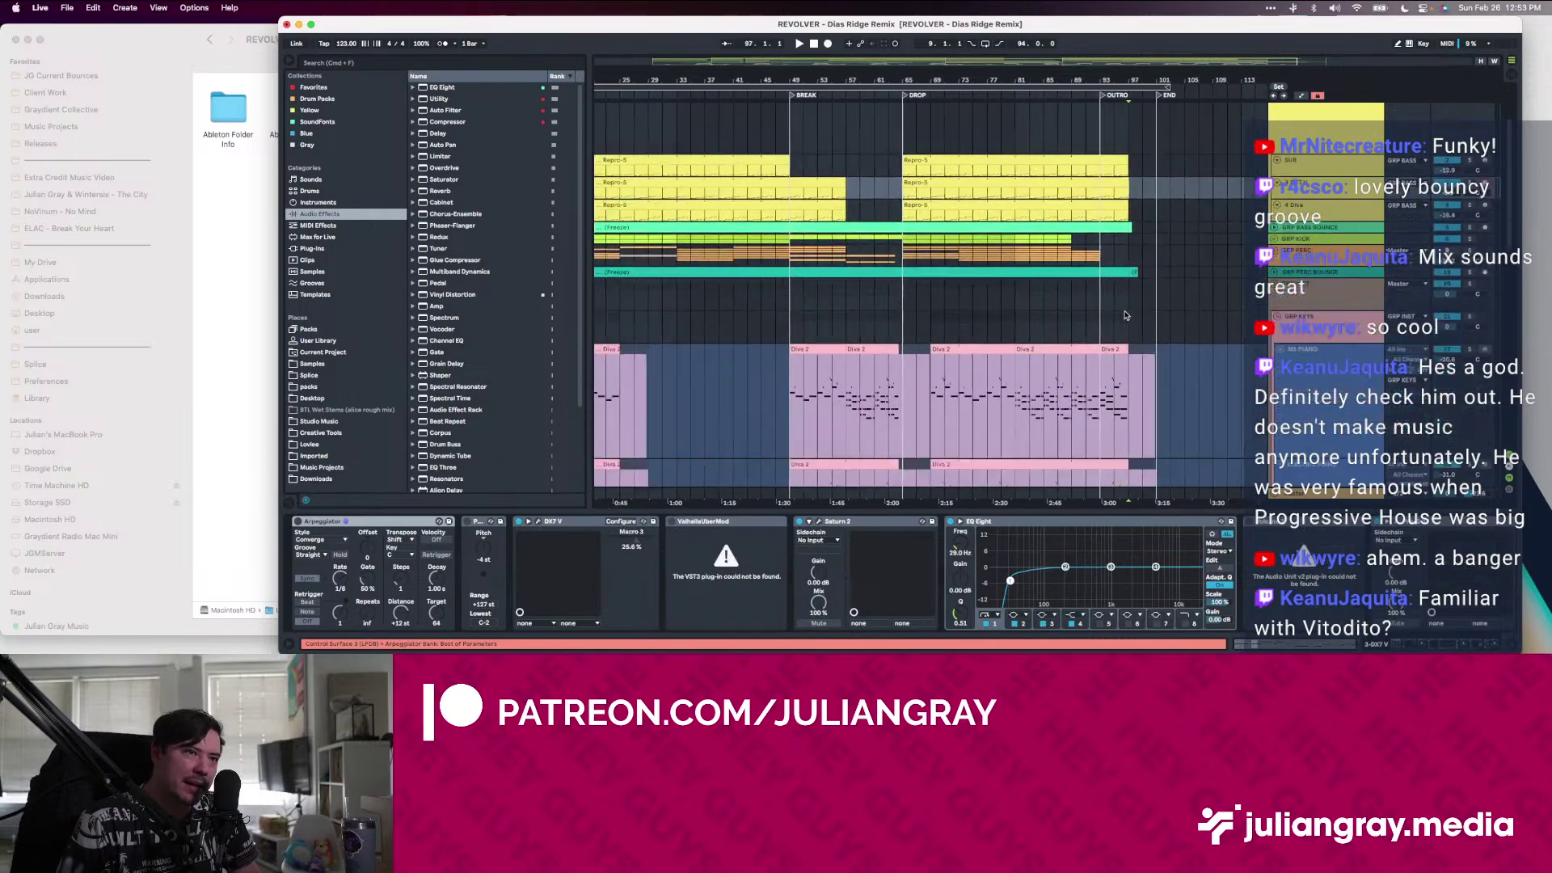
scroll(1126, 315, down, 4)
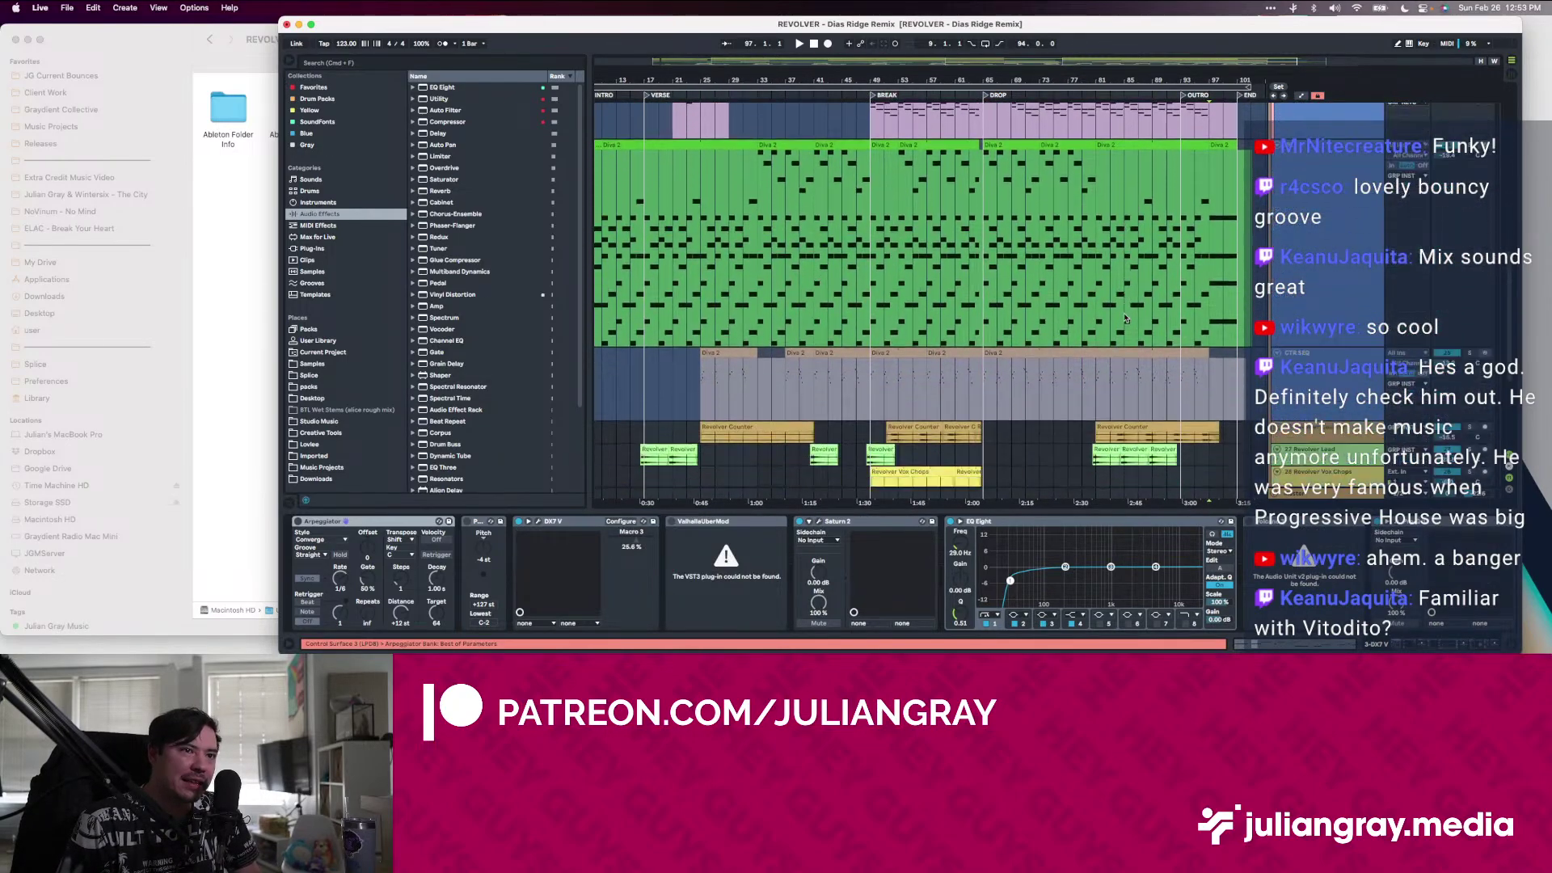
scroll(1140, 311, up, 6)
click(1150, 306)
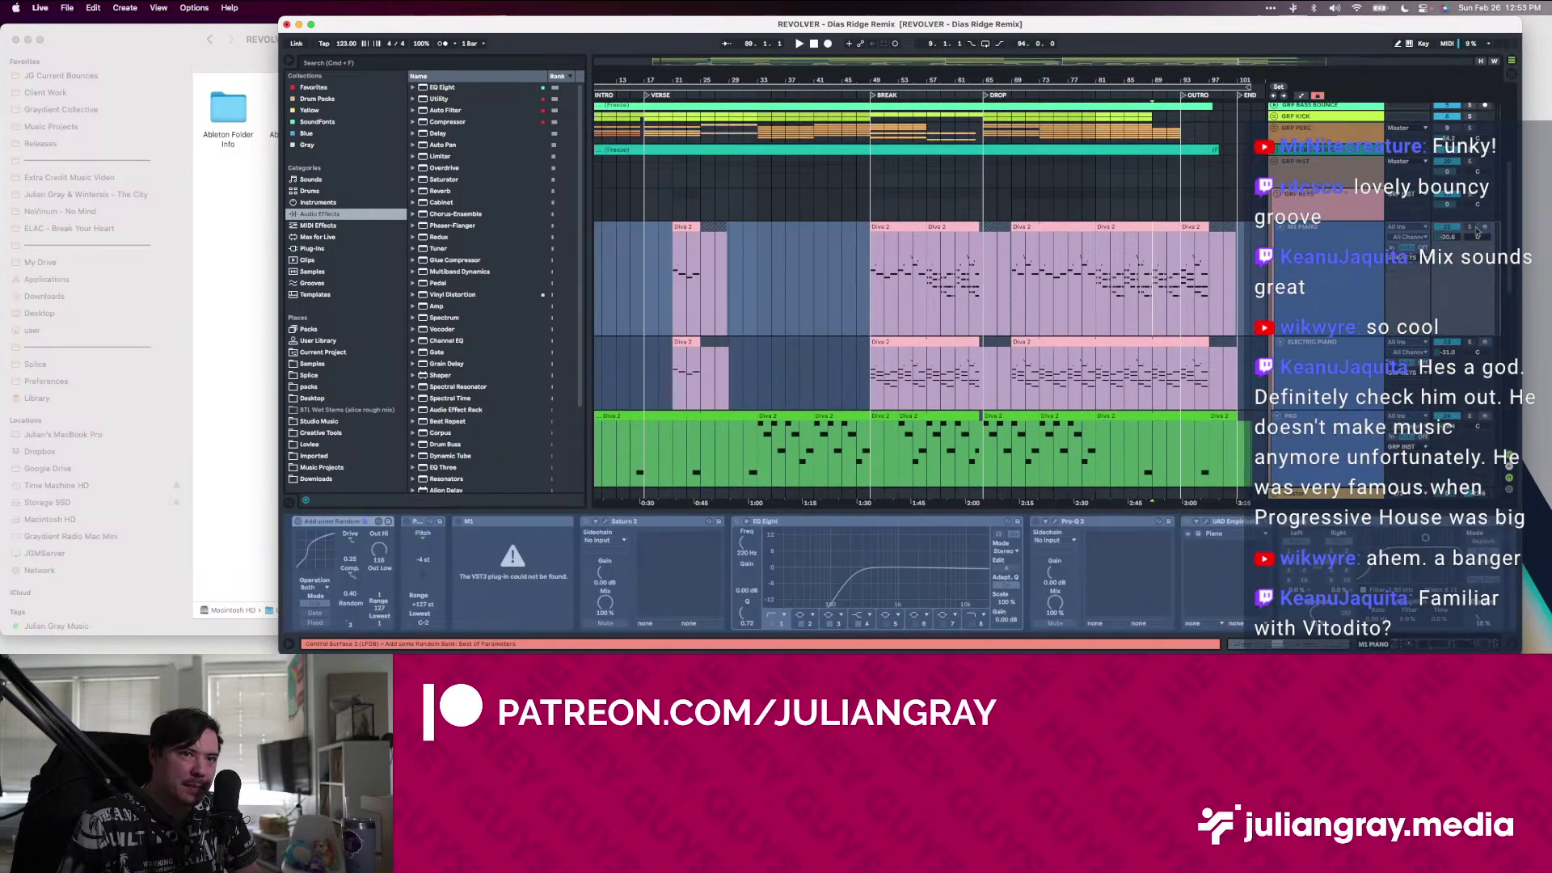
click(1171, 369)
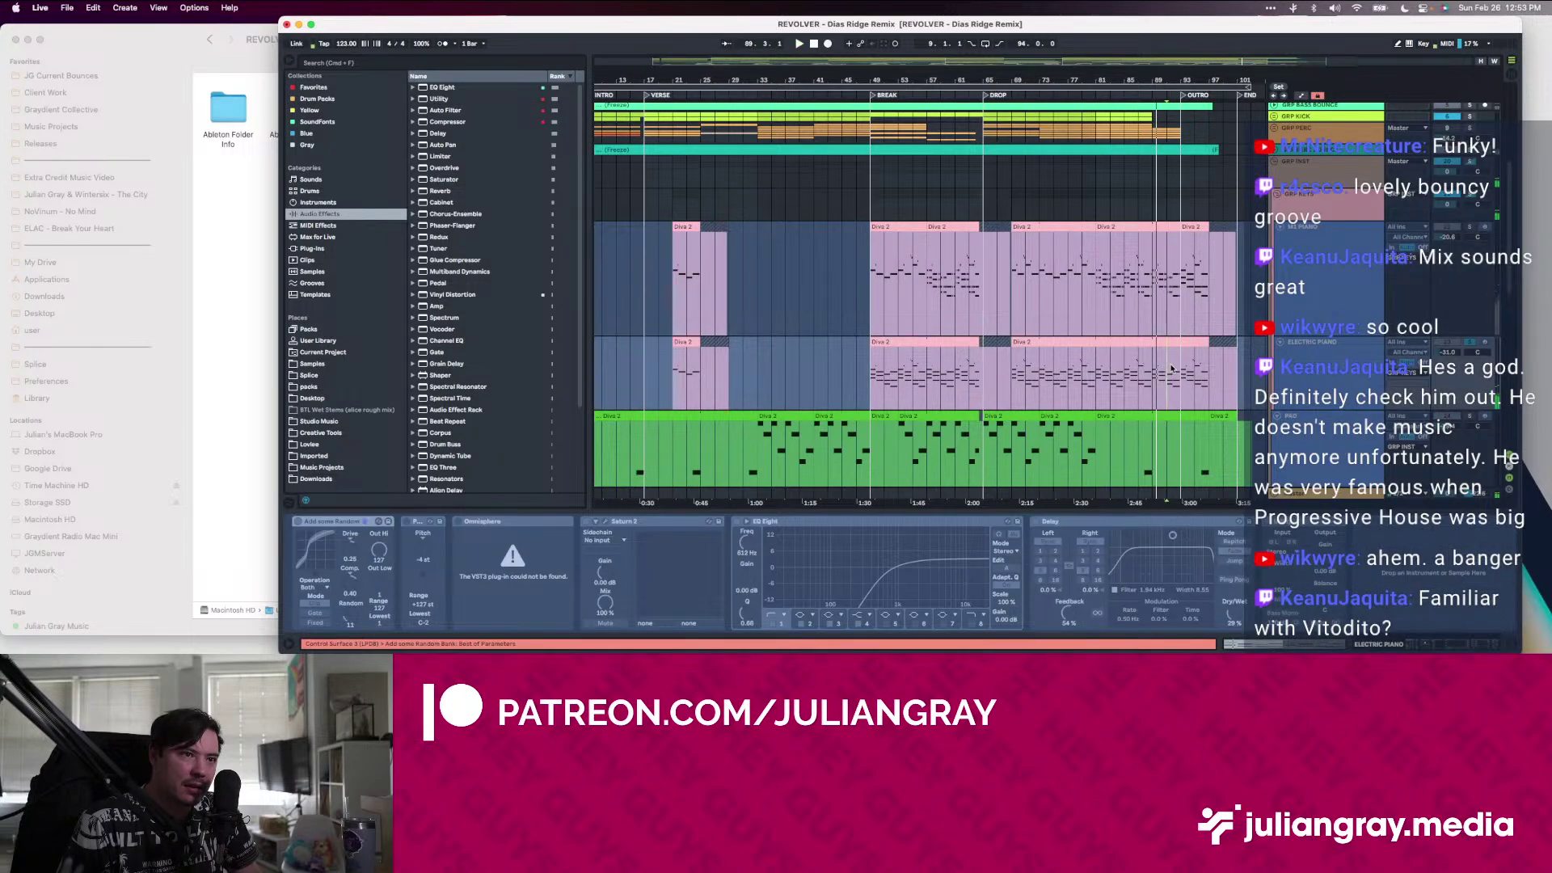
Play the section leading into the outro and lower the M1 Piano and Electric Piano track volumes to about -24 dB
key(space)
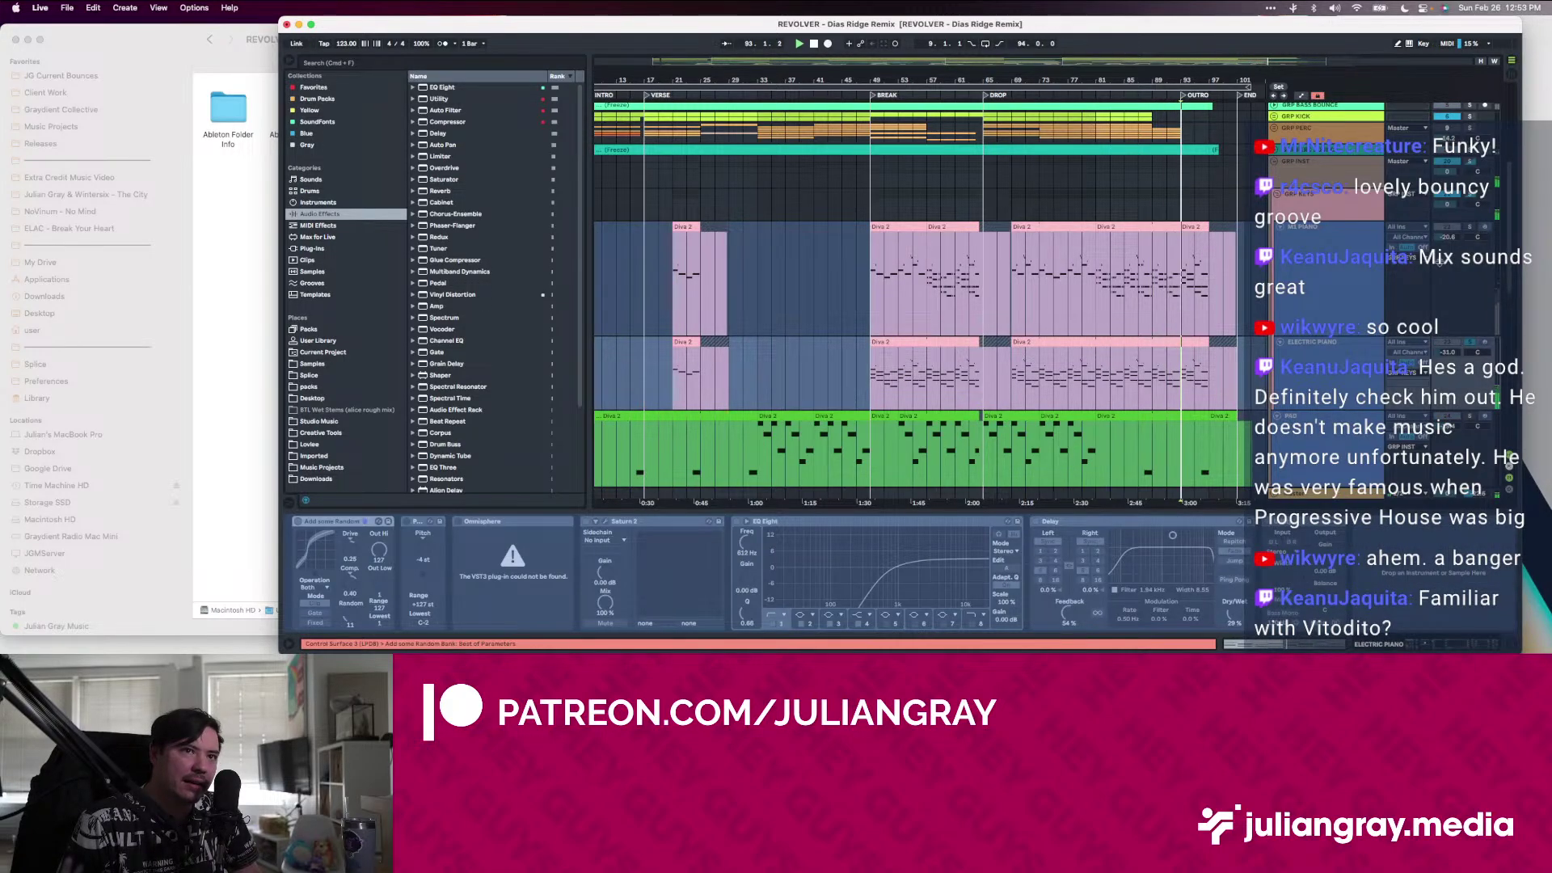
click(1311, 270)
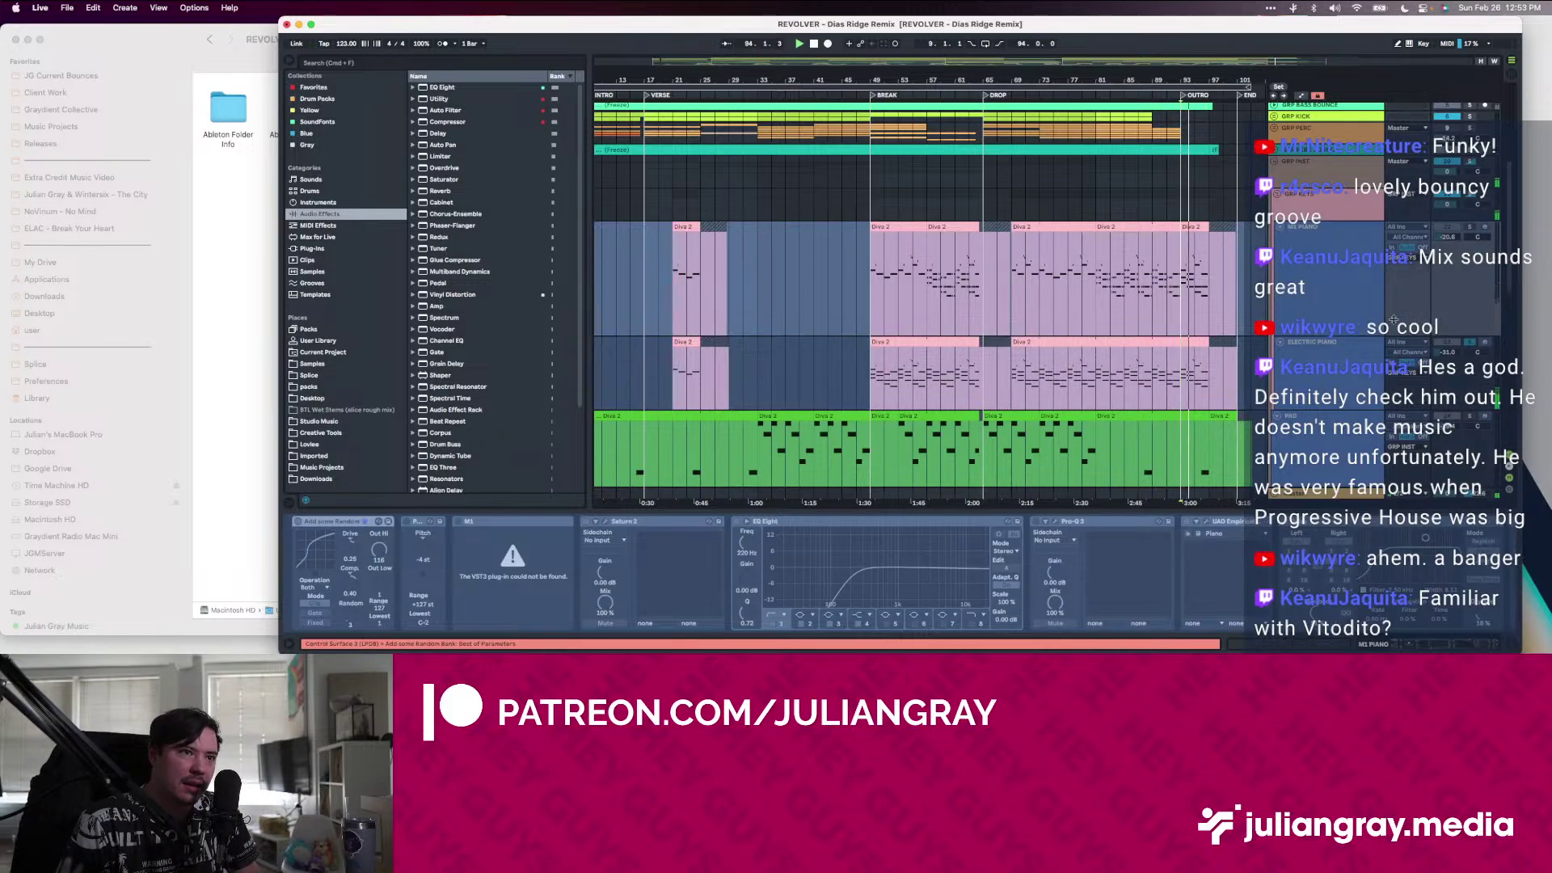
click(1167, 380)
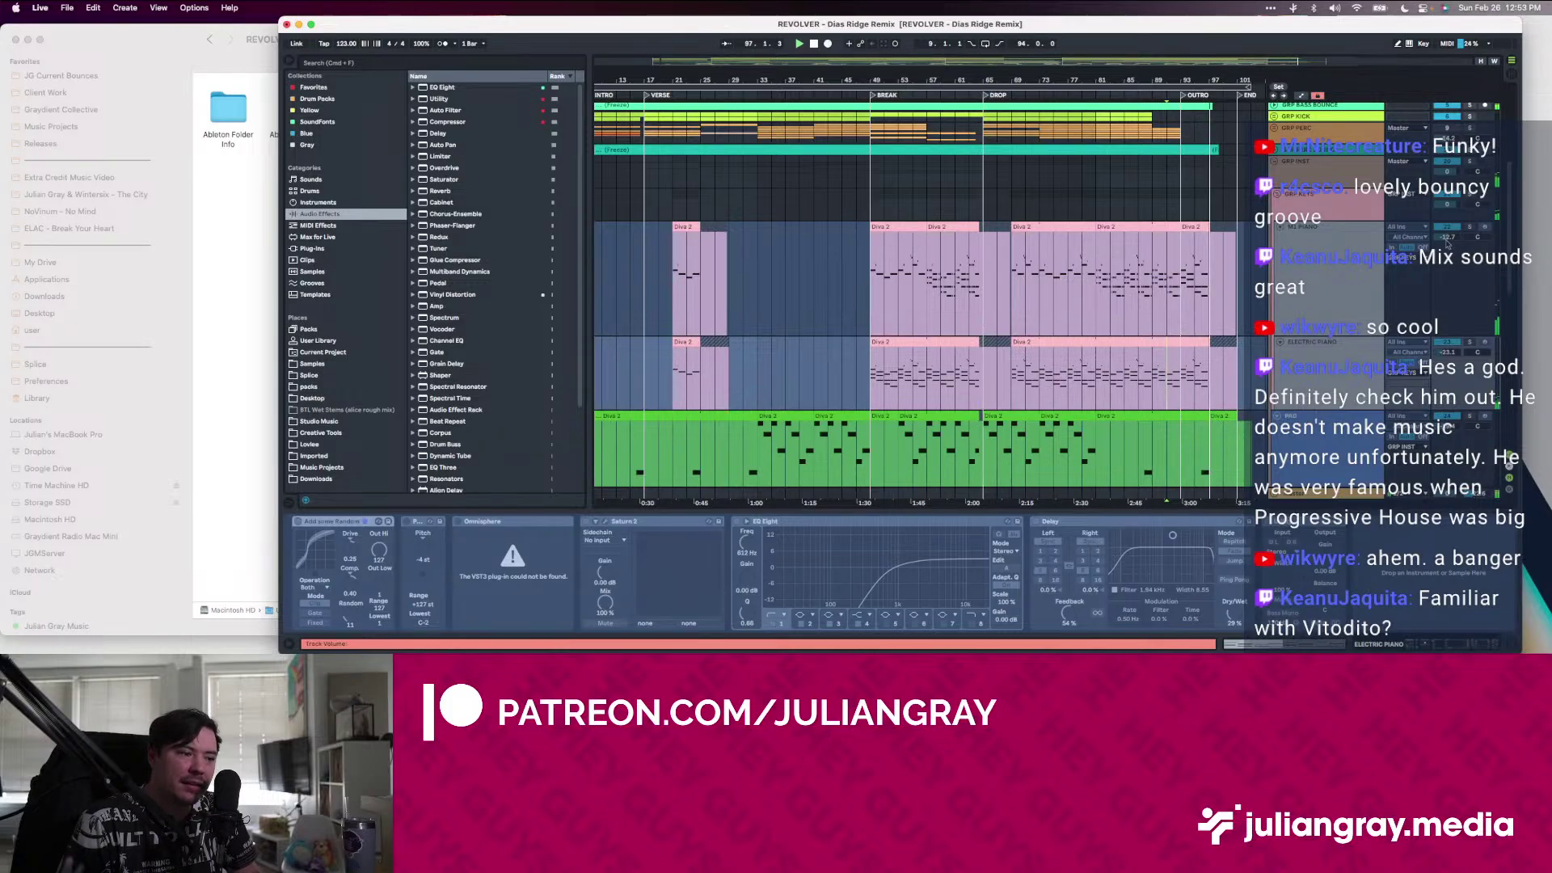
click(1096, 298)
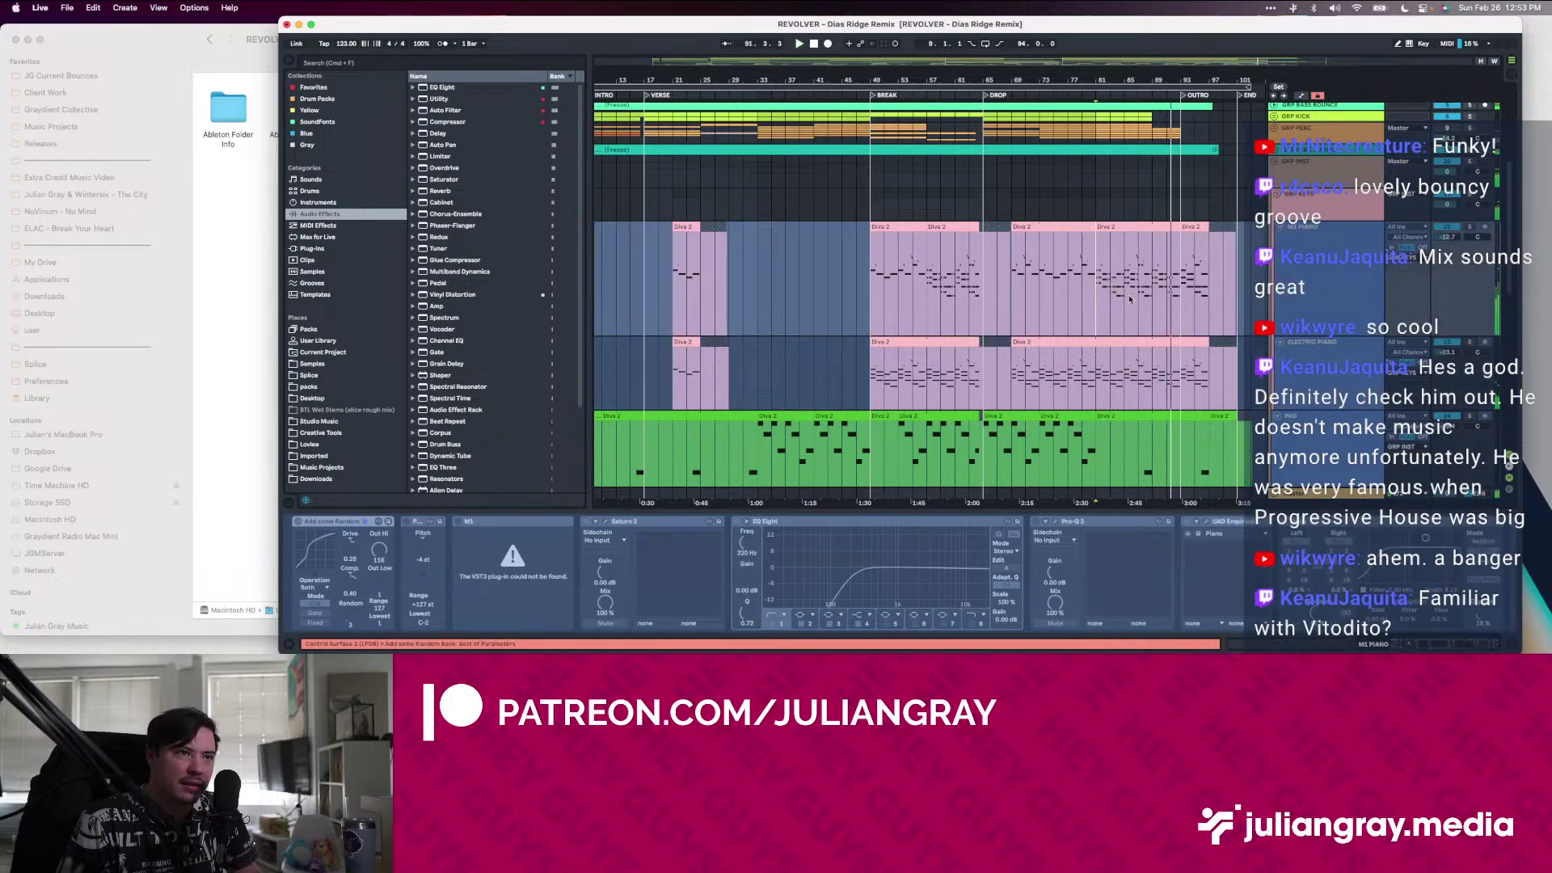
key(space)
click(1337, 359)
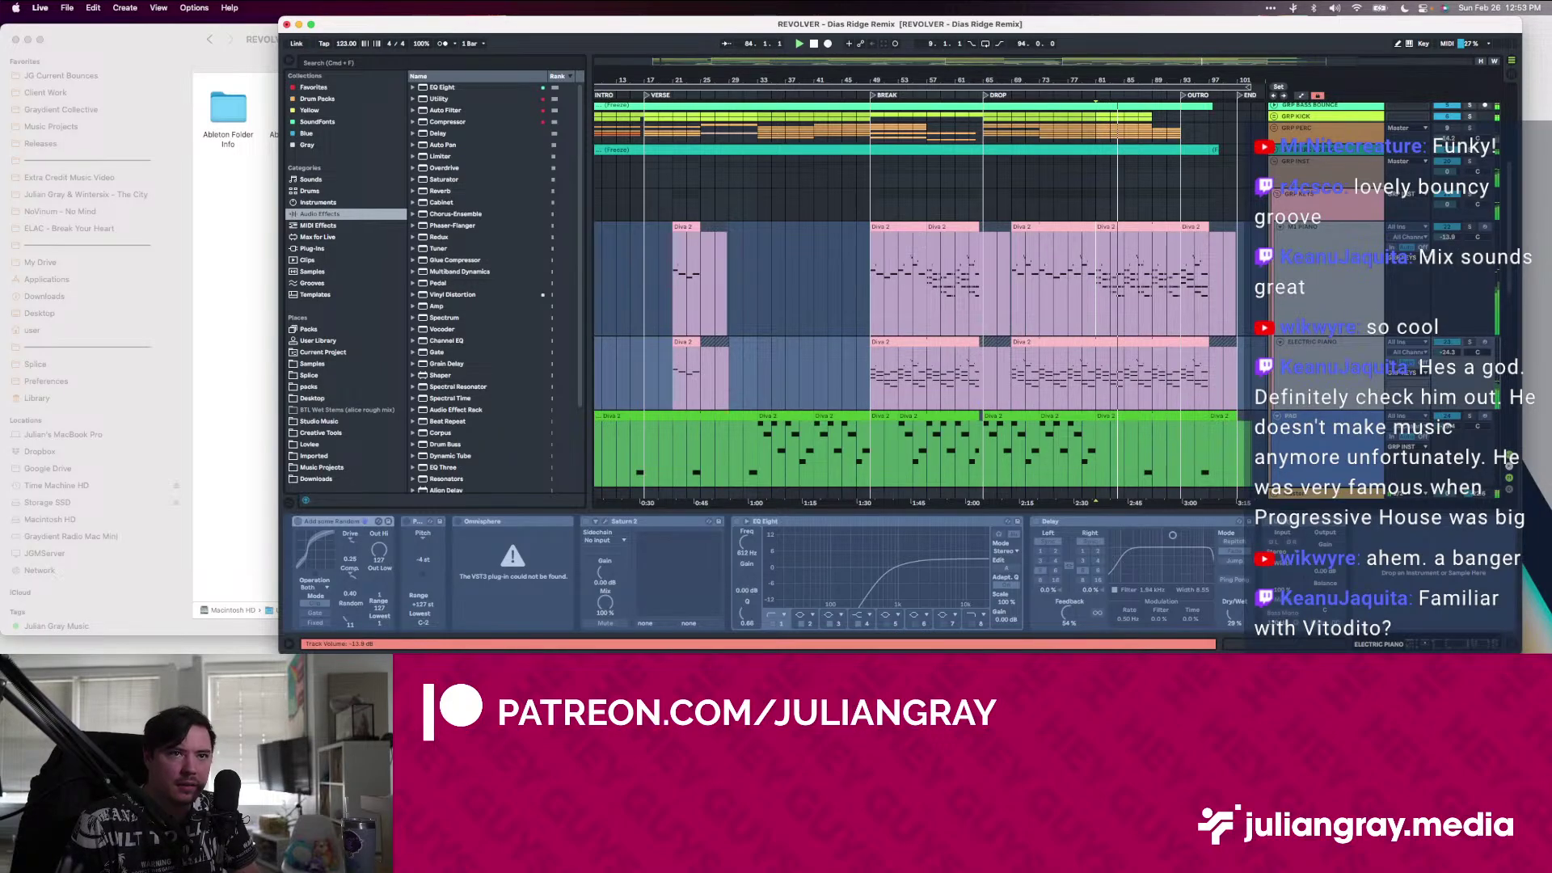
drag(1447, 237, 1447, 239)
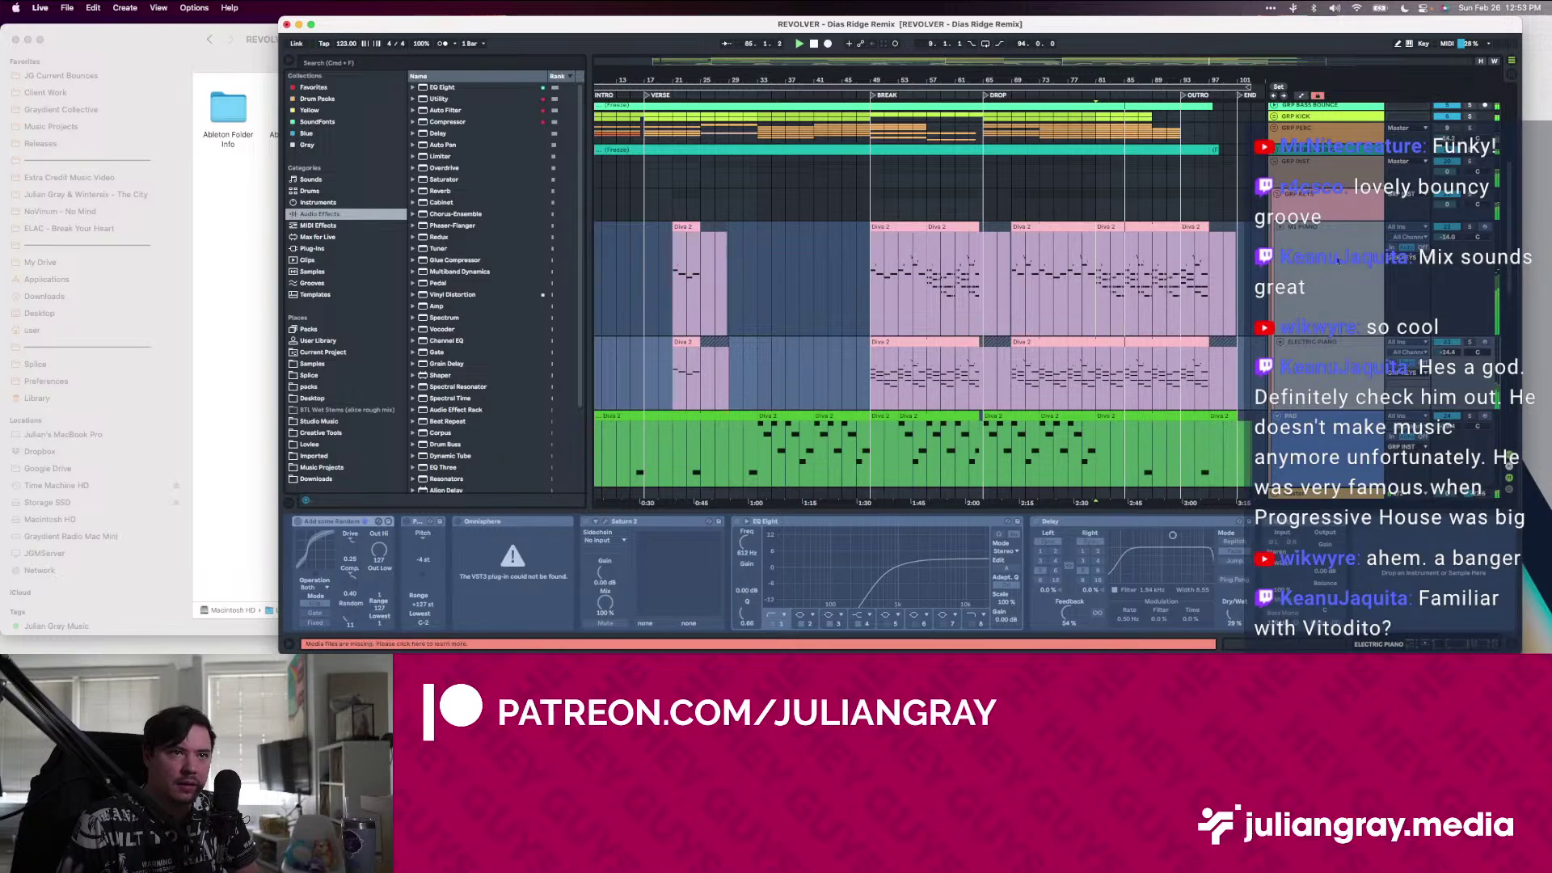
Examine the GRP KEYS group near bar 89 and the PAD track in the drop
click(1169, 228)
click(1153, 194)
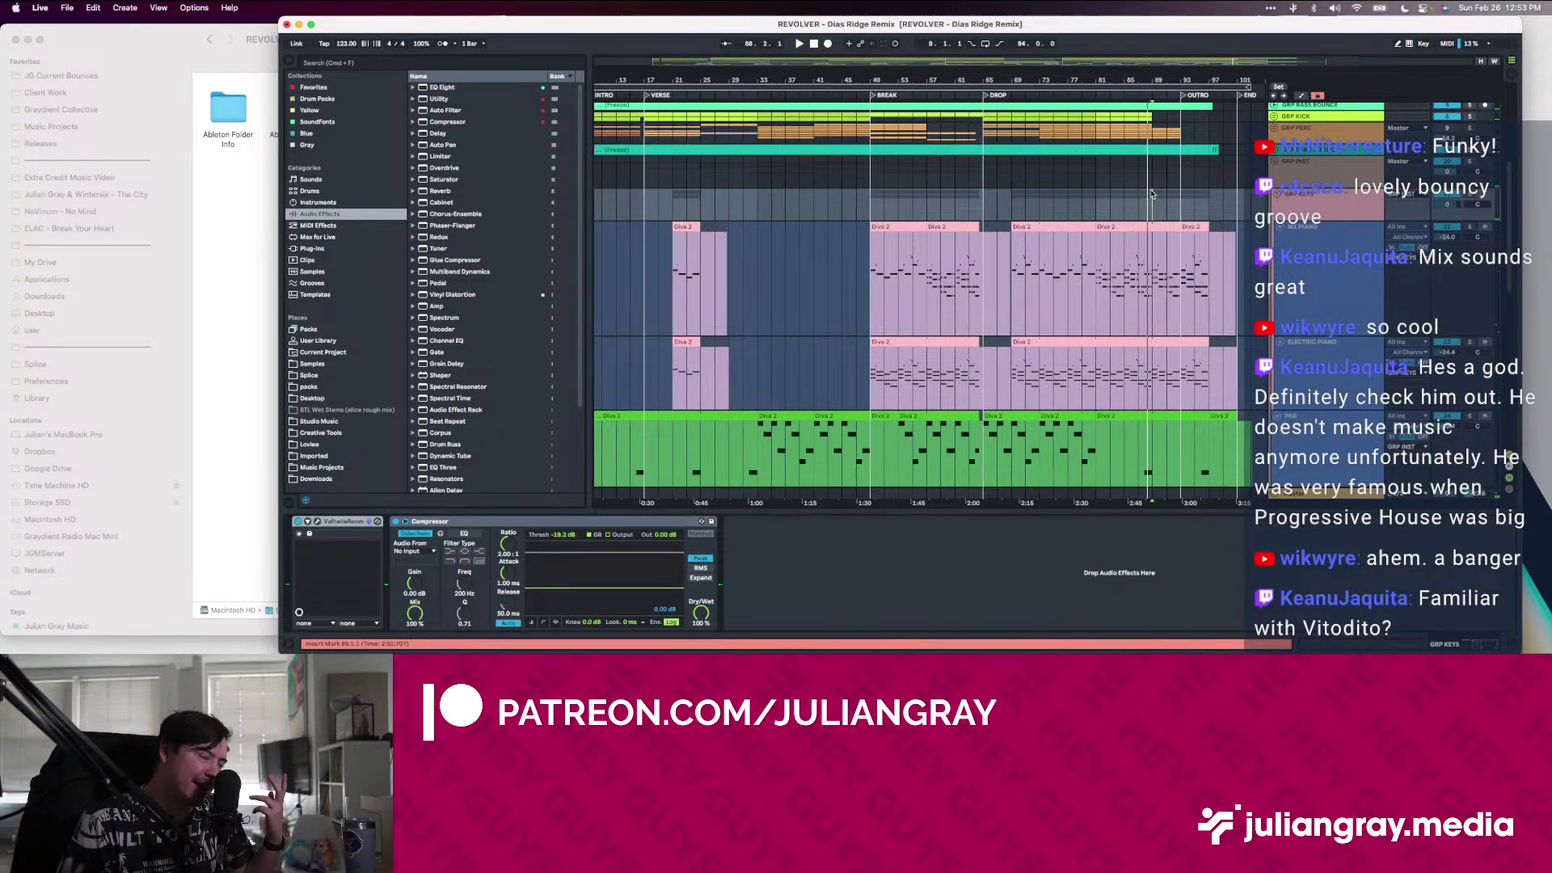
click(1016, 276)
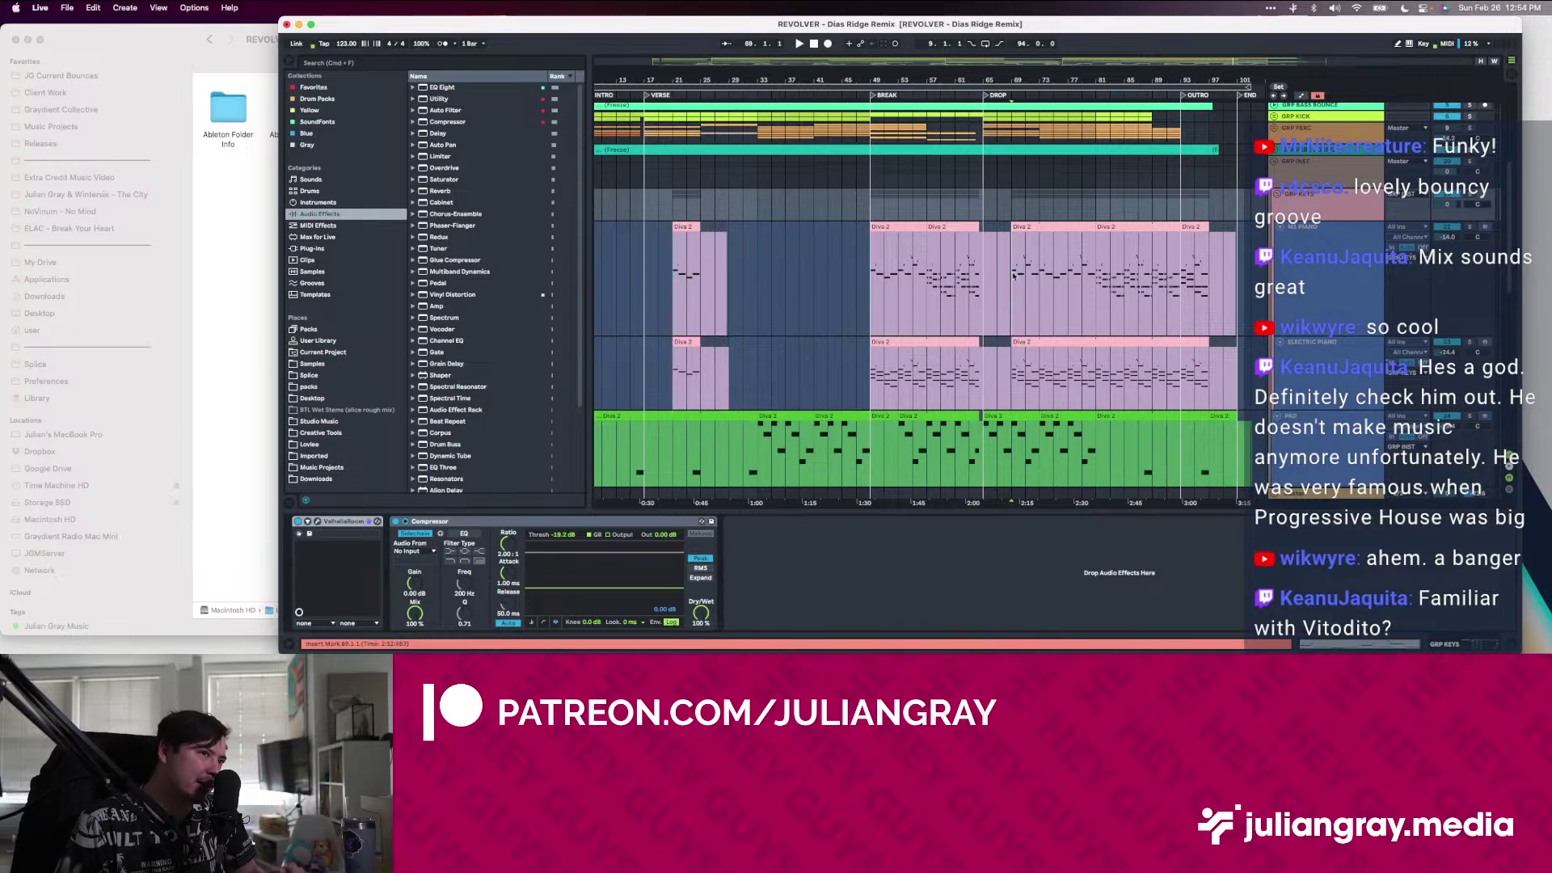
scroll(1016, 276, down, 5)
click(1016, 277)
scroll(1016, 276, down, 5)
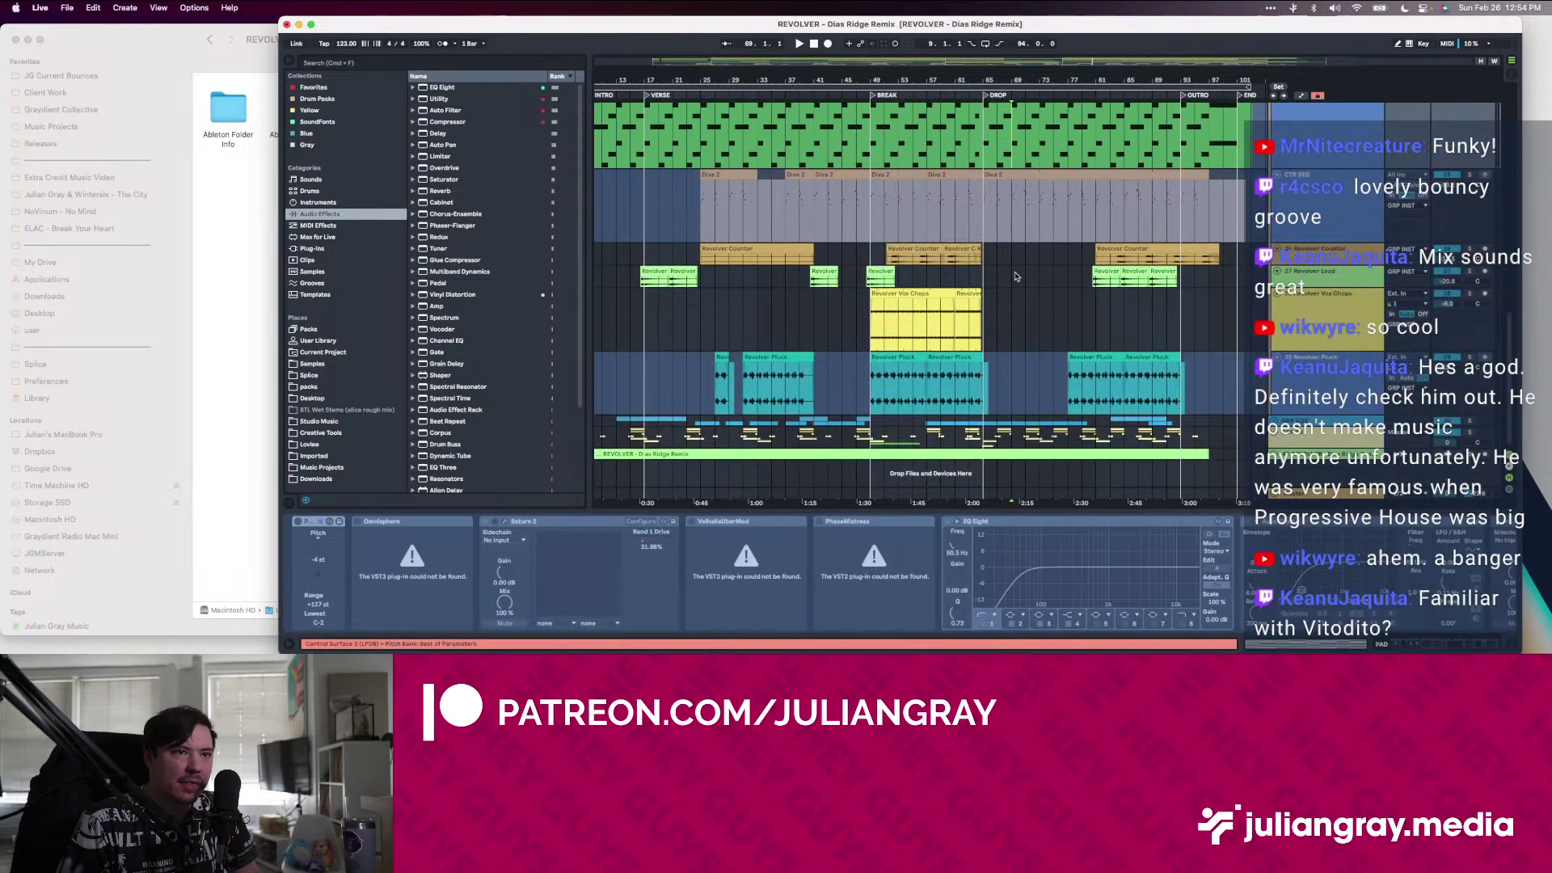
Listen to the CTR SEQ part in the drop and again from the second half of the break
click(1019, 244)
key(space)
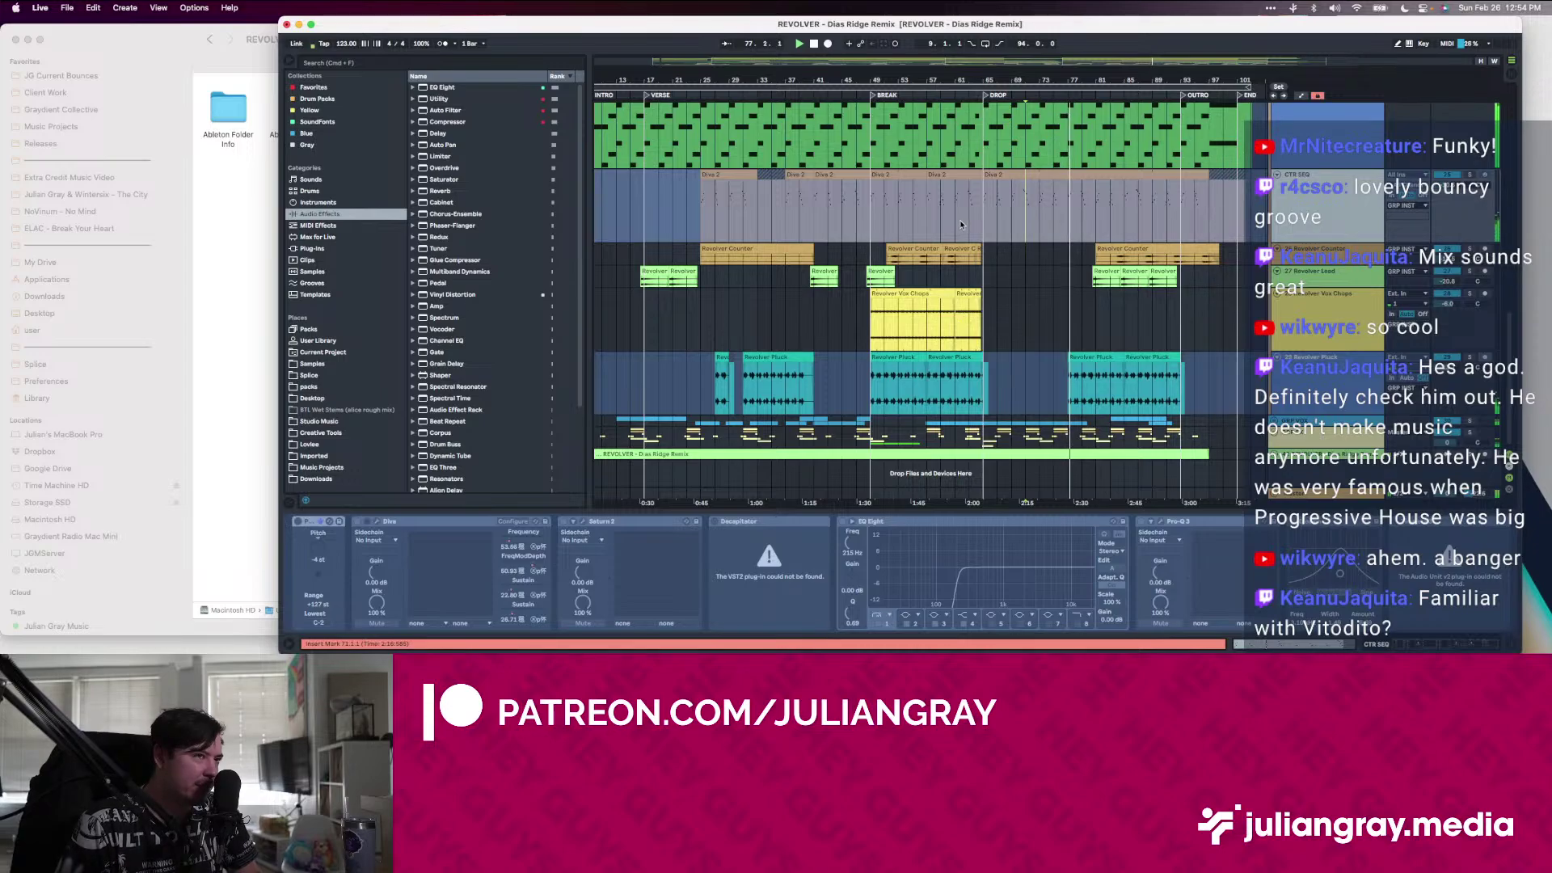
click(988, 219)
key(space)
scroll(988, 219, up, 1)
click(952, 253)
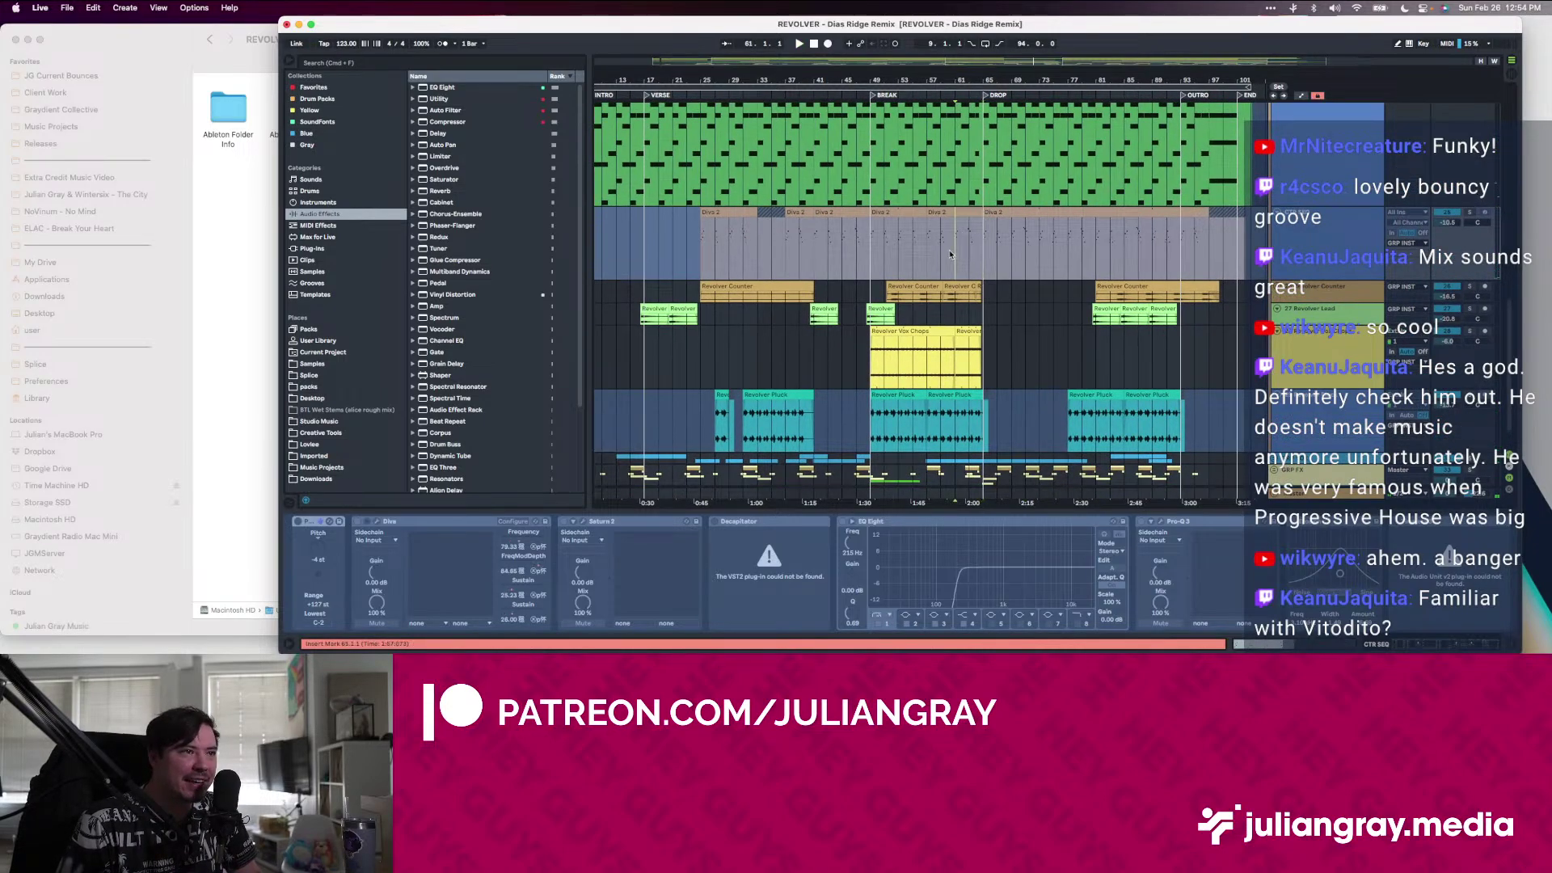
click(930, 258)
key(space)
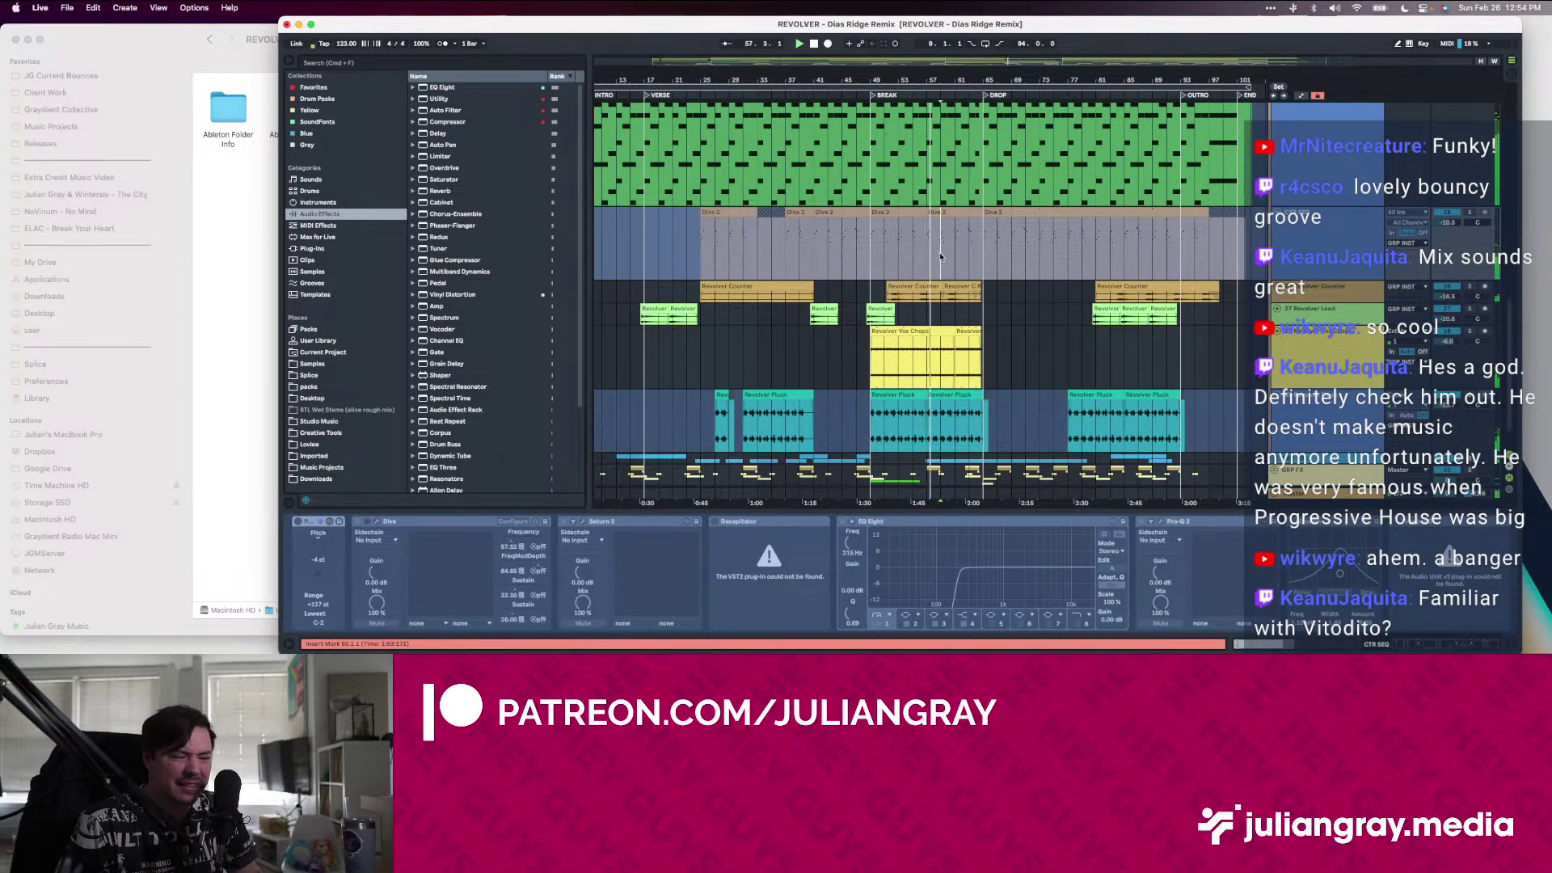
Lower the M1 Piano and Electric Piano track volumes together by about another half decibel during playback
scroll(940, 257, up, 8)
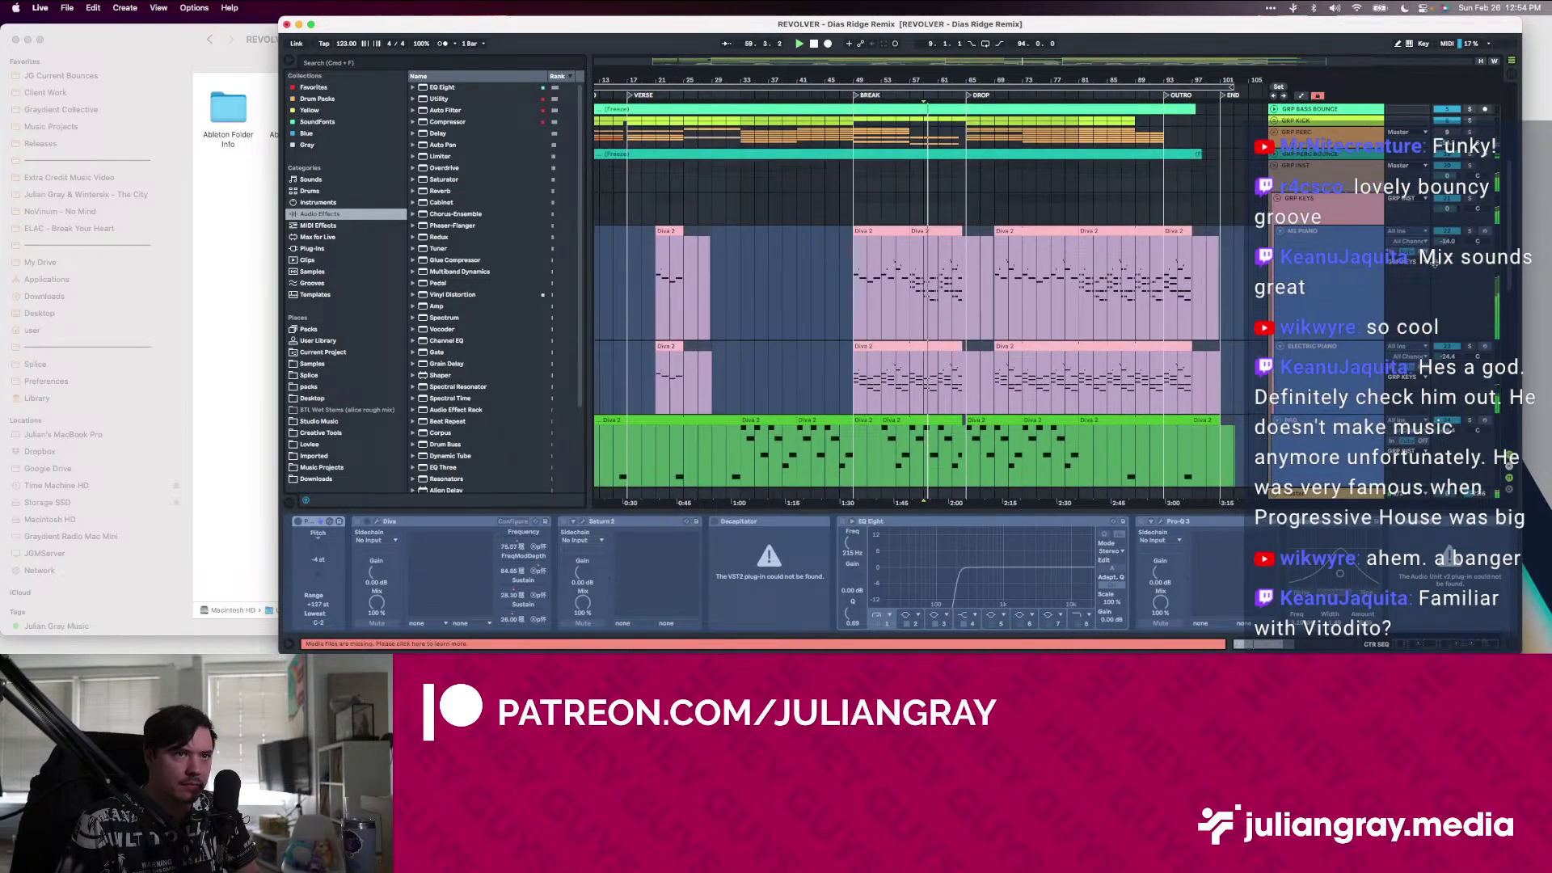
click(1326, 267)
click(1335, 360)
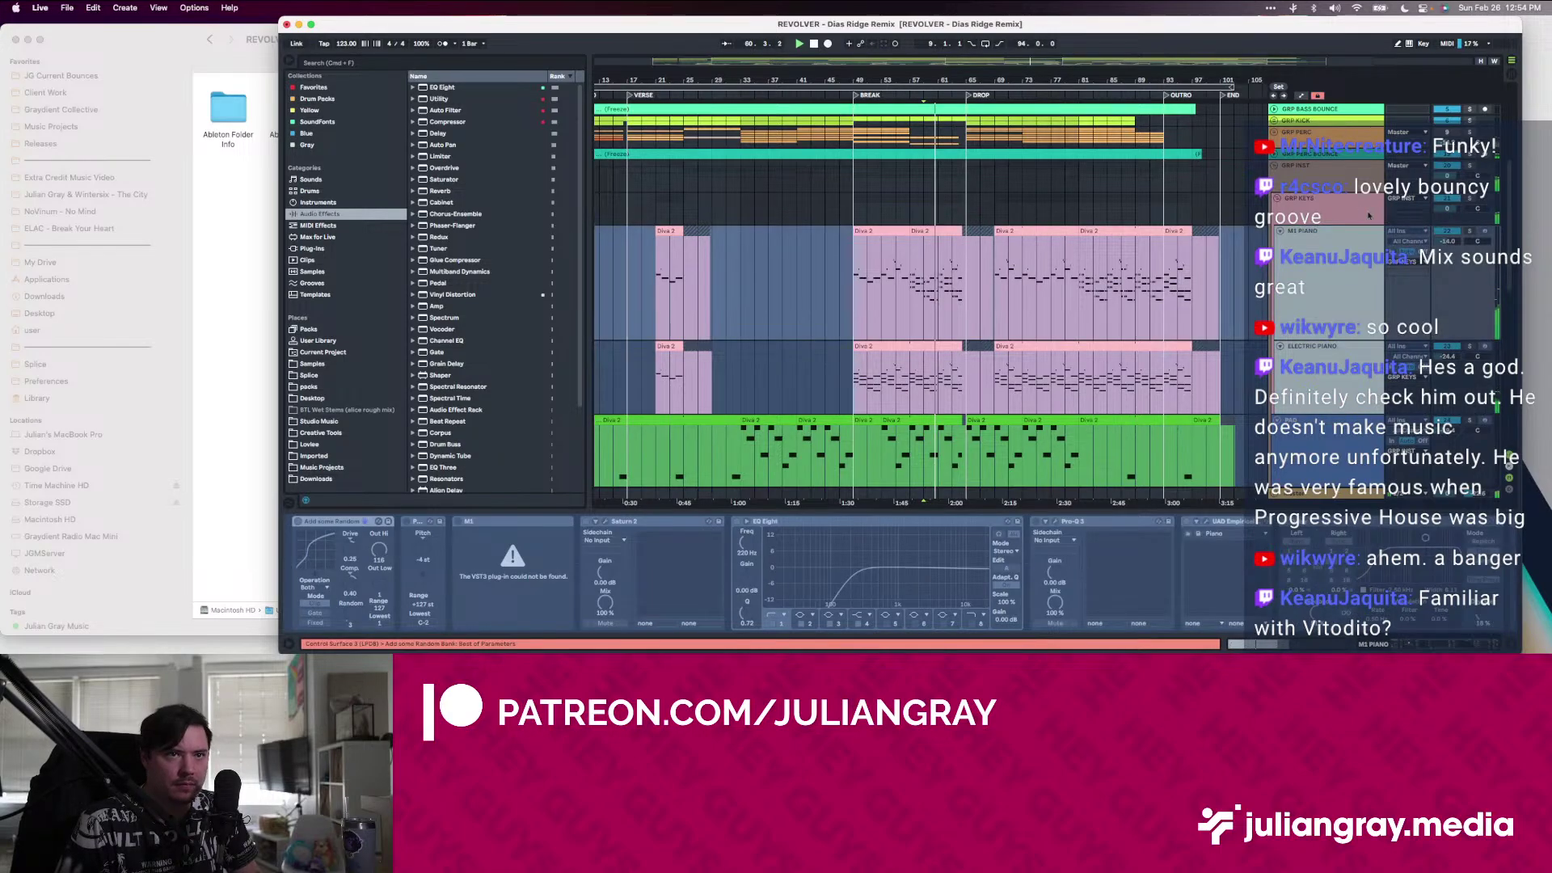
click(1361, 285)
click(1324, 348)
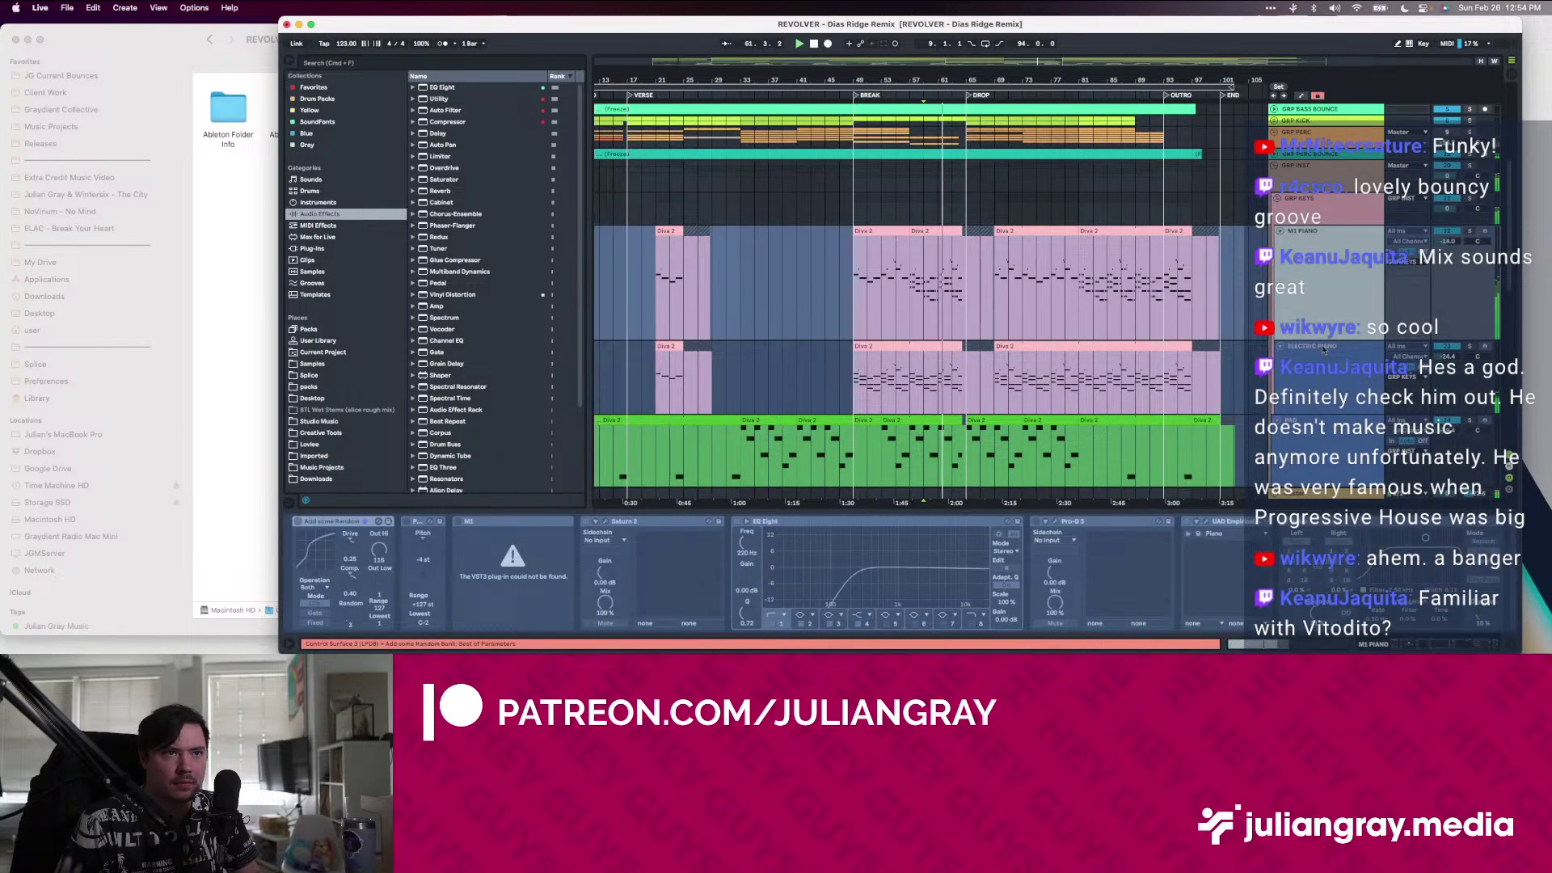
click(1325, 347)
shift+click(1338, 263)
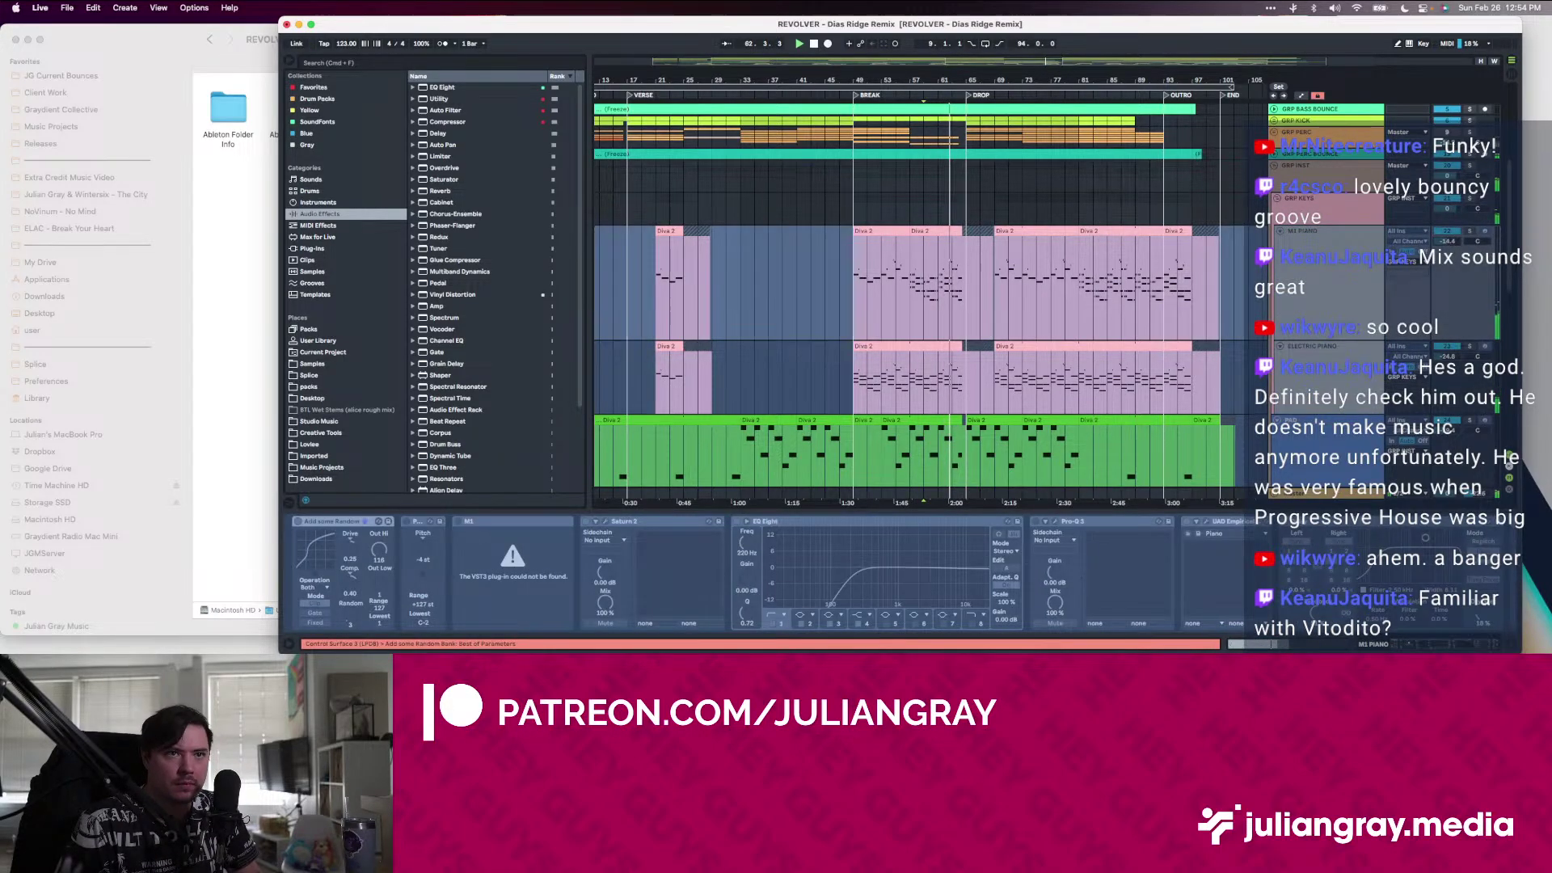
click(1455, 361)
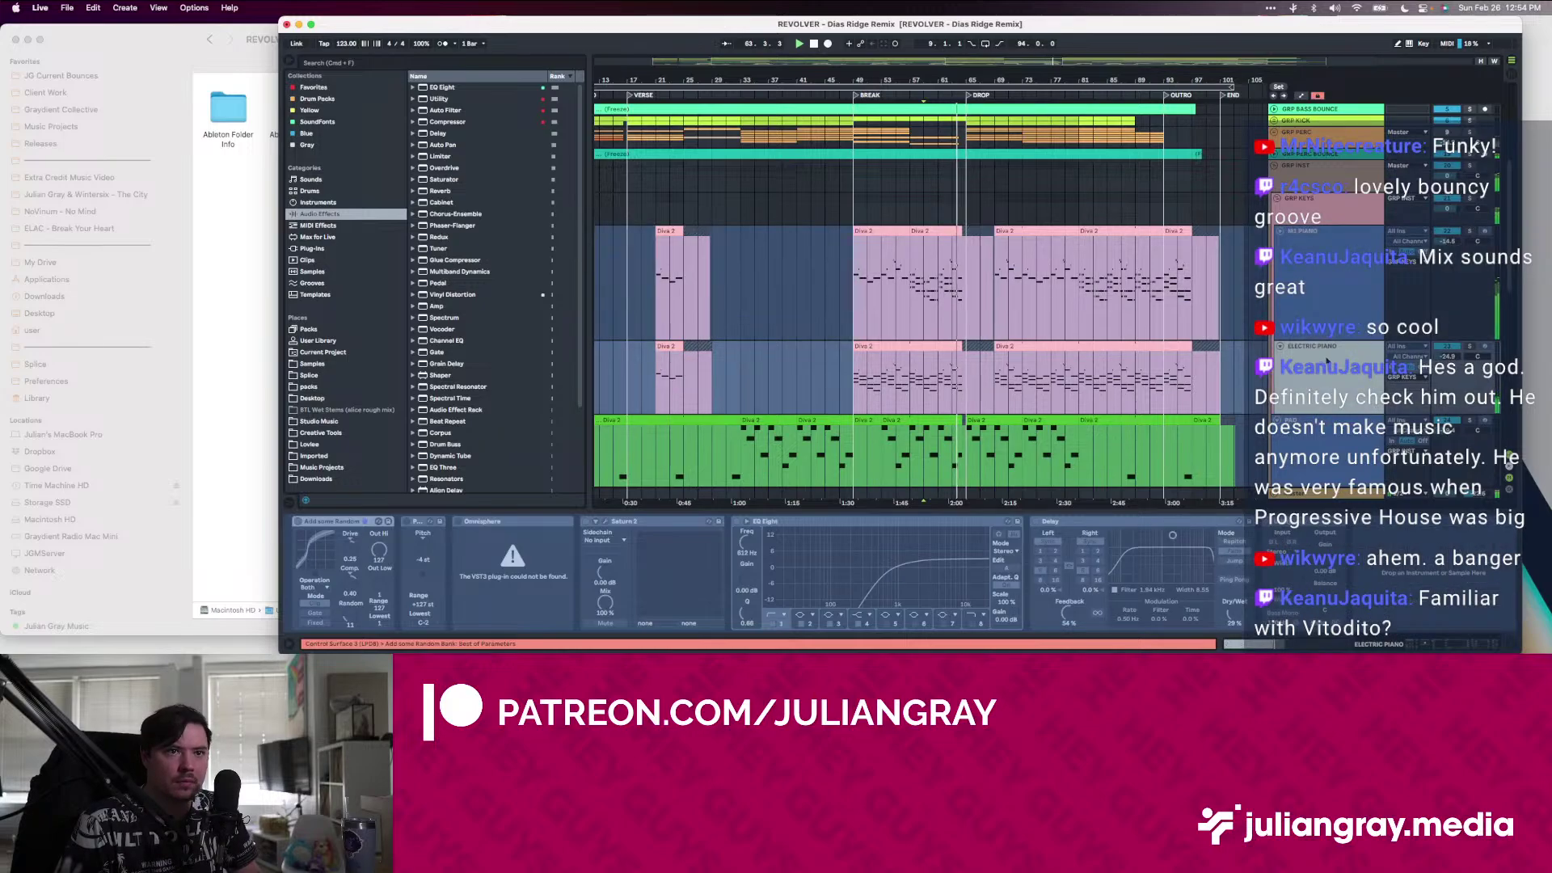
Unfold the GRP KICK group and set the playback position on the SC KICK track at the drop, bar 65
click(1033, 293)
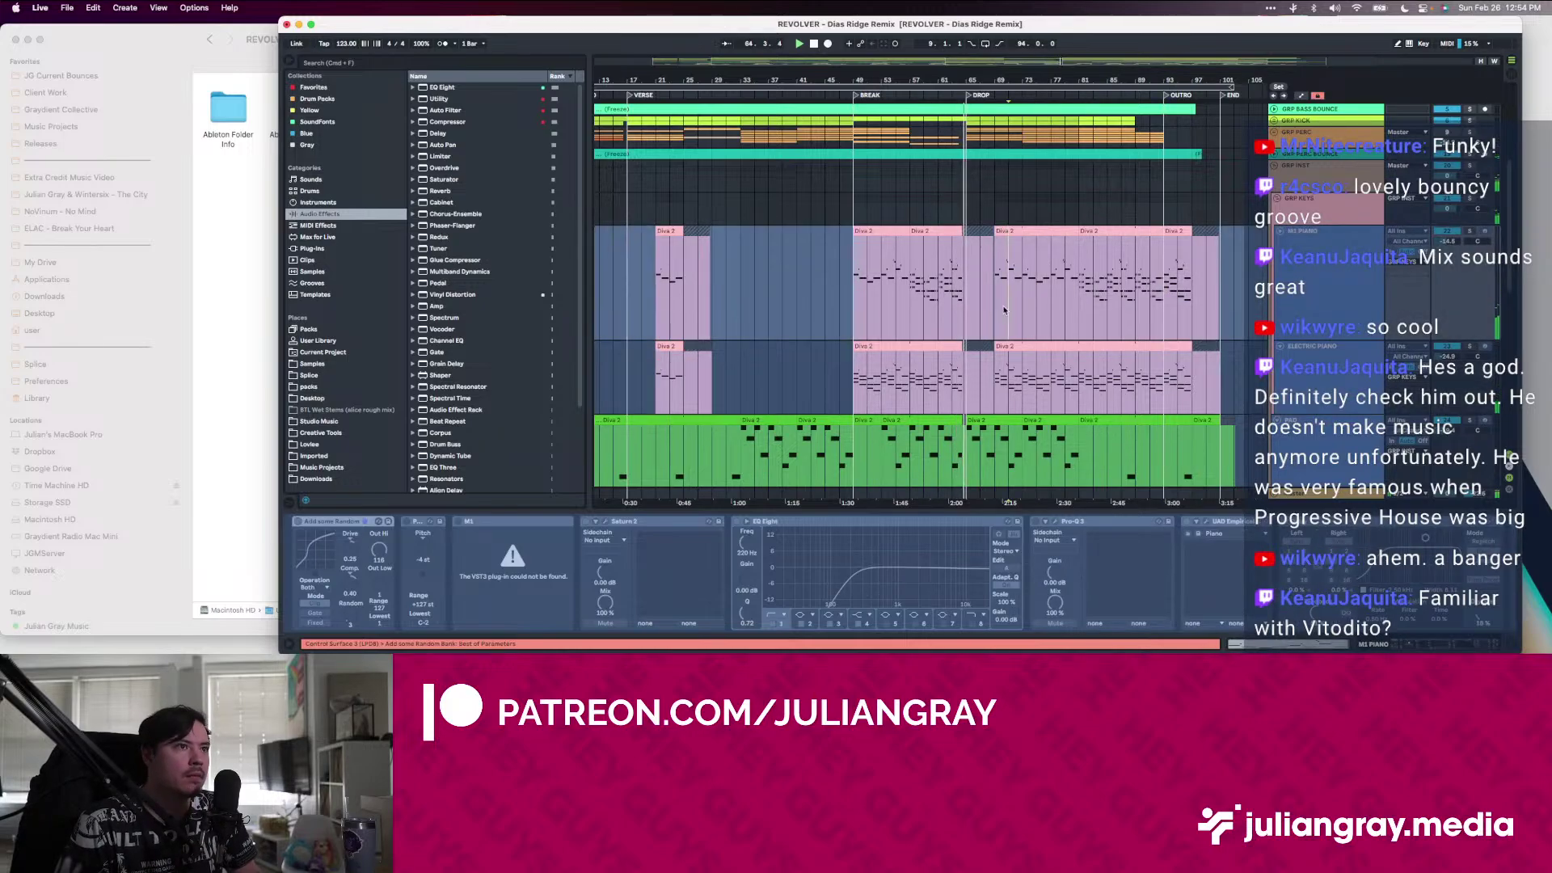
scroll(1033, 293, up, 3)
scroll(1281, 273, up, 3)
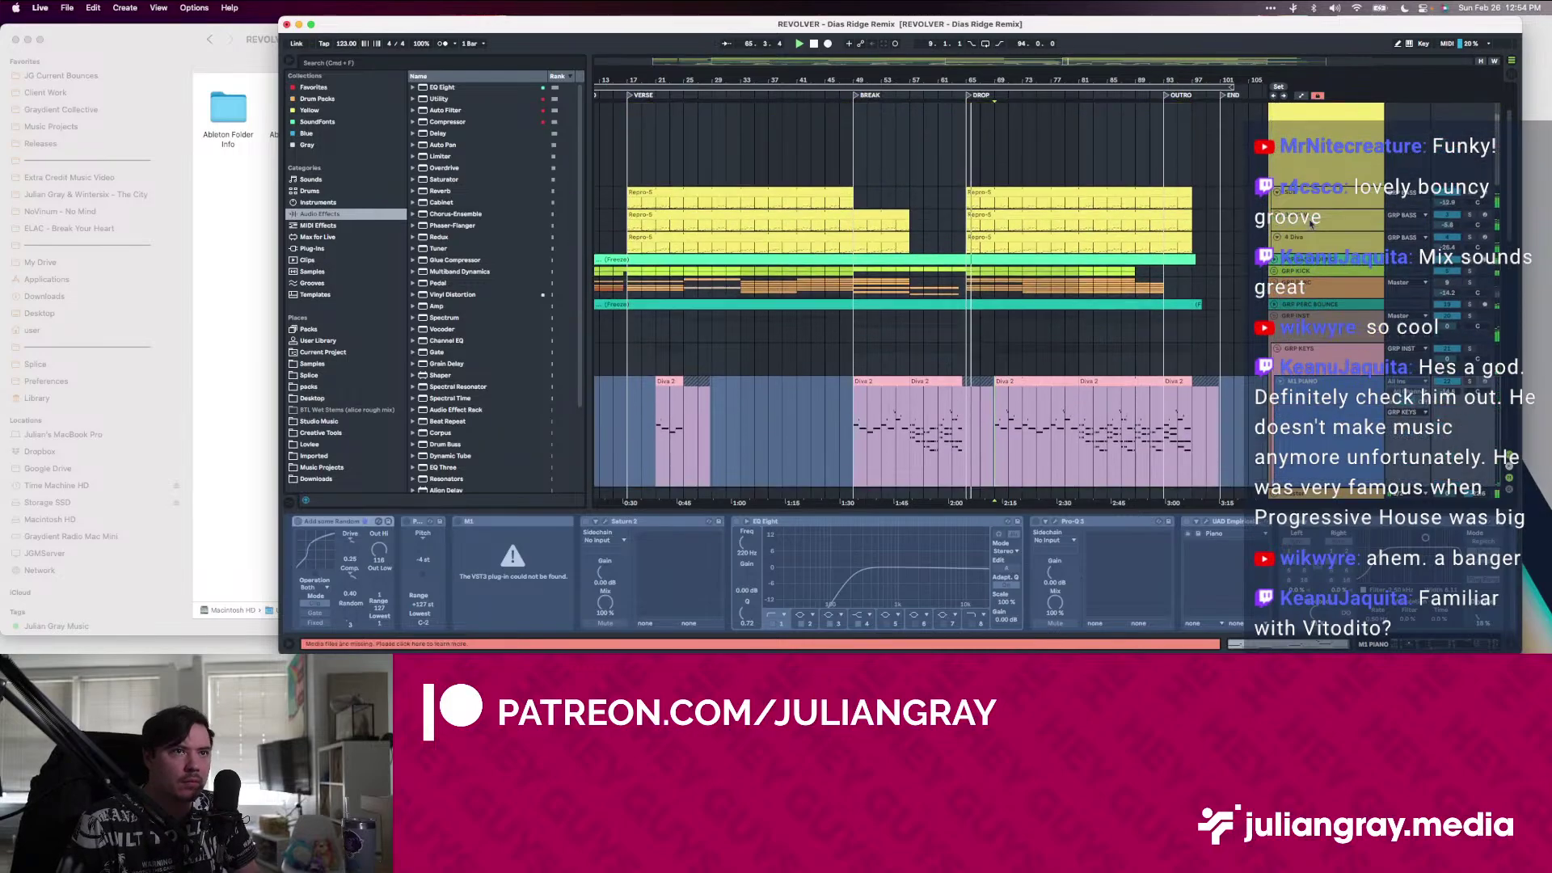
click(1281, 273)
click(1278, 272)
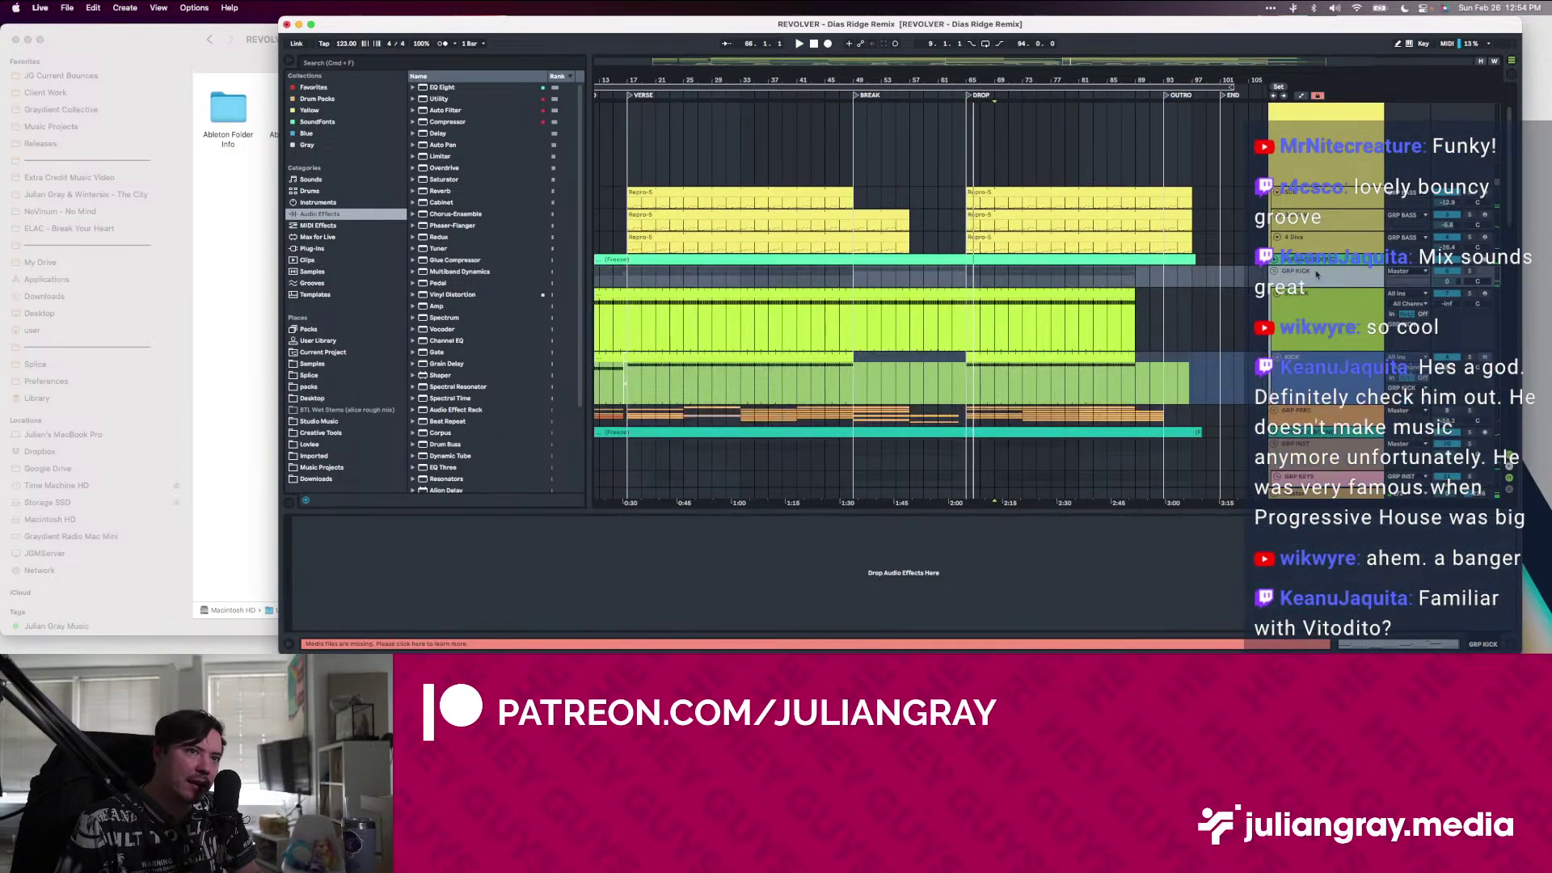
click(966, 310)
scroll(966, 310, down, 2)
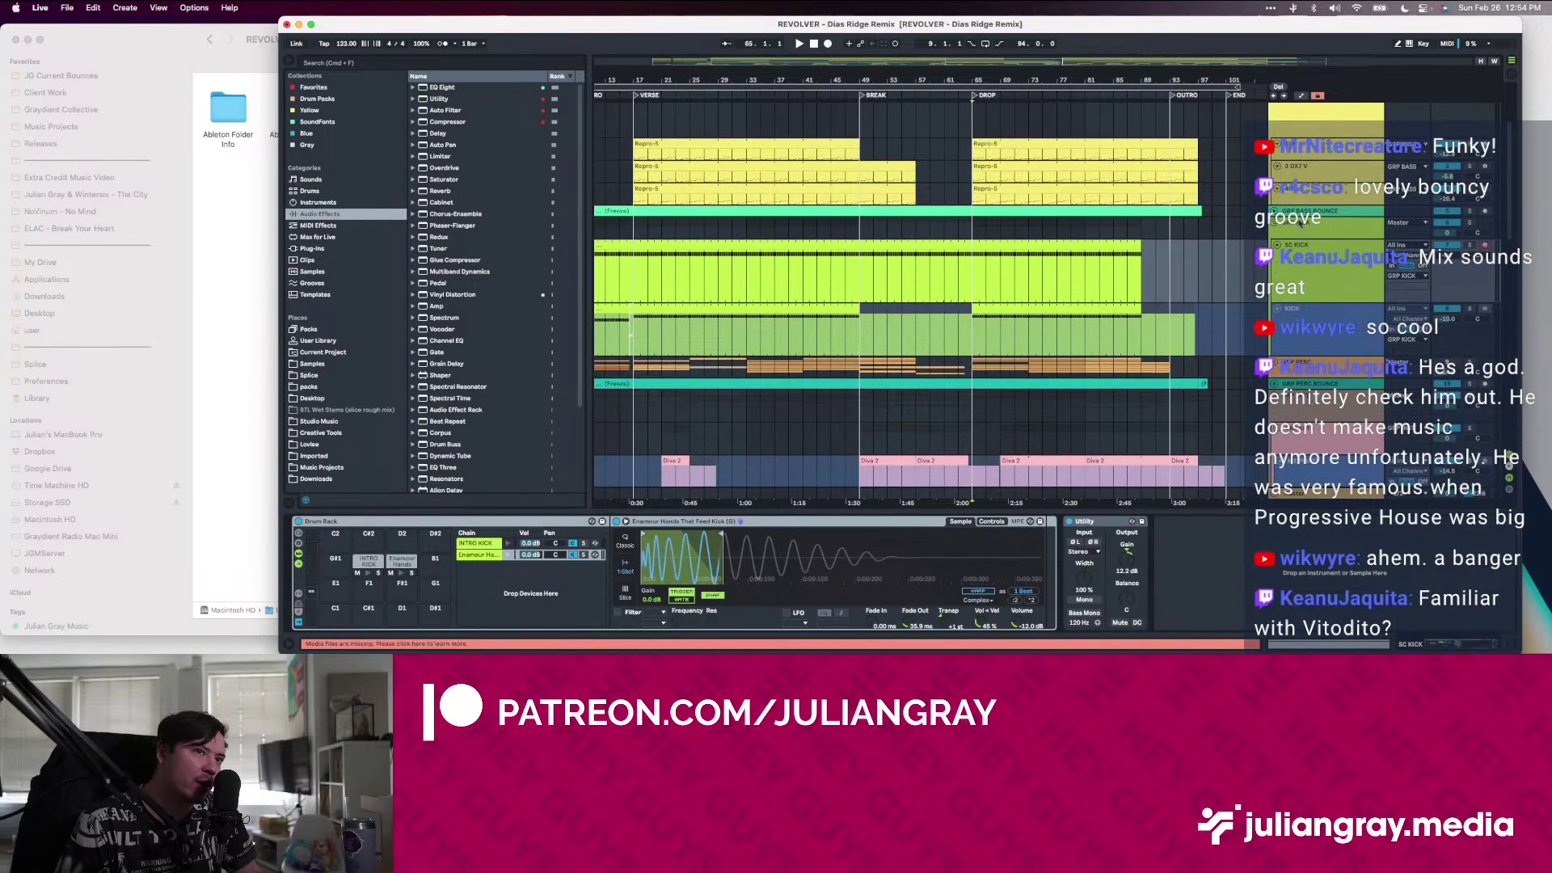
Solo the GRP KICK group and audition the kick from the start of the drop
click(1466, 225)
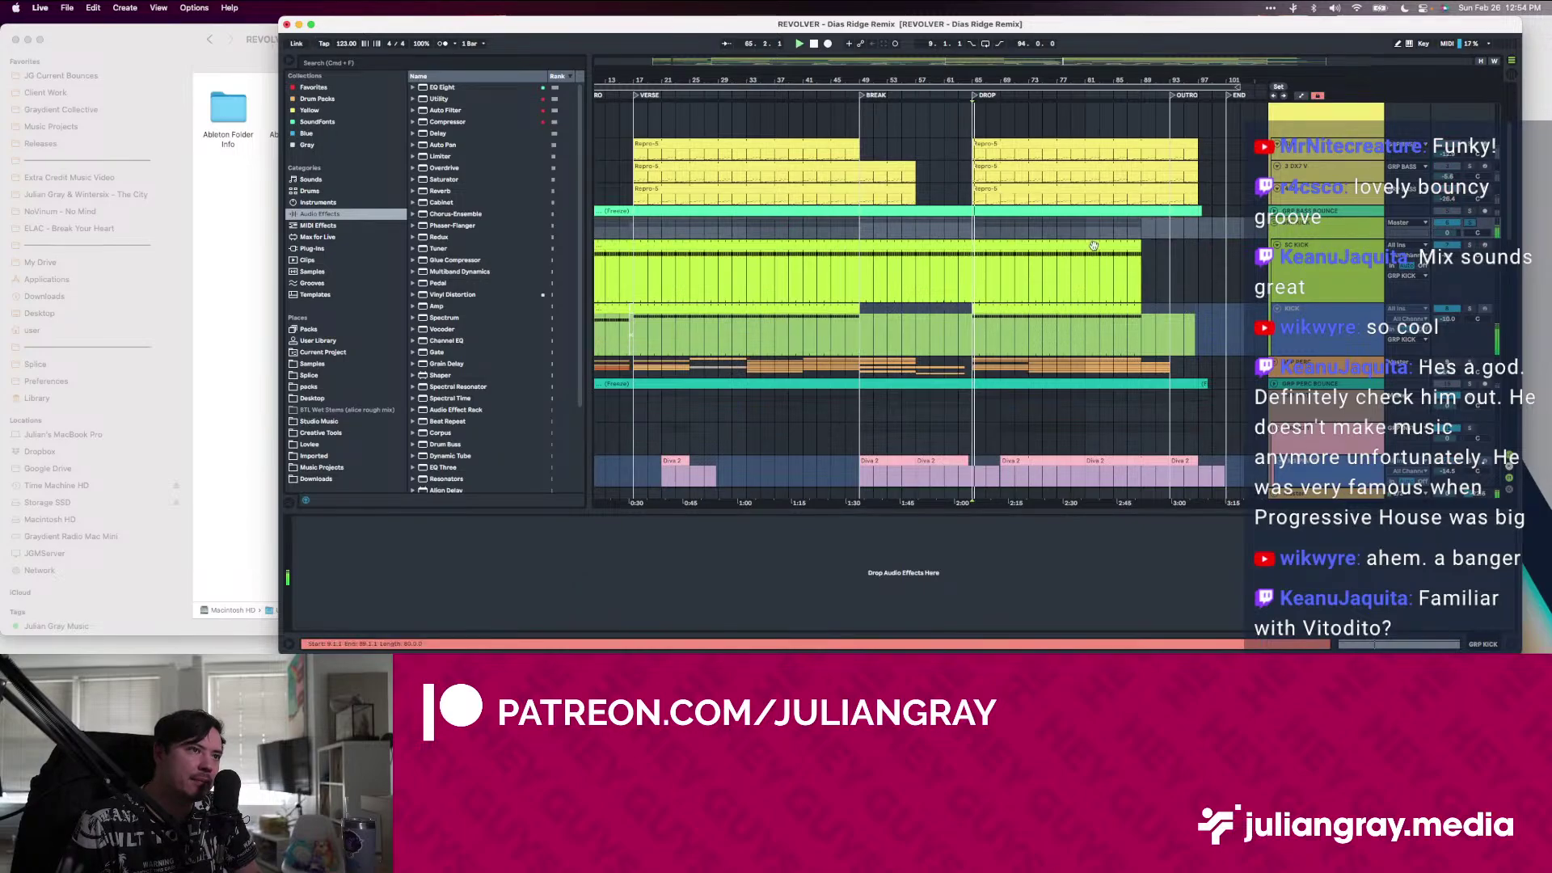
click(978, 230)
click(964, 277)
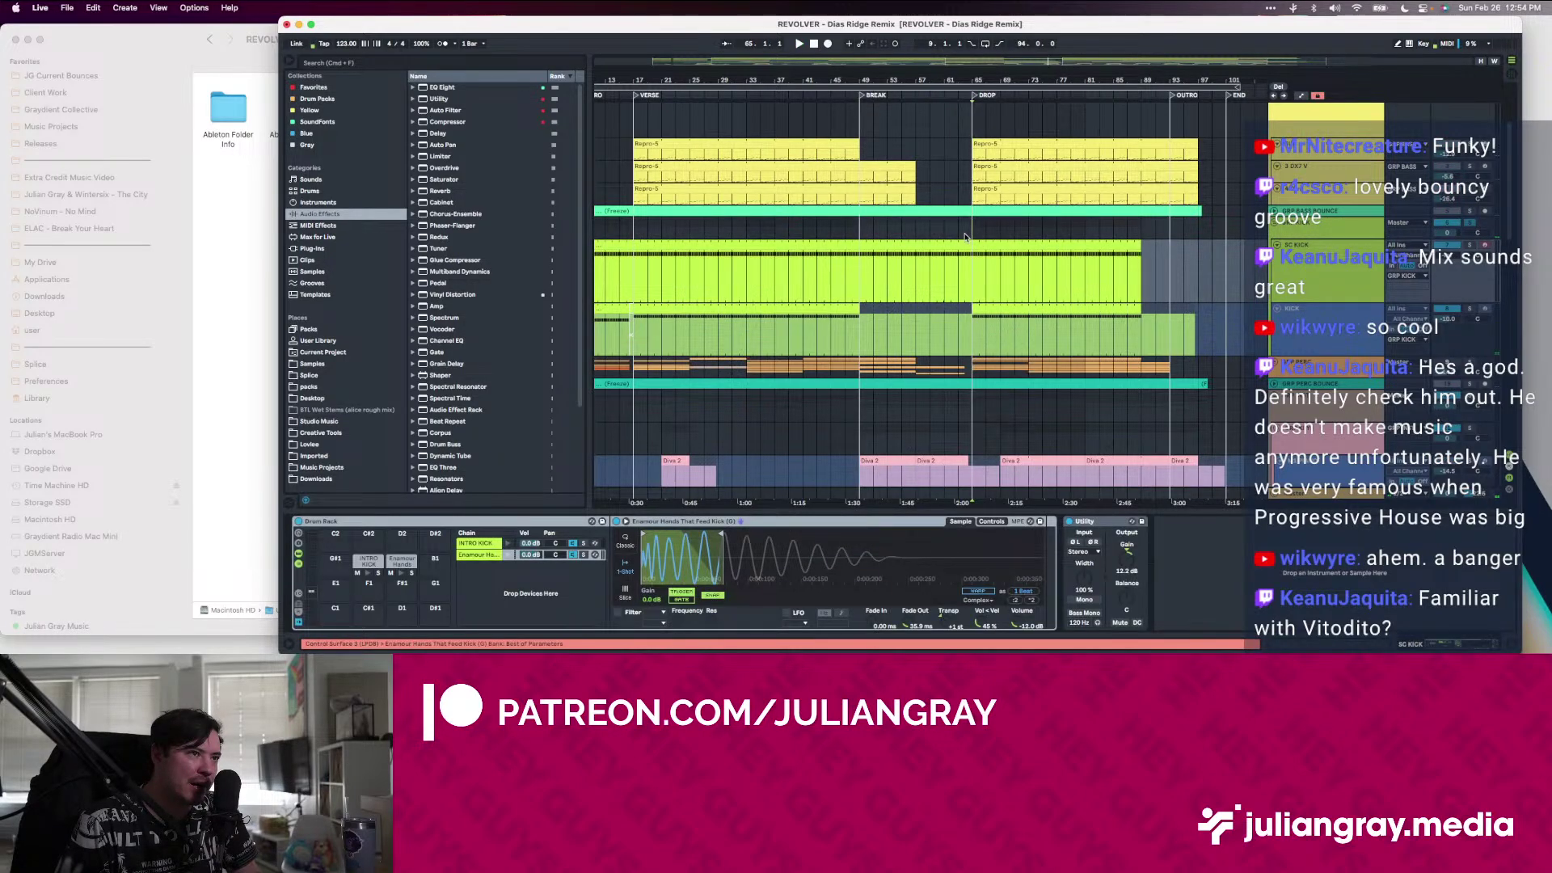
click(974, 231)
click(974, 278)
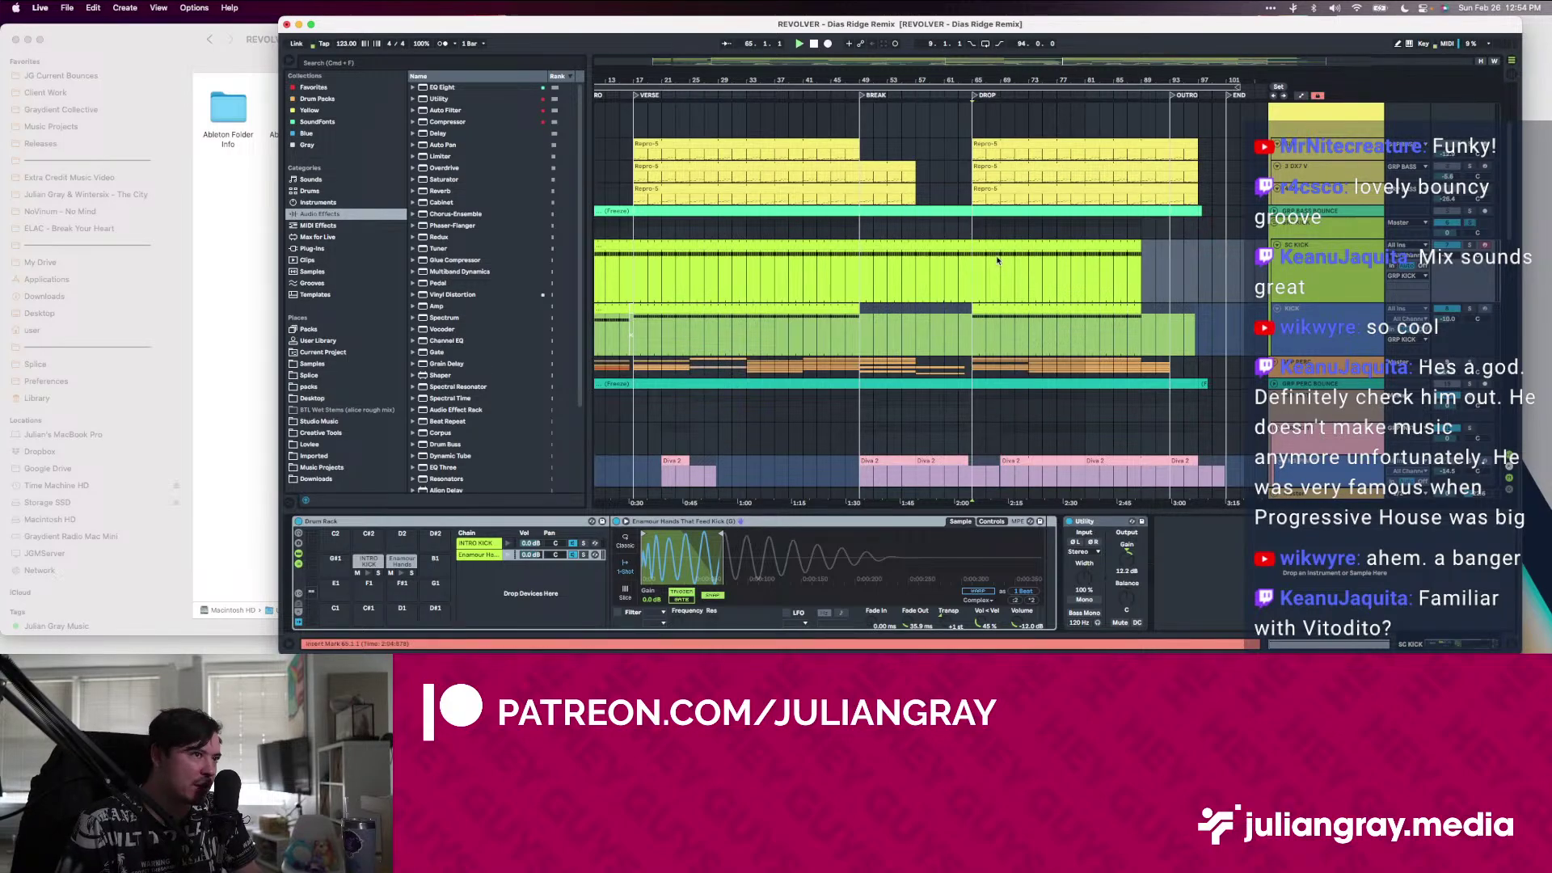
key(space)
Add an EQ Eight to the GRP KICK group and boost its highs with band 4 at about 1.2 kHz
click(463, 89)
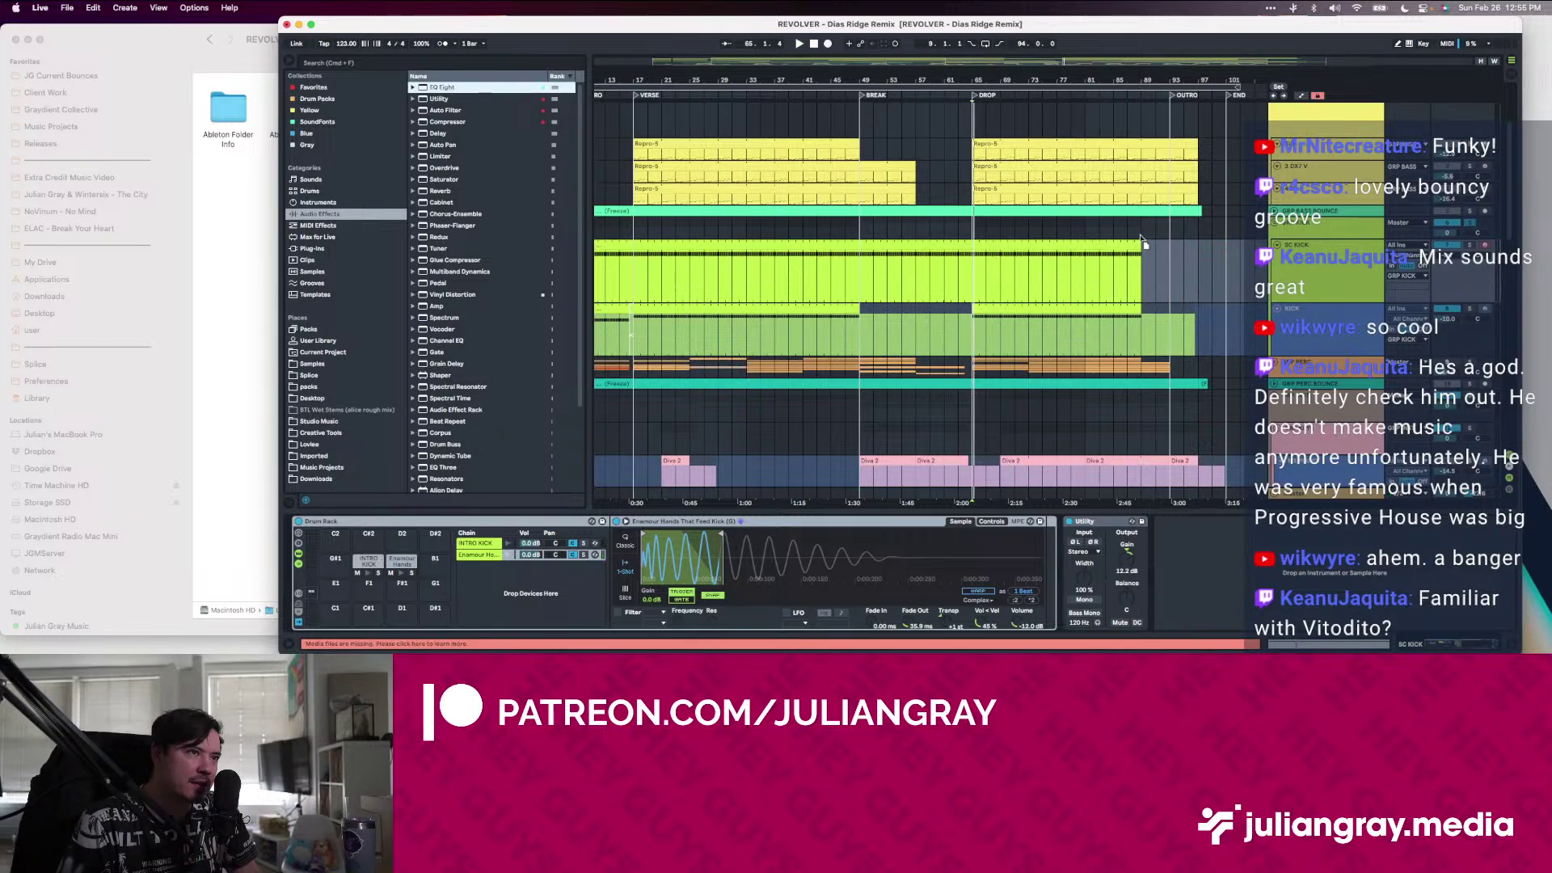
drag(463, 89, 1075, 226)
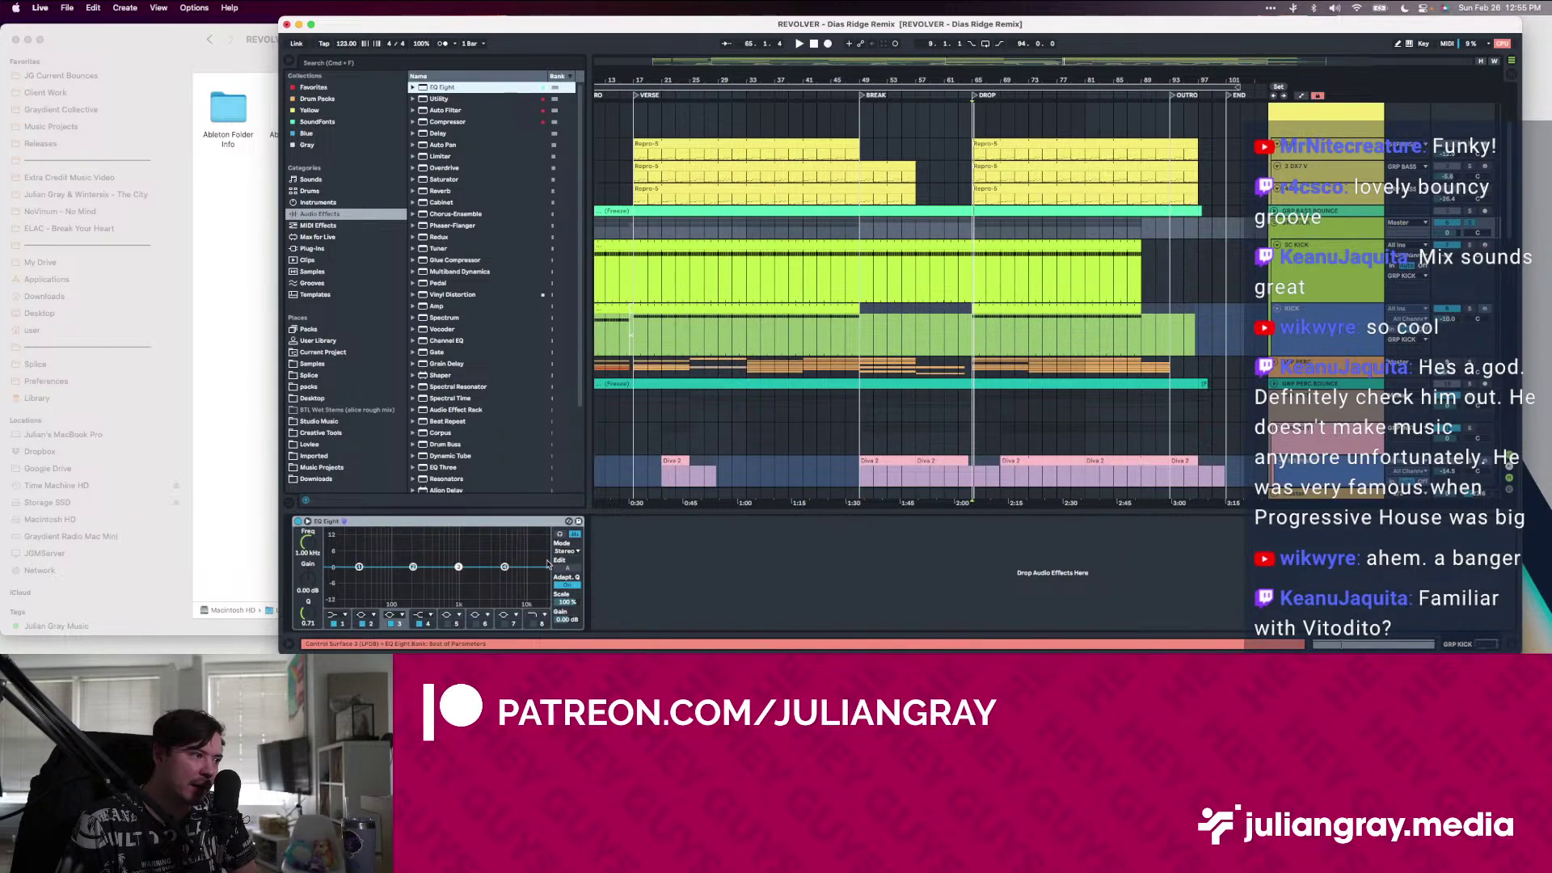
drag(504, 567, 465, 558)
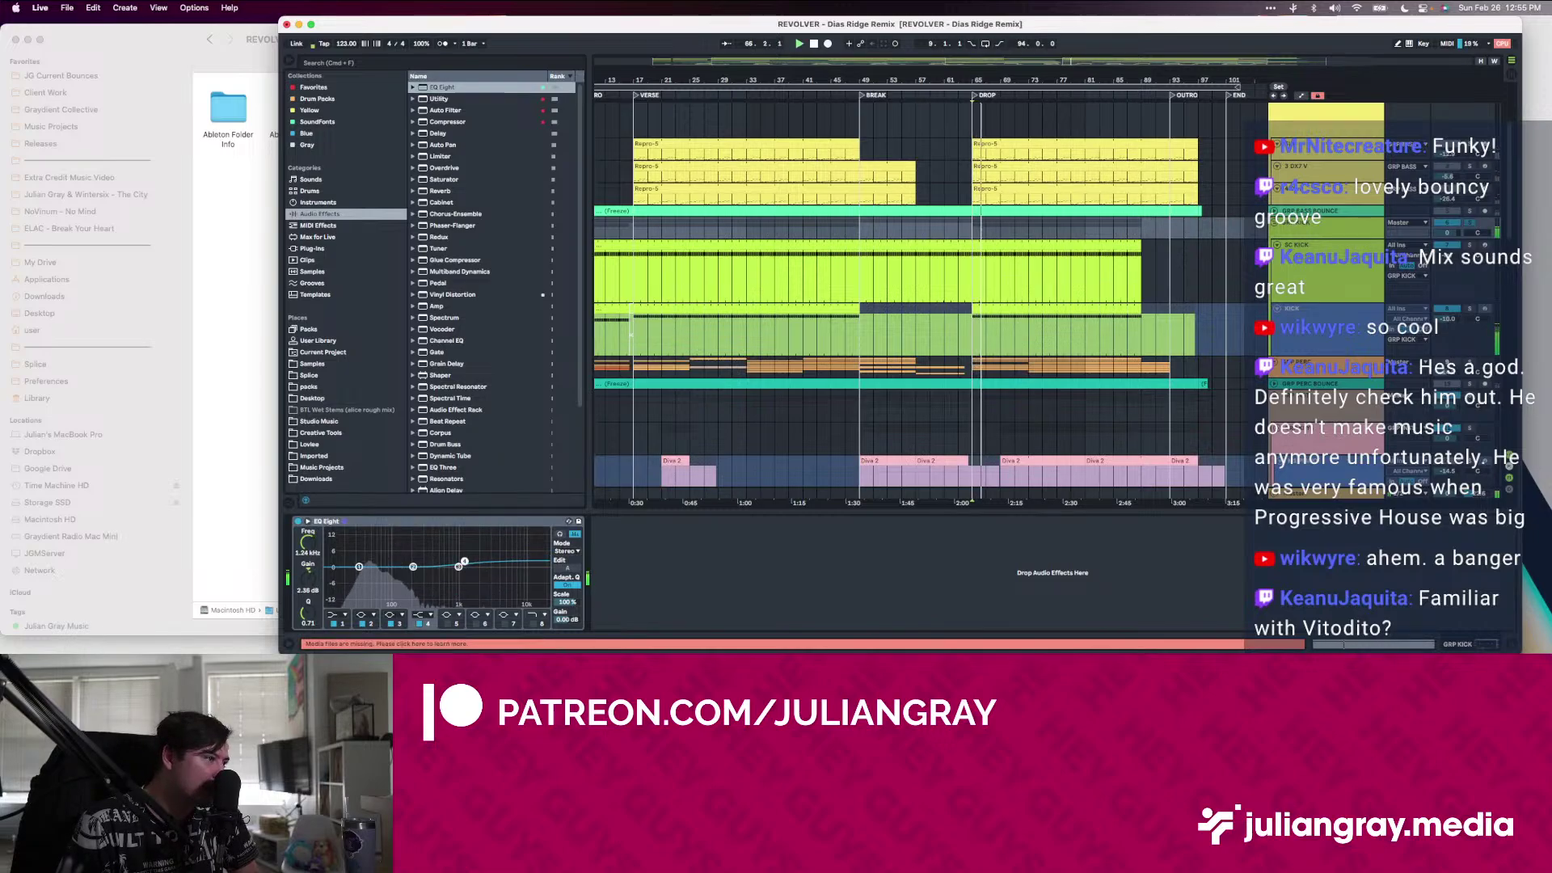
Inspect the device chains on the SC KICK and KICK tracks
click(1165, 284)
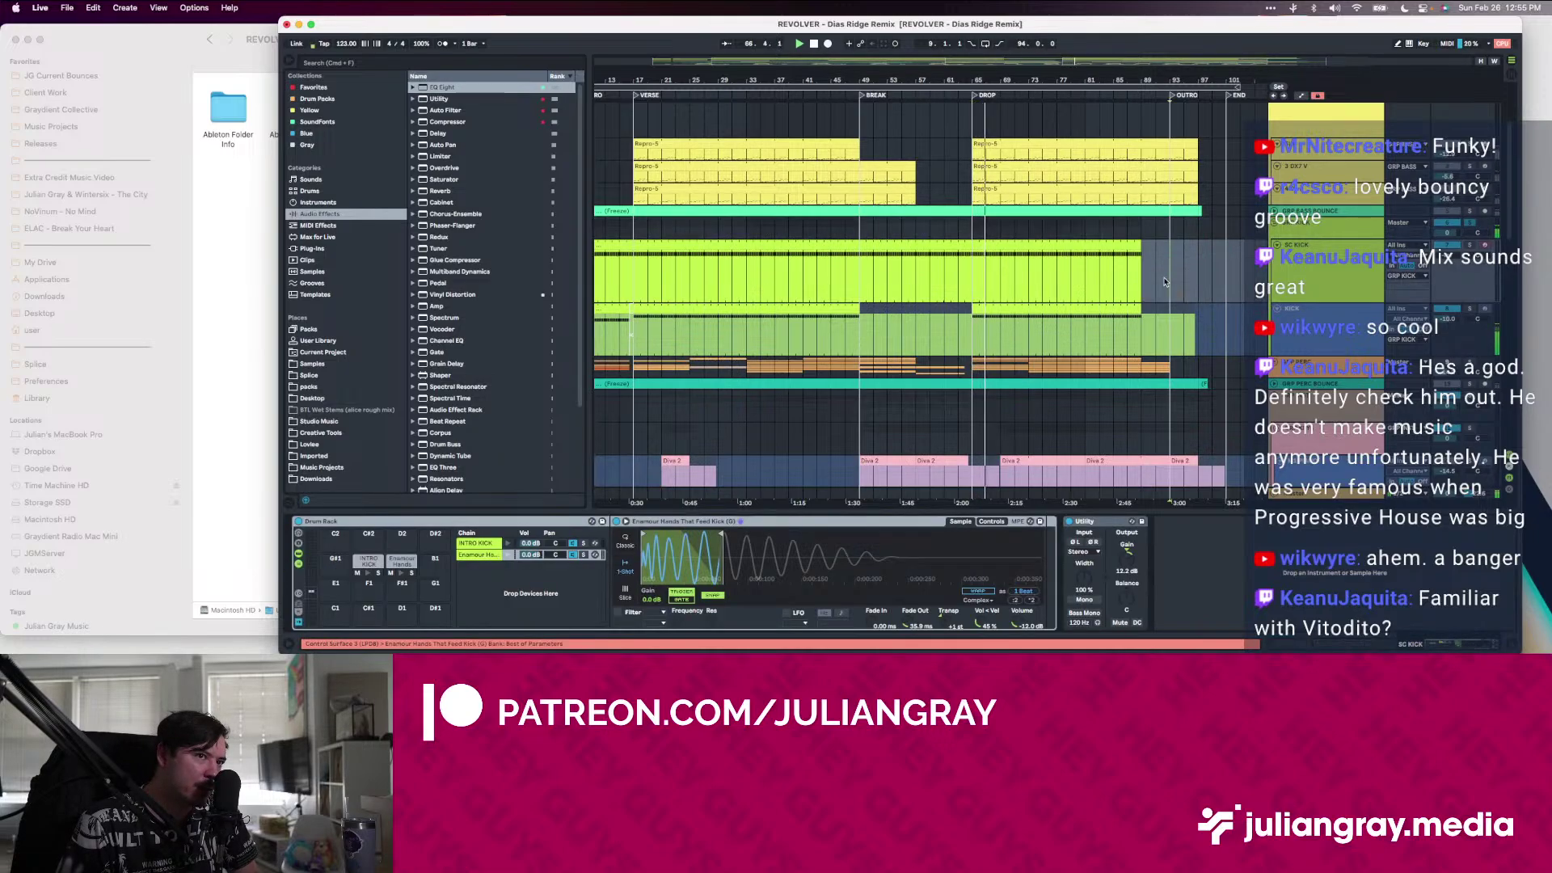
click(1177, 325)
scroll(1348, 606, right, 4)
scroll(1349, 605, right, 8)
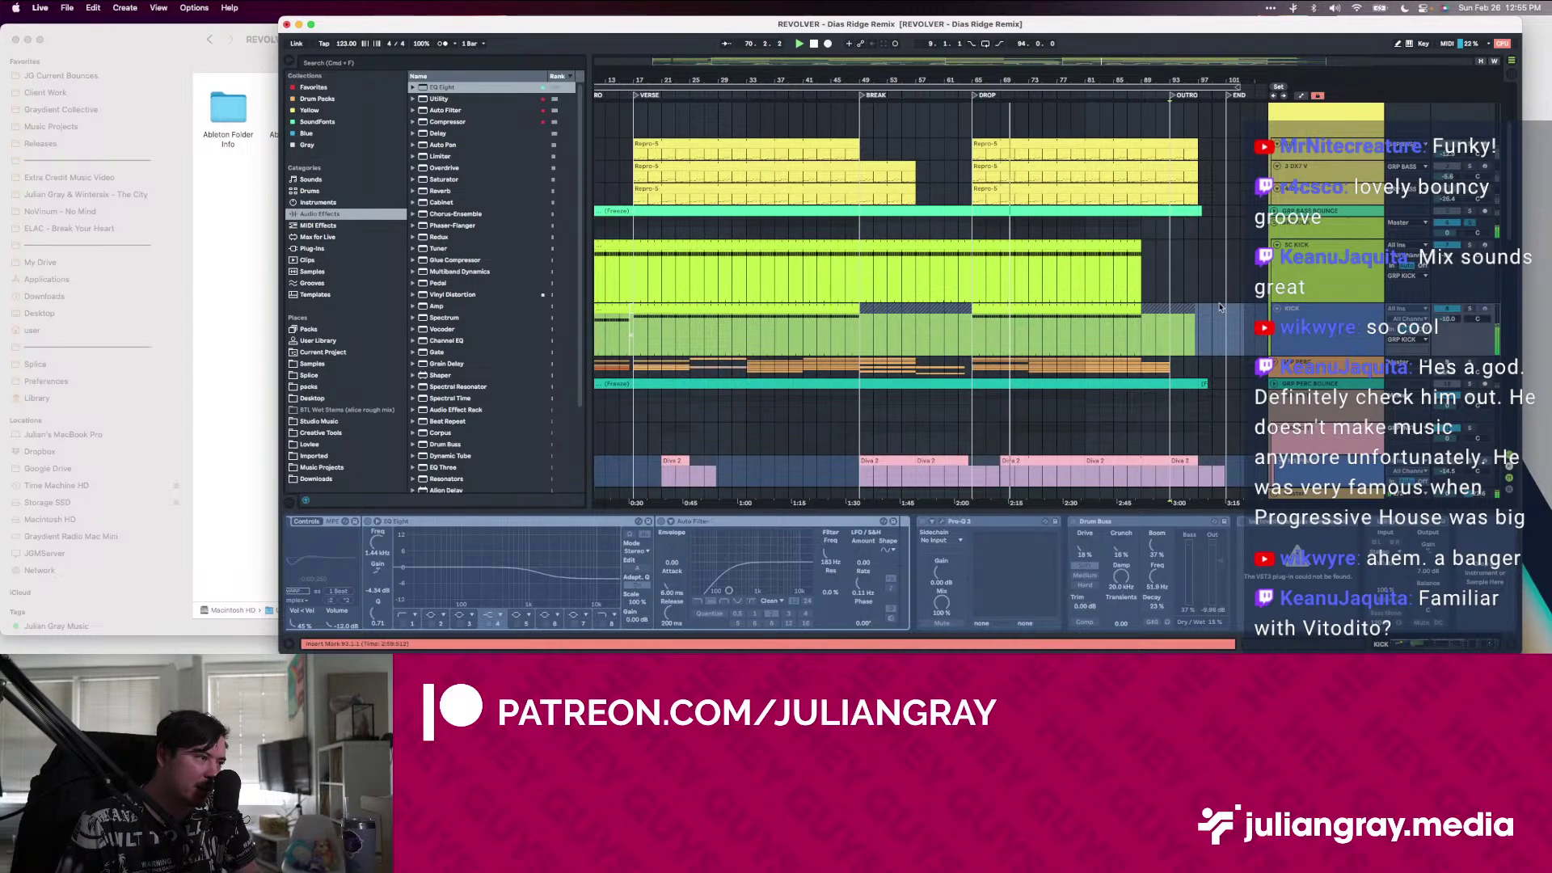
Raise the band 4 high boost in the GRP KICK EQ Eight and shift it to just below 1 kHz
click(1319, 247)
click(1319, 226)
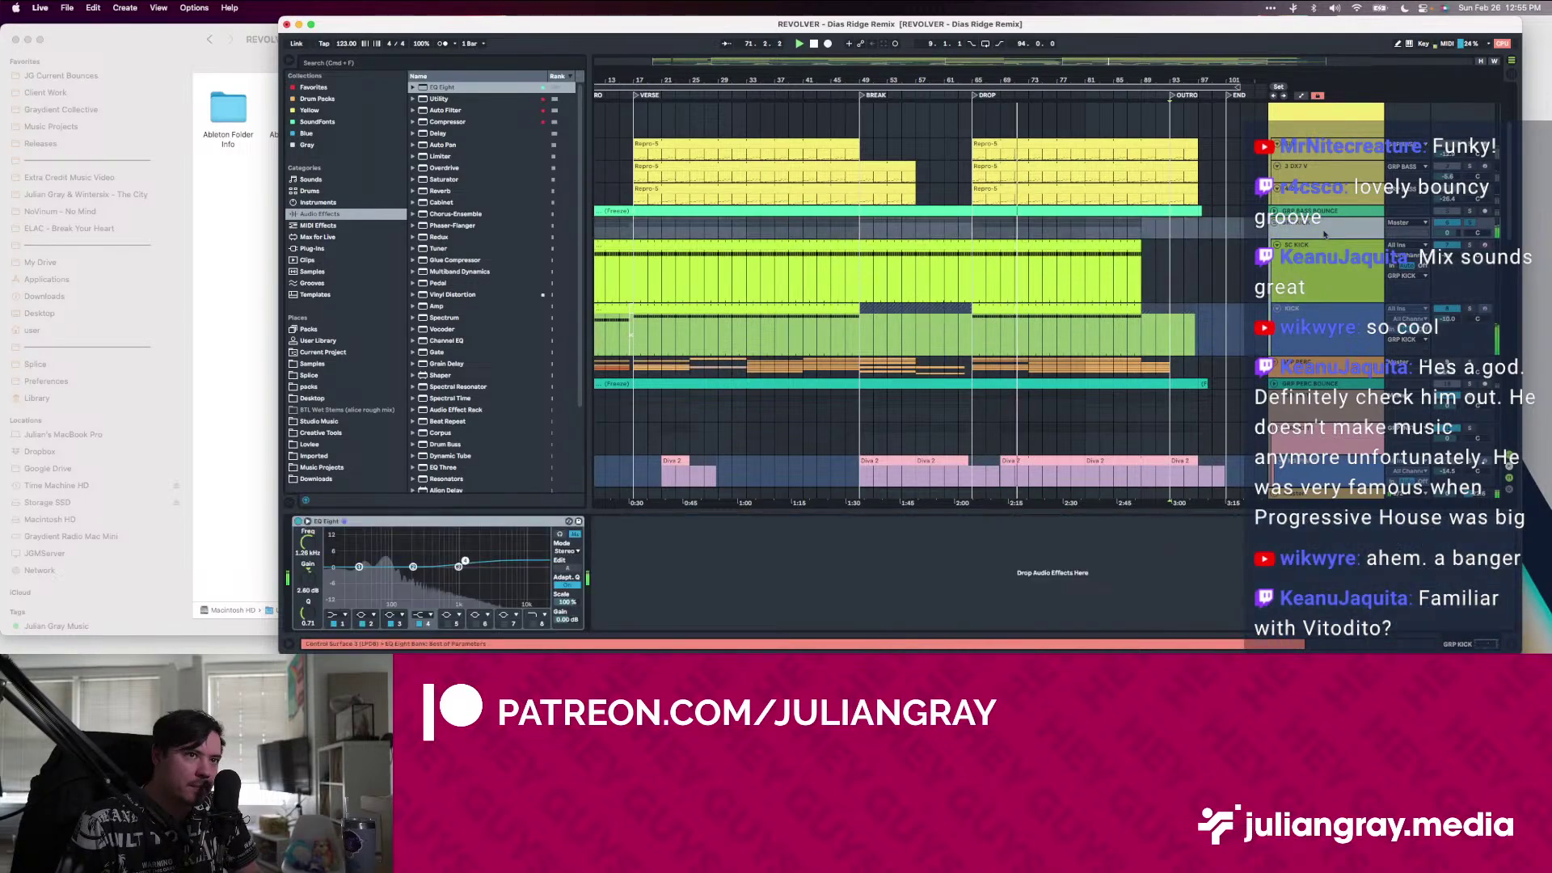
drag(463, 559, 454, 549)
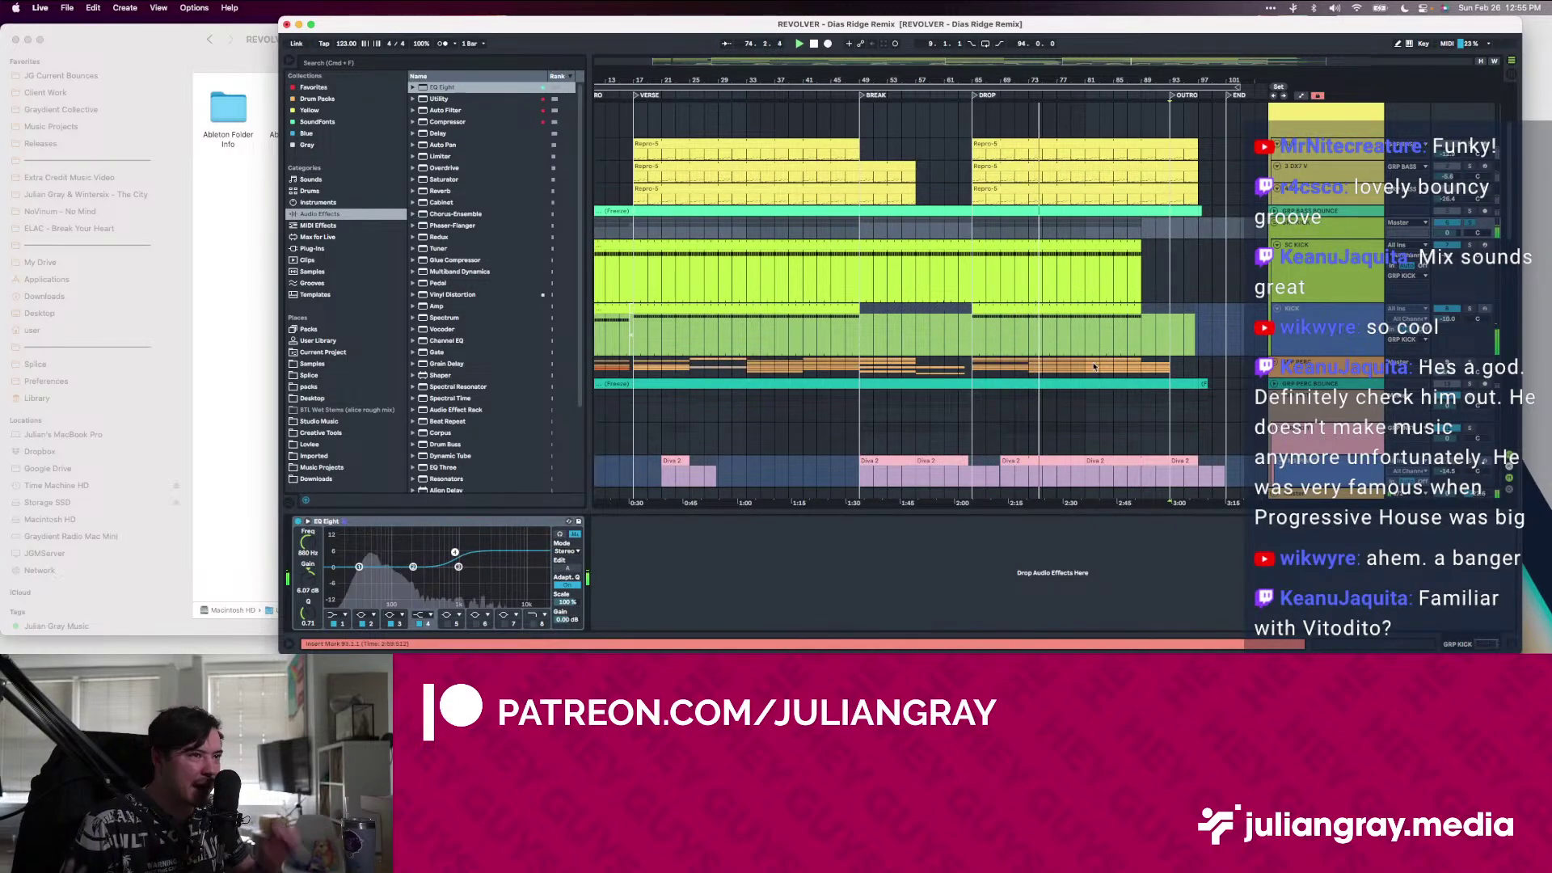
Compare the kick during playback with the GRP KICK EQ Eight switched off and on again
click(993, 322)
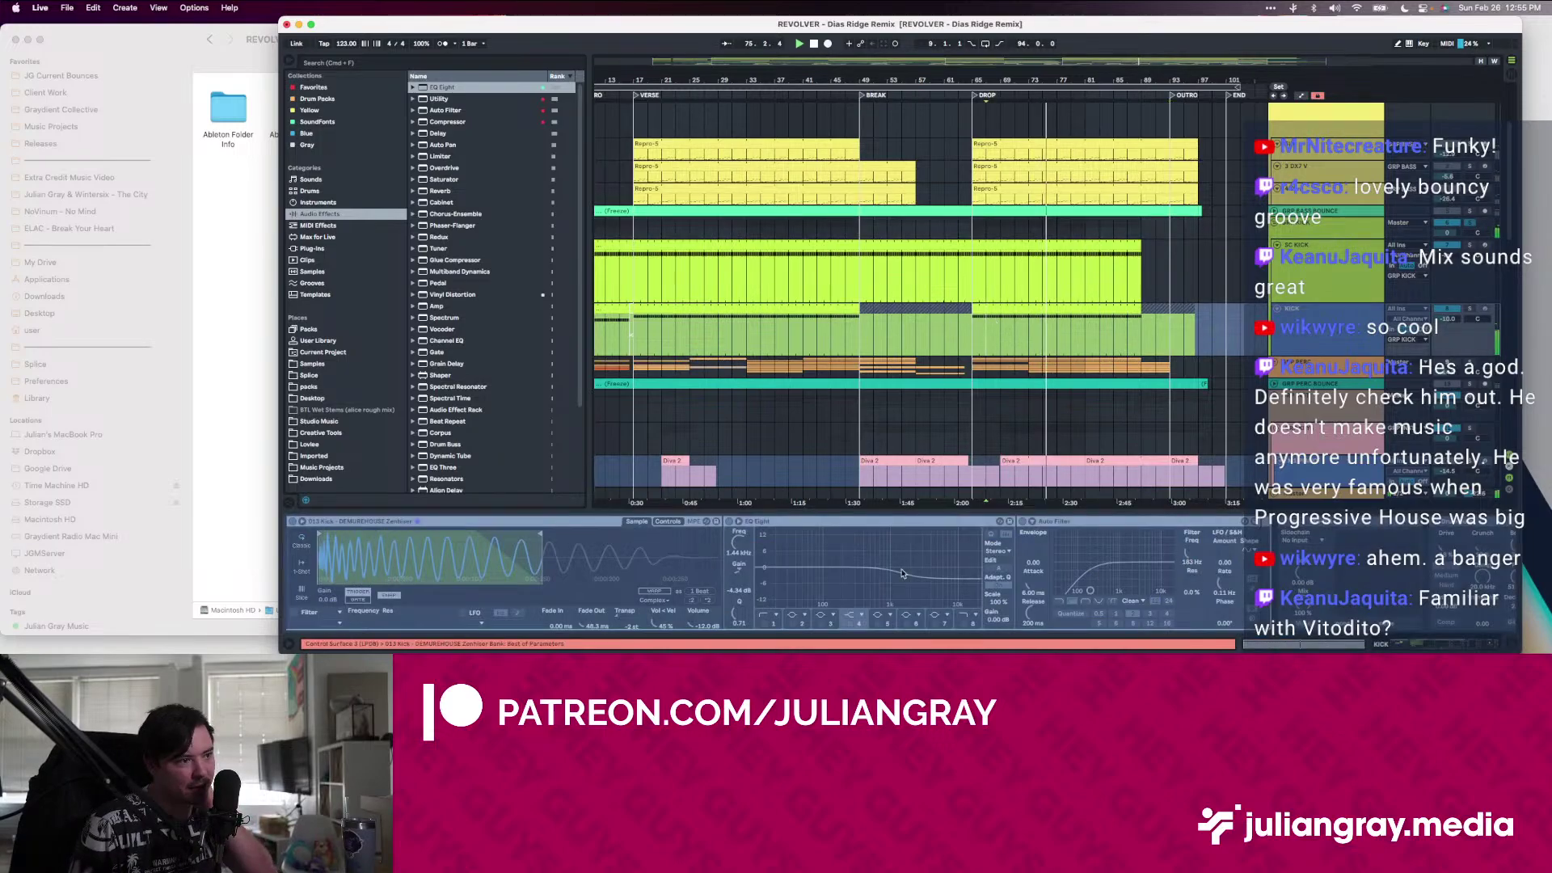
click(1181, 232)
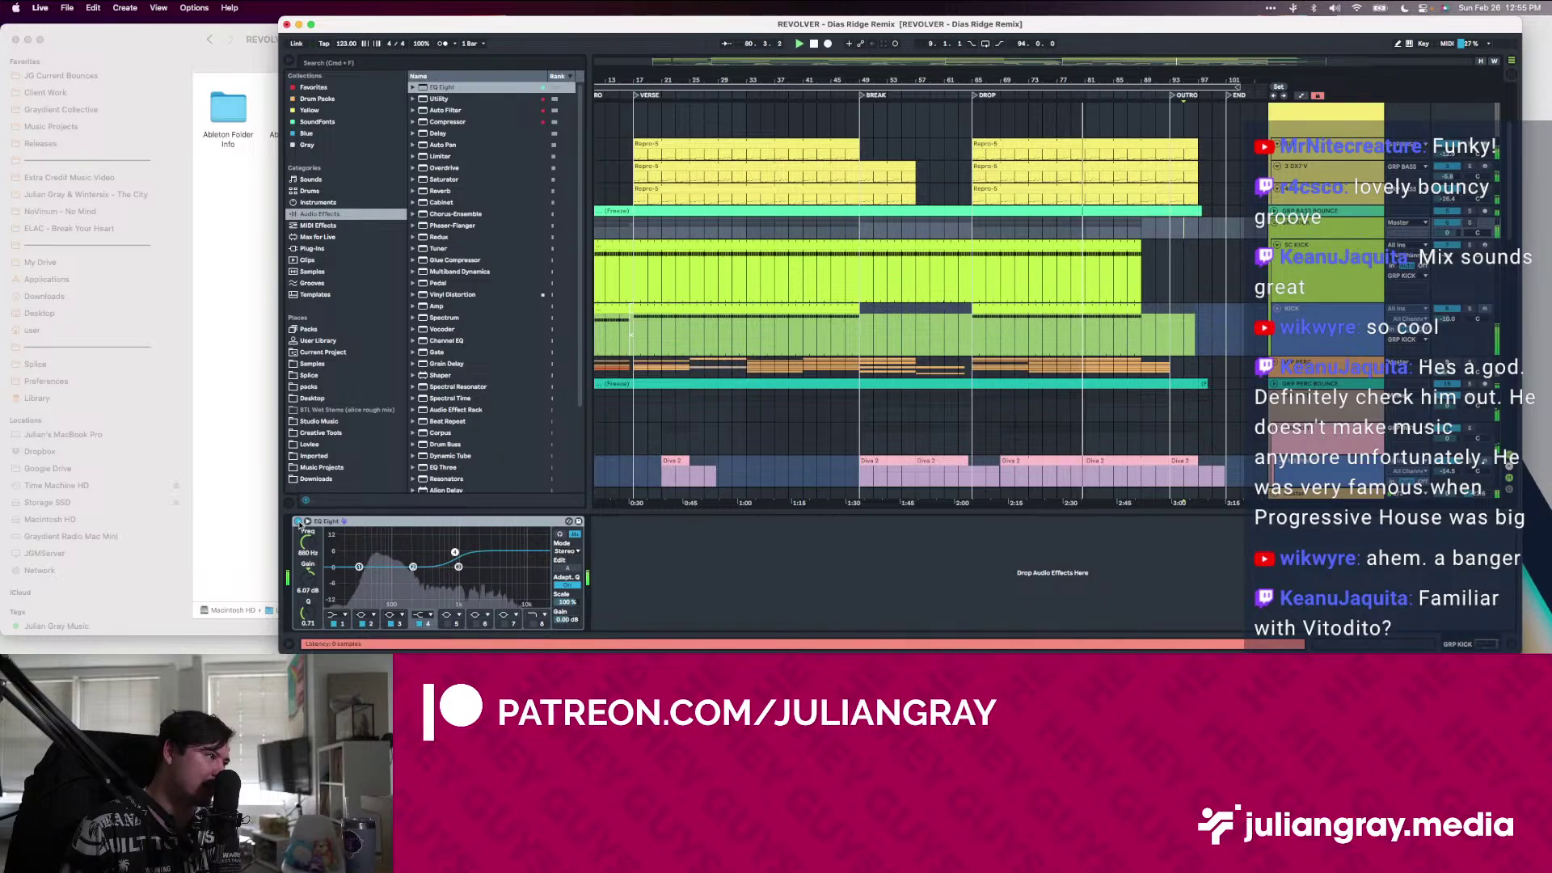
click(298, 522)
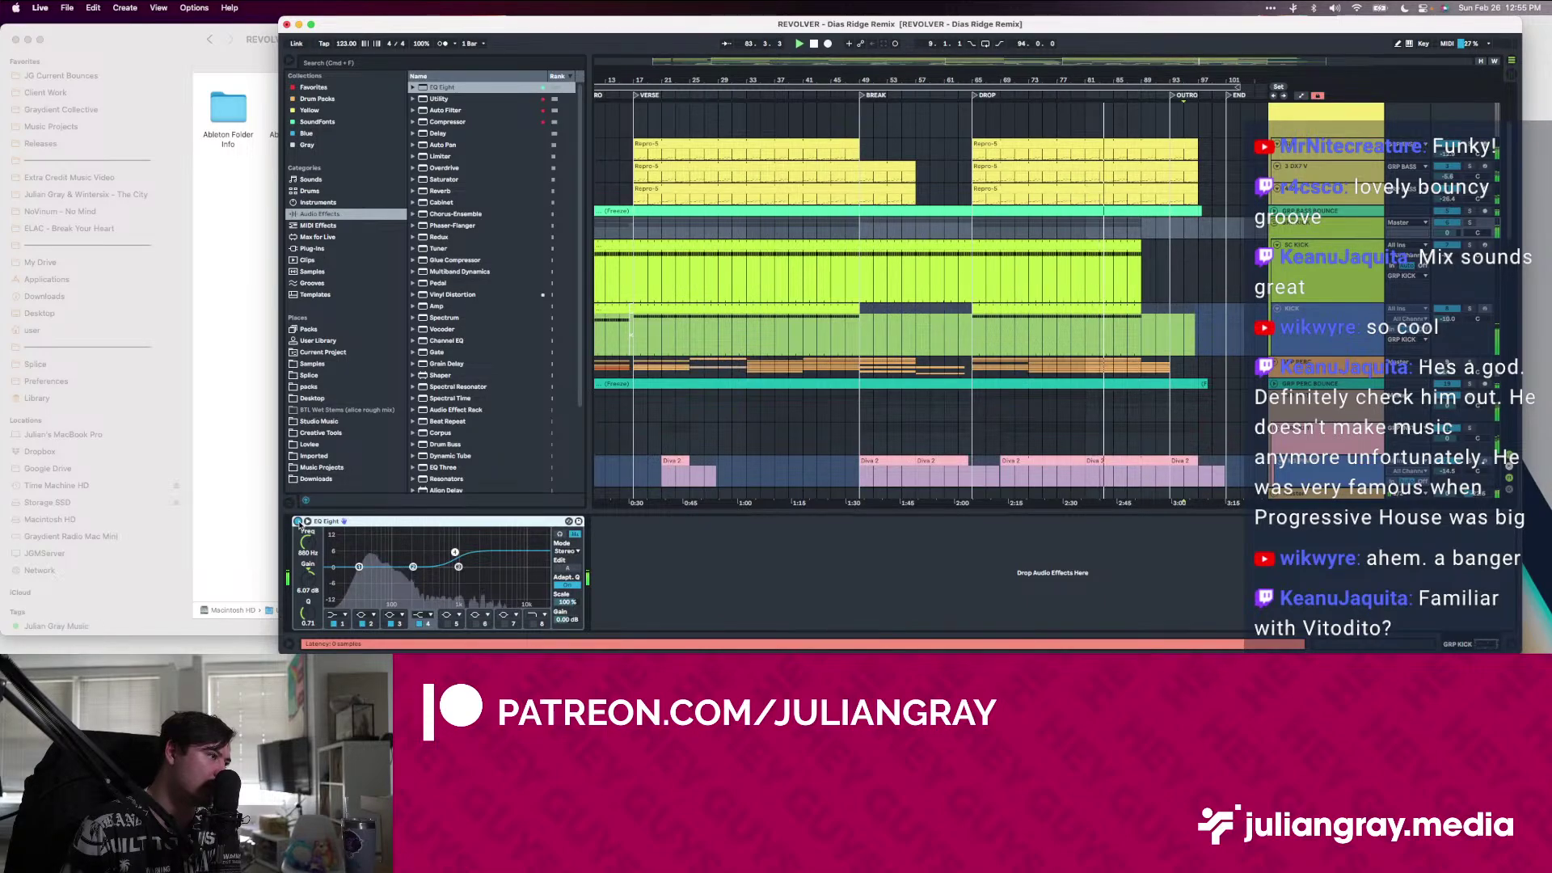
click(298, 522)
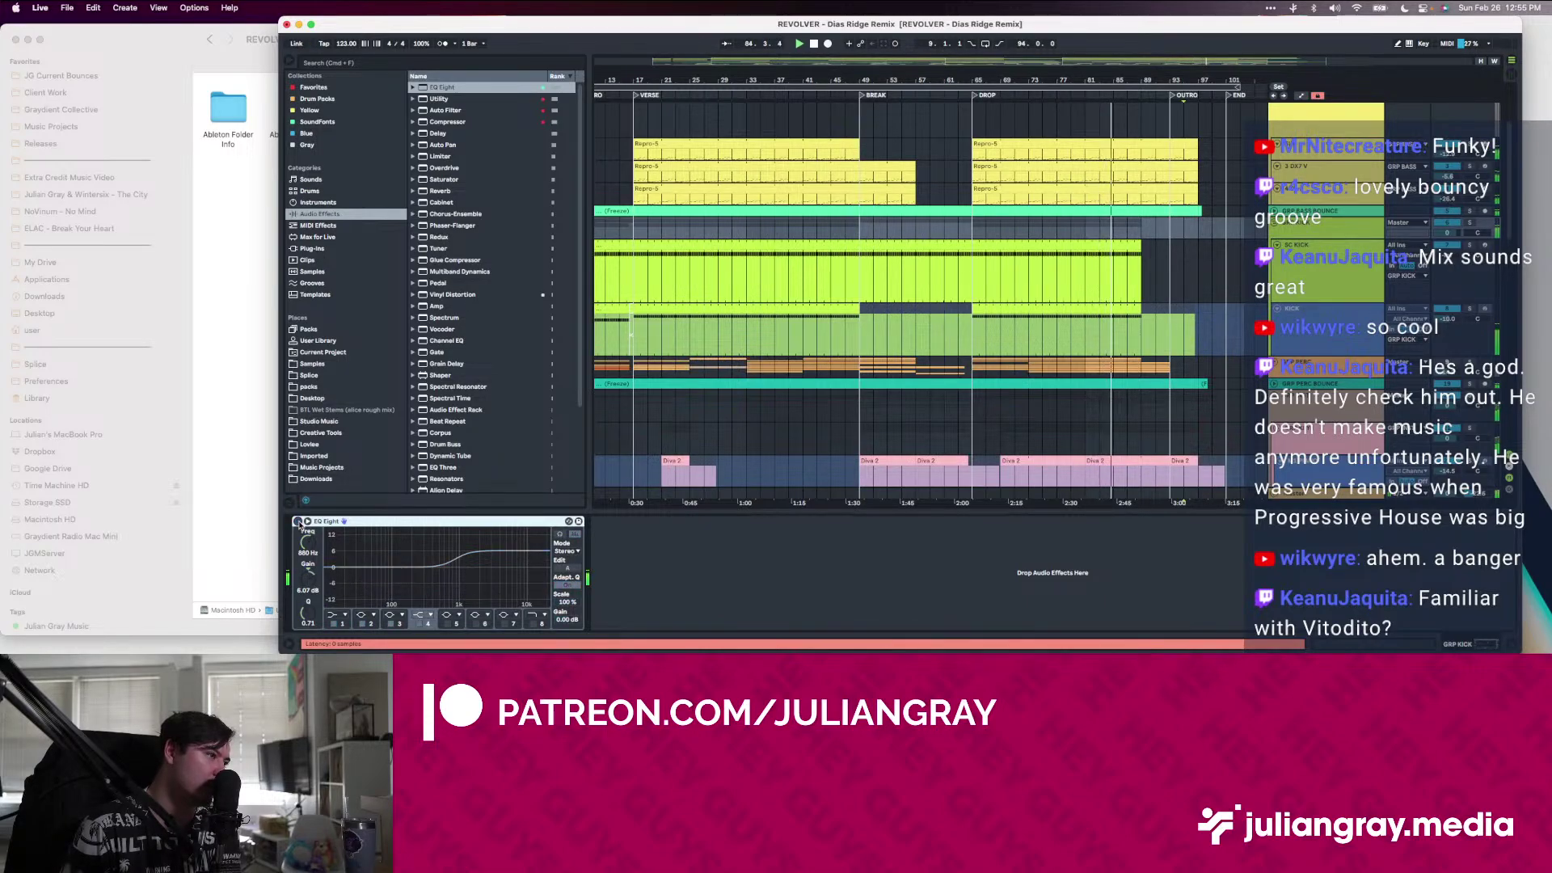
click(298, 523)
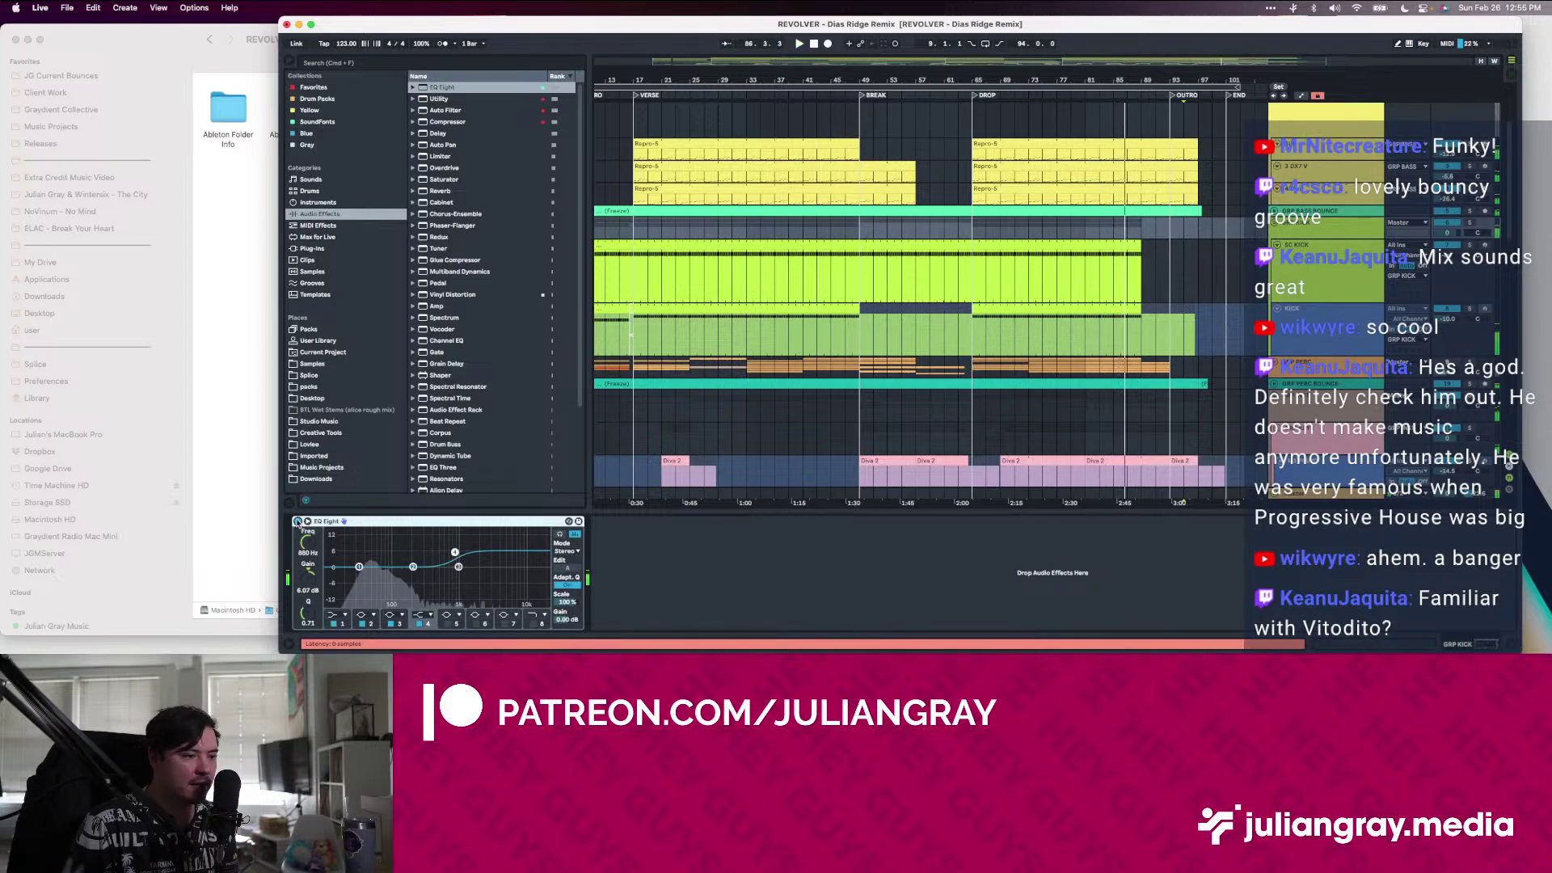
Audition the mix with the brightened kick from bar 73 and from the start of the drop
click(975, 338)
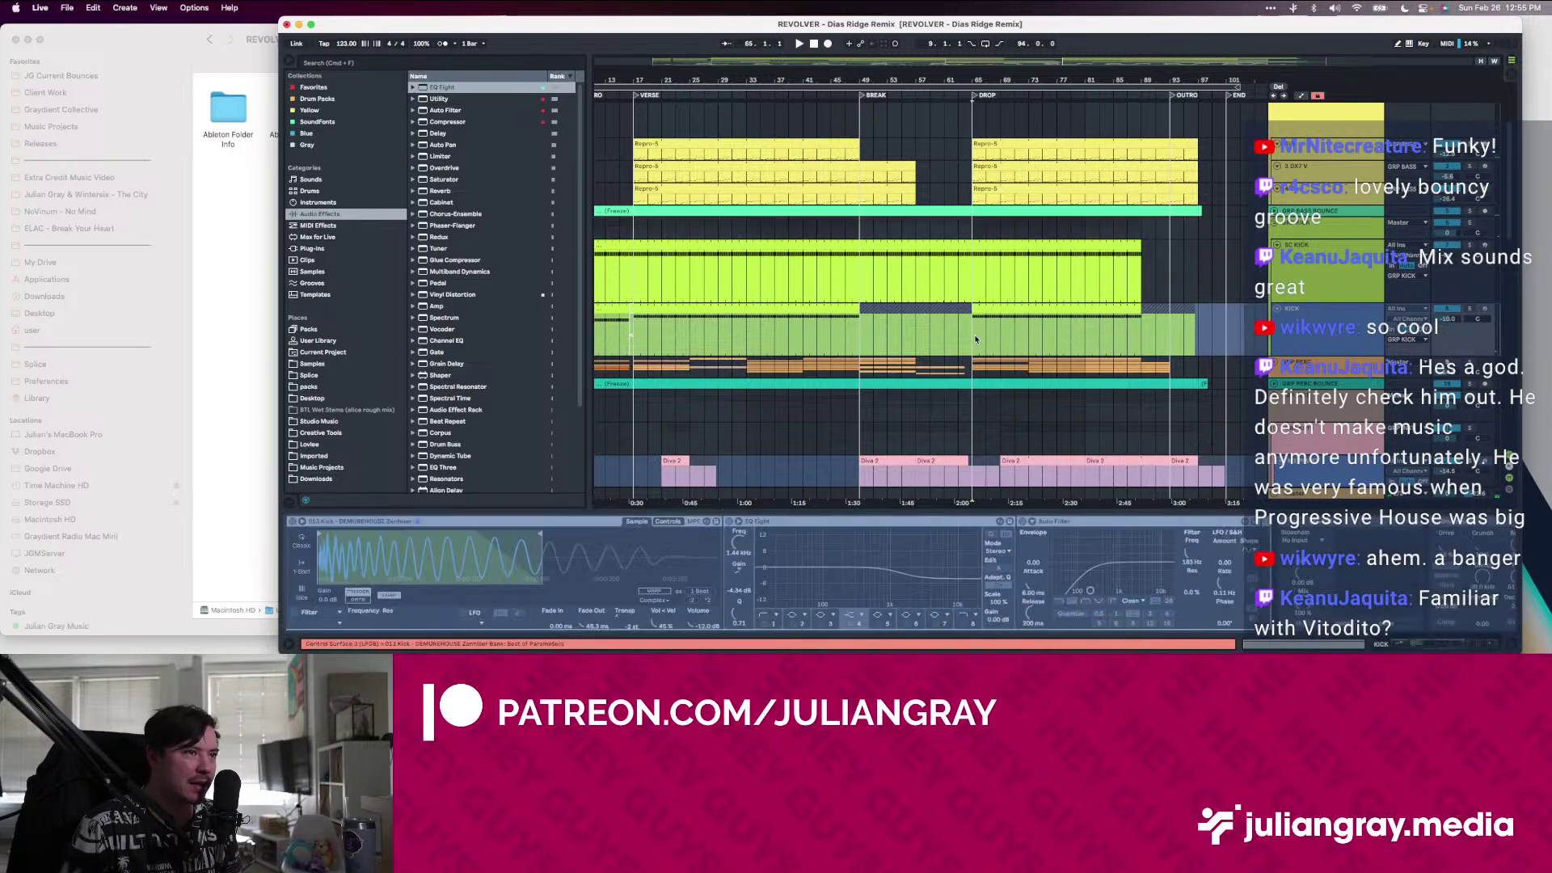
scroll(975, 339, down, 5)
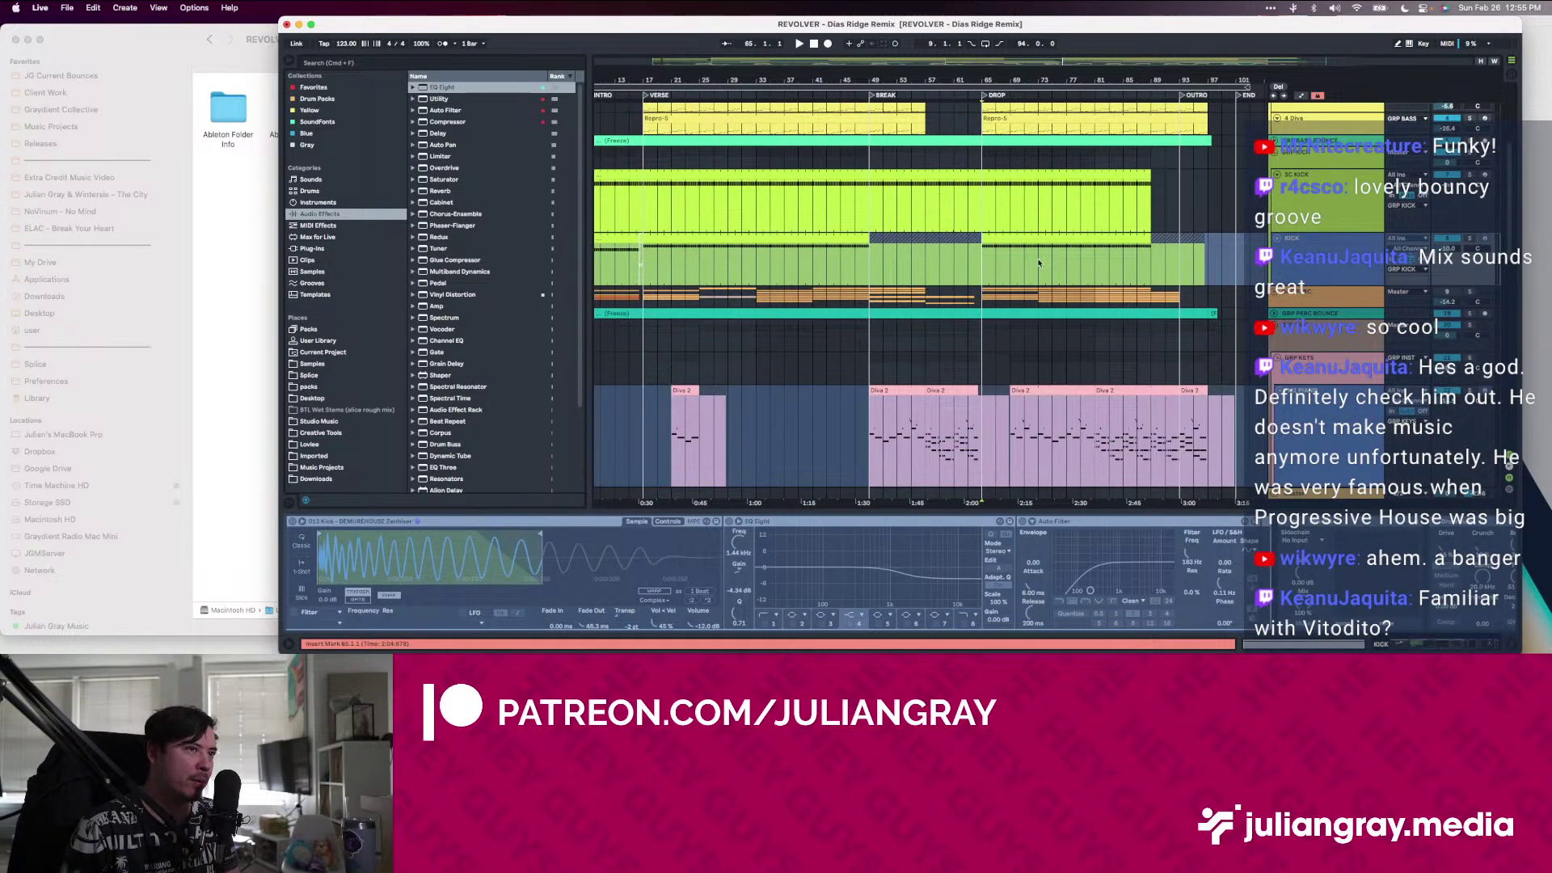
drag(982, 267, 1073, 270)
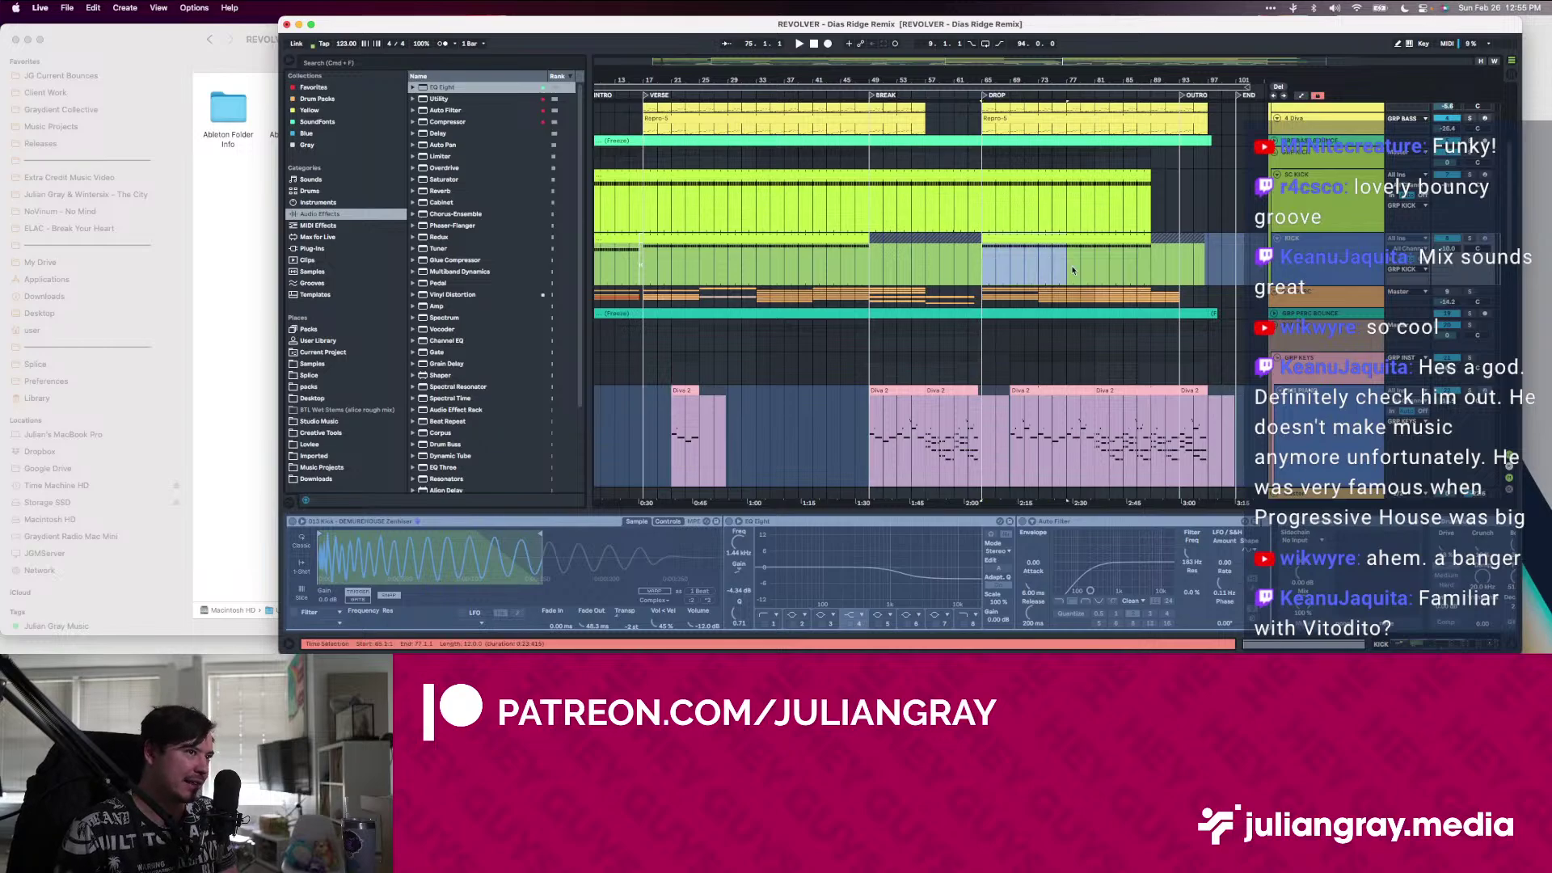
click(1031, 276)
key(space)
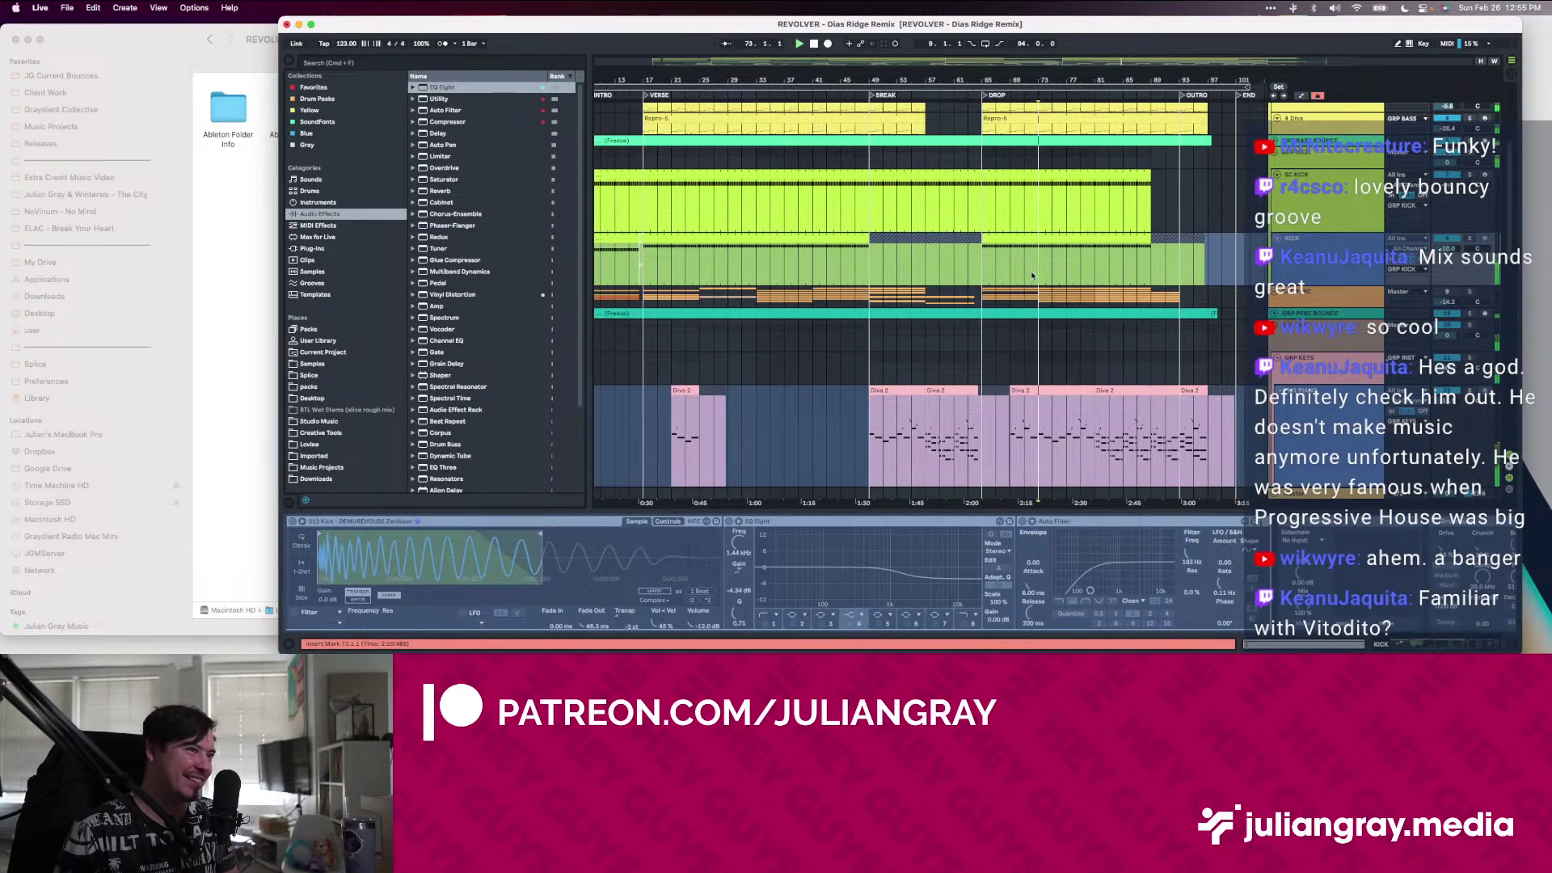
click(630, 433)
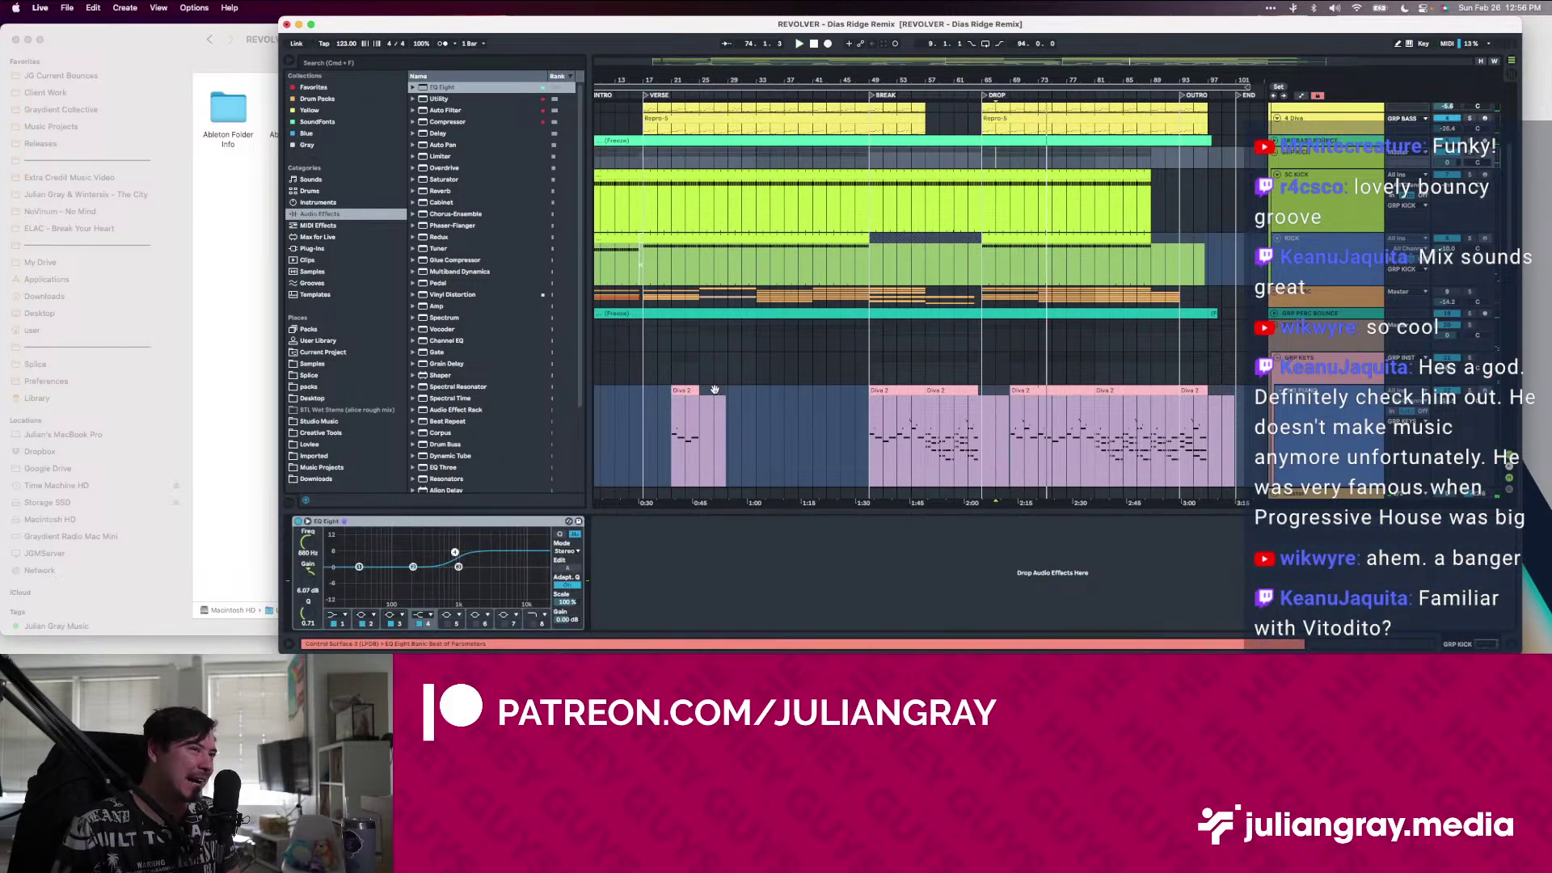
click(982, 212)
key(space)
click(978, 162)
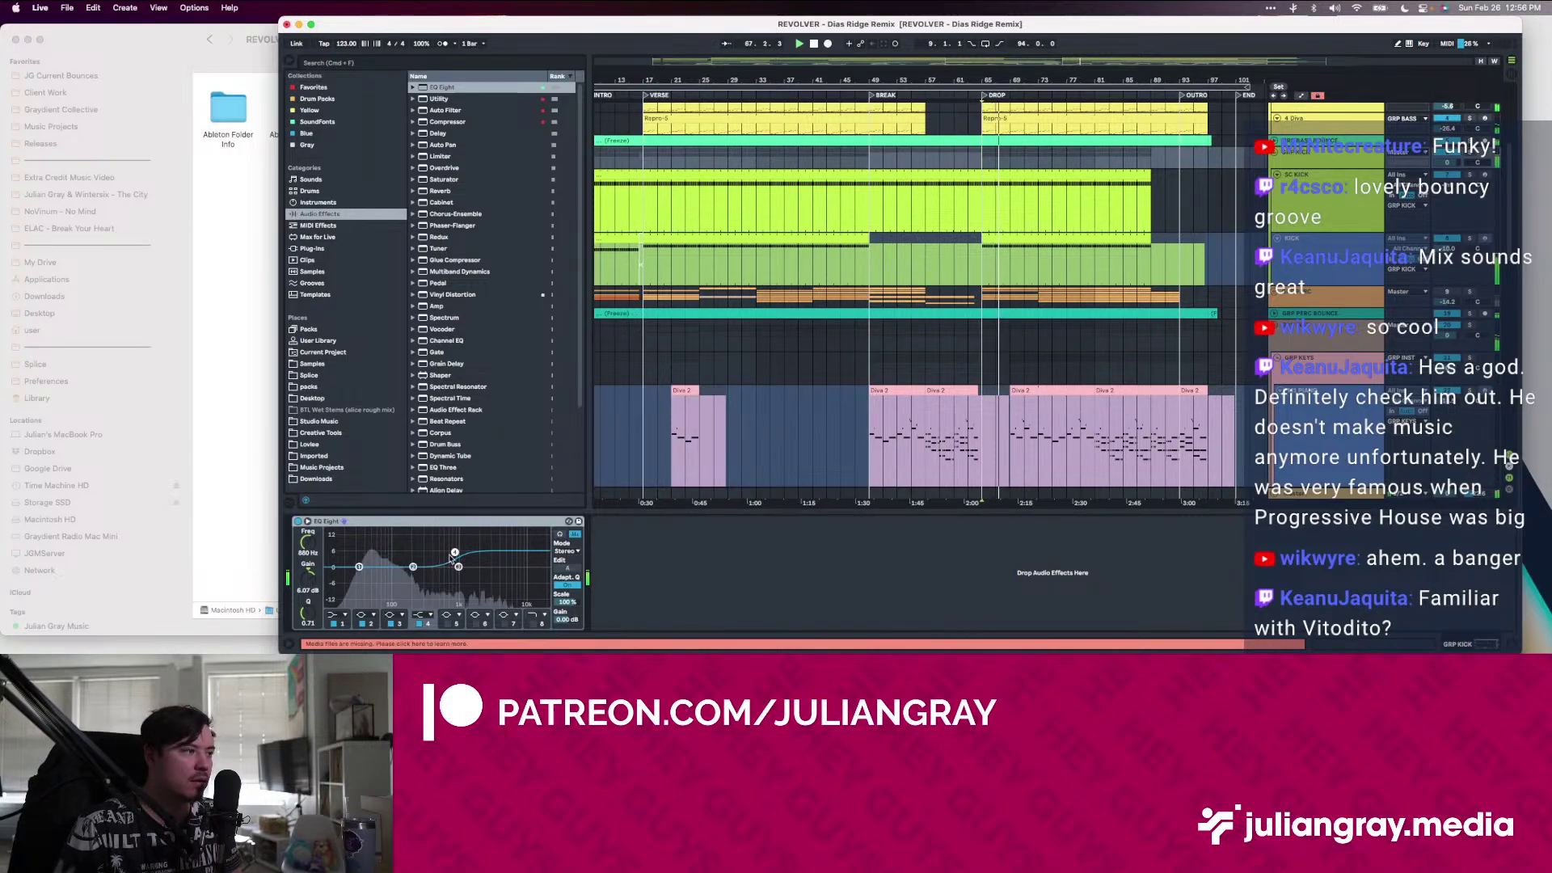
Stop playback, find the GRP PERC group below the kick tracks and unfold it
click(967, 257)
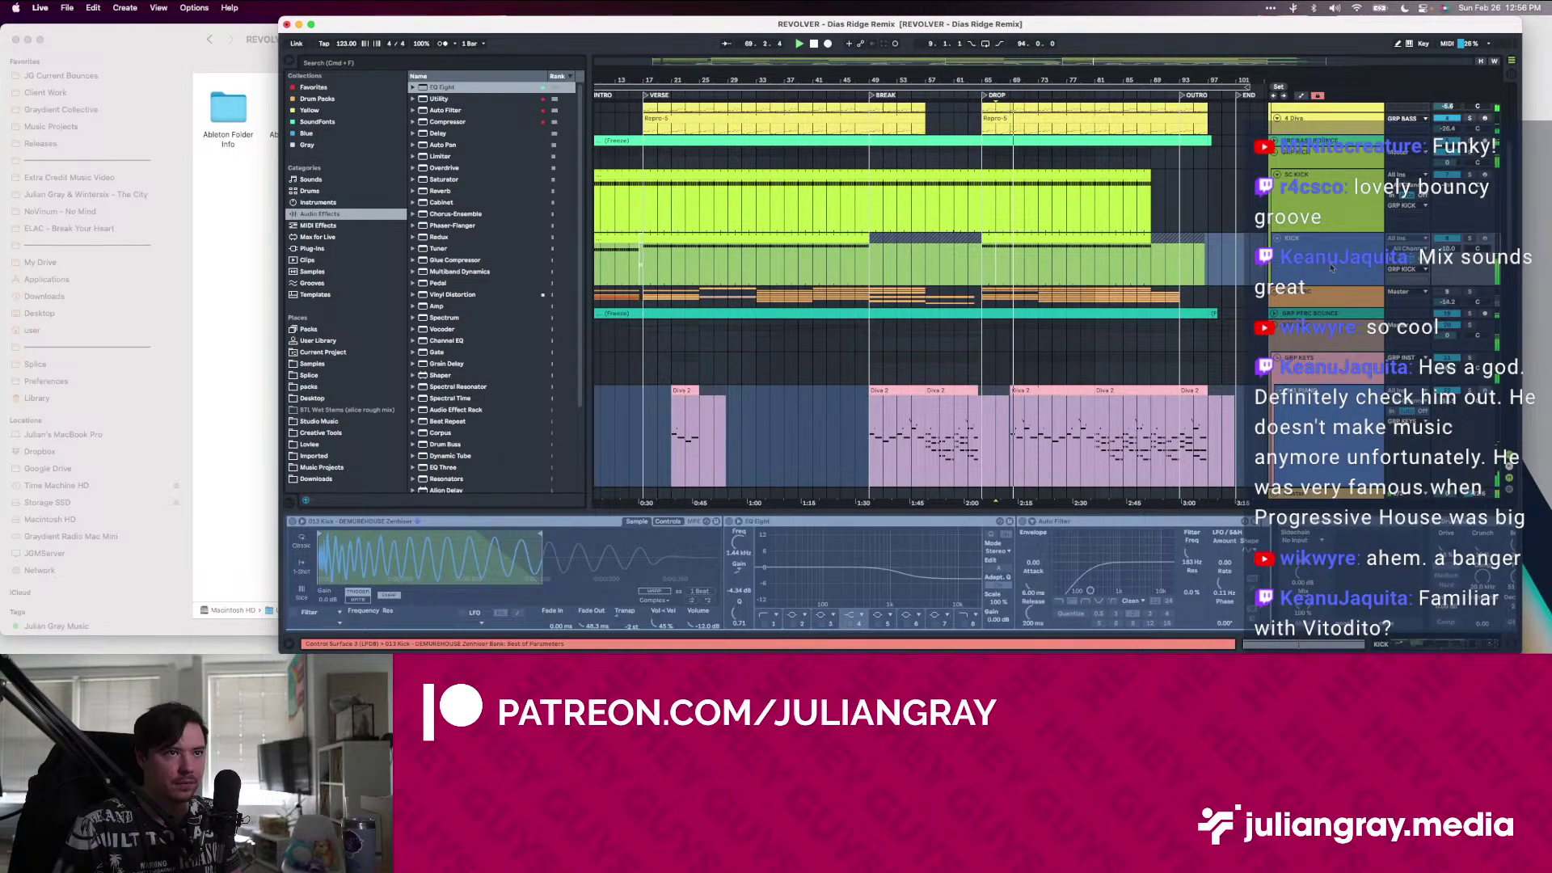
scroll(1332, 268, down, 5)
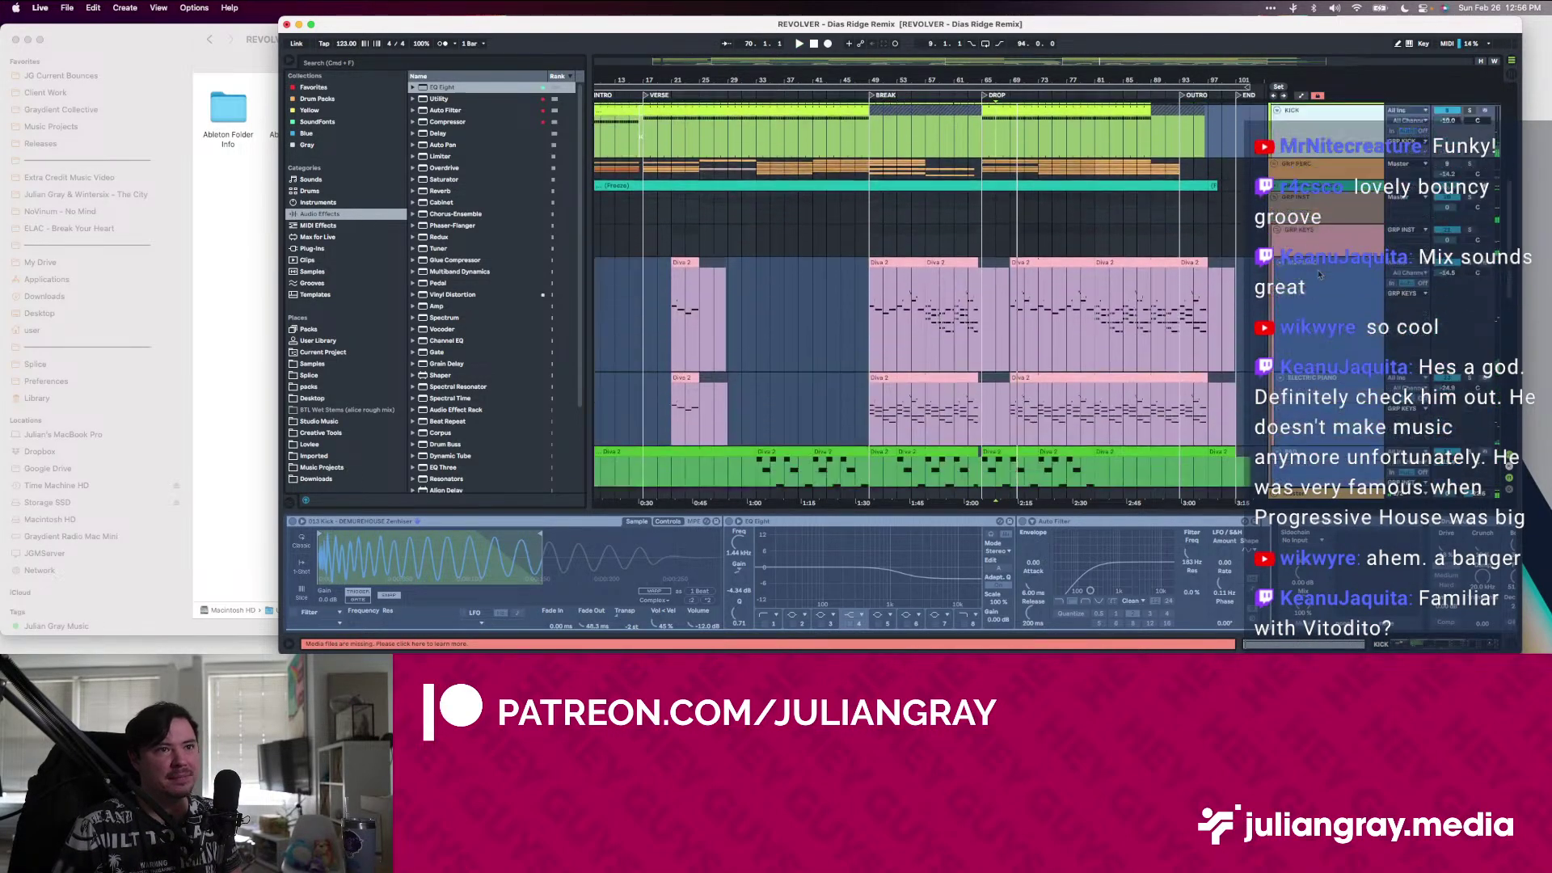
click(1296, 166)
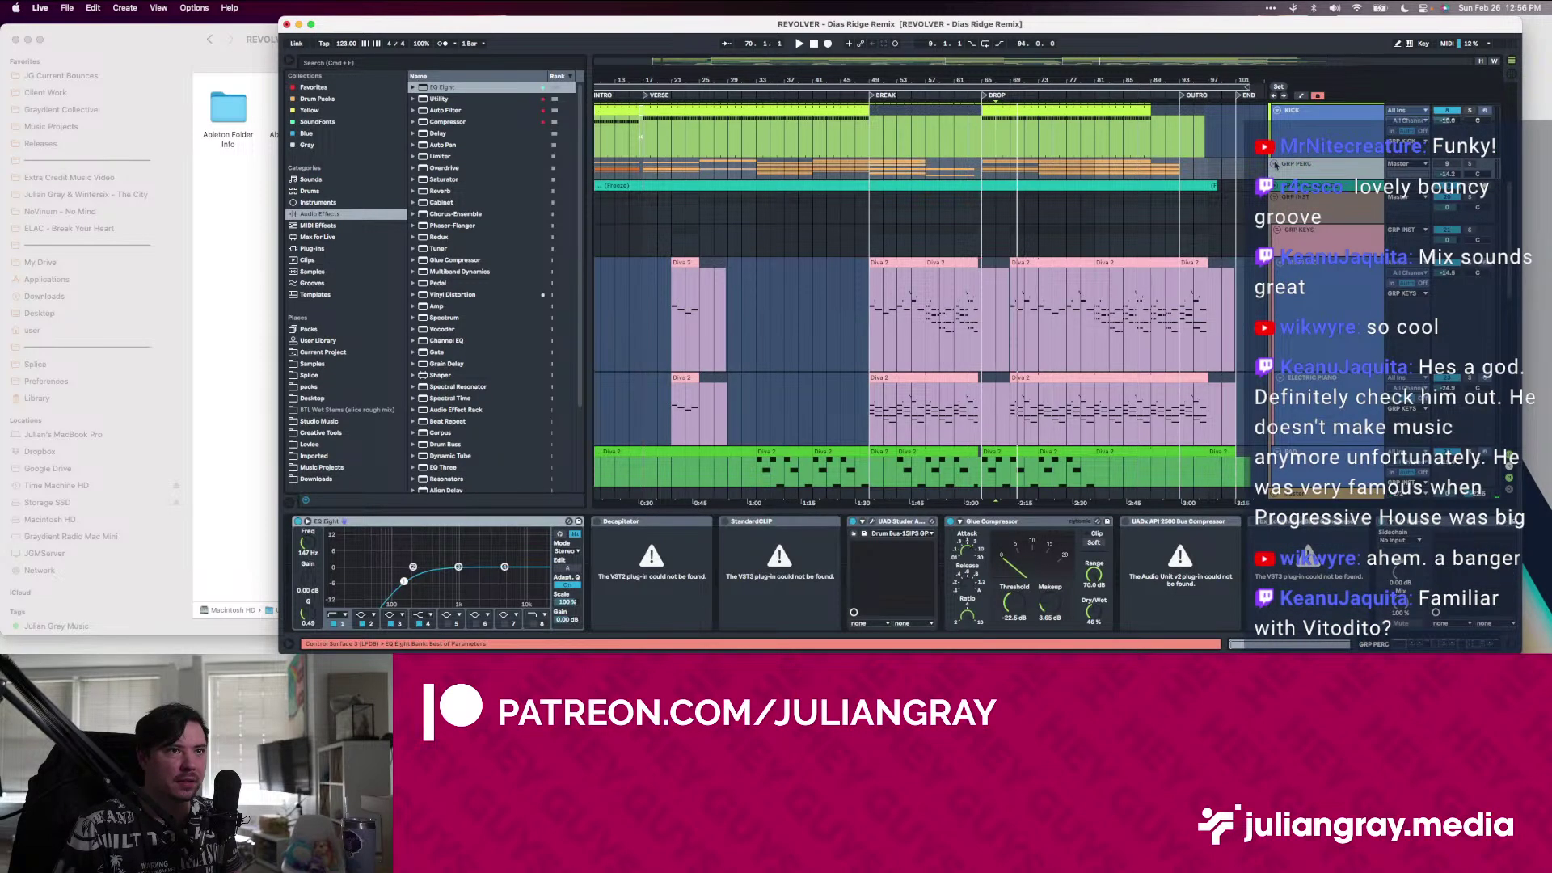
scroll(1307, 235, down, 5)
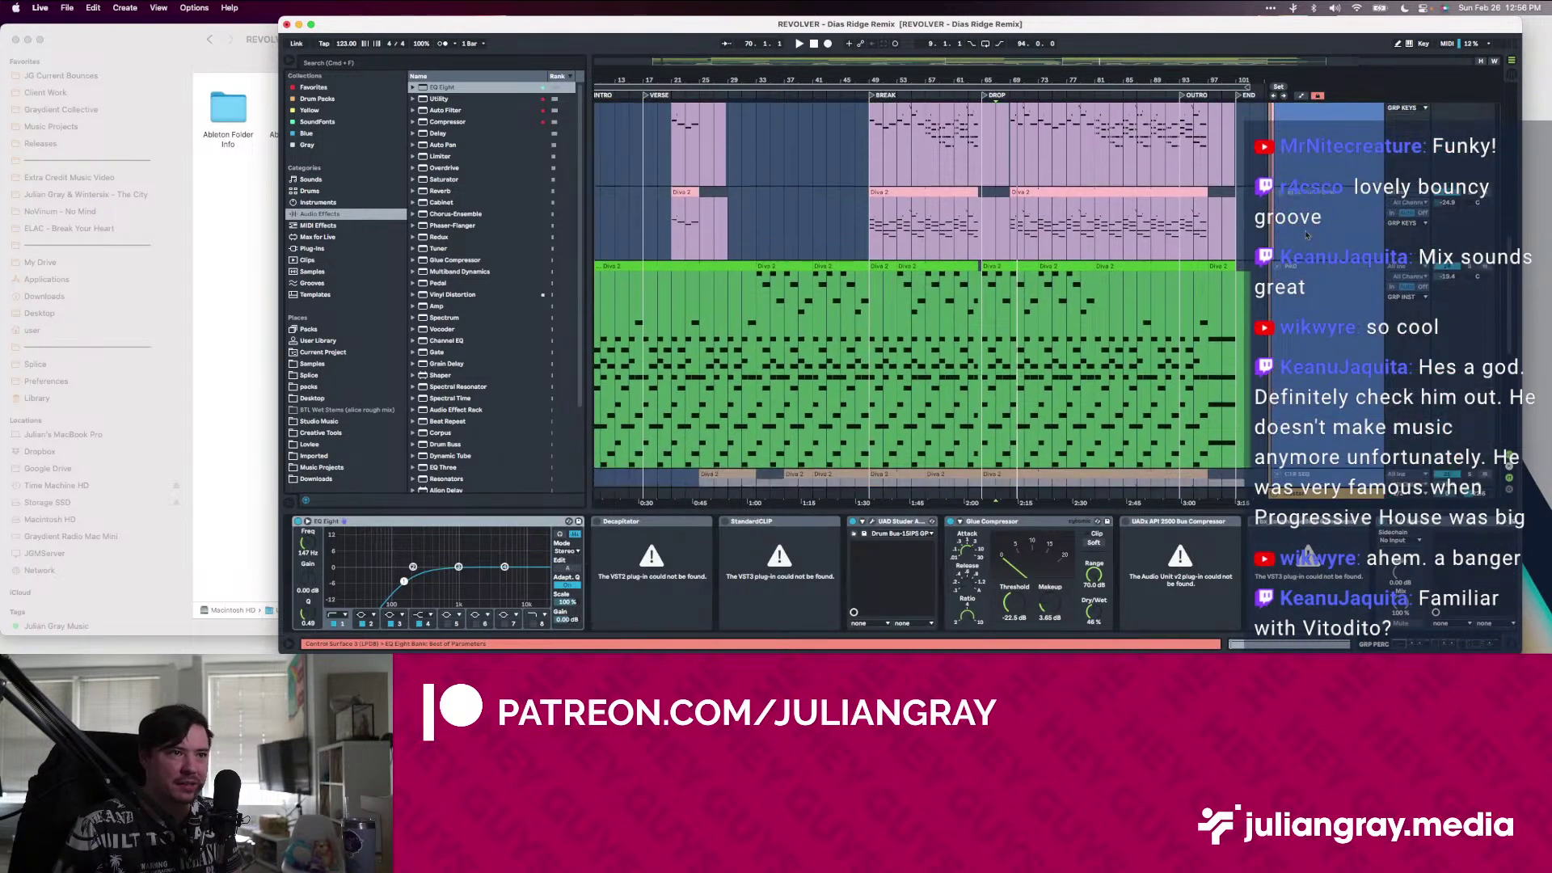
scroll(1307, 235, up, 5)
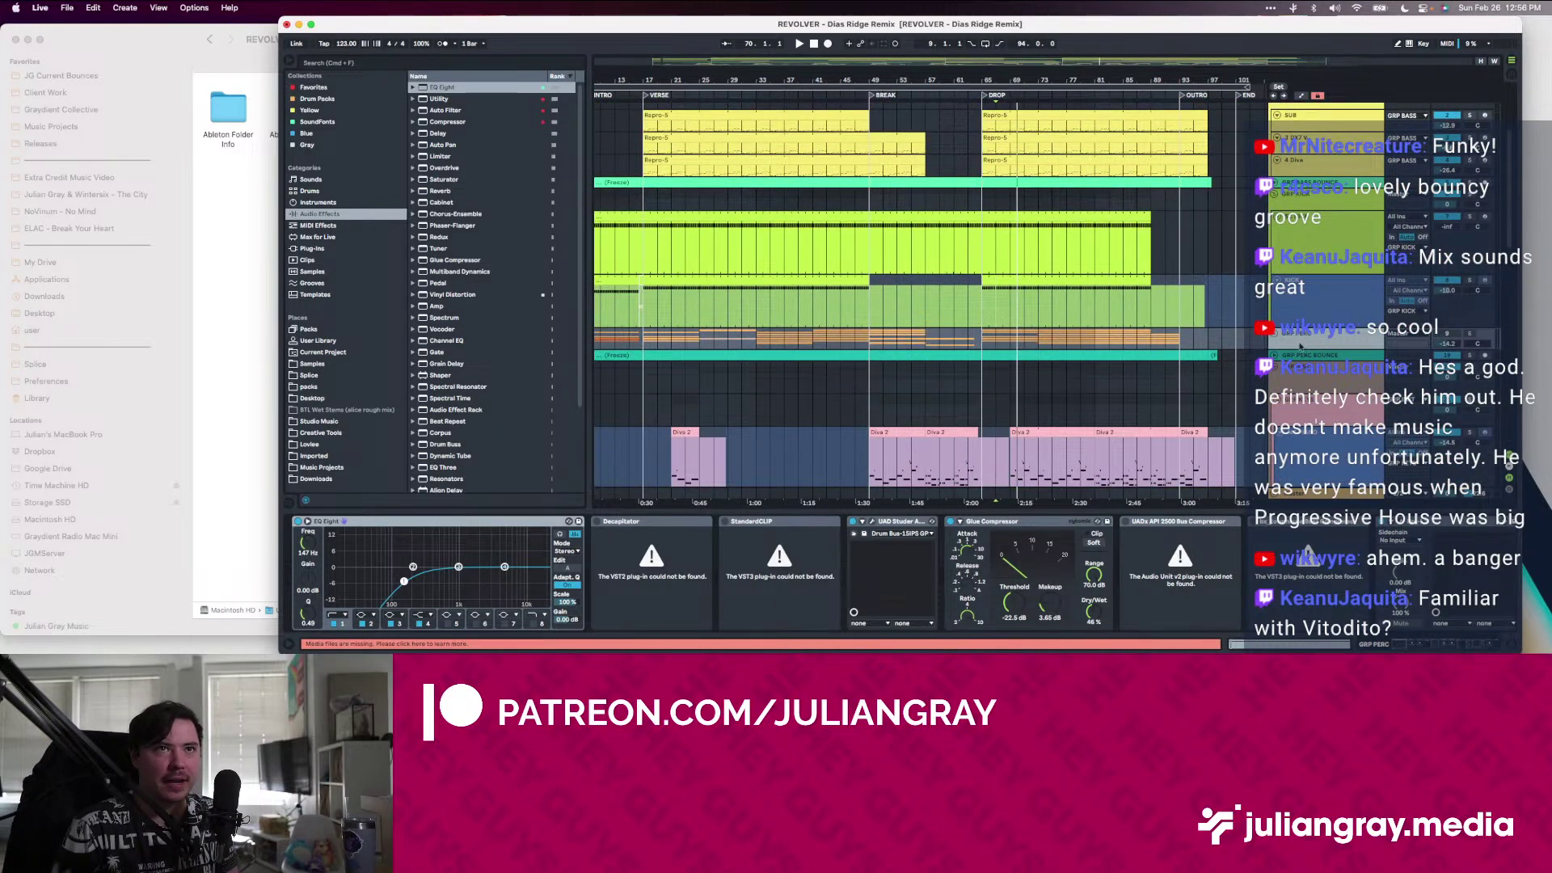
click(1281, 338)
scroll(1319, 291, down, 2)
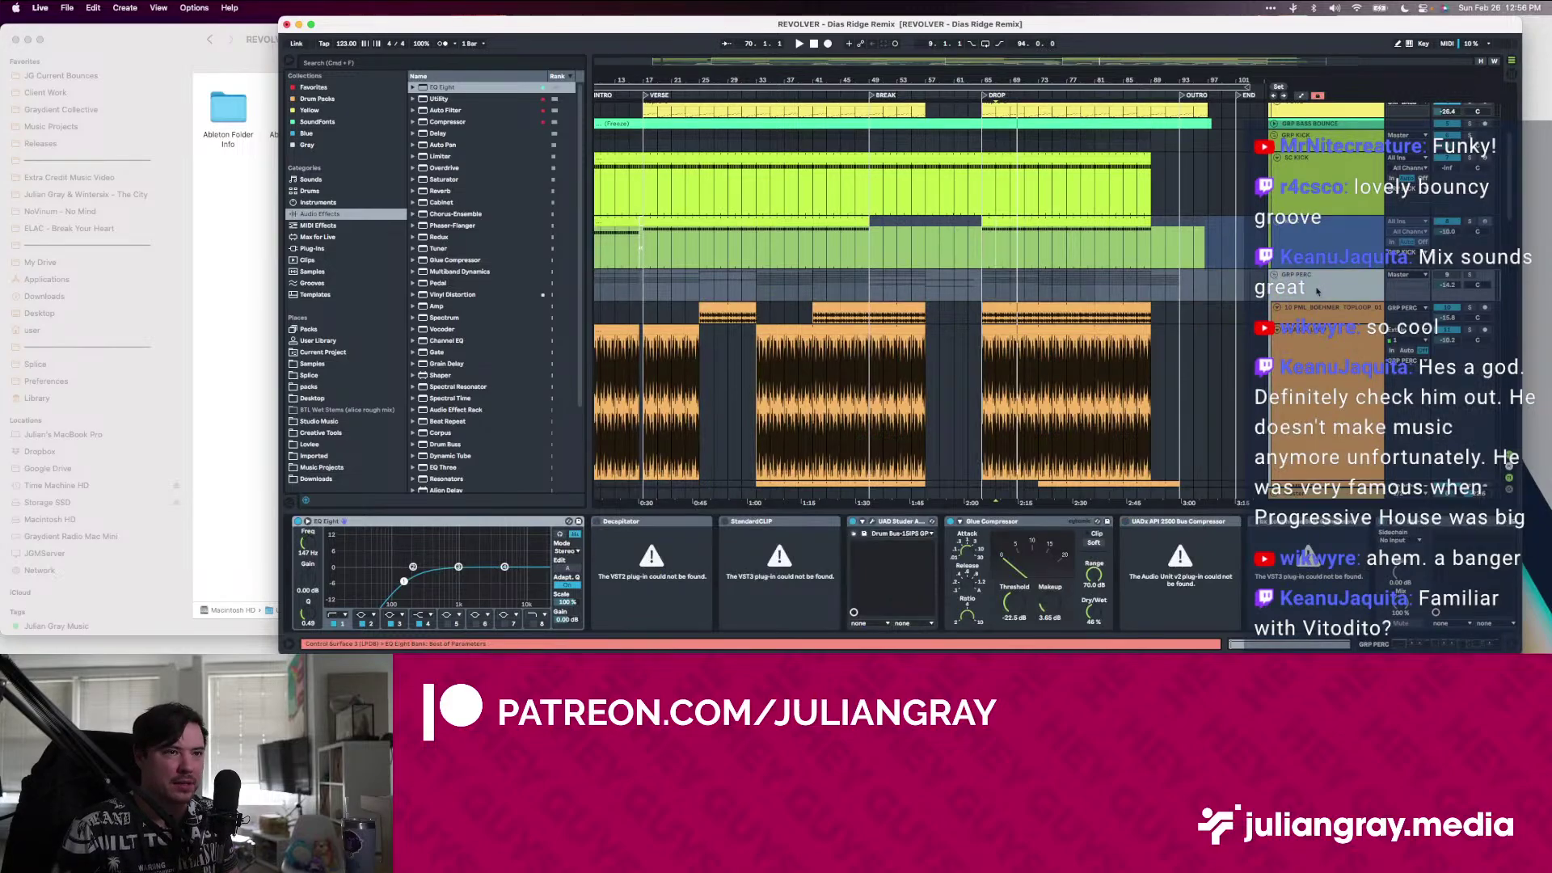
Inspect the missing plug-ins in the GRP PERC device chain, including Decapitator, StandardCLIP and the API 2500 Bus Compressor
click(982, 287)
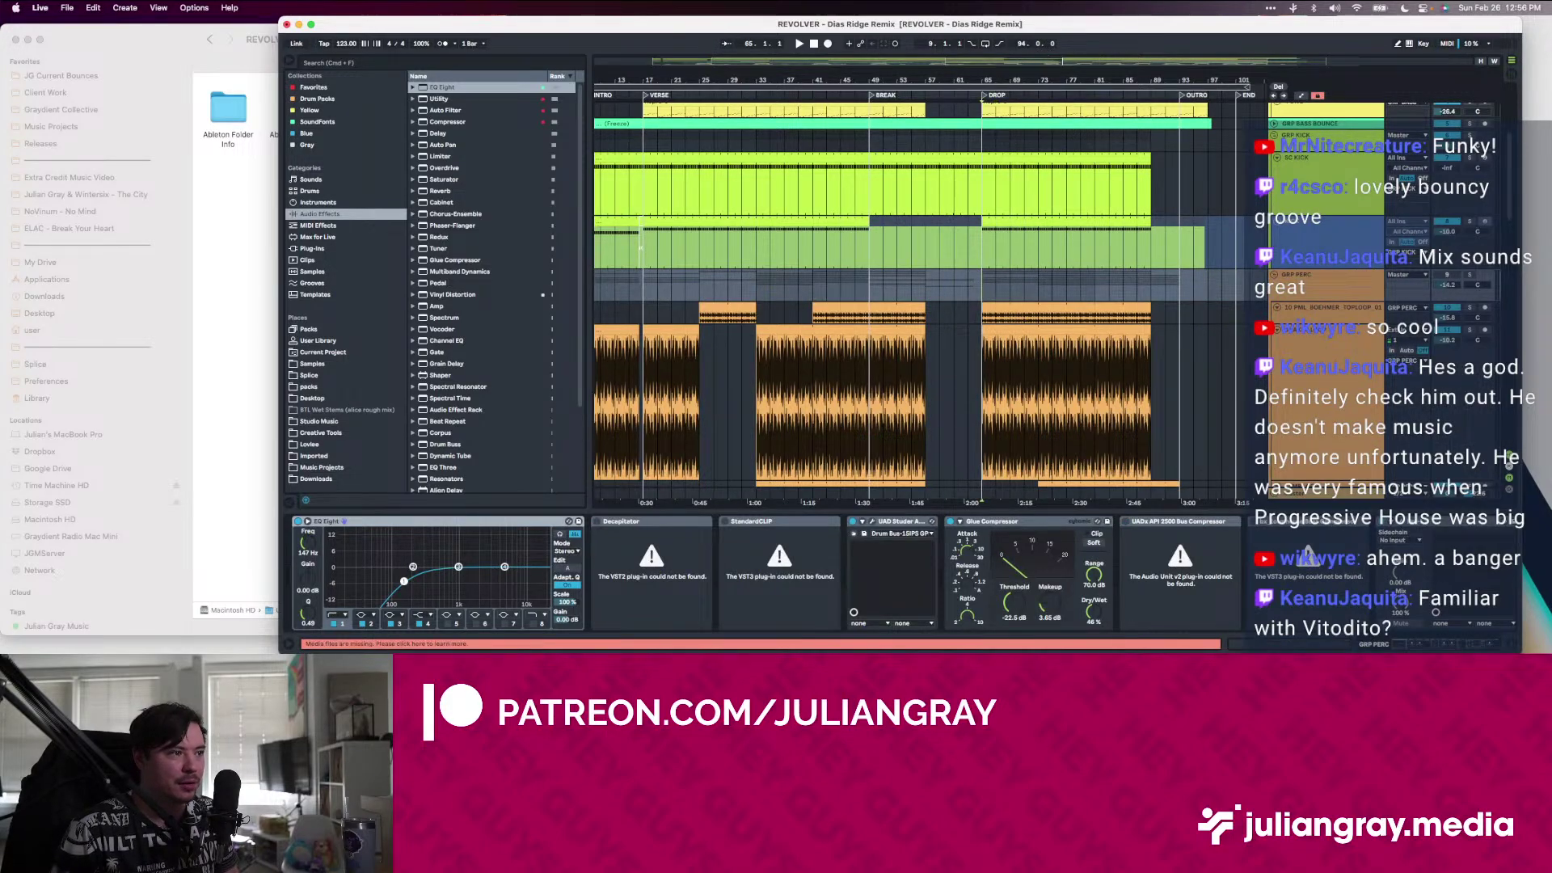
click(1333, 293)
click(1333, 284)
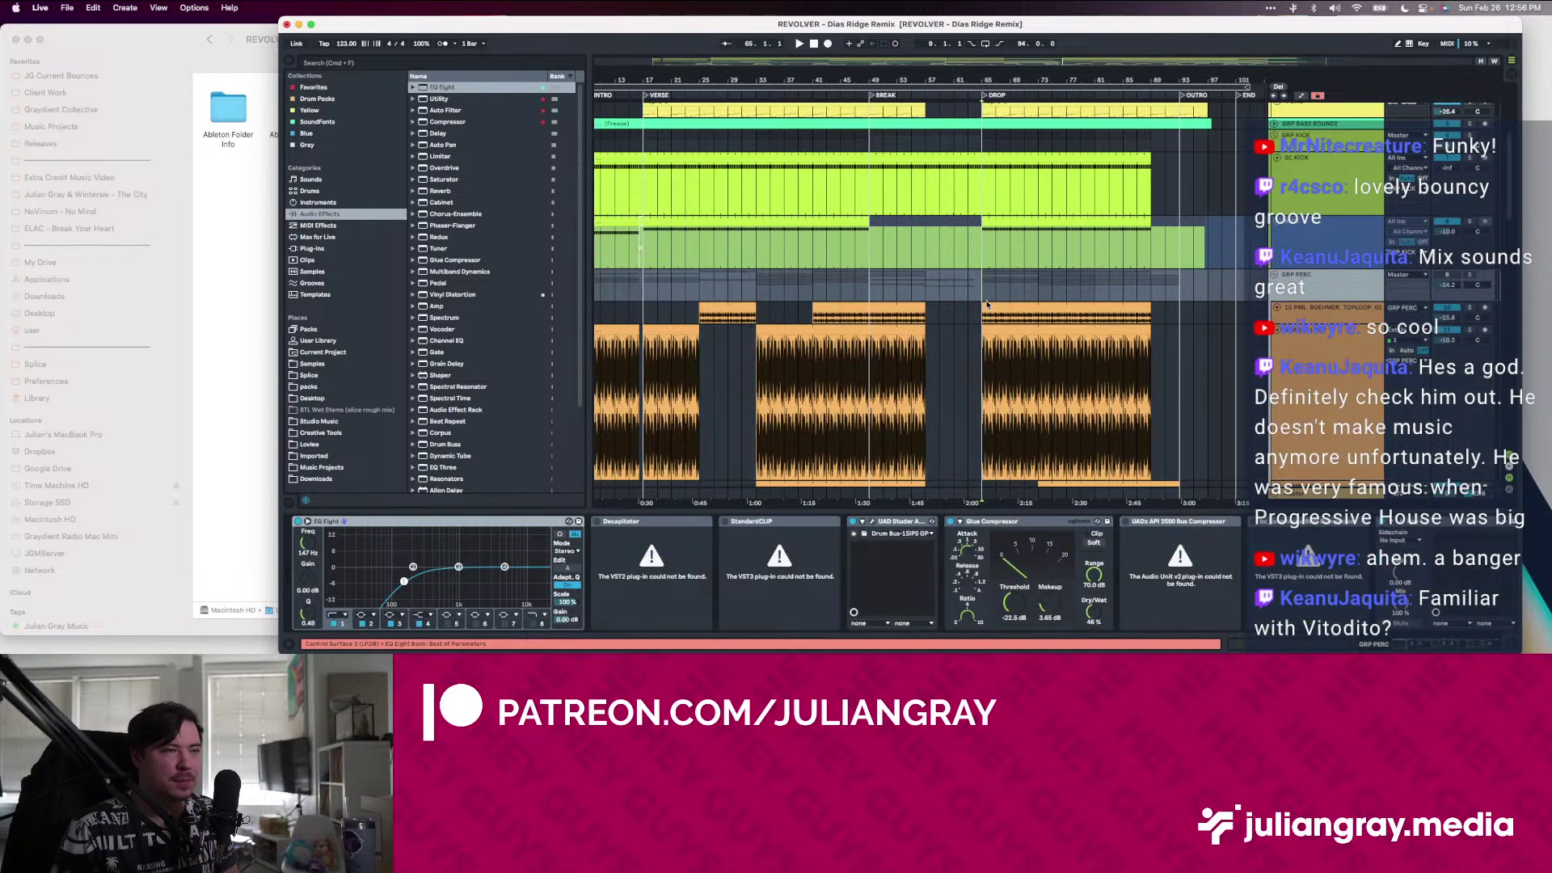
click(987, 305)
click(1296, 284)
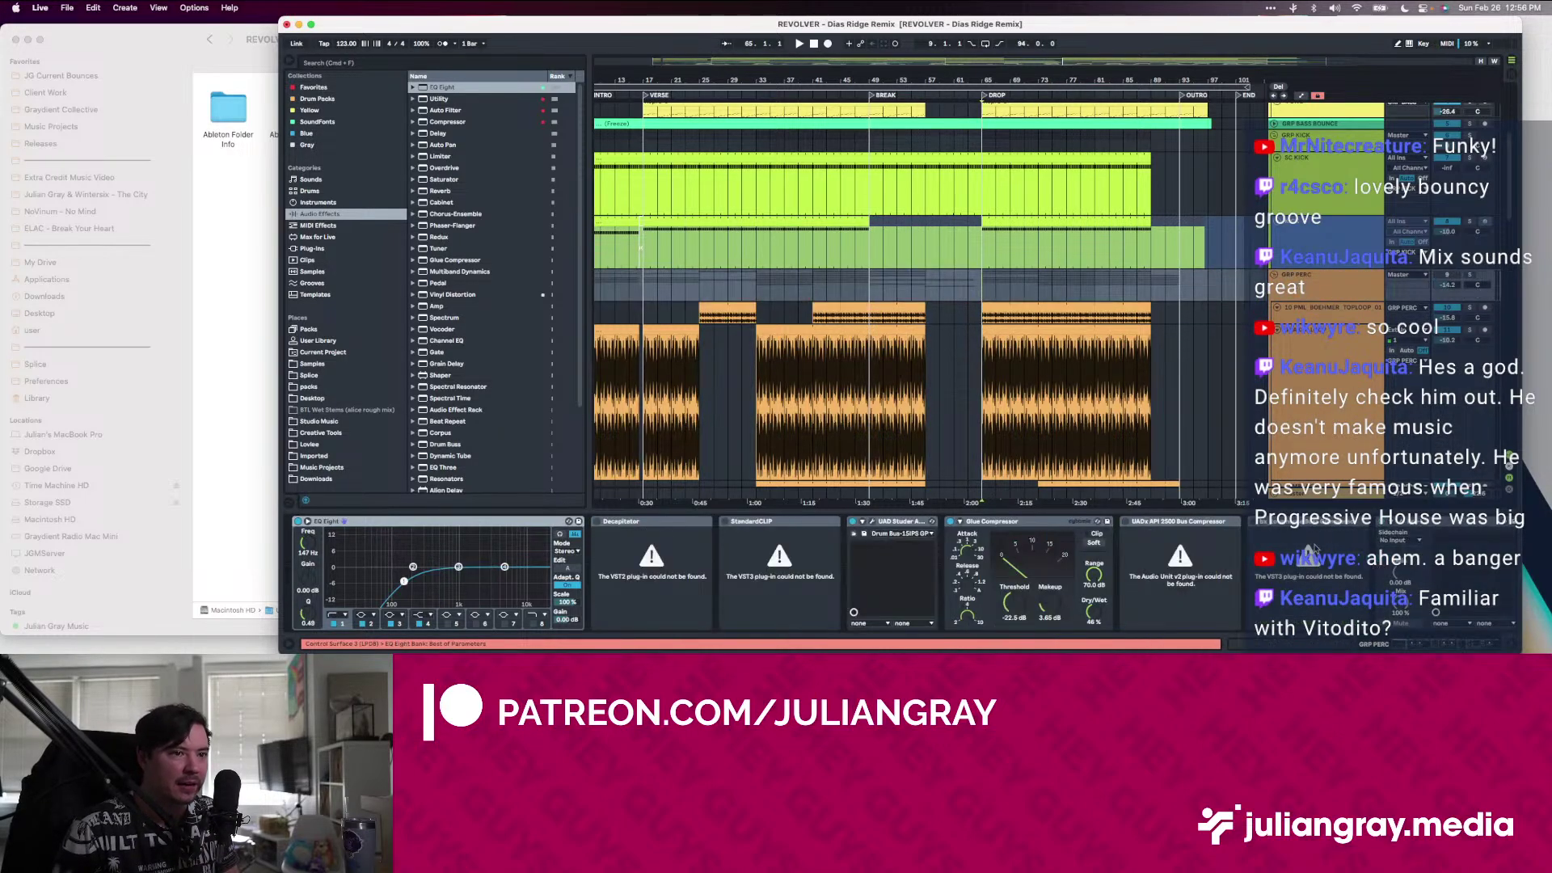
click(1131, 522)
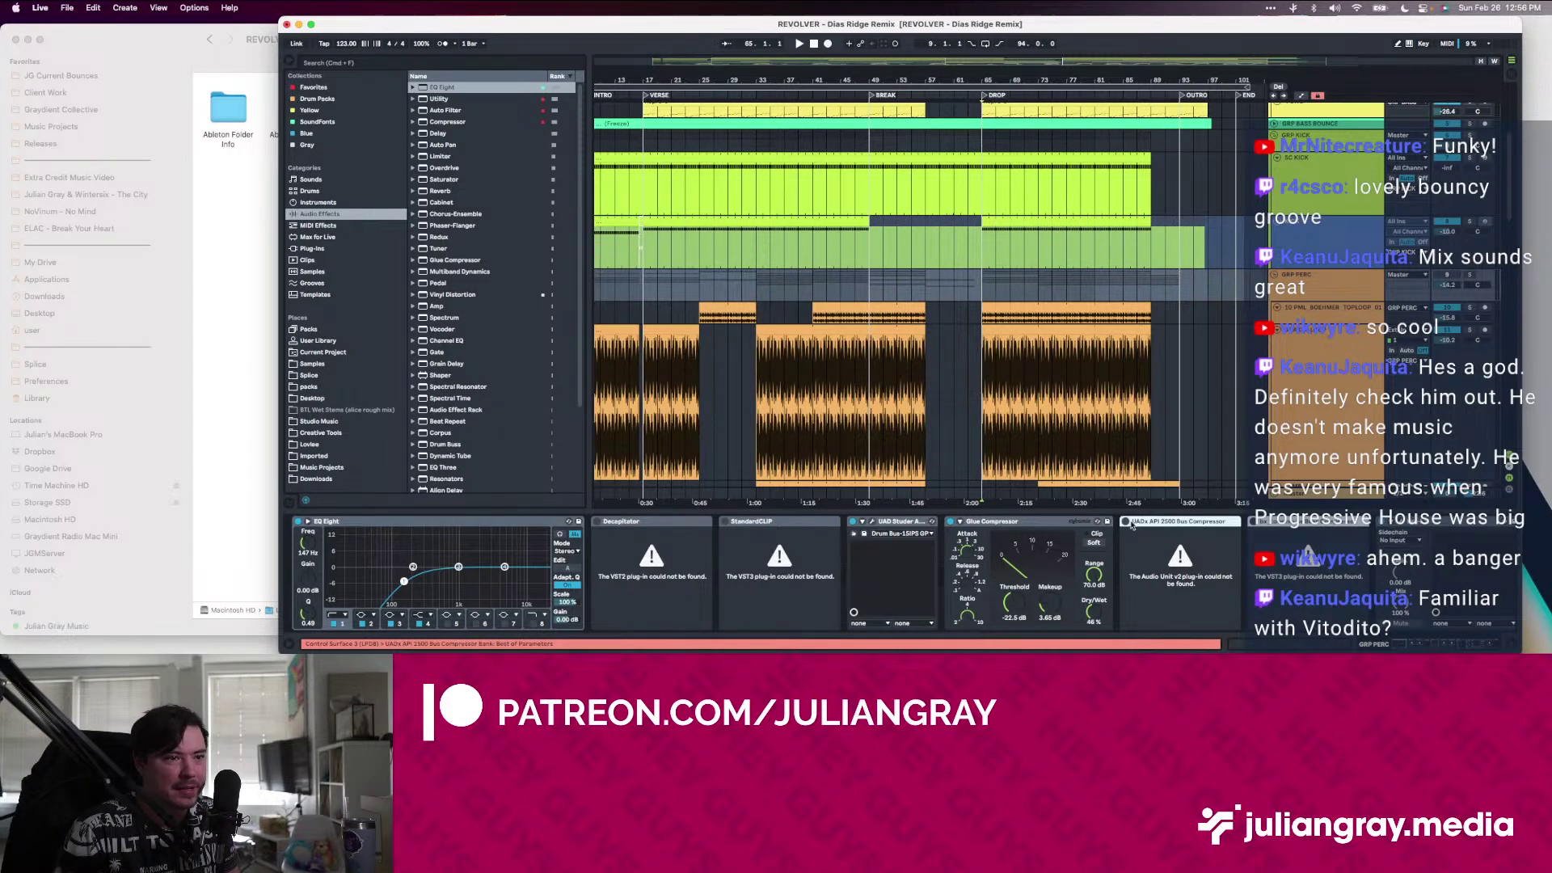
click(810, 522)
click(677, 523)
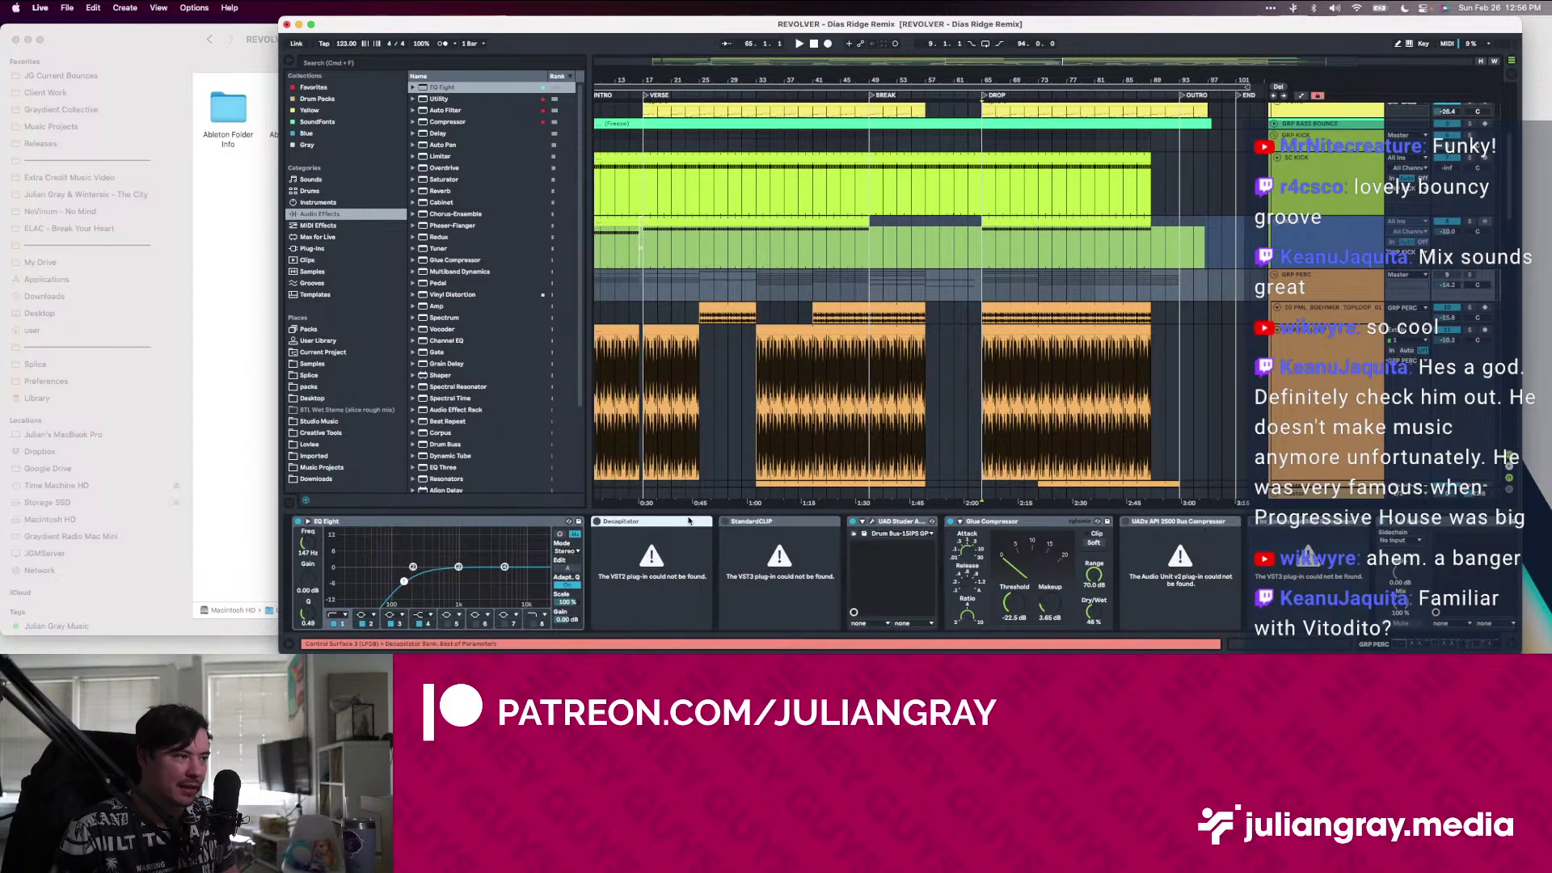
click(756, 525)
click(681, 525)
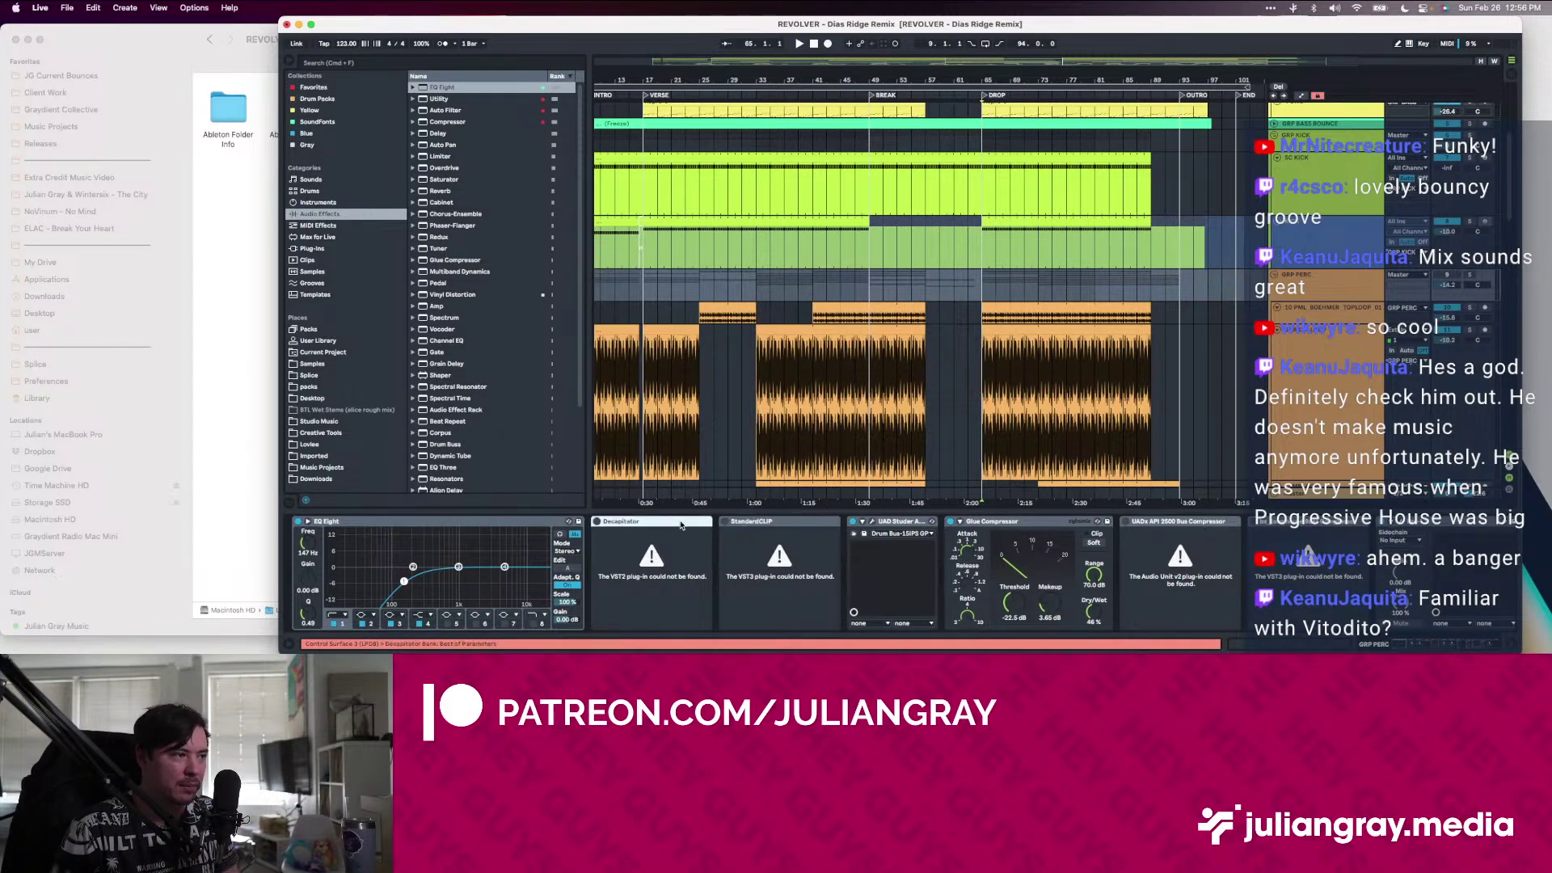
click(1223, 523)
click(1314, 525)
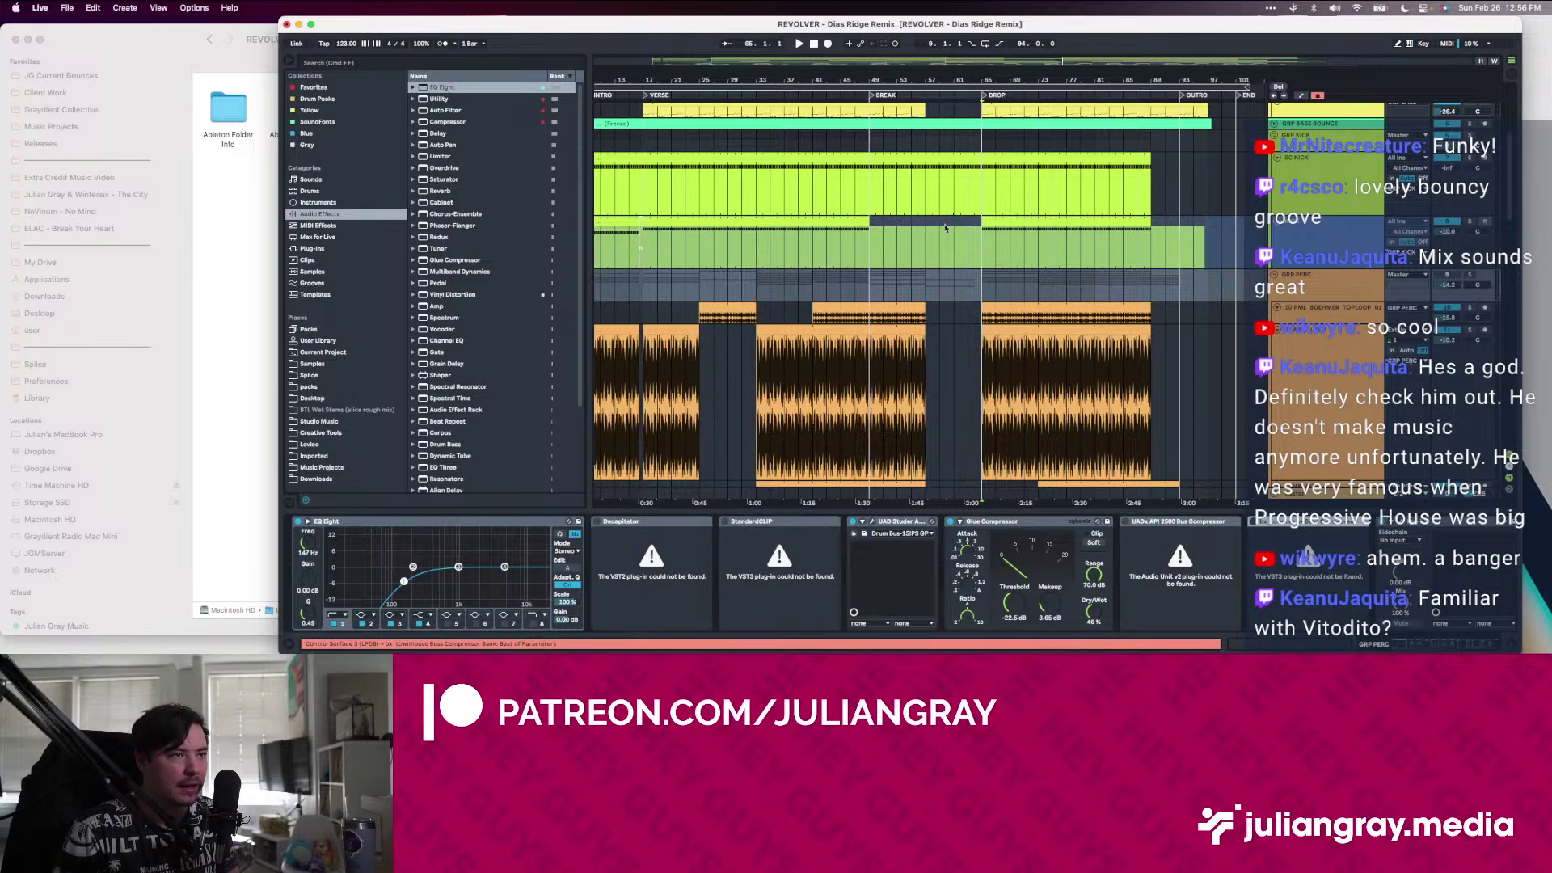
Examine the GRP PERC group before the break and recheck its Decapitator and bus compressor devices
mouse_move(841, 312)
mouse_down()
mouse_move(925, 287)
mouse_move(854, 297)
mouse_up()
click(924, 286)
click(947, 278)
click(853, 297)
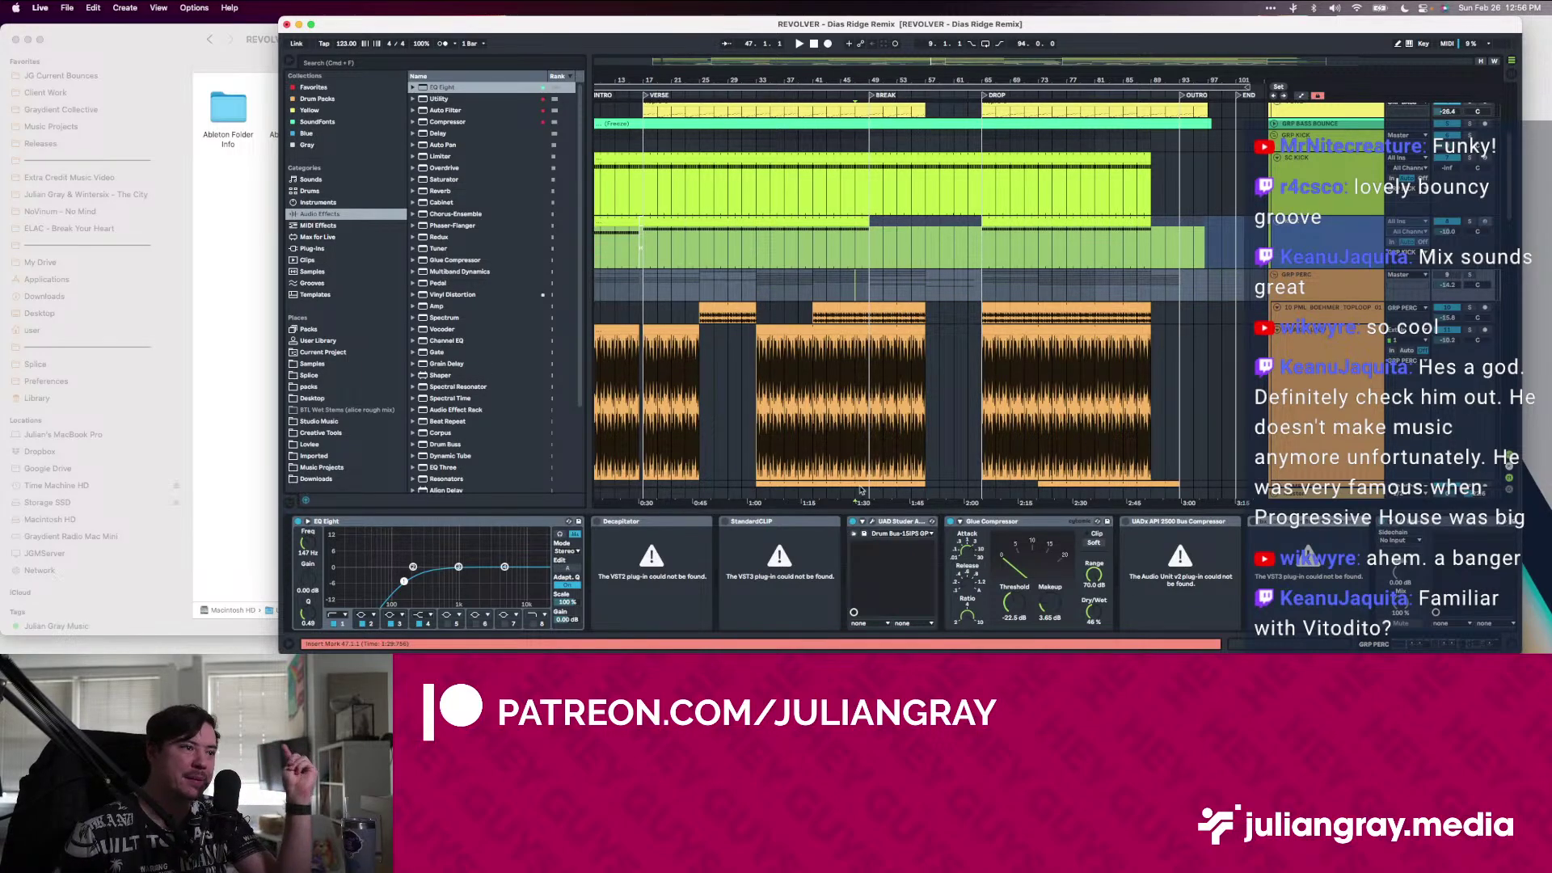
click(645, 523)
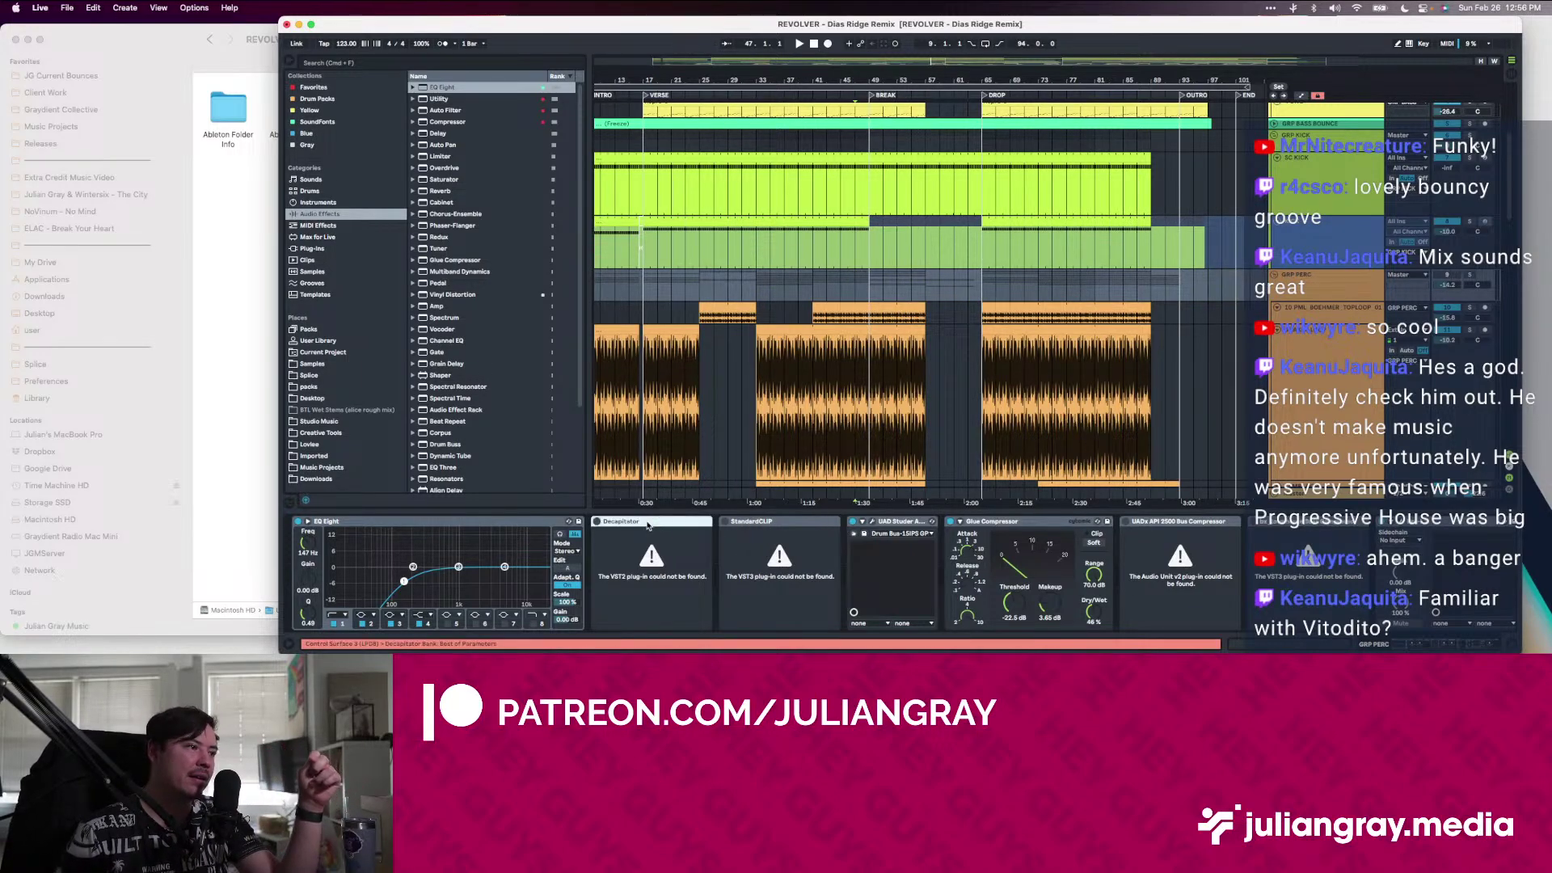
click(1170, 522)
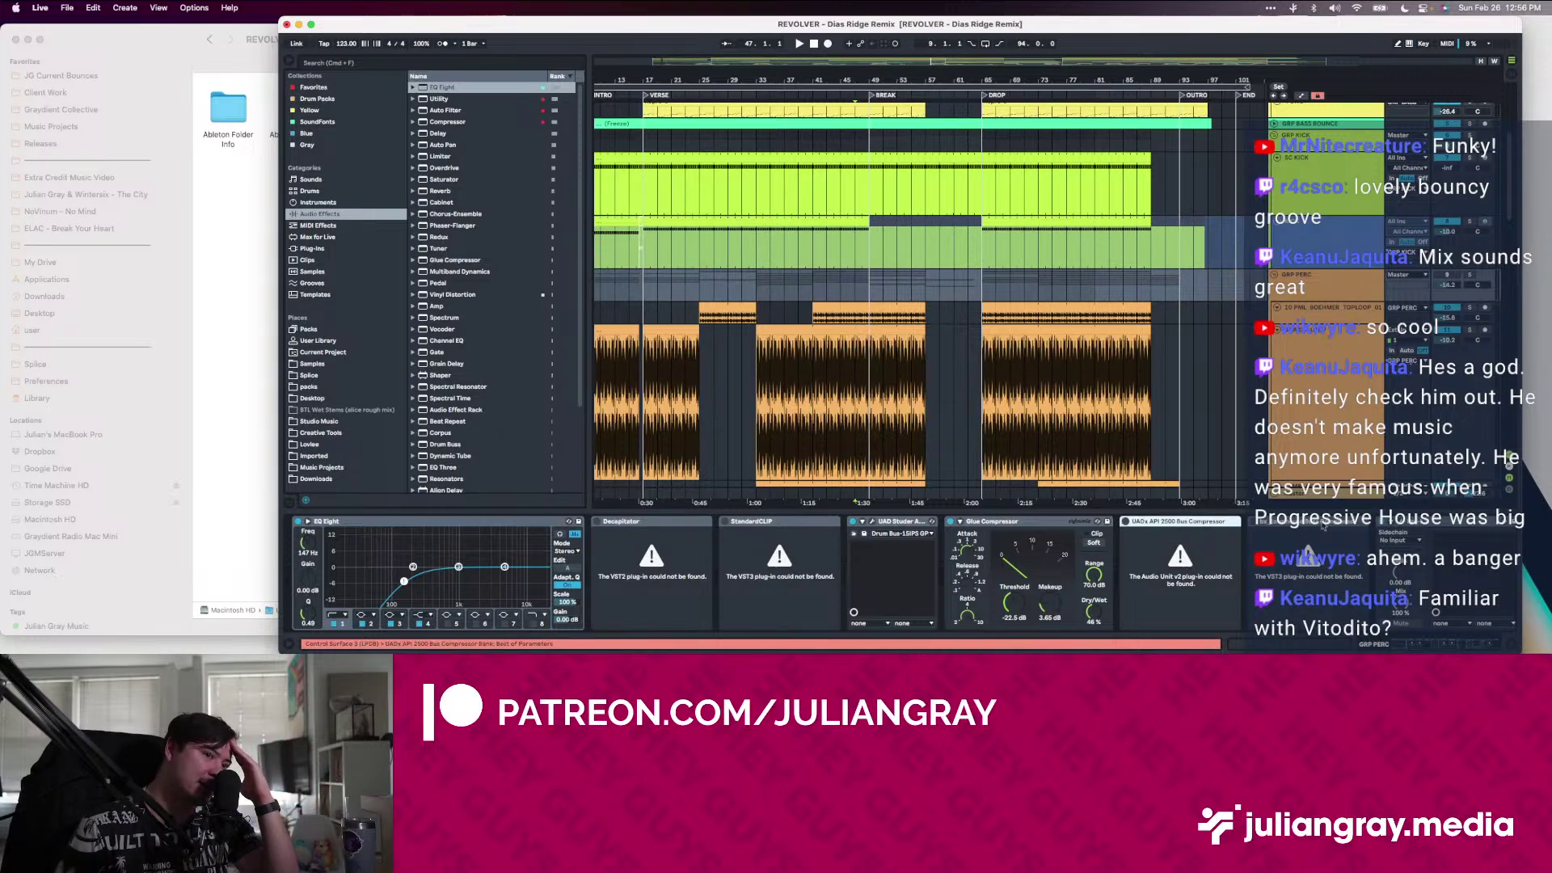
click(1315, 523)
click(1193, 524)
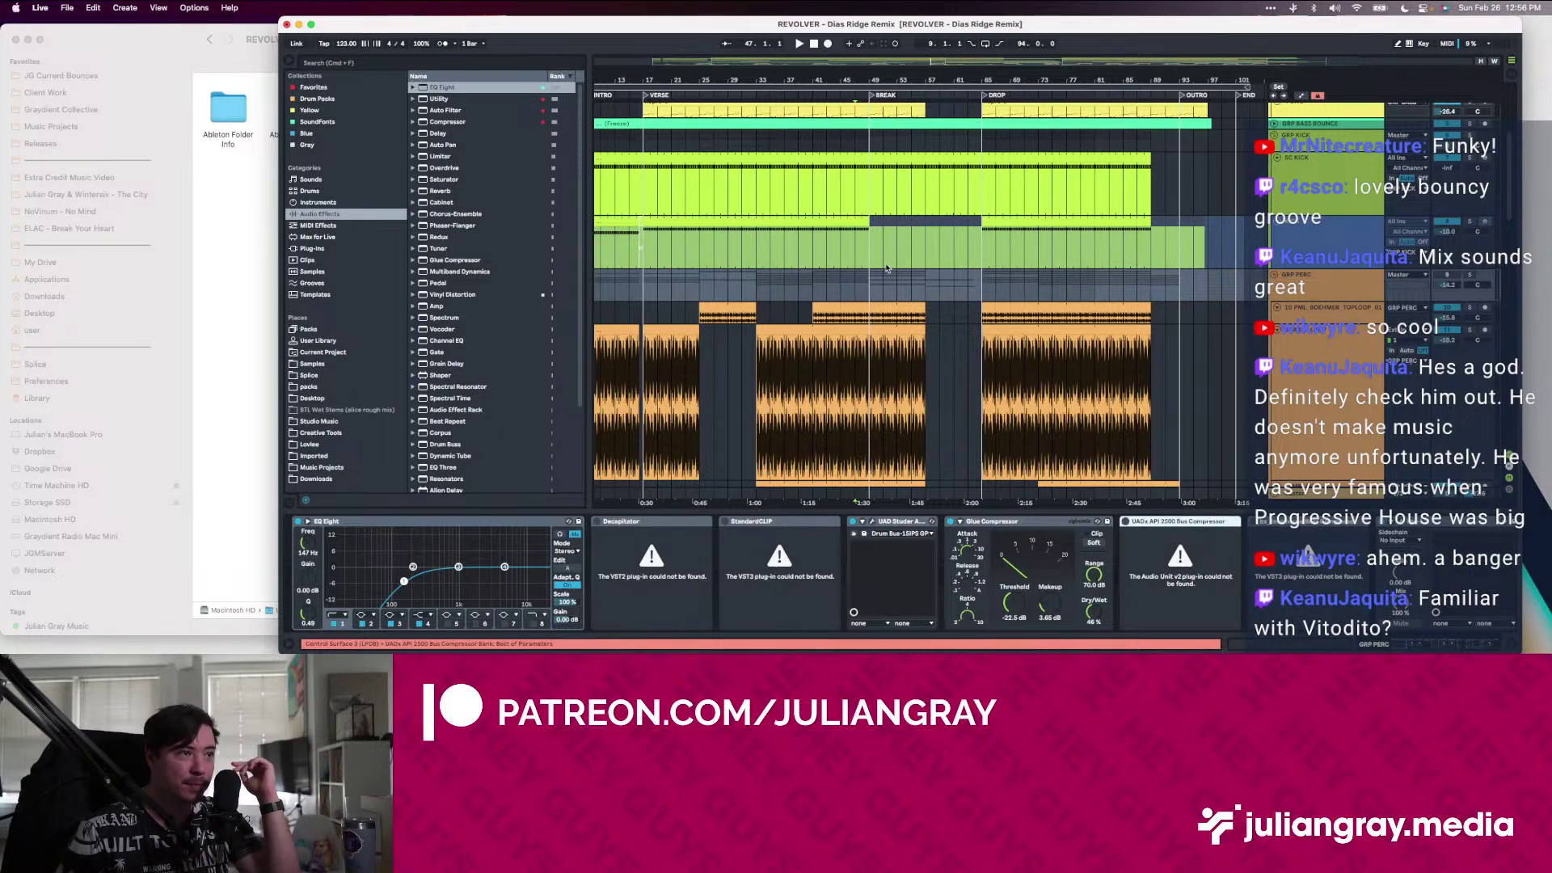
Look through the percussion tracks and the SHAKER LOOP device chain, and fold the GRP PERC group
scroll(861, 315, down, 5)
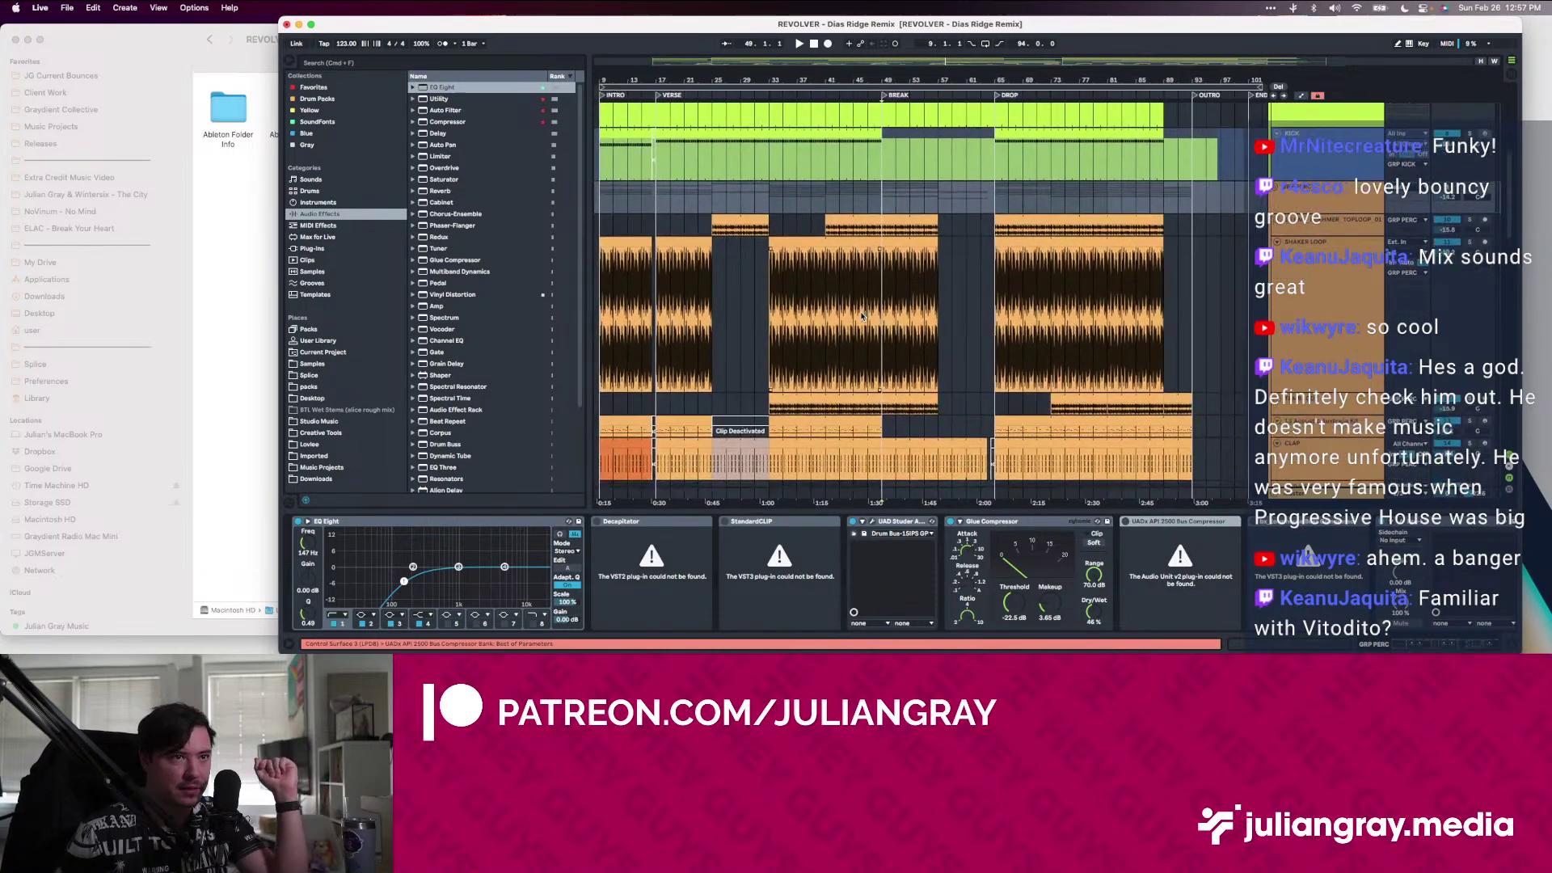
scroll(861, 316, down, 2)
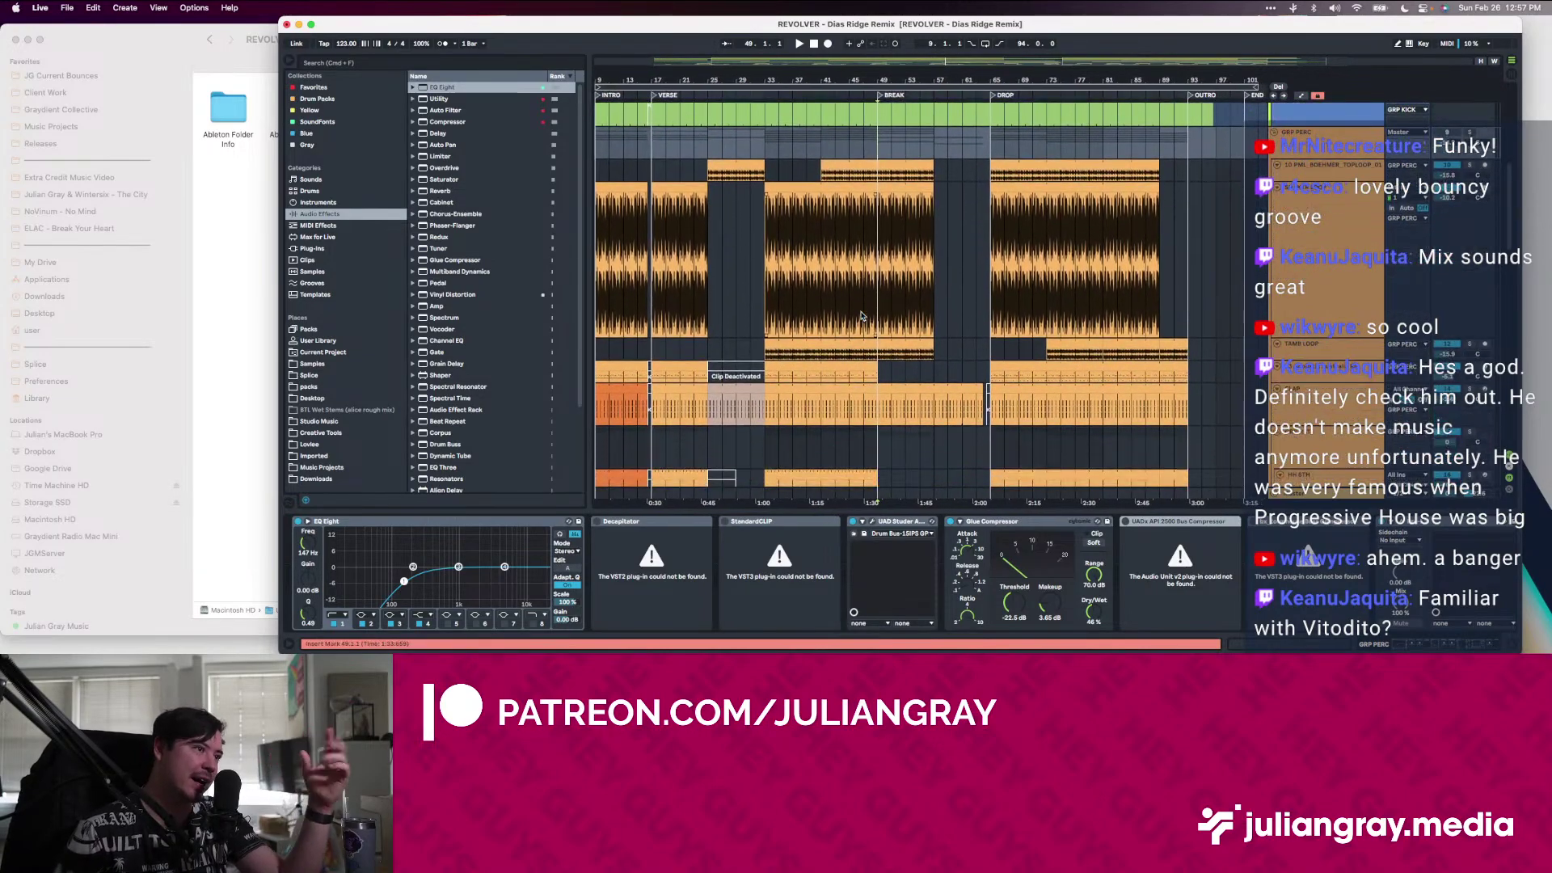
click(764, 289)
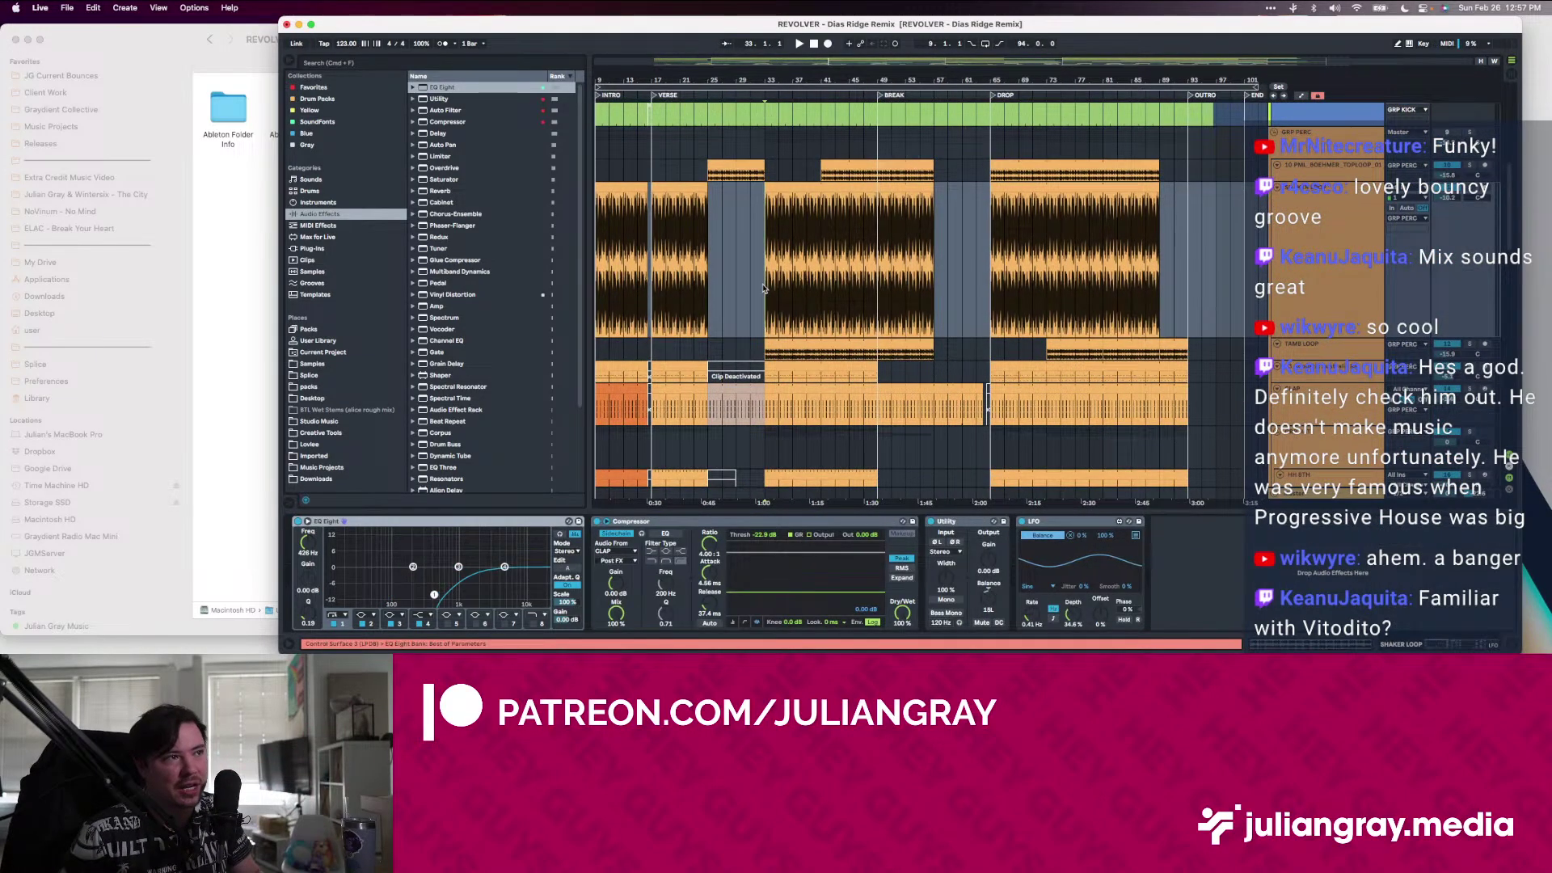
scroll(764, 288, up, 7)
click(1275, 177)
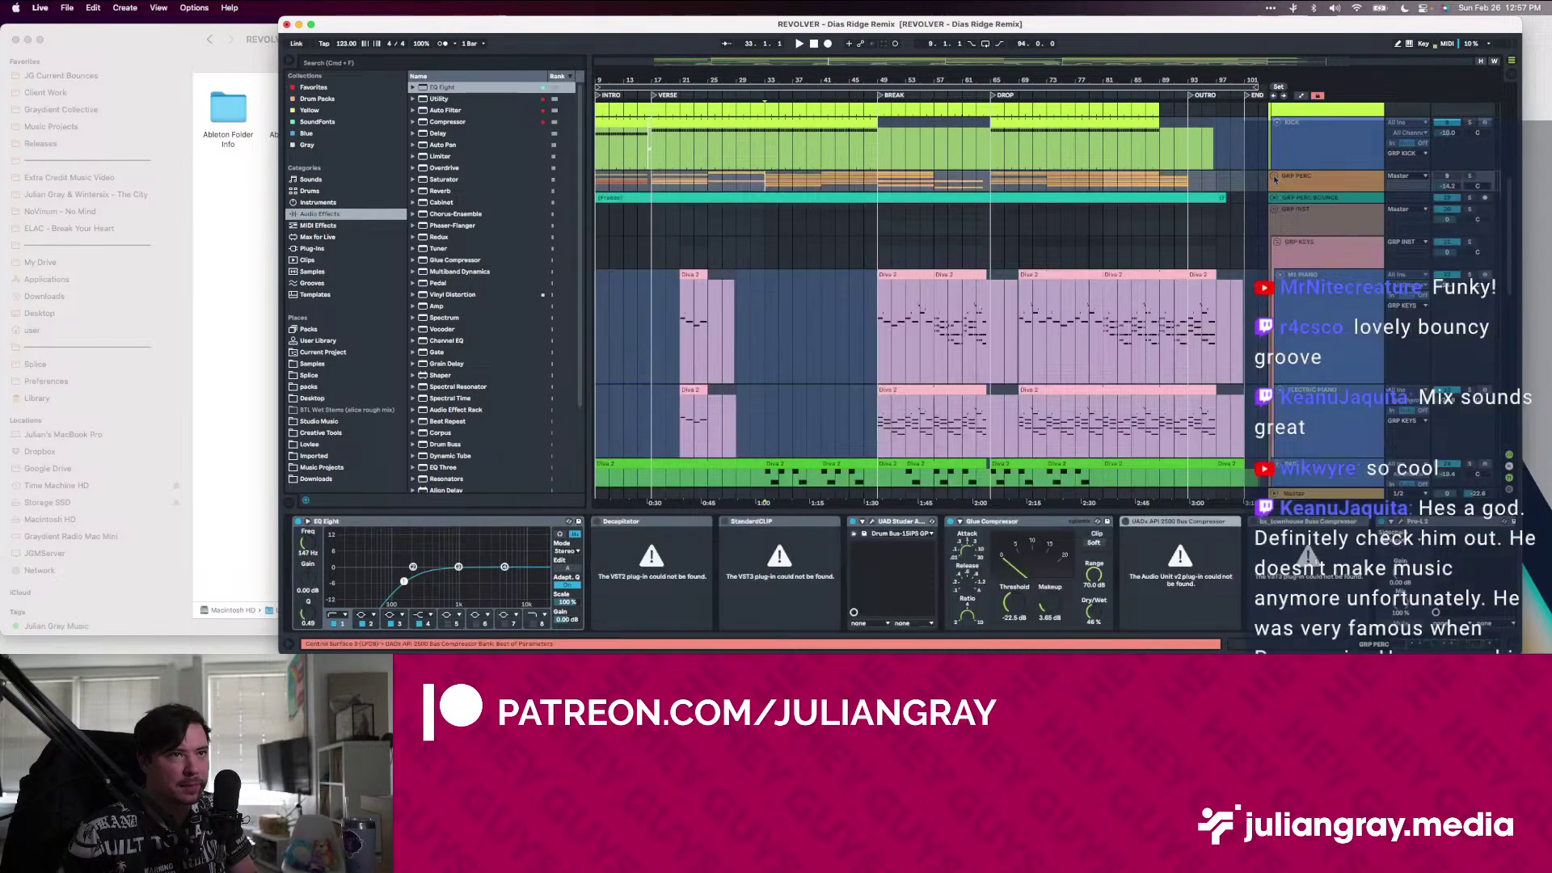
Play the track and add an EQ Eight after the Auto Filter on the GRP PERC group
scroll(1293, 153, up, 3)
click(1303, 129)
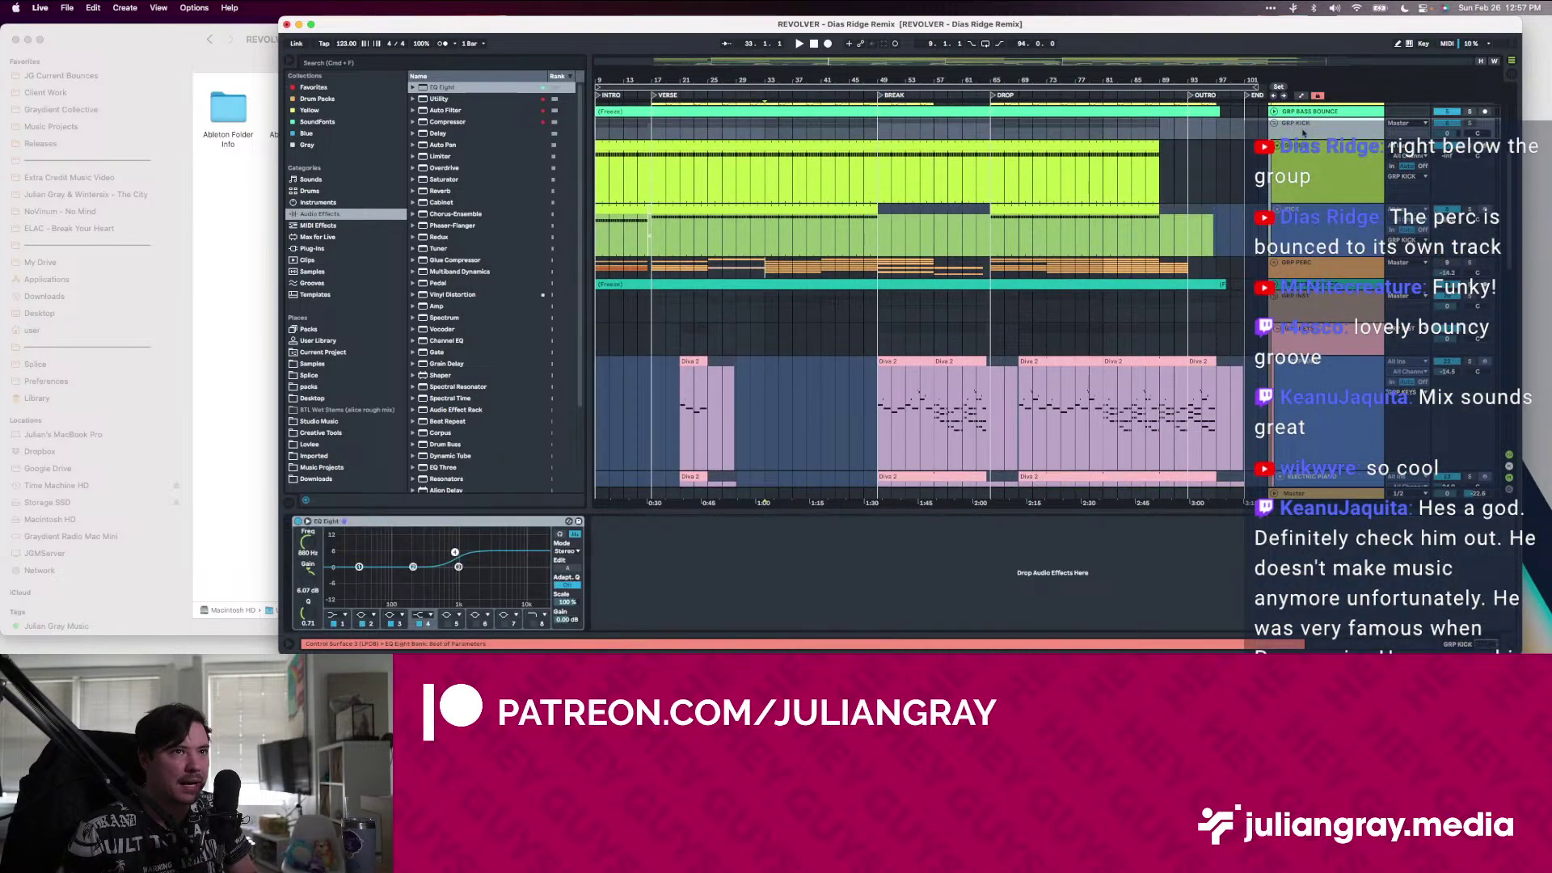
click(880, 232)
click(1368, 273)
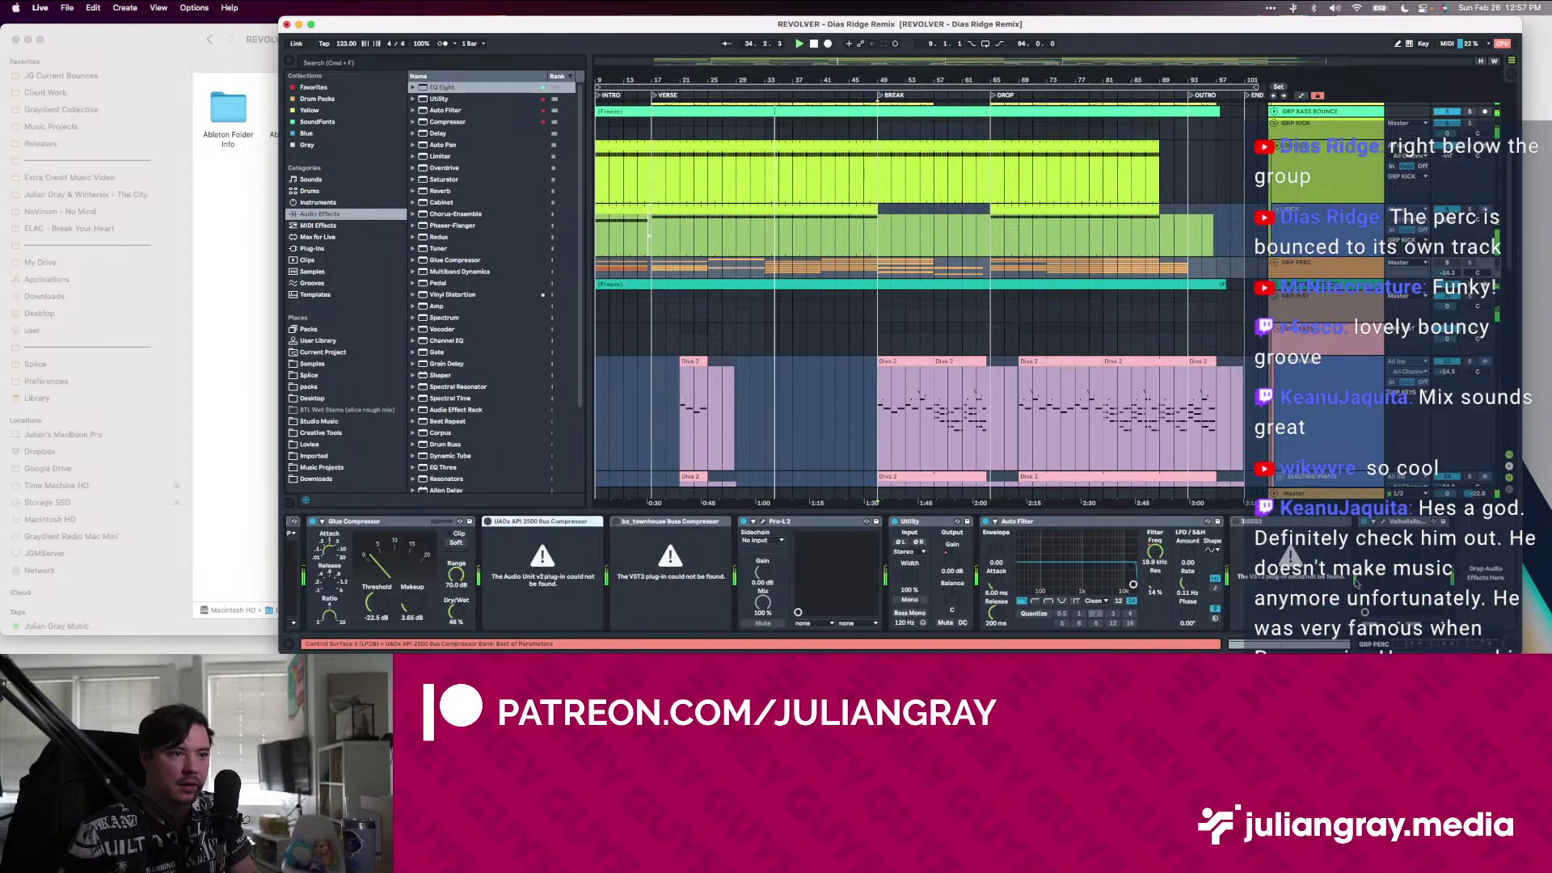
click(434, 85)
key(Return)
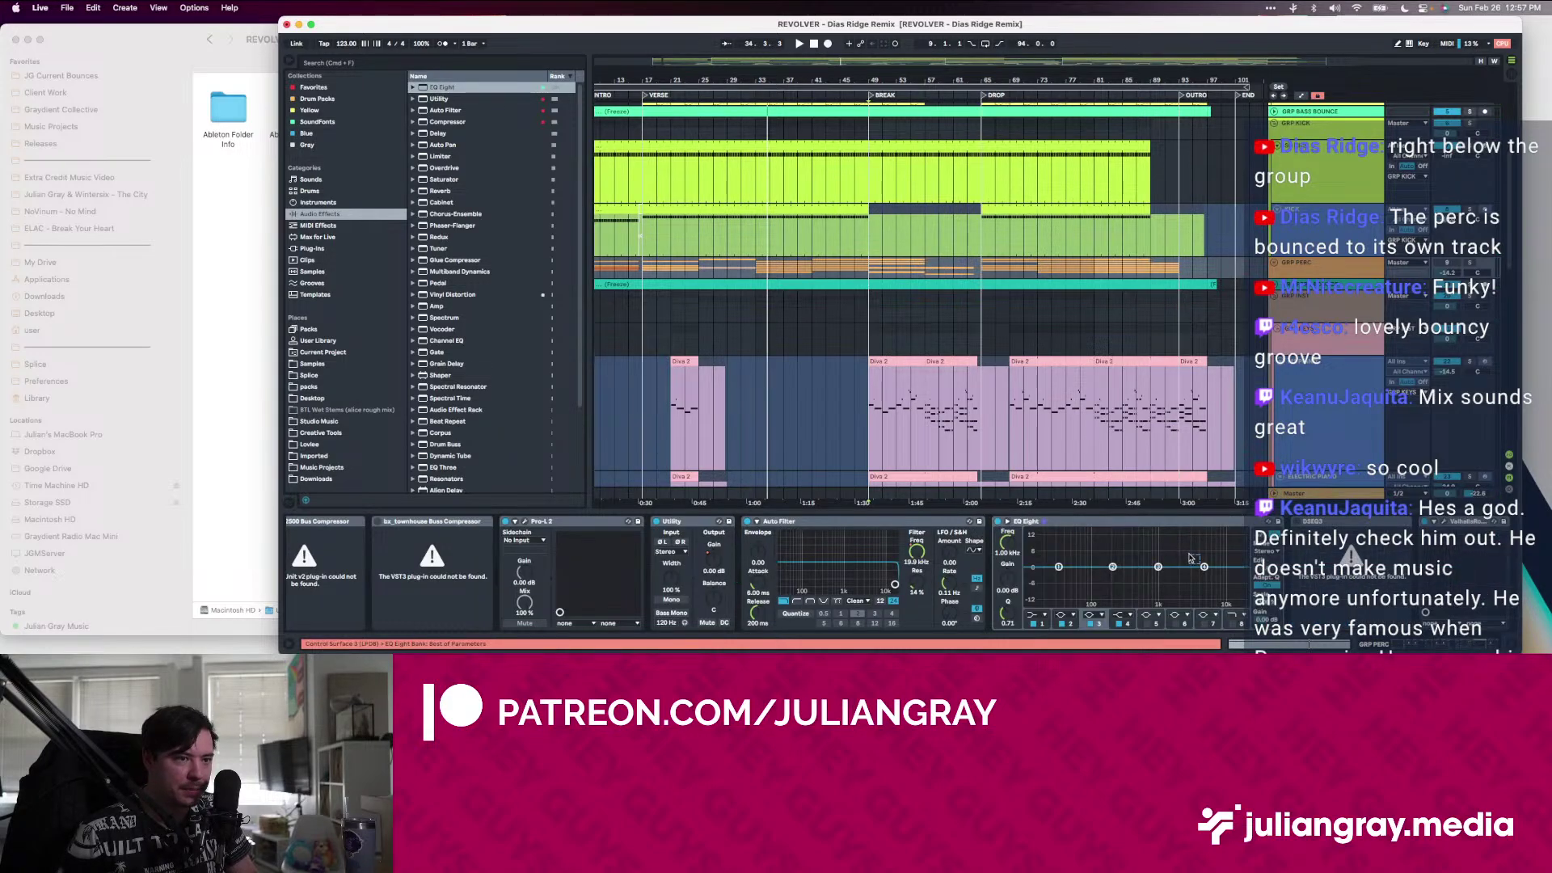
Try a high-shelf boost at about 1.2 kHz in the GRP PERC group's EQ Eight and audition it
drag(1202, 568, 1163, 558)
key(space)
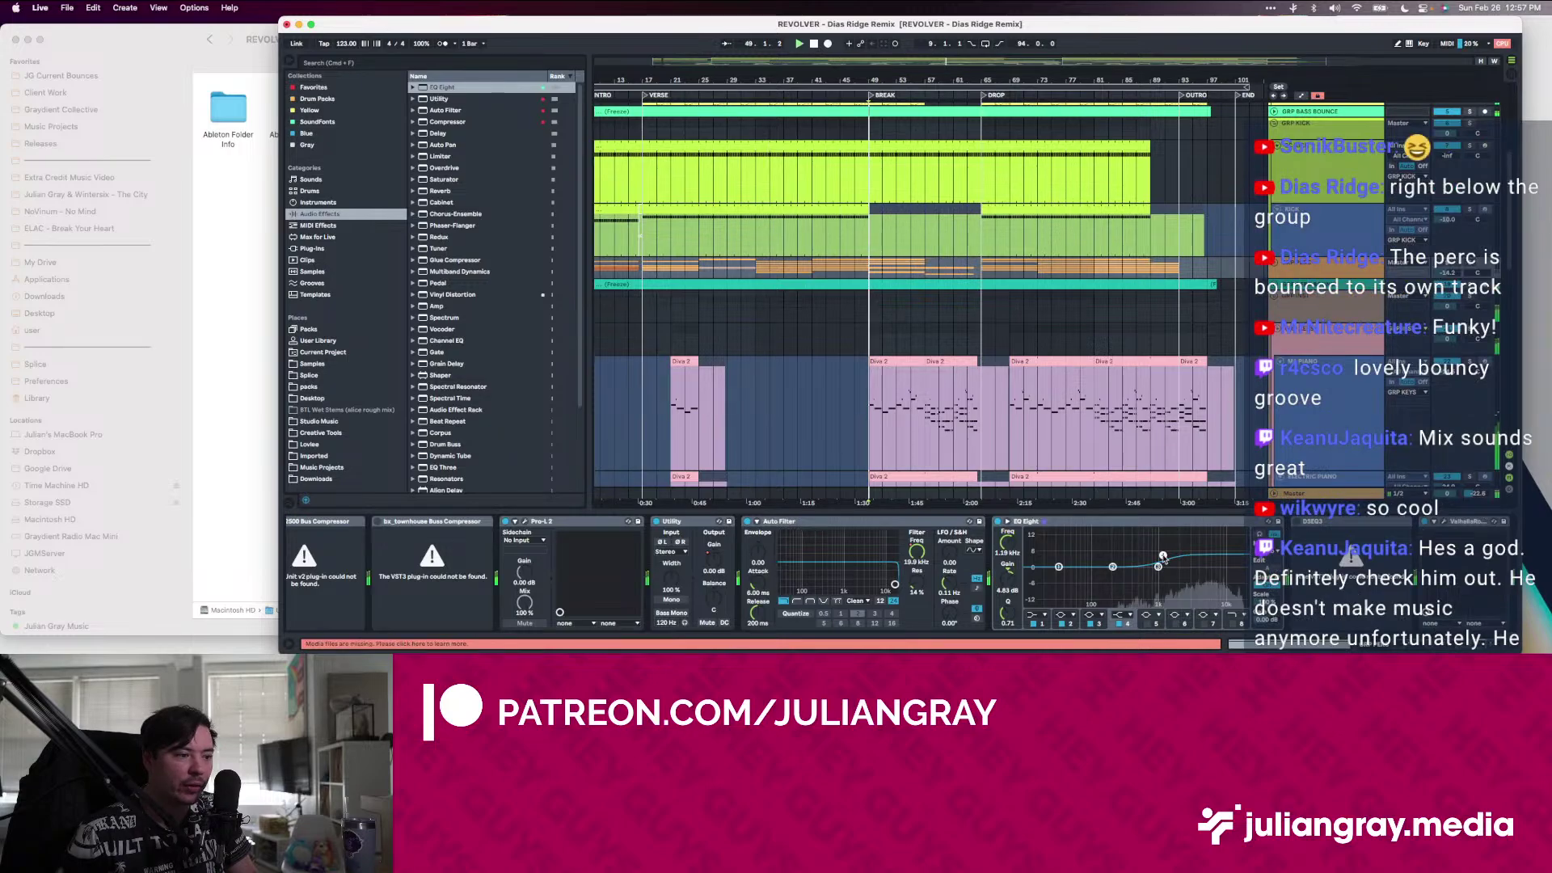
drag(1163, 555, 1165, 555)
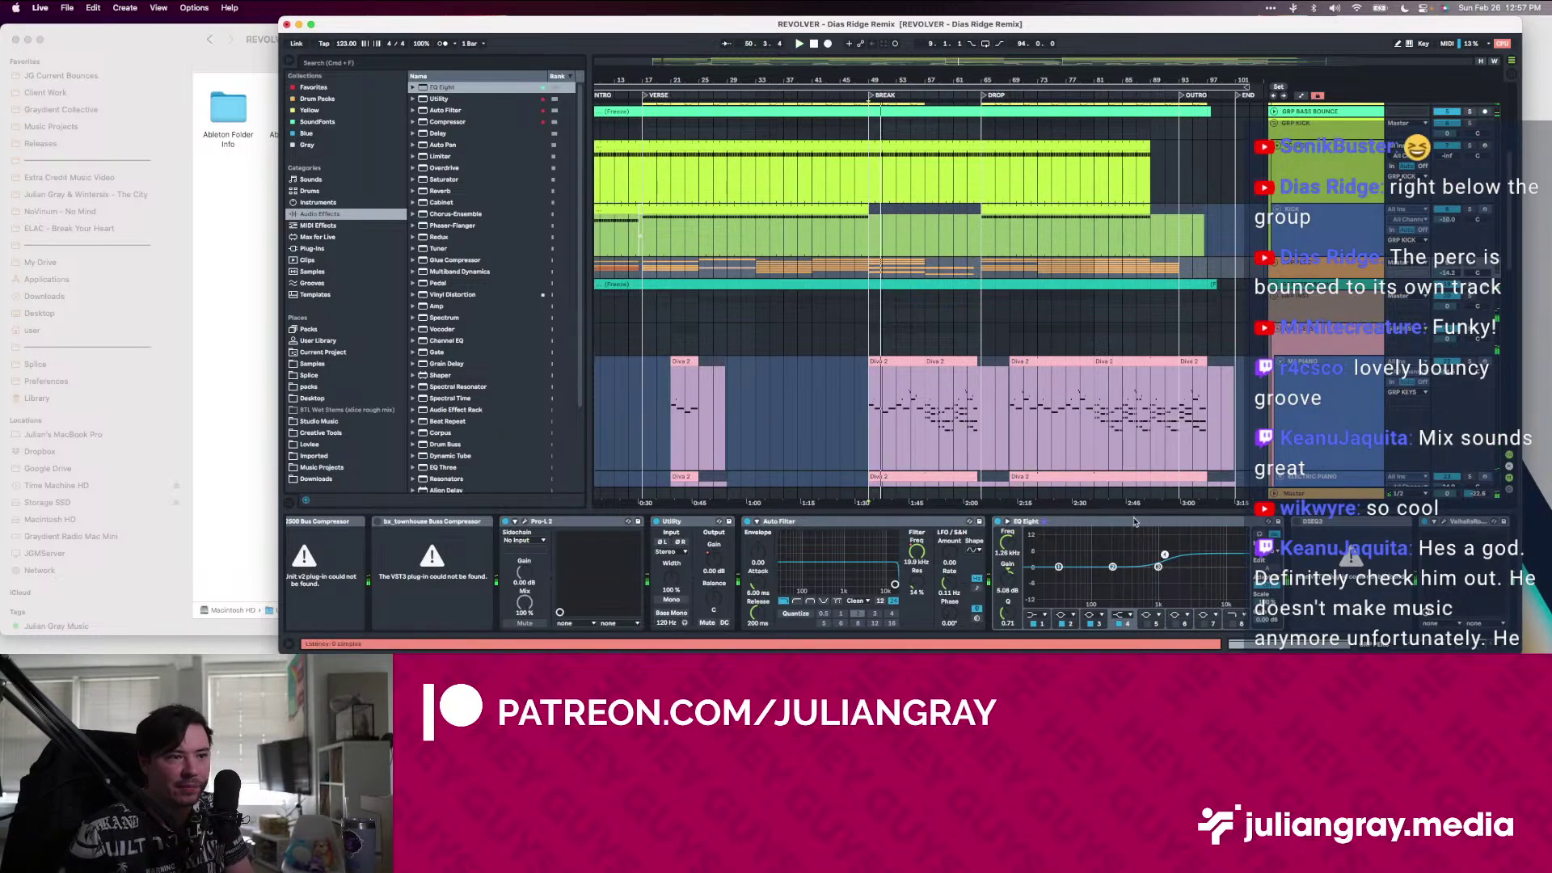
Listen to the GRP PERC group and add a new EQ Eight at the end of its device chain
click(1344, 276)
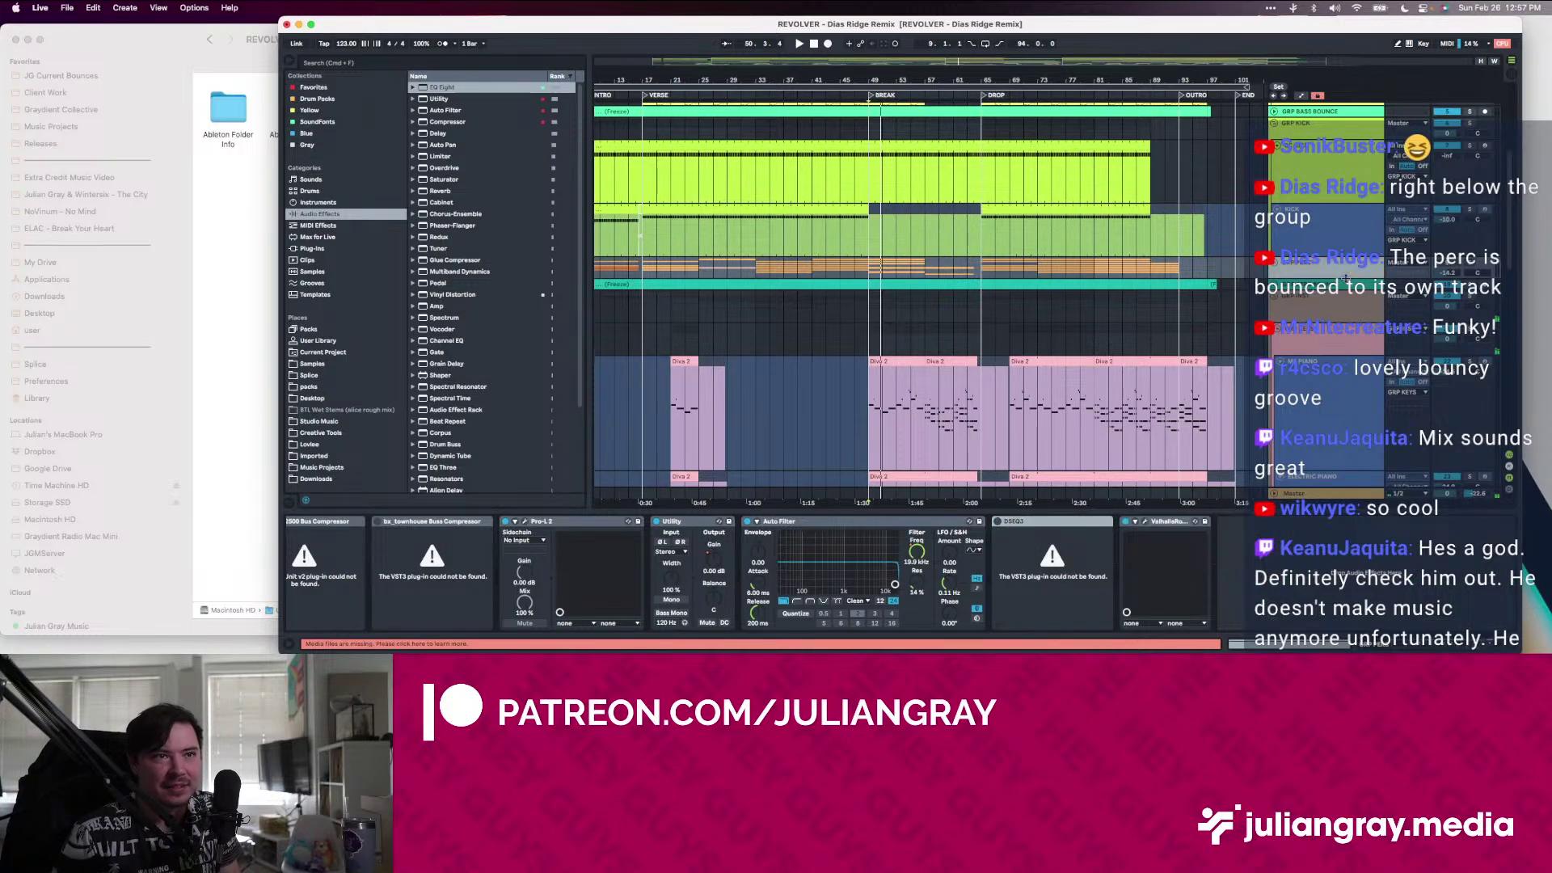
click(1345, 286)
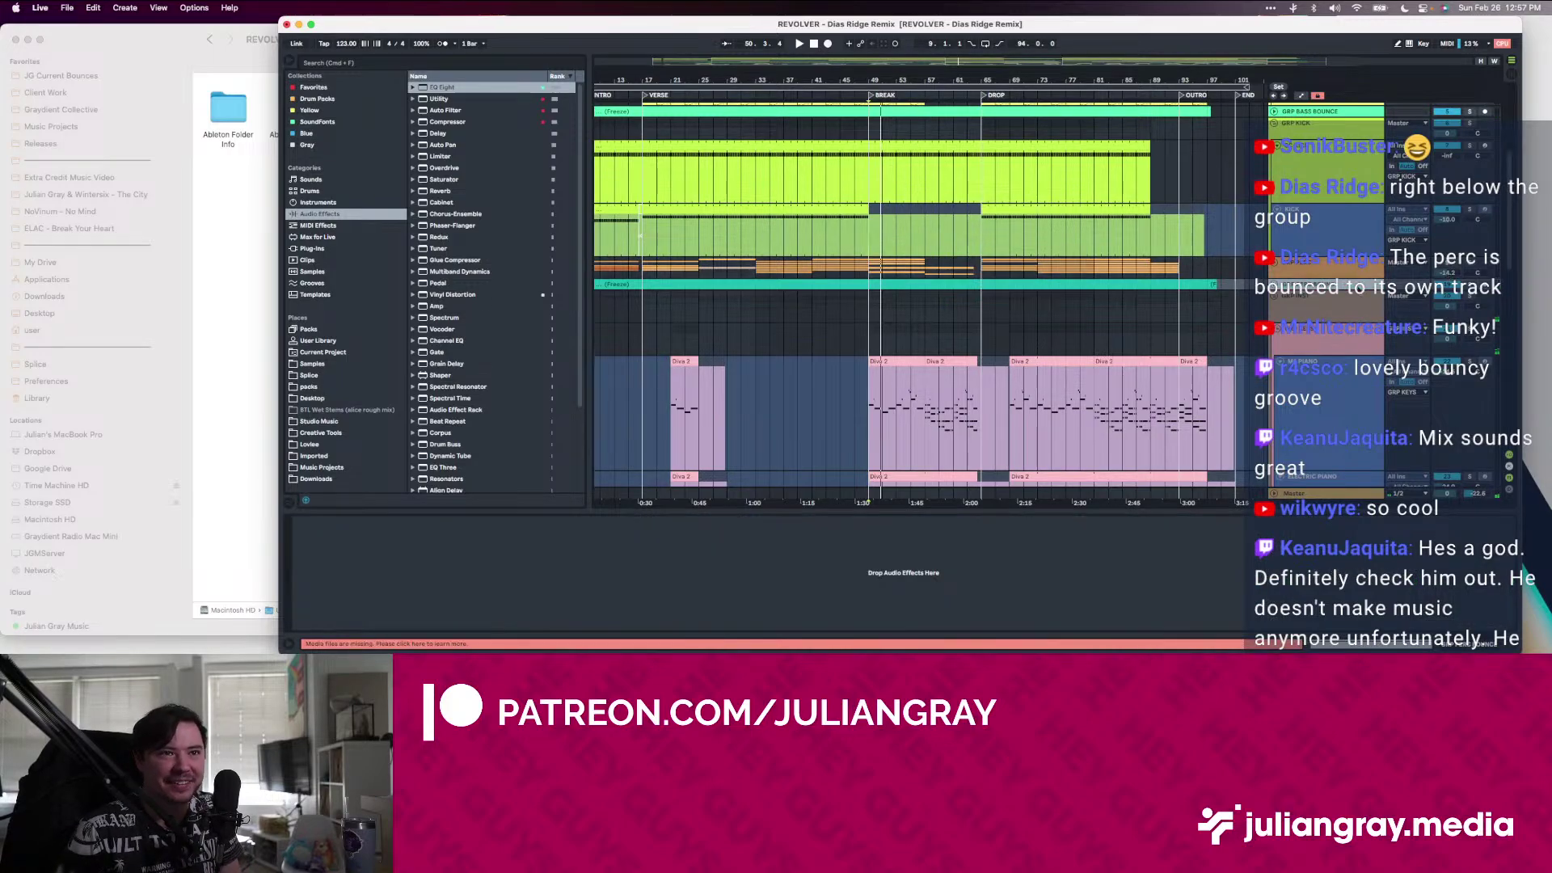
key(space)
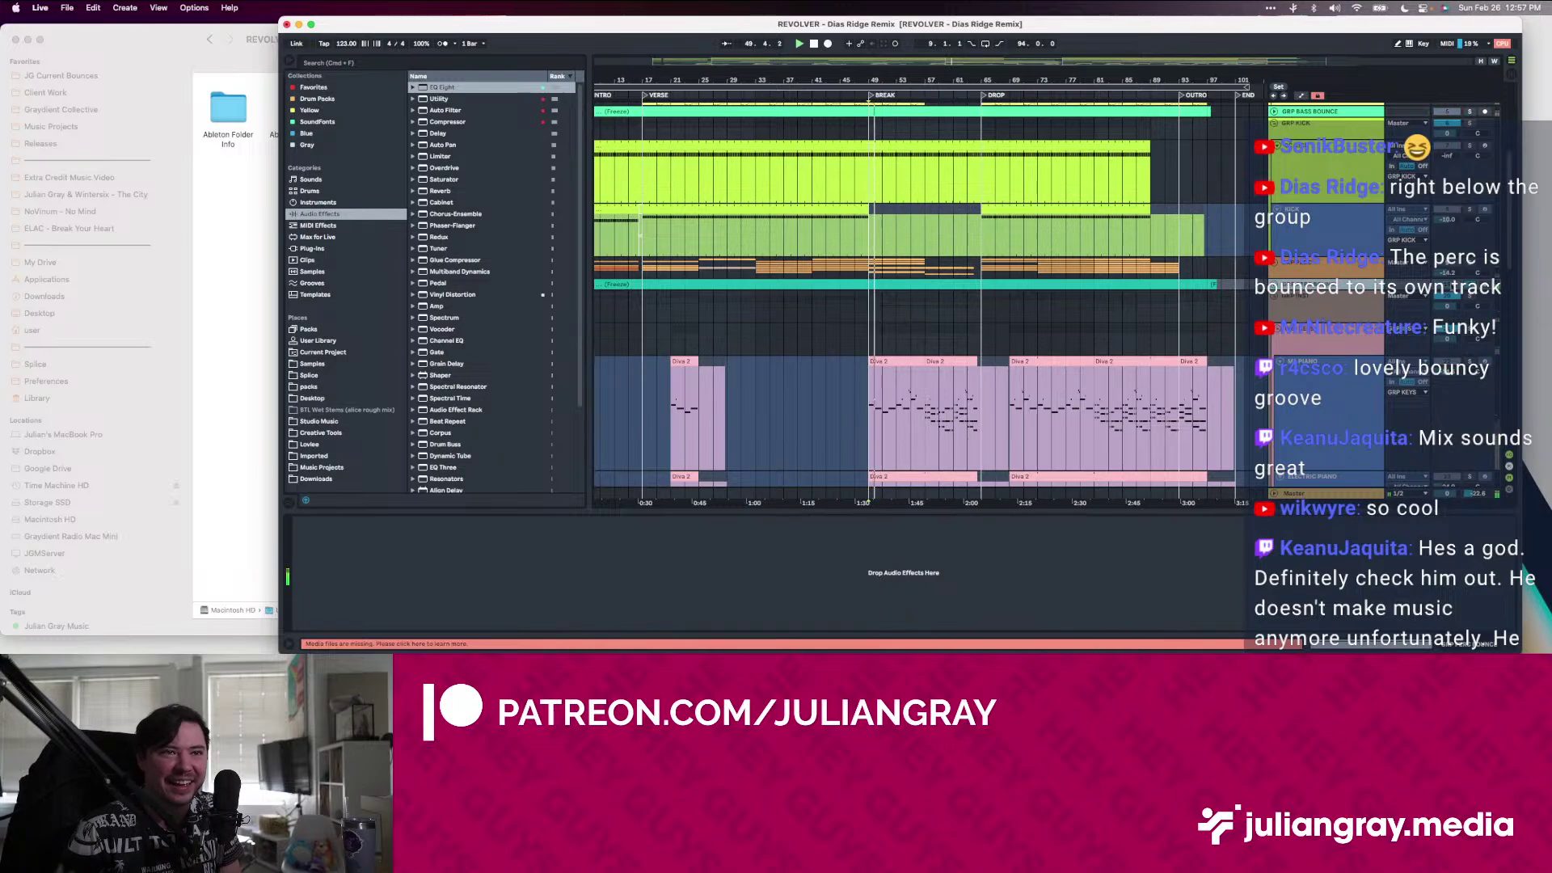
click(1354, 267)
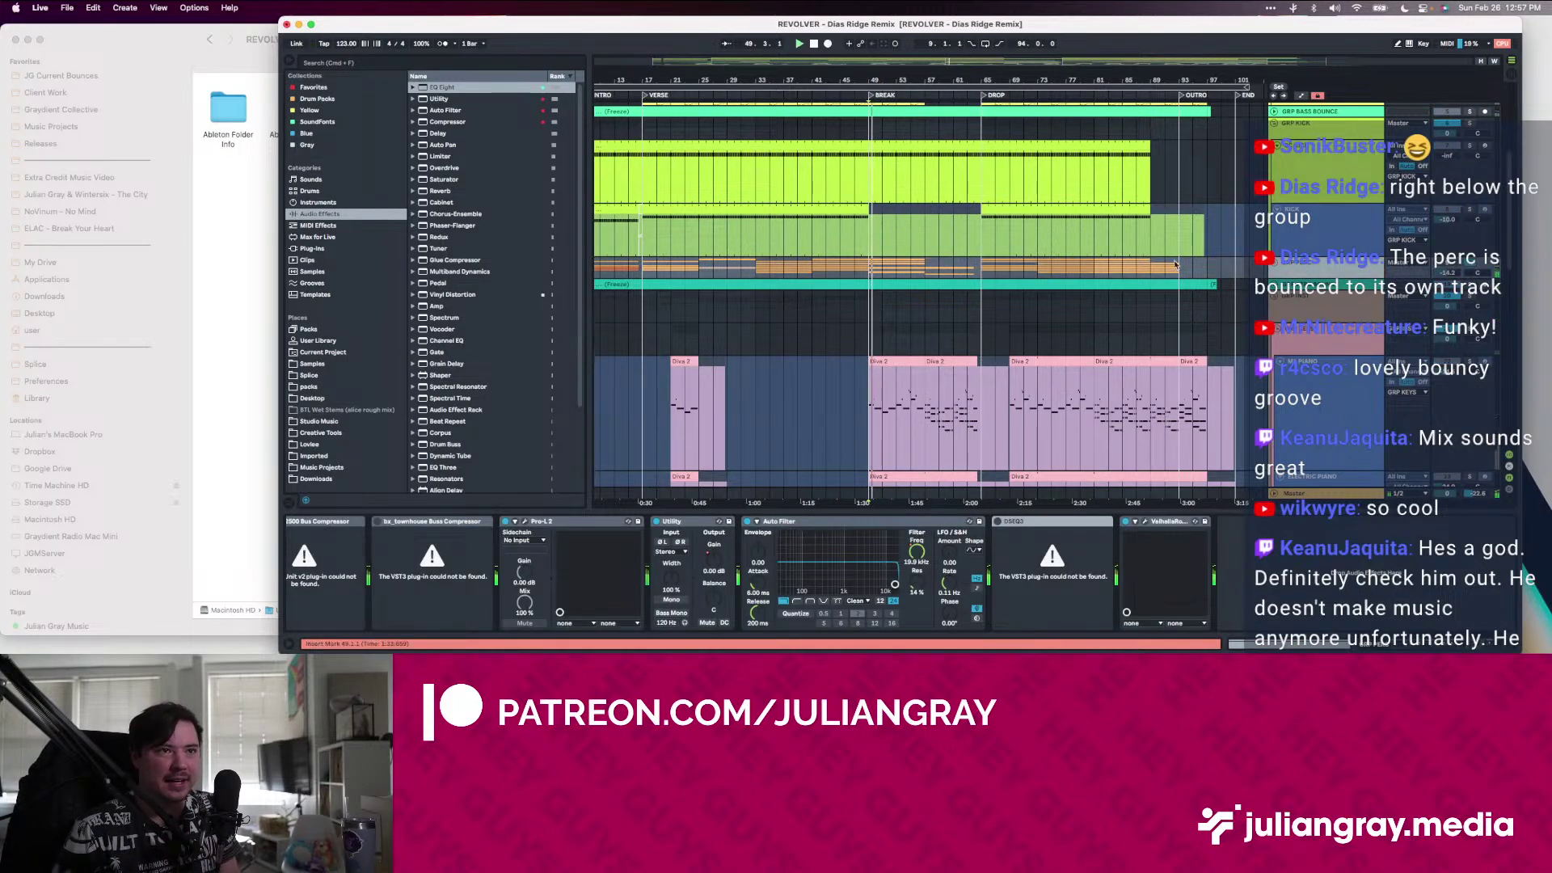
double_click(452, 90)
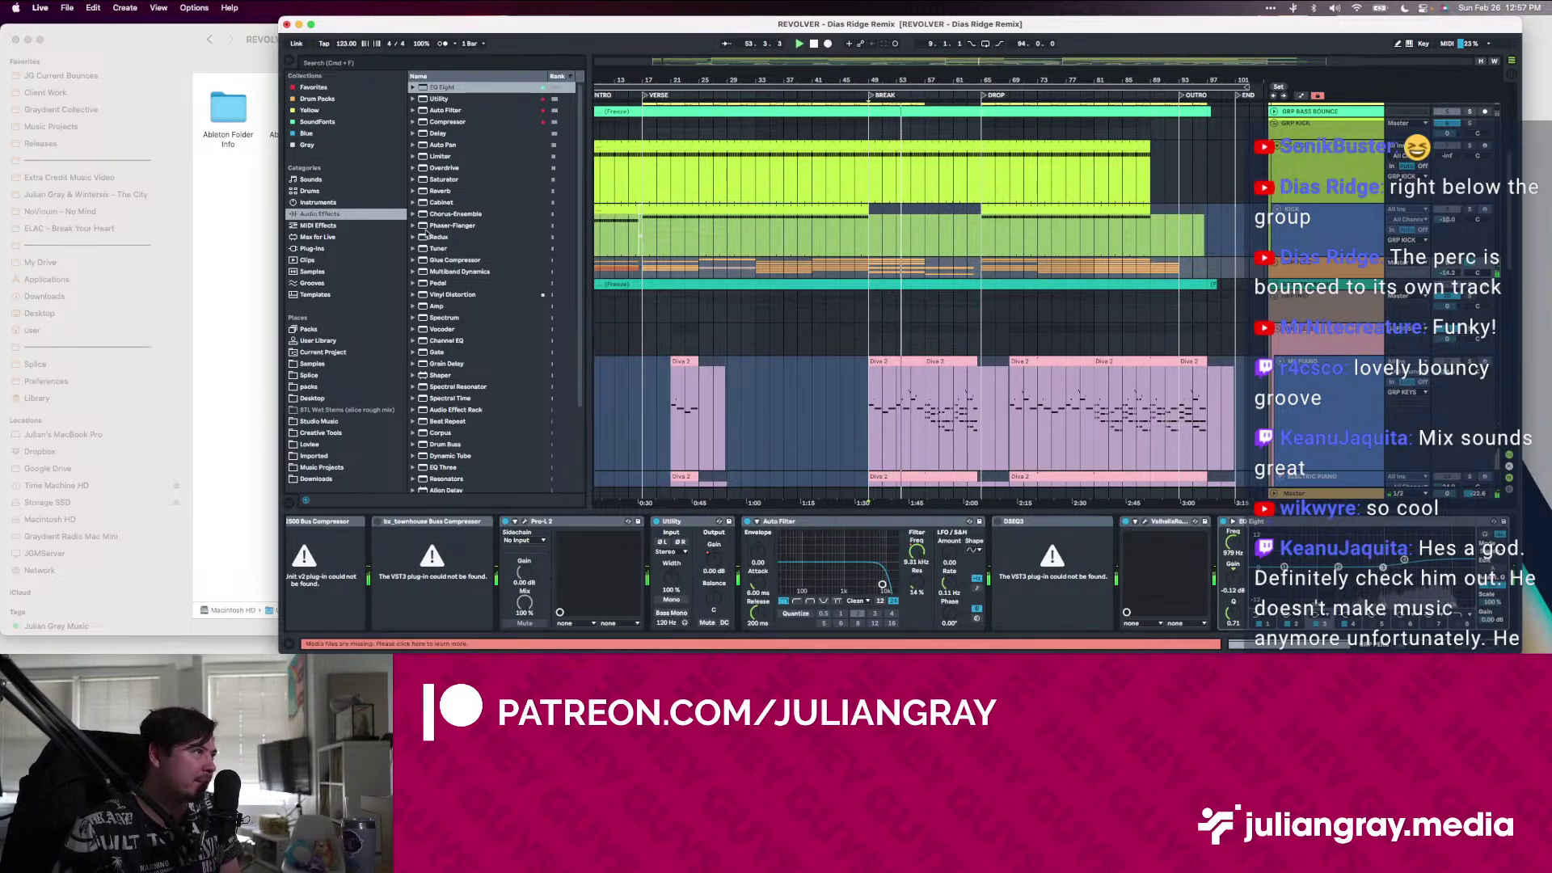
Search the plug-ins for "slate" and insert Fresh Air before the EQ Eight on the GRP PERC group
click(317, 237)
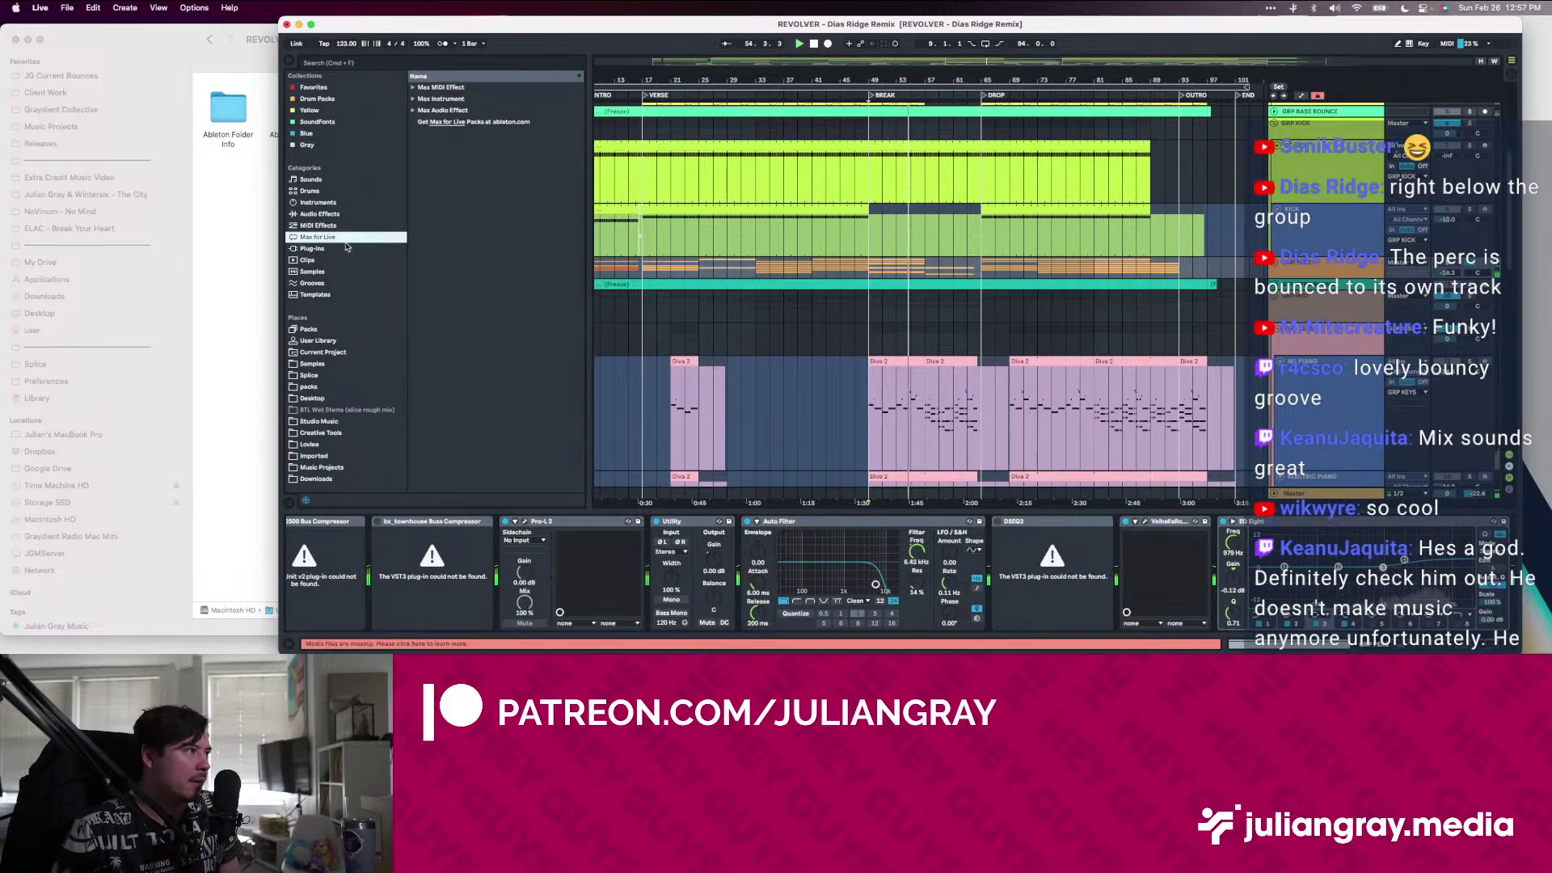
click(312, 248)
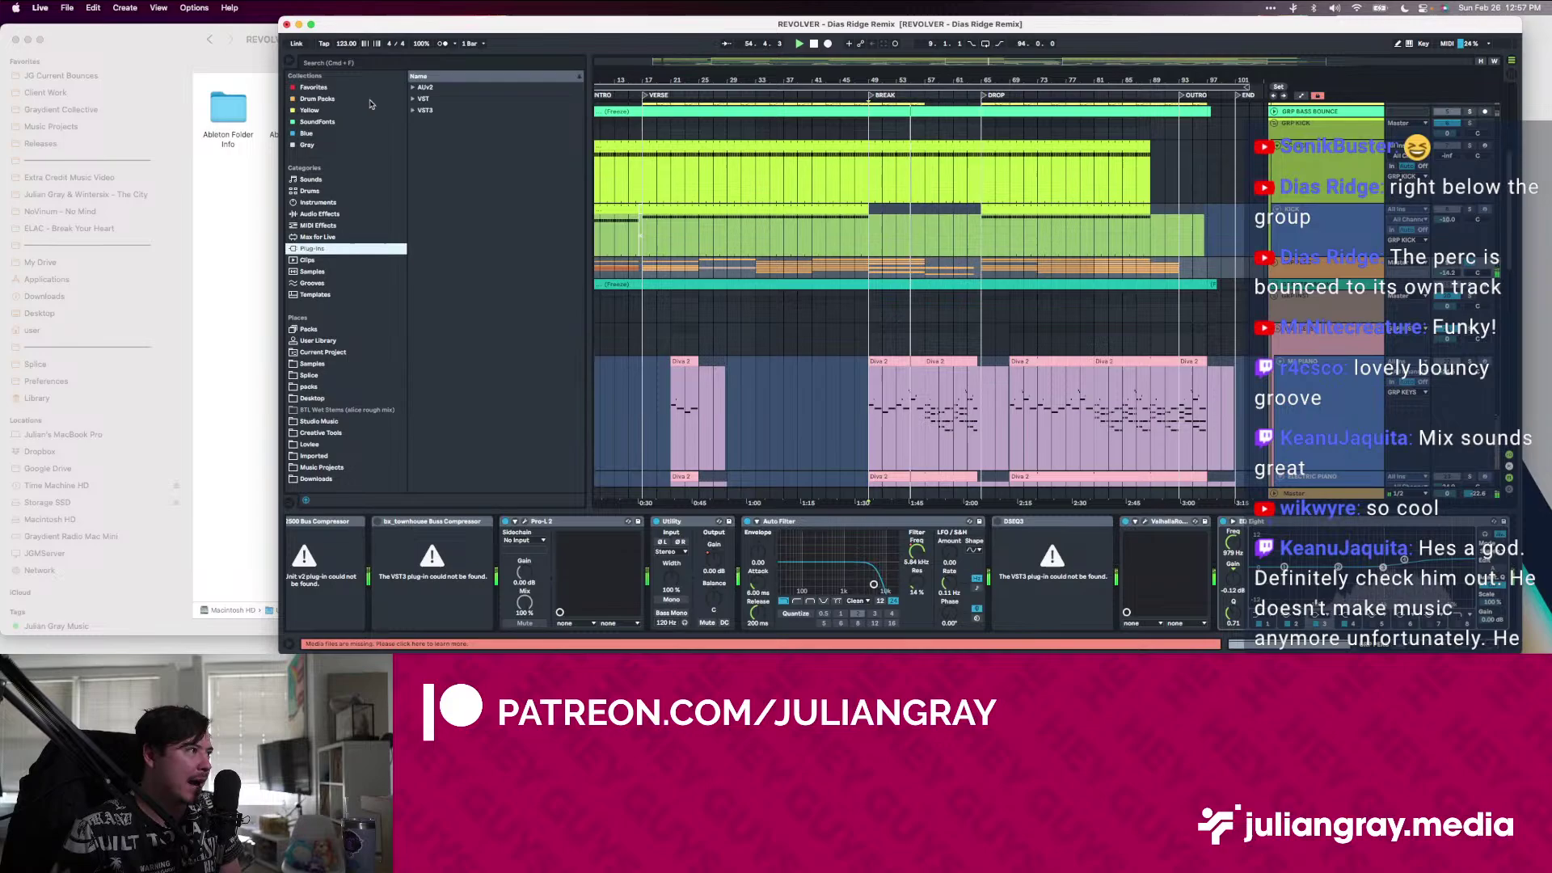
click(403, 67)
text(slat)
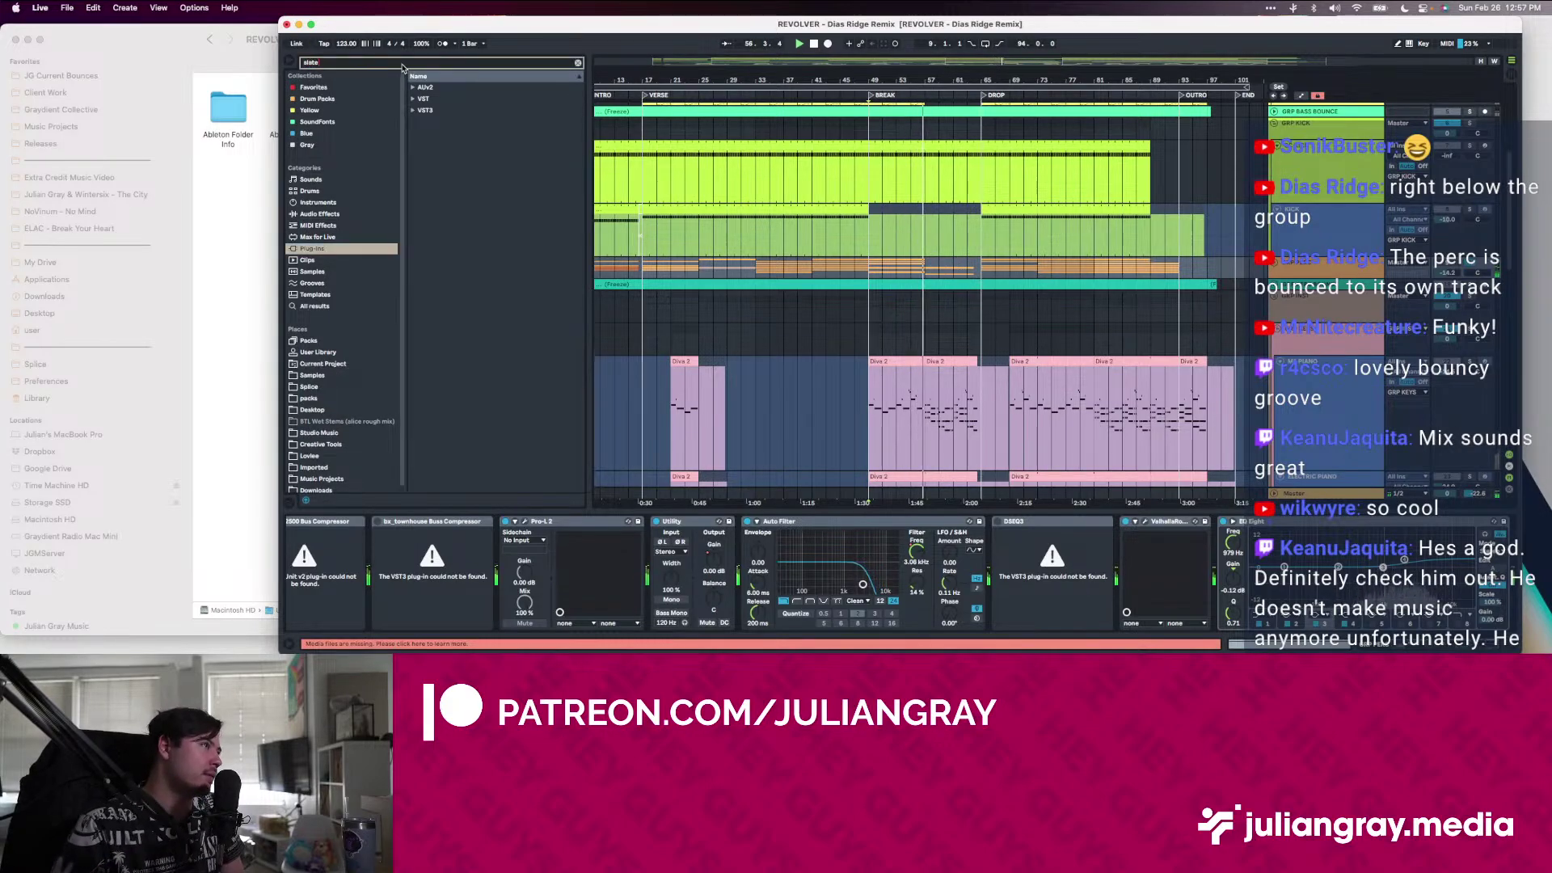
text(e)
click(436, 122)
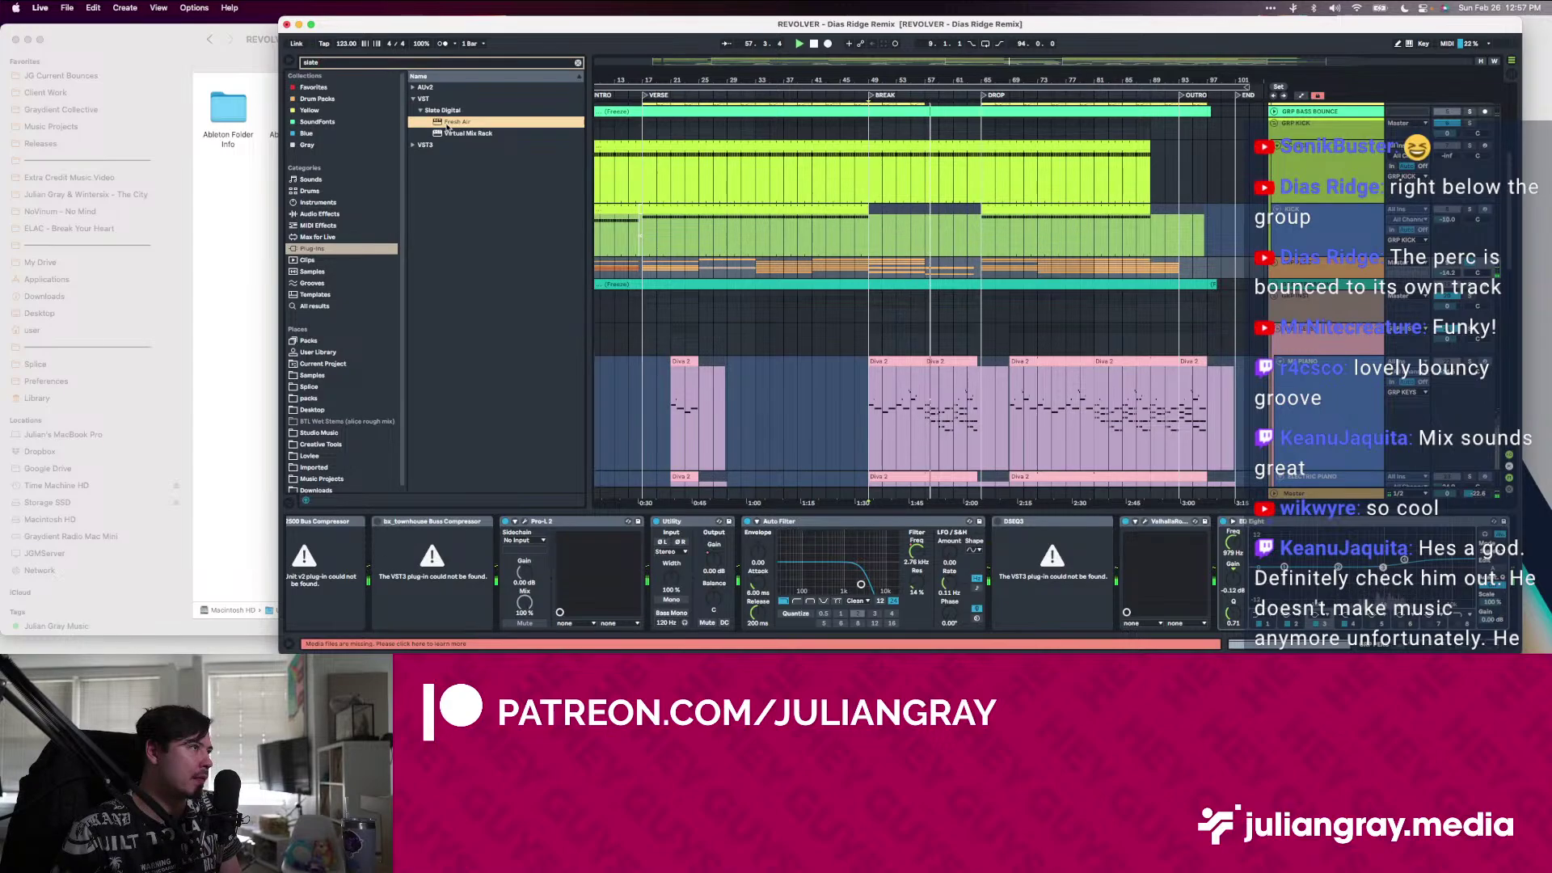
drag(1312, 562, 1310, 562)
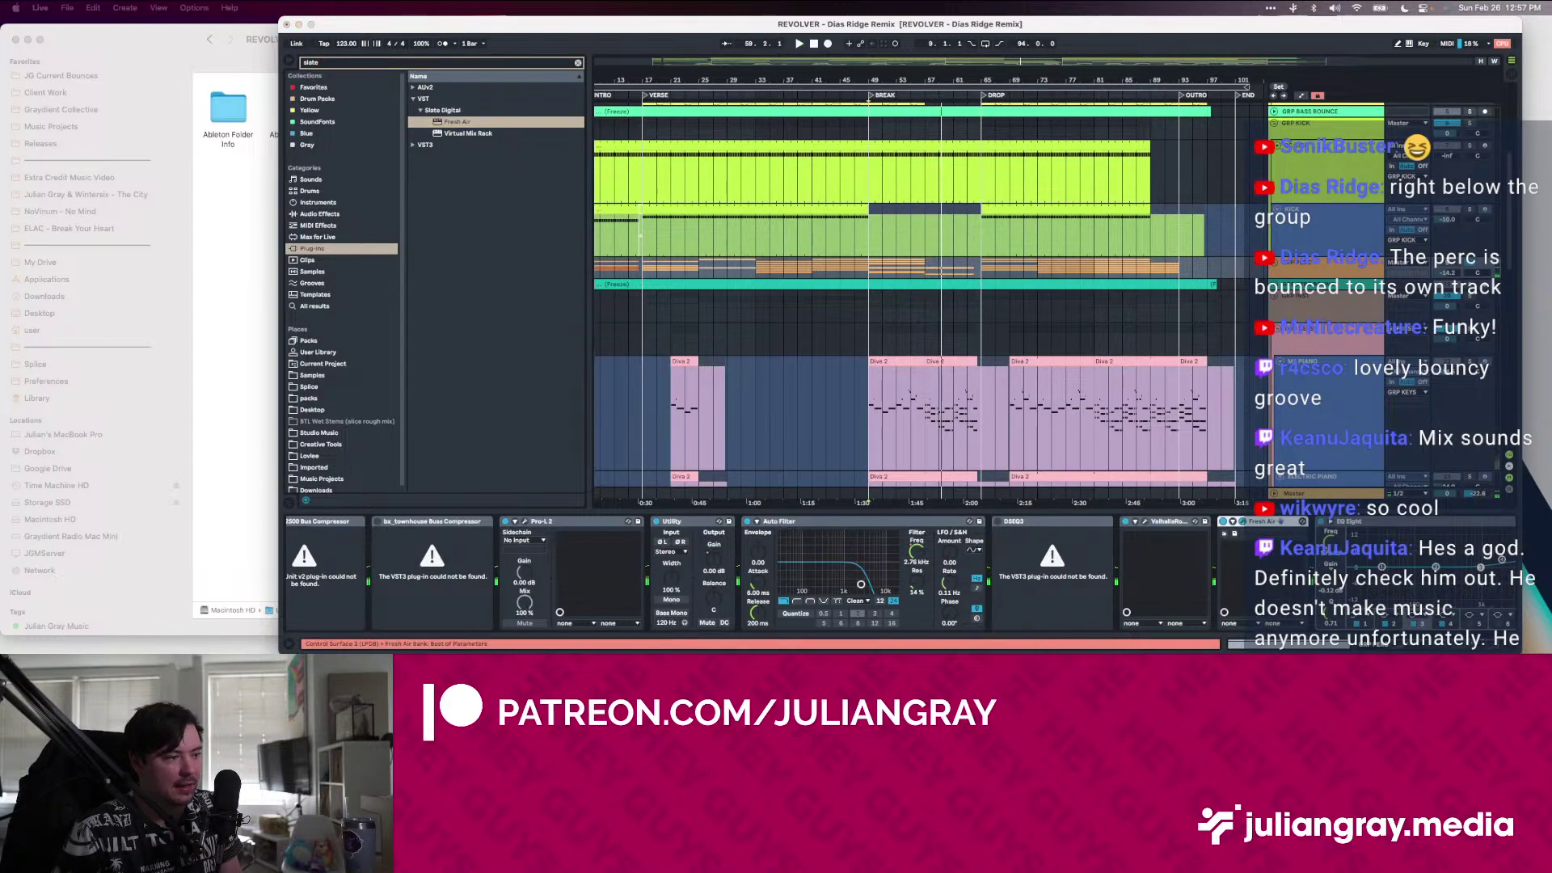
Set Fresh Air on GRP PERC to 18 High Air and 9 Mid Air during playback, and close its window
key(space)
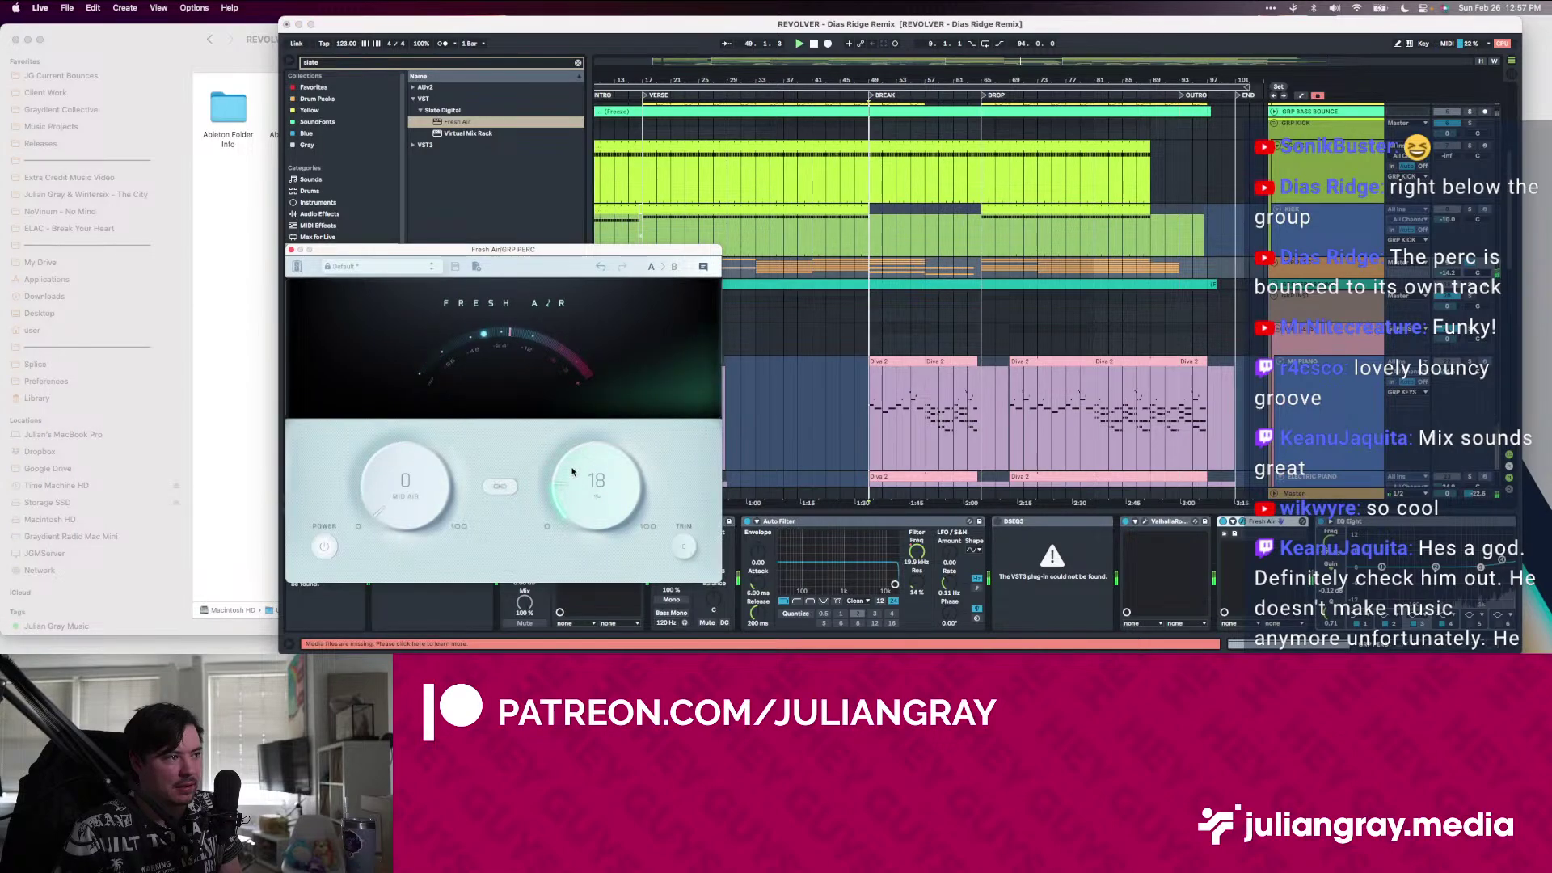
click(1225, 527)
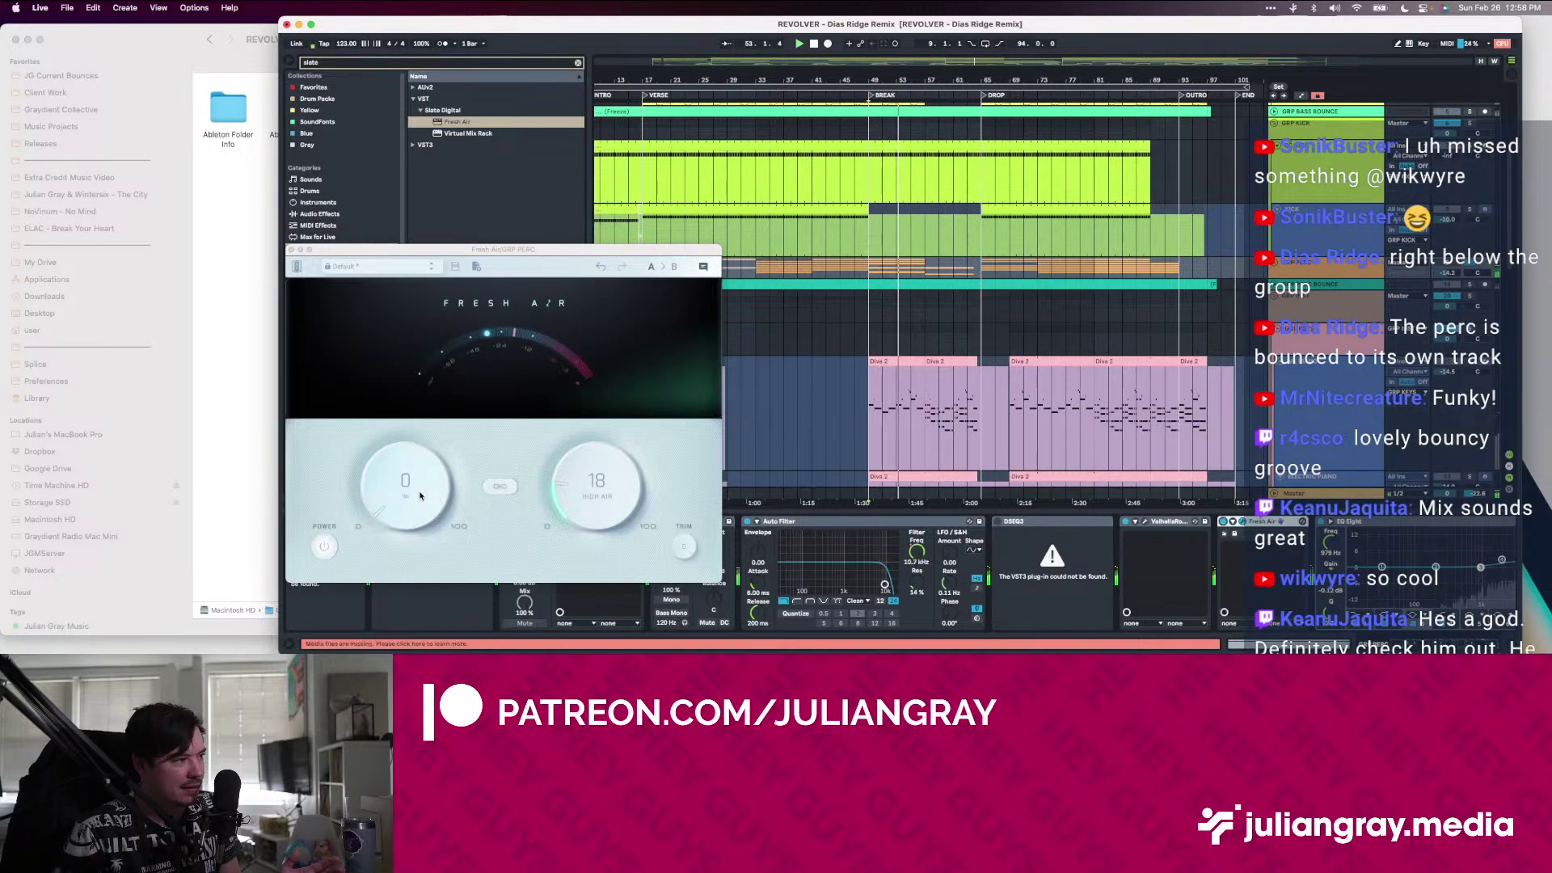
drag(419, 492, 429, 483)
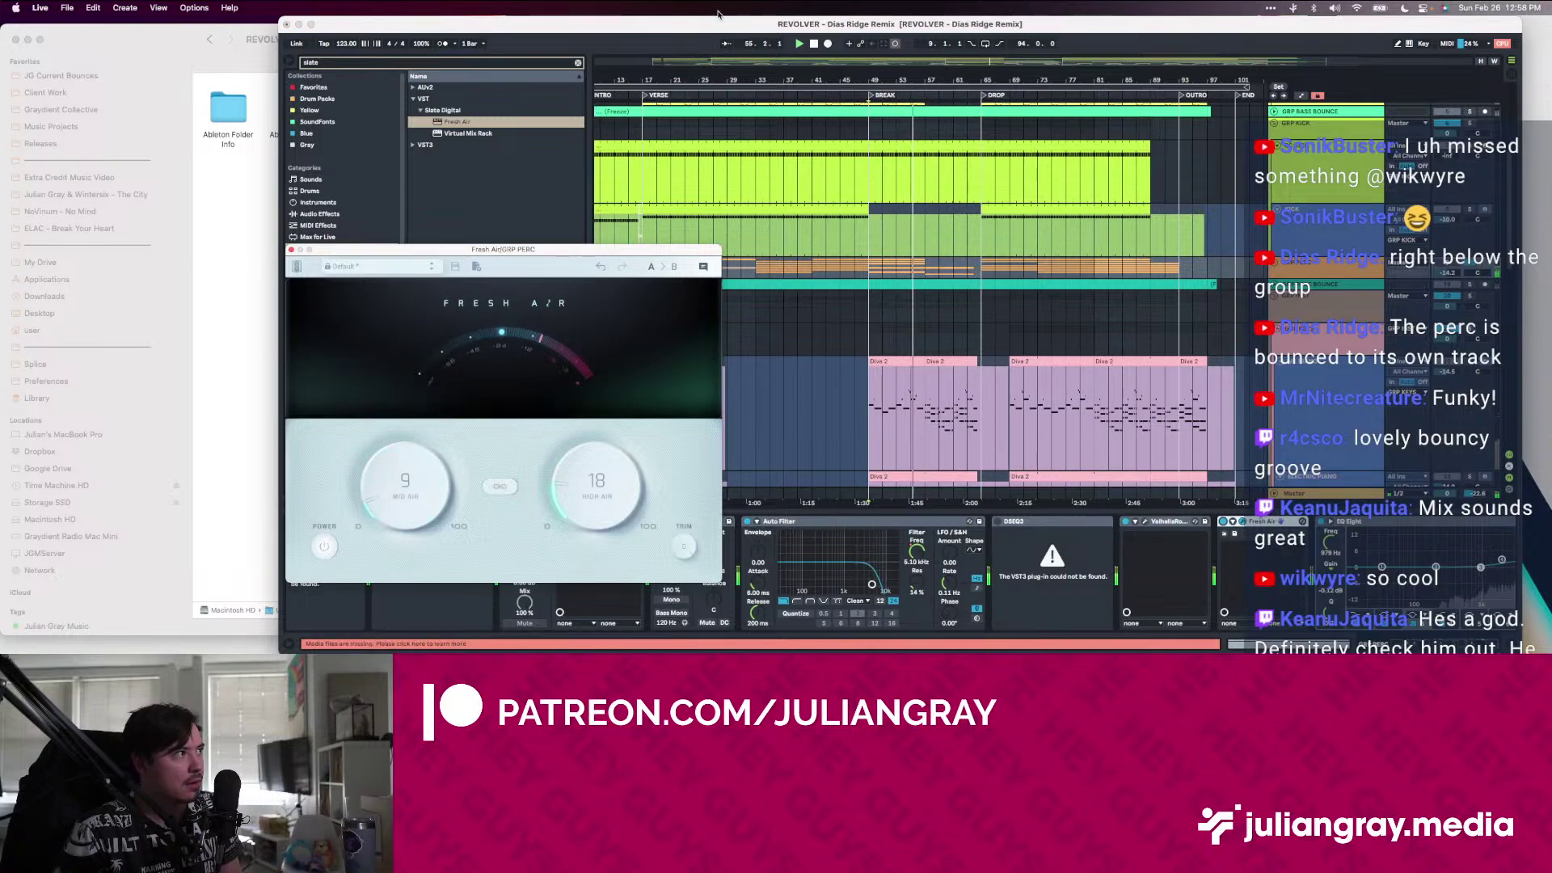
drag(599, 21, 348, 18)
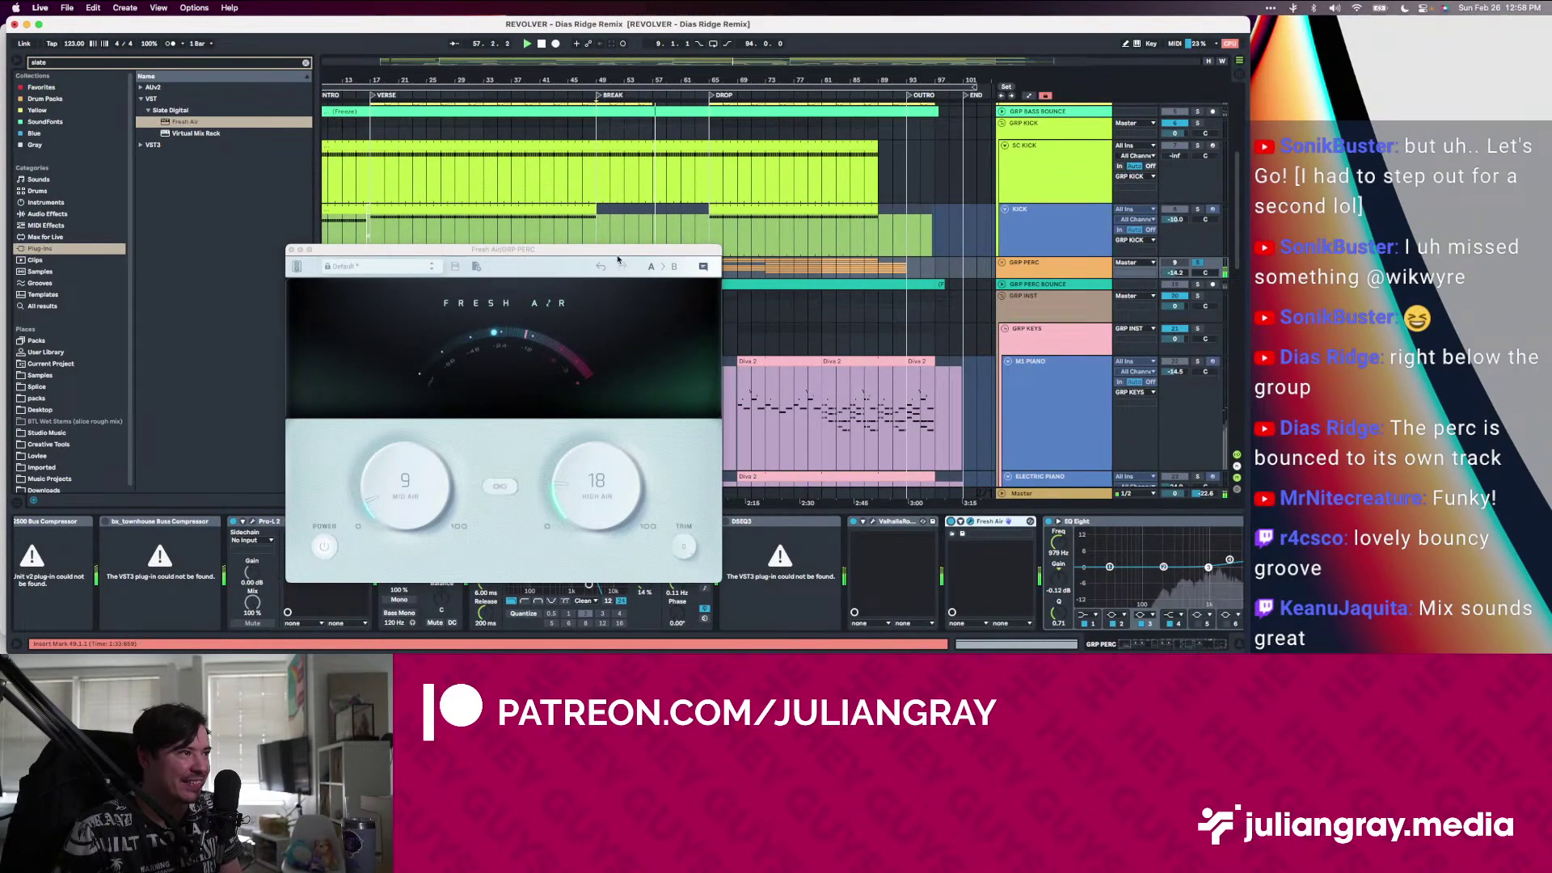
drag(619, 254, 697, 224)
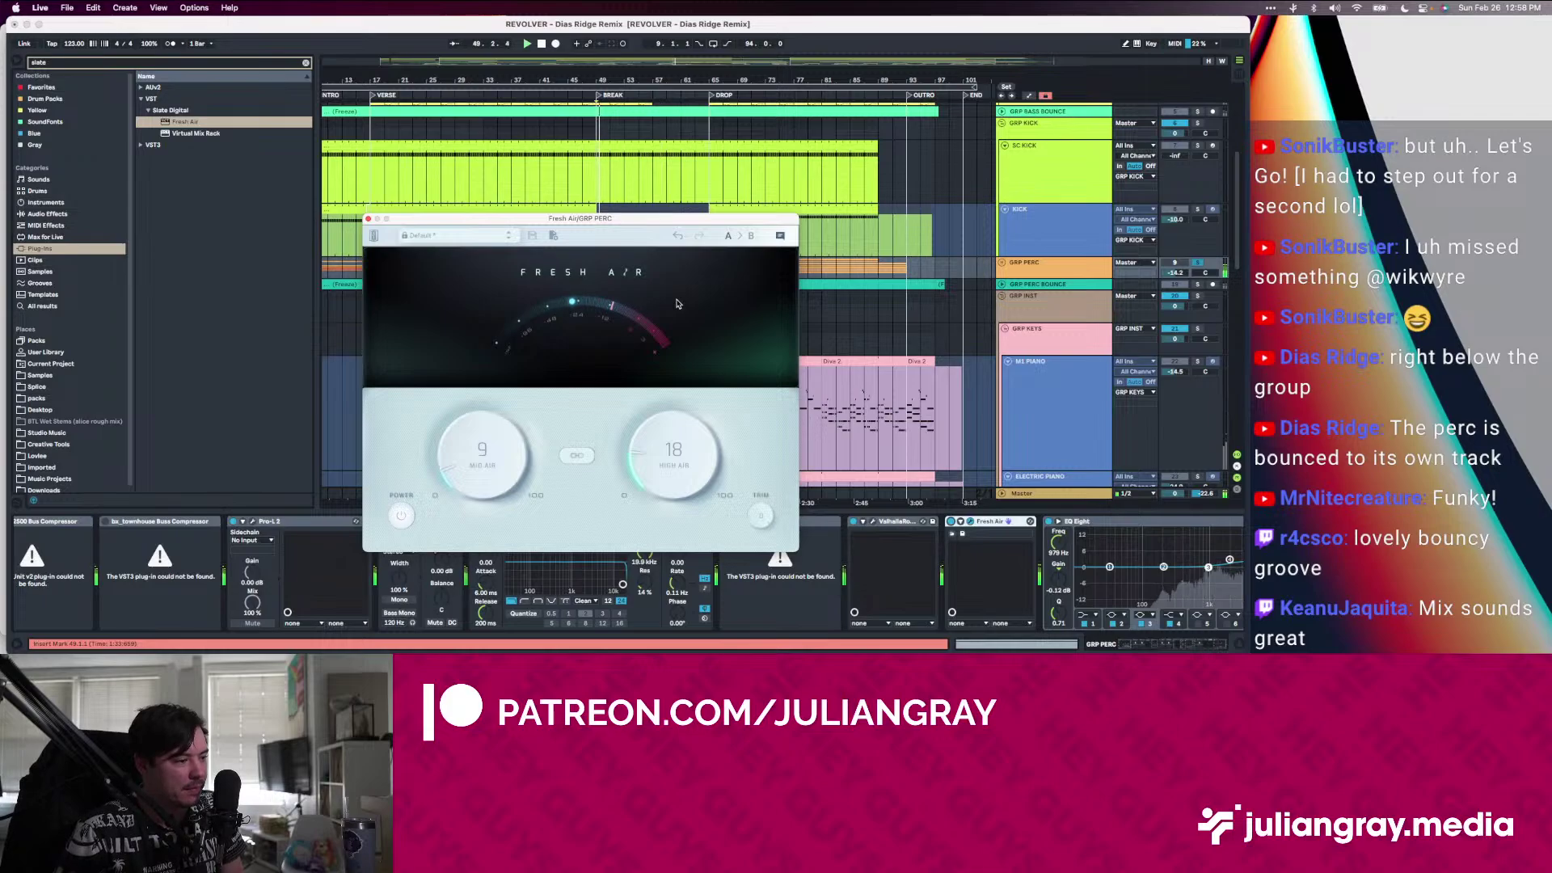
click(368, 219)
key(space)
Reposition the Fresh Air and EQ Eight pair before the Valhalla reverb in the GRP PERC device chain
click(1083, 521)
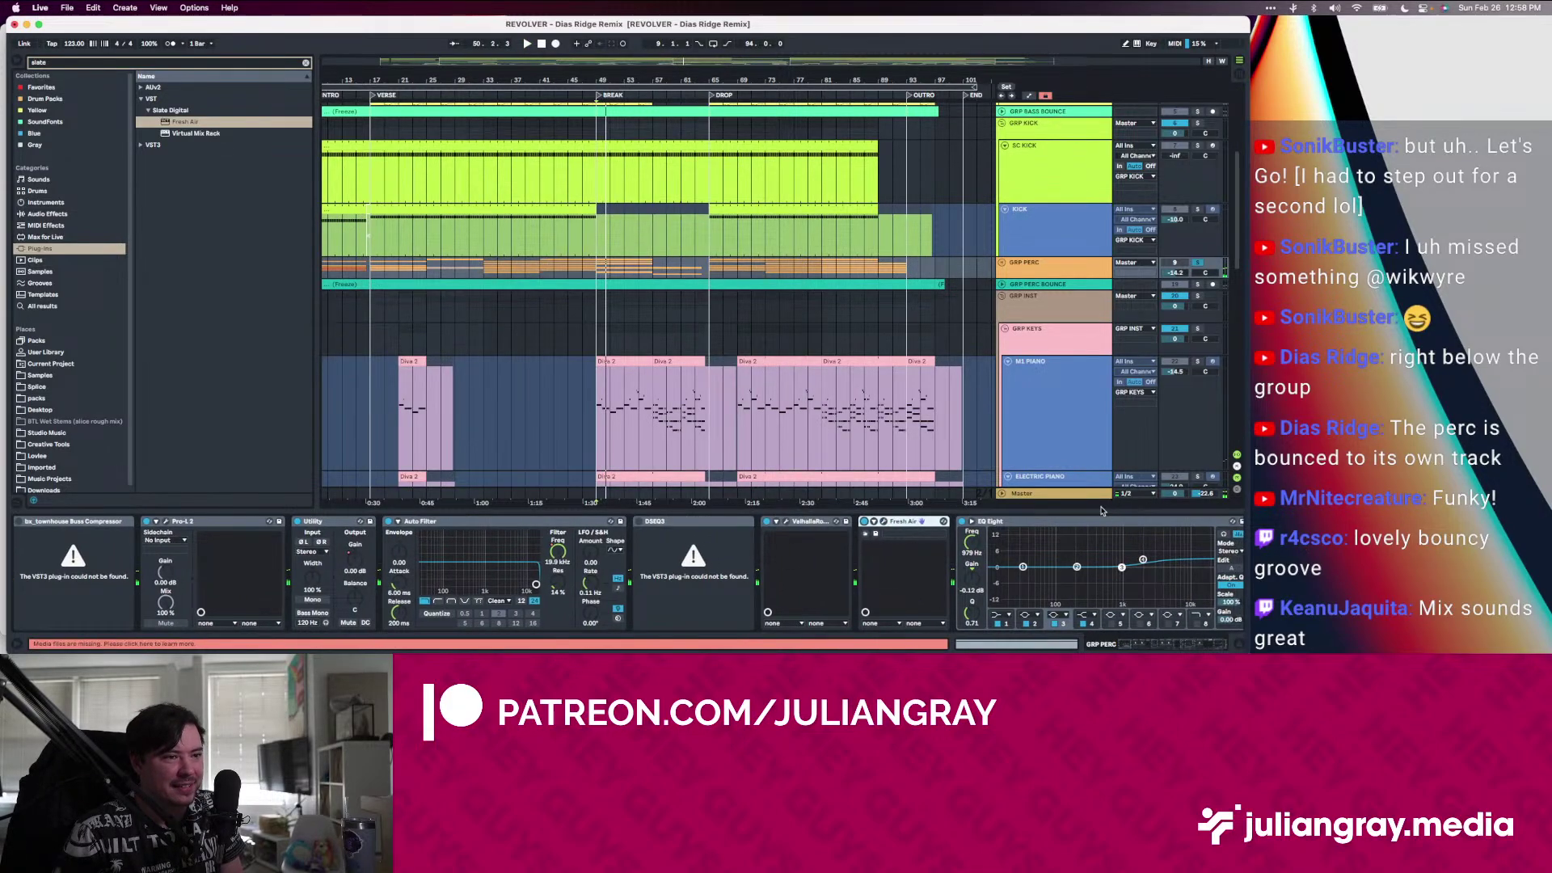
click(917, 524)
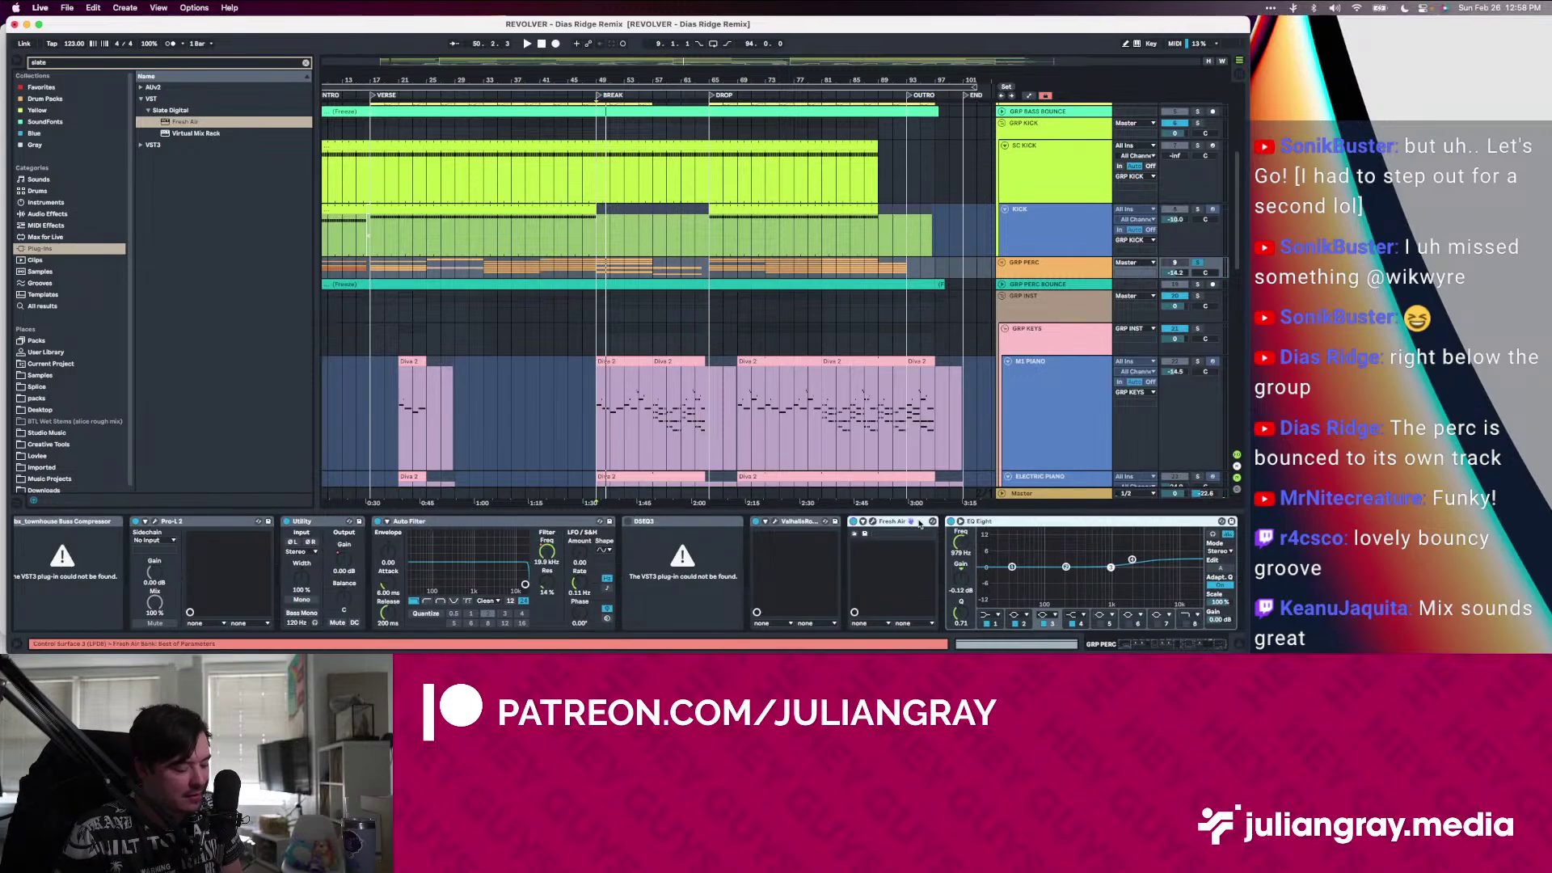
key(Delete)
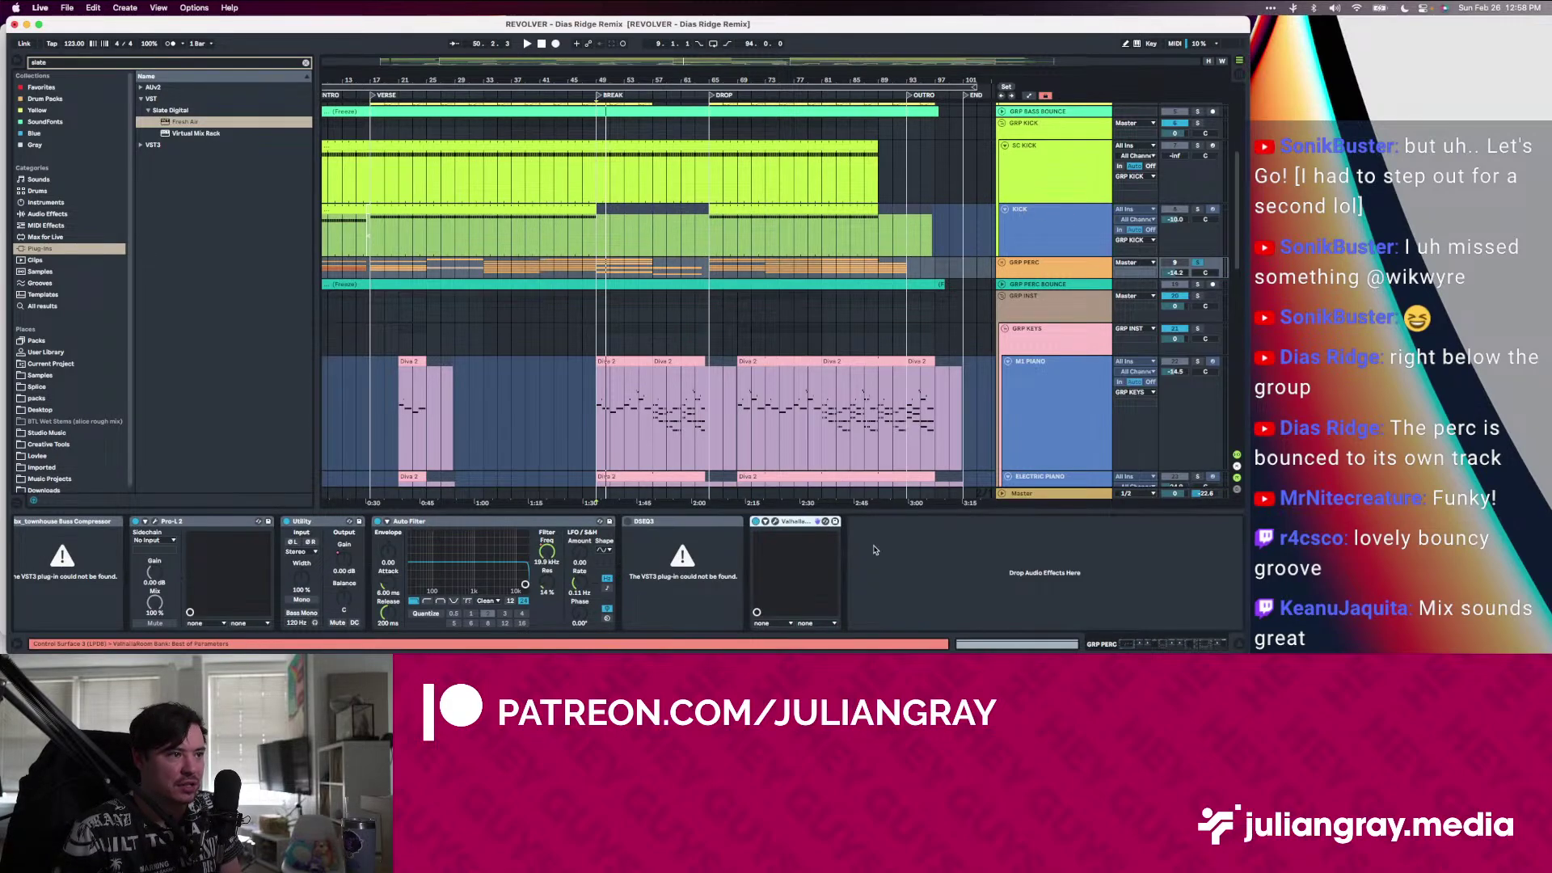
click(902, 550)
key(super+z)
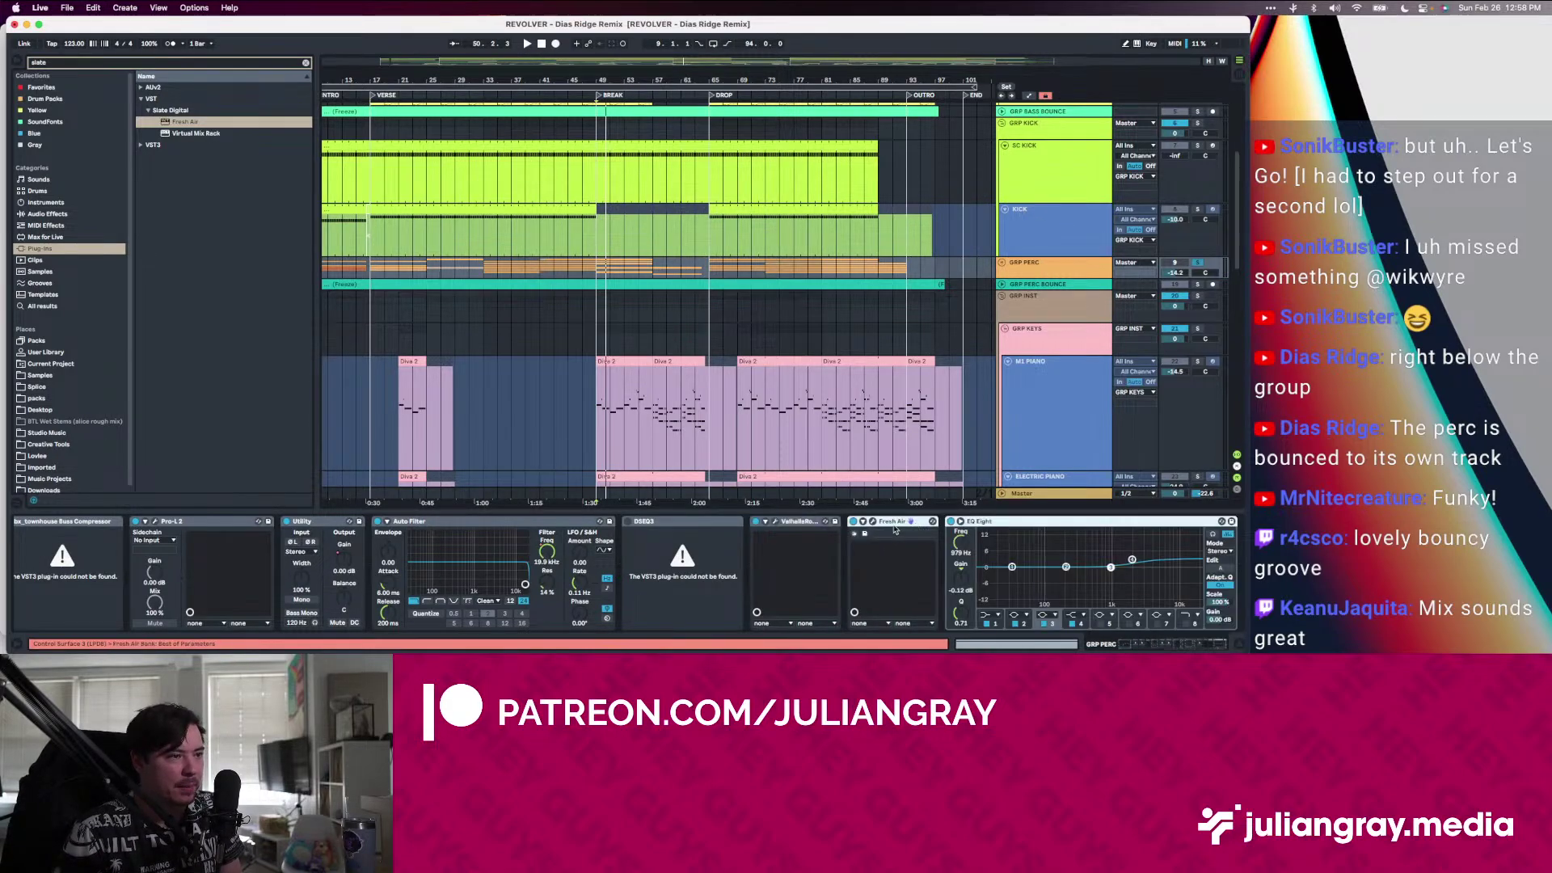
drag(894, 529, 752, 550)
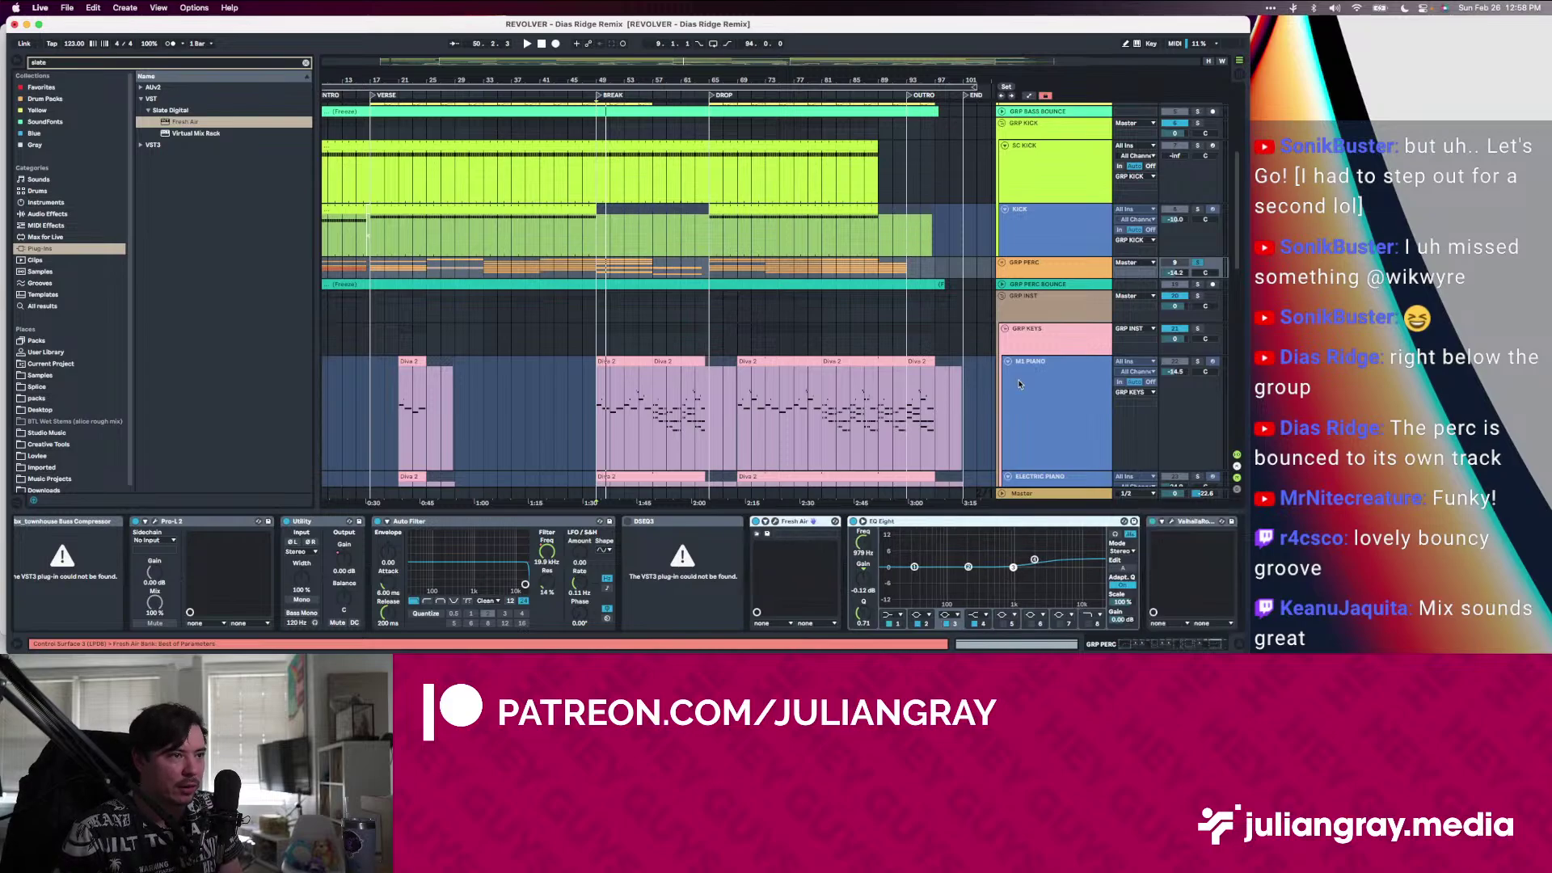
Paste a second Fresh Air and EQ Eight pair onto GRP PERC and place it before the Valhalla reverb
click(1053, 275)
scroll(1068, 533, right, 2)
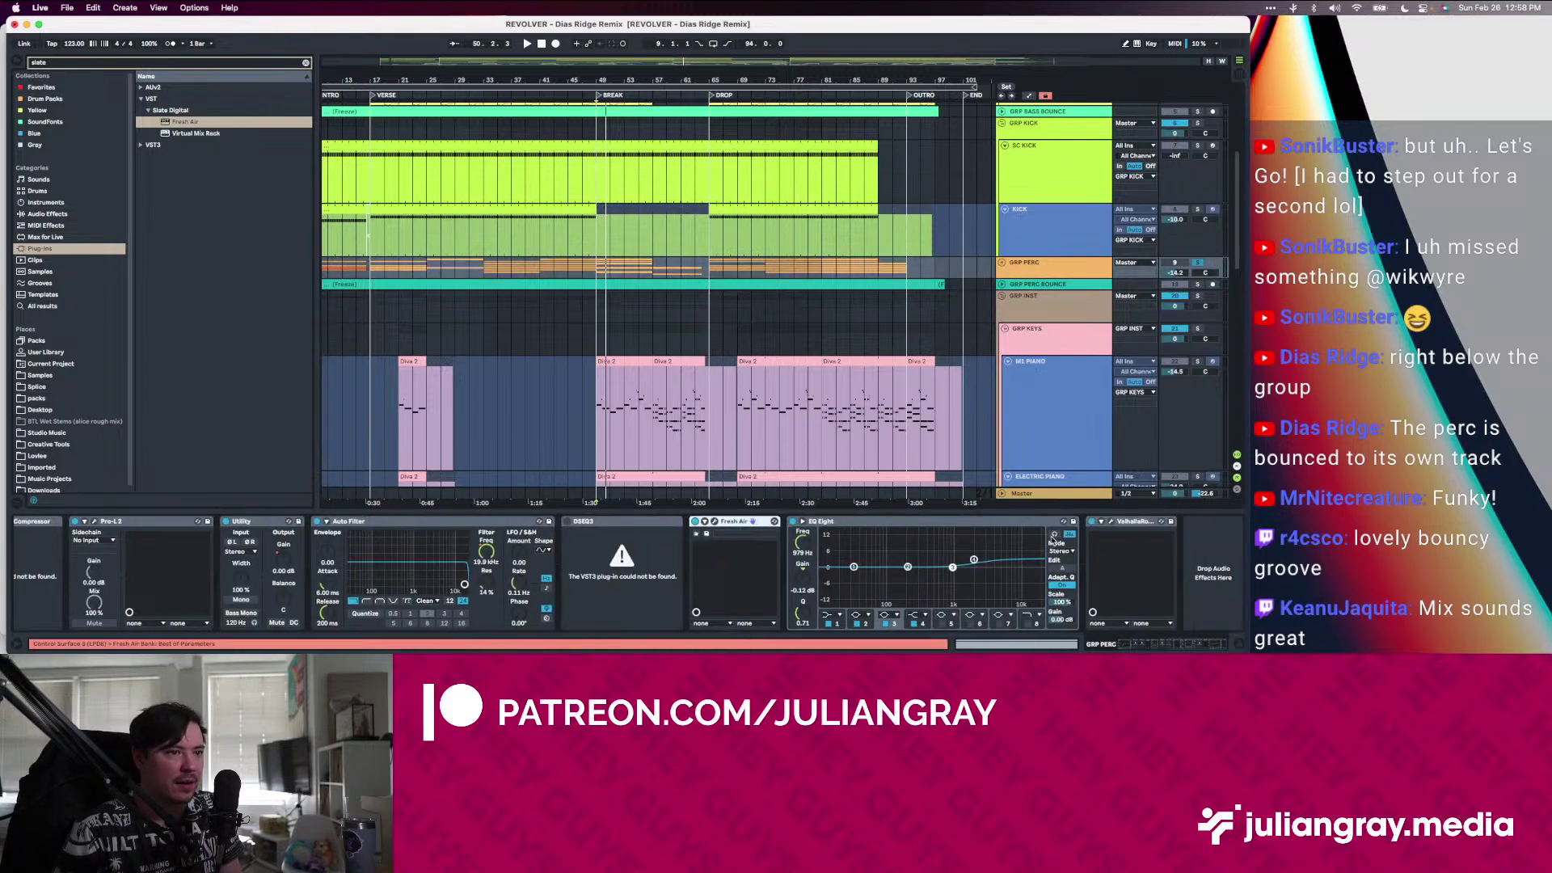
click(1225, 551)
key(super+v)
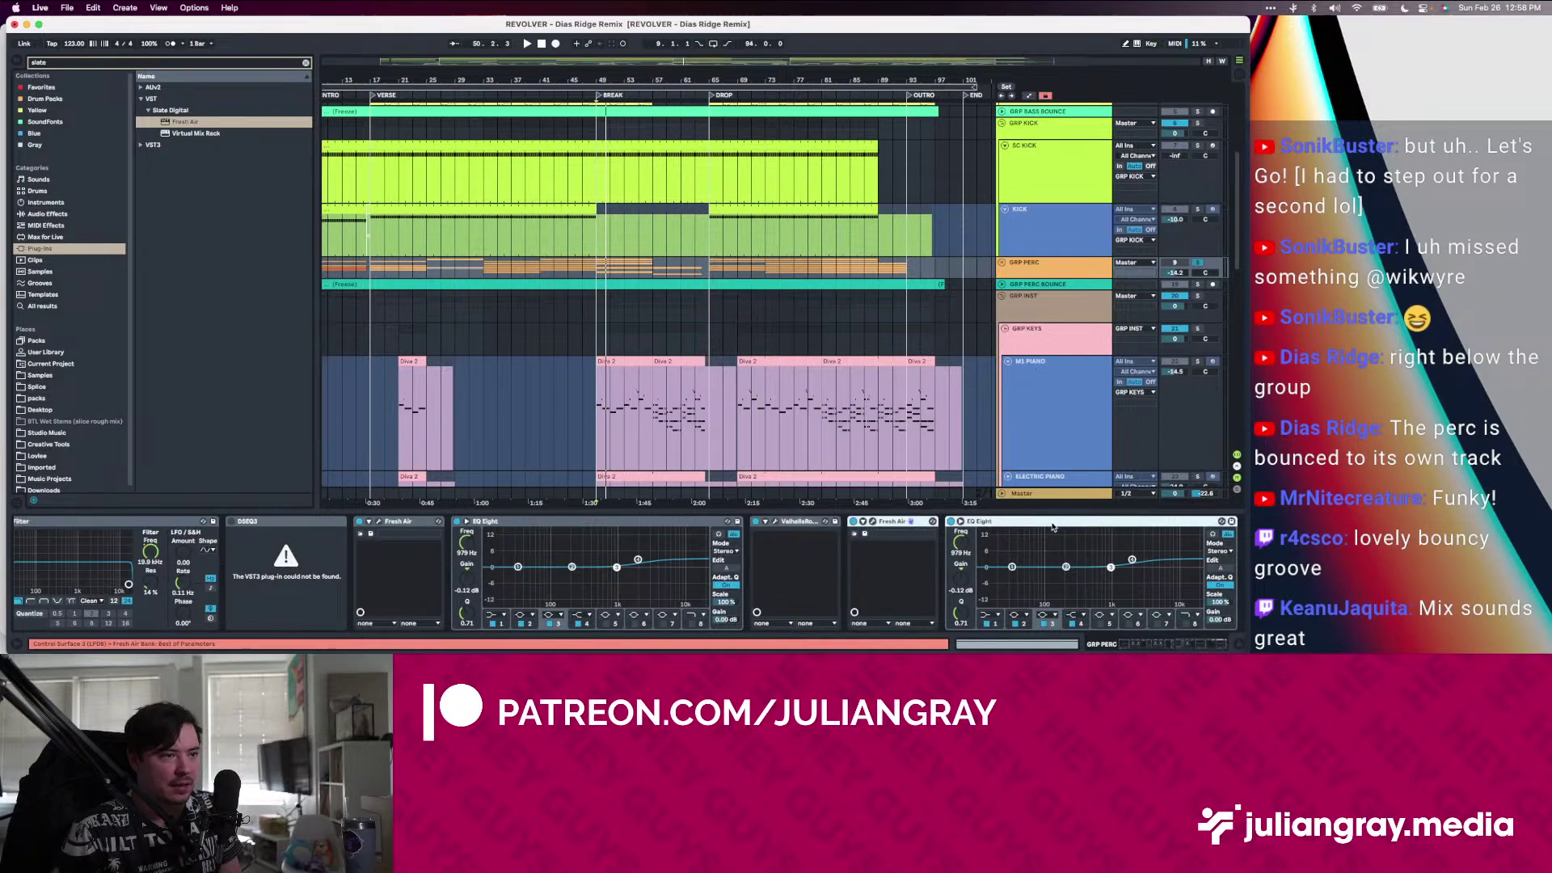
drag(892, 525, 777, 544)
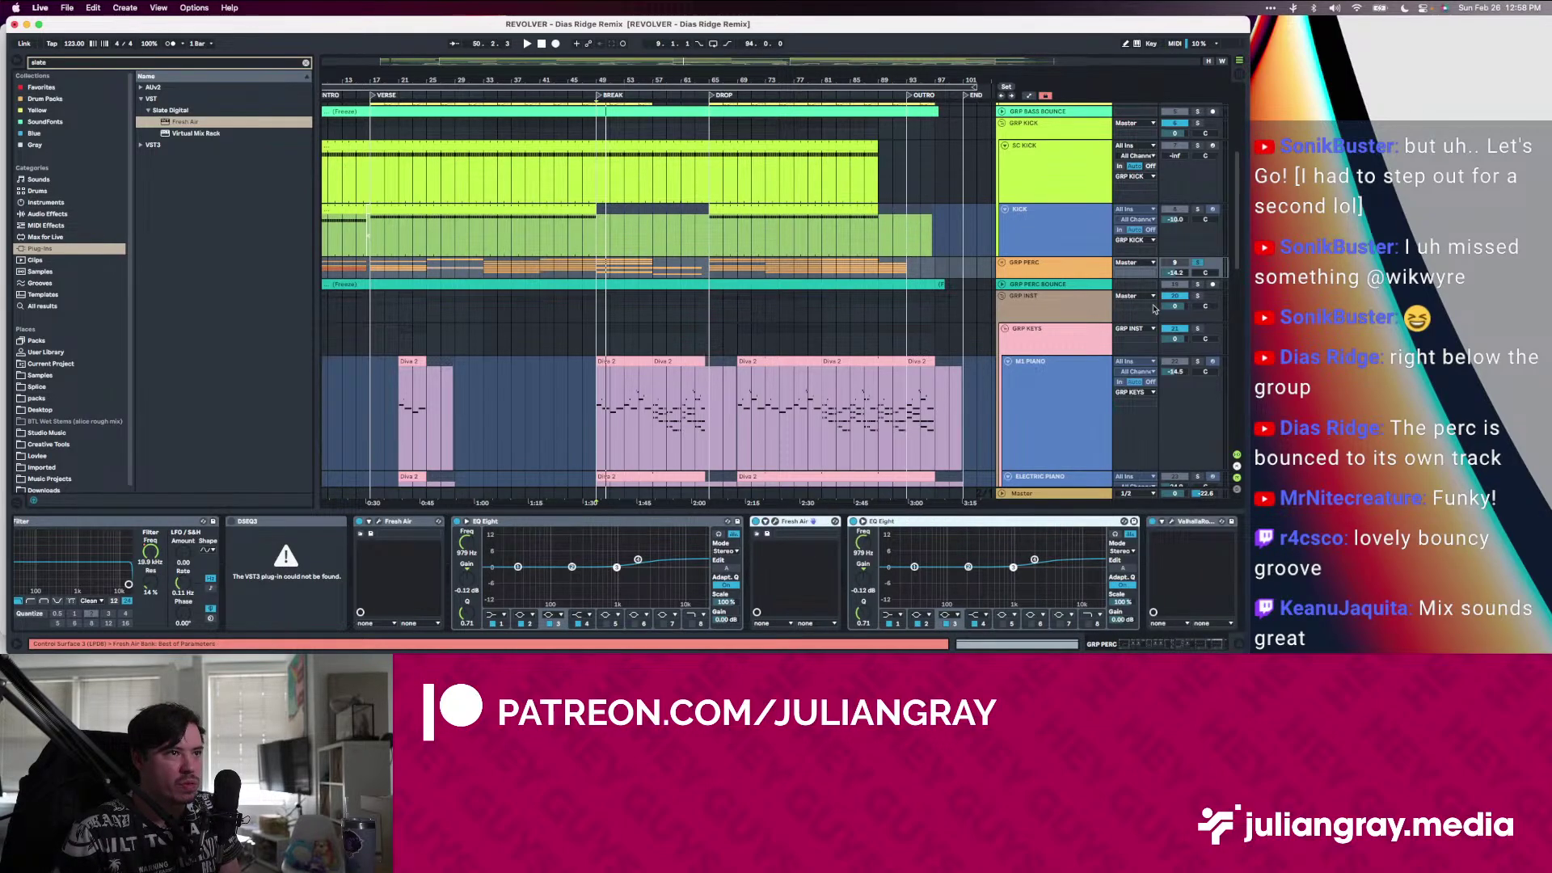
Compare the soloed GRP PERC group with GRP PERC BOUNCE, clear the solo and activate the group in the mix
click(1062, 275)
key(space)
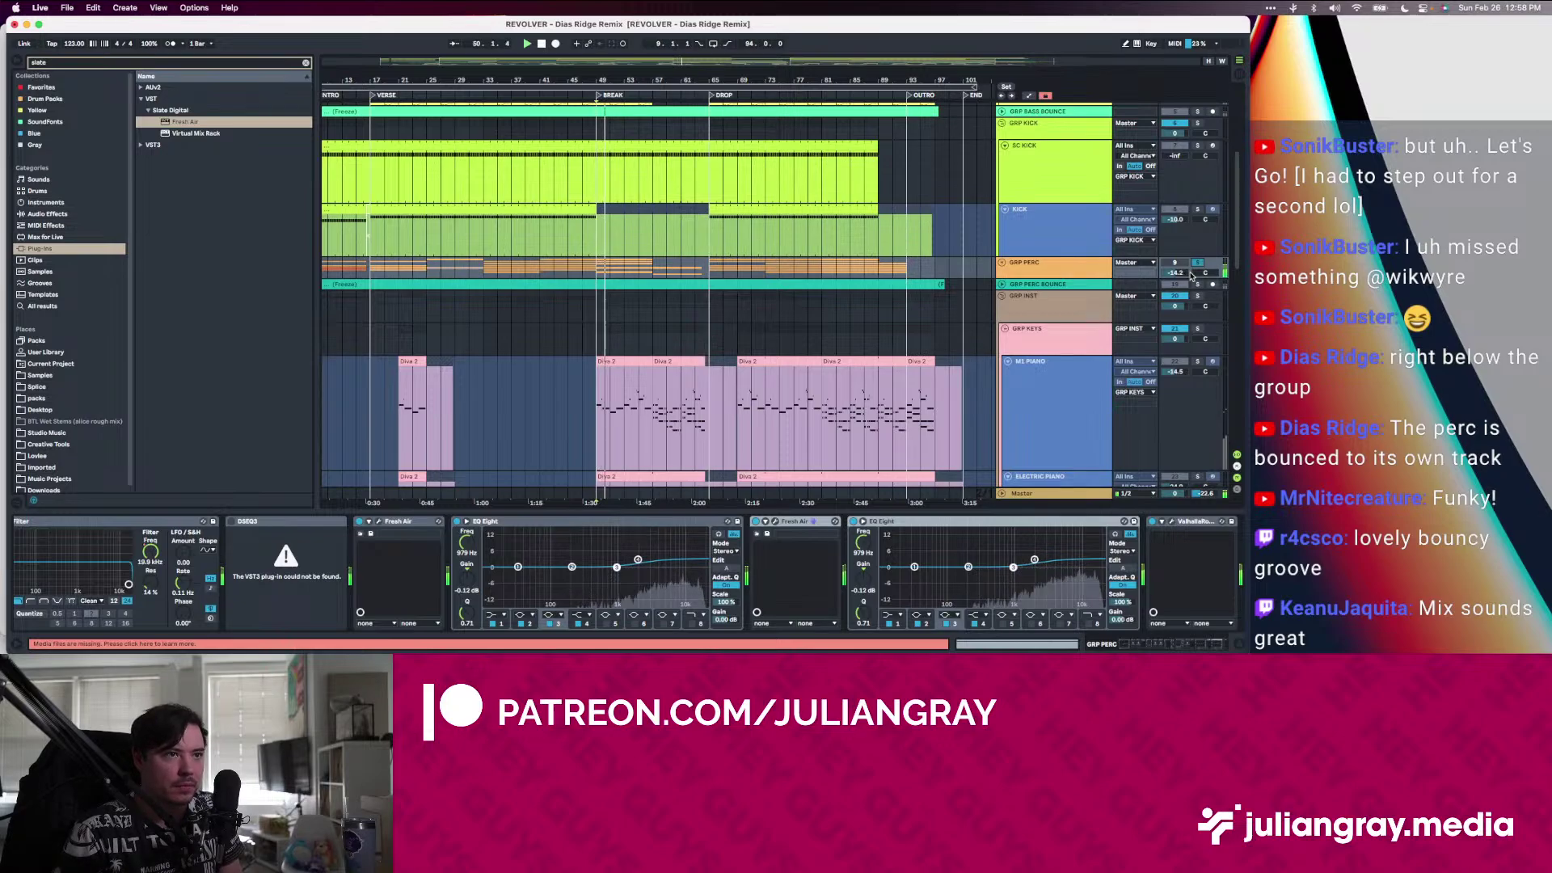
click(1197, 284)
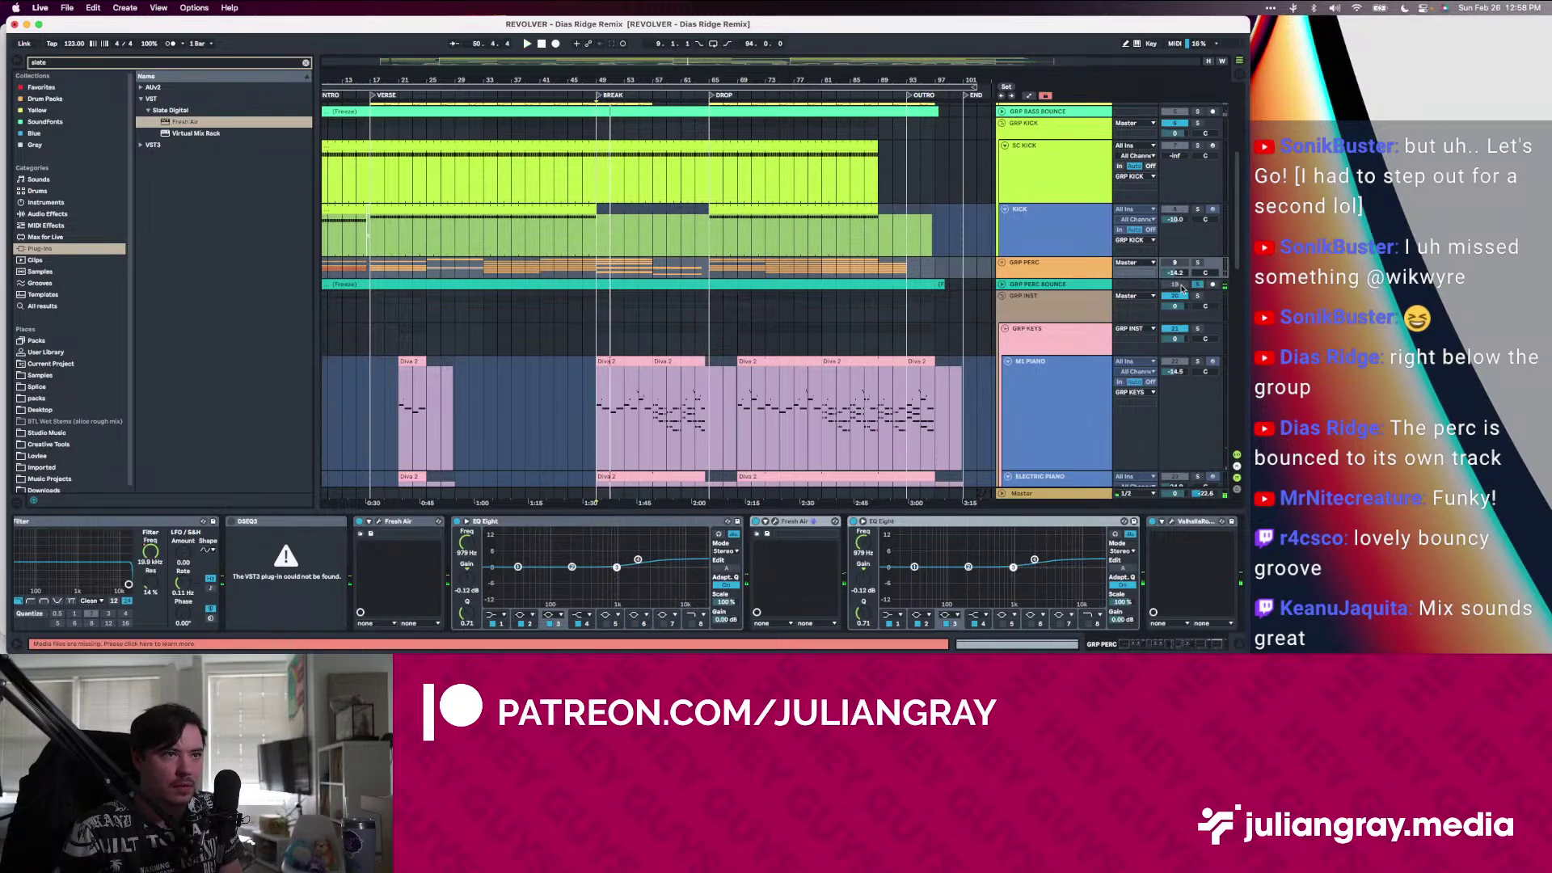
click(1197, 286)
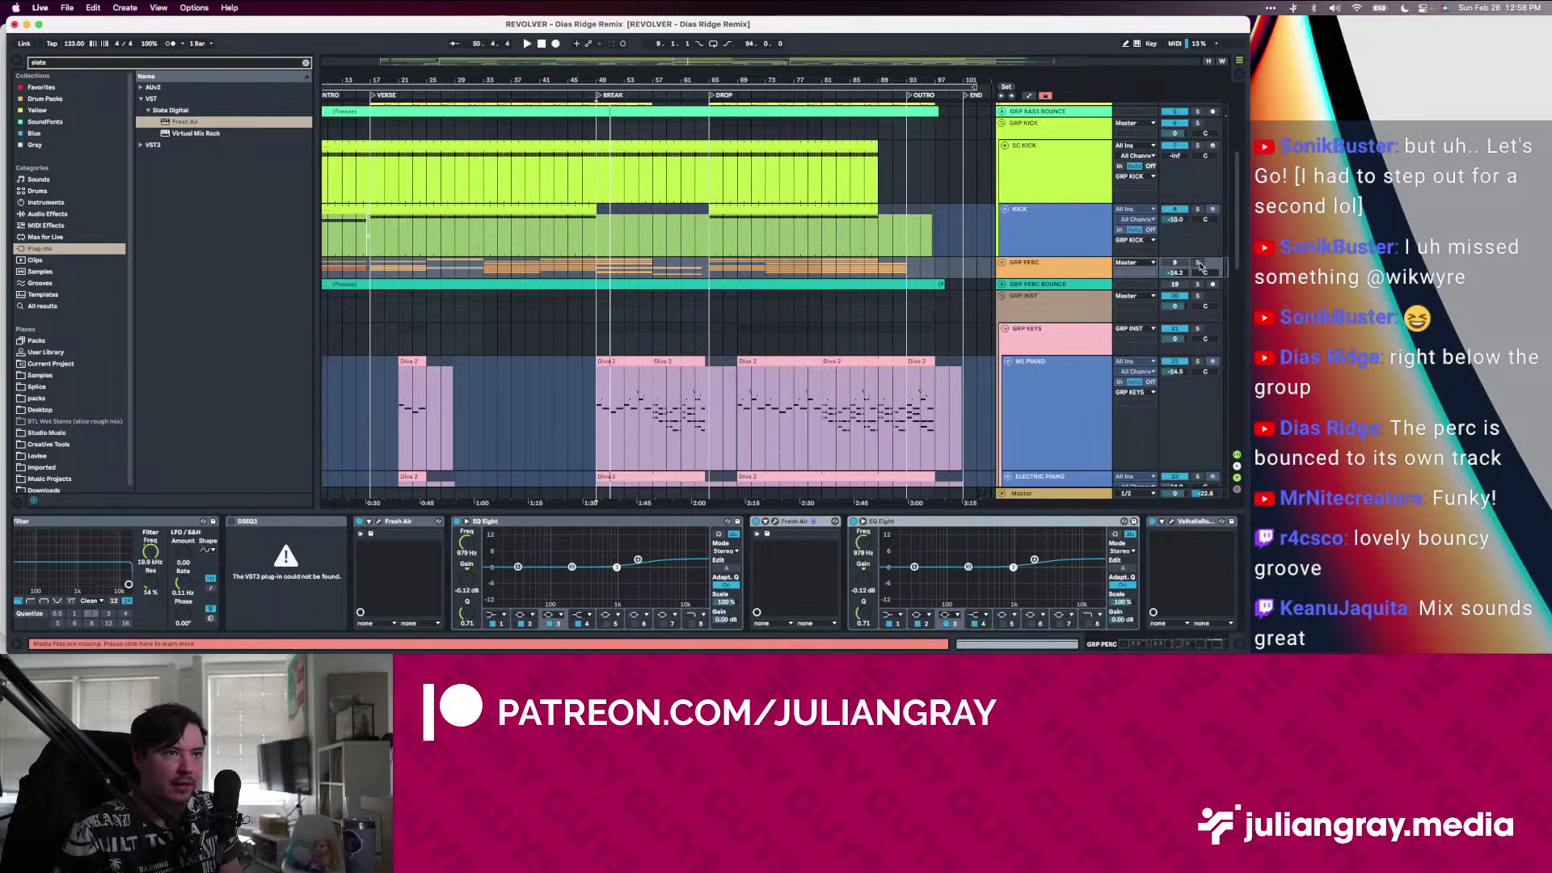
click(1198, 263)
click(1183, 264)
Play the full mix from the break and check the second Fresh Air and EQ Eight pair on GRP PERC
click(600, 267)
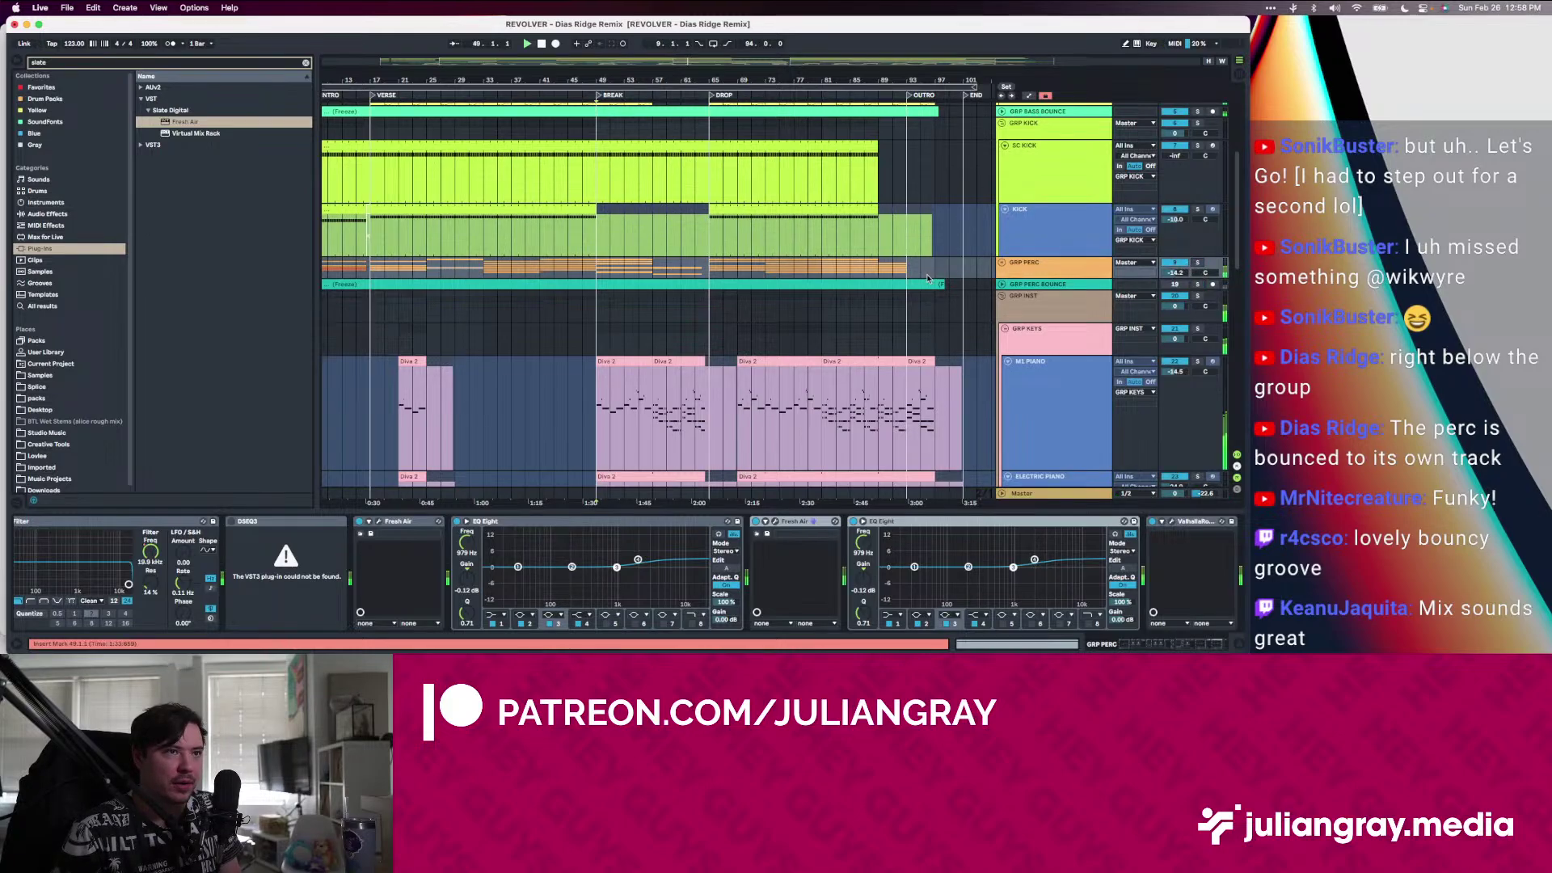
key(space)
click(704, 255)
click(836, 267)
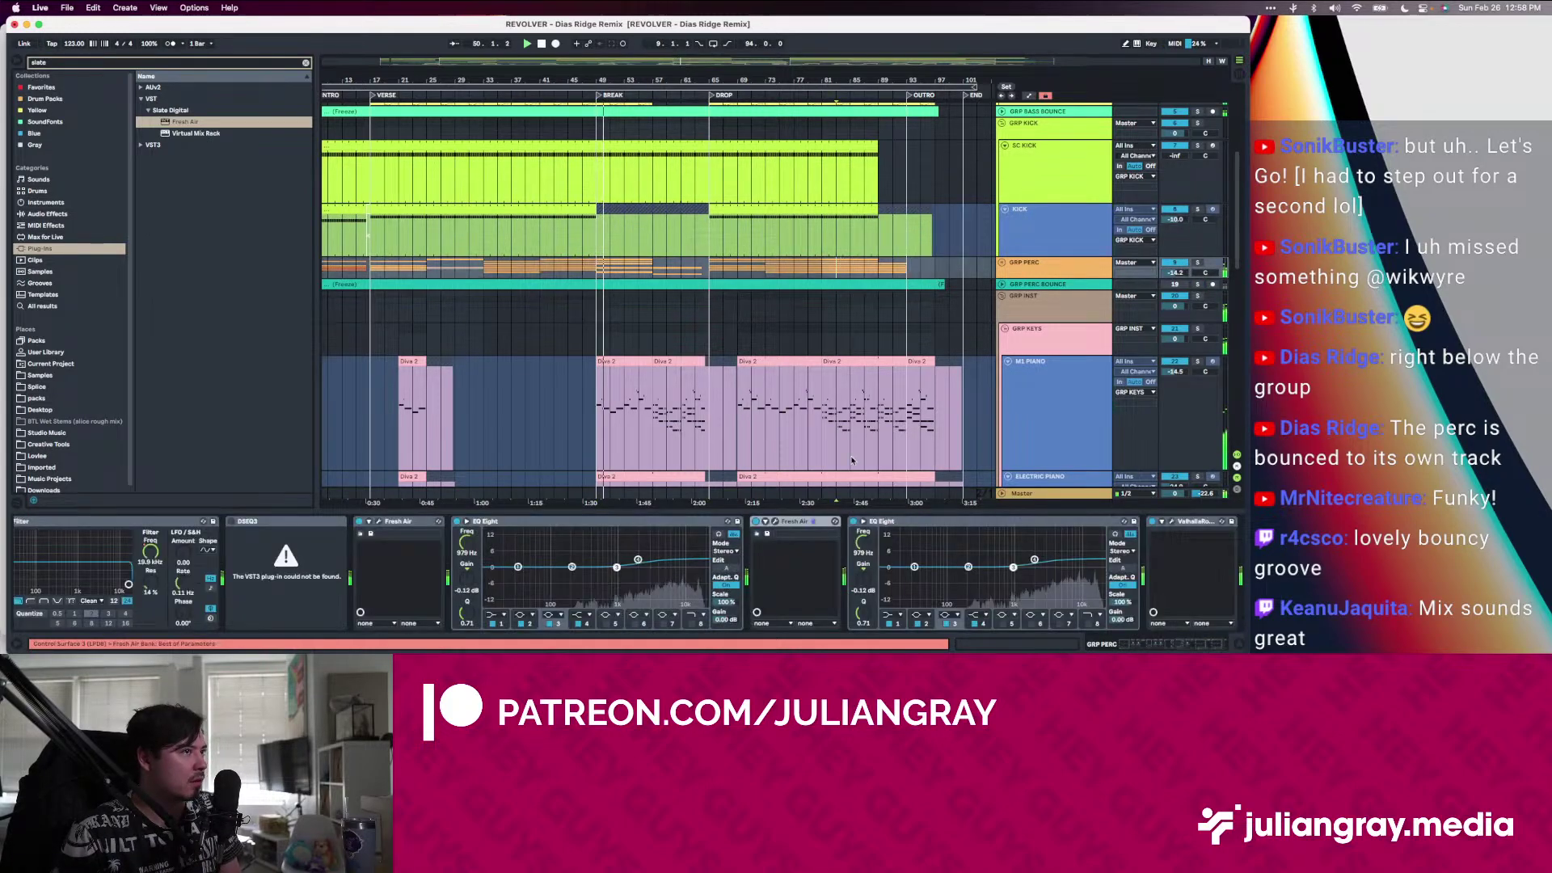
scroll(1104, 558, right, 5)
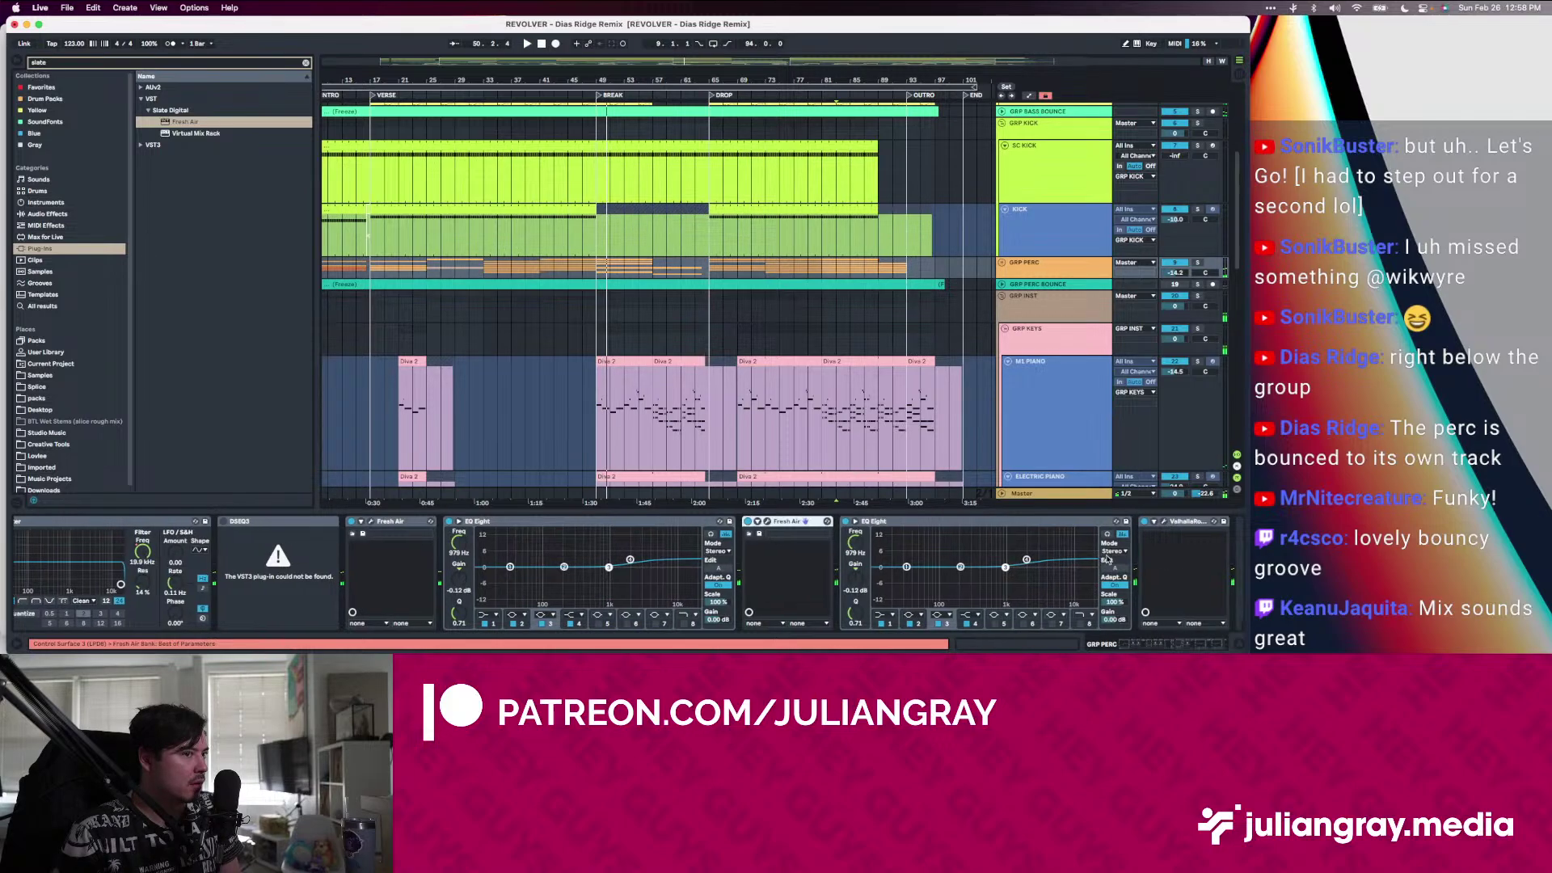
click(864, 525)
click(739, 524)
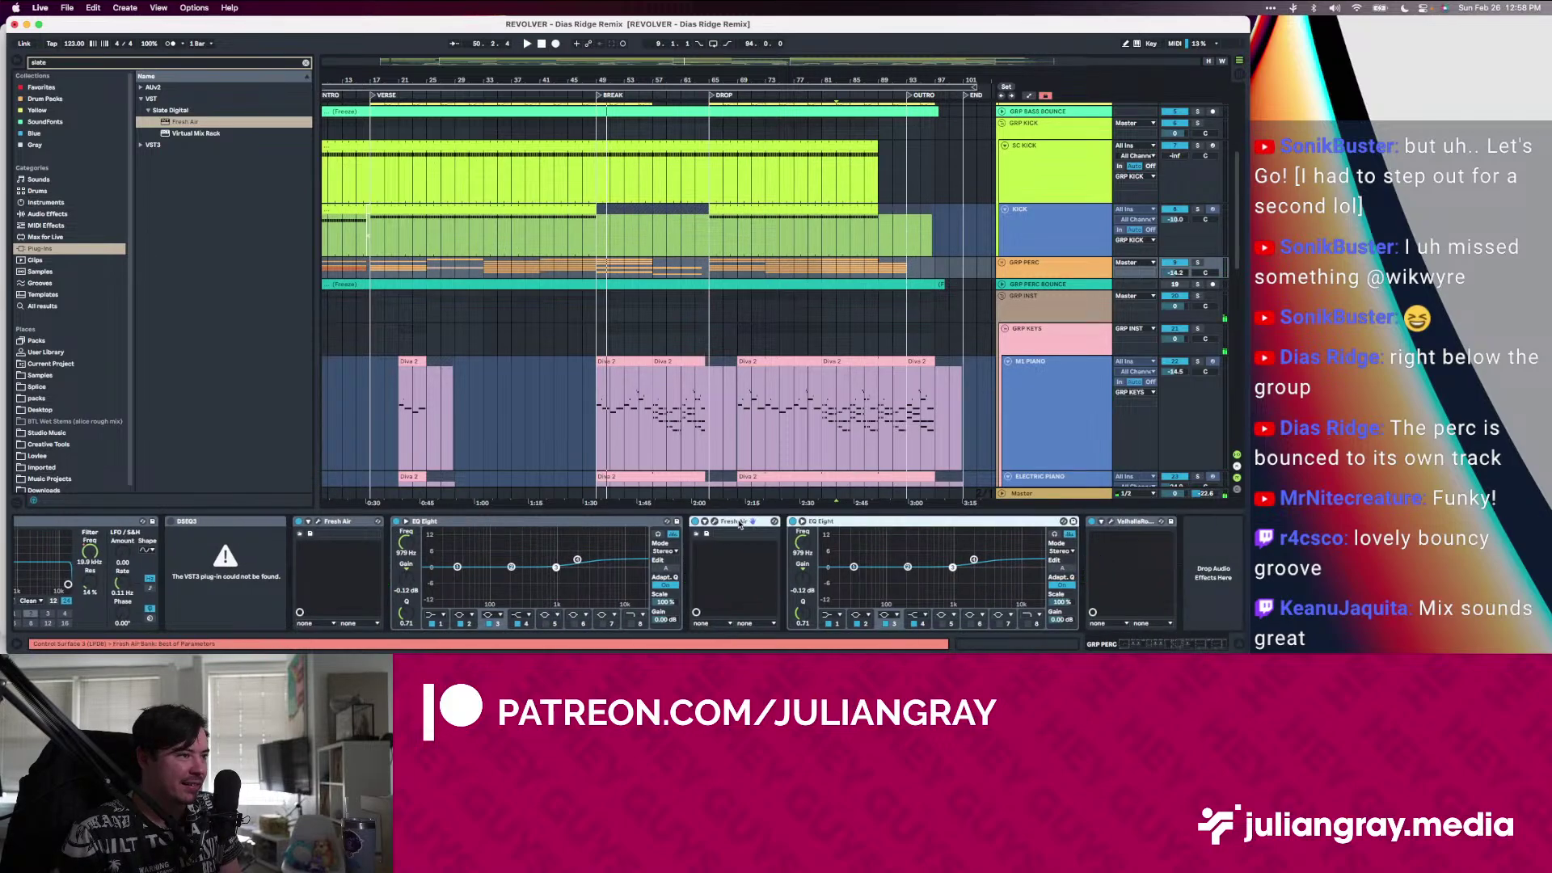
Solo GRP PERC BOUNCE, play it in the drop, and unfold and select the track
click(1198, 264)
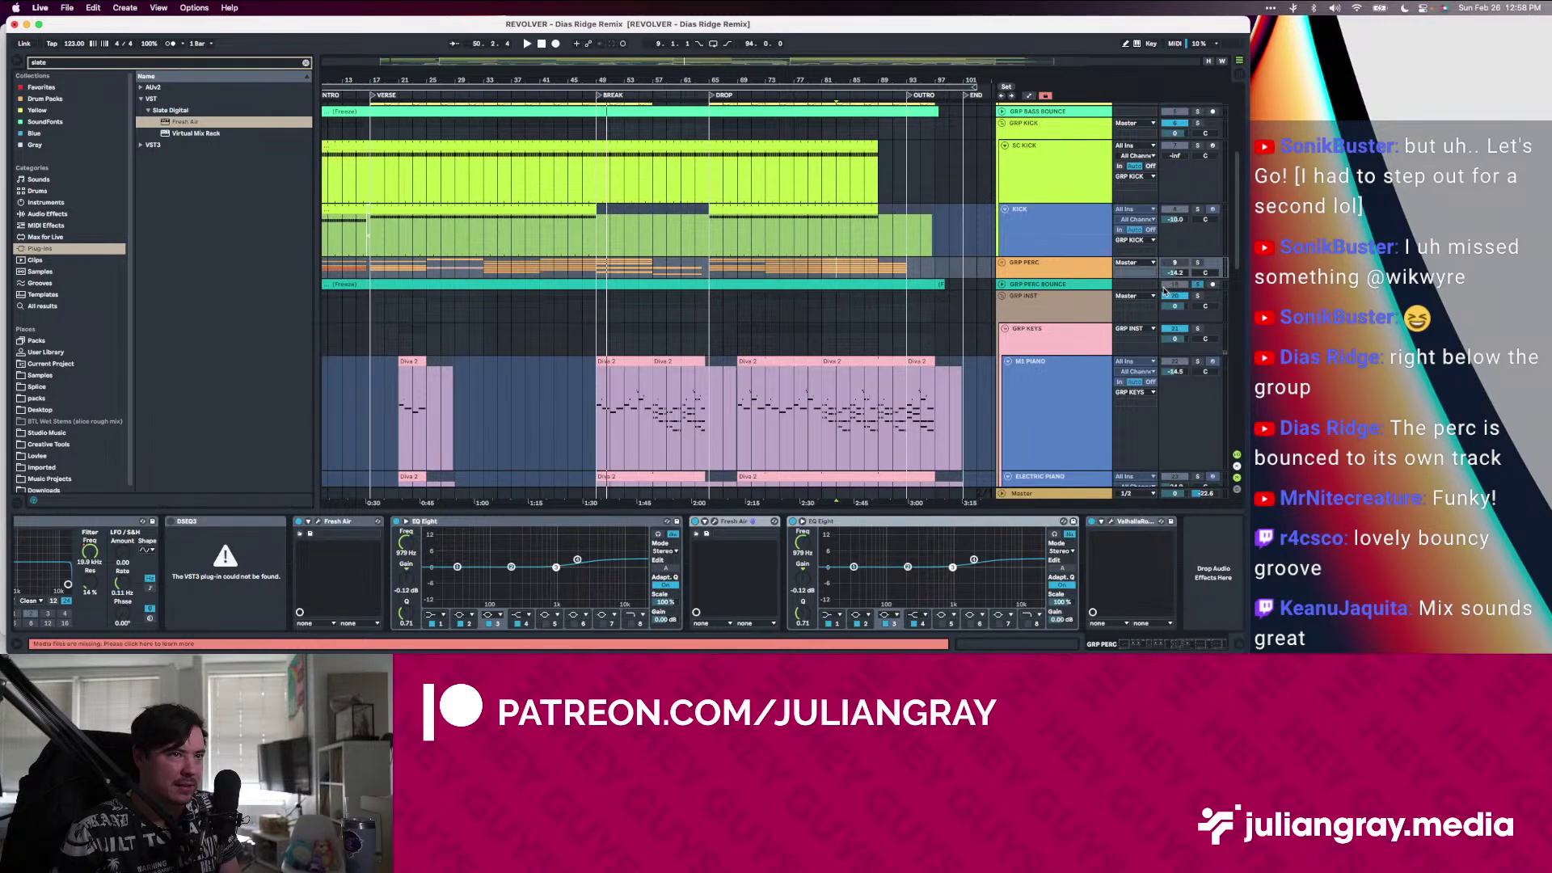
key(space)
click(1003, 285)
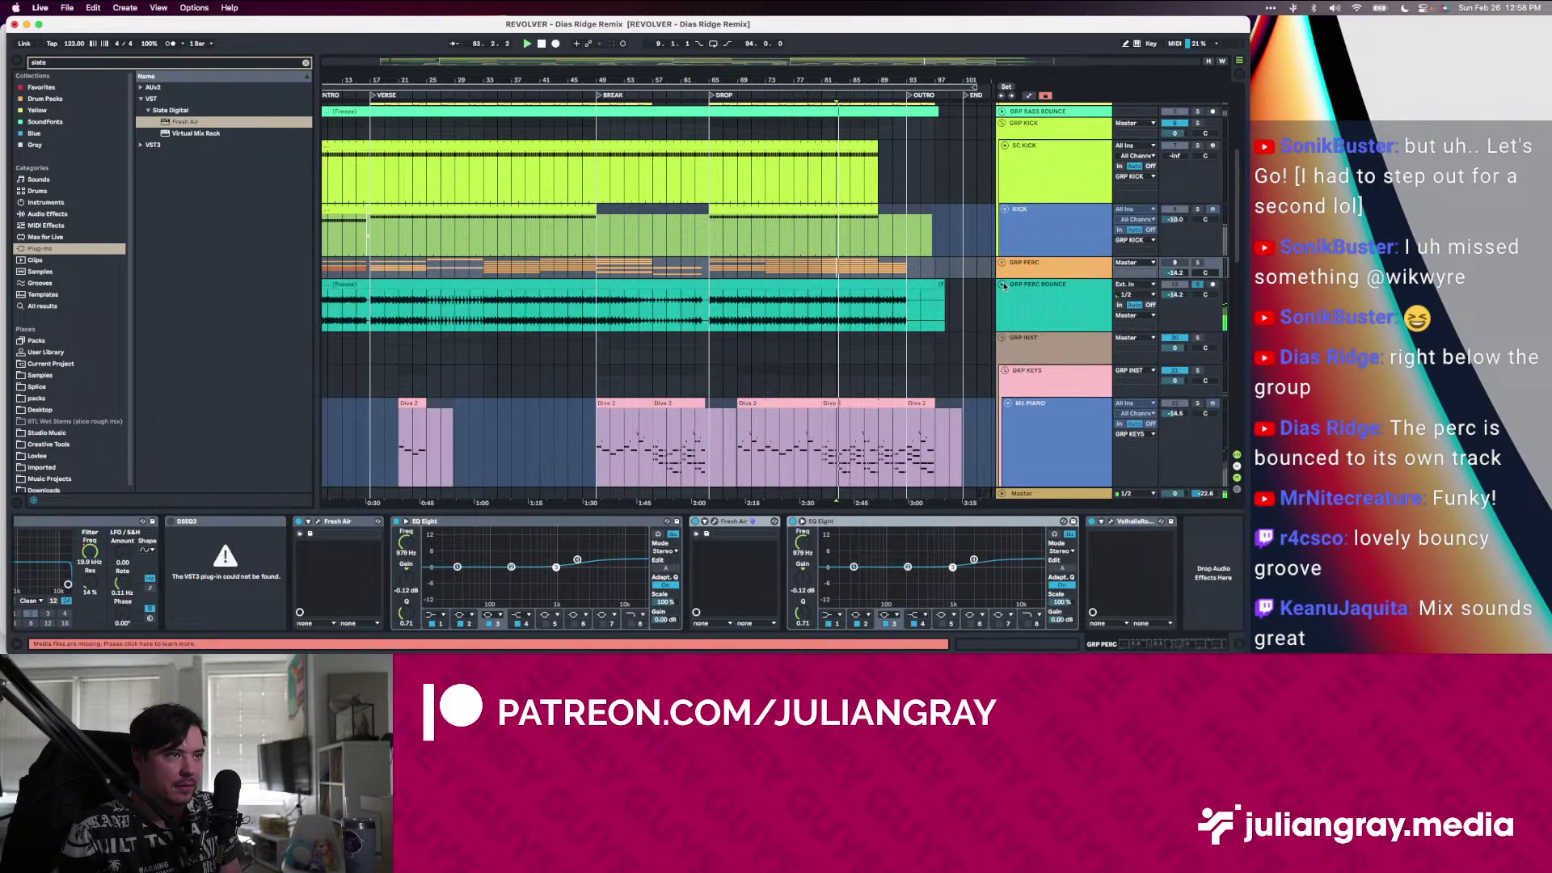
click(792, 314)
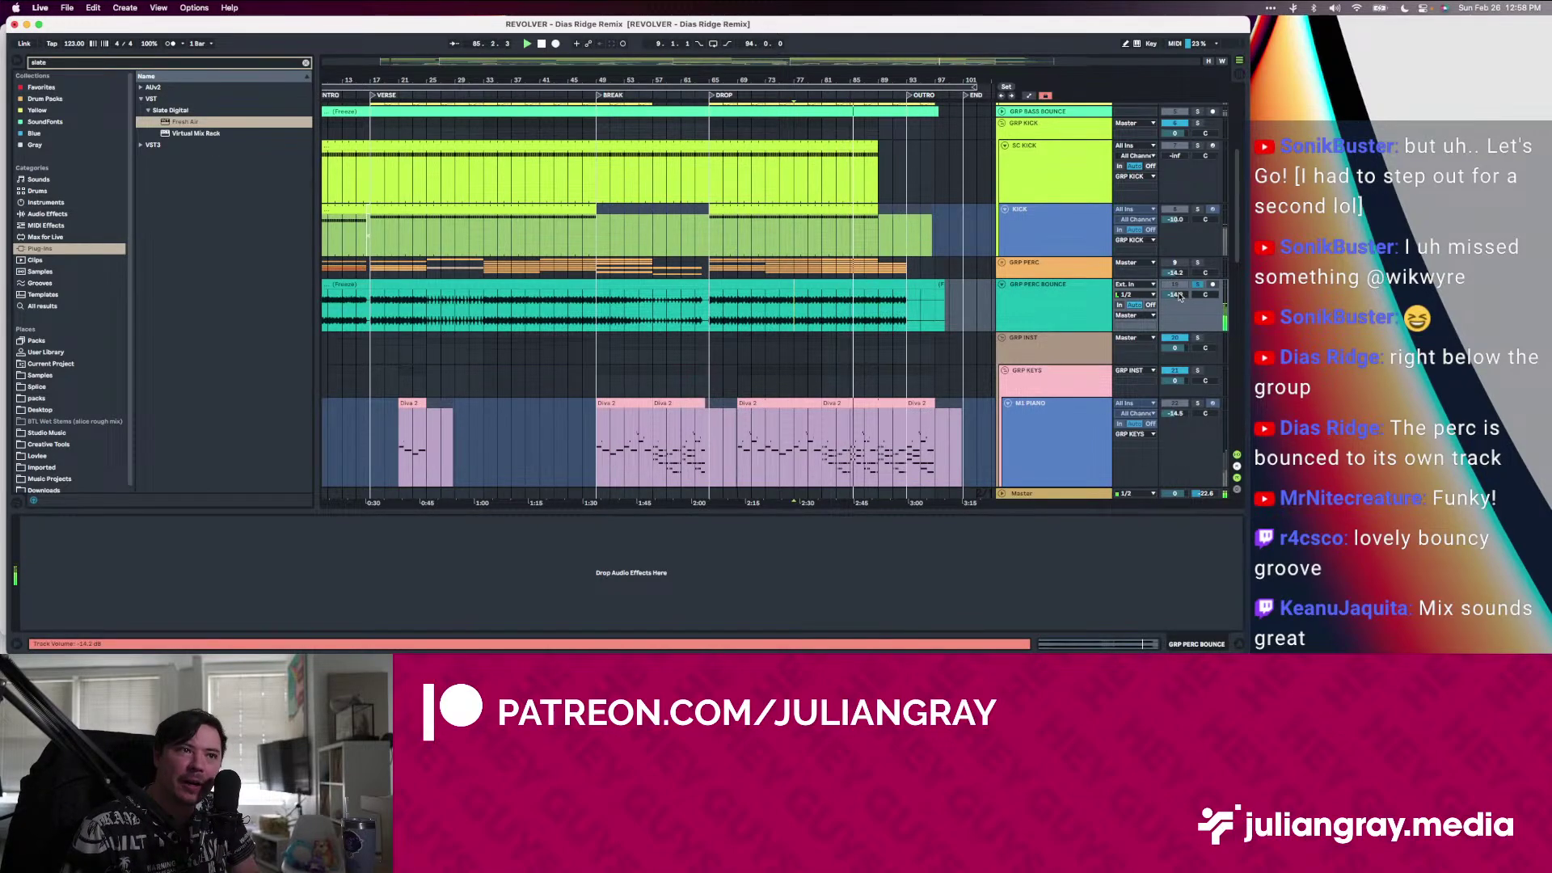
Return GRP PERC BOUNCE to the full mix and look over the neighbouring tracks up to GRP BASS
click(1022, 324)
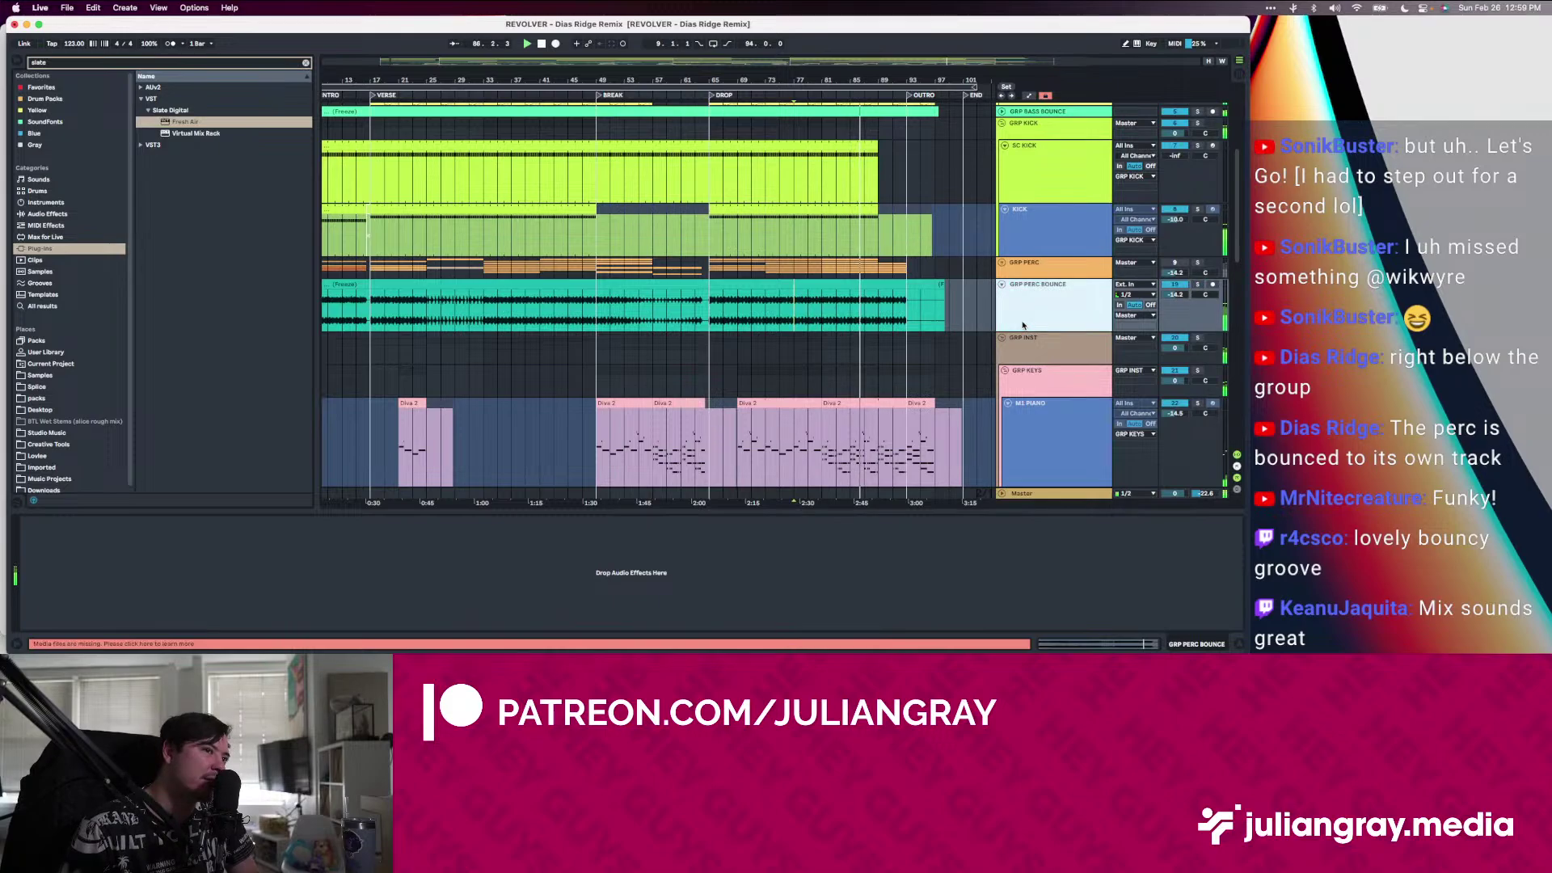
scroll(1026, 315, down, 2)
scroll(1045, 291, down, 3)
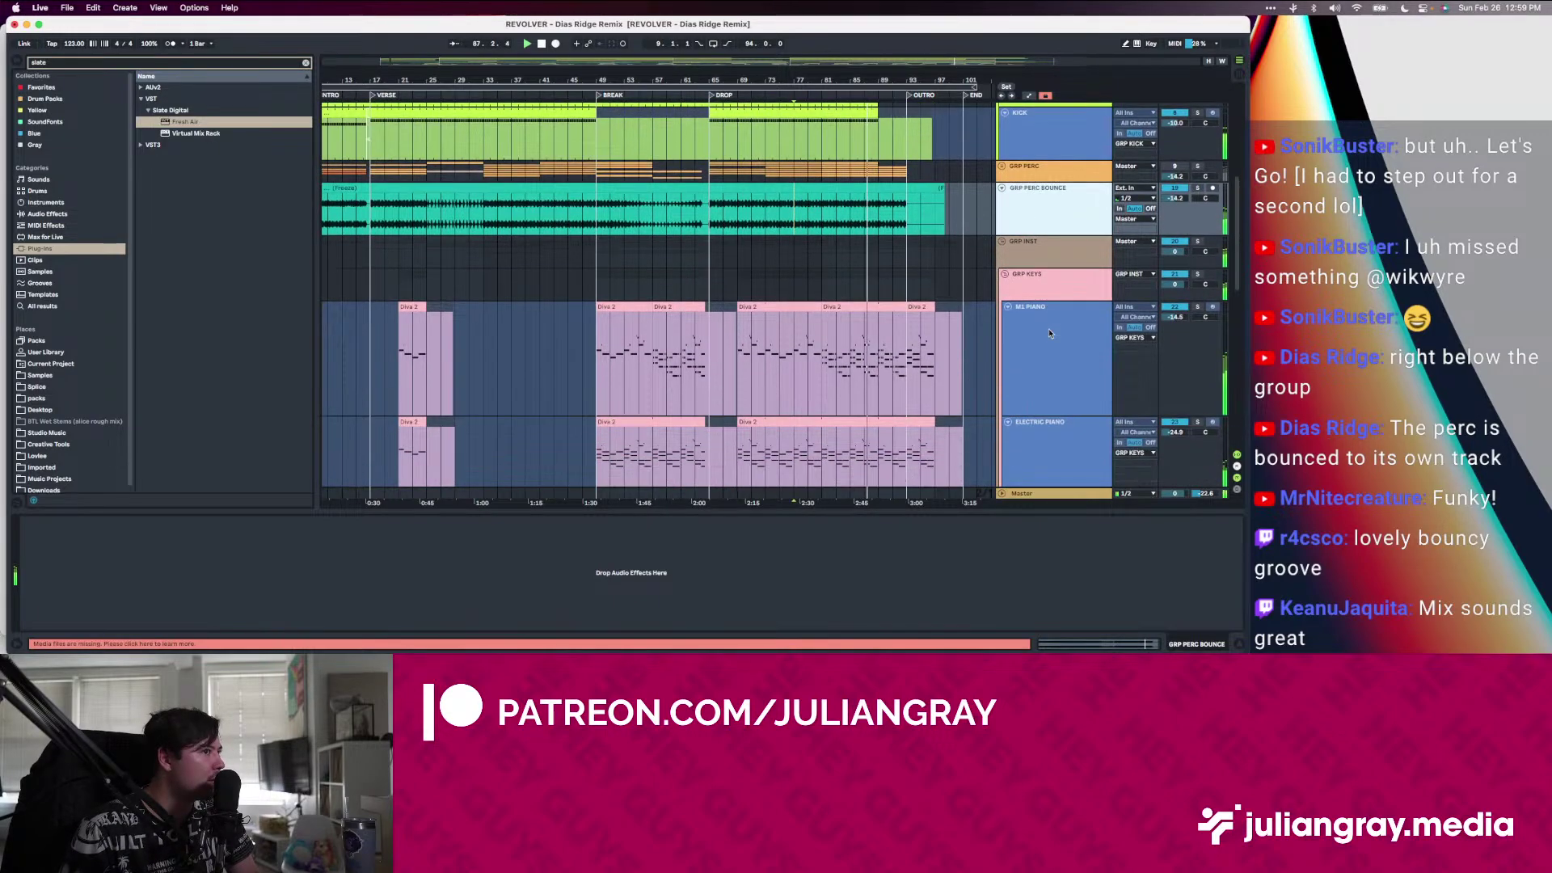
scroll(1049, 323, up, 8)
scroll(1051, 330, up, 5)
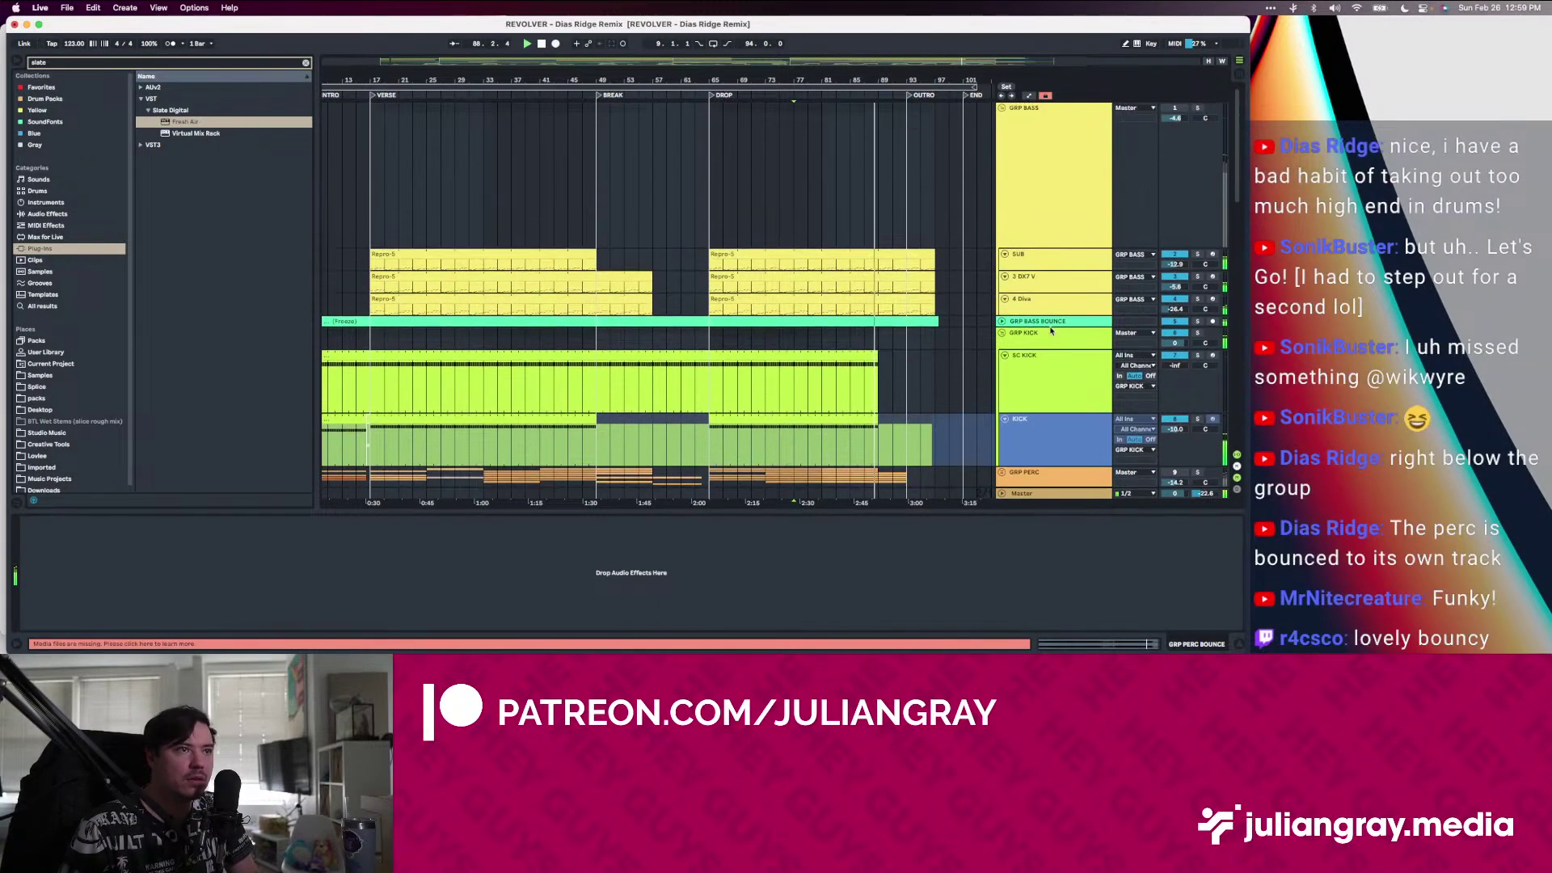
Solo and unfold GRP BASS BOUNCE, review the GRP BASS device chain, and select the bounce track
click(1065, 210)
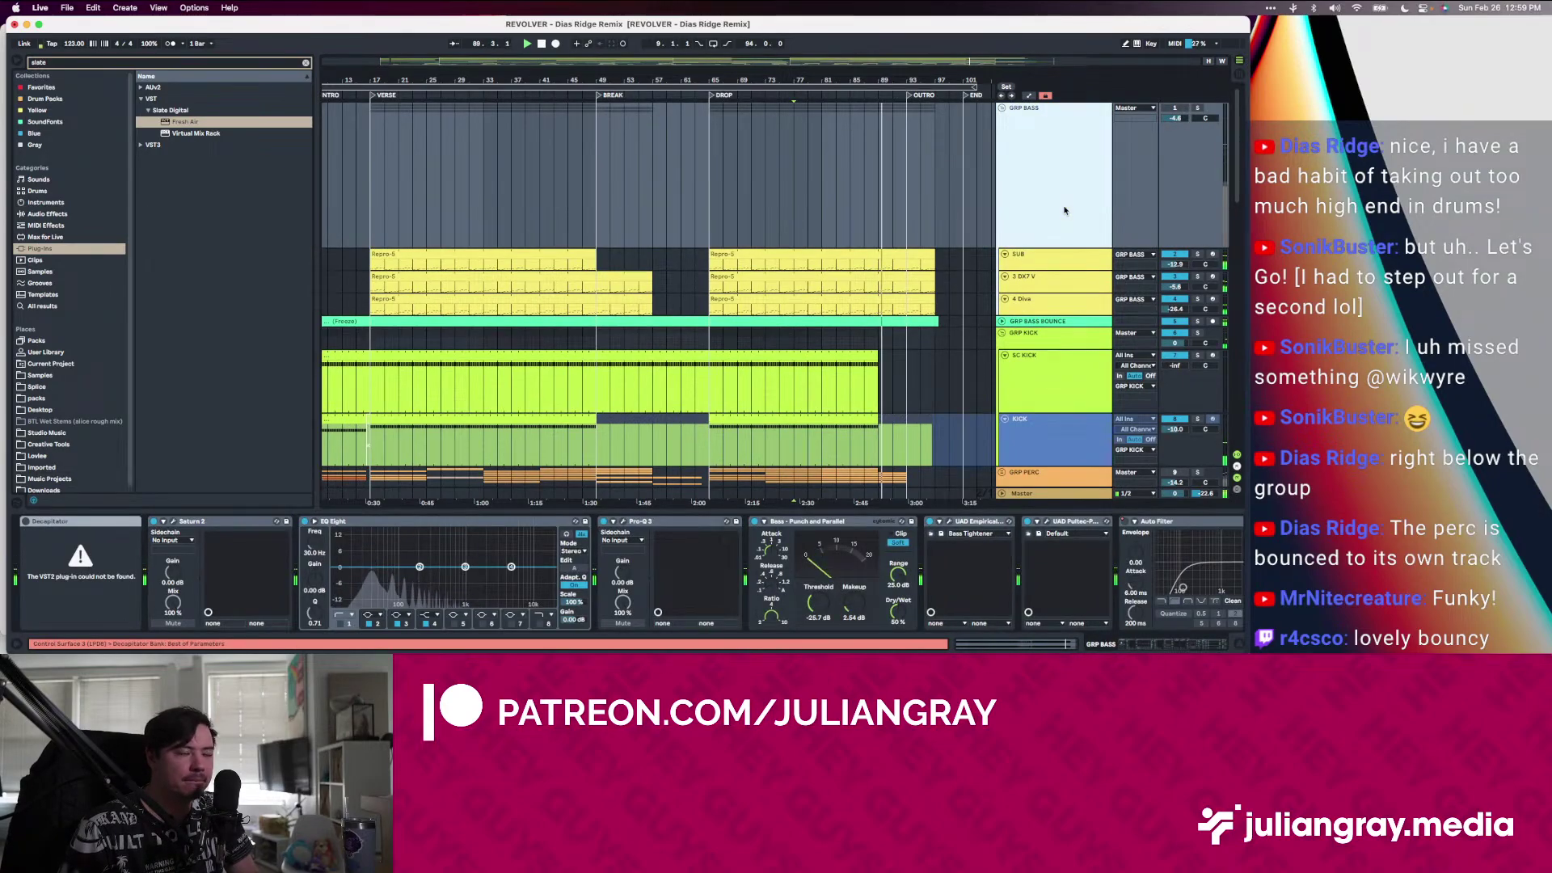
scroll(1196, 275, down, 2)
click(1198, 282)
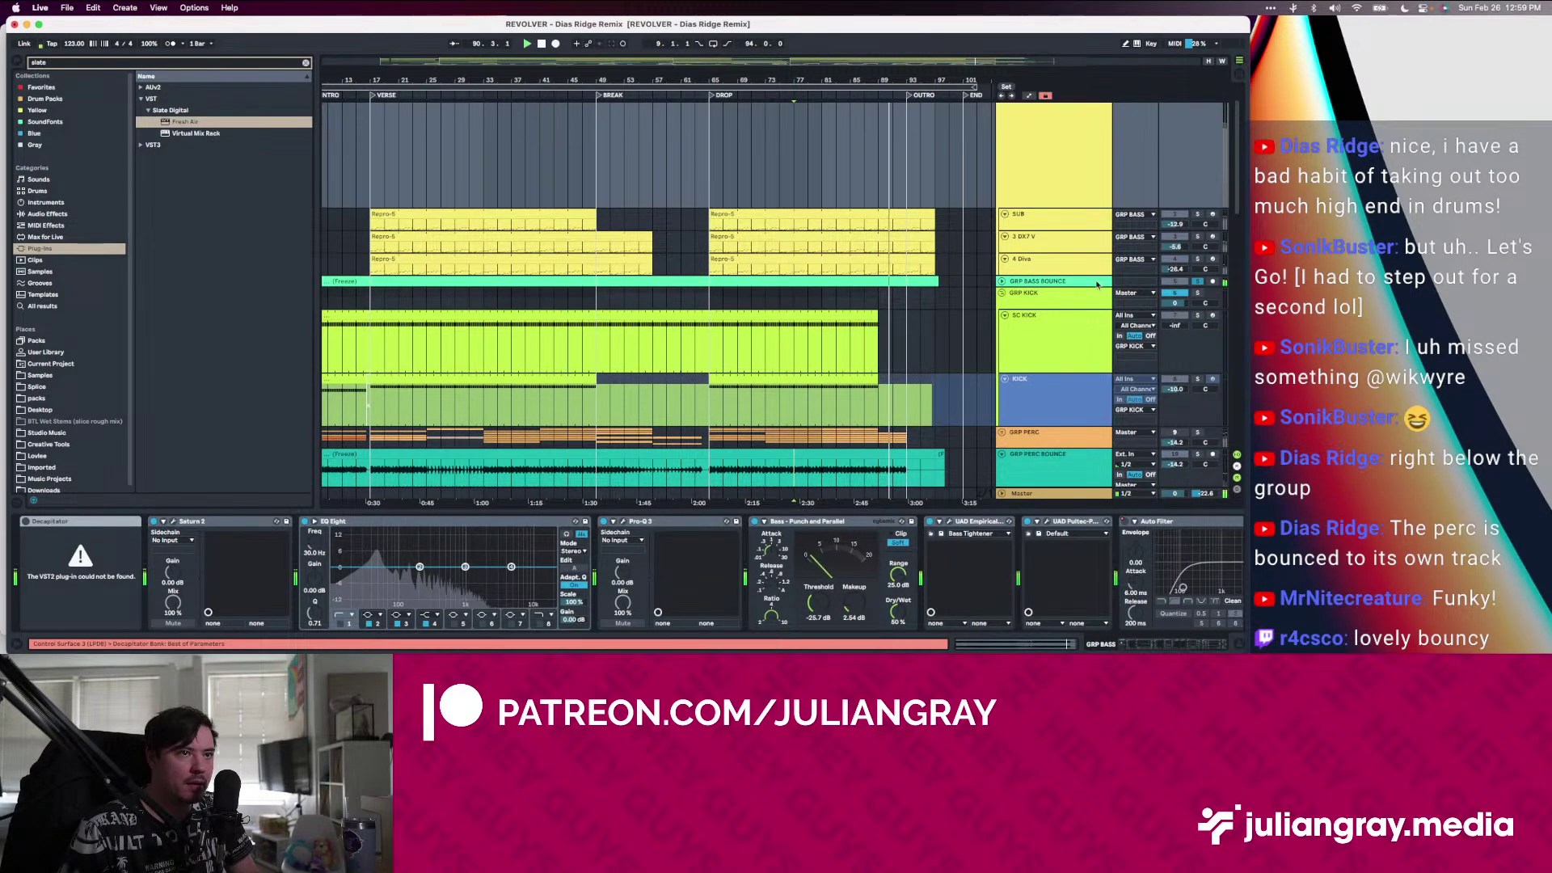
click(1002, 282)
scroll(1067, 324, up, 2)
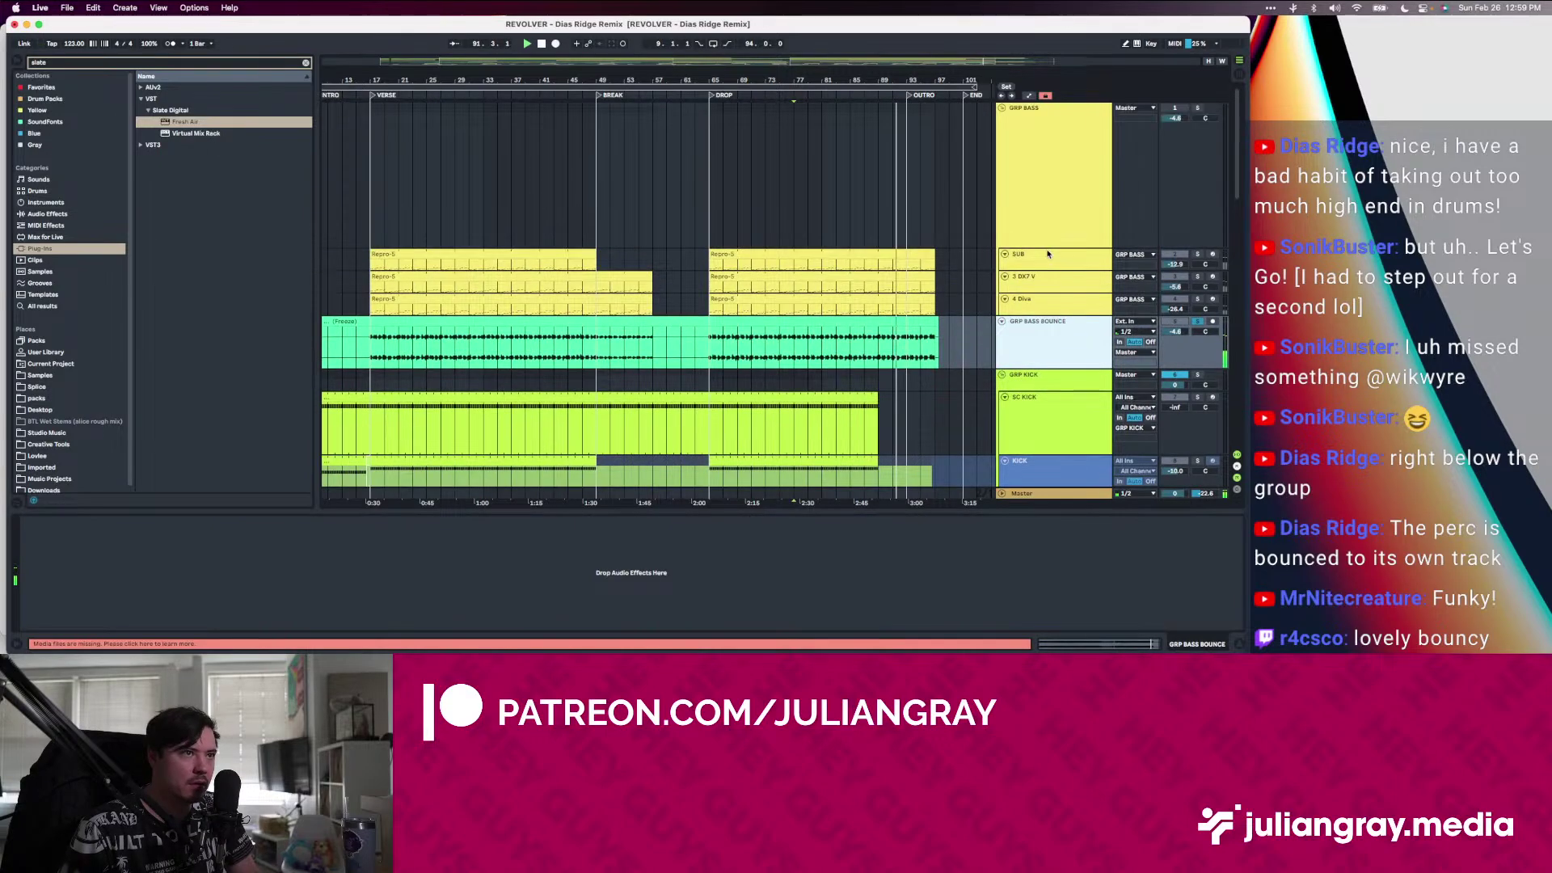
click(1054, 239)
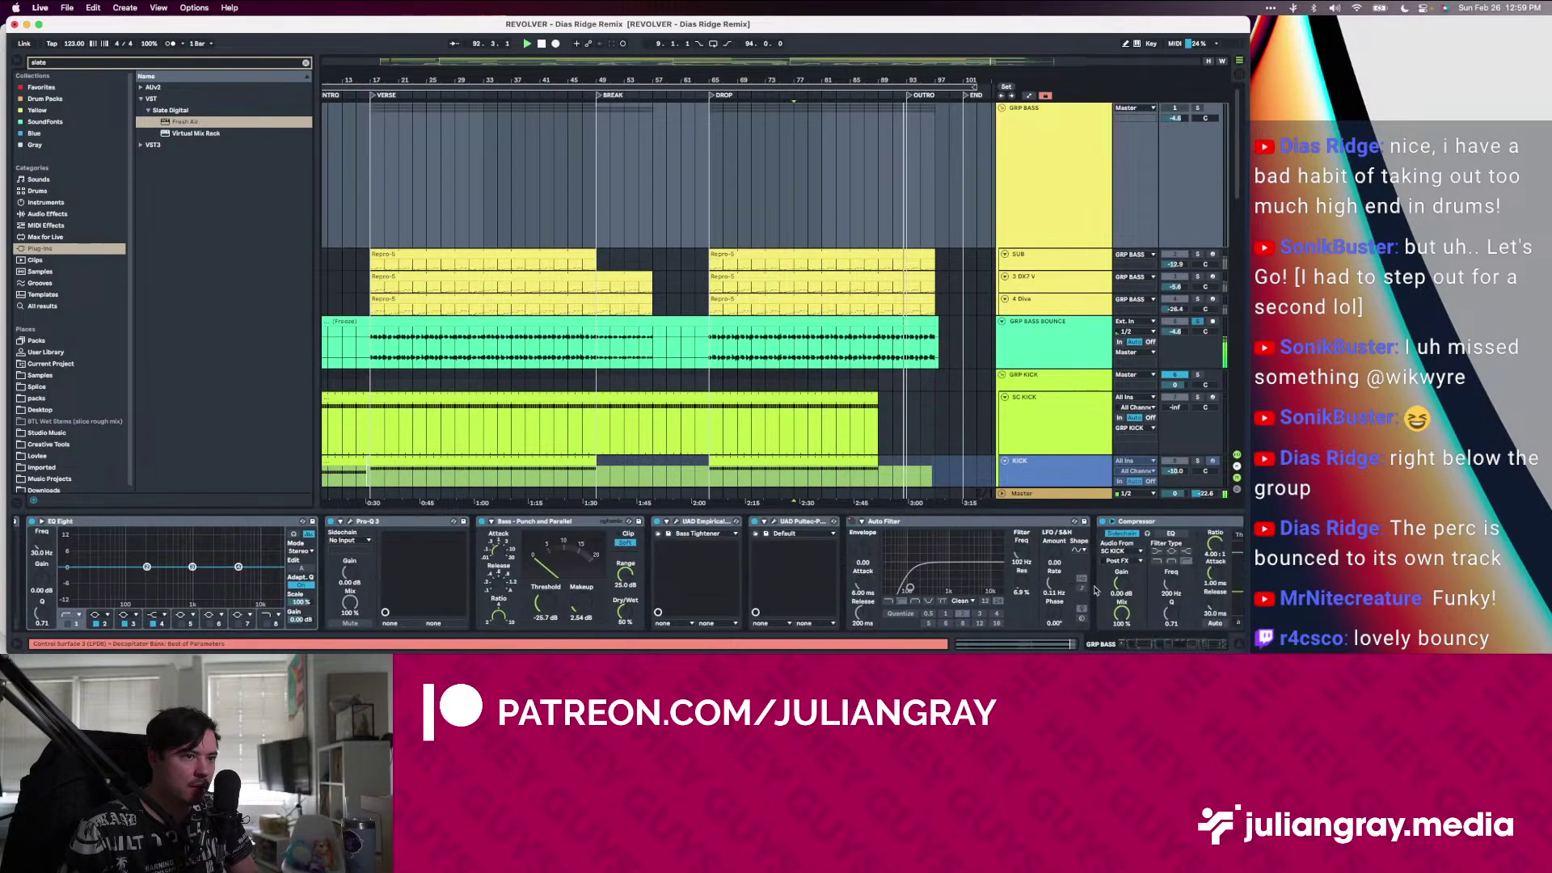
click(1057, 334)
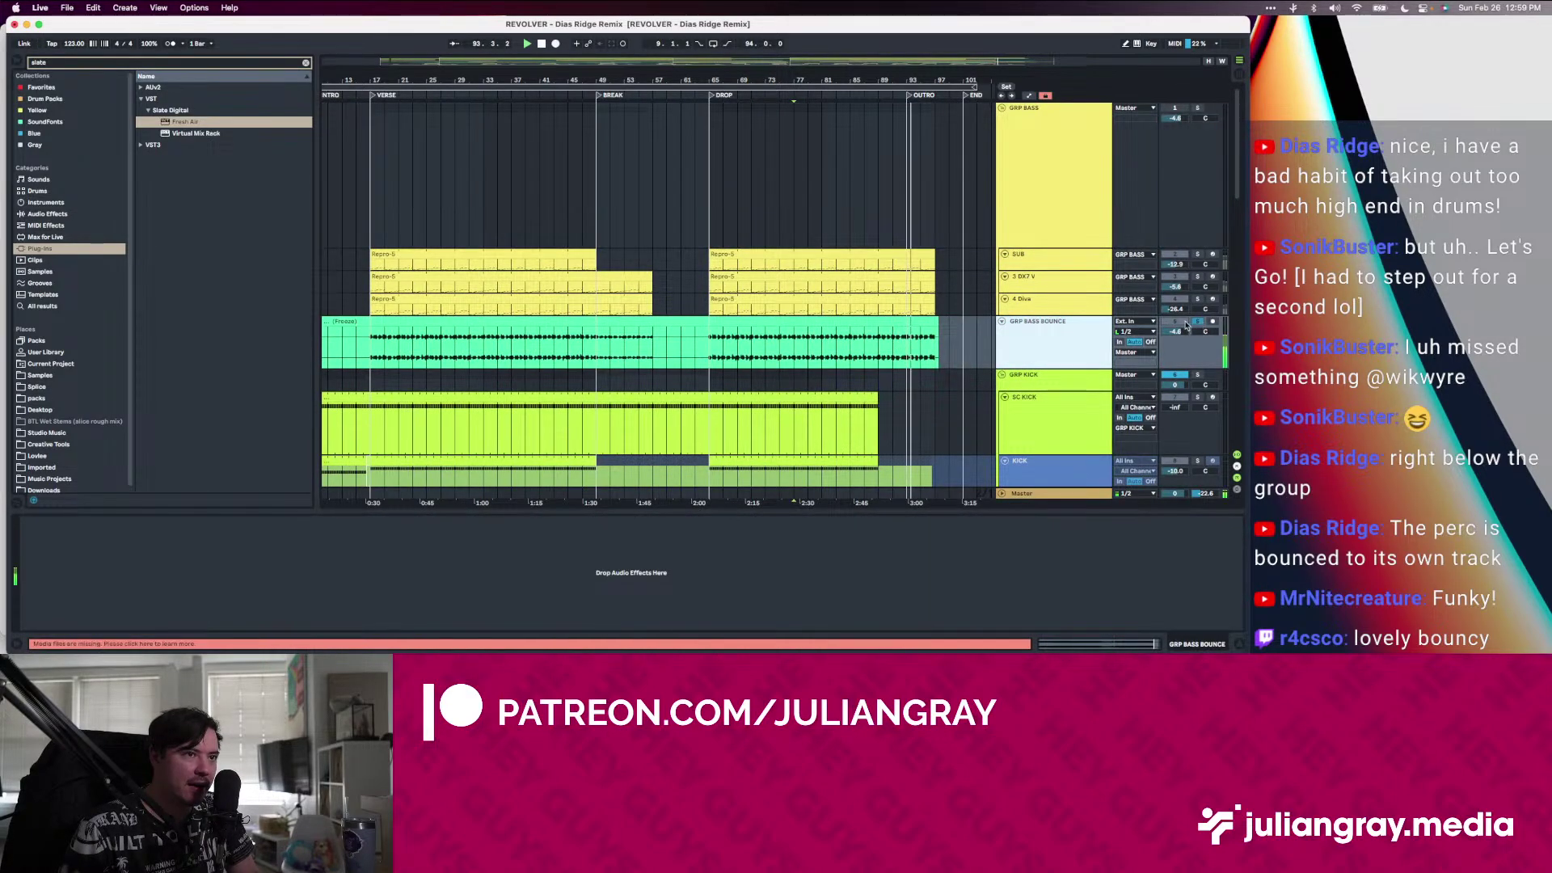
Add an EQ Eight to GRP BASS BOUNCE and shape a gentle boost of about 2.11 dB at 1.84 kHz
click(306, 62)
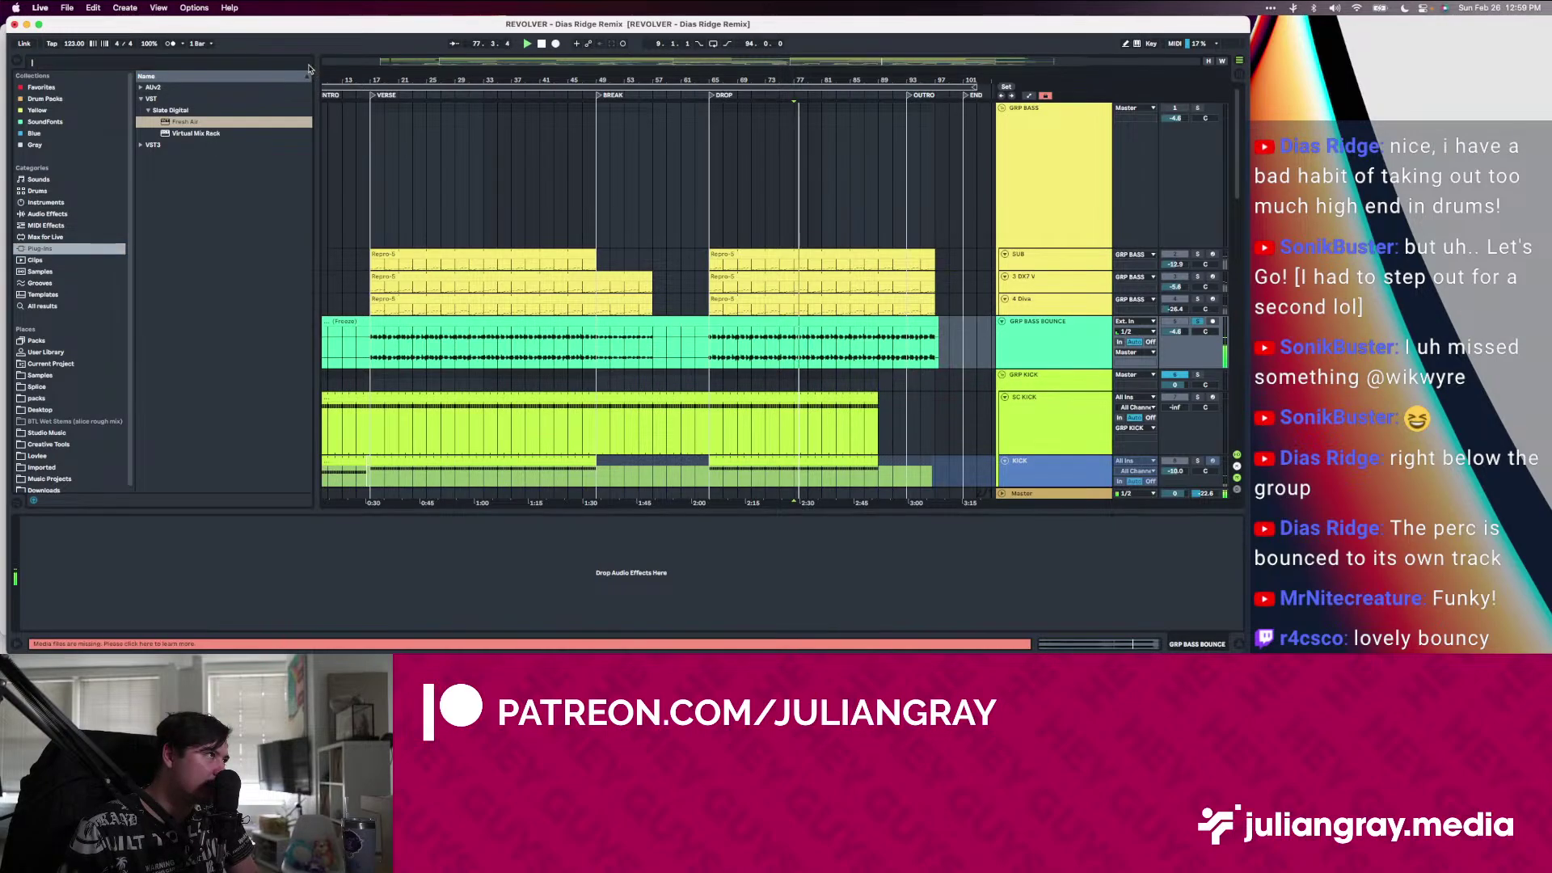
click(54, 214)
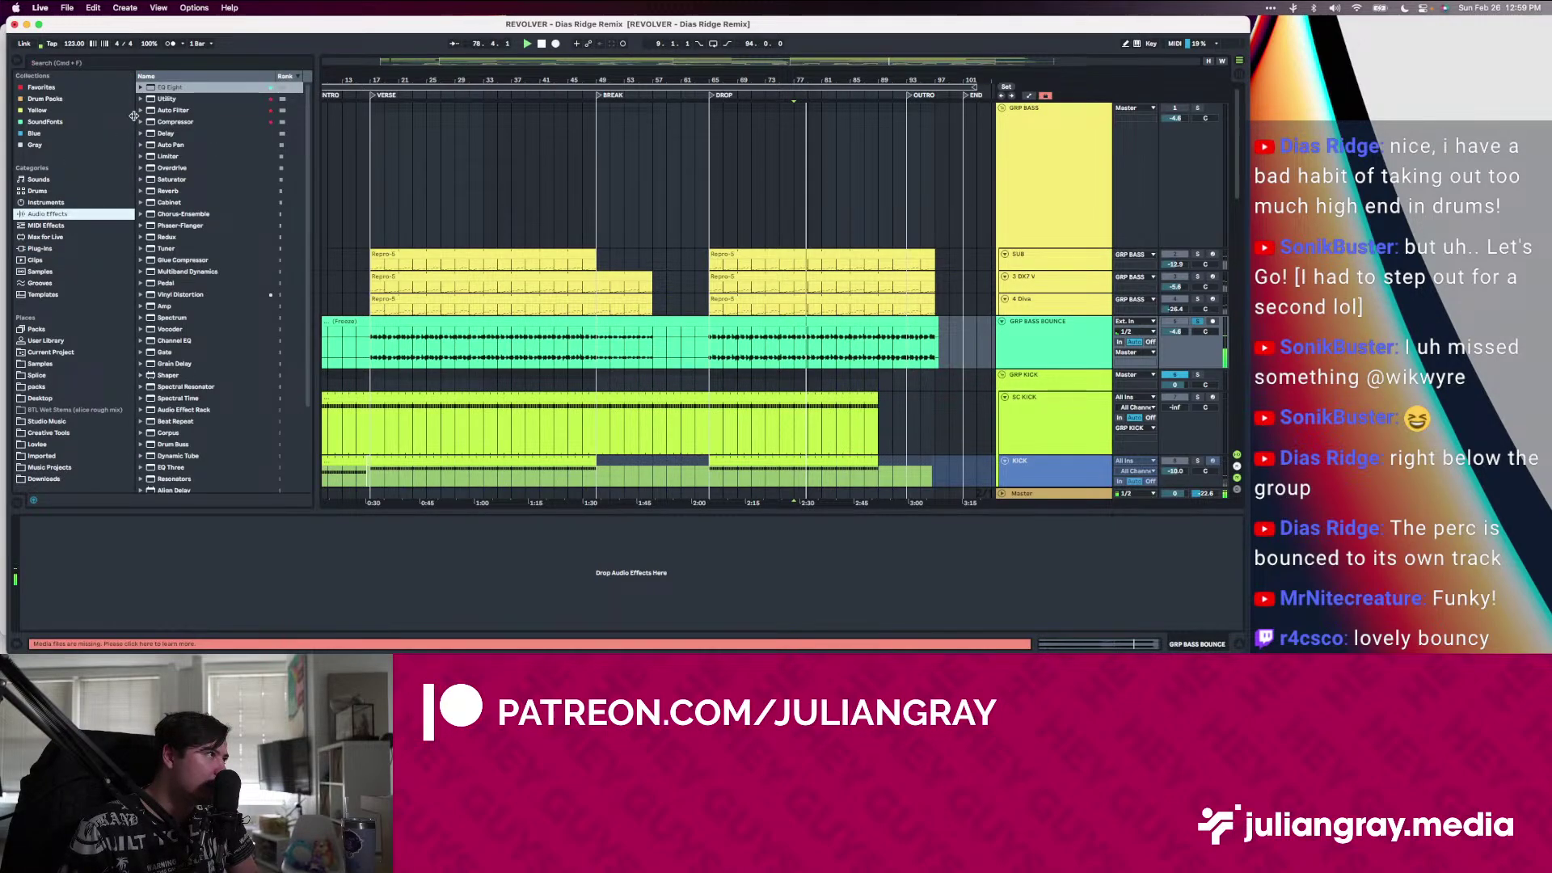
key(Return)
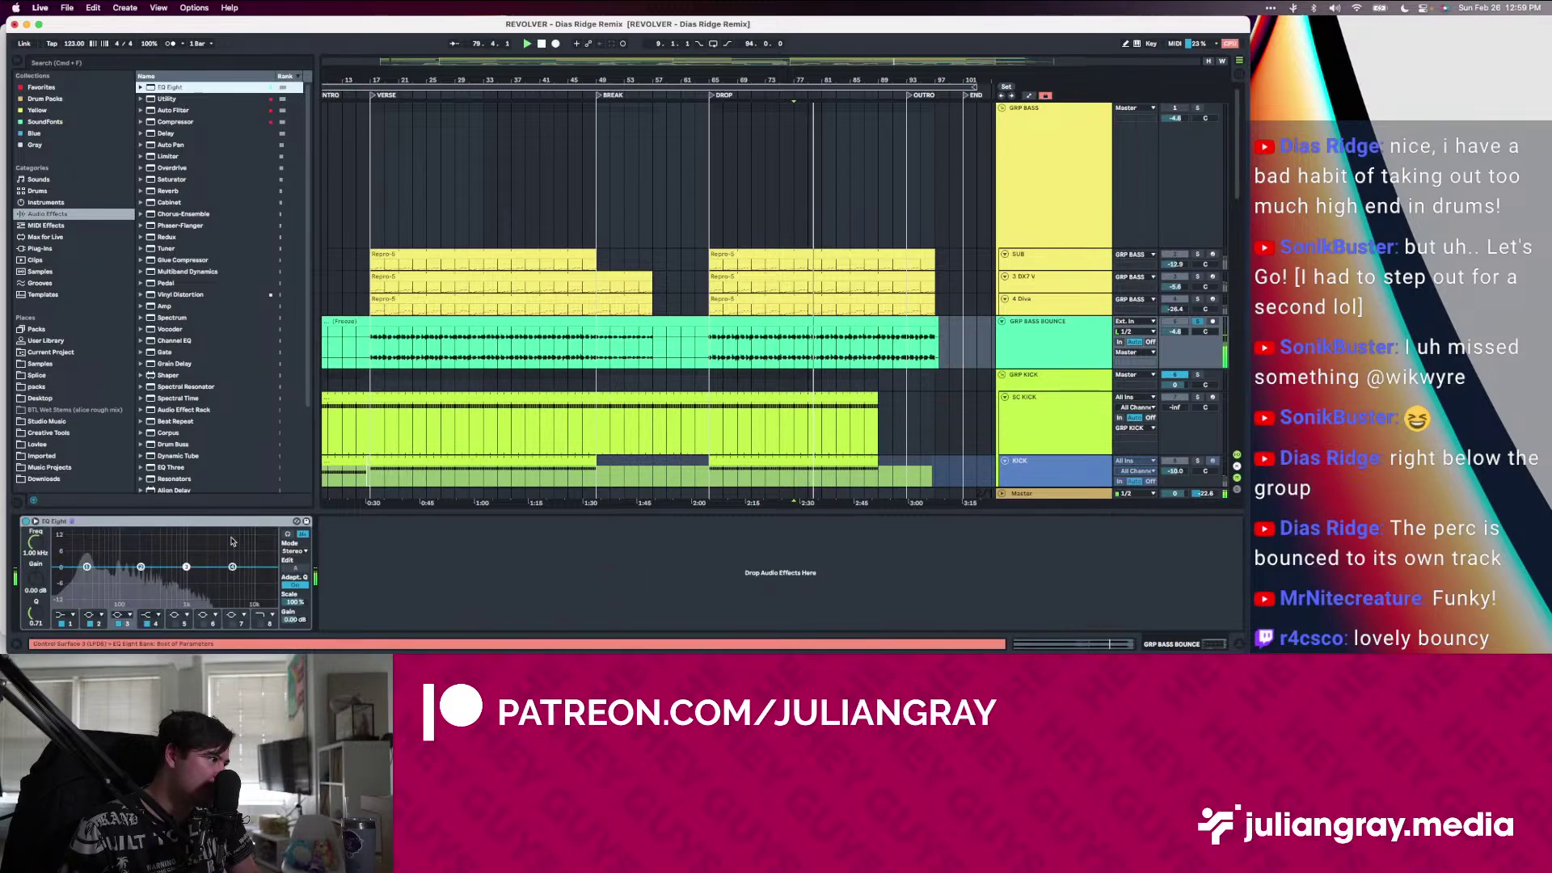
drag(132, 560, 205, 561)
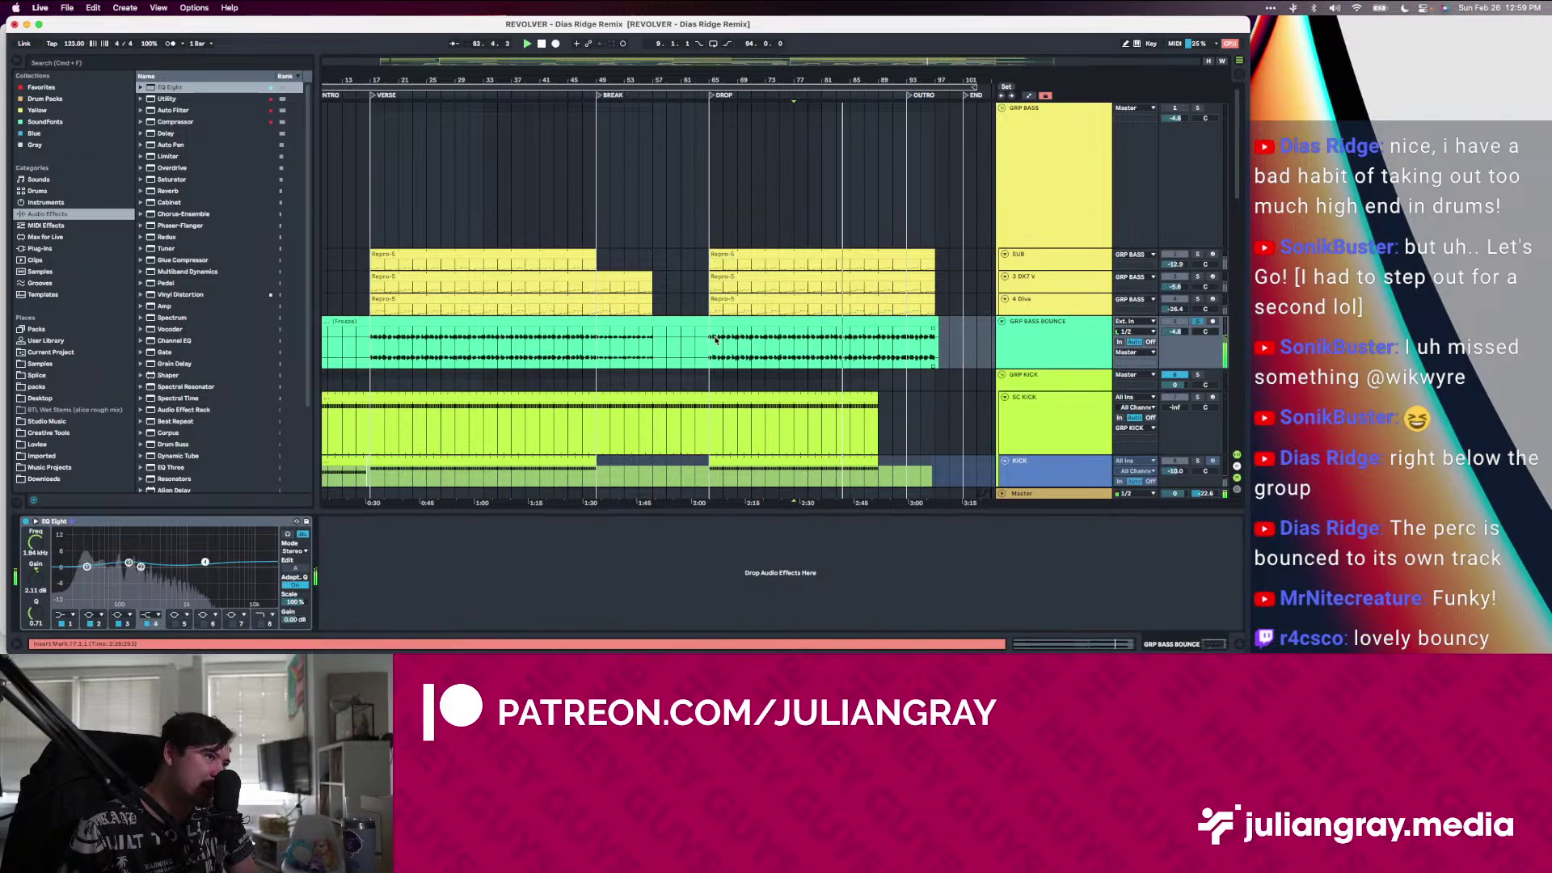
Play the equalized GRP BASS BOUNCE in the drop, and clear its solo to hear the full mix
drag(709, 346, 889, 347)
click(940, 346)
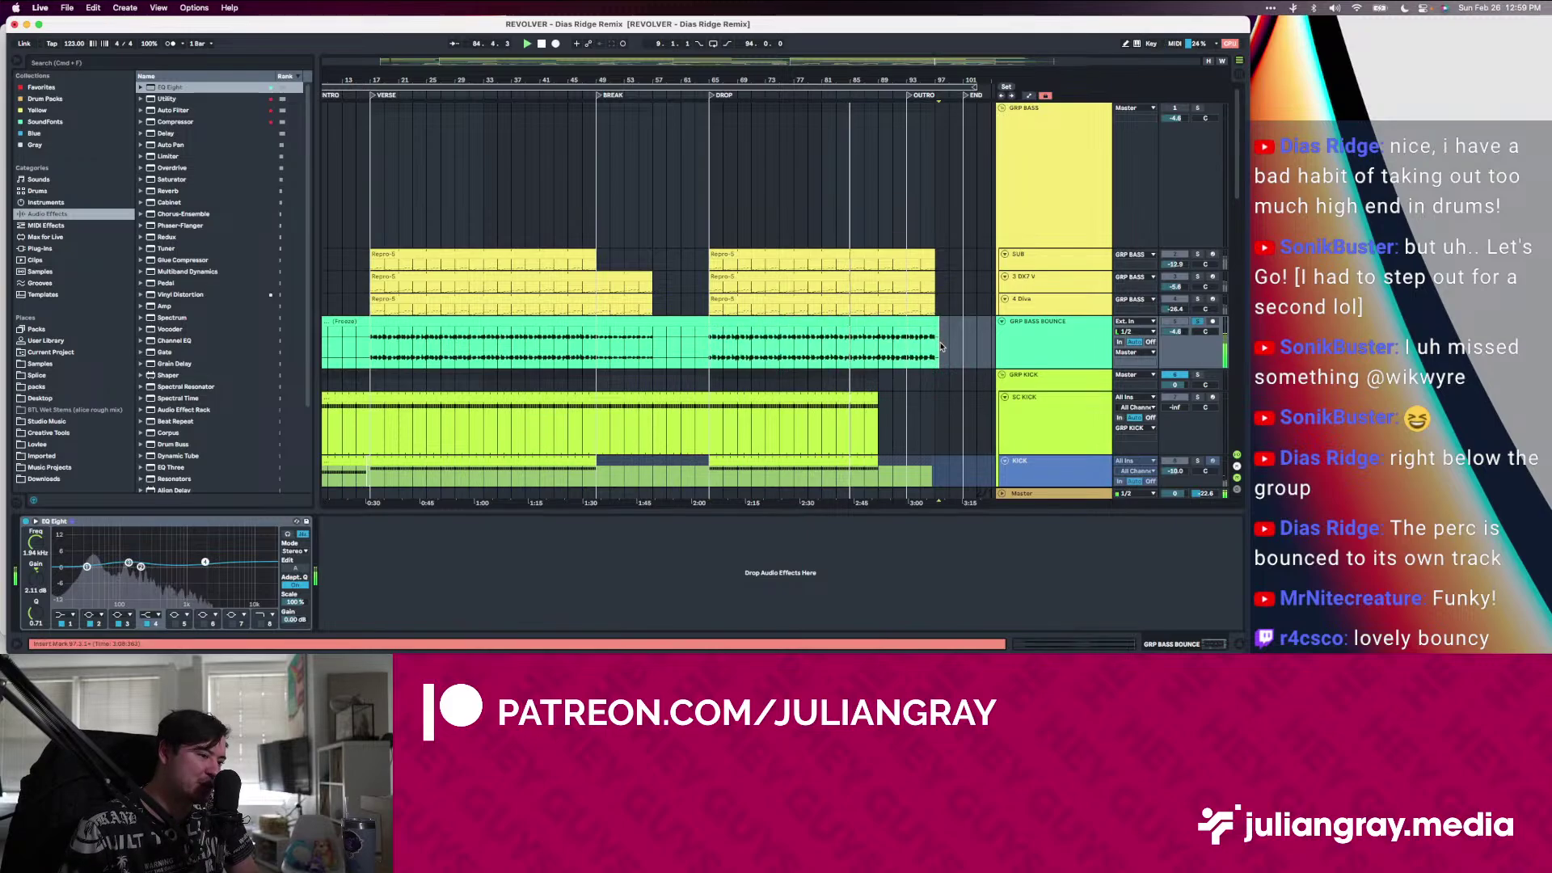
click(780, 361)
key(space)
key(space)
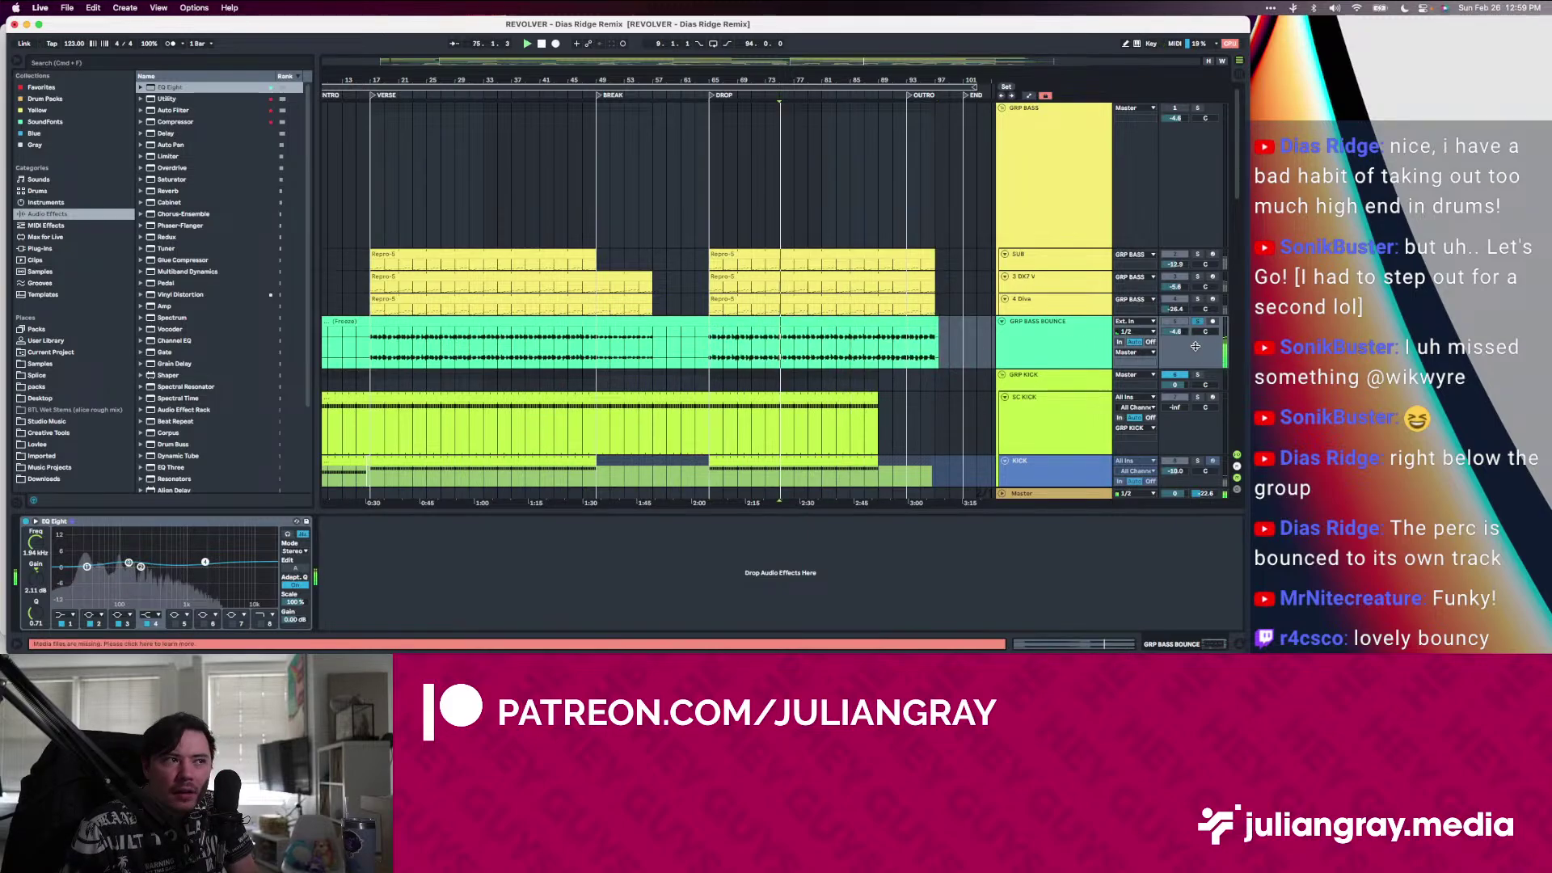
click(1050, 346)
click(1198, 321)
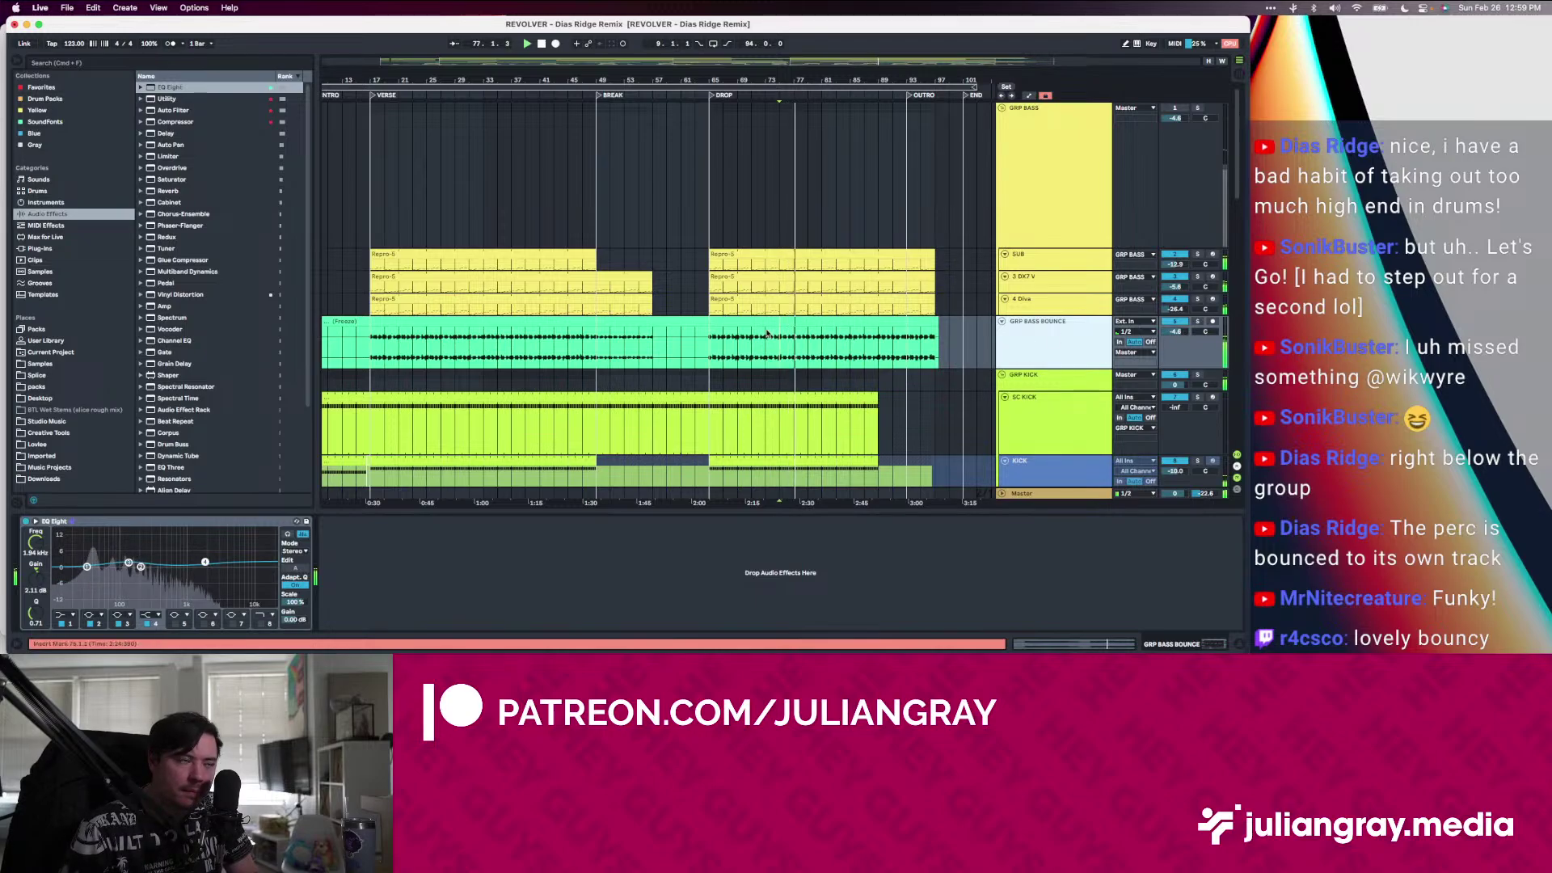
Try a lower GRP BASS BOUNCE volume during the drop and bring the level back up
click(706, 353)
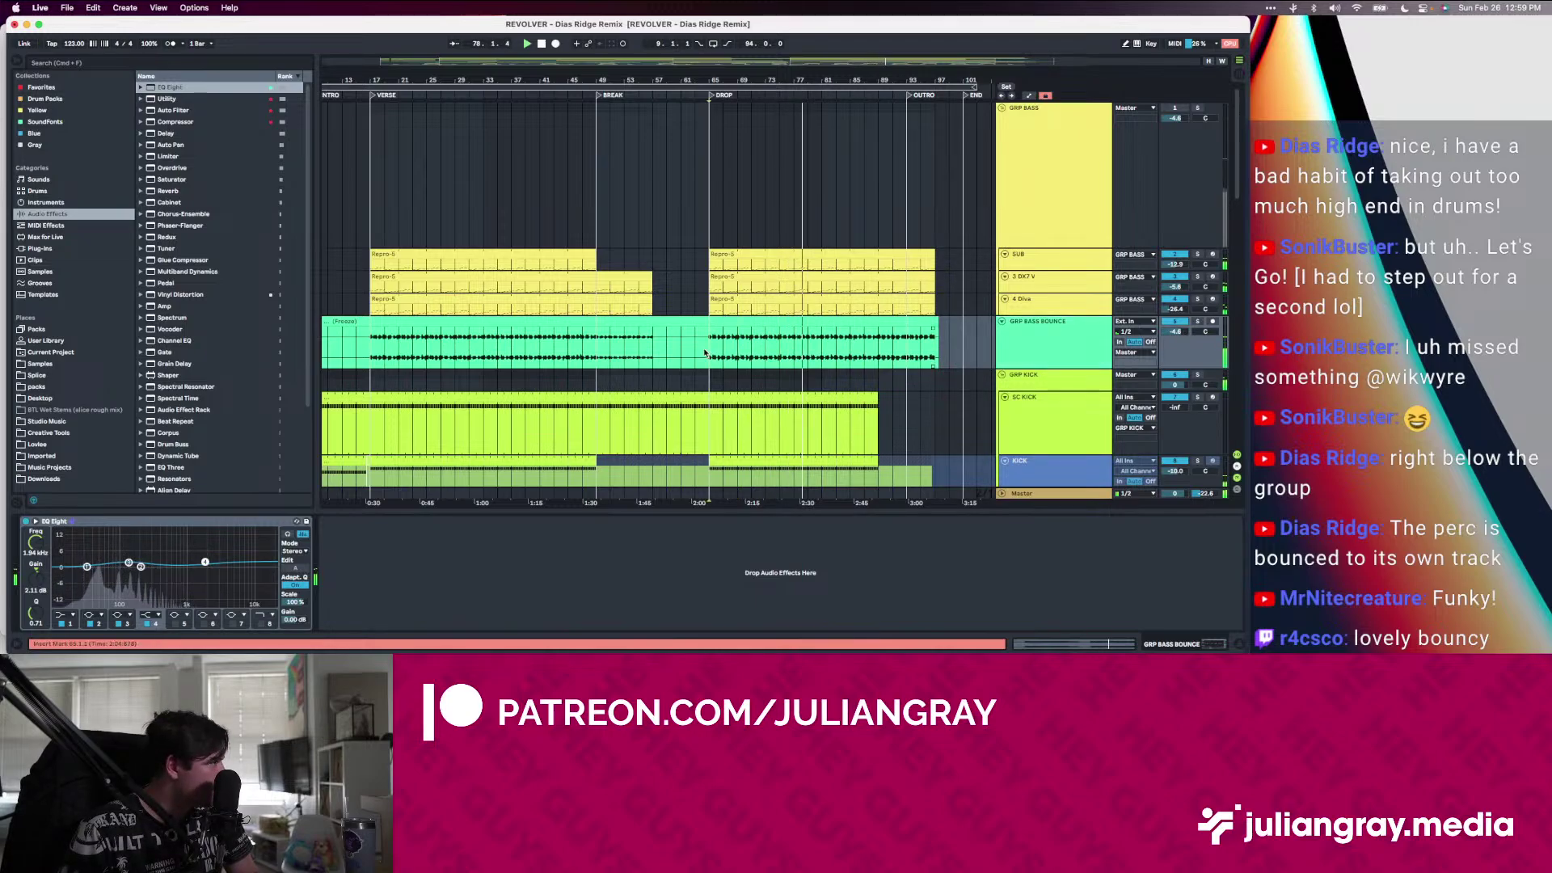
click(1085, 342)
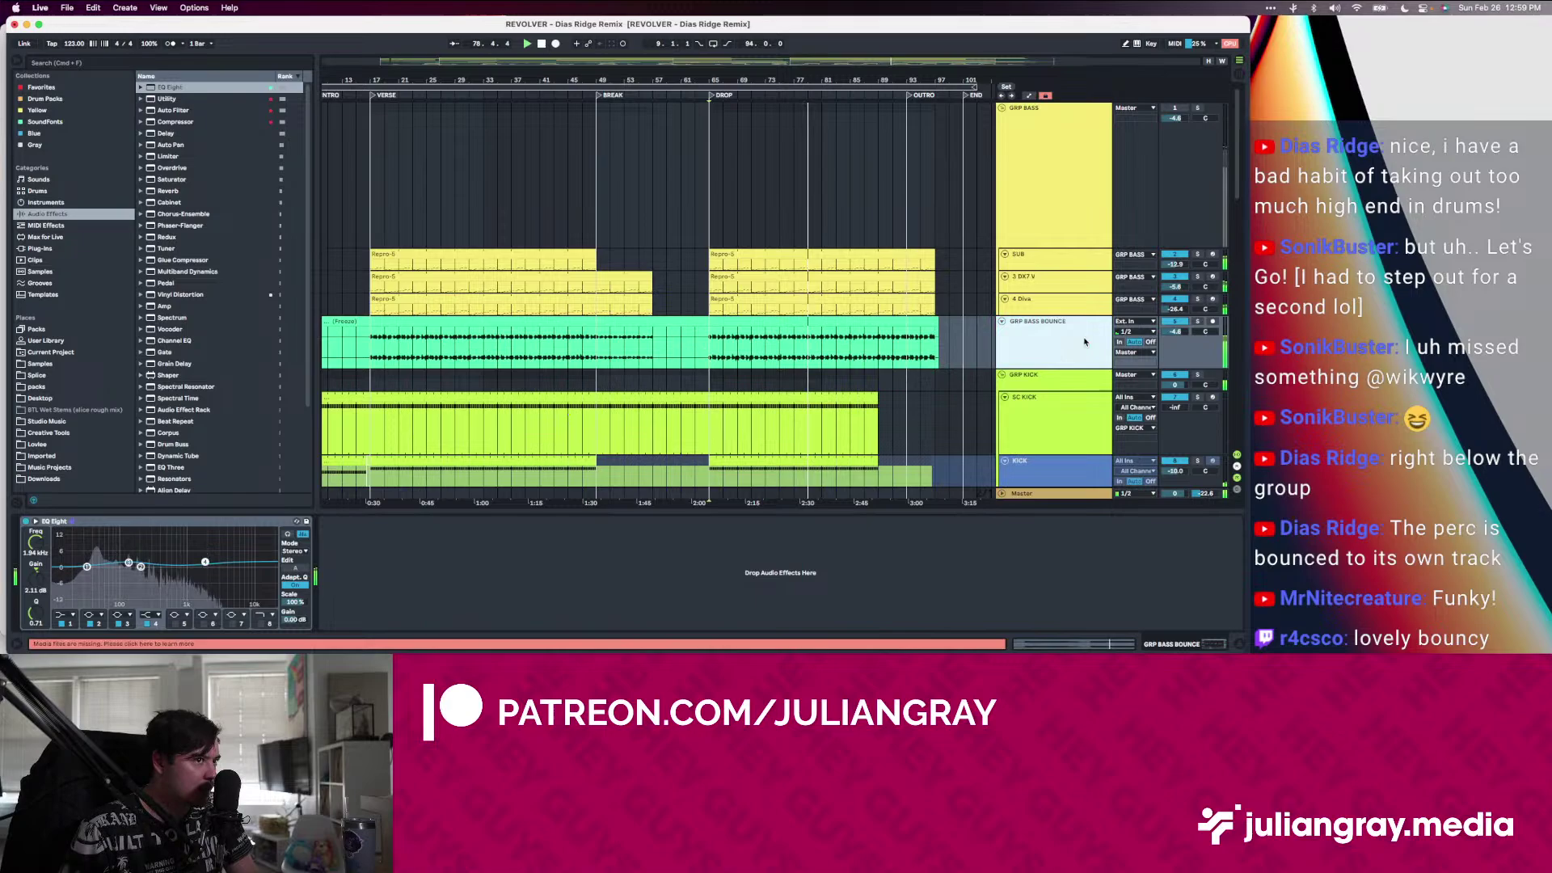
click(1170, 334)
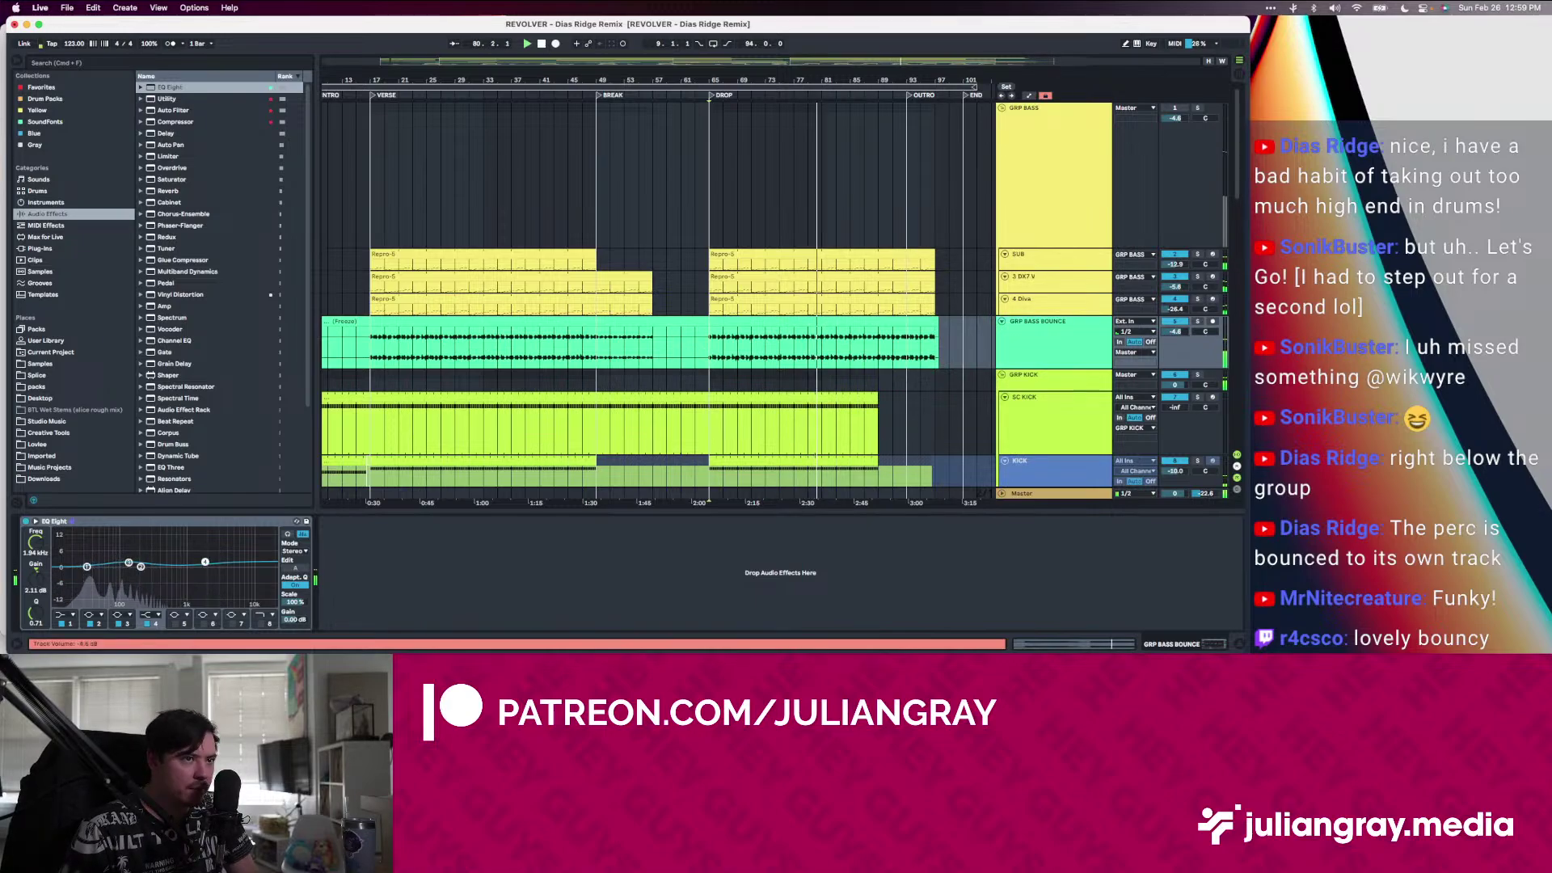
drag(1169, 333, 1170, 346)
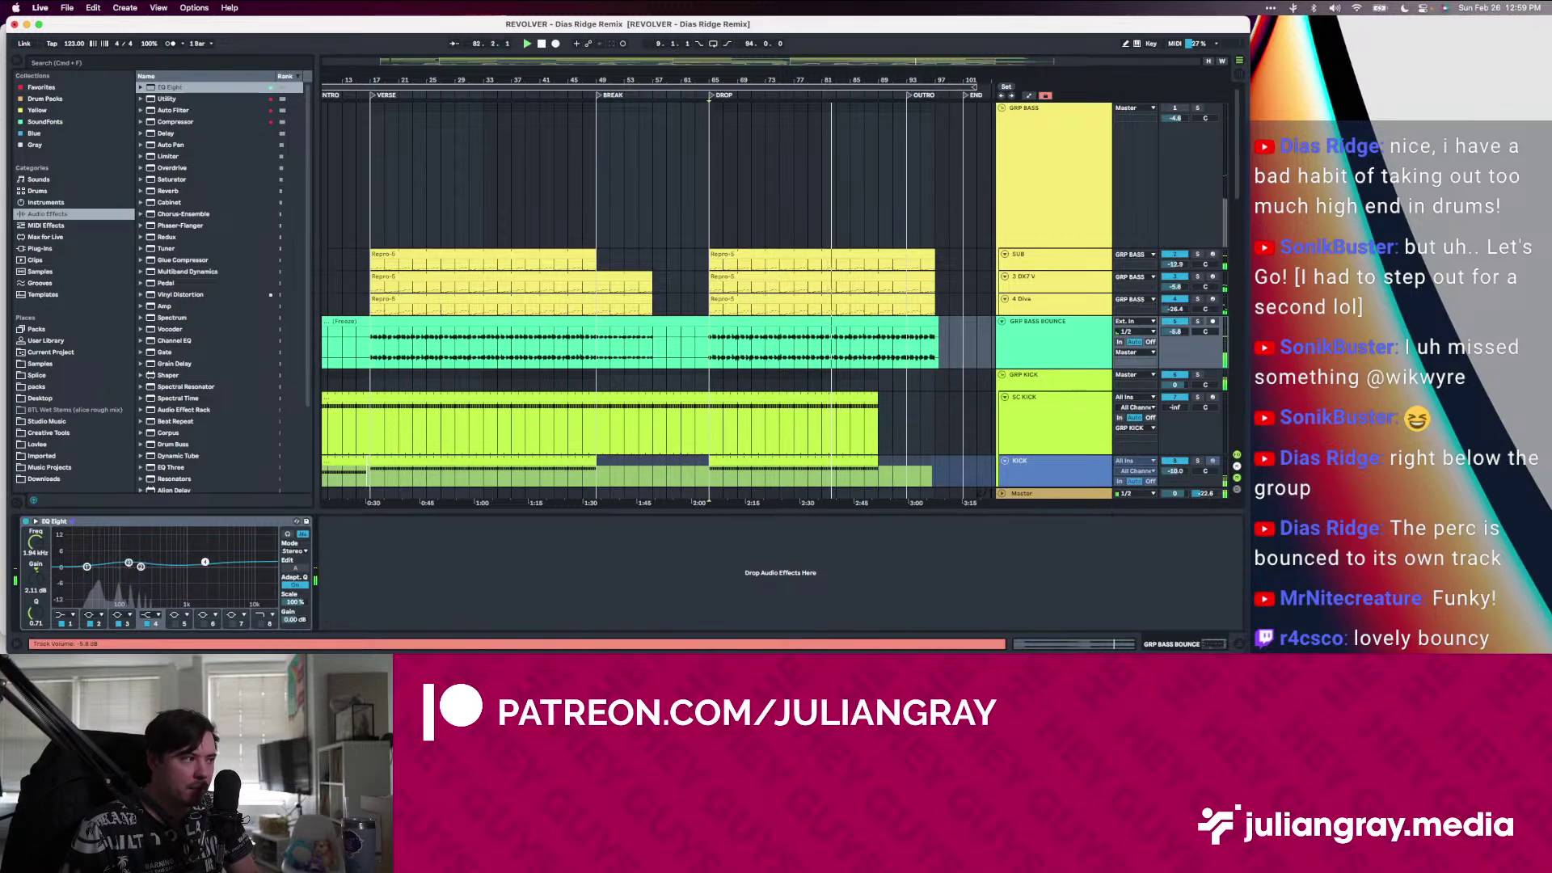
drag(1169, 334, 1174, 329)
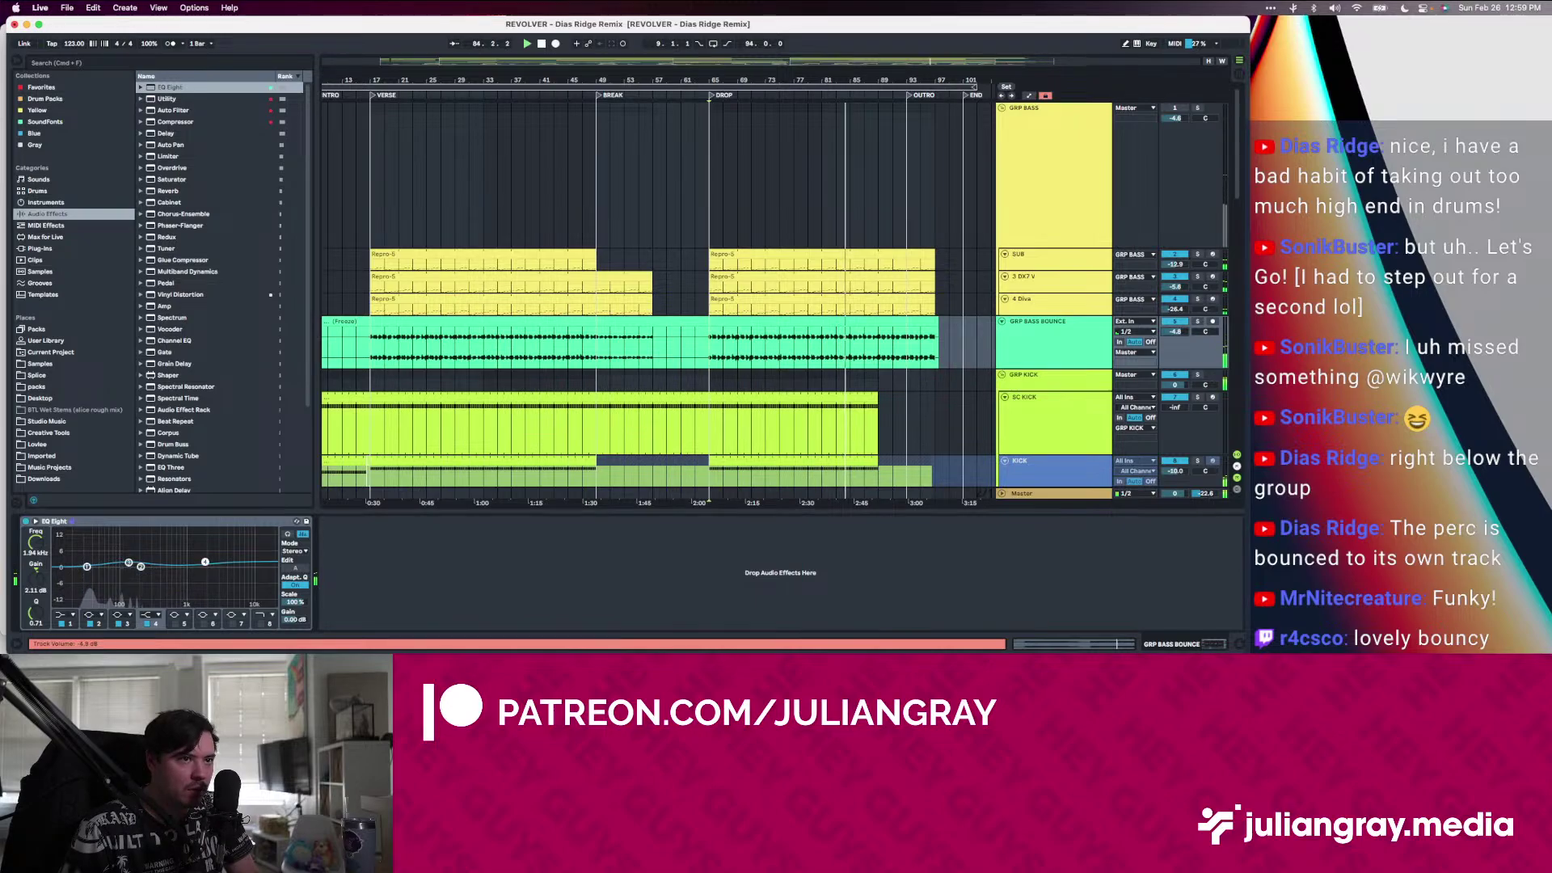
Check the device chains of Revolver Vox Chops and Revolver Pluck, and unfold the GRP VOX group
scroll(1013, 338, down, 10)
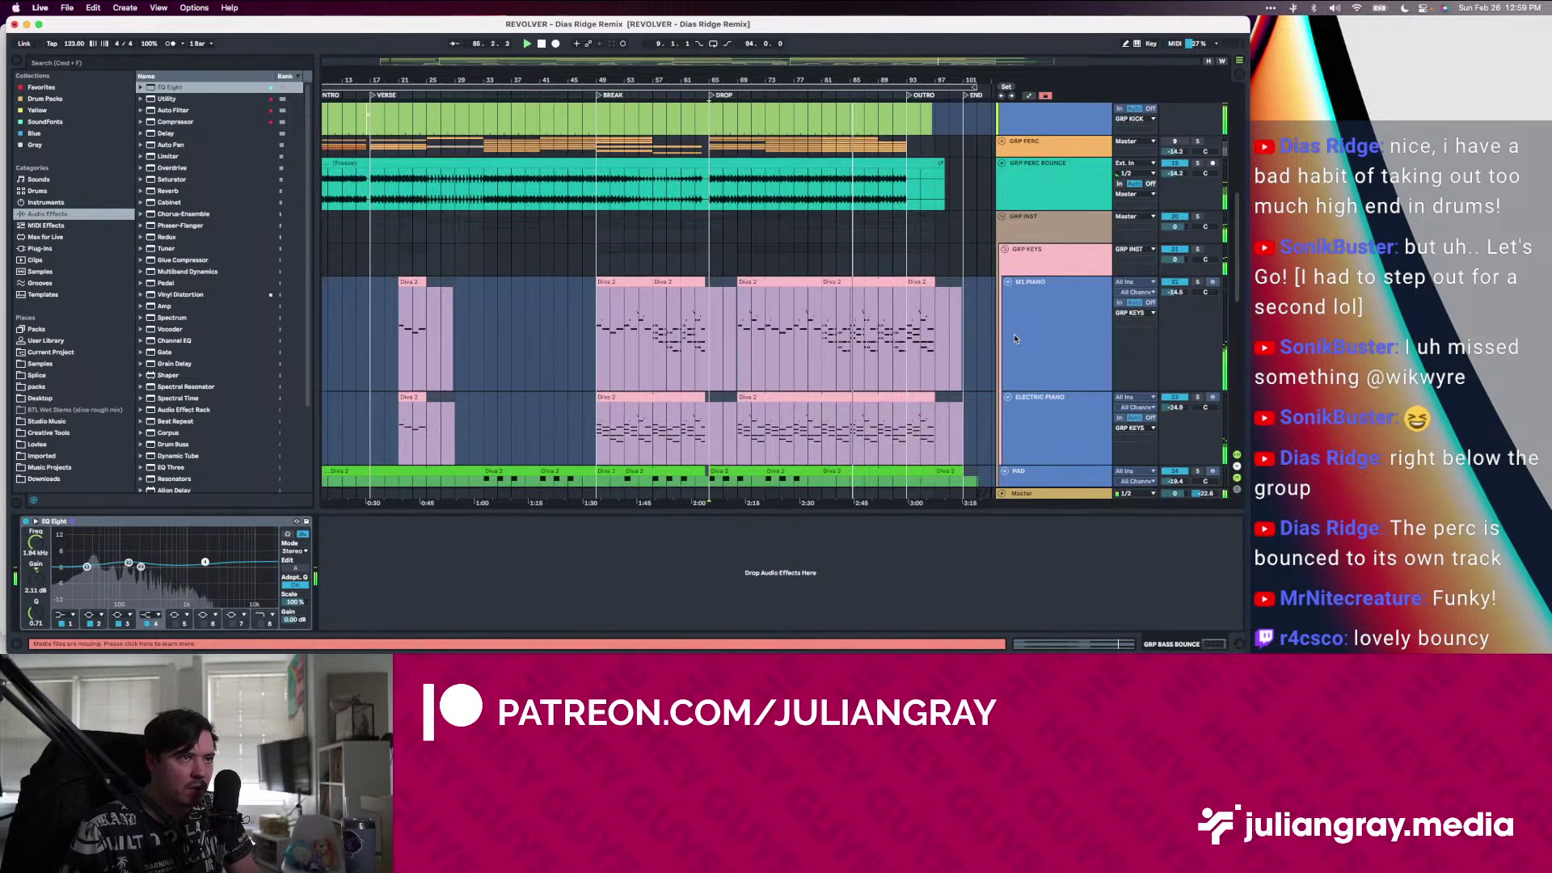
scroll(1014, 335, down, 10)
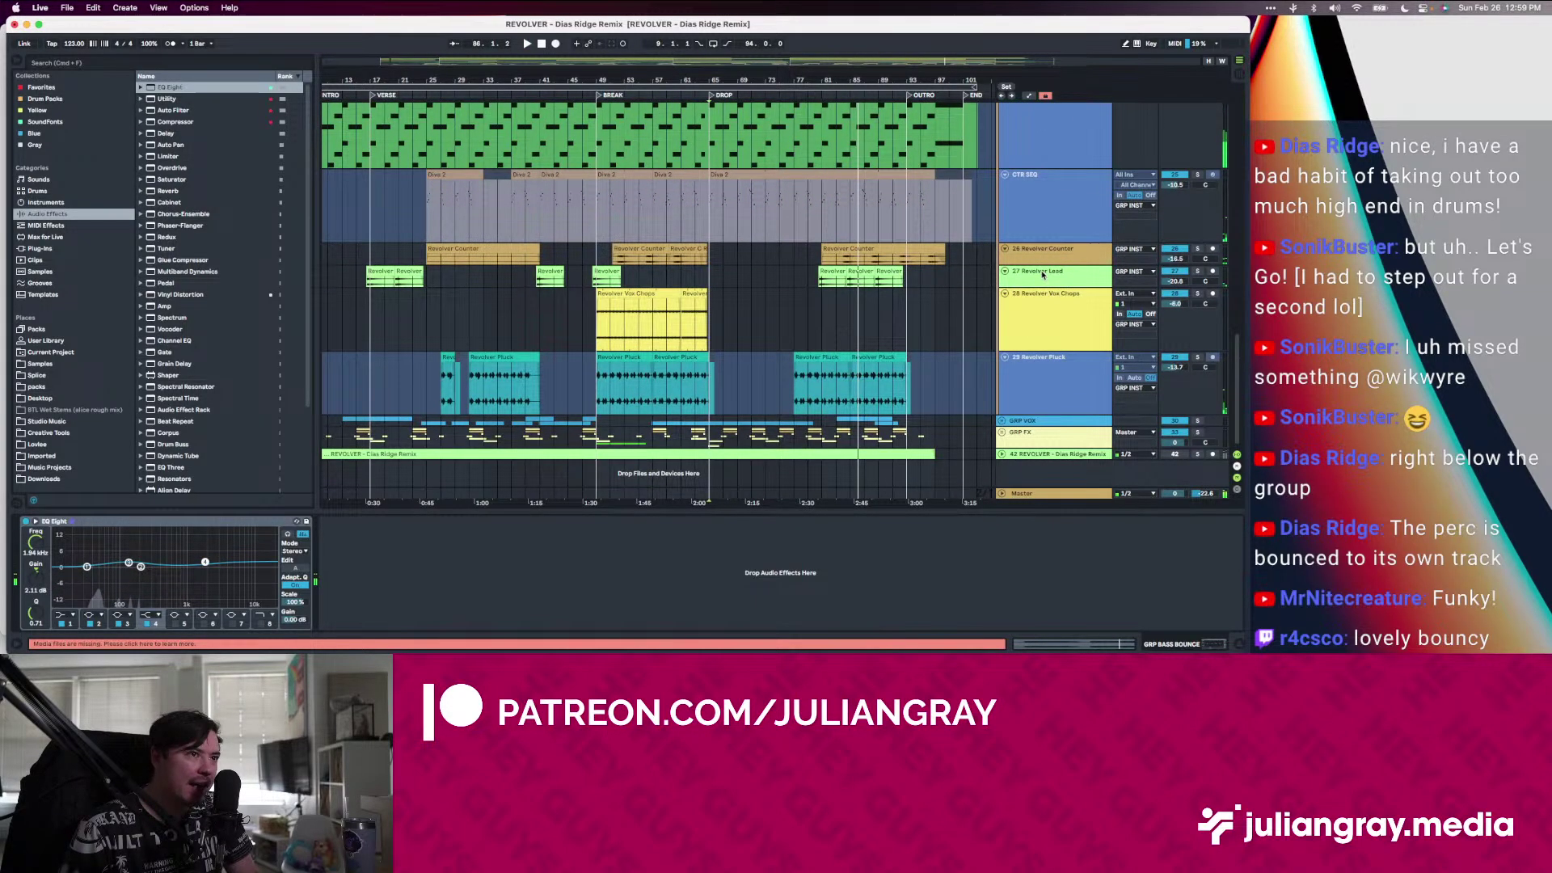
click(1042, 323)
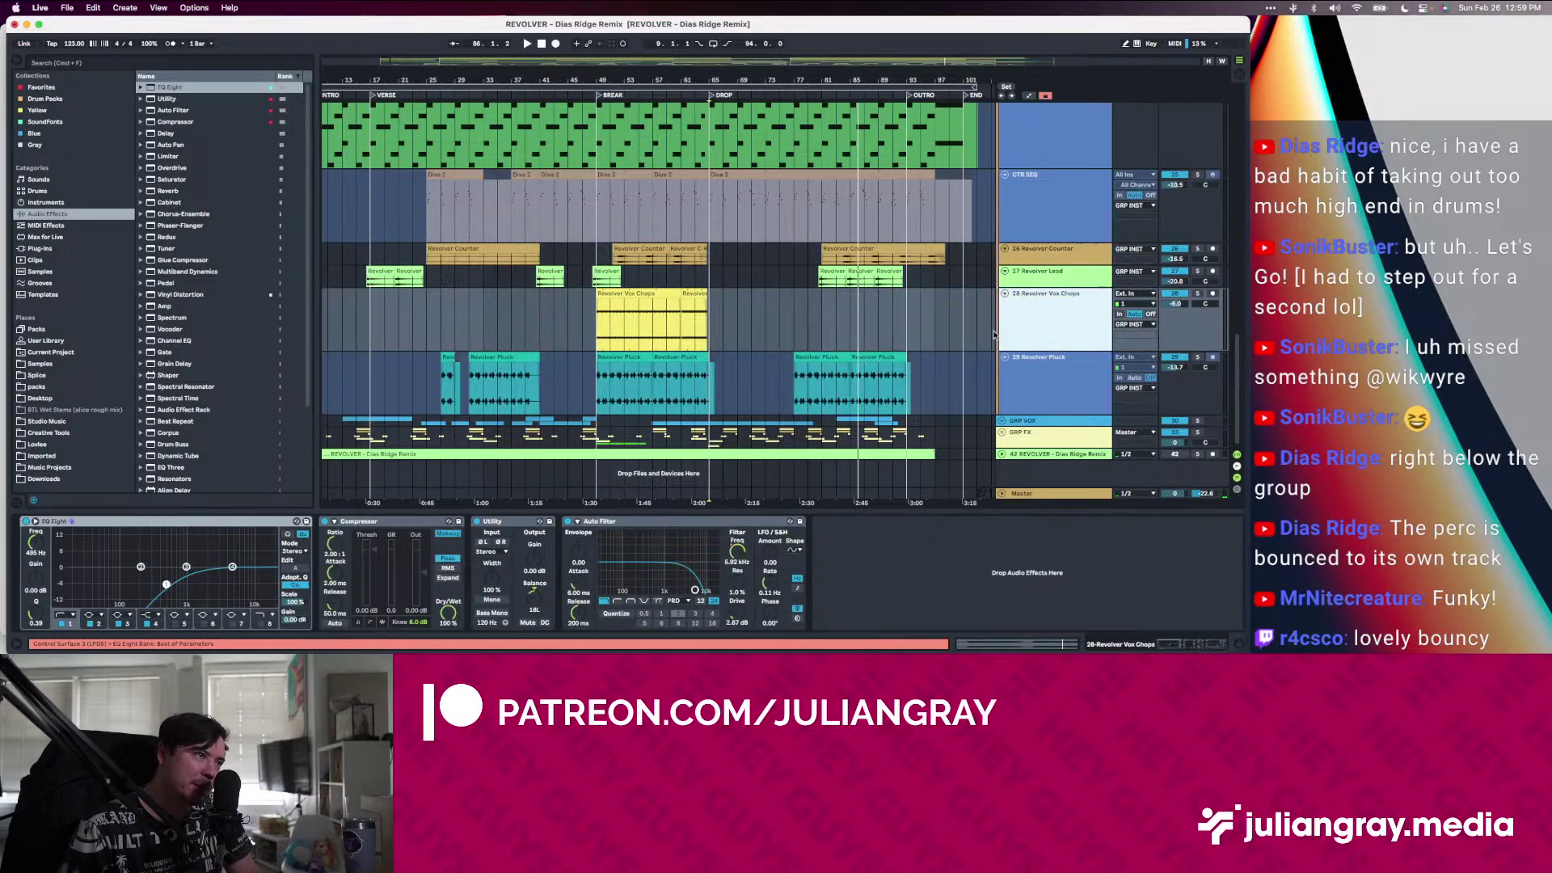
click(1024, 357)
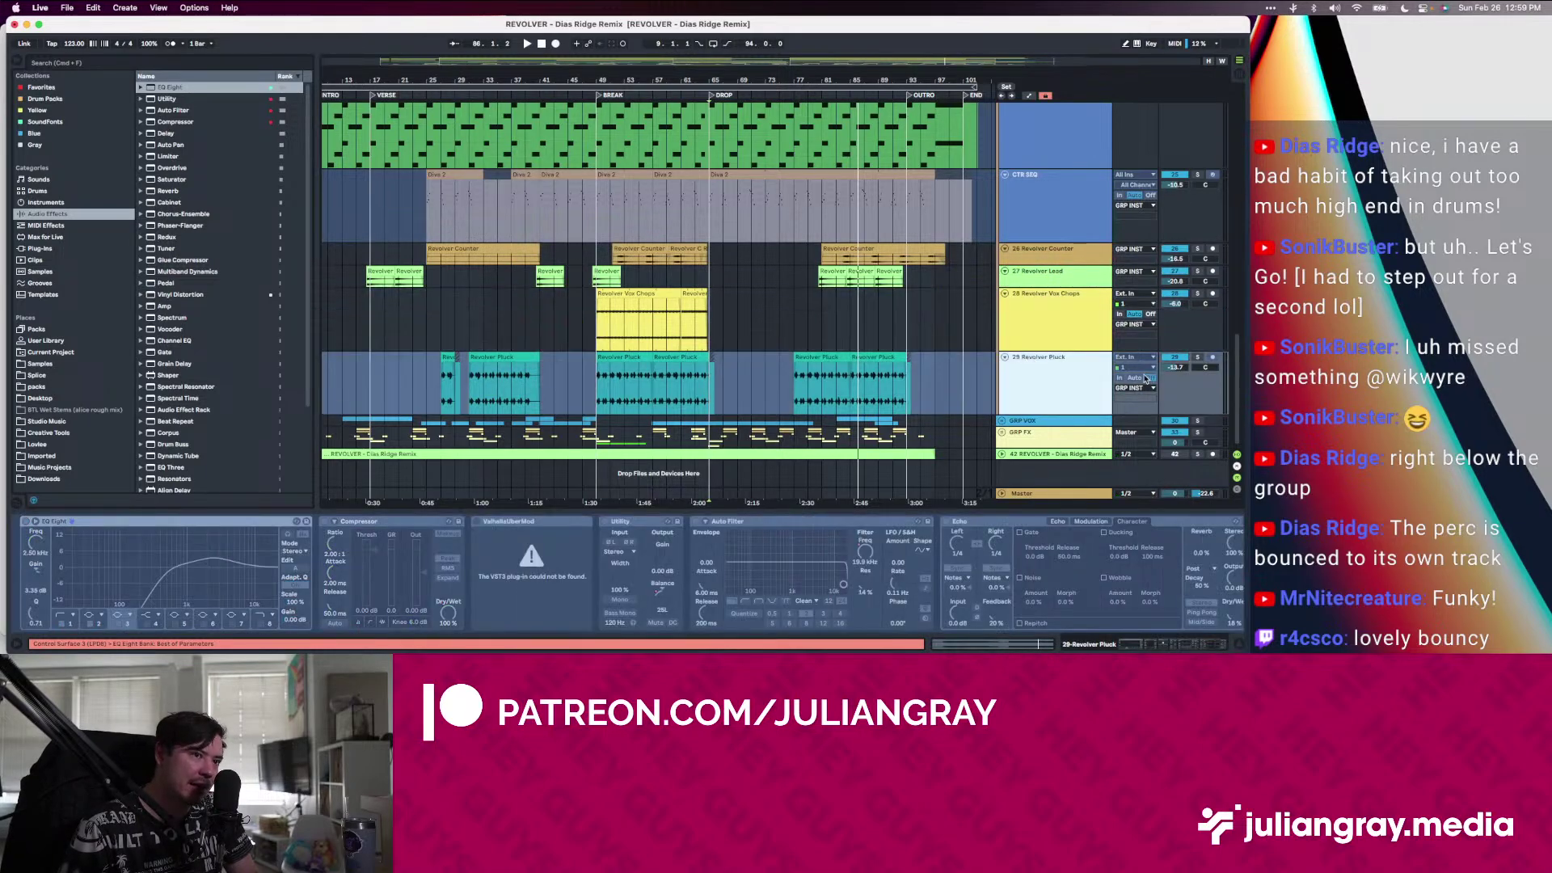
click(1020, 422)
click(1002, 421)
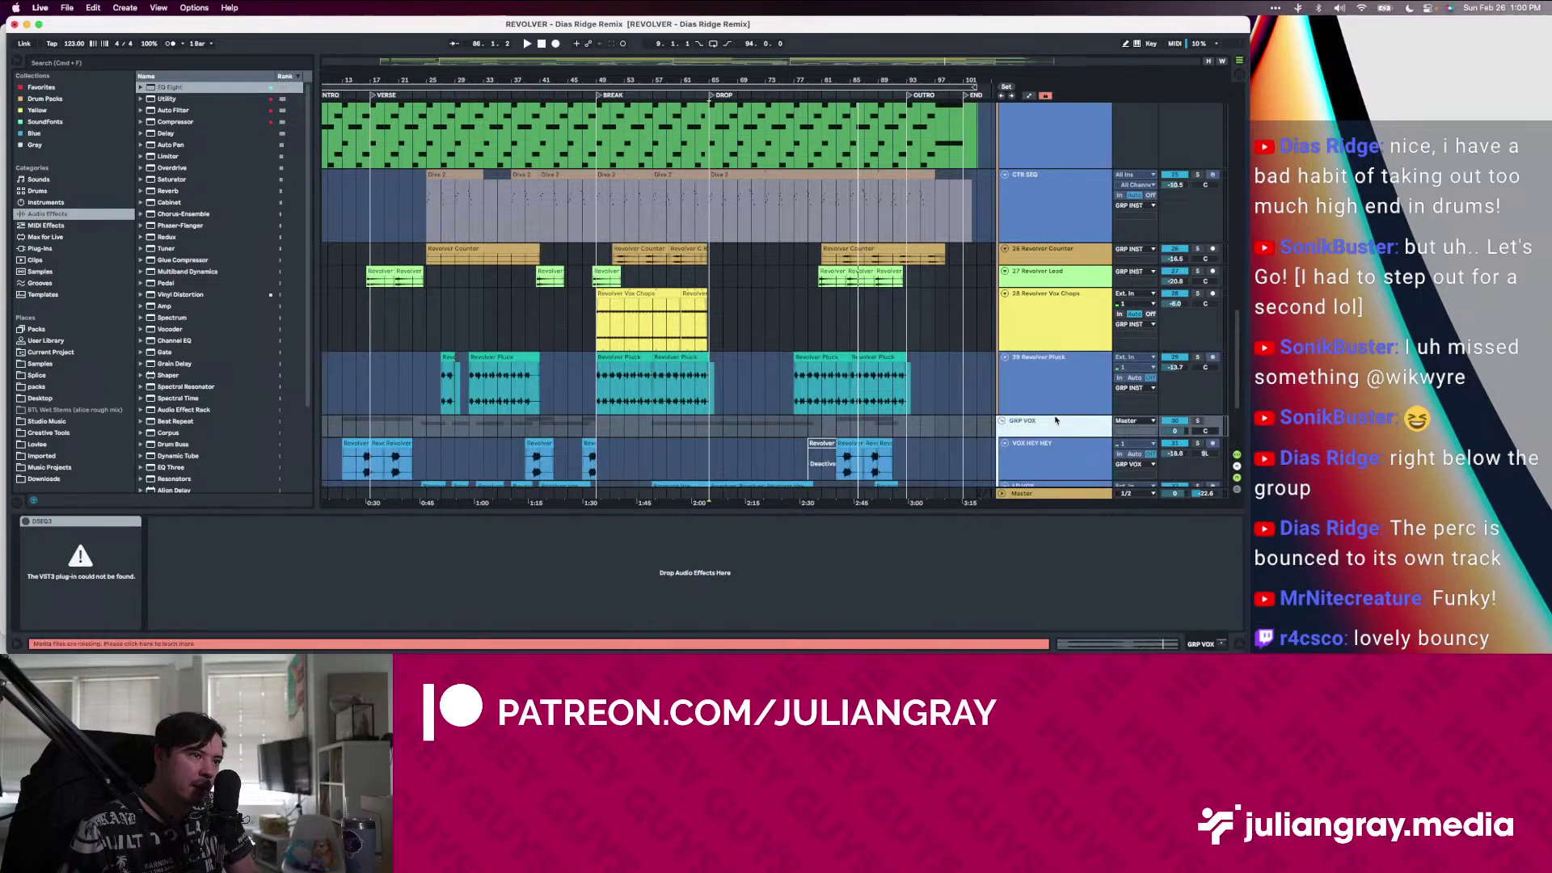
Play GRP VOX soloed in the drop, adjust the VOX HEY HEY track volume, and replay the vocals
scroll(728, 364, down, 3)
key(space)
click(772, 396)
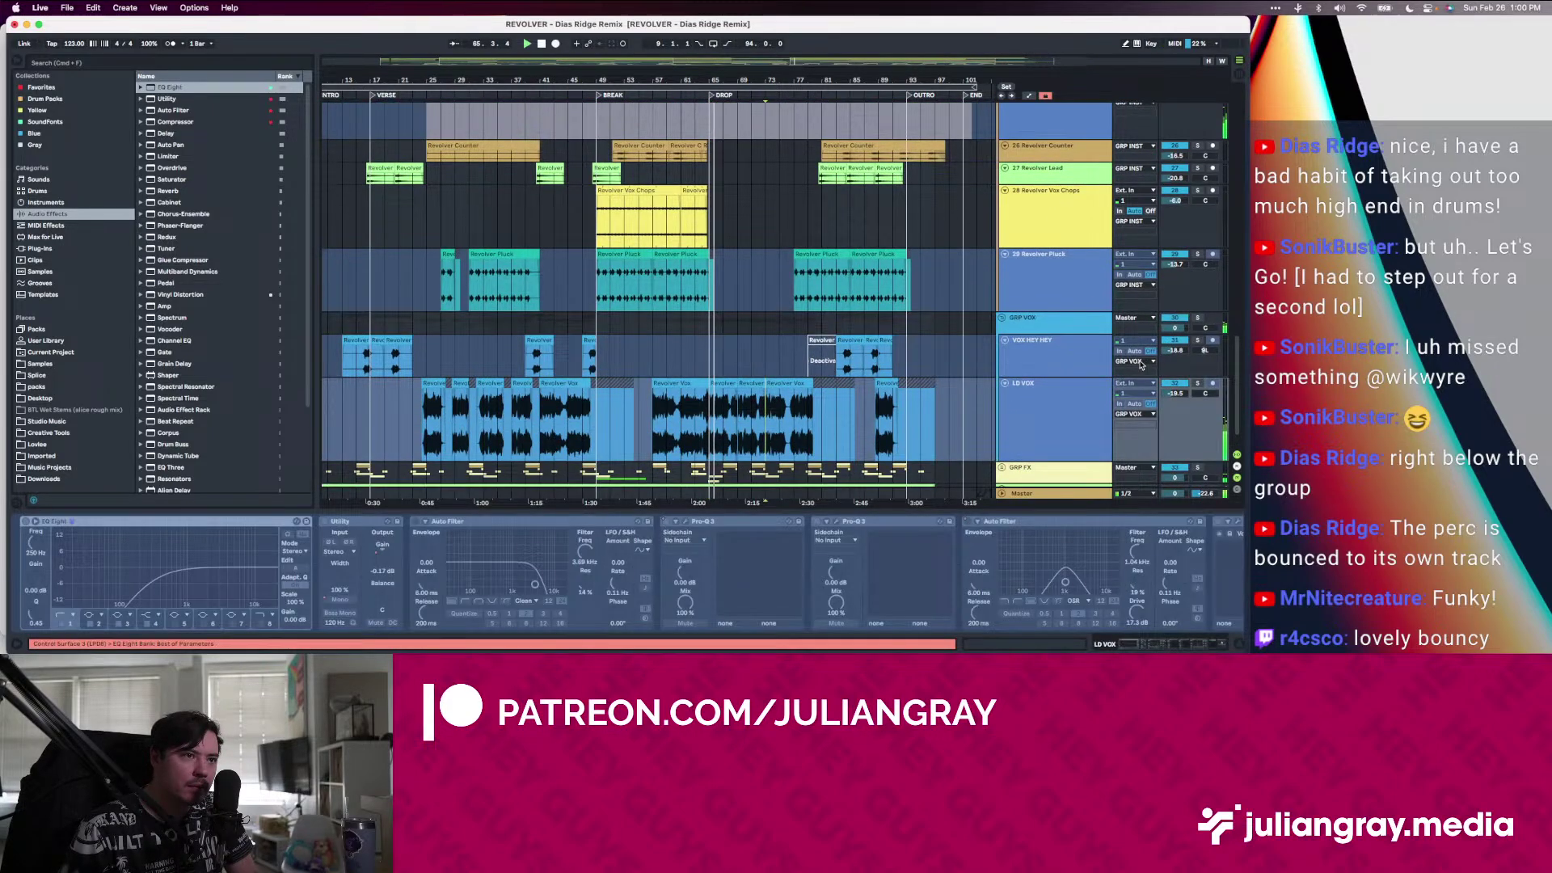
click(1197, 318)
click(1058, 325)
click(1081, 373)
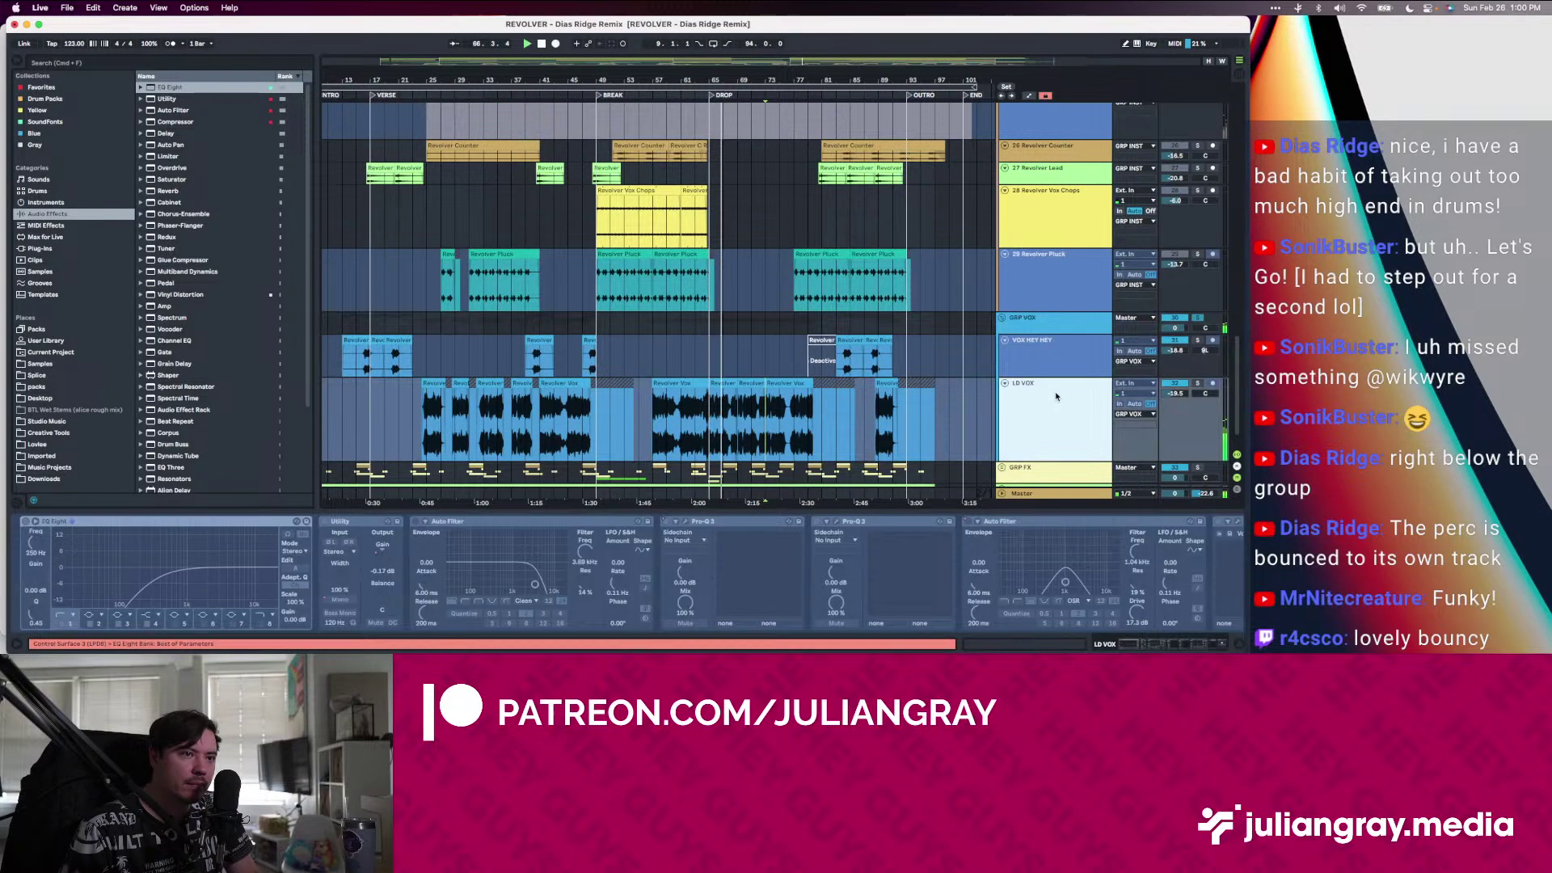
scroll(1071, 372, down, 1)
key(space)
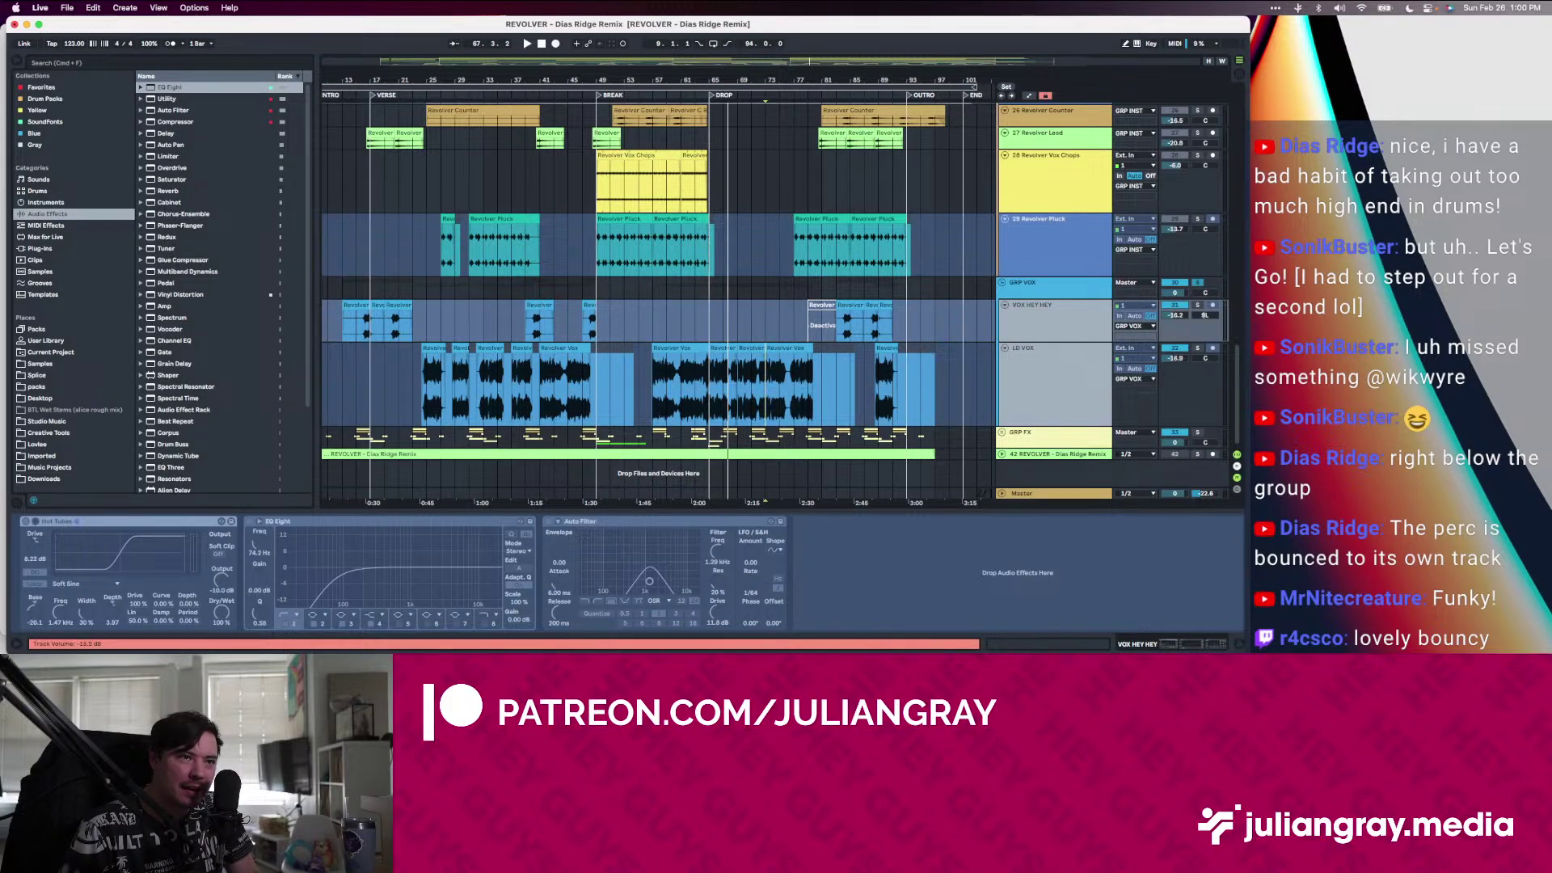
key(space)
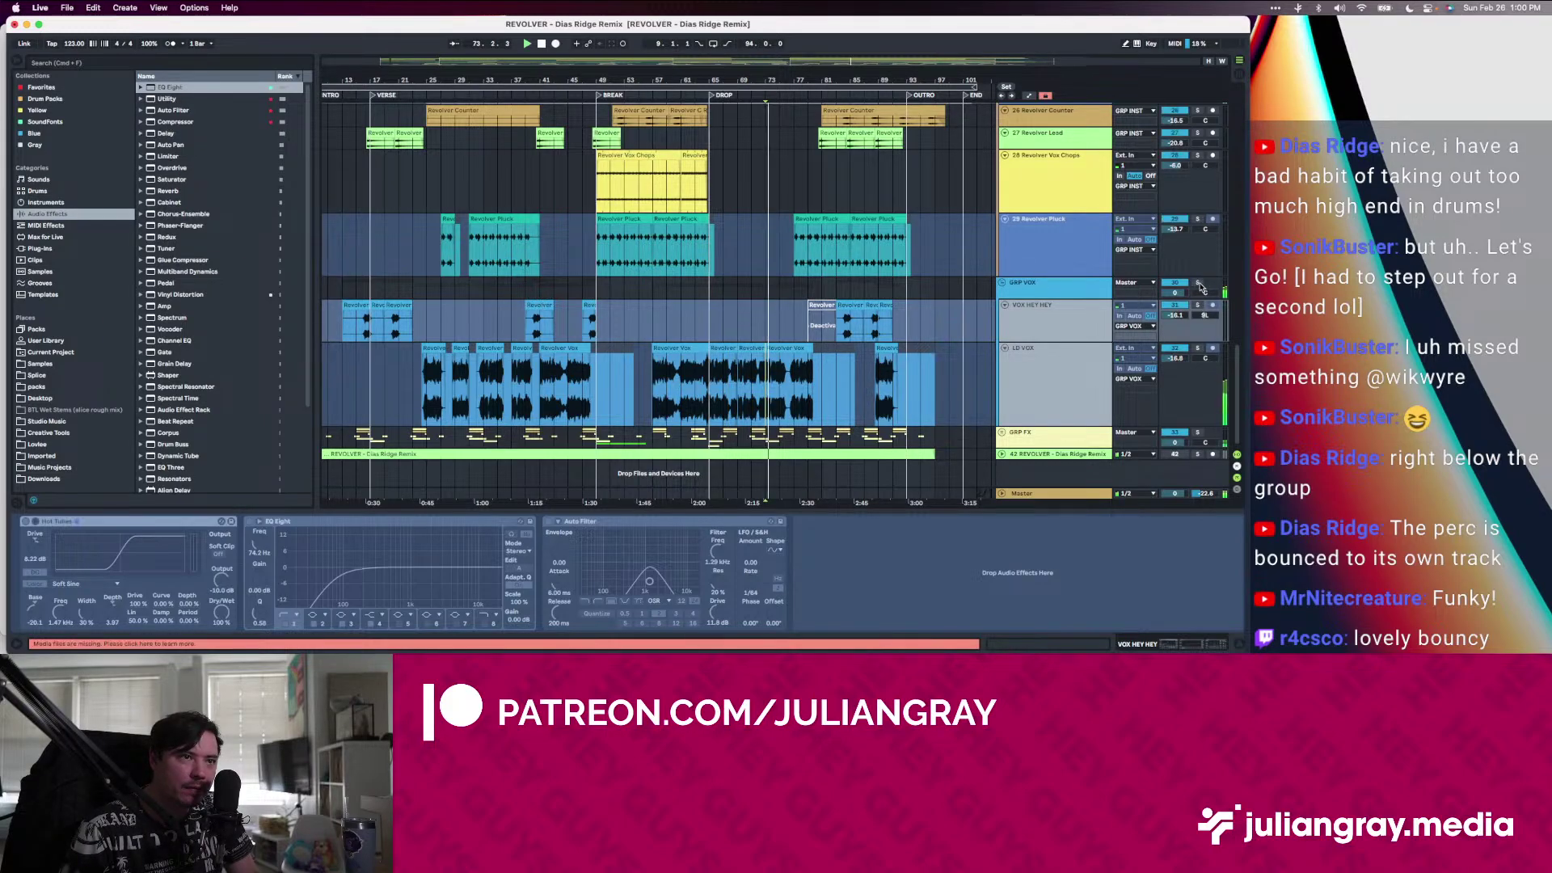
Audition the vocal tracks from the drop and slightly lower the volume of the GRP VOX group
click(1203, 287)
click(776, 374)
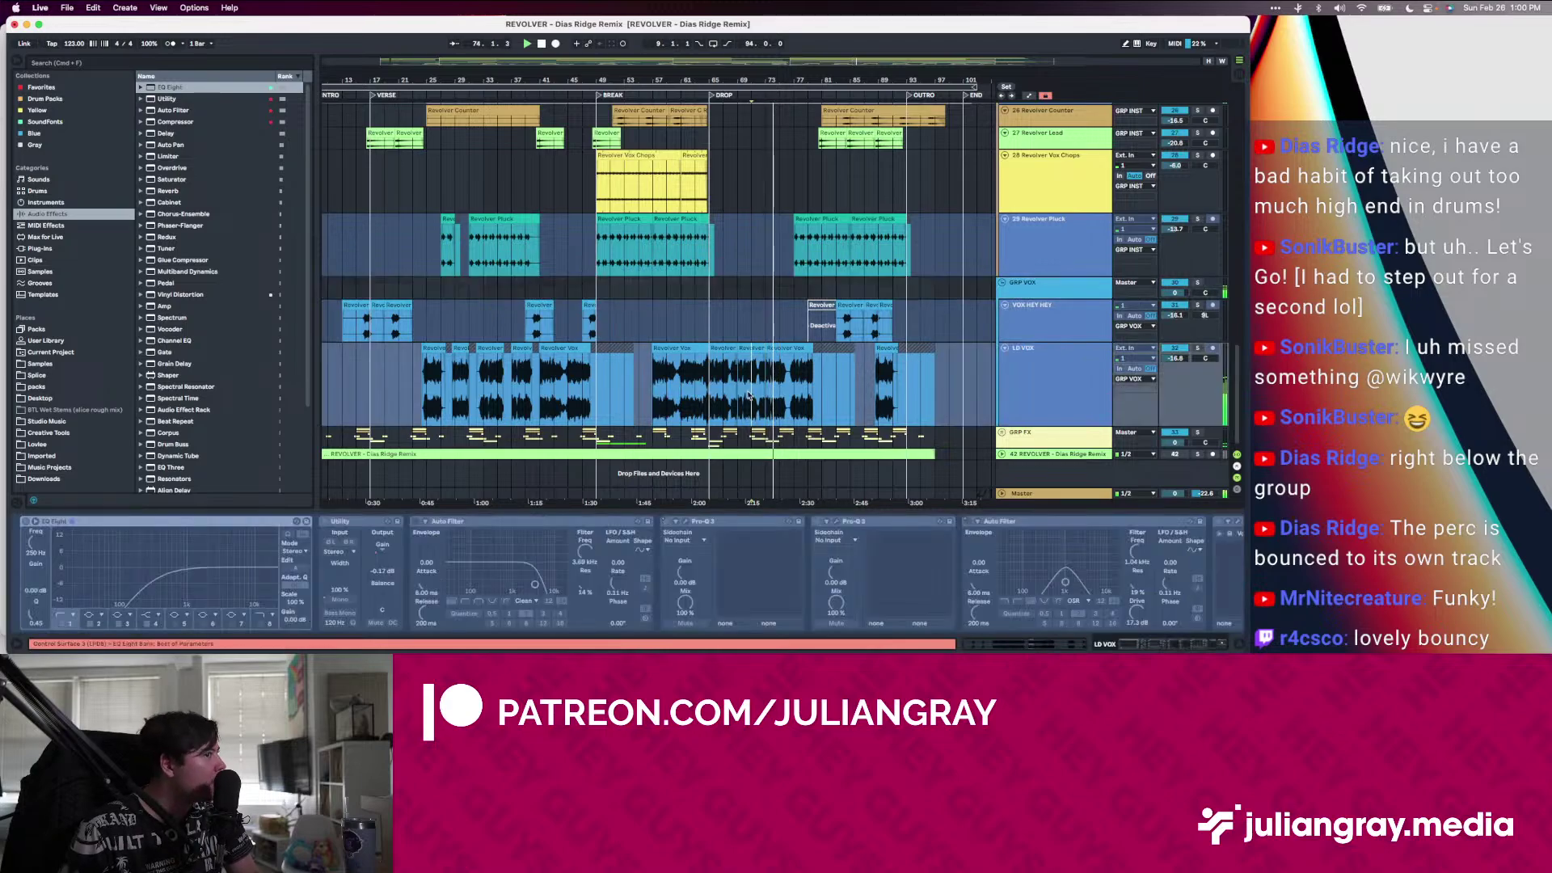
click(739, 307)
click(735, 289)
click(727, 368)
click(737, 287)
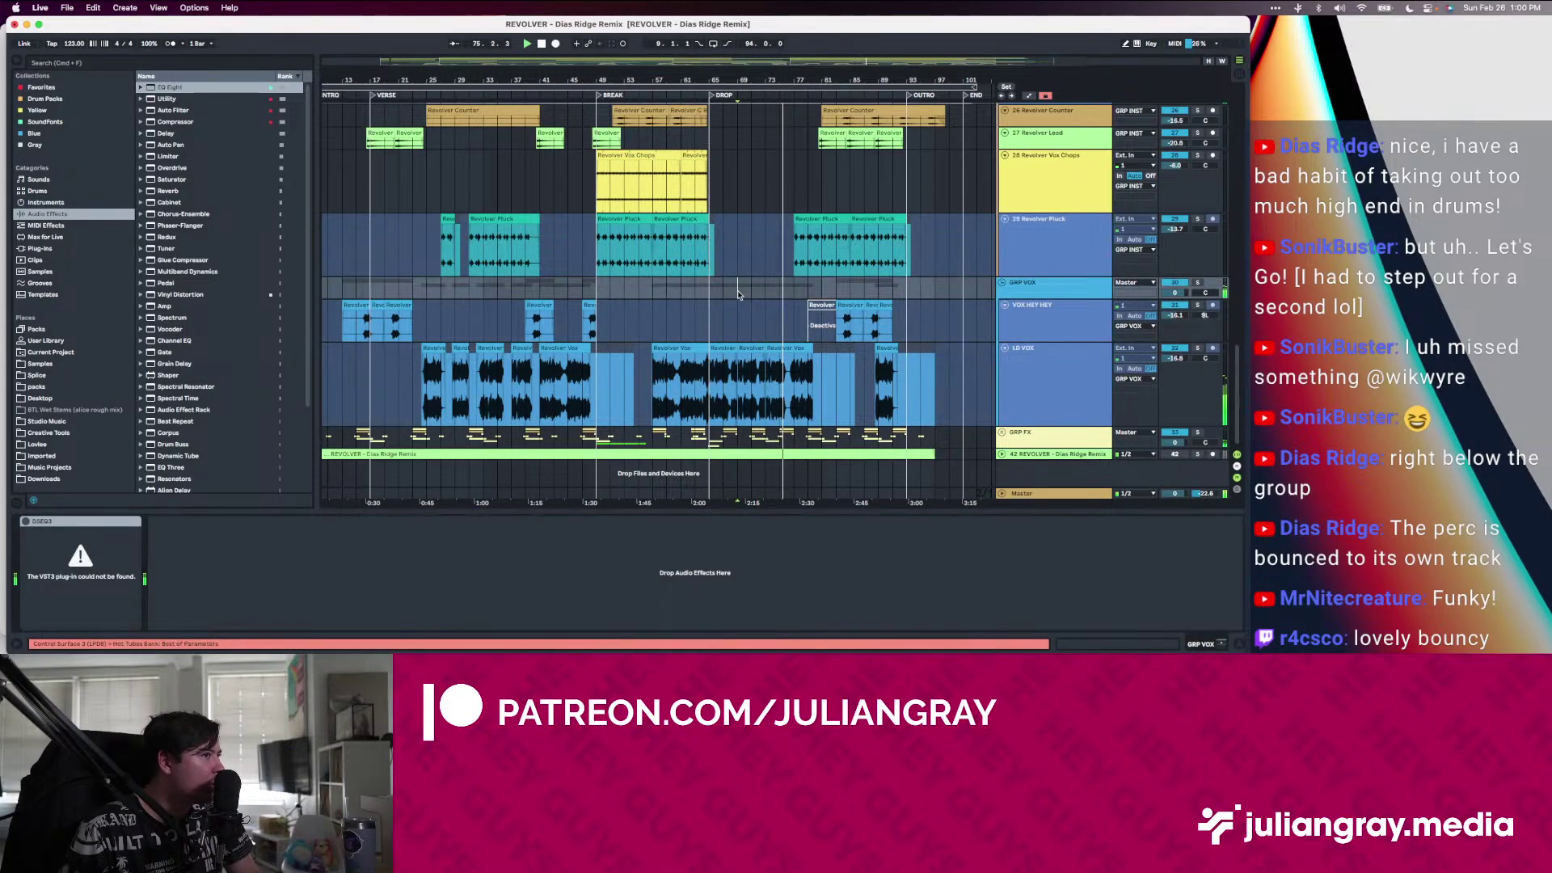
click(1069, 362)
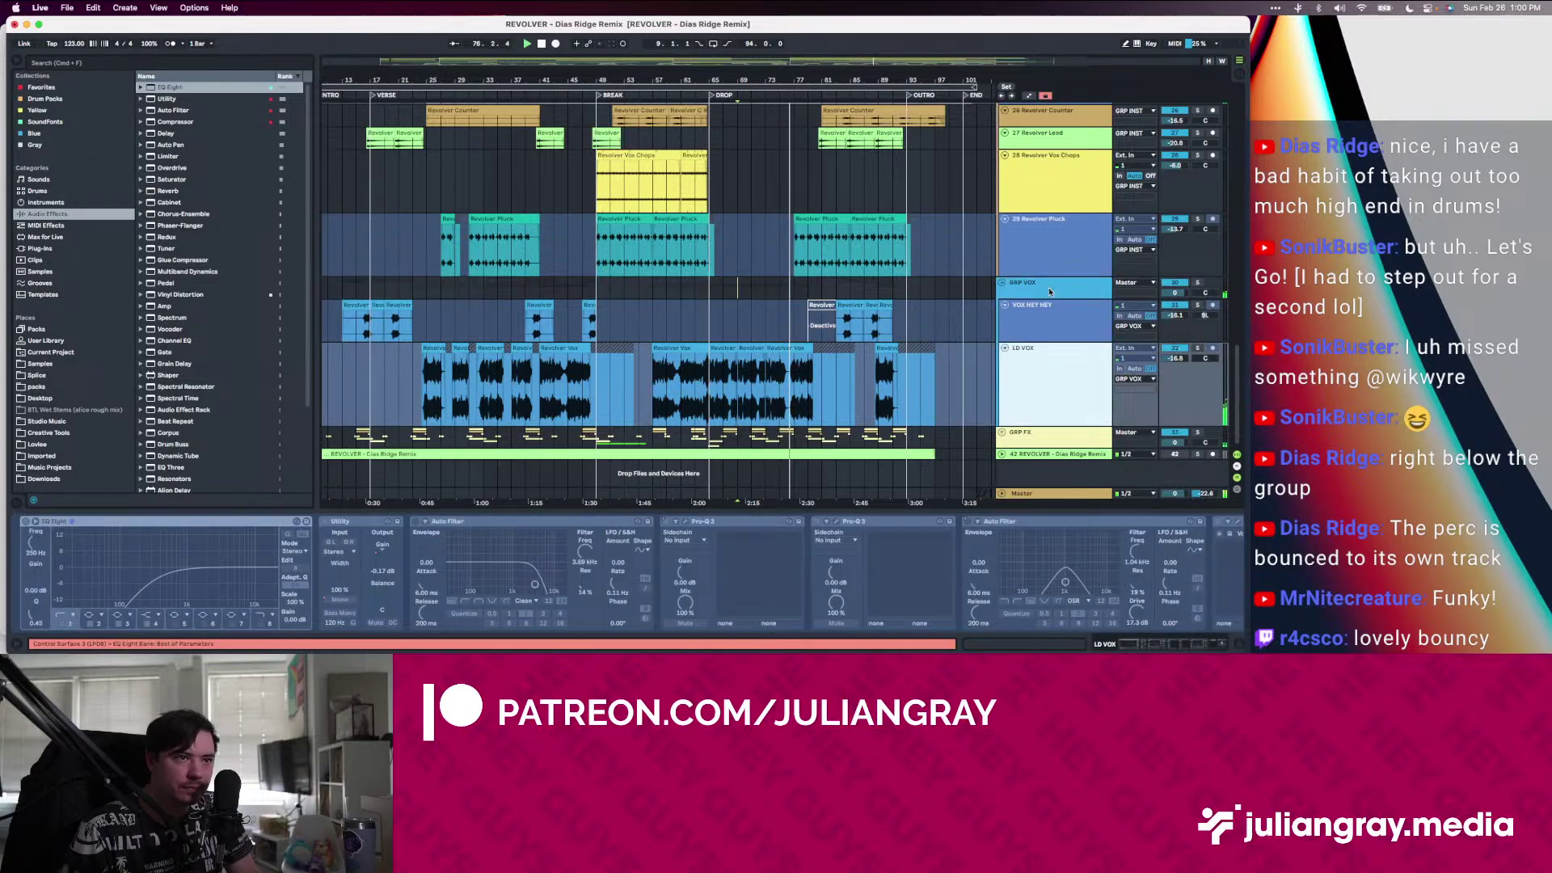
click(1049, 290)
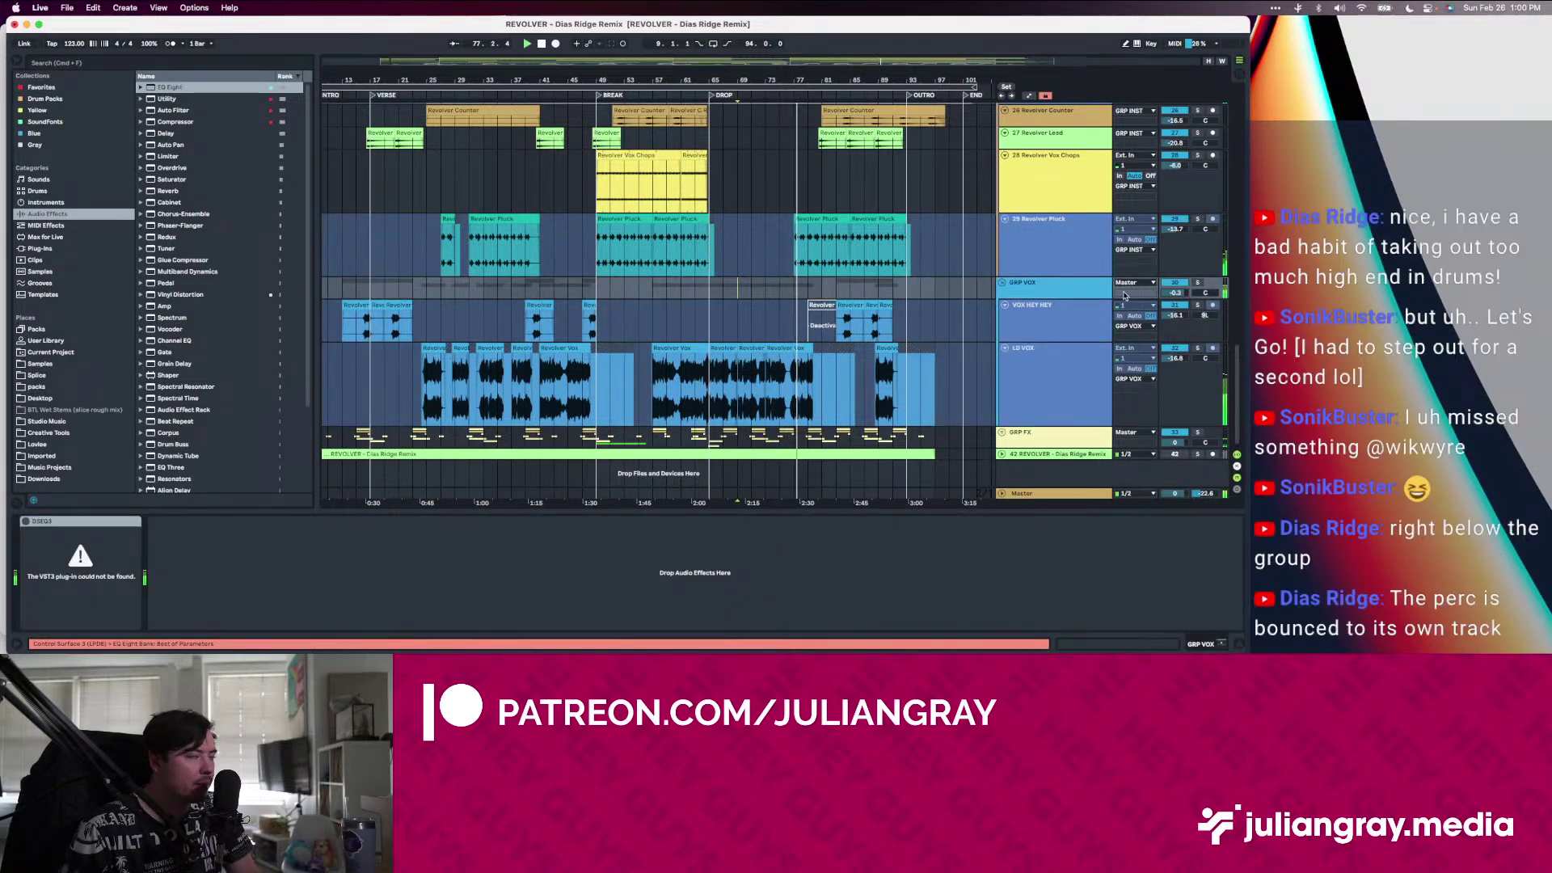
click(1042, 283)
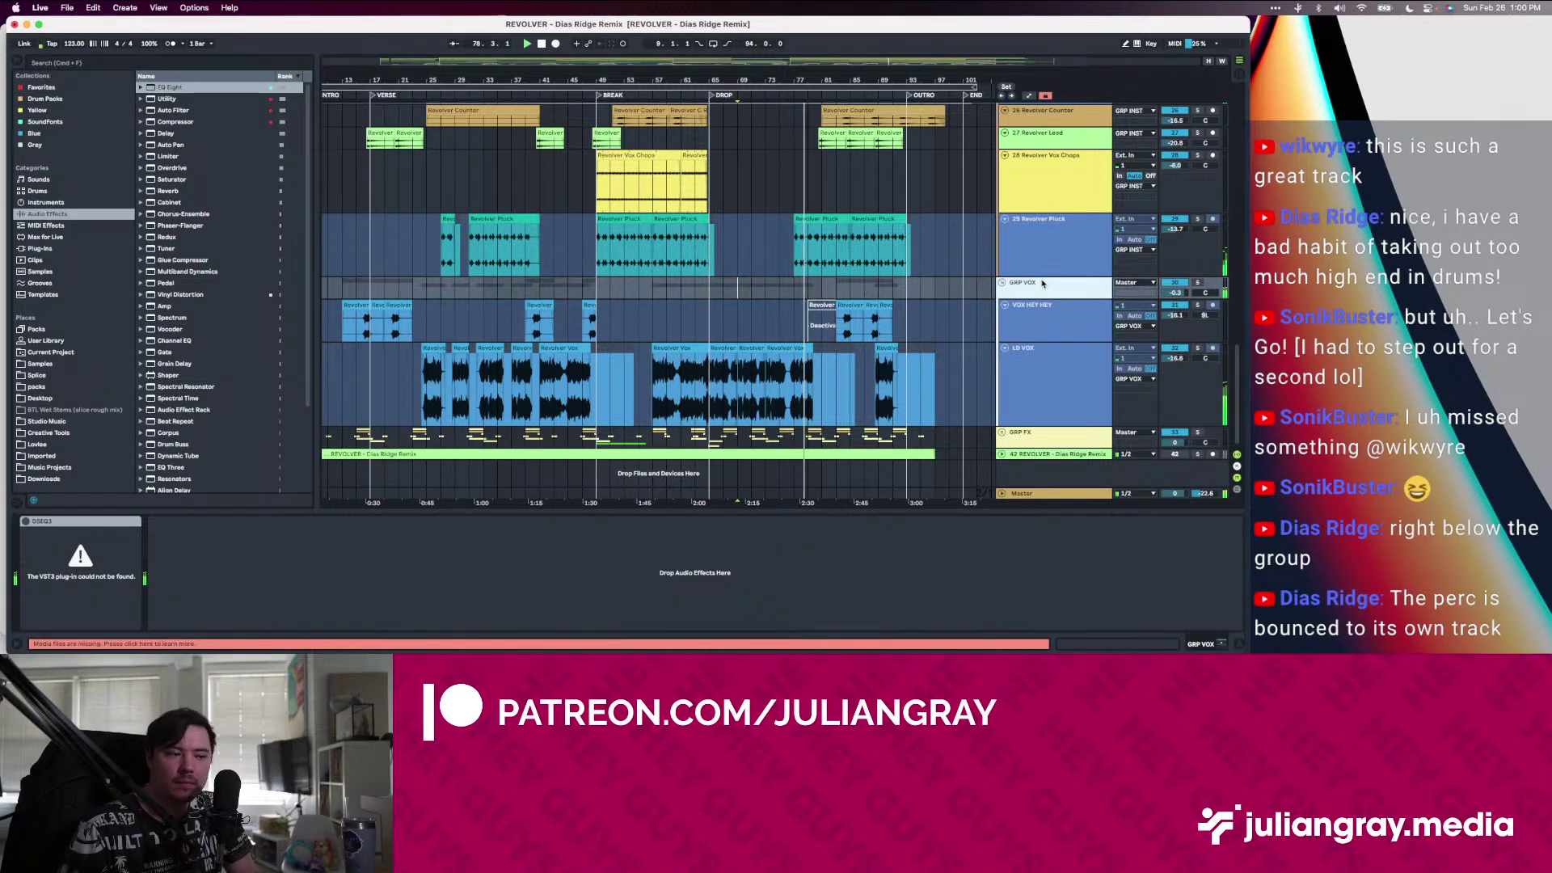
Set the sidechain source of the GRP KEYS group's Compressor to KICK and start playback
scroll(863, 302, down, 10)
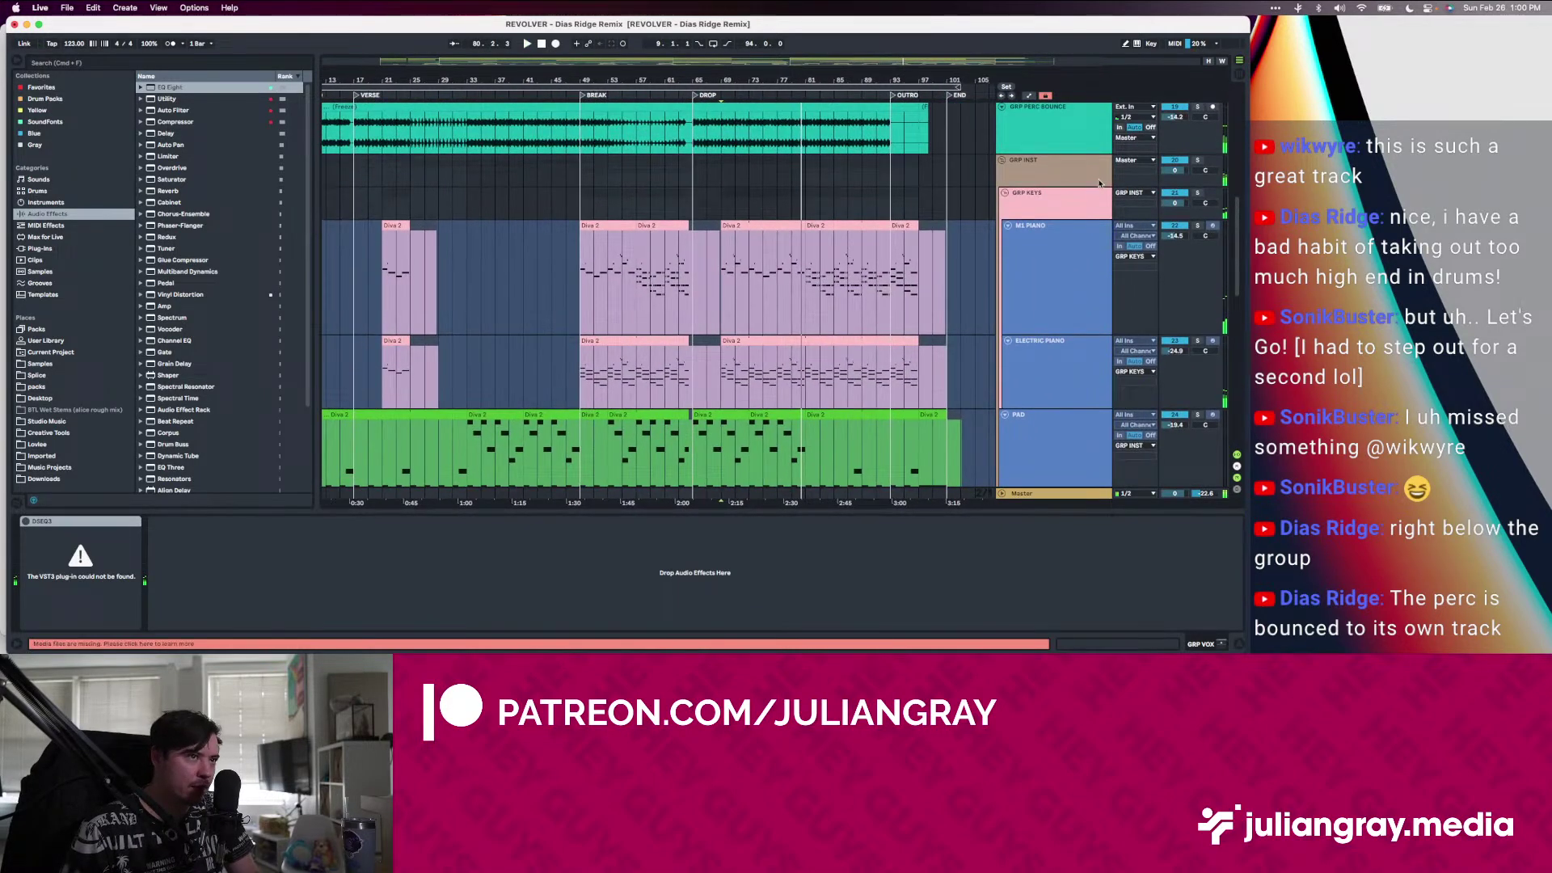
click(1067, 214)
click(161, 551)
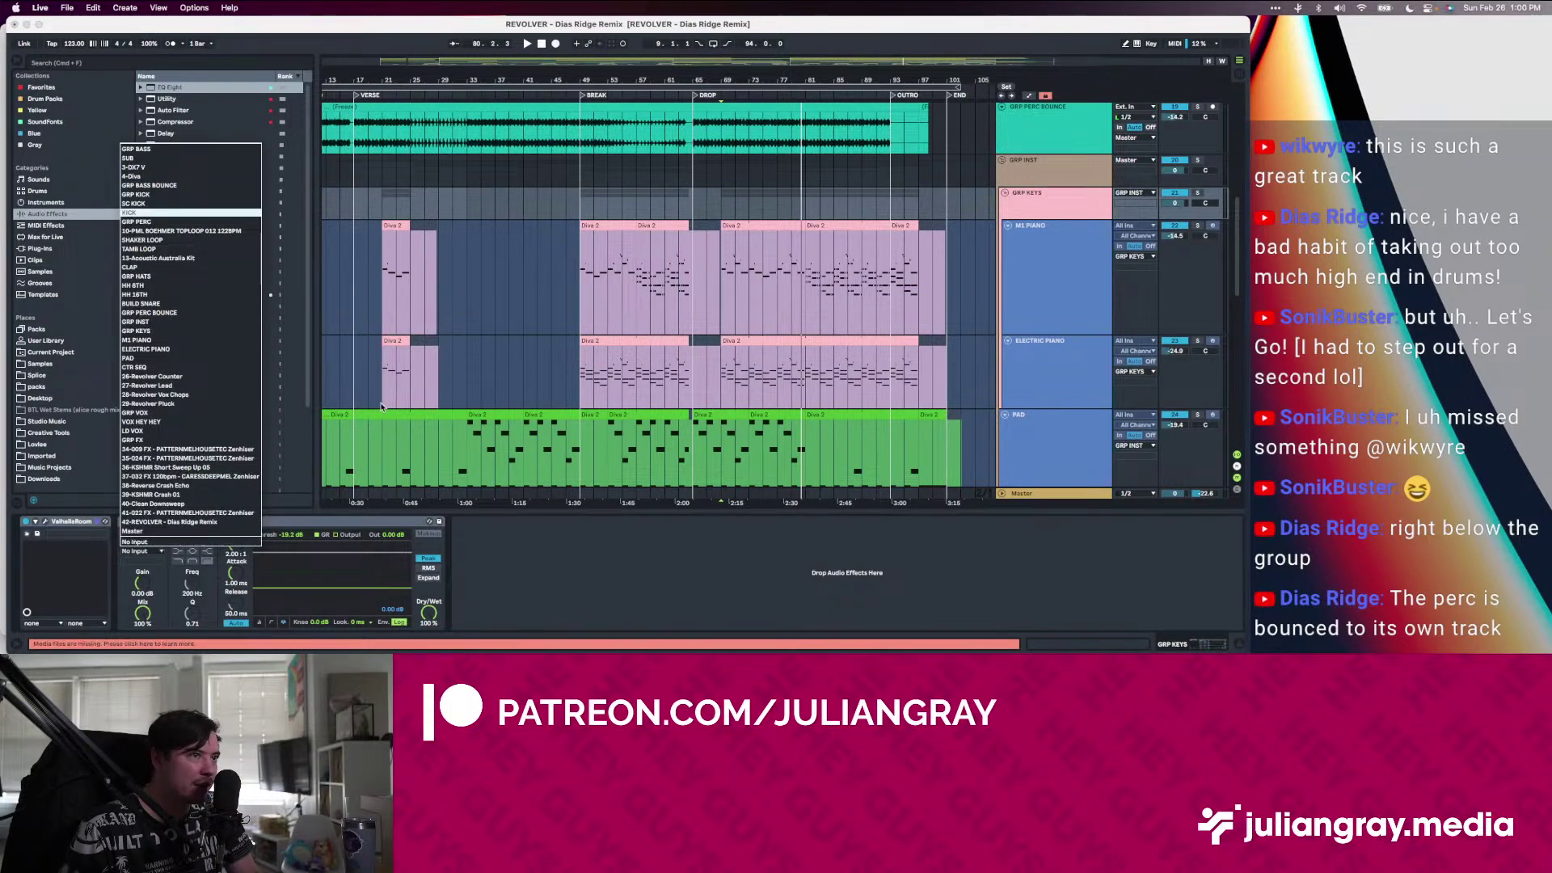
click(148, 214)
key(space)
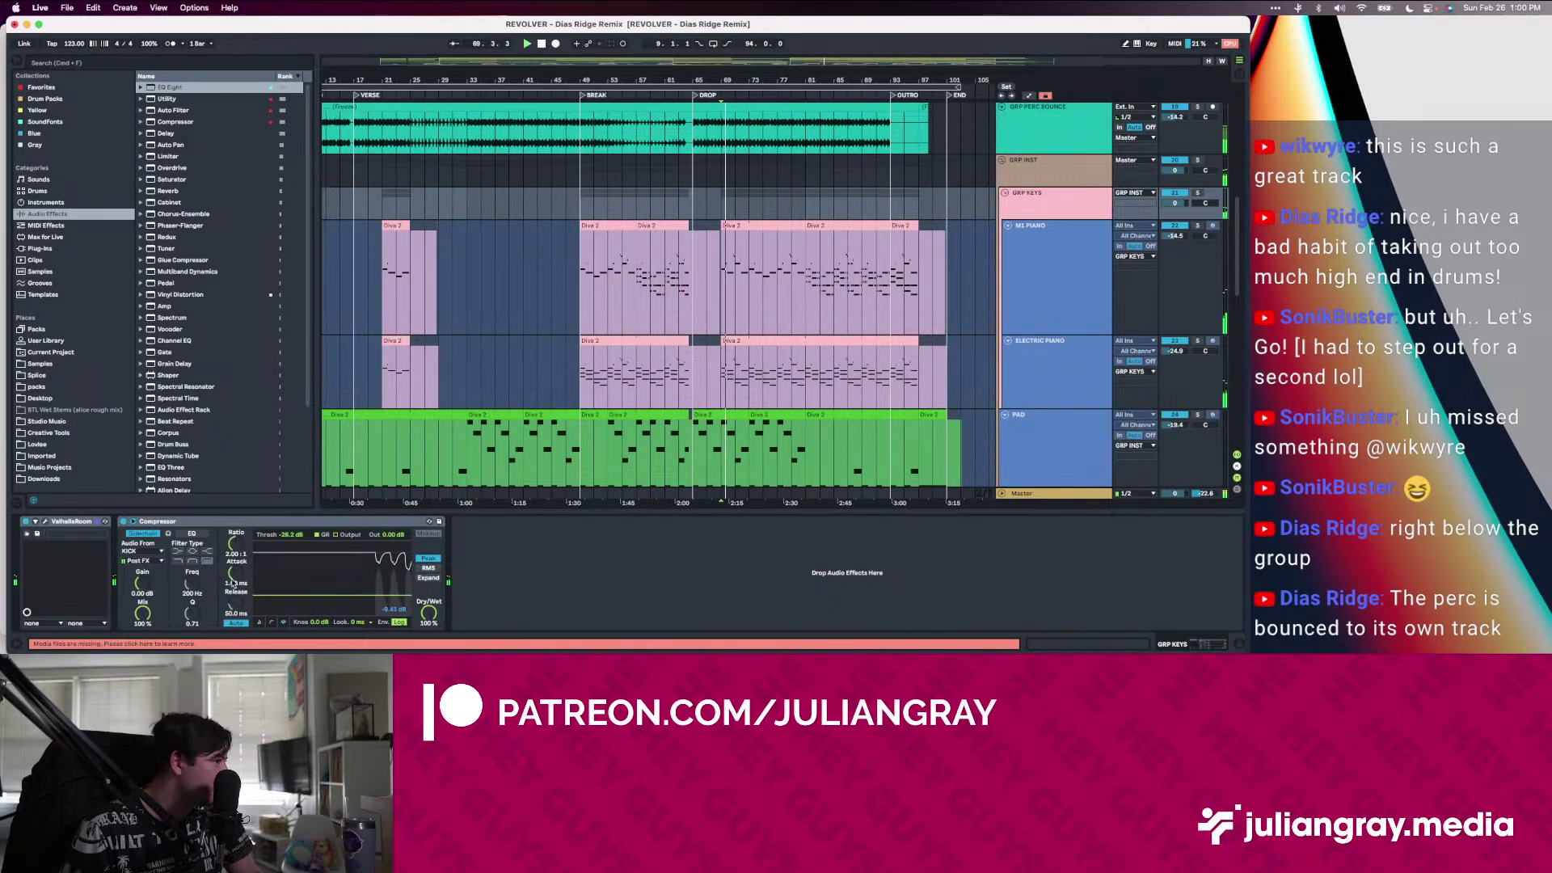
Shape the GRP KEYS sidechain: ratio about 3.4:1, sidechain EQ on at 1.21 kHz, and threshold about -43.9 dB
drag(235, 543, 191, 550)
click(192, 534)
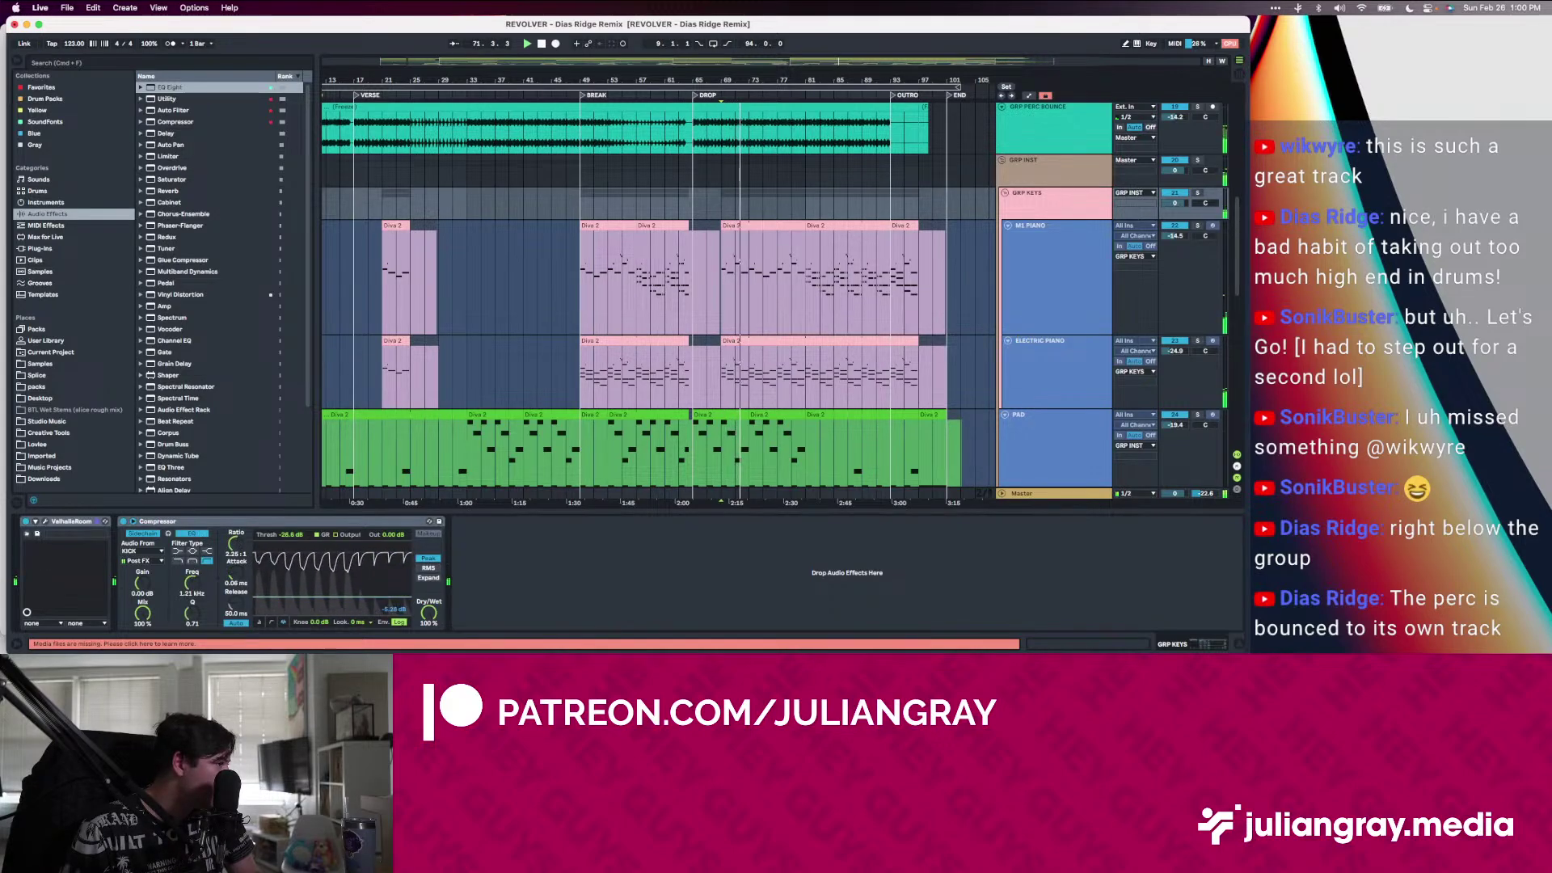
drag(305, 595, 238, 553)
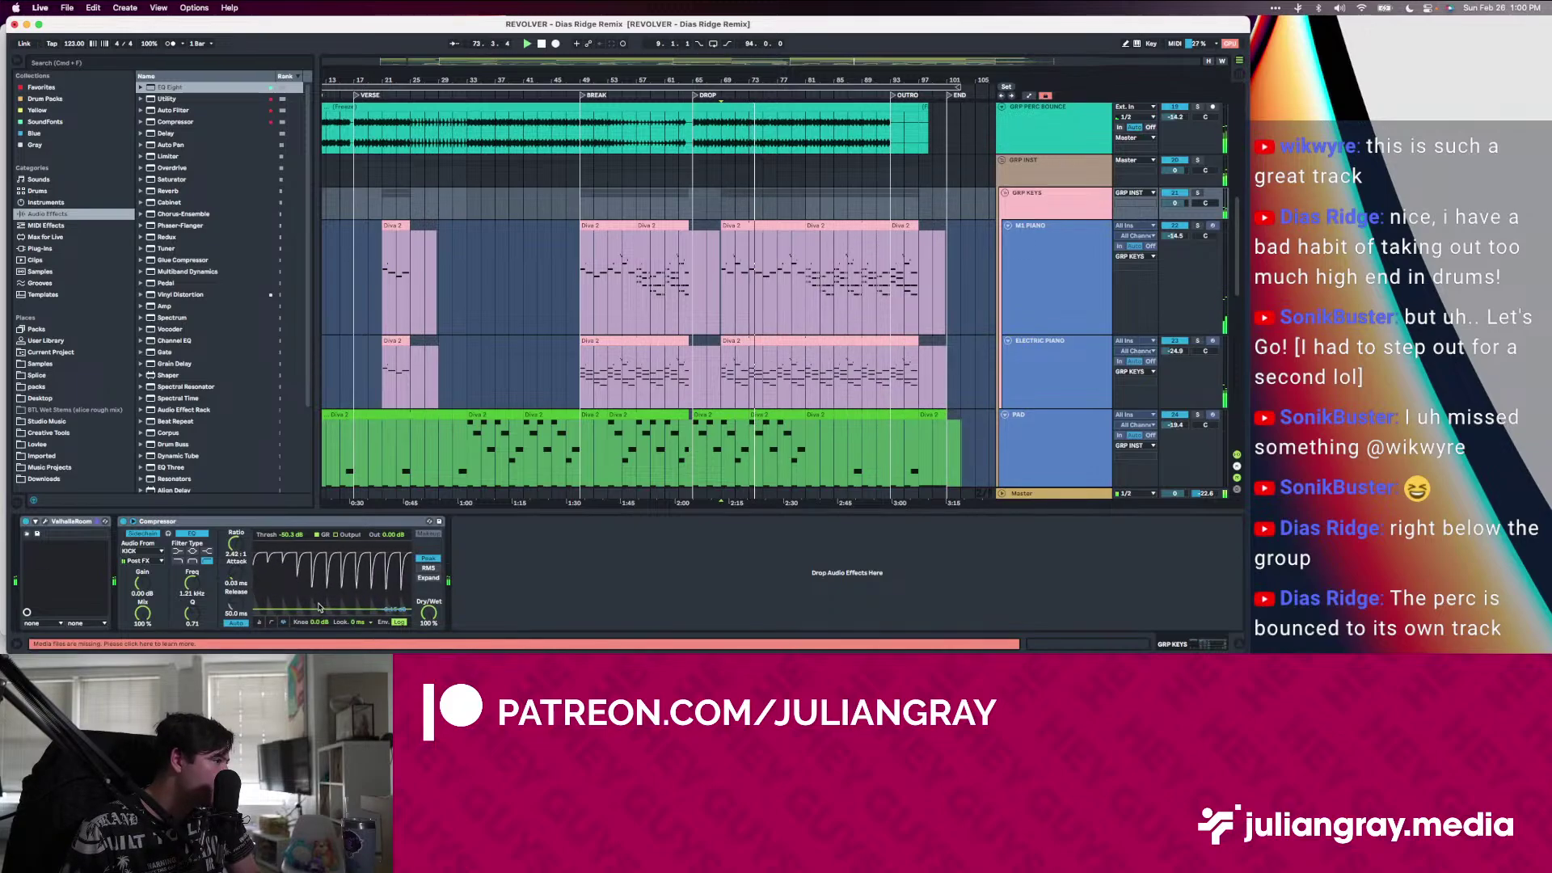
drag(269, 610, 269, 602)
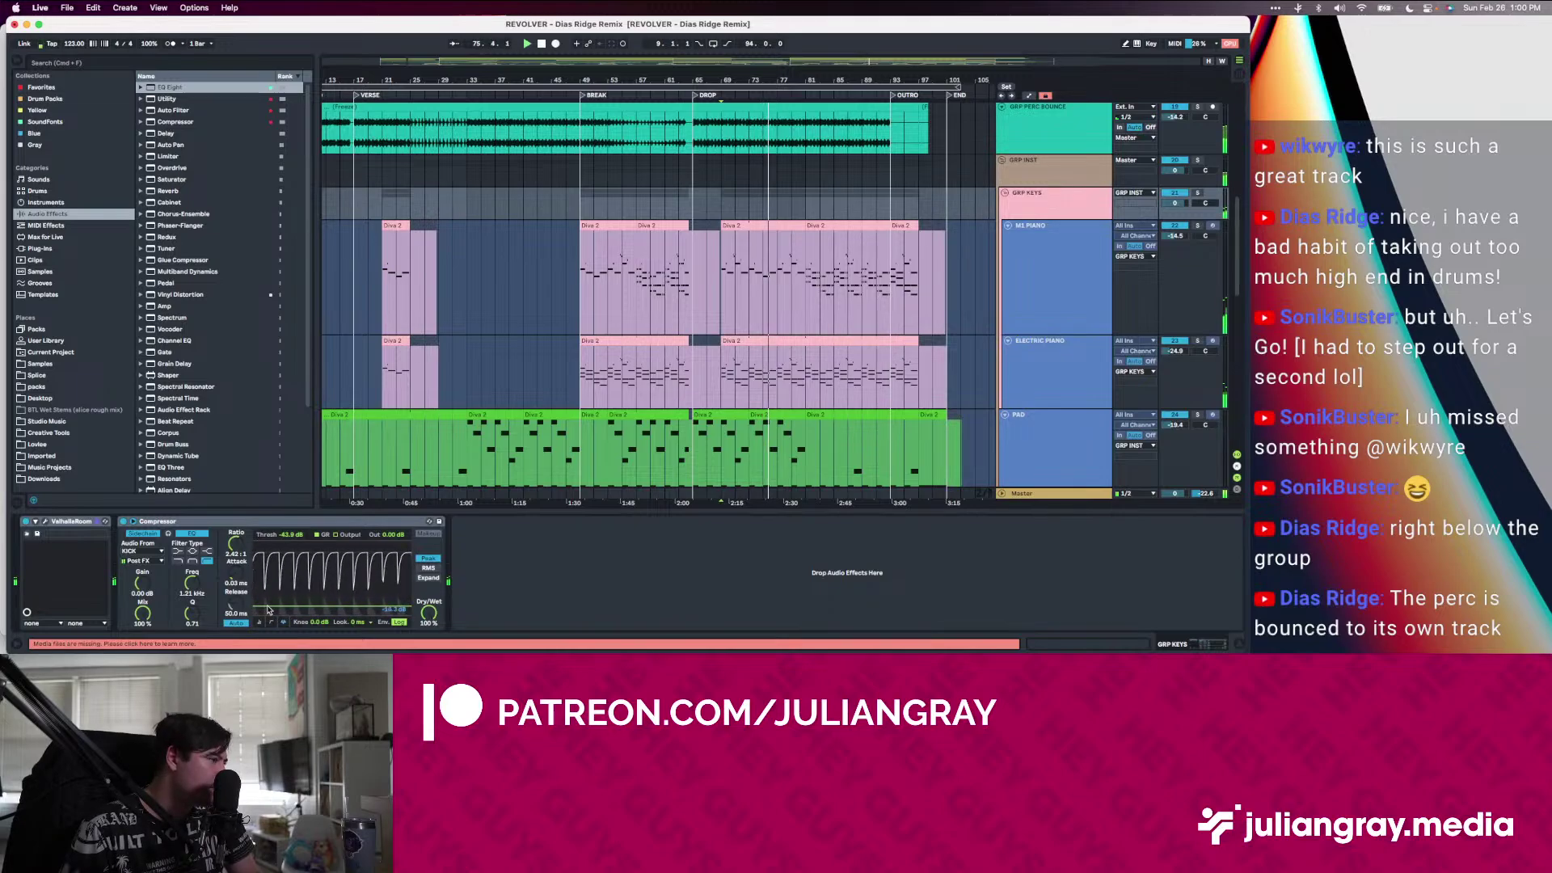
Select the Revolver Pluck track and play the arrangement from bar 67, at the start of the drop
click(779, 307)
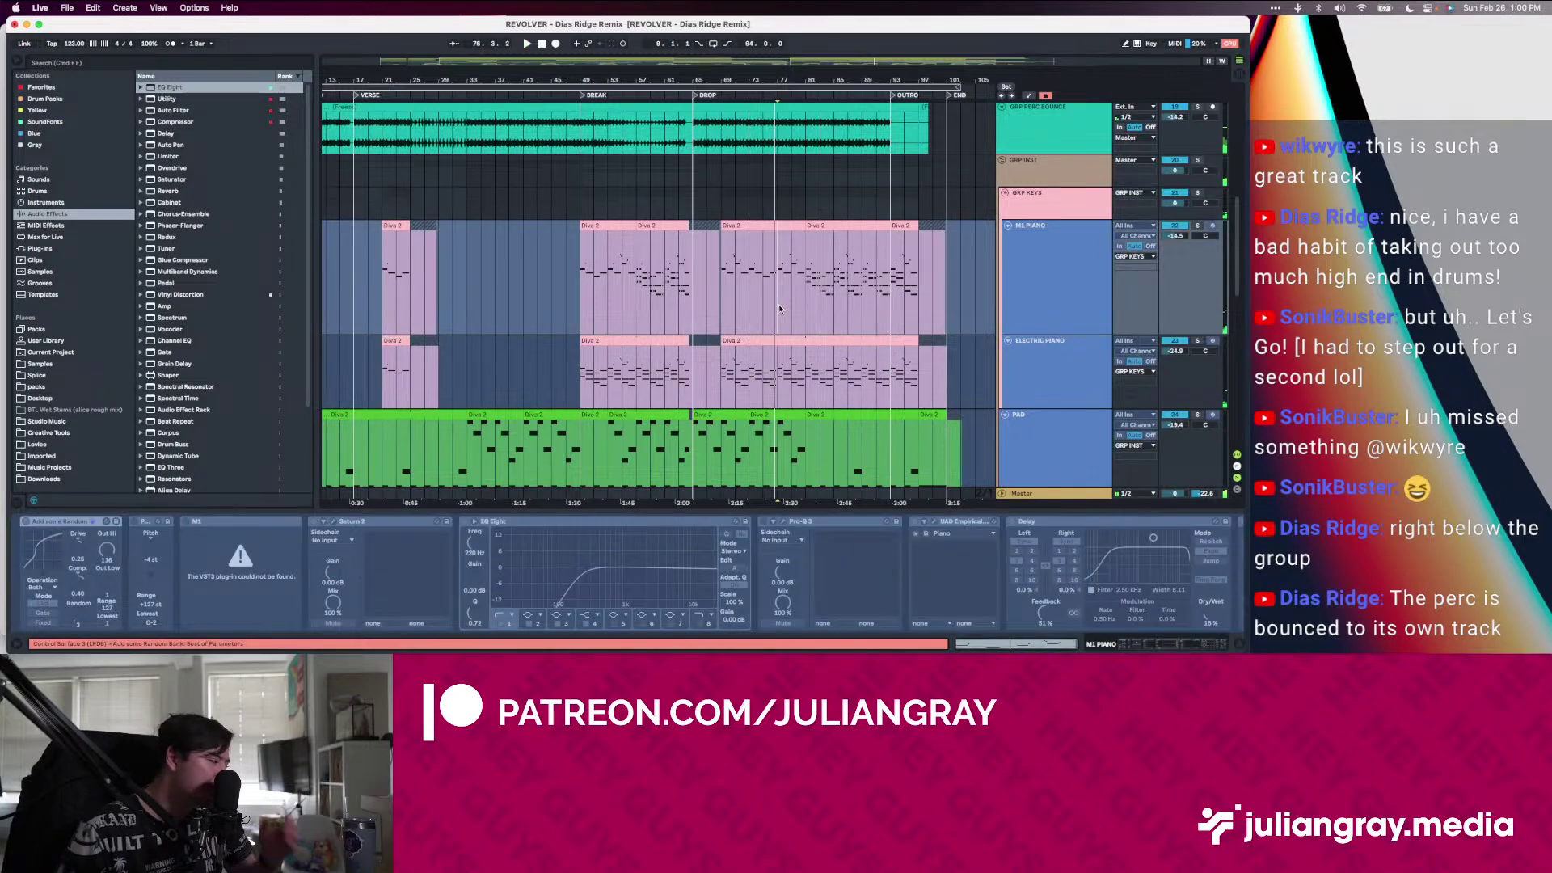
scroll(789, 312, down, 2)
scroll(789, 312, down, 15)
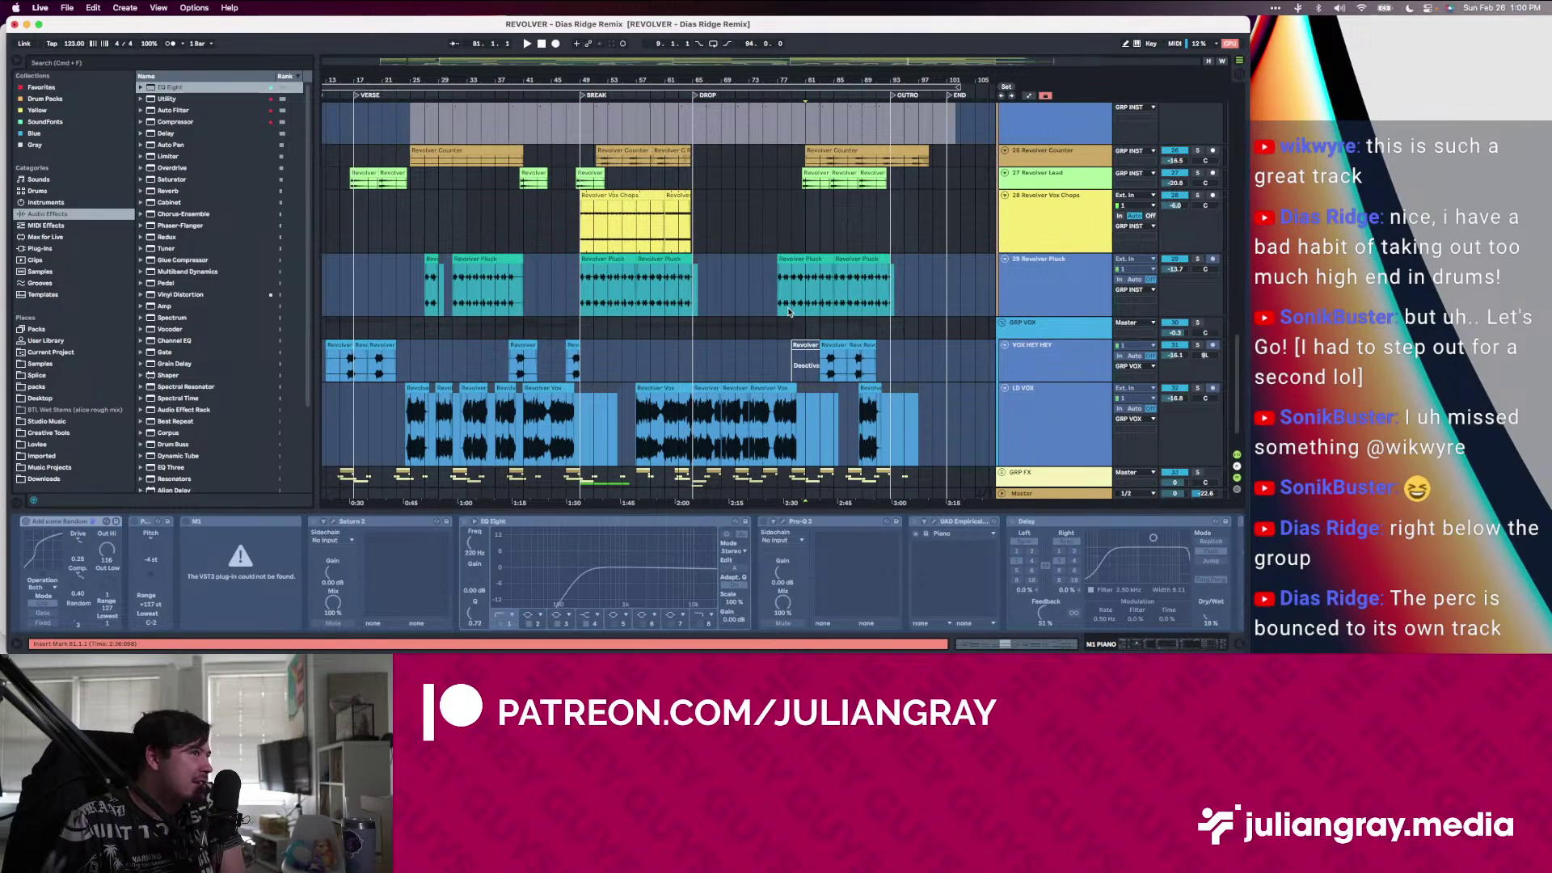
click(811, 301)
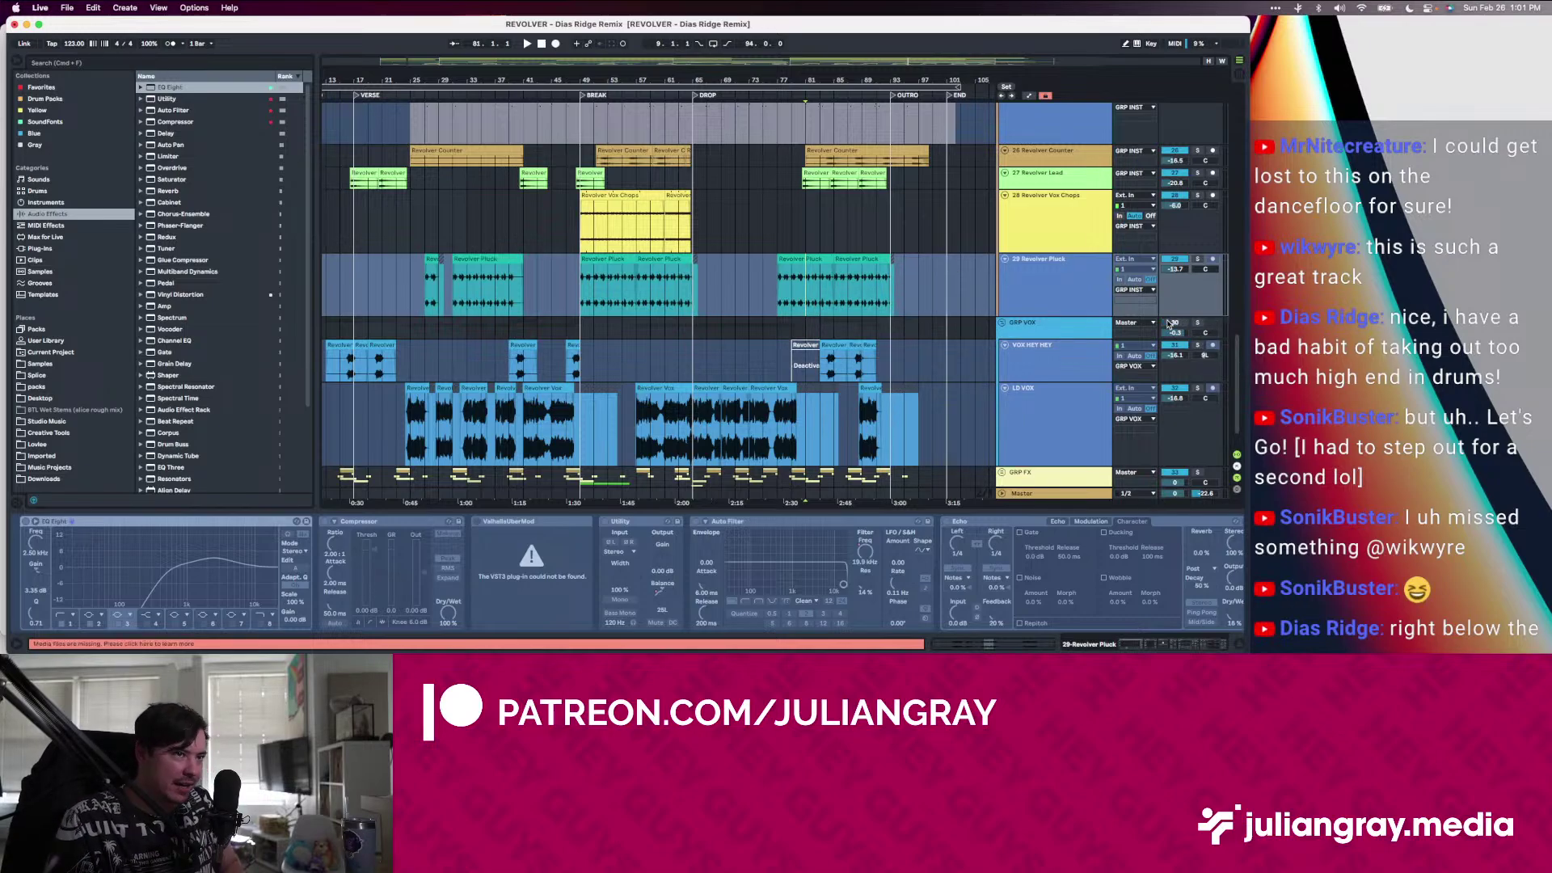
click(692, 314)
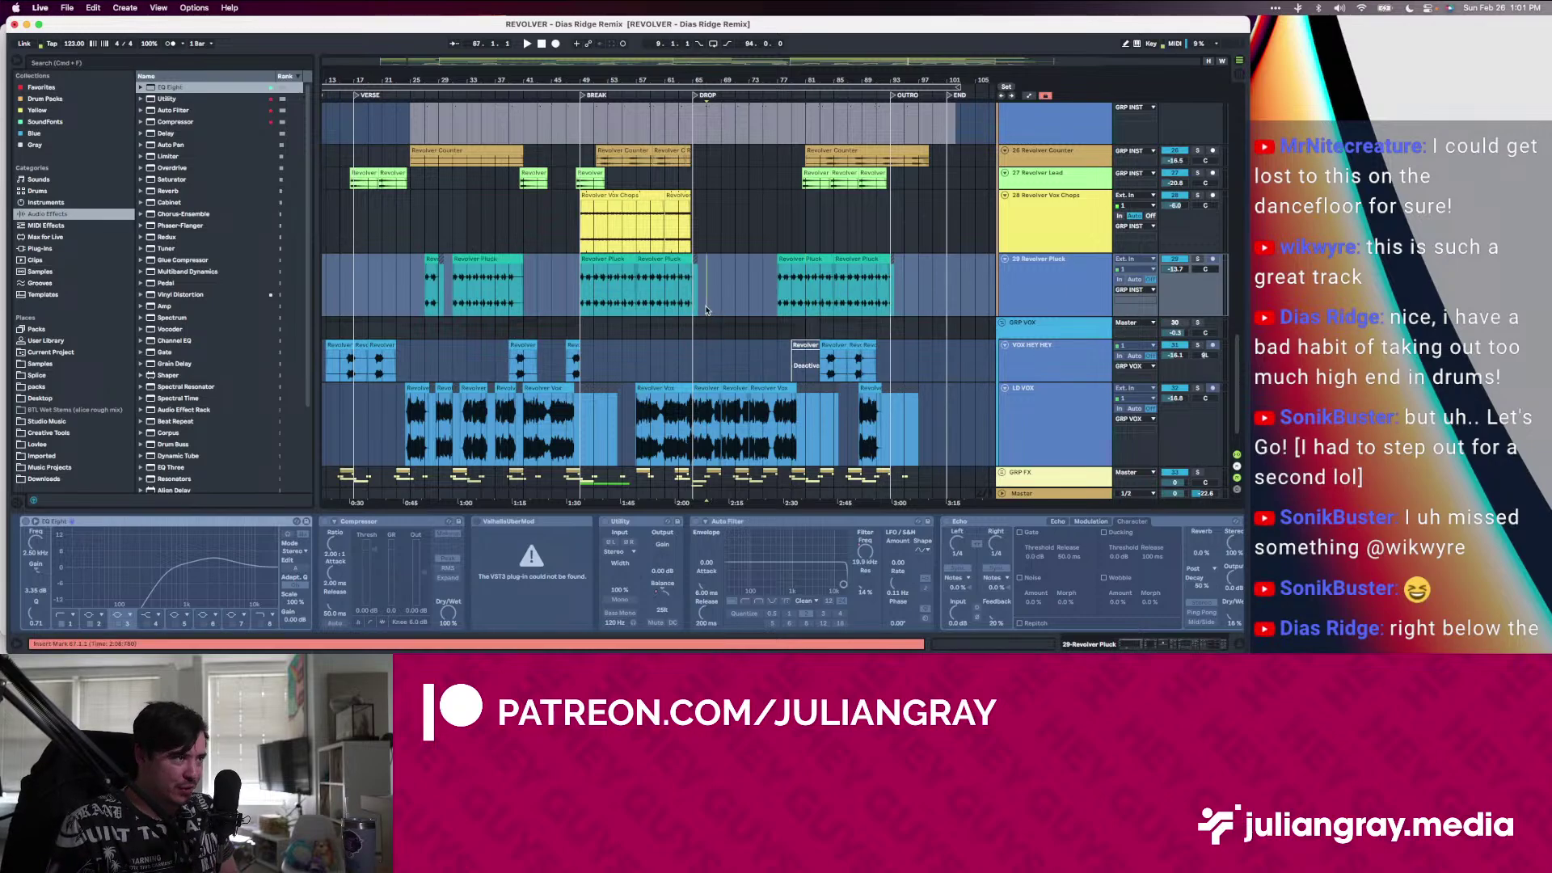
key(space)
scroll(1172, 242, up, 2)
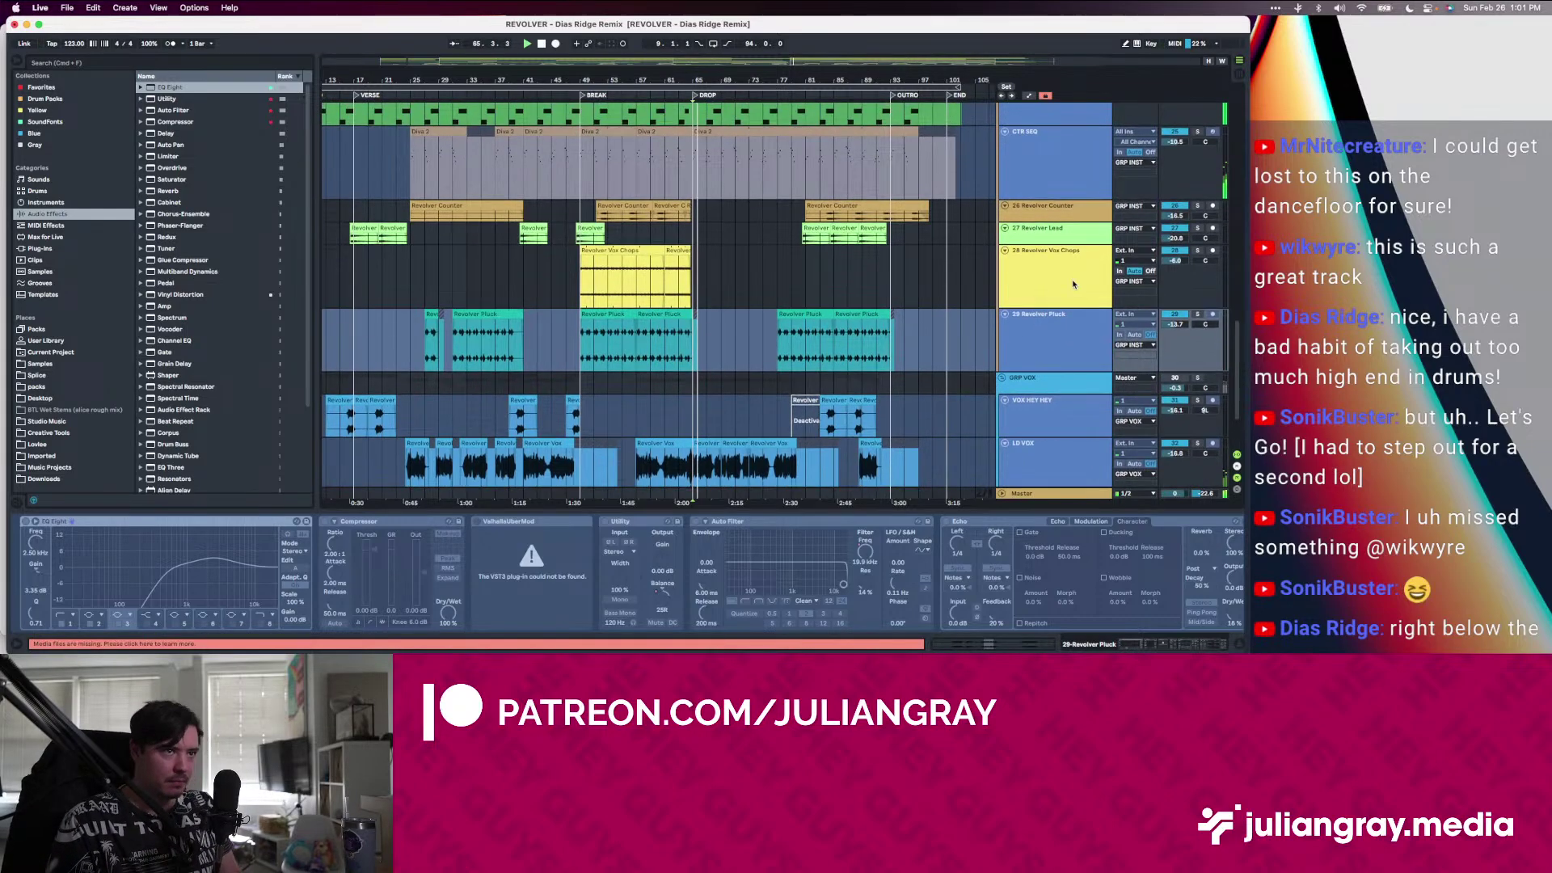
Inspect the device chains of the Revolver Lead, Revolver Pluck, CTR SEQ and M1 PIANO tracks during playback
click(1178, 239)
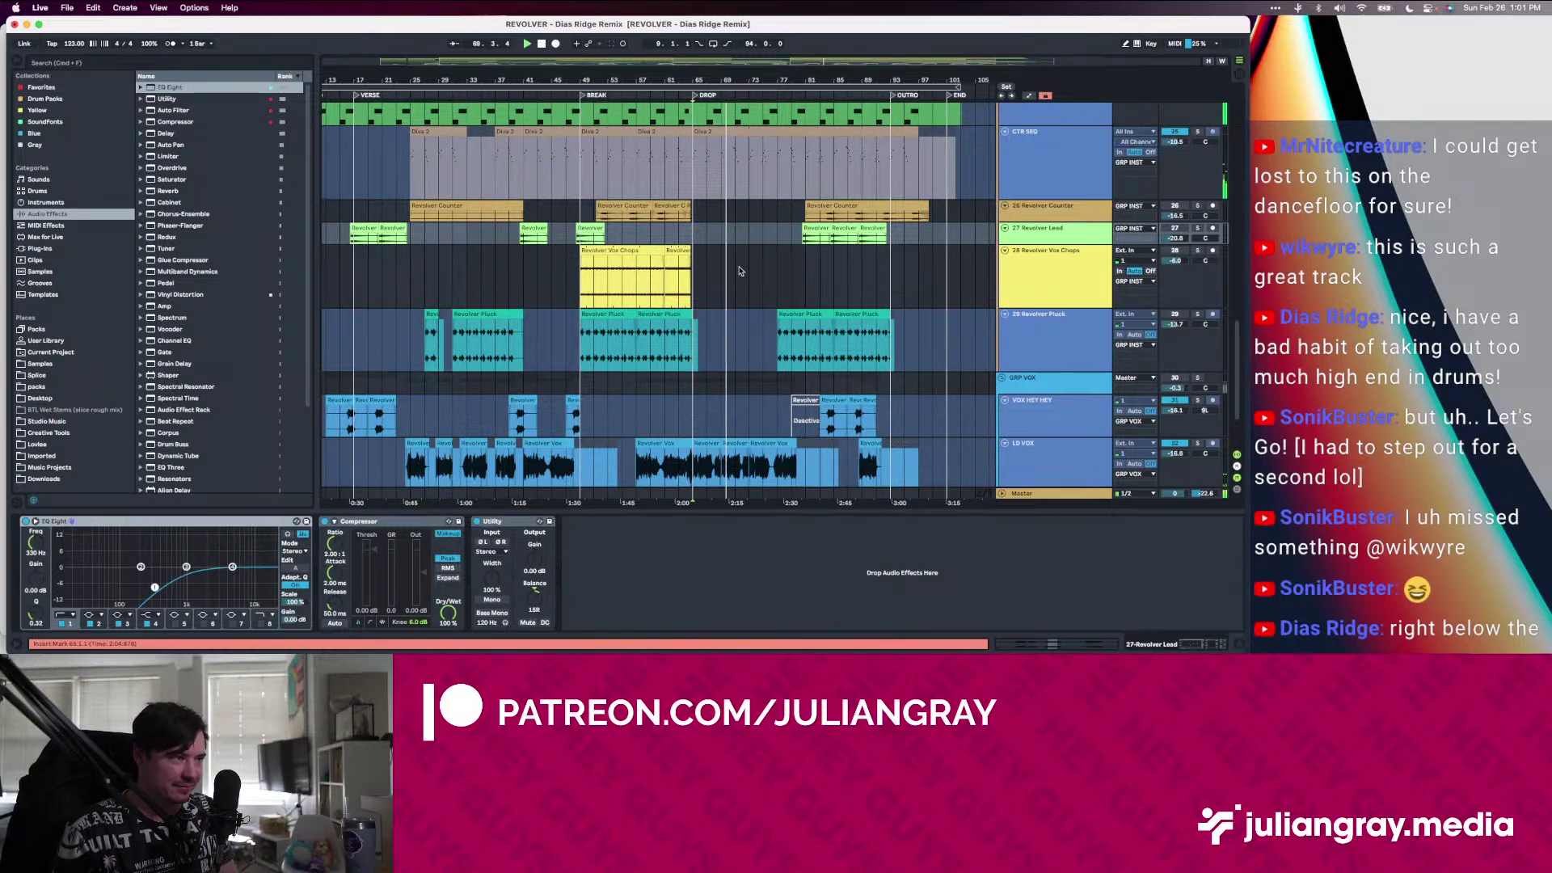
click(788, 343)
scroll(763, 404, up, 5)
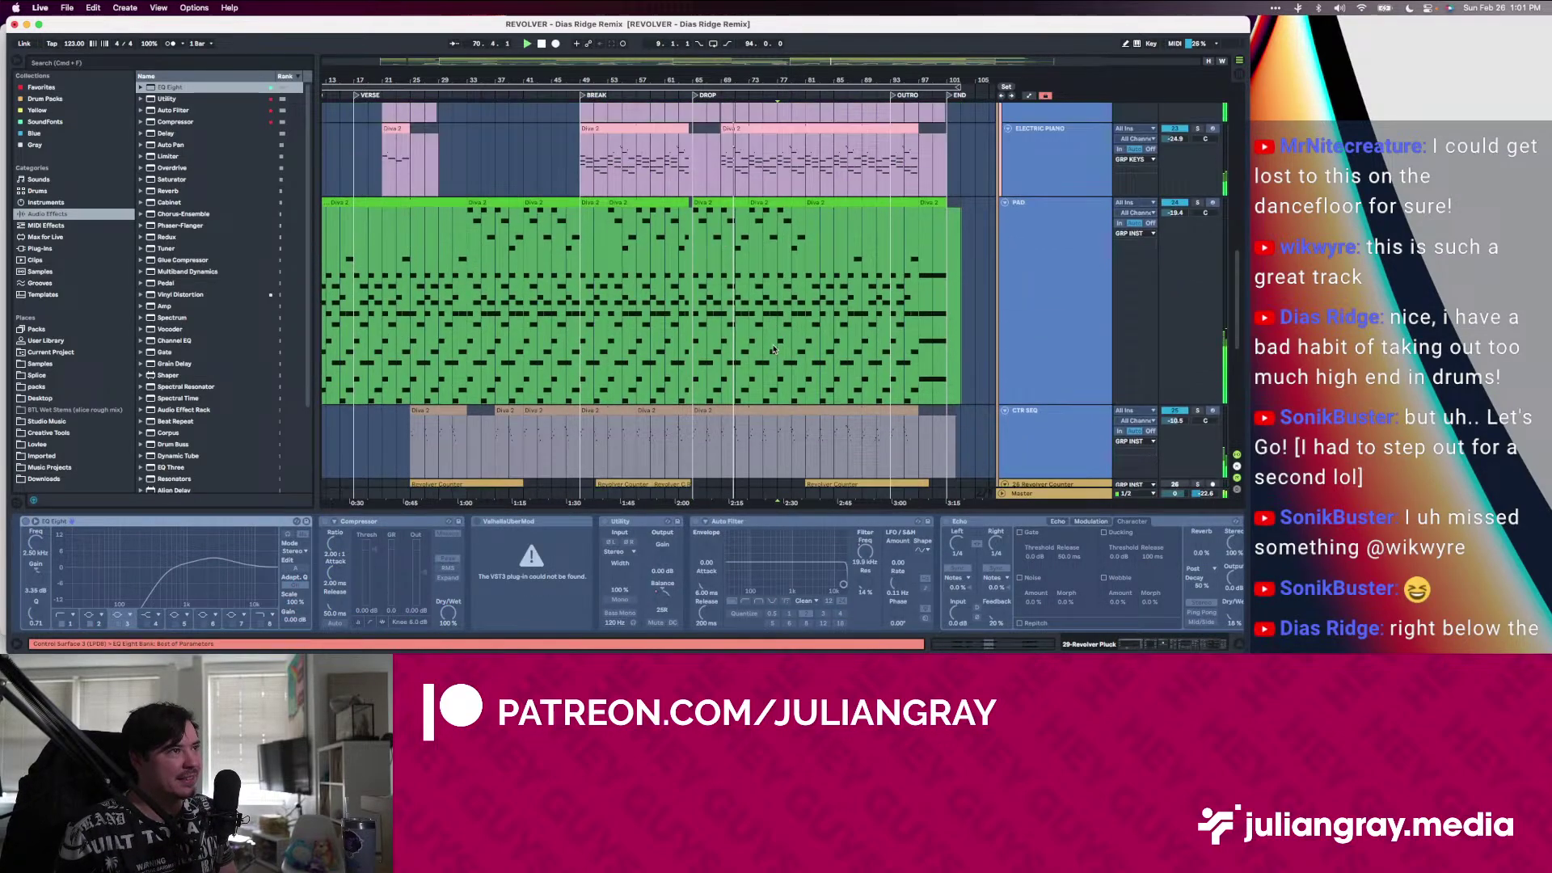
click(764, 419)
scroll(768, 429, up, 6)
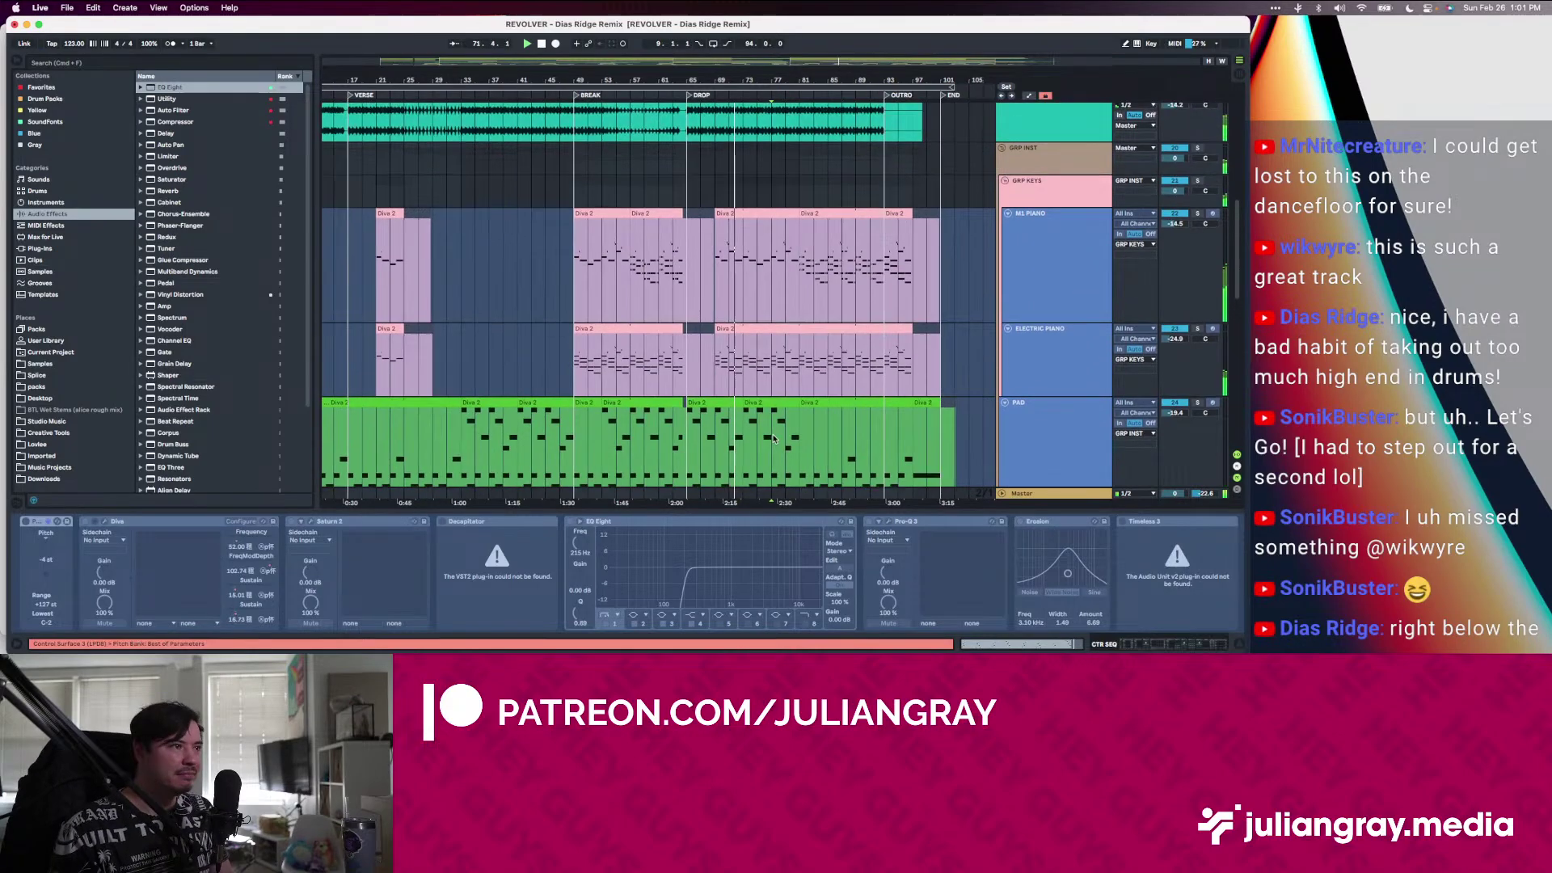
scroll(767, 405, up, 3)
click(758, 336)
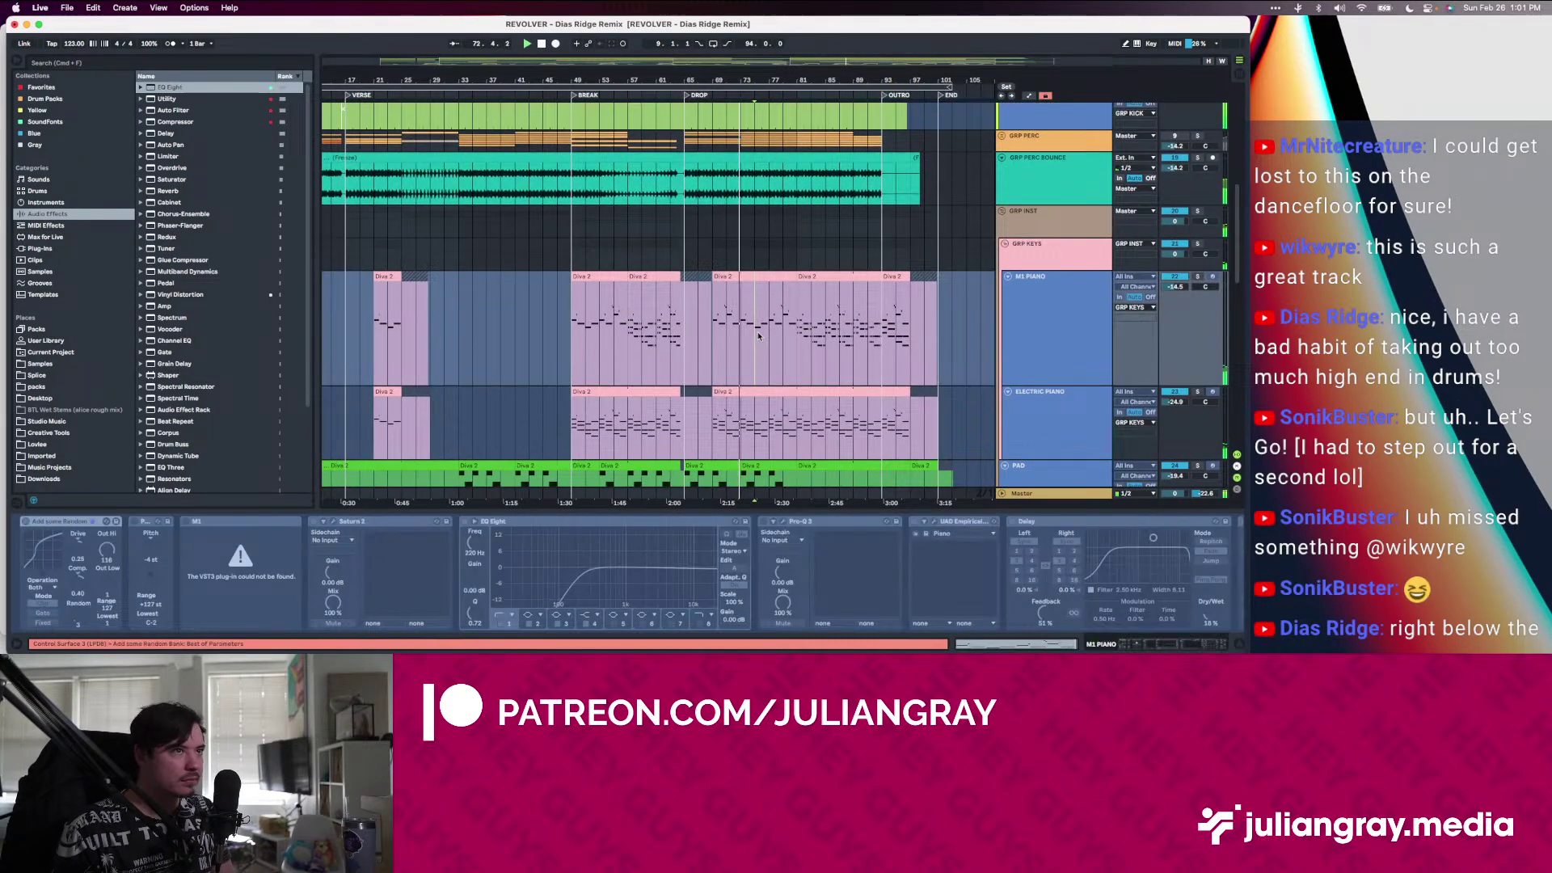
Turn off automatic release on the GRP KEYS Compressor and set its release to about 73 ms
drag(728, 336, 768, 339)
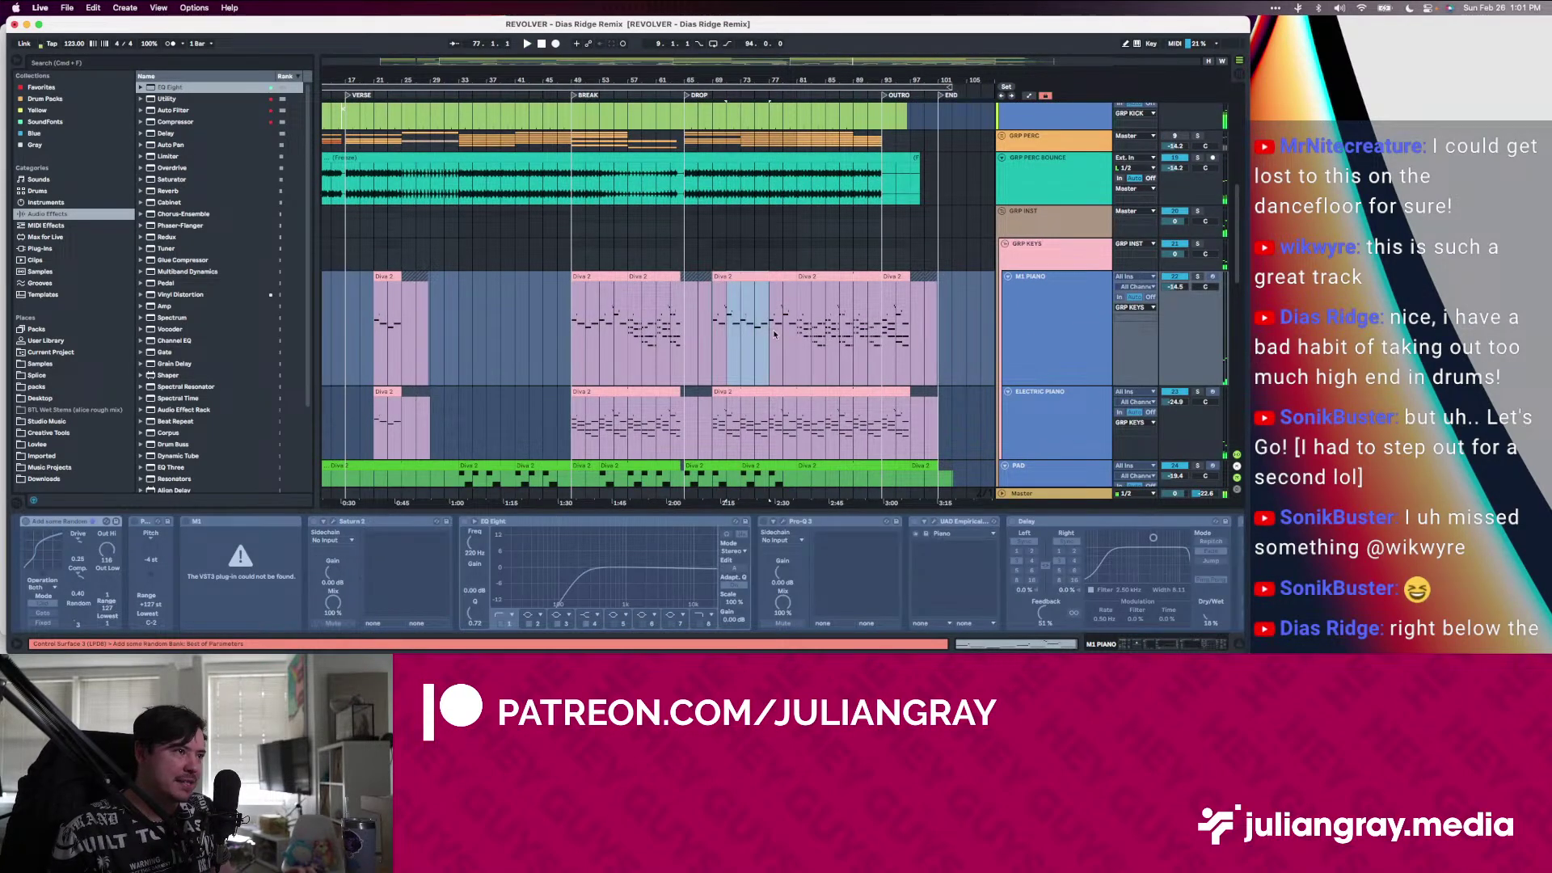
click(783, 257)
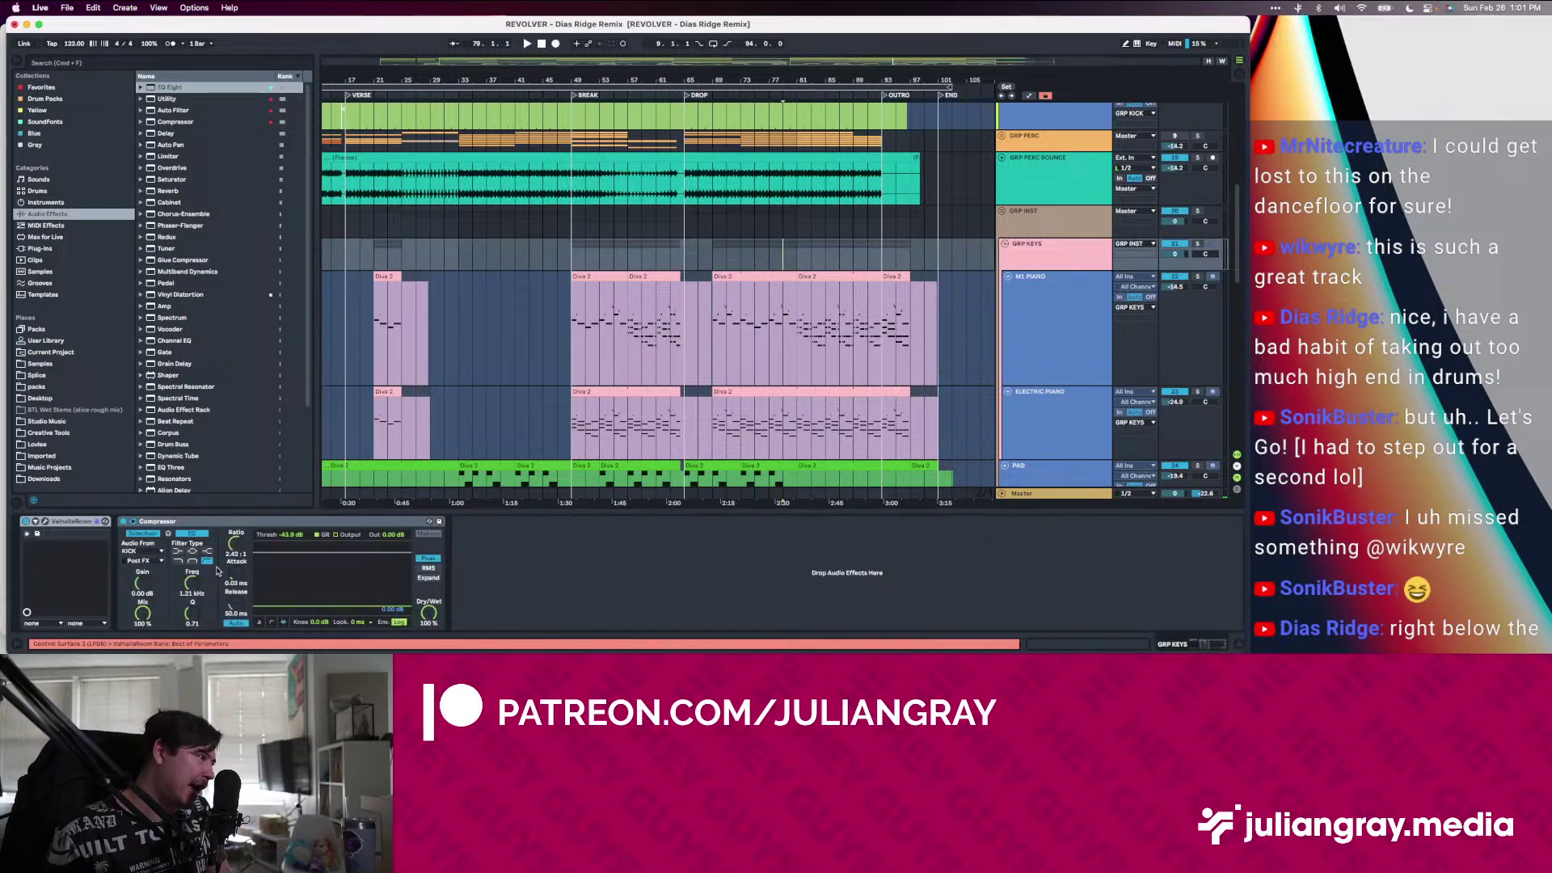
click(235, 623)
drag(235, 606, 235, 609)
click(333, 522)
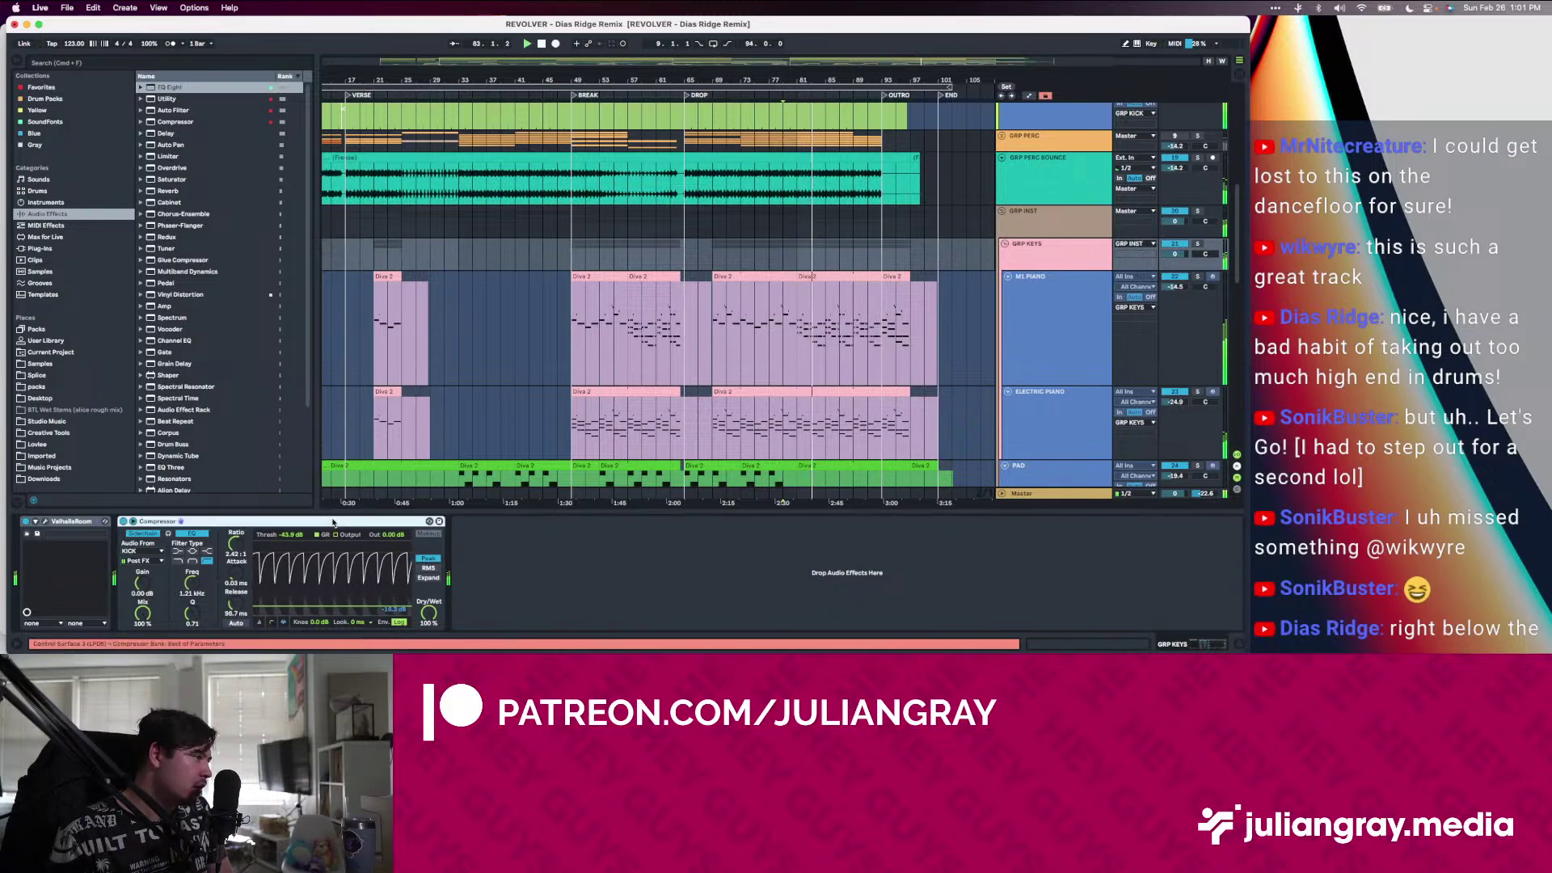
click(1090, 279)
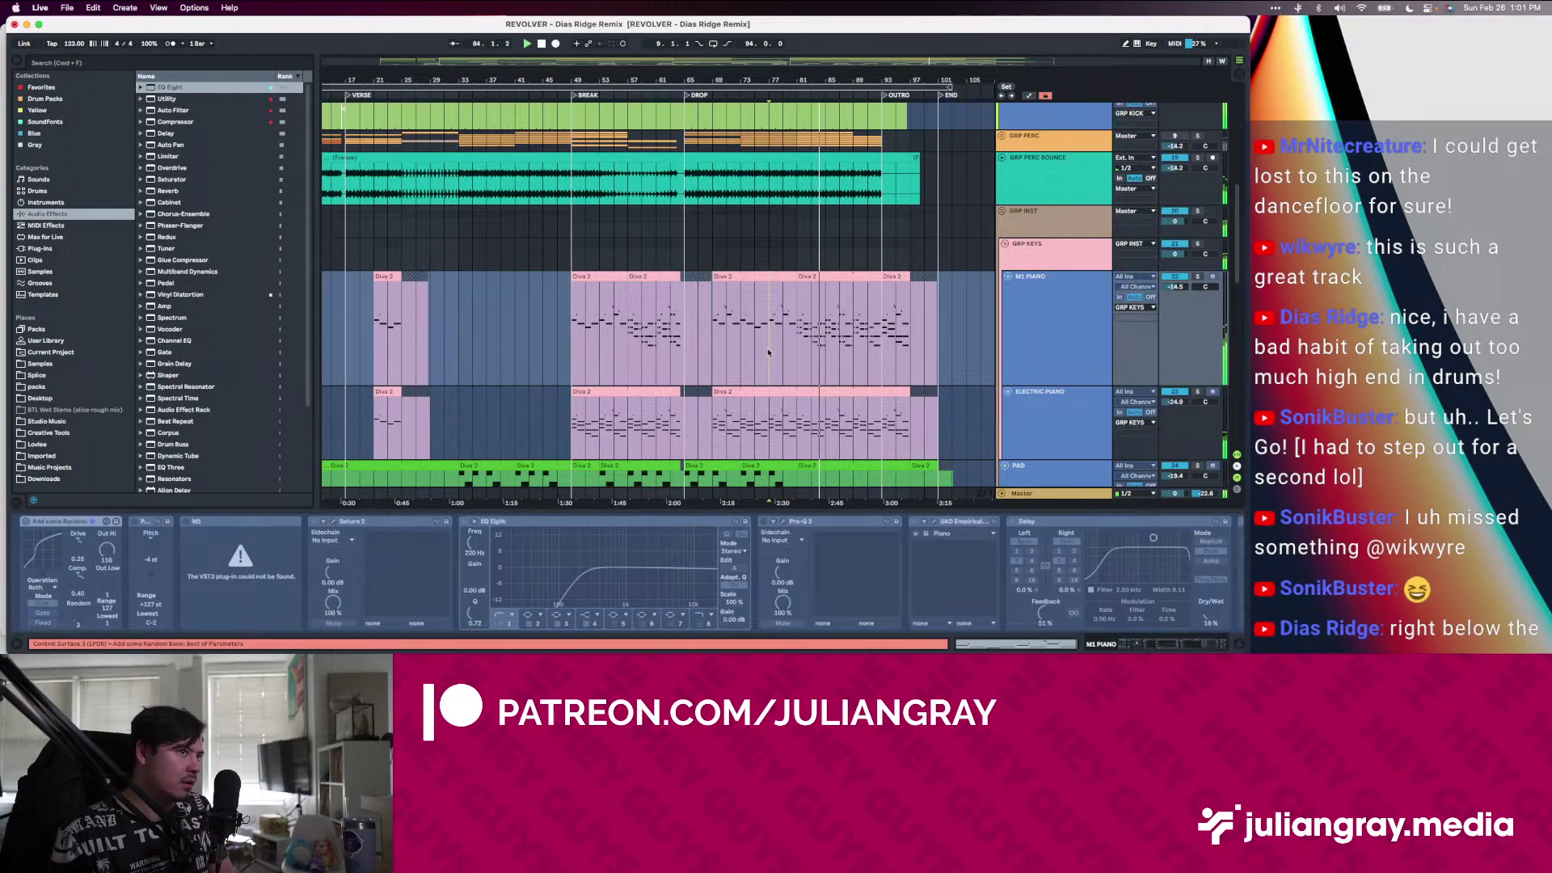
click(1091, 261)
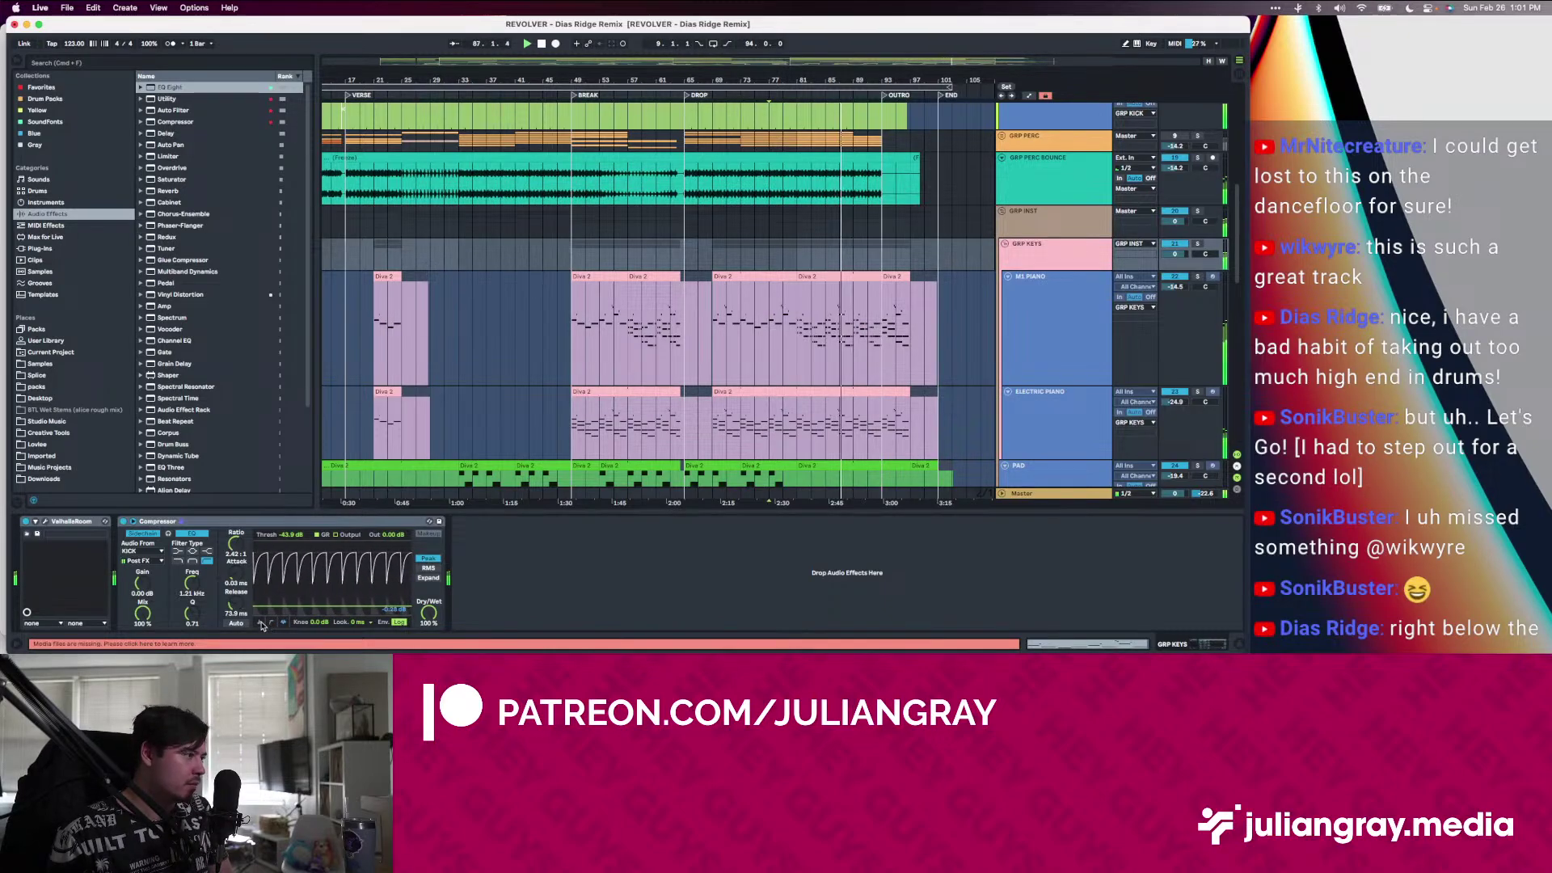
Stop playback near bar 87 and bring back the GRP KEYS group's devices
click(842, 314)
key(space)
click(852, 236)
scroll(860, 275, down, 1)
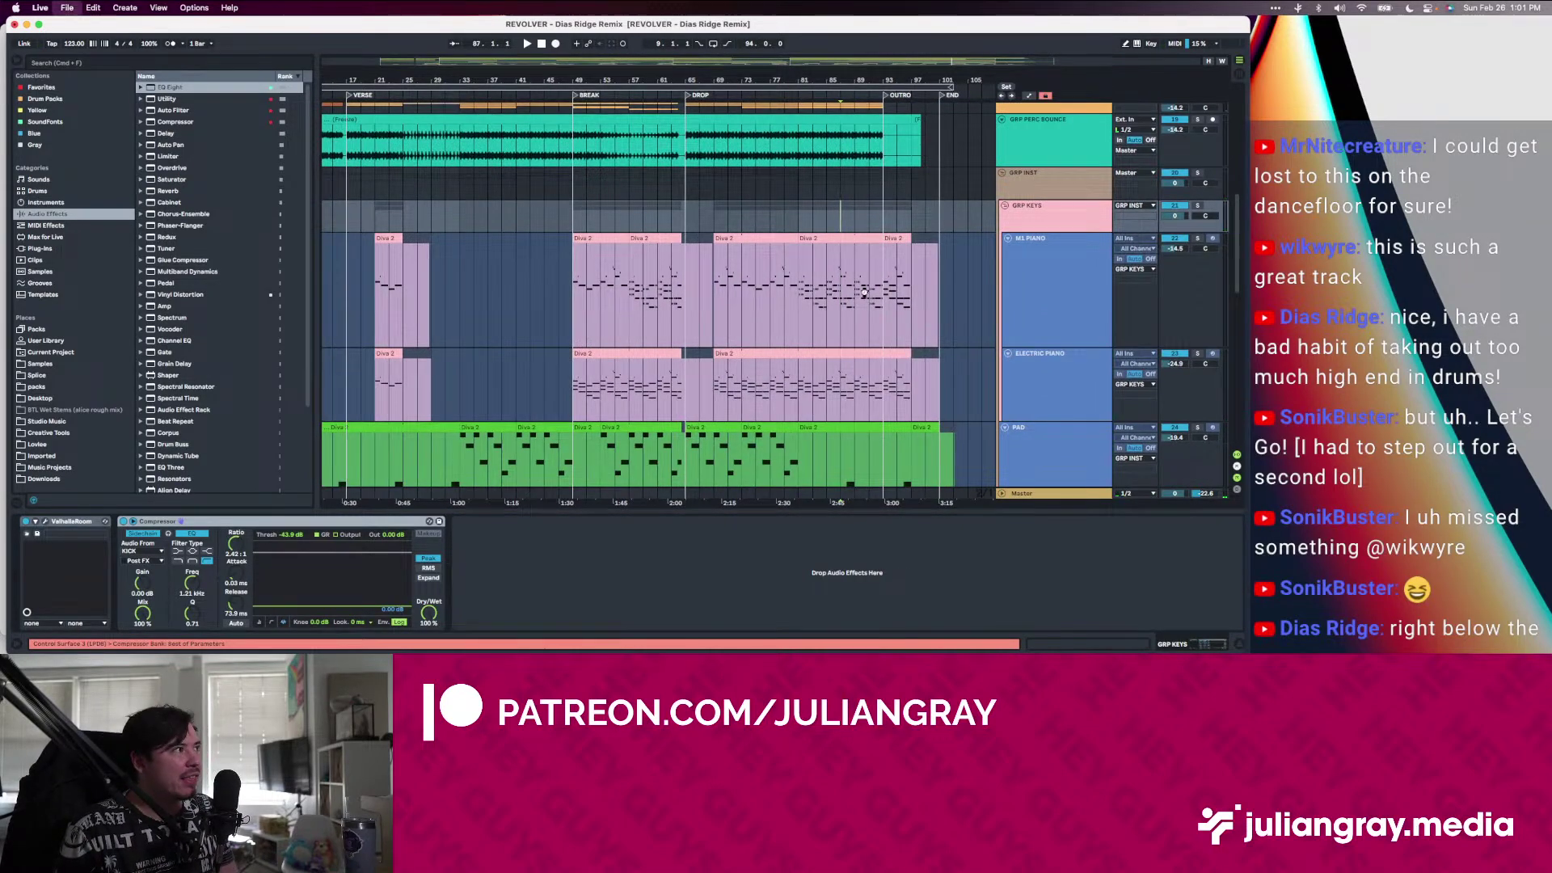
scroll(864, 293, up, 2)
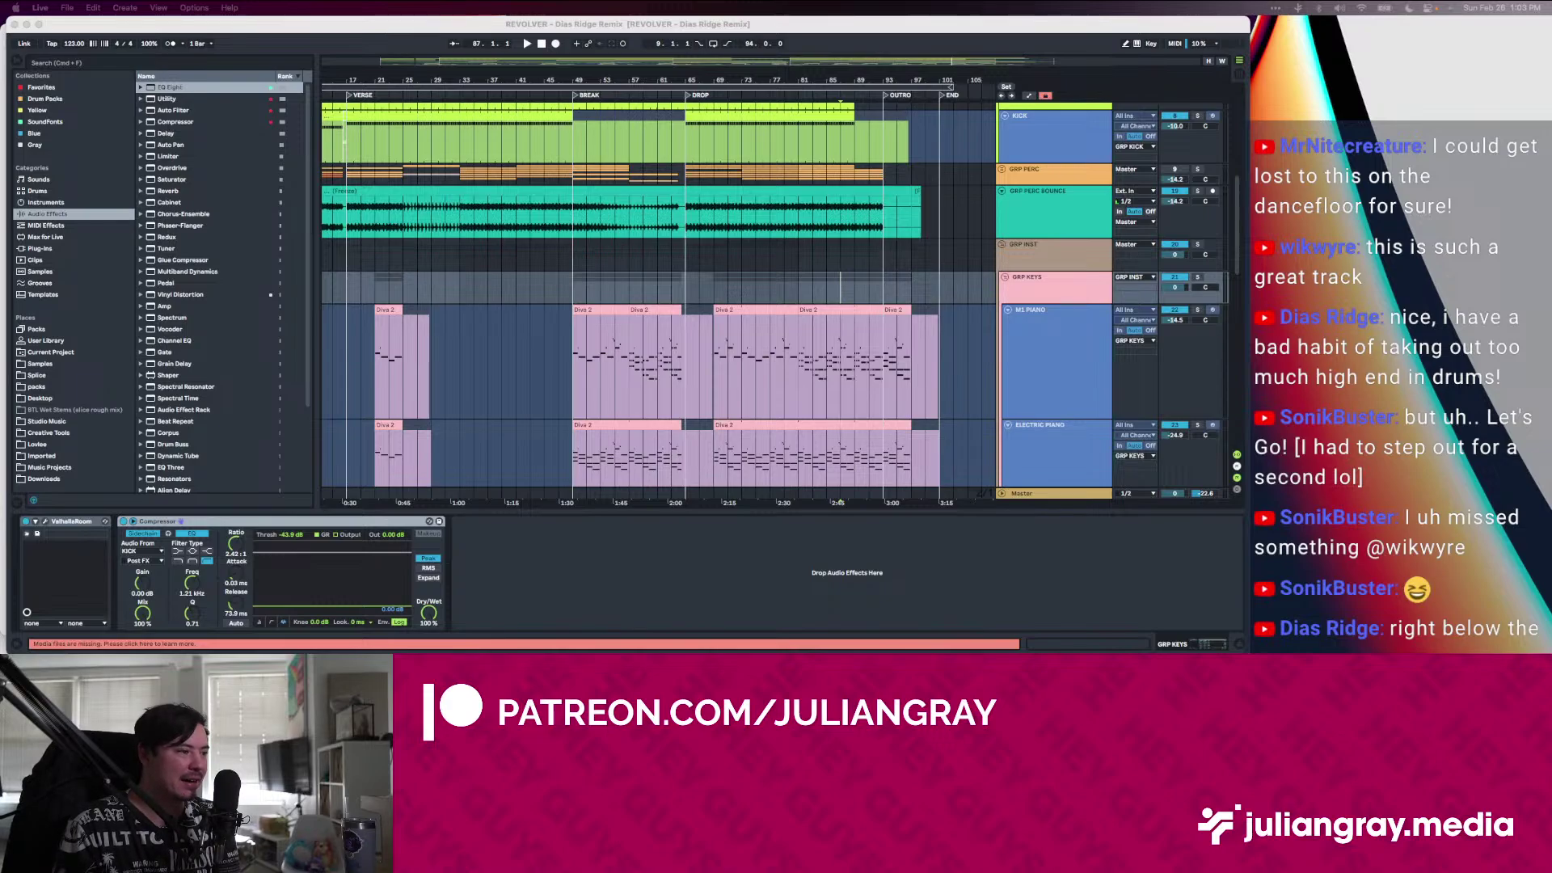
Play the arrangement from around the start of the break on the M1 PIANO track
click(558, 214)
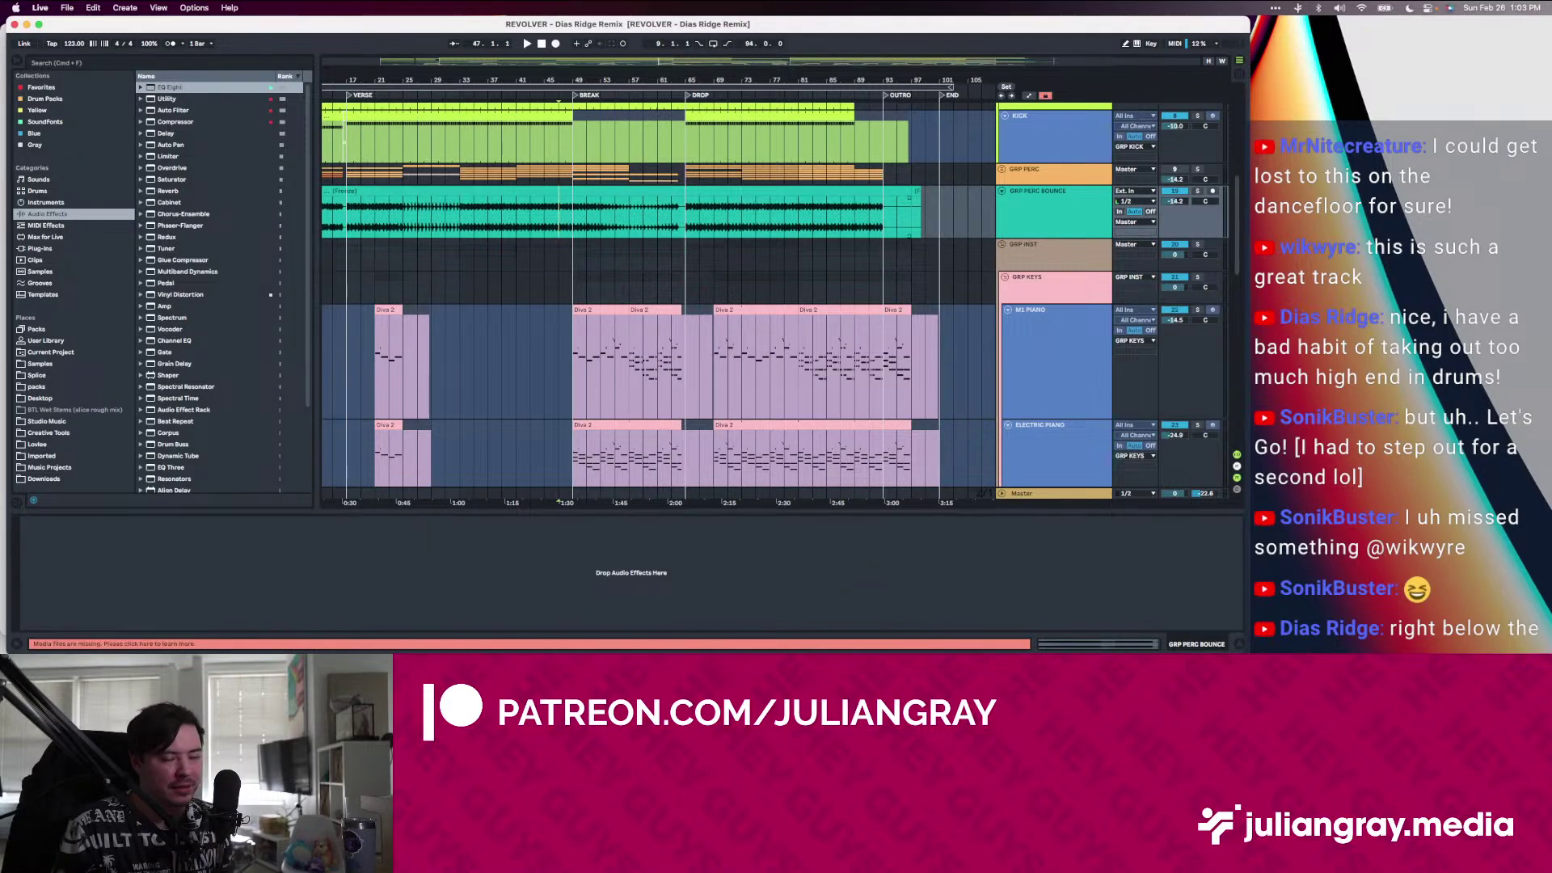
click(560, 380)
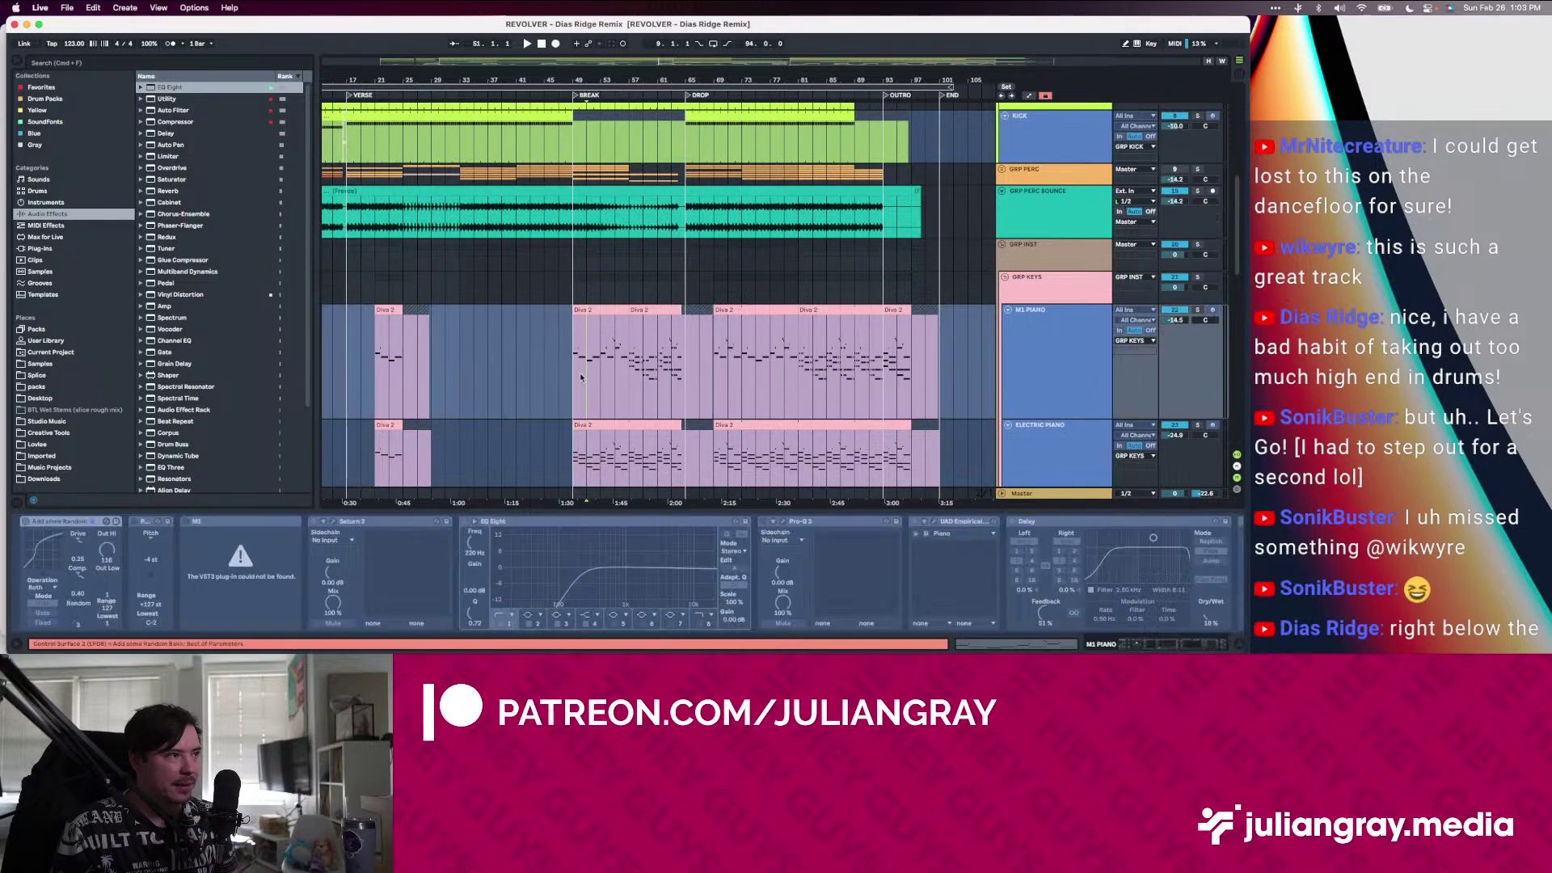
key(space)
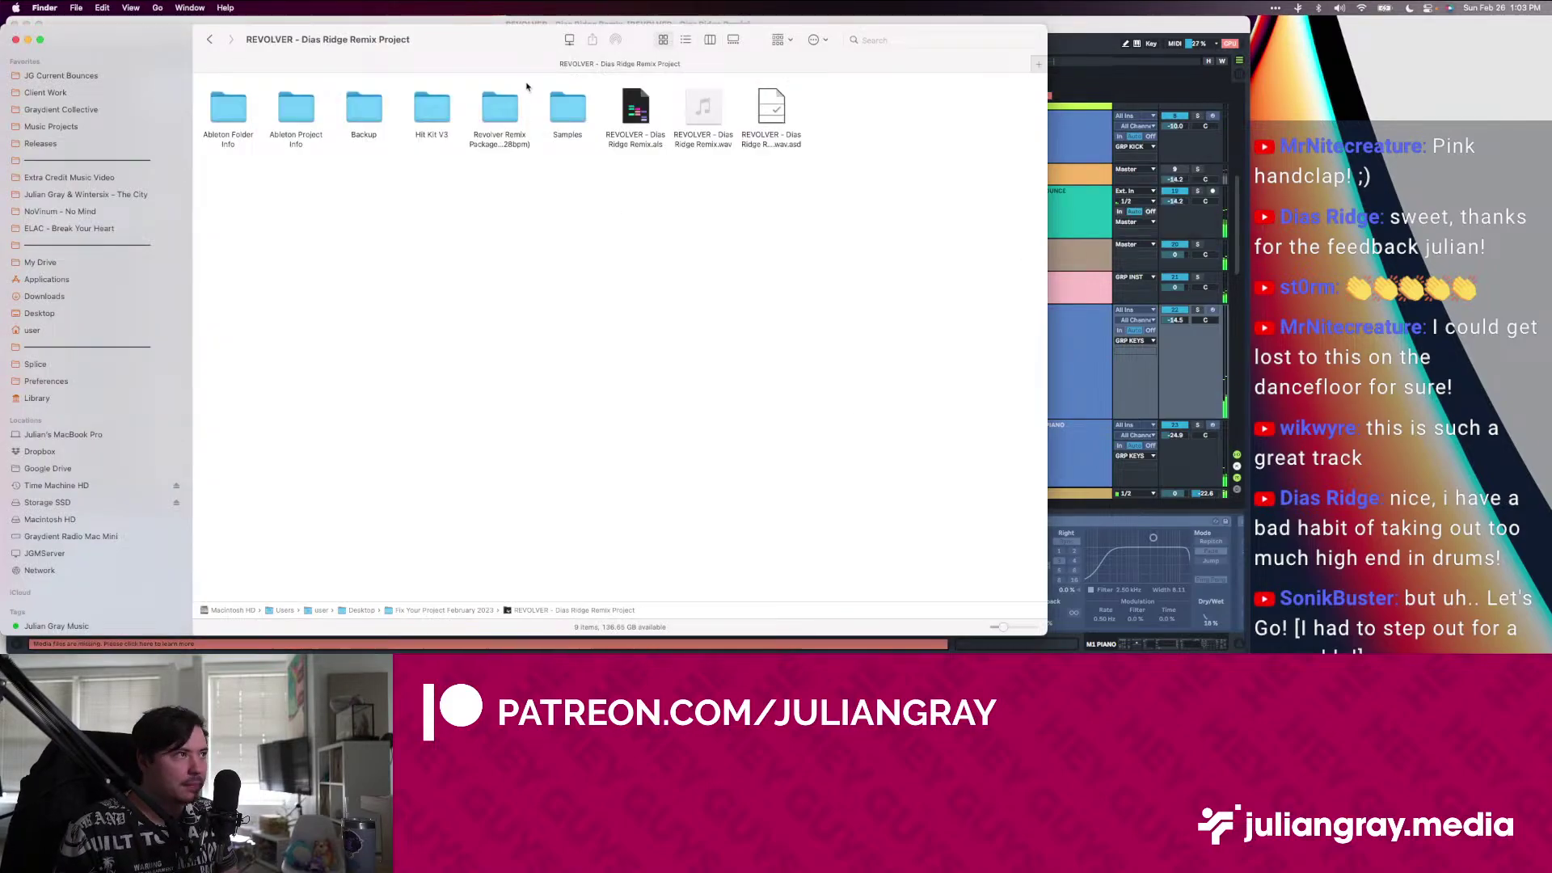
In Finder, move the REVOLVER remix project folder and Cruise Control.alp into the Finished folder
click(210, 39)
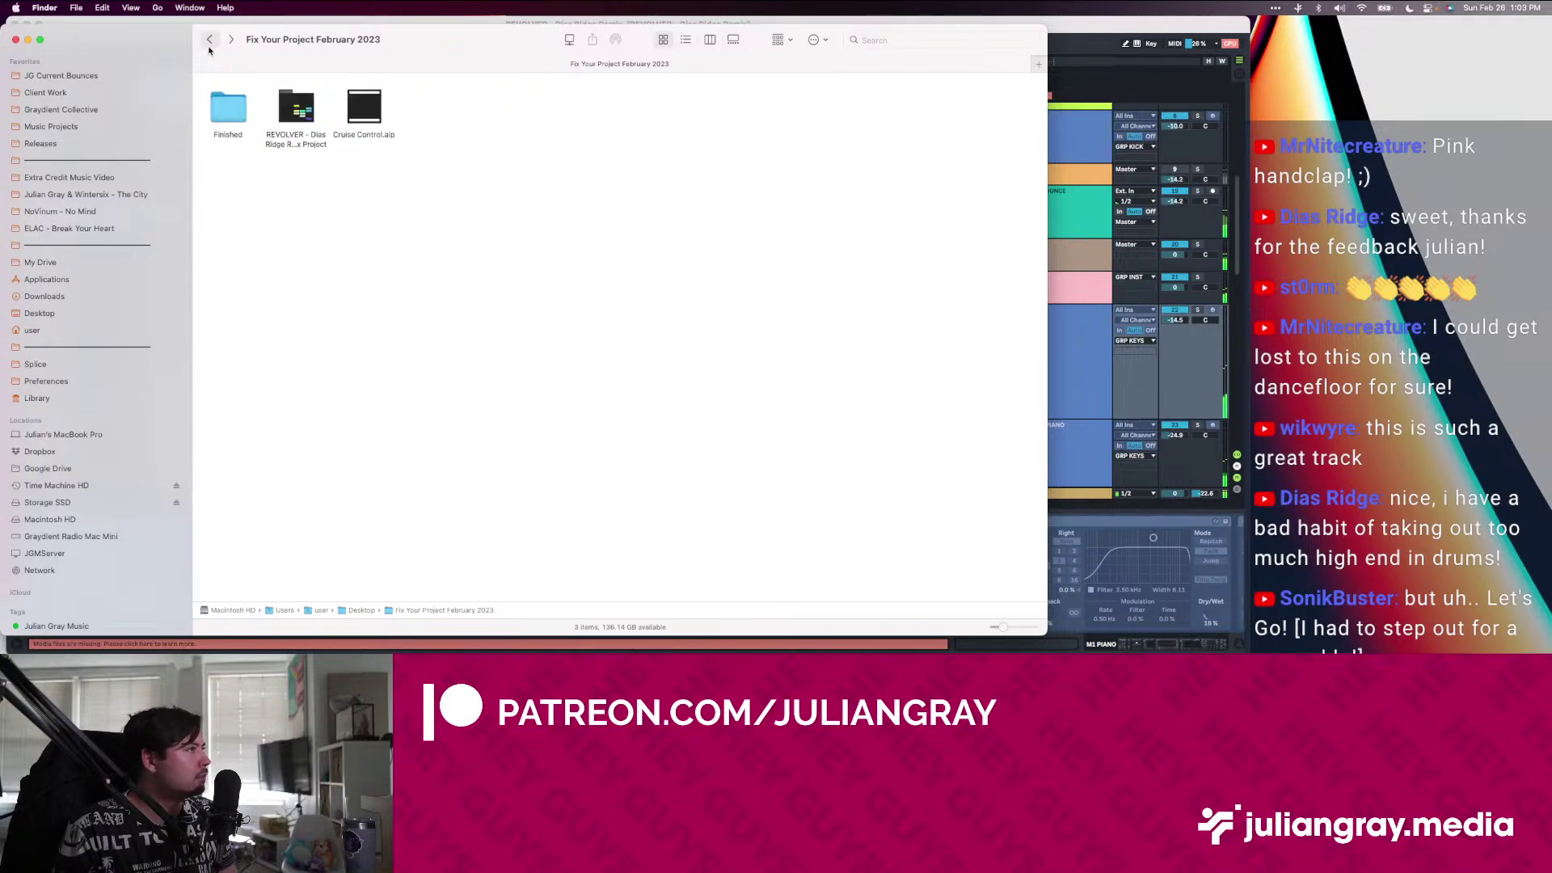
click(295, 106)
click(363, 106)
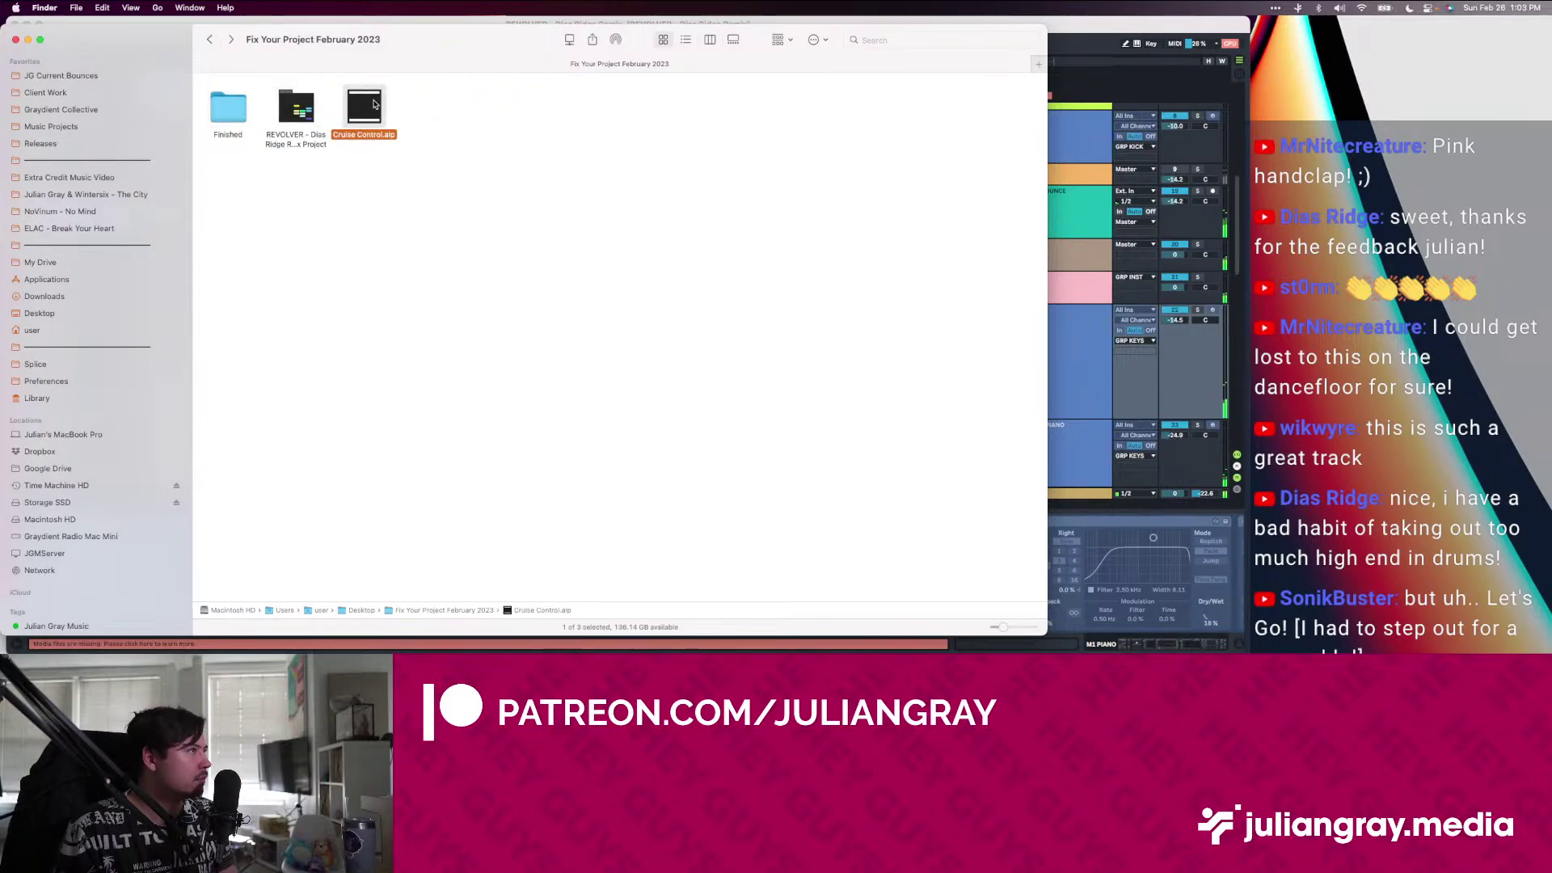
drag(376, 105, 207, 114)
click(296, 106)
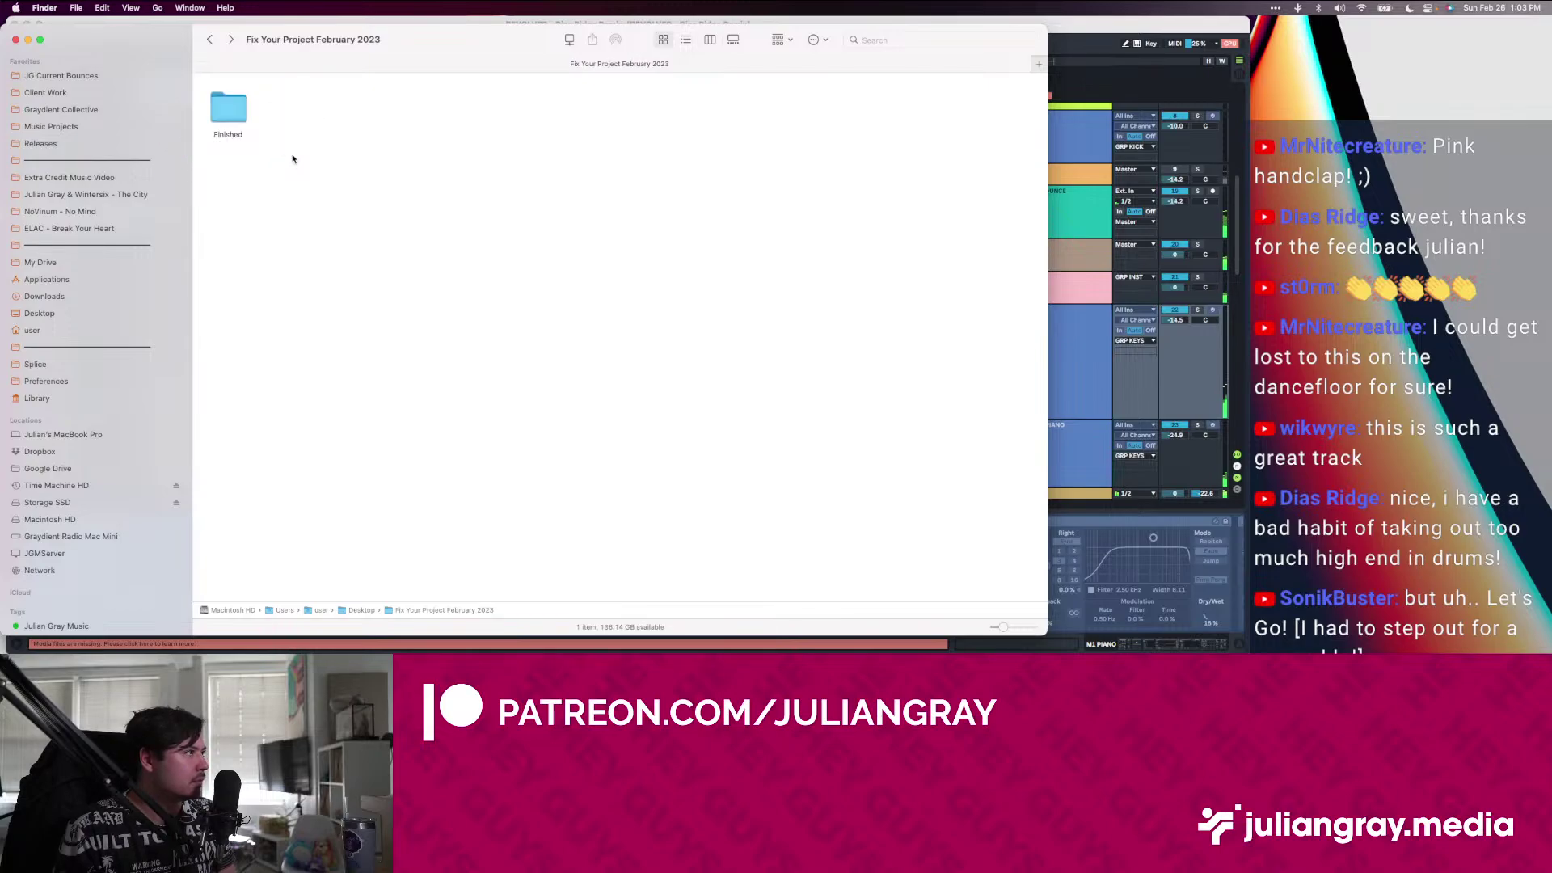
Switch back to Ableton Live and position playback just before the drop on GRP PERC BOUNCE
click(1078, 268)
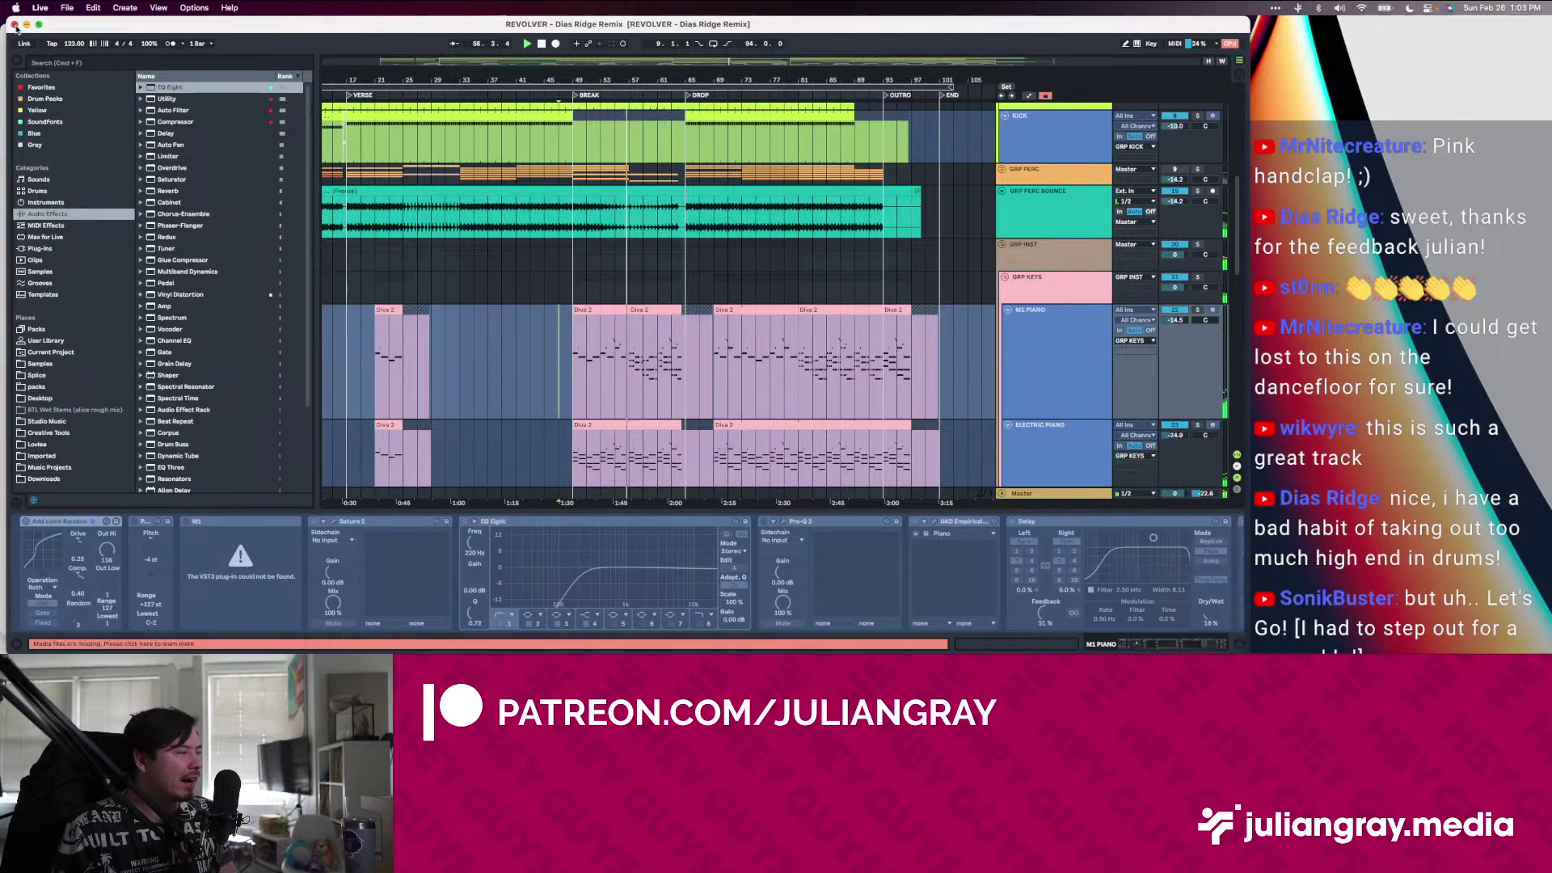
click(680, 218)
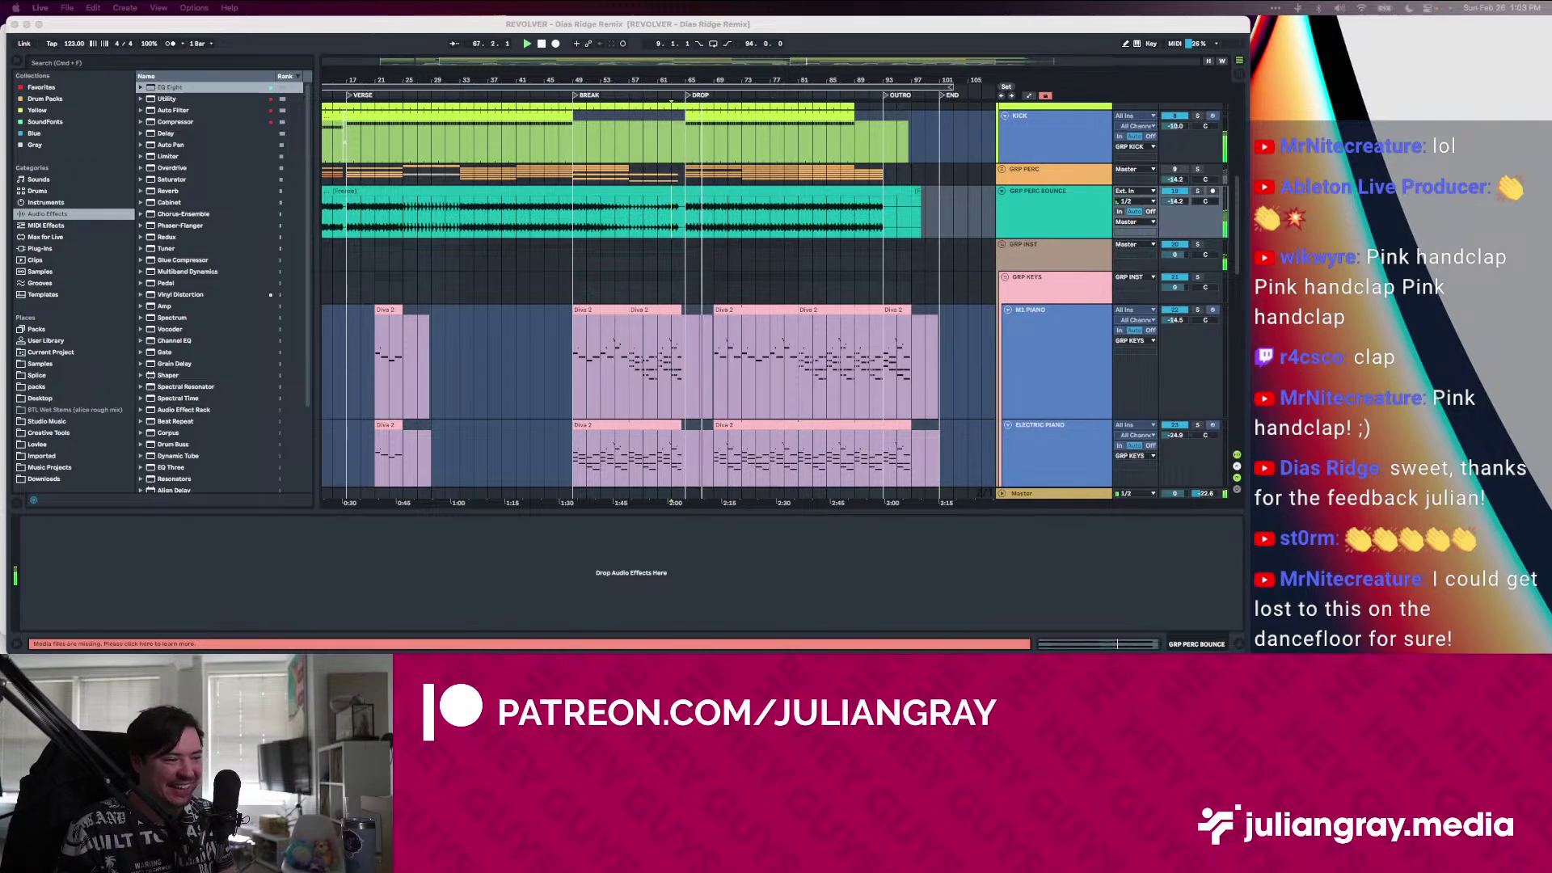
In Finder, open Turnabout.als from the Turnabout Project folder with Ableton Live 10 Suite
click(683, 199)
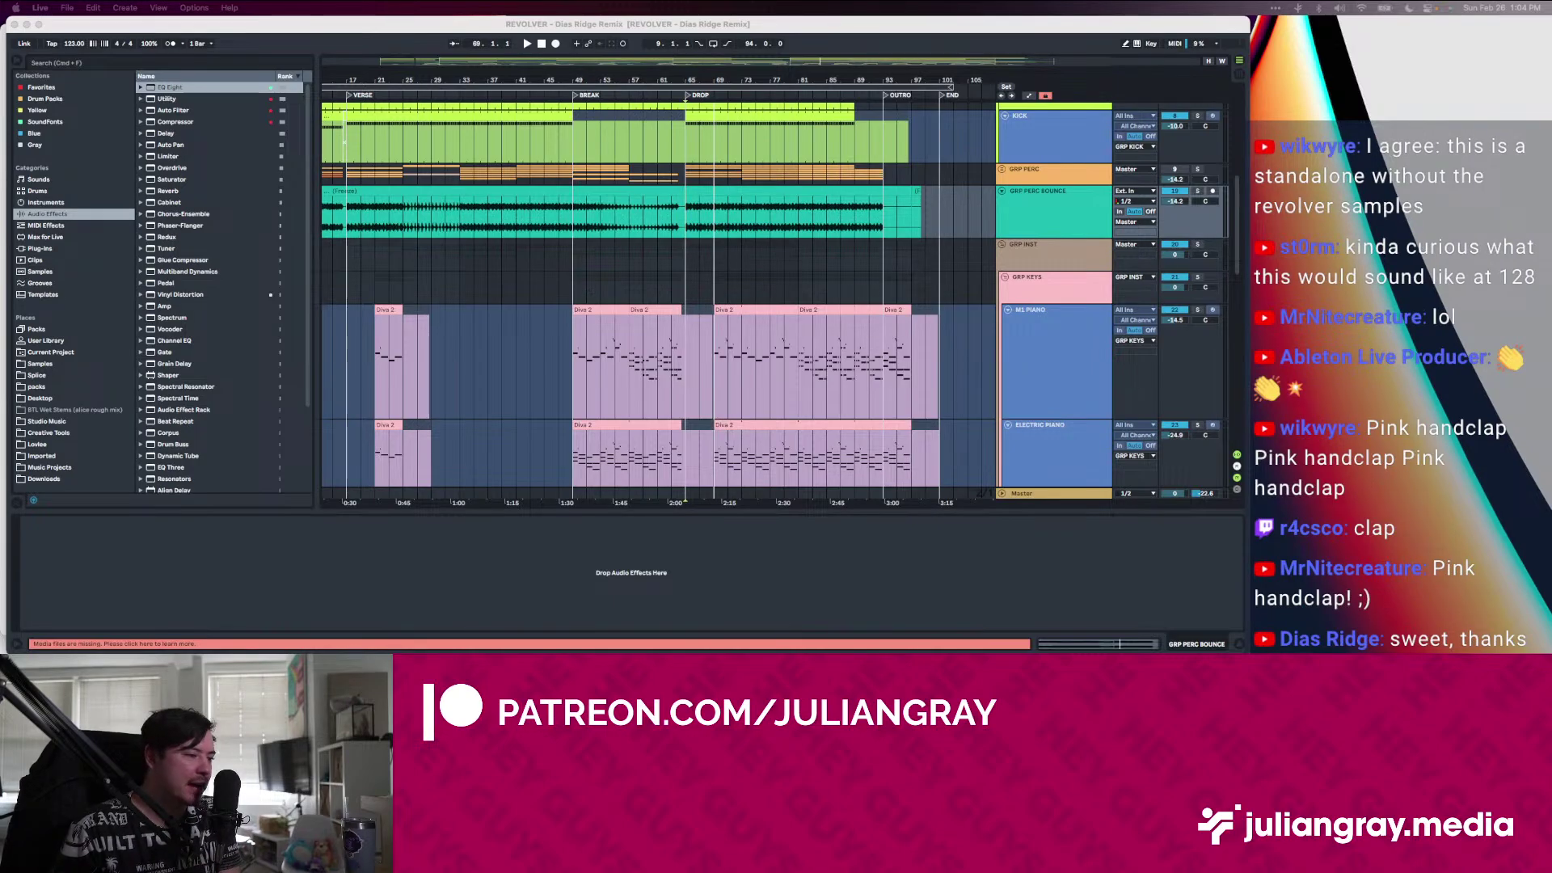
drag(194, 652, 956, 58)
right_click(978, 191)
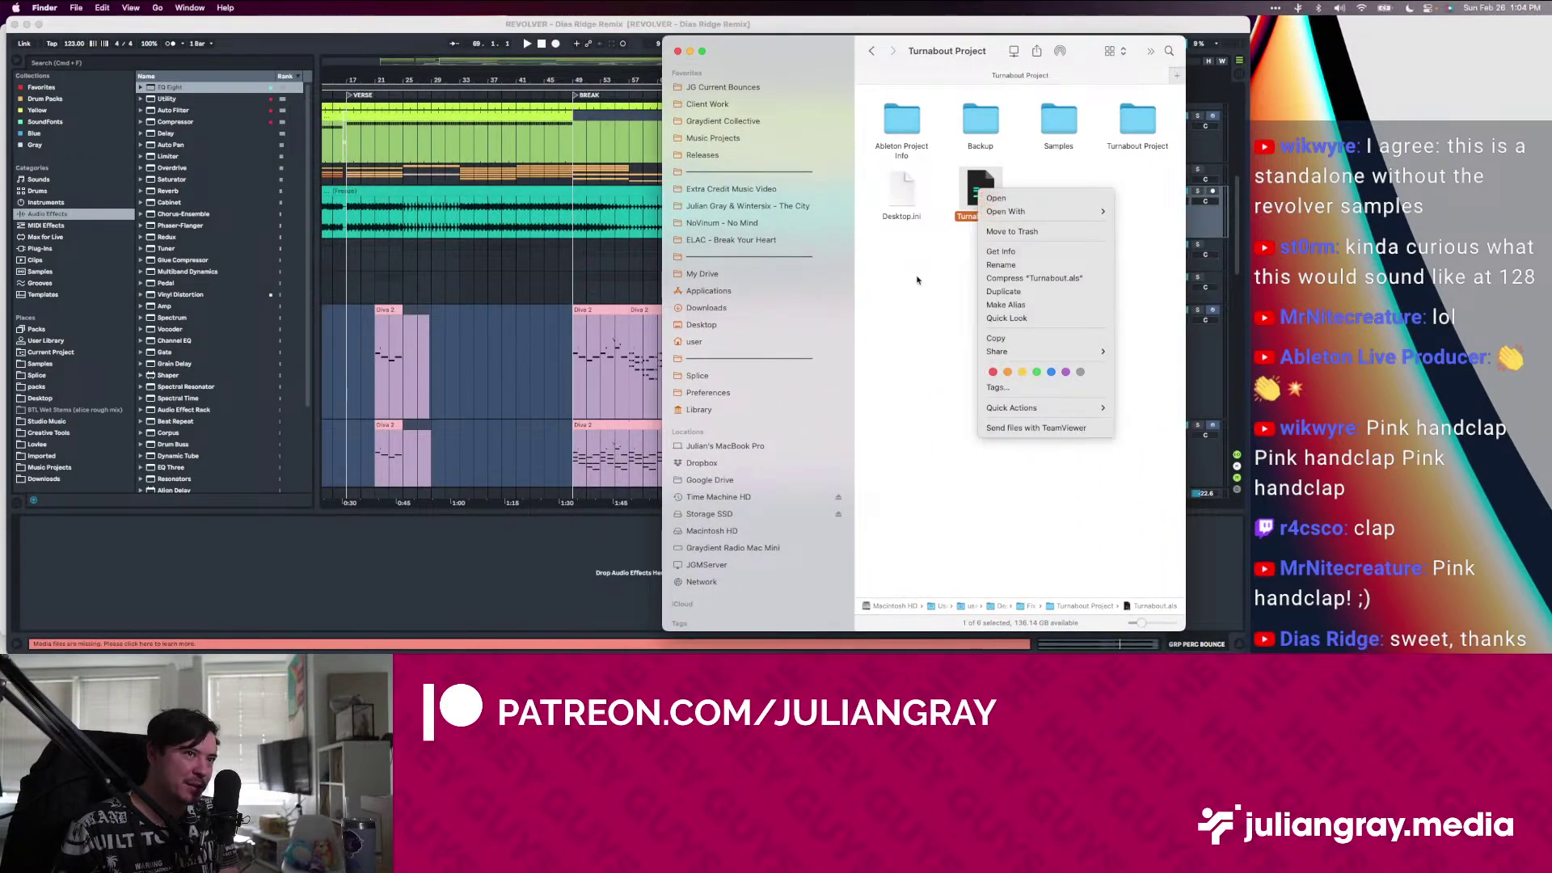
click(937, 300)
right_click(995, 182)
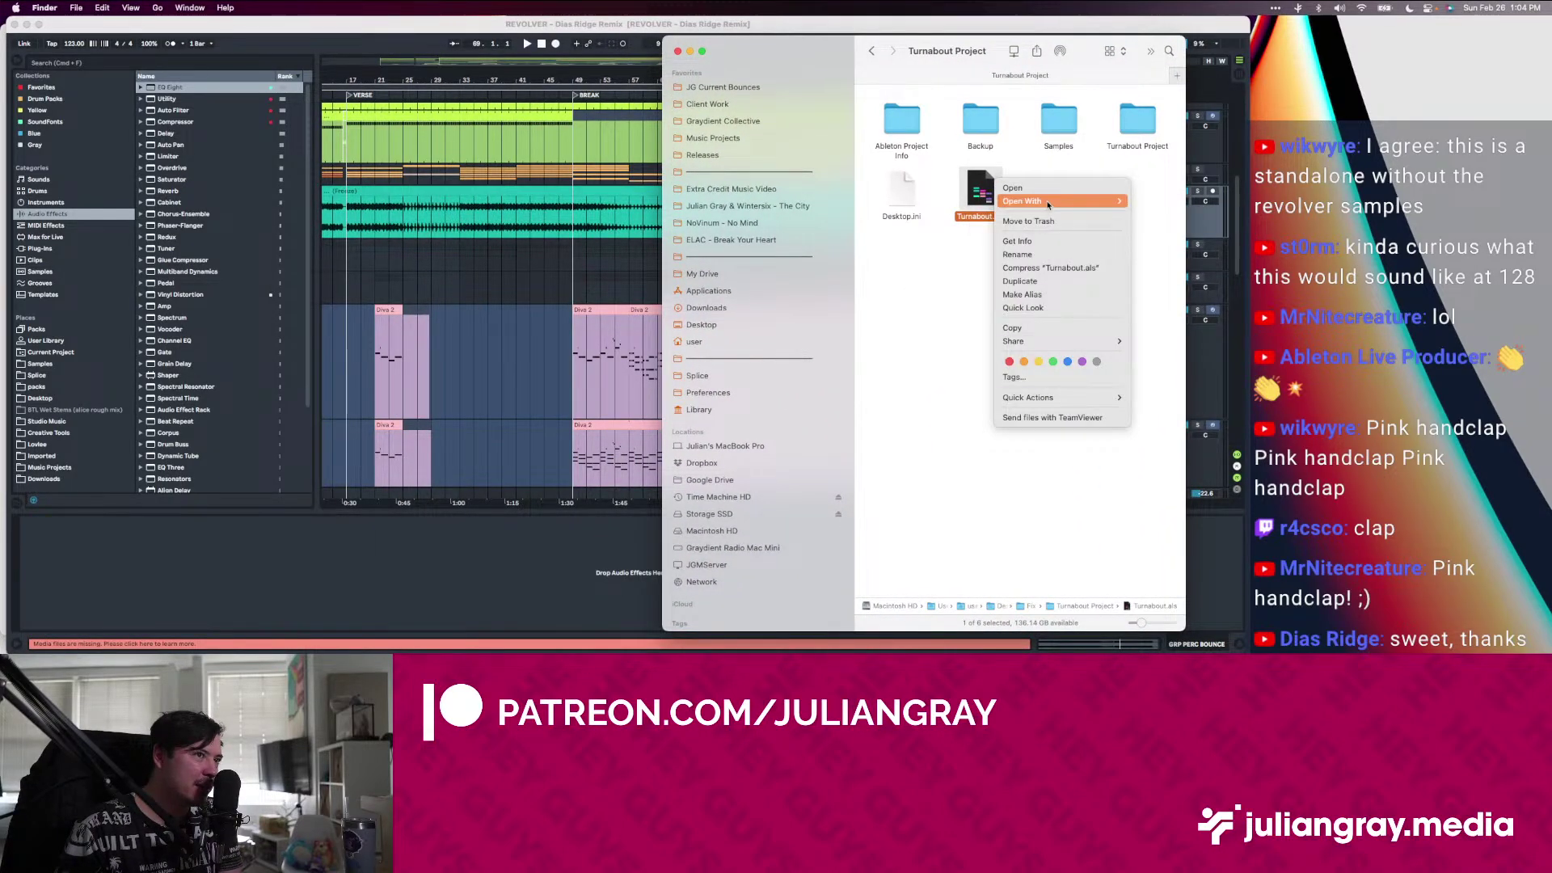
mouse_move(1075, 201)
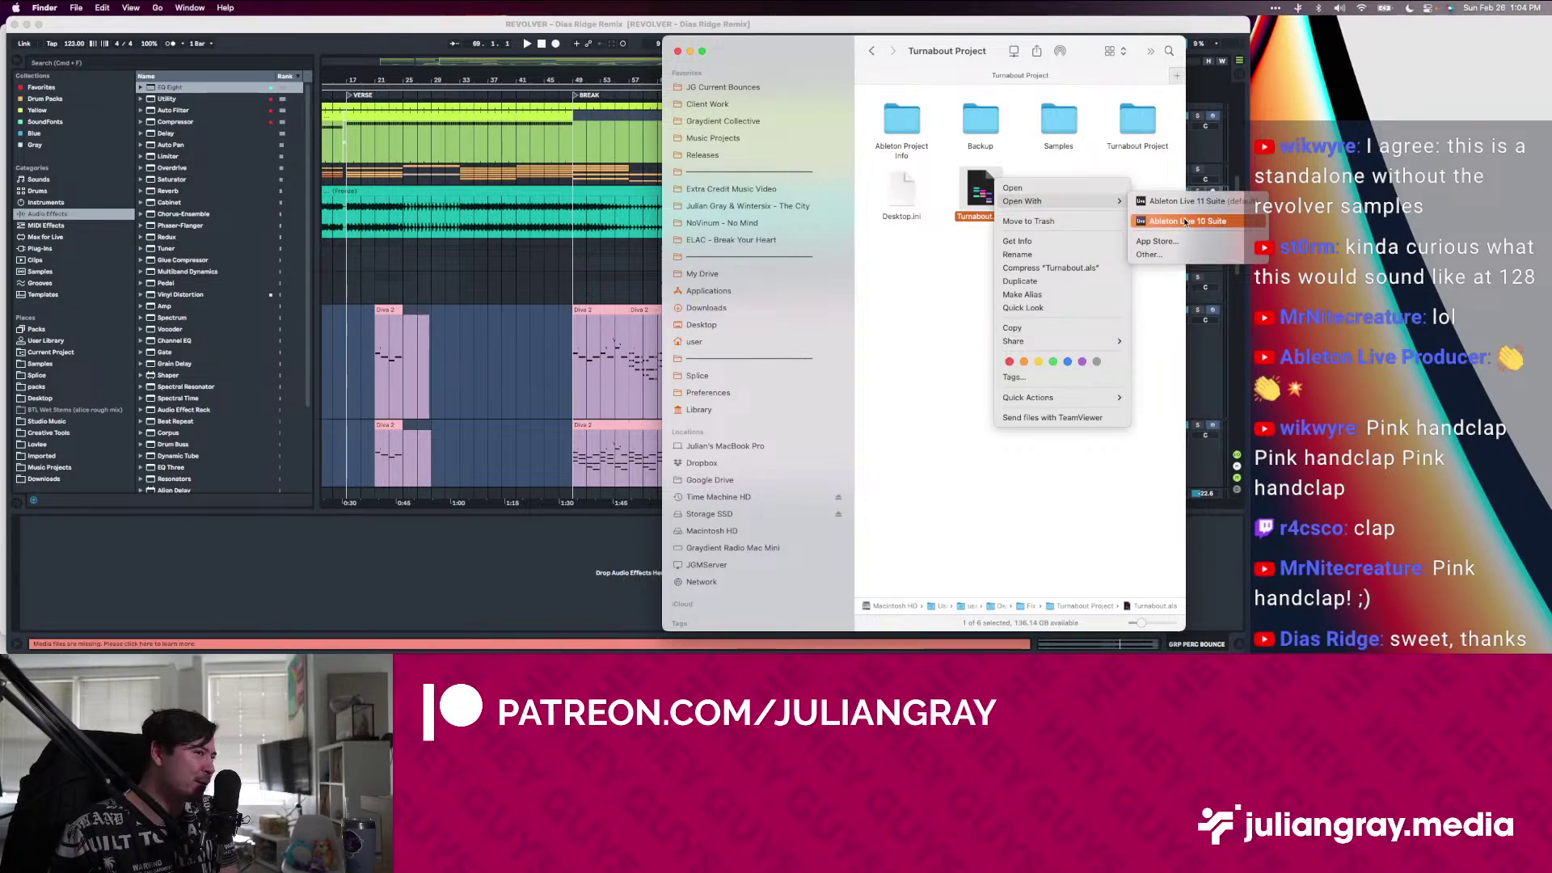
click(1184, 221)
Close the REVOLVER set's window and the Fix Your Project February 2023 folder window, and minimize the Turnabout Project folder window
click(15, 24)
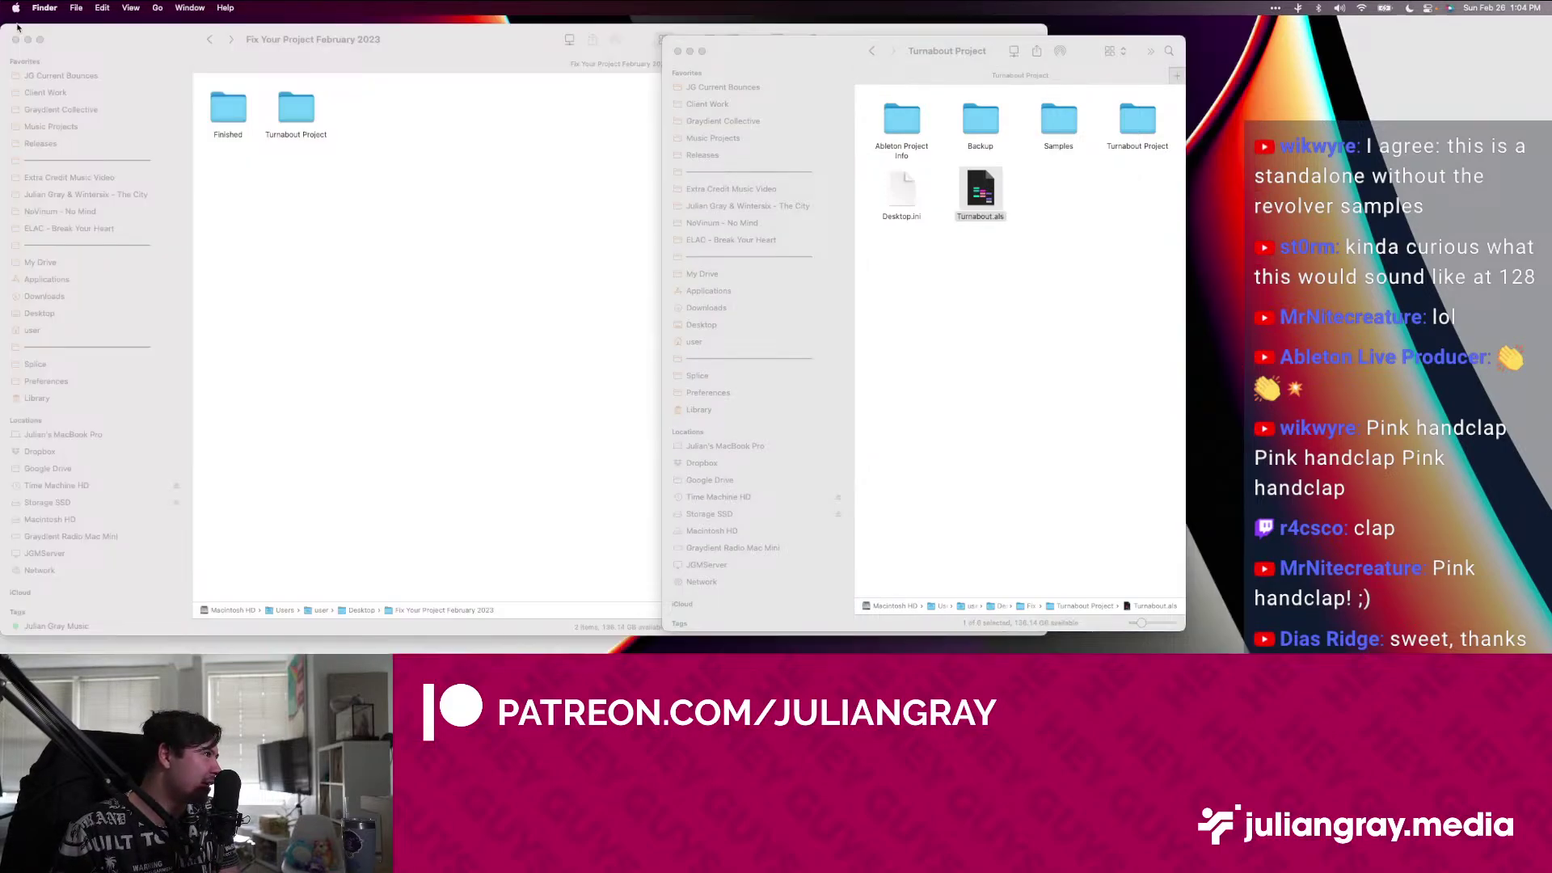
click(379, 55)
click(15, 39)
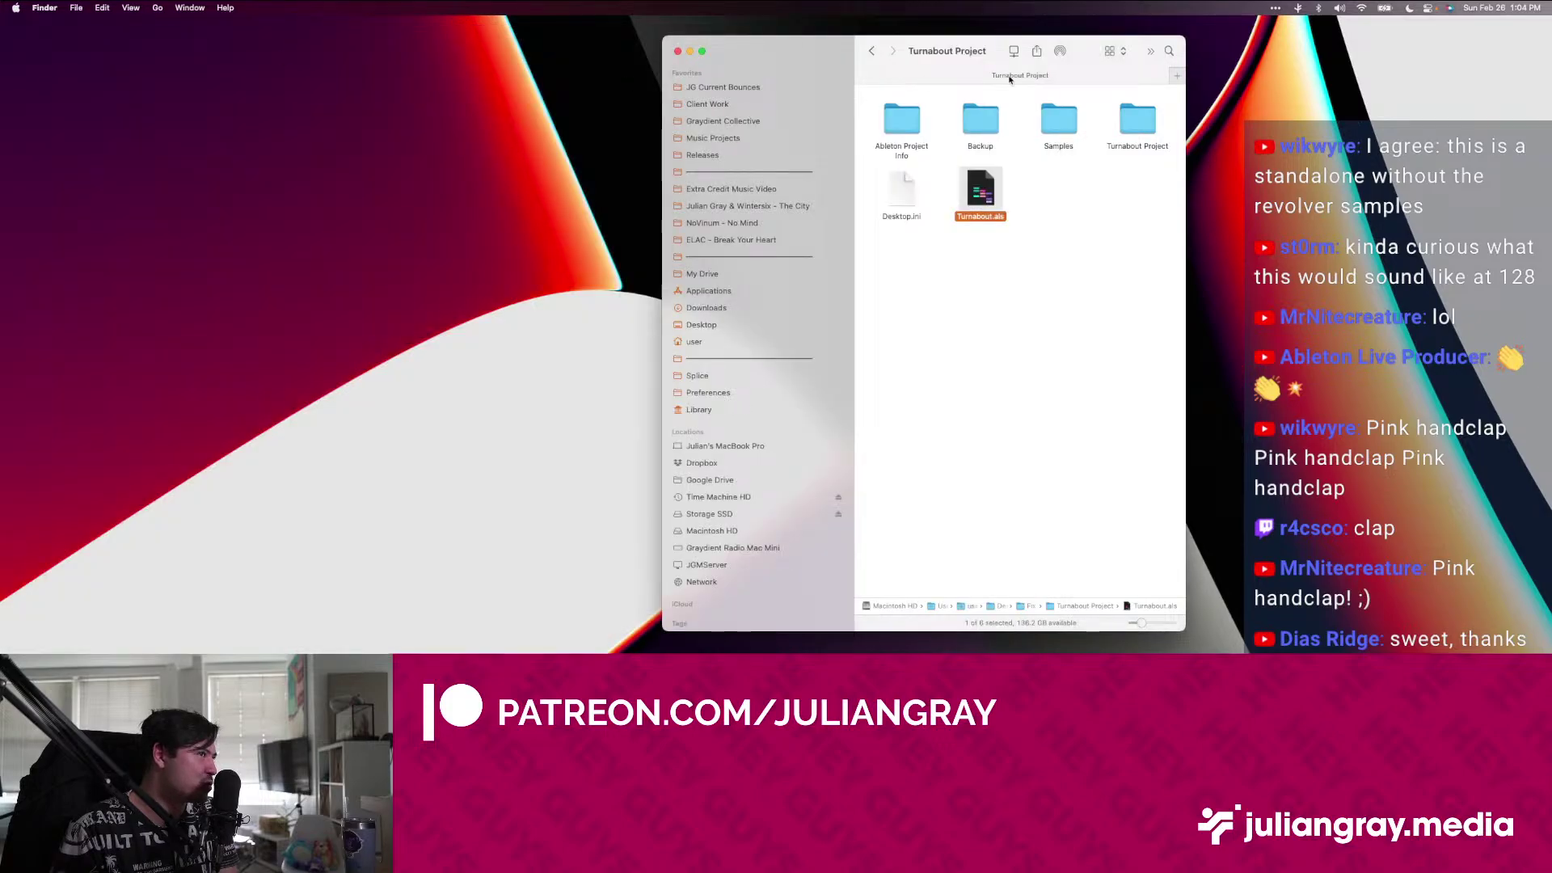
click(690, 51)
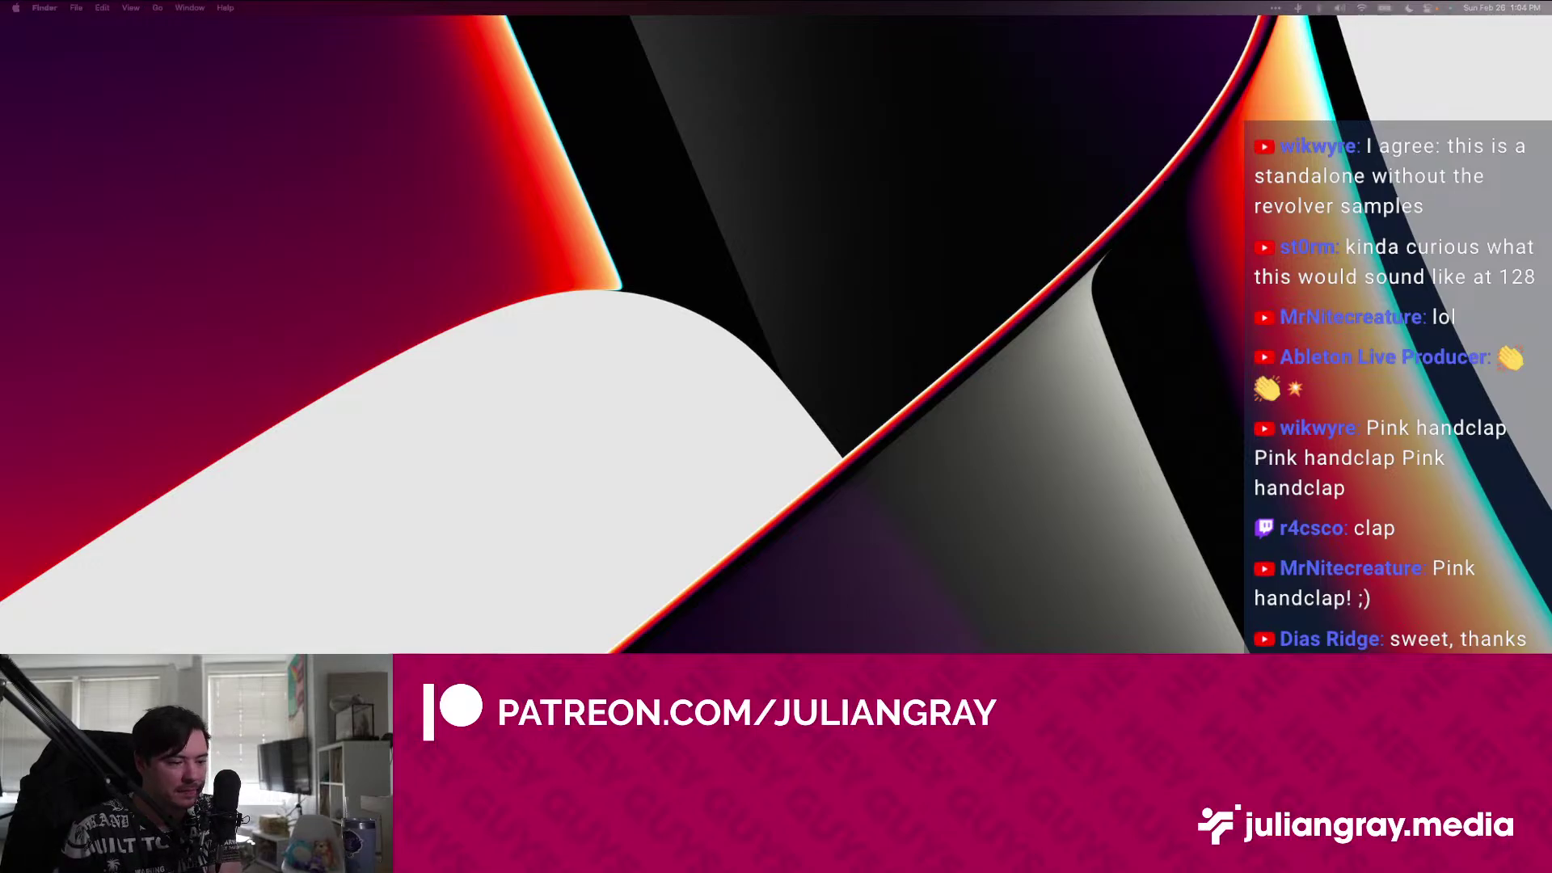
Bring back the Turnabout Project folder window and open Turnabout.als in its default application
key(super+Tab)
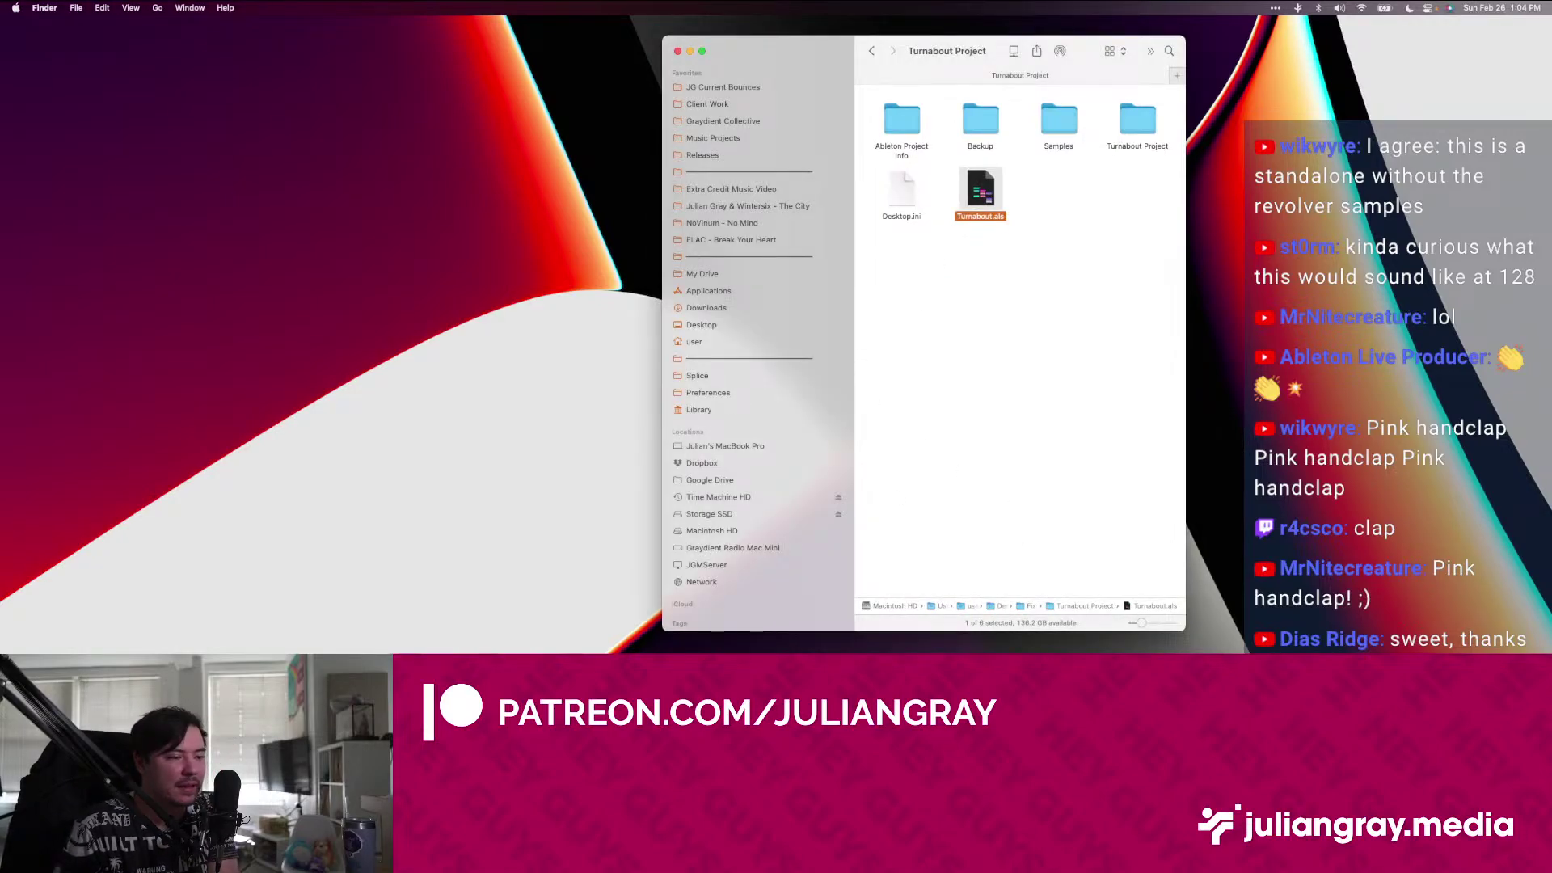
key(super+Tab)
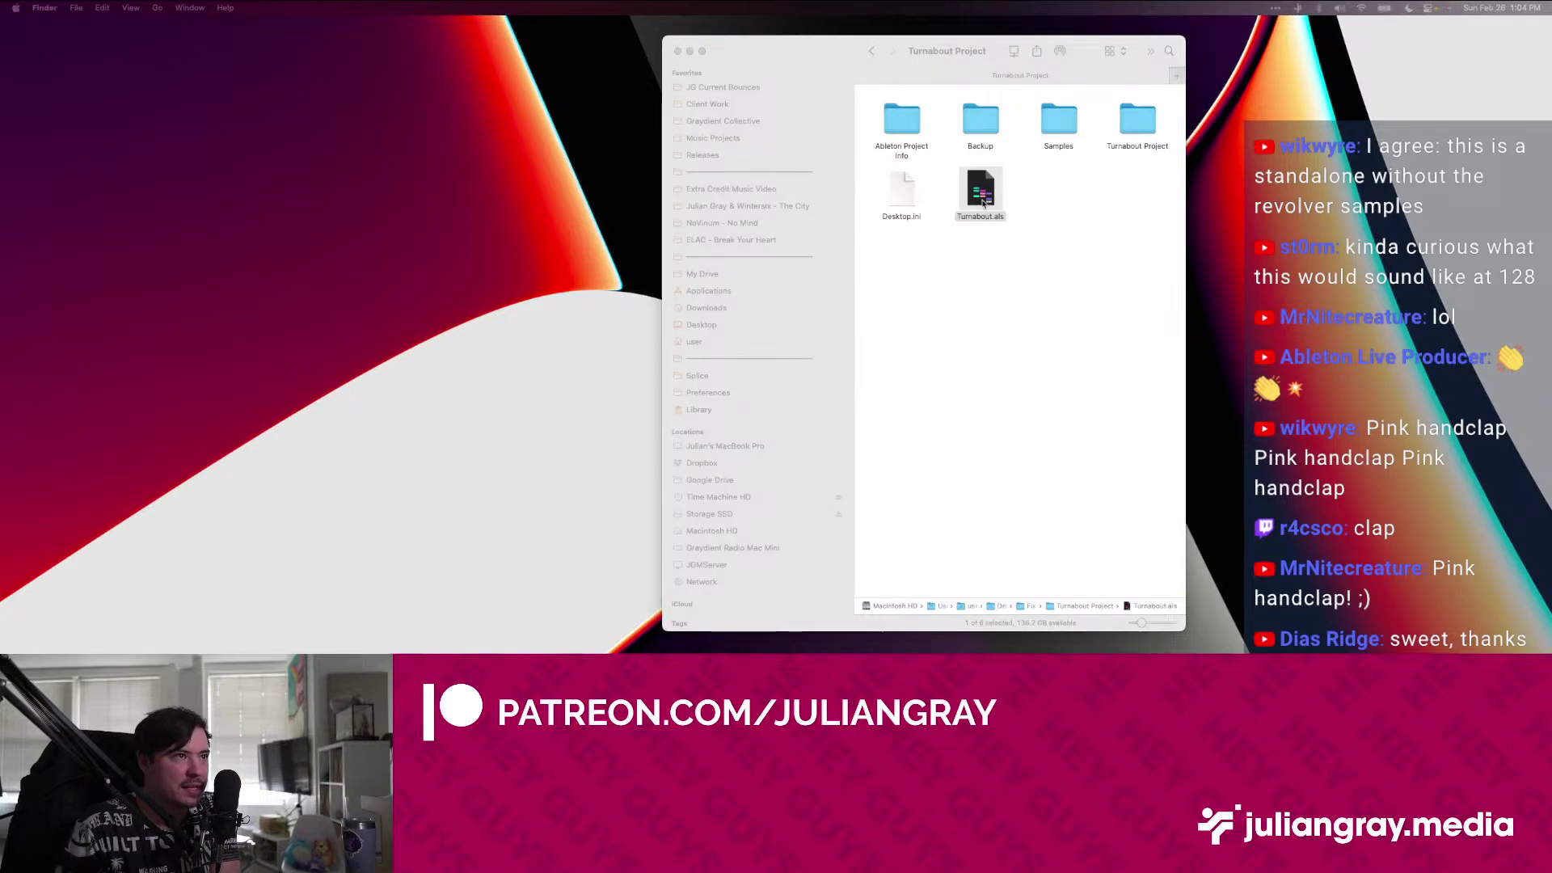
drag(1056, 482, 1008, 337)
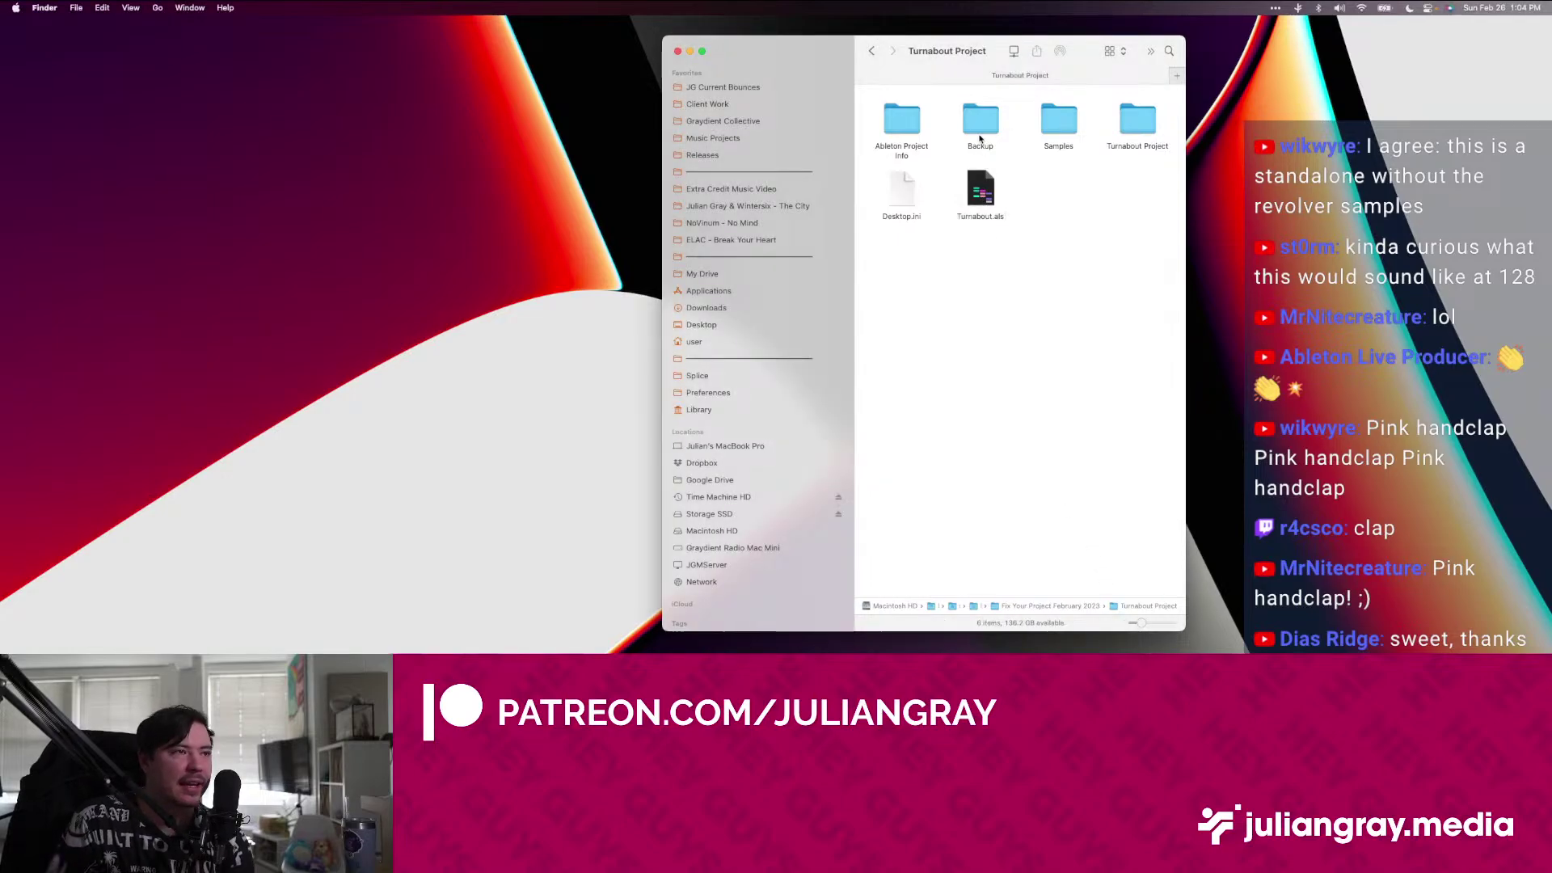
click(983, 202)
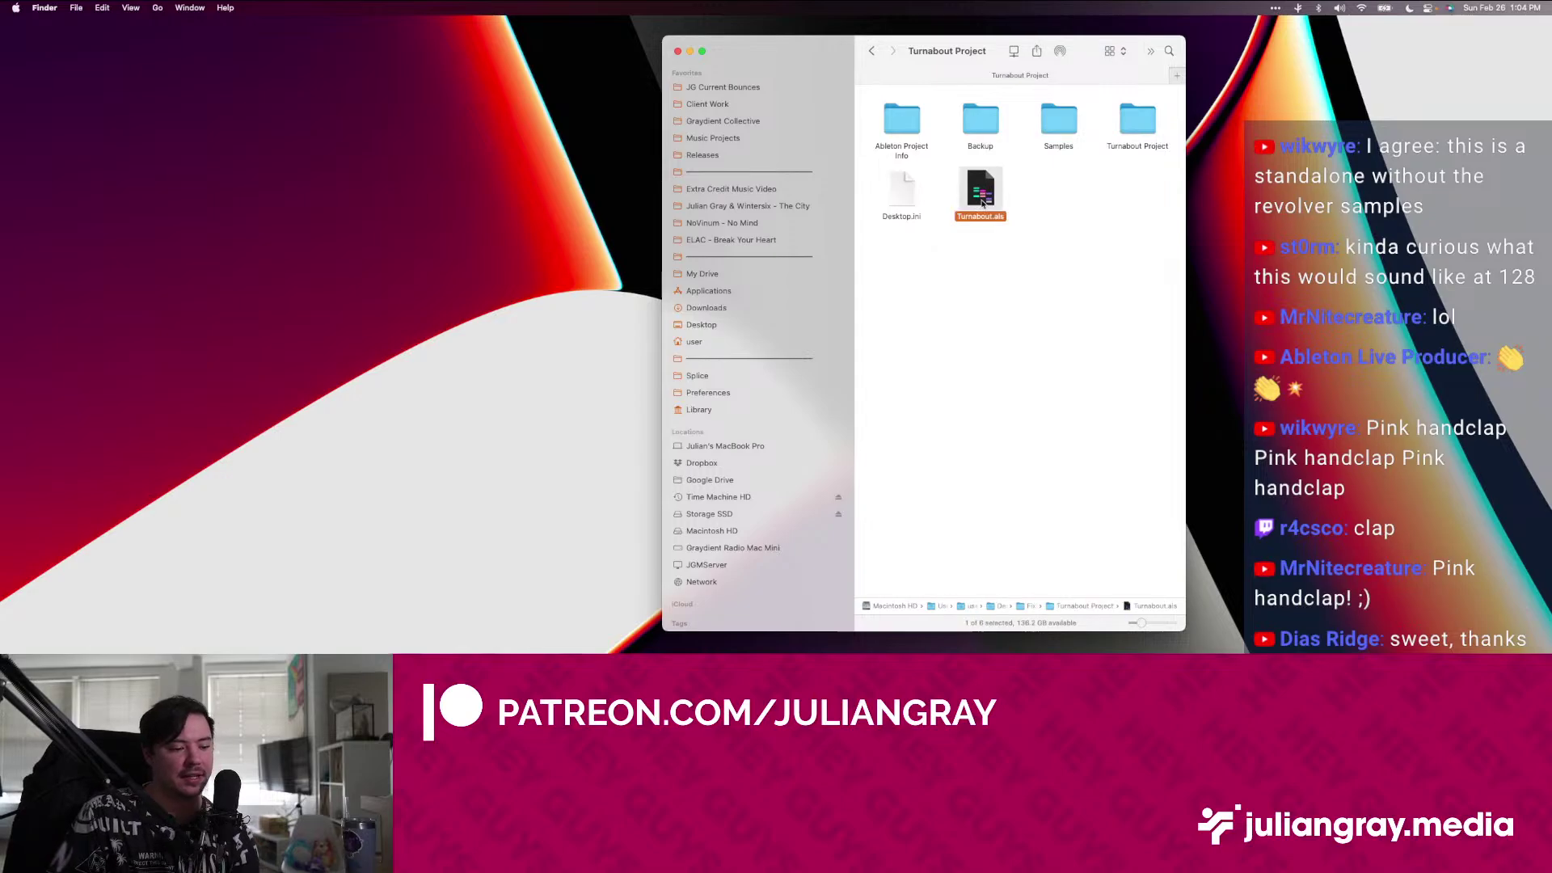
double_click(983, 202)
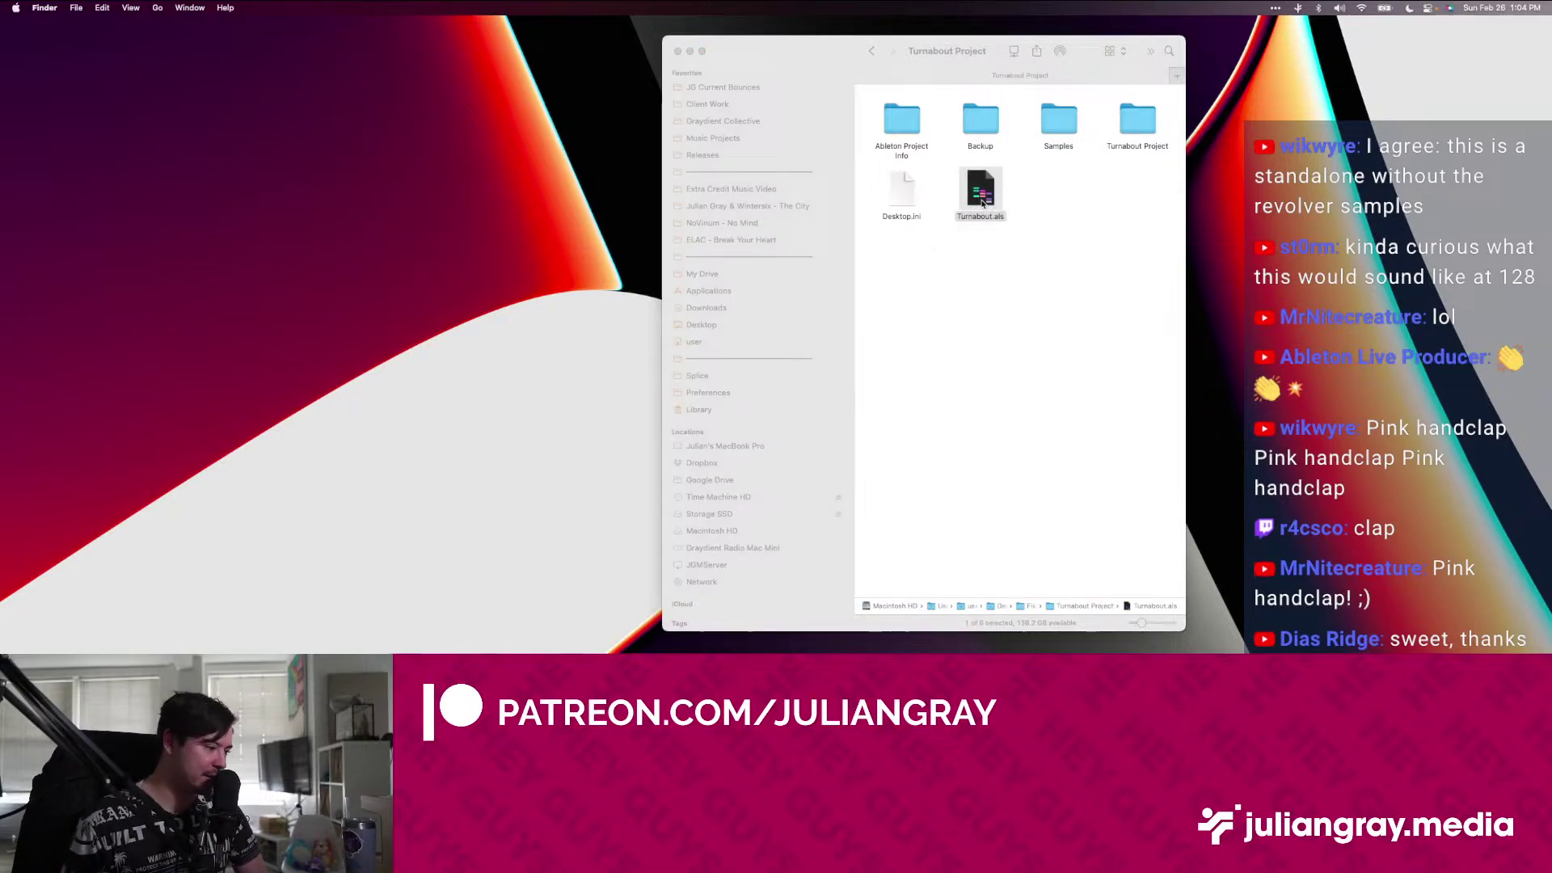
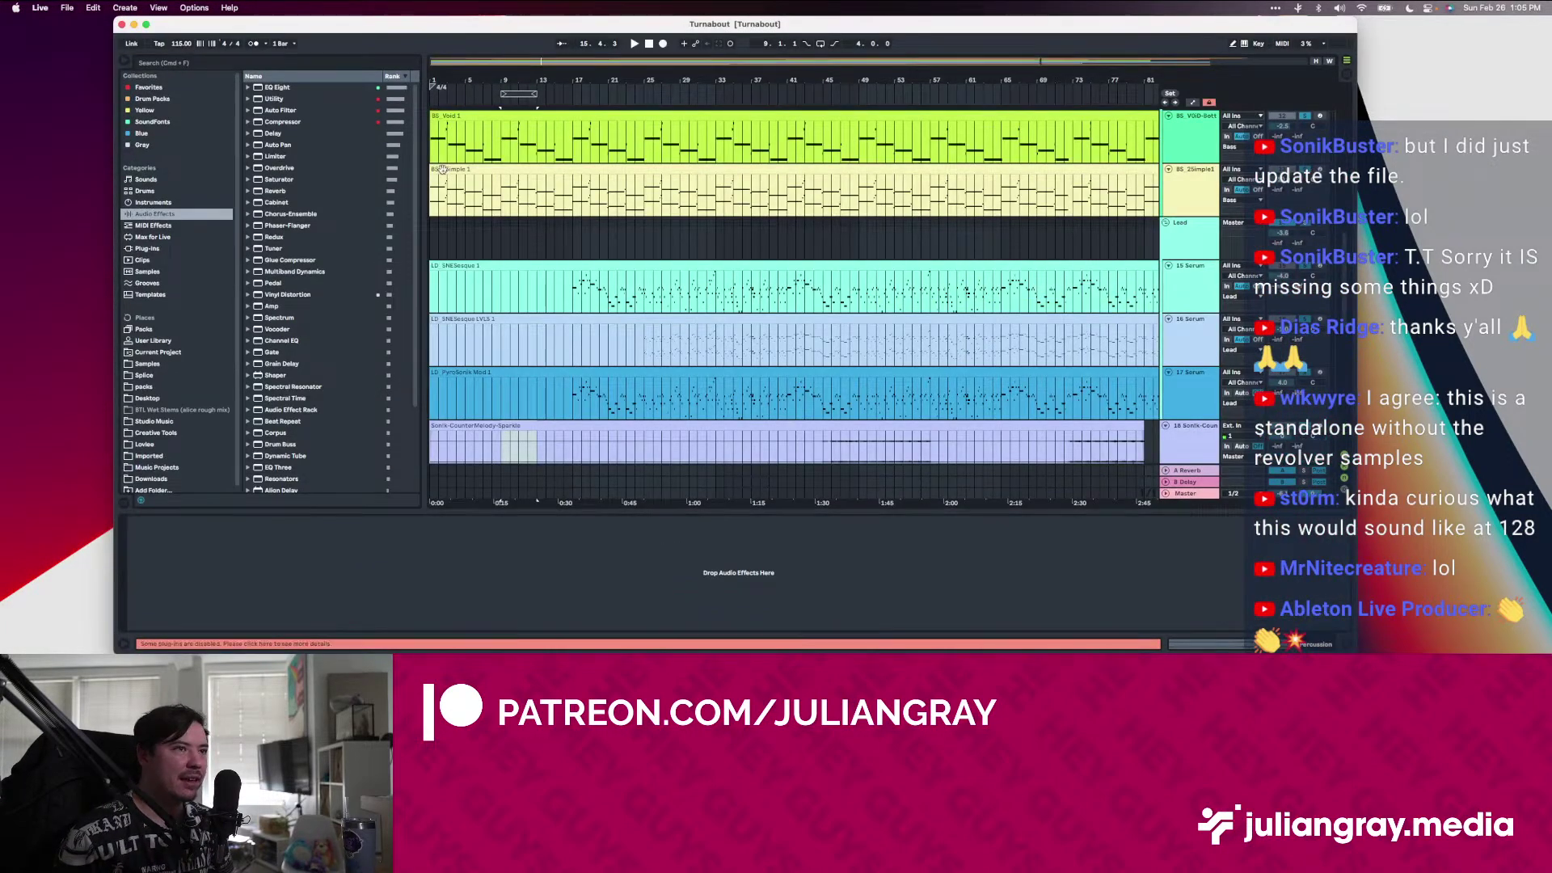
Look through the Turnabout arrangement from the percussion tracks down to the bass and lead tracks
scroll(715, 355, down, 10)
scroll(718, 364, up, 20)
click(719, 366)
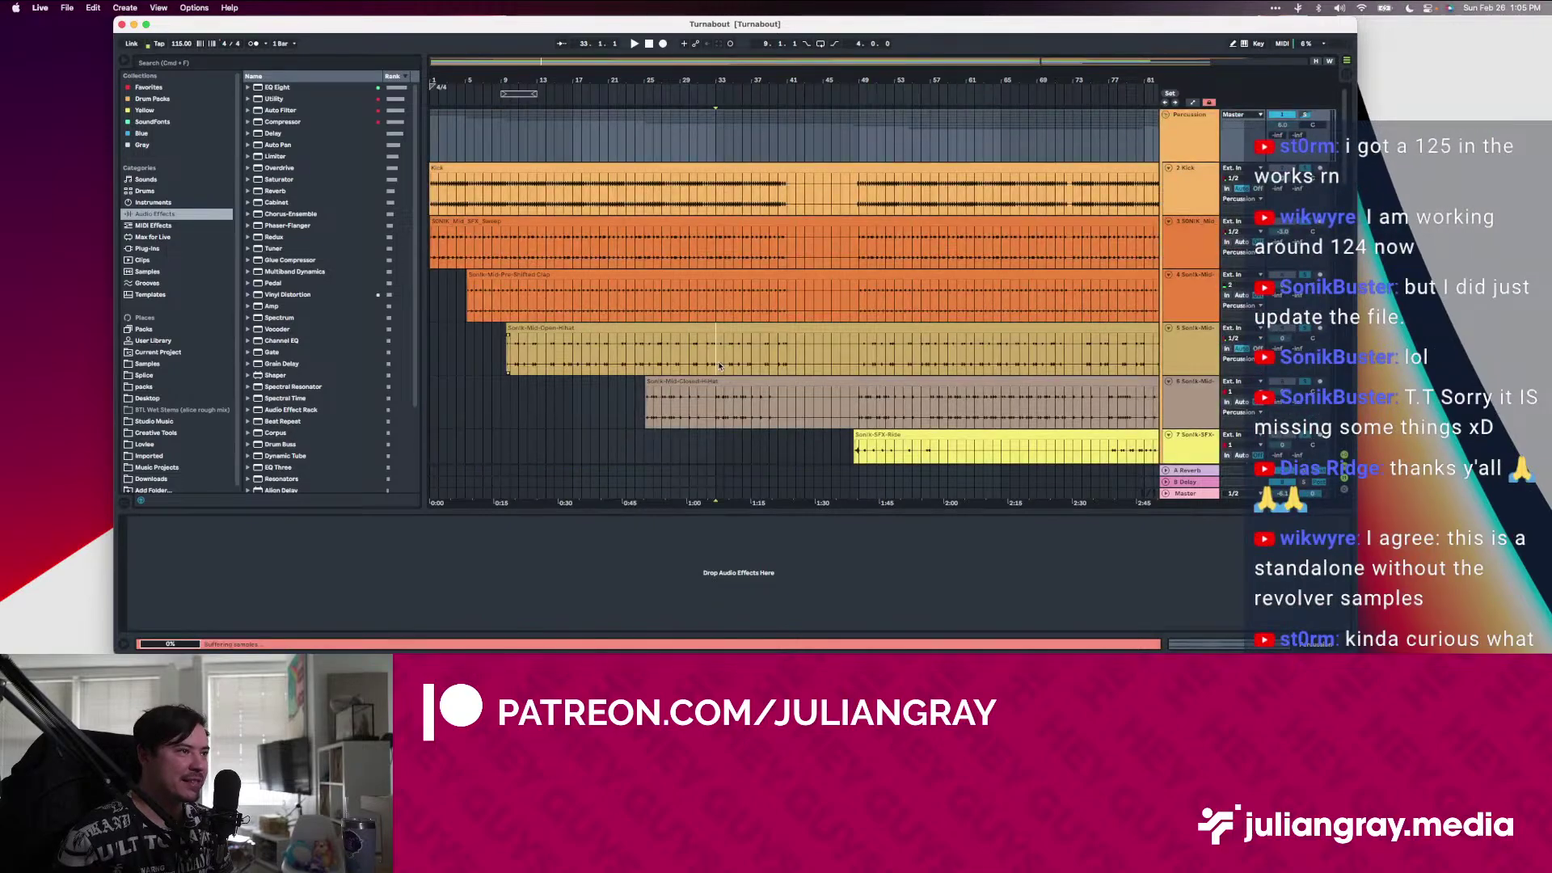
click(651, 356)
drag(540, 59, 540, 75)
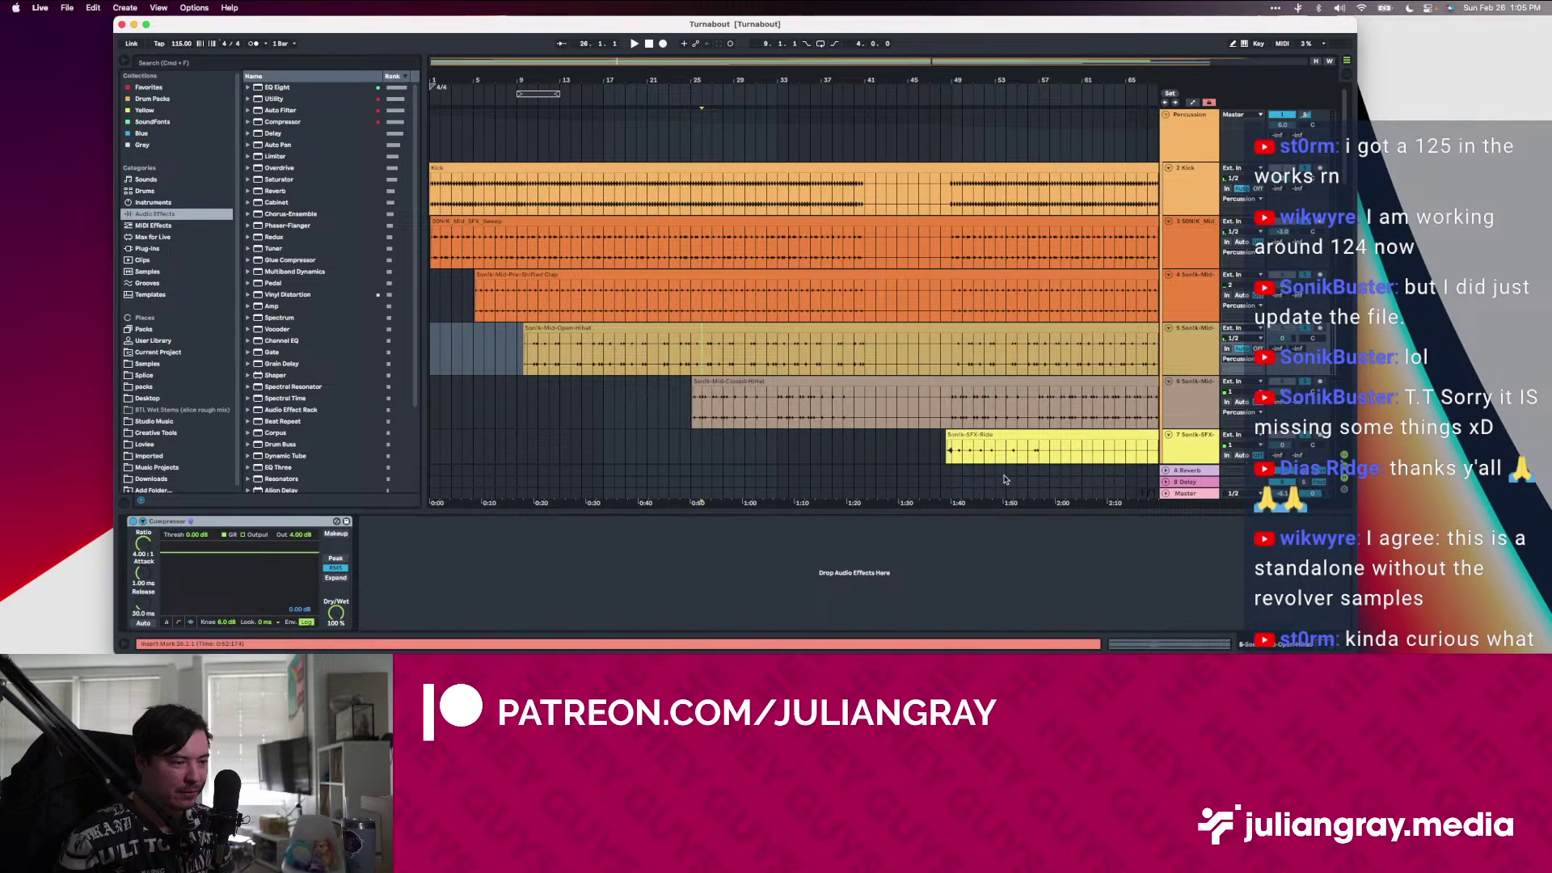
click(679, 285)
click(876, 198)
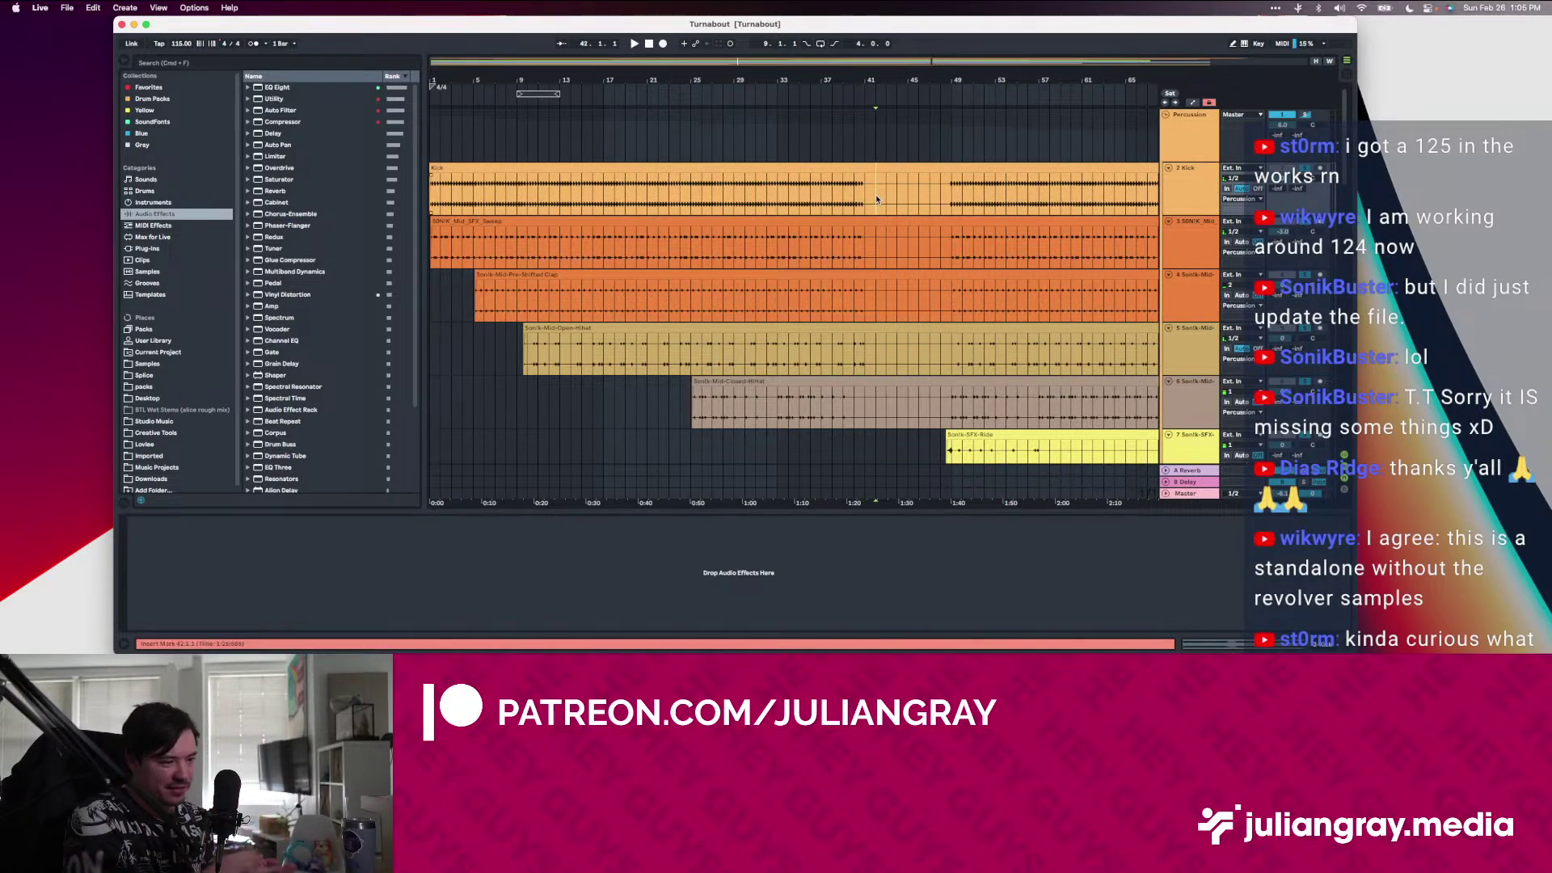
scroll(875, 194, down, 5)
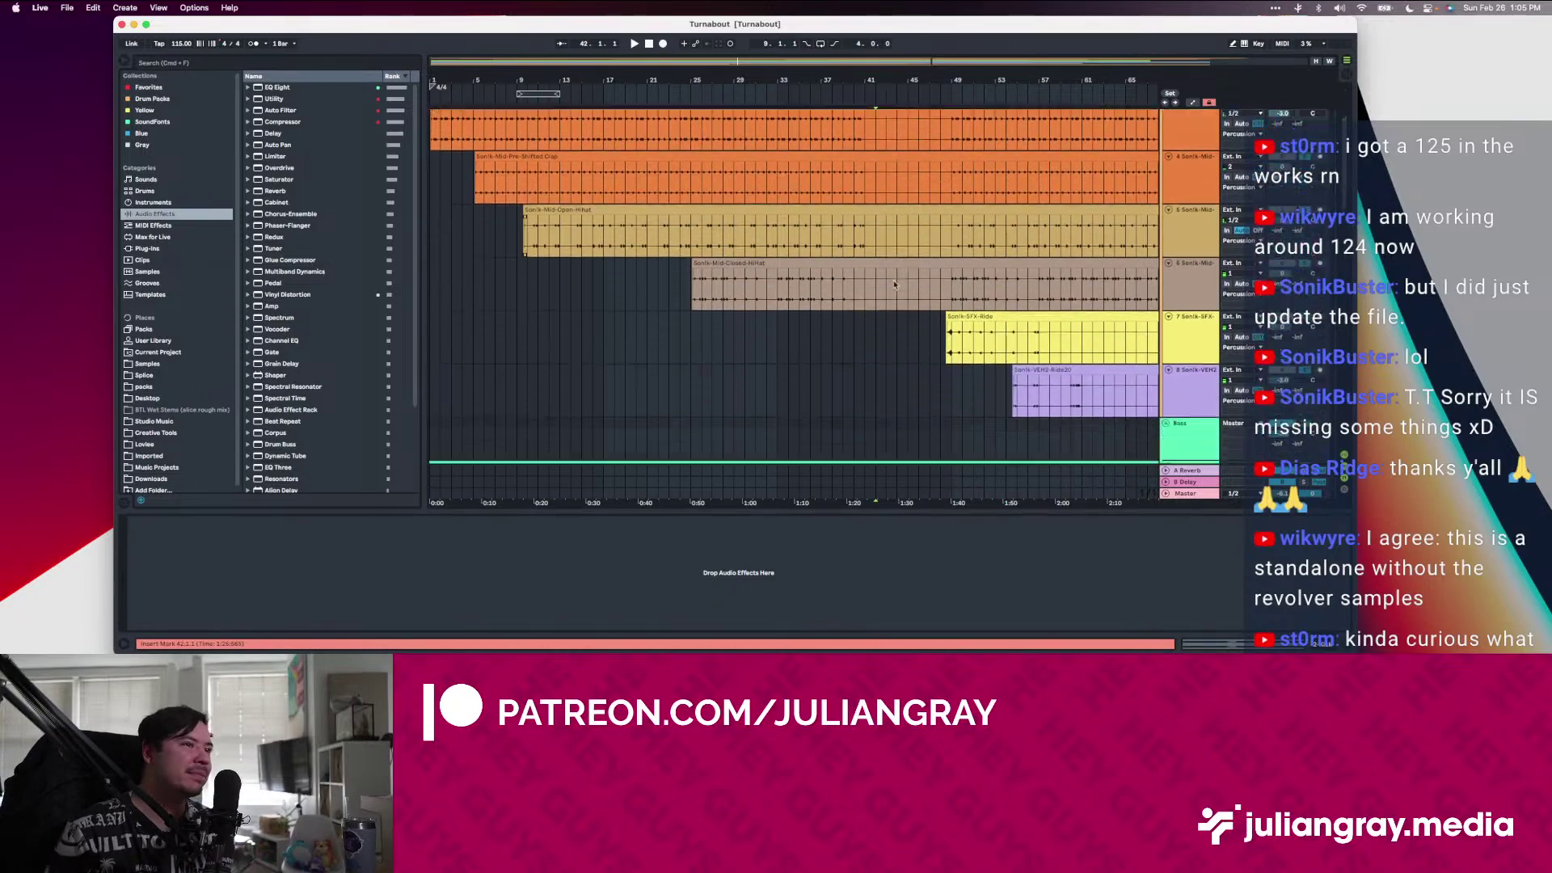
scroll(895, 284, down, 5)
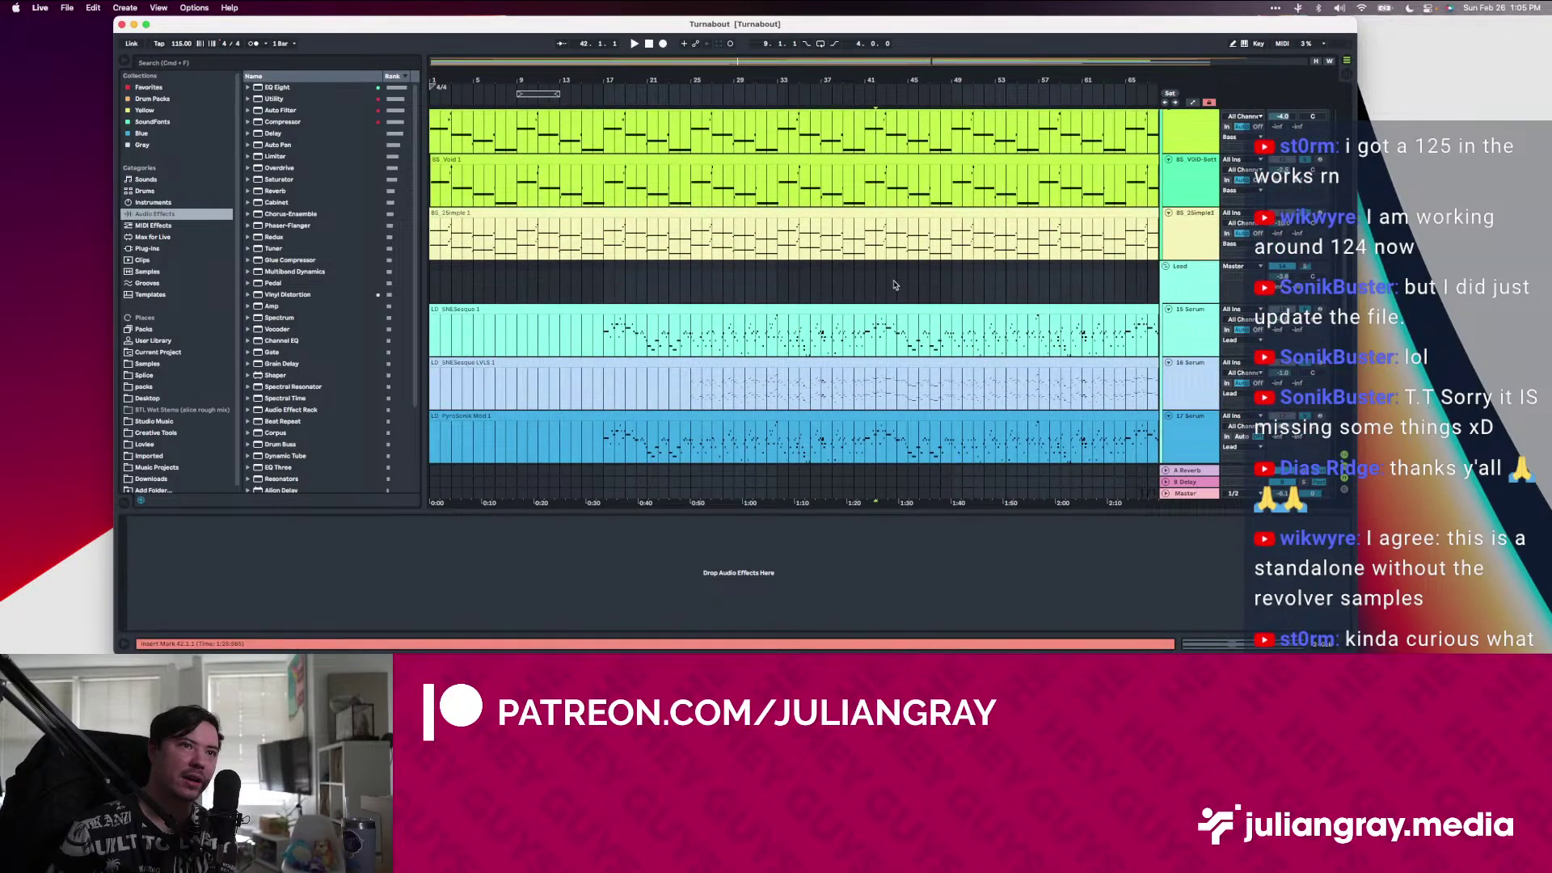
scroll(895, 285, up, 10)
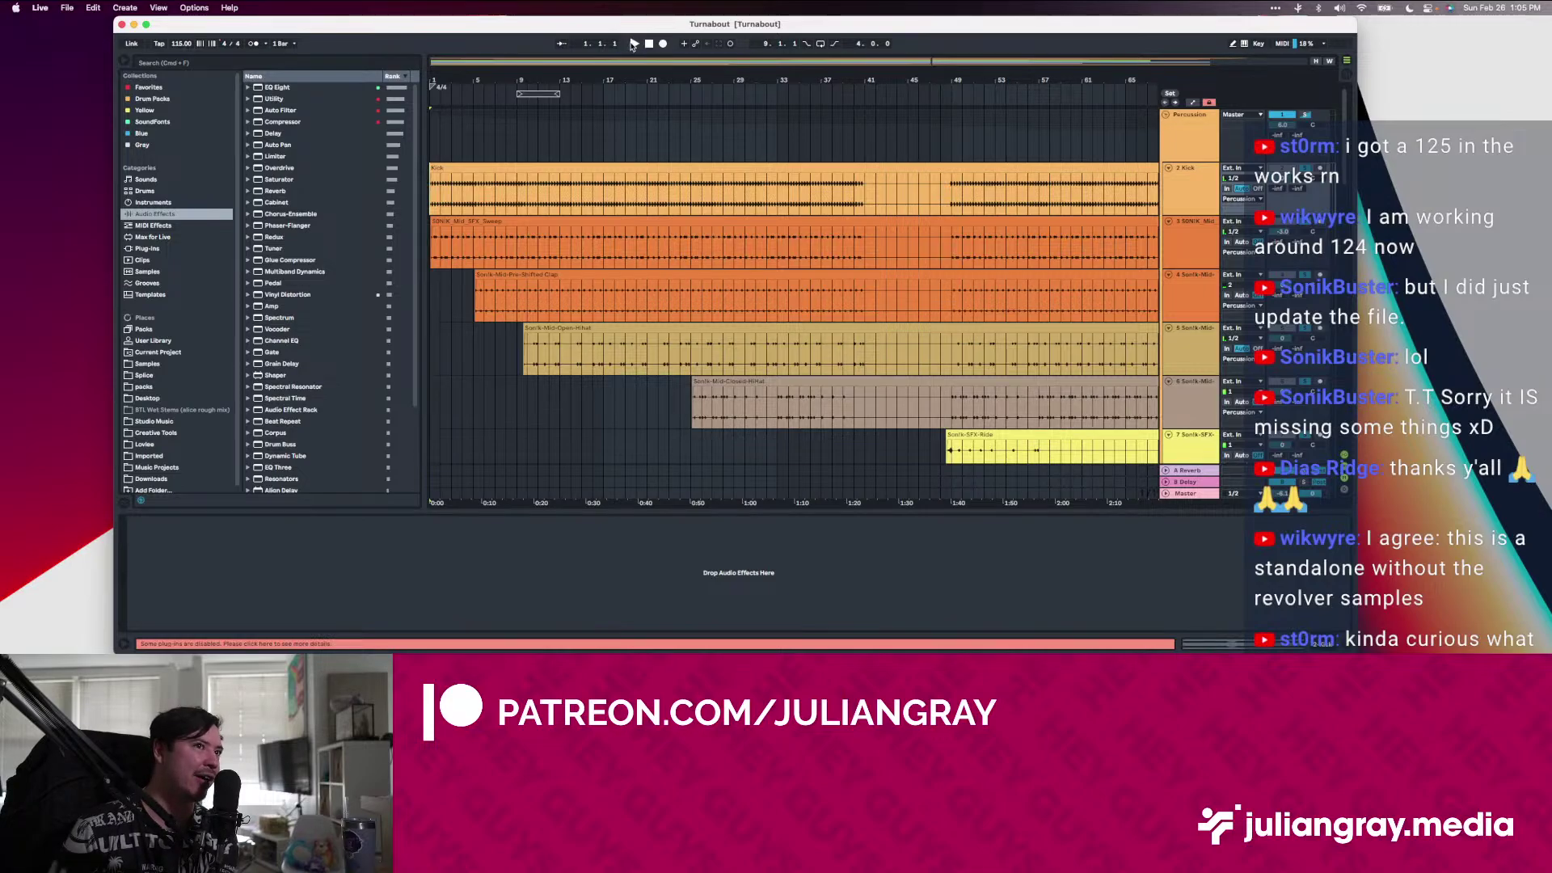
Play the arrangement from the beginning and look over the bass and lead tracks' MIDI clips
click(632, 45)
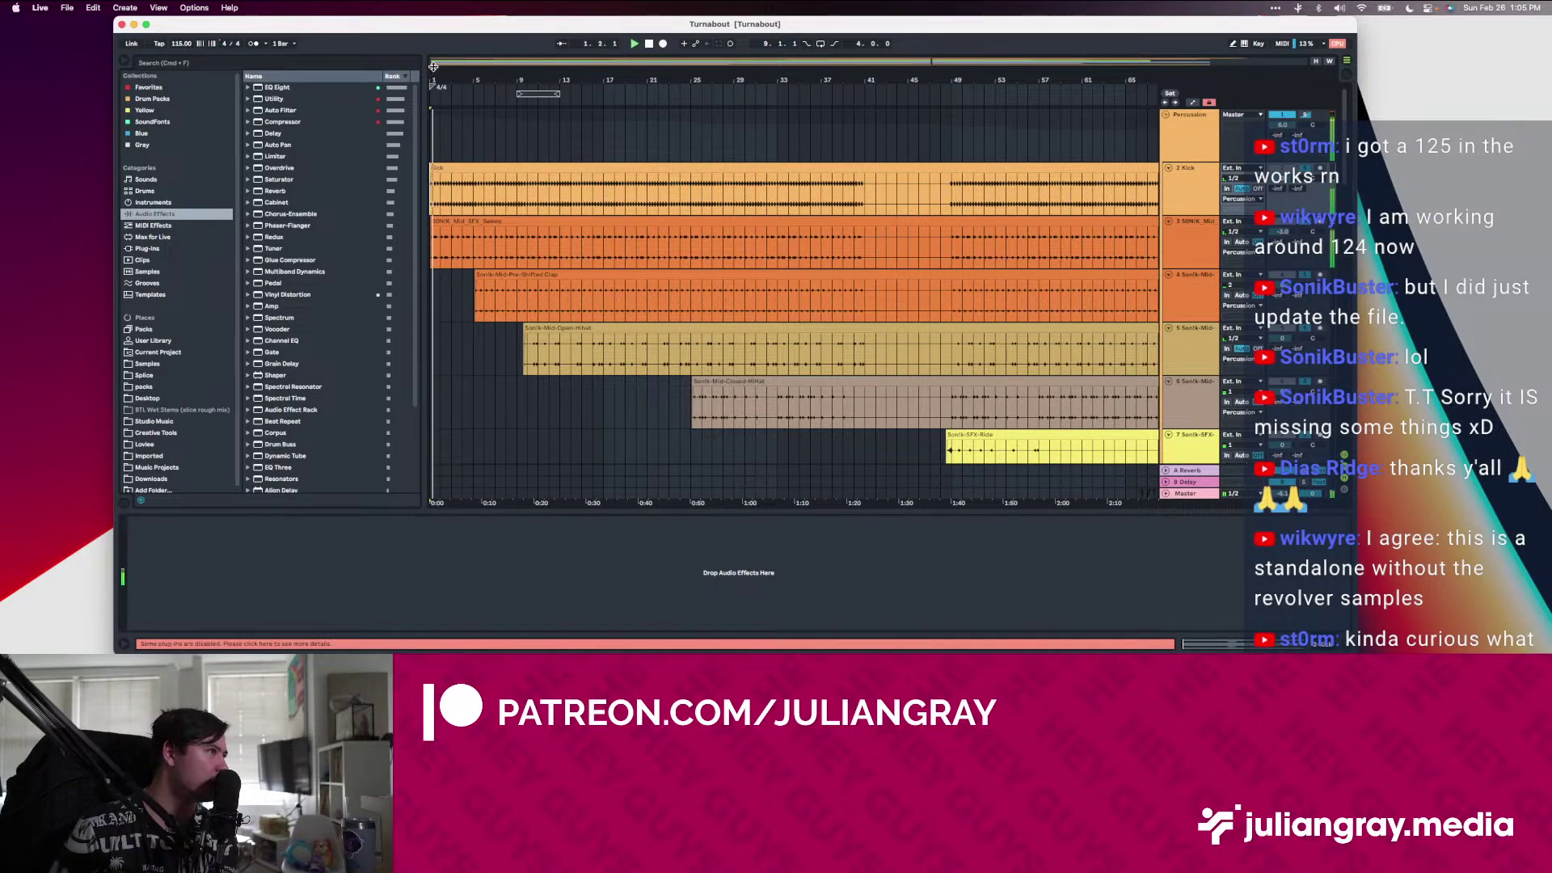
key(plus)
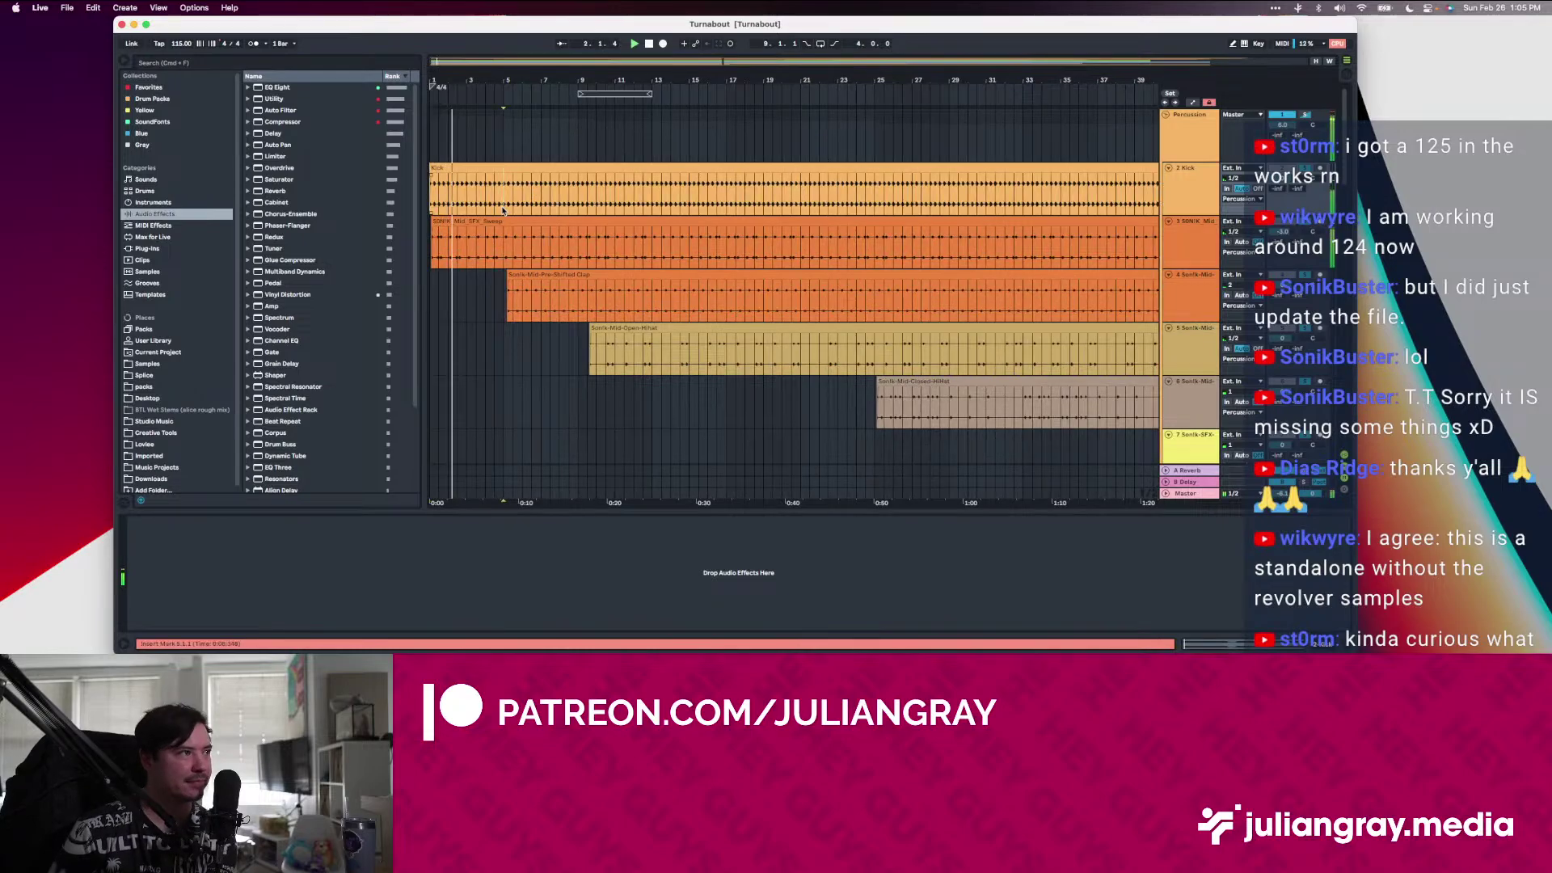
scroll(629, 296, down, 10)
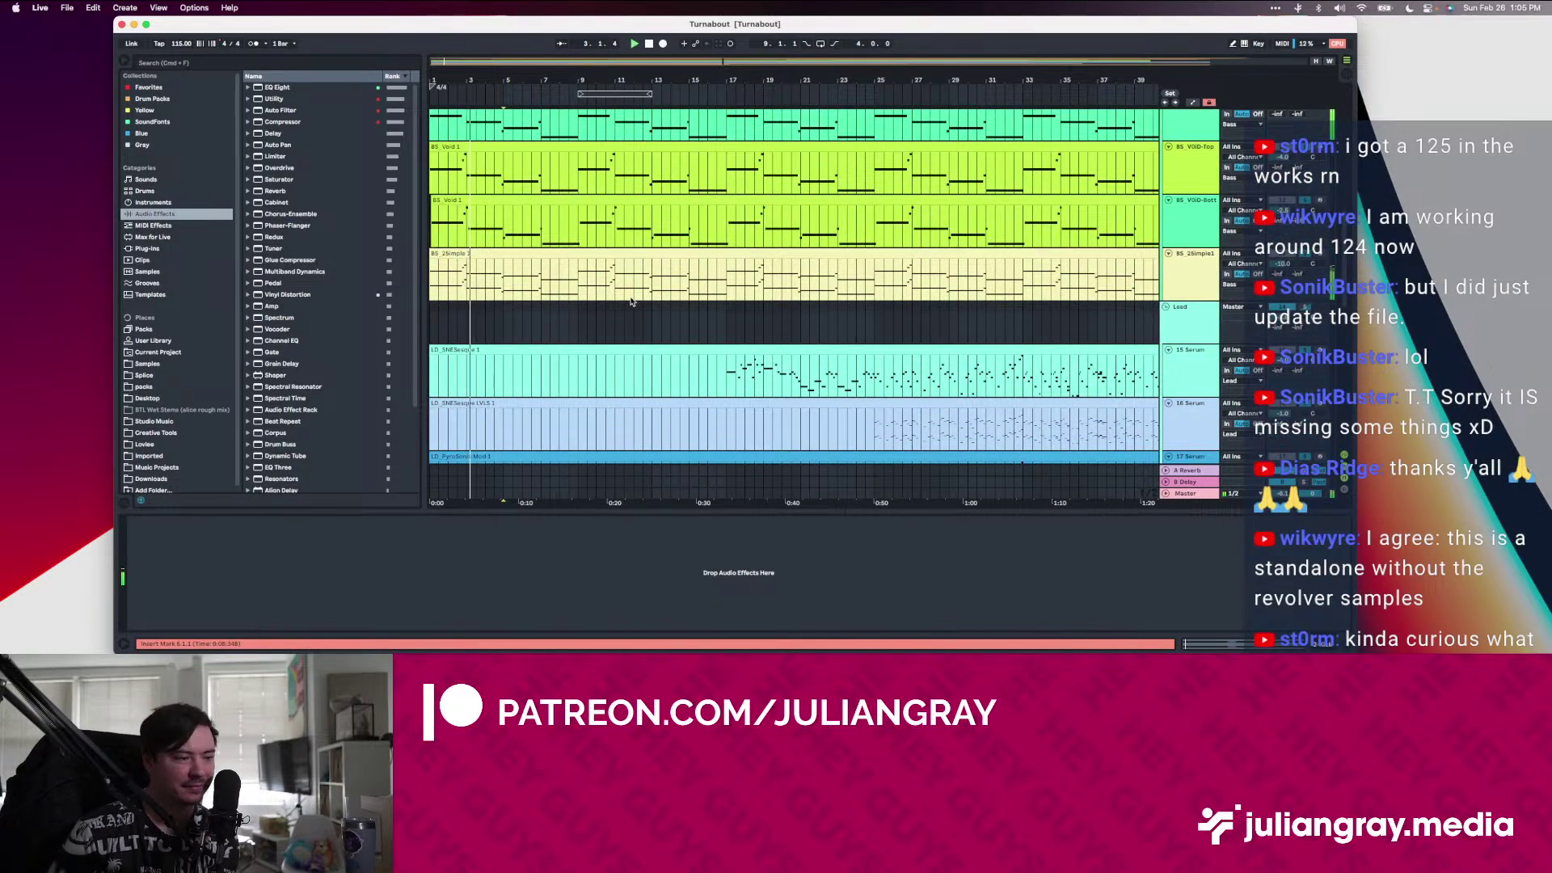
scroll(636, 298, down, 2)
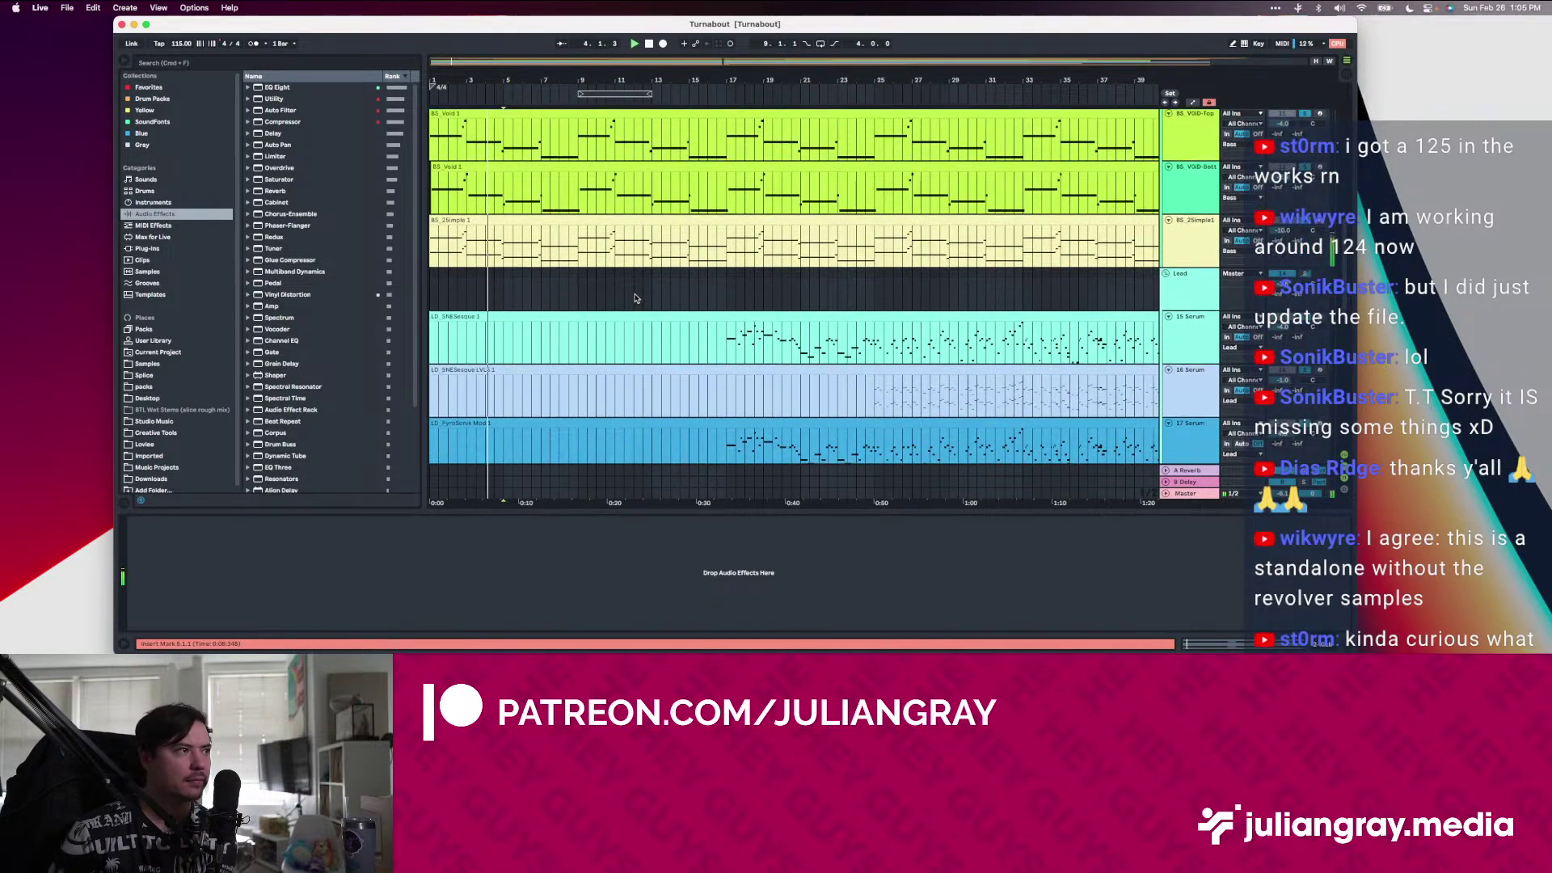
Inspect the device chains on the two VOID bass tracks and the PIXLDRAGON bass track during playback
click(688, 244)
scroll(687, 244, up, 4)
scroll(688, 244, up, 1)
click(688, 245)
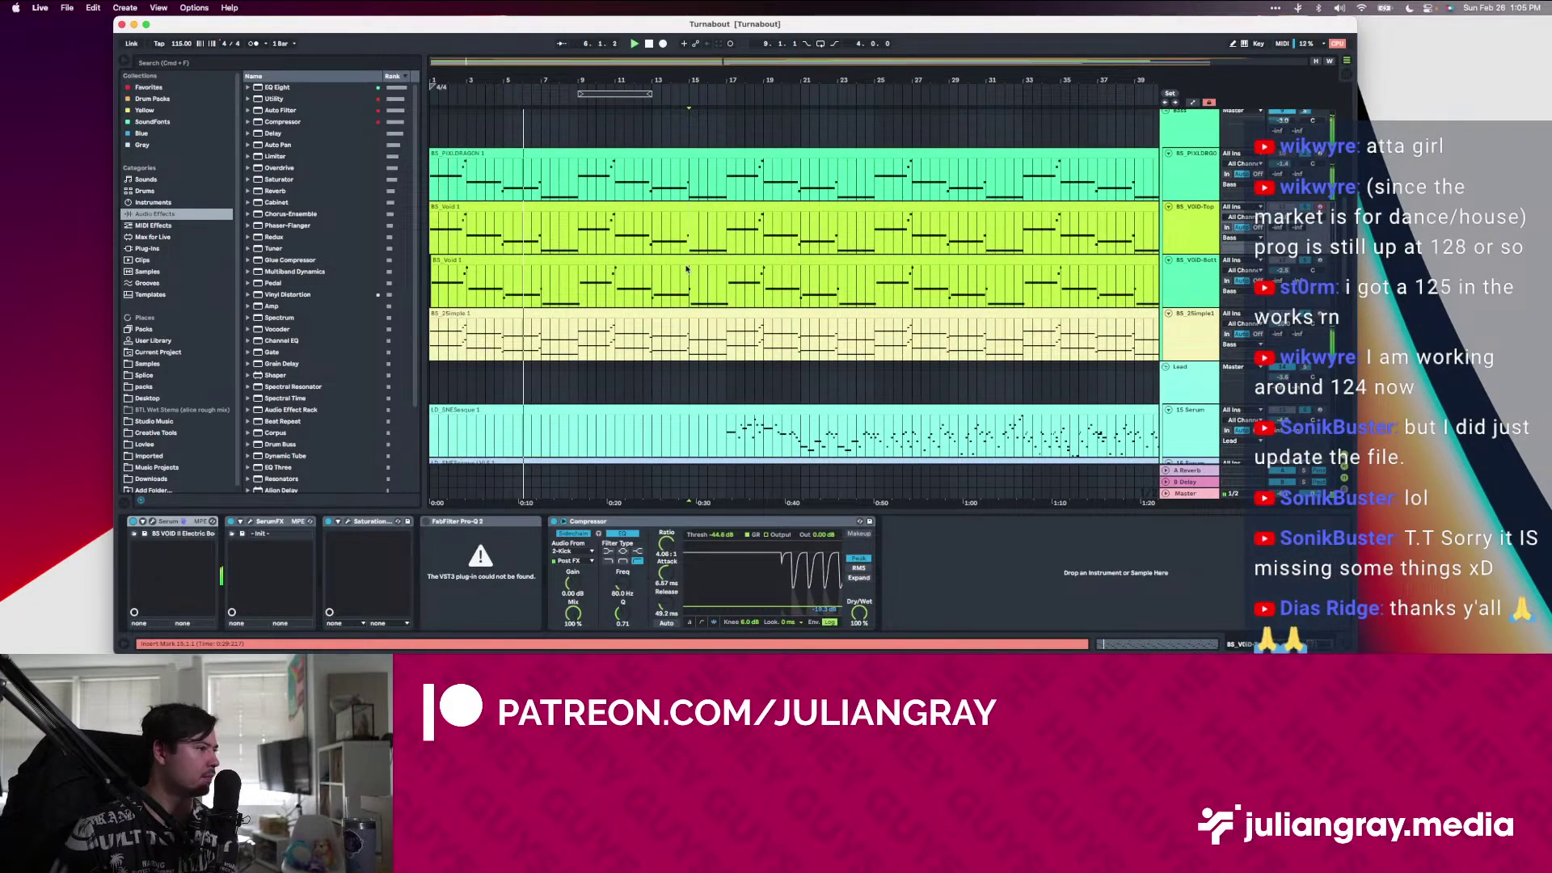
click(687, 167)
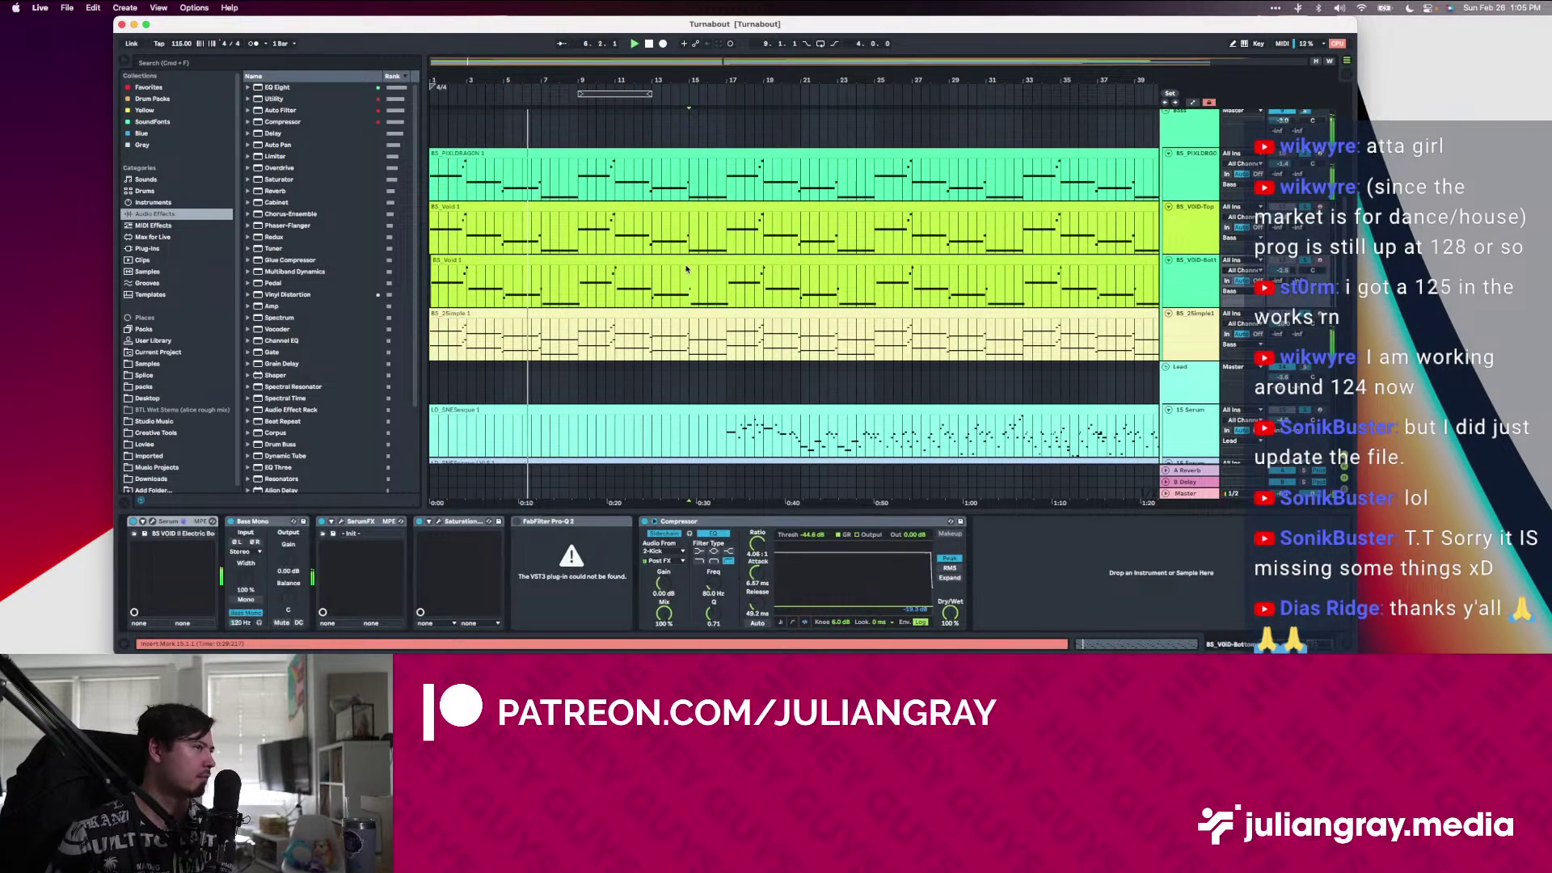
click(687, 168)
Look over the synth tracks at the end of the arrangement and show the Kraft Pika track's devices
scroll(727, 226, down, 4)
scroll(774, 256, down, 10)
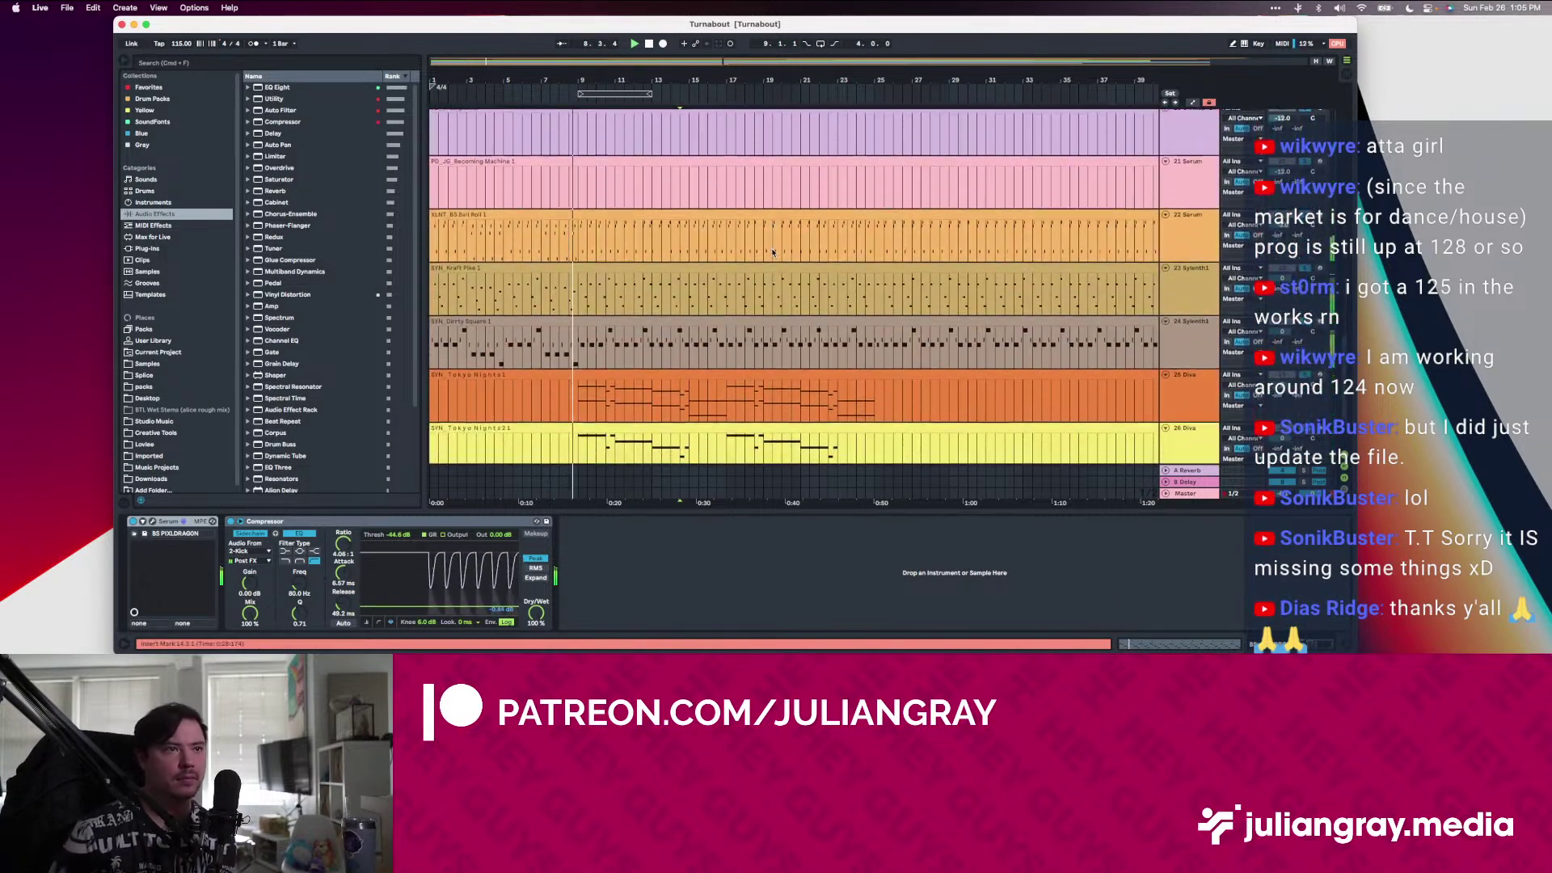
click(704, 291)
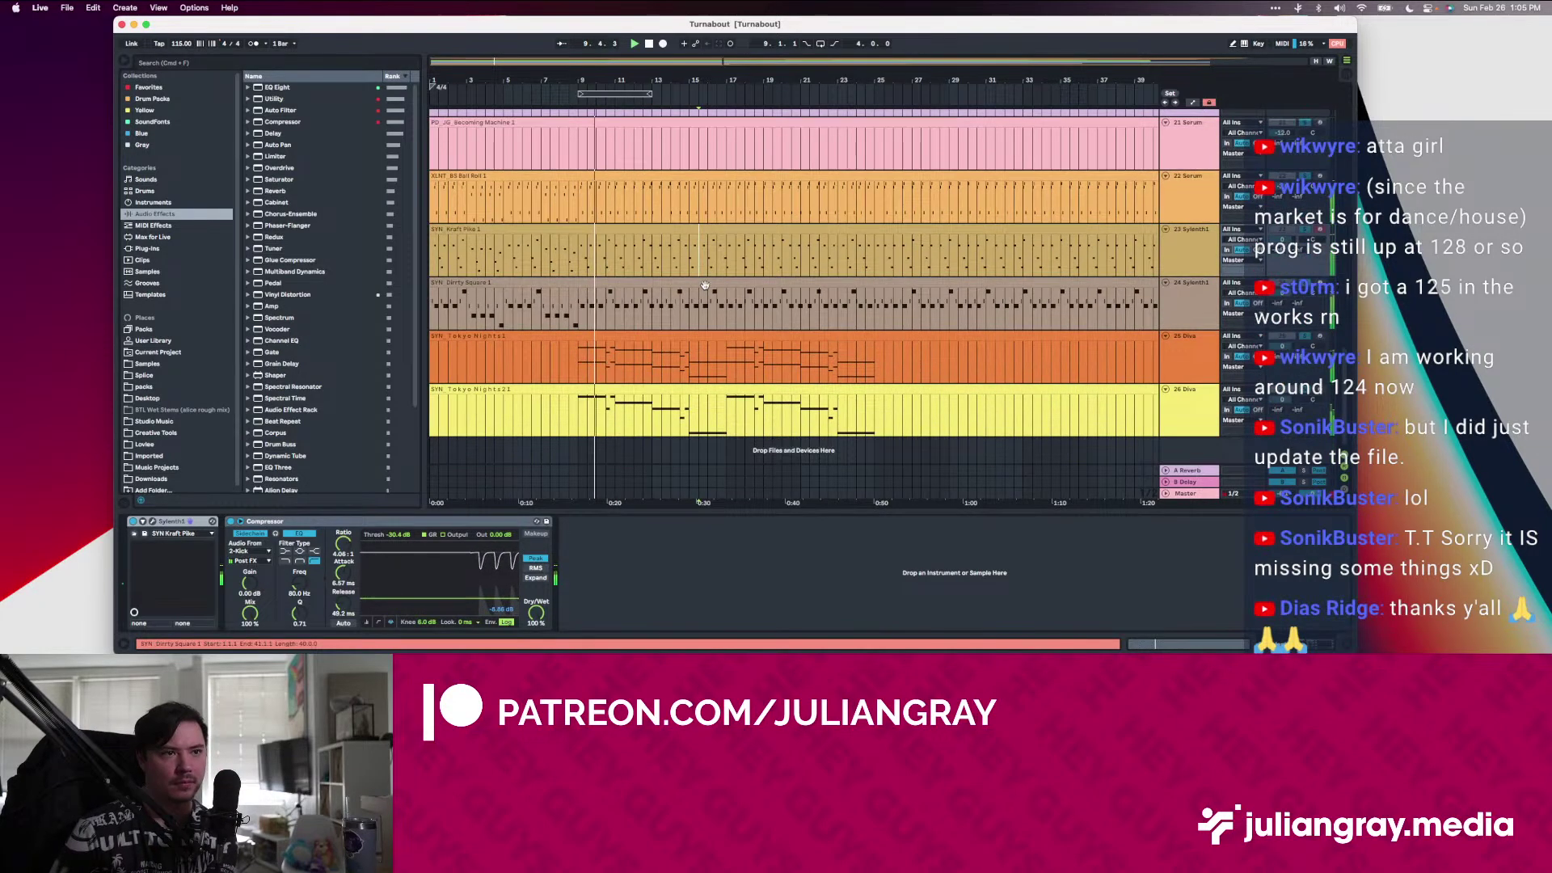
scroll(946, 396, up, 2)
Find the Voxengo SPAN VST with the search "span", load it on the Master track, and move its window over the arrangement
click(1182, 503)
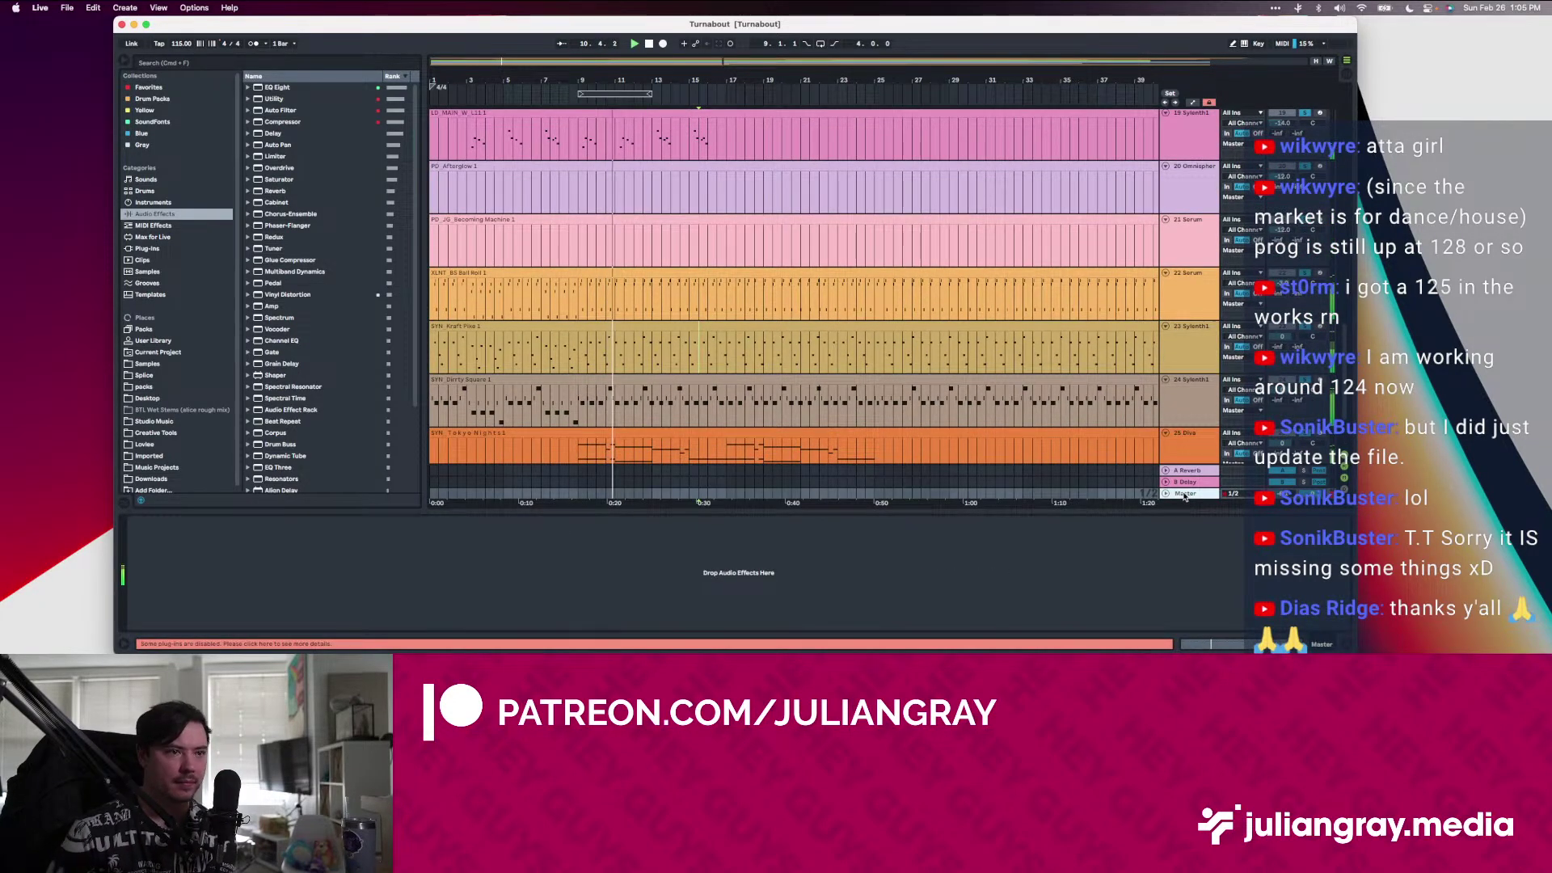
click(161, 251)
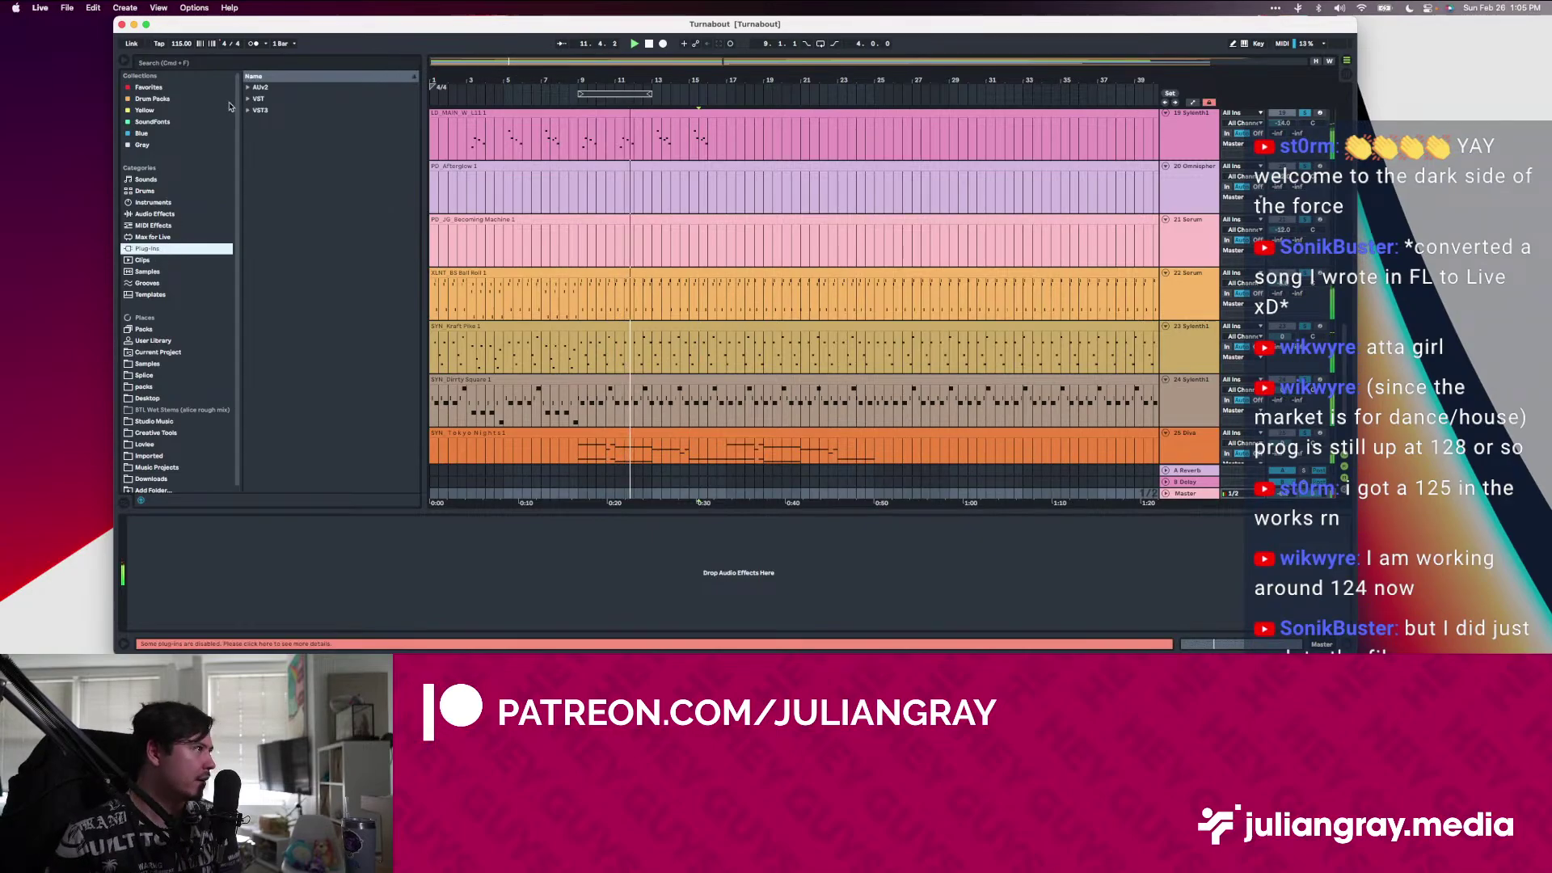
click(246, 63)
text(span)
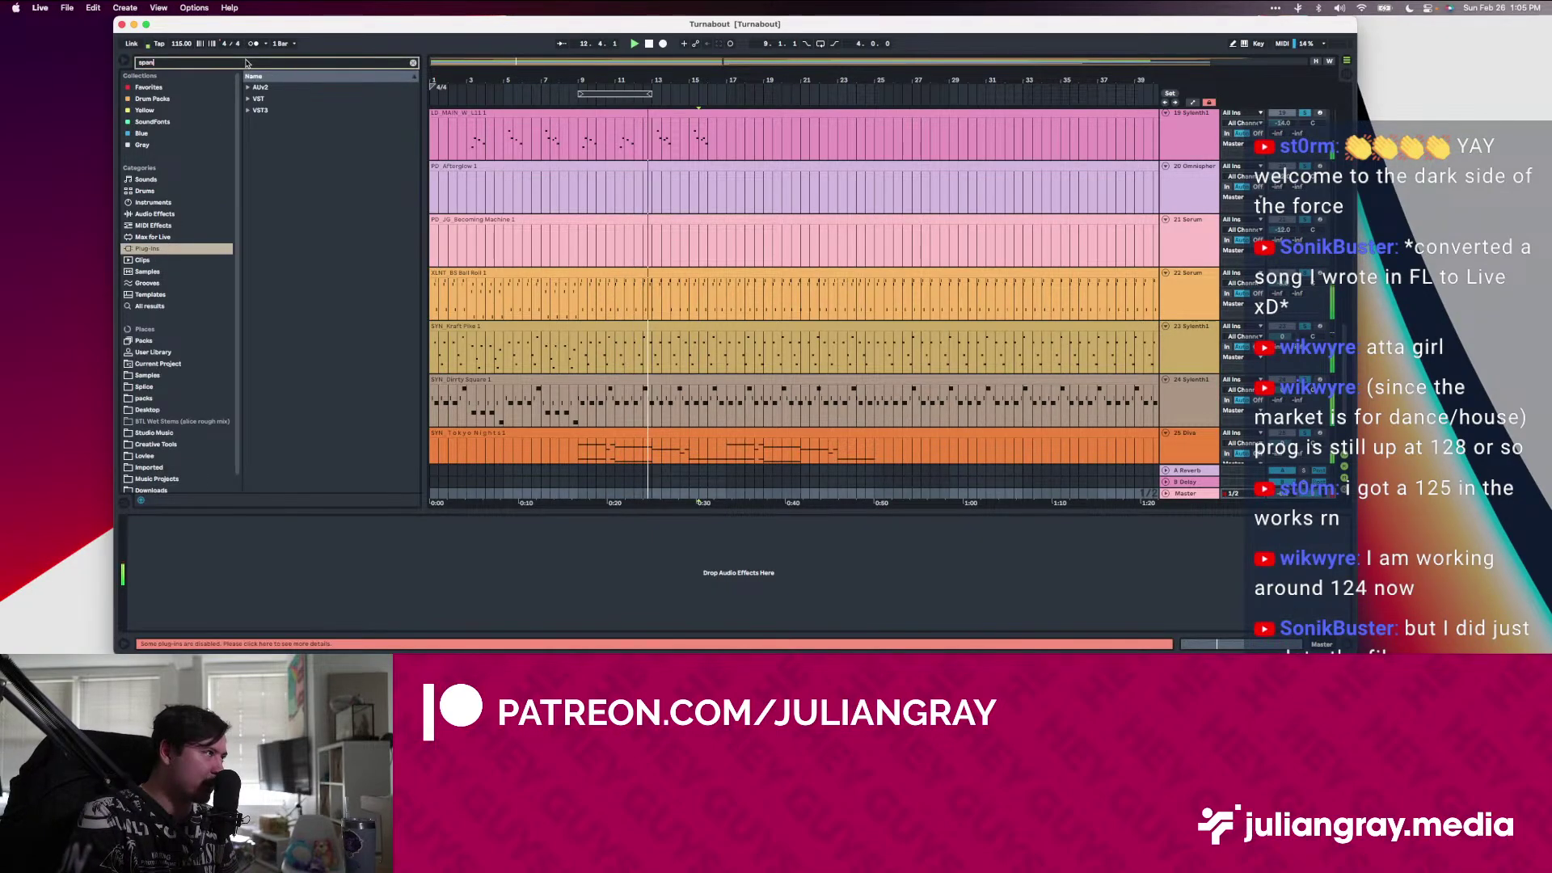
click(247, 98)
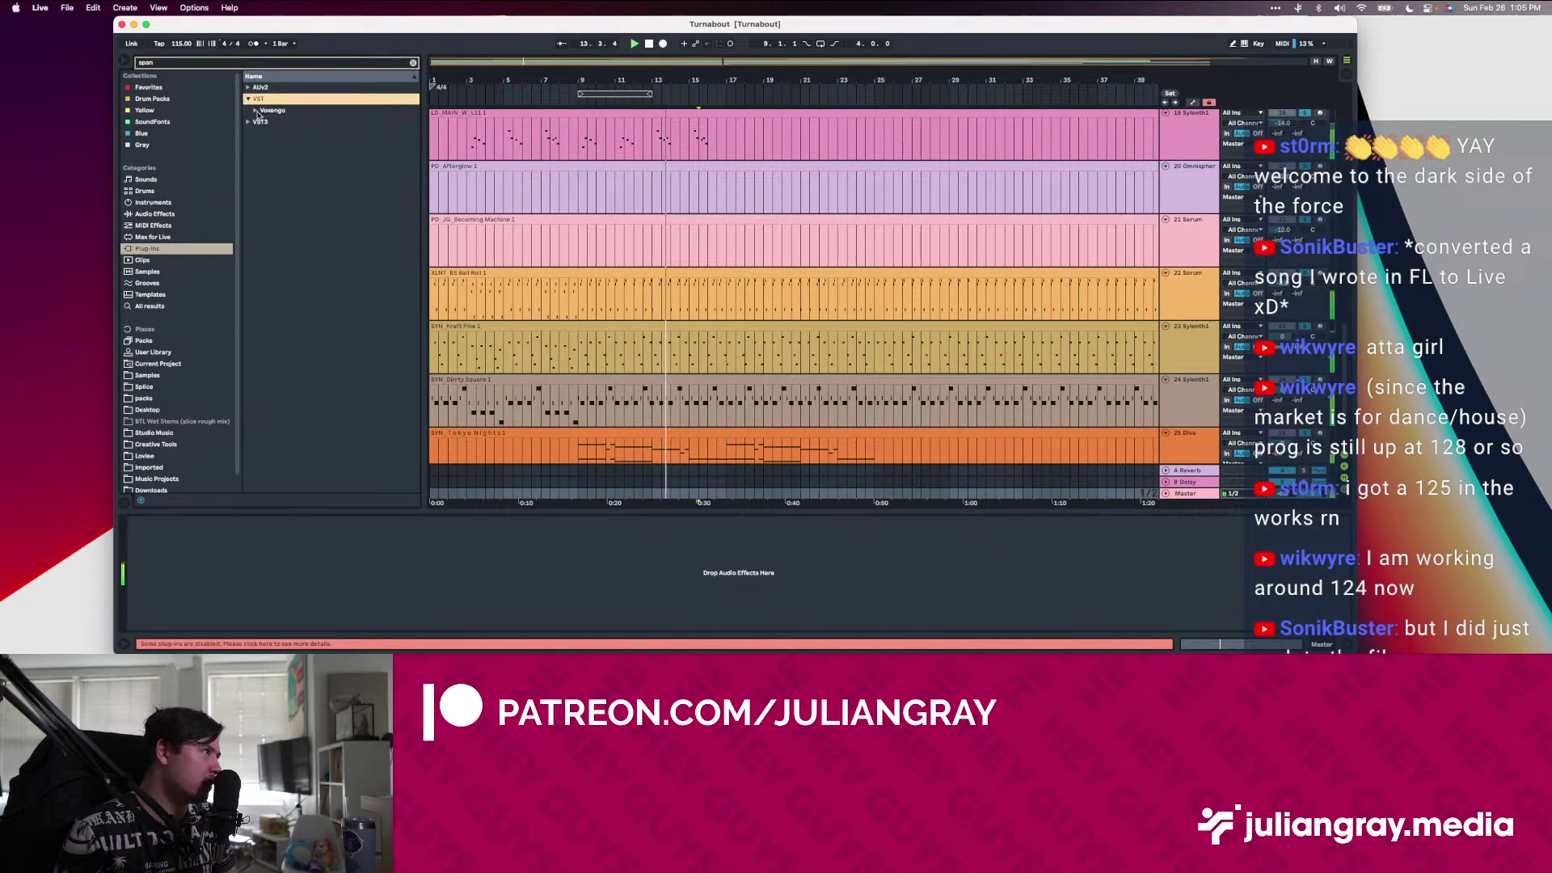
click(255, 110)
double_click(285, 122)
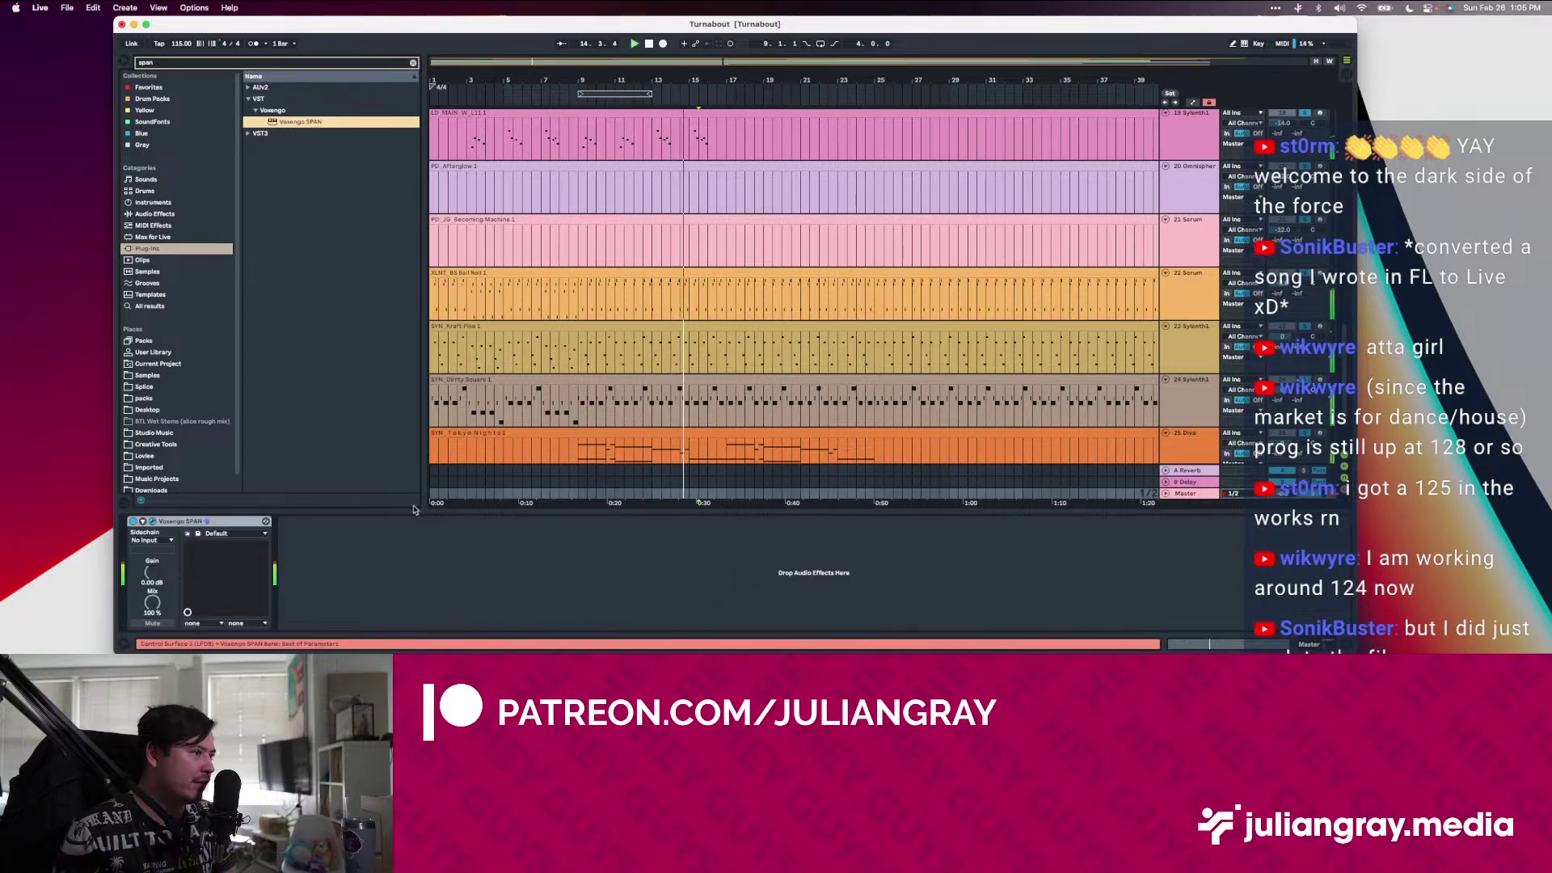
drag(247, 396, 656, 126)
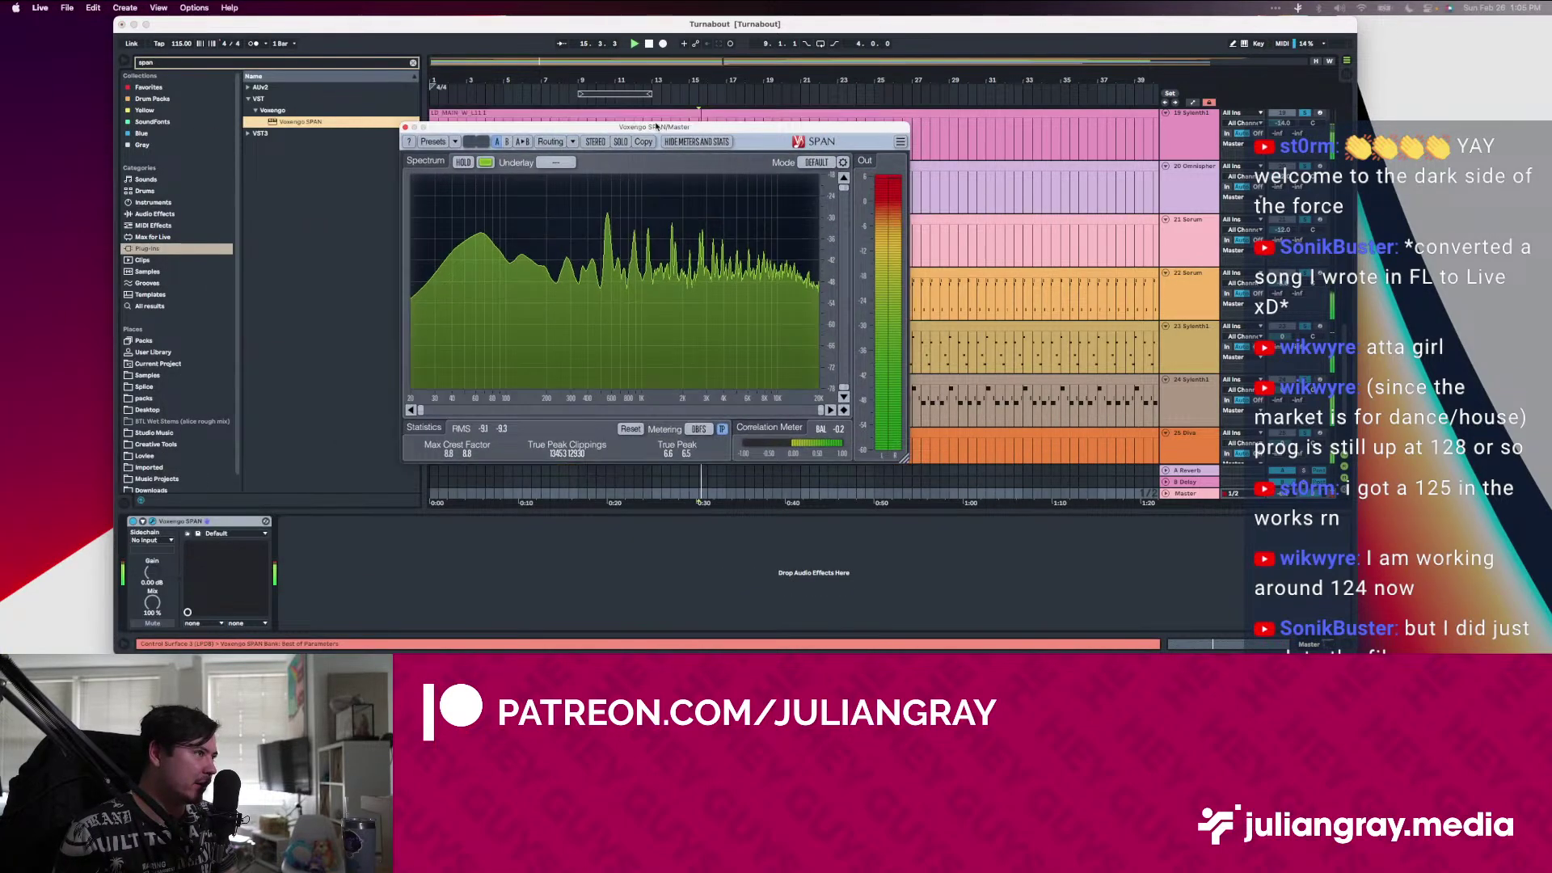
Return to the arrangement and view the devices on the Kraft Pika and Dirty Square synth tracks
click(982, 345)
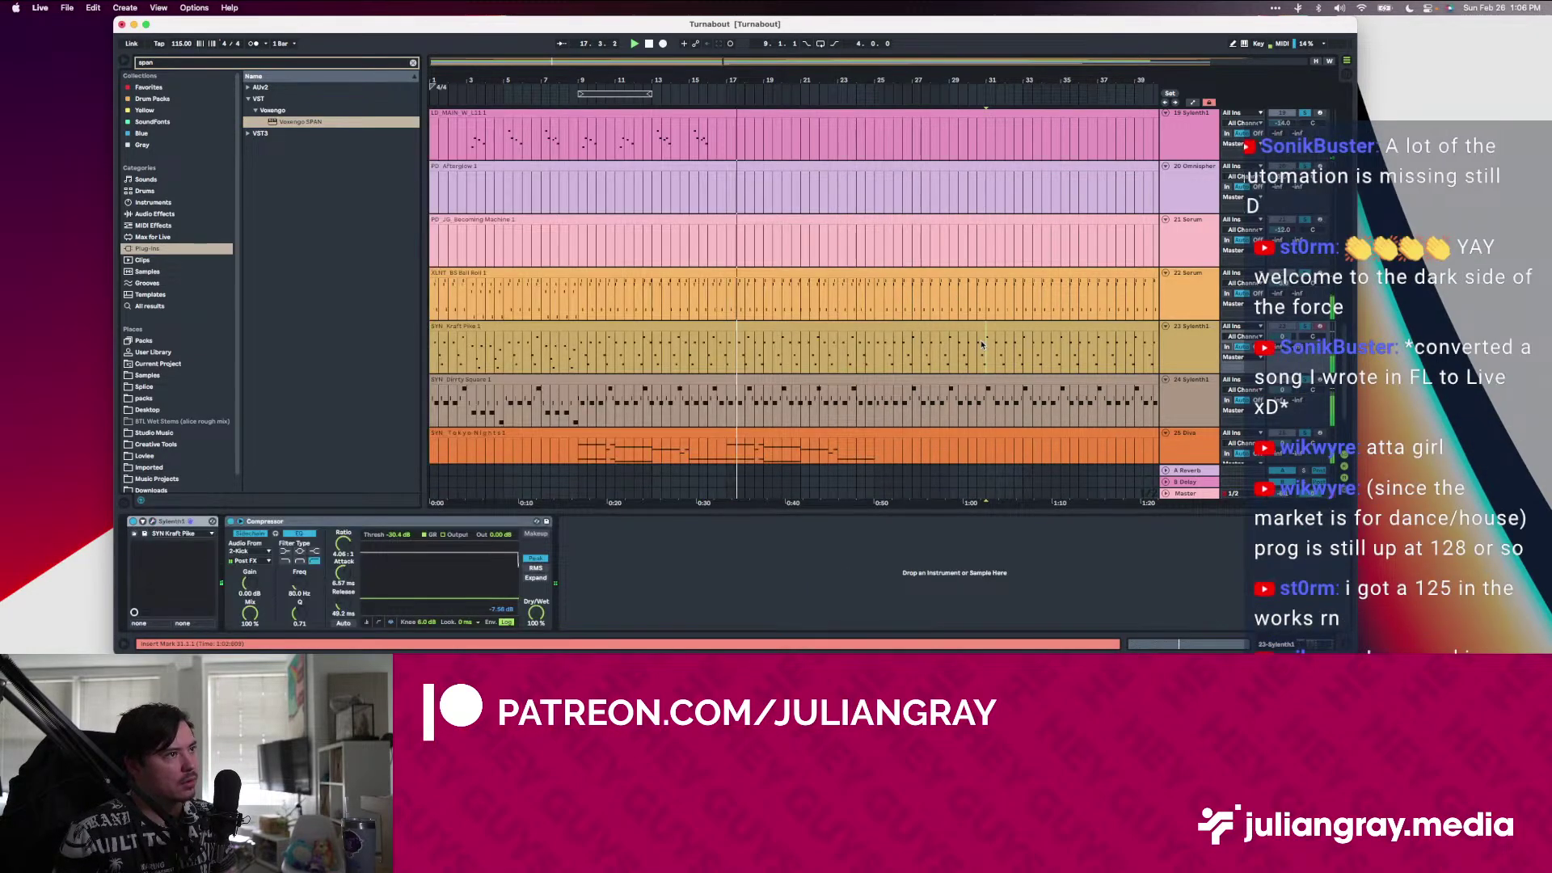
scroll(728, 299, down, 5)
click(712, 294)
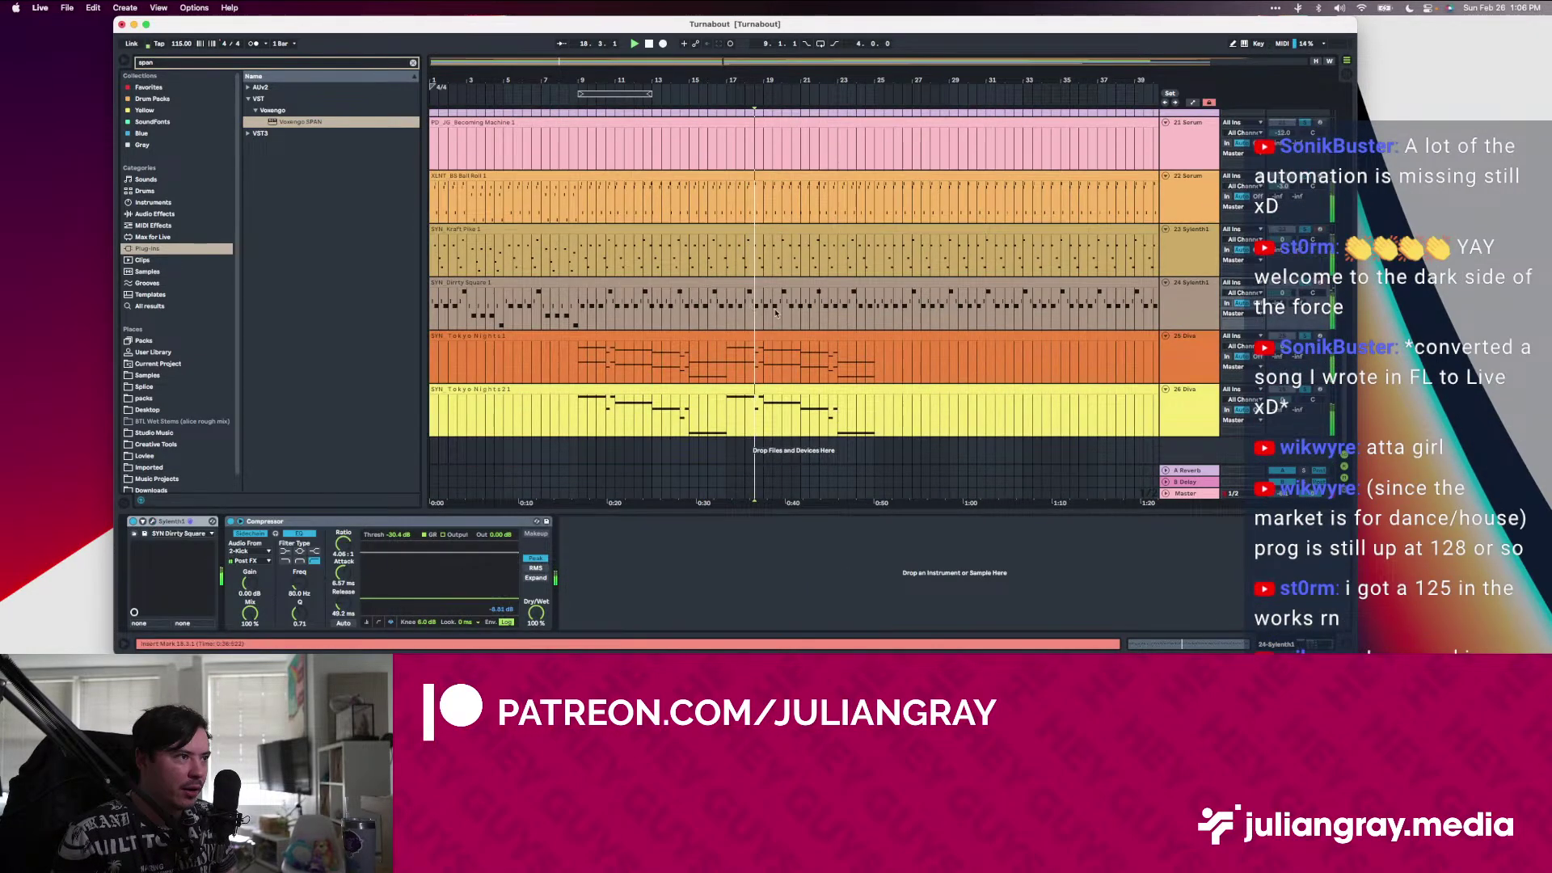
View the devices on the first Tokyo Nights synth track and on Serum lead tracks 17 and 16 during playback
click(727, 335)
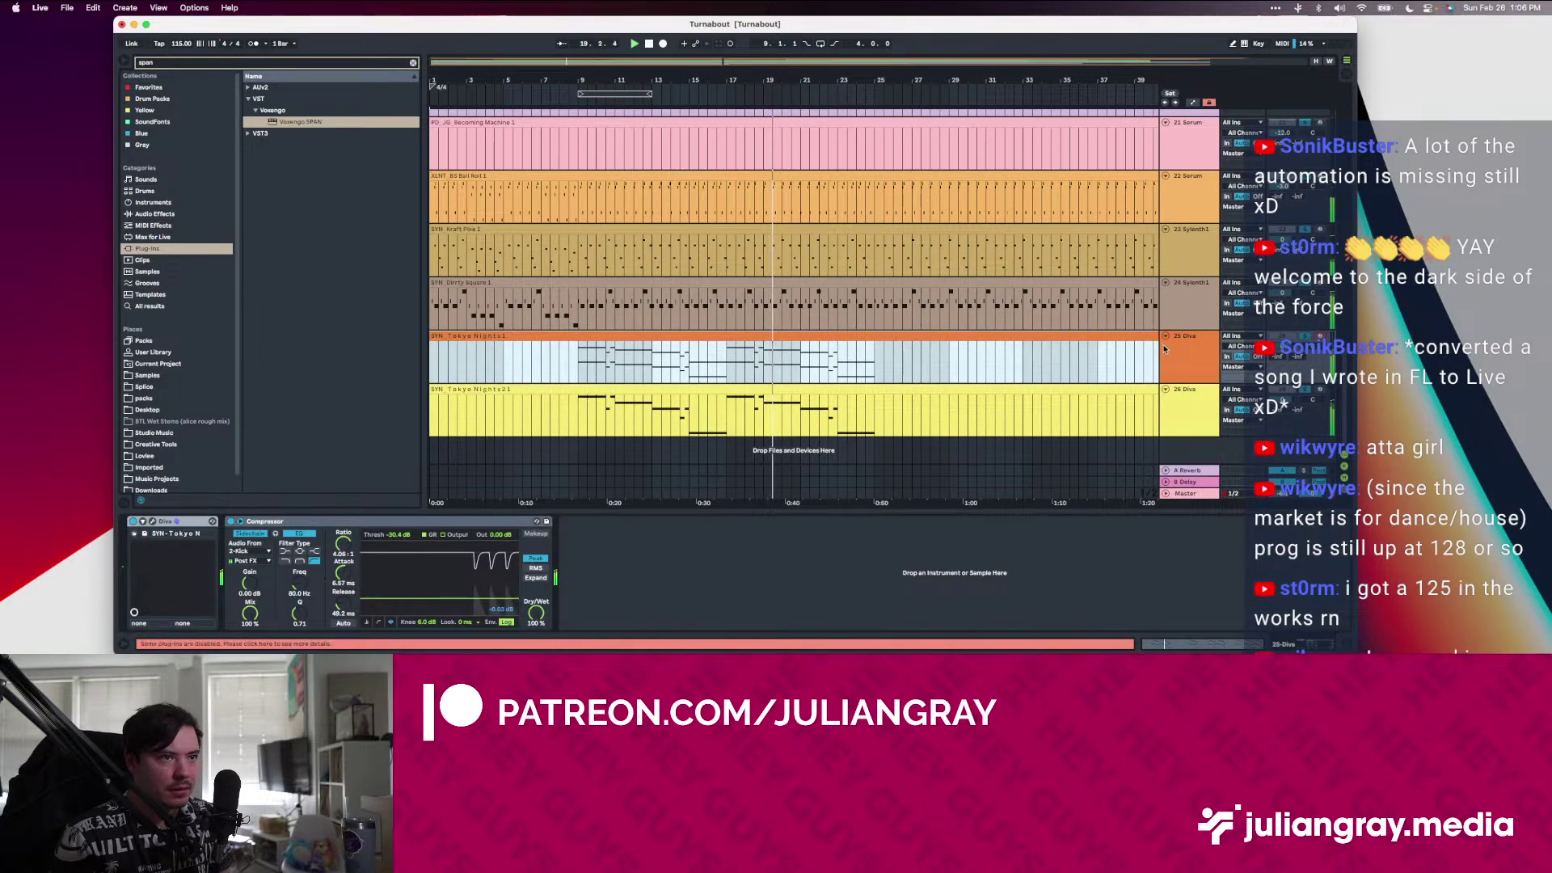
scroll(1072, 334, up, 4)
scroll(1073, 335, up, 4)
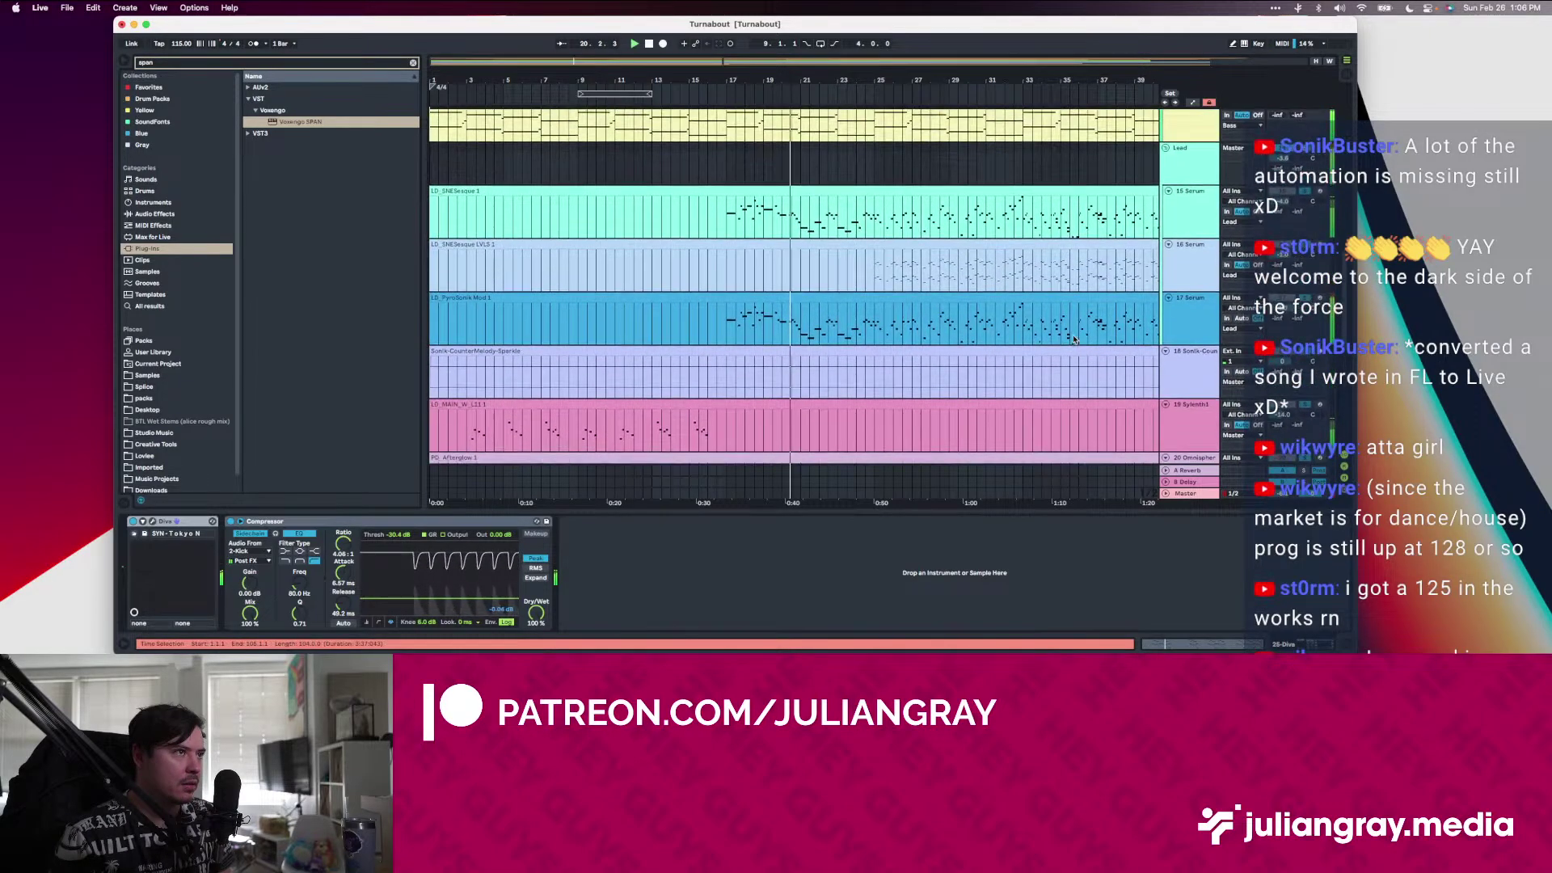
click(1314, 317)
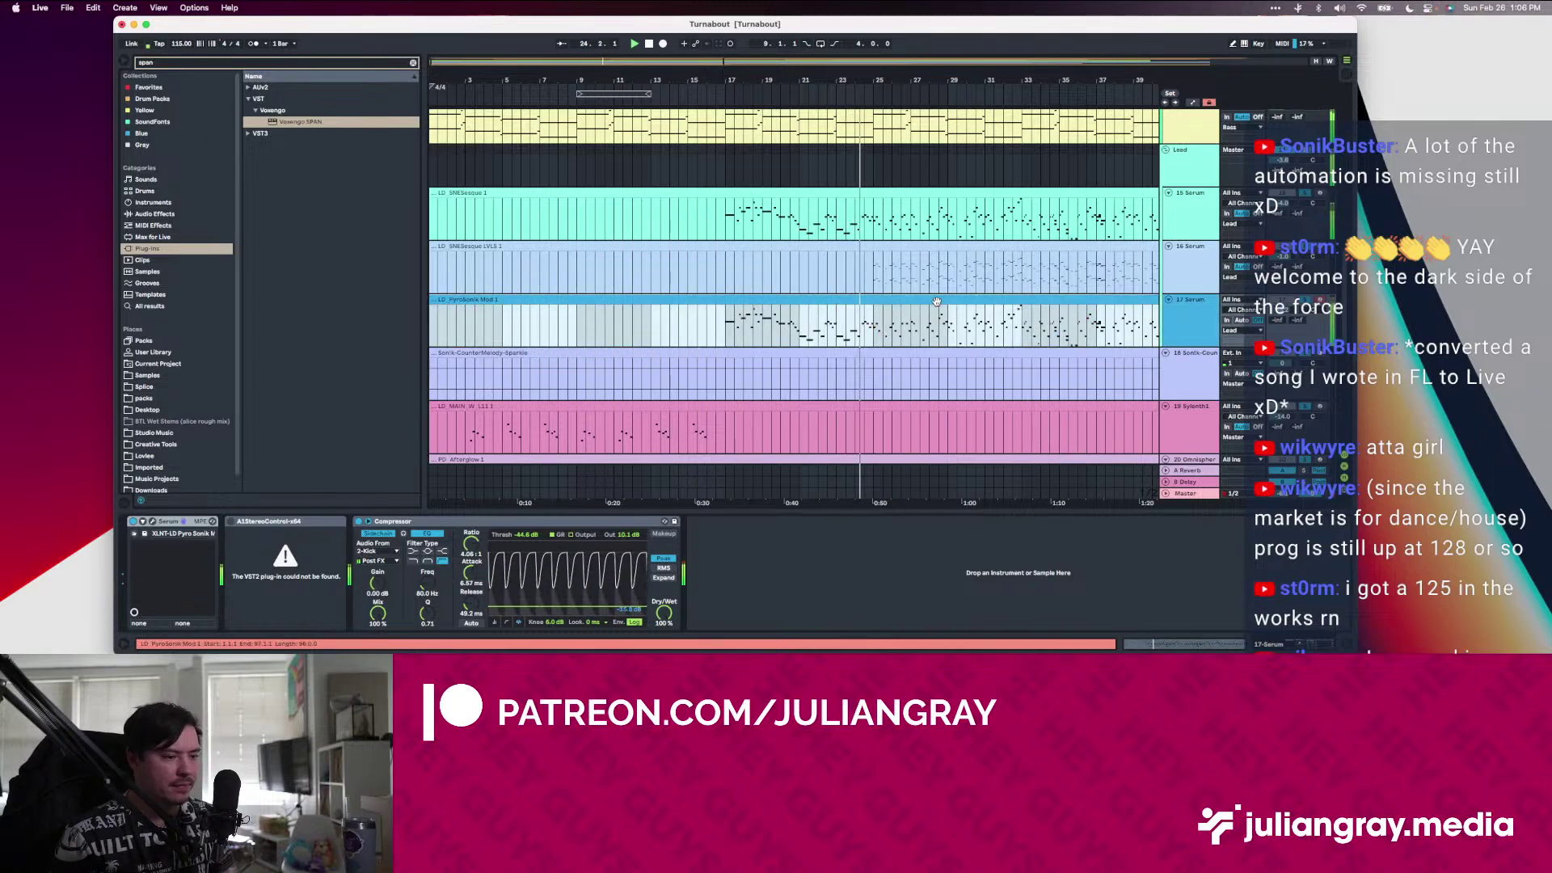
click(904, 285)
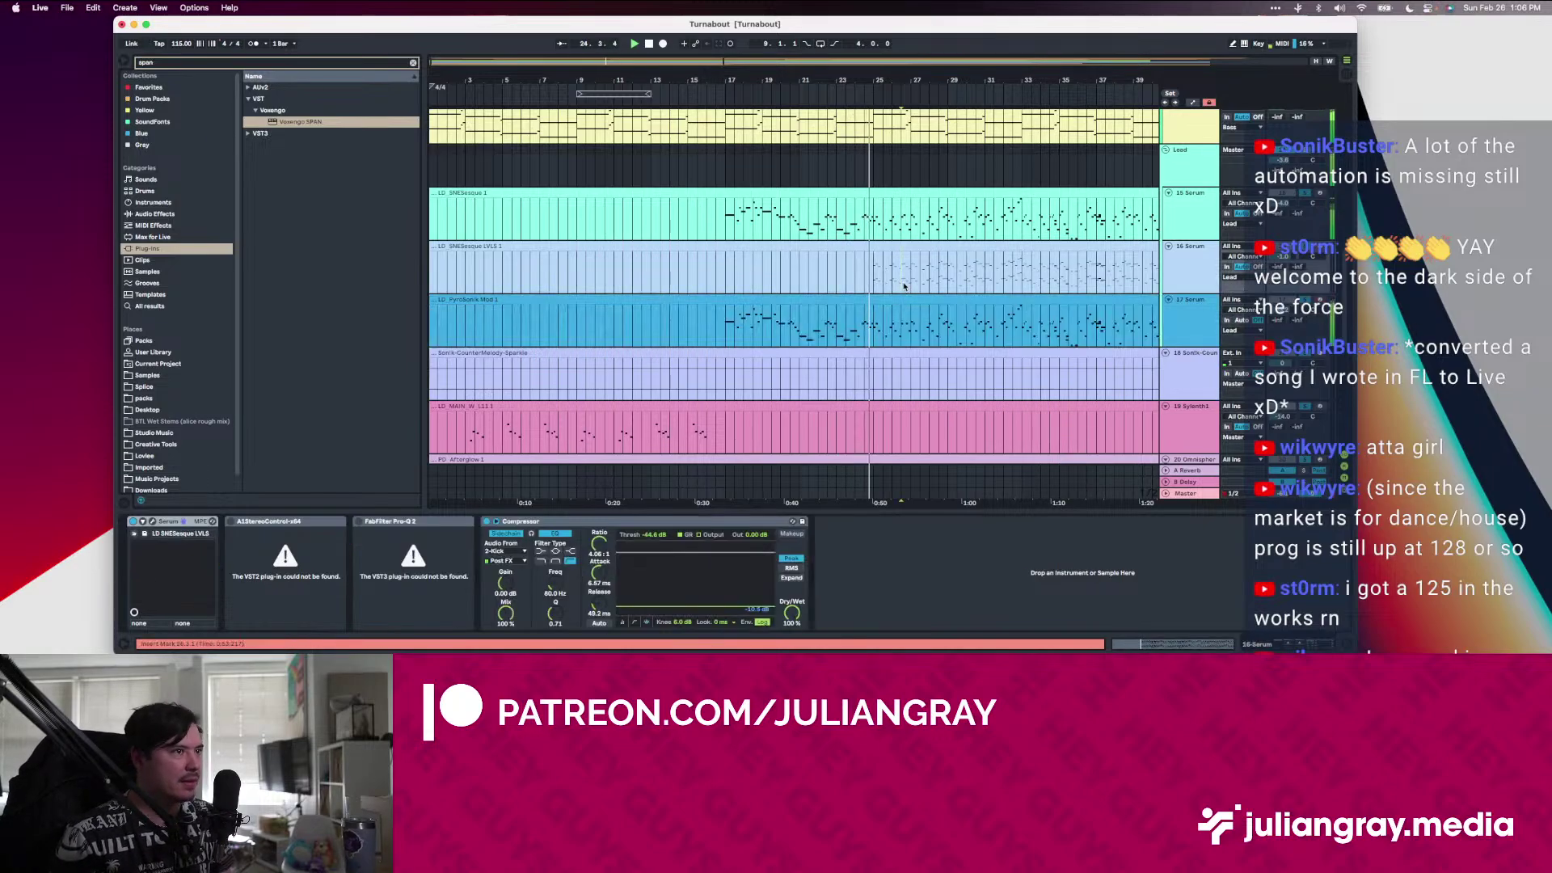
click(823, 275)
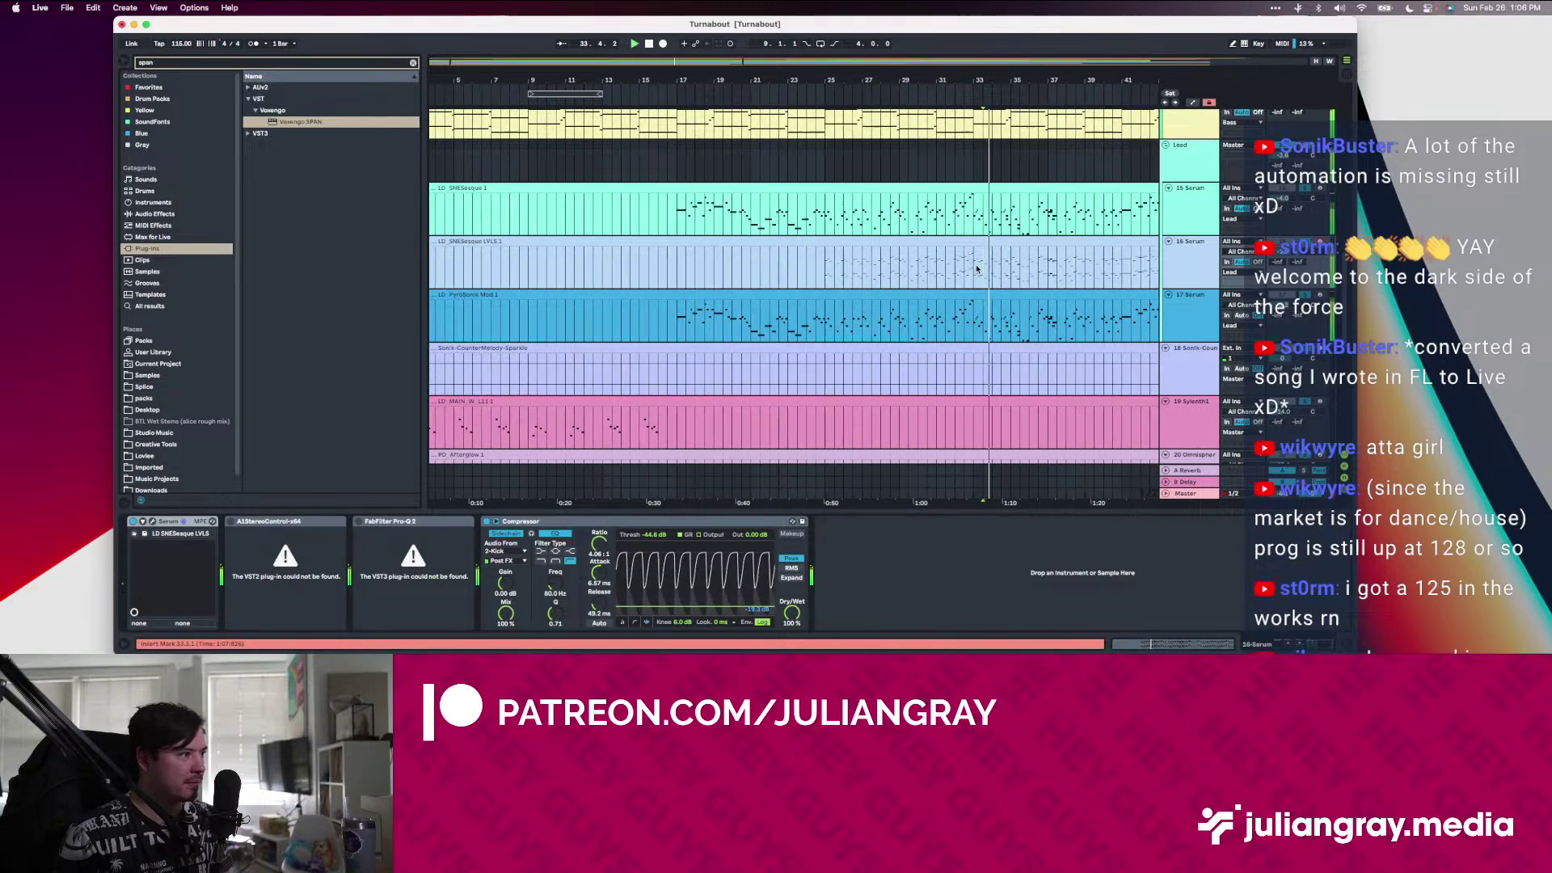
Follow playback further along the arrangement and inspect the device chain on the first SNESesque lead track
scroll(929, 270, right, 3)
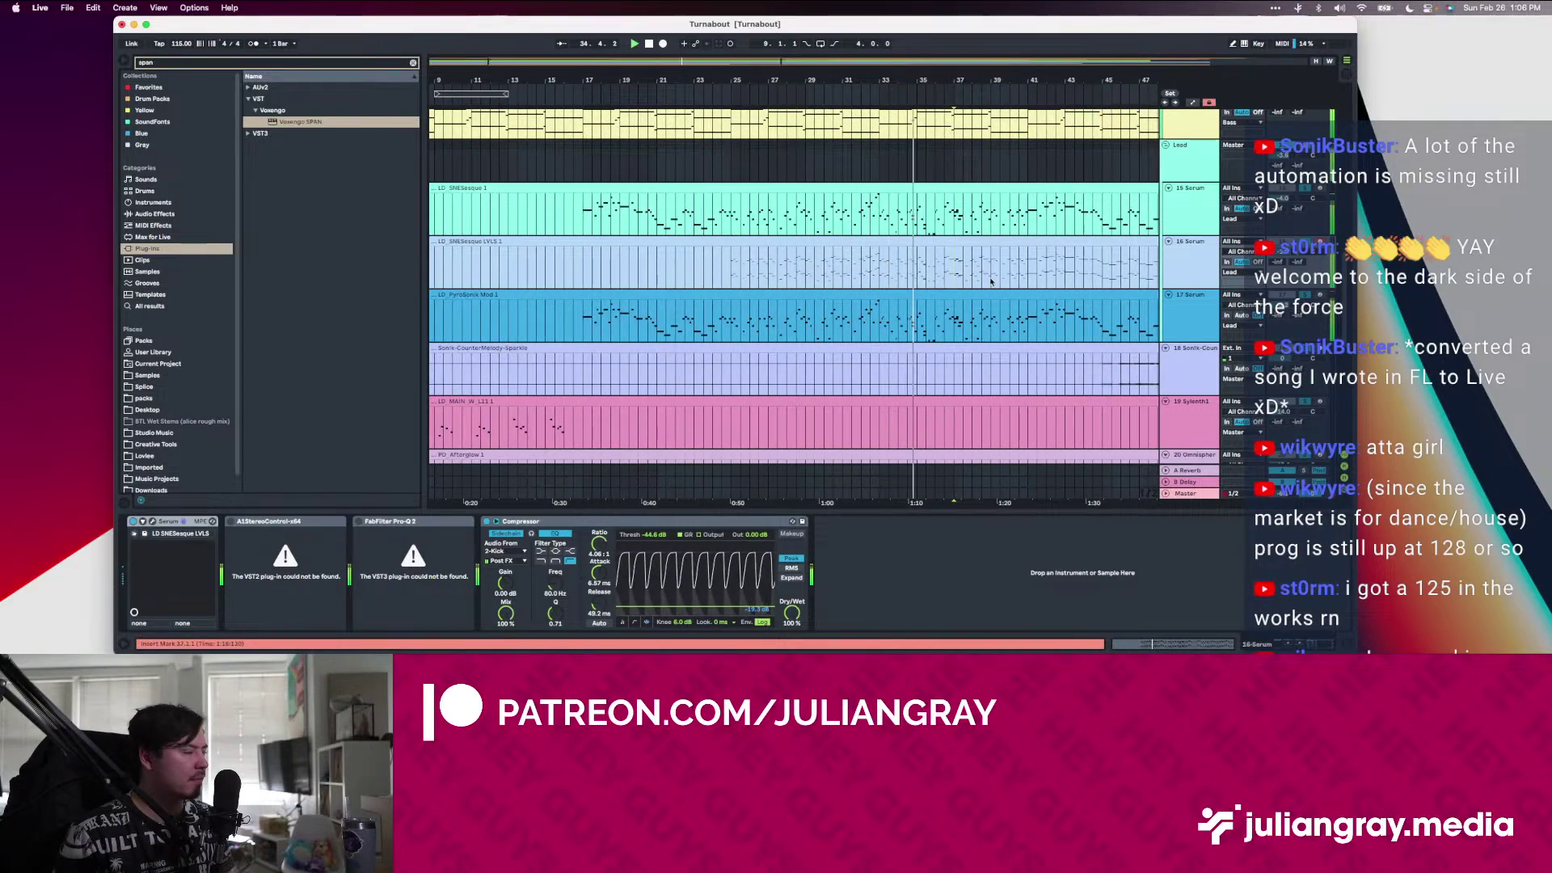
scroll(991, 281, right, 2)
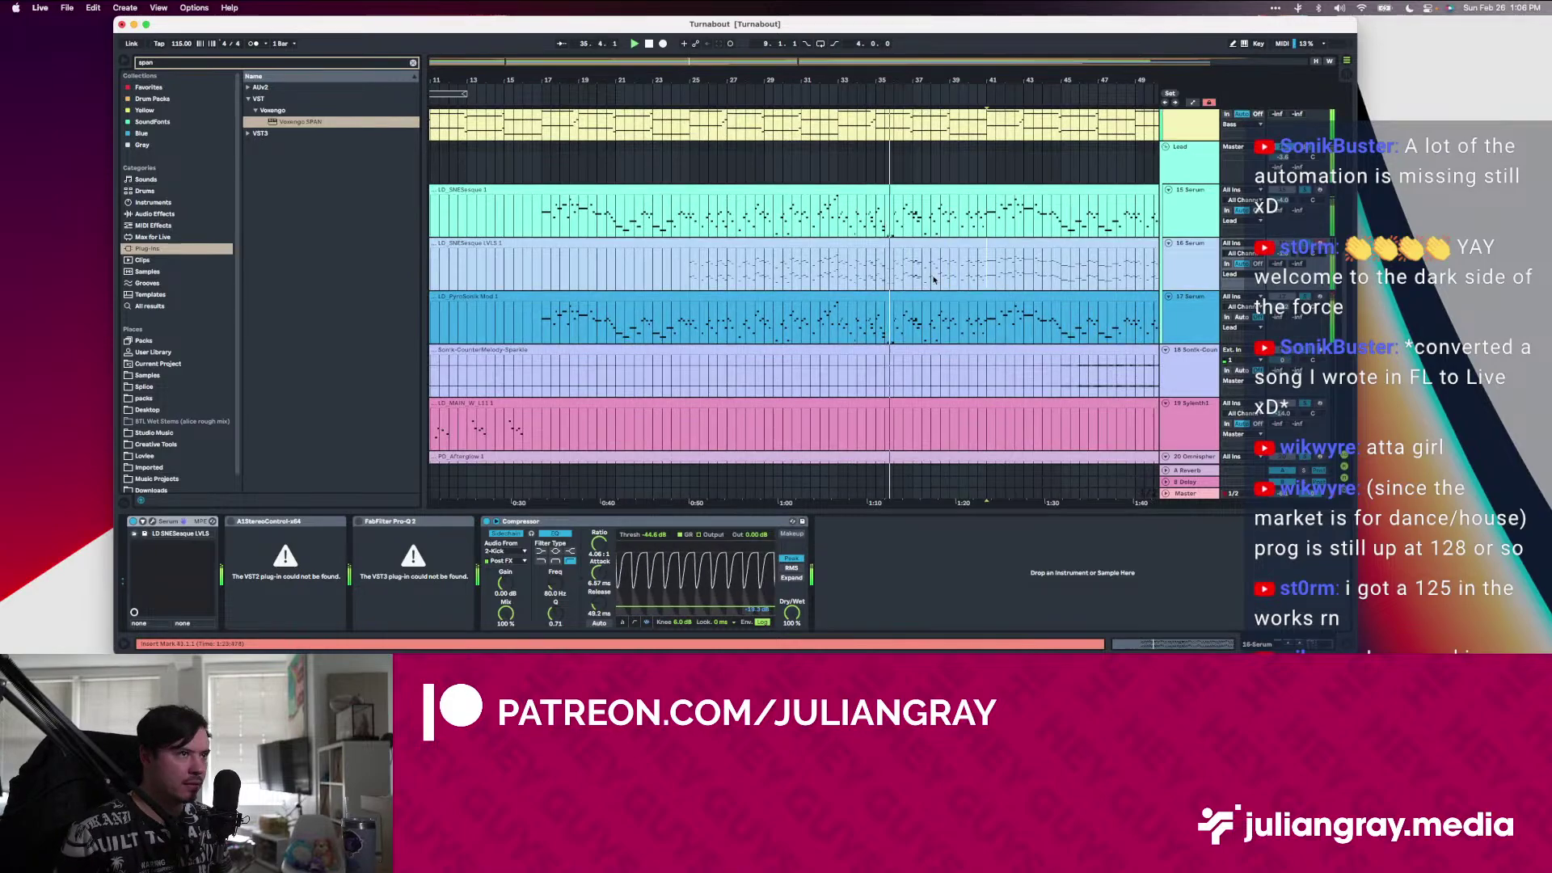
scroll(954, 268, up, 2)
click(958, 268)
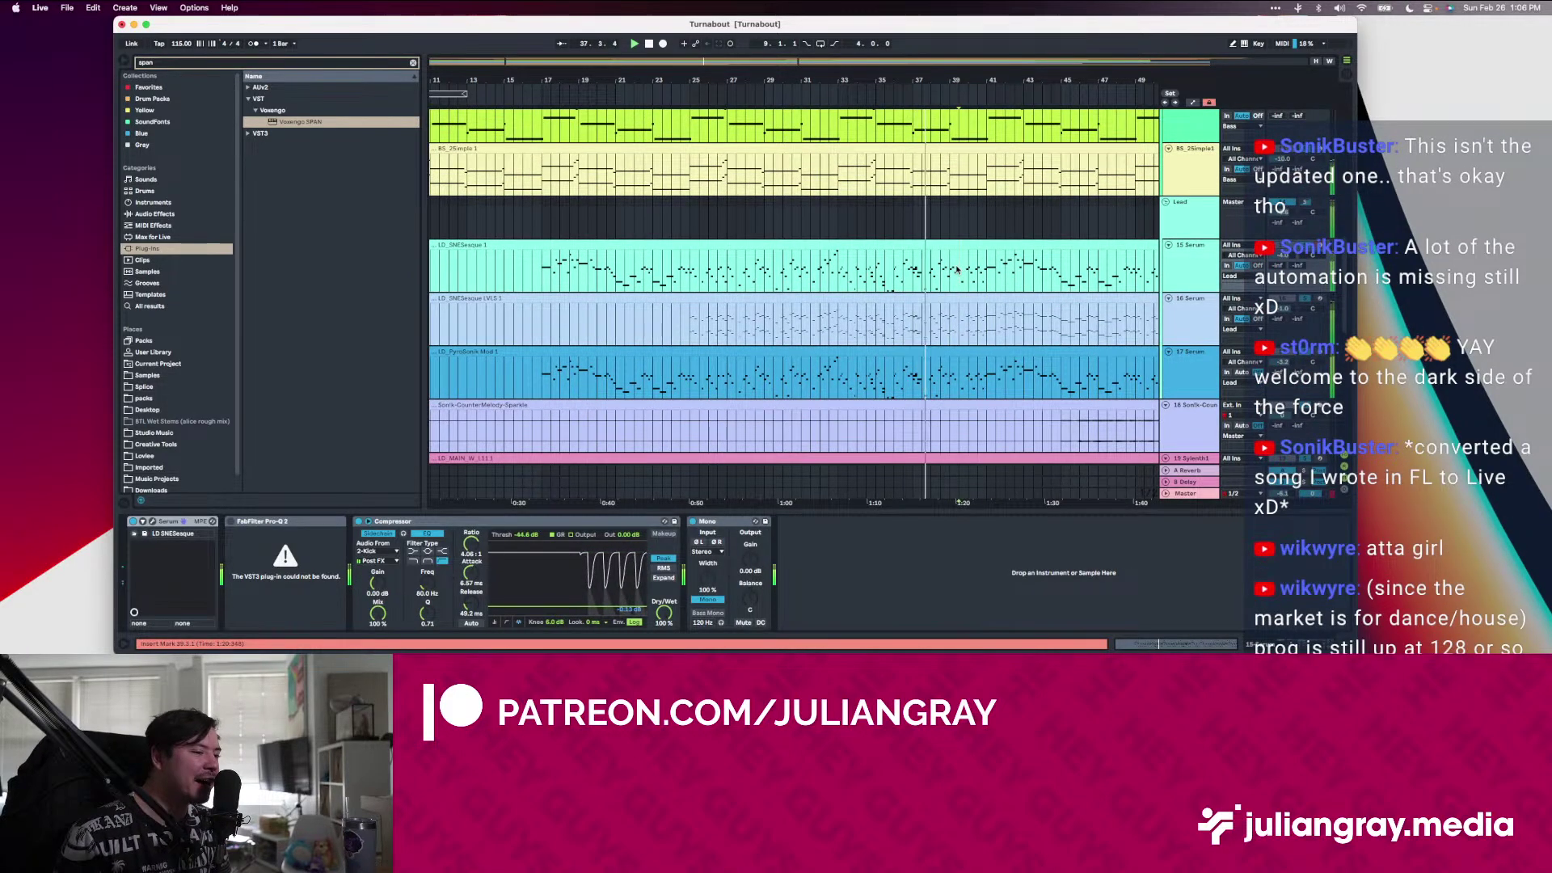
click(933, 269)
scroll(920, 268, right, 2)
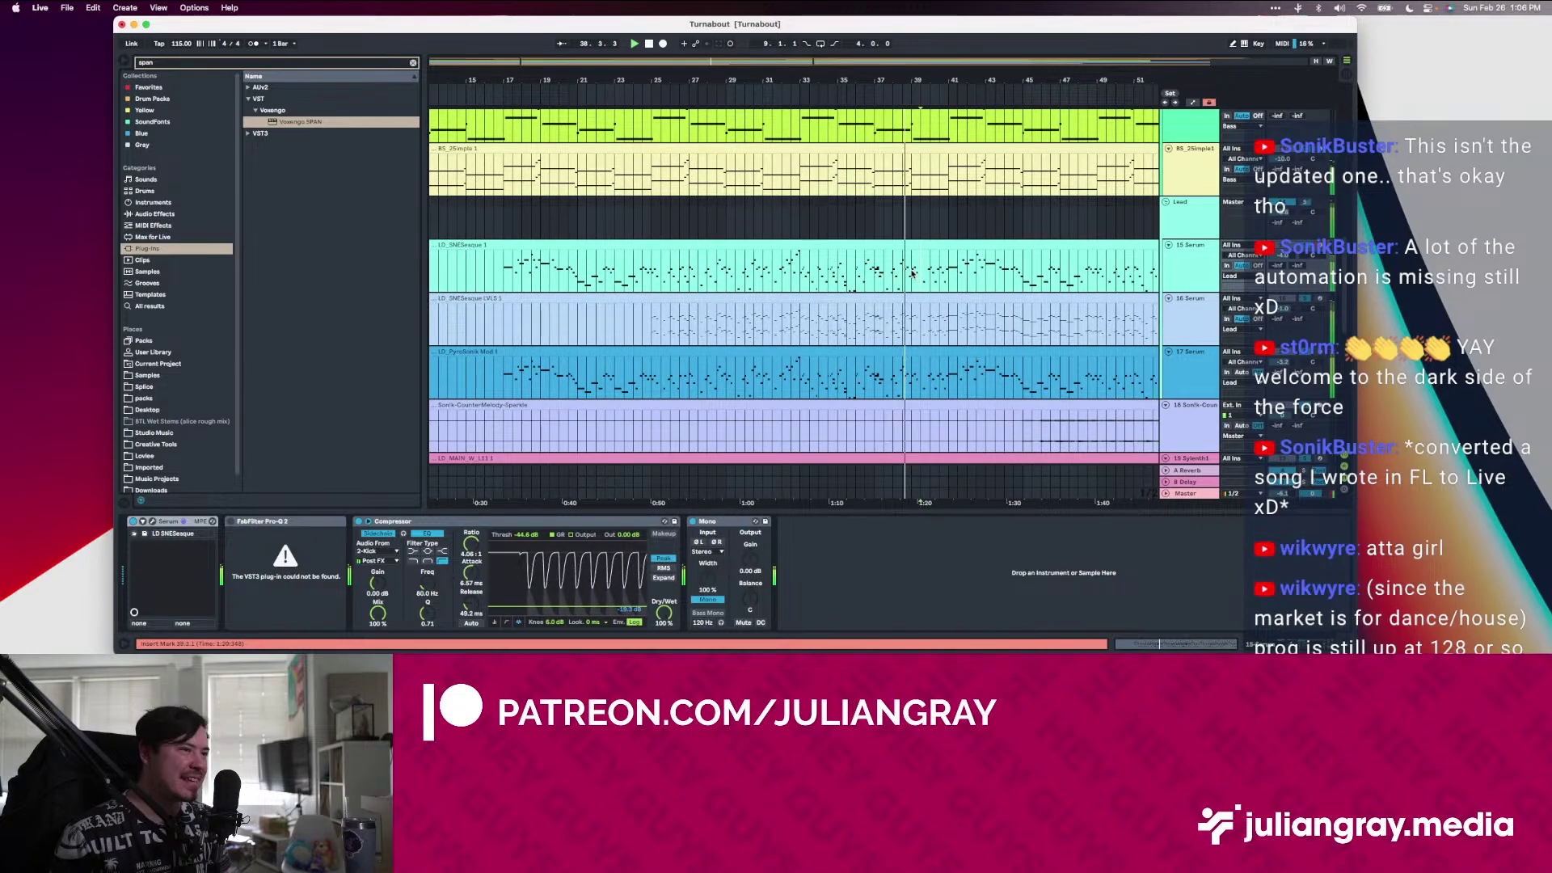
click(929, 267)
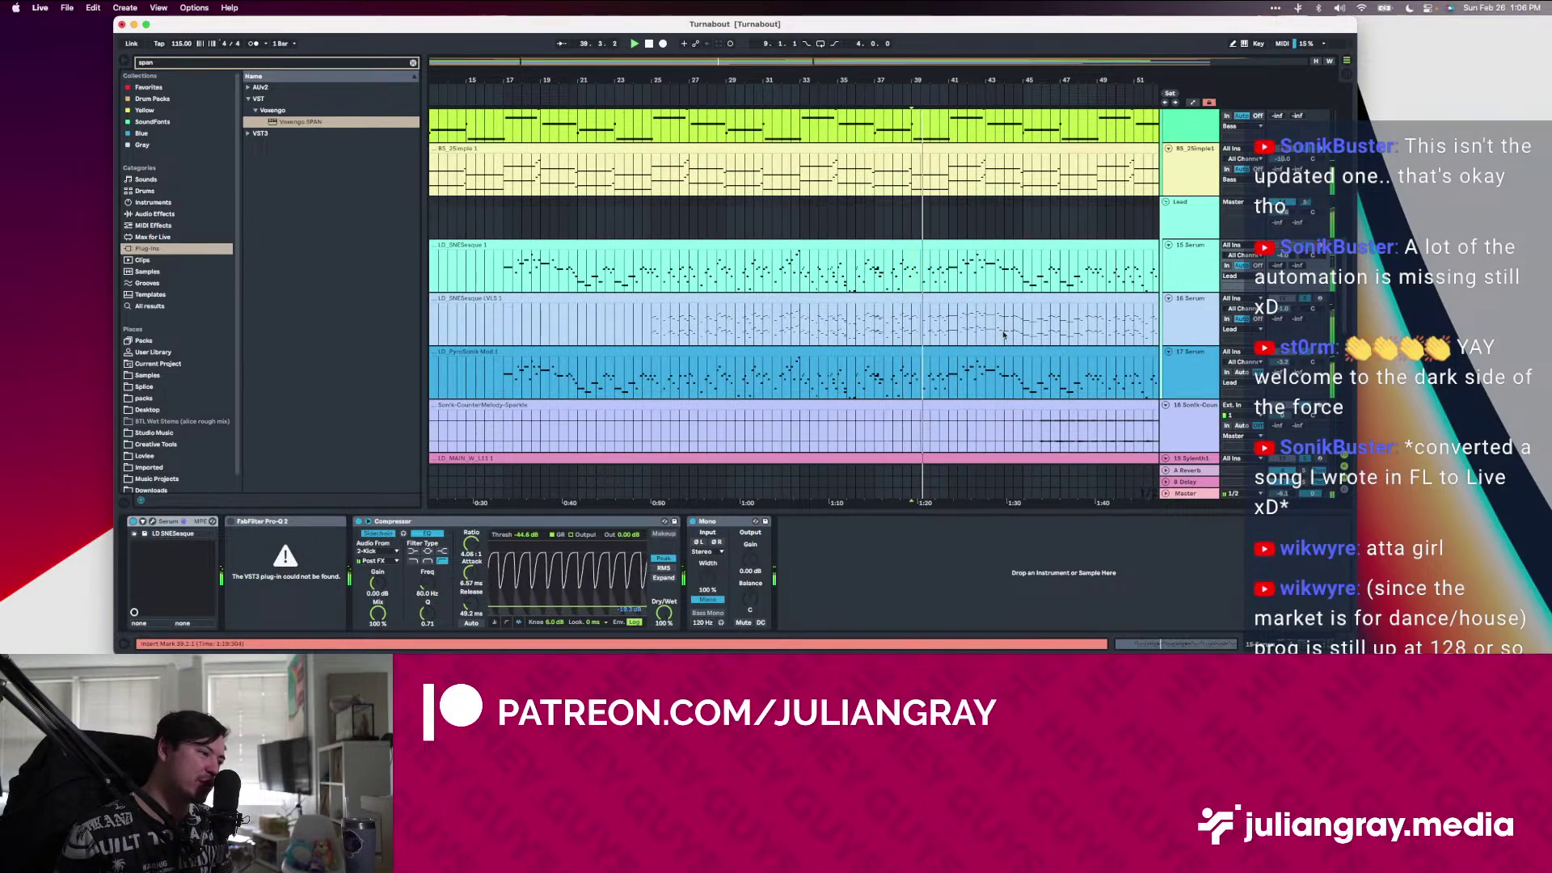
Compare the device chains on the SNESesque LVL2 lead and the darker blue Serum lead below it
scroll(970, 299, down, 1)
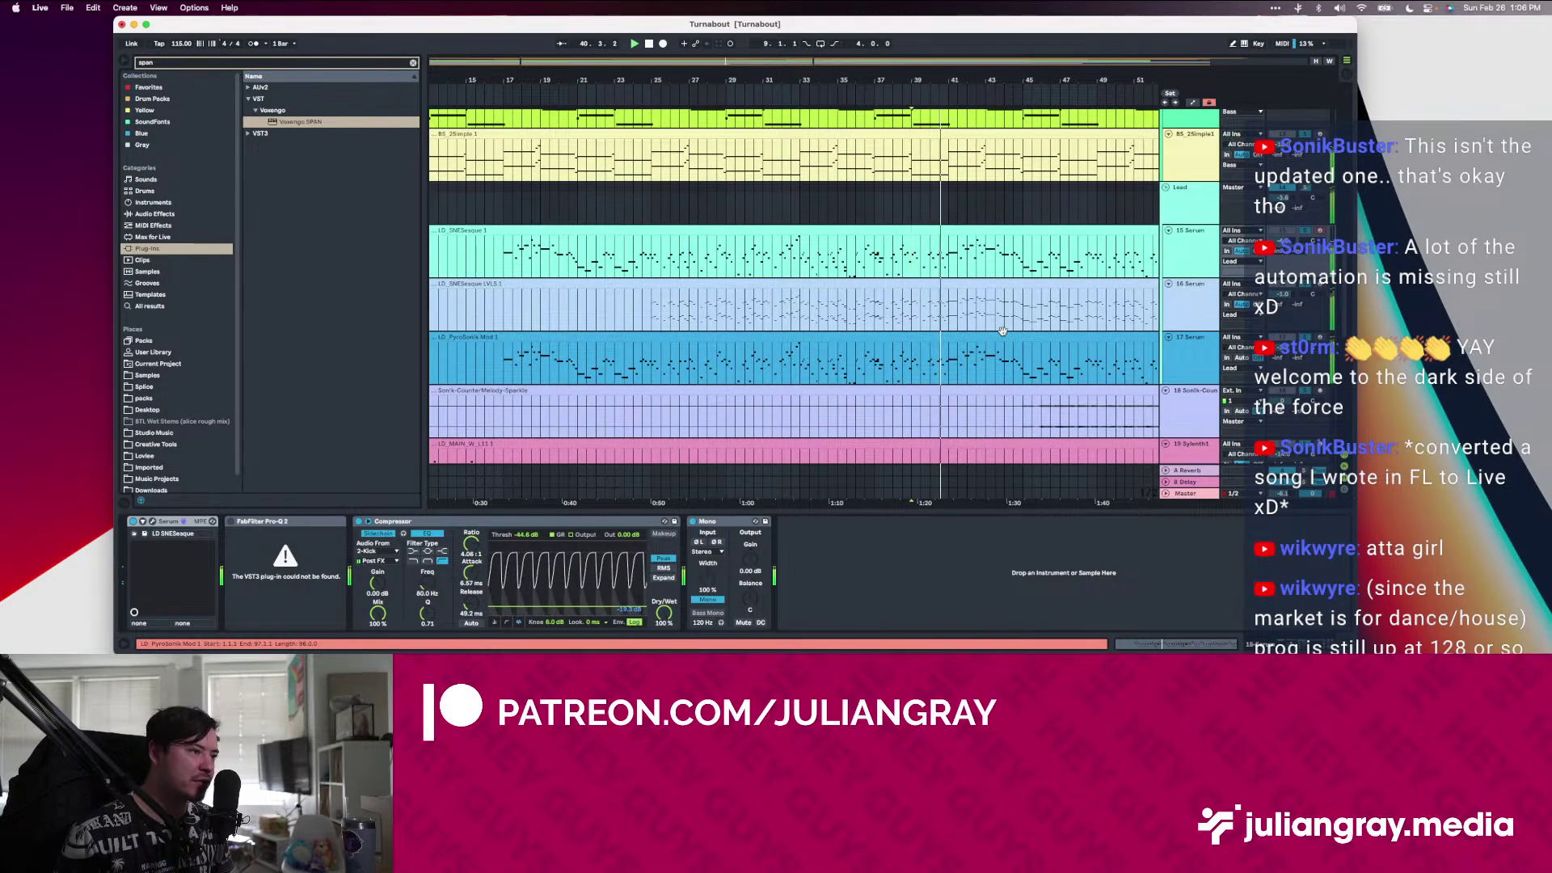
click(1009, 324)
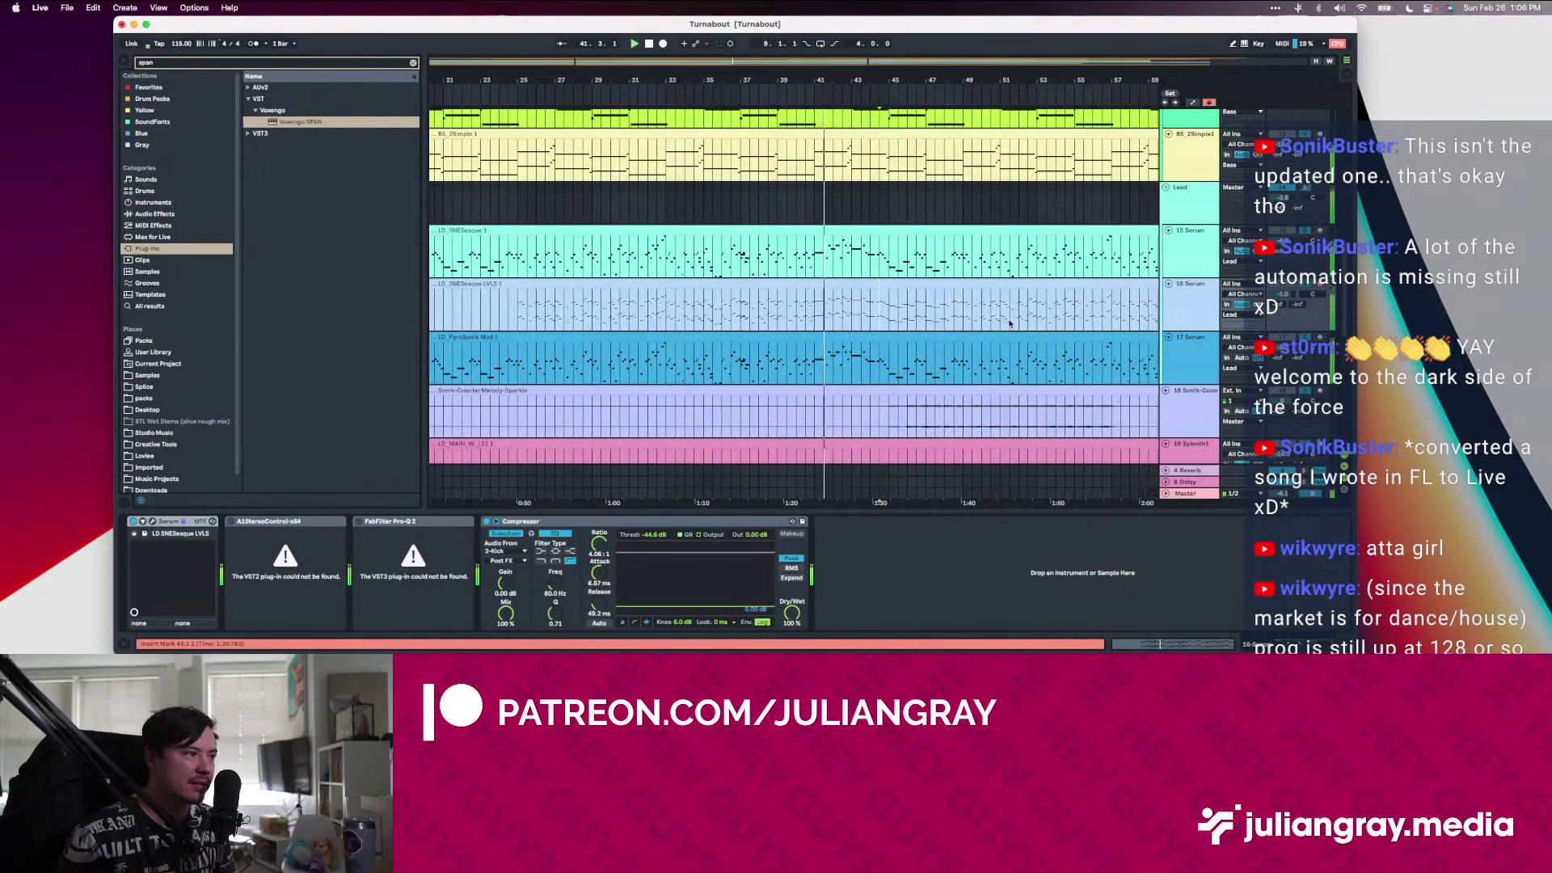
scroll(1008, 324, up, 5)
scroll(1009, 324, down, 5)
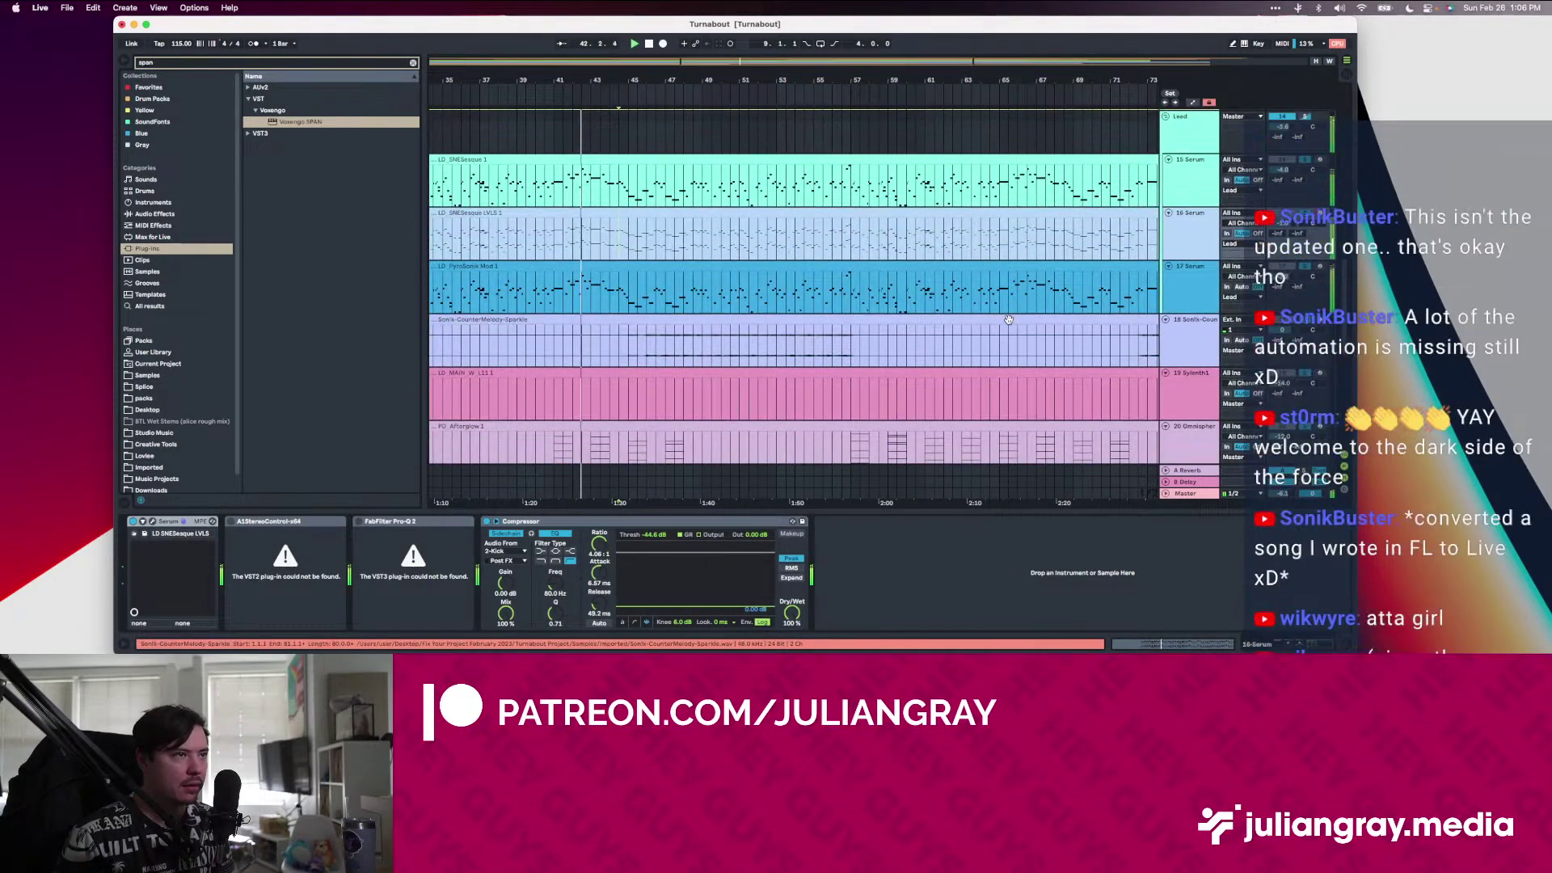
click(595, 299)
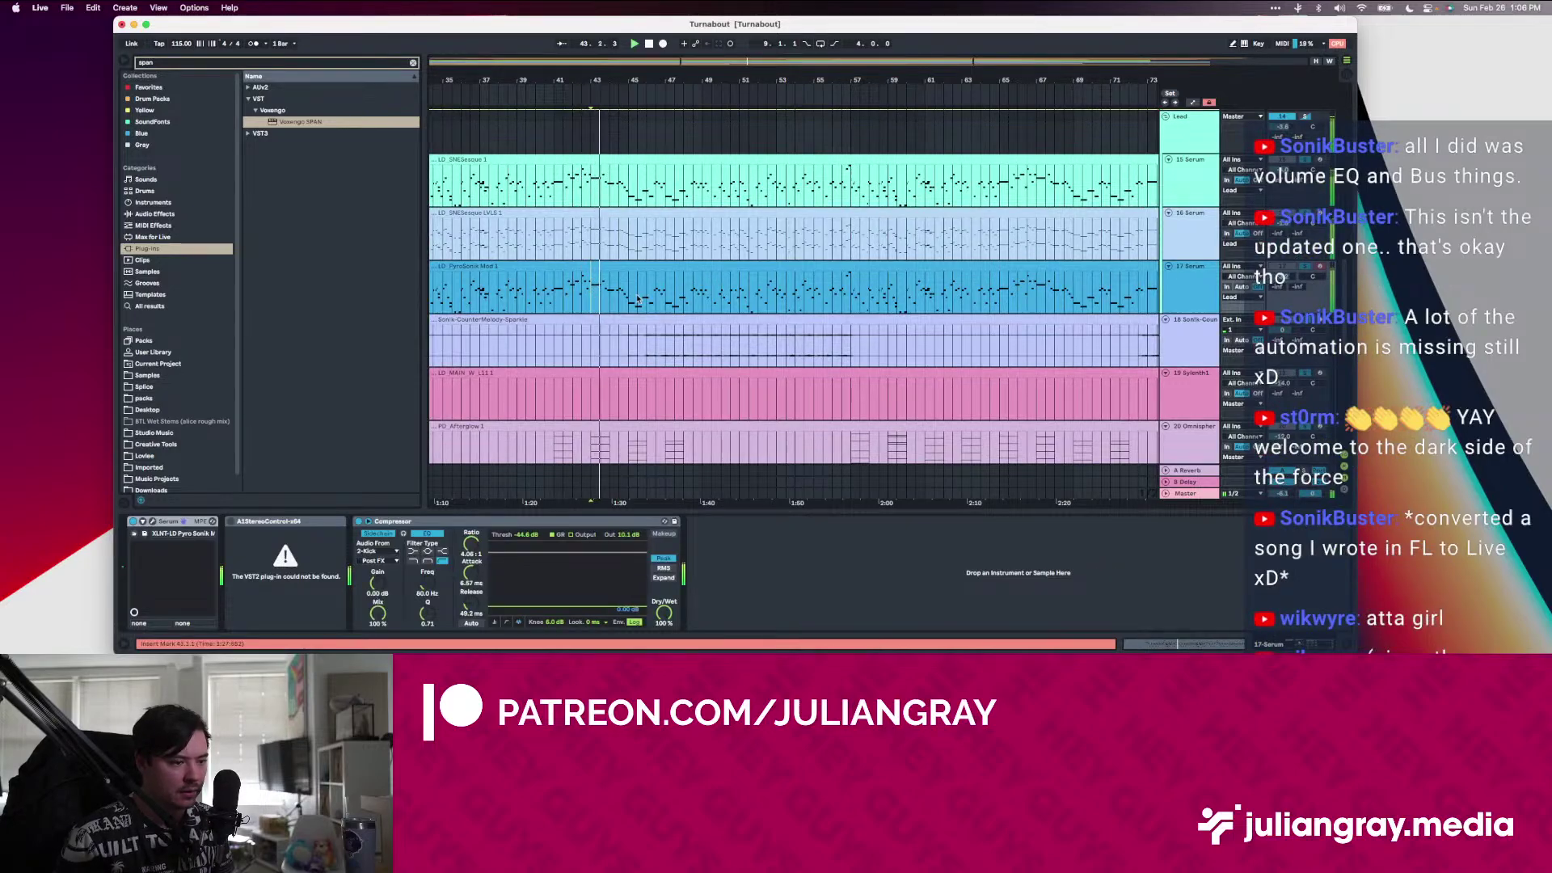
scroll(485, 243, down, 2)
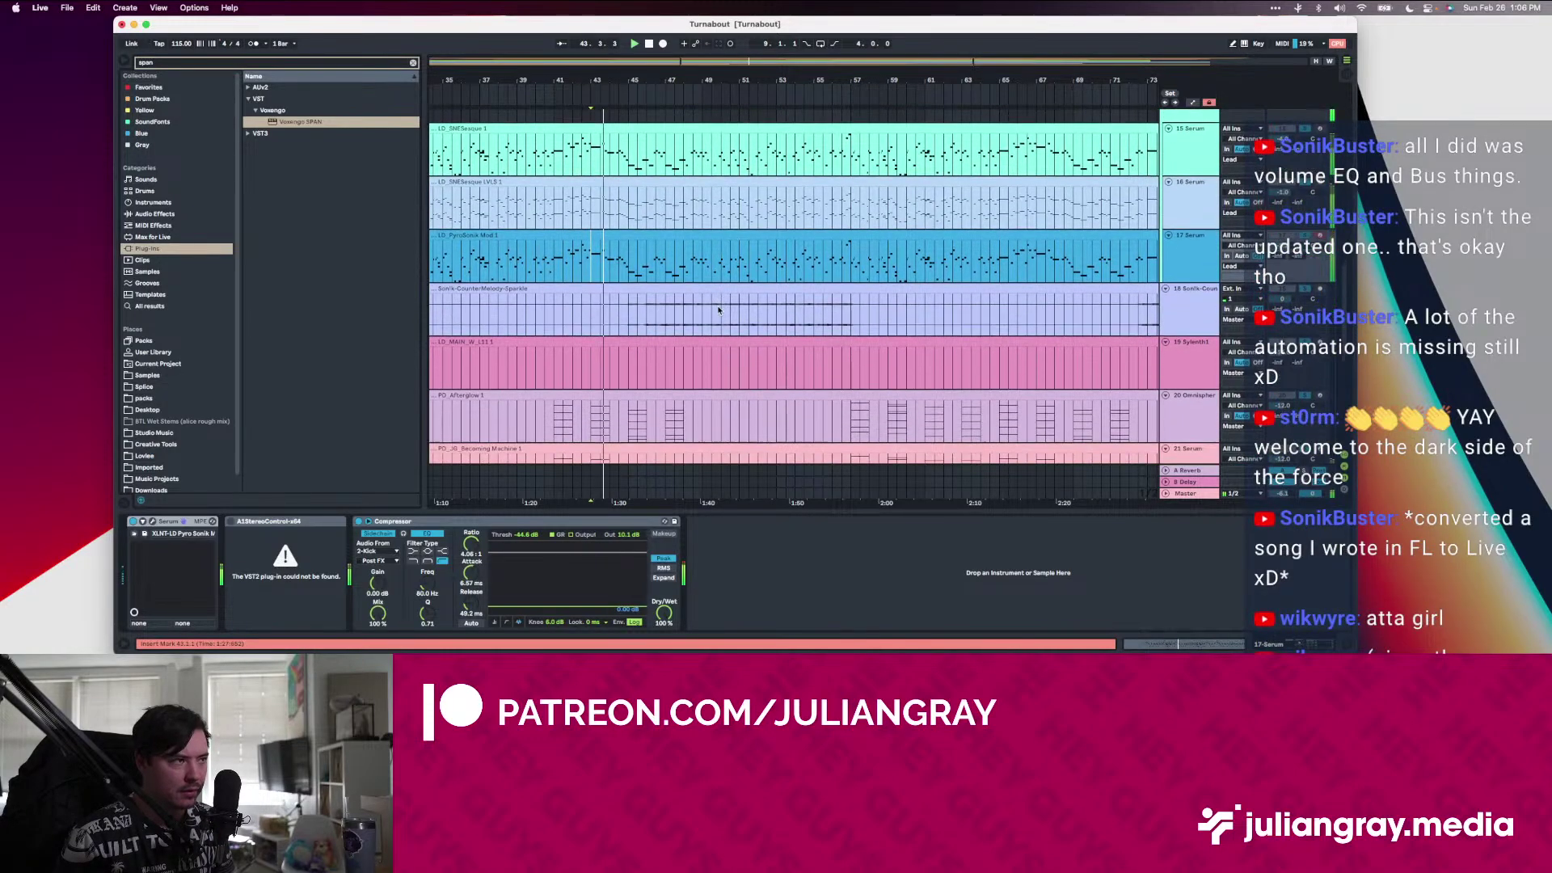
Clear the browser search and show the compressors on the CounterMelody-Sparkle audio track
click(413, 62)
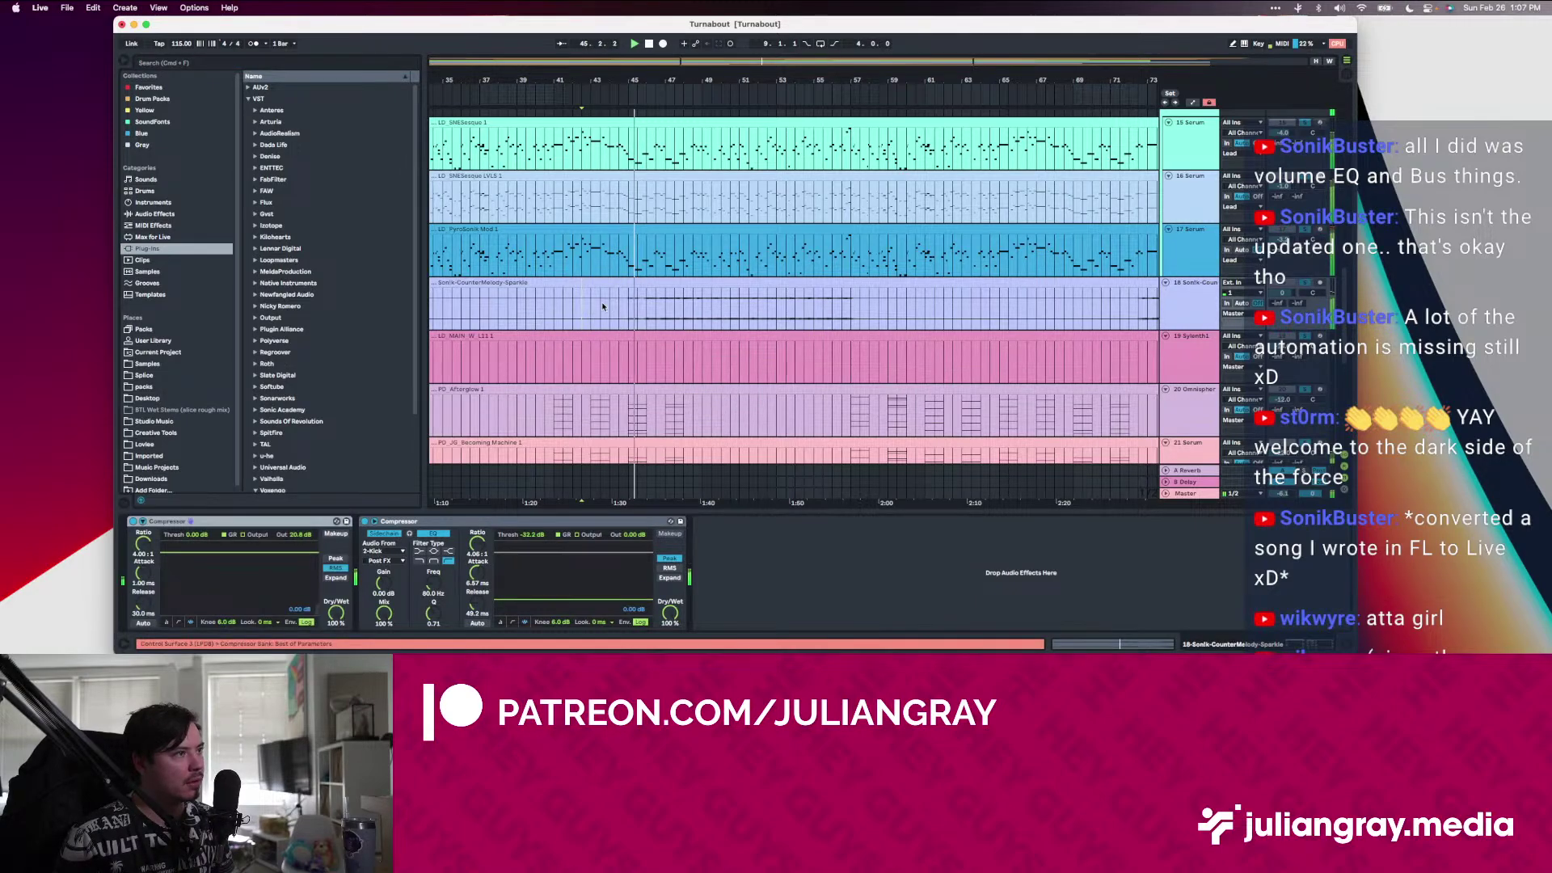
click(577, 285)
scroll(599, 307, up, 2)
scroll(621, 323, up, 3)
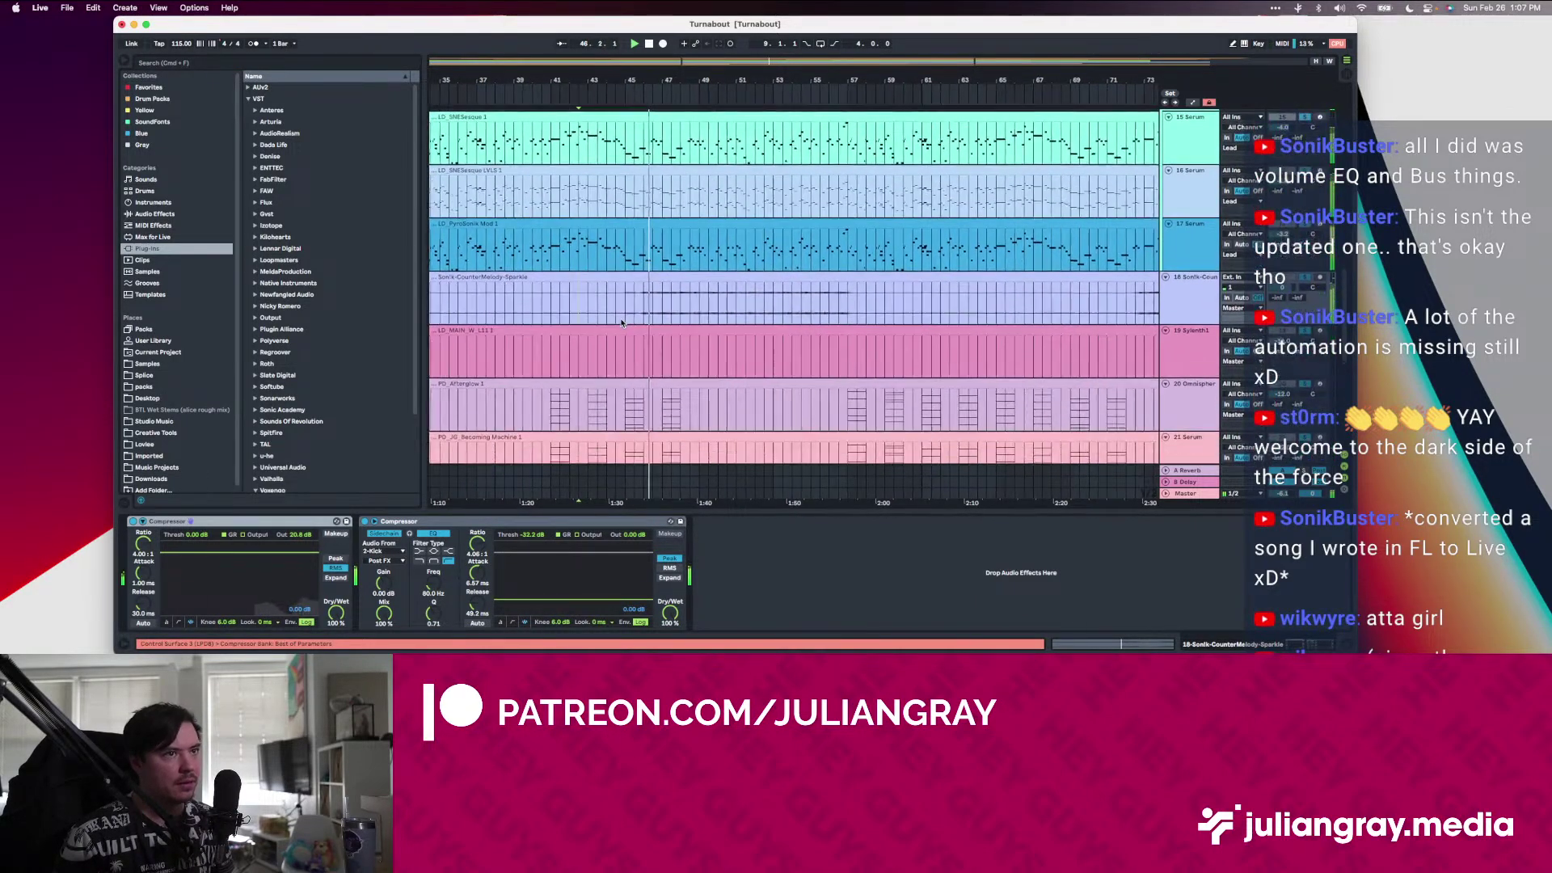
scroll(620, 323, down, 10)
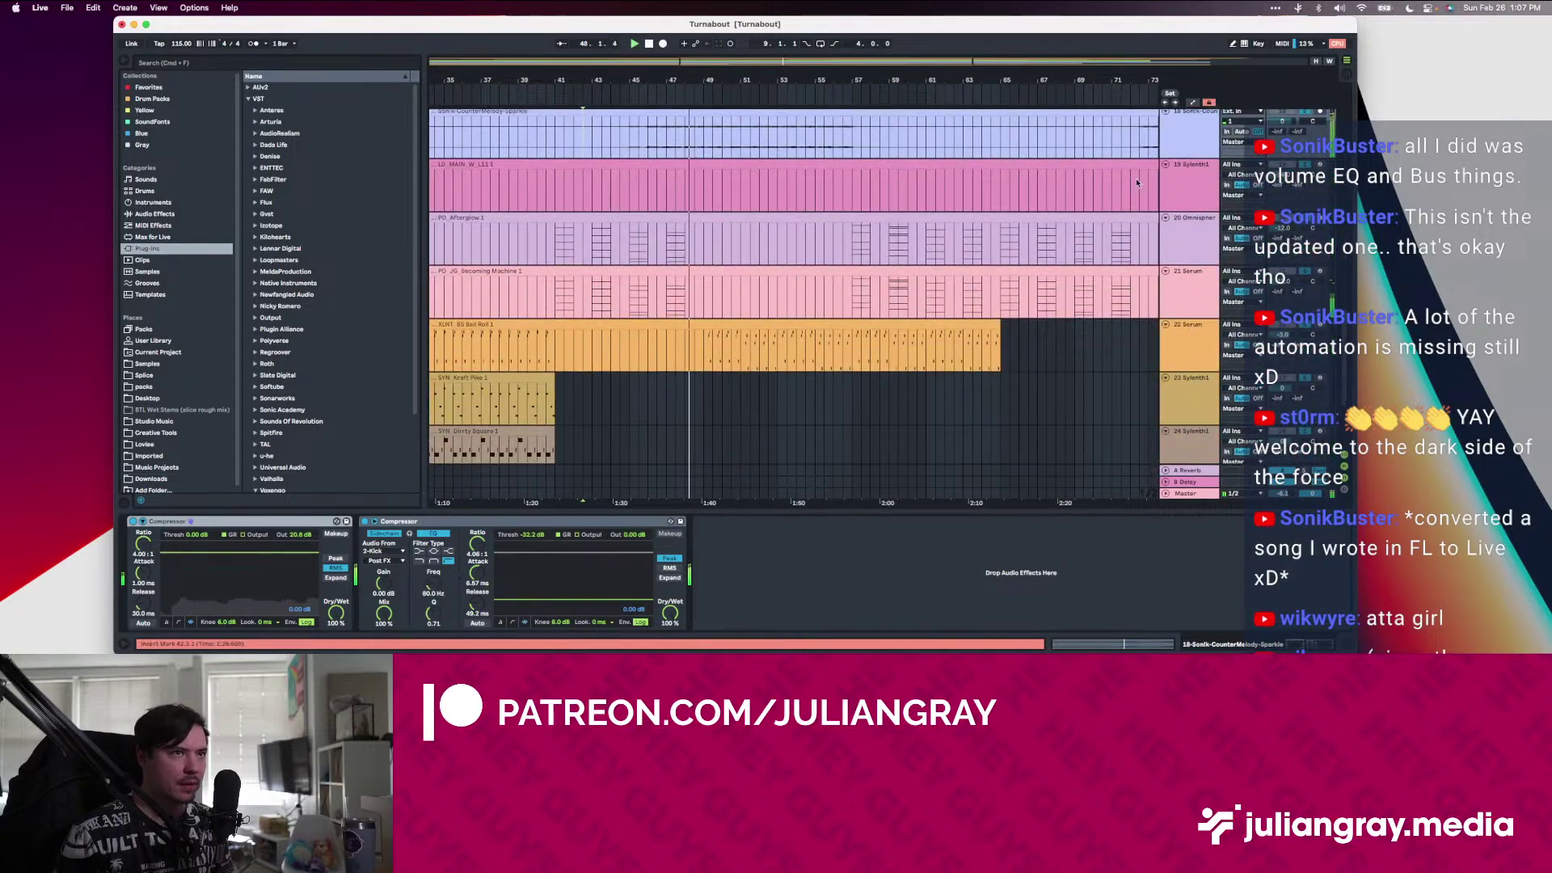
Check the devices on Serum lead tracks 17 and 16 and on the Lead group track
scroll(1213, 308, up, 8)
click(1190, 234)
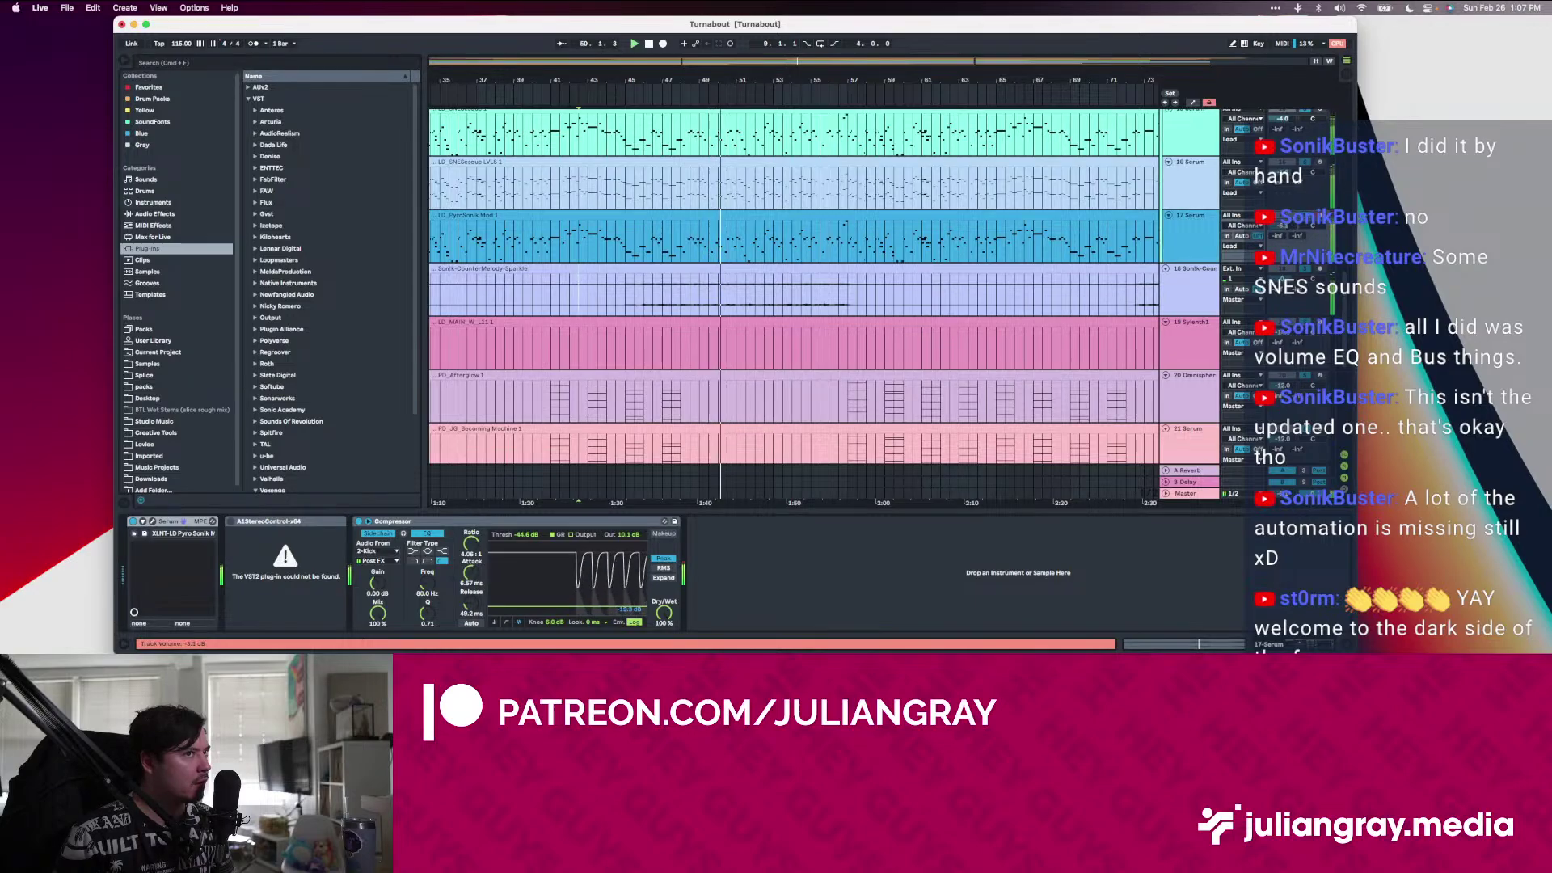
scroll(1068, 236, up, 3)
scroll(1069, 237, up, 3)
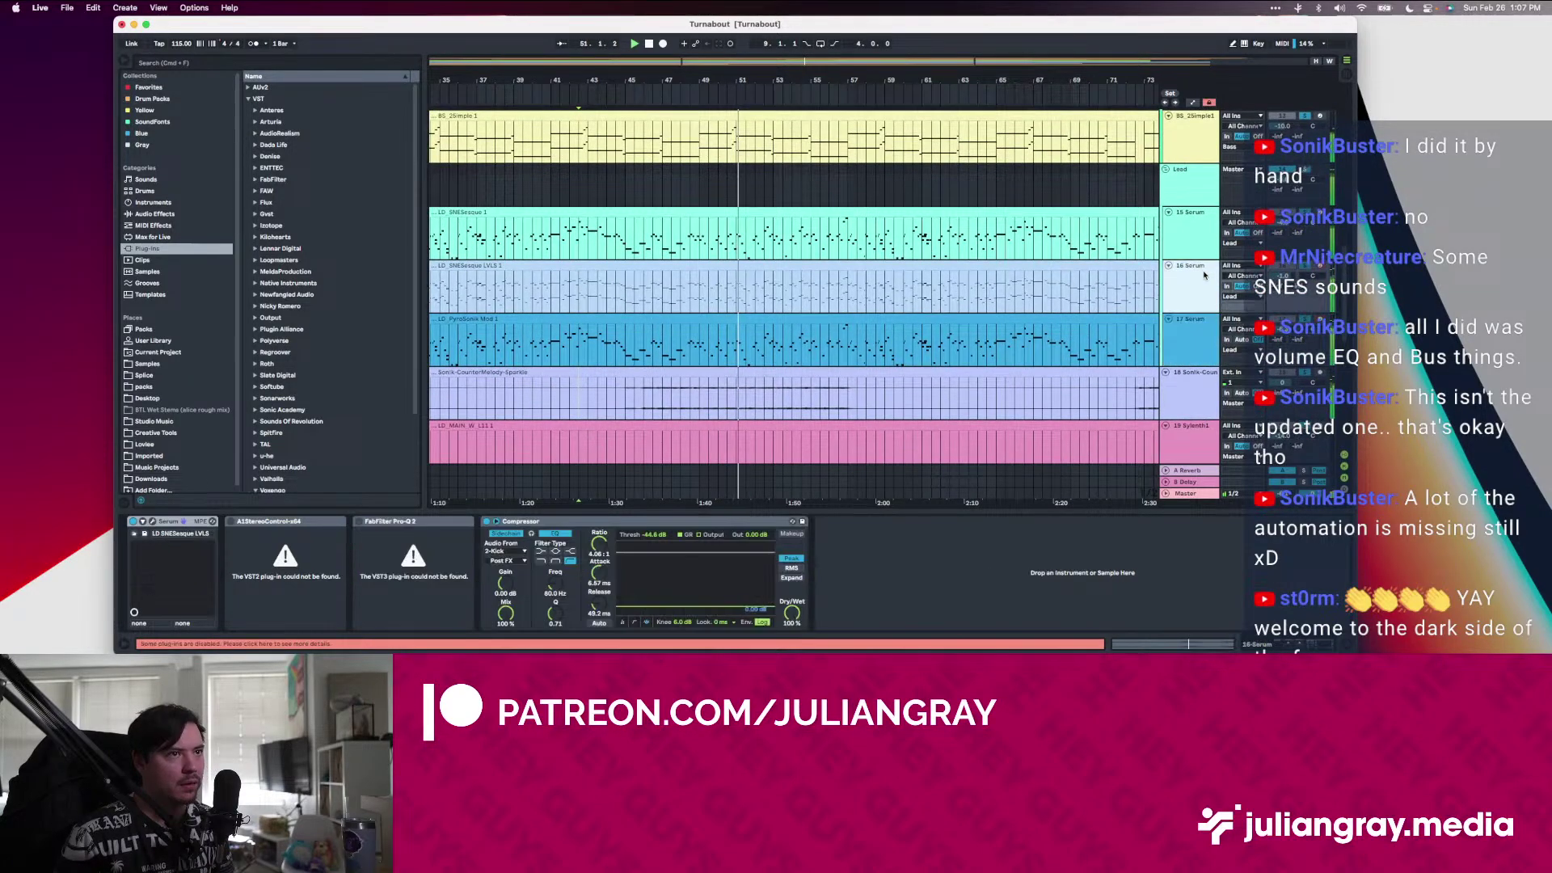
click(1183, 182)
scroll(847, 190, up, 4)
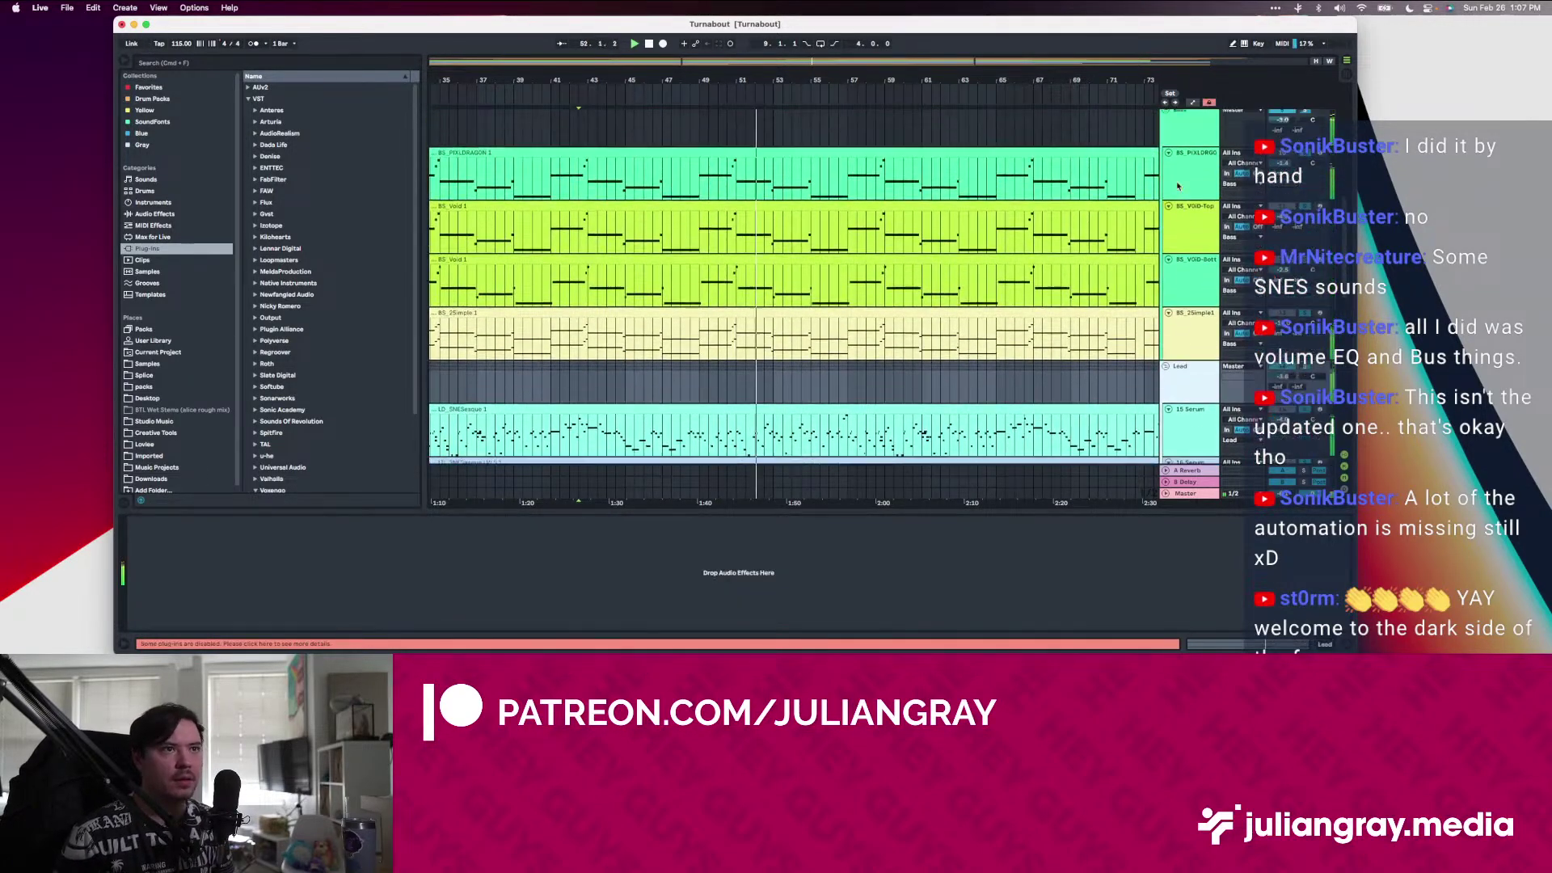
Inspect the Bass group's Glue Compressor, and return to the first SNESesque lead track's device chain
click(846, 190)
click(847, 169)
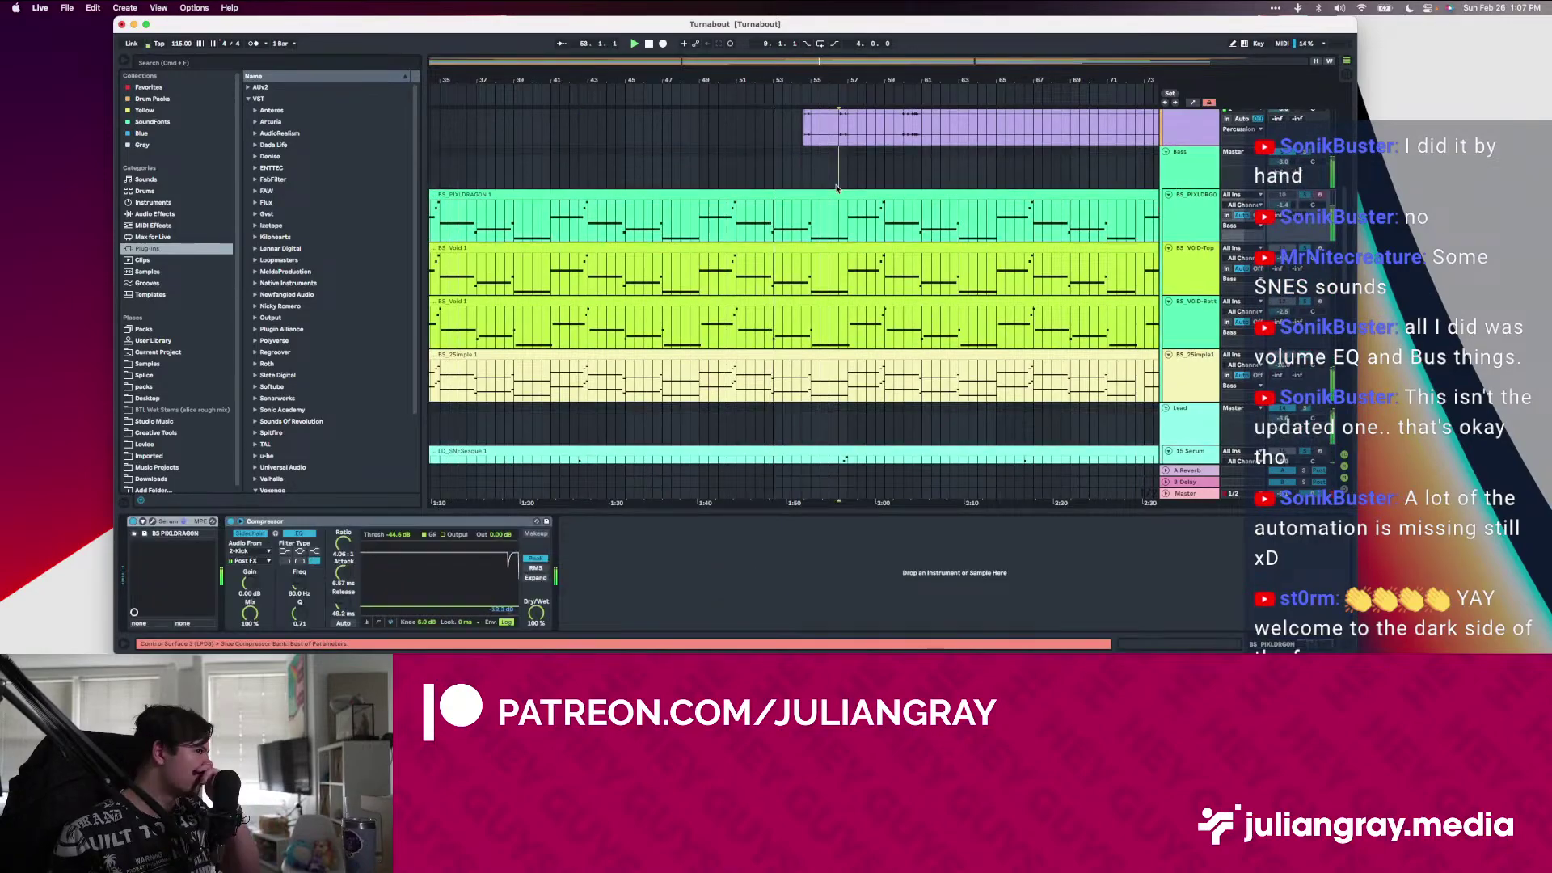
scroll(848, 168, up, 5)
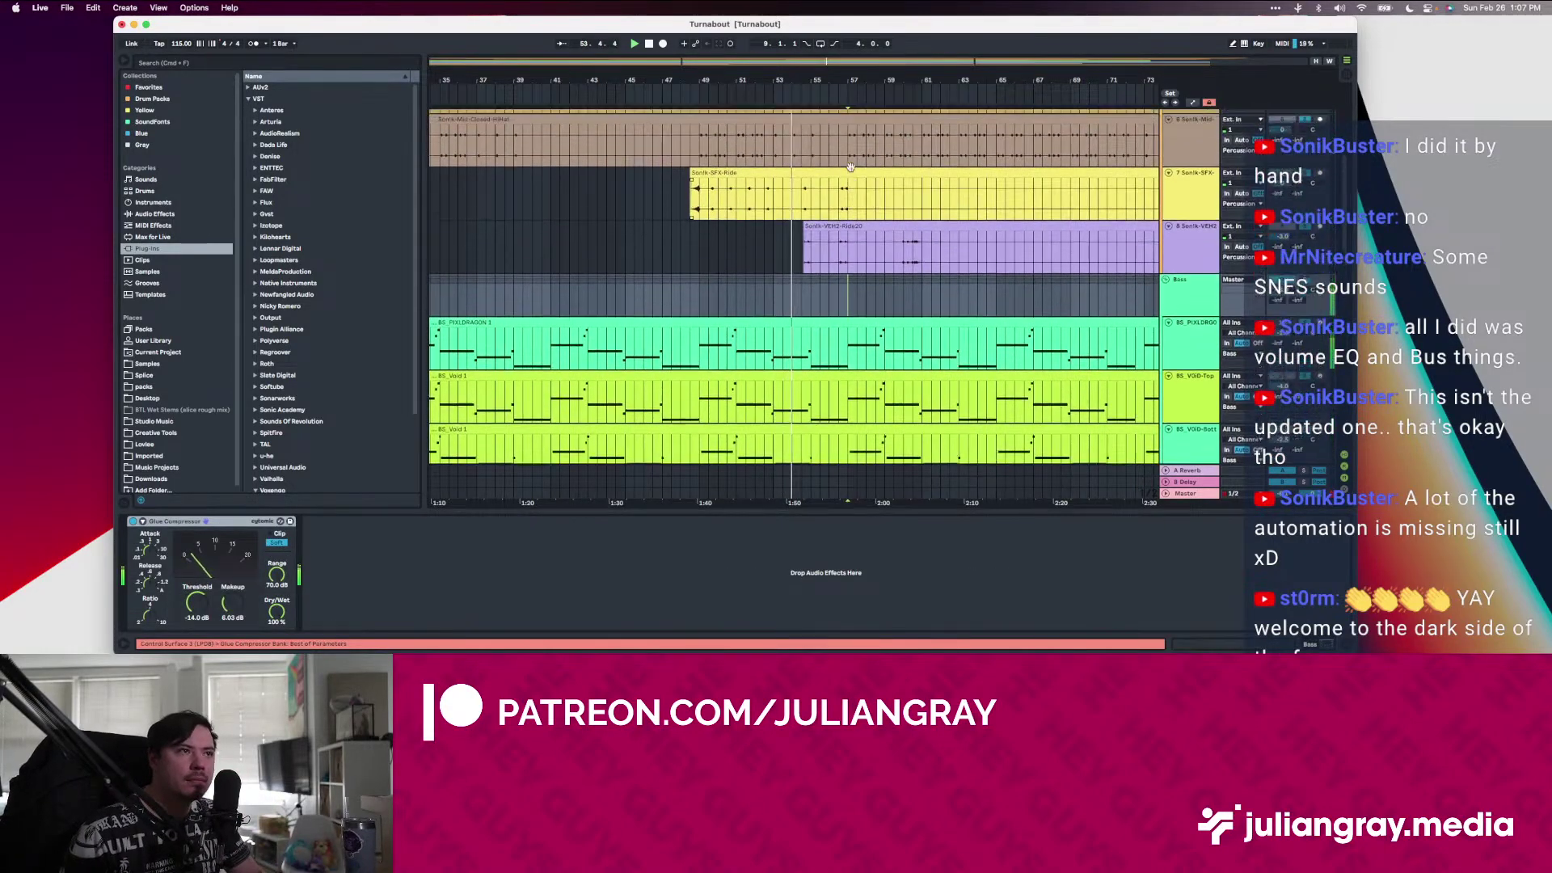
scroll(851, 170, down, 6)
scroll(852, 170, down, 7)
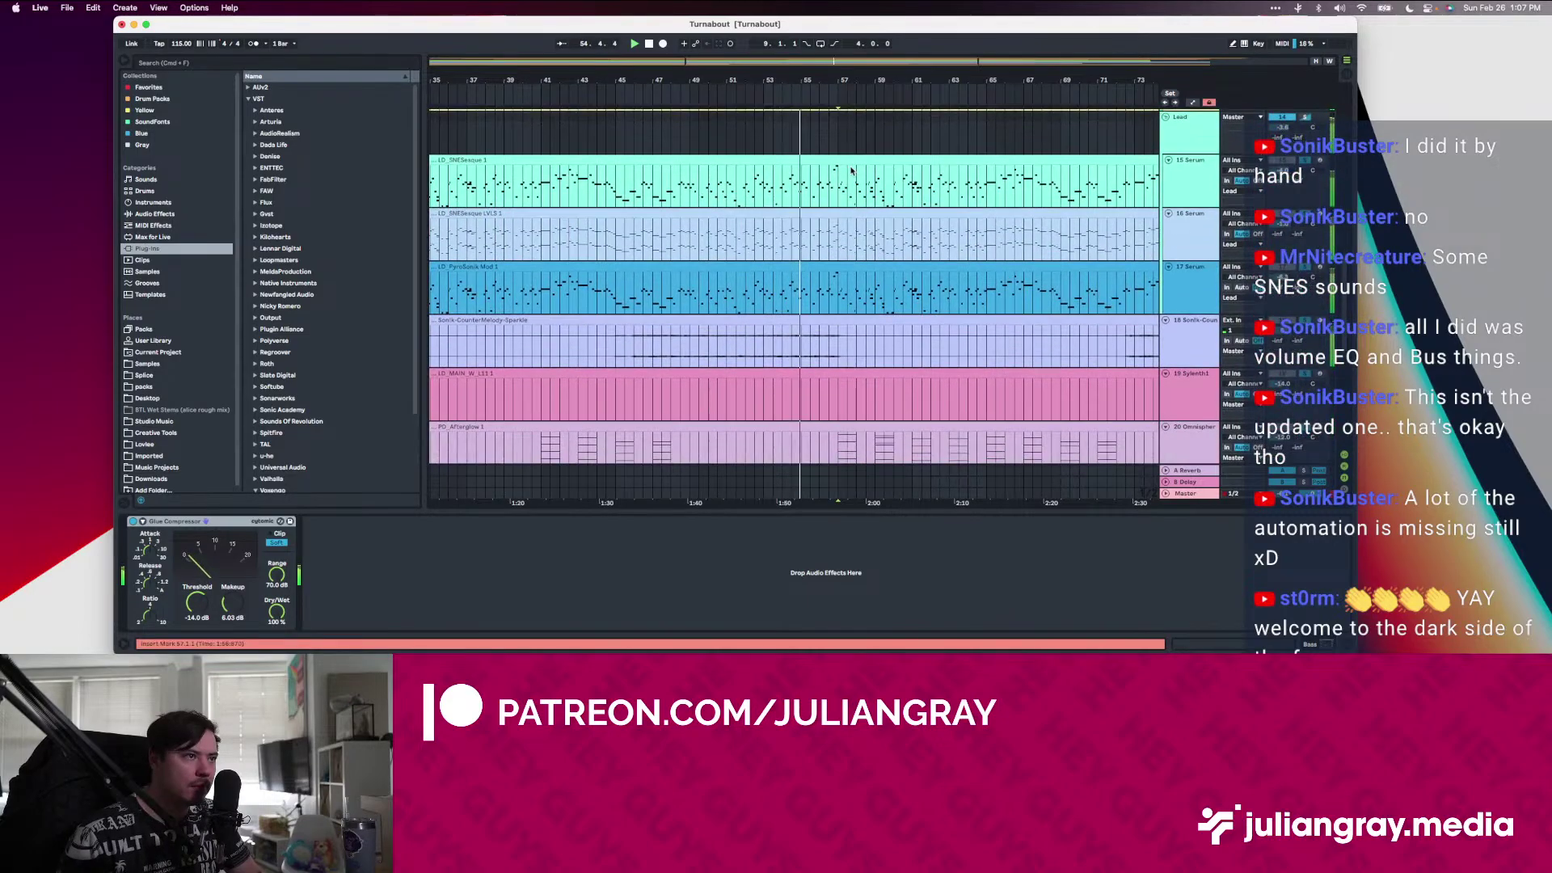
click(841, 185)
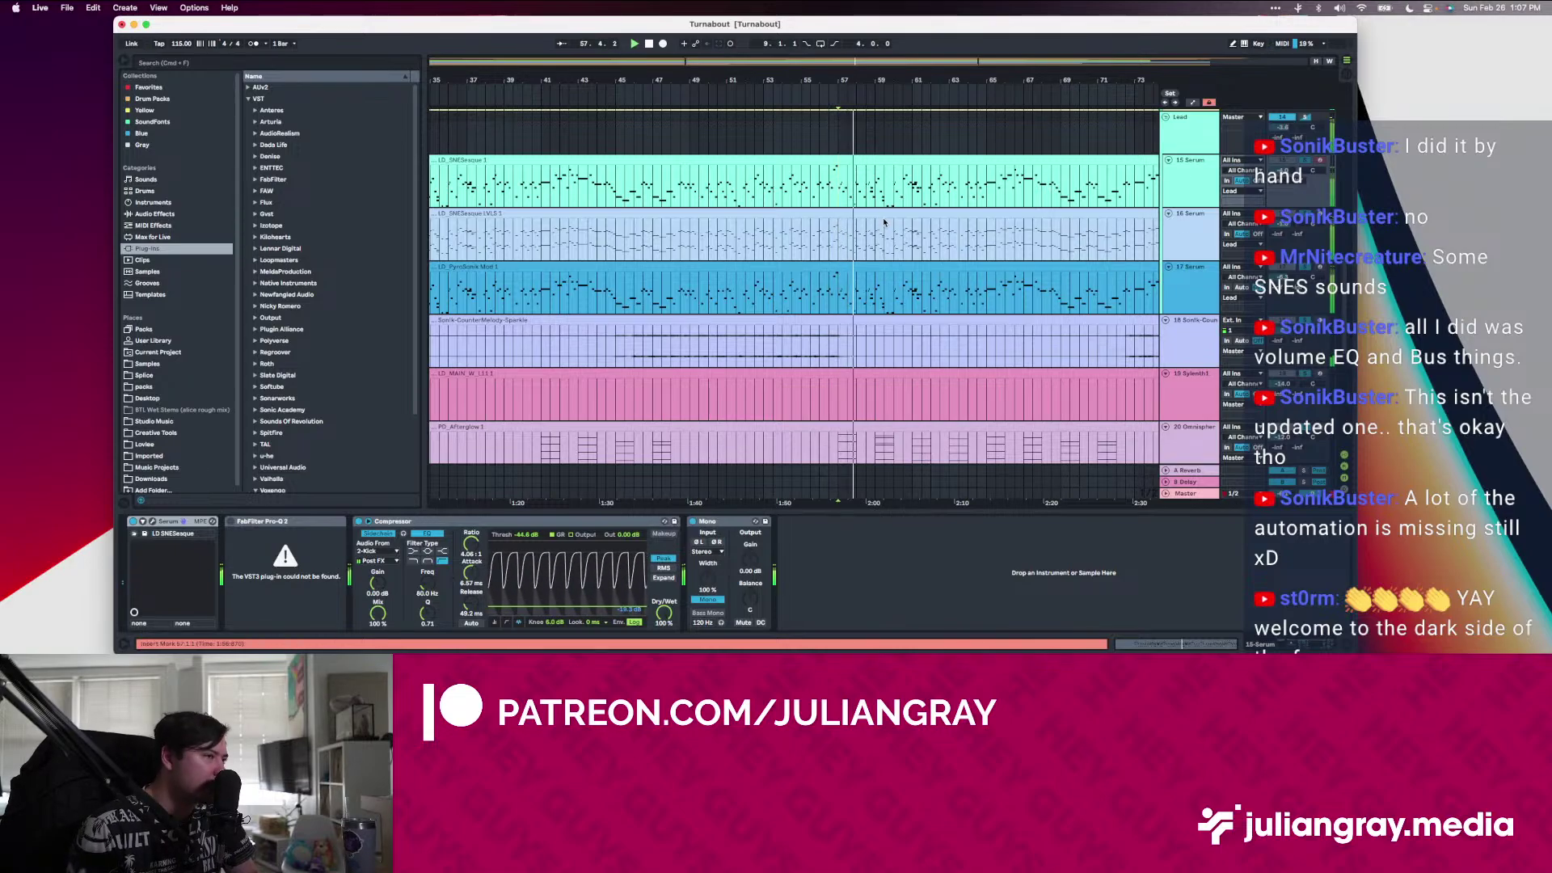
scroll(926, 208, up, 2)
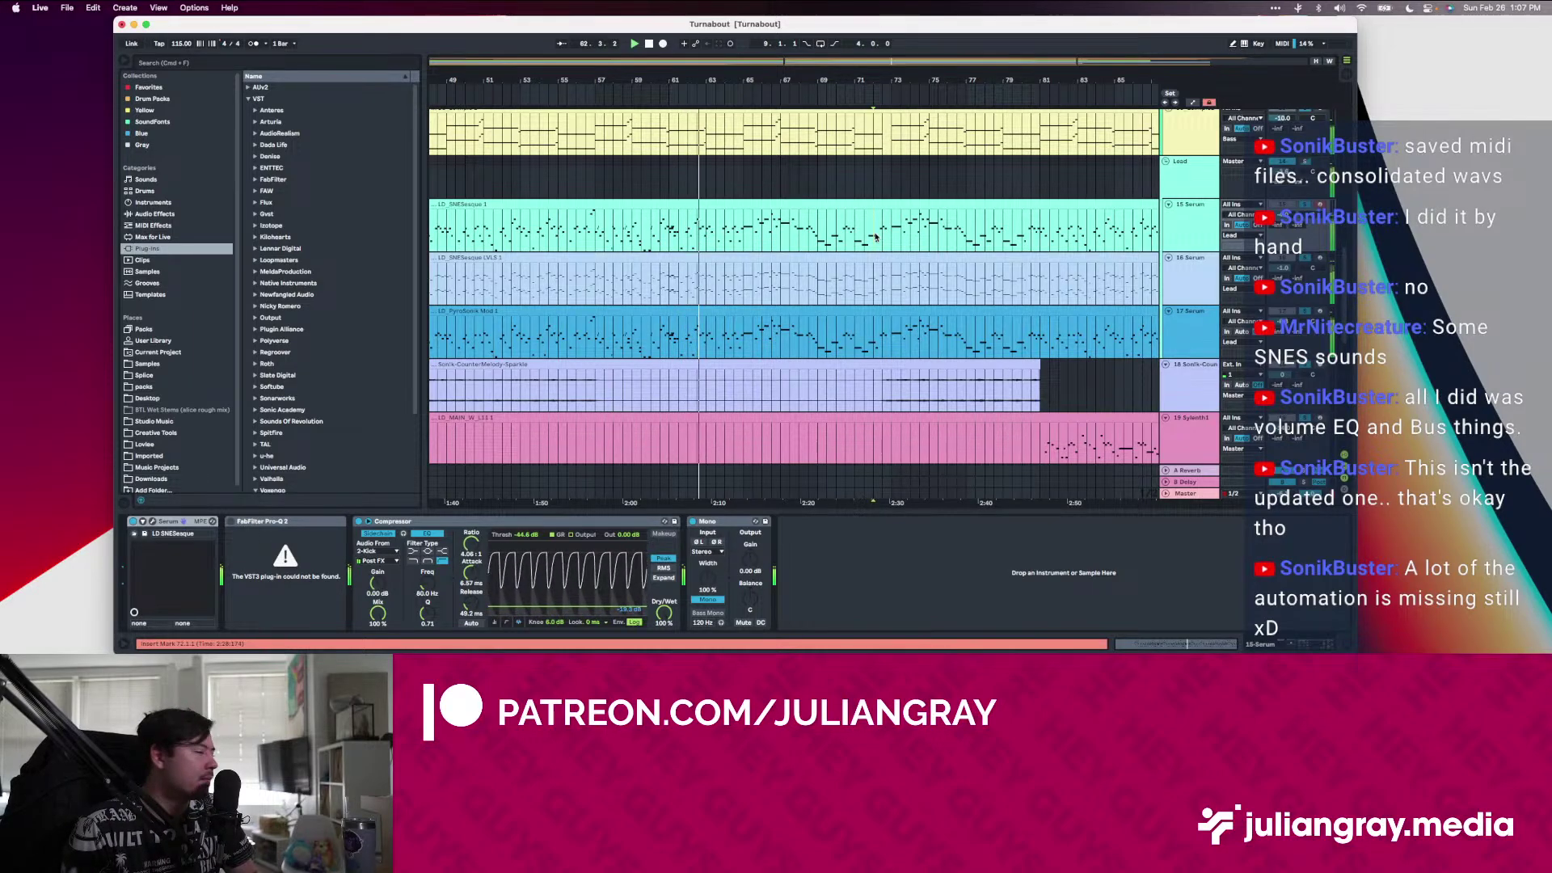
Step through the device chains on the 2Simple, VOID-Top and PIXLDRAGON bass tracks
scroll(876, 236, up, 5)
click(876, 236)
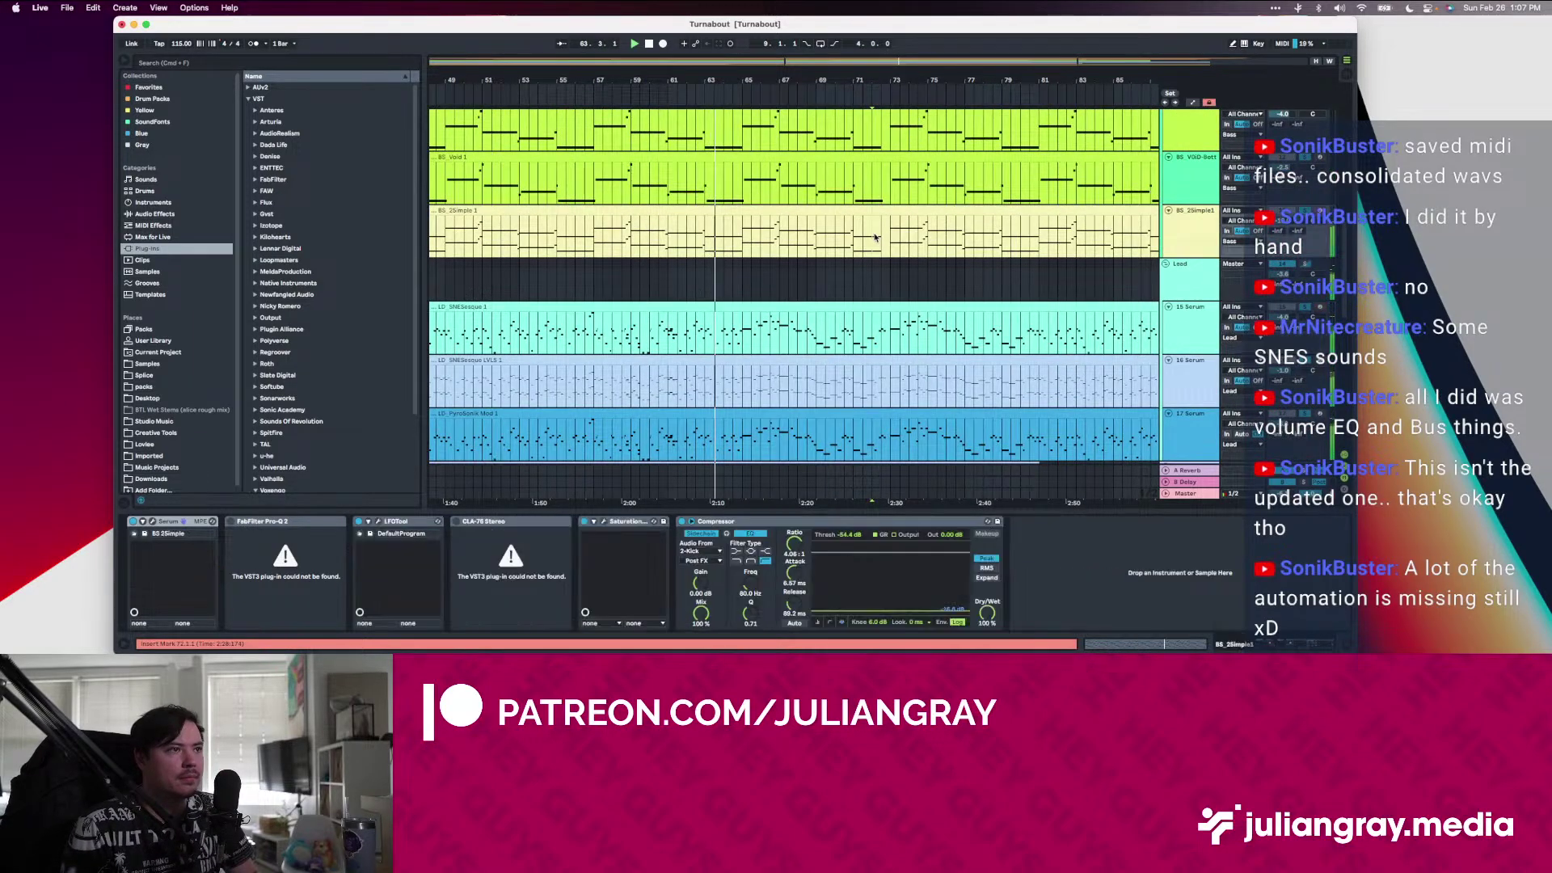
scroll(875, 236, up, 6)
click(881, 234)
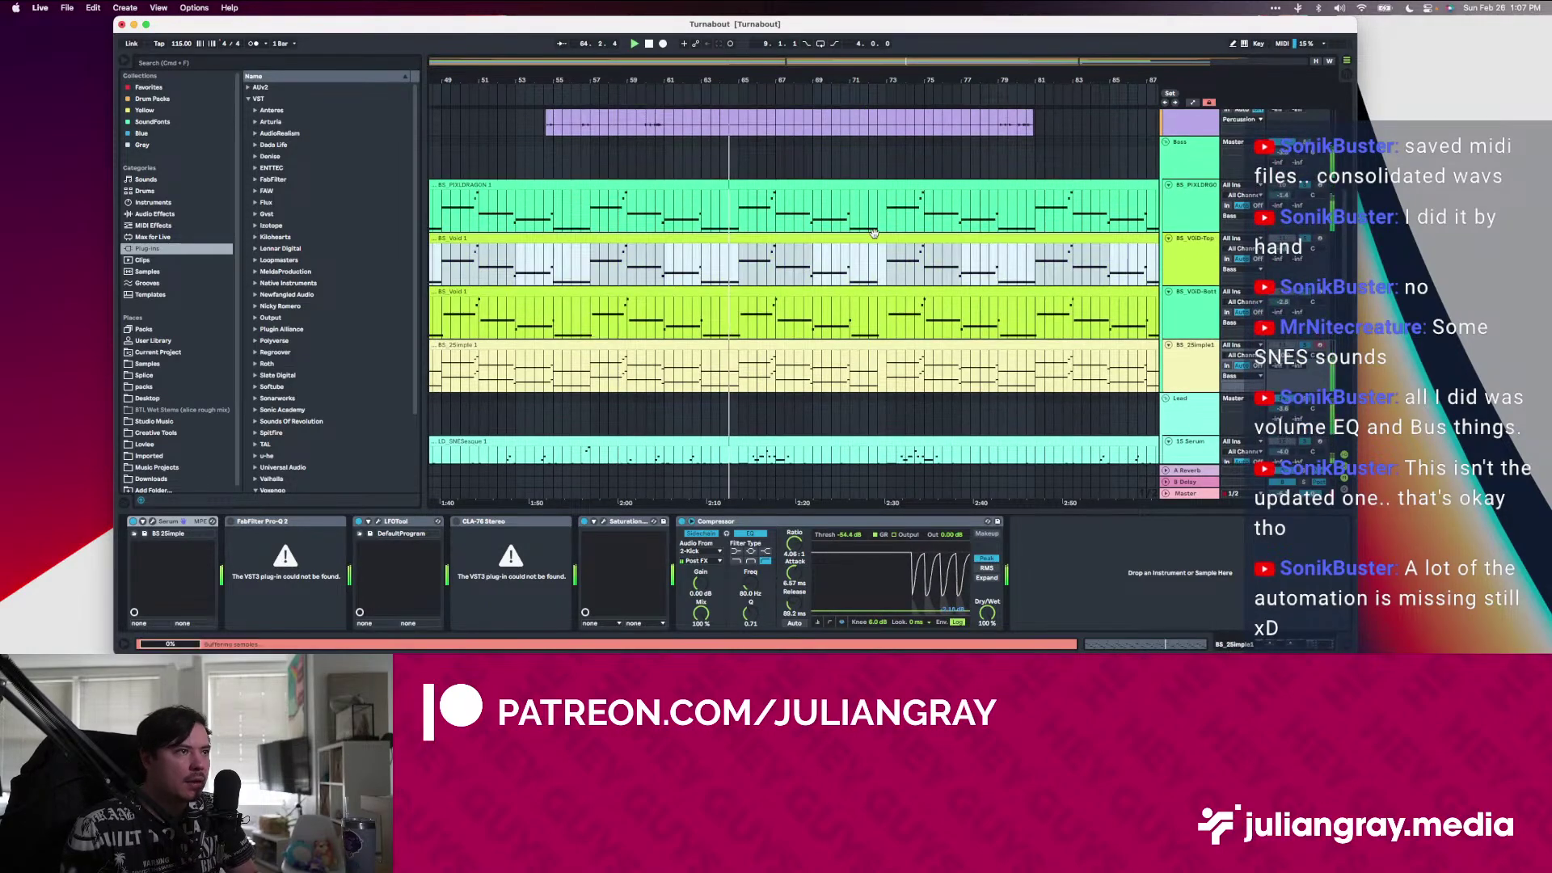
click(875, 263)
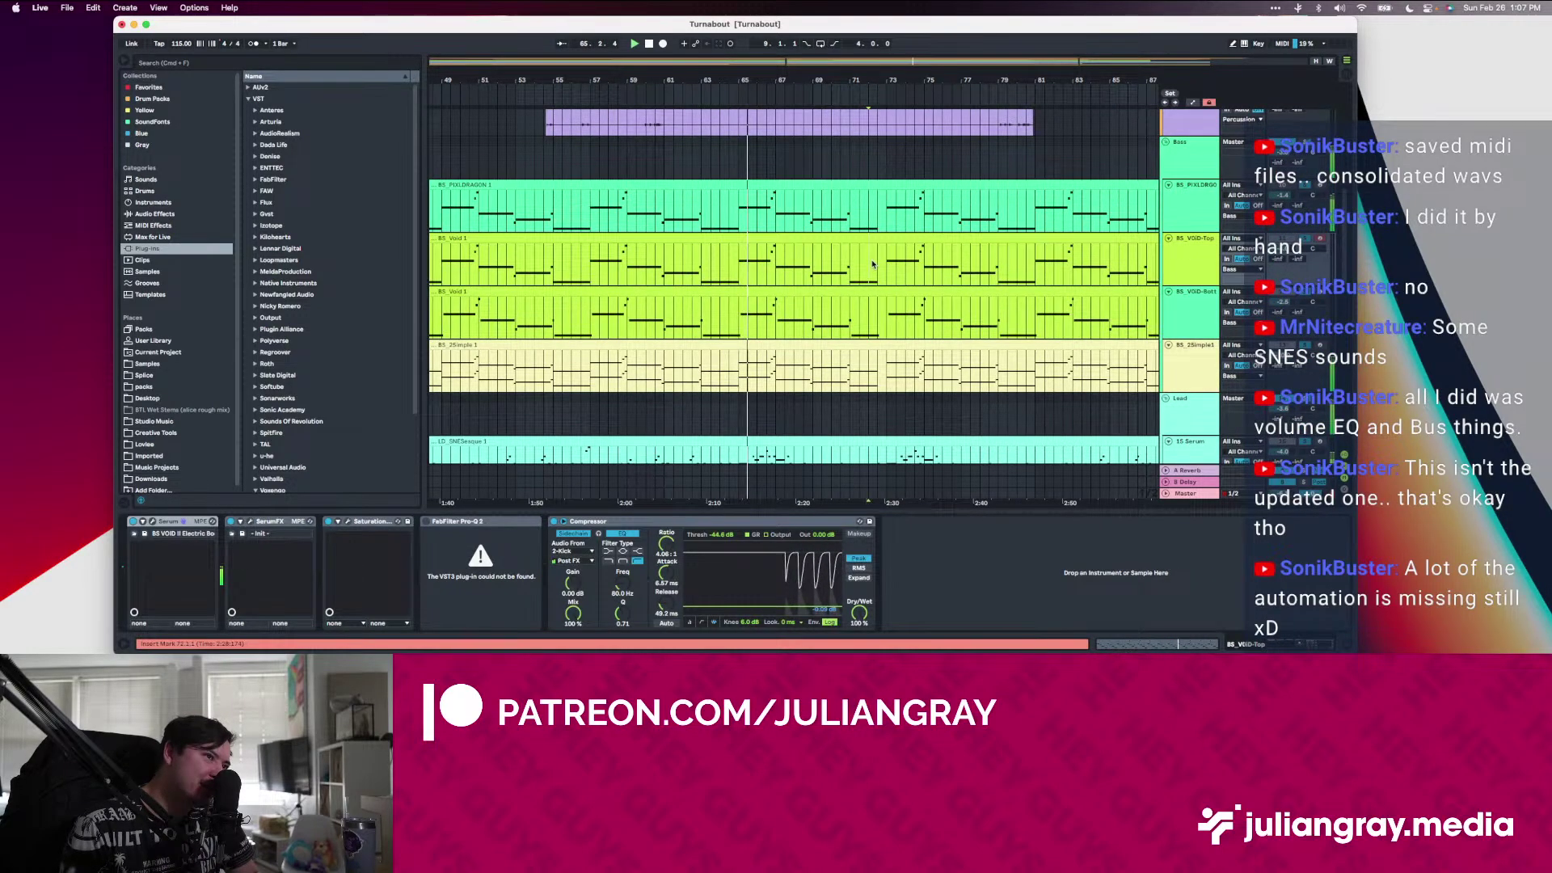
click(875, 224)
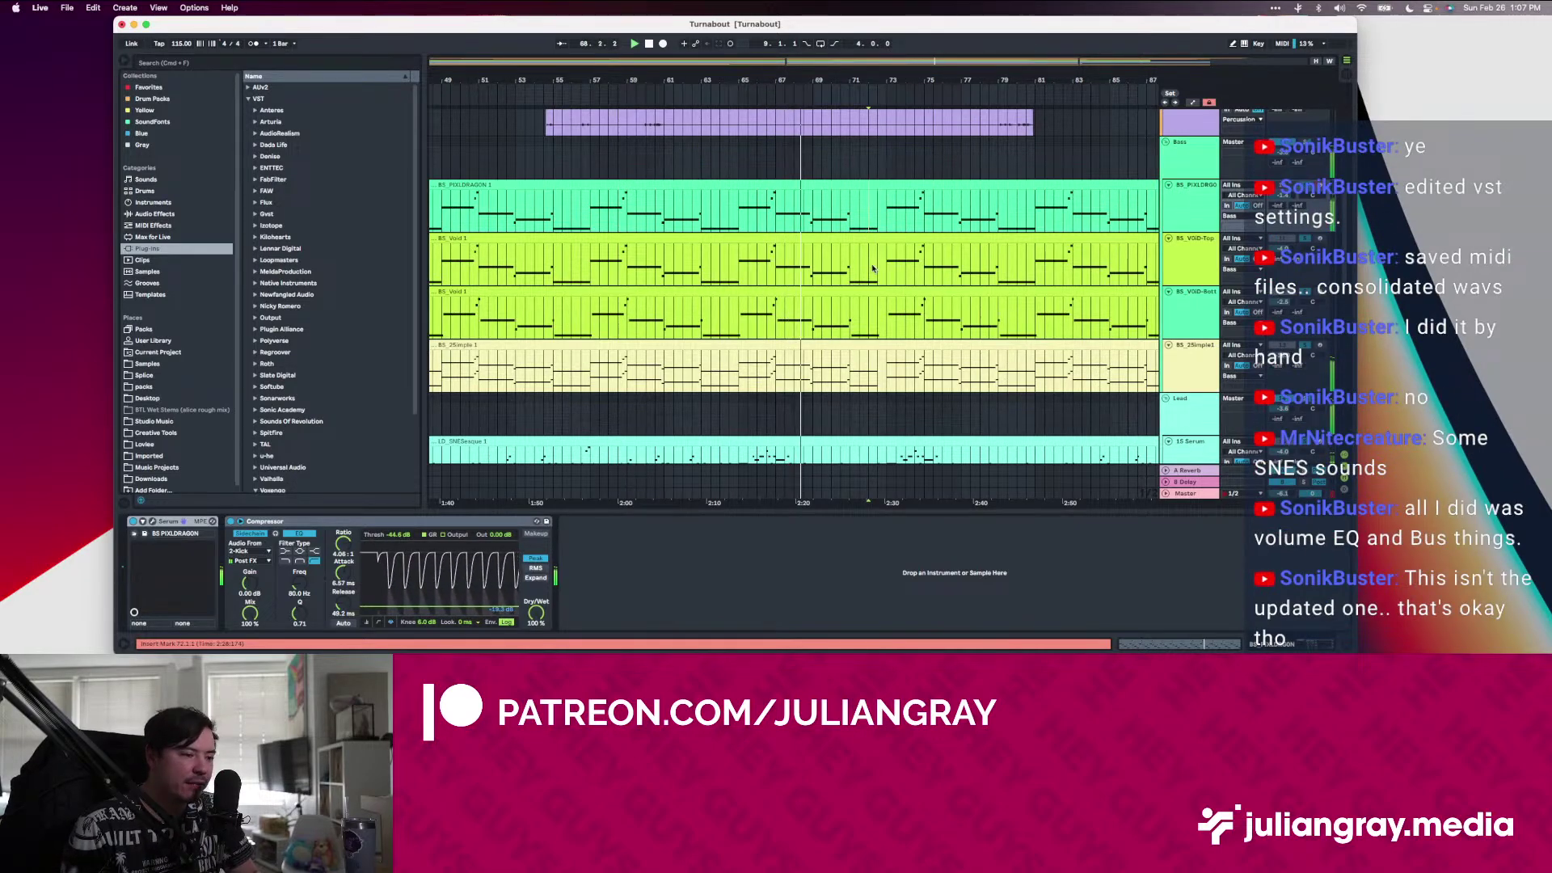
Check the purple VEH2 ride track for devices and show the PIXLDRAGON bass track's devices again
scroll(880, 243, up, 1)
click(880, 231)
scroll(880, 231, up, 4)
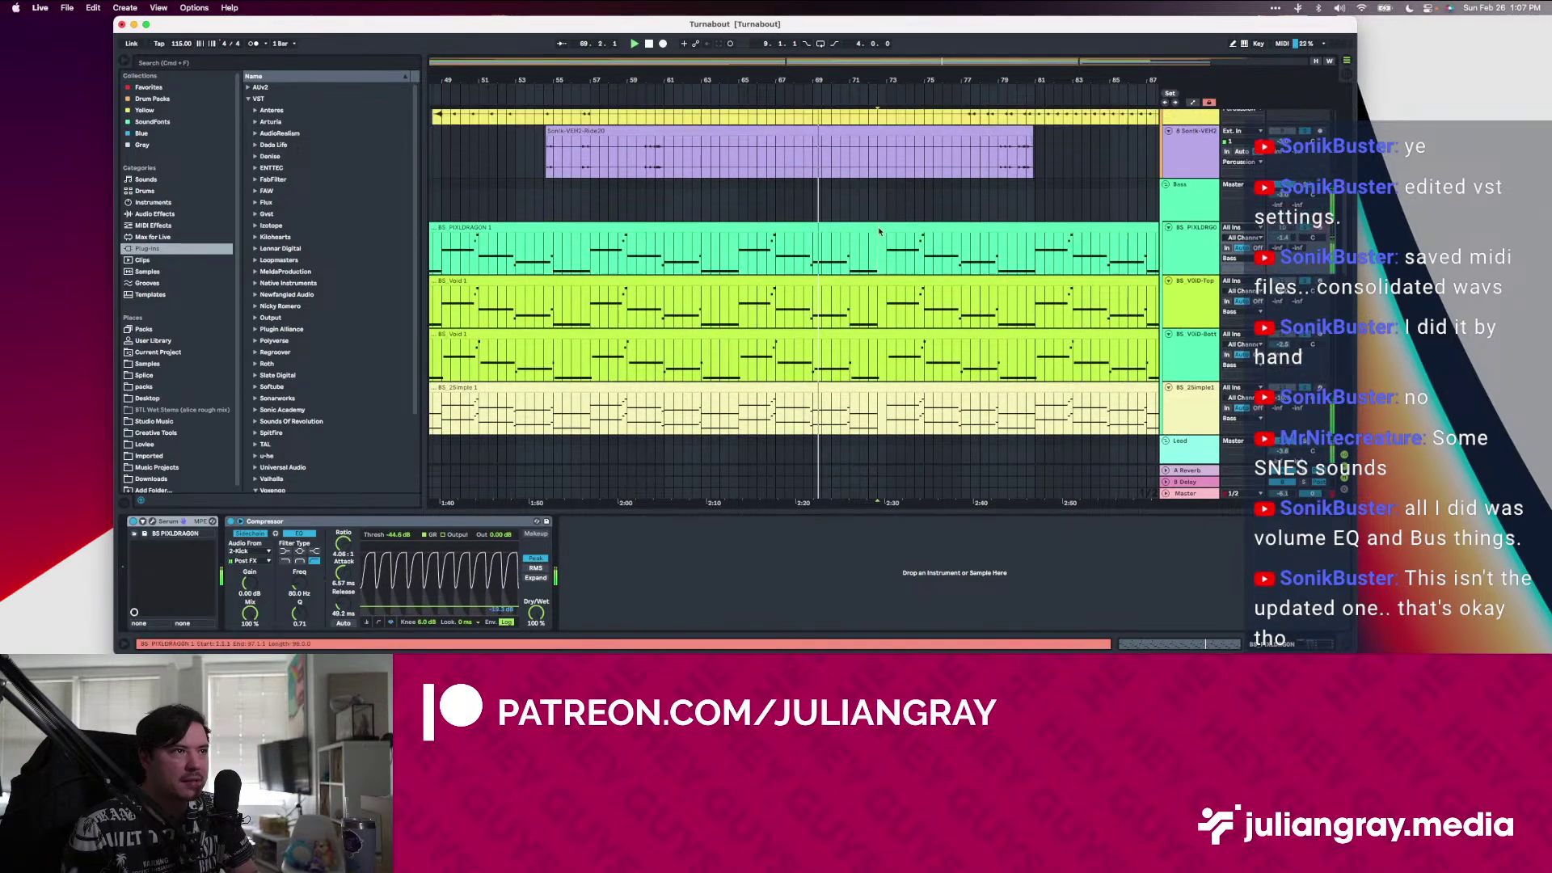
click(879, 230)
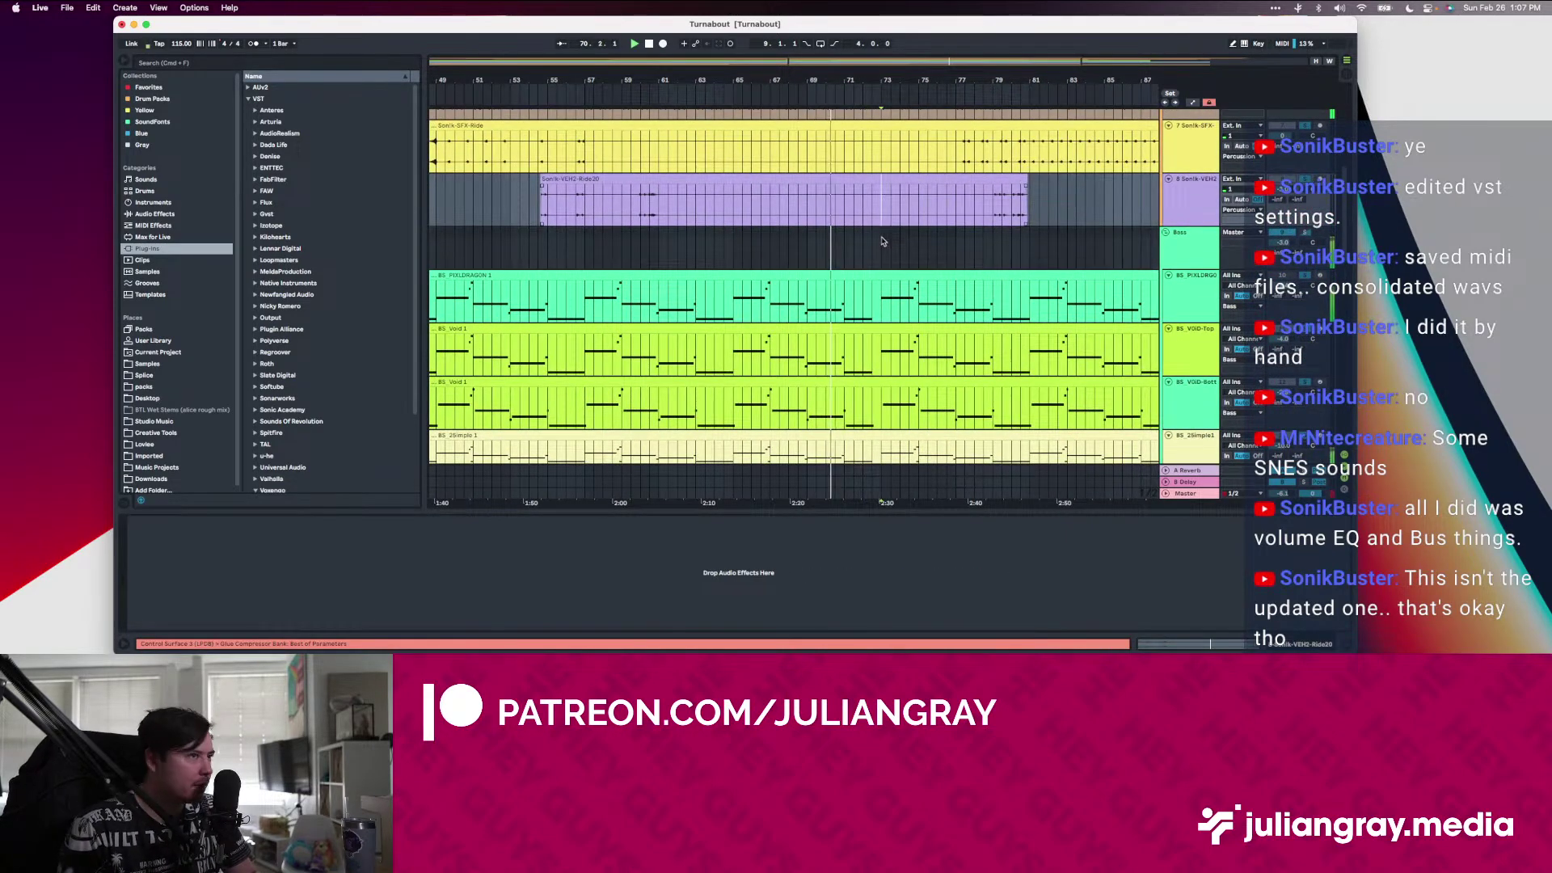
scroll(882, 223, down, 2)
click(1194, 255)
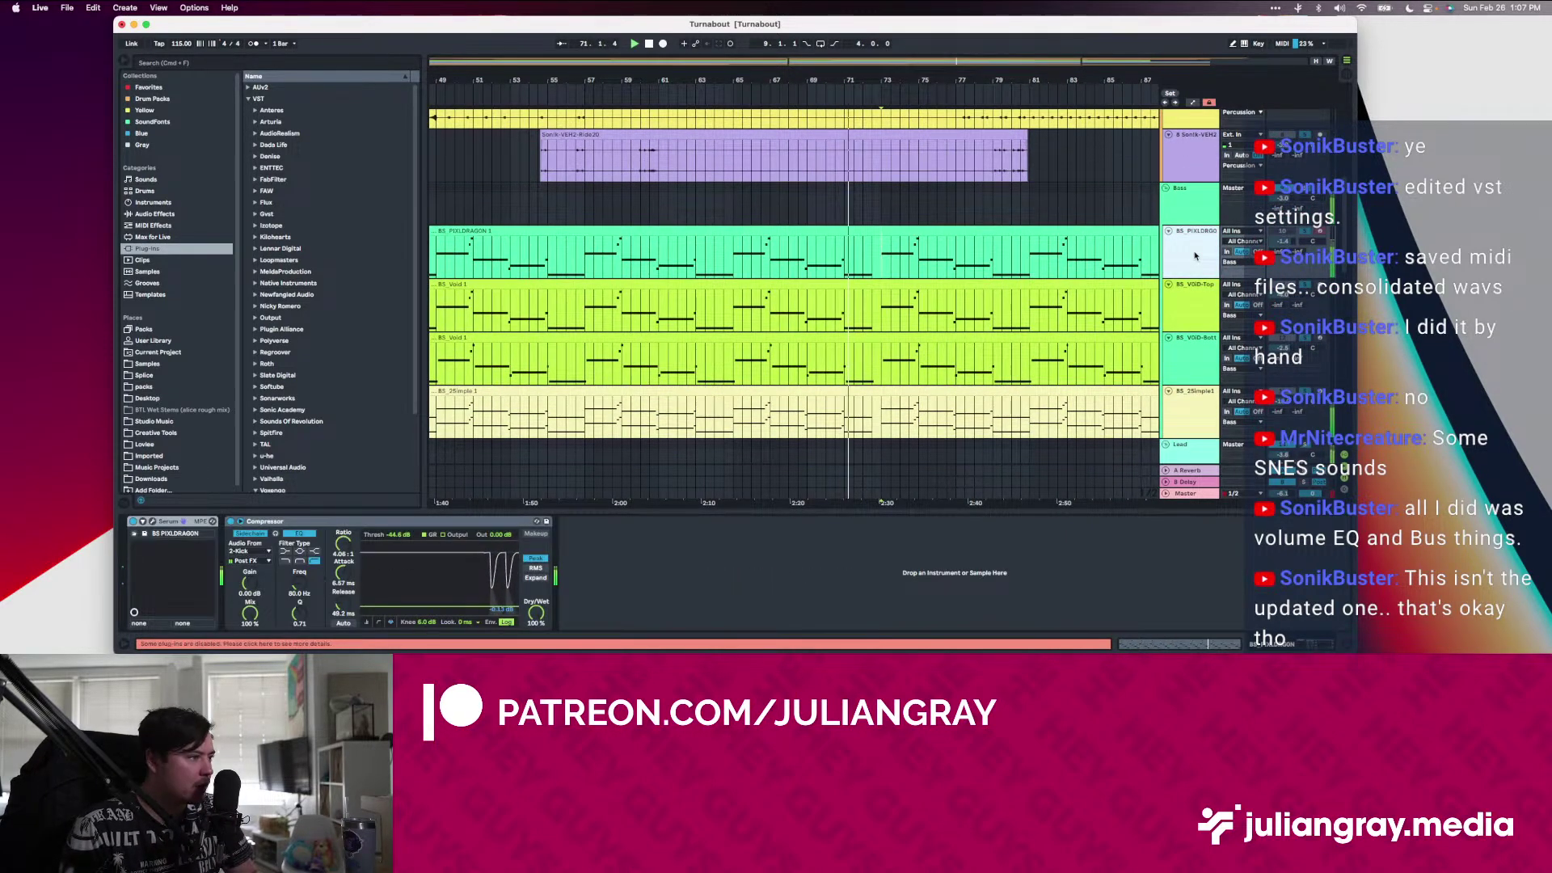
Show the Master's Voxengo SPAN, move its window over the browser side, and zoom the arrangement out to its full length
click(1203, 489)
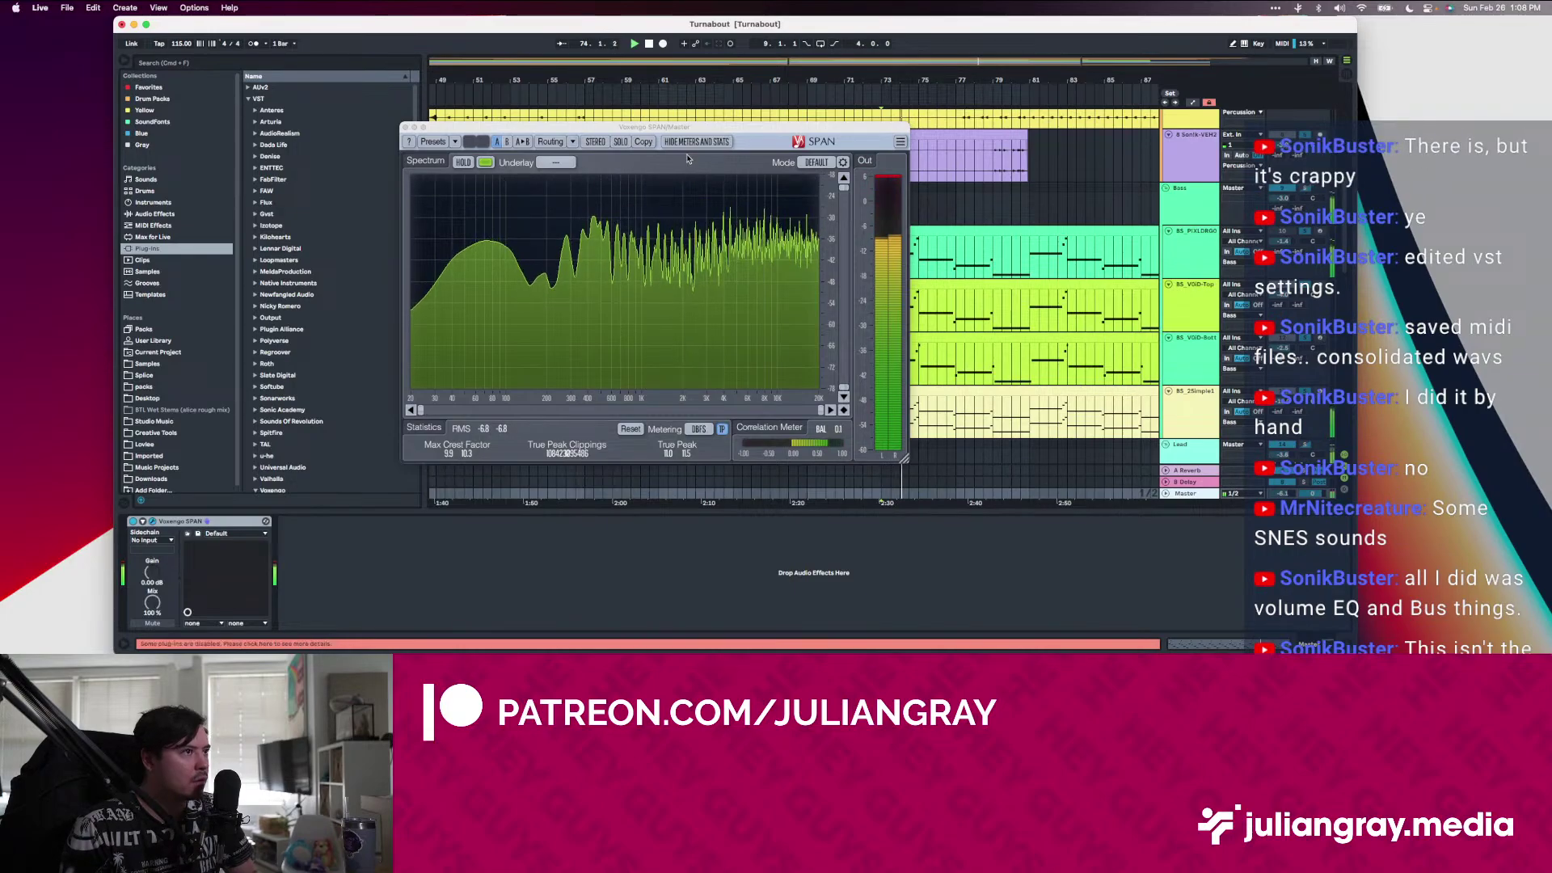
drag(689, 126, 495, 206)
drag(983, 60, 983, 25)
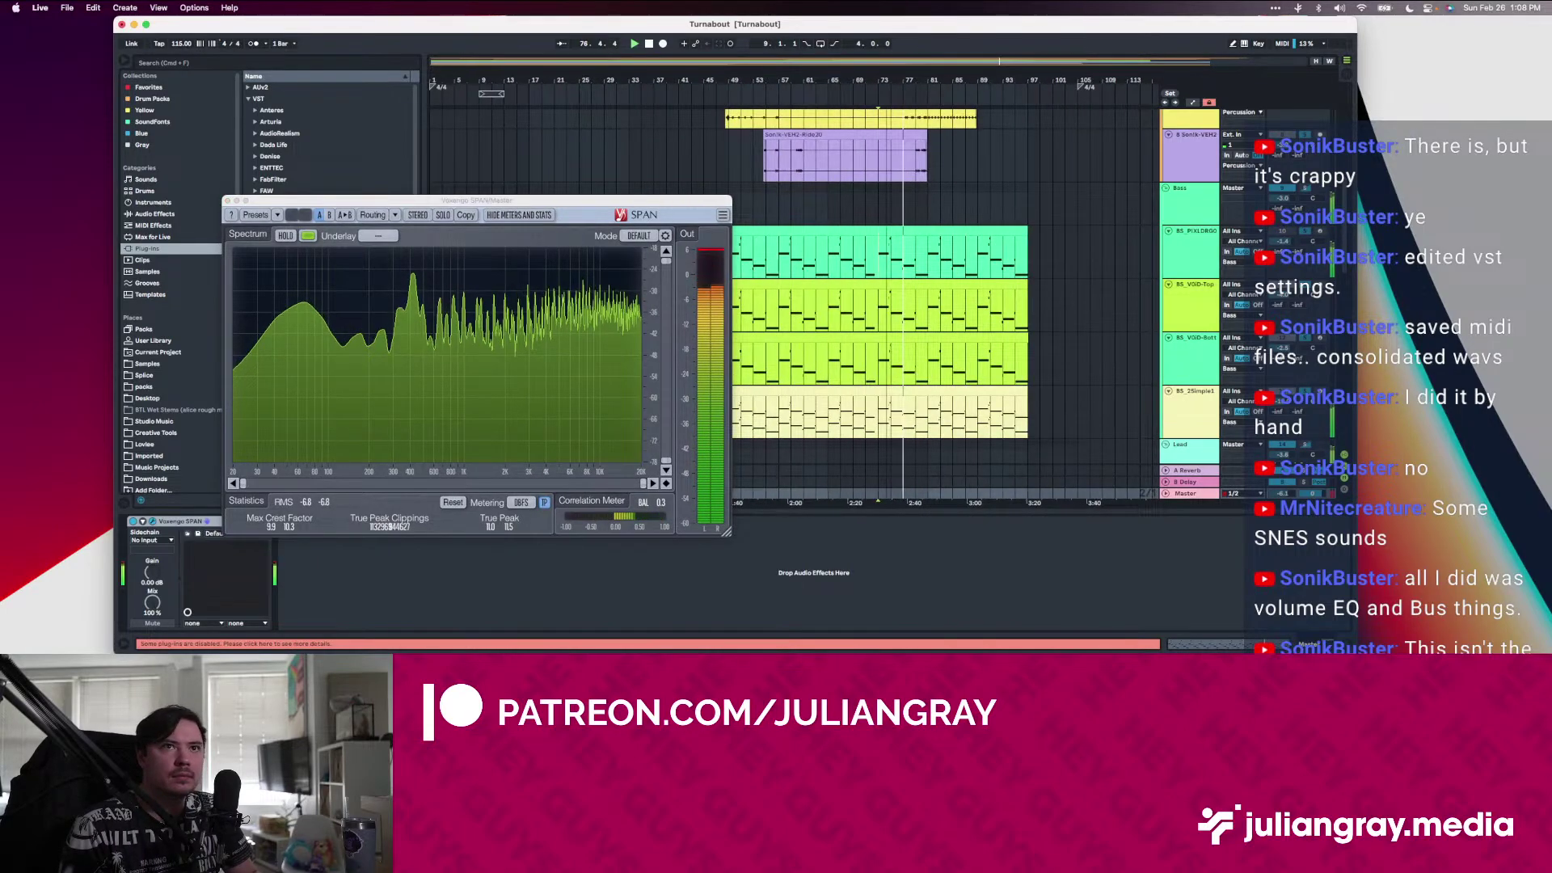
Show the PIXLDRAGON bass track's device chain, and return to Voxengo SPAN on the Master
click(955, 251)
click(933, 211)
click(938, 247)
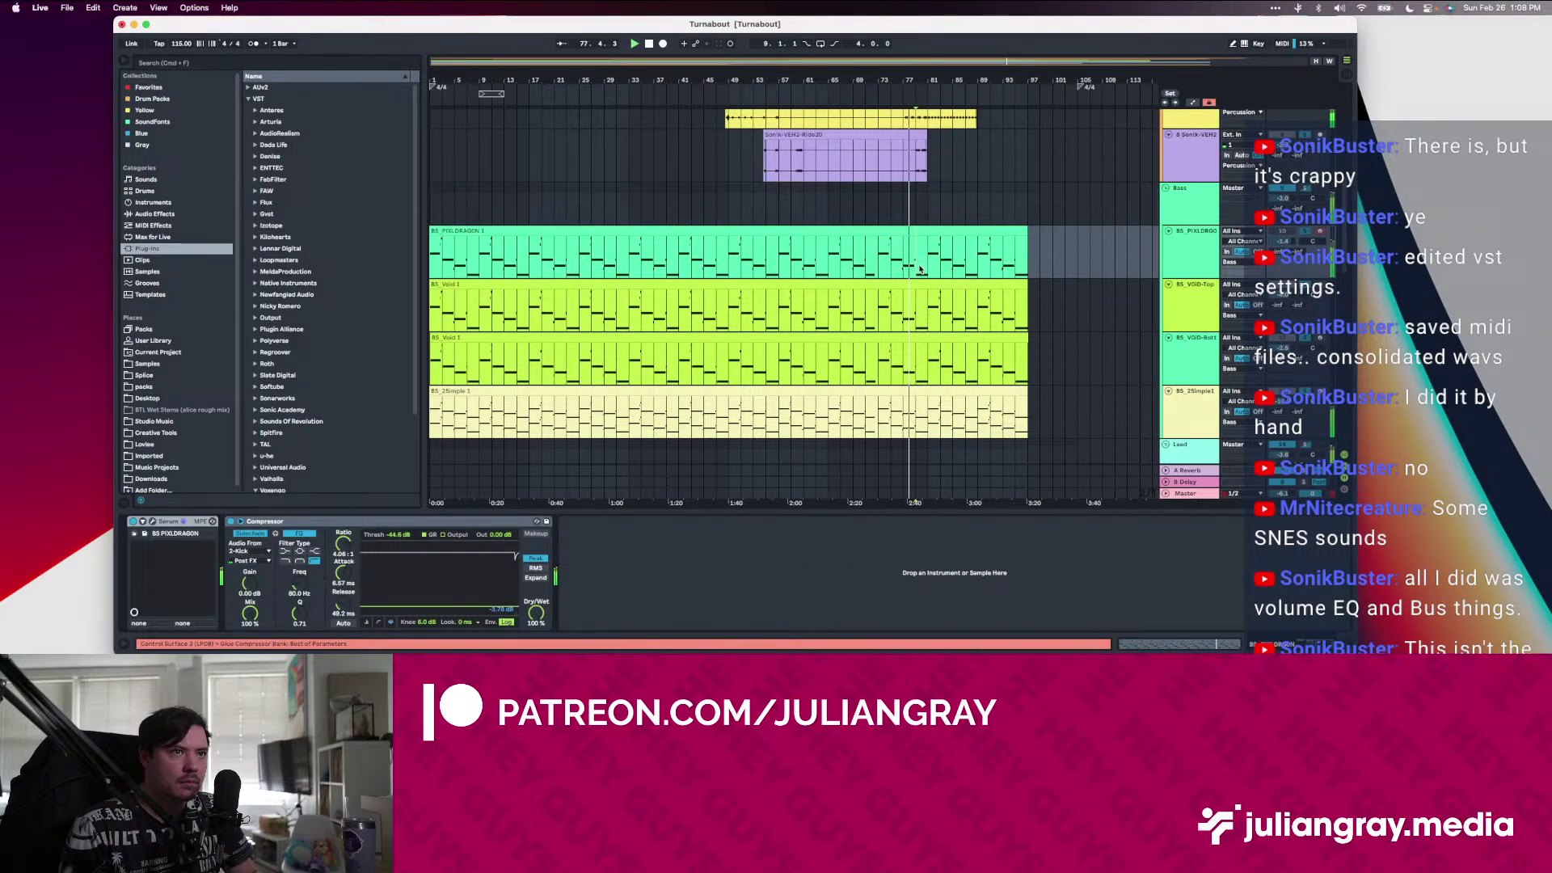
click(935, 212)
click(1194, 498)
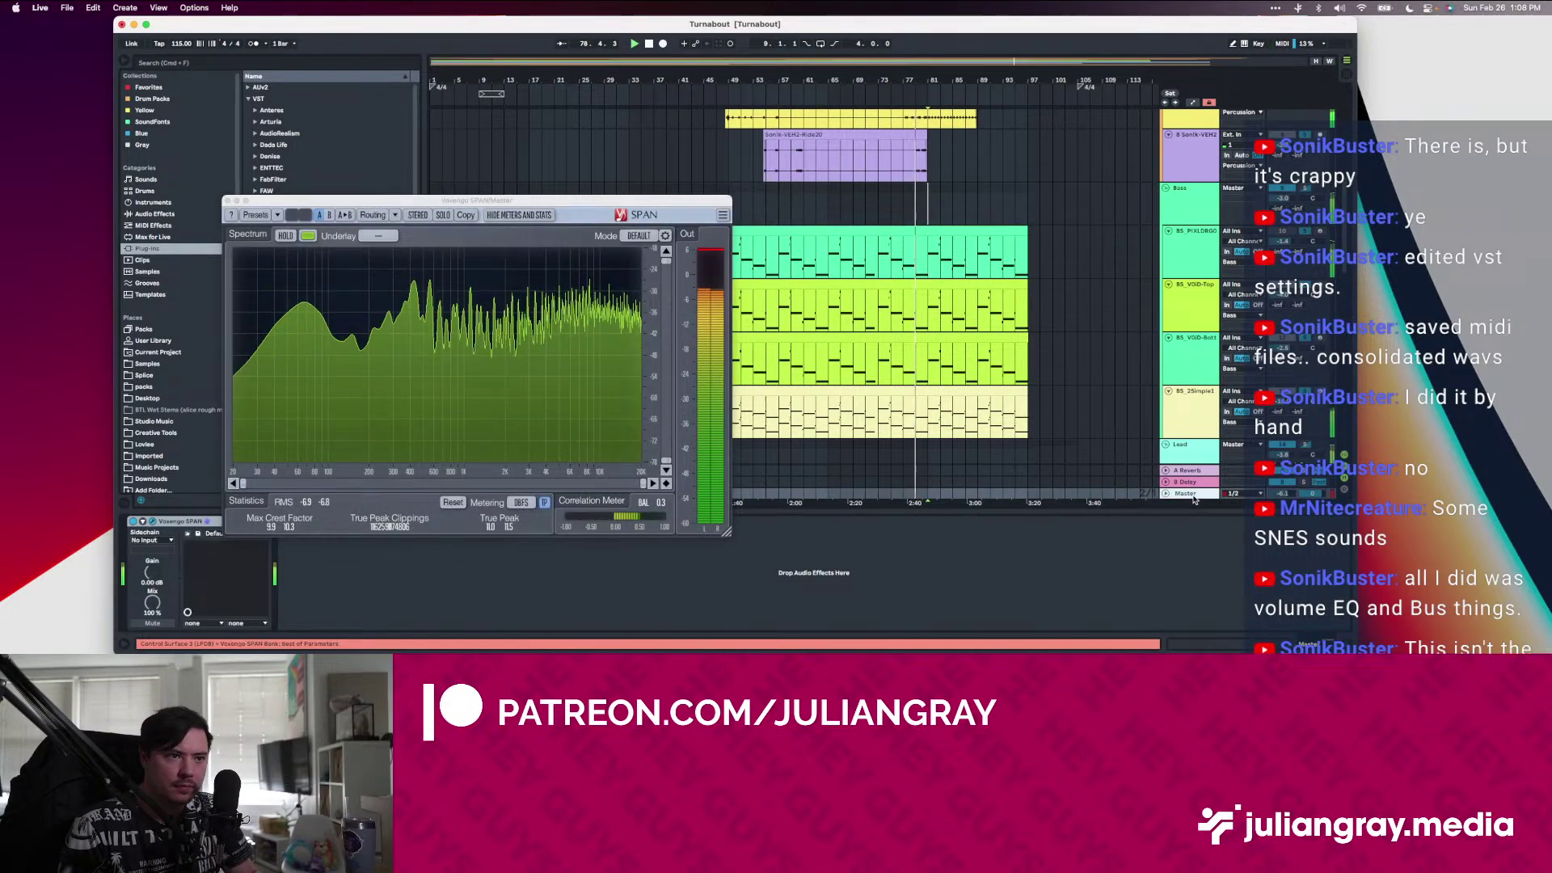
Shift the project window so its mixer area stays unobstructed, and place the SPAN window over the end of the arrangement clips
drag(569, 203, 695, 202)
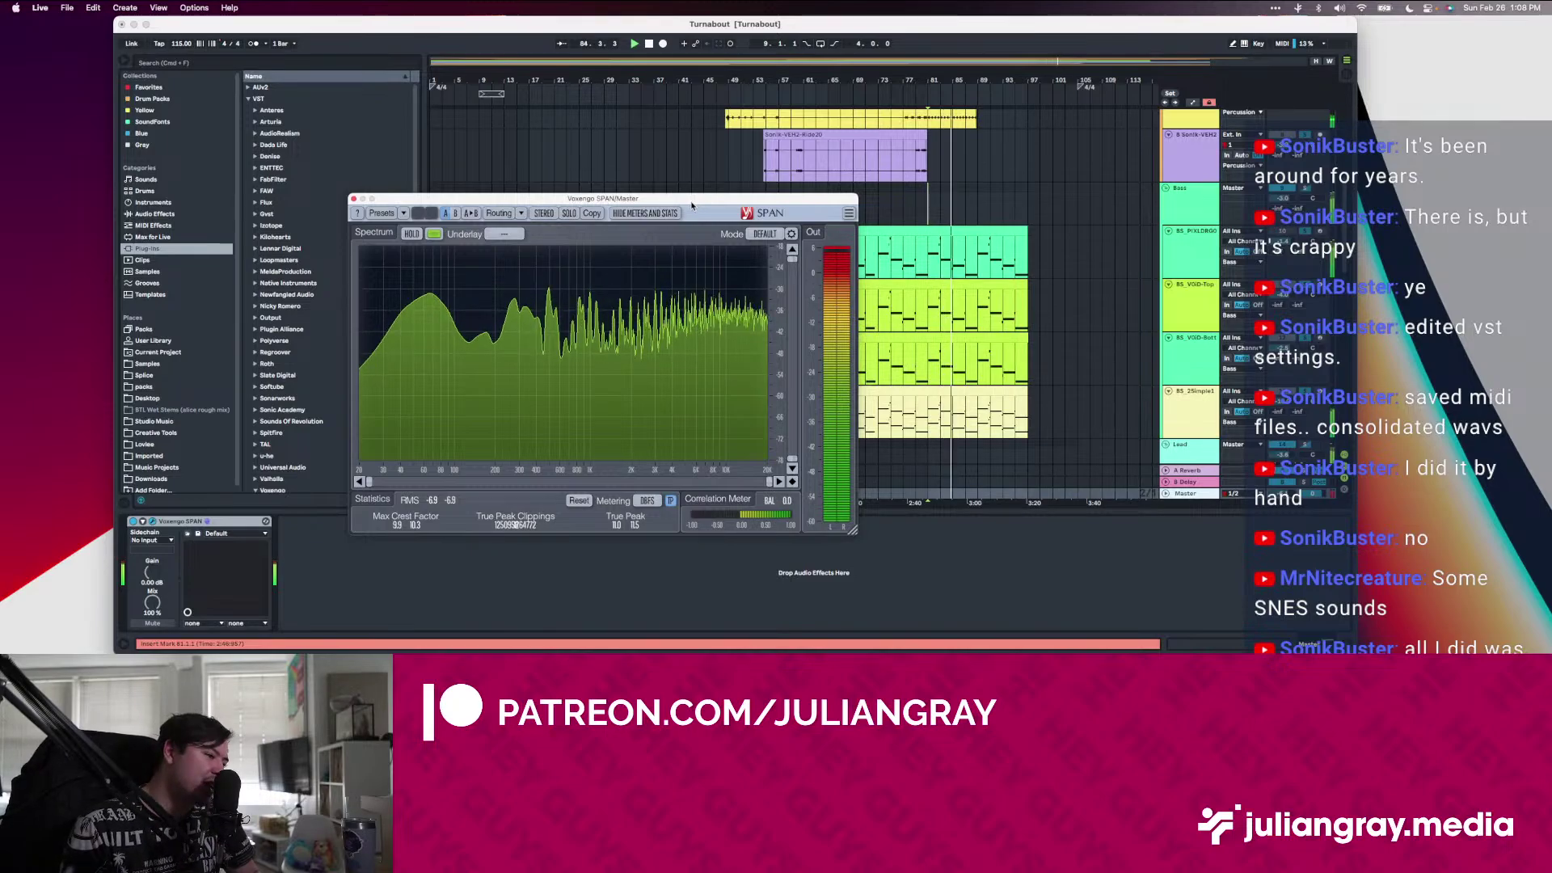
drag(965, 37, 846, 26)
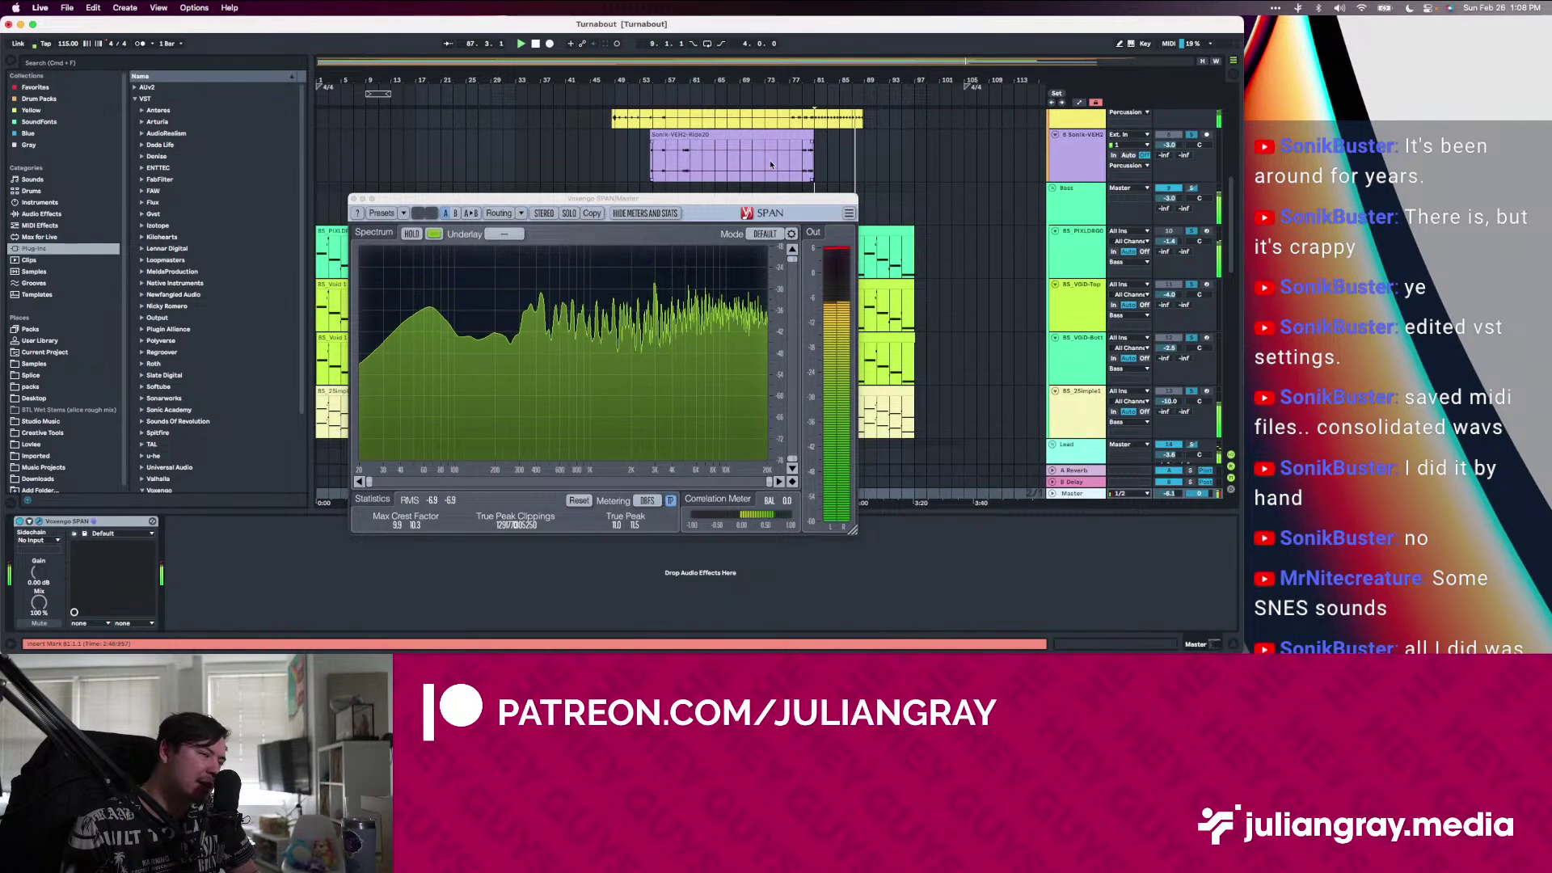
mouse_move(695, 194)
mouse_down()
mouse_move(746, 188)
mouse_move(720, 185)
mouse_up()
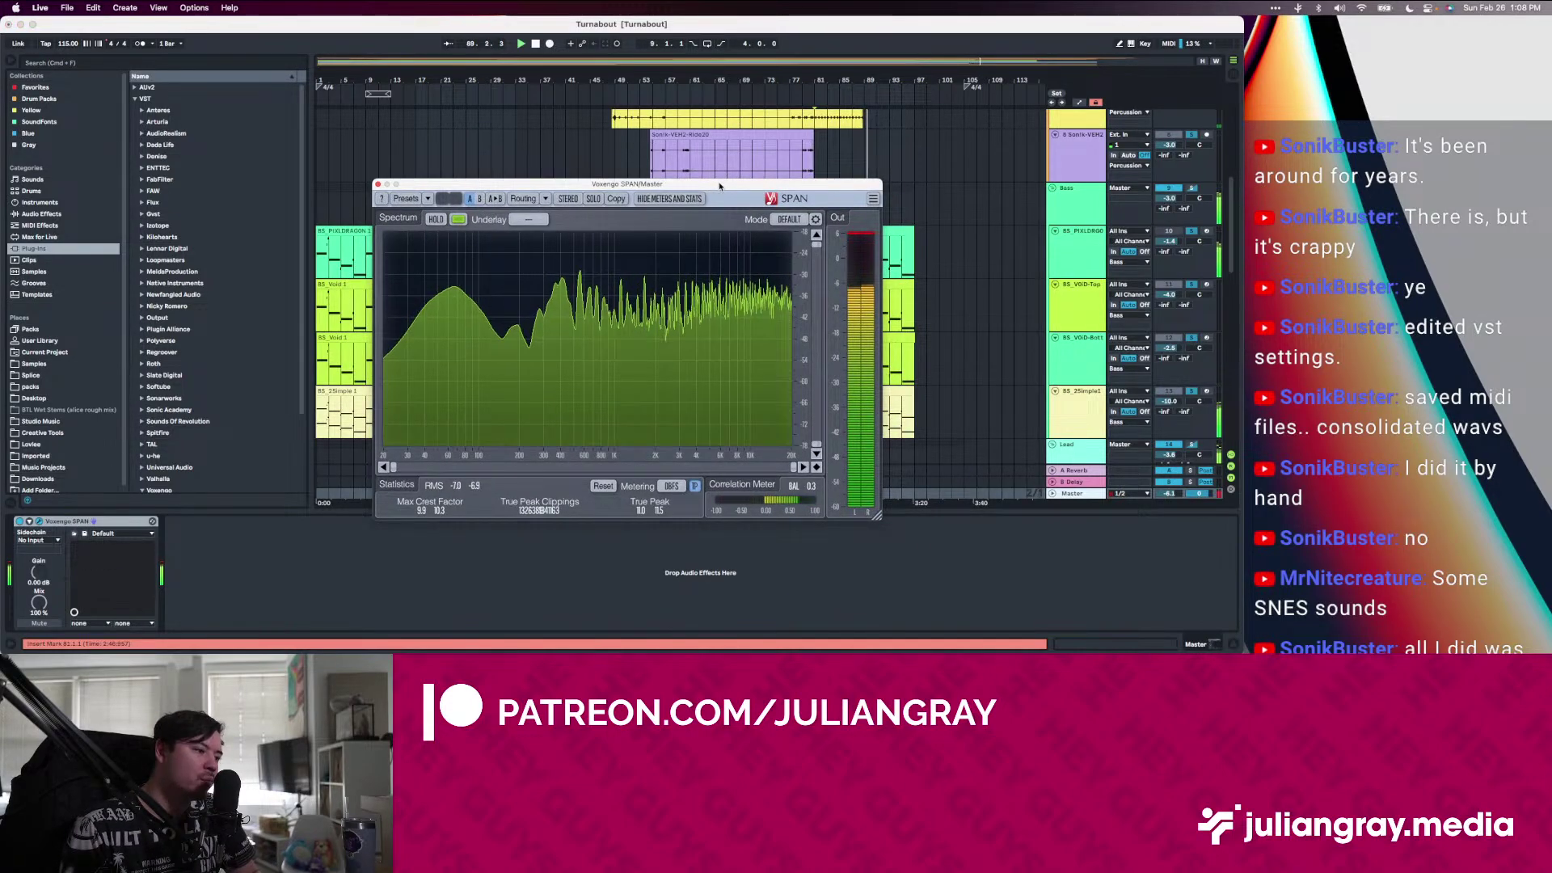
drag(719, 185, 845, 141)
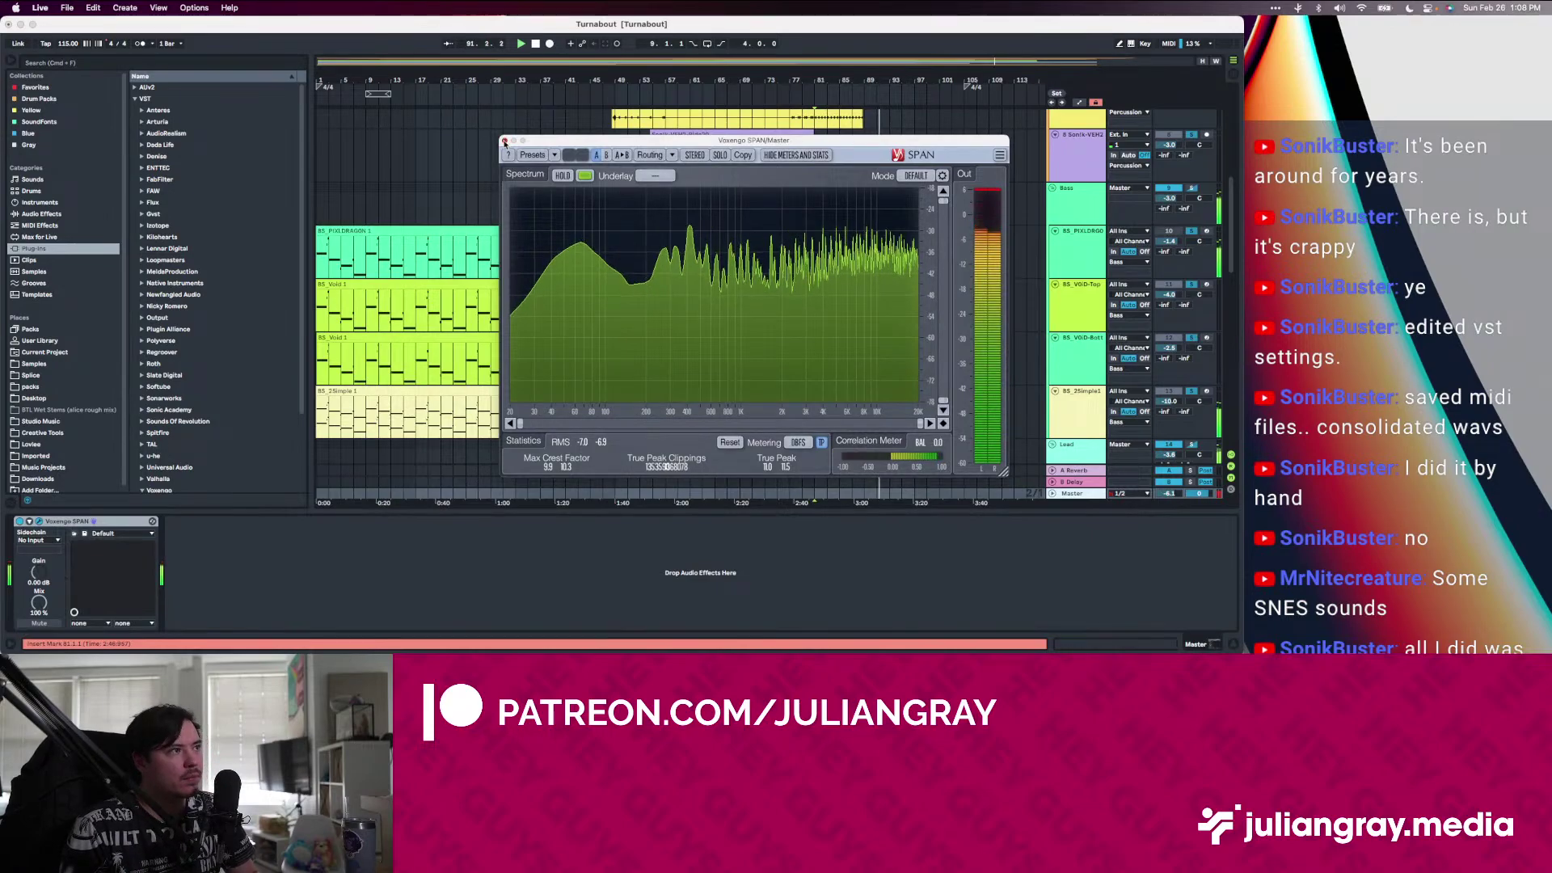
Close the SPAN window and show the PIXLDRAGON bass track's Serum and Compressor devices
click(506, 141)
click(1051, 214)
click(722, 231)
click(725, 259)
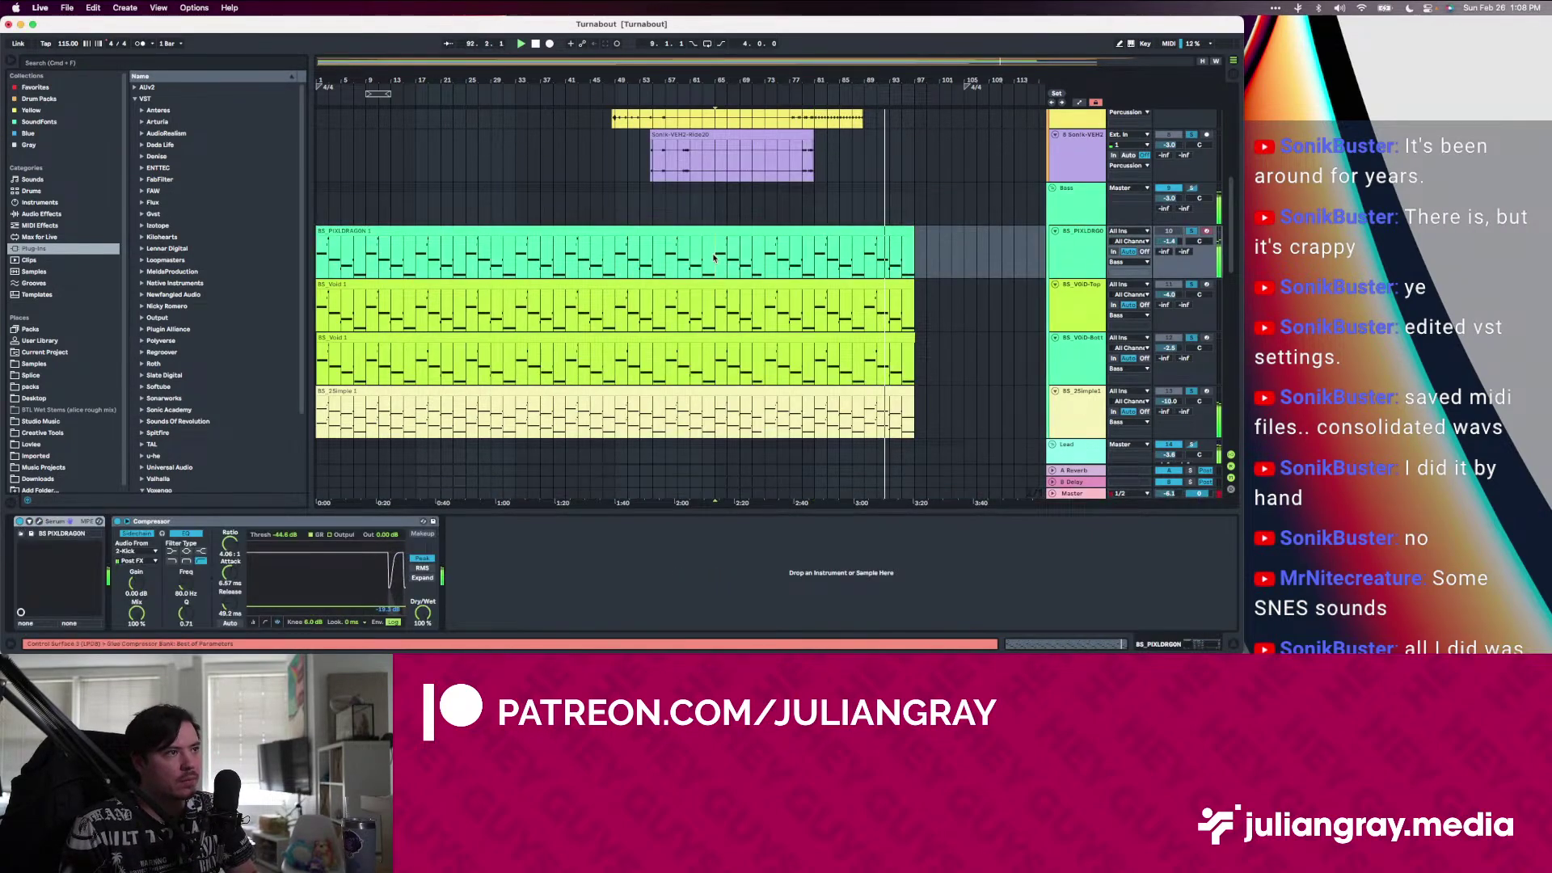
Open the Serum instrument on the VOID-Top bass track to view its patch, and close it again
scroll(725, 259, down, 3)
click(726, 260)
click(1073, 259)
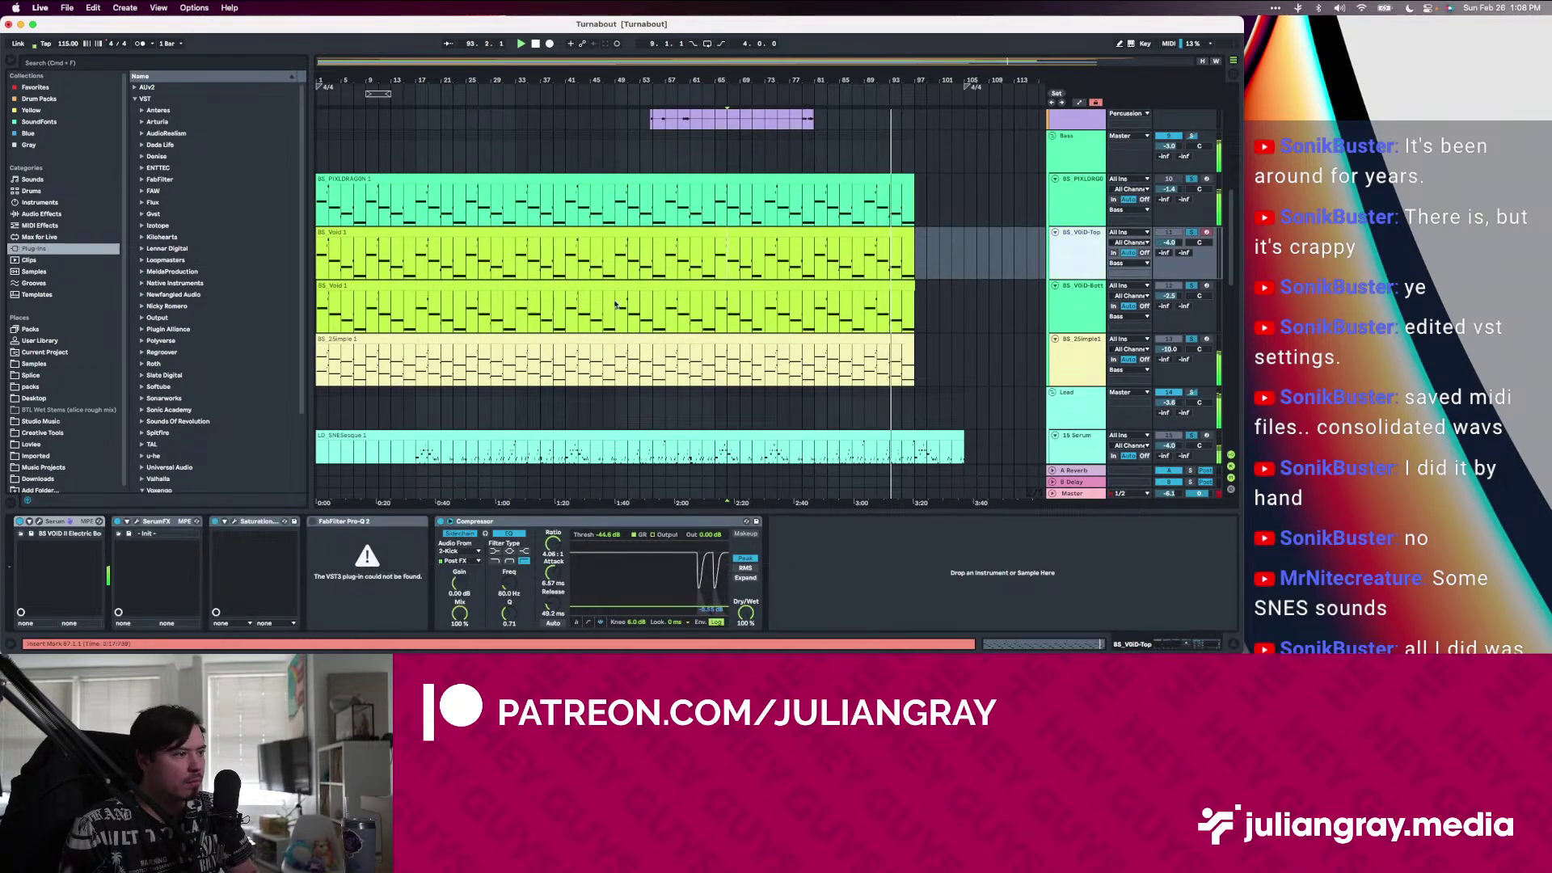
click(41, 522)
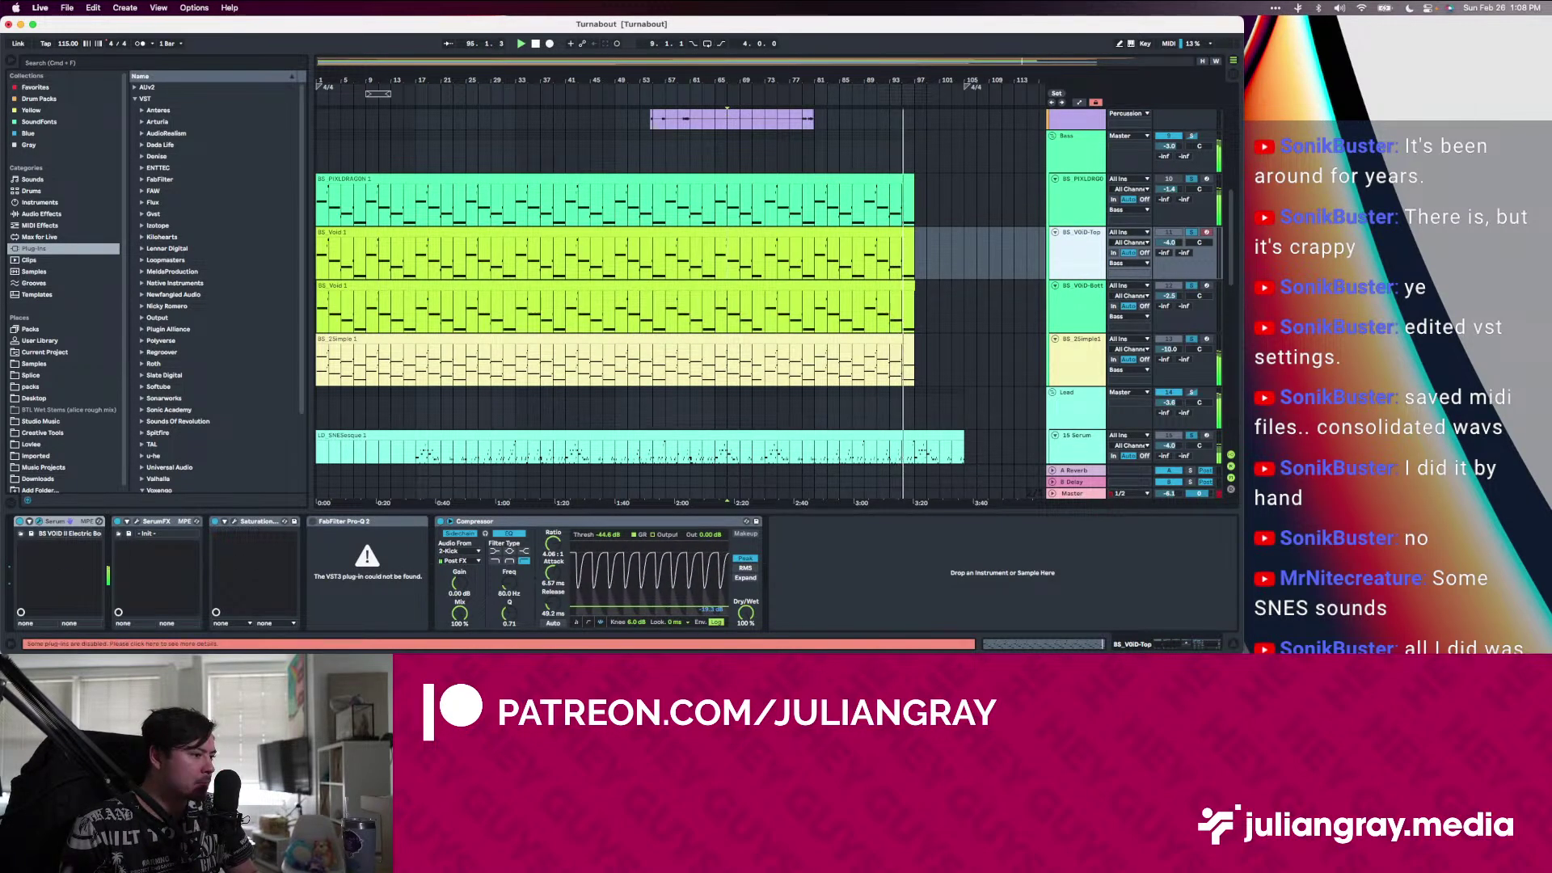
drag(344, 237, 334, 152)
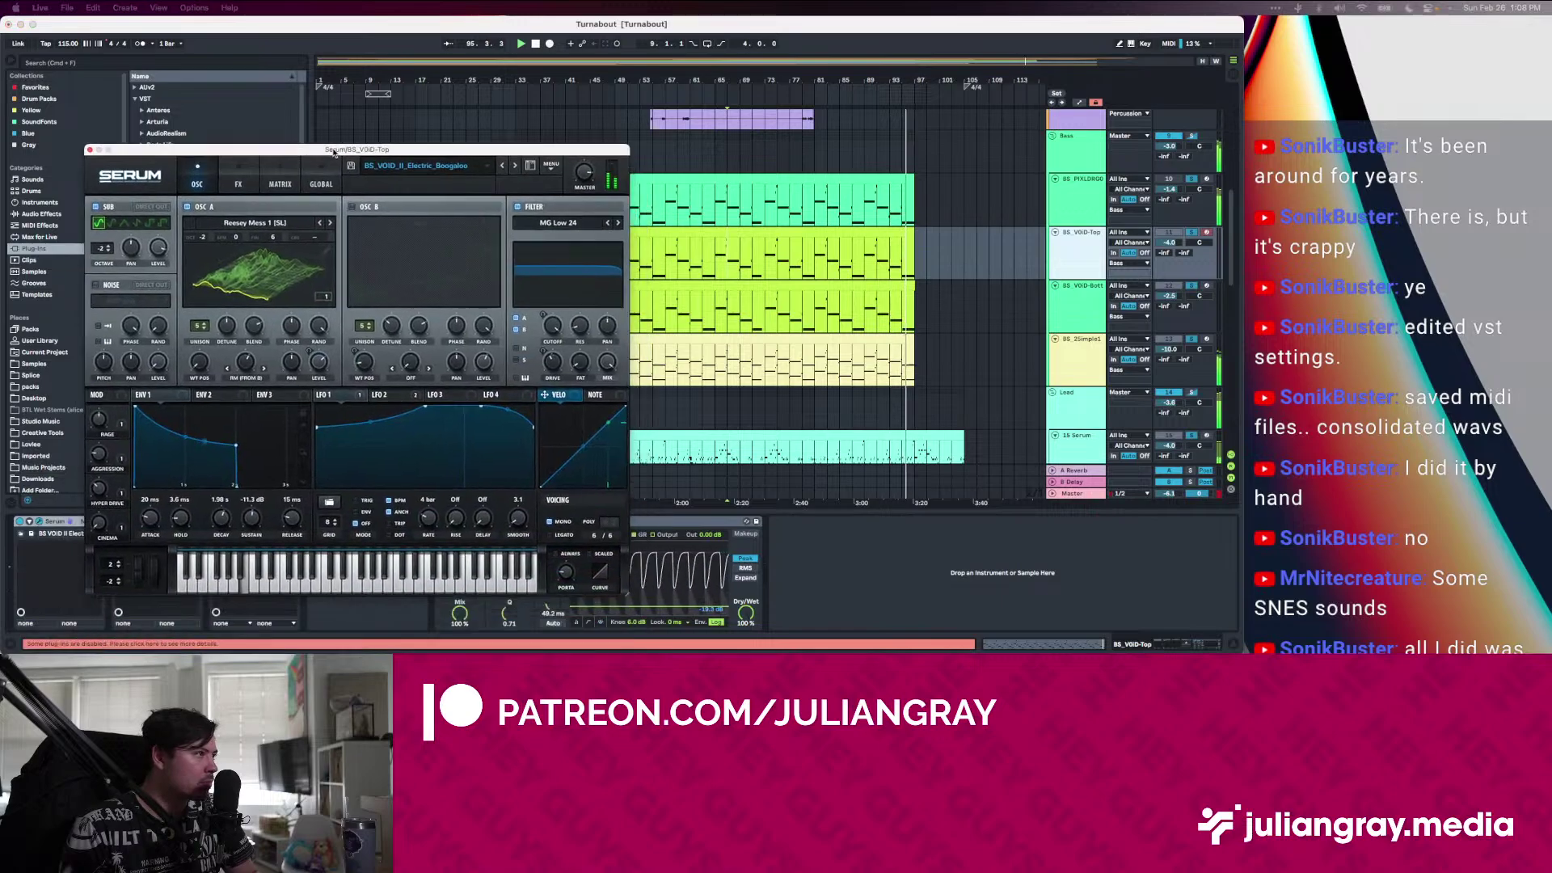
click(92, 153)
click(664, 232)
click(667, 265)
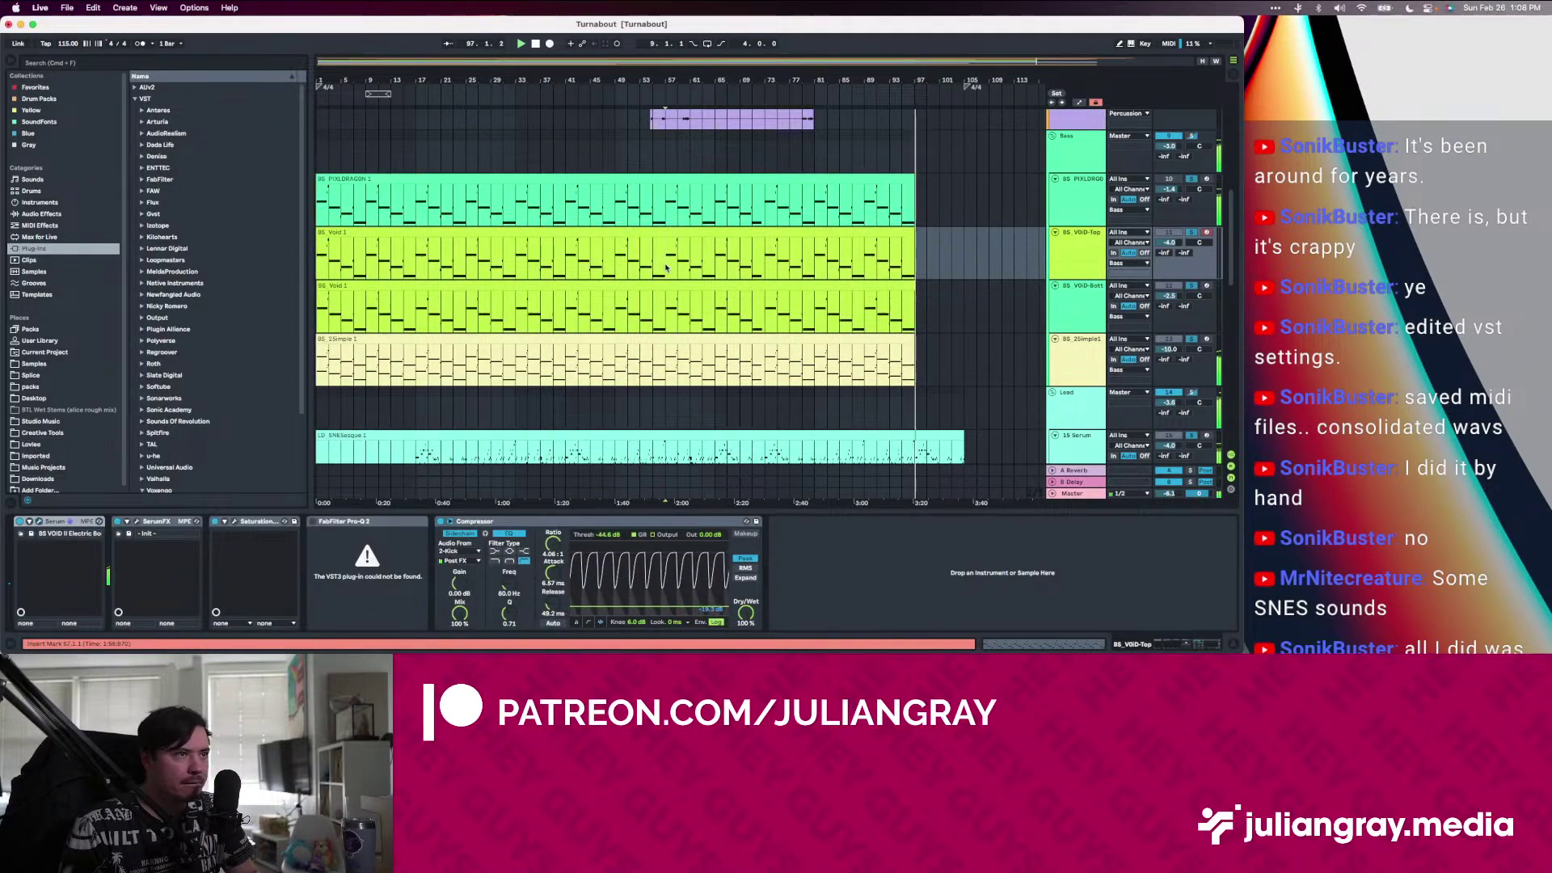
Examine the Bass group's Glue Compressor and the percussion tracks above the group
scroll(681, 269, down, 5)
scroll(681, 269, up, 10)
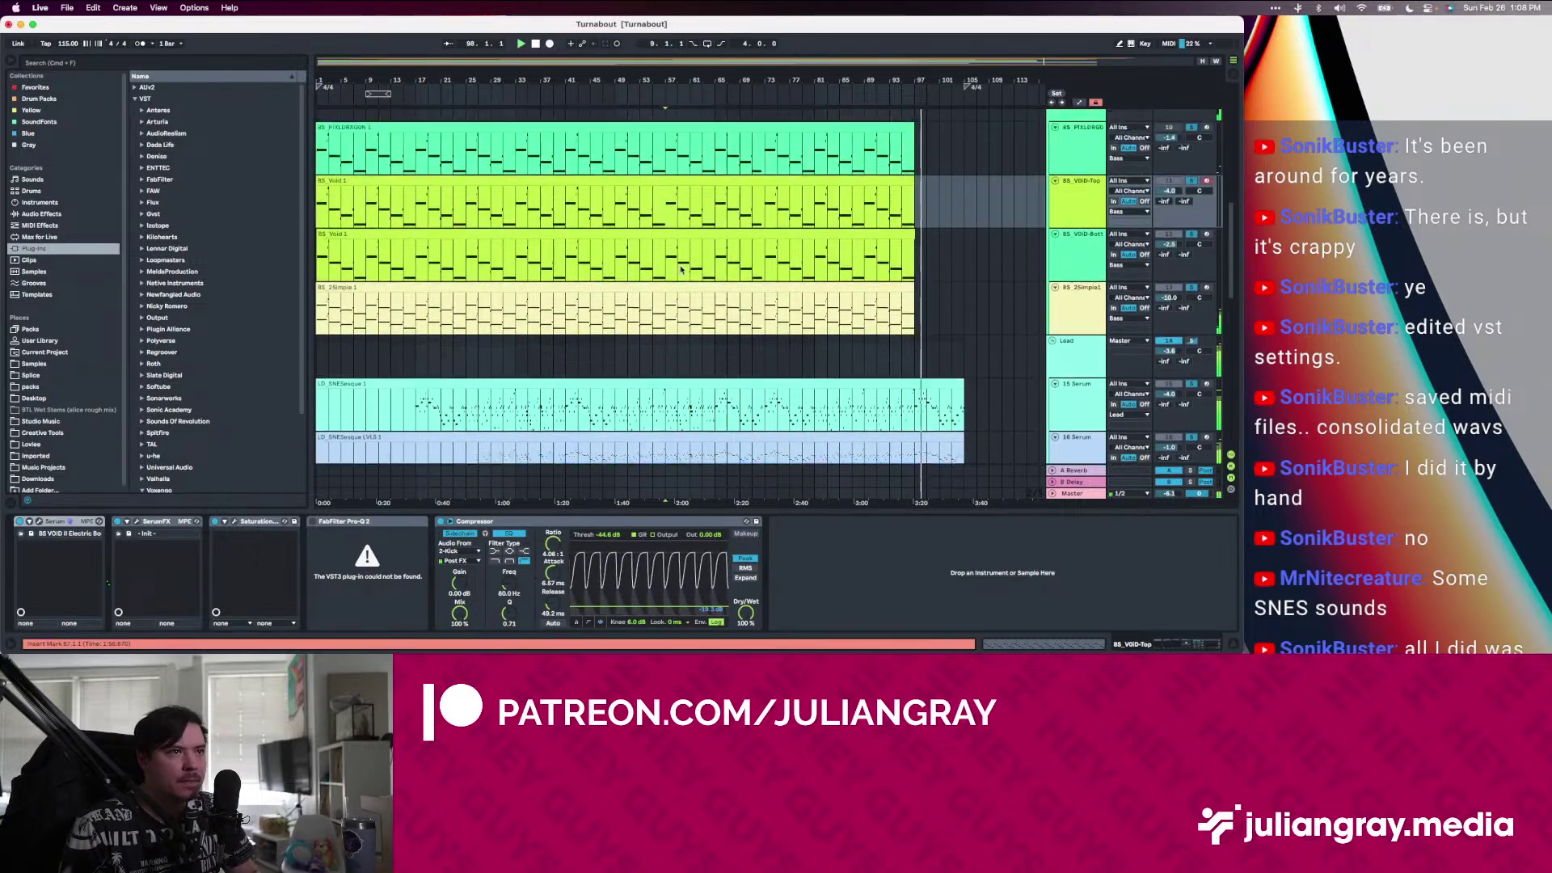
scroll(680, 269, down, 3)
click(1077, 239)
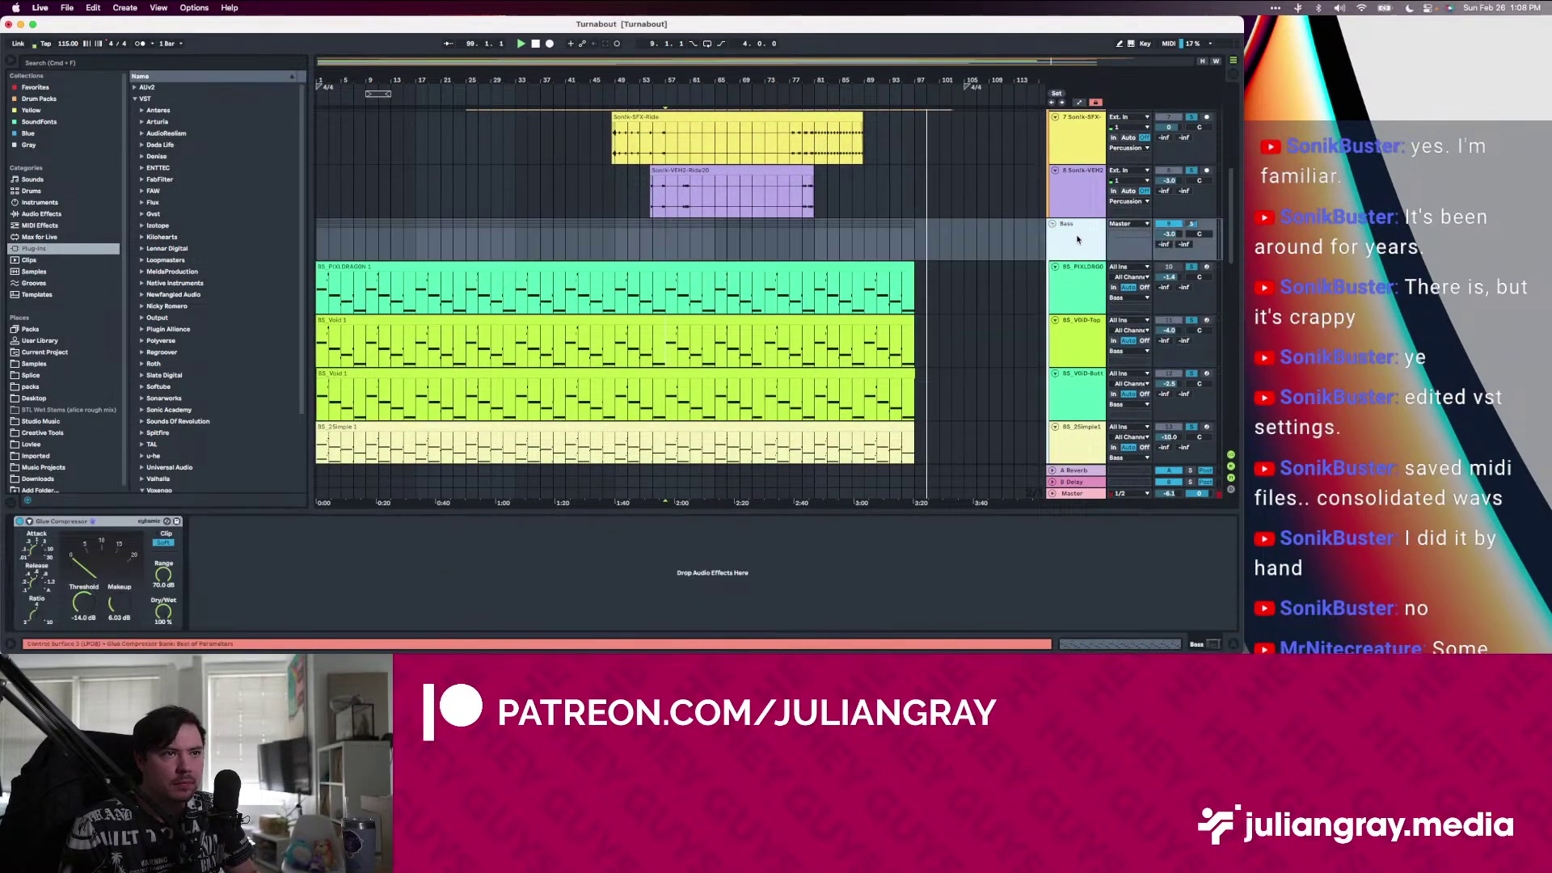
scroll(1076, 238, down, 2)
scroll(1071, 263, up, 4)
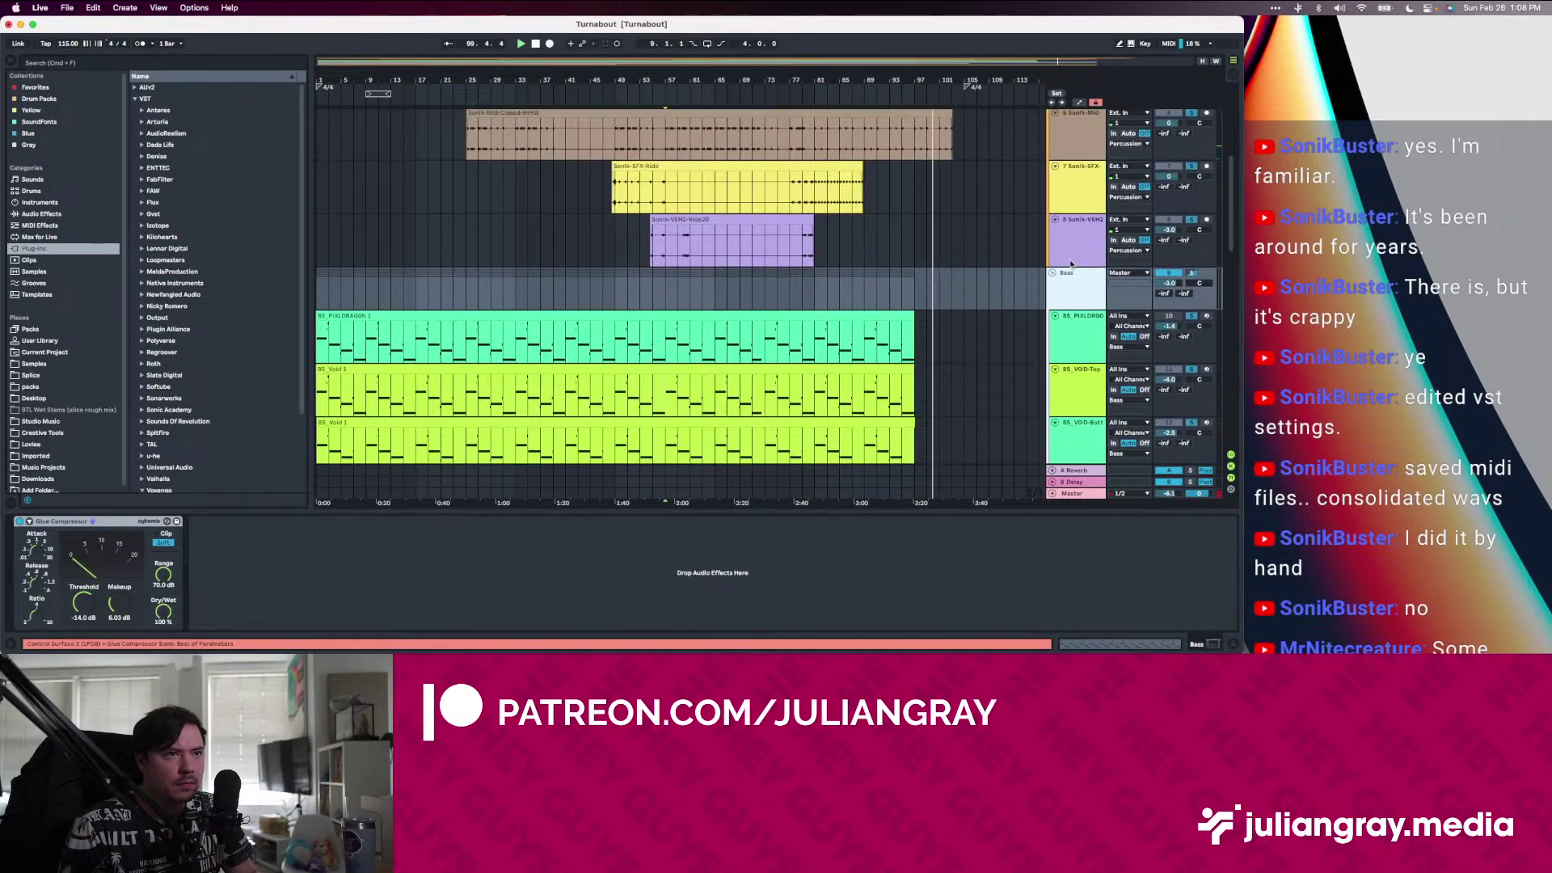
scroll(1148, 239, up, 2)
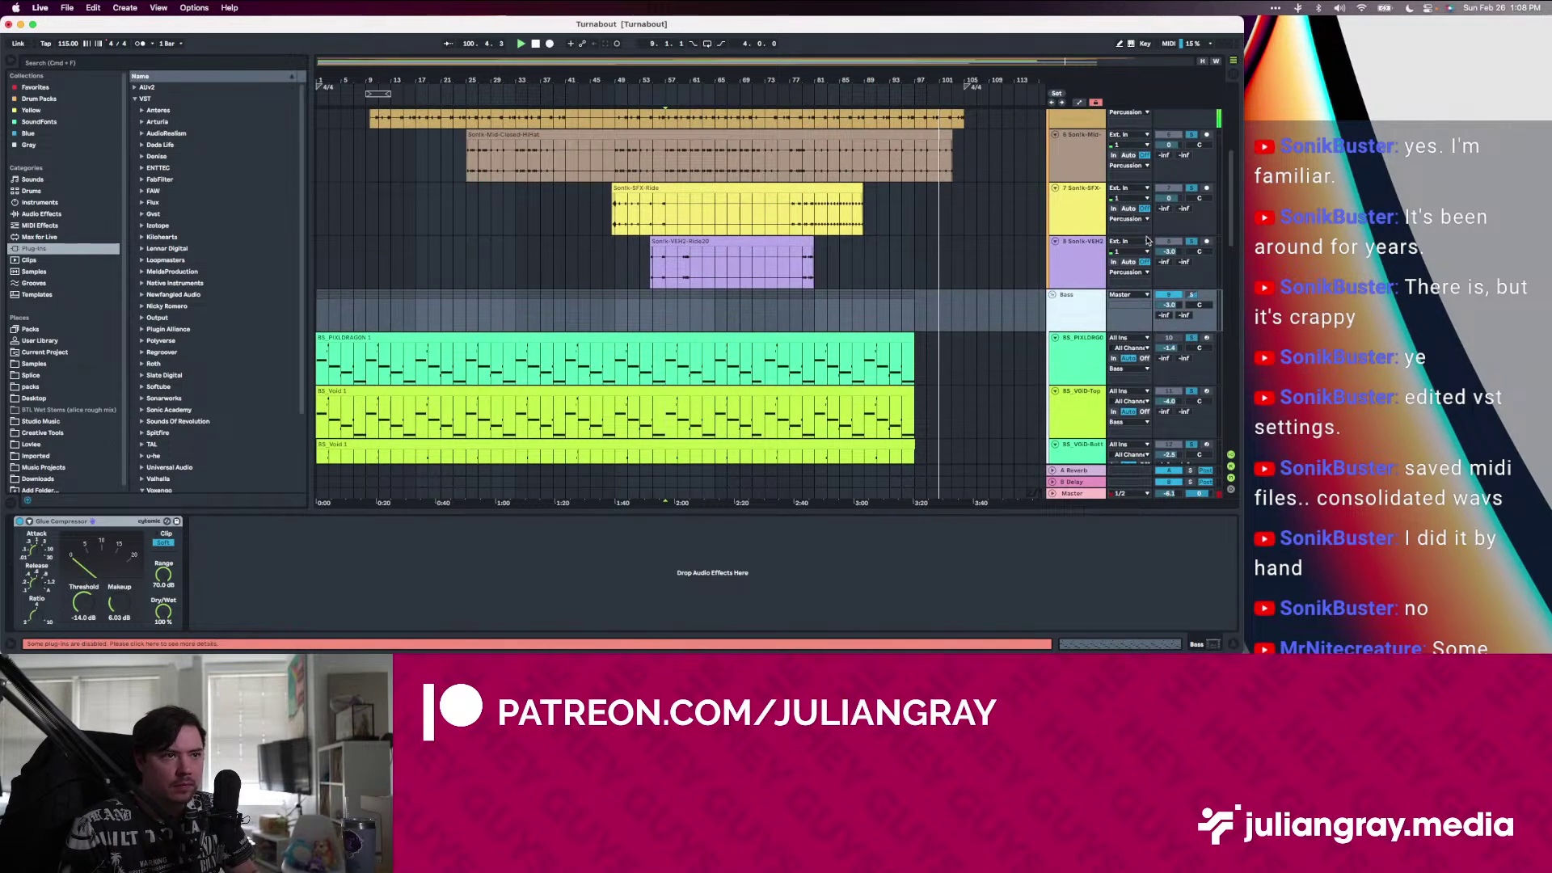
Look through the whole track list and check the Lead group for devices
scroll(1091, 253, down, 4)
scroll(1092, 253, down, 10)
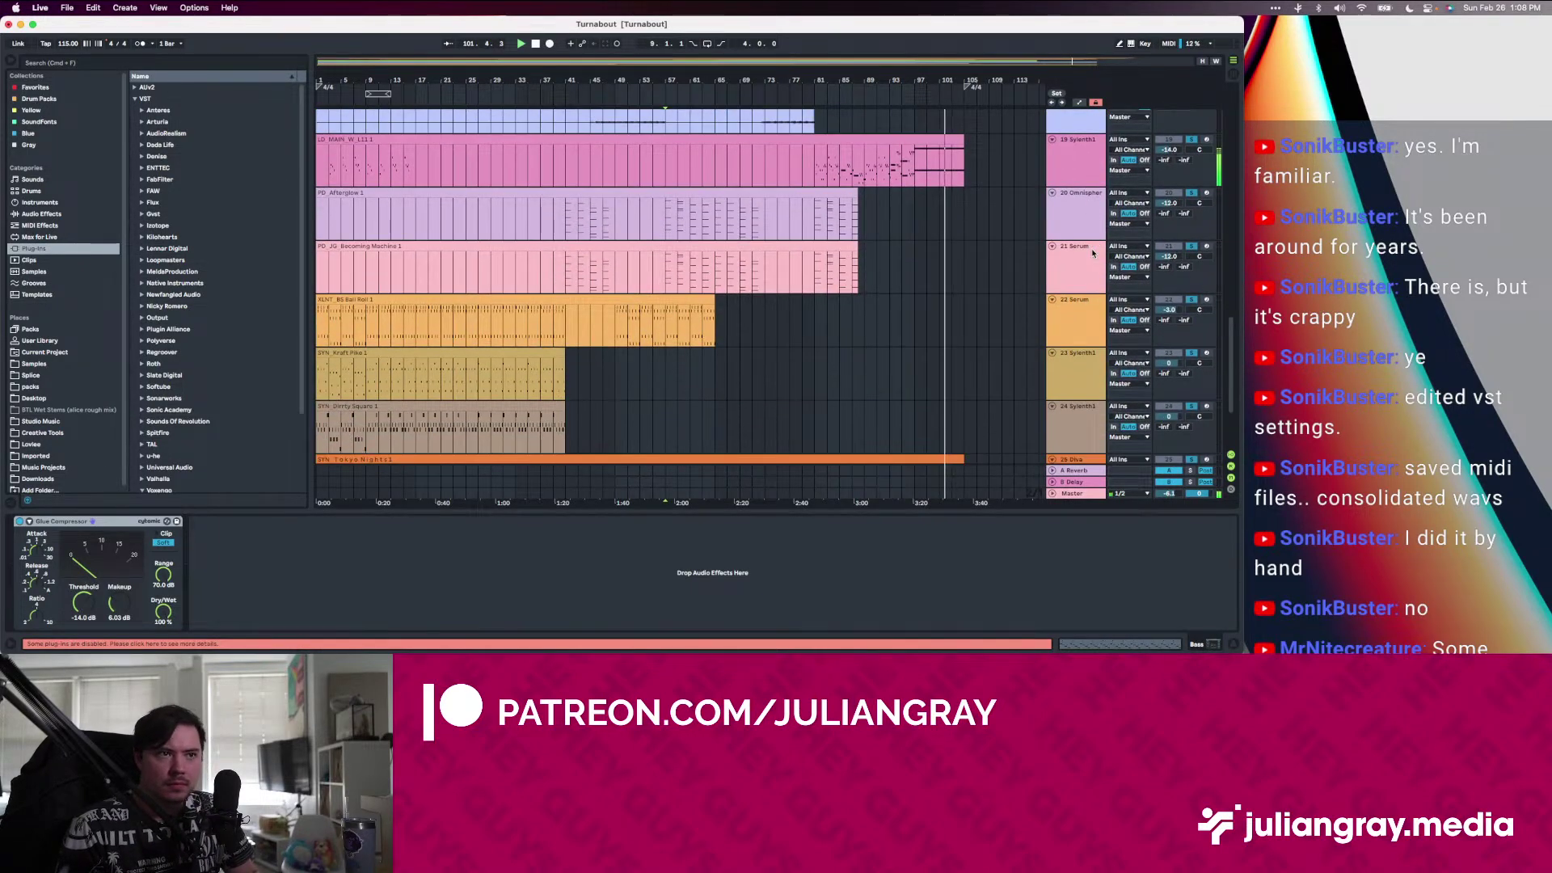
scroll(1092, 253, up, 15)
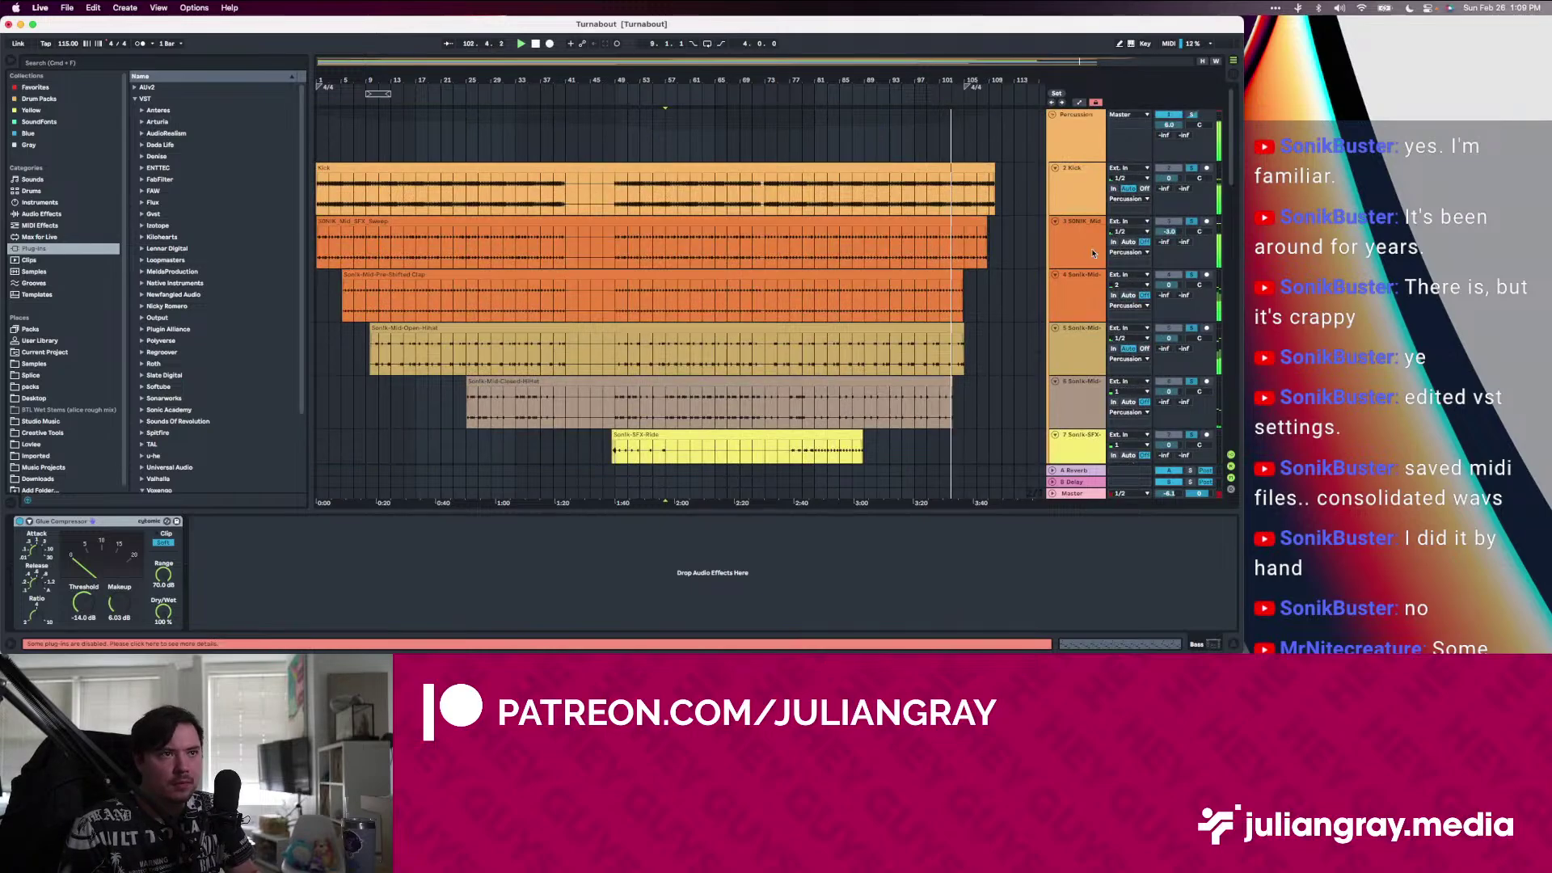
scroll(1092, 253, down, 8)
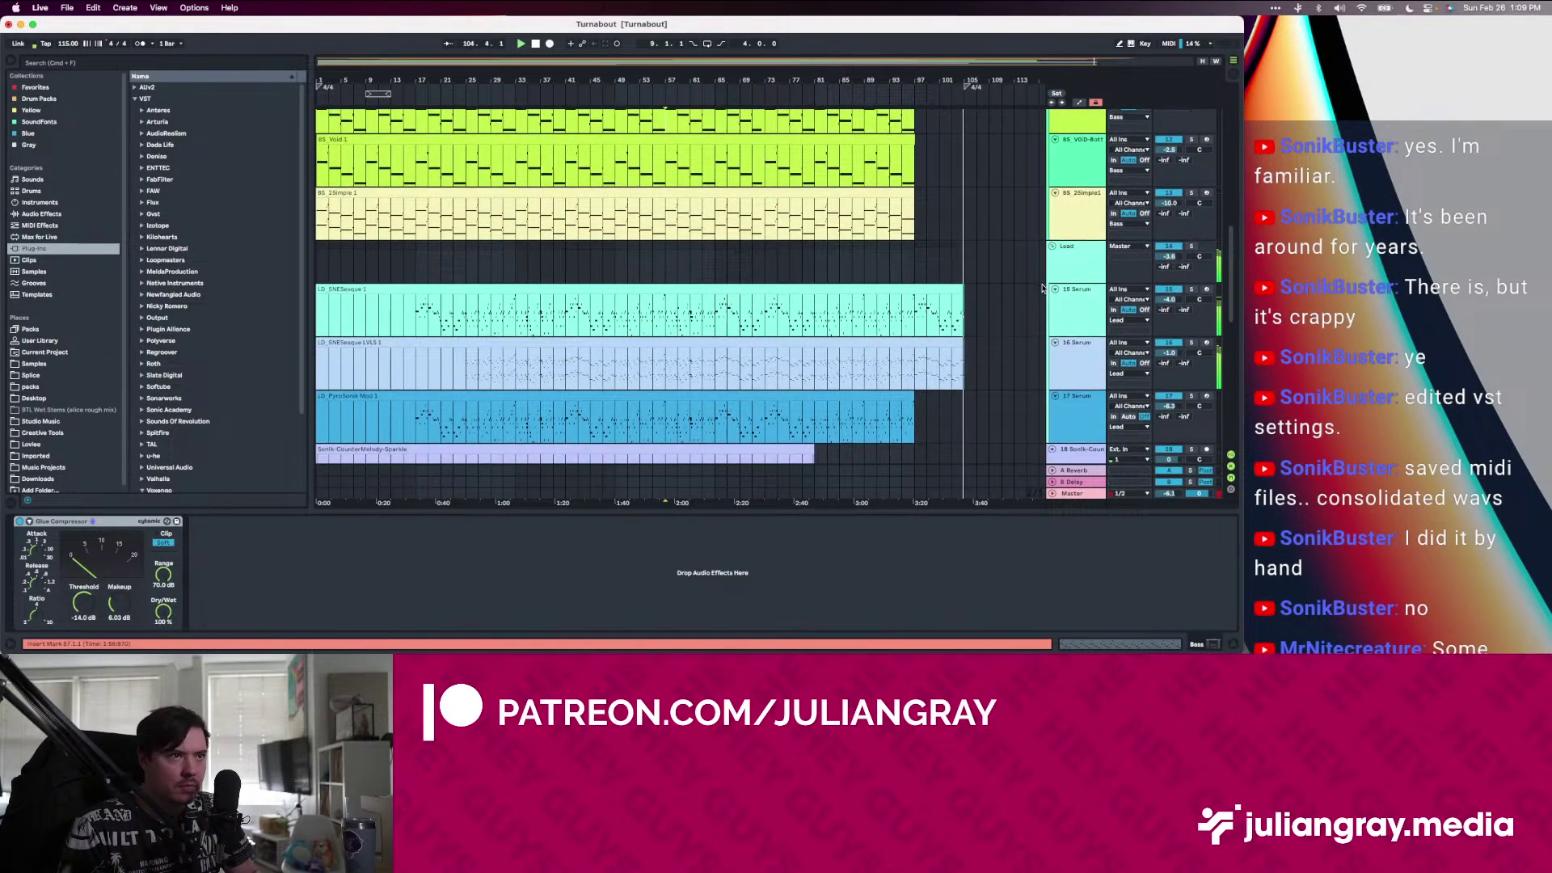
scroll(1067, 263, down, 1)
click(728, 272)
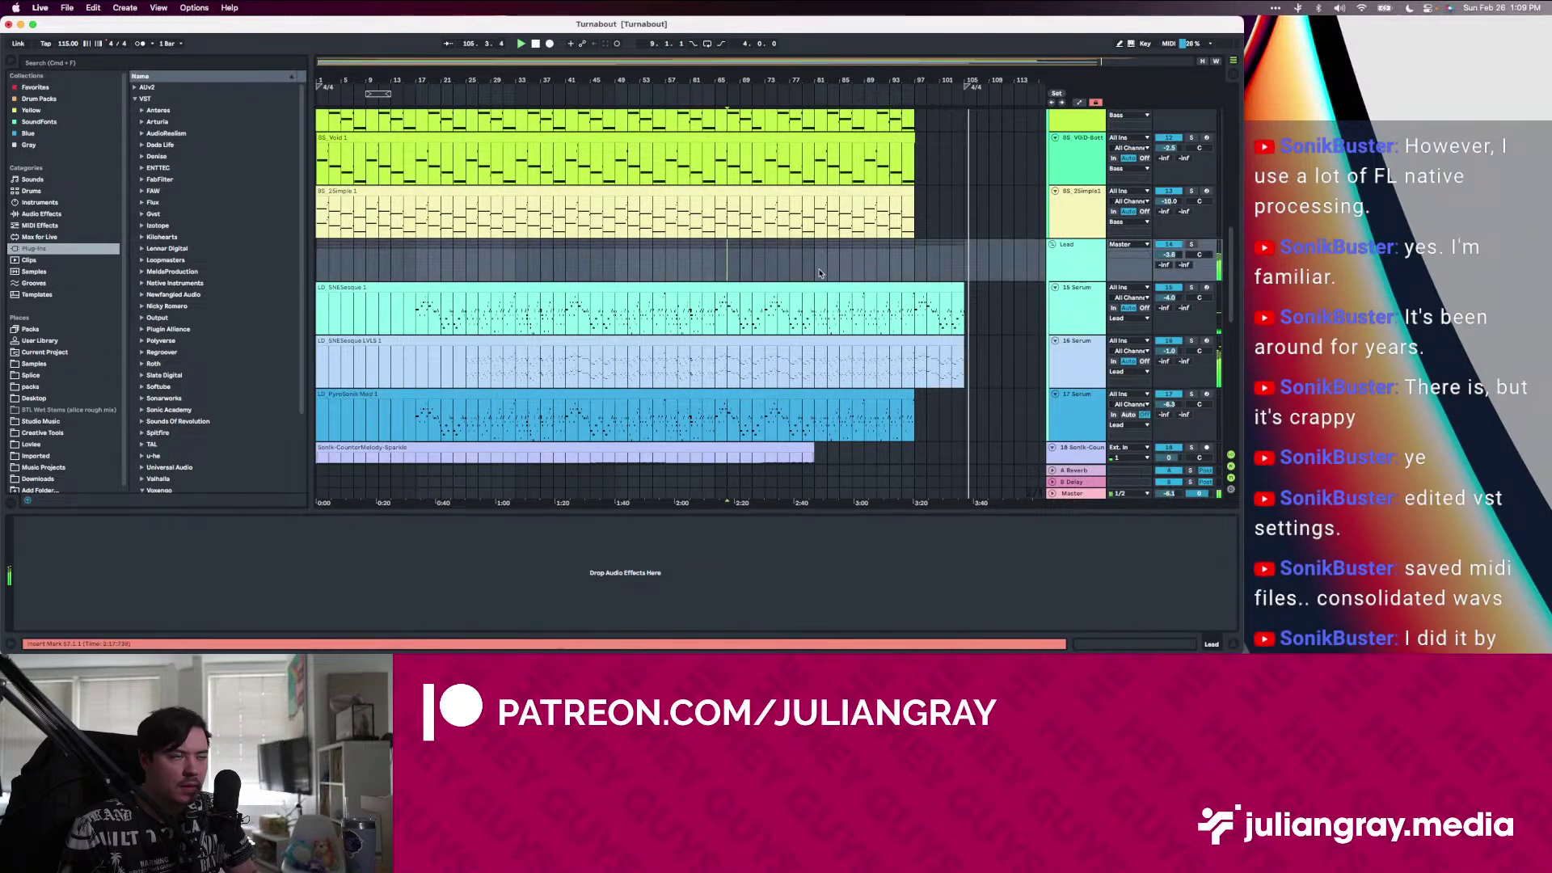
Scan the arrangement from the percussion down to the leads, and show the Bass group's Glue Compressor again
scroll(819, 273, down, 2)
scroll(819, 273, up, 10)
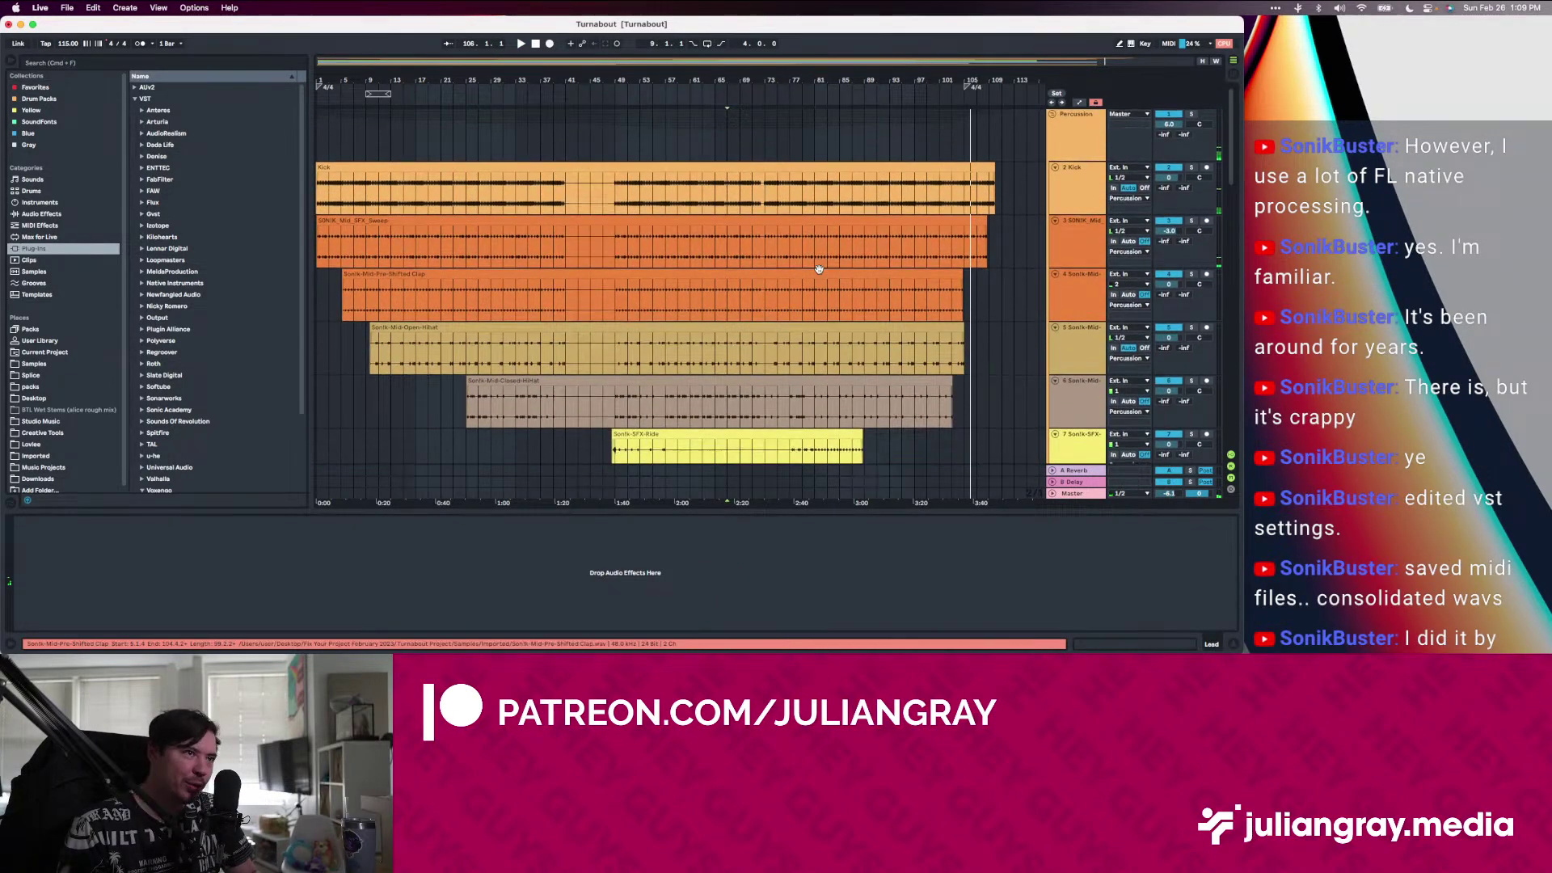
scroll(819, 272, down, 5)
scroll(819, 273, down, 3)
scroll(819, 271, up, 10)
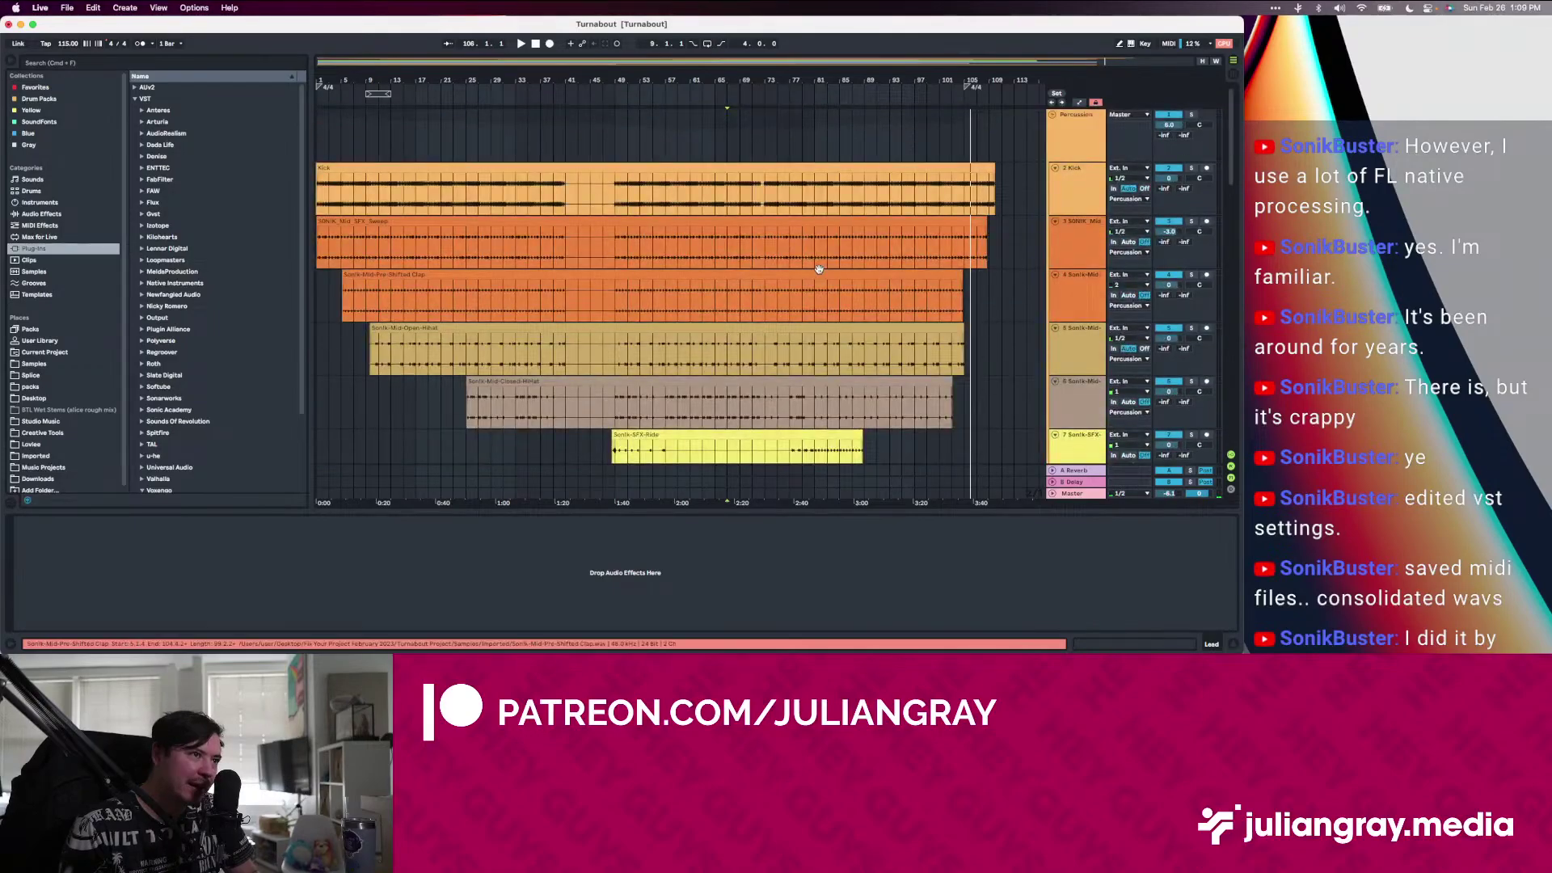
scroll(819, 269, down, 6)
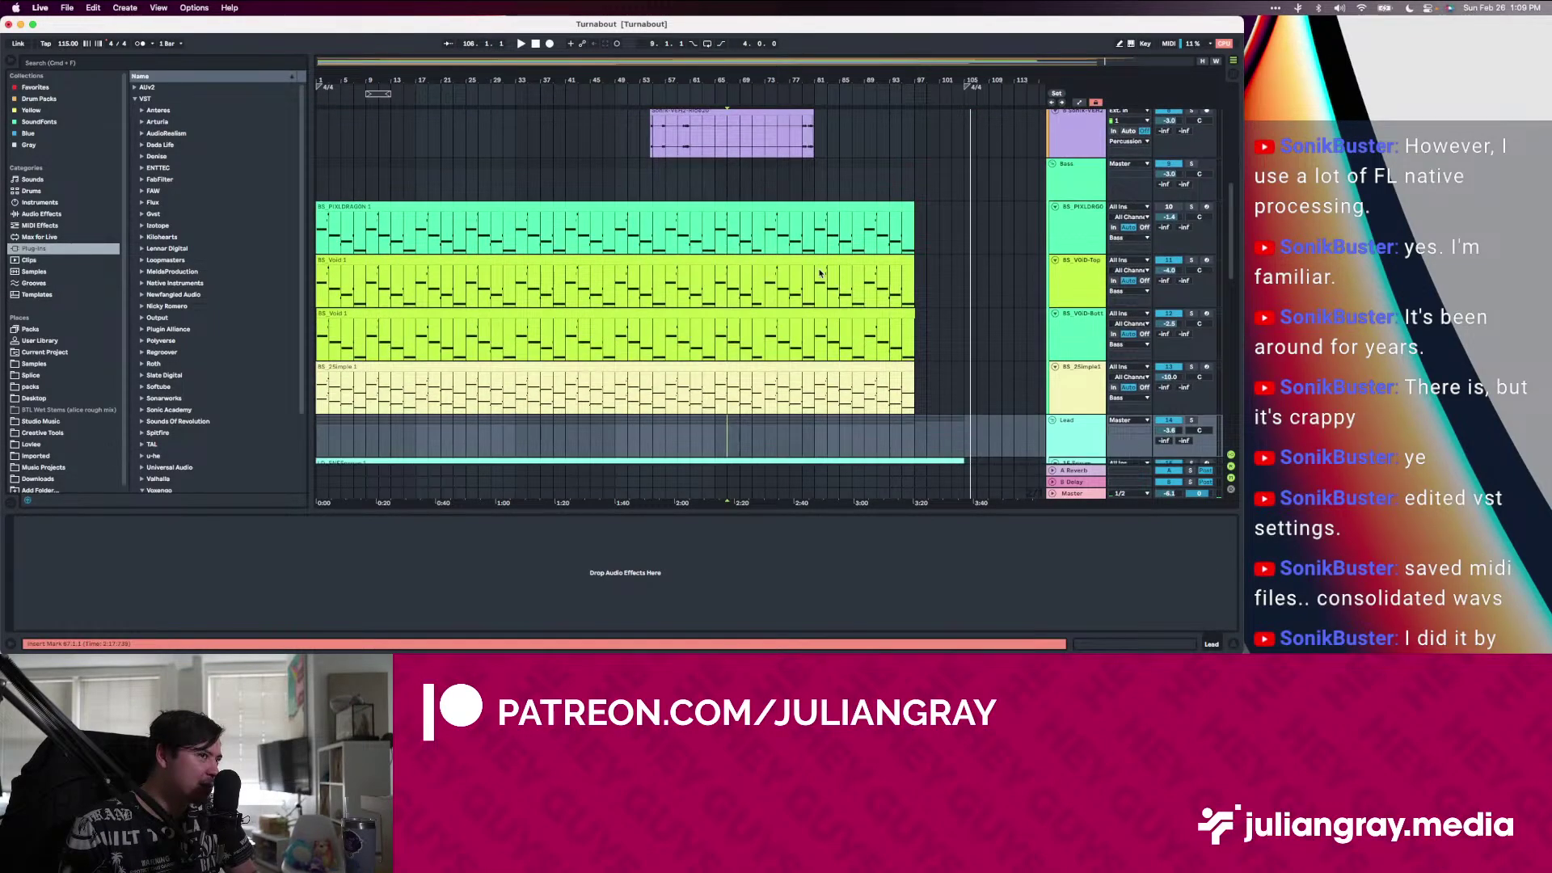
click(810, 177)
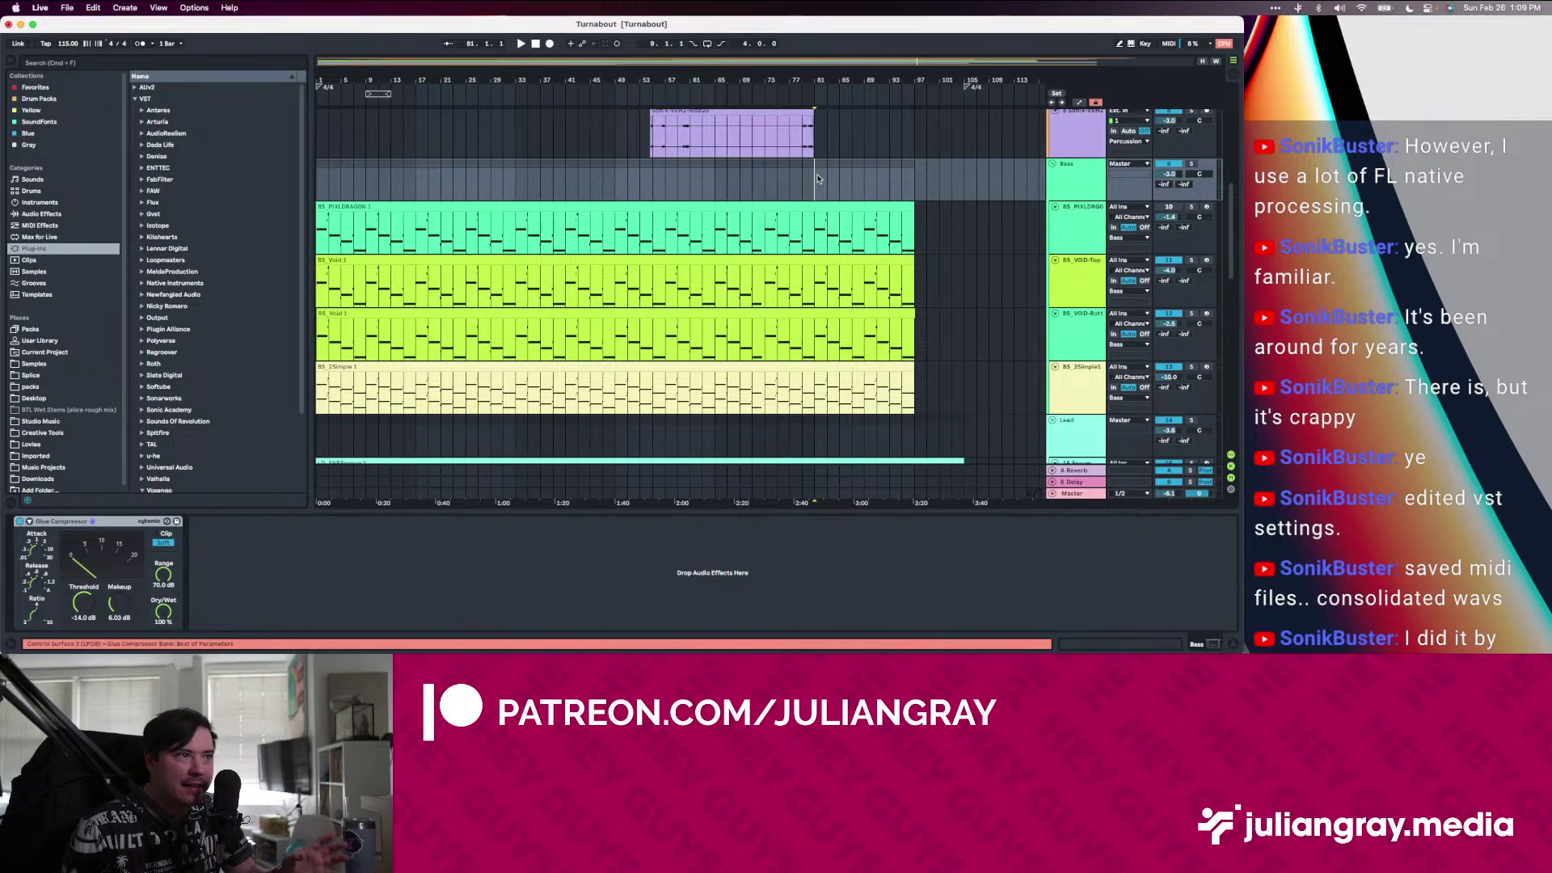
Play the arrangement from bar 67 and open the Master's Voxengo SPAN to watch the spectrum
click(1030, 494)
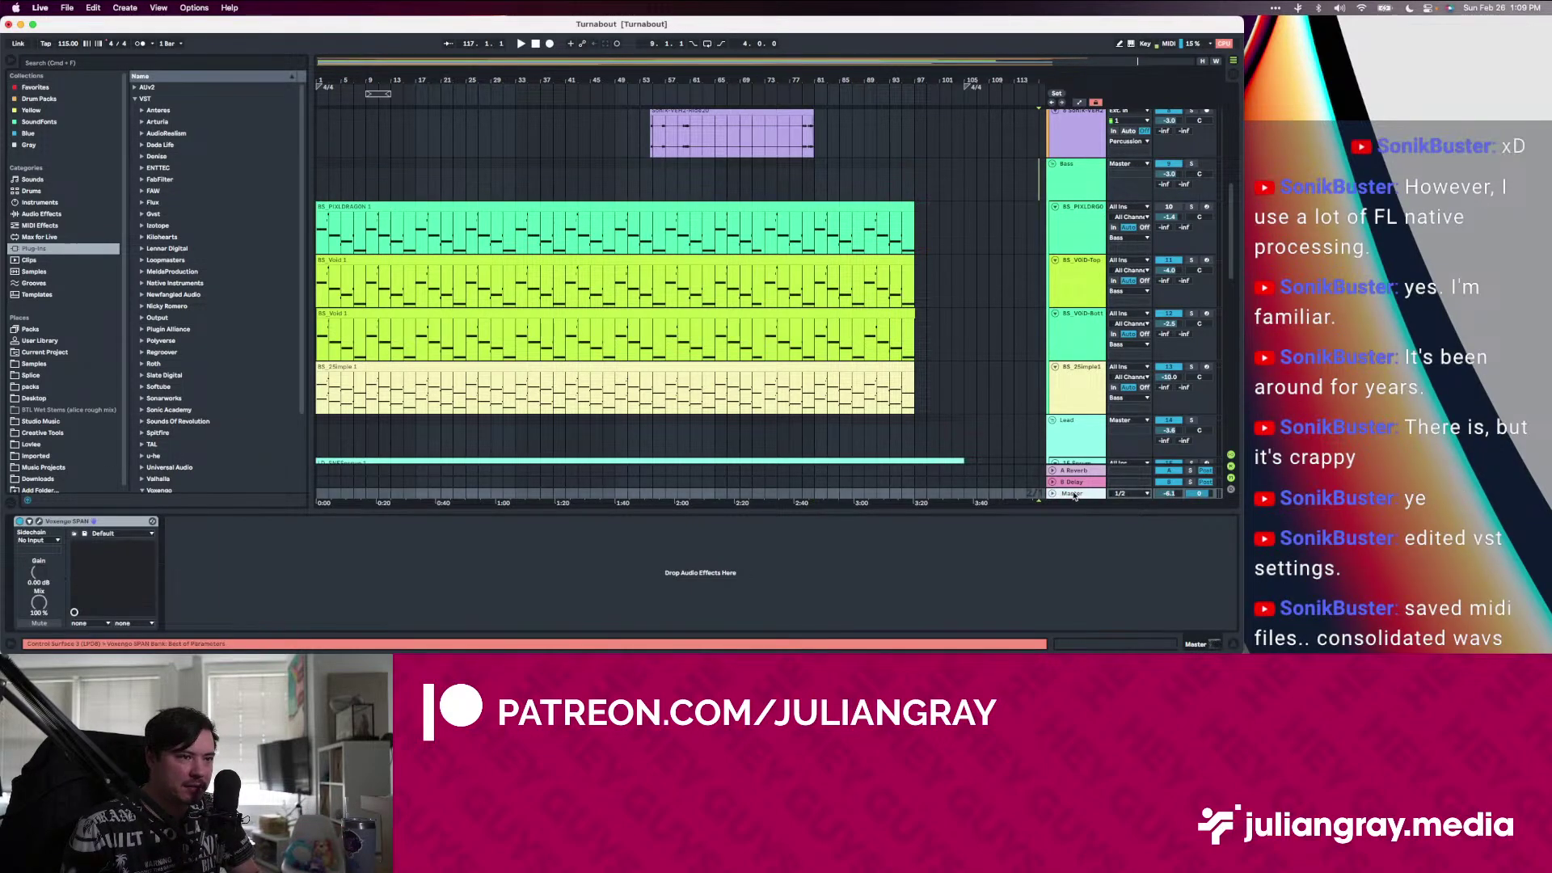
click(725, 224)
key(space)
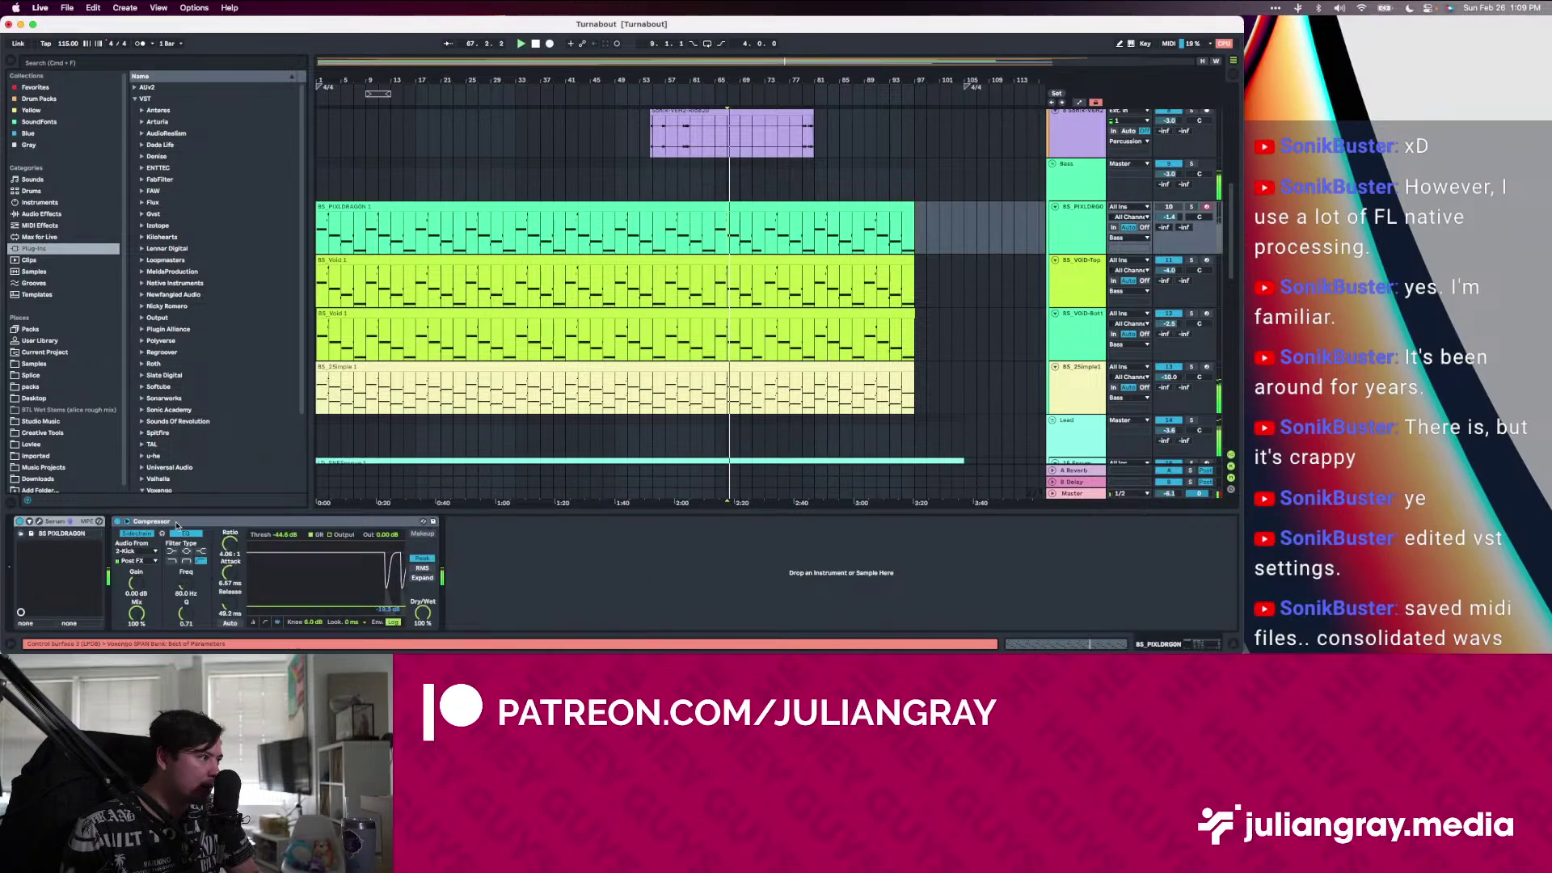
click(997, 494)
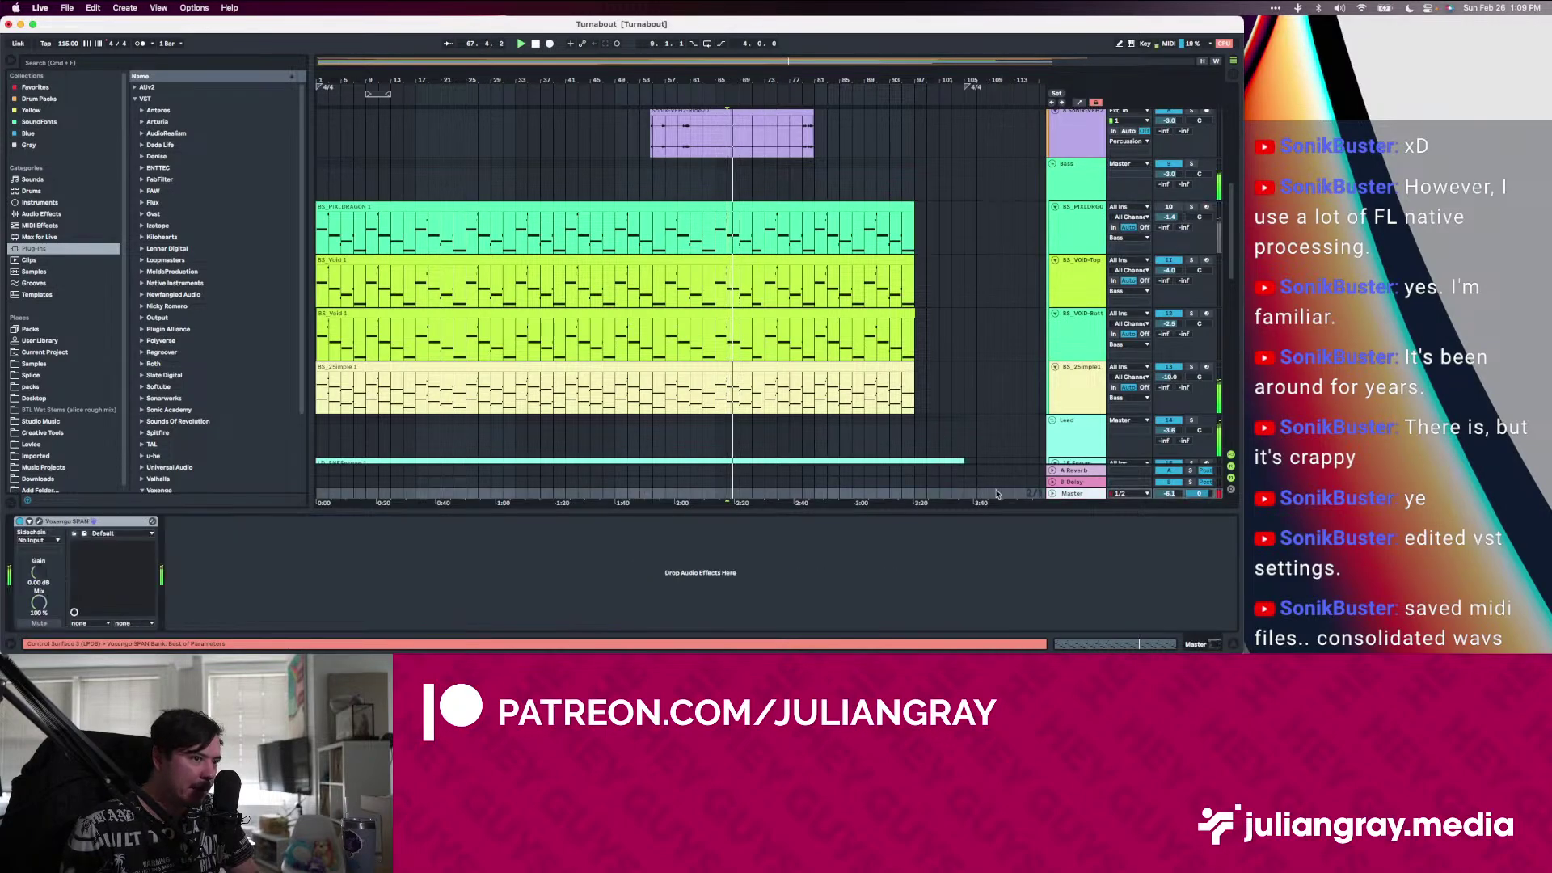
click(39, 522)
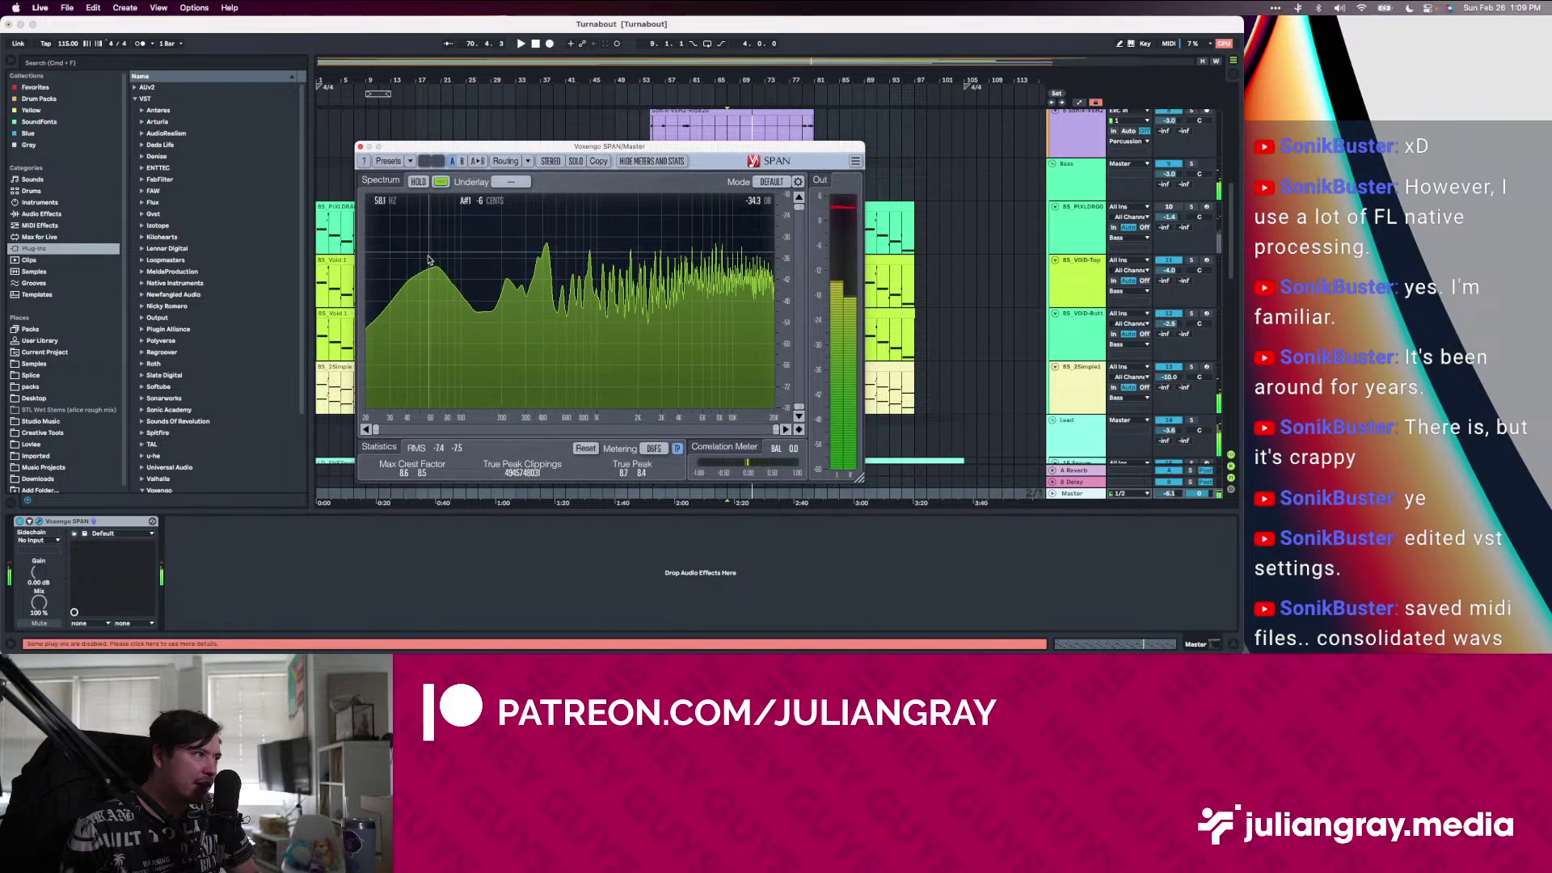
Play from bar 101 and inspect the devices on the kick and SONIK_Mid_SFX_Sweep percussion tracks
click(940, 233)
key(space)
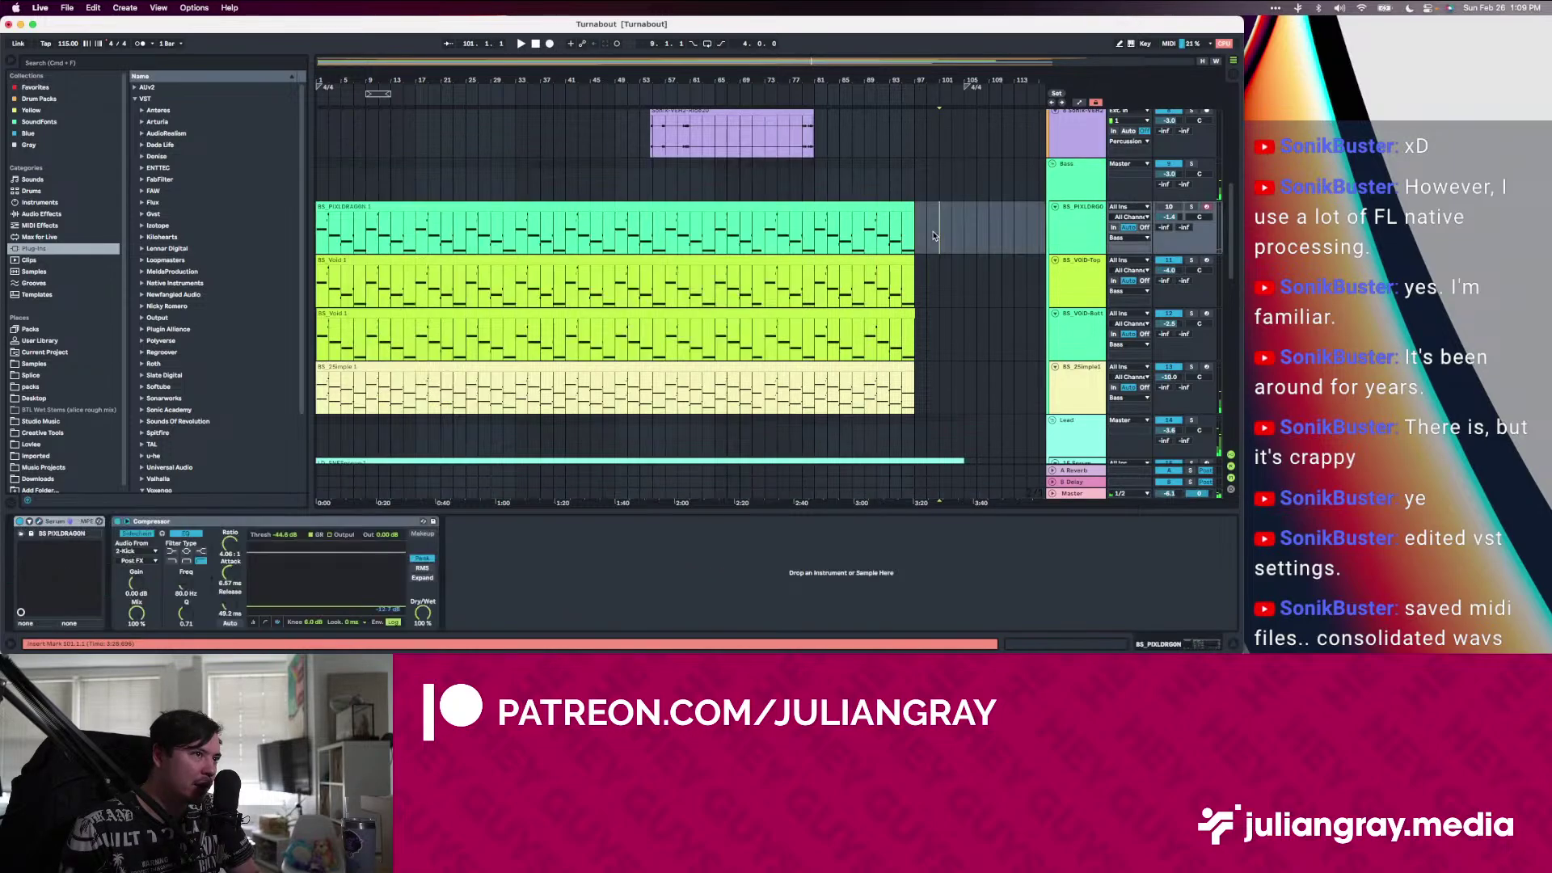
scroll(939, 233, up, 8)
click(1064, 230)
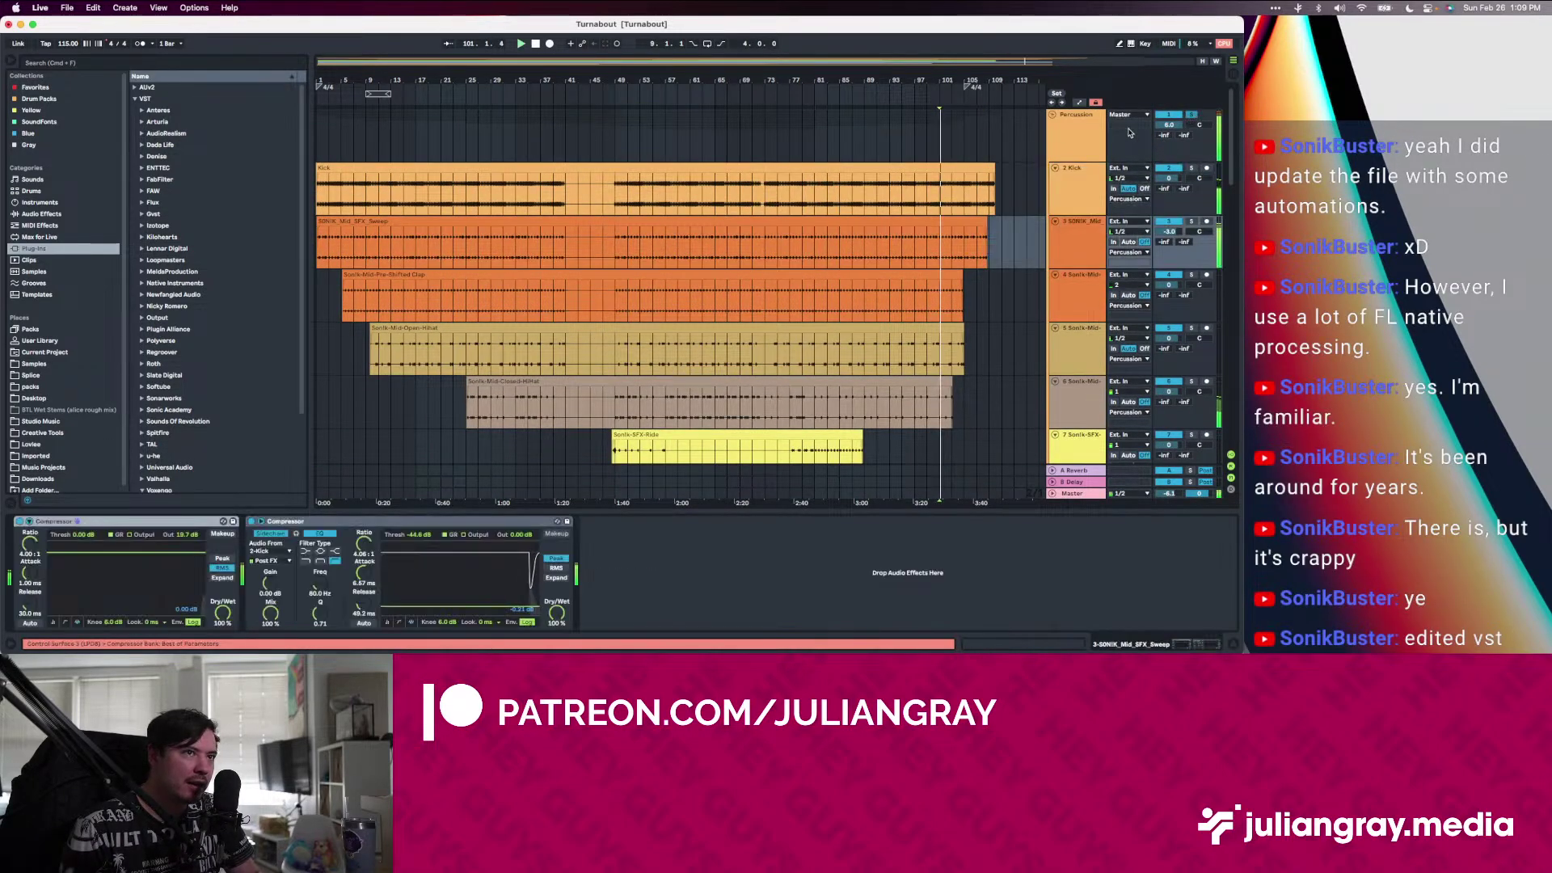
click(1066, 192)
click(1093, 234)
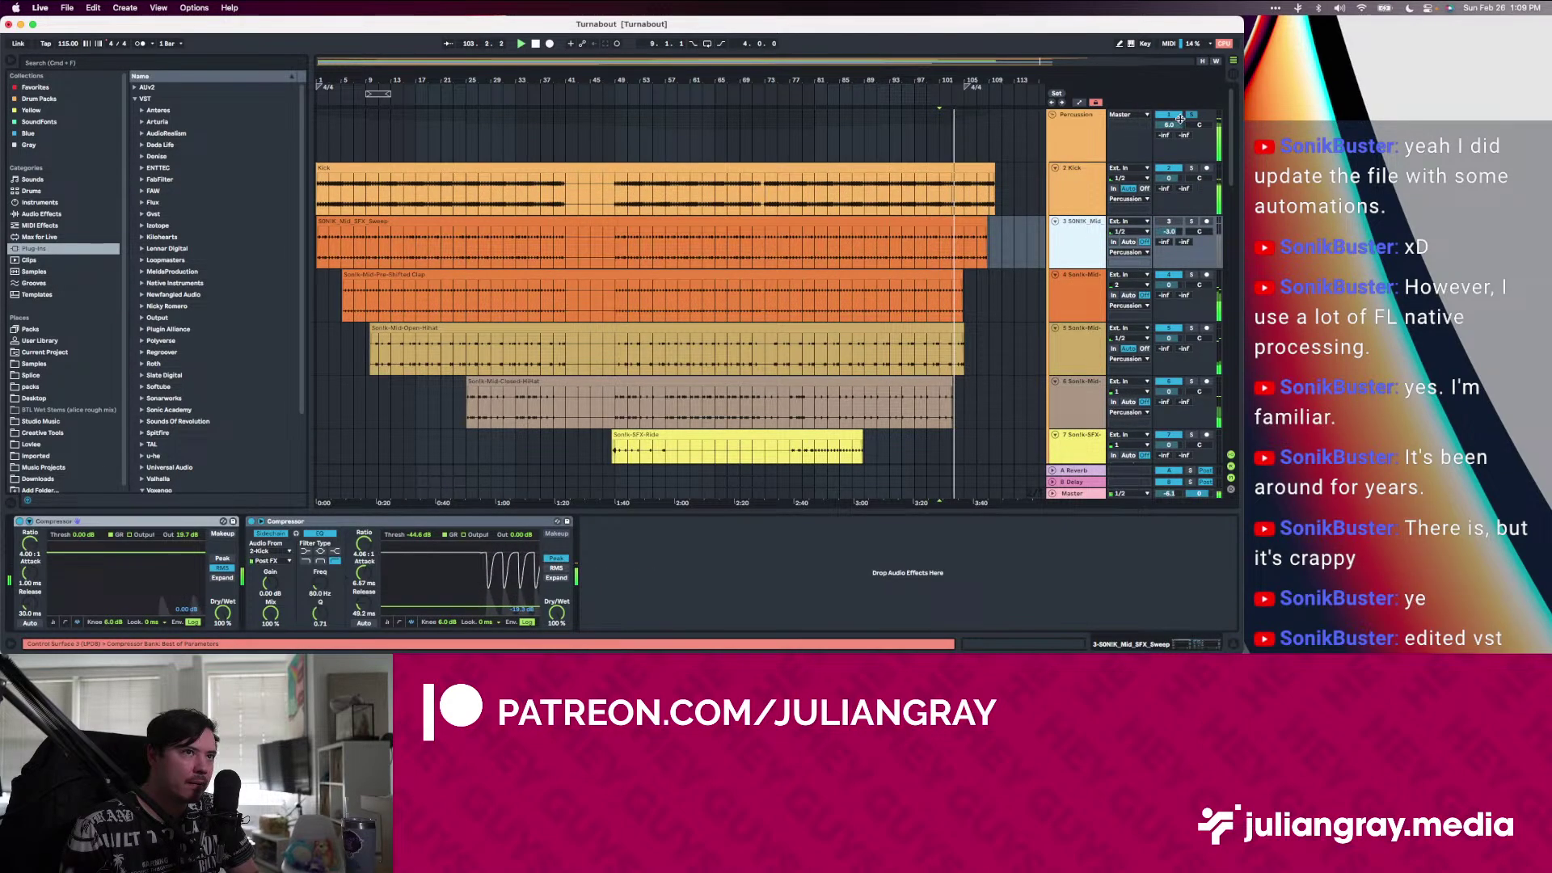
Play from bar 93 with the Master's SPAN showing to examine the mix's spectrum and levels
click(1073, 493)
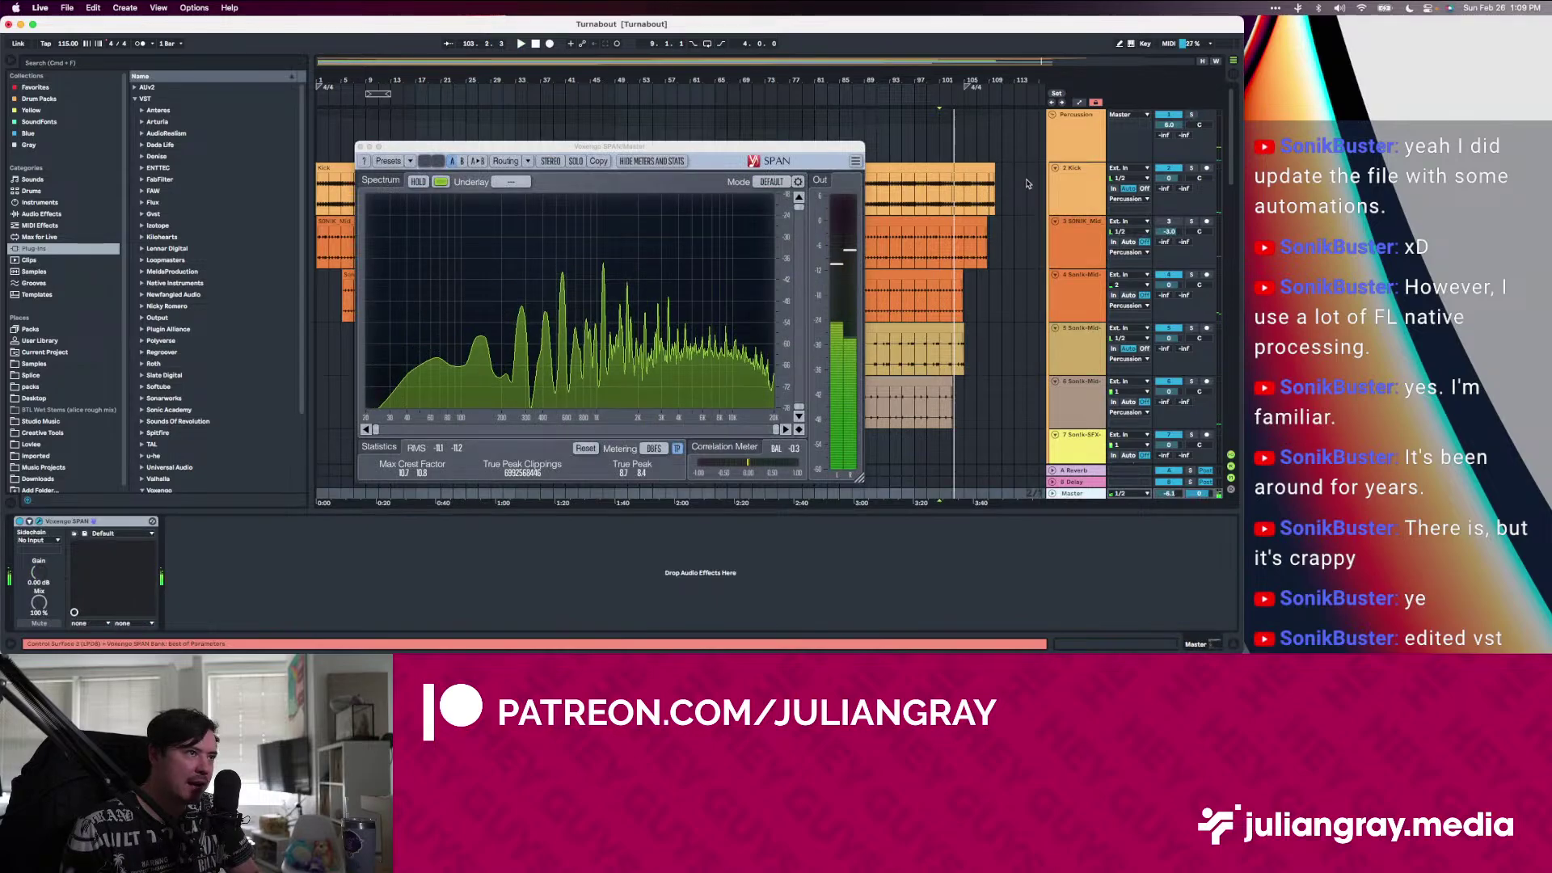
click(888, 210)
click(1065, 495)
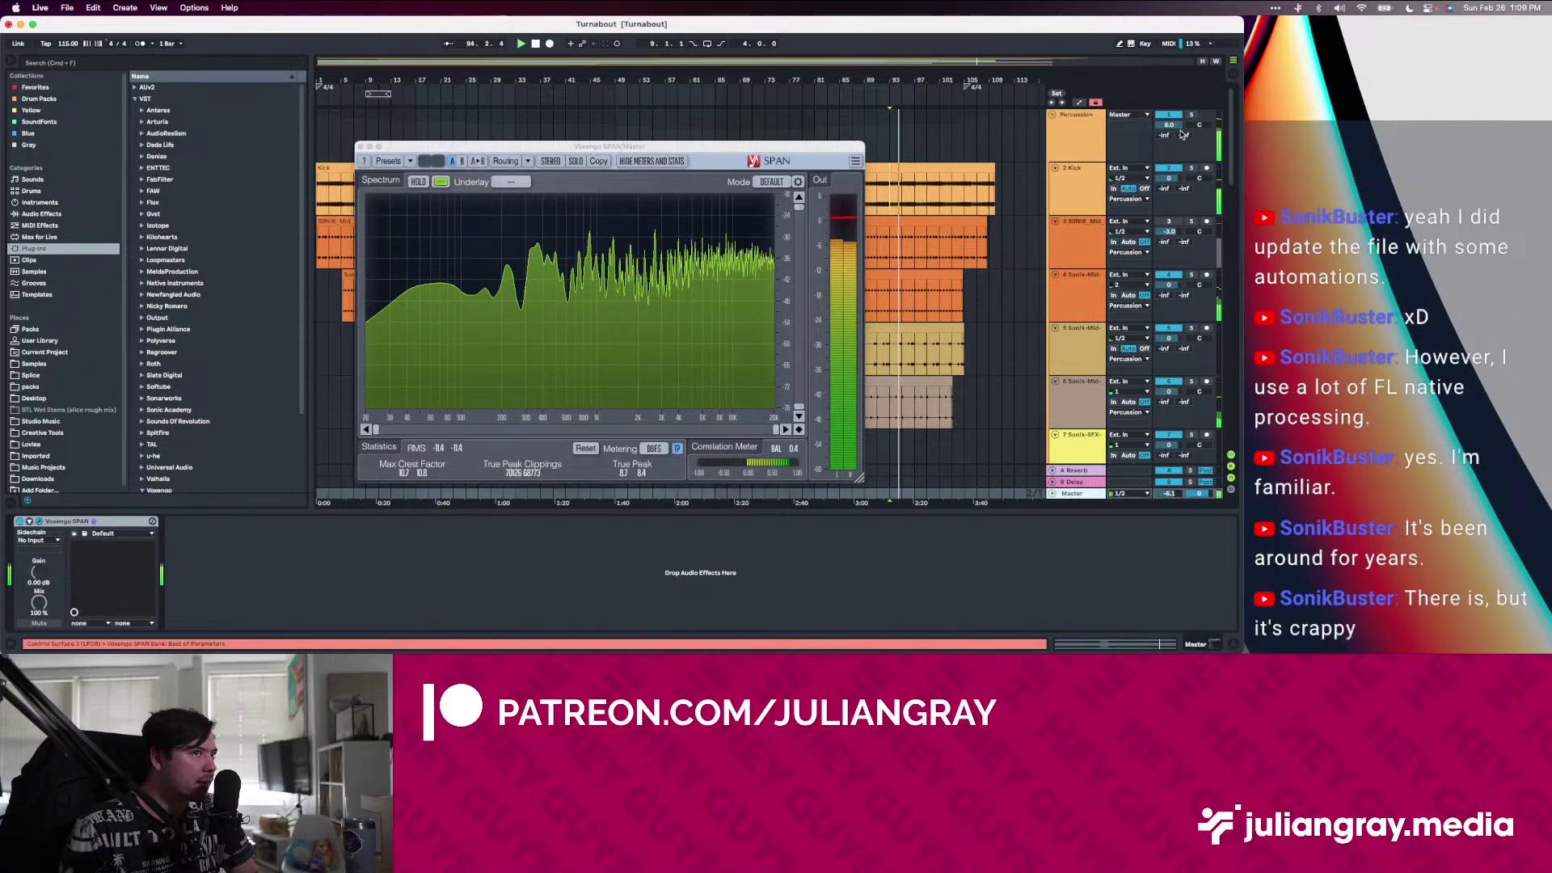
Check the Percussion group for devices, return to the Master's SPAN, and move its window partly over the browser
click(1069, 133)
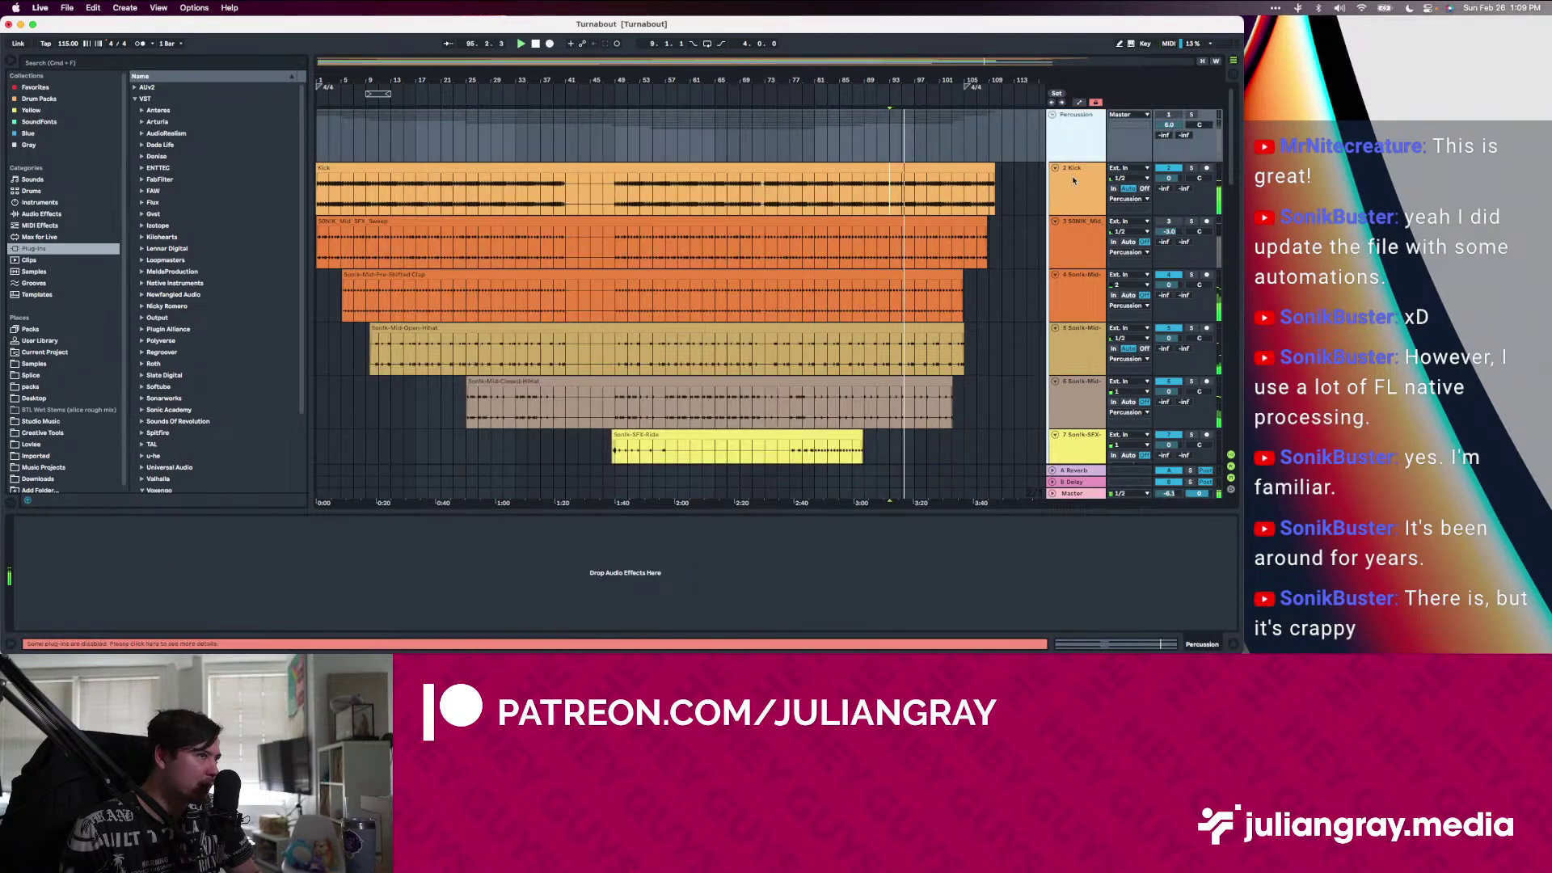
click(1080, 493)
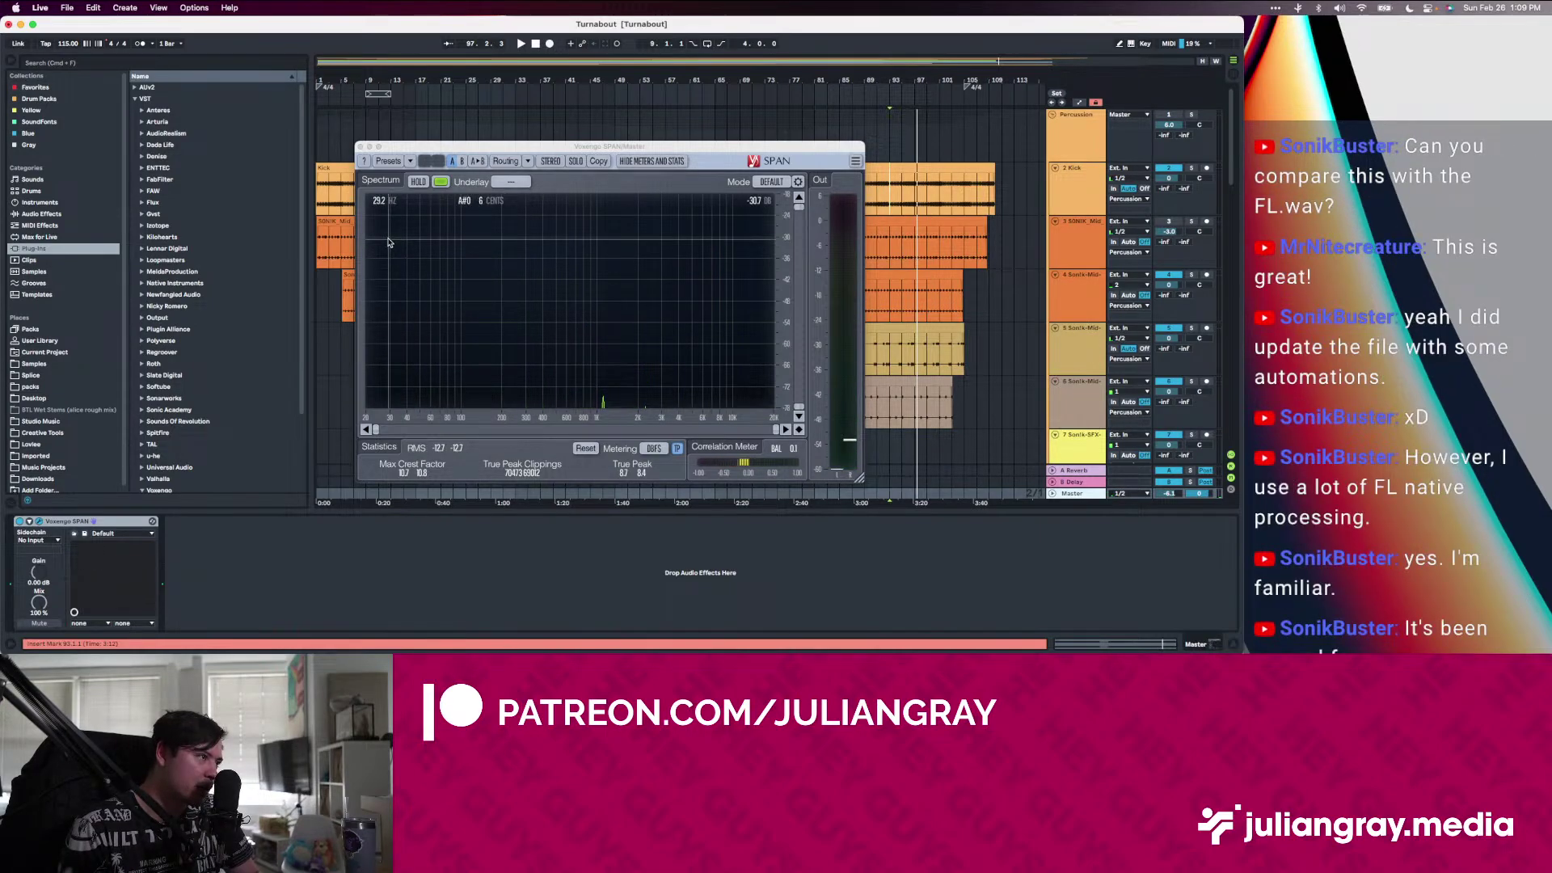
drag(663, 146, 495, 202)
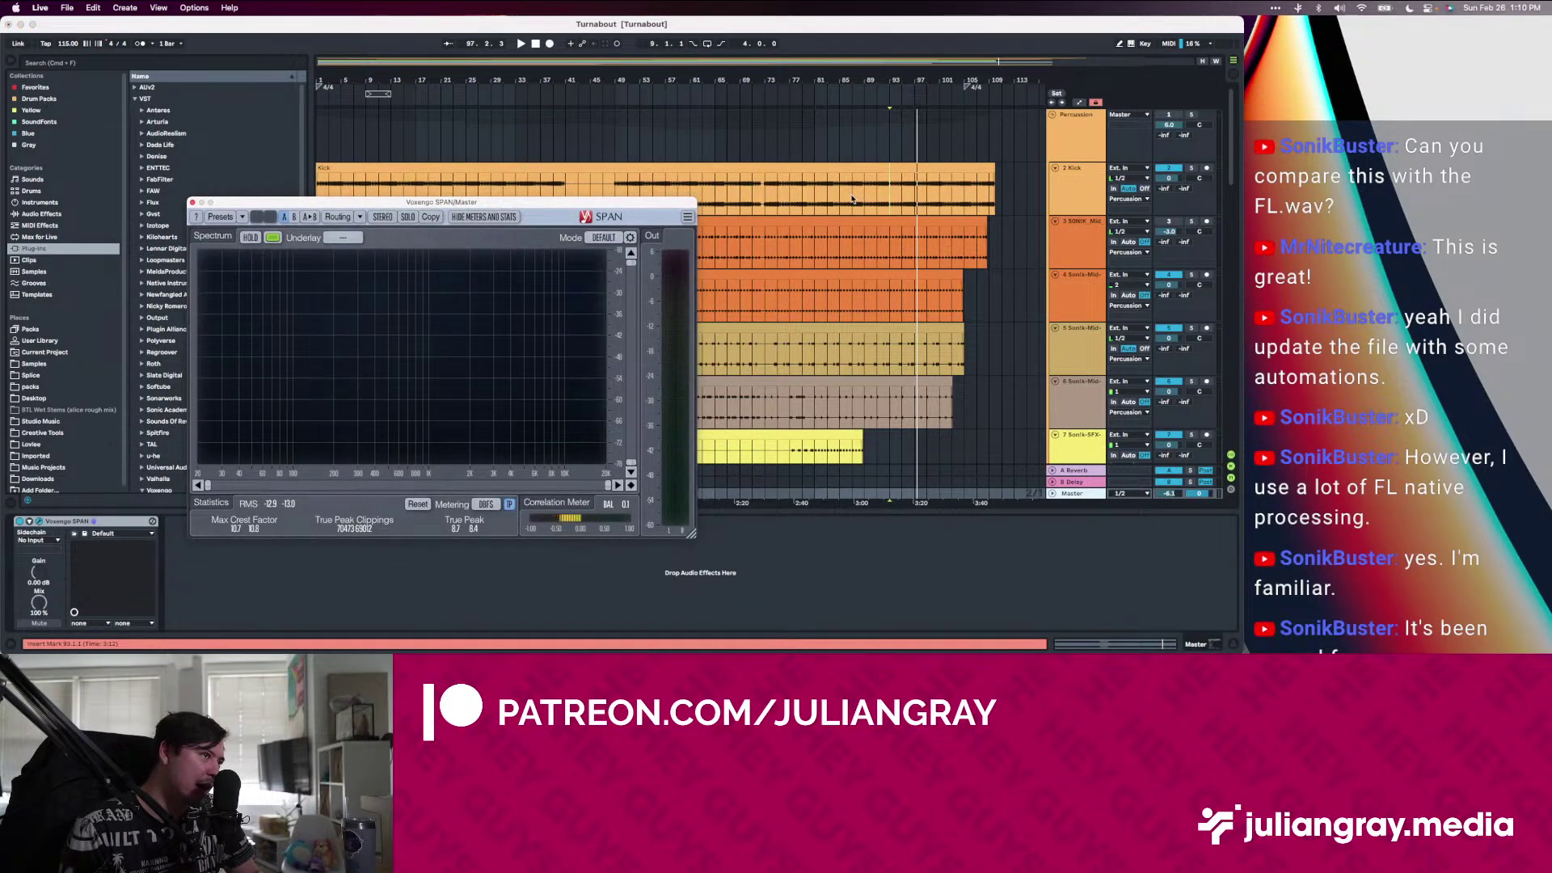
Play the arrangement from bar 85, move to bar 87 on the kick track, and look over all the tracks
click(835, 245)
scroll(826, 267, down, 15)
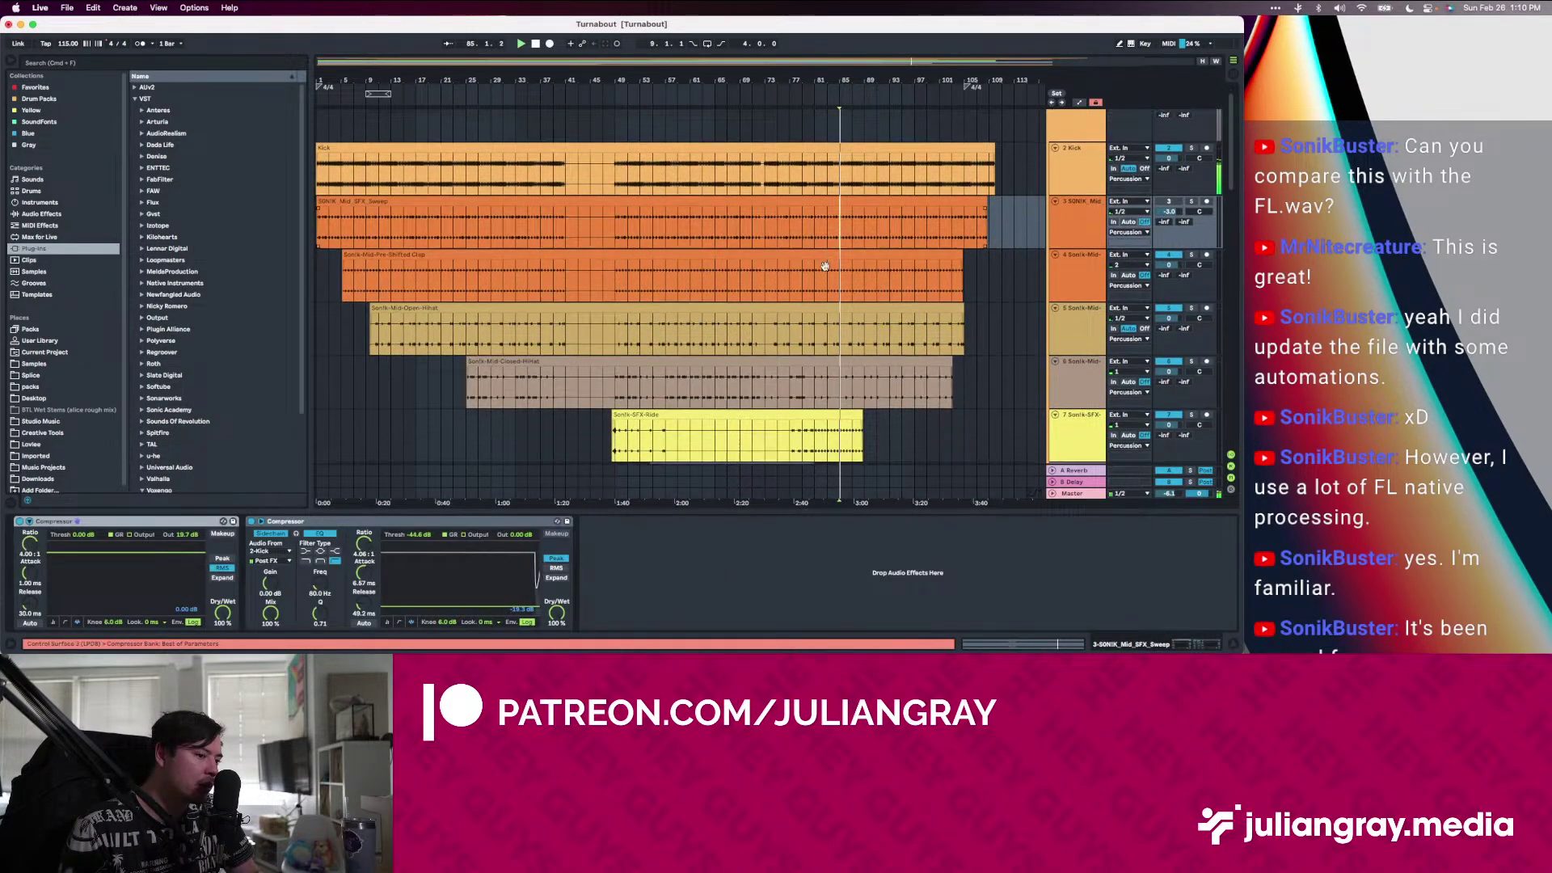
scroll(826, 269, up, 15)
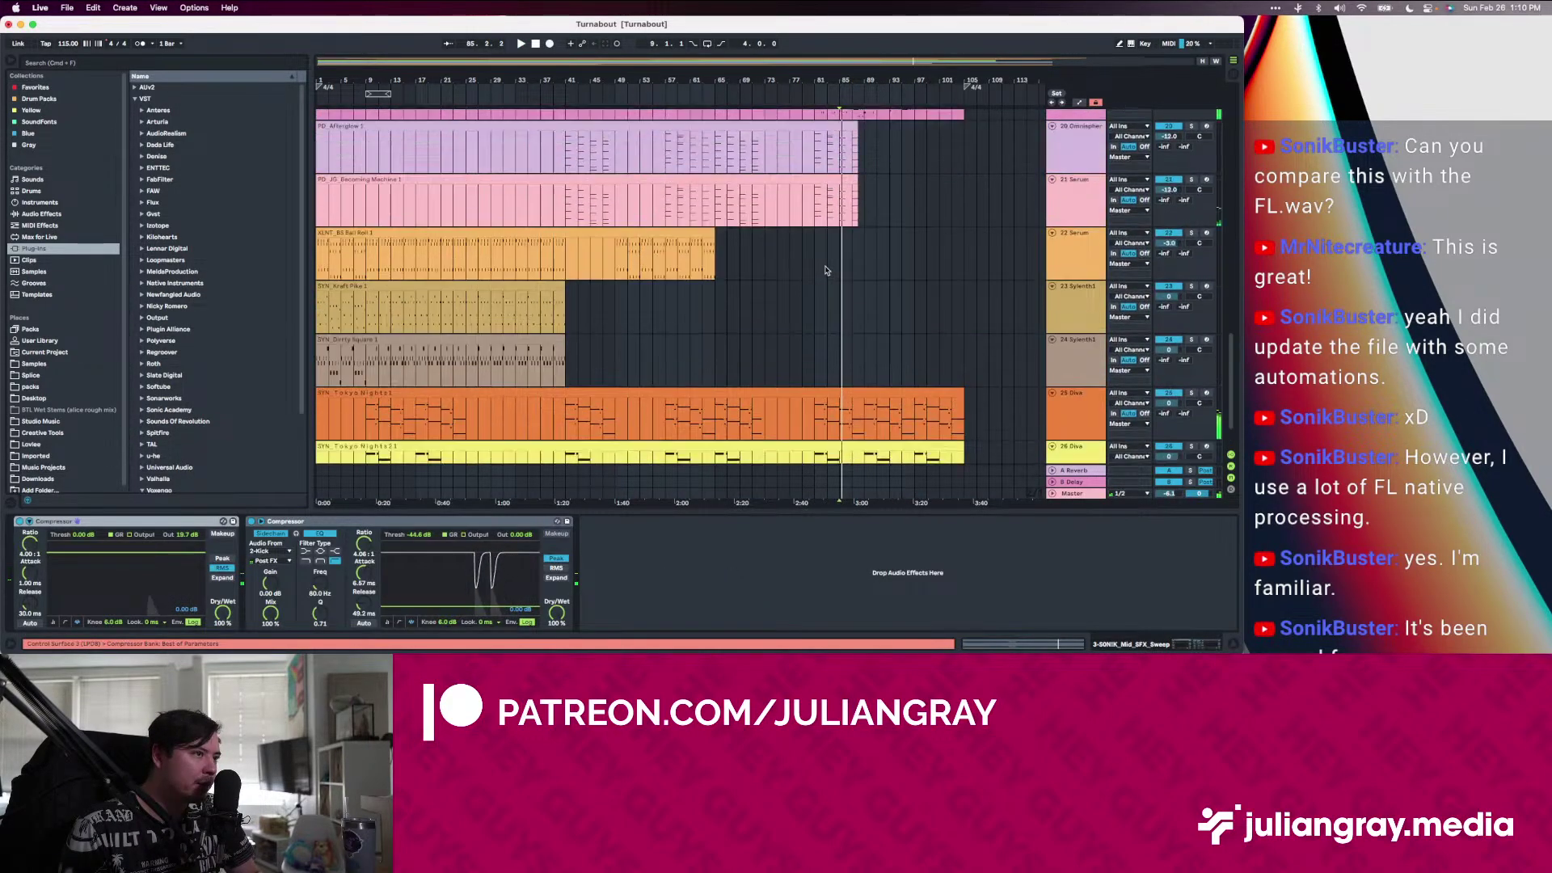
click(852, 197)
scroll(855, 199, down, 10)
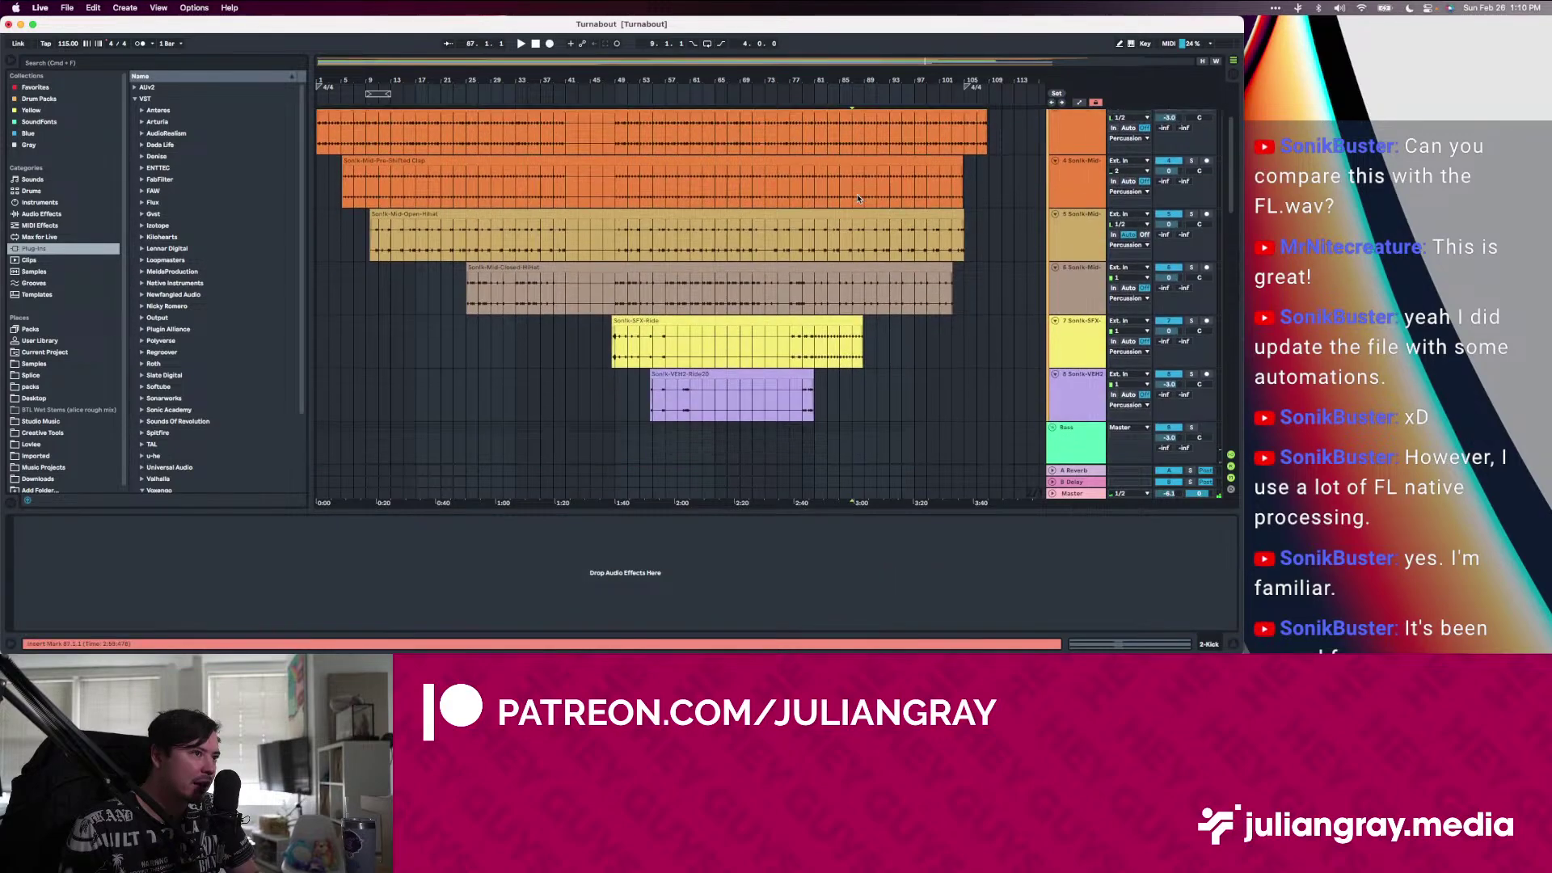
scroll(856, 197, down, 5)
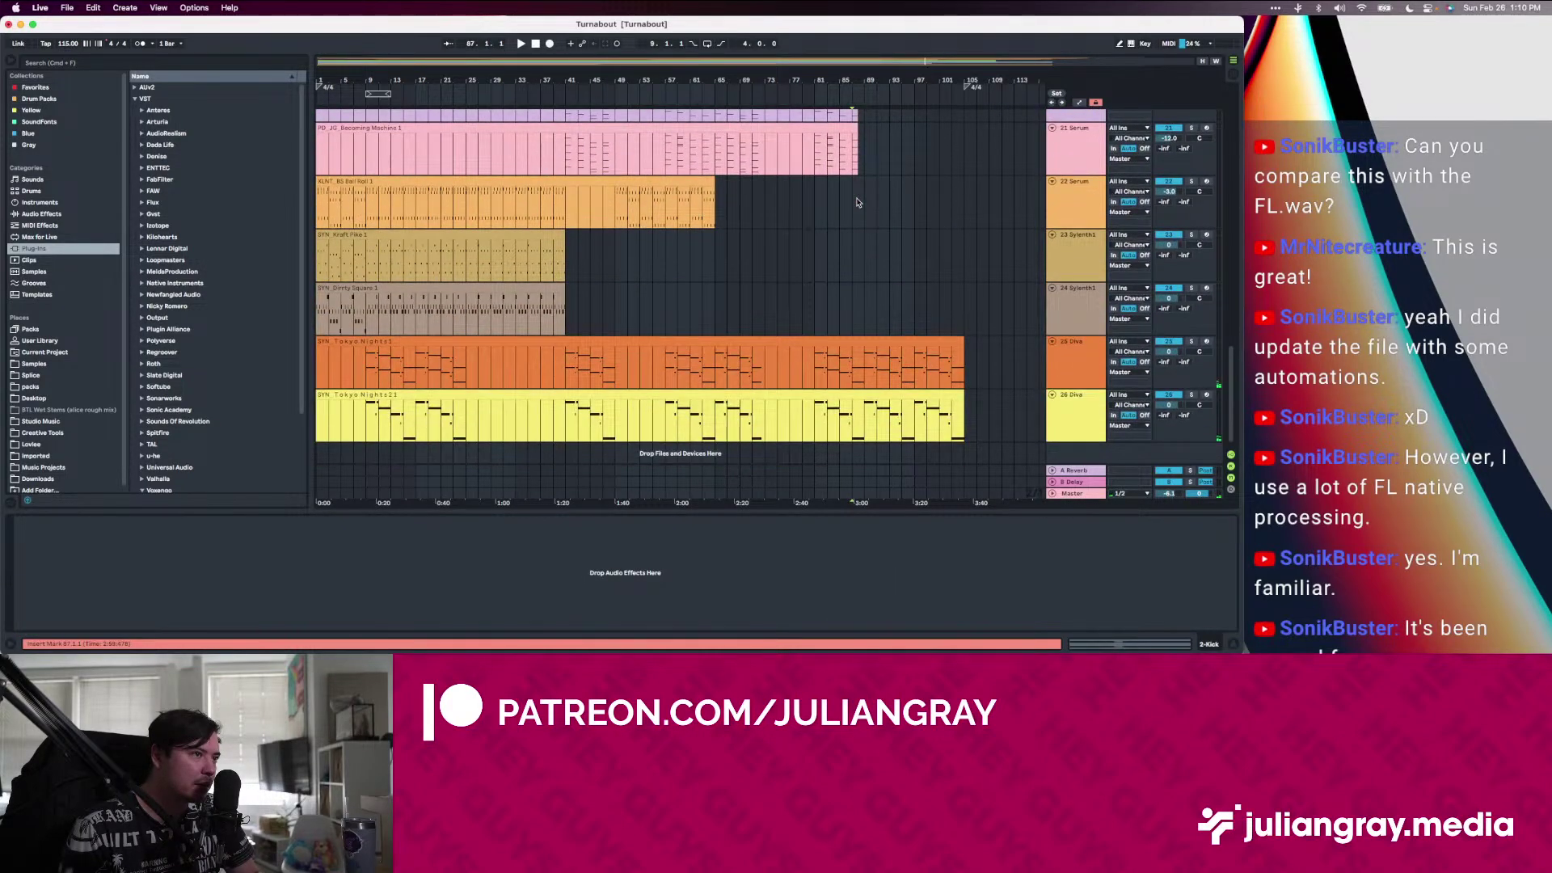
scroll(858, 202, up, 15)
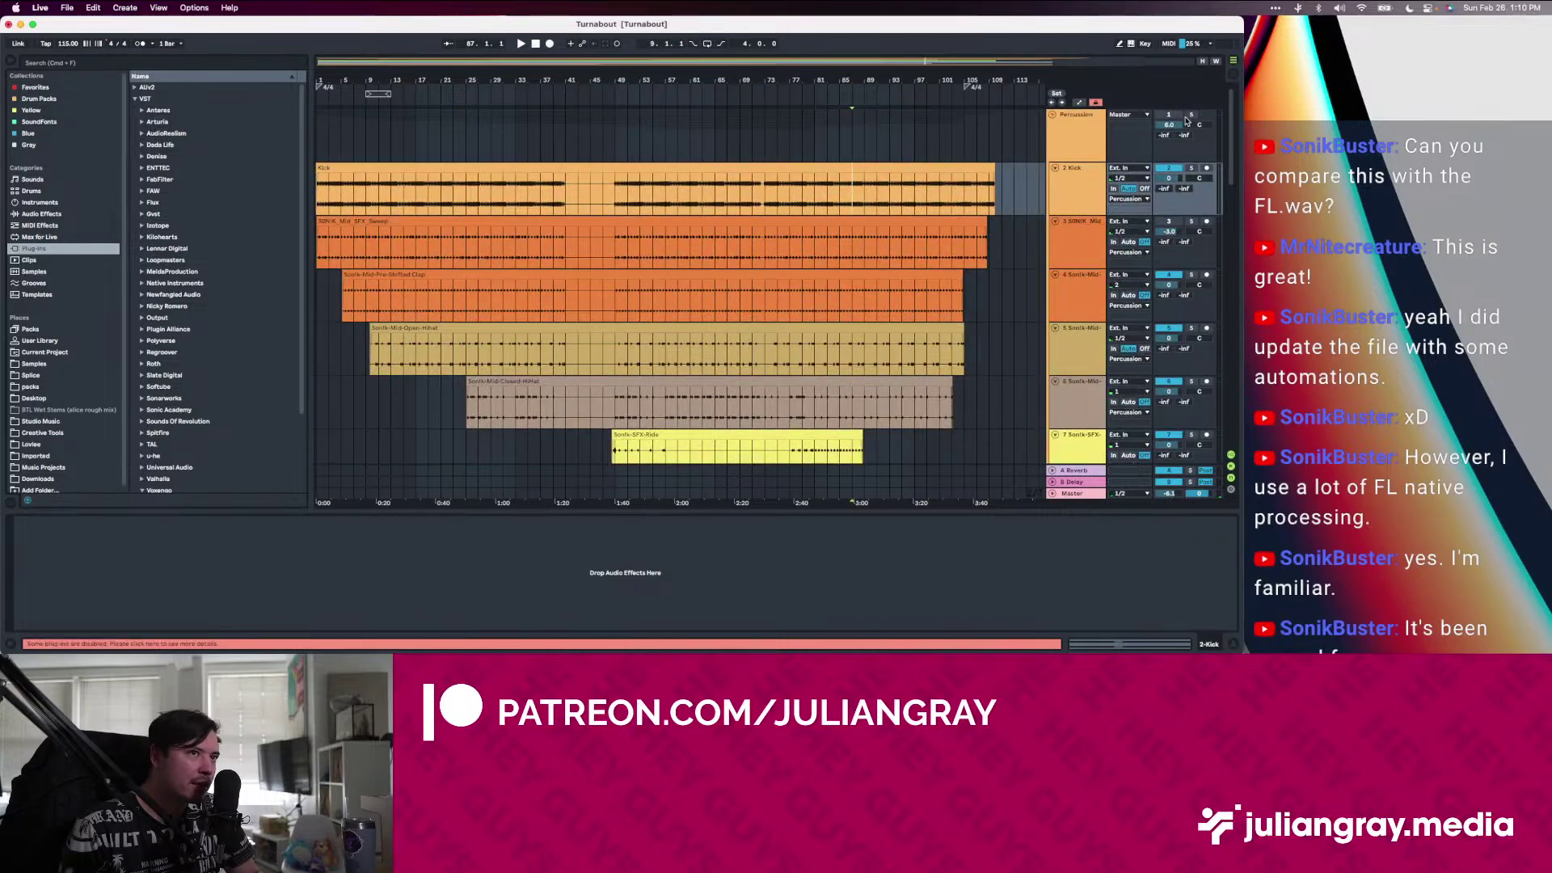
Check the Percussion group for devices and play from bar 49 while looking over the lead and synth tracks
click(1078, 121)
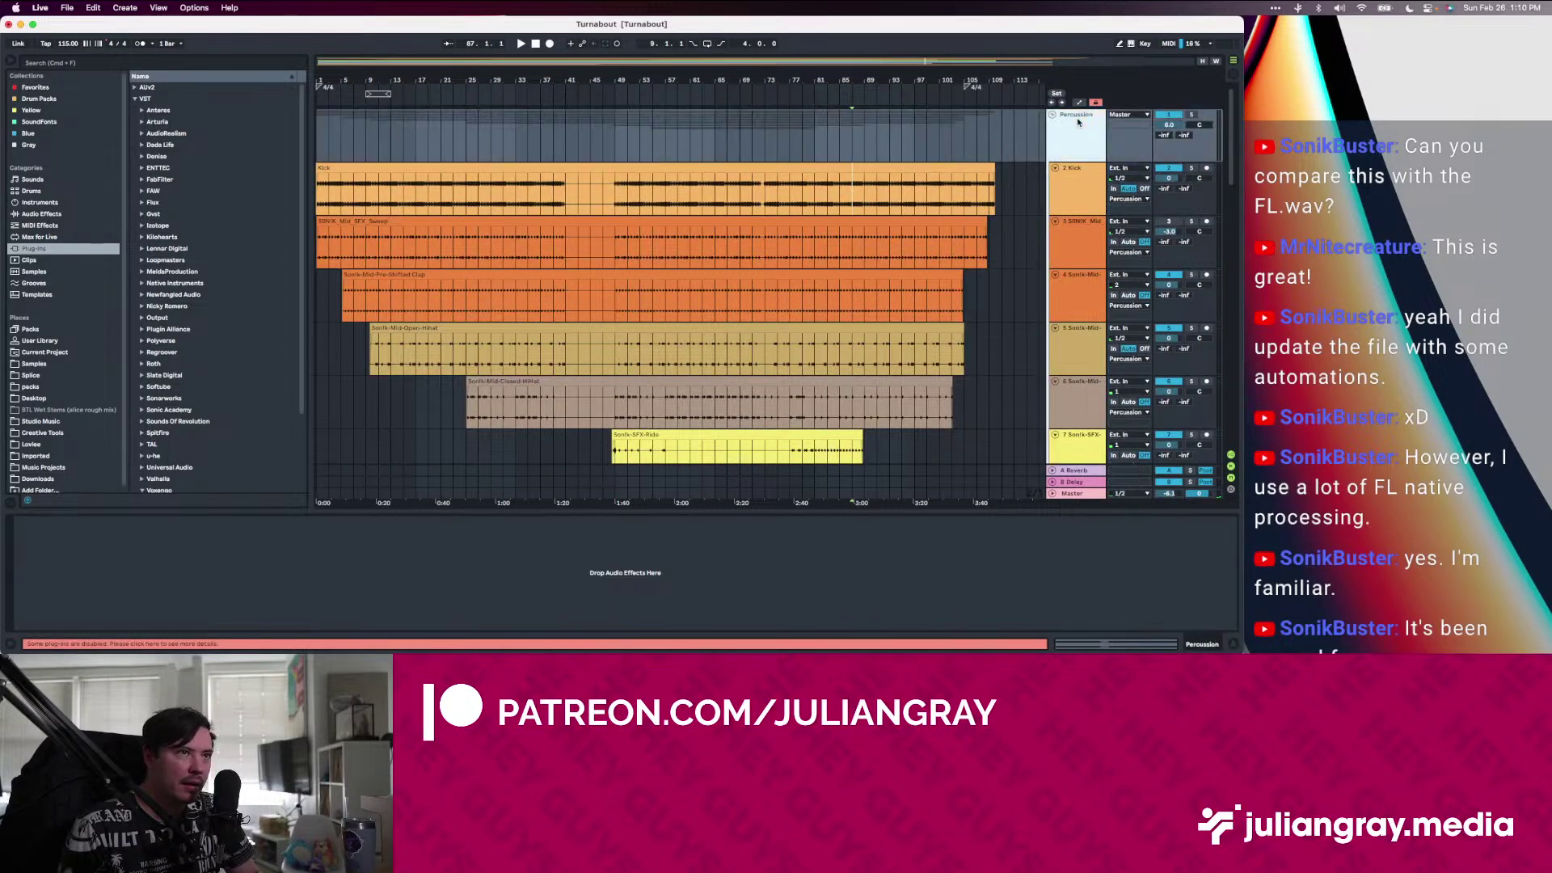
click(609, 197)
key(space)
scroll(620, 193, down, 15)
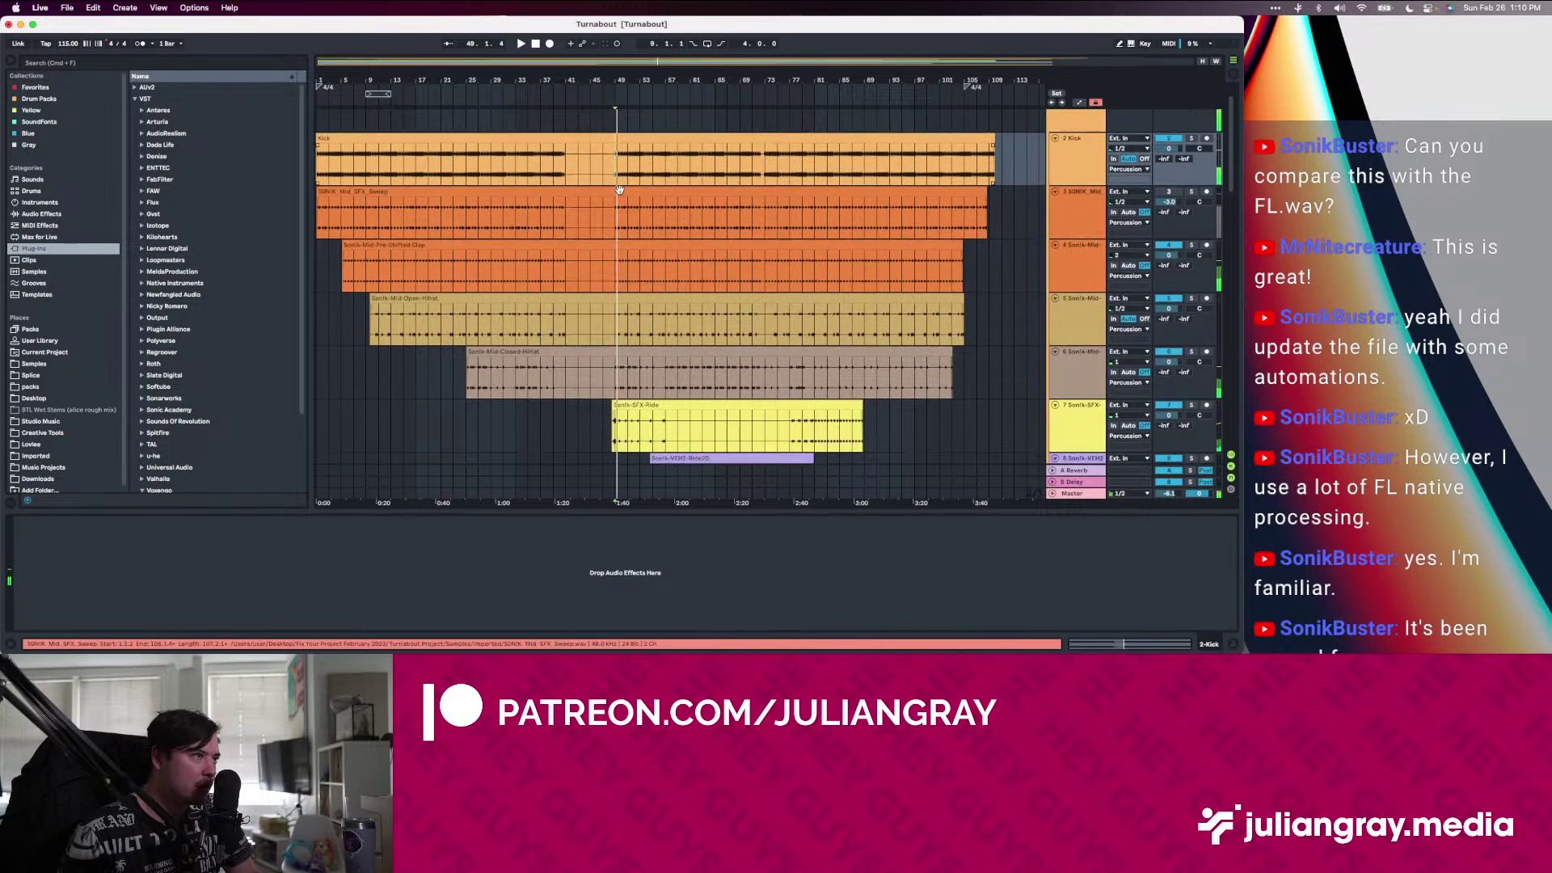
scroll(620, 193, up, 8)
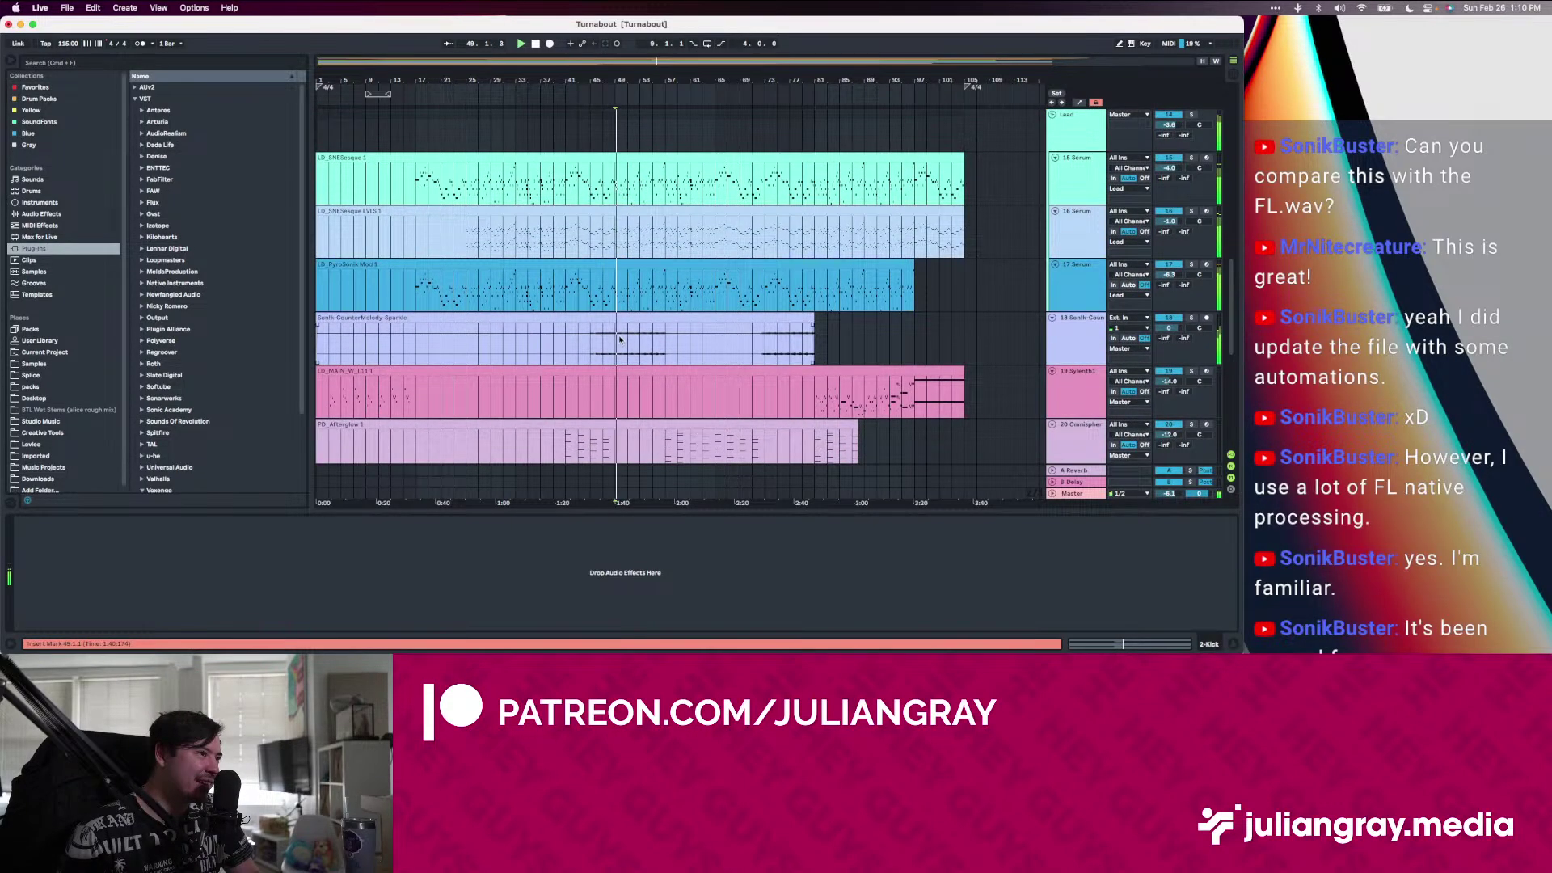
Play from bar 49 and inspect the devices on the Sonik-CounterMelody-Sparkle and 22 Serum tracks
click(620, 340)
scroll(624, 346, down, 8)
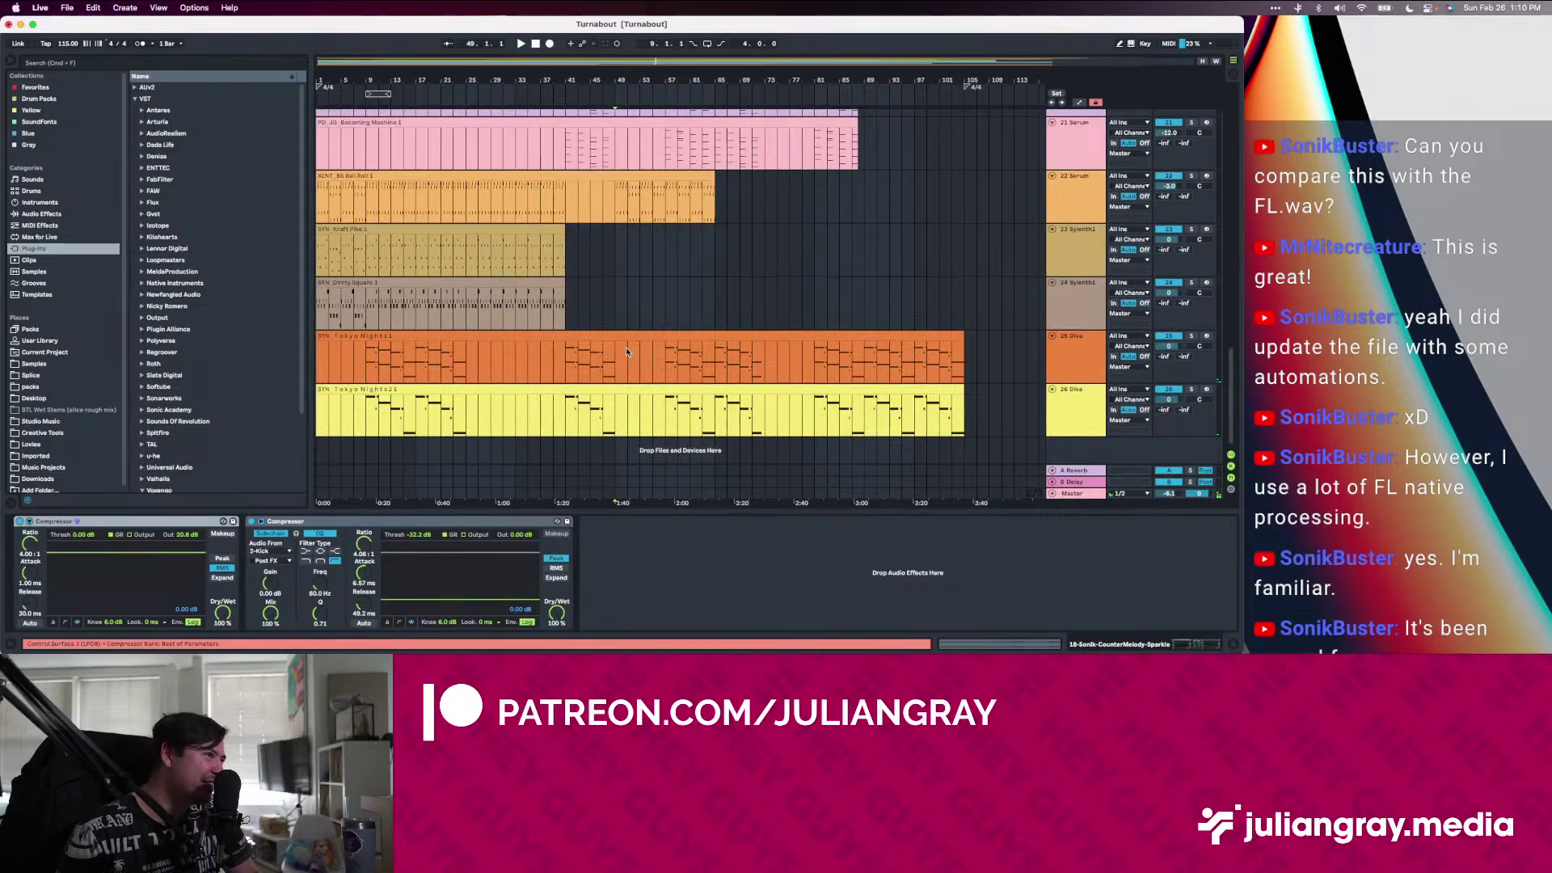
click(618, 216)
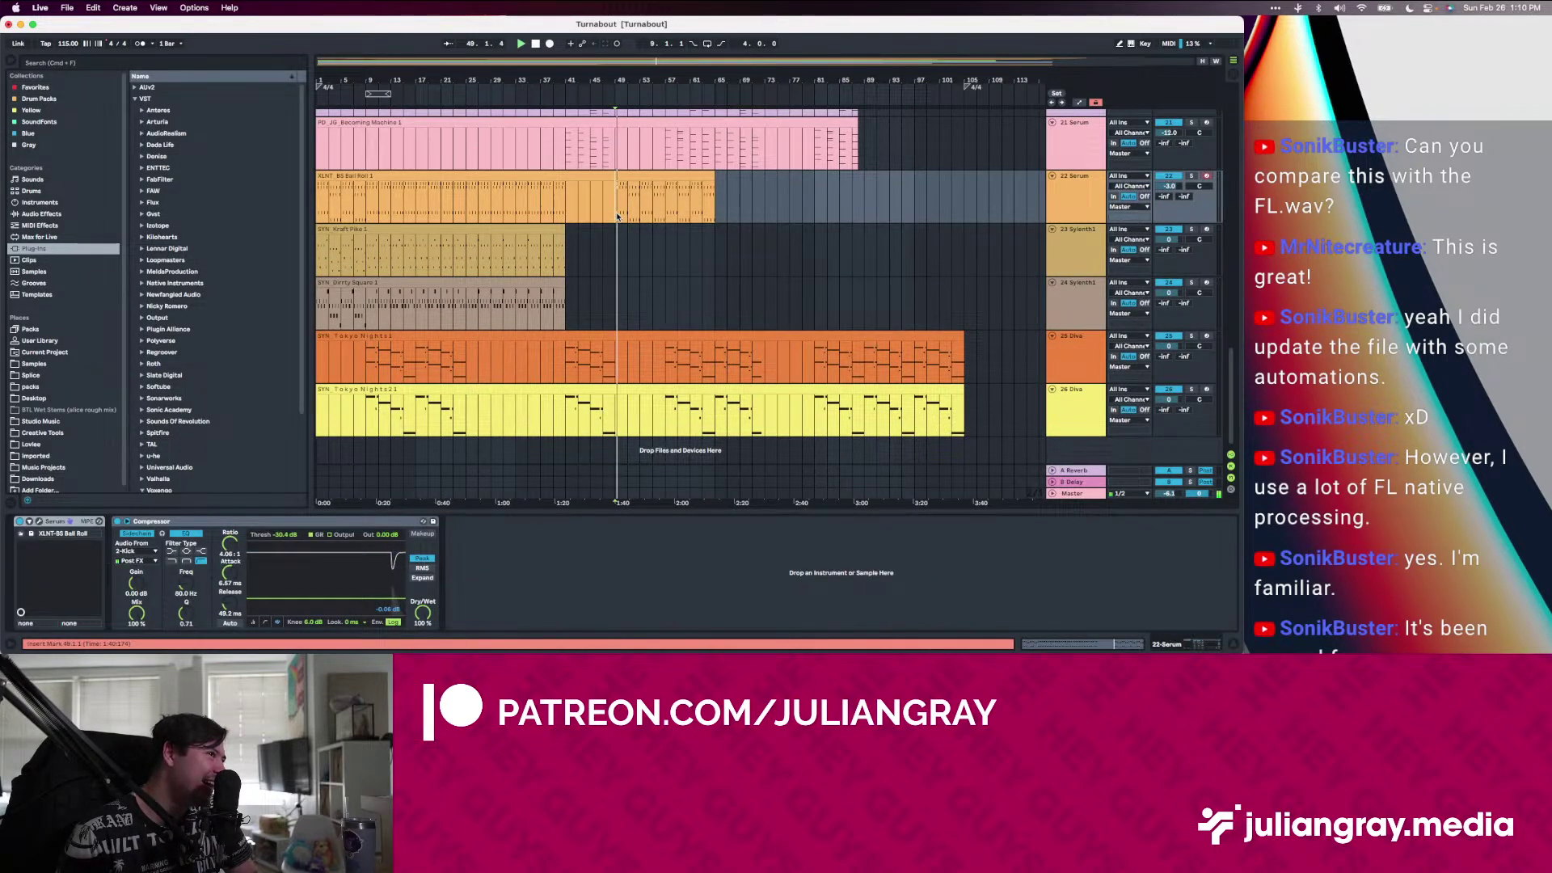
scroll(618, 216, up, 20)
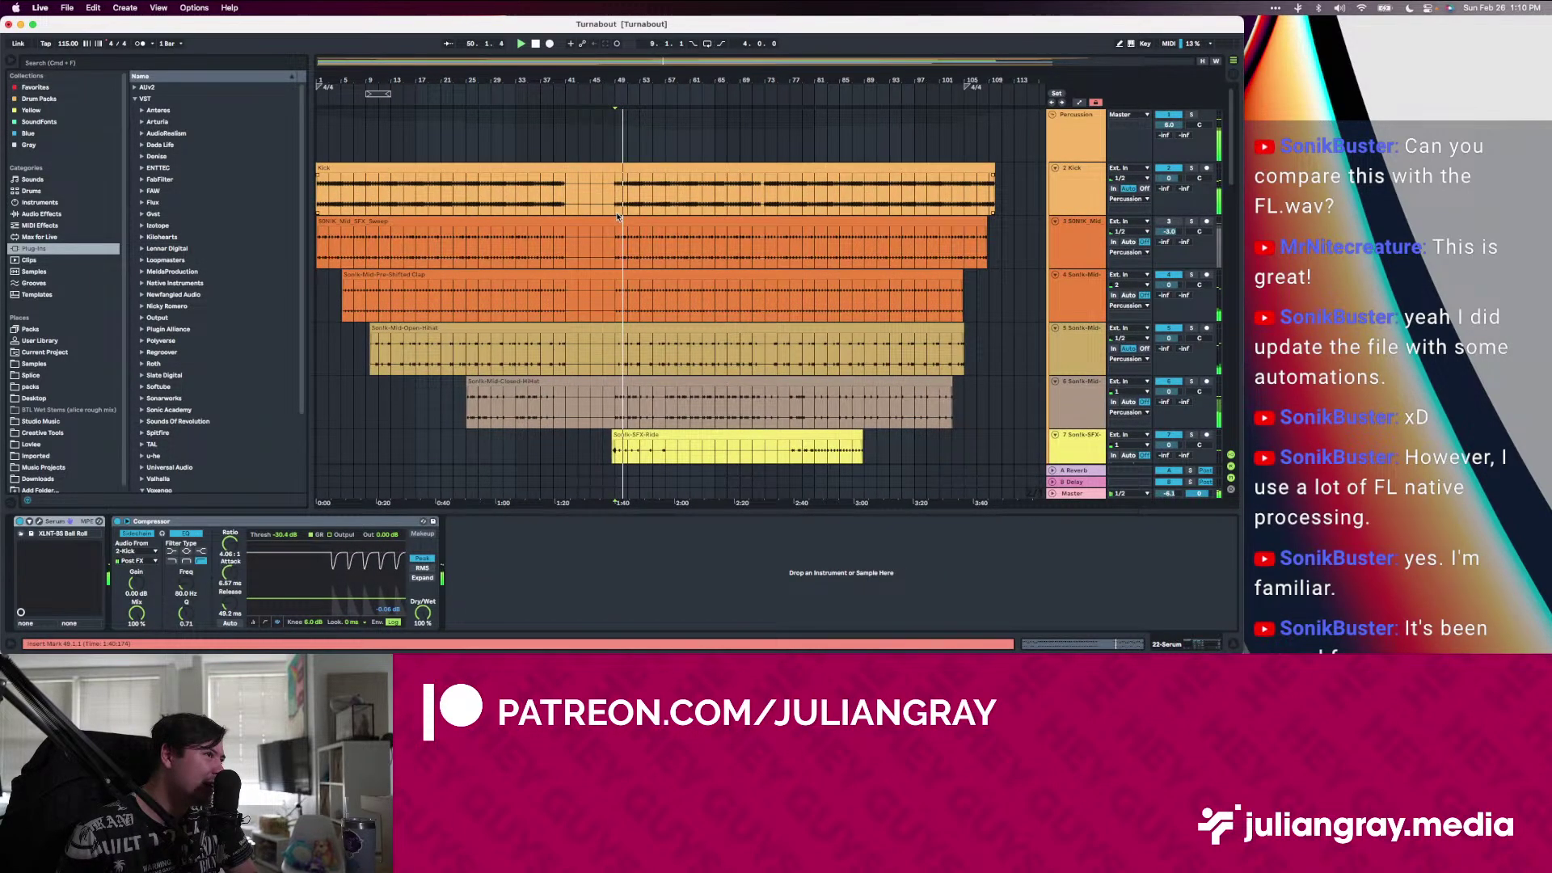
Listen to the percussion from bar 49 with its group soloed and examine the kick track
click(613, 157)
click(620, 198)
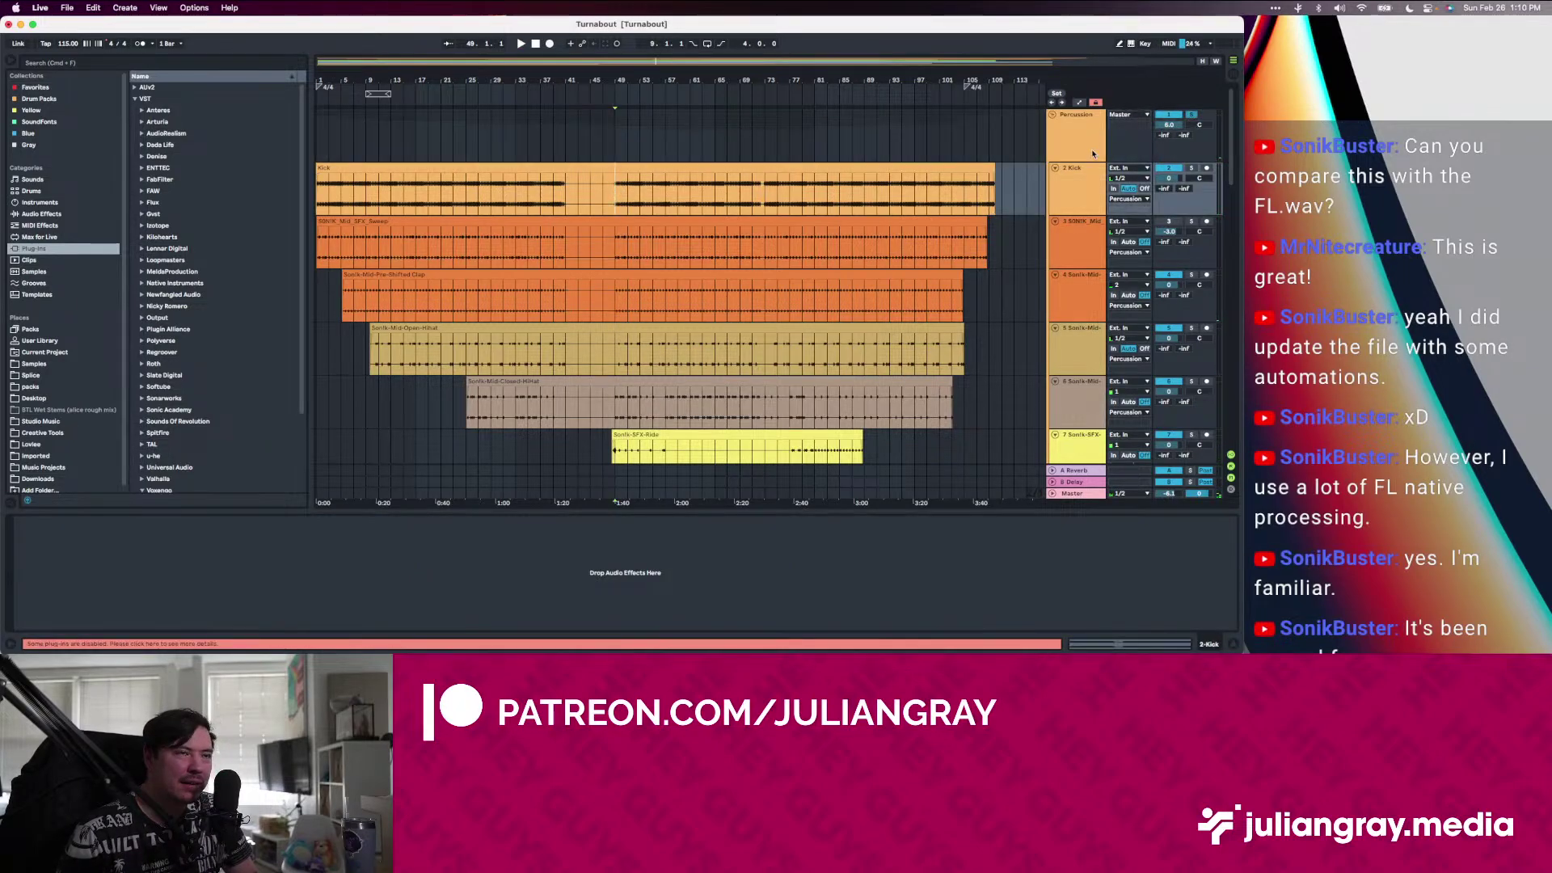
click(1062, 184)
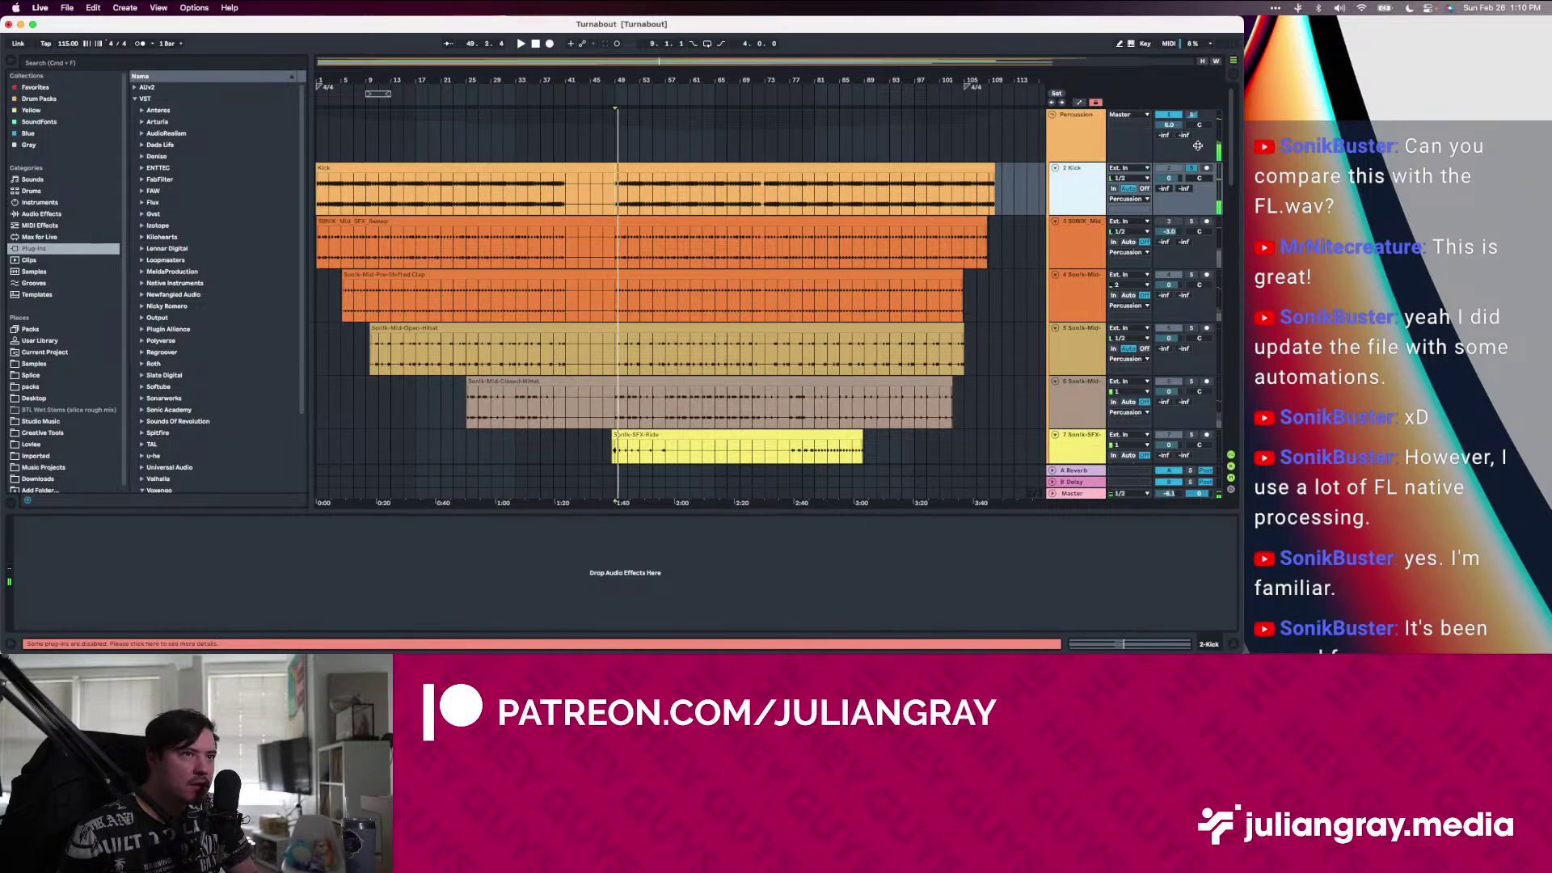
Solo the Bass group and play it from bar 49 with the Master's SPAN showing the spectrum
scroll(1050, 290, down, 15)
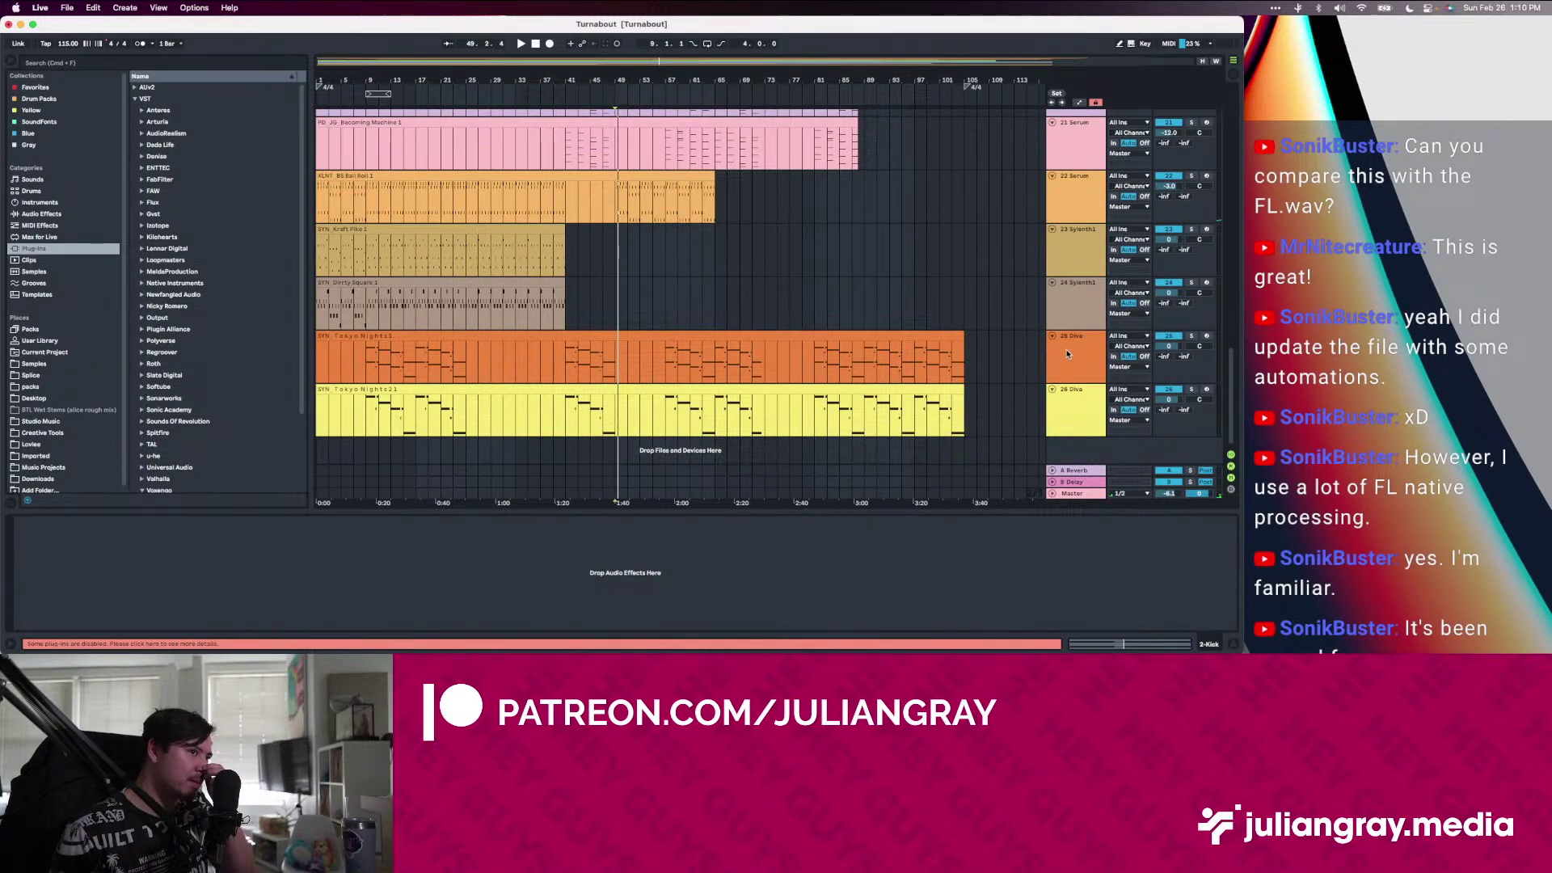
scroll(715, 280, up, 7)
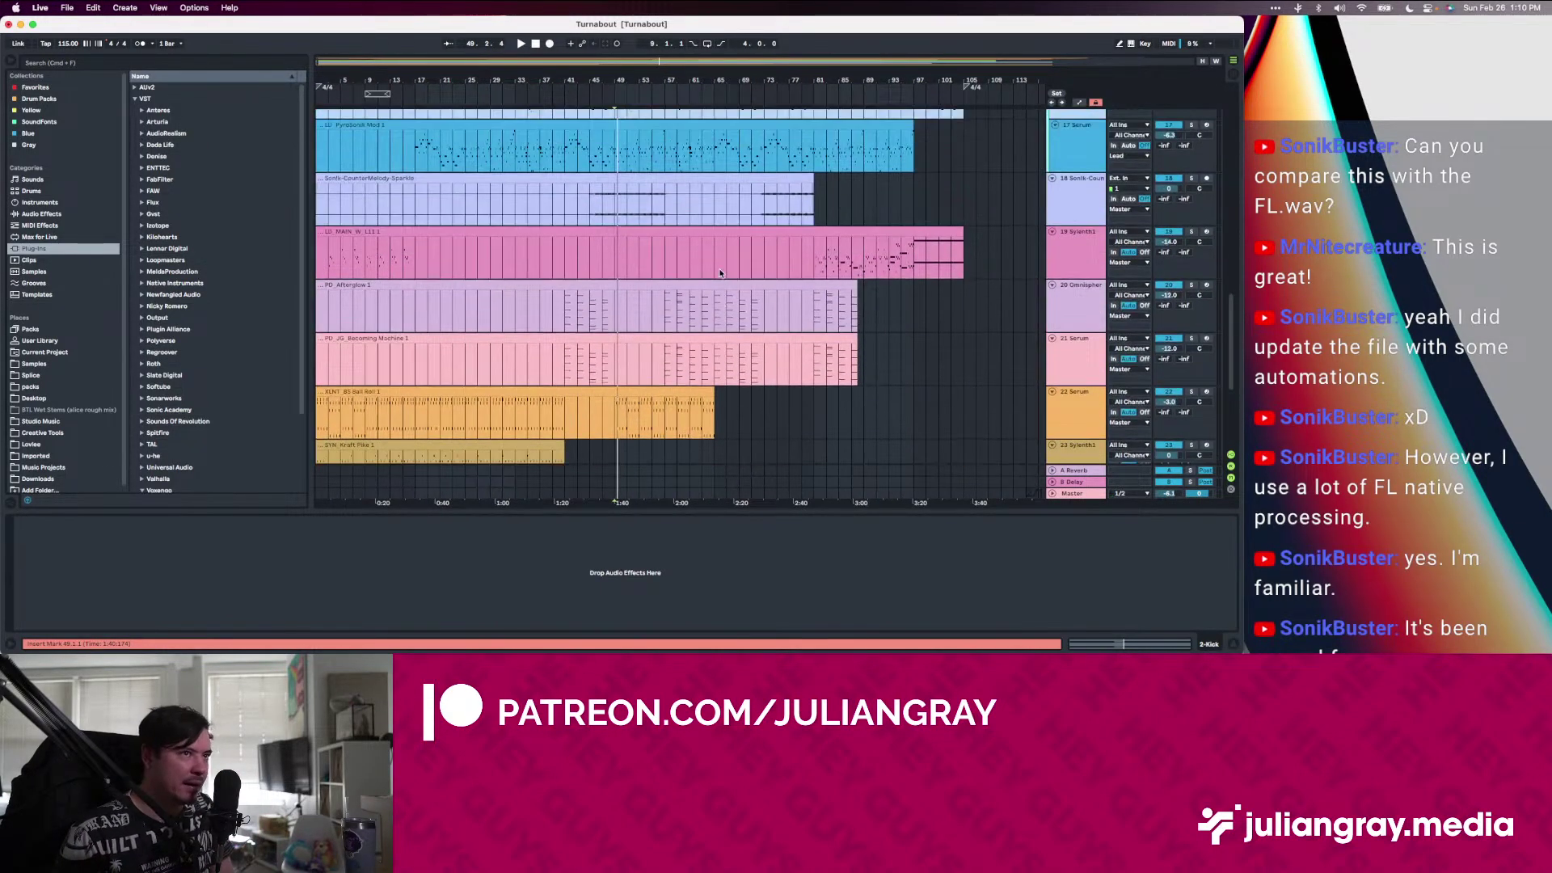
scroll(723, 272, up, 5)
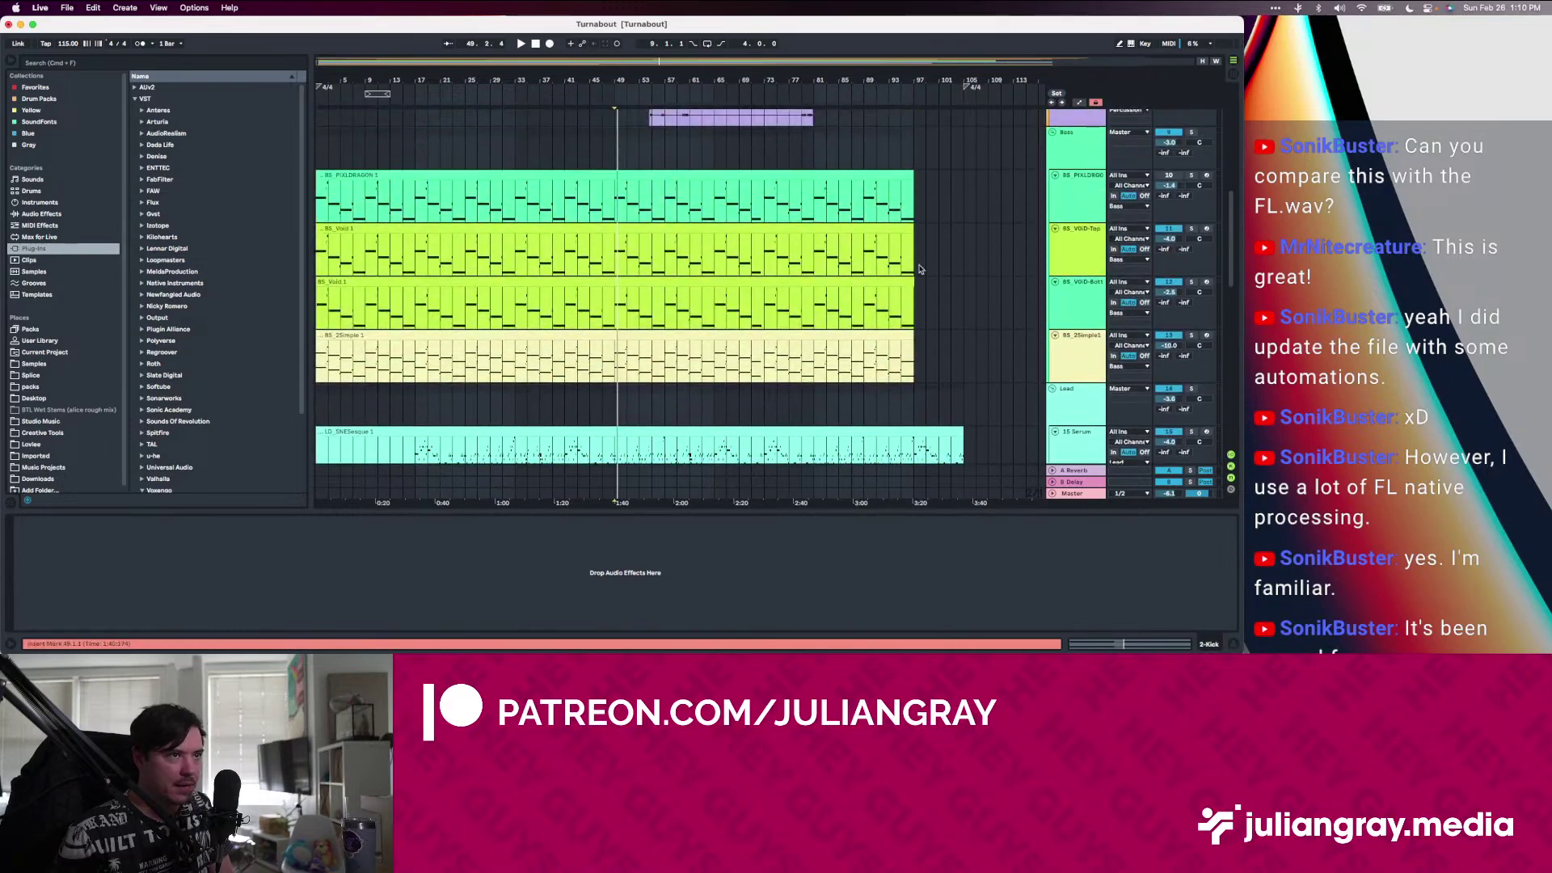
click(1193, 133)
key(space)
click(1073, 493)
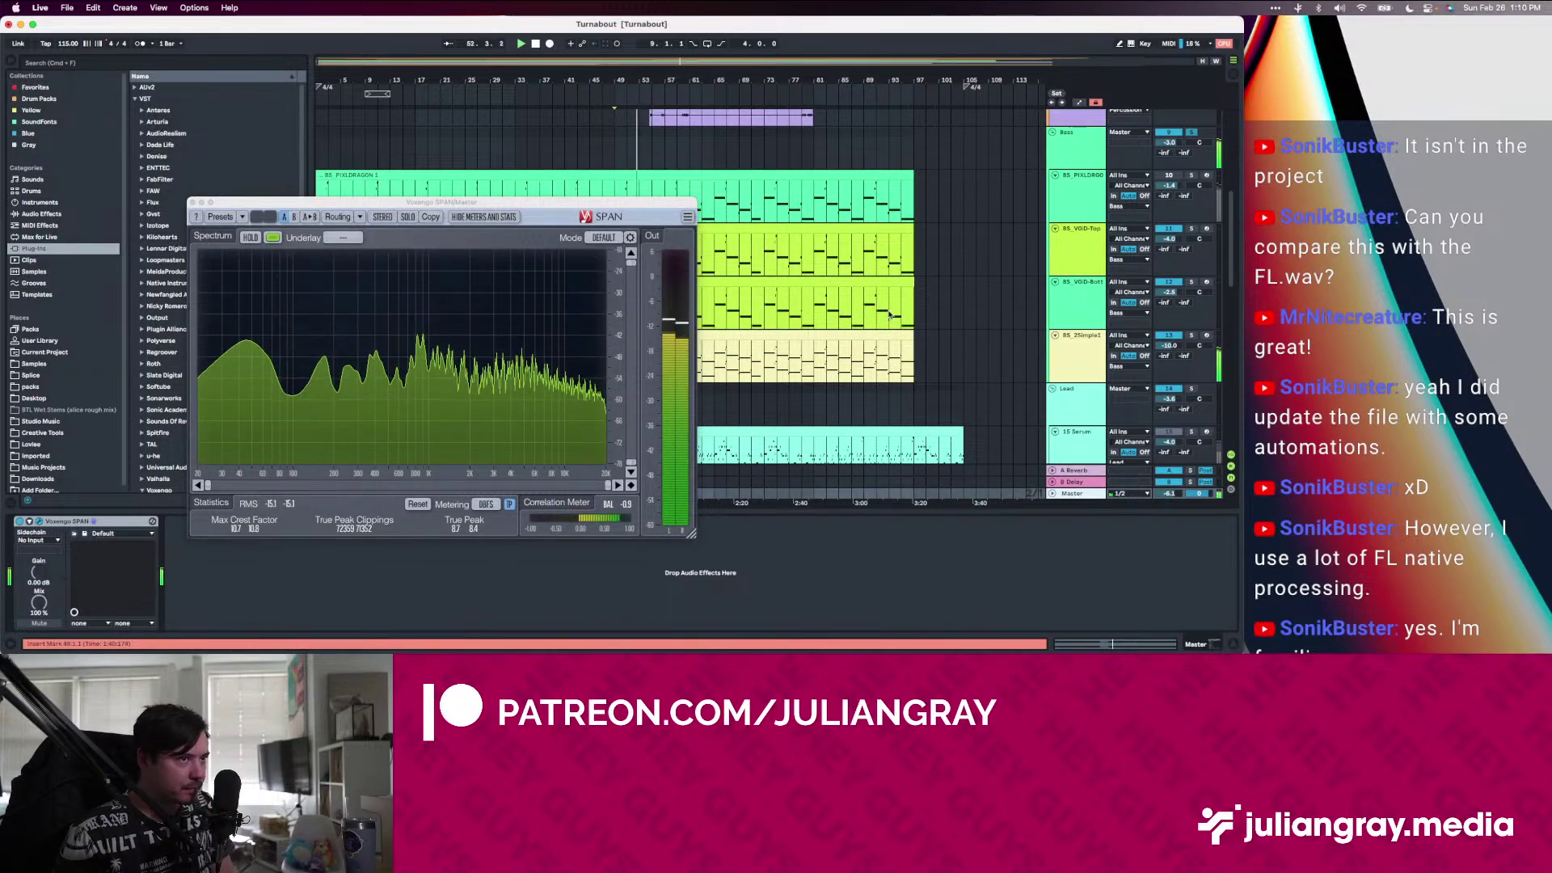
Solo the BS_2Simple1 bass track, set its volume to -6.3 dB, and place the insert marker at bar 49
click(1191, 329)
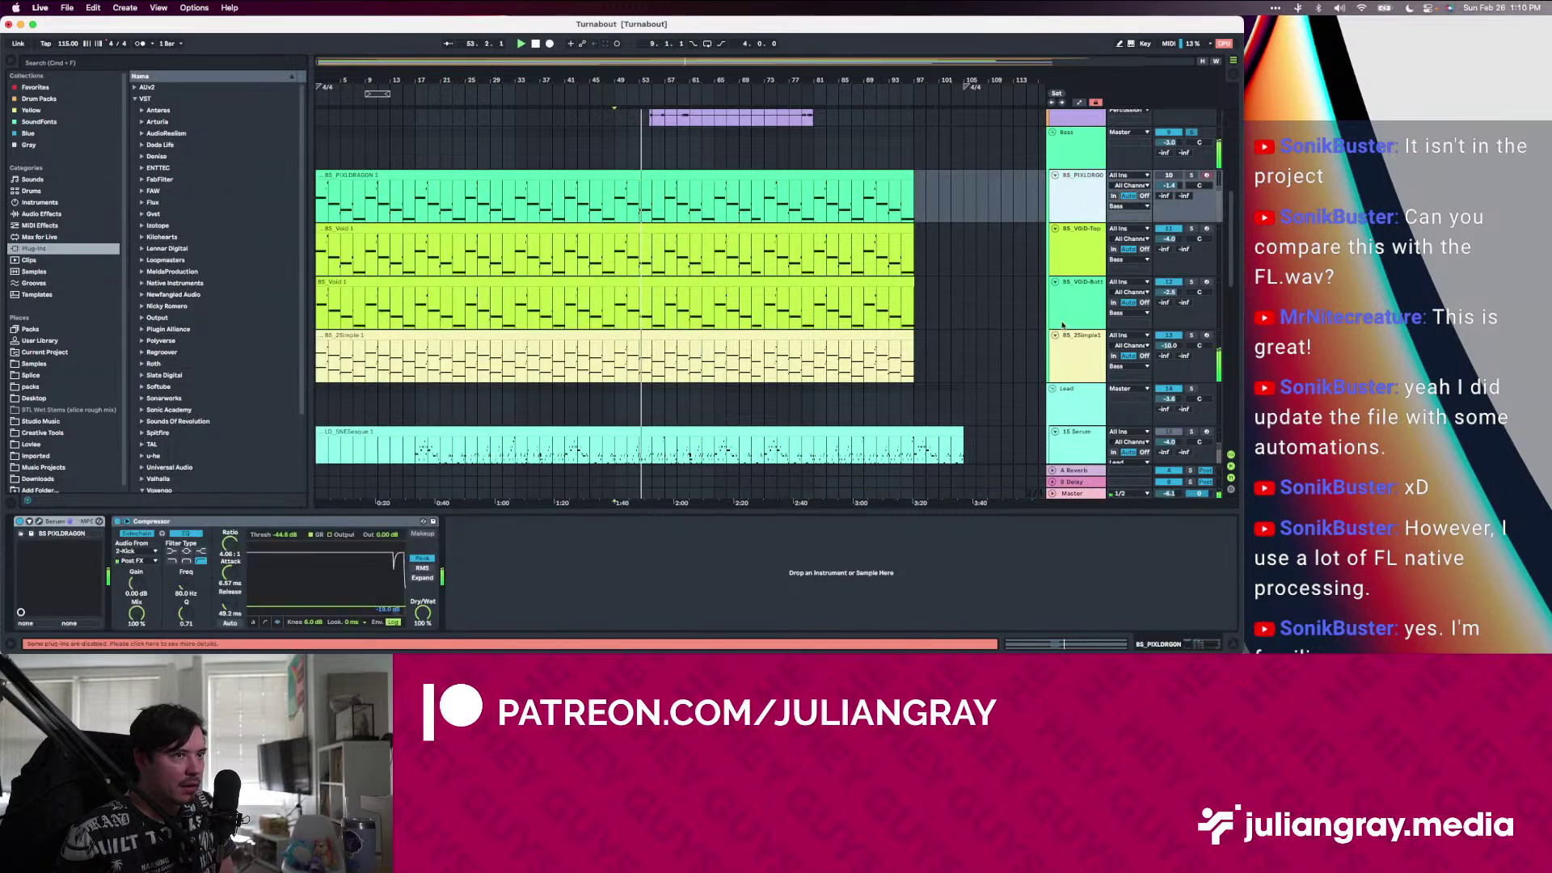
click(1191, 336)
drag(1164, 350, 1164, 331)
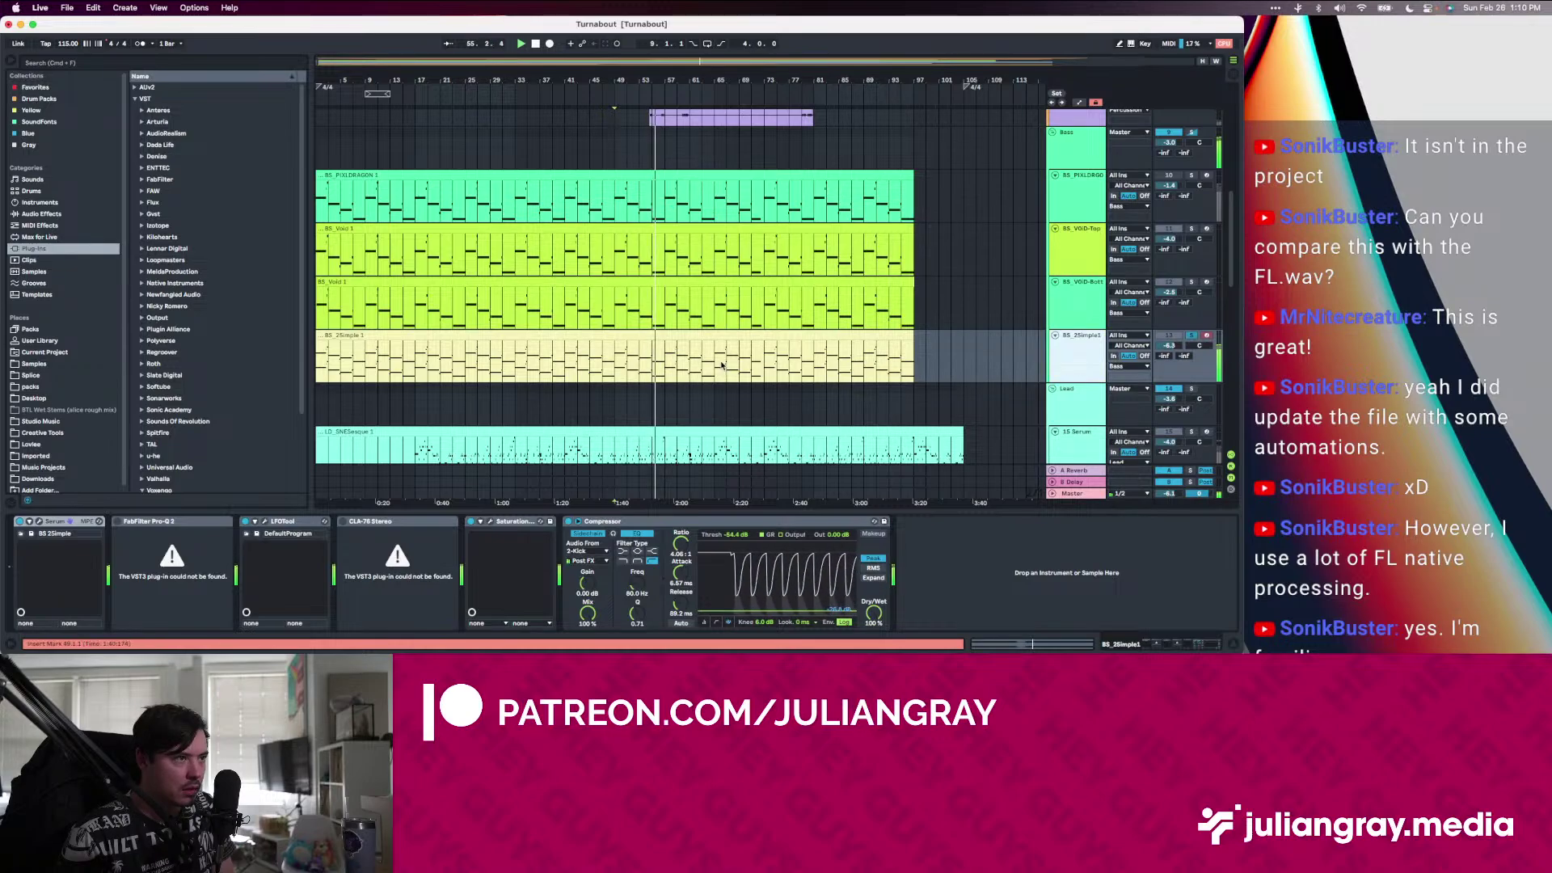
drag(627, 356, 726, 353)
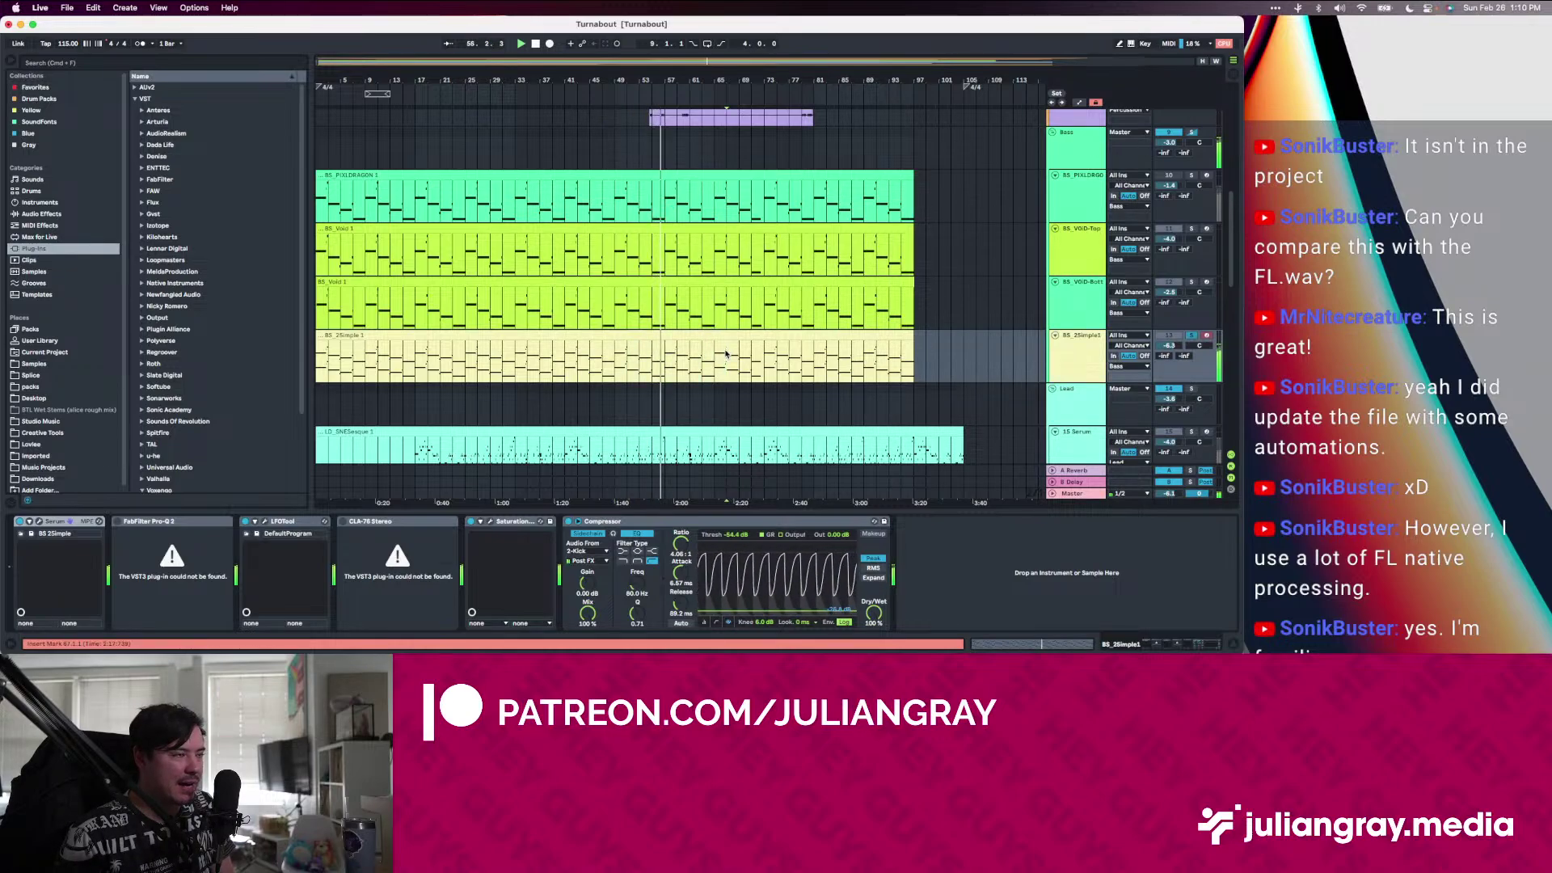
click(602, 354)
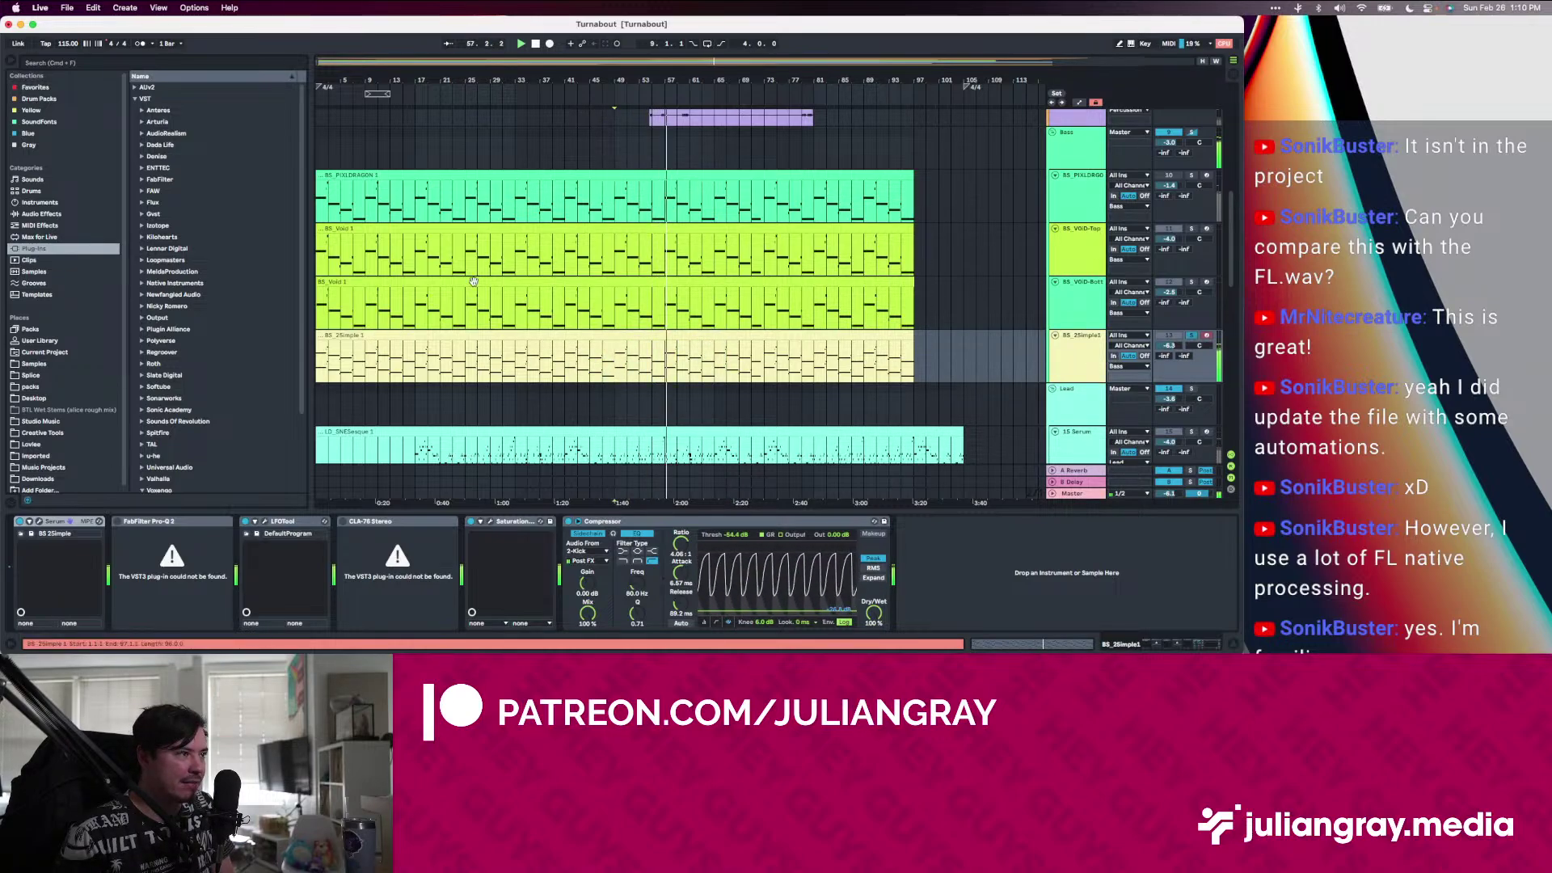
Add EQ Eight at the end of the BS_2Simple1 chain and set its third band to 187 Hz with 0.13 dB gain
click(38, 212)
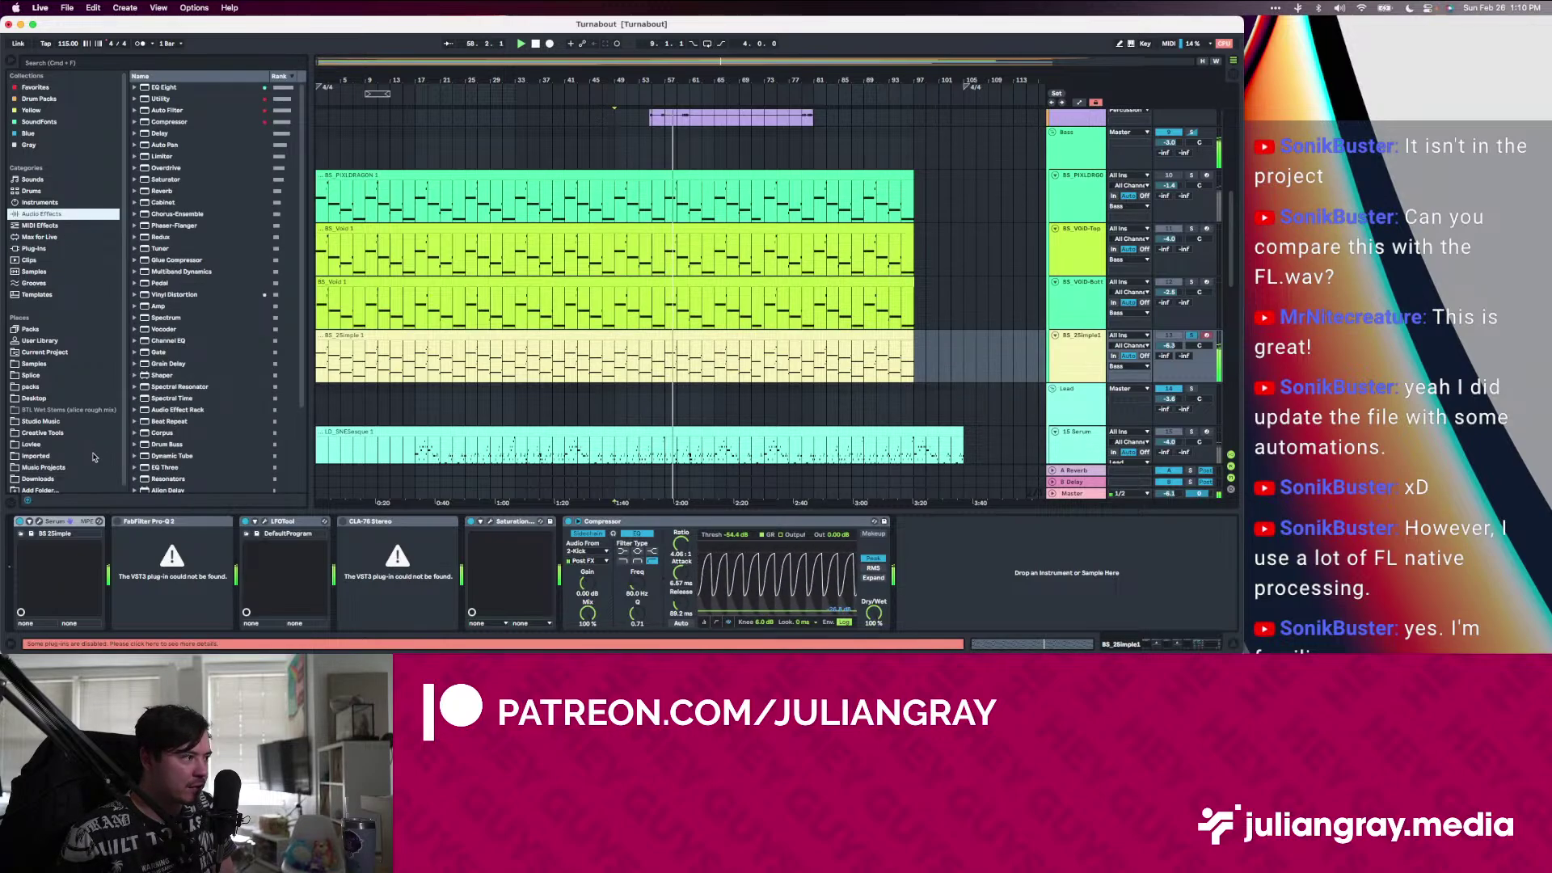
click(166, 87)
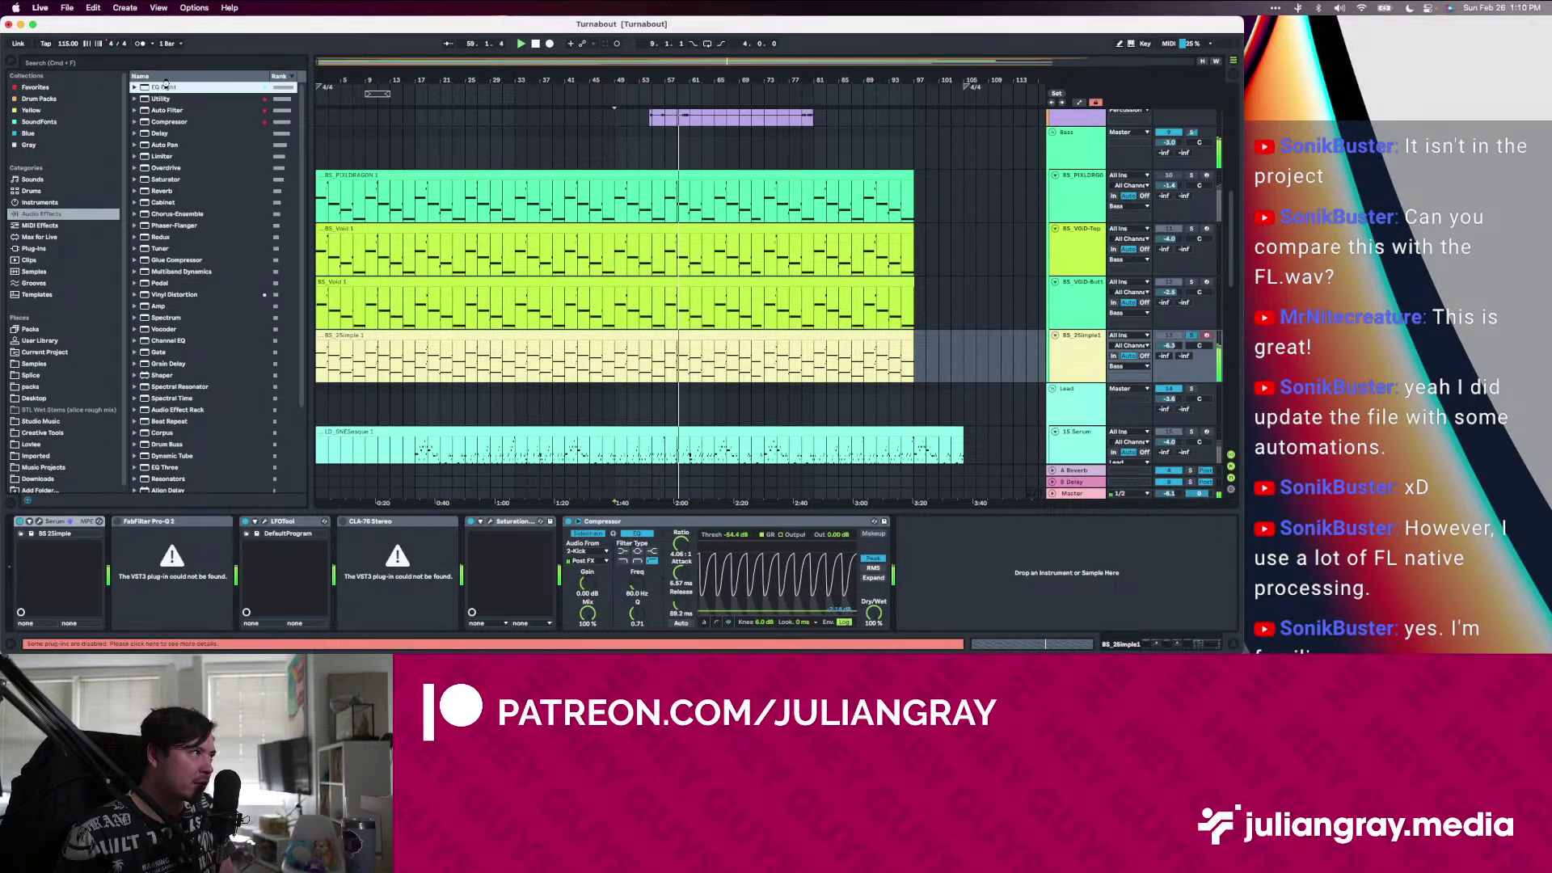
key(Return)
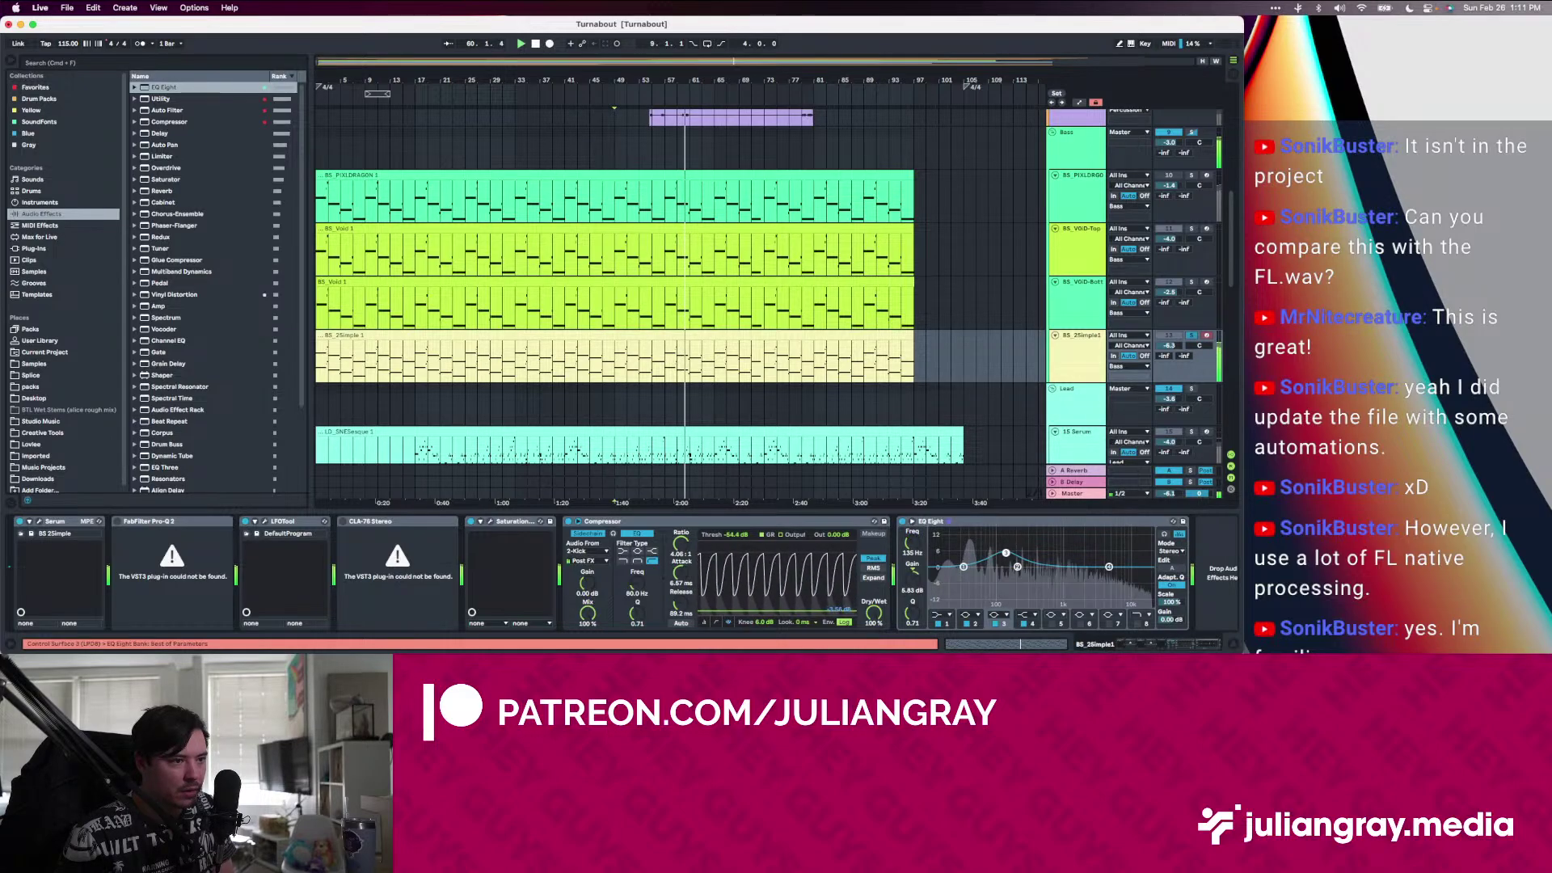
mouse_move(998, 545)
mouse_down()
mouse_move(1031, 537)
mouse_move(966, 545)
mouse_move(958, 561)
mouse_move(1015, 568)
mouse_up()
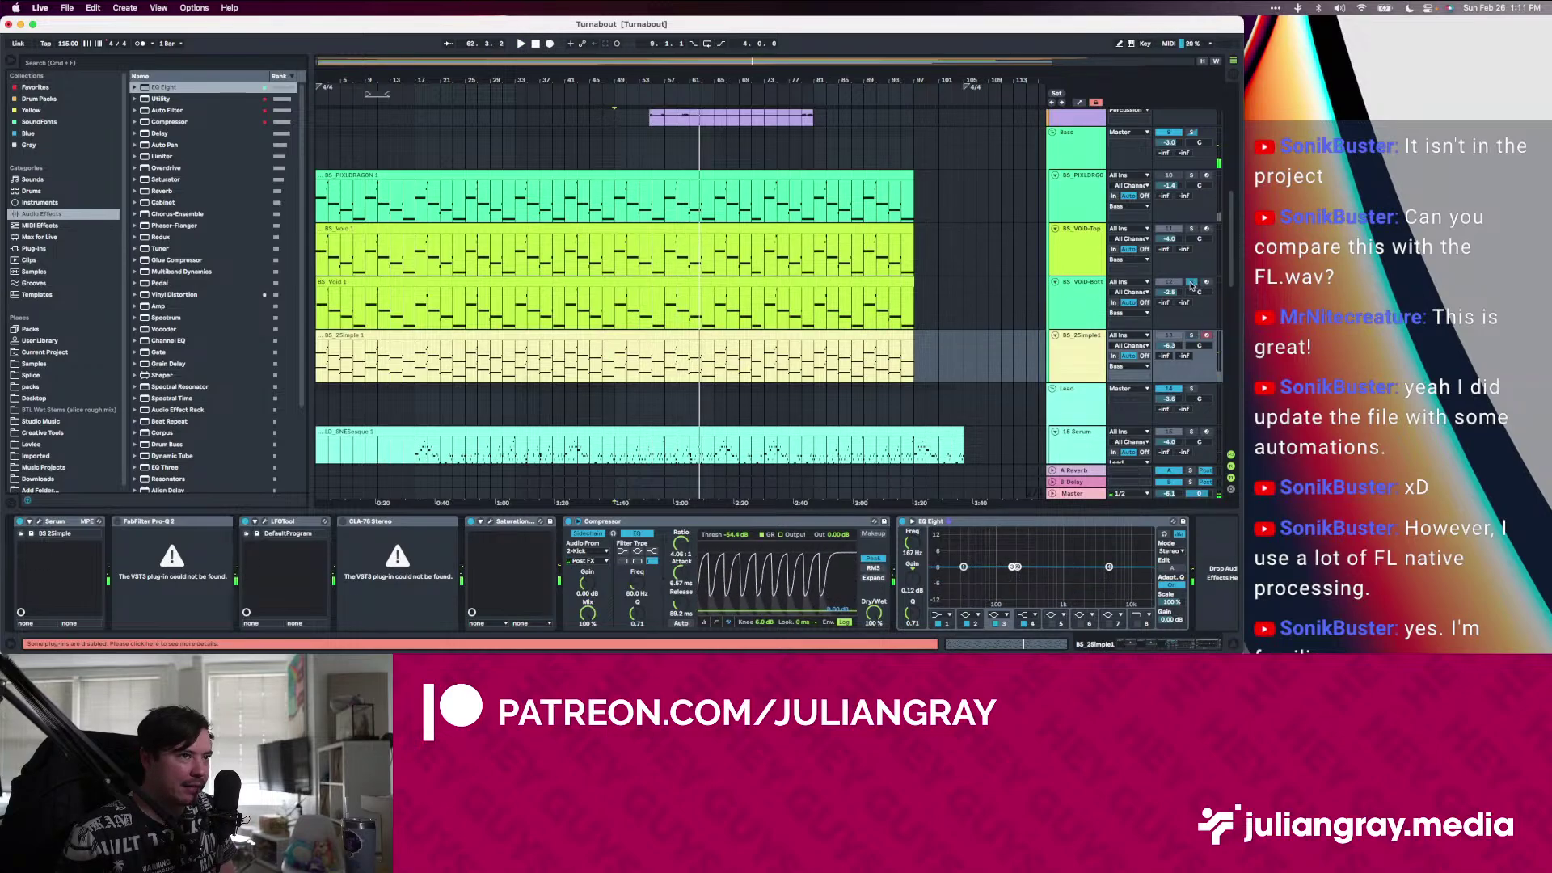
Solo the BS_VOID-Bottom track, play it from bars 49 and 53, and inspect its device chain
key(space)
key(space)
click(1102, 309)
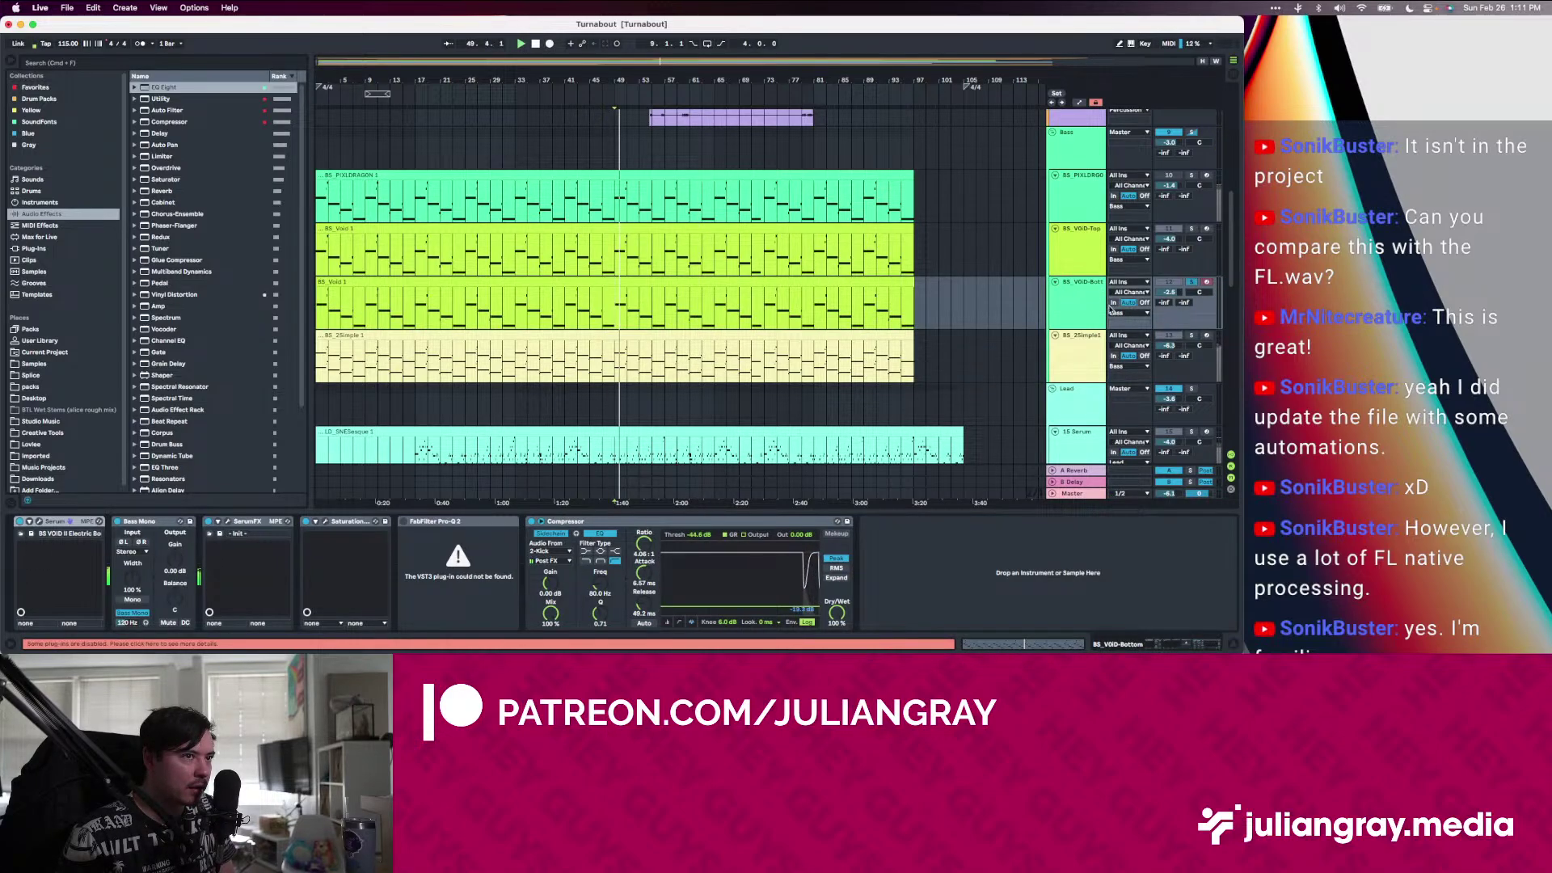
click(641, 308)
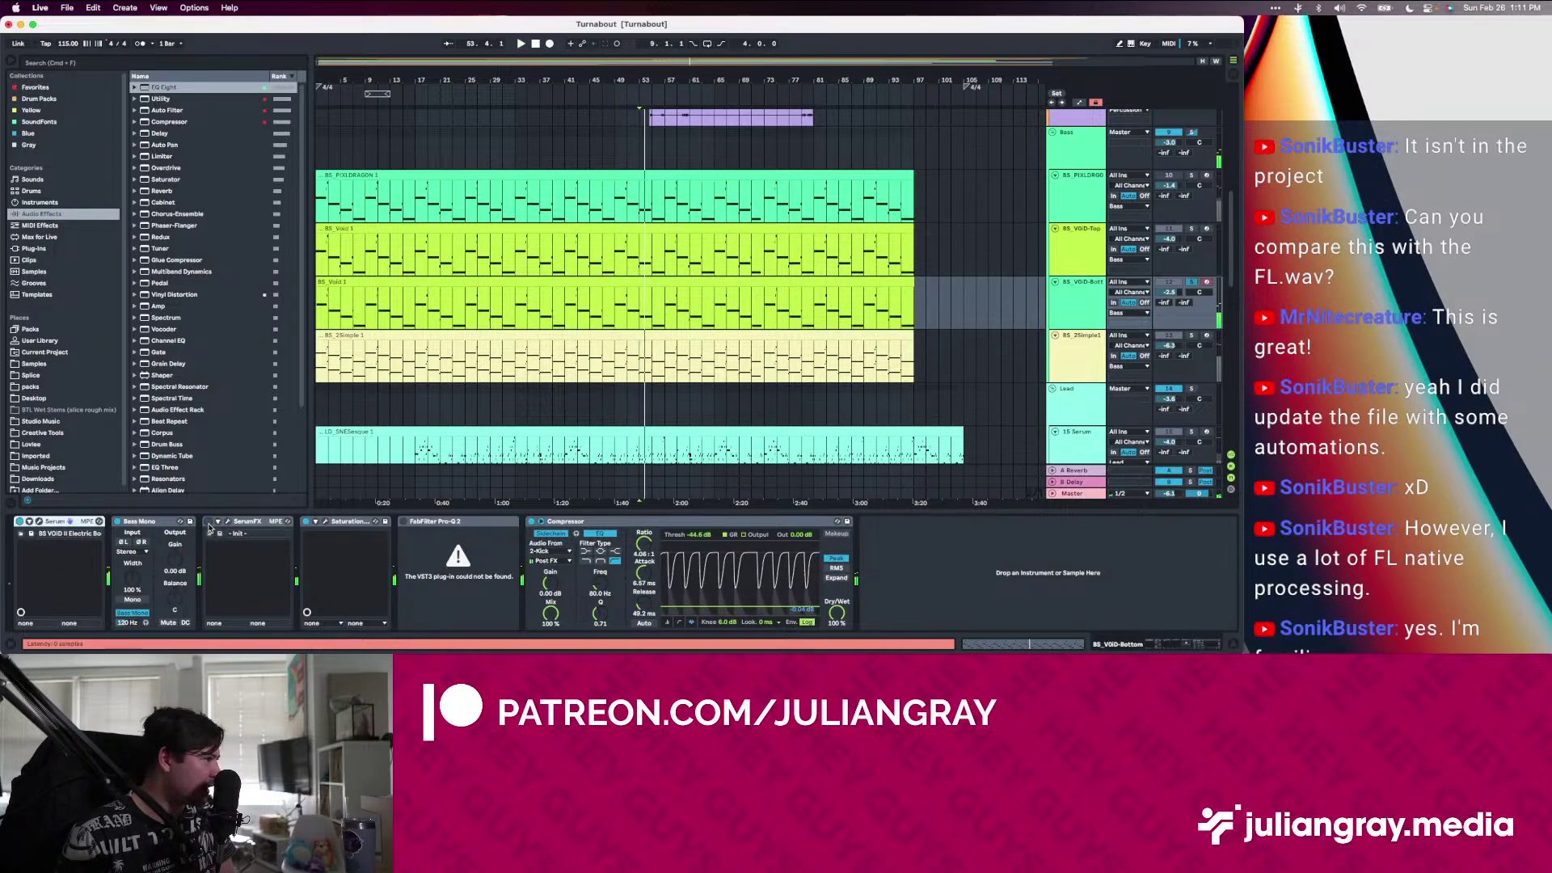
Switch to the Turnabout Project folder in Finder and return to Ableton Live with the Turnabout set open
key(super+h)
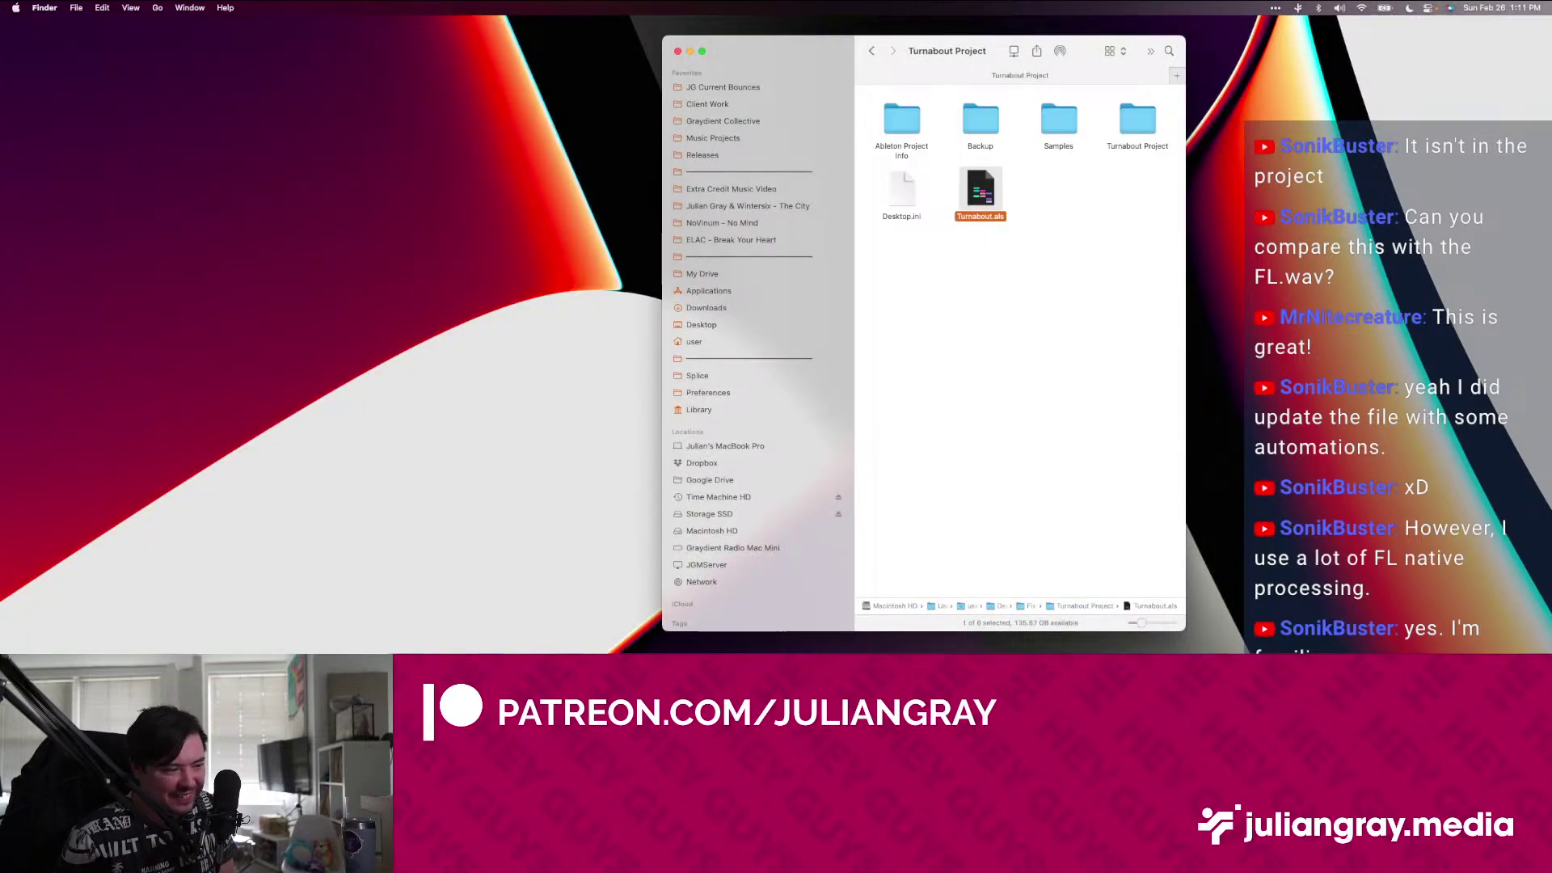
key(super+Tab)
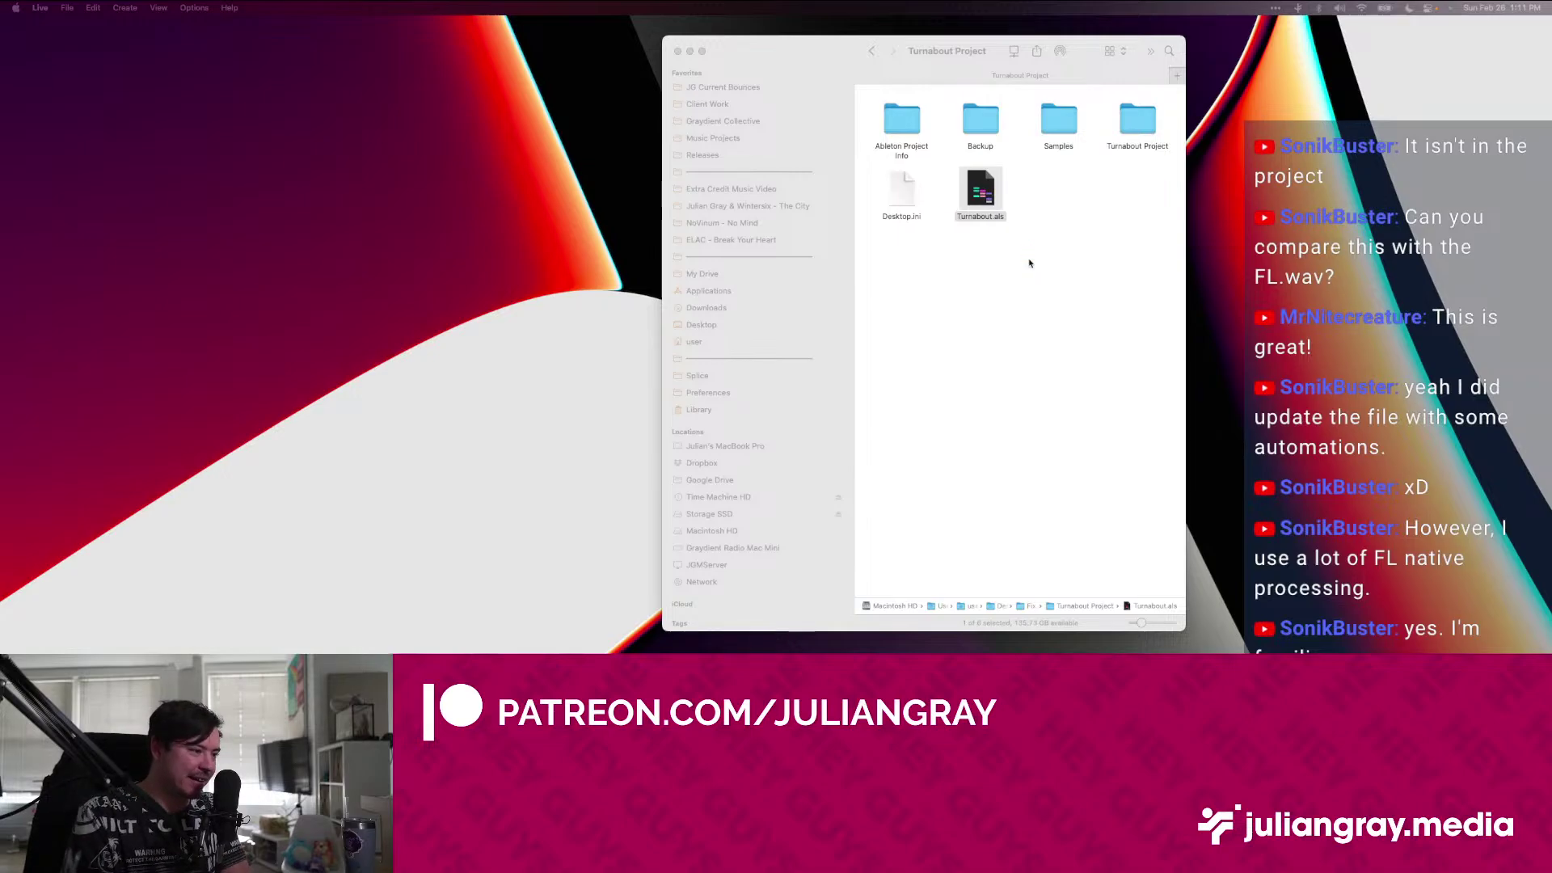
drag(129, 651, 683, 4)
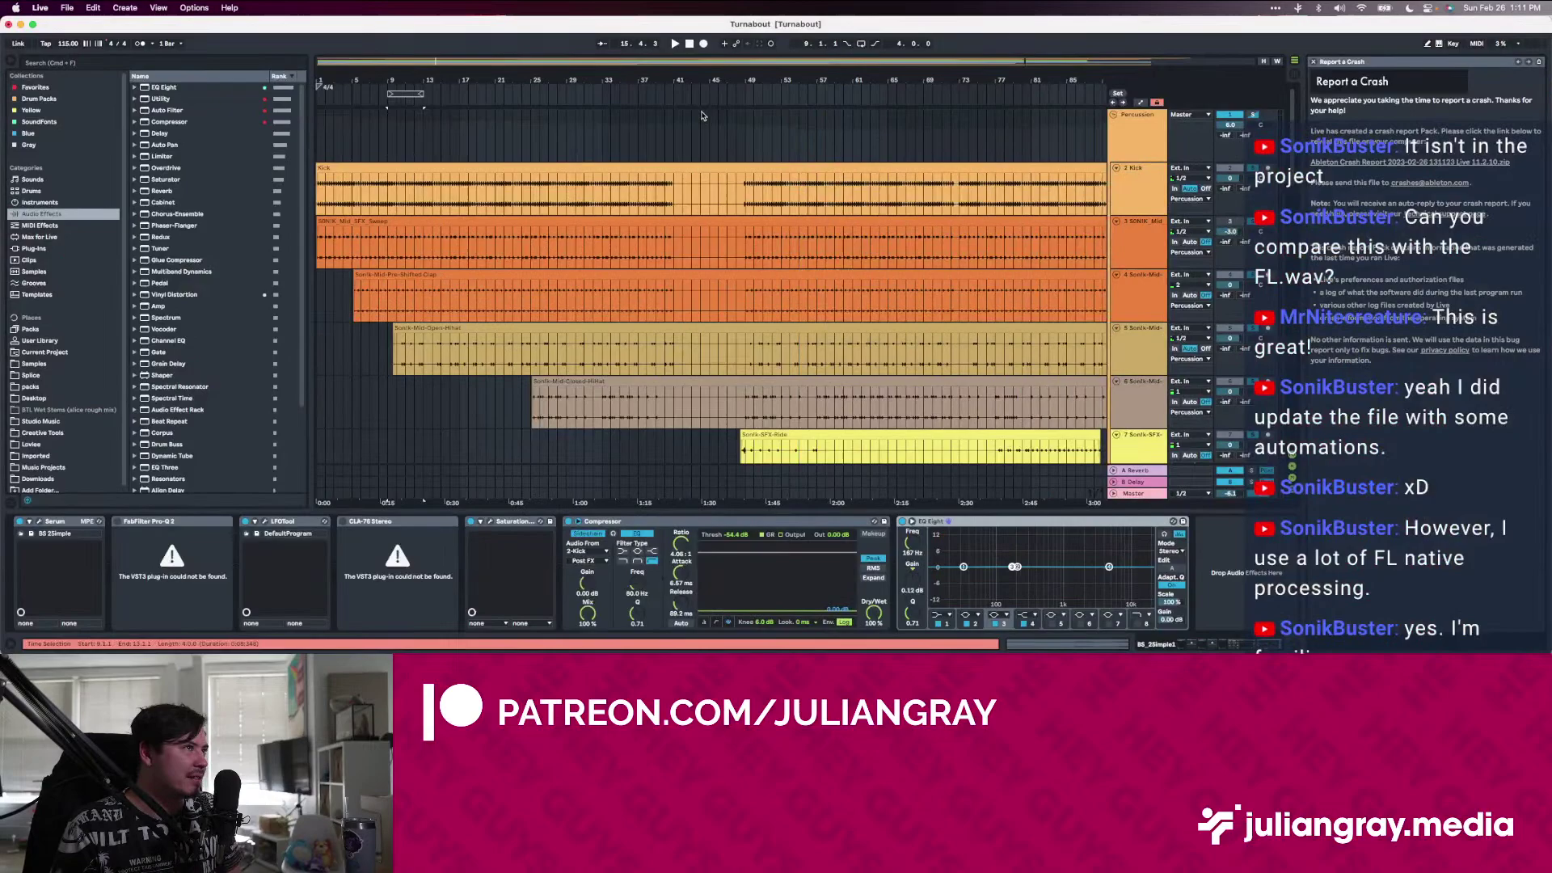
Look through the reopened set's tracks from the percussion down to the synths and back up to the bass
click(691, 133)
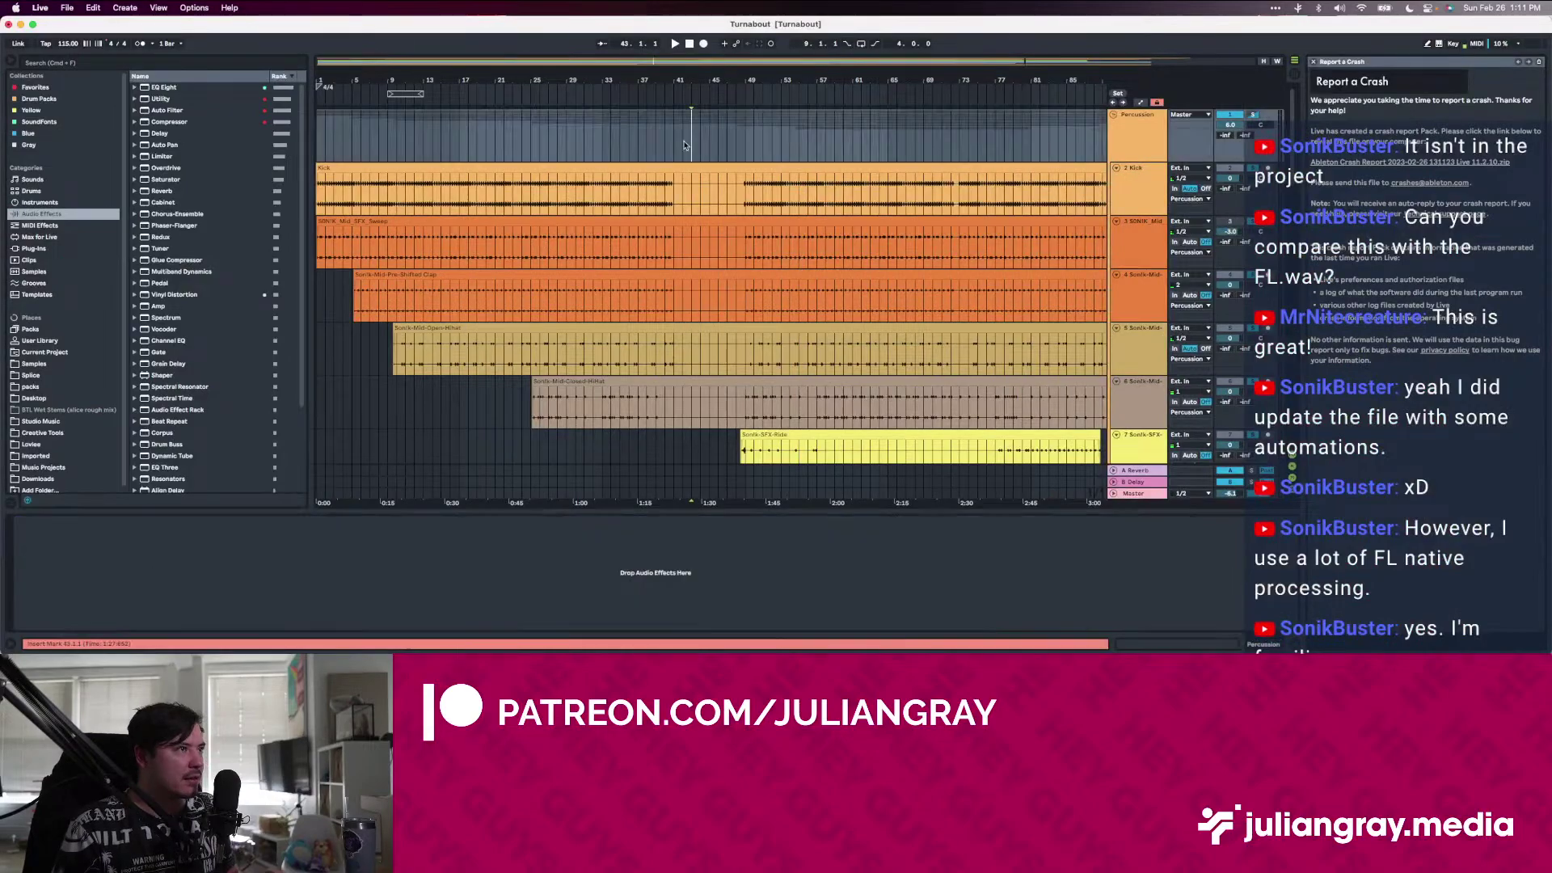
click(701, 265)
scroll(701, 265, down, 10)
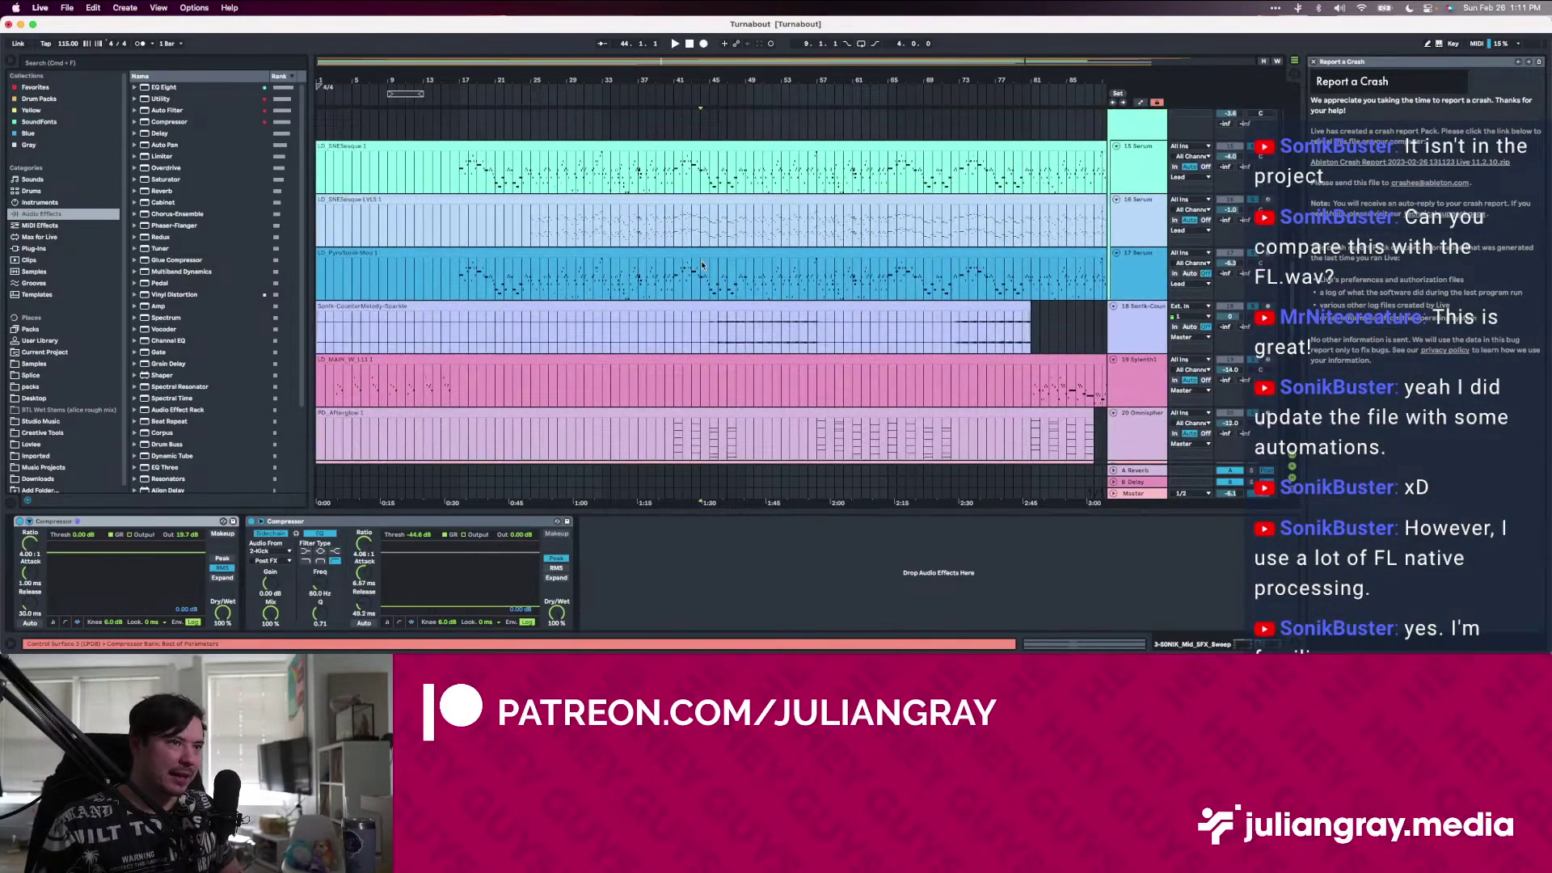
scroll(722, 227, down, 6)
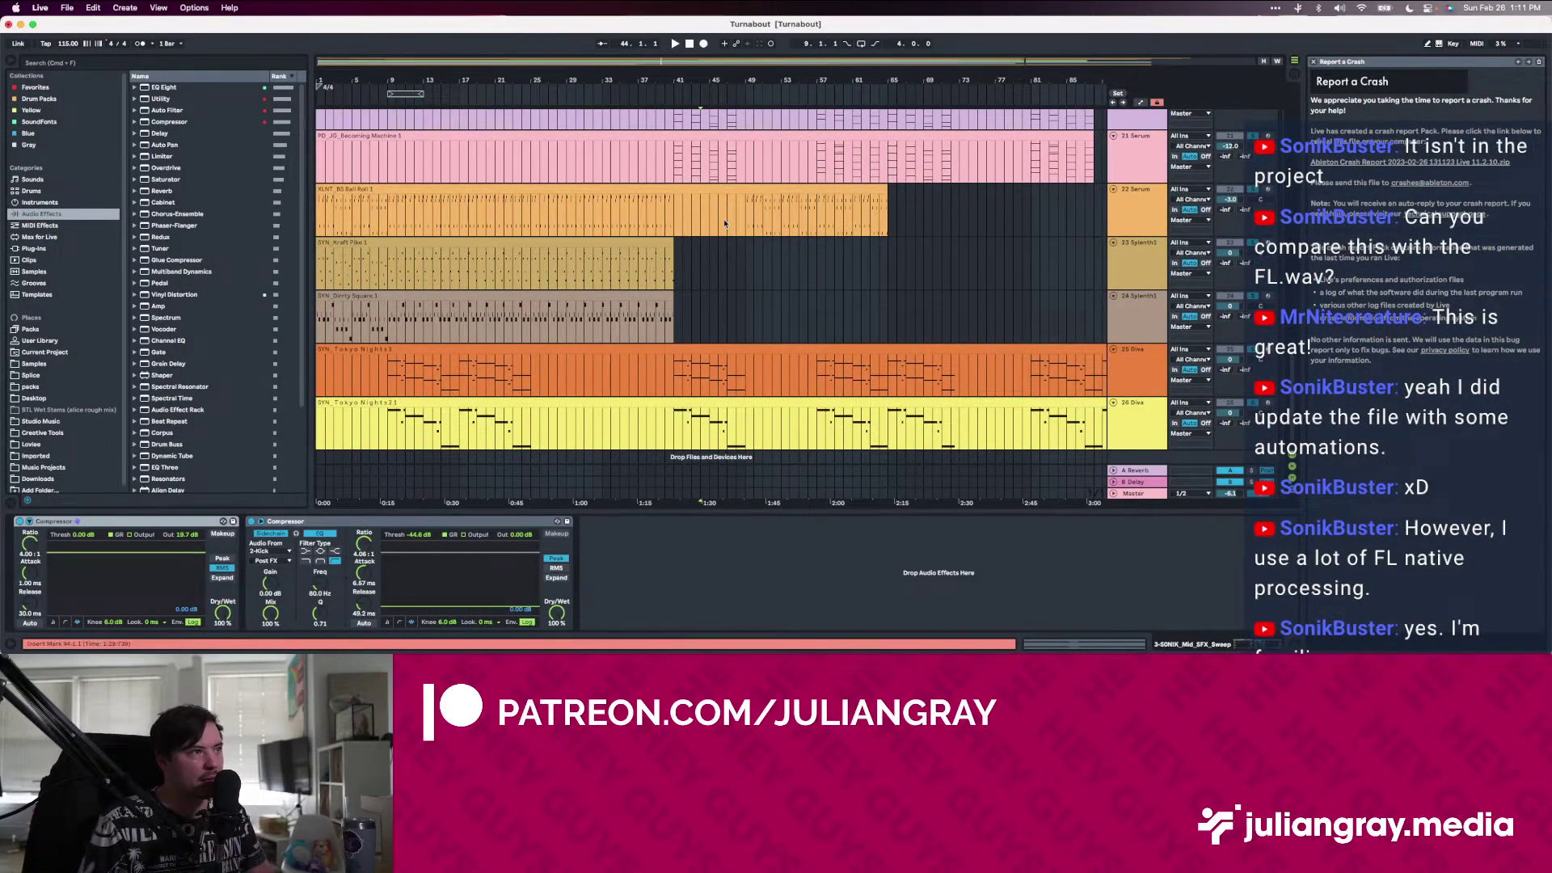
scroll(723, 218, up, 1)
scroll(724, 219, down, 2)
scroll(776, 222, up, 8)
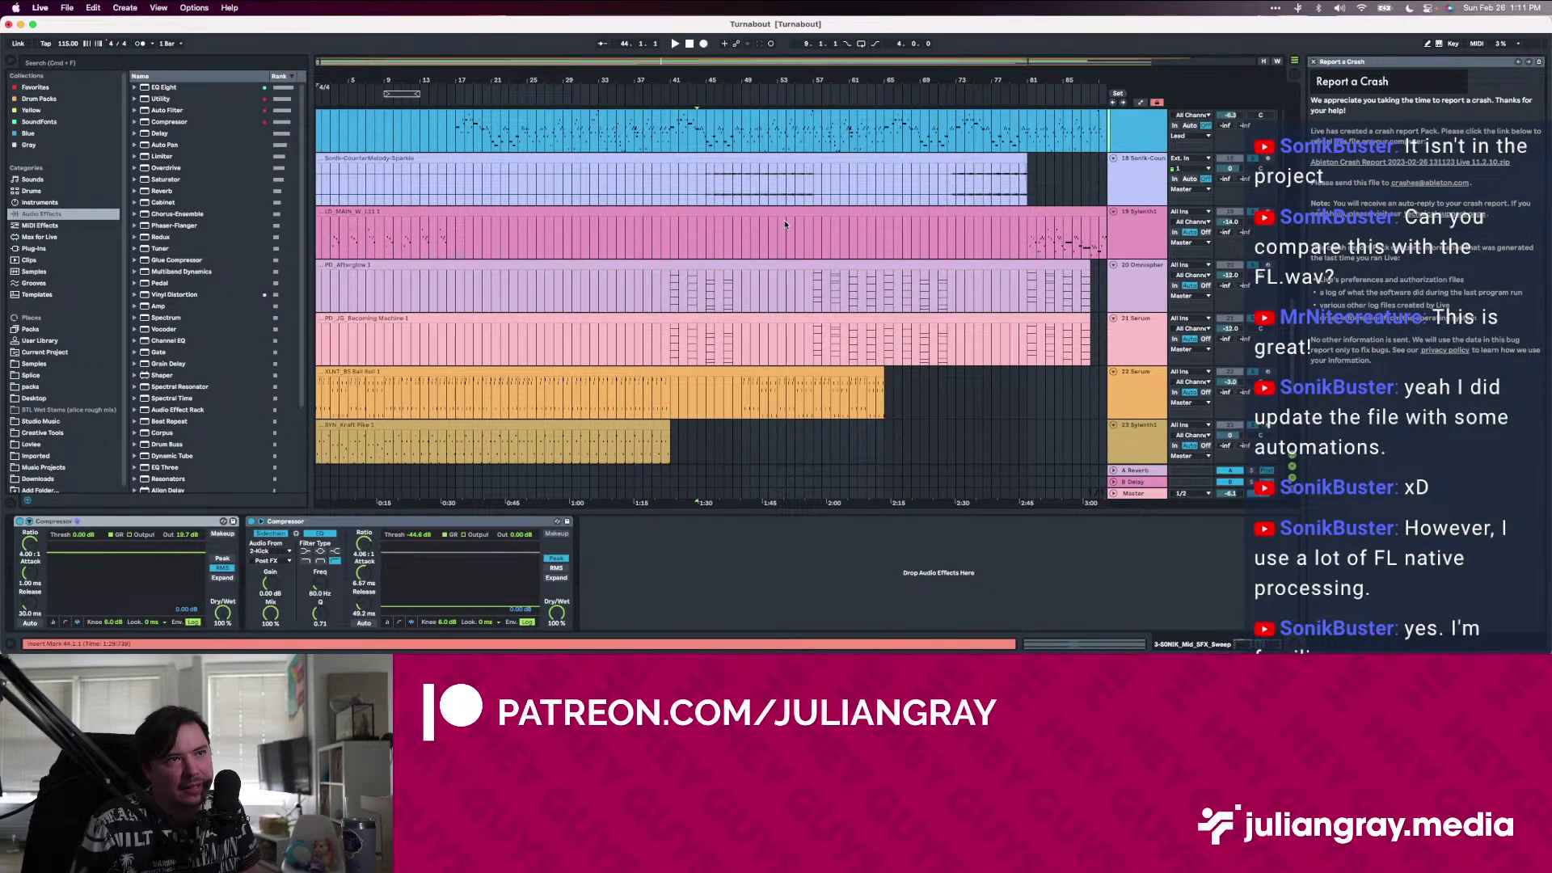
scroll(785, 224, up, 15)
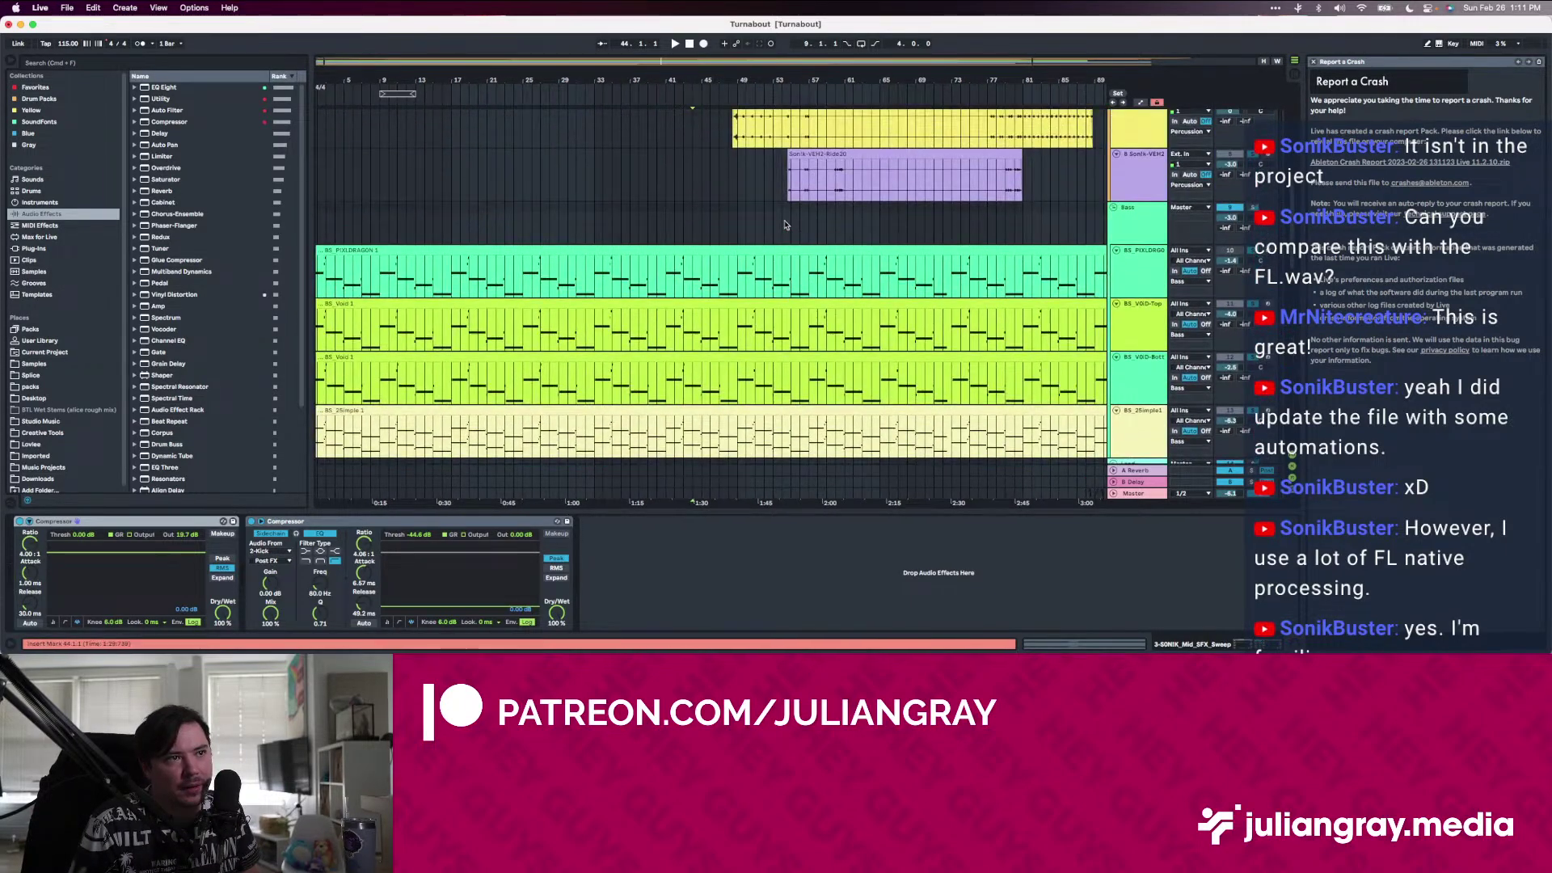
Inspect the device chains of the BS_VOID-Top, BS_VOID-Bottom and BS_2Simple1 tracks
click(1251, 208)
click(1134, 319)
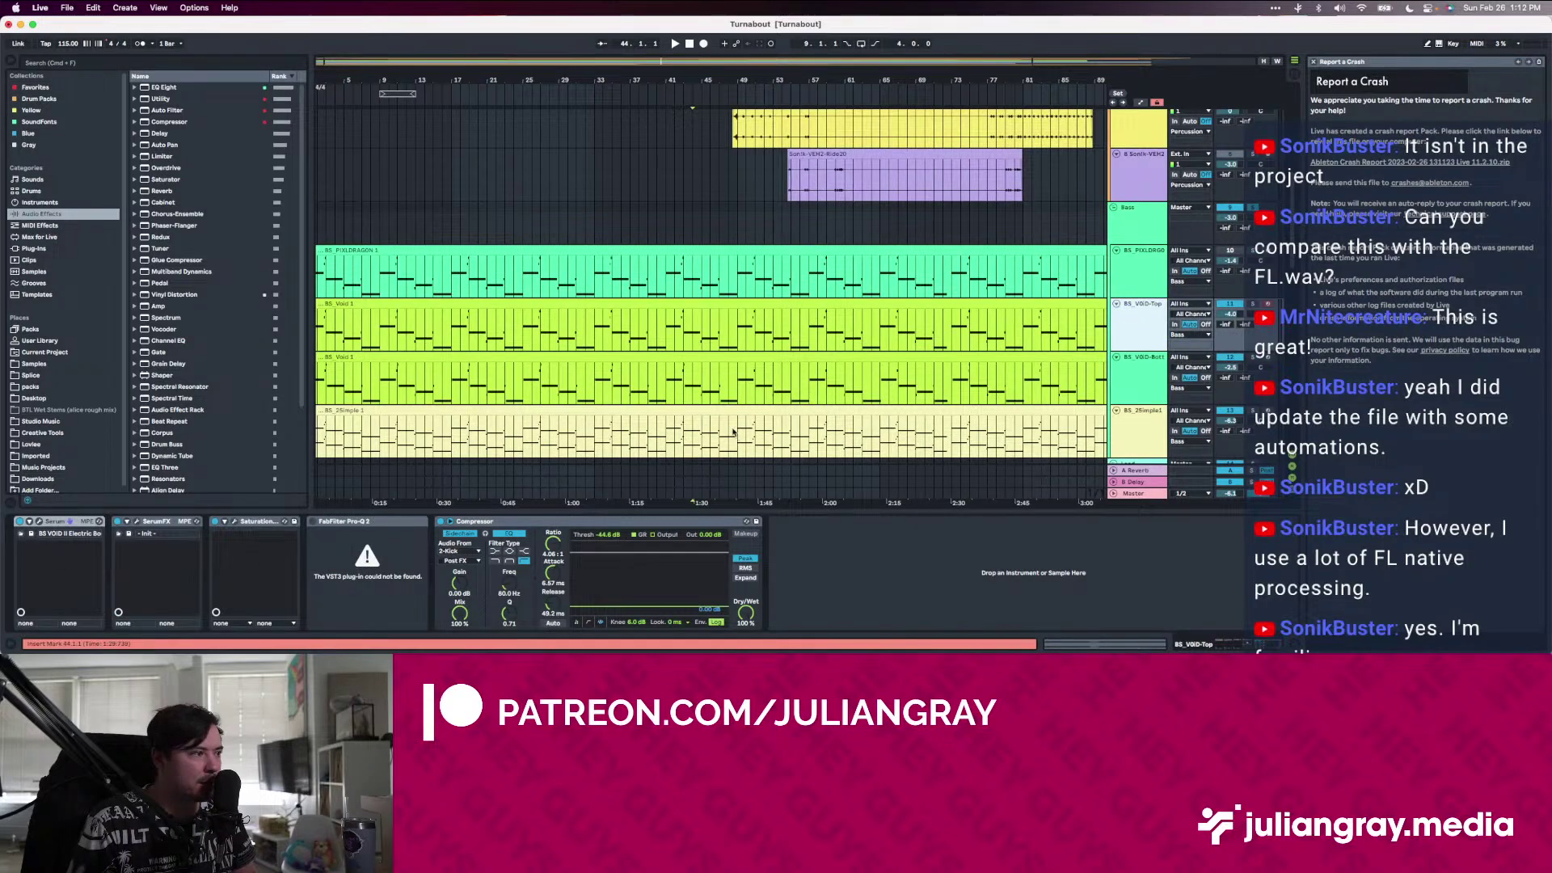
click(149, 523)
click(362, 357)
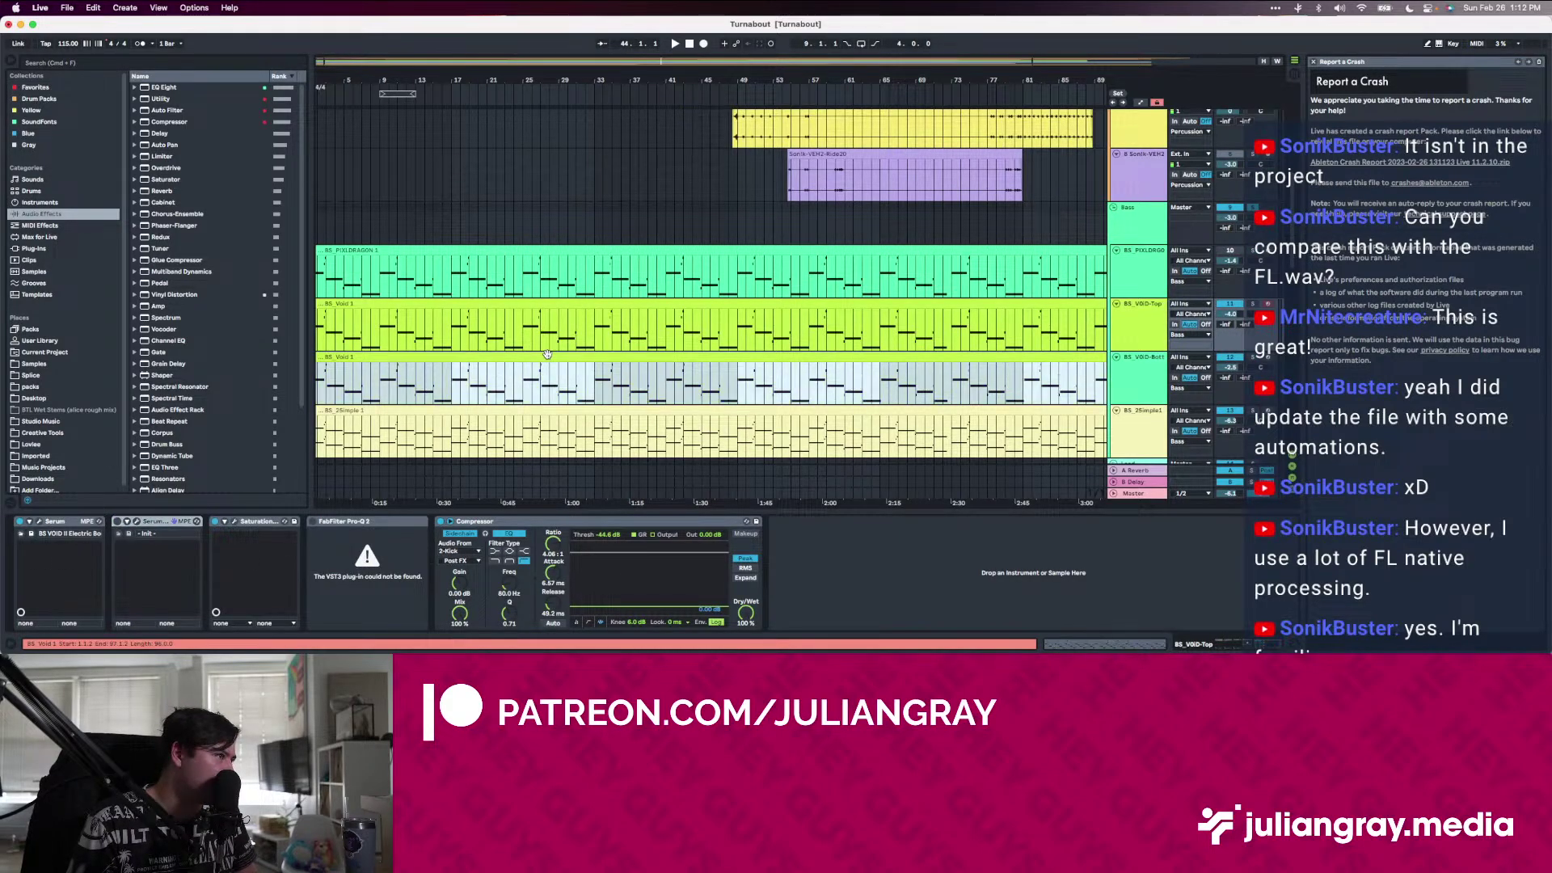
click(209, 524)
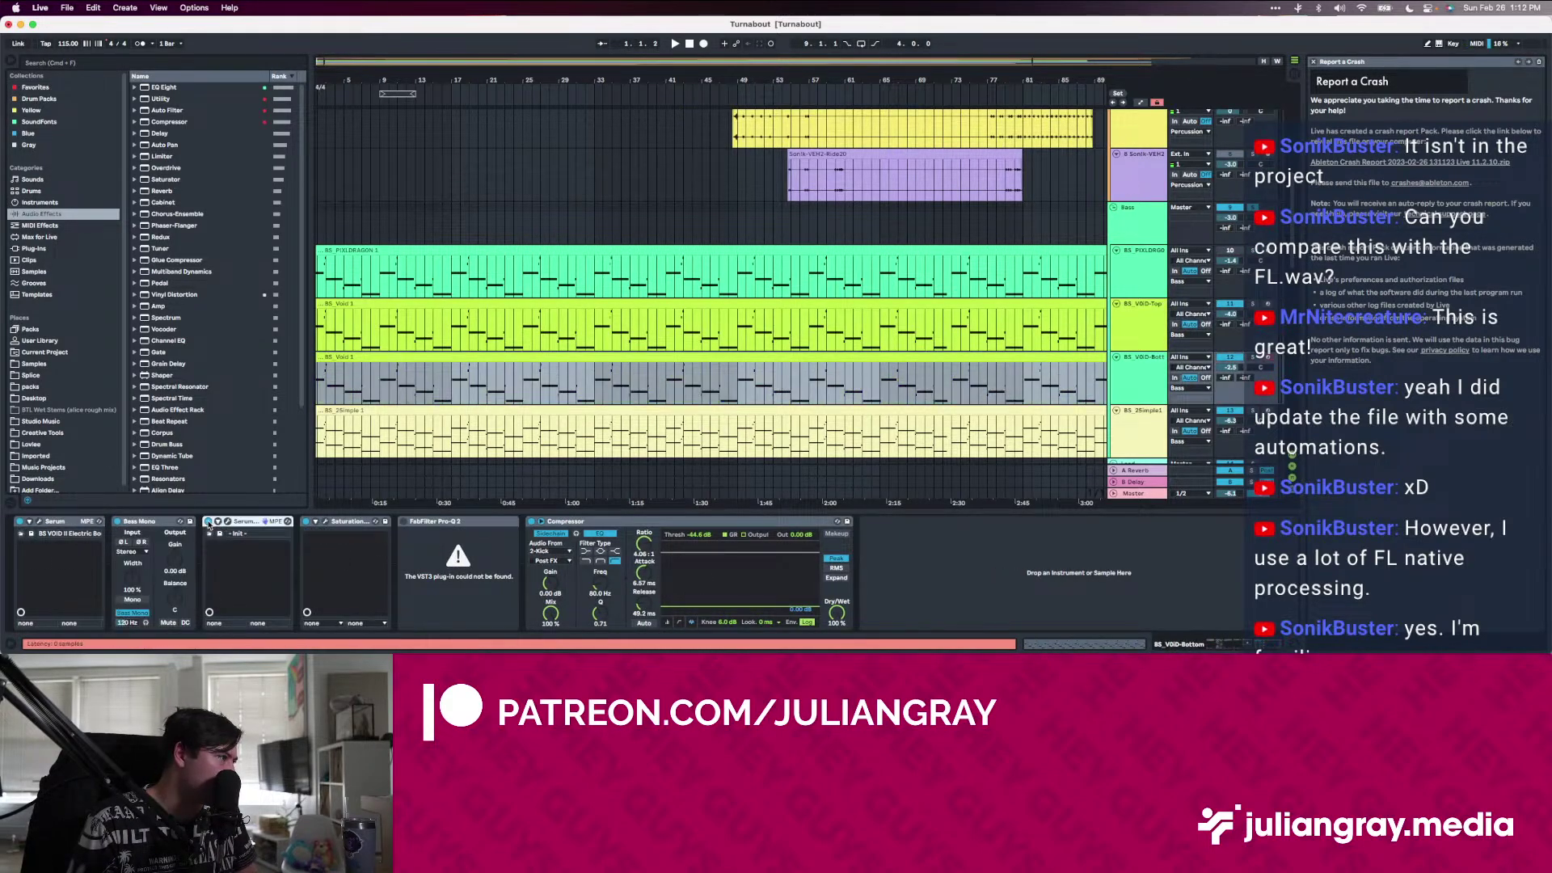
click(521, 419)
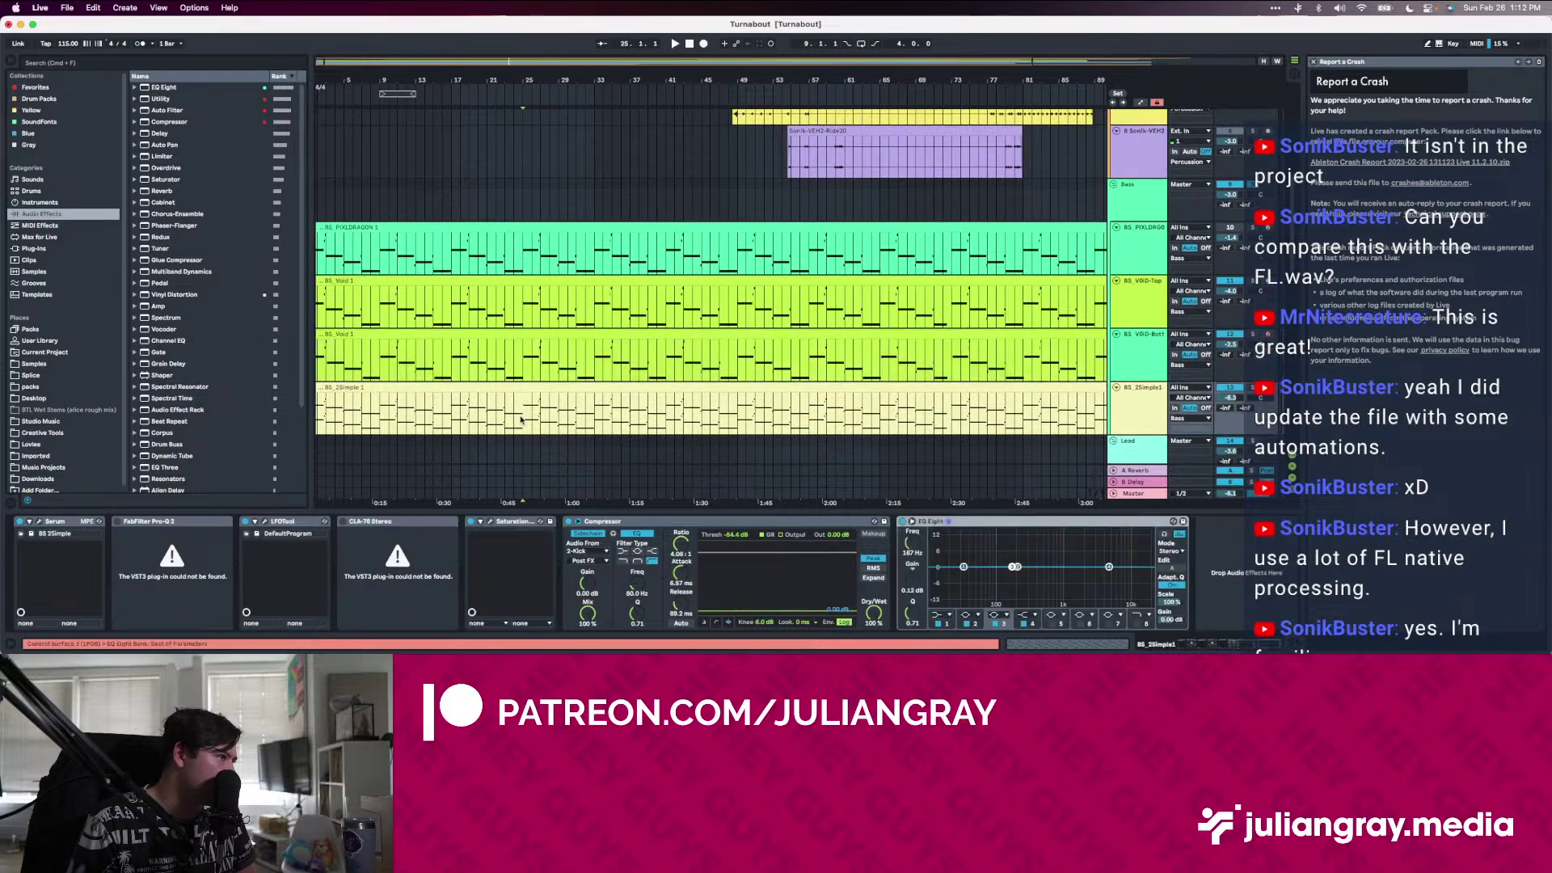
Play the bass section and inspect the chains of the BS_PIXLDRAGON, Bass group and BS_VOID-Top tracks
click(549, 270)
key(space)
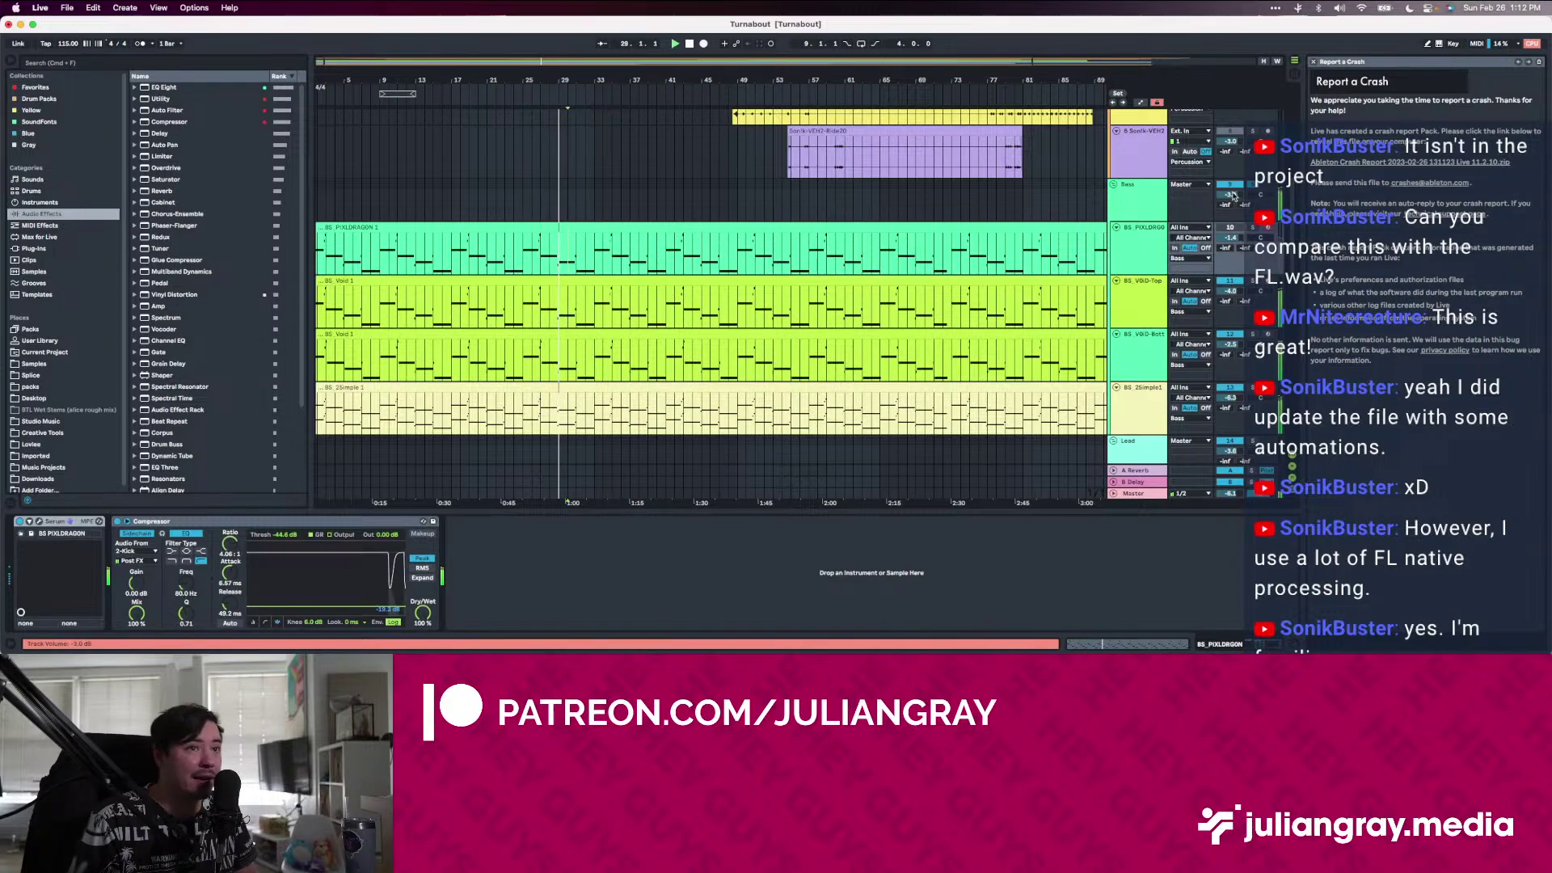
click(1136, 212)
click(1138, 233)
click(1147, 199)
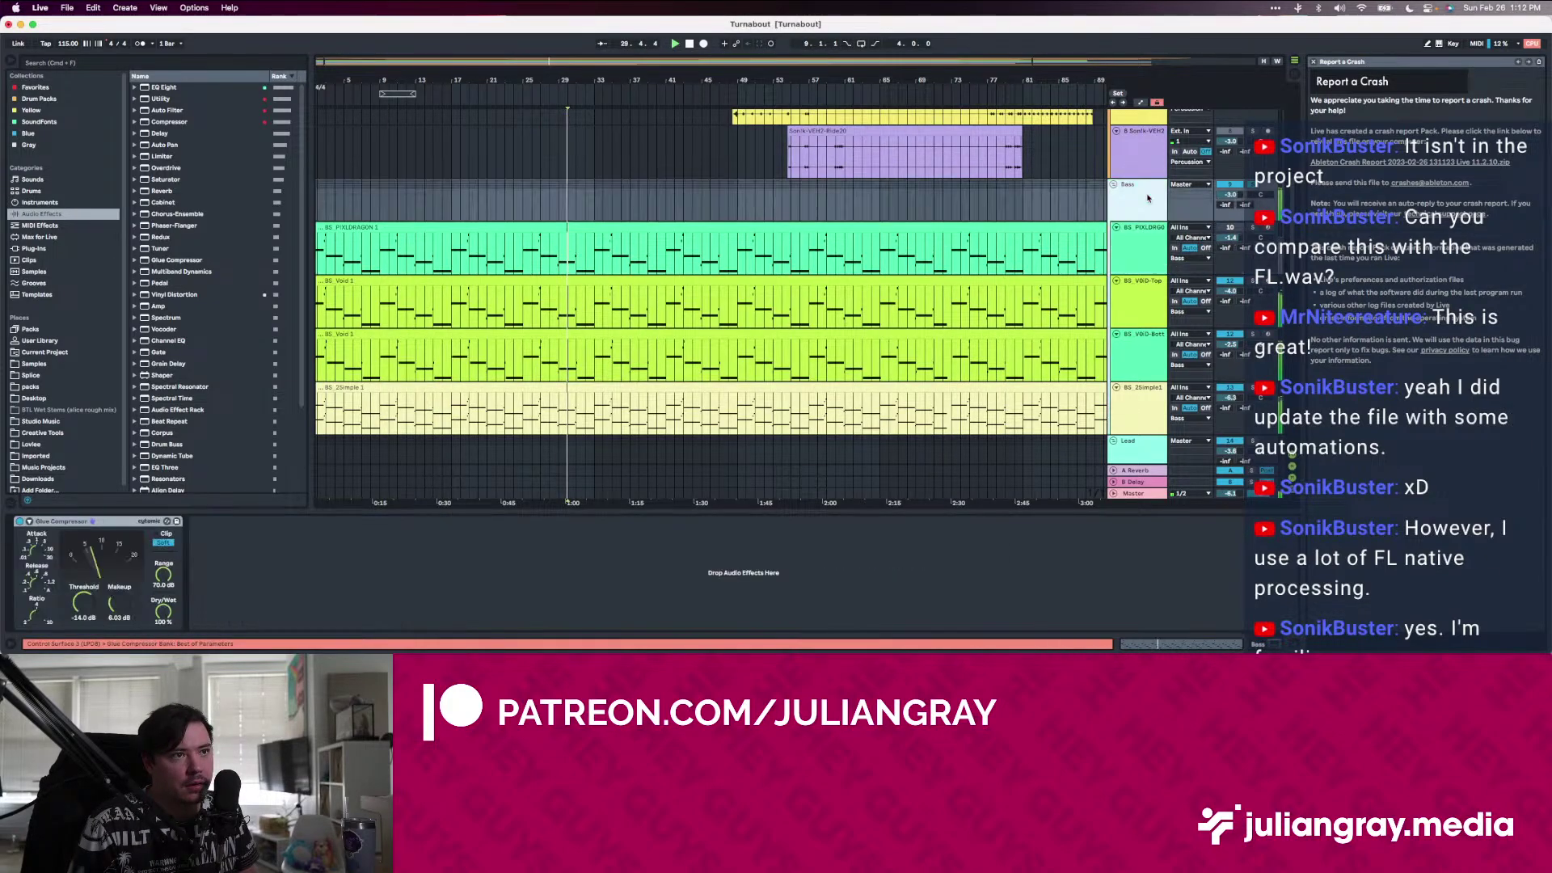
click(1153, 260)
click(1151, 294)
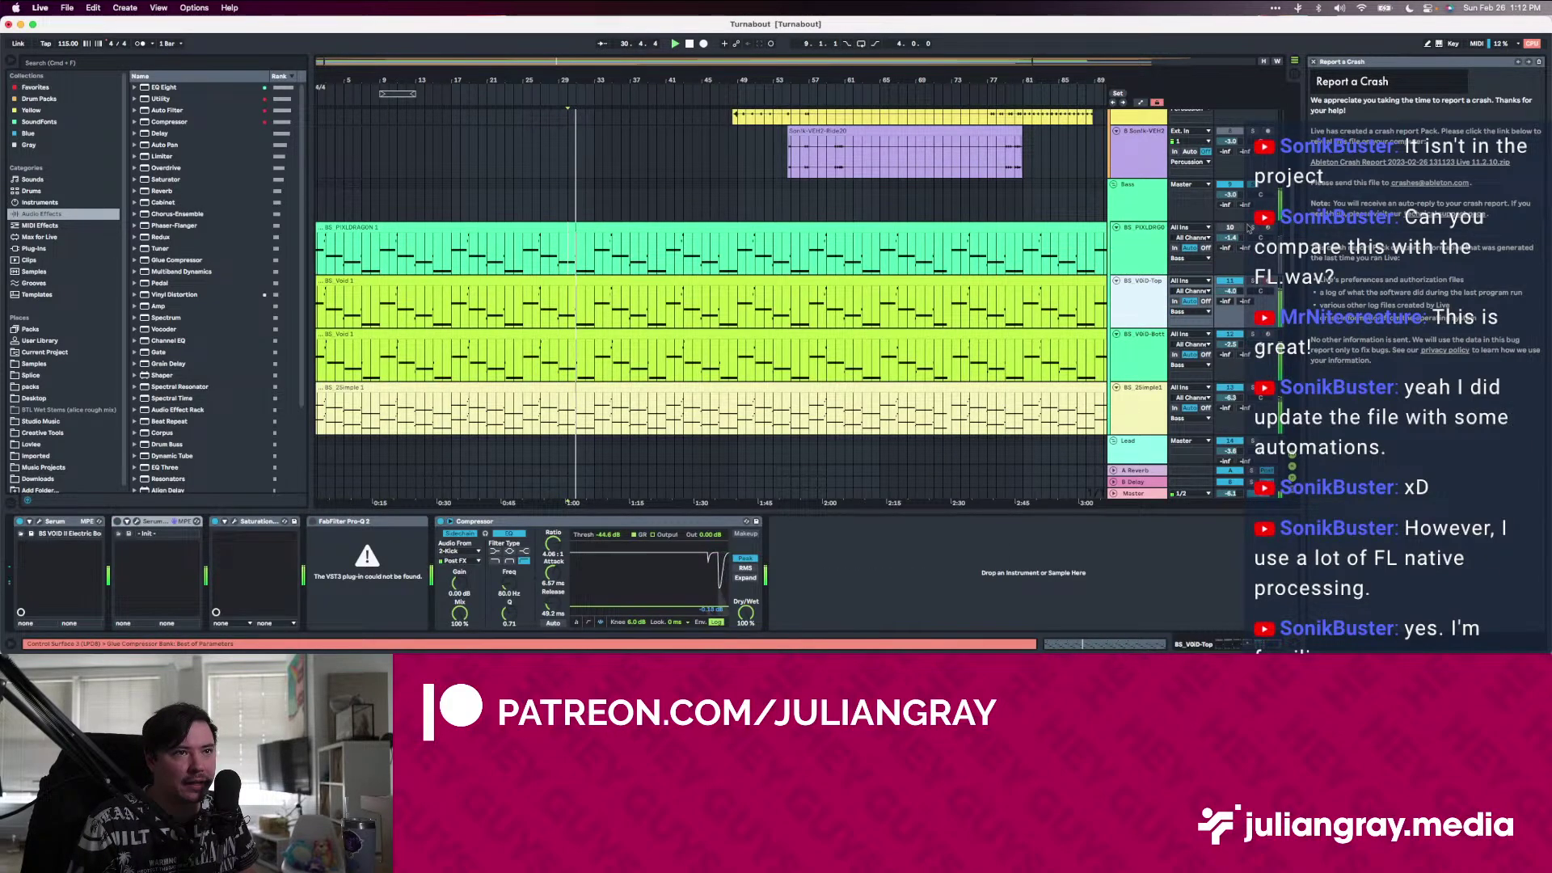
Listen to BS_PIXLDRAGON at different bars and compare it with BS_VOID-Top
click(1252, 228)
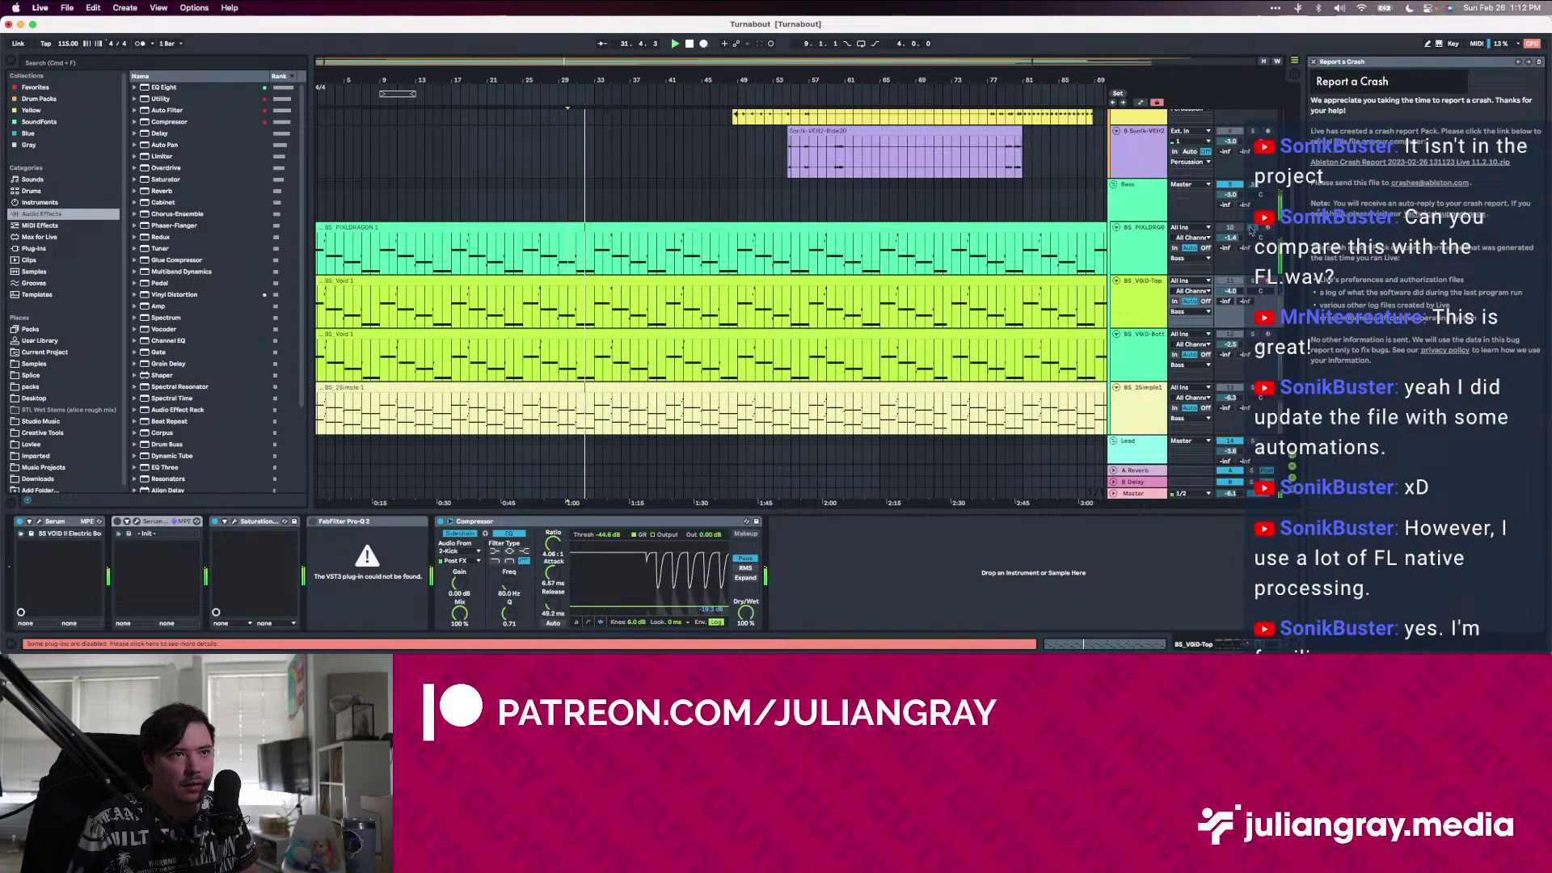
click(784, 252)
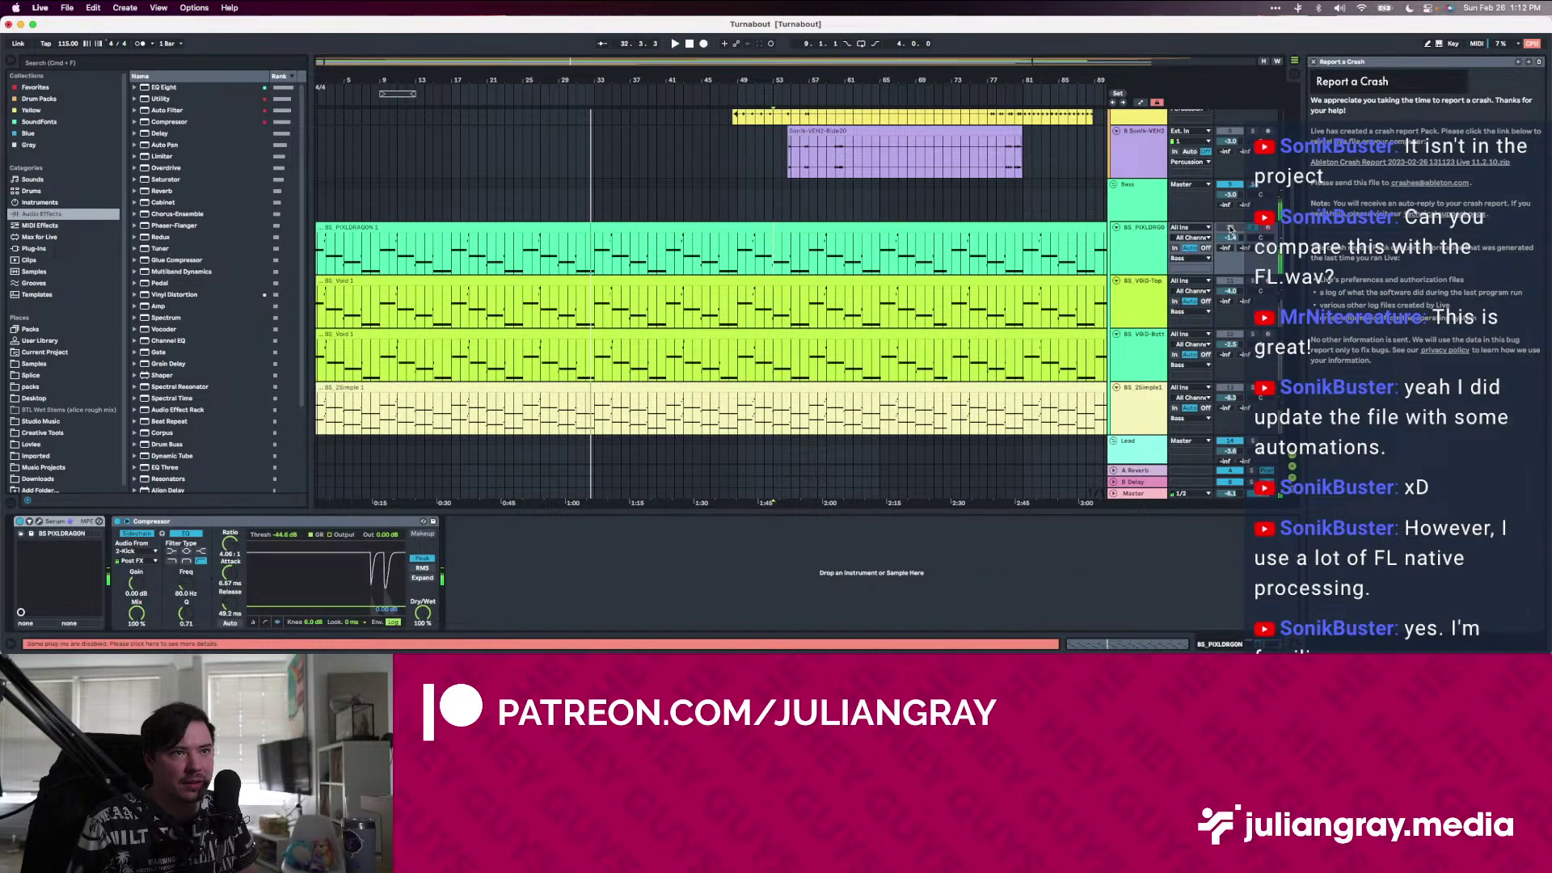
click(275, 259)
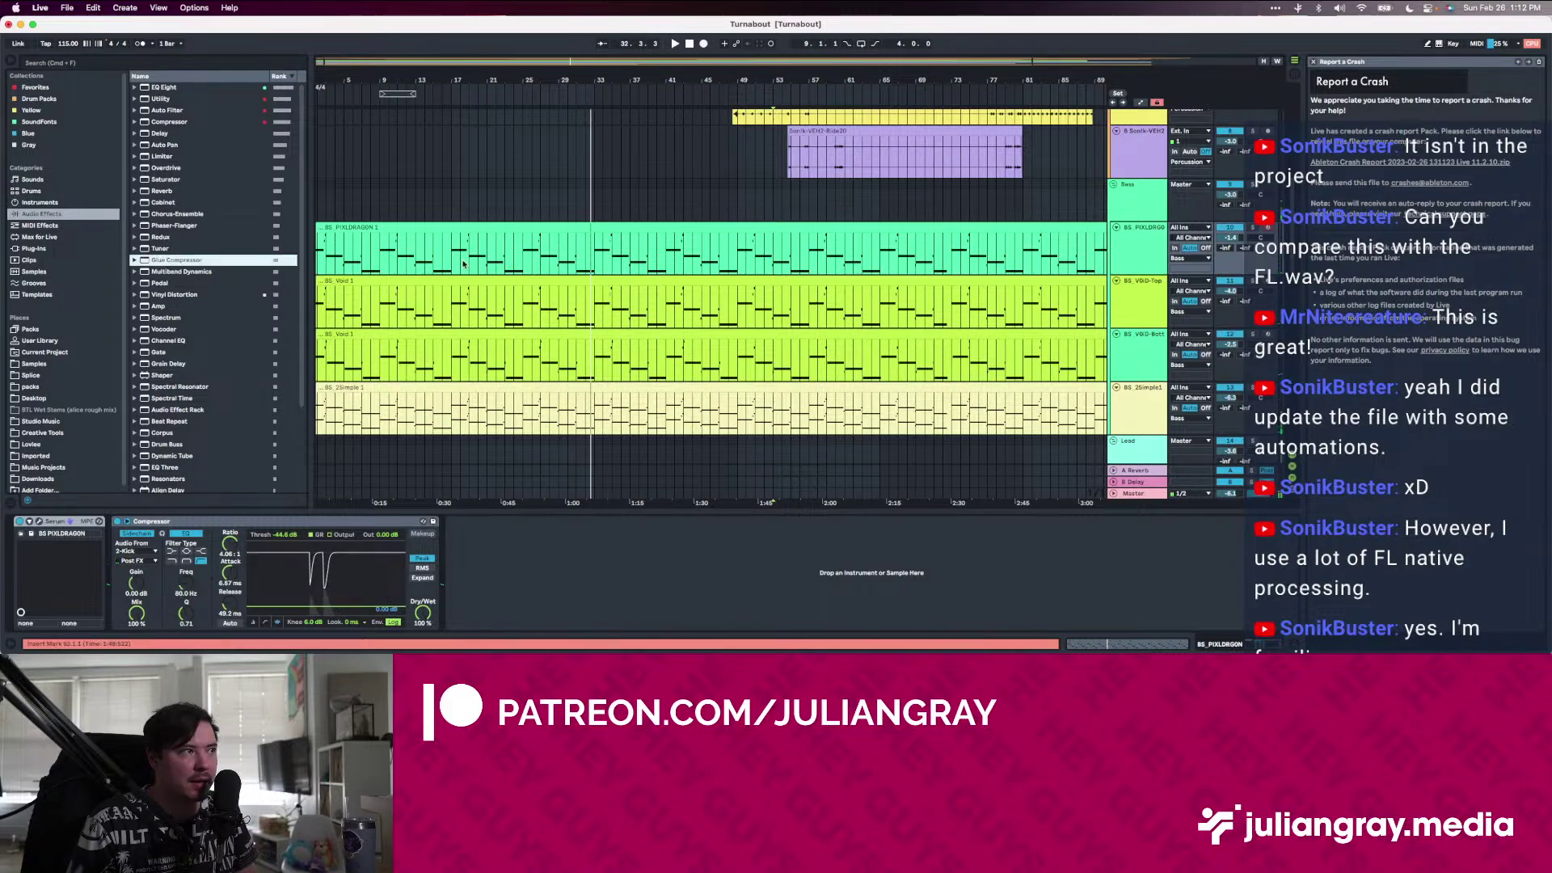
click(470, 267)
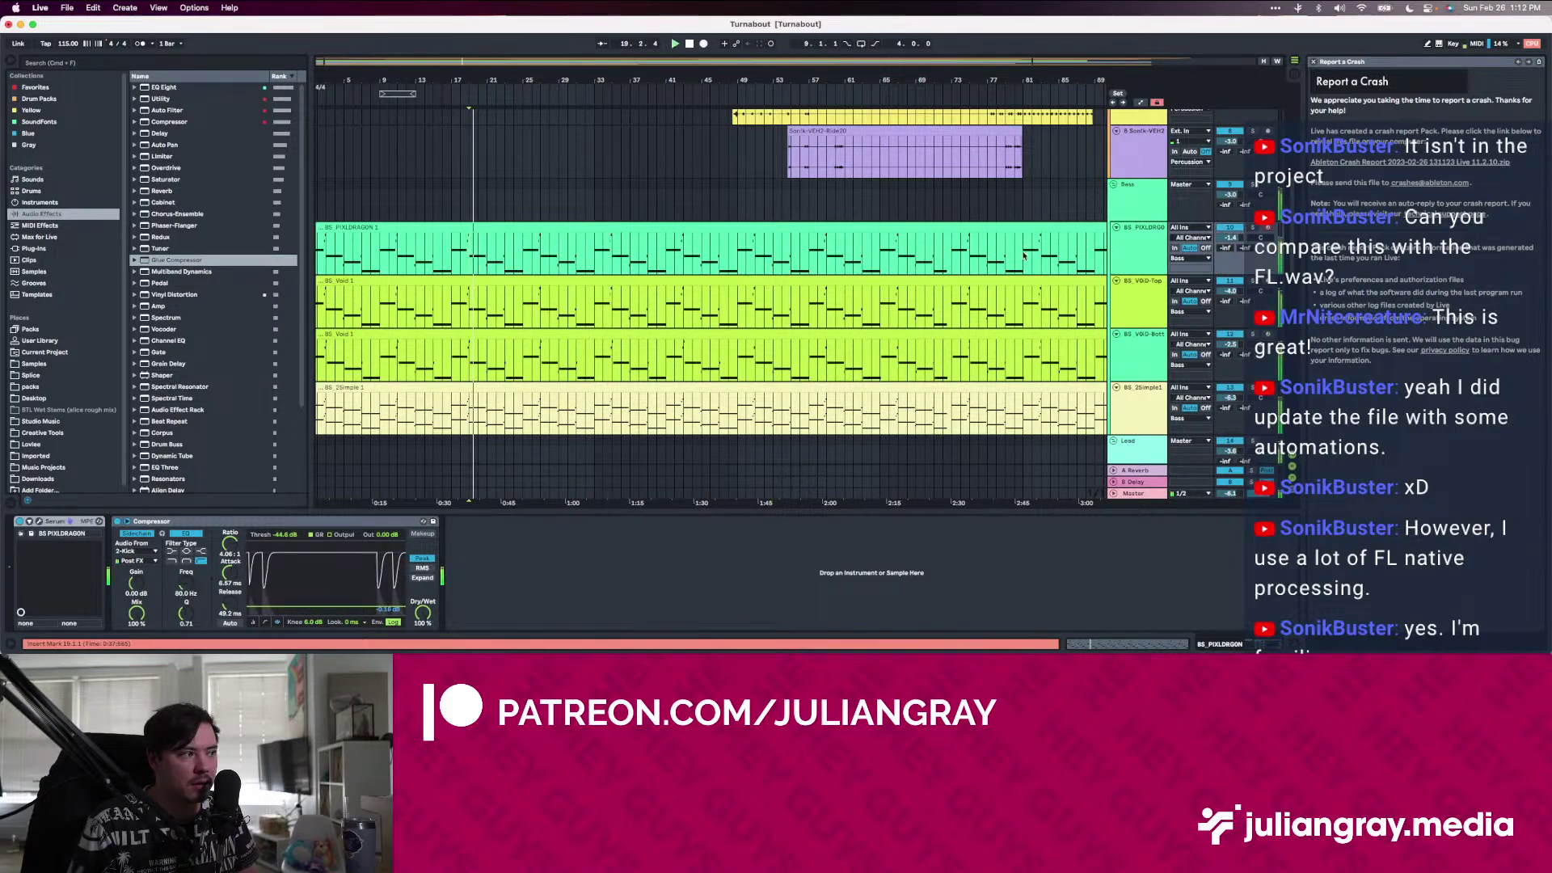
click(1230, 285)
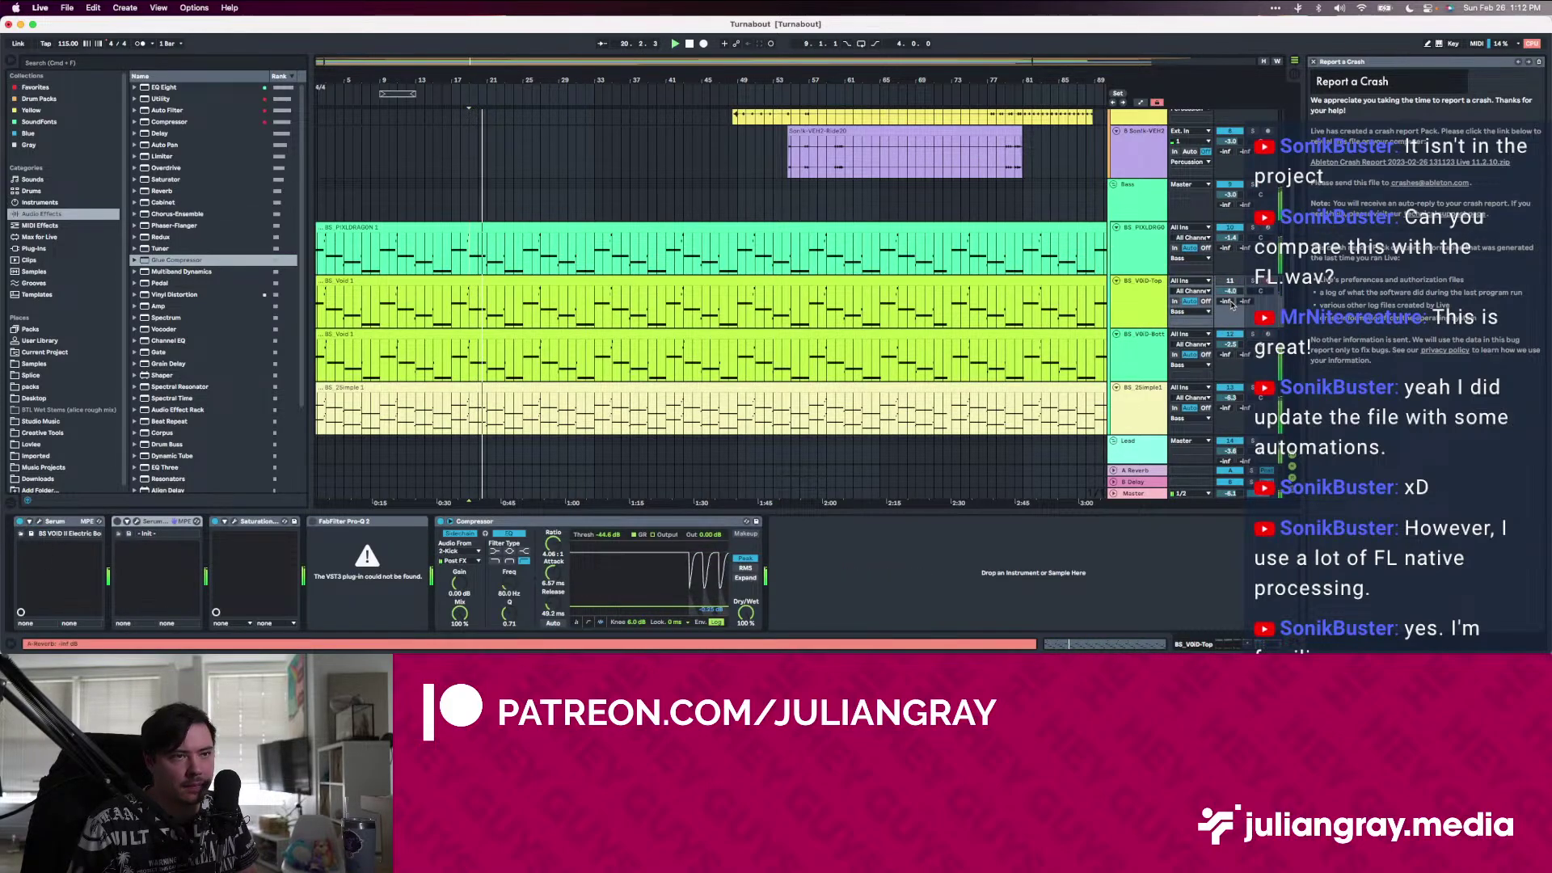
key(Up)
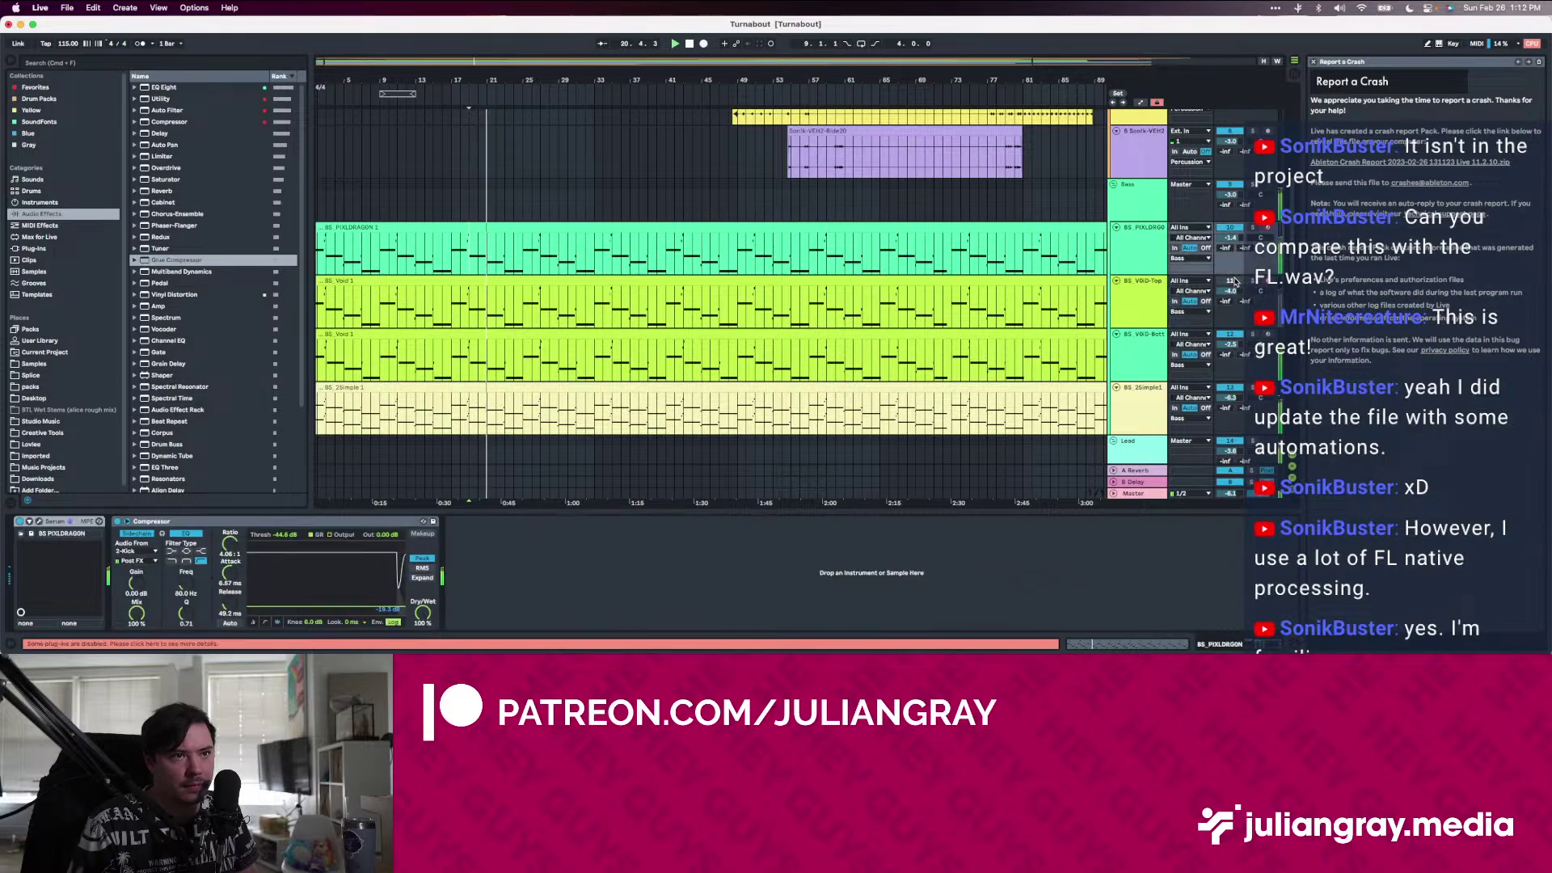
Play the Bass group from bar 33 after checking its Glue Compressor and the BS_VOID-Bottom device chain
click(1252, 185)
click(1146, 197)
click(1100, 385)
click(1138, 353)
key(space)
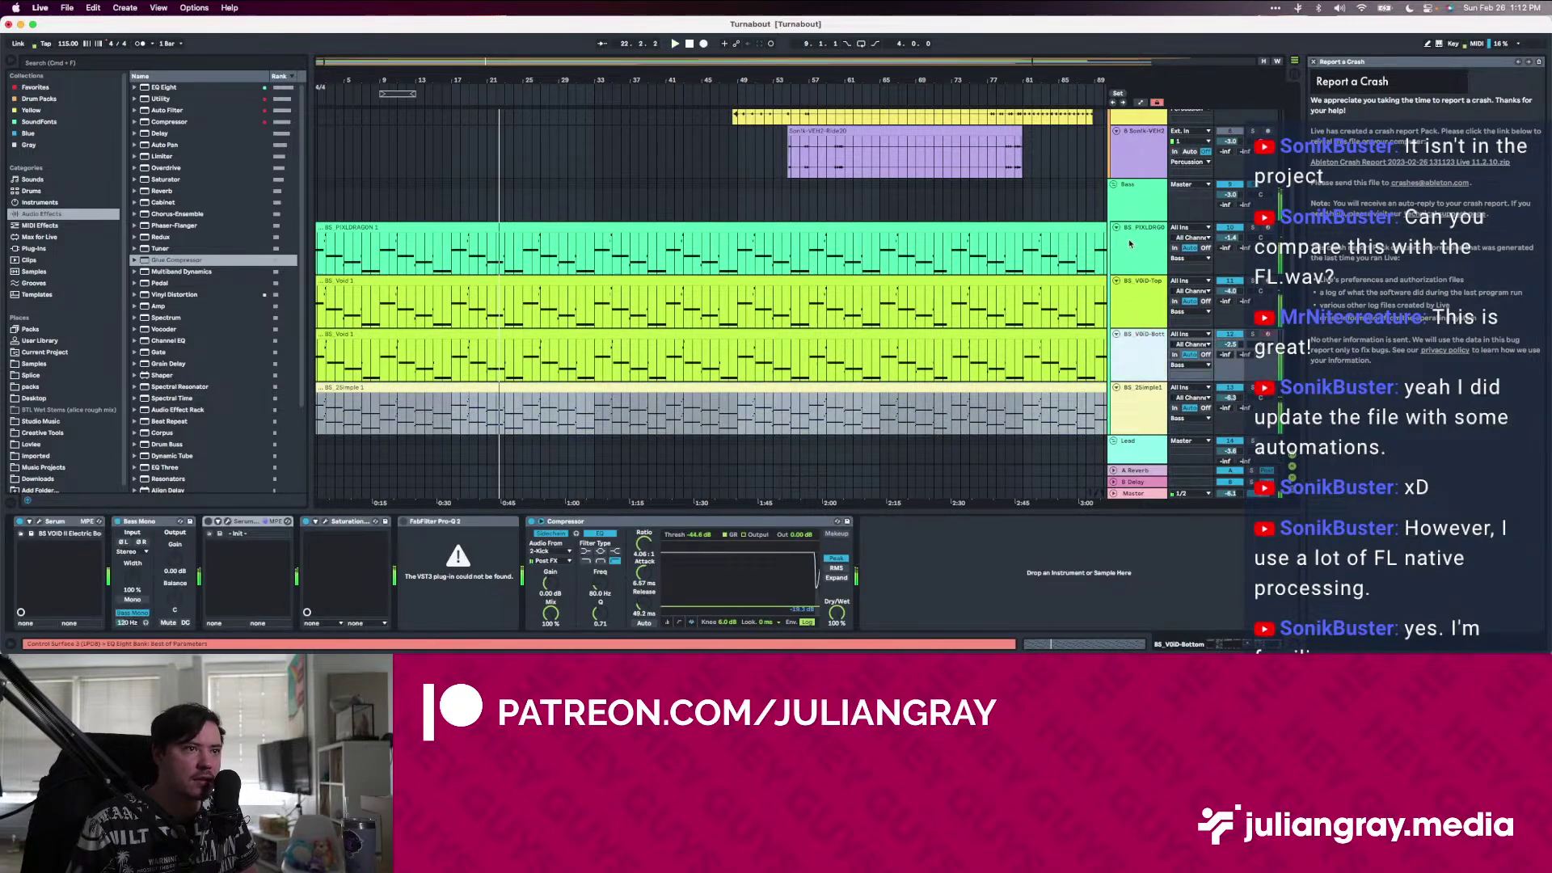
click(1140, 197)
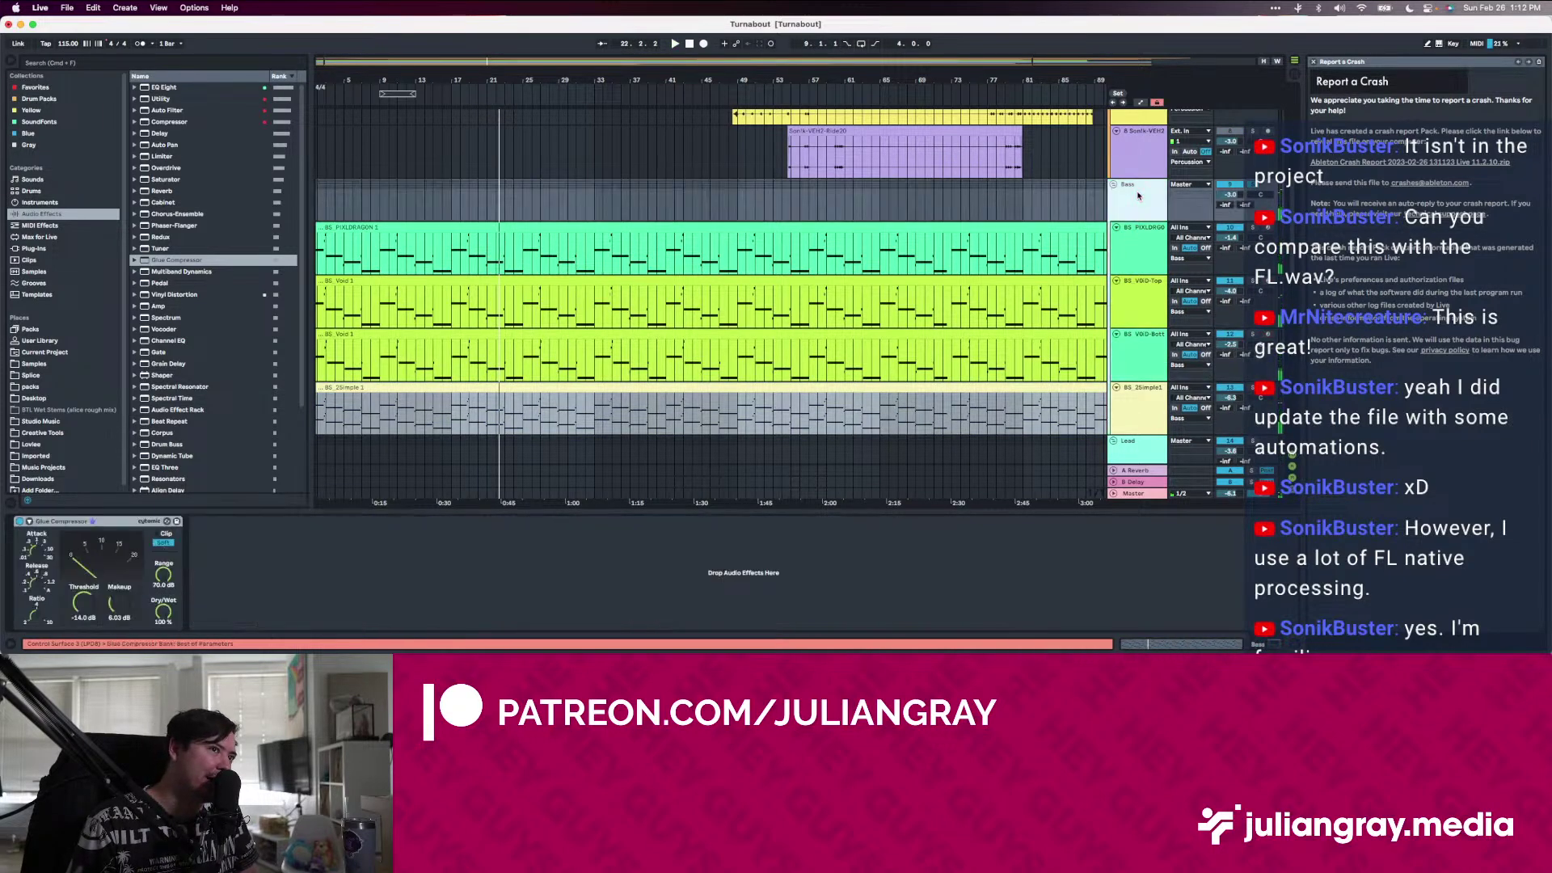
click(590, 208)
key(space)
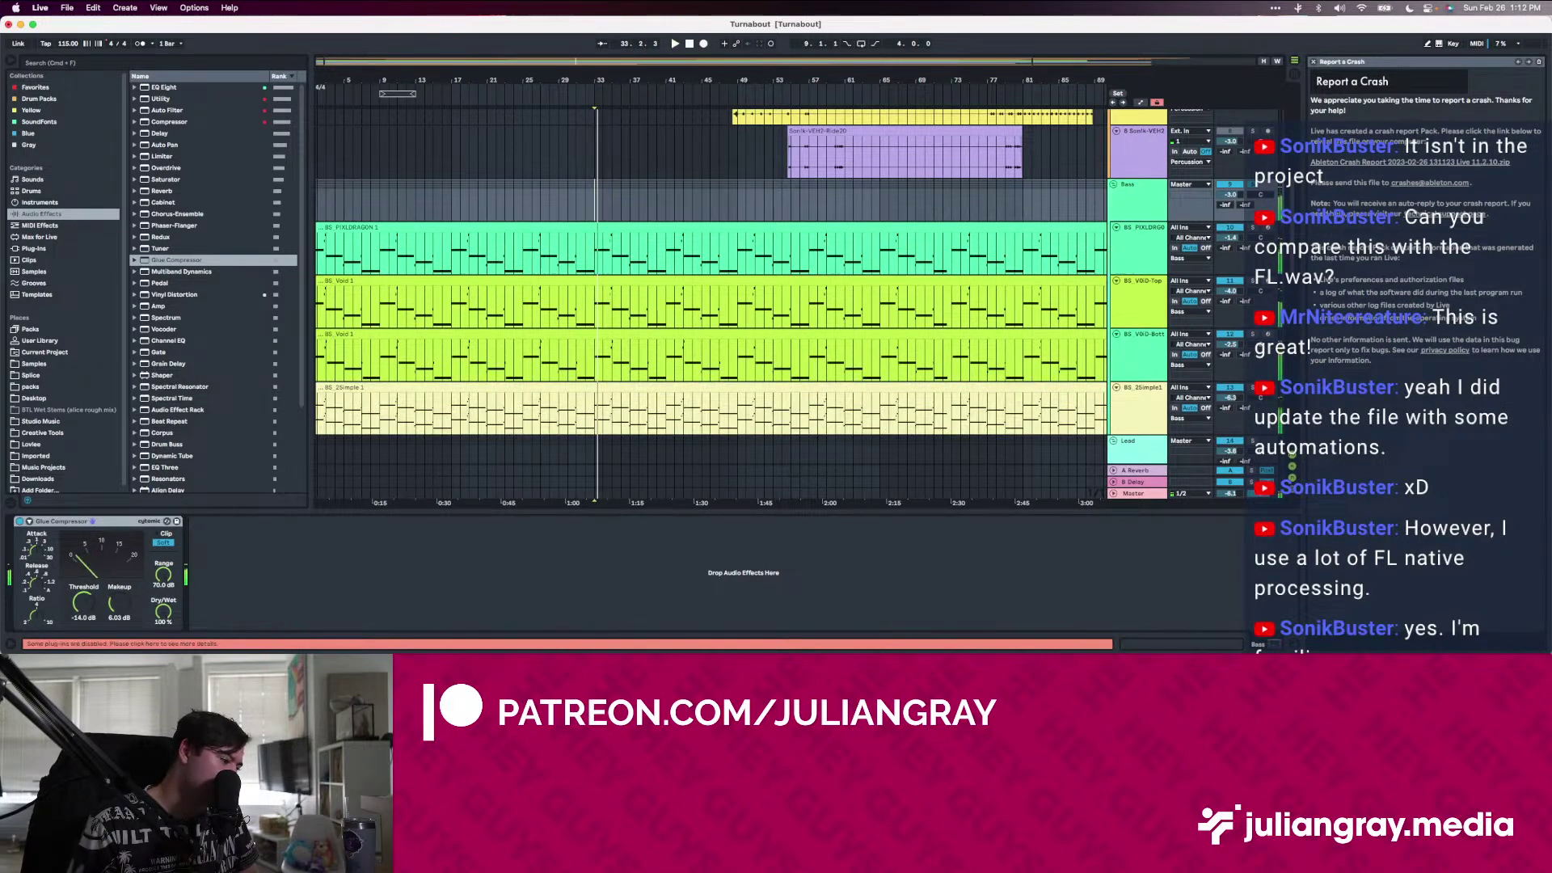
Look through the Turnabout Project's Samples and Imported folders in Finder, then close the window
click(683, 849)
click(886, 402)
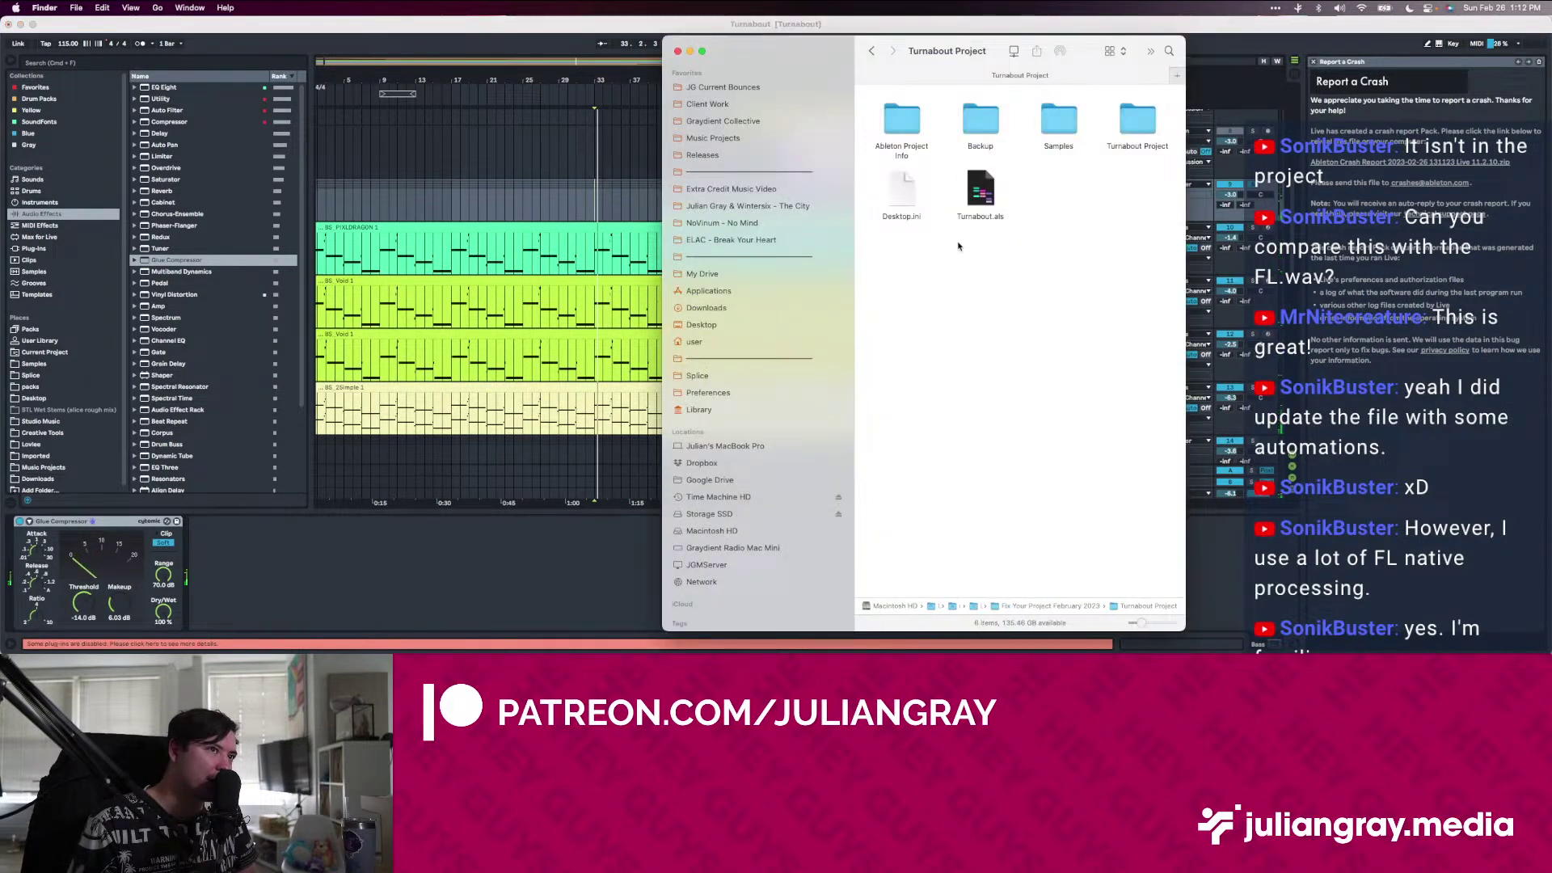
double_click(1043, 117)
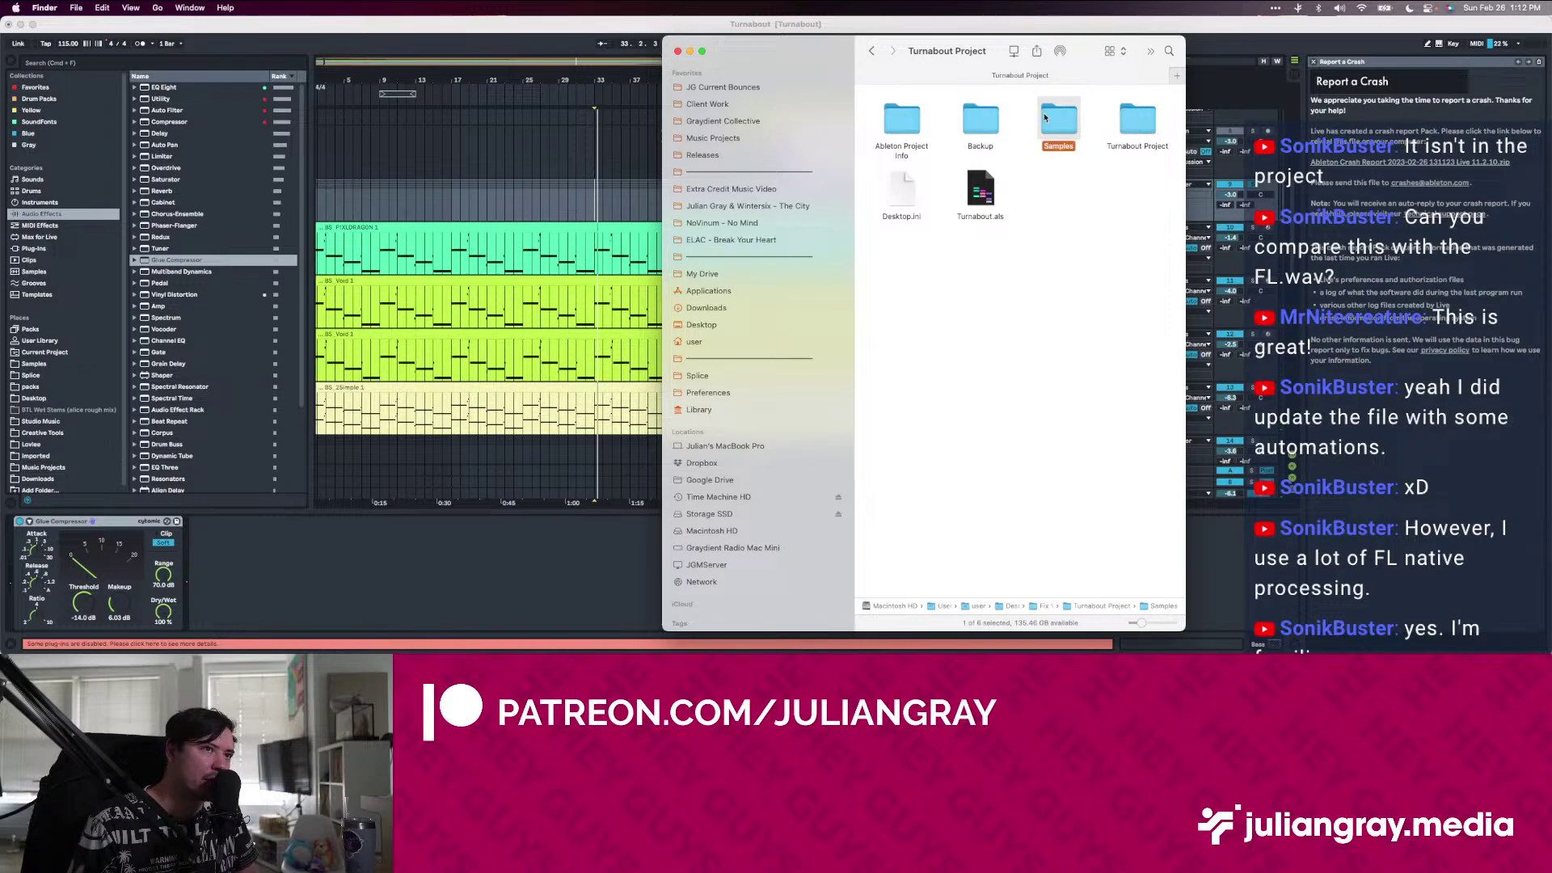
double_click(901, 119)
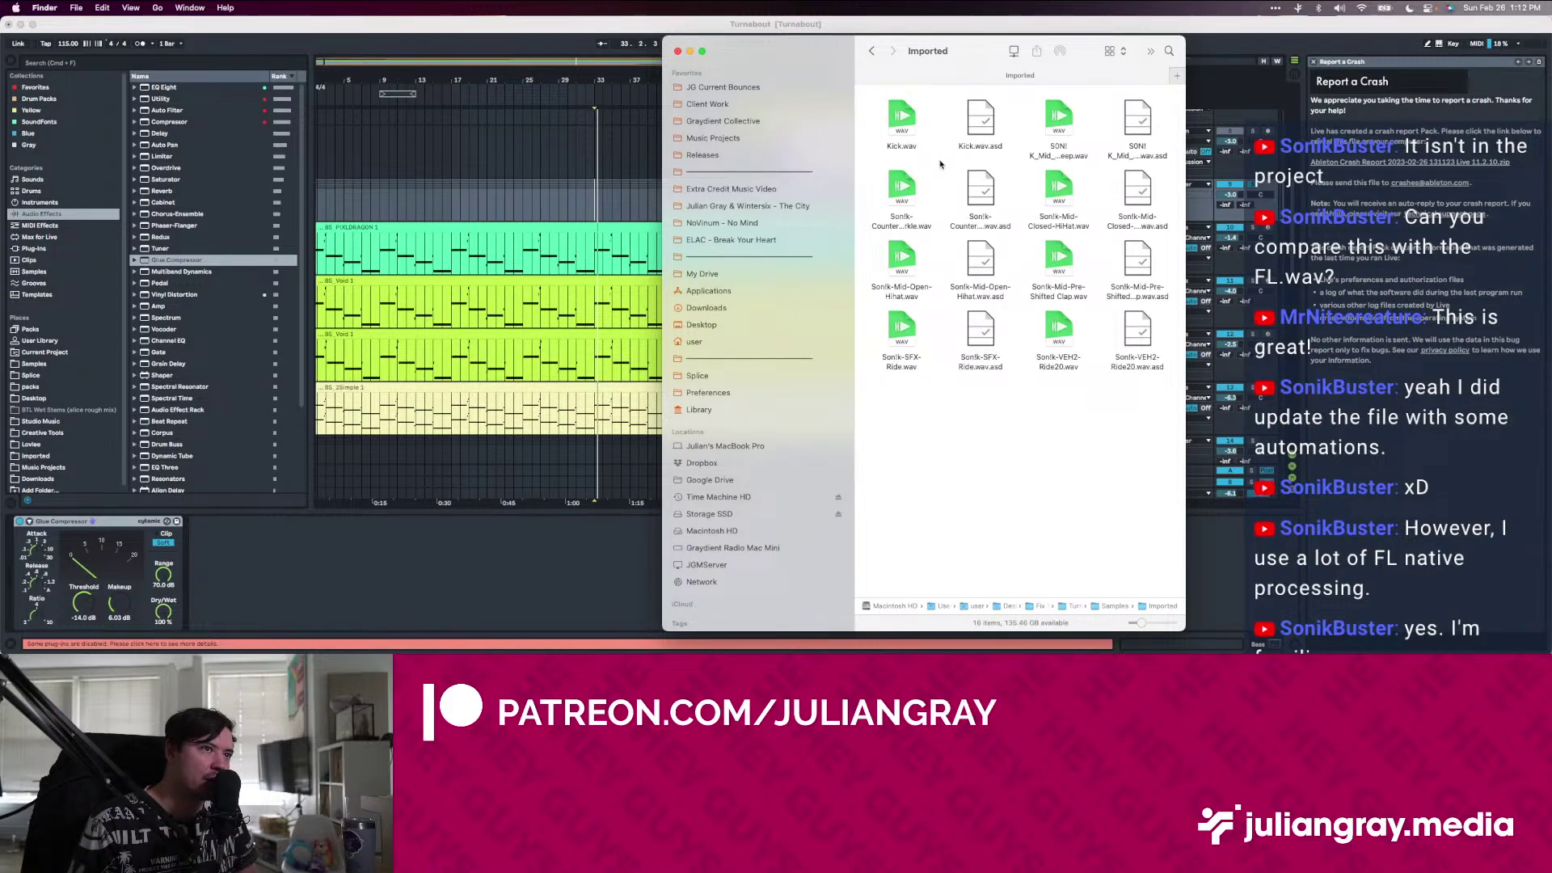
click(873, 52)
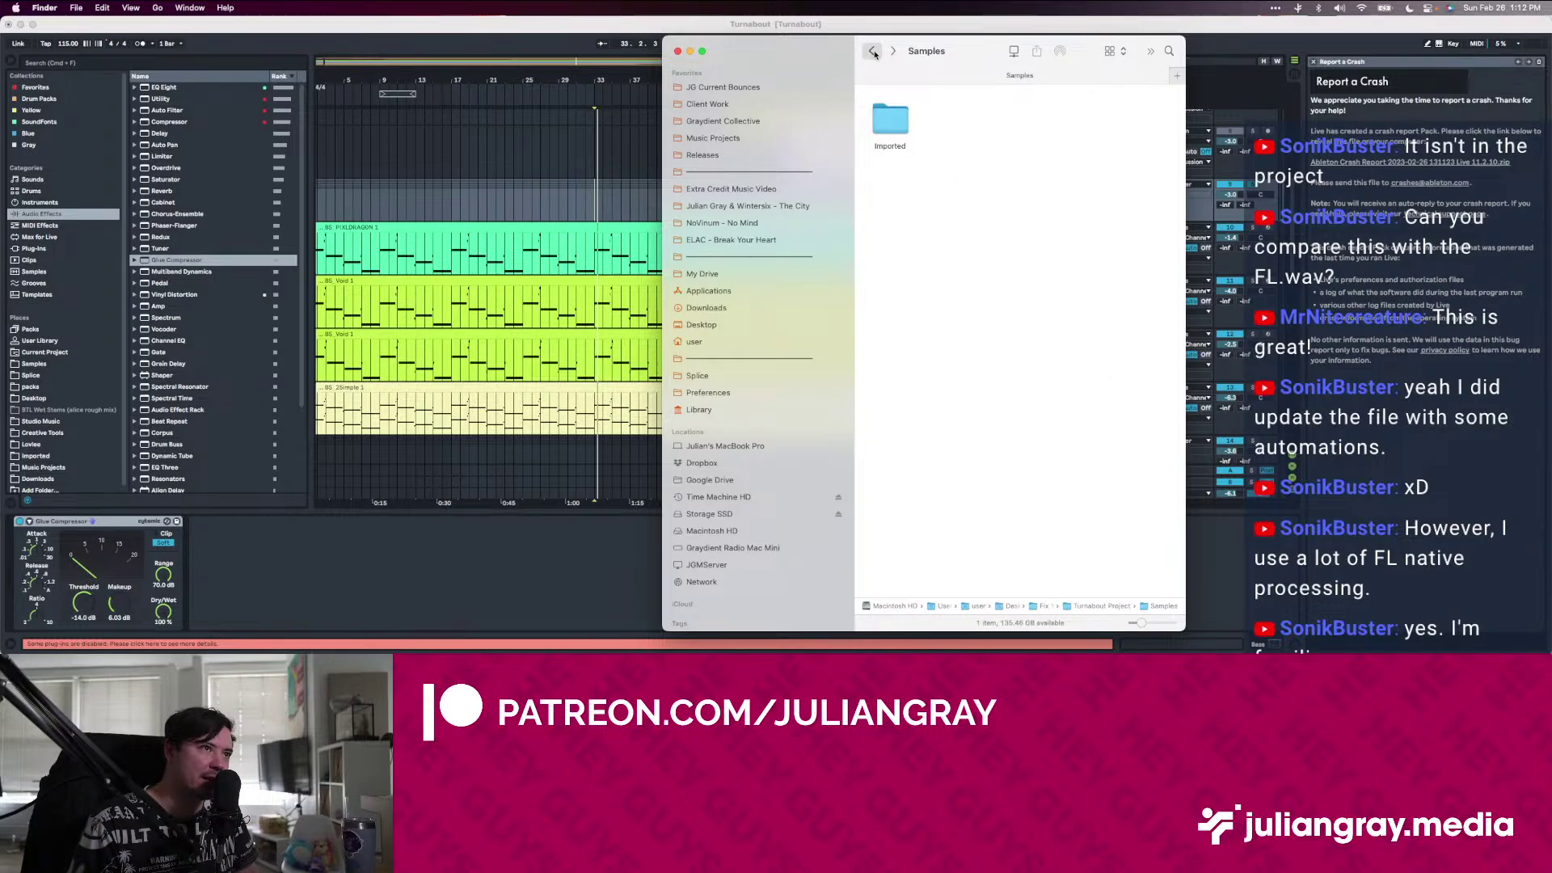
click(873, 52)
click(873, 52)
click(875, 54)
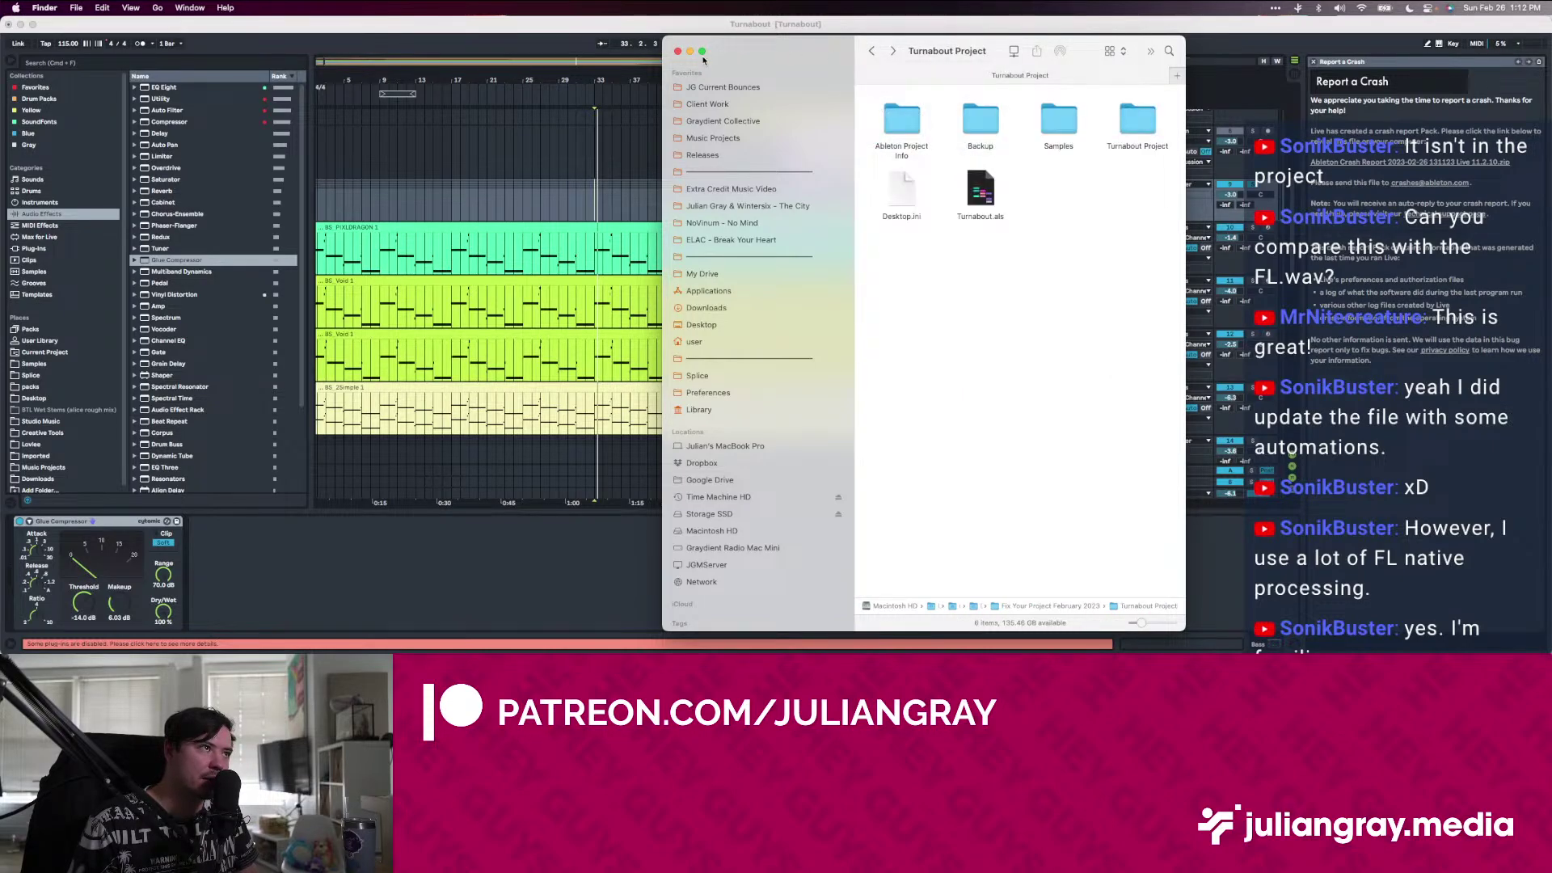
click(678, 52)
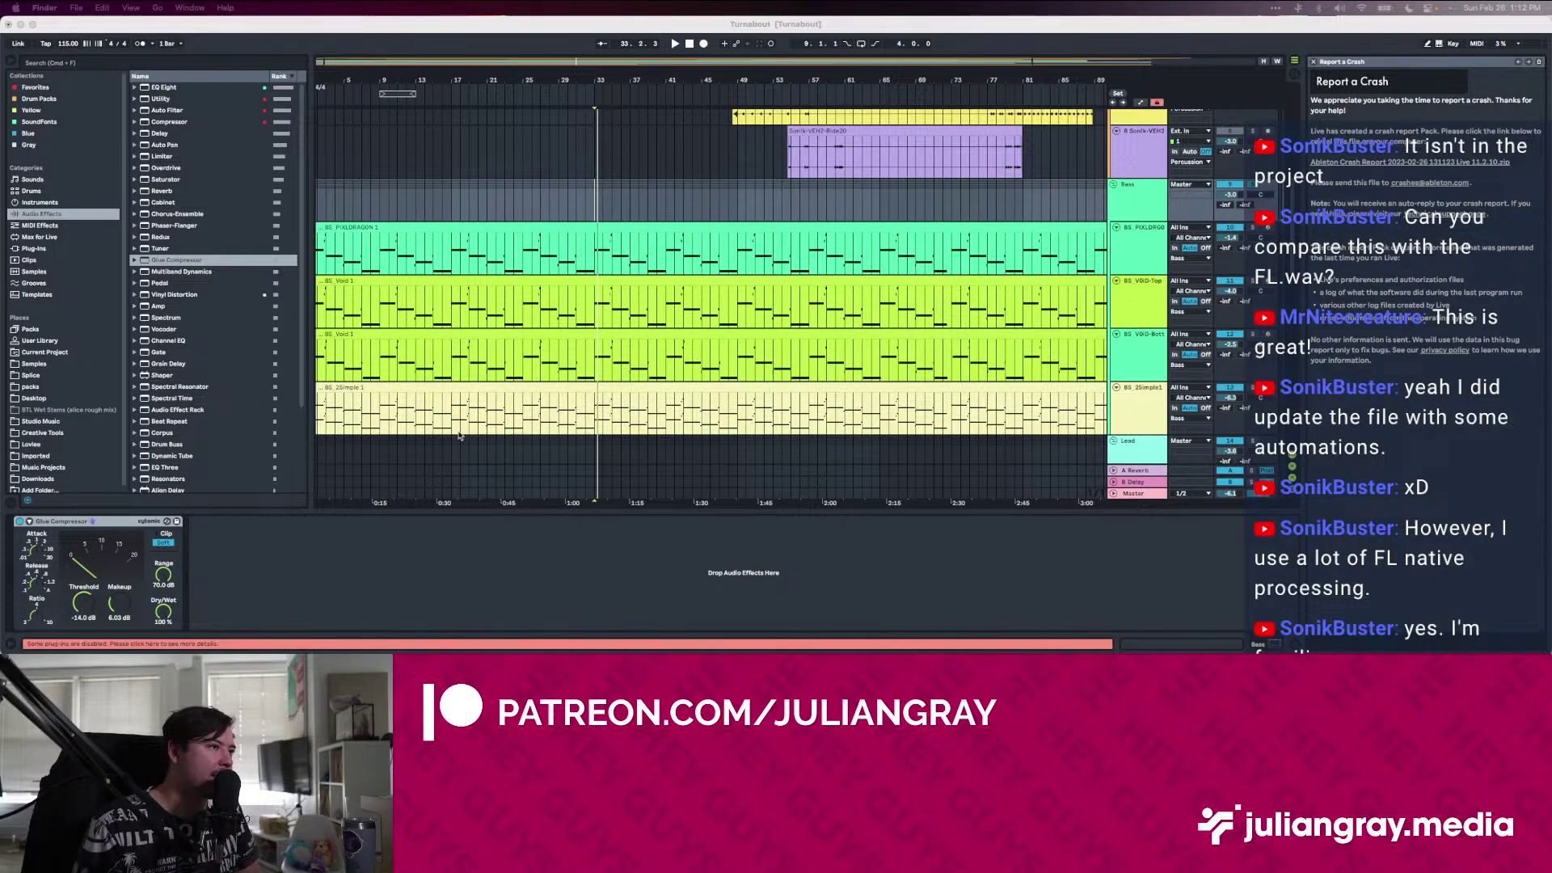
Play BS_PIXLDRAGON from bar 33 and examine its Serum patch
click(596, 253)
key(space)
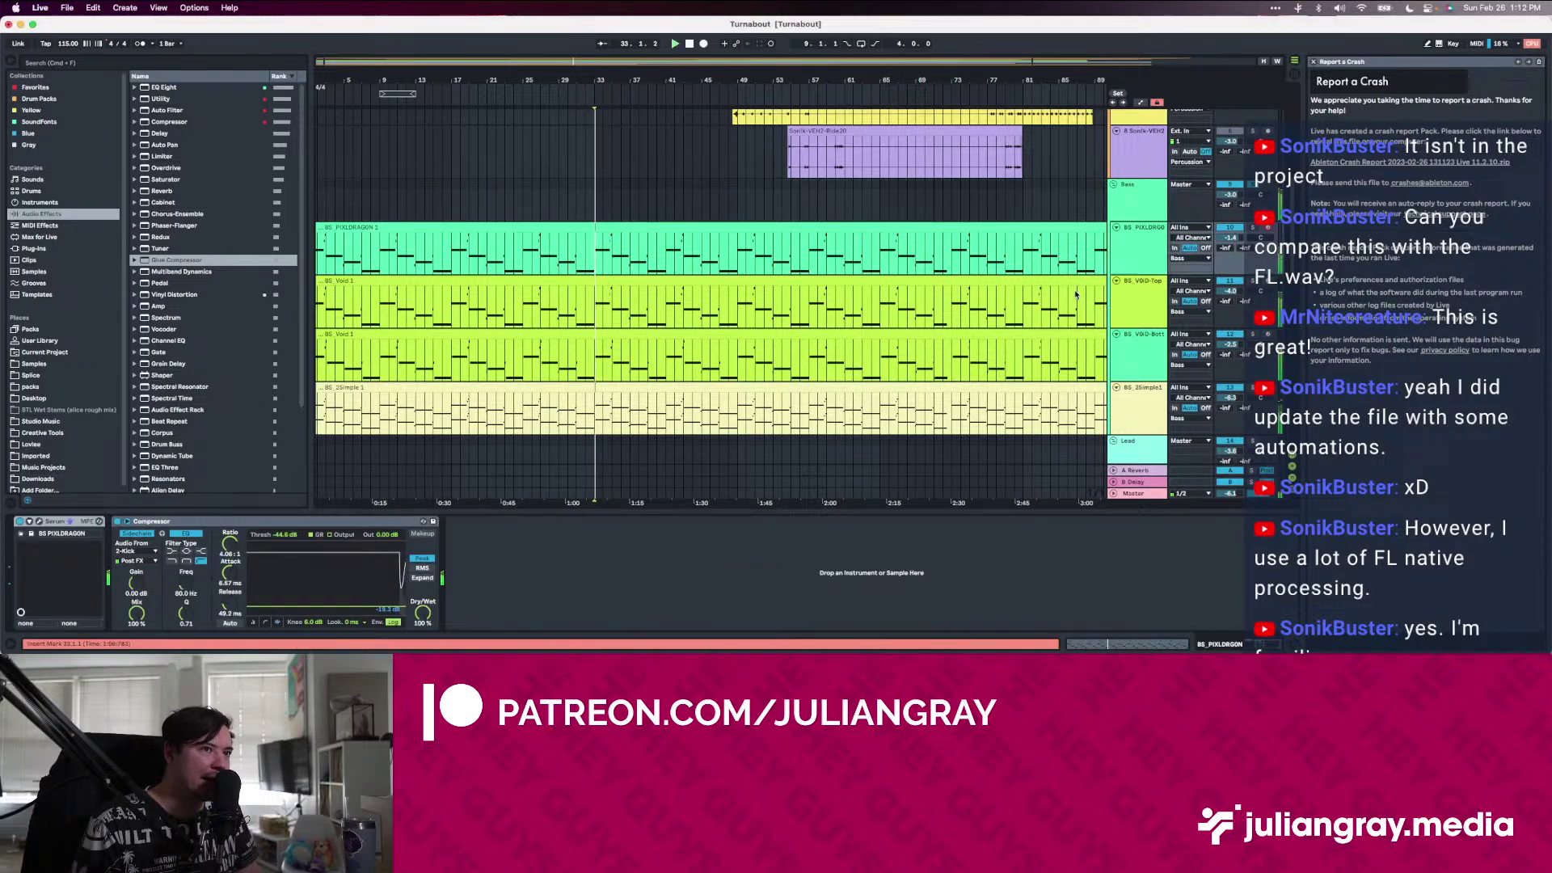
click(1131, 247)
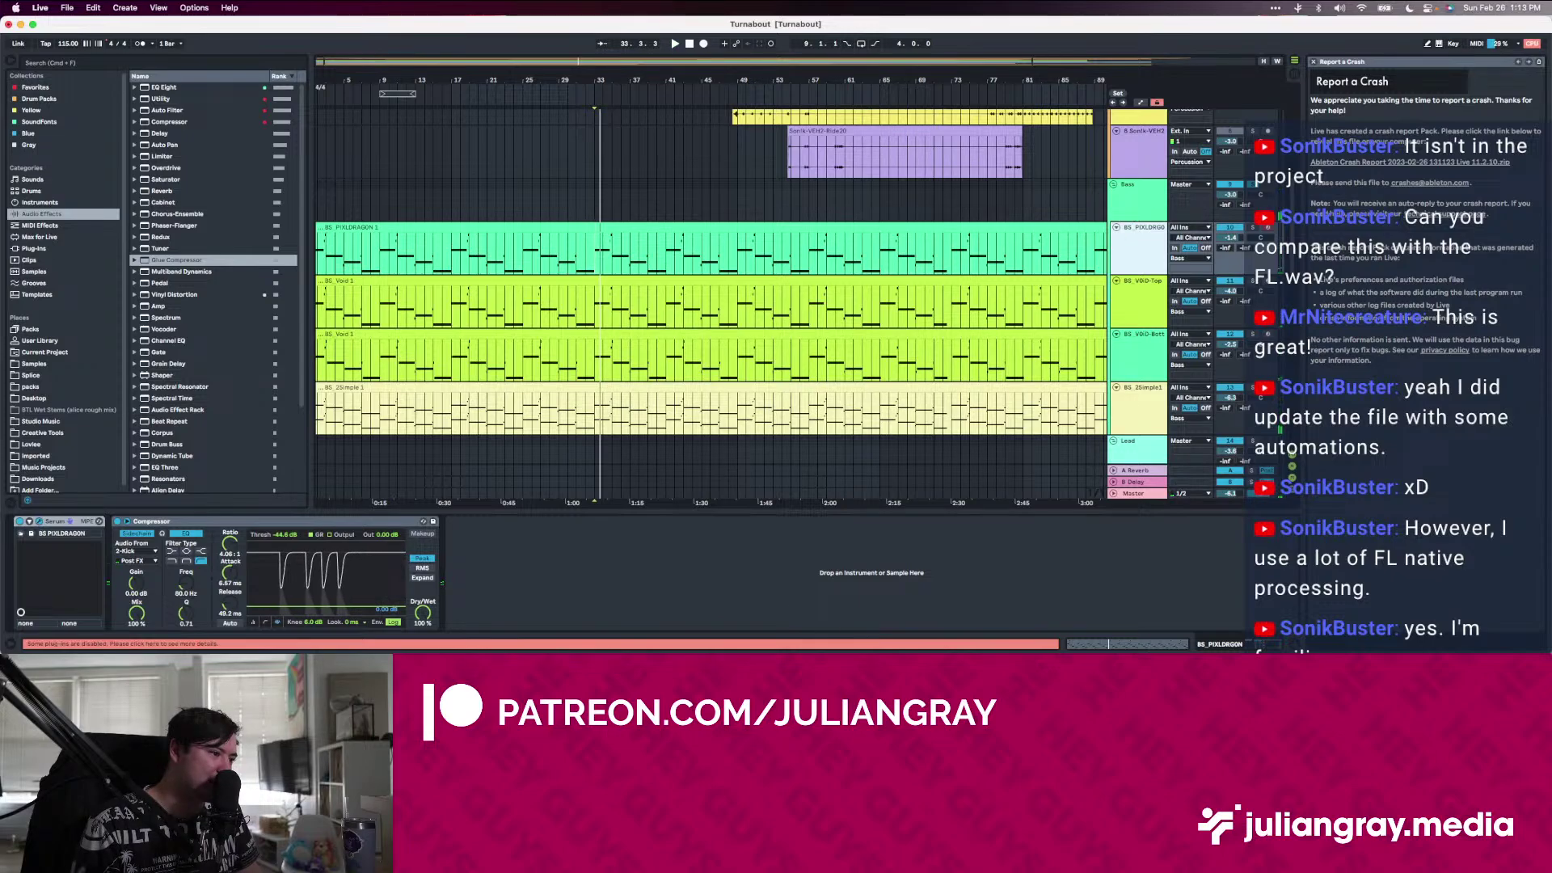
click(39, 522)
drag(297, 6, 602, 95)
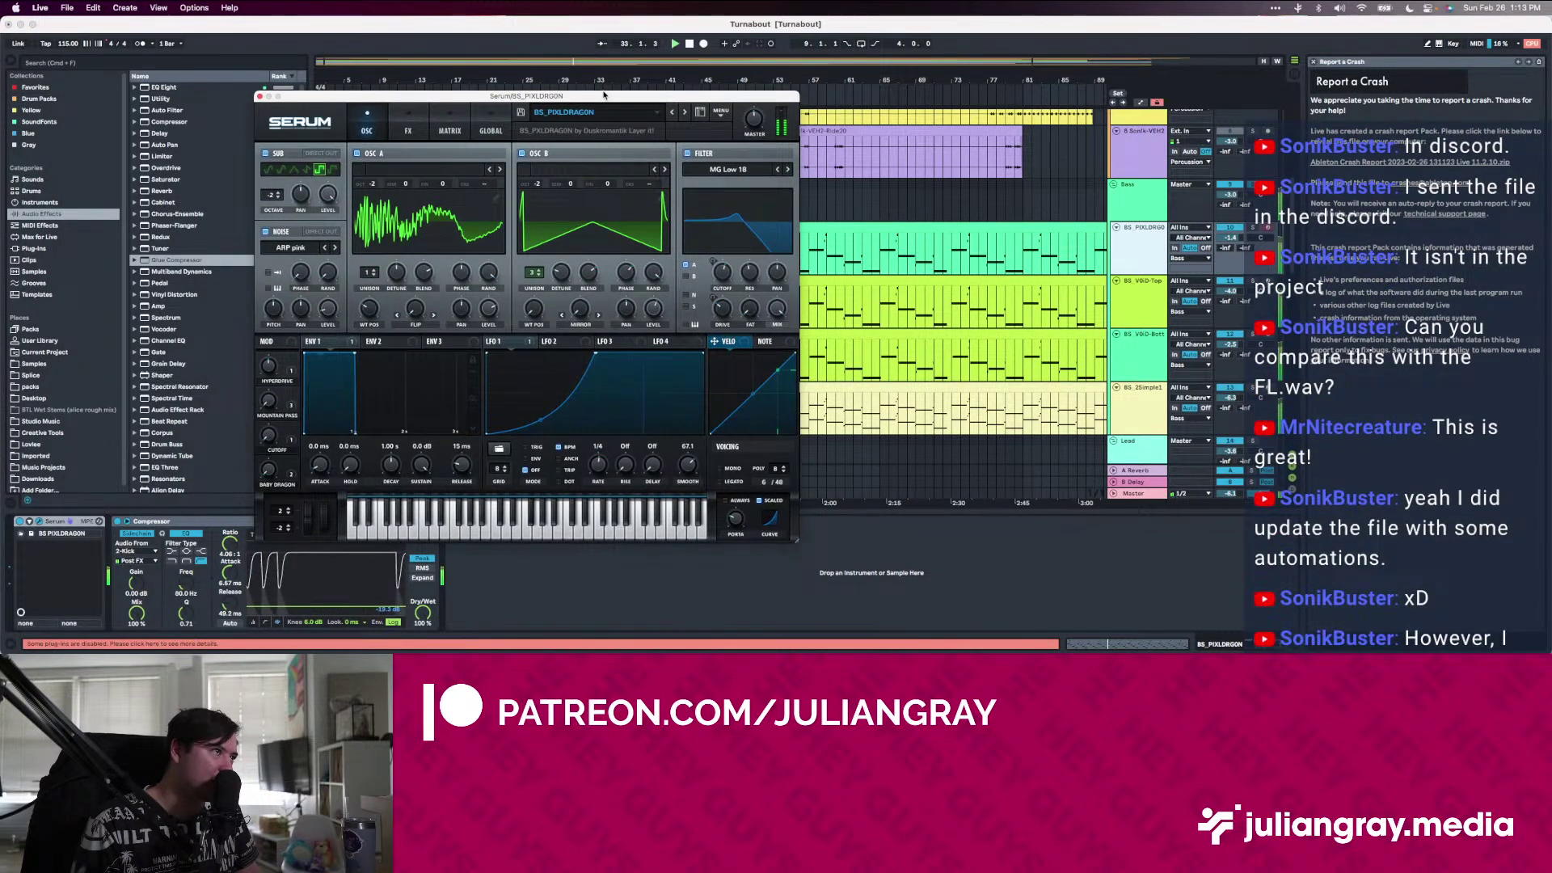
click(1252, 230)
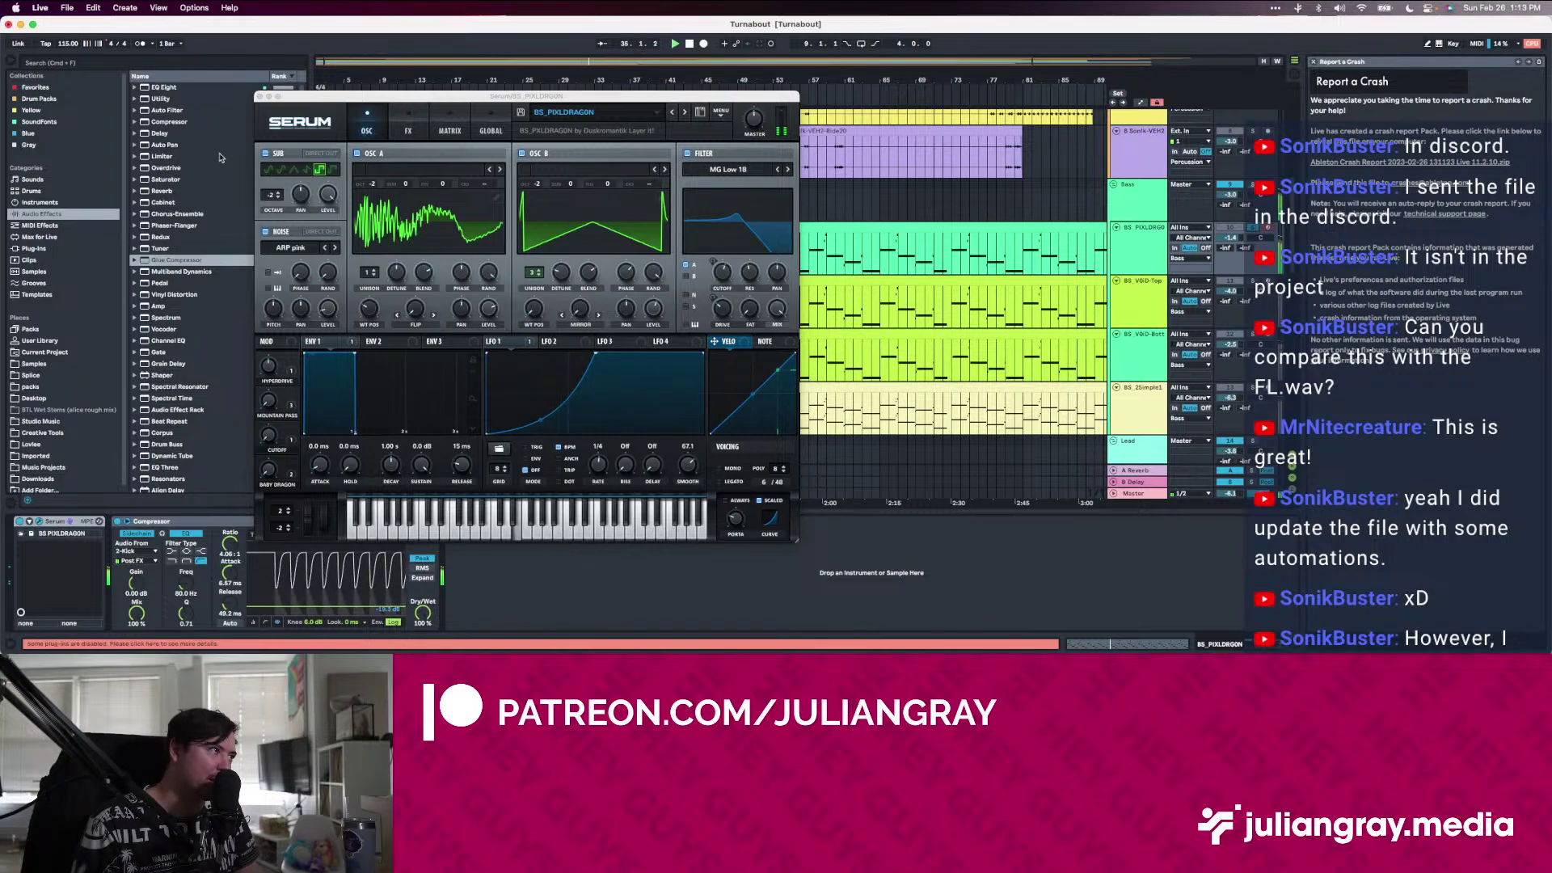
Close the Serum view and listen to the BS_VOID-Top track while inspecting its device chain
click(1162, 311)
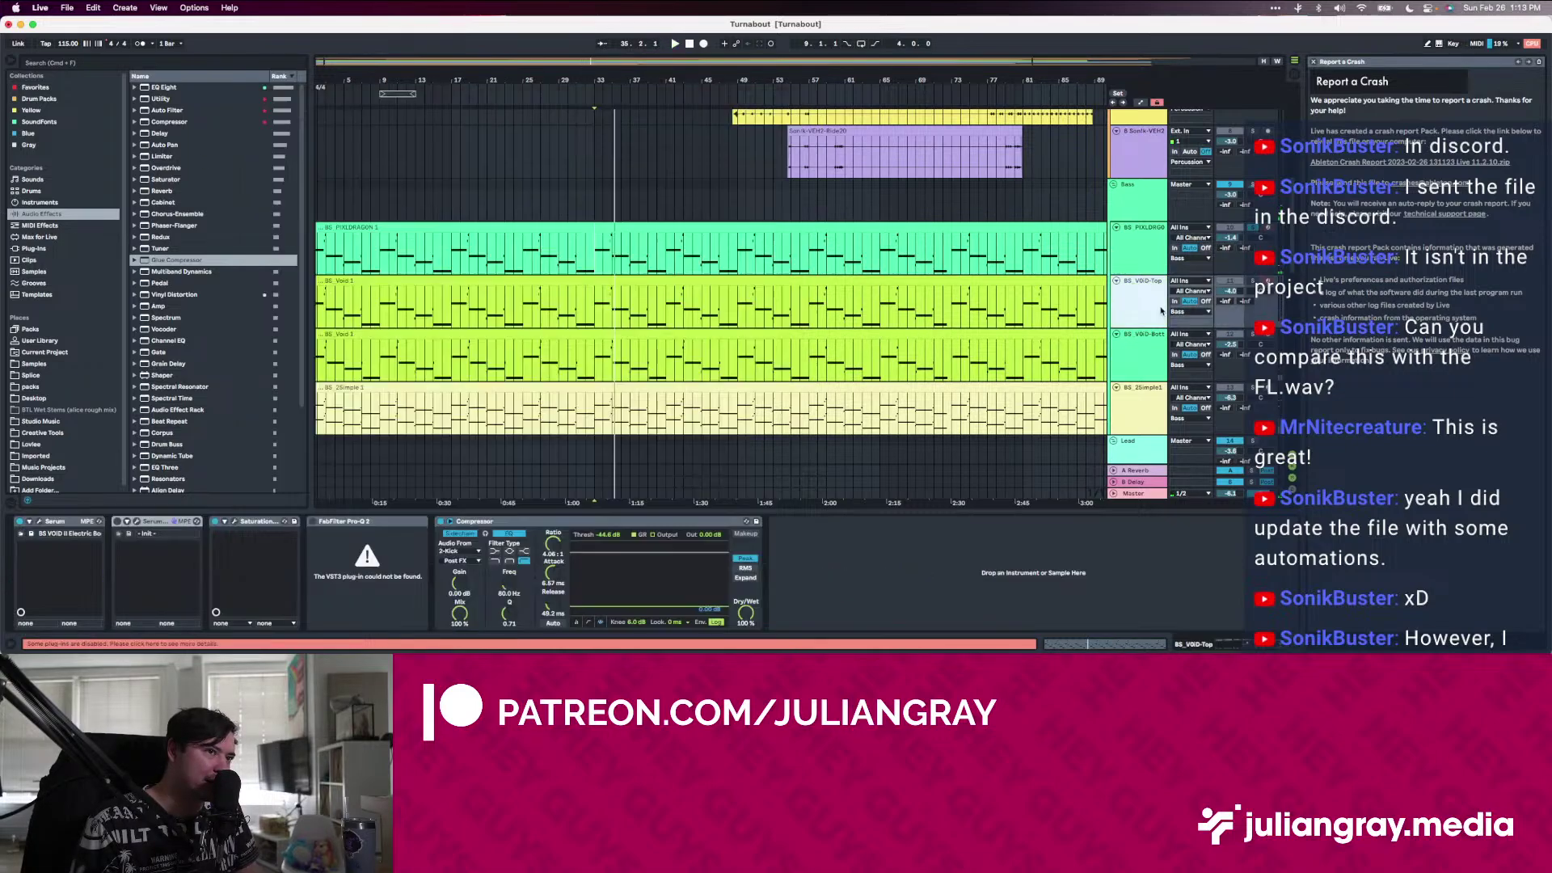
click(1251, 280)
key(space)
click(1146, 312)
click(1071, 281)
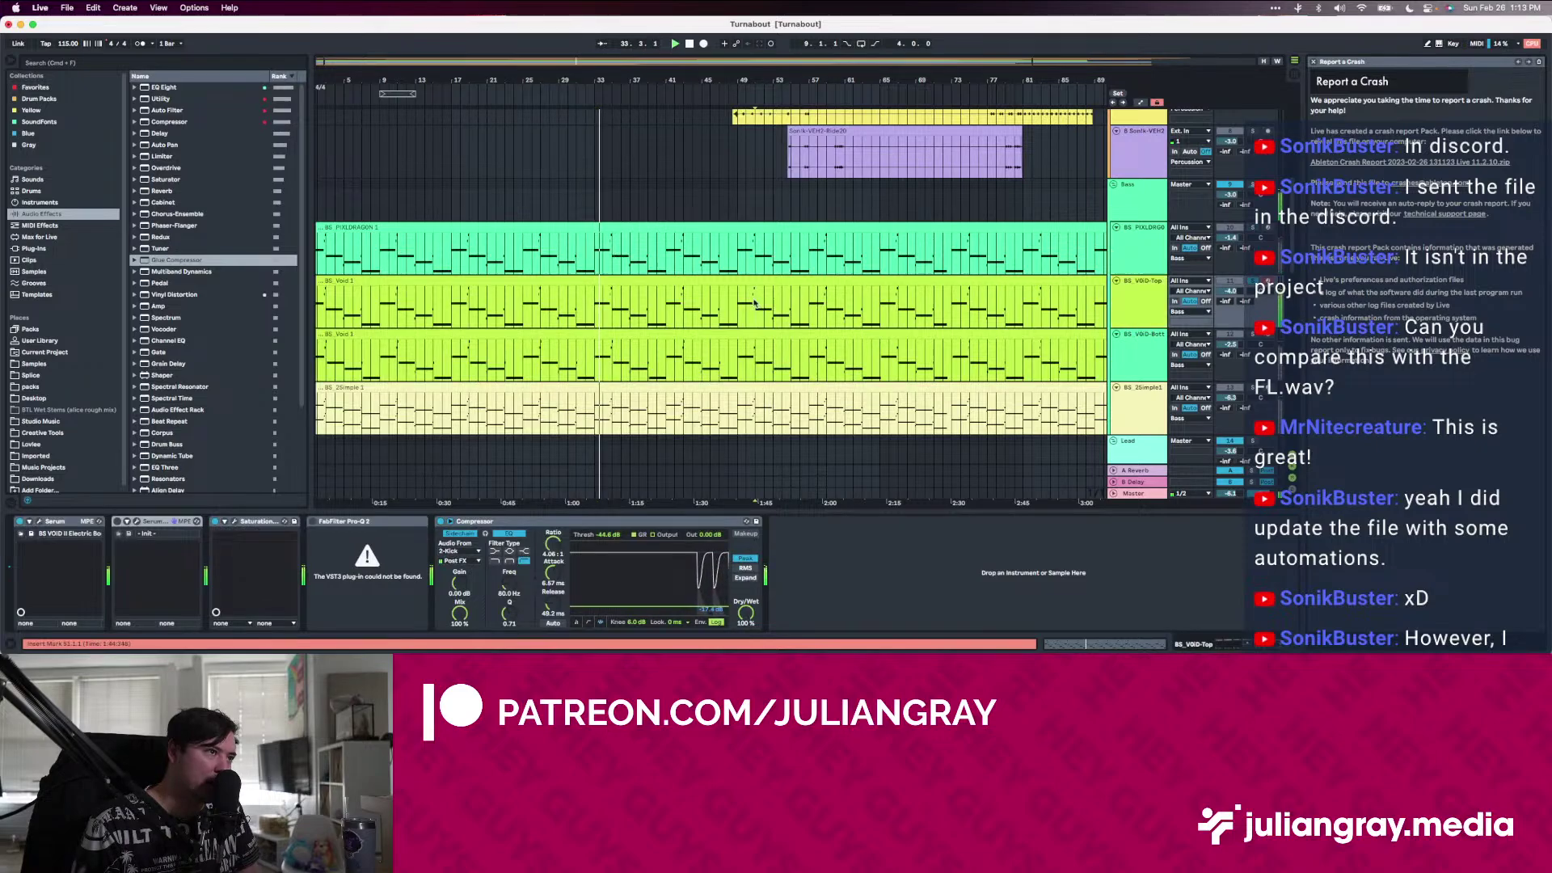
Duplicate the BS_VOID-Top track and start an Init Serum patch on the copy with oscillator A at octave -1
right_click(1154, 292)
right_click(1154, 292)
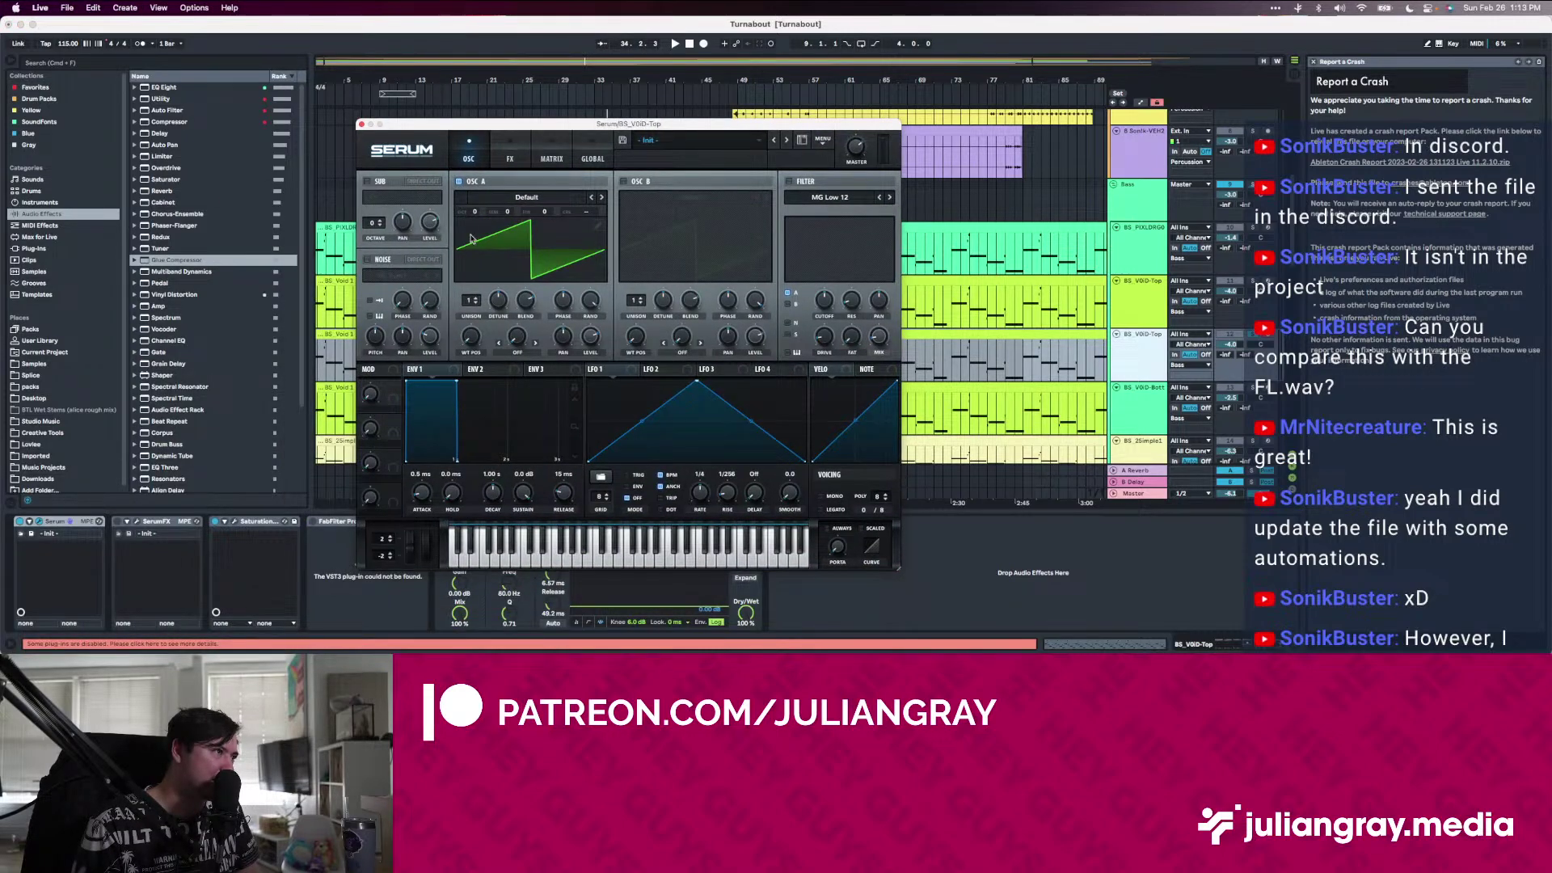
key(space)
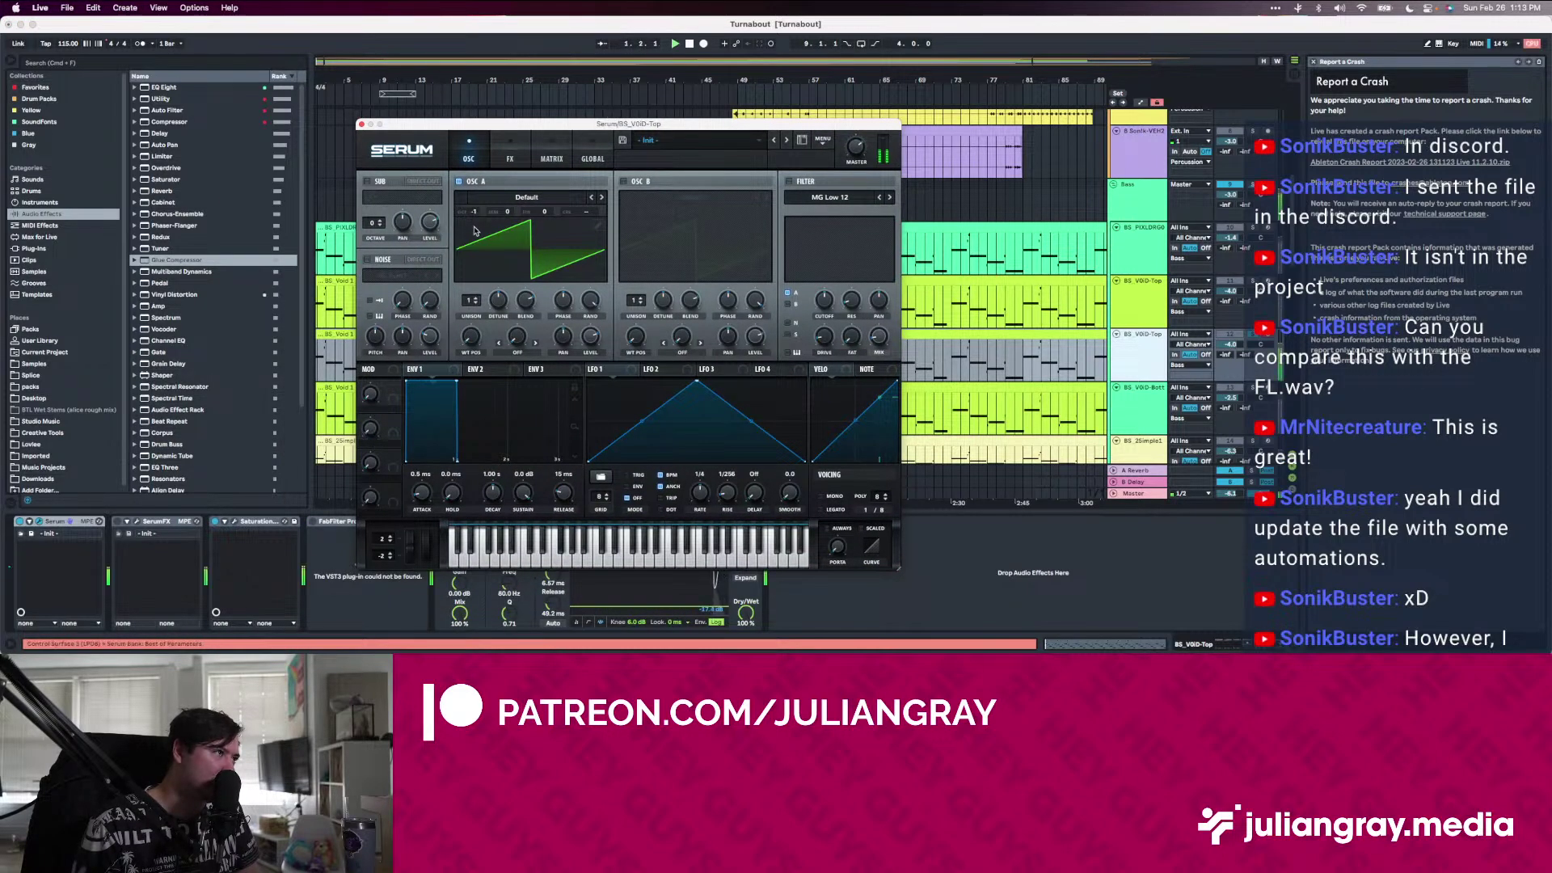
Enable the Serum filter on the duplicated BS_VOID-Top track and set its type to MG Low 18
click(790, 182)
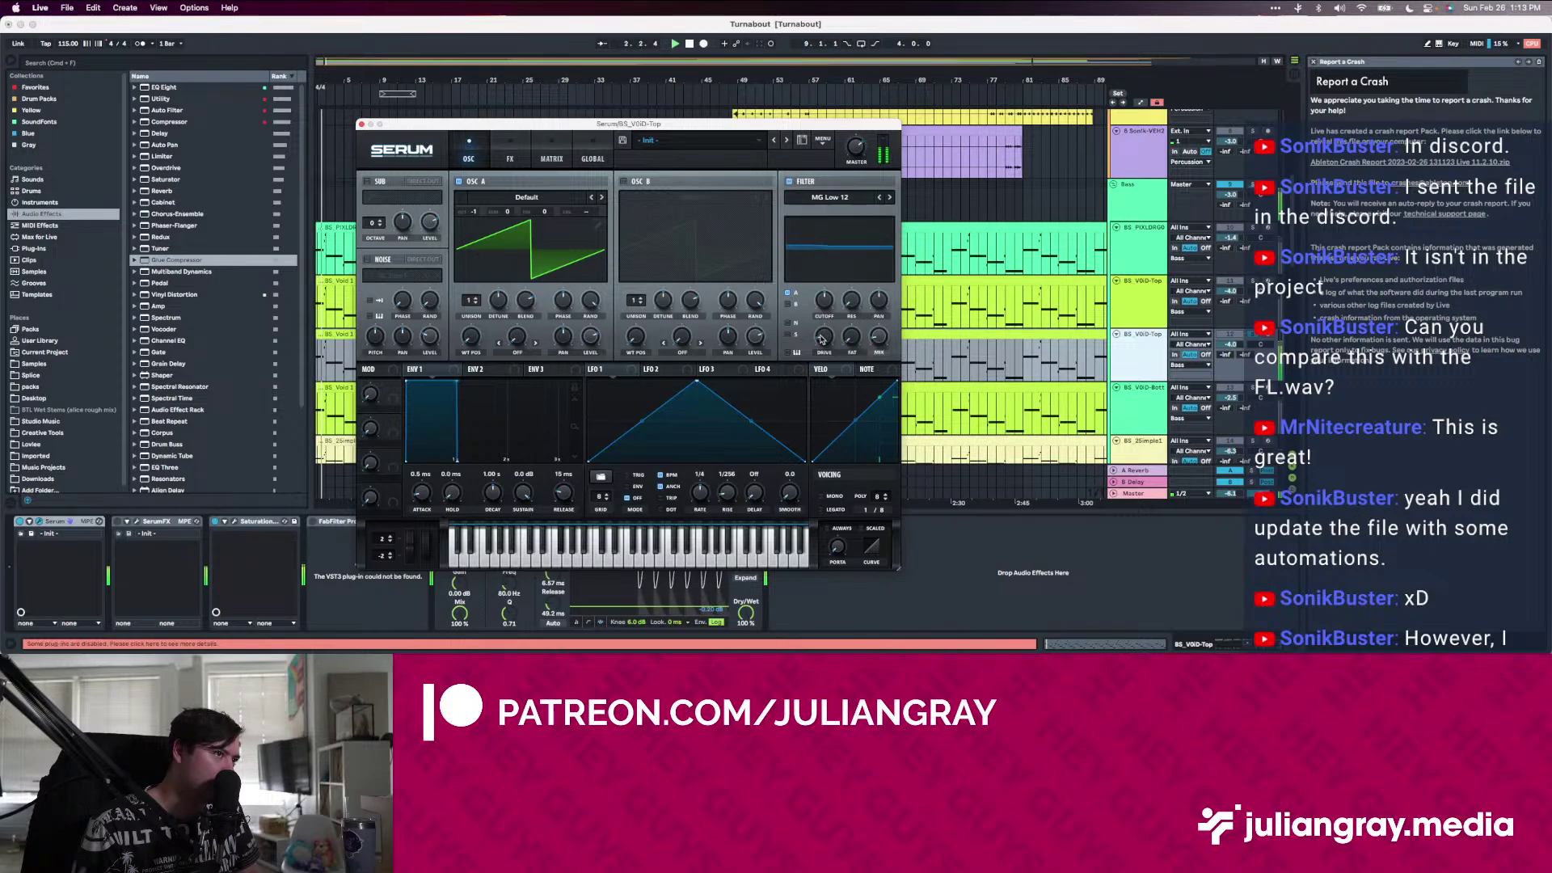
click(832, 197)
mouse_move(833, 214)
click(905, 239)
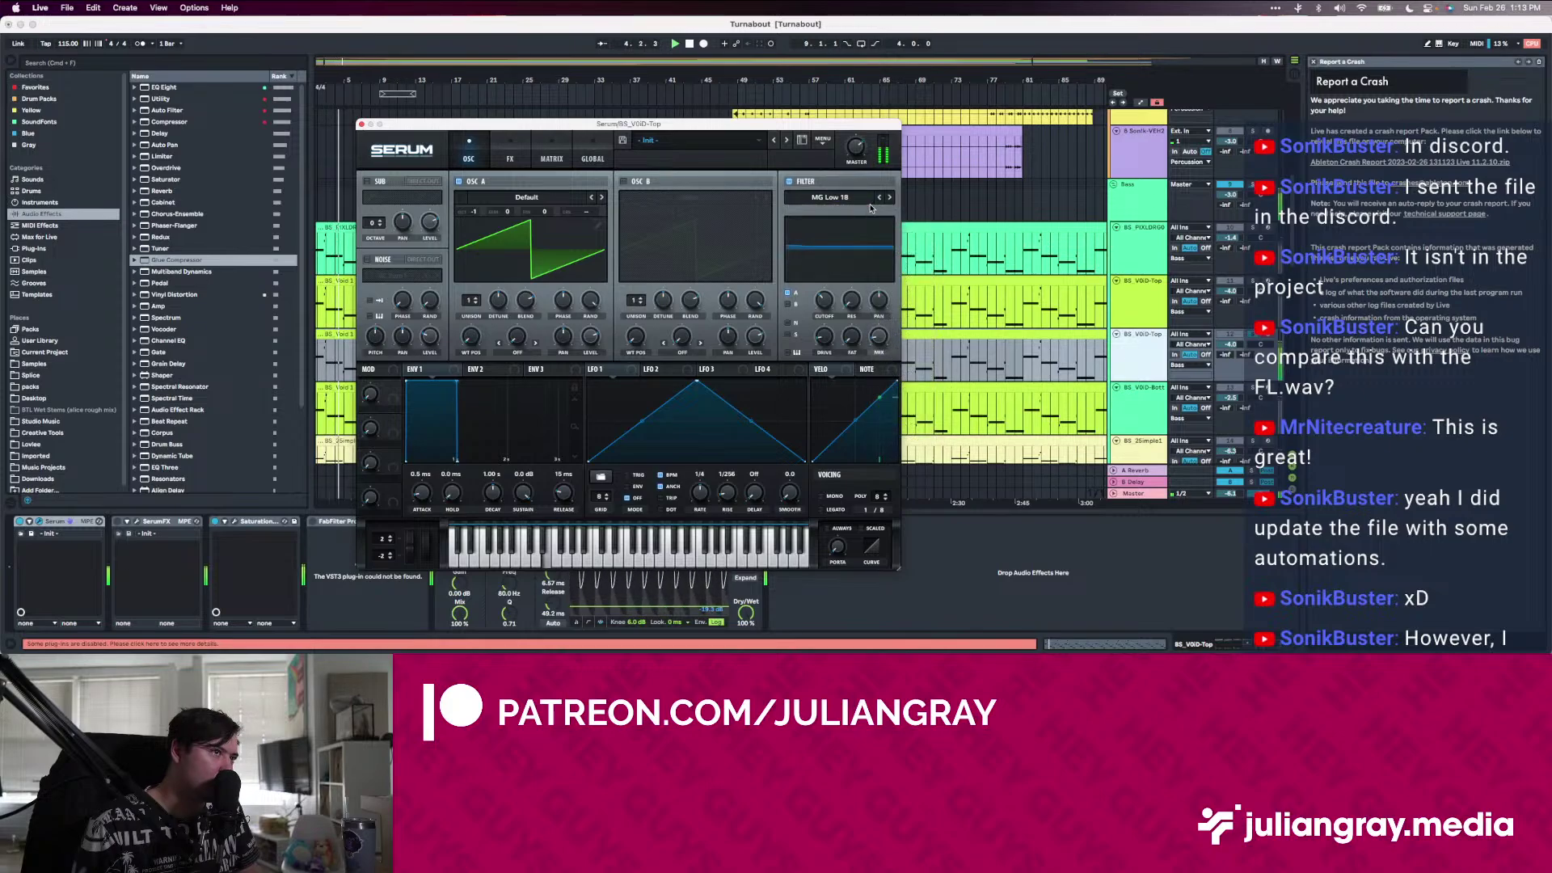
click(845, 198)
click(847, 224)
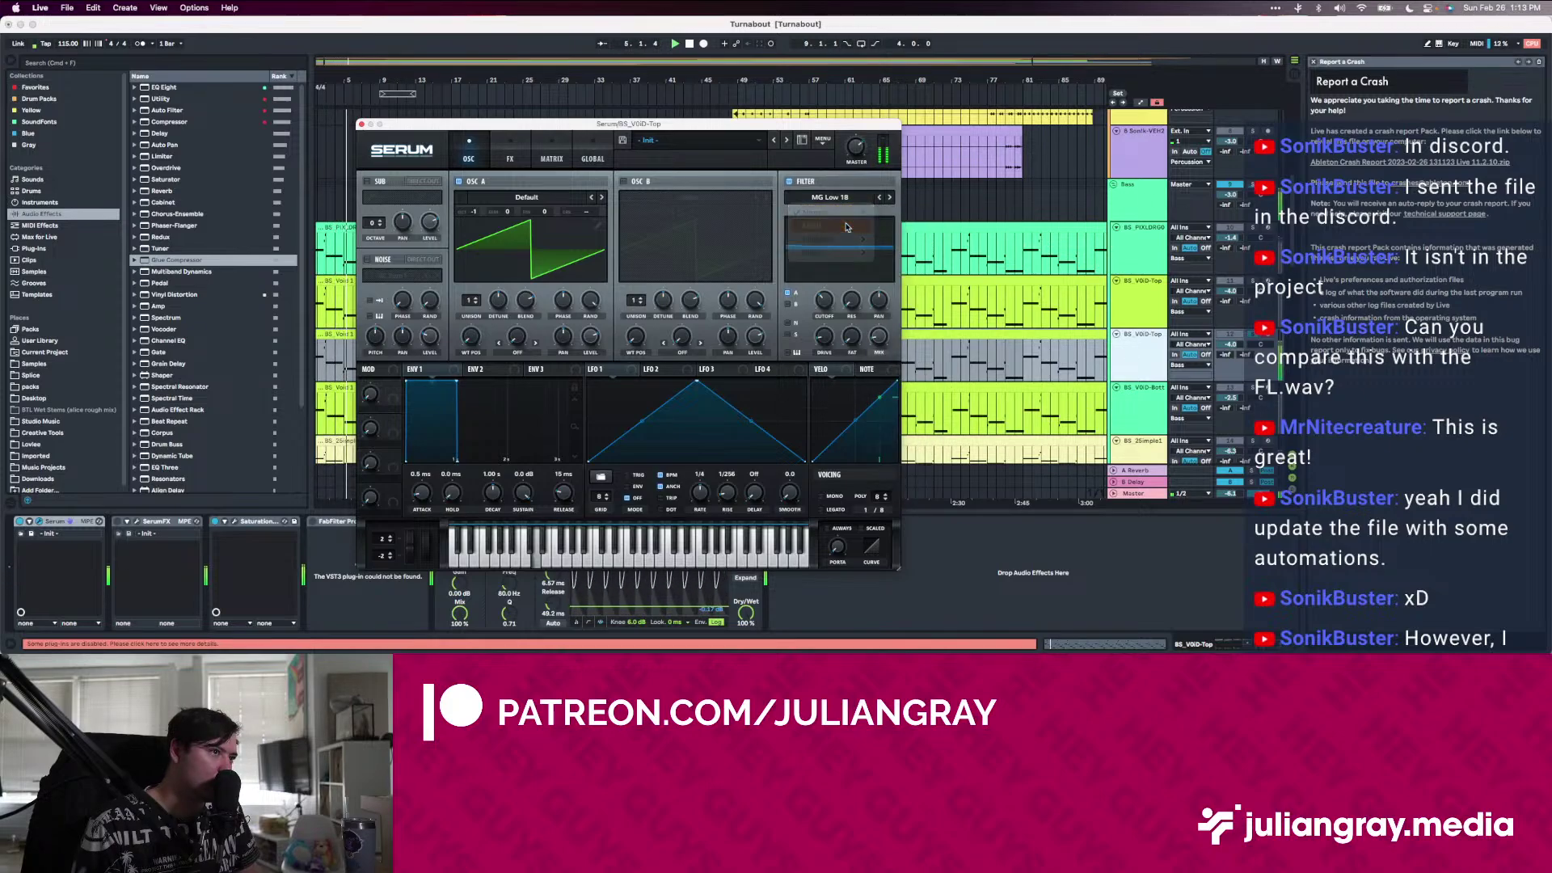
Reset the duplicated BS_VOID-Top track's Serum with the Init Preset command
click(825, 142)
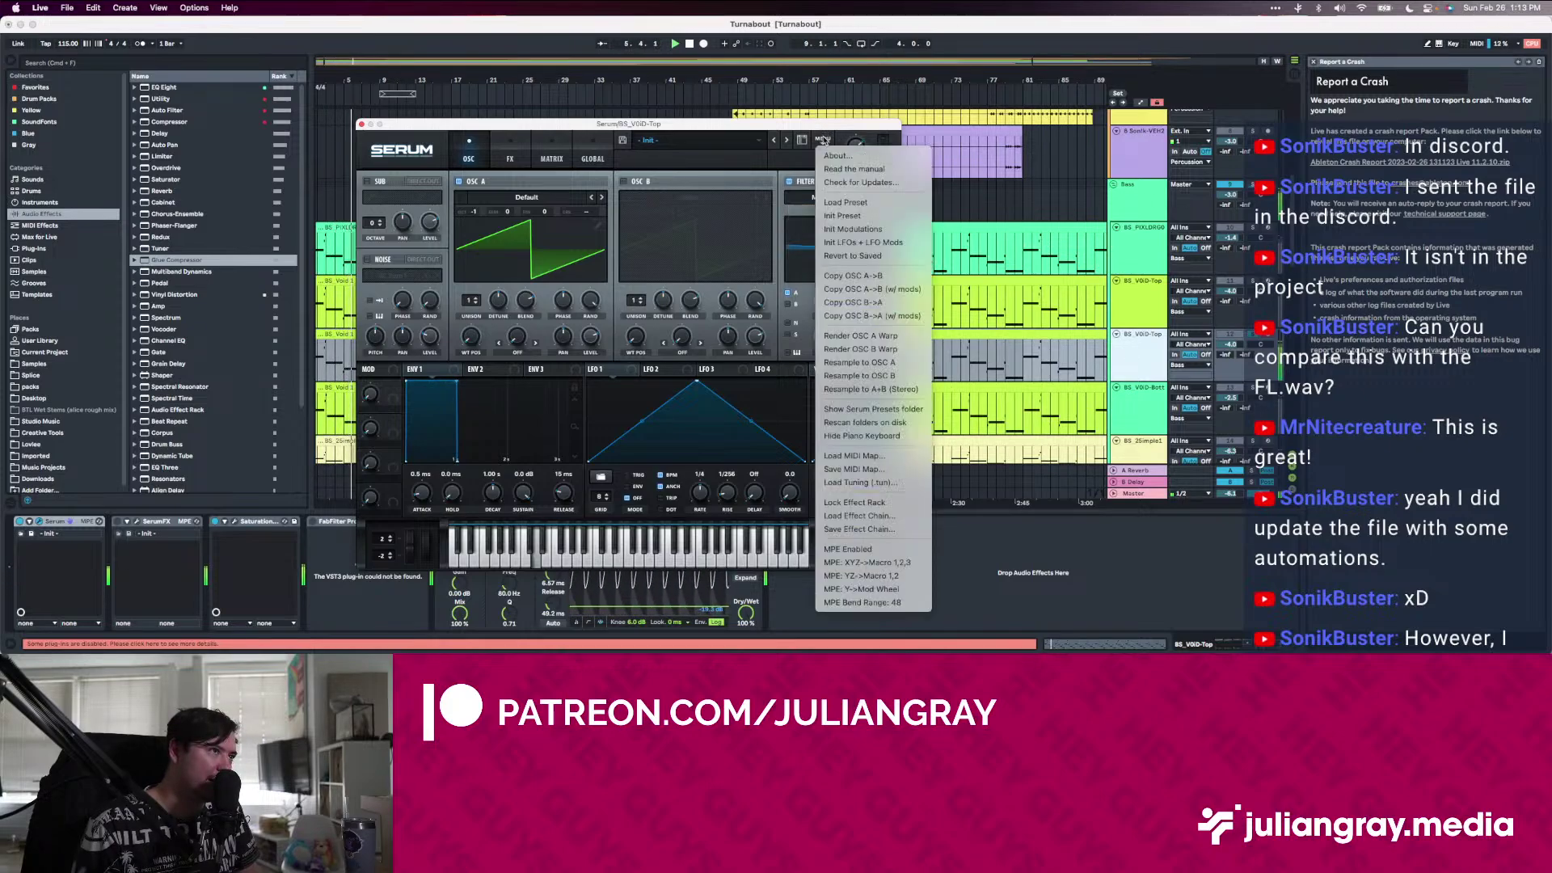
click(858, 217)
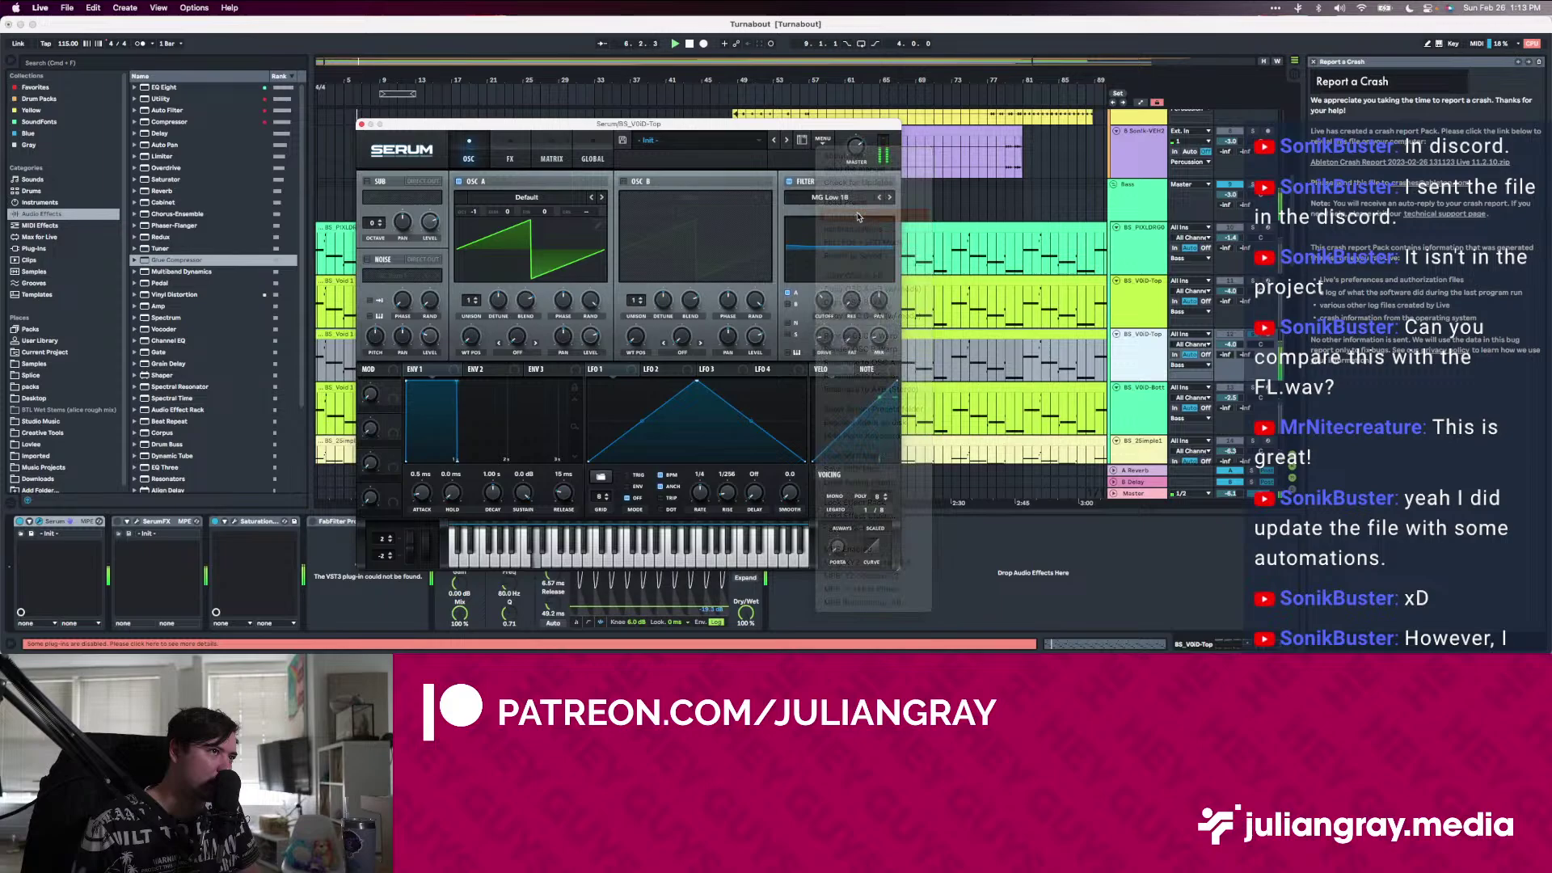
Enable the MG Low 12 filter and set oscillator A to octave -1 on the duplicated BS_VOID-Top Serum, then reset the track's volume to 0
click(789, 182)
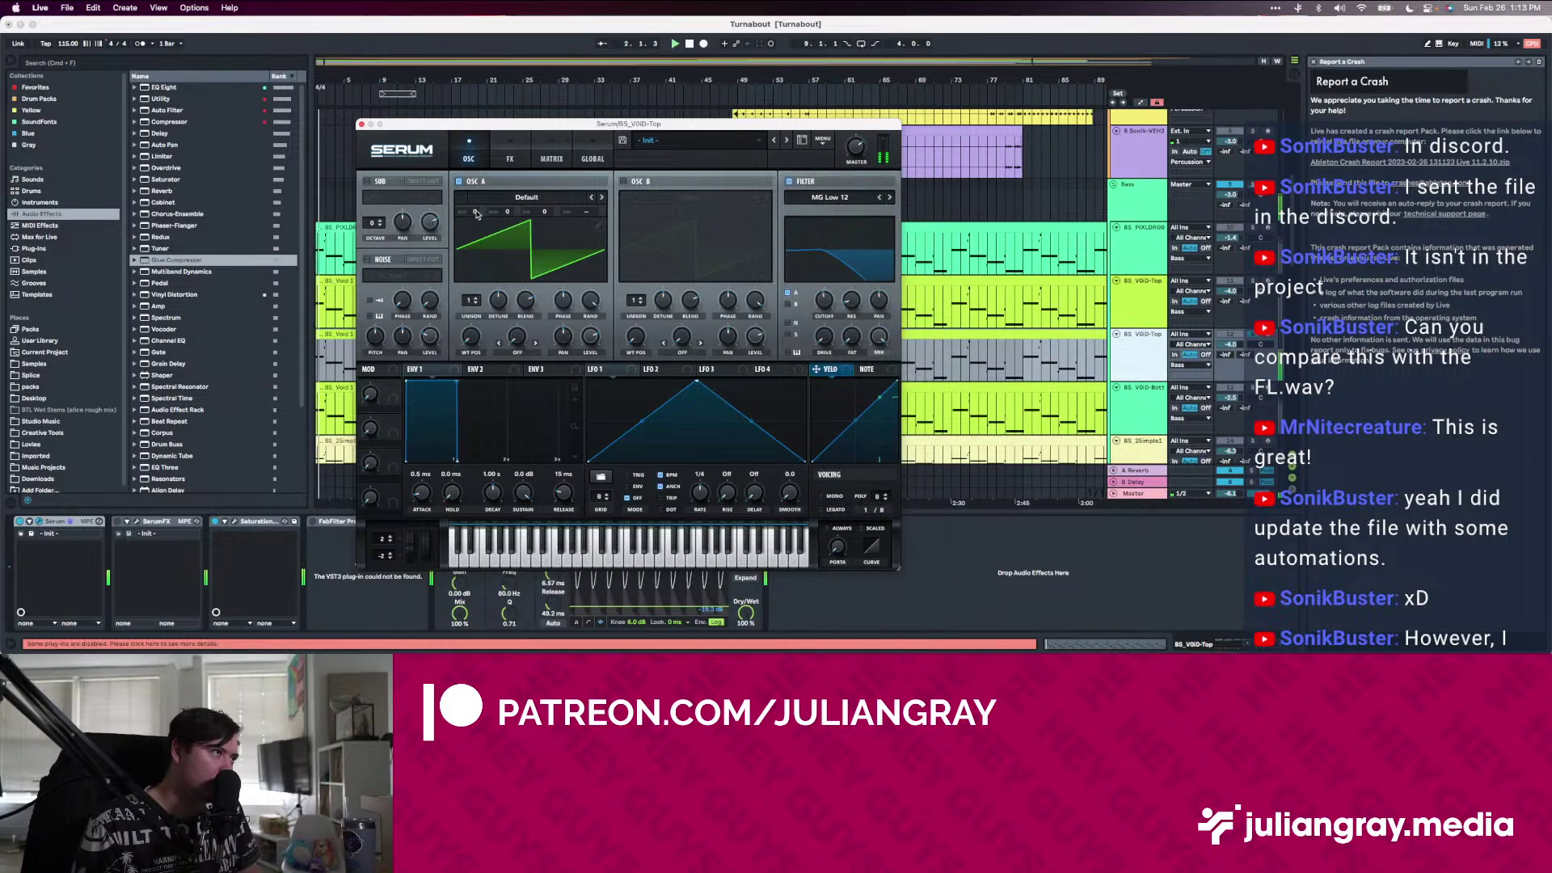
drag(476, 215, 474, 251)
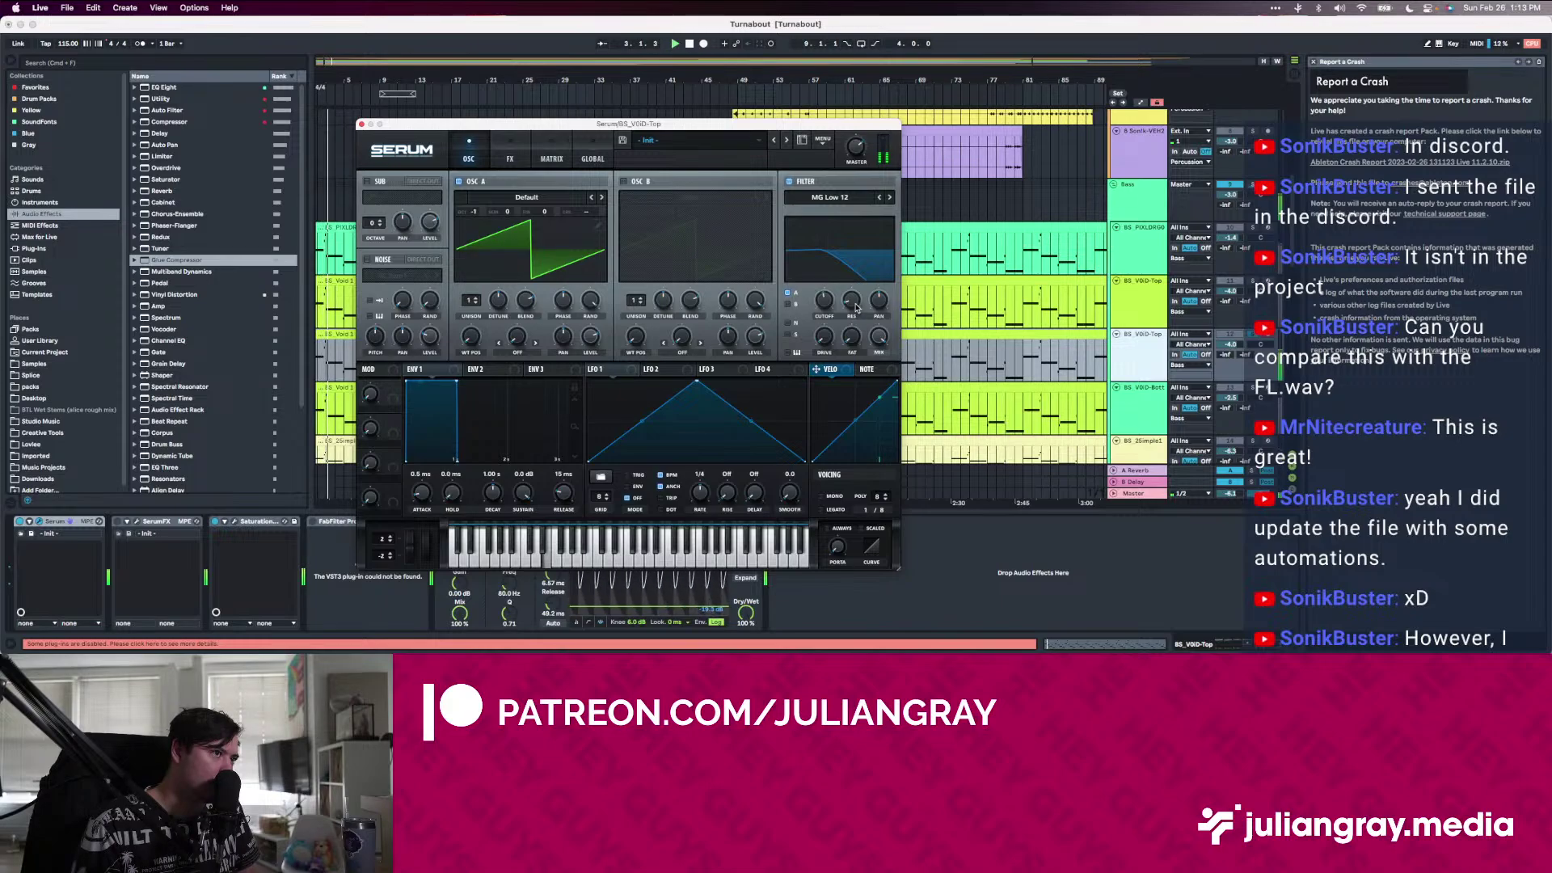
drag(825, 340, 830, 312)
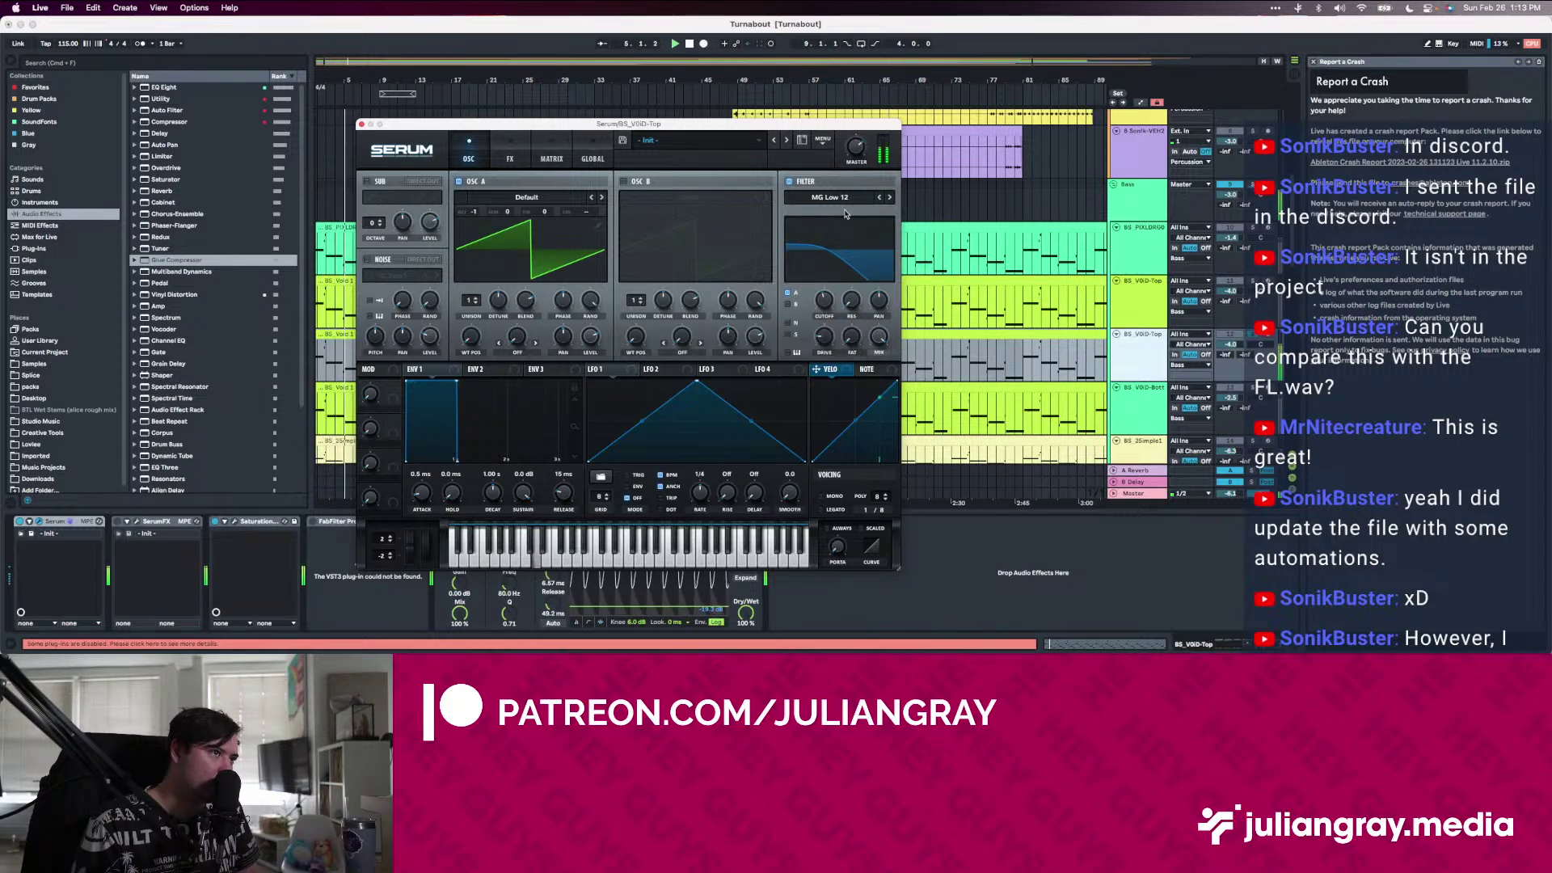
double_click(1230, 344)
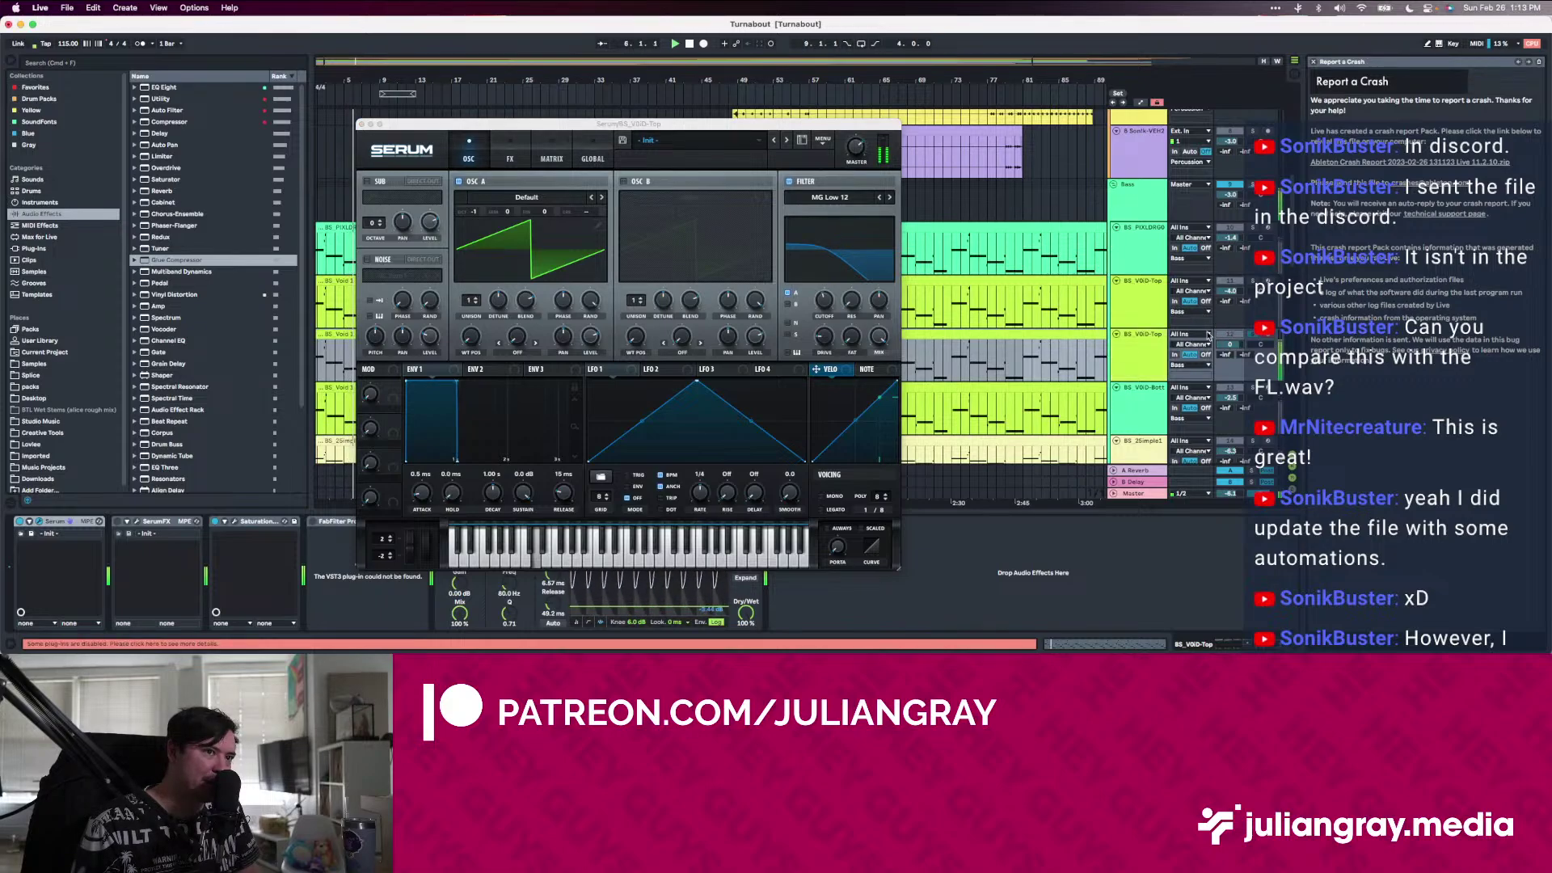
click(857, 147)
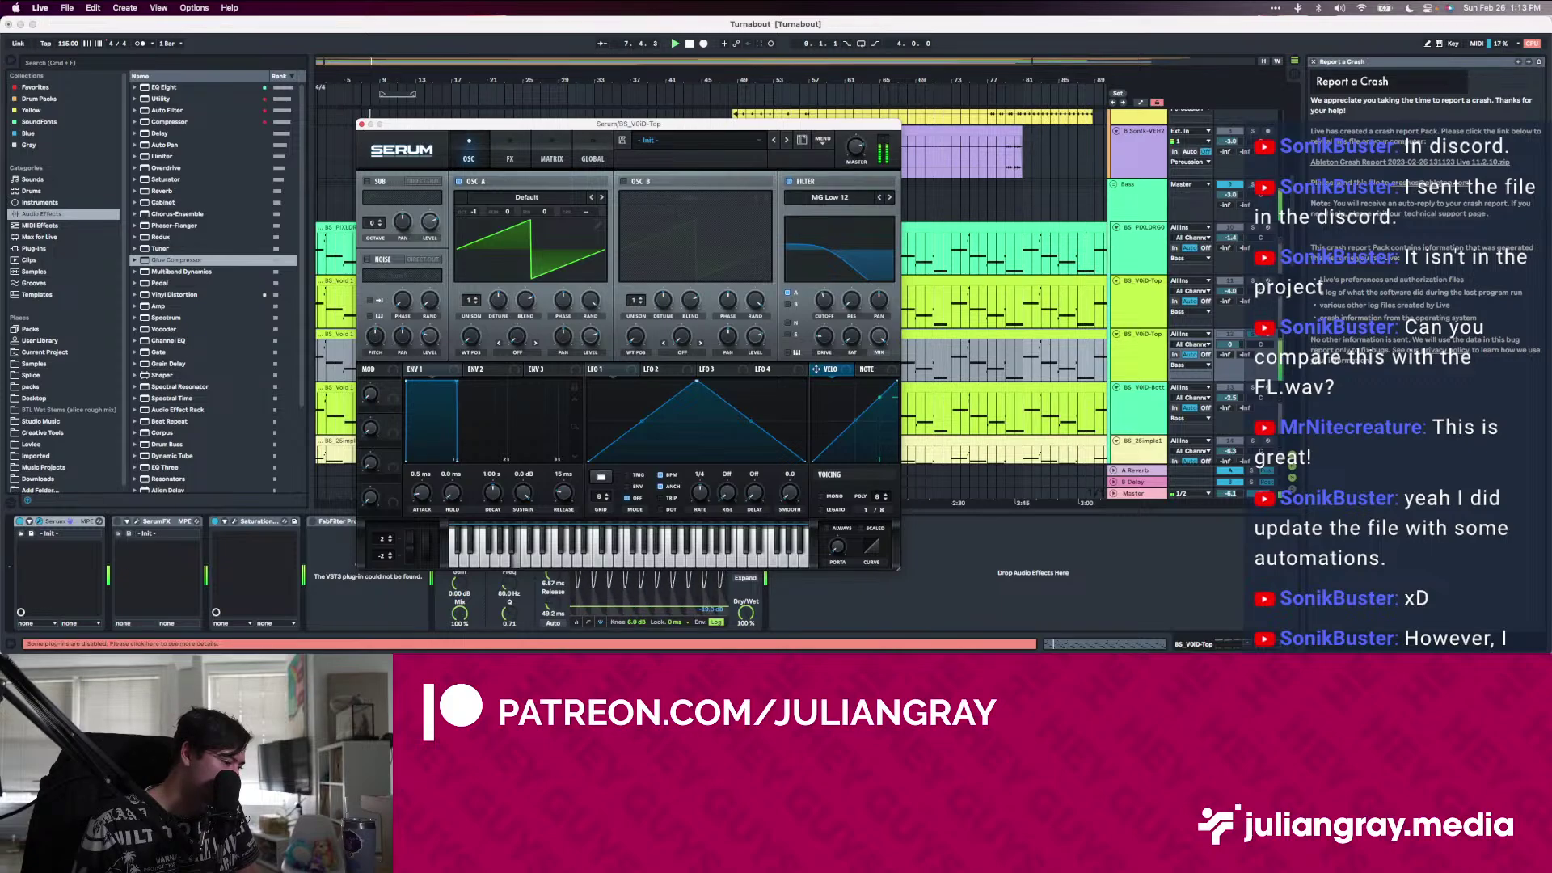
Rename the duplicated BS_VOID-Top track as Saw
key(super+Tab)
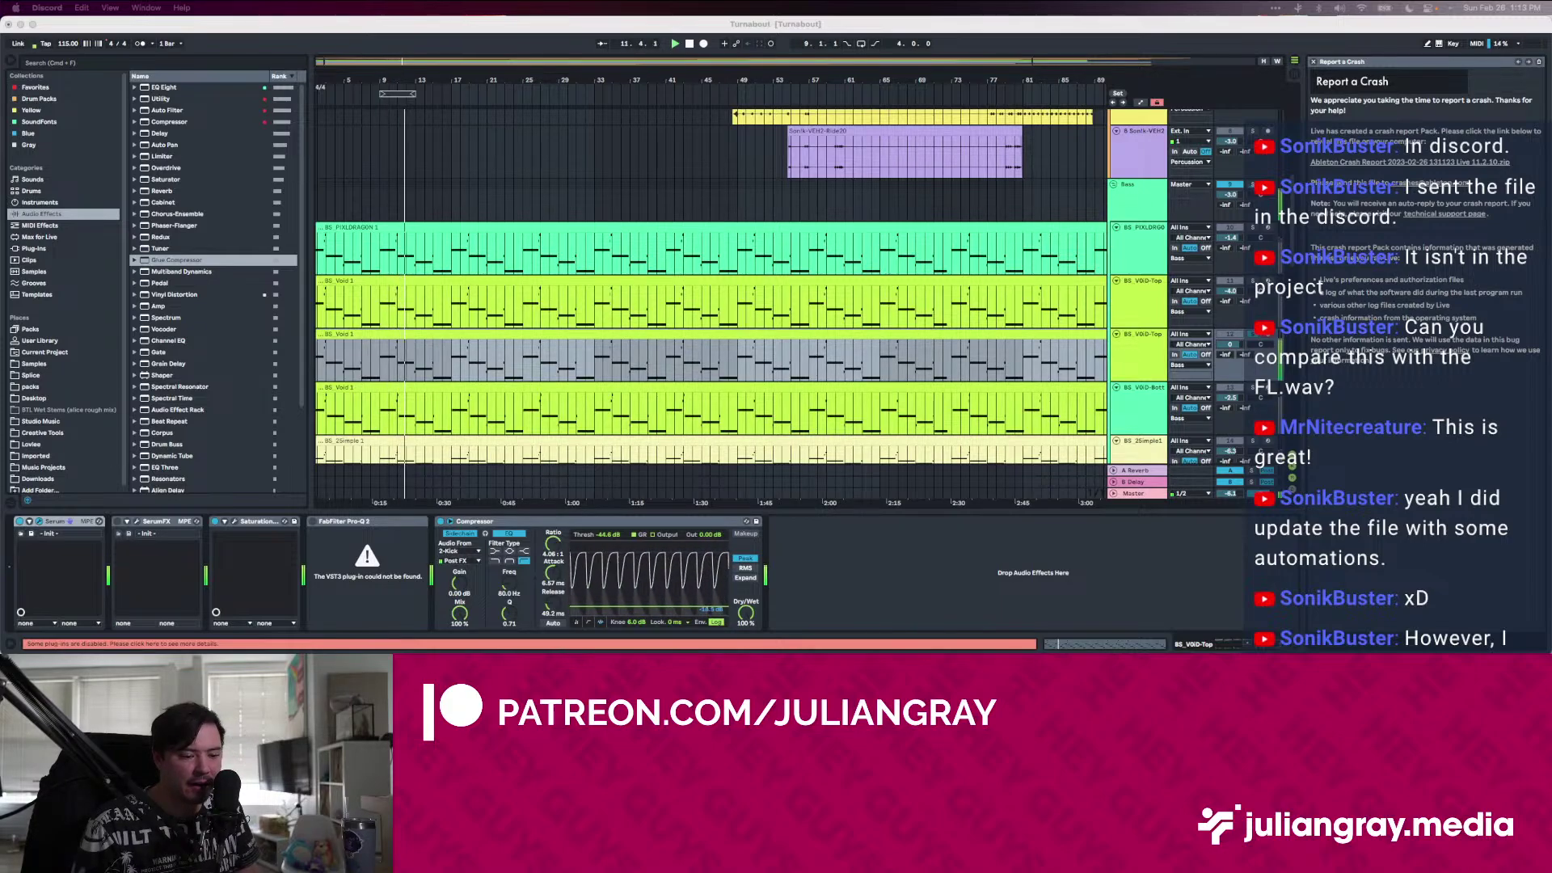
key(super+Tab)
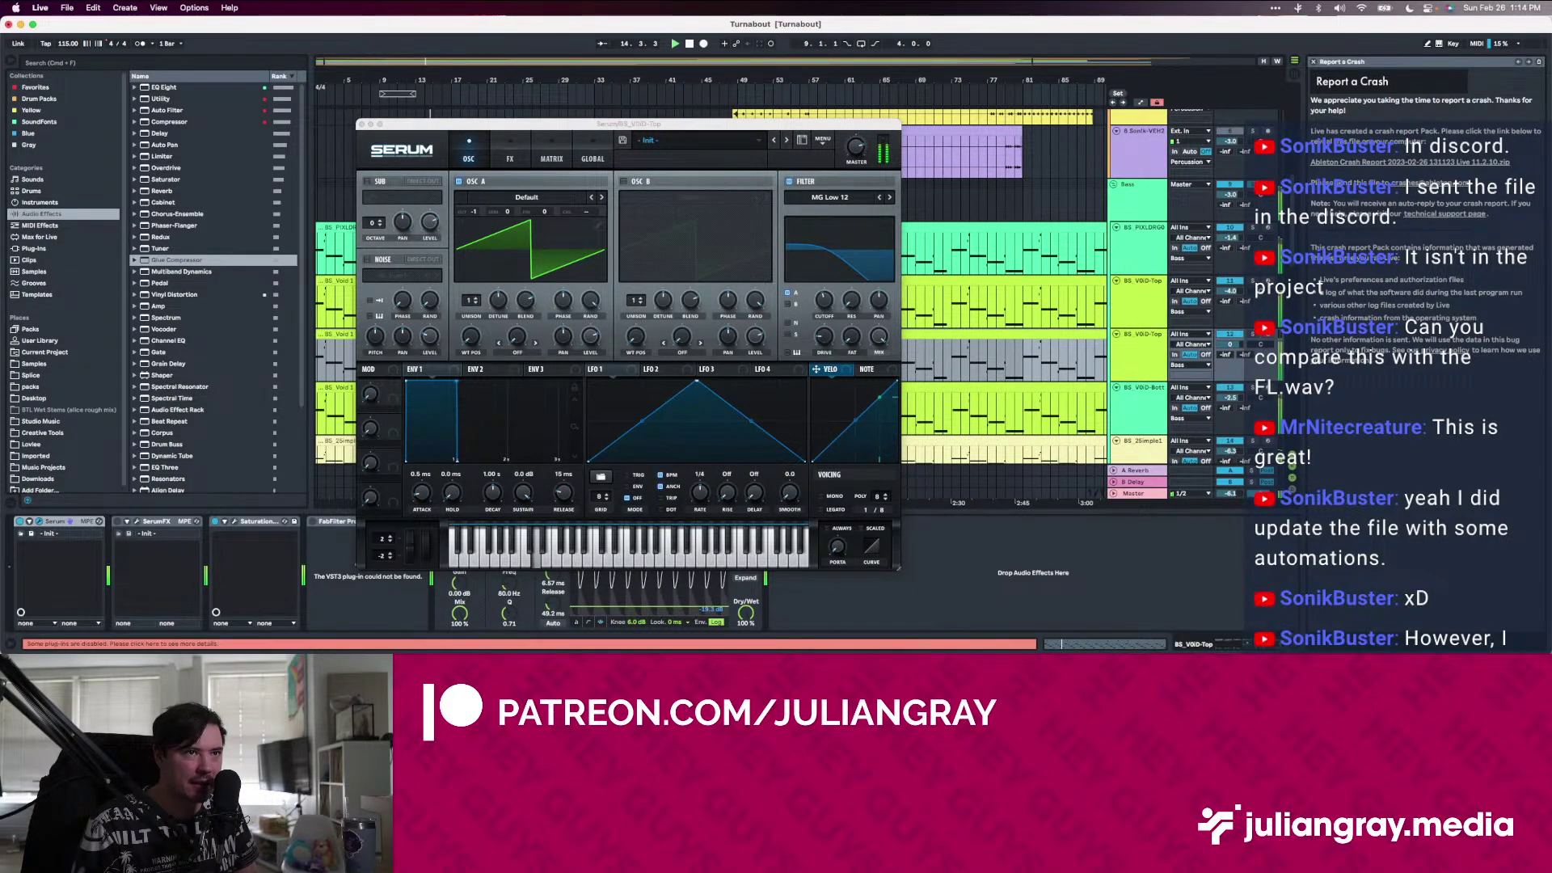
click(1164, 207)
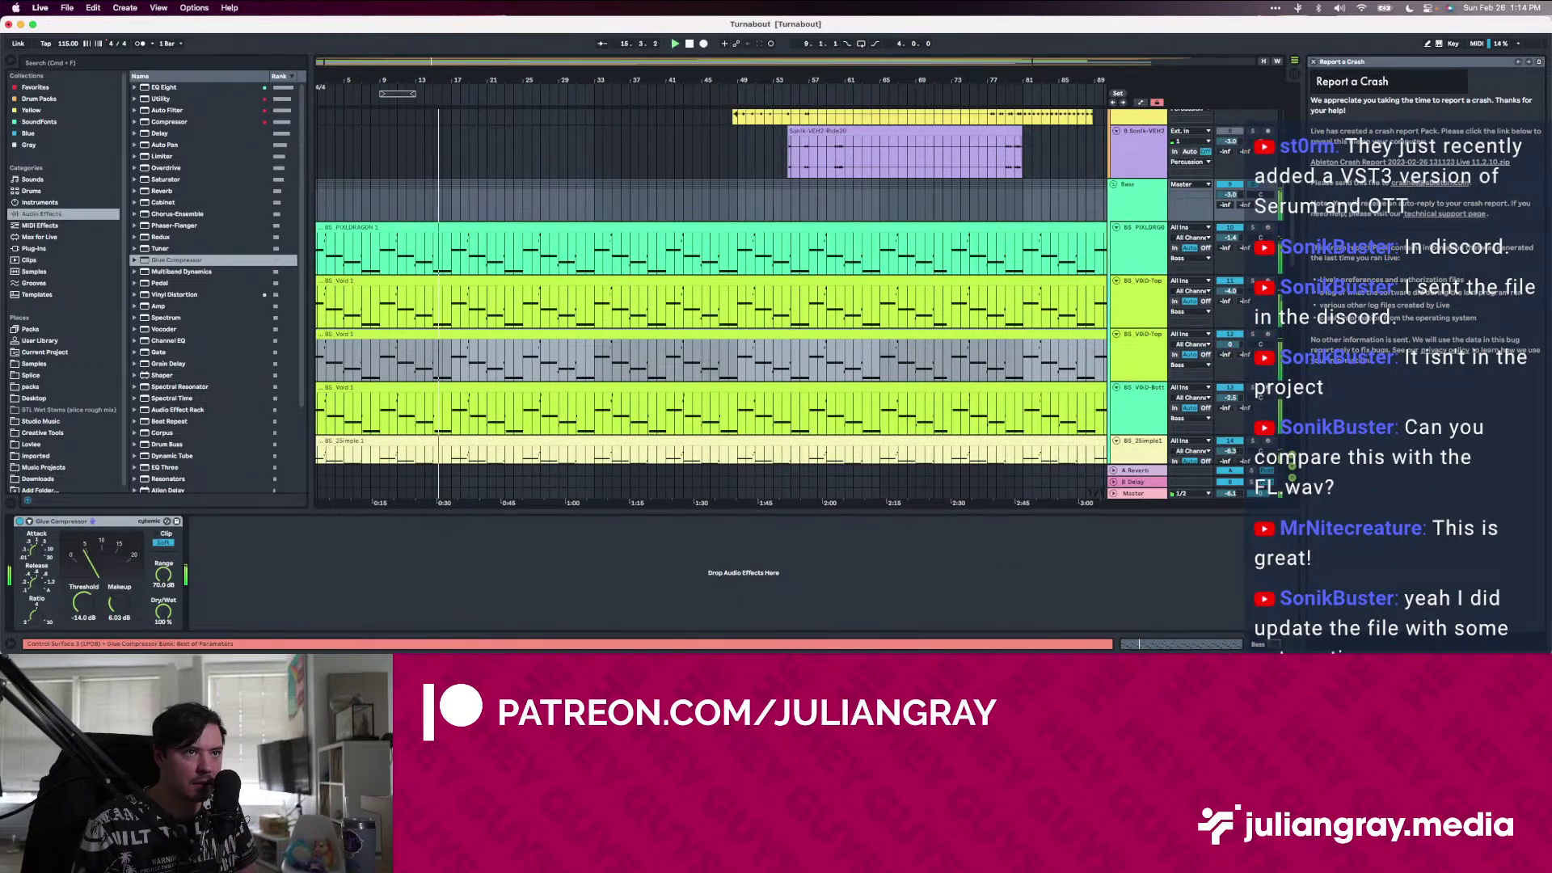
click(1138, 368)
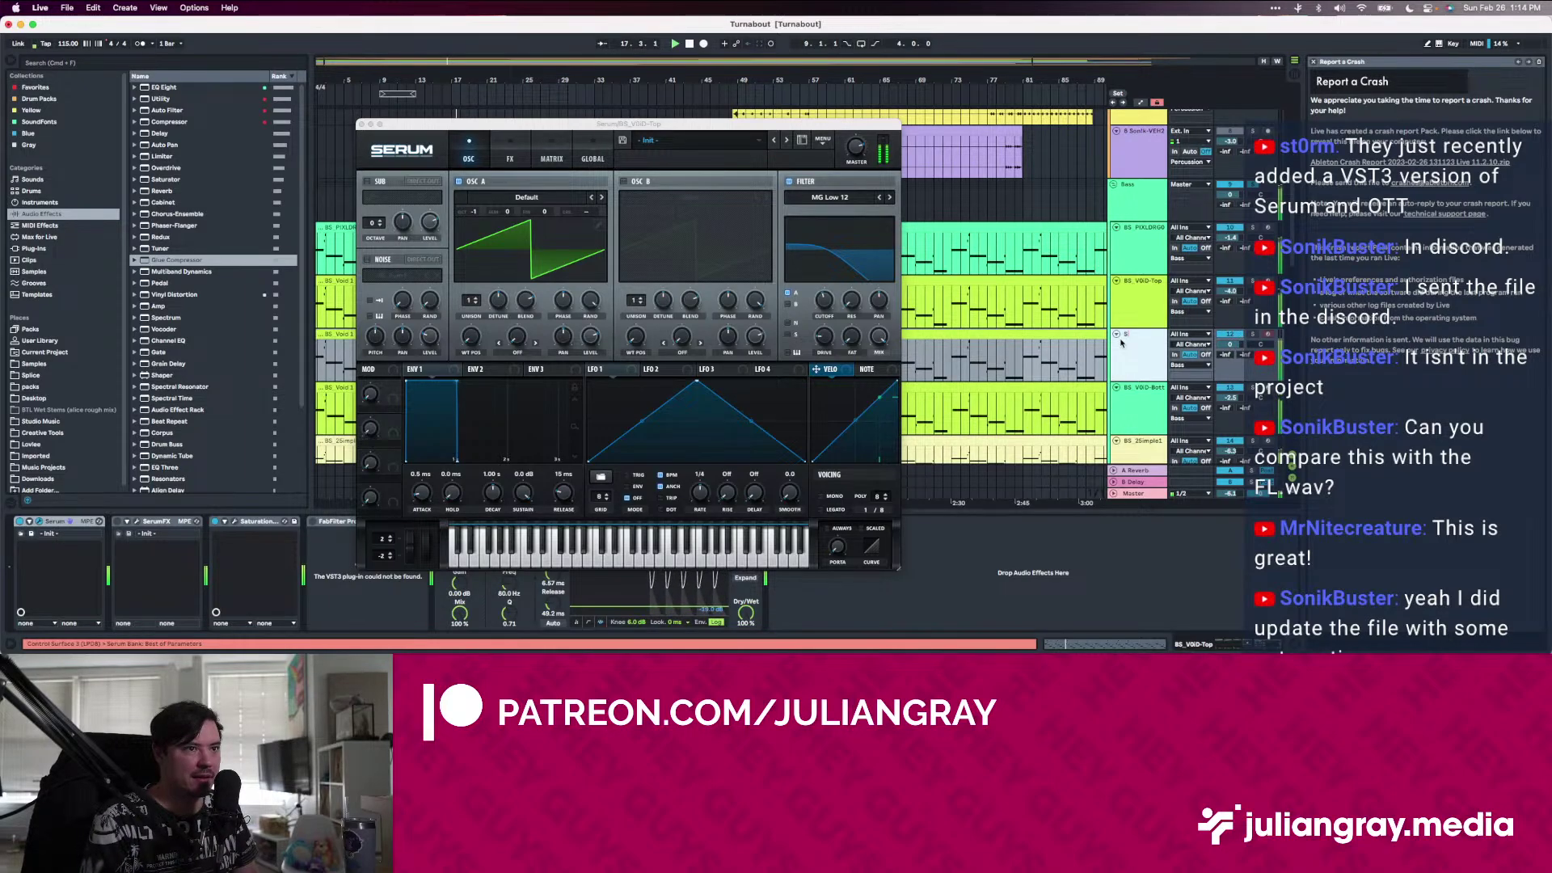
text(aw)
key(Return)
Compare the bass with the Saw track switched off and on, and close its Serum window
click(1222, 336)
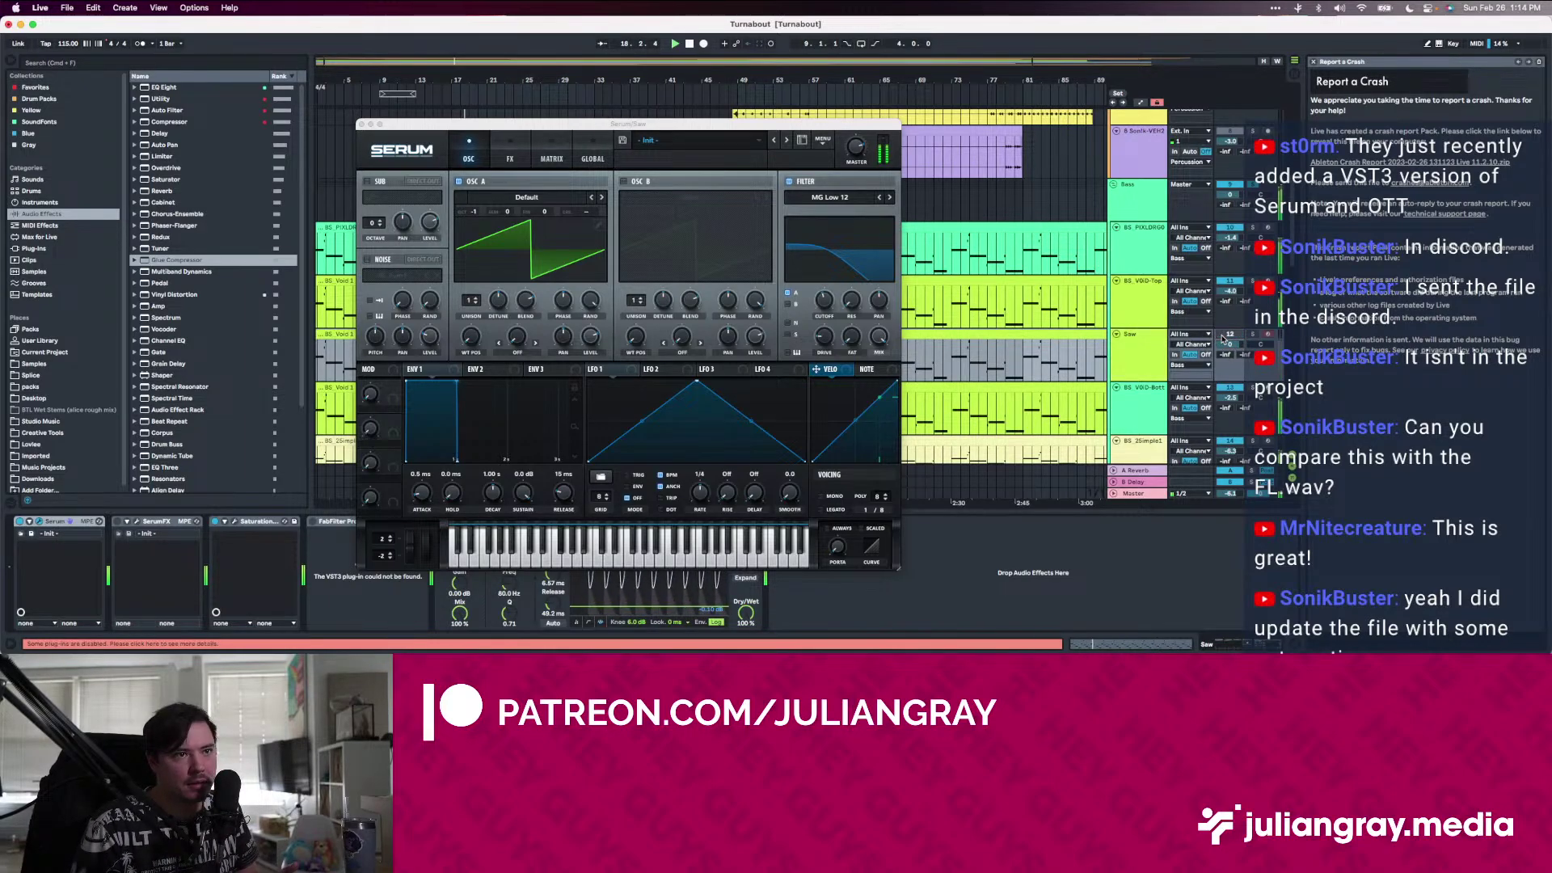
click(1221, 336)
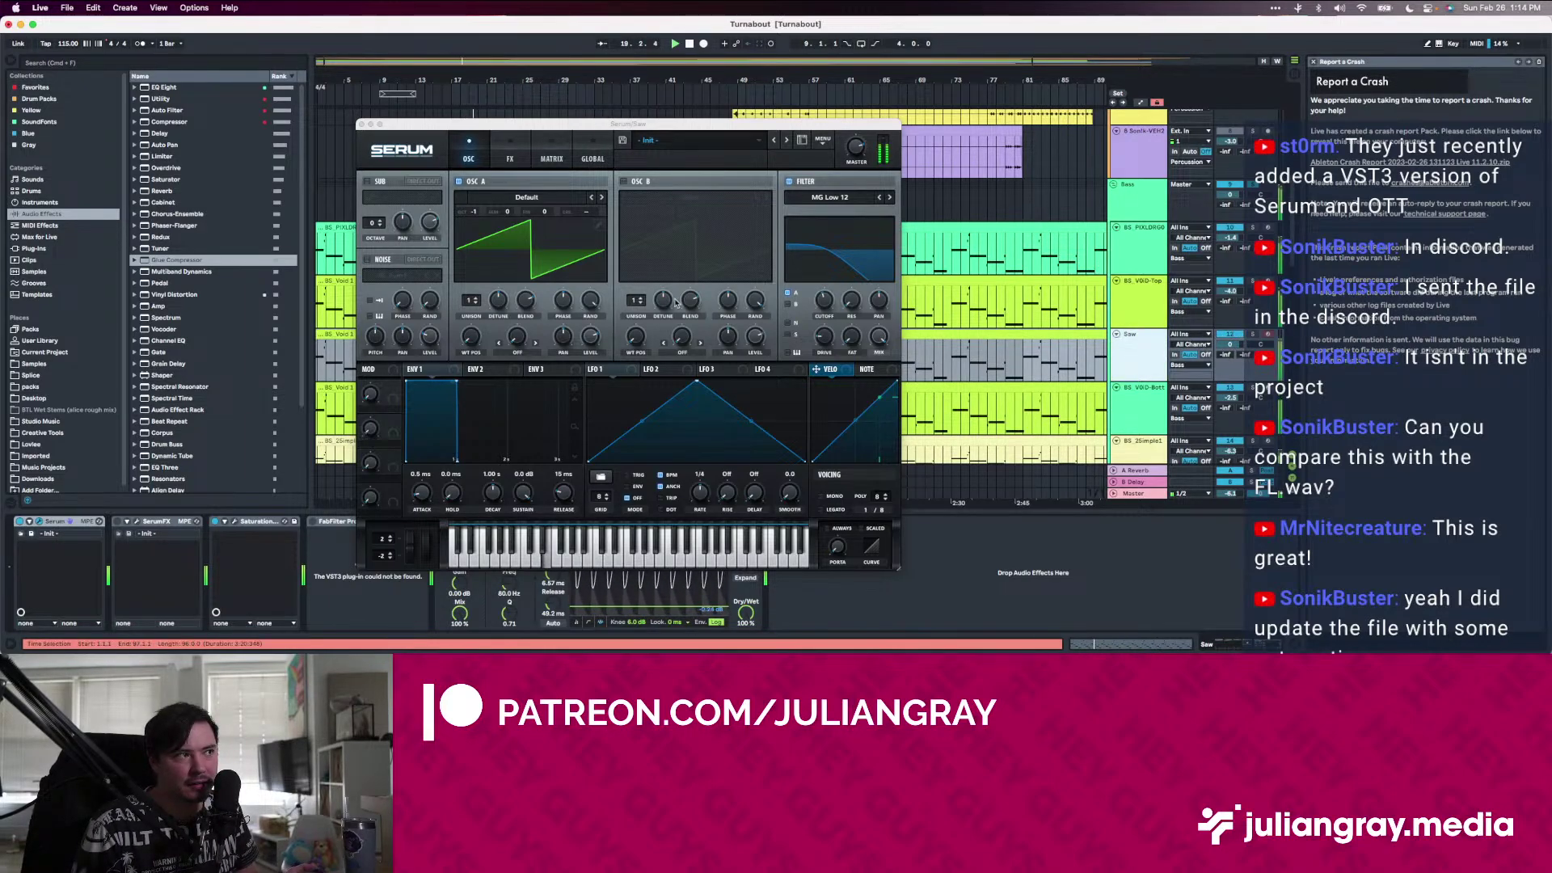
click(362, 124)
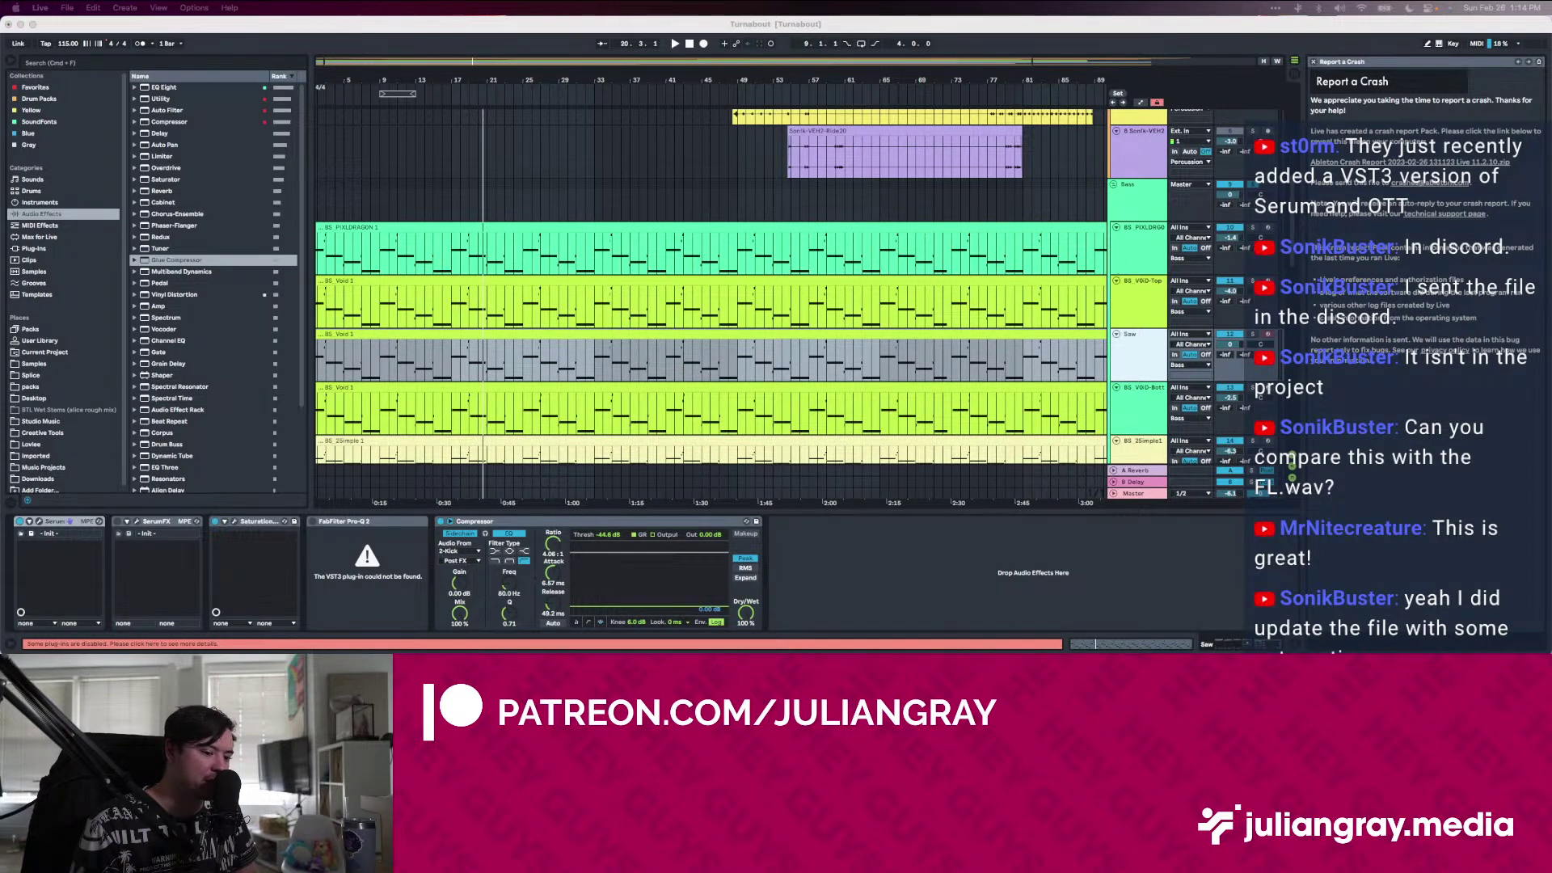
Insert an audio track below the yellow Diva track at the end of the arrangement
click(1025, 281)
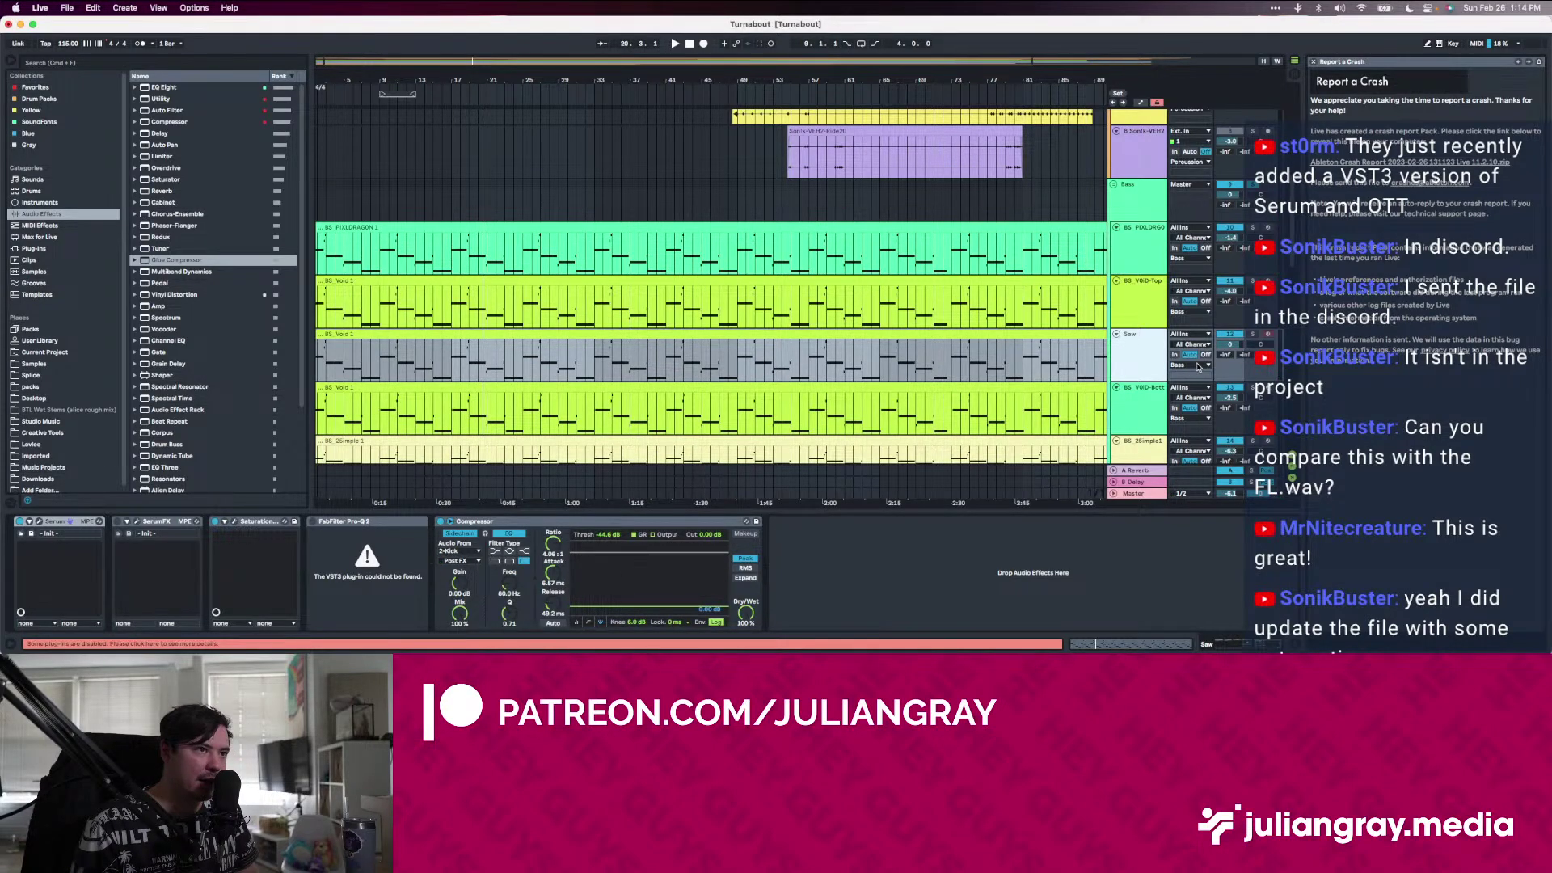
scroll(1025, 281, down, 15)
right_click(1132, 414)
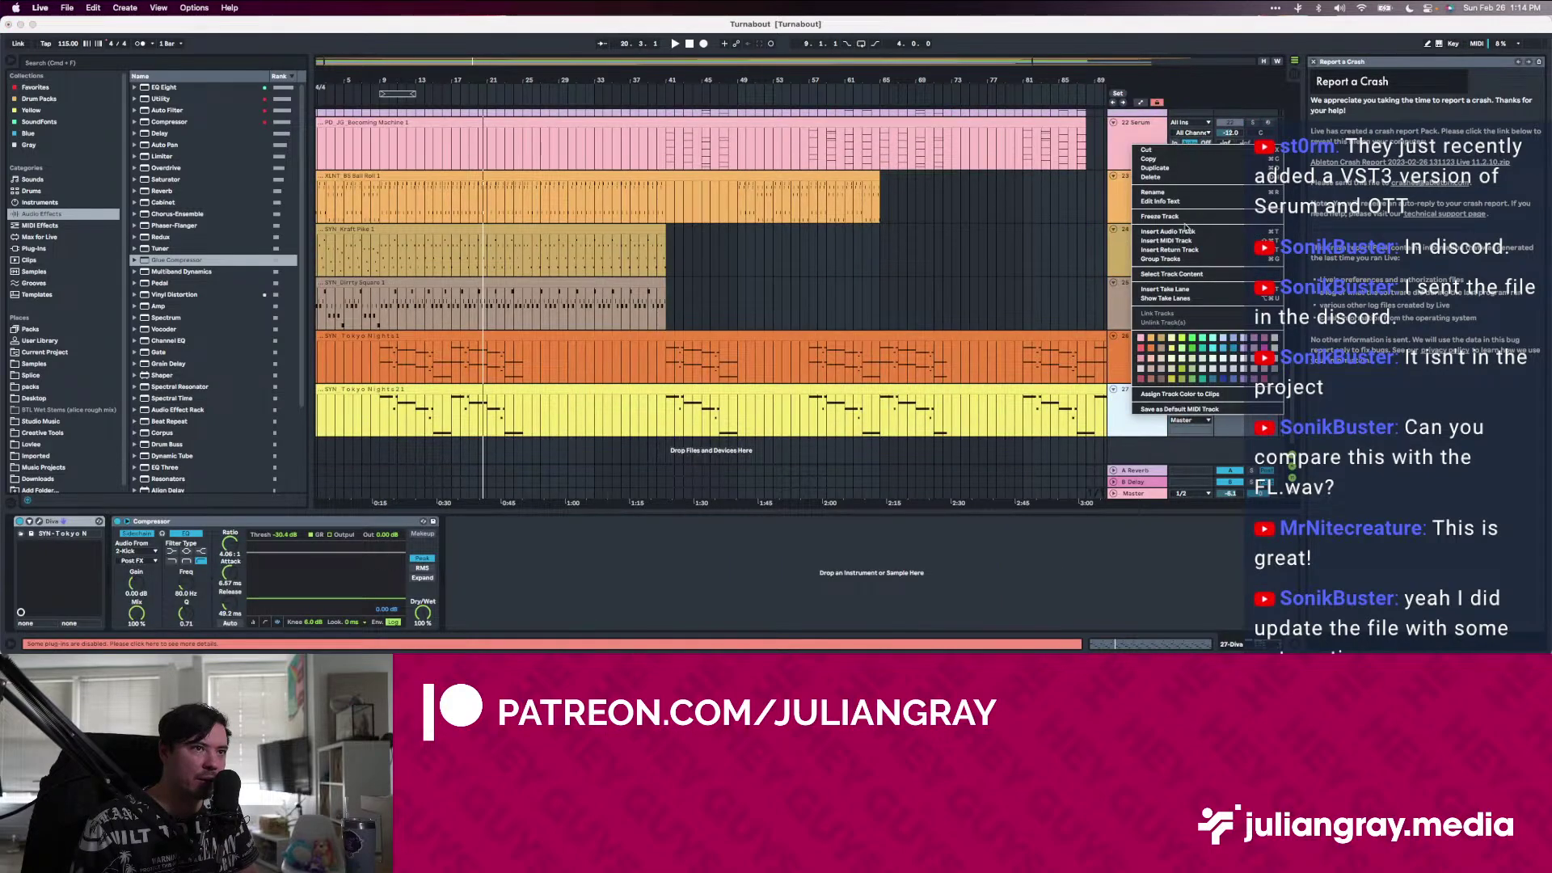
click(1167, 232)
click(1130, 493)
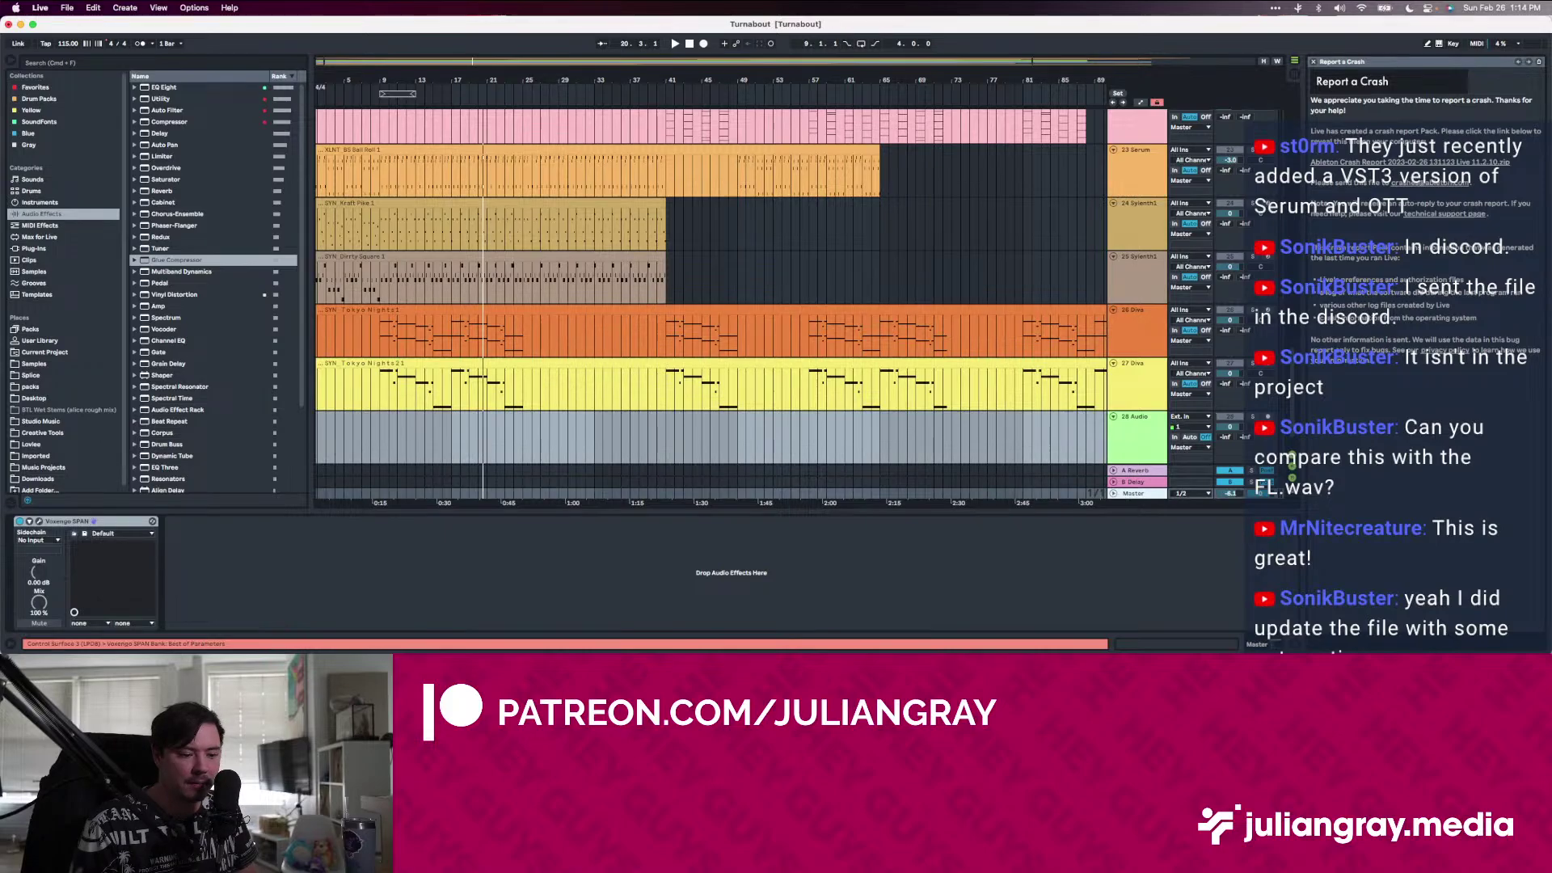
Import the FL reference wav onto the new audio track and align the clip to bar 1
drag(497, 647, 339, 441)
scroll(364, 444, left, 2)
drag(455, 417, 426, 426)
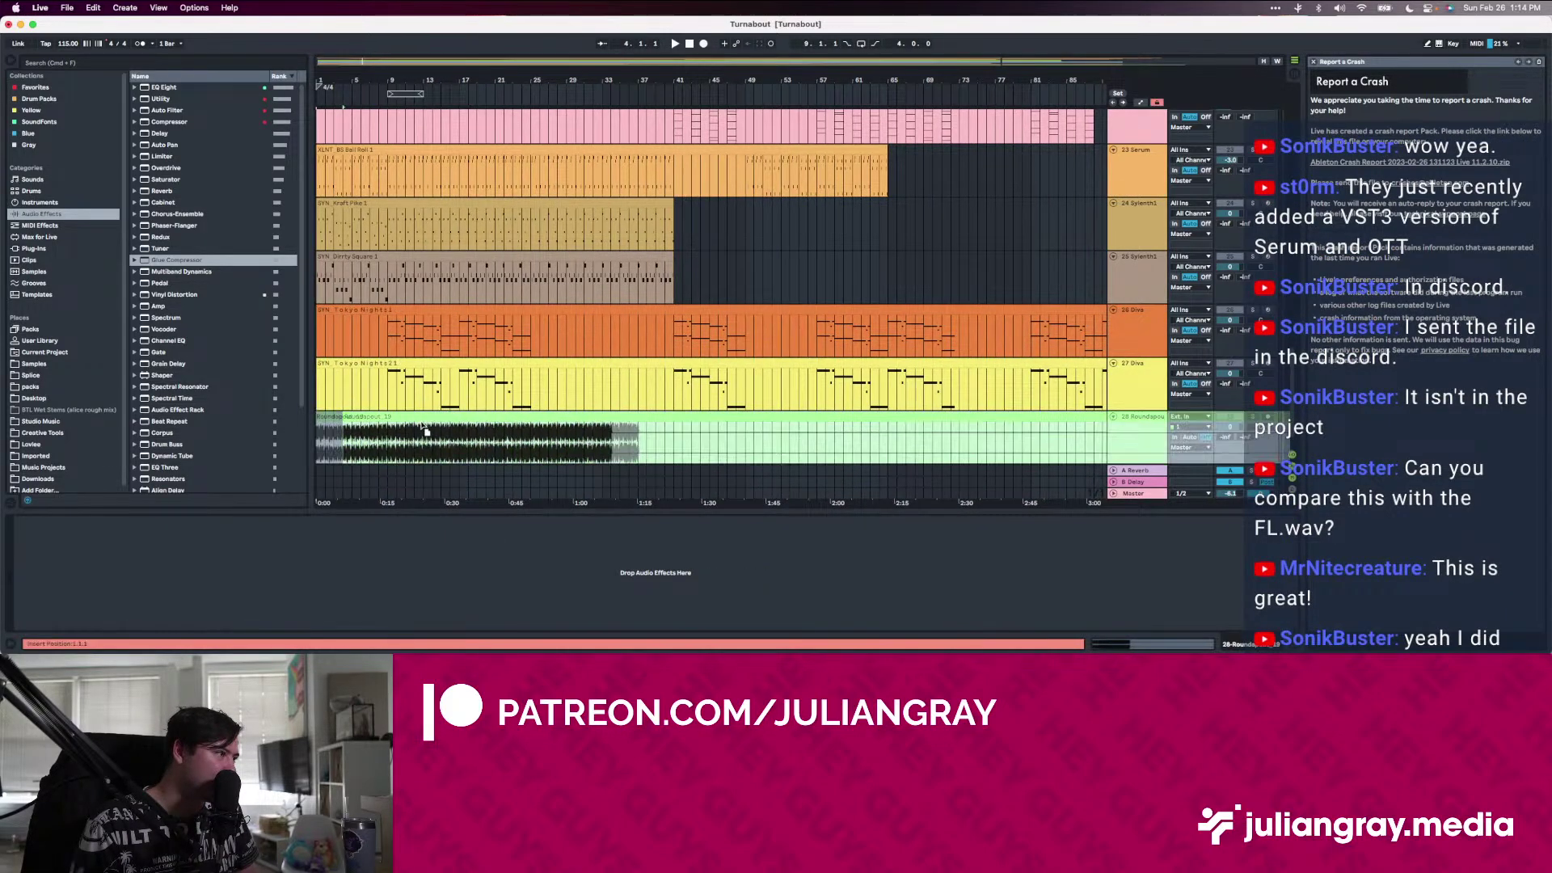
Listen to the imported reference clip from several positions in its first forty bars
click(451, 444)
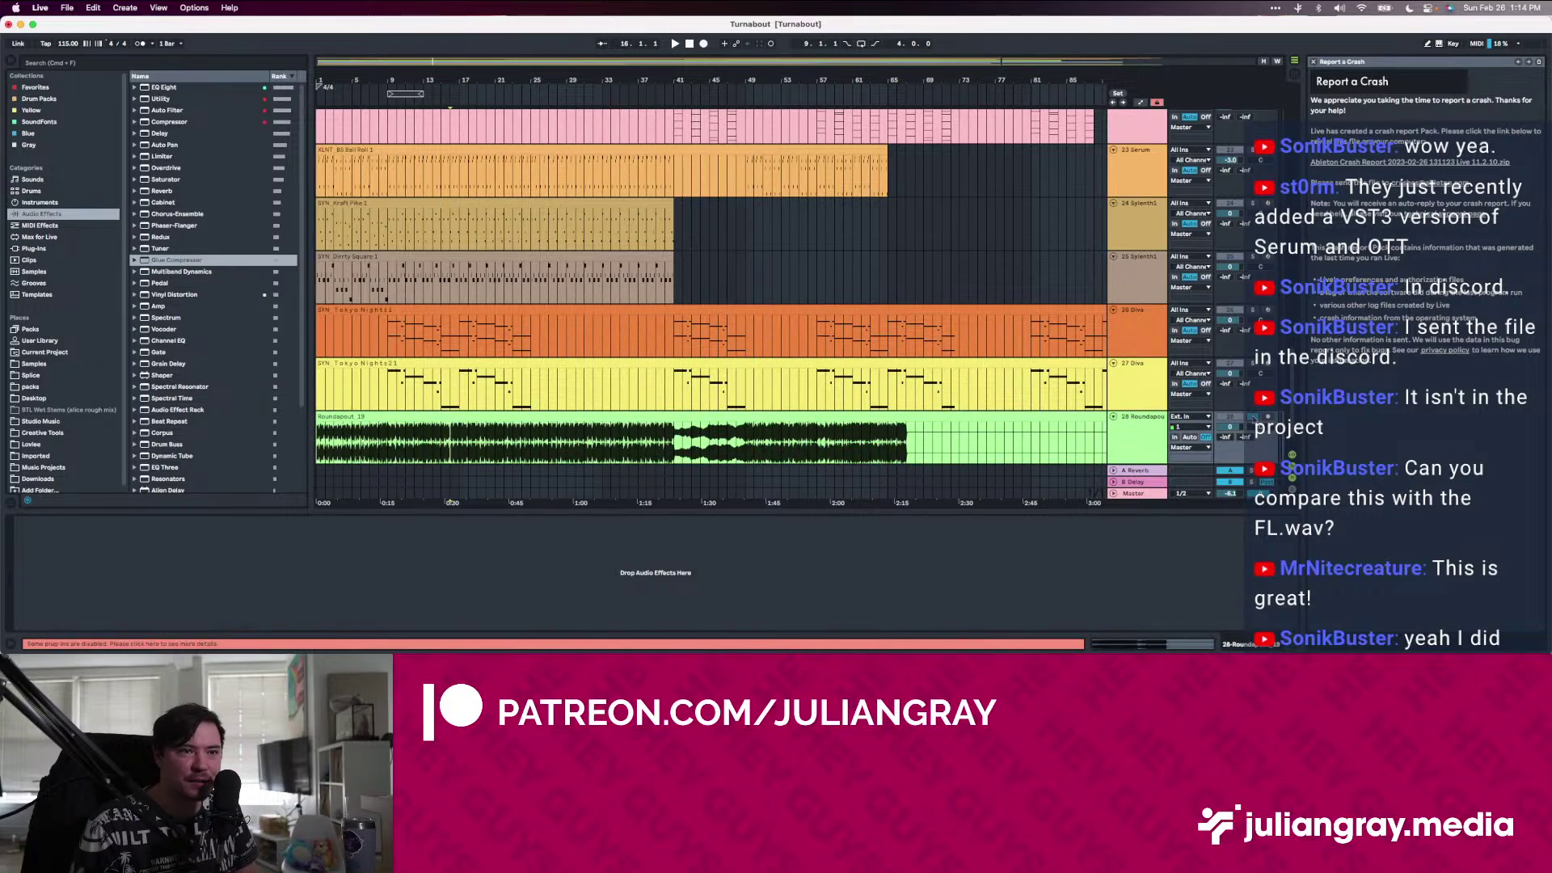
click(432, 443)
click(513, 442)
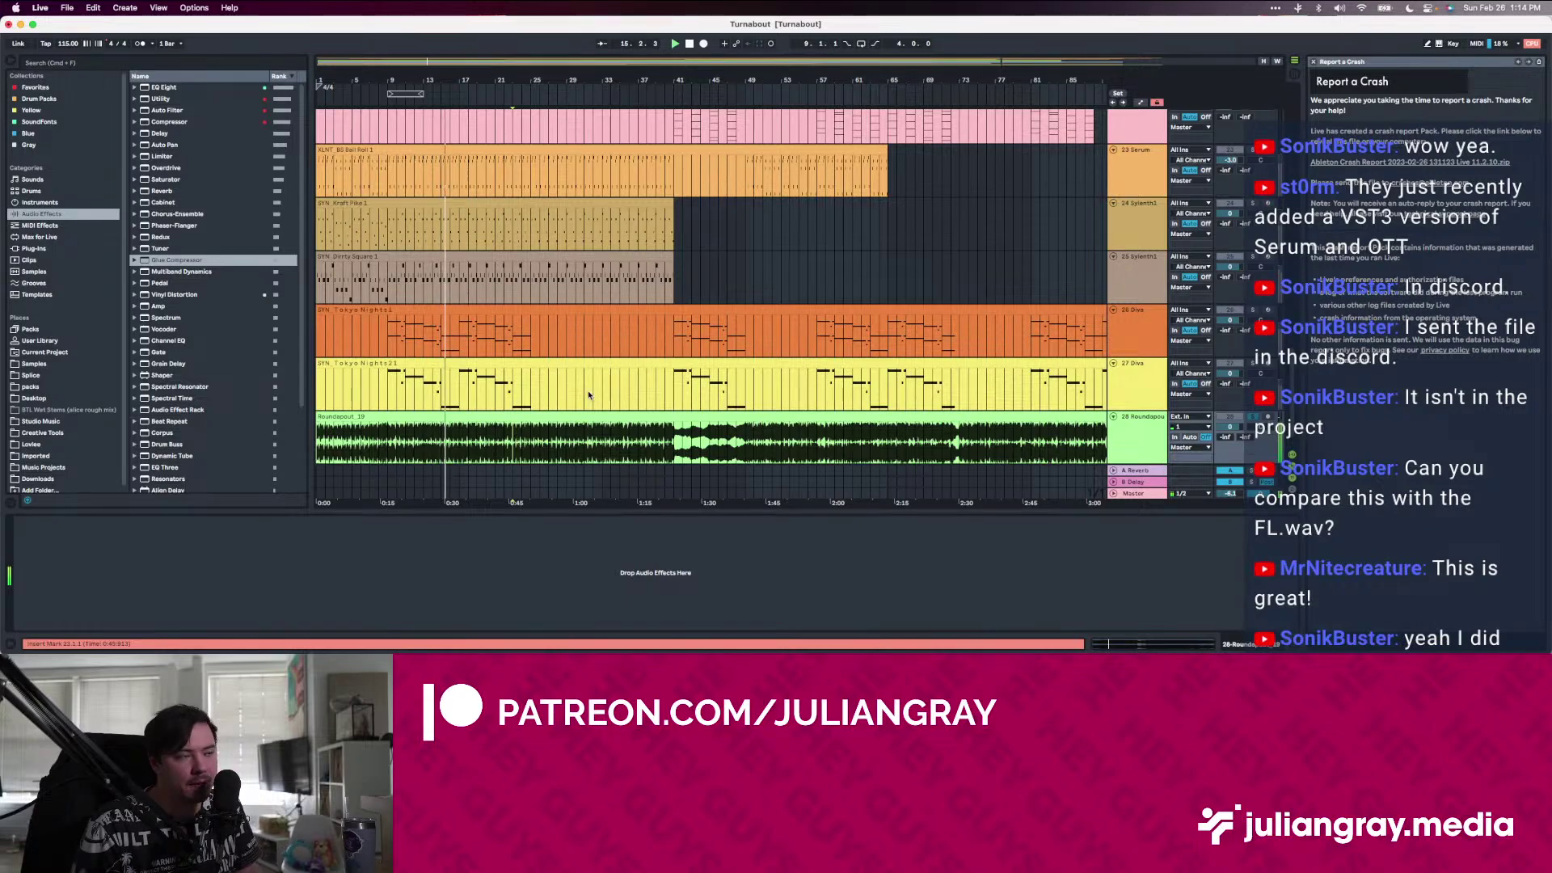
click(560, 443)
scroll(561, 444, up, 3)
scroll(561, 444, down, 3)
scroll(561, 444, down, 2)
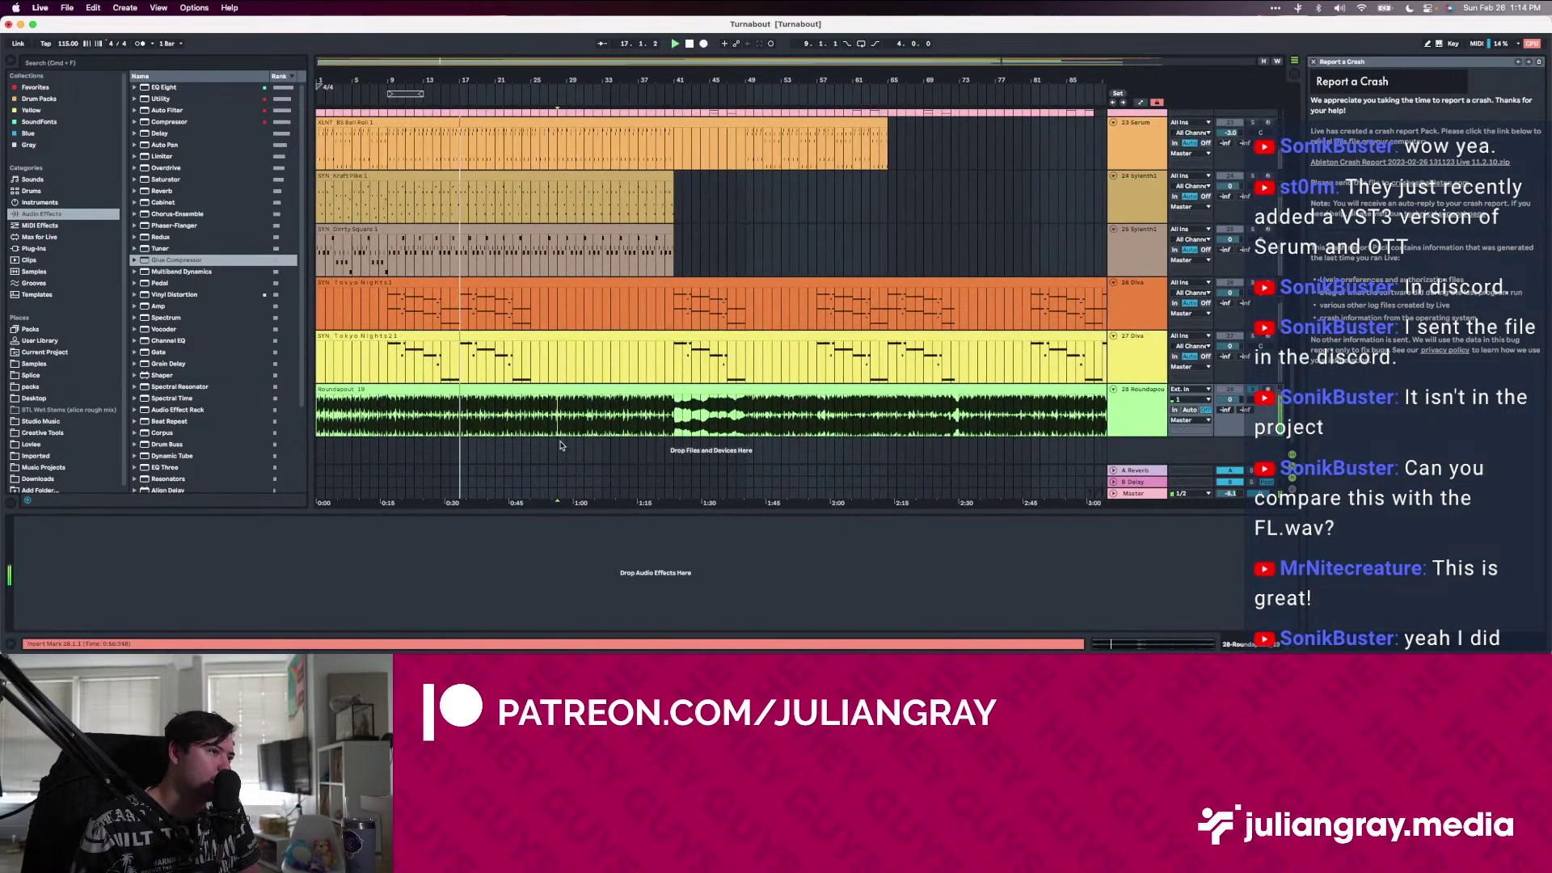
click(627, 430)
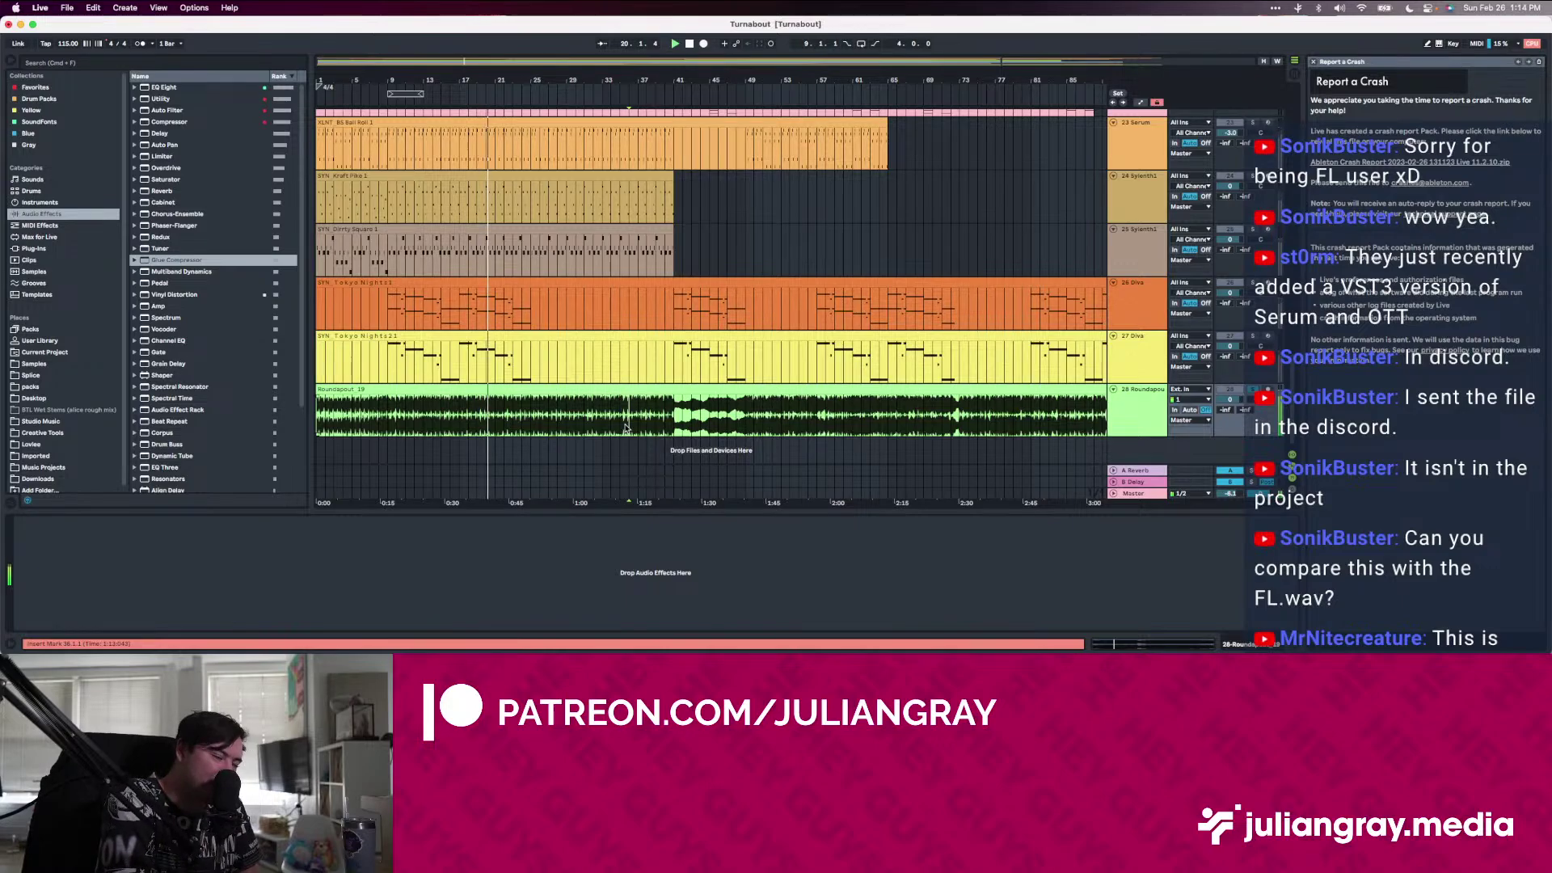
Narrow the Live window and close the Report a Crash help view
drag(1550, 485, 1291, 493)
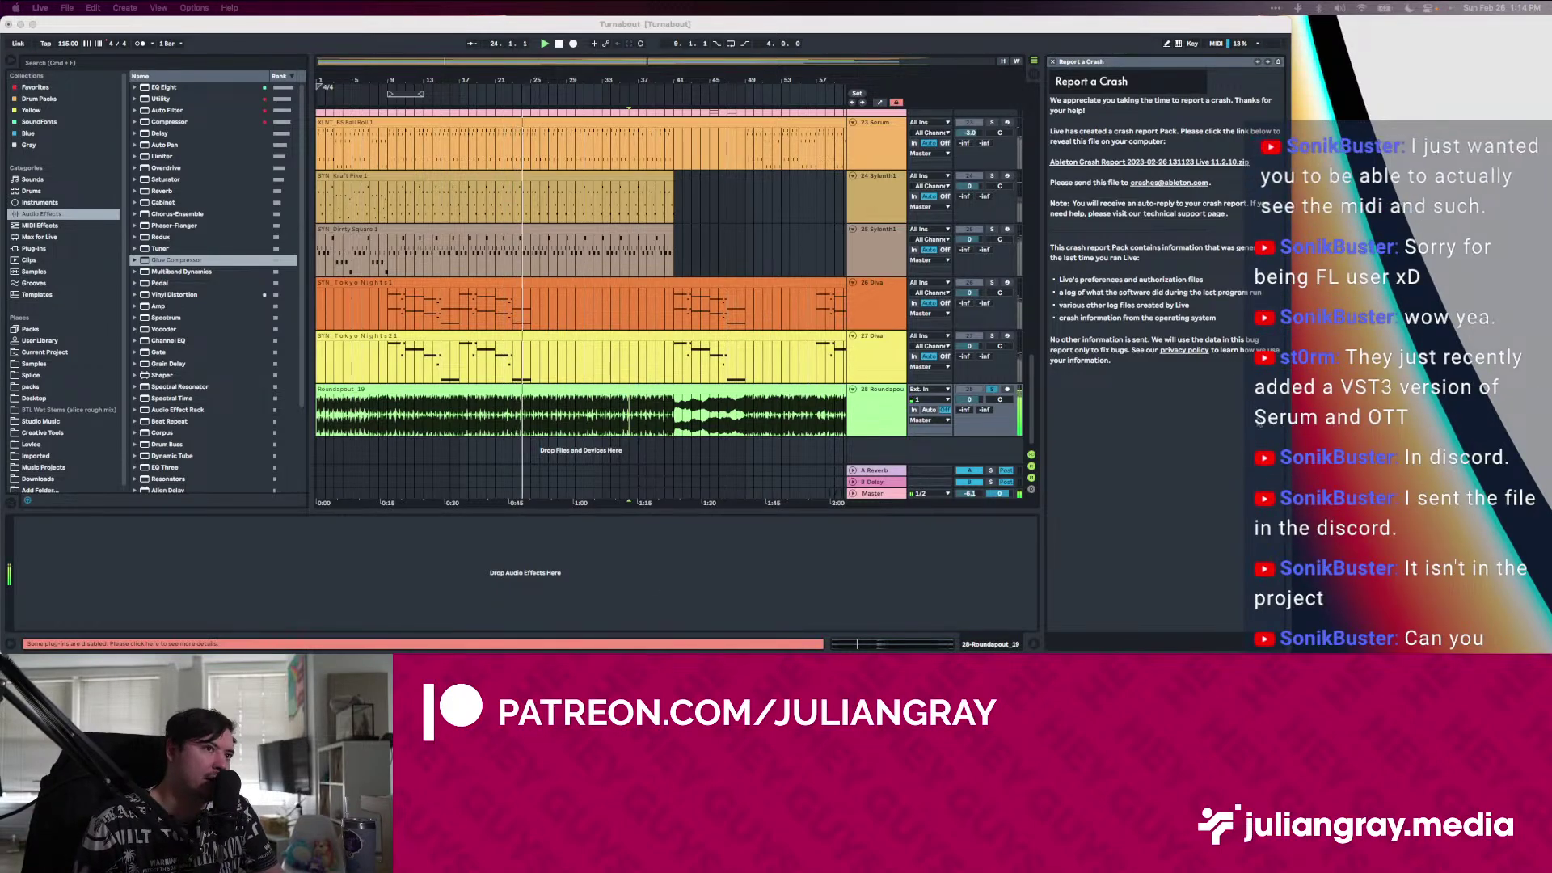
click(1031, 52)
click(1053, 63)
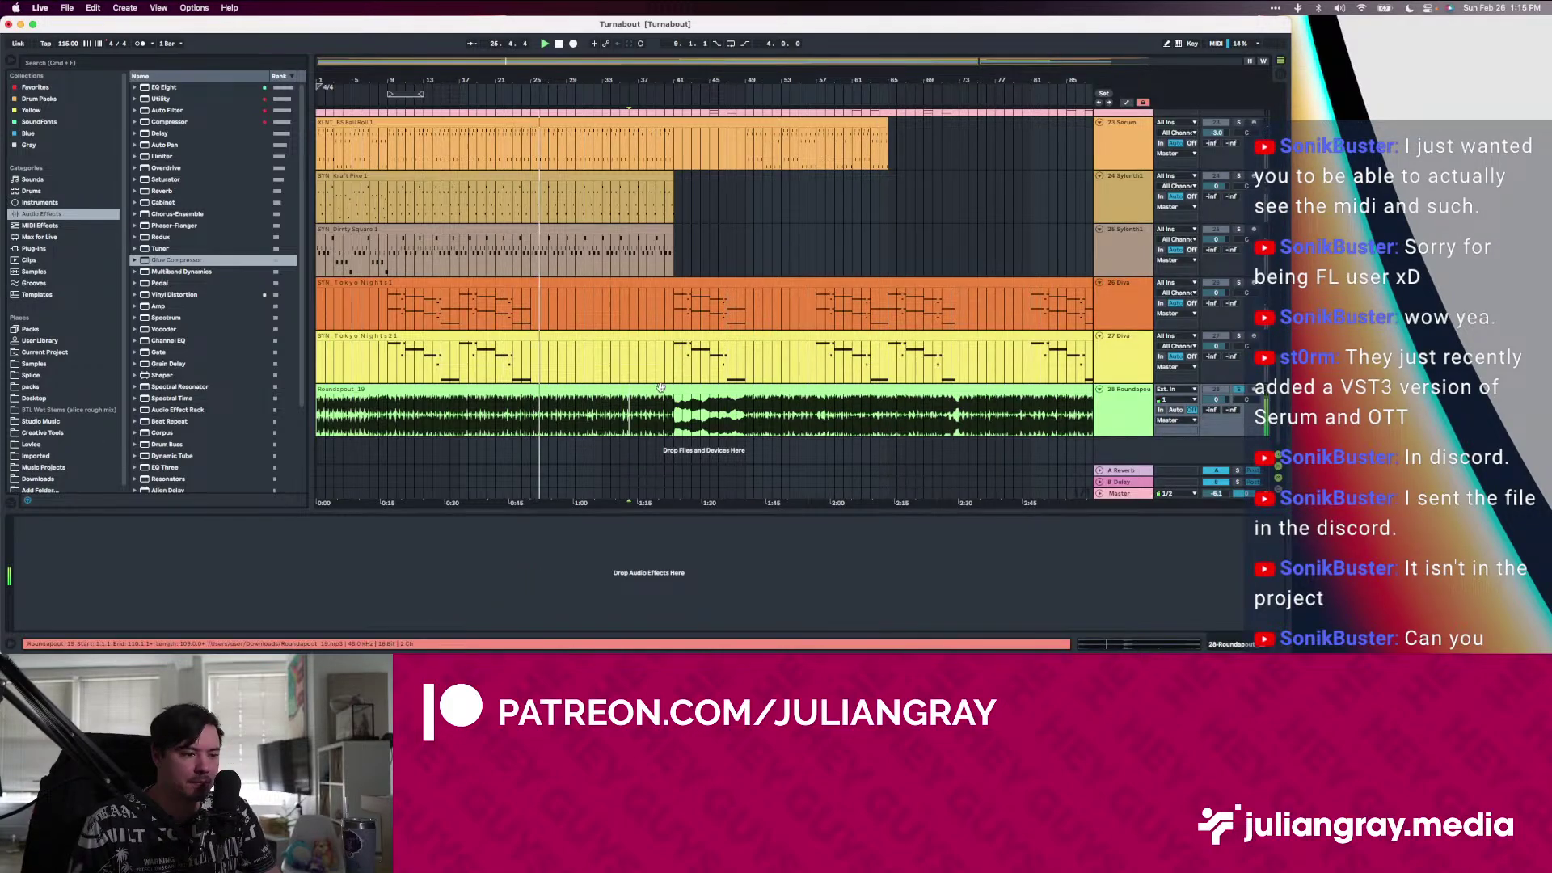
Audition the reference from around bars 27 and 41, review the arrangement's other tracks against it, and stop playback
click(553, 418)
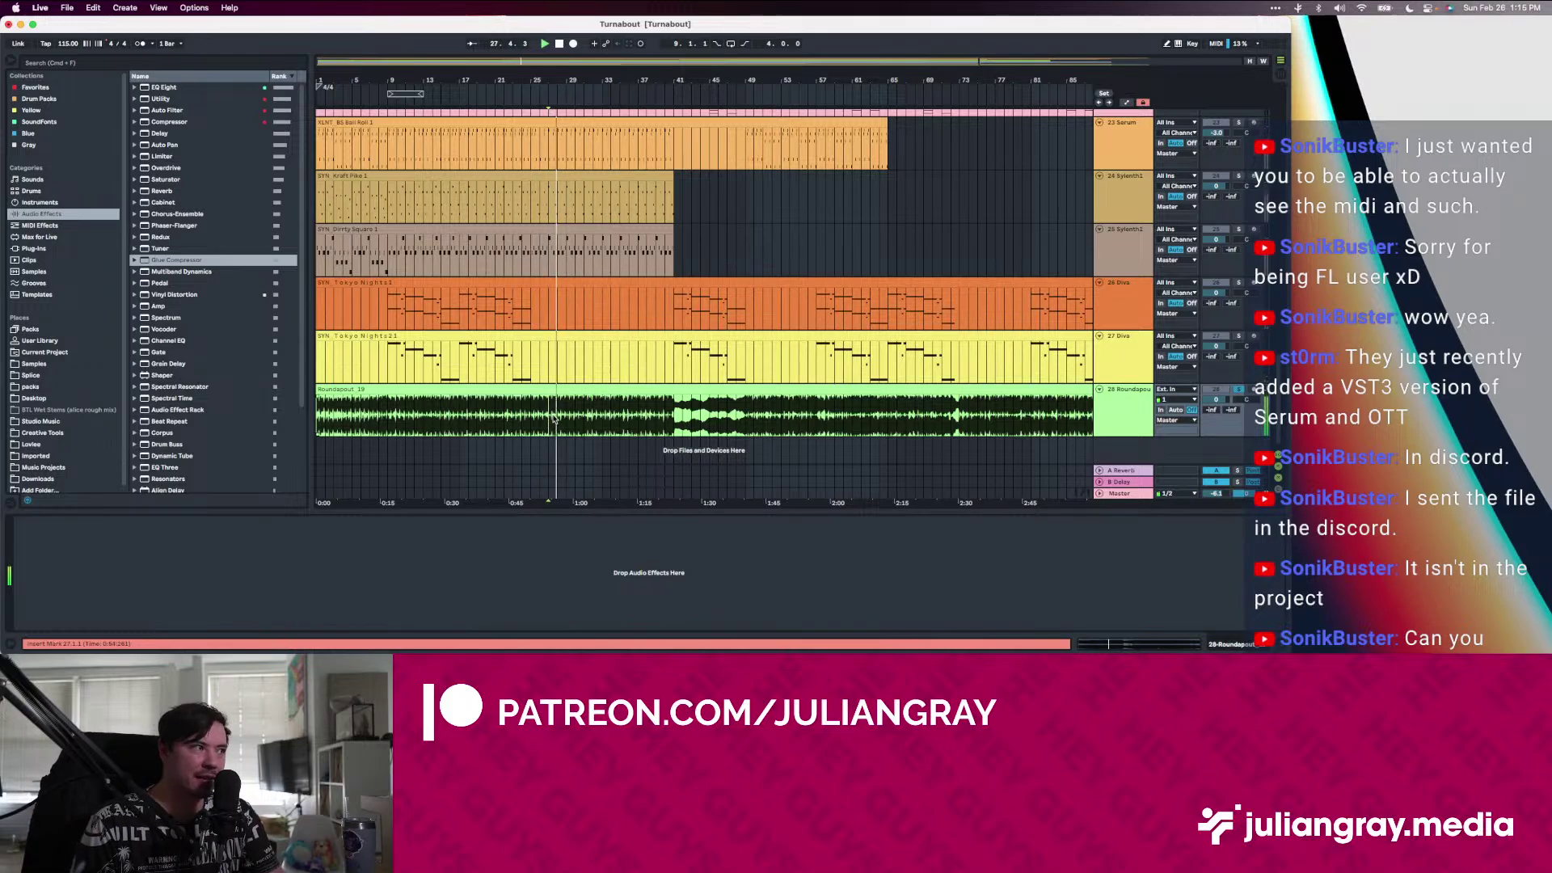
click(710, 418)
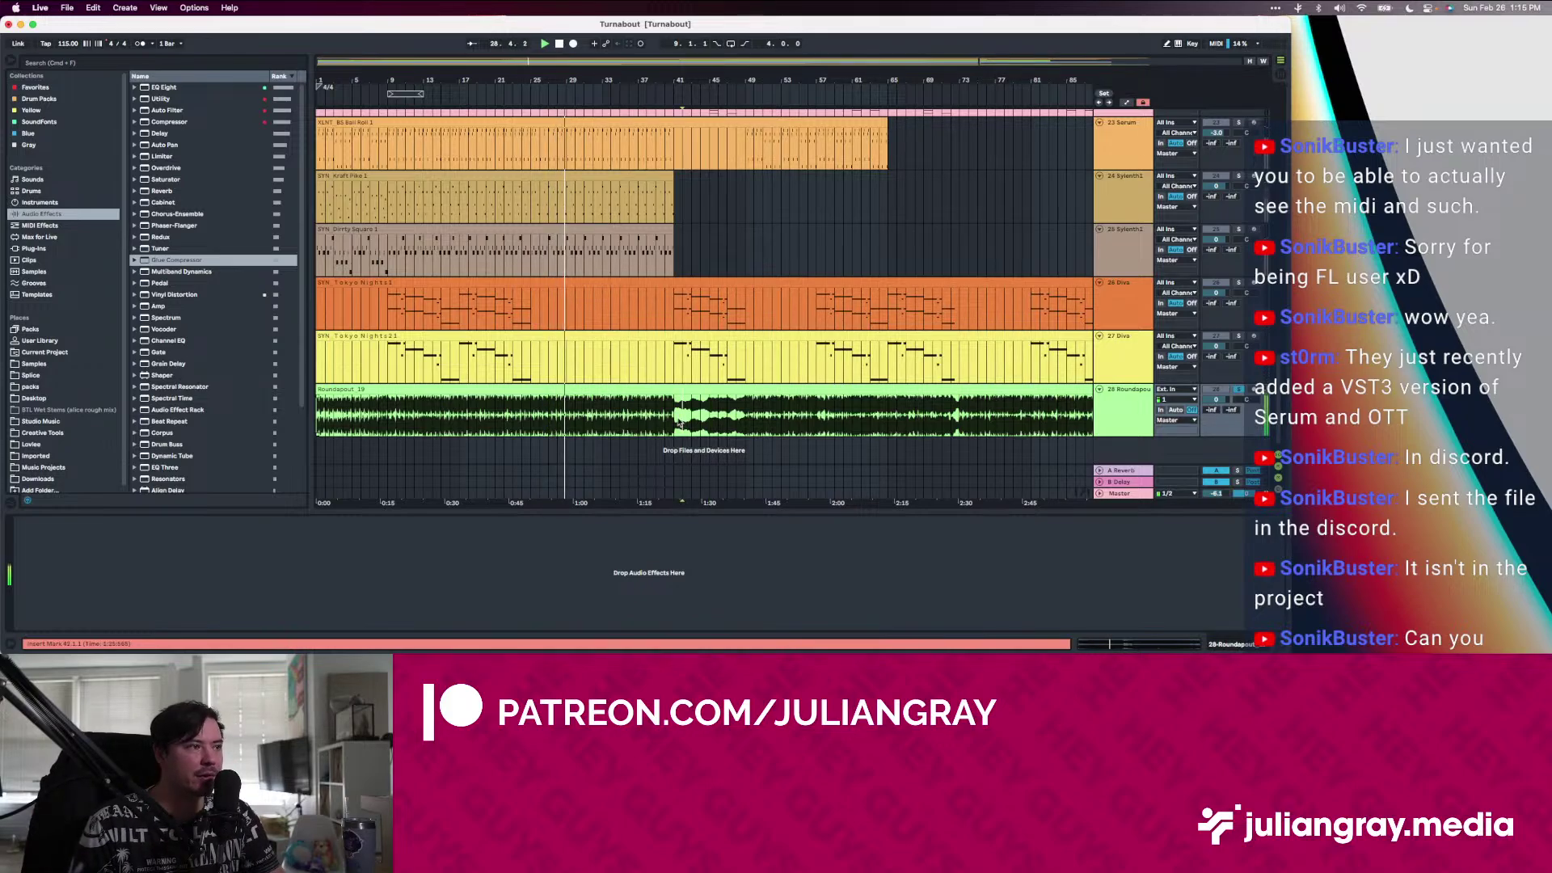
click(677, 419)
scroll(677, 418, up, 4)
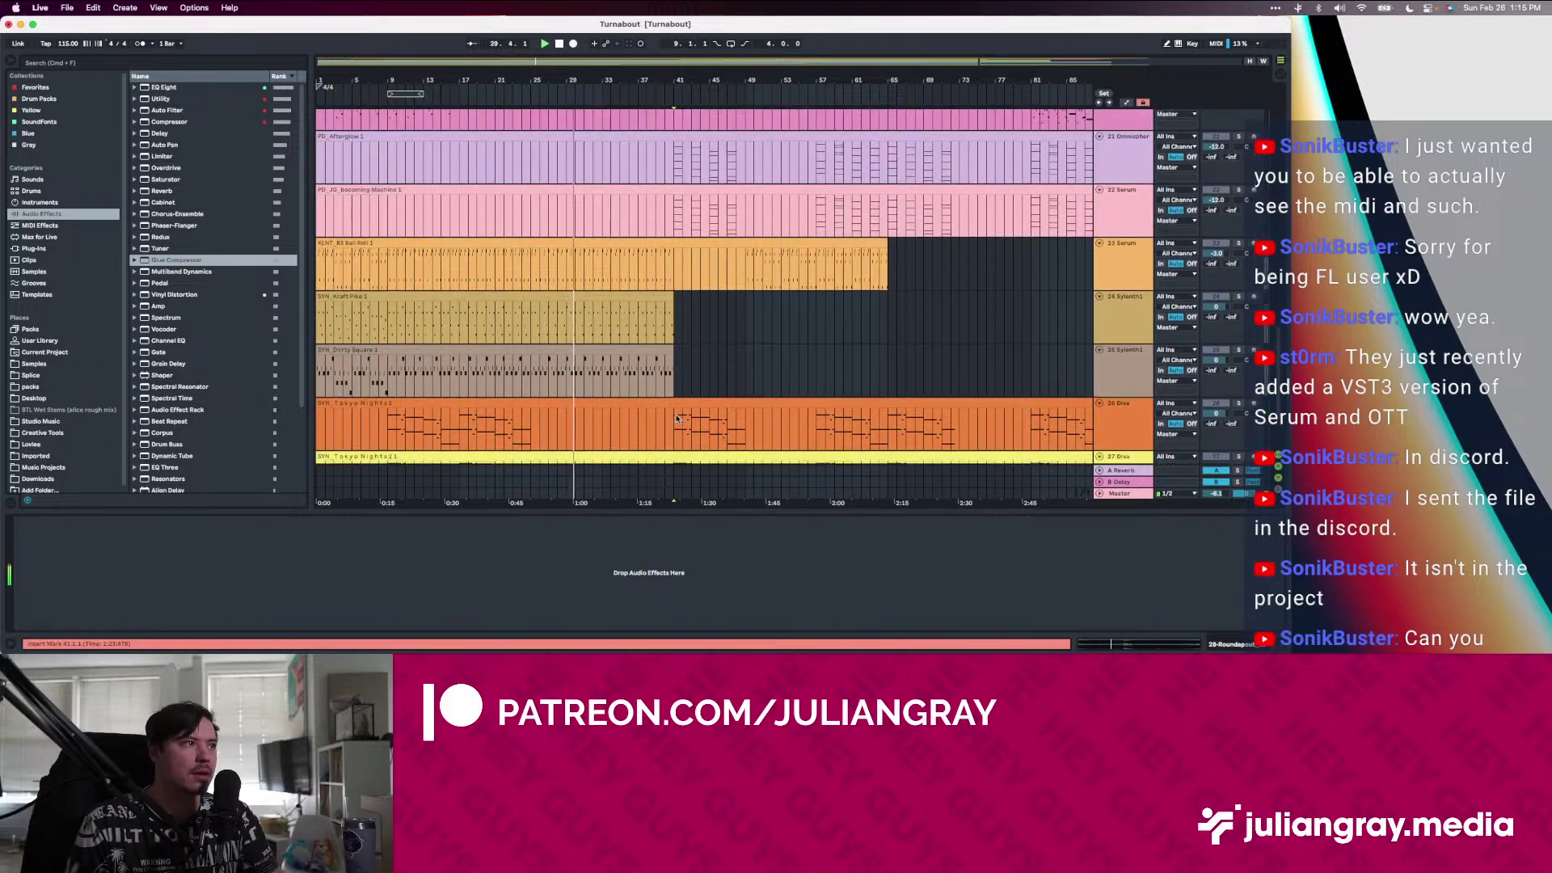
scroll(678, 419, up, 4)
scroll(677, 419, down, 8)
scroll(713, 357, up, 11)
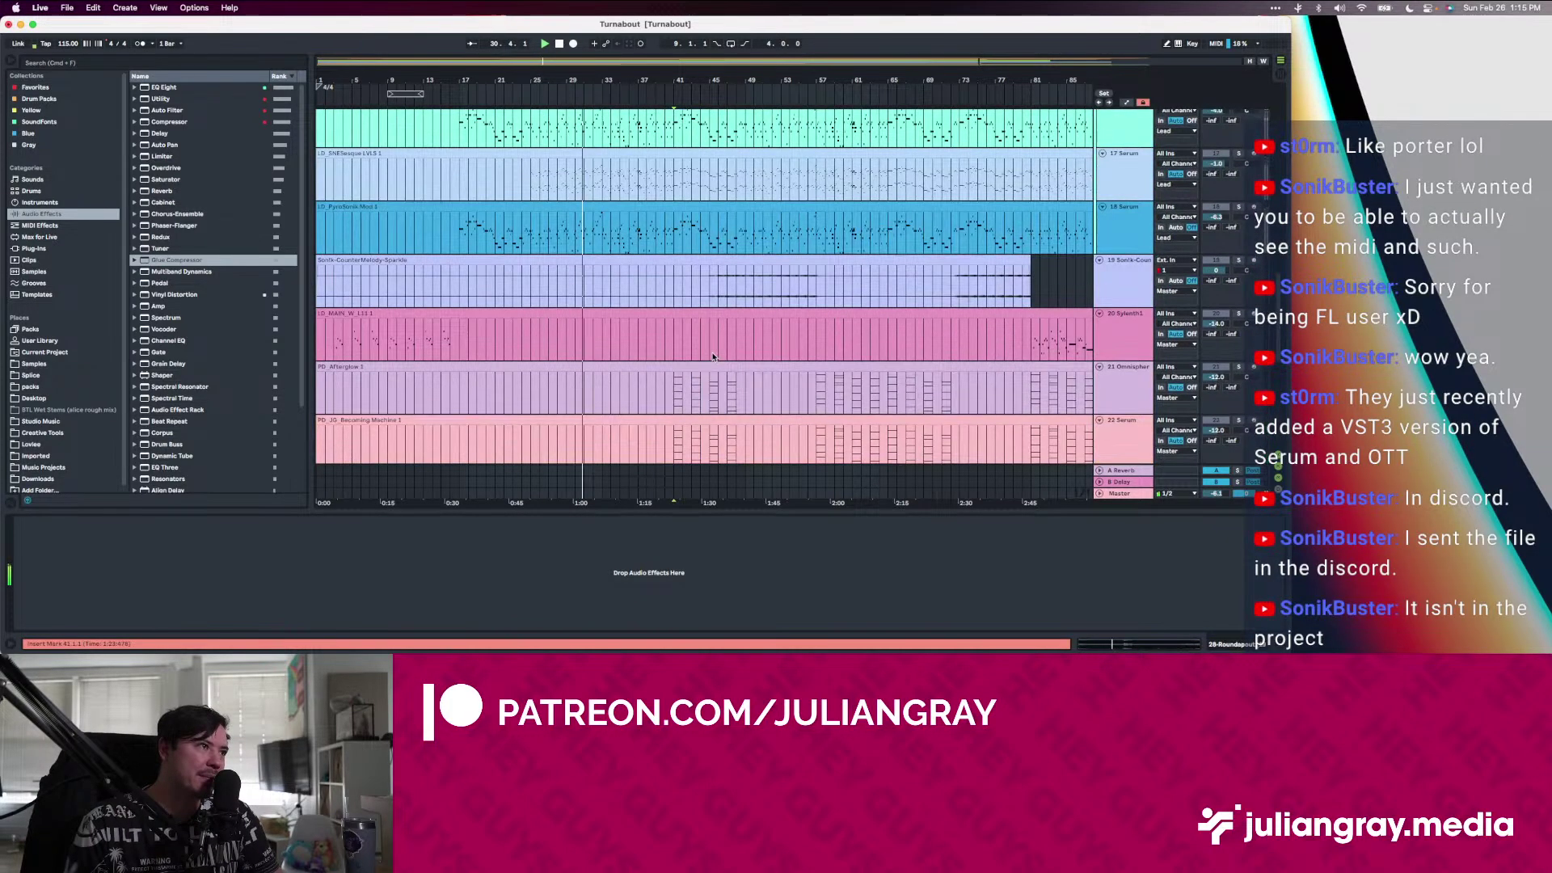
scroll(713, 356, up, 3)
scroll(714, 358, up, 5)
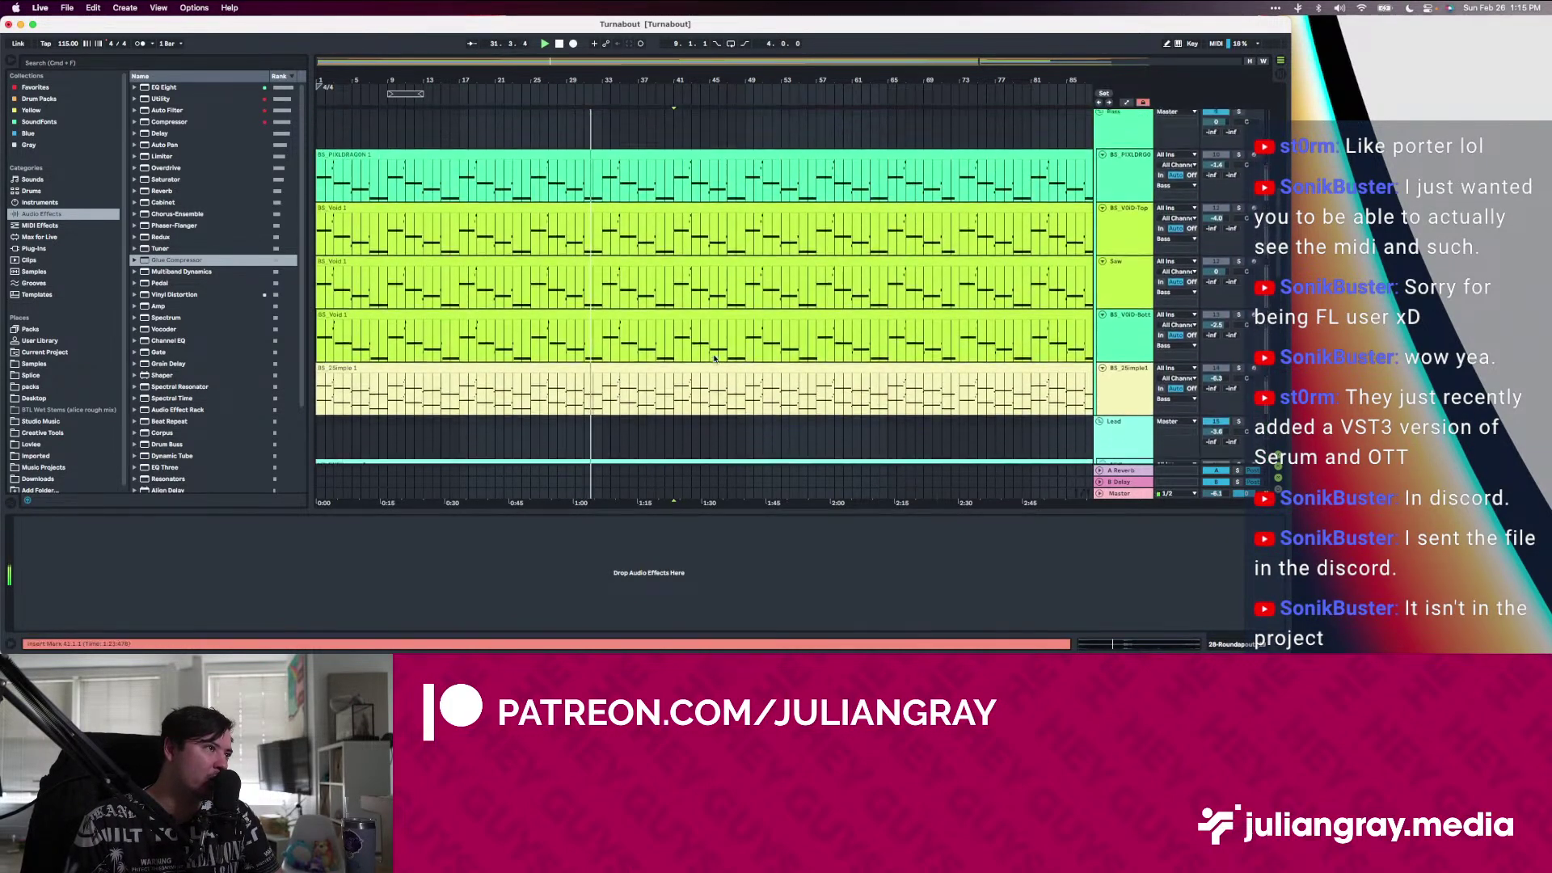
scroll(715, 359, up, 1)
click(715, 266)
click(714, 287)
scroll(1049, 372, down, 15)
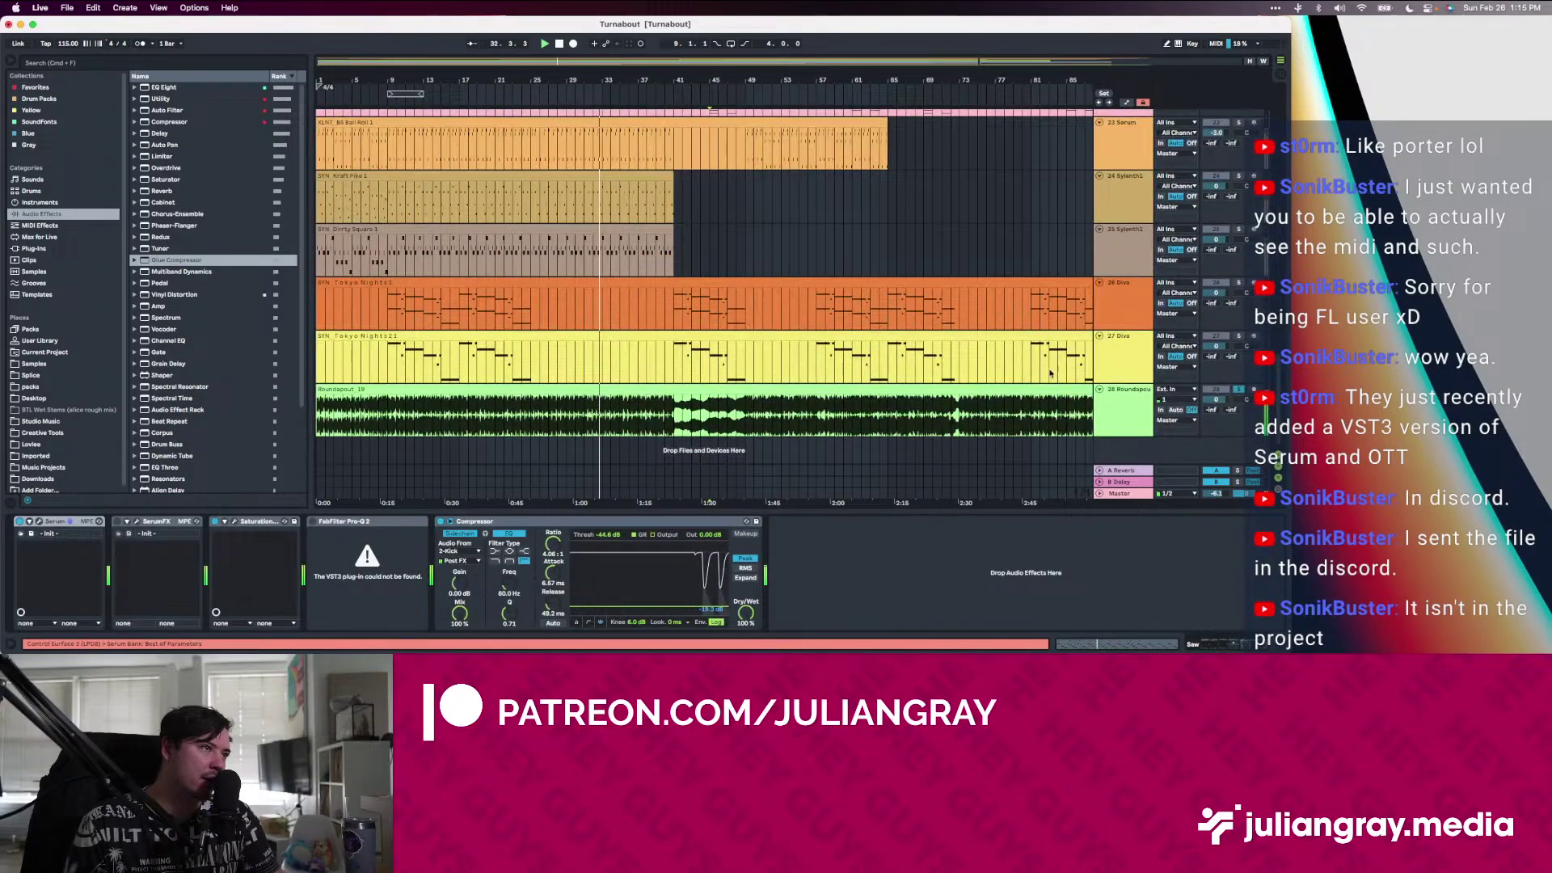
click(559, 44)
Examine the BS_PIXLDRAGON track's Serum patch and close its window
scroll(831, 359, up, 10)
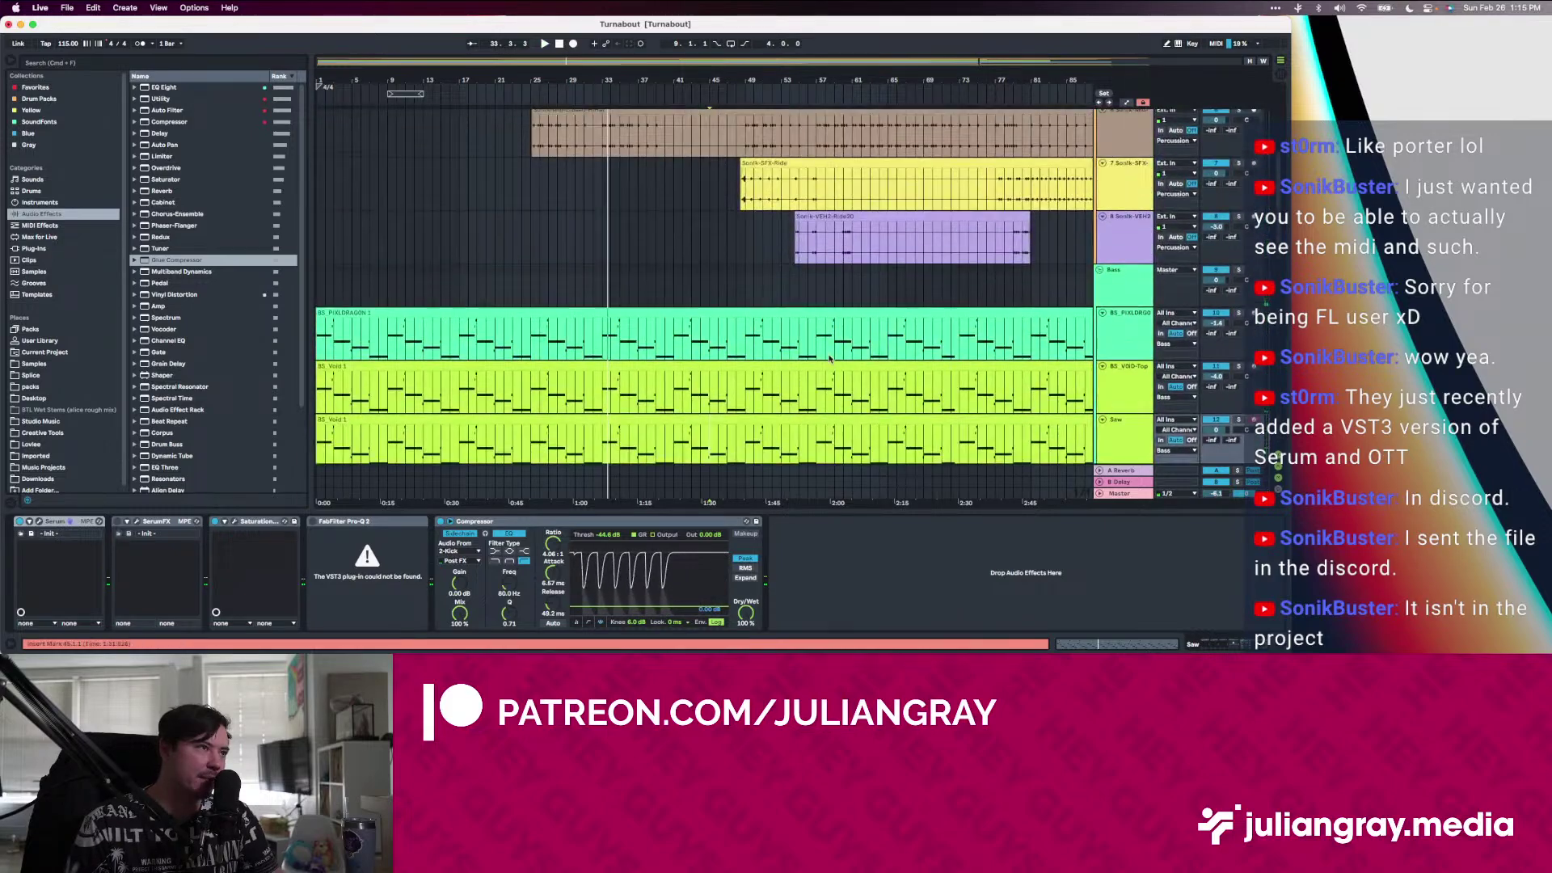
scroll(808, 340, down, 5)
click(595, 224)
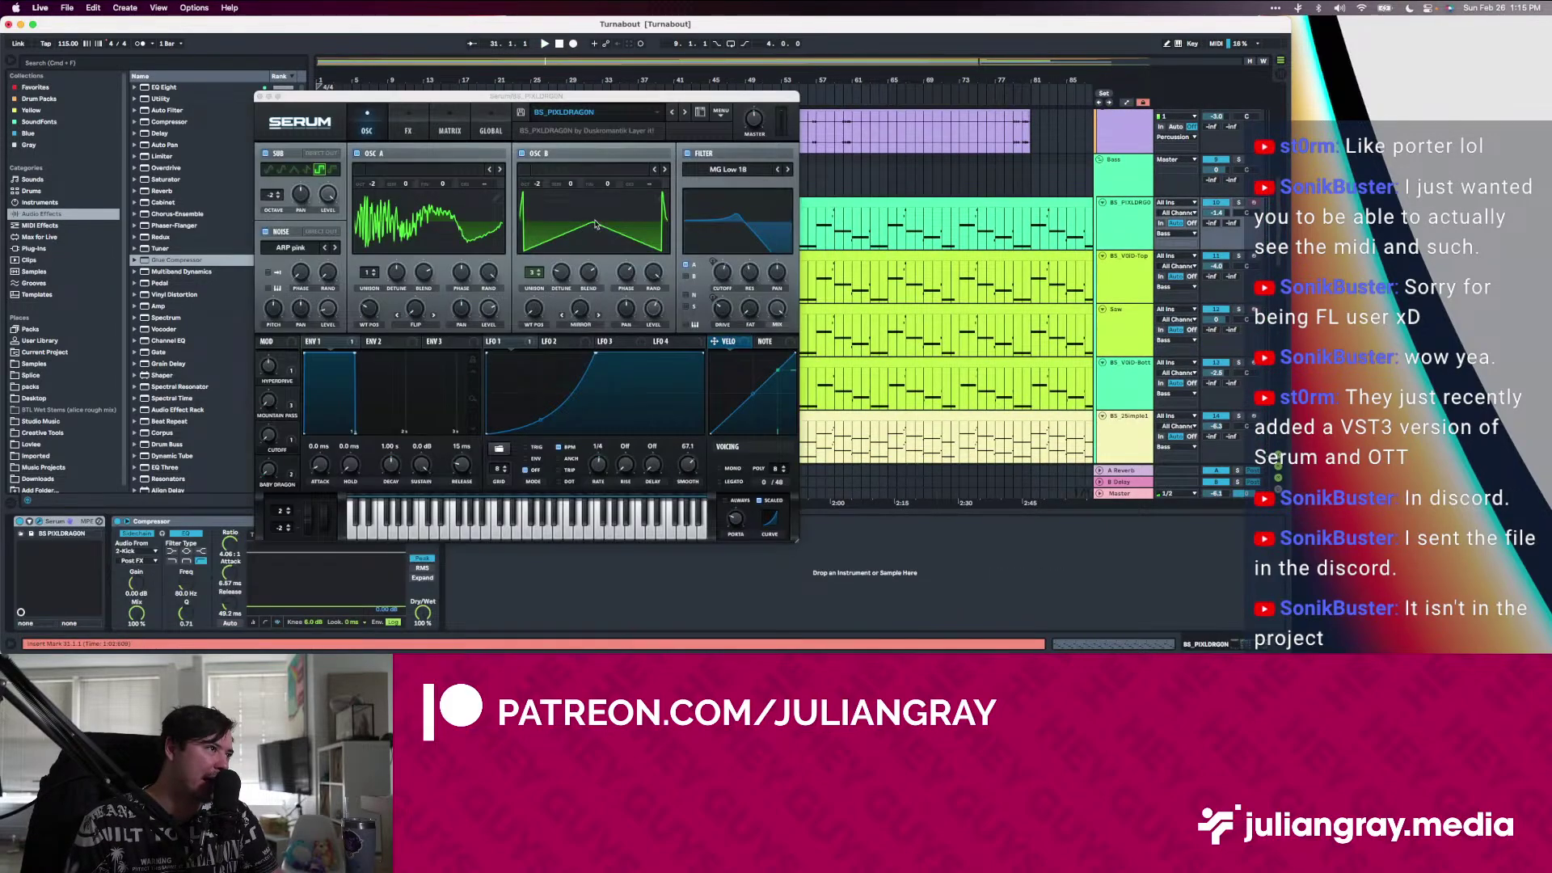
click(595, 224)
click(259, 96)
click(619, 229)
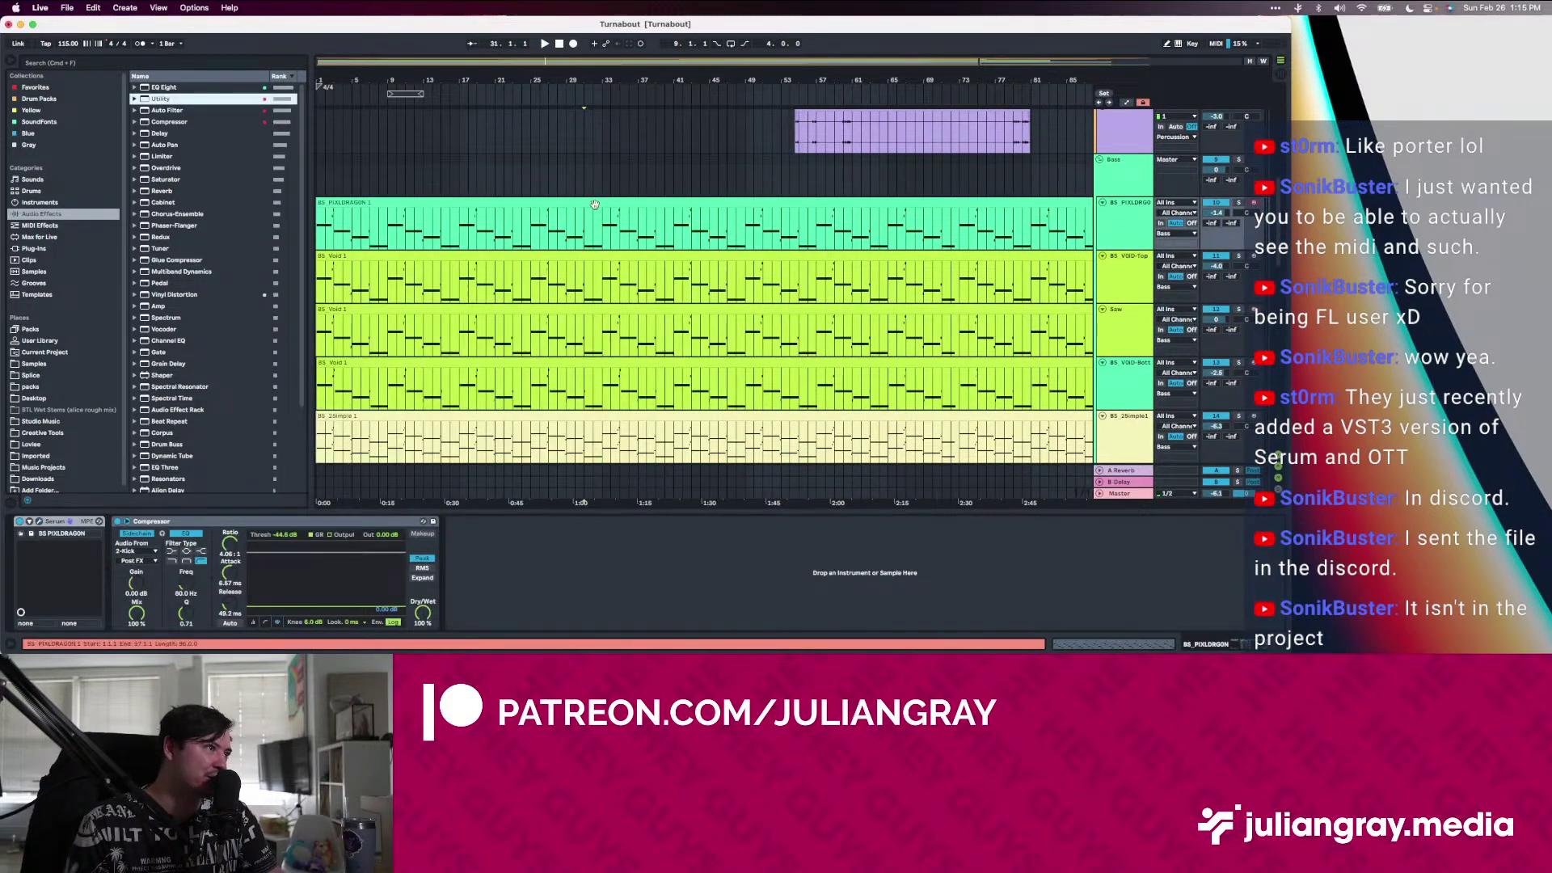
Select bars 33 to 49 on the bass tracks from BS_PIXLDRAGON through BS_VOID-Bottom
drag(616, 224, 745, 388)
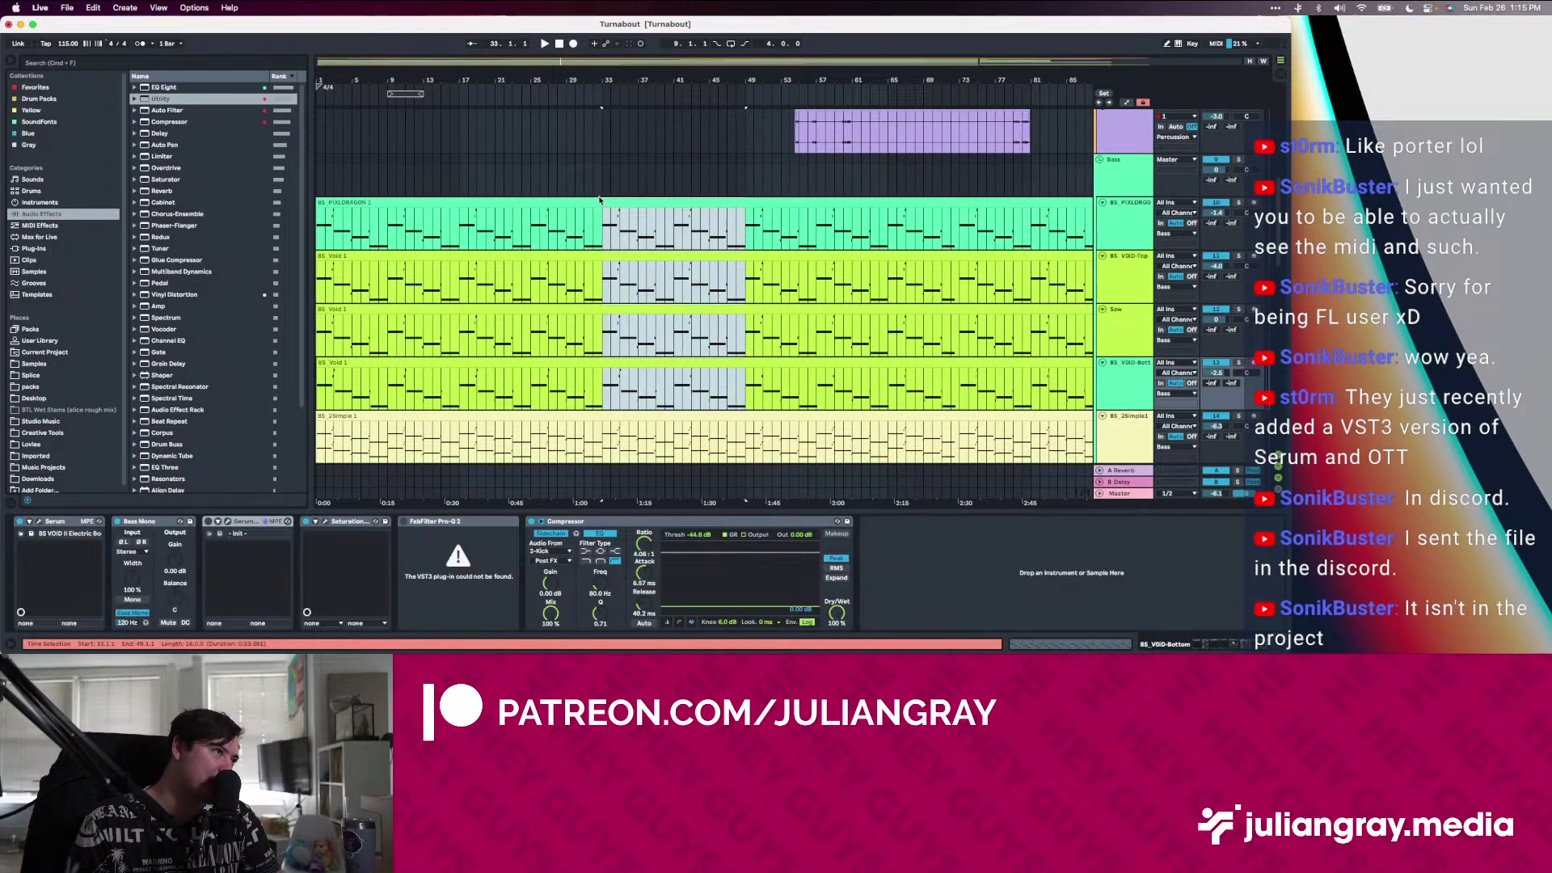
click(609, 232)
mouse_move(612, 243)
mouse_down()
mouse_move(744, 380)
mouse_move(684, 230)
mouse_move(604, 217)
mouse_up()
Move the Saw track to the start of the Bass group, above BS_PIXLDRAGON
click(1119, 358)
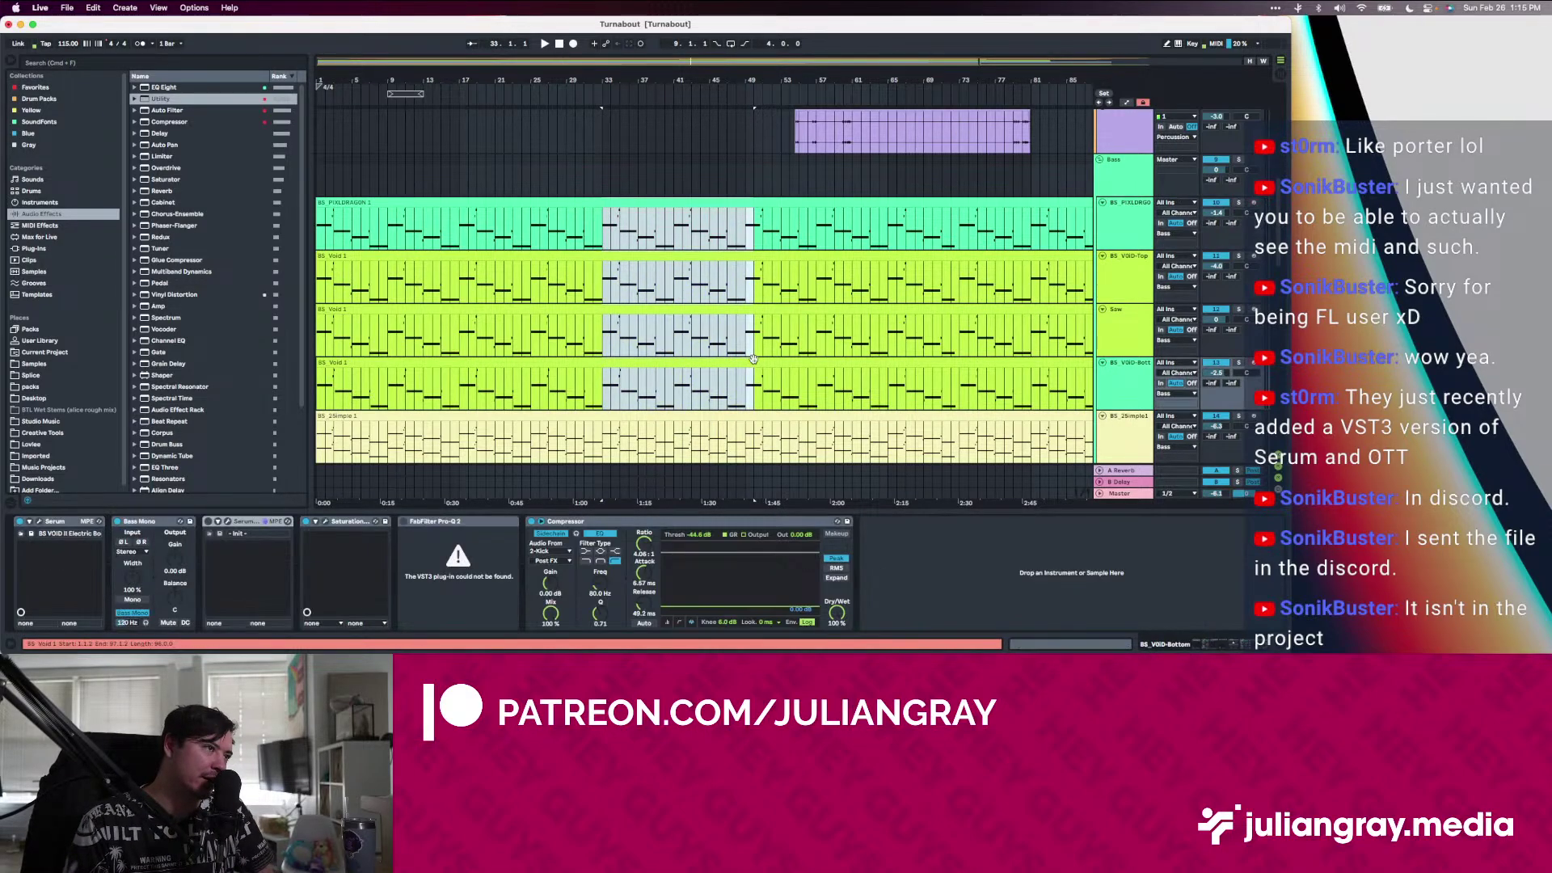
click(1136, 341)
click(1254, 310)
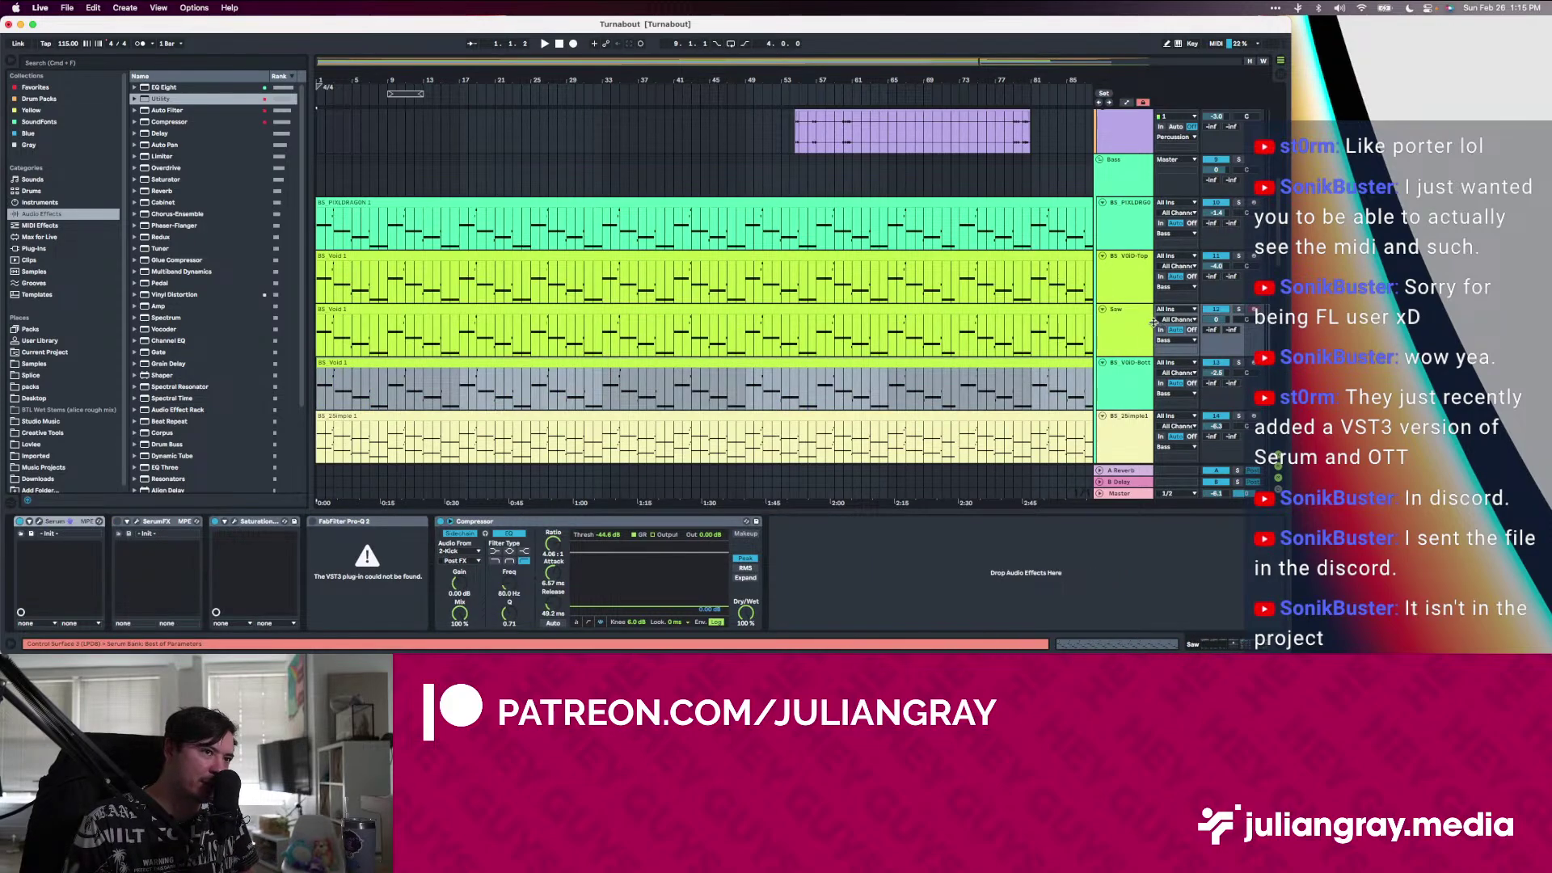
drag(1143, 319, 1123, 198)
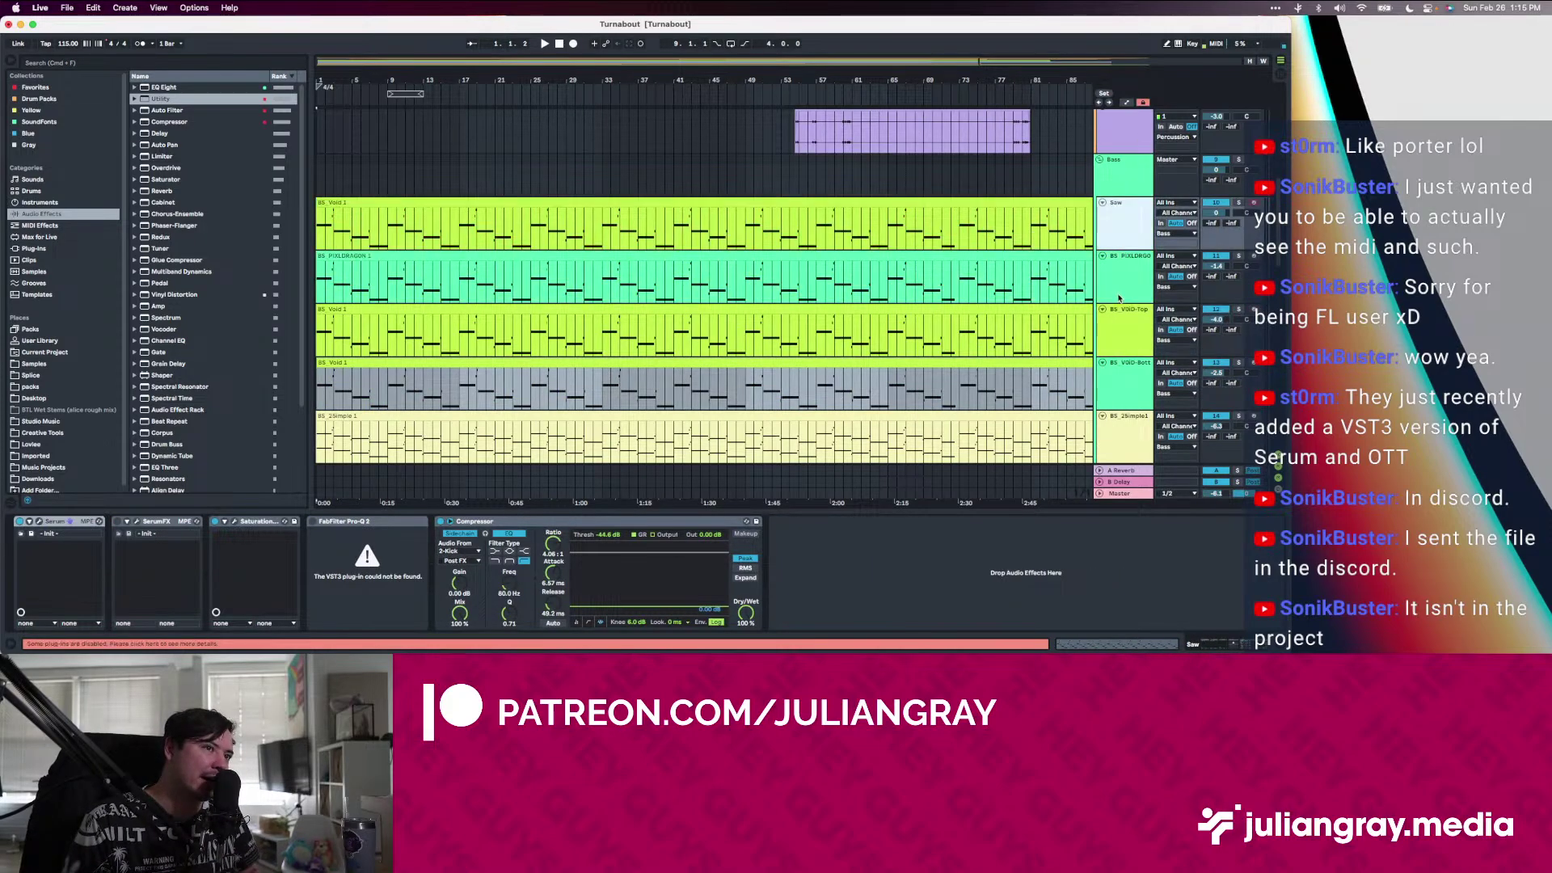
Inspect the device chains on the BS_PIXLDRAGON, BS_VOID-Bottom and BS_2Simple tracks, ending on Saw
click(1129, 288)
click(1115, 397)
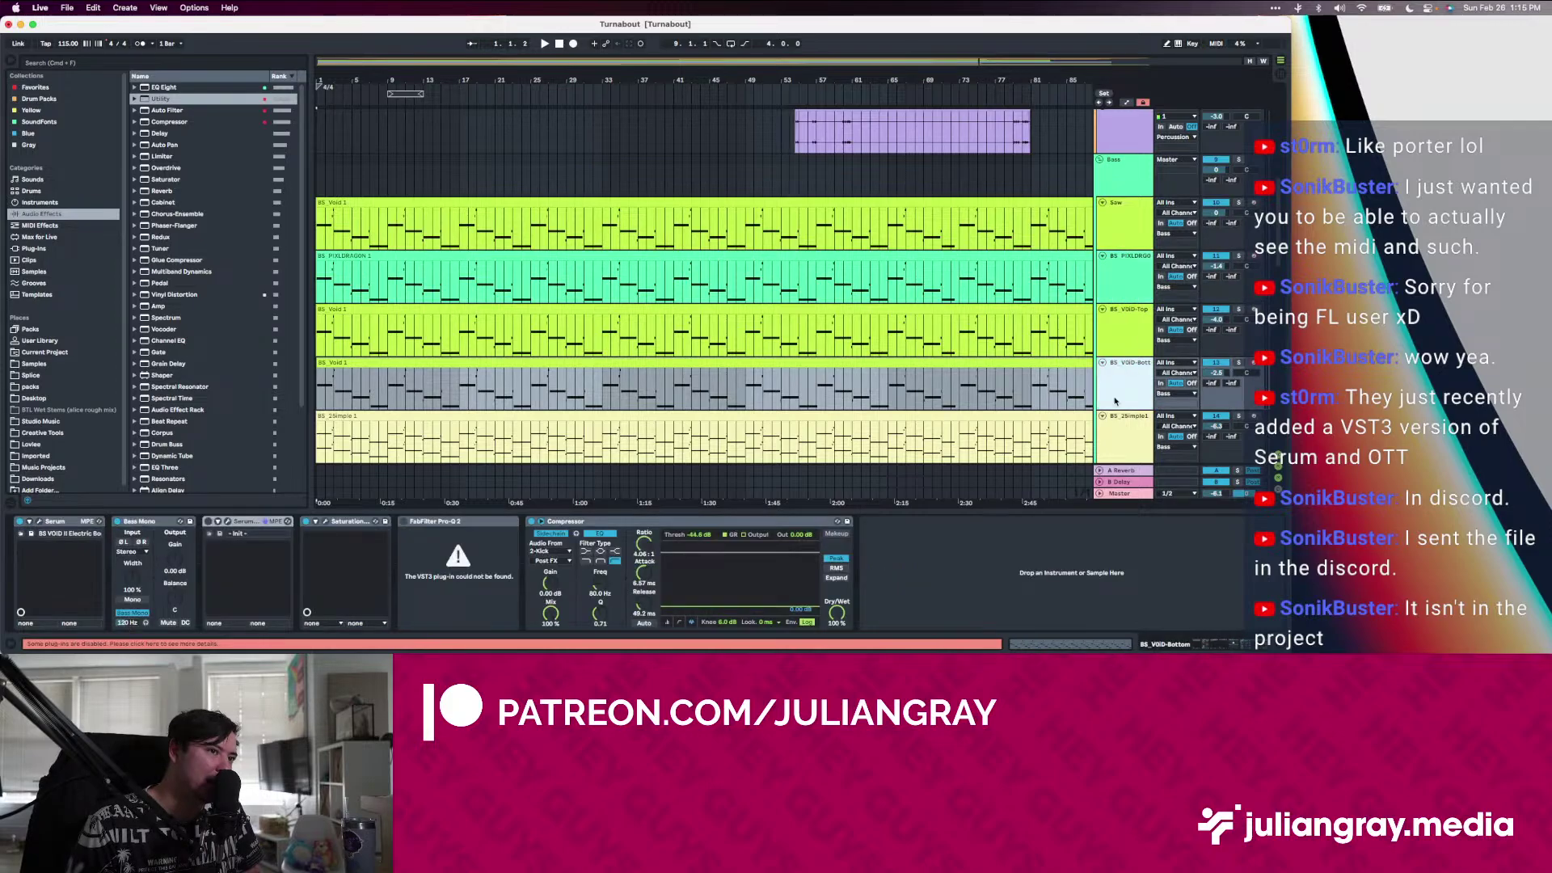
click(1120, 441)
shift+click(1129, 289)
click(1138, 229)
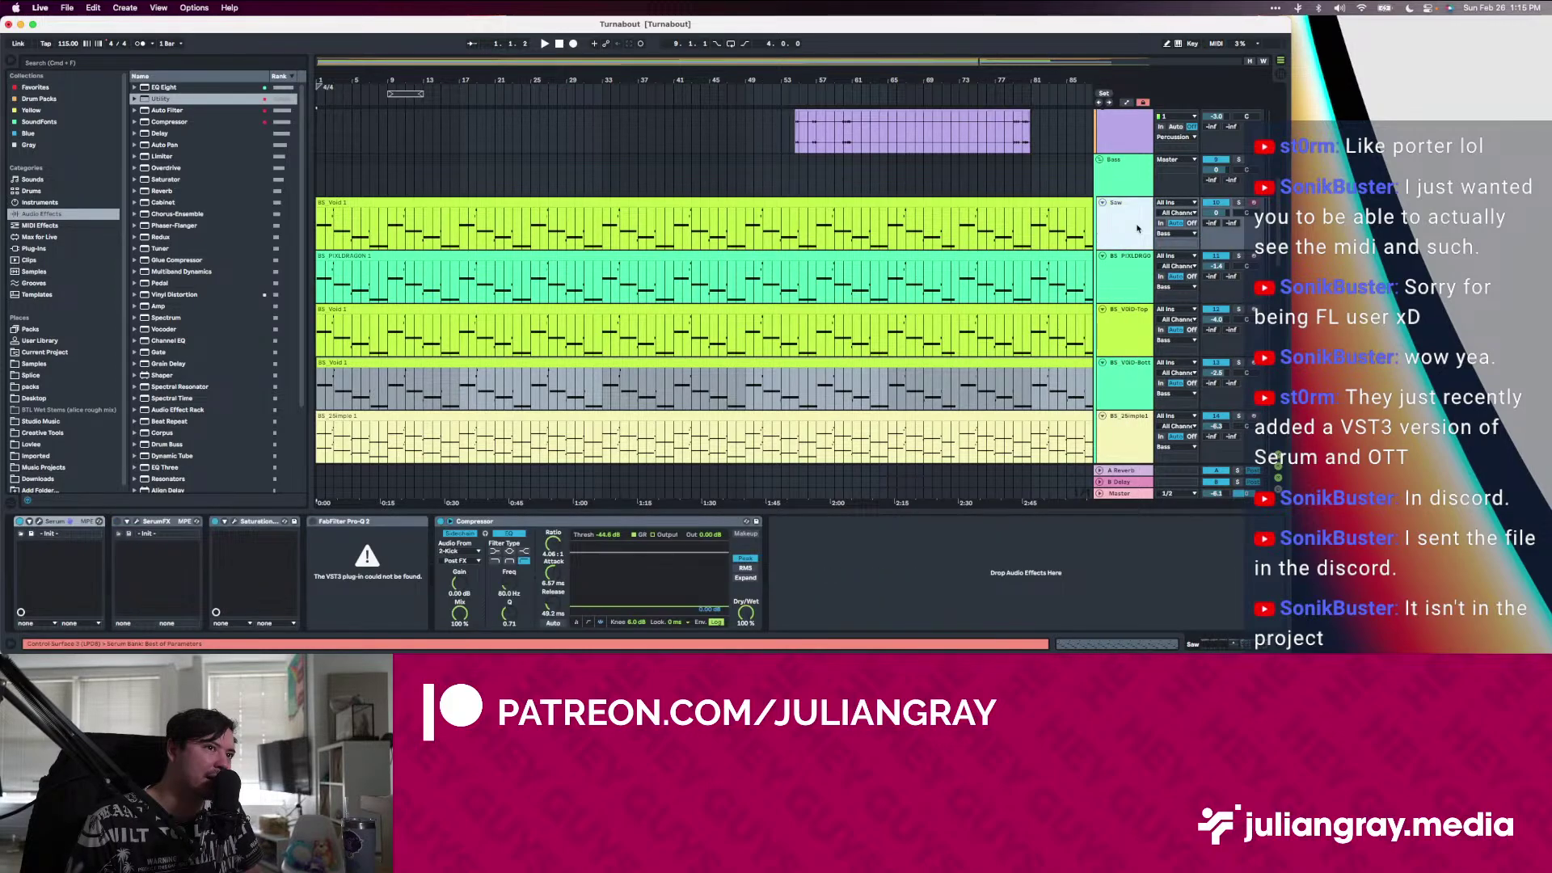
Place the playback position at bar 17 on the Saw track and start playback
click(504, 224)
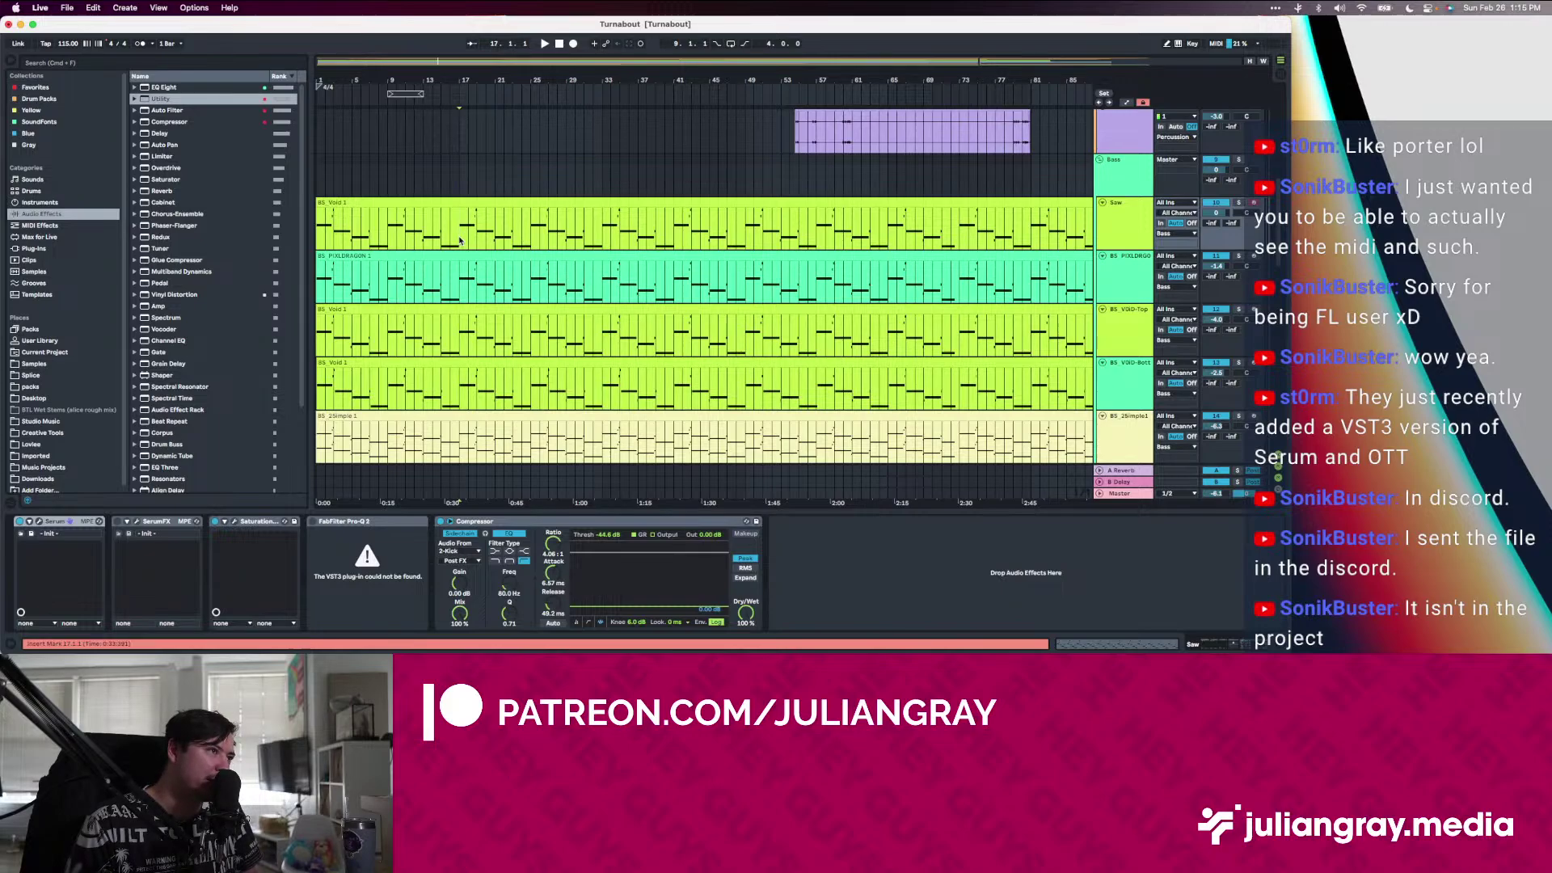
drag(459, 239, 469, 243)
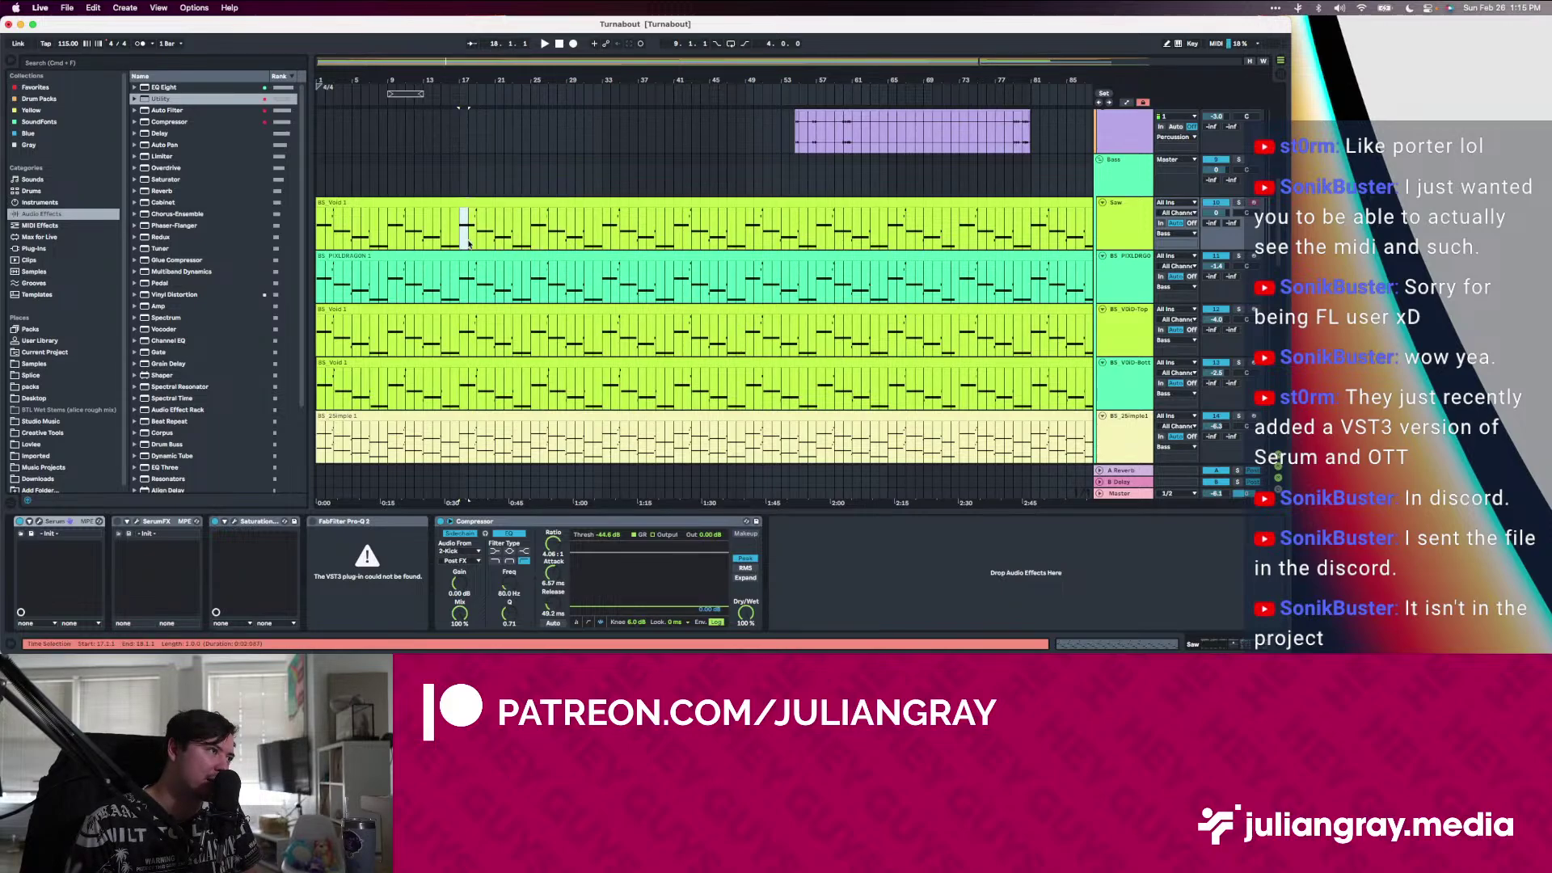
click(465, 233)
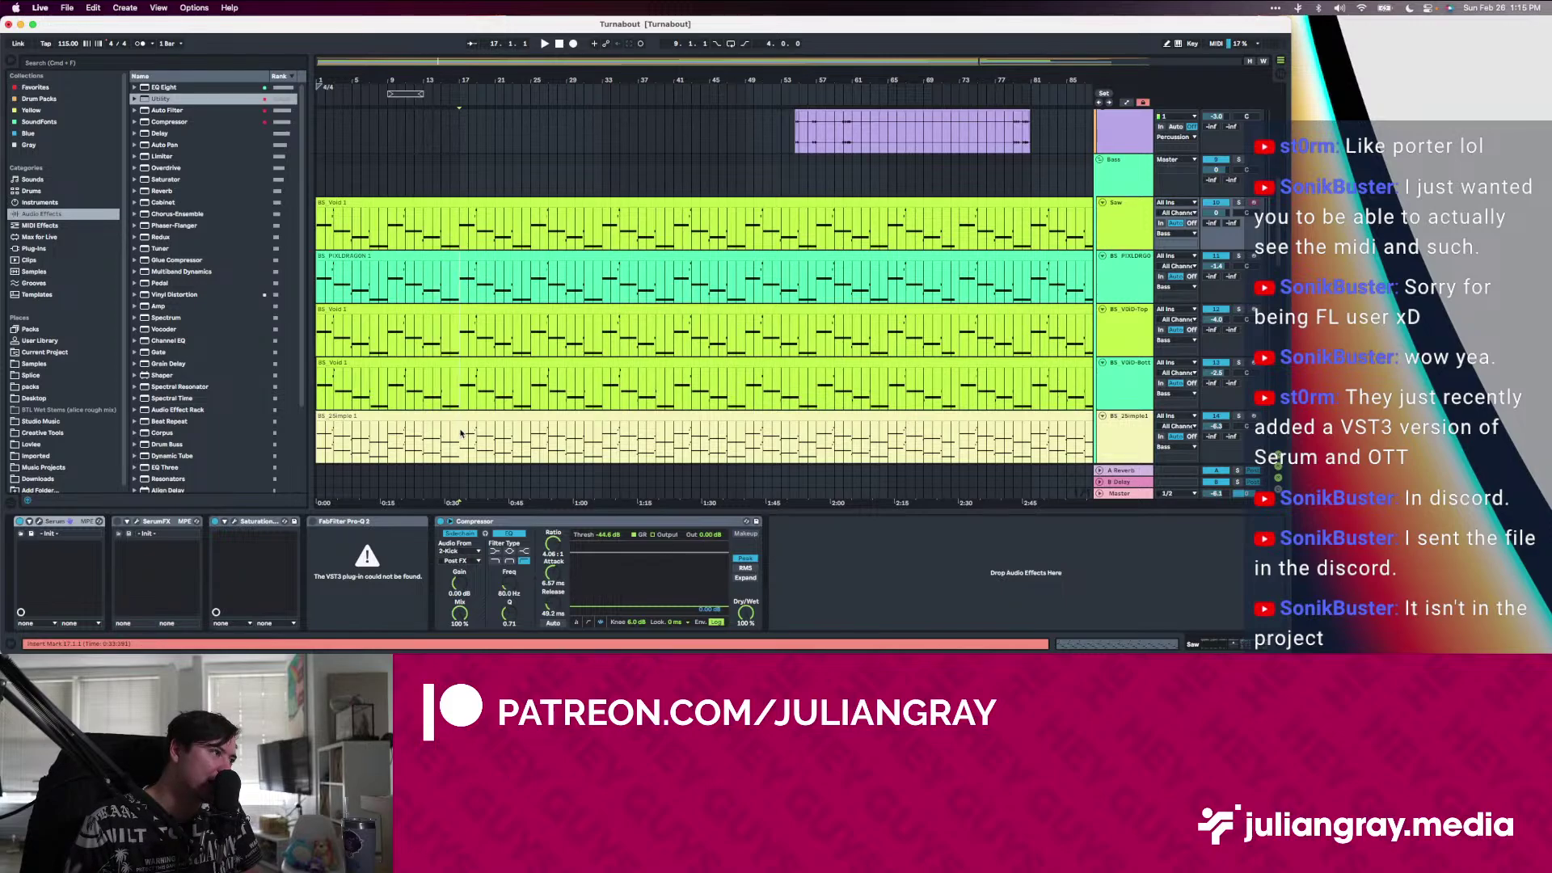
click(459, 280)
click(461, 239)
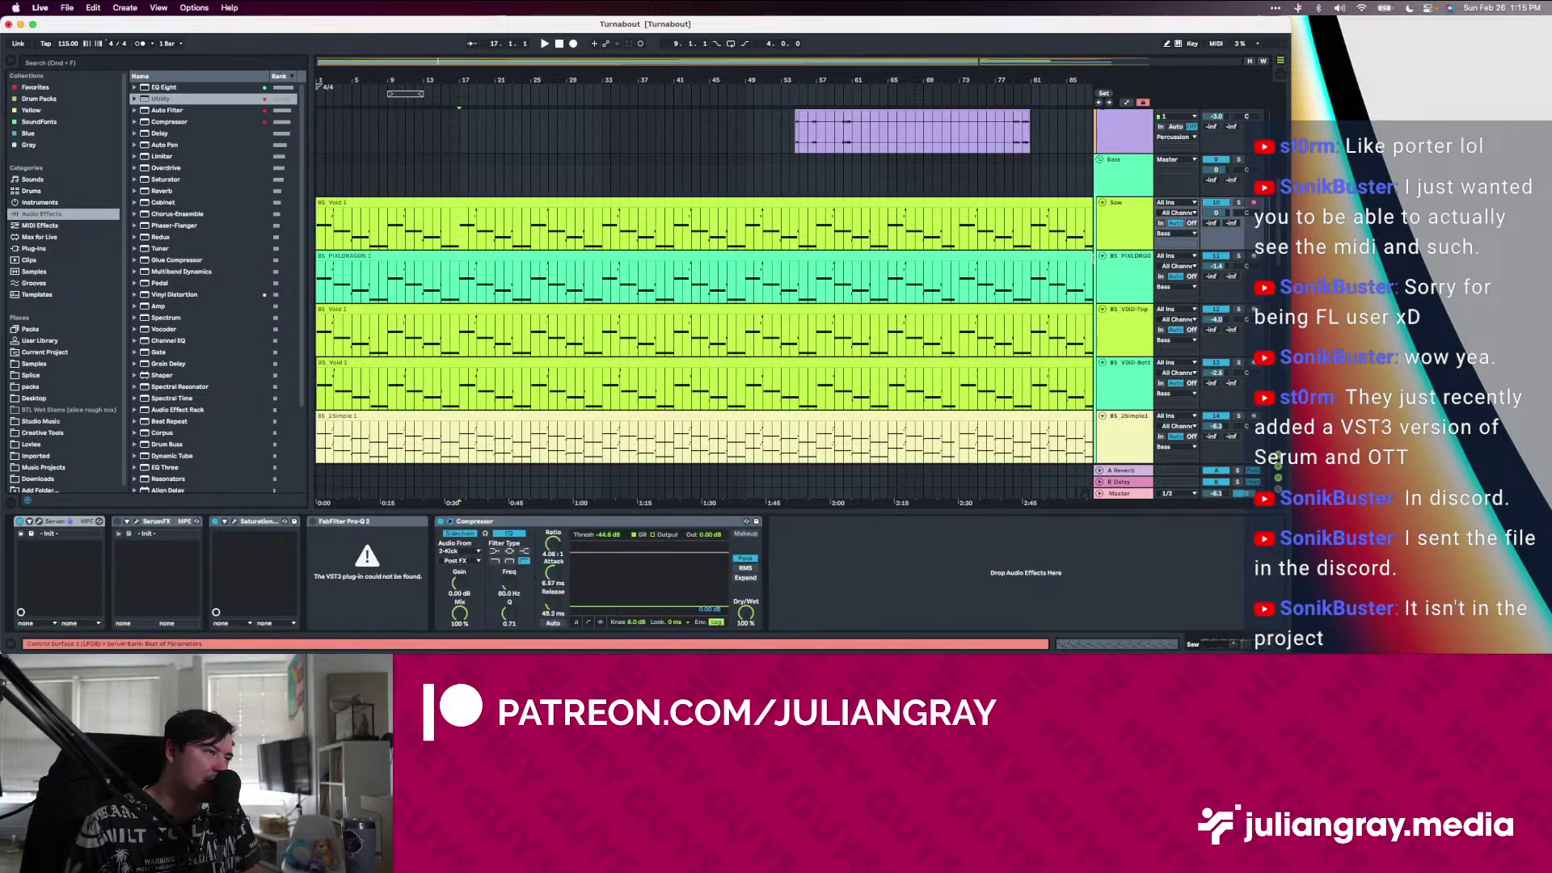
click(1120, 231)
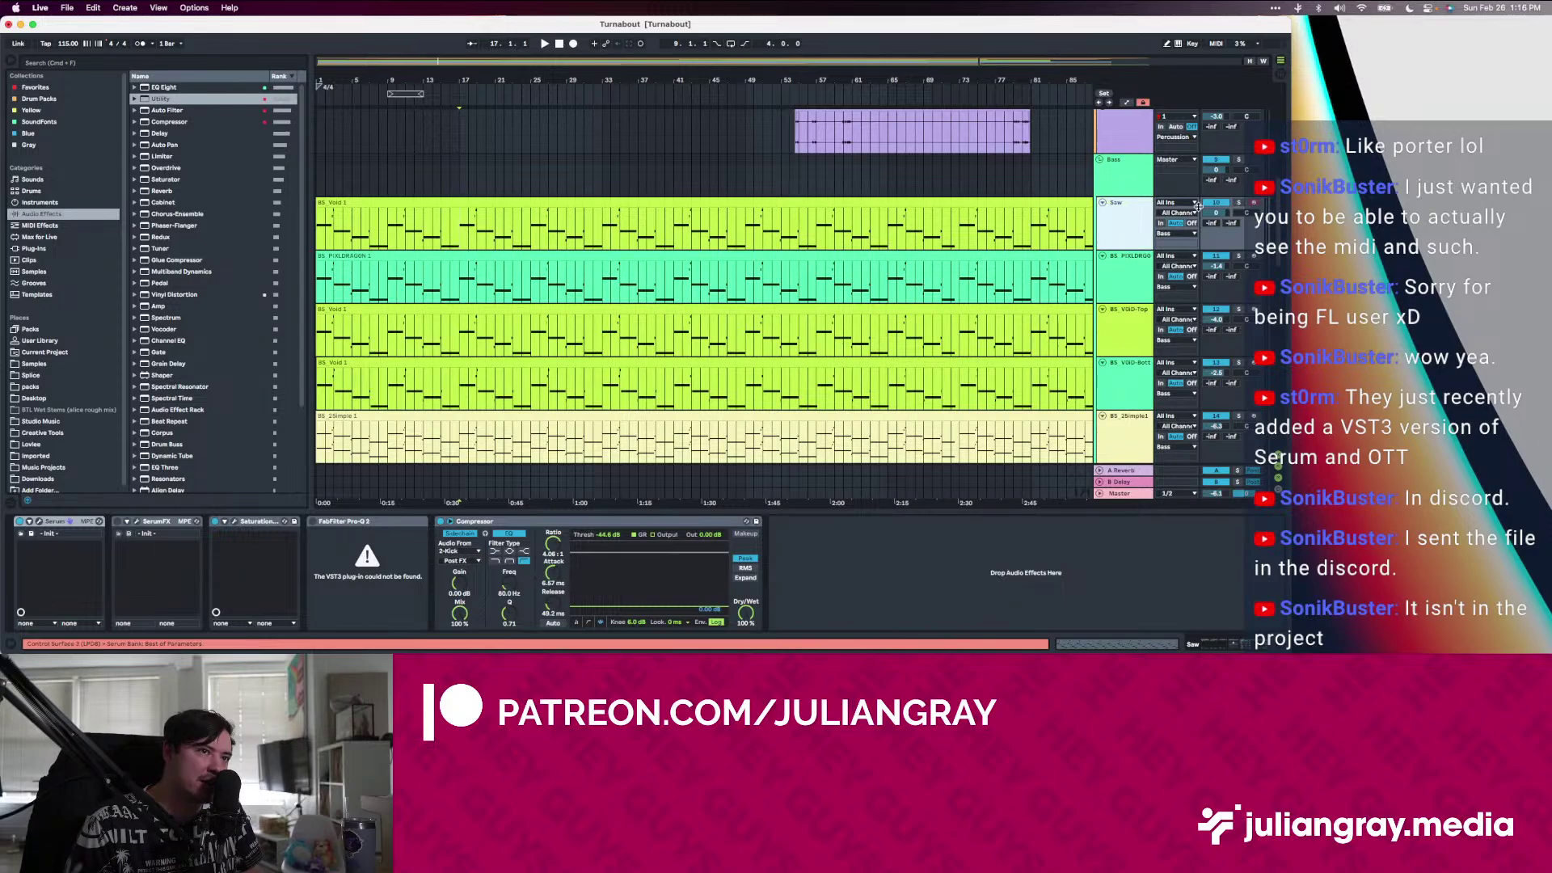
click(455, 227)
key(space)
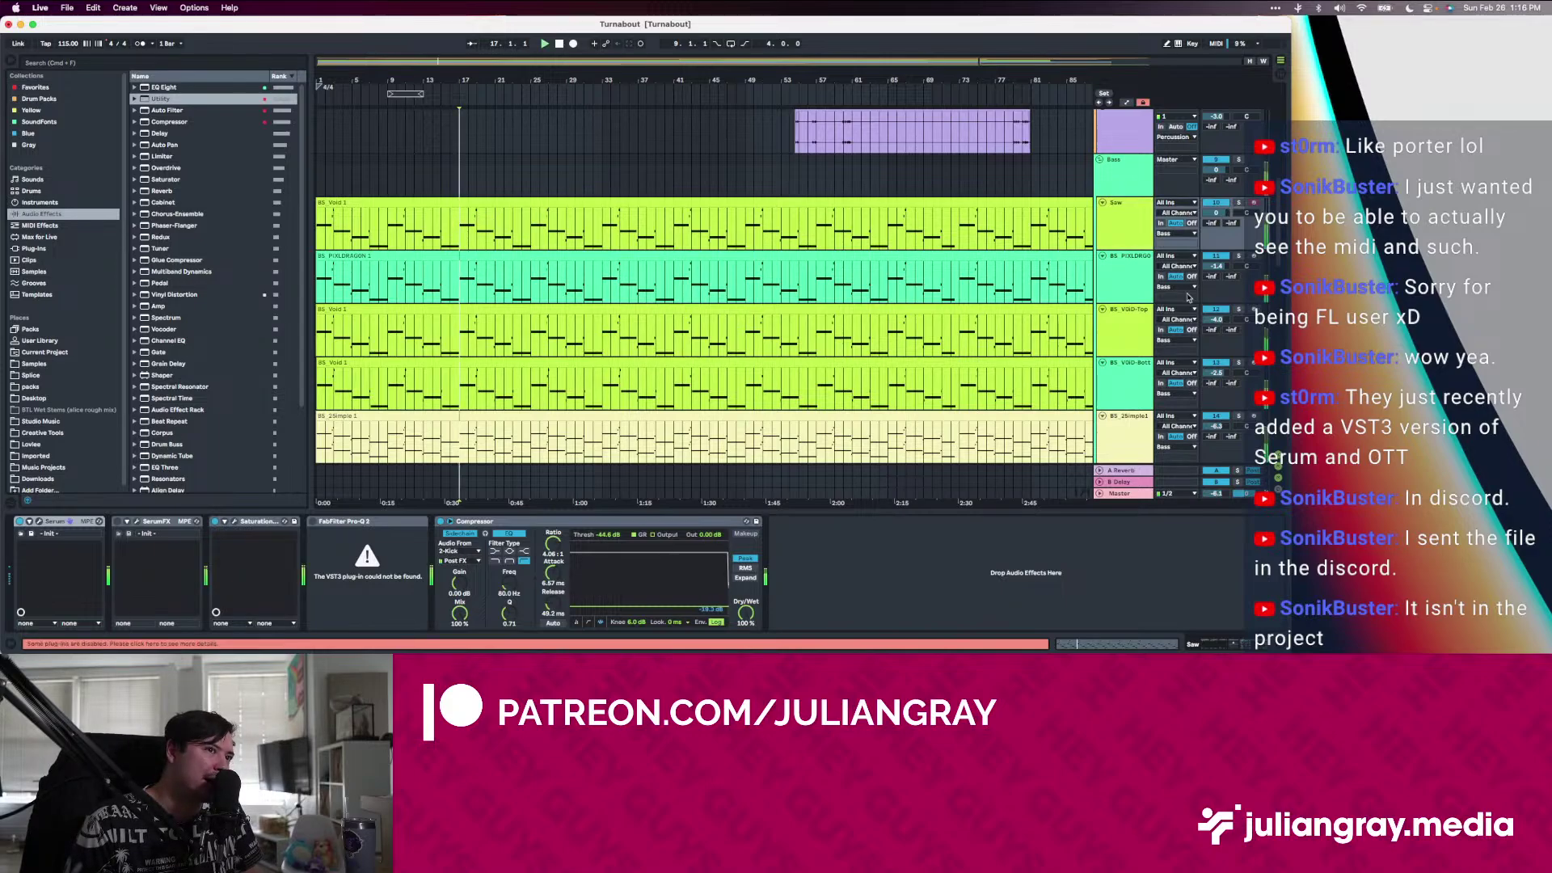
Deactivate the BS_VOID-Top, BS_PIXLDRAGON and BS_VOID-Bottom tracks
click(1239, 312)
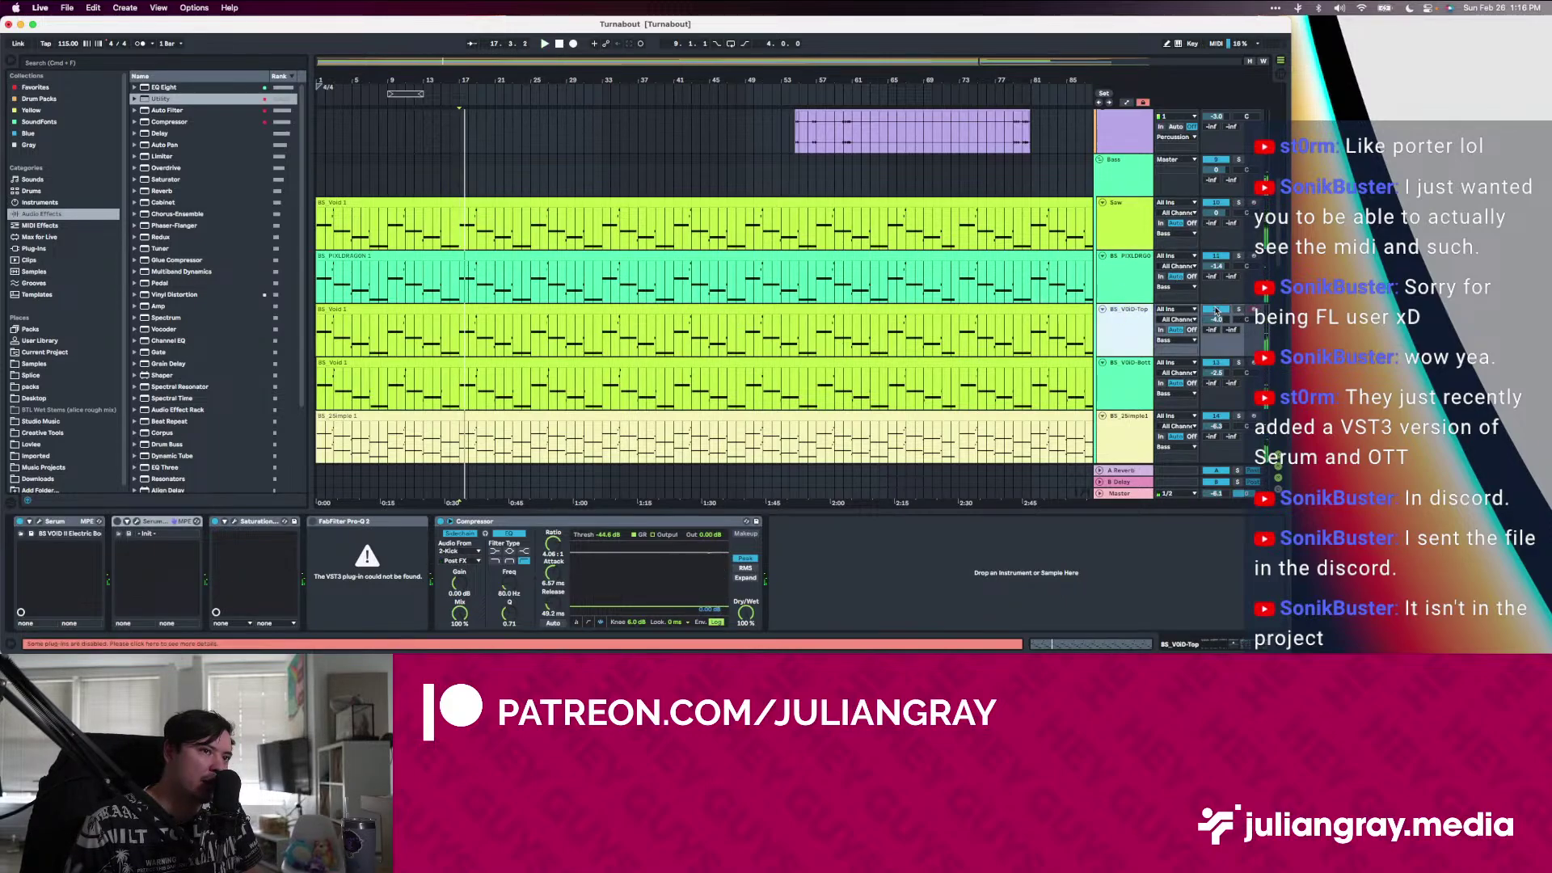
click(1215, 310)
click(1216, 257)
click(1215, 363)
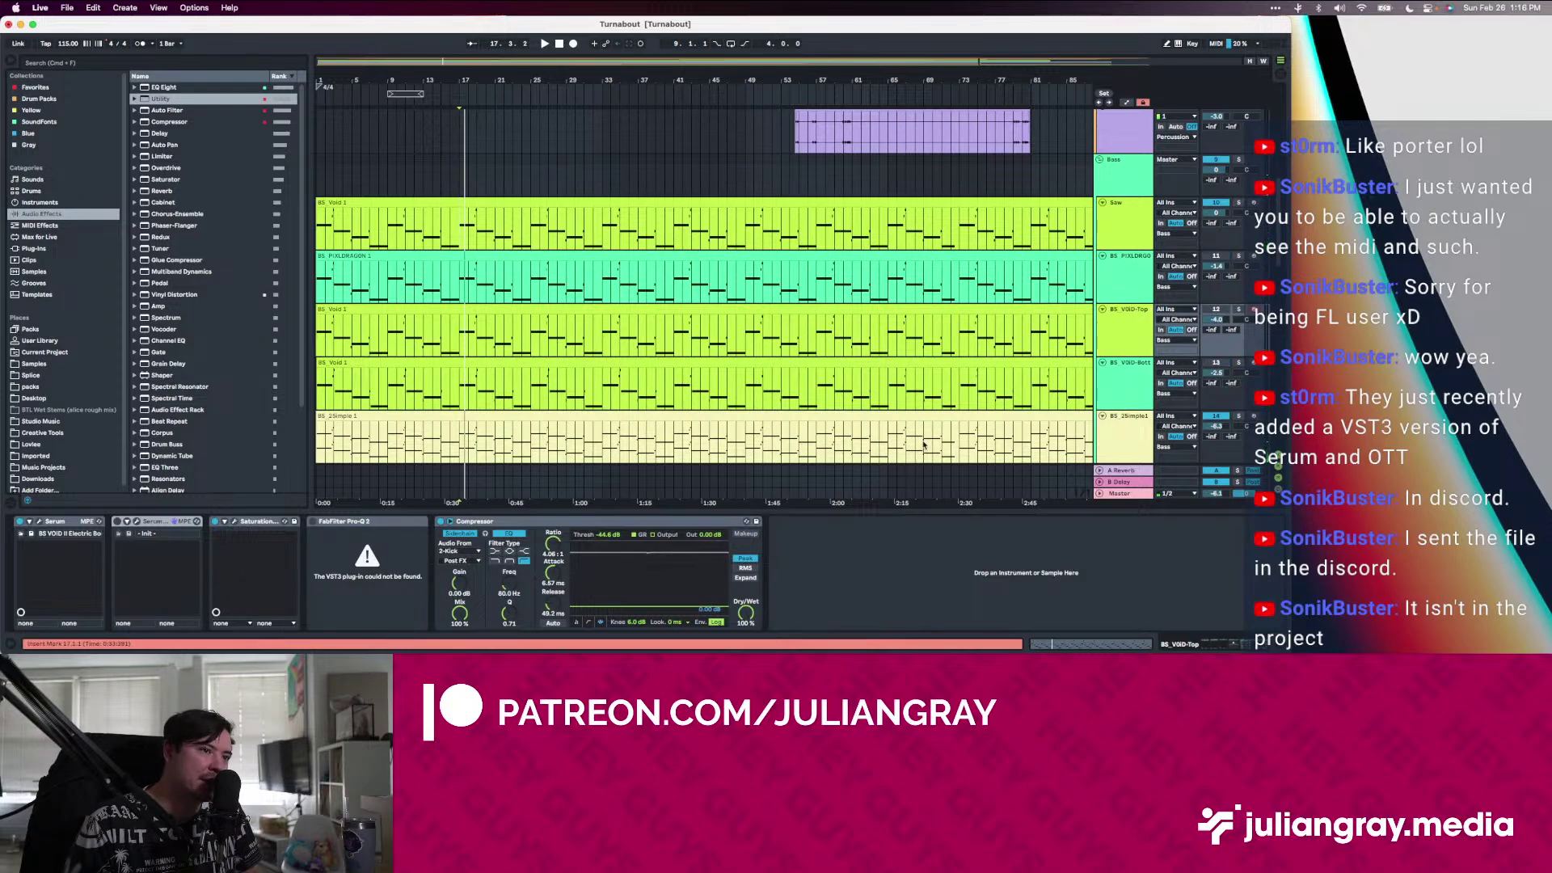
Play the arrangement from bar 17 and lower the Saw track's volume slightly
click(515, 230)
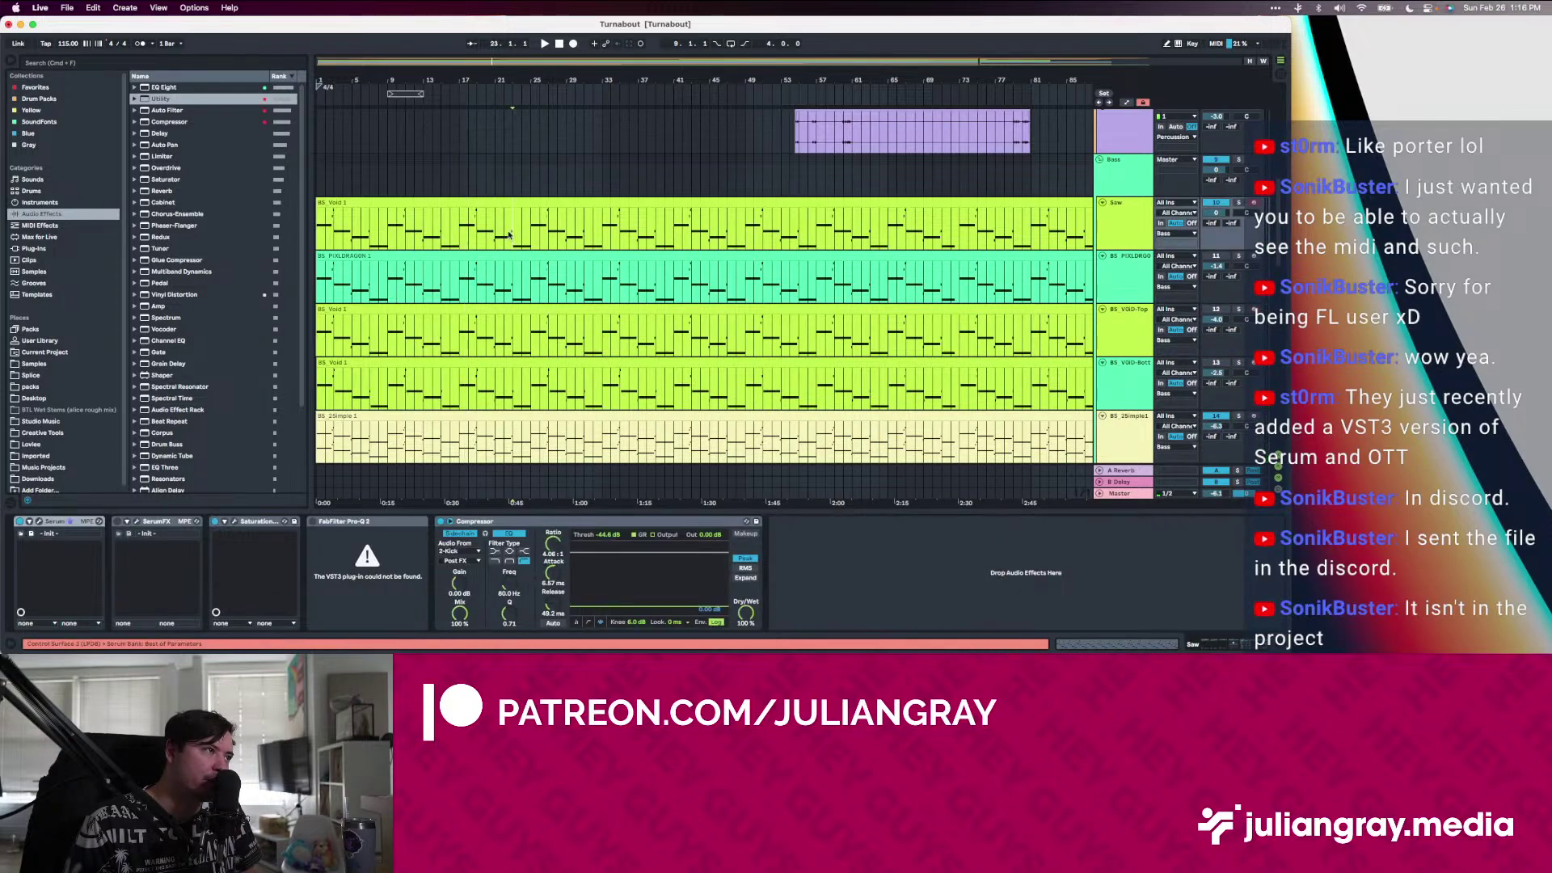
click(446, 234)
key(space)
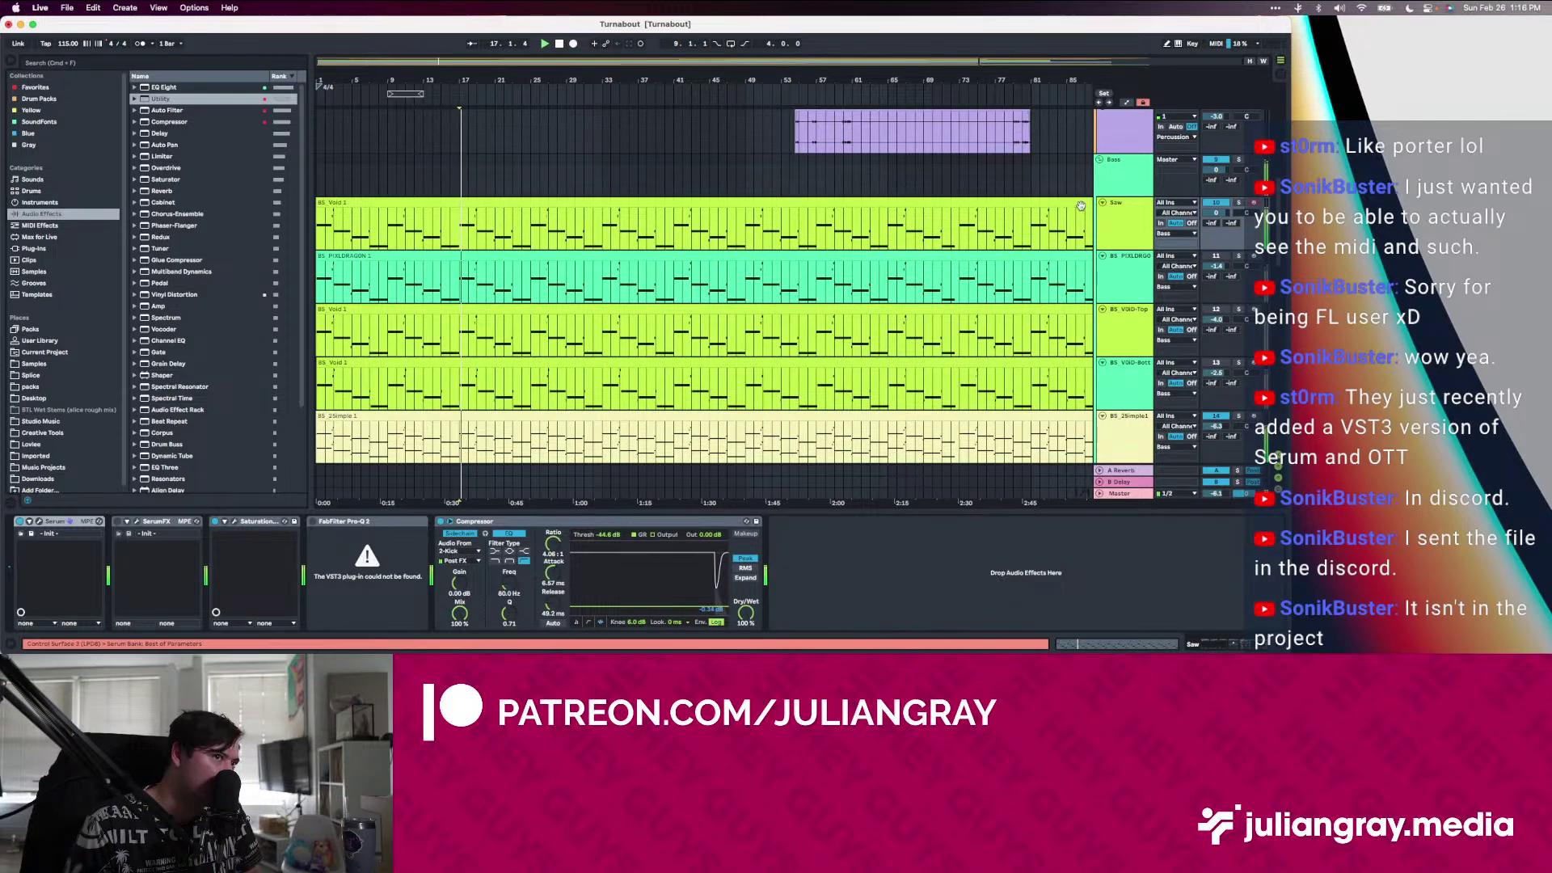
click(1113, 218)
drag(1217, 213, 1217, 217)
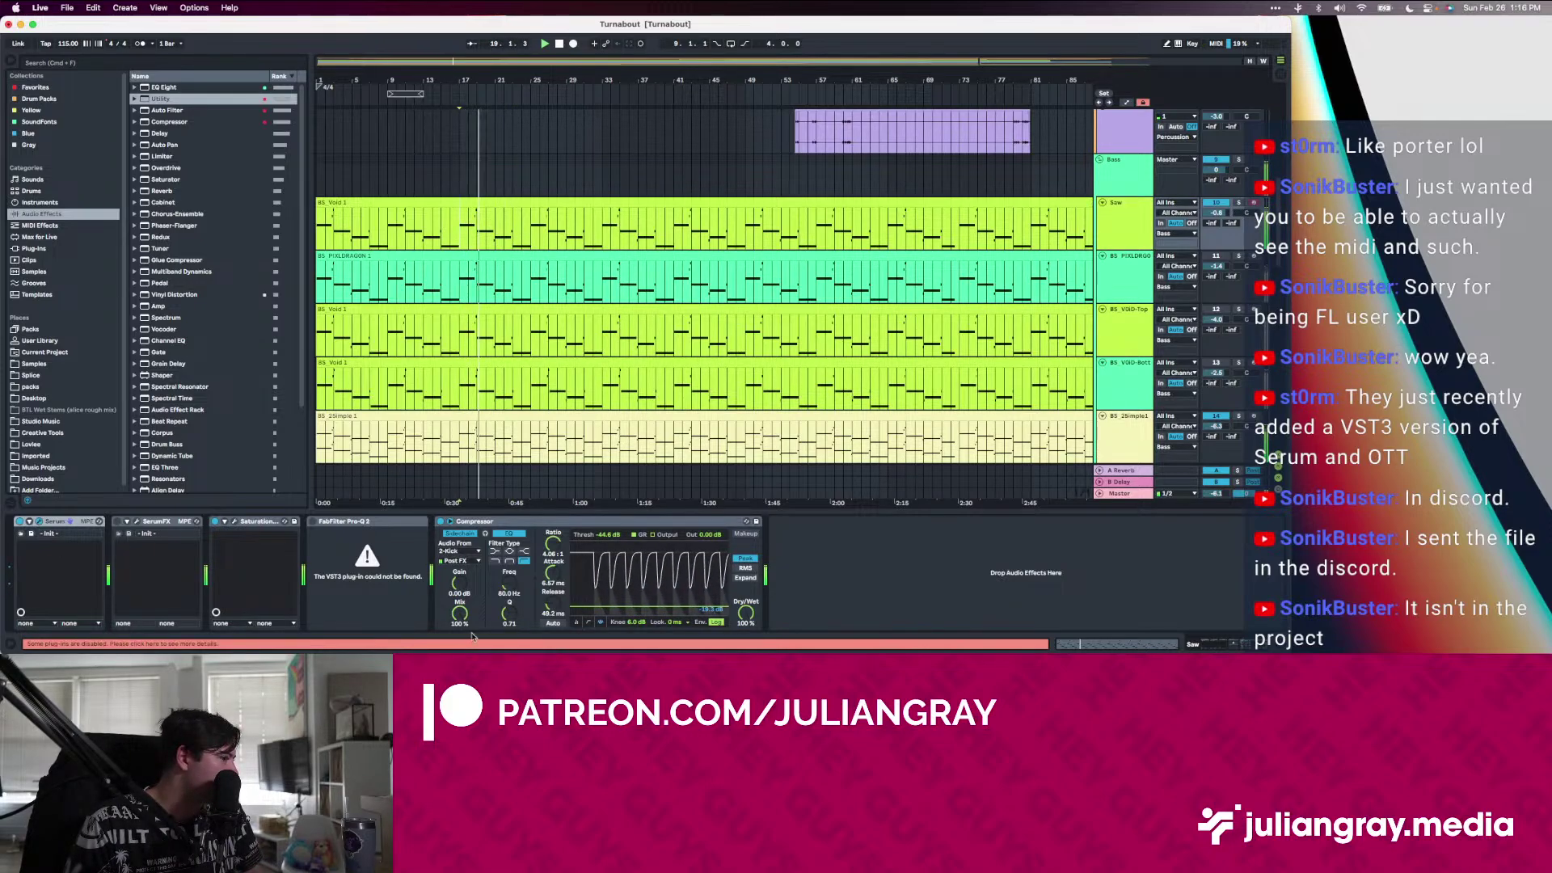
In the Saw track's Serum, enable oscillator B at octave -2 and route it through the filter
click(39, 522)
drag(120, 515, 610, 117)
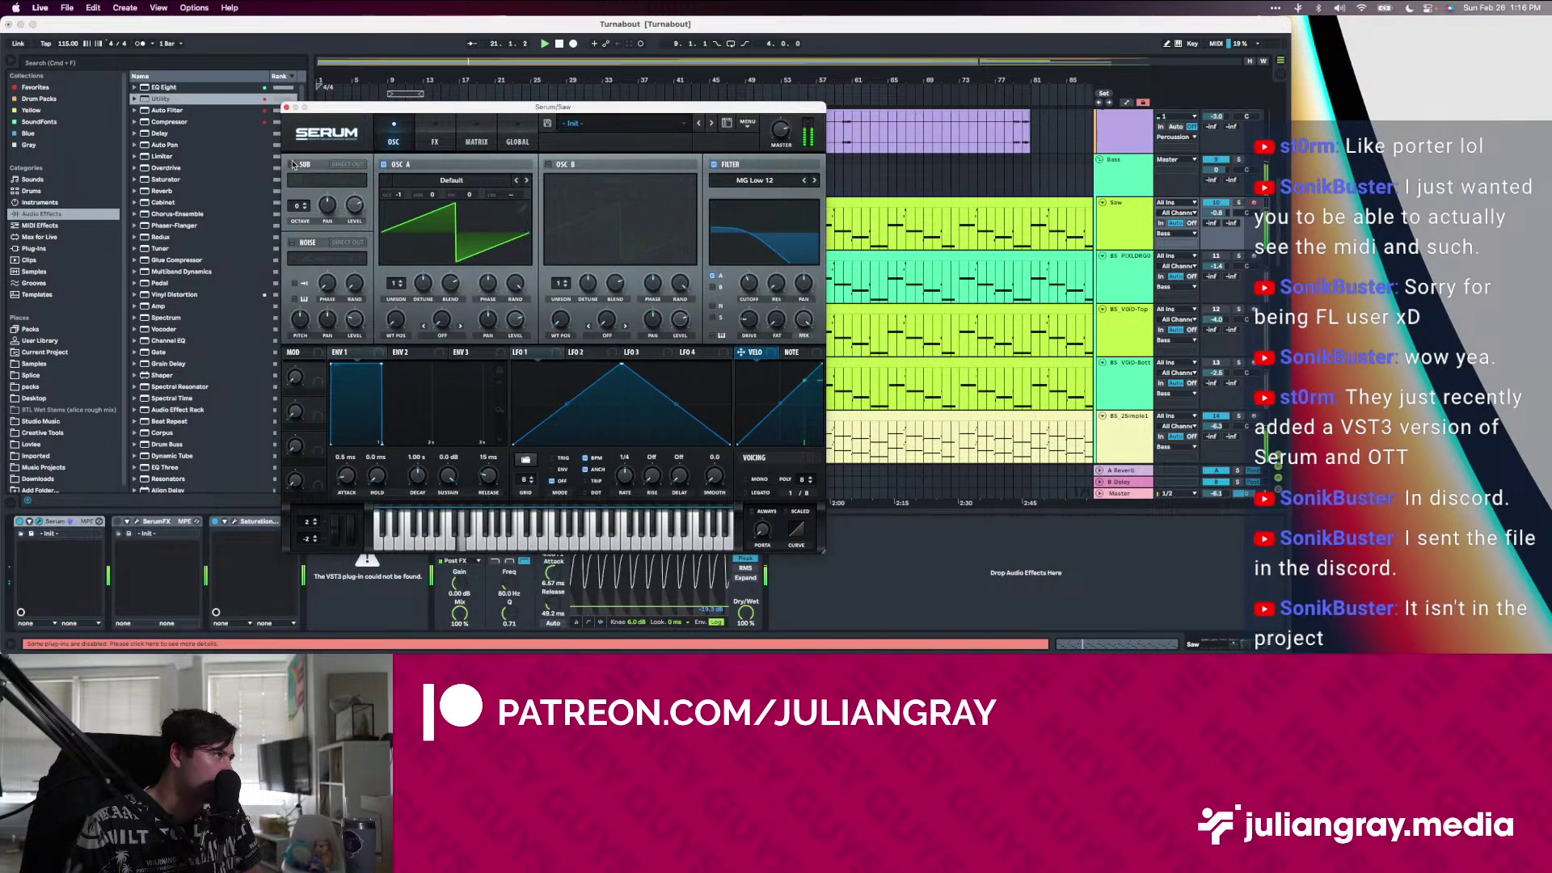
click(551, 165)
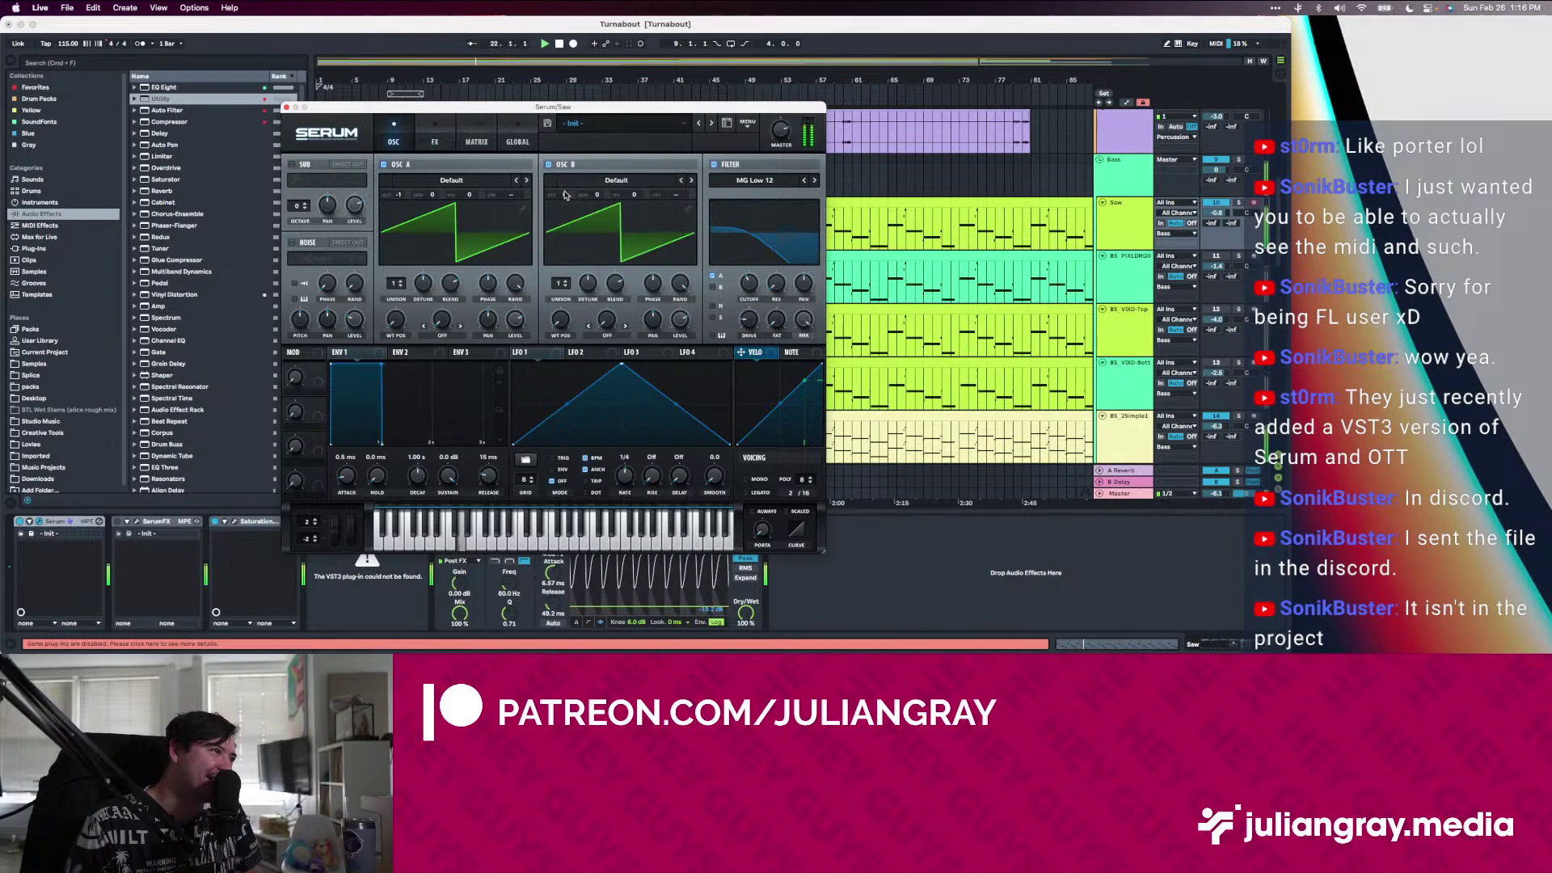
click(715, 287)
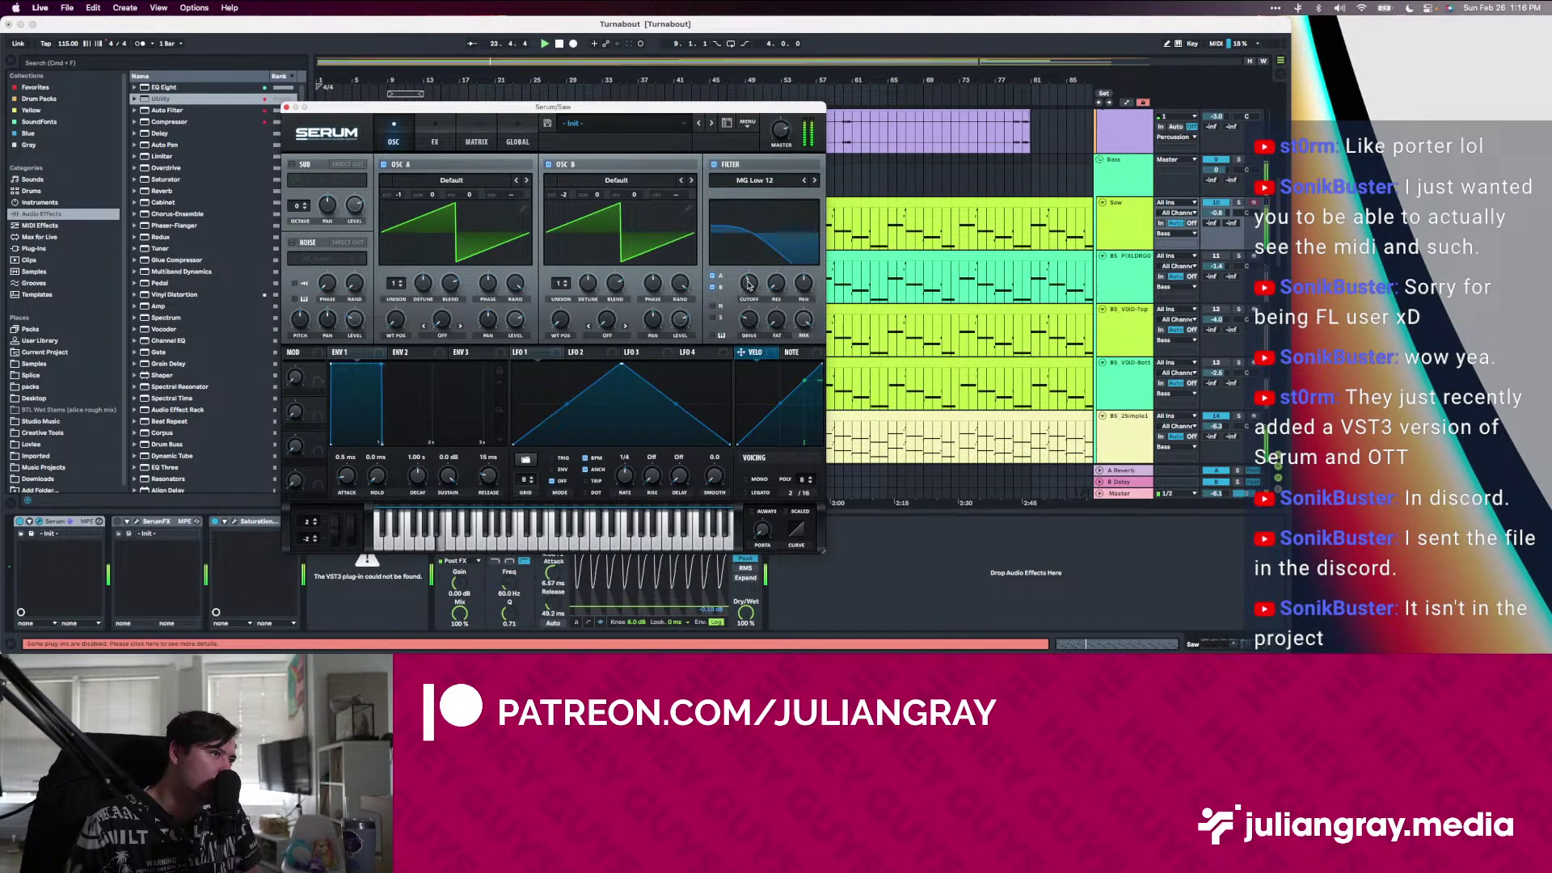
Adjust Serum's filter cutoff and master volume, and close its window
drag(750, 289, 751, 282)
click(947, 228)
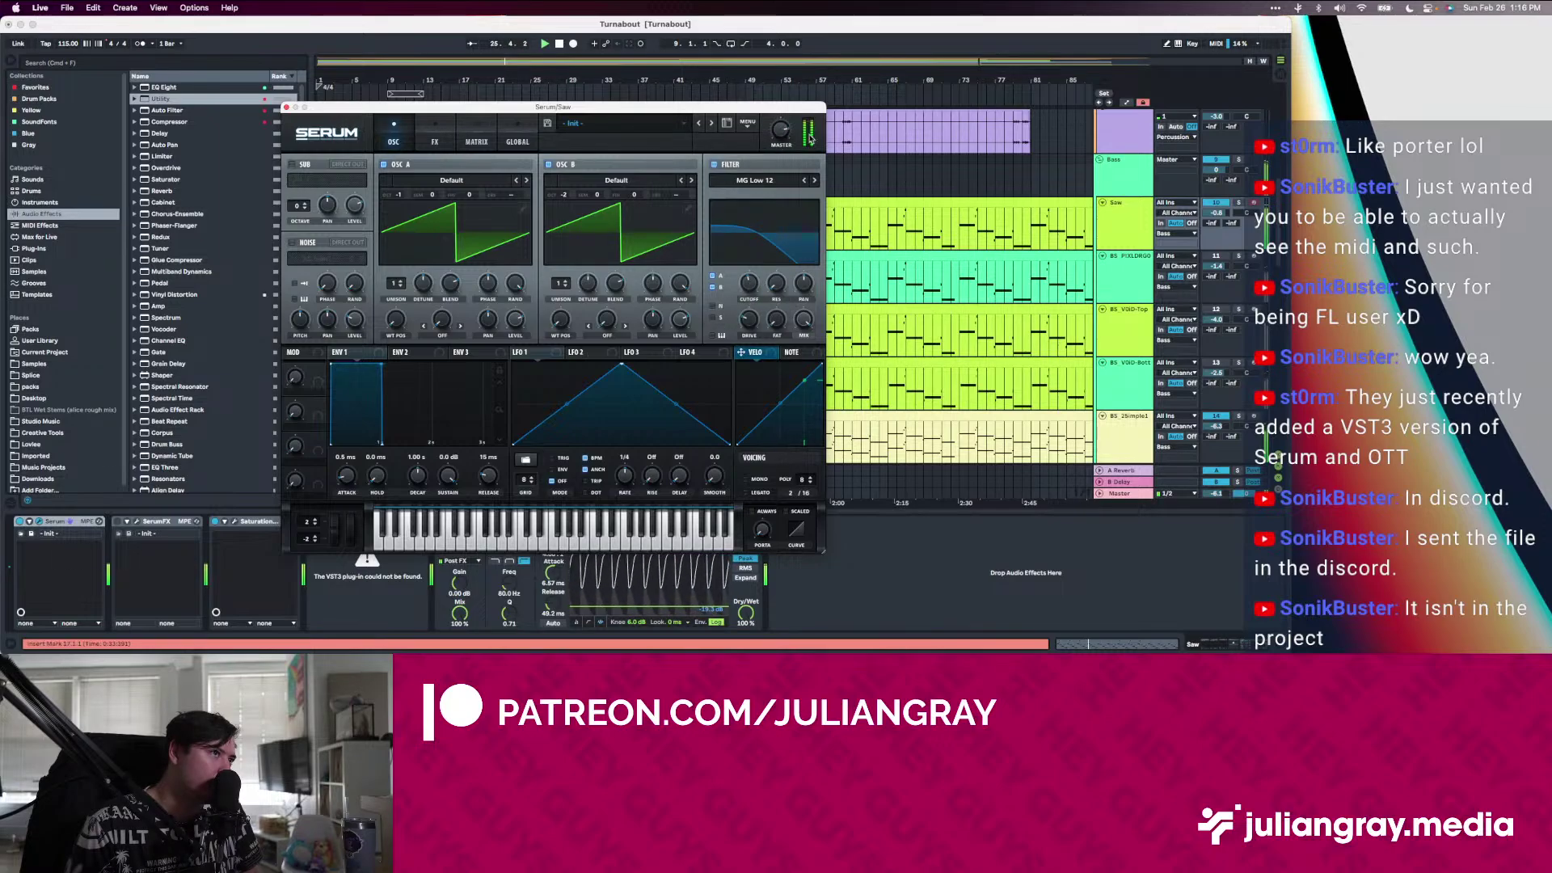
click(776, 139)
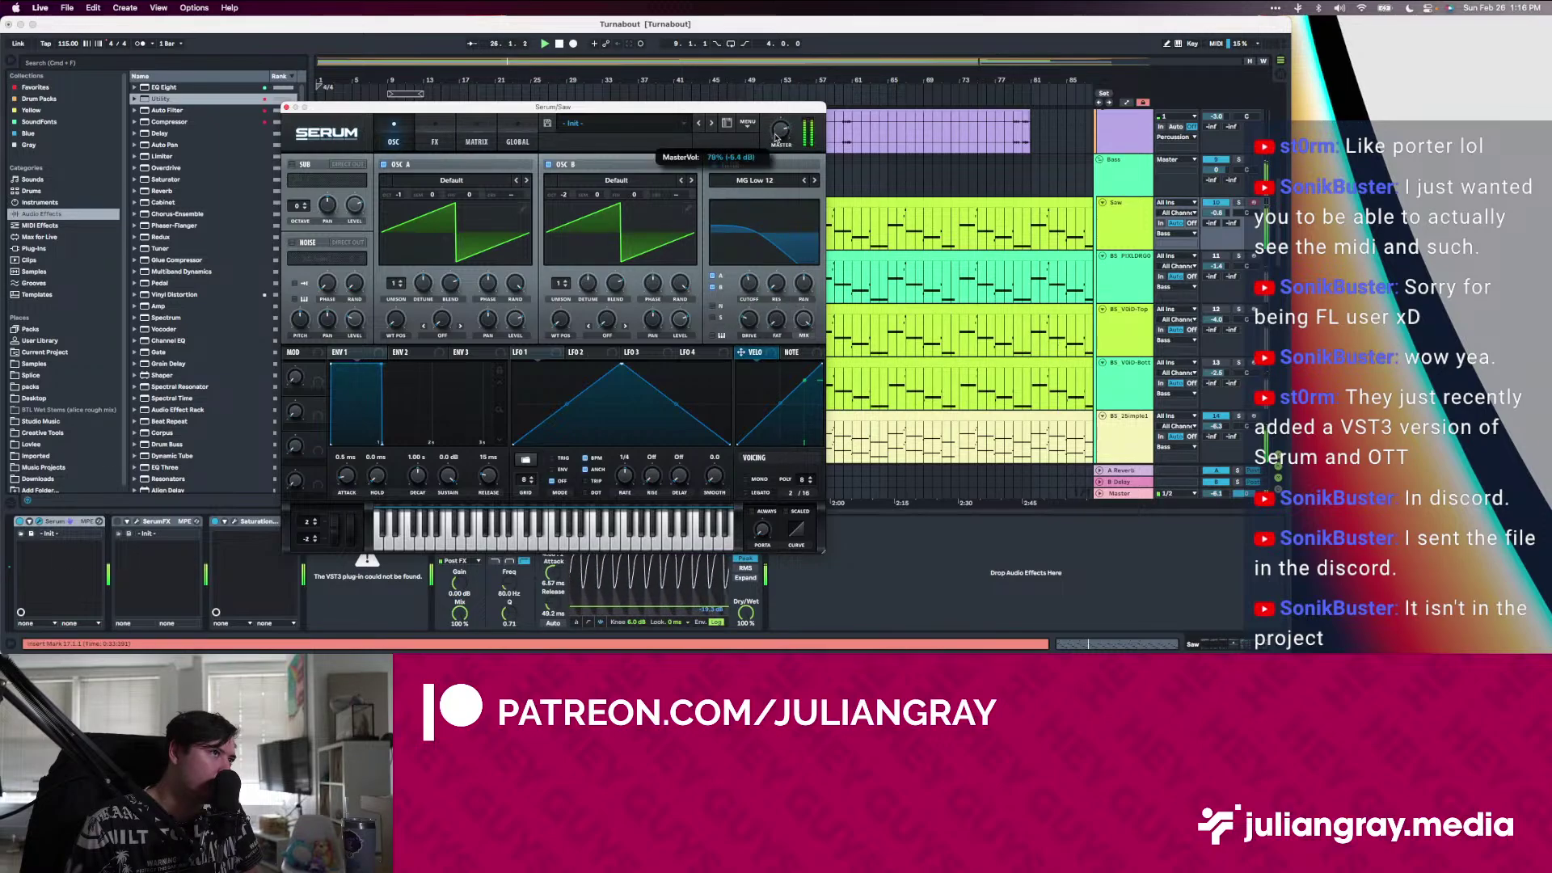
click(286, 108)
Check the Bass group's Glue Compressor, stop playback, and reopen the Saw track's Serum patch
click(1122, 220)
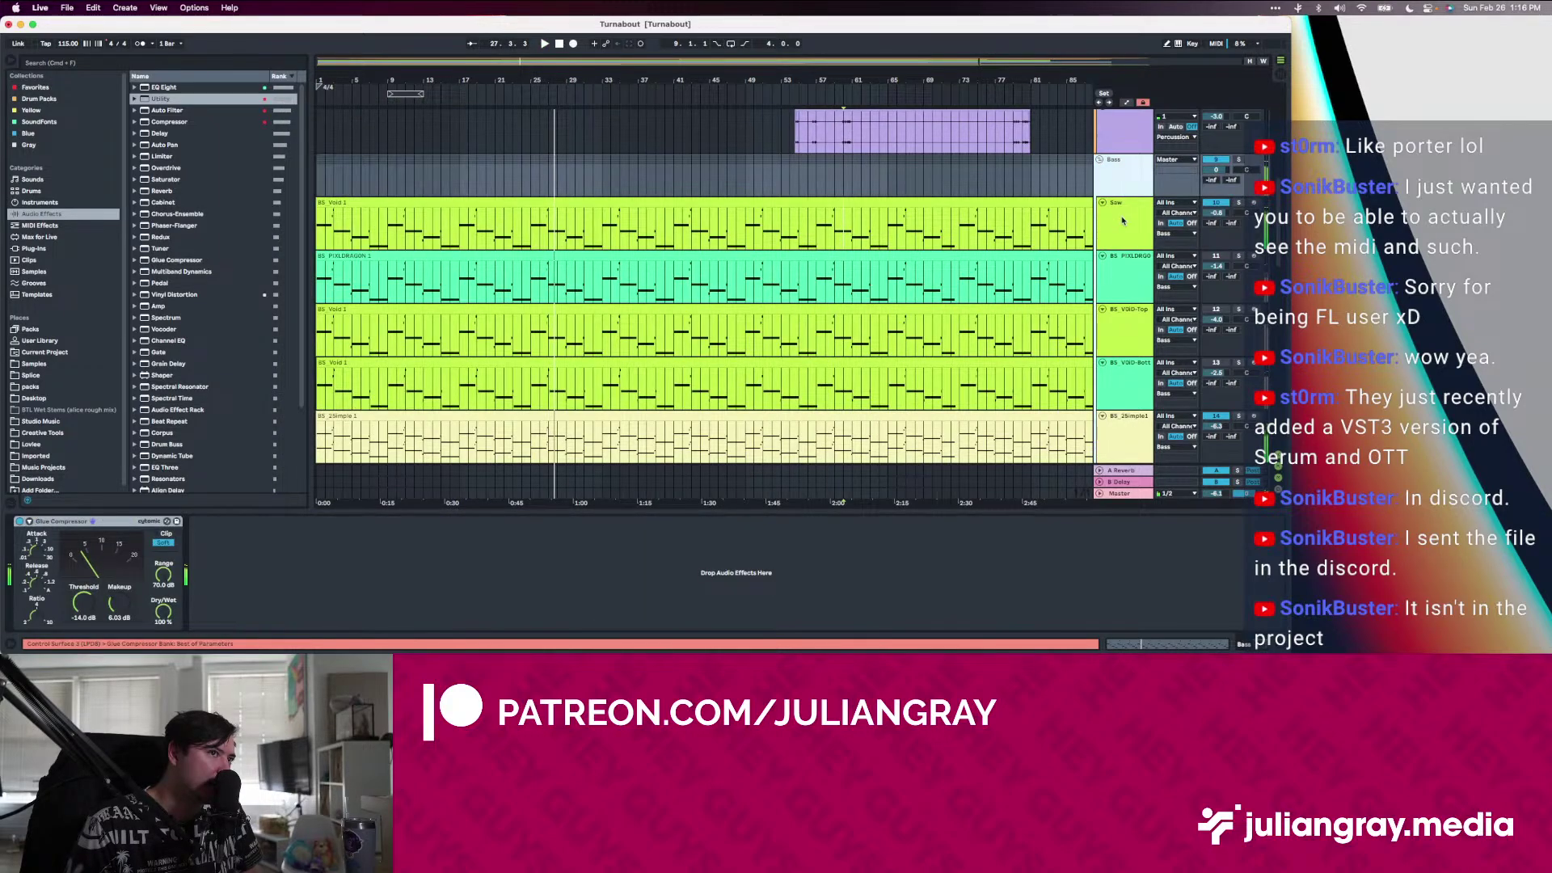
click(1128, 184)
click(833, 206)
key(space)
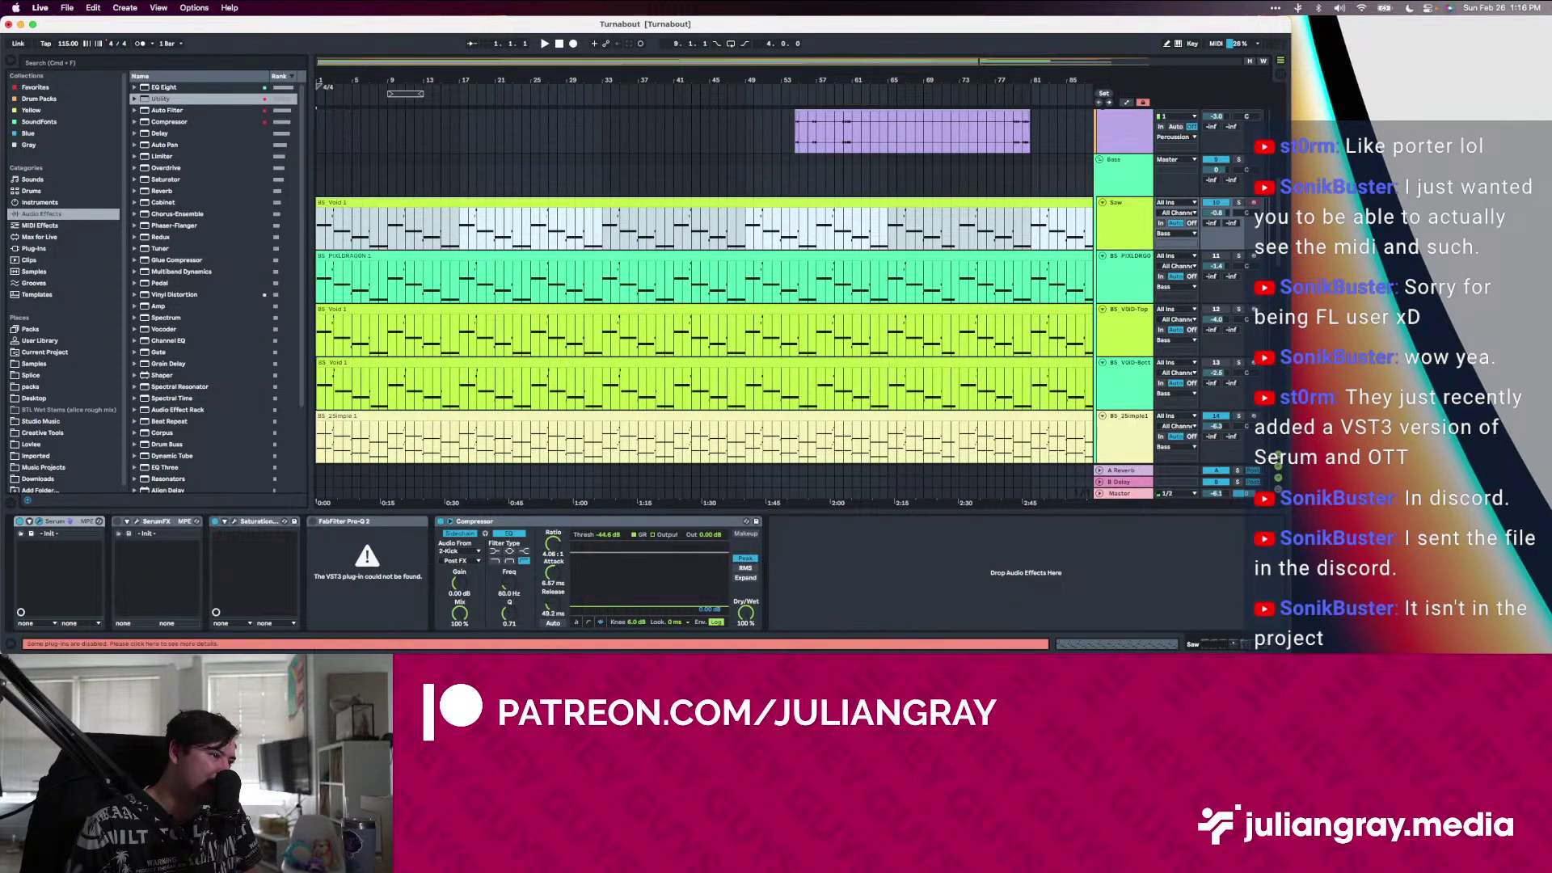
drag(341, 655, 499, 112)
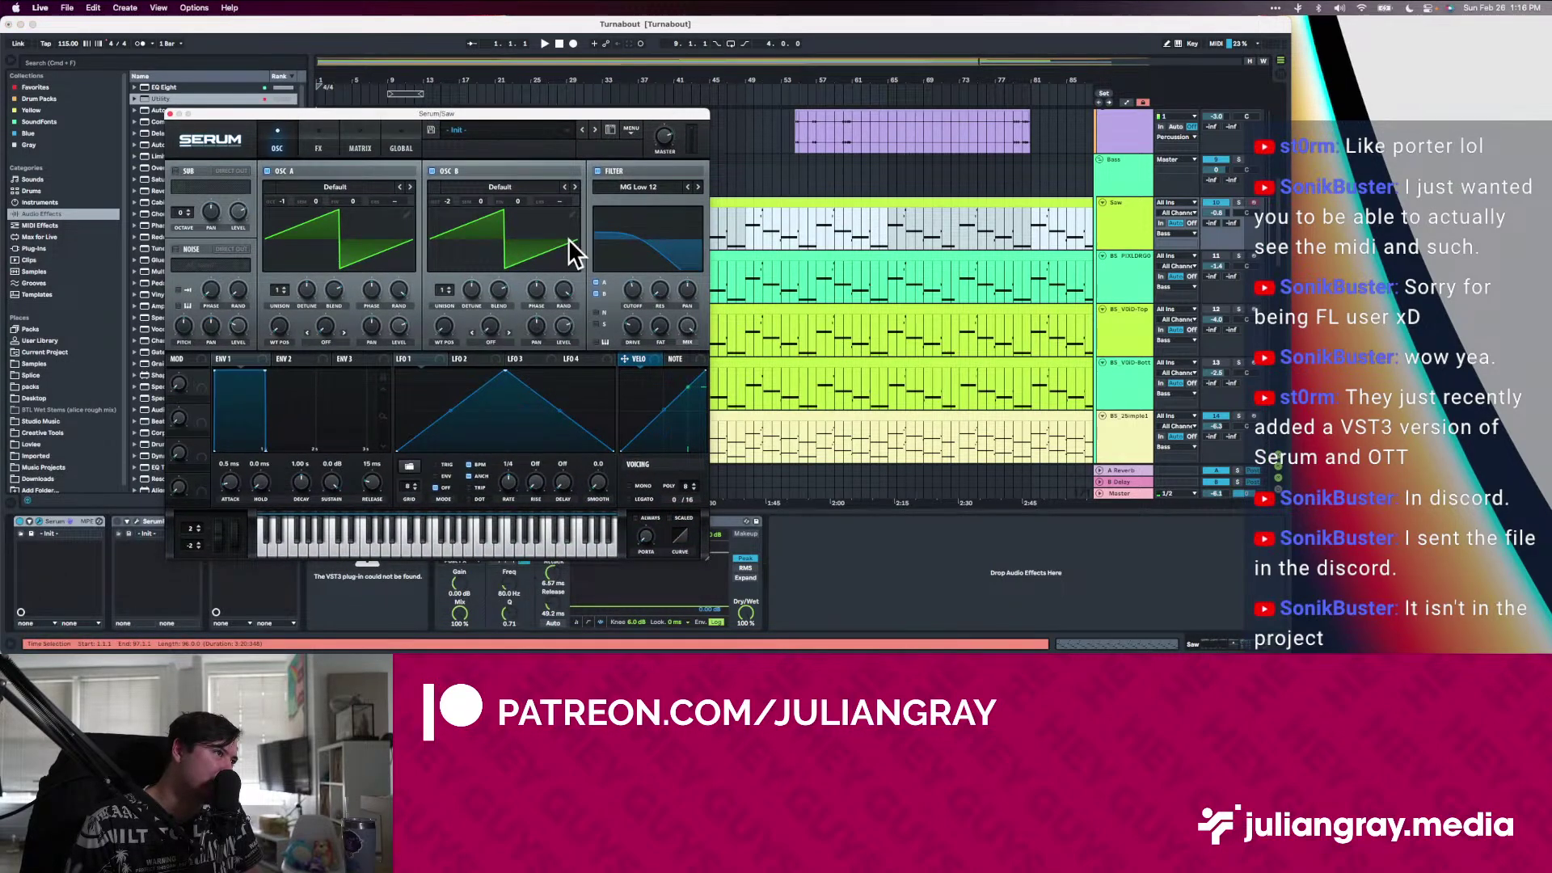
Examine the BS_2Simple track's device chain at the end of the Bass group
click(869, 408)
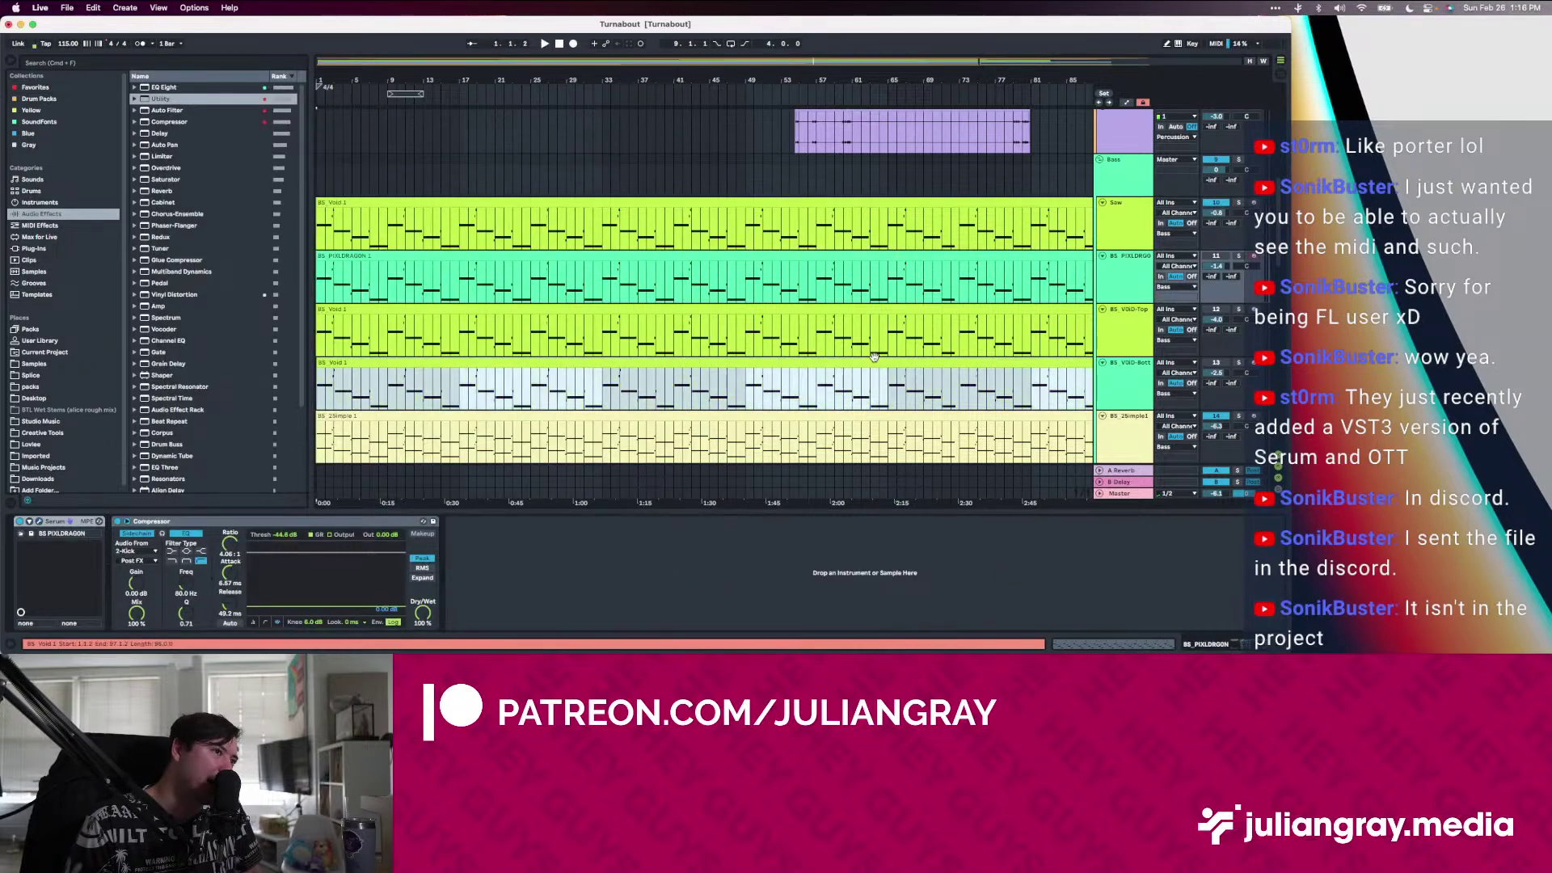
scroll(869, 409, down, 1)
click(1235, 446)
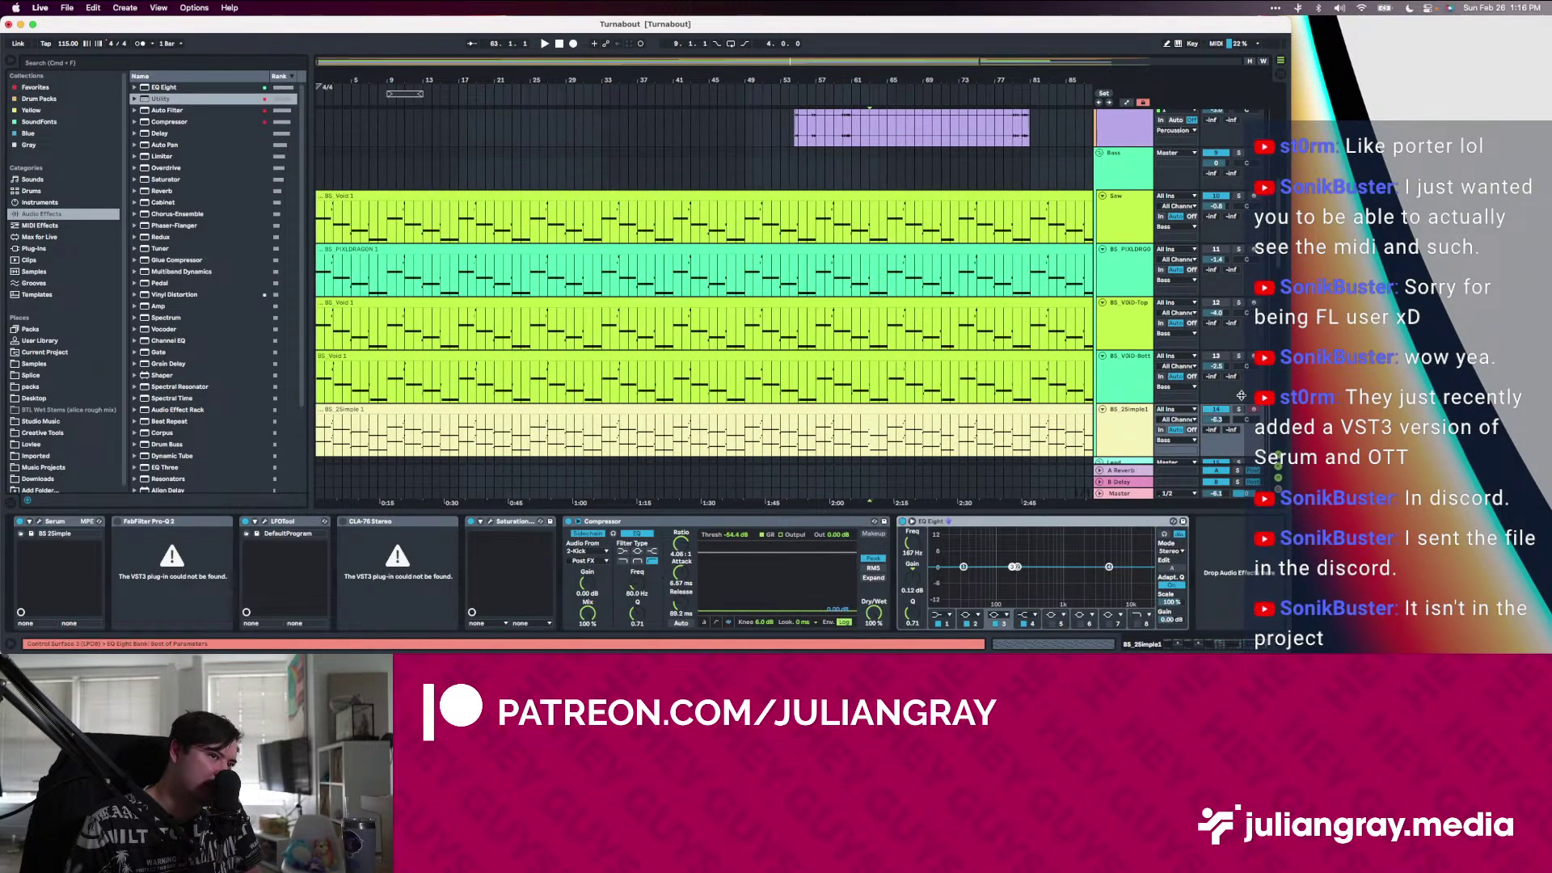
scroll(528, 374, down, 2)
click(528, 403)
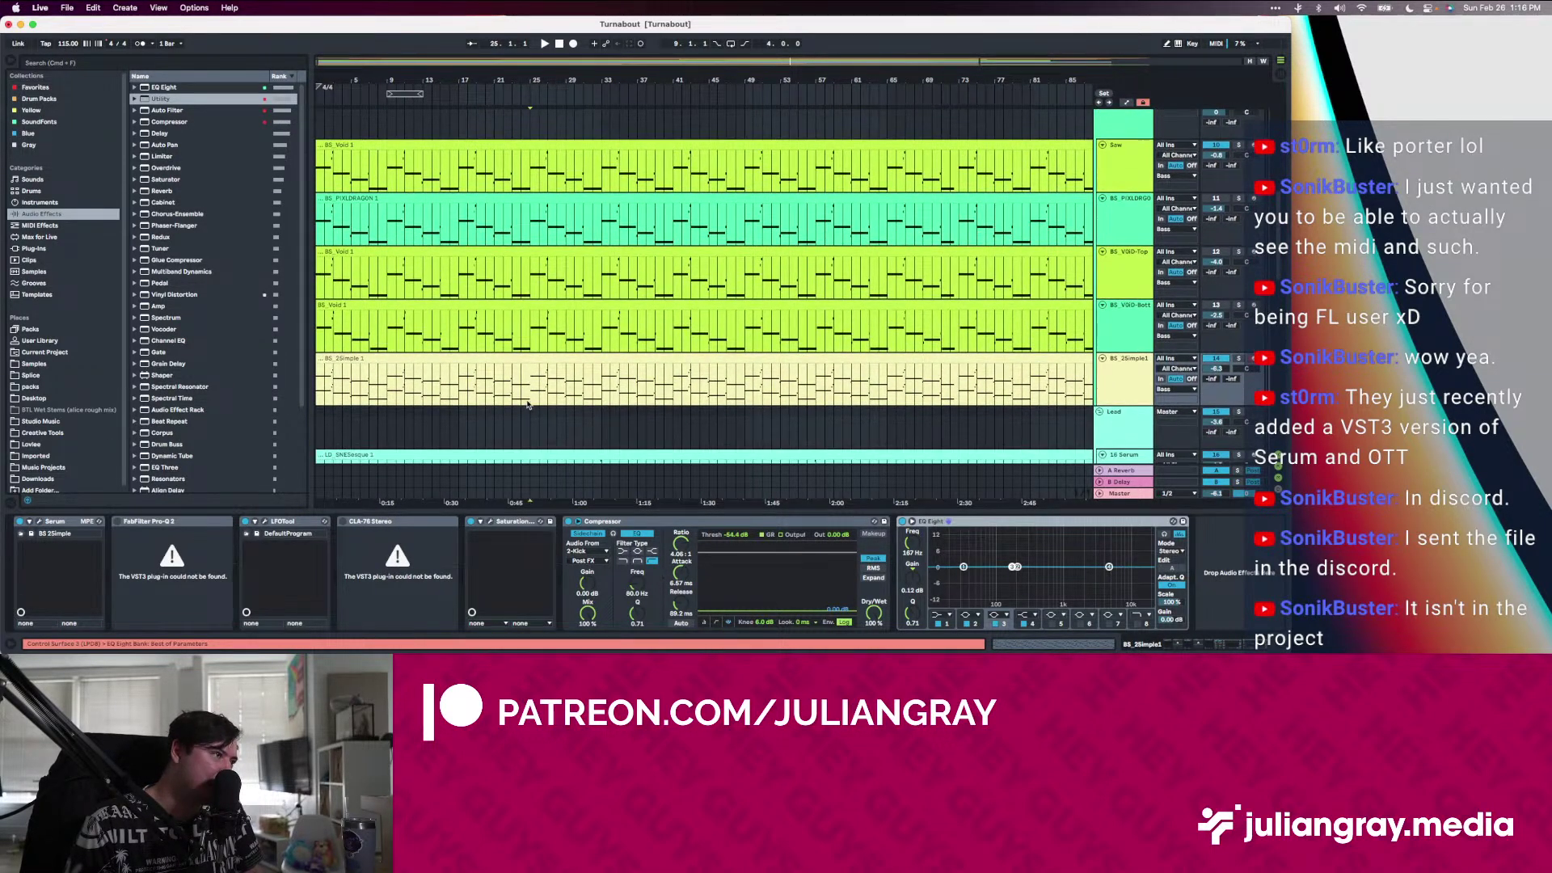
Recheck the Saw track's Serum patch and close its window
drag(541, 390, 544, 176)
click(698, 376)
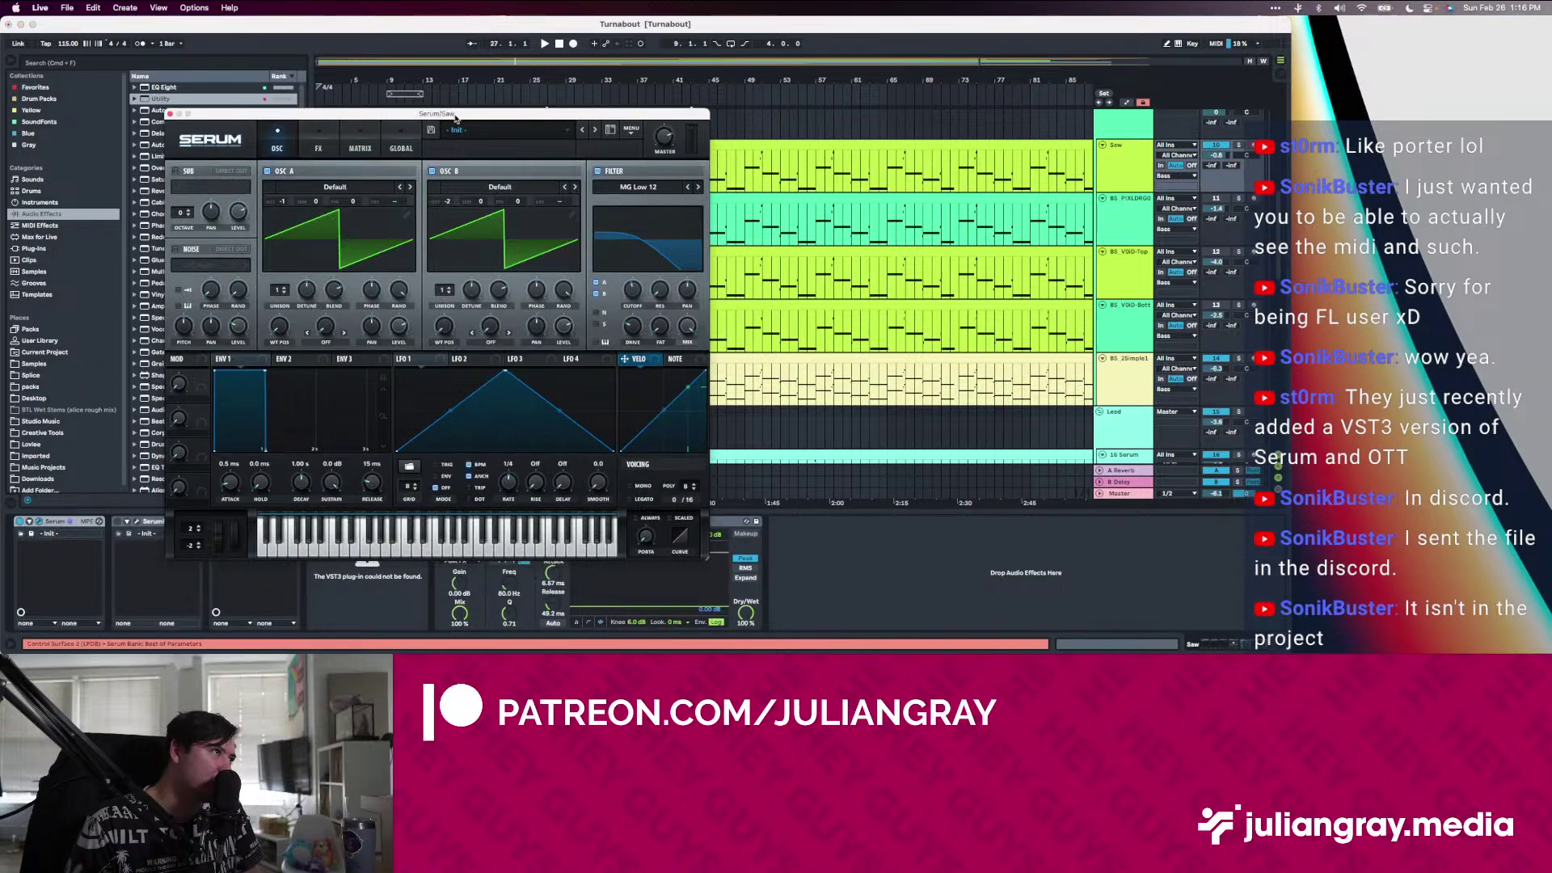
drag(455, 117, 745, 103)
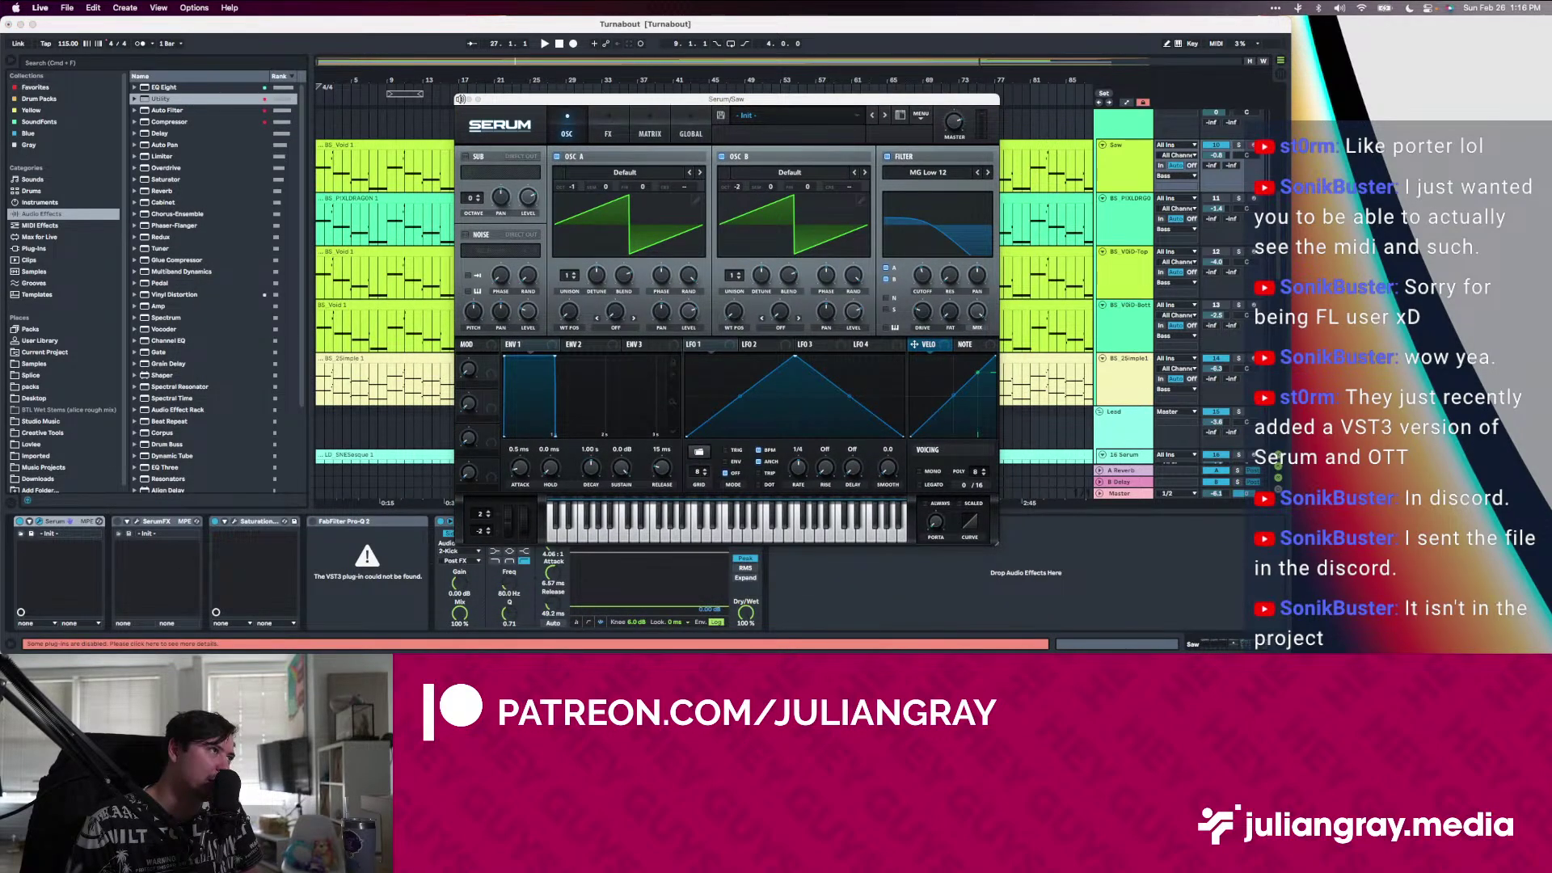
click(461, 98)
Place the playback position around bar 42 on the Saw track and audition the arrangement
click(693, 226)
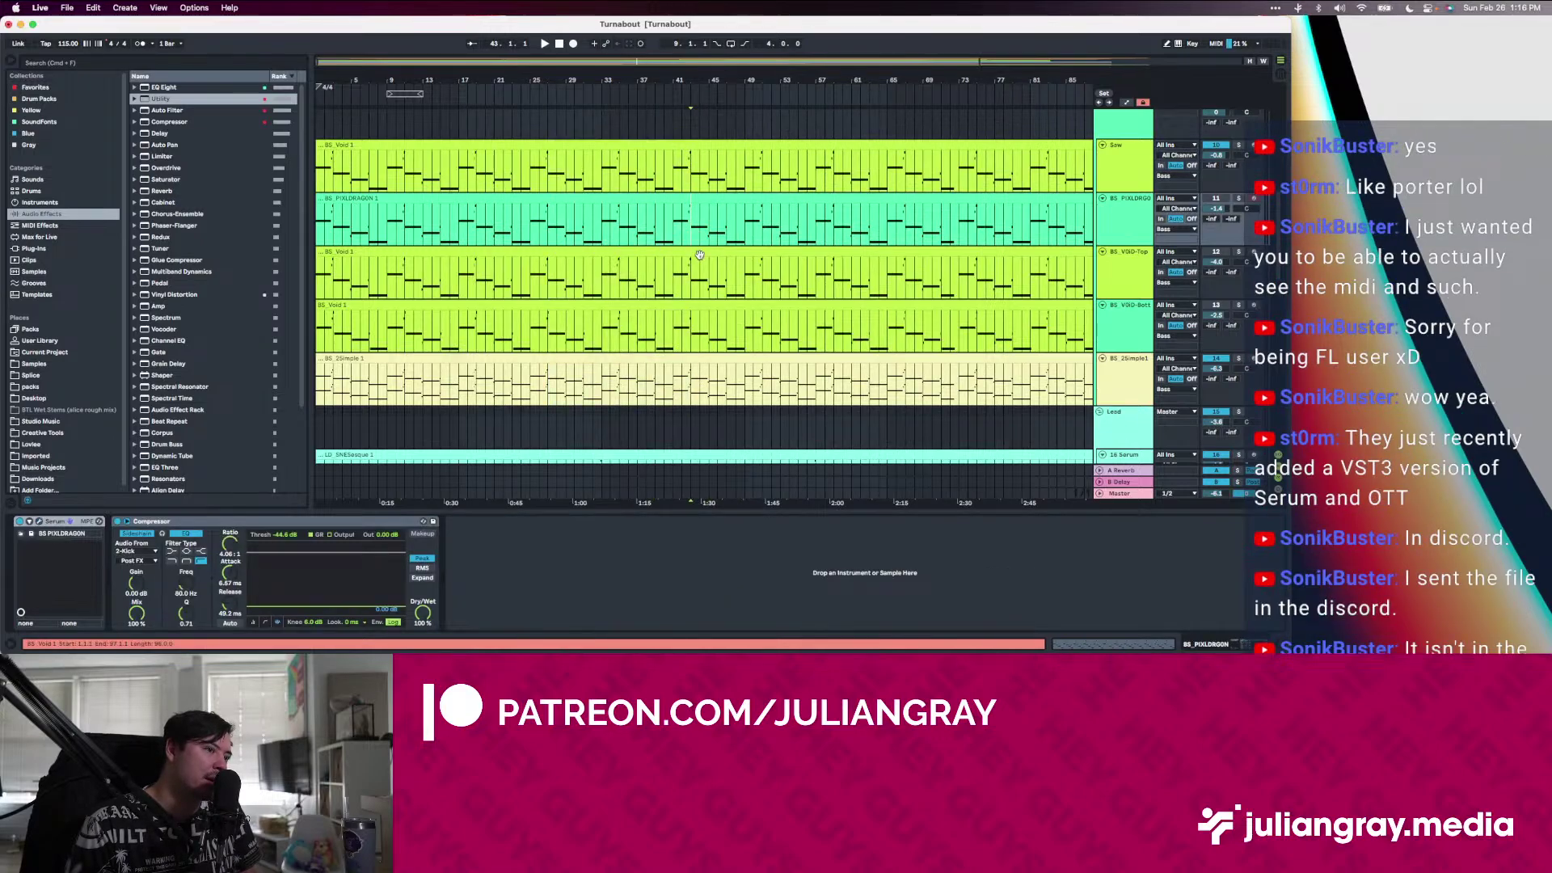
scroll(700, 255, down, 1)
scroll(699, 258, up, 1)
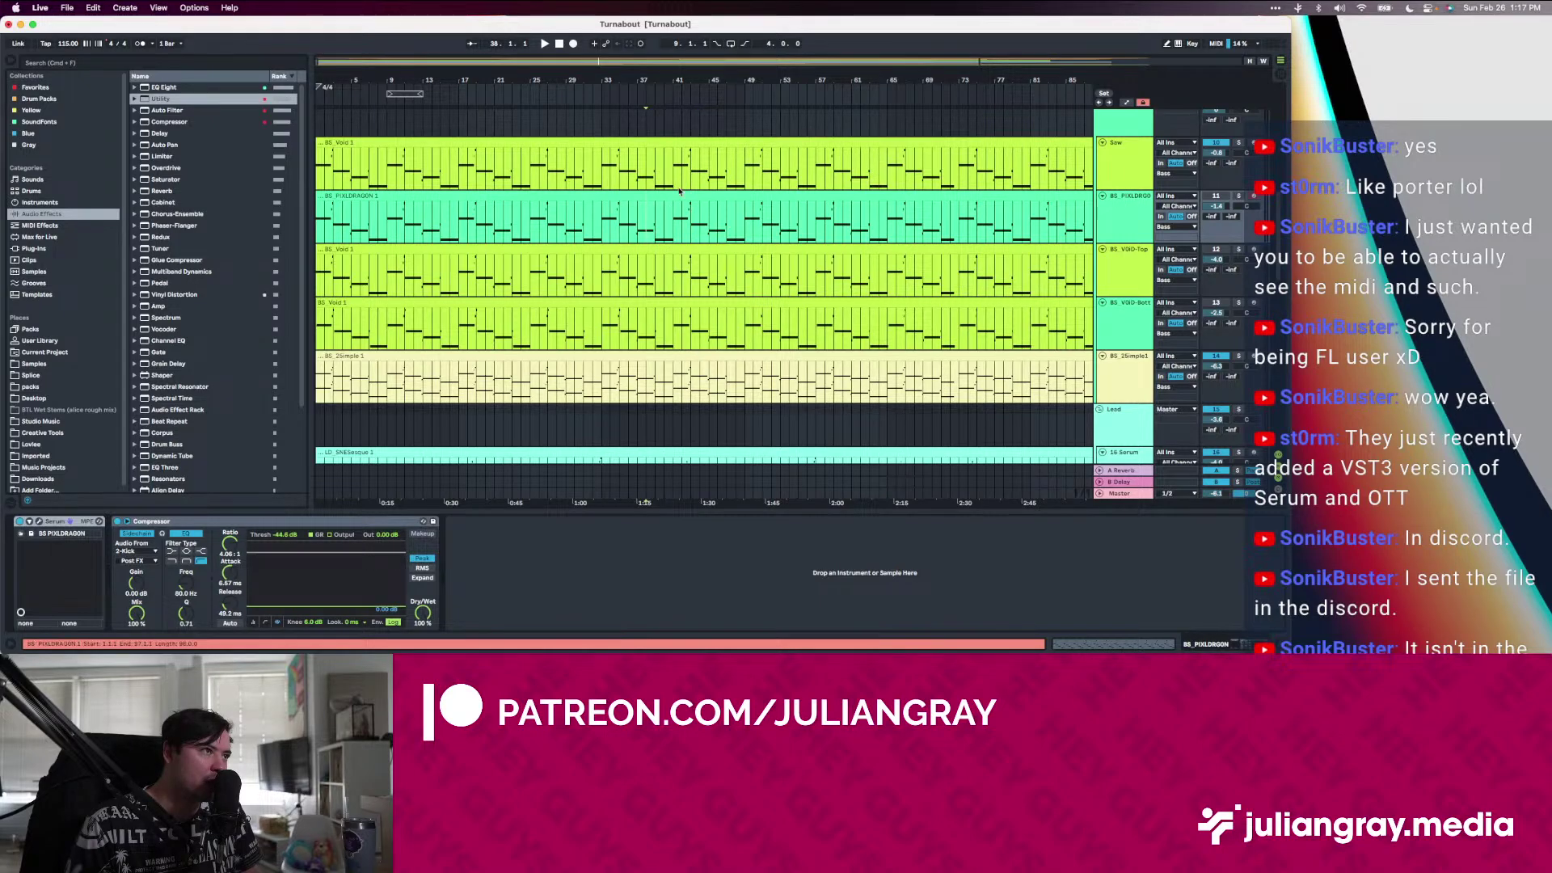
click(693, 167)
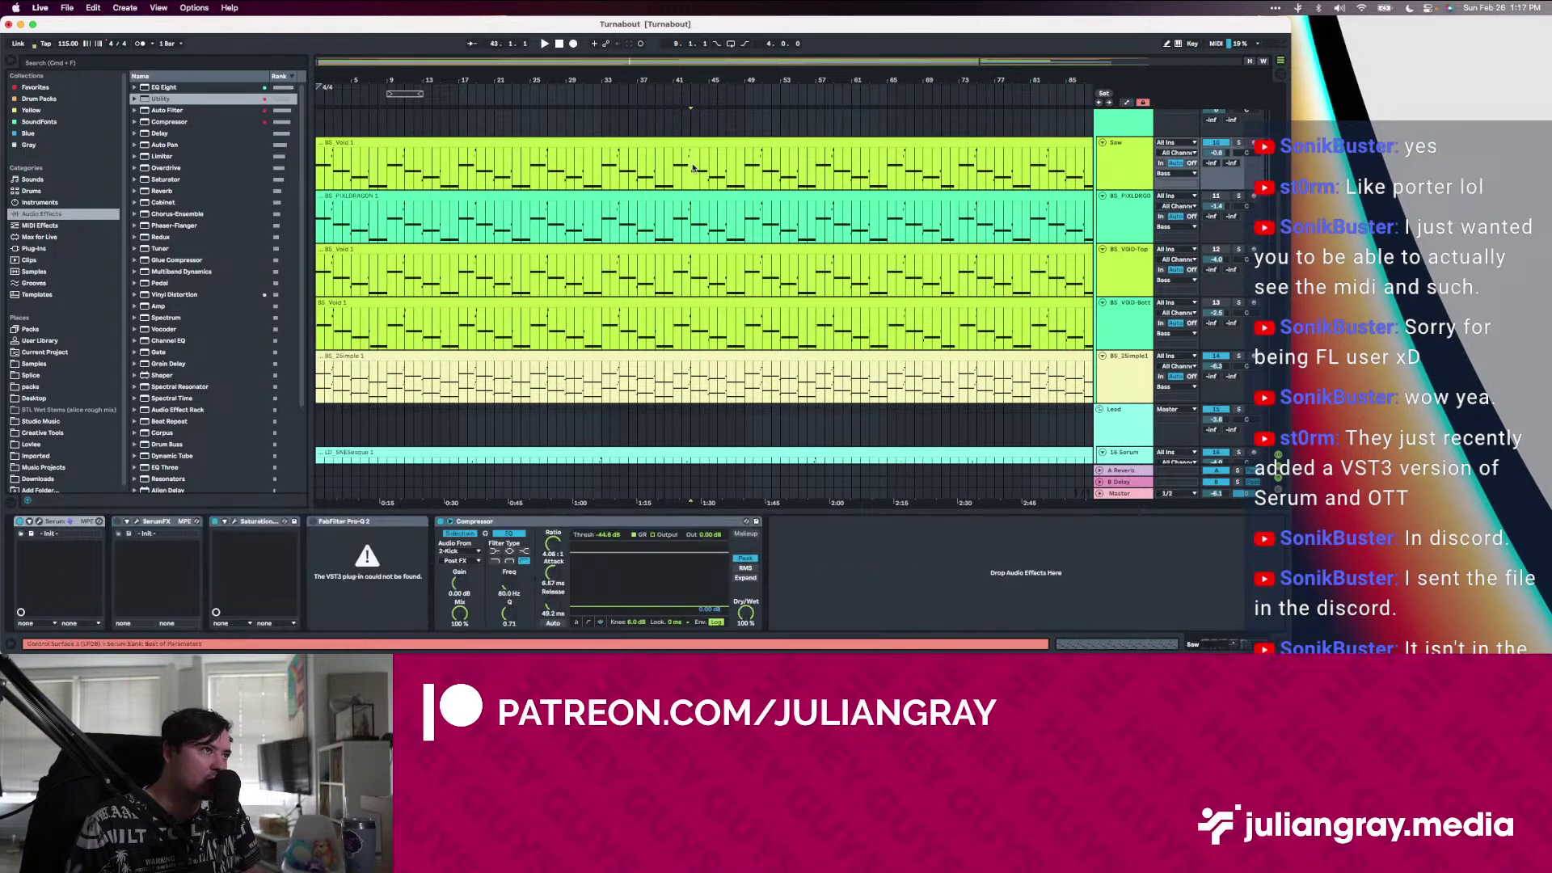
key(space)
scroll(1080, 214, up, 3)
Solo the Saw track in the Bass group, listen to it alone, and stop playback
click(1080, 214)
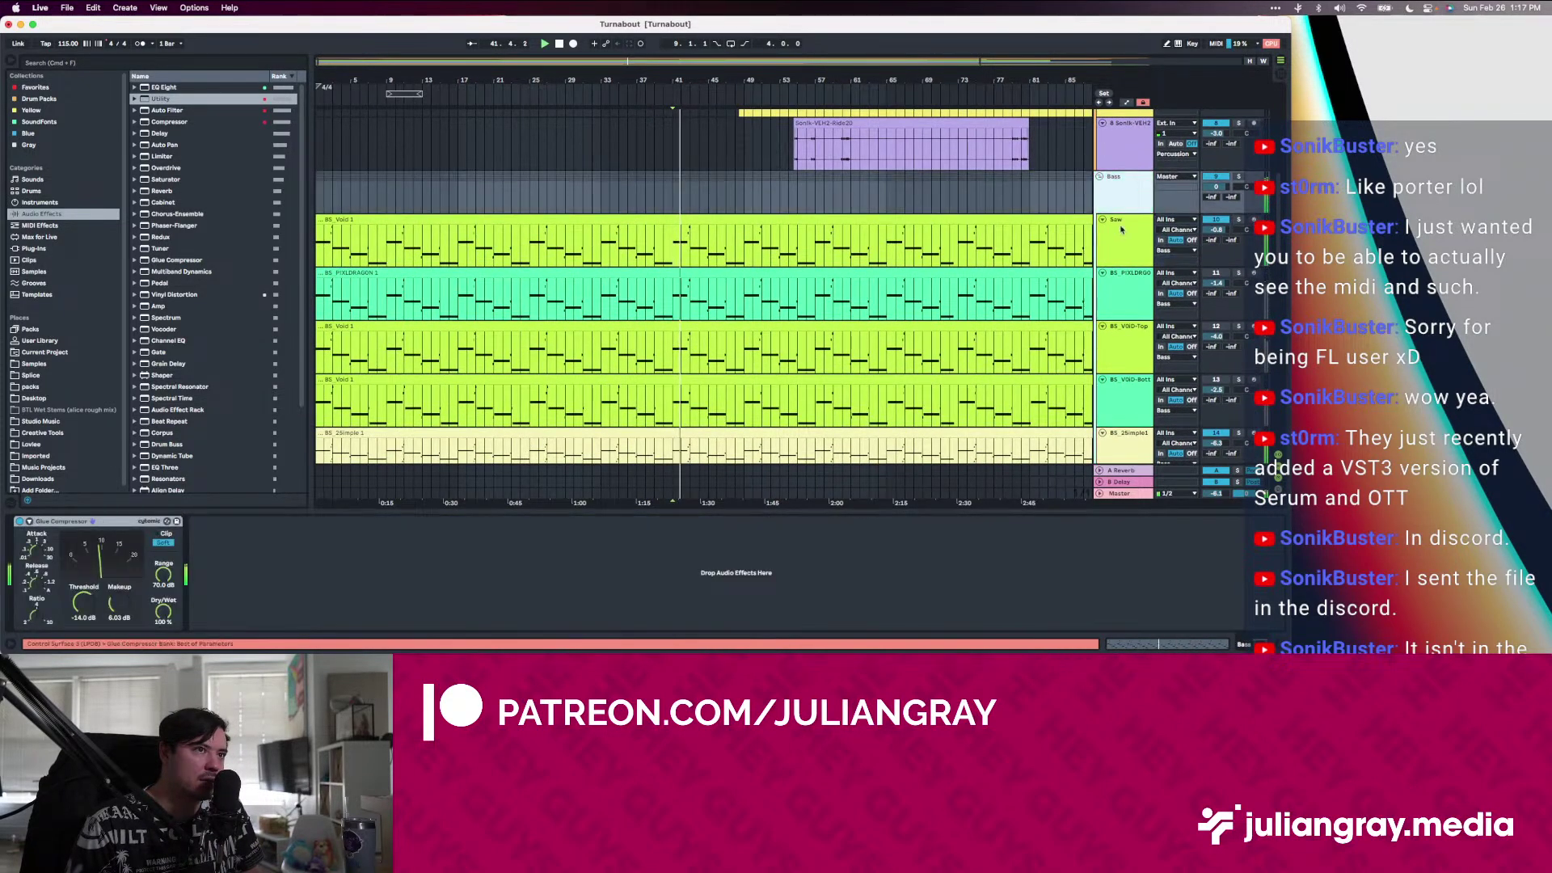
click(1112, 239)
click(1119, 238)
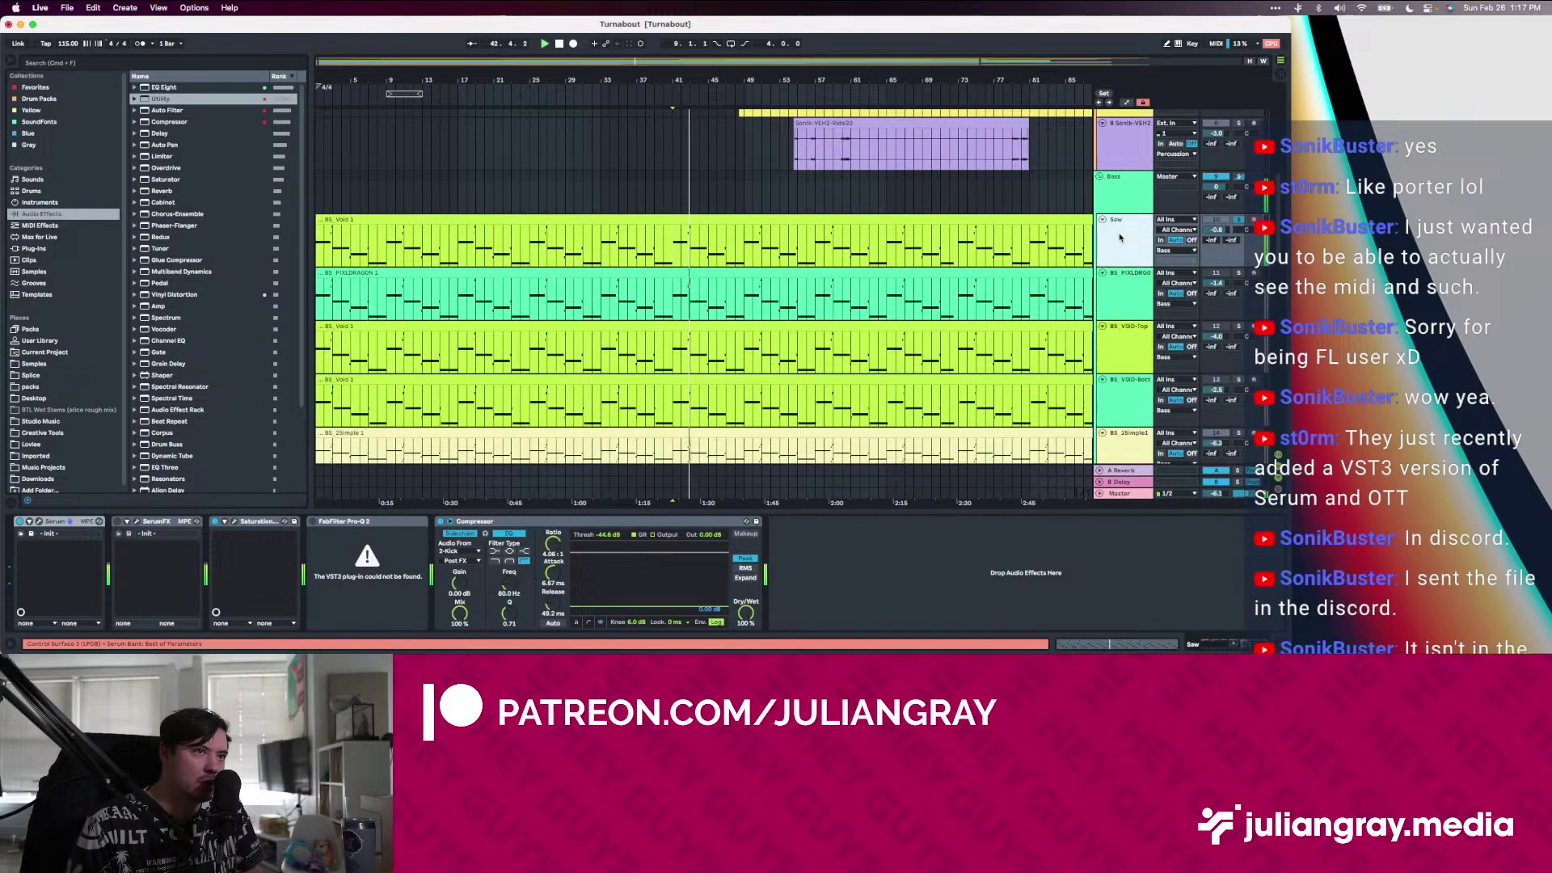
click(554, 240)
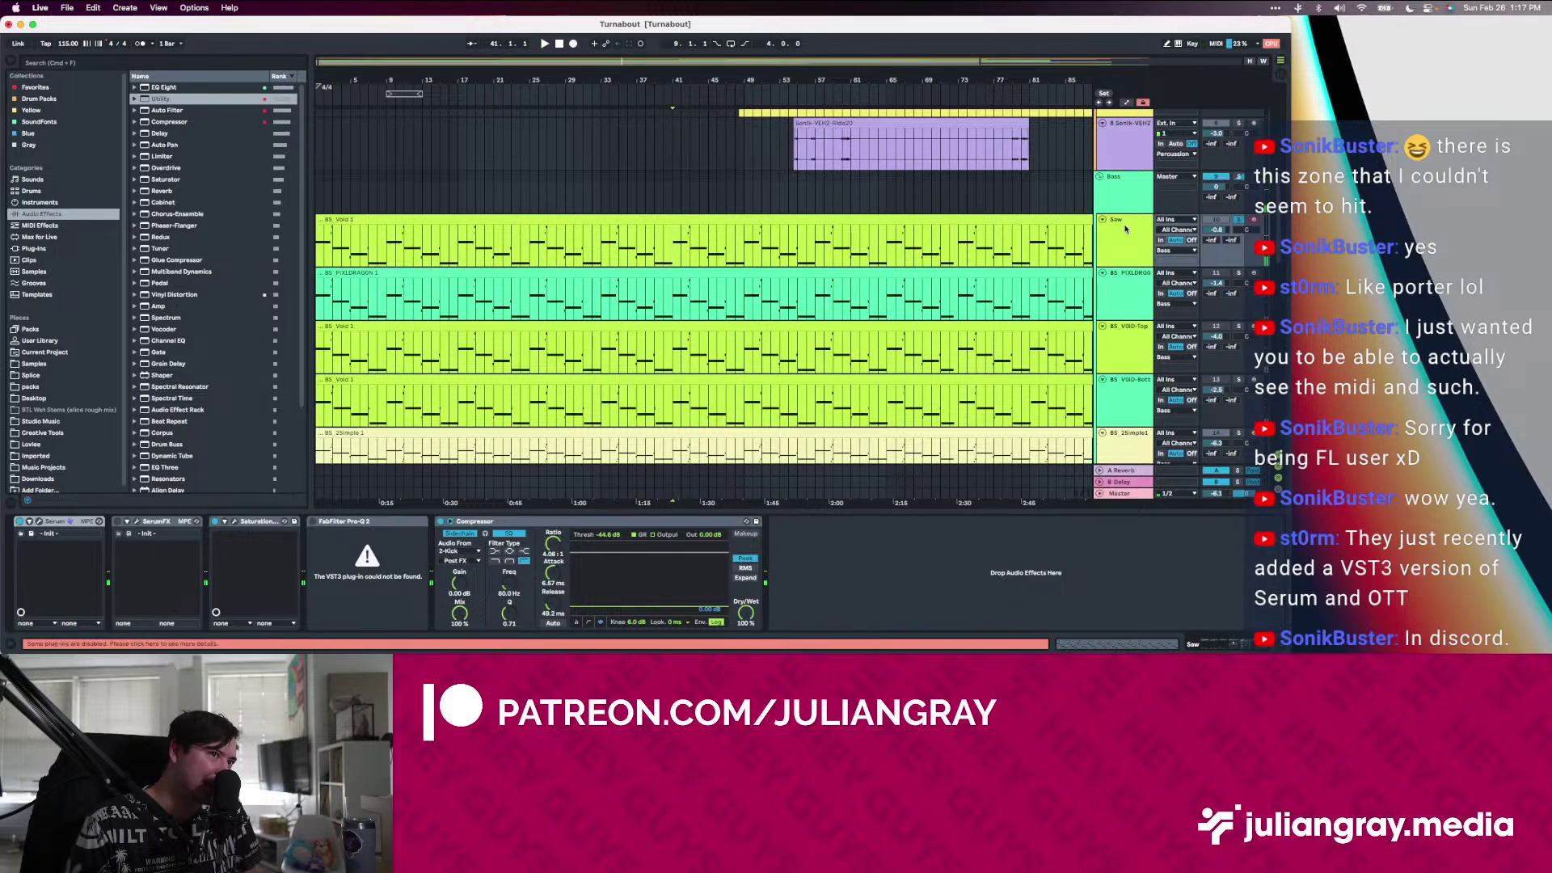
Solo the BS_VOID-Top track during playback and add an EQ Eight to the end of its device chain
click(1125, 251)
click(1151, 312)
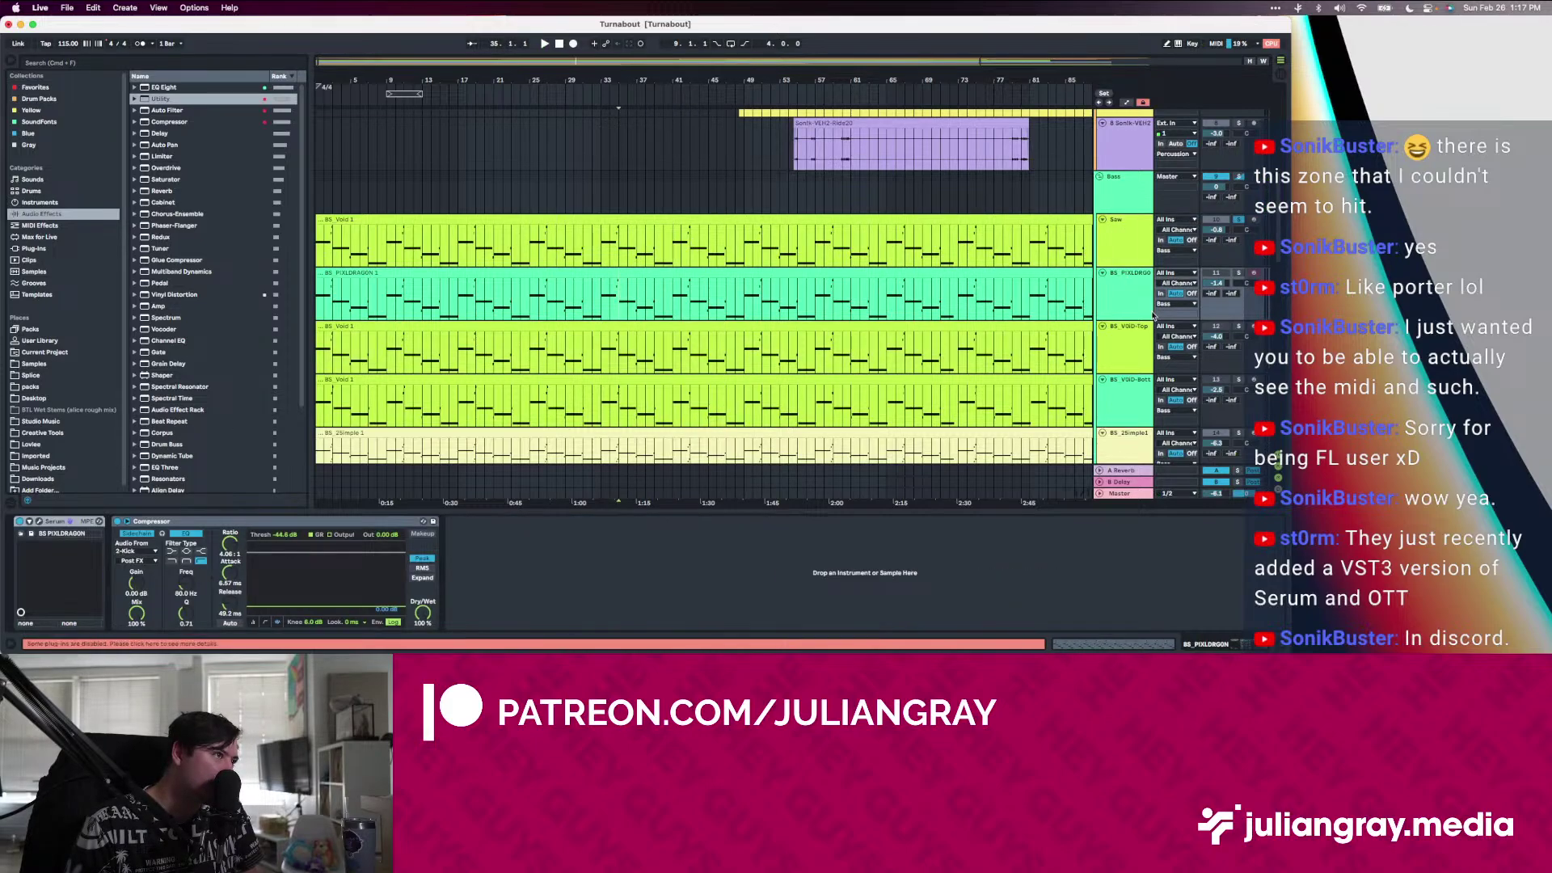
click(1112, 343)
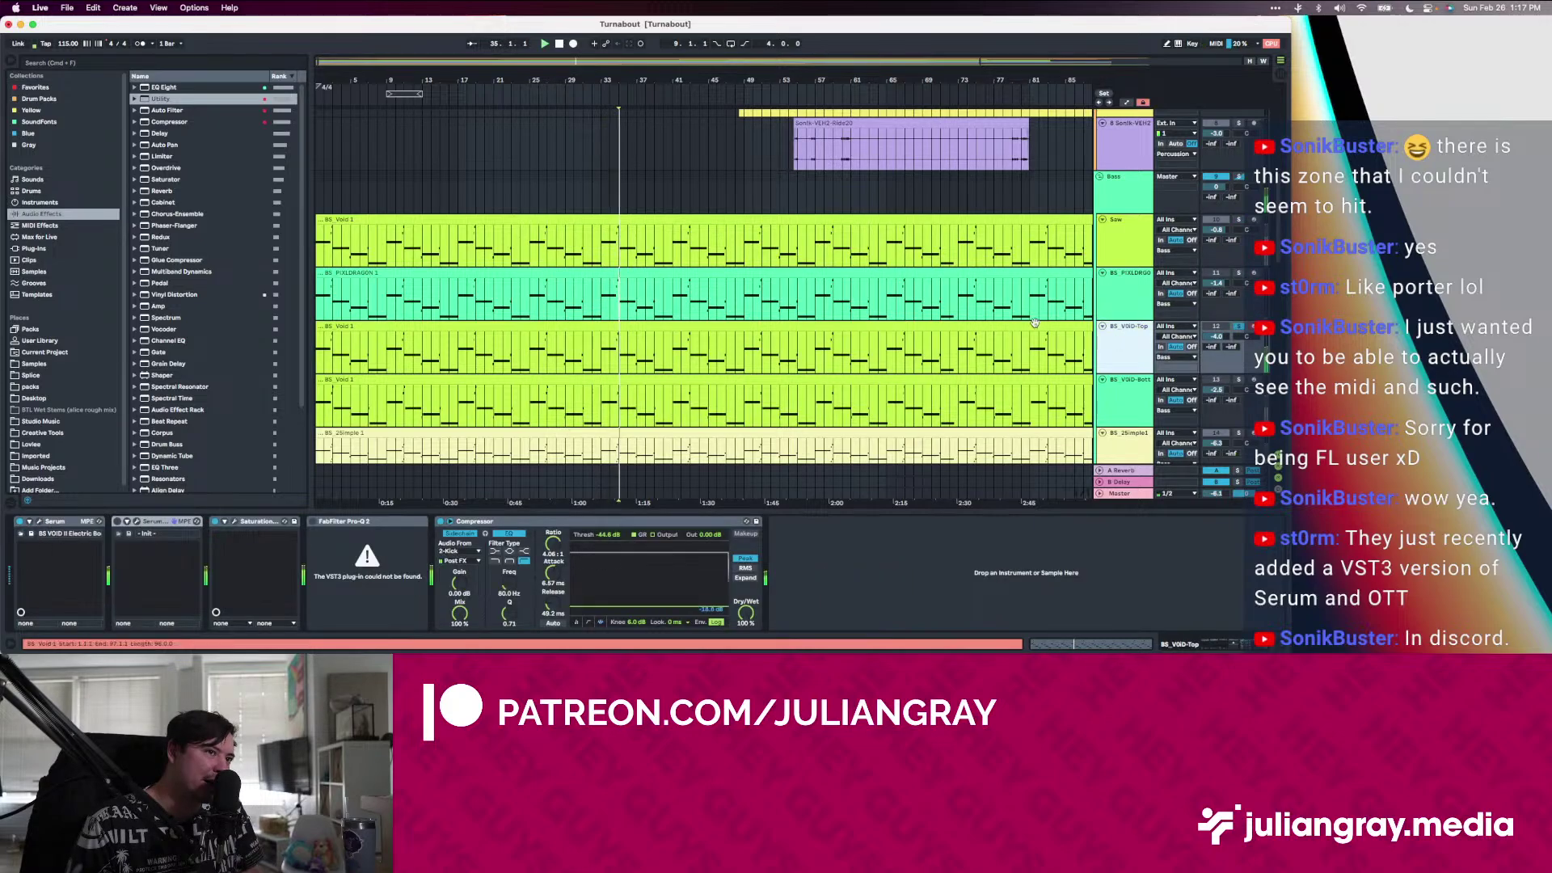
double_click(170, 86)
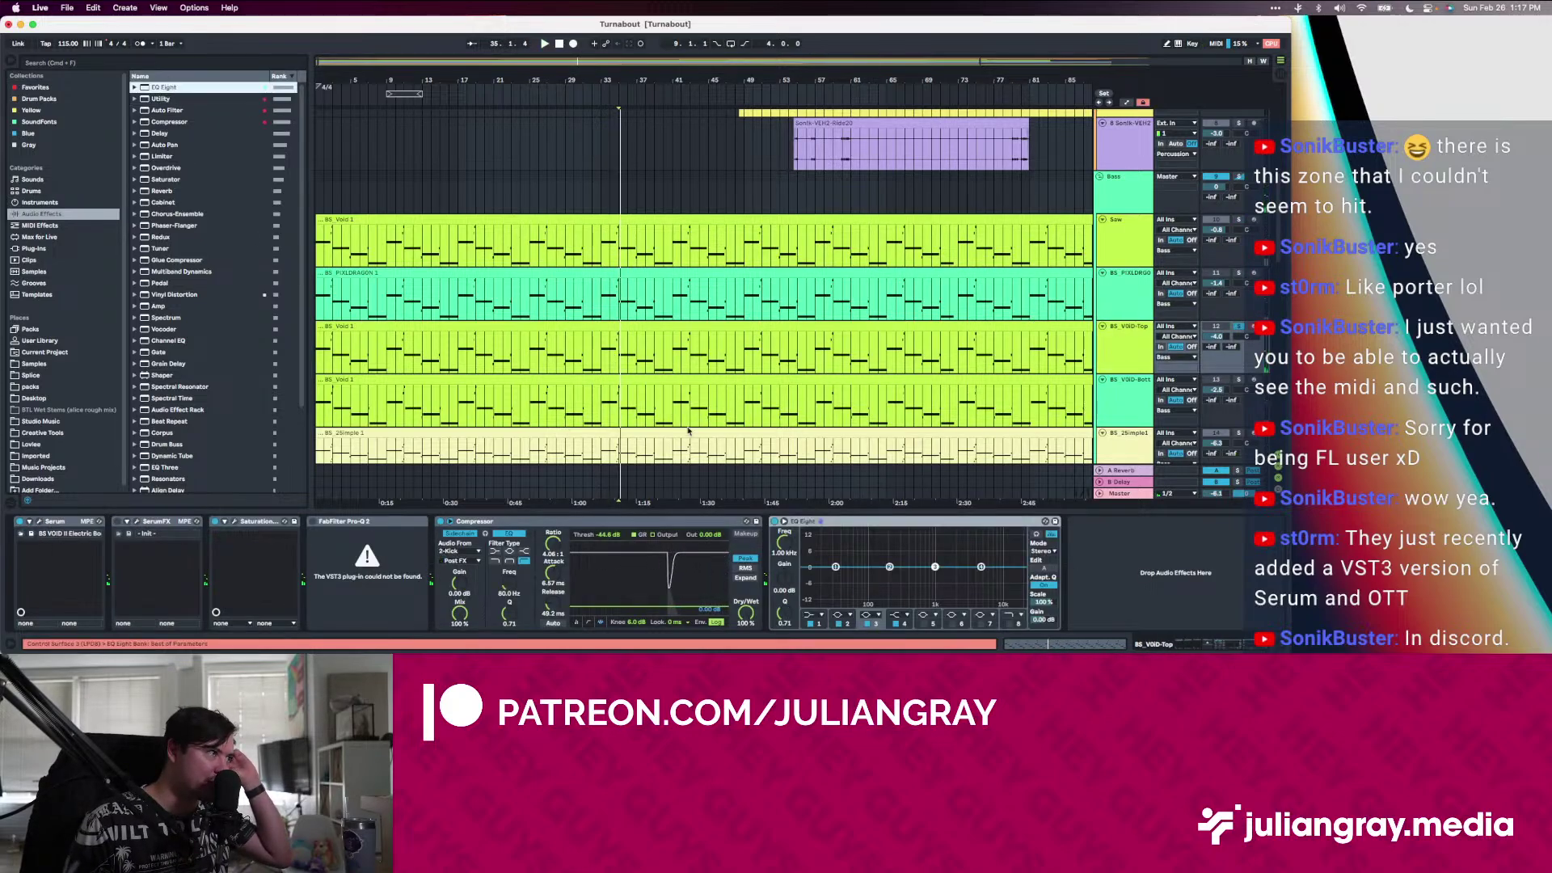
Delete the EQ Eight from the BS_VOID-Top chain and add the Voxengo SPAN VST plug-in in its place
click(878, 524)
key(Delete)
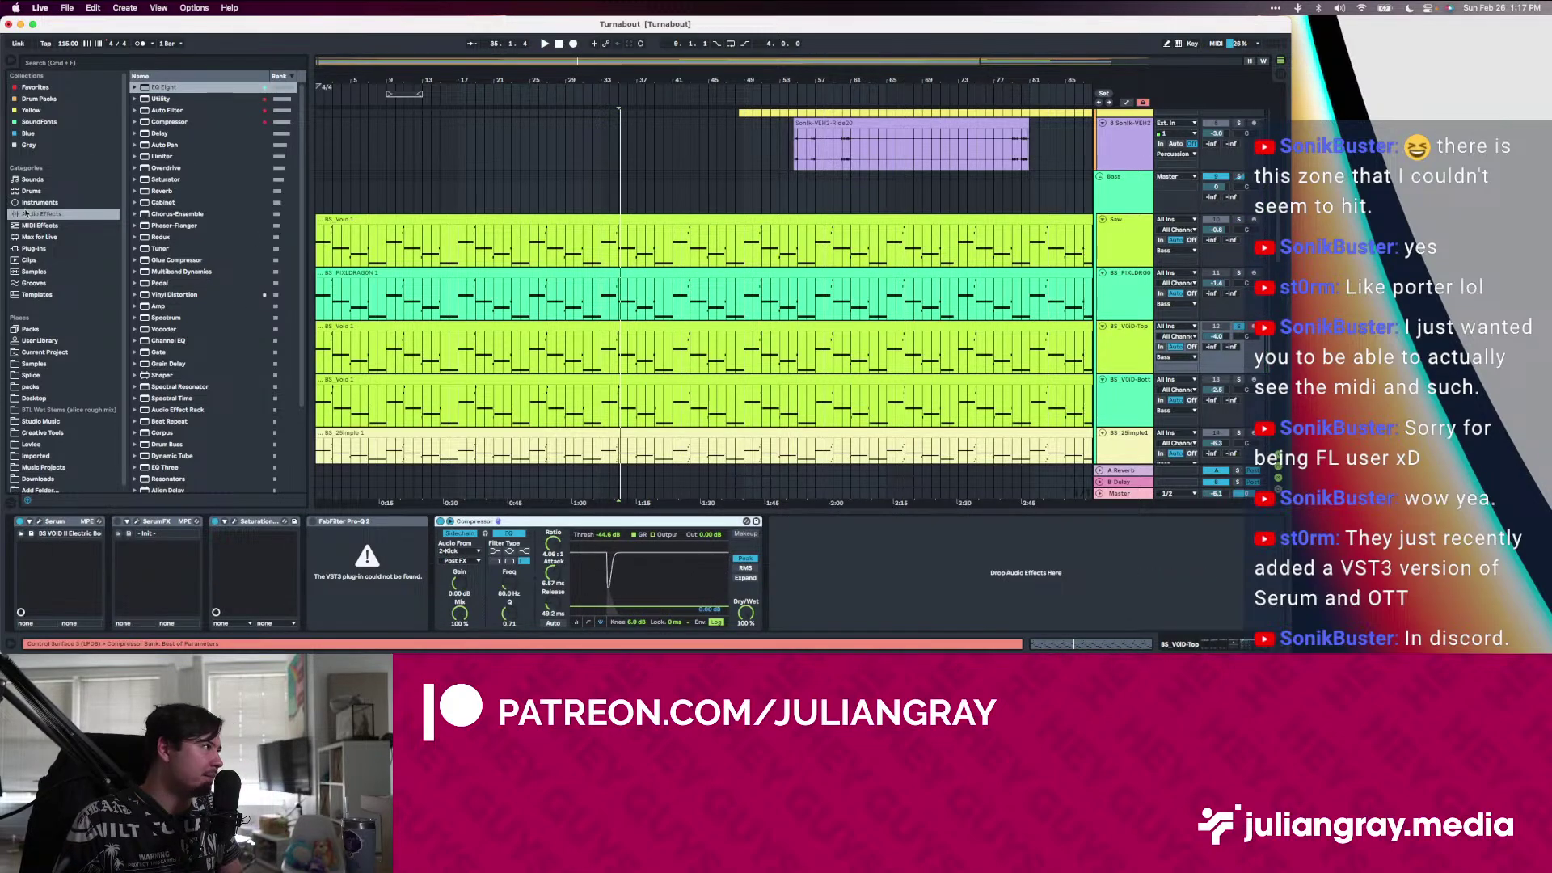
click(32, 248)
click(102, 67)
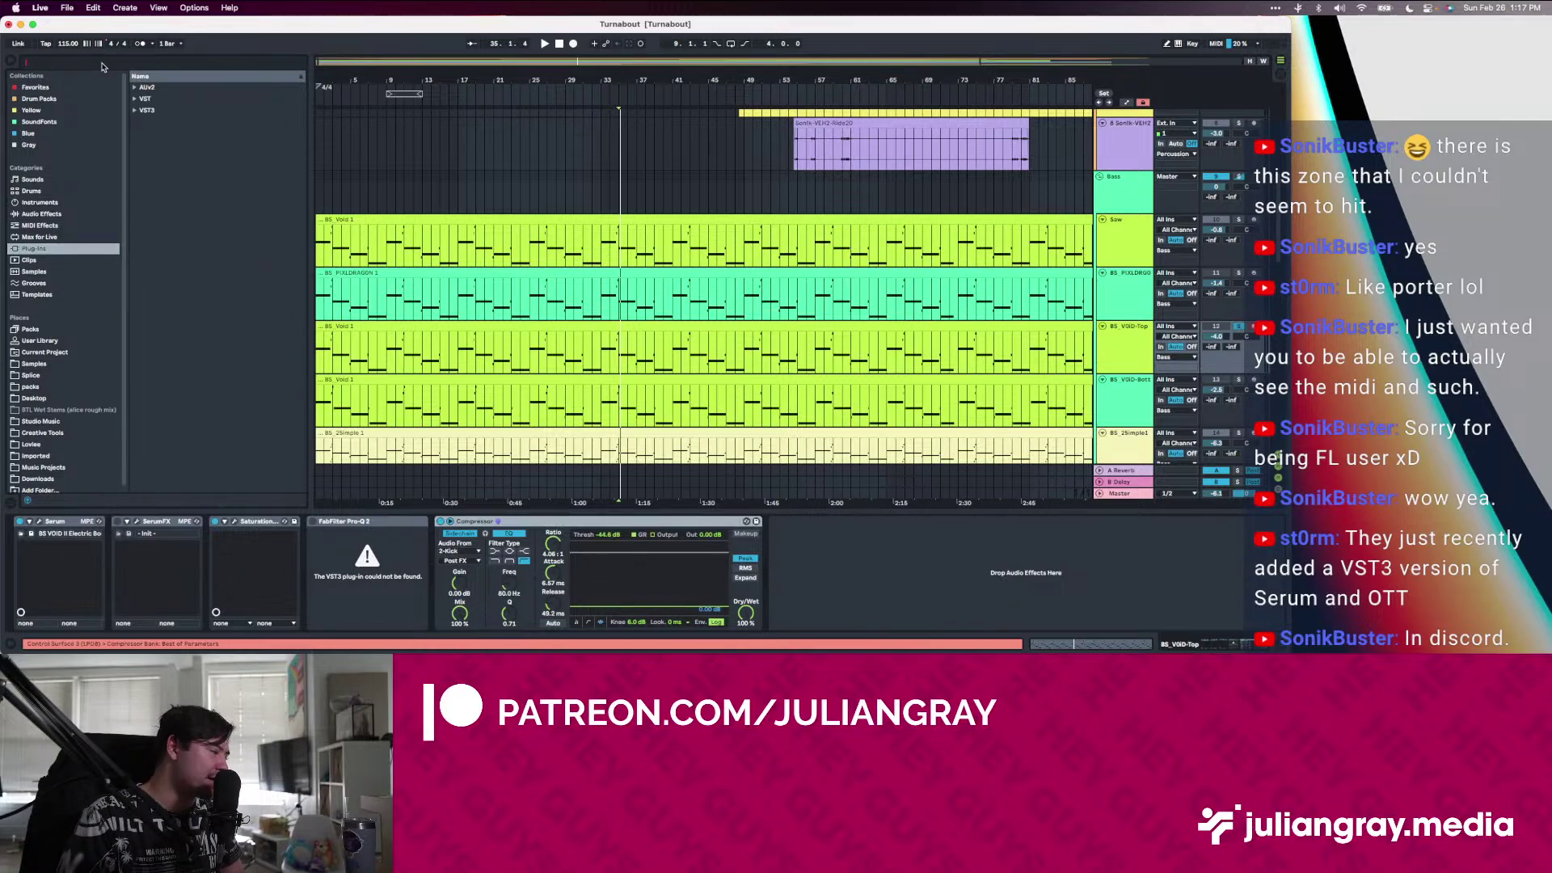
text(span)
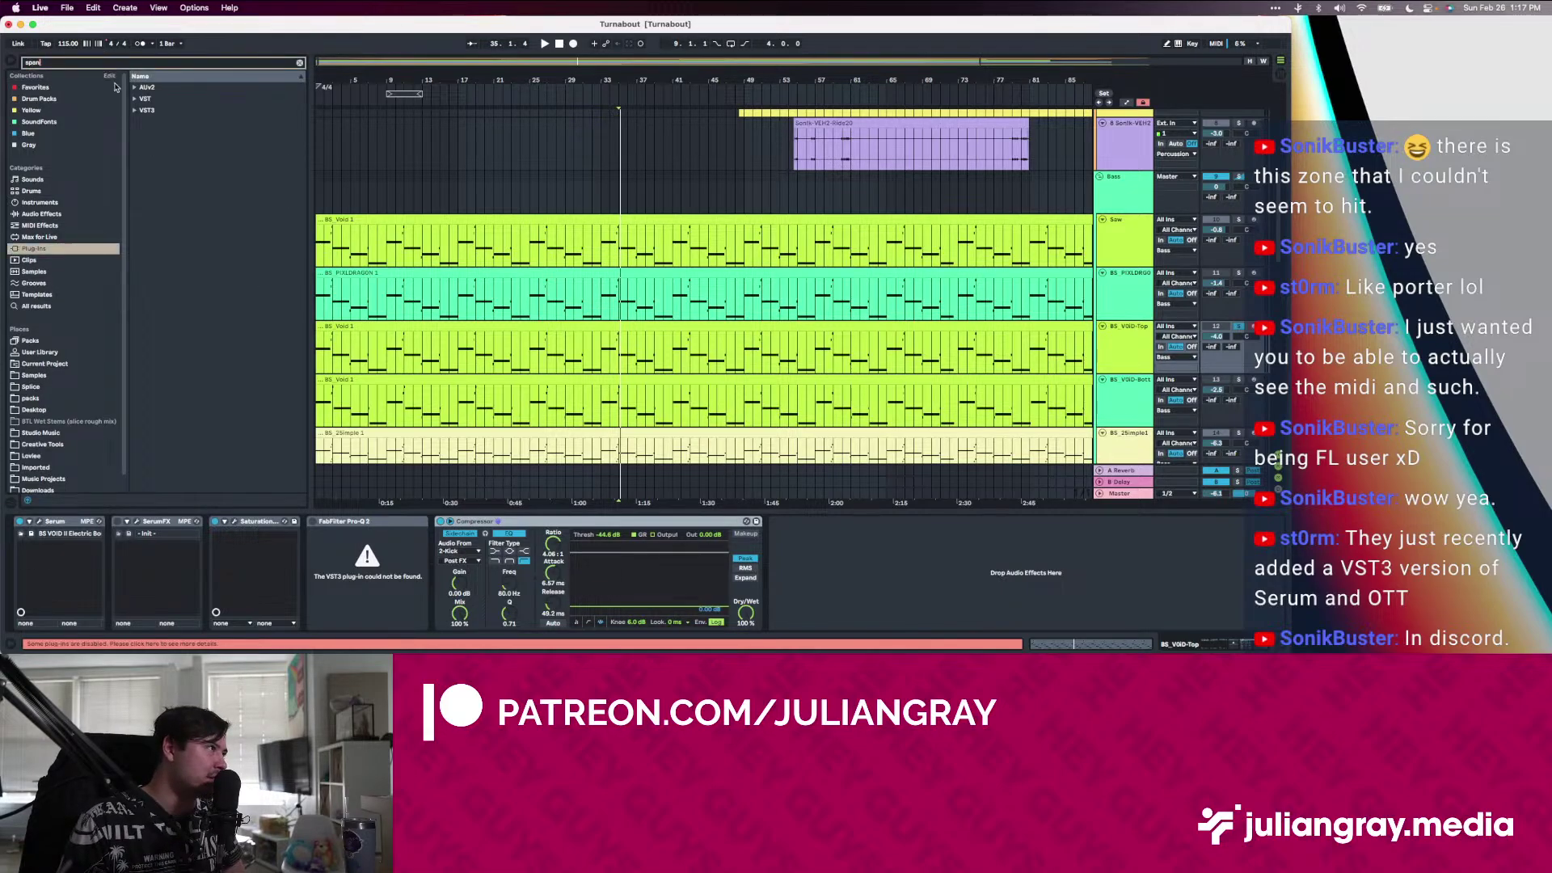
click(134, 99)
click(142, 110)
double_click(182, 122)
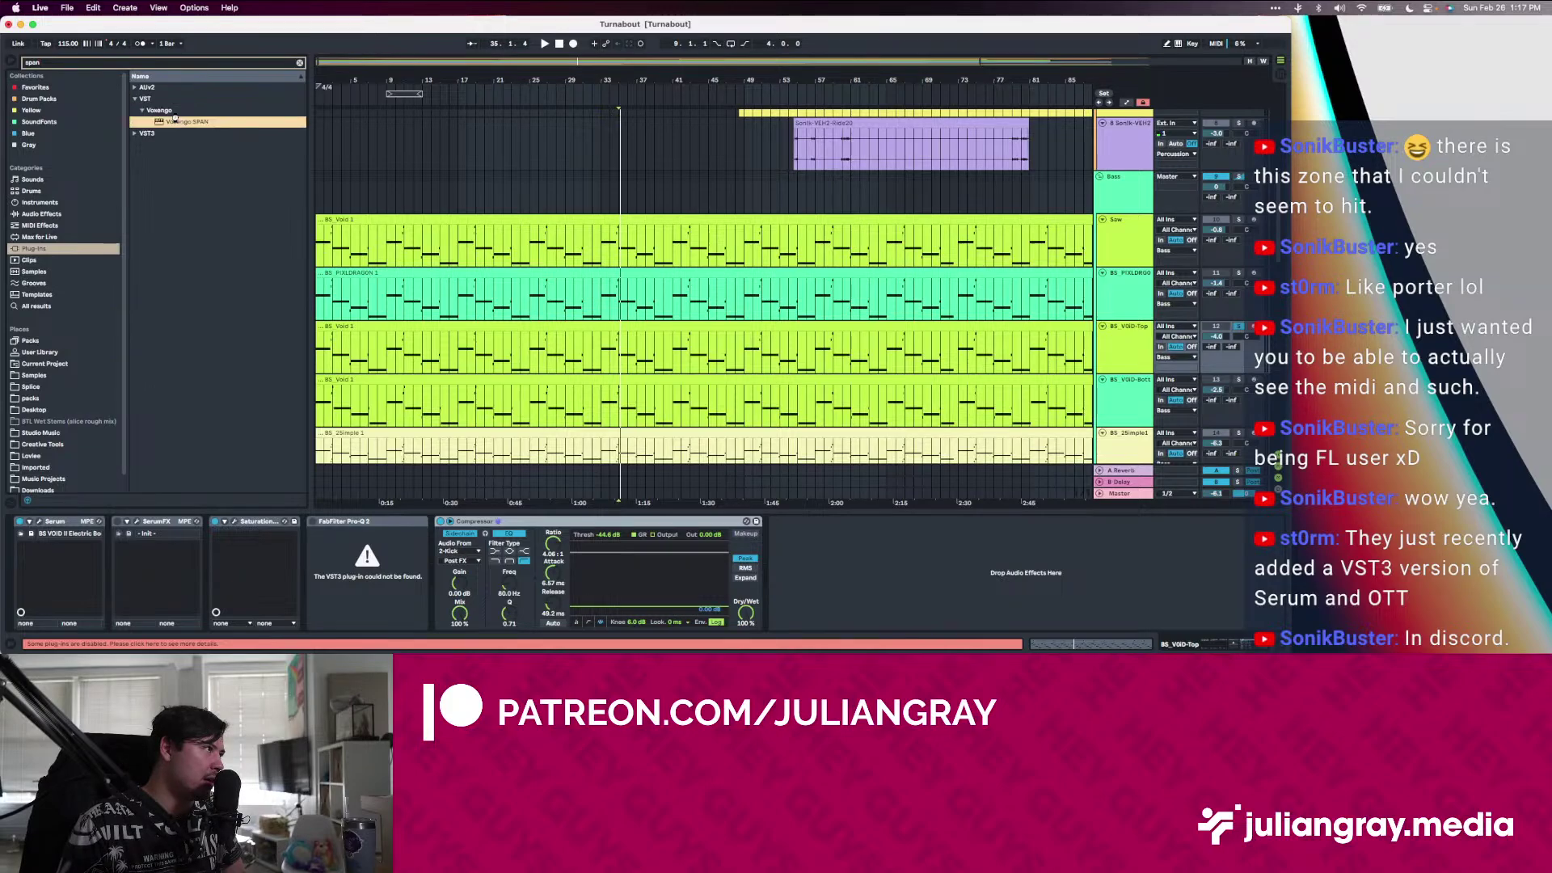
Open the Serum and SPAN windows of BS_VOID-Top, arrange them together, and play the track to inspect its spectrum
click(42, 523)
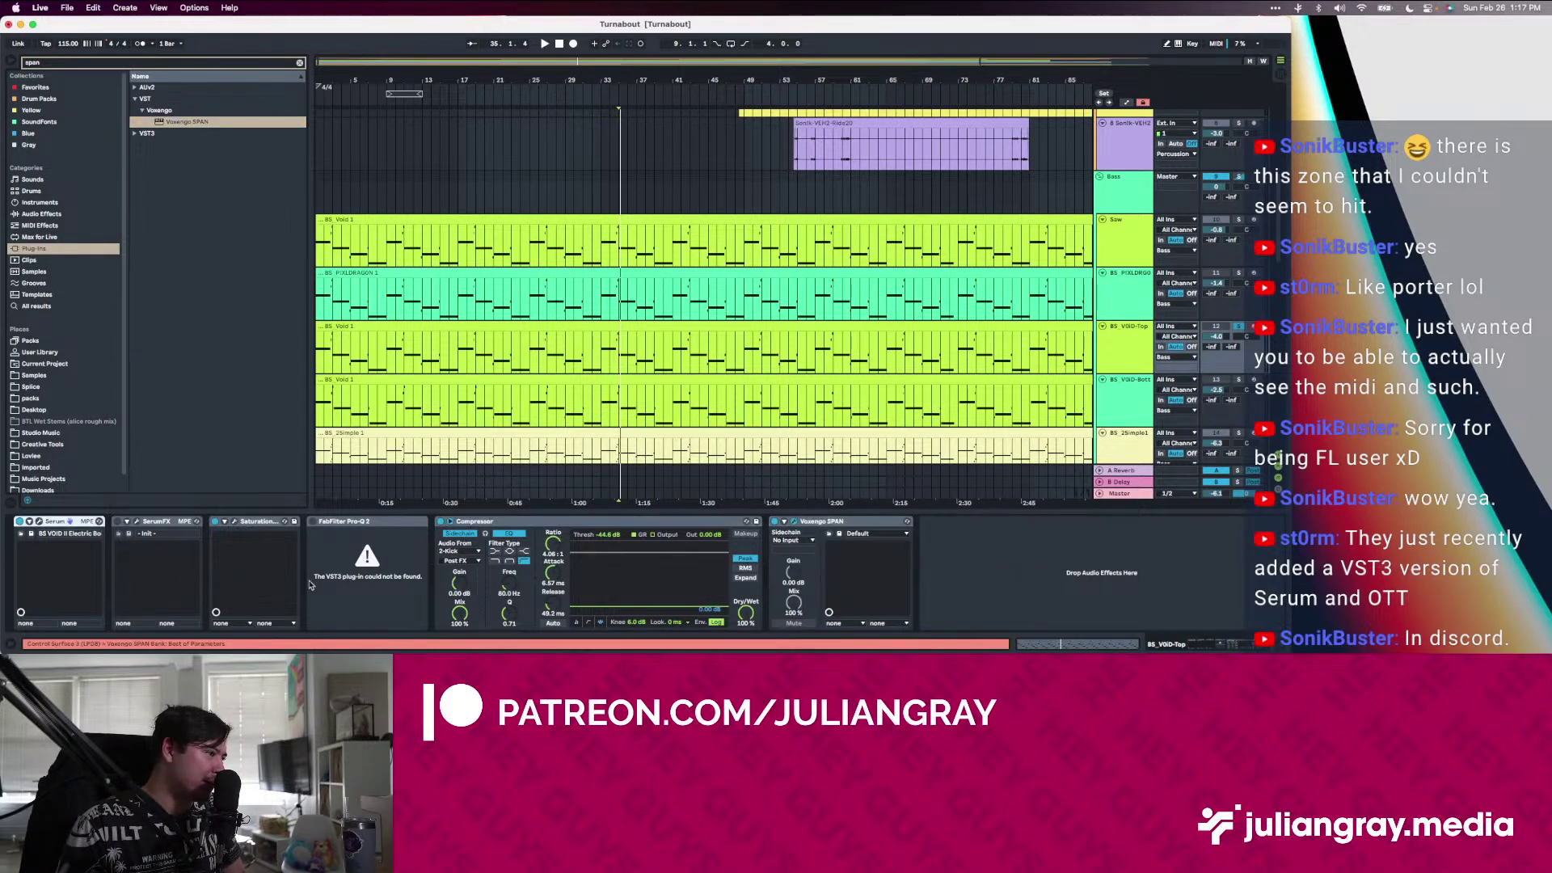
click(39, 521)
drag(212, 373, 655, 105)
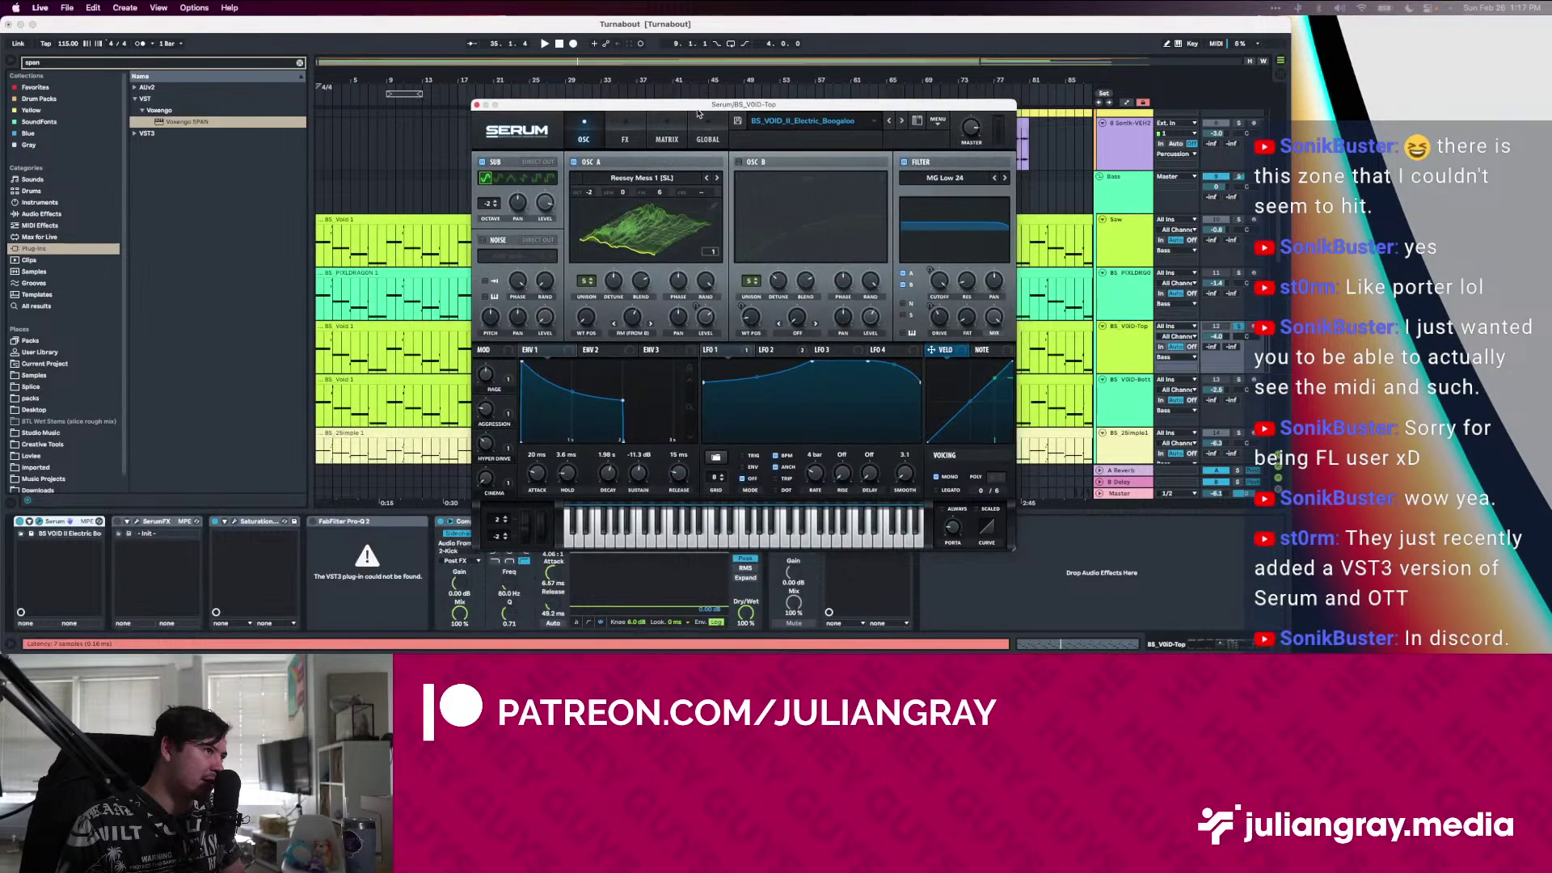
click(659, 206)
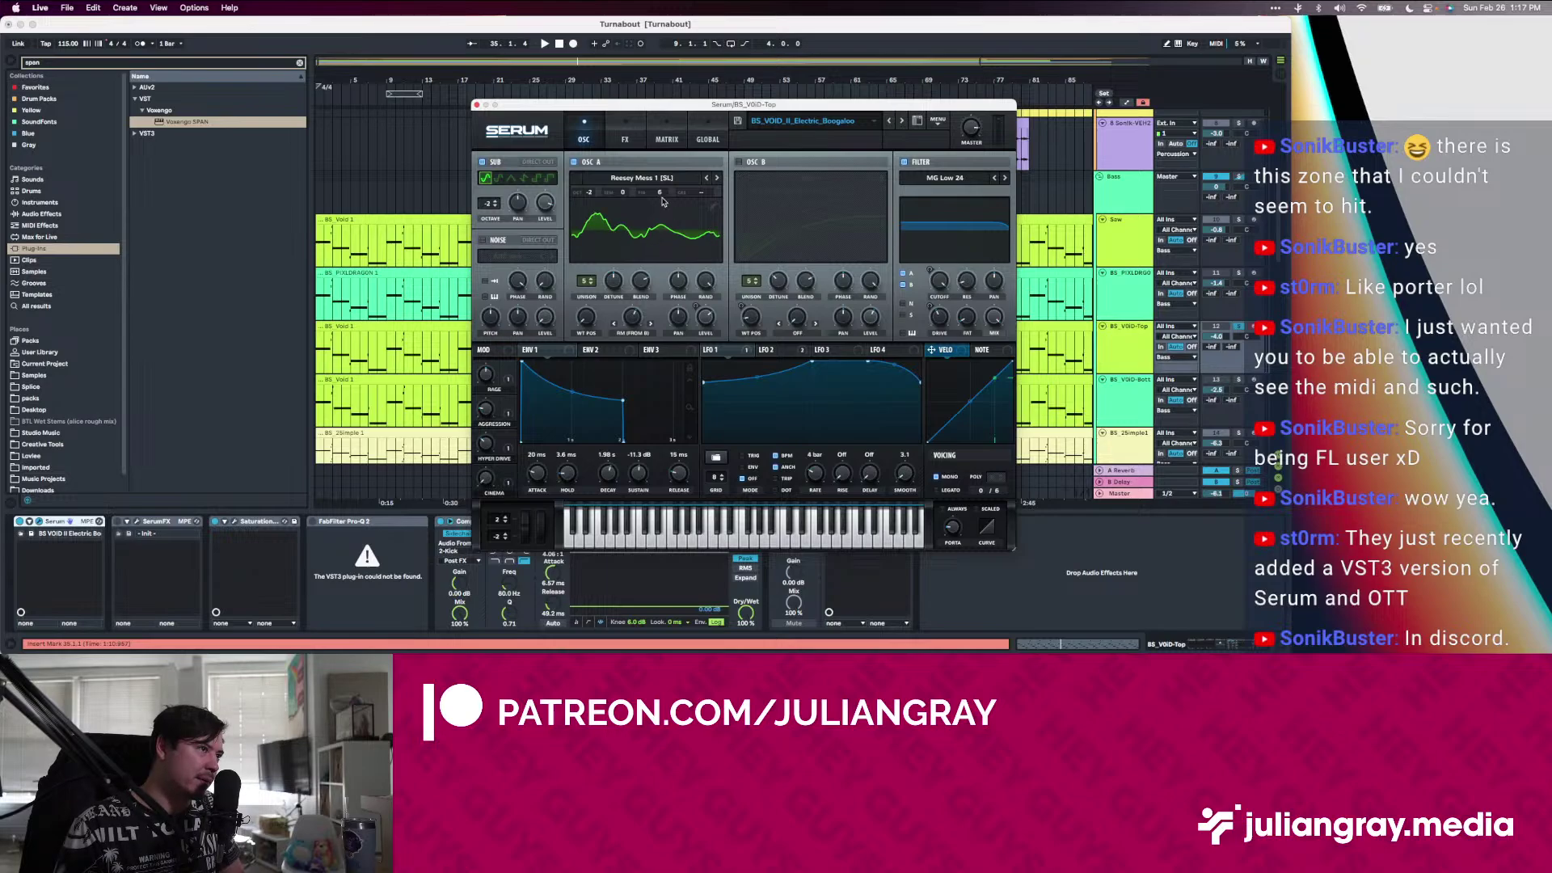
drag(648, 107, 289, 226)
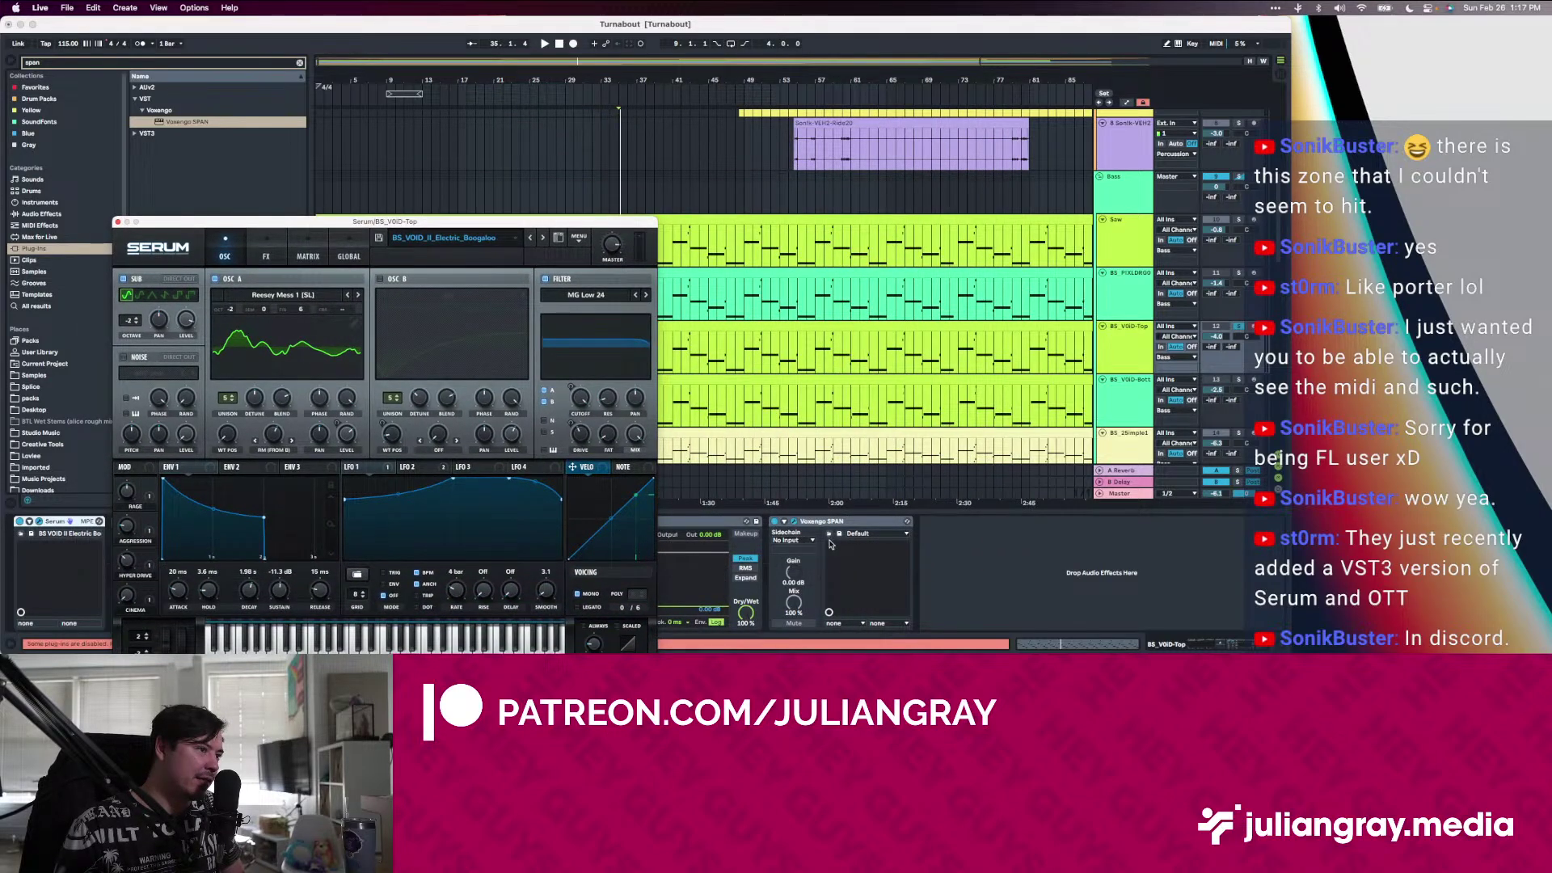
drag(285, 667, 566, 205)
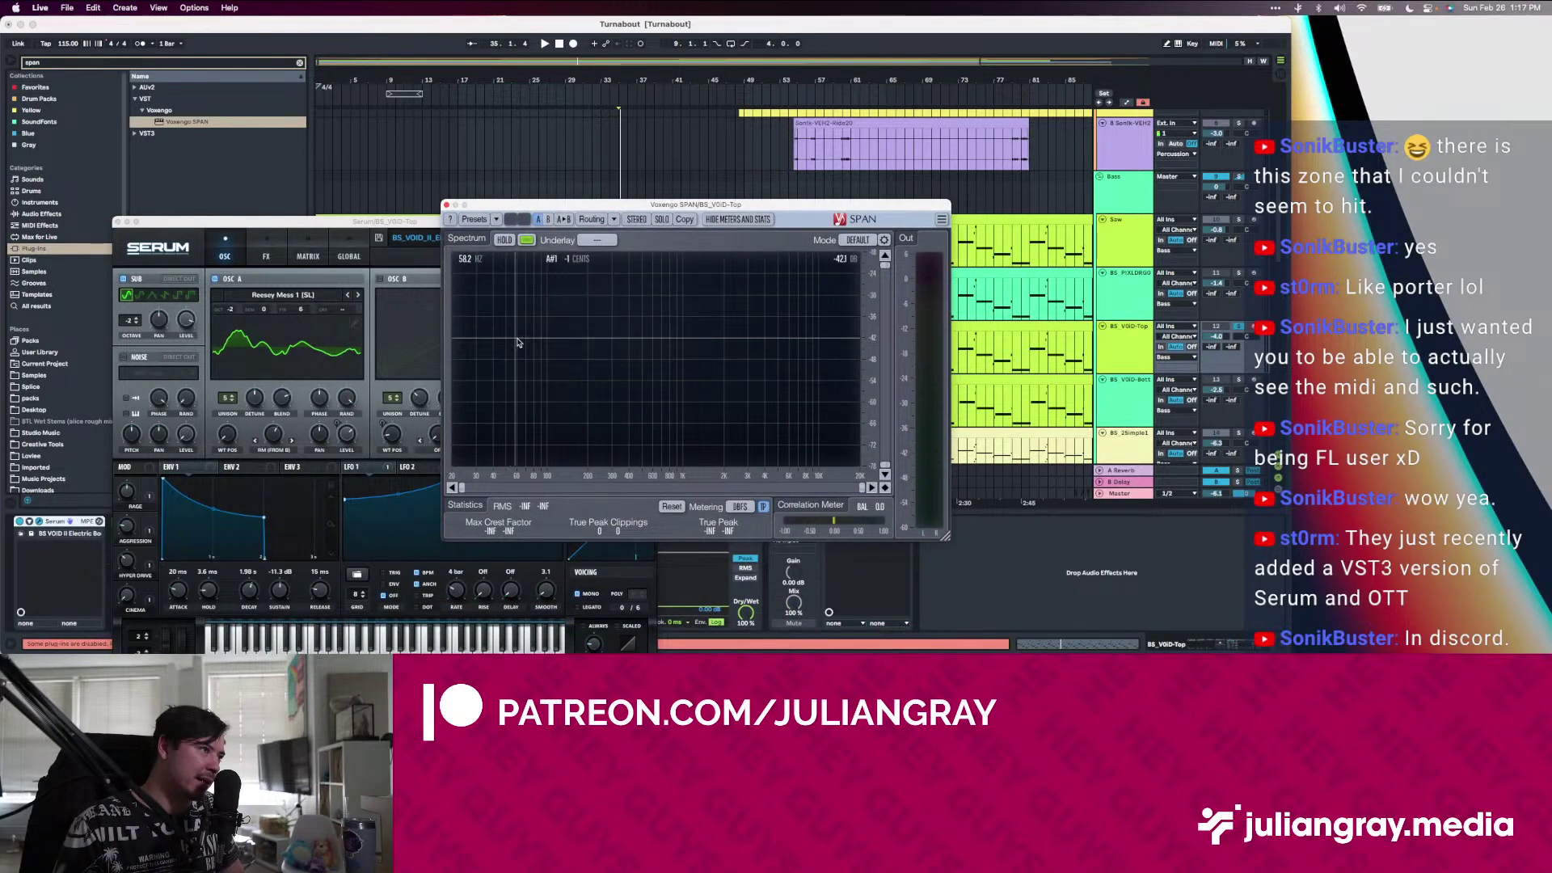
key(space)
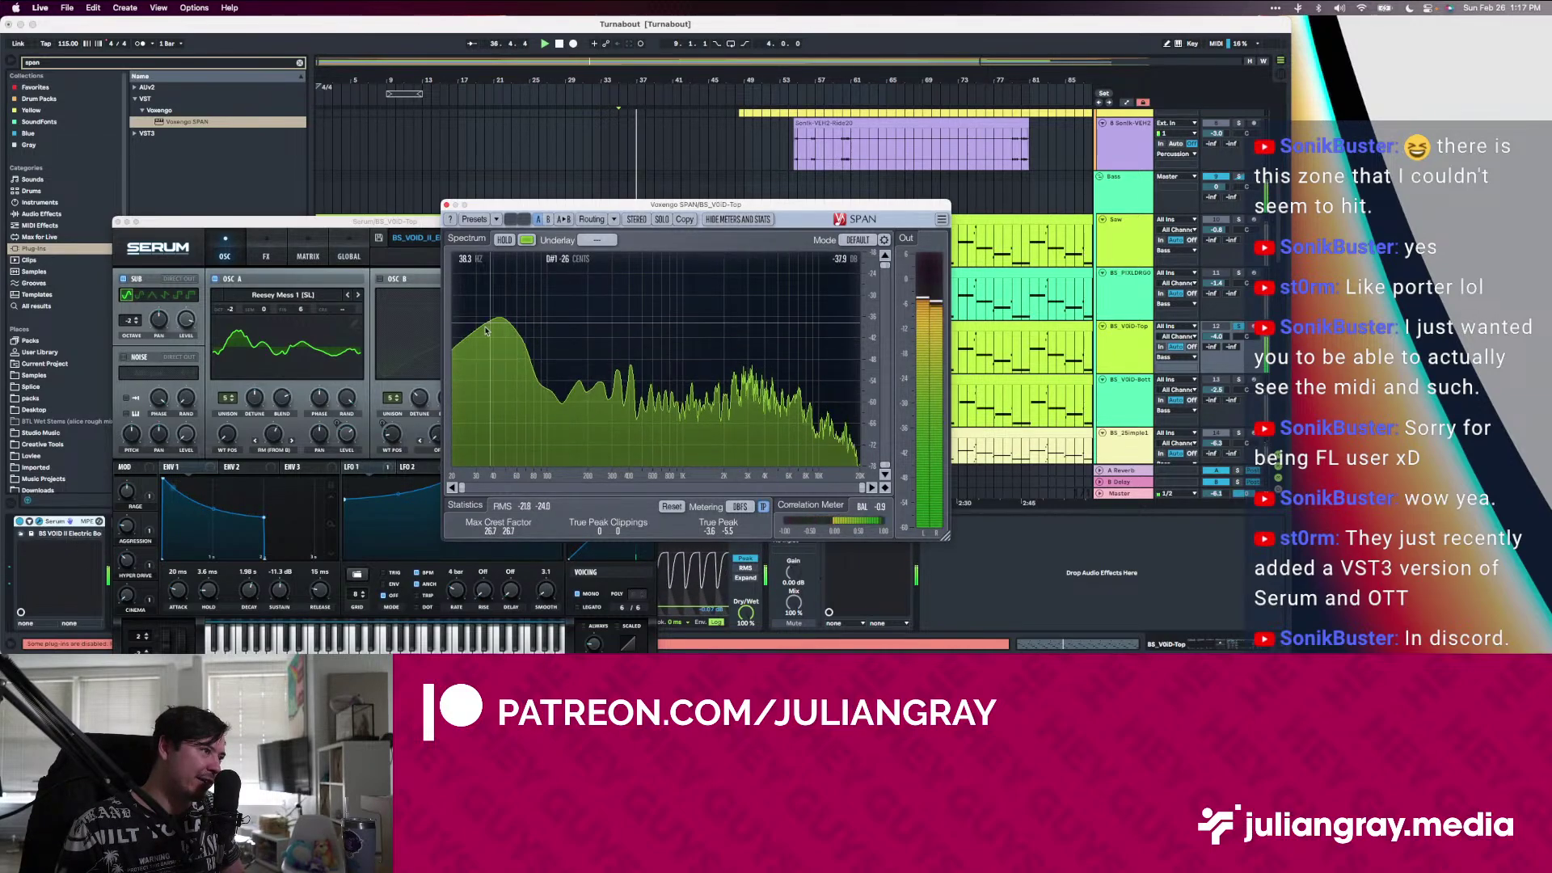
Switch Serum from oscillator A to oscillator B, load the analog Basic Shapes wavetable, and audition a shifted wavetable position
click(124, 280)
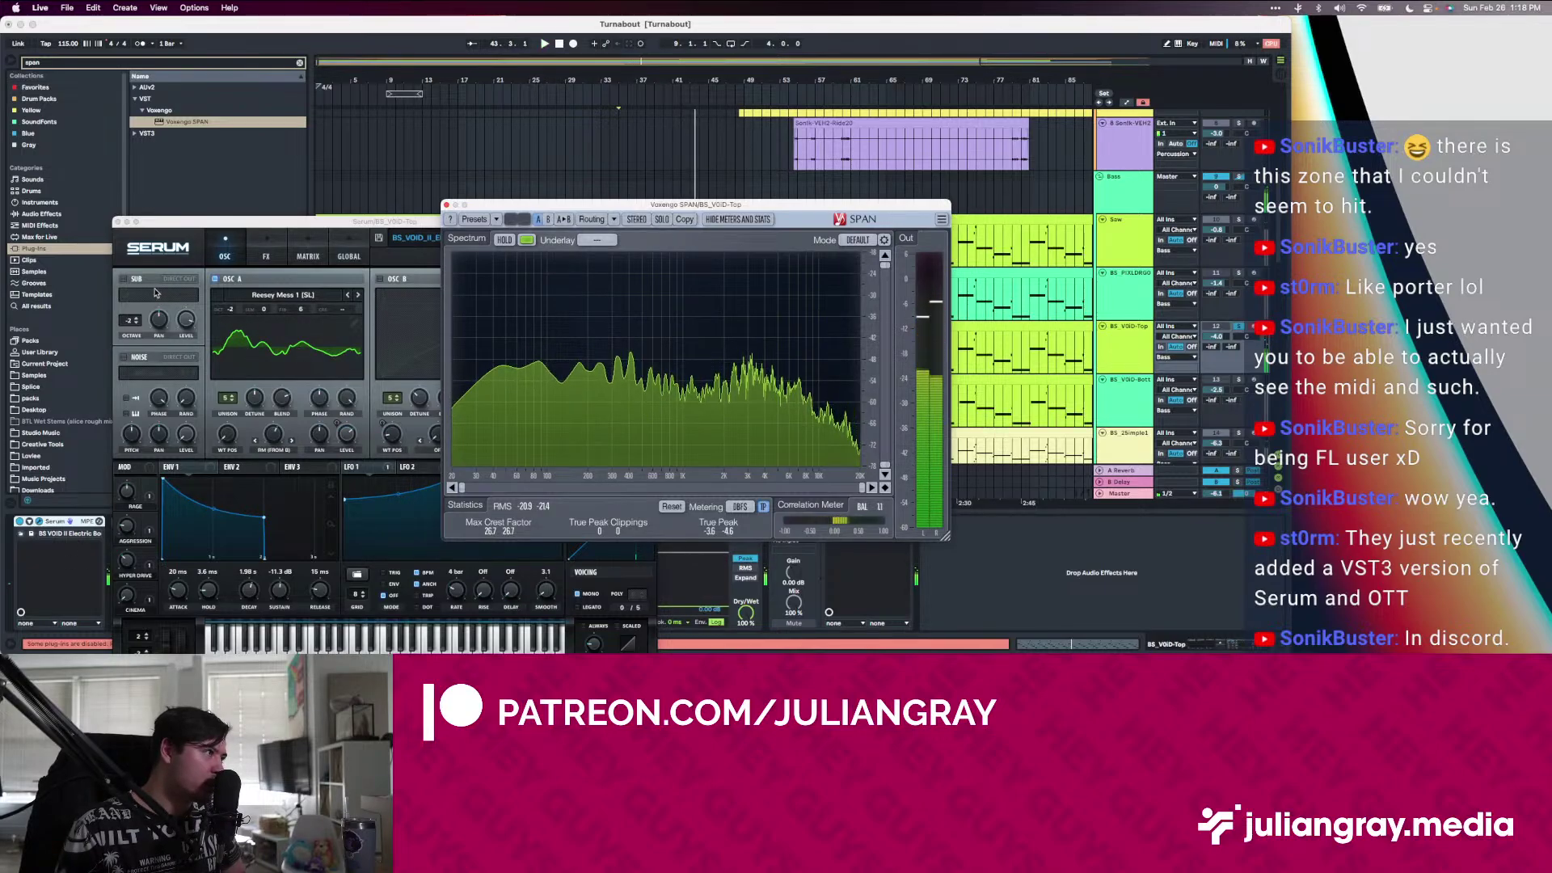
click(216, 282)
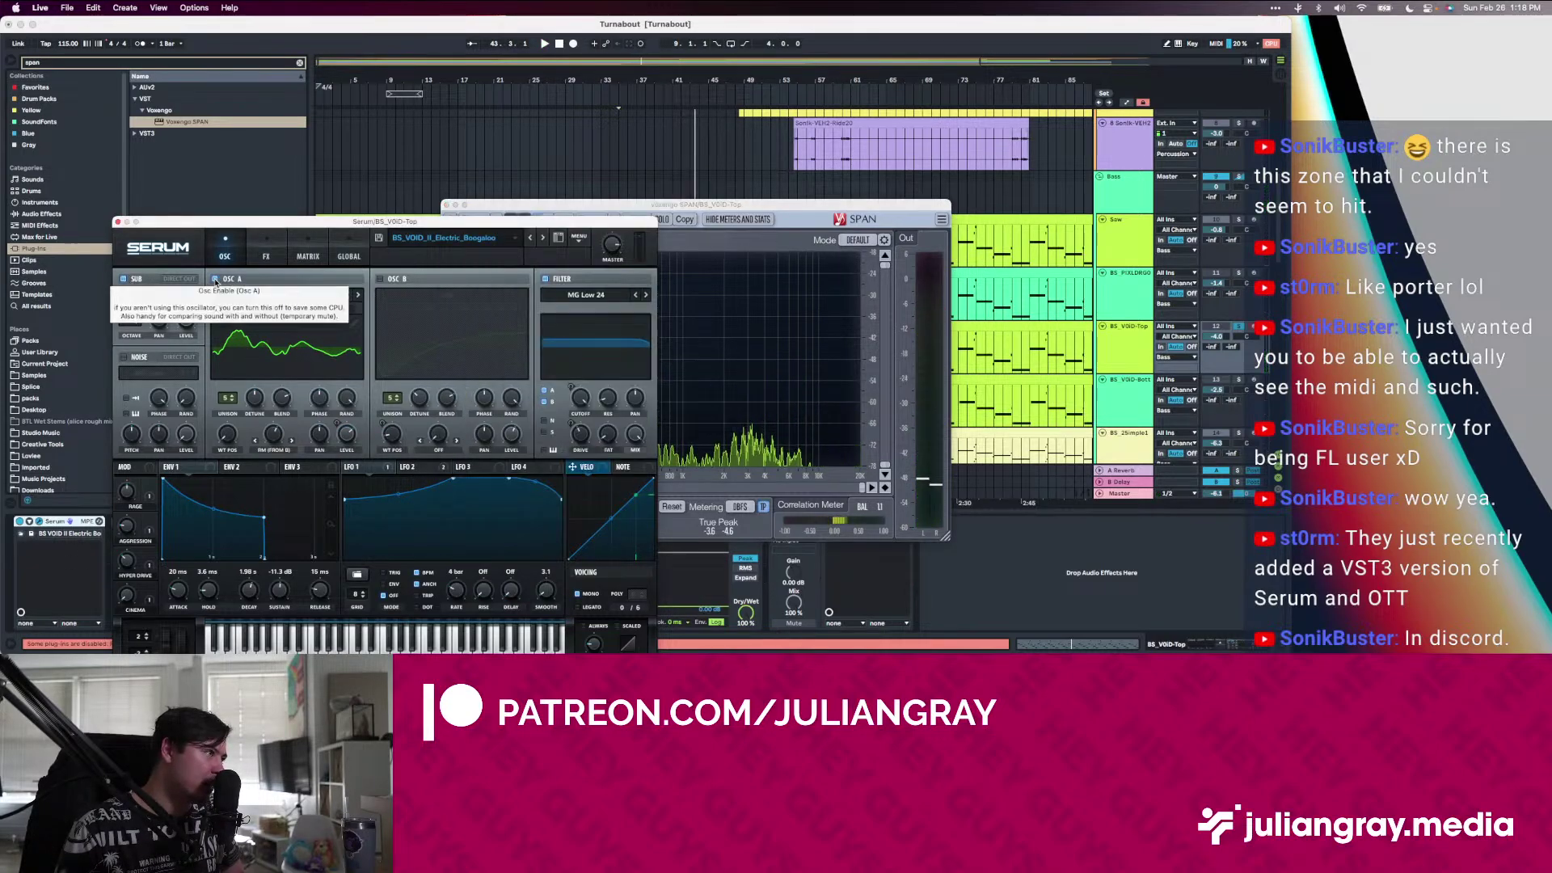
click(216, 280)
click(378, 279)
click(429, 296)
mouse_move(429, 310)
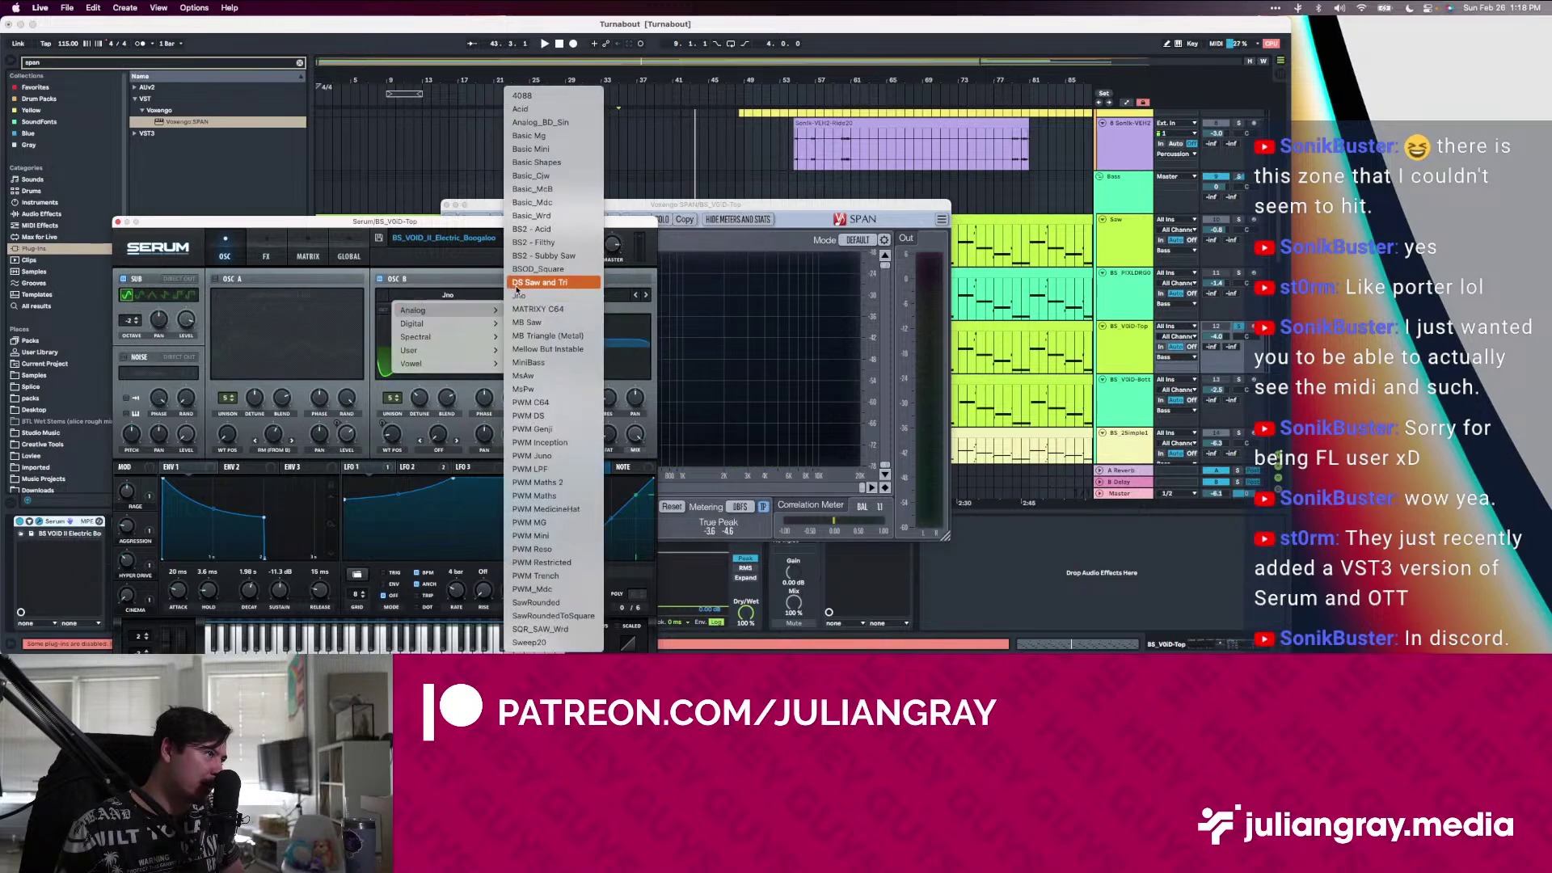
click(549, 165)
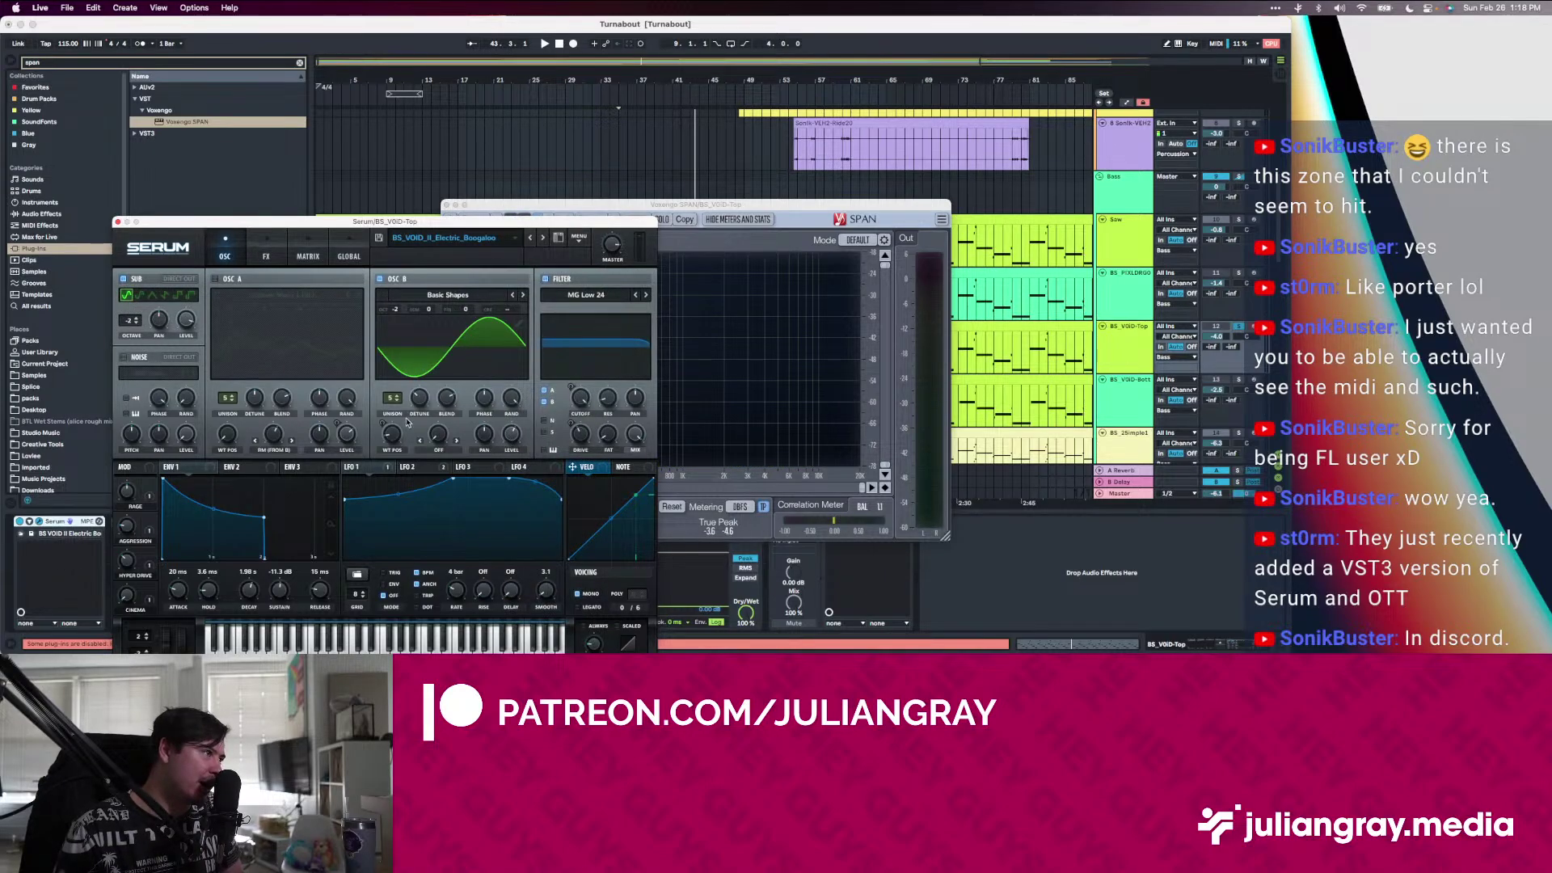
drag(397, 430, 408, 405)
key(space)
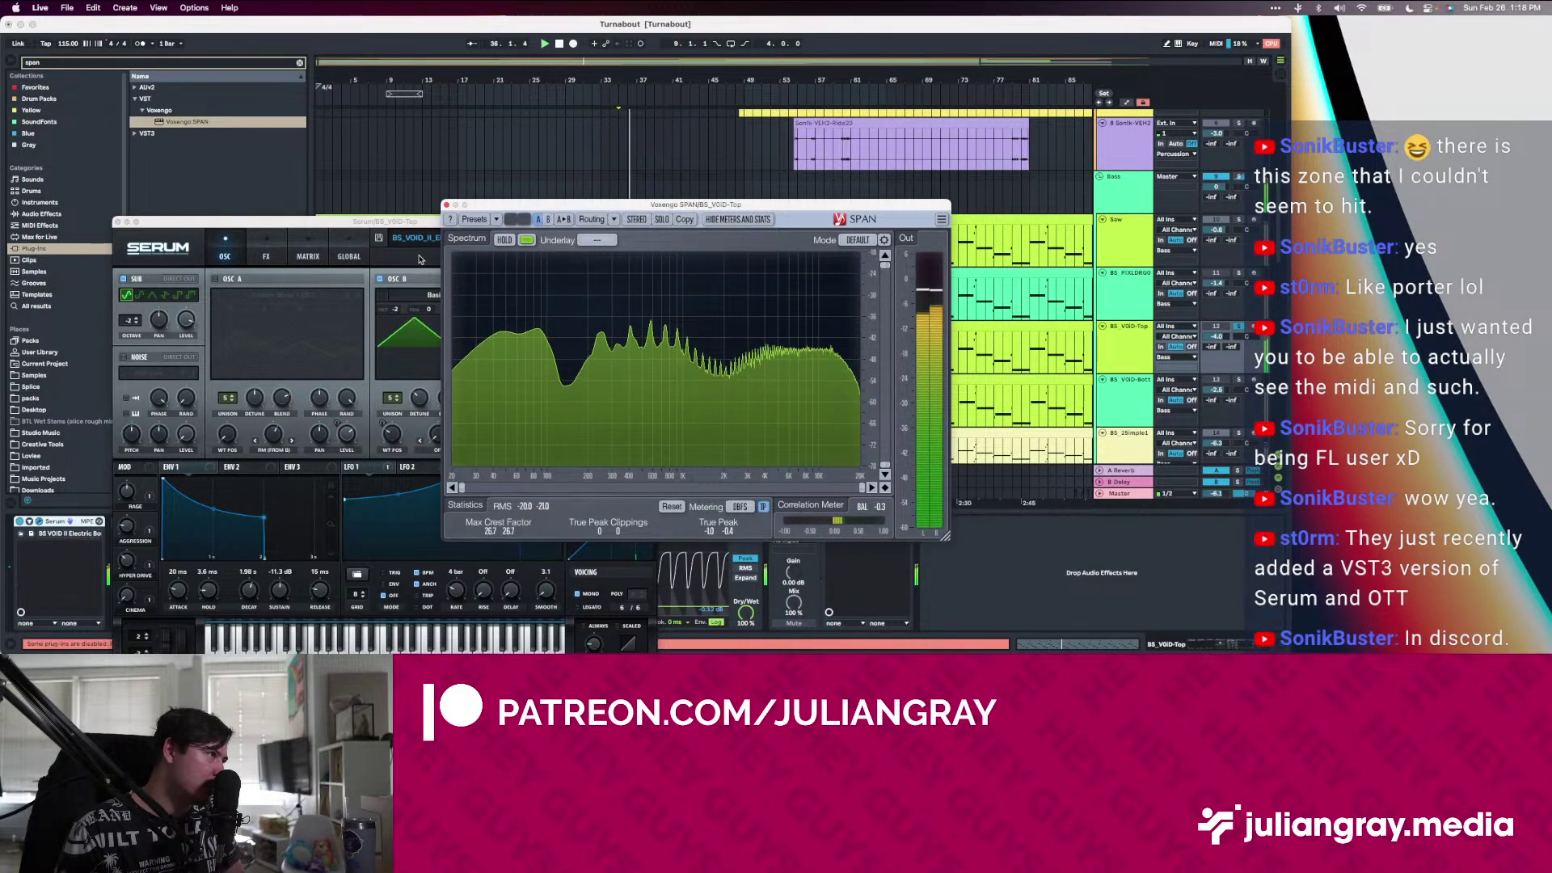
Shift oscillator B's Basic Shapes wavetable to a square wave and close the BS_VOID-Top Serum window
click(410, 307)
click(248, 247)
click(226, 250)
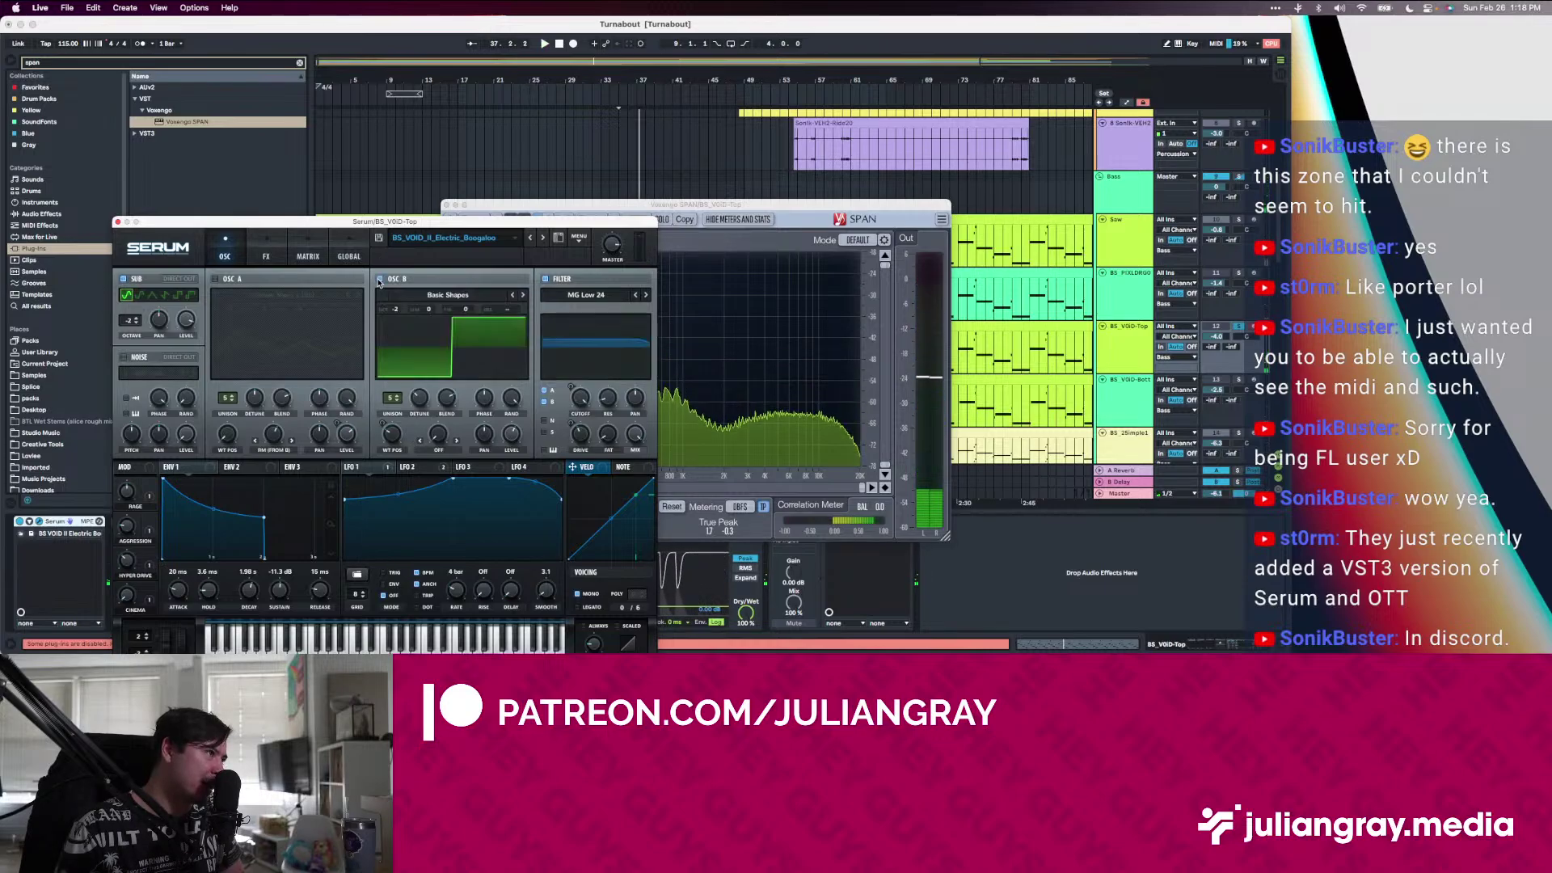
click(118, 223)
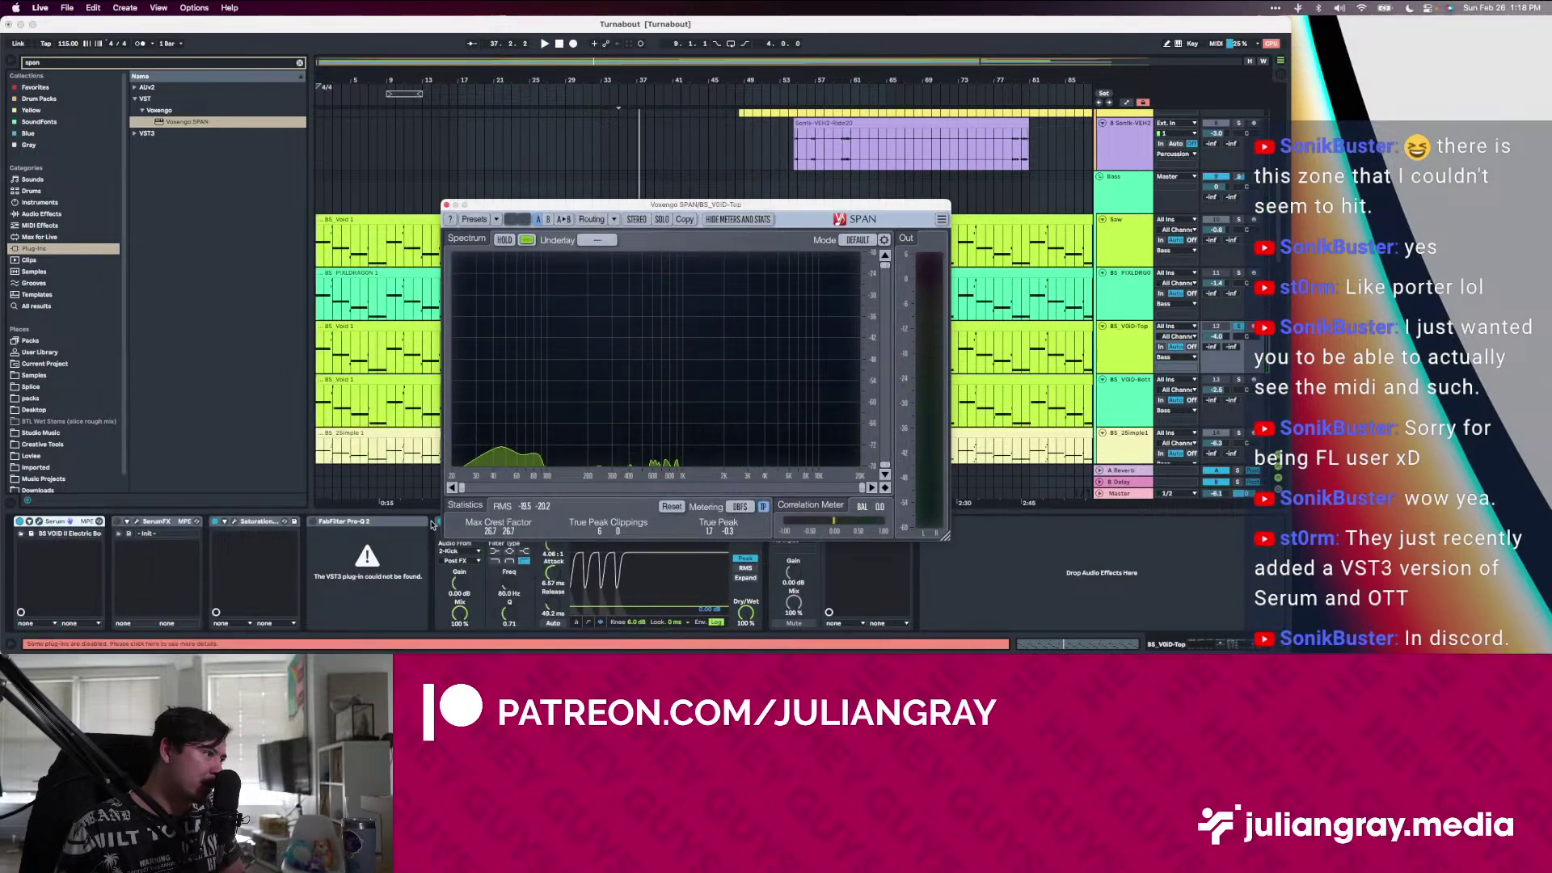
Move the SPAN analyzer from BS_VOID-Top to the end of the Saw track's device chain and play the Saw track soloed
drag(554, 205, 370, 108)
click(832, 521)
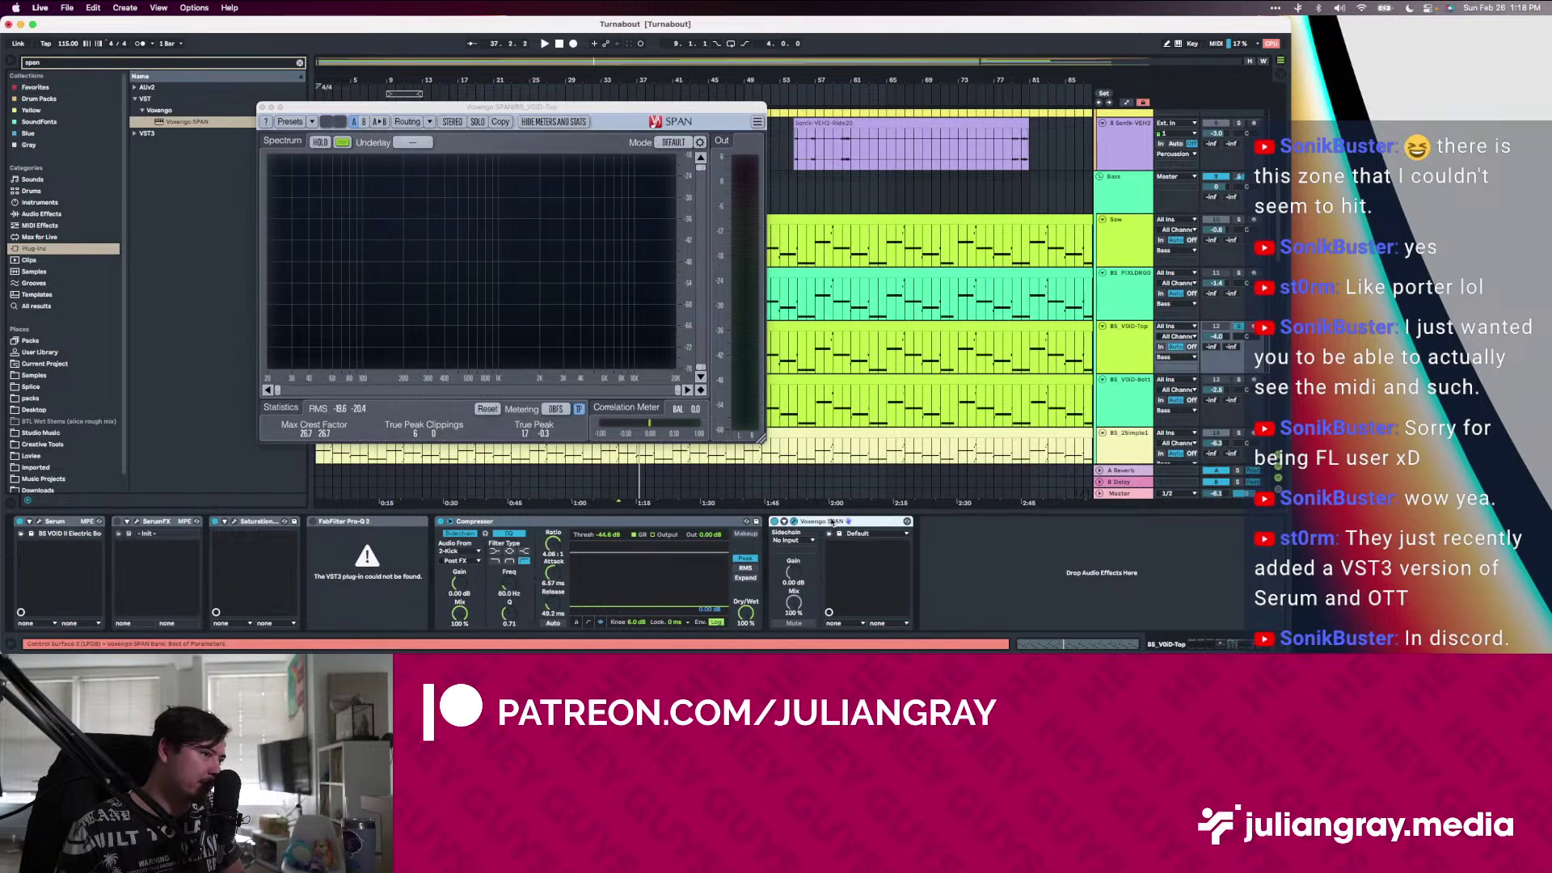
click(1135, 238)
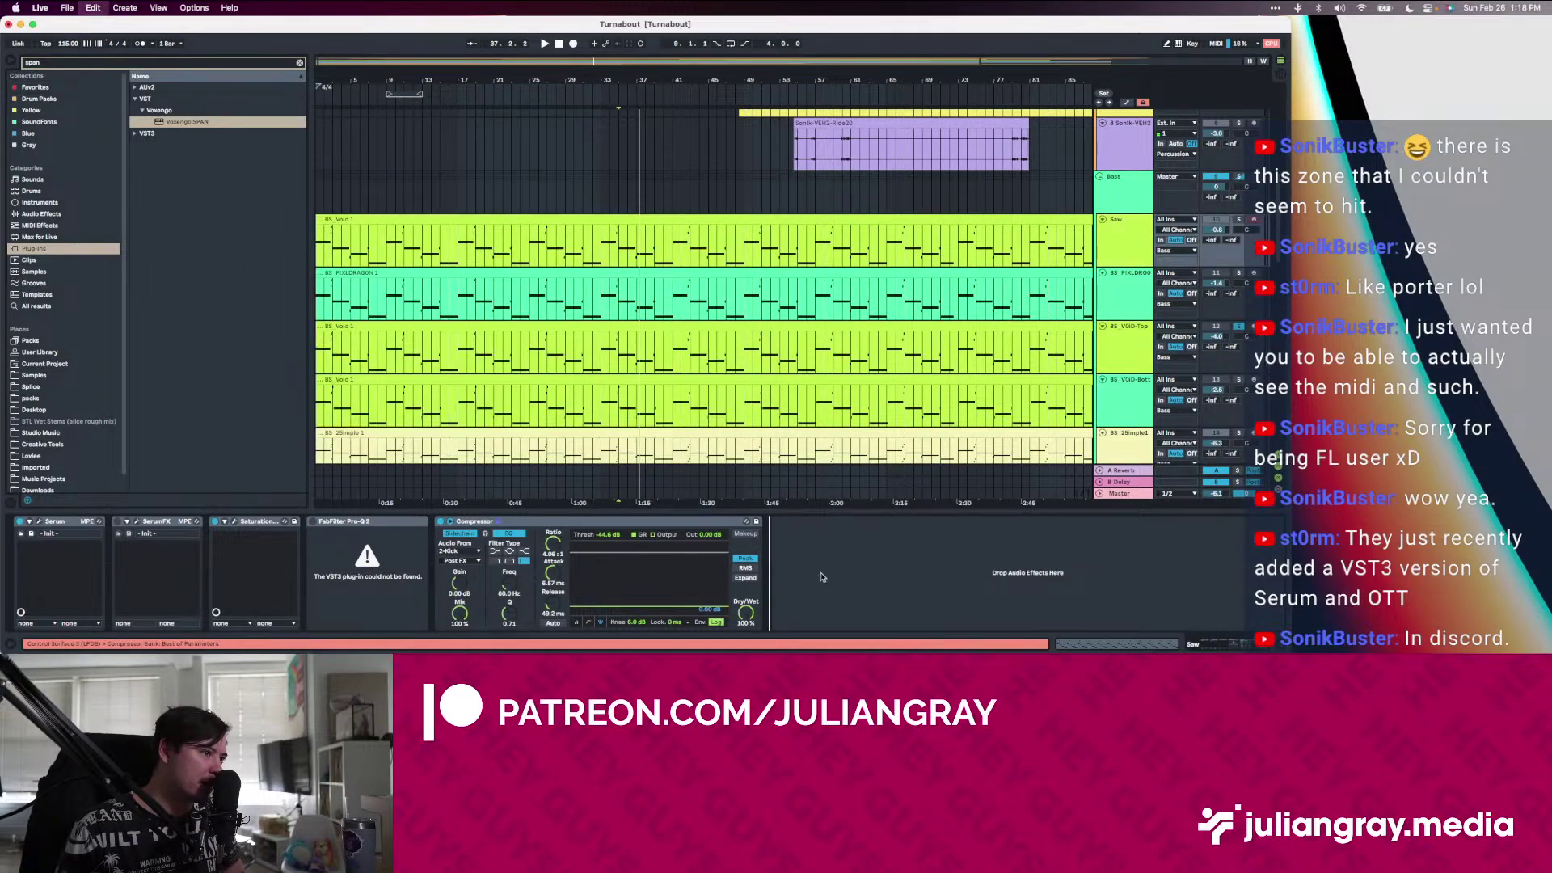
key(space)
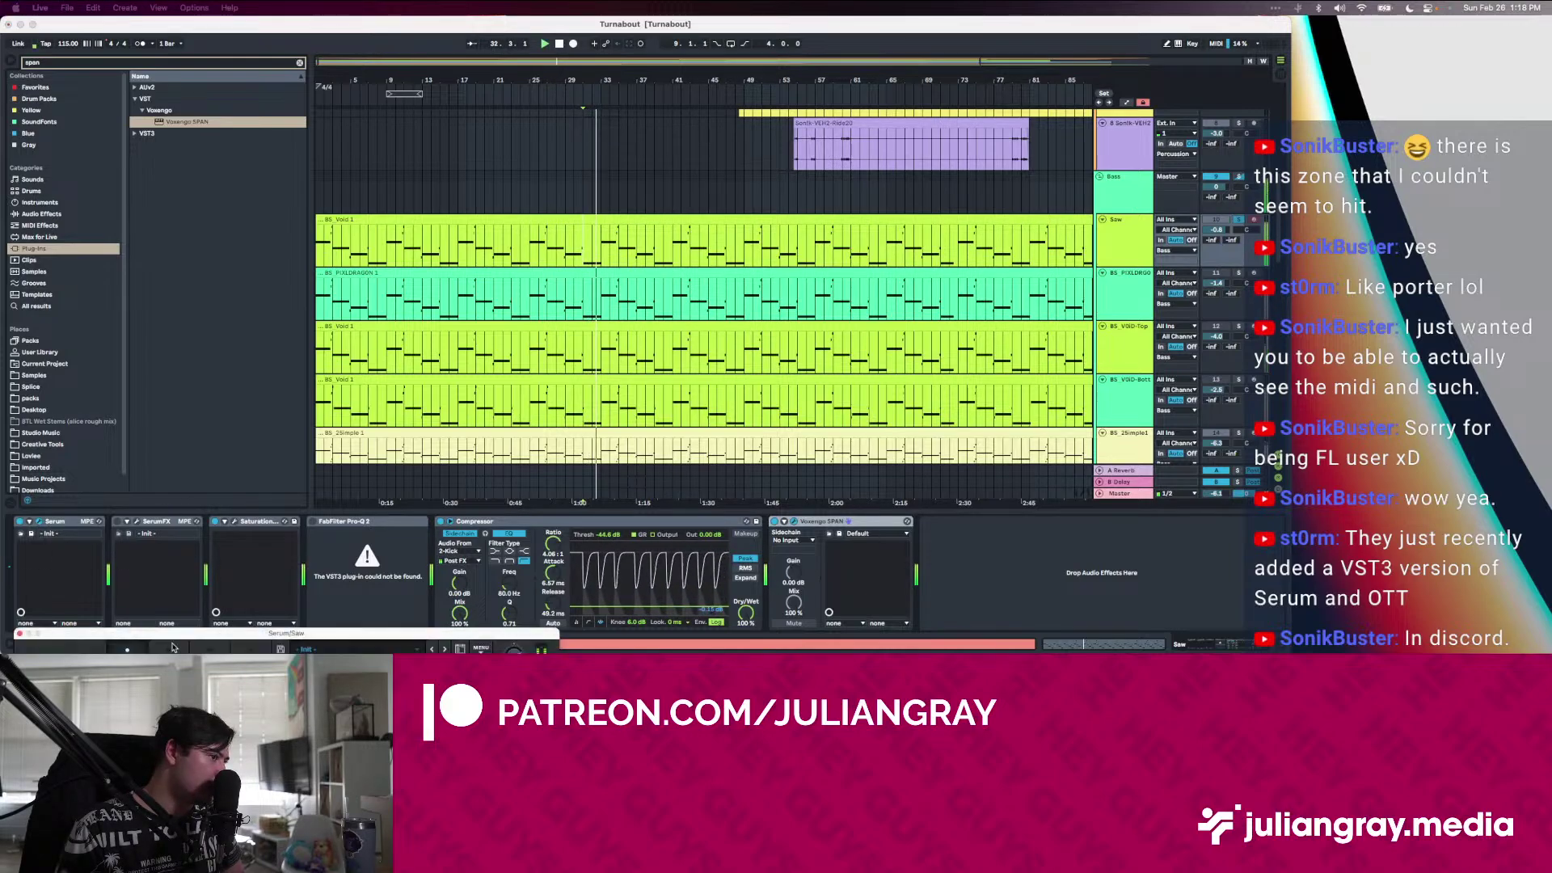
Turn off oscillator A in the Saw track's Serum and open SPAN beside it to view oscillator B's spectrum
click(39, 521)
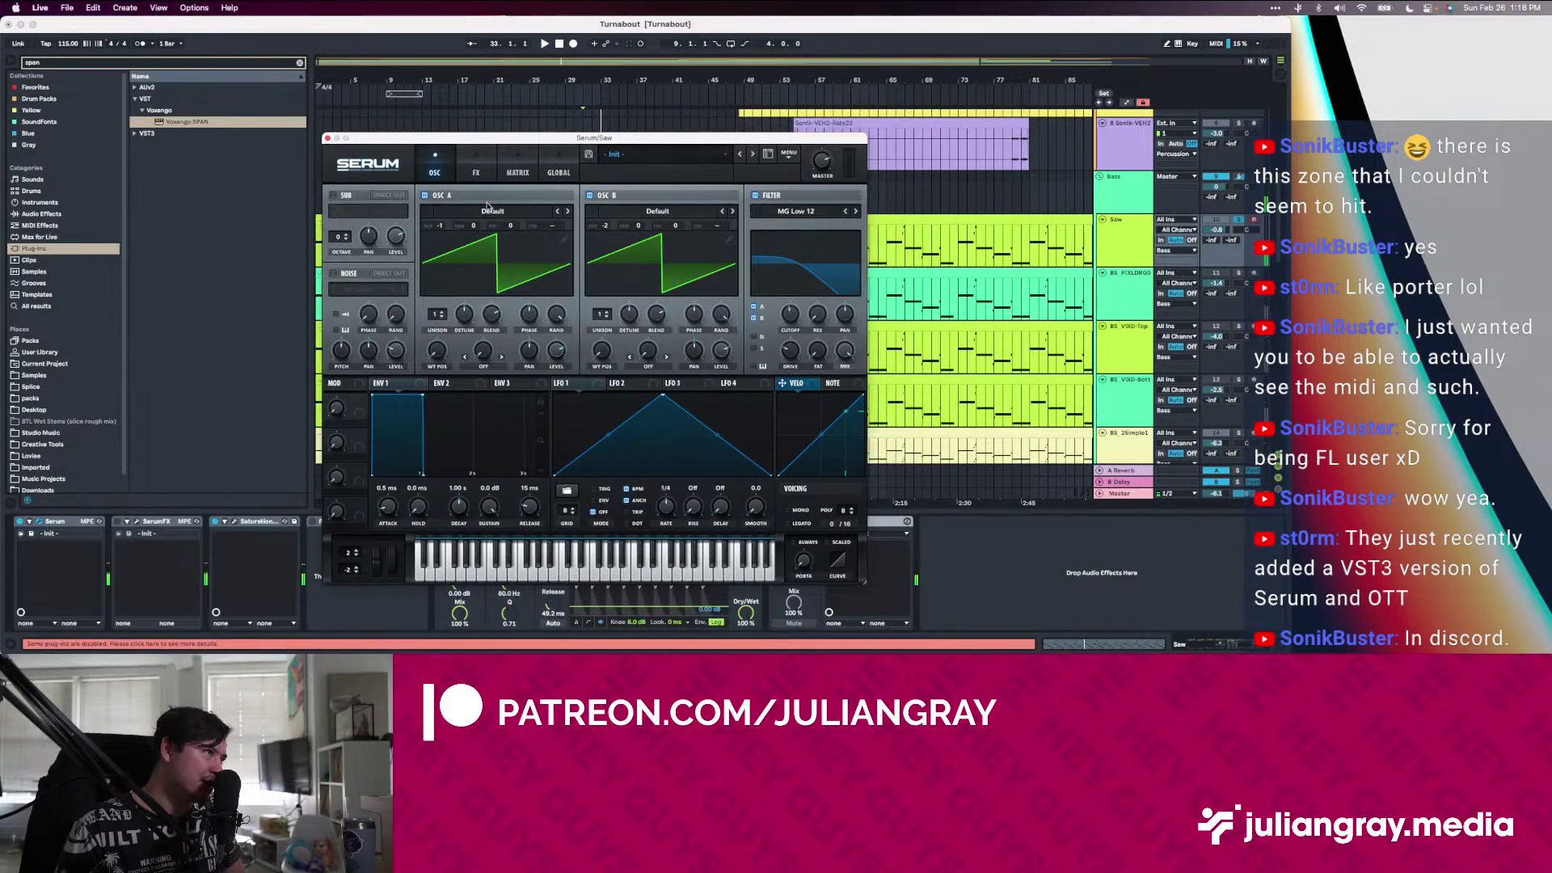
click(426, 195)
drag(493, 140, 321, 143)
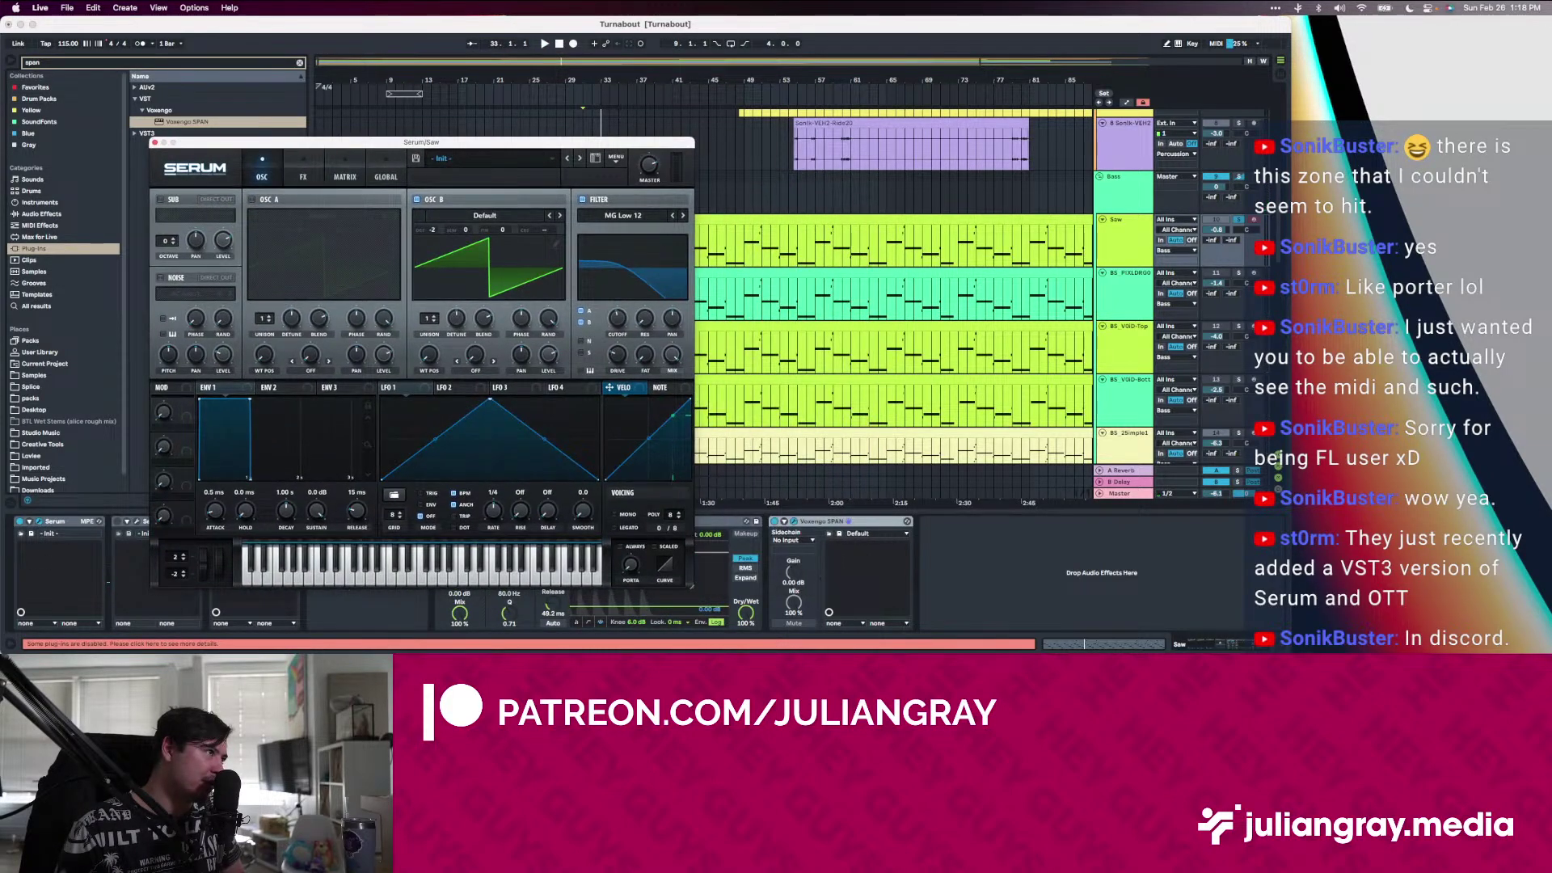
click(794, 521)
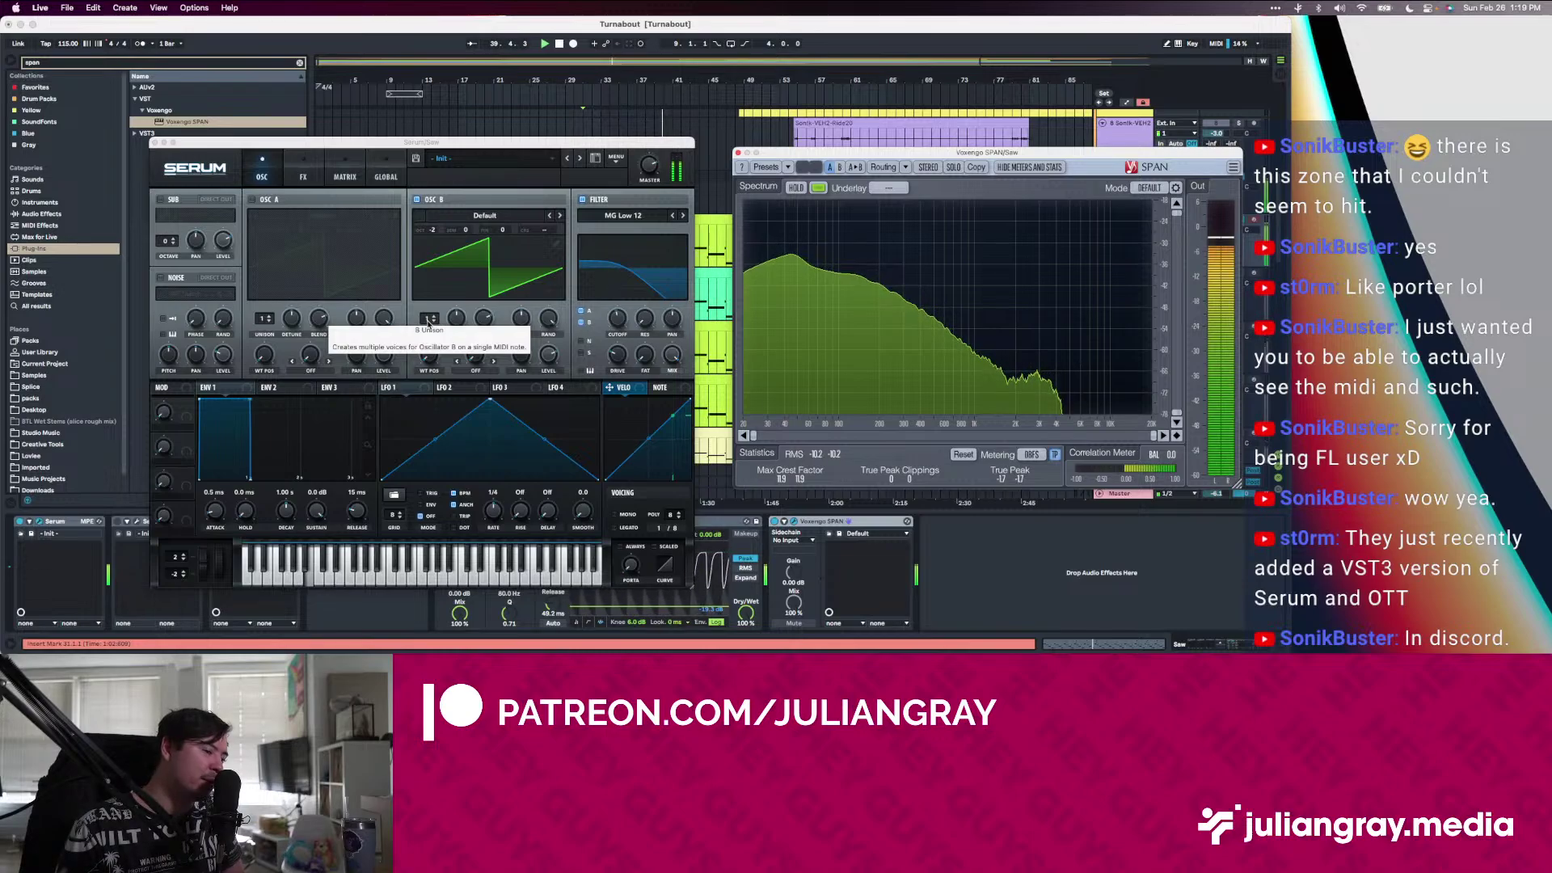
Try a higher unison voice count on oscillator B while watching the spectrum during playback, and reset it to 1
double_click(427, 321)
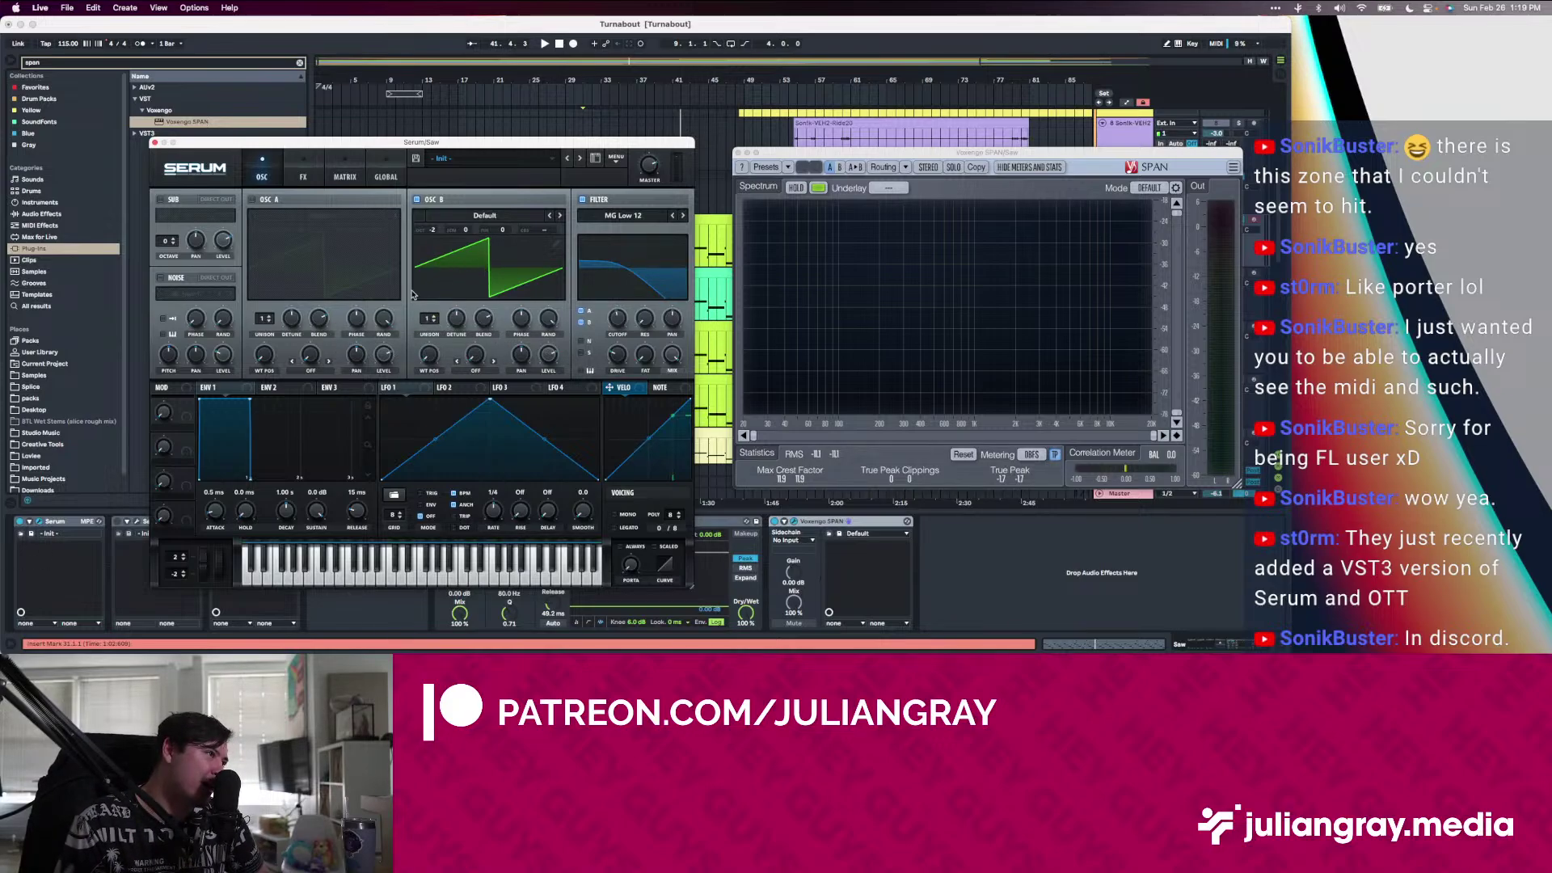
mouse_move(429, 317)
mouse_down()
mouse_move(443, 267)
mouse_move(459, 319)
mouse_up()
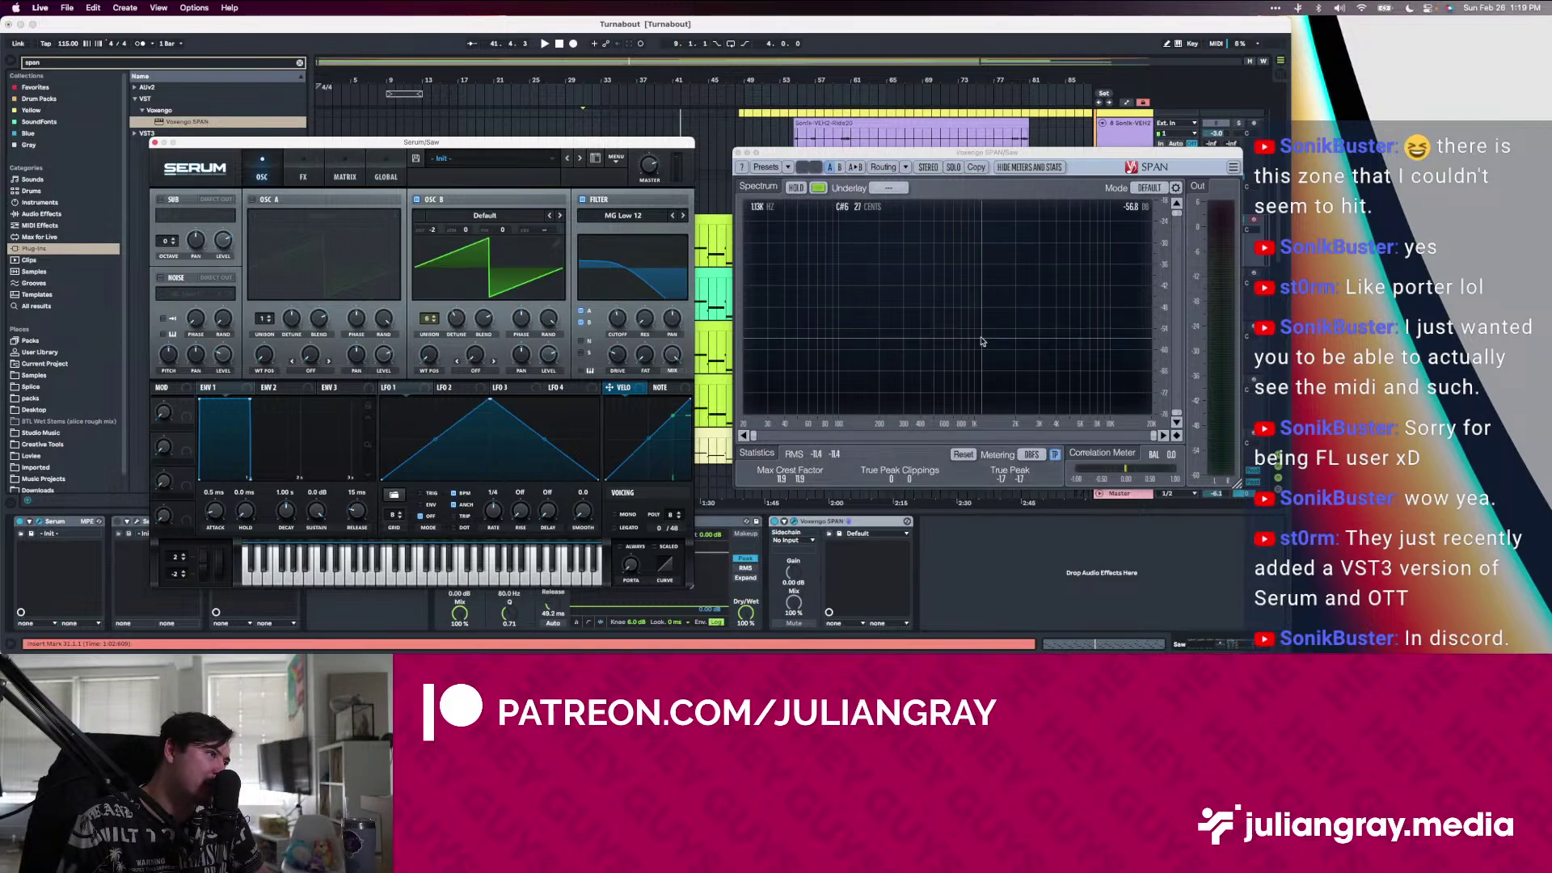
key(space)
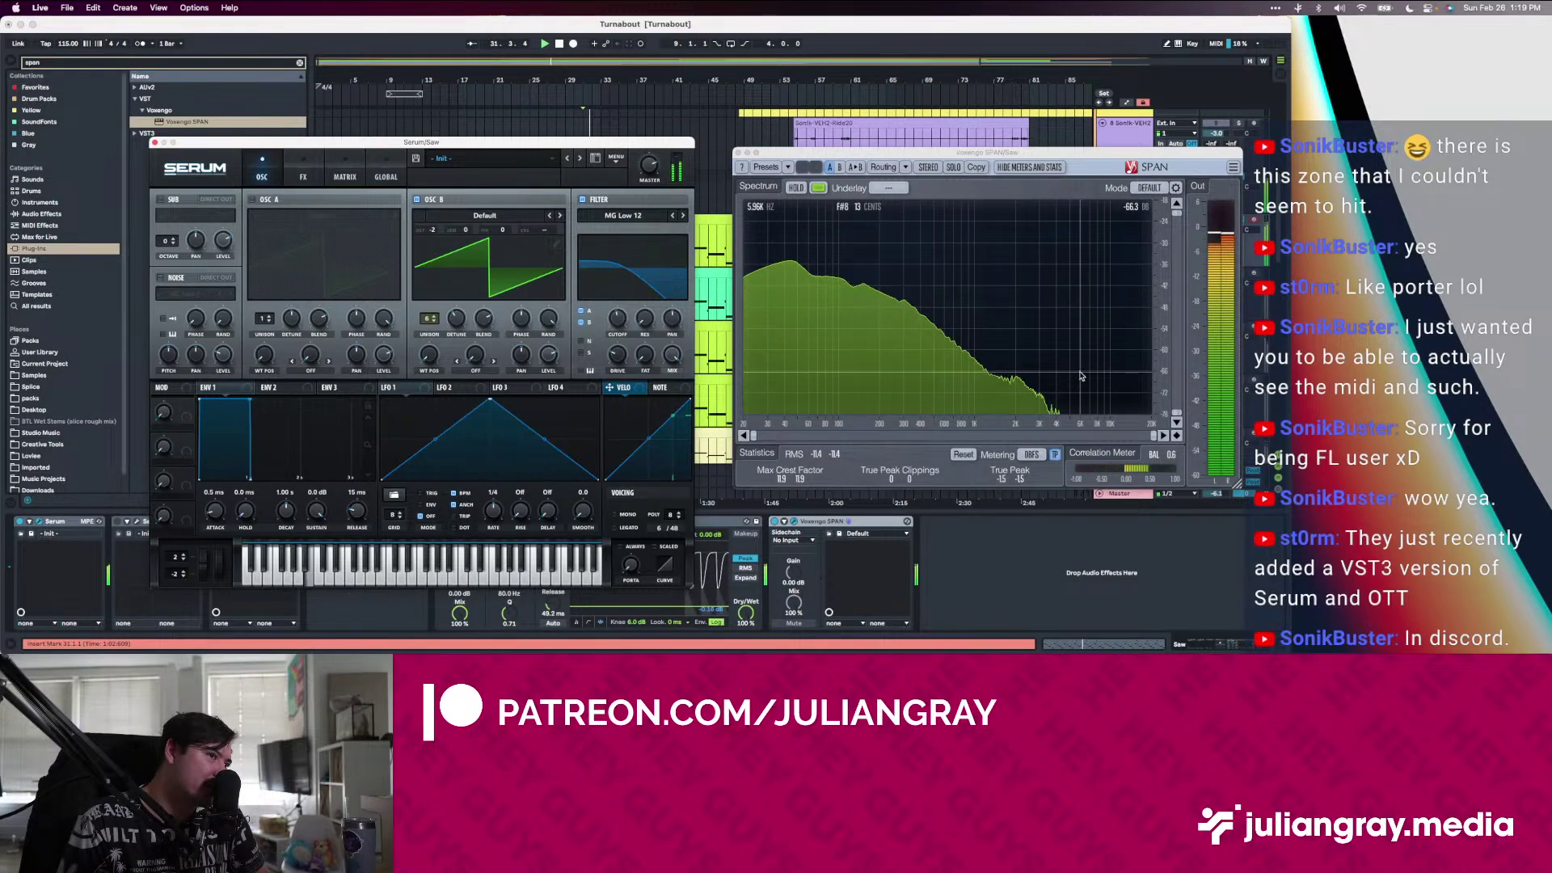
double_click(433, 318)
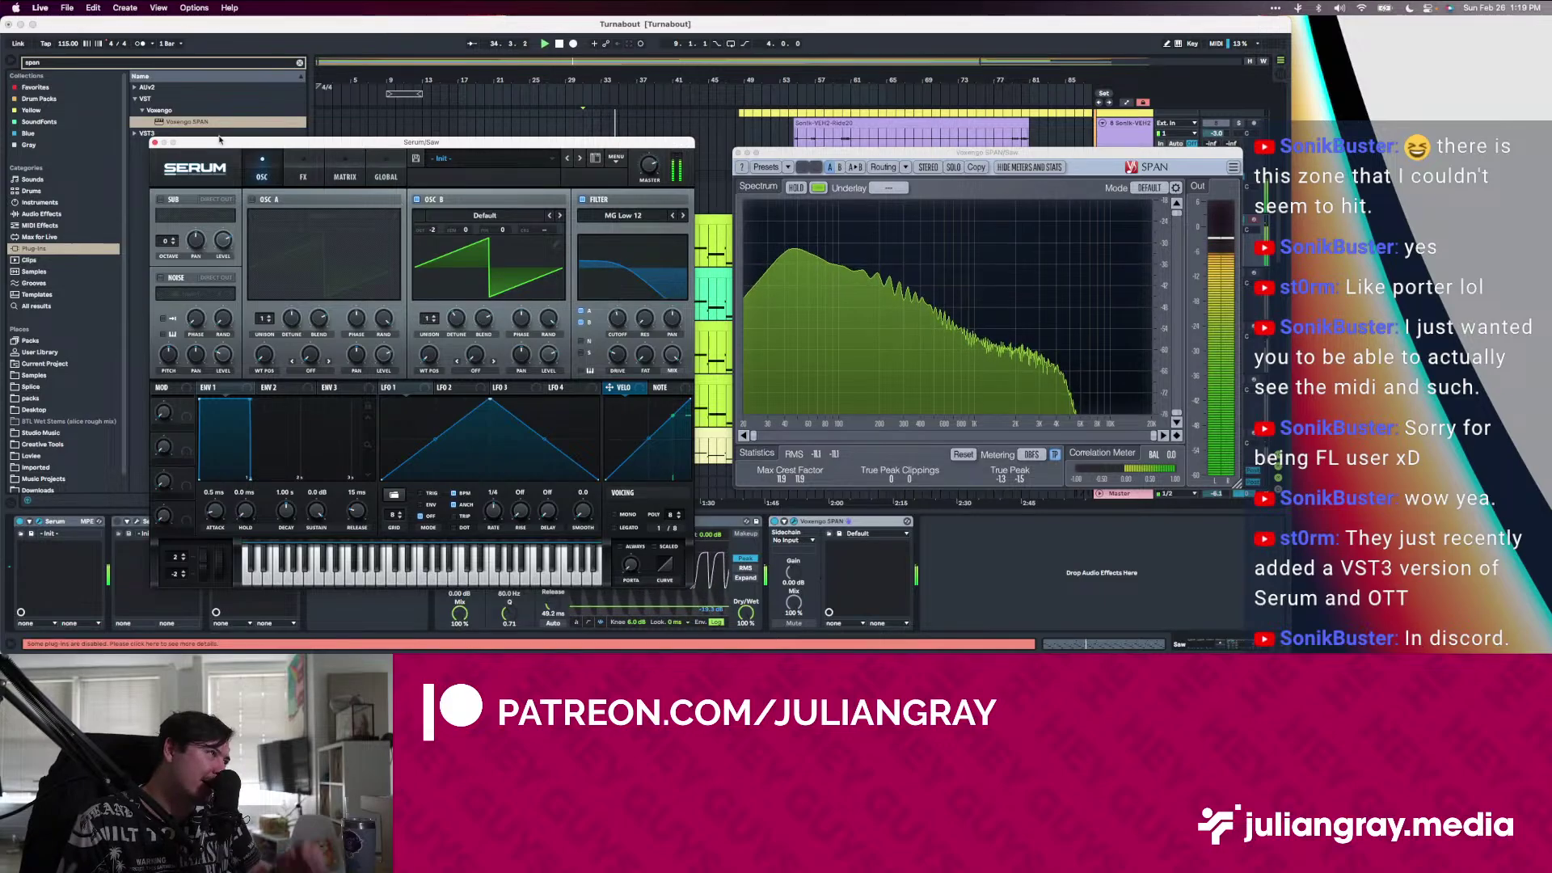
Close the Serum and SPAN windows, unsolo the Saw track, and play the arrangement from around bar 37
click(154, 143)
click(738, 154)
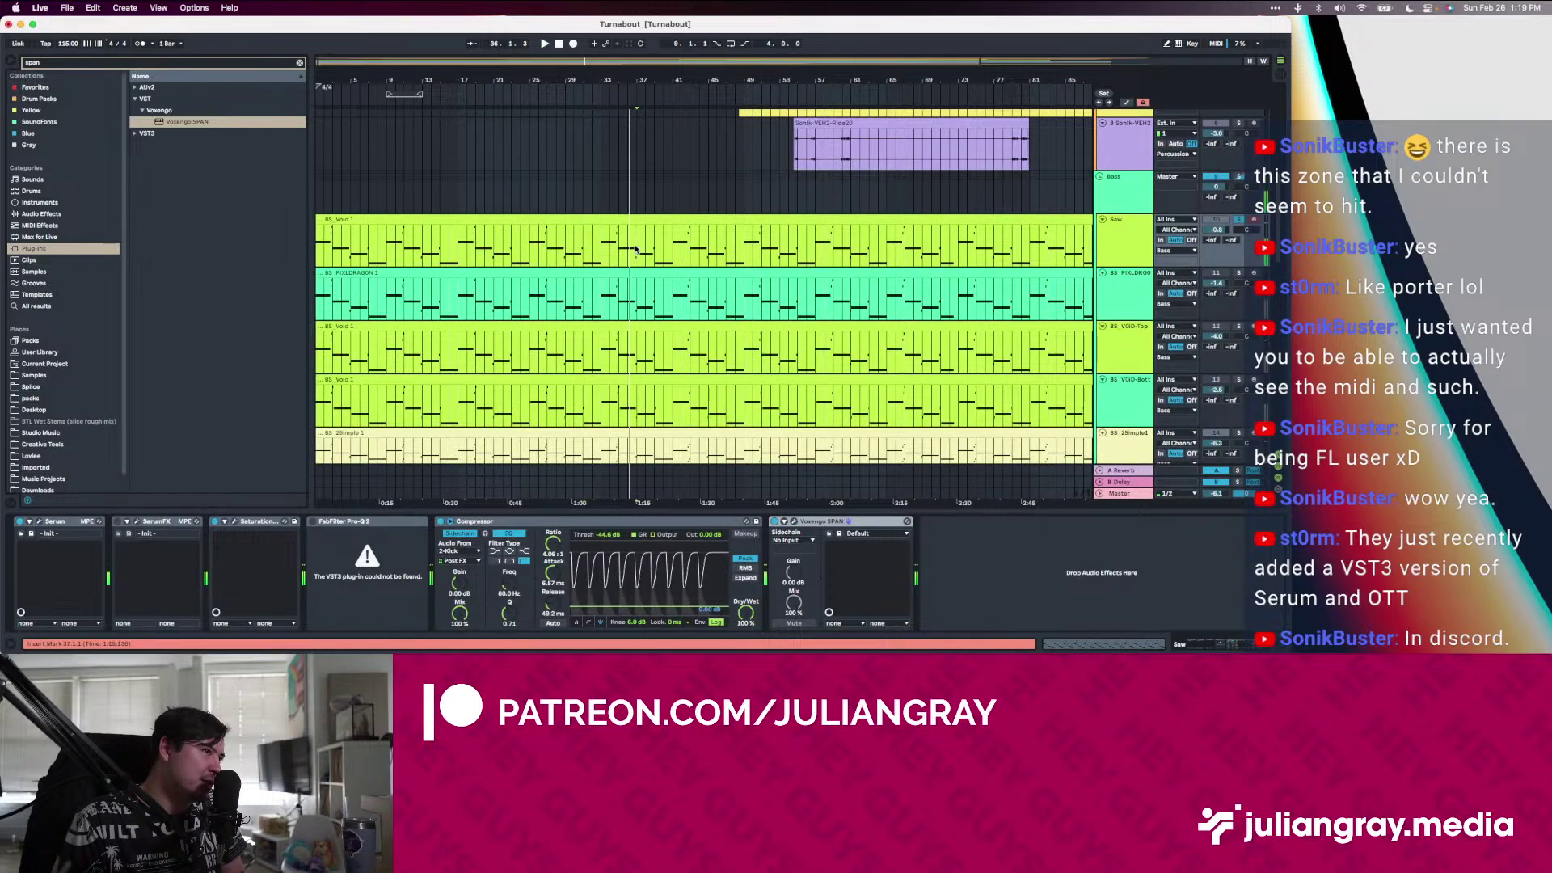
click(1110, 234)
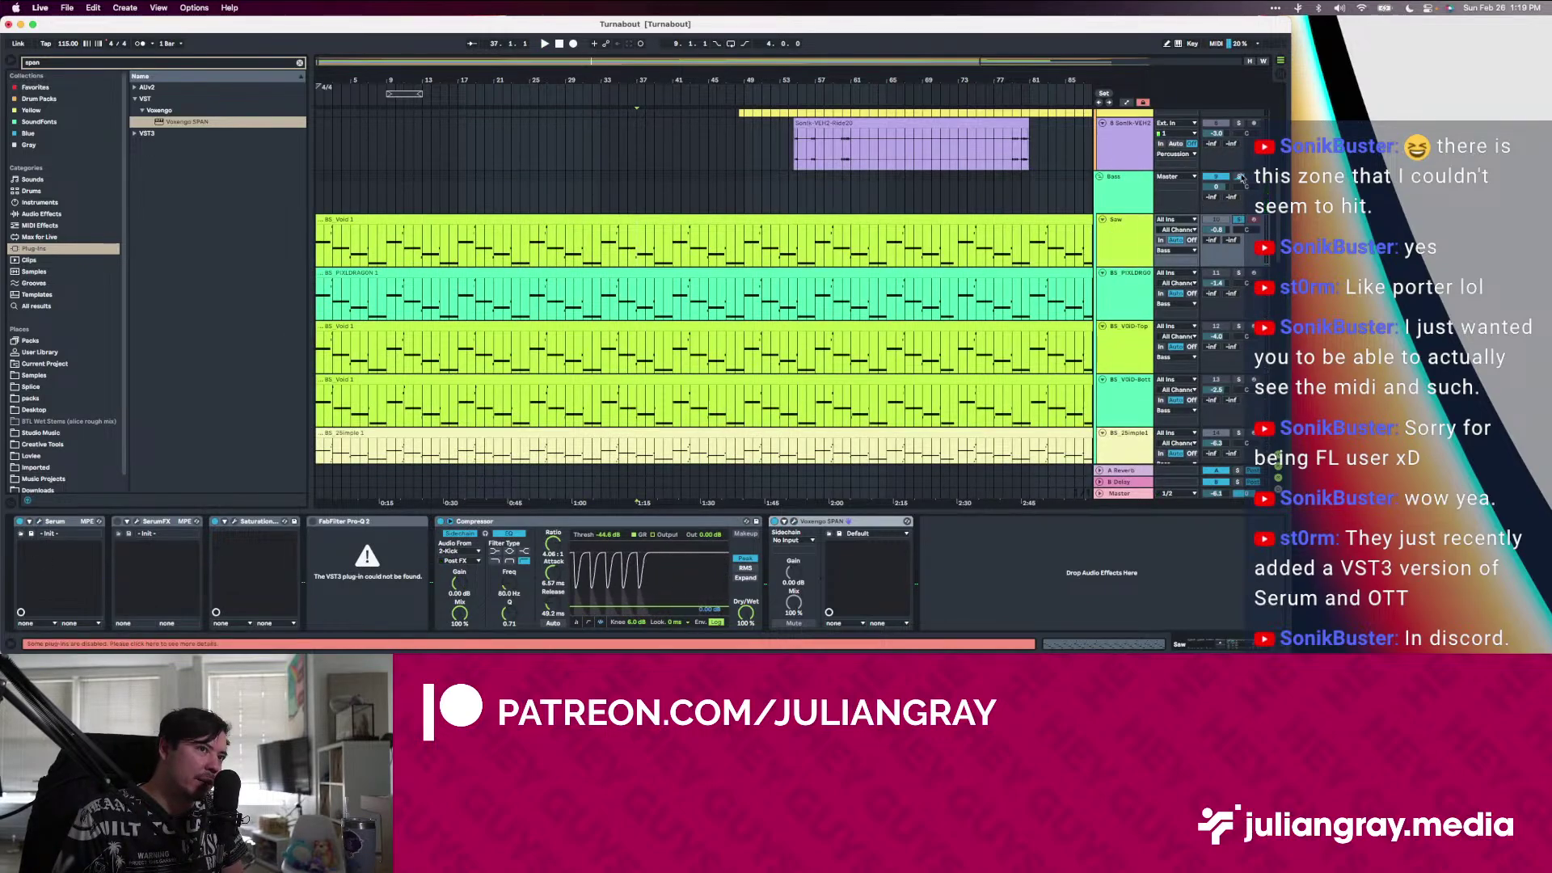
click(638, 244)
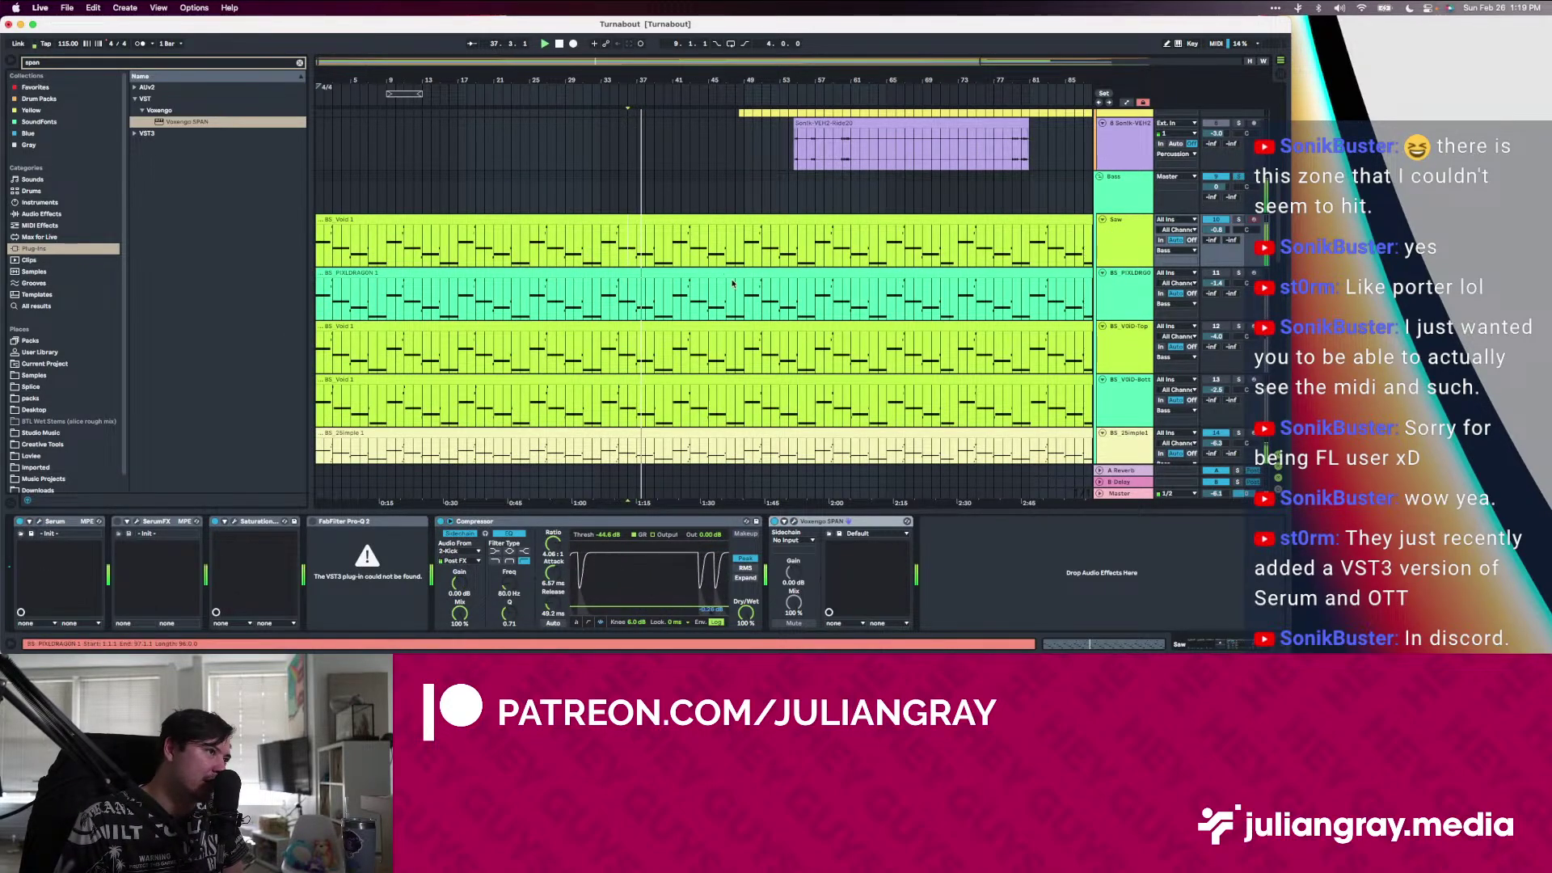
Delete SPAN from the Saw track's chain, stop playback, and place the playback position at bar 39
scroll(631, 242, down, 1)
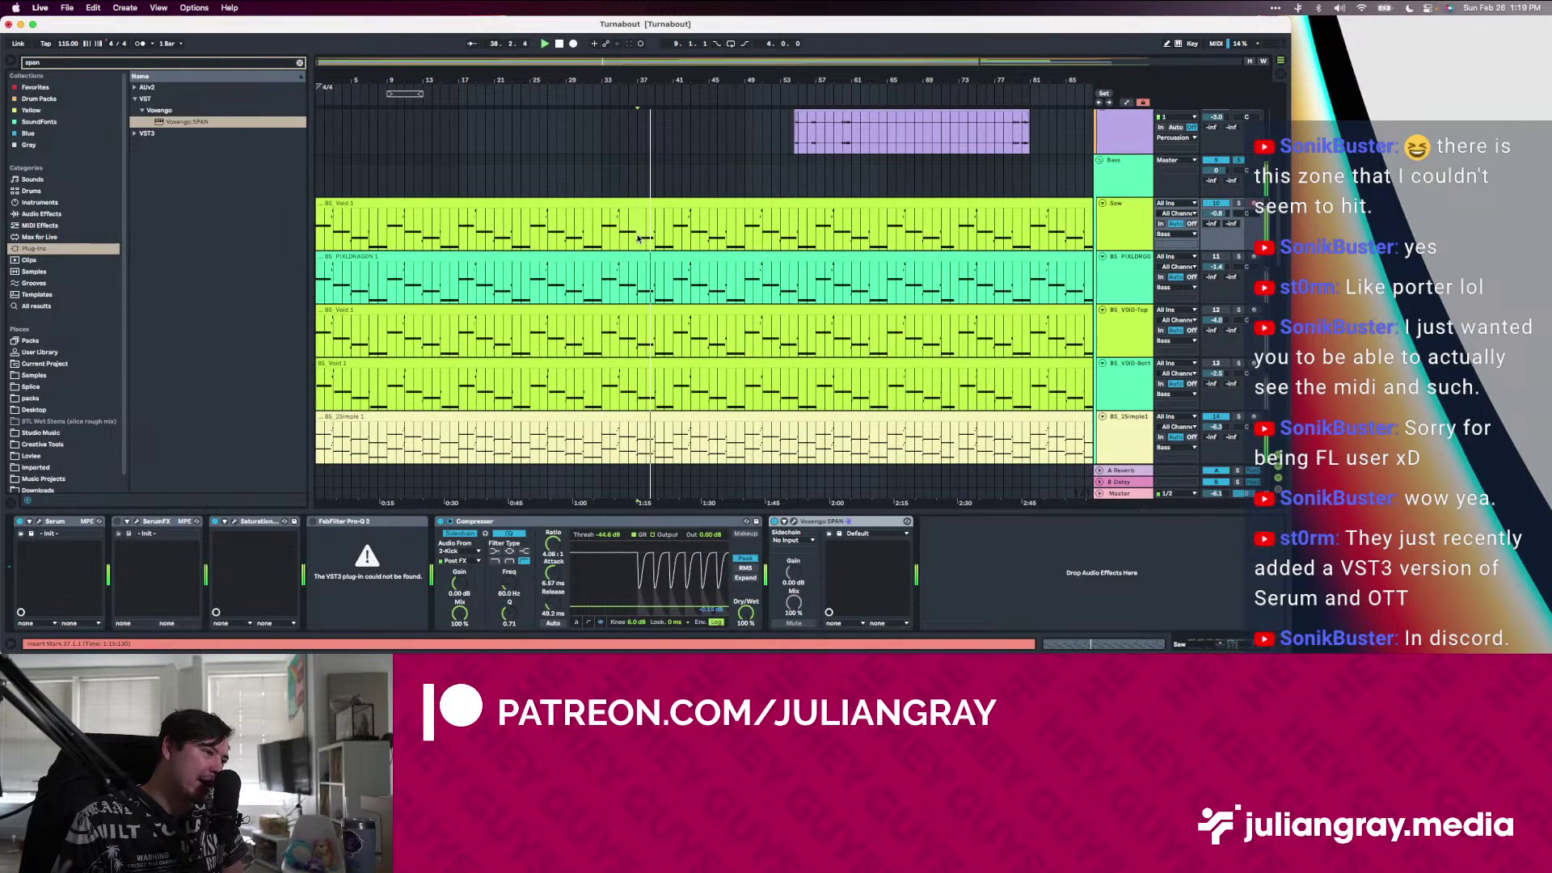
click(862, 521)
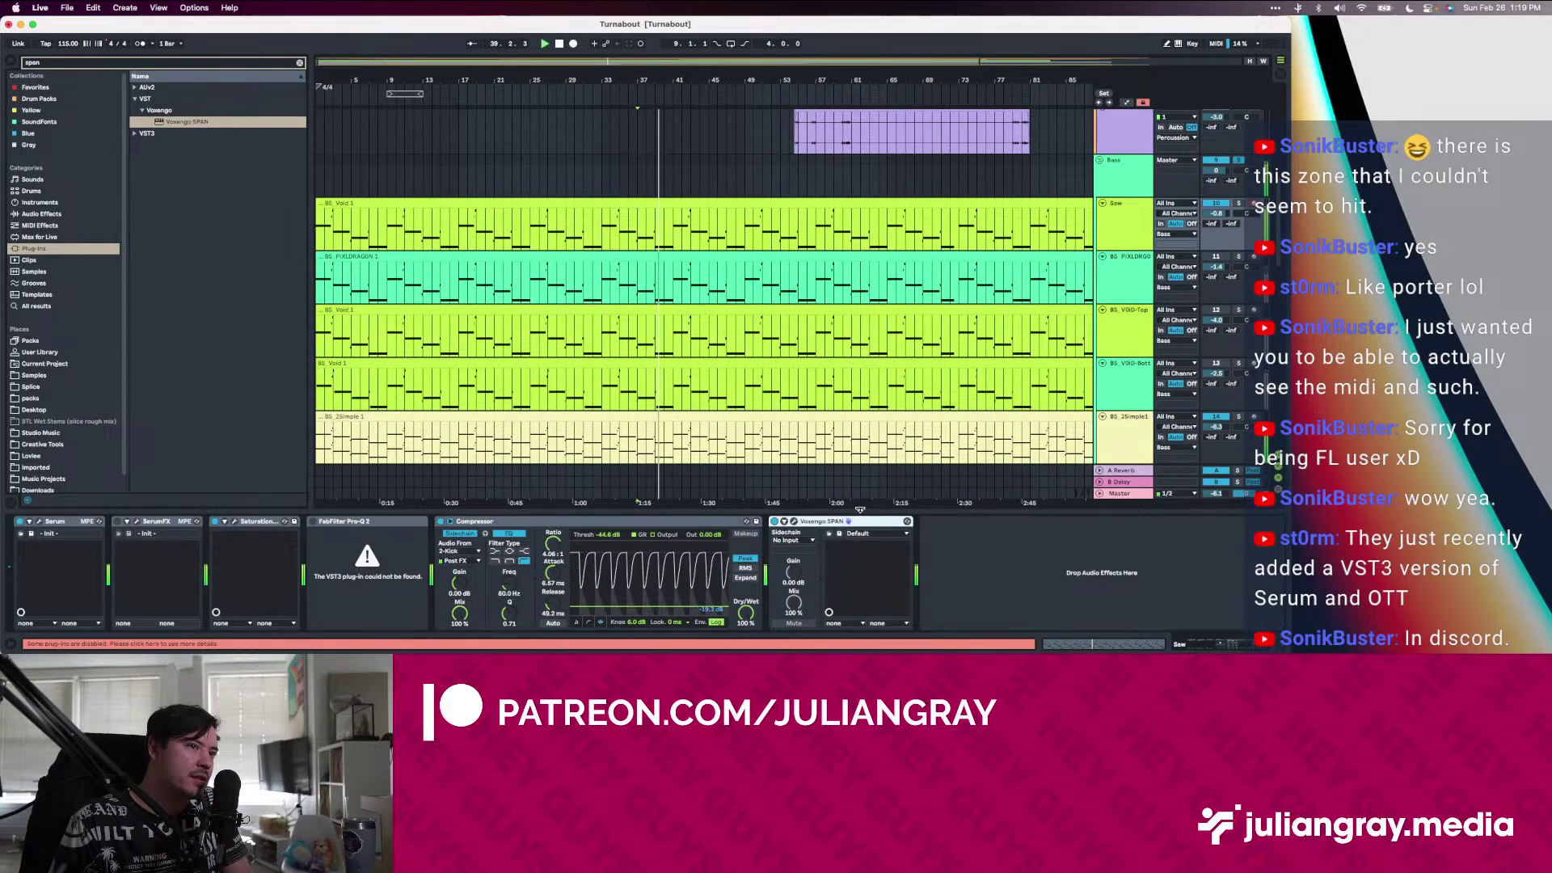
key(Delete)
key(space)
click(655, 219)
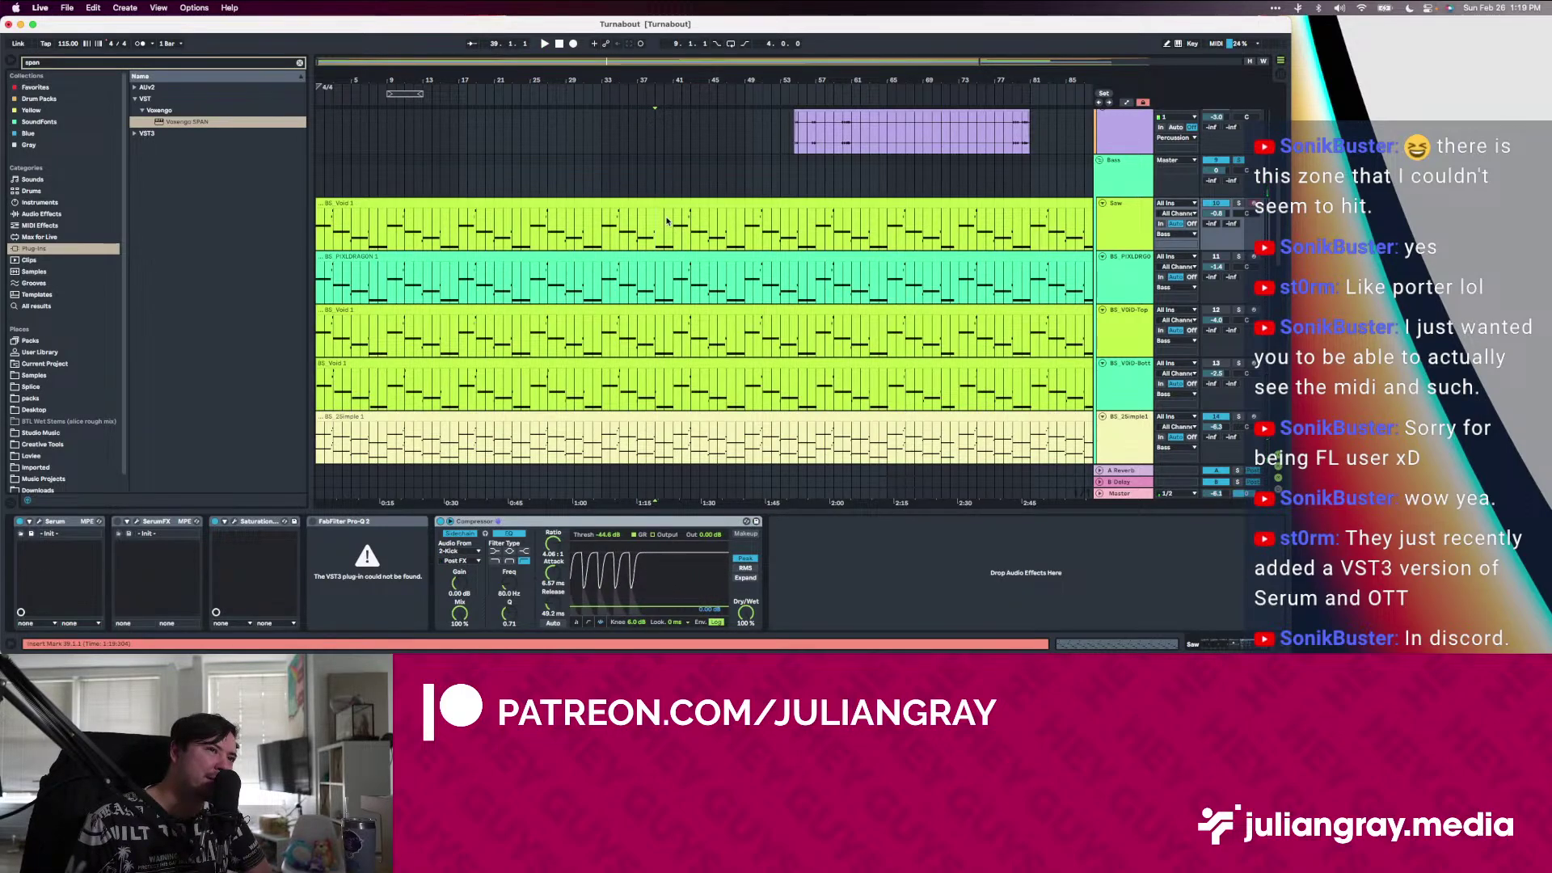
scroll(663, 222, up, 3)
scroll(666, 220, up, 2)
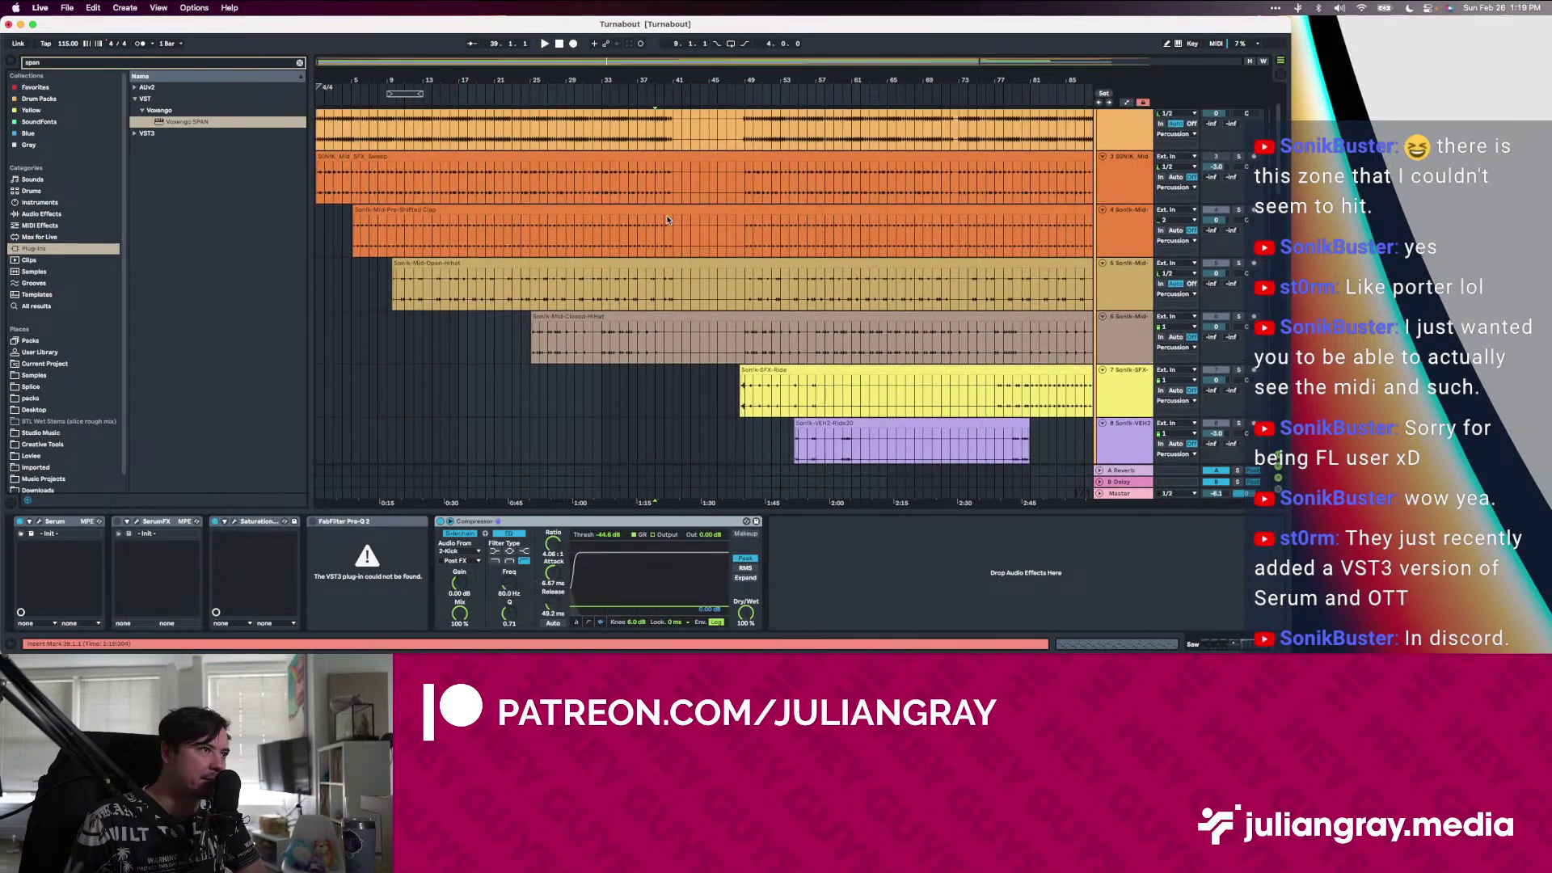
scroll(667, 220, down, 6)
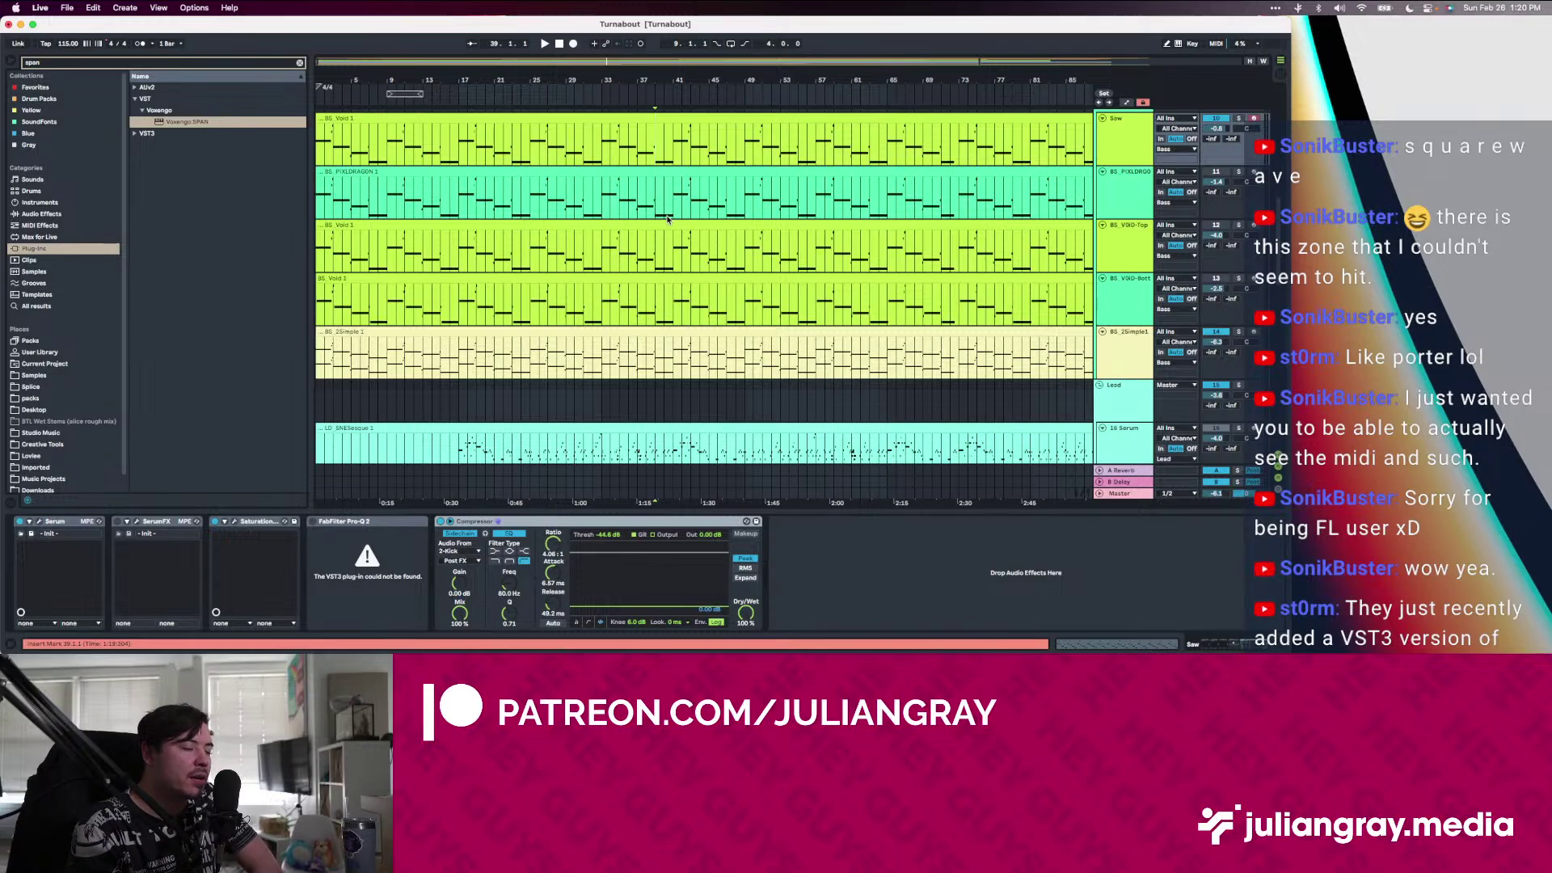
Inspect the Serum patches on the BS_VOID-Top and BS_VOID-Bottom tracks, switching the Bottom patch's oscillator A wavetable to 2D view
click(672, 234)
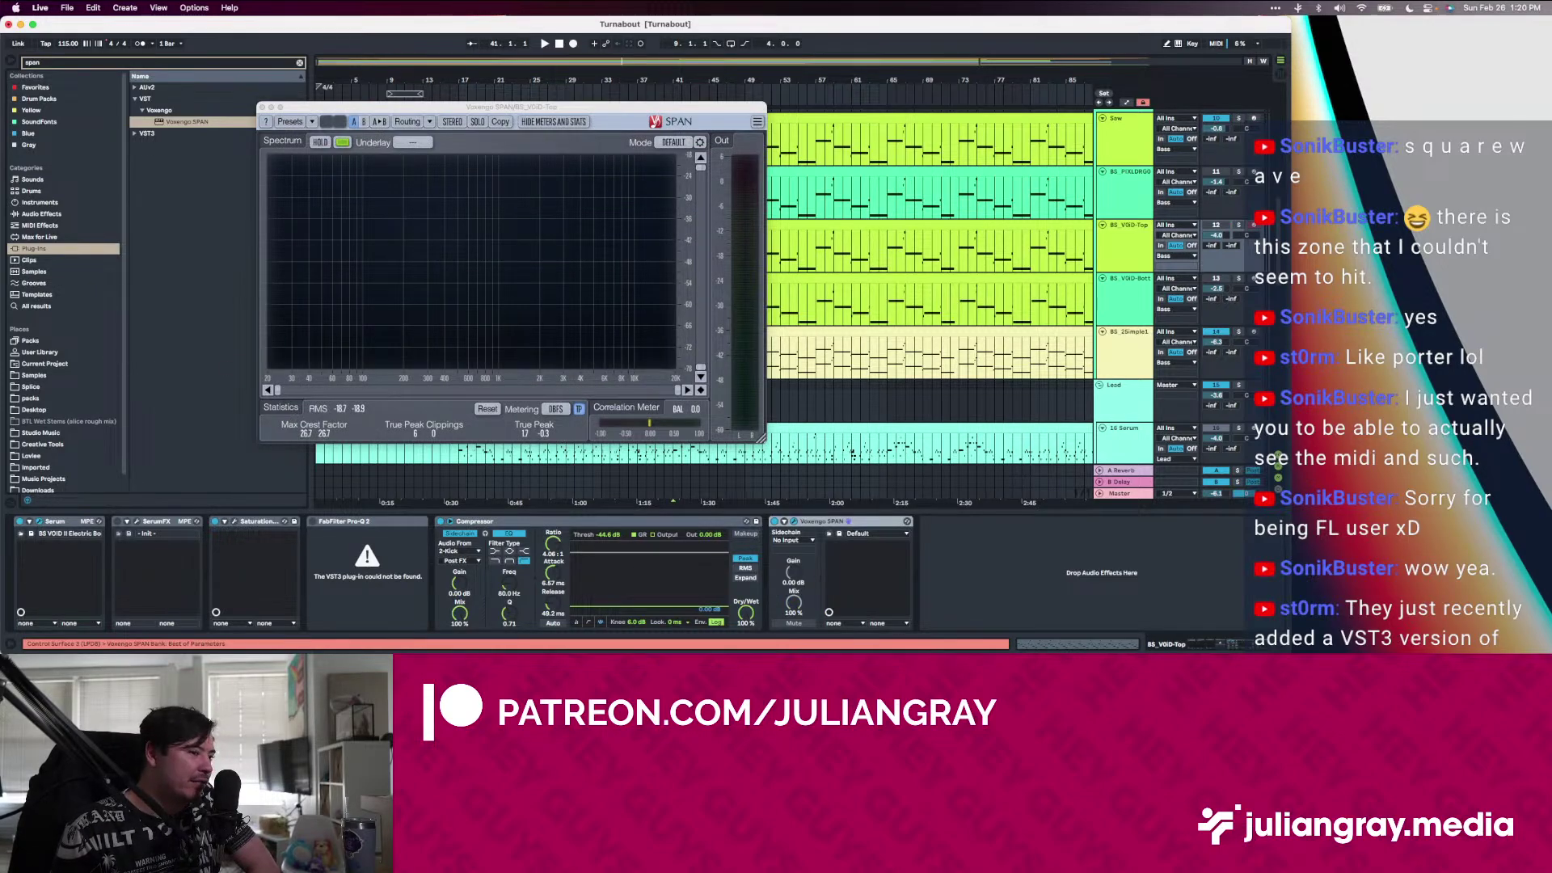
drag(32, 671, 675, 179)
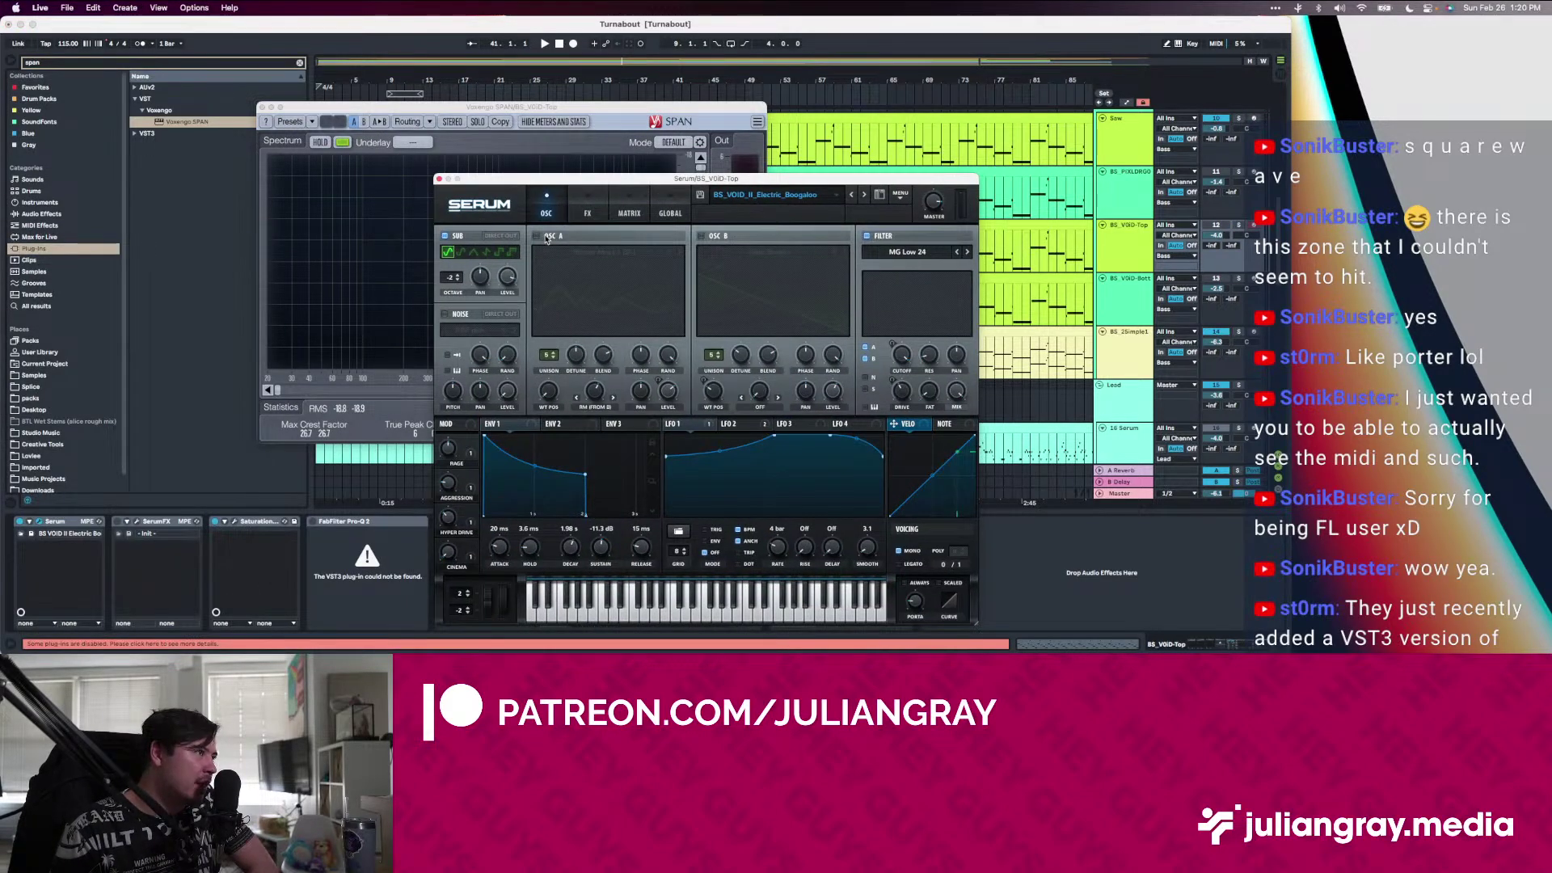
click(924, 287)
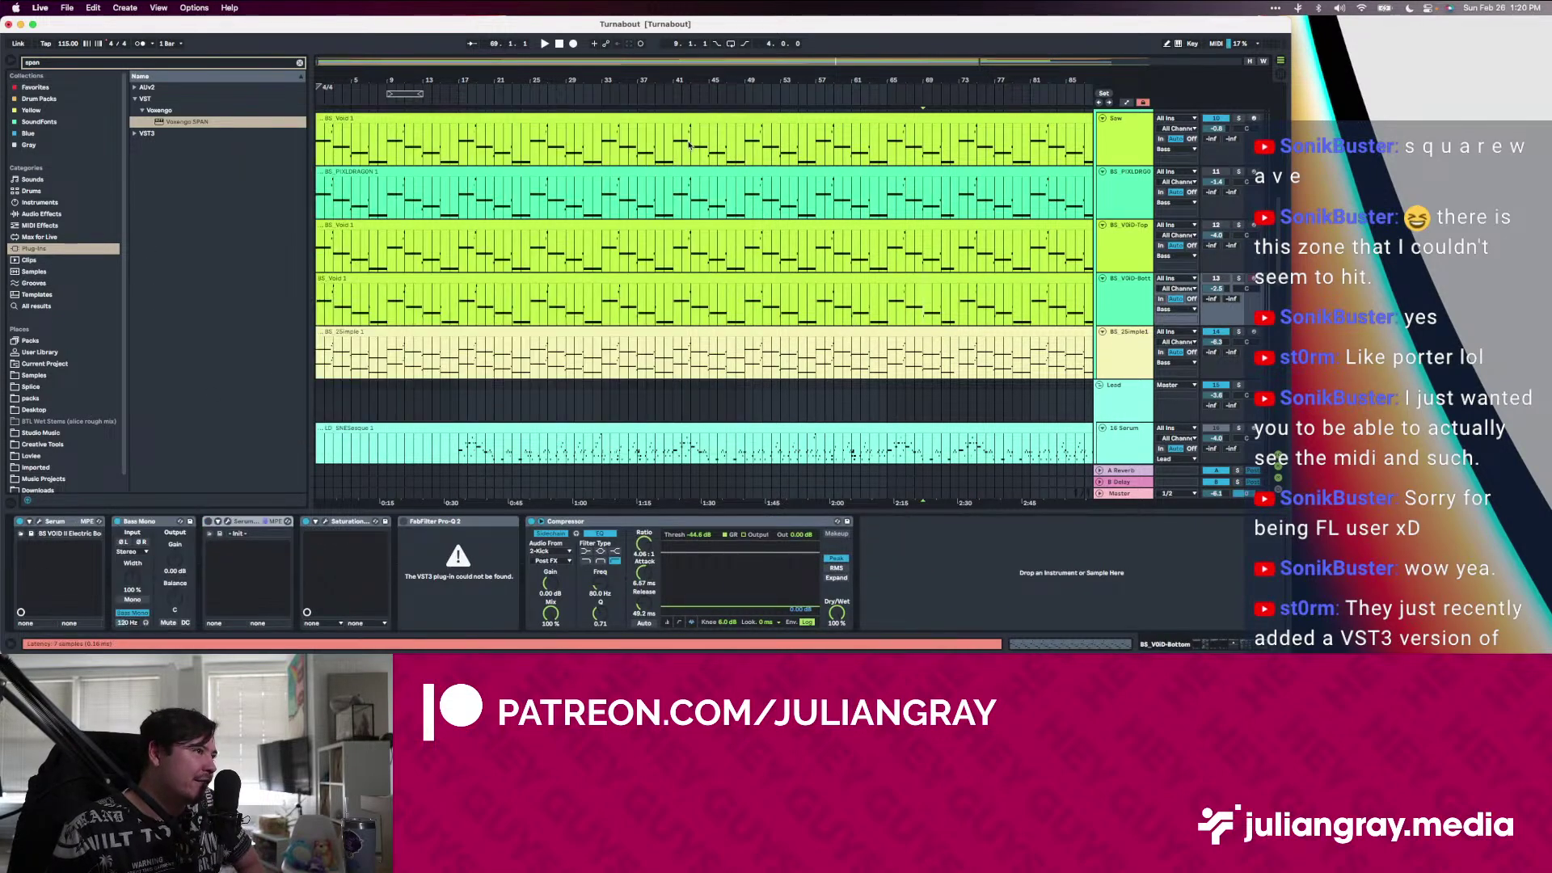
click(39, 521)
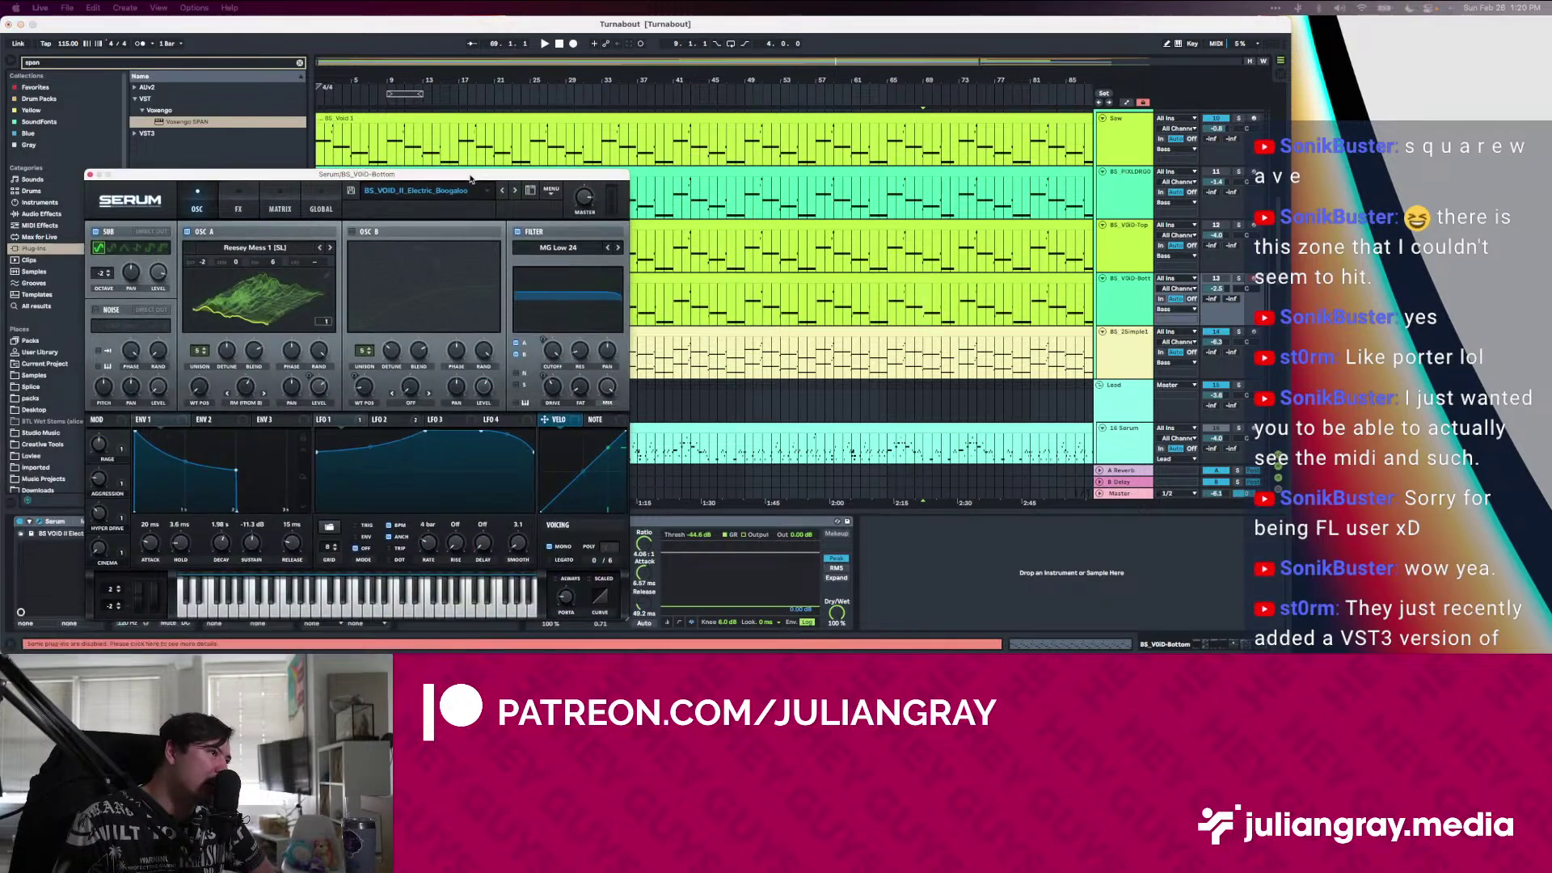
drag(416, 171, 595, 117)
click(447, 258)
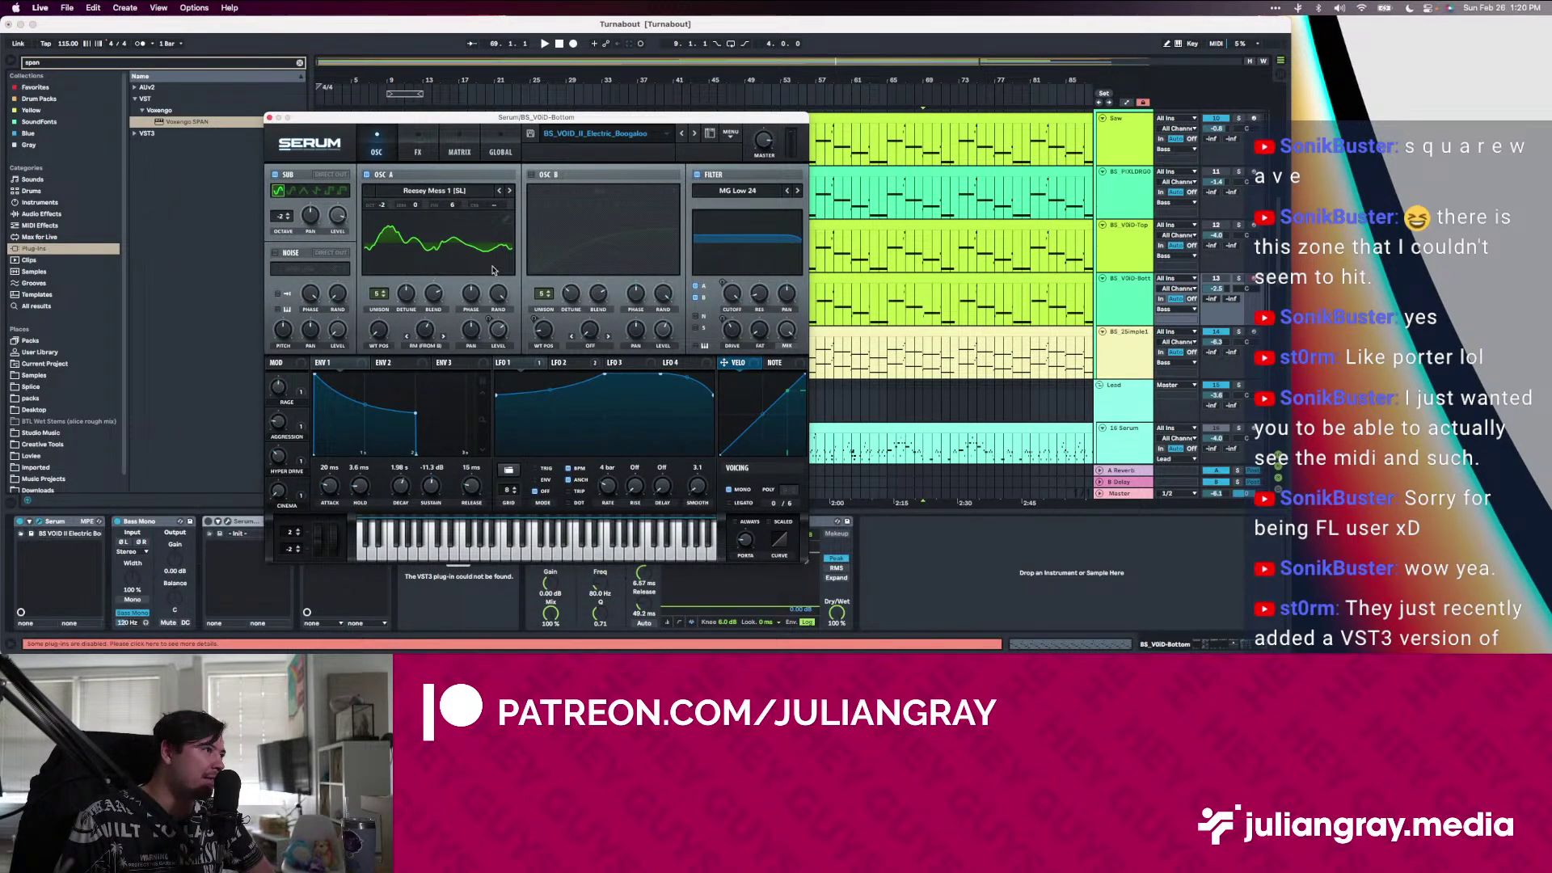
click(271, 118)
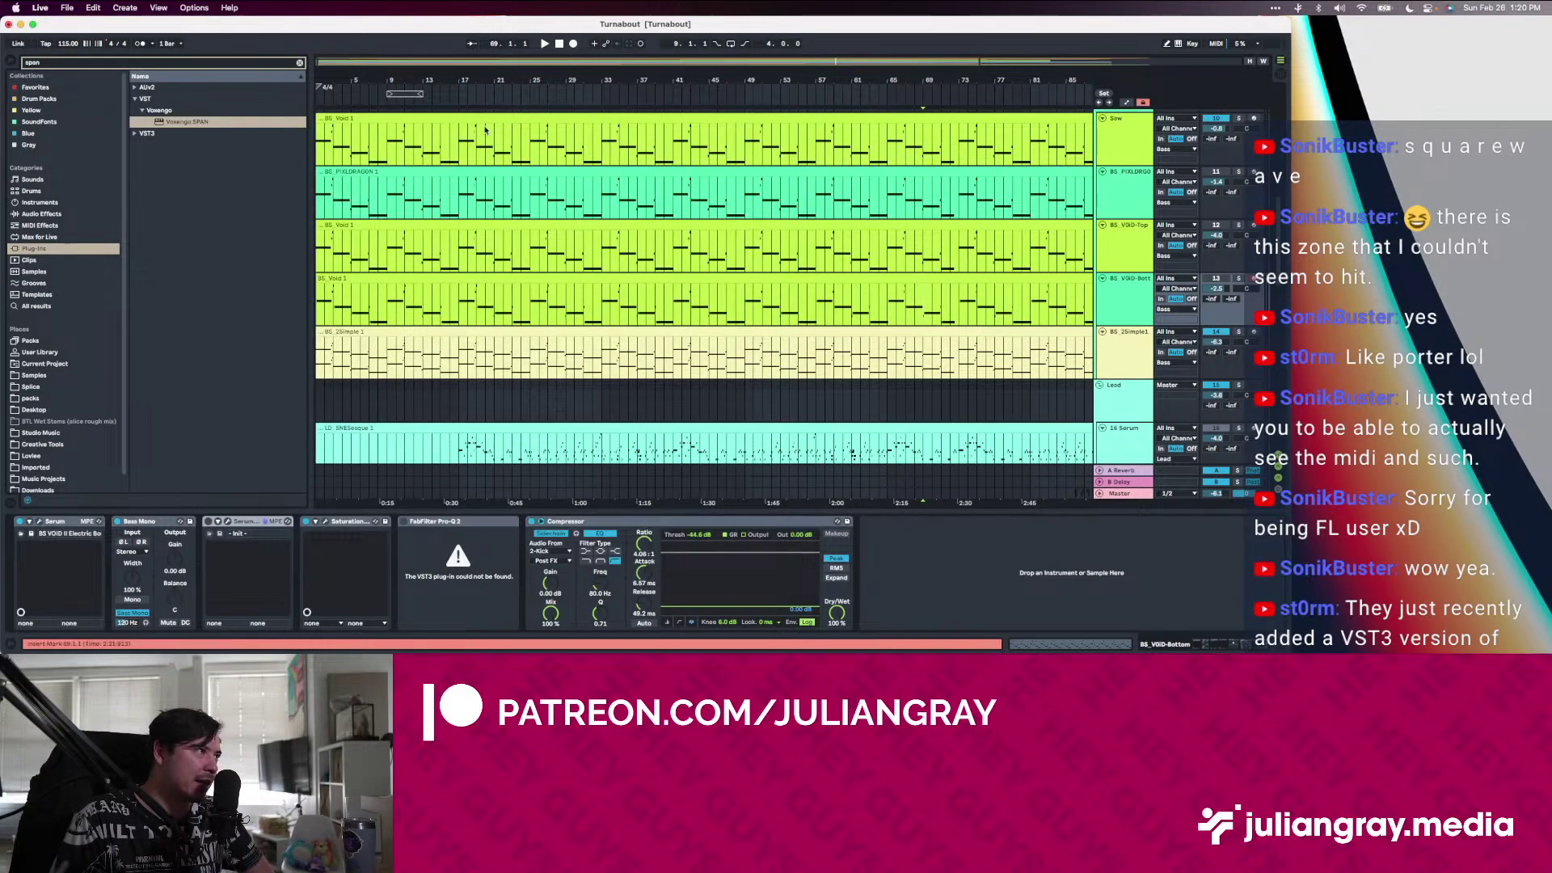
click(701, 183)
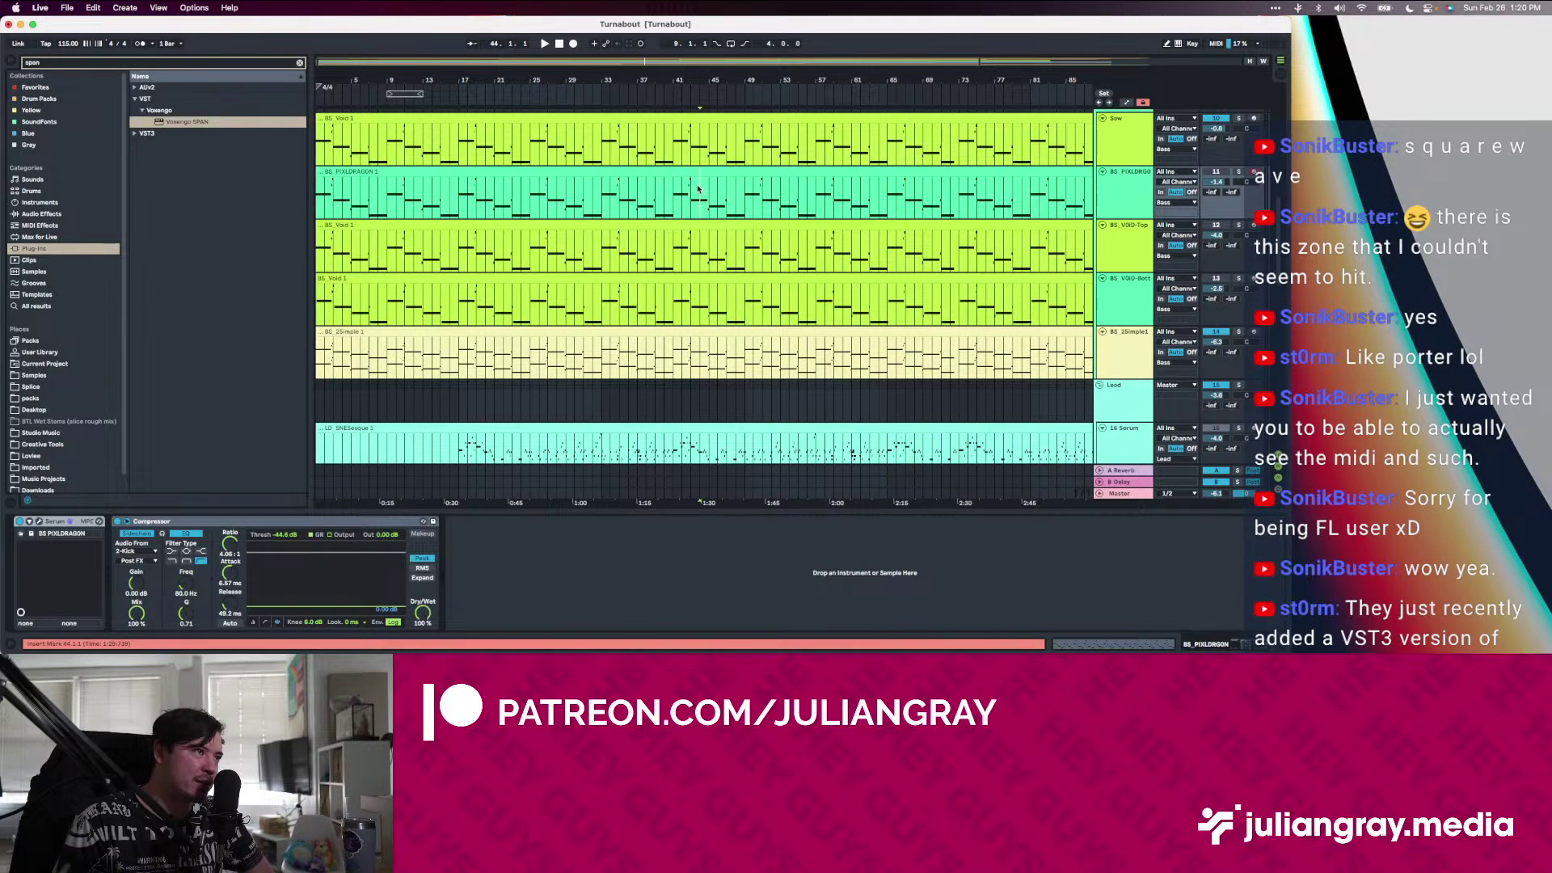
scroll(699, 188, up, 2)
click(692, 183)
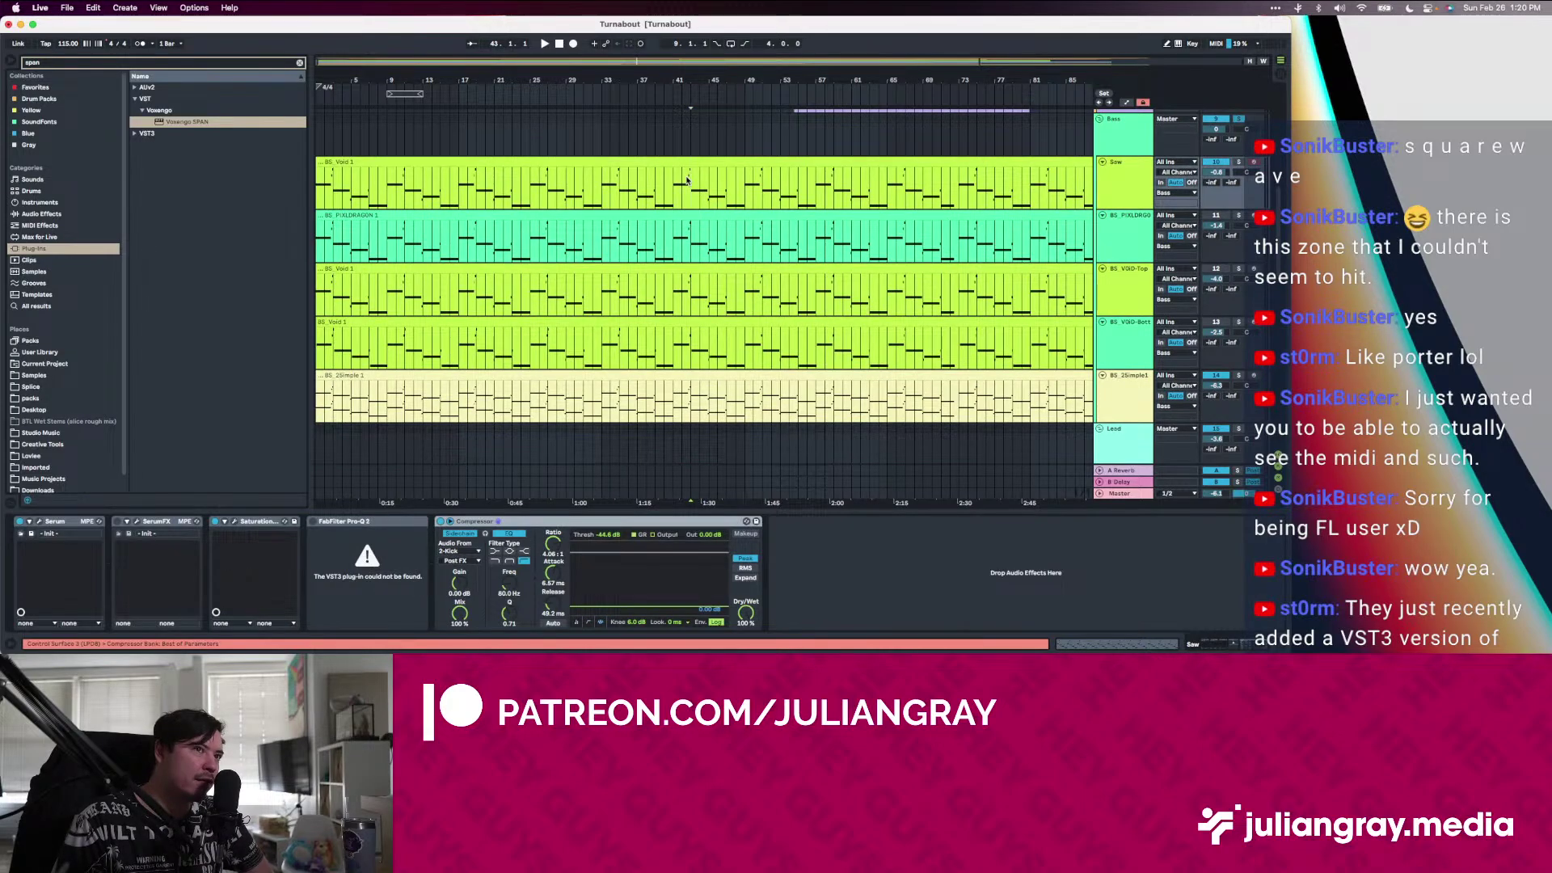
click(670, 190)
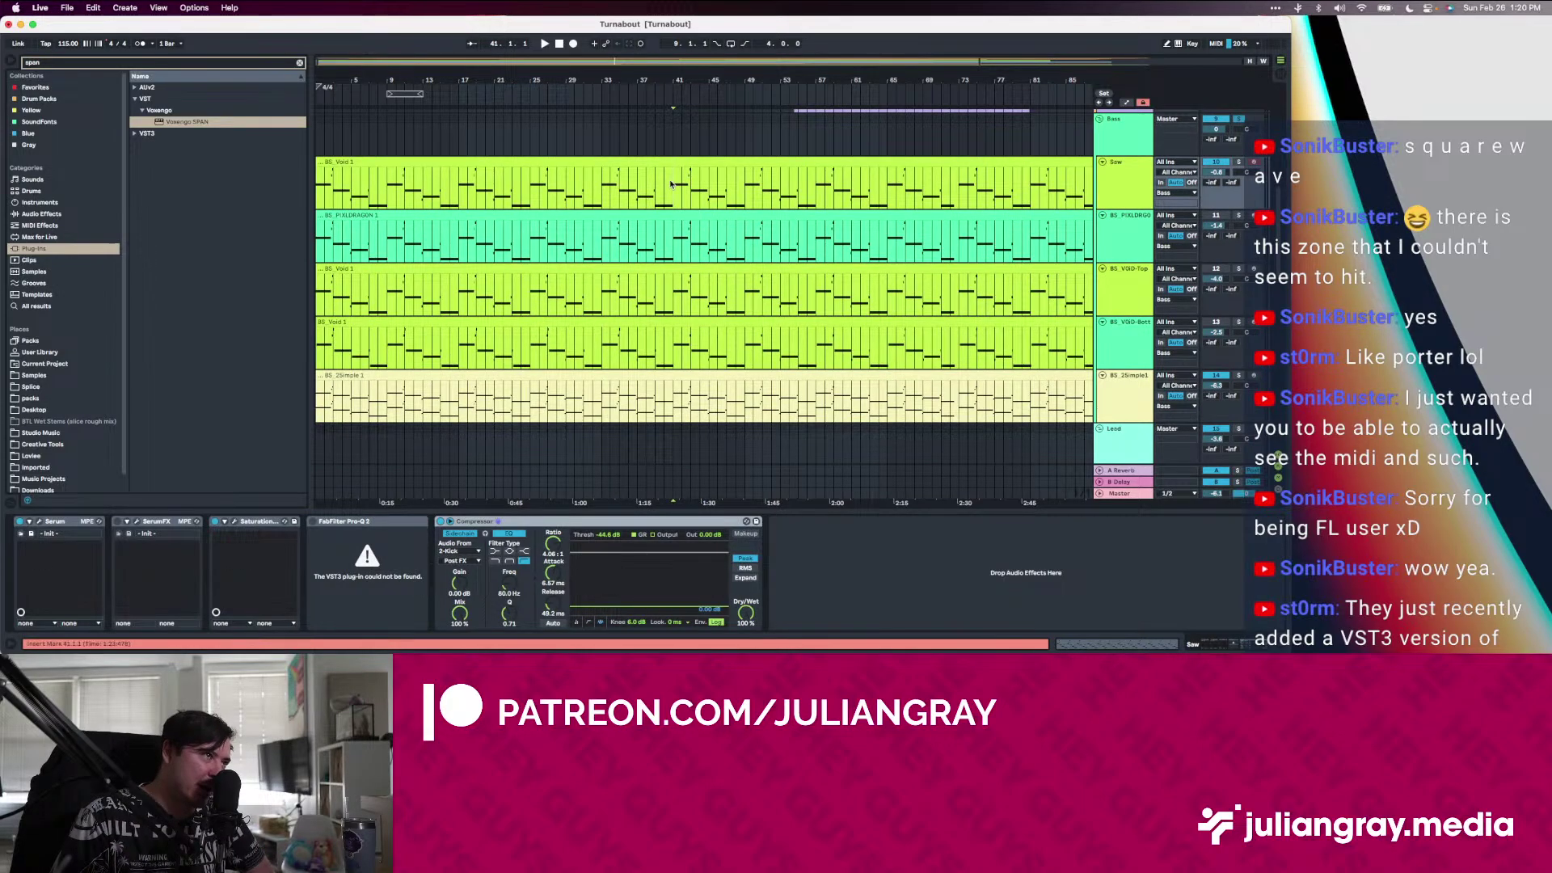
click(662, 203)
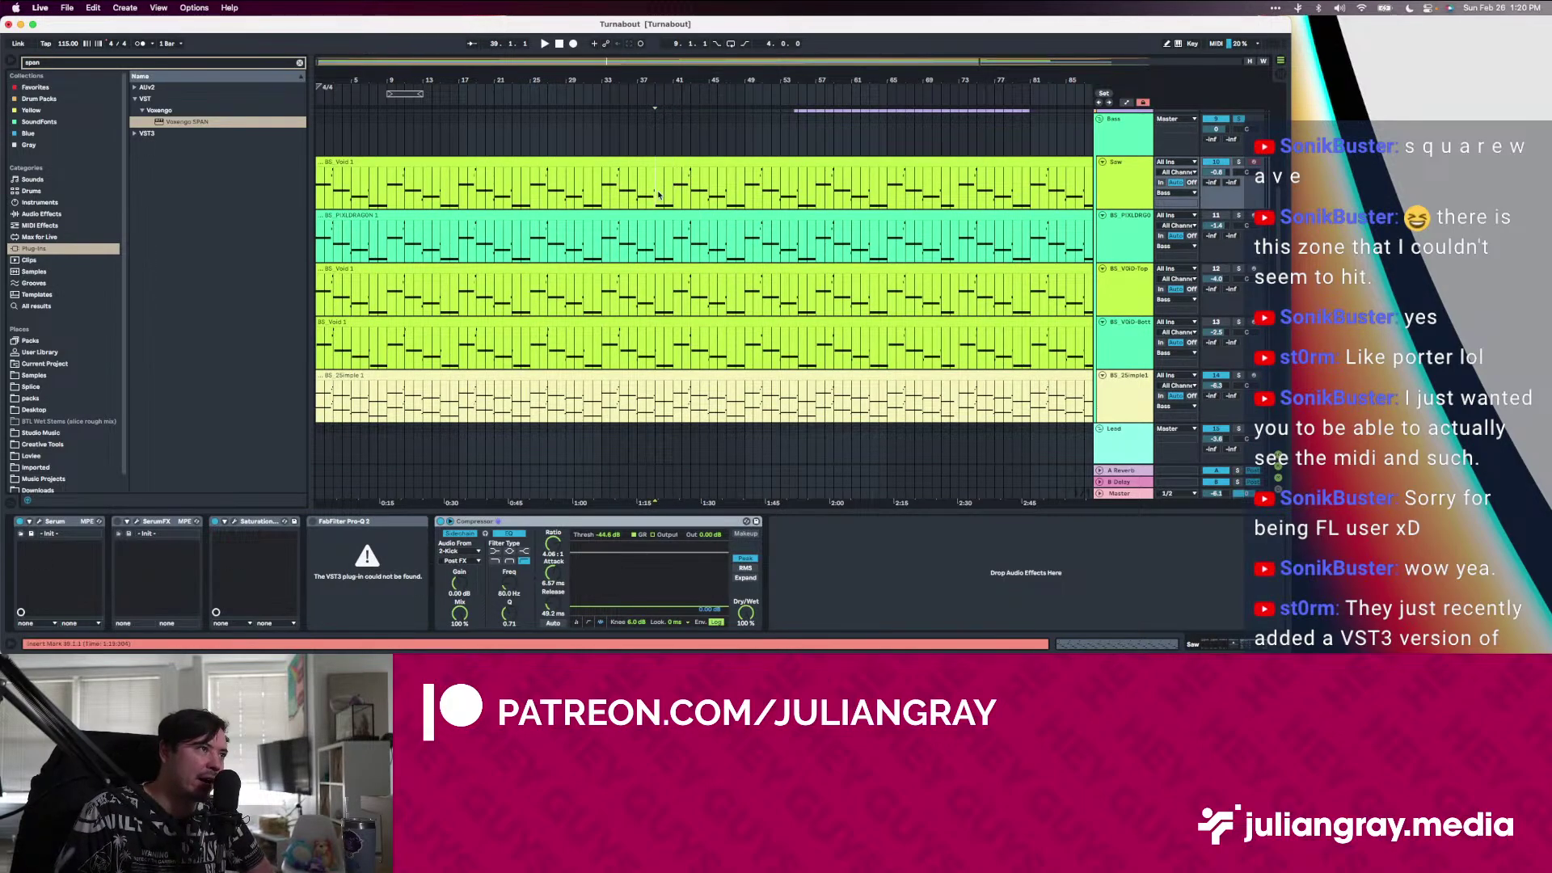
click(683, 192)
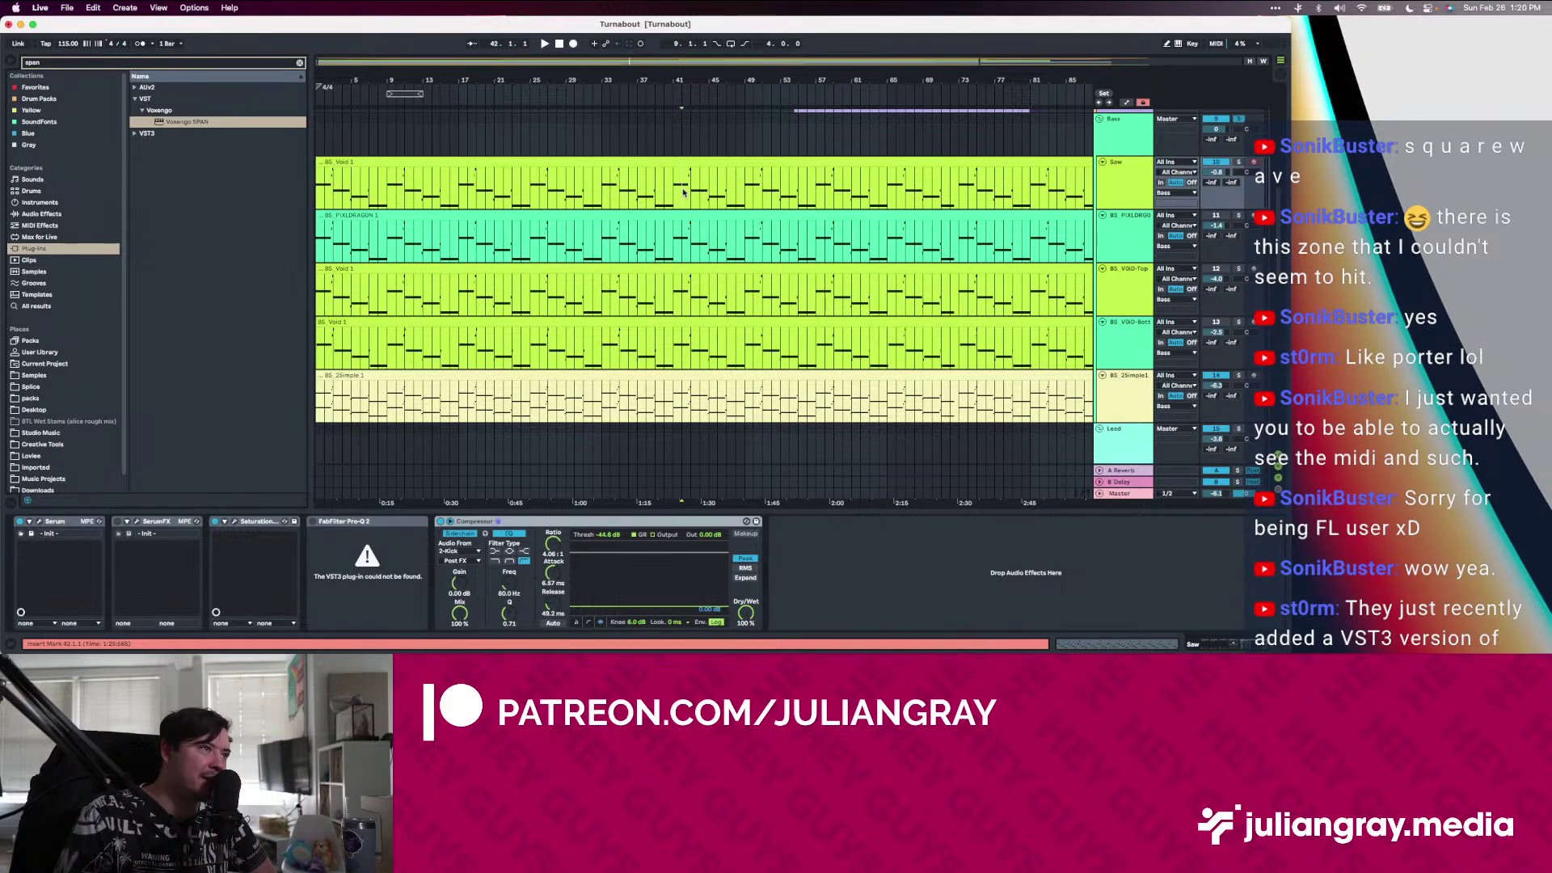
click(670, 202)
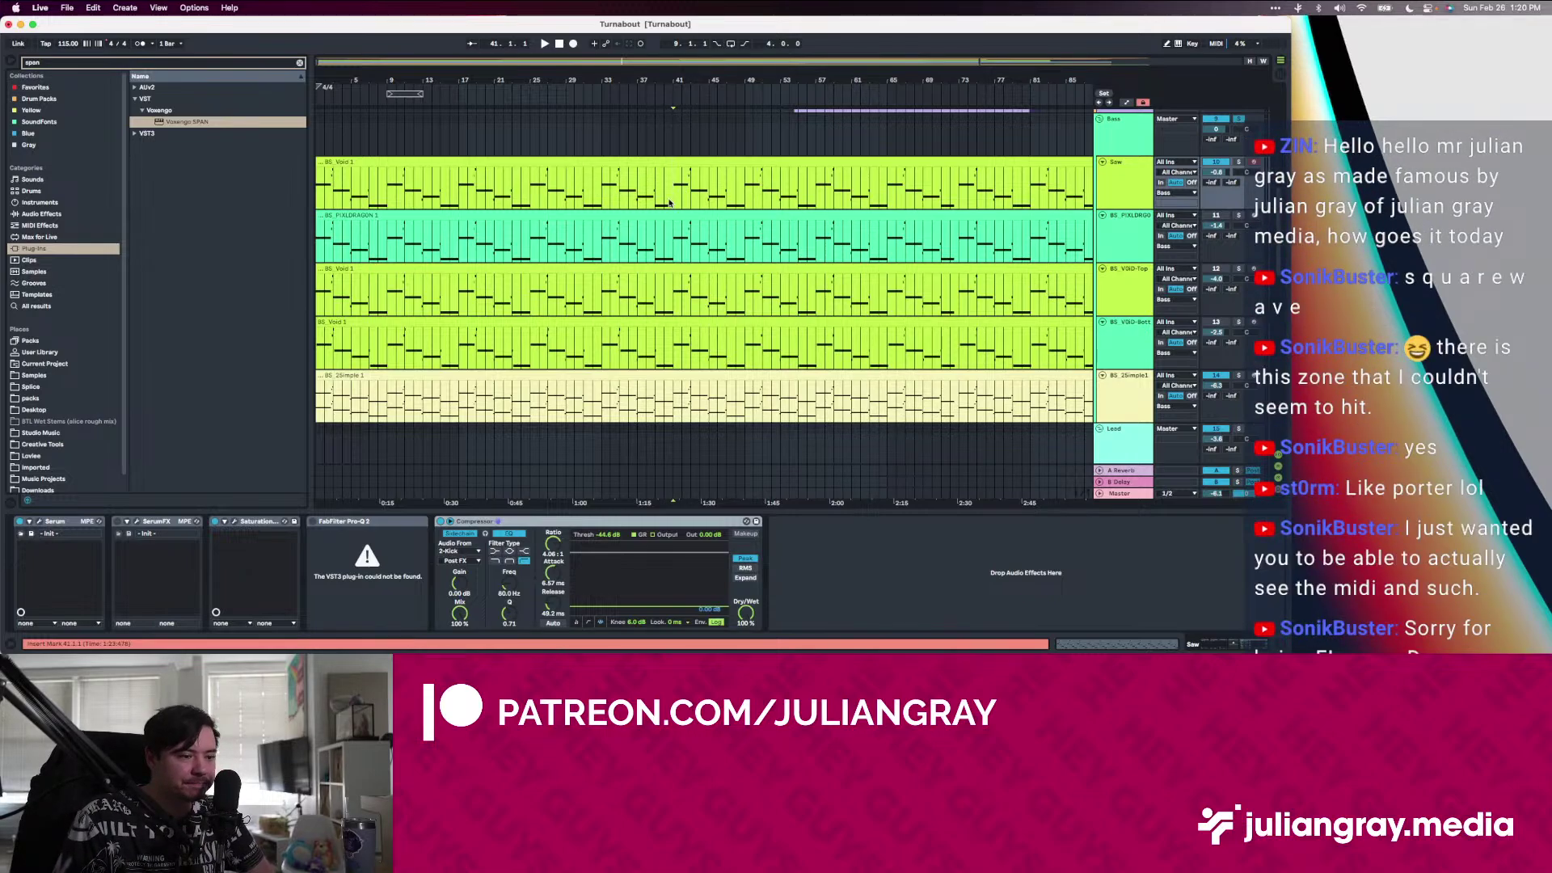
Select the Bass group track and place the insert marker at bar 39
scroll(670, 202, up, 2)
click(669, 199)
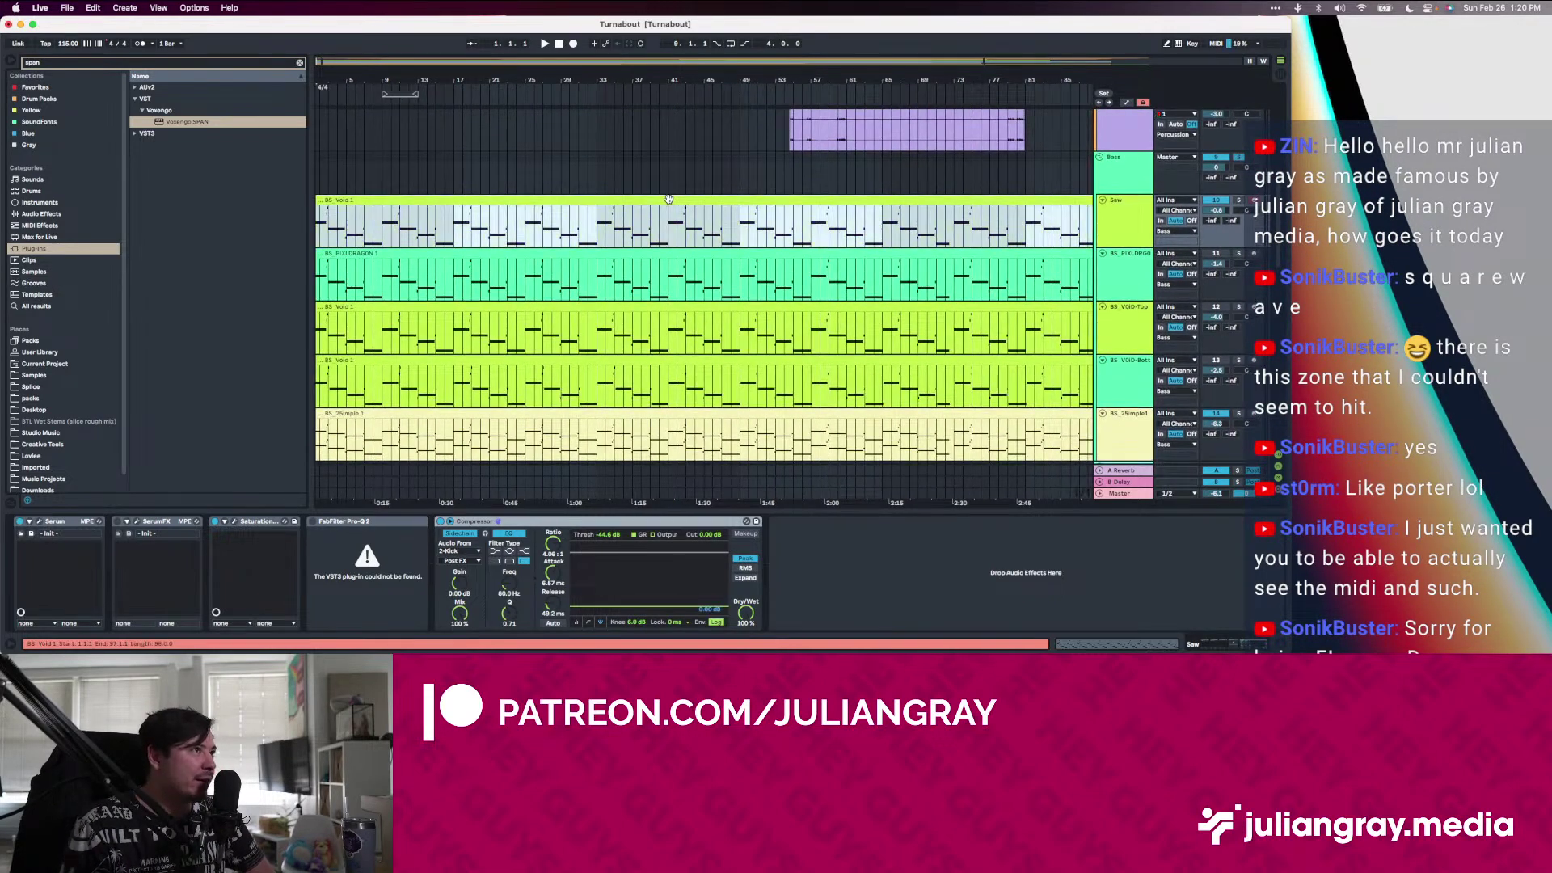
click(650, 172)
Save the Live Set as a new-version file named Turnabout in the Turnabout Project folder, replacing the existing file
click(67, 7)
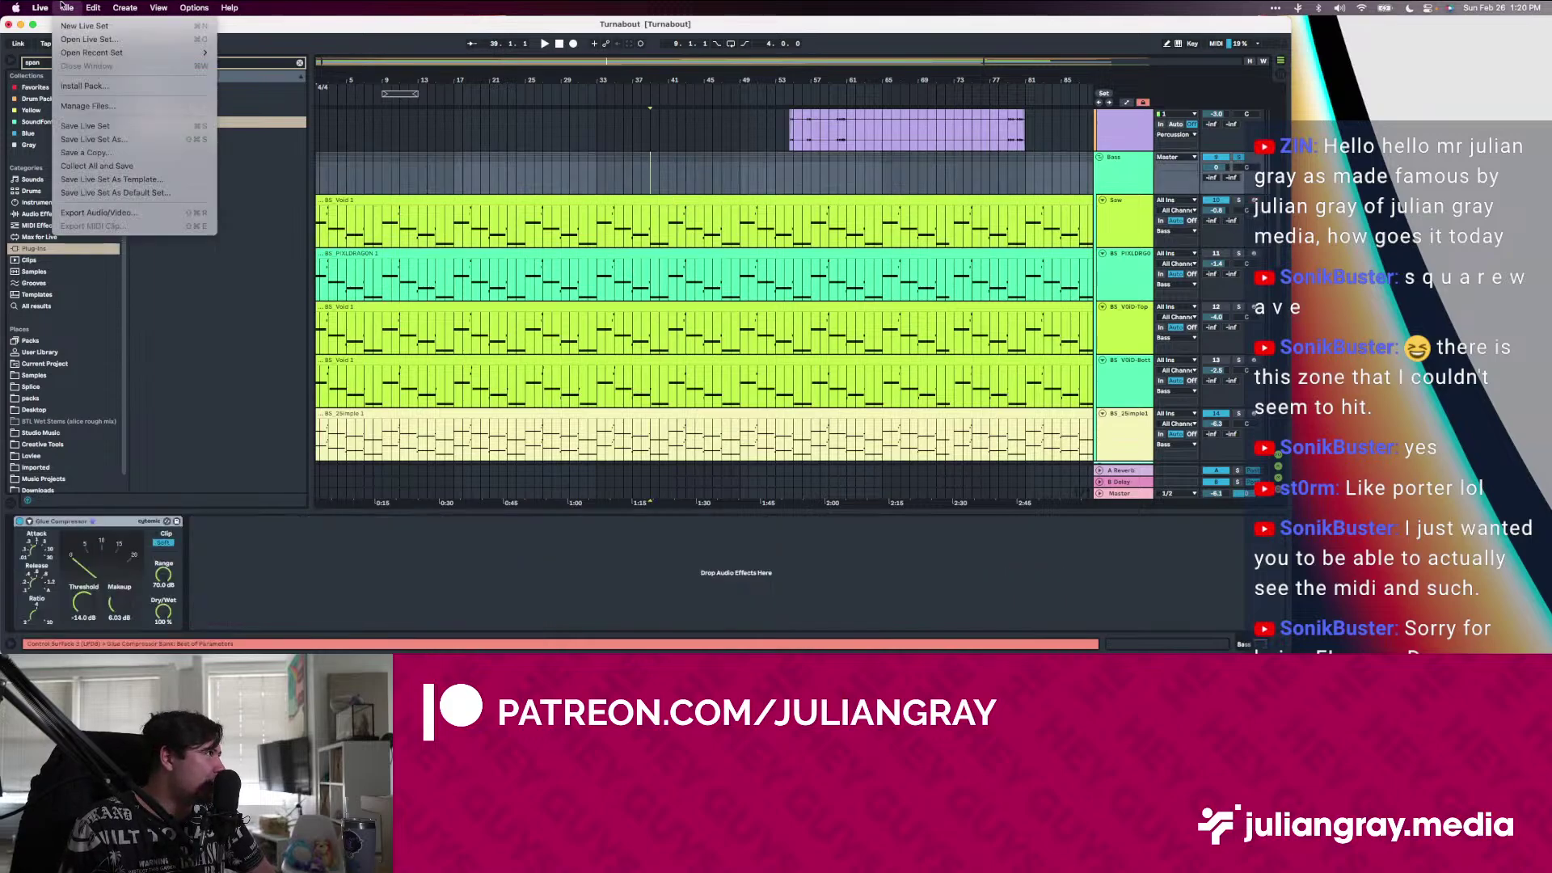
click(87, 126)
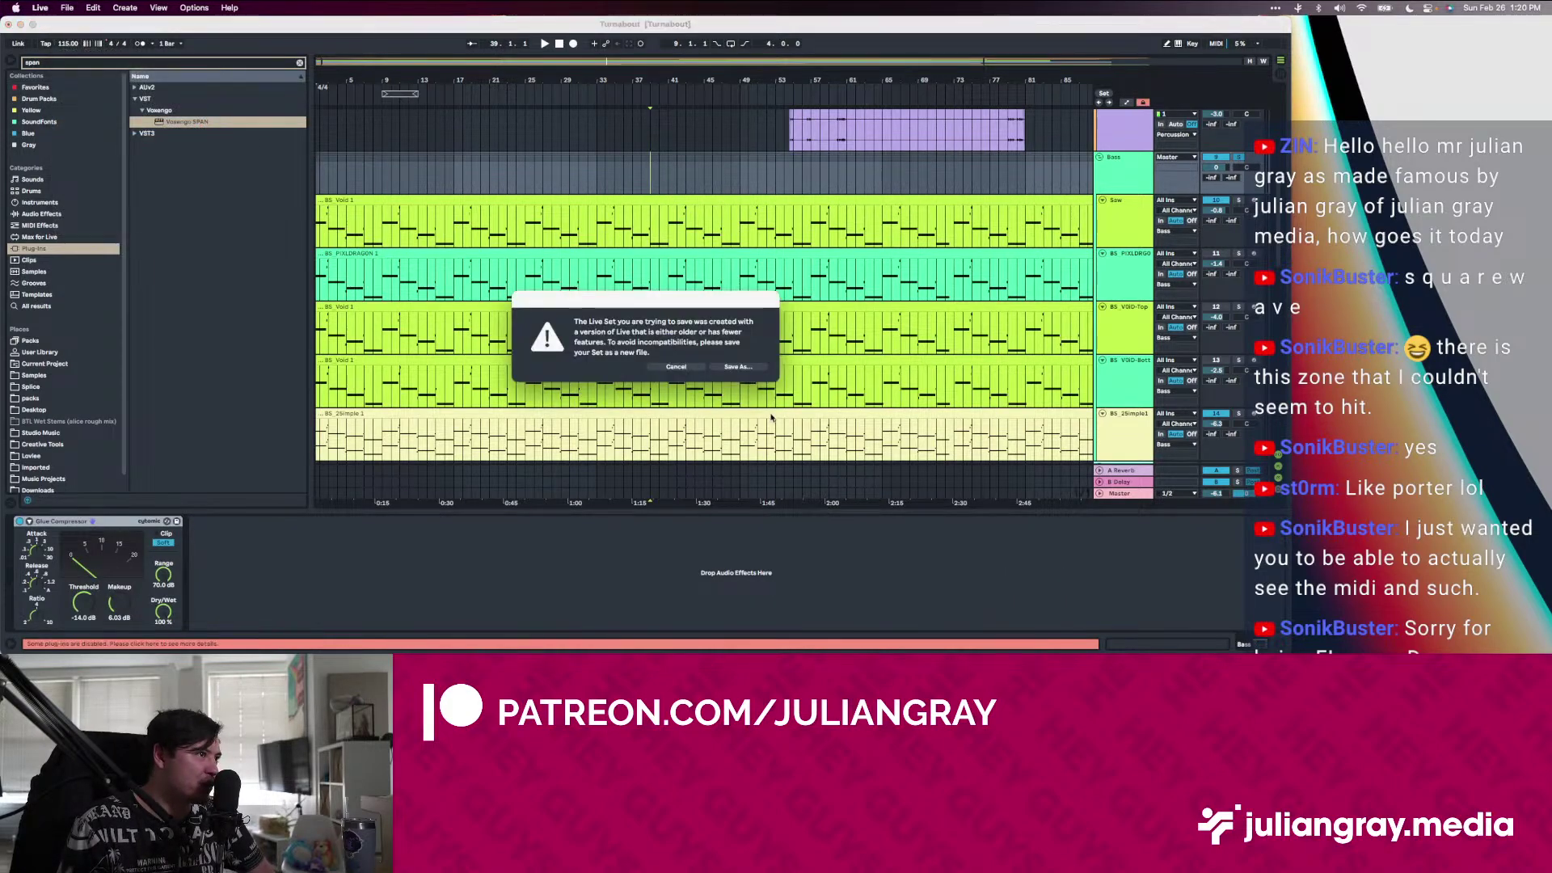
click(748, 371)
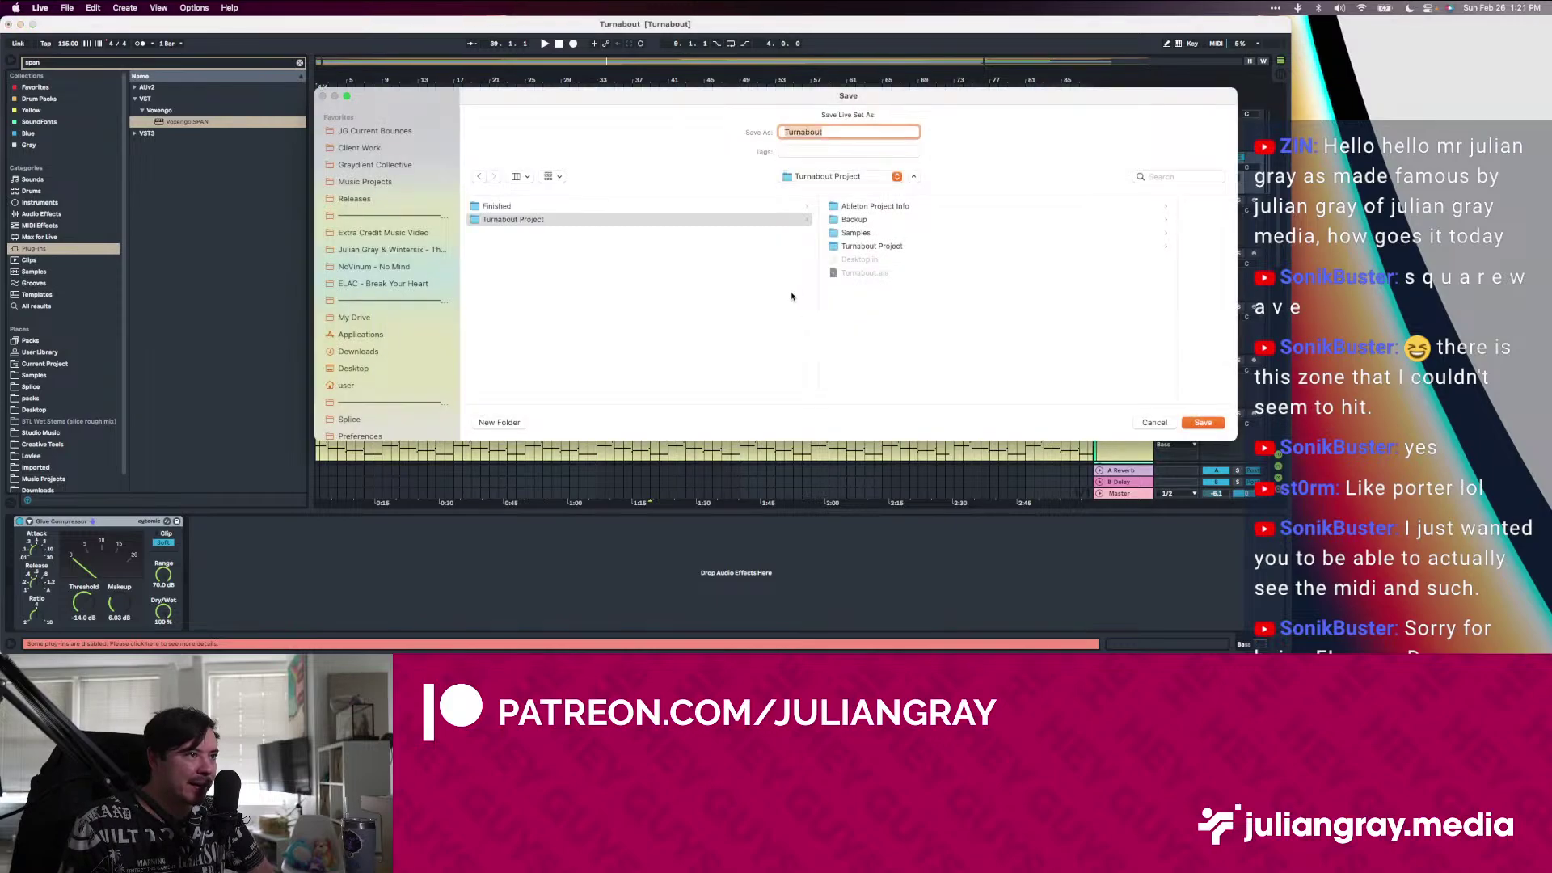
click(1203, 422)
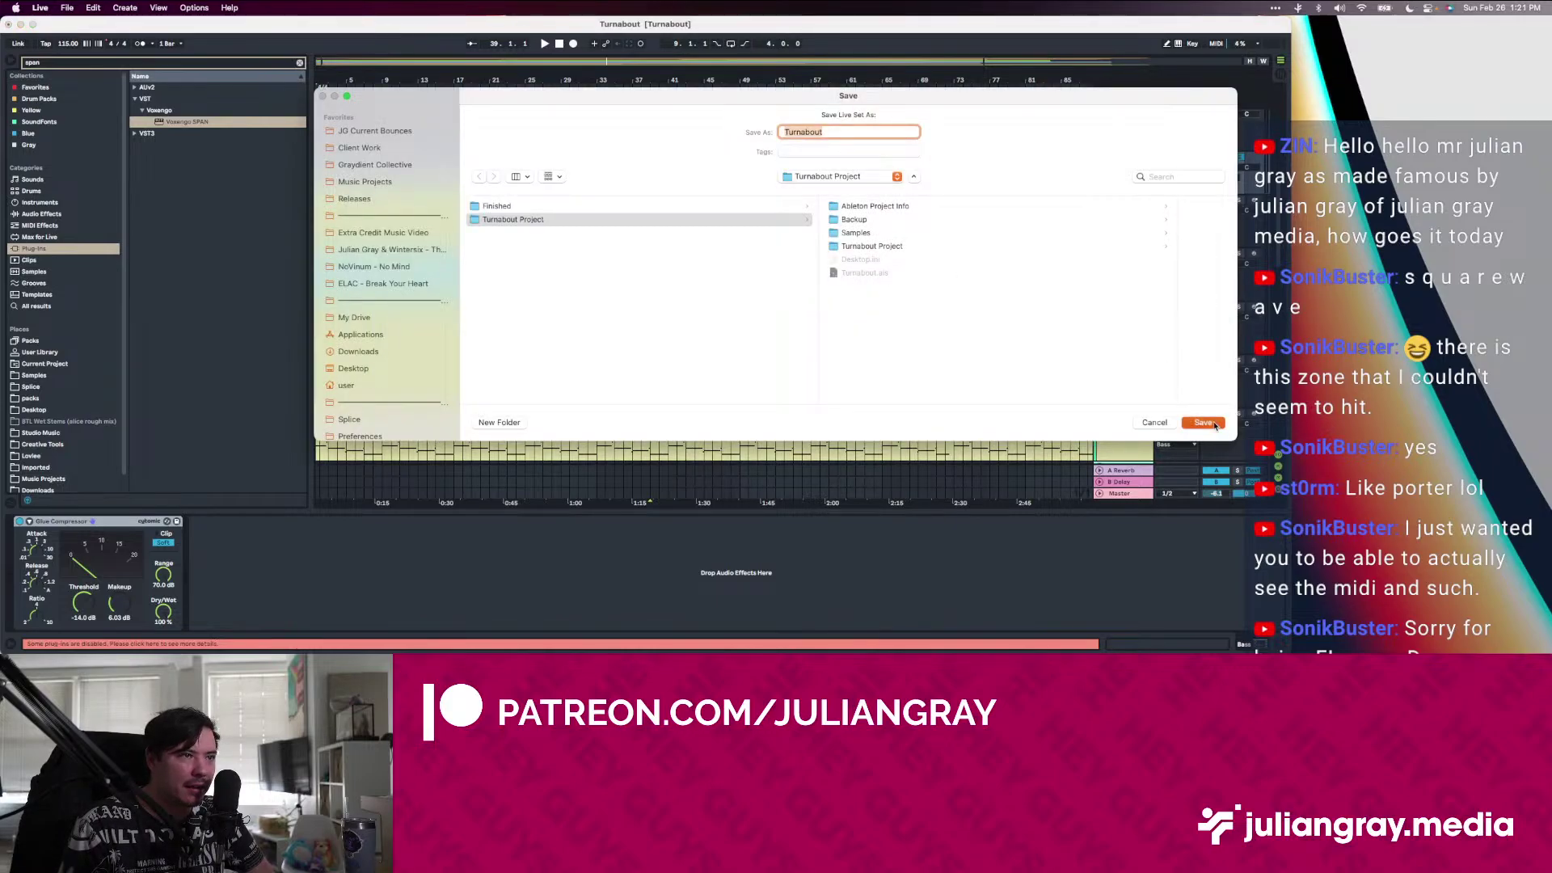
click(811, 325)
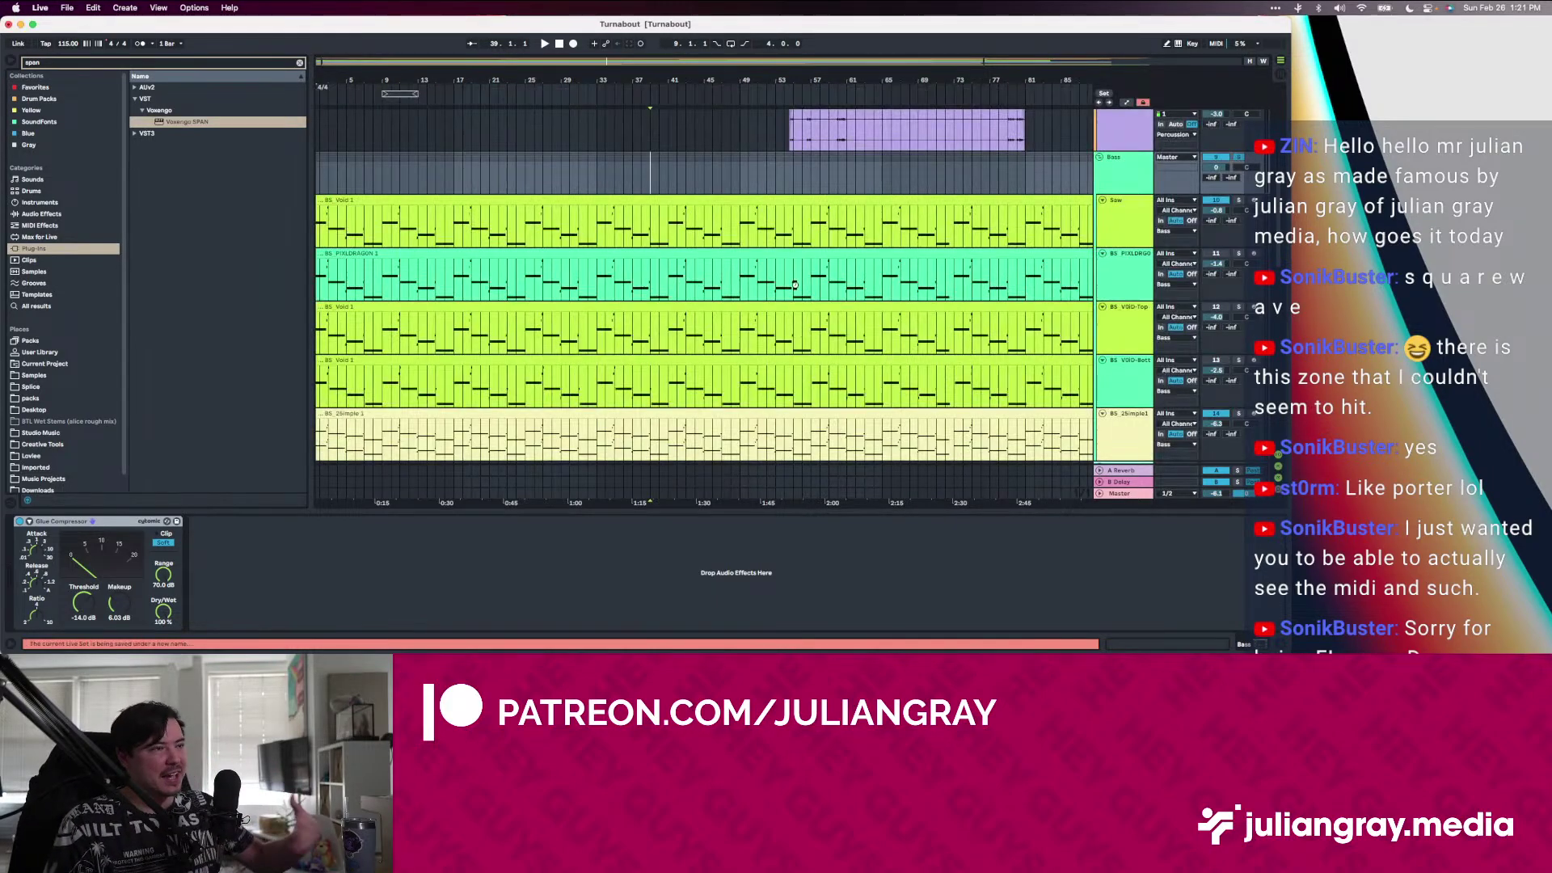
scroll(795, 276, down, 3)
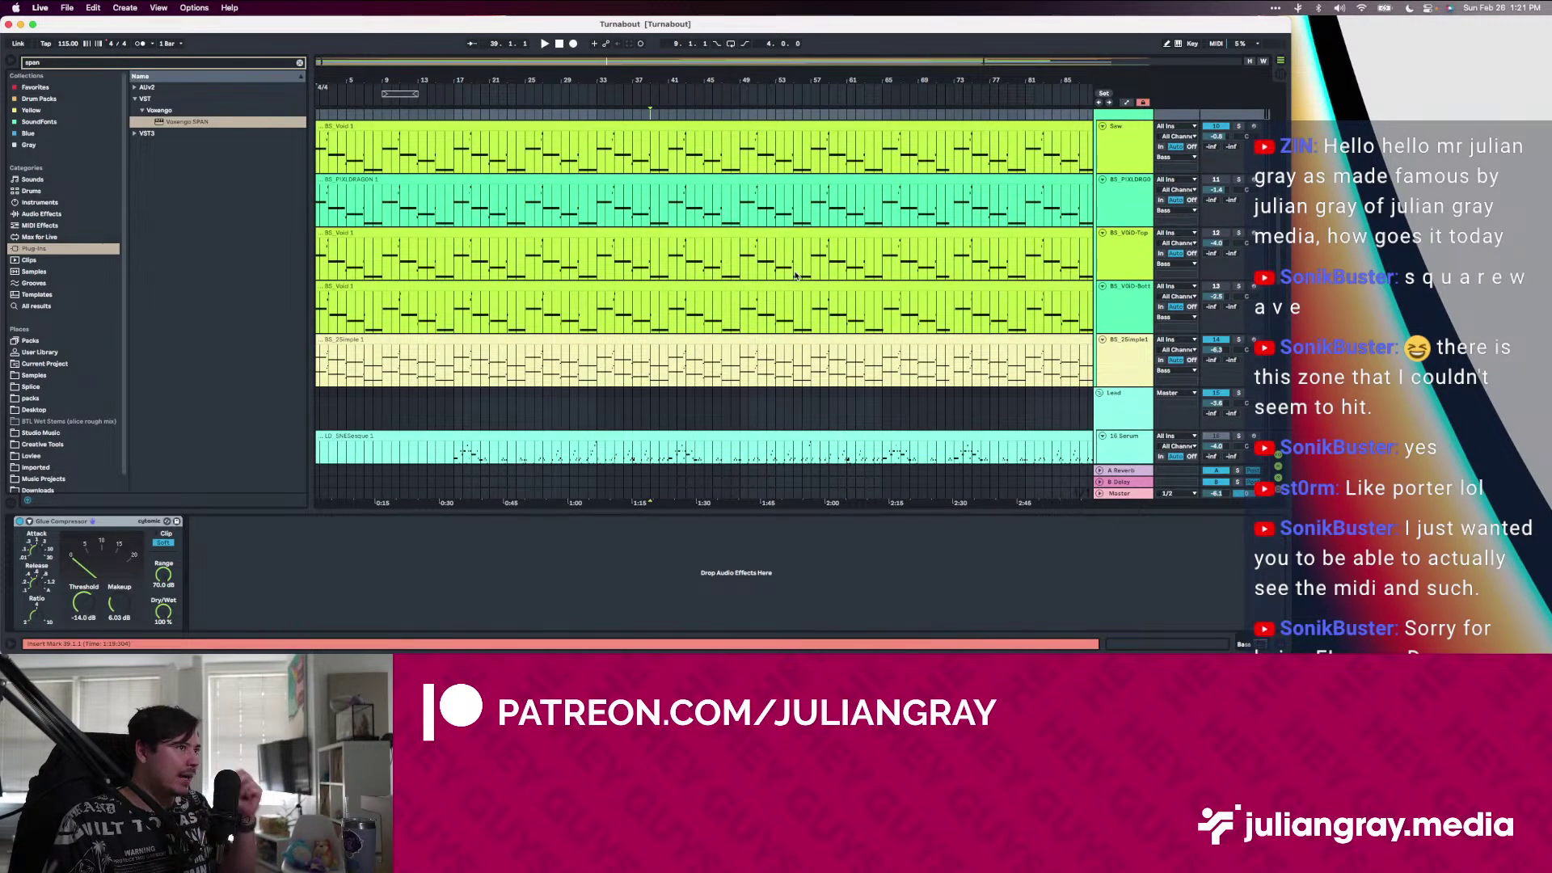
scroll(795, 276, down, 2)
scroll(796, 275, up, 3)
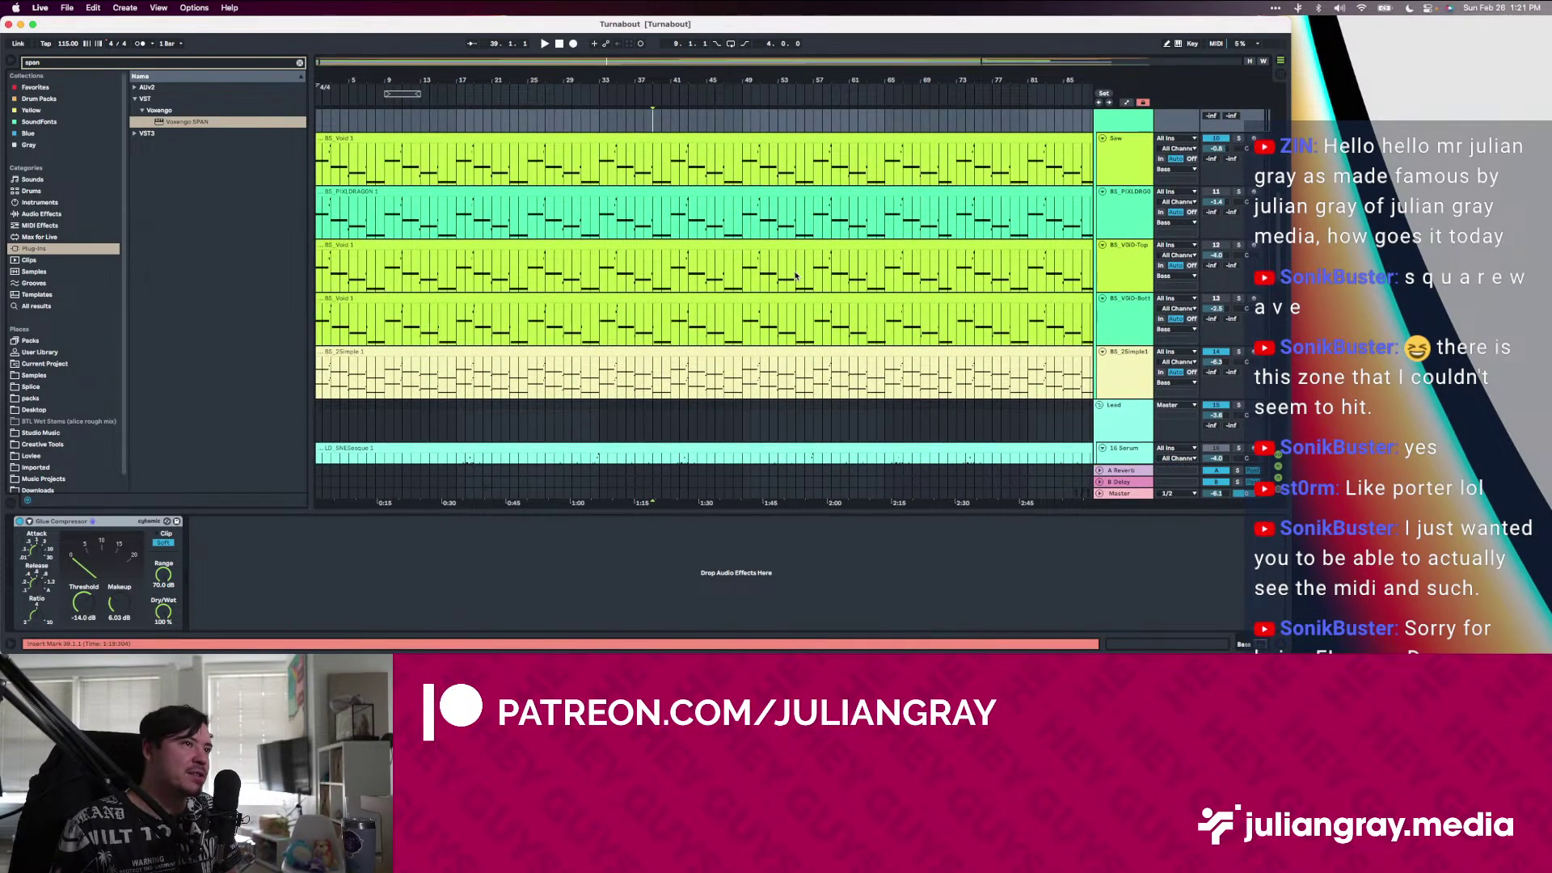